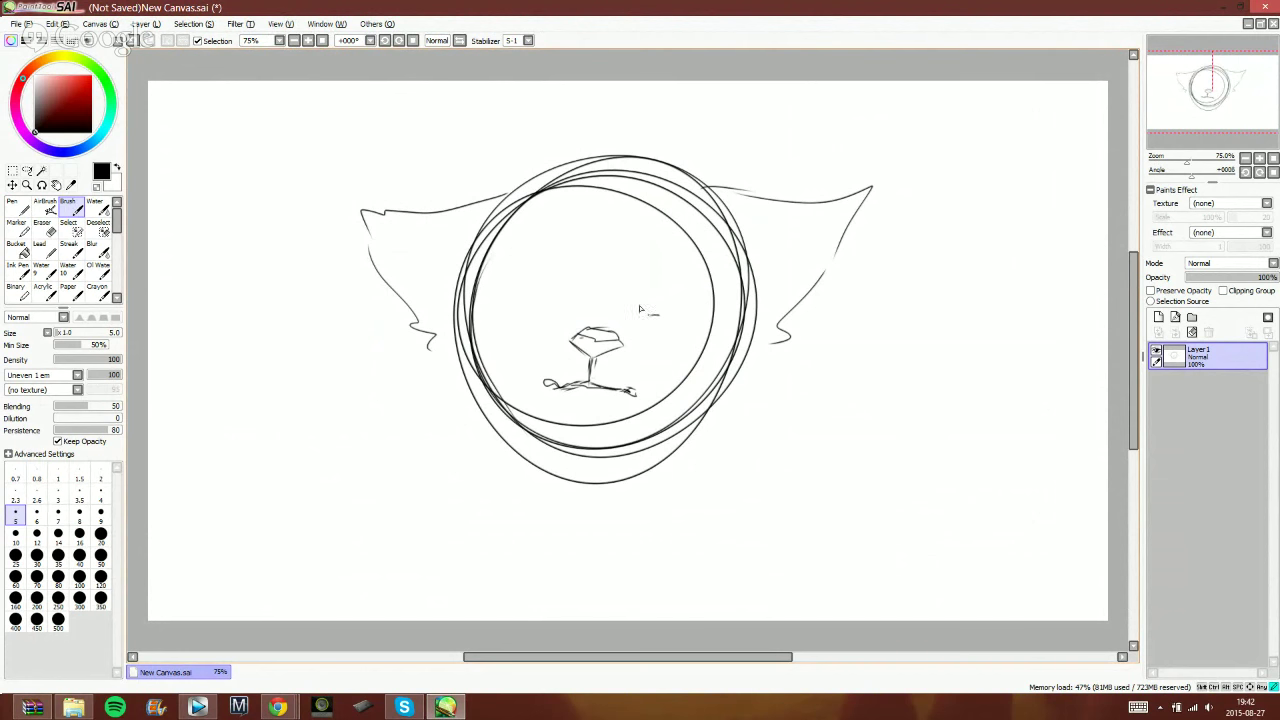
- Sketch the closed right eye with dense short strokes and a slanted brow above it
{"action": "left_click_drag", "start_coordinate": [630, 299], "coordinate": [700, 305]}
{"action": "left_click_drag", "start_coordinate": [634, 299], "coordinate": [698, 302]}
{"action": "left_click_drag", "start_coordinate": [620, 275], "coordinate": [700, 300]}
- Sketch pointed cheek fur tufts along the lower right and lower left edges of the head
{"action": "mouse_move", "coordinate": [653, 307]}
{"action": "left_mouse_down"}
{"action": "mouse_move", "coordinate": [765, 283]}
{"action": "mouse_move", "coordinate": [793, 238]}
{"action": "mouse_move", "coordinate": [747, 327]}
{"action": "mouse_move", "coordinate": [734, 327]}
{"action": "mouse_move", "coordinate": [781, 326]}
{"action": "mouse_move", "coordinate": [700, 392]}
{"action": "mouse_move", "coordinate": [736, 420]}
{"action": "mouse_move", "coordinate": [640, 427]}
{"action": "left_mouse_up"}
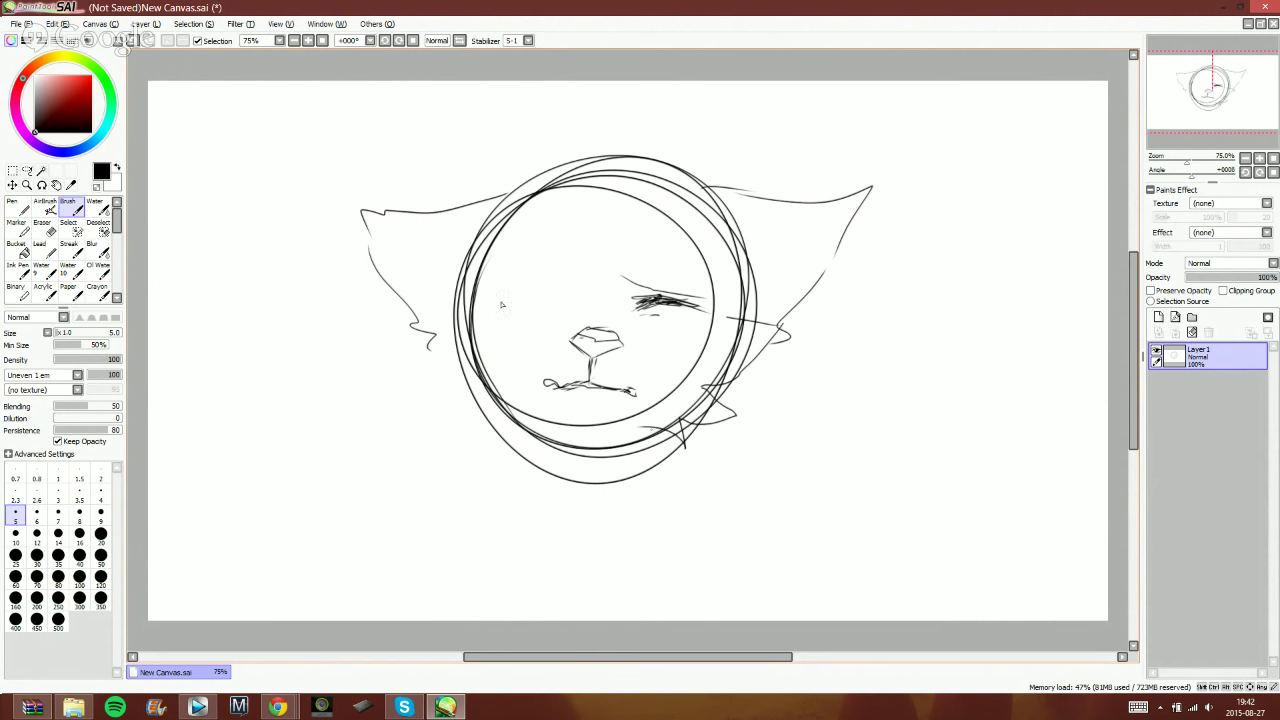
{"action": "left_click_drag", "start_coordinate": [497, 298], "coordinate": [460, 420]}
{"action": "left_click_drag", "start_coordinate": [461, 426], "coordinate": [517, 476]}
{"action": "left_click_drag", "start_coordinate": [517, 476], "coordinate": [556, 449]}
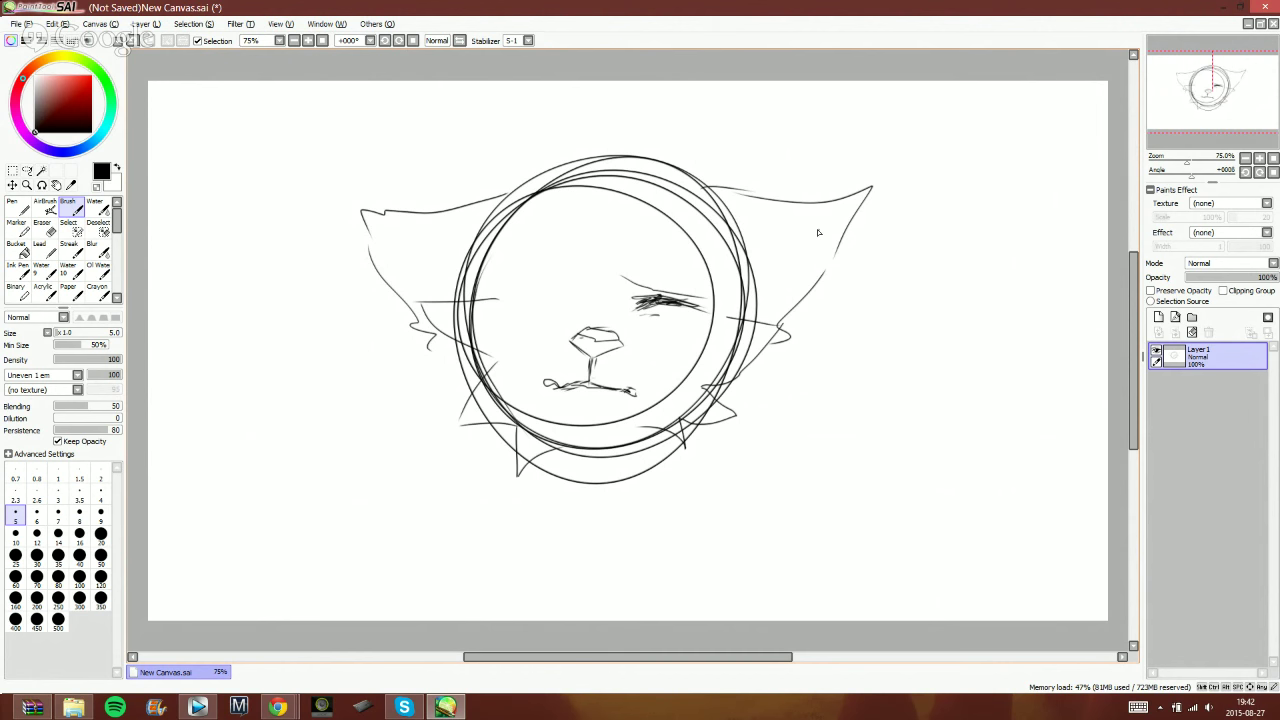
- Mirror the view horizontally and sketch the second closed eye with its brow
{"action": "key", "text": "h"}
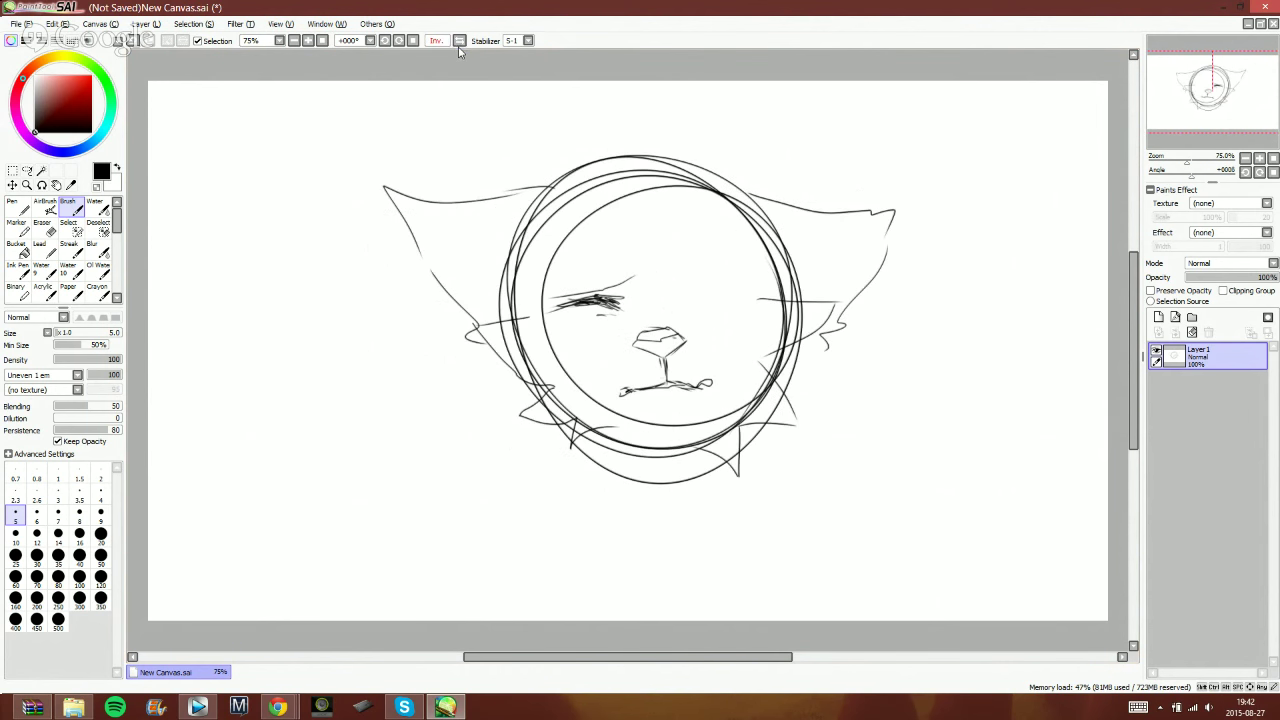
{"action": "mouse_move", "coordinate": [691, 300]}
{"action": "left_mouse_down"}
{"action": "mouse_move", "coordinate": [680, 304]}
{"action": "mouse_move", "coordinate": [718, 298]}
{"action": "left_mouse_up"}
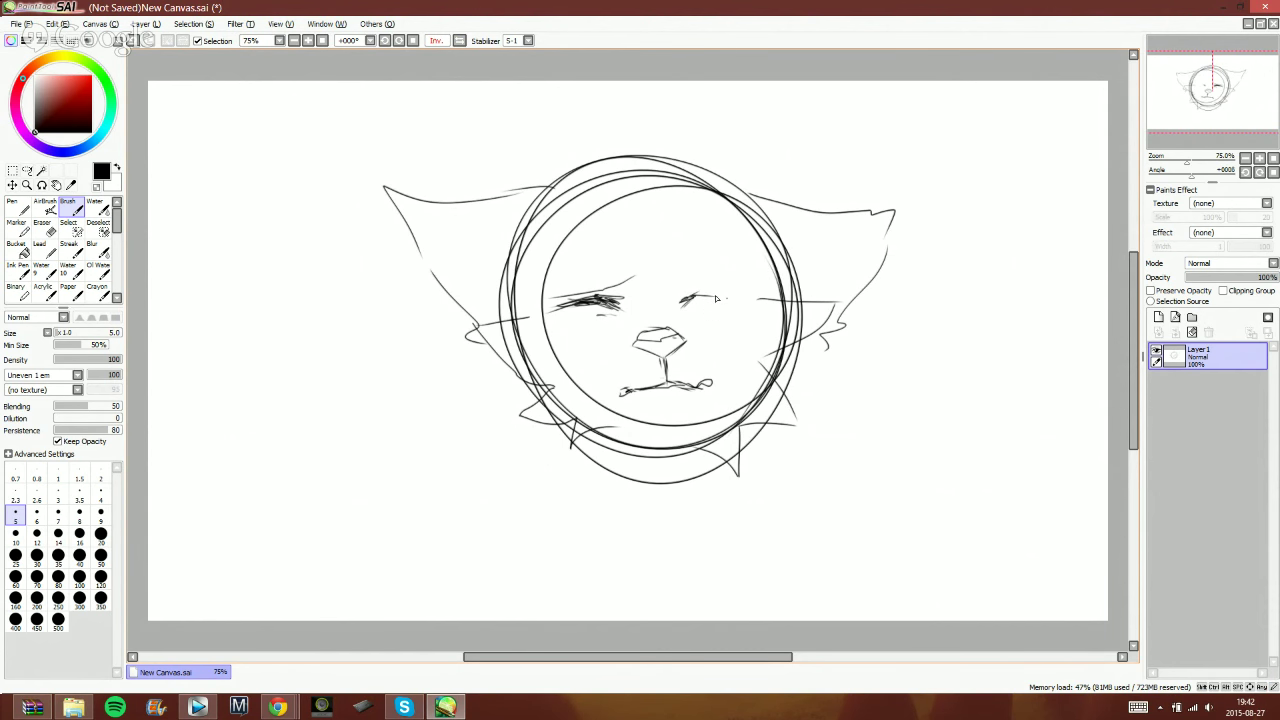
{"action": "mouse_move", "coordinate": [715, 298]}
{"action": "left_mouse_down"}
{"action": "mouse_move", "coordinate": [688, 300]}
{"action": "mouse_move", "coordinate": [732, 291]}
{"action": "left_mouse_up"}
- Nudge the newly sketched eye and brow using a lasso selection, and return the view to its unmirrored state
{"action": "left_click", "coordinate": [27, 171]}
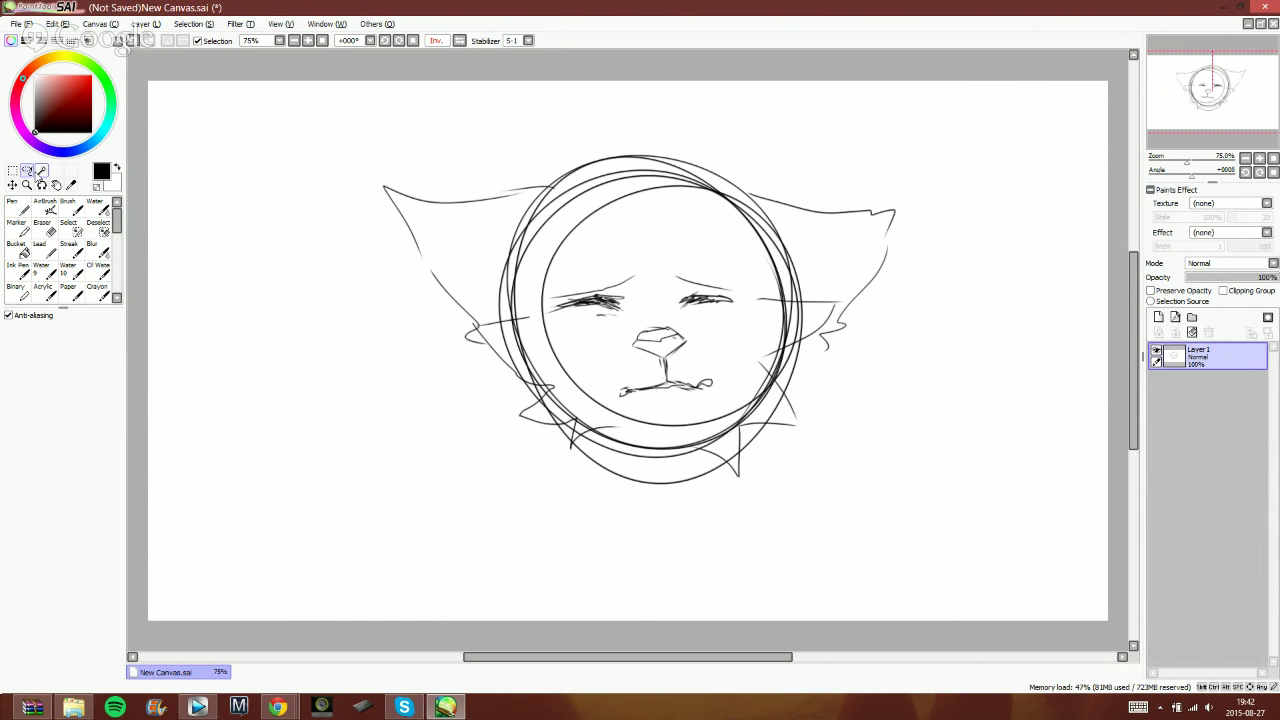
{"action": "mouse_move", "coordinate": [661, 255]}
{"action": "left_mouse_down"}
{"action": "mouse_move", "coordinate": [727, 321]}
{"action": "mouse_move", "coordinate": [740, 291]}
{"action": "mouse_move", "coordinate": [680, 257]}
{"action": "left_mouse_up"}
{"action": "left_click_drag", "start_coordinate": [719, 293], "coordinate": [726, 292]}
{"action": "left_click", "coordinate": [446, 40]}
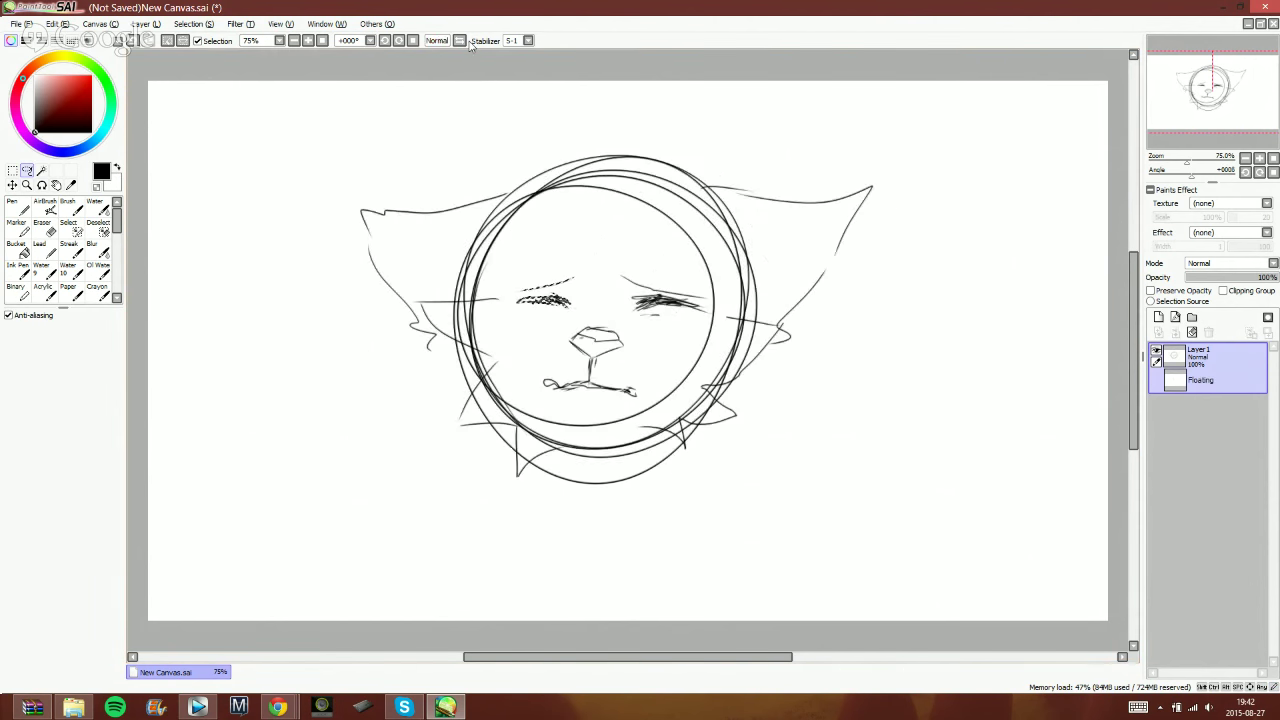
{"action": "left_click_drag", "start_coordinate": [706, 441], "coordinate": [697, 433]}
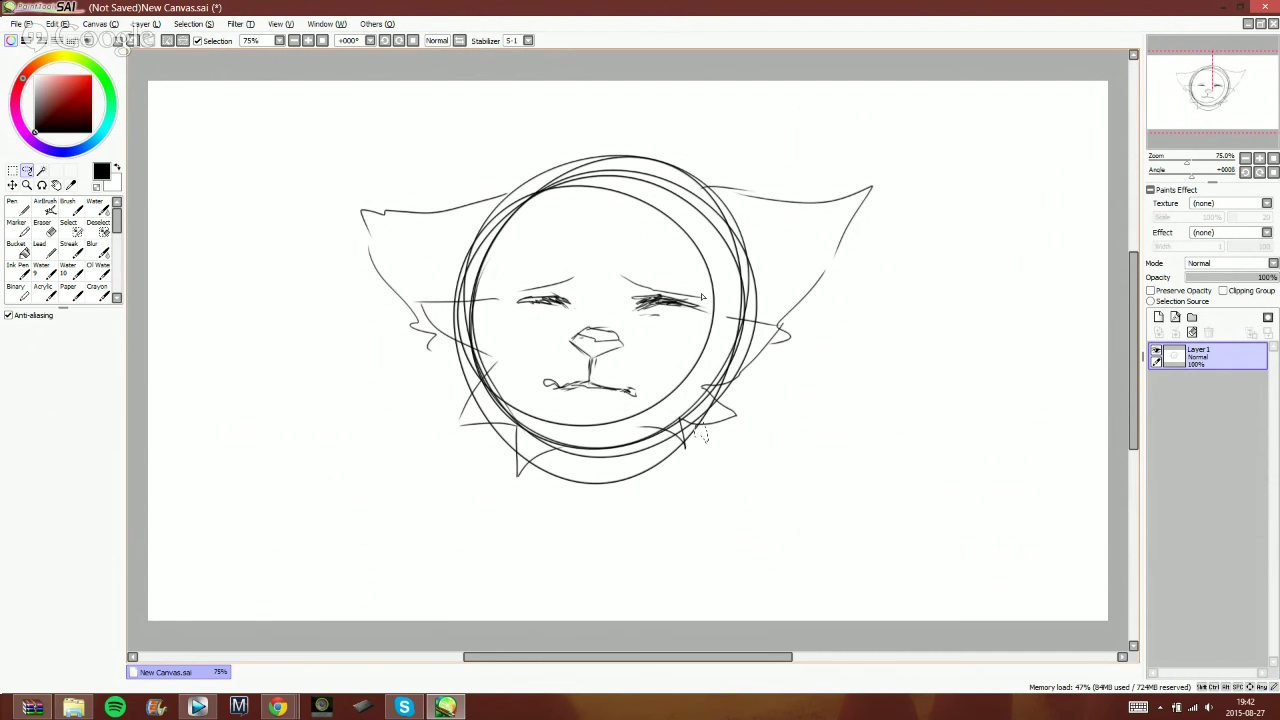
- Reselect the left eye and brow, raise them slightly and widen them a little with a transform
{"action": "mouse_move", "coordinate": [563, 323]}
{"action": "left_mouse_down"}
{"action": "mouse_move", "coordinate": [508, 282]}
{"action": "mouse_move", "coordinate": [528, 318]}
{"action": "mouse_move", "coordinate": [542, 305]}
{"action": "left_mouse_up"}
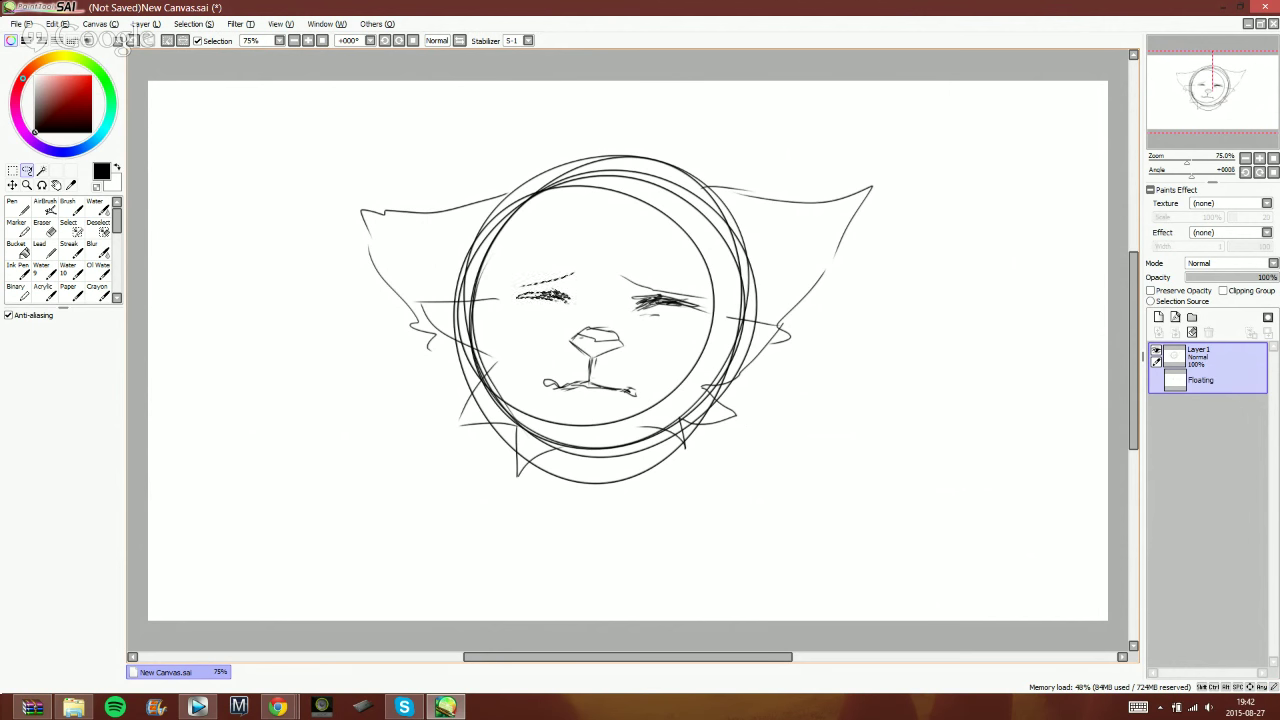
{"action": "key", "text": "ctrl+t"}
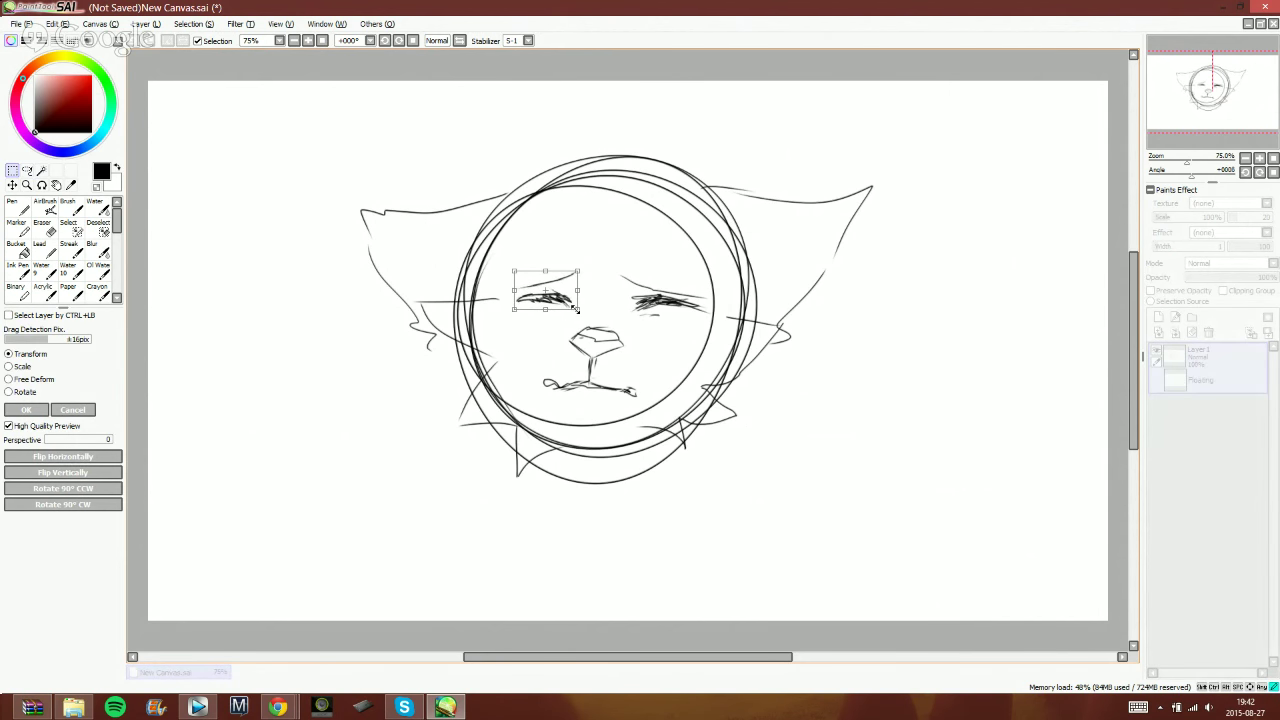
{"action": "left_click_drag", "start_coordinate": [575, 308], "coordinate": [580, 308]}
{"action": "left_click", "coordinate": [40, 411]}
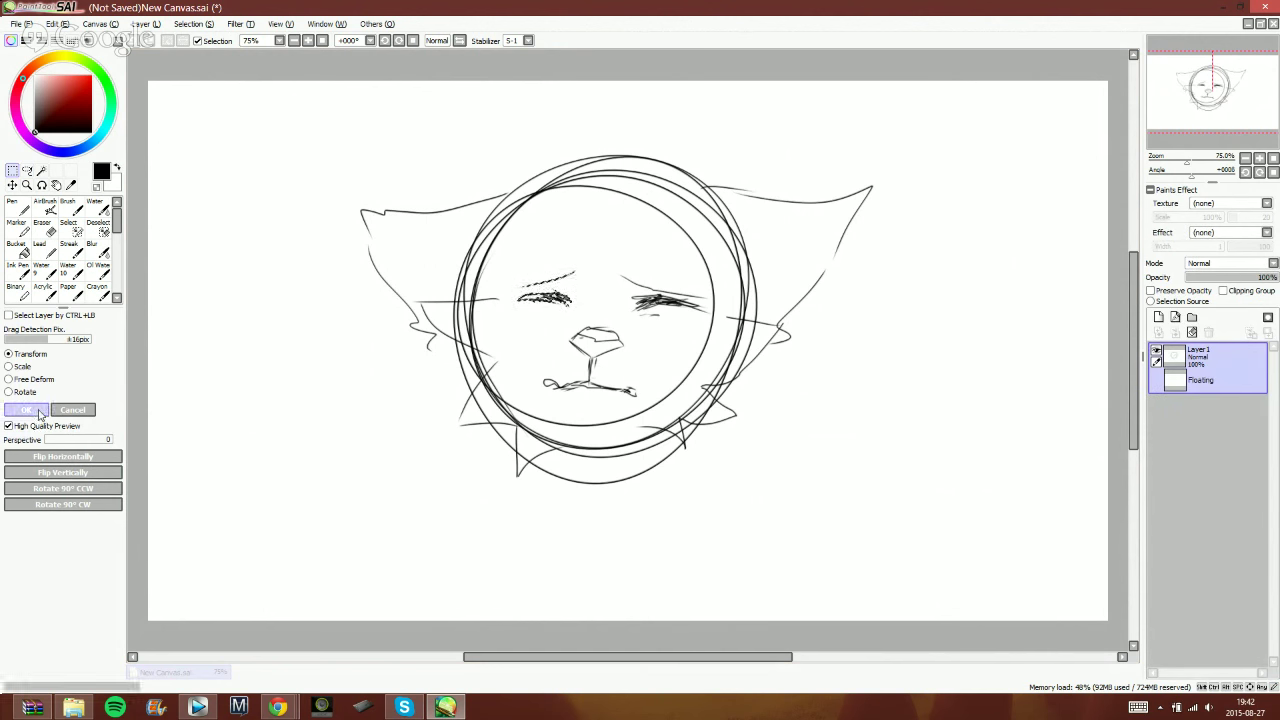
- Switch to Chrome to check the live broadcast window and its YouTube page, and return to PaintTool SAI
{"action": "left_click", "coordinate": [788, 683]}
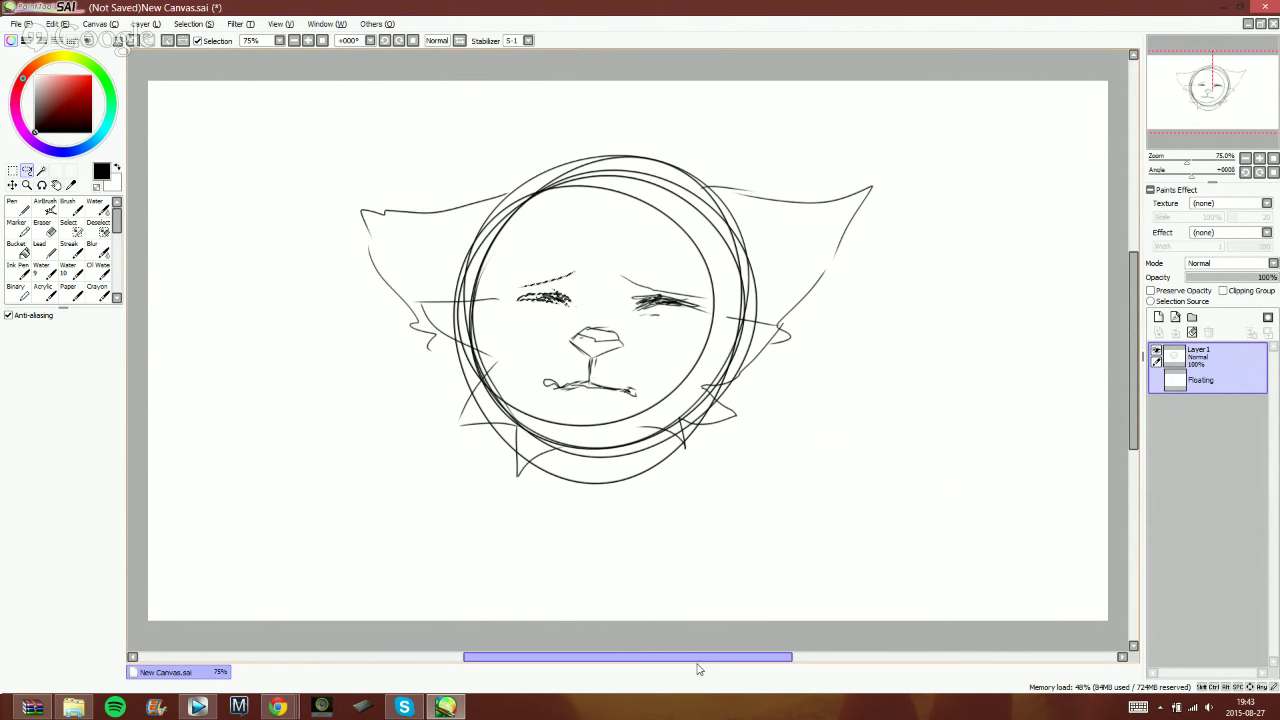
{"action": "right_click", "coordinate": [281, 700]}
{"action": "left_click", "coordinate": [290, 699]}
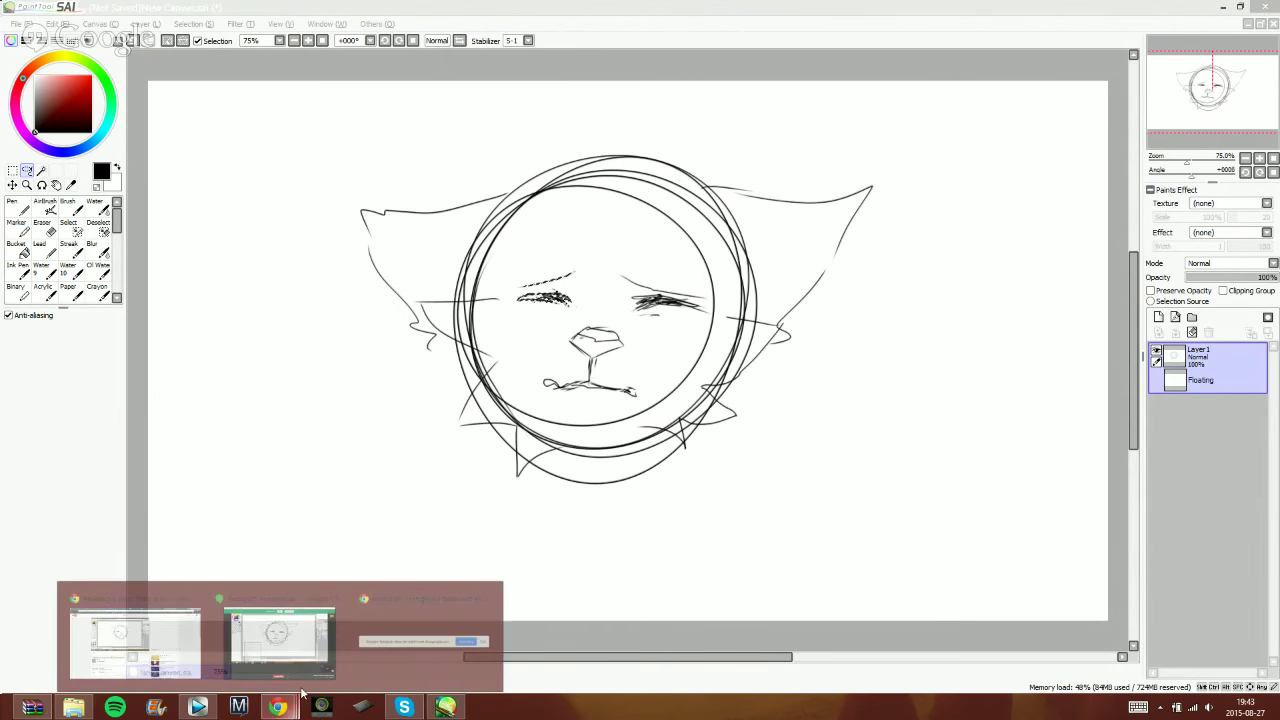
{"action": "left_click", "coordinate": [300, 690]}
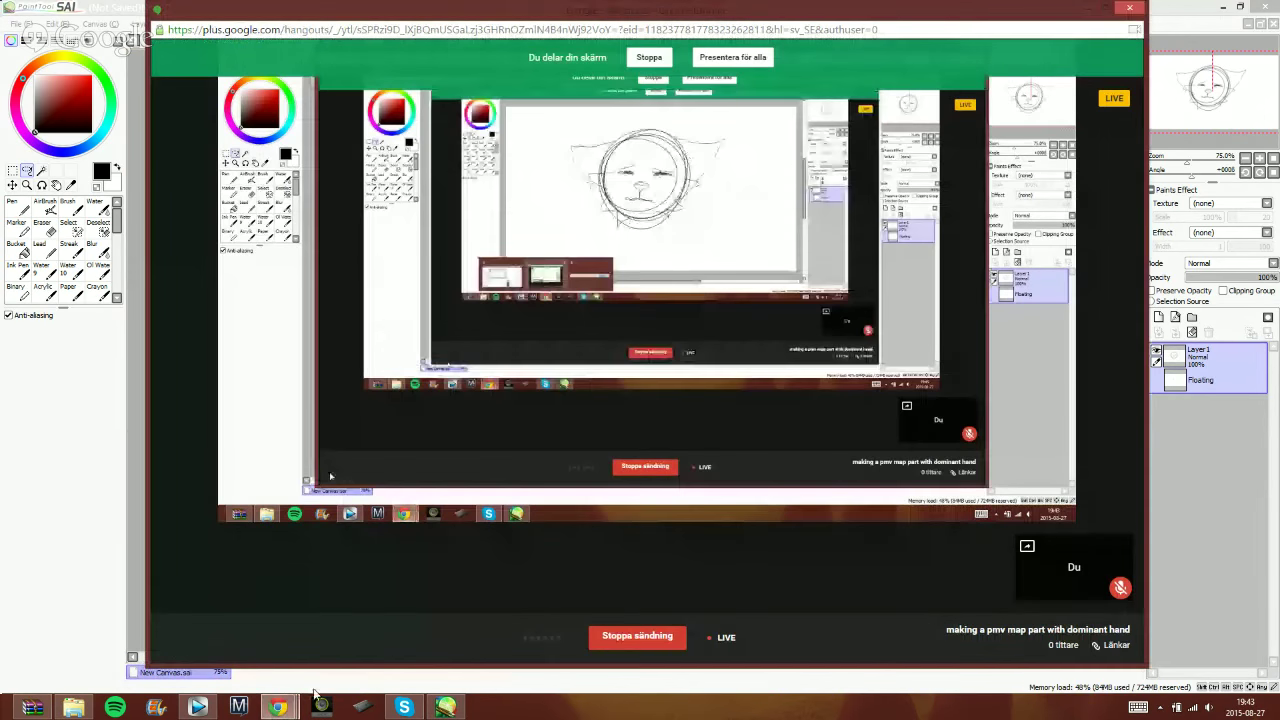
{"action": "mouse_move", "coordinate": [300, 700]}
{"action": "left_click", "coordinate": [335, 672]}
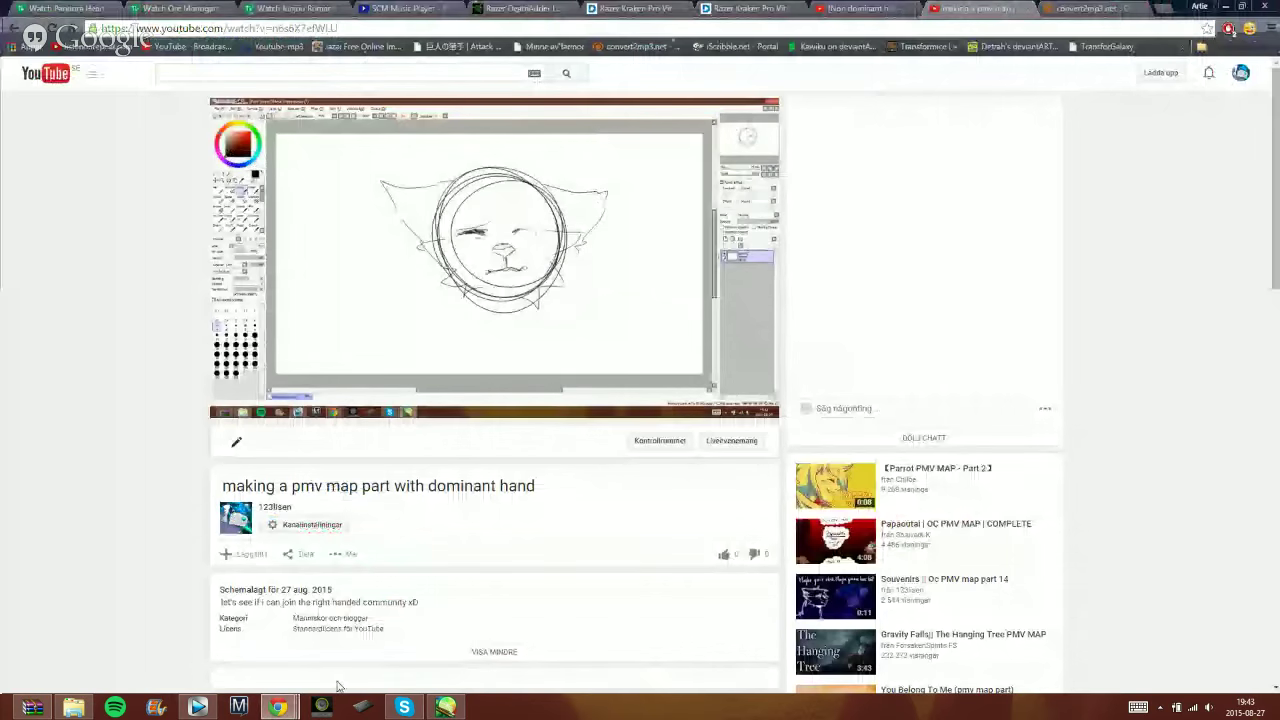
{"action": "left_click", "coordinate": [445, 705]}
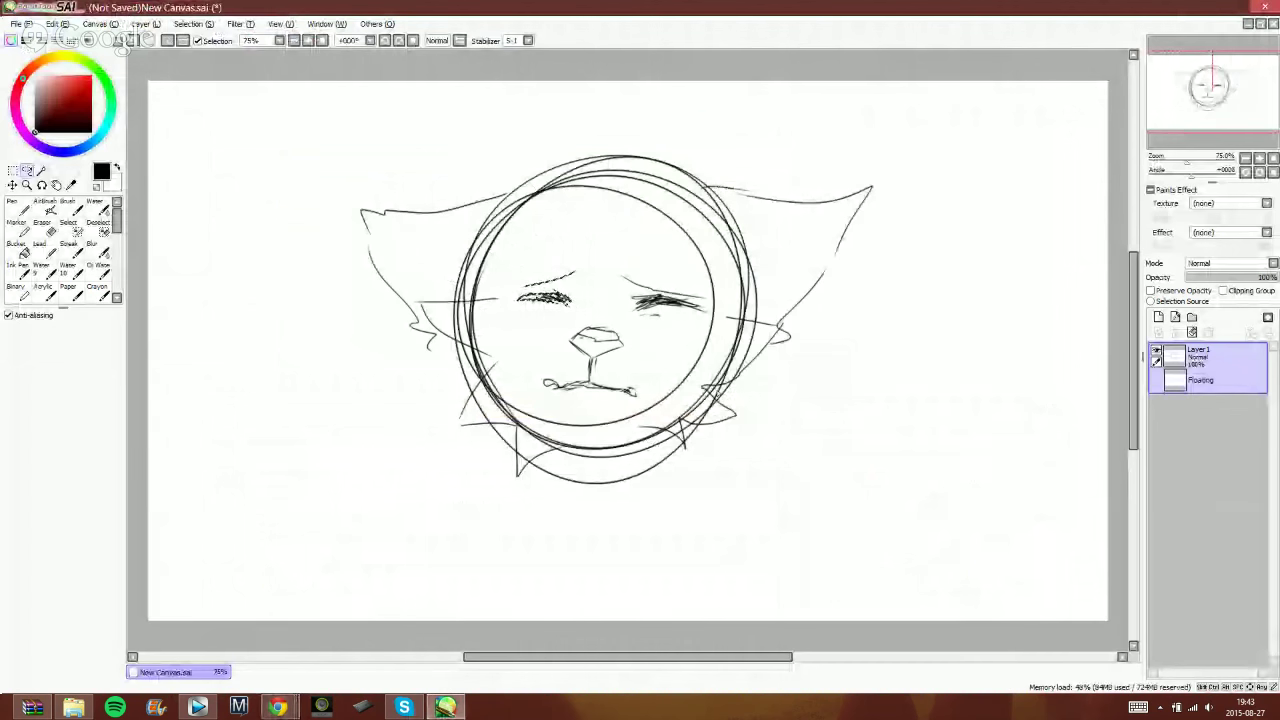
- Deselect the eye and sketch inner fur strokes in the right ear with the size 5 Brush
{"action": "left_click", "coordinate": [18, 206]}
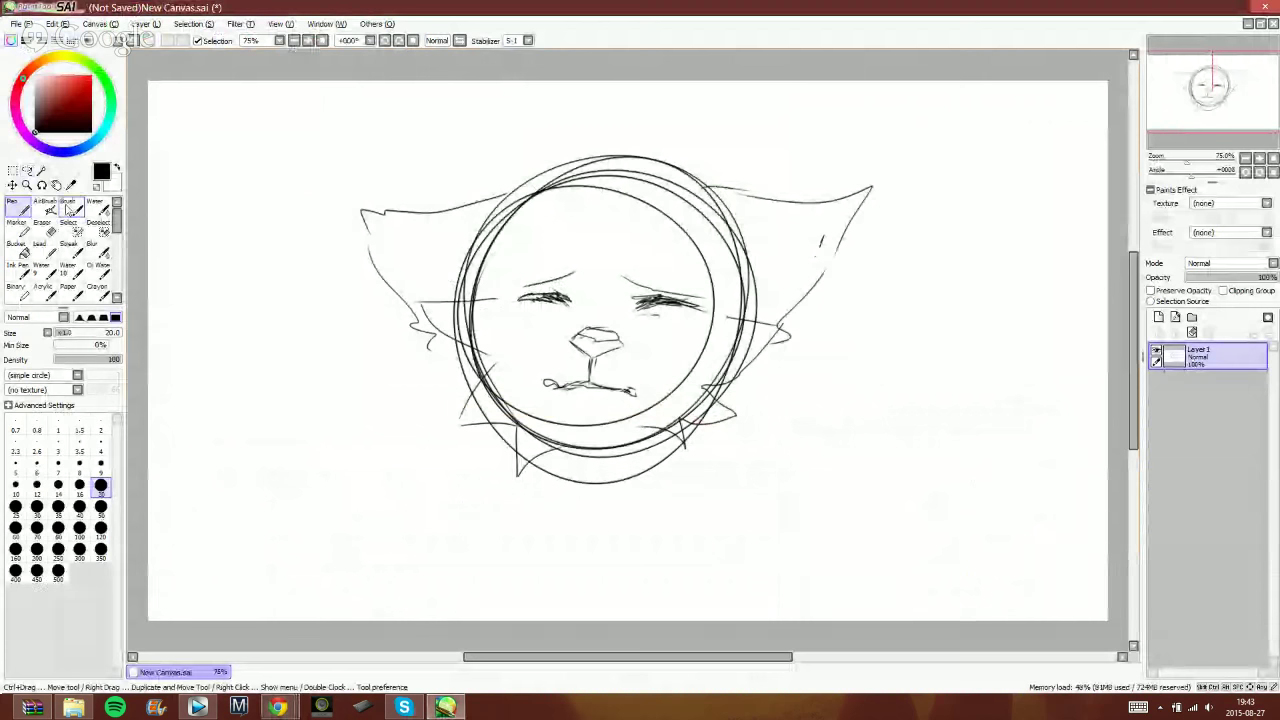
{"action": "left_click", "coordinate": [68, 209]}
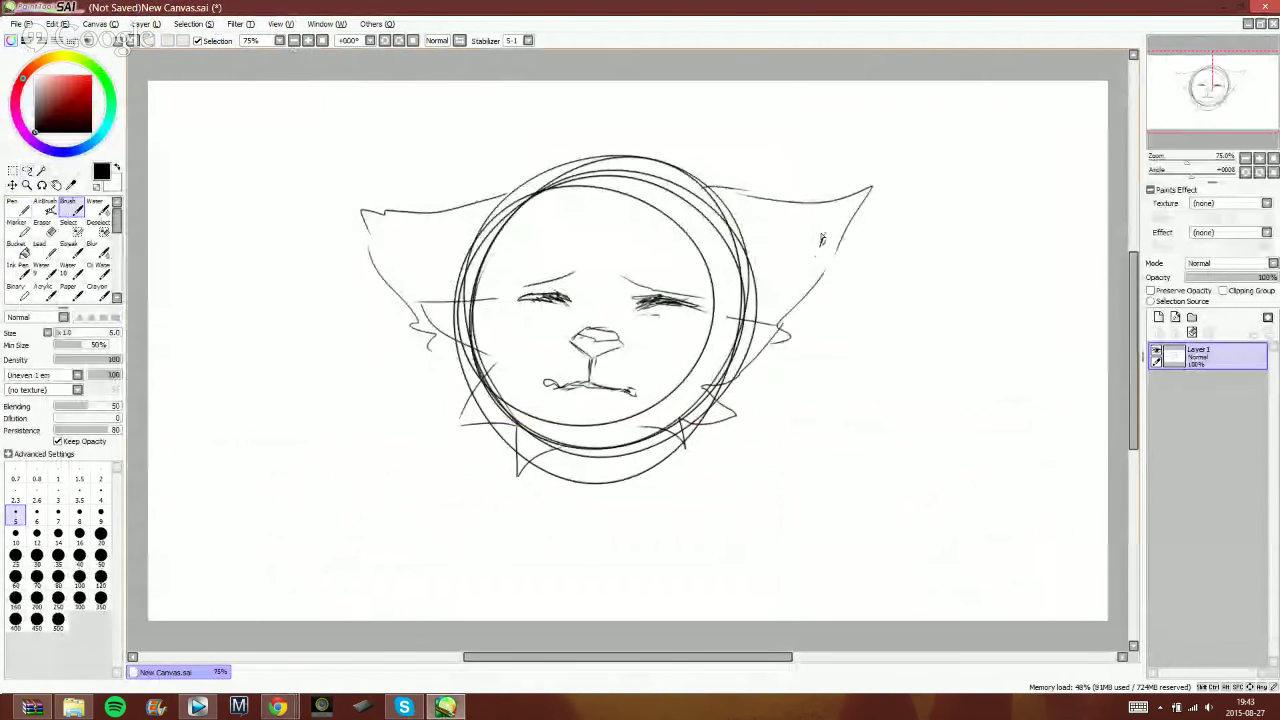
{"action": "mouse_move", "coordinate": [824, 234]}
{"action": "left_mouse_down"}
{"action": "mouse_move", "coordinate": [748, 277]}
{"action": "mouse_move", "coordinate": [762, 299]}
{"action": "left_mouse_up"}
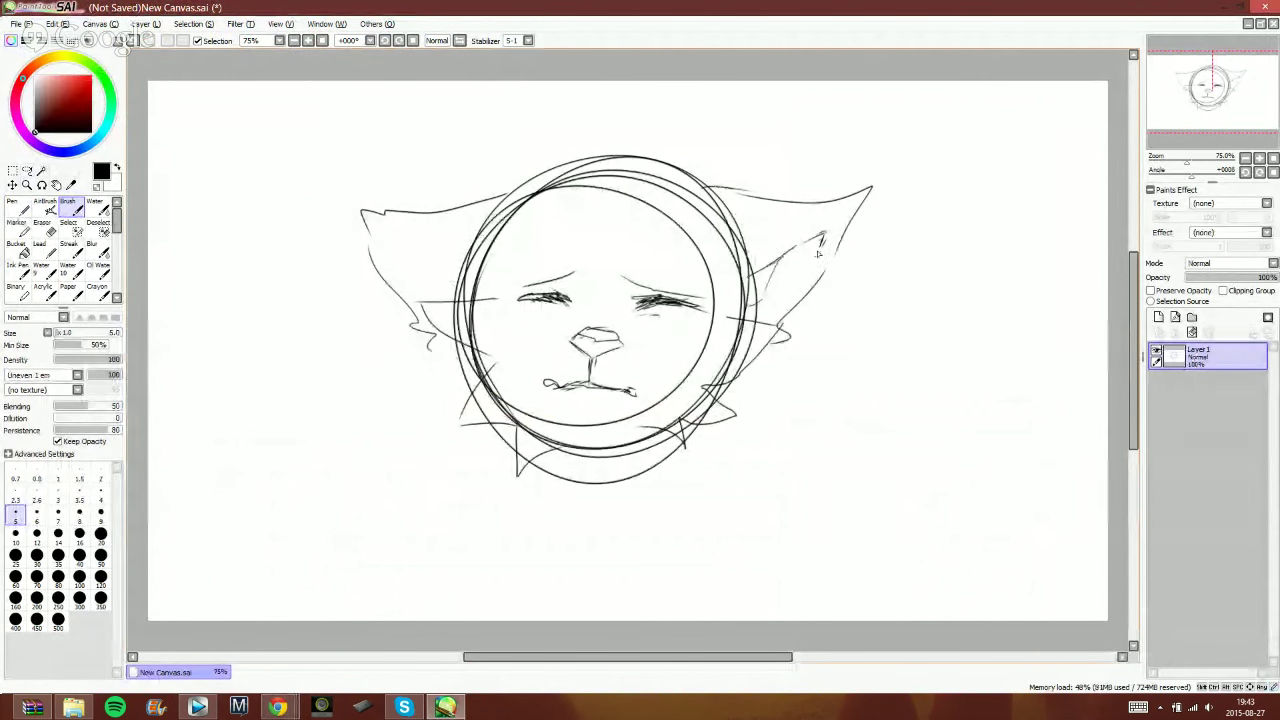
{"action": "left_click_drag", "start_coordinate": [820, 248], "coordinate": [758, 324]}
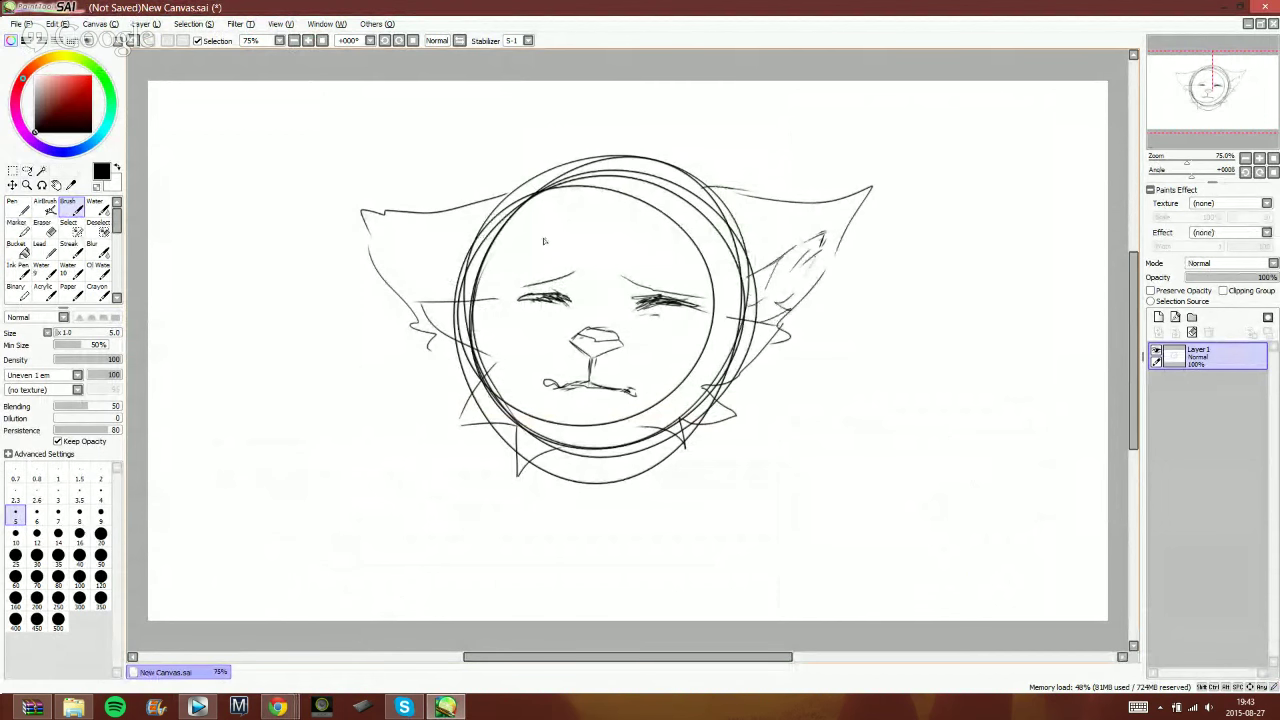
- Extend the left ear to a sharper tip and sketch jagged fur strokes inside it
{"action": "left_click_drag", "start_coordinate": [392, 214], "coordinate": [368, 212]}
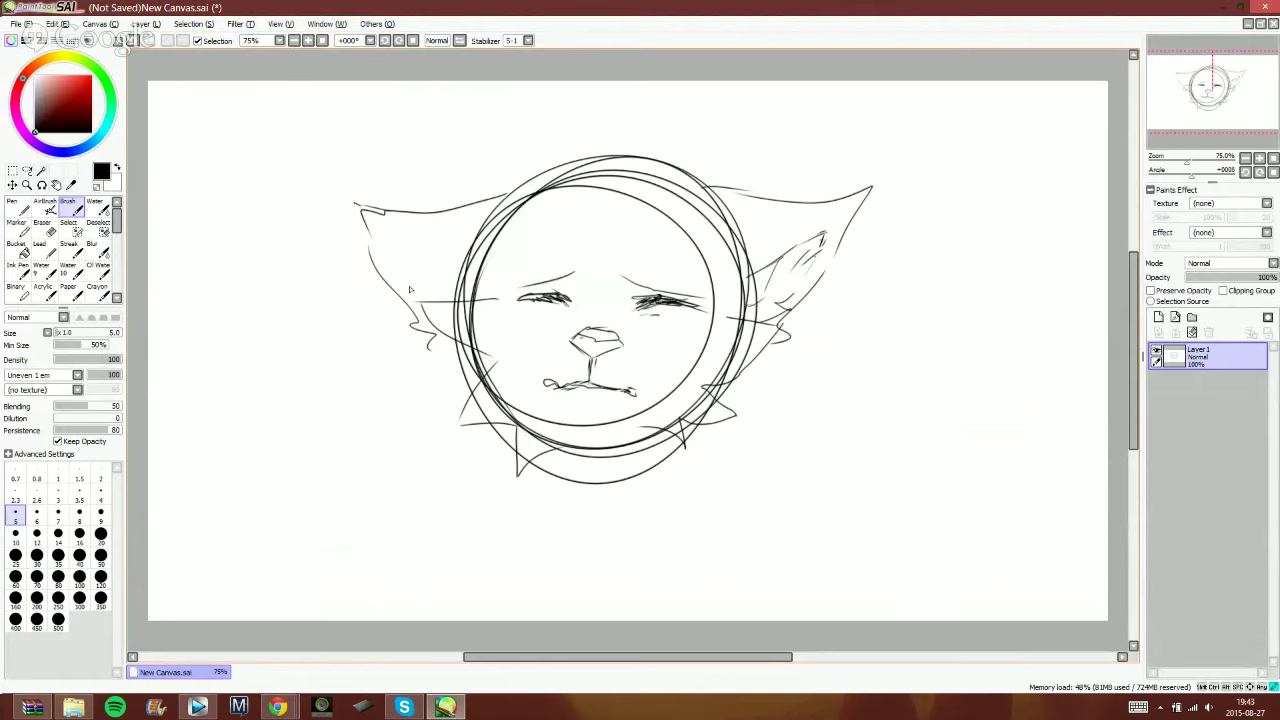
{"action": "left_click_drag", "start_coordinate": [350, 202], "coordinate": [358, 234]}
{"action": "left_click_drag", "start_coordinate": [364, 232], "coordinate": [468, 298]}
{"action": "left_click_drag", "start_coordinate": [384, 272], "coordinate": [424, 306]}
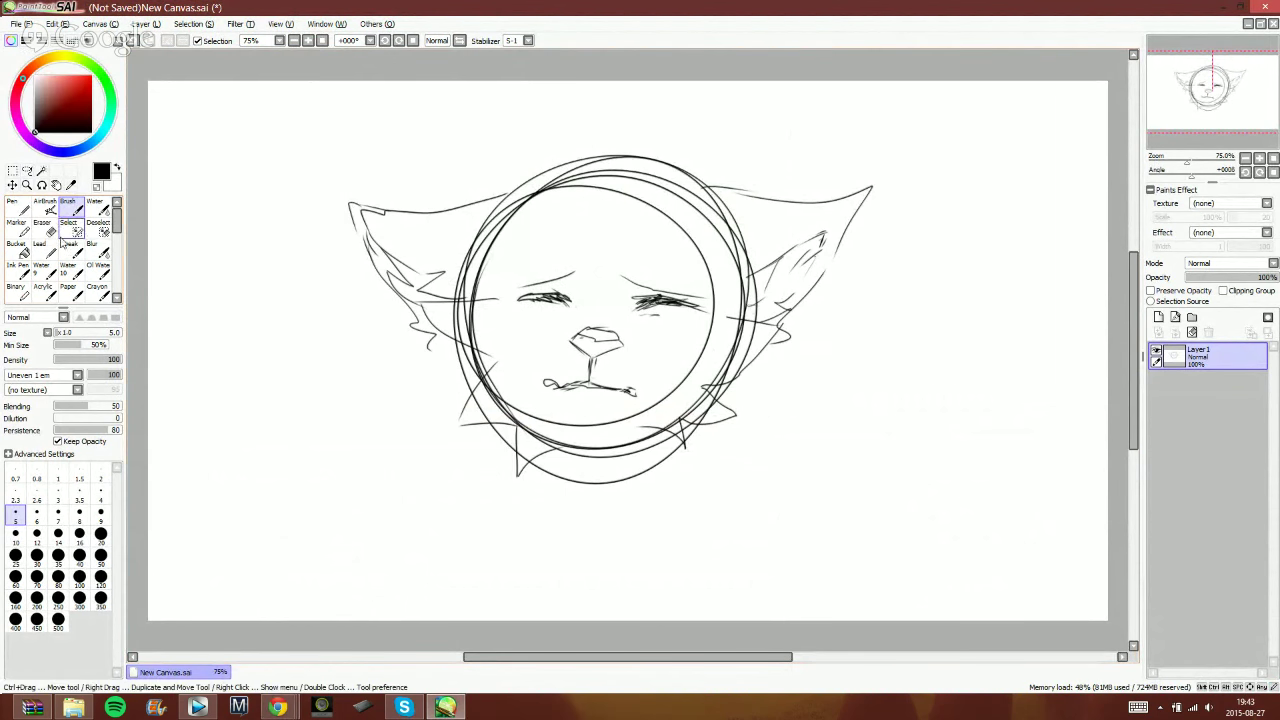
- Erase the nose and mouth with the Eraser at size 61
{"action": "key", "text": "e"}
{"action": "left_click", "coordinate": [95, 333]}
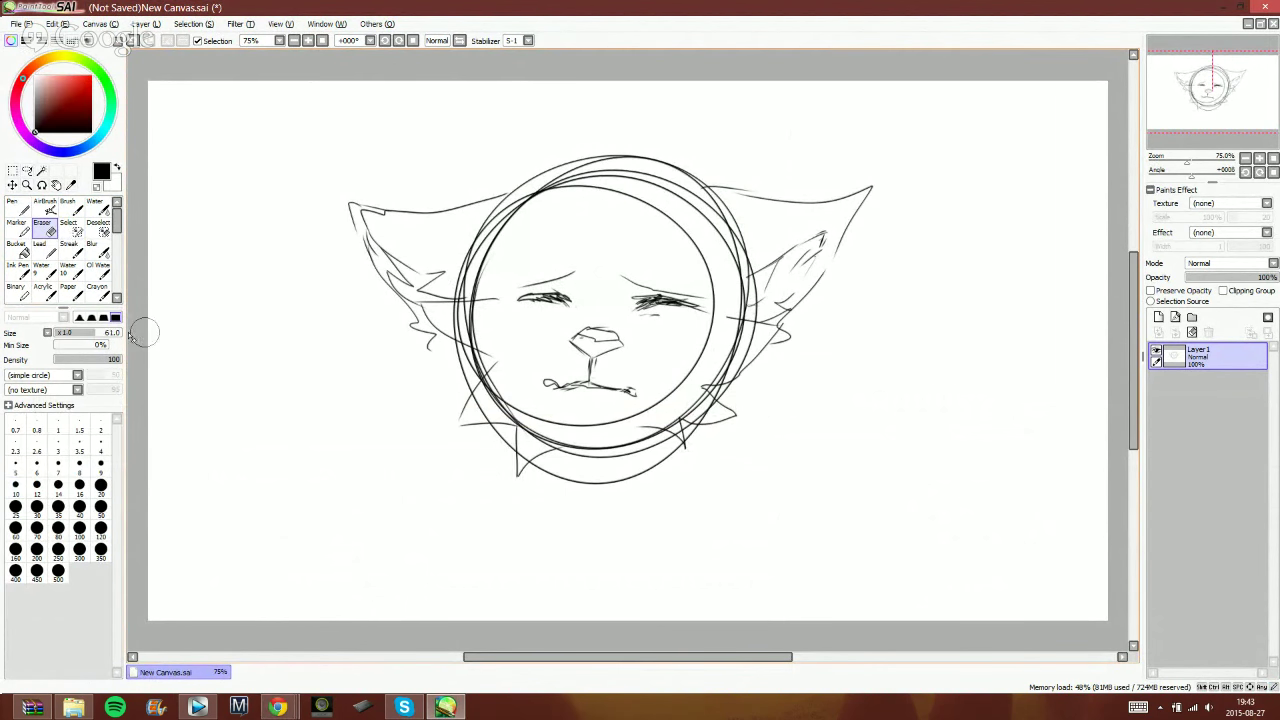
{"action": "mouse_move", "coordinate": [643, 381]}
{"action": "left_mouse_down"}
{"action": "mouse_move", "coordinate": [545, 378]}
{"action": "mouse_move", "coordinate": [560, 355]}
{"action": "mouse_move", "coordinate": [573, 395]}
{"action": "mouse_move", "coordinate": [544, 393]}
{"action": "mouse_move", "coordinate": [643, 391]}
{"action": "left_mouse_up"}
- Redraw the muzzle with the Brush as a rounded nose, a short vertical line and a mouth
{"action": "key", "text": "b"}
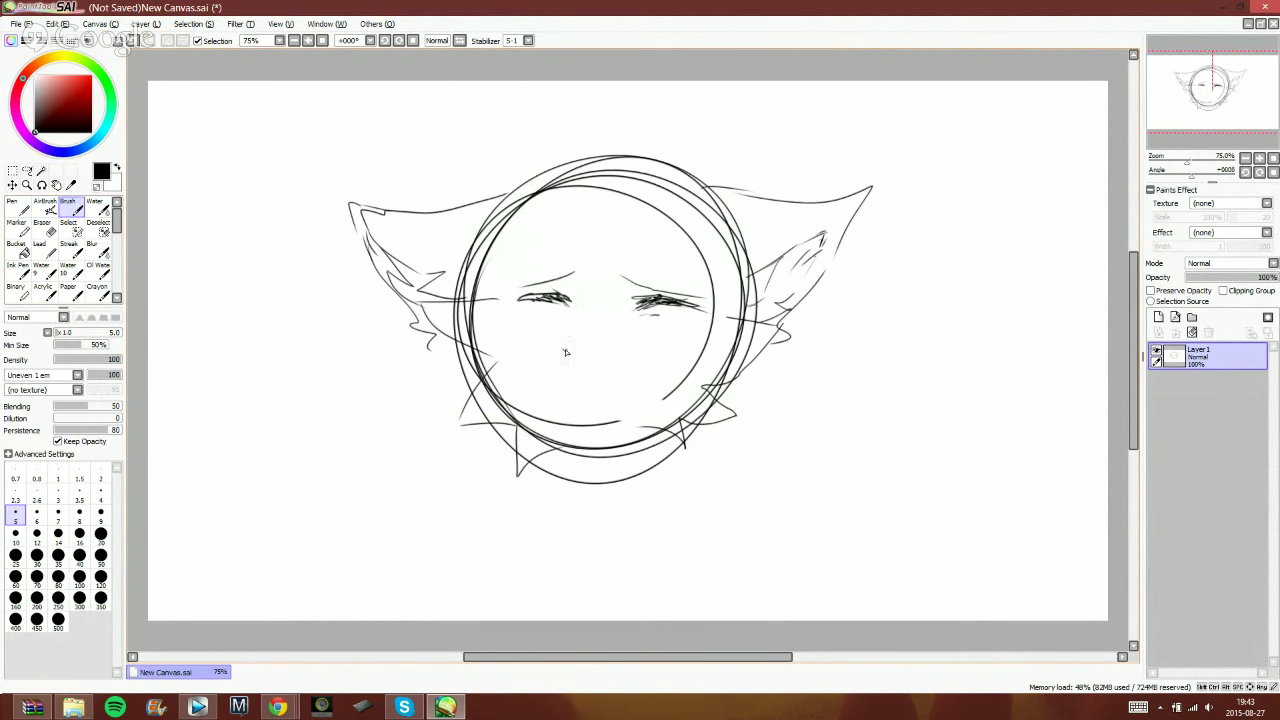
{"action": "mouse_move", "coordinate": [560, 350]}
{"action": "left_mouse_down"}
{"action": "mouse_move", "coordinate": [588, 369]}
{"action": "mouse_move", "coordinate": [606, 359]}
{"action": "mouse_move", "coordinate": [589, 340]}
{"action": "mouse_move", "coordinate": [559, 342]}
{"action": "mouse_move", "coordinate": [563, 356]}
{"action": "mouse_move", "coordinate": [598, 356]}
{"action": "mouse_move", "coordinate": [586, 386]}
{"action": "mouse_move", "coordinate": [644, 390]}
{"action": "left_mouse_up"}
{"action": "left_click_drag", "start_coordinate": [551, 382], "coordinate": [585, 388]}
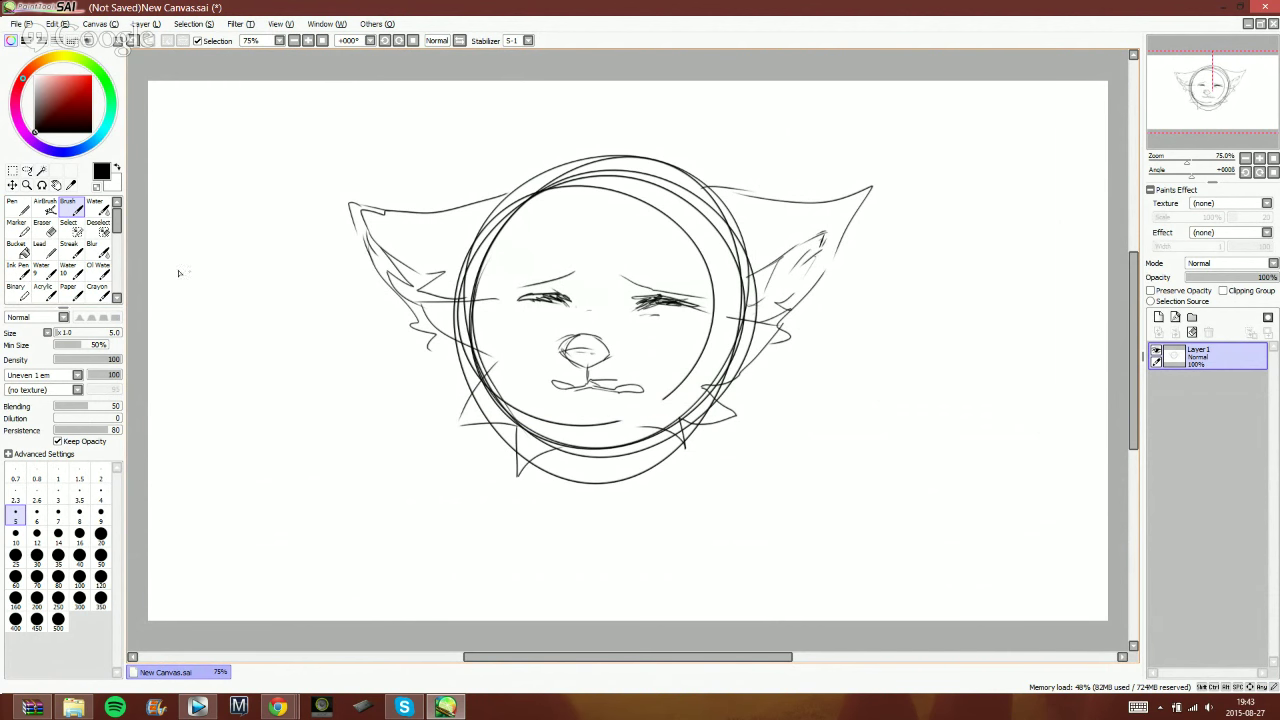
{"action": "double_click", "coordinate": [1163, 358]}
{"action": "left_click", "coordinate": [744, 308]}
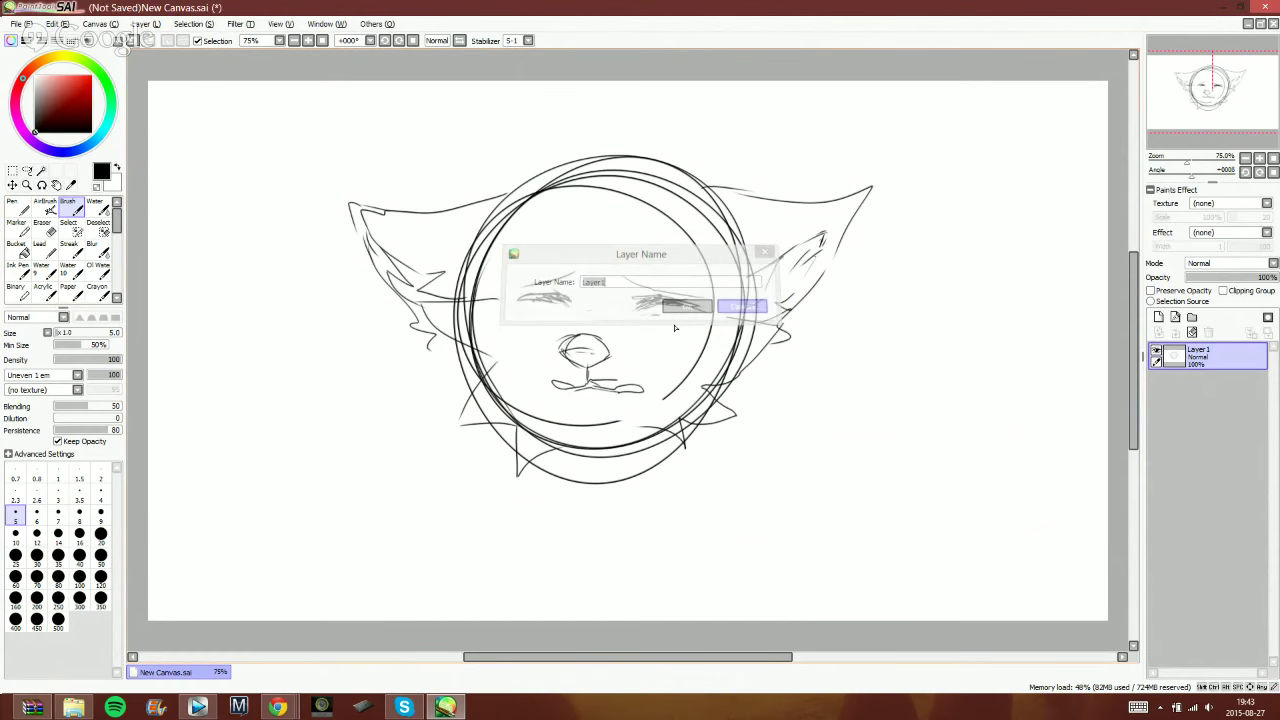
- Switch to Chrome to check the videos in the Joined maps playlist on YouTube, and return to PaintTool SAI
{"action": "left_click_drag", "start_coordinate": [280, 700], "coordinate": [284, 682]}
{"action": "left_click", "coordinate": [281, 705]}
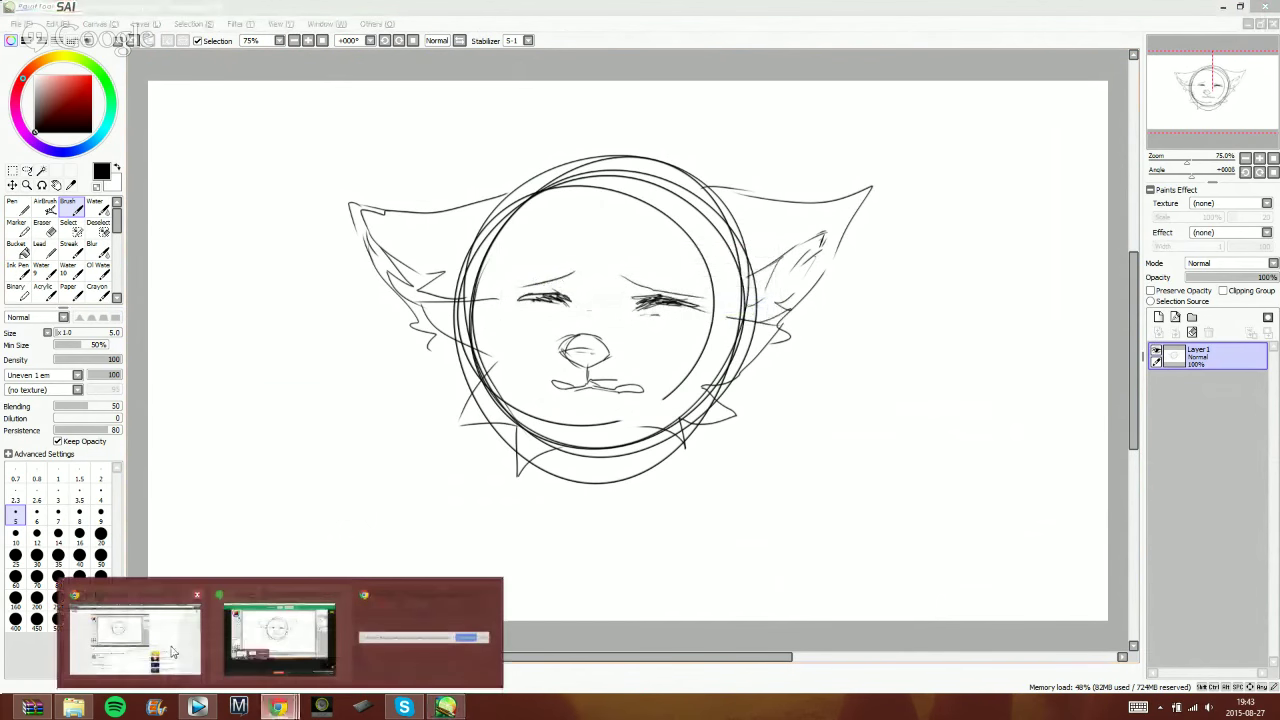
{"action": "left_click", "coordinate": [172, 652]}
{"action": "left_click", "coordinate": [855, 8]}
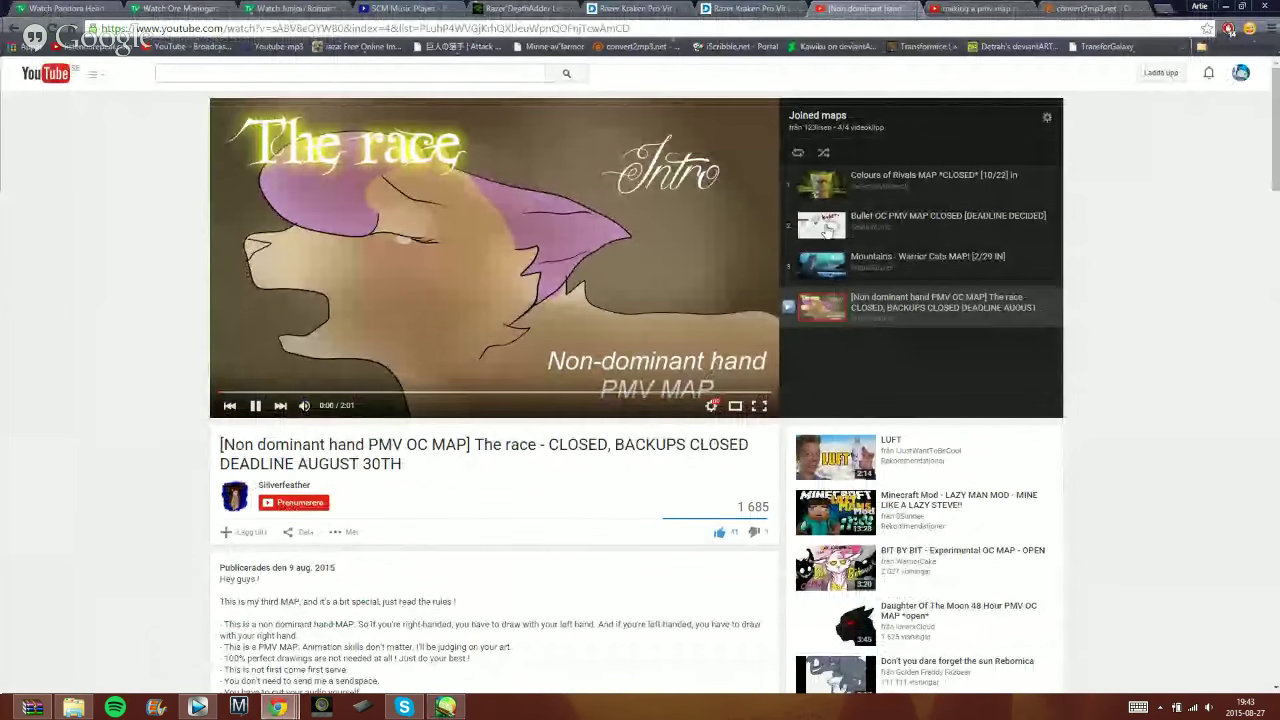
{"action": "left_click", "coordinate": [825, 228]}
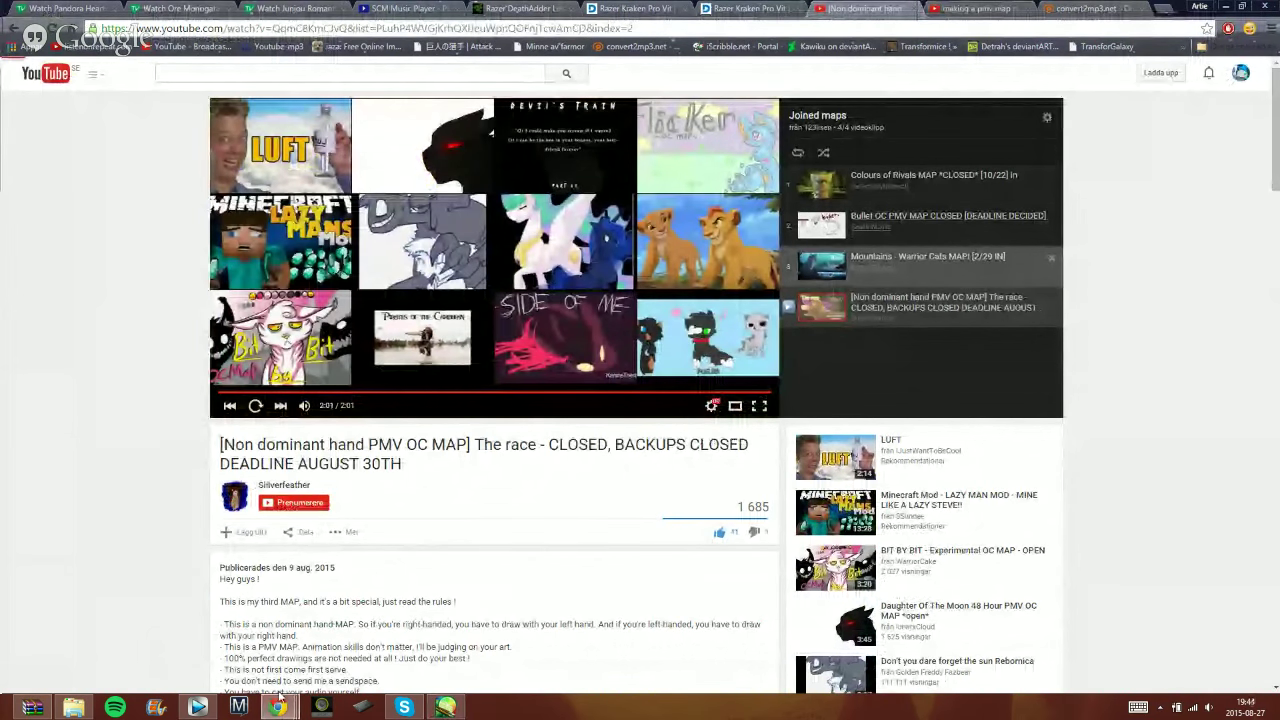
{"action": "left_click", "coordinate": [279, 704]}
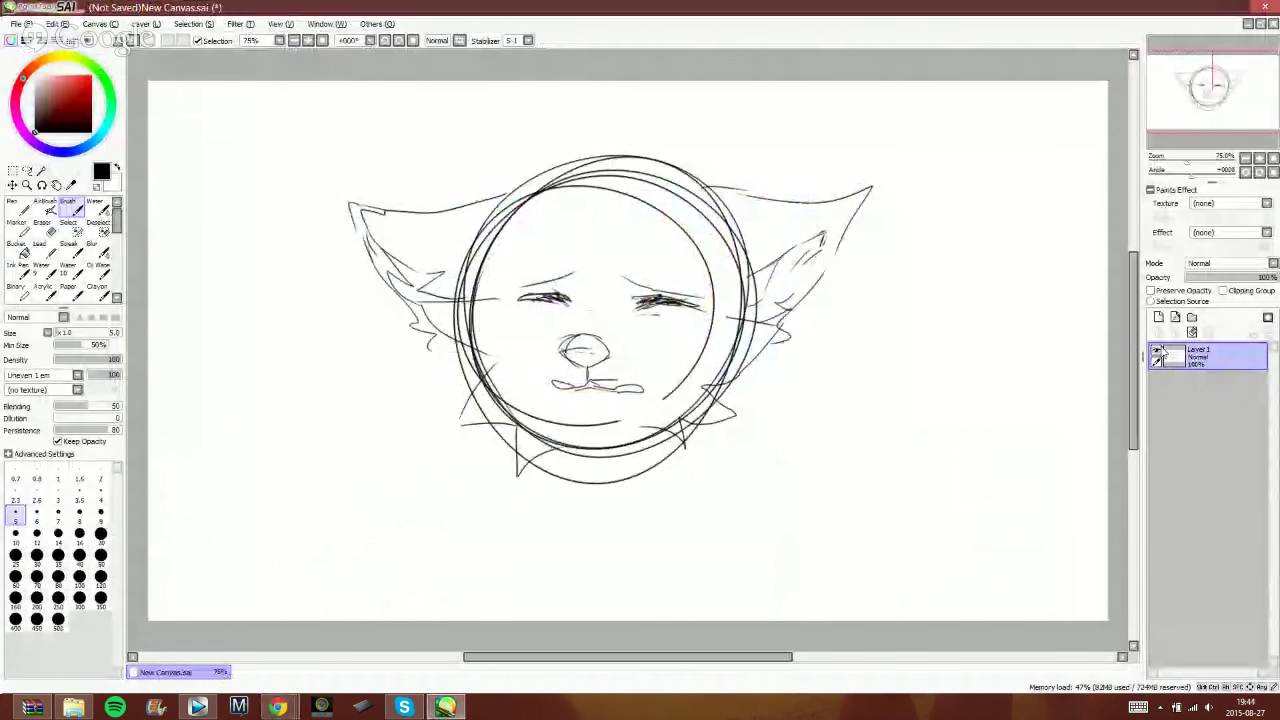
- Hide the first head sketch's layer and add a new layer above it
{"action": "left_click", "coordinate": [1157, 351]}
{"action": "left_click", "coordinate": [1158, 317]}
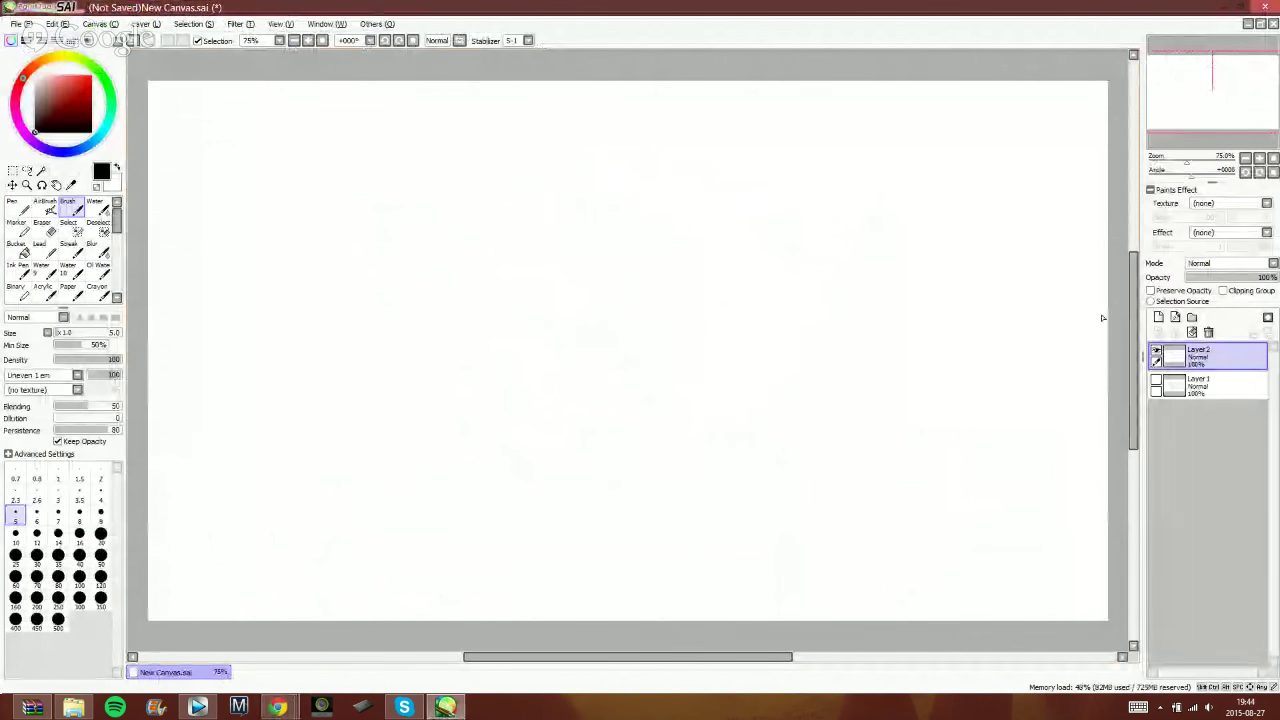
{"action": "left_click_drag", "start_coordinate": [621, 189], "coordinate": [677, 206]}
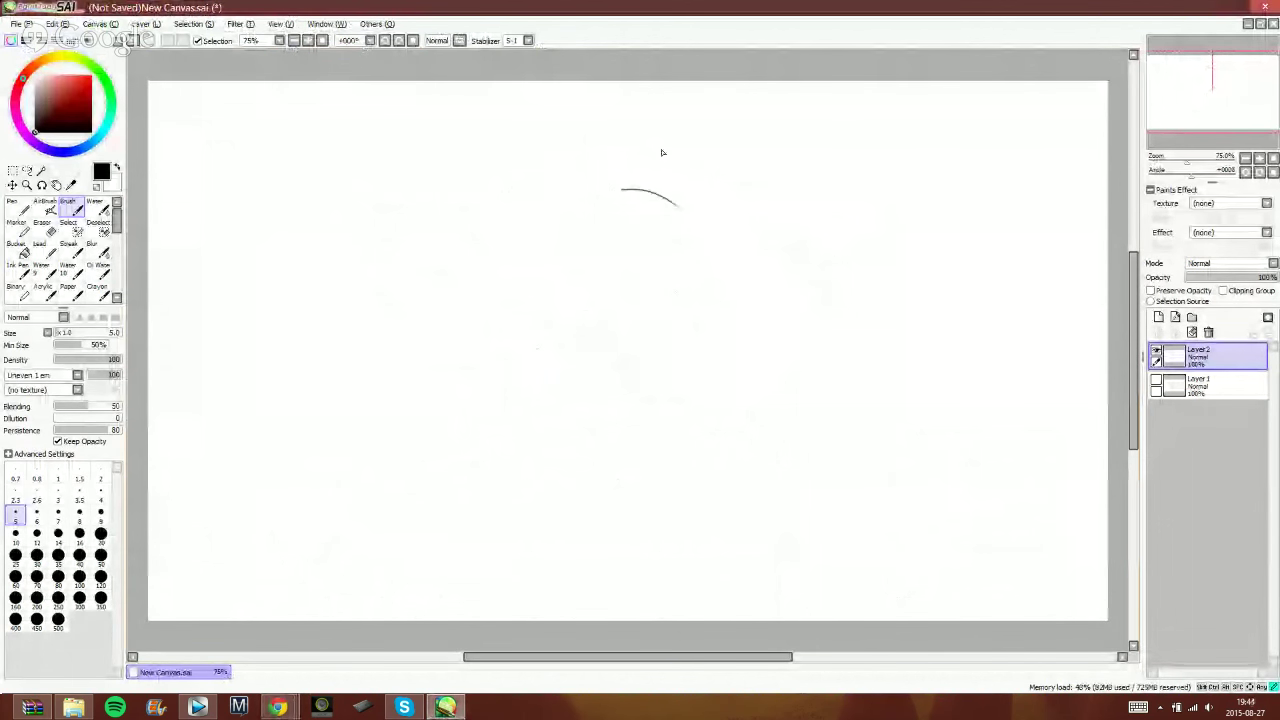
{"action": "left_click_drag", "start_coordinate": [662, 152], "coordinate": [488, 421]}
{"action": "left_click", "coordinate": [135, 42]}
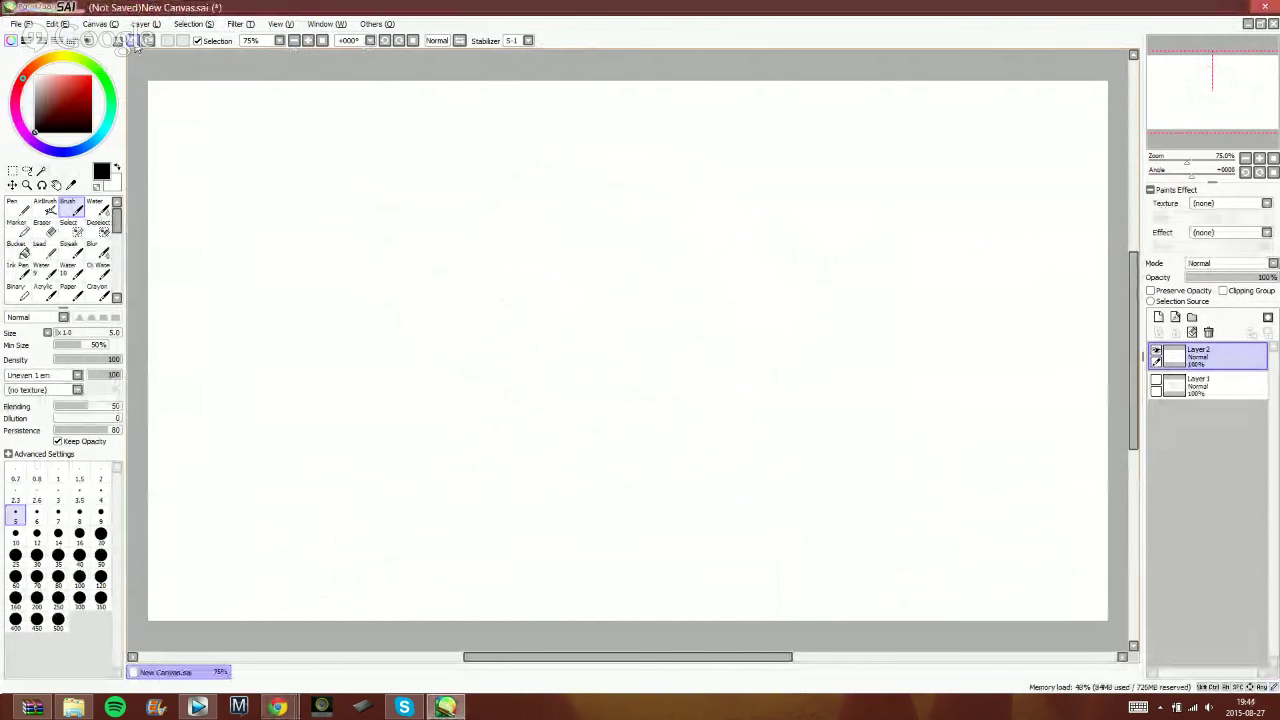
- Sketch a large head circle of several overlapping loops slightly right of the canvas centre on the new layer
{"action": "left_click_drag", "start_coordinate": [758, 179], "coordinate": [656, 167]}
{"action": "left_click_drag", "start_coordinate": [757, 172], "coordinate": [797, 460]}
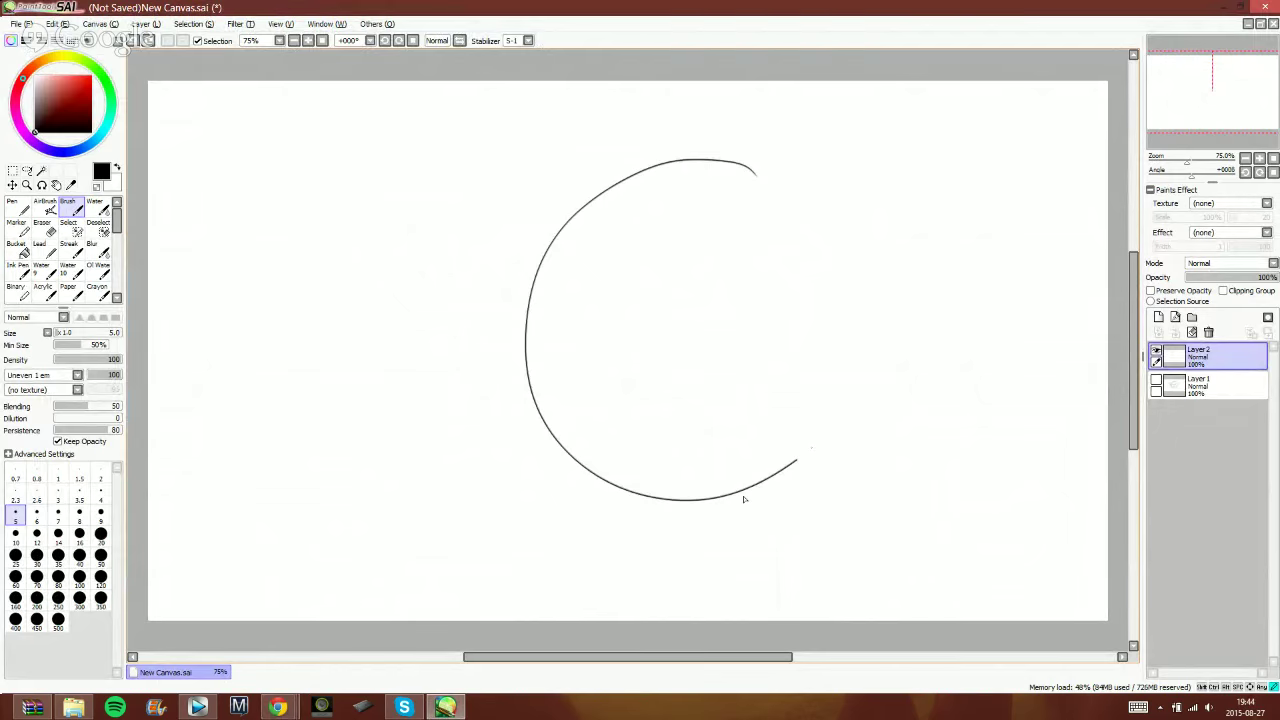
{"action": "left_click_drag", "start_coordinate": [700, 170], "coordinate": [462, 298]}
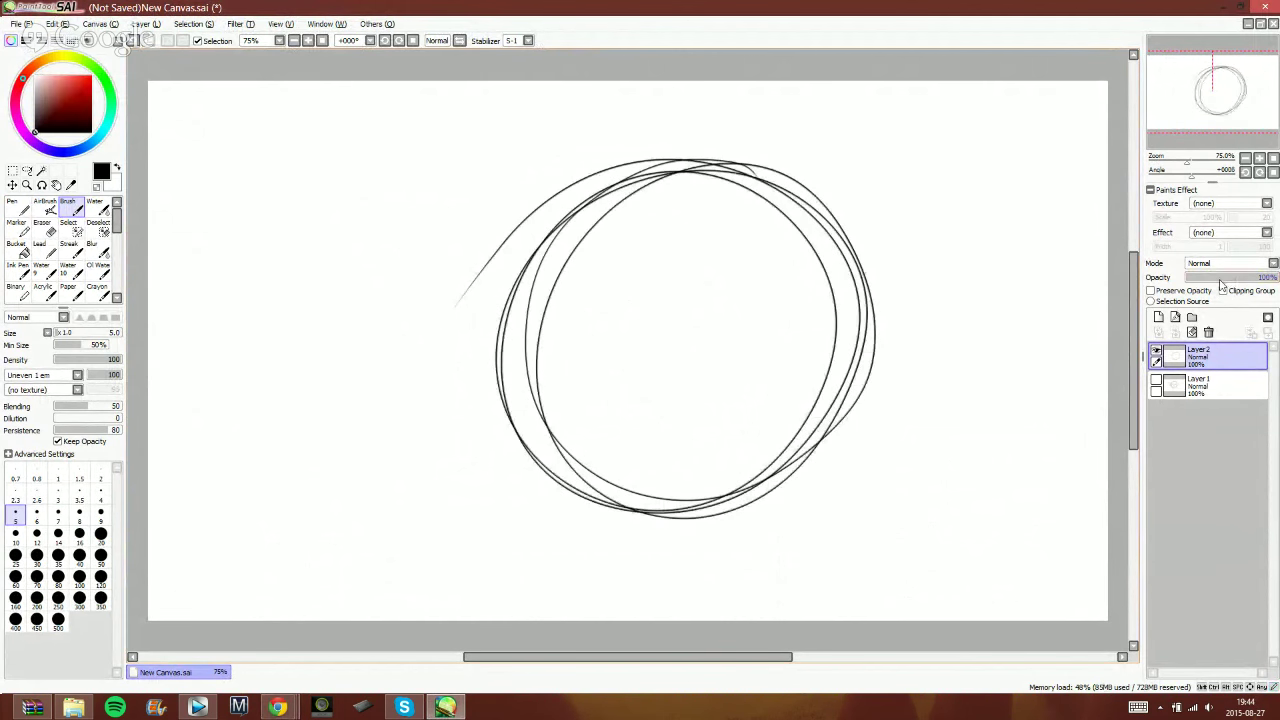
- Lower the circle layer's opacity to 43% and add a new layer above it
{"action": "left_click", "coordinate": [1226, 277]}
{"action": "left_click", "coordinate": [1159, 317]}
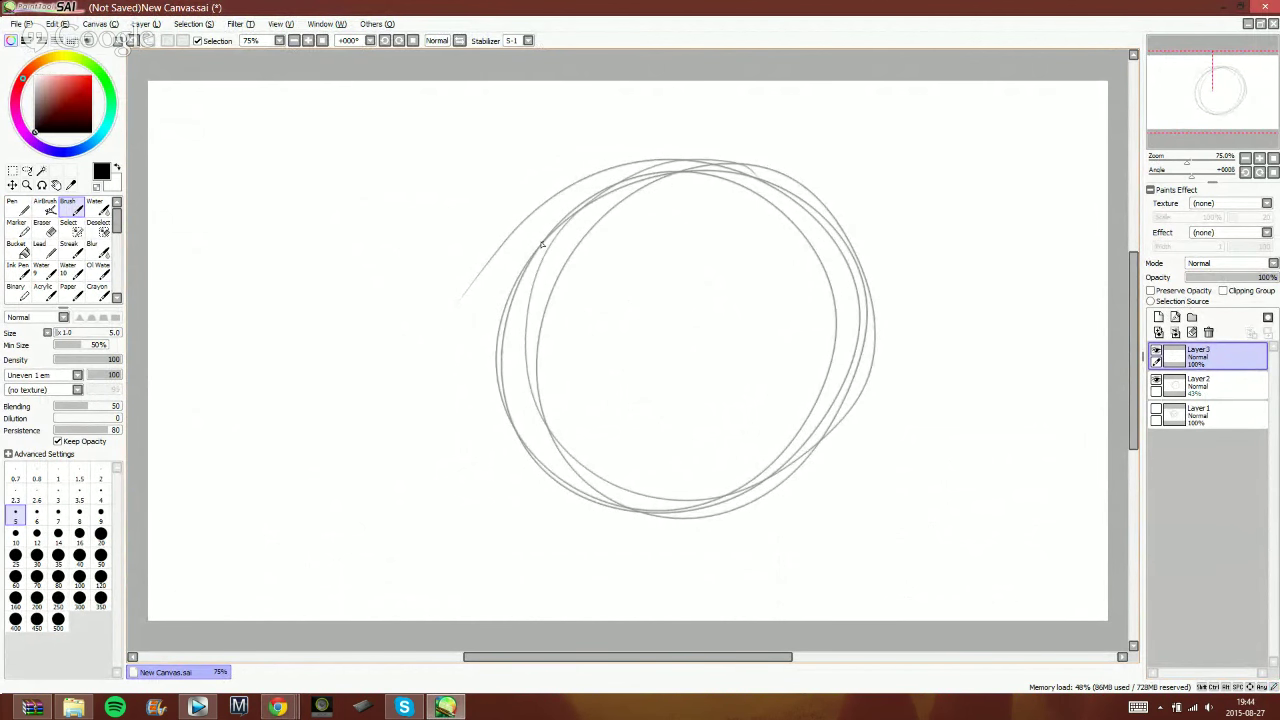
- Sketch a left-facing muzzle projecting from the guide circle, with a jaw, nose, mouth line and small fang
{"action": "left_click_drag", "start_coordinate": [530, 262], "coordinate": [497, 256]}
{"action": "left_click_drag", "start_coordinate": [523, 260], "coordinate": [530, 440]}
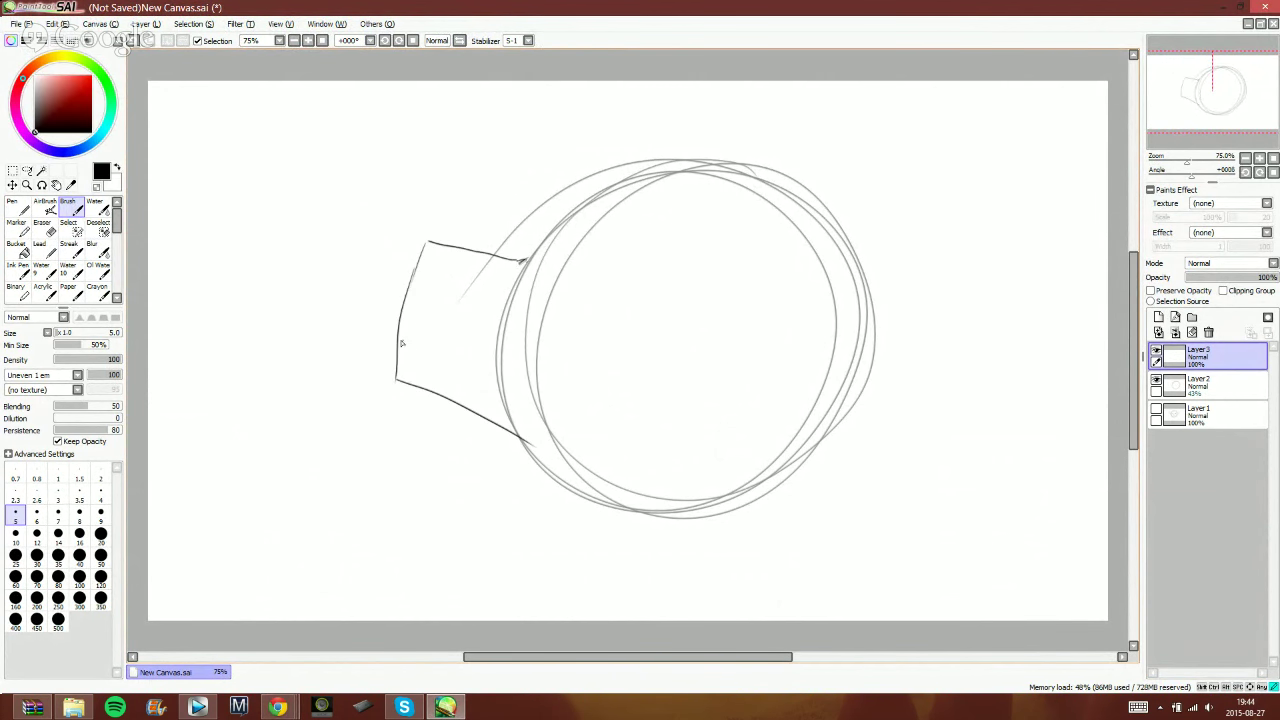
{"action": "mouse_move", "coordinate": [405, 345]}
{"action": "left_mouse_down"}
{"action": "mouse_move", "coordinate": [470, 345]}
{"action": "mouse_move", "coordinate": [491, 367]}
{"action": "mouse_move", "coordinate": [464, 356]}
{"action": "mouse_move", "coordinate": [500, 364]}
{"action": "left_mouse_up"}
{"action": "left_click_drag", "start_coordinate": [416, 262], "coordinate": [413, 284]}
{"action": "left_click_drag", "start_coordinate": [430, 245], "coordinate": [414, 292]}
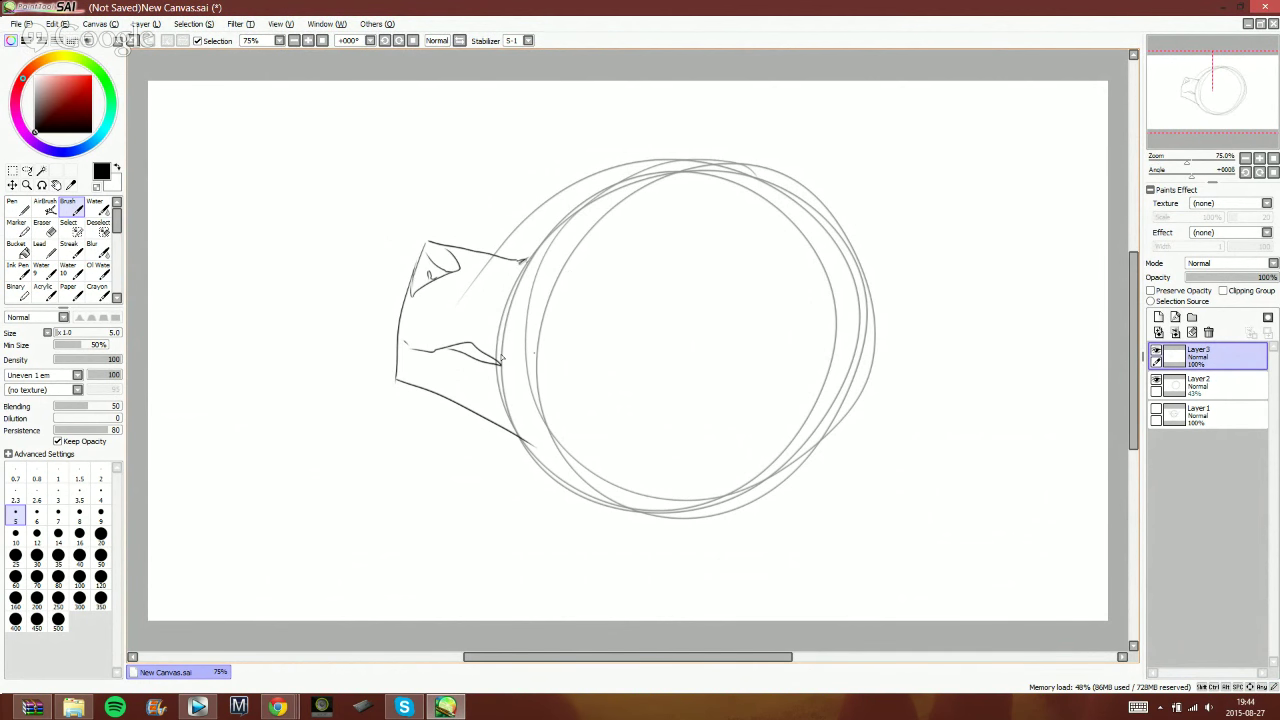
{"action": "left_click_drag", "start_coordinate": [492, 361], "coordinate": [471, 347]}
- Sketch narrowed eyes with dark shaded lashes at the bridge of the muzzle, erasing the stray strokes between them
{"action": "mouse_move", "coordinate": [509, 251]}
{"action": "left_mouse_down"}
{"action": "mouse_move", "coordinate": [524, 258]}
{"action": "mouse_move", "coordinate": [529, 228]}
{"action": "left_mouse_up"}
{"action": "left_click_drag", "start_coordinate": [537, 276], "coordinate": [556, 268]}
{"action": "left_click_drag", "start_coordinate": [547, 260], "coordinate": [626, 303]}
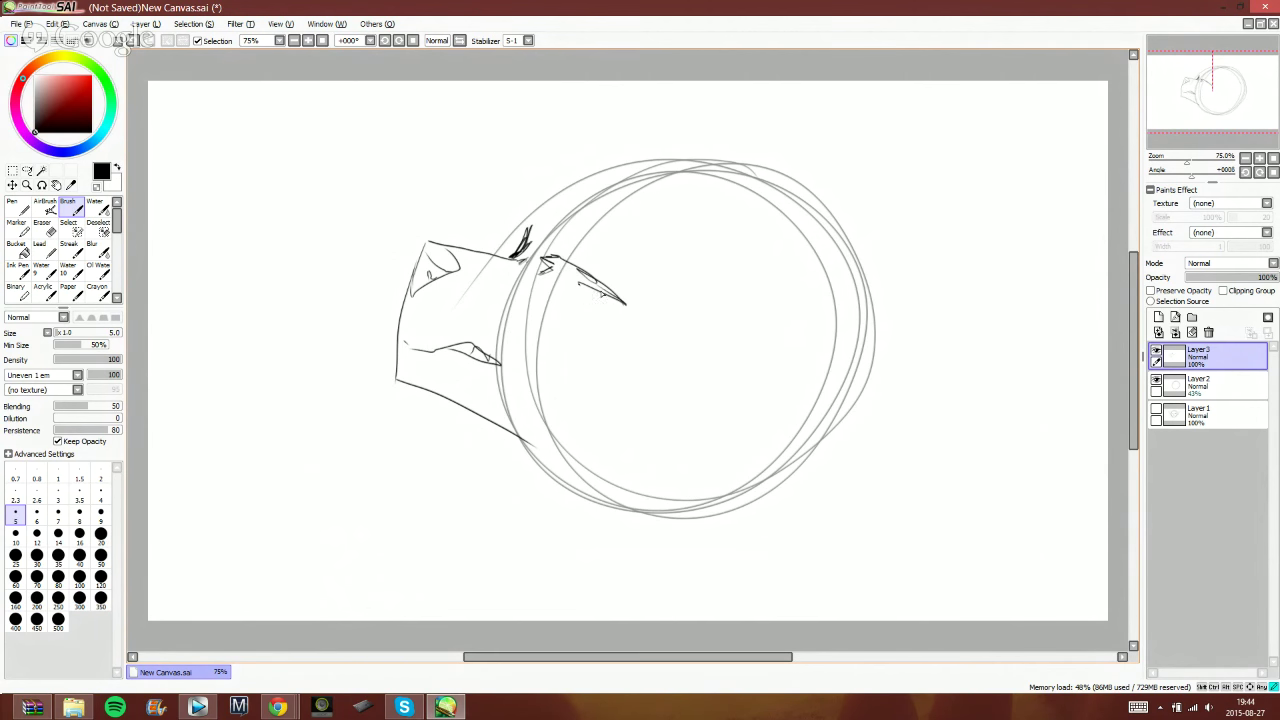
{"action": "left_click_drag", "start_coordinate": [558, 270], "coordinate": [612, 292]}
{"action": "left_click_drag", "start_coordinate": [548, 256], "coordinate": [658, 279]}
{"action": "mouse_move", "coordinate": [558, 254]}
{"action": "left_mouse_down"}
{"action": "mouse_move", "coordinate": [545, 229]}
{"action": "mouse_move", "coordinate": [547, 250]}
{"action": "left_mouse_up"}
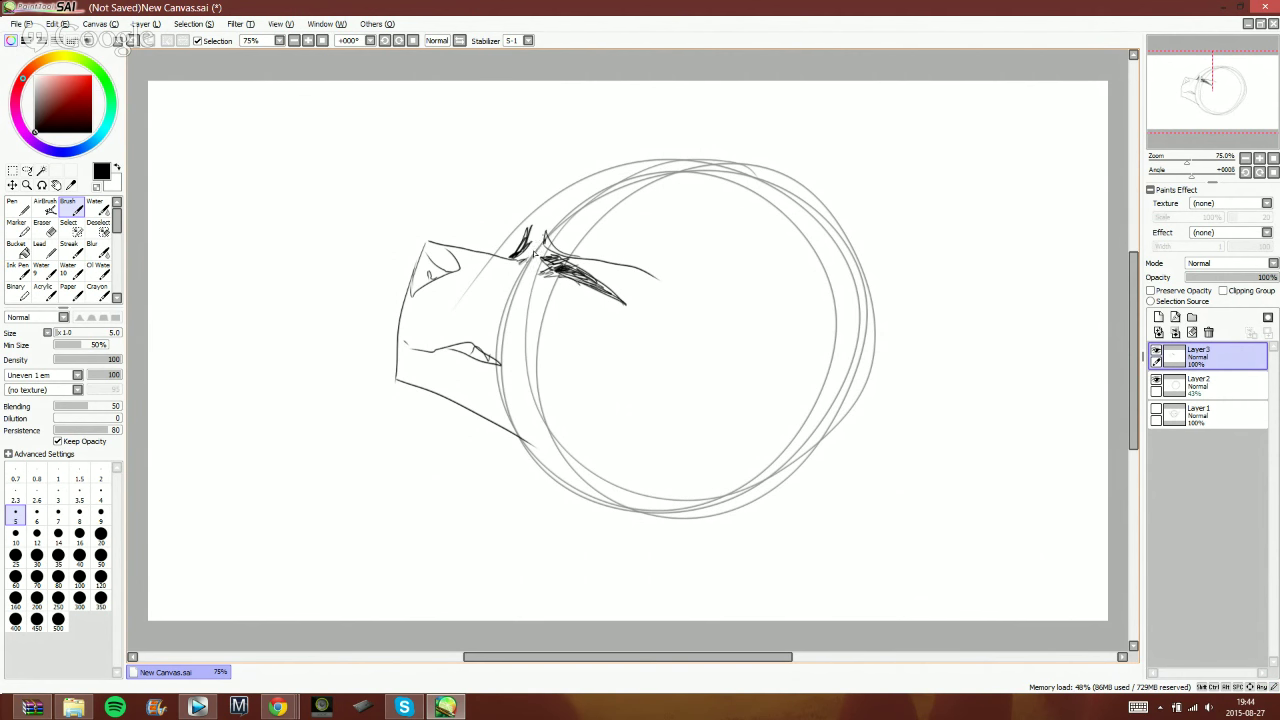
{"action": "key", "text": "e"}
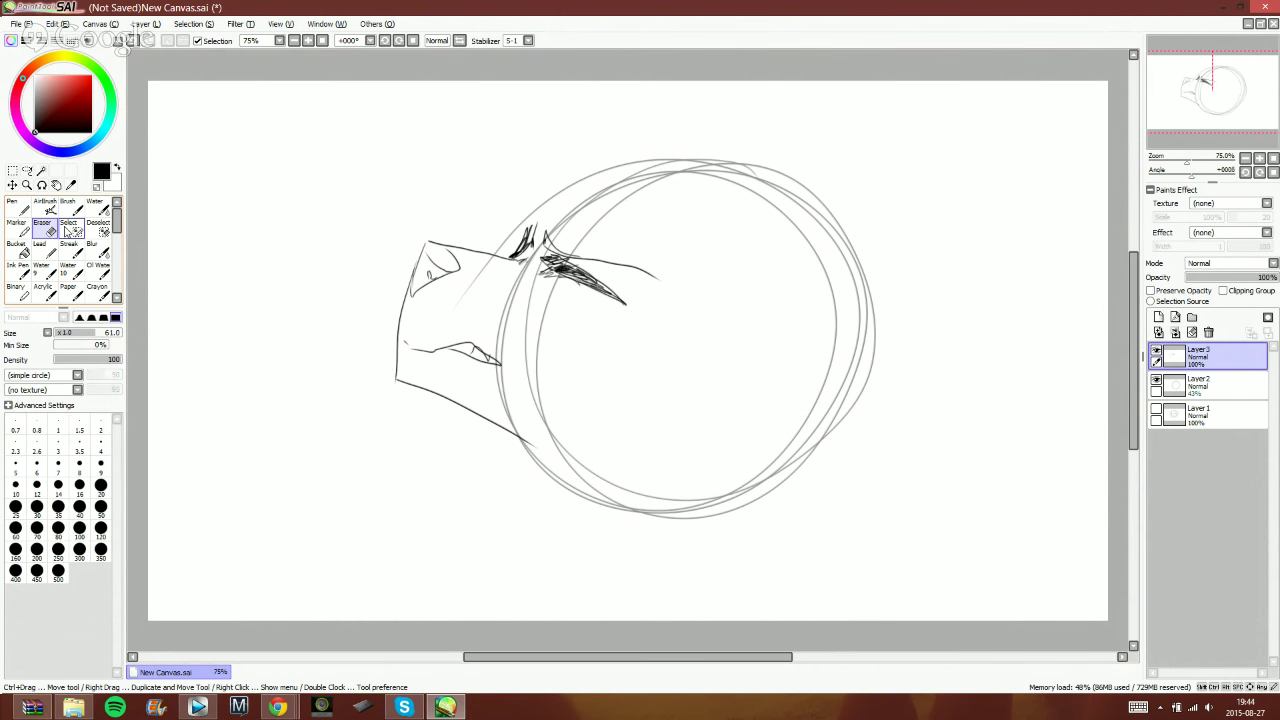
{"action": "left_click_drag", "start_coordinate": [519, 276], "coordinate": [528, 245]}
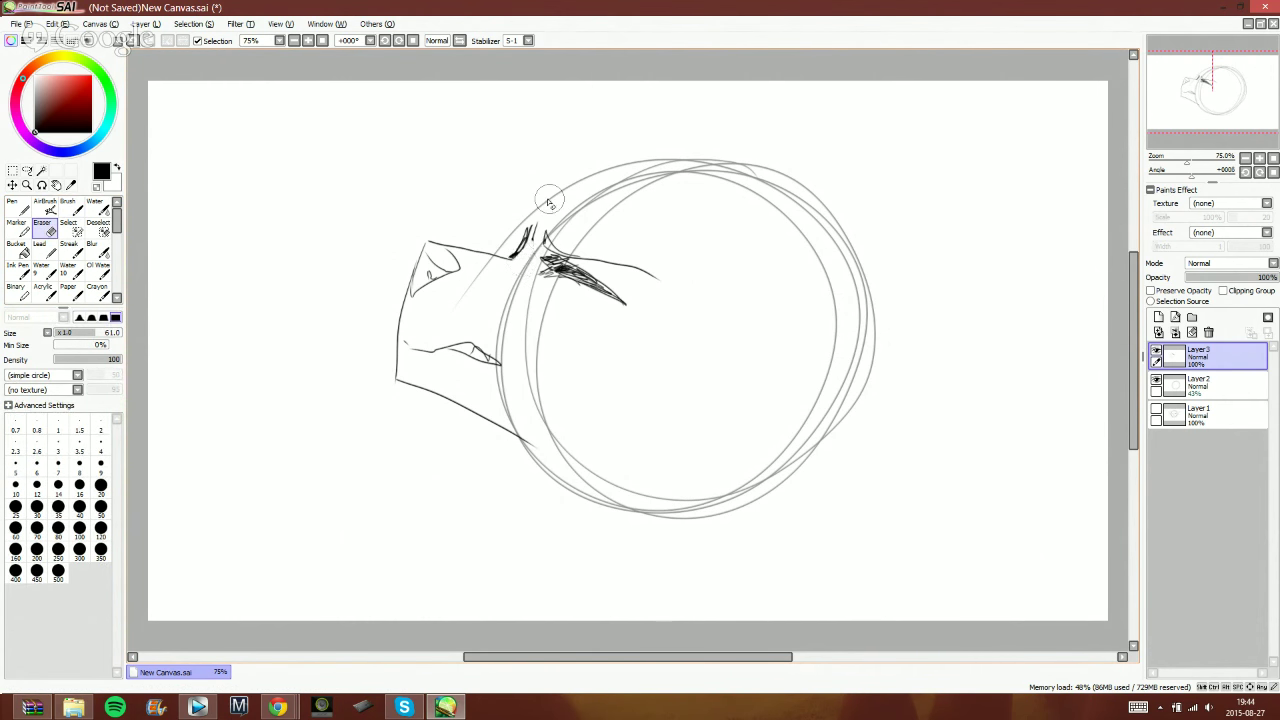
{"action": "left_click", "coordinate": [67, 208]}
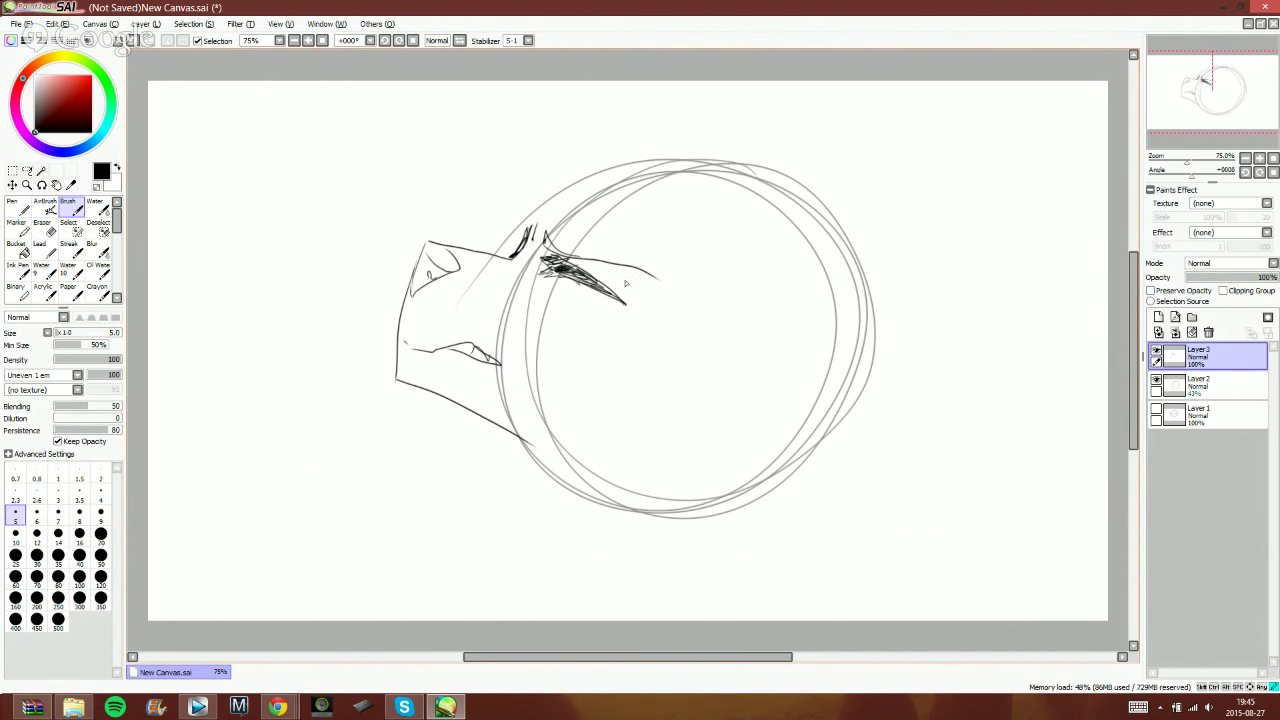
{"action": "left_click_drag", "start_coordinate": [579, 260], "coordinate": [598, 272]}
- Sketch jagged cheek fur and a large pointed ear sweeping back past the circle, with fur tufts along its lower edge
{"action": "mouse_move", "coordinate": [691, 342]}
{"action": "left_mouse_down"}
{"action": "mouse_move", "coordinate": [800, 386]}
{"action": "mouse_move", "coordinate": [706, 457]}
{"action": "mouse_move", "coordinate": [645, 474]}
{"action": "mouse_move", "coordinate": [617, 447]}
{"action": "left_mouse_up"}
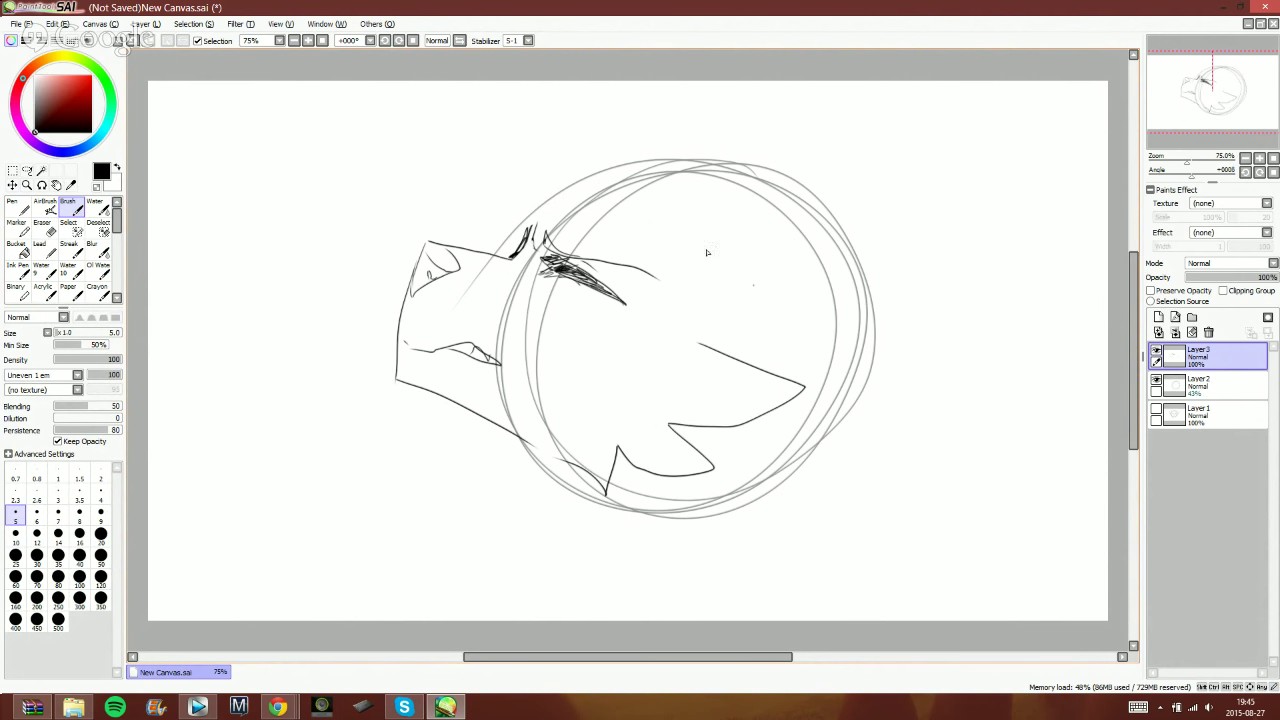
{"action": "left_click_drag", "start_coordinate": [703, 251], "coordinate": [710, 213]}
{"action": "left_click_drag", "start_coordinate": [712, 245], "coordinate": [763, 238]}
{"action": "mouse_move", "coordinate": [730, 265]}
{"action": "left_mouse_down"}
{"action": "mouse_move", "coordinate": [905, 408]}
{"action": "mouse_move", "coordinate": [800, 445]}
{"action": "mouse_move", "coordinate": [790, 469]}
{"action": "mouse_move", "coordinate": [760, 470]}
{"action": "left_mouse_up"}
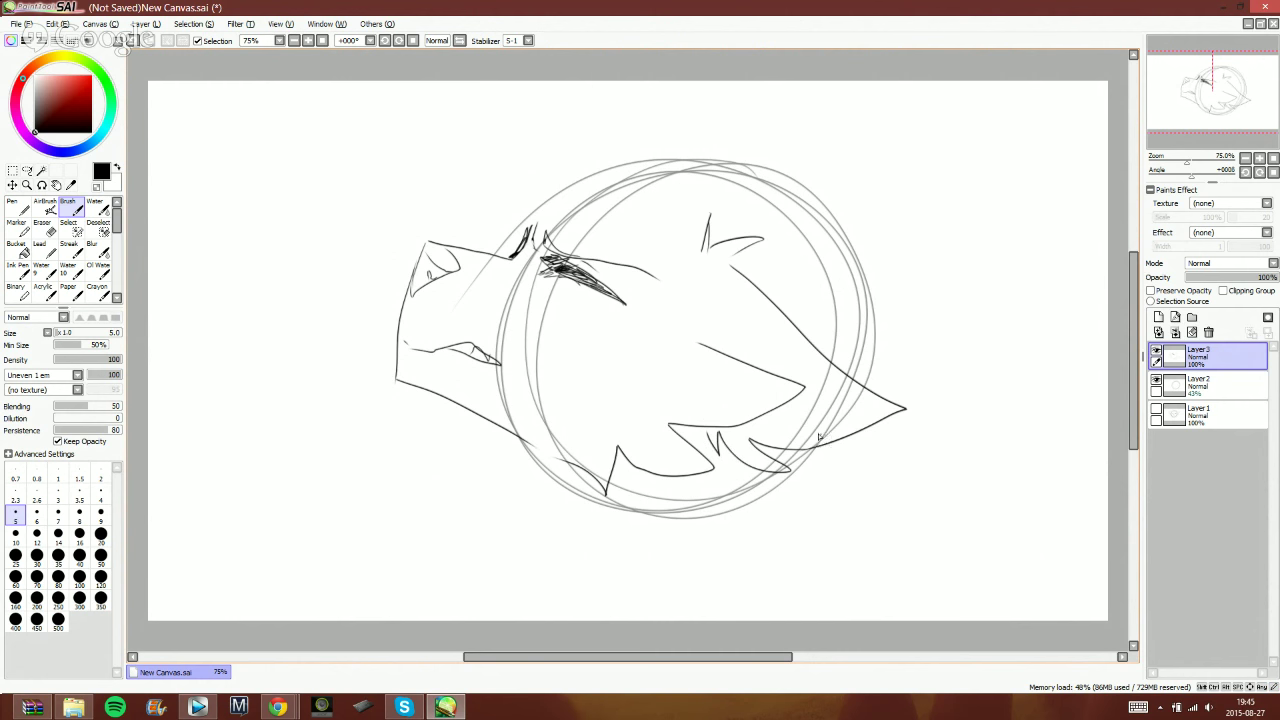
{"action": "mouse_move", "coordinate": [770, 423]}
{"action": "left_mouse_down"}
{"action": "mouse_move", "coordinate": [814, 432]}
{"action": "mouse_move", "coordinate": [751, 453]}
{"action": "mouse_move", "coordinate": [719, 428]}
{"action": "left_mouse_up"}
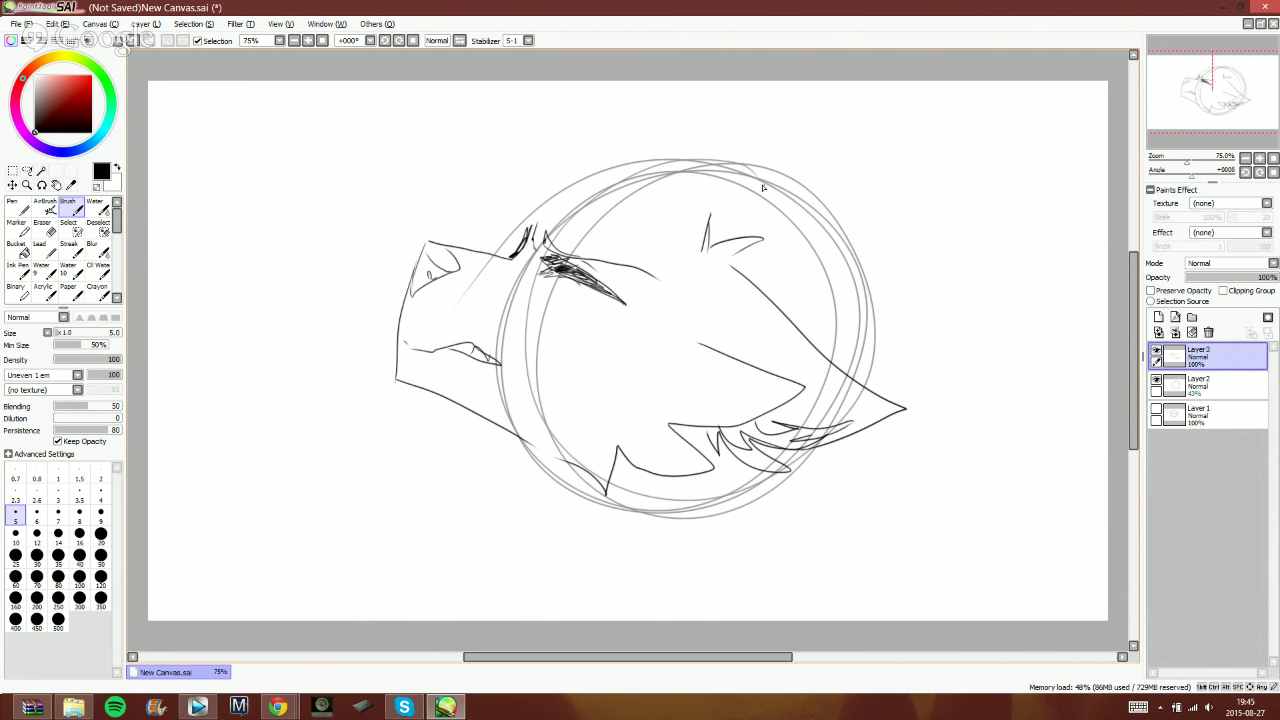
- Switch to Chrome to check the YouTube live stream page "making a pmv map part with dominant hand", and return to PaintTool SAI
{"action": "right_click", "coordinate": [286, 708]}
{"action": "left_click", "coordinate": [302, 707]}
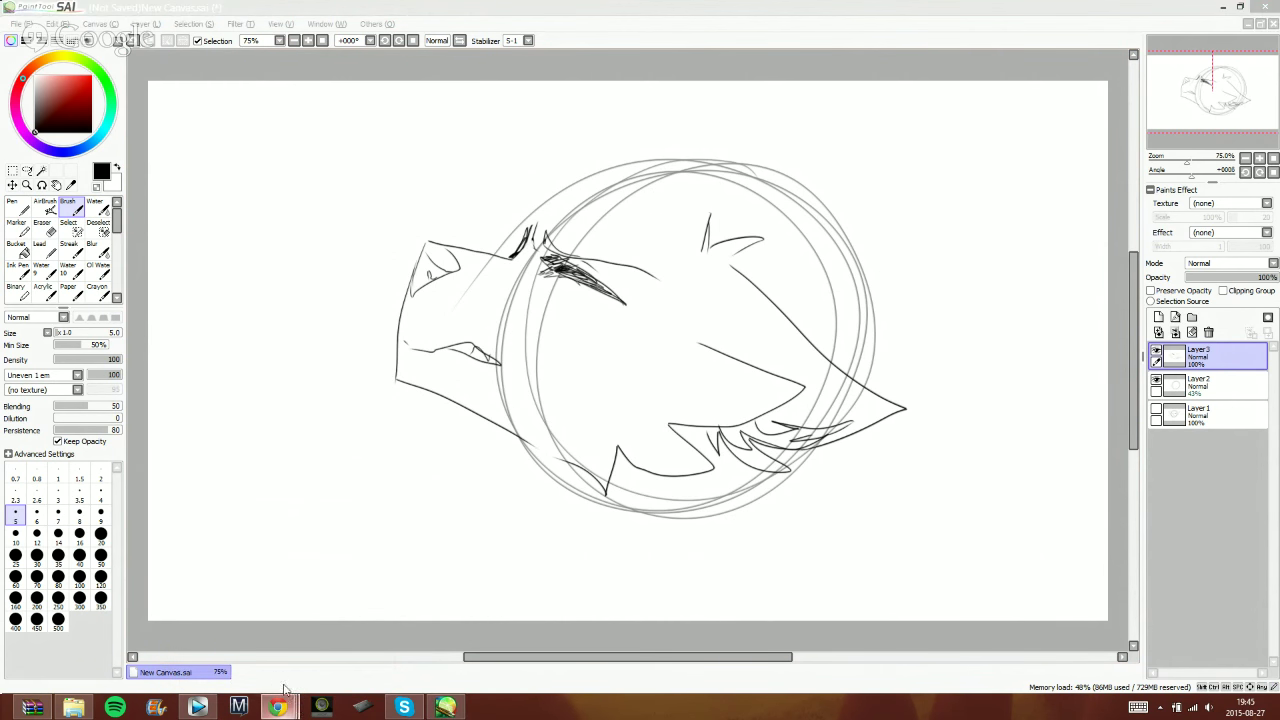
{"action": "left_click", "coordinate": [278, 703]}
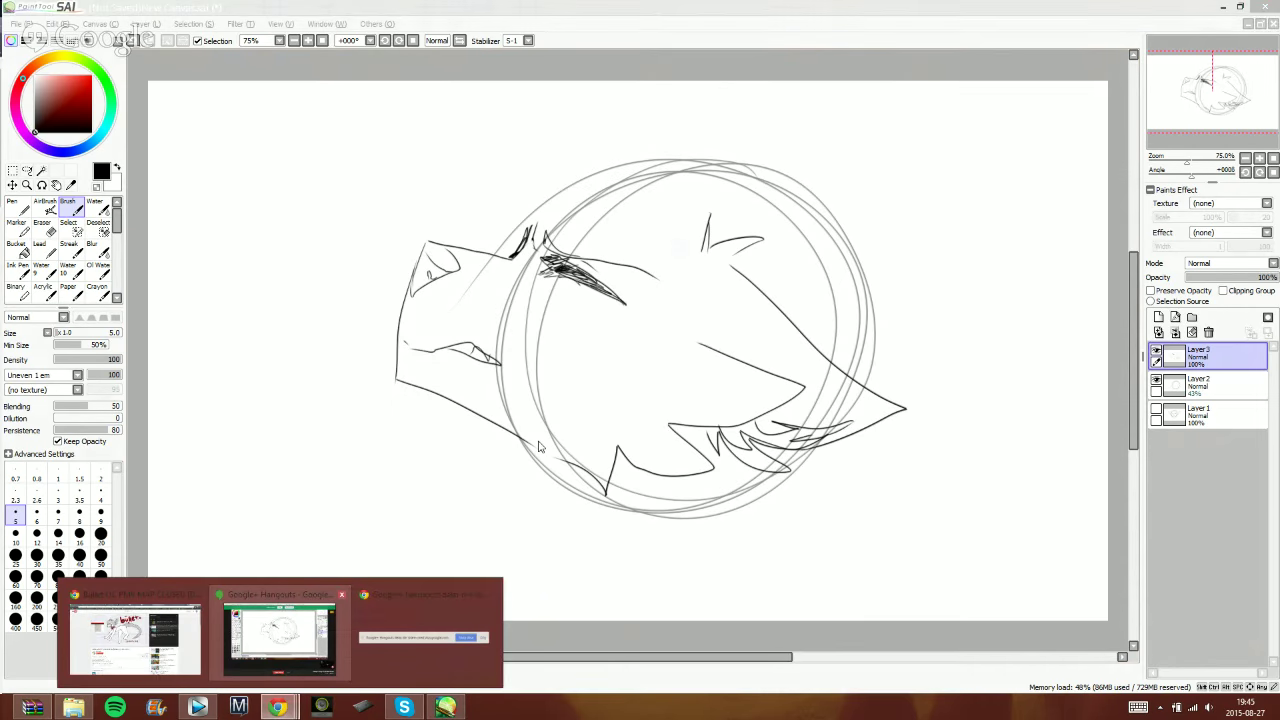
{"action": "left_click", "coordinate": [135, 638]}
{"action": "left_click", "coordinate": [977, 11]}
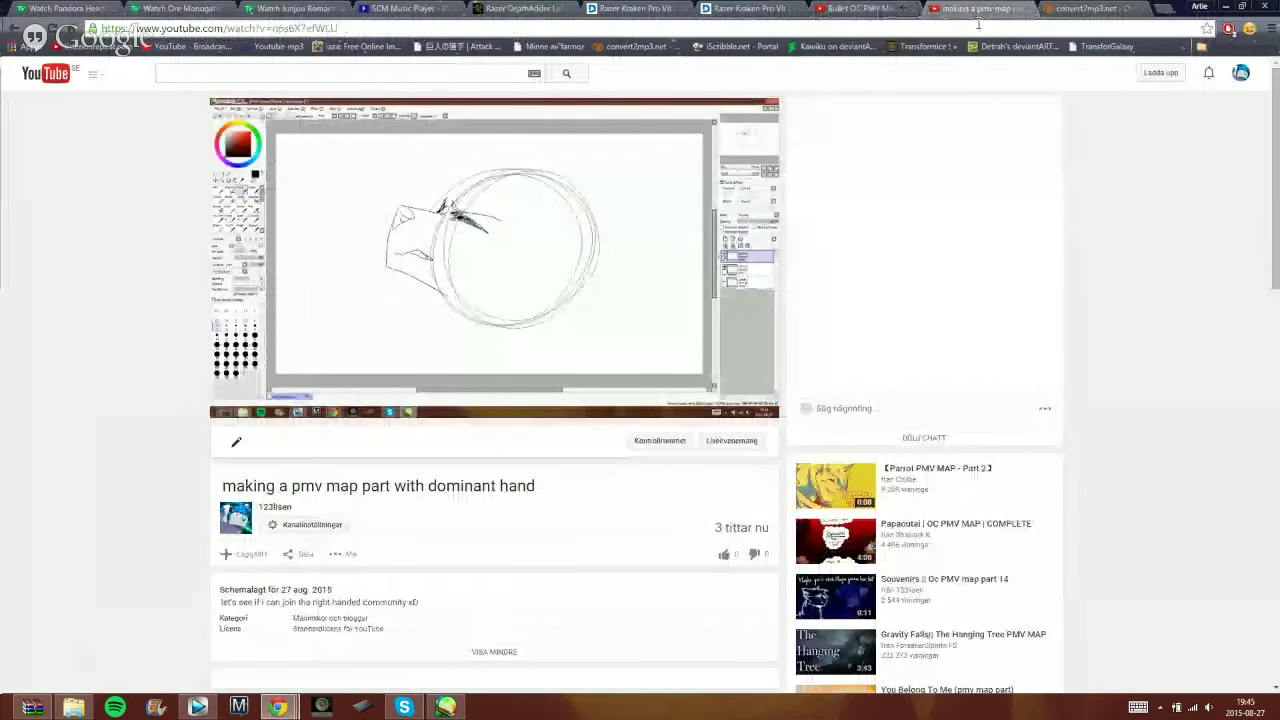
{"action": "left_click", "coordinate": [450, 700]}
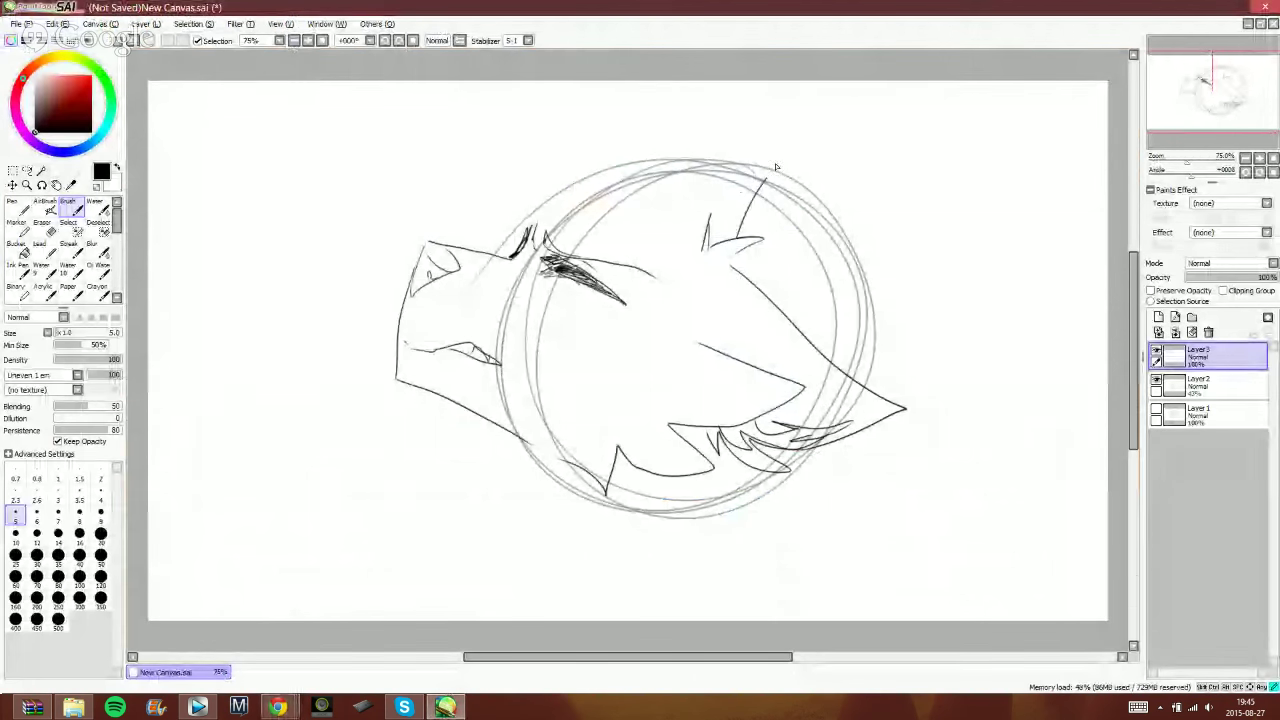
- Try a spiky hair outline from behind the ear to the forehead and undo it
{"action": "mouse_move", "coordinate": [776, 167]}
{"action": "left_mouse_down"}
{"action": "mouse_move", "coordinate": [716, 207]}
{"action": "mouse_move", "coordinate": [549, 150]}
{"action": "mouse_move", "coordinate": [395, 188]}
{"action": "mouse_move", "coordinate": [530, 240]}
{"action": "left_mouse_up"}
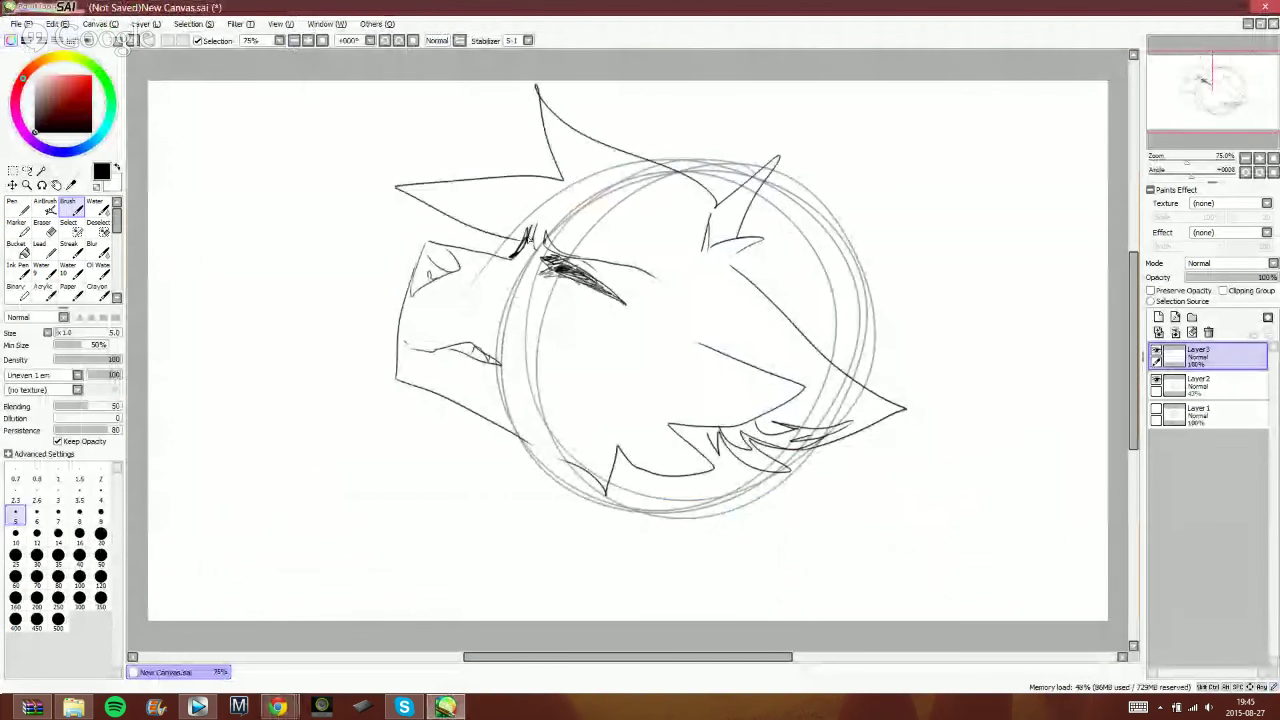
{"action": "left_click", "coordinate": [147, 41]}
- Flip the canvas view horizontally and sketch the throat and back of the neck with jagged fur tufts
{"action": "left_click", "coordinate": [437, 40]}
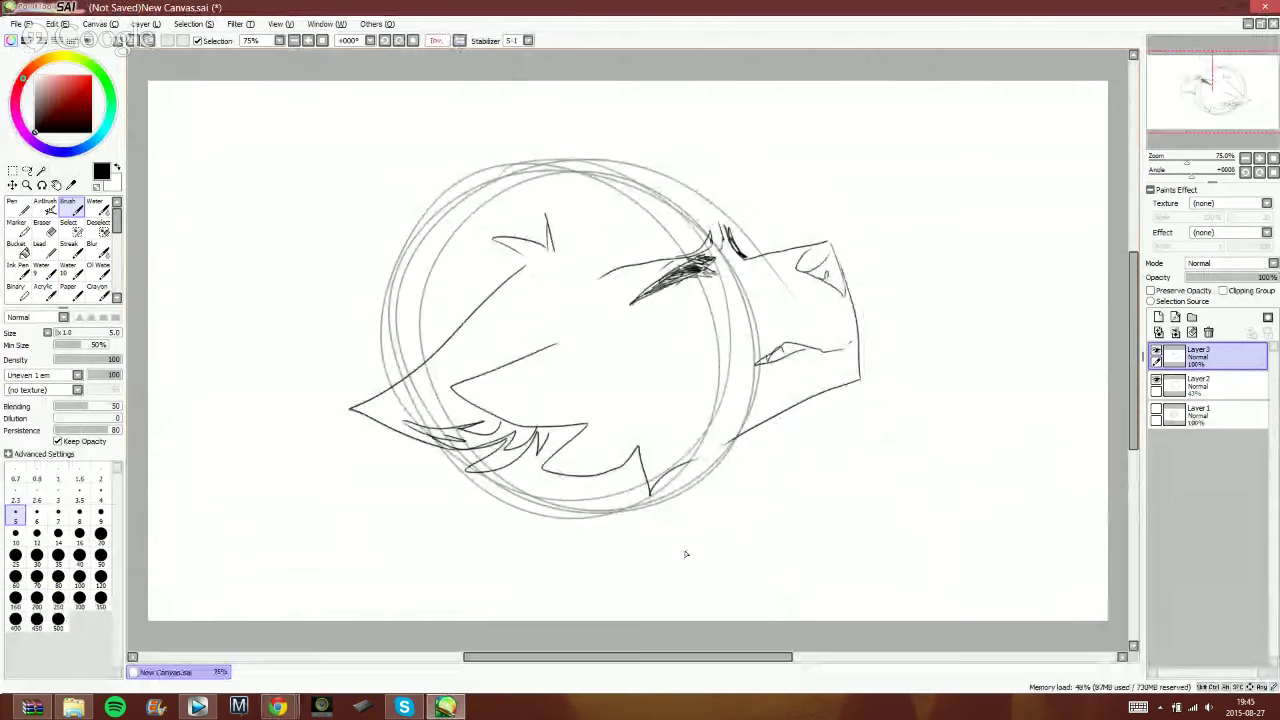
{"action": "left_click_drag", "start_coordinate": [684, 612], "coordinate": [782, 420]}
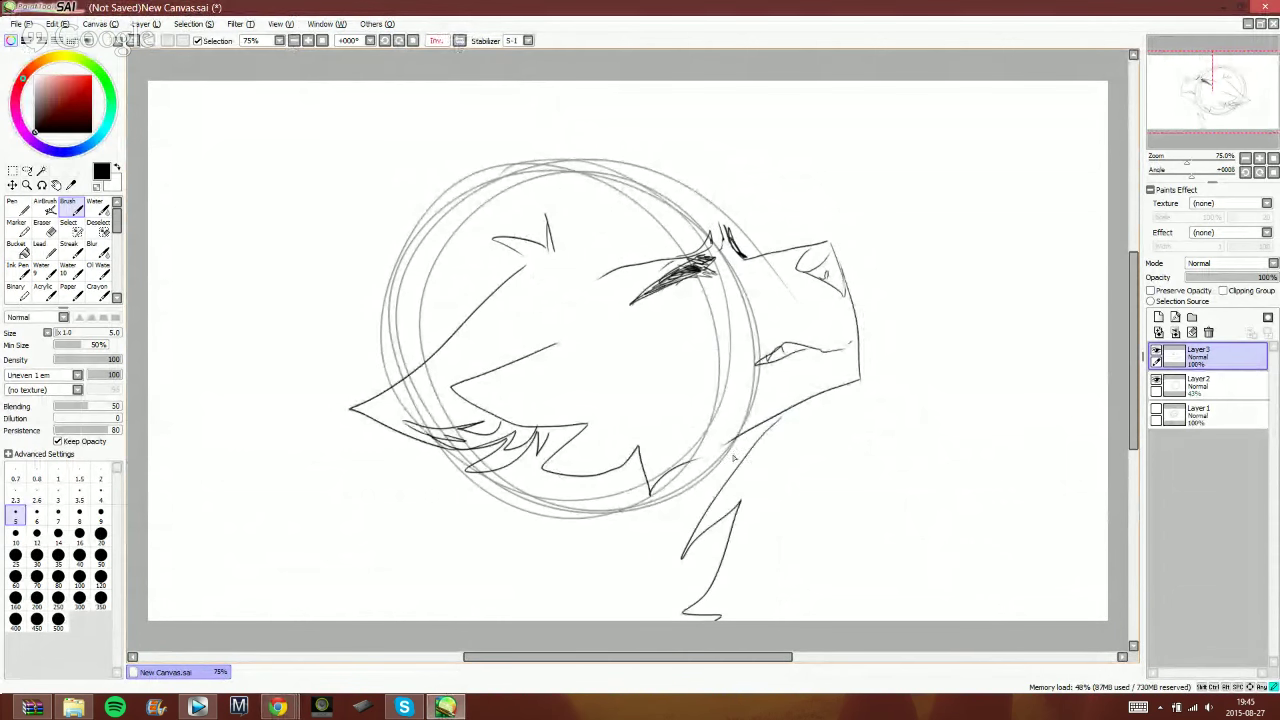
{"action": "mouse_move", "coordinate": [459, 473]}
{"action": "left_mouse_down"}
{"action": "mouse_move", "coordinate": [457, 506]}
{"action": "mouse_move", "coordinate": [423, 494]}
{"action": "mouse_move", "coordinate": [333, 556]}
{"action": "mouse_move", "coordinate": [254, 588]}
{"action": "left_mouse_up"}
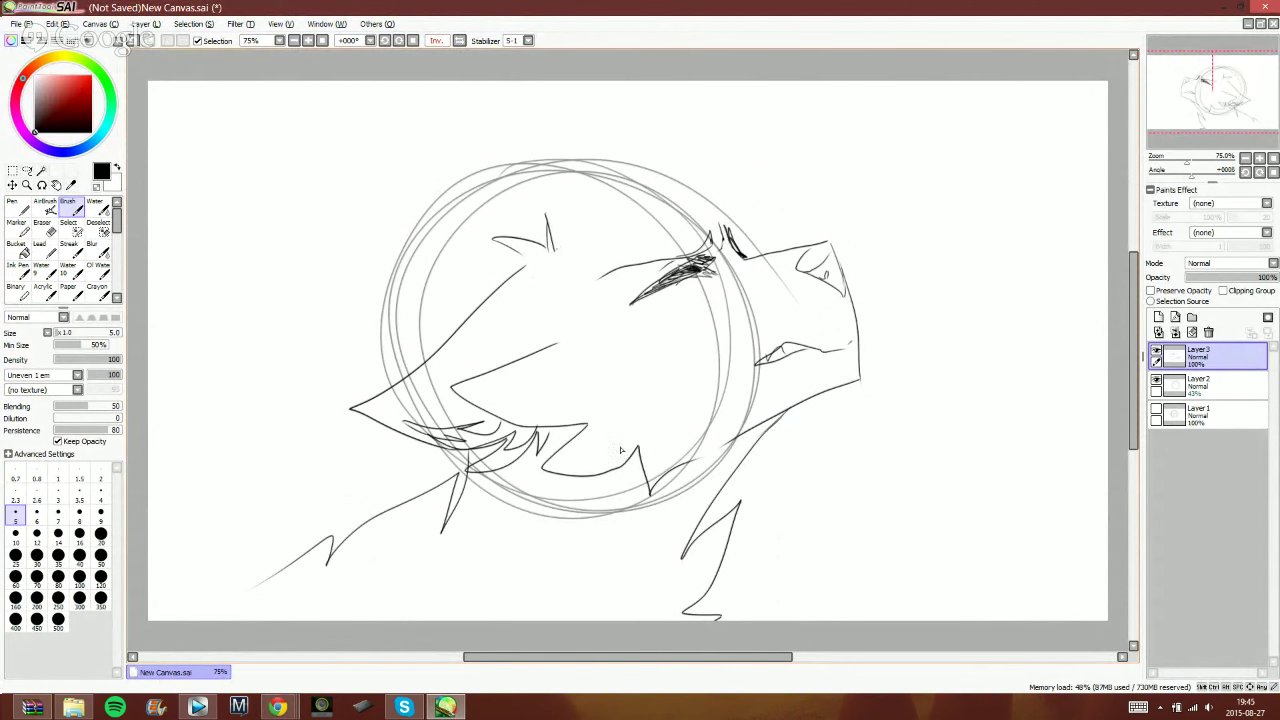
- Sketch long hair strands in front of the ear and a fringe over the eyes, and restore the normal view
{"action": "mouse_move", "coordinate": [620, 450]}
{"action": "left_mouse_down"}
{"action": "mouse_move", "coordinate": [550, 254]}
{"action": "mouse_move", "coordinate": [580, 248]}
{"action": "left_mouse_up"}
{"action": "left_click_drag", "start_coordinate": [600, 294], "coordinate": [588, 362]}
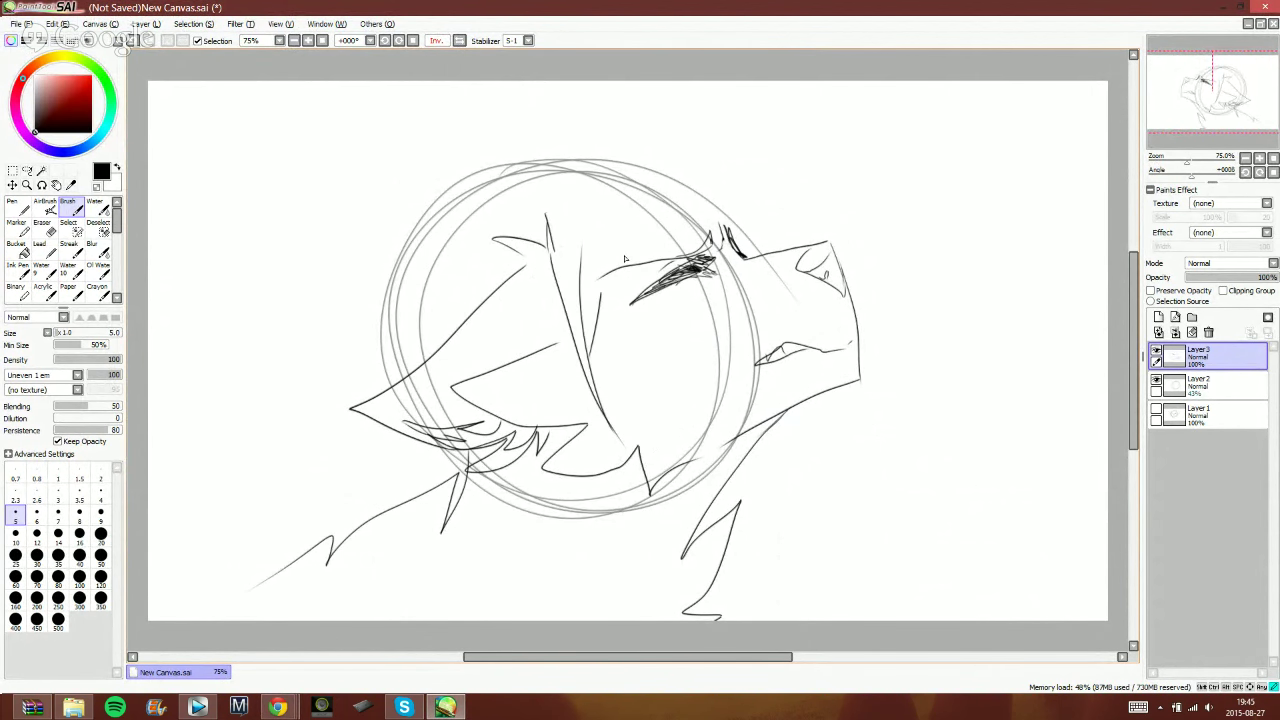
{"action": "mouse_move", "coordinate": [600, 292]}
{"action": "left_mouse_down"}
{"action": "mouse_move", "coordinate": [704, 252]}
{"action": "mouse_move", "coordinate": [694, 244]}
{"action": "left_mouse_up"}
{"action": "left_click", "coordinate": [459, 40]}
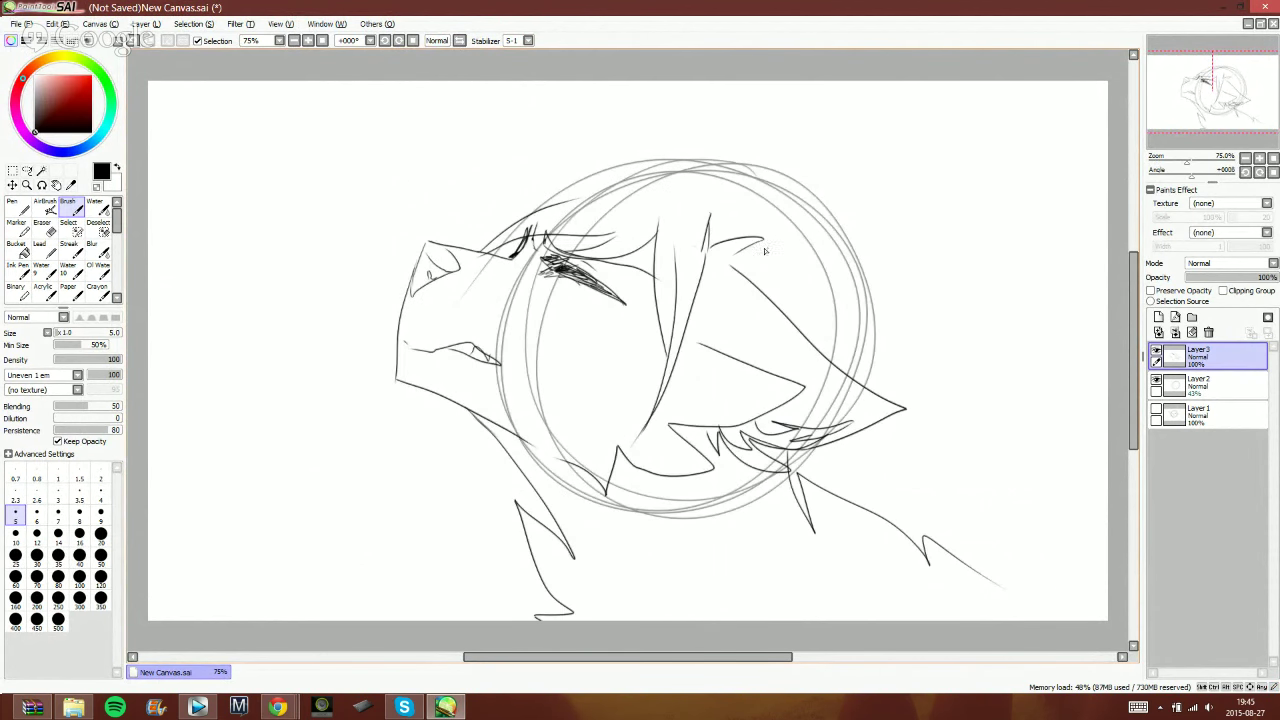
- Sketch spiky hair over the head, with a tall back spike, a forward-pointing forelock and a small spike behind the ear
{"action": "left_click_drag", "start_coordinate": [752, 284], "coordinate": [826, 230]}
{"action": "mouse_move", "coordinate": [762, 240]}
{"action": "left_mouse_down"}
{"action": "mouse_move", "coordinate": [696, 150]}
{"action": "mouse_move", "coordinate": [656, 162]}
{"action": "left_mouse_up"}
{"action": "mouse_move", "coordinate": [650, 167]}
{"action": "left_mouse_down"}
{"action": "mouse_move", "coordinate": [454, 143]}
{"action": "mouse_move", "coordinate": [398, 209]}
{"action": "mouse_move", "coordinate": [470, 251]}
{"action": "left_mouse_up"}
{"action": "left_click_drag", "start_coordinate": [635, 202], "coordinate": [652, 166]}
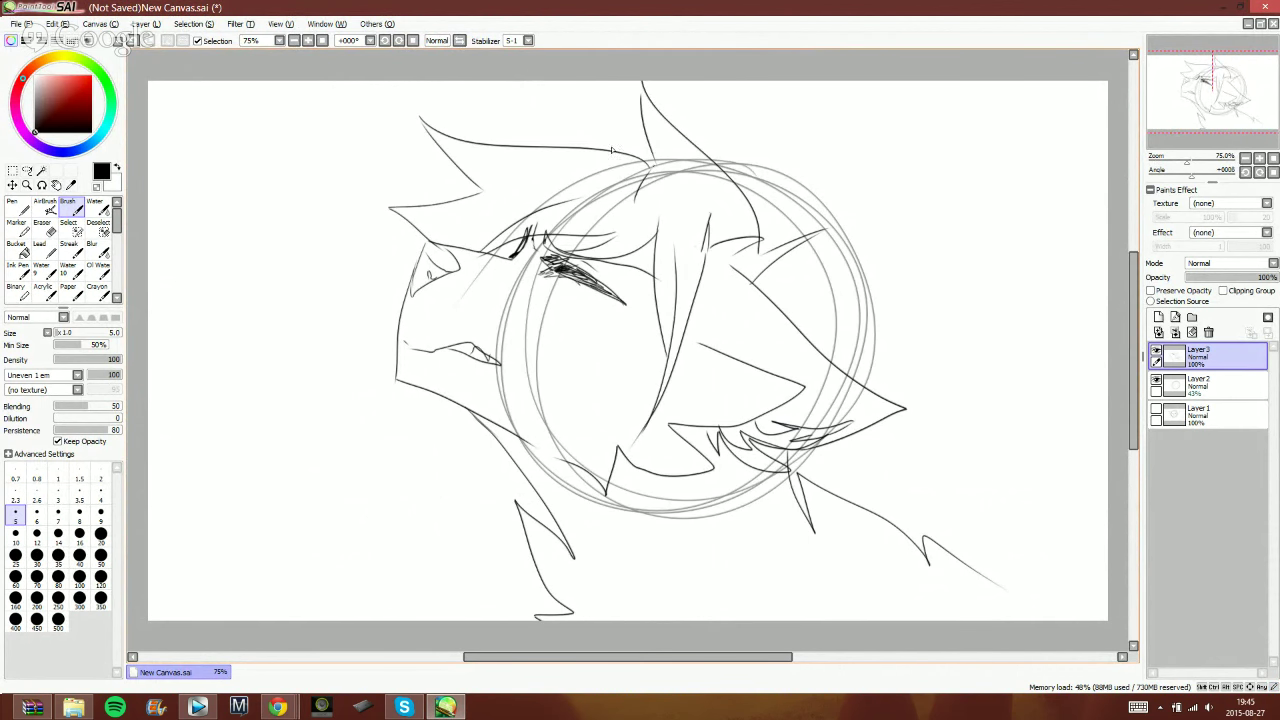
- Add inner strands and tufts to the forelock, and sketch a spiky mane behind the neck
{"action": "left_click_drag", "start_coordinate": [503, 194], "coordinate": [520, 165]}
{"action": "left_click_drag", "start_coordinate": [527, 165], "coordinate": [621, 136]}
{"action": "left_click_drag", "start_coordinate": [621, 136], "coordinate": [642, 173]}
{"action": "left_click_drag", "start_coordinate": [551, 152], "coordinate": [549, 176]}
{"action": "left_click_drag", "start_coordinate": [833, 470], "coordinate": [858, 422]}
{"action": "left_click_drag", "start_coordinate": [905, 518], "coordinate": [980, 572]}
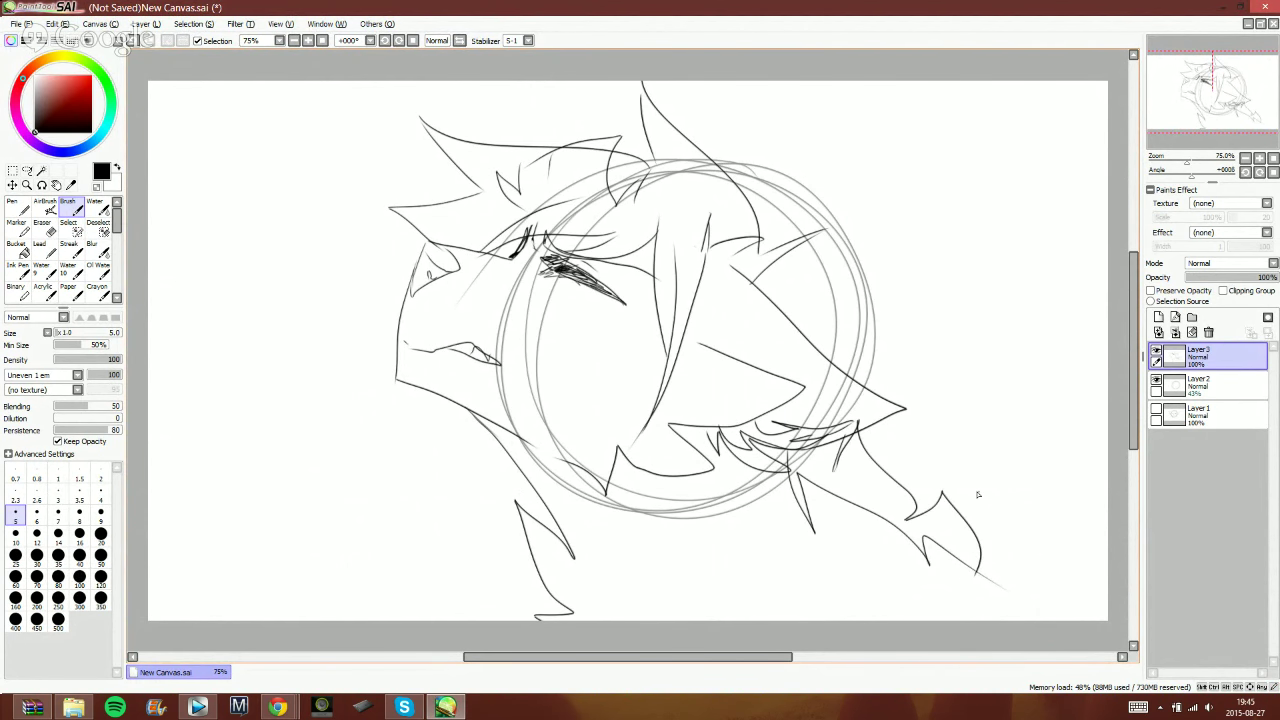
- Delete the guide circle layer, Layer2, and reselect the head sketch layer
{"action": "left_click", "coordinate": [1157, 381]}
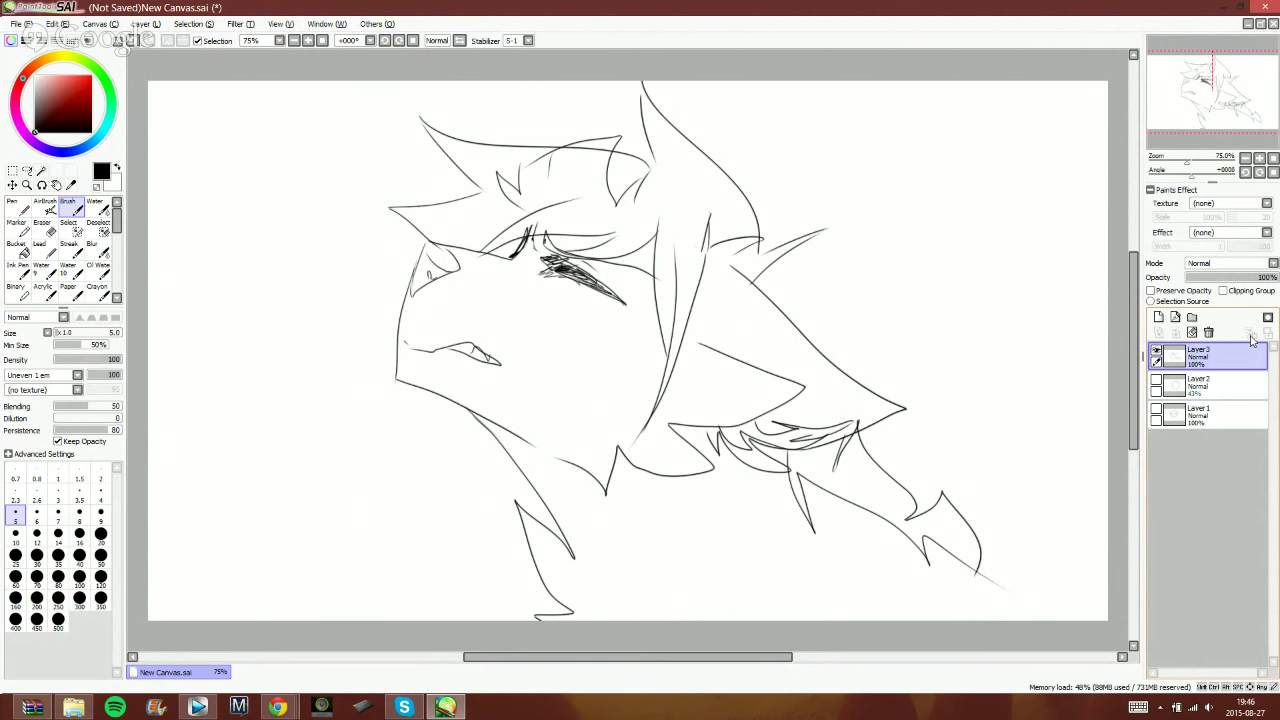
{"action": "left_click", "coordinate": [1200, 384]}
{"action": "left_click", "coordinate": [1208, 332]}
{"action": "left_click", "coordinate": [1200, 355]}
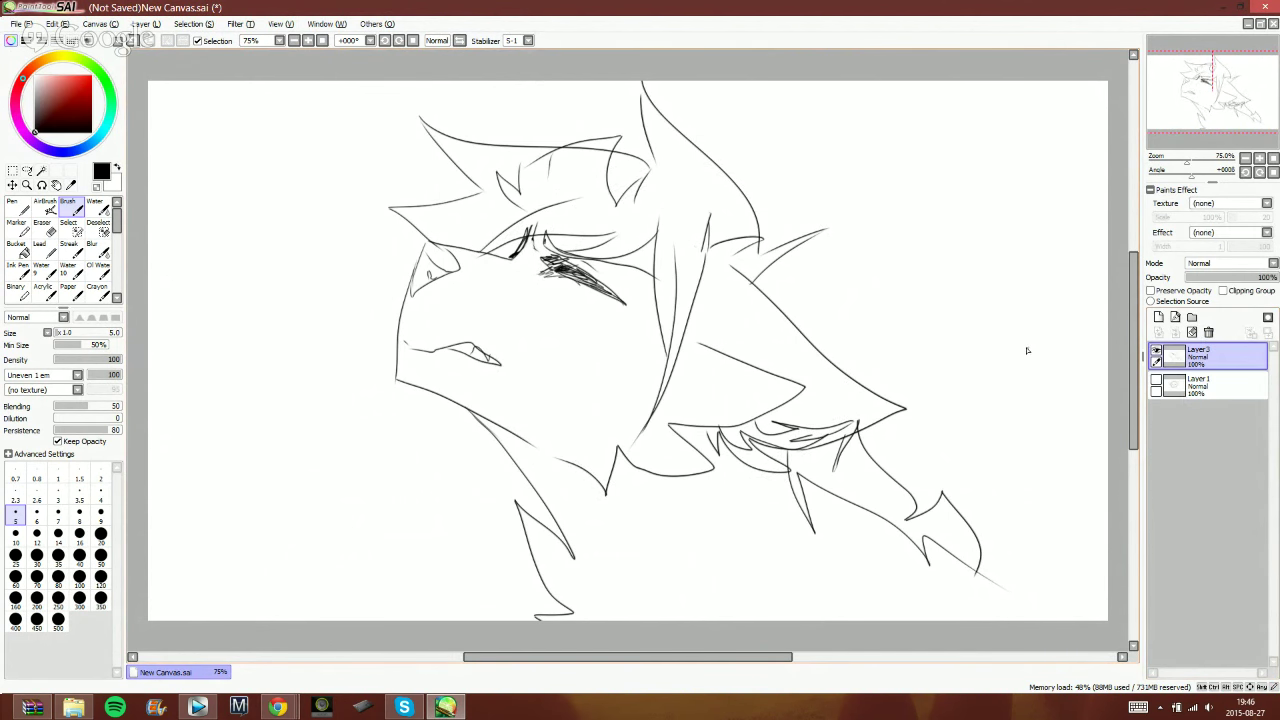
- Shade the area under the chin and erase the outer ear outline and its fur hatching, using the mirrored view
{"action": "left_click", "coordinate": [459, 41]}
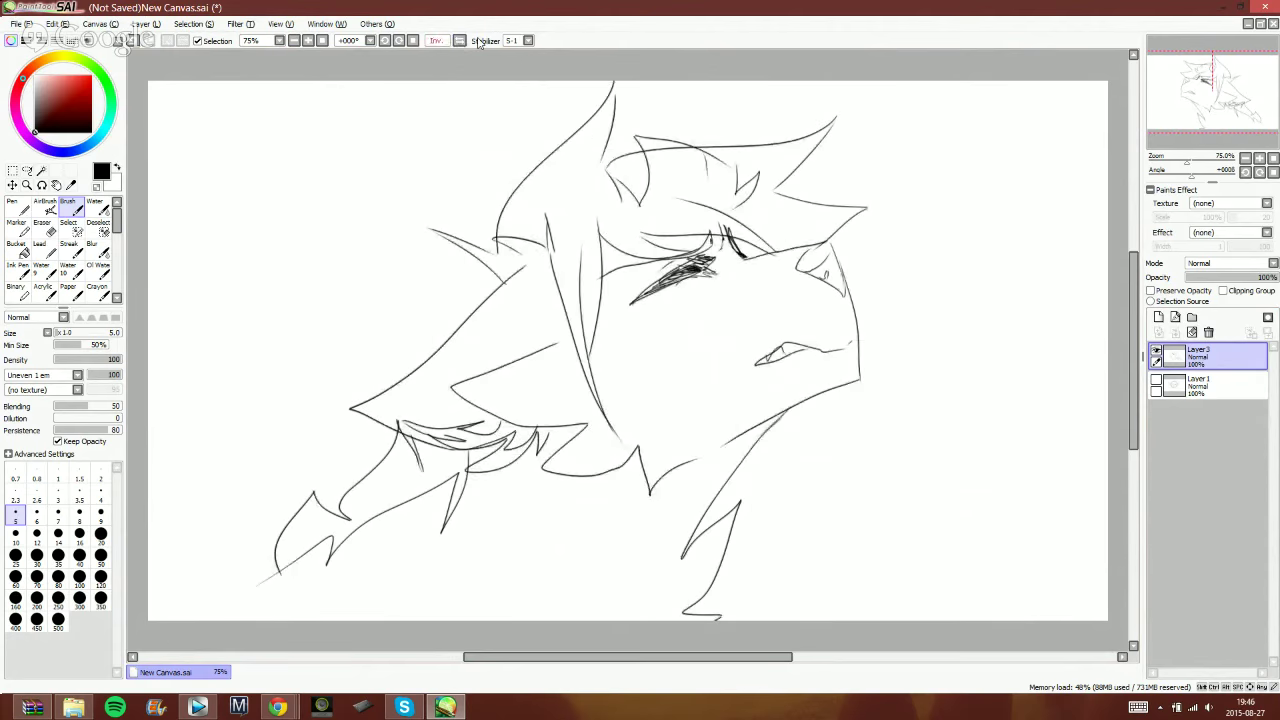
{"action": "mouse_move", "coordinate": [775, 414]}
{"action": "left_mouse_down"}
{"action": "mouse_move", "coordinate": [734, 443]}
{"action": "mouse_move", "coordinate": [772, 422]}
{"action": "mouse_move", "coordinate": [748, 454]}
{"action": "left_mouse_up"}
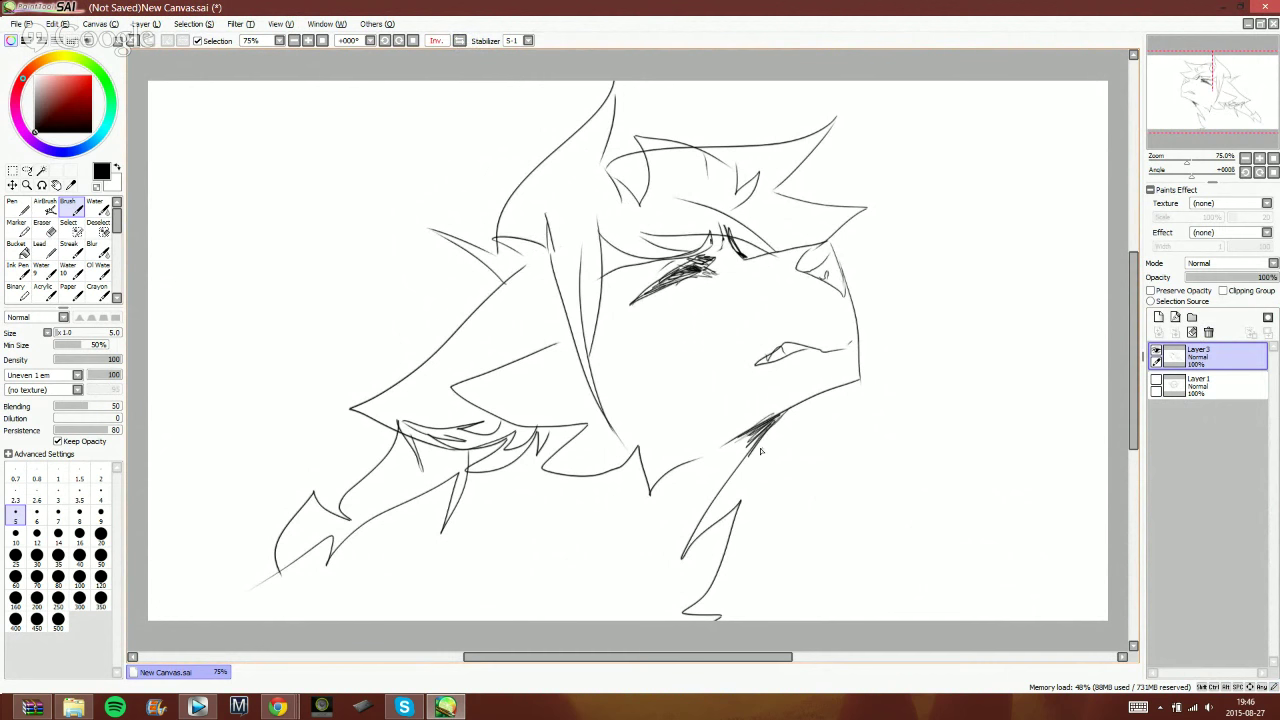
{"action": "left_click", "coordinate": [45, 228]}
{"action": "mouse_move", "coordinate": [545, 456]}
{"action": "left_mouse_down"}
{"action": "mouse_move", "coordinate": [546, 441]}
{"action": "mouse_move", "coordinate": [480, 463]}
{"action": "mouse_move", "coordinate": [493, 437]}
{"action": "mouse_move", "coordinate": [463, 444]}
{"action": "mouse_move", "coordinate": [408, 426]}
{"action": "mouse_move", "coordinate": [443, 423]}
{"action": "mouse_move", "coordinate": [358, 414]}
{"action": "mouse_move", "coordinate": [522, 276]}
{"action": "left_mouse_up"}
{"action": "key", "text": "h"}
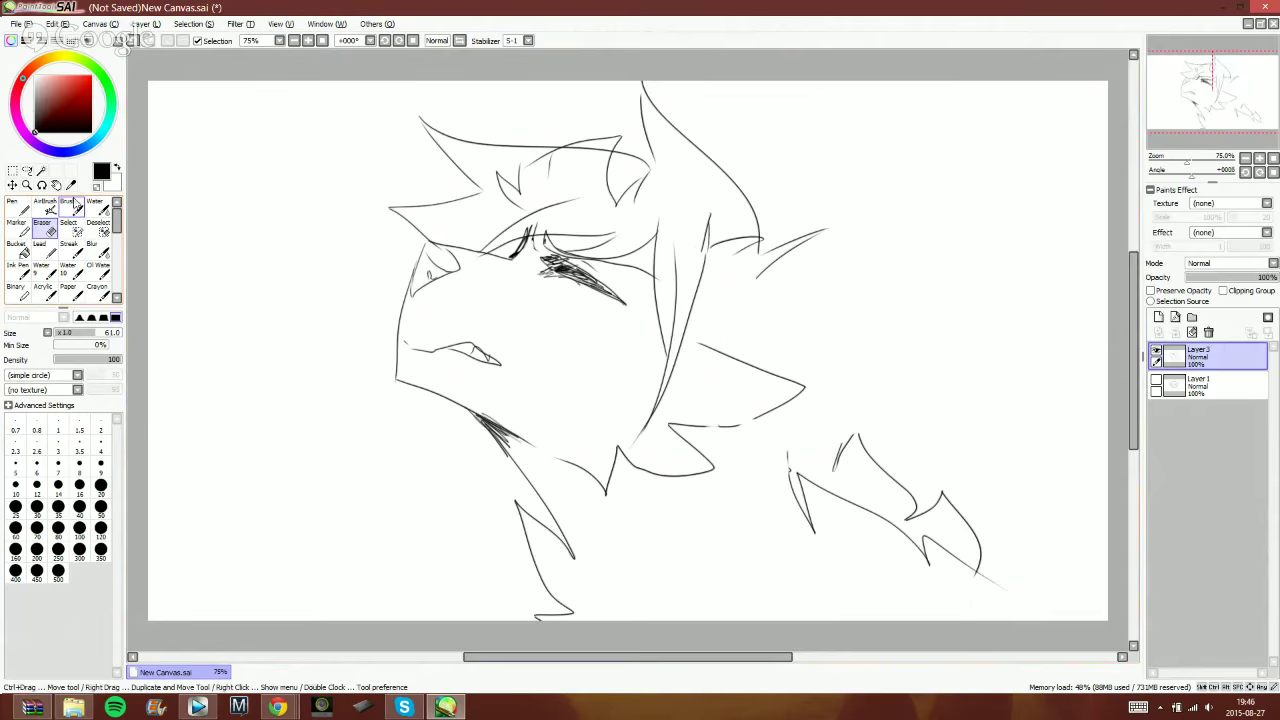
- Redraw the outer ear with the Brush as a shorter, curved shape with fur tufts, and check it in the mirrored view
{"action": "left_click", "coordinate": [70, 206]}
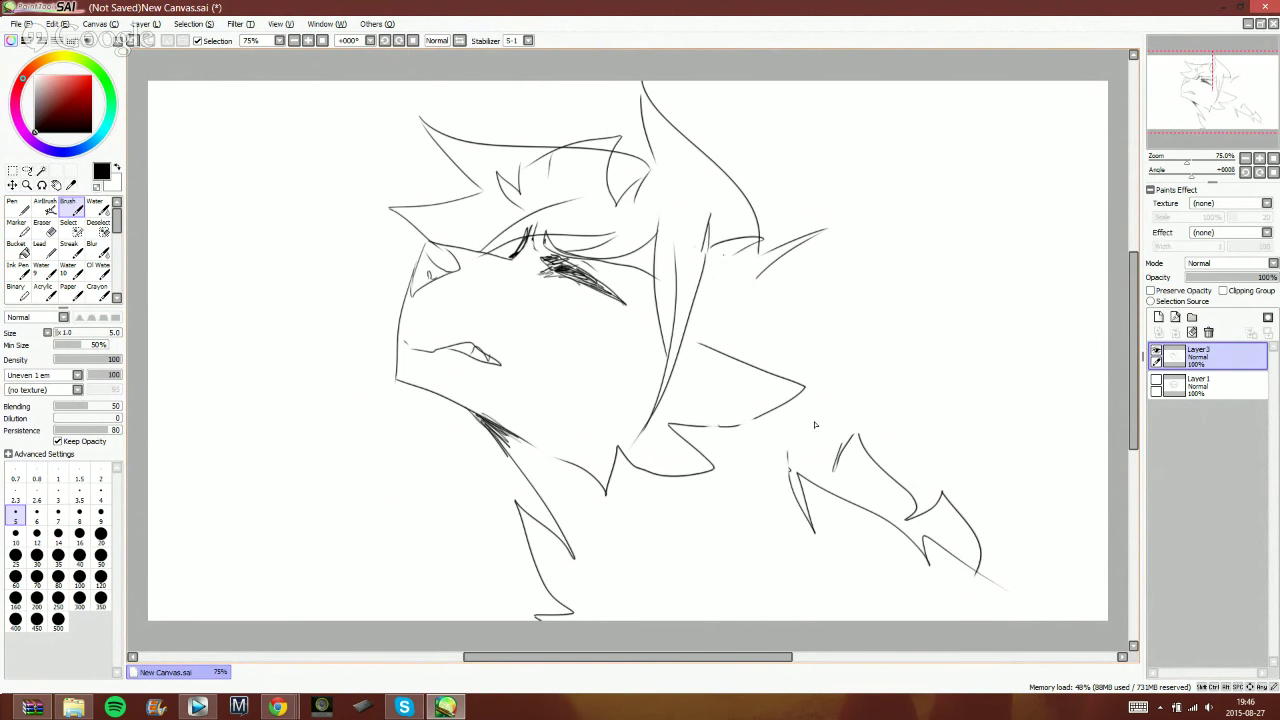
{"action": "mouse_move", "coordinate": [730, 257]}
{"action": "left_mouse_down"}
{"action": "mouse_move", "coordinate": [800, 428]}
{"action": "mouse_move", "coordinate": [818, 437]}
{"action": "left_mouse_up"}
{"action": "left_click_drag", "start_coordinate": [706, 428], "coordinate": [812, 436]}
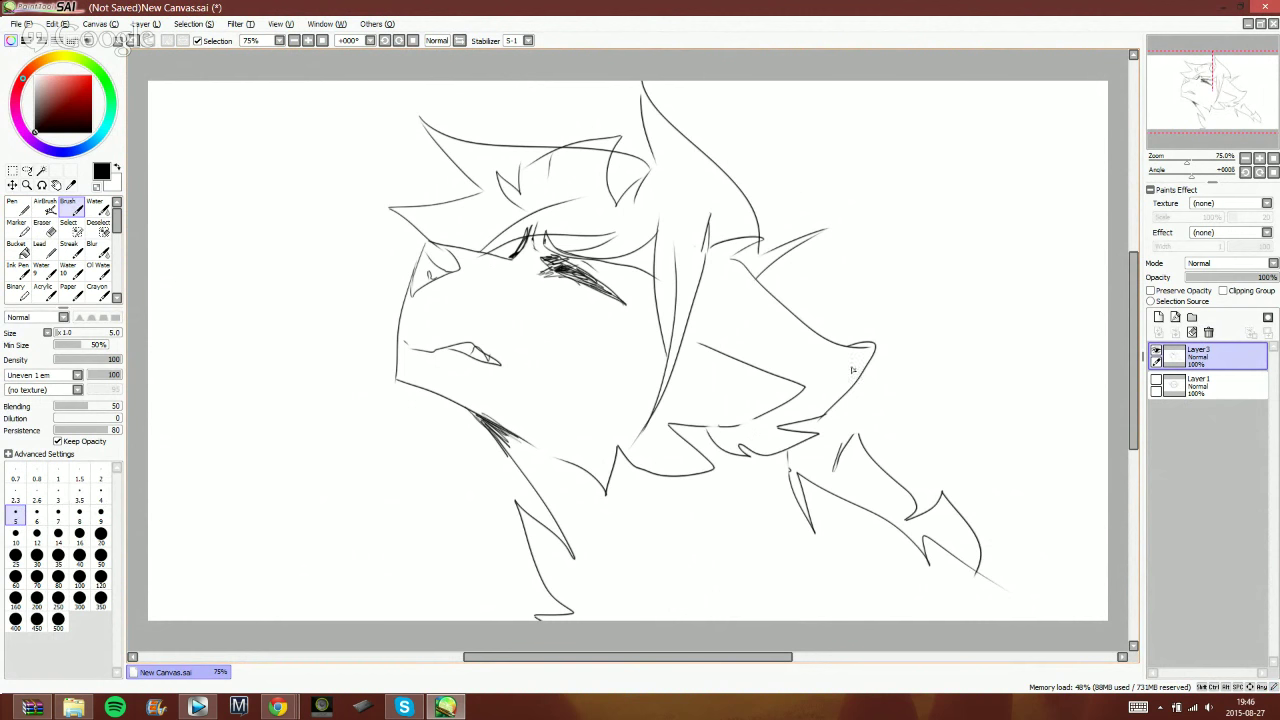
{"action": "mouse_move", "coordinate": [848, 379]}
{"action": "left_mouse_down"}
{"action": "mouse_move", "coordinate": [795, 388]}
{"action": "mouse_move", "coordinate": [839, 397]}
{"action": "mouse_move", "coordinate": [743, 442]}
{"action": "left_mouse_up"}
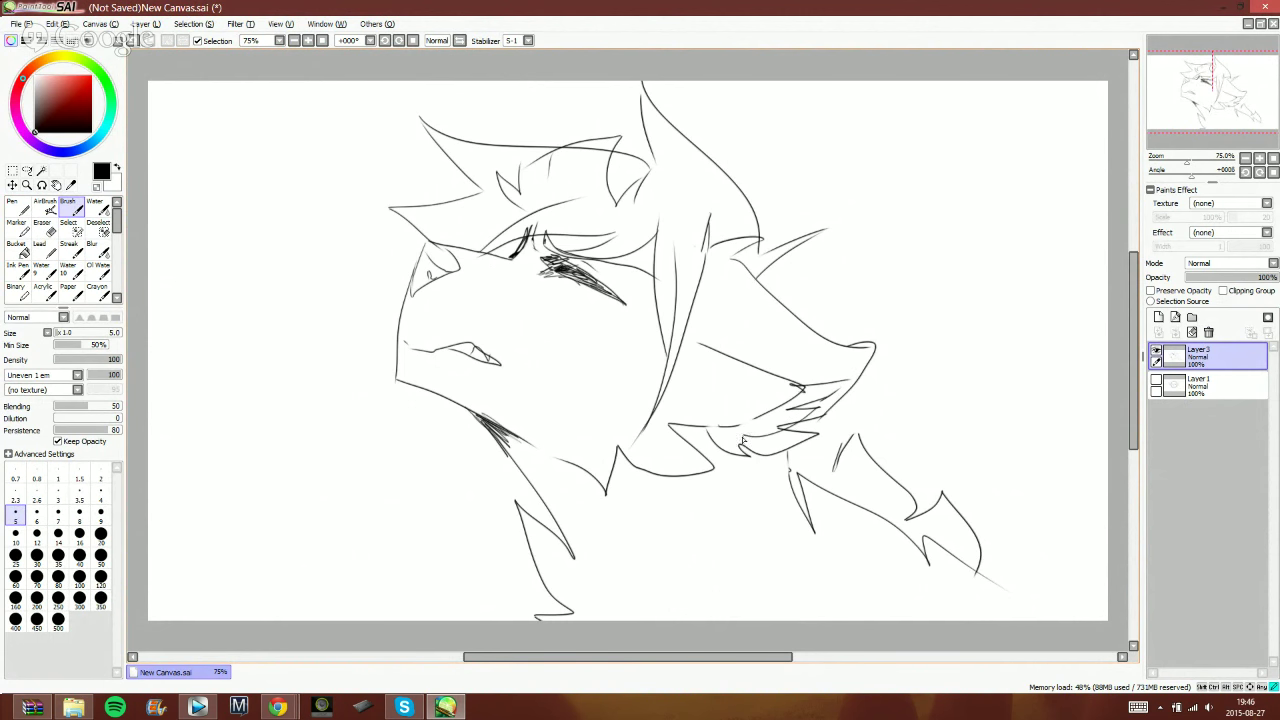
{"action": "left_click", "coordinate": [459, 40]}
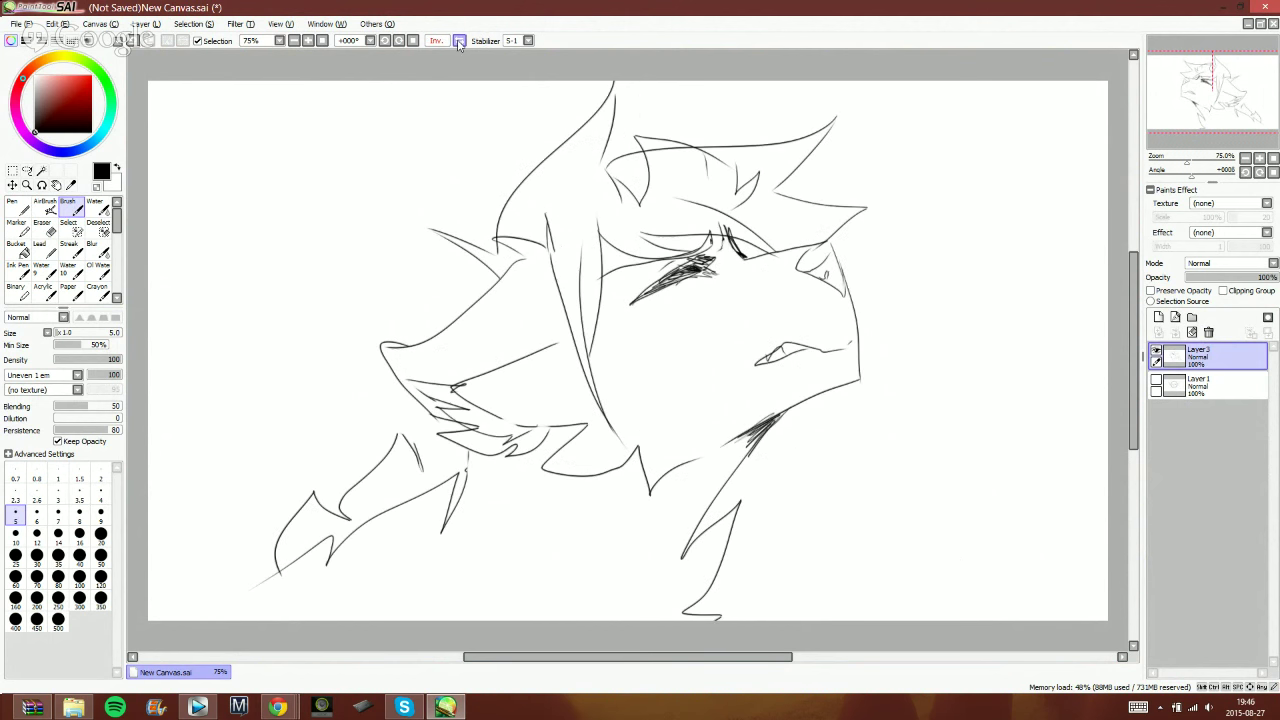
{"action": "left_click", "coordinate": [459, 41]}
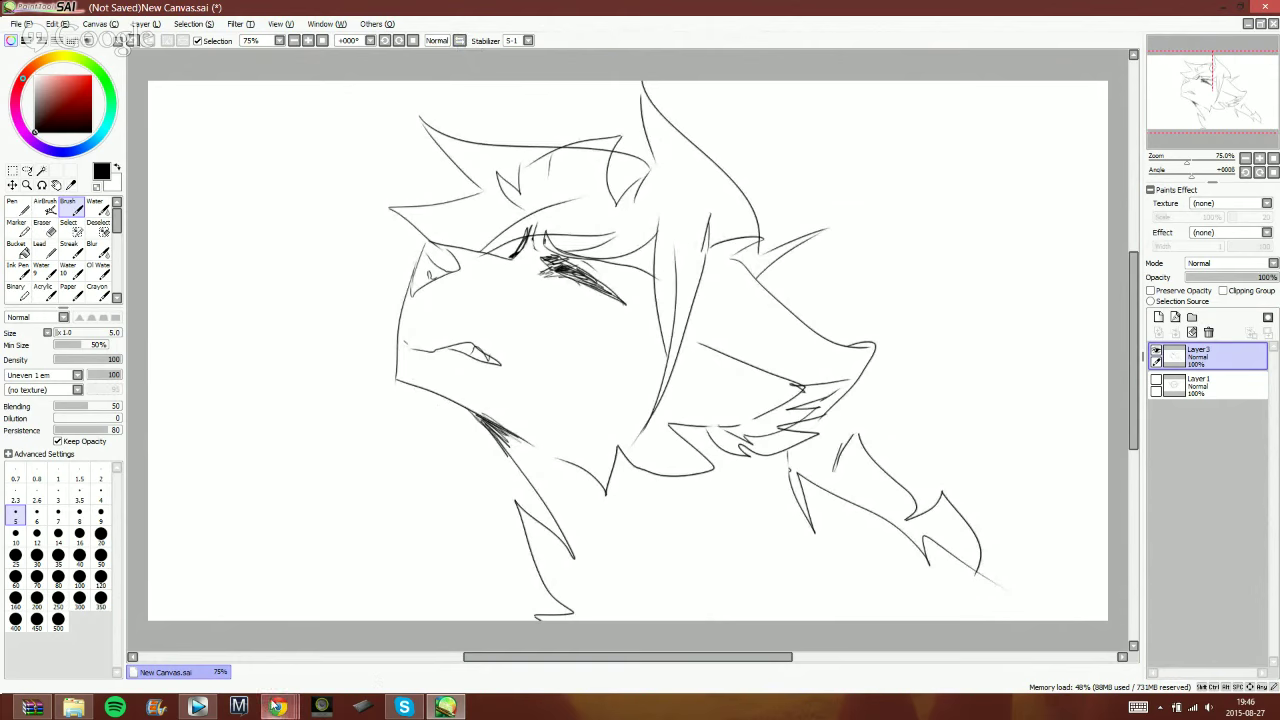
- Switch to the YouTube live stream page in Chrome and post "eeeyyy o w o" in the live chat
{"action": "right_click", "coordinate": [279, 705]}
{"action": "left_click", "coordinate": [288, 701]}
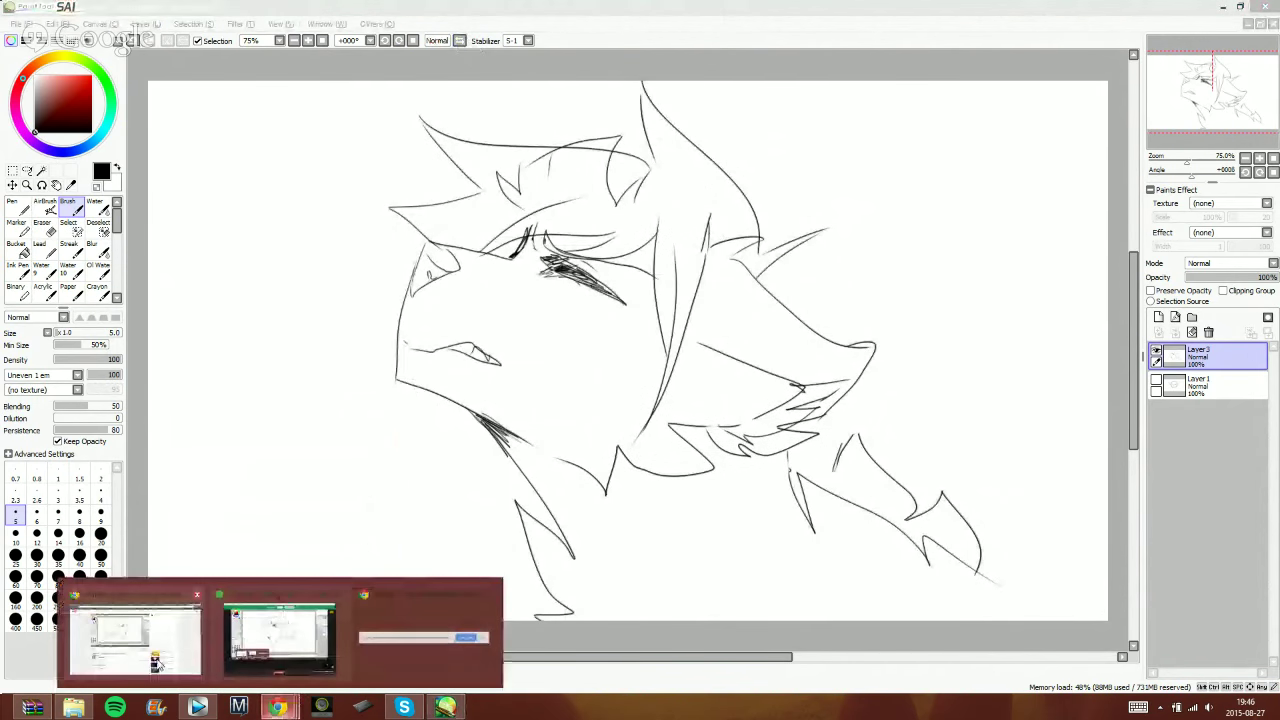
{"action": "left_click", "coordinate": [163, 651]}
{"action": "left_click", "coordinate": [882, 411]}
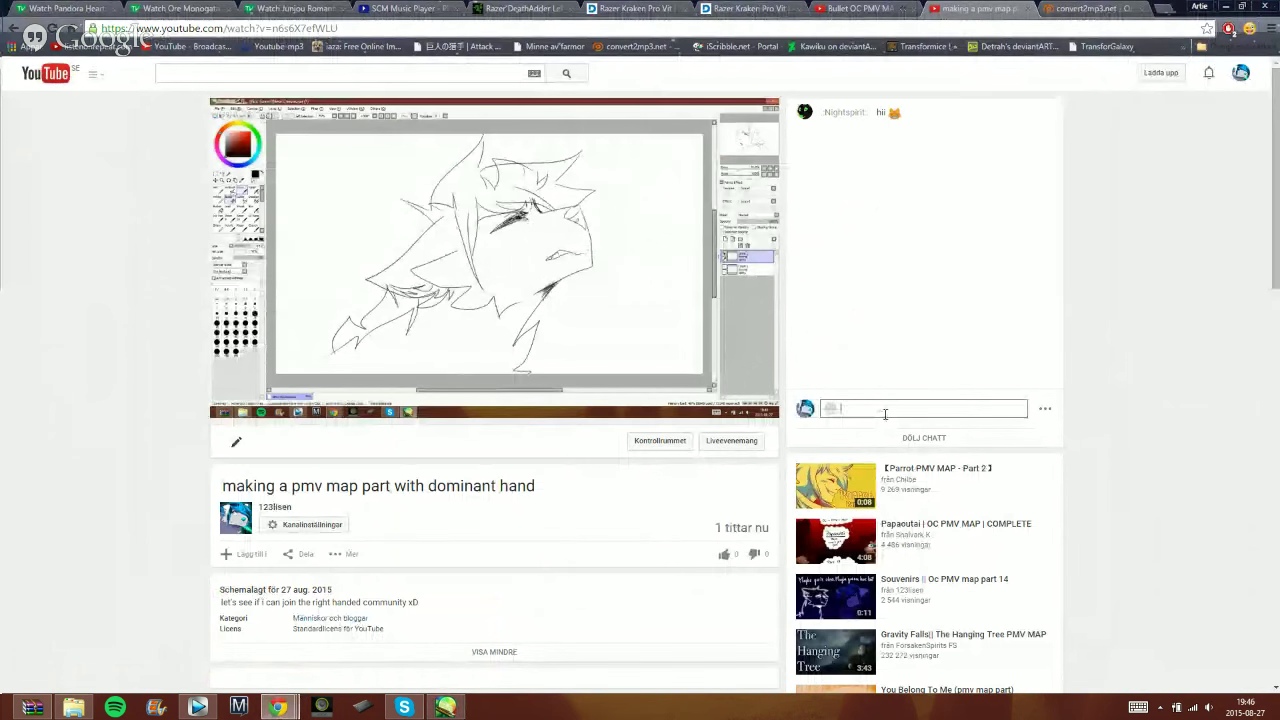
{"action": "type", "text": "oeeyyy"}
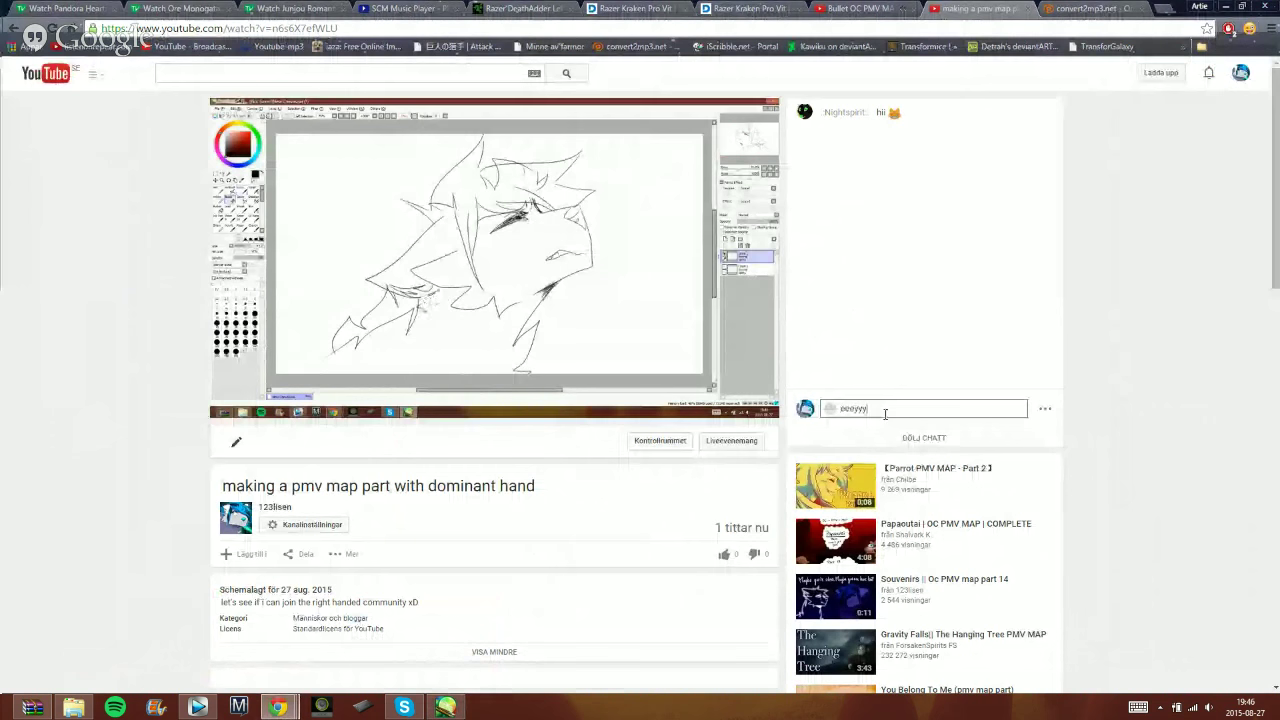
{"action": "type", "text": " o w o"}
{"action": "key", "text": "Return"}
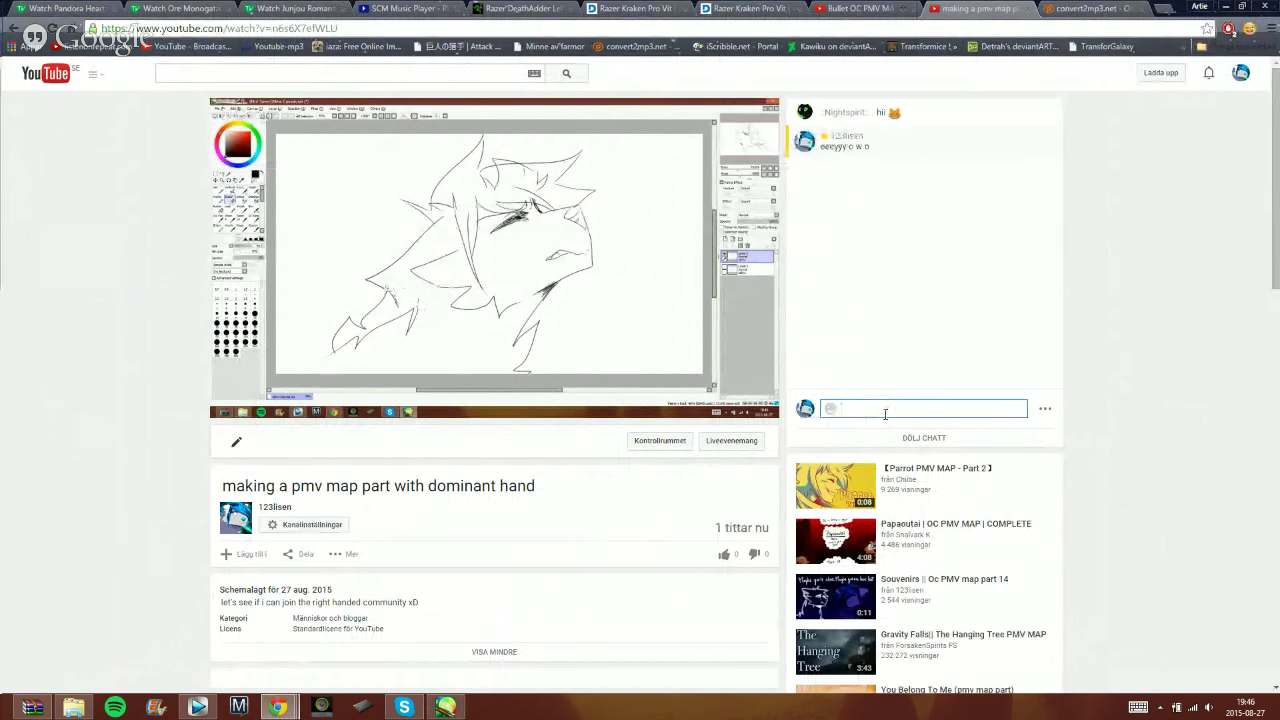
- Return to PaintTool SAI and darken the mouth corner of the head sketch with short Brush strokes
{"action": "left_click", "coordinate": [446, 706]}
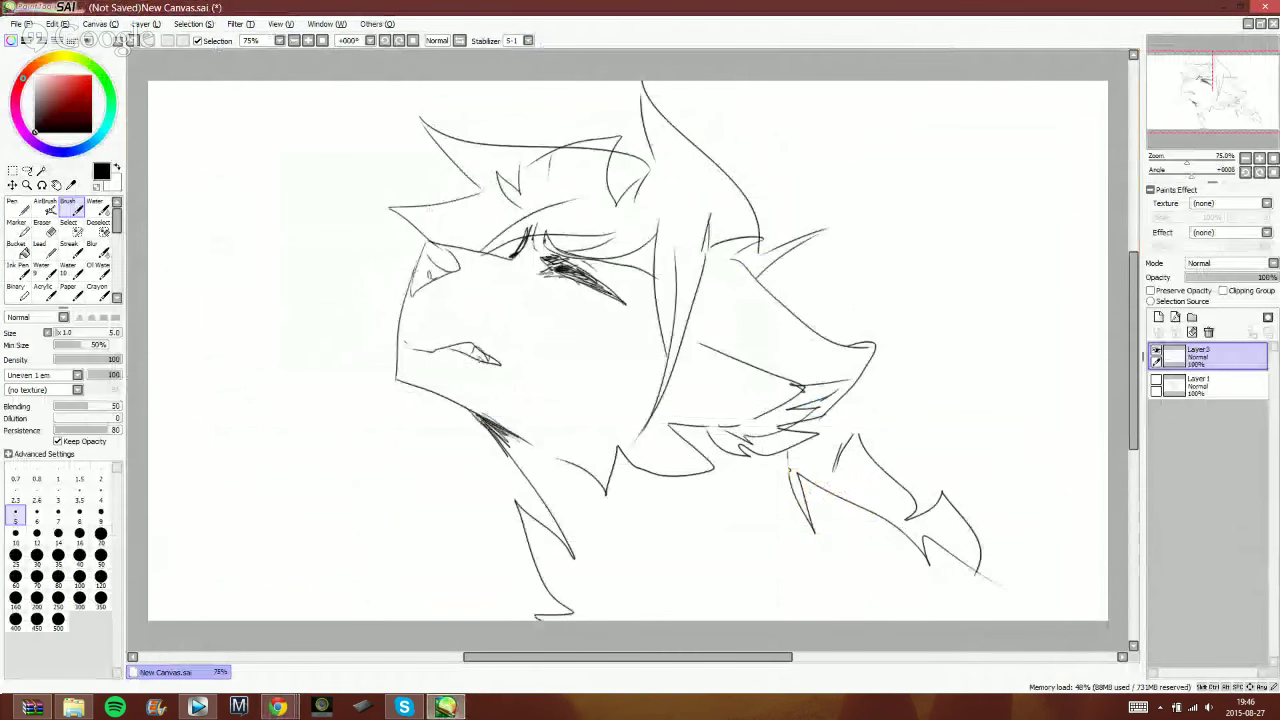
{"action": "left_click", "coordinate": [321, 40]}
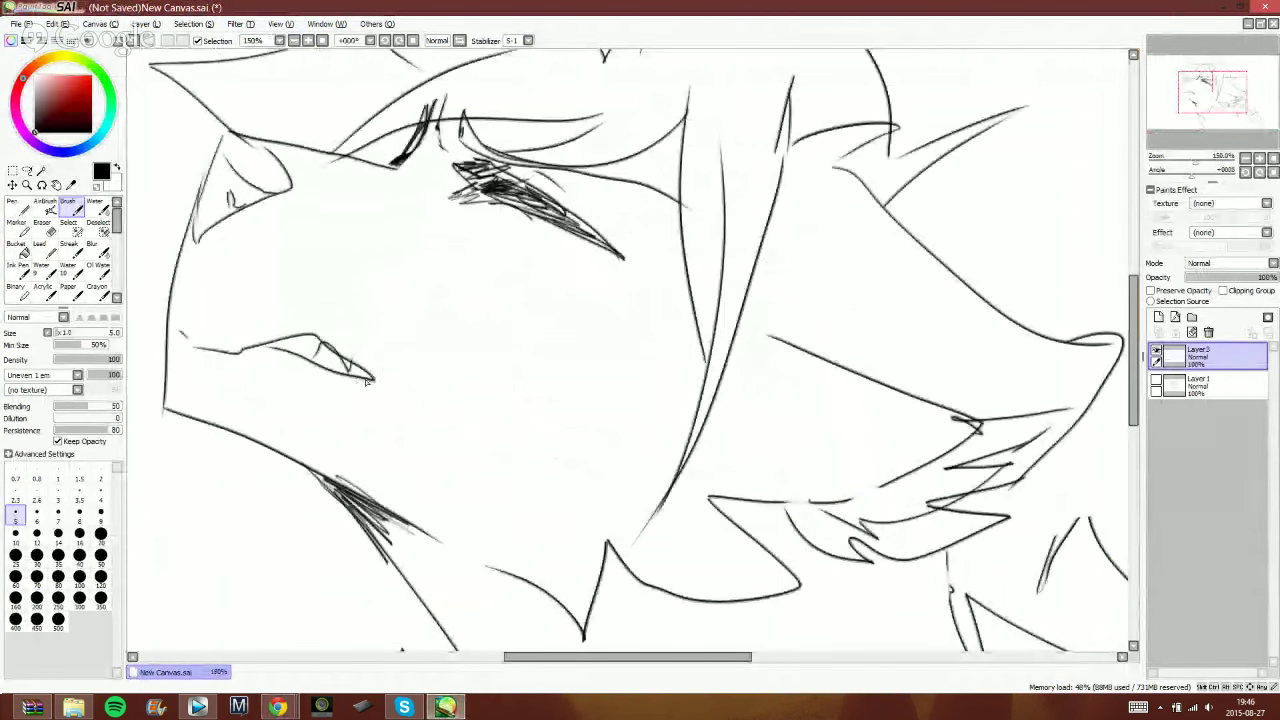
{"action": "mouse_move", "coordinate": [372, 380]}
{"action": "left_mouse_down"}
{"action": "mouse_move", "coordinate": [315, 364]}
{"action": "mouse_move", "coordinate": [338, 356]}
{"action": "mouse_move", "coordinate": [348, 380]}
{"action": "left_mouse_up"}
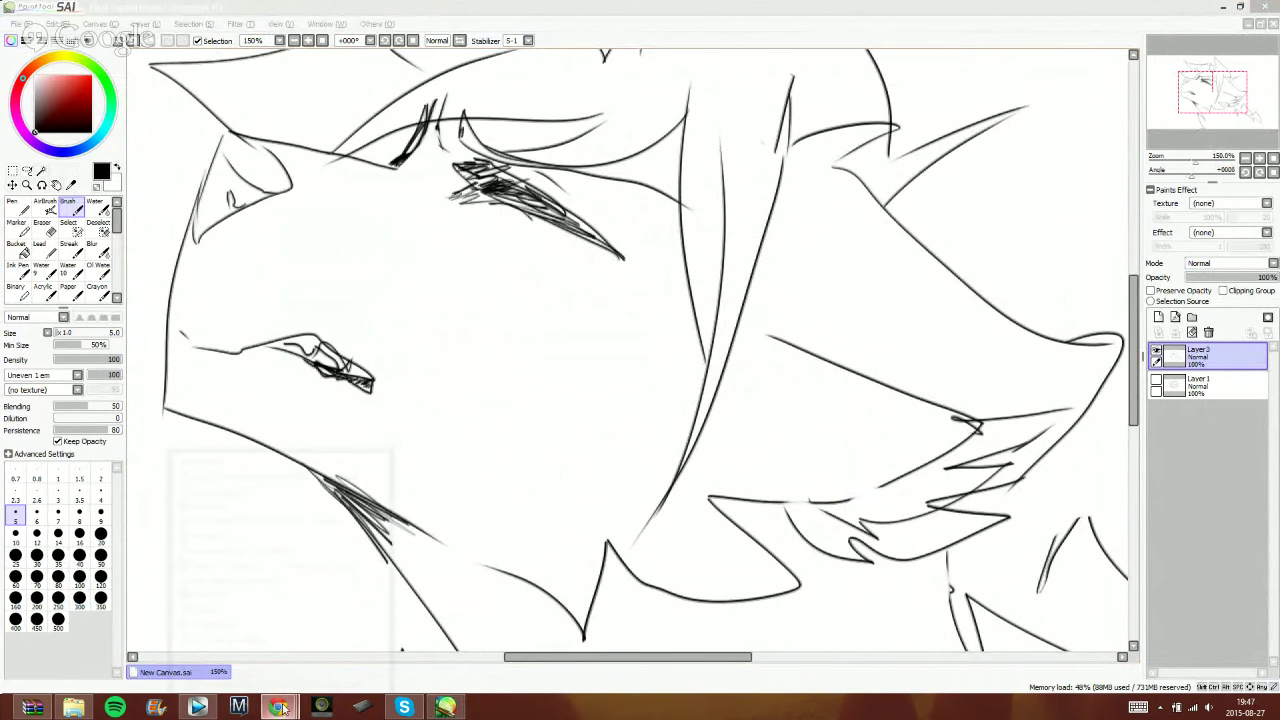
- Check the live chat on the YouTube stream page in Chrome, and return to PaintTool SAI
{"action": "mouse_move", "coordinate": [279, 707]}
{"action": "left_click", "coordinate": [198, 636]}
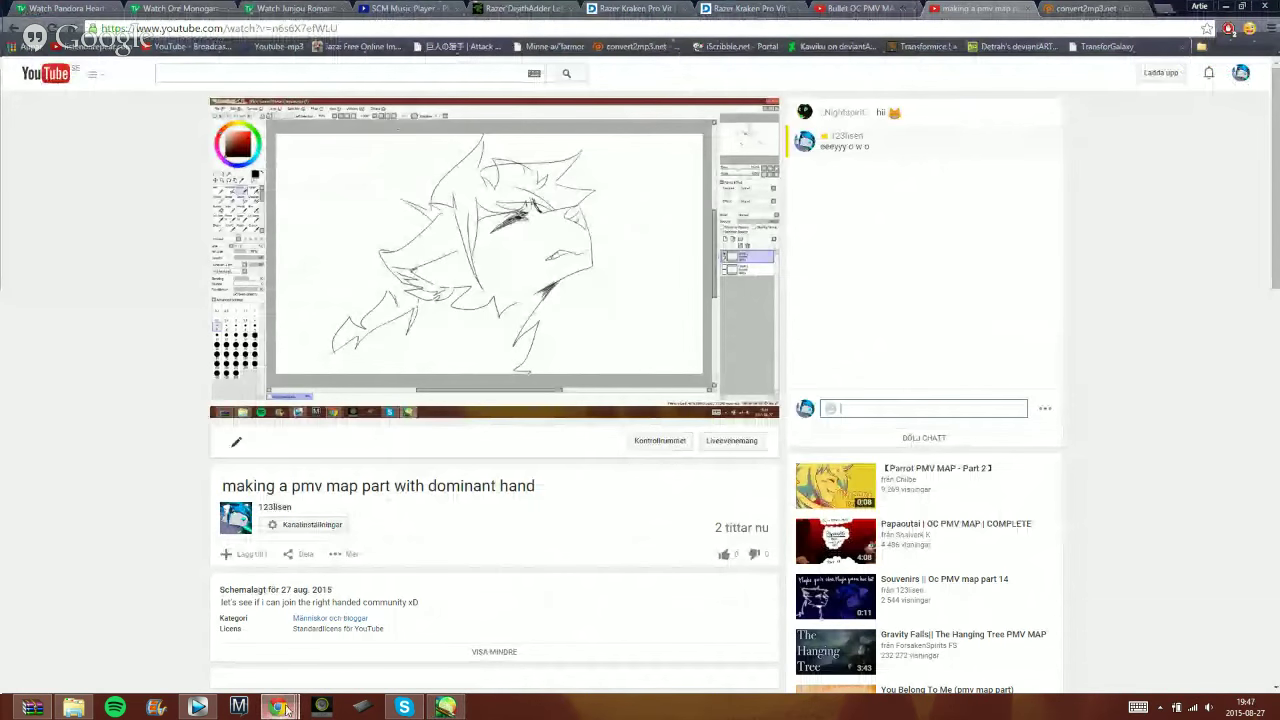
{"action": "left_click", "coordinate": [445, 706]}
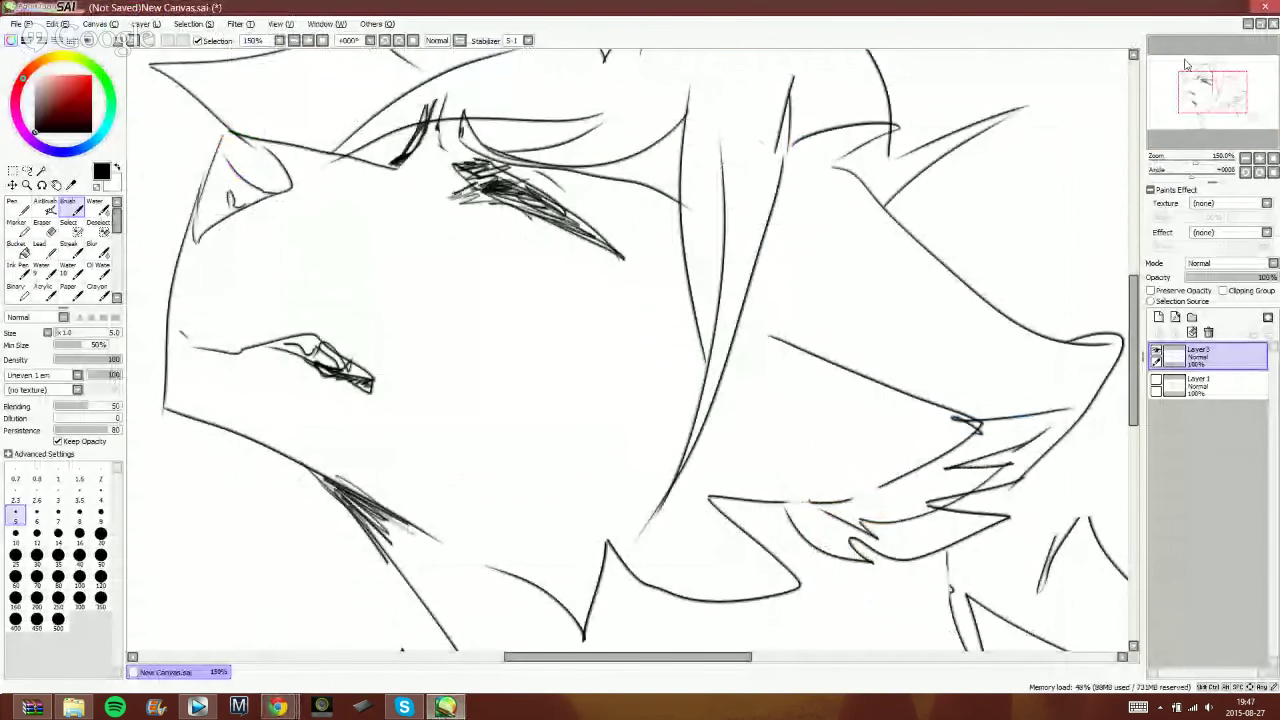
{"action": "left_click", "coordinate": [1244, 160]}
{"action": "left_click", "coordinate": [1244, 160]}
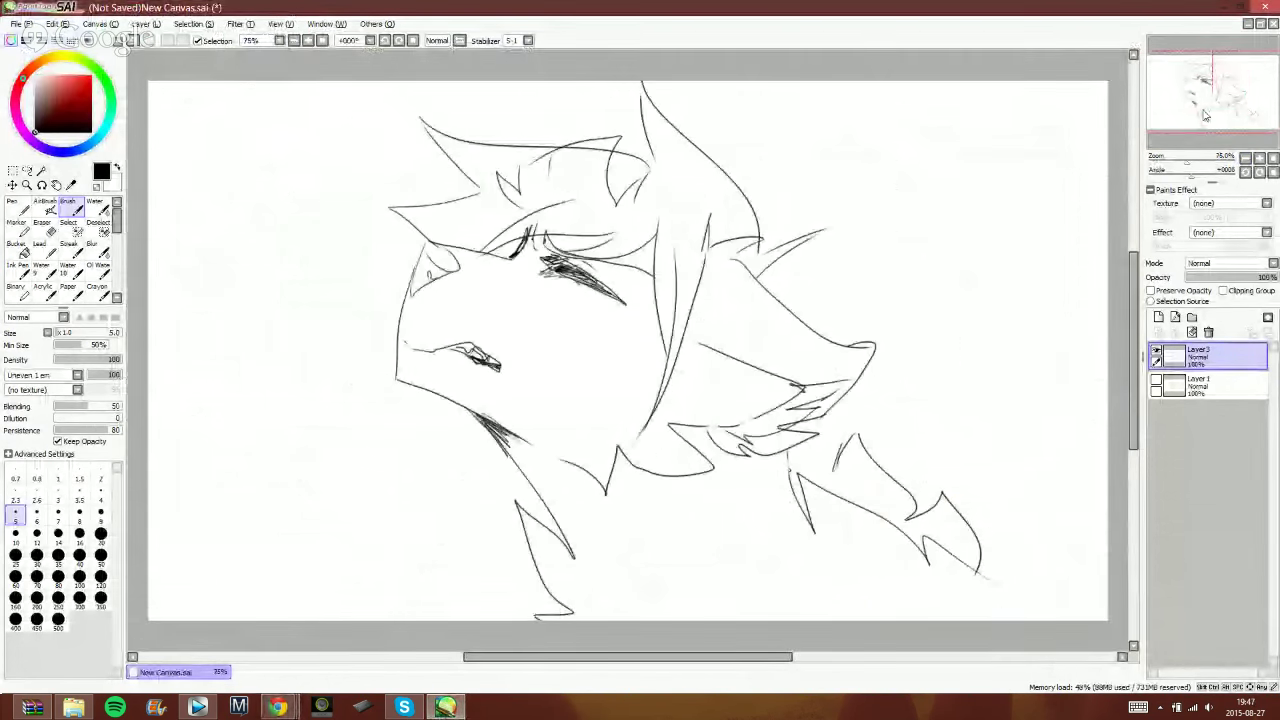
{"action": "left_click_drag", "start_coordinate": [1220, 89], "coordinate": [1207, 92]}
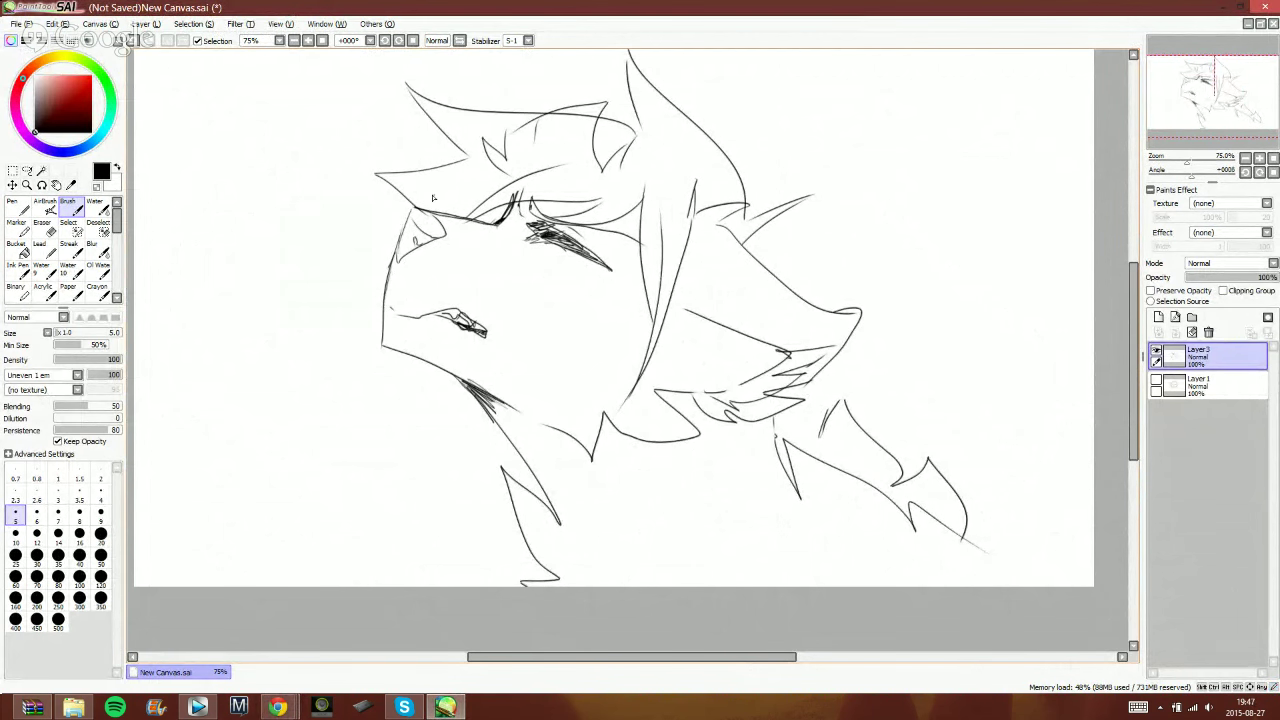
{"action": "left_click_drag", "start_coordinate": [846, 86], "coordinate": [810, 130]}
{"action": "mouse_move", "coordinate": [846, 90]}
{"action": "left_mouse_down"}
{"action": "mouse_move", "coordinate": [798, 152]}
{"action": "mouse_move", "coordinate": [914, 176]}
{"action": "left_mouse_up"}
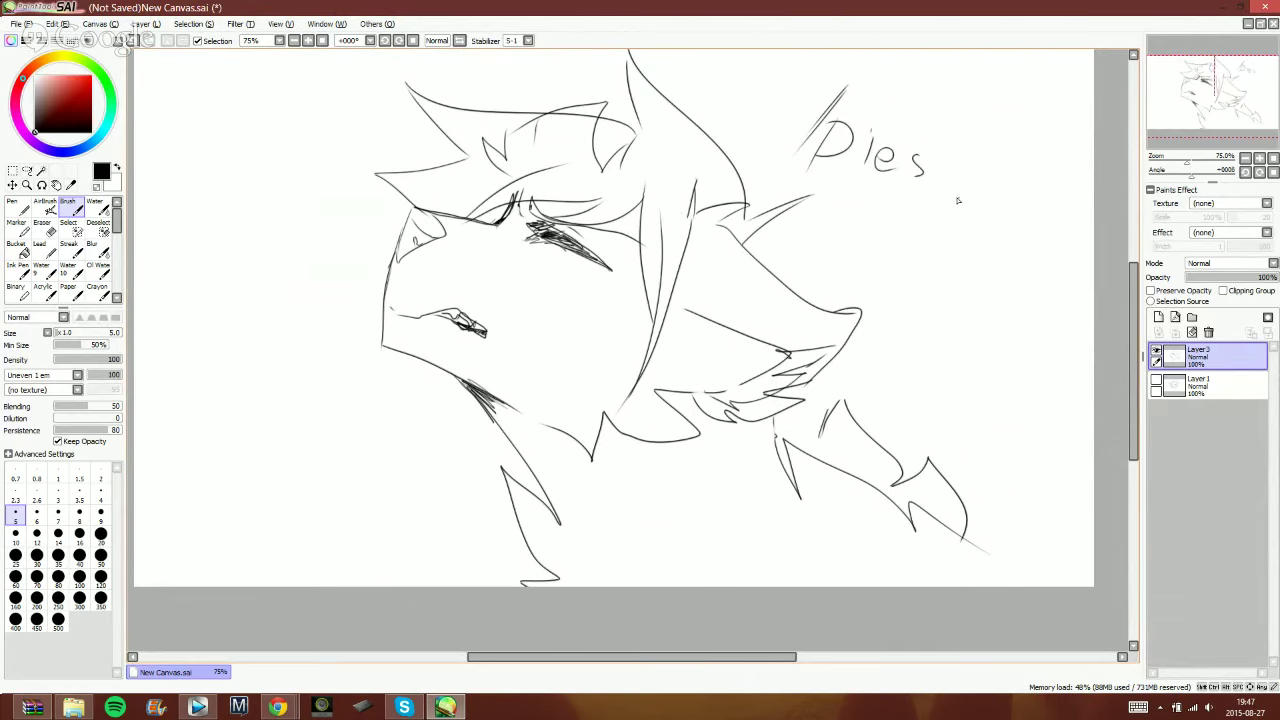
{"action": "left_click", "coordinate": [130, 42]}
{"action": "left_click", "coordinate": [130, 42]}
{"action": "left_click", "coordinate": [130, 42]}
{"action": "left_click", "coordinate": [130, 42]}
{"action": "left_click", "coordinate": [130, 42]}
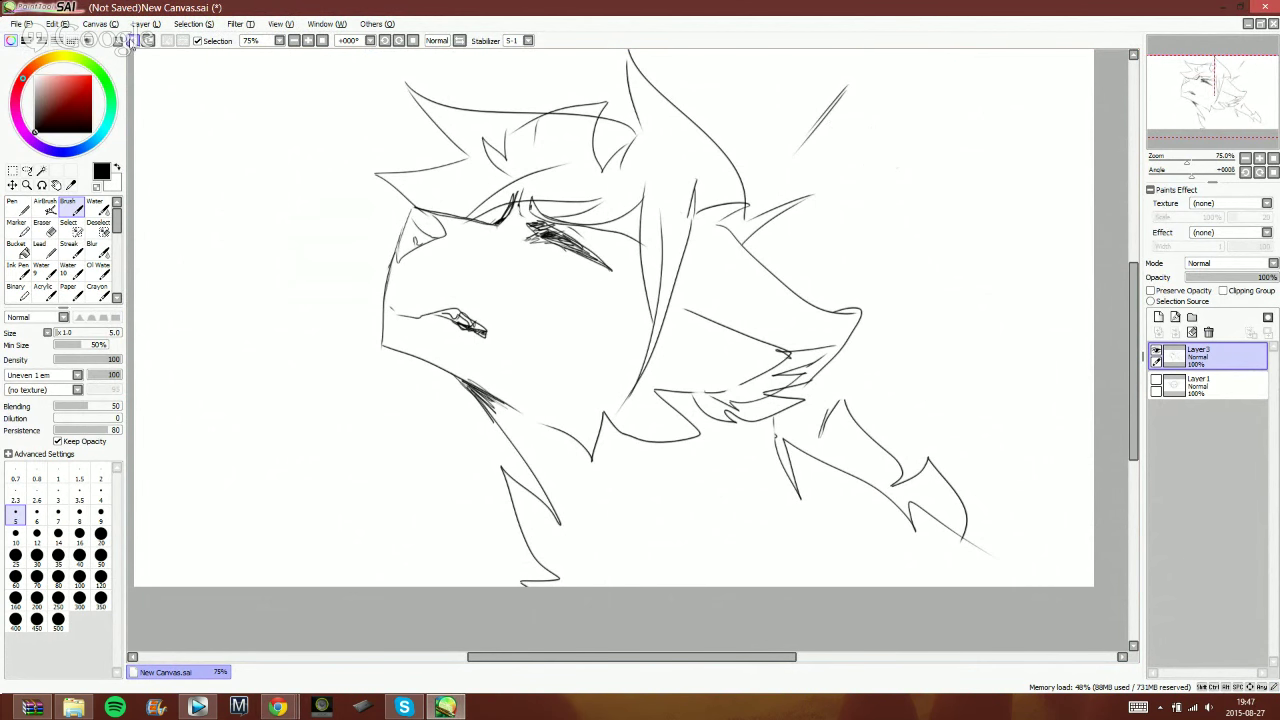
{"action": "left_click", "coordinate": [130, 42]}
{"action": "left_click", "coordinate": [130, 42]}
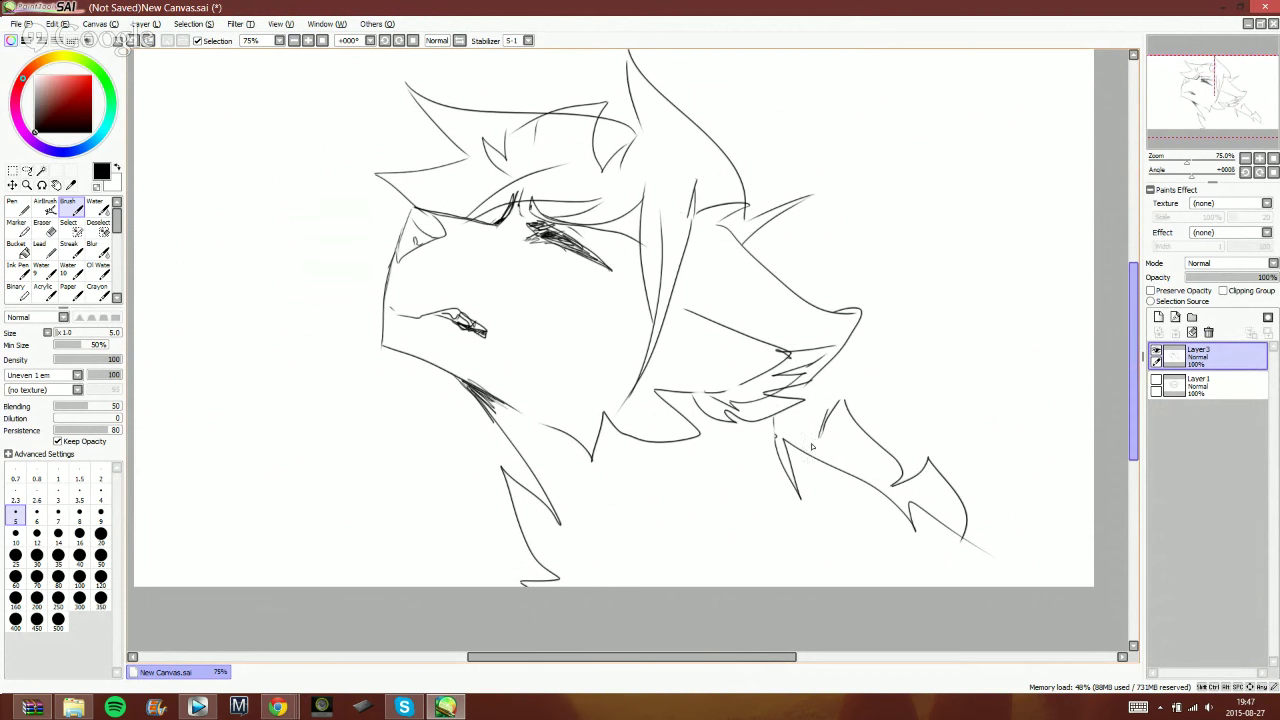
- Erase most of the spike below the ear, and brush a short fur tuft under the ear and a stroke at the mane's end
{"action": "left_click", "coordinate": [45, 215]}
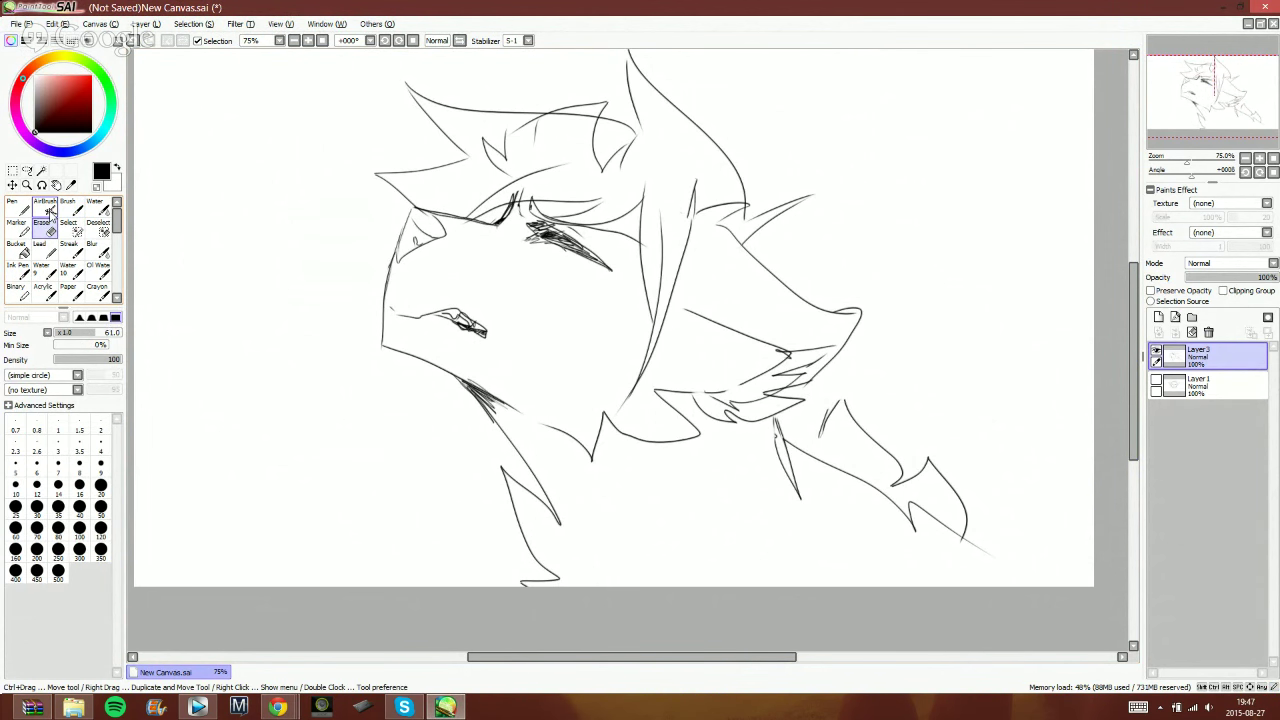
{"action": "mouse_move", "coordinate": [771, 449]}
{"action": "left_mouse_down"}
{"action": "mouse_move", "coordinate": [792, 512]}
{"action": "mouse_move", "coordinate": [802, 482]}
{"action": "left_mouse_up"}
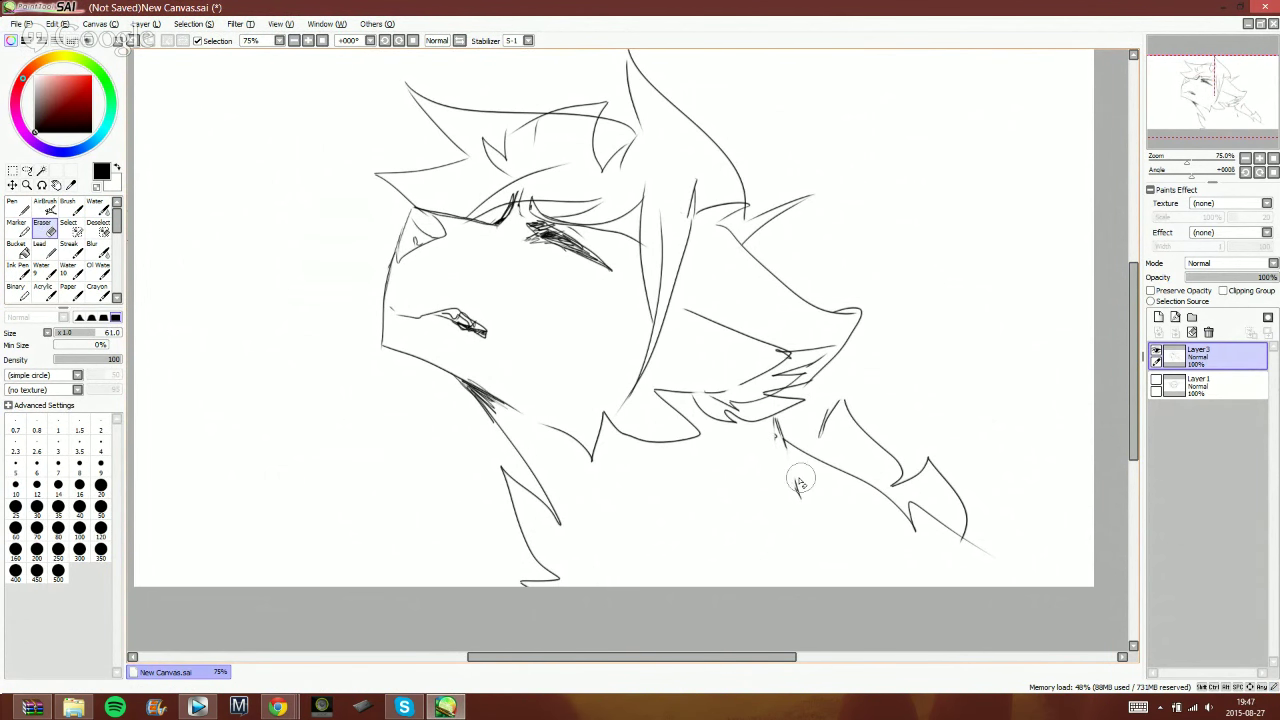
{"action": "left_click", "coordinate": [67, 210]}
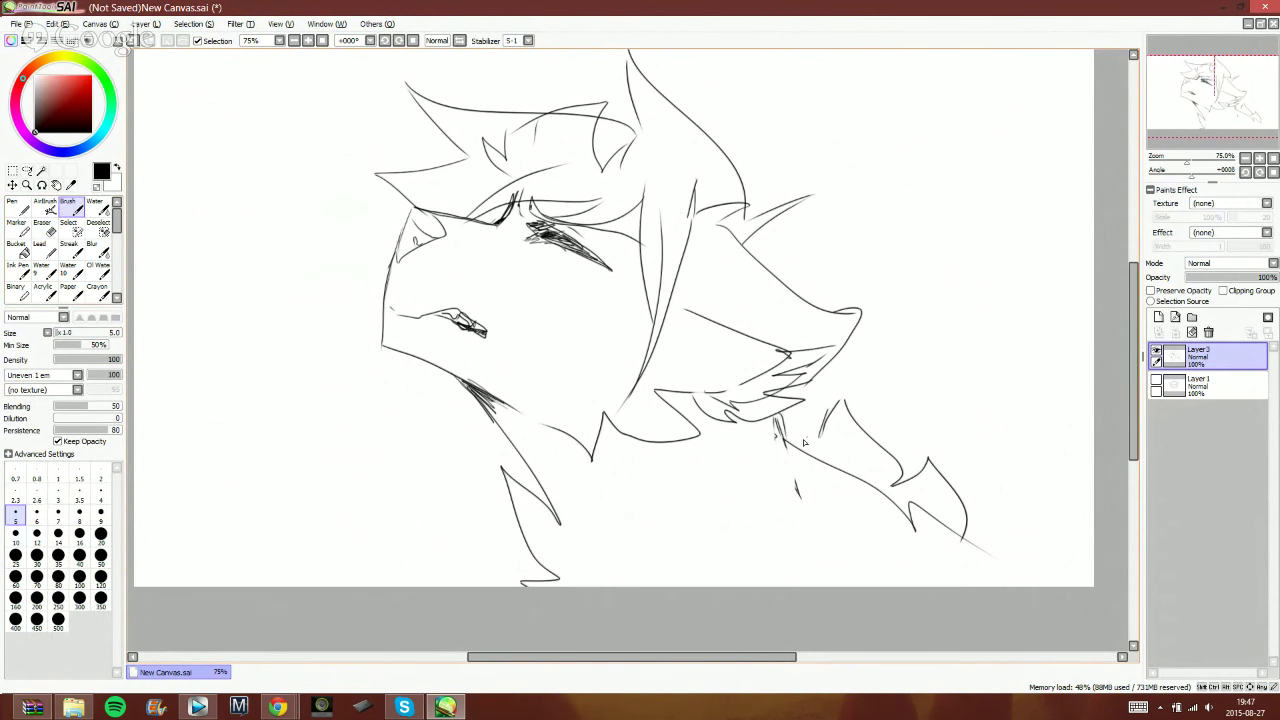
{"action": "mouse_move", "coordinate": [822, 444]}
{"action": "left_mouse_down"}
{"action": "mouse_move", "coordinate": [808, 394]}
{"action": "mouse_move", "coordinate": [816, 420]}
{"action": "left_mouse_up"}
{"action": "left_click_drag", "start_coordinate": [966, 540], "coordinate": [1006, 531]}
- Lower the opacity of the head sketch layer to 51% and add a new layer above it
{"action": "left_click_drag", "start_coordinate": [1270, 277], "coordinate": [1232, 277]}
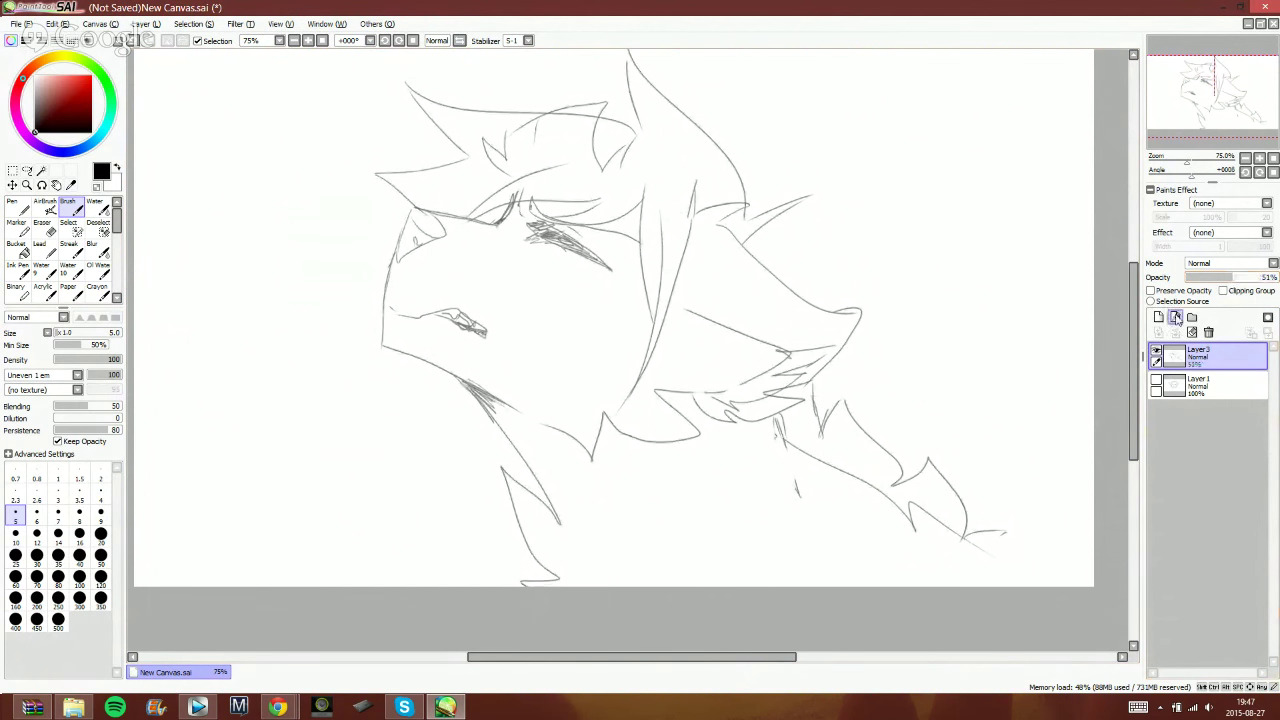
{"action": "left_click", "coordinate": [1158, 317]}
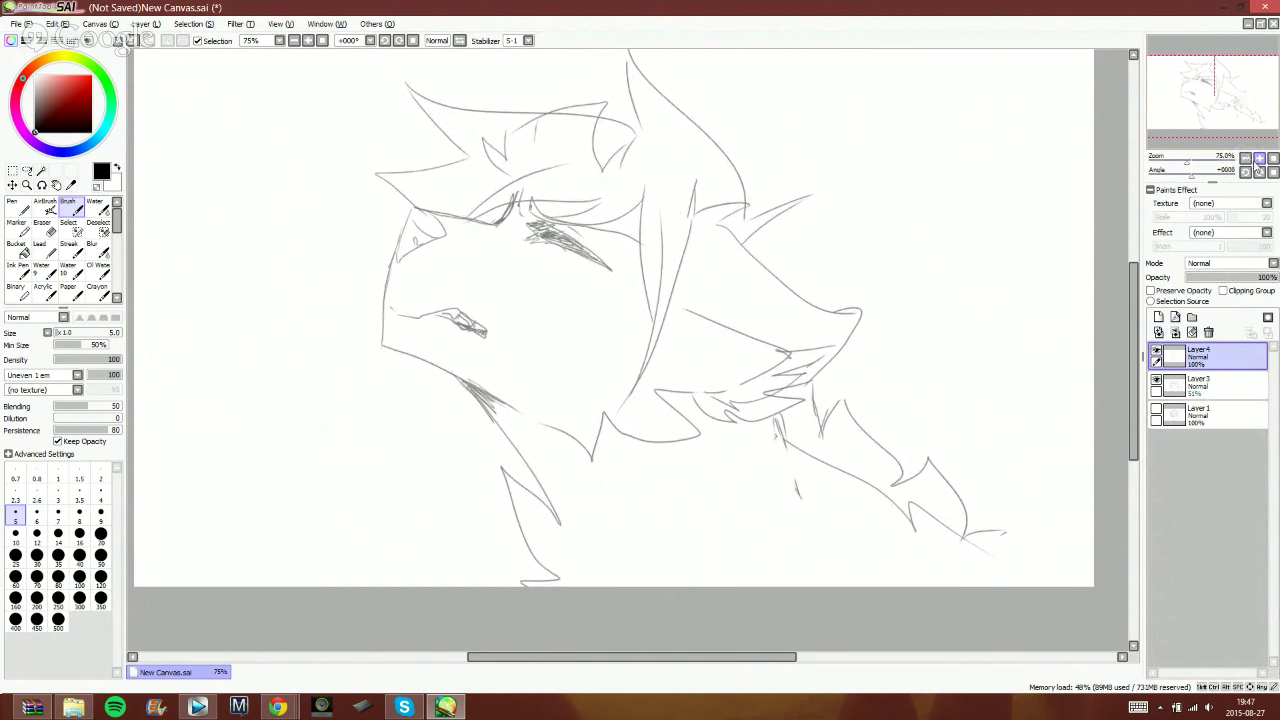
- Ink the thick inner brow mark, the bridge of the muzzle and the nose outline on the new layer
{"action": "left_click", "coordinate": [1246, 158]}
{"action": "left_click", "coordinate": [1246, 158]}
{"action": "left_click_drag", "start_coordinate": [1222, 108], "coordinate": [1212, 97]}
{"action": "mouse_move", "coordinate": [504, 200]}
{"action": "left_mouse_down"}
{"action": "mouse_move", "coordinate": [471, 246]}
{"action": "mouse_move", "coordinate": [411, 237]}
{"action": "left_mouse_up"}
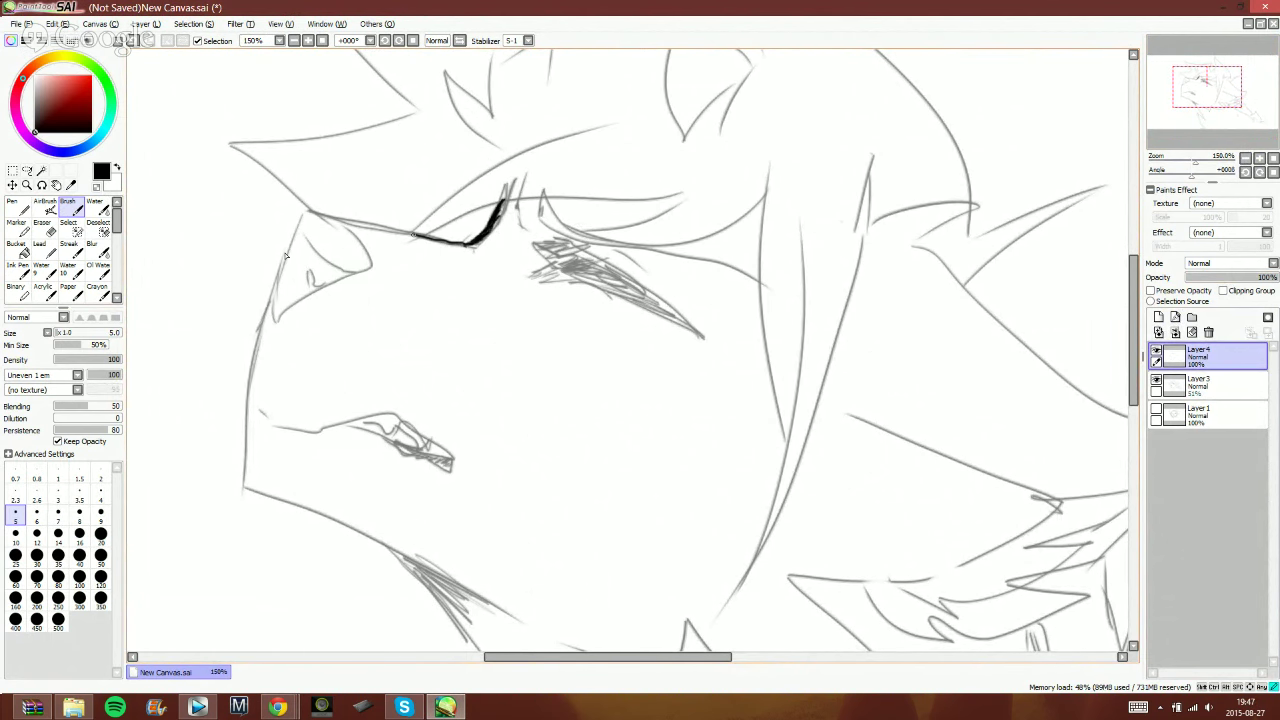
{"action": "left_click_drag", "start_coordinate": [414, 235], "coordinate": [296, 212]}
{"action": "mouse_move", "coordinate": [300, 218]}
{"action": "left_mouse_down"}
{"action": "mouse_move", "coordinate": [275, 321]}
{"action": "mouse_move", "coordinate": [366, 268]}
{"action": "mouse_move", "coordinate": [340, 229]}
{"action": "mouse_move", "coordinate": [307, 215]}
{"action": "left_mouse_up"}
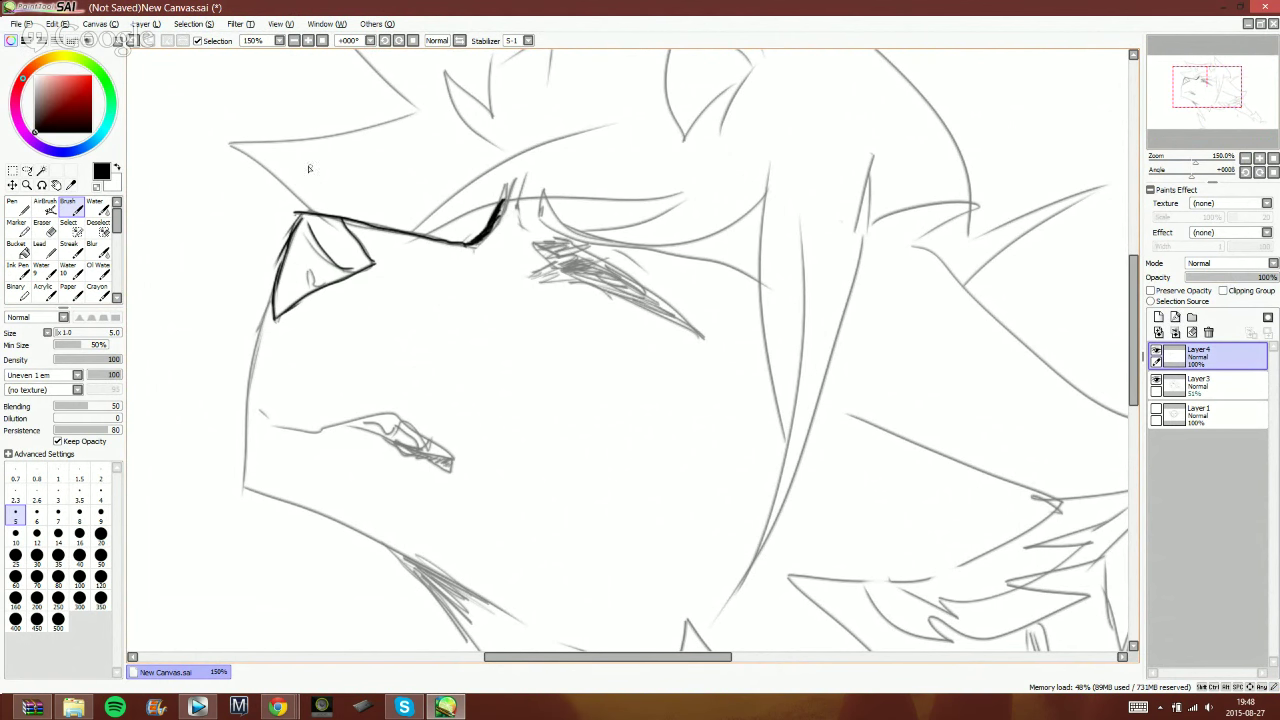
- Redo the curved line inside the nose and ink the nostril using the mirrored view
{"action": "left_click", "coordinate": [131, 42]}
{"action": "mouse_move", "coordinate": [353, 272]}
{"action": "left_mouse_down"}
{"action": "mouse_move", "coordinate": [322, 254]}
{"action": "mouse_move", "coordinate": [303, 219]}
{"action": "left_mouse_up"}
{"action": "key", "text": "h"}
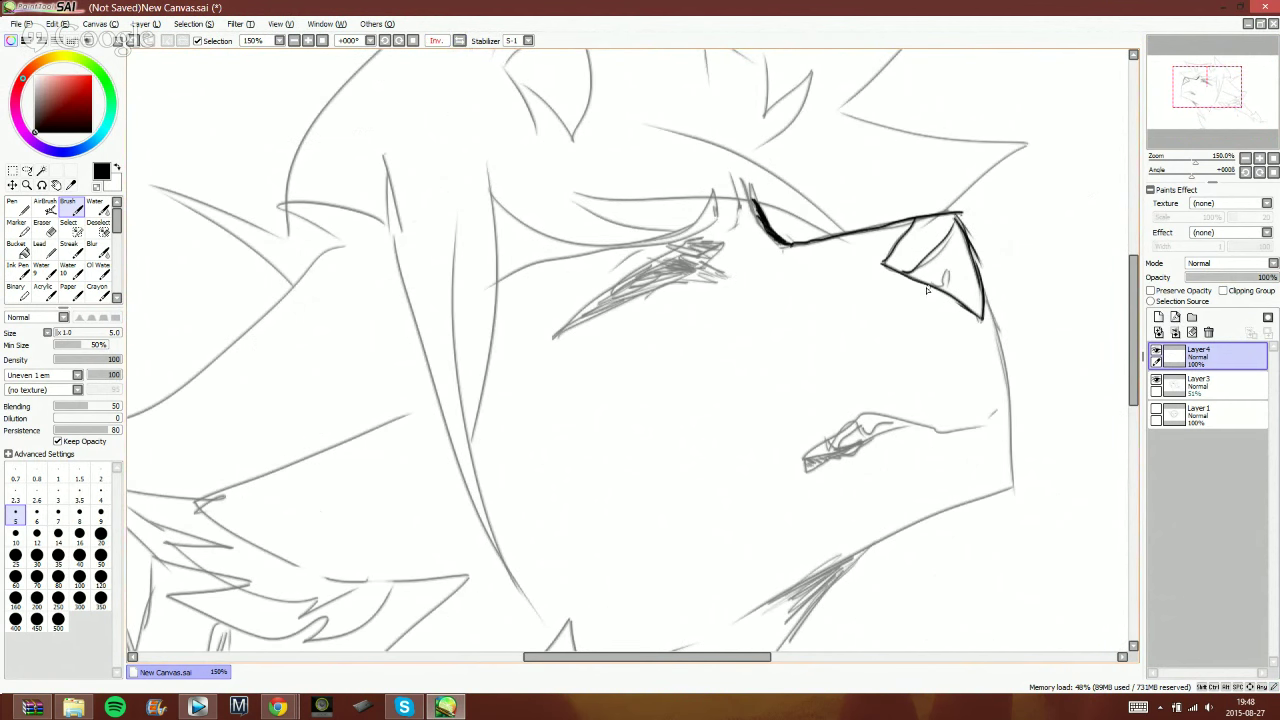
{"action": "left_click_drag", "start_coordinate": [928, 286], "coordinate": [952, 270]}
{"action": "key", "text": "h"}
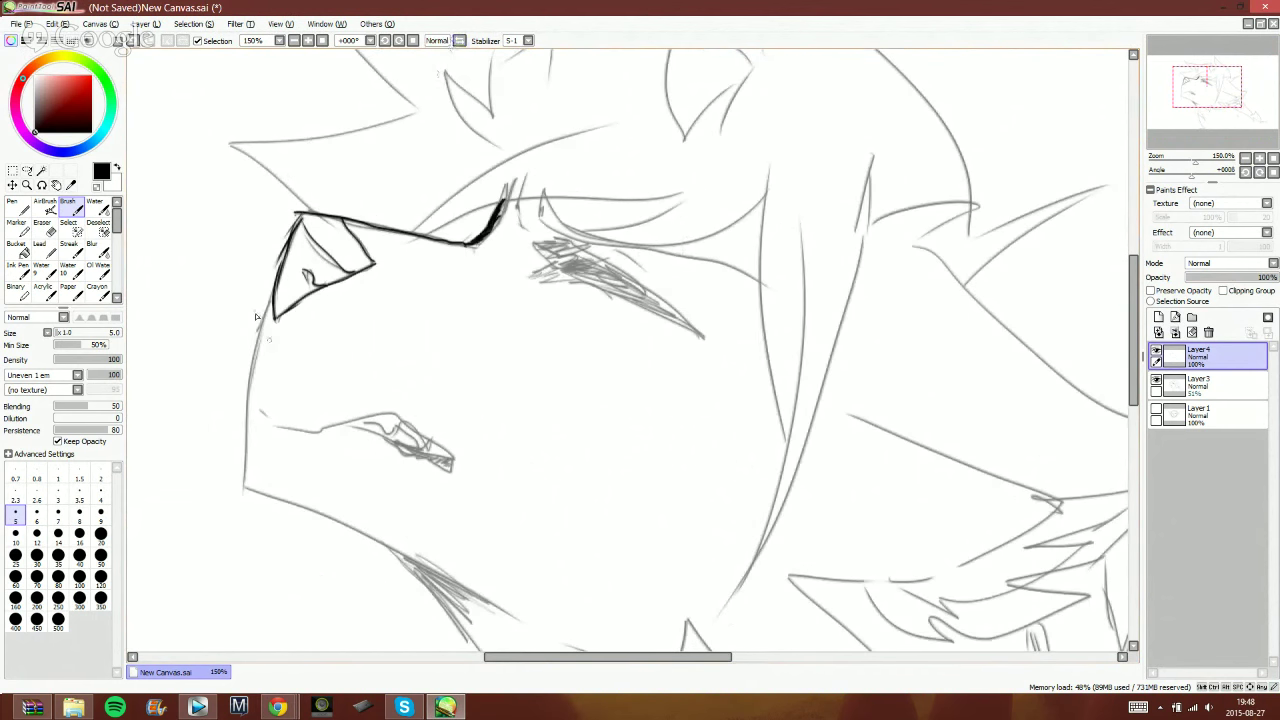
- Ink the upper front edge of the muzzle below the nose, and undo the looping stroke around the mouth
{"action": "left_click_drag", "start_coordinate": [259, 333], "coordinate": [239, 502]}
{"action": "left_click", "coordinate": [128, 40]}
{"action": "mouse_move", "coordinate": [271, 300]}
{"action": "left_mouse_down"}
{"action": "mouse_move", "coordinate": [320, 532]}
{"action": "mouse_move", "coordinate": [250, 520]}
{"action": "left_mouse_up"}
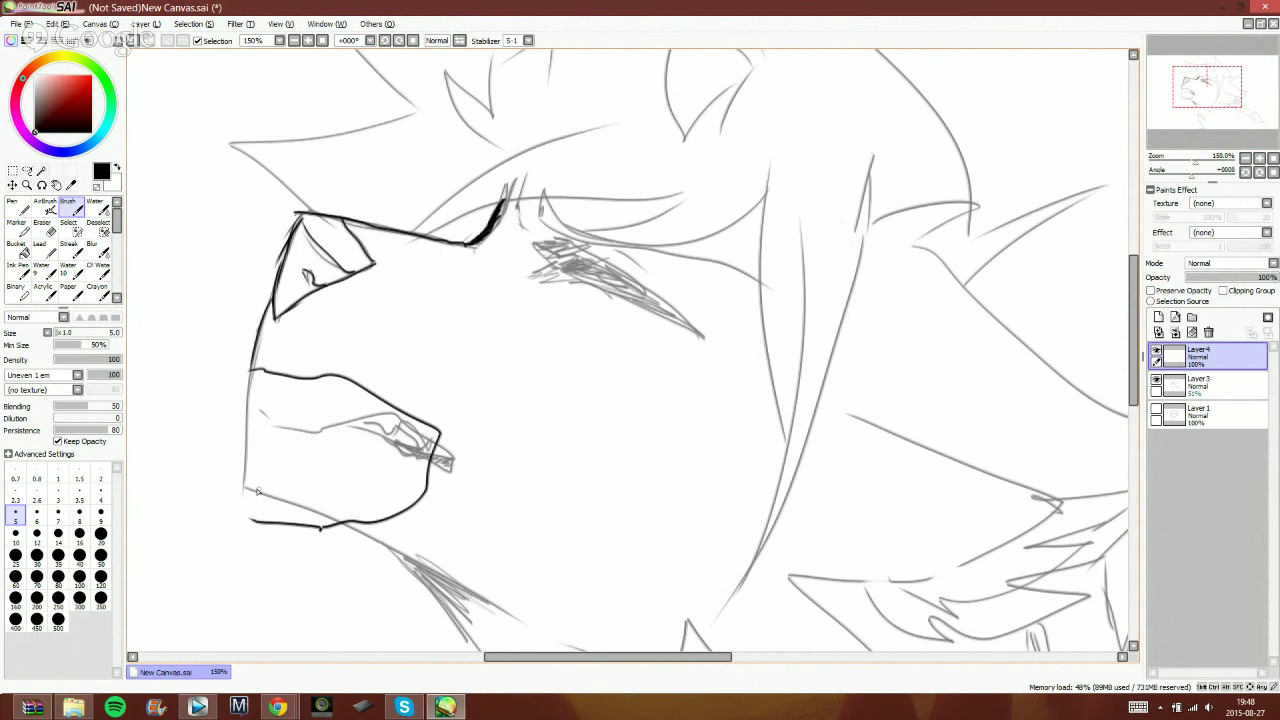
{"action": "double_click", "coordinate": [135, 45]}
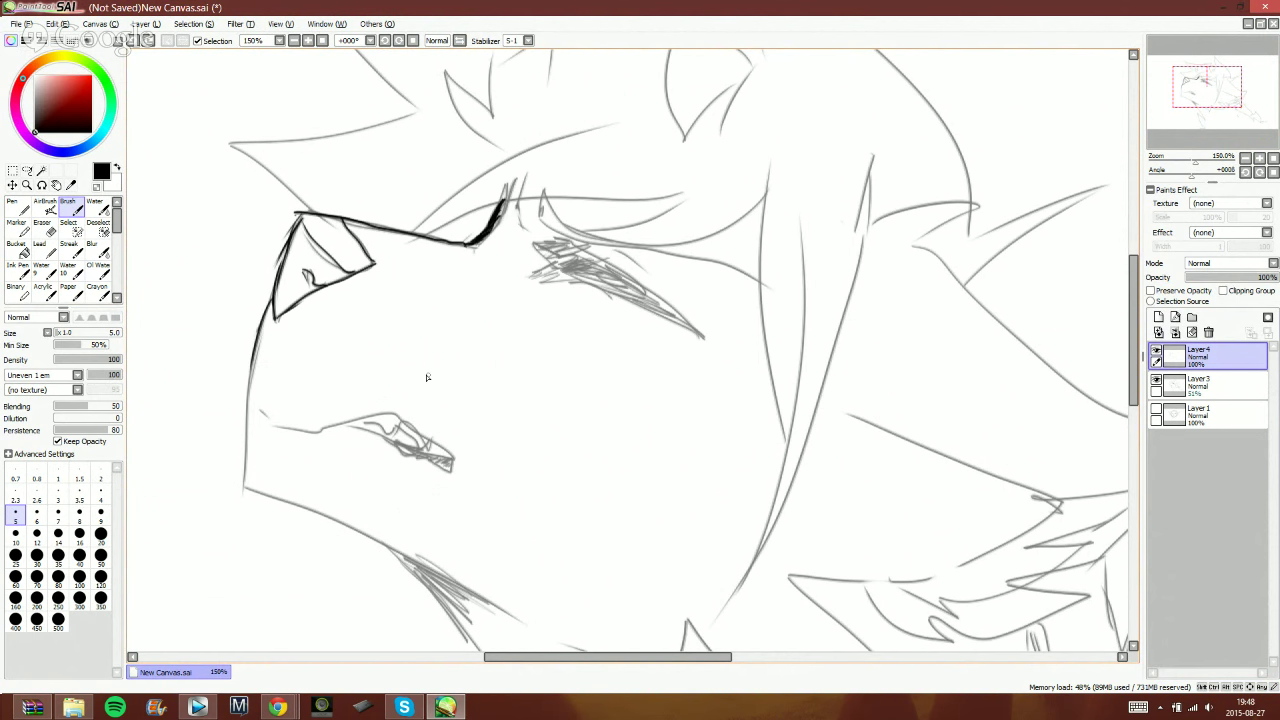
- Switch to the YouTube stream in Chrome, post "hnnng thank youu ;; w ;;" and "oooo" in the chat, and show the Mountains MAP video
{"action": "left_click", "coordinate": [280, 704]}
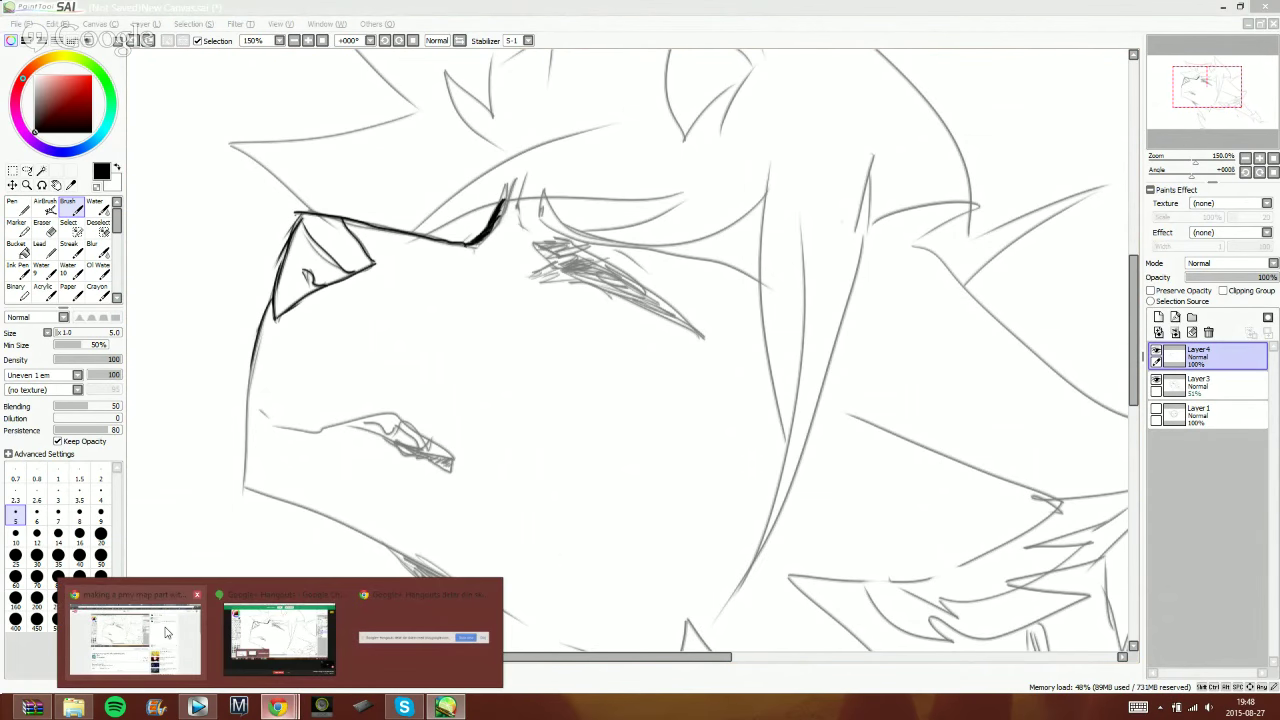
{"action": "left_click", "coordinate": [166, 632]}
{"action": "left_click", "coordinate": [960, 416]}
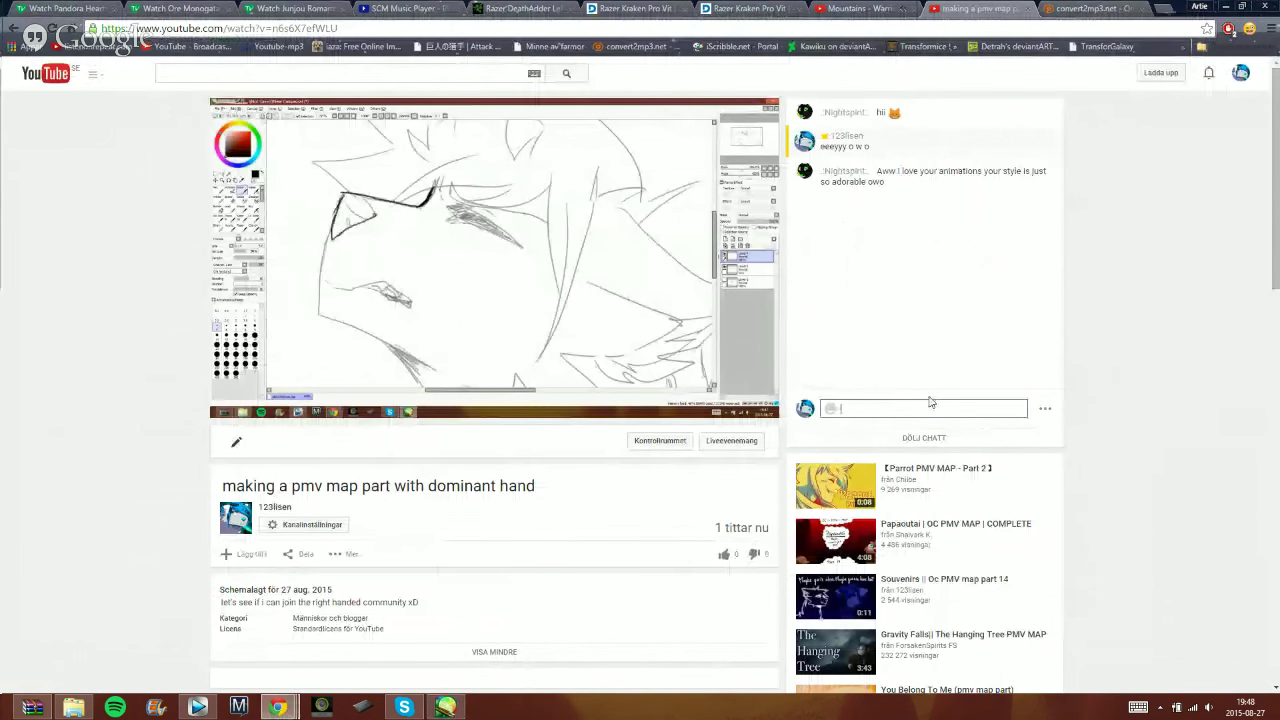
{"action": "type", "text": "hhnng thank youu"}
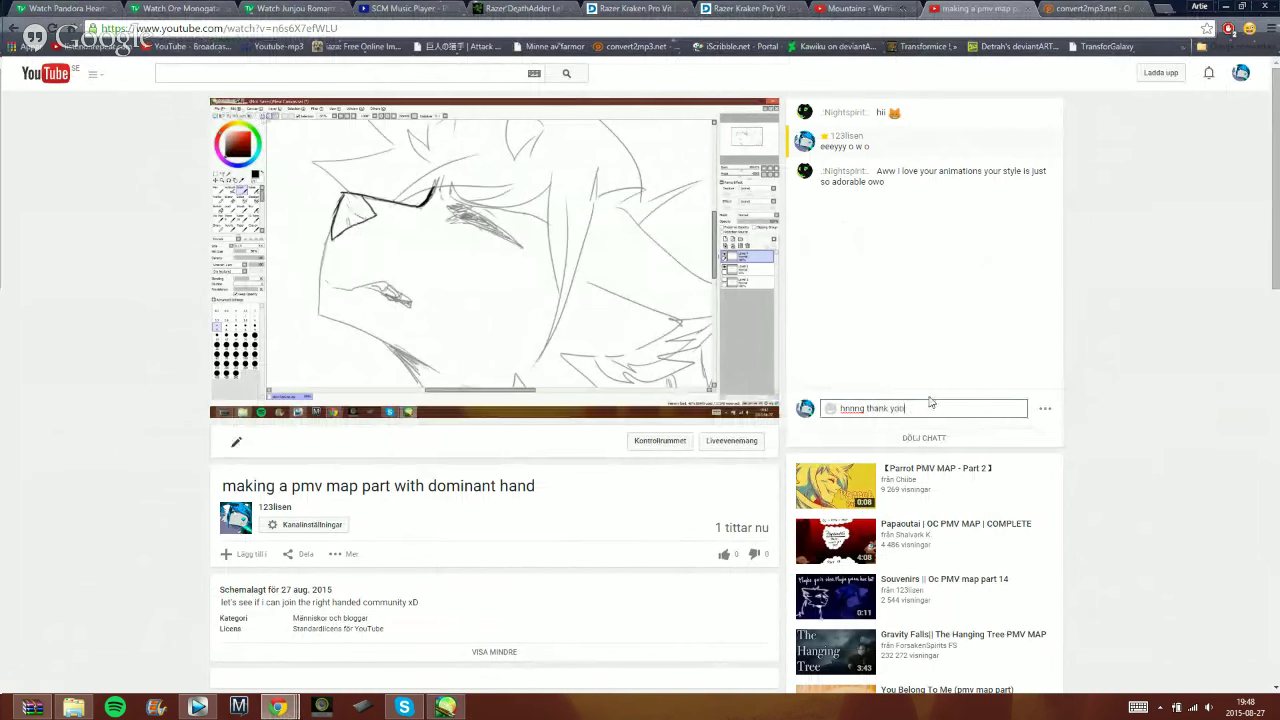
{"action": "type", "text": " ;; w ;;"}
{"action": "key", "text": "Return"}
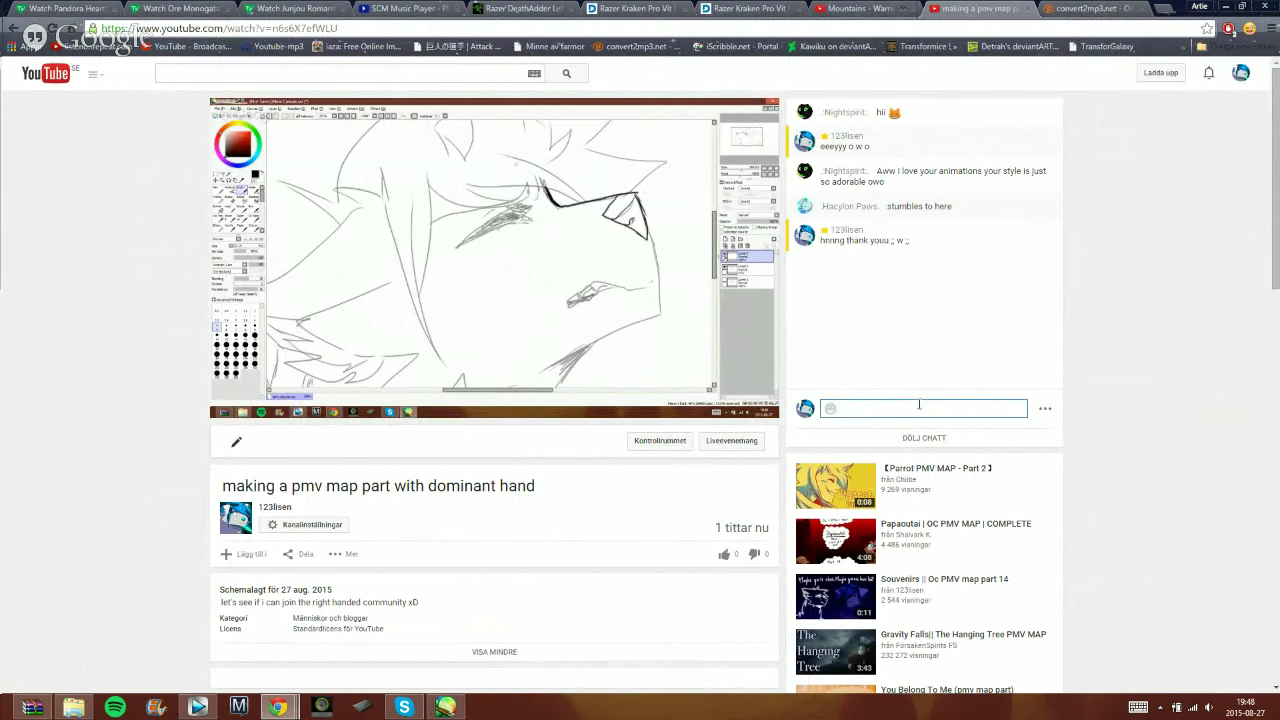
{"action": "type", "text": "oooo"}
{"action": "key", "text": "Return"}
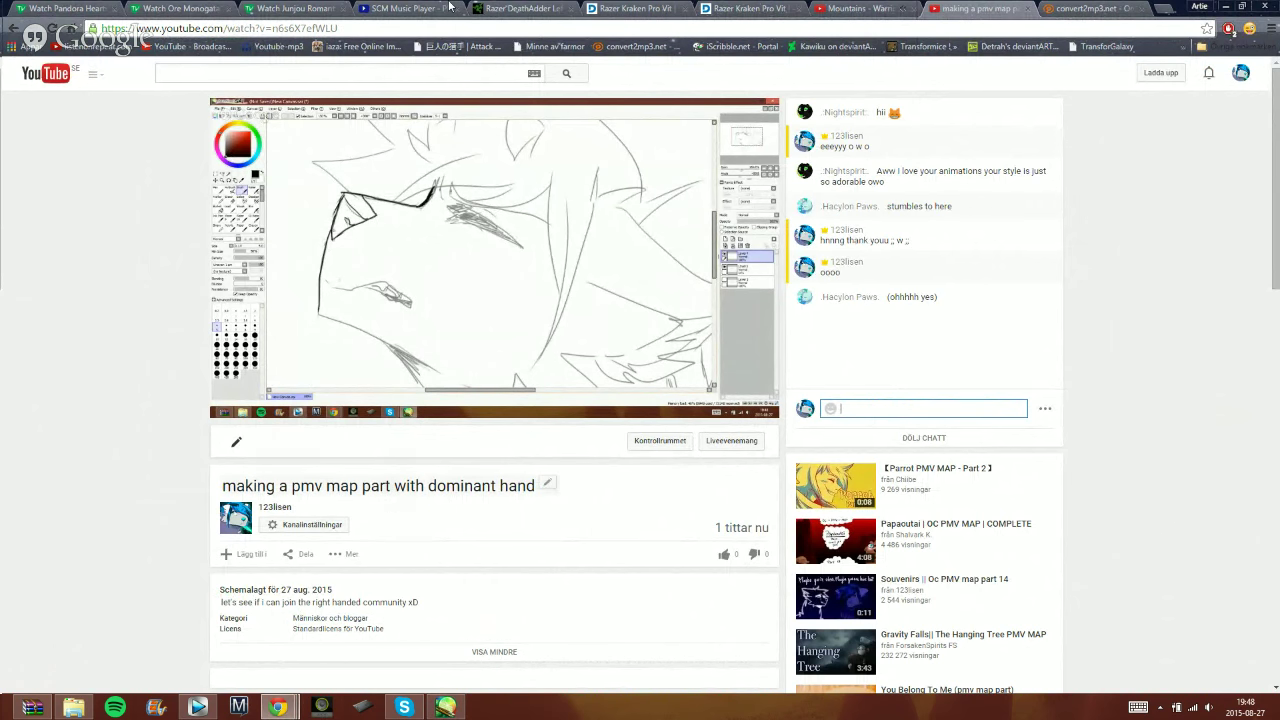
{"action": "left_click", "coordinate": [868, 8]}
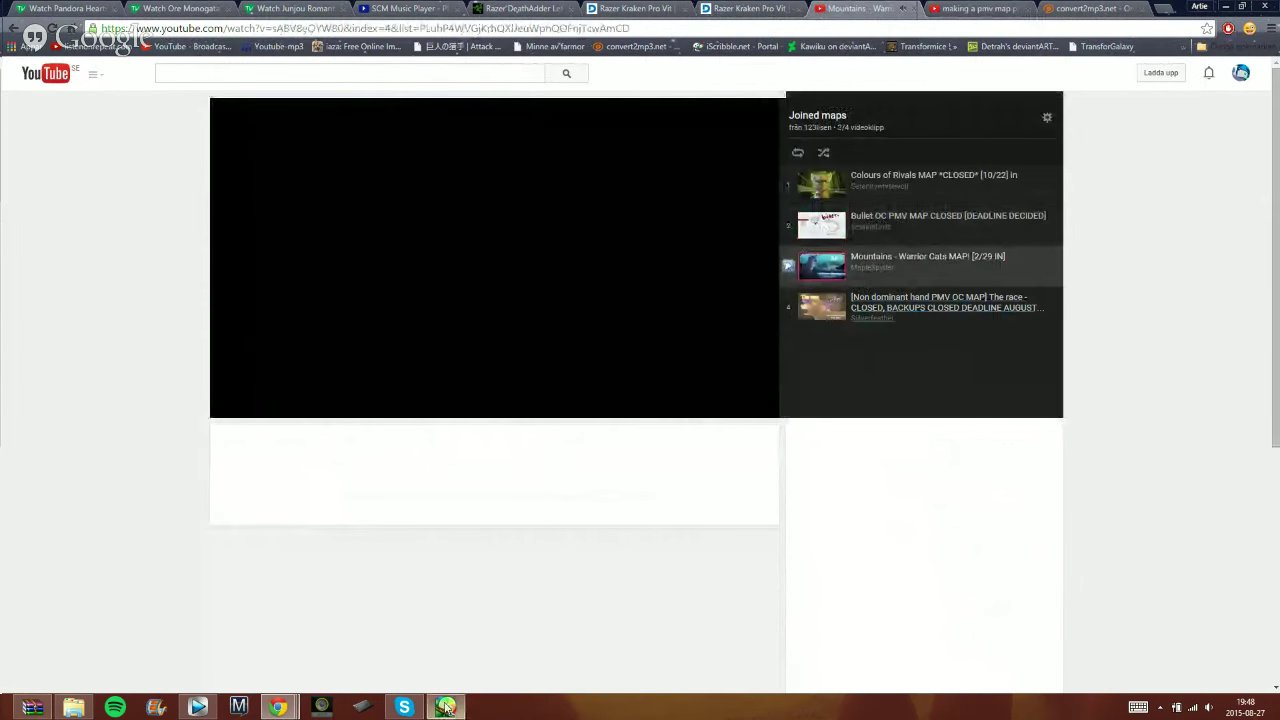
- Switch back to PaintTool SAI and ink the front edge of the muzzle down to the chin corner with layered strokes
{"action": "left_click", "coordinate": [445, 707]}
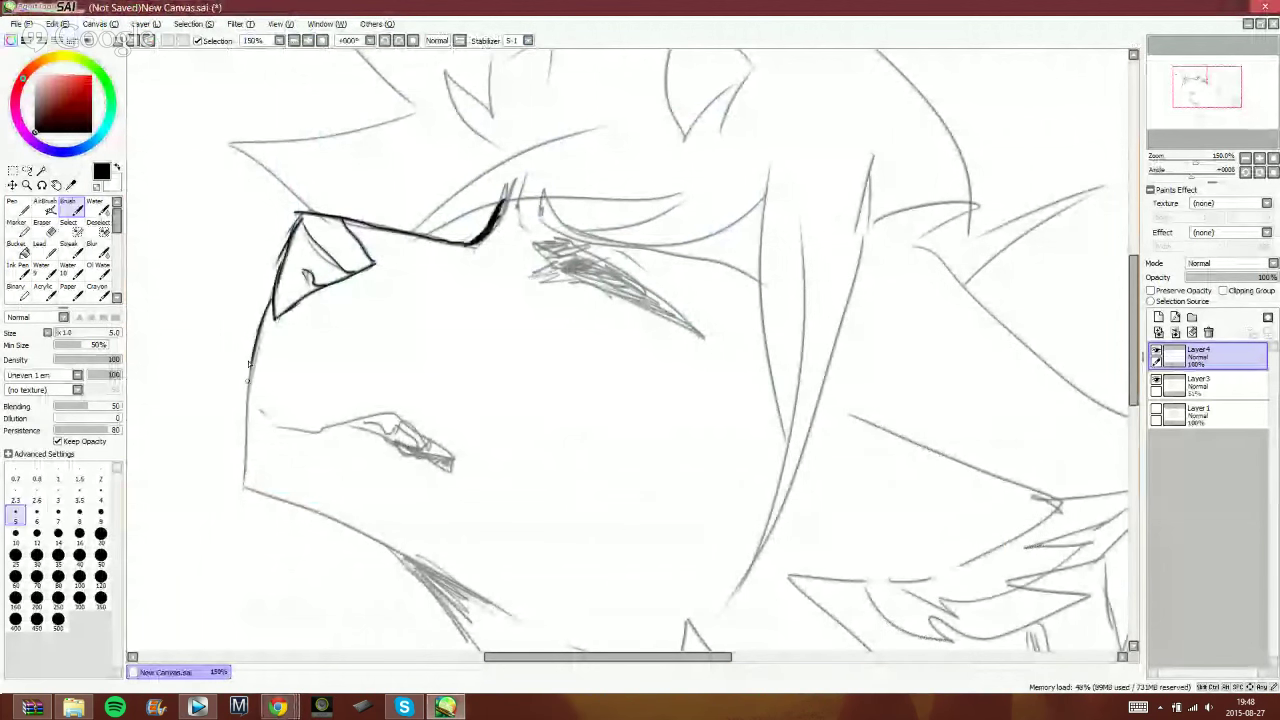
{"action": "left_click_drag", "start_coordinate": [256, 353], "coordinate": [244, 428]}
{"action": "left_click_drag", "start_coordinate": [248, 373], "coordinate": [244, 426]}
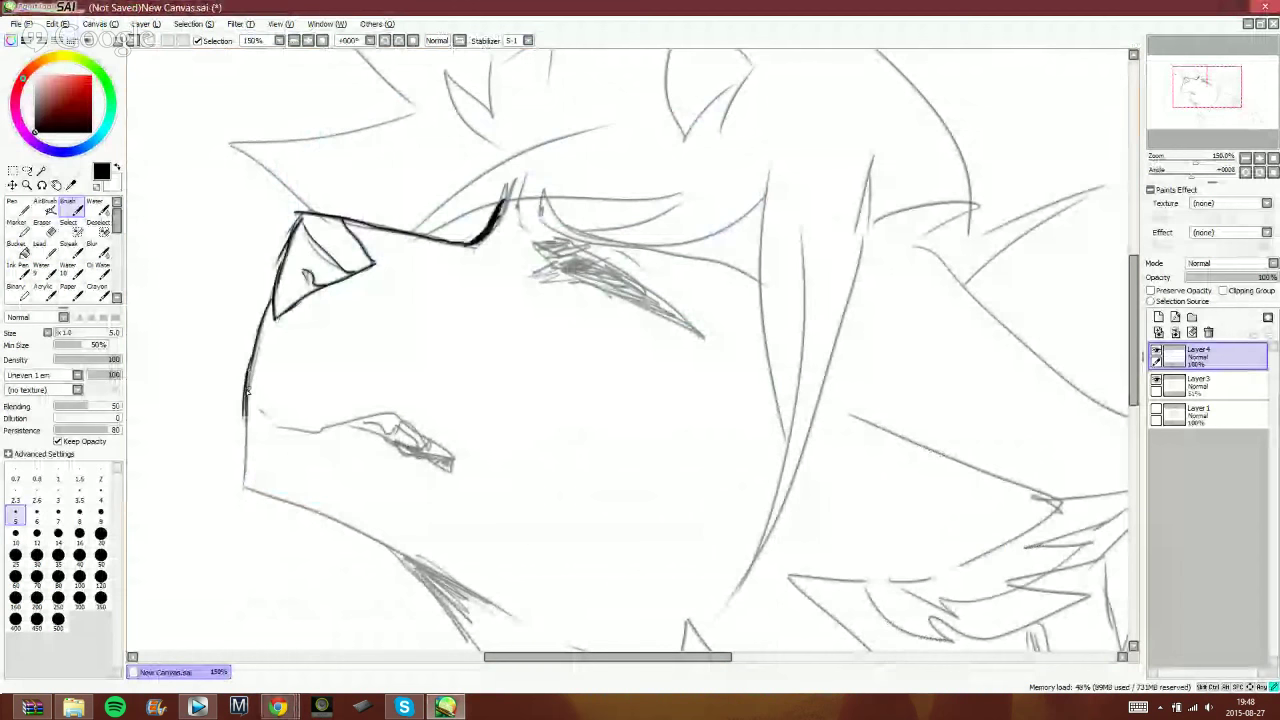
{"action": "mouse_move", "coordinate": [250, 358]}
{"action": "left_mouse_down"}
{"action": "mouse_move", "coordinate": [252, 455]}
{"action": "mouse_move", "coordinate": [244, 422]}
{"action": "mouse_move", "coordinate": [240, 490]}
{"action": "left_mouse_up"}
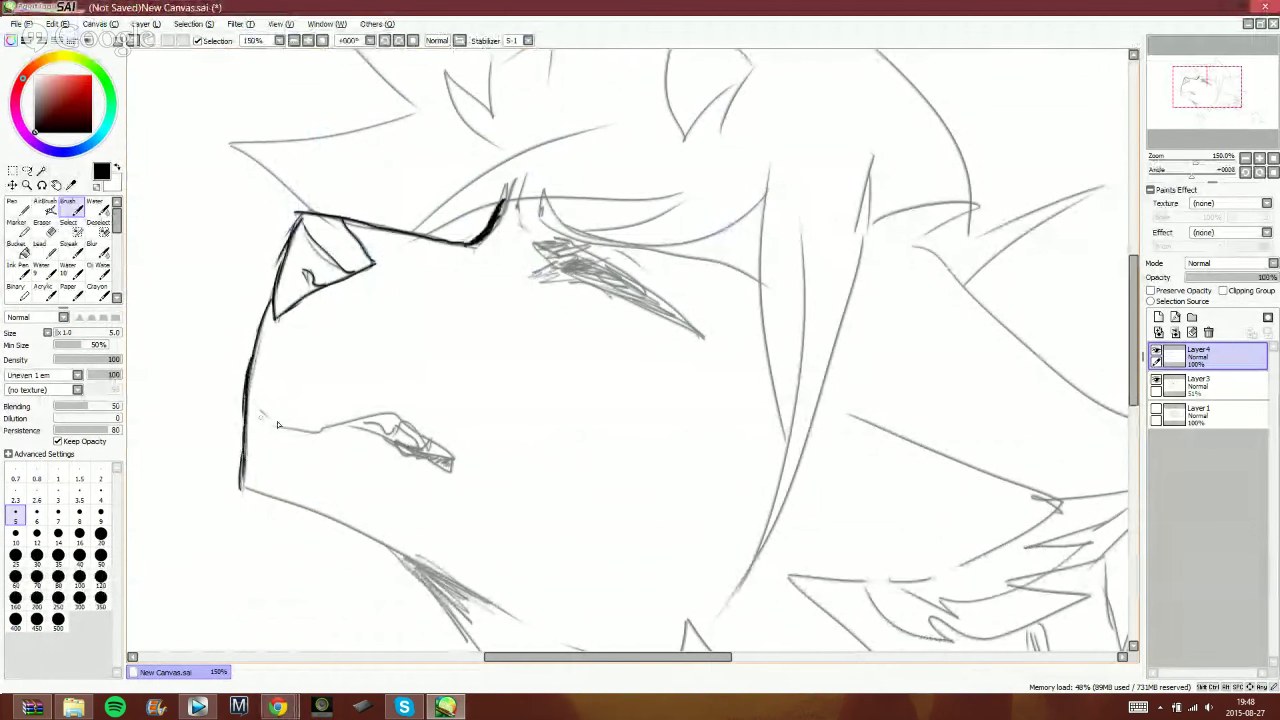
{"action": "mouse_move", "coordinate": [254, 410]}
{"action": "left_mouse_down"}
{"action": "mouse_move", "coordinate": [418, 432]}
{"action": "mouse_move", "coordinate": [246, 430]}
{"action": "left_mouse_up"}
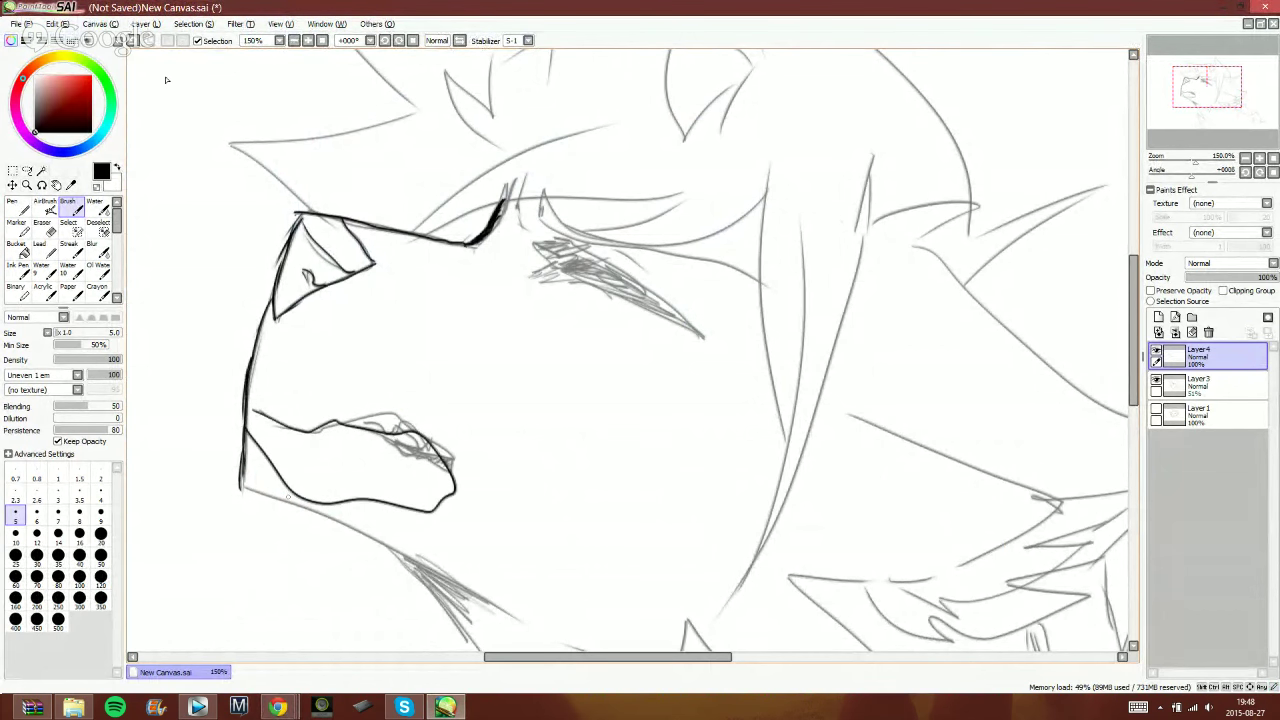
{"action": "left_click", "coordinate": [129, 42]}
{"action": "left_click", "coordinate": [129, 42]}
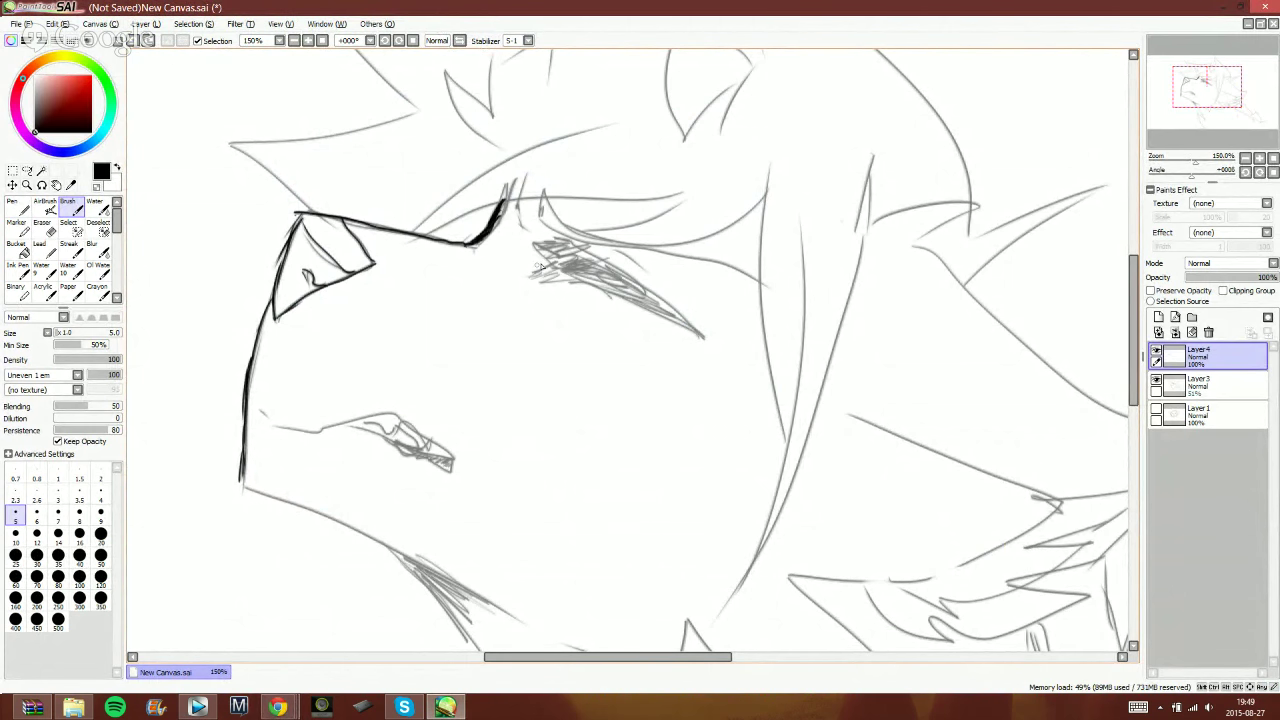
- Ink the upper and lower outlines of the closed eye, and thicken the upper lid and outer corner in the mirrored view
{"action": "mouse_move", "coordinate": [560, 256]}
{"action": "left_mouse_down"}
{"action": "mouse_move", "coordinate": [537, 272]}
{"action": "mouse_move", "coordinate": [606, 234]}
{"action": "mouse_move", "coordinate": [652, 262]}
{"action": "mouse_move", "coordinate": [665, 335]}
{"action": "left_mouse_up"}
{"action": "left_click_drag", "start_coordinate": [590, 304], "coordinate": [640, 320]}
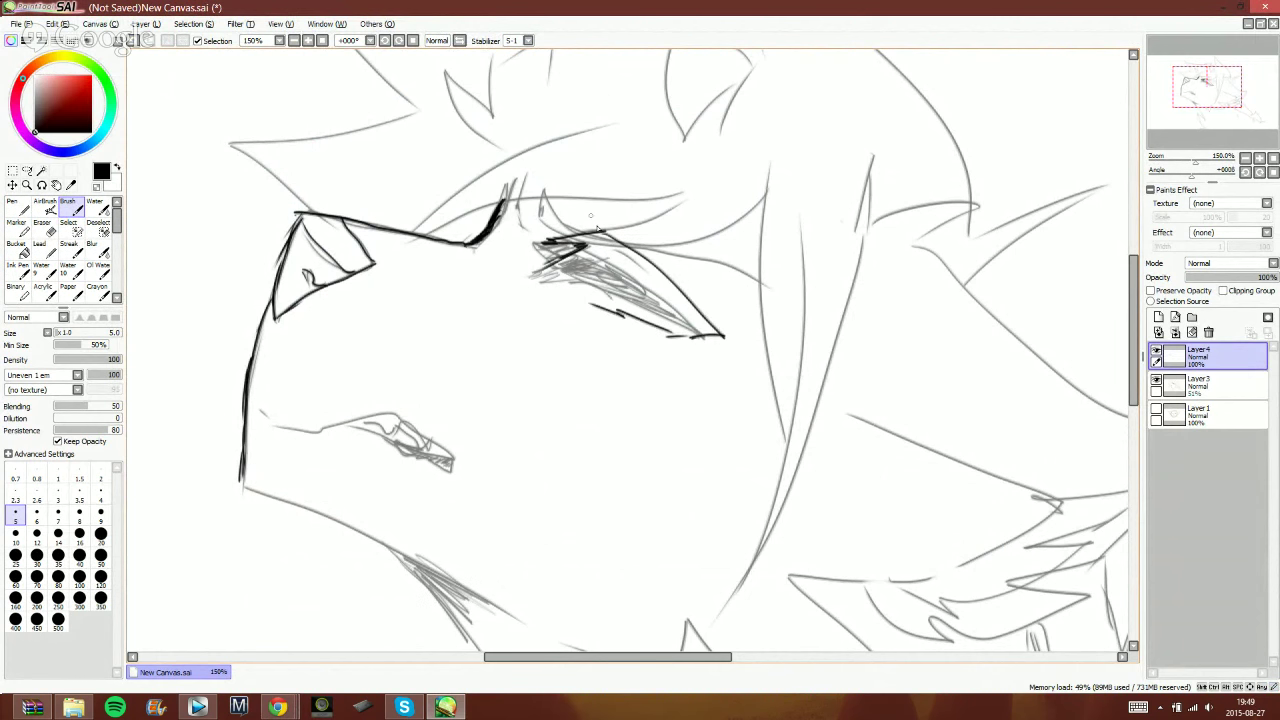
{"action": "left_click", "coordinate": [459, 40]}
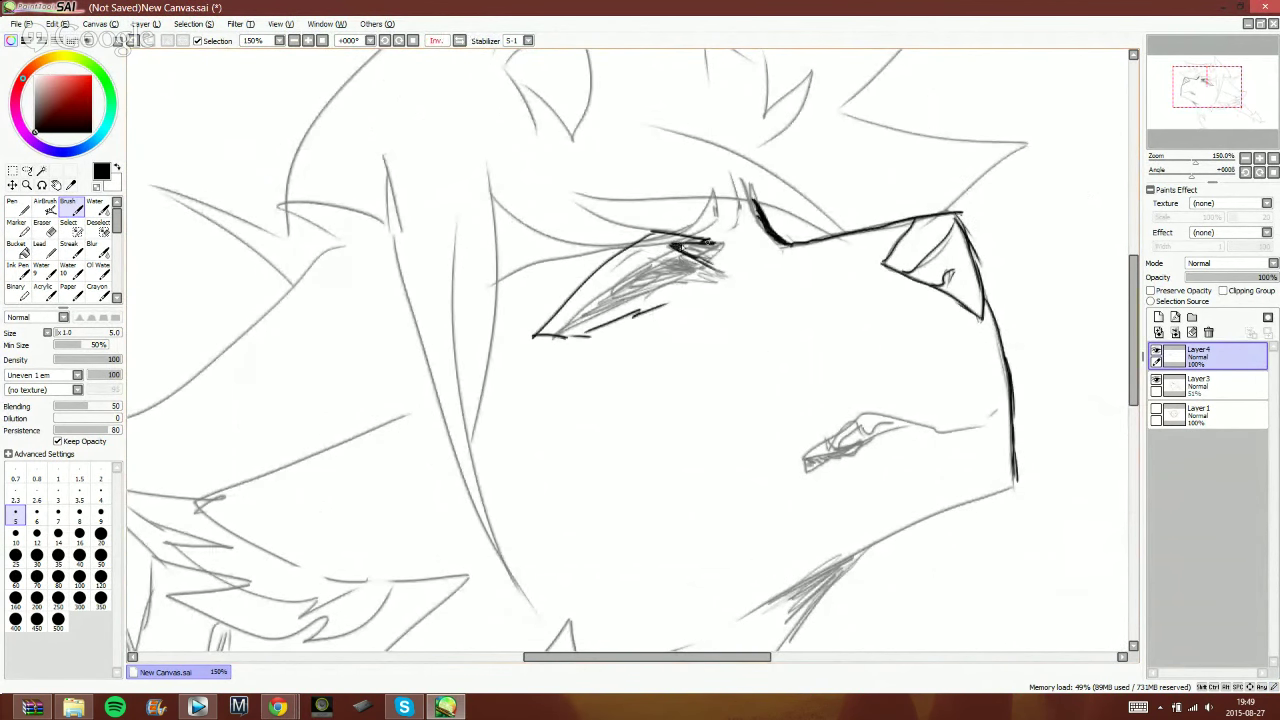
{"action": "left_click_drag", "start_coordinate": [673, 238], "coordinate": [590, 274]}
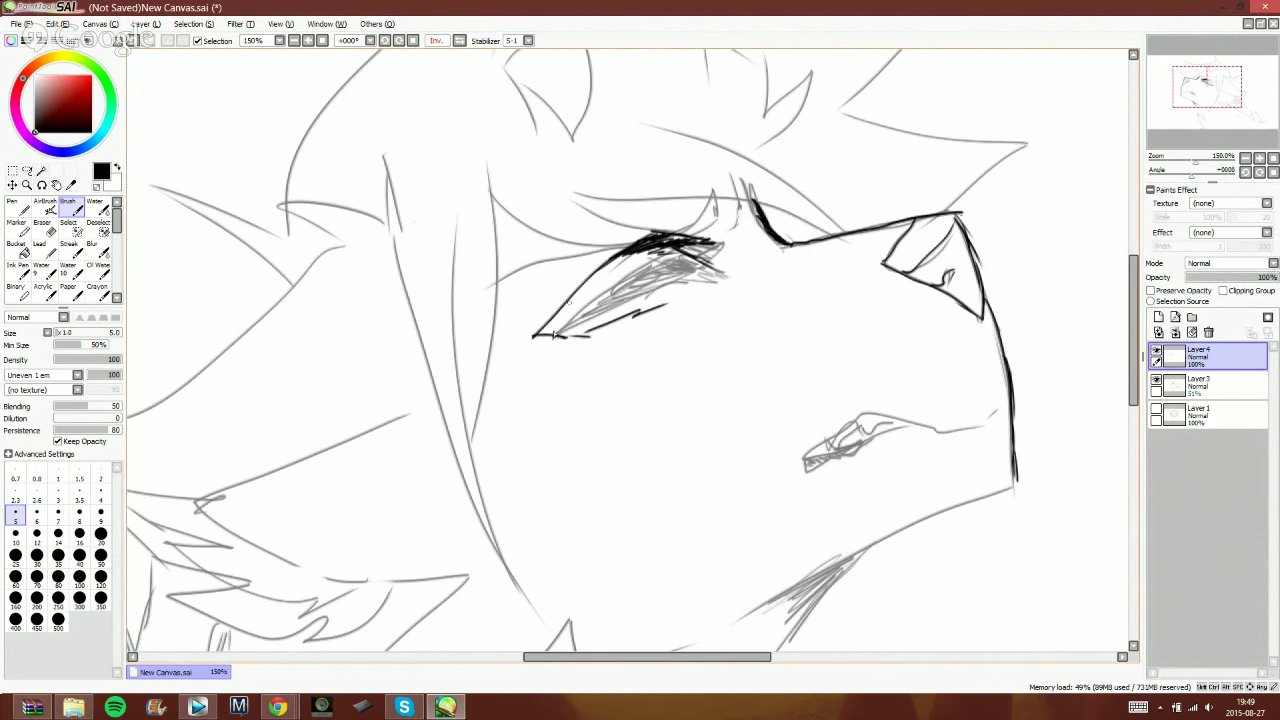
{"action": "left_click_drag", "start_coordinate": [569, 304], "coordinate": [537, 333]}
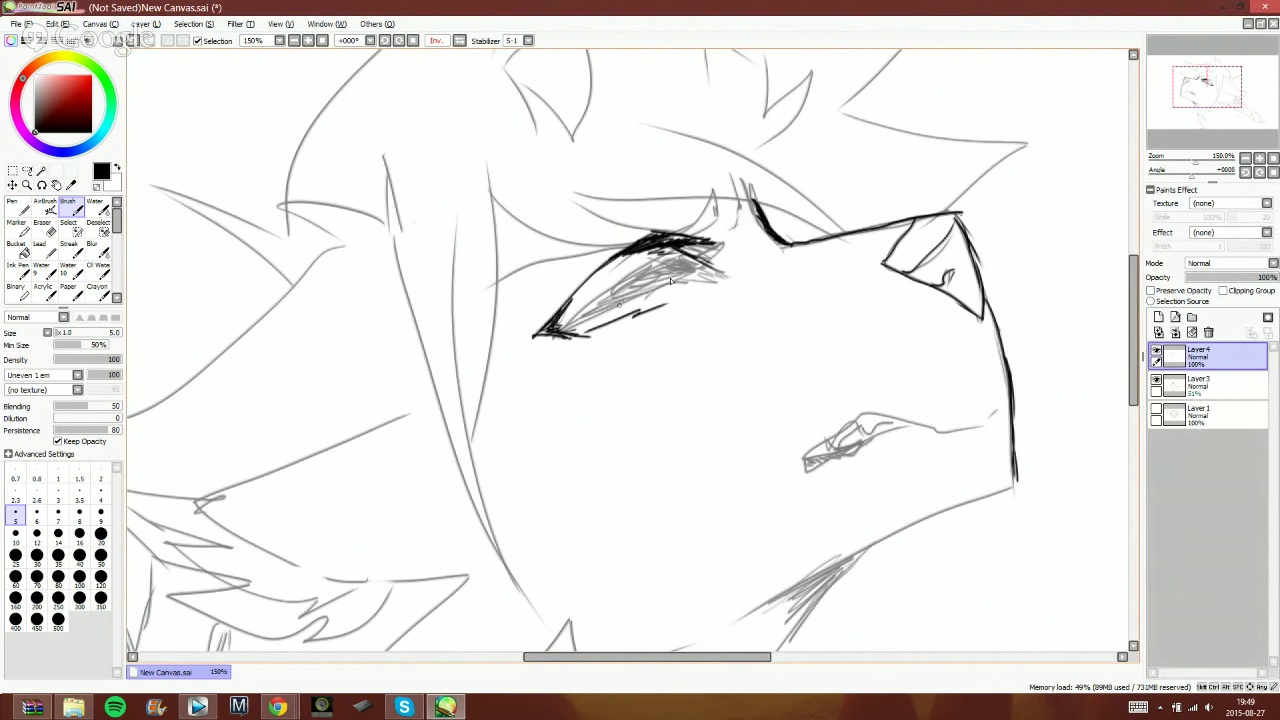
- Thicken the upper lid line toward the outer corner using the mirrored view, and extend the lower lid line toward the inner eye
{"action": "left_click", "coordinate": [459, 40]}
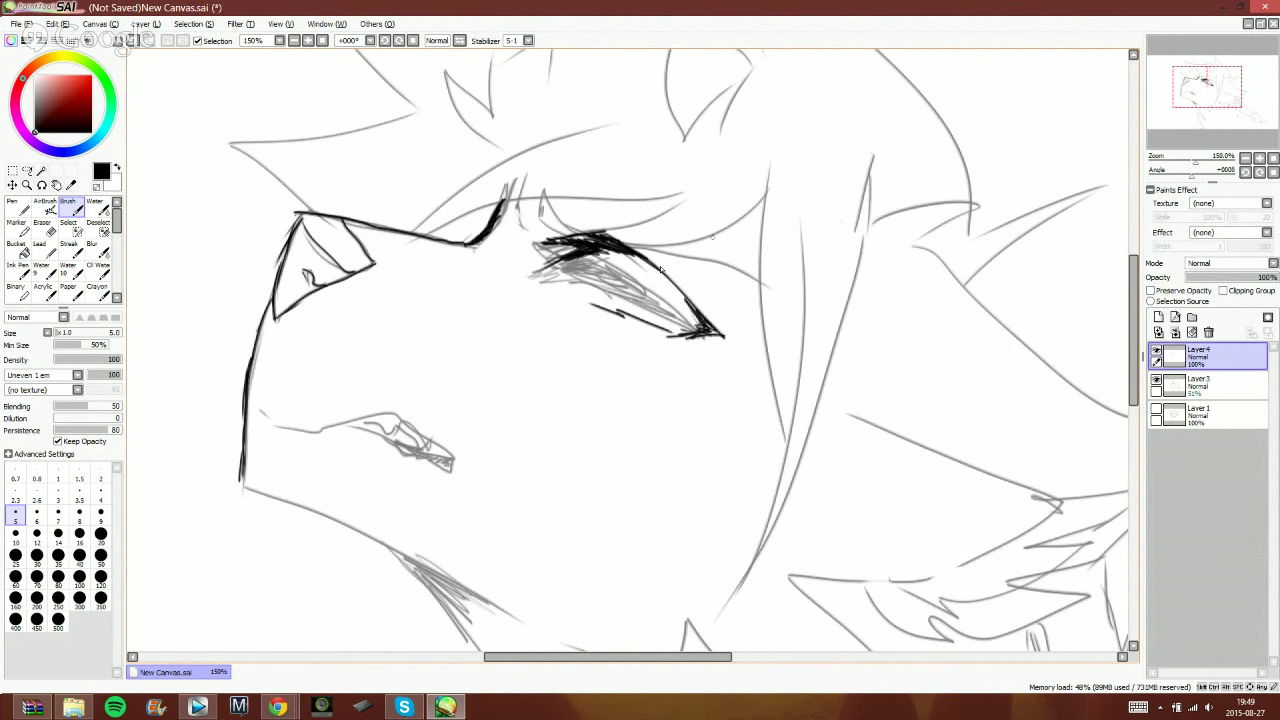
{"action": "left_click", "coordinate": [459, 40]}
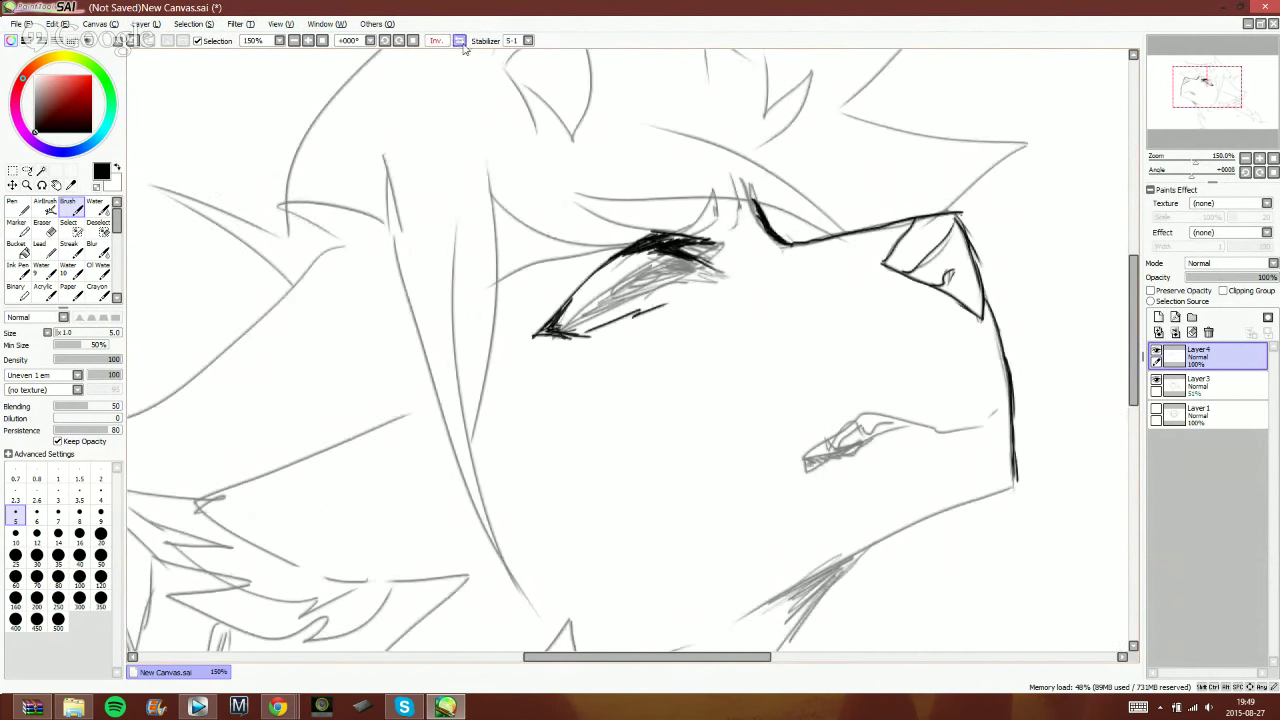
{"action": "left_click_drag", "start_coordinate": [618, 256], "coordinate": [555, 327]}
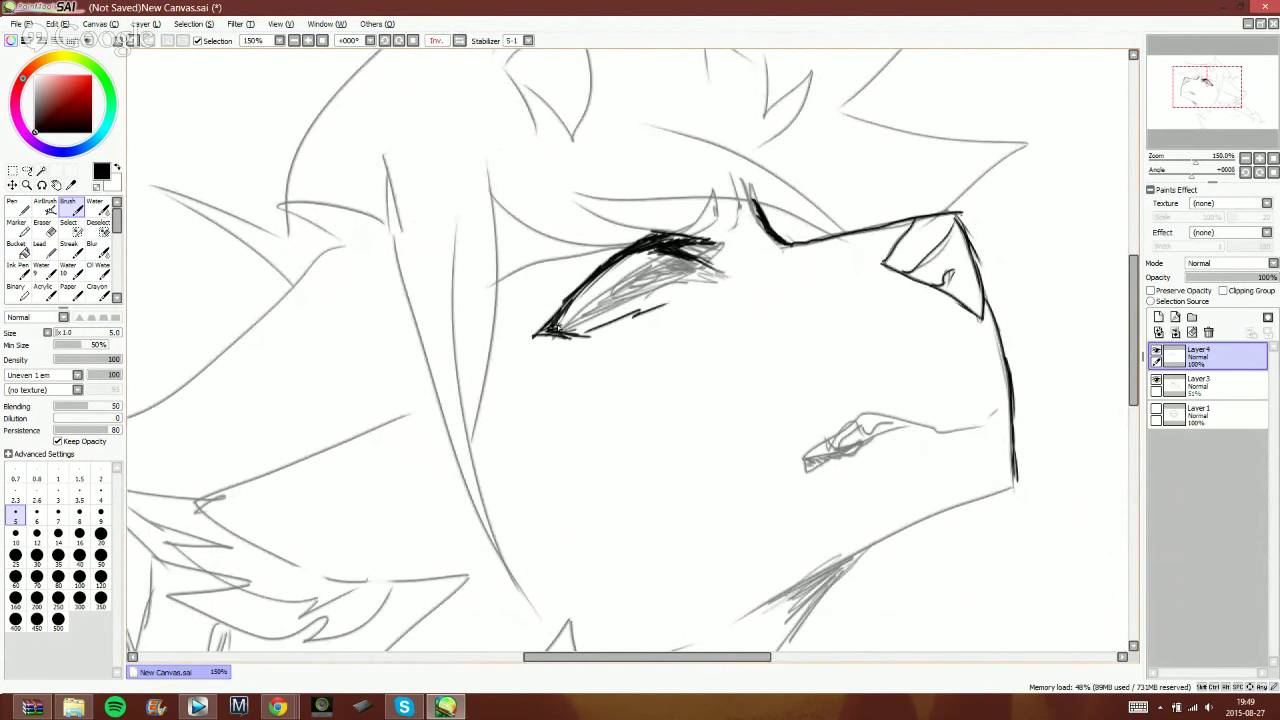
{"action": "left_click", "coordinate": [459, 40]}
{"action": "left_click_drag", "start_coordinate": [574, 295], "coordinate": [598, 310]}
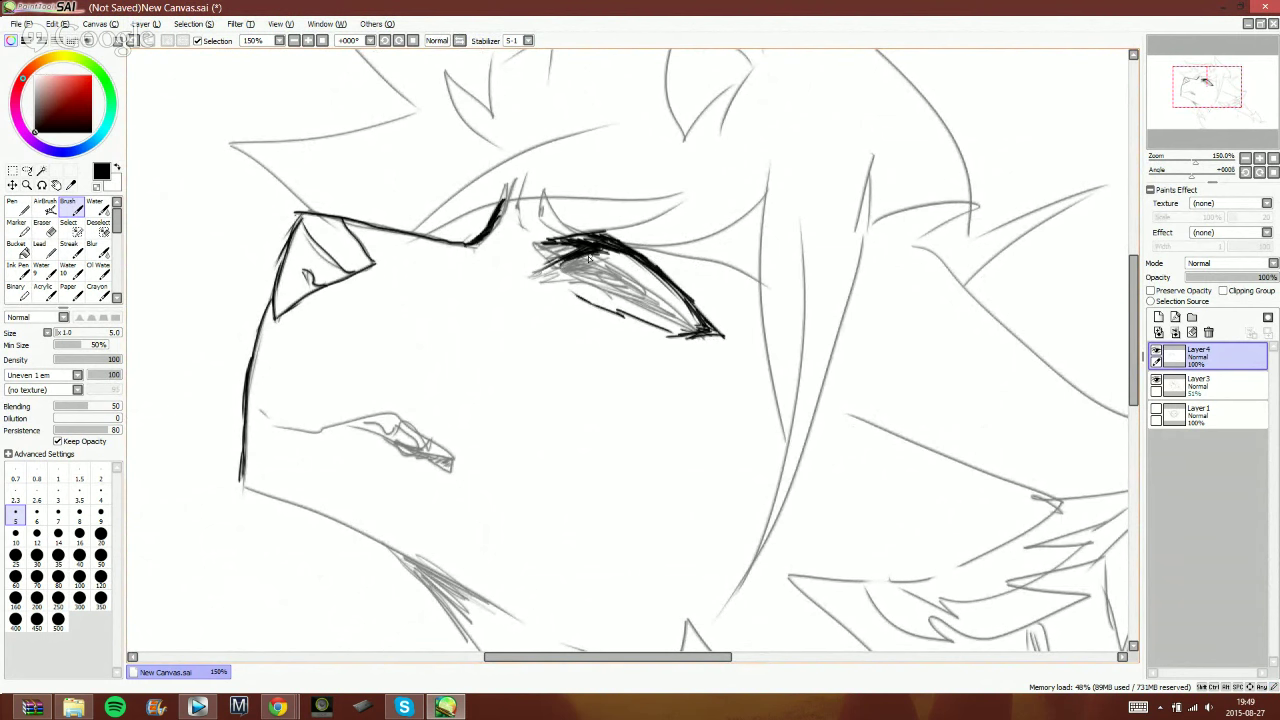
- Switch to the YouTube stream page in Chrome and post "lefty huehu" in the live chat
{"action": "left_click", "coordinate": [278, 707]}
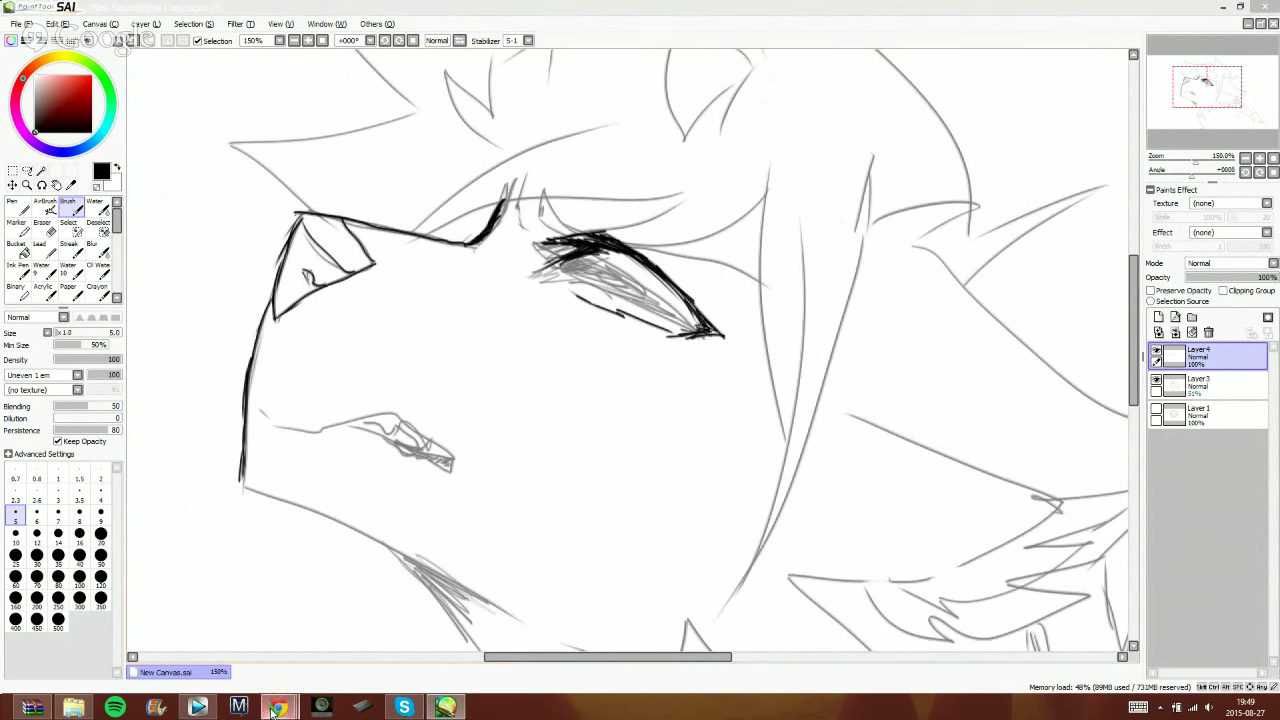
{"action": "left_click", "coordinate": [176, 622]}
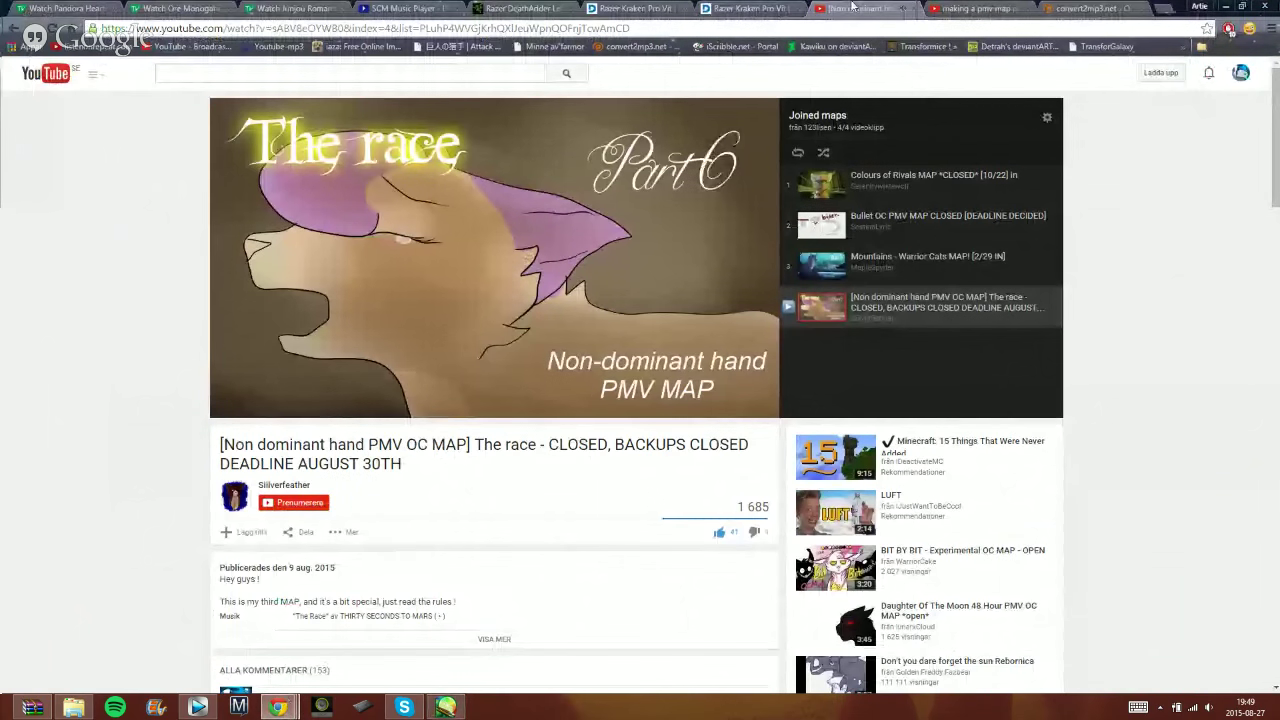
{"action": "left_click", "coordinate": [1048, 8]}
{"action": "left_click", "coordinate": [975, 8]}
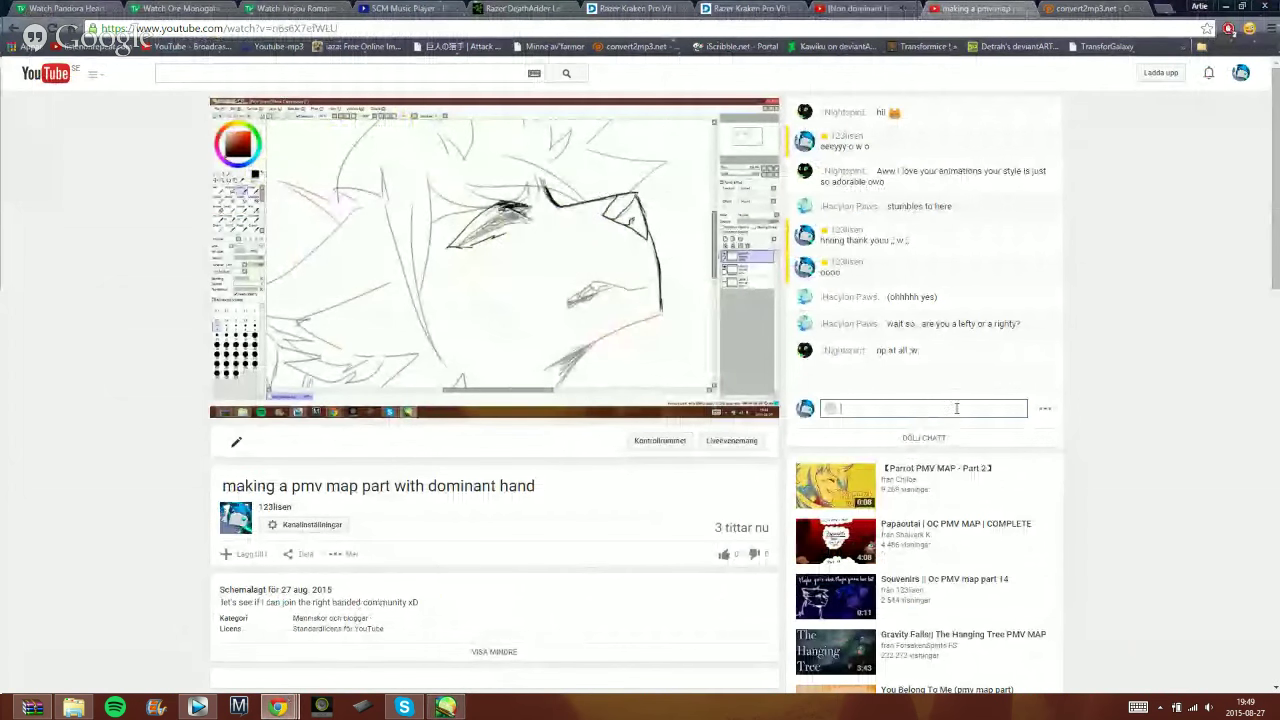
{"action": "type", "text": "lef"}
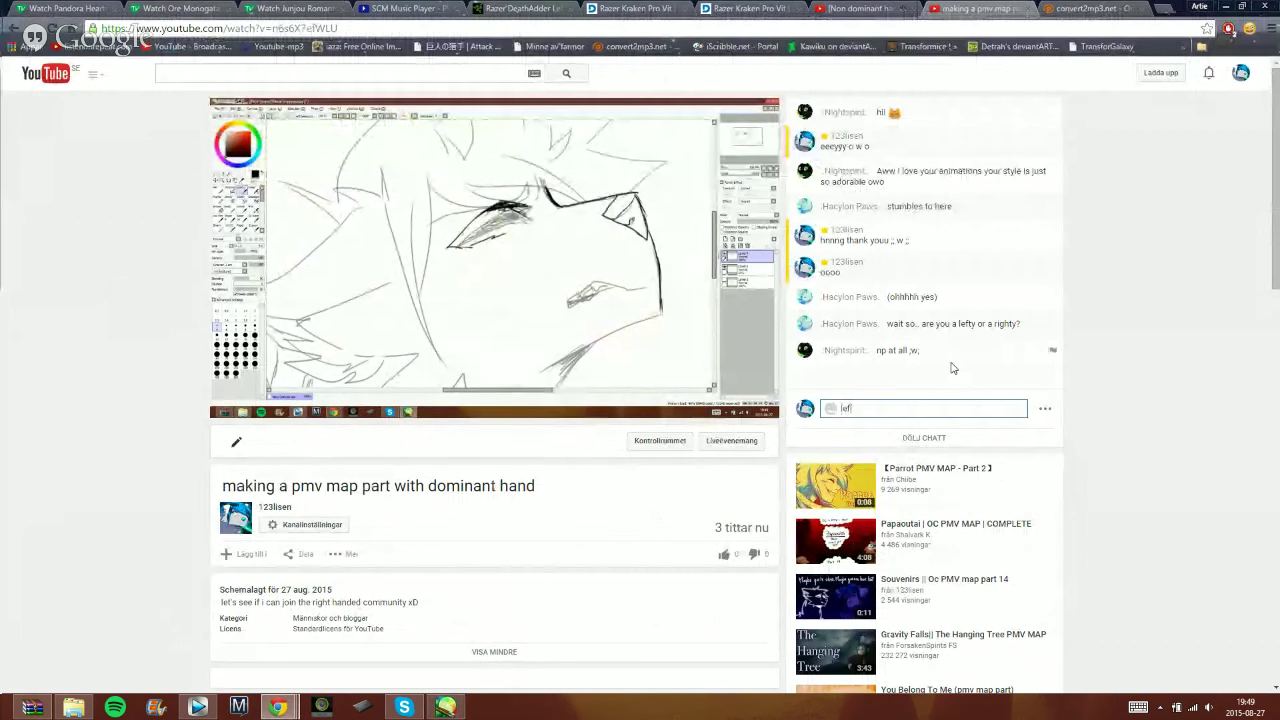
{"action": "type", "text": "ty heheueh"}
{"action": "key", "text": "Return"}
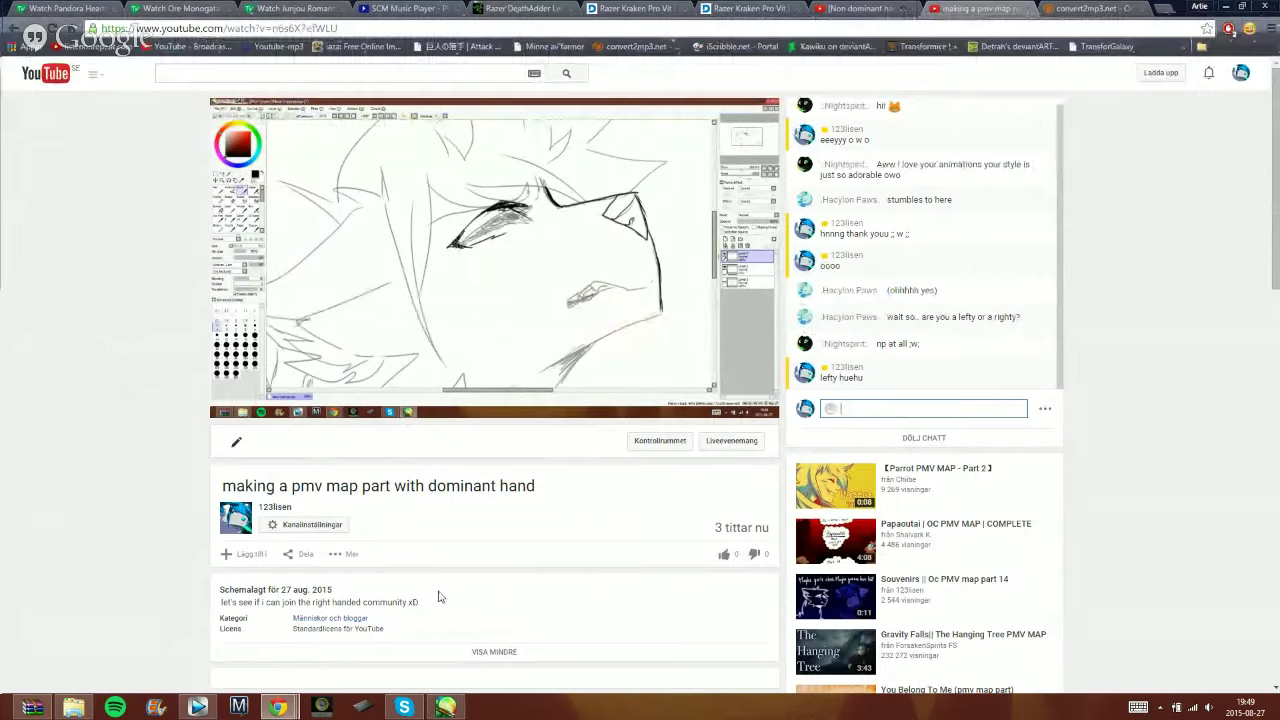
- Return to PaintTool SAI, undo the first crease stroke above the eye and redraw the crease line in the mirrored view
{"action": "left_click", "coordinate": [446, 707]}
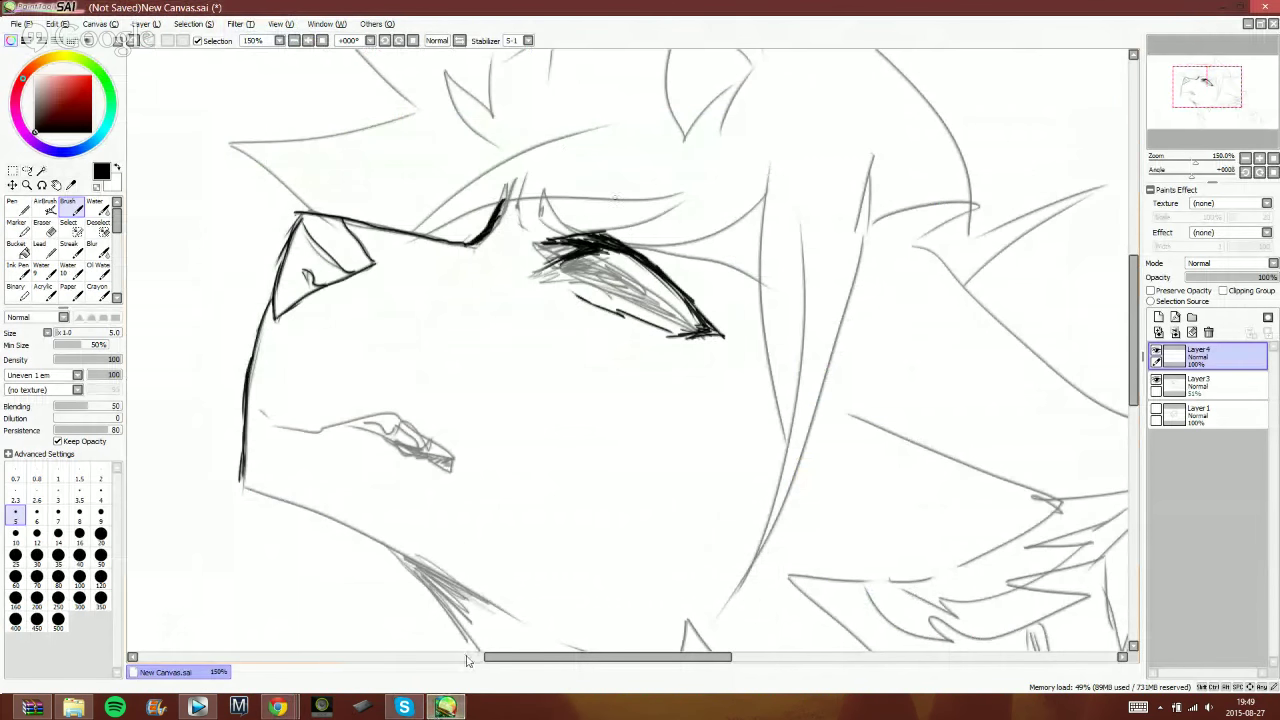
{"action": "left_click_drag", "start_coordinate": [562, 192], "coordinate": [732, 306]}
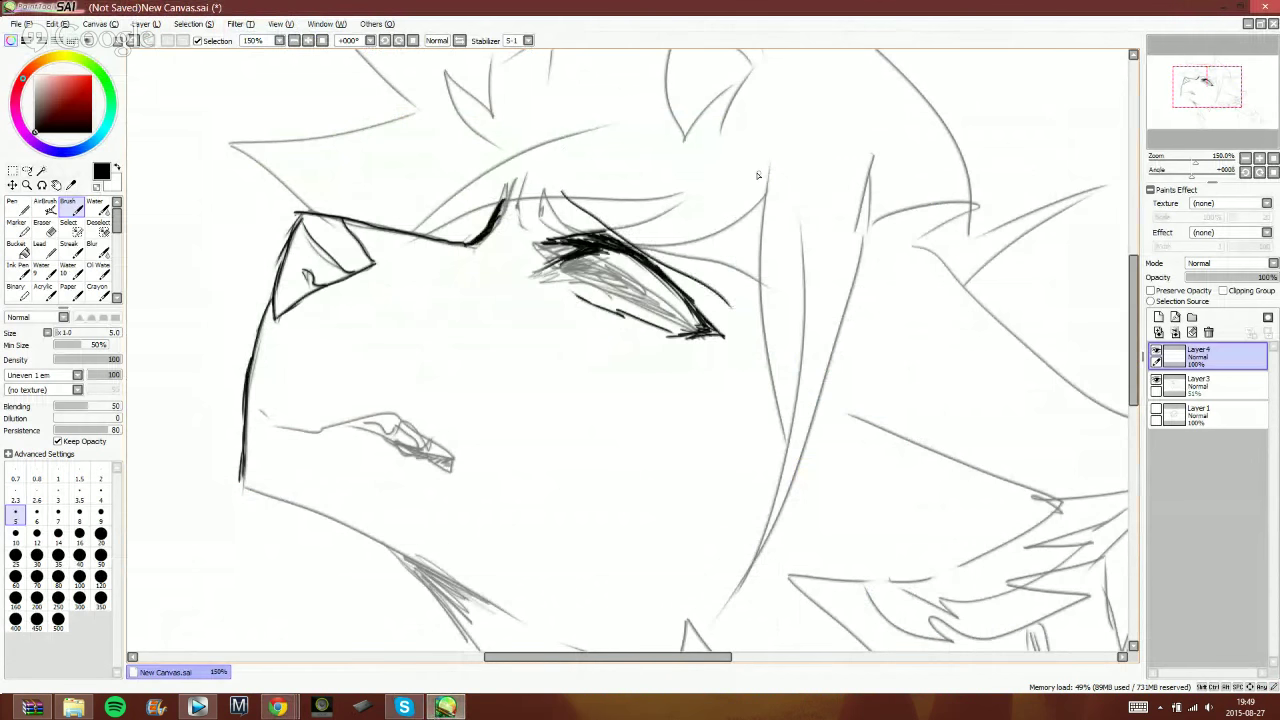
{"action": "left_click", "coordinate": [136, 40]}
{"action": "left_click", "coordinate": [459, 41]}
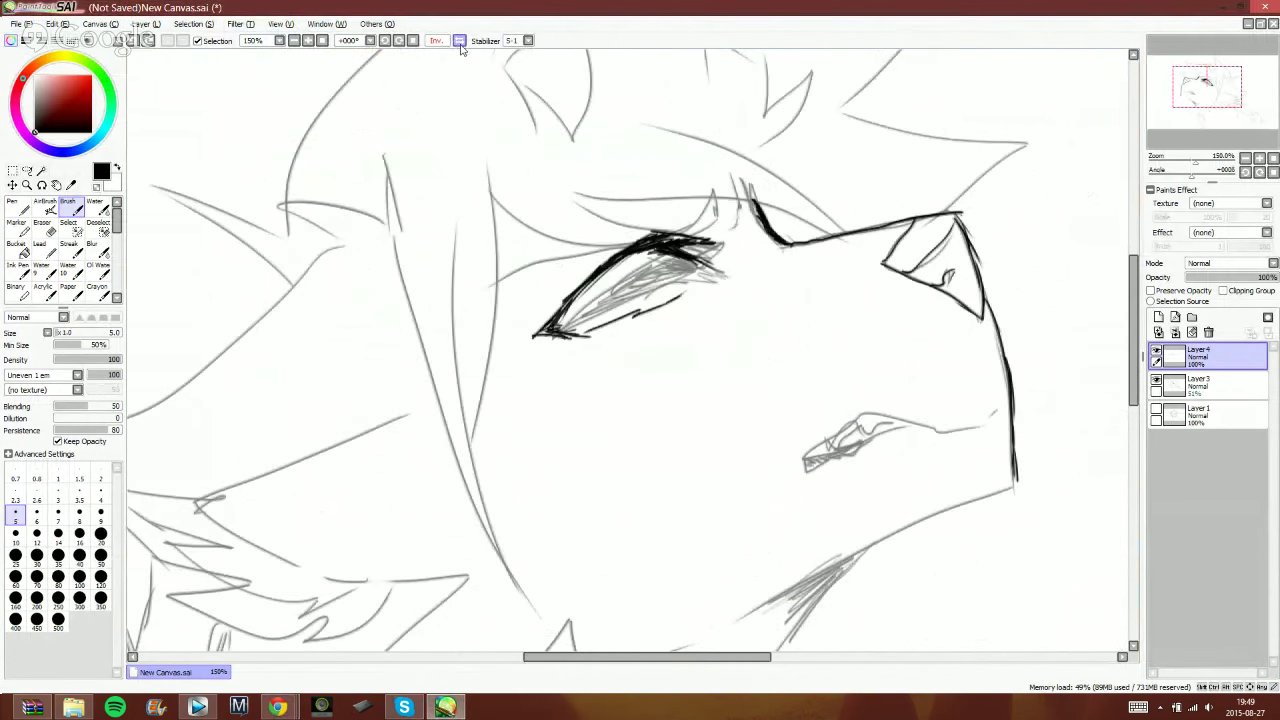
{"action": "left_click_drag", "start_coordinate": [654, 194], "coordinate": [650, 214]}
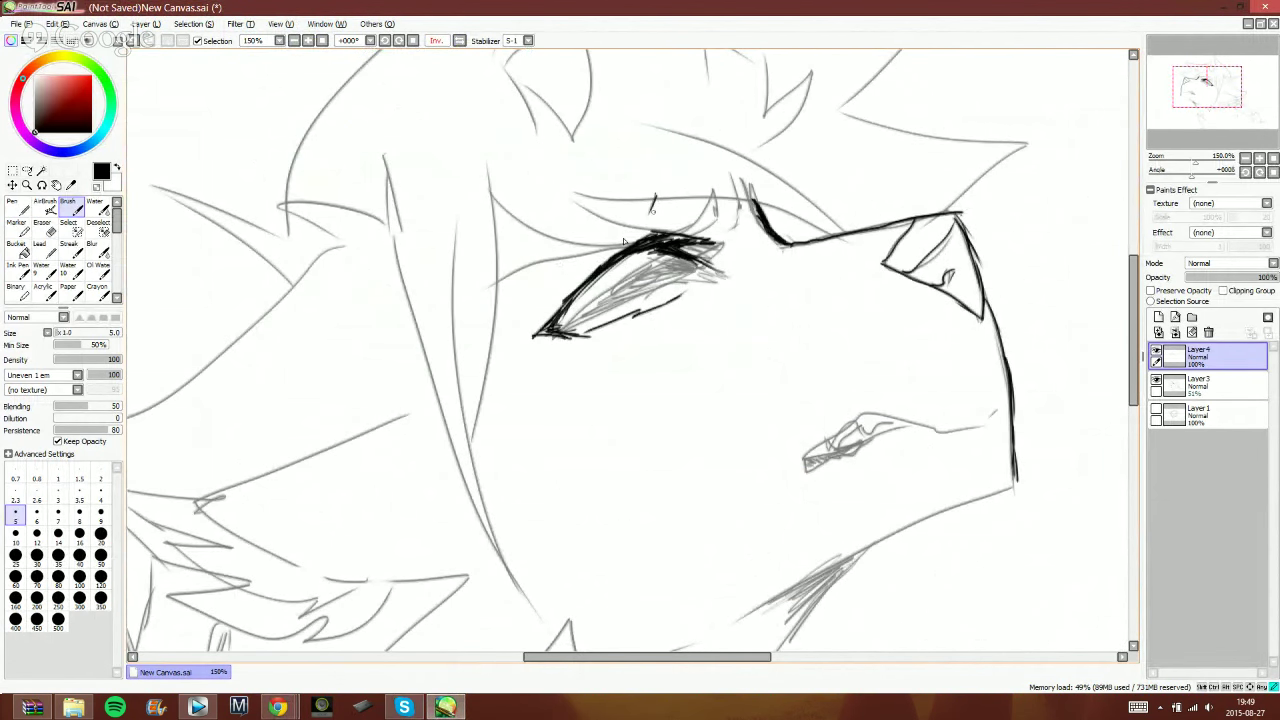
{"action": "left_click_drag", "start_coordinate": [652, 212], "coordinate": [490, 316]}
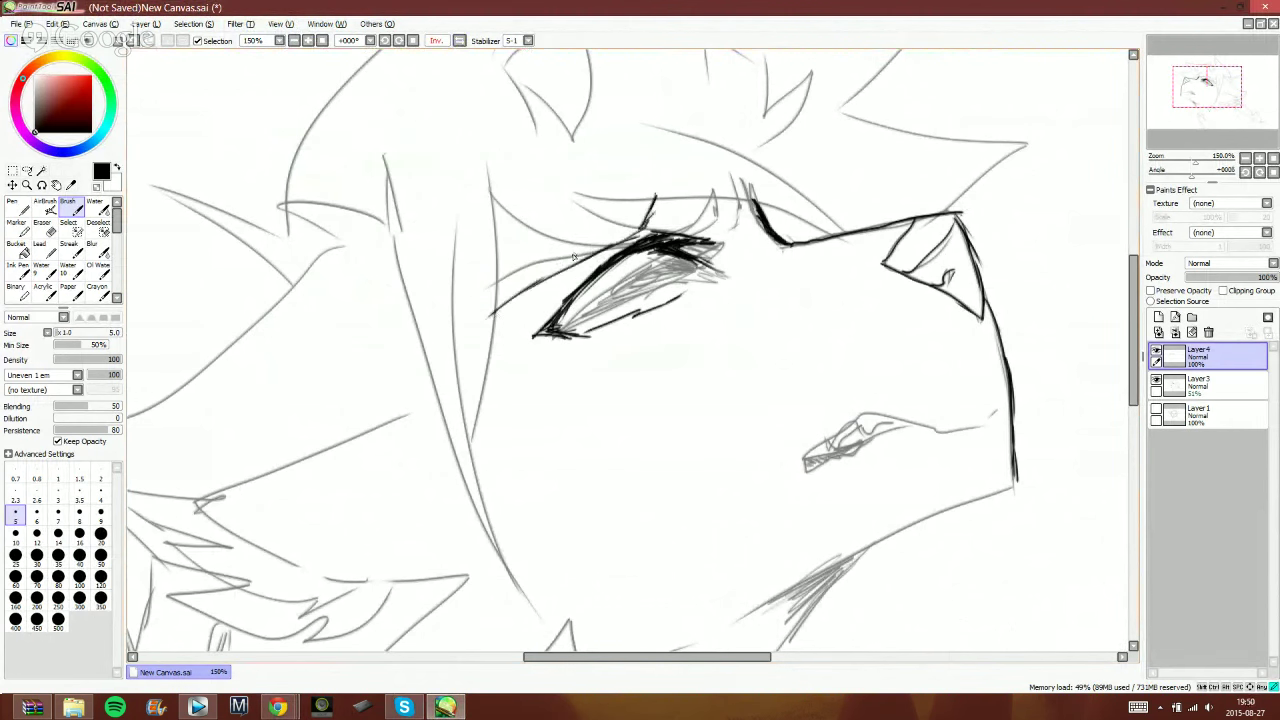
- Ink short, thick brow strokes above the inner part of the eye crease
{"action": "left_click_drag", "start_coordinate": [648, 198], "coordinate": [610, 246]}
{"action": "mouse_move", "coordinate": [648, 196]}
{"action": "left_mouse_down"}
{"action": "mouse_move", "coordinate": [626, 233]}
{"action": "mouse_move", "coordinate": [658, 184]}
{"action": "mouse_move", "coordinate": [648, 221]}
{"action": "left_mouse_up"}
{"action": "mouse_move", "coordinate": [674, 180]}
{"action": "left_mouse_down"}
{"action": "mouse_move", "coordinate": [670, 216]}
{"action": "mouse_move", "coordinate": [627, 236]}
{"action": "left_mouse_up"}
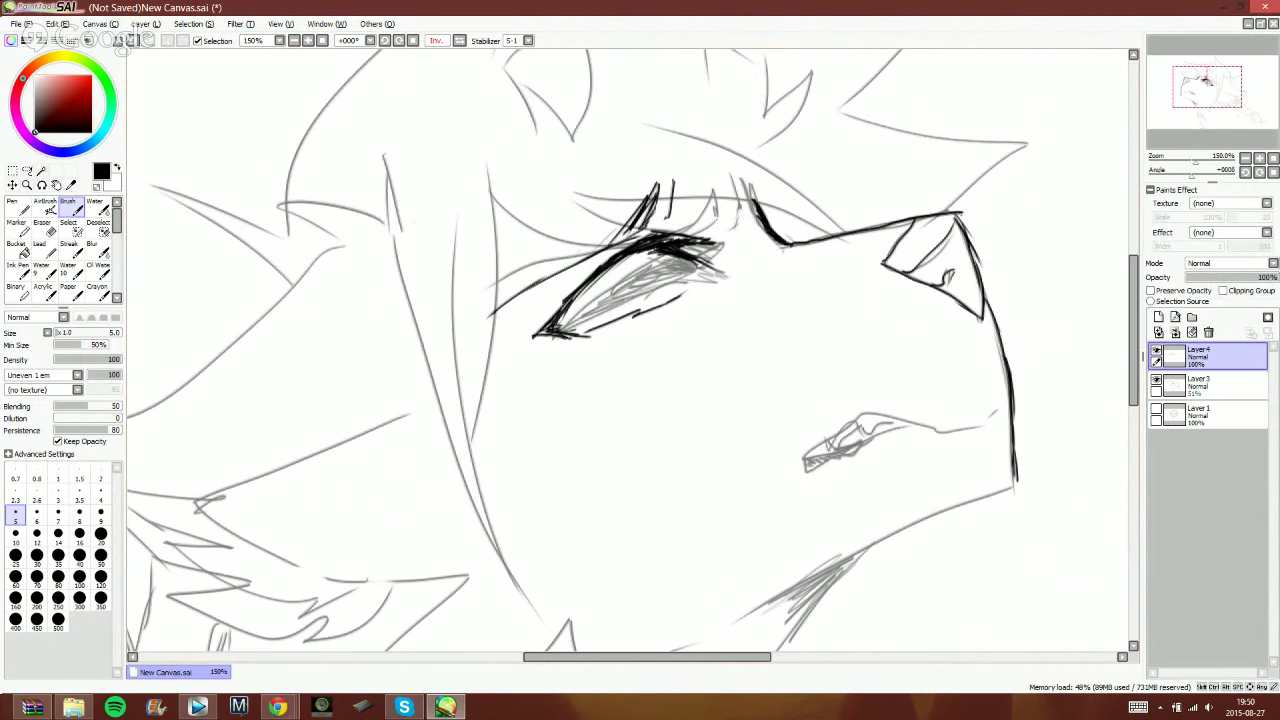
- Switch to the stream page in Chrome, dock its window along the left side of the desktop, narrow it and show the live chat
{"action": "left_click", "coordinate": [278, 707]}
{"action": "left_click", "coordinate": [195, 660]}
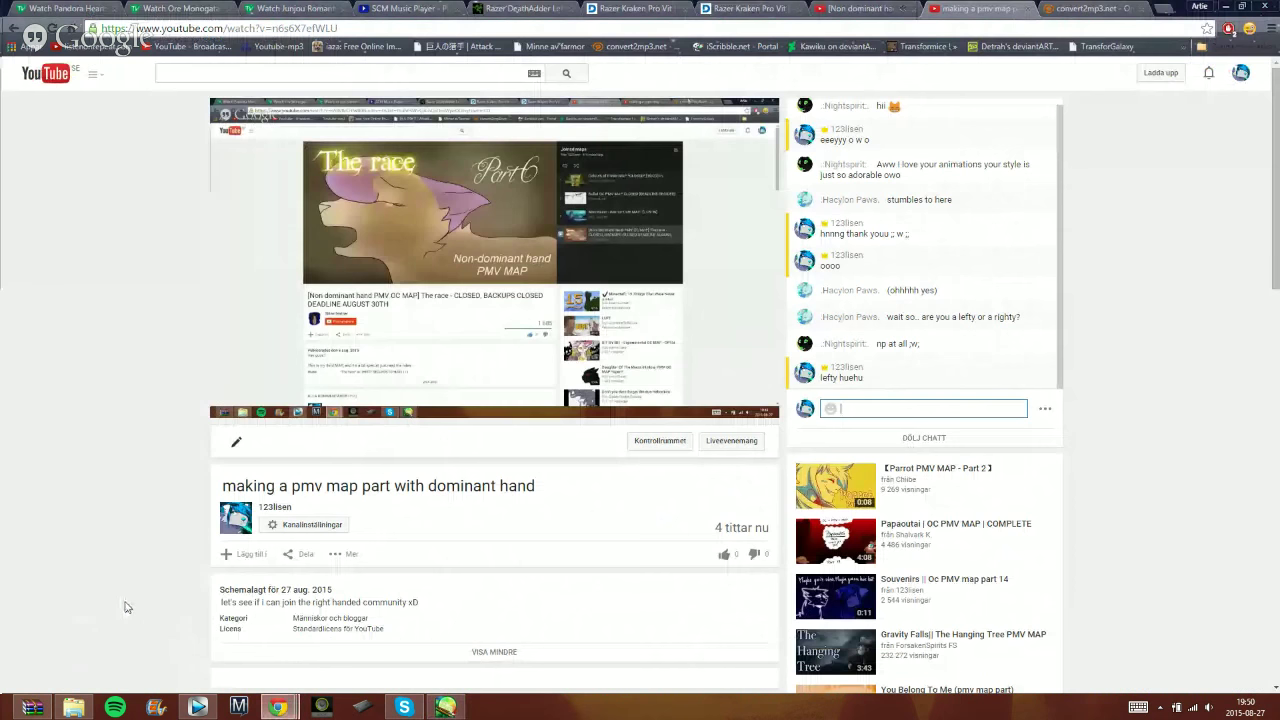
{"action": "left_click", "coordinate": [1241, 6]}
{"action": "left_click_drag", "start_coordinate": [826, 10], "coordinate": [322, 10]}
{"action": "left_click_drag", "start_coordinate": [452, 480], "coordinate": [446, 688]}
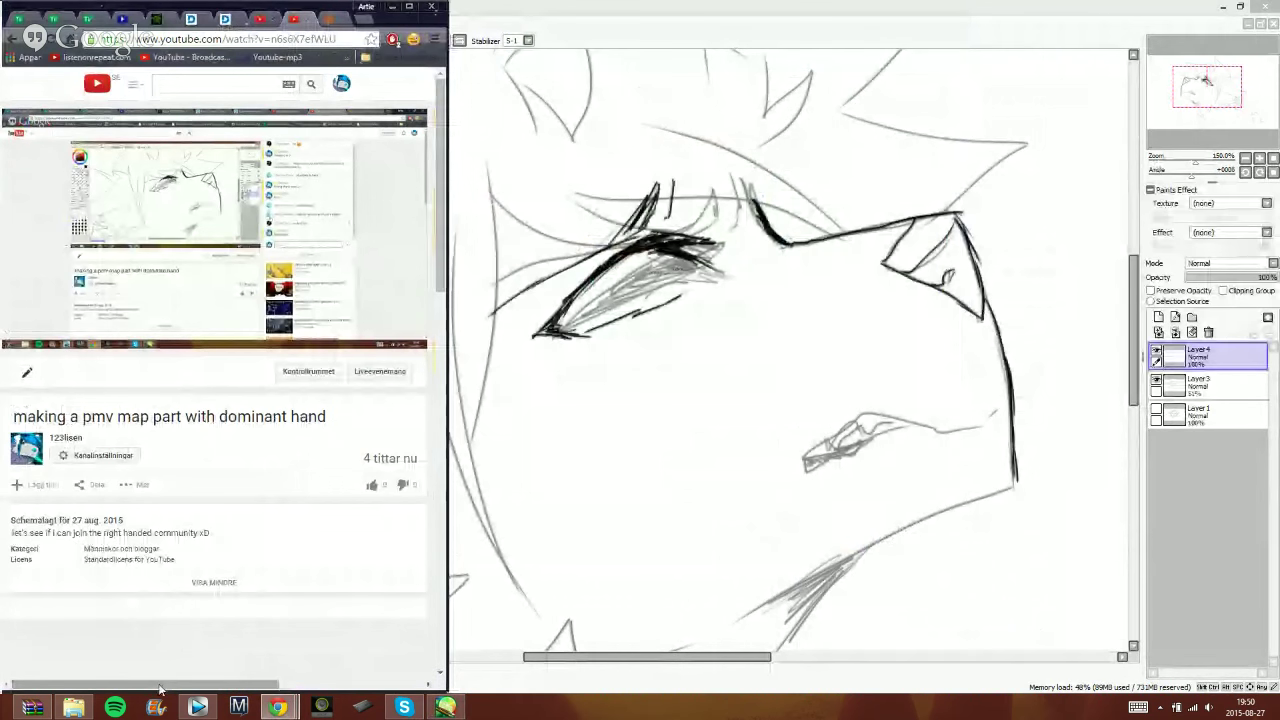
{"action": "left_click_drag", "start_coordinate": [250, 686], "coordinate": [396, 686]}
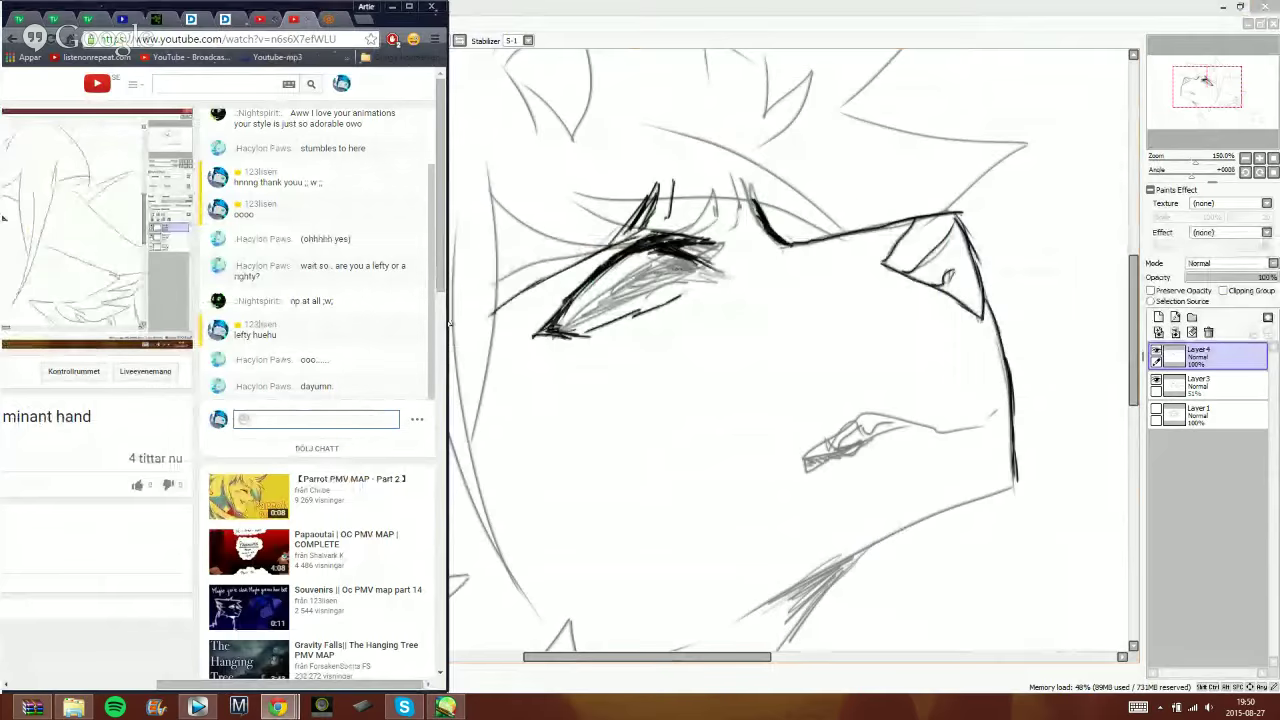
{"action": "left_click_drag", "start_coordinate": [449, 323], "coordinate": [289, 320]}
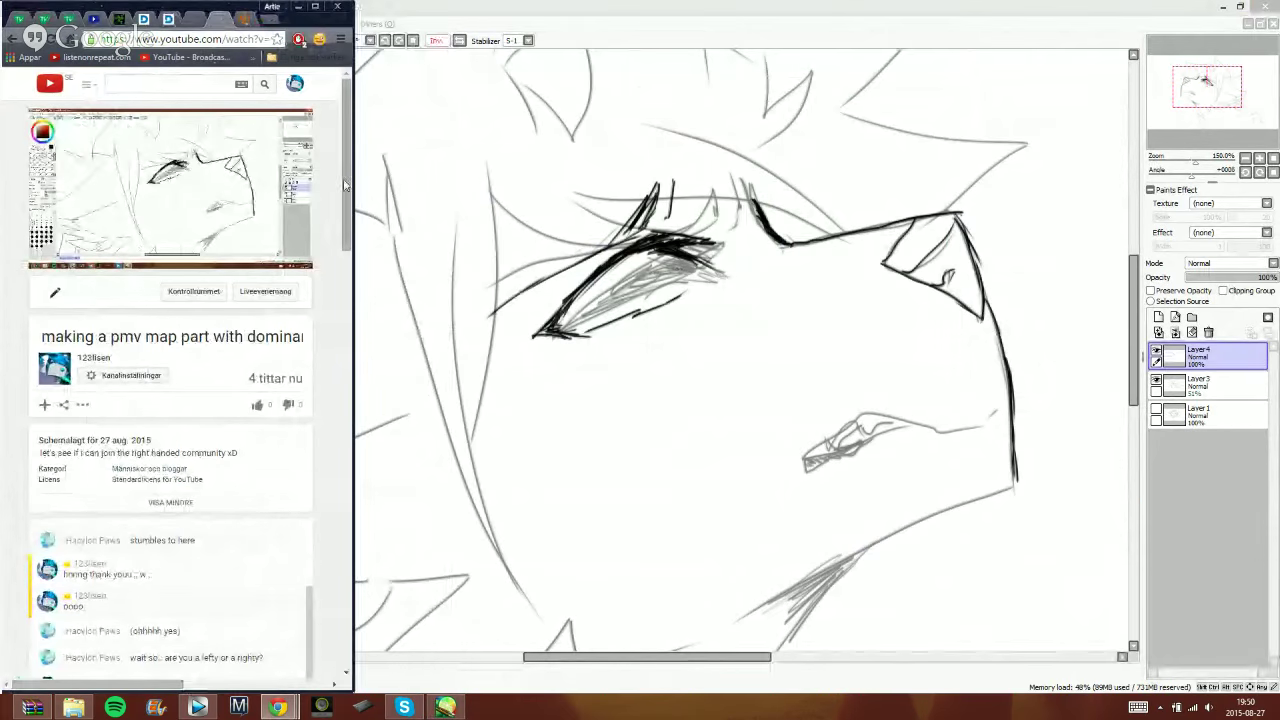
{"action": "scroll", "coordinate": [346, 170], "scroll_direction": "down", "scroll_amount": 3}
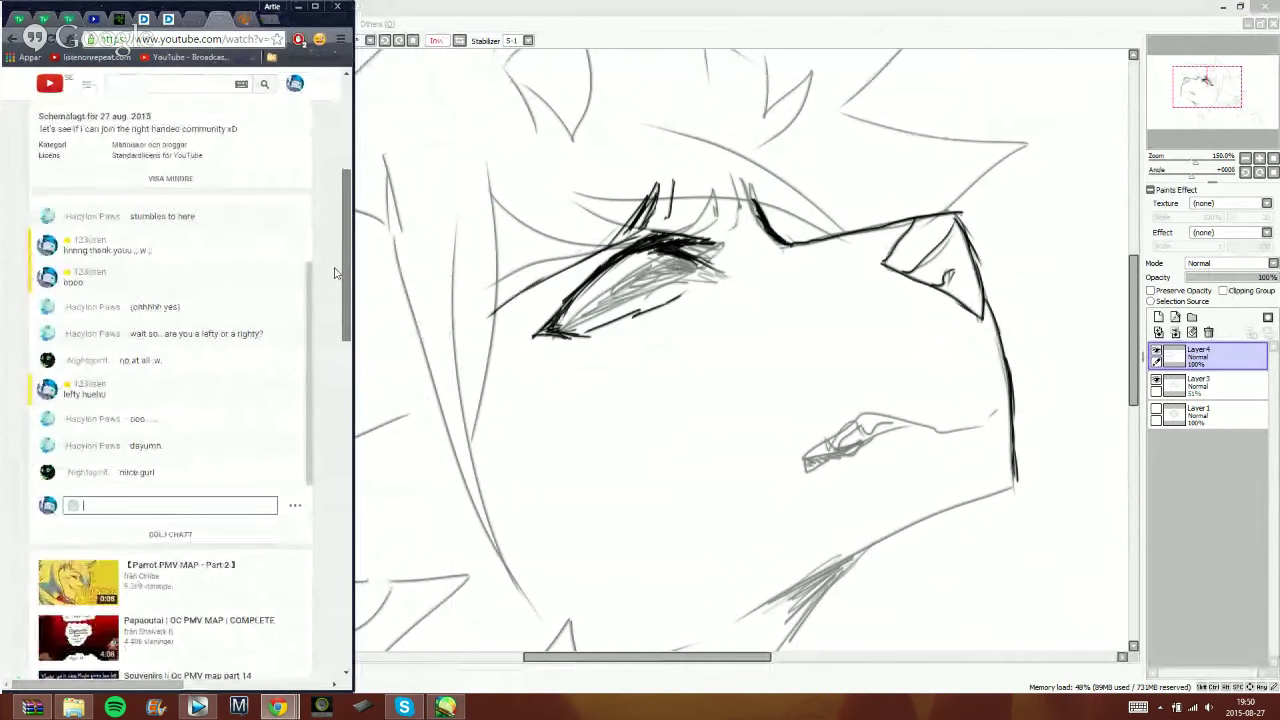
- Restore the PaintTool SAI window from full screen and resize it to fill the desktop space beside the narrowed Chrome window
{"action": "left_click", "coordinate": [1240, 7]}
{"action": "left_click_drag", "start_coordinate": [690, 15], "coordinate": [1150, 16]}
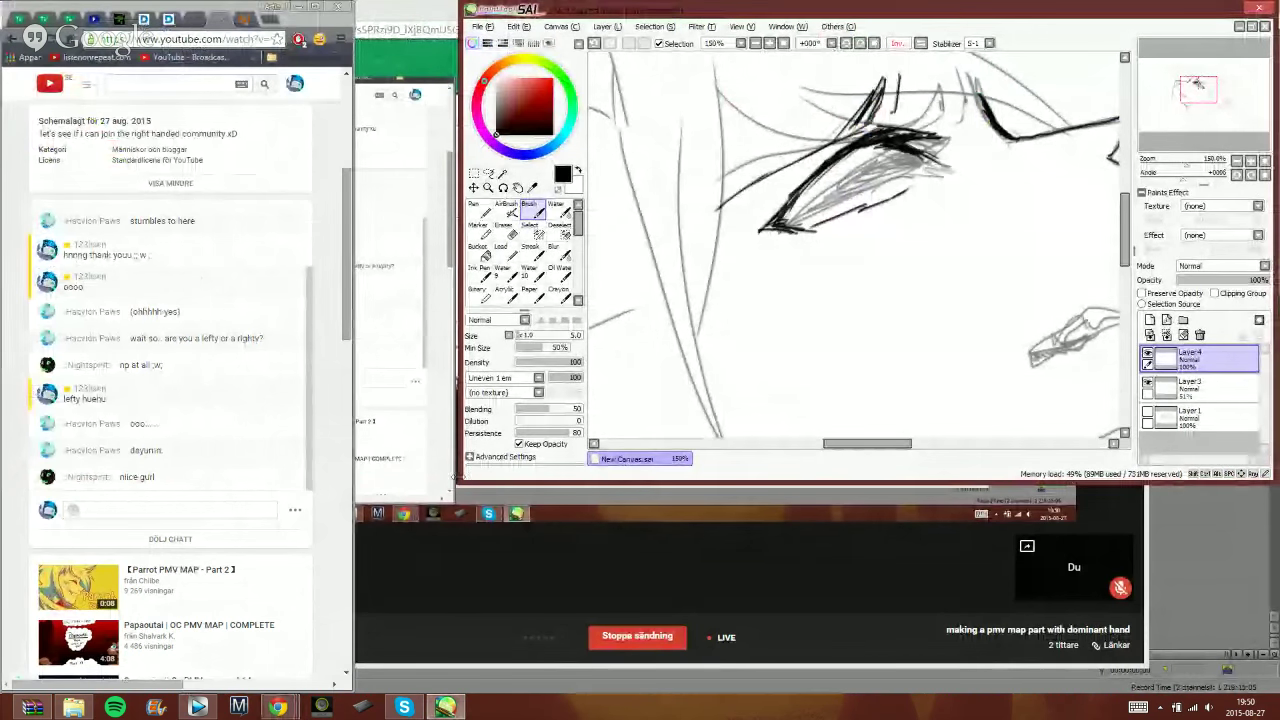
{"action": "left_click_drag", "start_coordinate": [458, 482], "coordinate": [402, 548]}
{"action": "left_click_drag", "start_coordinate": [360, 690], "coordinate": [362, 690]}
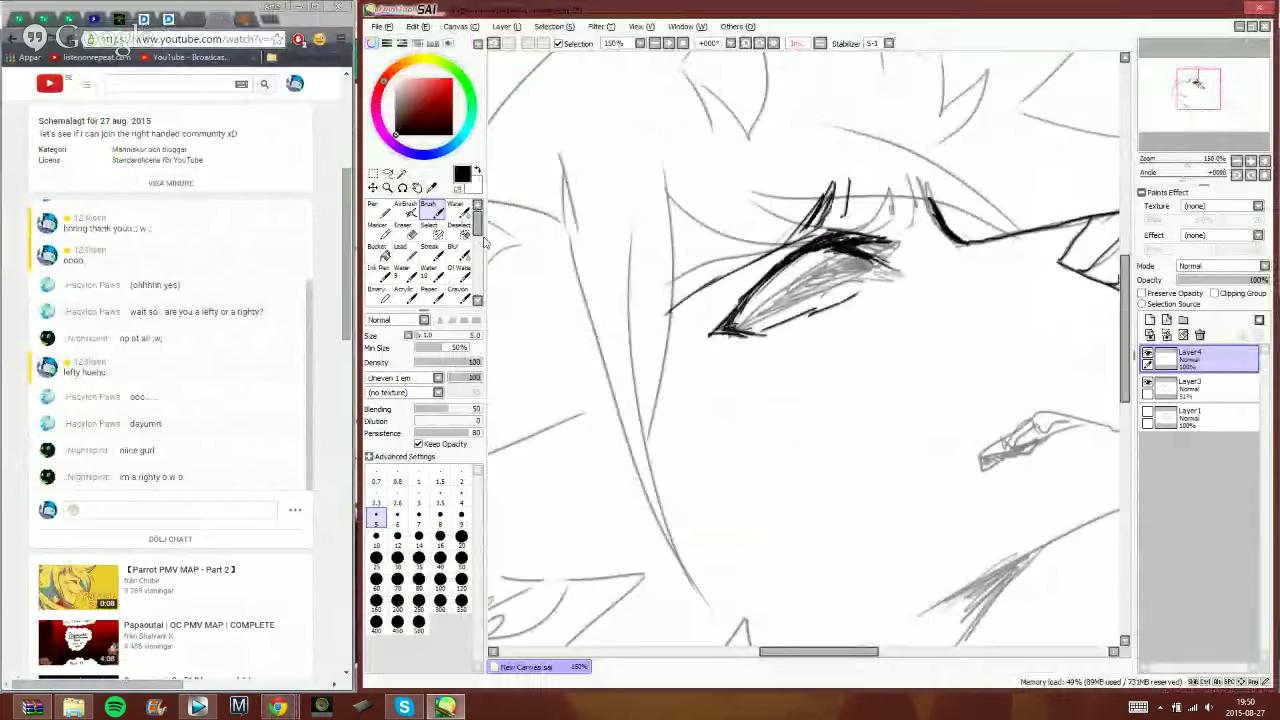
- Post "oooo e w e" in the stream's live chat
{"action": "left_click", "coordinate": [170, 510]}
{"action": "type", "text": "oooo e w e"}
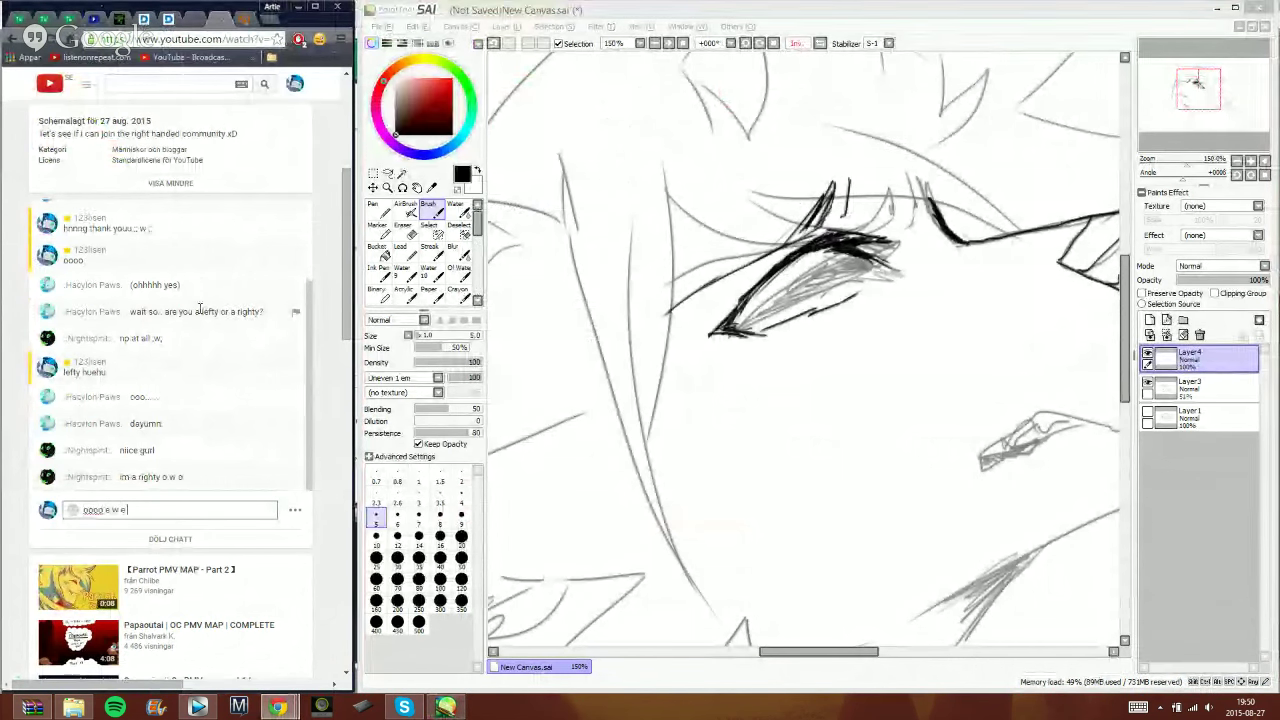
{"action": "key", "text": "Return"}
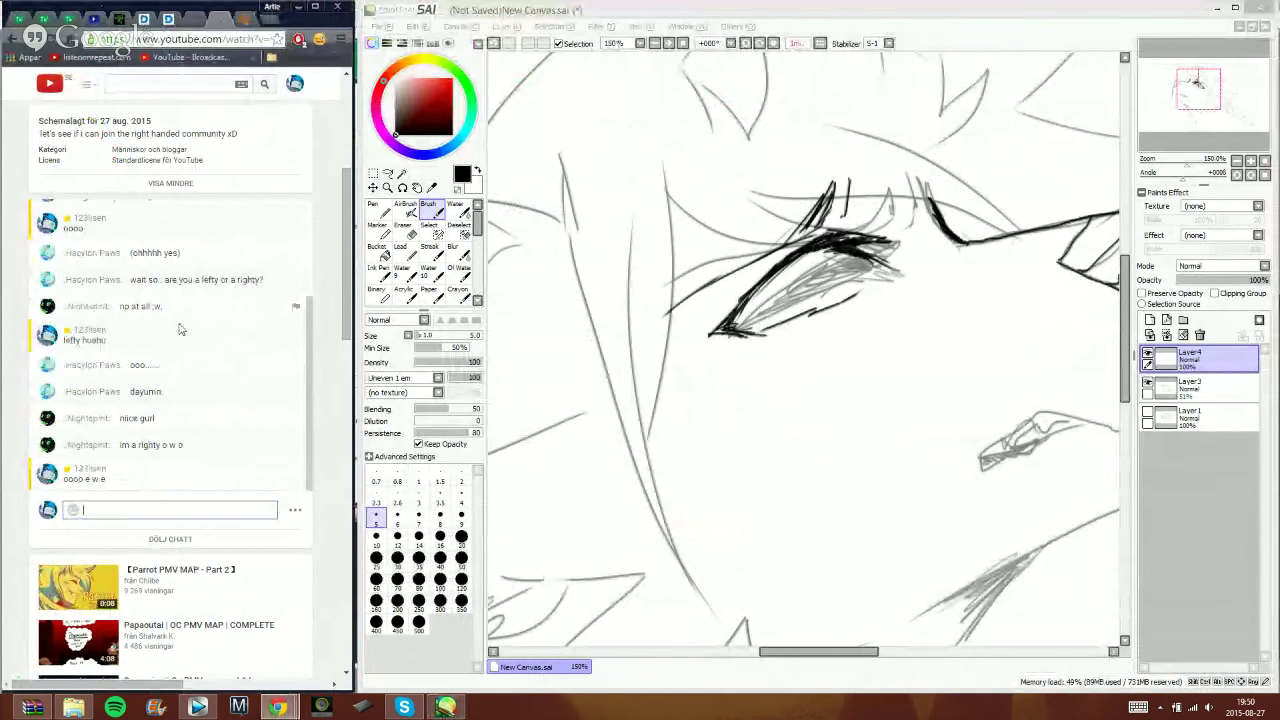
- Check The race MAP video page, return to the stream chat and switch back to the PaintTool SAI window
{"action": "left_click", "coordinate": [193, 19]}
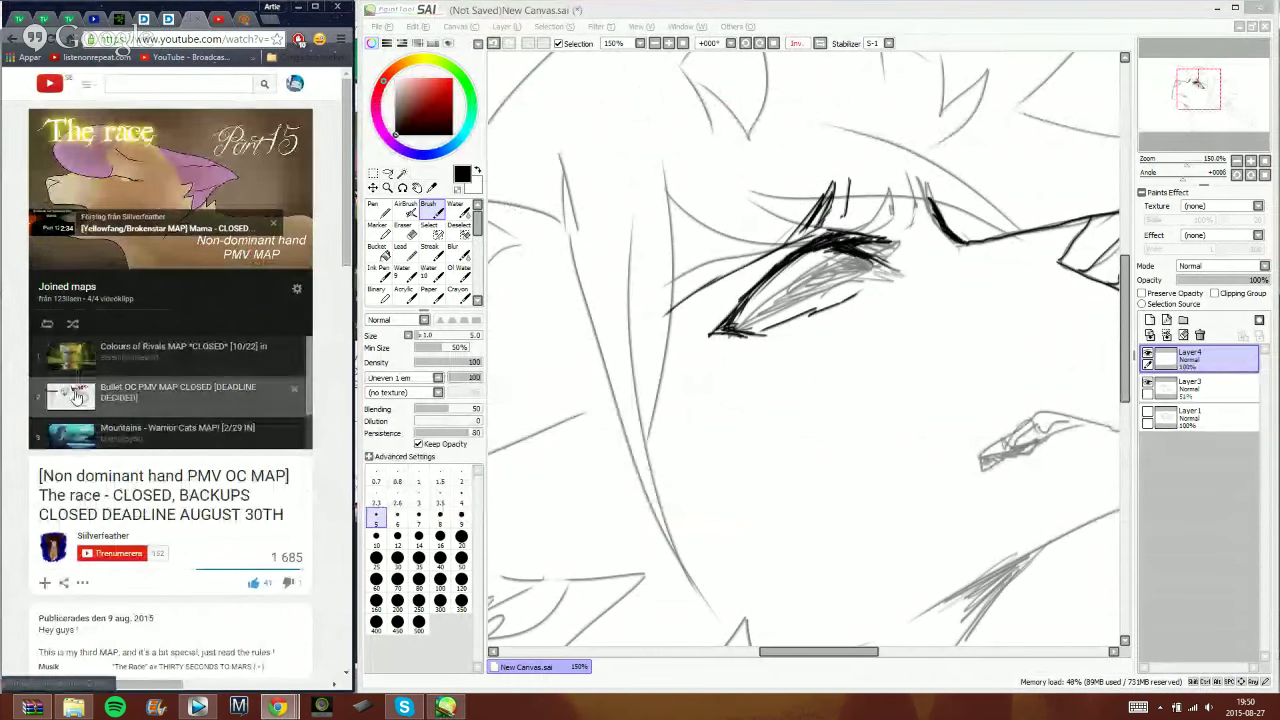
{"action": "left_click", "coordinate": [216, 20]}
{"action": "left_click", "coordinate": [728, 15]}
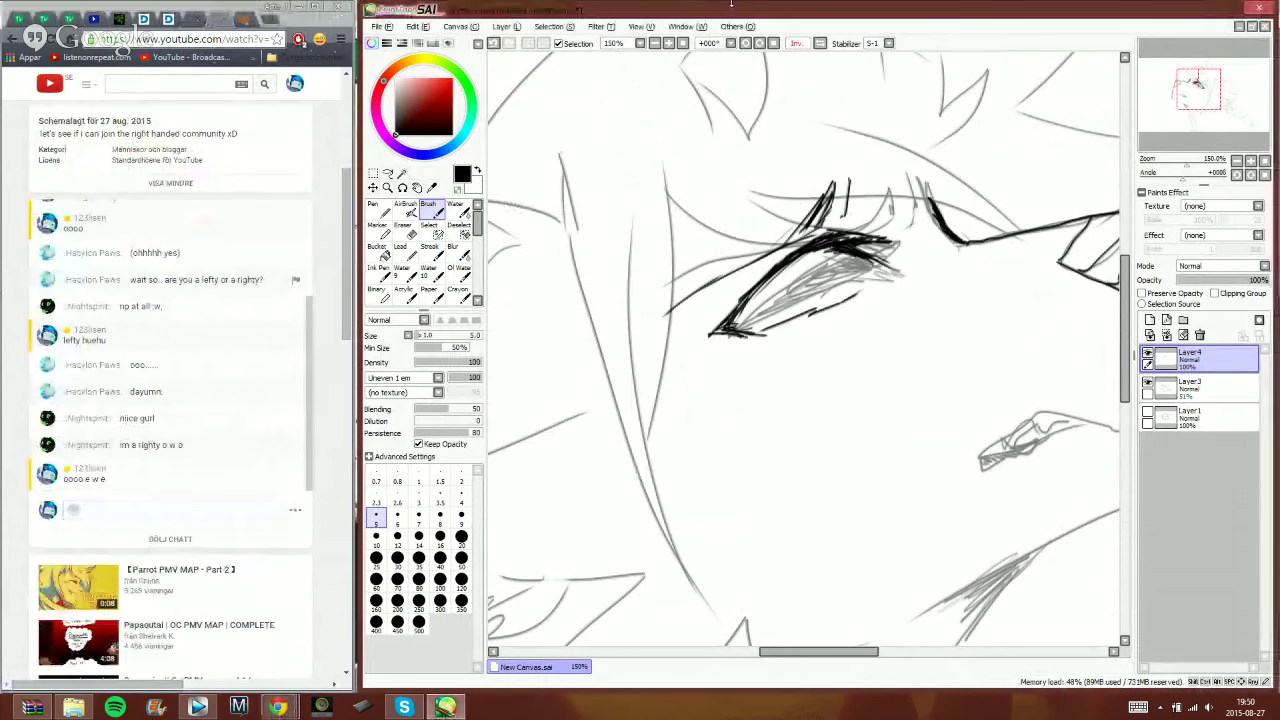
- Ink the open mouth's outline over the sketch, with the upper lip, lower lip and short strokes at the front corner
{"action": "left_click_drag", "start_coordinate": [1193, 88], "coordinate": [1181, 88]}
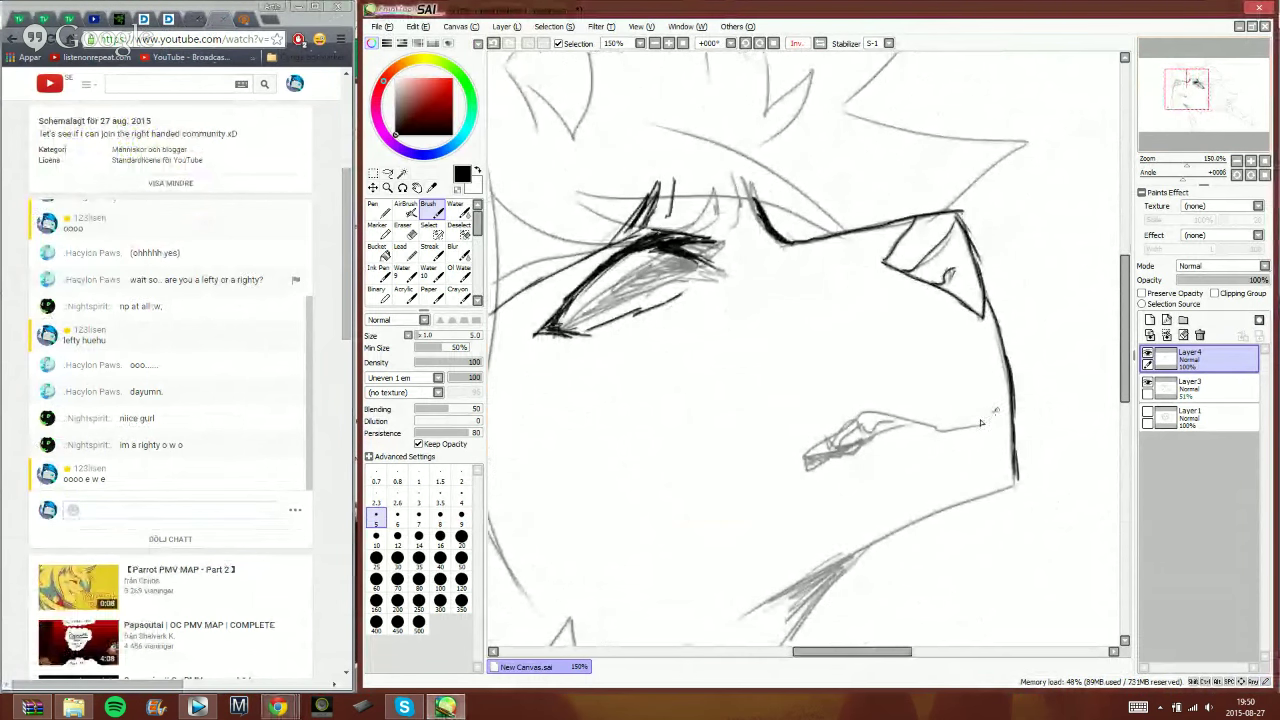
{"action": "mouse_move", "coordinate": [997, 410]}
{"action": "left_mouse_down"}
{"action": "mouse_move", "coordinate": [890, 417]}
{"action": "mouse_move", "coordinate": [851, 431]}
{"action": "left_mouse_up"}
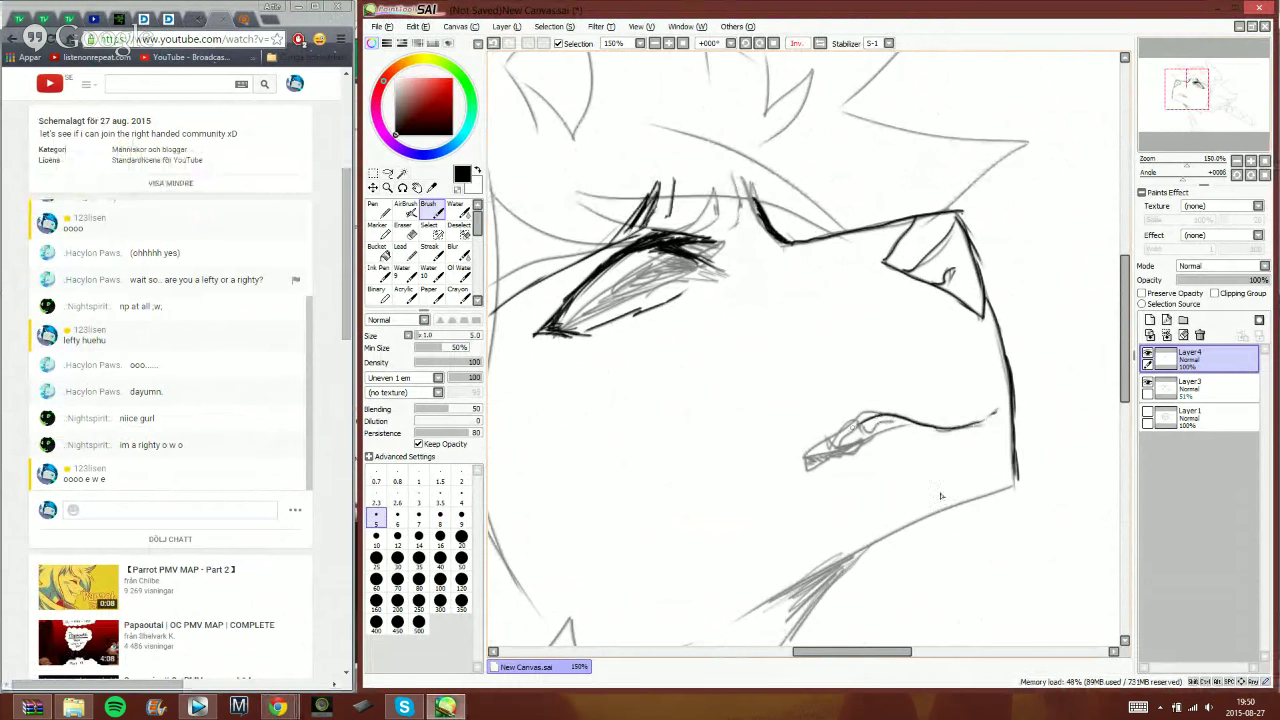
{"action": "left_click_drag", "start_coordinate": [808, 452], "coordinate": [962, 490]}
{"action": "left_click_drag", "start_coordinate": [986, 422], "coordinate": [970, 460]}
{"action": "left_click_drag", "start_coordinate": [968, 488], "coordinate": [980, 484]}
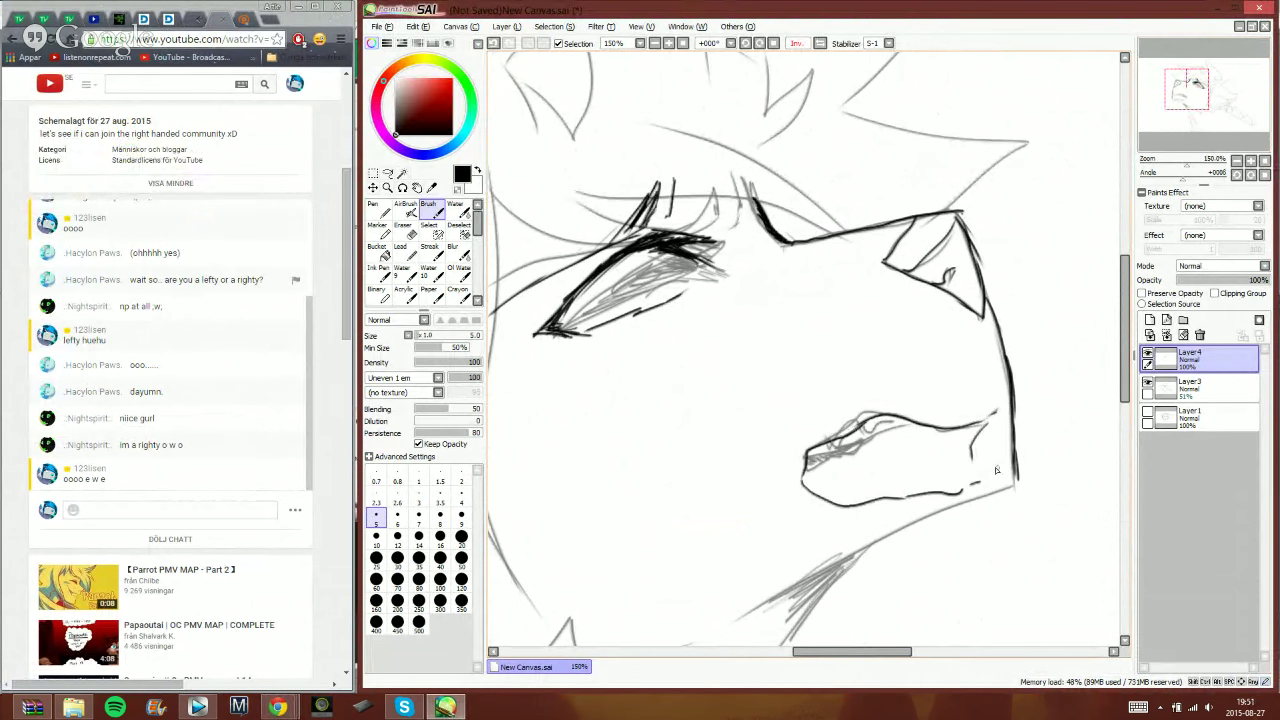
- Flip the canvas view back to normal and ink the upper fangs and gum line inside the mouth
{"action": "left_click", "coordinate": [818, 43]}
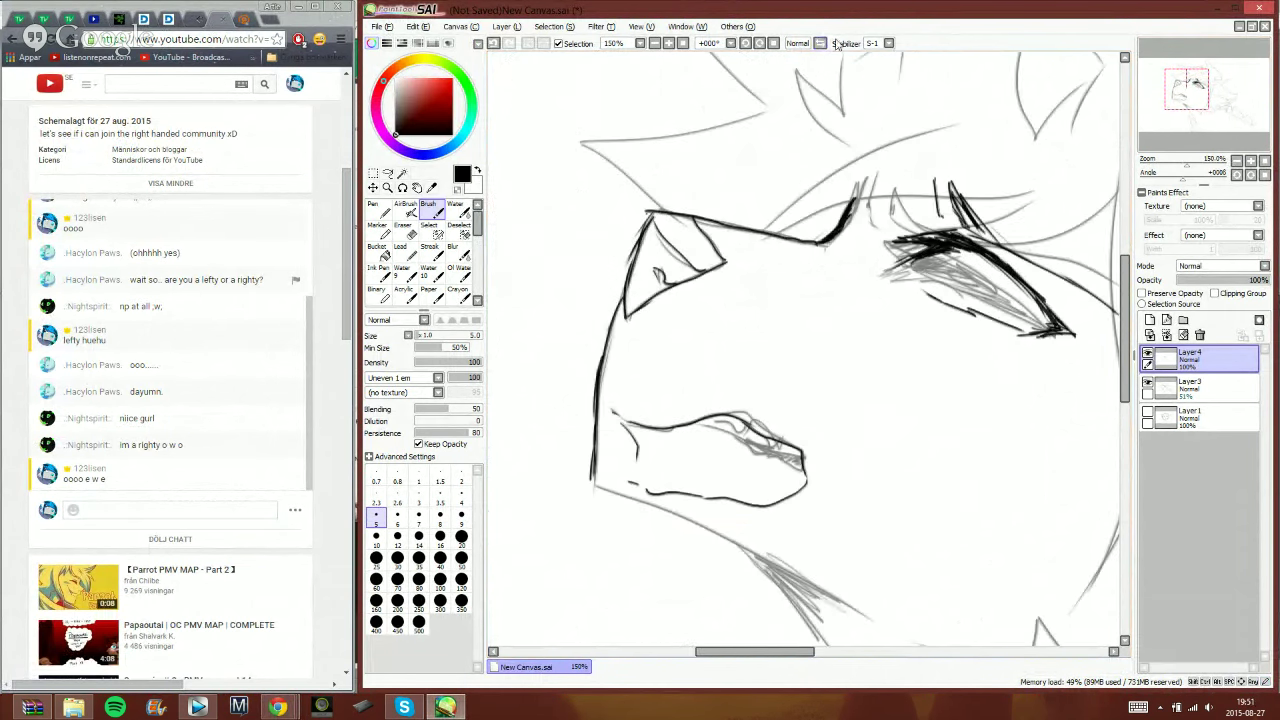
{"action": "mouse_move", "coordinate": [775, 456]}
{"action": "left_mouse_down"}
{"action": "mouse_move", "coordinate": [760, 478]}
{"action": "mouse_move", "coordinate": [740, 440]}
{"action": "mouse_move", "coordinate": [710, 422]}
{"action": "left_mouse_up"}
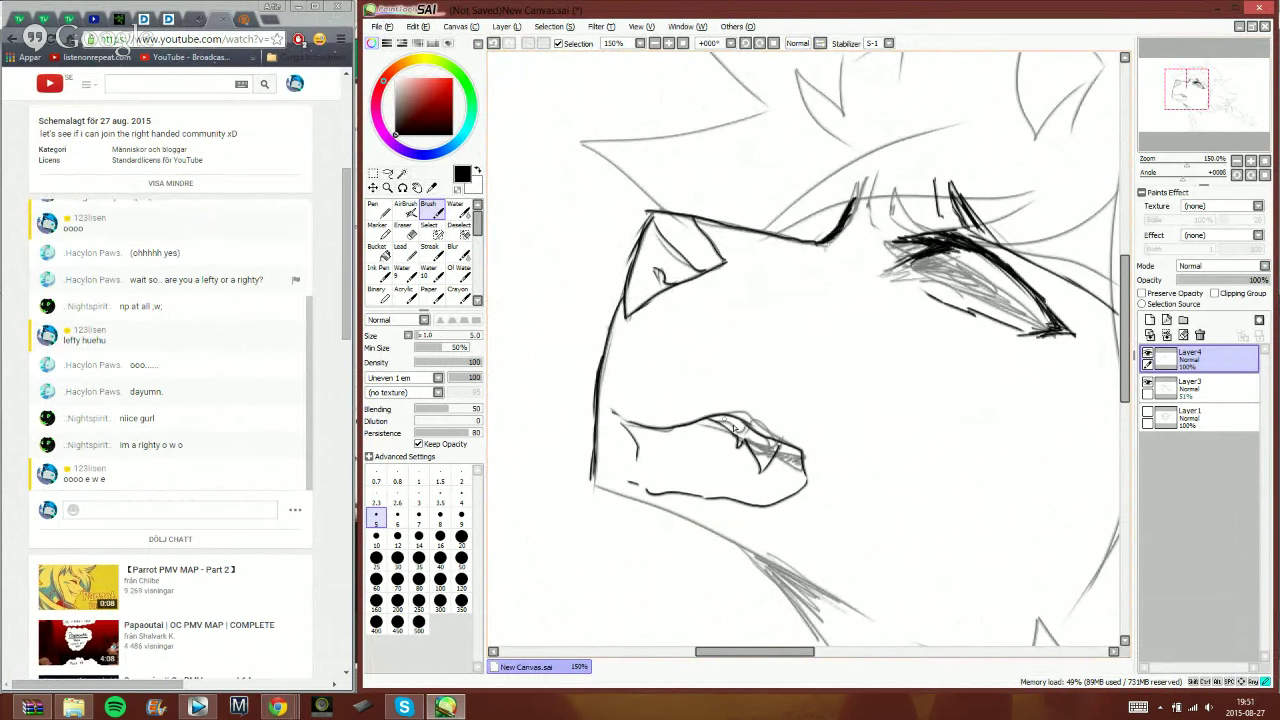
{"action": "left_click_drag", "start_coordinate": [730, 414], "coordinate": [740, 428]}
{"action": "left_click_drag", "start_coordinate": [793, 450], "coordinate": [775, 461]}
{"action": "left_click_drag", "start_coordinate": [734, 430], "coordinate": [696, 432]}
{"action": "left_click_drag", "start_coordinate": [696, 428], "coordinate": [669, 456]}
{"action": "left_click_drag", "start_coordinate": [662, 430], "coordinate": [663, 461]}
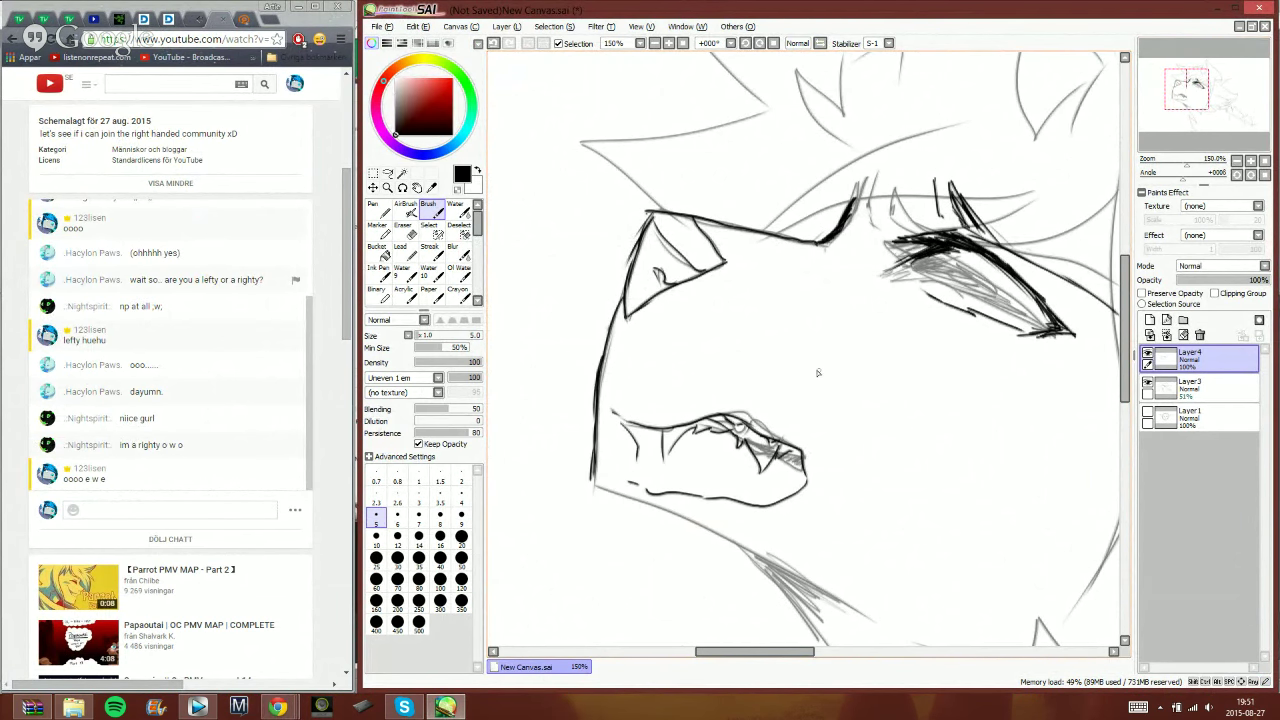
- Hide the sketch on Layer3, ink a small upper front tooth on Layer4, and undo the attempted lower fang
{"action": "left_click", "coordinate": [1158, 388]}
{"action": "left_click", "coordinate": [1148, 382]}
{"action": "left_click", "coordinate": [1179, 362]}
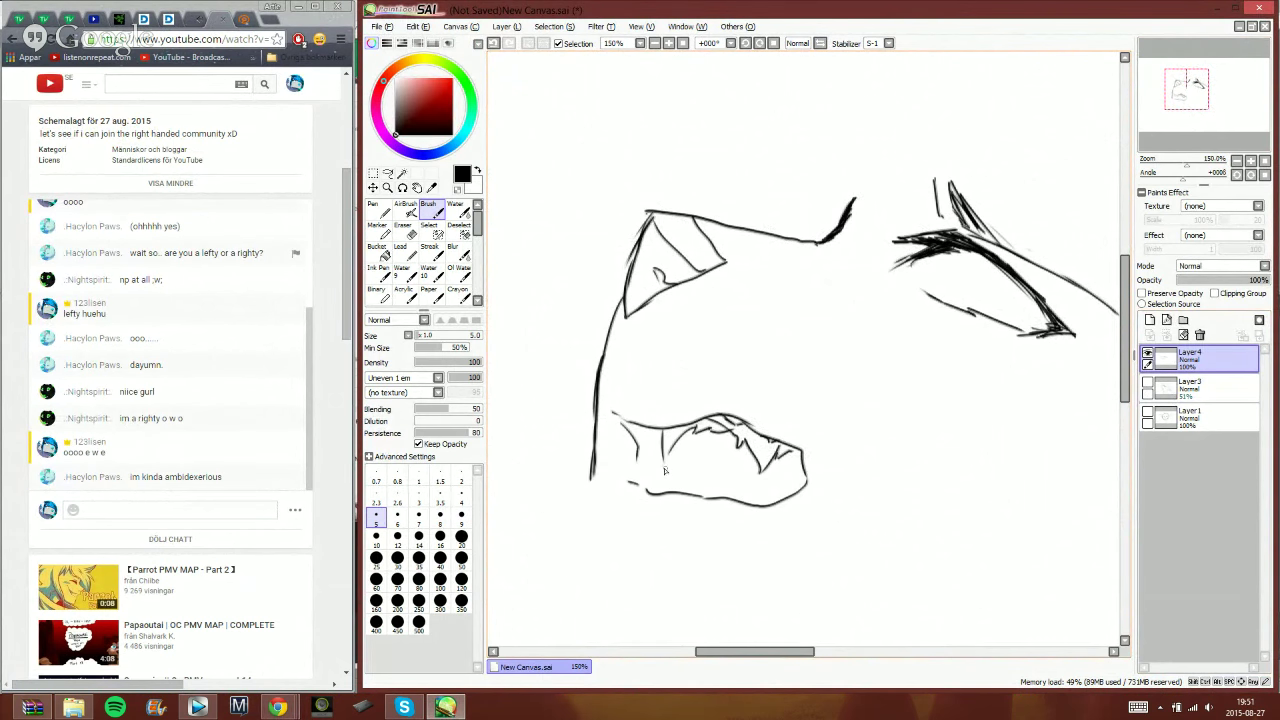
{"action": "mouse_move", "coordinate": [661, 447]}
{"action": "left_mouse_down"}
{"action": "mouse_move", "coordinate": [676, 491]}
{"action": "mouse_move", "coordinate": [688, 456]}
{"action": "mouse_move", "coordinate": [637, 483]}
{"action": "left_mouse_up"}
{"action": "left_click", "coordinate": [493, 44]}
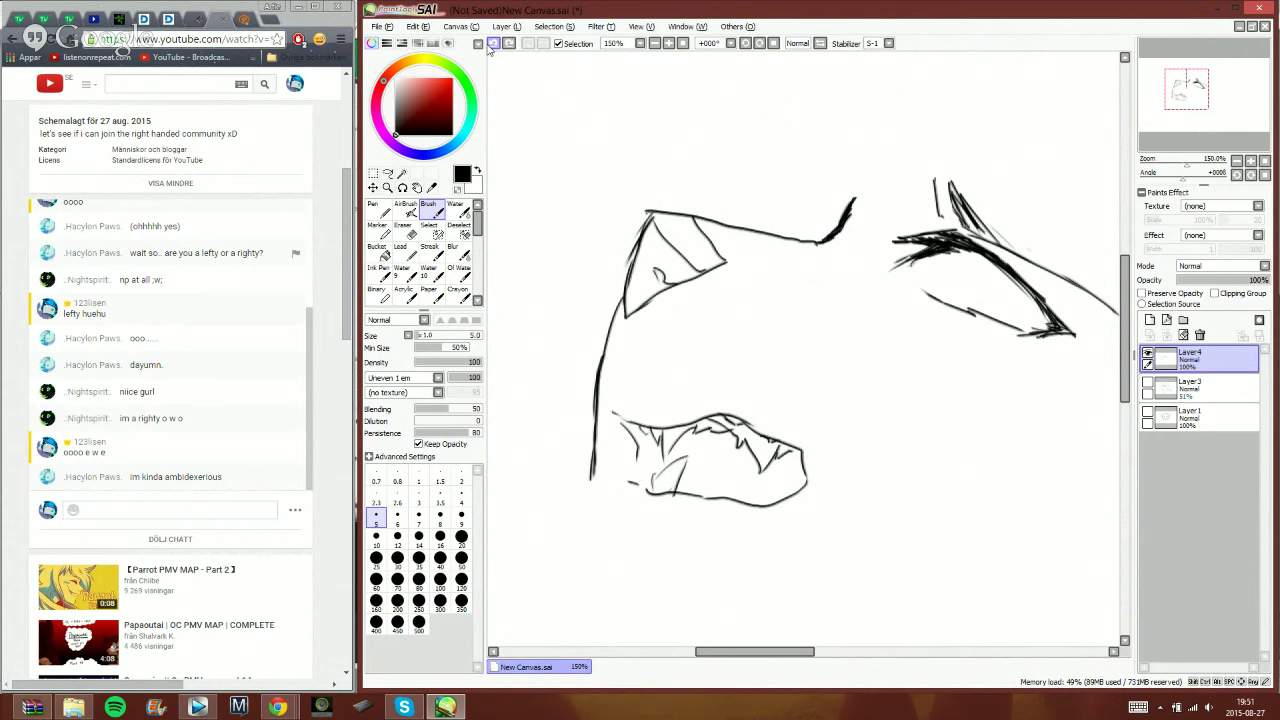
{"action": "left_click", "coordinate": [493, 44]}
{"action": "left_click", "coordinate": [493, 44]}
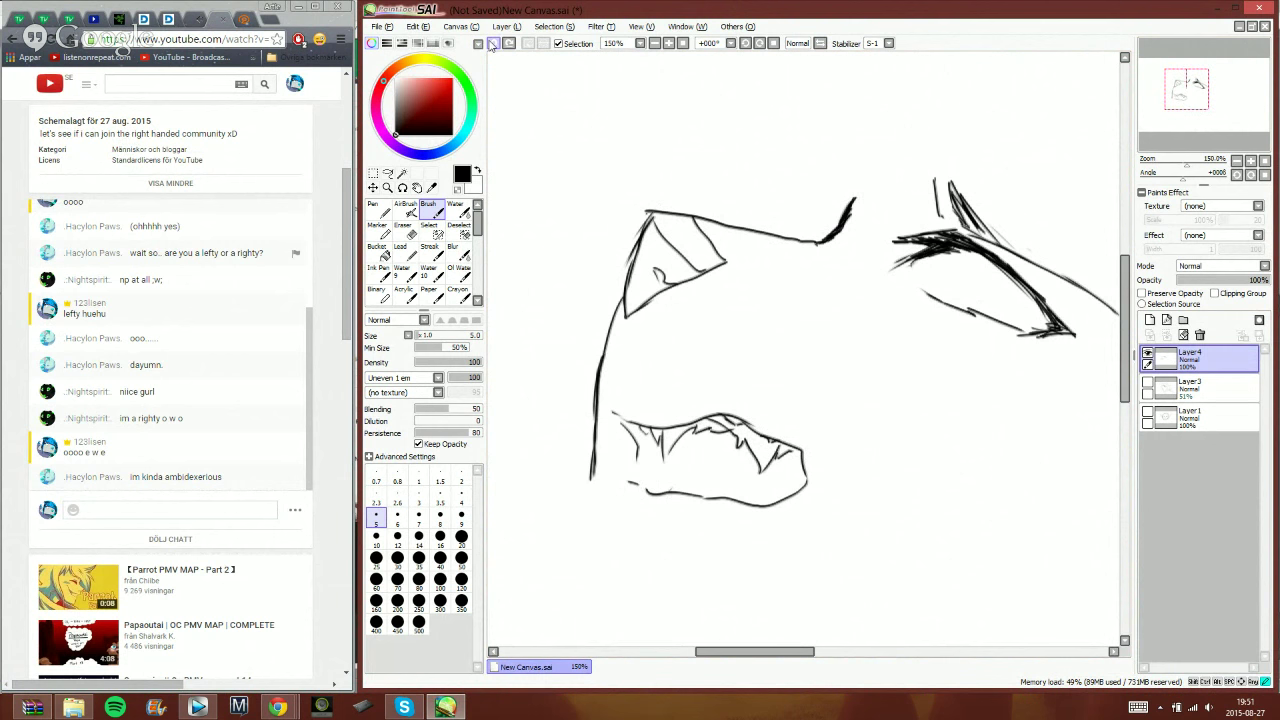
- Post "i a little bit", "*i'm a", ":0" and "sma ehere :00" in the stream's live chat in Chrome
{"action": "left_click", "coordinate": [203, 510]}
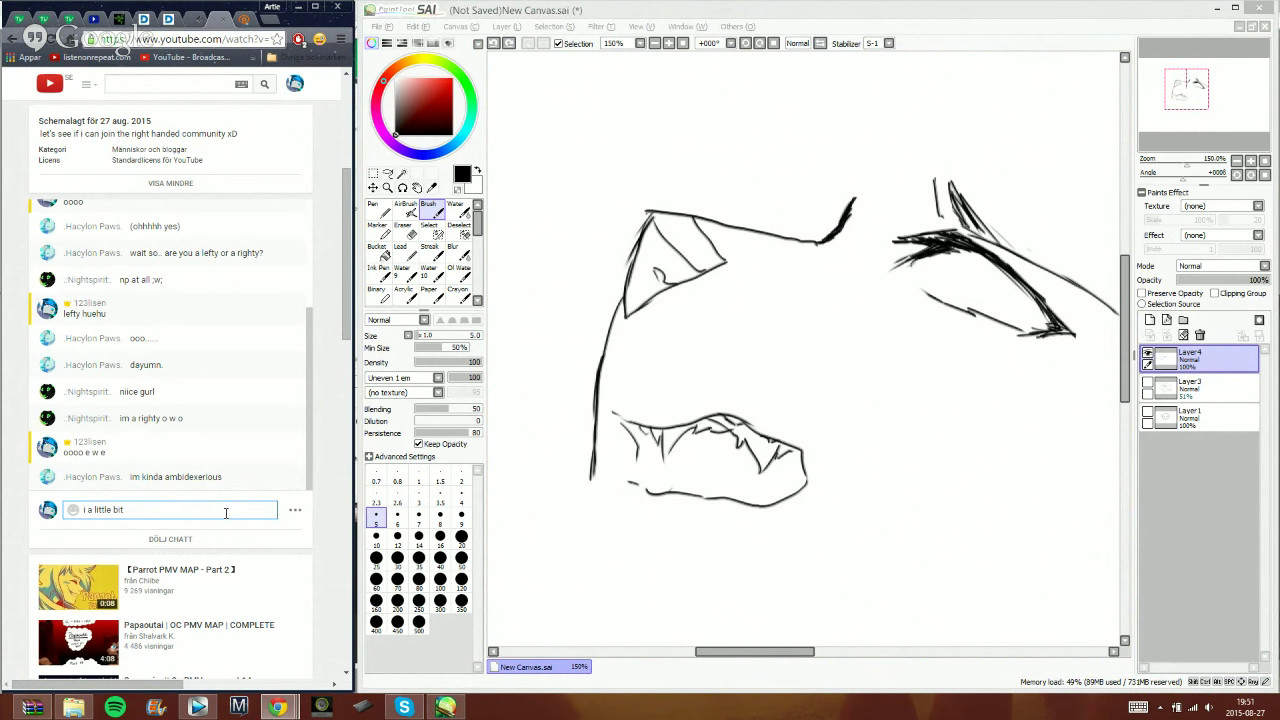
{"action": "type", "text": "i a little bit"}
{"action": "key", "text": "Return"}
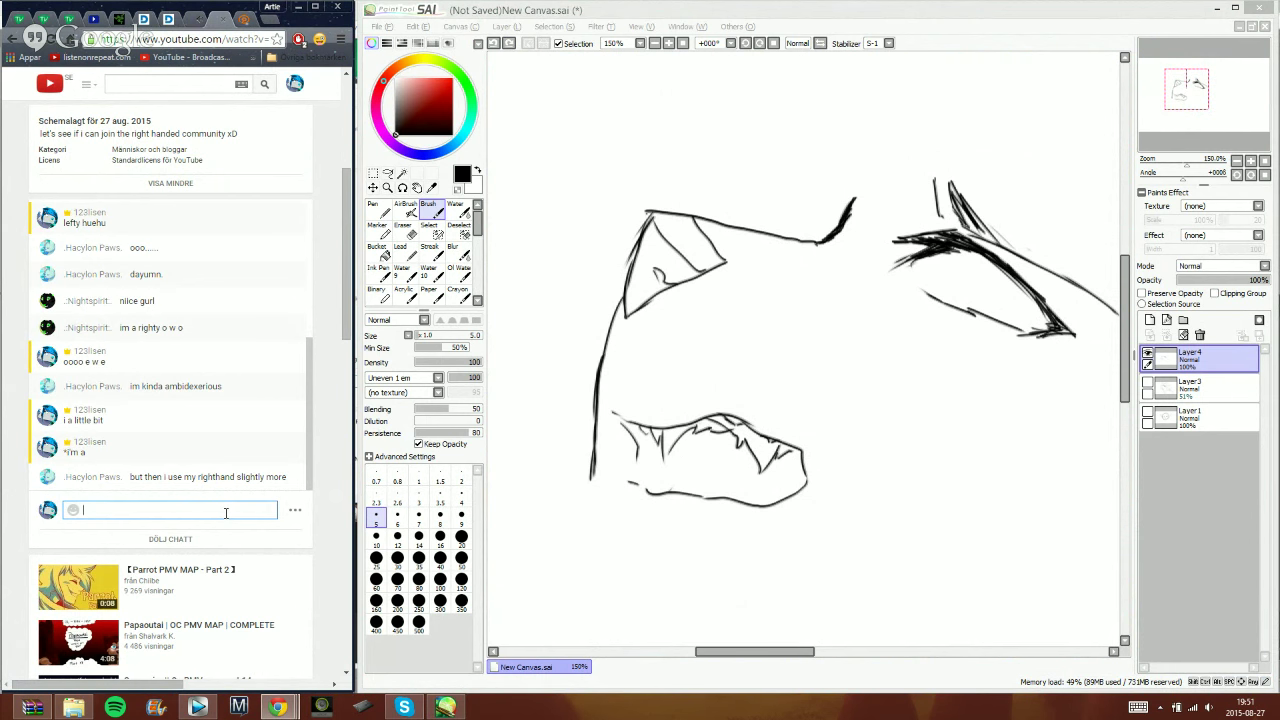
{"action": "key", "text": "Return"}
{"action": "type", "text": "sma ehere :00"}
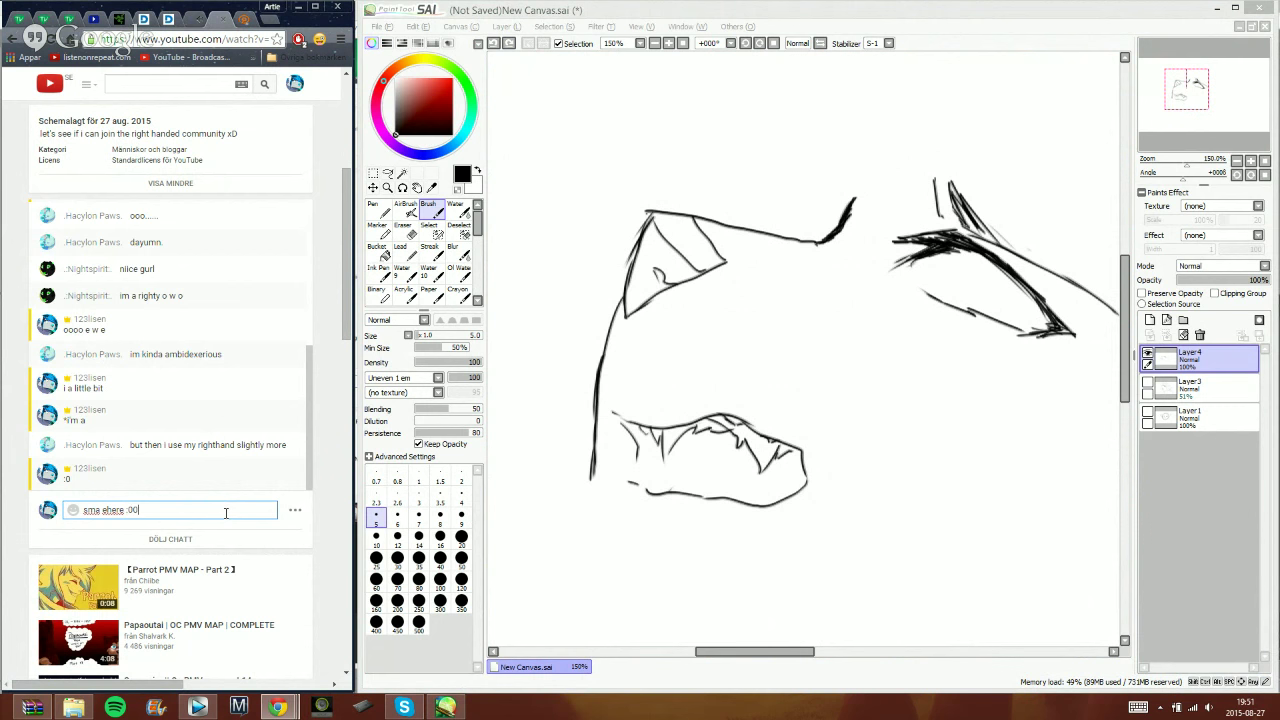
{"action": "key", "text": "Return"}
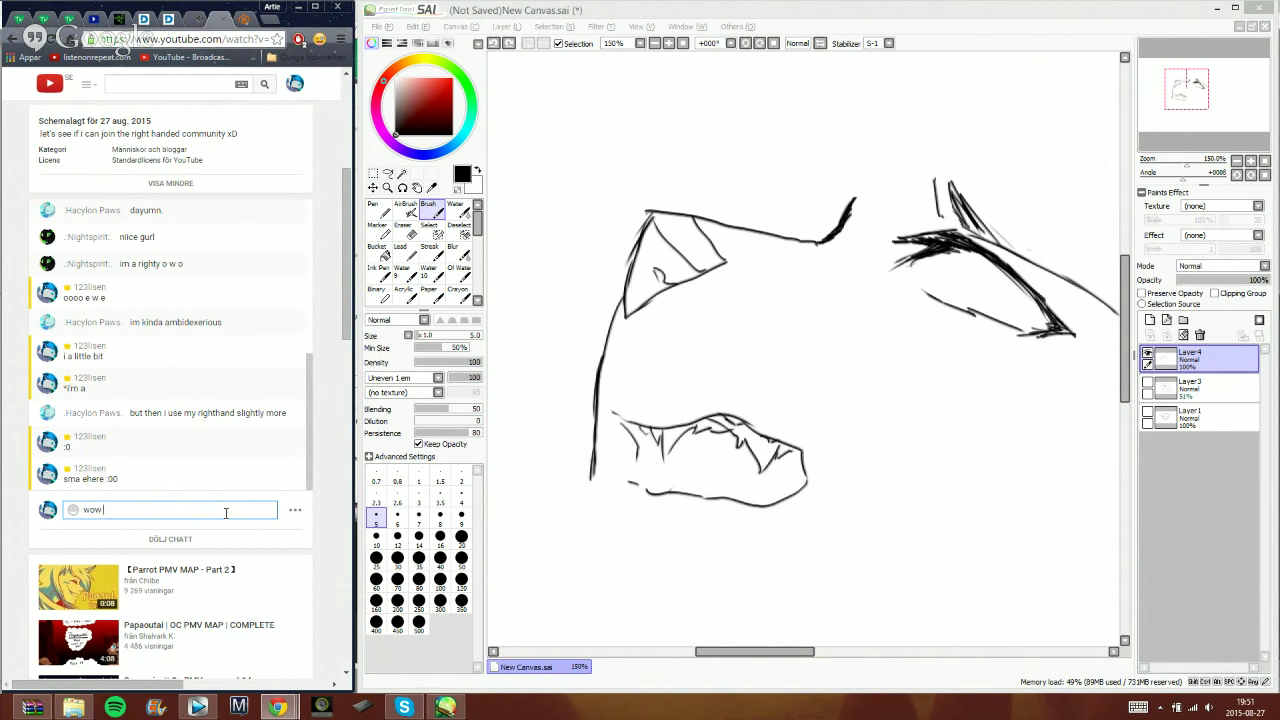
- Post "wow can't type" and the correction "**same here" in the stream's live chat
{"action": "type", "text": "wow can't type"}
{"action": "key", "text": "Return"}
{"action": "type", "text": ":"}
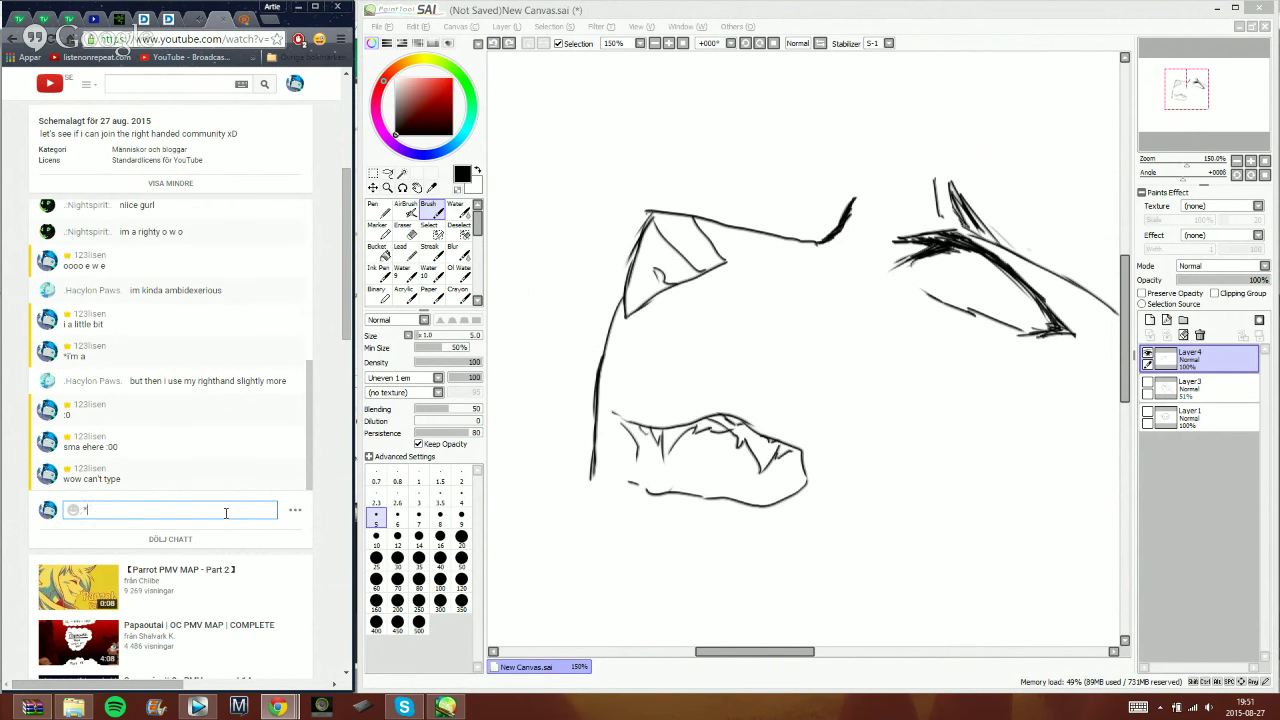
{"action": "type", "text": "*smae he"}
{"action": "key", "text": "BackSpace"}
{"action": "key", "text": "BackSpace"}
{"action": "key", "text": "BackSpace"}
{"action": "key", "text": "BackSpace"}
{"action": "type", "text": "e"}
{"action": "key", "text": "Return"}
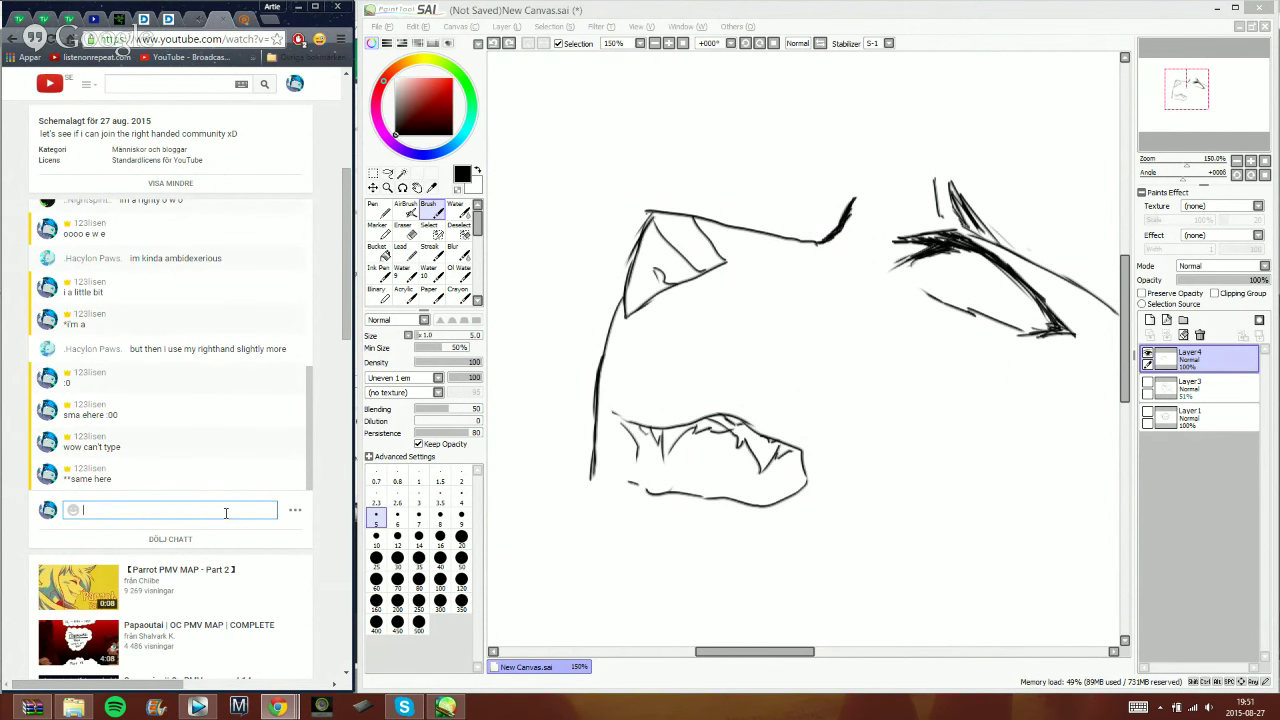
- Bring the live chat back into view on the stream page in the narrow Chrome window
{"action": "left_click", "coordinate": [816, 67]}
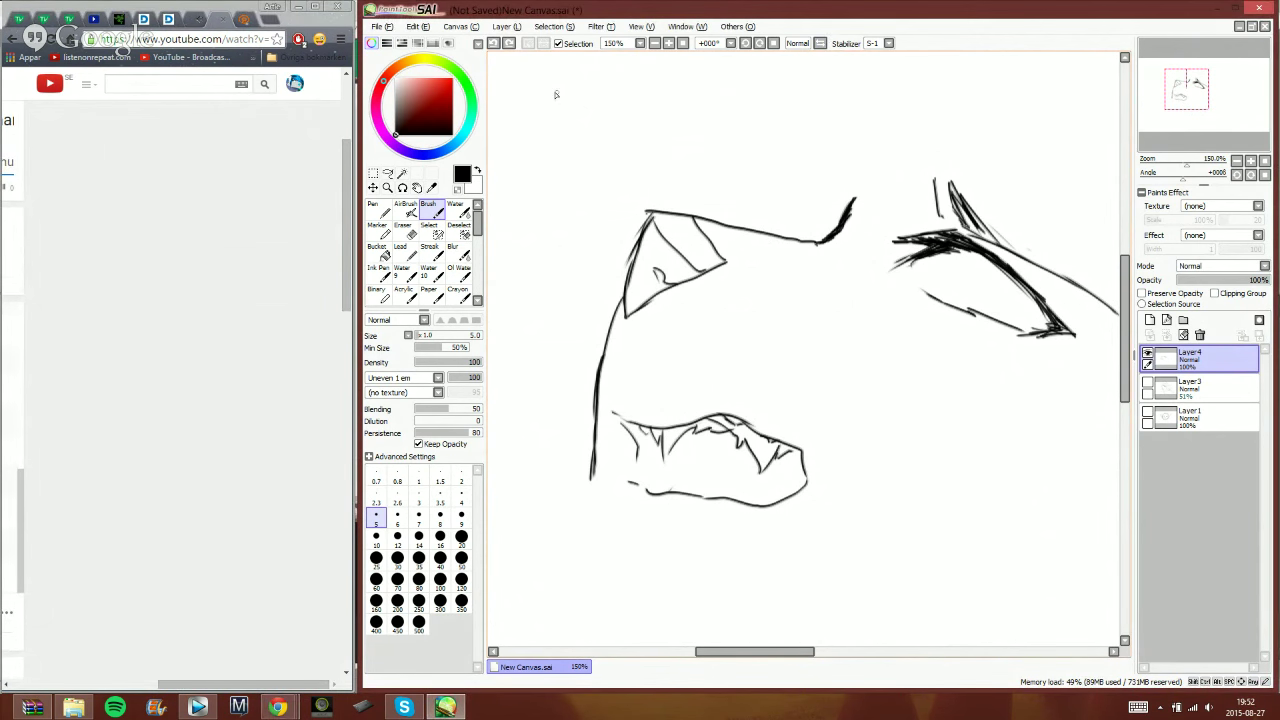
{"action": "left_click", "coordinate": [275, 392]}
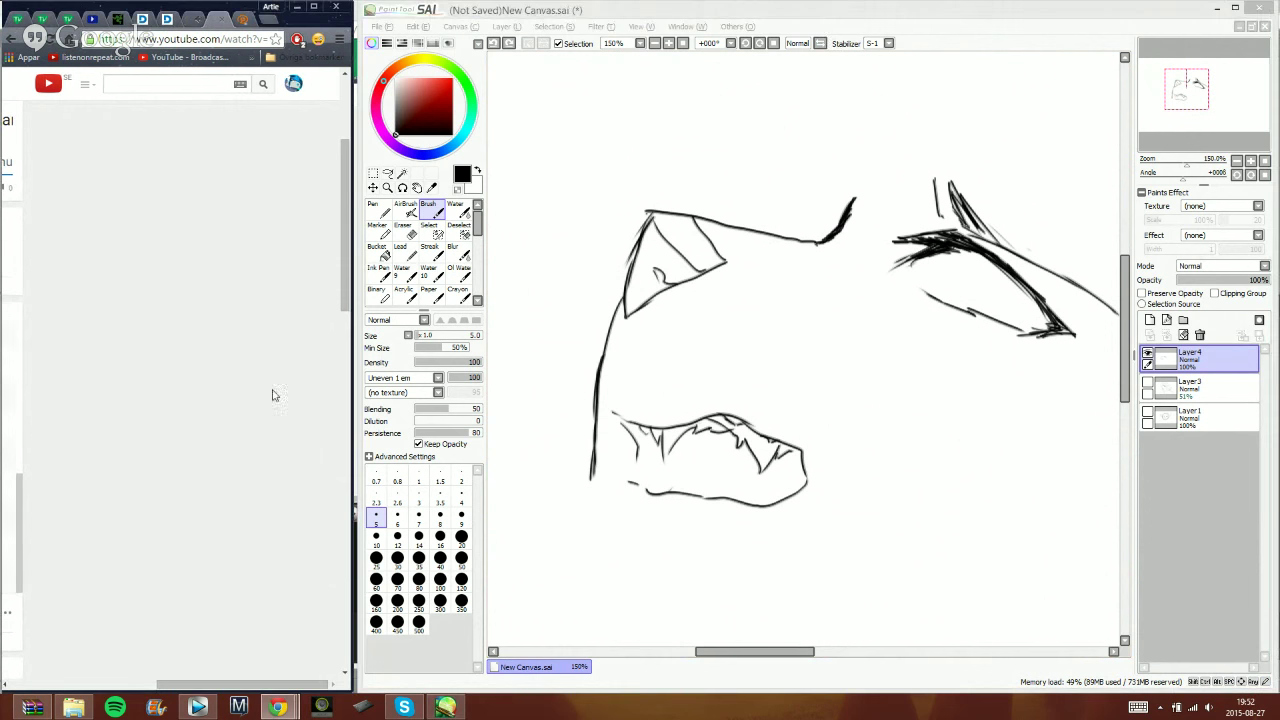
{"action": "left_click_drag", "start_coordinate": [253, 680], "coordinate": [88, 668]}
- Switch back to PaintTool SAI, ink the lower teeth and thicken the back corner and underside of the mouth
{"action": "left_click", "coordinate": [962, 33]}
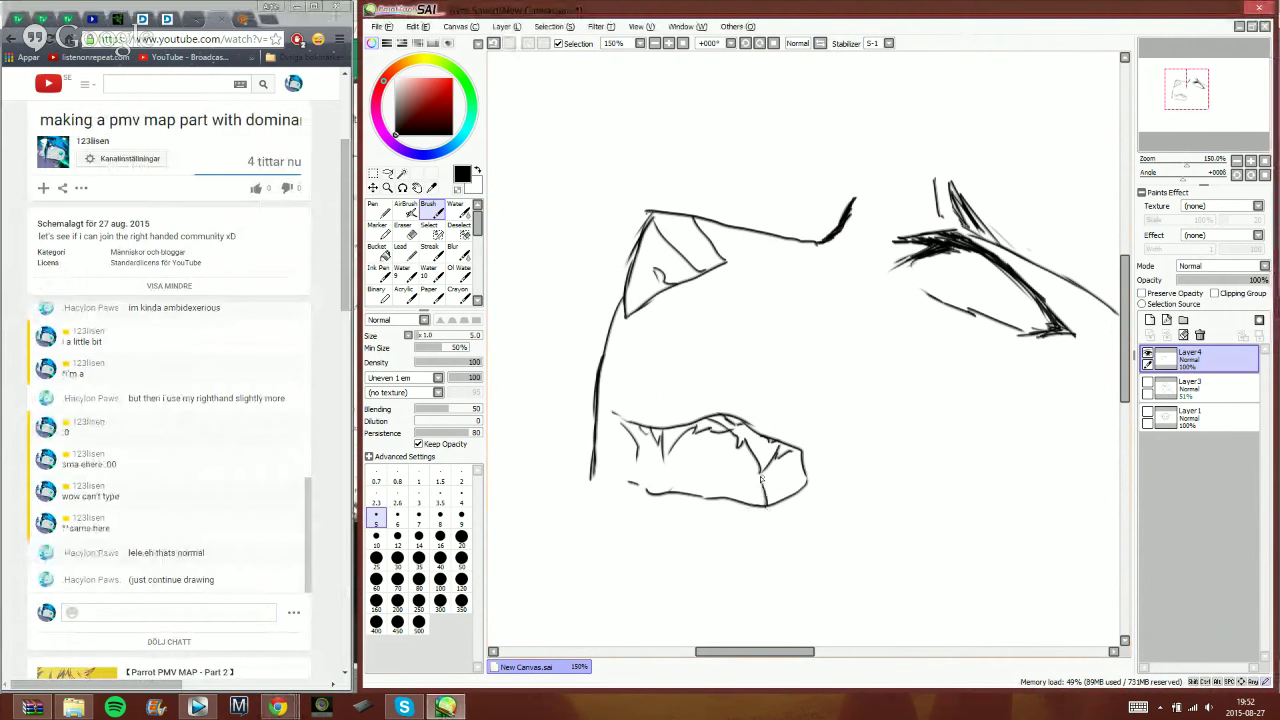
{"action": "left_click_drag", "start_coordinate": [762, 479], "coordinate": [766, 505]}
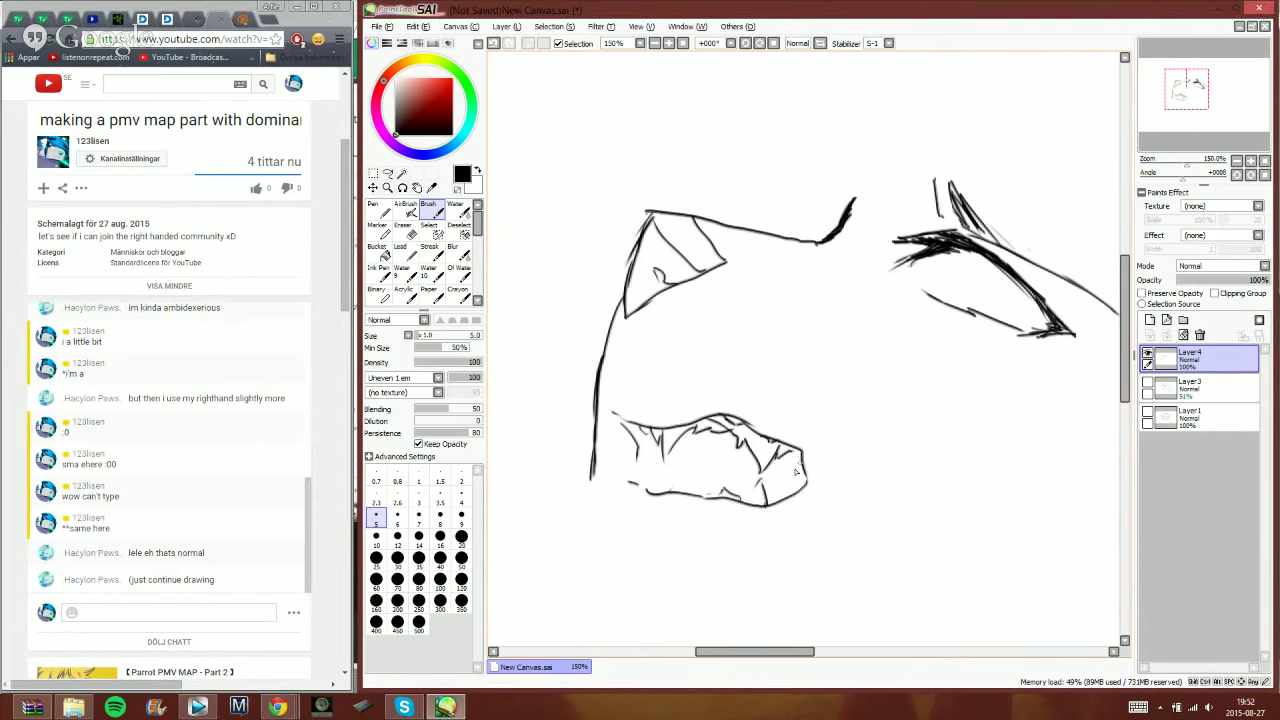
{"action": "mouse_move", "coordinate": [797, 471]}
{"action": "left_mouse_down"}
{"action": "mouse_move", "coordinate": [776, 506]}
{"action": "mouse_move", "coordinate": [728, 506]}
{"action": "left_mouse_up"}
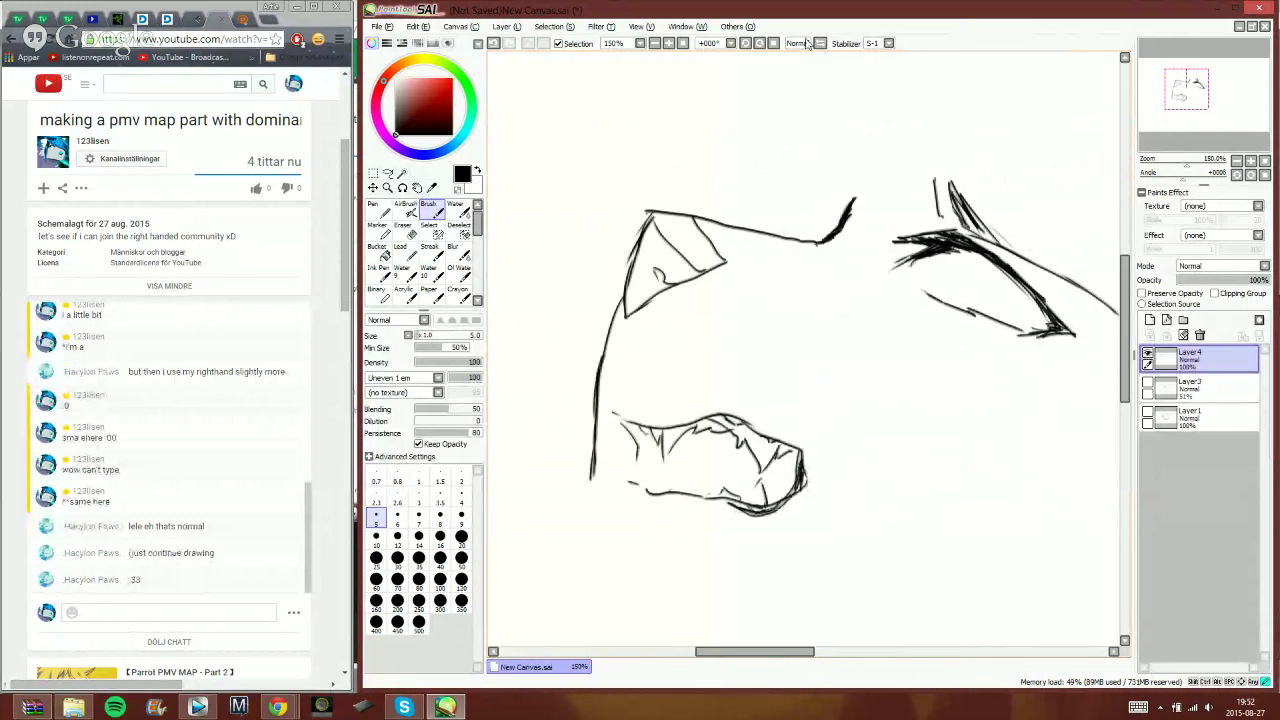
- Post "vbfjvbhjrgk xD" in the stream's live chat in Chrome
{"action": "left_click", "coordinate": [237, 607]}
{"action": "type", "text": "vbfjvbhj"}
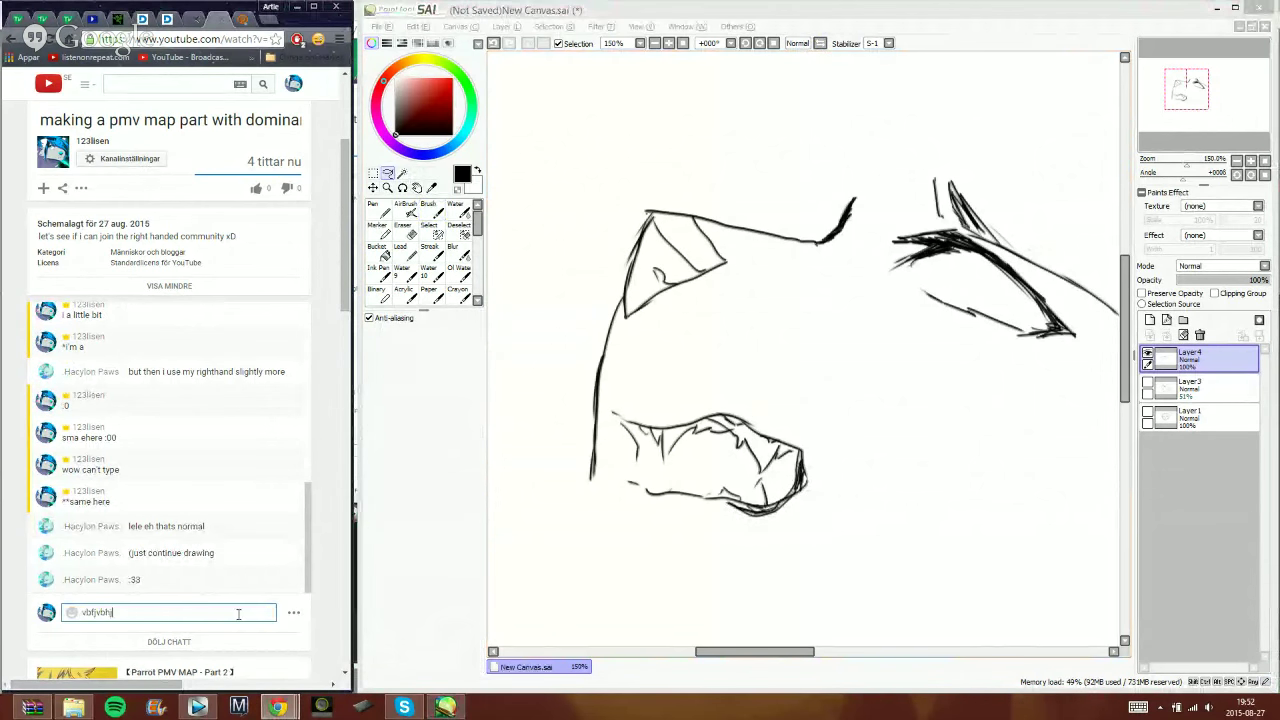
{"action": "type", "text": "rgk xD"}
{"action": "key", "text": "Return"}
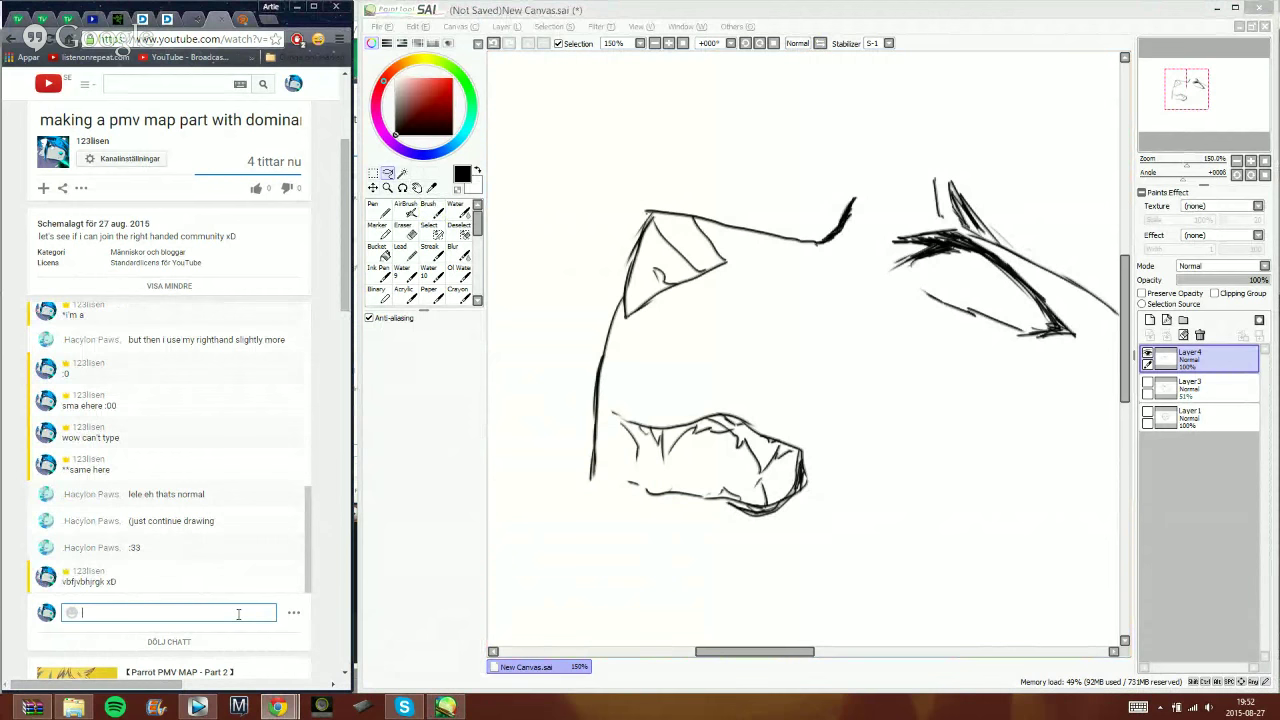
- Back in PaintTool SAI, lasso the inked mouth, move it slightly upward, deselect it and return to the Brush
{"action": "left_click", "coordinate": [962, 49]}
{"action": "mouse_move", "coordinate": [603, 388]}
{"action": "left_mouse_down"}
{"action": "mouse_move", "coordinate": [612, 503]}
{"action": "mouse_move", "coordinate": [738, 383]}
{"action": "left_mouse_up"}
{"action": "mouse_move", "coordinate": [771, 506]}
{"action": "left_mouse_down"}
{"action": "mouse_move", "coordinate": [777, 449]}
{"action": "mouse_move", "coordinate": [771, 487]}
{"action": "left_mouse_up"}
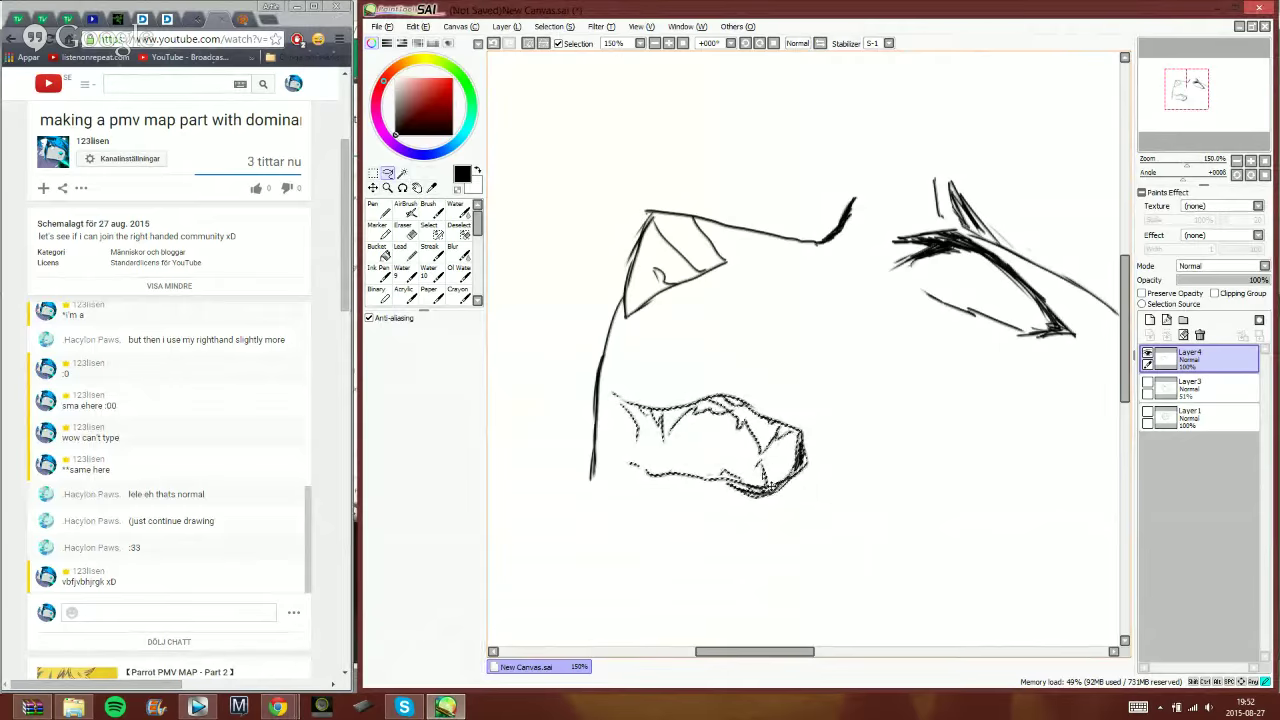
{"action": "left_click", "coordinate": [432, 210]}
{"action": "left_click", "coordinate": [527, 47]}
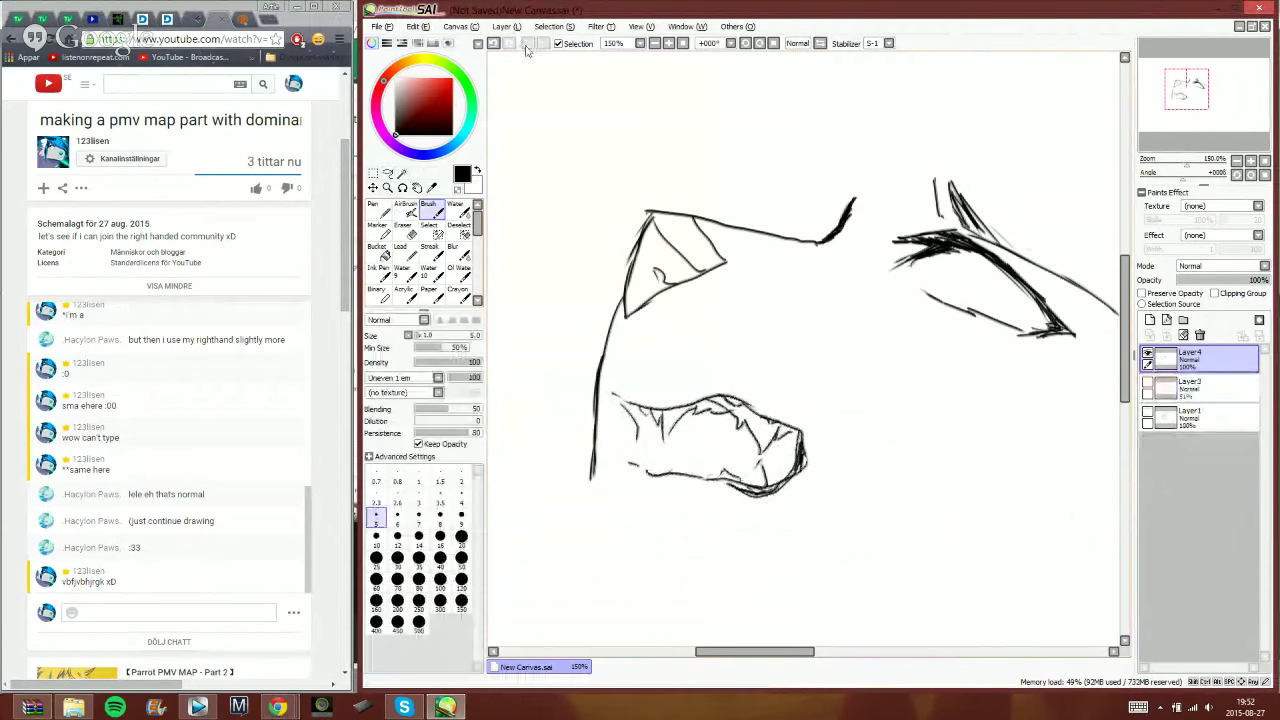
- Try inking the jaw line from the chin below the mouth, and undo it
{"action": "mouse_move", "coordinate": [591, 460]}
{"action": "left_mouse_down"}
{"action": "mouse_move", "coordinate": [597, 494]}
{"action": "mouse_move", "coordinate": [760, 560]}
{"action": "left_mouse_up"}
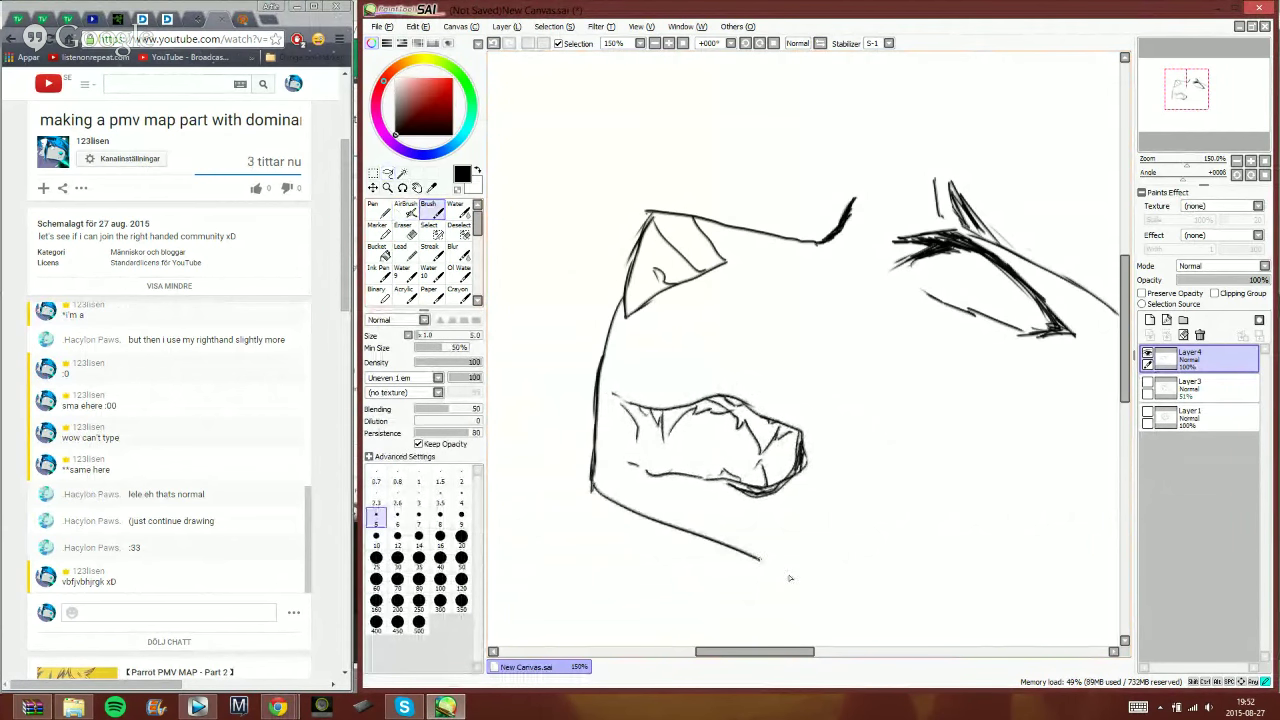
{"action": "left_click", "coordinate": [493, 44]}
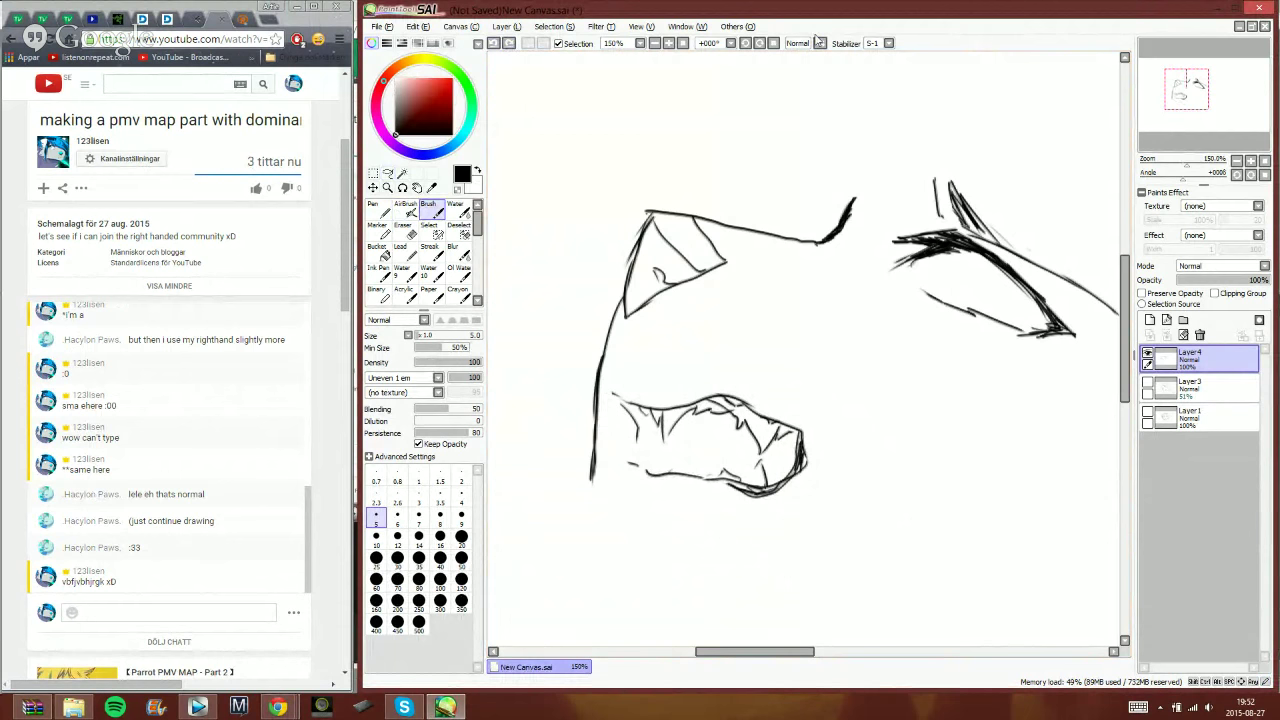
- Mirror the canvas view, lasso the inked mouth and reposition it so its front corner meets the muzzle line
{"action": "left_click", "coordinate": [819, 43]}
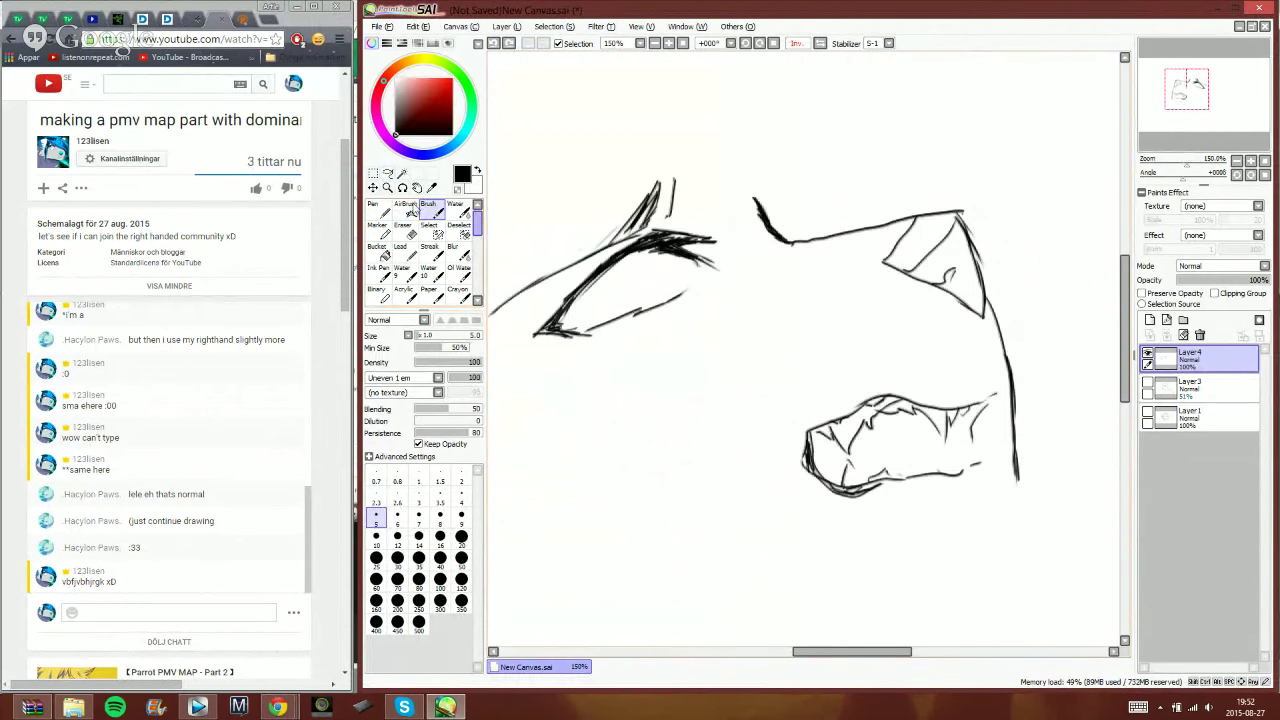
{"action": "key", "text": "l"}
{"action": "mouse_move", "coordinate": [1000, 380]}
{"action": "left_mouse_down"}
{"action": "mouse_move", "coordinate": [977, 504]}
{"action": "mouse_move", "coordinate": [823, 523]}
{"action": "mouse_move", "coordinate": [788, 388]}
{"action": "left_mouse_up"}
{"action": "left_click_drag", "start_coordinate": [925, 488], "coordinate": [943, 459]}
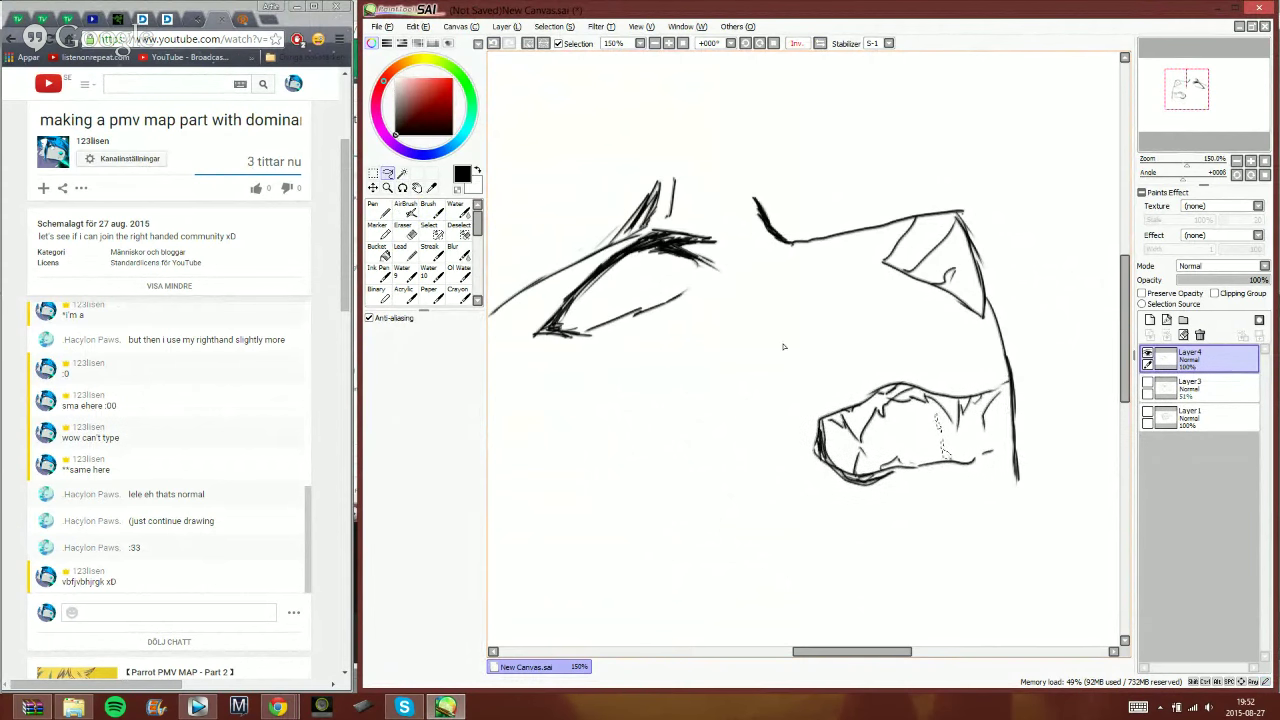
{"action": "left_click_drag", "start_coordinate": [770, 384], "coordinate": [984, 495]}
{"action": "mouse_move", "coordinate": [1007, 424]}
{"action": "left_mouse_down"}
{"action": "mouse_move", "coordinate": [950, 350]}
{"action": "mouse_move", "coordinate": [935, 351]}
{"action": "left_mouse_up"}
{"action": "mouse_move", "coordinate": [899, 434]}
{"action": "left_mouse_down"}
{"action": "mouse_move", "coordinate": [898, 417]}
{"action": "mouse_move", "coordinate": [912, 424]}
{"action": "mouse_move", "coordinate": [908, 449]}
{"action": "left_mouse_up"}
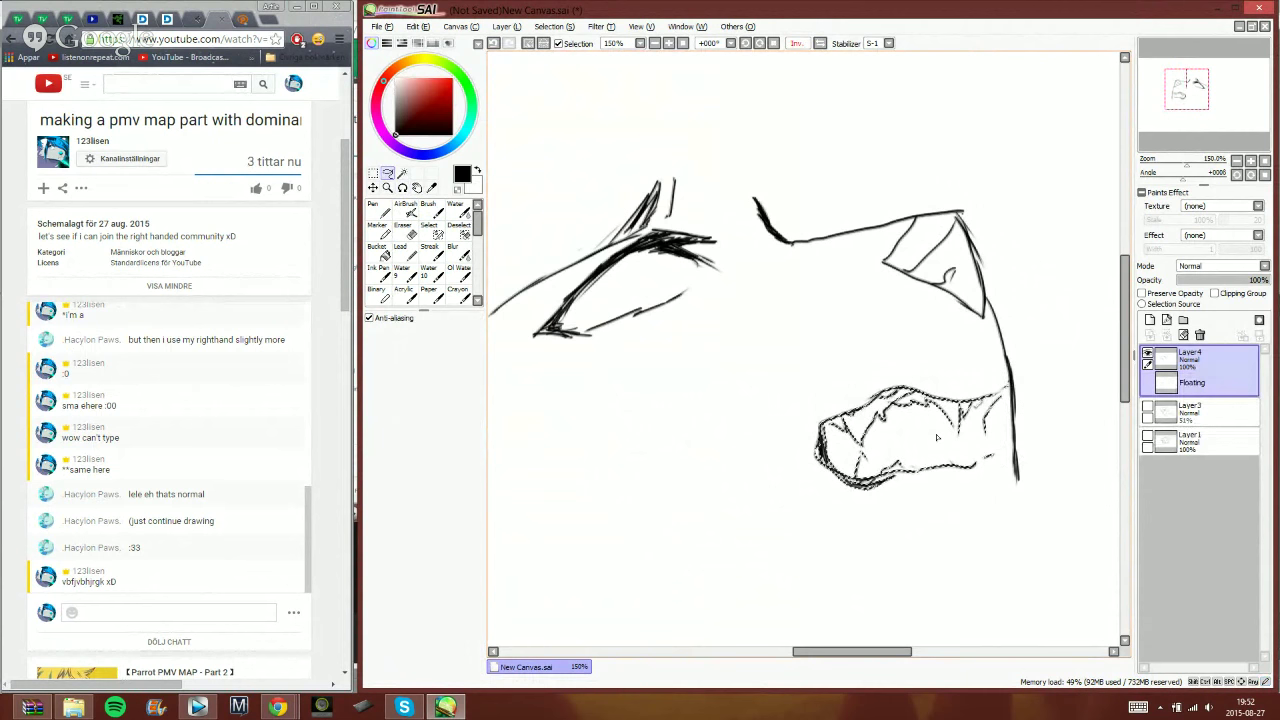
- Show the sketch on Layer3 again, deselect the mouth and return to the Brush
{"action": "left_click", "coordinate": [1147, 410]}
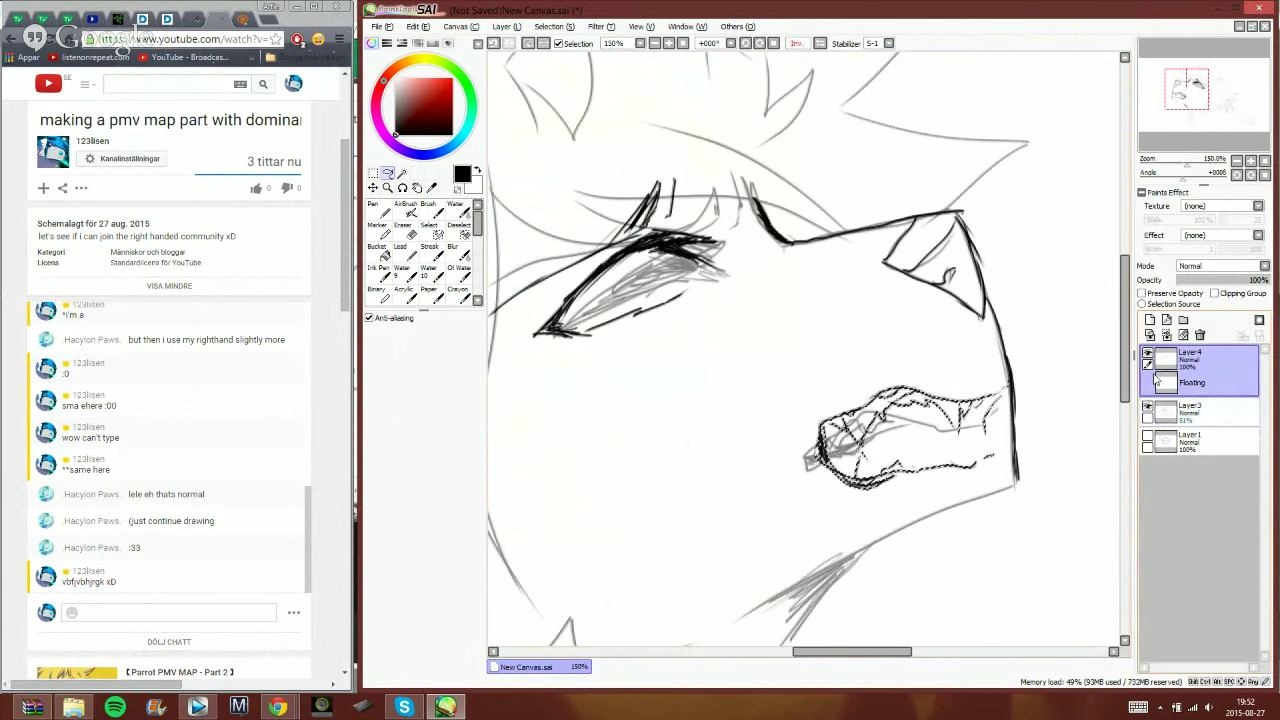
{"action": "key", "text": "ctrl+d"}
{"action": "left_click", "coordinate": [427, 208]}
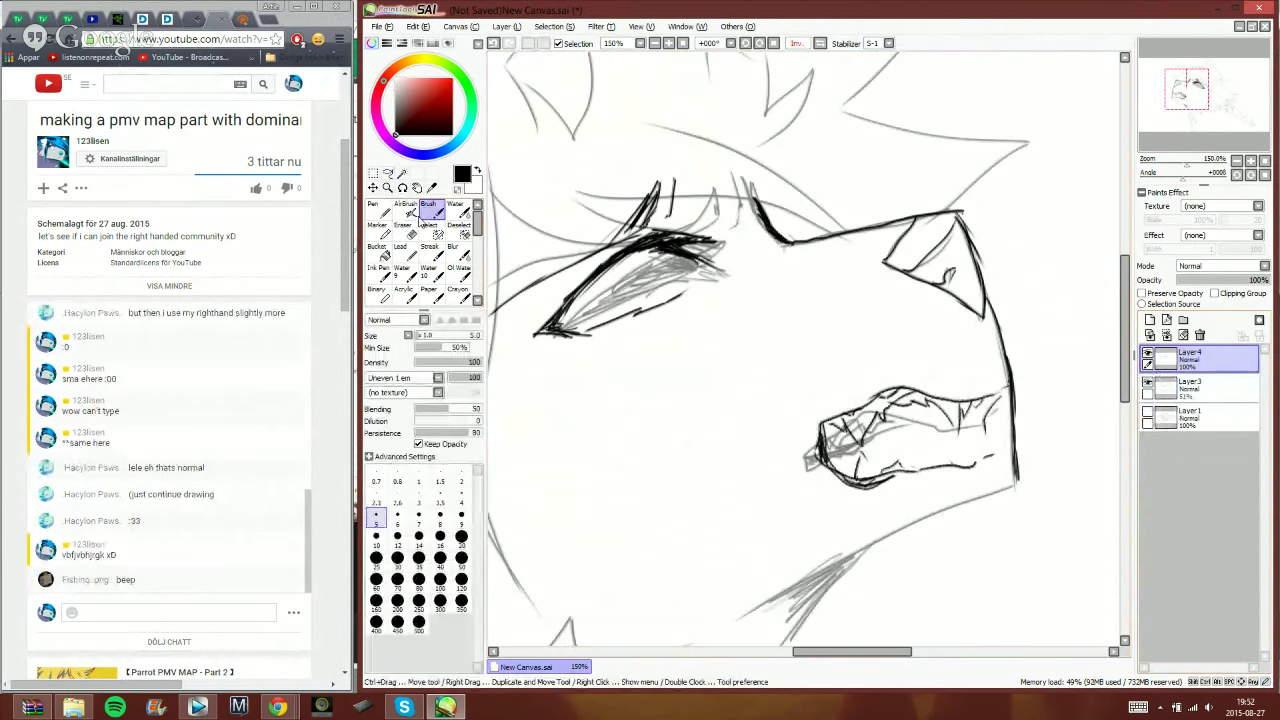
- Post "oo" in the stream's live chat in Chrome
{"action": "left_click", "coordinate": [254, 613]}
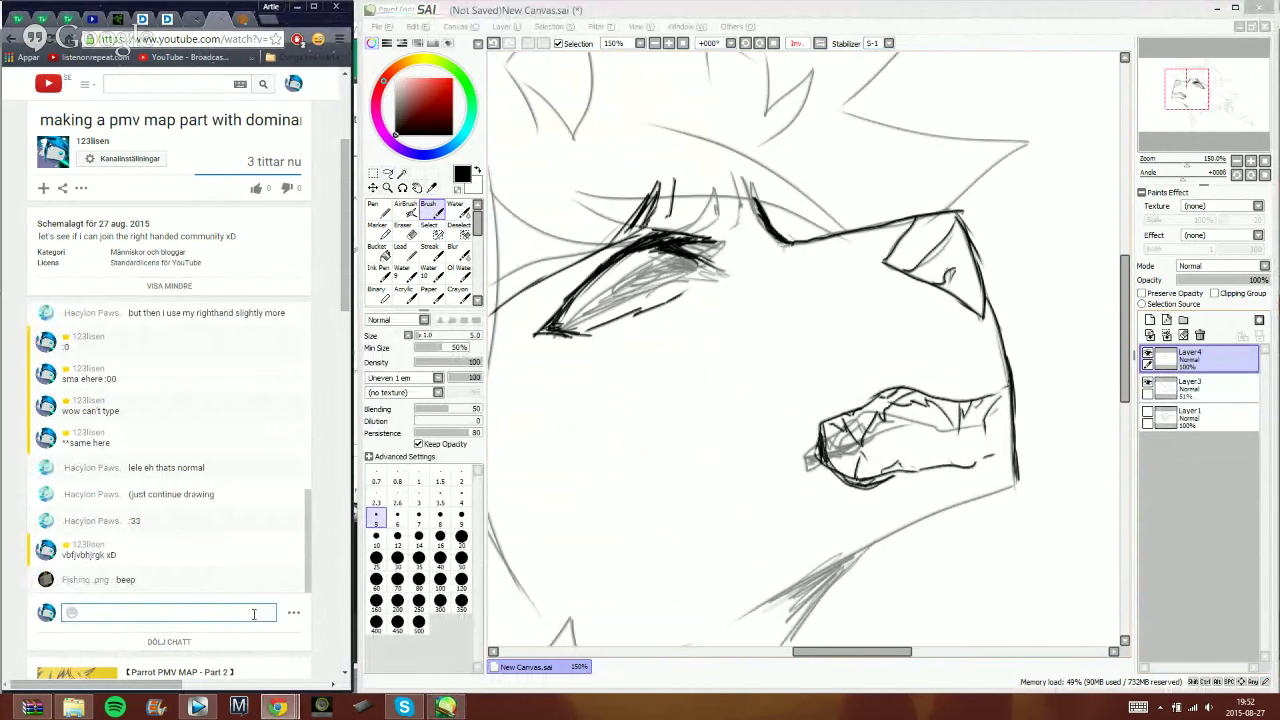
{"action": "type", "text": "oo"}
{"action": "key", "text": "Return"}
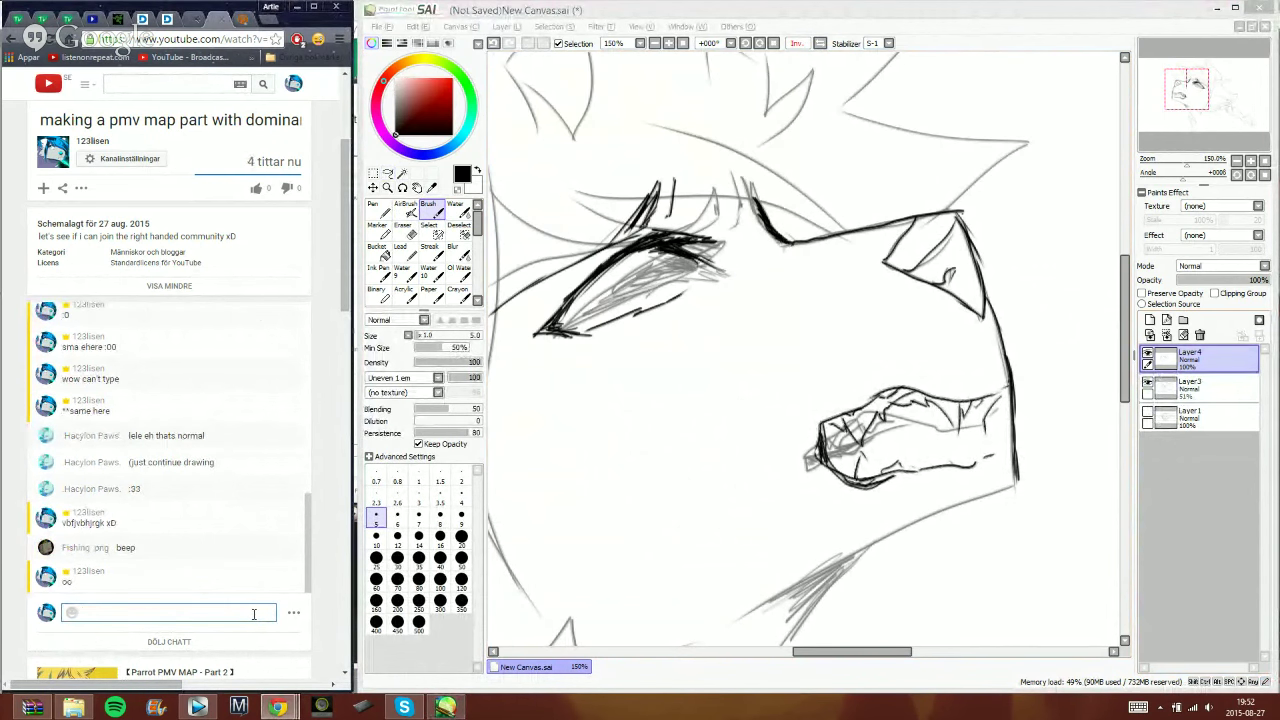
- Switch back to PaintTool SAI and flip the canvas view back to normal, framing the jaw and cheek
{"action": "left_click", "coordinate": [982, 28]}
{"action": "key", "text": "h"}
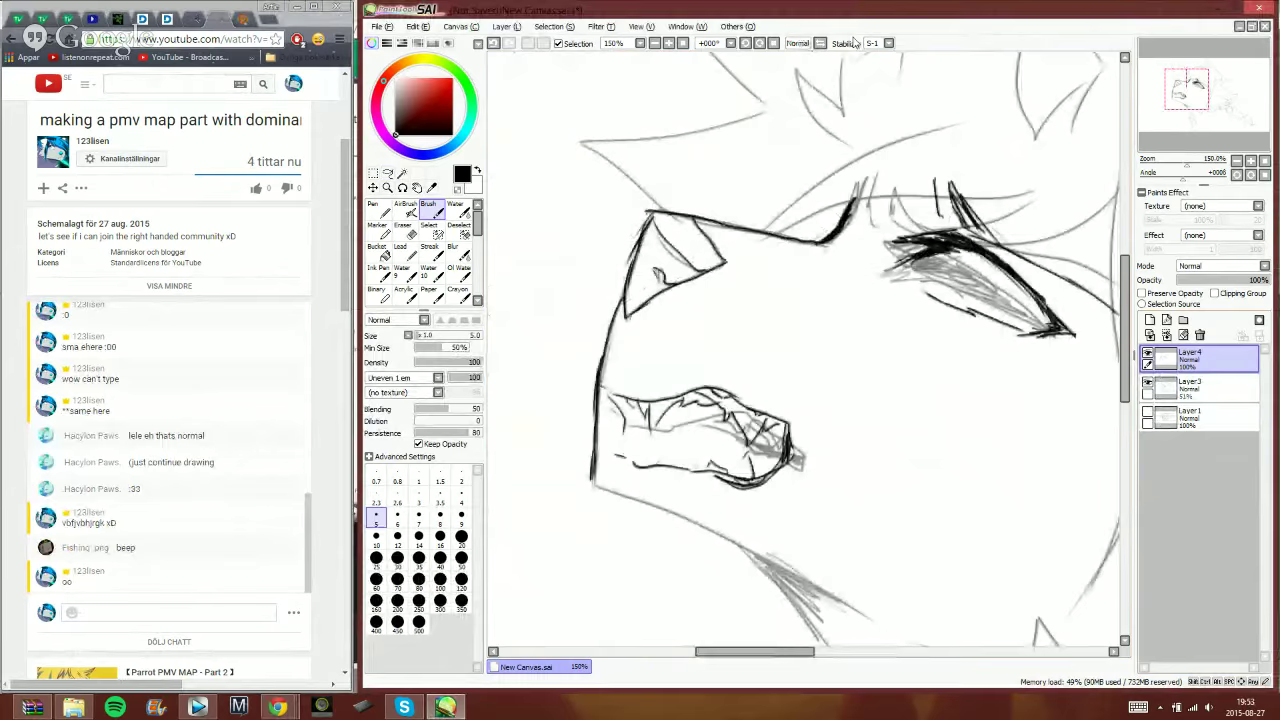
{"action": "left_click_drag", "start_coordinate": [1177, 101], "coordinate": [1183, 108]}
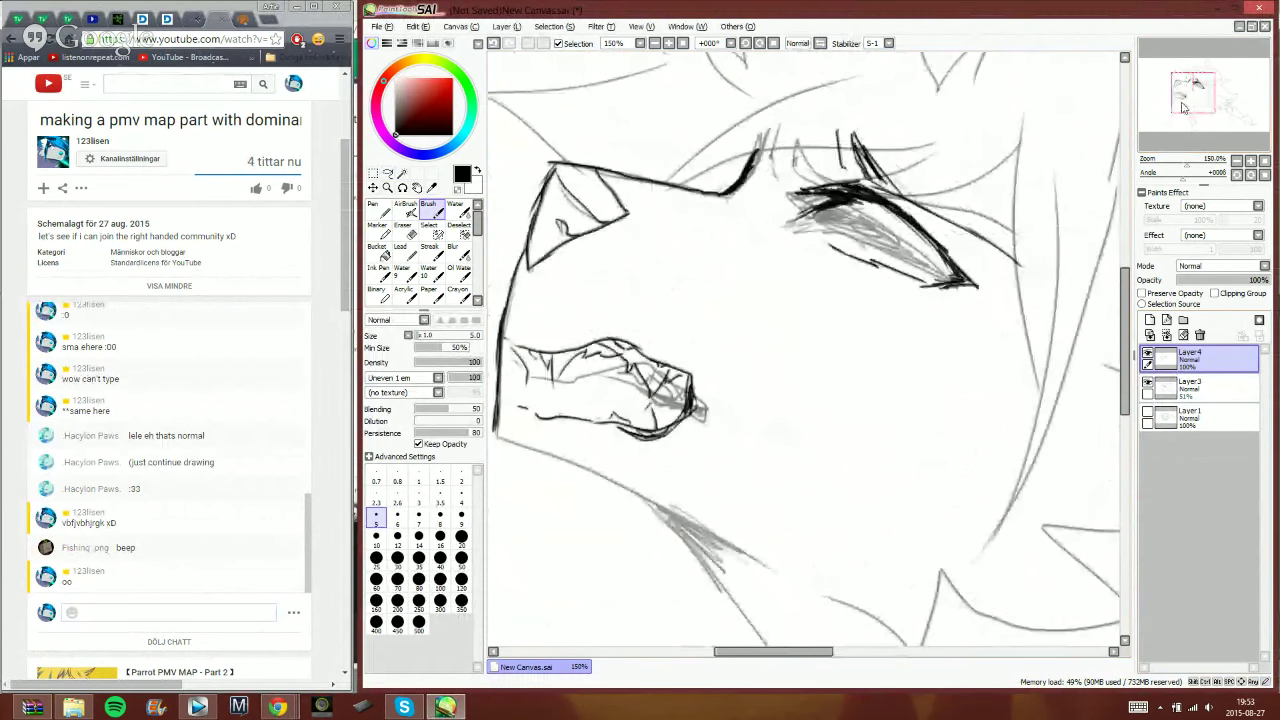
- Lasso the inked eye with its lashes, nudge it slightly down and toward the muzzle, then deselect and return to the Brush
{"action": "left_click", "coordinate": [387, 173]}
{"action": "mouse_move", "coordinate": [798, 122]}
{"action": "left_mouse_down"}
{"action": "mouse_move", "coordinate": [826, 318]}
{"action": "mouse_move", "coordinate": [900, 117]}
{"action": "mouse_move", "coordinate": [802, 124]}
{"action": "left_mouse_up"}
{"action": "left_click_drag", "start_coordinate": [952, 253], "coordinate": [942, 266]}
{"action": "left_click", "coordinate": [431, 211]}
{"action": "left_click", "coordinate": [526, 45]}
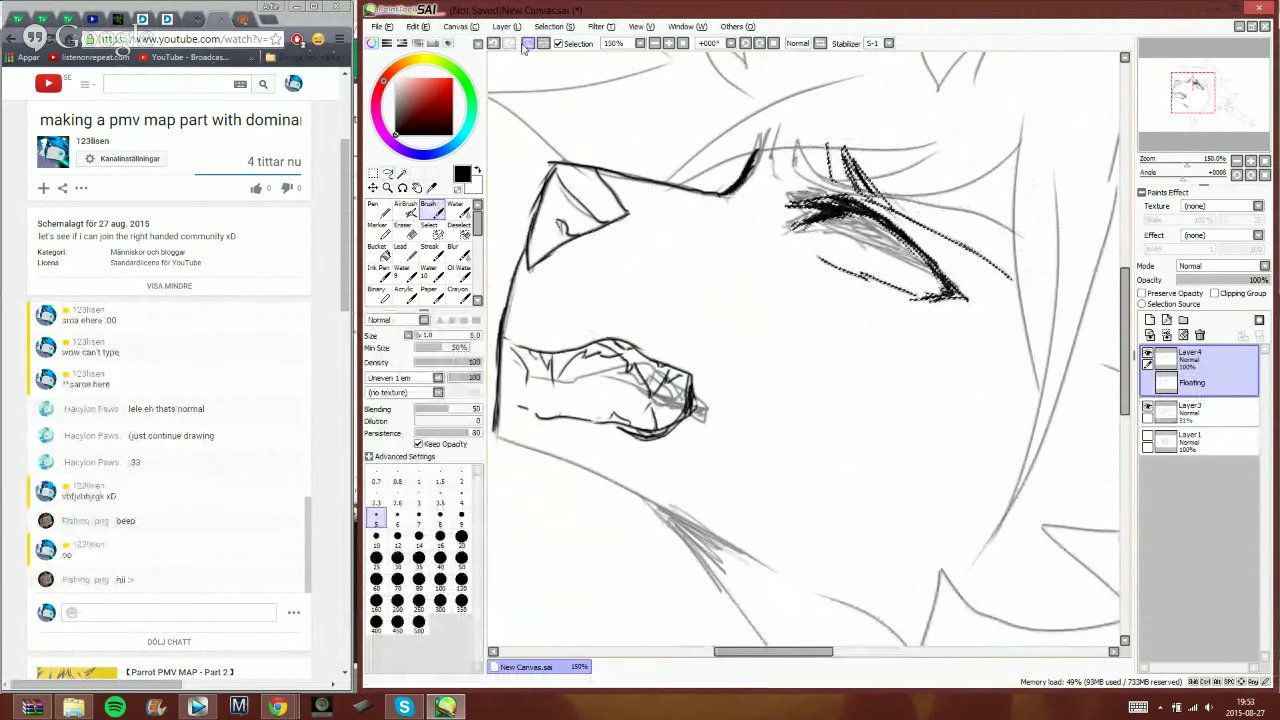
{"action": "left_click", "coordinate": [526, 45]}
- Switch to Chrome and post "eyyy o v o" in the stream's live chat
{"action": "left_click", "coordinate": [245, 610]}
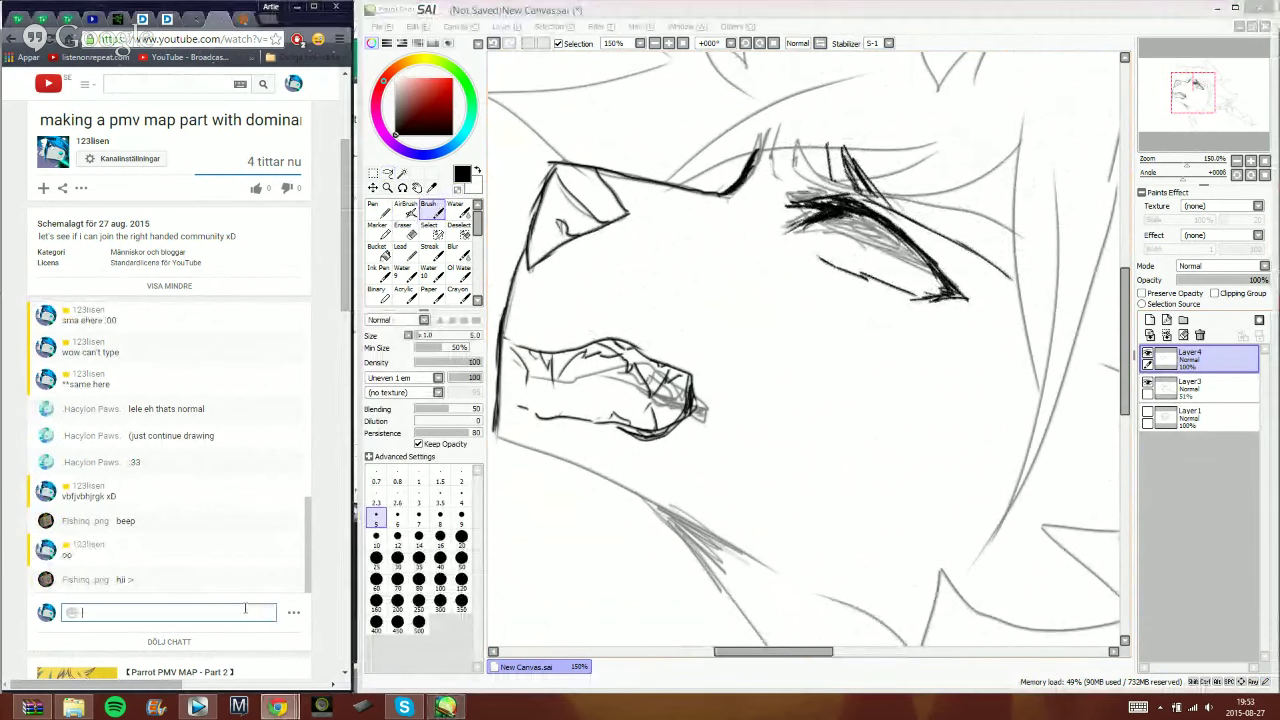
{"action": "type", "text": "ayyy o v"}
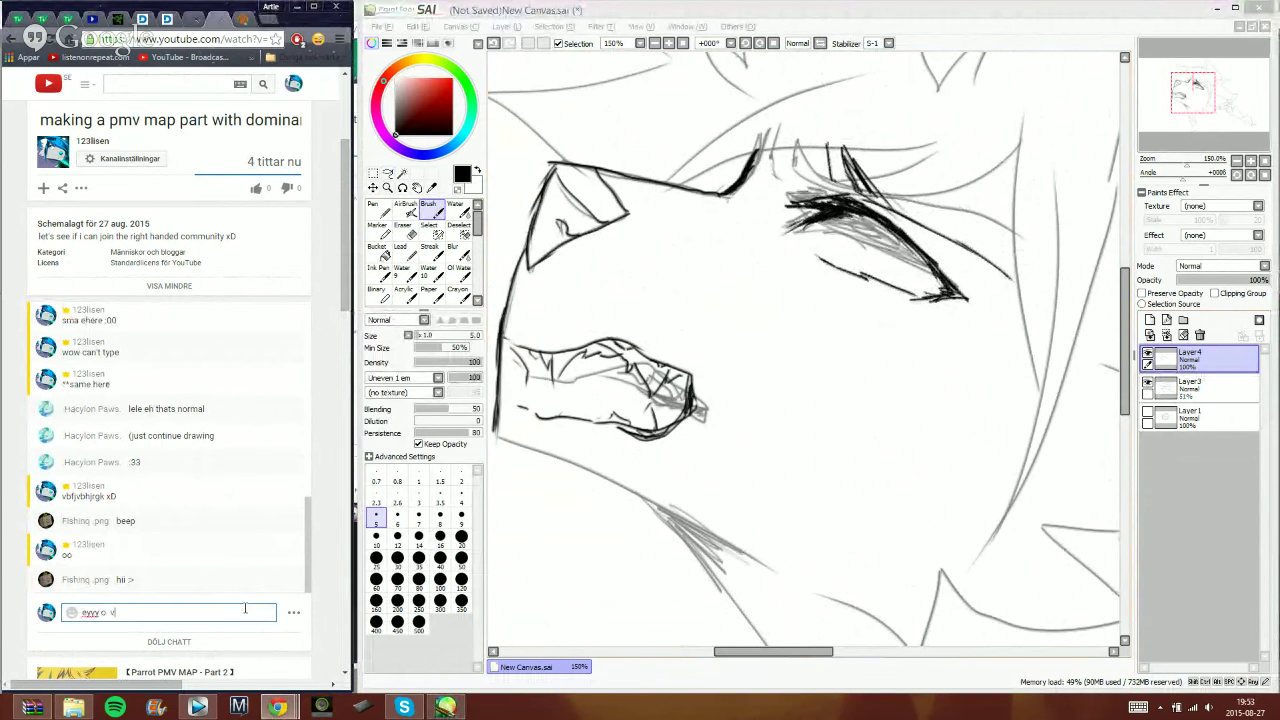
{"action": "type", "text": " o"}
{"action": "key", "text": "Return"}
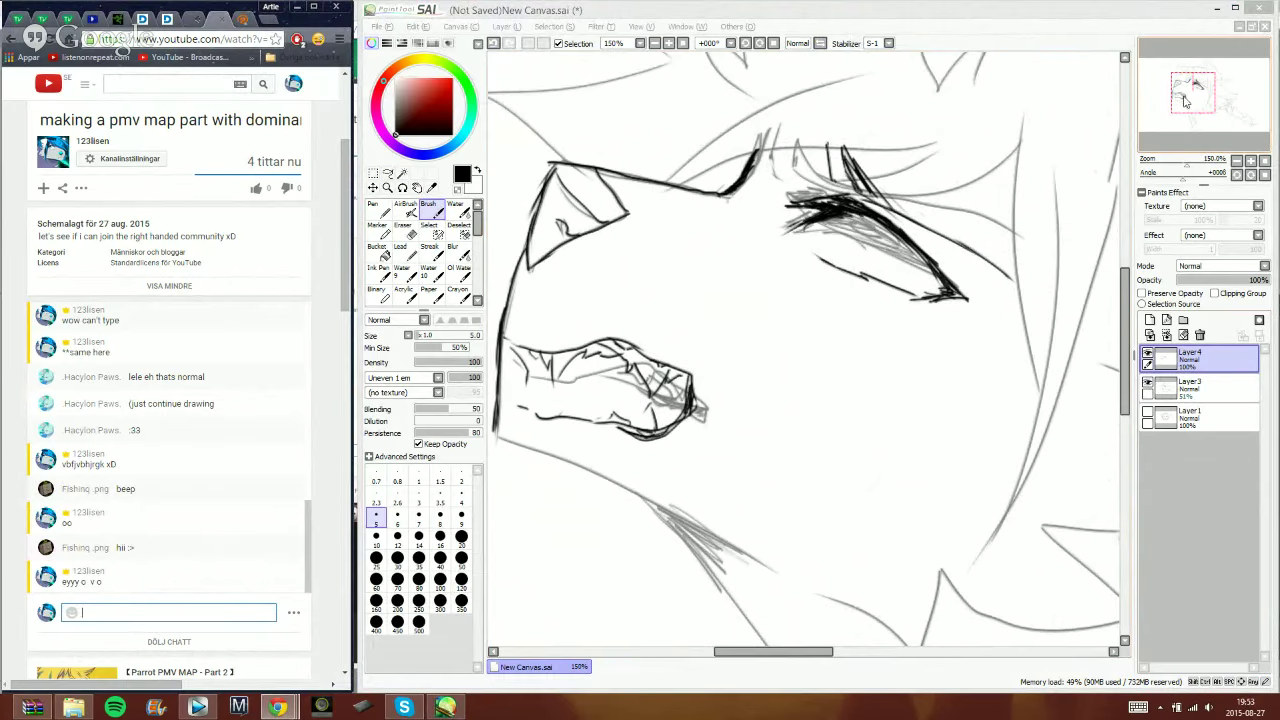
- Switch back to PaintTool SAI, mirror the canvas view and ink the tongue and lower tooth lines inside the mouth
{"action": "left_click_drag", "start_coordinate": [1185, 100], "coordinate": [1176, 106]}
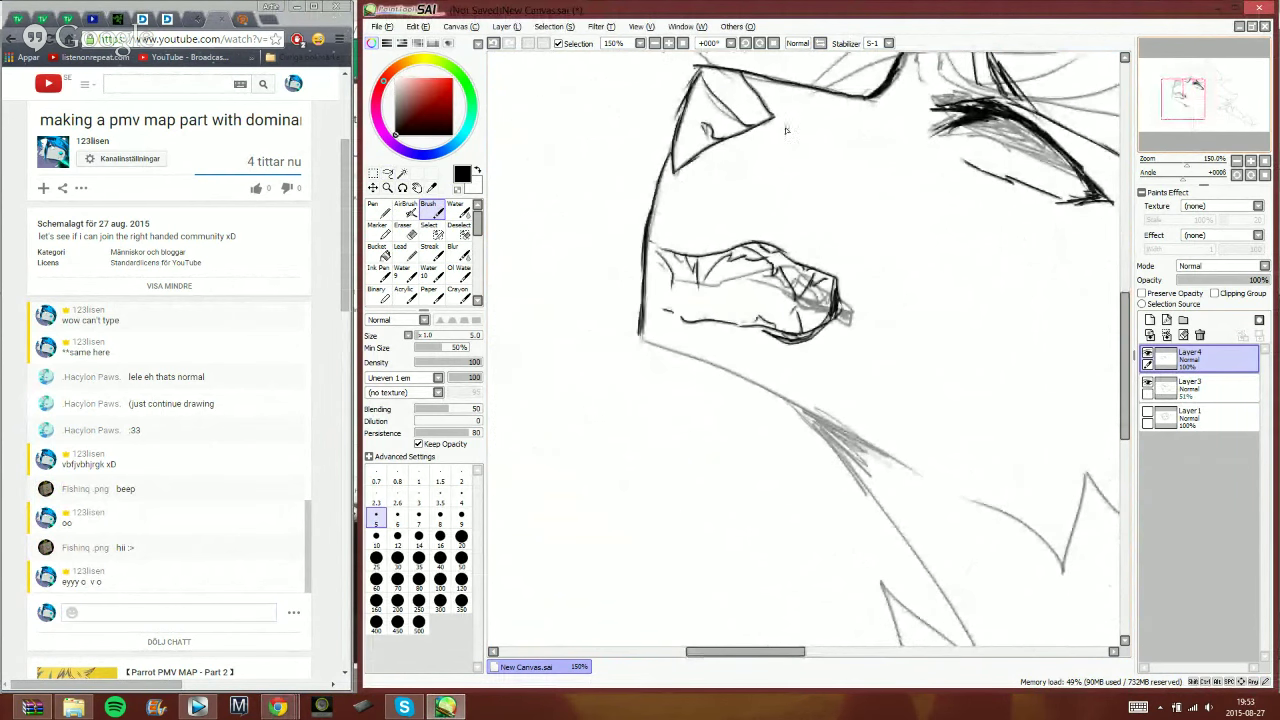
{"action": "left_click", "coordinate": [797, 43]}
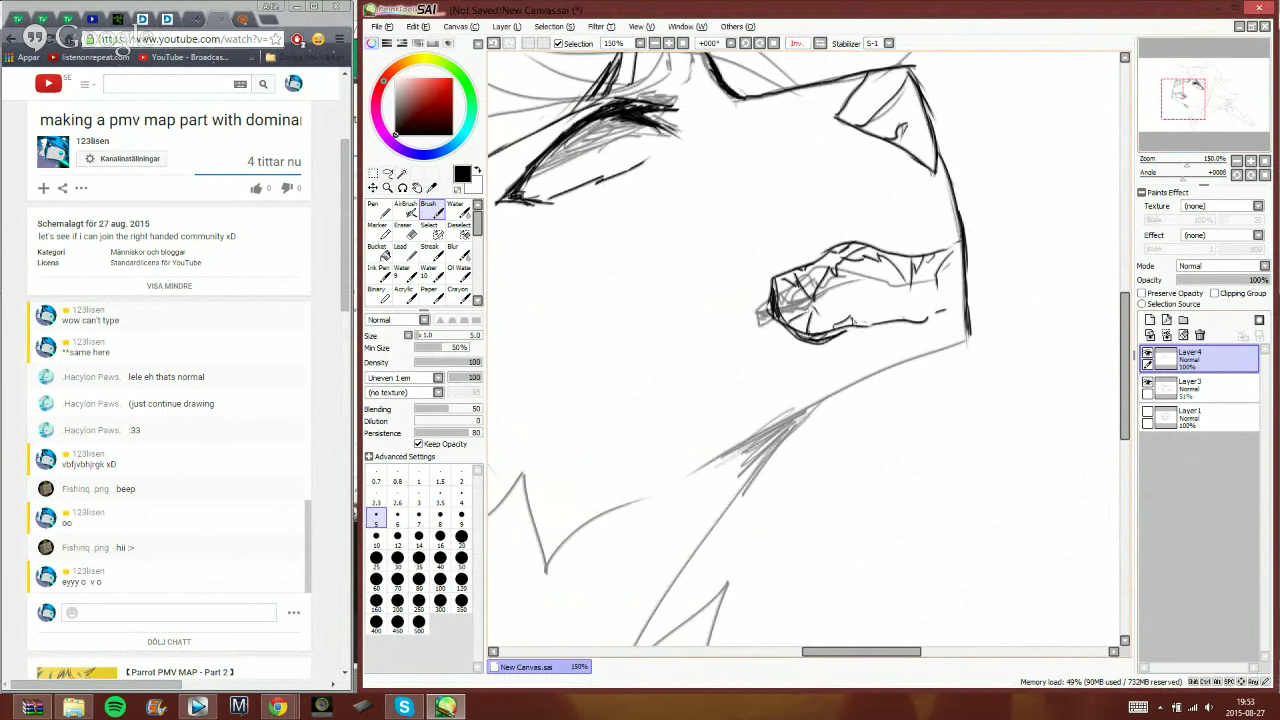
{"action": "left_click_drag", "start_coordinate": [940, 313], "coordinate": [838, 324]}
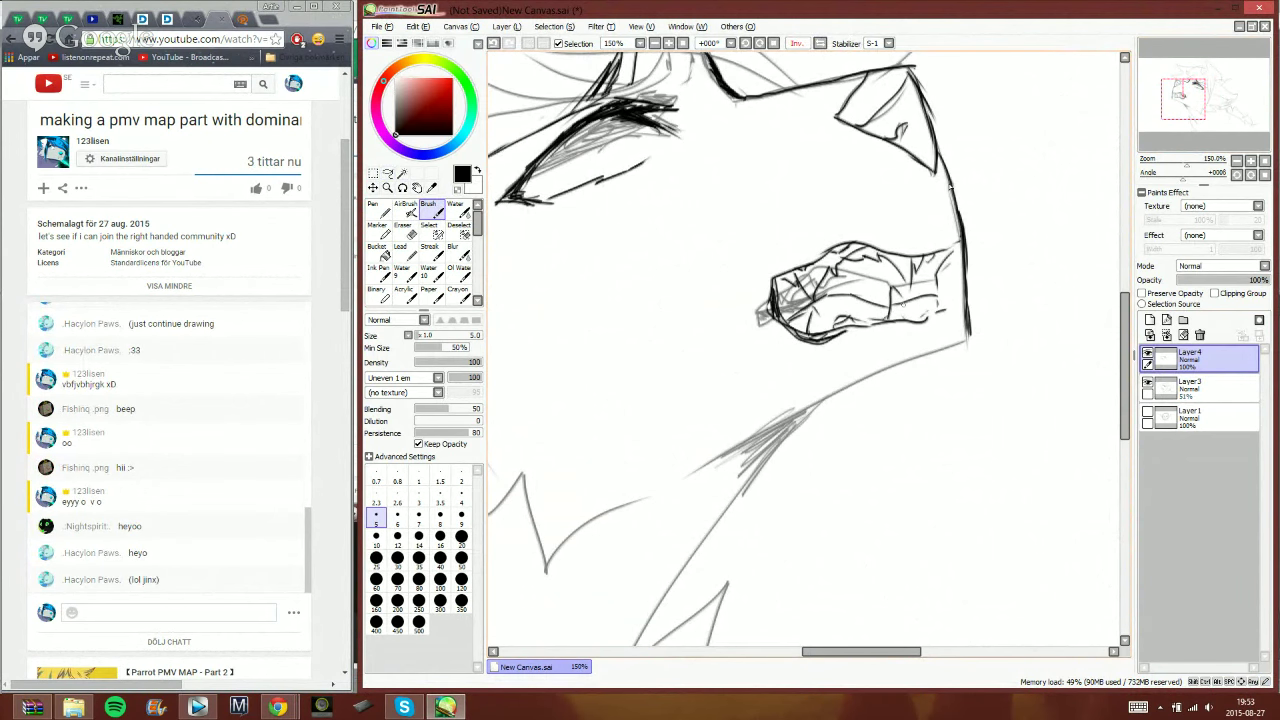
- Flip the view back to normal, rotate it to -45° and ink the lower jaw line from the chin toward the throat
{"action": "left_click", "coordinate": [799, 44]}
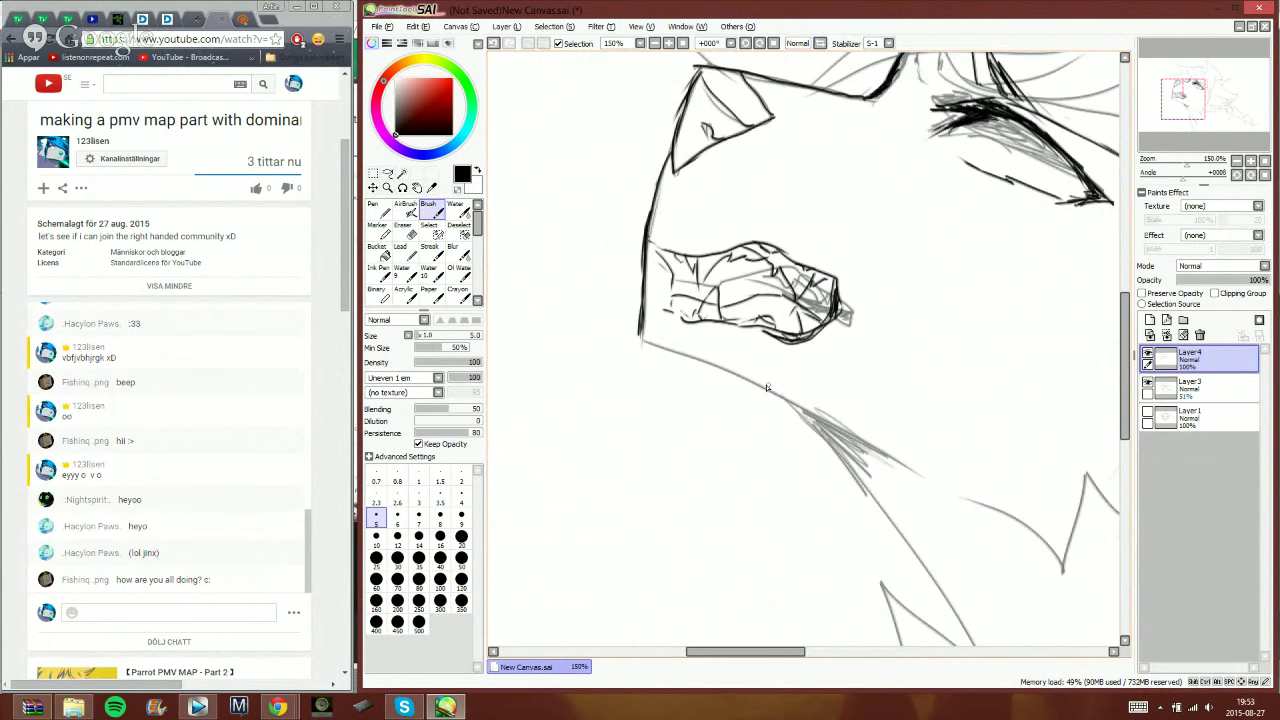
{"action": "left_click", "coordinate": [748, 46]}
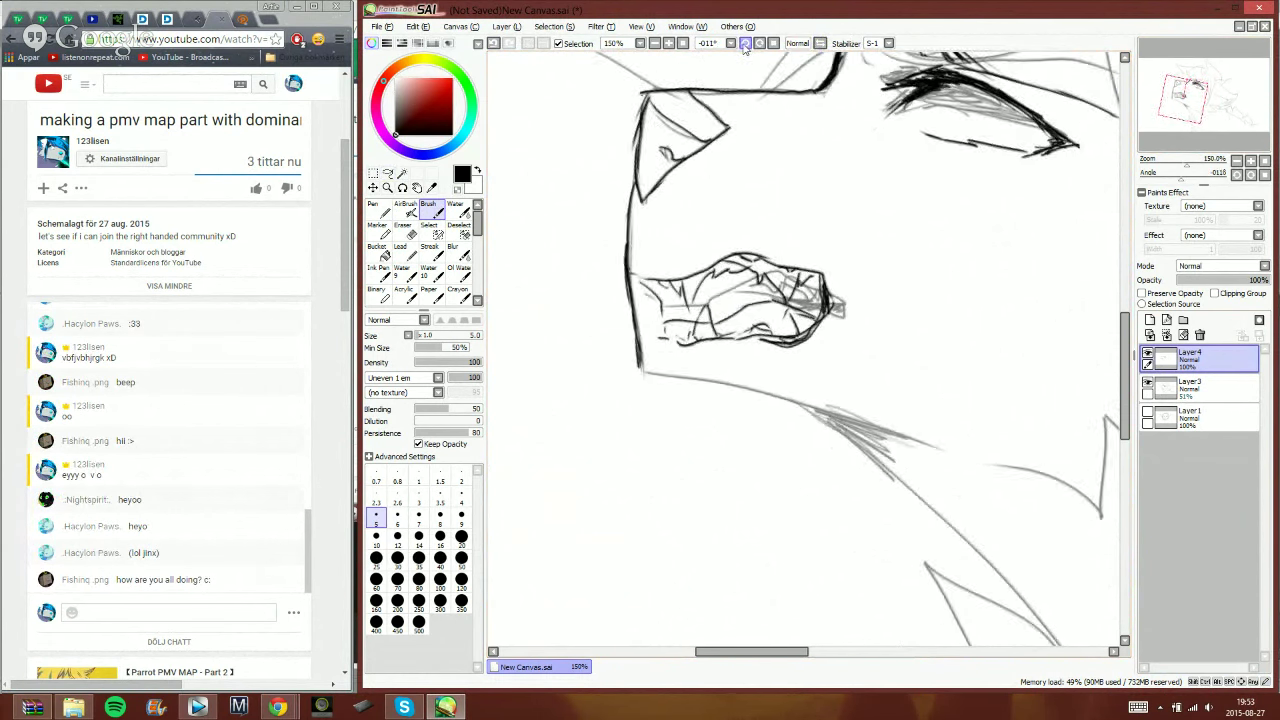
{"action": "left_click", "coordinate": [748, 46]}
{"action": "left_click", "coordinate": [748, 46]}
{"action": "left_click_drag", "start_coordinate": [683, 458], "coordinate": [817, 400]}
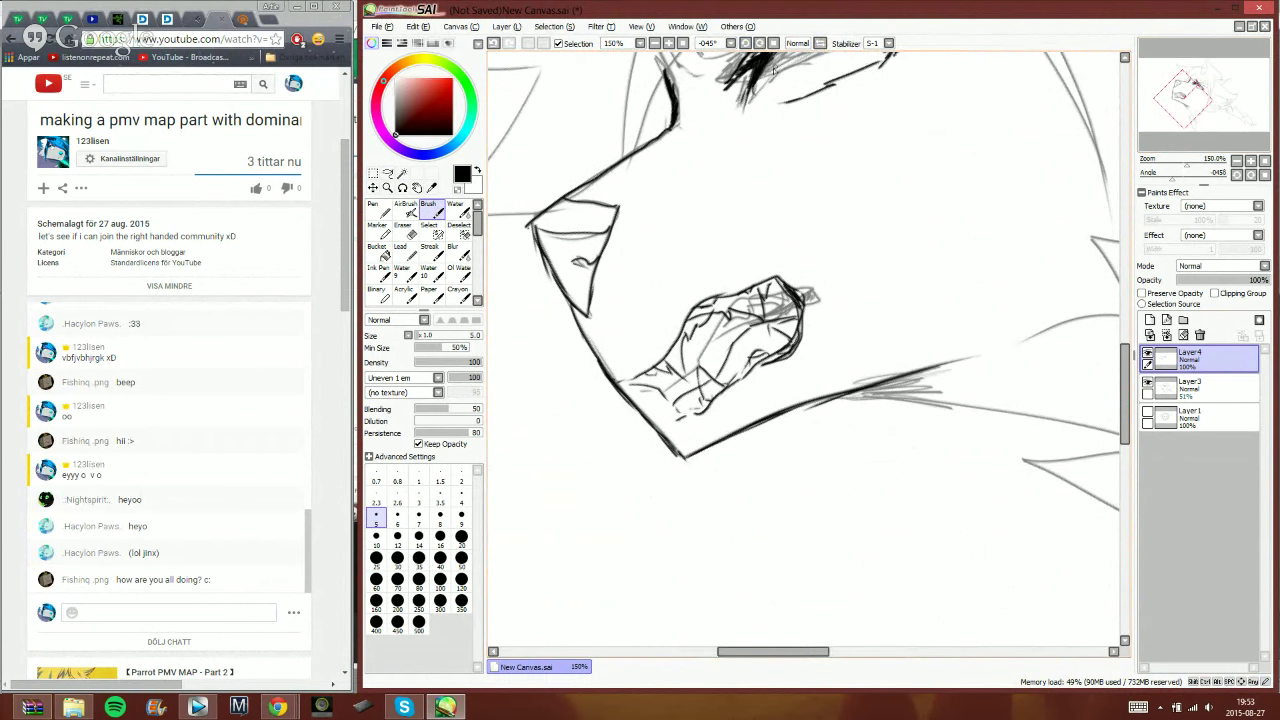
- Reset the rotation, undo a first throat stroke, mirror the view and ink the throat line from the jaw to the chest tuft
{"action": "left_click", "coordinate": [773, 44]}
{"action": "left_click_drag", "start_coordinate": [1178, 100], "coordinate": [1190, 109]}
{"action": "left_click_drag", "start_coordinate": [652, 323], "coordinate": [743, 414]}
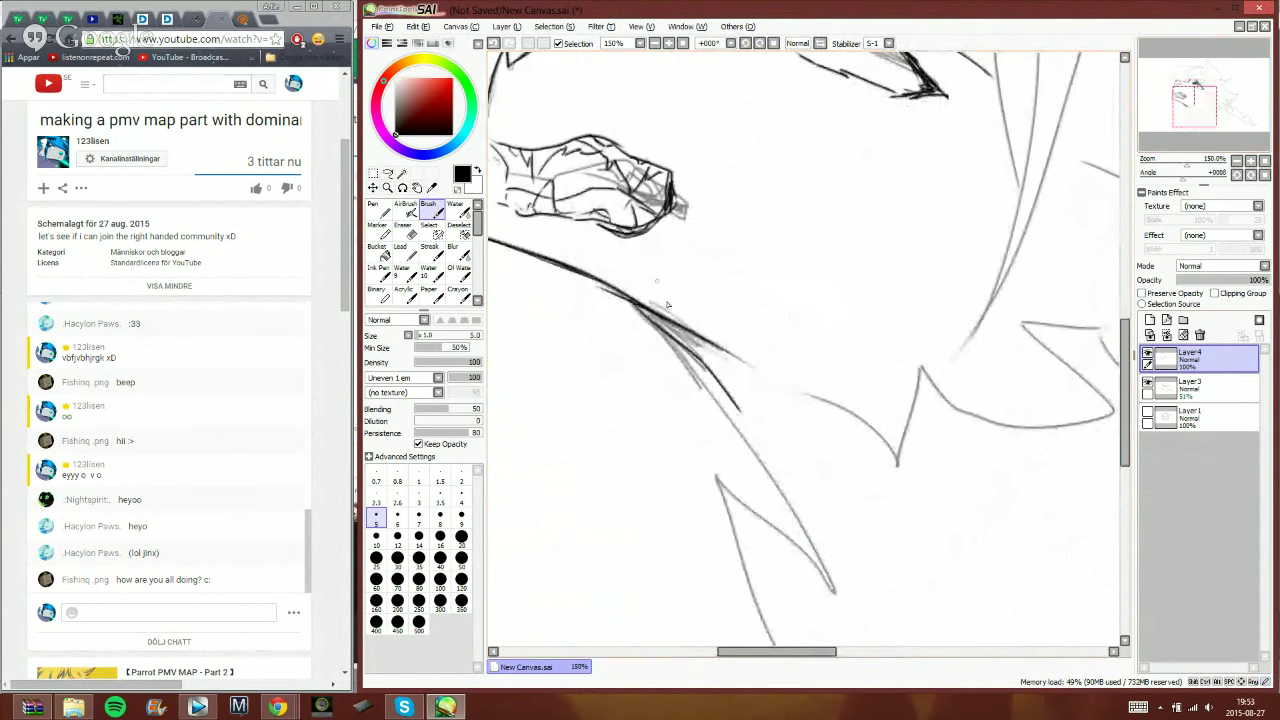
{"action": "left_click", "coordinate": [494, 43]}
{"action": "left_click", "coordinate": [820, 44]}
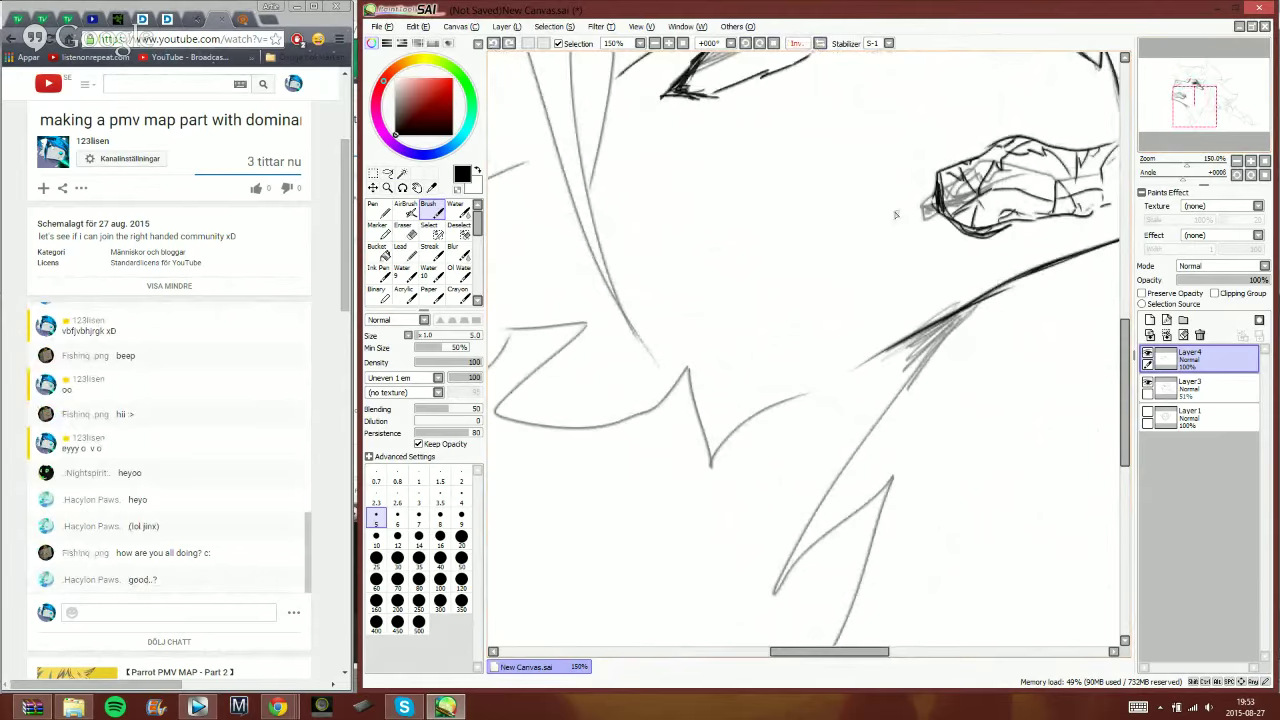
{"action": "left_click_drag", "start_coordinate": [1193, 112], "coordinate": [1193, 110]}
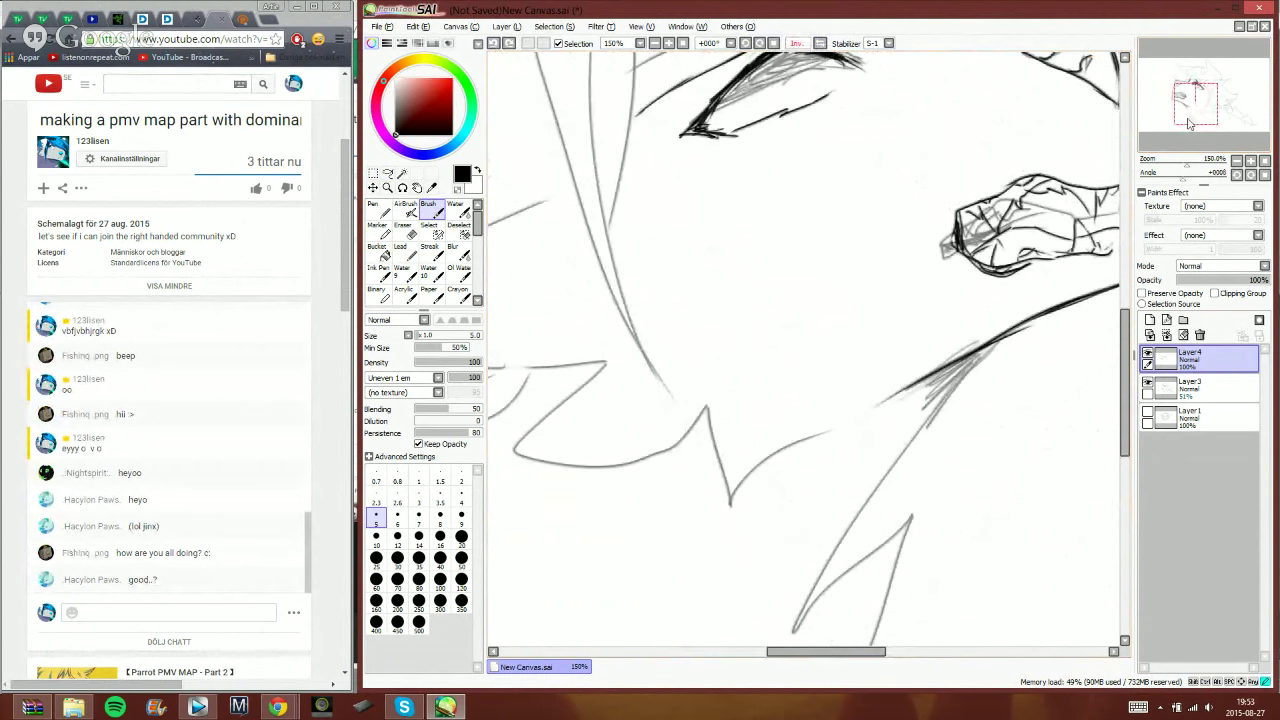
{"action": "left_click", "coordinate": [1189, 123]}
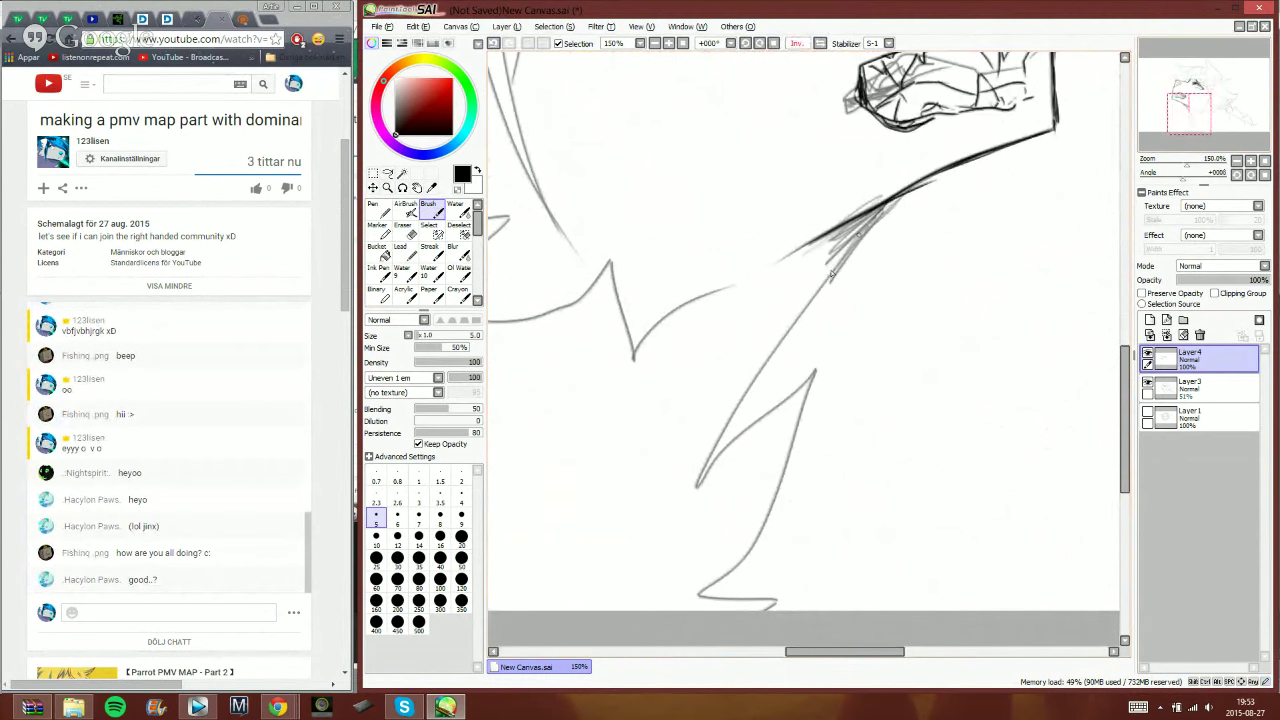
{"action": "left_click_drag", "start_coordinate": [884, 204], "coordinate": [708, 492]}
- Switch to Chrome and post "good u v u" in the stream's live chat
{"action": "left_click", "coordinate": [256, 611]}
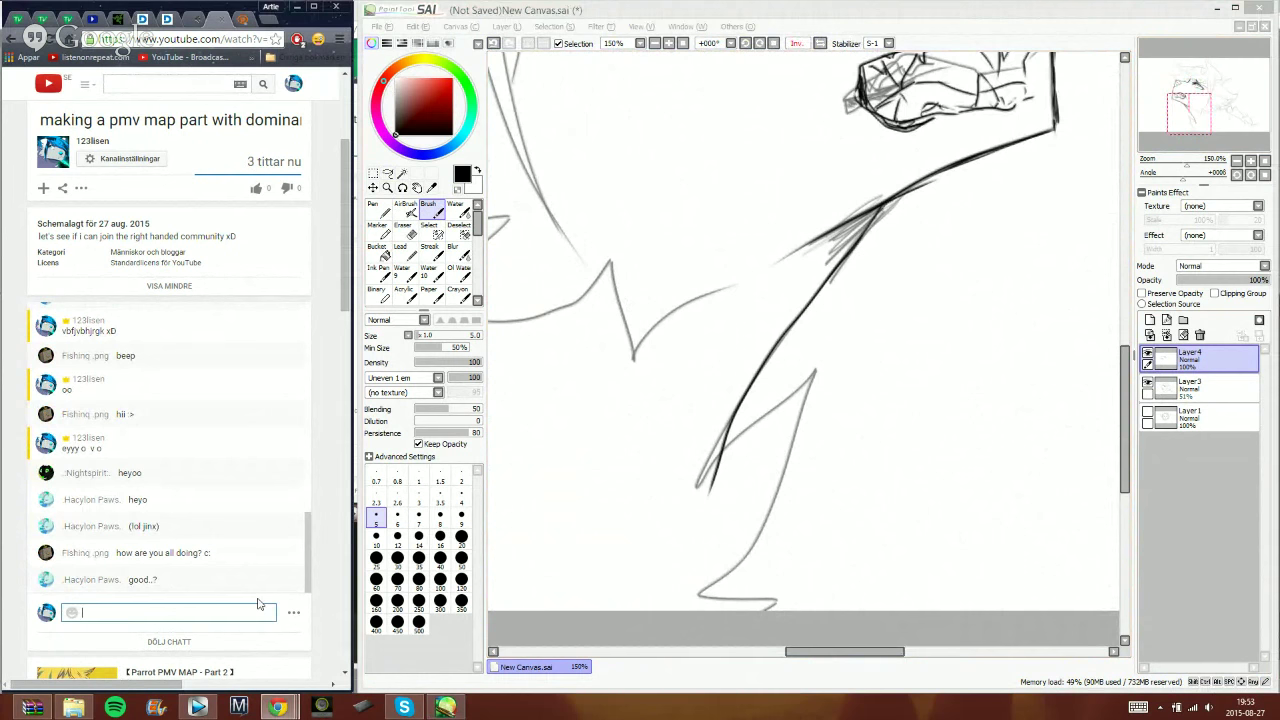
{"action": "type", "text": "good "}
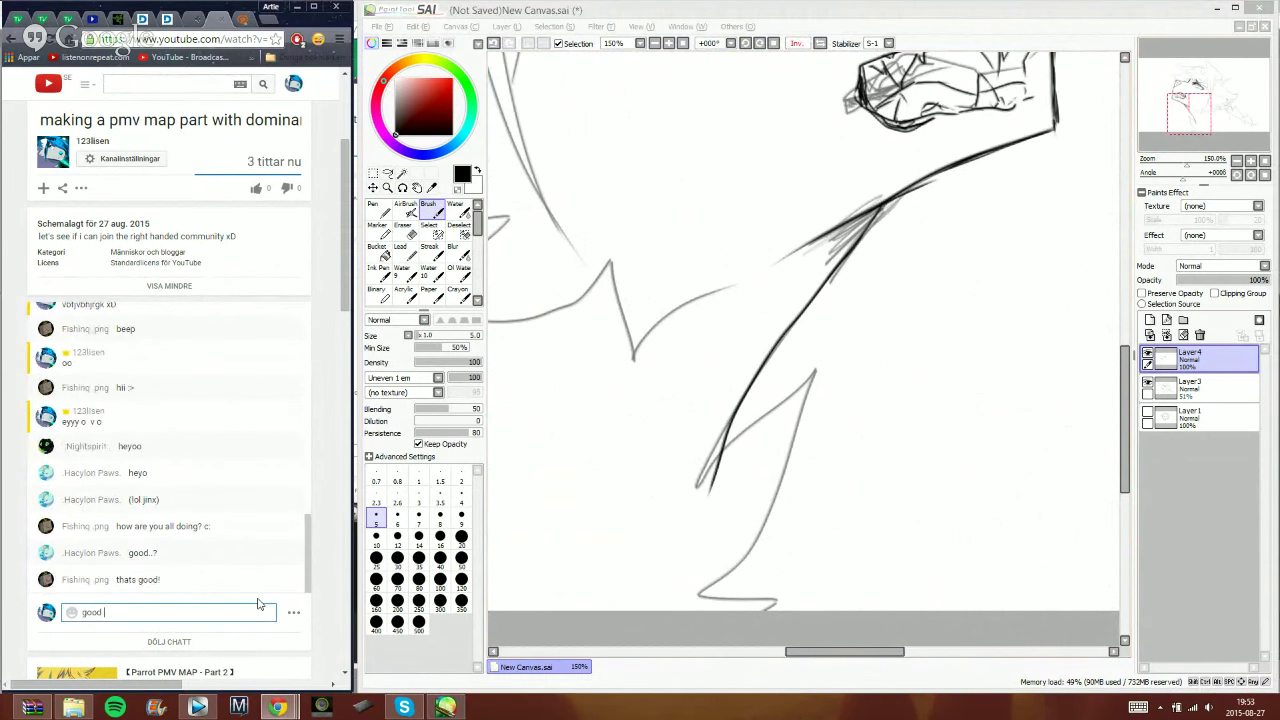
{"action": "type", "text": "u v u"}
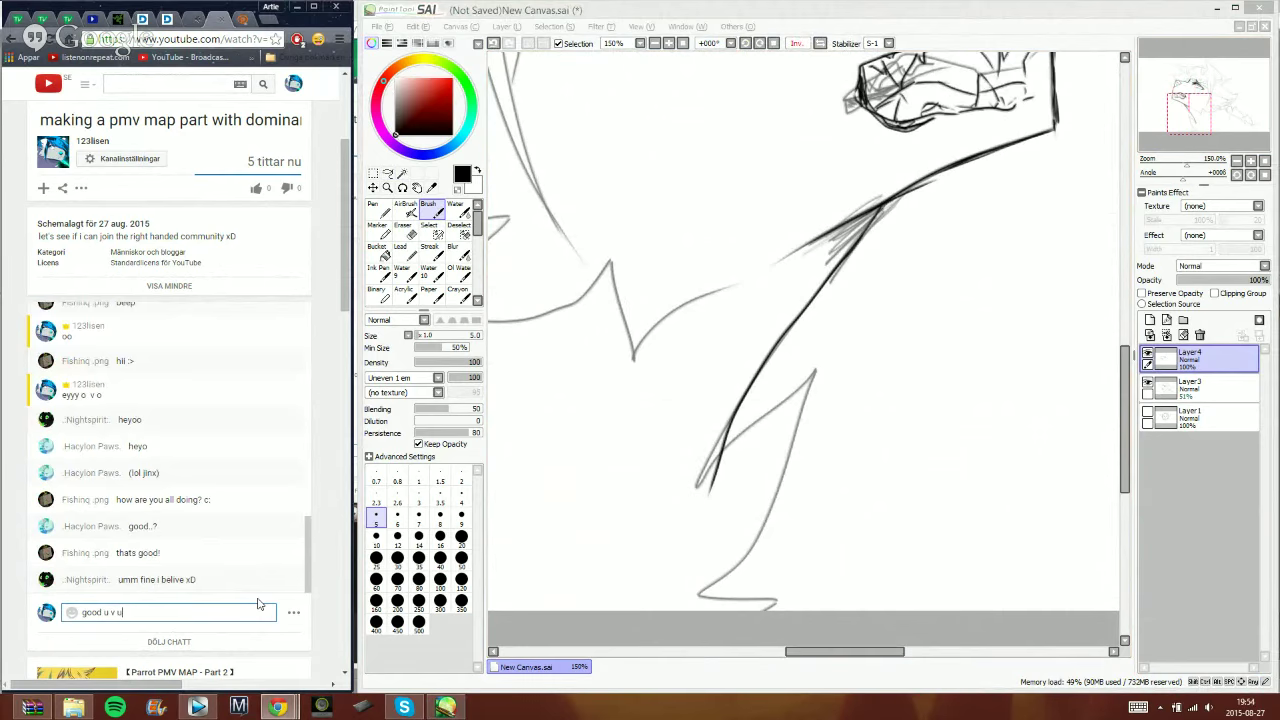
{"action": "key", "text": "Return"}
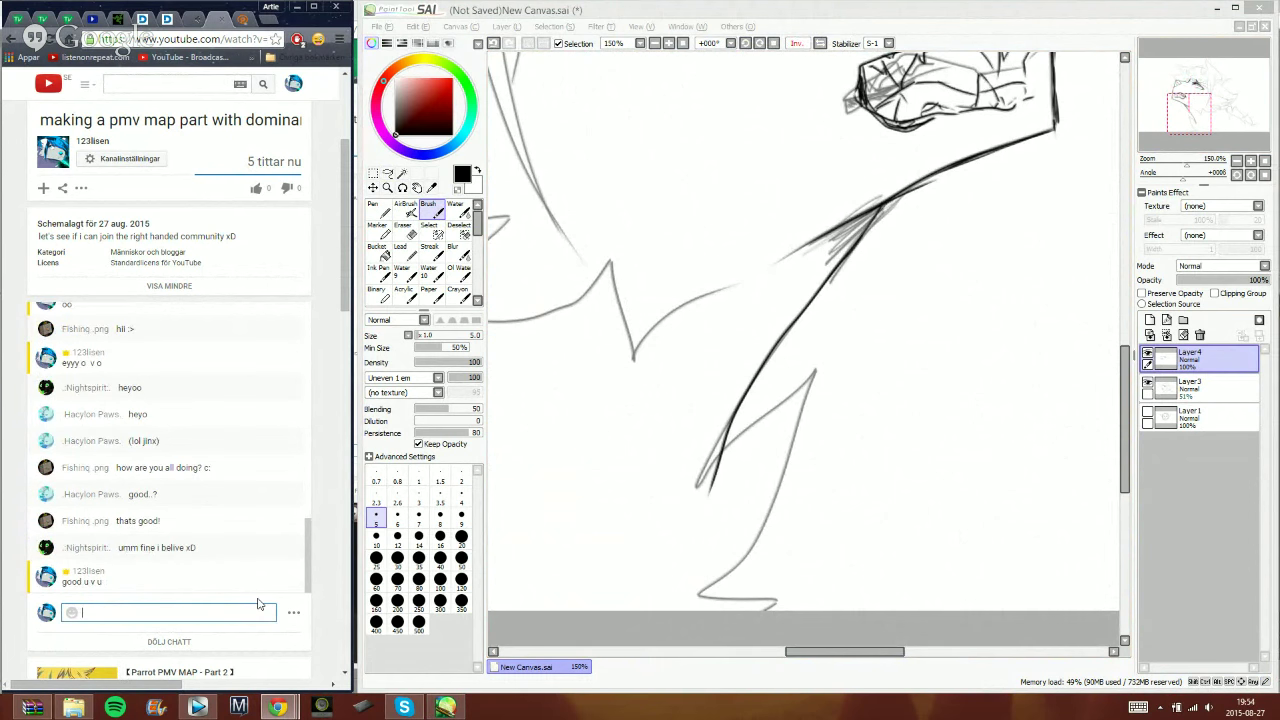
- Back in PaintTool SAI, erase the throat line's stray end and ink the pointed chest fur down to the canvas edge with the Brush
{"action": "left_click", "coordinate": [910, 40]}
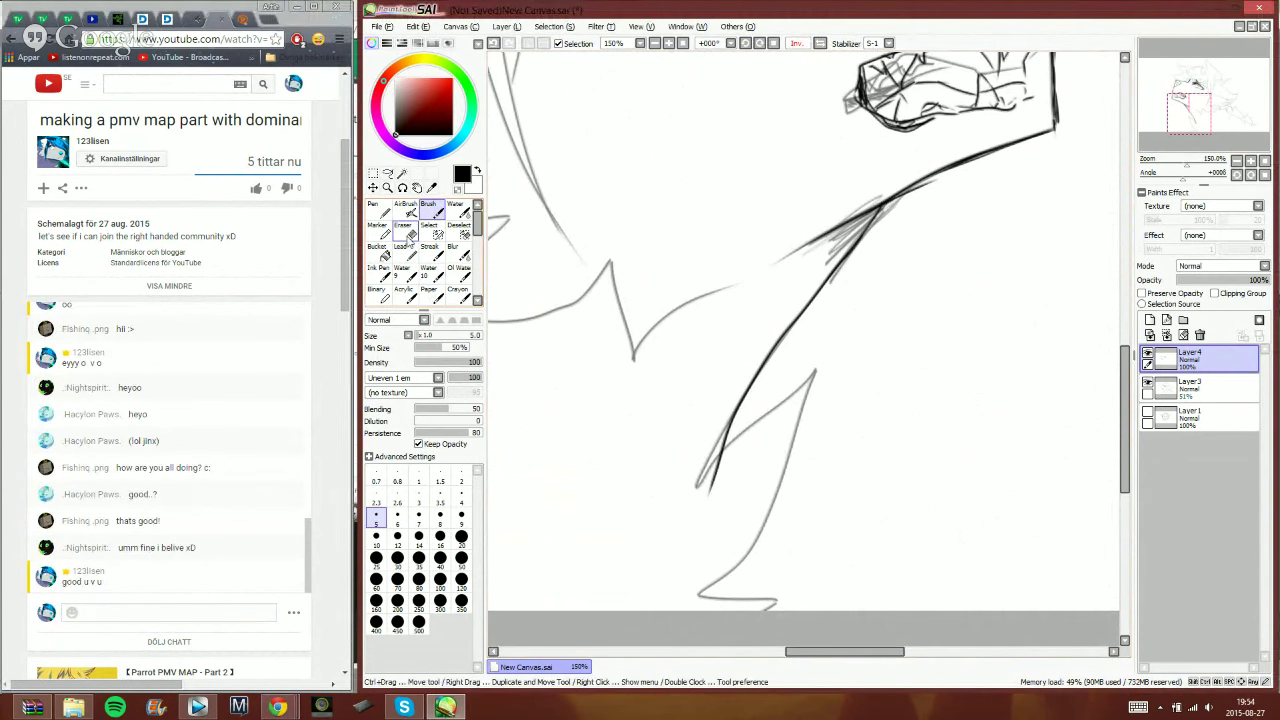
{"action": "key", "text": "e"}
{"action": "left_click_drag", "start_coordinate": [742, 398], "coordinate": [700, 492]}
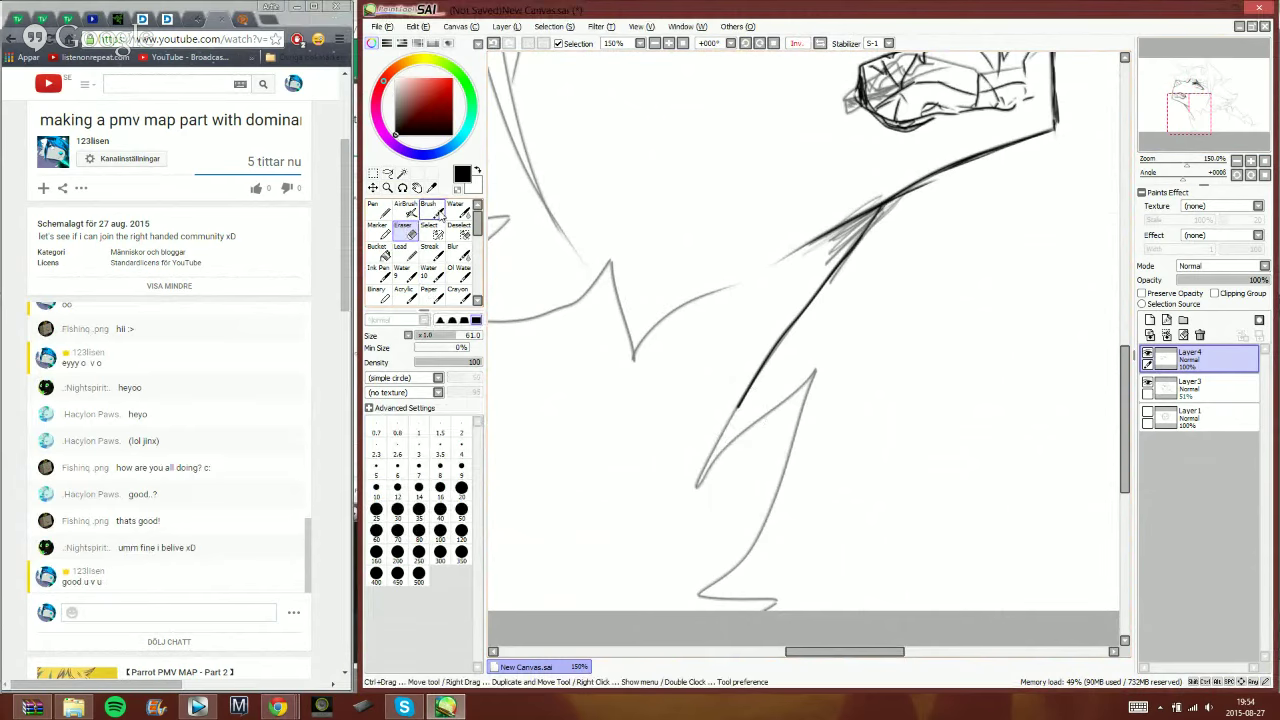
{"action": "key", "text": "b"}
{"action": "mouse_move", "coordinate": [745, 401]}
{"action": "left_mouse_down"}
{"action": "mouse_move", "coordinate": [696, 486]}
{"action": "mouse_move", "coordinate": [810, 374]}
{"action": "left_mouse_up"}
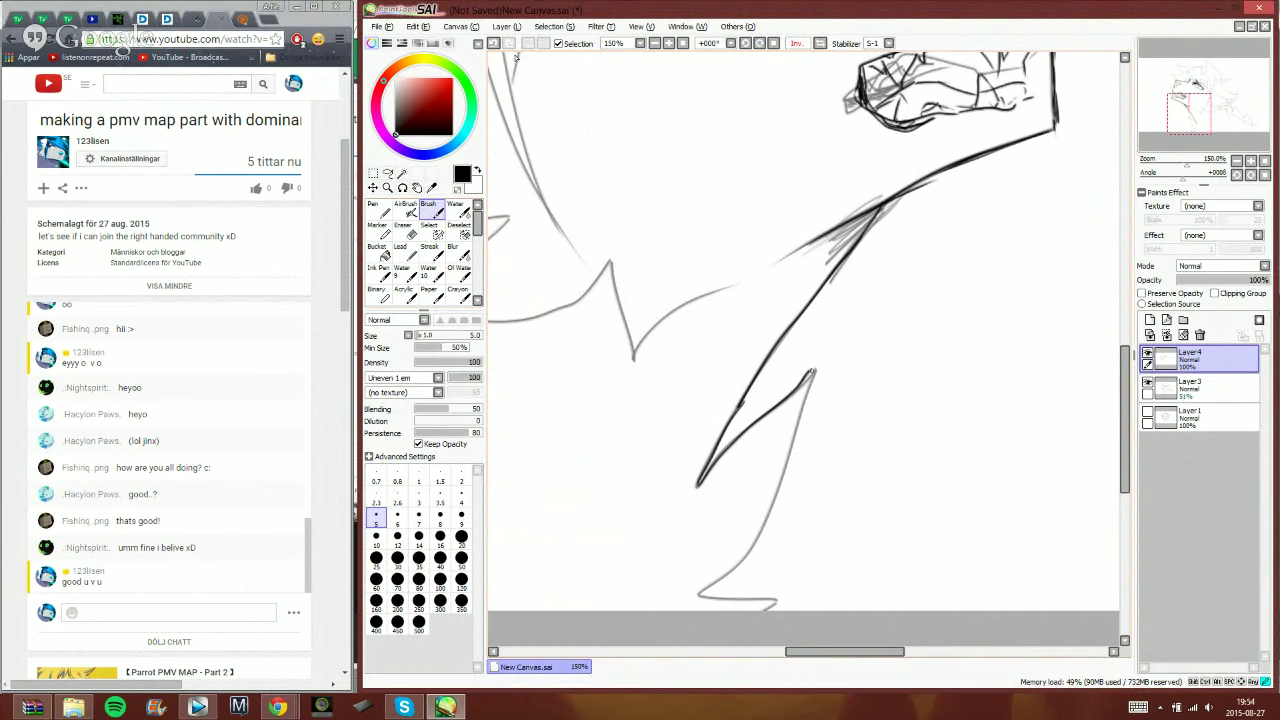
{"action": "left_click", "coordinate": [494, 44]}
{"action": "mouse_move", "coordinate": [812, 378]}
{"action": "left_mouse_down"}
{"action": "mouse_move", "coordinate": [751, 547]}
{"action": "mouse_move", "coordinate": [699, 597]}
{"action": "mouse_move", "coordinate": [778, 600]}
{"action": "left_mouse_up"}
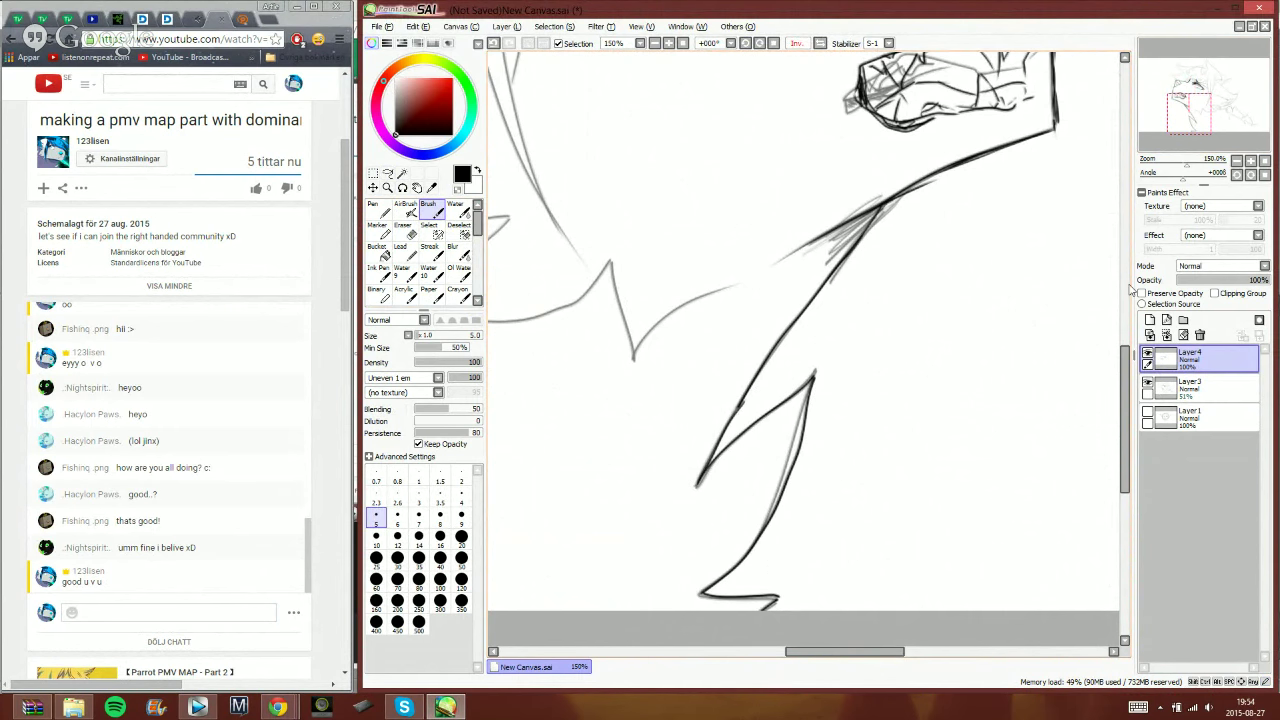
- Flip the view back to normal and ink the long curved hair strands behind the eye, ending in a point on the cheek
{"action": "left_click_drag", "start_coordinate": [1205, 110], "coordinate": [1184, 81]}
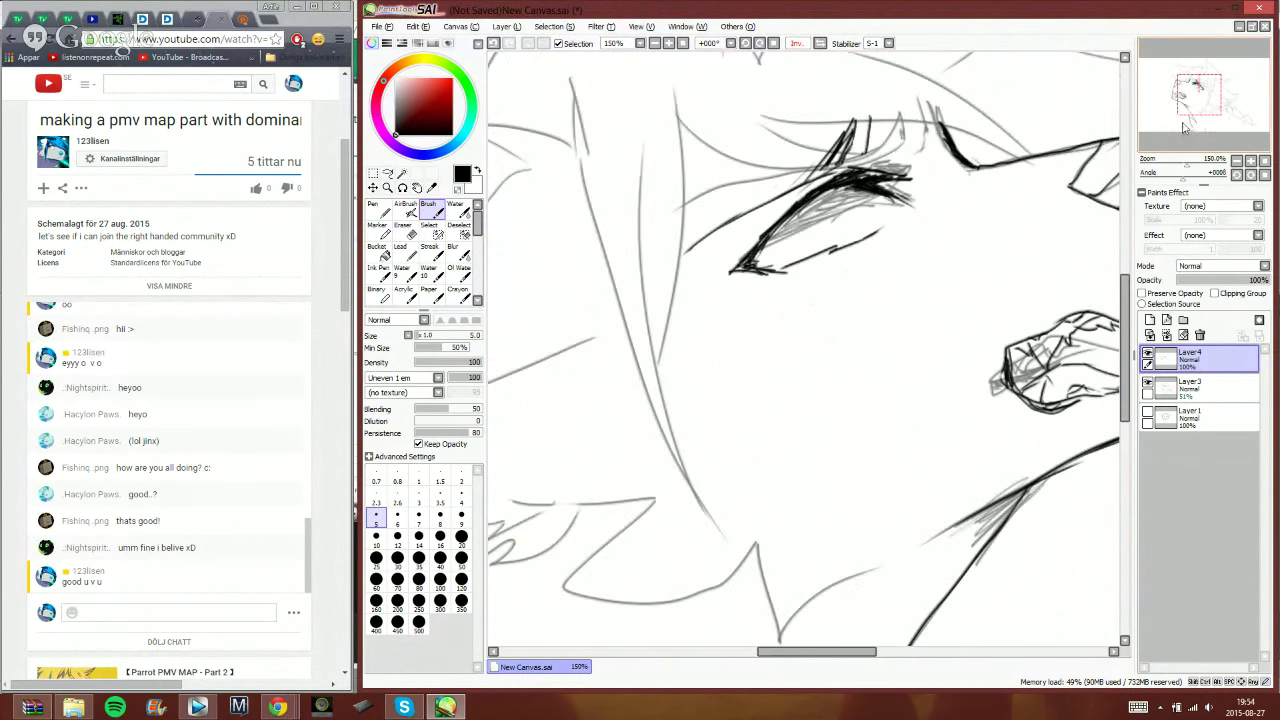
{"action": "left_click", "coordinate": [820, 44]}
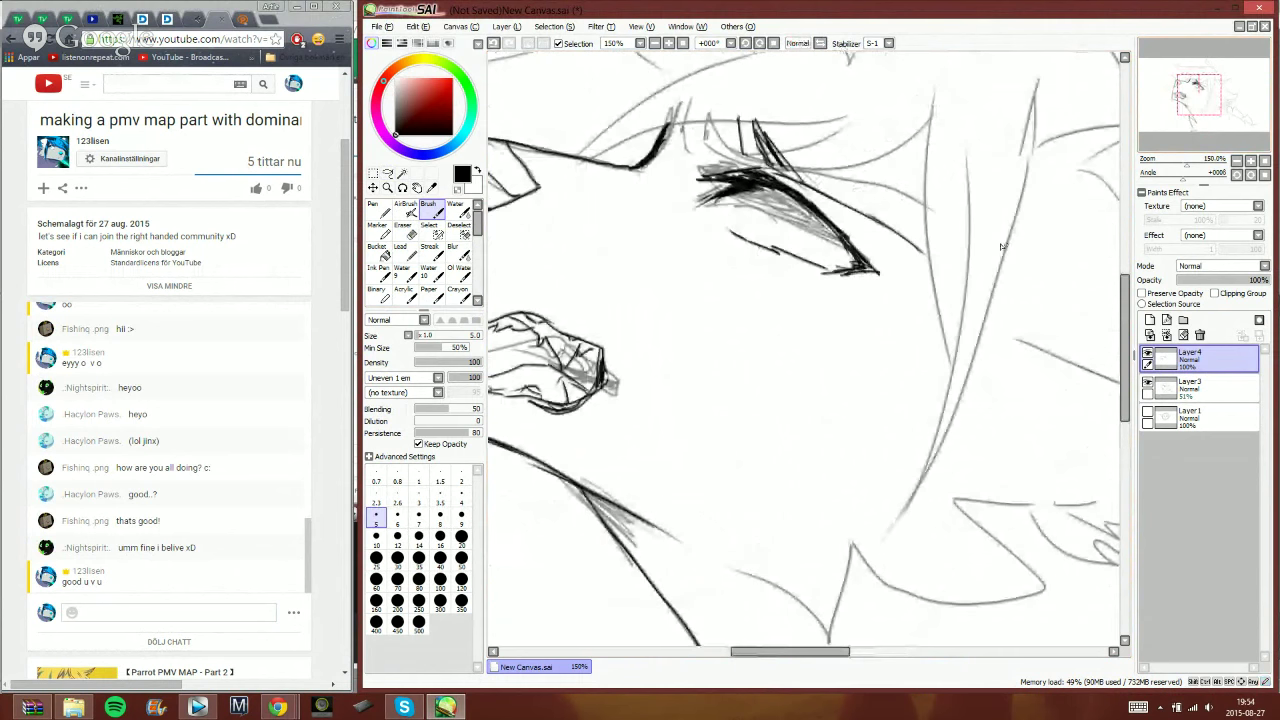
{"action": "mouse_move", "coordinate": [1022, 158]}
{"action": "left_mouse_down"}
{"action": "mouse_move", "coordinate": [1028, 98]}
{"action": "mouse_move", "coordinate": [1032, 150]}
{"action": "mouse_move", "coordinate": [1120, 127]}
{"action": "left_mouse_up"}
{"action": "left_click_drag", "start_coordinate": [1076, 170], "coordinate": [1115, 140]}
{"action": "mouse_move", "coordinate": [1025, 182]}
{"action": "left_mouse_down"}
{"action": "mouse_move", "coordinate": [934, 383]}
{"action": "mouse_move", "coordinate": [771, 398]}
{"action": "mouse_move", "coordinate": [980, 195]}
{"action": "left_mouse_up"}
{"action": "left_click_drag", "start_coordinate": [913, 332], "coordinate": [930, 106]}
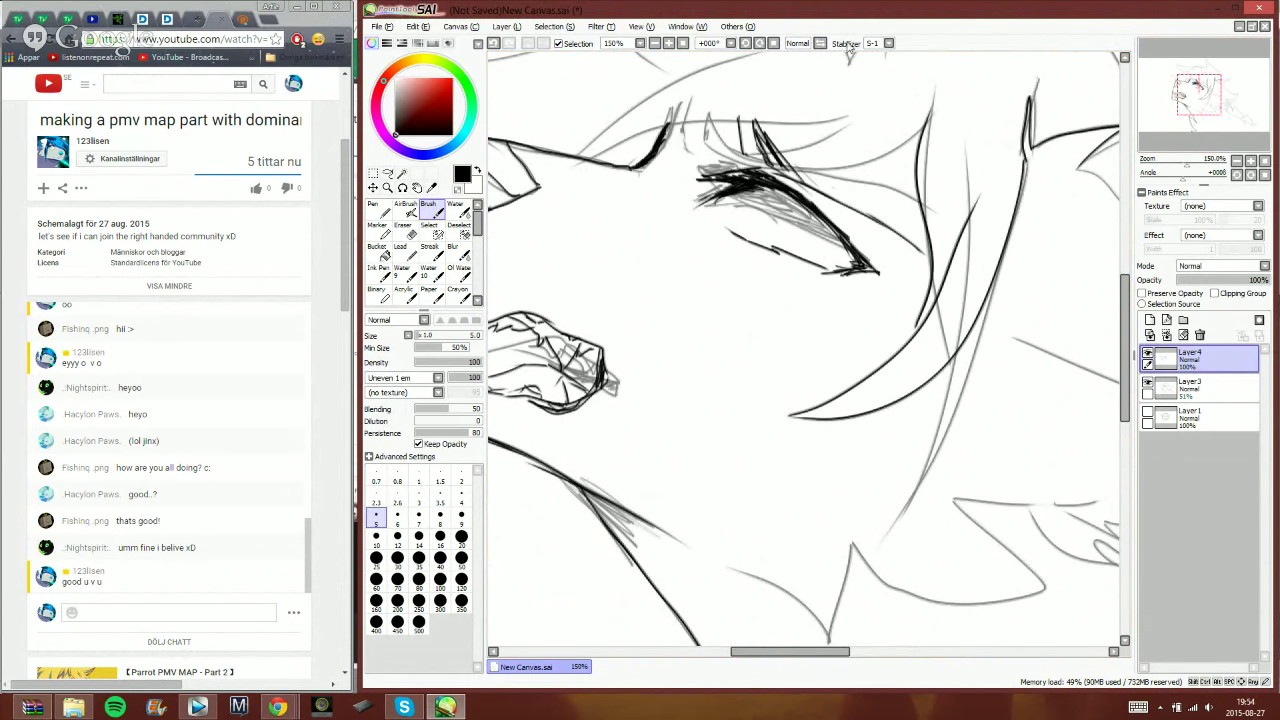
- Mirror the view, ink the fringe strands above the eye and undo the unwanted strokes across the brow
{"action": "left_click", "coordinate": [820, 43]}
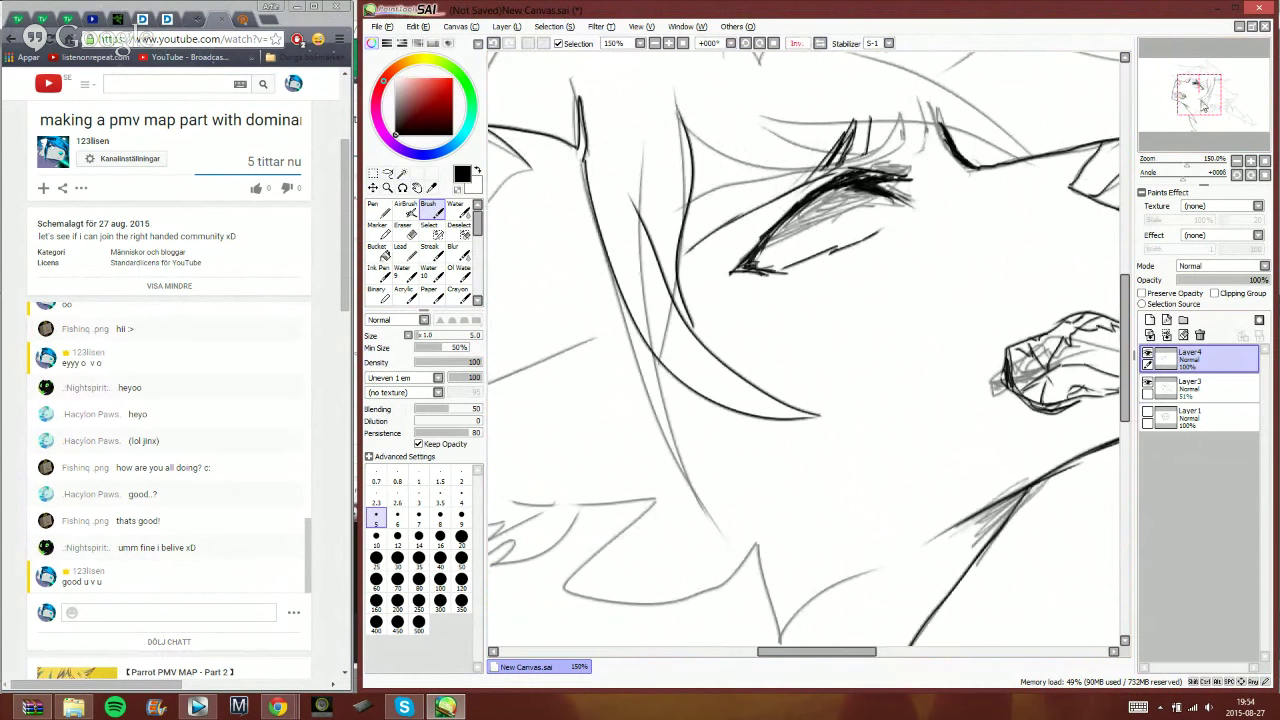
{"action": "mouse_move", "coordinate": [758, 136]}
{"action": "left_mouse_down"}
{"action": "mouse_move", "coordinate": [671, 216]}
{"action": "mouse_move", "coordinate": [641, 224]}
{"action": "mouse_move", "coordinate": [764, 240]}
{"action": "mouse_move", "coordinate": [786, 226]}
{"action": "mouse_move", "coordinate": [652, 217]}
{"action": "mouse_move", "coordinate": [880, 212]}
{"action": "left_mouse_up"}
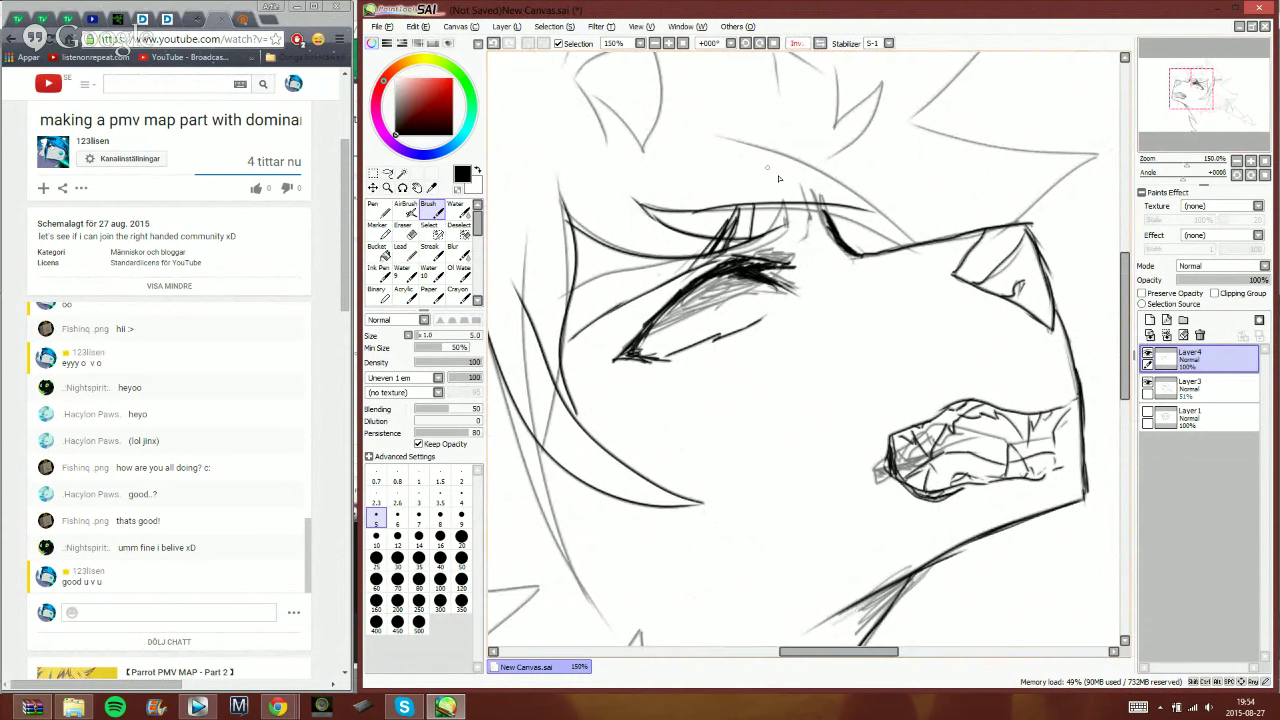
{"action": "left_click", "coordinate": [494, 44]}
{"action": "left_click_drag", "start_coordinate": [690, 206], "coordinate": [868, 222]}
{"action": "left_click", "coordinate": [494, 44]}
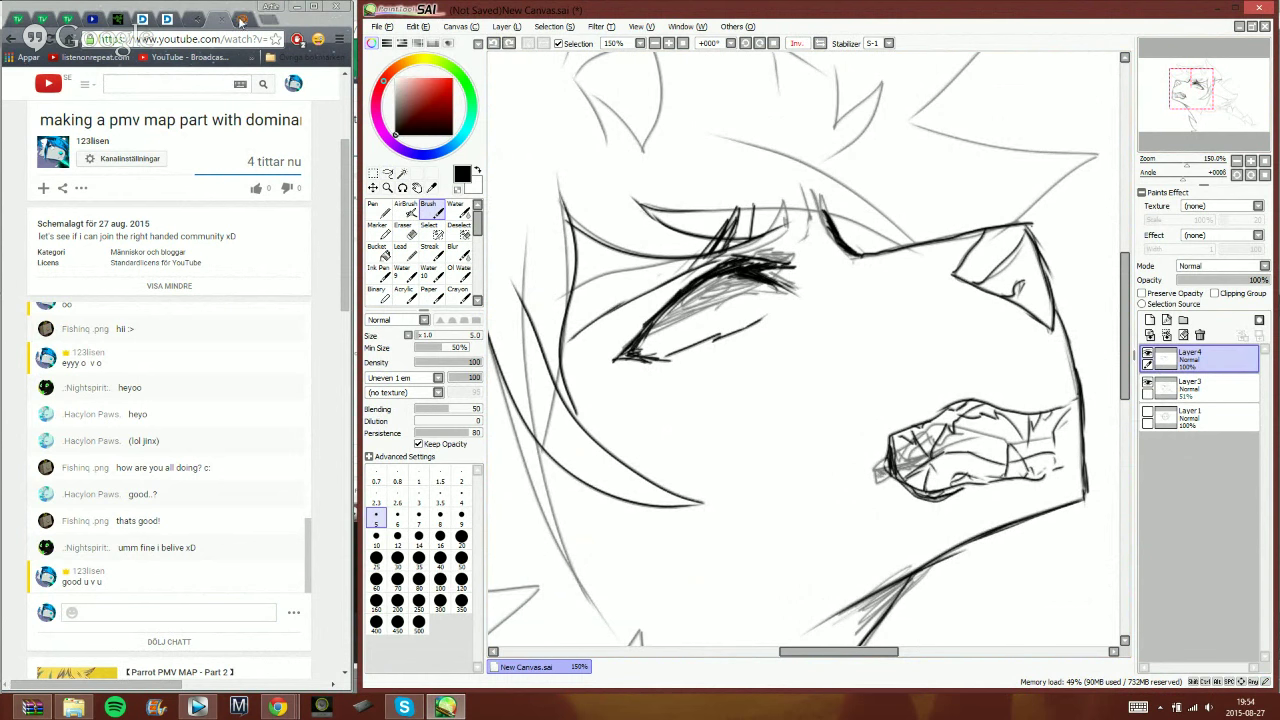
- In Chrome, check "The race" MAP video in the Joined maps playlist from about 1:47, rewind it and return to the stream page
{"action": "left_click", "coordinate": [187, 20]}
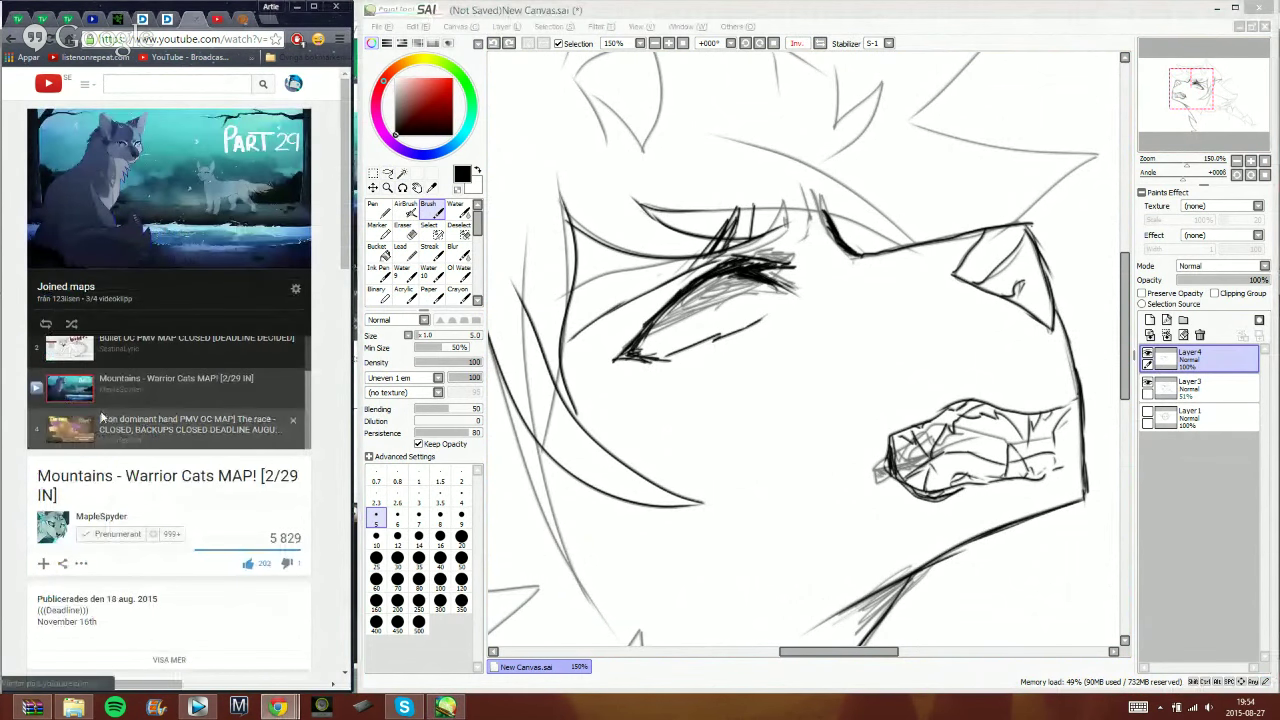
{"action": "left_click", "coordinate": [55, 420]}
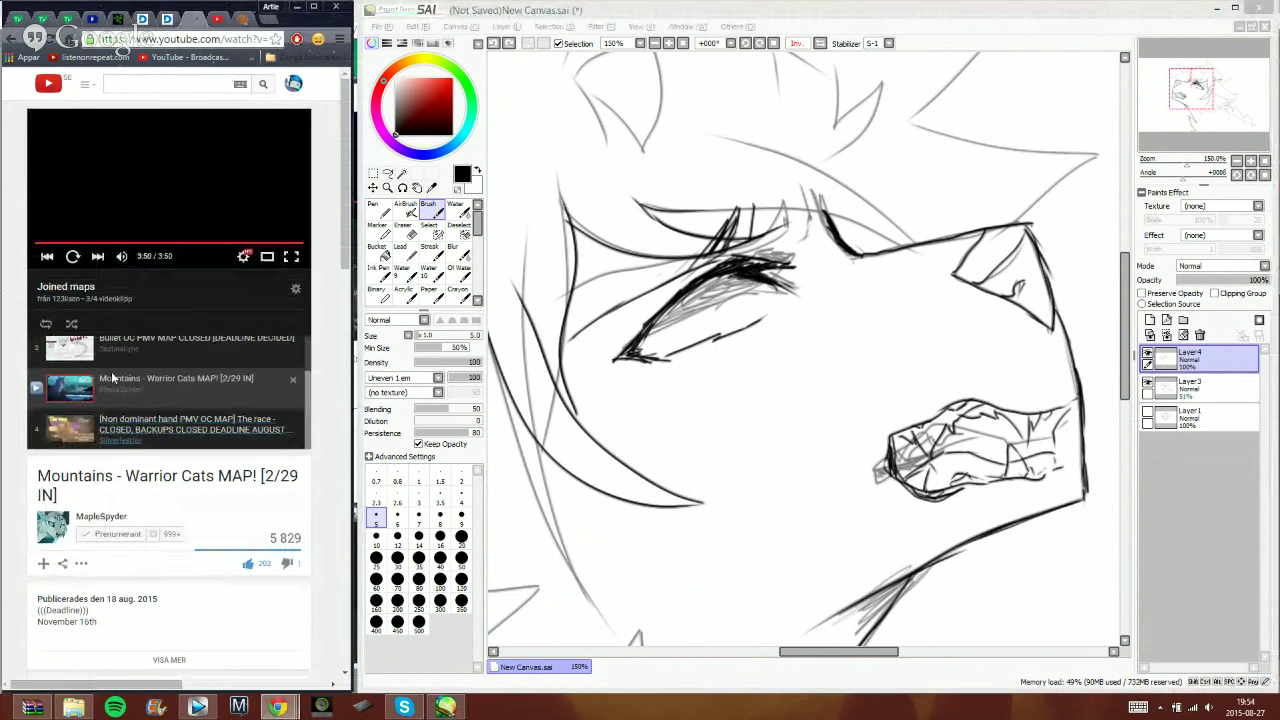
{"action": "left_click", "coordinate": [274, 244]}
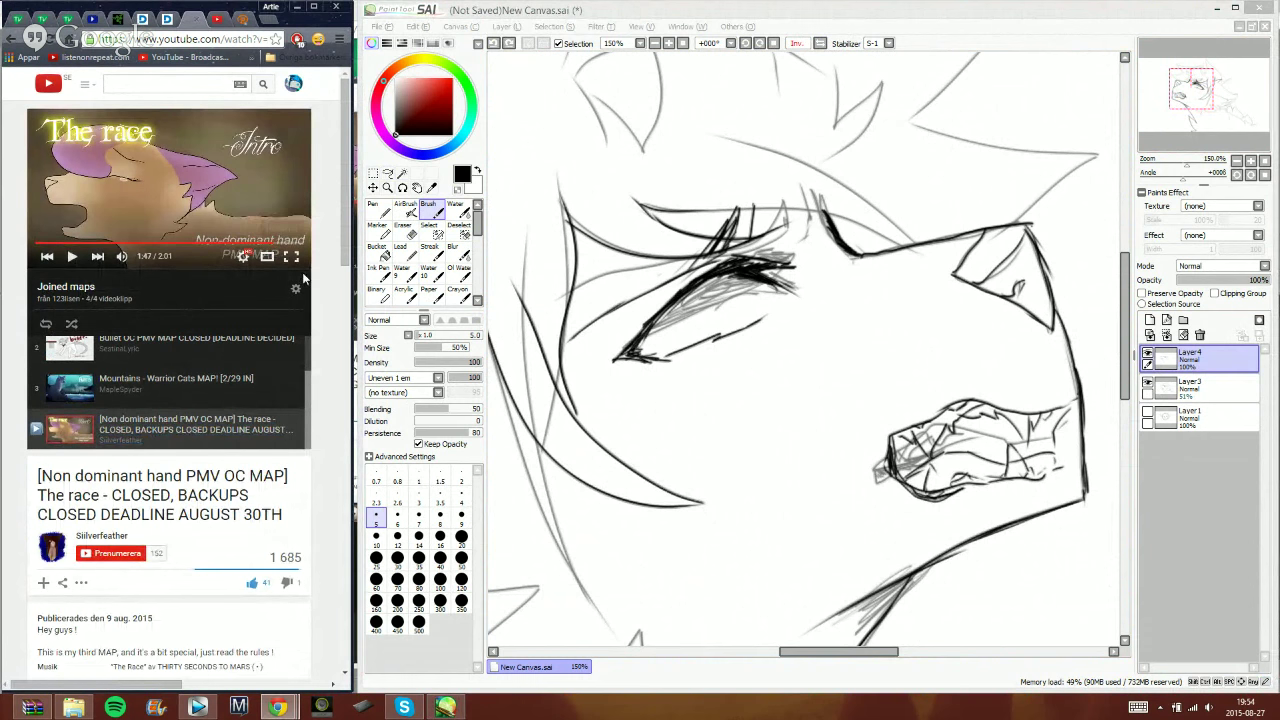
{"action": "left_click", "coordinate": [178, 251]}
{"action": "key", "text": "space"}
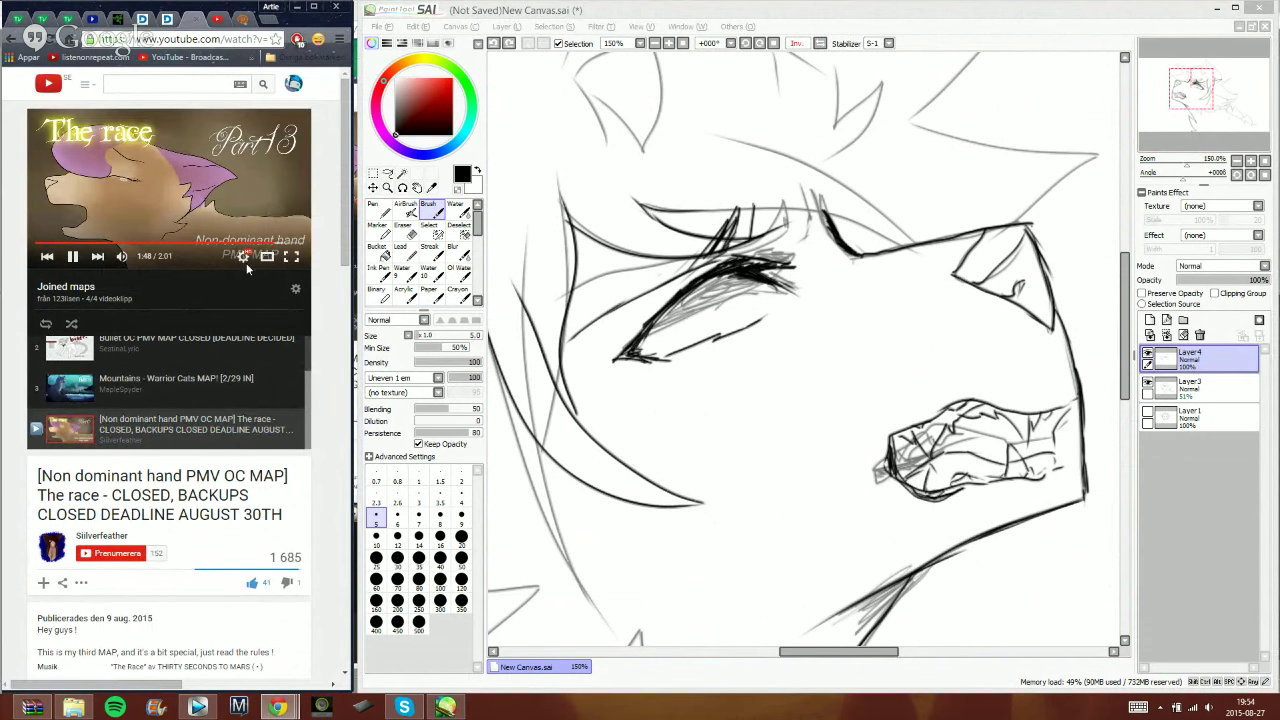
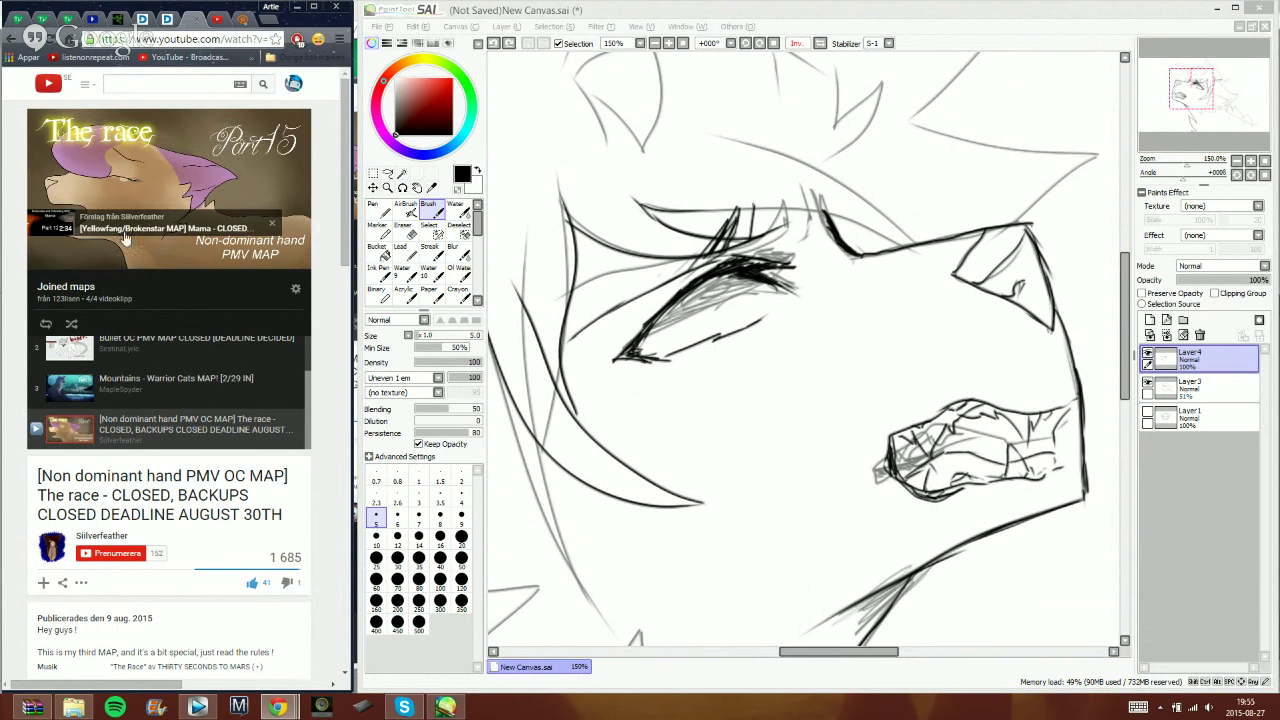
{"action": "left_click", "coordinate": [28, 244]}
{"action": "left_click", "coordinate": [28, 244]}
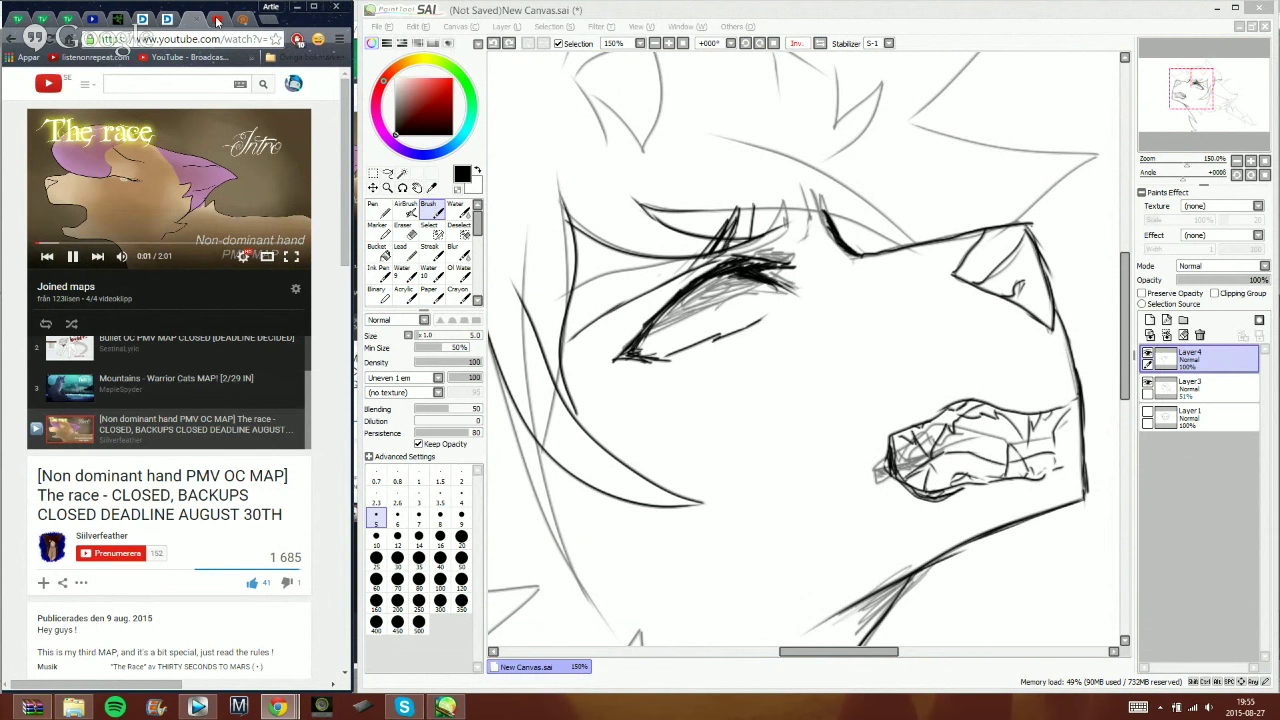
{"action": "left_click", "coordinate": [218, 20]}
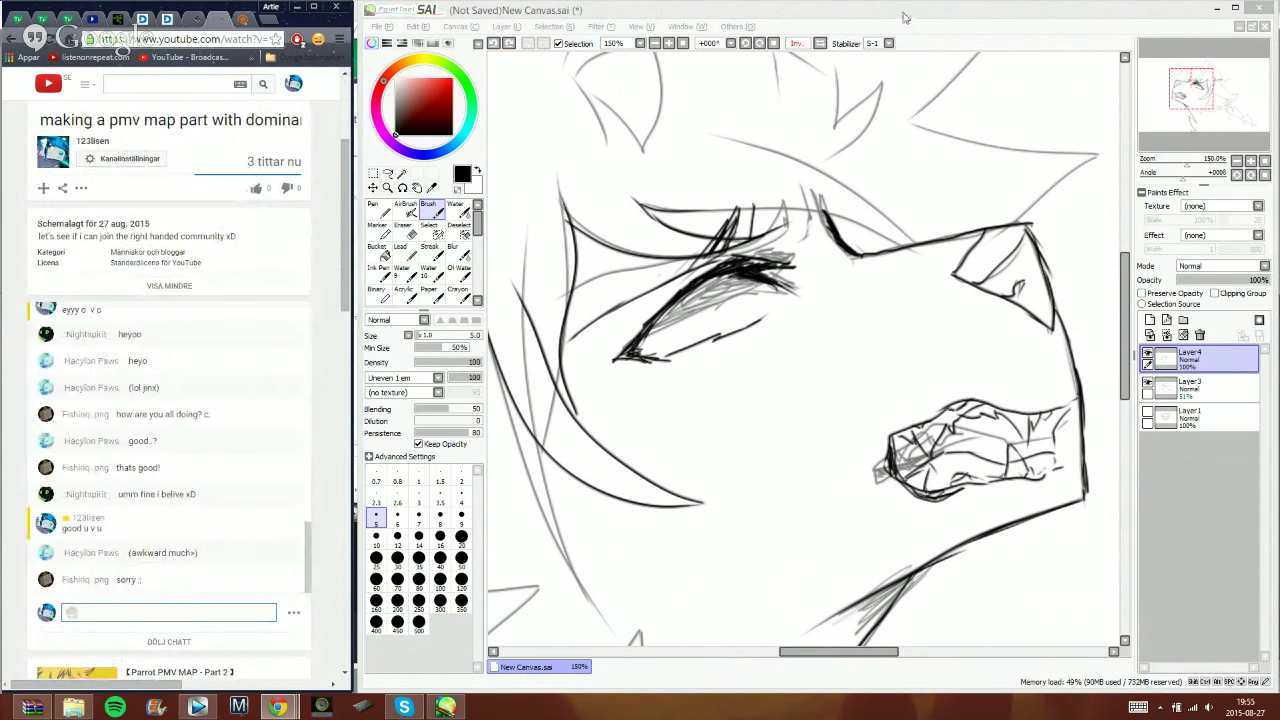
- Hide Layer4 and Layer3, show and clear Layer1, and set the whole blank canvas in view at 50% with the normal orientation
{"action": "left_click", "coordinate": [1175, 428]}
{"action": "left_click", "coordinate": [1147, 388]}
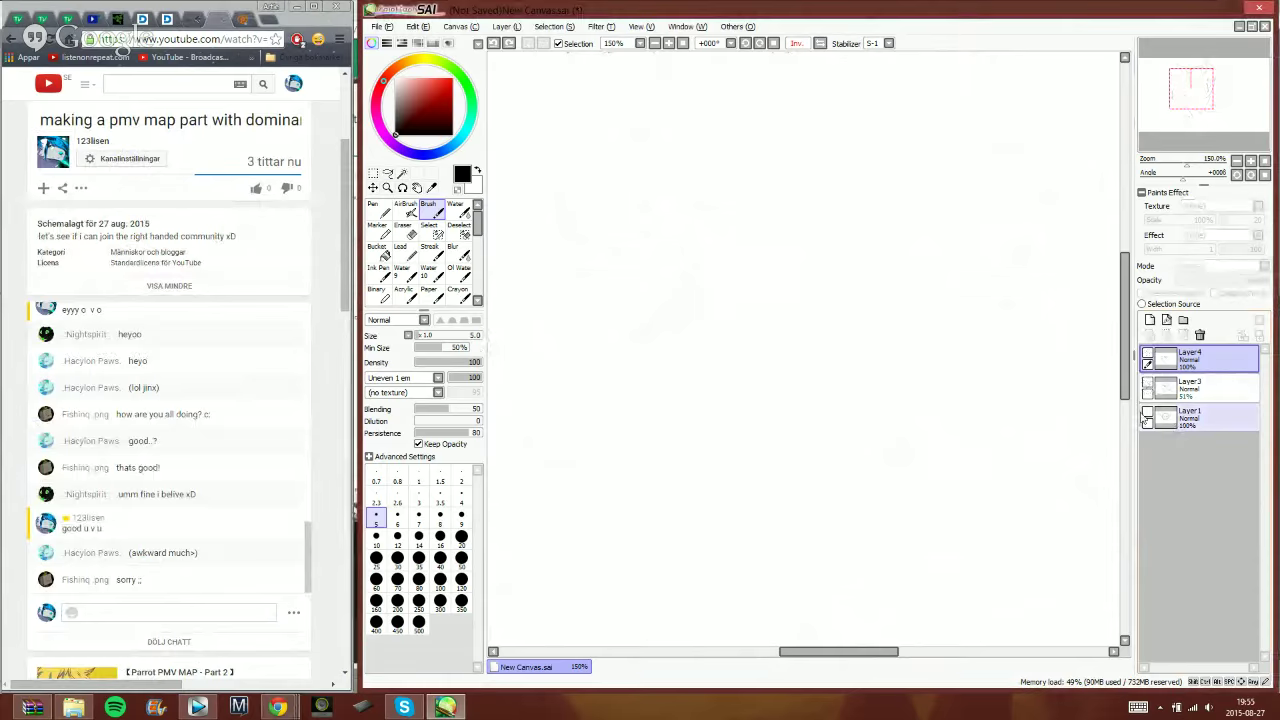
{"action": "left_click", "coordinate": [1147, 418]}
{"action": "left_click", "coordinate": [1178, 418]}
{"action": "left_click", "coordinate": [1184, 335]}
{"action": "scroll", "coordinate": [1000, 245], "scroll_direction": "down", "scroll_amount": 3}
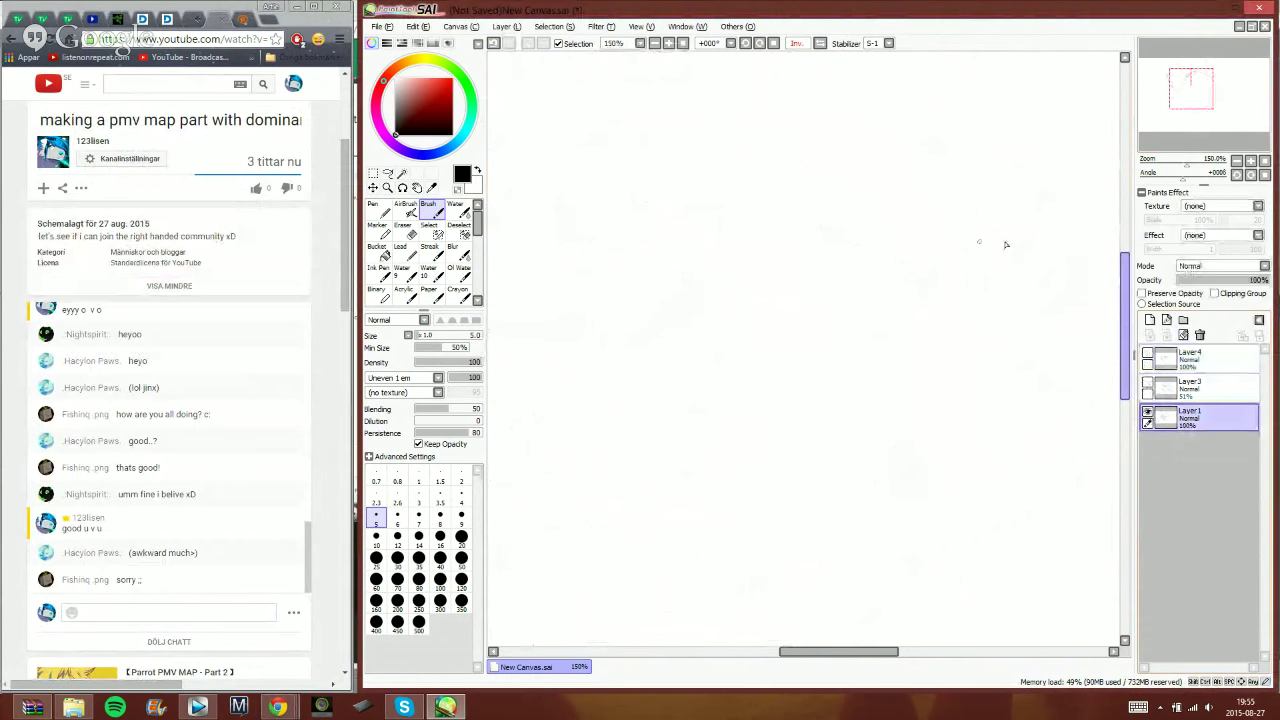
{"action": "scroll", "coordinate": [793, 261], "scroll_direction": "down", "scroll_amount": 2}
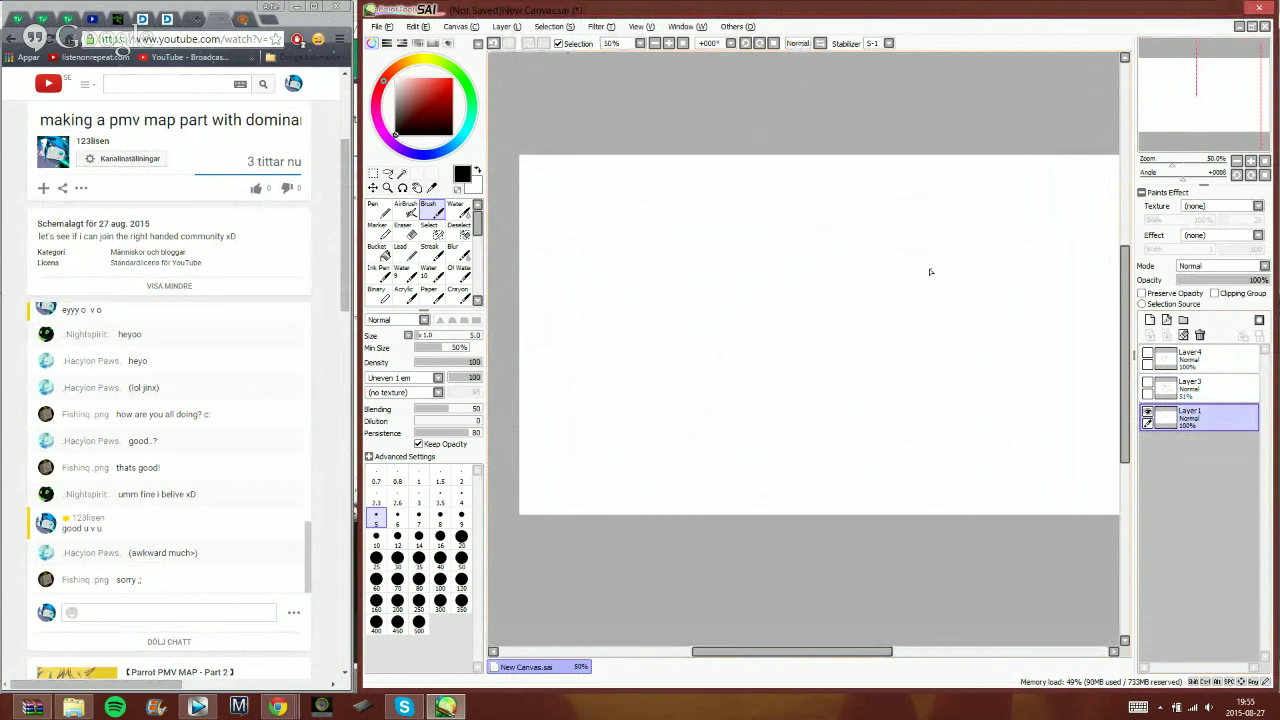
{"action": "left_click_drag", "start_coordinate": [1158, 115], "coordinate": [1161, 113]}
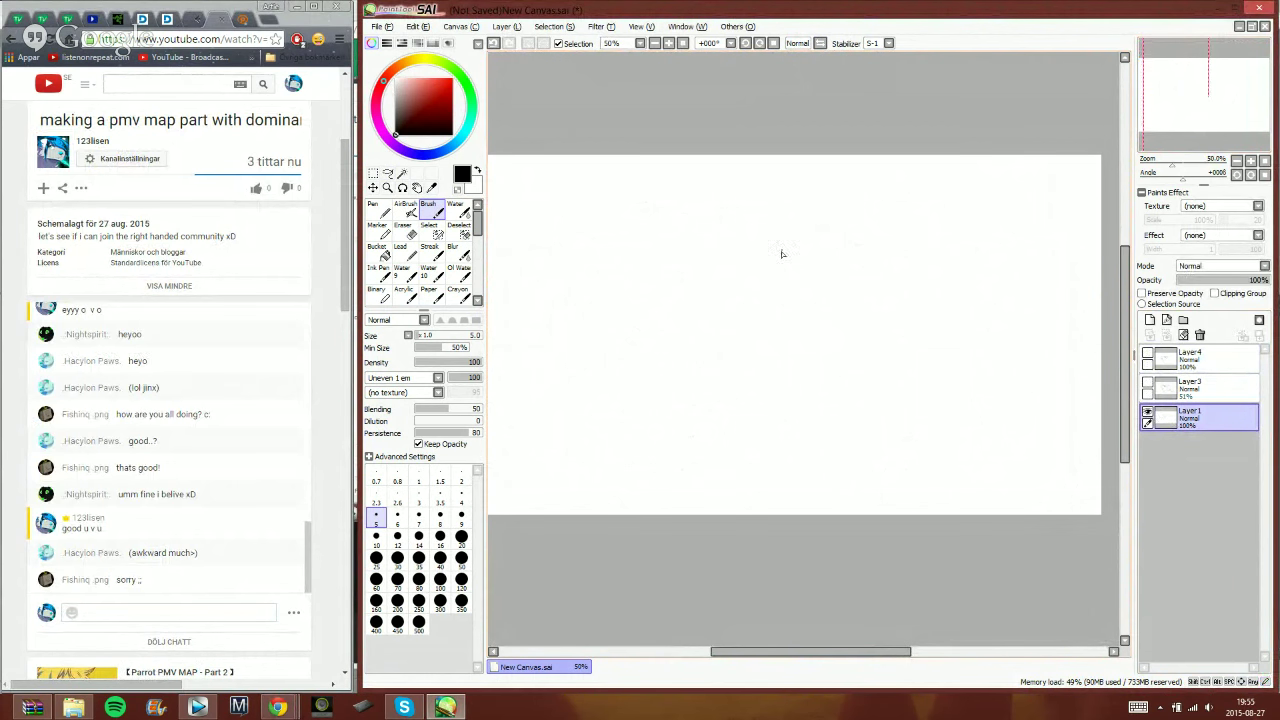
{"action": "left_click_drag", "start_coordinate": [707, 256], "coordinate": [702, 274]}
{"action": "left_click_drag", "start_coordinate": [760, 438], "coordinate": [854, 305]}
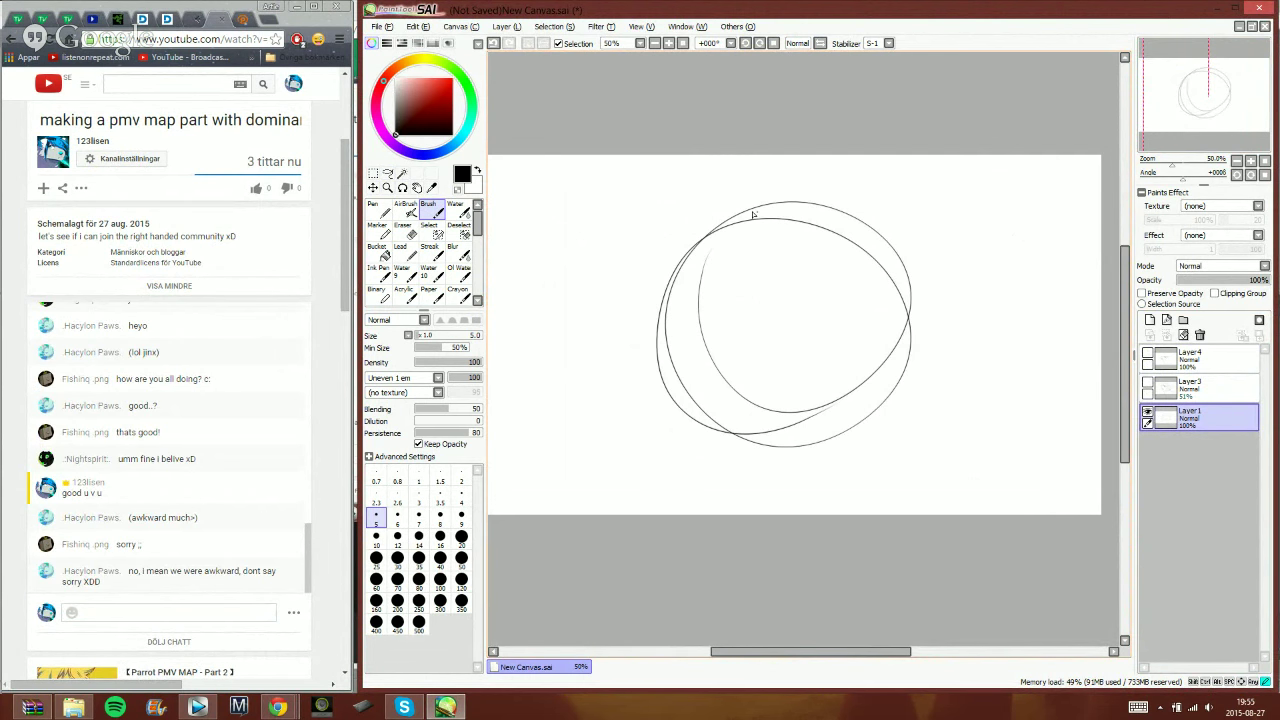
{"action": "mouse_move", "coordinate": [754, 214]}
{"action": "left_mouse_down"}
{"action": "mouse_move", "coordinate": [864, 398]}
{"action": "mouse_move", "coordinate": [664, 344]}
{"action": "mouse_move", "coordinate": [778, 452]}
{"action": "left_mouse_up"}
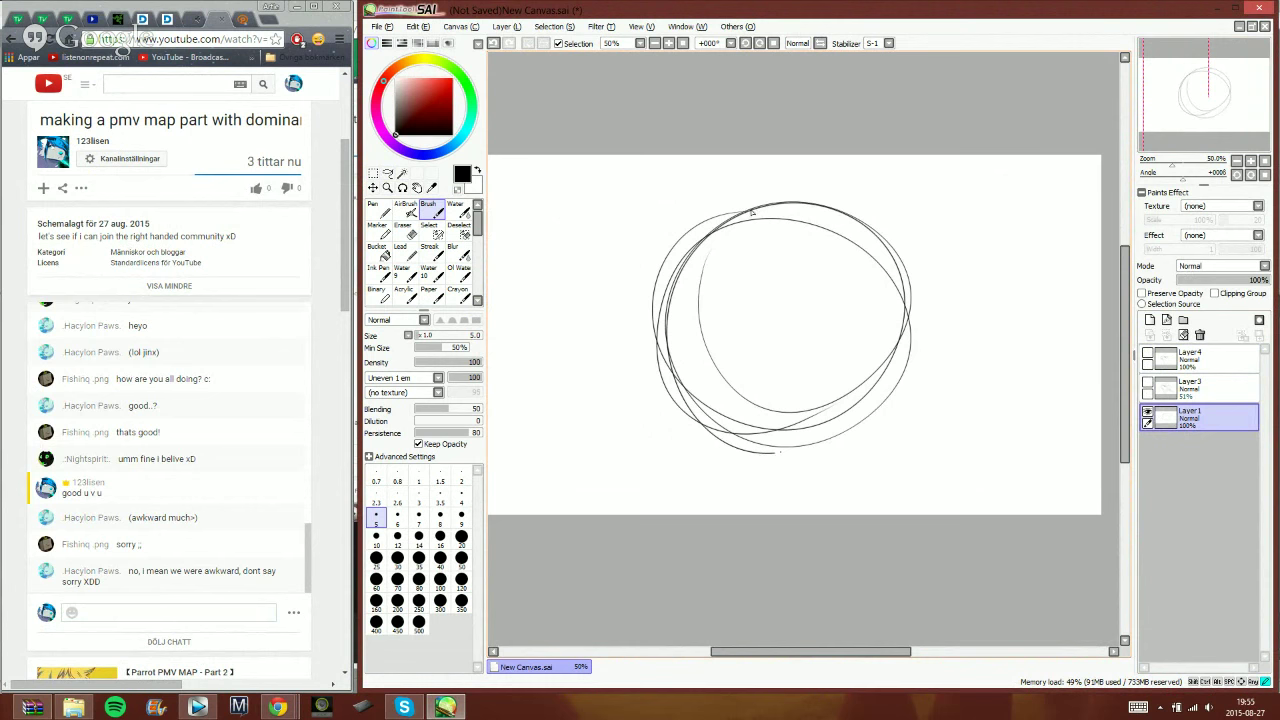
{"action": "left_click_drag", "start_coordinate": [752, 212], "coordinate": [640, 248]}
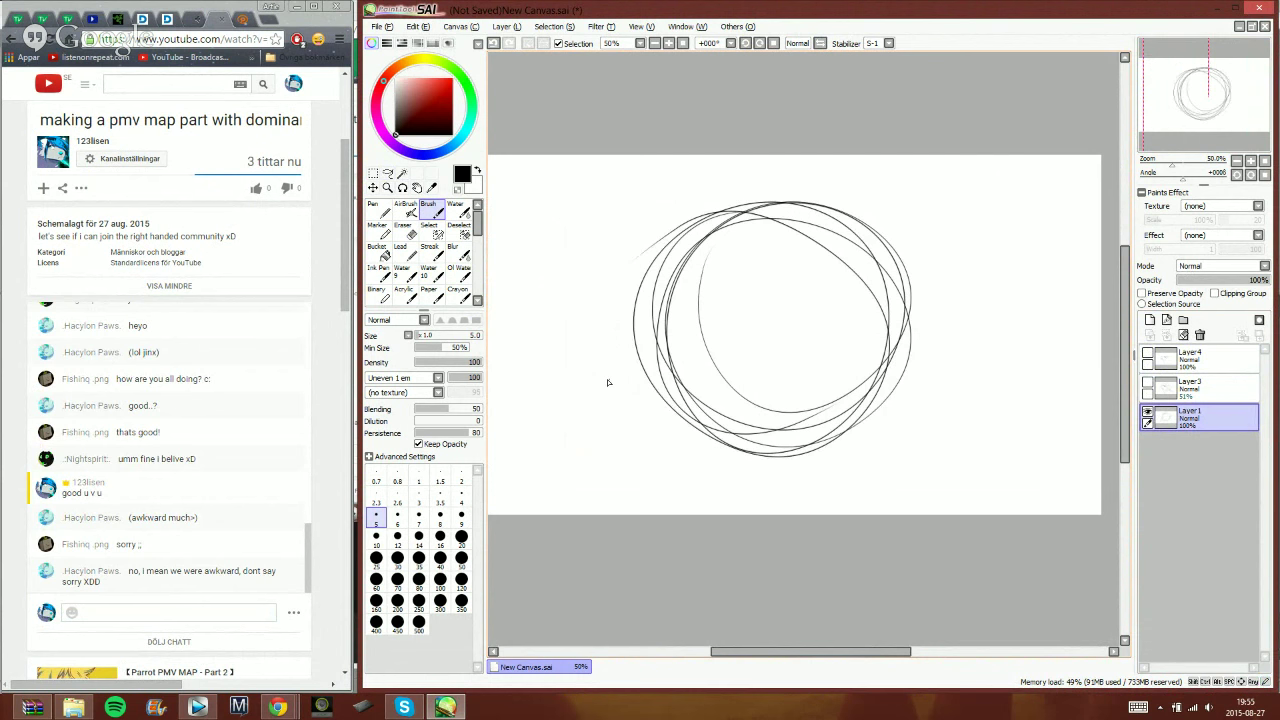
{"action": "left_click", "coordinate": [1183, 335]}
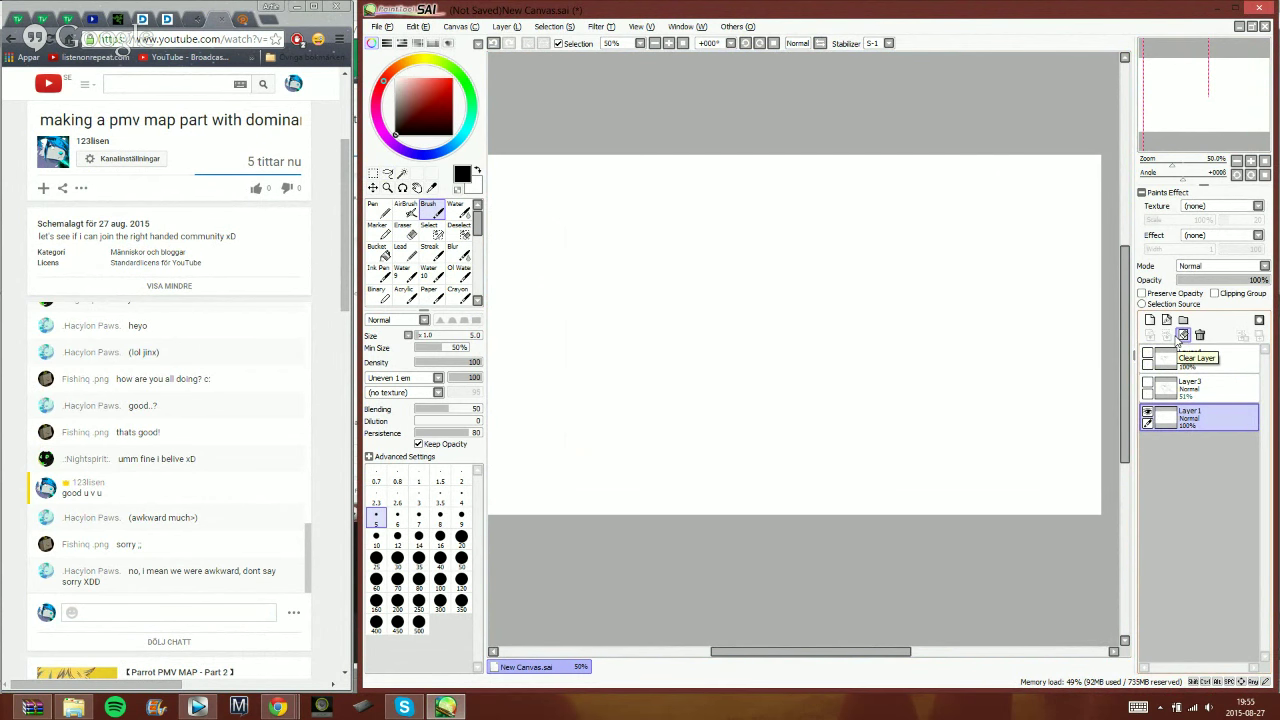
- Sketch a cat head from overlapping circles with pointed ears, guide lines, nose and eye, plus fur tufts on the right cheek
{"action": "mouse_move", "coordinate": [688, 233]}
{"action": "left_mouse_down"}
{"action": "mouse_move", "coordinate": [826, 346]}
{"action": "mouse_move", "coordinate": [789, 197]}
{"action": "mouse_move", "coordinate": [826, 217]}
{"action": "mouse_move", "coordinate": [671, 271]}
{"action": "mouse_move", "coordinate": [840, 235]}
{"action": "mouse_move", "coordinate": [785, 205]}
{"action": "mouse_move", "coordinate": [802, 160]}
{"action": "mouse_move", "coordinate": [853, 240]}
{"action": "mouse_move", "coordinate": [857, 268]}
{"action": "mouse_move", "coordinate": [832, 310]}
{"action": "mouse_move", "coordinate": [672, 180]}
{"action": "mouse_move", "coordinate": [636, 230]}
{"action": "mouse_move", "coordinate": [635, 298]}
{"action": "mouse_move", "coordinate": [850, 285]}
{"action": "left_mouse_up"}
{"action": "mouse_move", "coordinate": [776, 299]}
{"action": "left_mouse_down"}
{"action": "mouse_move", "coordinate": [694, 317]}
{"action": "mouse_move", "coordinate": [738, 319]}
{"action": "mouse_move", "coordinate": [755, 308]}
{"action": "mouse_move", "coordinate": [712, 310]}
{"action": "mouse_move", "coordinate": [746, 309]}
{"action": "mouse_move", "coordinate": [783, 278]}
{"action": "left_mouse_up"}
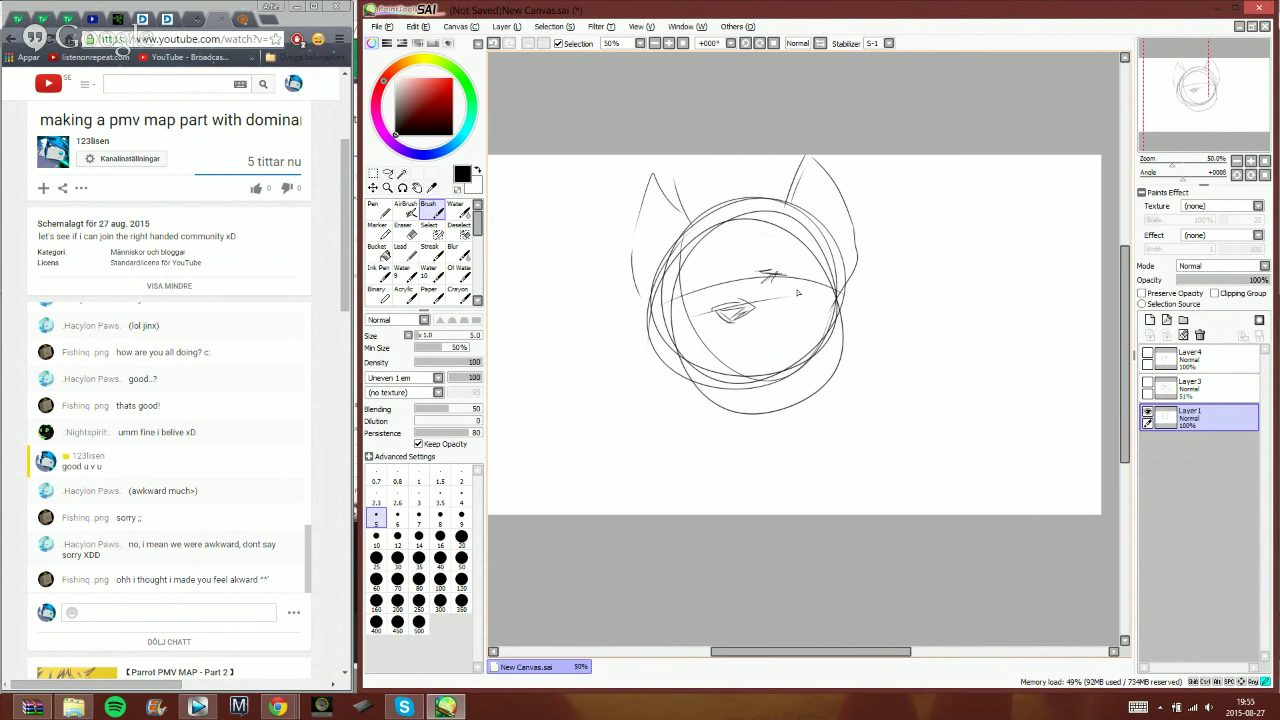
{"action": "mouse_move", "coordinate": [781, 279]}
{"action": "left_mouse_down"}
{"action": "mouse_move", "coordinate": [876, 273]}
{"action": "mouse_move", "coordinate": [835, 338]}
{"action": "mouse_move", "coordinate": [855, 347]}
{"action": "left_mouse_up"}
{"action": "left_click_drag", "start_coordinate": [855, 348], "coordinate": [820, 363]}
{"action": "left_click_drag", "start_coordinate": [766, 377], "coordinate": [803, 387]}
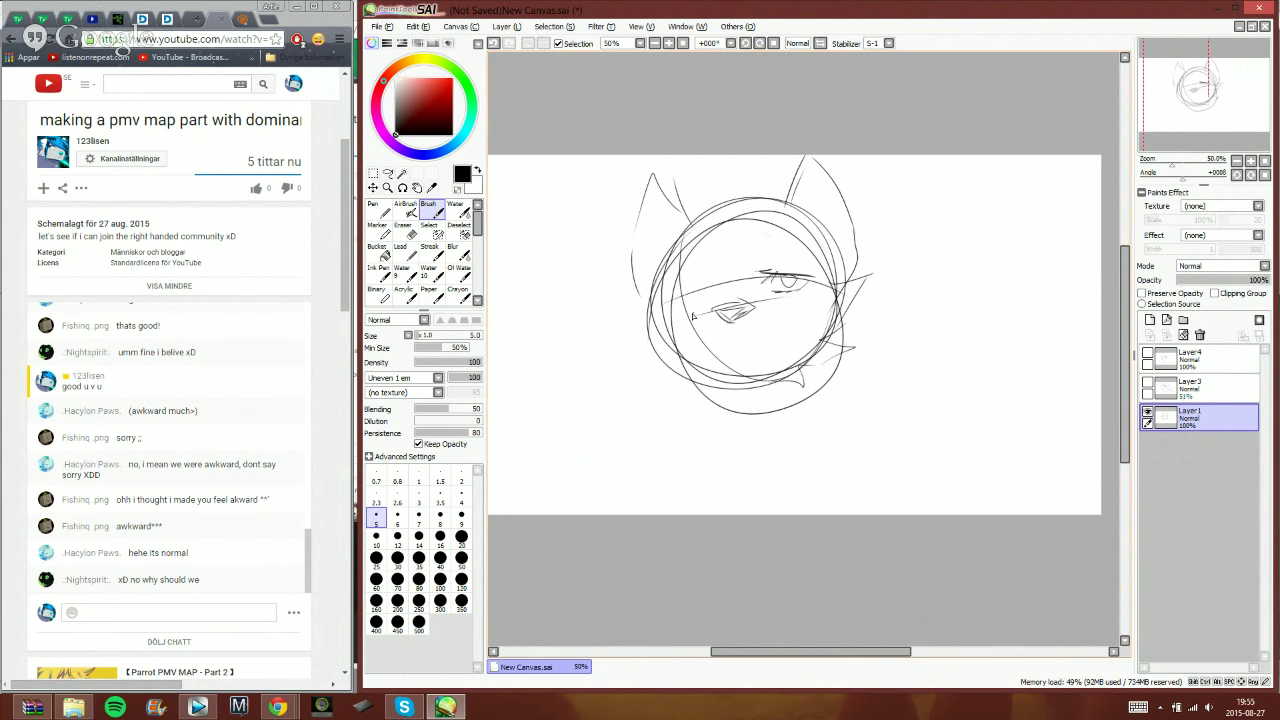
- Sketch the left cheek's fur tufts, the mouth and the brow above the eye, undoing the unwanted strokes below the head
{"action": "mouse_move", "coordinate": [652, 306]}
{"action": "left_mouse_down"}
{"action": "mouse_move", "coordinate": [614, 314]}
{"action": "mouse_move", "coordinate": [662, 350]}
{"action": "left_mouse_up"}
{"action": "mouse_move", "coordinate": [660, 354]}
{"action": "left_mouse_down"}
{"action": "mouse_move", "coordinate": [640, 383]}
{"action": "mouse_move", "coordinate": [722, 392]}
{"action": "left_mouse_up"}
{"action": "mouse_move", "coordinate": [729, 322]}
{"action": "left_mouse_down"}
{"action": "mouse_move", "coordinate": [713, 359]}
{"action": "mouse_move", "coordinate": [752, 343]}
{"action": "left_mouse_up"}
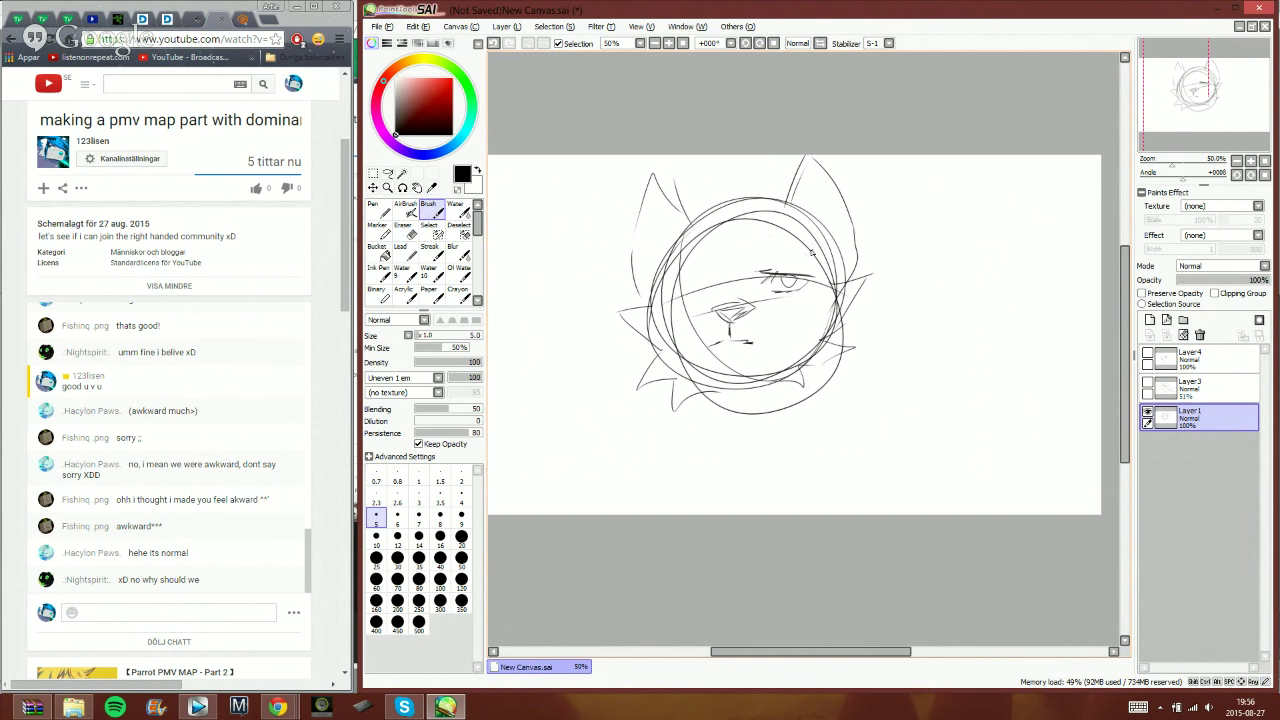
{"action": "left_click_drag", "start_coordinate": [756, 262], "coordinate": [816, 270]}
{"action": "left_click", "coordinate": [494, 43]}
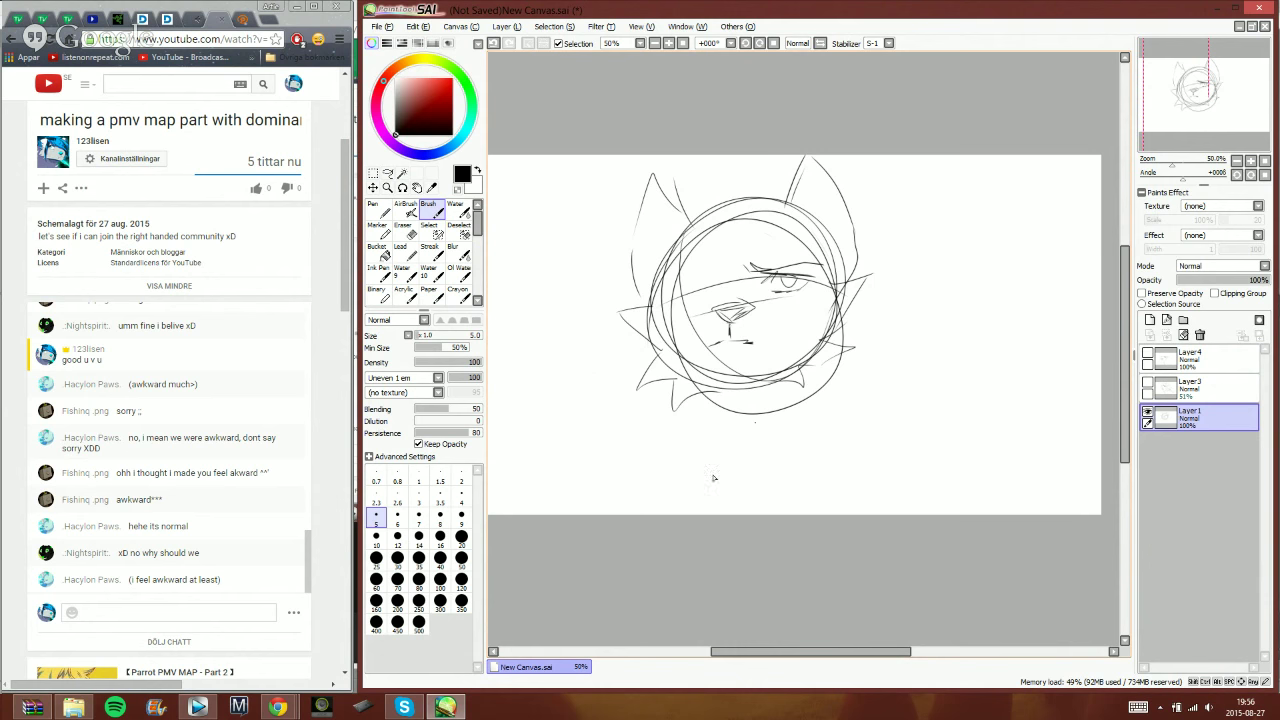
{"action": "left_click_drag", "start_coordinate": [730, 467], "coordinate": [697, 488]}
{"action": "left_click", "coordinate": [492, 43]}
{"action": "left_click", "coordinate": [492, 43]}
- Sketch jagged neck fur down both sides below the head and a shoulder line sloping to the lower canvas edge
{"action": "mouse_move", "coordinate": [843, 322]}
{"action": "left_mouse_down"}
{"action": "mouse_move", "coordinate": [833, 409]}
{"action": "mouse_move", "coordinate": [850, 411]}
{"action": "mouse_move", "coordinate": [877, 449]}
{"action": "left_mouse_up"}
{"action": "left_click_drag", "start_coordinate": [689, 398], "coordinate": [686, 494]}
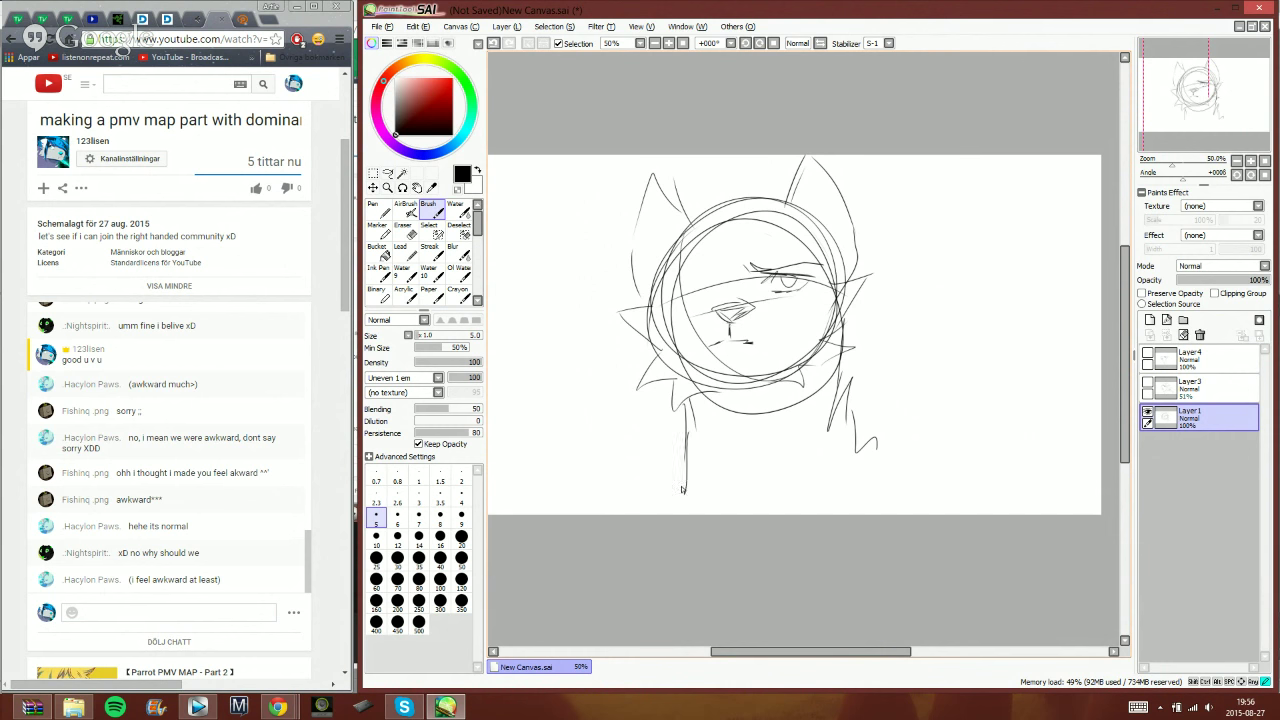
{"action": "left_click_drag", "start_coordinate": [677, 436], "coordinate": [668, 488]}
{"action": "left_click_drag", "start_coordinate": [859, 437], "coordinate": [893, 457]}
{"action": "left_click_drag", "start_coordinate": [877, 440], "coordinate": [865, 502]}
{"action": "left_click_drag", "start_coordinate": [671, 499], "coordinate": [654, 510]}
{"action": "mouse_move", "coordinate": [870, 466]}
{"action": "left_mouse_down"}
{"action": "mouse_move", "coordinate": [954, 514]}
{"action": "mouse_move", "coordinate": [986, 514]}
{"action": "left_mouse_up"}
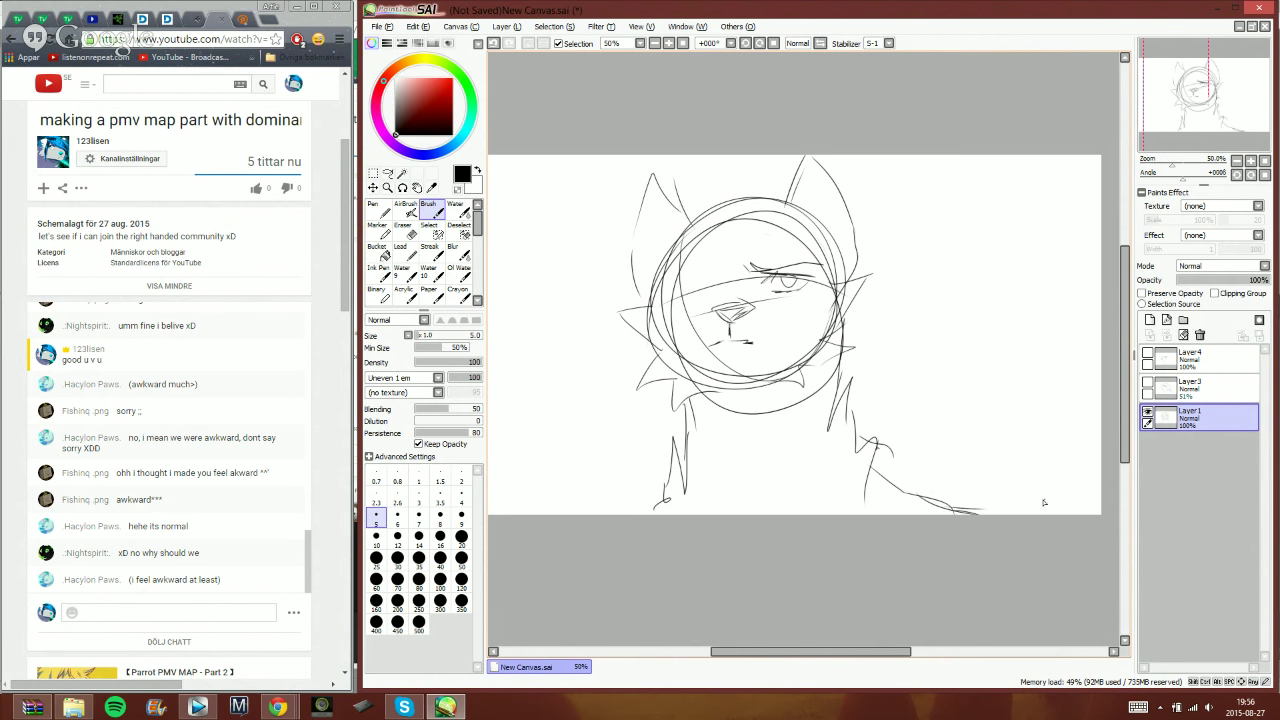
- Fade the Layer1 sketch to 53% opacity and line the eye, brow, nose and mouth on a new layer above it
{"action": "left_click_drag", "start_coordinate": [1266, 280], "coordinate": [1221, 280]}
{"action": "left_click", "coordinate": [1150, 320]}
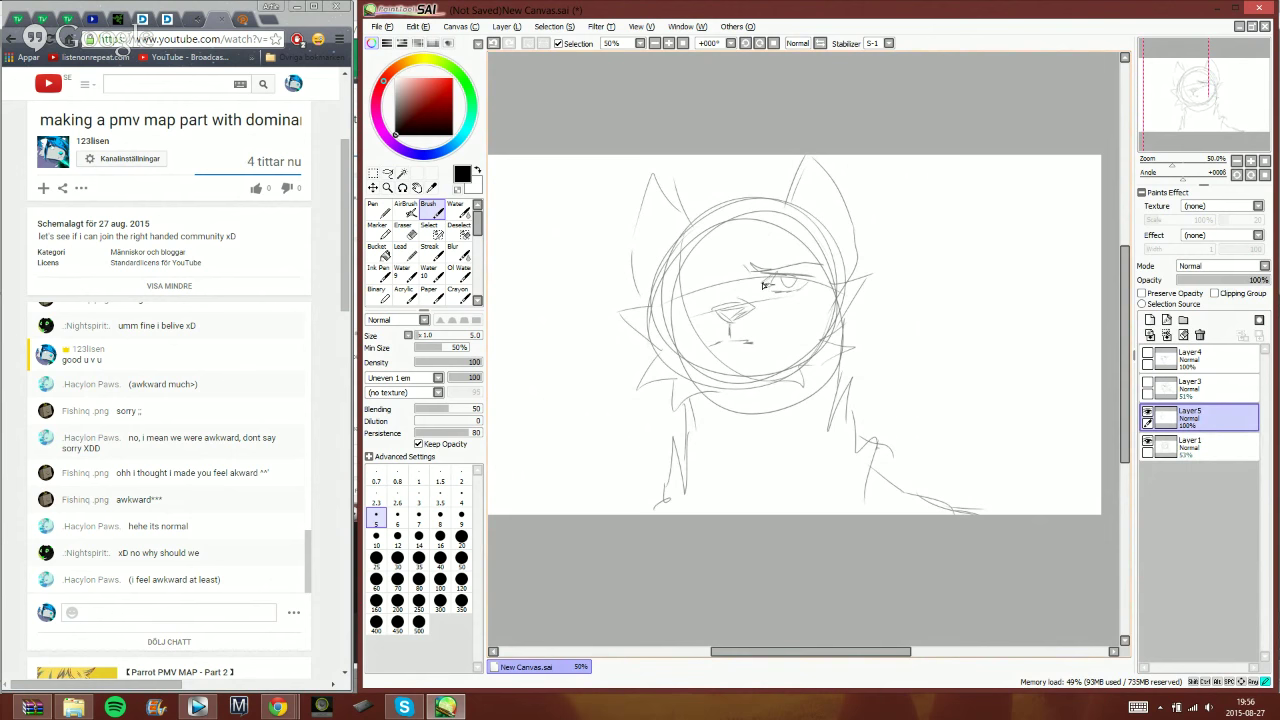
{"action": "mouse_move", "coordinate": [773, 291]}
{"action": "left_mouse_down"}
{"action": "mouse_move", "coordinate": [798, 289]}
{"action": "mouse_move", "coordinate": [788, 292]}
{"action": "left_mouse_up"}
{"action": "mouse_move", "coordinate": [766, 291]}
{"action": "left_mouse_down"}
{"action": "mouse_move", "coordinate": [760, 278]}
{"action": "mouse_move", "coordinate": [818, 275]}
{"action": "mouse_move", "coordinate": [754, 264]}
{"action": "left_mouse_up"}
{"action": "left_click_drag", "start_coordinate": [762, 272], "coordinate": [752, 264]}
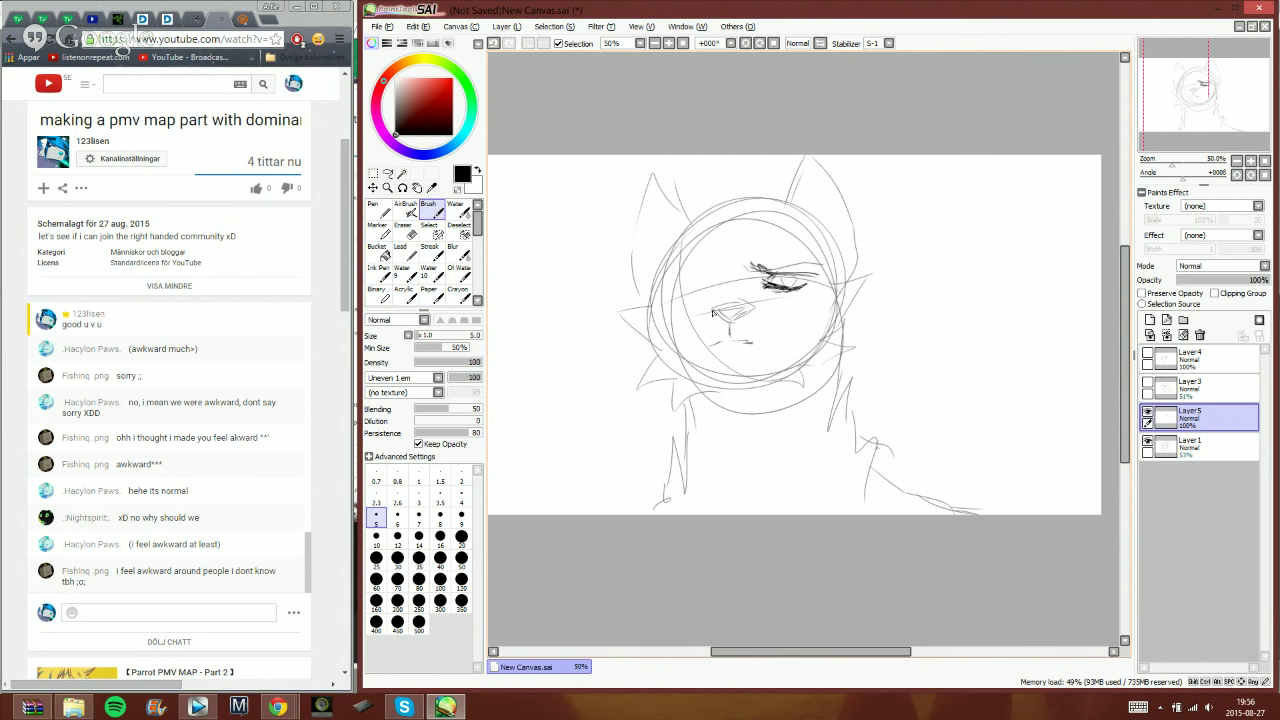
{"action": "mouse_move", "coordinate": [718, 313]}
{"action": "left_mouse_down"}
{"action": "mouse_move", "coordinate": [728, 323]}
{"action": "mouse_move", "coordinate": [745, 305]}
{"action": "mouse_move", "coordinate": [716, 312]}
{"action": "mouse_move", "coordinate": [752, 311]}
{"action": "mouse_move", "coordinate": [718, 315]}
{"action": "mouse_move", "coordinate": [729, 340]}
{"action": "mouse_move", "coordinate": [752, 342]}
{"action": "left_mouse_up"}
- Trace both ears and the pointed fur tufts on both cheeks over the faded sketch
{"action": "mouse_move", "coordinate": [834, 286]}
{"action": "left_mouse_down"}
{"action": "mouse_move", "coordinate": [865, 279]}
{"action": "mouse_move", "coordinate": [831, 288]}
{"action": "mouse_move", "coordinate": [857, 282]}
{"action": "mouse_move", "coordinate": [851, 313]}
{"action": "mouse_move", "coordinate": [866, 280]}
{"action": "mouse_move", "coordinate": [843, 353]}
{"action": "mouse_move", "coordinate": [798, 366]}
{"action": "mouse_move", "coordinate": [770, 384]}
{"action": "left_mouse_up"}
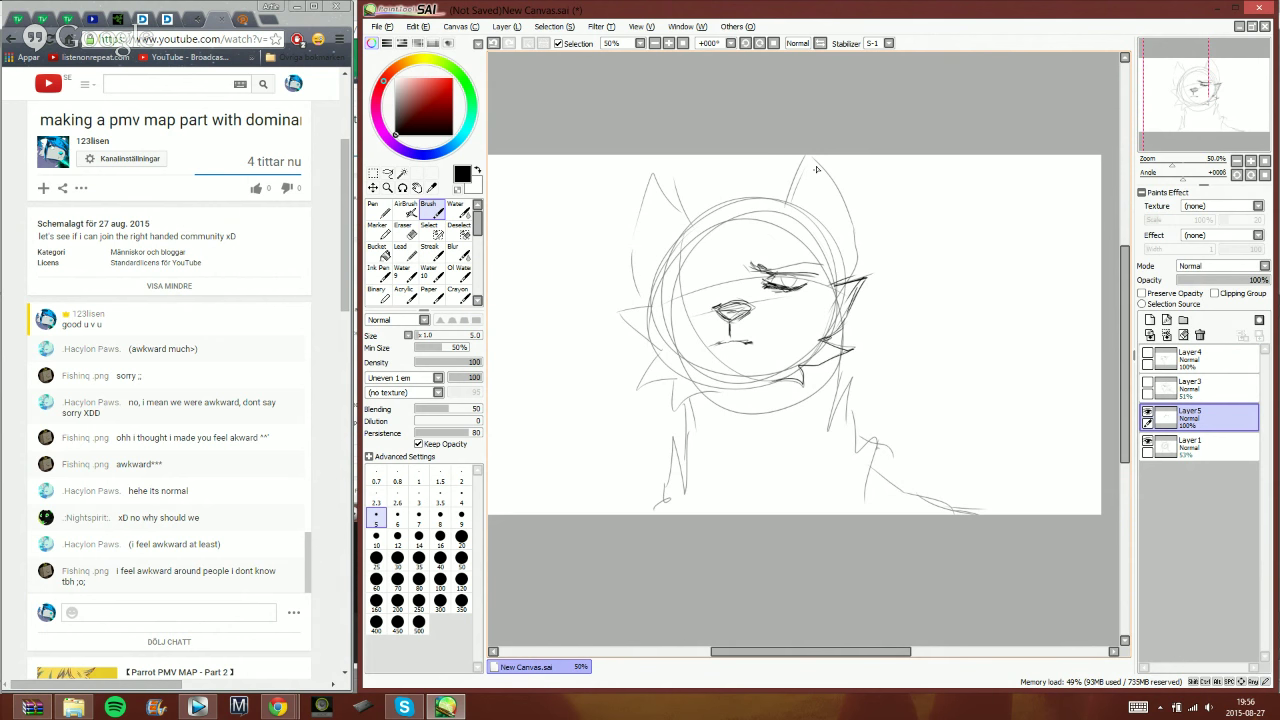
{"action": "mouse_move", "coordinate": [782, 217]}
{"action": "left_mouse_down"}
{"action": "mouse_move", "coordinate": [812, 157]}
{"action": "mouse_move", "coordinate": [853, 242]}
{"action": "left_mouse_up"}
{"action": "mouse_move", "coordinate": [692, 218]}
{"action": "left_mouse_down"}
{"action": "mouse_move", "coordinate": [664, 173]}
{"action": "mouse_move", "coordinate": [654, 181]}
{"action": "mouse_move", "coordinate": [632, 233]}
{"action": "mouse_move", "coordinate": [637, 300]}
{"action": "mouse_move", "coordinate": [617, 320]}
{"action": "mouse_move", "coordinate": [670, 397]}
{"action": "mouse_move", "coordinate": [747, 381]}
{"action": "left_mouse_up"}
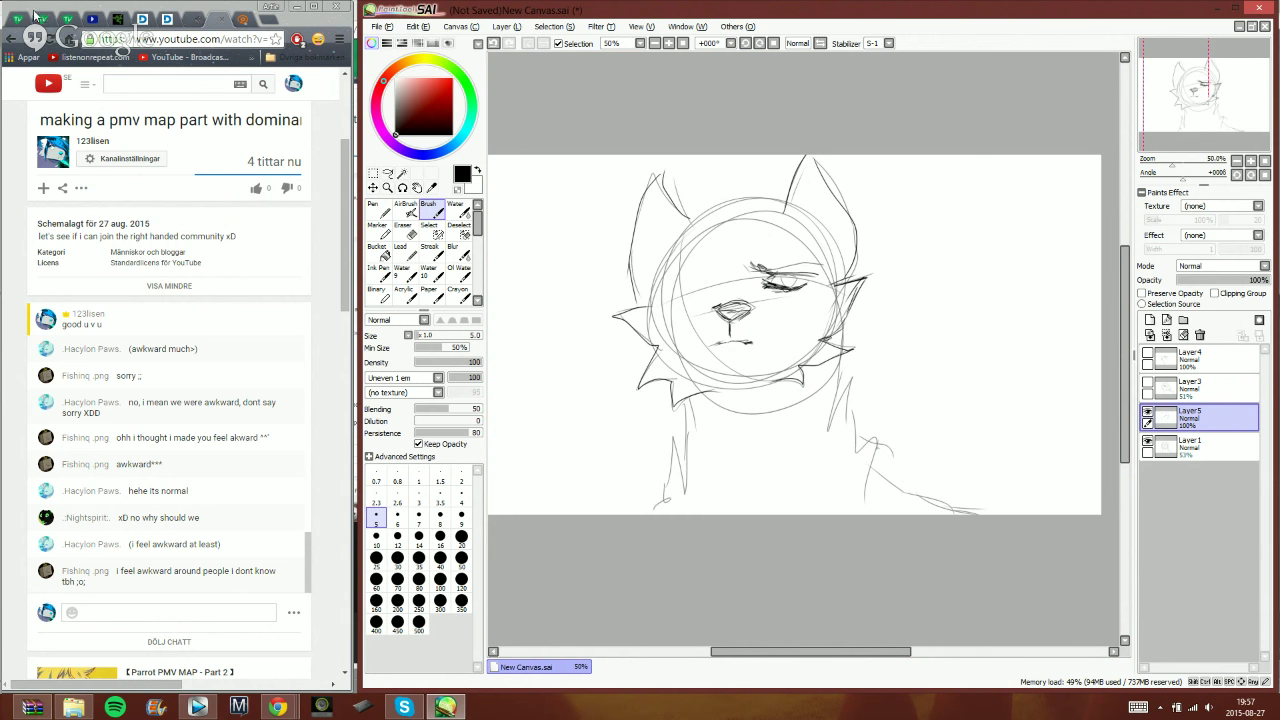
- Check the stream page in Chrome, return to PaintTool SAI and shift the Layer5 lines slightly downward with the Move tool
{"action": "left_click", "coordinate": [196, 20]}
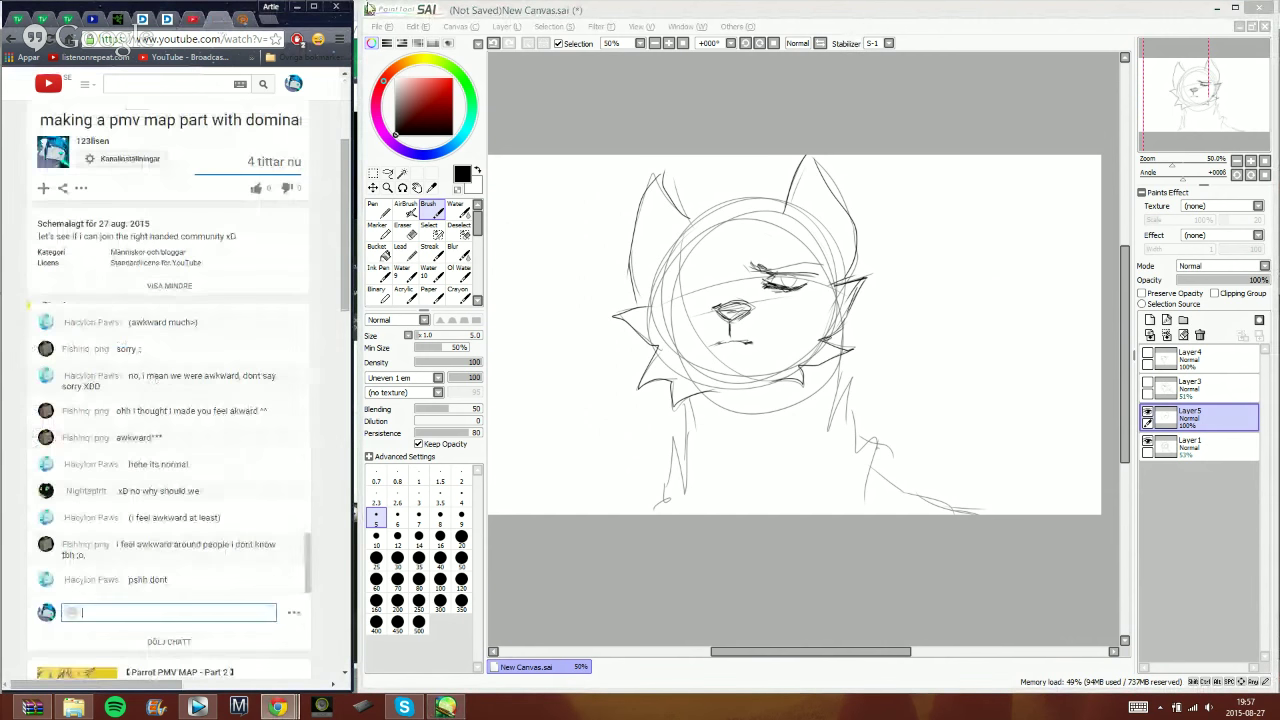
{"action": "left_click", "coordinate": [1040, 22]}
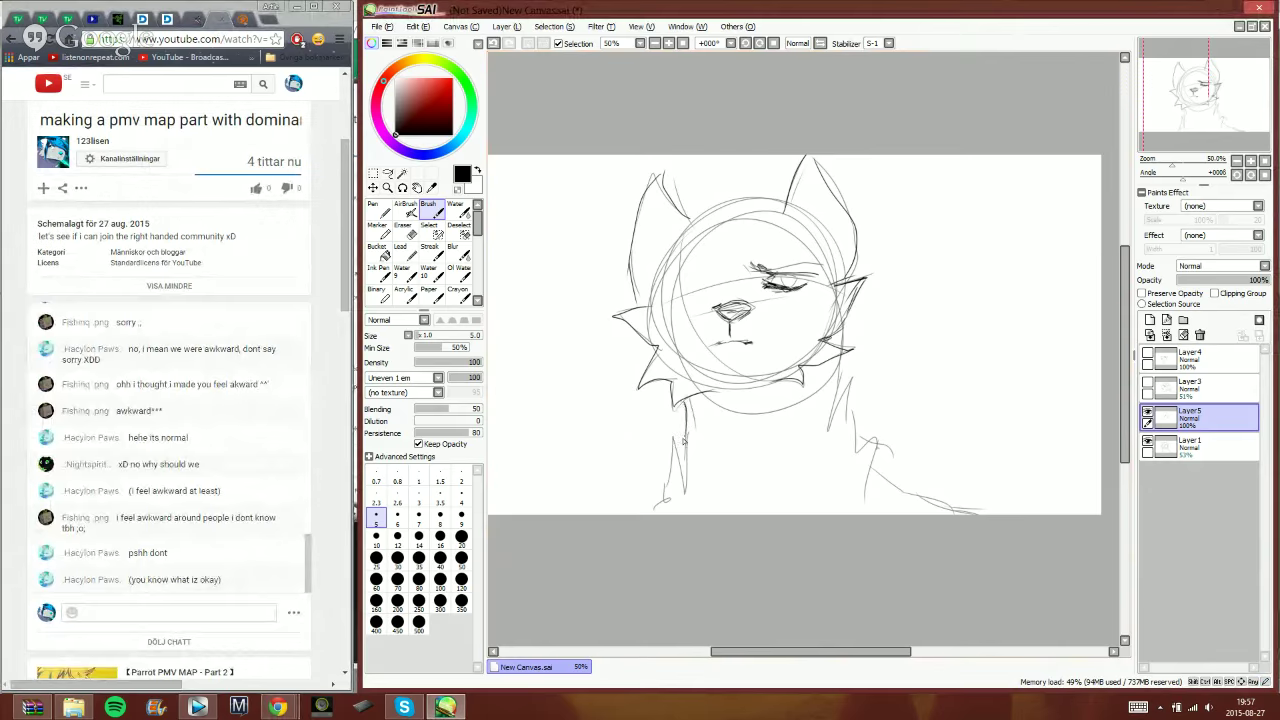
{"action": "left_click", "coordinate": [494, 45]}
{"action": "left_click", "coordinate": [373, 188]}
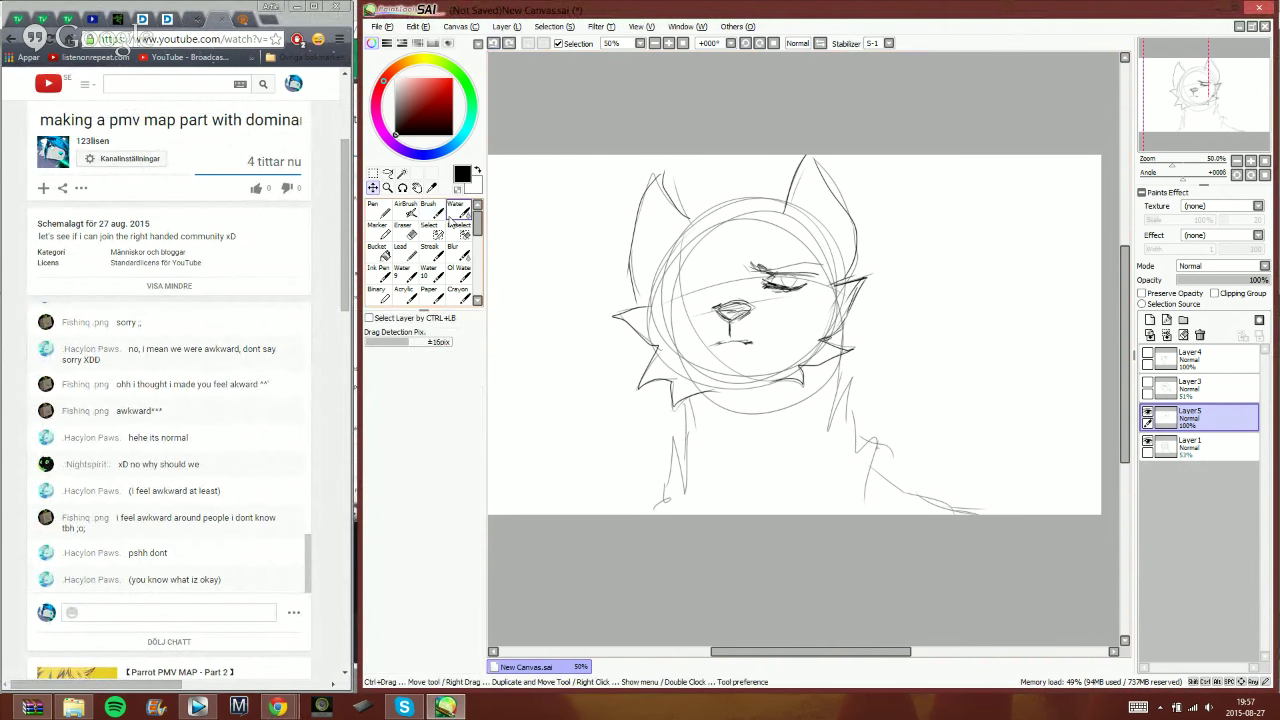
{"action": "left_click_drag", "start_coordinate": [908, 351], "coordinate": [905, 365]}
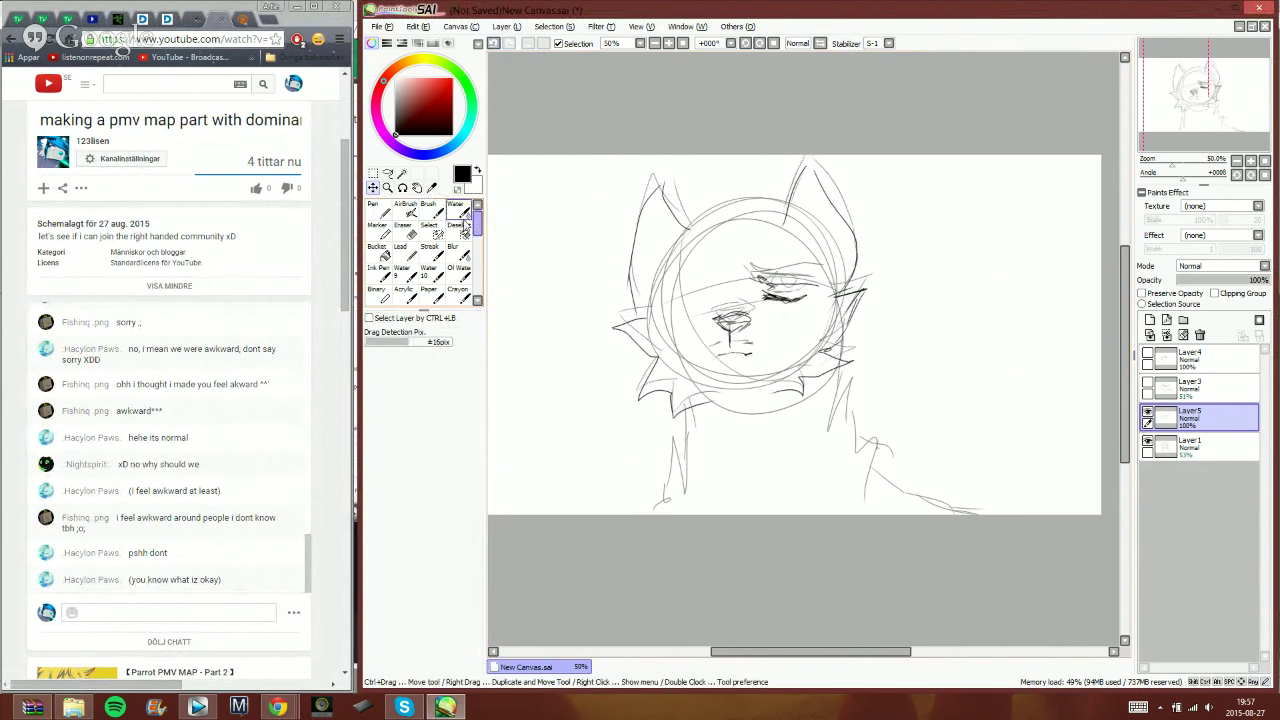
- With the Brush, reinforce the mouth and trace the neck fur on both sides and the shoulder line to the canvas edge
{"action": "left_click", "coordinate": [412, 210]}
{"action": "left_click", "coordinate": [429, 210]}
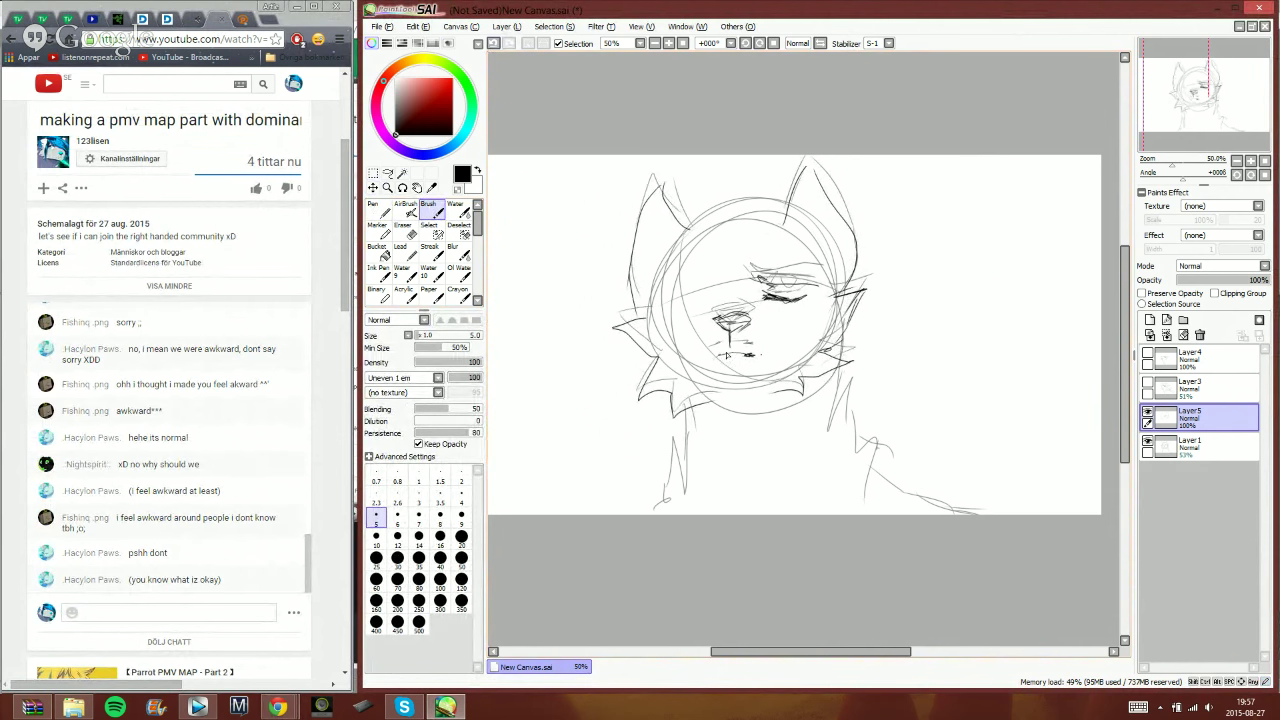
{"action": "left_click_drag", "start_coordinate": [716, 354], "coordinate": [748, 354]}
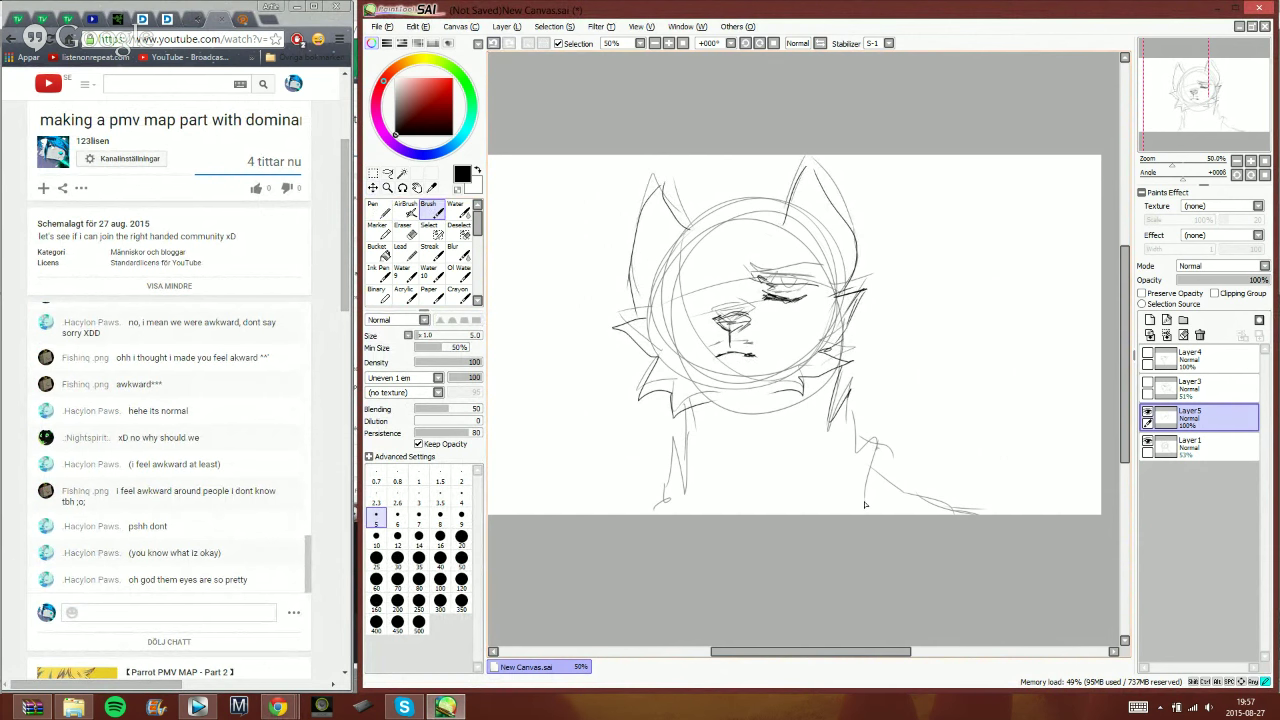
{"action": "left_click_drag", "start_coordinate": [876, 438], "coordinate": [856, 503]}
{"action": "mouse_move", "coordinate": [870, 470]}
{"action": "left_mouse_down"}
{"action": "mouse_move", "coordinate": [925, 505]}
{"action": "mouse_move", "coordinate": [998, 516]}
{"action": "left_mouse_up"}
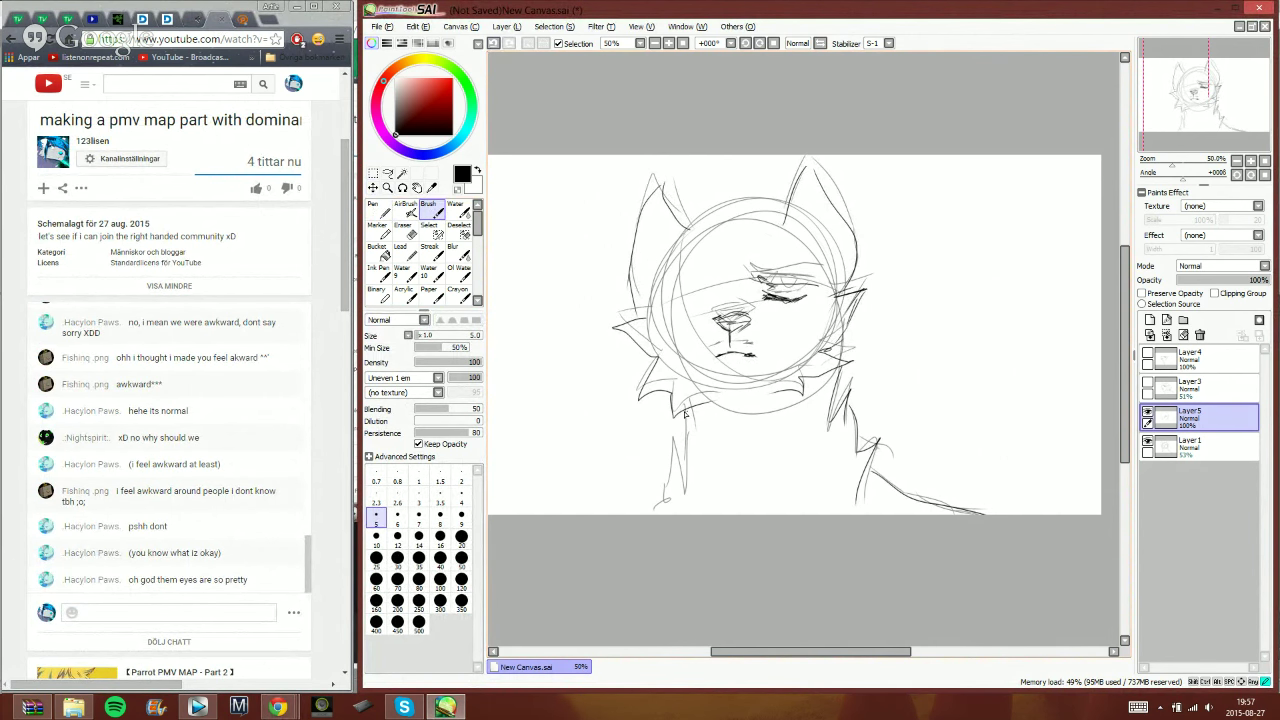
{"action": "mouse_move", "coordinate": [686, 416]}
{"action": "left_mouse_down"}
{"action": "mouse_move", "coordinate": [684, 486]}
{"action": "mouse_move", "coordinate": [672, 452]}
{"action": "mouse_move", "coordinate": [667, 502]}
{"action": "mouse_move", "coordinate": [647, 514]}
{"action": "left_mouse_up"}
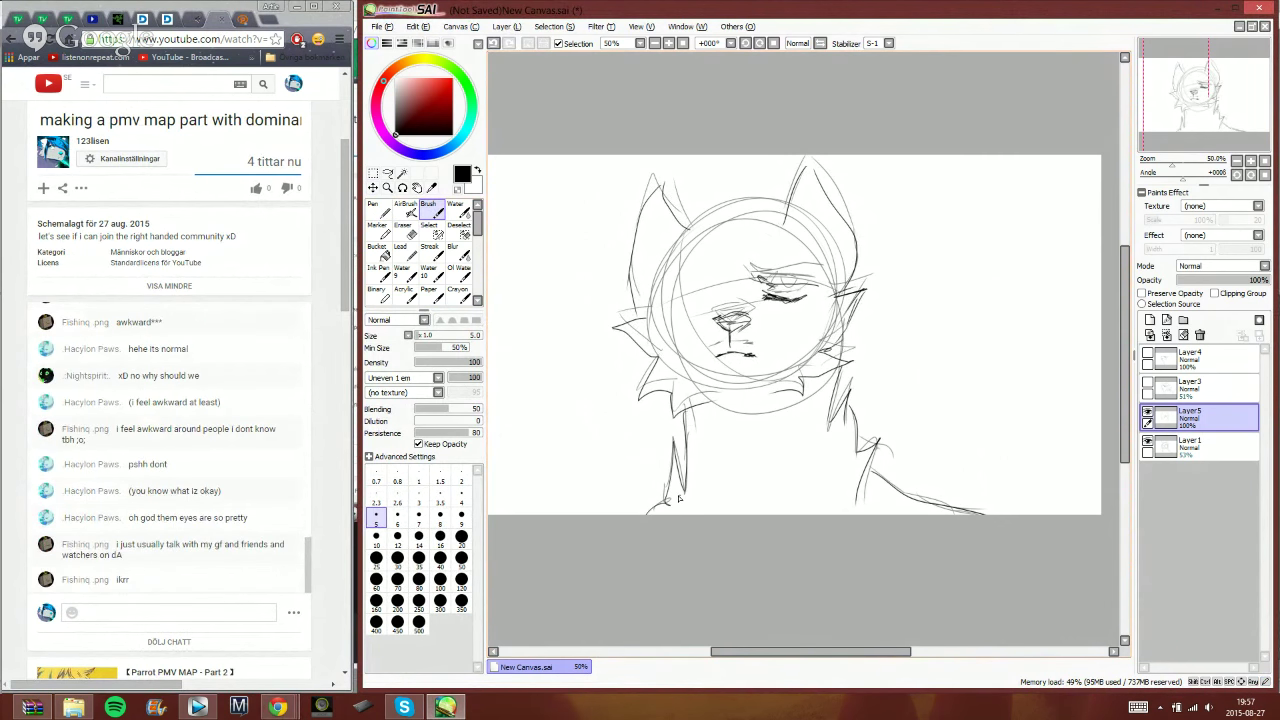
- Draw the round head outline on Layer5 and hide the Layer1 sketch, keeping Layer5 active
{"action": "left_click", "coordinate": [1148, 440]}
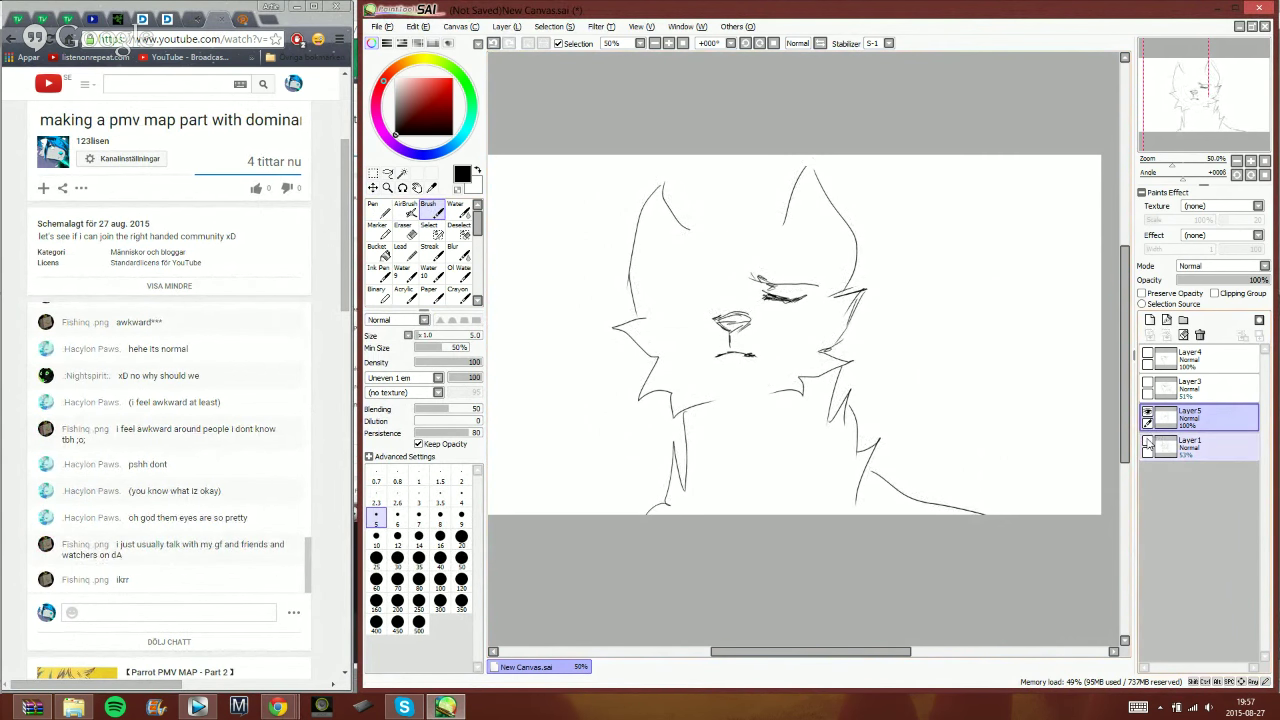
{"action": "left_click", "coordinate": [1148, 440]}
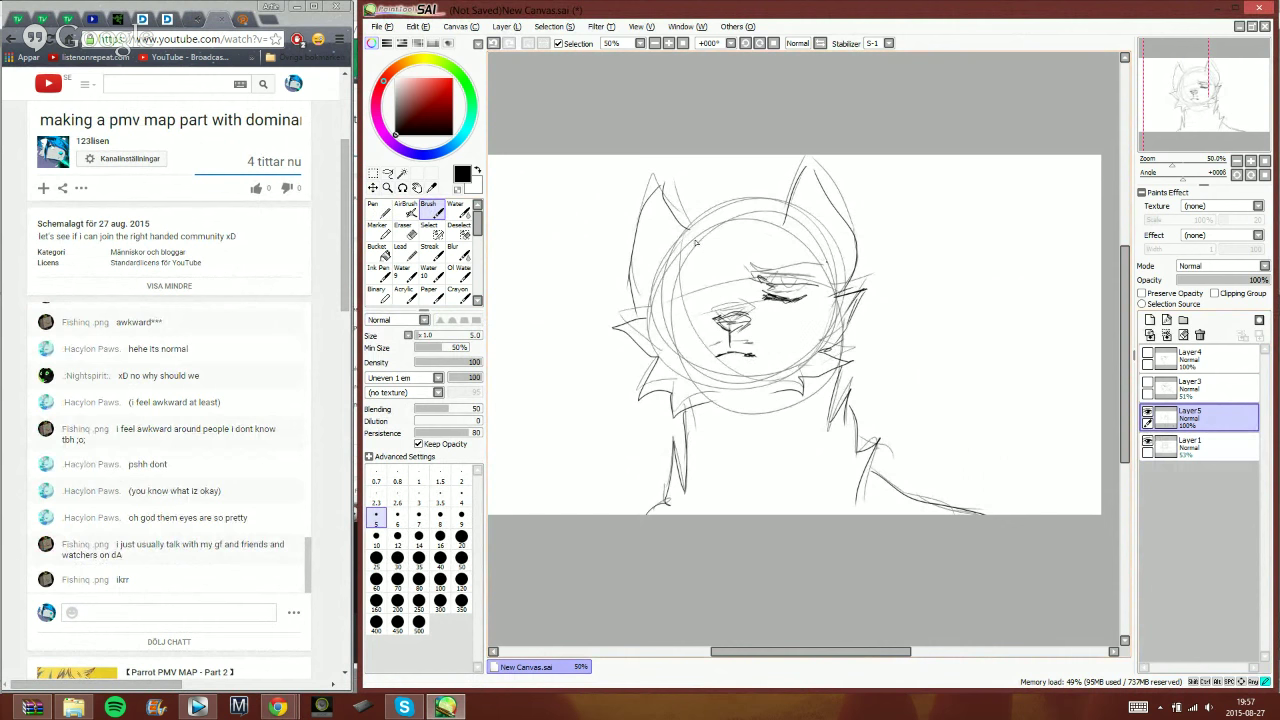
{"action": "mouse_move", "coordinate": [671, 257]}
{"action": "left_mouse_down"}
{"action": "mouse_move", "coordinate": [662, 316]}
{"action": "mouse_move", "coordinate": [690, 237]}
{"action": "mouse_move", "coordinate": [759, 392]}
{"action": "mouse_move", "coordinate": [779, 225]}
{"action": "mouse_move", "coordinate": [715, 390]}
{"action": "mouse_move", "coordinate": [672, 335]}
{"action": "left_mouse_up"}
{"action": "left_click", "coordinate": [1152, 447]}
{"action": "left_click", "coordinate": [1148, 447]}
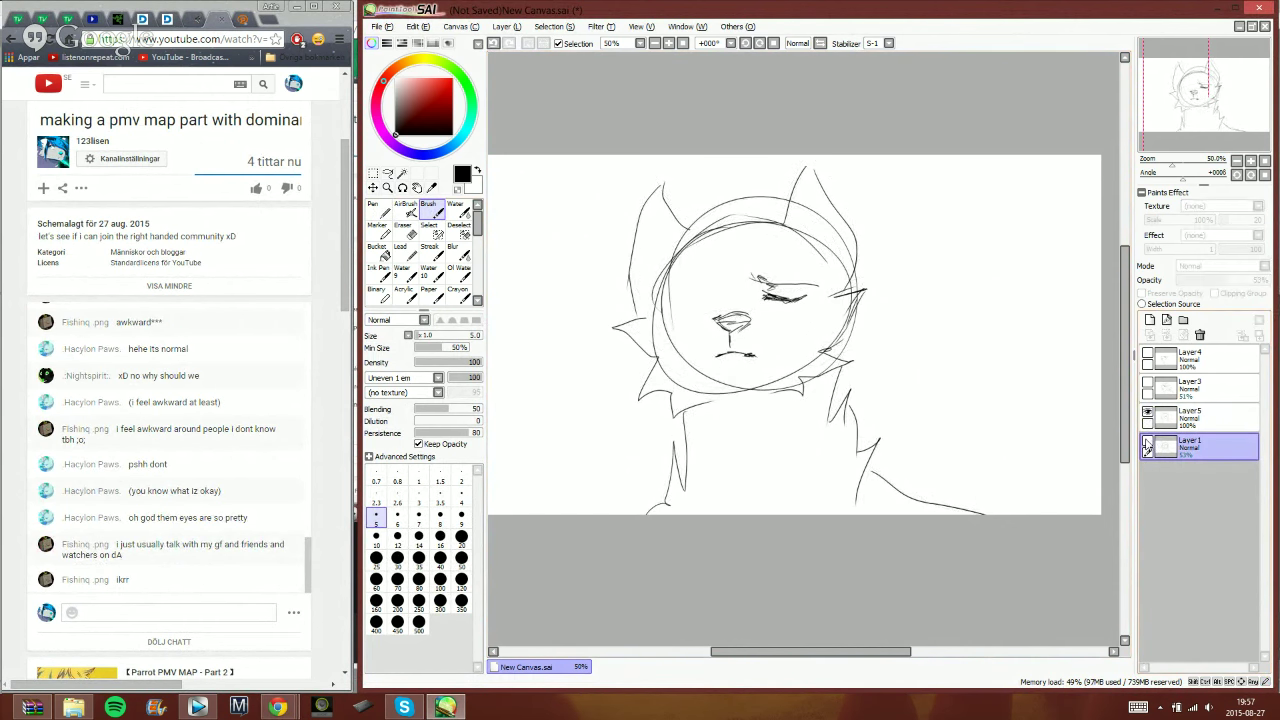
{"action": "left_click", "coordinate": [1156, 420]}
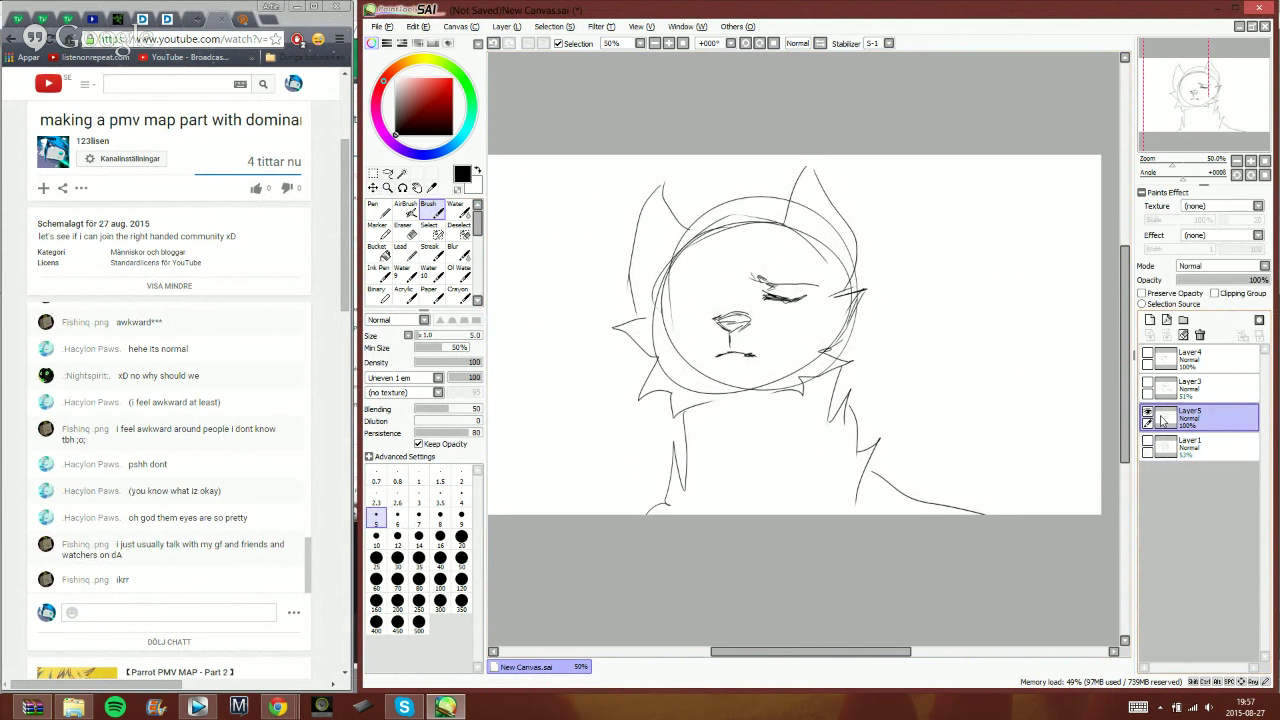
- Draw long wavy lines flowing from the canvas edges toward the neck on both sides and onto the head between the ears
{"action": "mouse_move", "coordinate": [843, 356]}
{"action": "left_mouse_down"}
{"action": "mouse_move", "coordinate": [938, 316]}
{"action": "mouse_move", "coordinate": [877, 254]}
{"action": "mouse_move", "coordinate": [1000, 155]}
{"action": "left_mouse_up"}
{"action": "mouse_move", "coordinate": [905, 179]}
{"action": "left_mouse_down"}
{"action": "mouse_move", "coordinate": [868, 276]}
{"action": "mouse_move", "coordinate": [880, 345]}
{"action": "mouse_move", "coordinate": [838, 397]}
{"action": "left_mouse_up"}
{"action": "left_click_drag", "start_coordinate": [866, 421], "coordinate": [863, 432]}
{"action": "mouse_move", "coordinate": [656, 498]}
{"action": "left_mouse_down"}
{"action": "mouse_move", "coordinate": [672, 442]}
{"action": "mouse_move", "coordinate": [512, 365]}
{"action": "mouse_move", "coordinate": [552, 306]}
{"action": "mouse_move", "coordinate": [541, 203]}
{"action": "mouse_move", "coordinate": [564, 168]}
{"action": "mouse_move", "coordinate": [526, 158]}
{"action": "mouse_move", "coordinate": [612, 234]}
{"action": "mouse_move", "coordinate": [552, 332]}
{"action": "mouse_move", "coordinate": [648, 410]}
{"action": "left_mouse_up"}
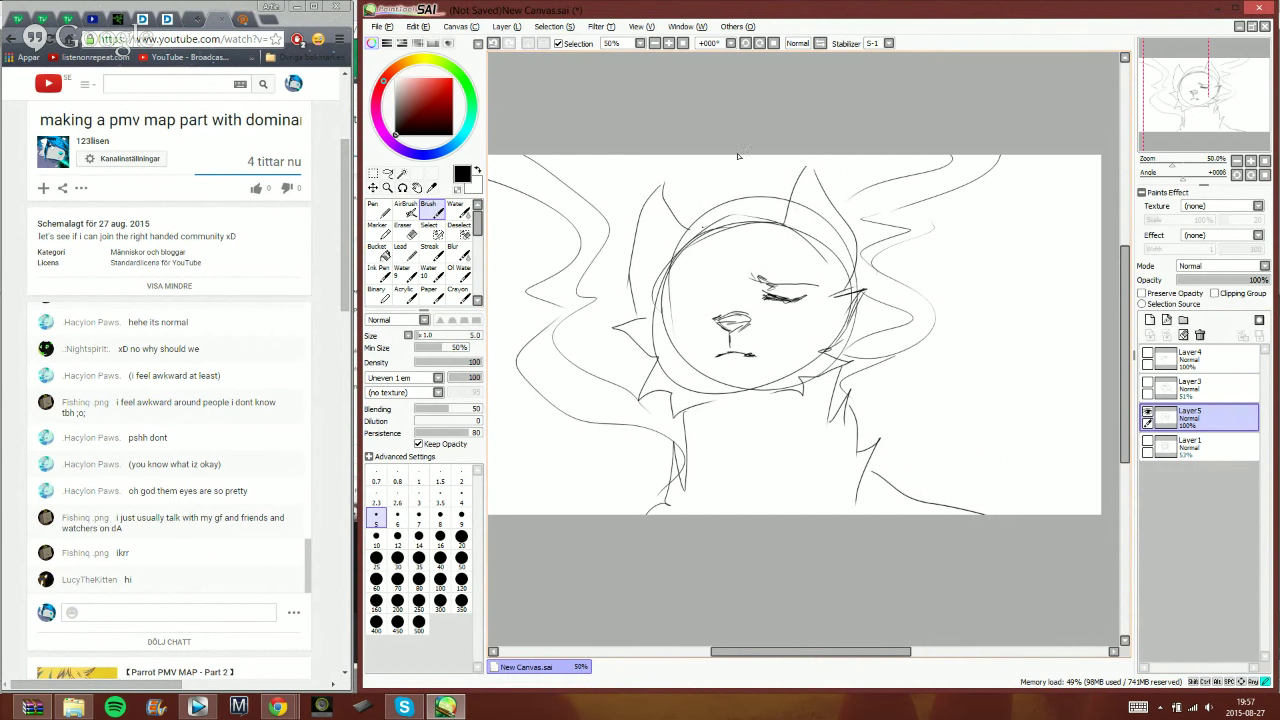
{"action": "mouse_move", "coordinate": [677, 156]}
{"action": "left_mouse_down"}
{"action": "mouse_move", "coordinate": [705, 202]}
{"action": "mouse_move", "coordinate": [684, 233]}
{"action": "left_mouse_up"}
{"action": "left_click_drag", "start_coordinate": [737, 156], "coordinate": [703, 228]}
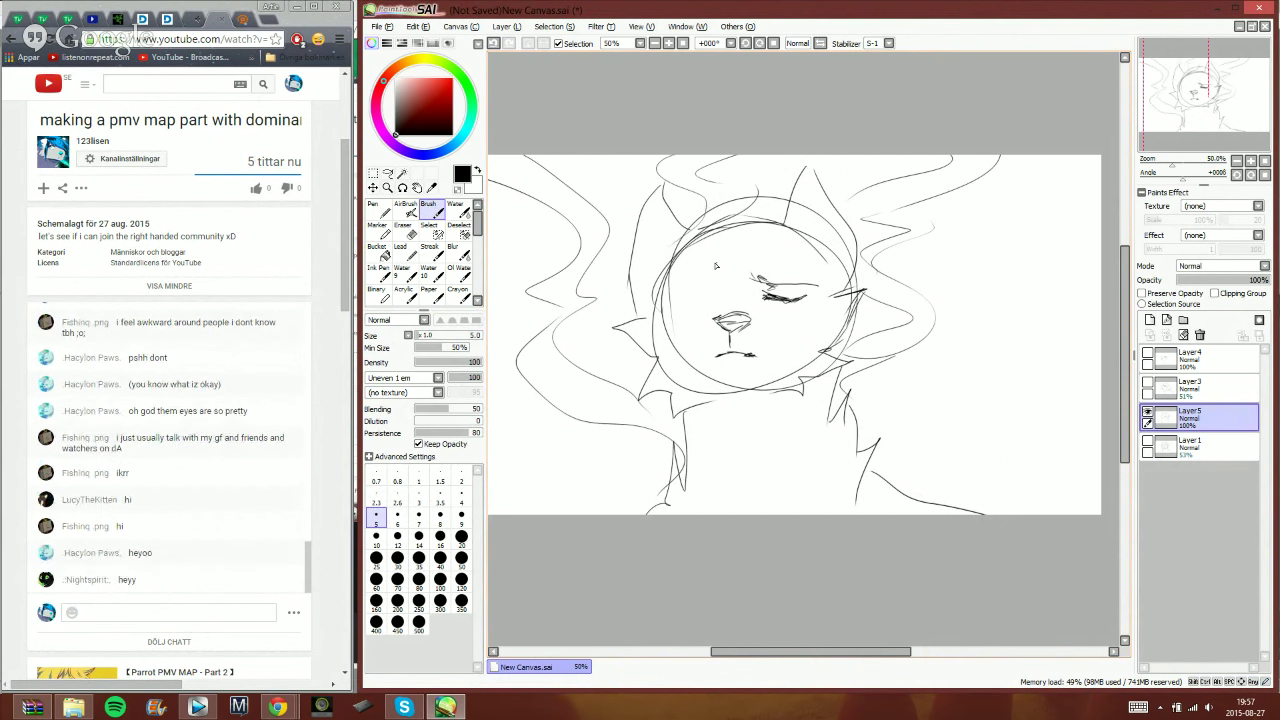
- Send "yoo" in the stream chat in Chrome and switch to the tab with the Joined maps playlist
{"action": "left_click", "coordinate": [229, 606]}
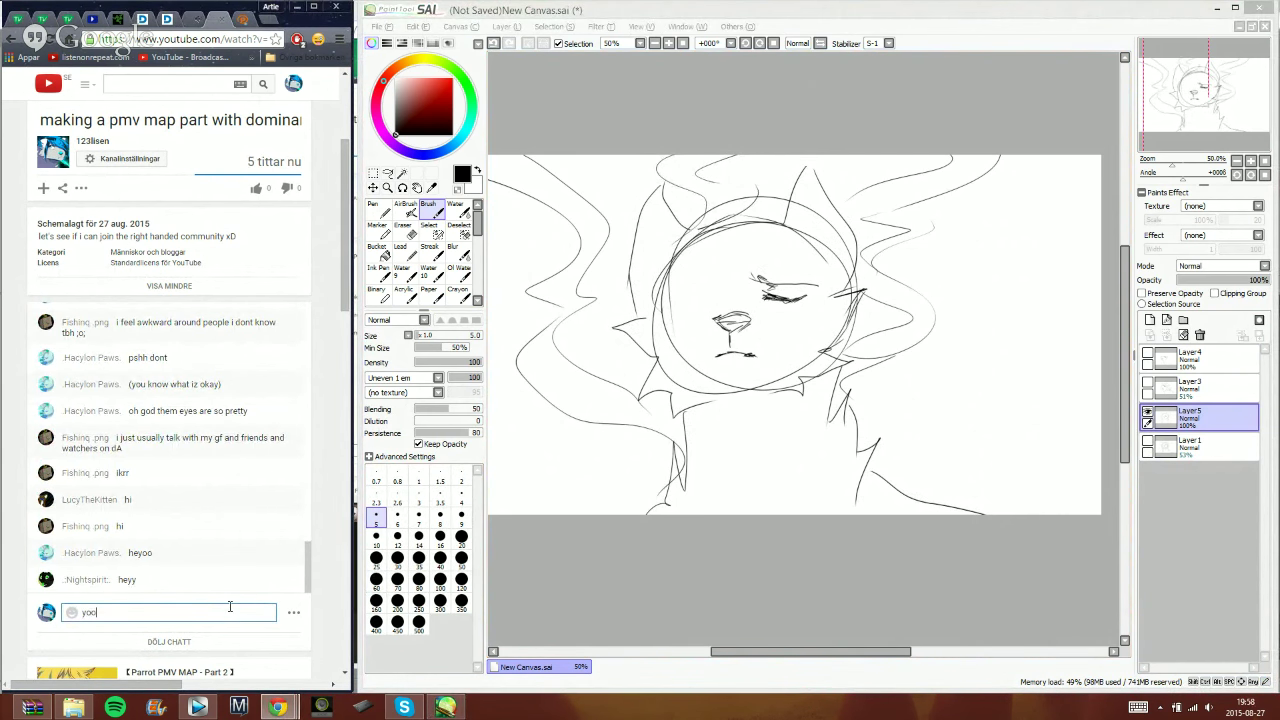
{"action": "type", "text": "yoo"}
{"action": "key", "text": "Return"}
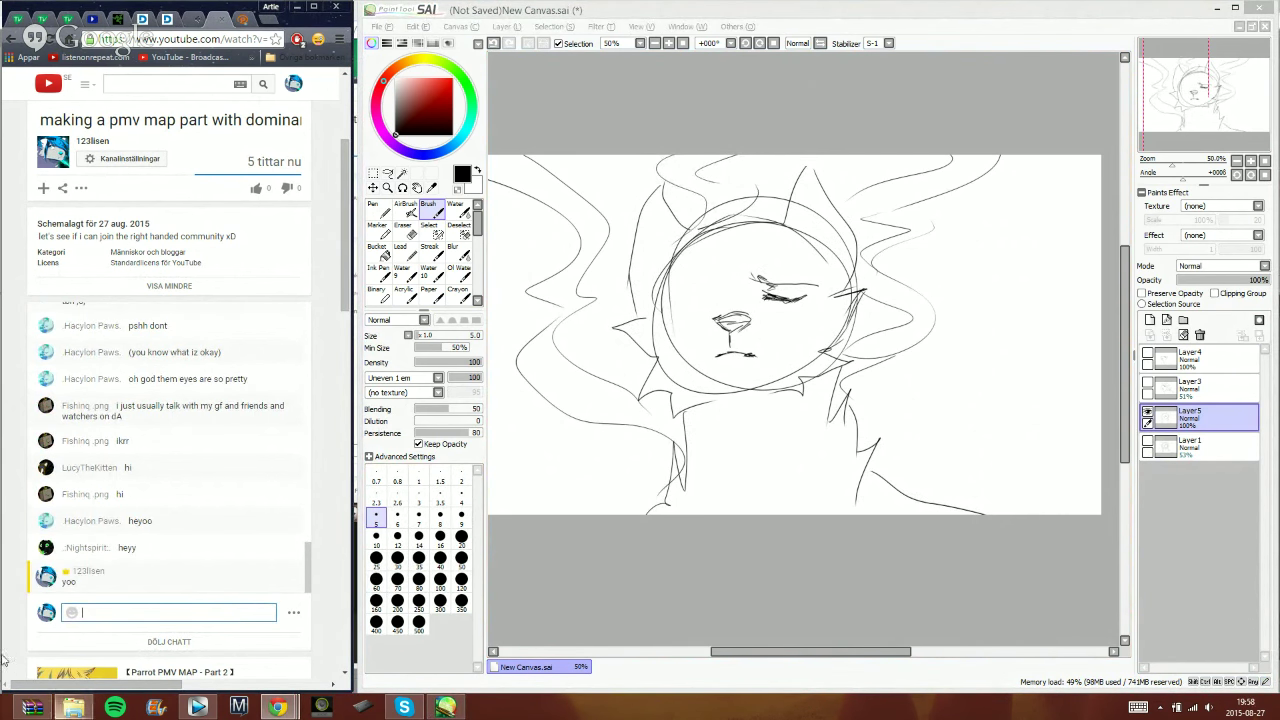
{"action": "left_click", "coordinate": [189, 20]}
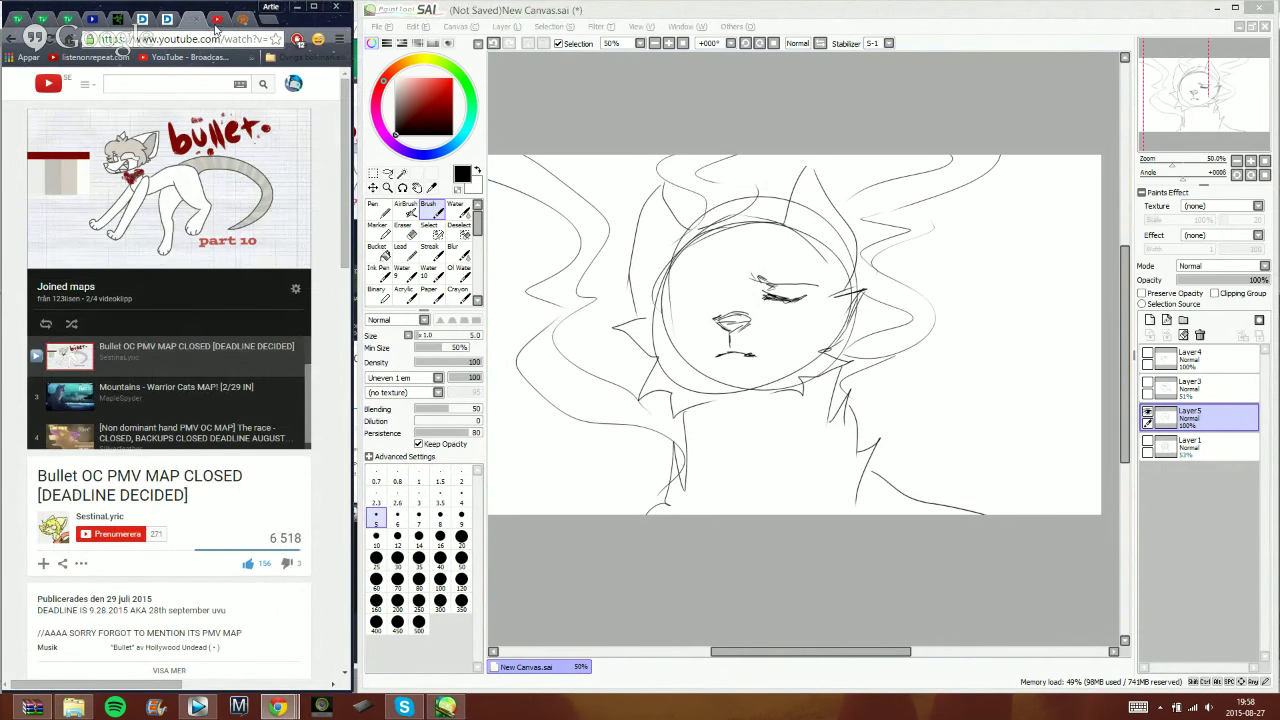
- Open the Non dominant hand PMV OC MAP video from the playlist, read its full description, and return to the live stream page
{"action": "left_click", "coordinate": [113, 436]}
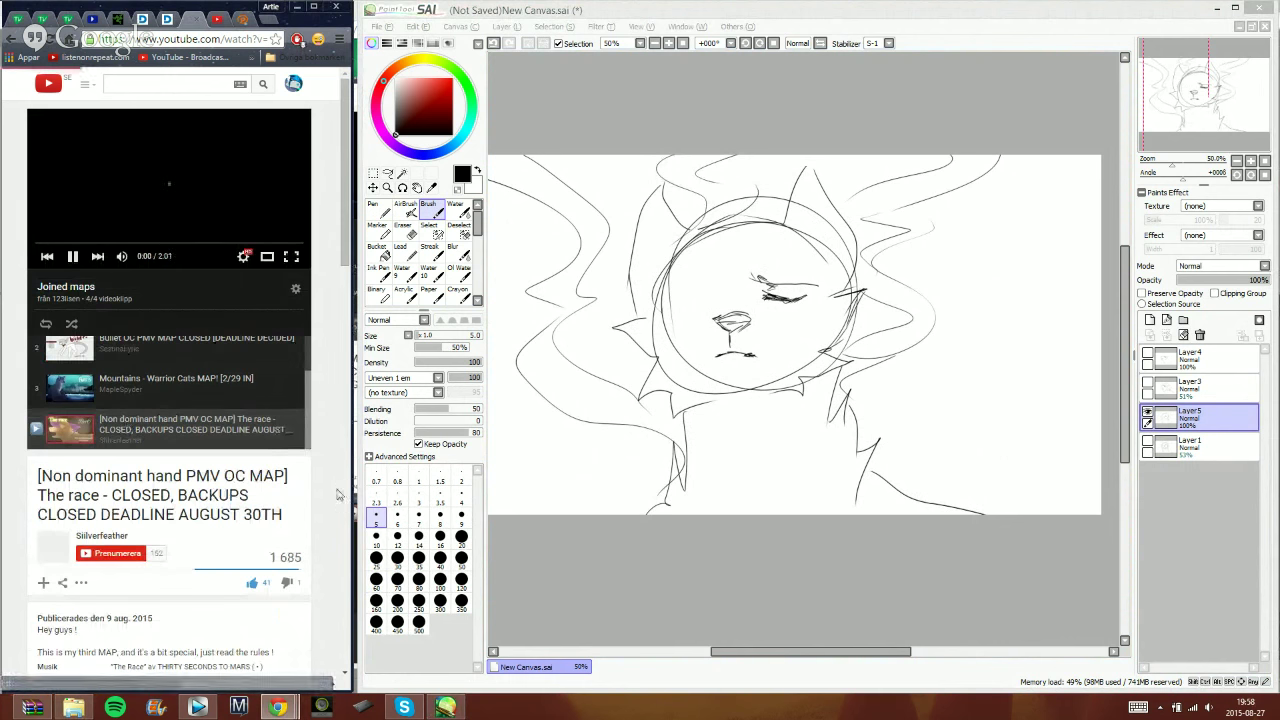
{"action": "scroll", "coordinate": [338, 494], "scroll_direction": "down", "scroll_amount": 3}
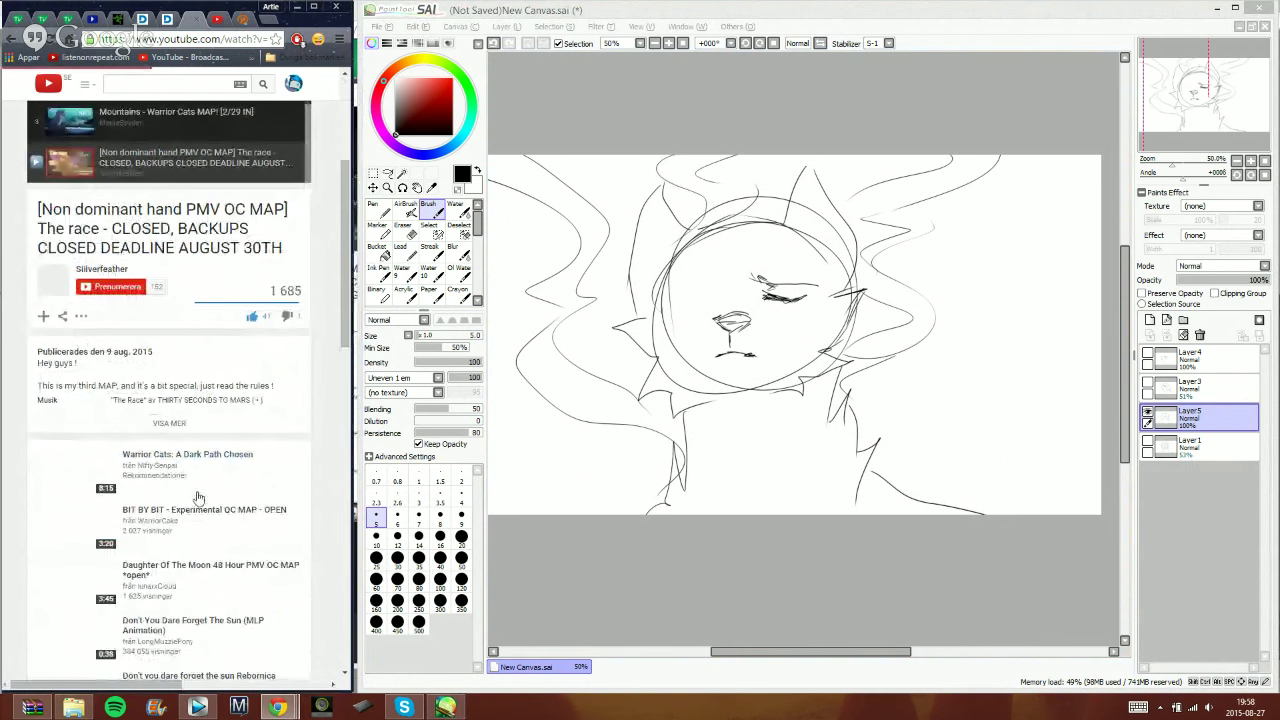
{"action": "left_click", "coordinate": [160, 425]}
{"action": "scroll", "coordinate": [260, 500], "scroll_direction": "down", "scroll_amount": 4}
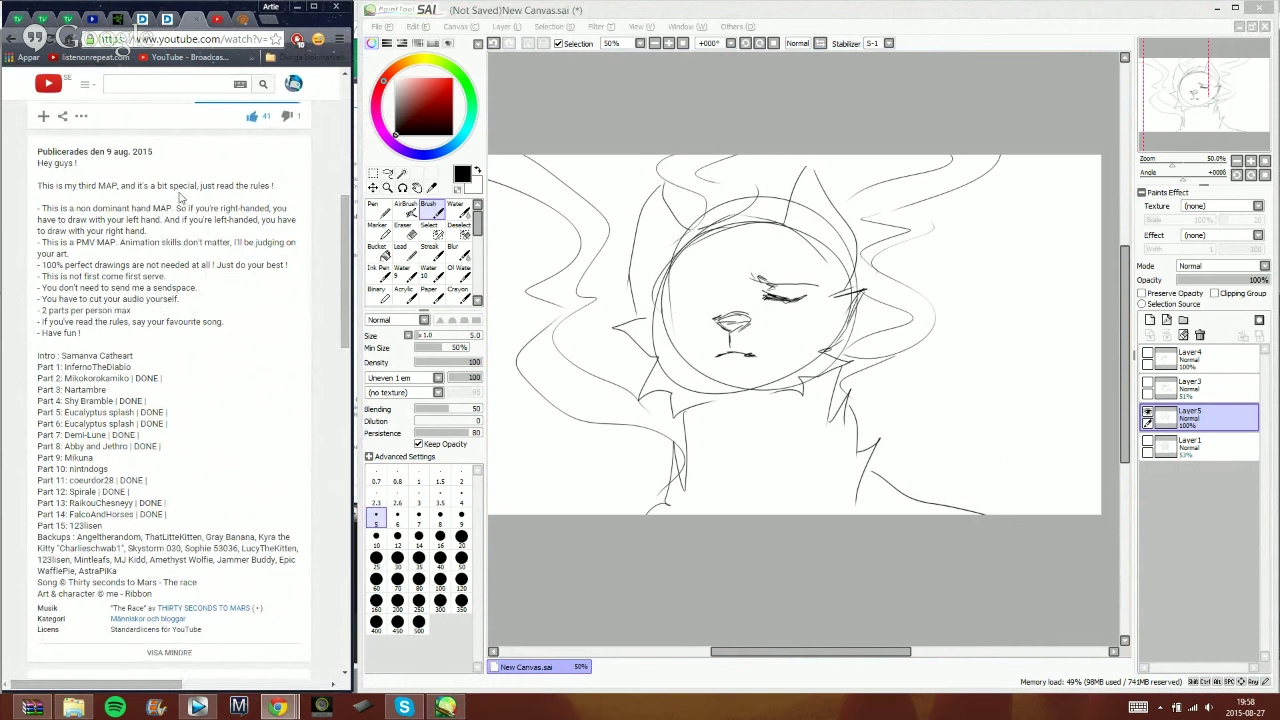
{"action": "scroll", "coordinate": [180, 200], "scroll_direction": "up", "scroll_amount": 5}
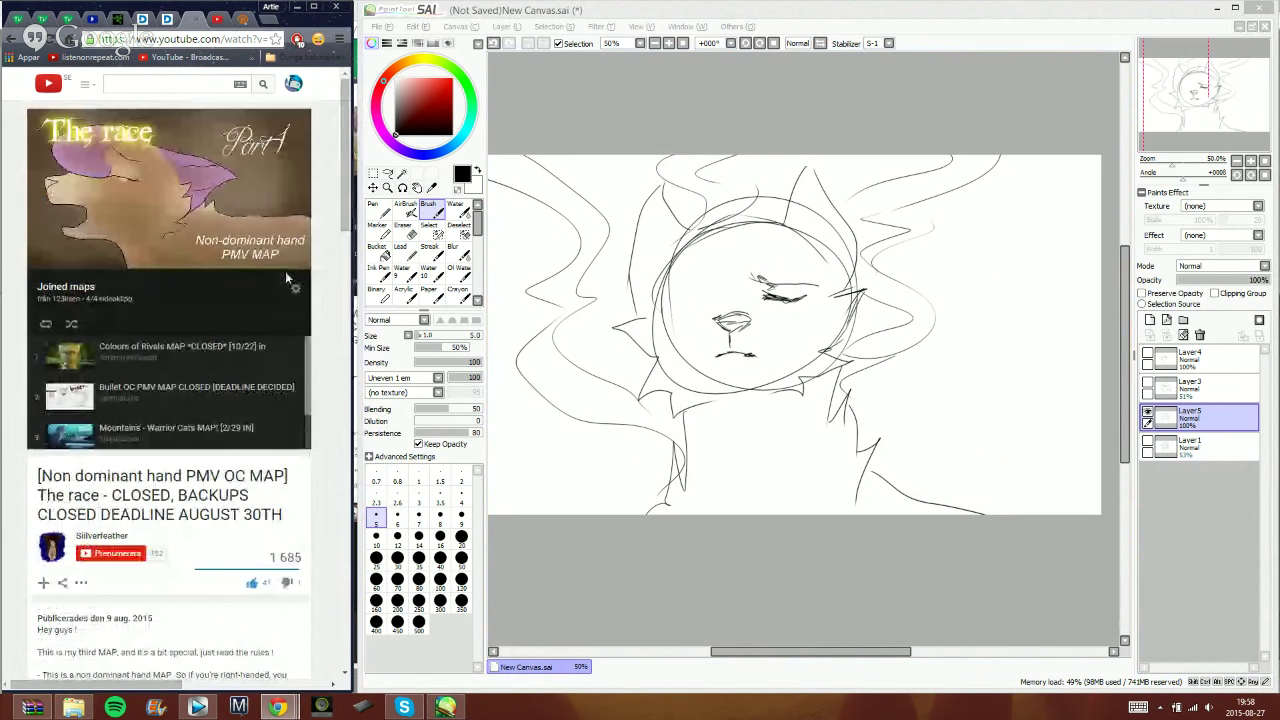
{"action": "left_click", "coordinate": [216, 20]}
- In PaintTool SAI, draw a long wavy line from the canvas edge to the shoulder, plus short fur strokes on the shoulder and chest
{"action": "left_click", "coordinate": [934, 22]}
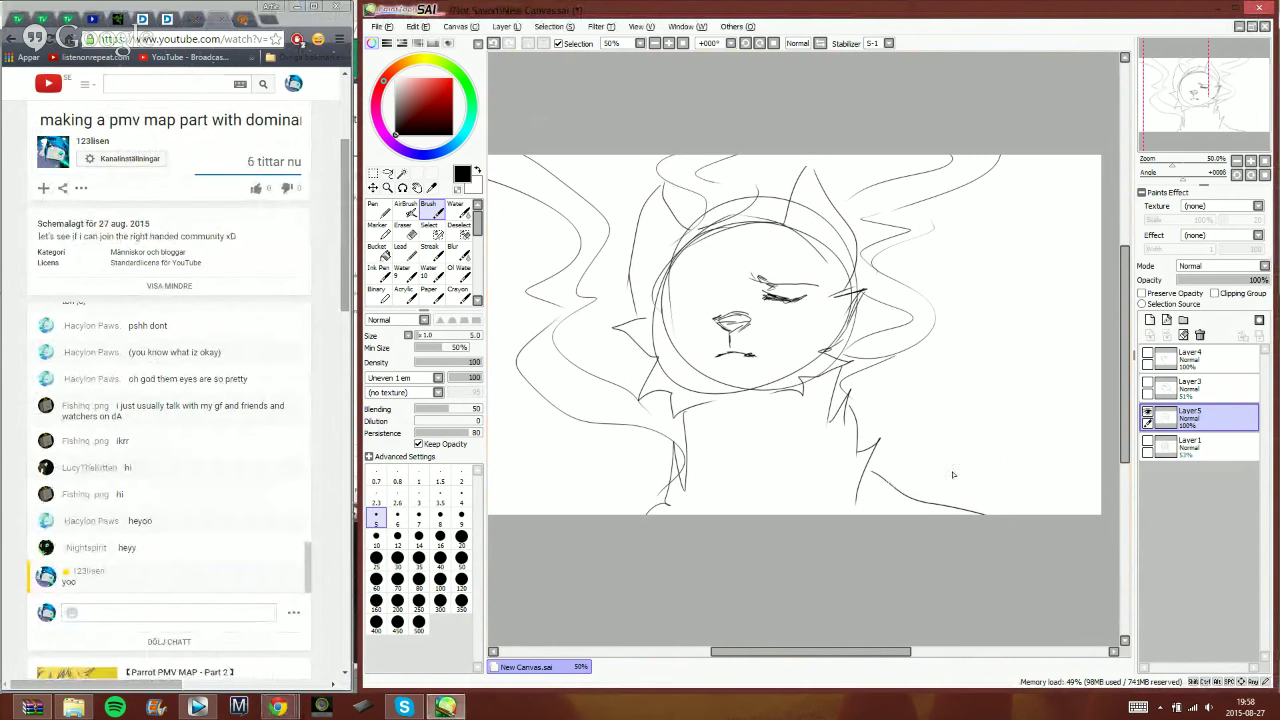
{"action": "mouse_move", "coordinate": [1077, 366]}
{"action": "left_mouse_down"}
{"action": "mouse_move", "coordinate": [888, 484]}
{"action": "mouse_move", "coordinate": [934, 432]}
{"action": "mouse_move", "coordinate": [880, 490]}
{"action": "left_mouse_up"}
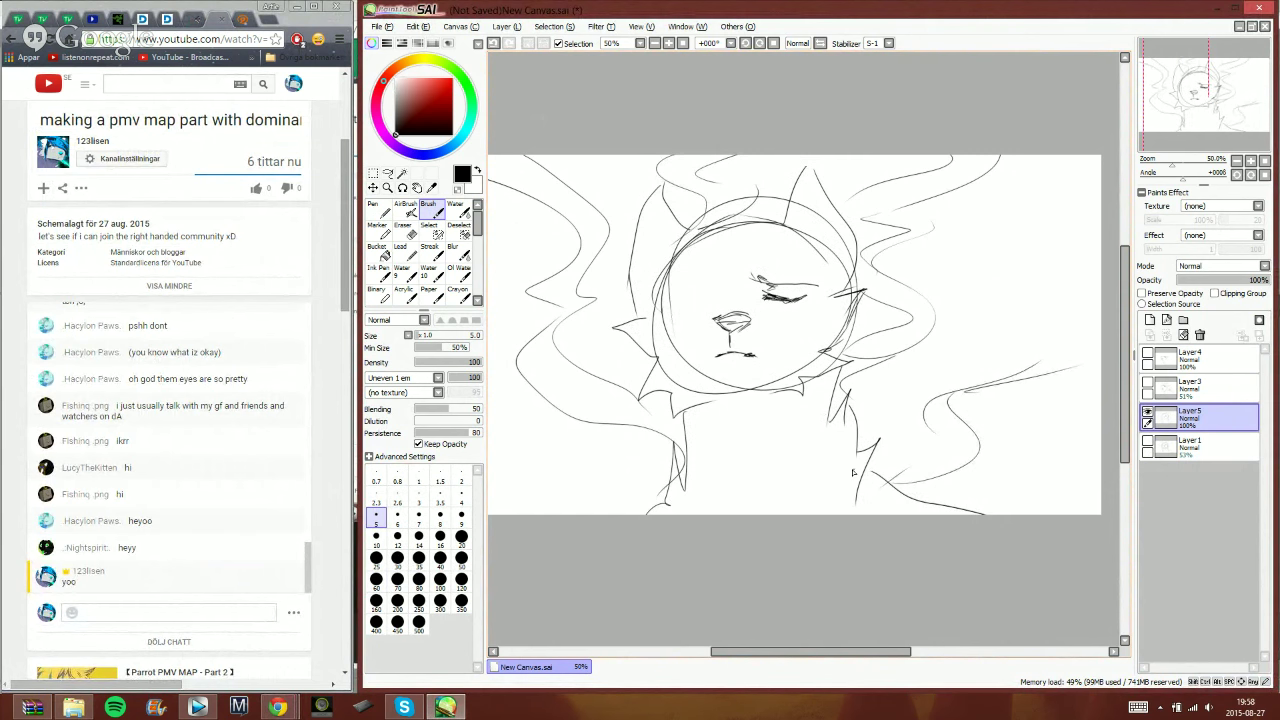
{"action": "mouse_move", "coordinate": [857, 474]}
{"action": "left_mouse_down"}
{"action": "mouse_move", "coordinate": [828, 510]}
{"action": "mouse_move", "coordinate": [868, 494]}
{"action": "left_mouse_up"}
{"action": "left_click_drag", "start_coordinate": [700, 468], "coordinate": [688, 442]}
{"action": "left_click_drag", "start_coordinate": [730, 474], "coordinate": [740, 508]}
{"action": "left_click_drag", "start_coordinate": [712, 460], "coordinate": [698, 510]}
- Compare the Layer1 sketch with the Layer5 drawing by toggling their visibility, leaving Layer1 hidden and Layer5 active
{"action": "left_click", "coordinate": [1147, 441]}
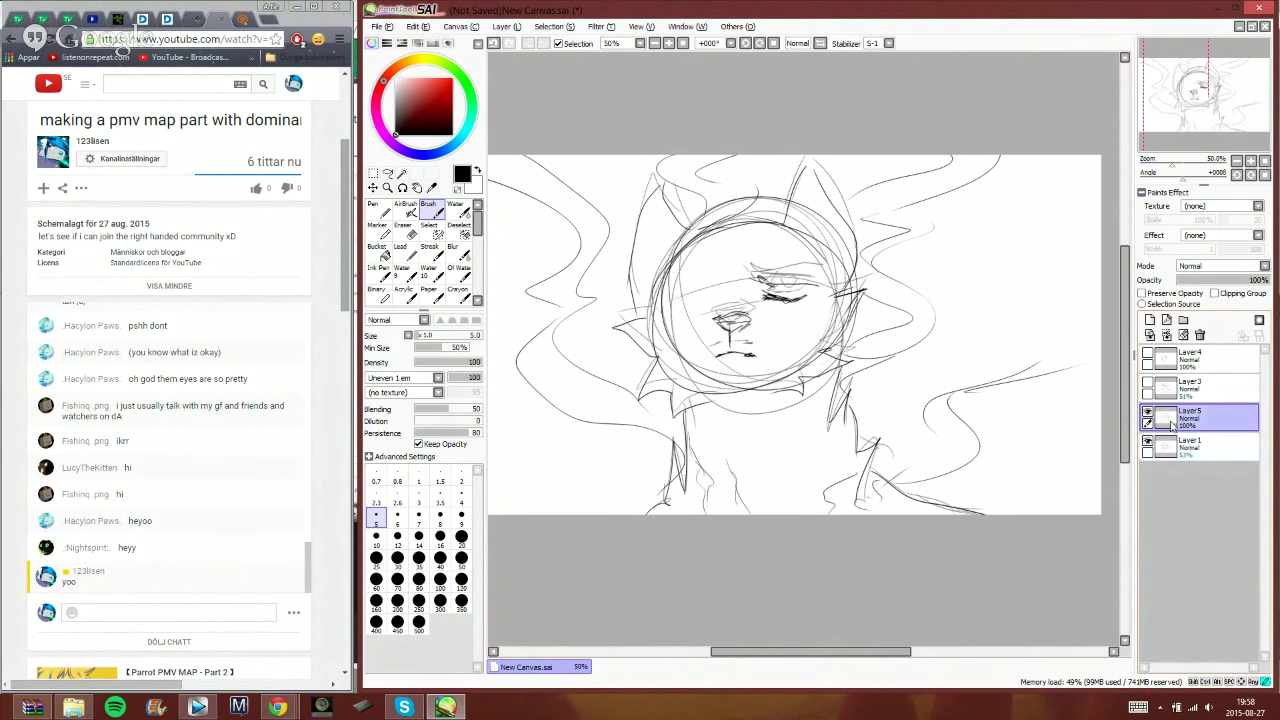
{"action": "left_click", "coordinate": [1168, 450]}
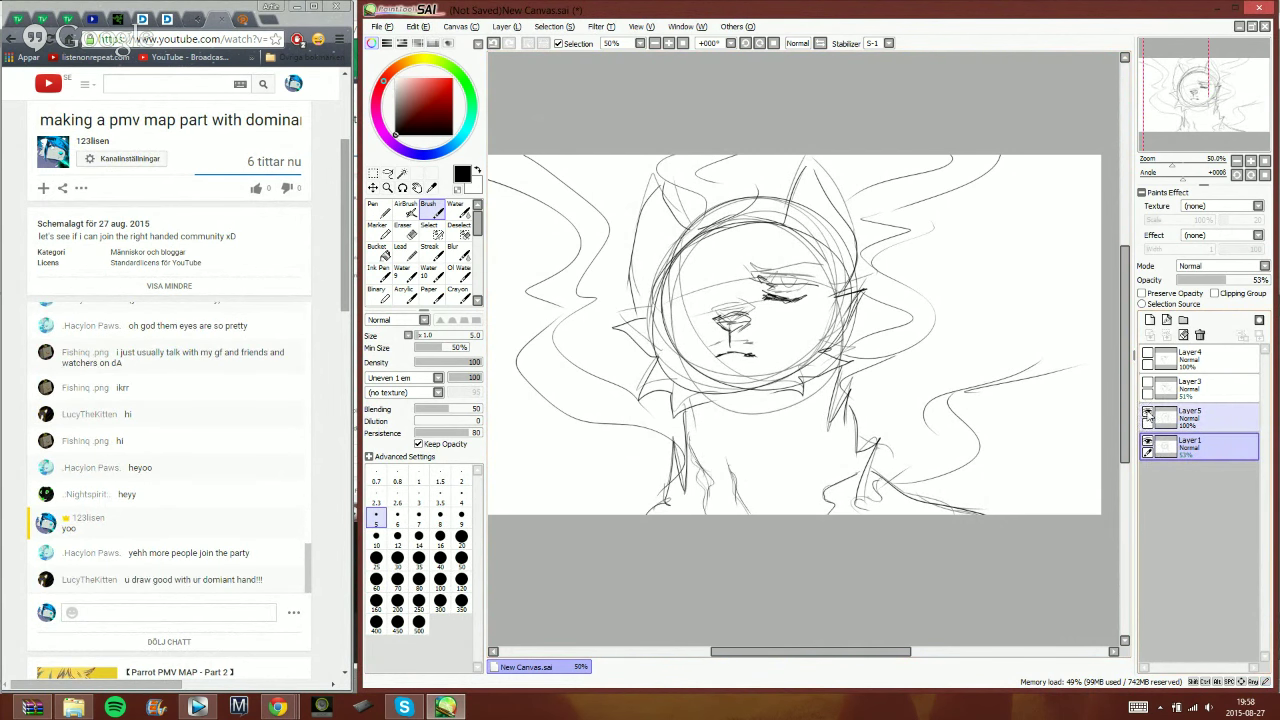
{"action": "left_click", "coordinate": [1147, 412]}
{"action": "left_click", "coordinate": [1147, 412]}
{"action": "left_click", "coordinate": [1147, 440]}
{"action": "left_click", "coordinate": [1215, 418]}
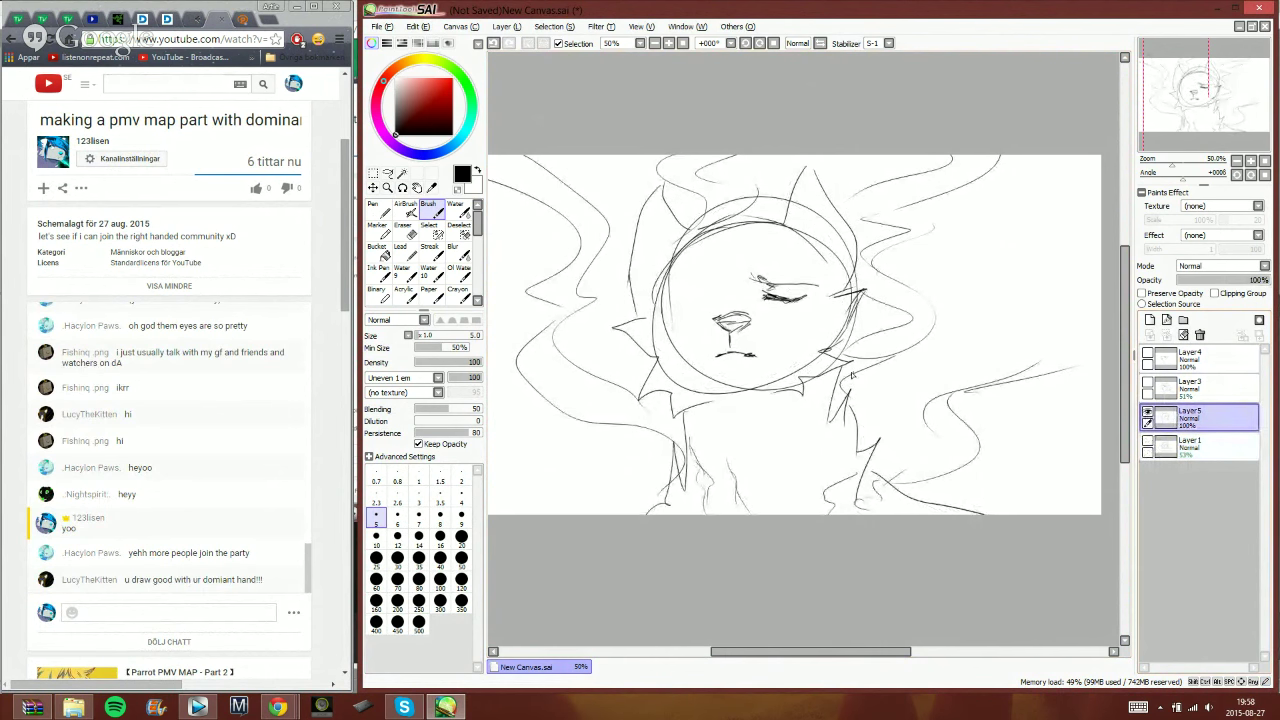
- Send "hbfbdfhk practiseeee xD" in the stream chat in Chrome
{"action": "left_click", "coordinate": [266, 610]}
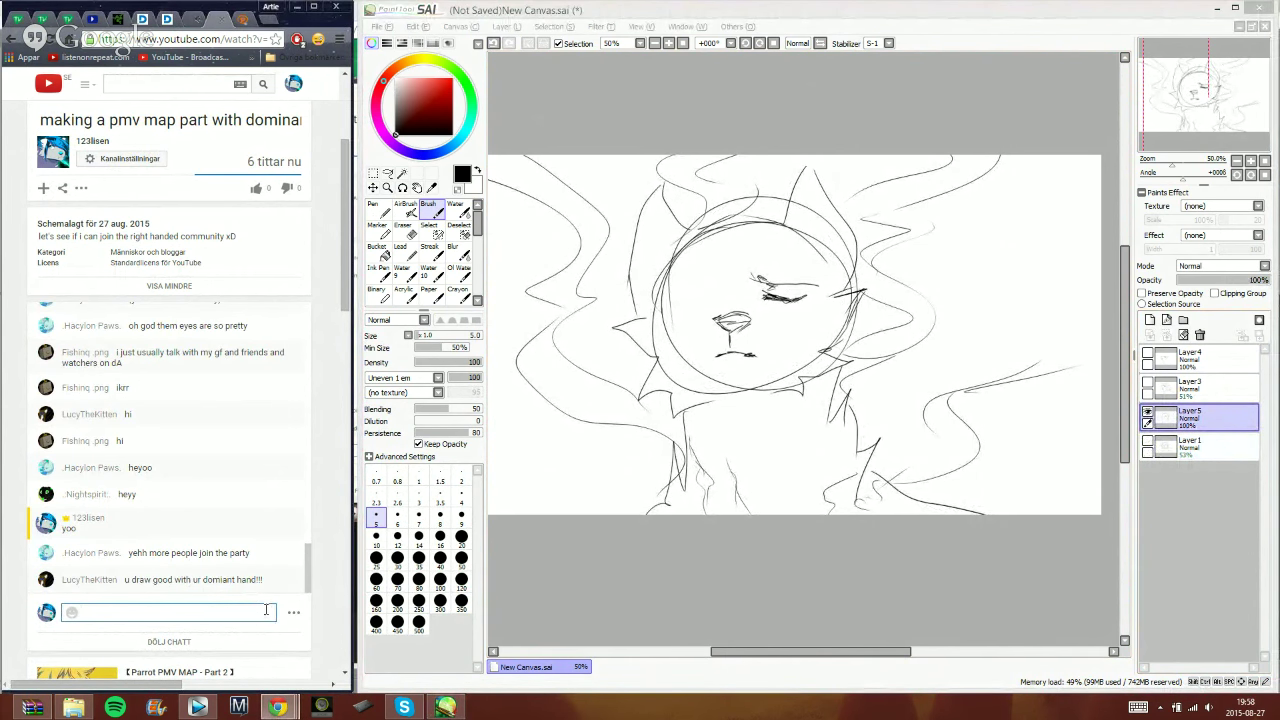
{"action": "type", "text": "hbfbdfhk practiseeee x"}
{"action": "key", "text": "BackSpace"}
{"action": "left_click", "coordinate": [180, 615]}
{"action": "type", "text": "D"}
{"action": "key", "text": "Return"}
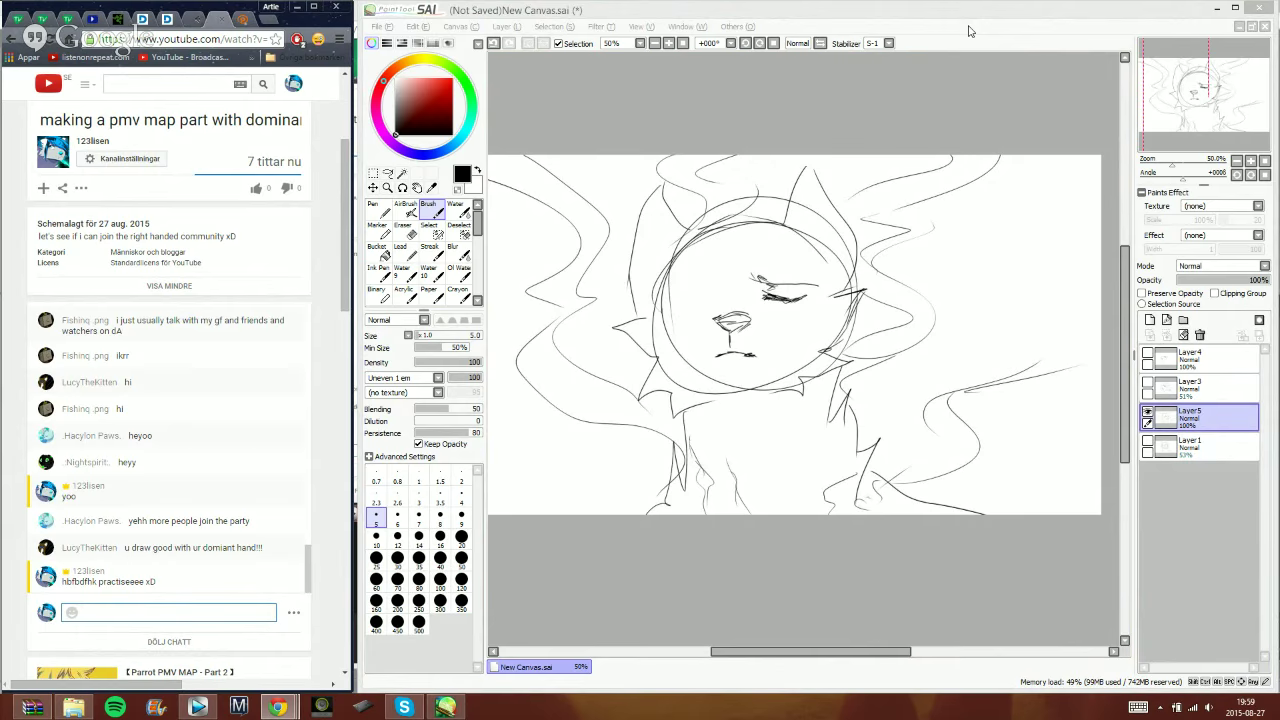
- Send "and thank yoyyy" and "oo" as two messages in the stream chat
{"action": "type", "text": "and thank"}
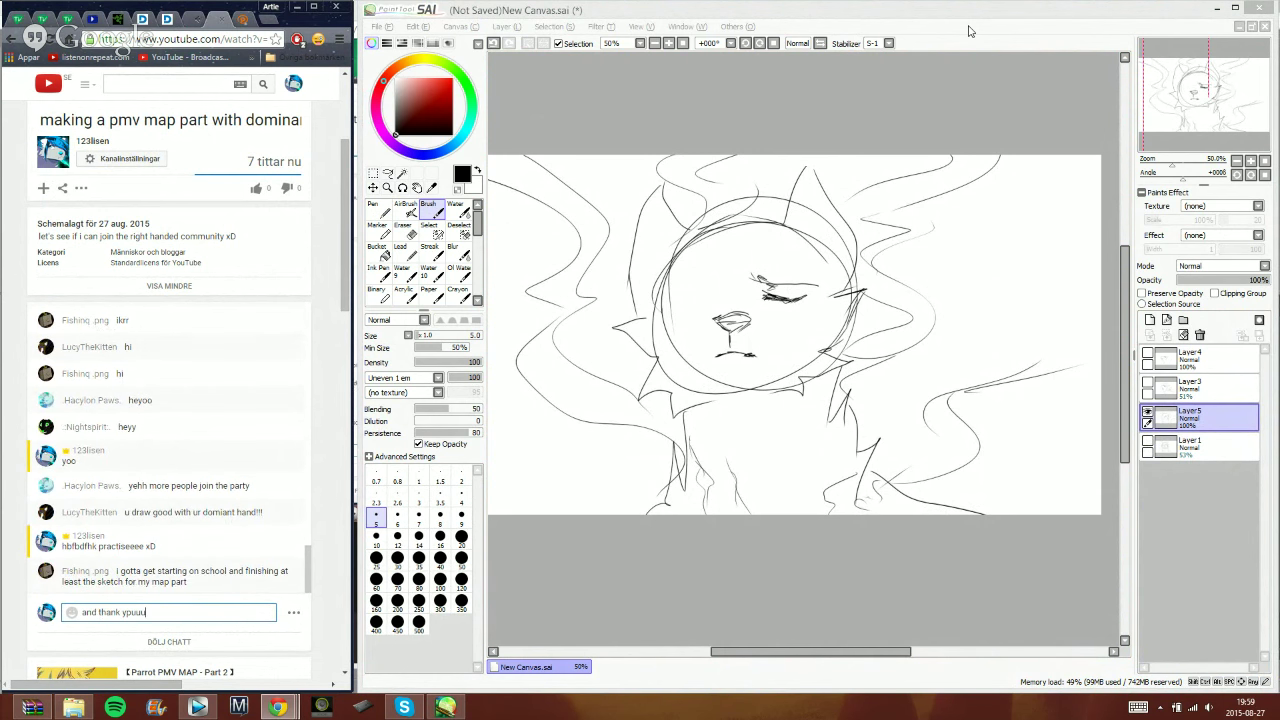
{"action": "type", "text": " yoyyy"}
{"action": "key", "text": "Return"}
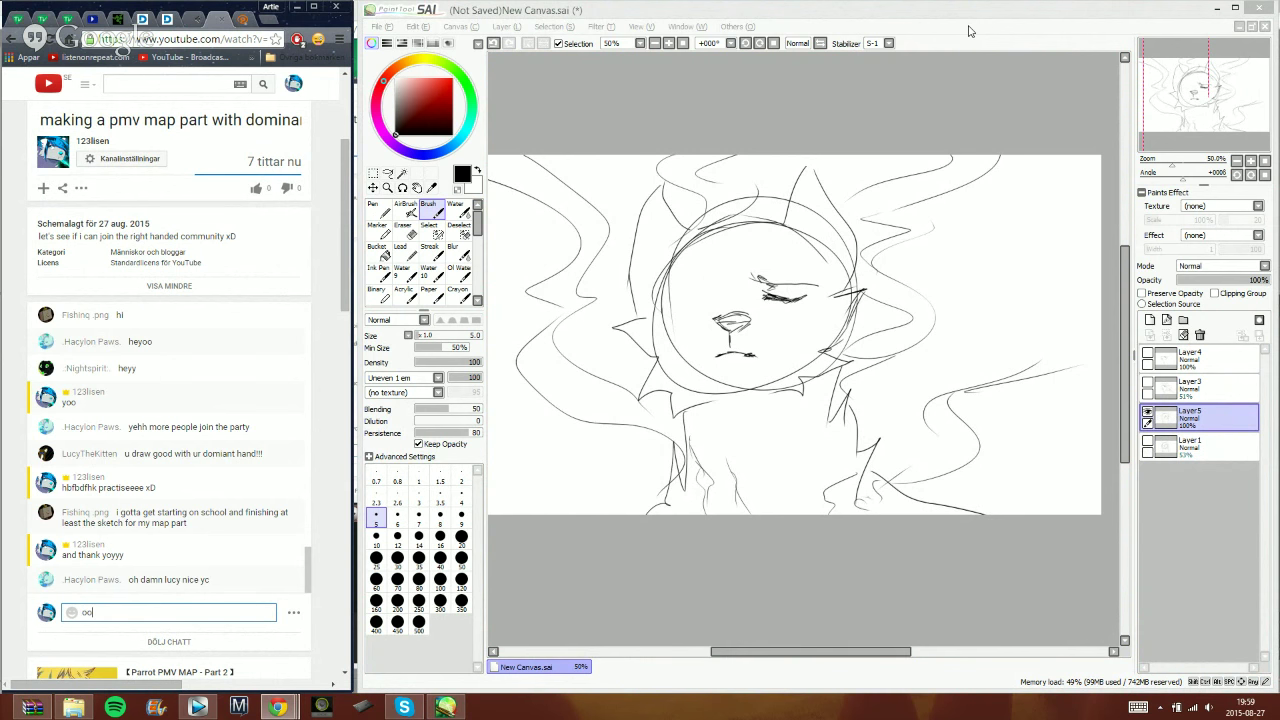
{"action": "key", "text": "Return"}
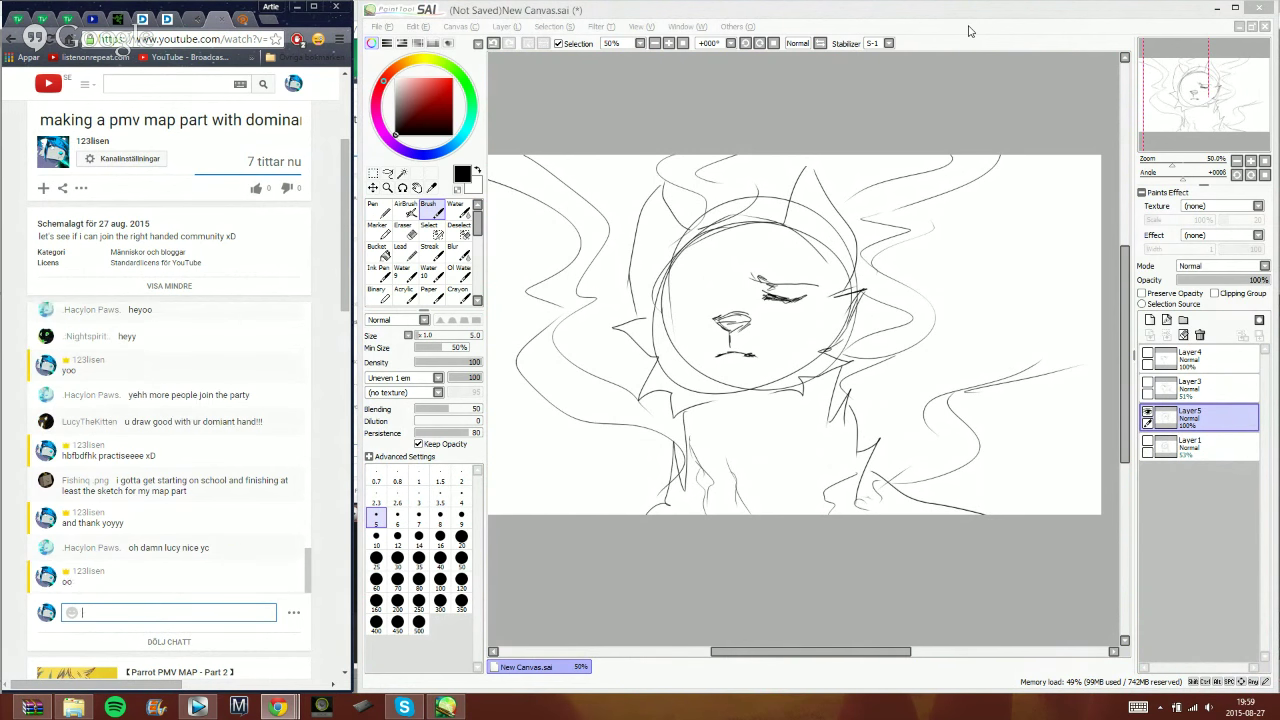
- Back in PaintTool SAI, hide Layer5 and delete Layer4 and Layer3
{"action": "left_click", "coordinate": [980, 28]}
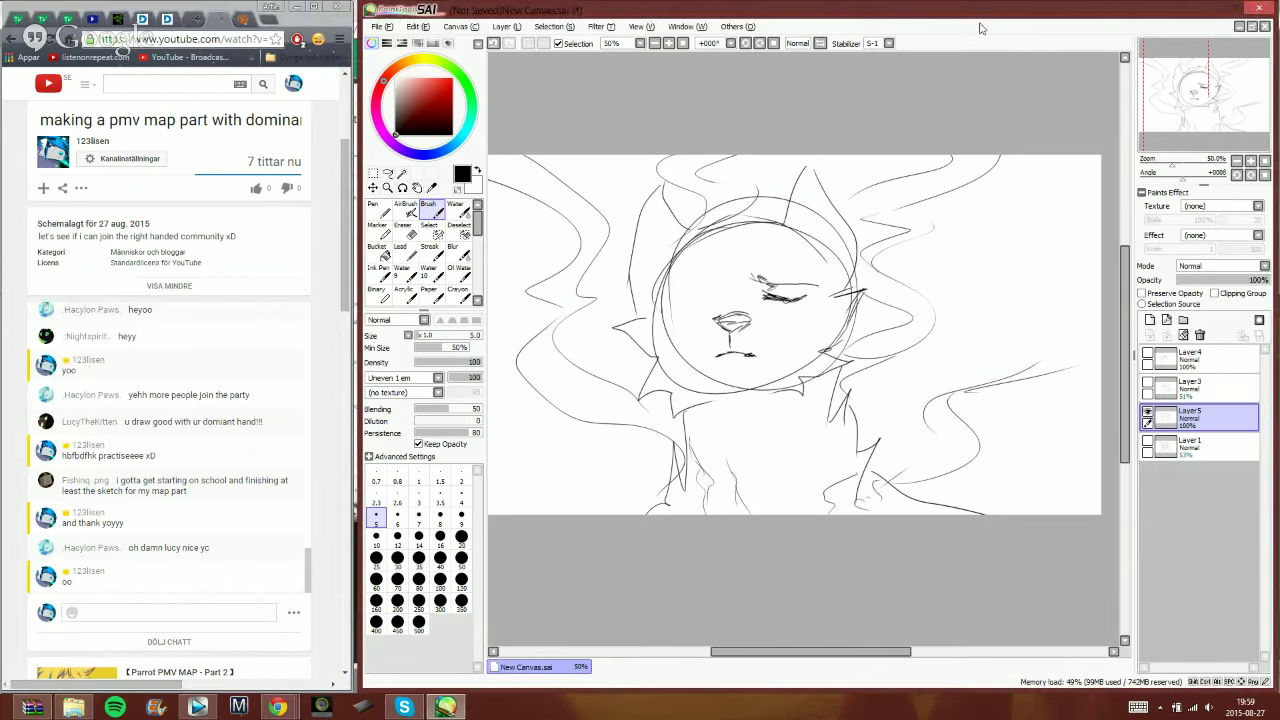
{"action": "left_click", "coordinate": [1148, 383]}
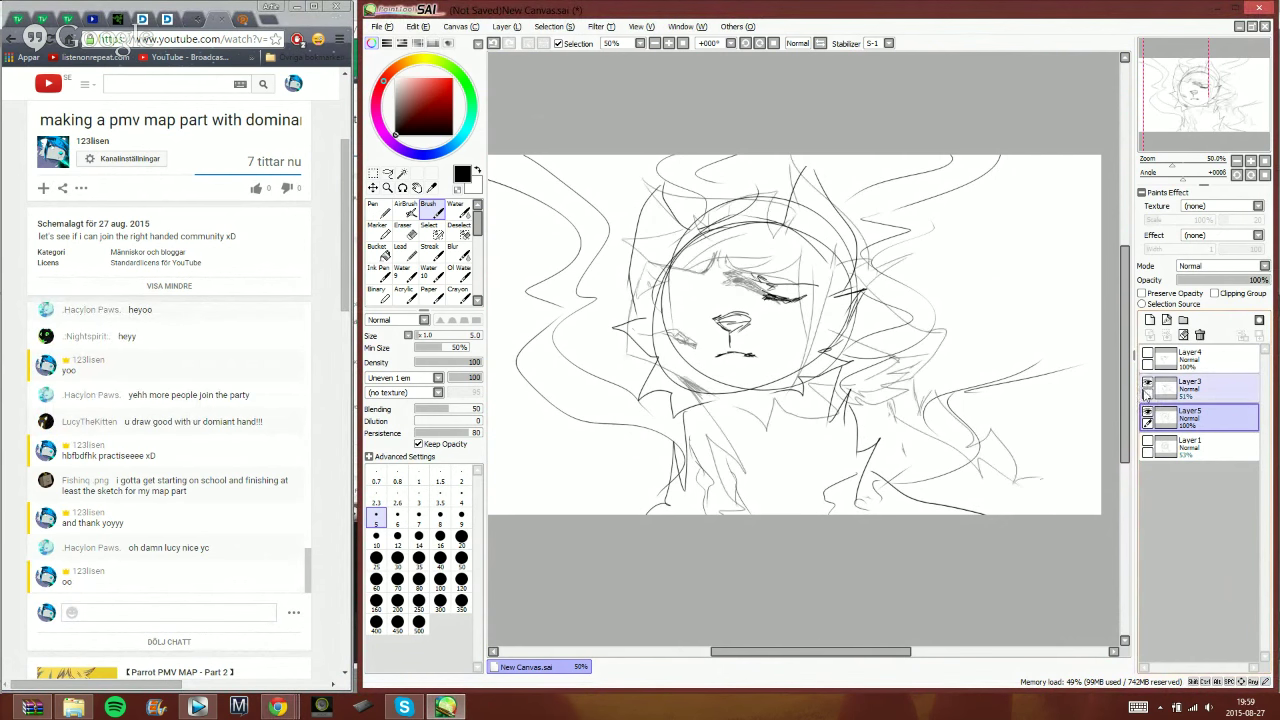
{"action": "left_click", "coordinate": [1148, 411]}
{"action": "left_click", "coordinate": [1180, 360]}
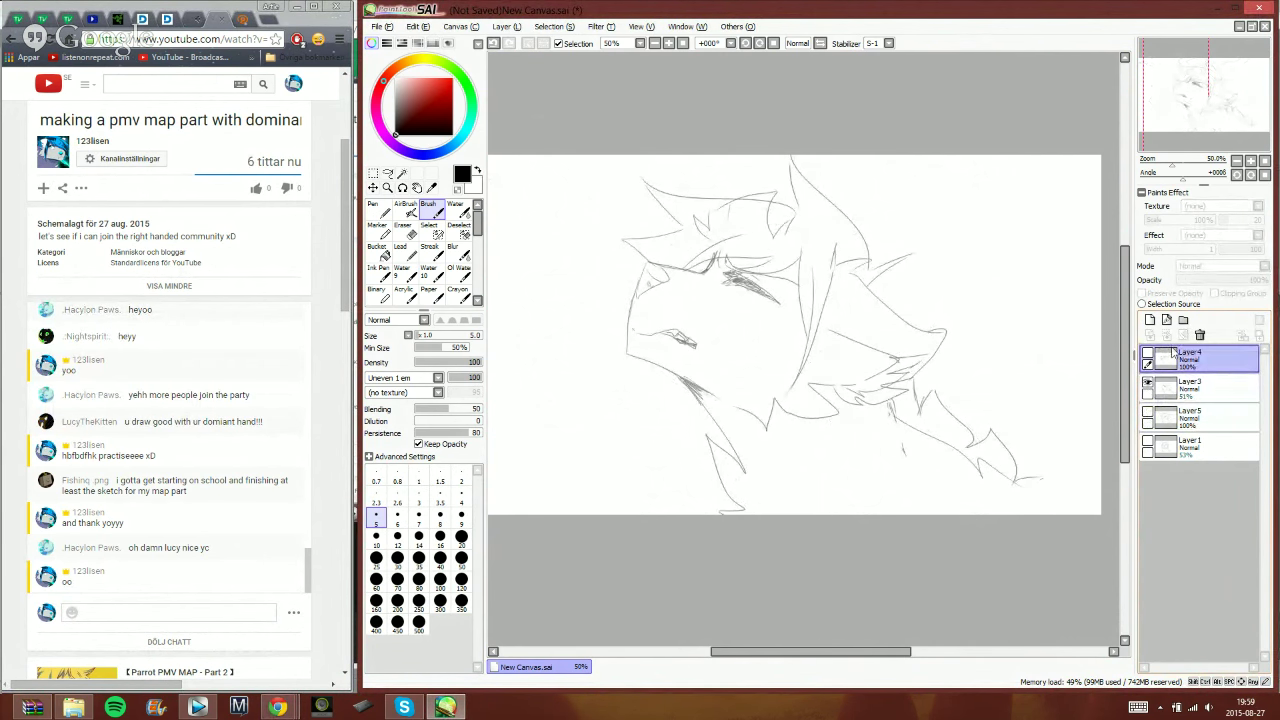
{"action": "left_click", "coordinate": [1148, 355]}
{"action": "left_click", "coordinate": [1199, 336]}
{"action": "left_click", "coordinate": [1199, 336]}
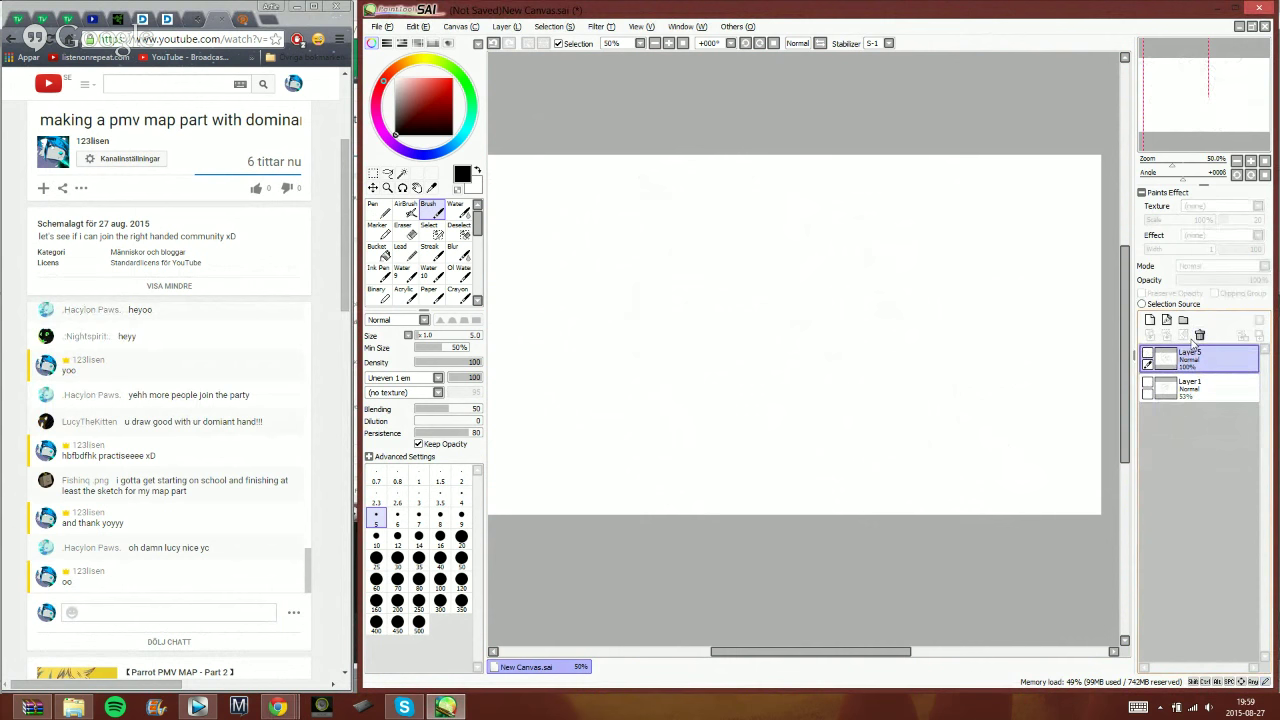
- Check the contents of Layer5 and Layer1 by toggling their visibility, leaving both hidden and Layer5 active
{"action": "left_click", "coordinate": [1148, 354]}
{"action": "left_click", "coordinate": [1148, 354]}
{"action": "left_click", "coordinate": [1163, 389]}
{"action": "left_click", "coordinate": [1148, 384]}
{"action": "left_click", "coordinate": [1148, 384]}
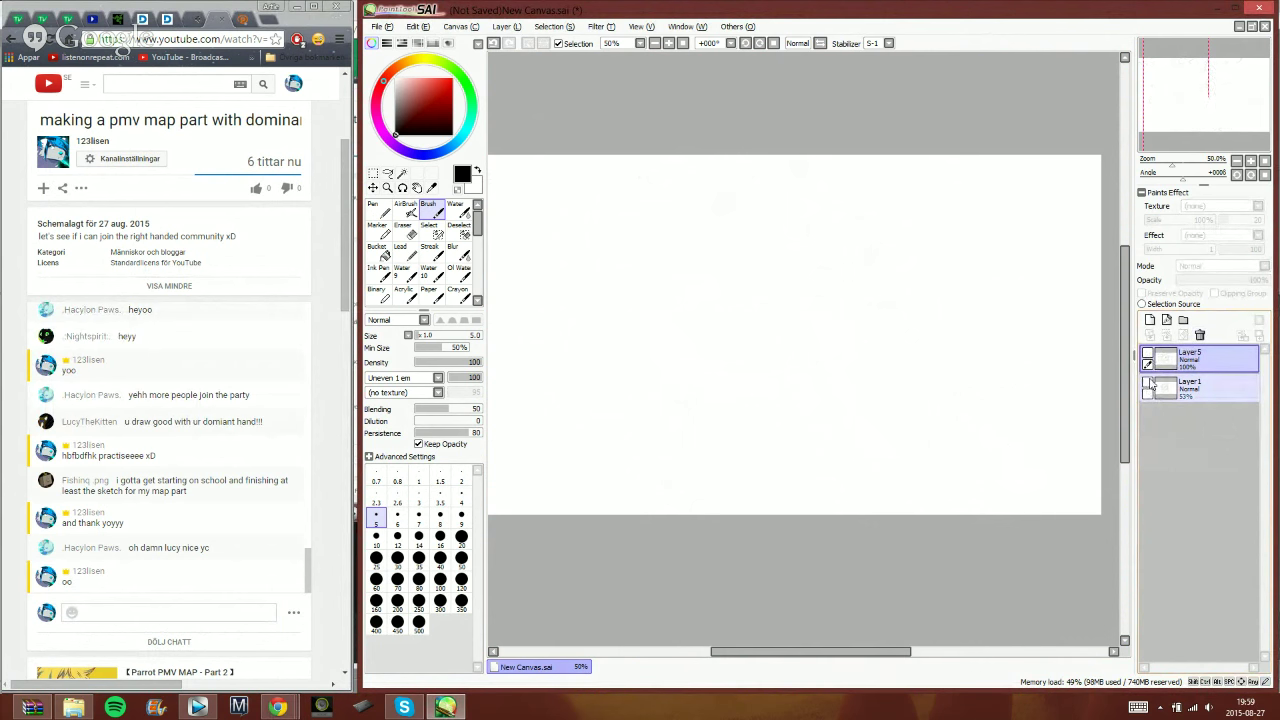
{"action": "left_click", "coordinate": [1163, 361]}
{"action": "left_click", "coordinate": [1148, 354]}
{"action": "left_click", "coordinate": [1148, 354]}
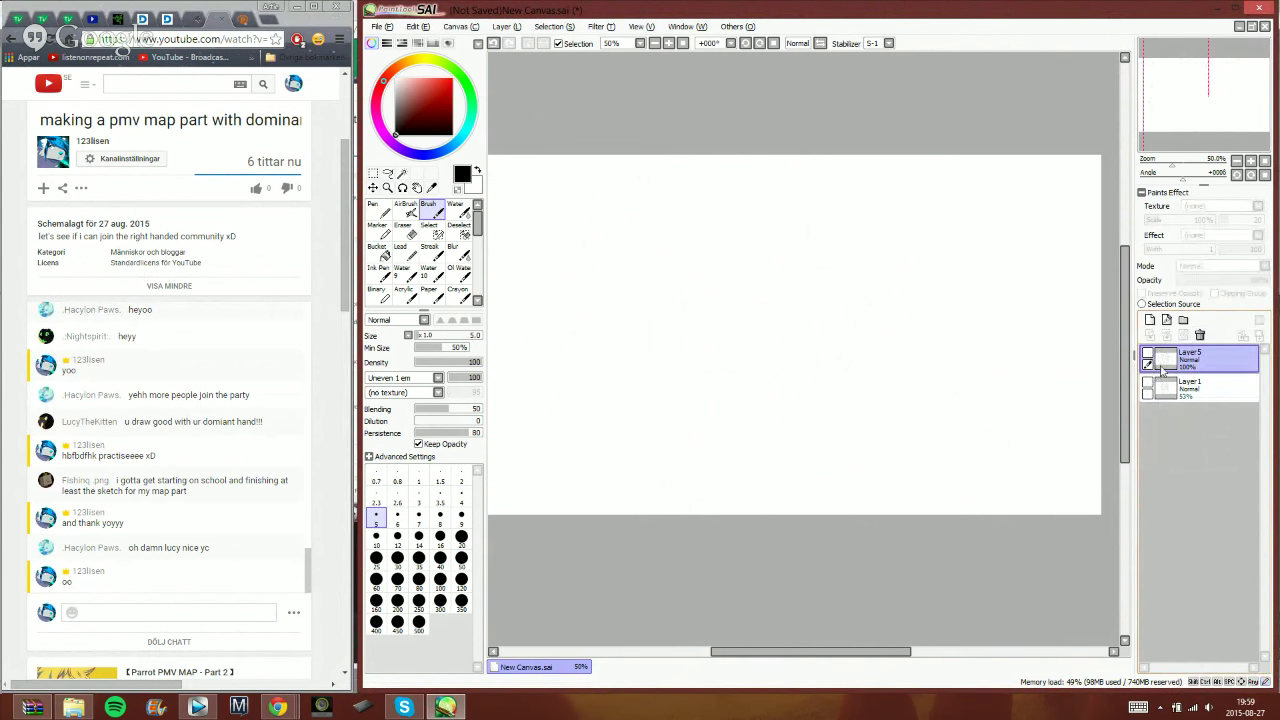
- Add a new layer above Layer5, and make Layer5 visible and active
{"action": "left_click", "coordinate": [1150, 320]}
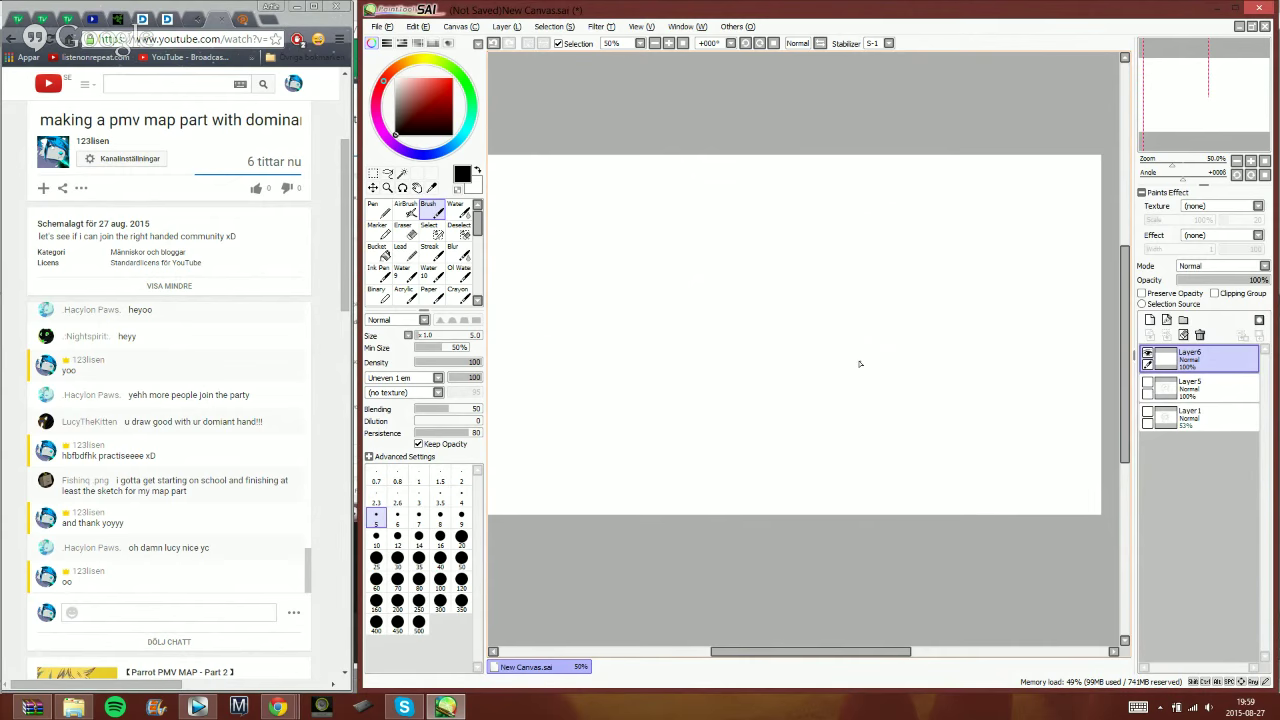
{"action": "left_click", "coordinate": [1148, 386]}
{"action": "left_click", "coordinate": [1148, 386]}
{"action": "left_click", "coordinate": [1185, 388]}
{"action": "left_click", "coordinate": [1147, 383]}
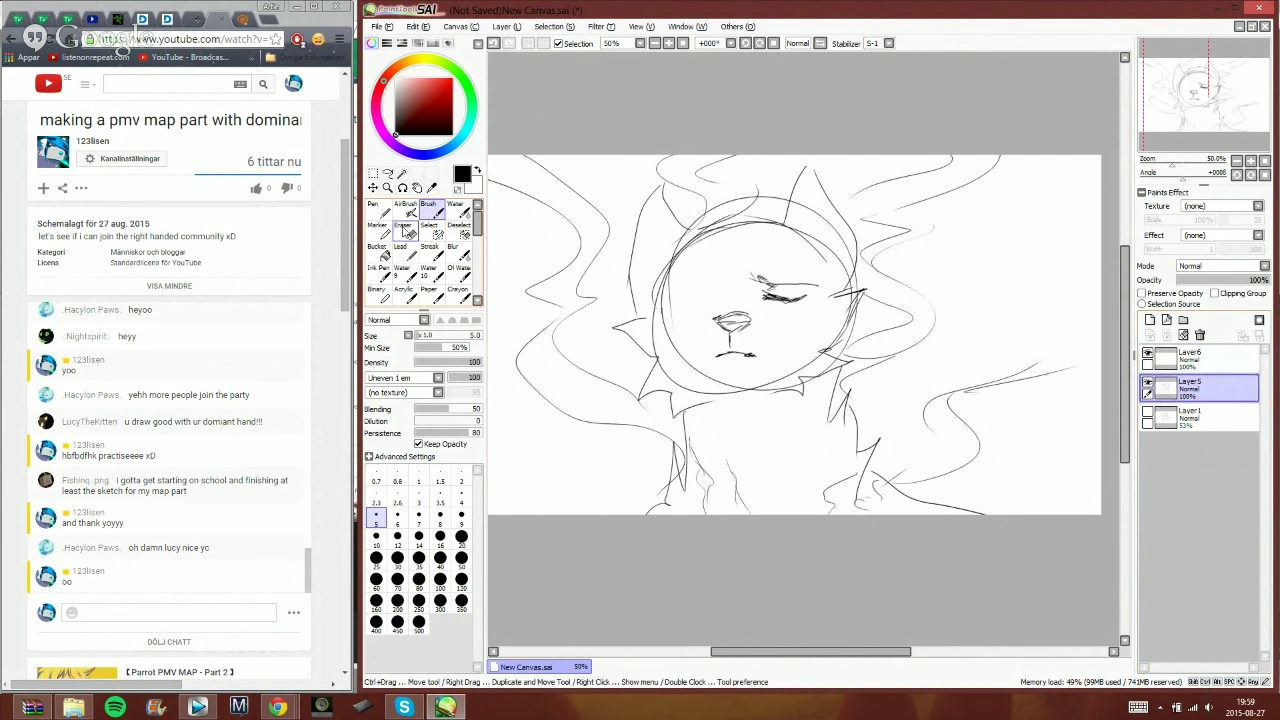
- Erase the long cheek stroke beside the closed eye and redraw the cheek fur on both sides of the head with the Brush
{"action": "left_click", "coordinate": [405, 225]}
{"action": "key", "text": "b"}
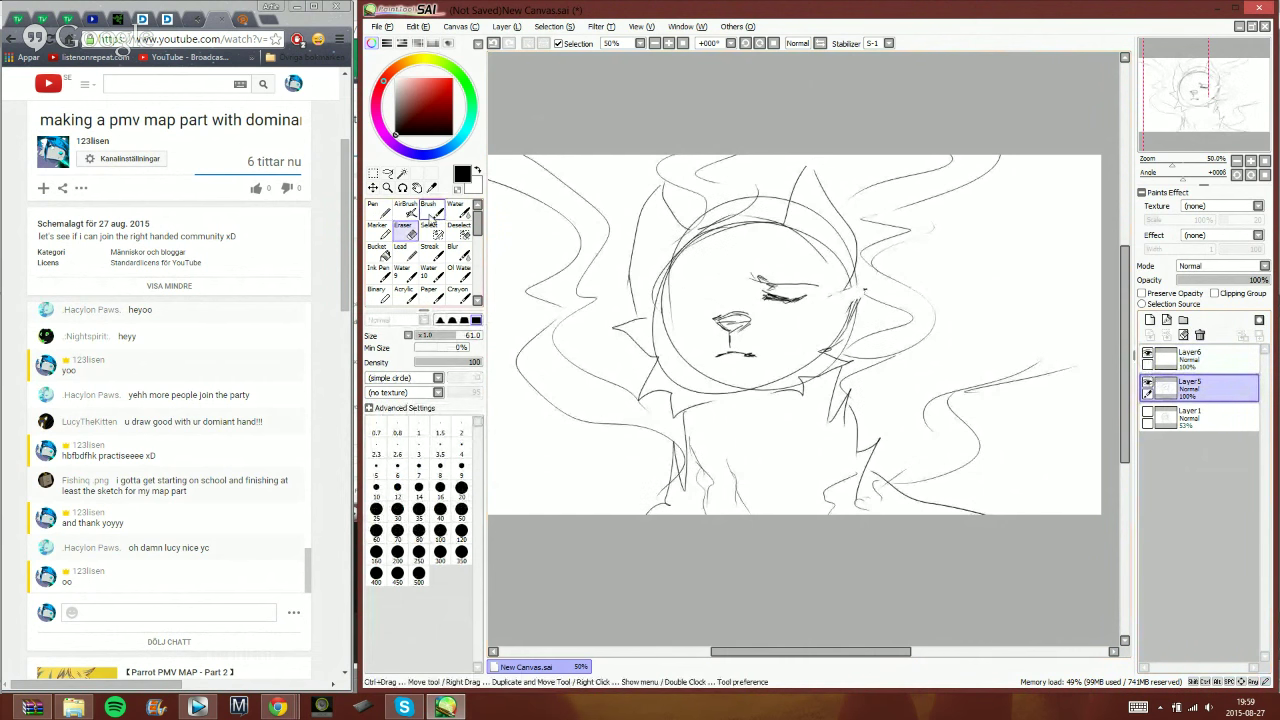
{"action": "mouse_move", "coordinate": [862, 274]}
{"action": "left_mouse_down"}
{"action": "mouse_move", "coordinate": [835, 341]}
{"action": "mouse_move", "coordinate": [847, 347]}
{"action": "mouse_move", "coordinate": [816, 368]}
{"action": "left_mouse_up"}
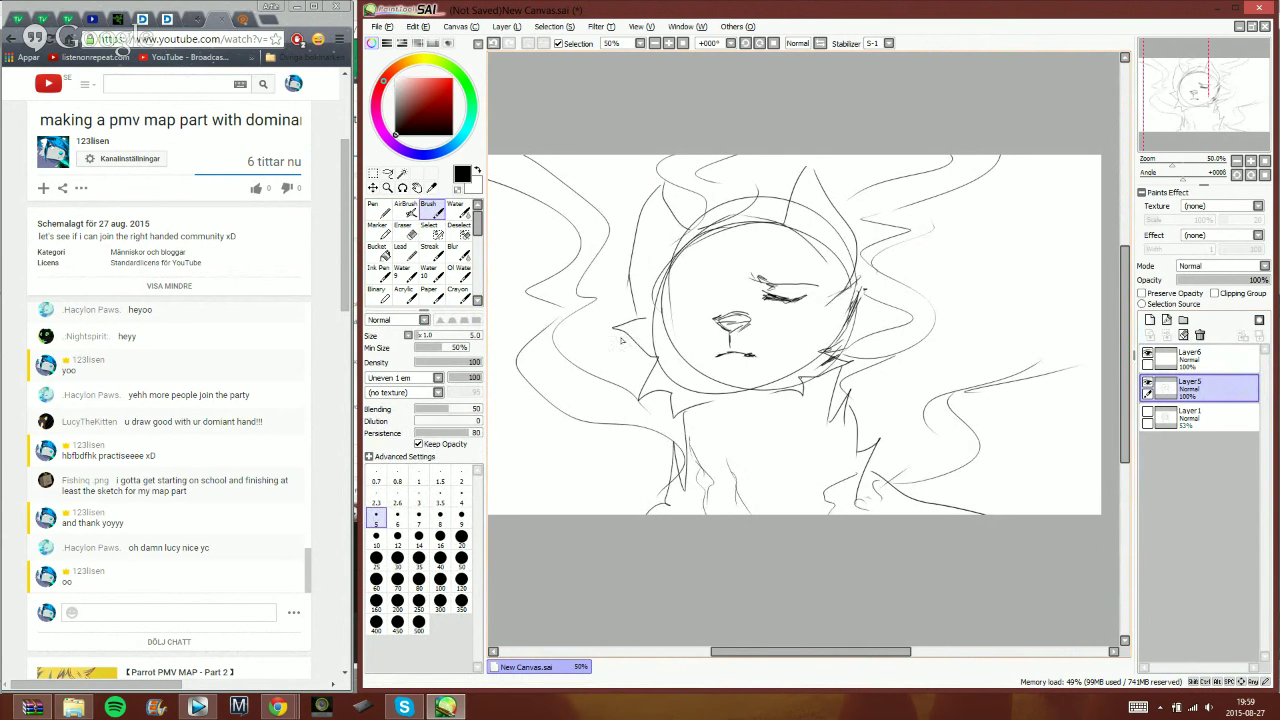
{"action": "mouse_move", "coordinate": [646, 316]}
{"action": "left_mouse_down"}
{"action": "mouse_move", "coordinate": [633, 340]}
{"action": "mouse_move", "coordinate": [670, 391]}
{"action": "left_mouse_up"}
- Erase parts of the fur tufts on the cheek farther from the closed eye and return to the Brush
{"action": "key", "text": "e"}
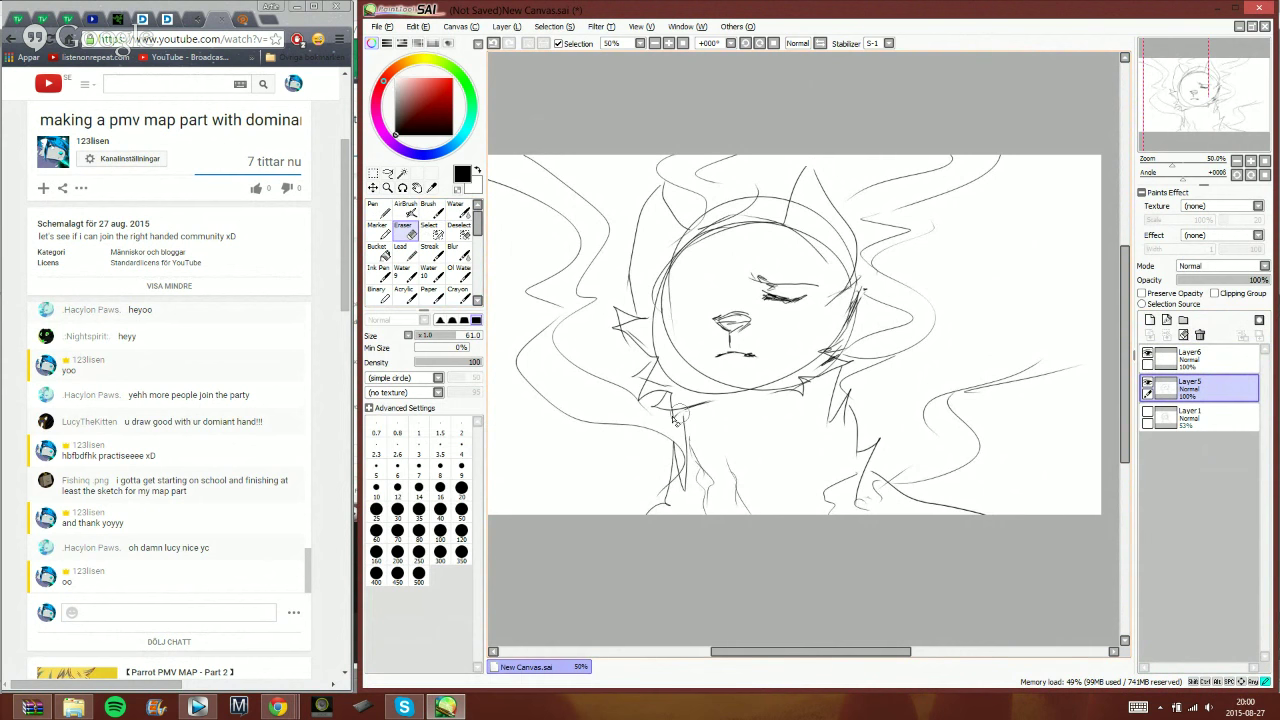
{"action": "mouse_move", "coordinate": [671, 401]}
{"action": "left_mouse_down"}
{"action": "mouse_move", "coordinate": [665, 383]}
{"action": "mouse_move", "coordinate": [636, 401]}
{"action": "left_mouse_up"}
{"action": "mouse_move", "coordinate": [671, 359]}
{"action": "left_mouse_down"}
{"action": "mouse_move", "coordinate": [626, 357]}
{"action": "mouse_move", "coordinate": [635, 335]}
{"action": "mouse_move", "coordinate": [624, 323]}
{"action": "mouse_move", "coordinate": [650, 352]}
{"action": "mouse_move", "coordinate": [613, 328]}
{"action": "mouse_move", "coordinate": [610, 370]}
{"action": "mouse_move", "coordinate": [634, 397]}
{"action": "mouse_move", "coordinate": [699, 421]}
{"action": "mouse_move", "coordinate": [828, 410]}
{"action": "mouse_move", "coordinate": [858, 325]}
{"action": "mouse_move", "coordinate": [850, 232]}
{"action": "mouse_move", "coordinate": [807, 141]}
{"action": "mouse_move", "coordinate": [756, 211]}
{"action": "mouse_move", "coordinate": [721, 226]}
{"action": "mouse_move", "coordinate": [629, 185]}
{"action": "mouse_move", "coordinate": [598, 298]}
{"action": "left_mouse_up"}
{"action": "key", "text": "b"}
- Lasso the head with its ears and face, move it slightly downward, and clear the selection
{"action": "left_click", "coordinate": [388, 174]}
{"action": "left_click_drag", "start_coordinate": [798, 343], "coordinate": [796, 339]}
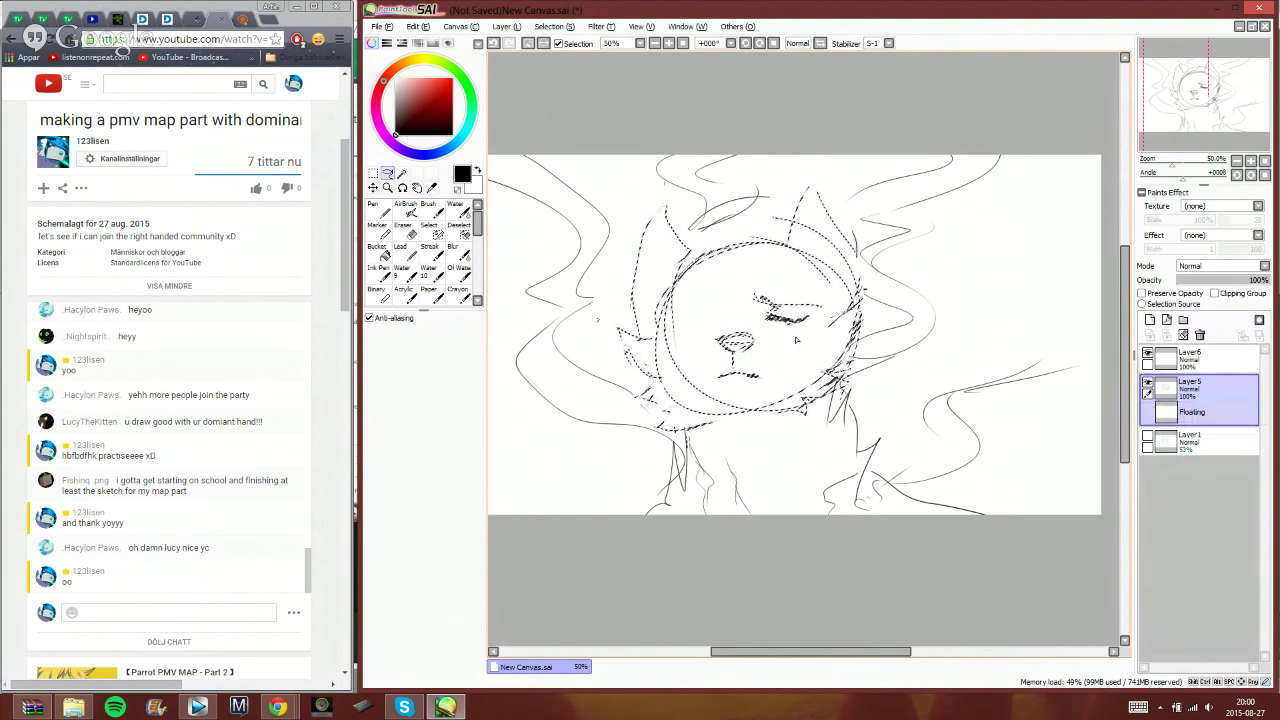
{"action": "left_click", "coordinate": [432, 210]}
{"action": "left_click", "coordinate": [531, 44]}
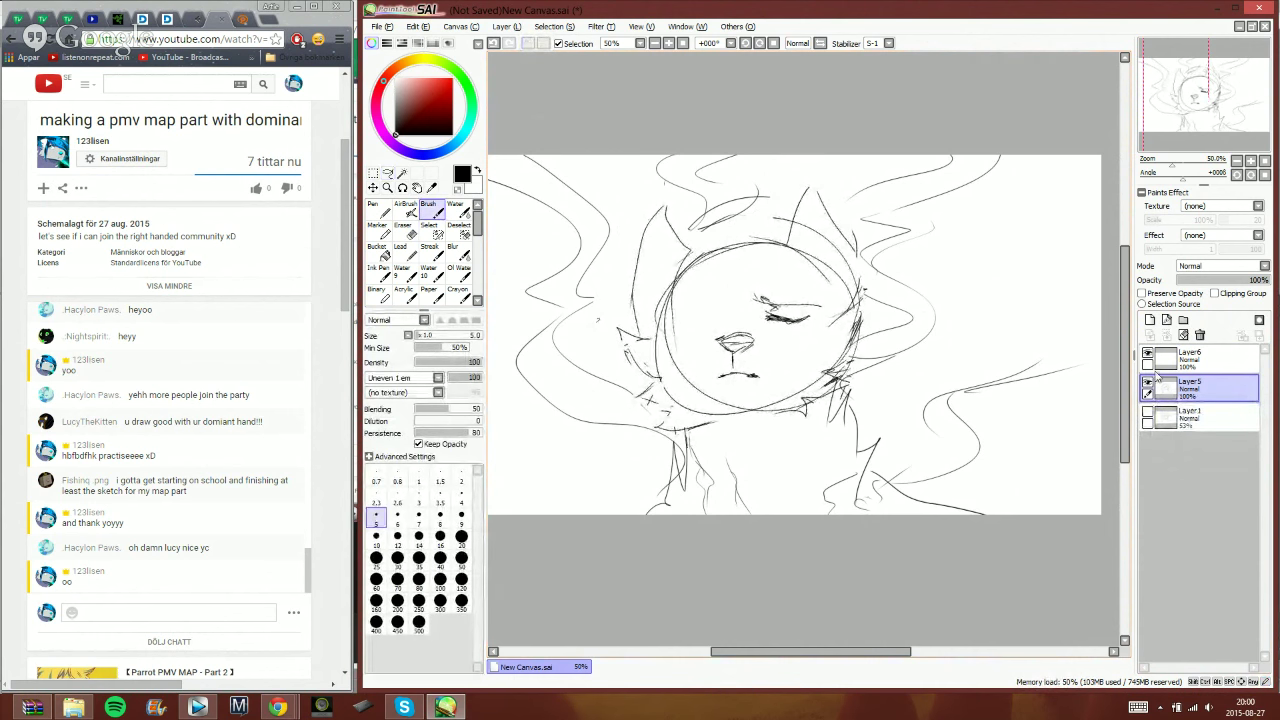
- Show Layer1, make it active, and redraw the flowing wavy lines around the head and neck on it with the Brush
{"action": "left_click", "coordinate": [1165, 418]}
{"action": "left_click", "coordinate": [1147, 411]}
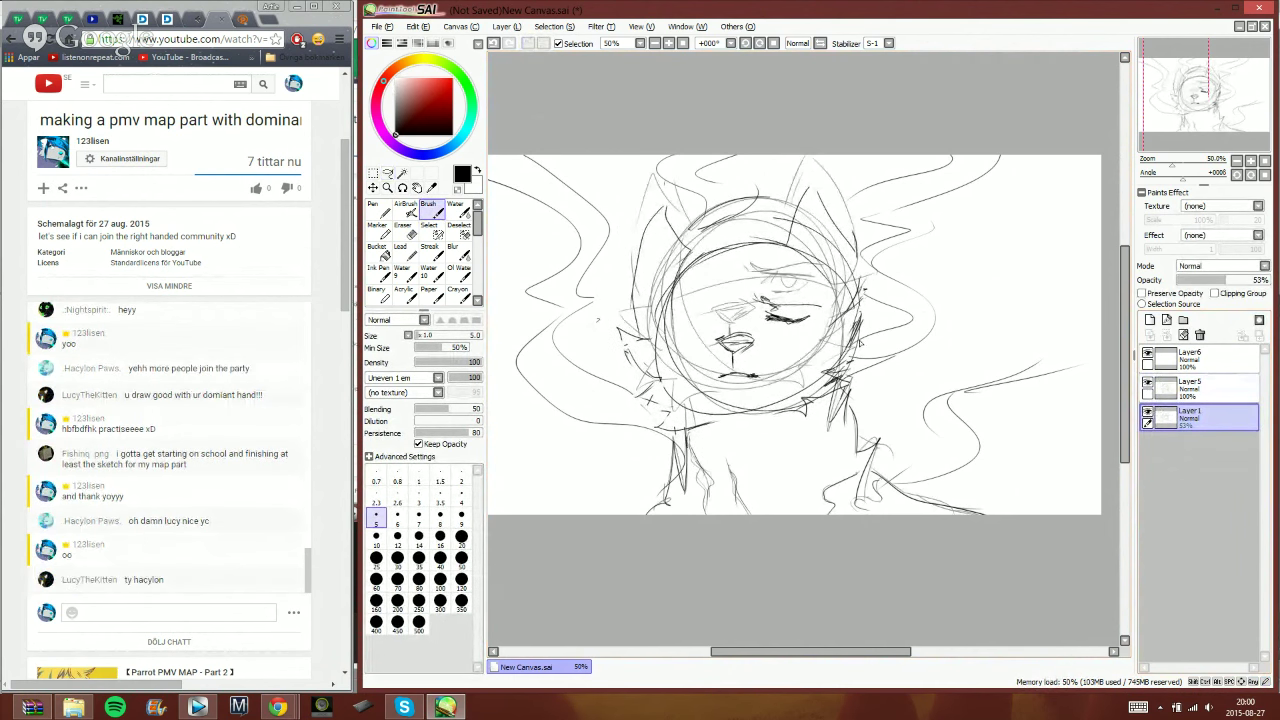
{"action": "mouse_move", "coordinate": [848, 382]}
{"action": "left_mouse_down"}
{"action": "mouse_move", "coordinate": [906, 236]}
{"action": "mouse_move", "coordinate": [996, 158]}
{"action": "left_mouse_up"}
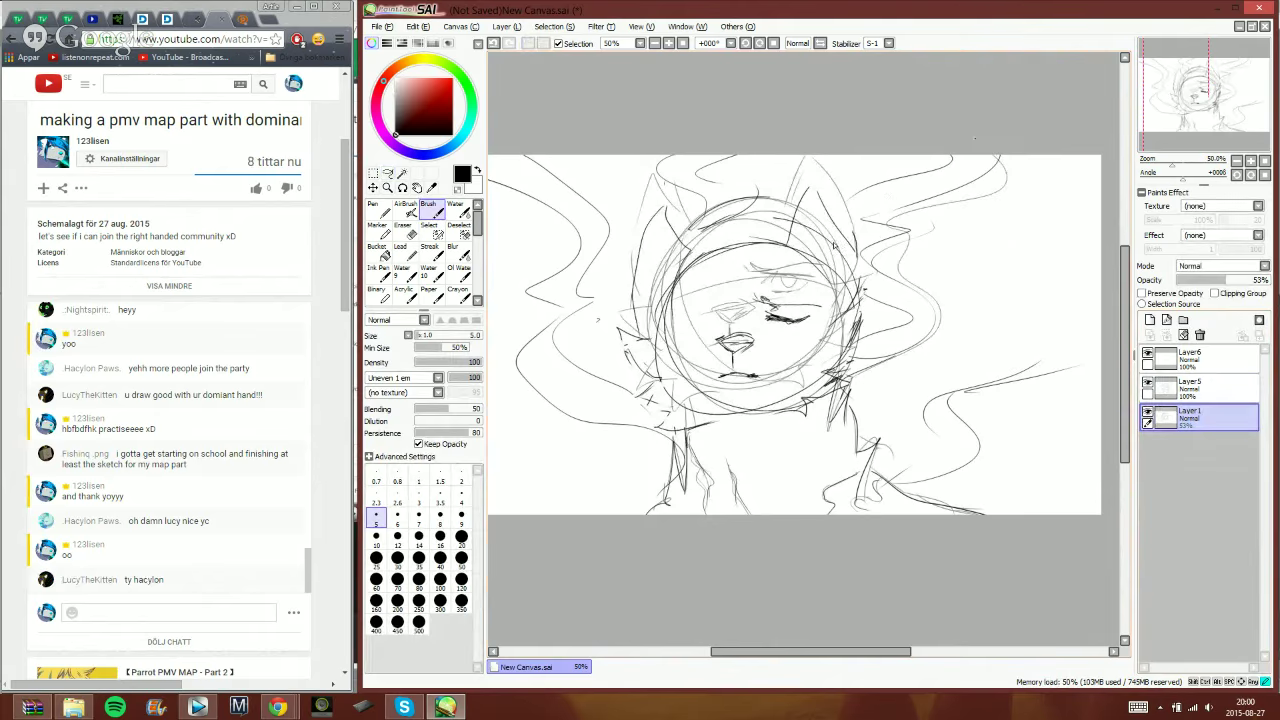
{"action": "left_click_drag", "start_coordinate": [842, 356], "coordinate": [956, 157]}
{"action": "mouse_move", "coordinate": [882, 482]}
{"action": "left_mouse_down"}
{"action": "mouse_move", "coordinate": [948, 445]}
{"action": "mouse_move", "coordinate": [1023, 370]}
{"action": "left_mouse_up"}
{"action": "mouse_move", "coordinate": [714, 240]}
{"action": "left_mouse_down"}
{"action": "mouse_move", "coordinate": [770, 205]}
{"action": "mouse_move", "coordinate": [739, 144]}
{"action": "left_mouse_up"}
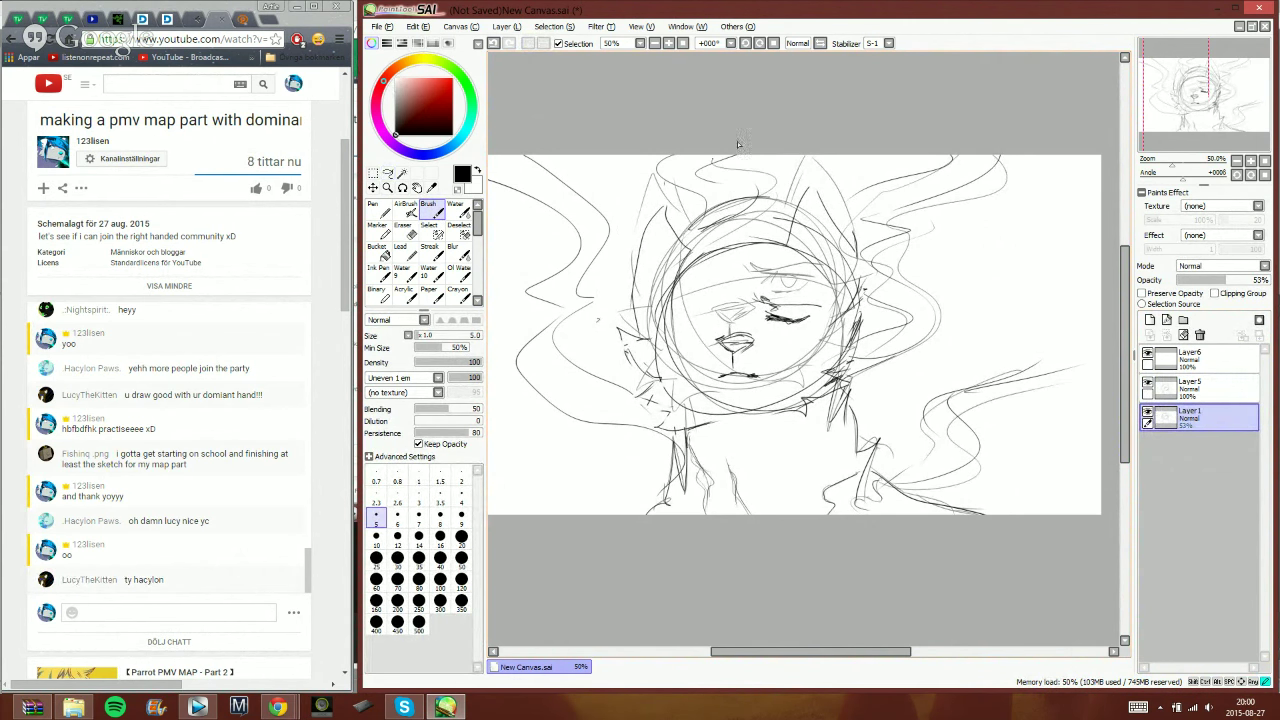
{"action": "left_click_drag", "start_coordinate": [728, 196], "coordinate": [660, 156]}
{"action": "mouse_move", "coordinate": [664, 404]}
{"action": "left_mouse_down"}
{"action": "mouse_move", "coordinate": [590, 284]}
{"action": "mouse_move", "coordinate": [490, 173]}
{"action": "mouse_move", "coordinate": [658, 430]}
{"action": "left_mouse_up"}
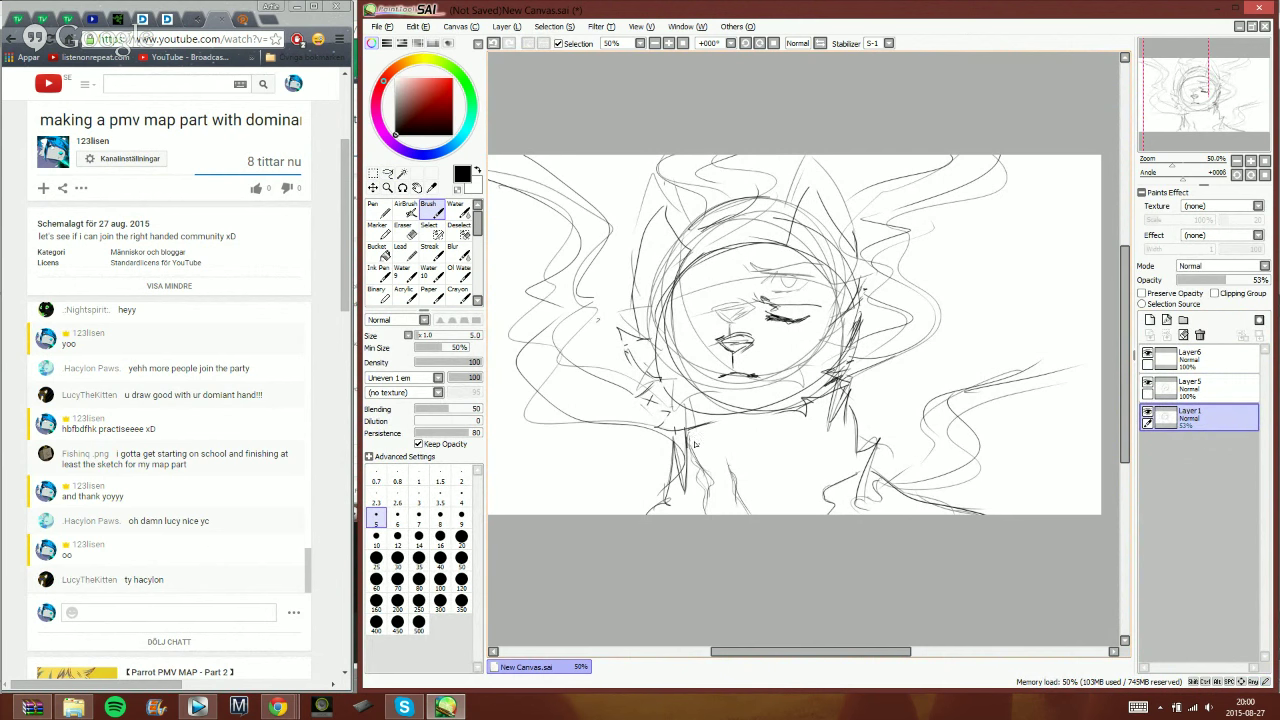
- Toggle Layer5 off and on to compare the two drawings, and hide Layer1
{"action": "left_click", "coordinate": [1148, 384]}
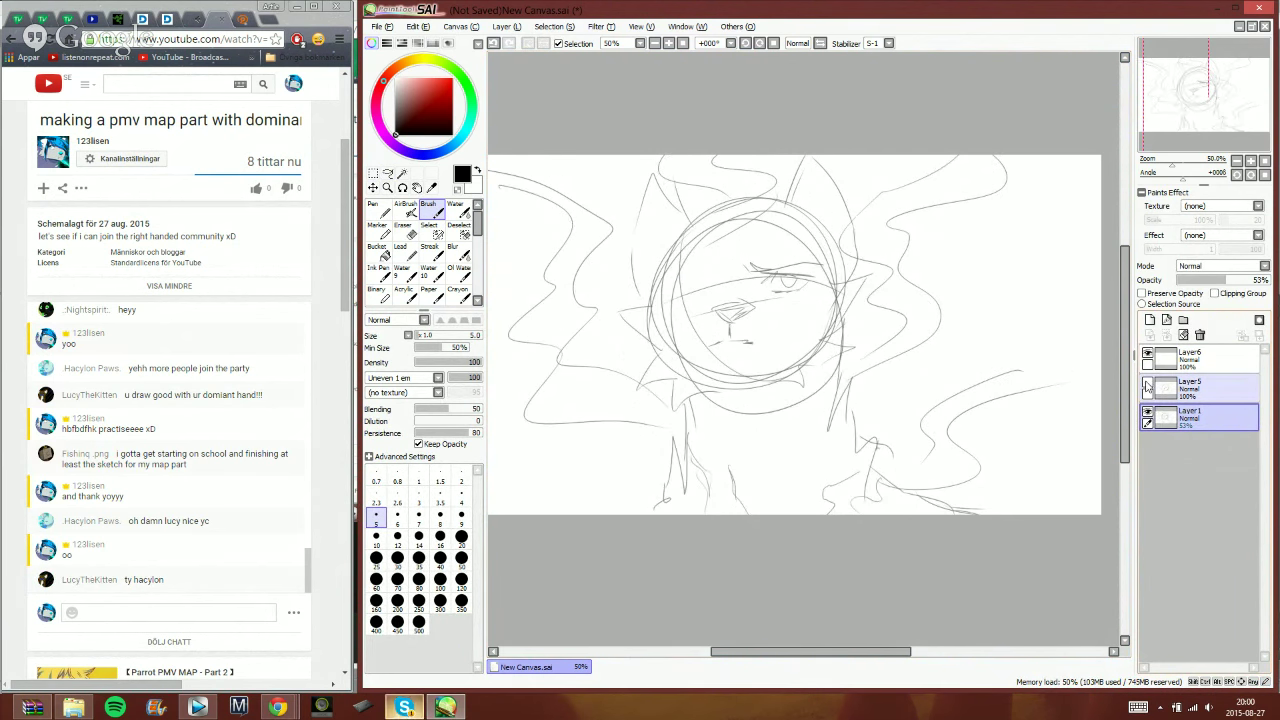
{"action": "left_click", "coordinate": [1148, 384]}
{"action": "left_click", "coordinate": [1150, 414]}
- Switch to Skype, open the conversation with two unread messages, and reply "eeeyy"
{"action": "left_click", "coordinate": [404, 704]}
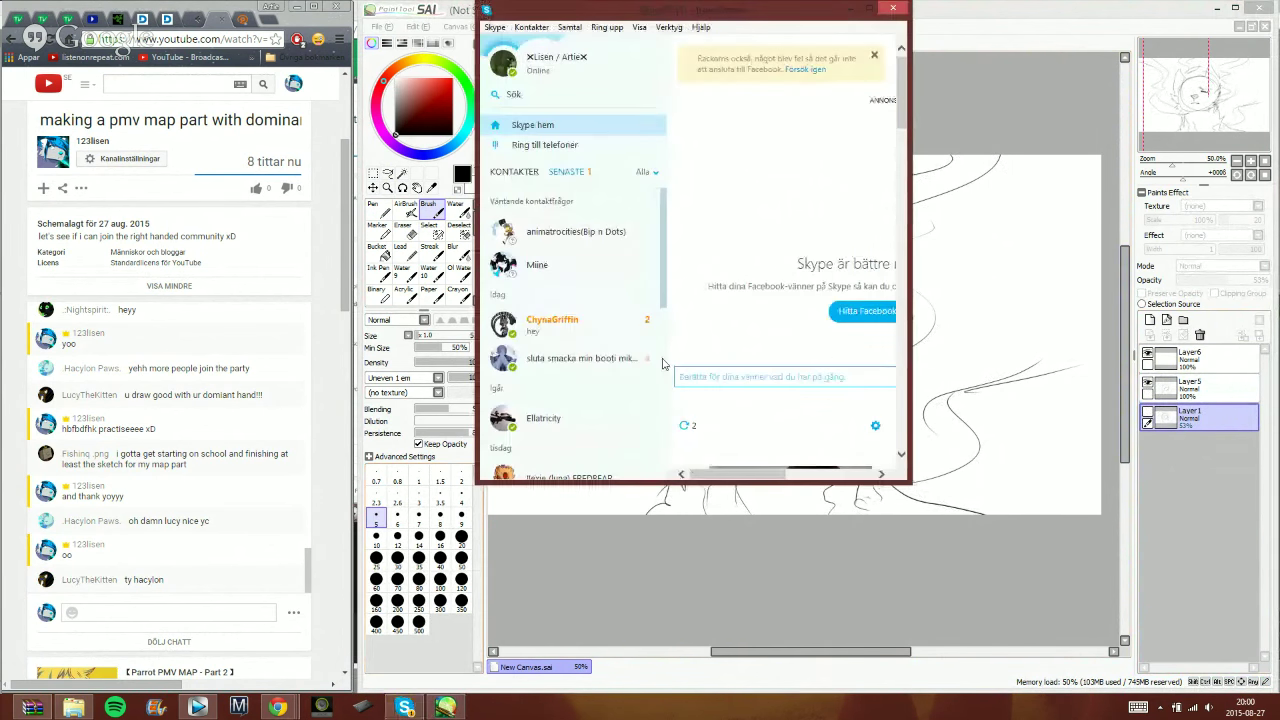
{"action": "left_click", "coordinate": [601, 335]}
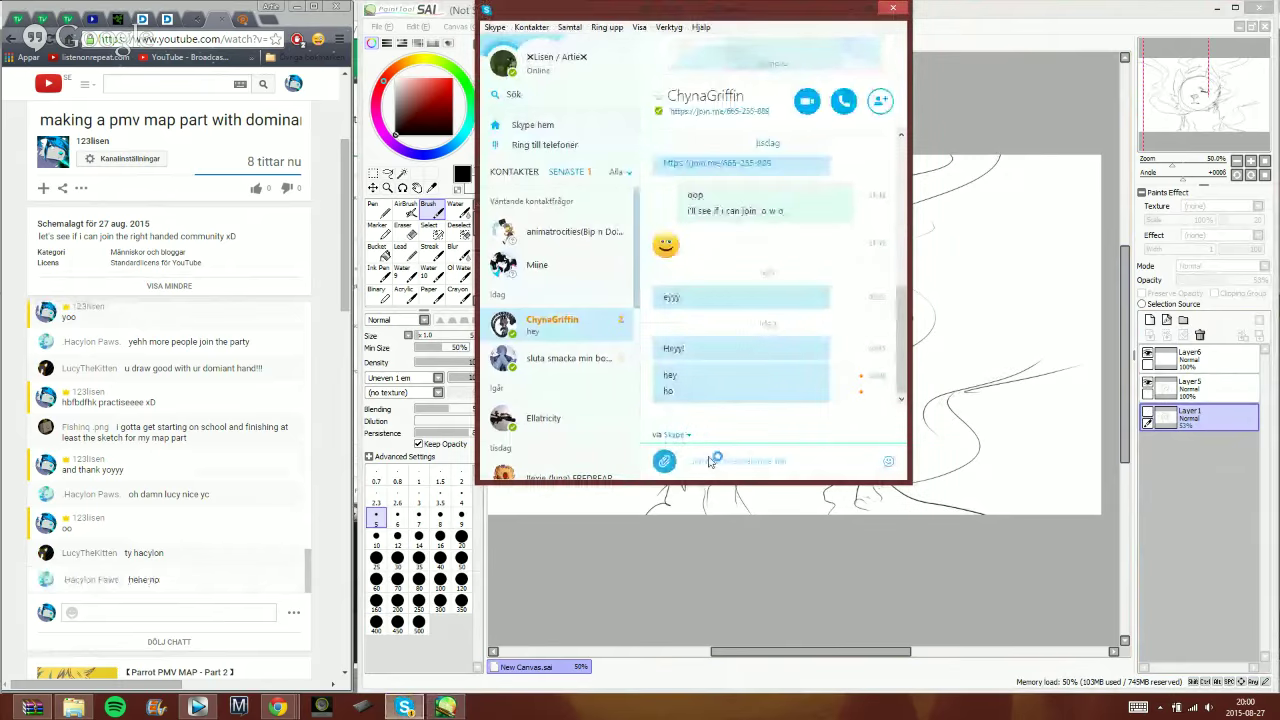
{"action": "type", "text": "eeeyy"}
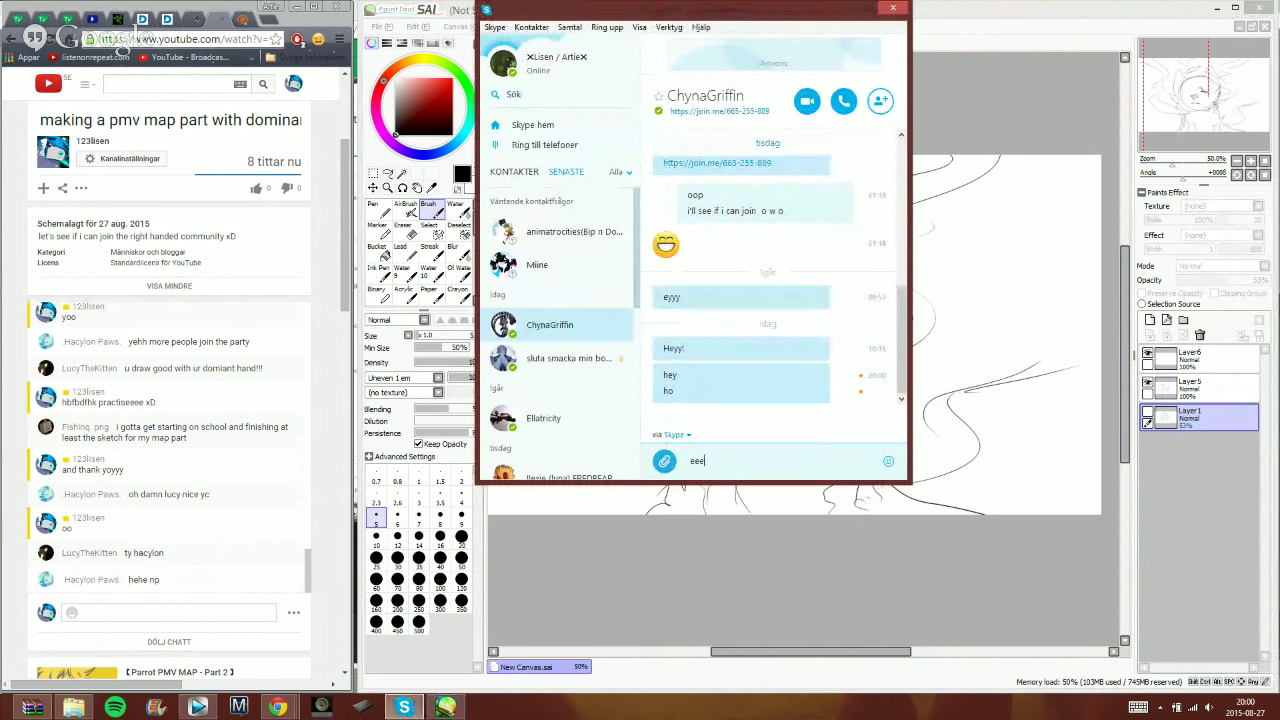
{"action": "key", "text": "Return"}
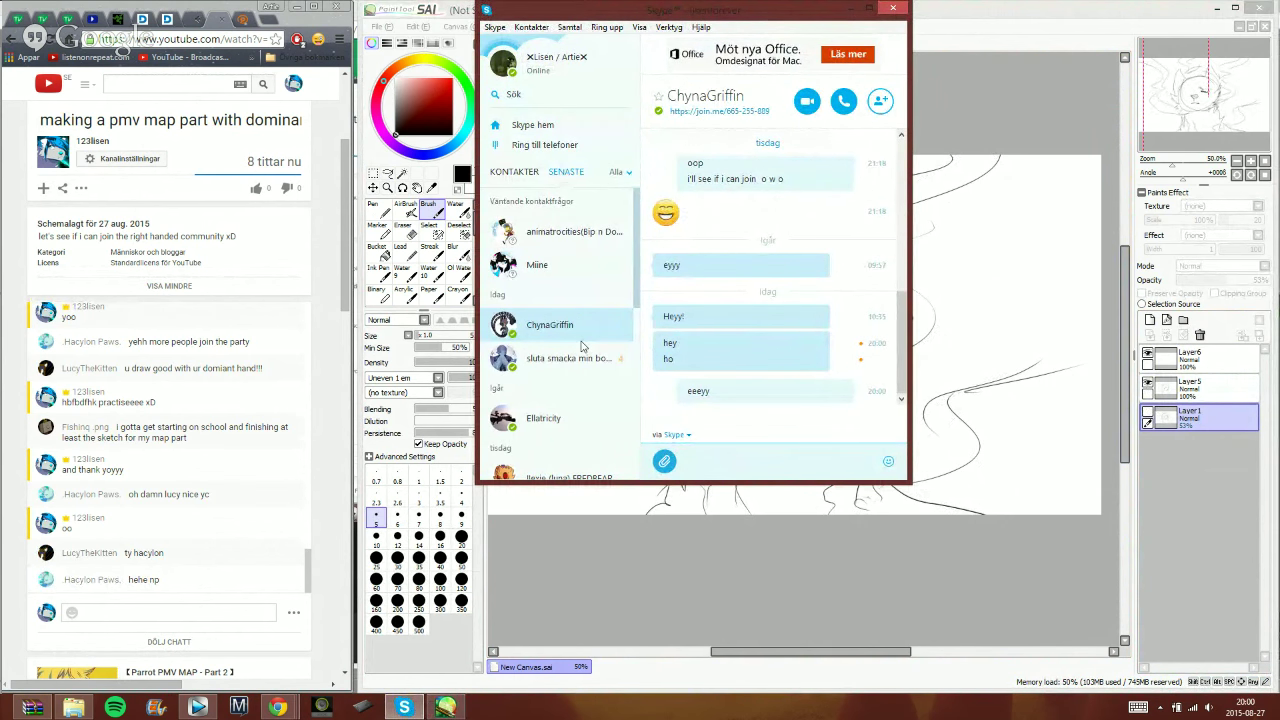
- Send the message "you text me like when i'm in school all the time fbhjgfbhj xD" in the same Skype conversation
{"action": "type", "text": "you text me like "}
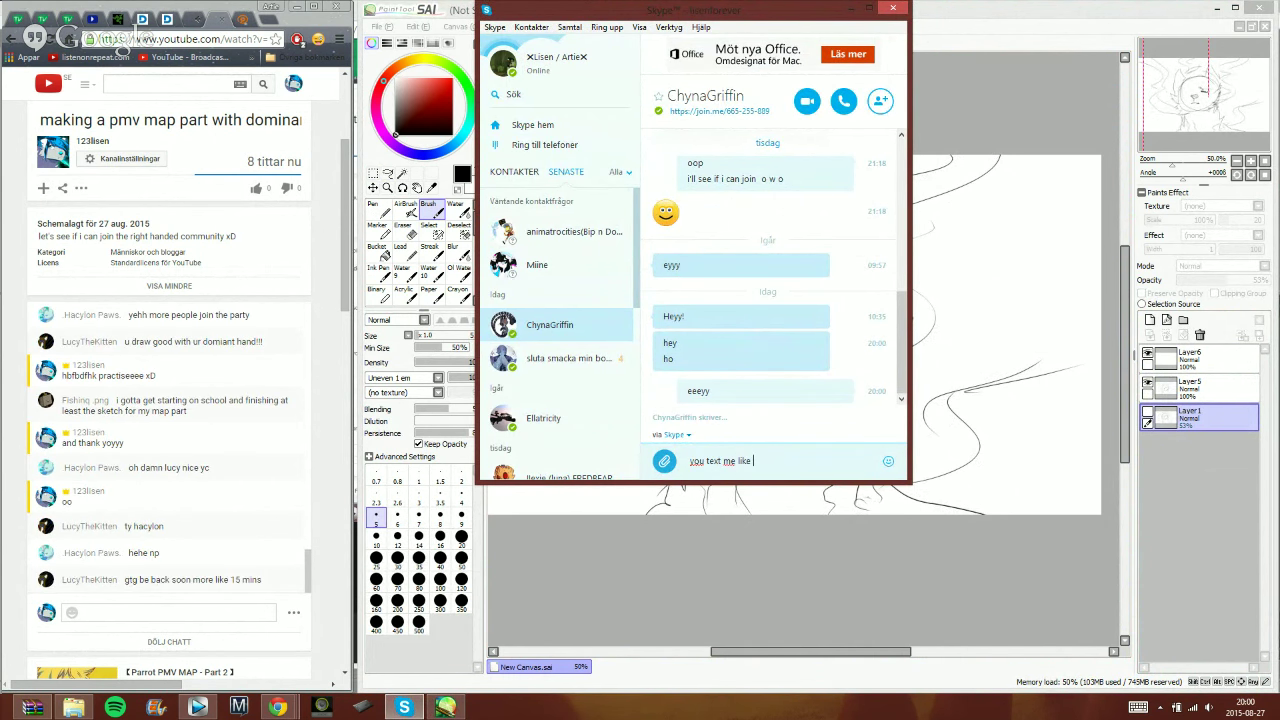
{"action": "type", "text": "when "}
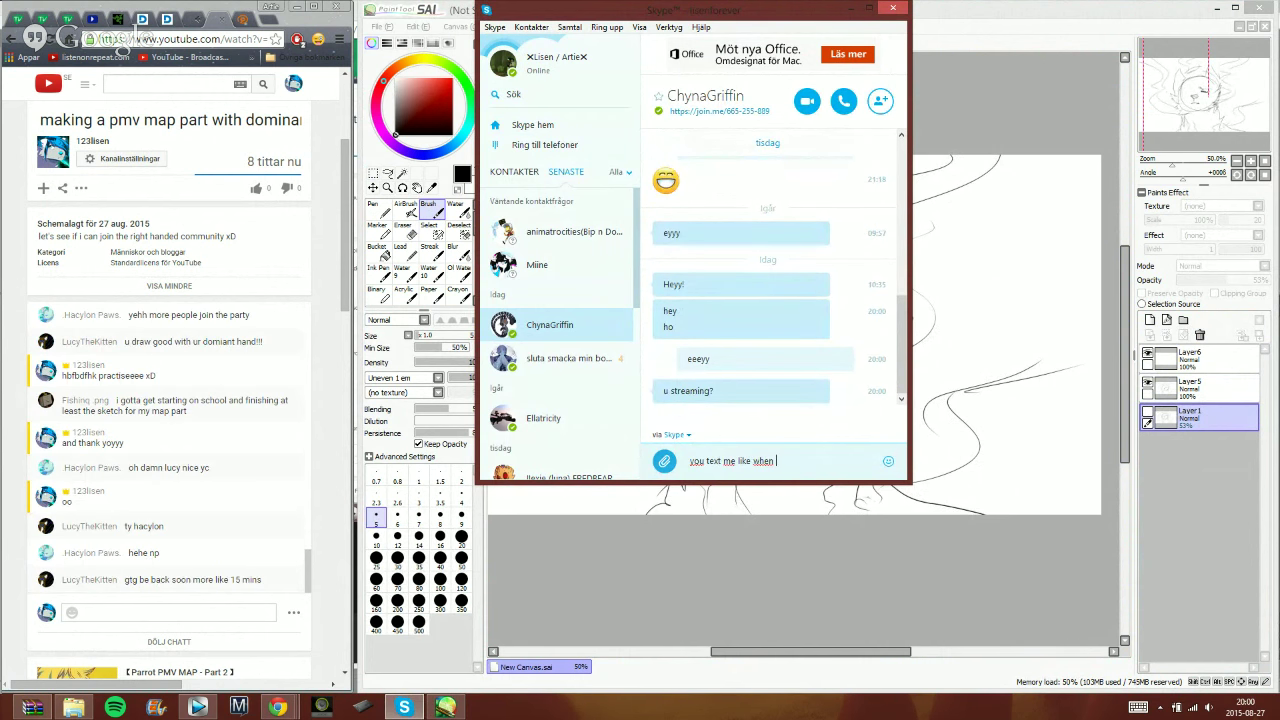
{"action": "type", "text": "io"}
{"action": "type", "text": "'m in school "}
{"action": "type", "text": "all the time fbhjgfbhj x"}
{"action": "type", "text": "D"}
{"action": "key", "text": "Return"}
- Send two more messages to the same contact, "except for now" and "and yeee"
{"action": "type", "text": "e"}
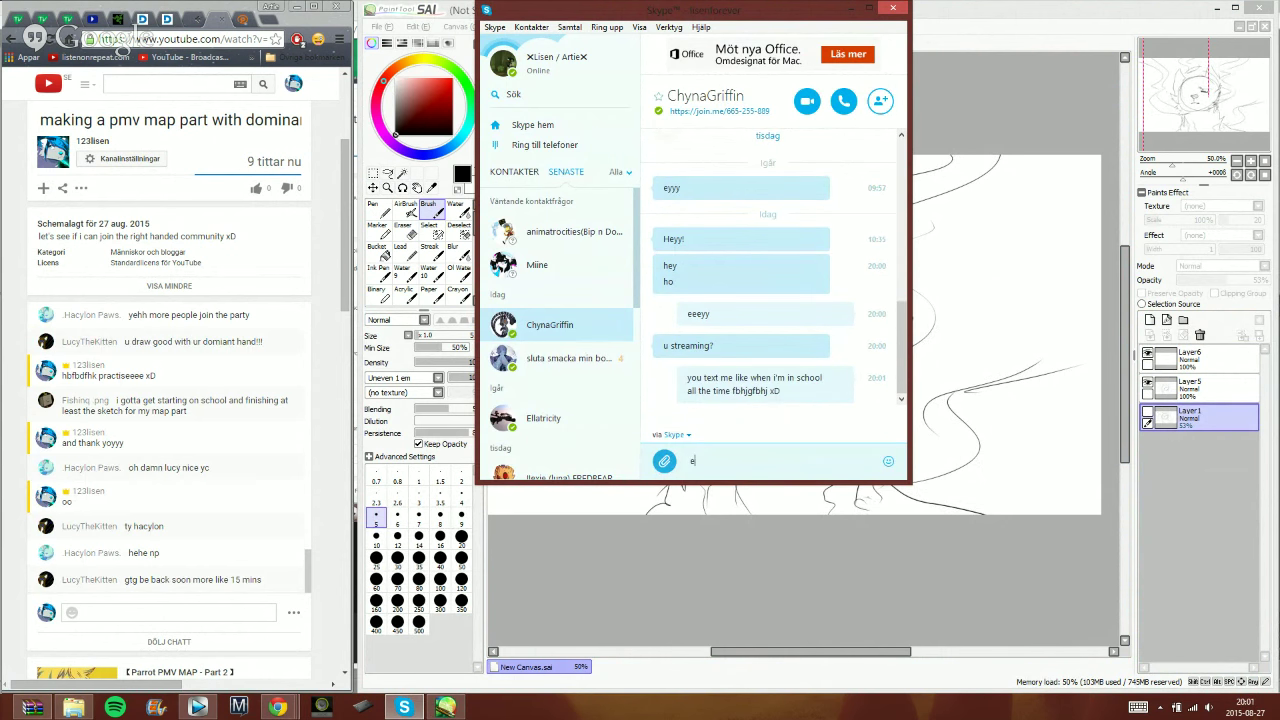
{"action": "type", "text": "xcept for now"}
{"action": "key", "text": "Return"}
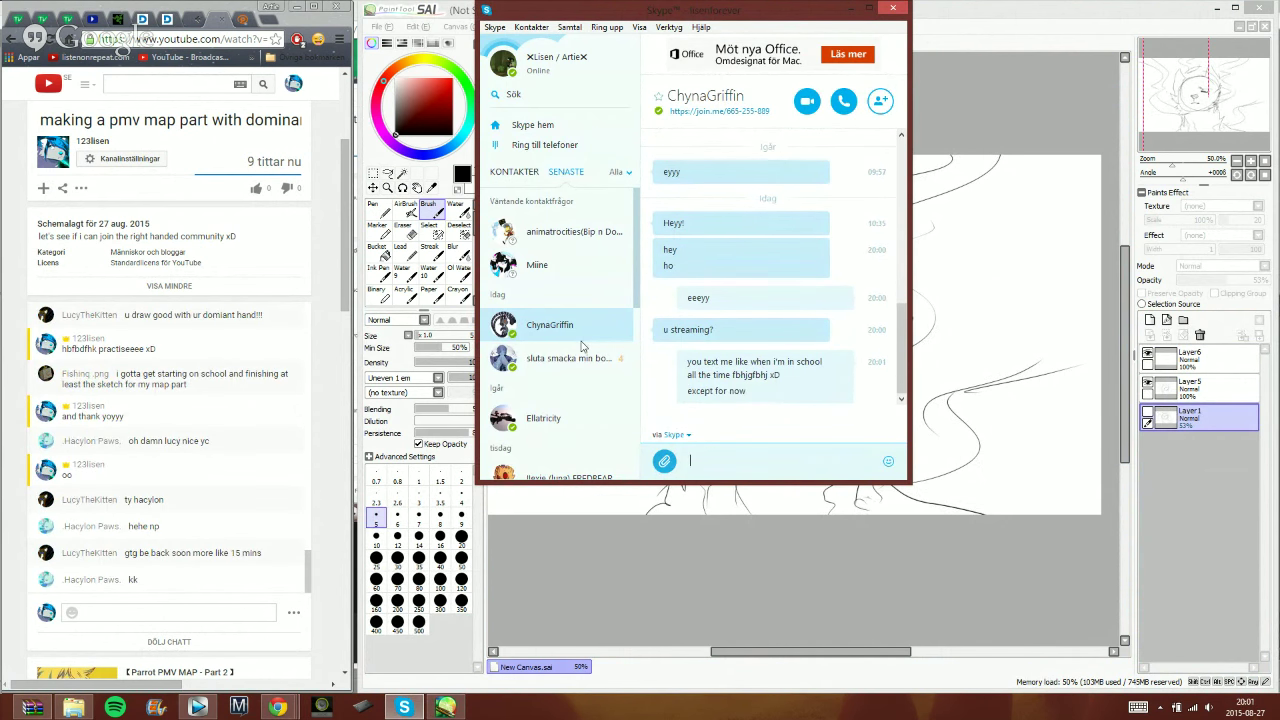
{"action": "type", "text": "and yeee"}
{"action": "key", "text": "Return"}
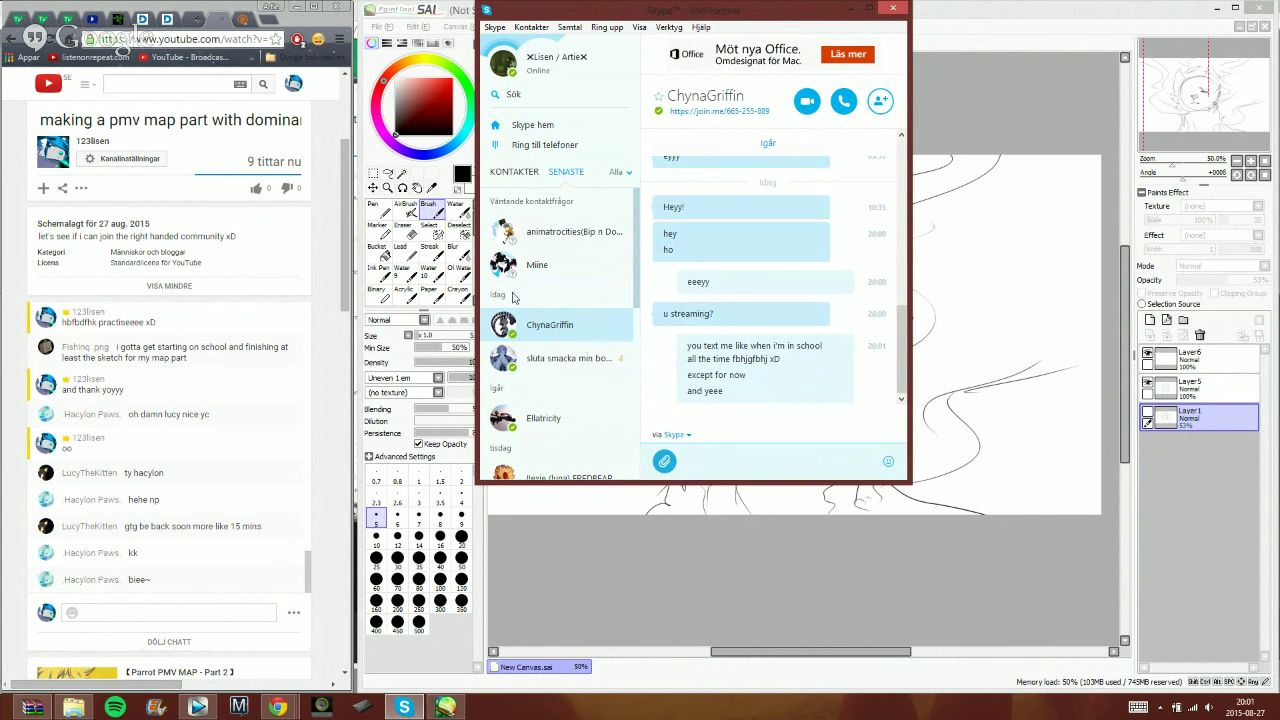
- Open the other unread Skype conversation from today, reply "WAT", and minimize Skype
{"action": "left_click", "coordinate": [588, 370]}
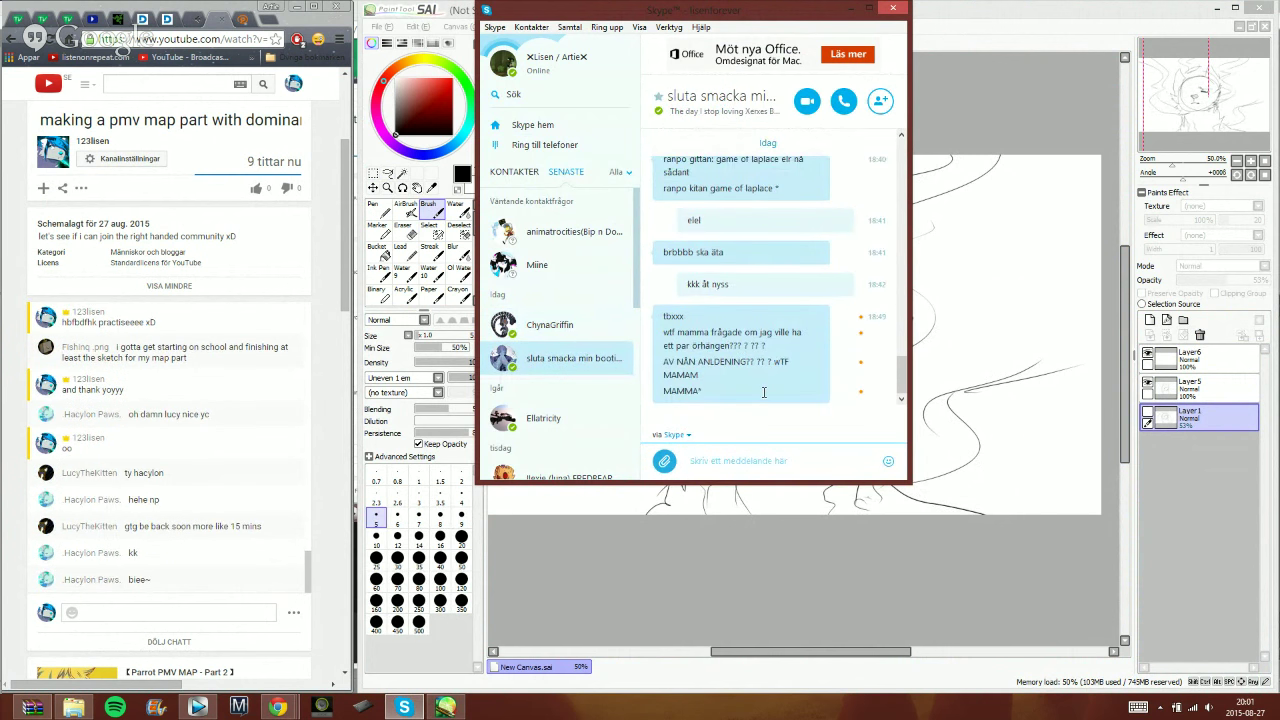
{"action": "left_click", "coordinate": [728, 457]}
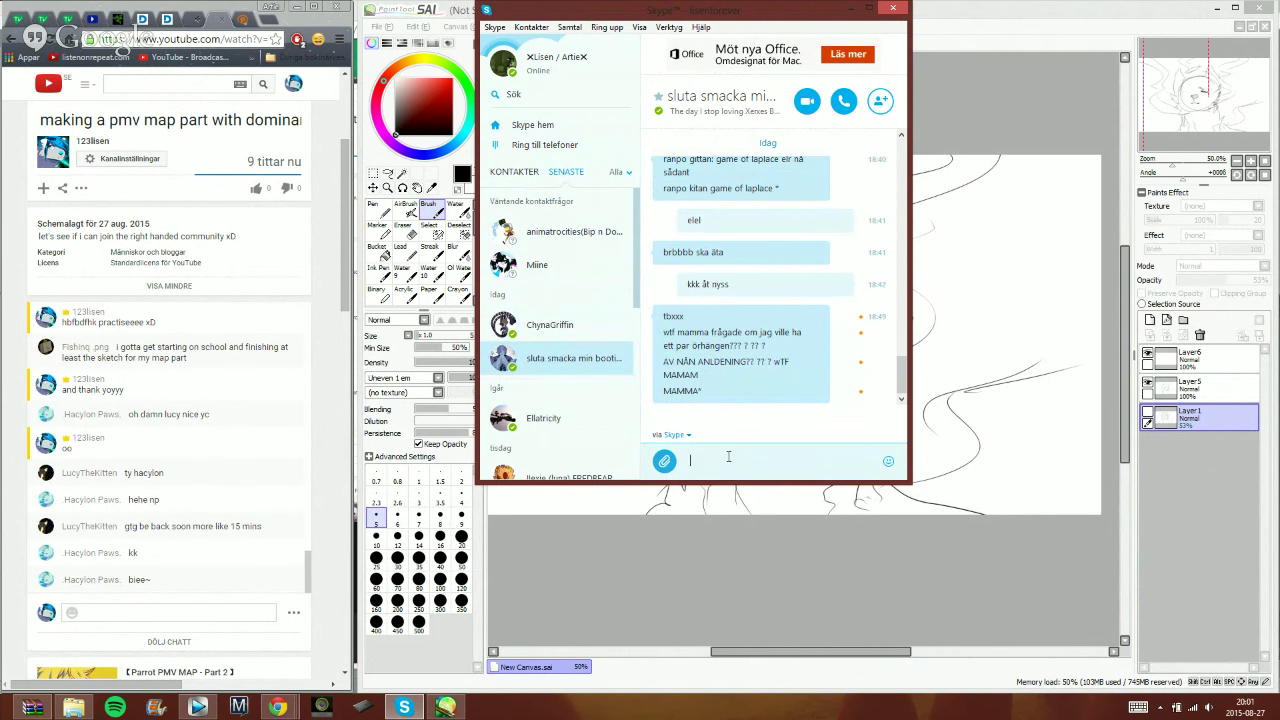
{"action": "type", "text": "WAT"}
{"action": "key", "text": "Return"}
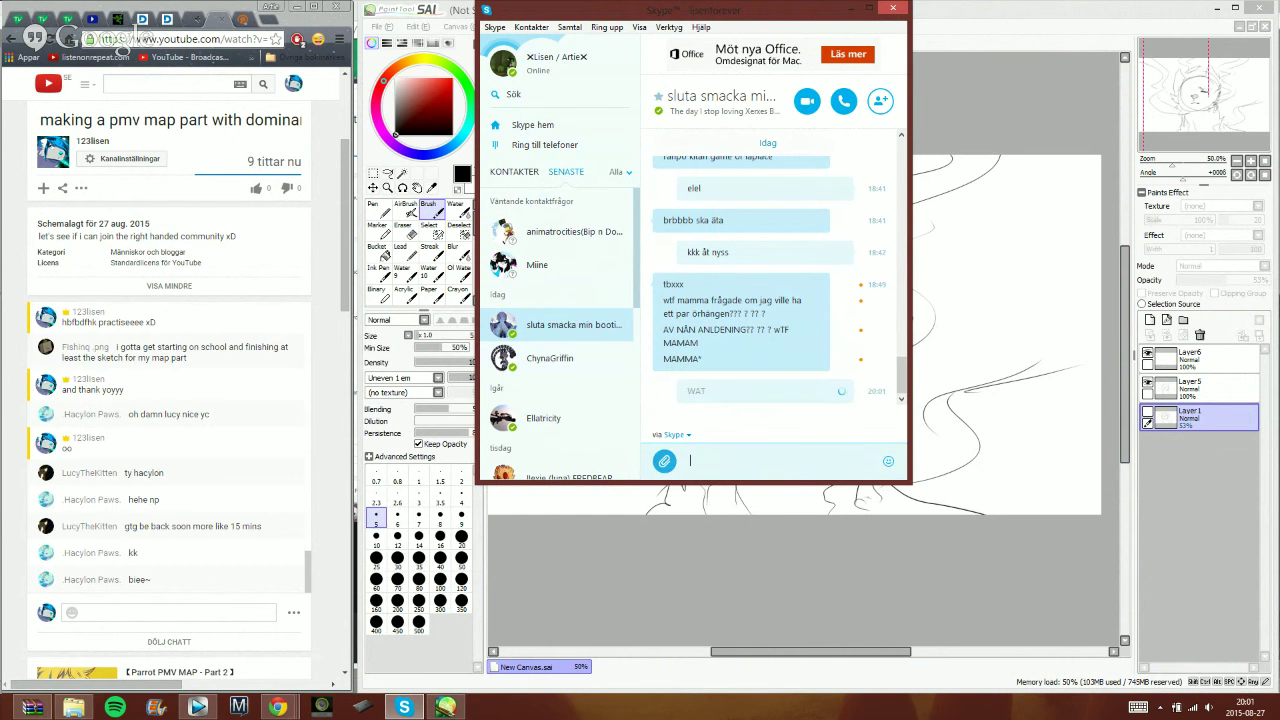
{"action": "left_click", "coordinate": [840, 8]}
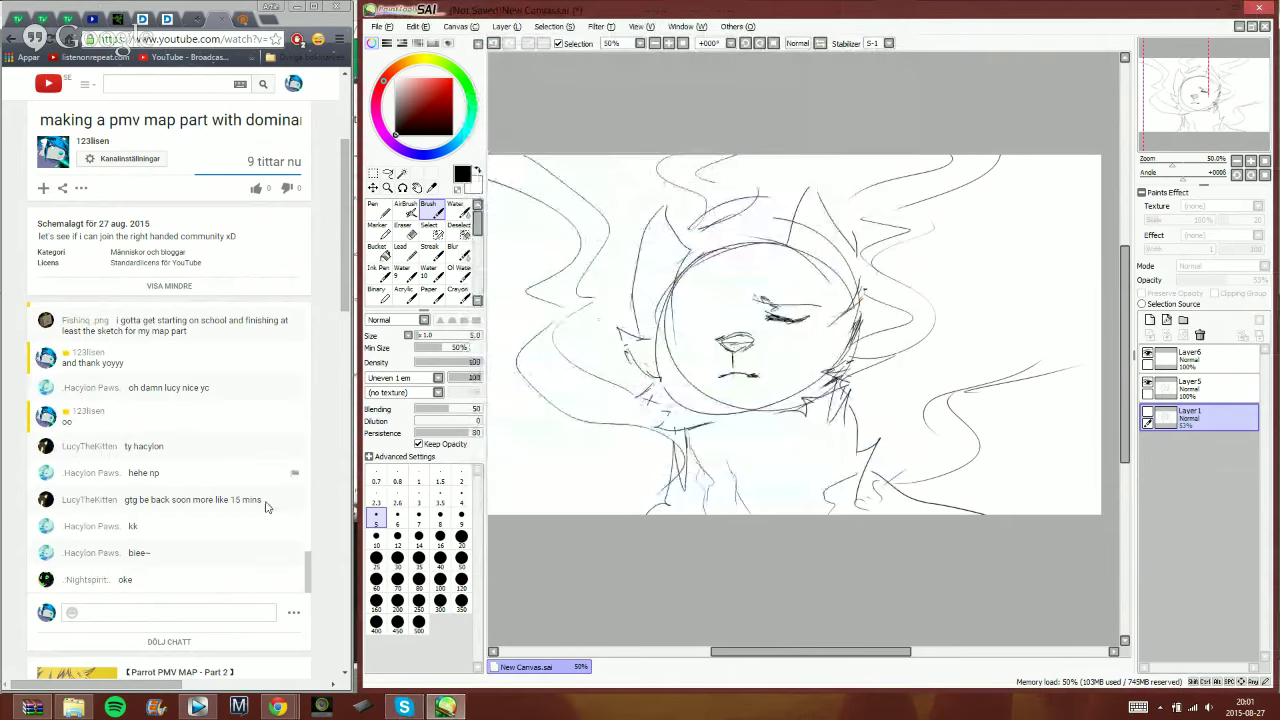
- Post "ahh okaii" in the YouTube live stream chat
{"action": "left_click", "coordinate": [234, 613]}
{"action": "type", "text": "ahh okaii"}
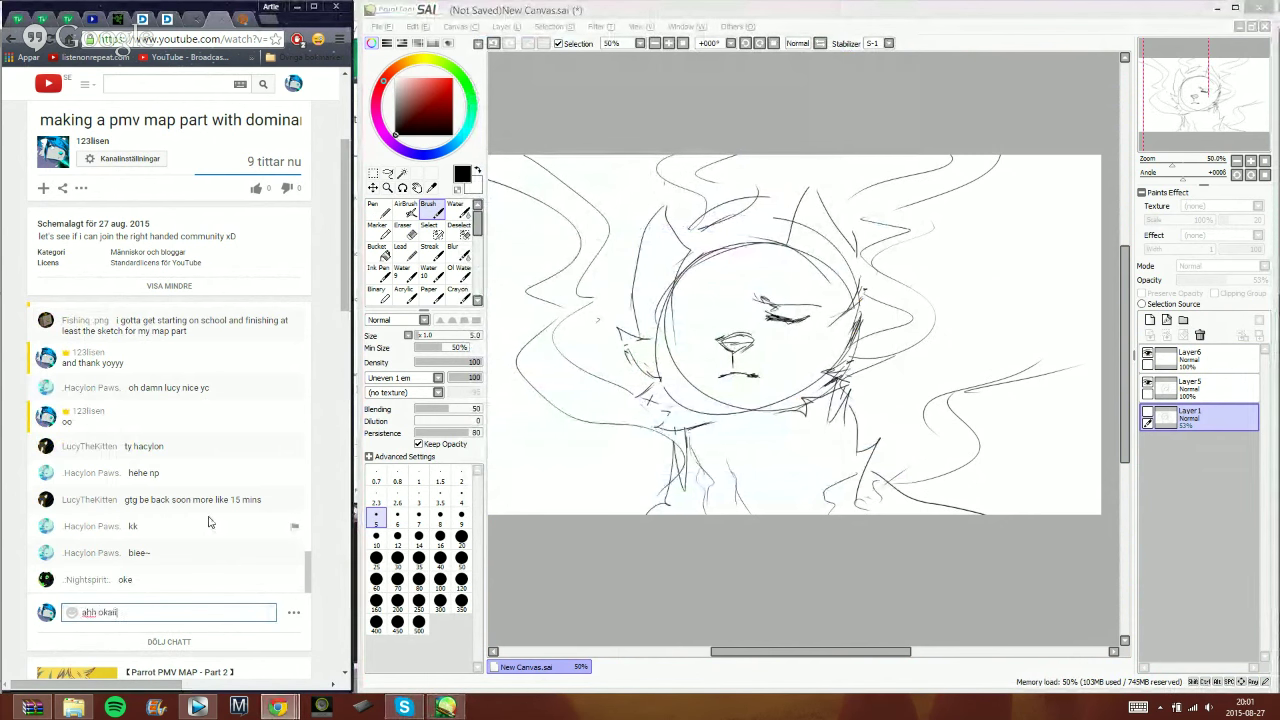
{"action": "key", "text": "Return"}
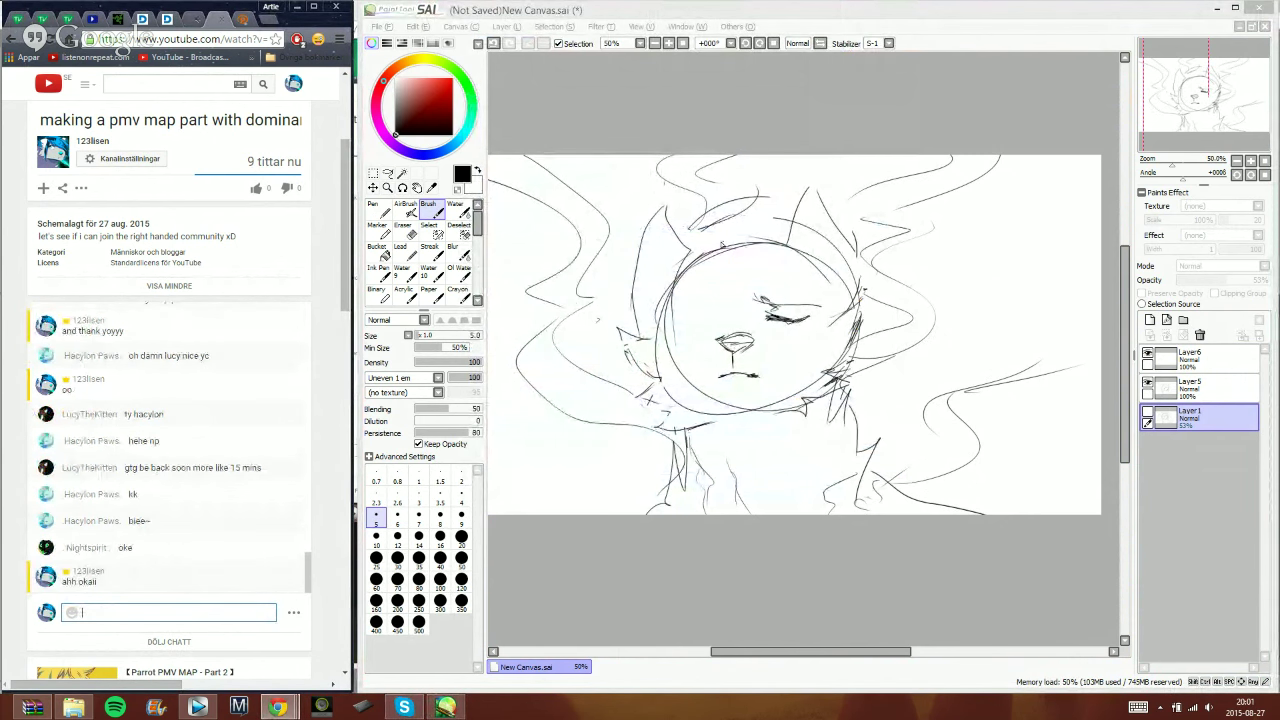
- Switch back to PaintTool SAI, hide Layer5, and make the empty Layer6 active
{"action": "left_click", "coordinate": [955, 26]}
{"action": "left_click", "coordinate": [1148, 382]}
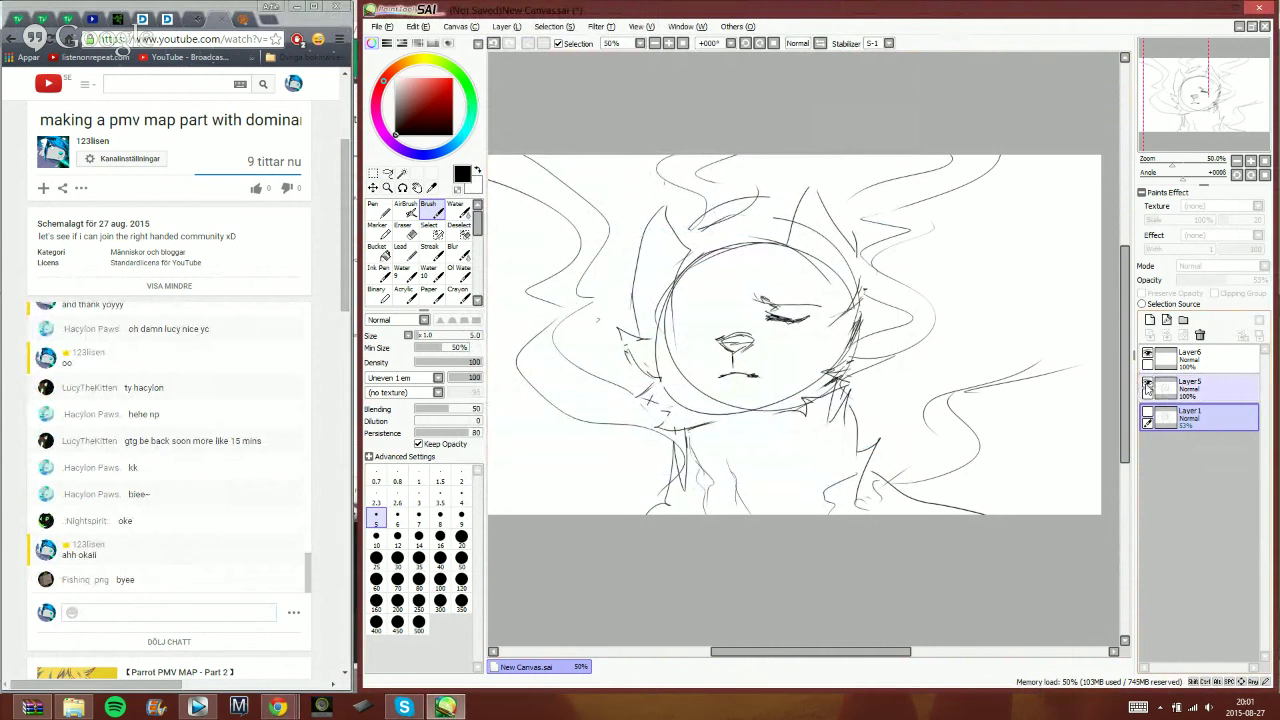
{"action": "left_click", "coordinate": [1168, 357]}
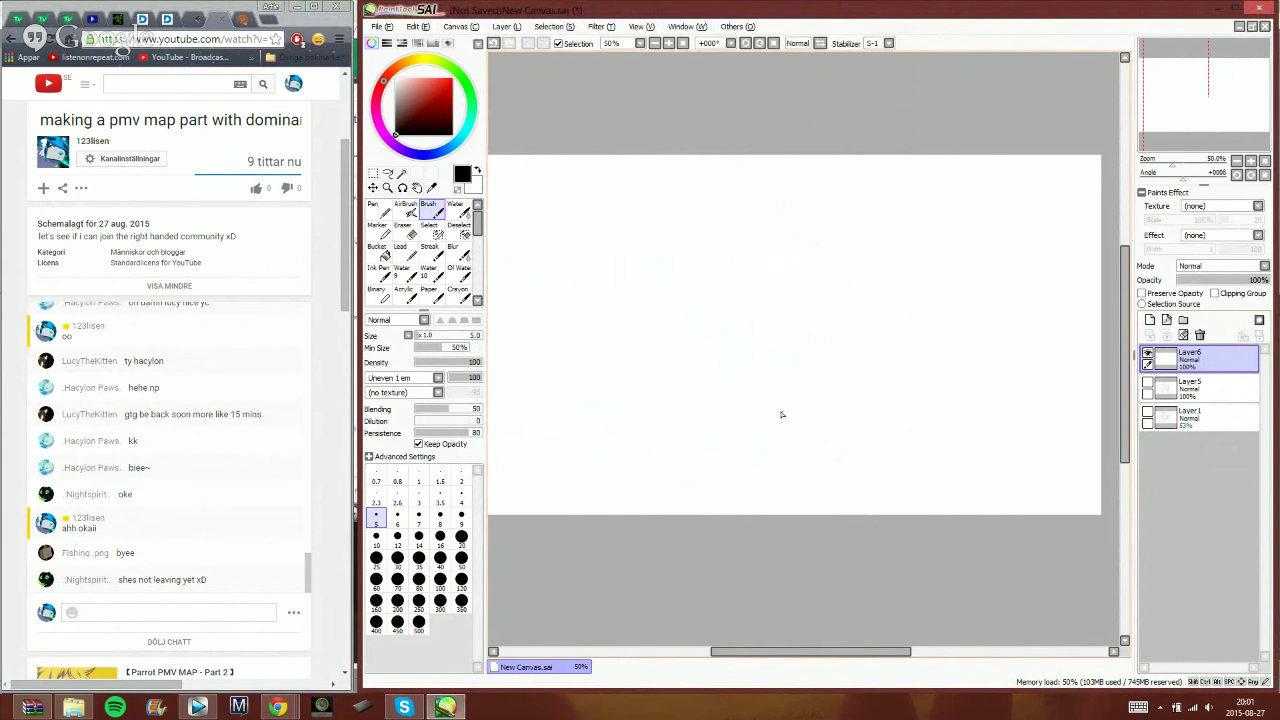
{"action": "mouse_move", "coordinate": [737, 294]}
{"action": "left_mouse_down"}
{"action": "mouse_move", "coordinate": [891, 361]}
{"action": "mouse_move", "coordinate": [868, 422]}
{"action": "left_mouse_up"}
{"action": "mouse_move", "coordinate": [887, 328]}
{"action": "left_mouse_down"}
{"action": "mouse_move", "coordinate": [654, 380]}
{"action": "mouse_move", "coordinate": [802, 504]}
{"action": "left_mouse_up"}
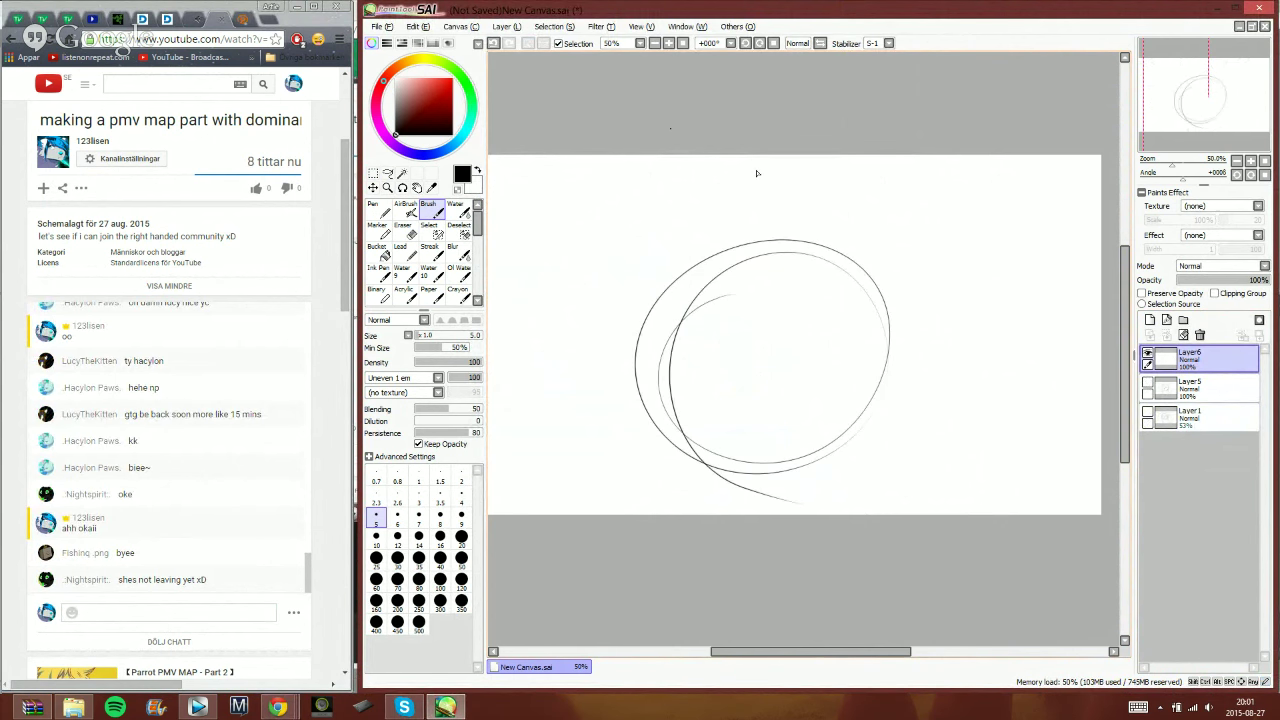
{"action": "left_click", "coordinate": [495, 45]}
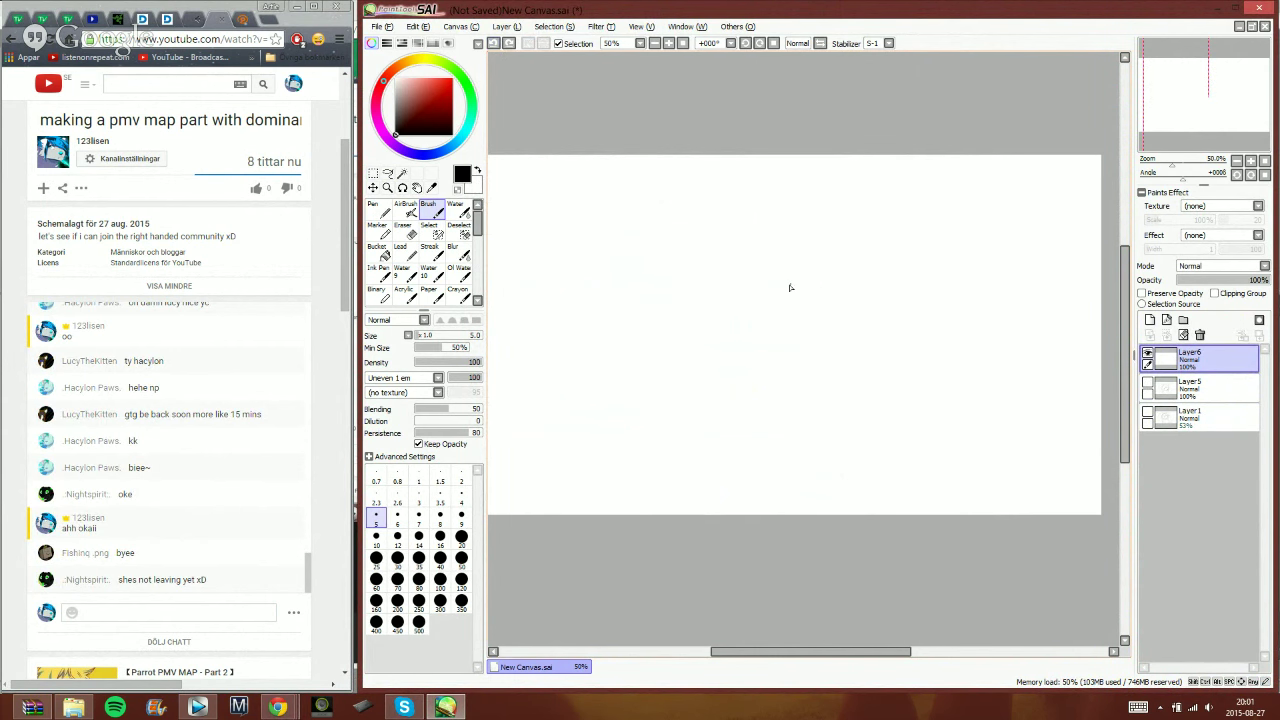
- Sketch overlapping construction circles for the head near the canvas centre, with a short muzzle line off the lower front edge
{"action": "mouse_move", "coordinate": [658, 336]}
{"action": "left_mouse_down"}
{"action": "mouse_move", "coordinate": [766, 437]}
{"action": "mouse_move", "coordinate": [689, 449]}
{"action": "mouse_move", "coordinate": [808, 398]}
{"action": "mouse_move", "coordinate": [620, 330]}
{"action": "mouse_move", "coordinate": [765, 275]}
{"action": "left_mouse_up"}
{"action": "mouse_move", "coordinate": [814, 429]}
{"action": "left_mouse_down"}
{"action": "mouse_move", "coordinate": [783, 401]}
{"action": "mouse_move", "coordinate": [717, 397]}
{"action": "left_mouse_up"}
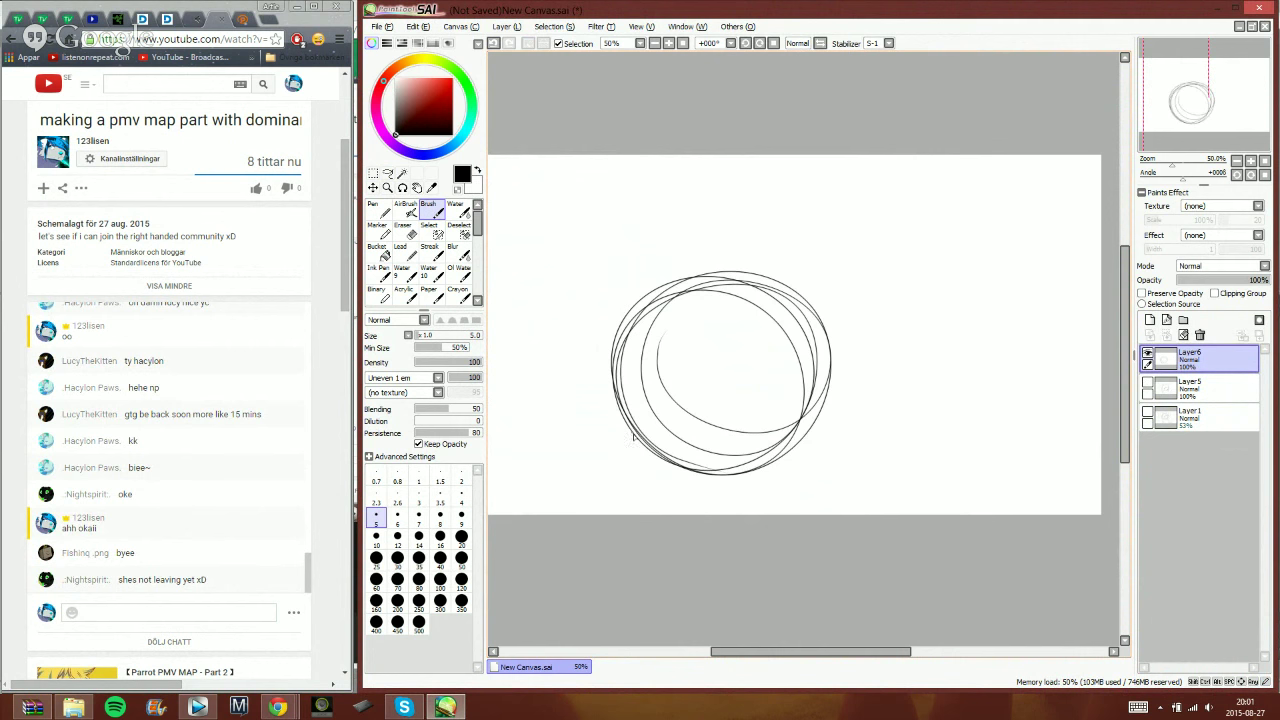
{"action": "left_click_drag", "start_coordinate": [633, 437], "coordinate": [590, 471]}
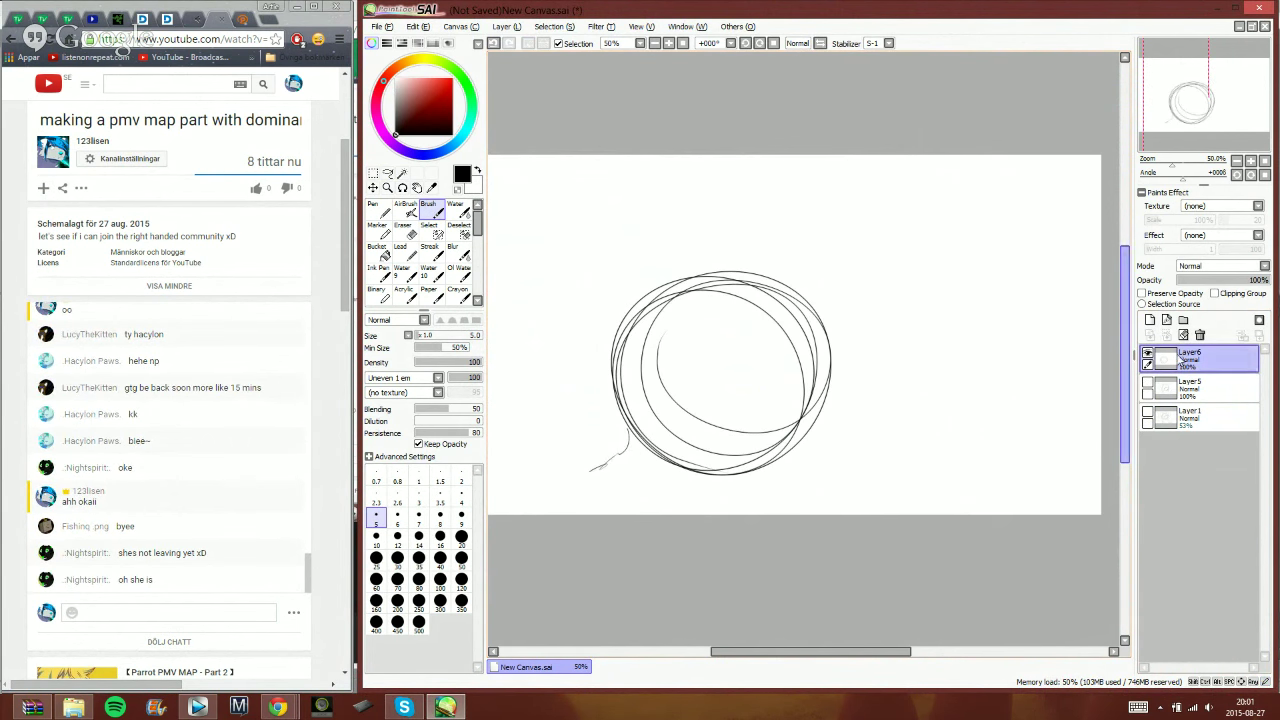
- Sketch long lines sweeping back from the top of the head circle and short strokes at its back edge
{"action": "left_click_drag", "start_coordinate": [760, 310], "coordinate": [838, 326]}
{"action": "left_click_drag", "start_coordinate": [742, 307], "coordinate": [986, 323]}
{"action": "left_click_drag", "start_coordinate": [895, 313], "coordinate": [962, 289]}
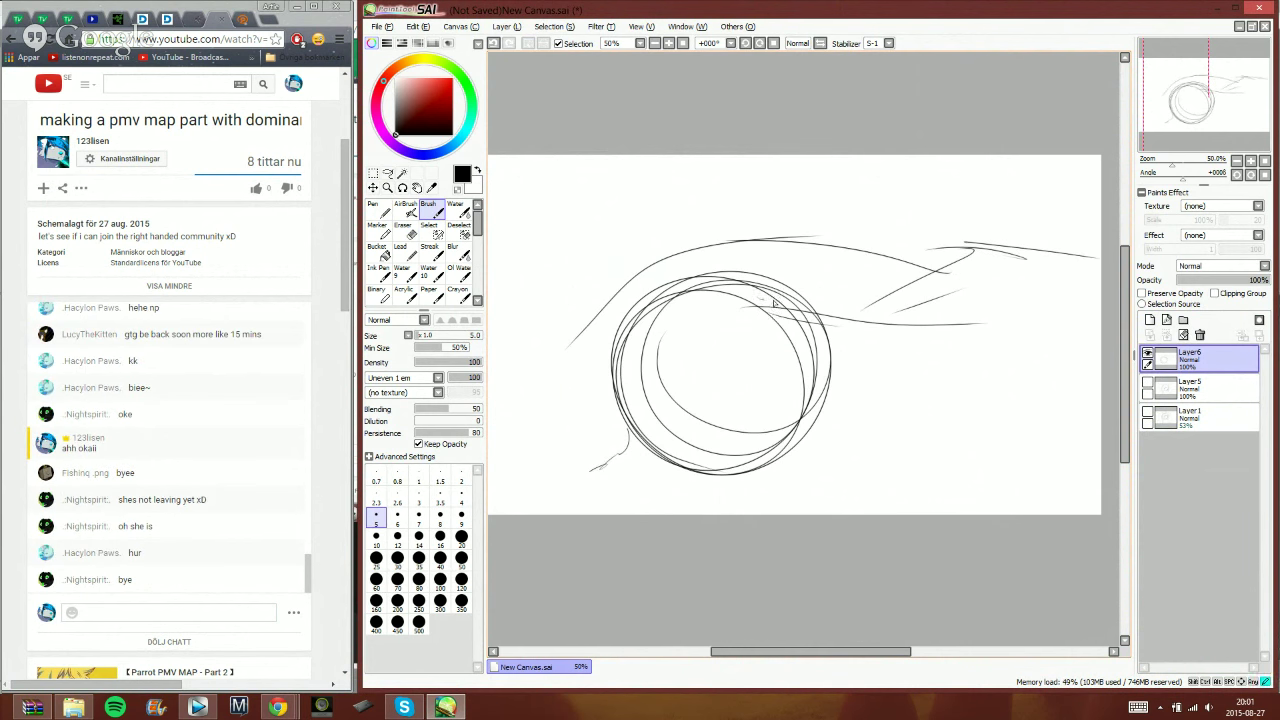
{"action": "left_click_drag", "start_coordinate": [759, 299], "coordinate": [828, 293]}
{"action": "mouse_move", "coordinate": [750, 298]}
{"action": "left_mouse_down"}
{"action": "mouse_move", "coordinate": [851, 316]}
{"action": "mouse_move", "coordinate": [852, 352]}
{"action": "mouse_move", "coordinate": [812, 405]}
{"action": "left_mouse_up"}
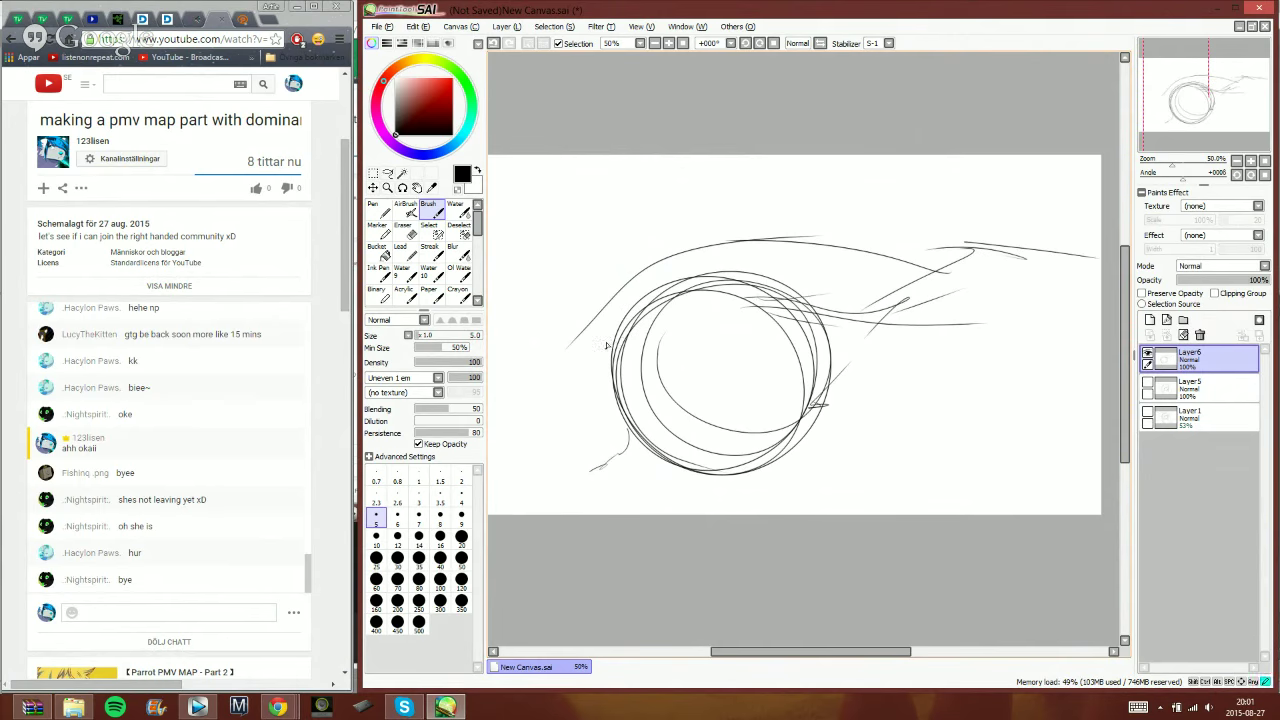
- Draw a pointed ear on top of the head and outline the muzzle and jaw below the circle
{"action": "mouse_move", "coordinate": [606, 345]}
{"action": "left_mouse_down"}
{"action": "mouse_move", "coordinate": [648, 271]}
{"action": "mouse_move", "coordinate": [704, 223]}
{"action": "mouse_move", "coordinate": [750, 302]}
{"action": "left_mouse_up"}
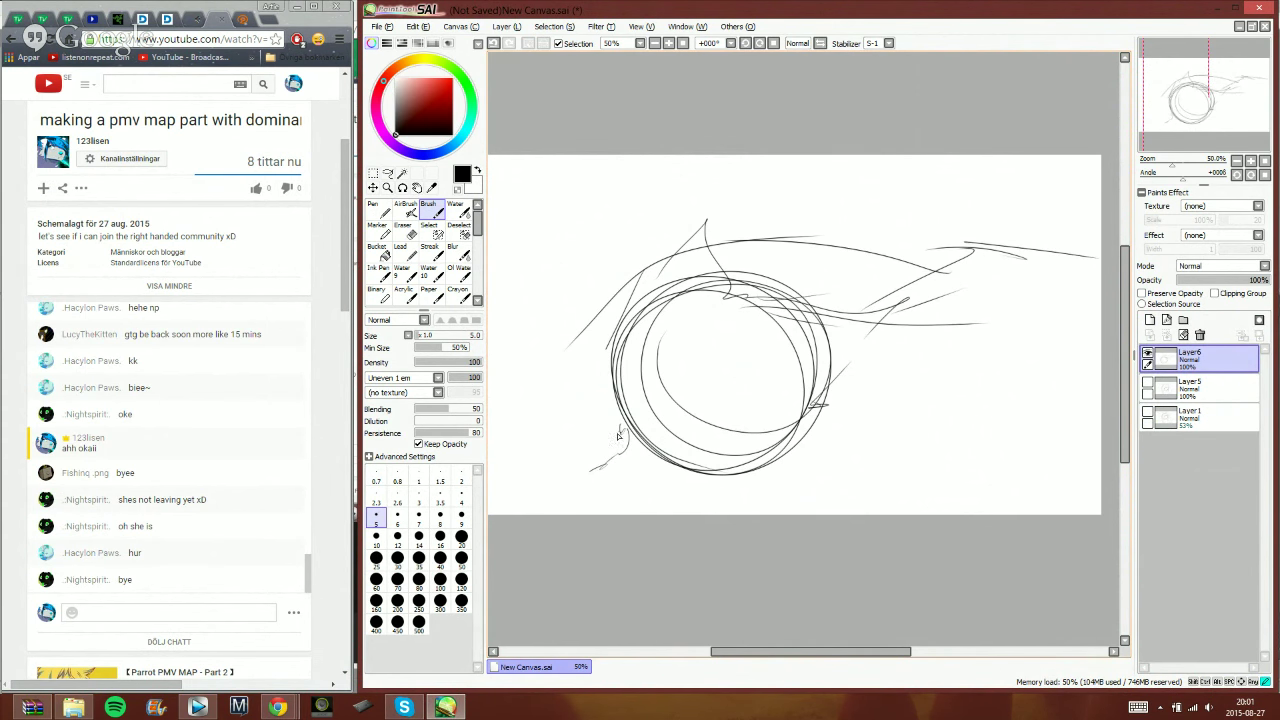
{"action": "mouse_move", "coordinate": [618, 435]}
{"action": "left_mouse_down"}
{"action": "mouse_move", "coordinate": [583, 447]}
{"action": "mouse_move", "coordinate": [606, 510]}
{"action": "mouse_move", "coordinate": [603, 499]}
{"action": "mouse_move", "coordinate": [658, 509]}
{"action": "mouse_move", "coordinate": [606, 508]}
{"action": "mouse_move", "coordinate": [736, 490]}
{"action": "left_mouse_up"}
{"action": "mouse_move", "coordinate": [618, 432]}
{"action": "left_mouse_down"}
{"action": "mouse_move", "coordinate": [612, 382]}
{"action": "mouse_move", "coordinate": [620, 428]}
{"action": "left_mouse_up"}
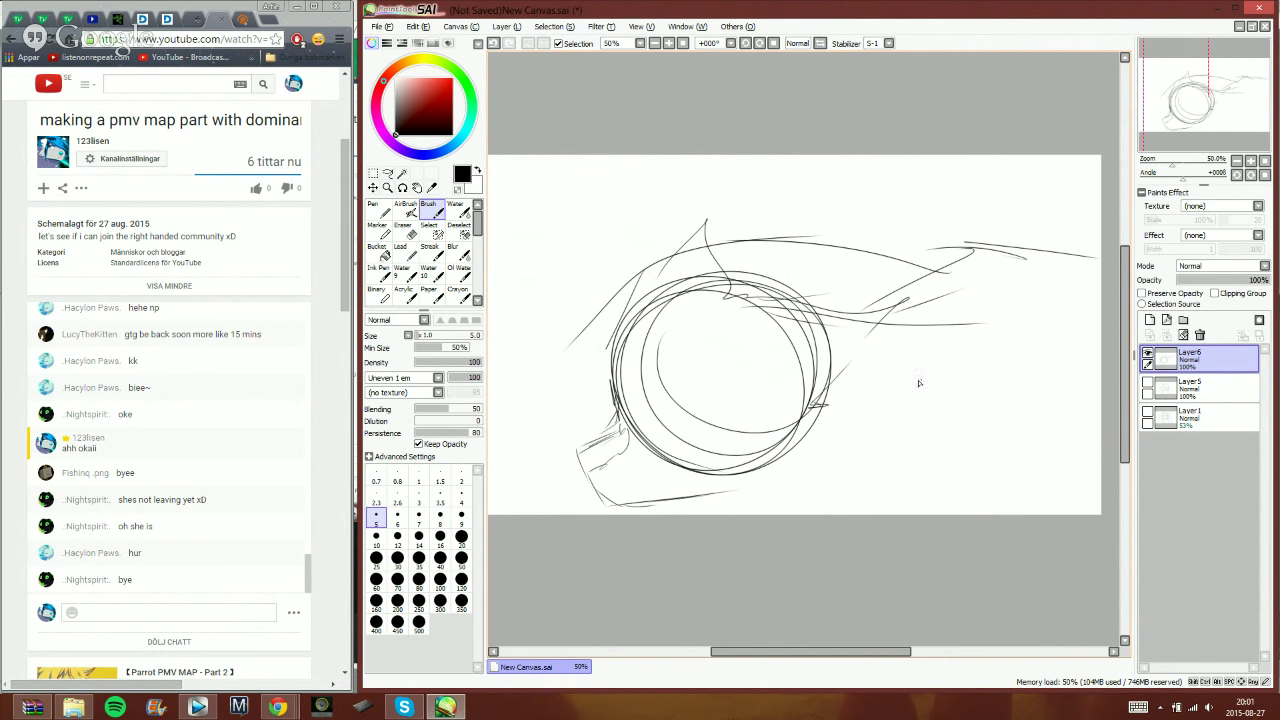
- Erase the far ends of the swept-back lines and rework them into a pointed tip with the Brush
{"action": "left_click", "coordinate": [403, 228]}
{"action": "mouse_move", "coordinate": [995, 248]}
{"action": "left_mouse_down"}
{"action": "mouse_move", "coordinate": [1080, 259]}
{"action": "mouse_move", "coordinate": [952, 248]}
{"action": "mouse_move", "coordinate": [1019, 262]}
{"action": "mouse_move", "coordinate": [984, 244]}
{"action": "mouse_move", "coordinate": [832, 251]}
{"action": "mouse_move", "coordinate": [963, 282]}
{"action": "mouse_move", "coordinate": [858, 250]}
{"action": "mouse_move", "coordinate": [697, 247]}
{"action": "left_mouse_up"}
{"action": "key", "text": "b"}
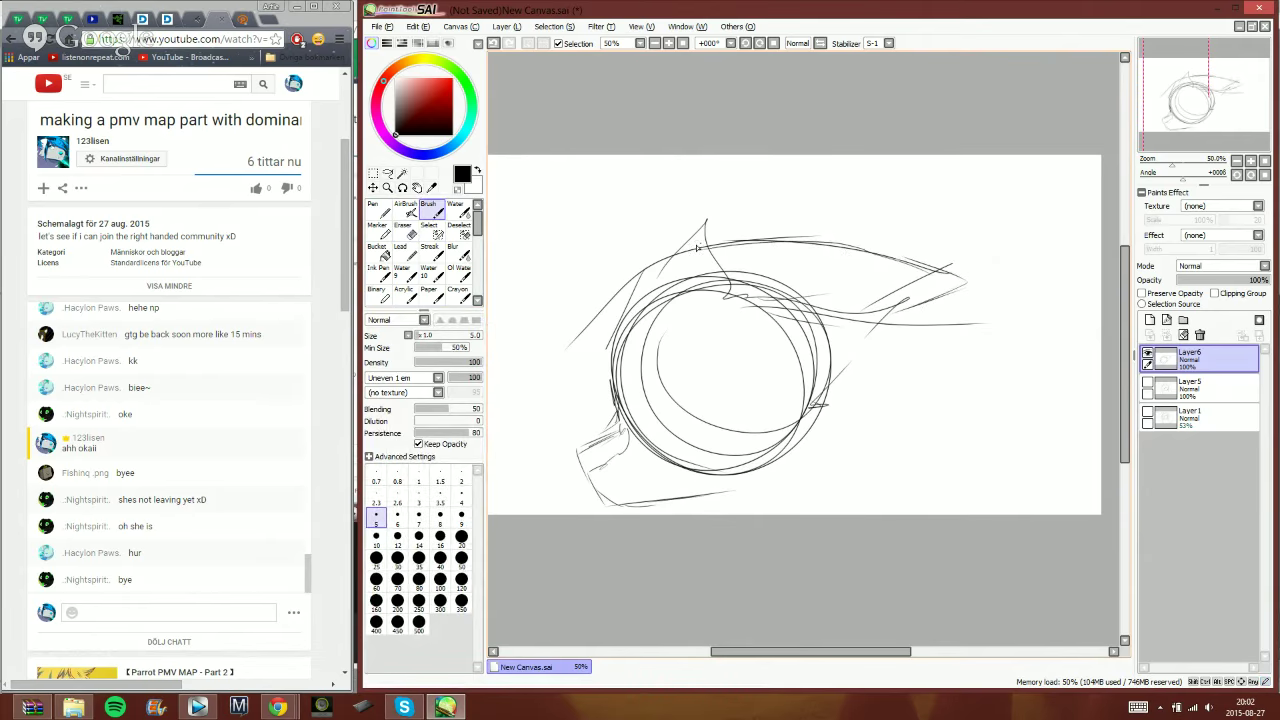
- Add several loose strokes sweeping forward and down from the forehead in front of the ear
{"action": "left_click_drag", "start_coordinate": [577, 321], "coordinate": [545, 358]}
{"action": "left_click_drag", "start_coordinate": [612, 287], "coordinate": [524, 323]}
{"action": "left_click_drag", "start_coordinate": [598, 286], "coordinate": [510, 338]}
- Sketch near-horizontal strokes extending forward from the muzzle and add another sweeping stroke in front of the forehead
{"action": "left_click_drag", "start_coordinate": [1169, 101], "coordinate": [1153, 124]}
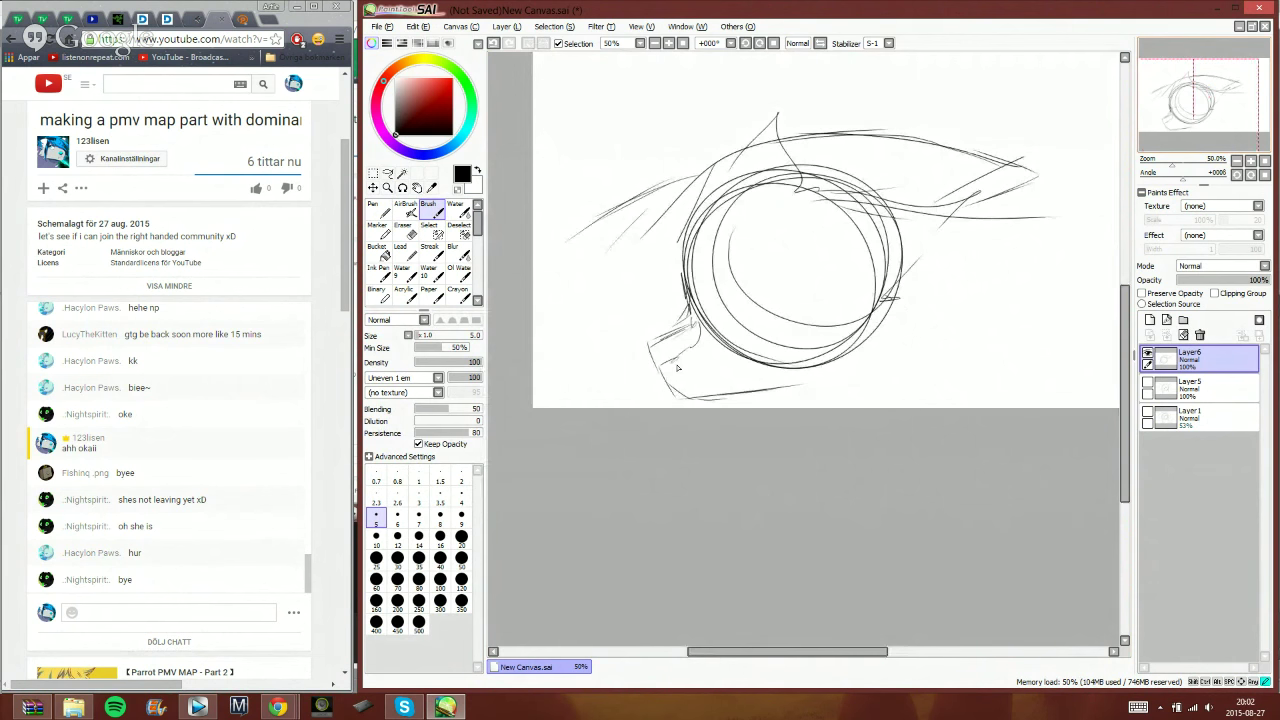
{"action": "left_click_drag", "start_coordinate": [690, 328], "coordinate": [722, 357]}
{"action": "left_click_drag", "start_coordinate": [718, 351], "coordinate": [652, 376]}
{"action": "left_click_drag", "start_coordinate": [690, 350], "coordinate": [586, 340]}
{"action": "left_click_drag", "start_coordinate": [684, 356], "coordinate": [573, 351]}
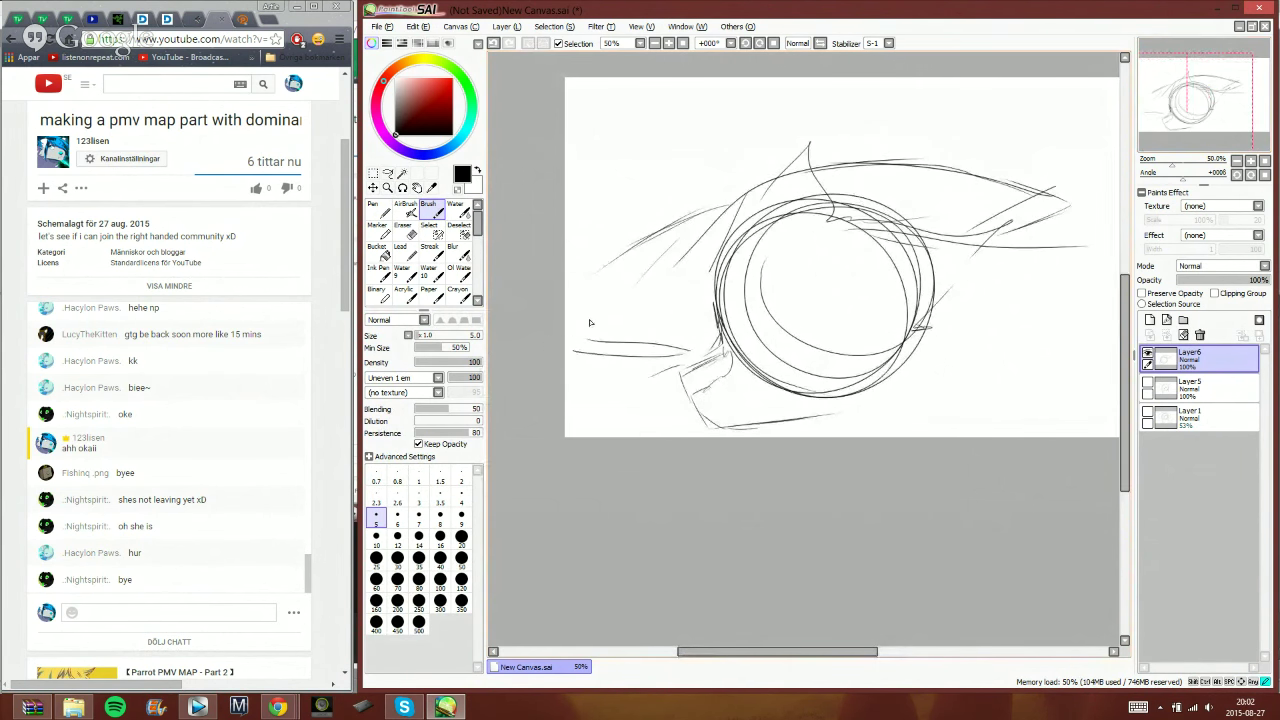
{"action": "left_click_drag", "start_coordinate": [684, 218], "coordinate": [598, 306]}
- Draw strokes hanging down from the pointed tip of the swept-back shape behind the head
{"action": "left_click_drag", "start_coordinate": [1147, 116], "coordinate": [1170, 112]}
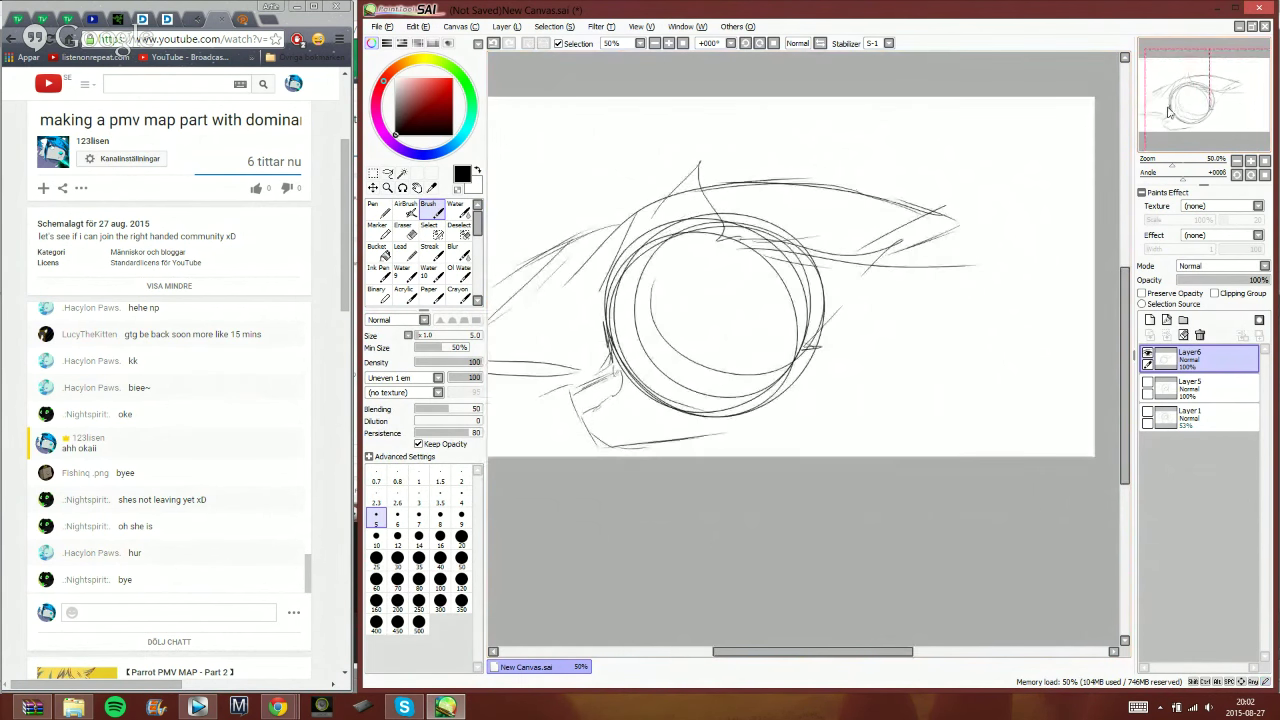
{"action": "mouse_move", "coordinate": [942, 215]}
{"action": "left_mouse_down"}
{"action": "mouse_move", "coordinate": [979, 248]}
{"action": "mouse_move", "coordinate": [945, 249]}
{"action": "mouse_move", "coordinate": [940, 336]}
{"action": "left_mouse_up"}
{"action": "left_click_drag", "start_coordinate": [957, 278], "coordinate": [946, 314]}
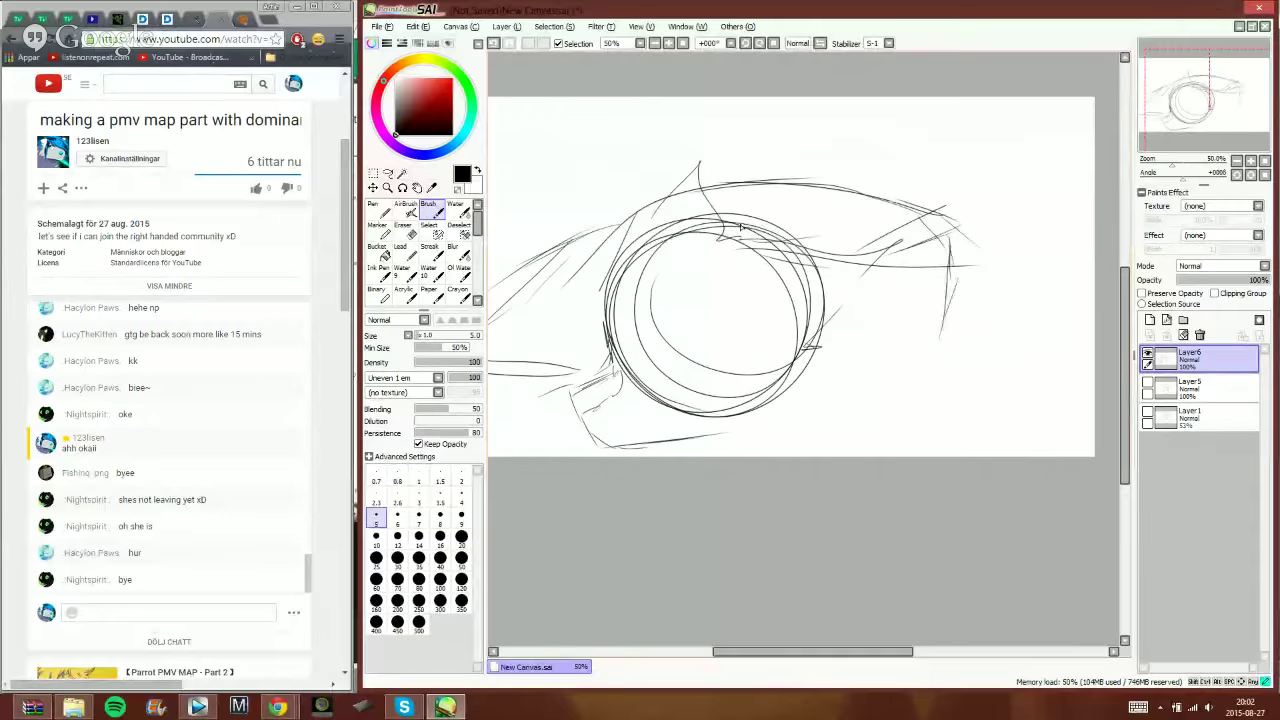
- Reinforce the lines behind the ear and add zigzag fur tufts along the lower swept-back line
{"action": "left_click_drag", "start_coordinate": [742, 233], "coordinate": [818, 240]}
{"action": "left_click_drag", "start_coordinate": [768, 234], "coordinate": [820, 256]}
{"action": "mouse_move", "coordinate": [783, 211]}
{"action": "left_mouse_down"}
{"action": "mouse_move", "coordinate": [818, 237]}
{"action": "mouse_move", "coordinate": [850, 225]}
{"action": "mouse_move", "coordinate": [866, 259]}
{"action": "left_mouse_up"}
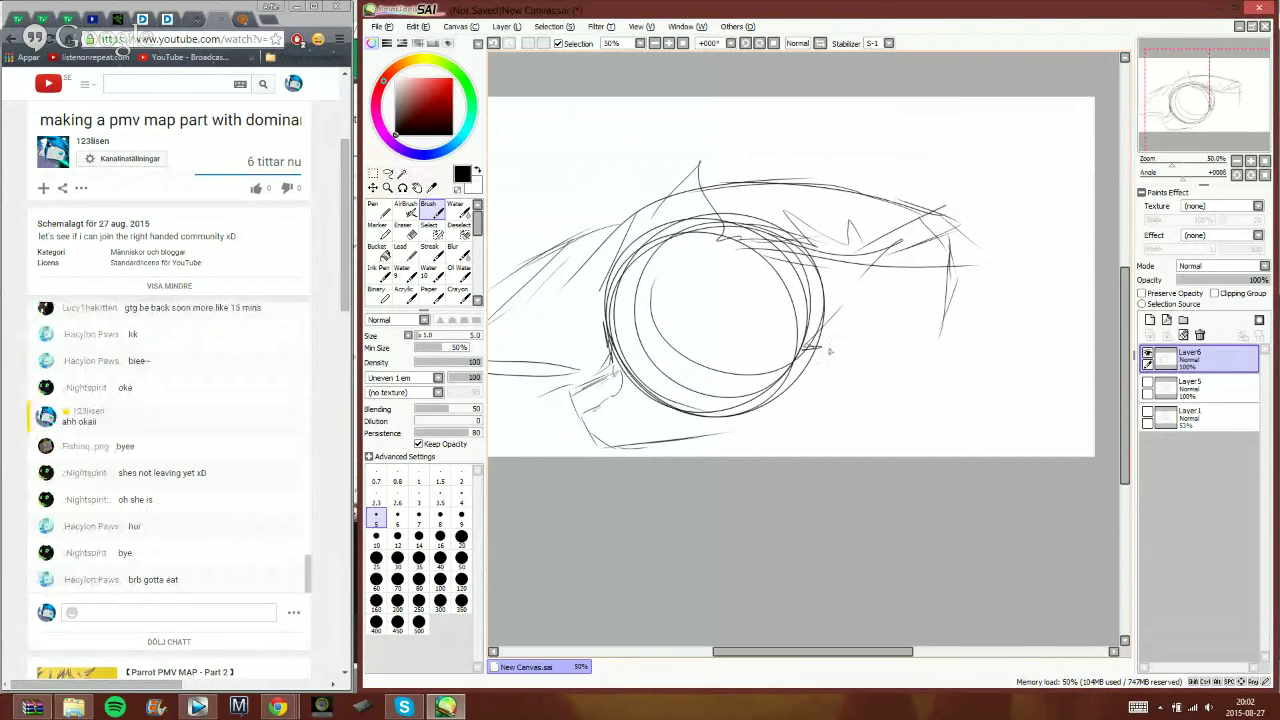
- Extend the cheek line inside the head circle, add jagged fur along the jaw, and detail the nose
{"action": "left_click_drag", "start_coordinate": [759, 360], "coordinate": [821, 347]}
{"action": "mouse_move", "coordinate": [785, 395]}
{"action": "left_mouse_down"}
{"action": "mouse_move", "coordinate": [800, 429]}
{"action": "mouse_move", "coordinate": [741, 428]}
{"action": "mouse_move", "coordinate": [746, 455]}
{"action": "mouse_move", "coordinate": [678, 447]}
{"action": "left_mouse_up"}
{"action": "mouse_move", "coordinate": [578, 414]}
{"action": "left_mouse_down"}
{"action": "mouse_move", "coordinate": [573, 398]}
{"action": "mouse_move", "coordinate": [591, 434]}
{"action": "mouse_move", "coordinate": [600, 398]}
{"action": "mouse_move", "coordinate": [598, 410]}
{"action": "mouse_move", "coordinate": [580, 402]}
{"action": "mouse_move", "coordinate": [610, 358]}
{"action": "mouse_move", "coordinate": [612, 378]}
{"action": "left_mouse_up"}
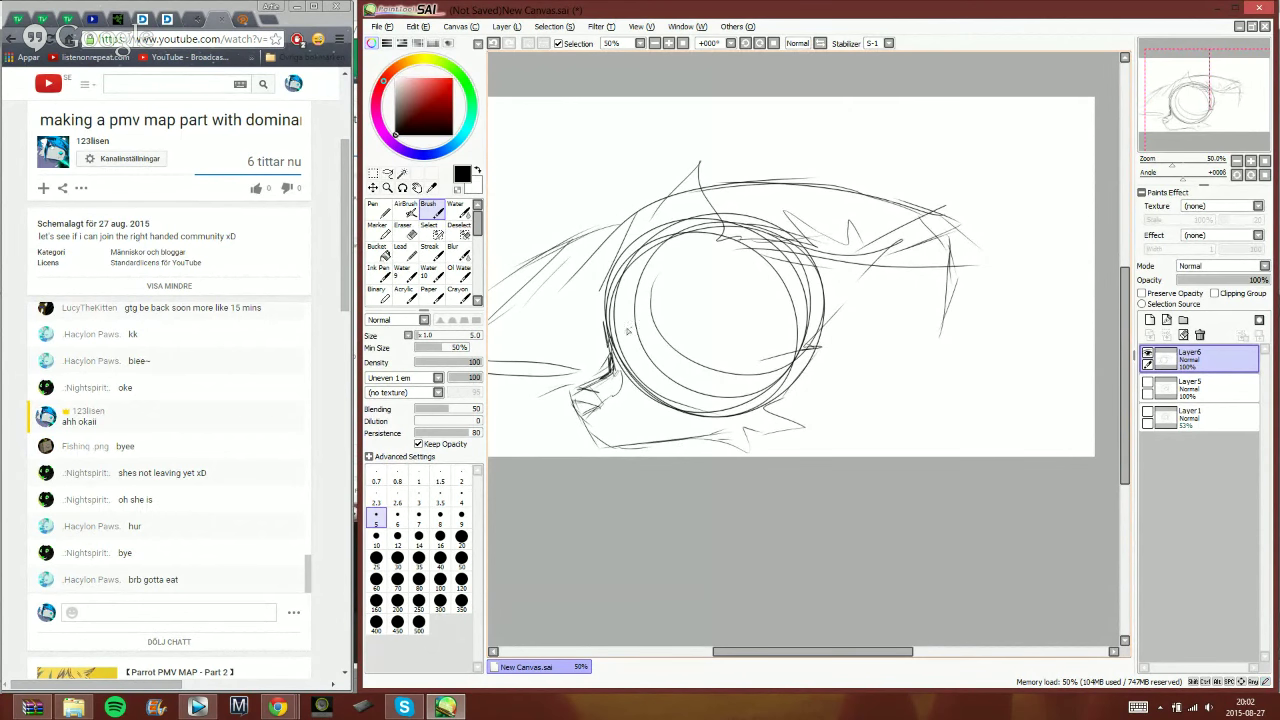
- Reply "go eat dat food yo" in the YouTube live stream chat
{"action": "left_click", "coordinate": [251, 605]}
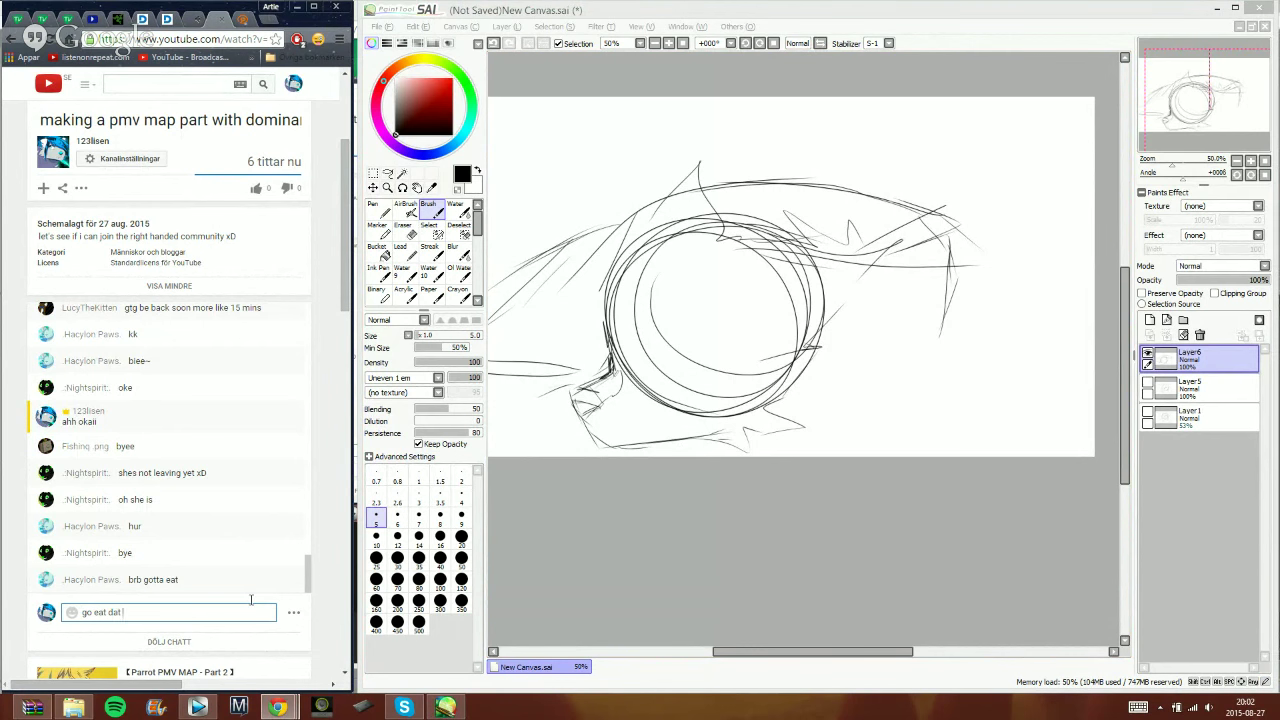
{"action": "type", "text": "go eat dat food yo"}
{"action": "key", "text": "Return"}
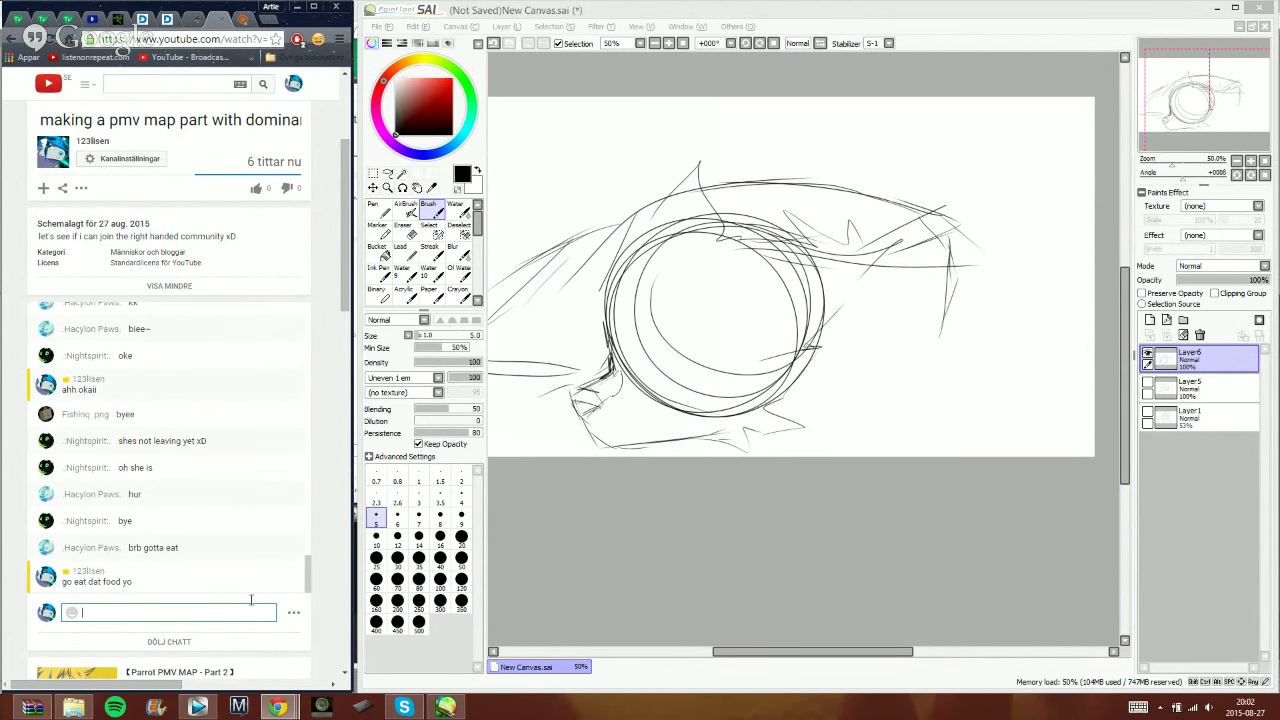
{"action": "scroll", "coordinate": [211, 400], "scroll_direction": "down", "scroll_amount": 6}
{"action": "scroll", "coordinate": [211, 362], "scroll_direction": "up", "scroll_amount": 4}
{"action": "scroll", "coordinate": [211, 362], "scroll_direction": "up", "scroll_amount": 10}
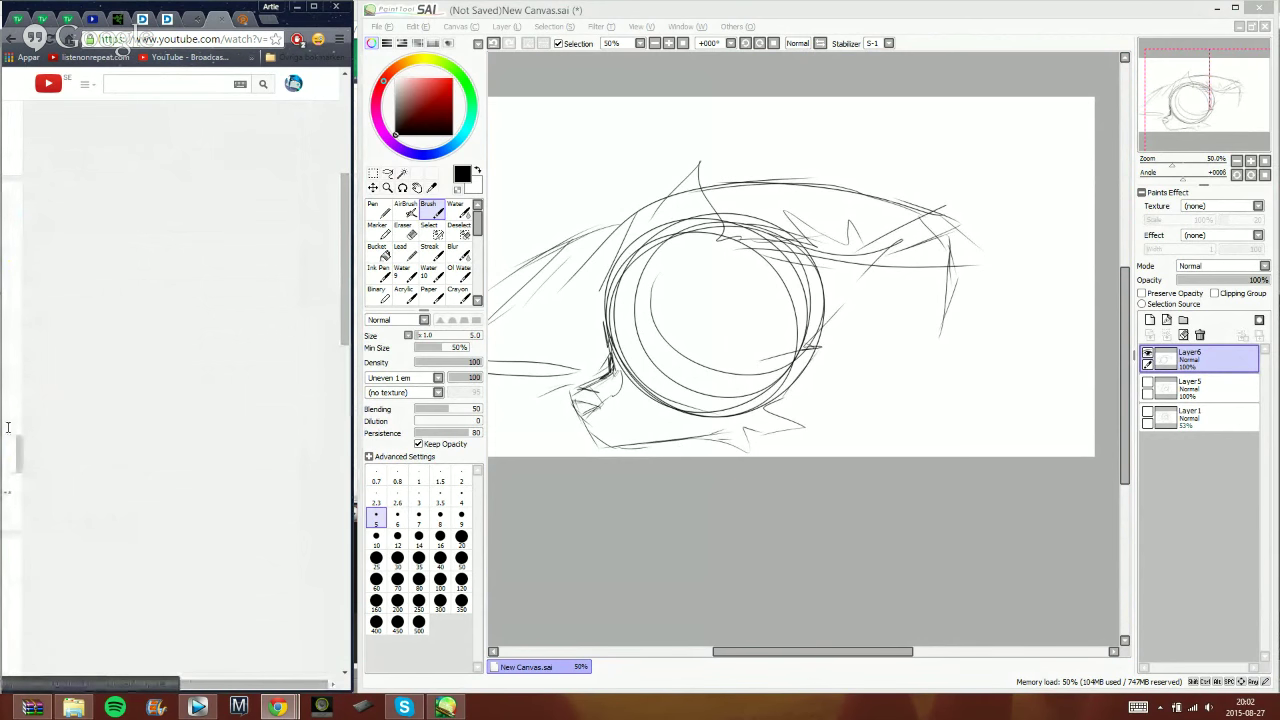
- Switch to Skype, check the recent conversation, and return to the drawing canvas
{"action": "scroll", "coordinate": [276, 586], "scroll_direction": "down", "scroll_amount": 5}
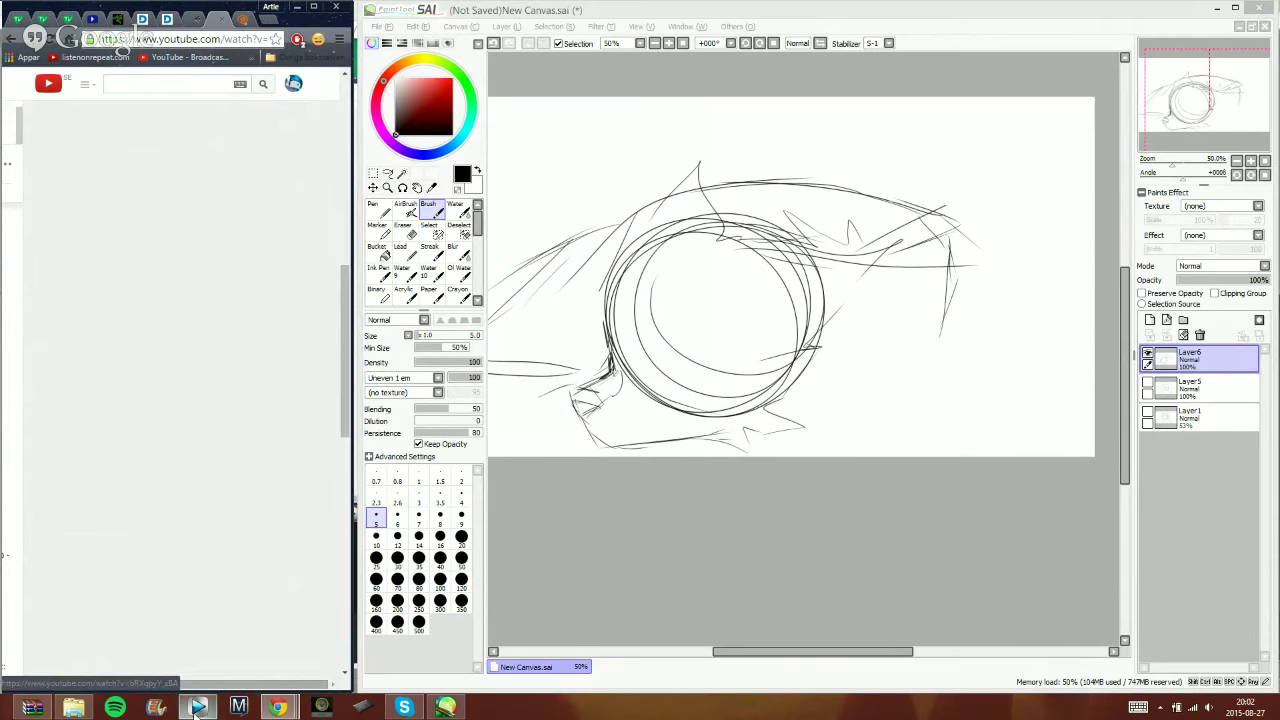
{"action": "scroll", "coordinate": [233, 459], "scroll_direction": "up", "scroll_amount": 4}
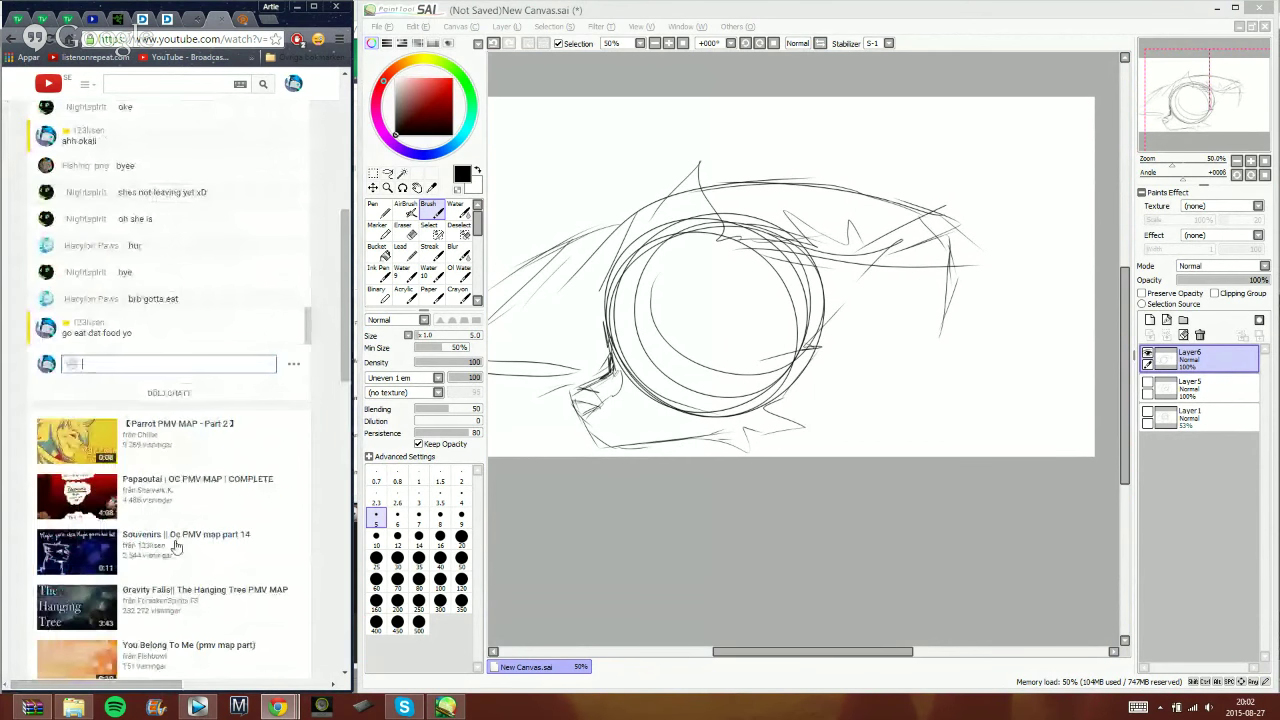
{"action": "left_click", "coordinate": [404, 707]}
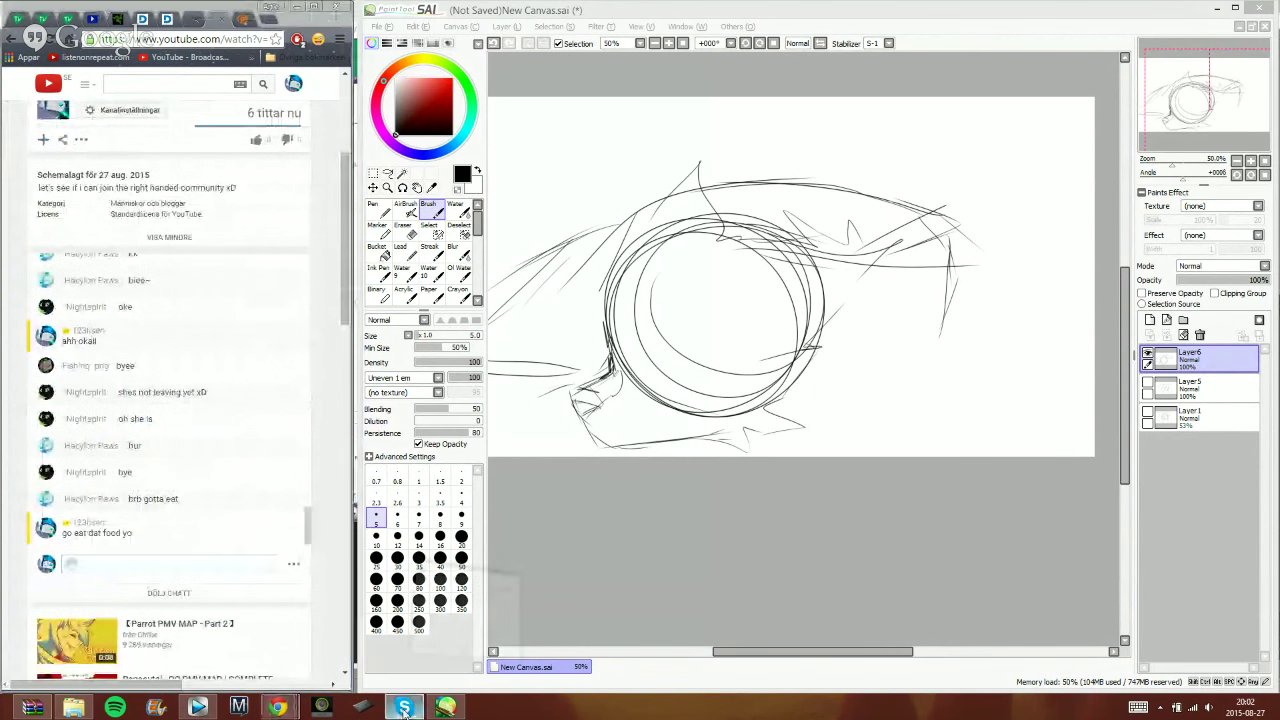
{"action": "left_click", "coordinate": [548, 366]}
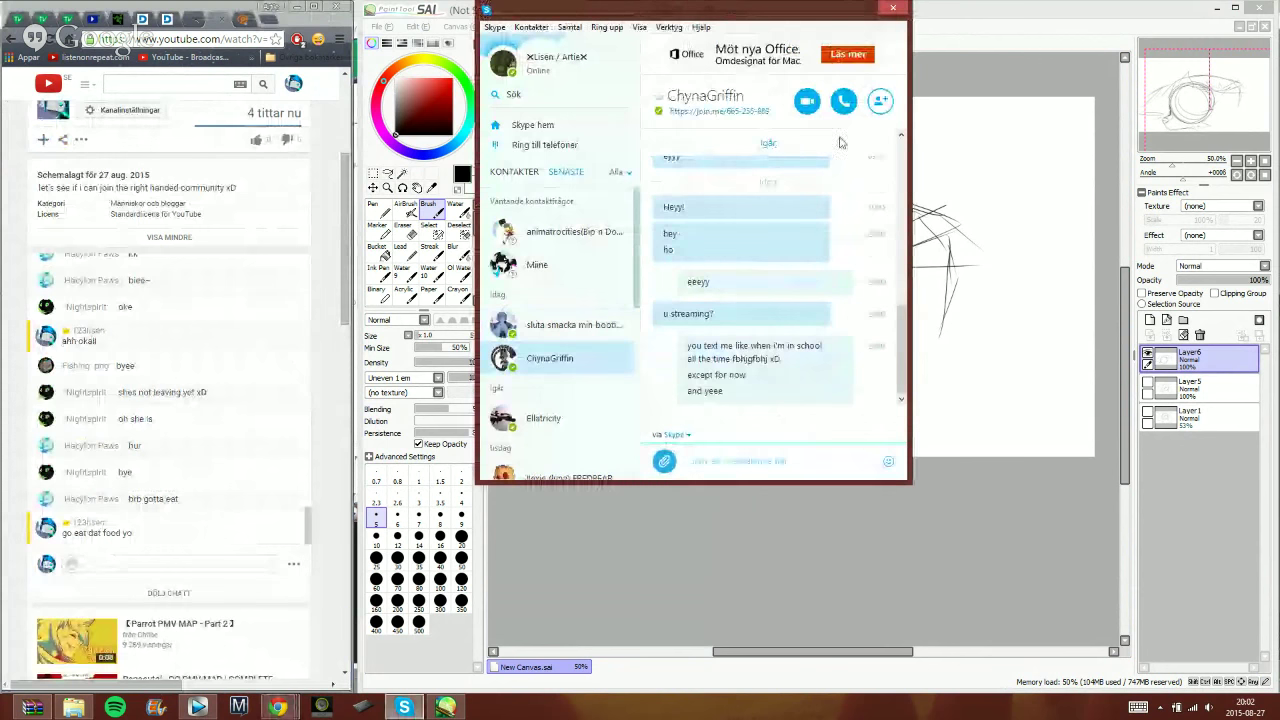
{"action": "left_click", "coordinate": [889, 9]}
{"action": "left_click", "coordinate": [886, 20]}
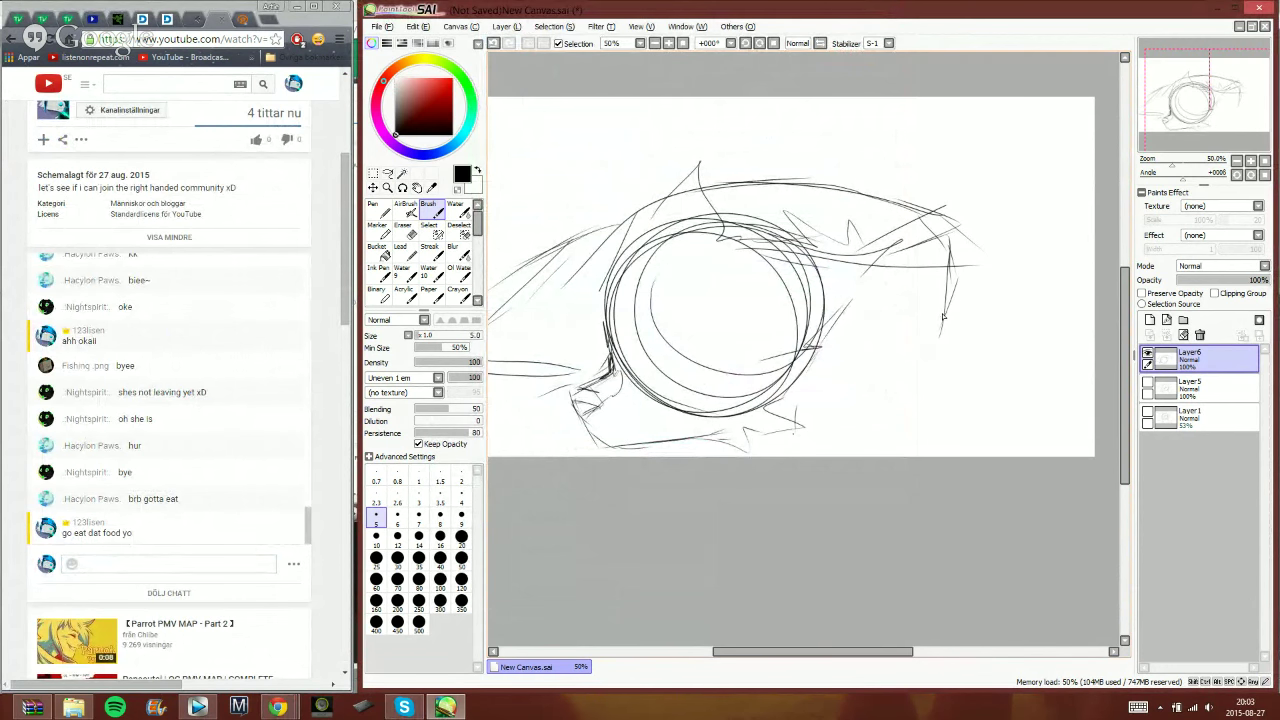
- Extend the neck line down from the swept-back tip and sketch a narrow eye near the muzzle
{"action": "left_click_drag", "start_coordinate": [944, 312], "coordinate": [848, 431]}
{"action": "left_click_drag", "start_coordinate": [909, 372], "coordinate": [871, 428]}
{"action": "left_click_drag", "start_coordinate": [646, 374], "coordinate": [645, 378]}
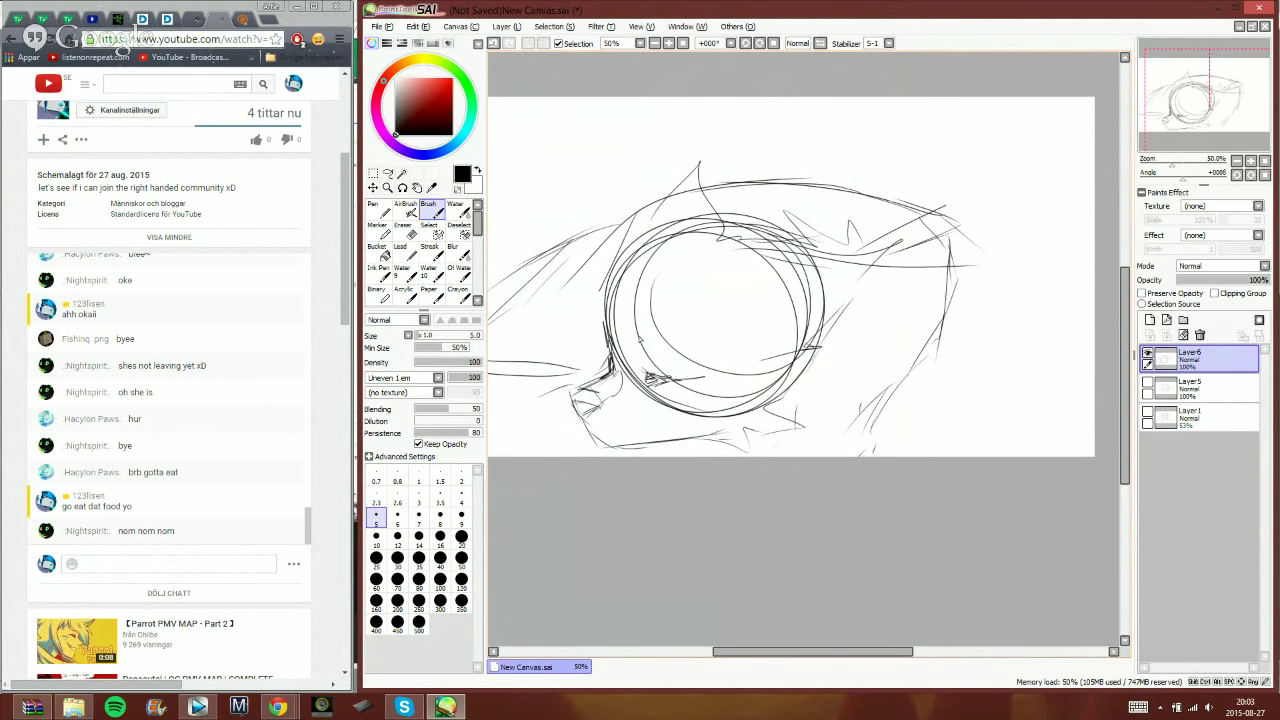
{"action": "mouse_move", "coordinate": [683, 368]}
{"action": "left_mouse_down"}
{"action": "mouse_move", "coordinate": [710, 374]}
{"action": "mouse_move", "coordinate": [638, 364]}
{"action": "mouse_move", "coordinate": [650, 369]}
{"action": "left_mouse_up"}
{"action": "left_click_drag", "start_coordinate": [603, 344], "coordinate": [508, 417]}
- Redraw the upper edge of the swept-back shape slightly lower and erase the old outline above it
{"action": "left_click_drag", "start_coordinate": [1203, 109], "coordinate": [1183, 112]}
{"action": "left_click", "coordinate": [1175, 121]}
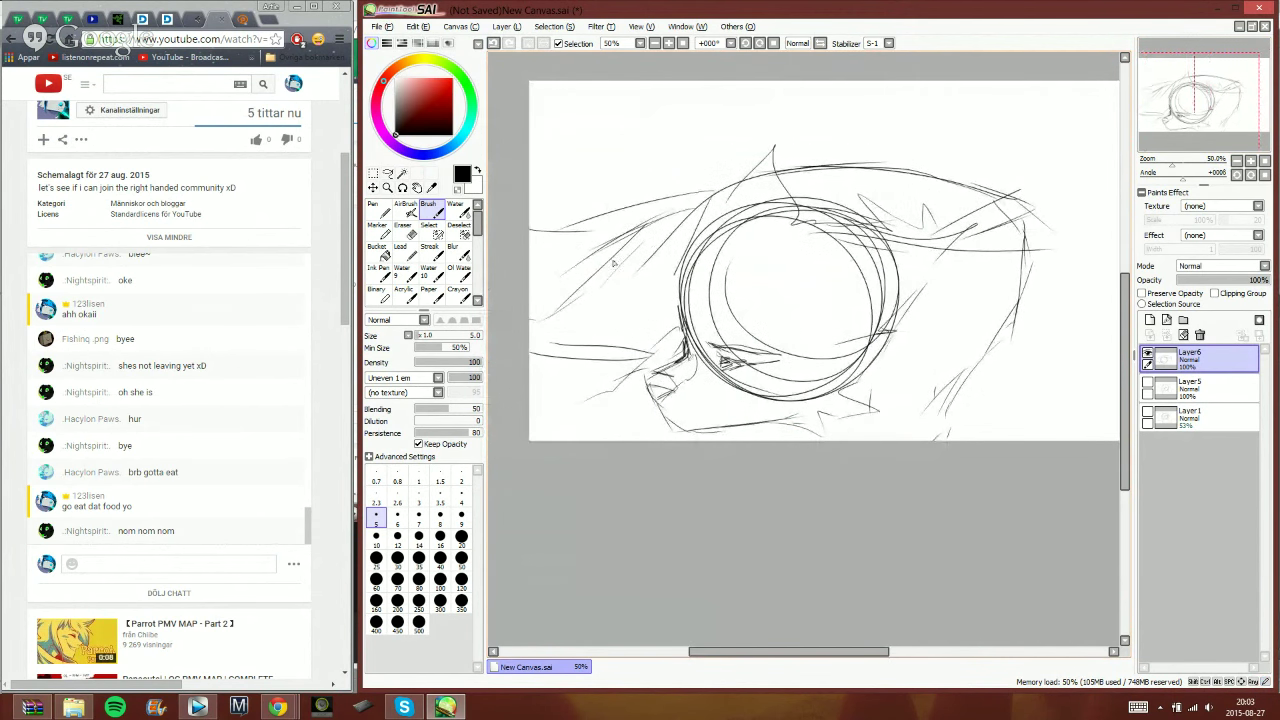
{"action": "left_click_drag", "start_coordinate": [1175, 121], "coordinate": [1194, 121]}
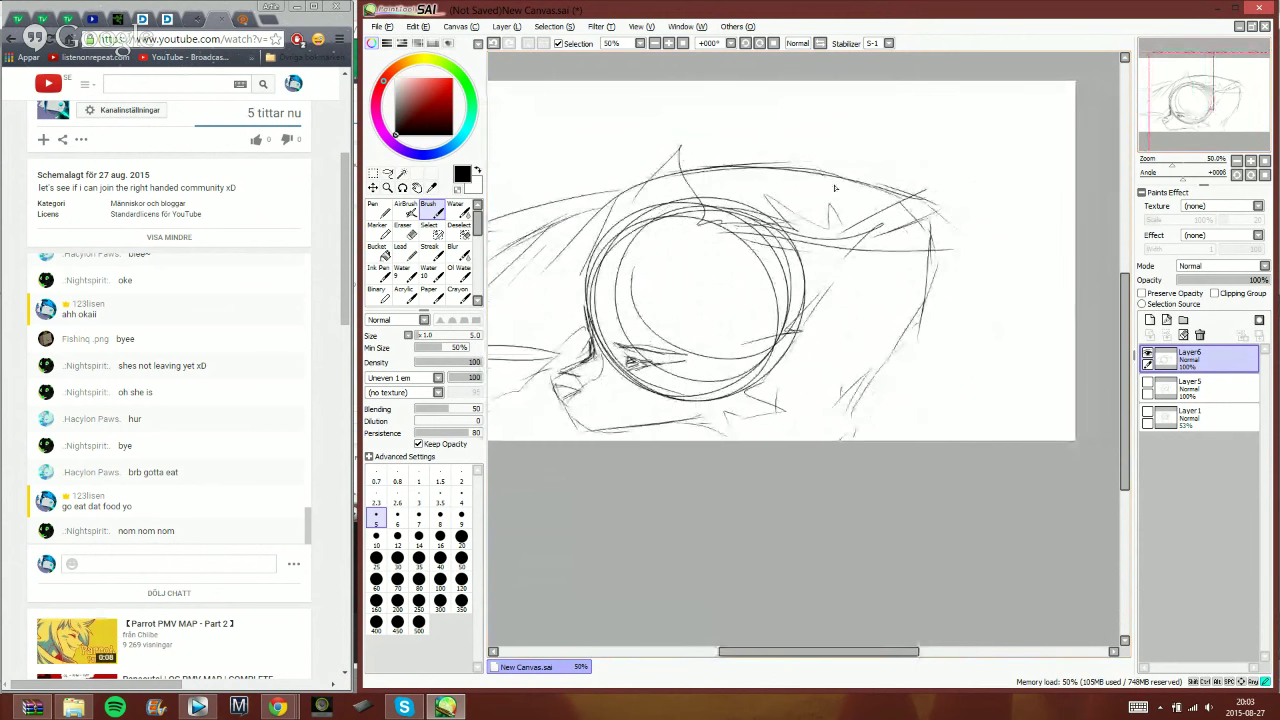
{"action": "mouse_move", "coordinate": [821, 173]}
{"action": "left_mouse_down"}
{"action": "mouse_move", "coordinate": [910, 228]}
{"action": "mouse_move", "coordinate": [791, 192]}
{"action": "mouse_move", "coordinate": [677, 186]}
{"action": "left_mouse_up"}
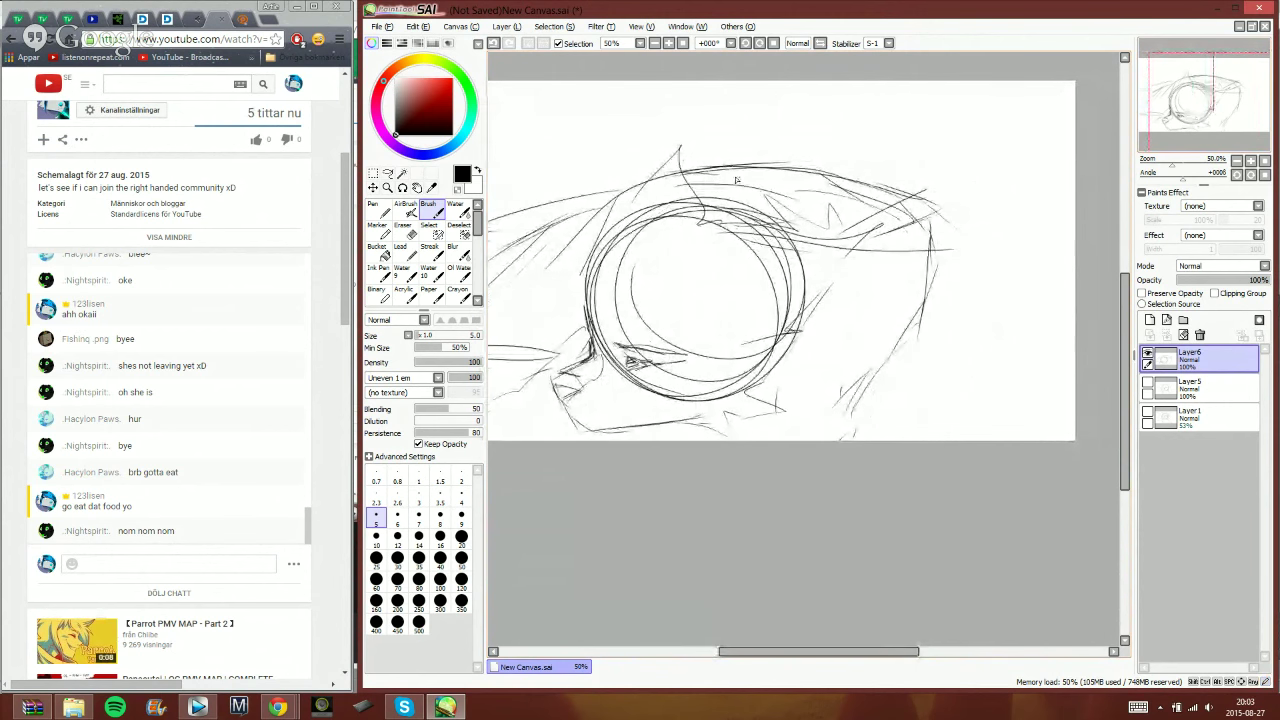
{"action": "key", "text": "e"}
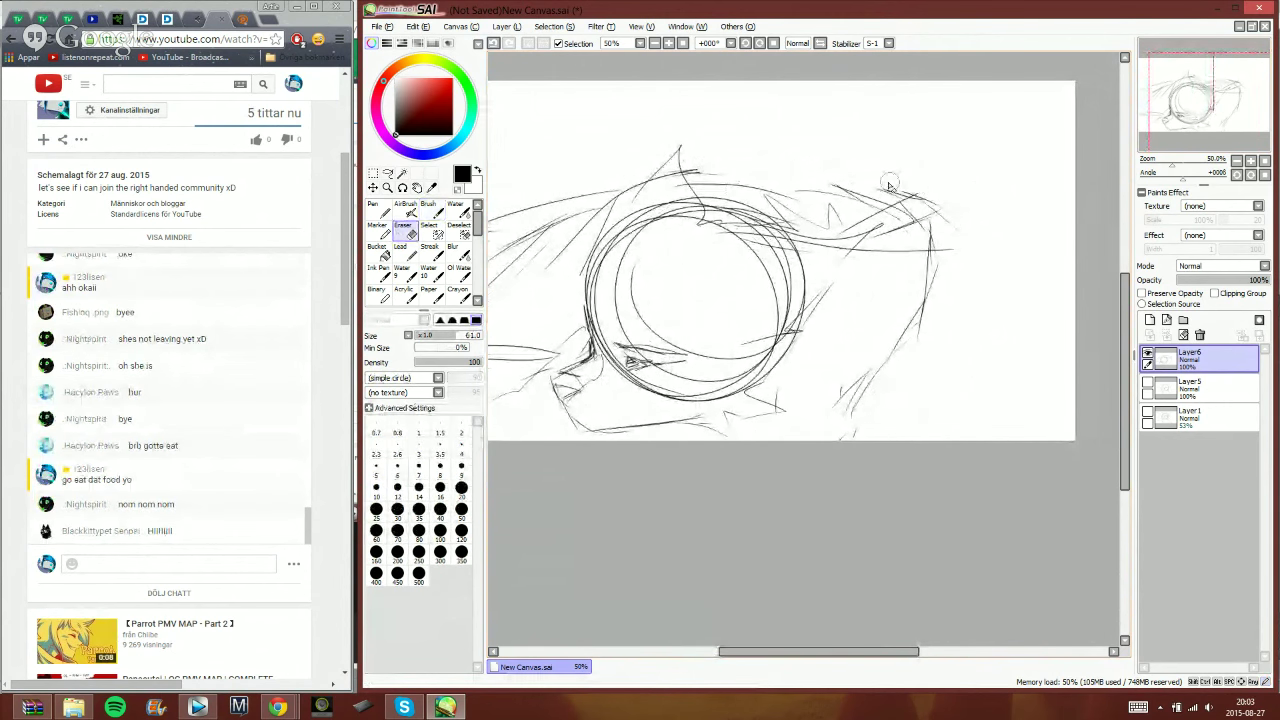
- Reply "eeeeyyy" in the YouTube live stream chat and return to the canvas
{"action": "left_click", "coordinate": [164, 568]}
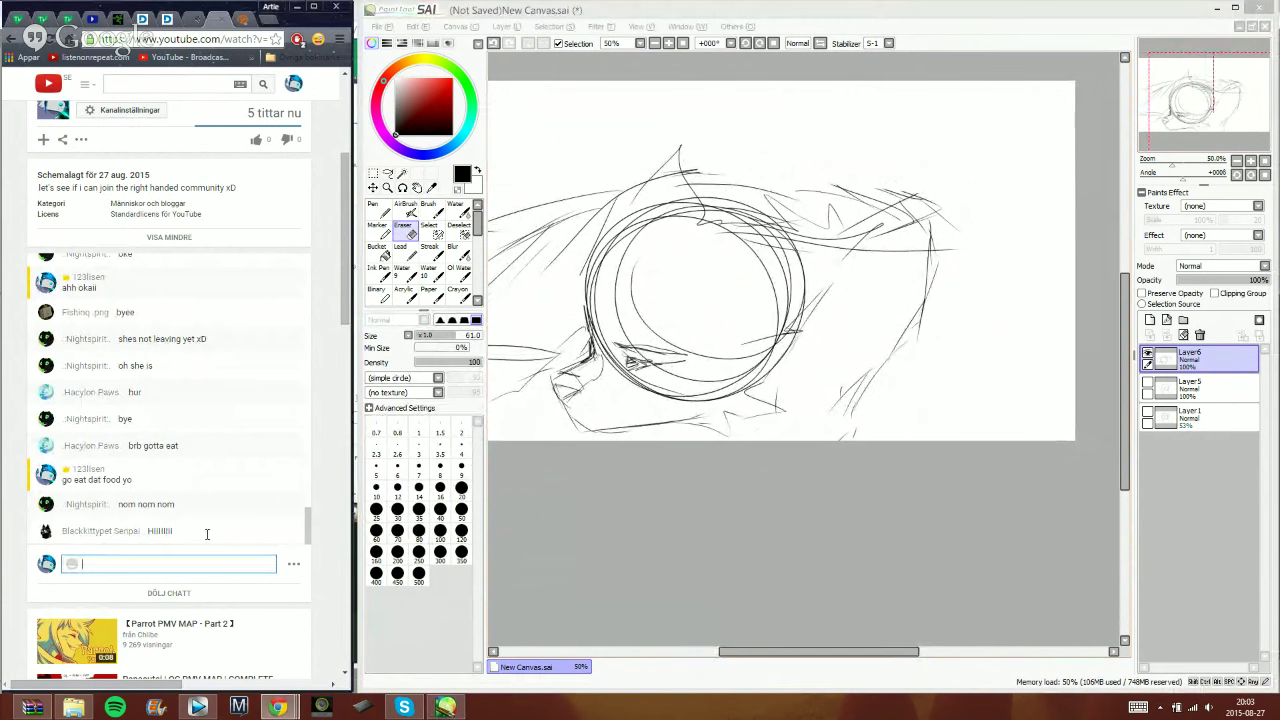
{"action": "type", "text": "we"}
{"action": "type", "text": "eeeeyyy"}
{"action": "key", "text": "Return"}
{"action": "left_click", "coordinate": [969, 35]}
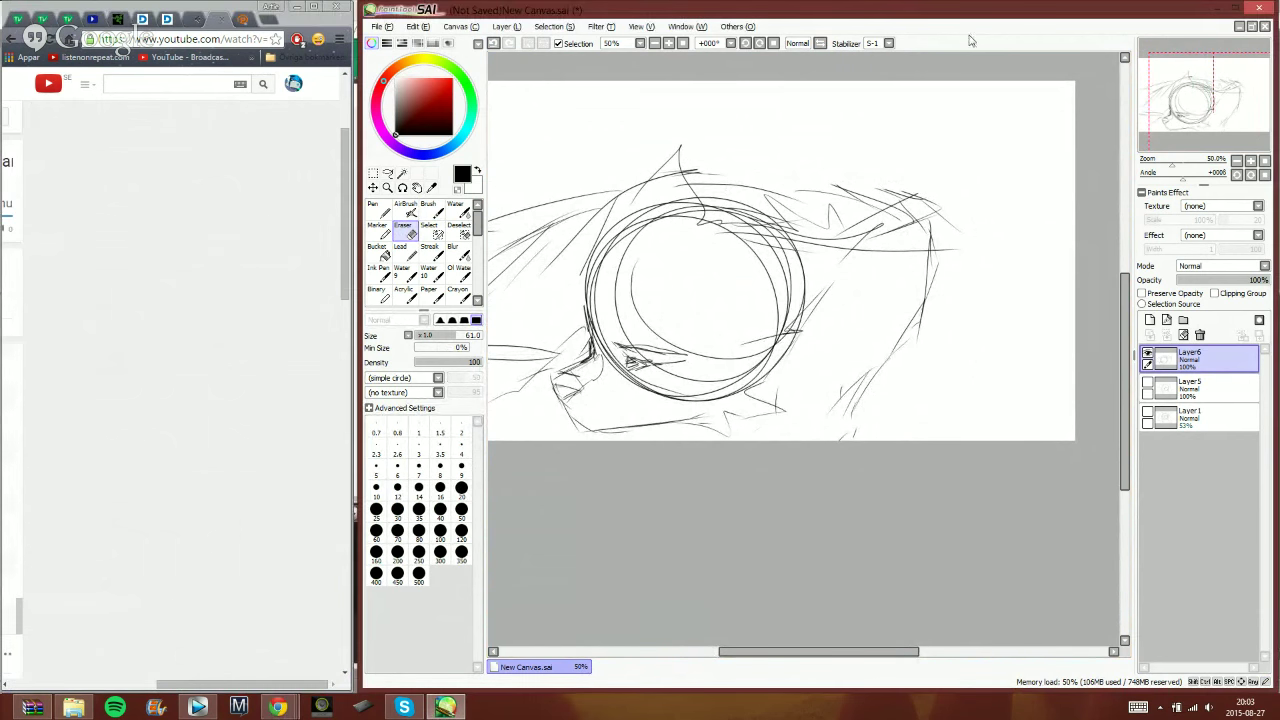
{"action": "left_click_drag", "start_coordinate": [259, 685], "coordinate": [105, 698]}
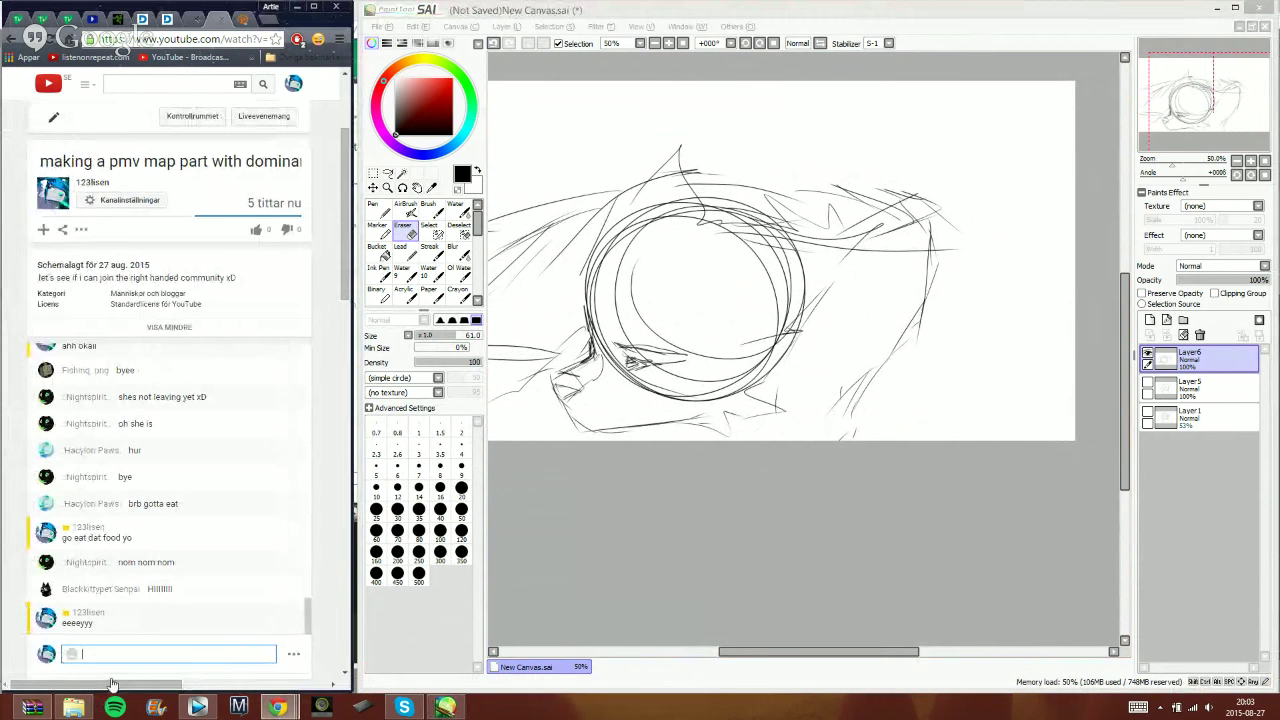
{"action": "left_click", "coordinate": [1000, 40]}
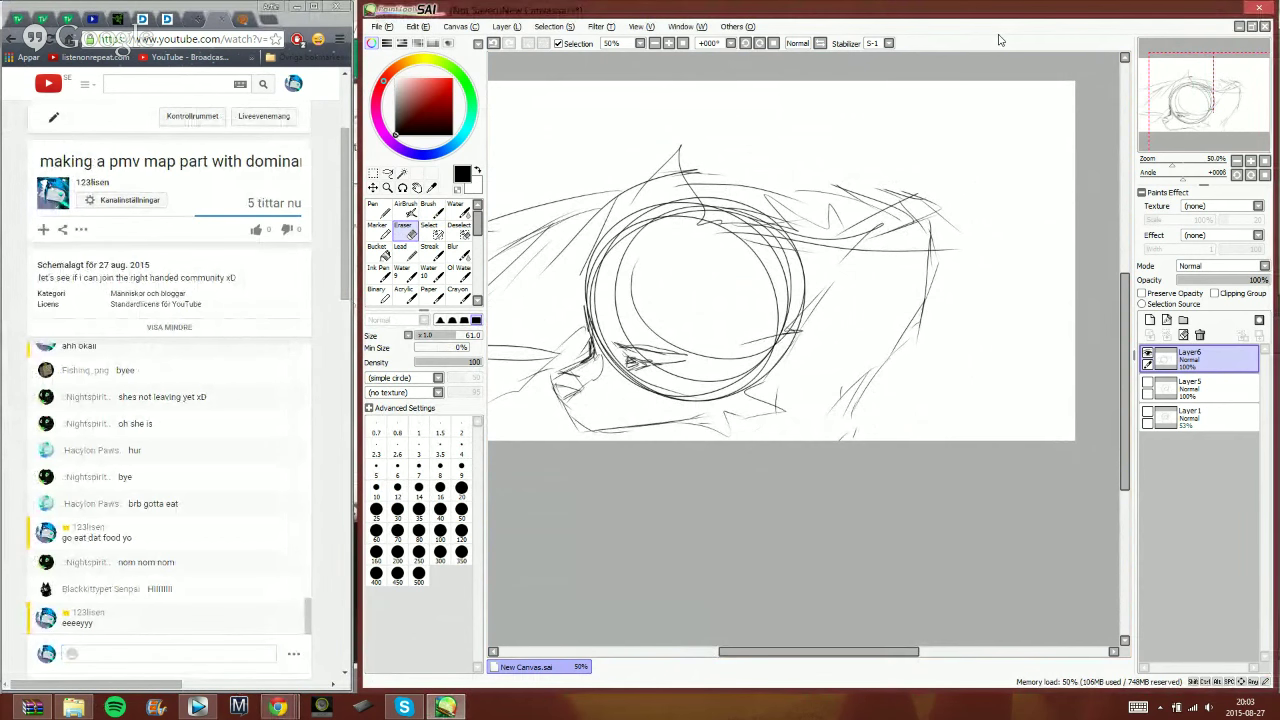
- Lower Layer6's opacity to 41% and add a new layer above it
{"action": "left_click", "coordinate": [1212, 280]}
{"action": "left_click", "coordinate": [1149, 319]}
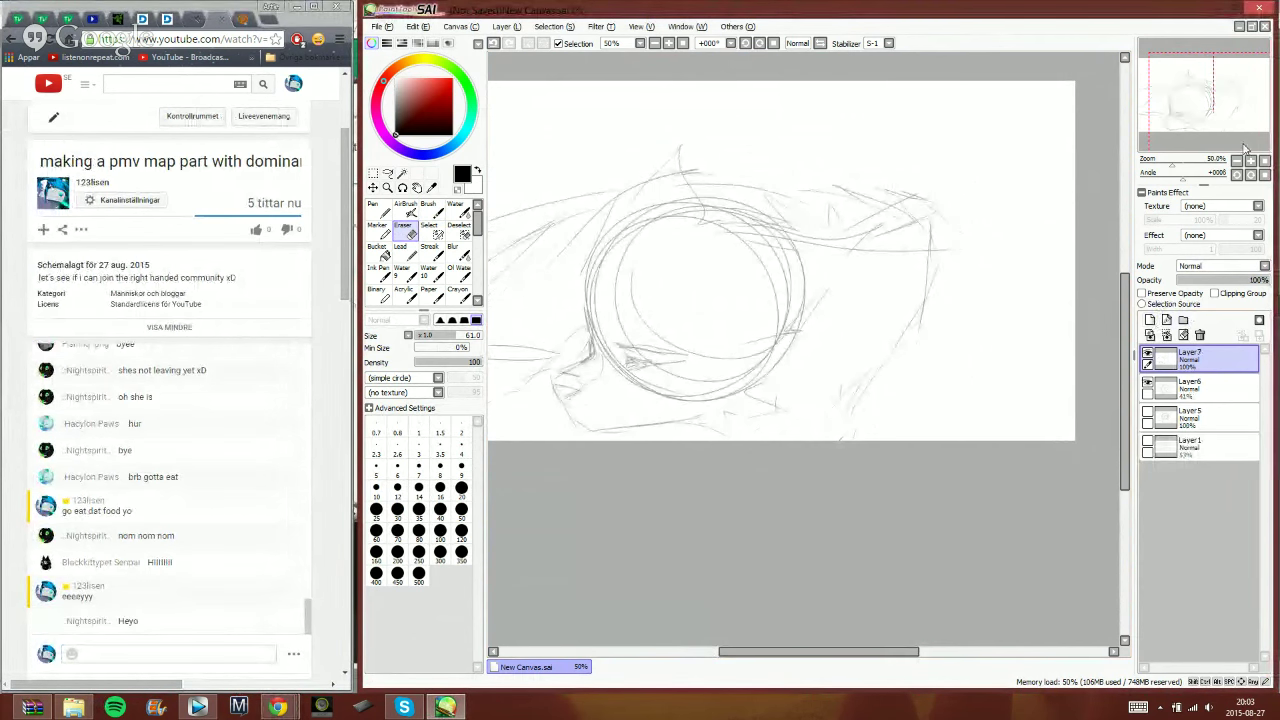
- Trace the forehead, nose bridge and front of the muzzle in black on Layer7 with the Brush at size 5
{"action": "left_click", "coordinate": [1250, 161]}
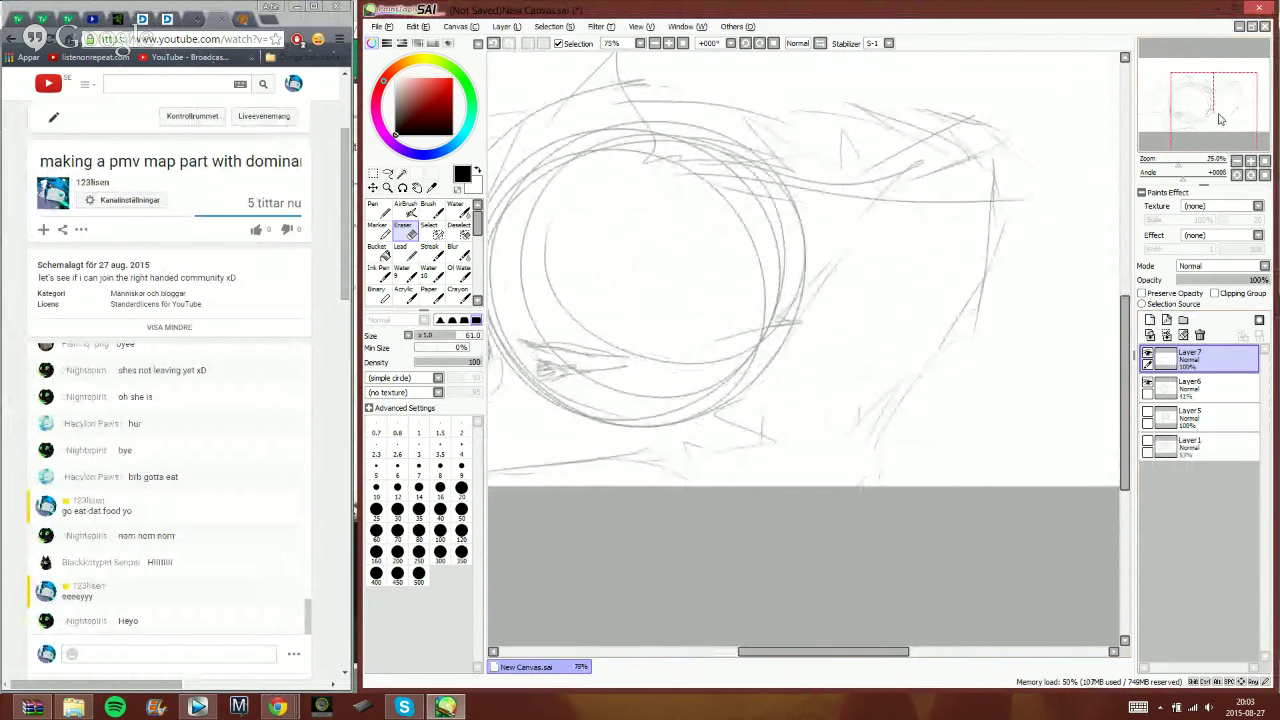
{"action": "scroll", "coordinate": [1212, 128], "scroll_direction": "up", "scroll_amount": 1}
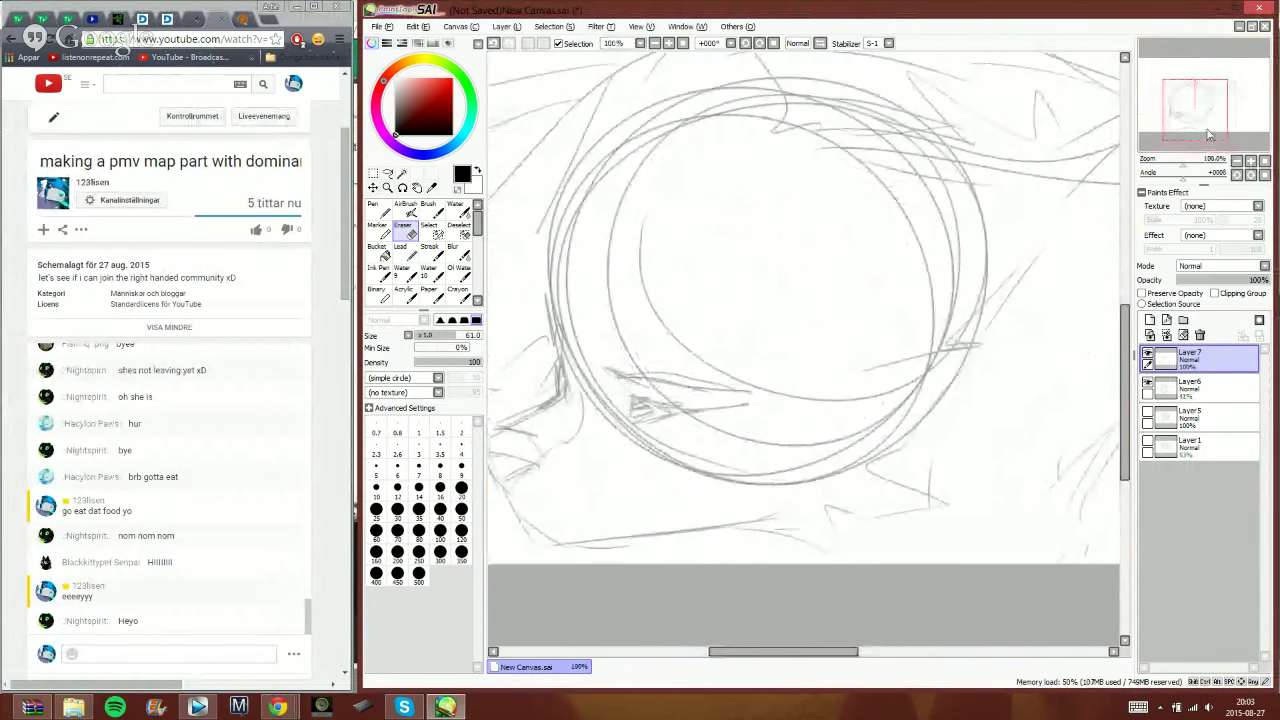
{"action": "left_click_drag", "start_coordinate": [1208, 134], "coordinate": [1197, 136]}
{"action": "left_click", "coordinate": [428, 210]}
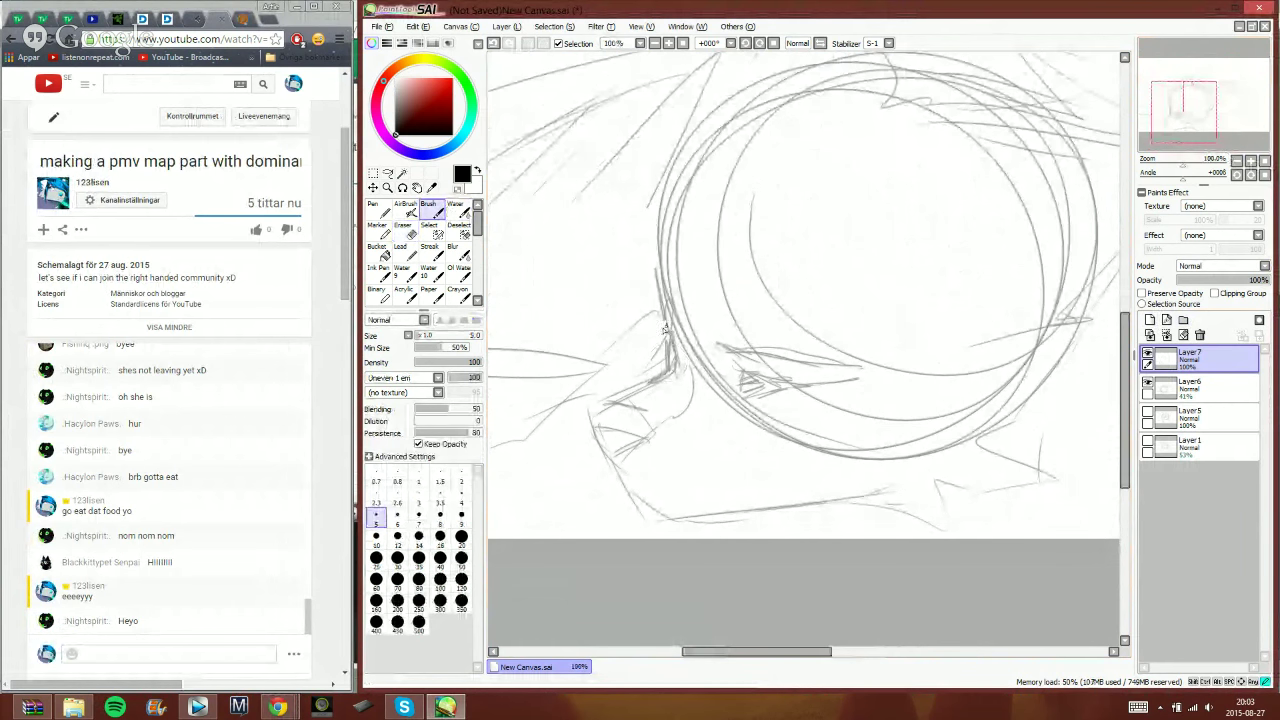
{"action": "left_click_drag", "start_coordinate": [666, 325], "coordinate": [672, 367]}
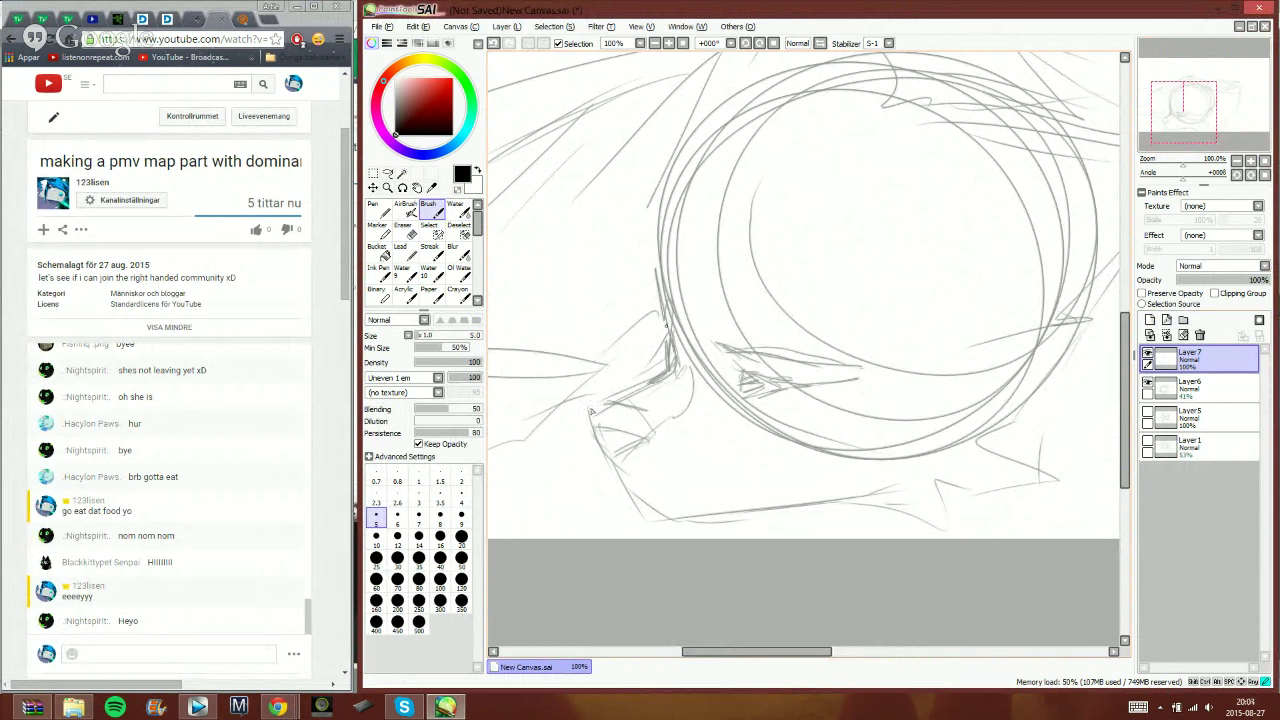
{"action": "left_click_drag", "start_coordinate": [665, 314], "coordinate": [590, 408]}
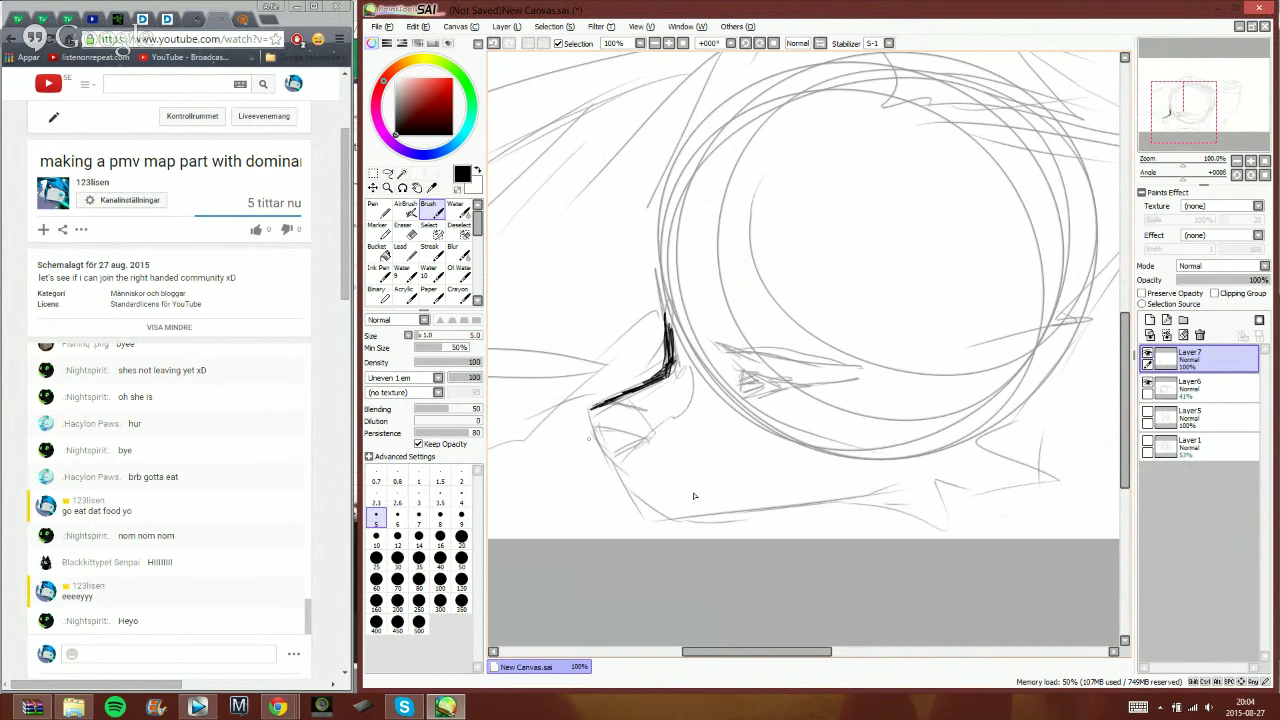
{"action": "mouse_move", "coordinate": [589, 410]}
{"action": "left_mouse_down"}
{"action": "mouse_move", "coordinate": [702, 505]}
{"action": "mouse_move", "coordinate": [603, 456]}
{"action": "left_mouse_up"}
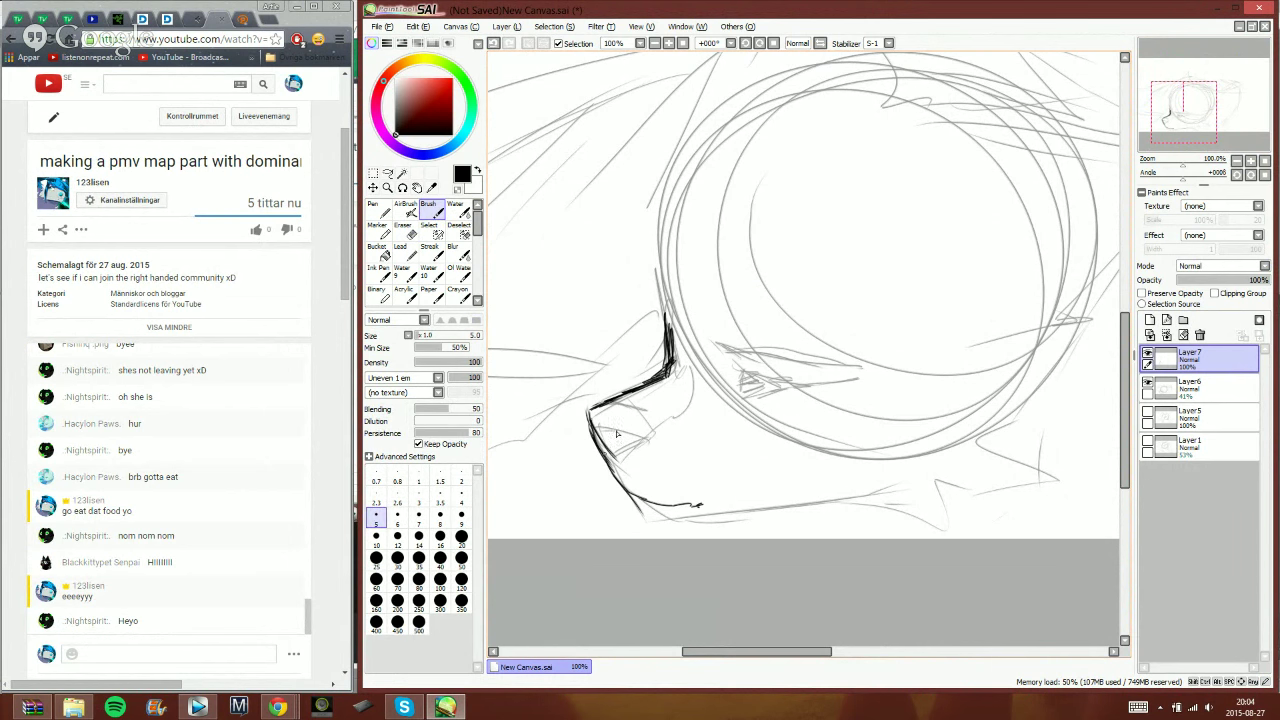
- Draw the nose shape and chin, and trace the lower jaw line back from the chin
{"action": "left_click_drag", "start_coordinate": [594, 425], "coordinate": [655, 432]}
{"action": "left_click_drag", "start_coordinate": [614, 482], "coordinate": [658, 520]}
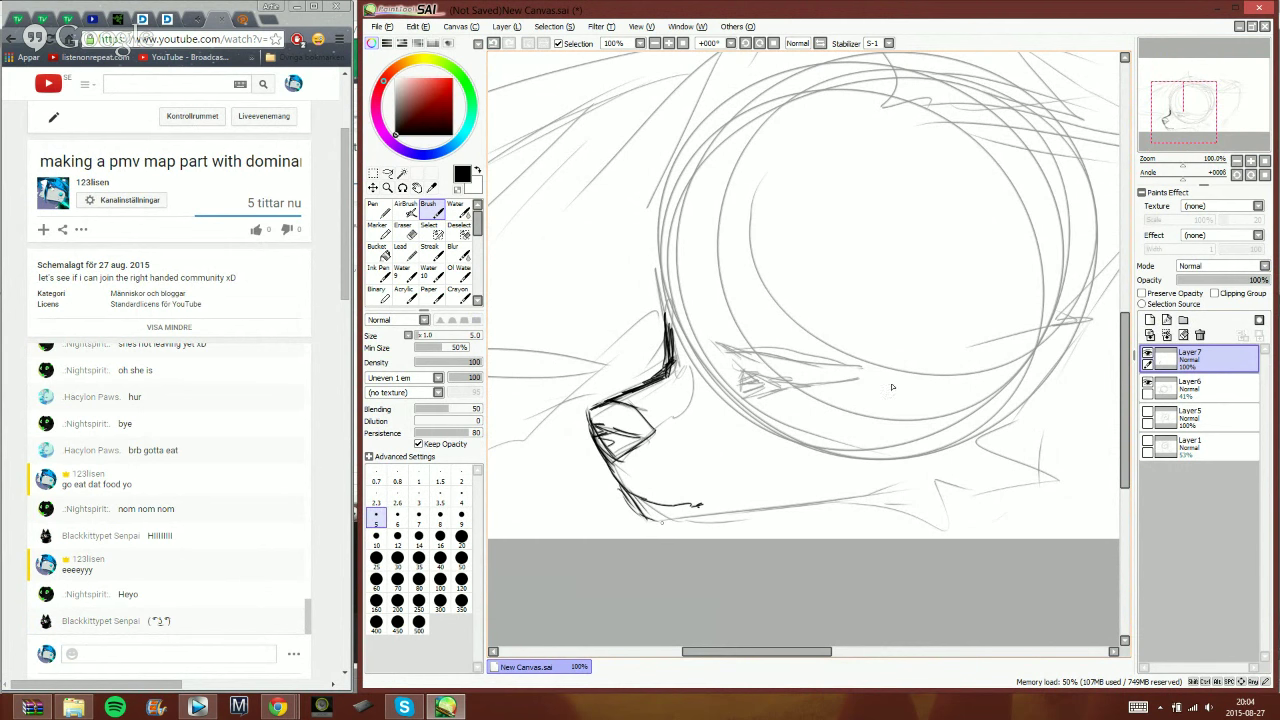
{"action": "left_click_drag", "start_coordinate": [660, 518], "coordinate": [916, 494]}
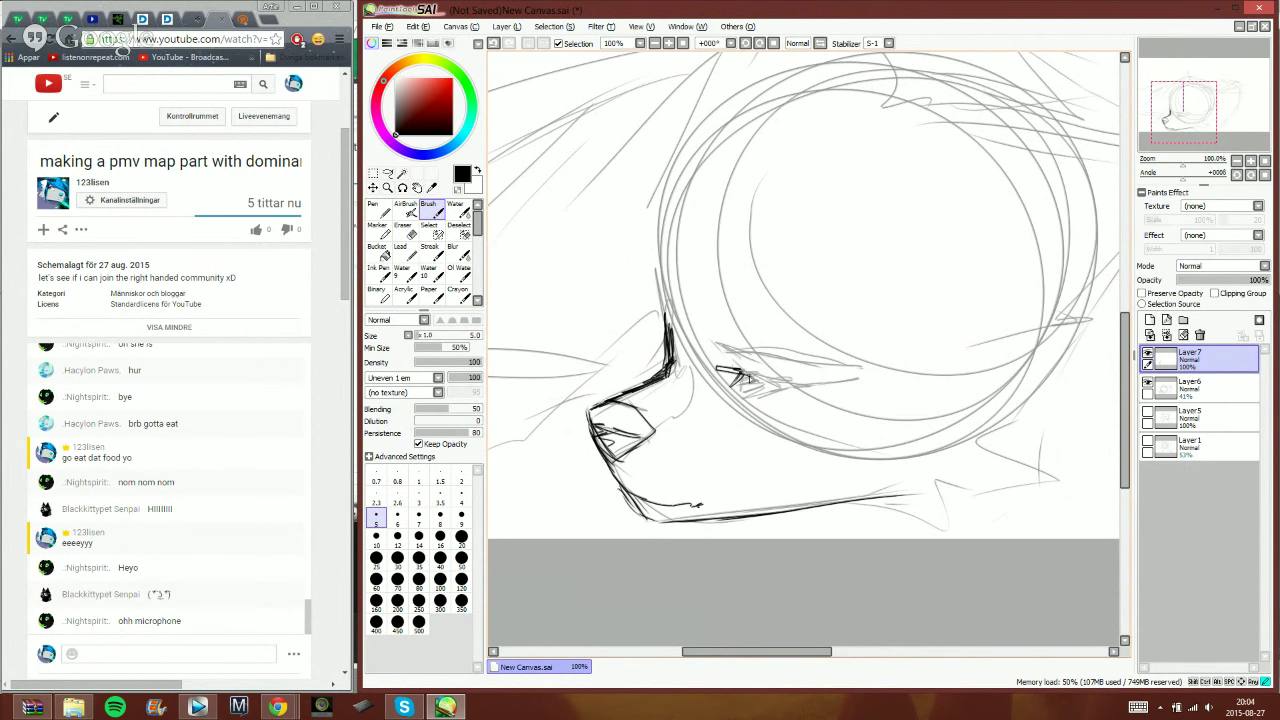
- Trace and darken the narrow eye over the sketch, ending in a long thin point
{"action": "left_click_drag", "start_coordinate": [746, 376], "coordinate": [774, 386]}
{"action": "left_click_drag", "start_coordinate": [768, 385], "coordinate": [790, 392]}
{"action": "left_click_drag", "start_coordinate": [730, 377], "coordinate": [852, 381]}
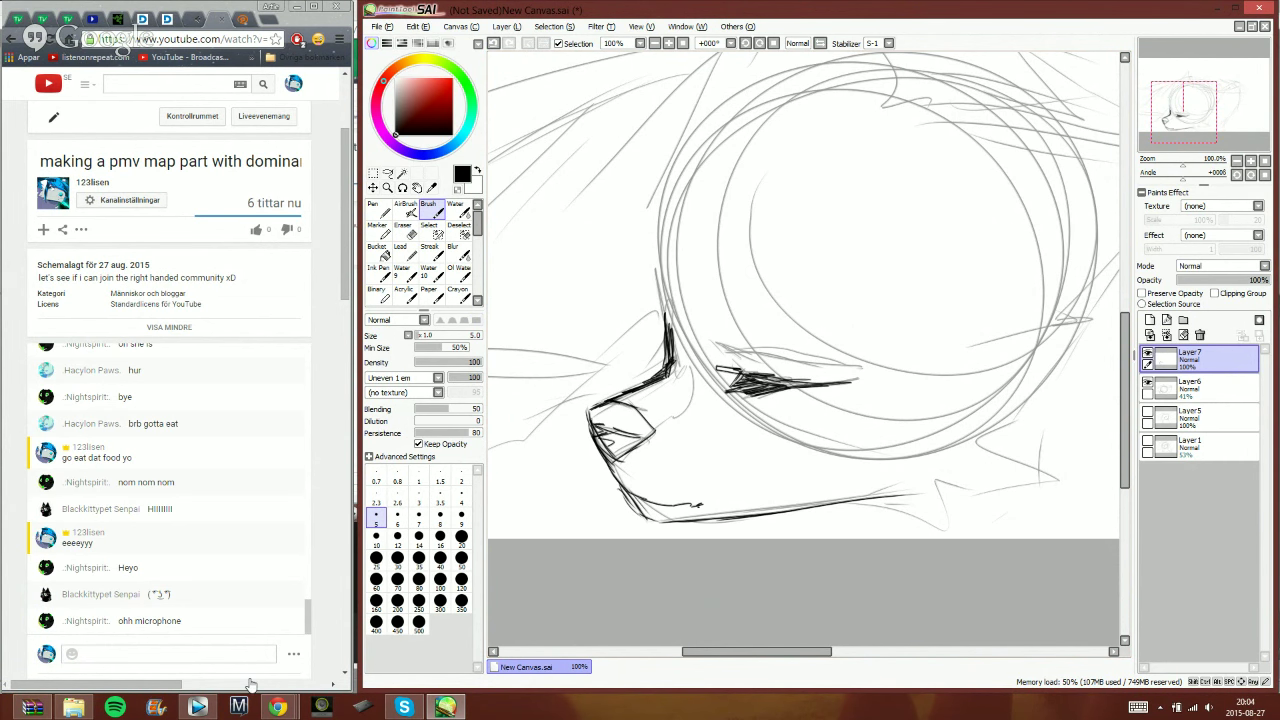
- Check the Hangouts broadcast window and return to the canvas
{"action": "mouse_move", "coordinate": [278, 707]}
{"action": "left_click", "coordinate": [292, 657]}
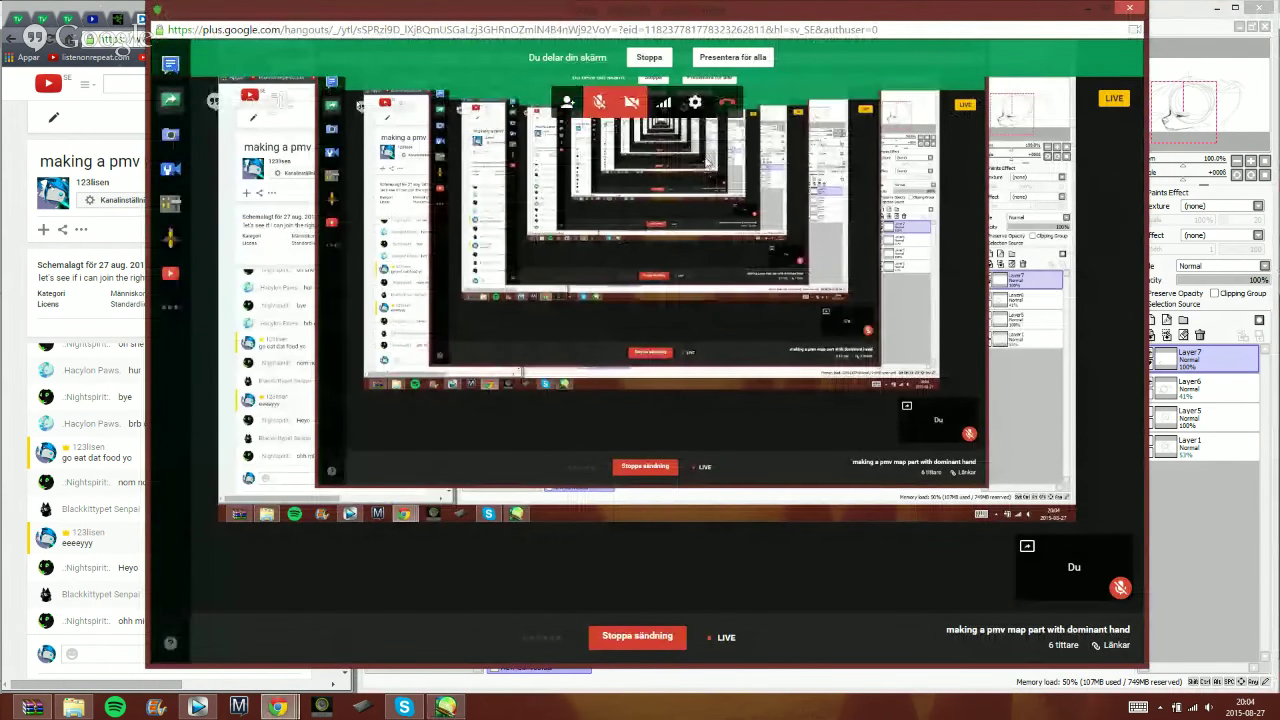
{"action": "left_click", "coordinate": [422, 688]}
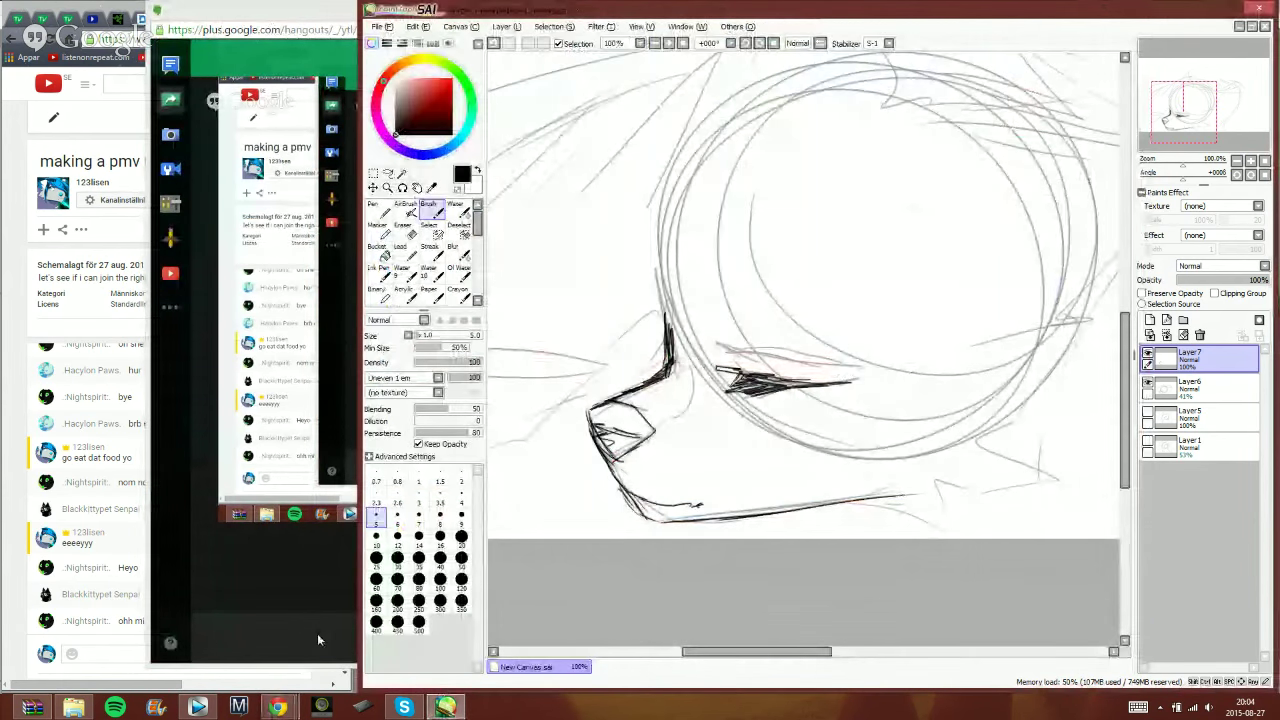
{"action": "left_click", "coordinate": [294, 28]}
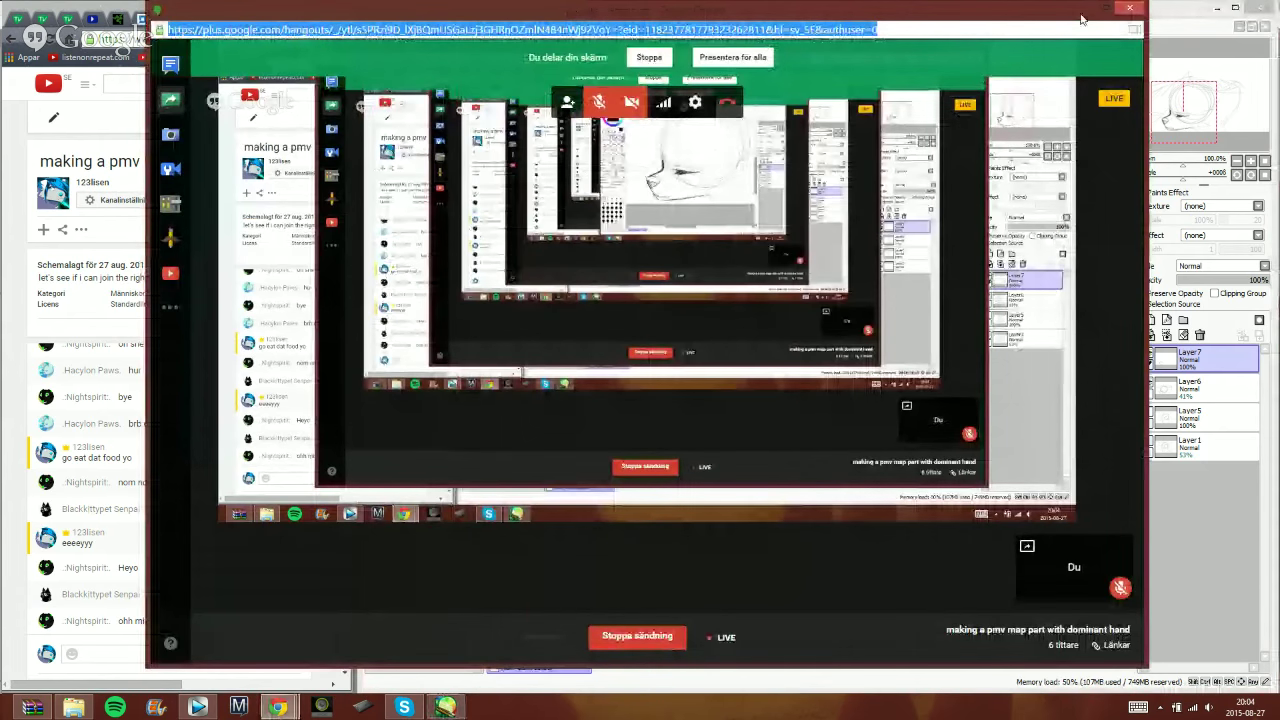
{"action": "key", "text": "alt+Tab"}
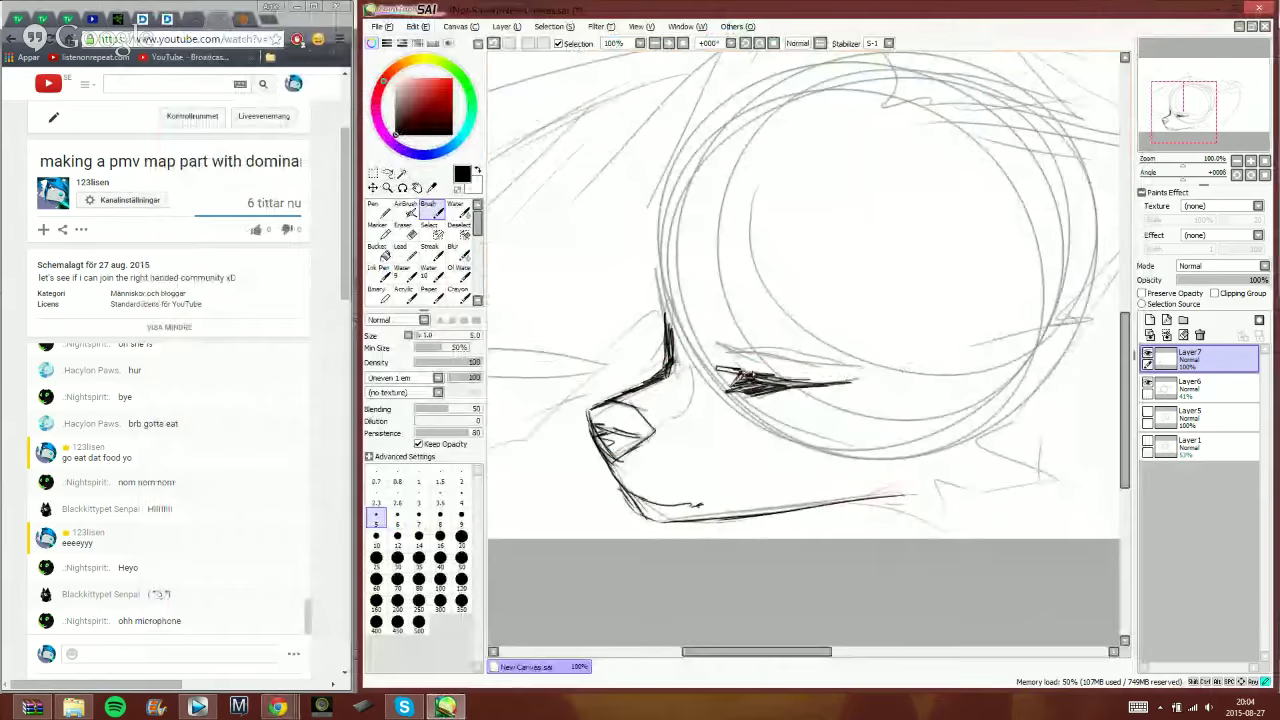
- Draw the angled upper lid line above the eye and fill the gap with short strokes
{"action": "mouse_move", "coordinate": [713, 345]}
{"action": "left_mouse_down"}
{"action": "mouse_move", "coordinate": [878, 378]}
{"action": "mouse_move", "coordinate": [806, 364]}
{"action": "mouse_move", "coordinate": [851, 369]}
{"action": "left_mouse_up"}
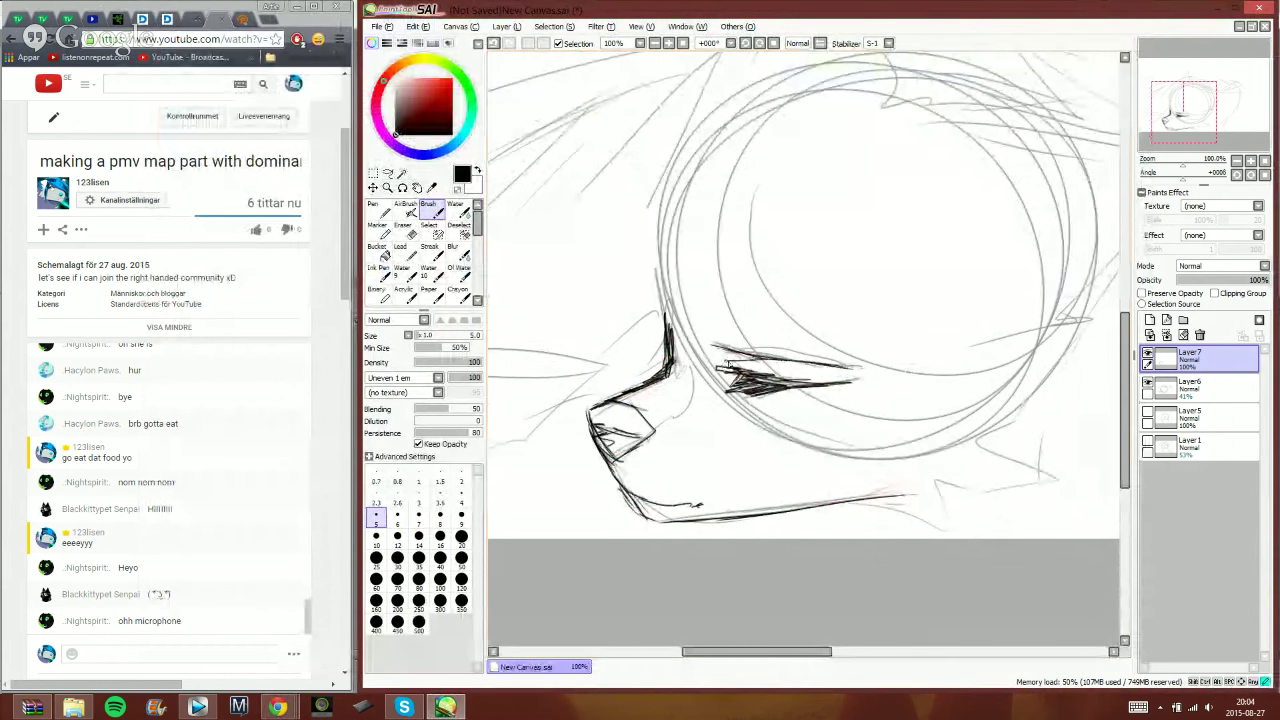
{"action": "mouse_move", "coordinate": [720, 352]}
{"action": "left_mouse_down"}
{"action": "mouse_move", "coordinate": [830, 390]}
{"action": "mouse_move", "coordinate": [879, 382]}
{"action": "mouse_move", "coordinate": [790, 355]}
{"action": "mouse_move", "coordinate": [749, 368]}
{"action": "mouse_move", "coordinate": [780, 374]}
{"action": "left_mouse_up"}
{"action": "left_click_drag", "start_coordinate": [768, 366], "coordinate": [812, 376]}
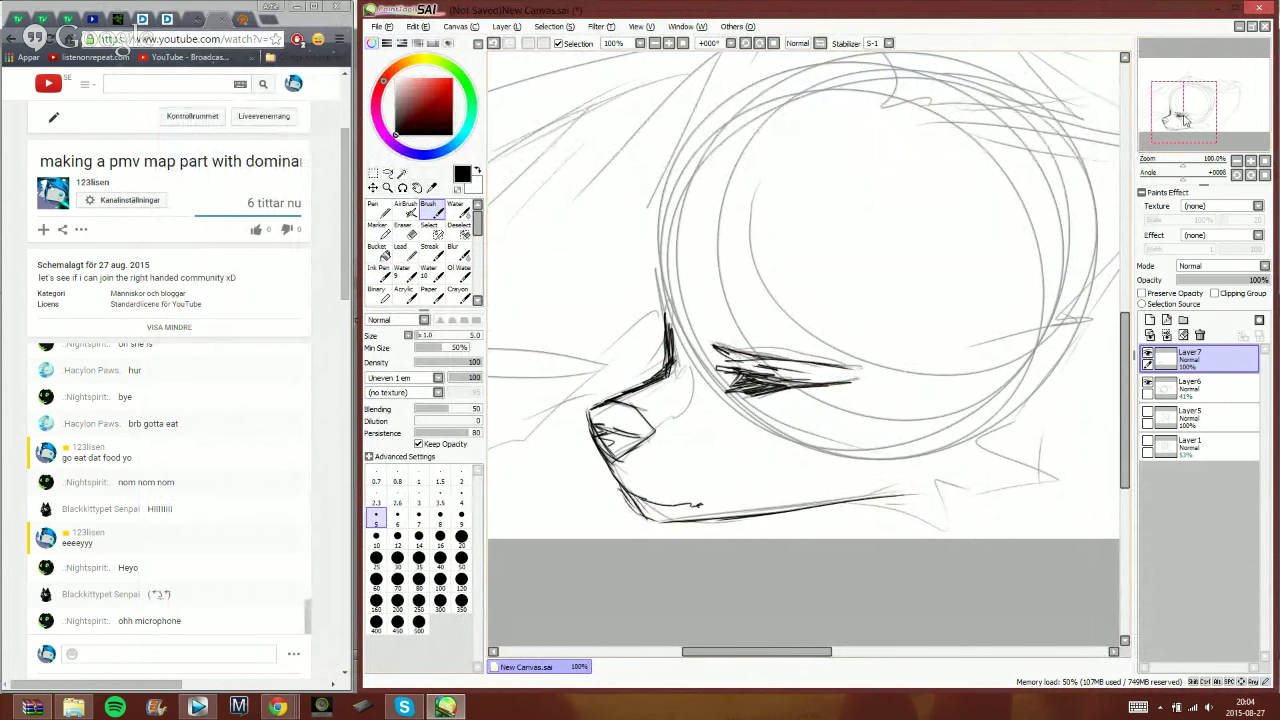
- Draw the cheek line, jagged fur along the back of the jaw, and short strokes at the ear base
{"action": "mouse_move", "coordinate": [1004, 359]}
{"action": "left_mouse_down"}
{"action": "mouse_move", "coordinate": [861, 256]}
{"action": "mouse_move", "coordinate": [829, 339]}
{"action": "mouse_move", "coordinate": [892, 312]}
{"action": "left_mouse_up"}
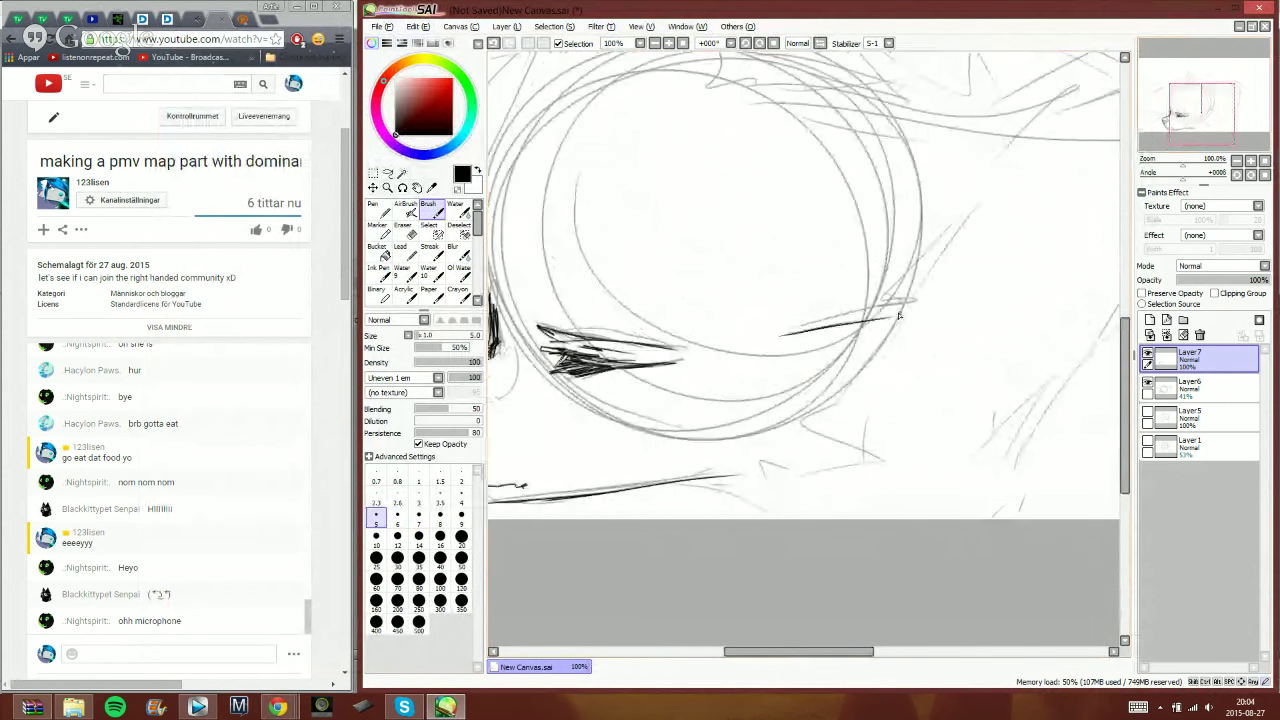
{"action": "mouse_move", "coordinate": [802, 336]}
{"action": "left_mouse_down"}
{"action": "mouse_move", "coordinate": [902, 308]}
{"action": "mouse_move", "coordinate": [838, 407]}
{"action": "mouse_move", "coordinate": [785, 424]}
{"action": "mouse_move", "coordinate": [862, 460]}
{"action": "mouse_move", "coordinate": [762, 471]}
{"action": "mouse_move", "coordinate": [771, 510]}
{"action": "mouse_move", "coordinate": [677, 473]}
{"action": "left_mouse_up"}
{"action": "left_click_drag", "start_coordinate": [1172, 148], "coordinate": [1169, 141]}
{"action": "mouse_move", "coordinate": [755, 183]}
{"action": "left_mouse_down"}
{"action": "mouse_move", "coordinate": [769, 160]}
{"action": "mouse_move", "coordinate": [827, 162]}
{"action": "mouse_move", "coordinate": [795, 183]}
{"action": "left_mouse_up"}
- Try a long pointed ear outline with zigzag fur back to the cheek, and undo those strokes
{"action": "mouse_move", "coordinate": [795, 183]}
{"action": "left_mouse_down"}
{"action": "mouse_move", "coordinate": [1127, 267]}
{"action": "mouse_move", "coordinate": [1031, 333]}
{"action": "mouse_move", "coordinate": [975, 408]}
{"action": "left_mouse_up"}
{"action": "mouse_move", "coordinate": [977, 410]}
{"action": "left_mouse_down"}
{"action": "mouse_move", "coordinate": [975, 448]}
{"action": "mouse_move", "coordinate": [884, 445]}
{"action": "mouse_move", "coordinate": [917, 473]}
{"action": "mouse_move", "coordinate": [858, 460]}
{"action": "left_mouse_up"}
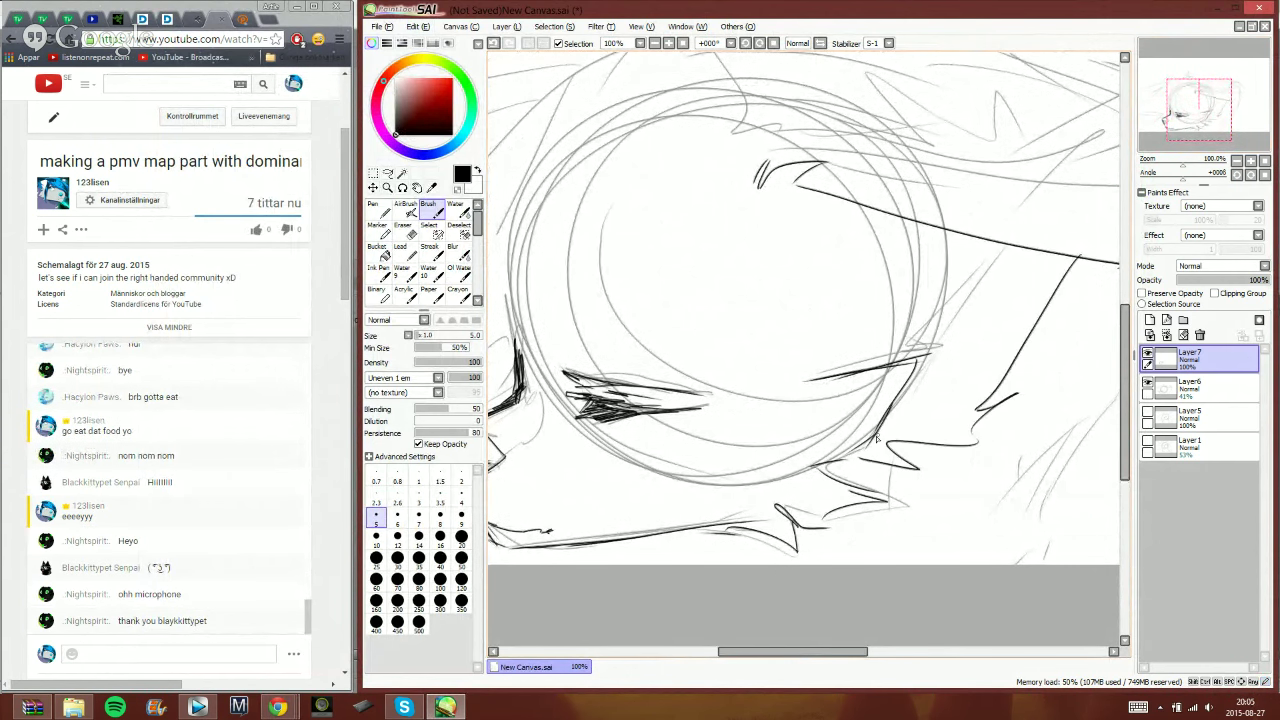
{"action": "left_click", "coordinate": [493, 44]}
{"action": "left_click", "coordinate": [493, 44]}
{"action": "left_click", "coordinate": [493, 44]}
{"action": "left_click", "coordinate": [493, 44]}
- Draw a shorter pointed ear behind the head with furry lower edge tufts and inner fur strokes
{"action": "mouse_move", "coordinate": [799, 191]}
{"action": "left_mouse_down"}
{"action": "mouse_move", "coordinate": [923, 235]}
{"action": "mouse_move", "coordinate": [1025, 246]}
{"action": "mouse_move", "coordinate": [997, 322]}
{"action": "mouse_move", "coordinate": [1048, 243]}
{"action": "mouse_move", "coordinate": [990, 374]}
{"action": "mouse_move", "coordinate": [930, 428]}
{"action": "mouse_move", "coordinate": [868, 454]}
{"action": "left_mouse_up"}
{"action": "left_click_drag", "start_coordinate": [987, 333], "coordinate": [1000, 290]}
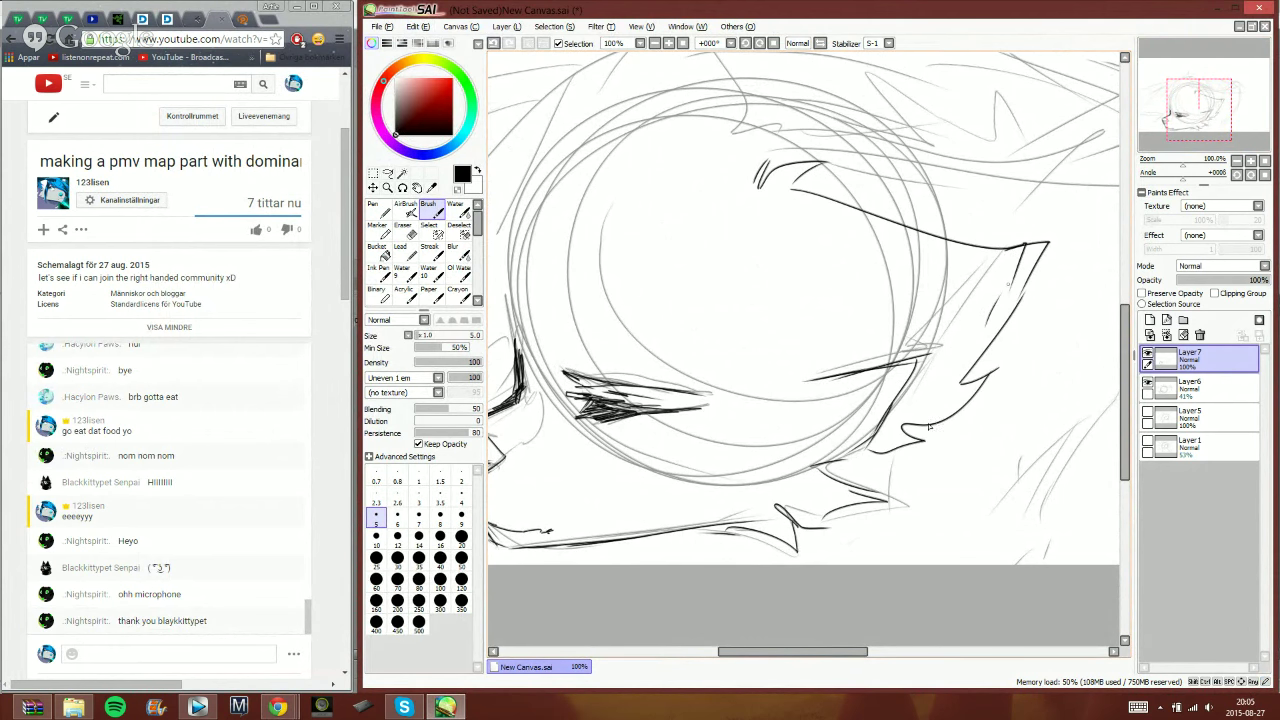
{"action": "left_click_drag", "start_coordinate": [1006, 290], "coordinate": [905, 420]}
- Draw a long curved line from the ear base down through the head circle to its lower edge
{"action": "mouse_move", "coordinate": [968, 124]}
{"action": "left_mouse_down"}
{"action": "mouse_move", "coordinate": [1063, 214]}
{"action": "mouse_move", "coordinate": [1065, 170]}
{"action": "left_mouse_up"}
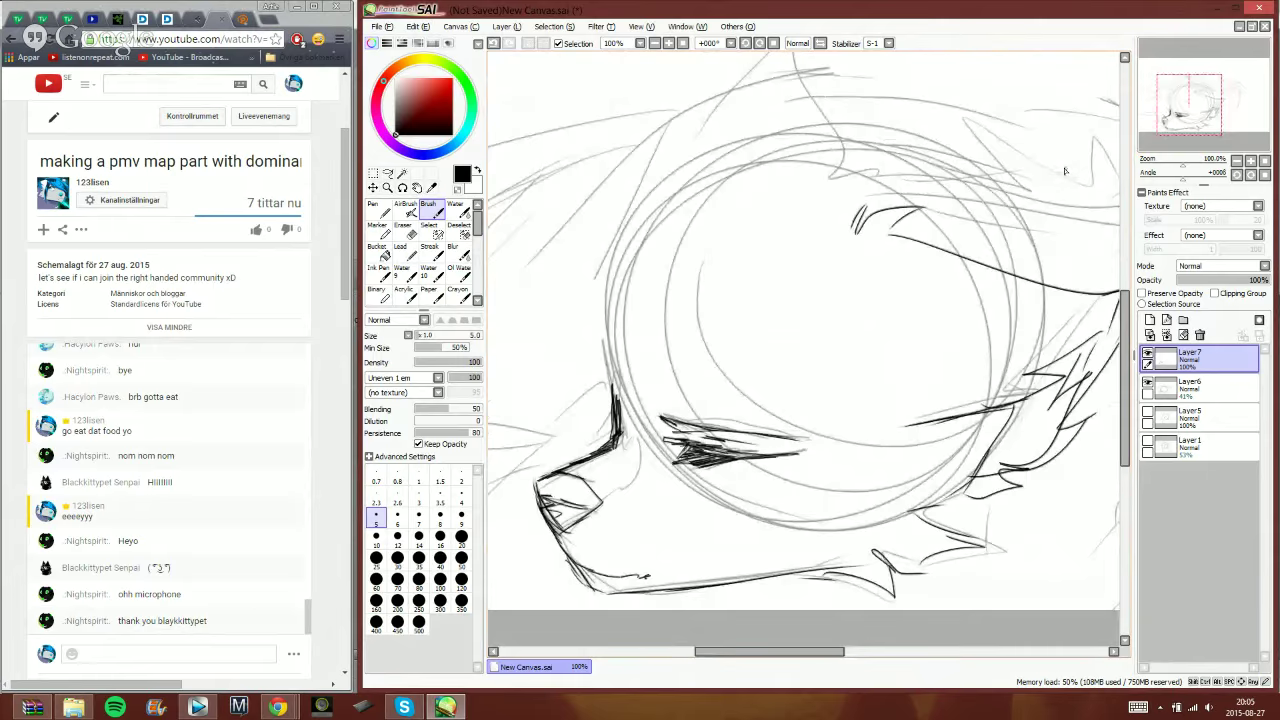
{"action": "mouse_move", "coordinate": [852, 244]}
{"action": "left_mouse_down"}
{"action": "mouse_move", "coordinate": [902, 394]}
{"action": "mouse_move", "coordinate": [803, 520]}
{"action": "left_mouse_up"}
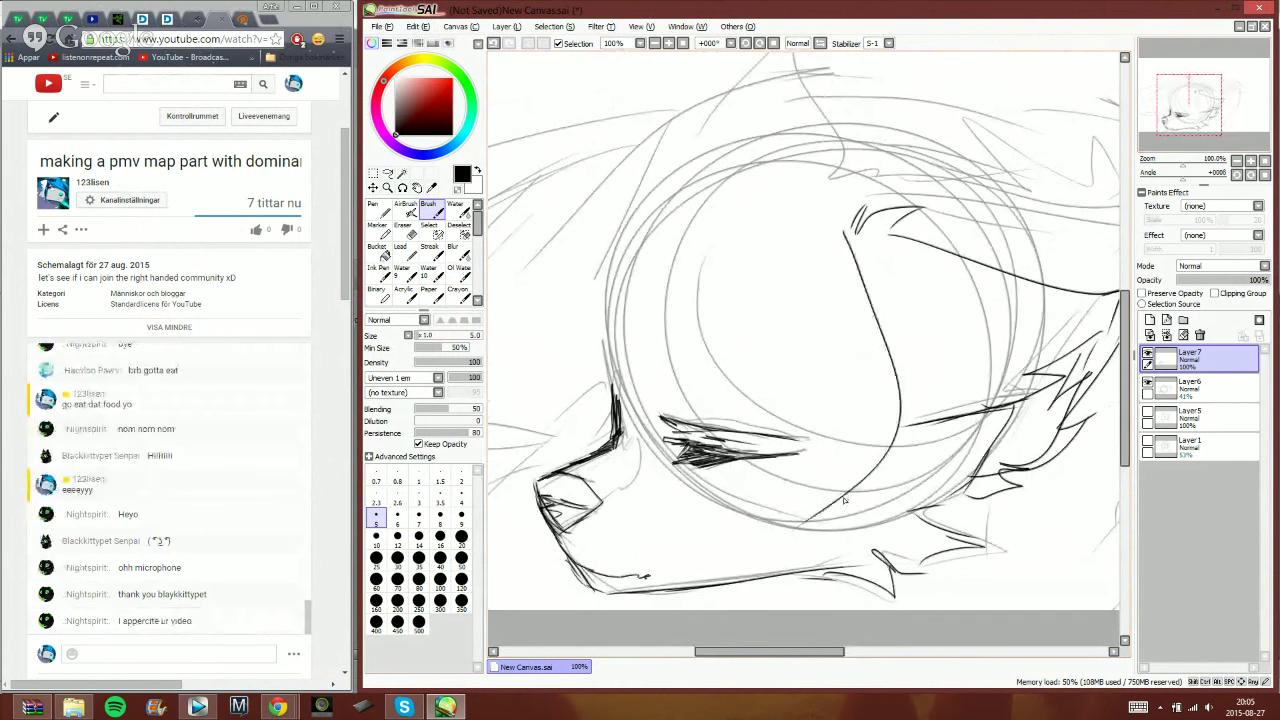
- Undo the long curved line and draw a hair strand from the ear base down through the head circle to the jaw
{"action": "left_click", "coordinate": [493, 43]}
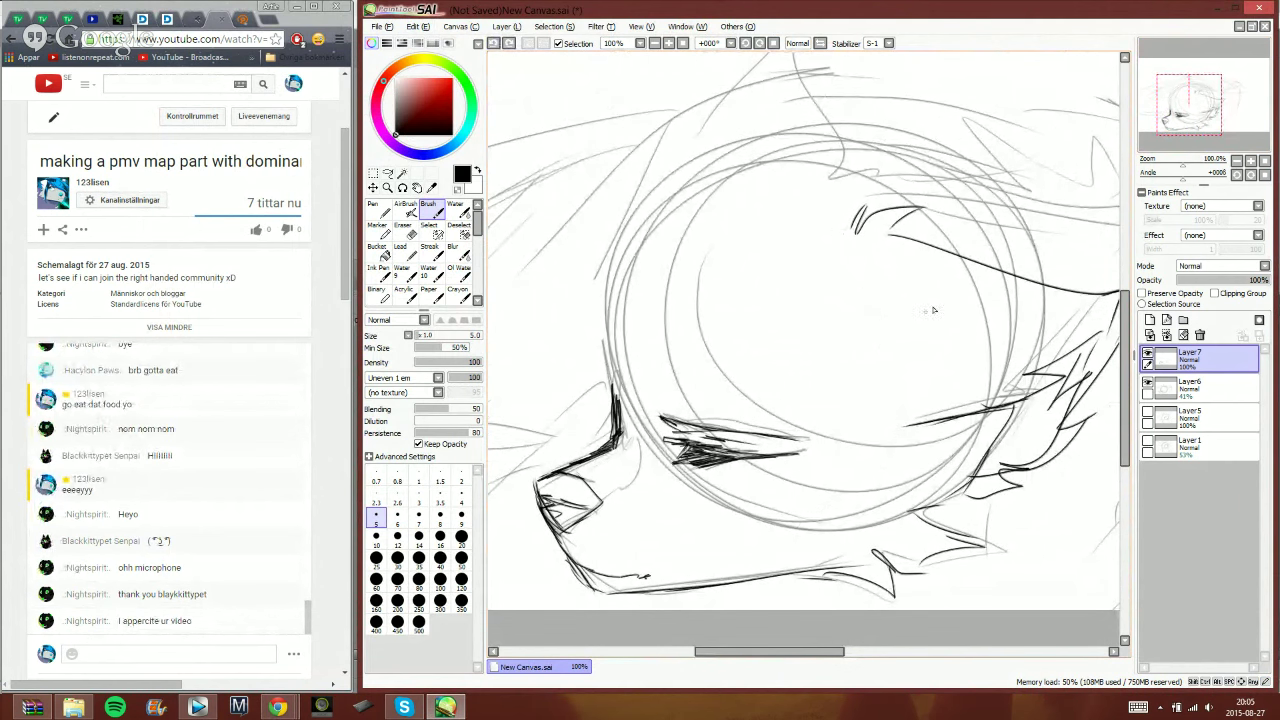
{"action": "mouse_move", "coordinate": [852, 222]}
{"action": "left_mouse_down"}
{"action": "mouse_move", "coordinate": [847, 434]}
{"action": "mouse_move", "coordinate": [805, 535]}
{"action": "left_mouse_up"}
{"action": "left_click_drag", "start_coordinate": [851, 362], "coordinate": [846, 432]}
{"action": "mouse_move", "coordinate": [818, 512]}
{"action": "left_mouse_down"}
{"action": "mouse_move", "coordinate": [790, 574]}
{"action": "mouse_move", "coordinate": [817, 340]}
{"action": "left_mouse_up"}
{"action": "left_click", "coordinate": [493, 43]}
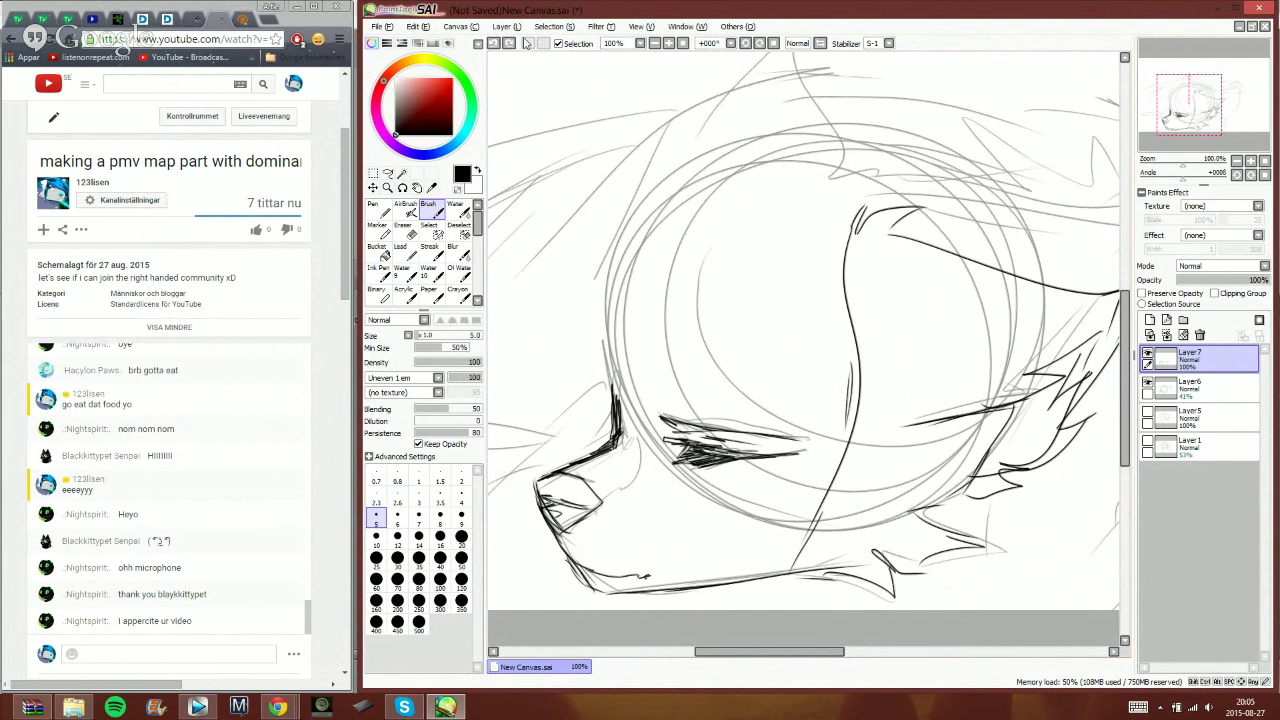
- Draw a second pointed hair strand beside the first and sweep fringe lines forward above the eye to the nose bridge
{"action": "mouse_move", "coordinate": [800, 560]}
{"action": "left_mouse_down"}
{"action": "mouse_move", "coordinate": [842, 402]}
{"action": "mouse_move", "coordinate": [816, 298]}
{"action": "left_mouse_up"}
{"action": "mouse_move", "coordinate": [840, 478]}
{"action": "left_mouse_down"}
{"action": "mouse_move", "coordinate": [798, 354]}
{"action": "mouse_move", "coordinate": [661, 422]}
{"action": "left_mouse_up"}
{"action": "mouse_move", "coordinate": [704, 392]}
{"action": "left_mouse_down"}
{"action": "mouse_move", "coordinate": [558, 448]}
{"action": "mouse_move", "coordinate": [618, 366]}
{"action": "left_mouse_up"}
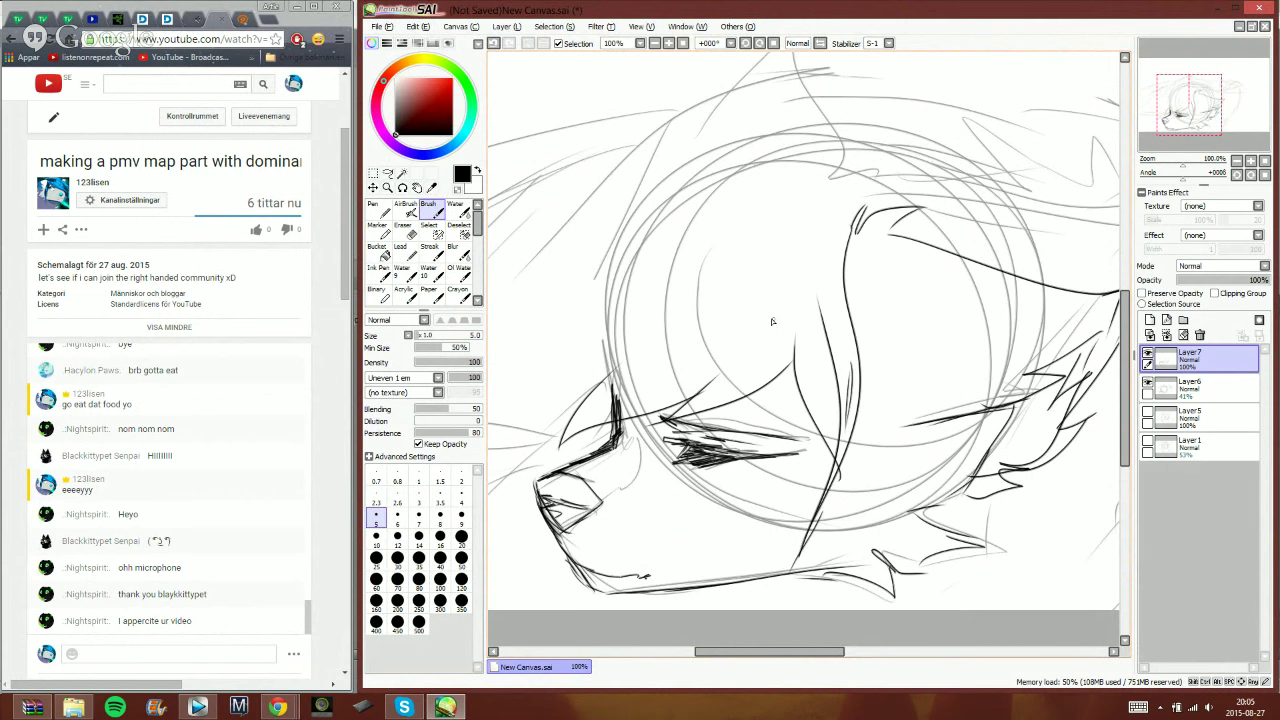
{"action": "left_click", "coordinate": [1147, 383]}
{"action": "left_click", "coordinate": [1147, 383]}
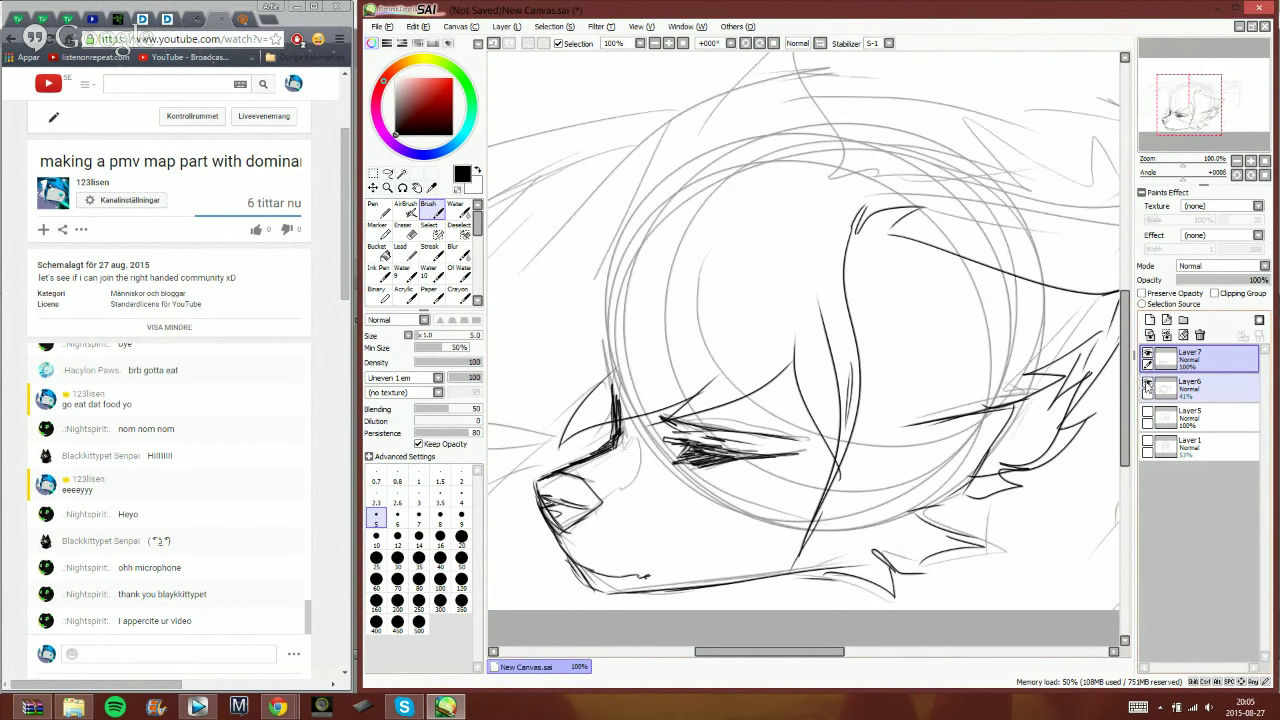
- Lasso the upper part of the ear, lower its front edge with Free Deform, and erase the stray line tip above it
{"action": "key", "text": "a"}
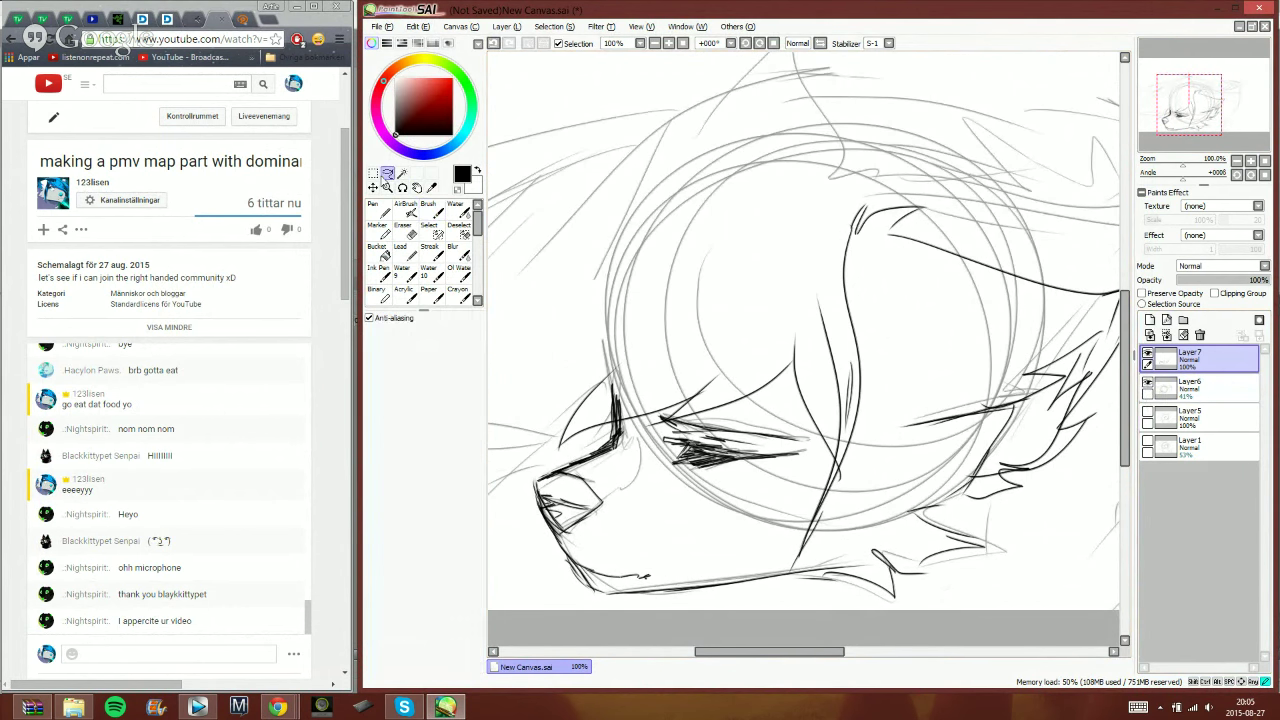
{"action": "mouse_move", "coordinate": [965, 373]}
{"action": "left_mouse_down"}
{"action": "mouse_move", "coordinate": [1112, 306]}
{"action": "mouse_move", "coordinate": [945, 188]}
{"action": "mouse_move", "coordinate": [880, 190]}
{"action": "left_mouse_up"}
{"action": "key", "text": "ctrl+t"}
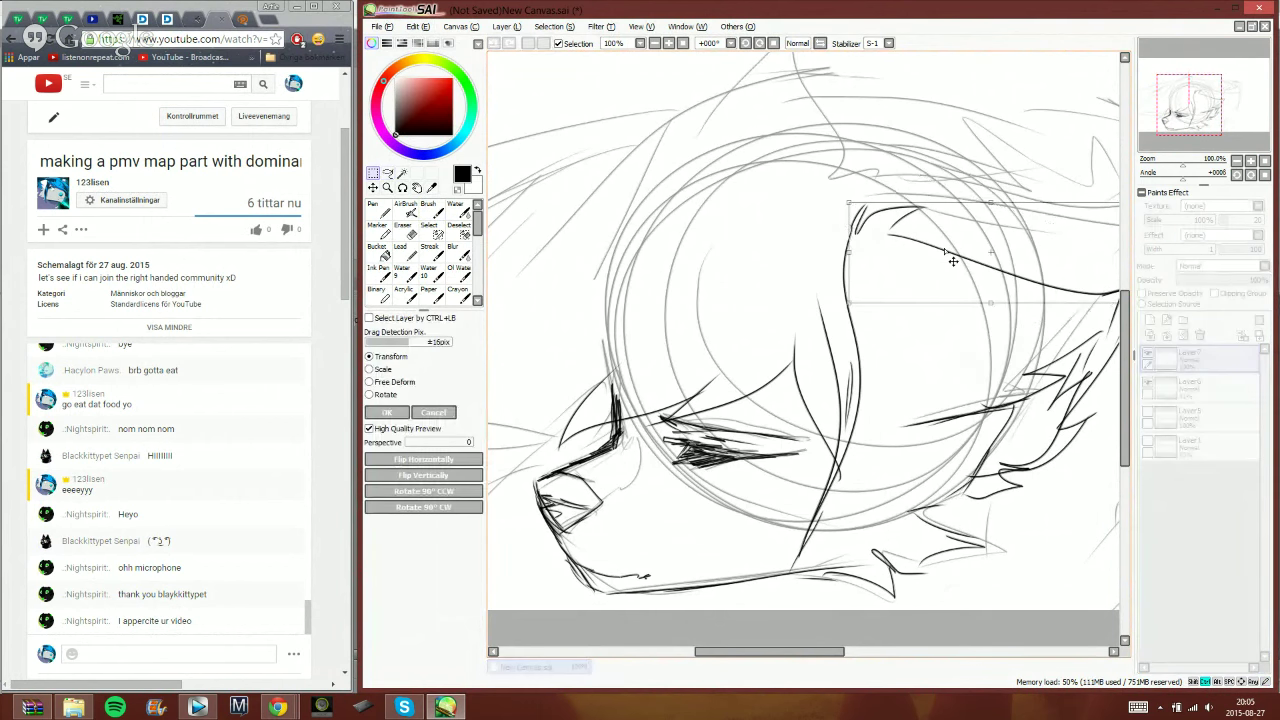
{"action": "left_click", "coordinate": [394, 381]}
{"action": "left_click_drag", "start_coordinate": [848, 255], "coordinate": [845, 286]}
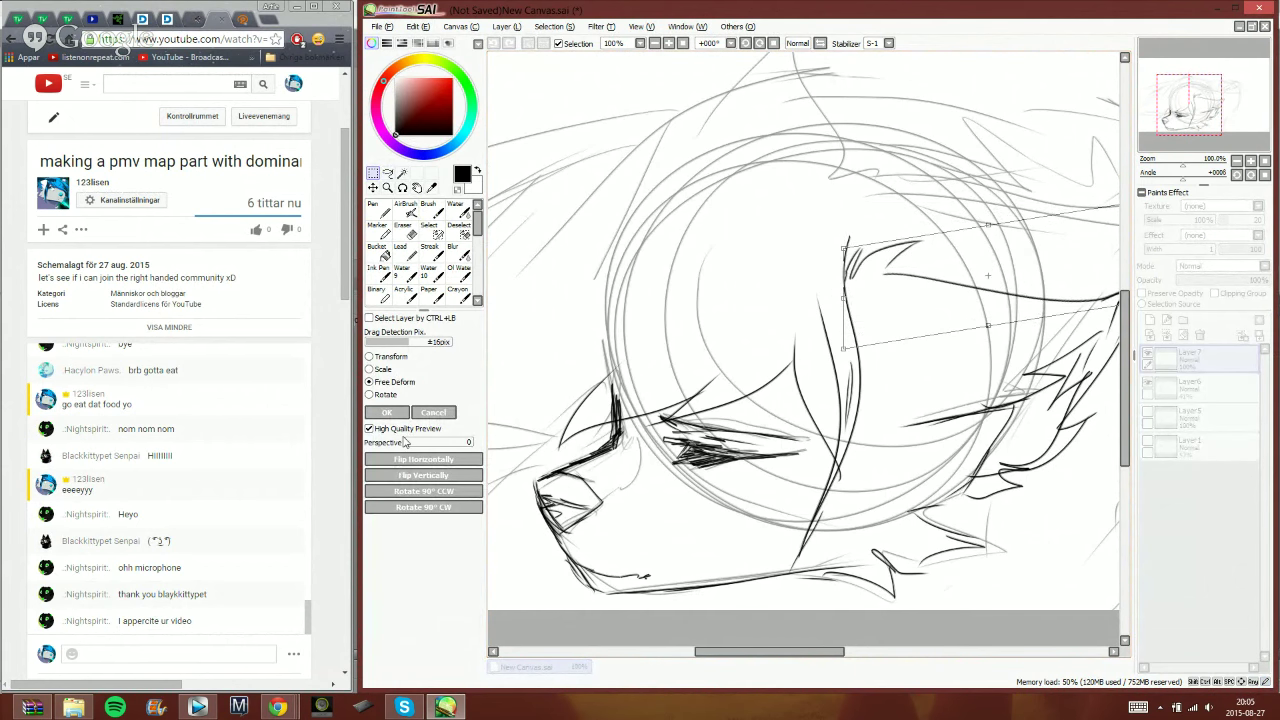
{"action": "left_click", "coordinate": [387, 412]}
{"action": "left_click", "coordinate": [405, 231]}
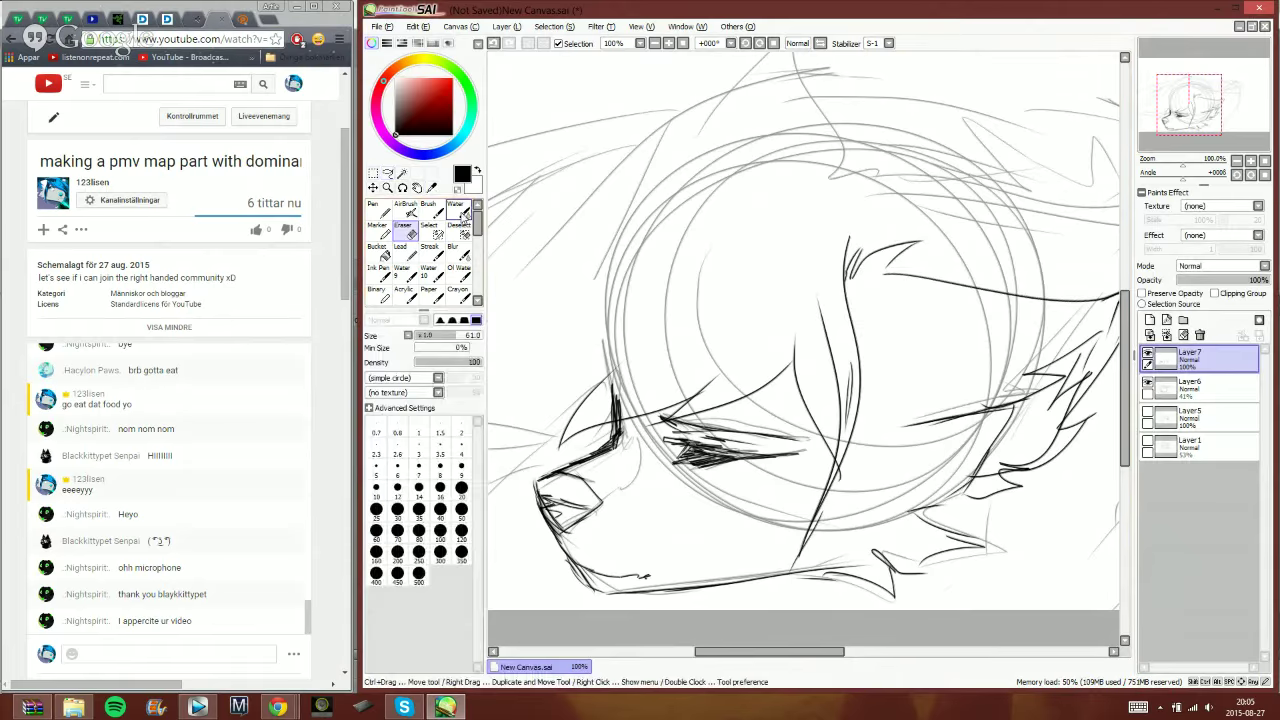
{"action": "left_click_drag", "start_coordinate": [850, 232], "coordinate": [845, 237]}
- Brush a short neck line behind the ear, a pointed hair spike on top of the head, and a long forelock over the muzzle
{"action": "left_click", "coordinate": [431, 212]}
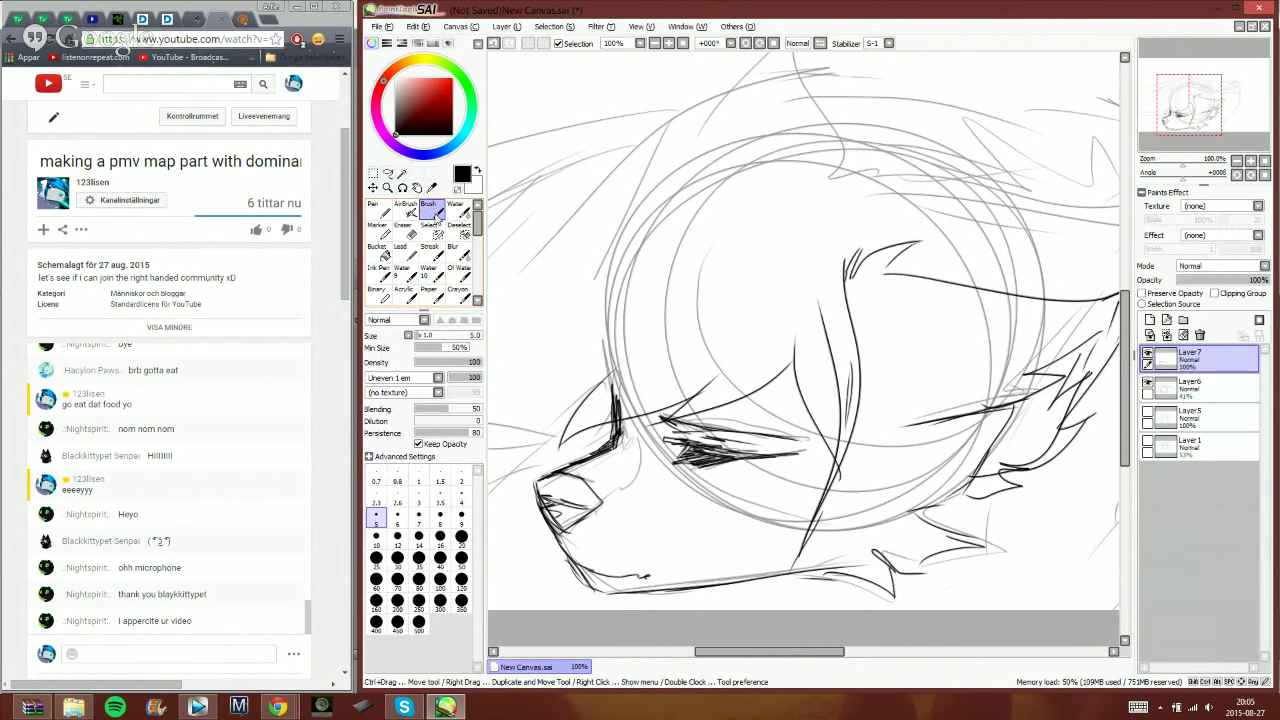
{"action": "left_click_drag", "start_coordinate": [920, 286], "coordinate": [975, 205]}
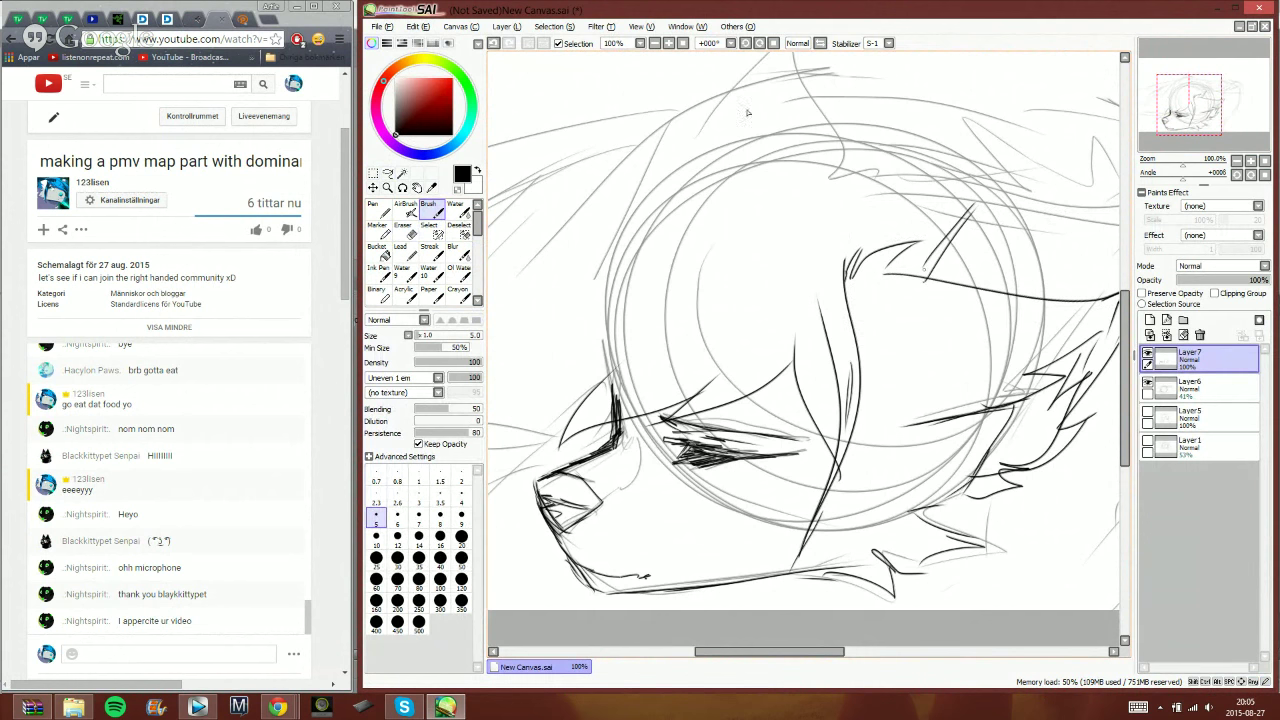
{"action": "left_click_drag", "start_coordinate": [930, 260], "coordinate": [751, 113]}
{"action": "left_click_drag", "start_coordinate": [759, 120], "coordinate": [786, 228]}
{"action": "mouse_move", "coordinate": [787, 226]}
{"action": "left_mouse_down"}
{"action": "mouse_move", "coordinate": [499, 268]}
{"action": "mouse_move", "coordinate": [617, 328]}
{"action": "mouse_move", "coordinate": [524, 433]}
{"action": "mouse_move", "coordinate": [536, 470]}
{"action": "left_mouse_up"}
- Draw inner strands and curved tufts in the forelock, and check the lines with Layer6 hidden before showing it again
{"action": "mouse_move", "coordinate": [788, 256]}
{"action": "left_mouse_down"}
{"action": "mouse_move", "coordinate": [778, 305]}
{"action": "mouse_move", "coordinate": [750, 326]}
{"action": "left_mouse_up"}
{"action": "mouse_move", "coordinate": [750, 326]}
{"action": "left_mouse_down"}
{"action": "mouse_move", "coordinate": [770, 248]}
{"action": "mouse_move", "coordinate": [655, 344]}
{"action": "left_mouse_up"}
{"action": "left_click_drag", "start_coordinate": [655, 344], "coordinate": [617, 325]}
{"action": "left_click_drag", "start_coordinate": [690, 265], "coordinate": [696, 326]}
{"action": "key", "text": "e"}
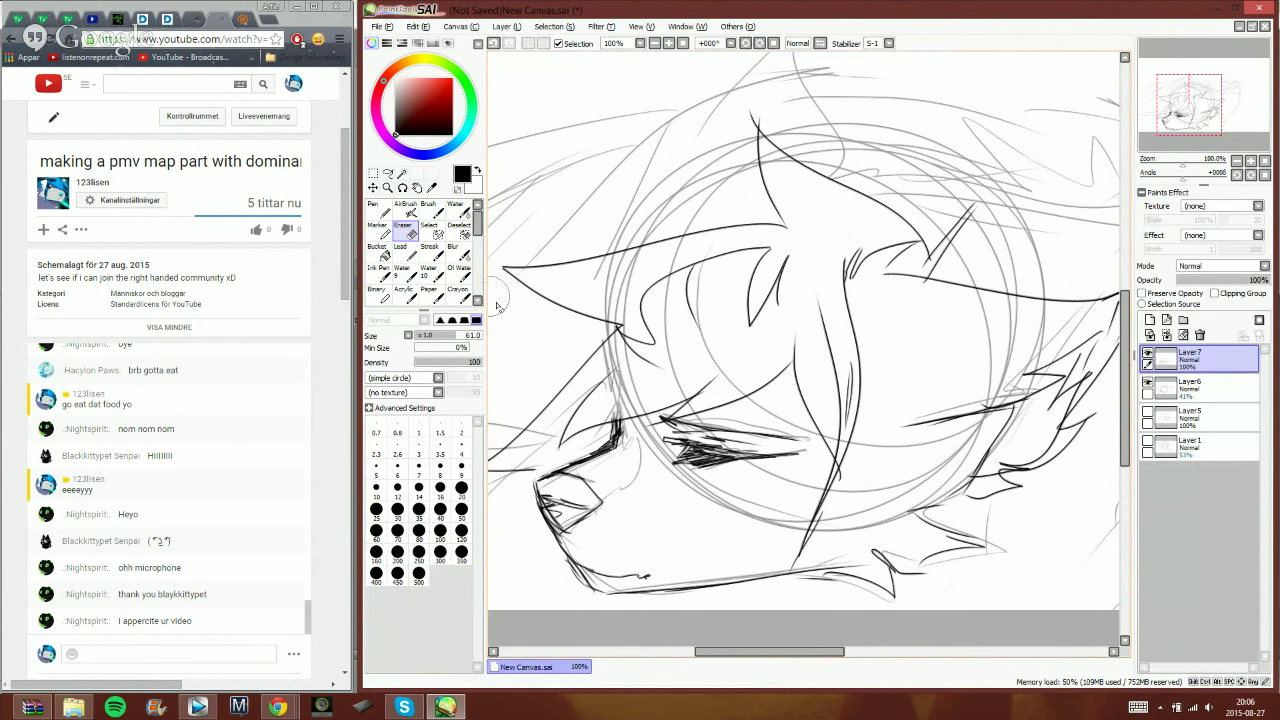
{"action": "left_click", "coordinate": [434, 208]}
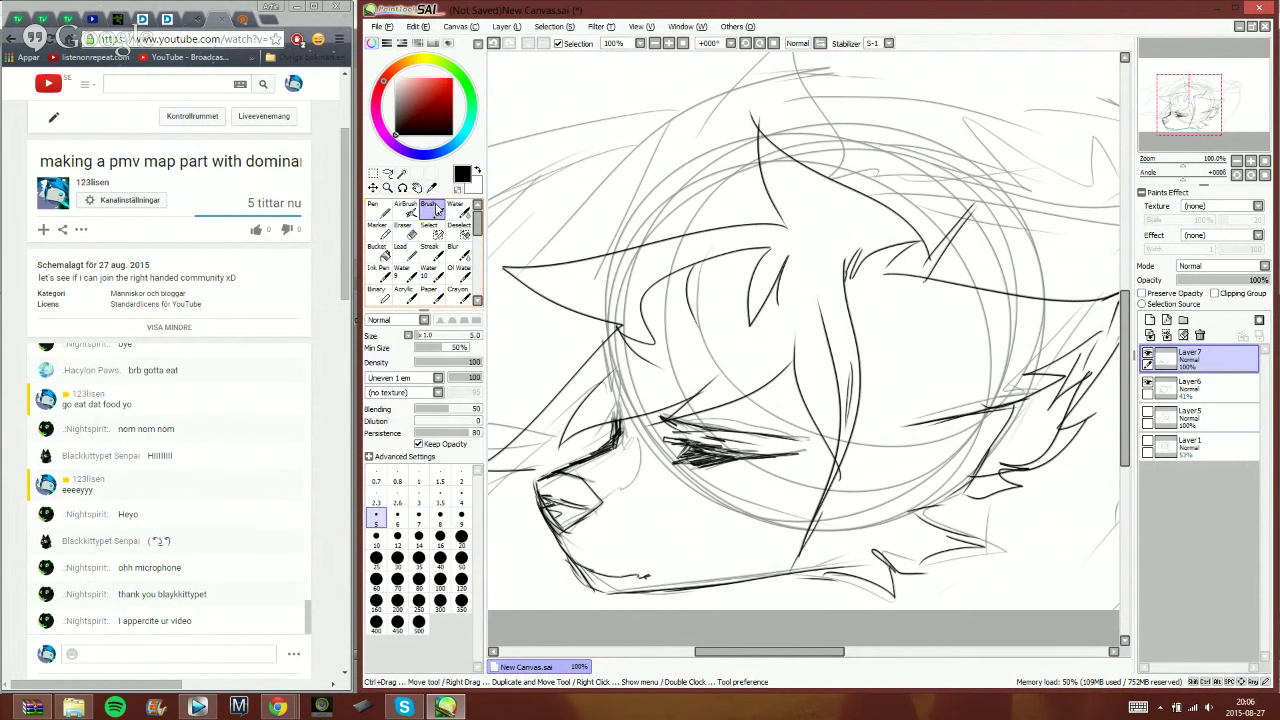
{"action": "left_click", "coordinate": [1148, 384]}
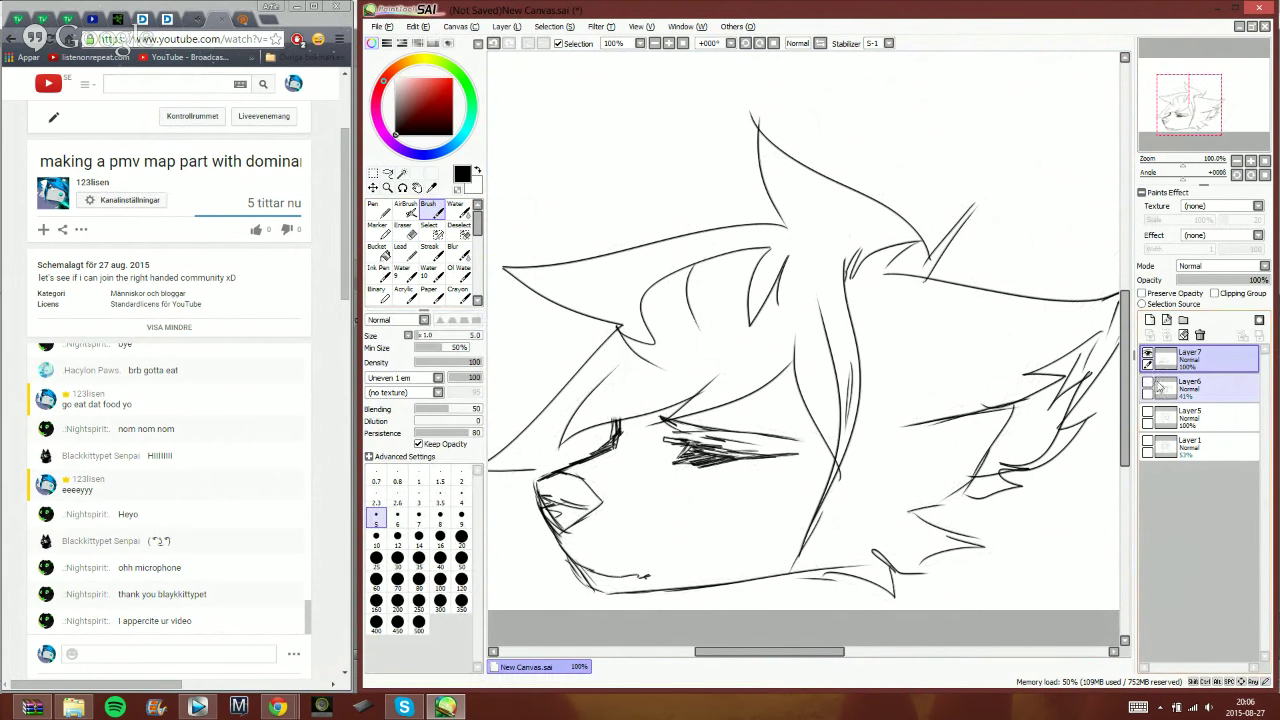
{"action": "left_click", "coordinate": [1148, 384]}
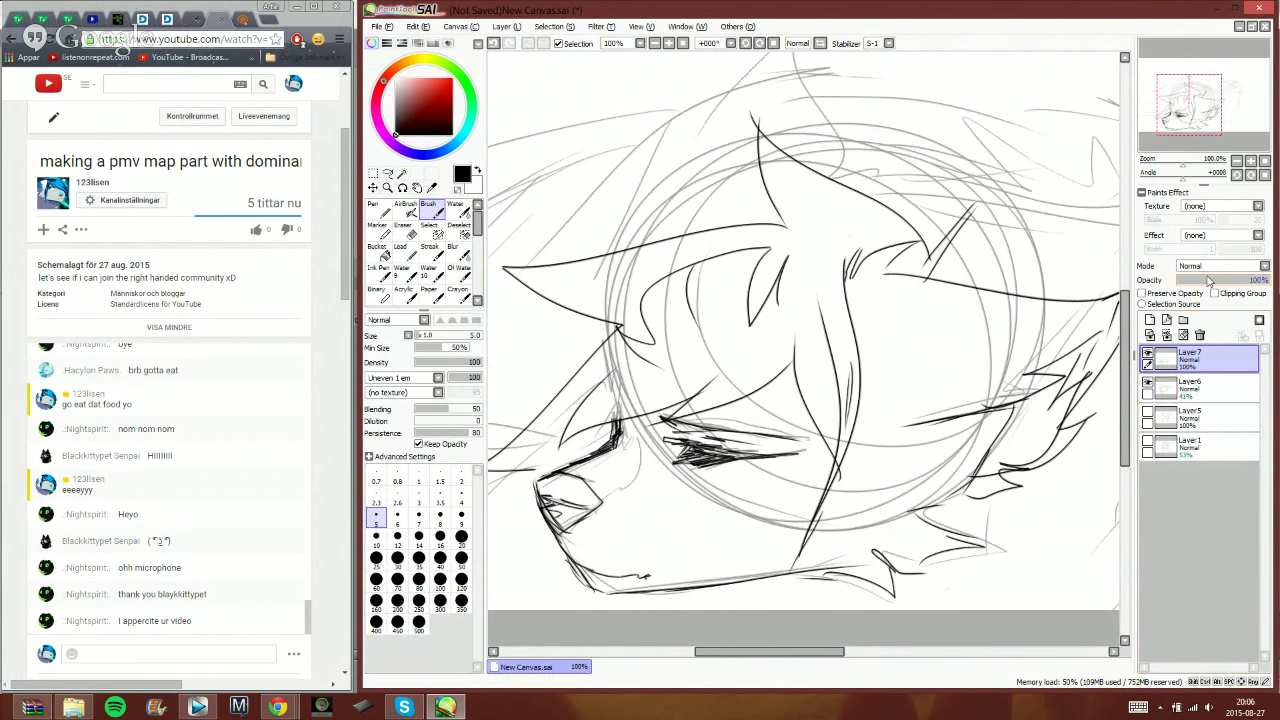
- At 75% zoom, draw a rising neck line behind the ear and a slanted line below the jaw fur
{"action": "left_click", "coordinate": [1238, 161]}
{"action": "left_click", "coordinate": [1250, 161]}
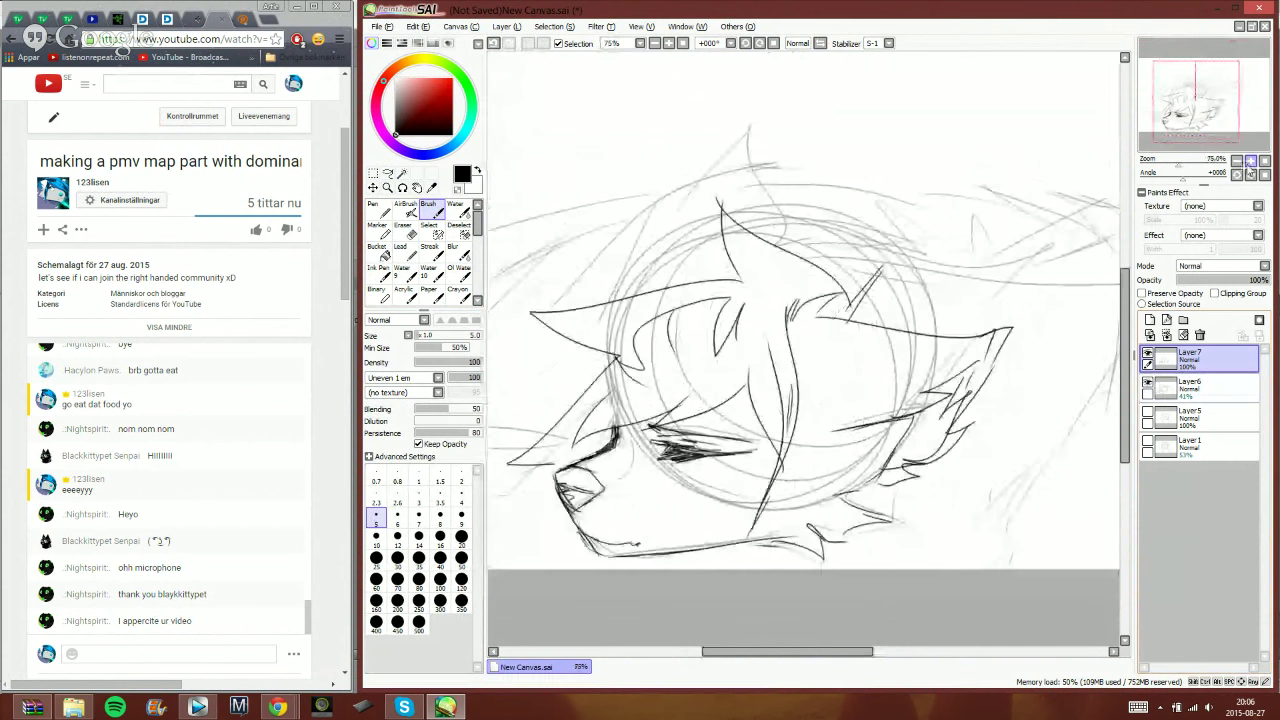
{"action": "mouse_move", "coordinate": [1020, 224]}
{"action": "left_mouse_down"}
{"action": "mouse_move", "coordinate": [910, 303]}
{"action": "mouse_move", "coordinate": [901, 328]}
{"action": "left_mouse_up"}
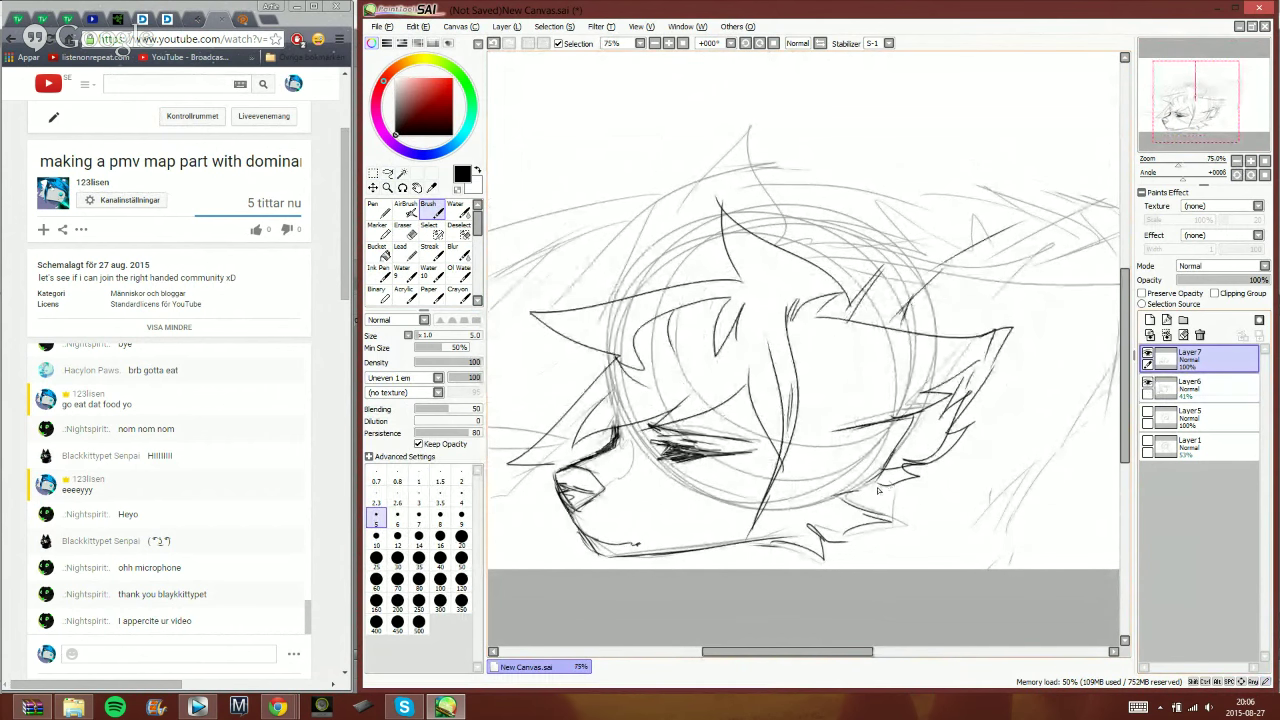
{"action": "mouse_move", "coordinate": [885, 486]}
{"action": "left_mouse_down"}
{"action": "mouse_move", "coordinate": [887, 511]}
{"action": "mouse_move", "coordinate": [787, 569]}
{"action": "left_mouse_up"}
{"action": "left_click_drag", "start_coordinate": [1183, 101], "coordinate": [1163, 110]}
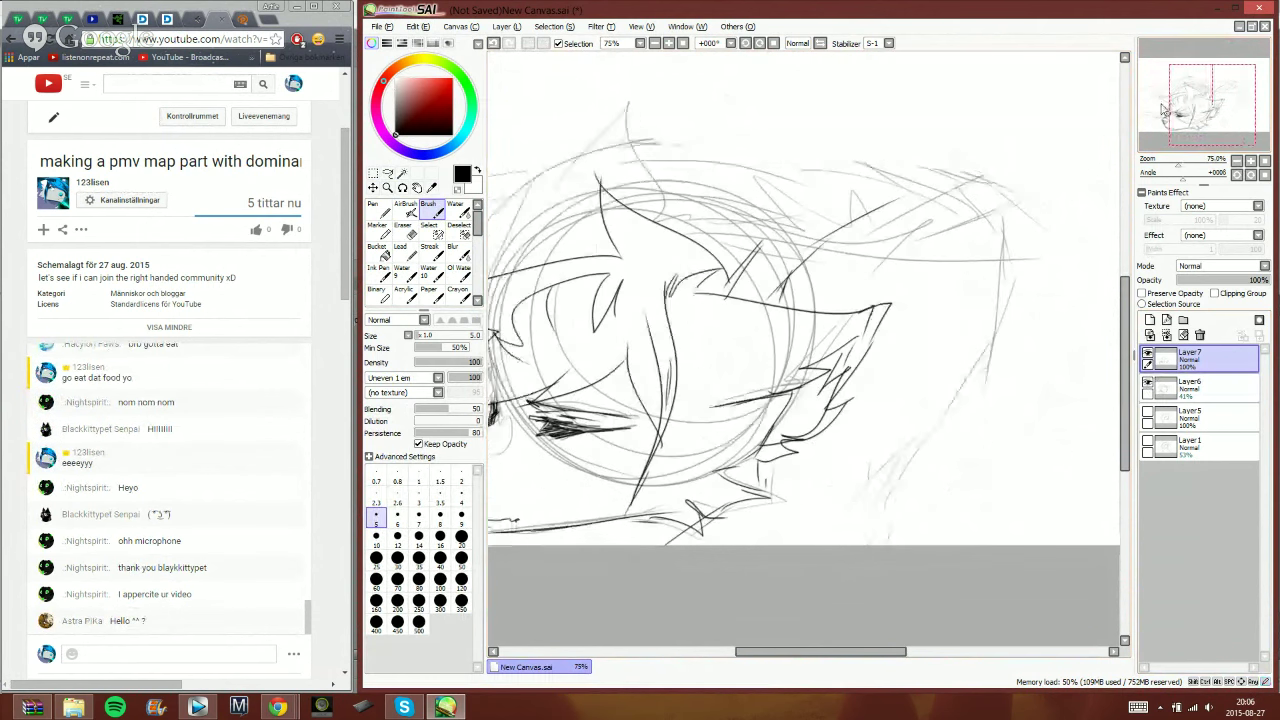
- Switch to the YouTube live chat and greet the new viewer with "yooo", their nickname and ":D", and return to PaintTool SAI
{"action": "left_click", "coordinate": [256, 641]}
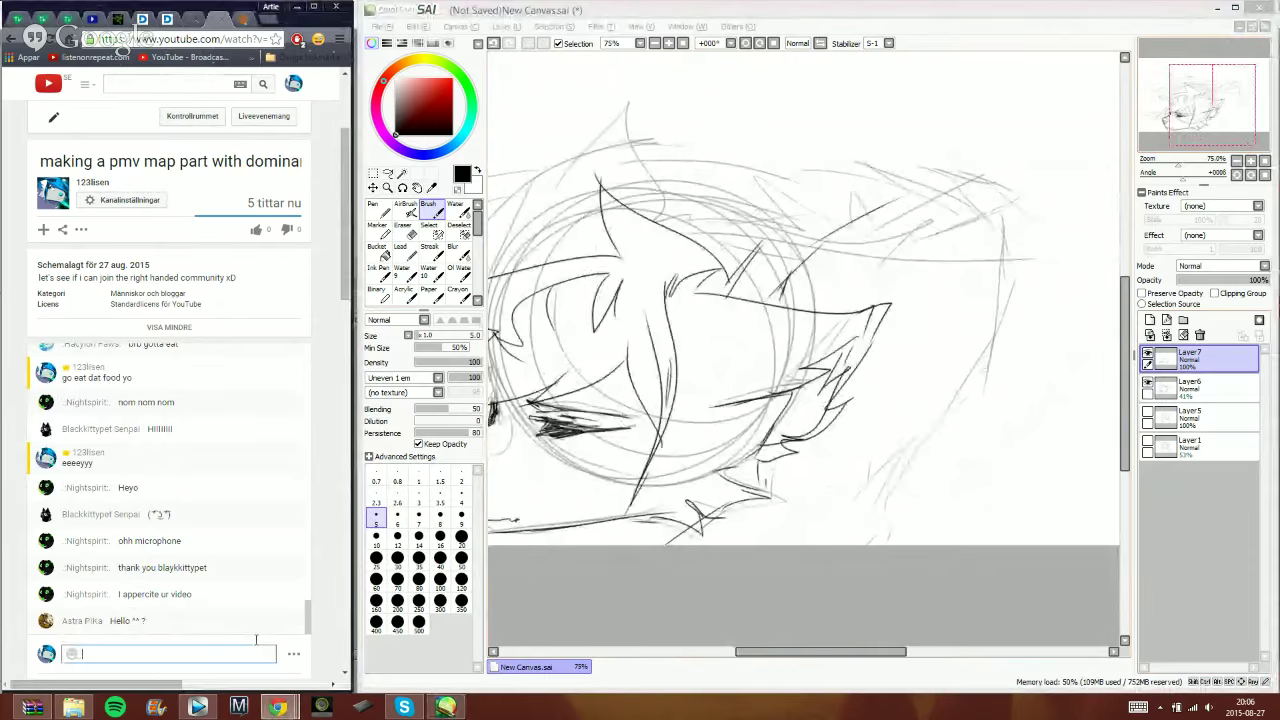
{"action": "type", "text": "yooo pika "}
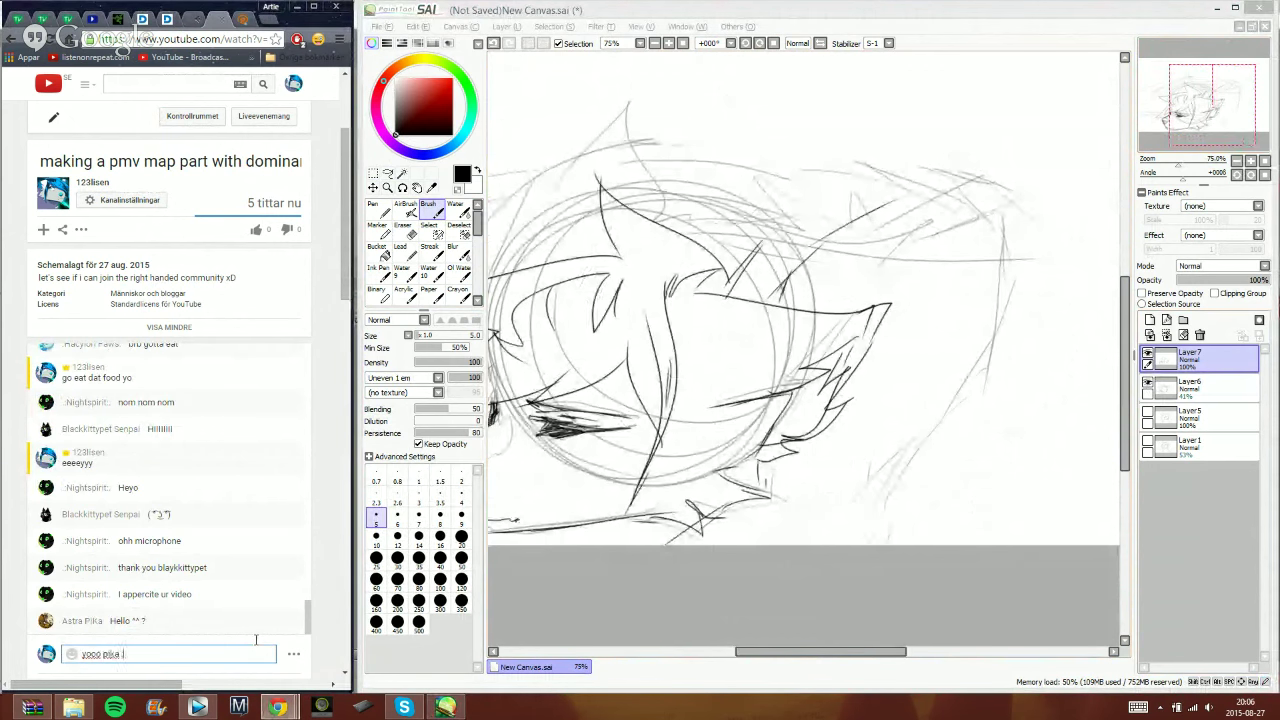
{"action": "type", "text": ":D"}
{"action": "key", "text": "Return"}
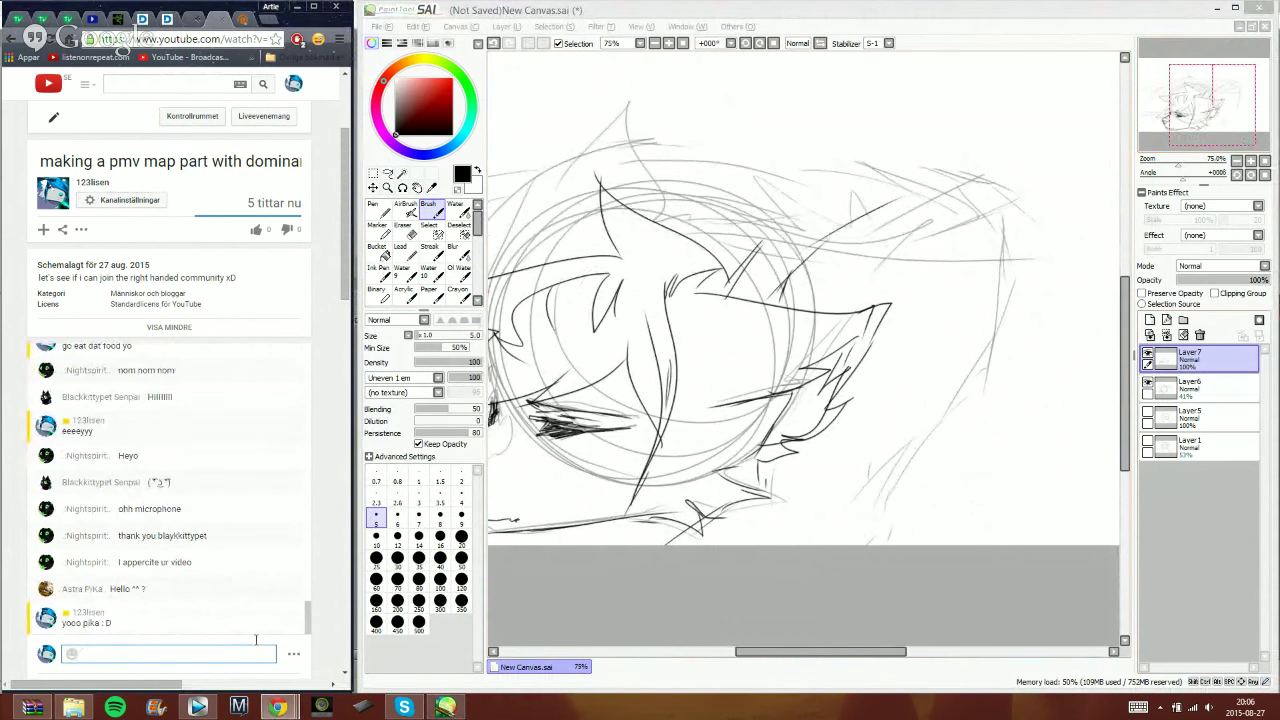
{"action": "left_click", "coordinate": [1017, 42]}
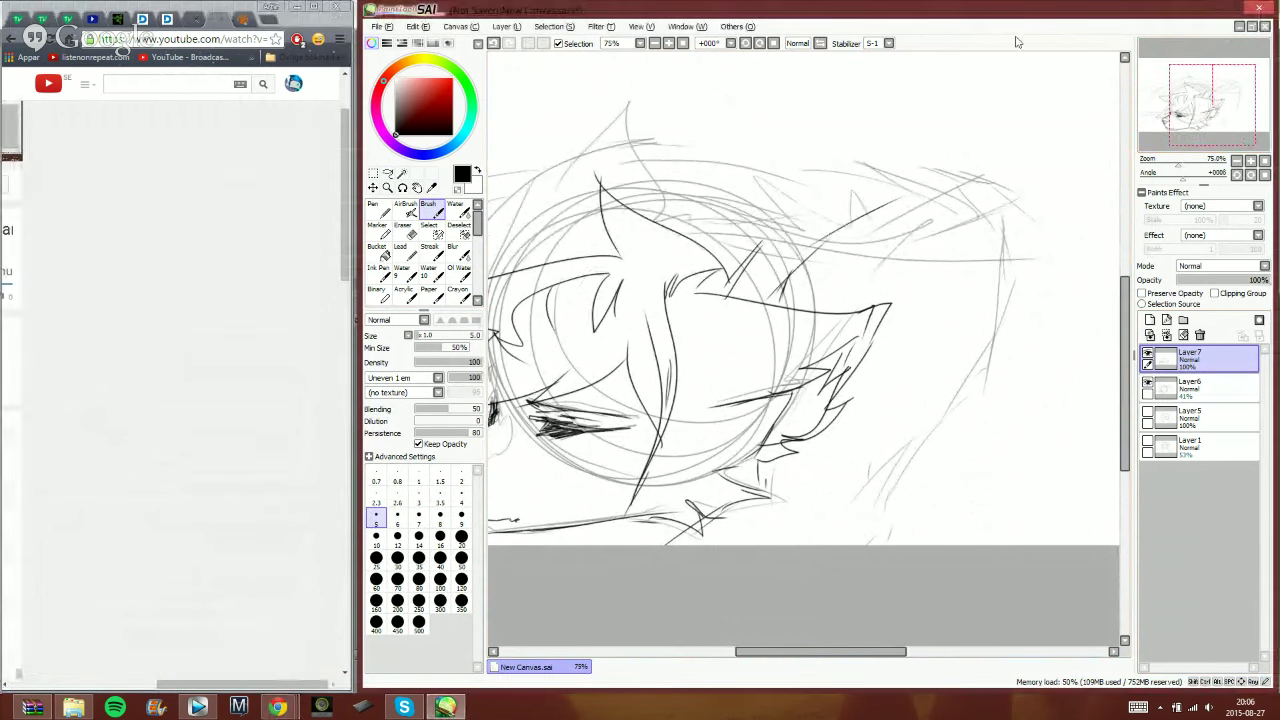
- Bring the live chat back into view on the YouTube page and return to PaintTool SAI
{"action": "left_click", "coordinate": [280, 706]}
{"action": "left_click_drag", "start_coordinate": [222, 695], "coordinate": [107, 696]}
{"action": "scroll", "coordinate": [153, 625], "scroll_direction": "down", "scroll_amount": 2}
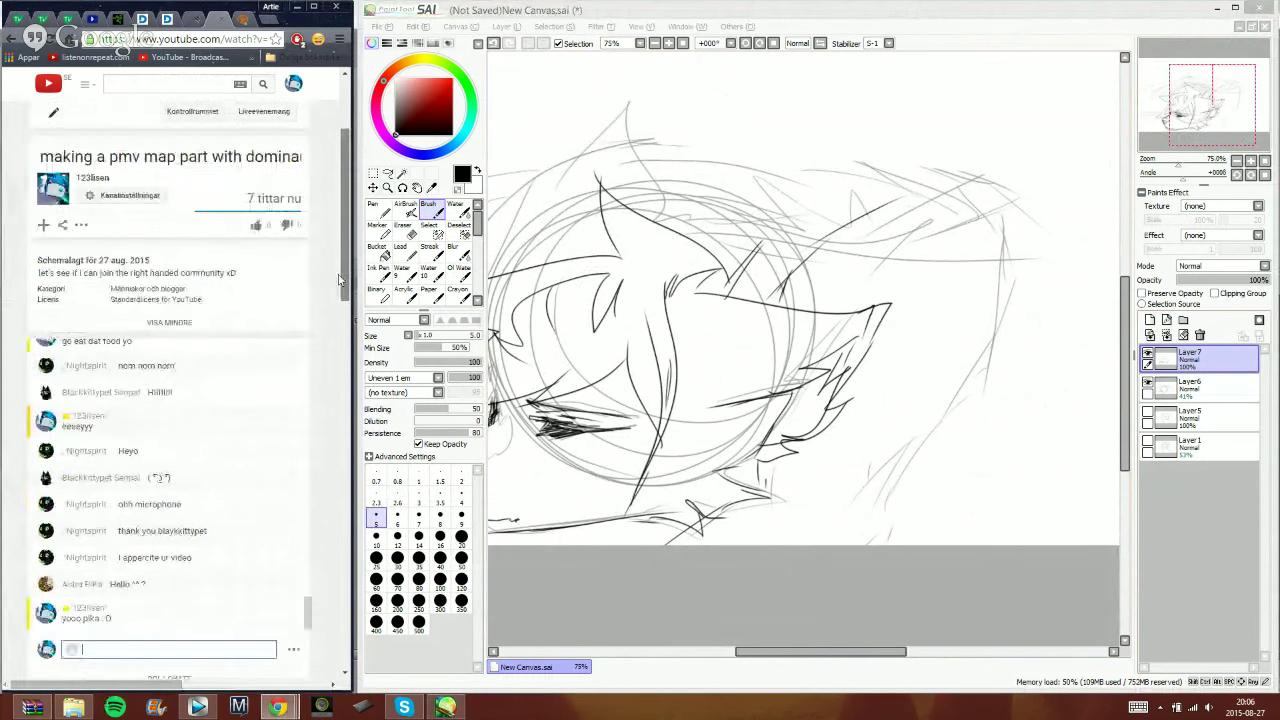
{"action": "left_click", "coordinate": [973, 24]}
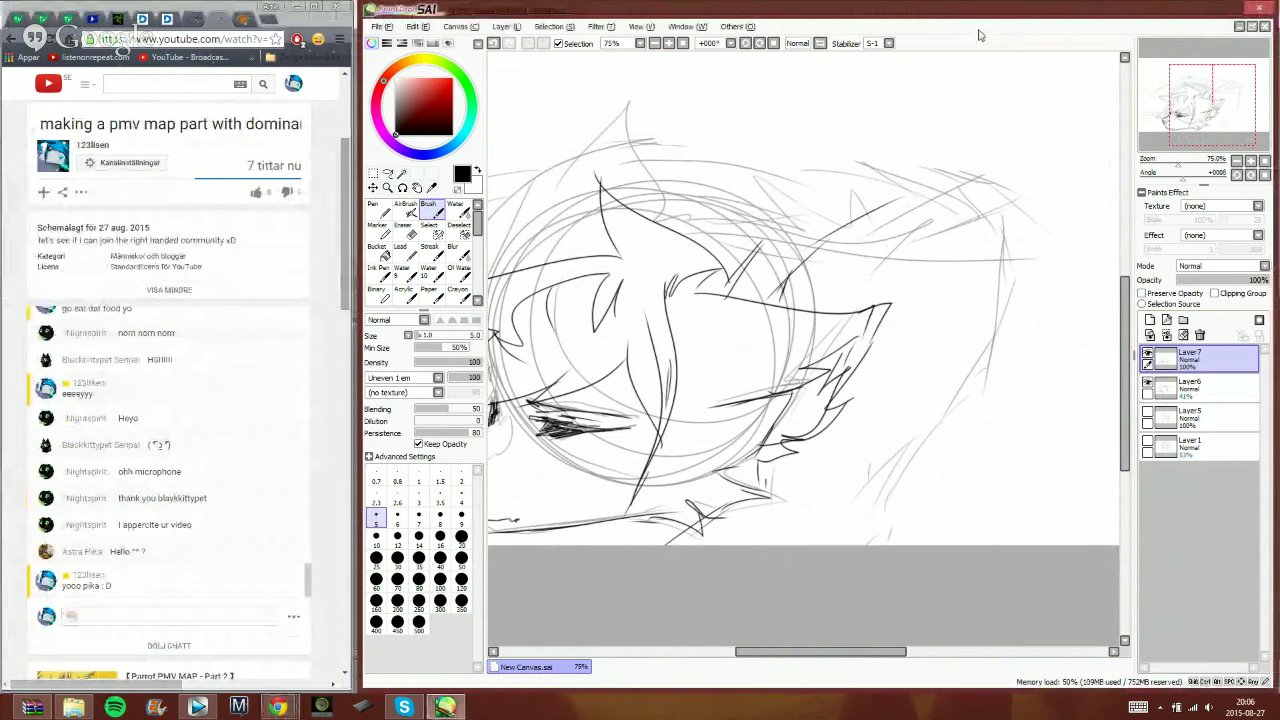
- Draw the body outline curving down behind the ear, and jagged hair tufts along the top and back of the head
{"action": "mouse_move", "coordinate": [885, 197]}
{"action": "left_mouse_down"}
{"action": "mouse_move", "coordinate": [927, 187]}
{"action": "mouse_move", "coordinate": [955, 224]}
{"action": "mouse_move", "coordinate": [975, 318]}
{"action": "mouse_move", "coordinate": [911, 463]}
{"action": "mouse_move", "coordinate": [890, 480]}
{"action": "left_mouse_up"}
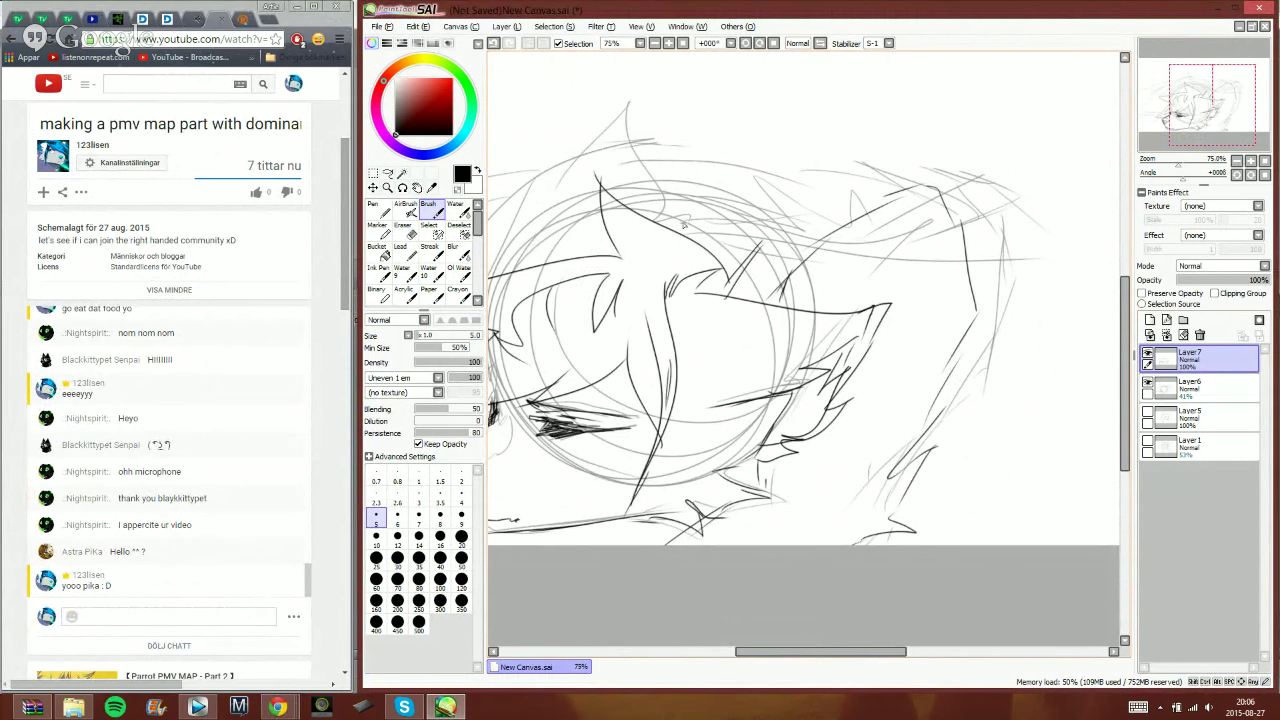
{"action": "mouse_move", "coordinate": [661, 221]}
{"action": "left_mouse_down"}
{"action": "mouse_move", "coordinate": [759, 242]}
{"action": "mouse_move", "coordinate": [710, 204]}
{"action": "mouse_move", "coordinate": [806, 232]}
{"action": "left_mouse_up"}
{"action": "left_click_drag", "start_coordinate": [772, 181], "coordinate": [802, 229]}
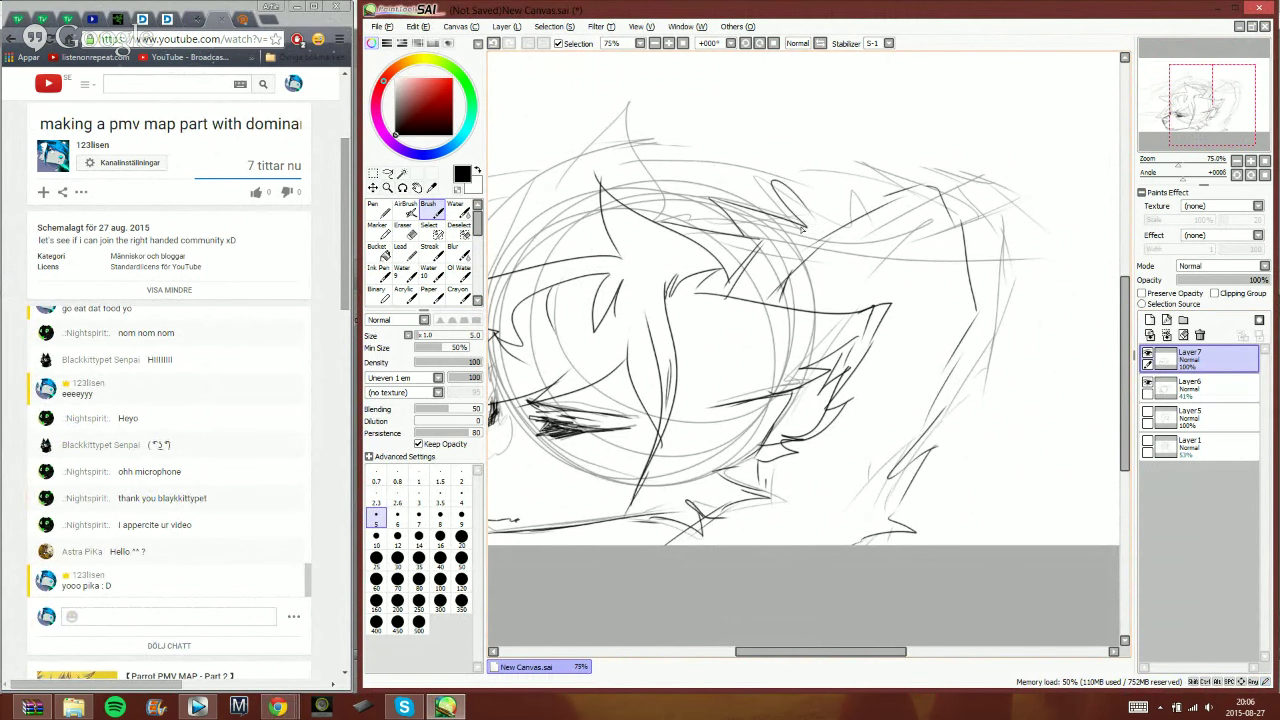
{"action": "mouse_move", "coordinate": [630, 196]}
{"action": "left_mouse_down"}
{"action": "mouse_move", "coordinate": [720, 210]}
{"action": "mouse_move", "coordinate": [757, 122]}
{"action": "mouse_move", "coordinate": [818, 188]}
{"action": "mouse_move", "coordinate": [862, 196]}
{"action": "left_mouse_up"}
{"action": "mouse_move", "coordinate": [872, 198]}
{"action": "left_mouse_down"}
{"action": "mouse_move", "coordinate": [877, 186]}
{"action": "mouse_move", "coordinate": [896, 200]}
{"action": "left_mouse_up"}
{"action": "left_click_drag", "start_coordinate": [548, 226], "coordinate": [614, 255]}
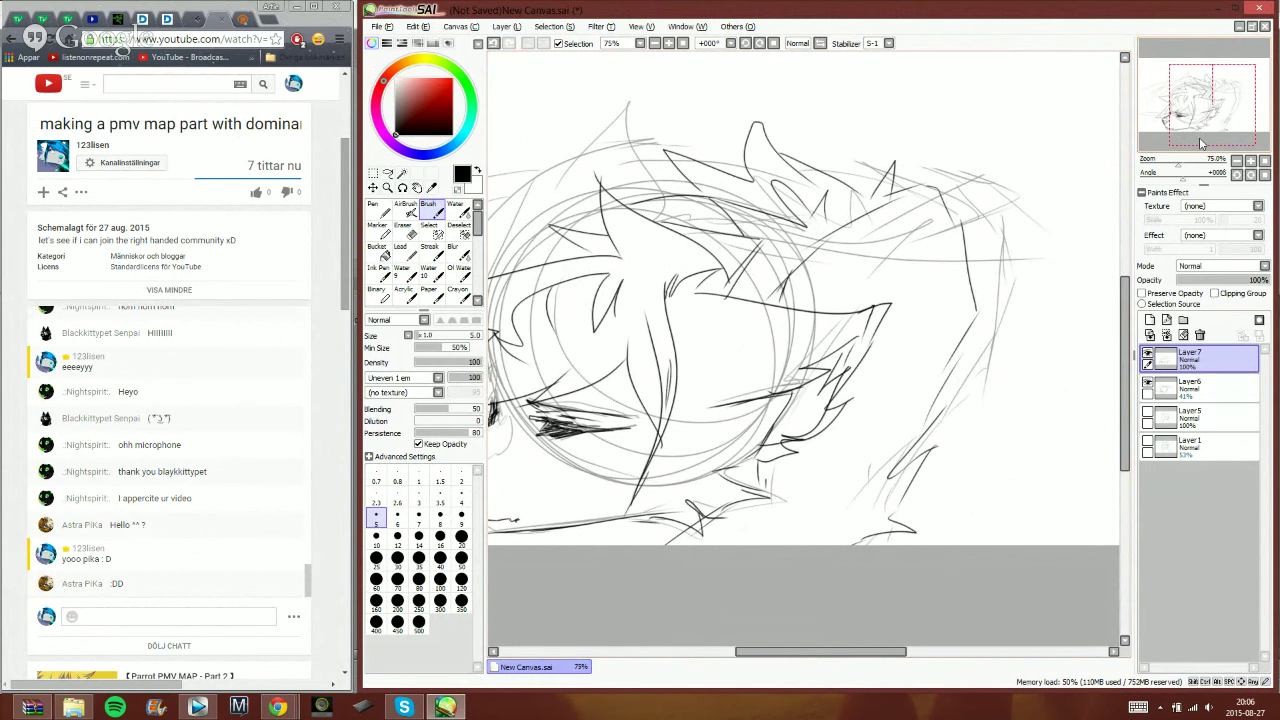
- Draw brush outlines on Layer7 for the shape rising above the hair and descending in front of the muzzle
{"action": "left_click_drag", "start_coordinate": [1210, 106], "coordinate": [1187, 113]}
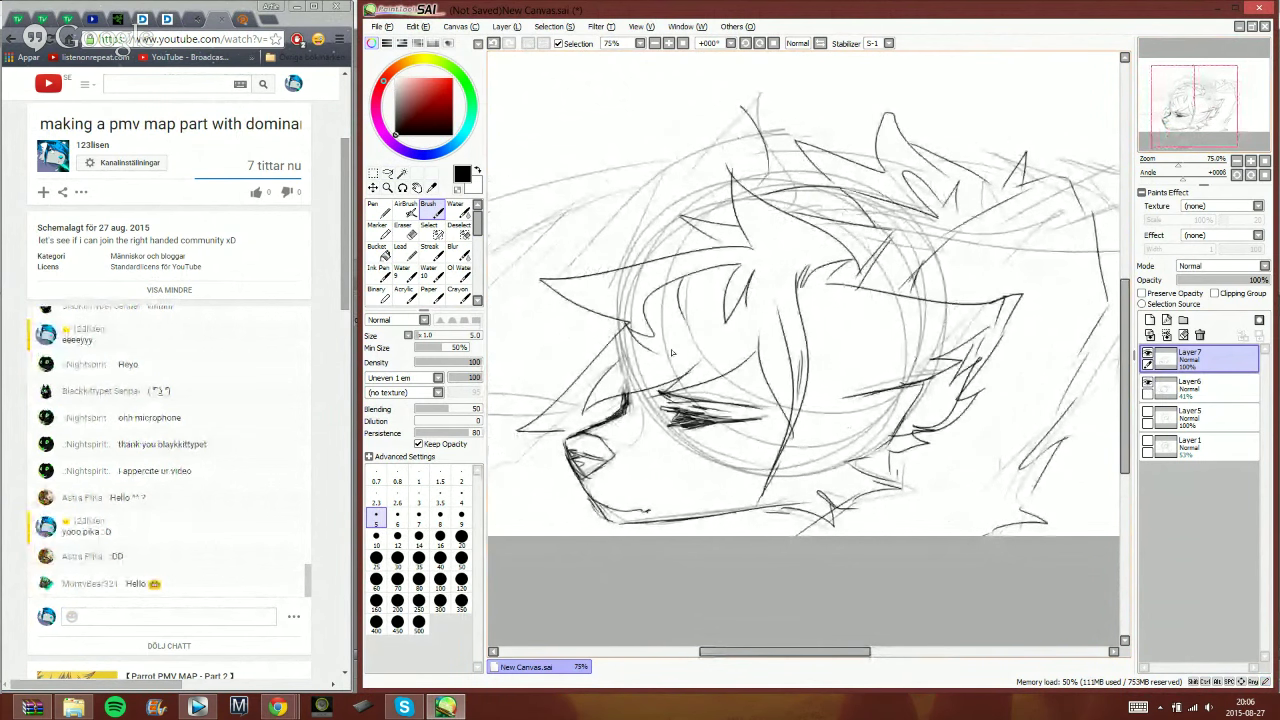
{"action": "left_click_drag", "start_coordinate": [577, 492], "coordinate": [606, 526]}
{"action": "mouse_move", "coordinate": [736, 104]}
{"action": "left_mouse_down"}
{"action": "mouse_move", "coordinate": [692, 120]}
{"action": "mouse_move", "coordinate": [596, 194]}
{"action": "mouse_move", "coordinate": [558, 348]}
{"action": "left_mouse_up"}
{"action": "left_click_drag", "start_coordinate": [556, 352], "coordinate": [538, 366]}
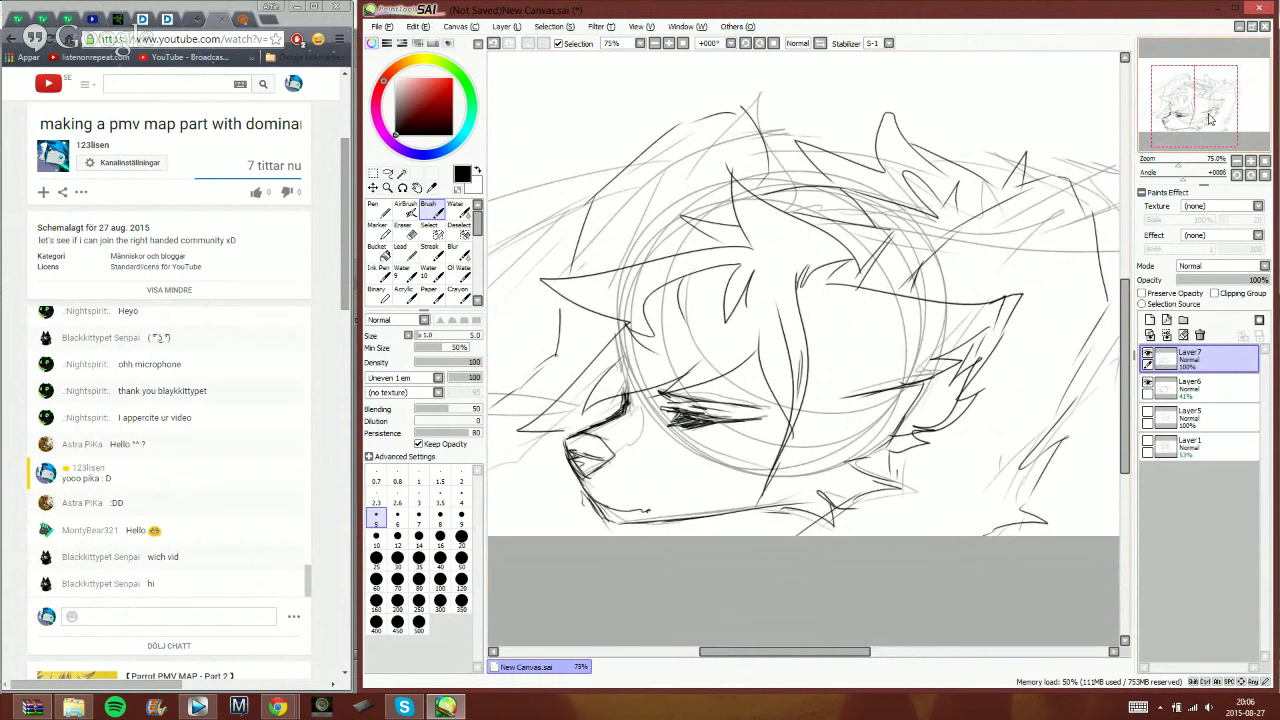
{"action": "left_click_drag", "start_coordinate": [1191, 115], "coordinate": [1179, 120]}
{"action": "left_click_drag", "start_coordinate": [519, 394], "coordinate": [550, 476]}
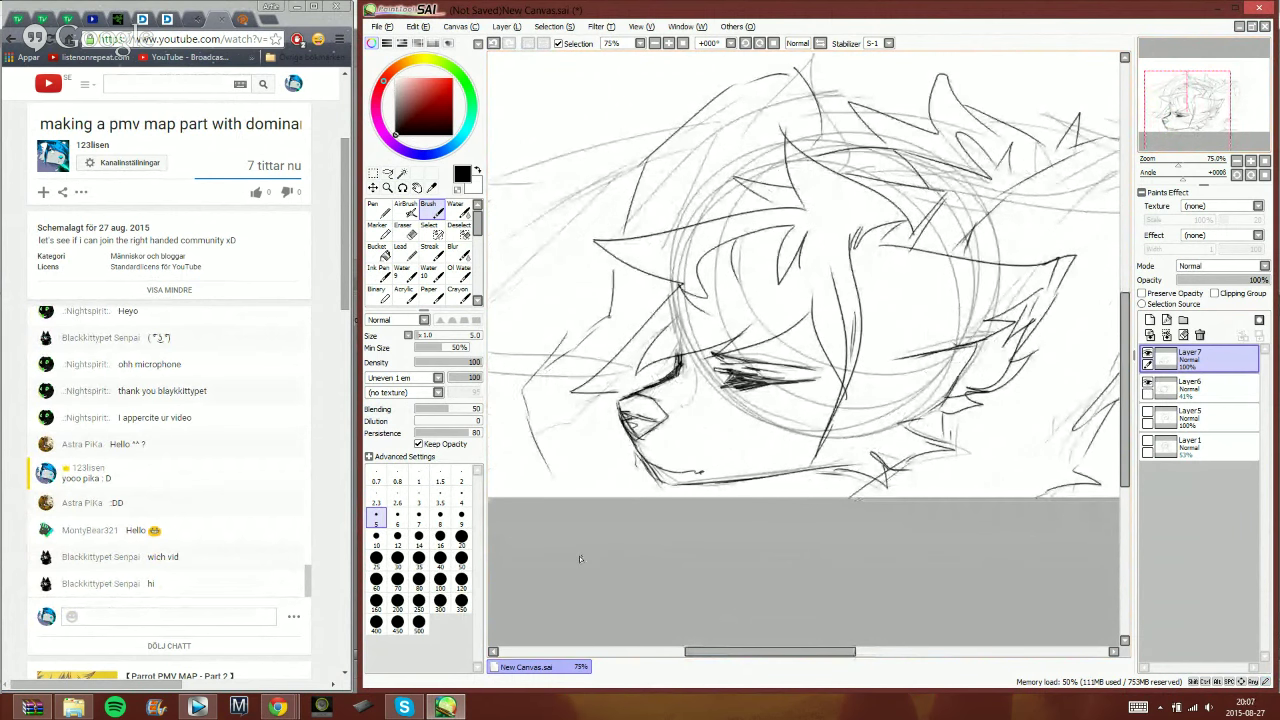
{"action": "mouse_move", "coordinate": [581, 336]}
{"action": "left_mouse_down"}
{"action": "mouse_move", "coordinate": [515, 393]}
{"action": "mouse_move", "coordinate": [549, 474]}
{"action": "left_mouse_up"}
{"action": "mouse_move", "coordinate": [505, 344]}
{"action": "left_mouse_down"}
{"action": "mouse_move", "coordinate": [525, 399]}
{"action": "mouse_move", "coordinate": [547, 348]}
{"action": "mouse_move", "coordinate": [549, 398]}
{"action": "left_mouse_up"}
- Switch to the YouTube live chat, send the message "heellluuuu", and return to PaintTool SAI
{"action": "left_click", "coordinate": [234, 619]}
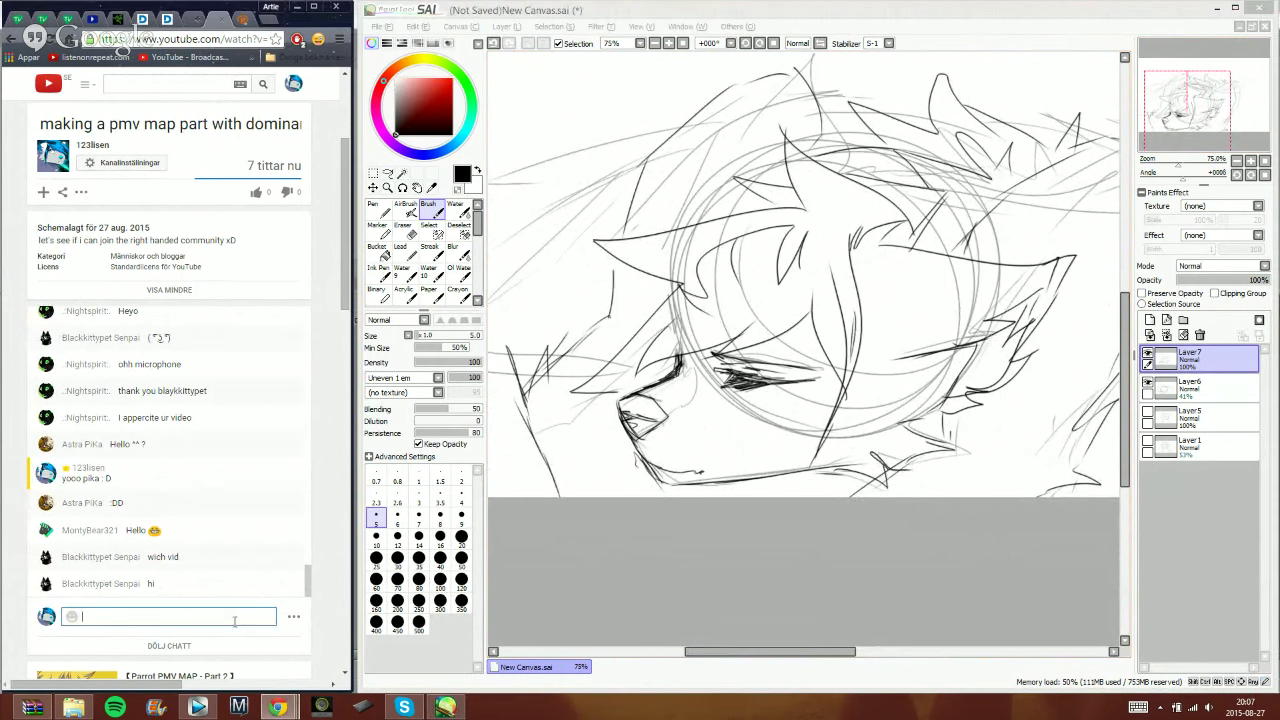
{"action": "type", "text": "heellluuuu"}
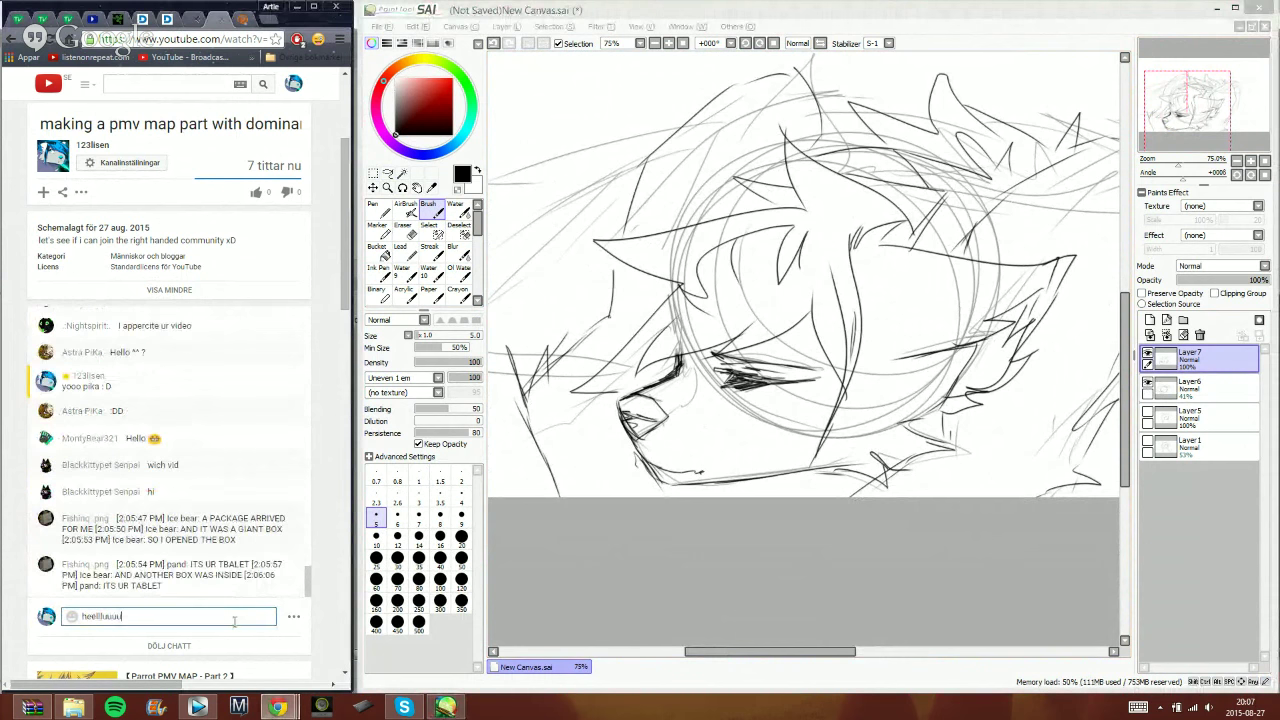
{"action": "key", "text": "Return"}
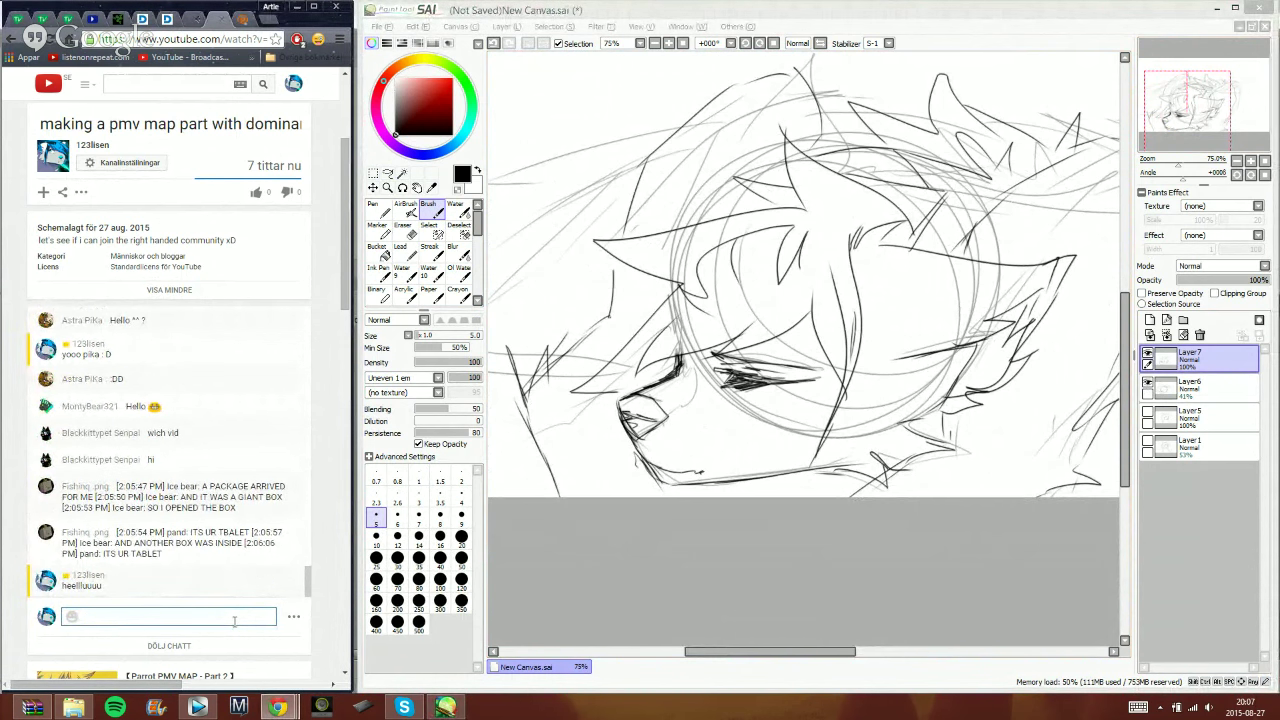
{"action": "left_click", "coordinate": [887, 30]}
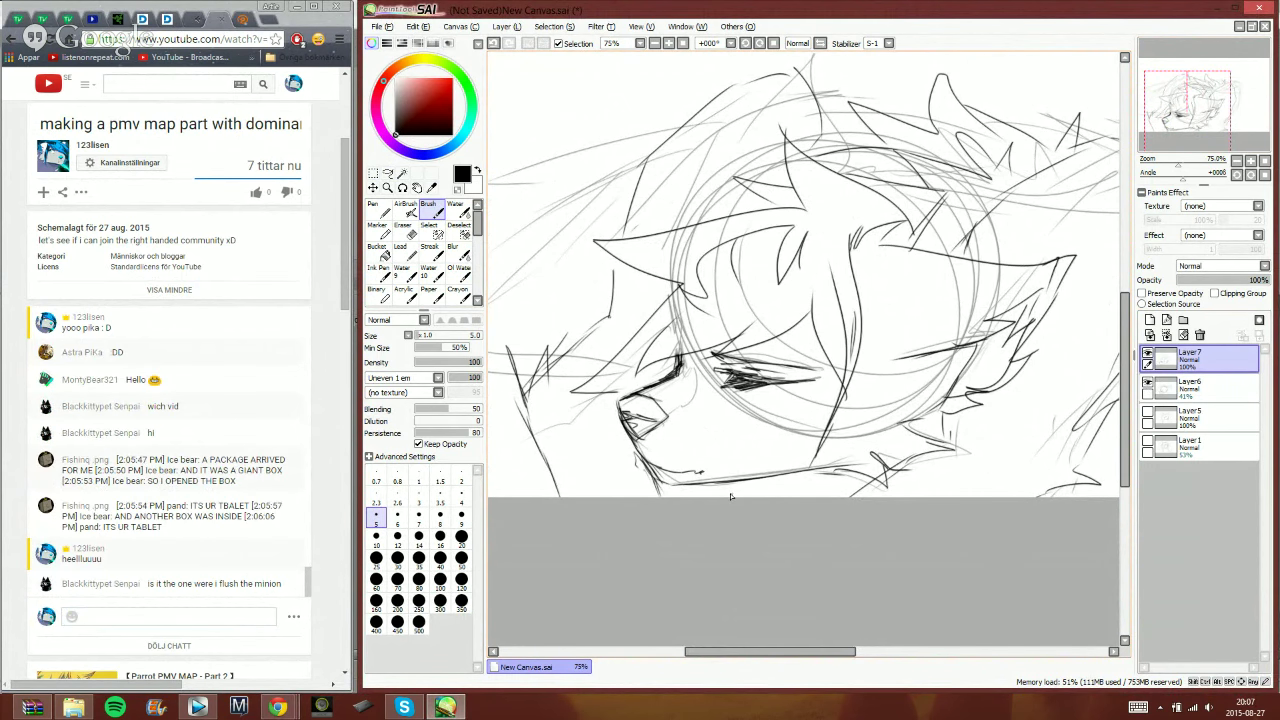
- Hide and show Layer6 to check the line art without the rough sketch
{"action": "left_click_drag", "start_coordinate": [1208, 122], "coordinate": [1210, 119]}
{"action": "left_click", "coordinate": [1147, 384]}
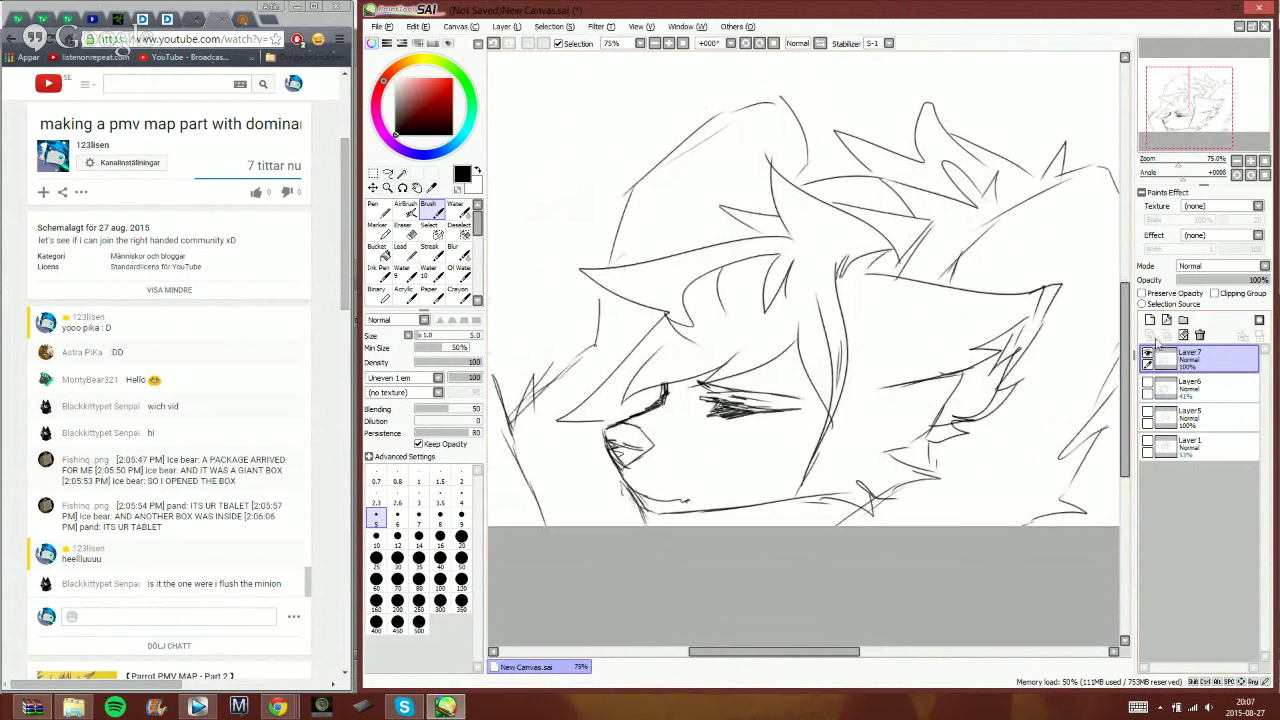
{"action": "left_click", "coordinate": [1147, 387]}
{"action": "left_click", "coordinate": [1147, 387]}
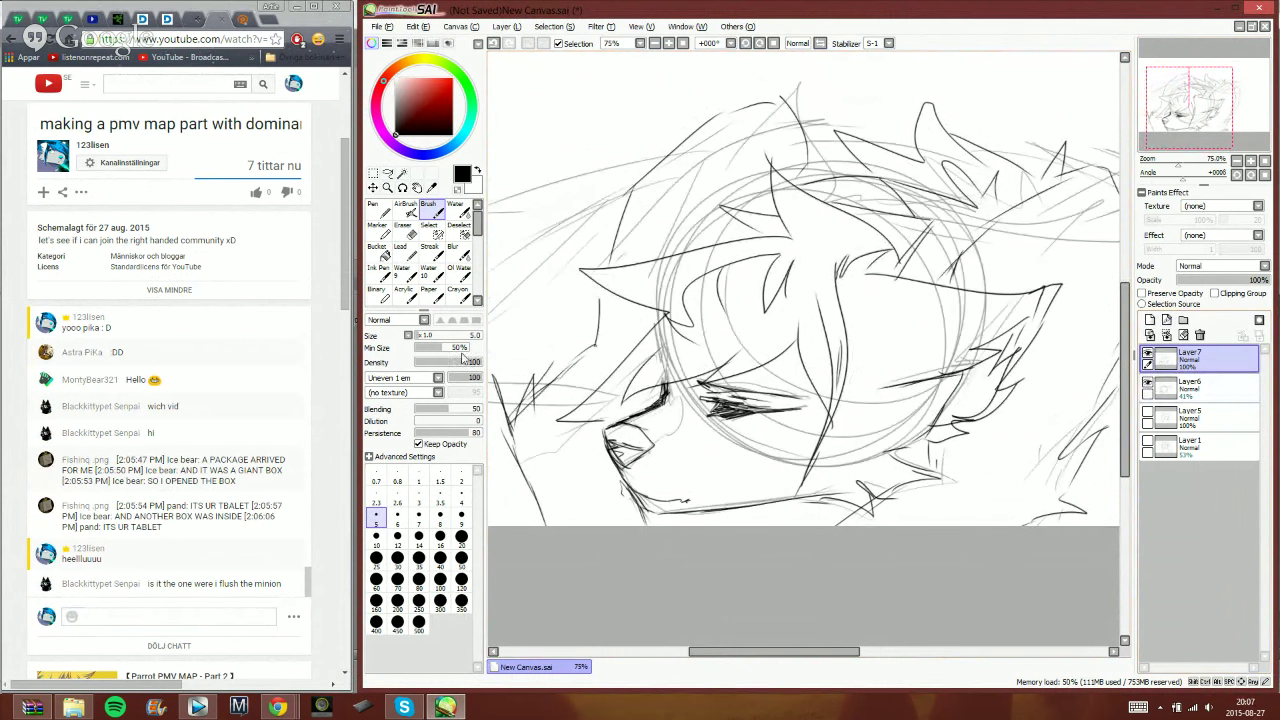
- Lasso the outline strokes above the hair and in front of the muzzle on Layer7 and delete them
{"action": "left_click", "coordinate": [387, 173]}
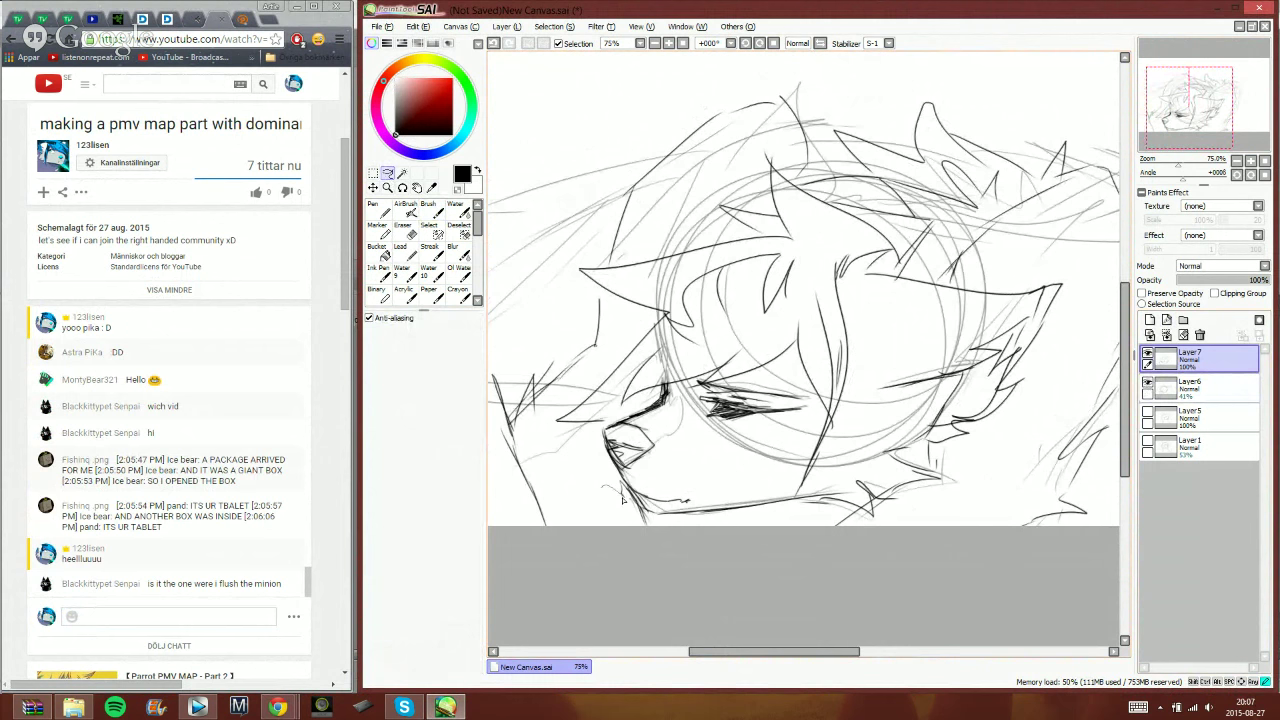
{"action": "mouse_move", "coordinate": [622, 497]}
{"action": "left_mouse_down"}
{"action": "mouse_move", "coordinate": [634, 566]}
{"action": "mouse_move", "coordinate": [491, 541]}
{"action": "mouse_move", "coordinate": [446, 313]}
{"action": "mouse_move", "coordinate": [822, 124]}
{"action": "left_mouse_up"}
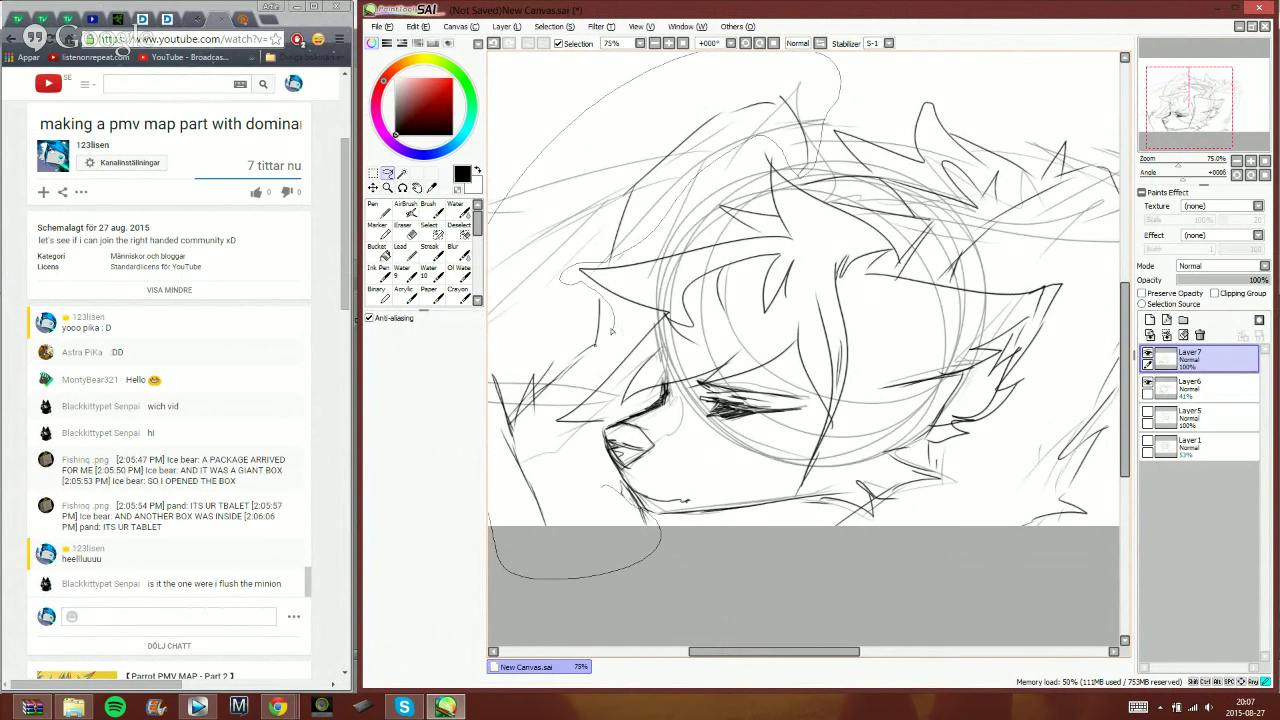
{"action": "mouse_move", "coordinate": [612, 331]}
{"action": "left_mouse_down"}
{"action": "mouse_move", "coordinate": [588, 376]}
{"action": "mouse_move", "coordinate": [608, 468]}
{"action": "left_mouse_up"}
{"action": "key", "text": "Delete"}
{"action": "key", "text": "ctrl+d"}
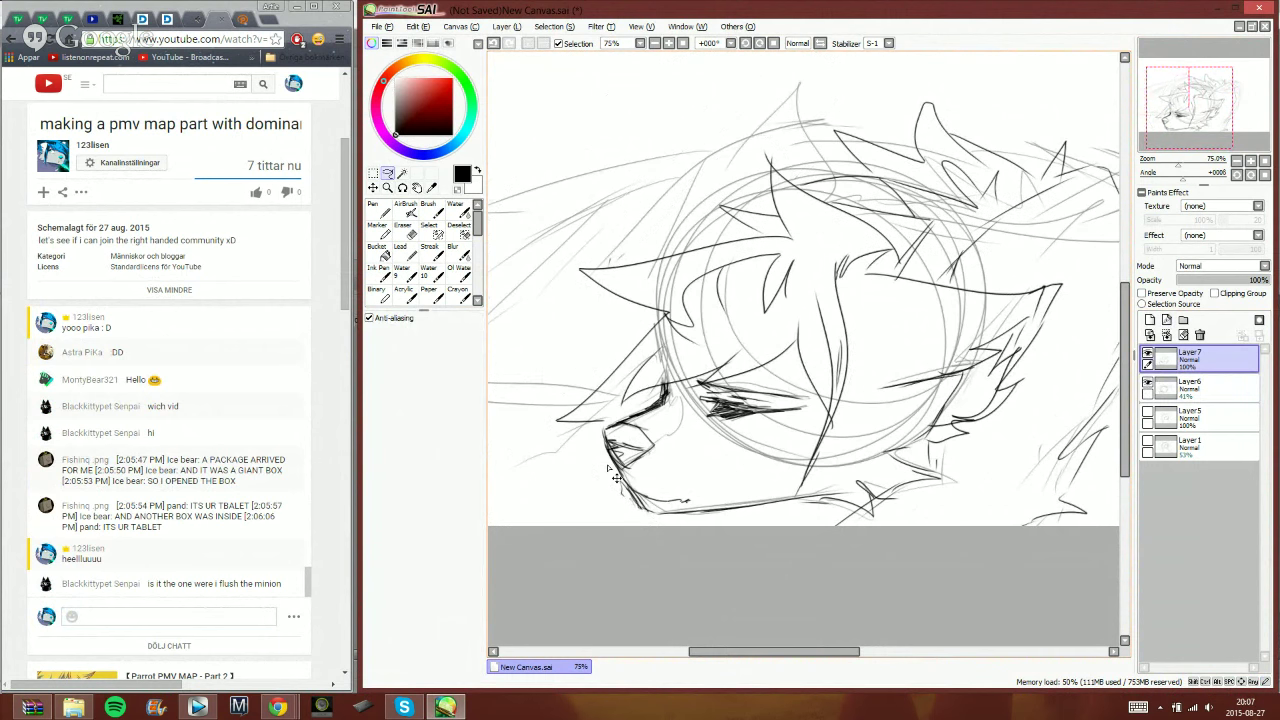
- Clear the rough sketch from Layer6 and switch back to the Brush
{"action": "left_click_drag", "start_coordinate": [1220, 164], "coordinate": [1166, 168]}
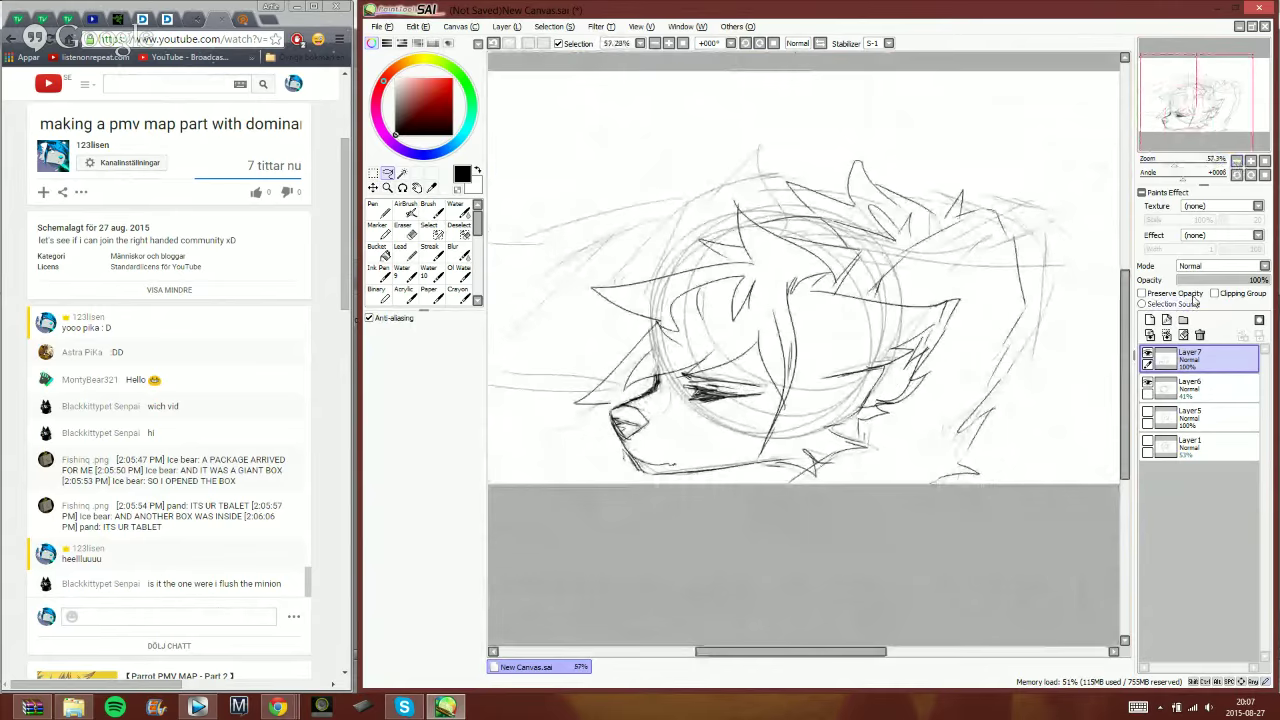
{"action": "left_click", "coordinate": [1168, 391]}
{"action": "left_click", "coordinate": [1183, 336]}
{"action": "mouse_move", "coordinate": [781, 296]}
{"action": "left_mouse_down"}
{"action": "mouse_move", "coordinate": [727, 447]}
{"action": "mouse_move", "coordinate": [703, 285]}
{"action": "mouse_move", "coordinate": [780, 458]}
{"action": "left_mouse_up"}
{"action": "key", "text": "d"}
{"action": "left_click", "coordinate": [526, 44]}
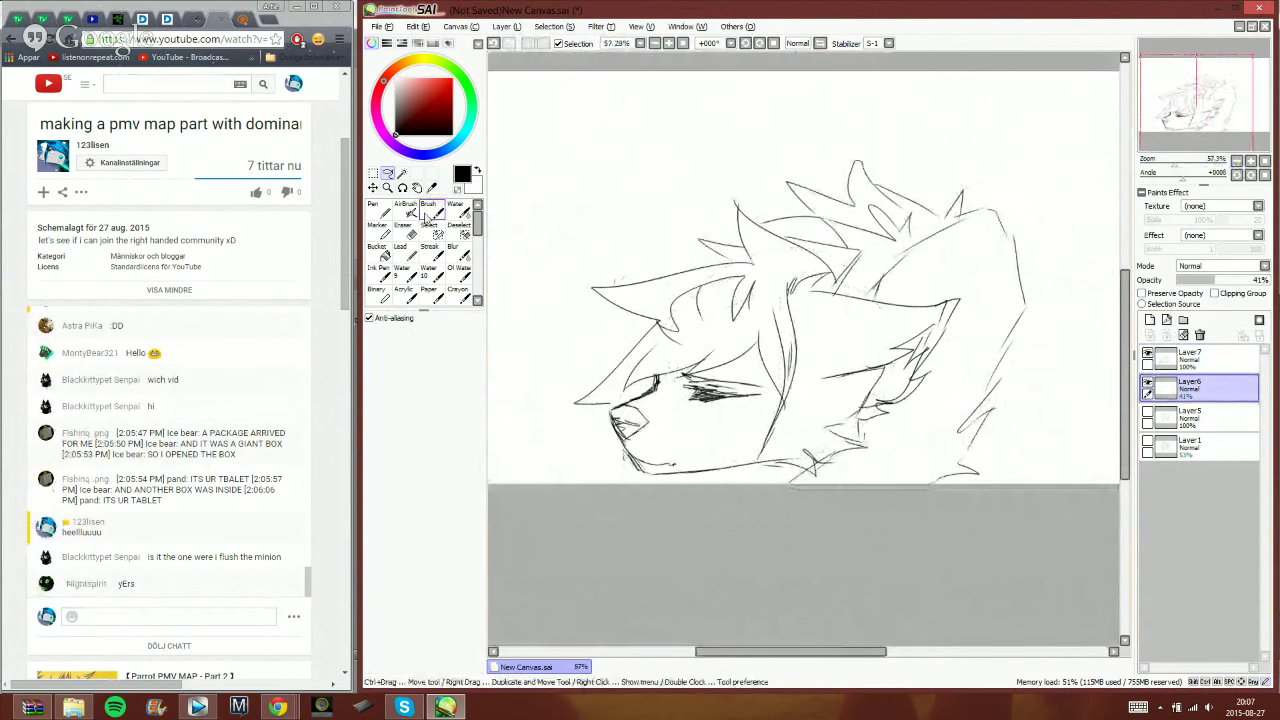
{"action": "left_click", "coordinate": [431, 209]}
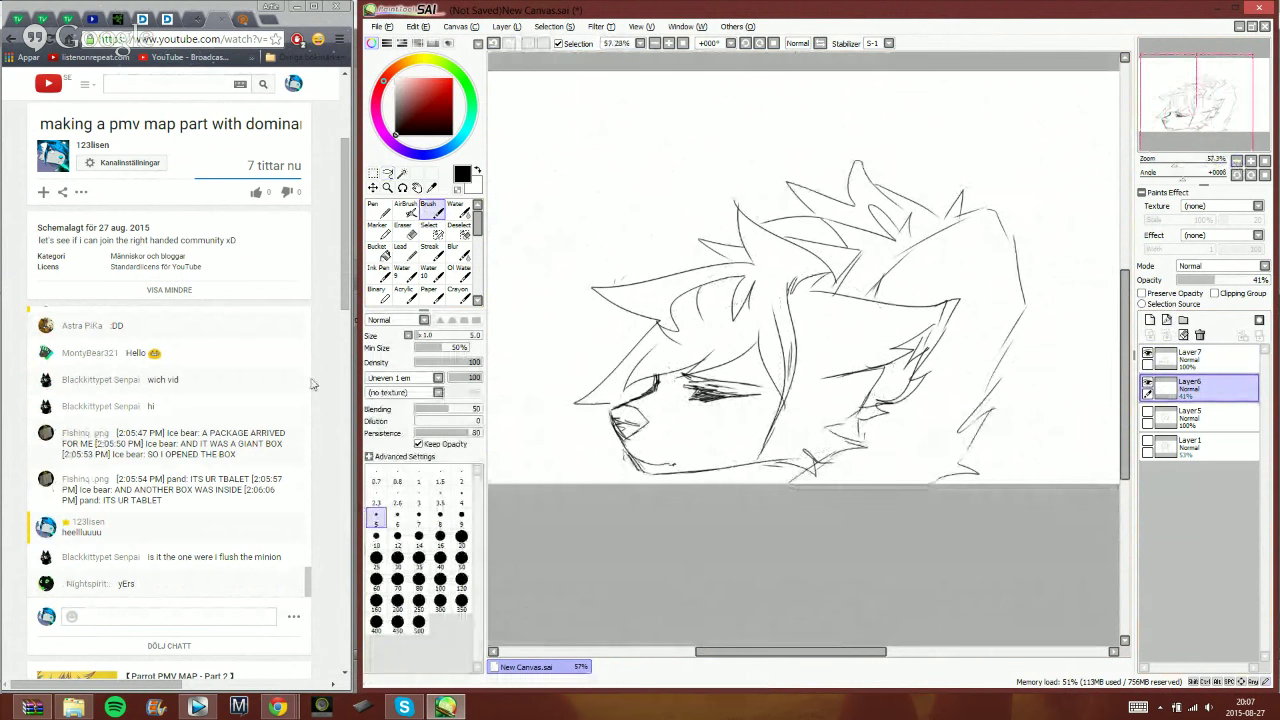
- Switch to YouTube in Chrome and open the Music 3 playlist in a new tab
{"action": "left_click", "coordinate": [190, 20]}
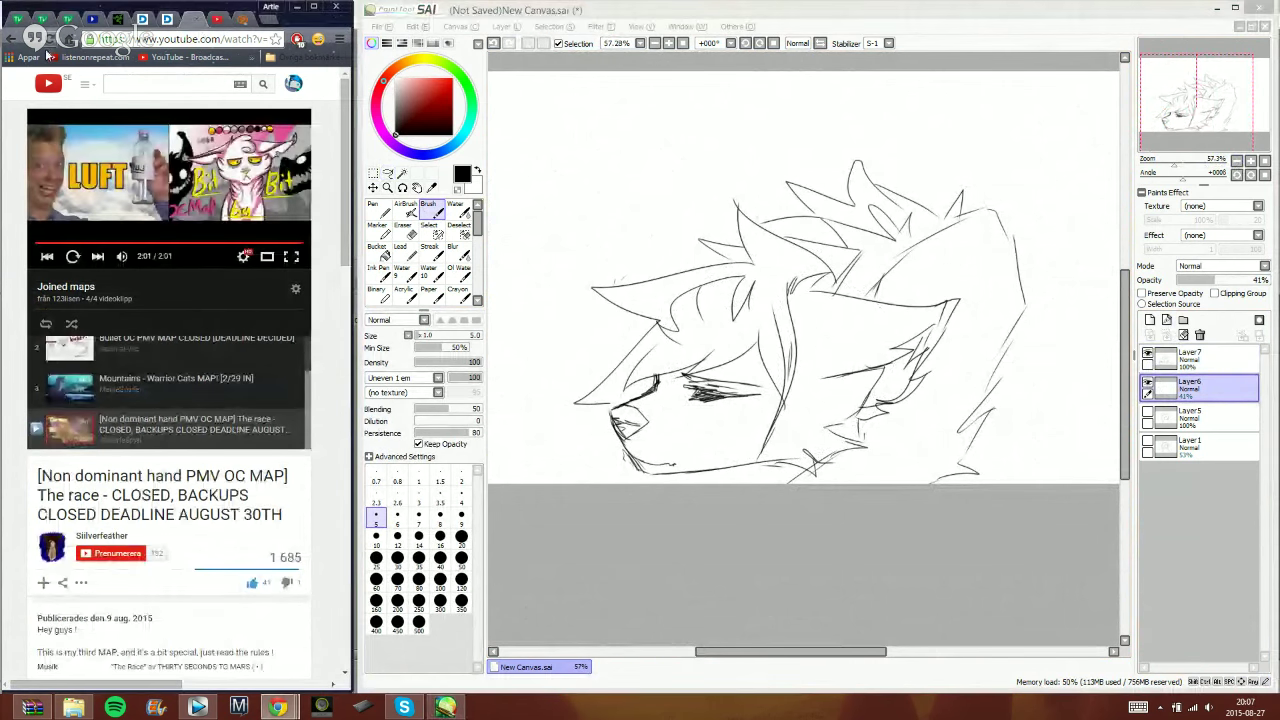
{"action": "left_click", "coordinate": [85, 85]}
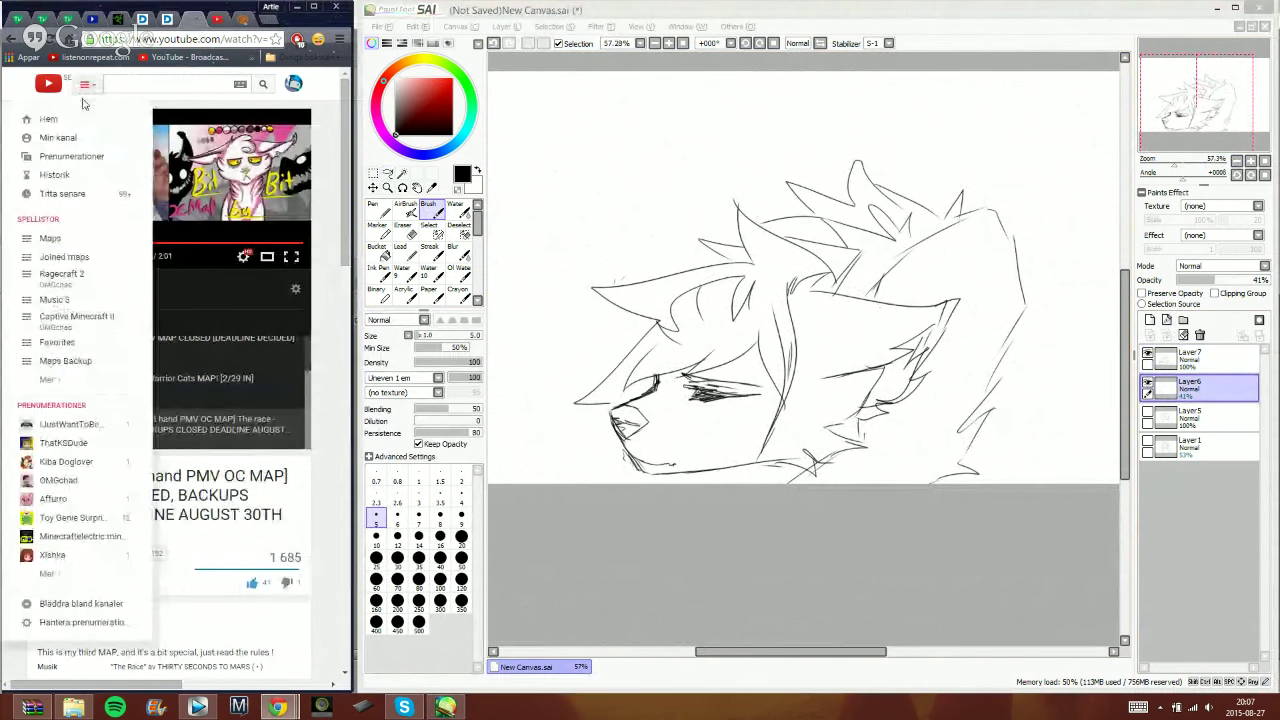
{"action": "right_click", "coordinate": [62, 300]}
{"action": "left_click", "coordinate": [100, 298]}
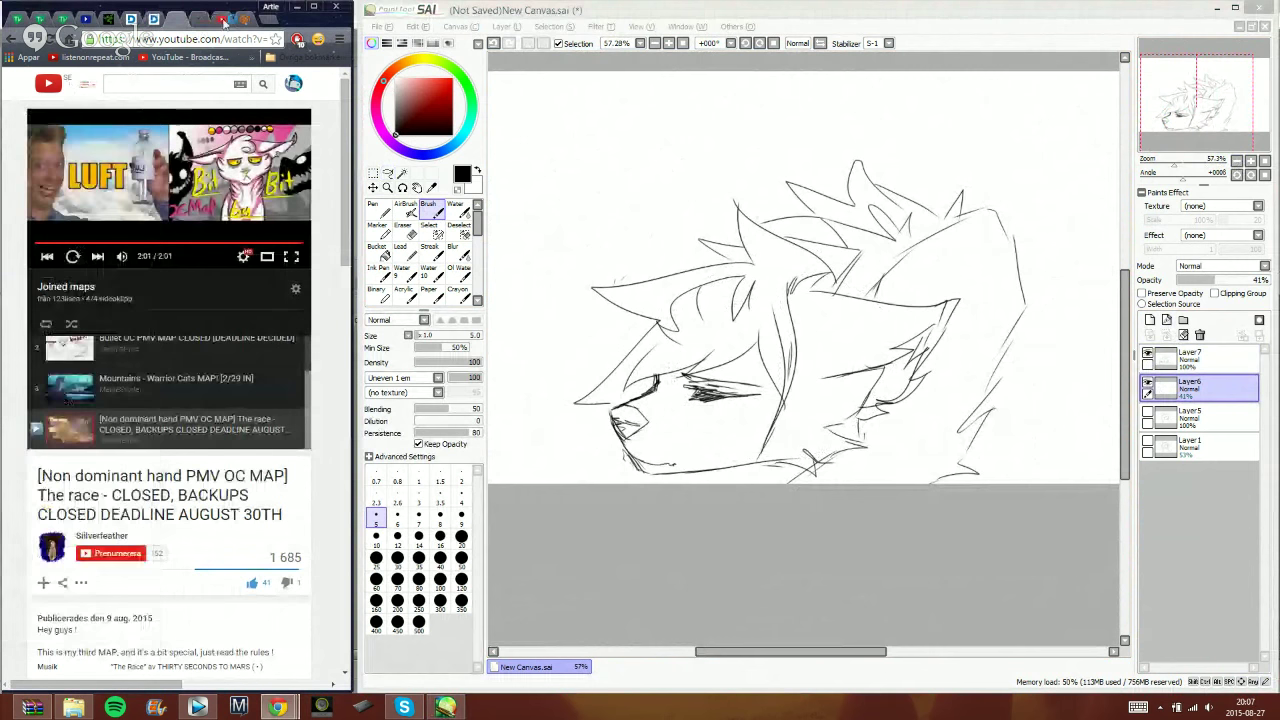
{"action": "left_click", "coordinate": [198, 20]}
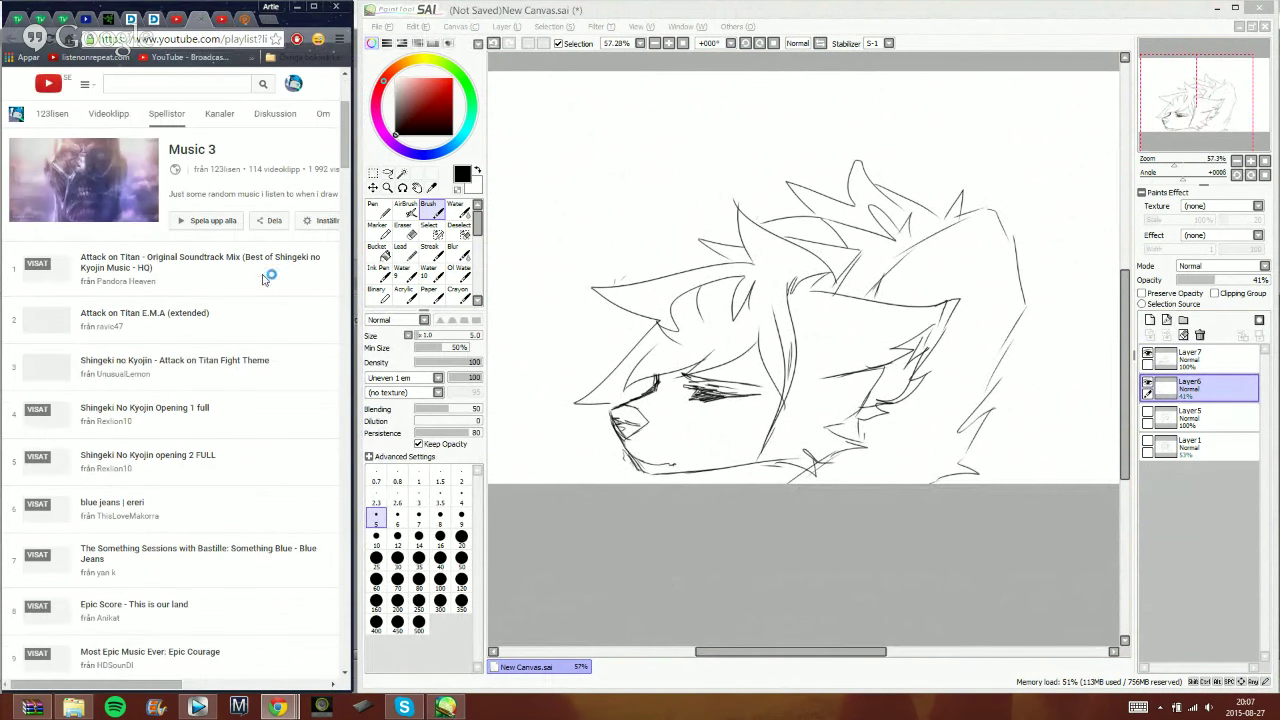
- Open "Nicki Minaj - Pound The Alarm" at the end of the Music 3 playlist, then return to PaintTool SAI through the live chat tab
{"action": "scroll", "coordinate": [237, 316], "scroll_direction": "down", "scroll_amount": 10}
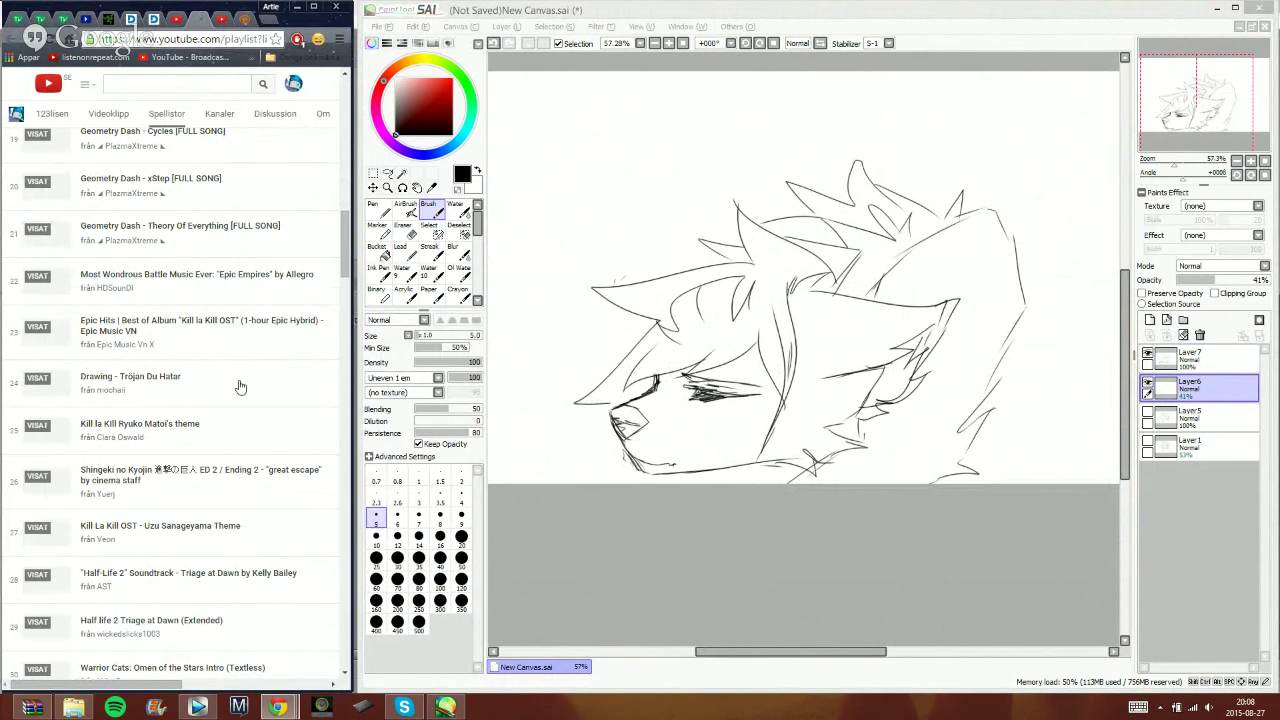
{"action": "left_click_drag", "start_coordinate": [343, 256], "coordinate": [283, 458]}
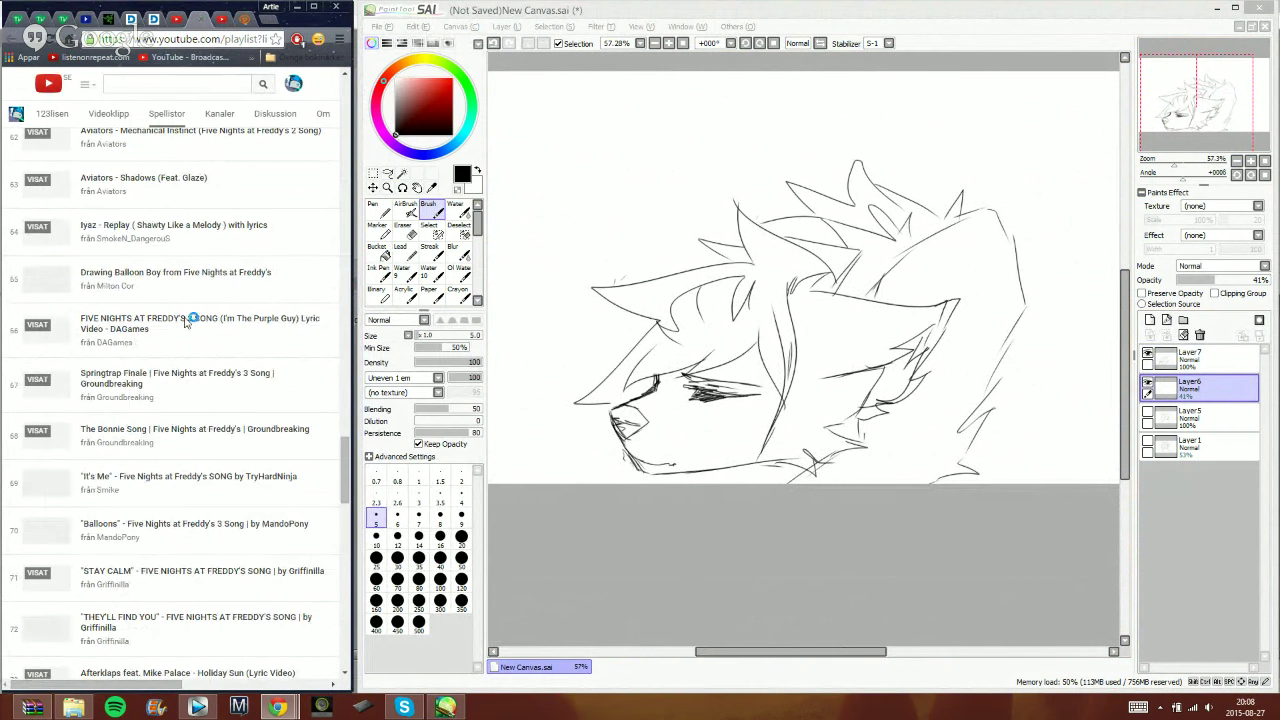
{"action": "scroll", "coordinate": [175, 330], "scroll_direction": "down", "scroll_amount": 3}
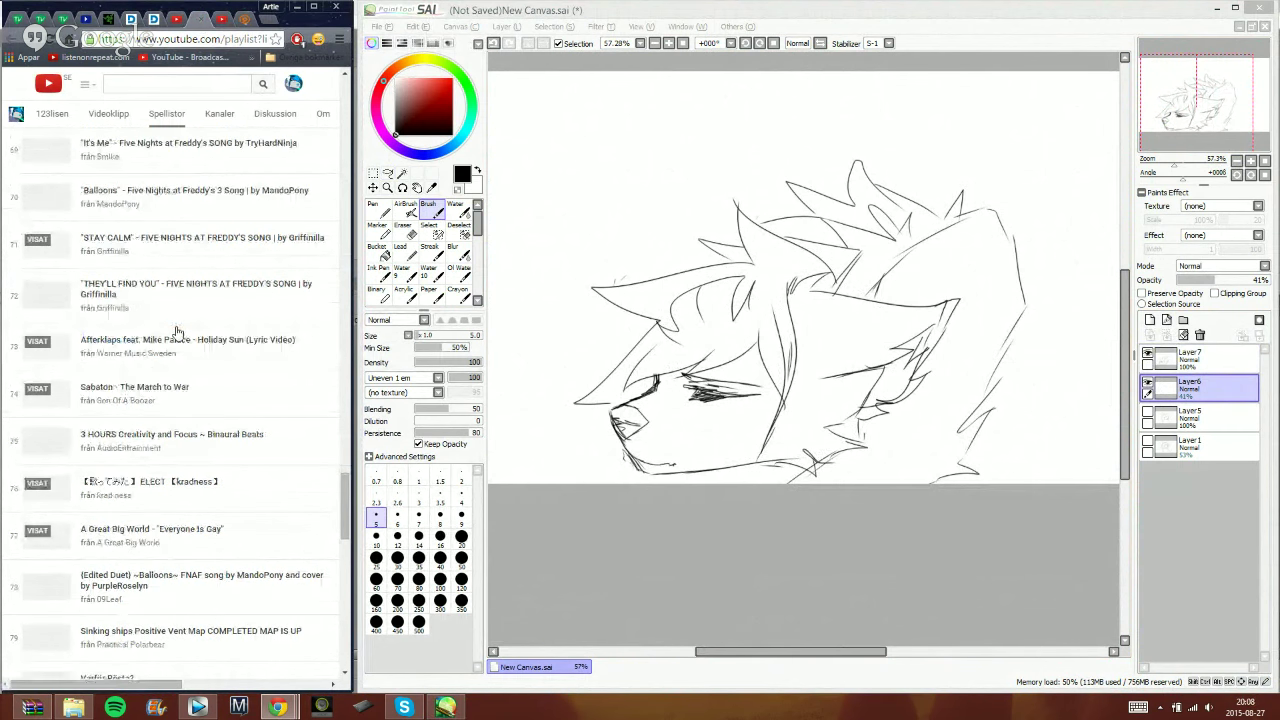
{"action": "scroll", "coordinate": [177, 332], "scroll_direction": "down", "scroll_amount": 3}
{"action": "scroll", "coordinate": [175, 333], "scroll_direction": "down", "scroll_amount": 10}
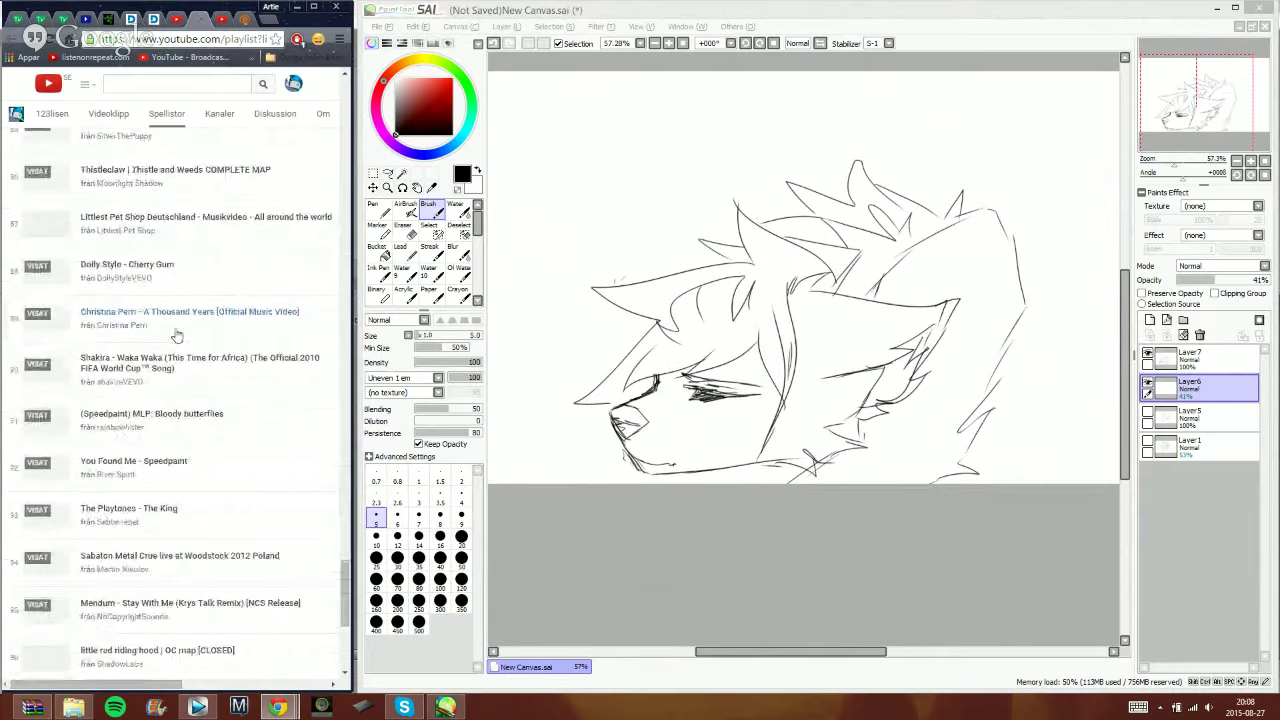
{"action": "left_click", "coordinate": [282, 525]}
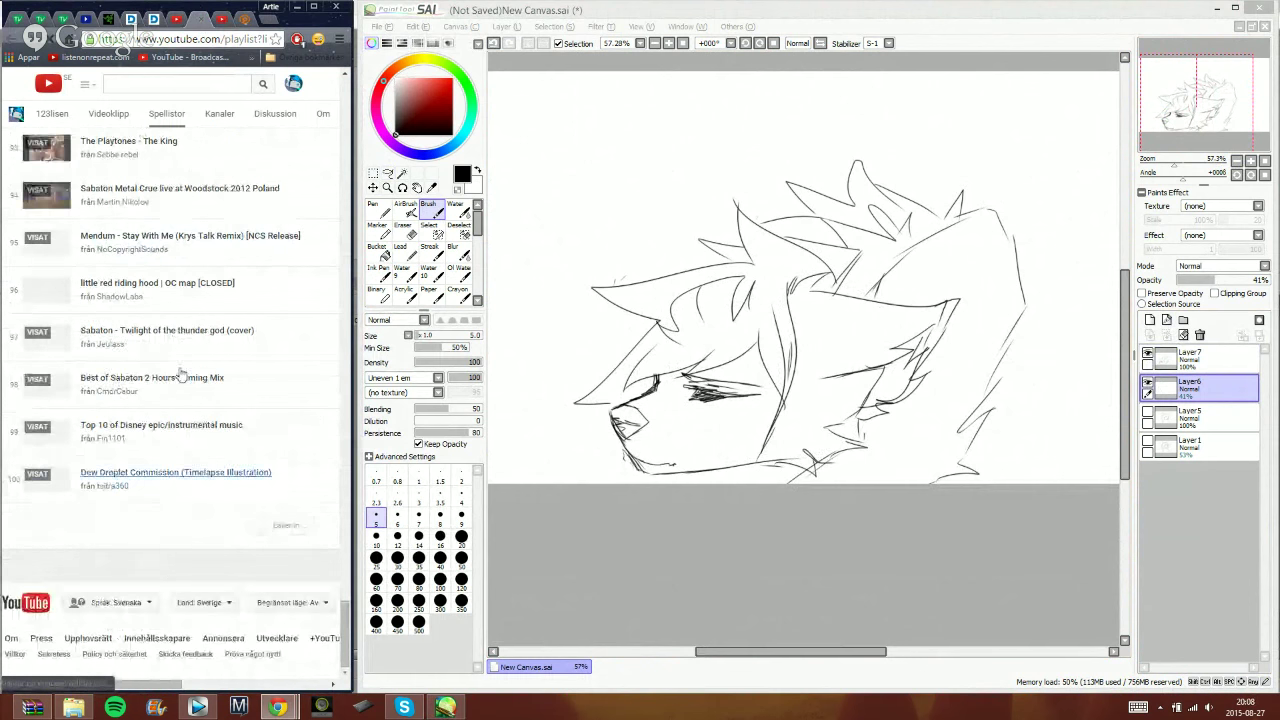
{"action": "scroll", "coordinate": [215, 362], "scroll_direction": "down", "scroll_amount": 6}
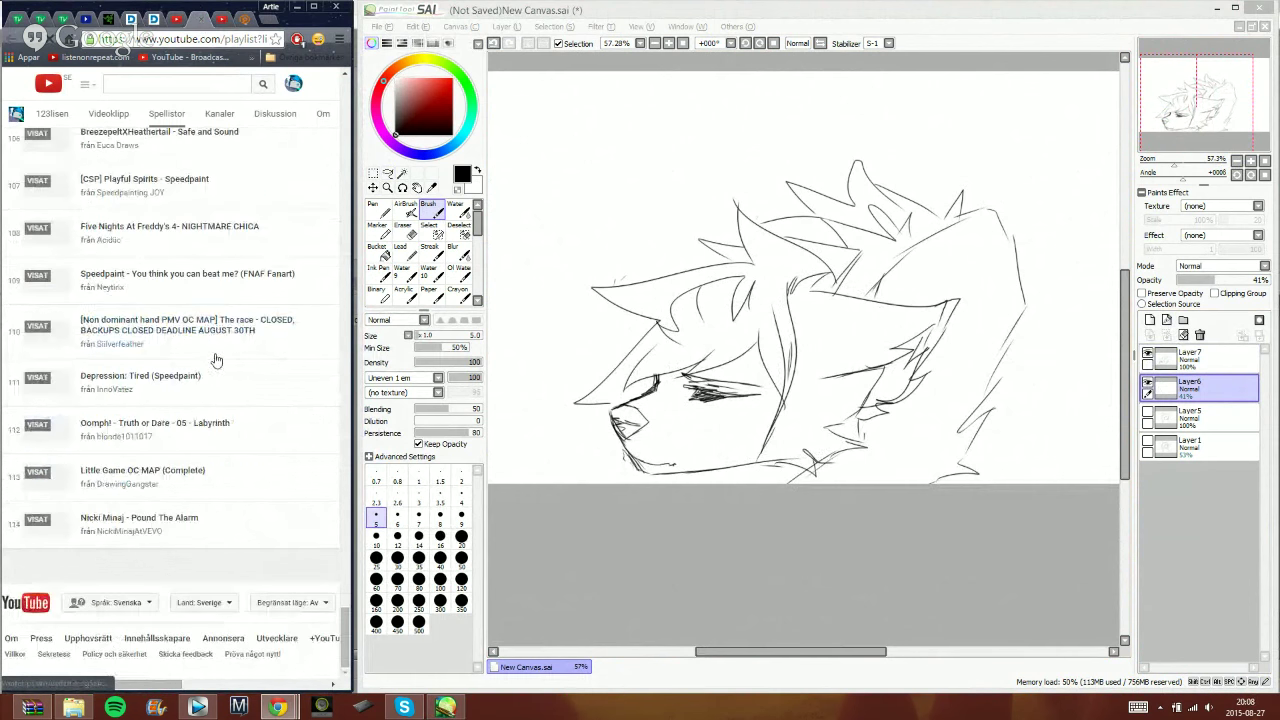
{"action": "left_click", "coordinate": [149, 519]}
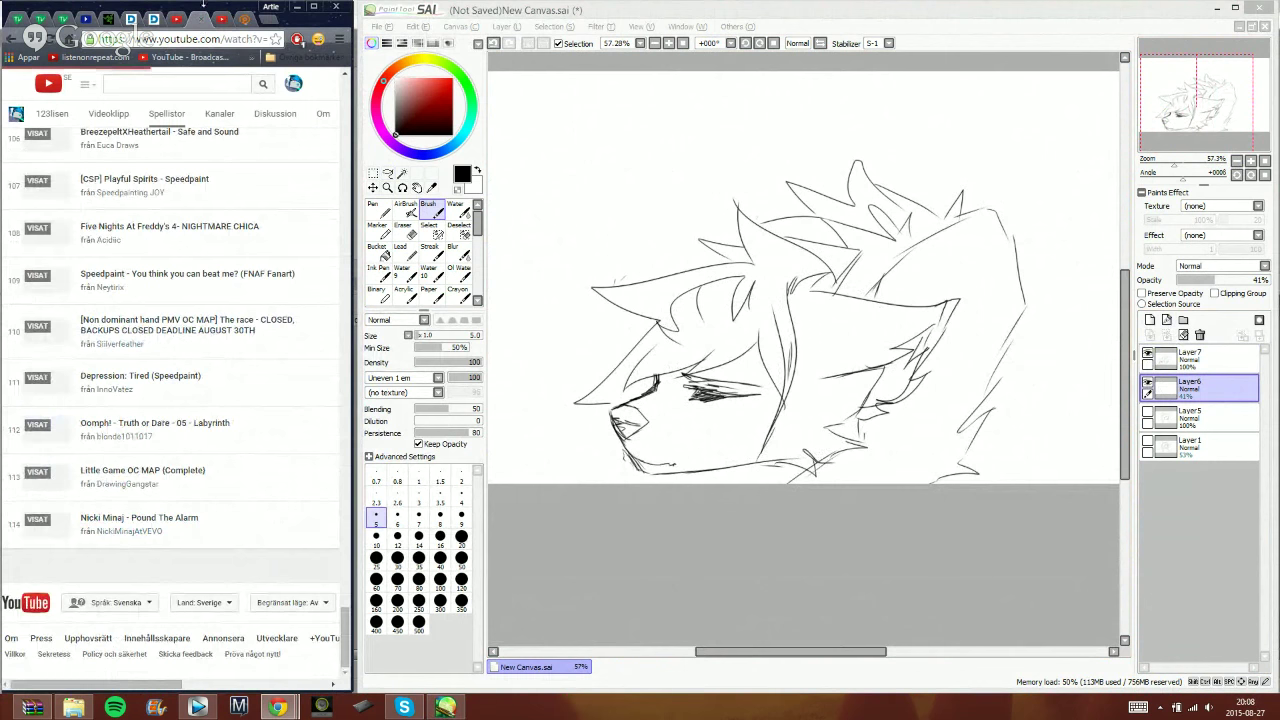
{"action": "left_click", "coordinate": [222, 19]}
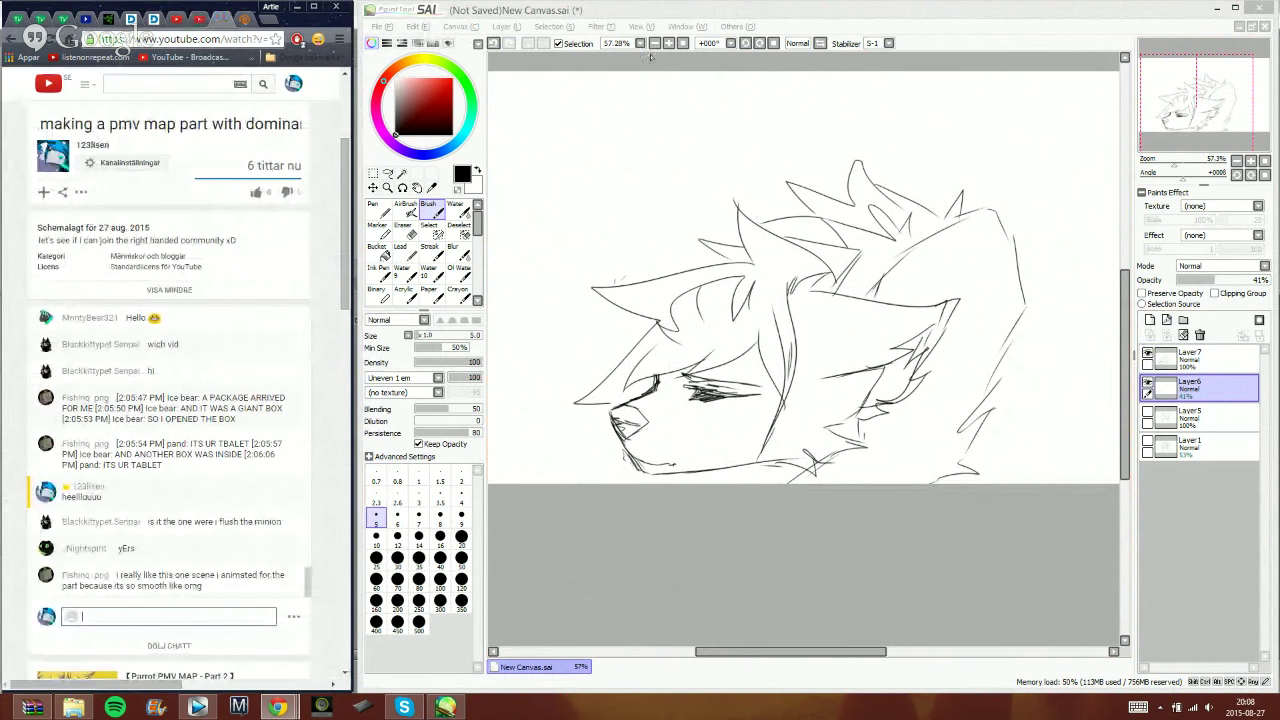
{"action": "left_click", "coordinate": [785, 12]}
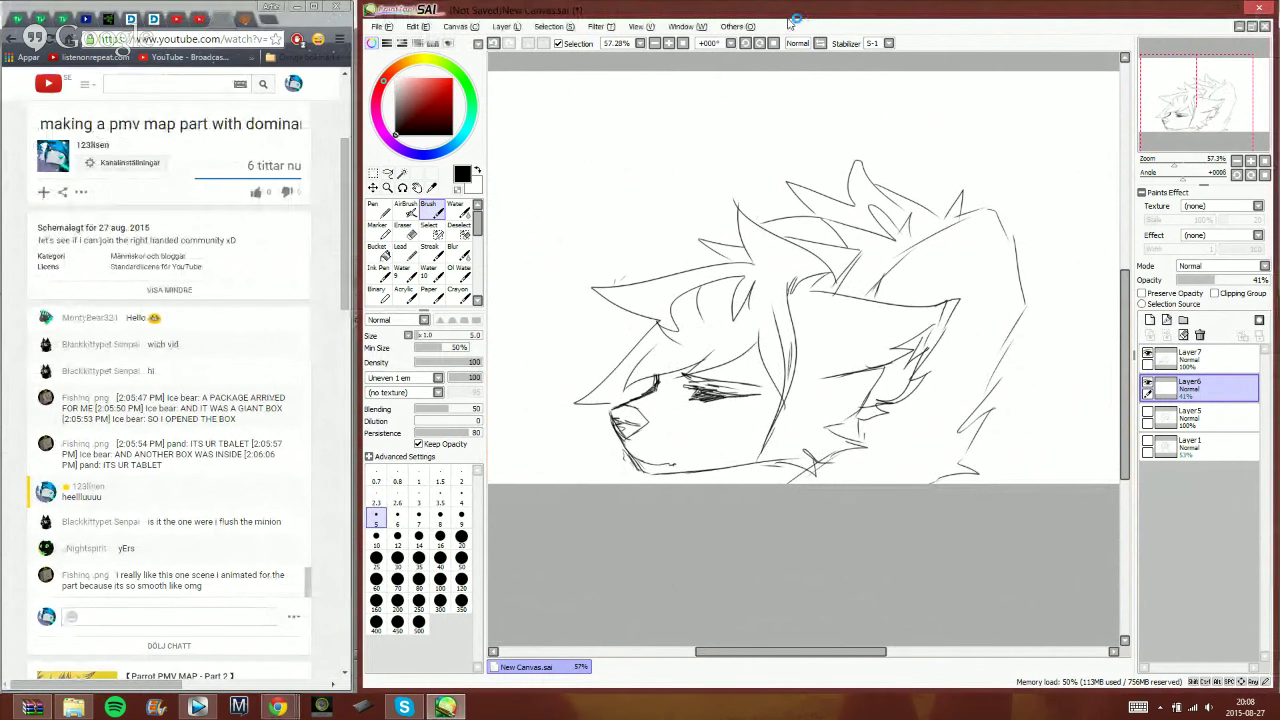
- Lasso the nose and chin, nudge them slightly outward on Layer7, and clear the selection
{"action": "left_click", "coordinate": [388, 174]}
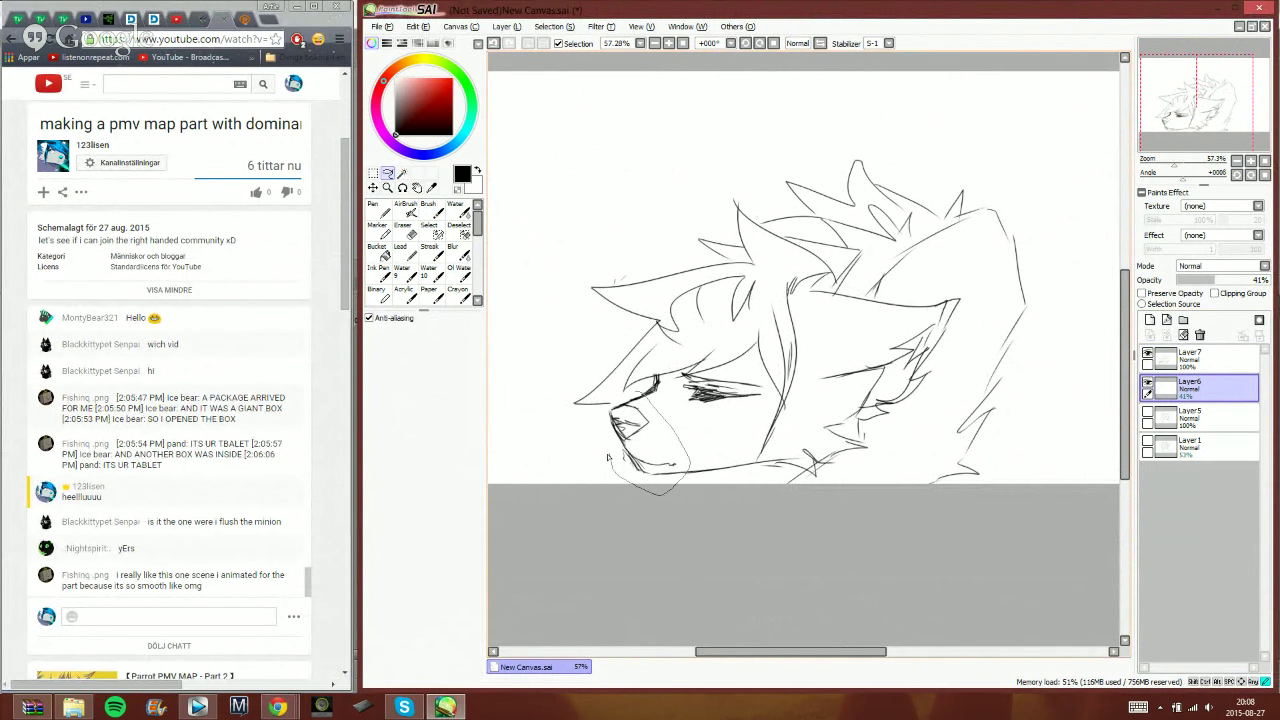
{"action": "left_click_drag", "start_coordinate": [603, 416], "coordinate": [626, 392]}
{"action": "left_click", "coordinate": [1188, 358]}
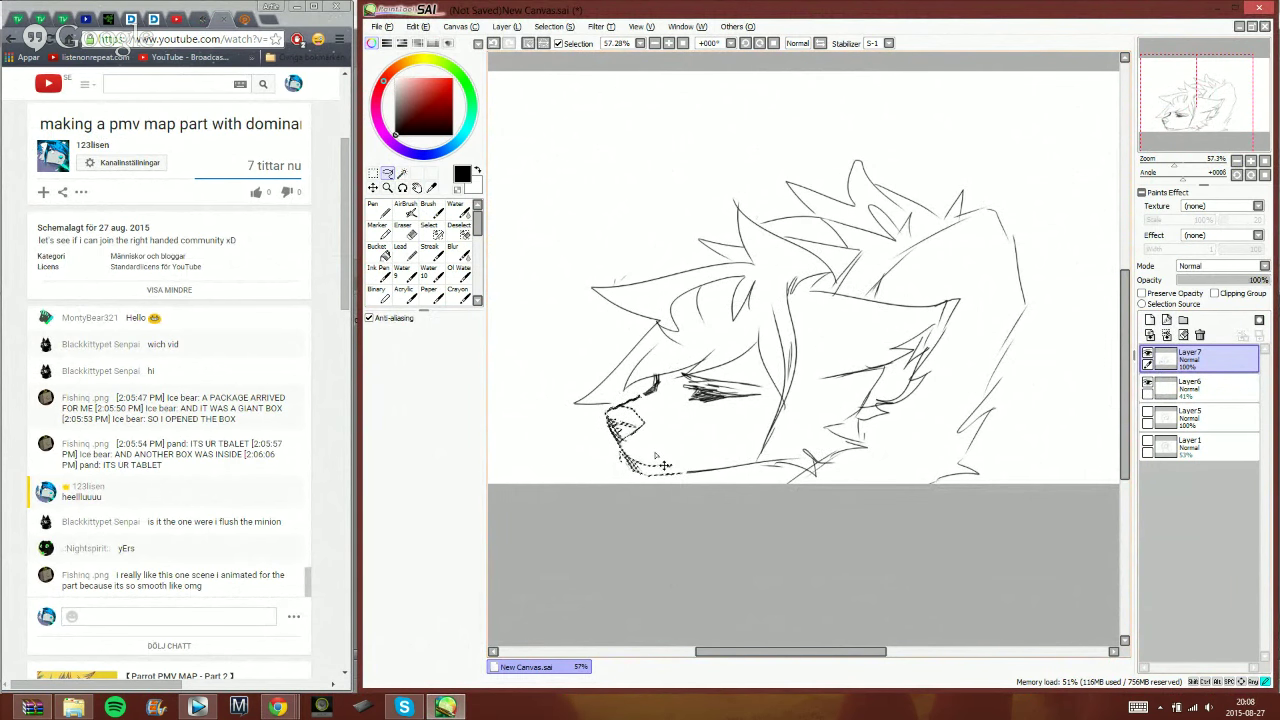
{"action": "left_click_drag", "start_coordinate": [663, 464], "coordinate": [665, 466]}
{"action": "left_click", "coordinate": [432, 210]}
{"action": "left_click", "coordinate": [533, 44]}
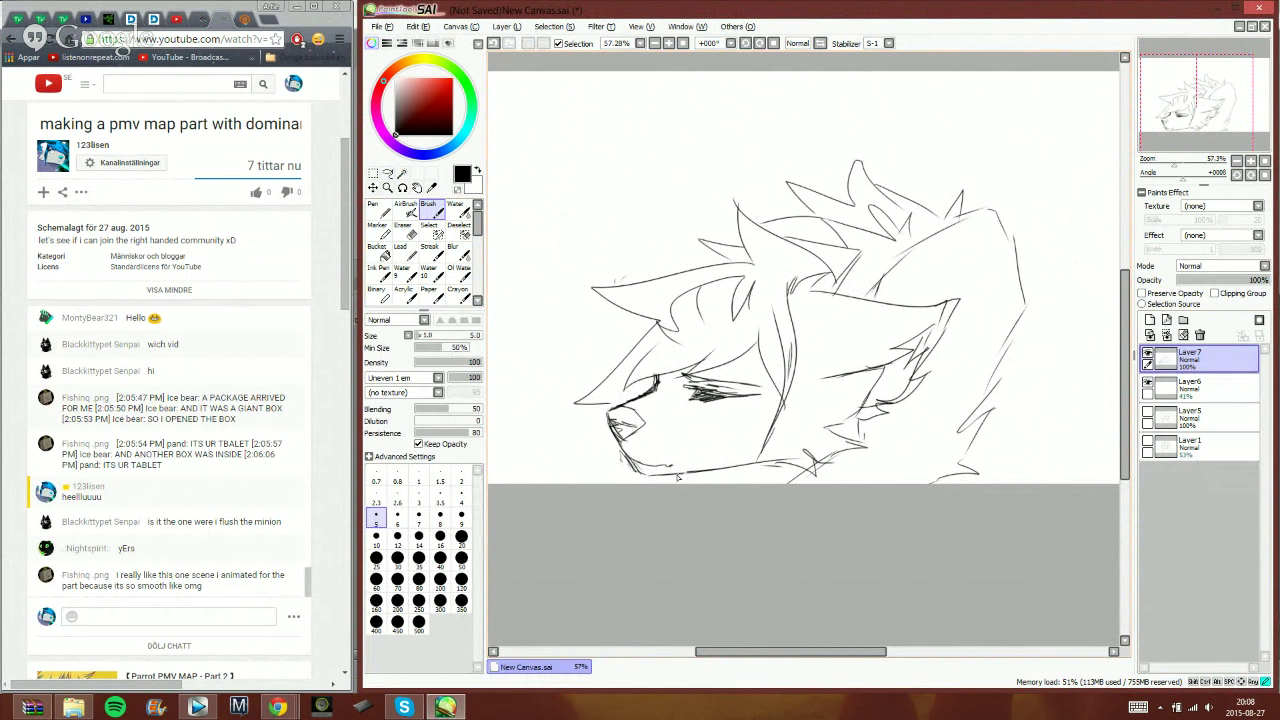
- Sketch a round construction guide for the head around the eye and cheek on Layer6
{"action": "left_click", "coordinate": [1190, 386]}
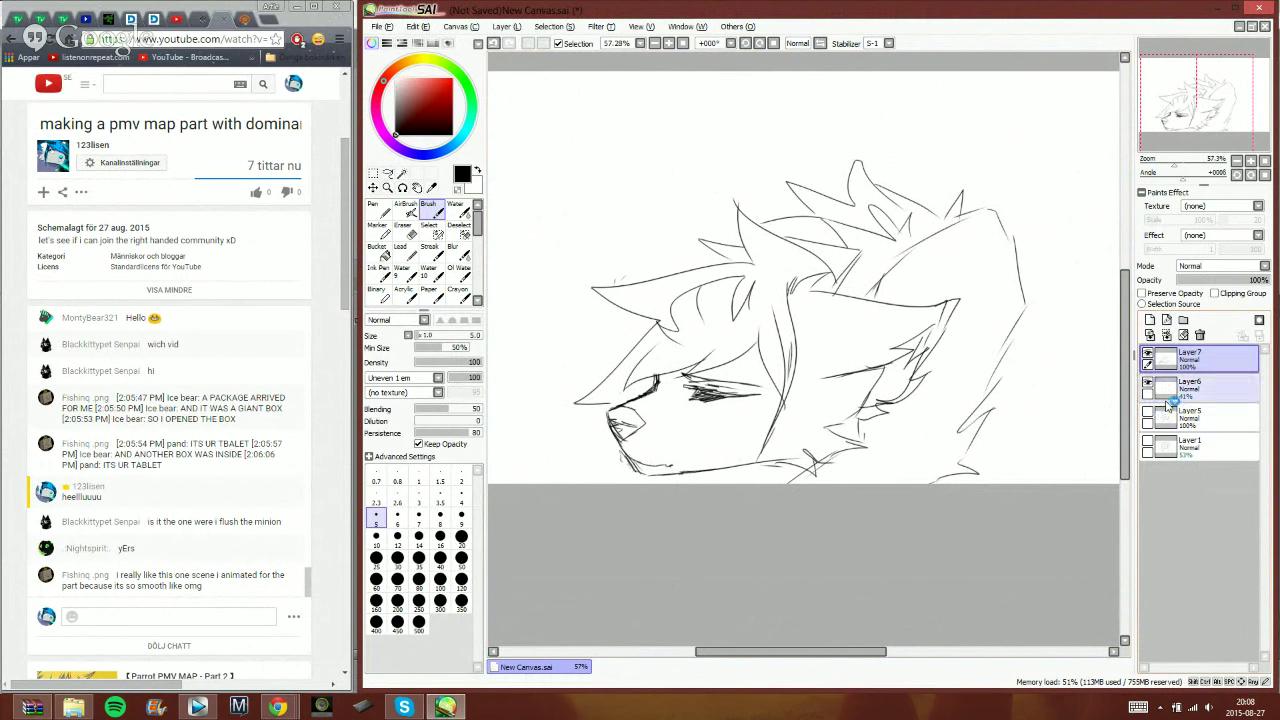
{"action": "mouse_move", "coordinate": [844, 322]}
{"action": "left_mouse_down"}
{"action": "mouse_move", "coordinate": [880, 352]}
{"action": "mouse_move", "coordinate": [822, 336]}
{"action": "mouse_move", "coordinate": [704, 462]}
{"action": "left_mouse_up"}
{"action": "left_click_drag", "start_coordinate": [738, 364], "coordinate": [882, 320]}
- Sketch light construction lines on Layer6 for the neck, shoulder, back and belly behind the head
{"action": "left_click", "coordinate": [1225, 117]}
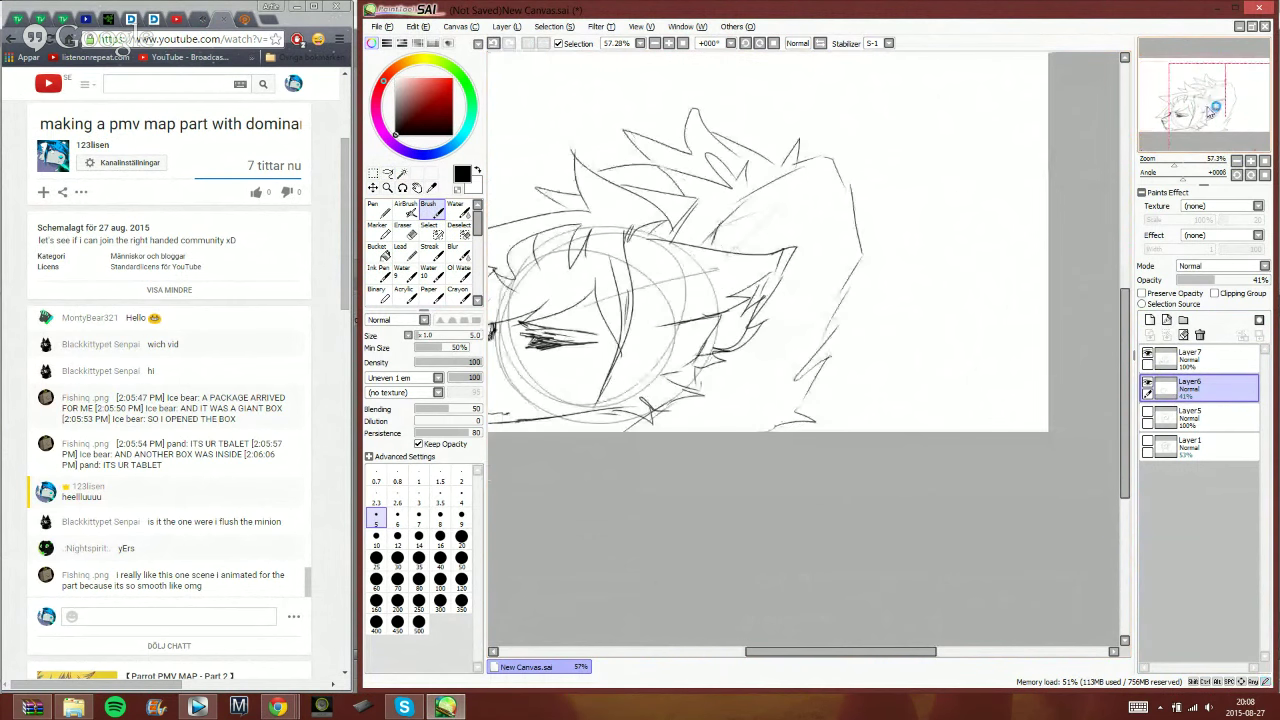
{"action": "left_click_drag", "start_coordinate": [828, 171], "coordinate": [722, 246]}
{"action": "left_click_drag", "start_coordinate": [861, 139], "coordinate": [713, 262]}
{"action": "mouse_move", "coordinate": [732, 208]}
{"action": "left_mouse_down"}
{"action": "mouse_move", "coordinate": [716, 302]}
{"action": "mouse_move", "coordinate": [767, 382]}
{"action": "left_mouse_up"}
{"action": "left_click_drag", "start_coordinate": [850, 158], "coordinate": [925, 157]}
{"action": "mouse_move", "coordinate": [864, 183]}
{"action": "left_mouse_down"}
{"action": "mouse_move", "coordinate": [931, 160]}
{"action": "mouse_move", "coordinate": [1012, 207]}
{"action": "left_mouse_up"}
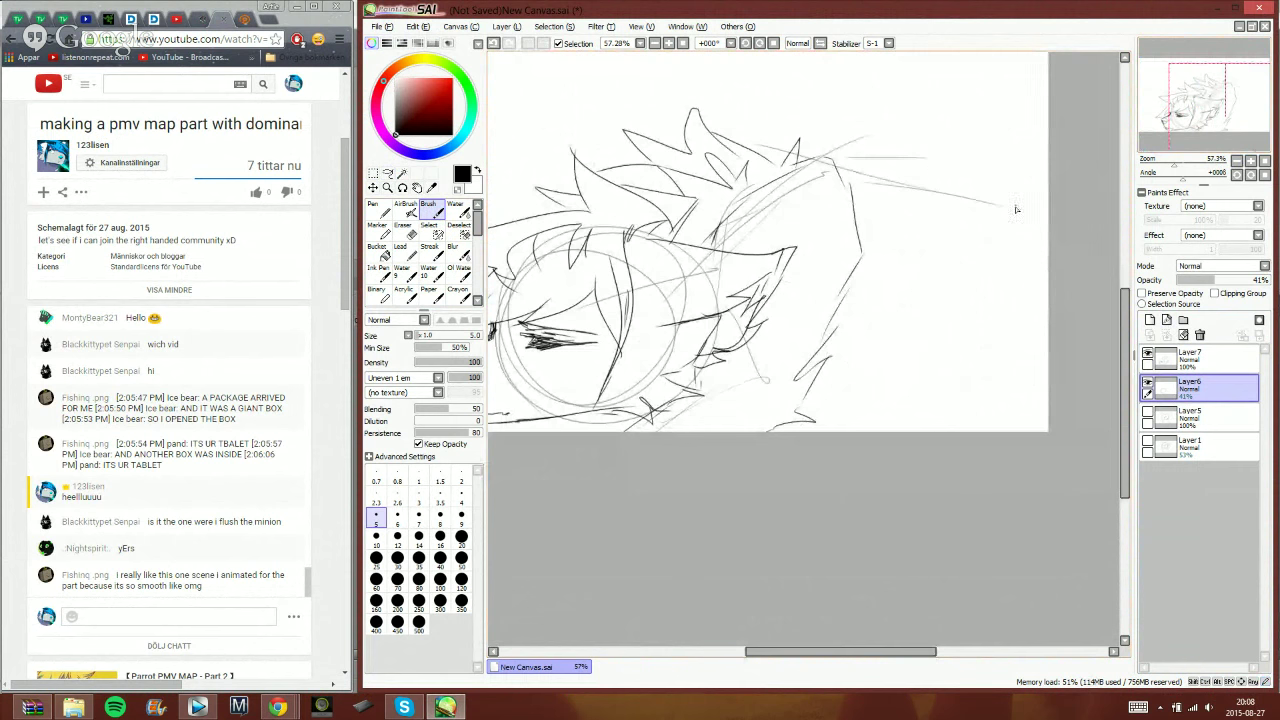
{"action": "left_click_drag", "start_coordinate": [888, 178], "coordinate": [1040, 145]}
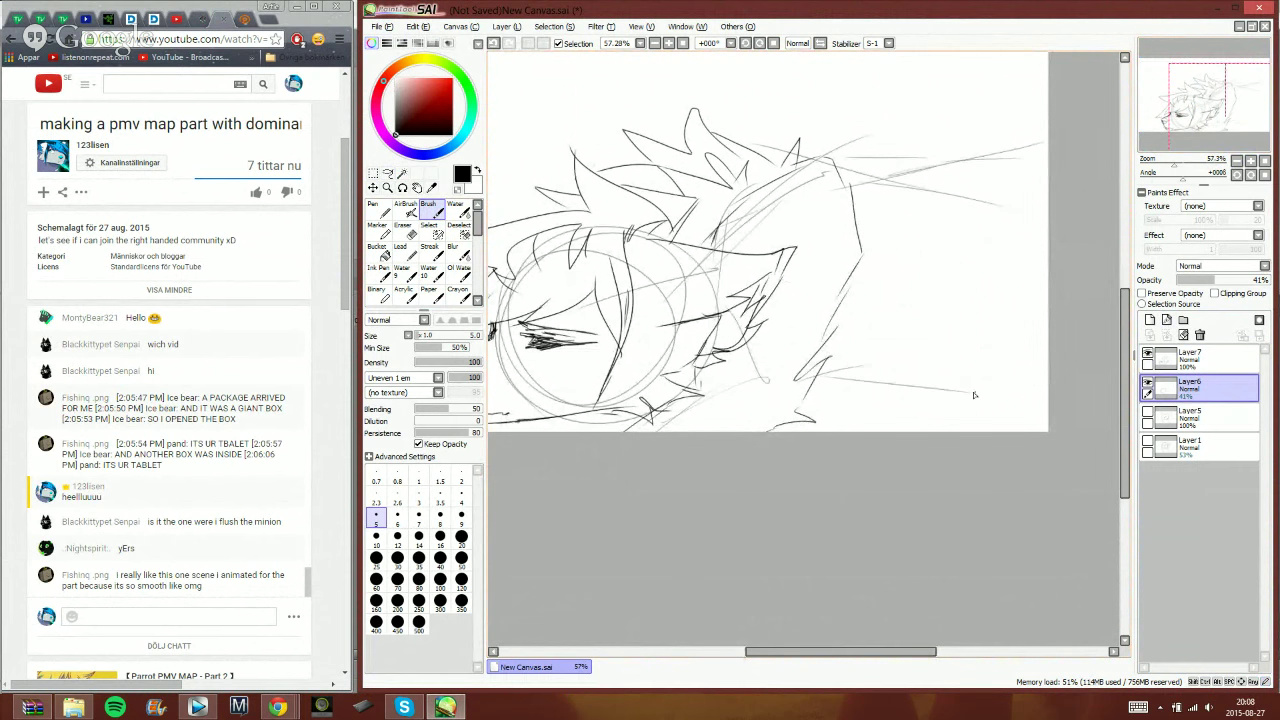
{"action": "left_click_drag", "start_coordinate": [884, 379], "coordinate": [1008, 346]}
- Sketch long sloping construction lines on Layer6 for the body contour in front of the forehead and muzzle
{"action": "mouse_move", "coordinate": [1190, 100]}
{"action": "left_mouse_down"}
{"action": "mouse_move", "coordinate": [1172, 97]}
{"action": "mouse_move", "coordinate": [1165, 116]}
{"action": "left_mouse_up"}
{"action": "mouse_move", "coordinate": [846, 199]}
{"action": "left_mouse_down"}
{"action": "mouse_move", "coordinate": [694, 277]}
{"action": "mouse_move", "coordinate": [625, 358]}
{"action": "left_mouse_up"}
{"action": "mouse_move", "coordinate": [680, 344]}
{"action": "left_mouse_down"}
{"action": "mouse_move", "coordinate": [624, 434]}
{"action": "mouse_move", "coordinate": [556, 432]}
{"action": "left_mouse_up"}
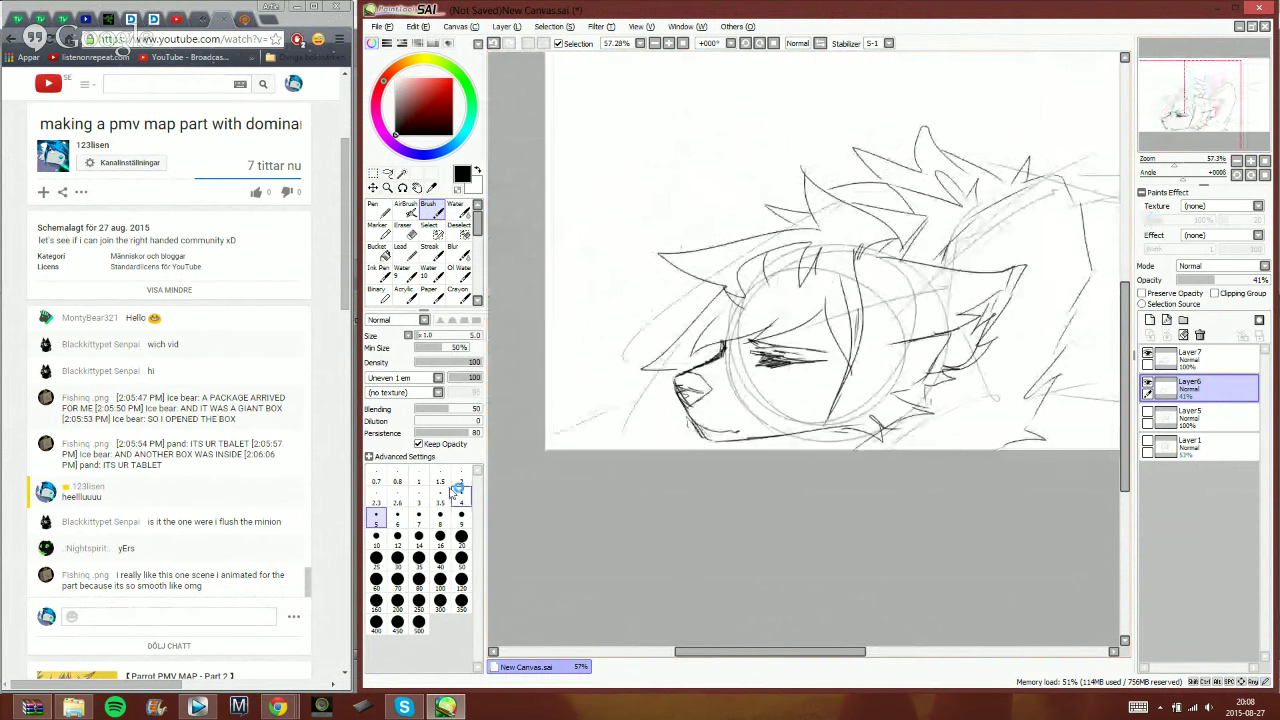
{"action": "mouse_move", "coordinate": [1176, 130]}
{"action": "left_mouse_down"}
{"action": "mouse_move", "coordinate": [1245, 112]}
{"action": "mouse_move", "coordinate": [1227, 111]}
{"action": "left_mouse_up"}
- Create a layer folder above Layer7 and put Layer7 and Layer6 into it
{"action": "left_click", "coordinate": [1200, 366]}
{"action": "left_click", "coordinate": [1183, 320]}
{"action": "left_click_drag", "start_coordinate": [1203, 386], "coordinate": [1202, 361]}
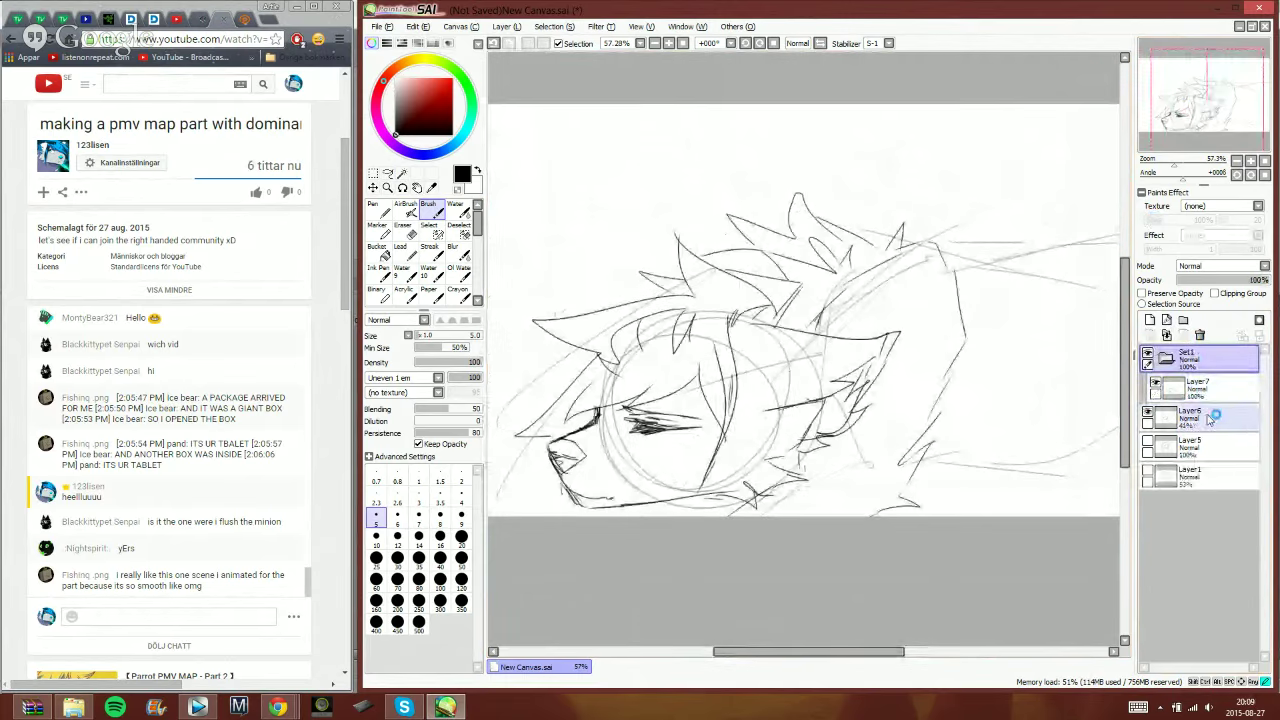
{"action": "left_click_drag", "start_coordinate": [1213, 418], "coordinate": [1205, 412]}
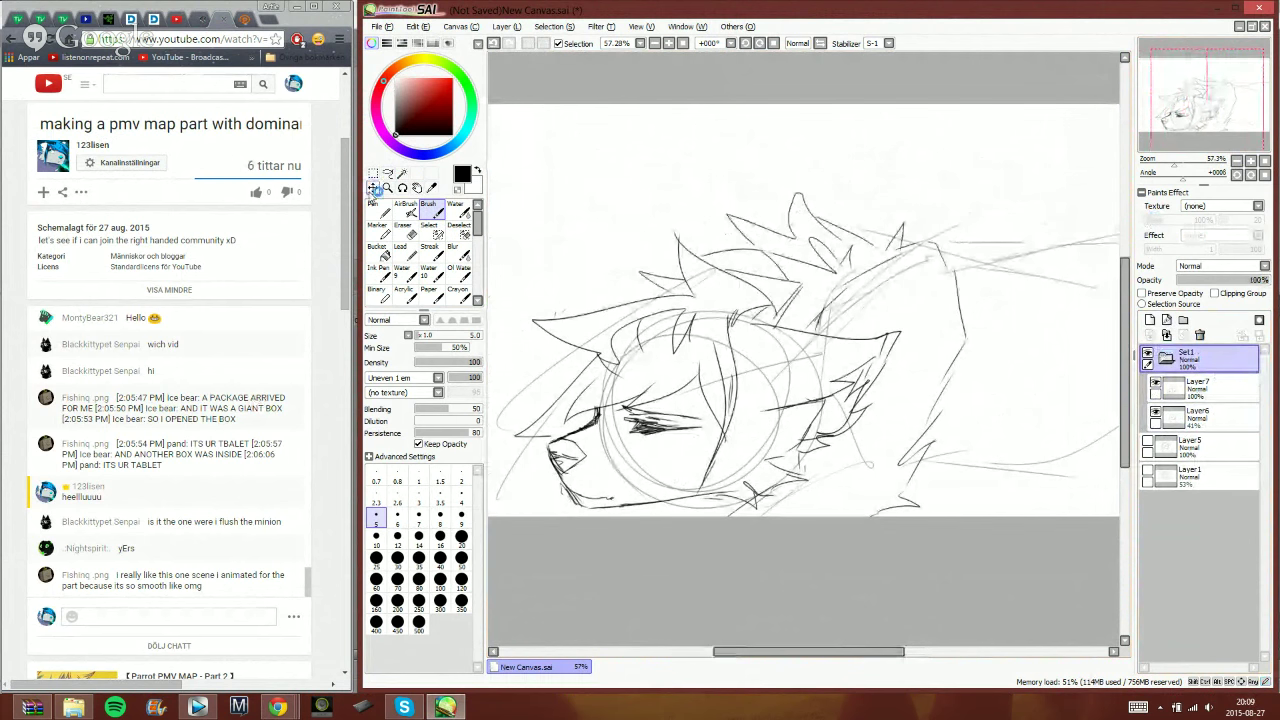
- Move the whole Set1 sketch toward the right side of the canvas, then return to the Brush
{"action": "left_click", "coordinate": [373, 189]}
{"action": "left_click_drag", "start_coordinate": [720, 462], "coordinate": [768, 456]}
{"action": "left_click_drag", "start_coordinate": [1185, 108], "coordinate": [1203, 112]}
{"action": "mouse_move", "coordinate": [759, 438]}
{"action": "left_mouse_down"}
{"action": "mouse_move", "coordinate": [807, 430]}
{"action": "mouse_move", "coordinate": [796, 431]}
{"action": "left_mouse_up"}
{"action": "left_click", "coordinate": [427, 213]}
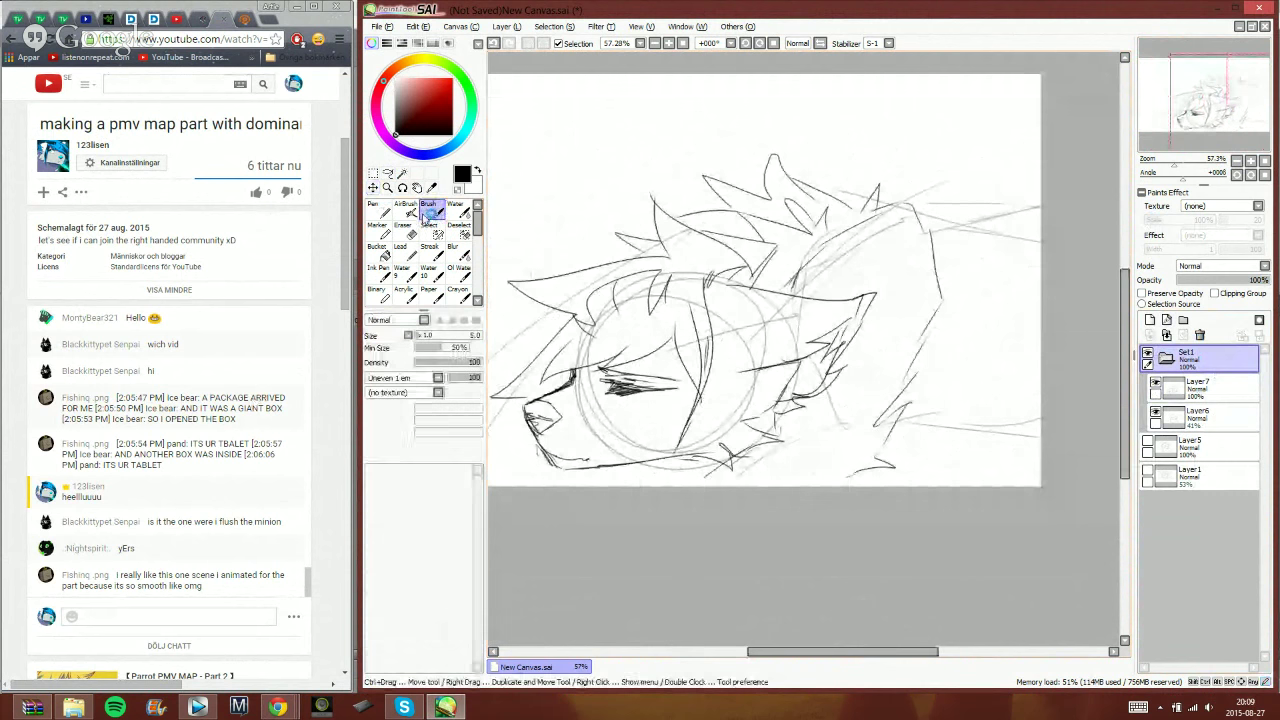
- Draw the back and belly lines behind the neck on Layer7, following the construction guide
{"action": "left_click", "coordinate": [1200, 388]}
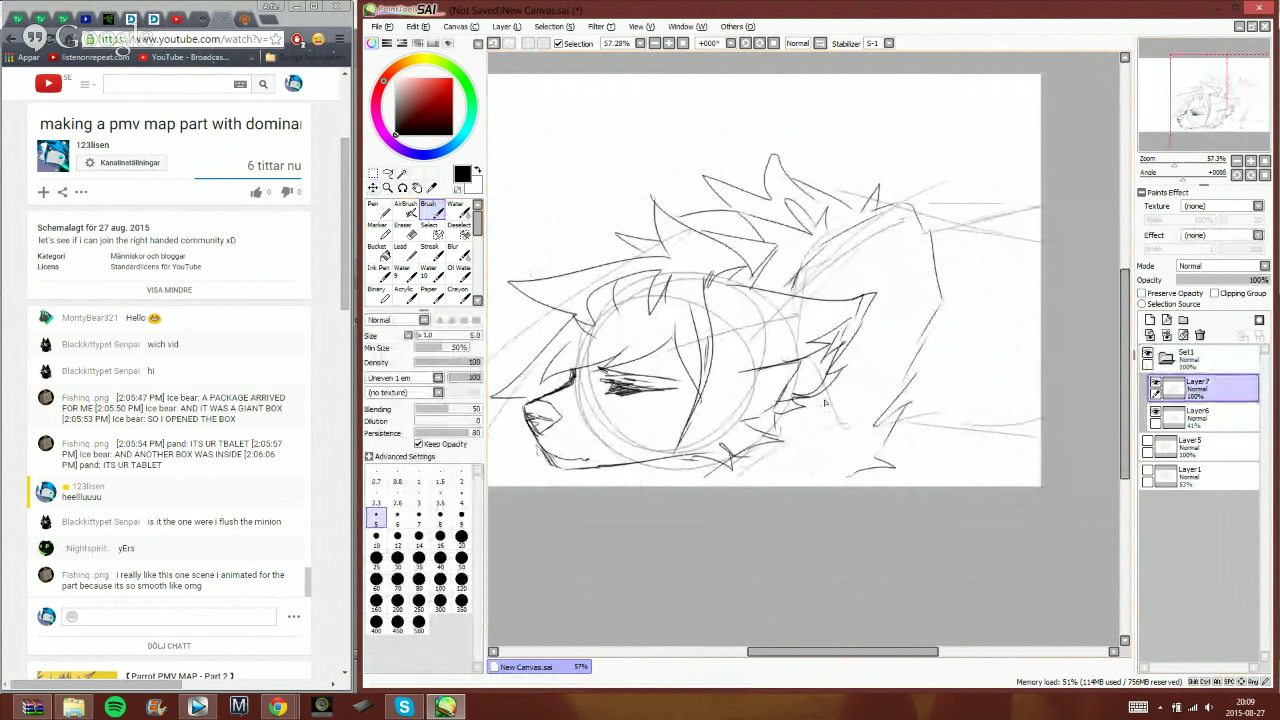
{"action": "mouse_move", "coordinate": [837, 191]}
{"action": "left_mouse_down"}
{"action": "mouse_move", "coordinate": [963, 221]}
{"action": "mouse_move", "coordinate": [906, 203]}
{"action": "mouse_move", "coordinate": [947, 215]}
{"action": "left_mouse_up"}
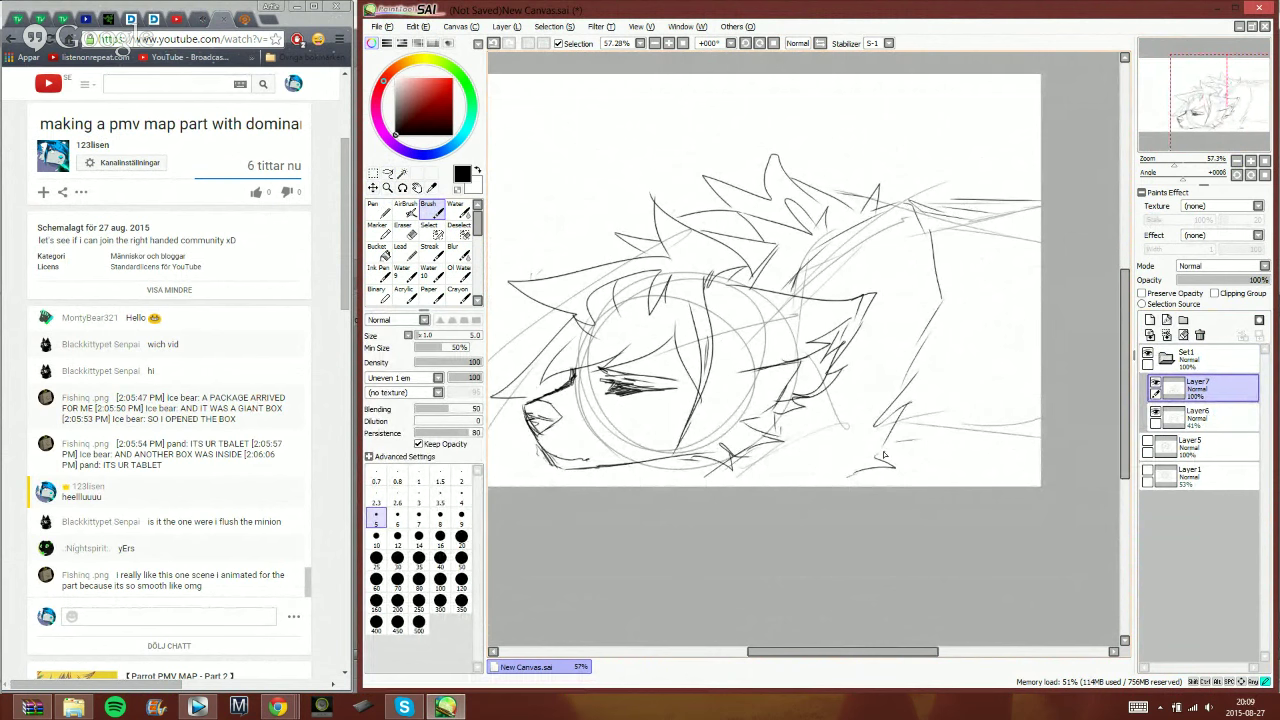
{"action": "left_click_drag", "start_coordinate": [956, 450], "coordinate": [1041, 430]}
{"action": "left_click_drag", "start_coordinate": [865, 226], "coordinate": [936, 226]}
{"action": "left_click_drag", "start_coordinate": [1203, 142], "coordinate": [1182, 145]}
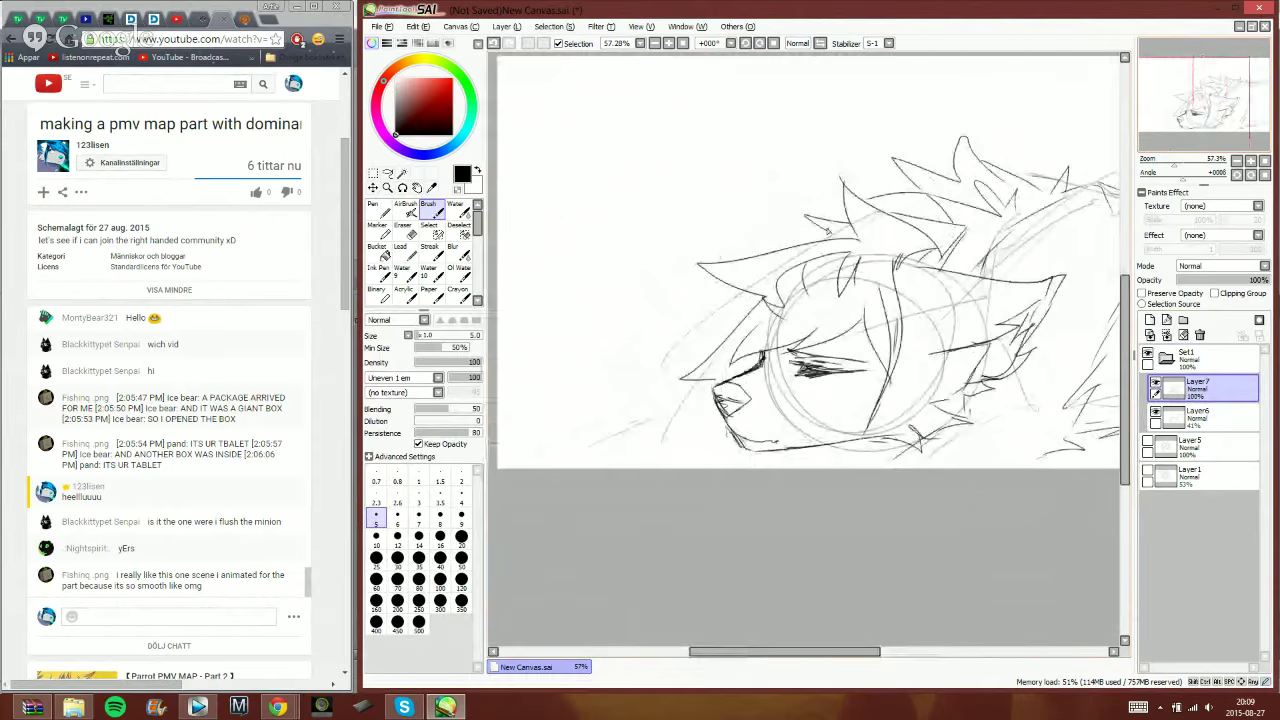
- Draw the sloping body contour in front of the face on Layer7, hide Layer6, and undo the latest strokes
{"action": "mouse_move", "coordinate": [727, 294]}
{"action": "left_mouse_down"}
{"action": "mouse_move", "coordinate": [640, 402]}
{"action": "mouse_move", "coordinate": [534, 458]}
{"action": "left_mouse_up"}
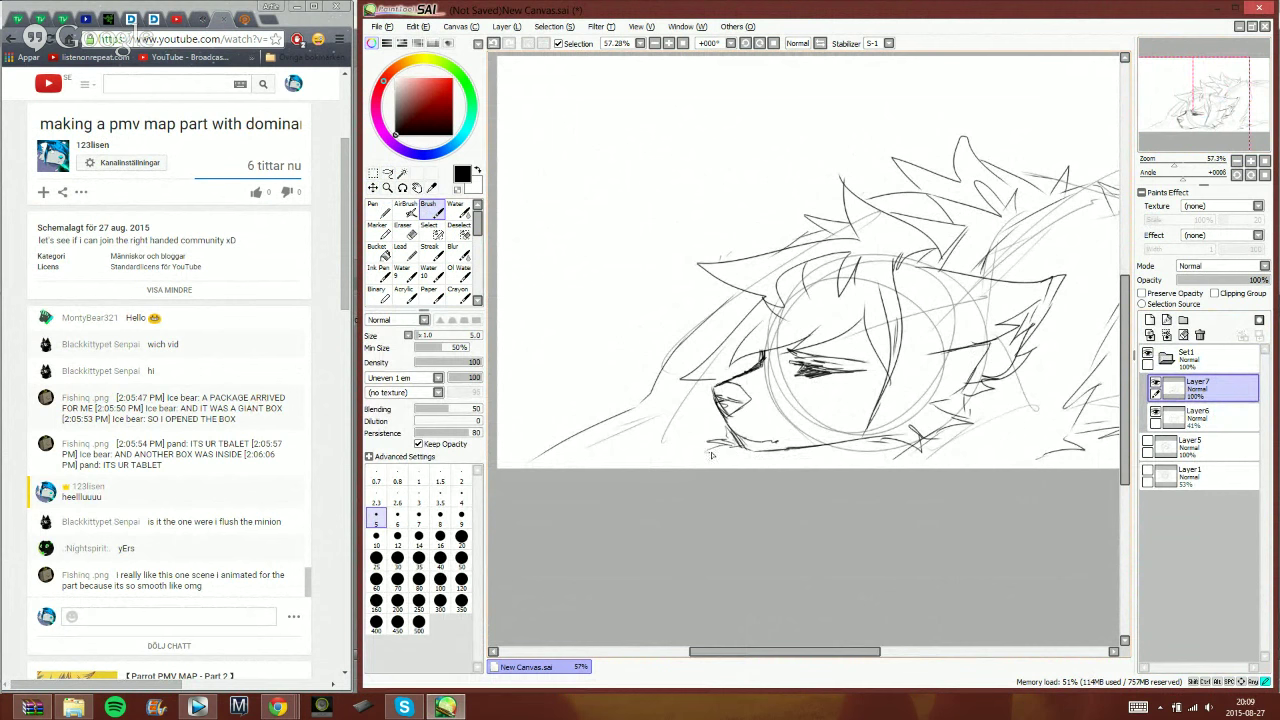
{"action": "left_click", "coordinate": [1155, 413]}
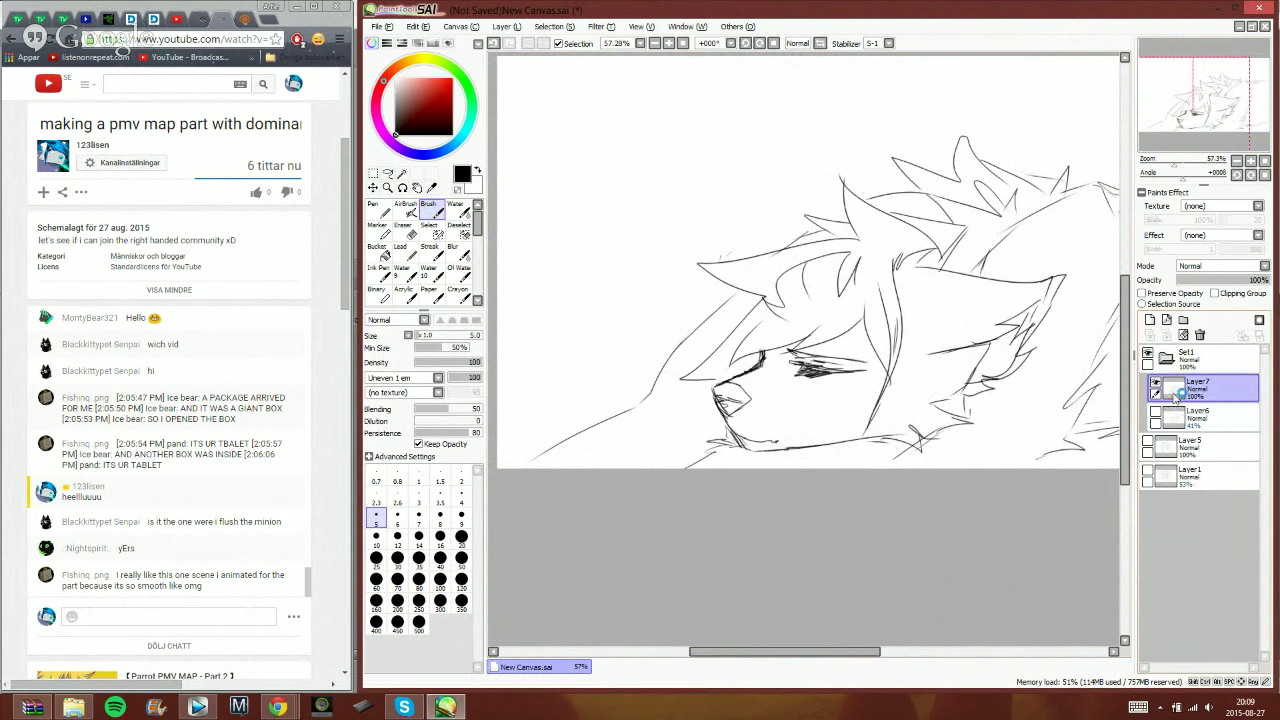
{"action": "left_click_drag", "start_coordinate": [1207, 95], "coordinate": [1188, 127]}
{"action": "left_click", "coordinate": [496, 43]}
{"action": "left_click", "coordinate": [496, 43]}
{"action": "left_click", "coordinate": [496, 43]}
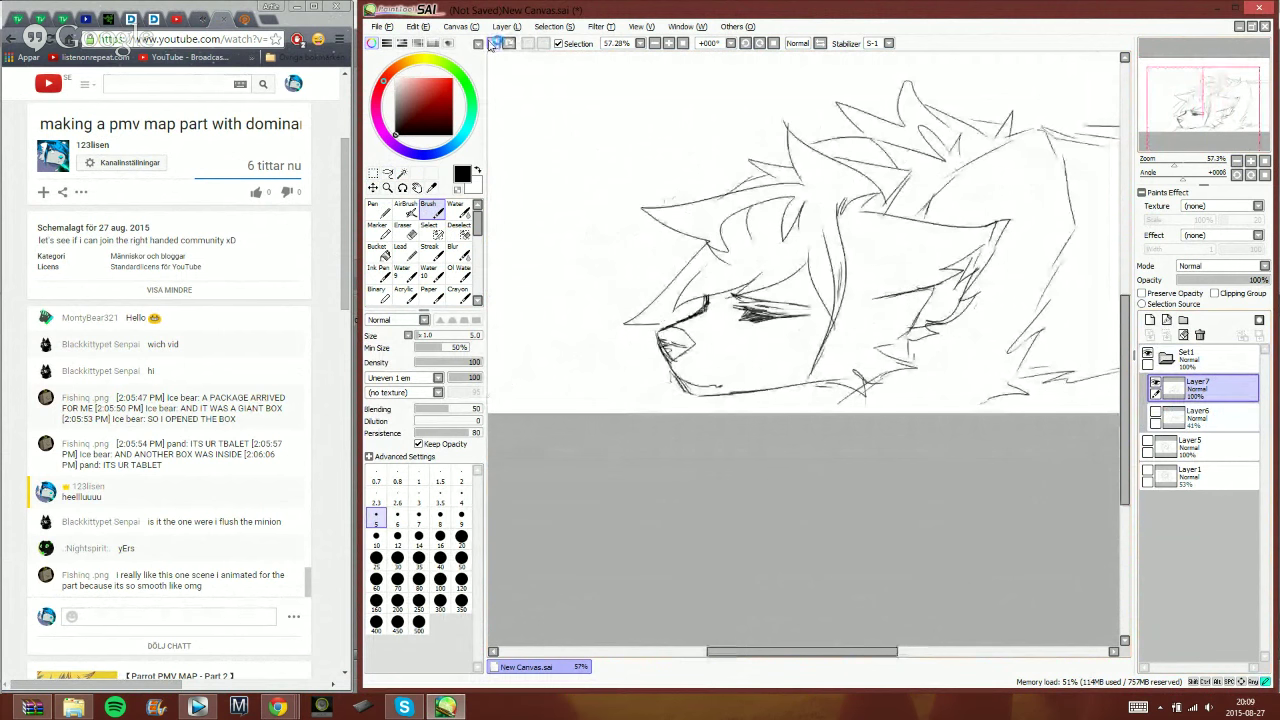
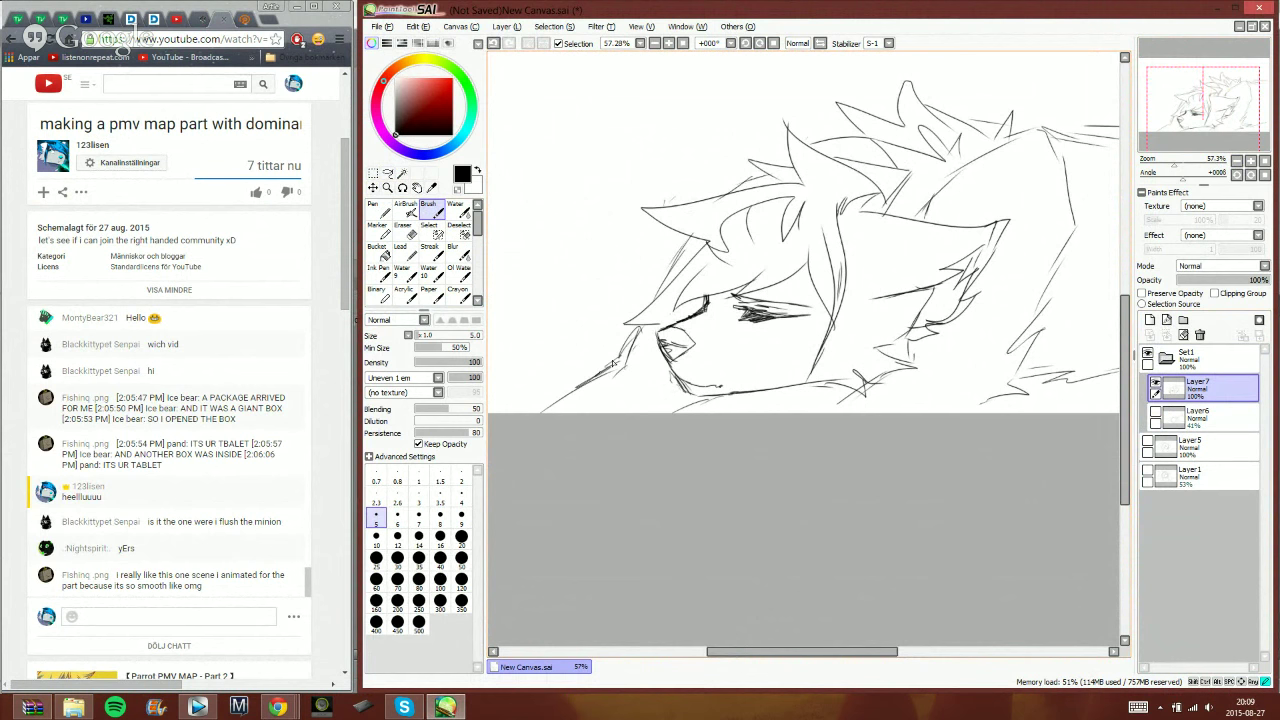
- Check the drawing with the Layer6 guide shown and hidden, then delete Layer6
{"action": "left_click_drag", "start_coordinate": [1174, 158], "coordinate": [1208, 164]}
{"action": "left_click", "coordinate": [1155, 411]}
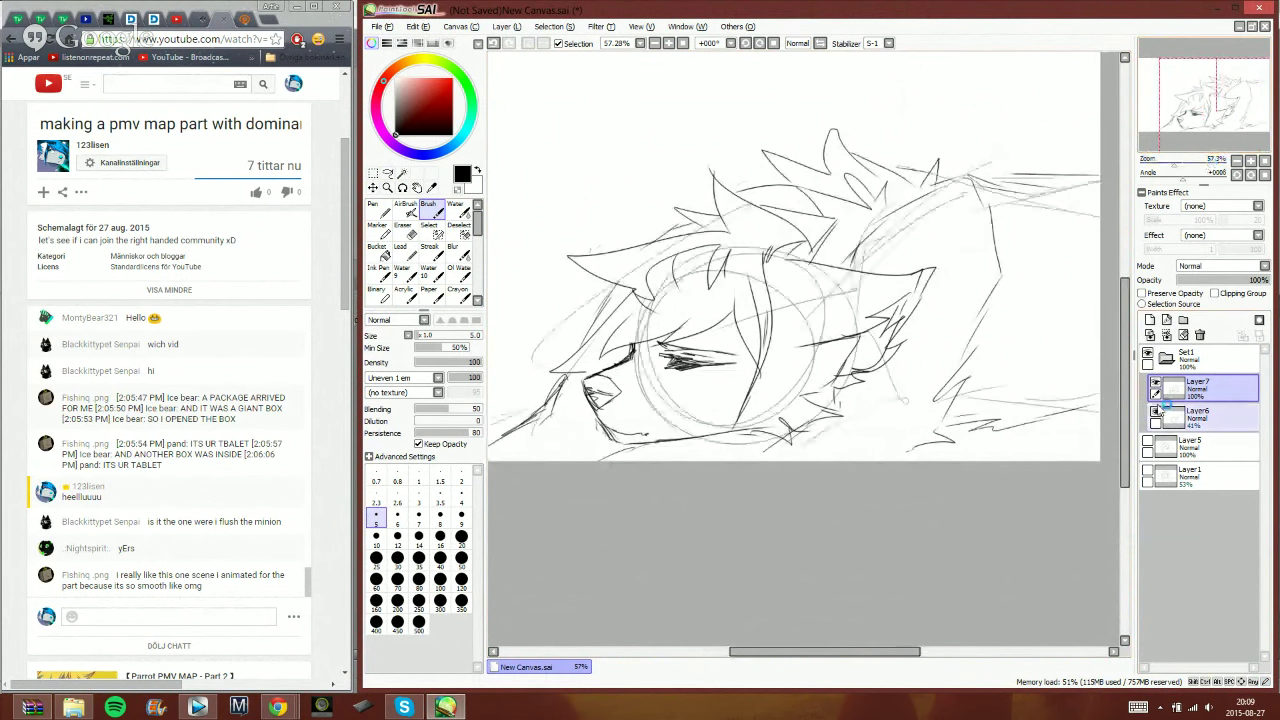
{"action": "left_click", "coordinate": [1155, 411]}
{"action": "left_click", "coordinate": [1198, 417]}
{"action": "left_click", "coordinate": [1200, 335]}
- Take Layer7 out of the Set1 folder and delete the empty folder
{"action": "left_click_drag", "start_coordinate": [1184, 388], "coordinate": [1186, 408]}
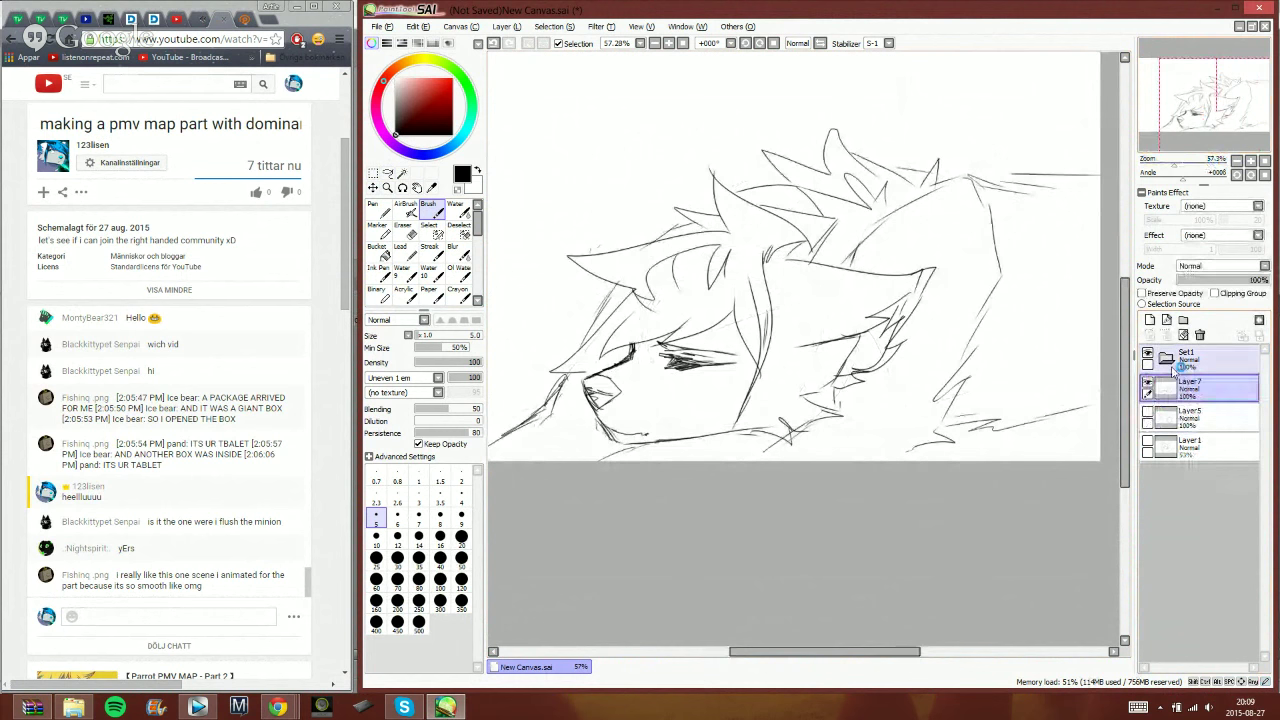
{"action": "left_click", "coordinate": [1201, 360]}
{"action": "left_click", "coordinate": [1200, 335]}
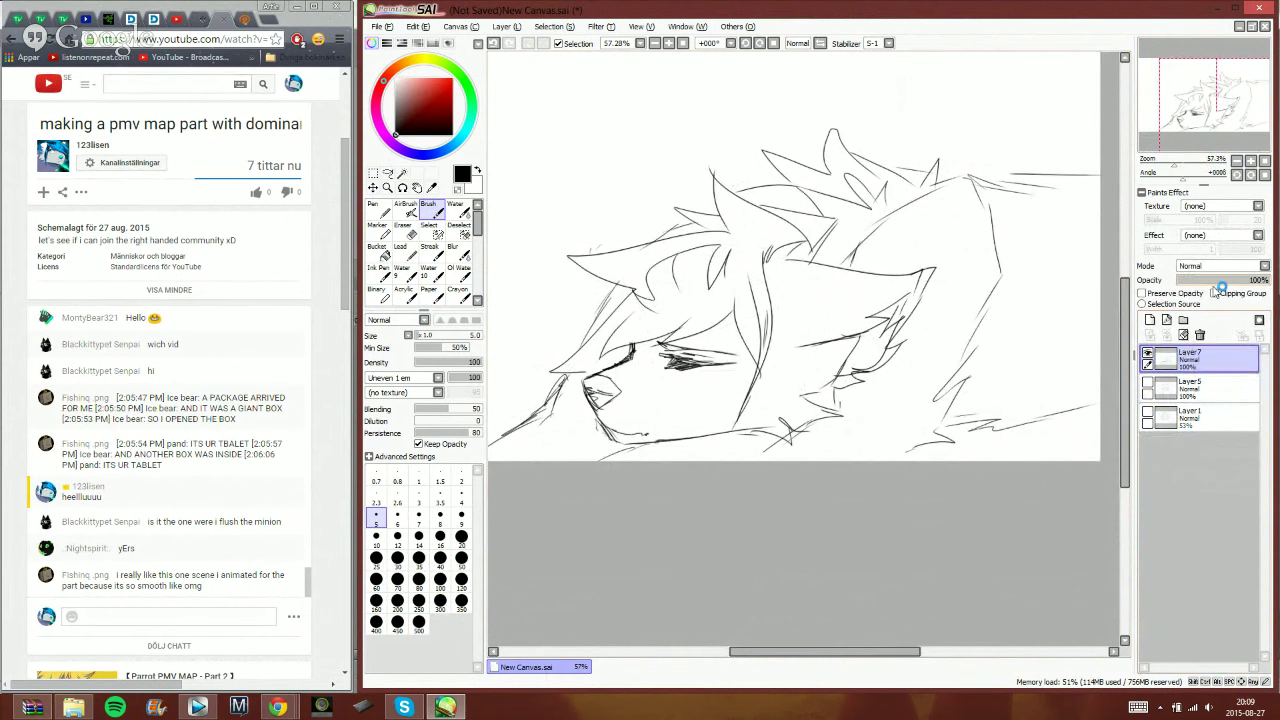
- Add a new layer above Layer7 and sketch flowing wavy curves above and in front of the head
{"action": "left_click", "coordinate": [1164, 318]}
{"action": "left_click_drag", "start_coordinate": [1202, 150], "coordinate": [1193, 143]}
{"action": "mouse_move", "coordinate": [621, 347]}
{"action": "left_mouse_down"}
{"action": "mouse_move", "coordinate": [600, 214]}
{"action": "mouse_move", "coordinate": [749, 170]}
{"action": "left_mouse_up"}
{"action": "mouse_move", "coordinate": [775, 118]}
{"action": "left_mouse_down"}
{"action": "mouse_move", "coordinate": [581, 72]}
{"action": "mouse_move", "coordinate": [796, 95]}
{"action": "left_mouse_up"}
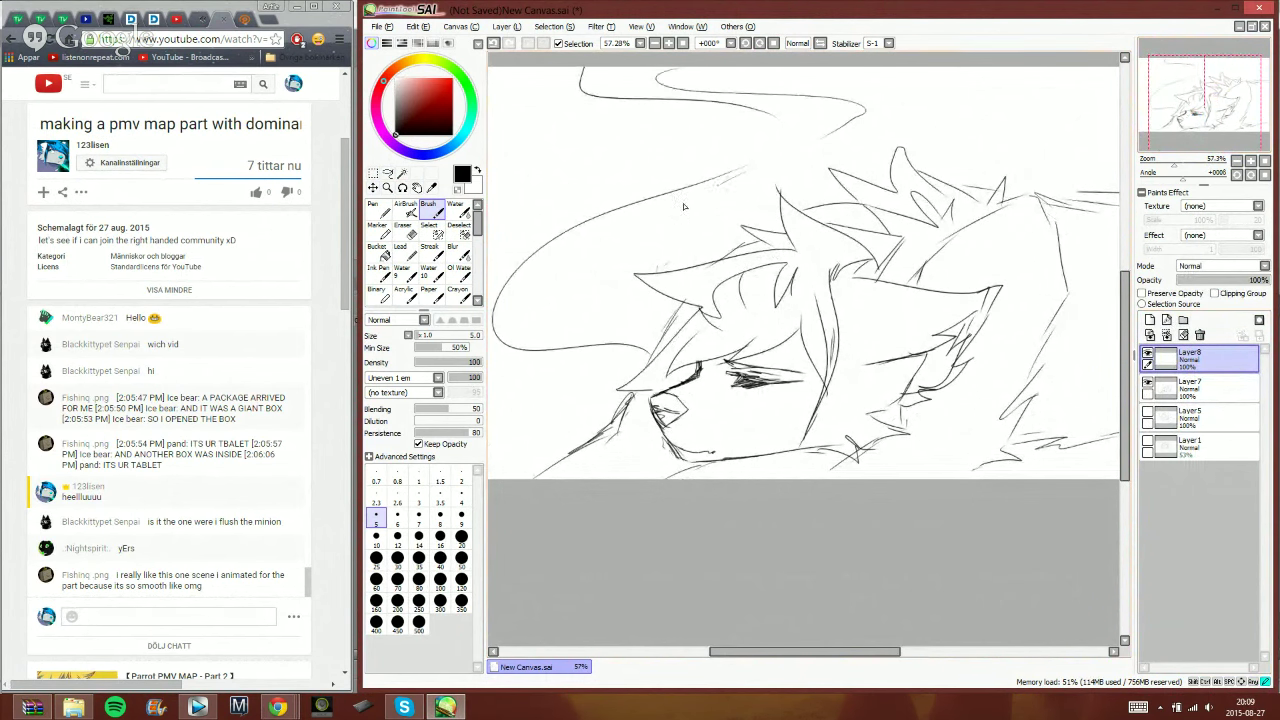
{"action": "left_click_drag", "start_coordinate": [720, 183], "coordinate": [593, 313]}
{"action": "left_click_drag", "start_coordinate": [812, 138], "coordinate": [854, 135]}
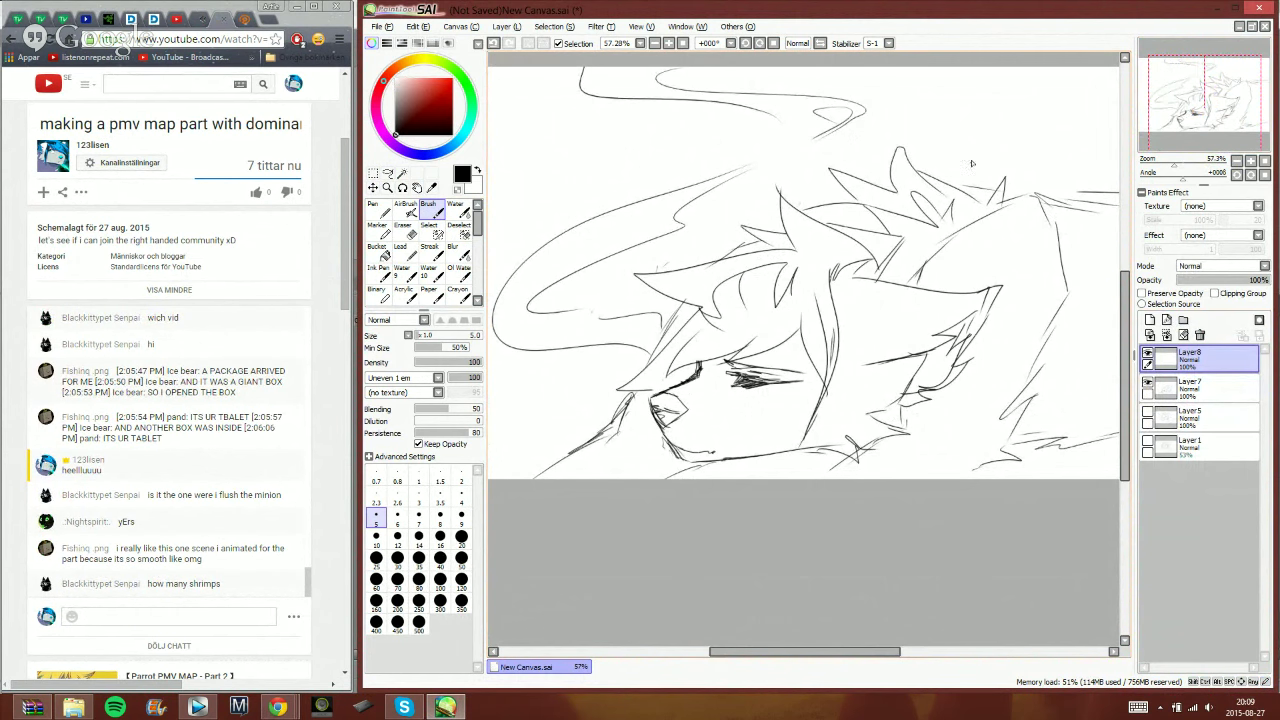
- Sketch looping, swirling curves above the hair and back on Layer8
{"action": "left_click_drag", "start_coordinate": [883, 148], "coordinate": [929, 113]}
{"action": "left_click_drag", "start_coordinate": [1062, 89], "coordinate": [975, 66]}
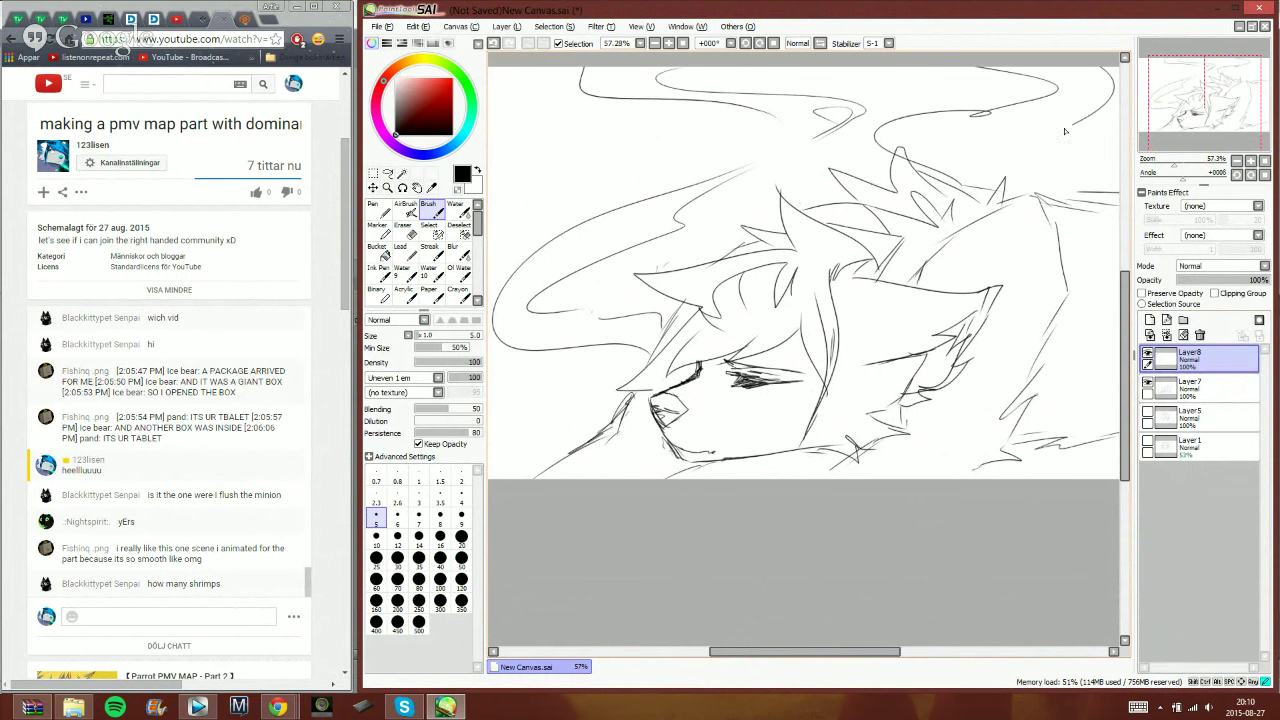
{"action": "mouse_move", "coordinate": [1065, 131]}
{"action": "left_mouse_down"}
{"action": "mouse_move", "coordinate": [1035, 148]}
{"action": "mouse_move", "coordinate": [1092, 132]}
{"action": "mouse_move", "coordinate": [1083, 162]}
{"action": "mouse_move", "coordinate": [1120, 194]}
{"action": "left_mouse_up"}
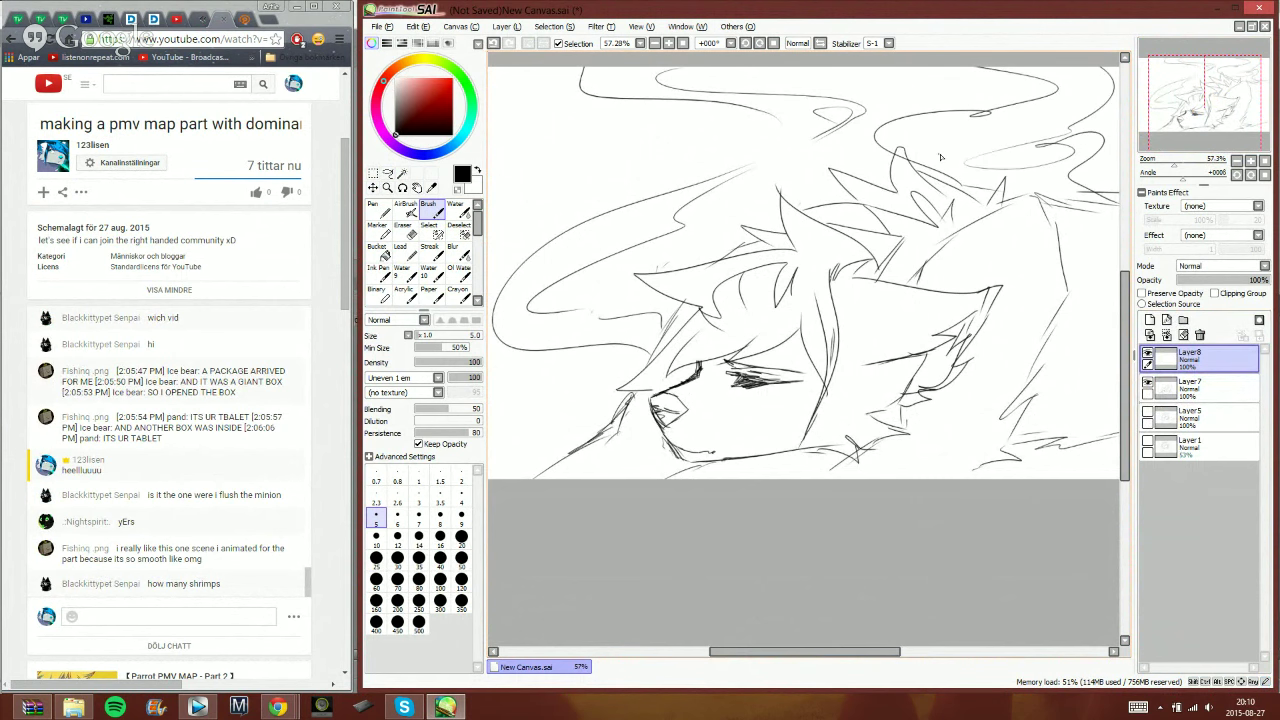
- Add a large winding swirl in front of the forehead near the canvas's left edge on Layer8
{"action": "mouse_move", "coordinate": [1203, 106]}
{"action": "left_mouse_down"}
{"action": "mouse_move", "coordinate": [1228, 105]}
{"action": "mouse_move", "coordinate": [1205, 106]}
{"action": "left_mouse_up"}
{"action": "left_click", "coordinate": [1184, 115]}
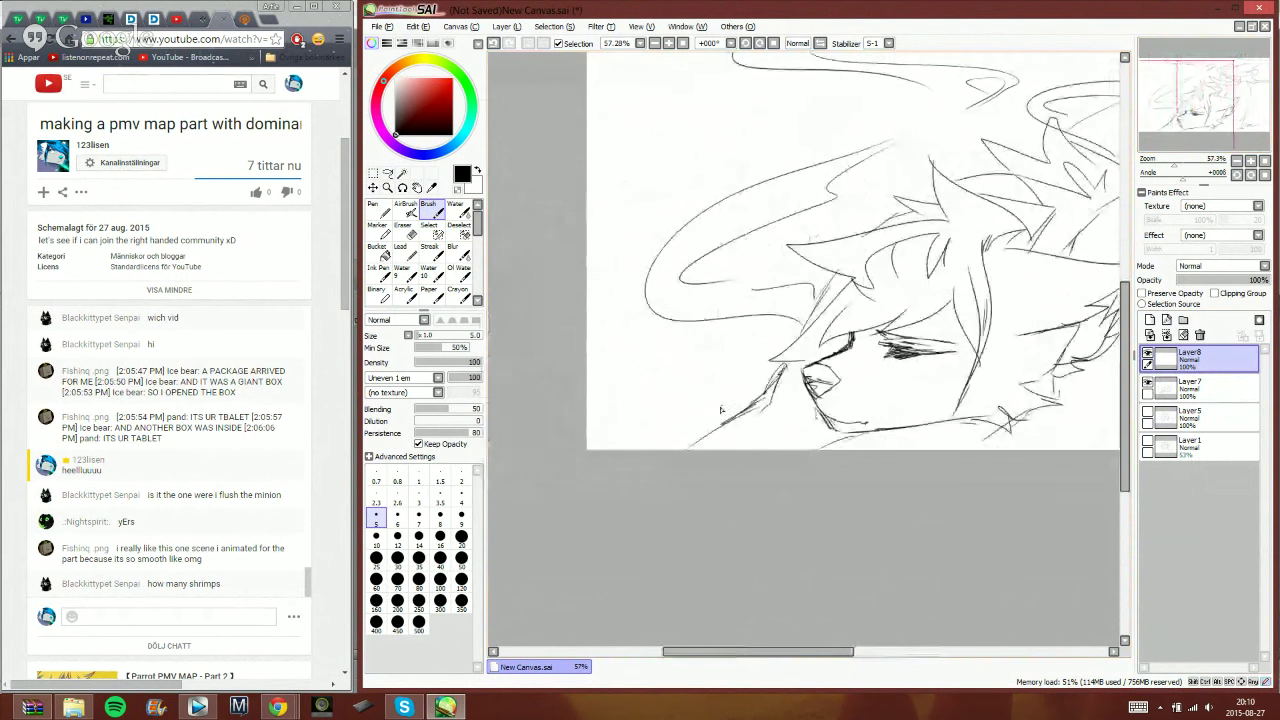
{"action": "mouse_move", "coordinate": [710, 207]}
{"action": "left_mouse_down"}
{"action": "mouse_move", "coordinate": [598, 143]}
{"action": "mouse_move", "coordinate": [681, 176]}
{"action": "mouse_move", "coordinate": [672, 215]}
{"action": "left_mouse_up"}
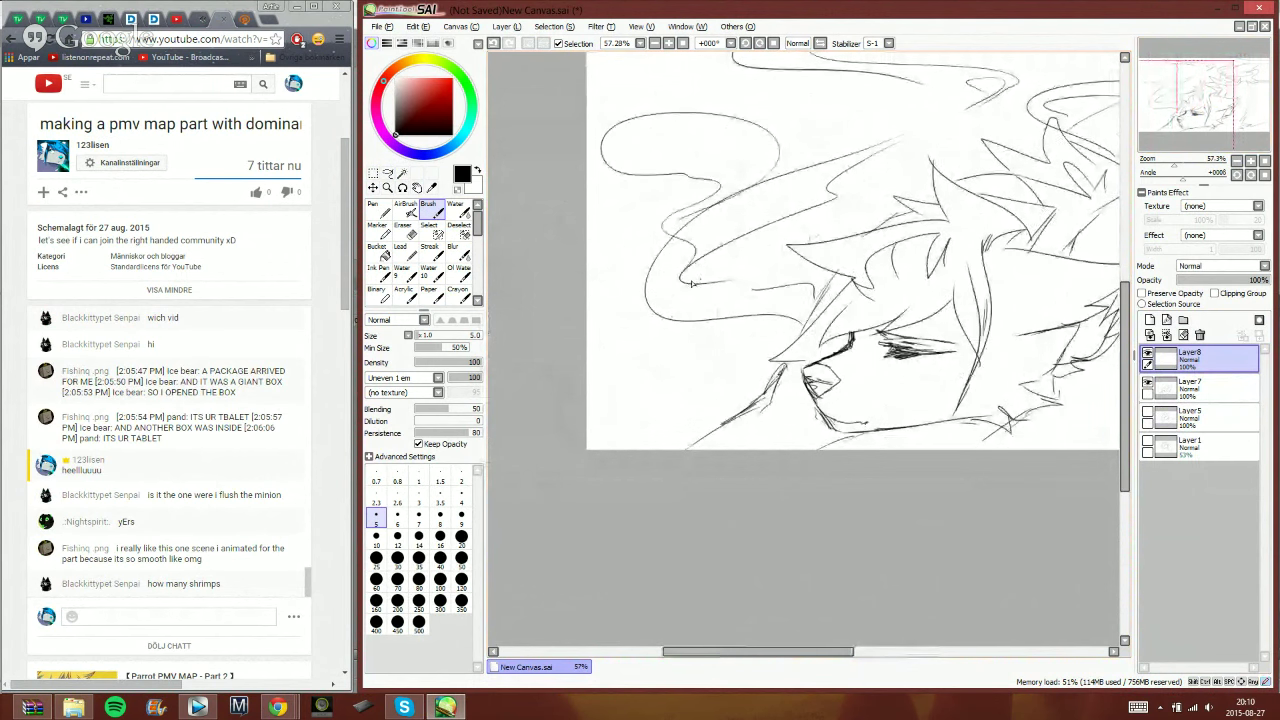
{"action": "left_click_drag", "start_coordinate": [616, 141], "coordinate": [707, 108]}
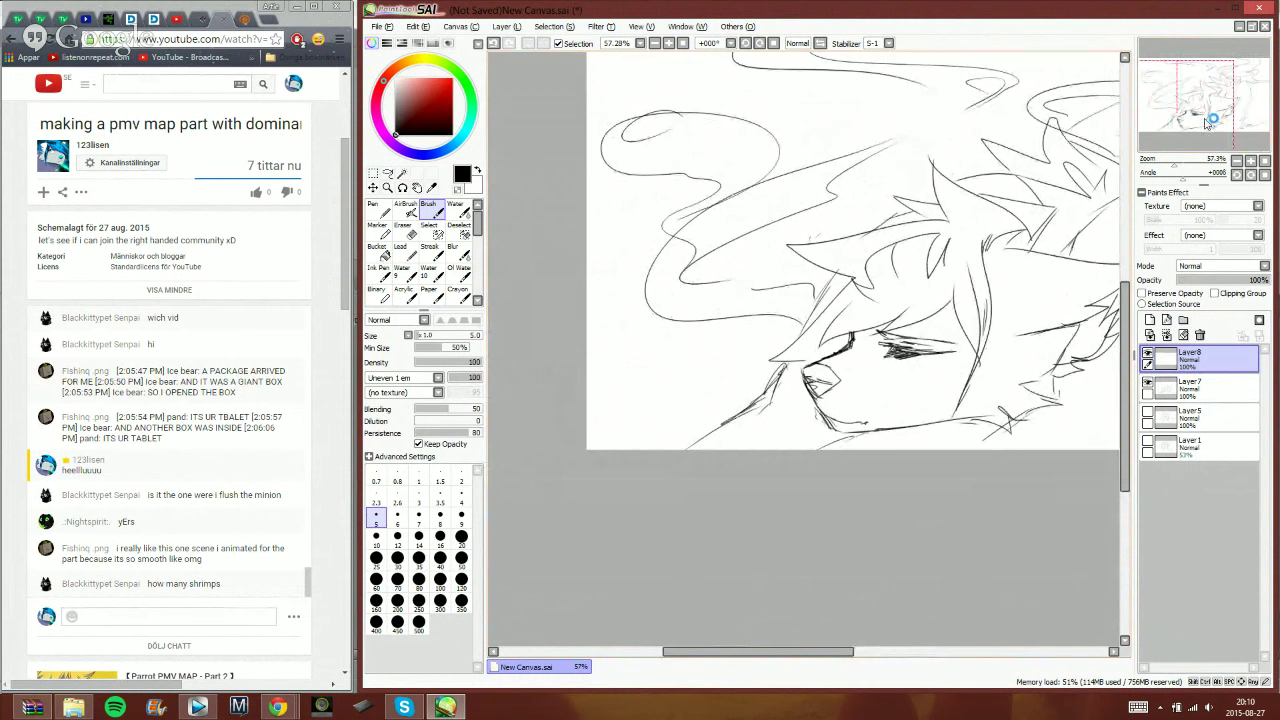
{"action": "left_click_drag", "start_coordinate": [1207, 122], "coordinate": [1240, 117]}
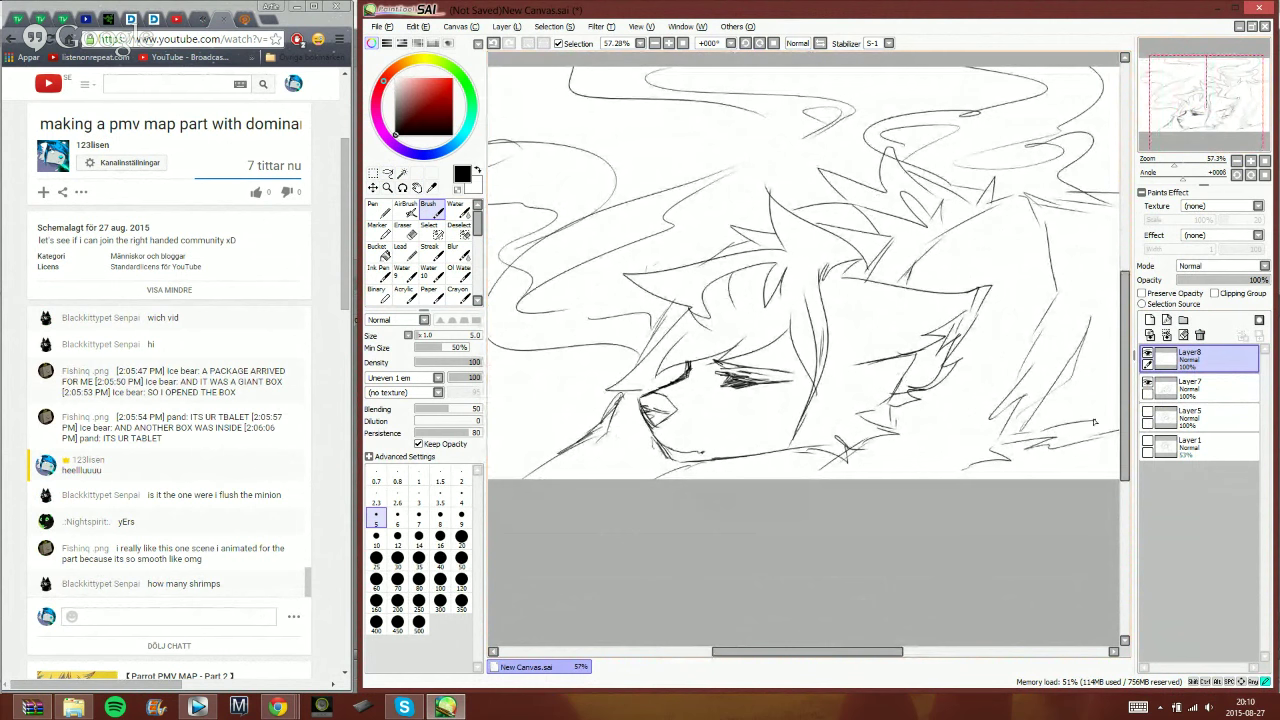
- Check the drawing with Layer8 and Layer7 toggled, then merge Layer8 down into Layer7
{"action": "left_click", "coordinate": [1147, 357]}
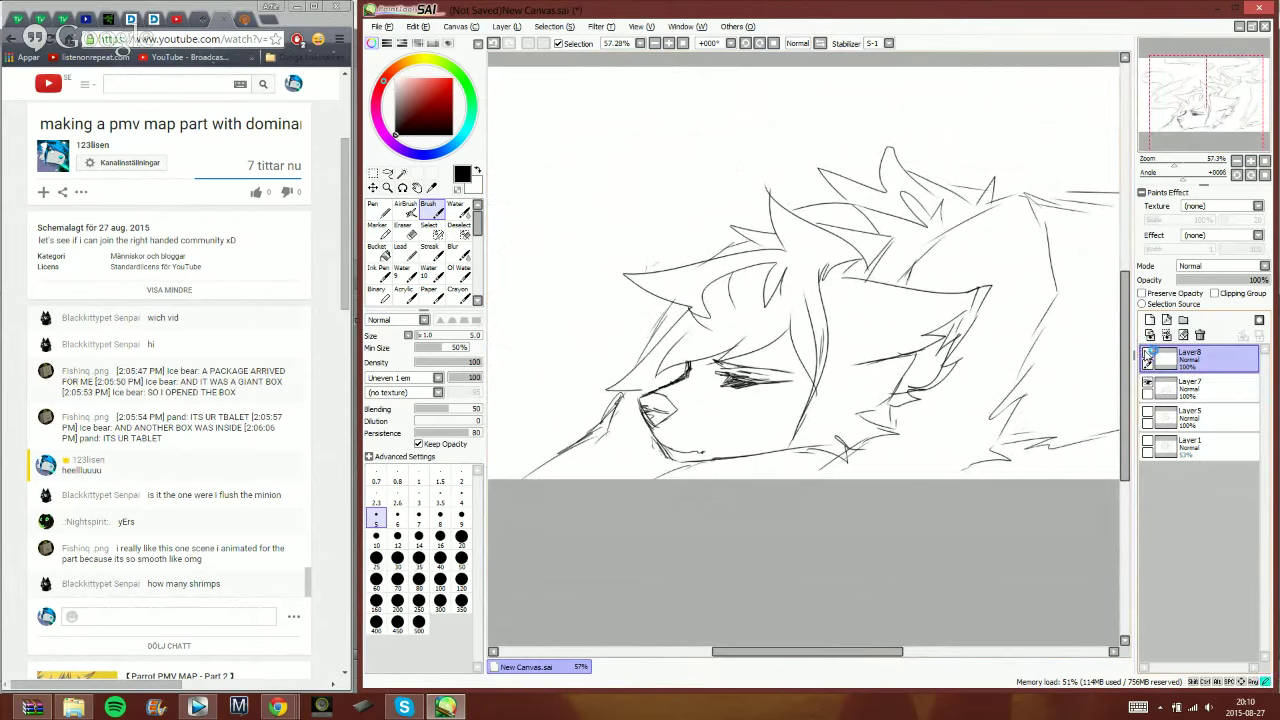
{"action": "left_click", "coordinate": [1148, 384]}
{"action": "left_click", "coordinate": [1148, 384]}
{"action": "left_click", "coordinate": [1148, 354]}
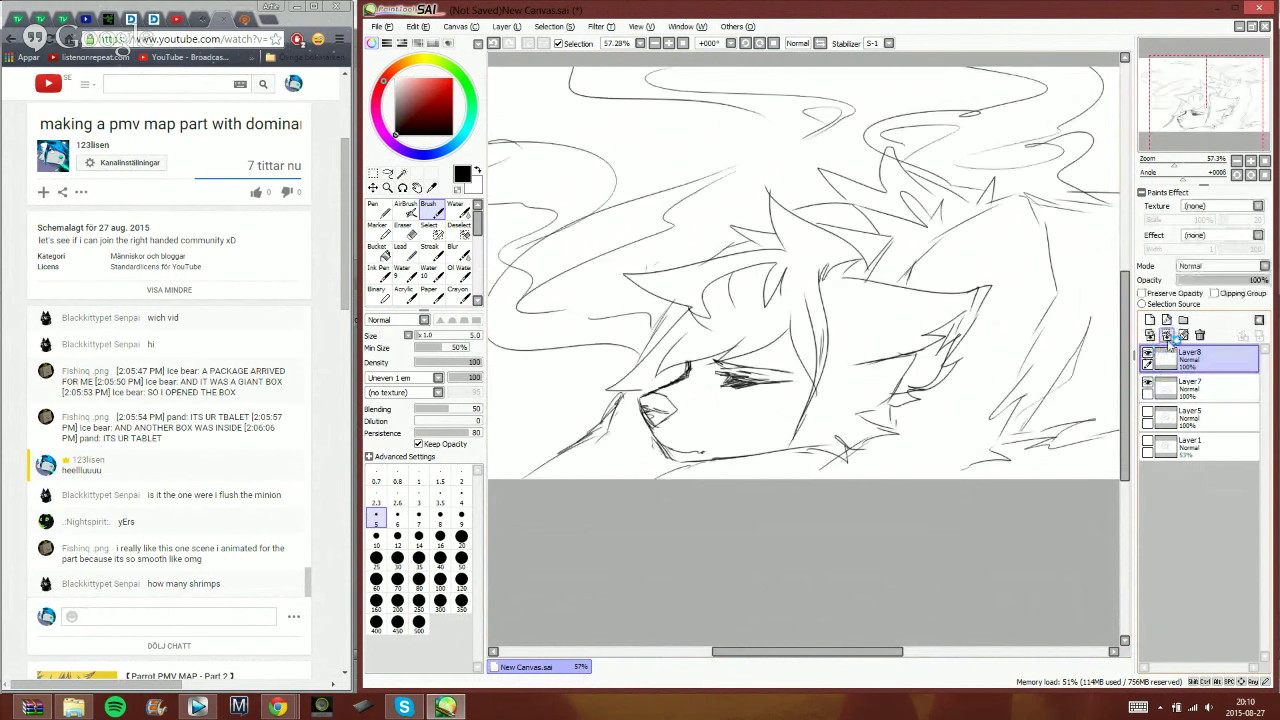
{"action": "left_click", "coordinate": [1167, 336]}
- Hide Layer7, then show and select Layer1 with the front-facing head sketch
{"action": "left_click", "coordinate": [1148, 354]}
{"action": "left_click", "coordinate": [1147, 413]}
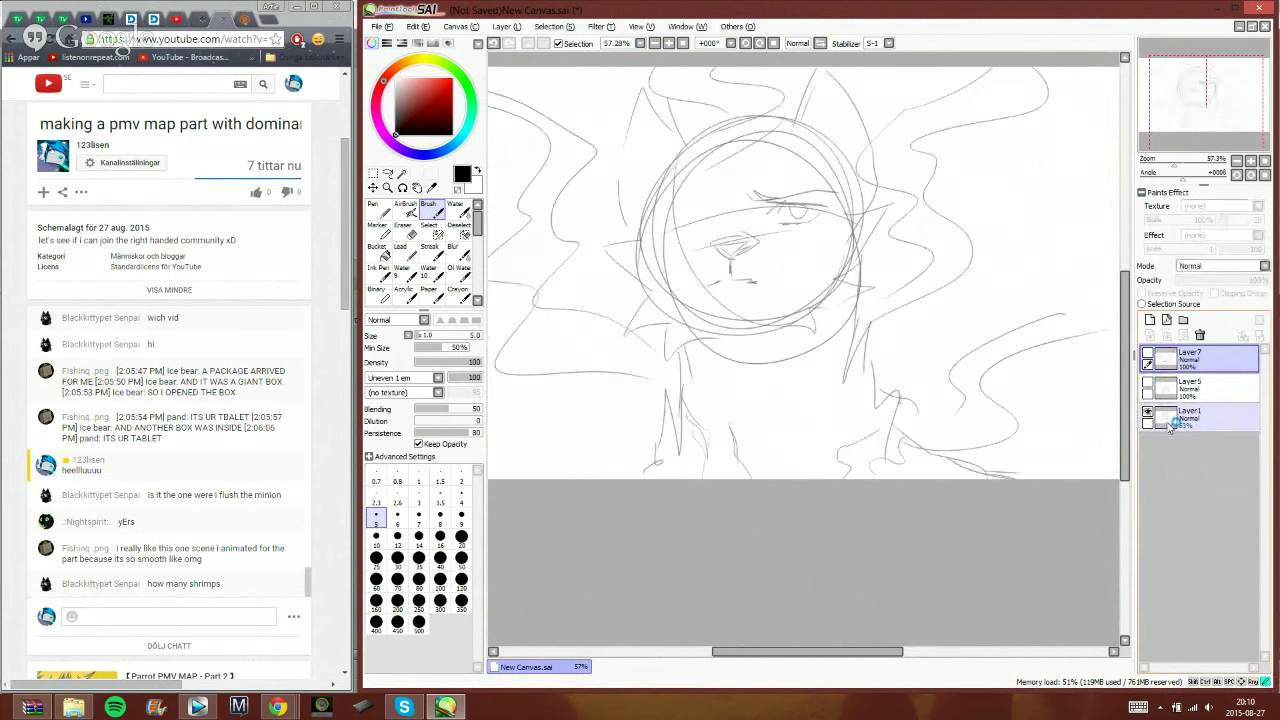
{"action": "left_click", "coordinate": [1195, 415]}
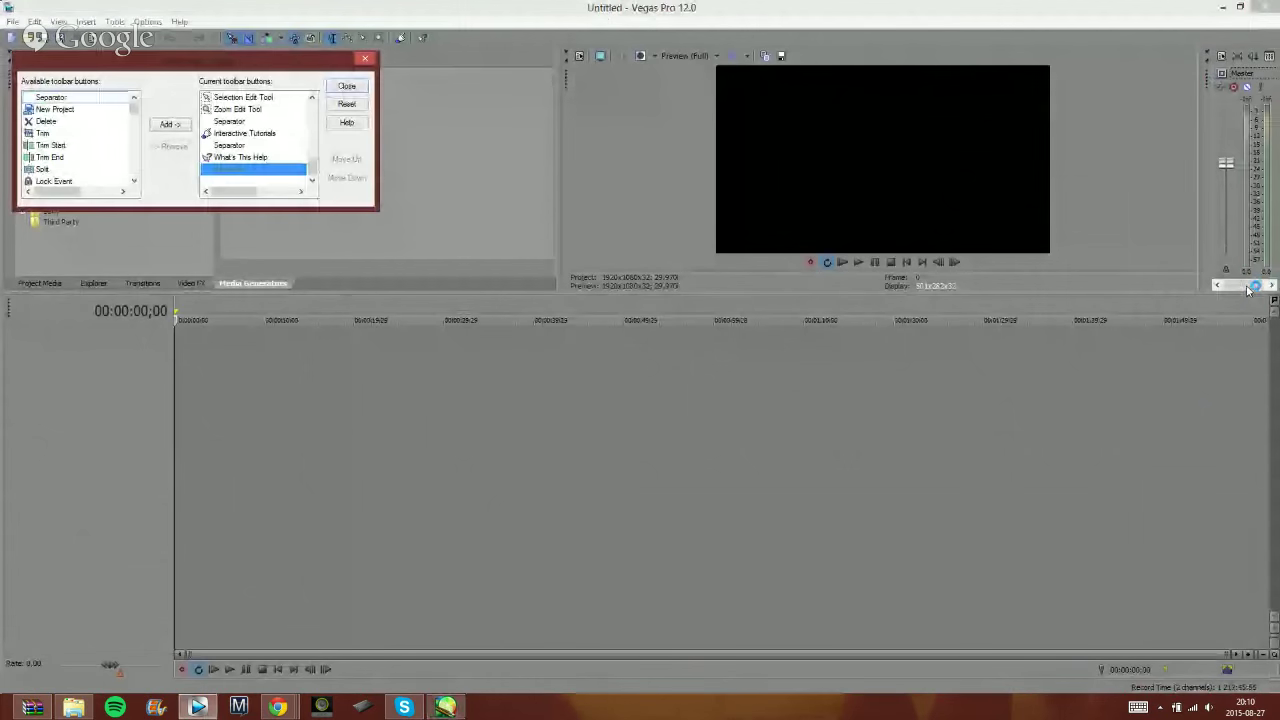
- Close the toolbar customization dialog in Vegas Pro, then bring PaintTool SAI and the Chrome live chat window back to the front
{"action": "left_click", "coordinate": [366, 59]}
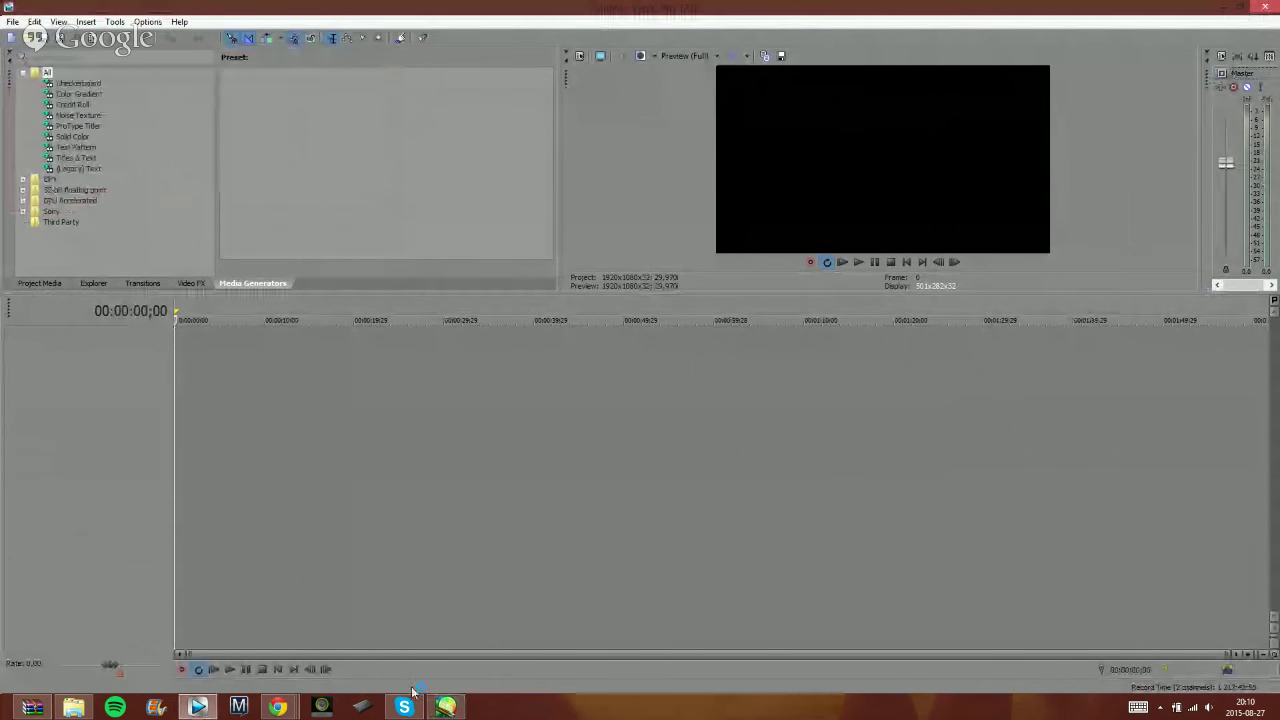
{"action": "left_click", "coordinate": [446, 706]}
{"action": "right_click", "coordinate": [280, 704]}
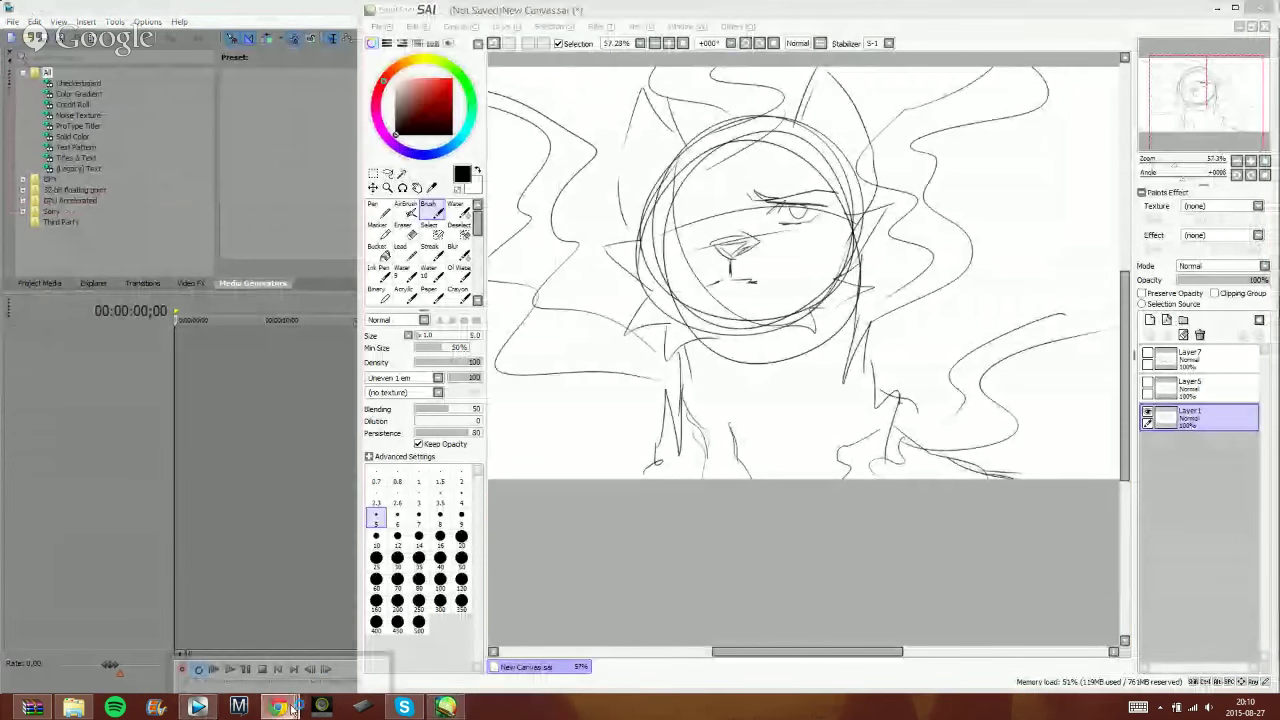
{"action": "left_click", "coordinate": [280, 705]}
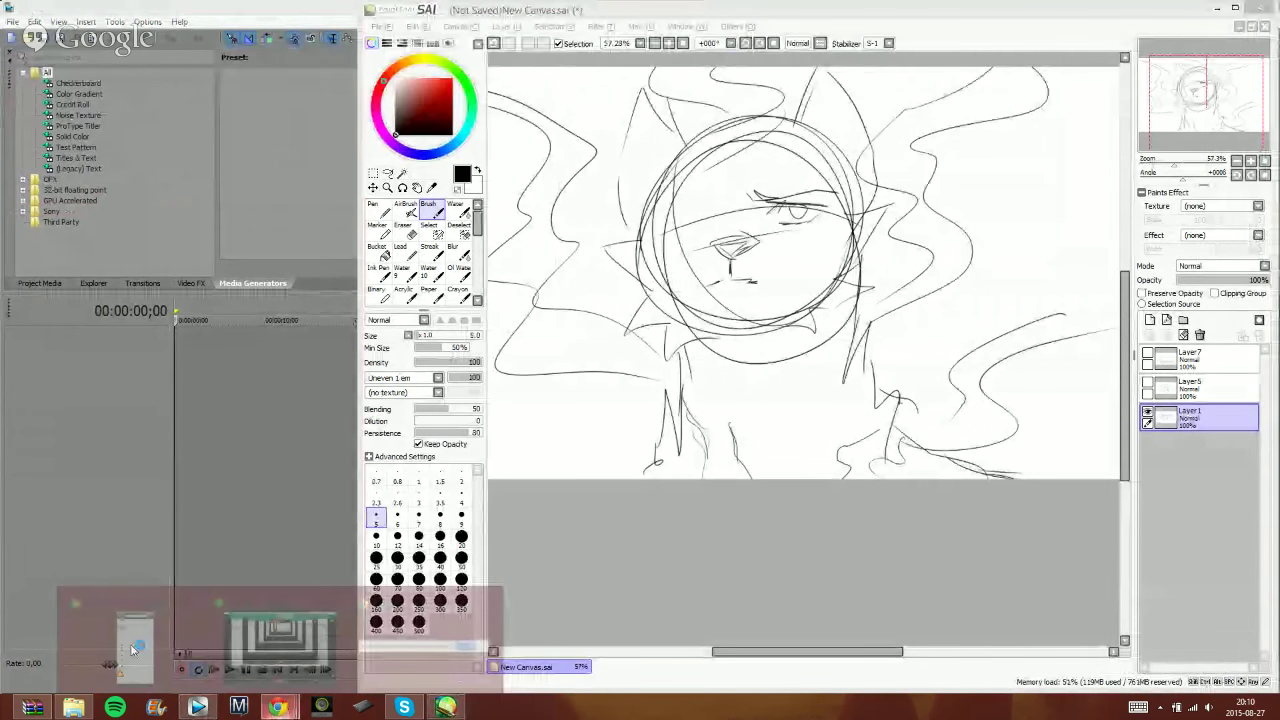
{"action": "left_click", "coordinate": [143, 649]}
{"action": "left_click", "coordinate": [962, 46]}
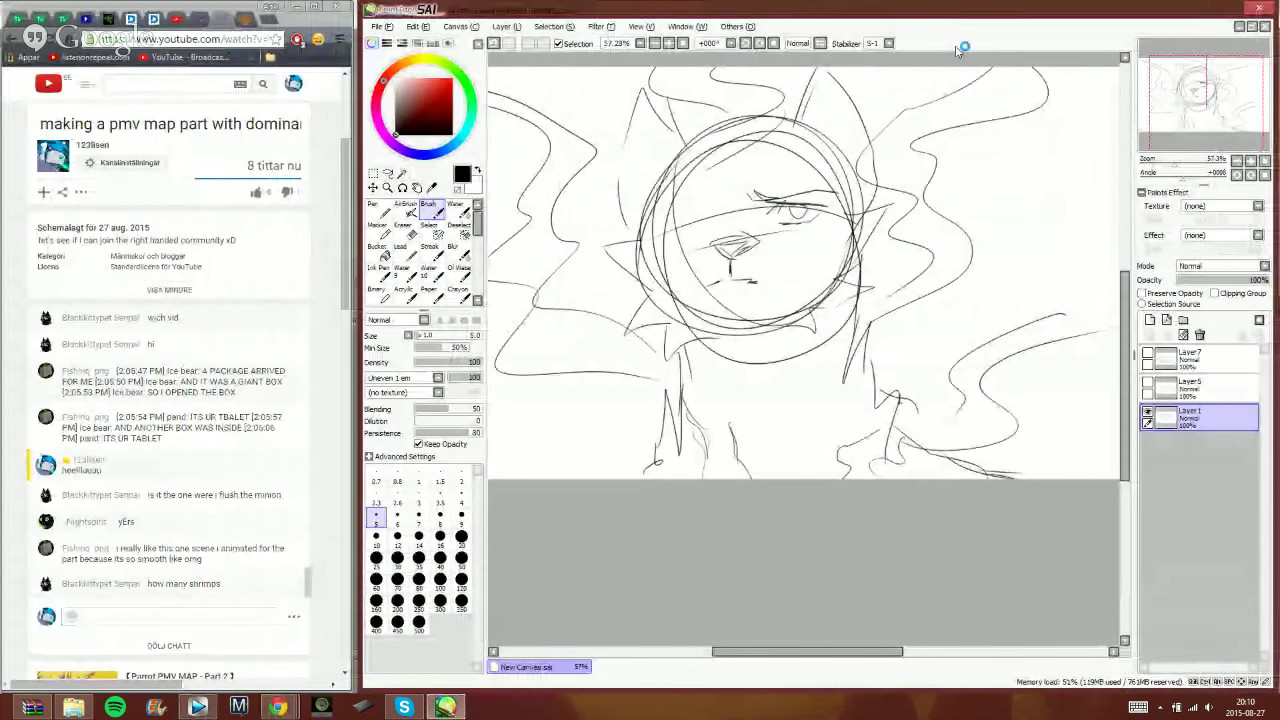
- Set Layer1's opacity to 53% and add a new layer directly above it
{"action": "left_click", "coordinate": [1225, 281]}
{"action": "left_click", "coordinate": [1150, 320]}
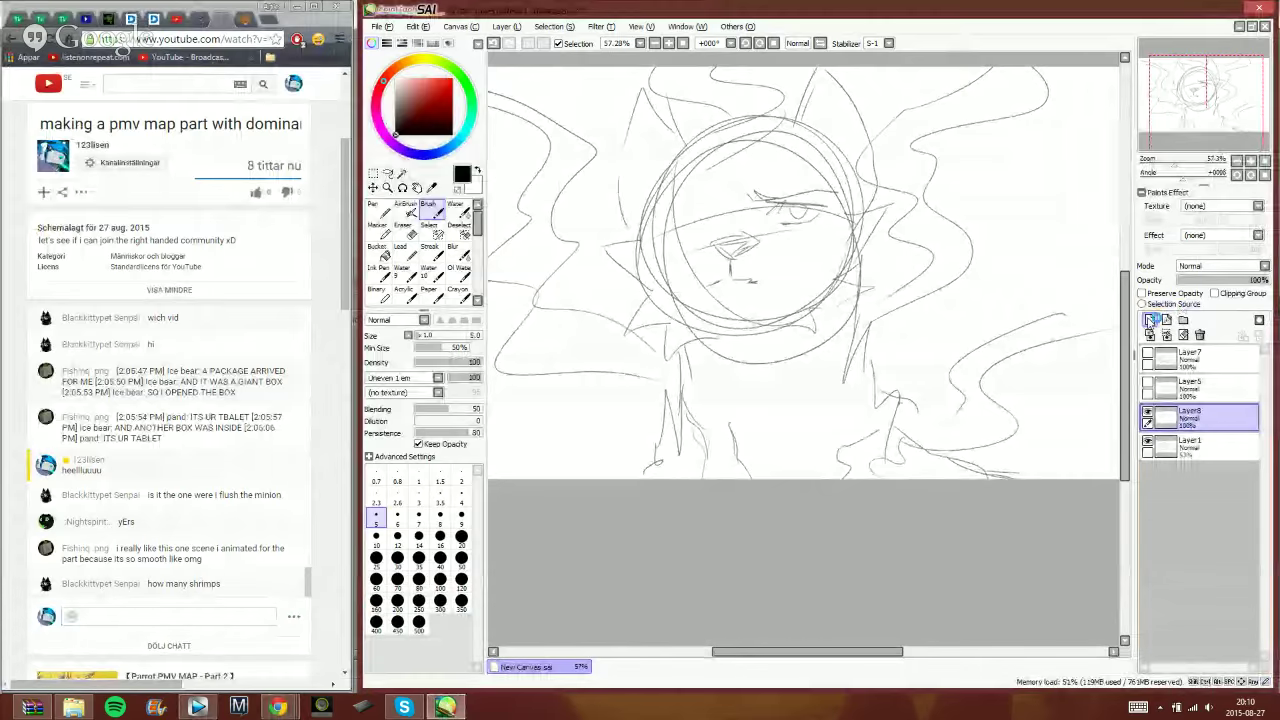
{"action": "left_click", "coordinate": [1264, 161]}
{"action": "mouse_move", "coordinate": [1209, 106]}
{"action": "left_mouse_down"}
{"action": "mouse_move", "coordinate": [1205, 88]}
{"action": "mouse_move", "coordinate": [1210, 107]}
{"action": "left_mouse_up"}
{"action": "left_click", "coordinate": [1250, 161]}
{"action": "scroll", "coordinate": [1240, 158], "scroll_direction": "down", "scroll_amount": 3}
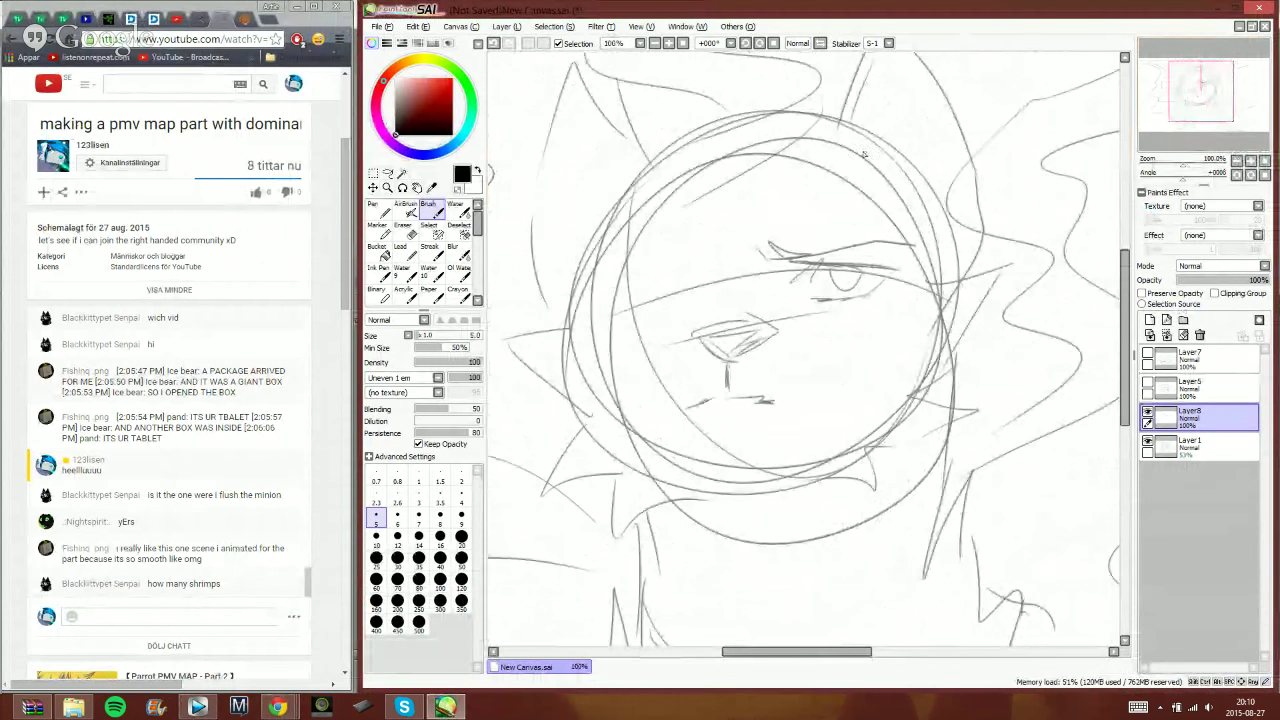
- Sketch the fringe strands on Layer8, falling down the right side of the face and sweeping left across the brow
{"action": "left_click_drag", "start_coordinate": [843, 129], "coordinate": [944, 295]}
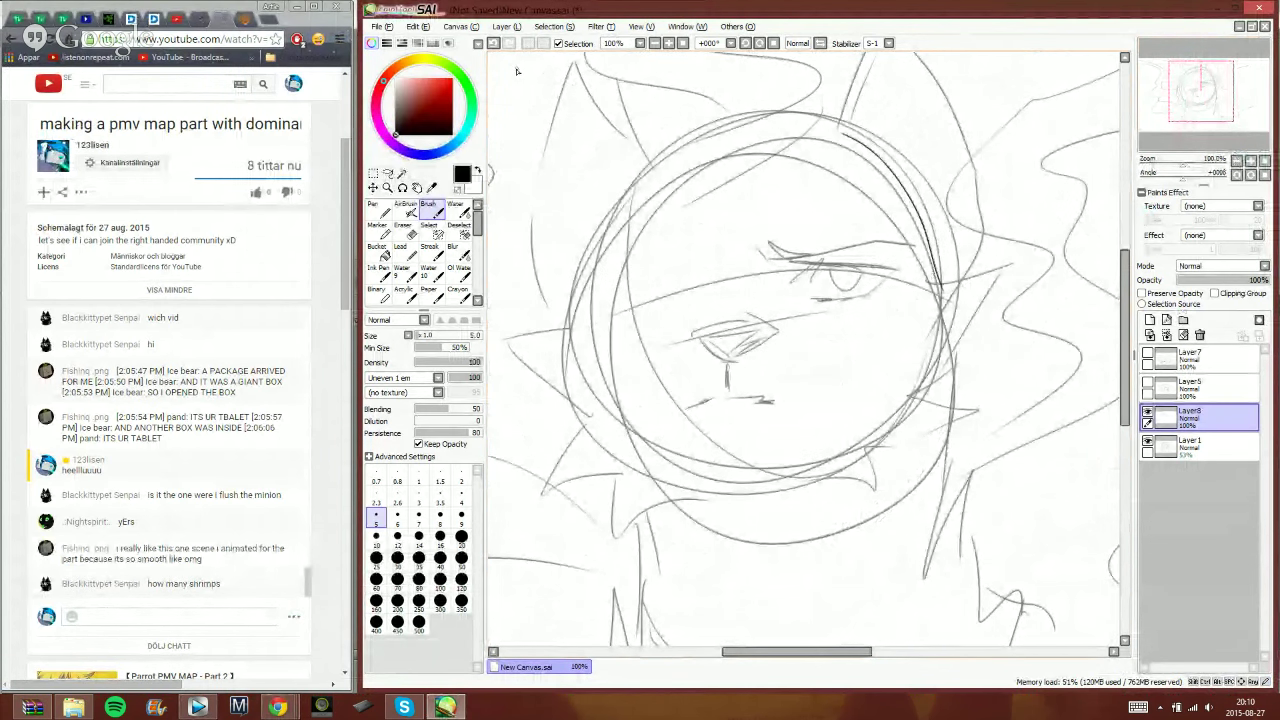
{"action": "left_click", "coordinate": [494, 44]}
{"action": "mouse_move", "coordinate": [851, 120]}
{"action": "left_mouse_down"}
{"action": "mouse_move", "coordinate": [920, 240]}
{"action": "mouse_move", "coordinate": [868, 458]}
{"action": "mouse_move", "coordinate": [901, 264]}
{"action": "left_mouse_up"}
{"action": "left_click_drag", "start_coordinate": [883, 320], "coordinate": [851, 192]}
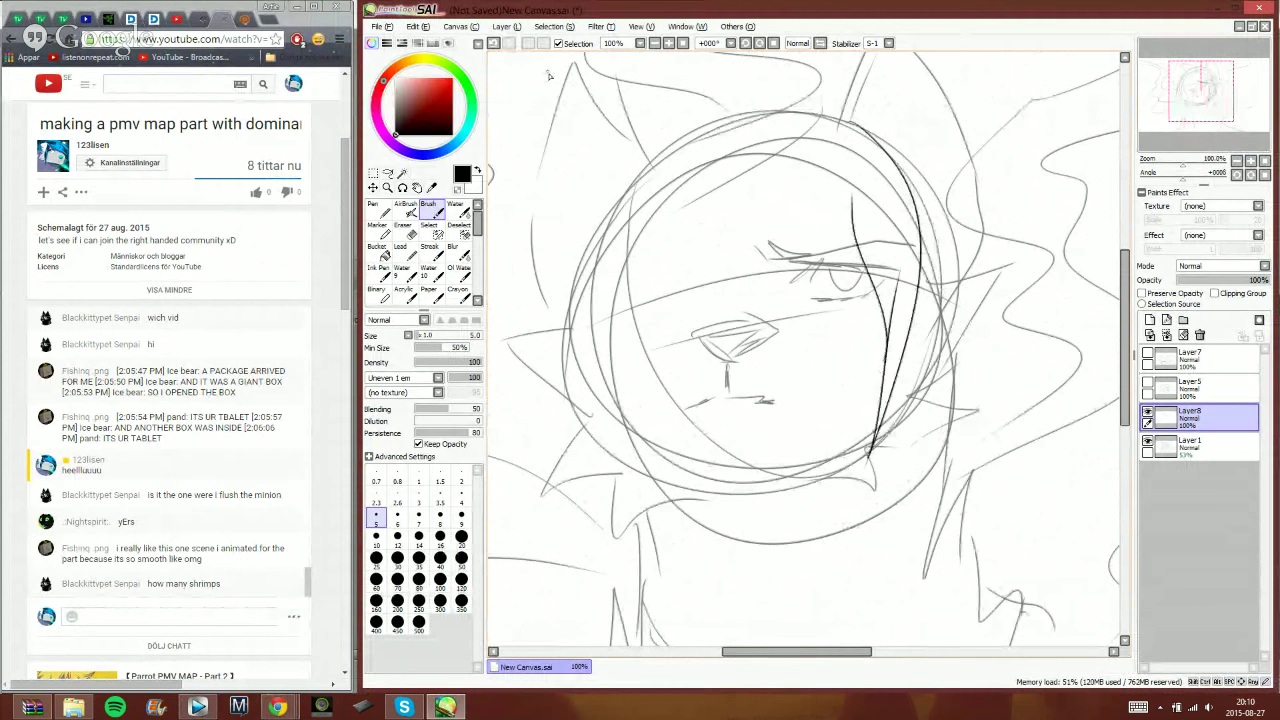
{"action": "left_click", "coordinate": [500, 47]}
{"action": "mouse_move", "coordinate": [889, 261]}
{"action": "left_mouse_down"}
{"action": "mouse_move", "coordinate": [851, 155]}
{"action": "mouse_move", "coordinate": [830, 250]}
{"action": "mouse_move", "coordinate": [785, 268]}
{"action": "mouse_move", "coordinate": [826, 195]}
{"action": "left_mouse_up"}
{"action": "mouse_move", "coordinate": [766, 272]}
{"action": "left_mouse_down"}
{"action": "mouse_move", "coordinate": [628, 352]}
{"action": "mouse_move", "coordinate": [818, 207]}
{"action": "left_mouse_up"}
{"action": "left_click_drag", "start_coordinate": [1216, 116], "coordinate": [1213, 111]}
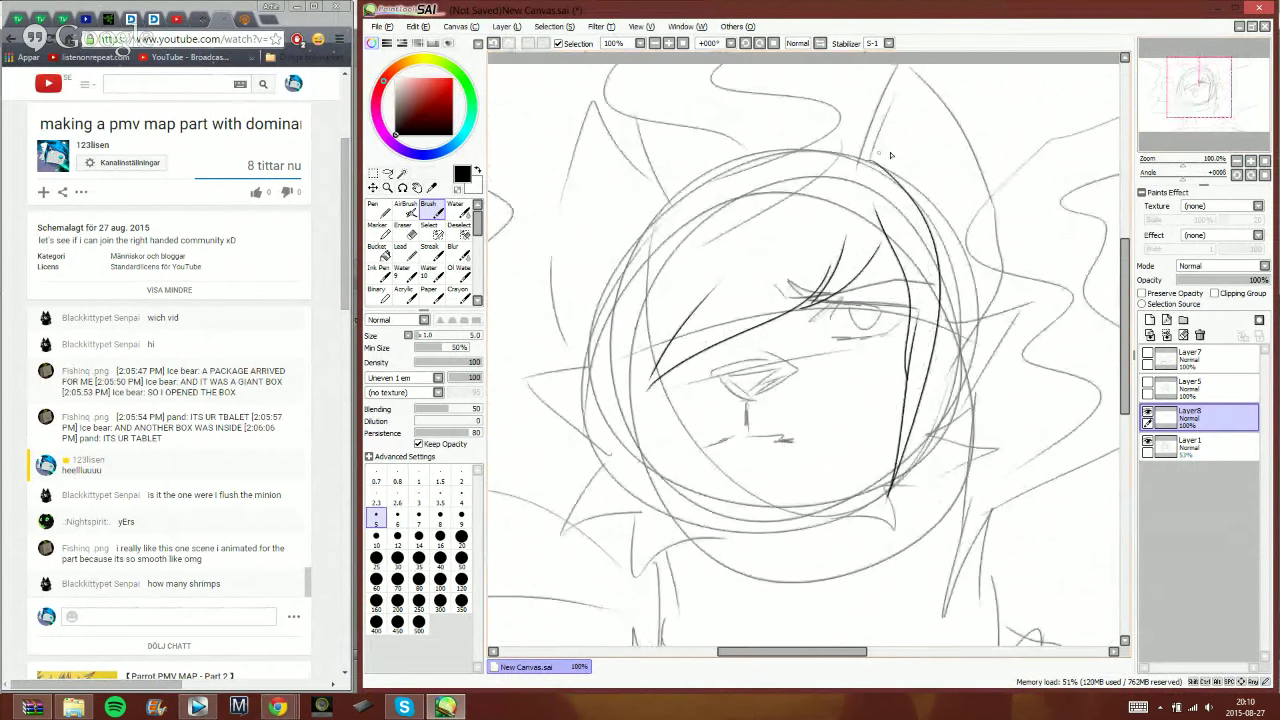
- Try to sketch the spiky hair outline from the crown down the left side of the head
{"action": "mouse_move", "coordinate": [845, 67]}
{"action": "left_mouse_down"}
{"action": "mouse_move", "coordinate": [829, 150]}
{"action": "mouse_move", "coordinate": [576, 111]}
{"action": "mouse_move", "coordinate": [652, 244]}
{"action": "mouse_move", "coordinate": [490, 427]}
{"action": "mouse_move", "coordinate": [569, 467]}
{"action": "mouse_move", "coordinate": [697, 368]}
{"action": "left_mouse_up"}
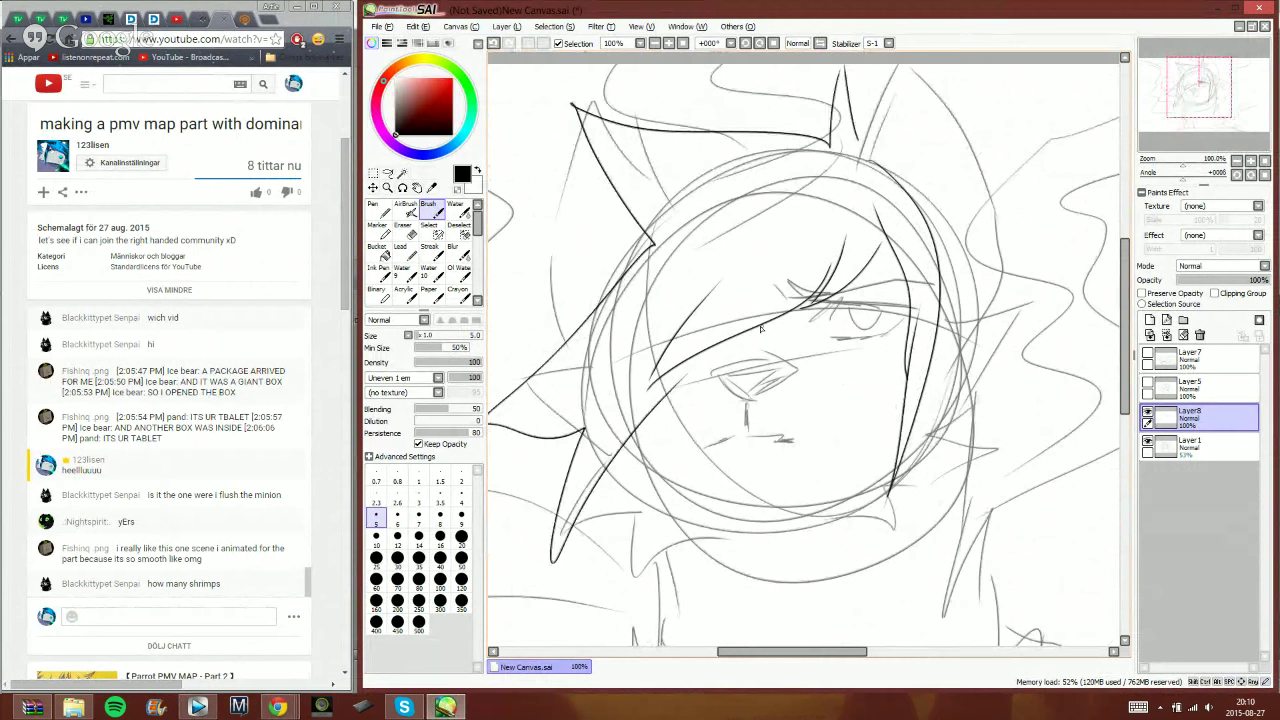
{"action": "left_click", "coordinate": [493, 44]}
{"action": "left_click", "coordinate": [1220, 160]}
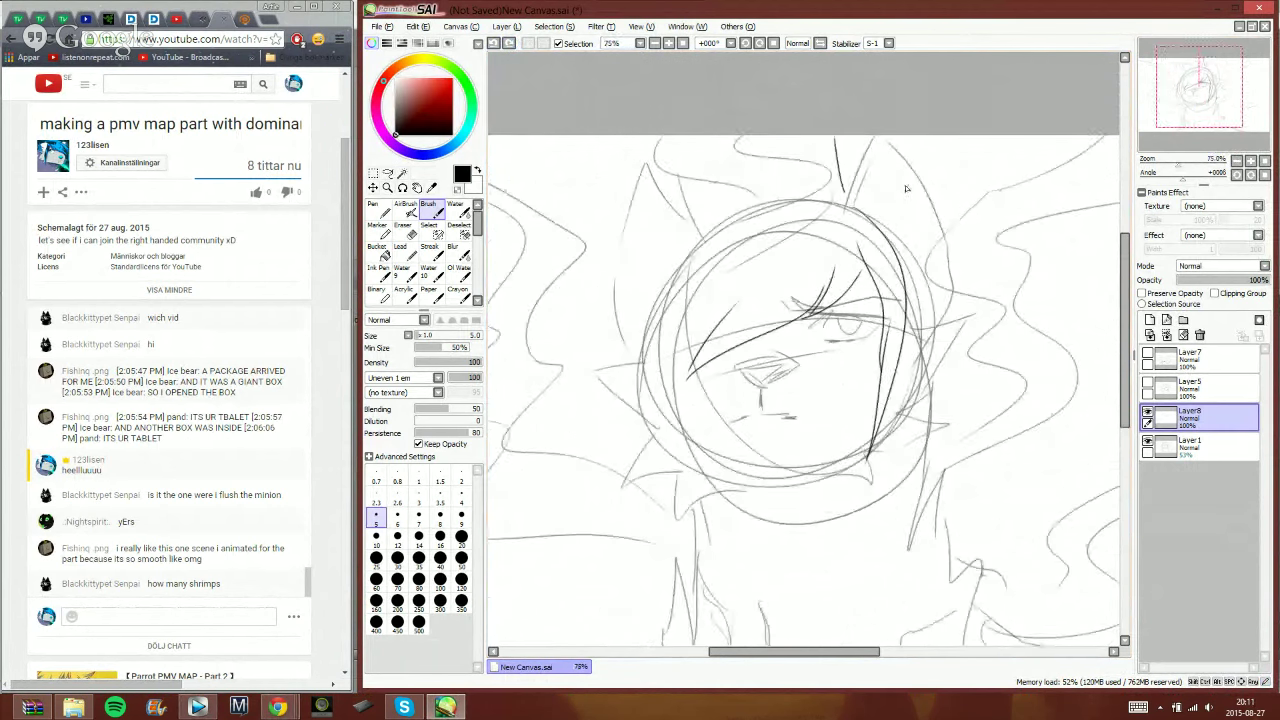
{"action": "mouse_move", "coordinate": [819, 198]}
{"action": "left_mouse_down"}
{"action": "mouse_move", "coordinate": [643, 162]}
{"action": "mouse_move", "coordinate": [630, 148]}
{"action": "mouse_move", "coordinate": [674, 250]}
{"action": "mouse_move", "coordinate": [566, 326]}
{"action": "mouse_move", "coordinate": [558, 346]}
{"action": "mouse_move", "coordinate": [640, 348]}
{"action": "mouse_move", "coordinate": [599, 482]}
{"action": "mouse_move", "coordinate": [670, 402]}
{"action": "left_mouse_up"}
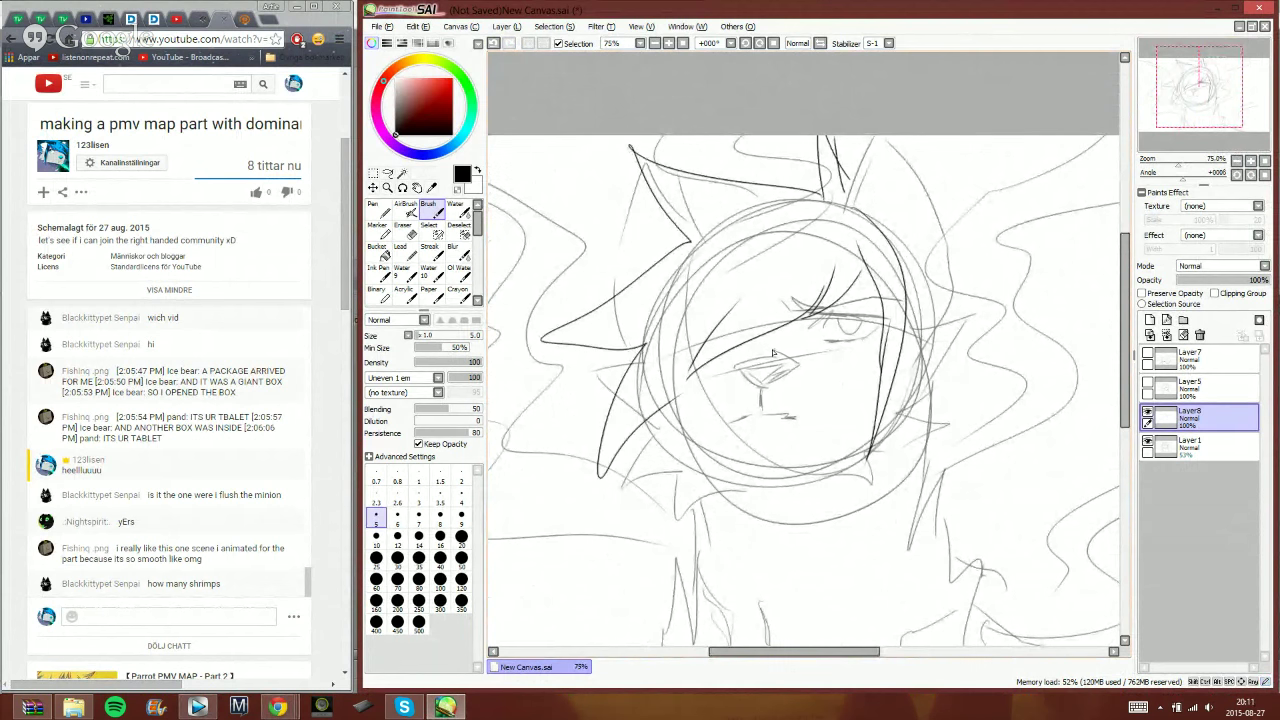
{"action": "left_click", "coordinate": [501, 46]}
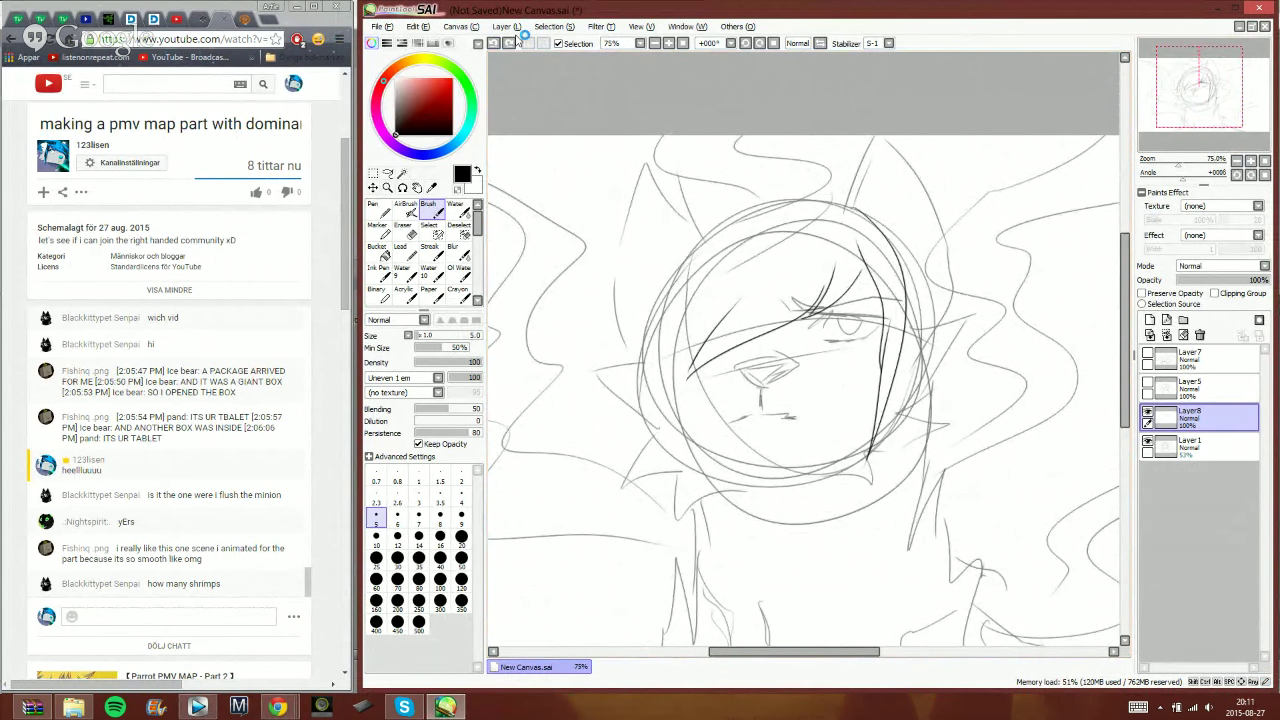
- Open the character reference djp 2015.png from the REFS folder inside MINE, then return to New Canvas.sai
{"action": "left_click", "coordinate": [384, 28]}
{"action": "left_click", "coordinate": [409, 56]}
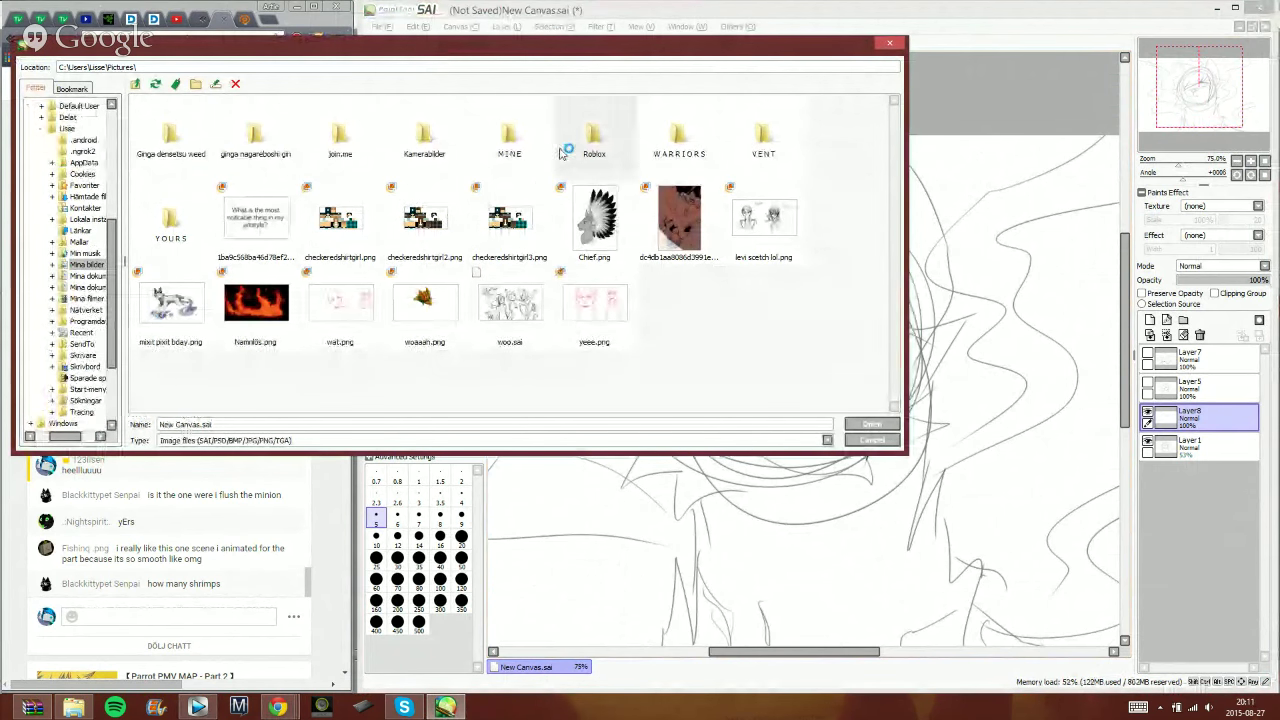
{"action": "left_click", "coordinate": [509, 150]}
{"action": "double_click", "coordinate": [509, 150]}
{"action": "double_click", "coordinate": [425, 138]}
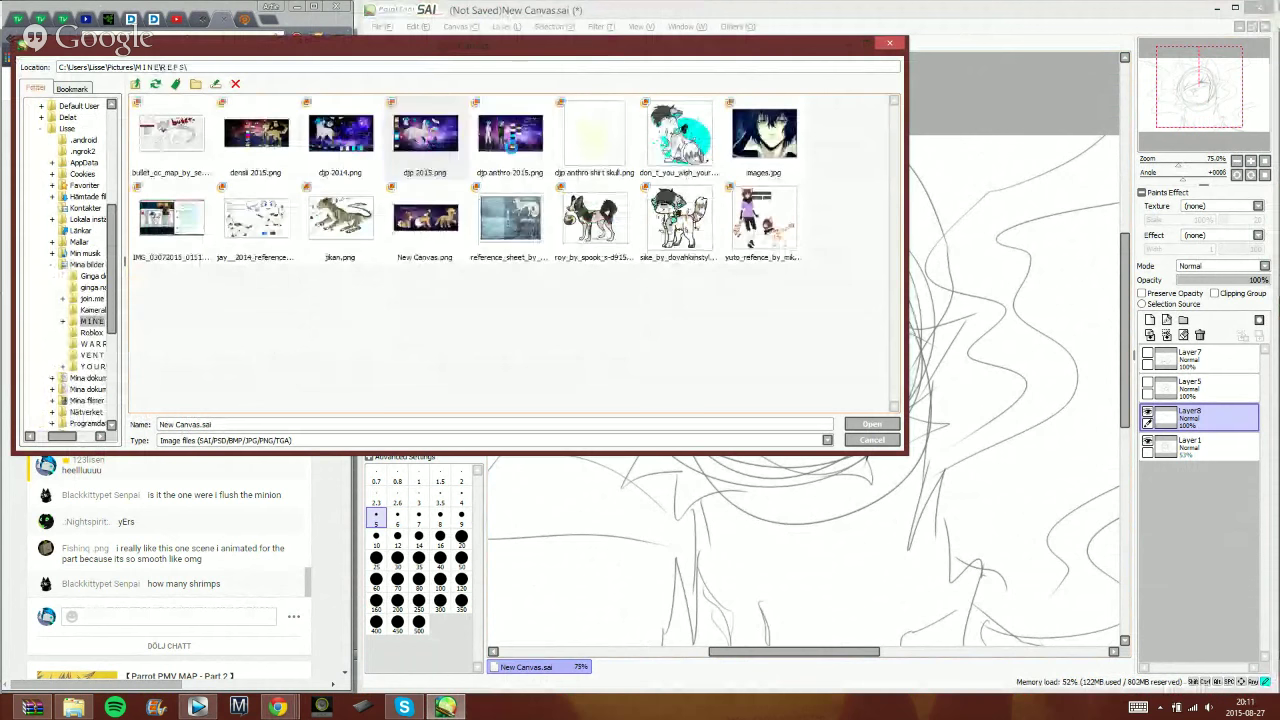
{"action": "double_click", "coordinate": [425, 133]}
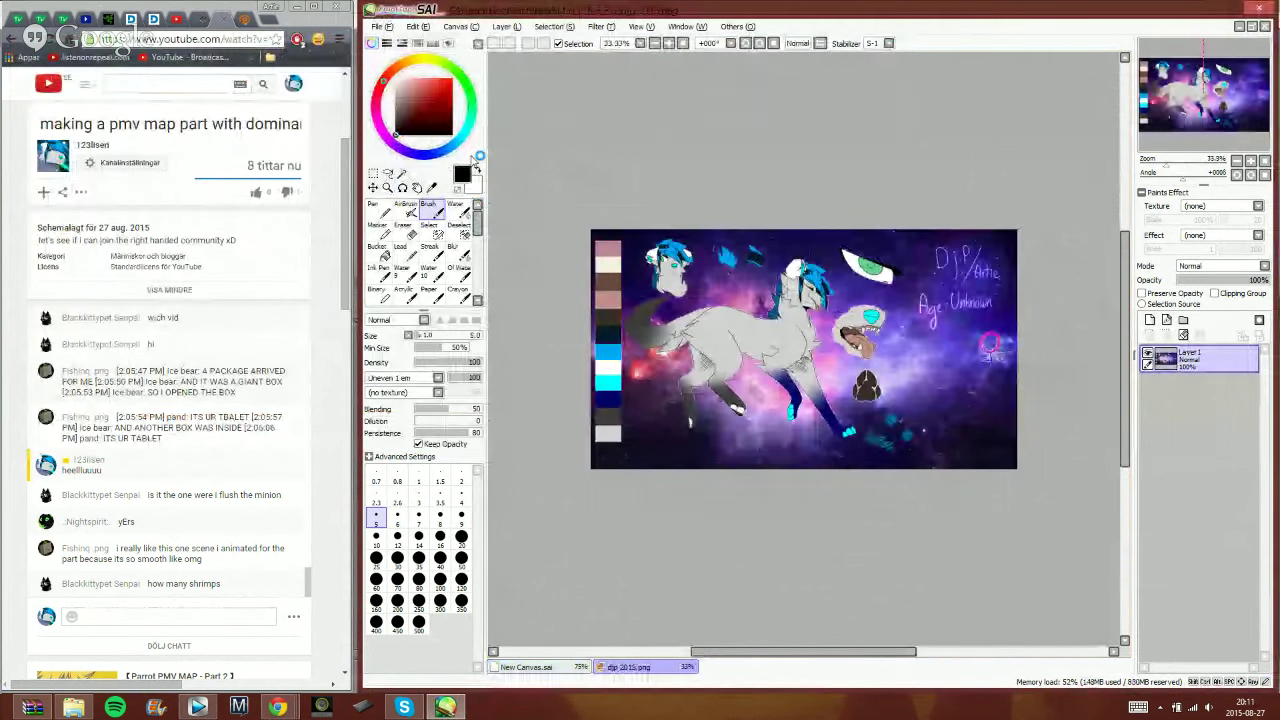
{"action": "left_click", "coordinate": [565, 667]}
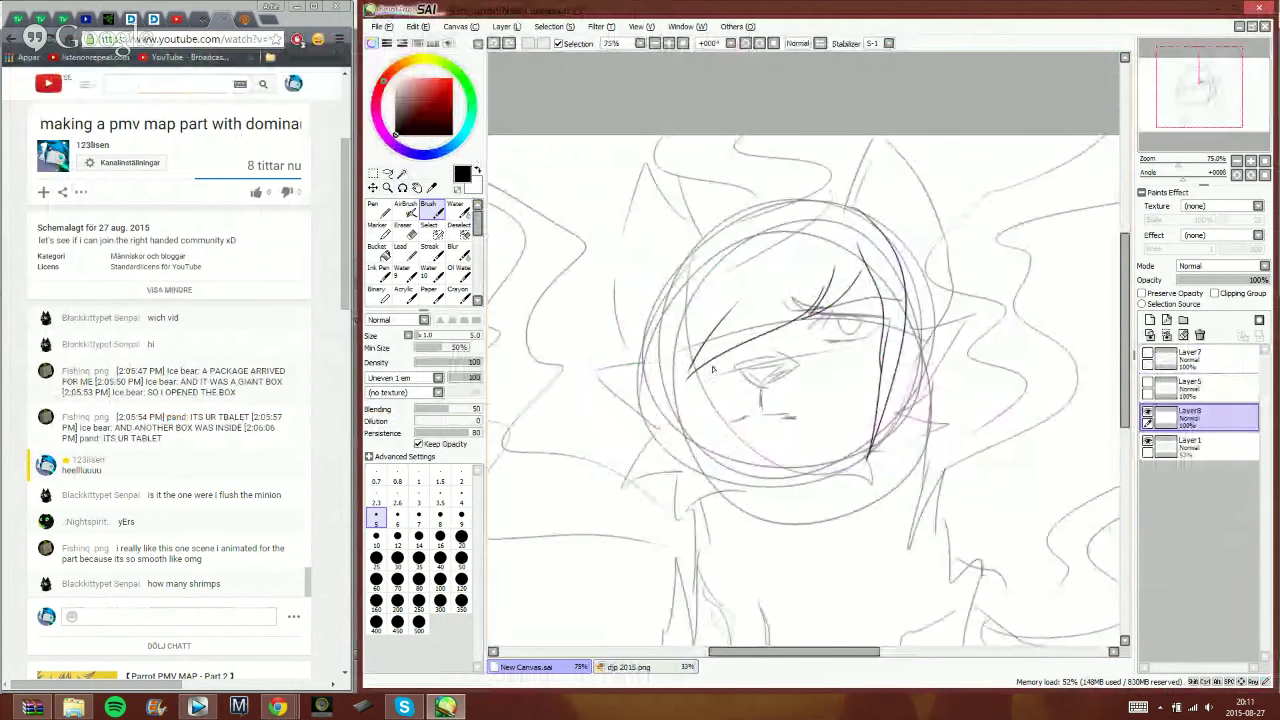
- Try to sketch a long pointed hair strand from the fringe down past the left cheek
{"action": "left_click_drag", "start_coordinate": [728, 352], "coordinate": [627, 502]}
{"action": "left_click_drag", "start_coordinate": [718, 318], "coordinate": [622, 480]}
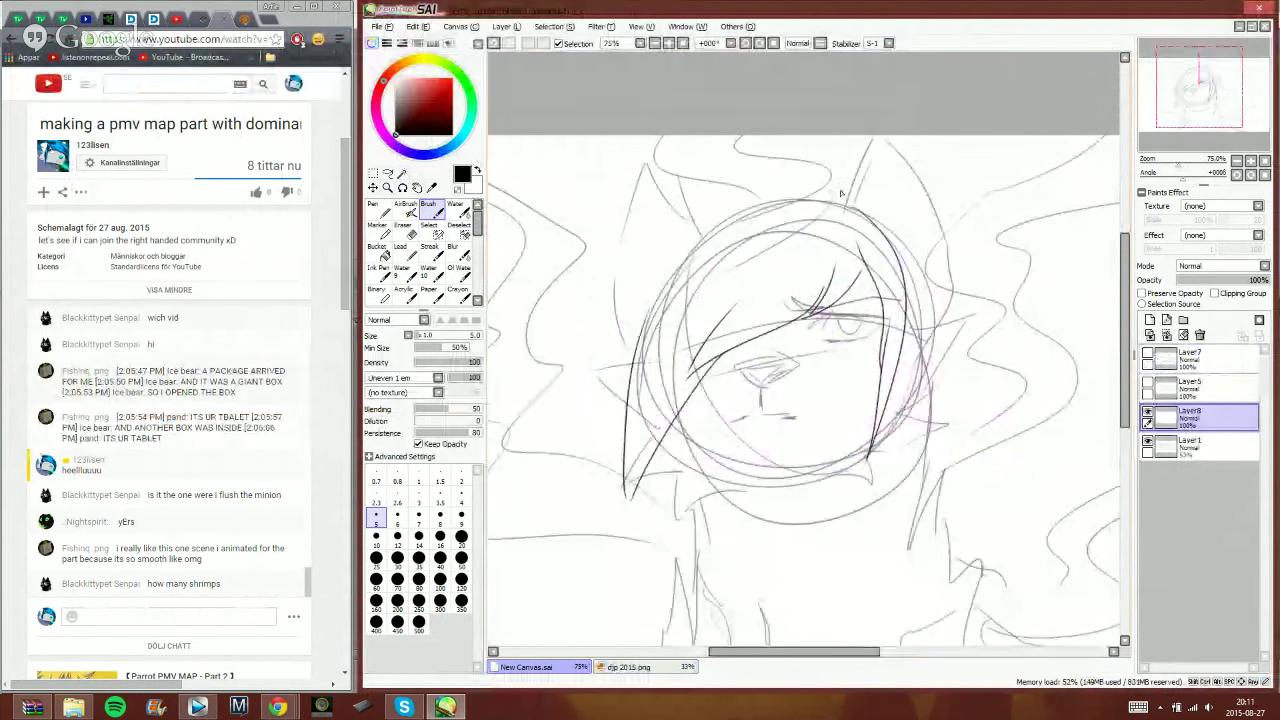
{"action": "left_click", "coordinate": [495, 46]}
{"action": "left_click", "coordinate": [495, 46]}
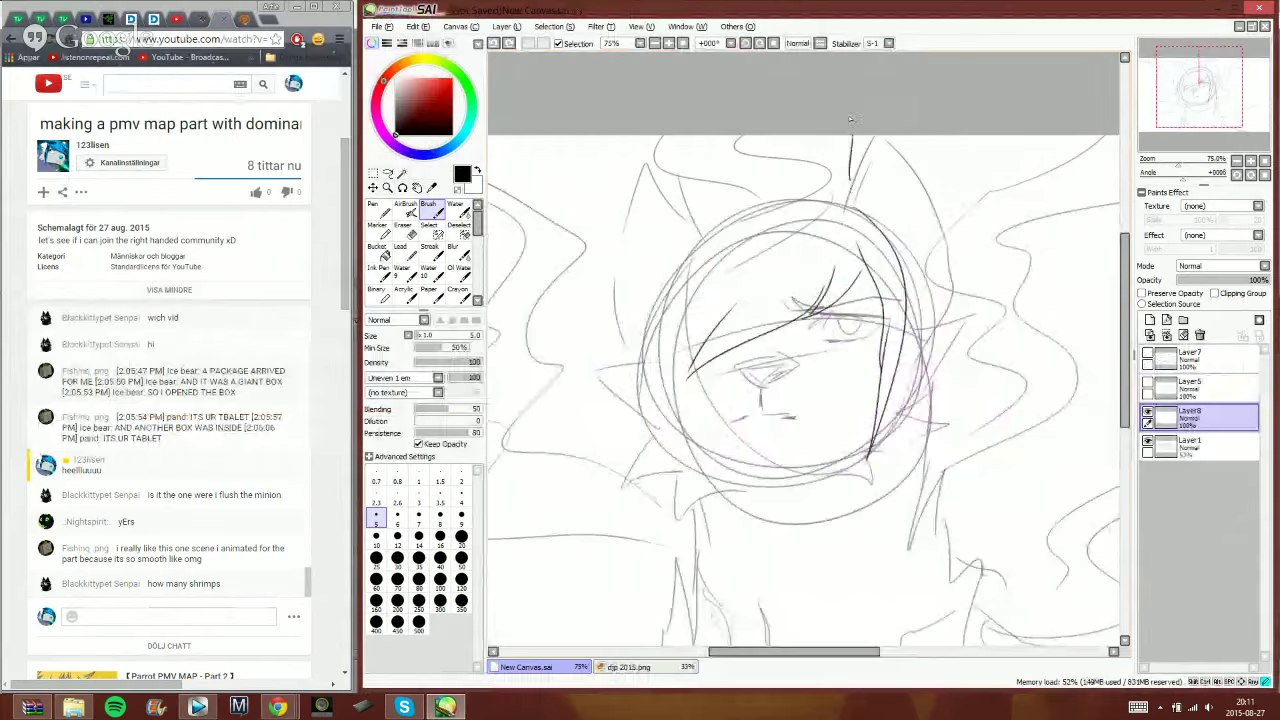
- Sketch the spiky hair outline from the crown down the left side, adding smaller pointed tufts above the forehead
{"action": "left_click_drag", "start_coordinate": [848, 124], "coordinate": [833, 186]}
{"action": "mouse_move", "coordinate": [831, 184]}
{"action": "left_mouse_down"}
{"action": "mouse_move", "coordinate": [625, 134]}
{"action": "mouse_move", "coordinate": [678, 229]}
{"action": "left_mouse_up"}
{"action": "left_click_drag", "start_coordinate": [682, 243], "coordinate": [537, 308]}
{"action": "mouse_move", "coordinate": [537, 308]}
{"action": "left_mouse_down"}
{"action": "mouse_move", "coordinate": [650, 312]}
{"action": "mouse_move", "coordinate": [620, 458]}
{"action": "left_mouse_up"}
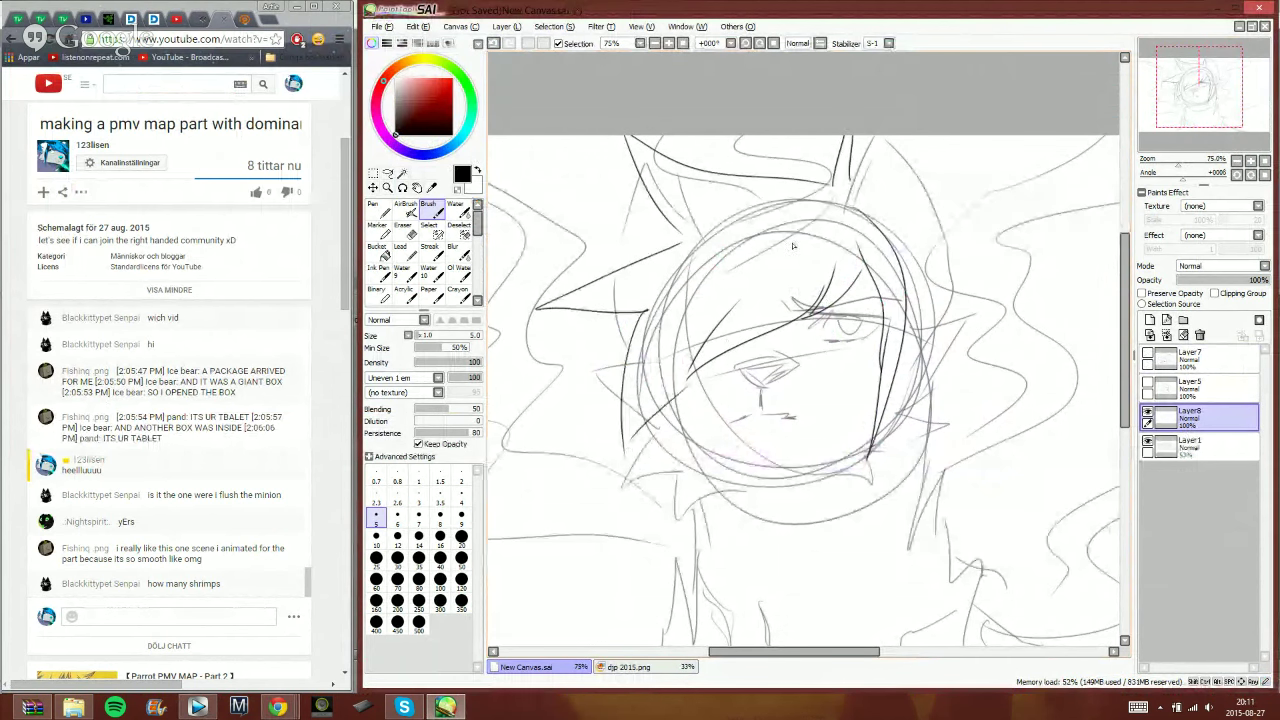
{"action": "mouse_move", "coordinate": [800, 240]}
{"action": "left_mouse_down"}
{"action": "mouse_move", "coordinate": [769, 257]}
{"action": "mouse_move", "coordinate": [722, 195]}
{"action": "mouse_move", "coordinate": [708, 315]}
{"action": "mouse_move", "coordinate": [666, 312]}
{"action": "left_mouse_up"}
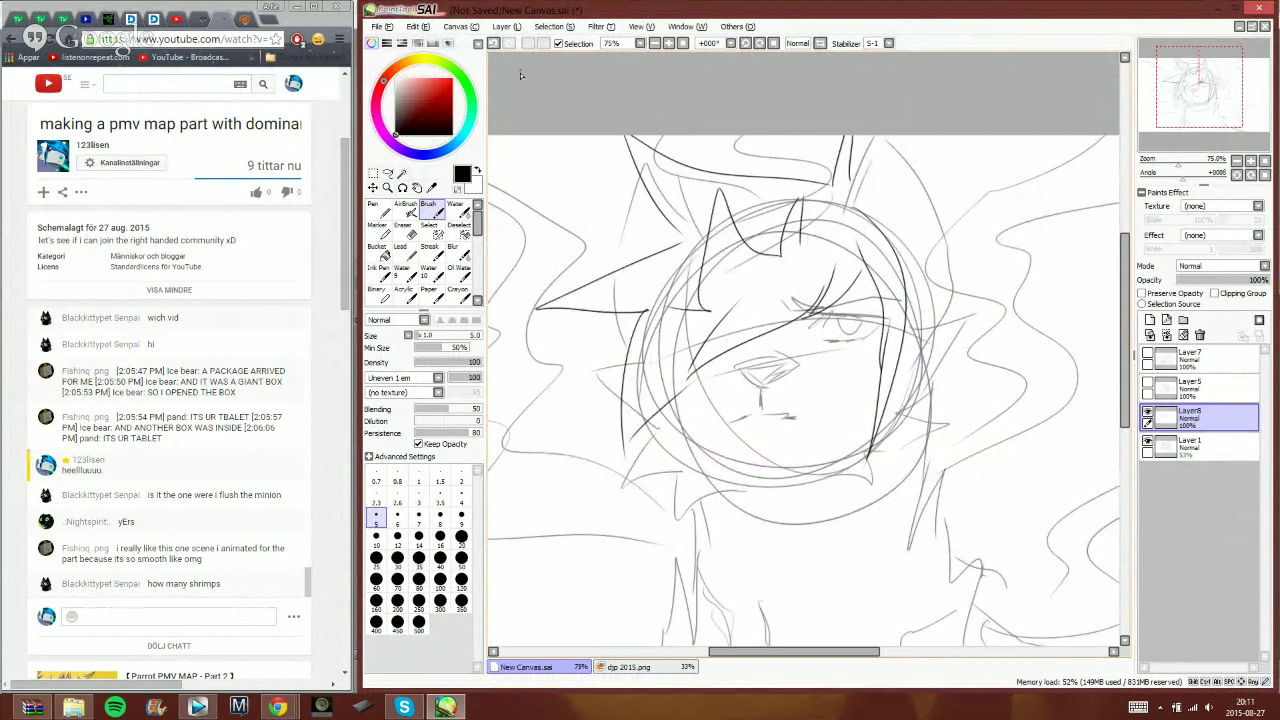
{"action": "left_click", "coordinate": [494, 43]}
{"action": "left_click_drag", "start_coordinate": [800, 200], "coordinate": [766, 268]}
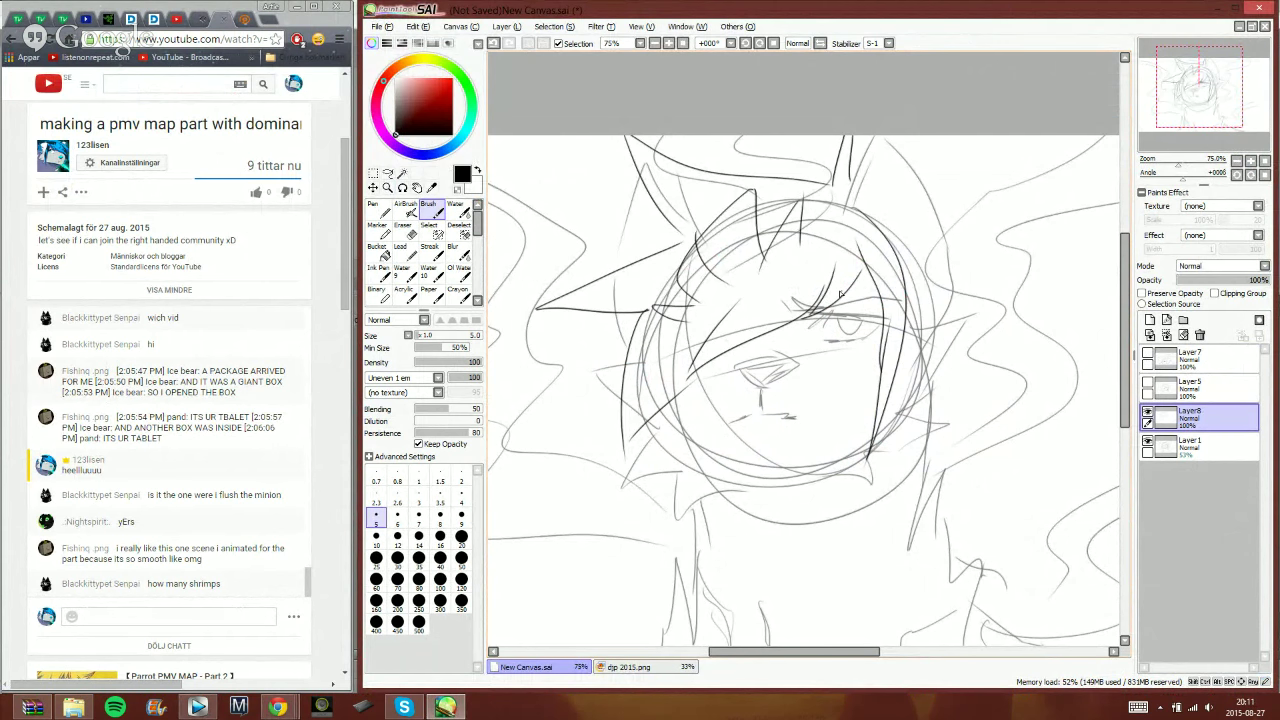
- Erase the Layer1 guide lines that overlap the new hair and fringe, using the Eraser at size 61
{"action": "left_click", "coordinate": [1209, 447]}
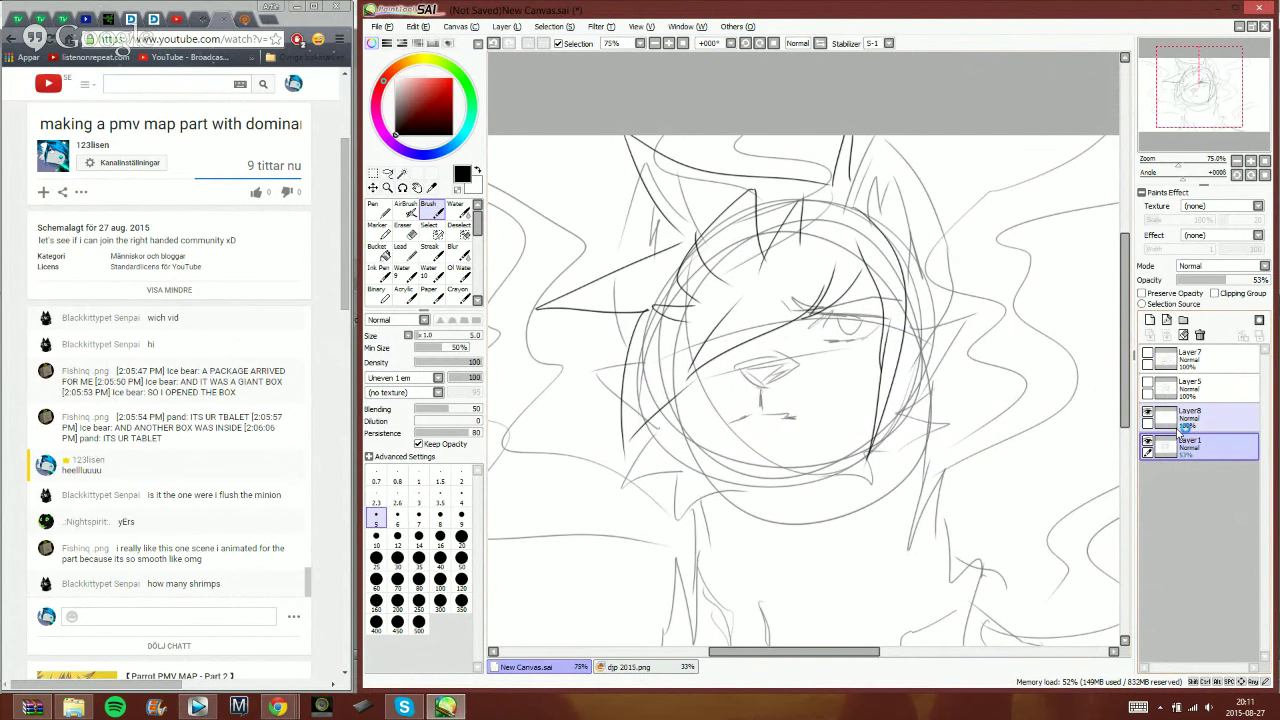
{"action": "key", "text": "e"}
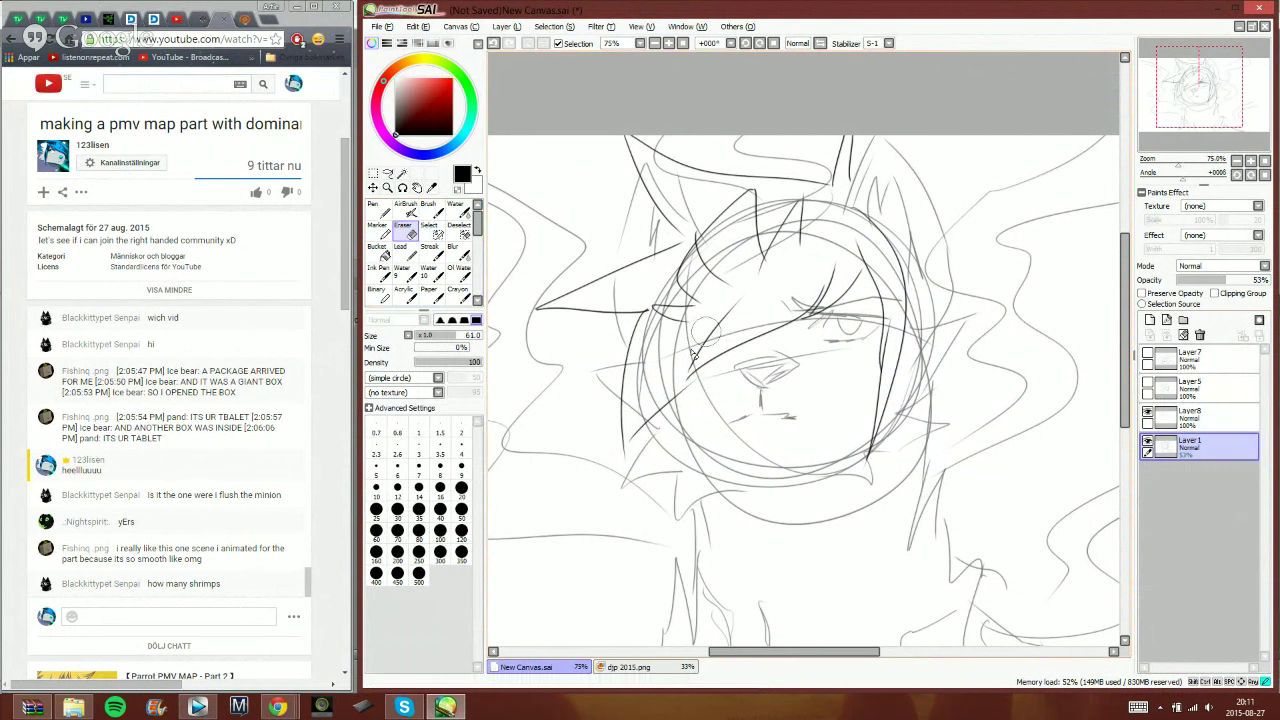
{"action": "mouse_move", "coordinate": [645, 405]}
{"action": "left_mouse_down"}
{"action": "mouse_move", "coordinate": [642, 345]}
{"action": "mouse_move", "coordinate": [700, 272]}
{"action": "mouse_move", "coordinate": [662, 297]}
{"action": "left_mouse_up"}
{"action": "mouse_move", "coordinate": [698, 252]}
{"action": "left_mouse_down"}
{"action": "mouse_move", "coordinate": [697, 218]}
{"action": "mouse_move", "coordinate": [642, 167]}
{"action": "left_mouse_up"}
{"action": "mouse_move", "coordinate": [740, 222]}
{"action": "left_mouse_down"}
{"action": "mouse_move", "coordinate": [778, 223]}
{"action": "mouse_move", "coordinate": [735, 270]}
{"action": "mouse_move", "coordinate": [820, 215]}
{"action": "mouse_move", "coordinate": [662, 182]}
{"action": "mouse_move", "coordinate": [912, 276]}
{"action": "mouse_move", "coordinate": [810, 231]}
{"action": "mouse_move", "coordinate": [888, 323]}
{"action": "mouse_move", "coordinate": [888, 283]}
{"action": "mouse_move", "coordinate": [913, 268]}
{"action": "left_mouse_up"}
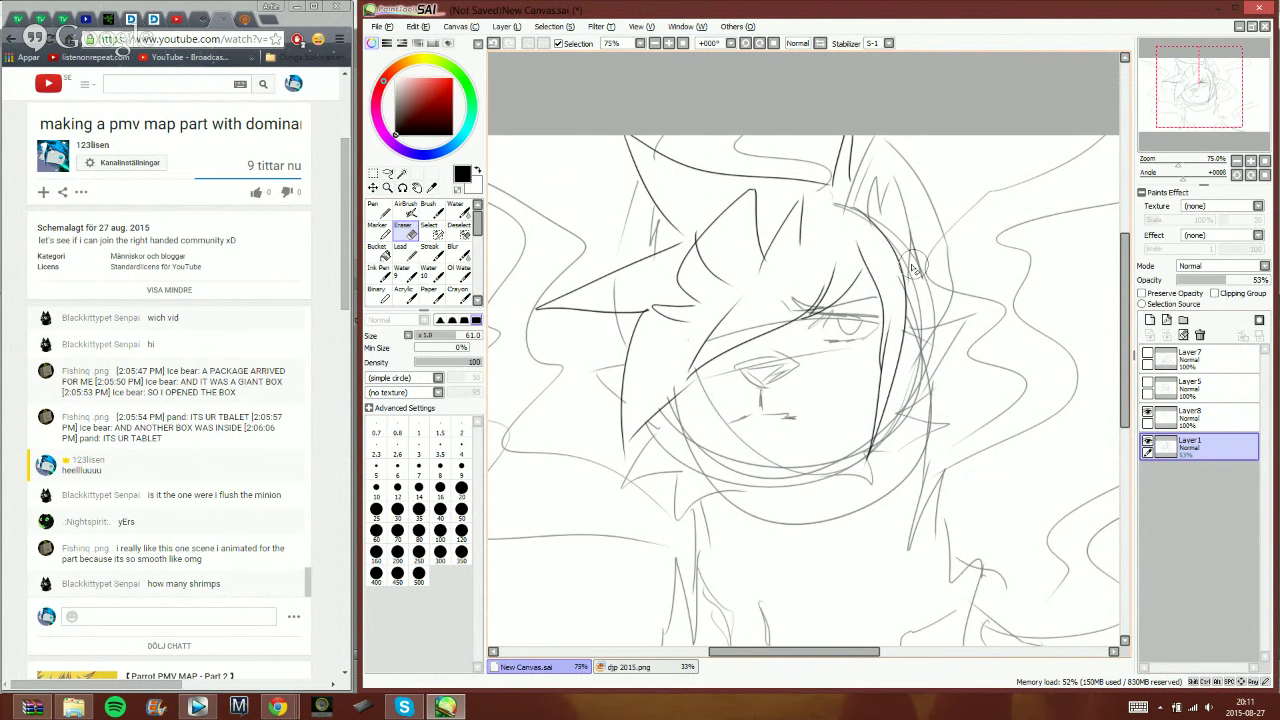
{"action": "left_click", "coordinate": [494, 44]}
{"action": "left_click_drag", "start_coordinate": [903, 334], "coordinate": [895, 334]}
{"action": "mouse_move", "coordinate": [886, 288]}
{"action": "left_mouse_down"}
{"action": "mouse_move", "coordinate": [838, 229]}
{"action": "mouse_move", "coordinate": [825, 262]}
{"action": "left_mouse_up"}
{"action": "mouse_move", "coordinate": [795, 313]}
{"action": "left_mouse_down"}
{"action": "mouse_move", "coordinate": [705, 345]}
{"action": "mouse_move", "coordinate": [727, 373]}
{"action": "left_mouse_up"}
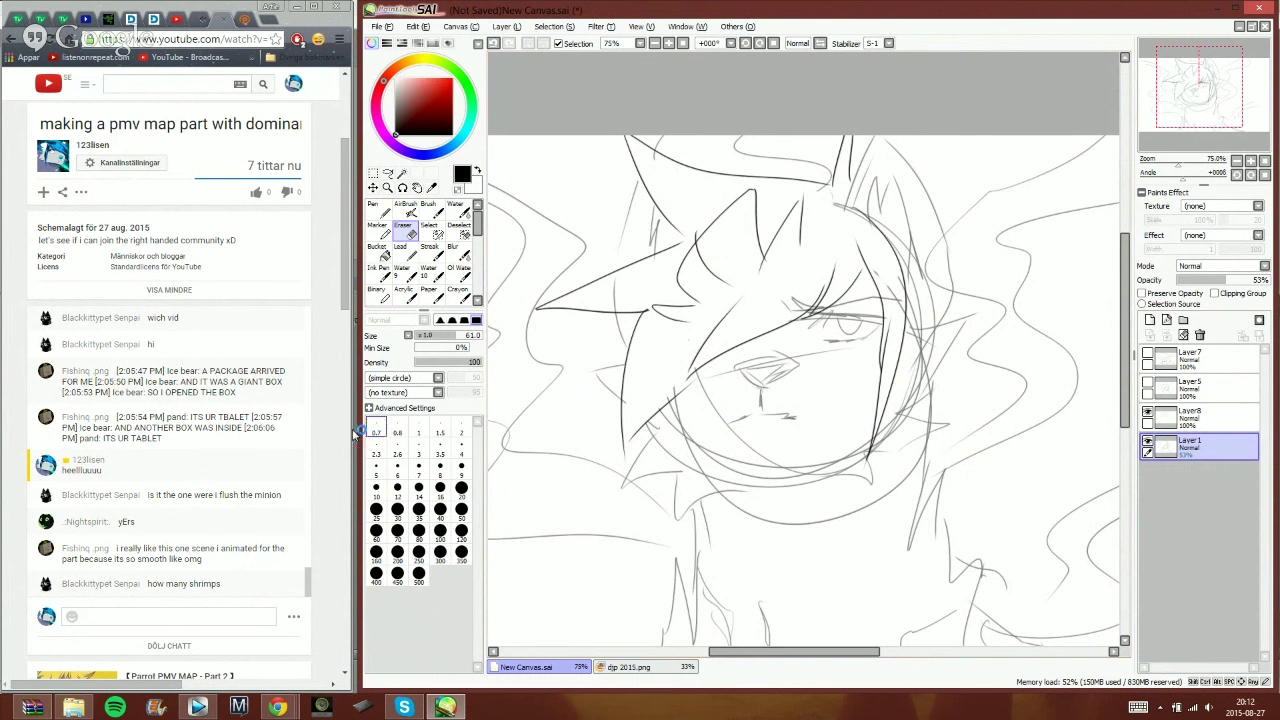
- Switch to Chrome and pick a video in the Music 3 playlist, then return to the live chat and PaintTool SAI
{"action": "left_click", "coordinate": [172, 22]}
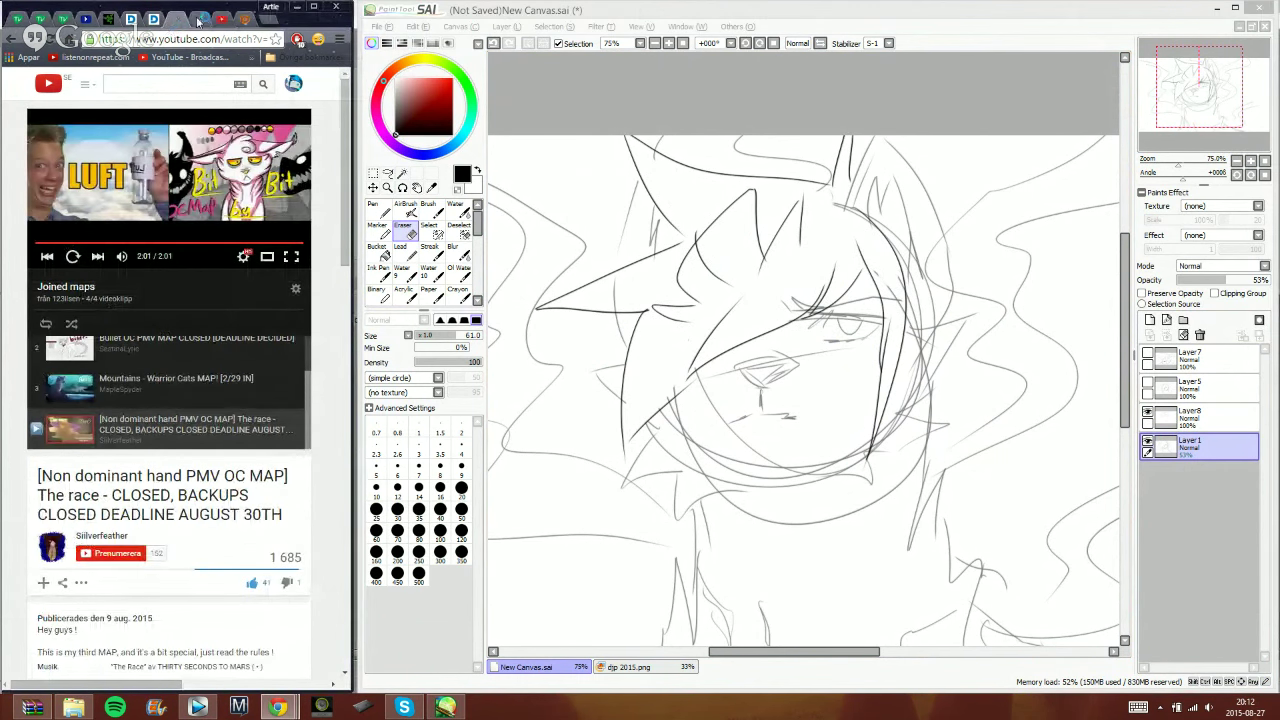
{"action": "left_click", "coordinate": [196, 22]}
{"action": "left_click", "coordinate": [122, 390]}
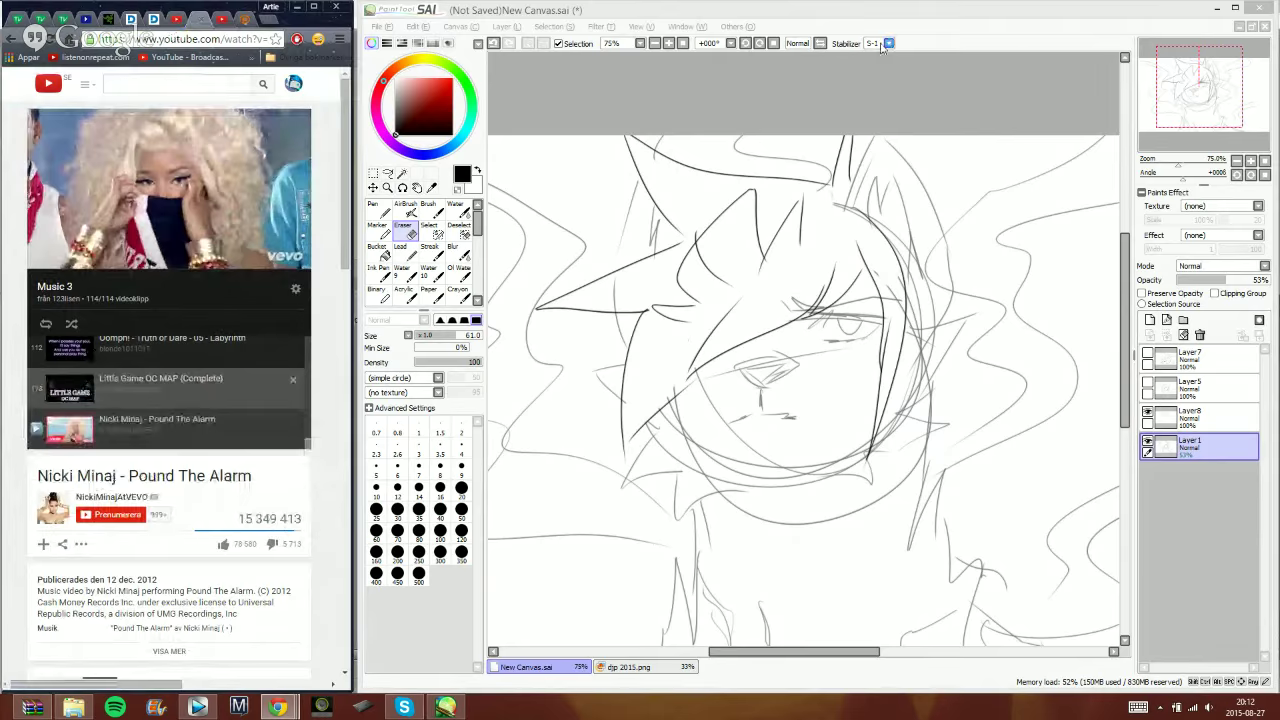
{"action": "left_click", "coordinate": [792, 14]}
{"action": "left_click", "coordinate": [222, 20]}
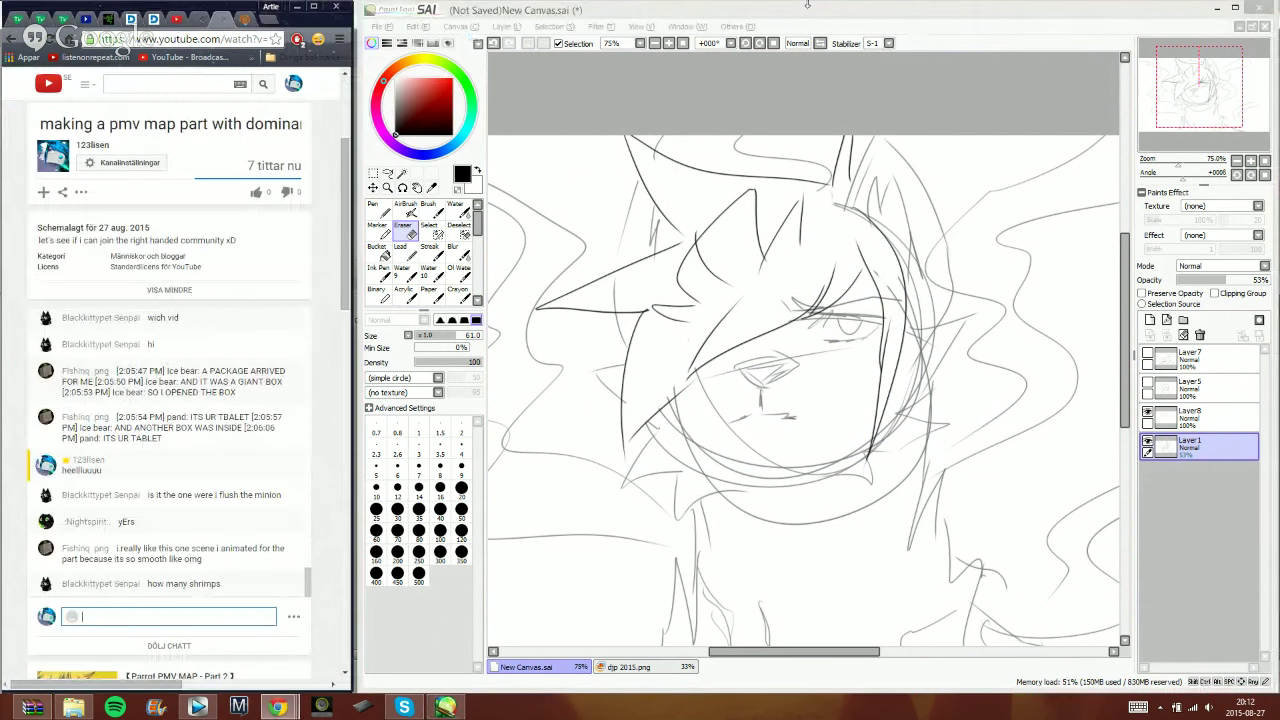
{"action": "left_click", "coordinate": [953, 14]}
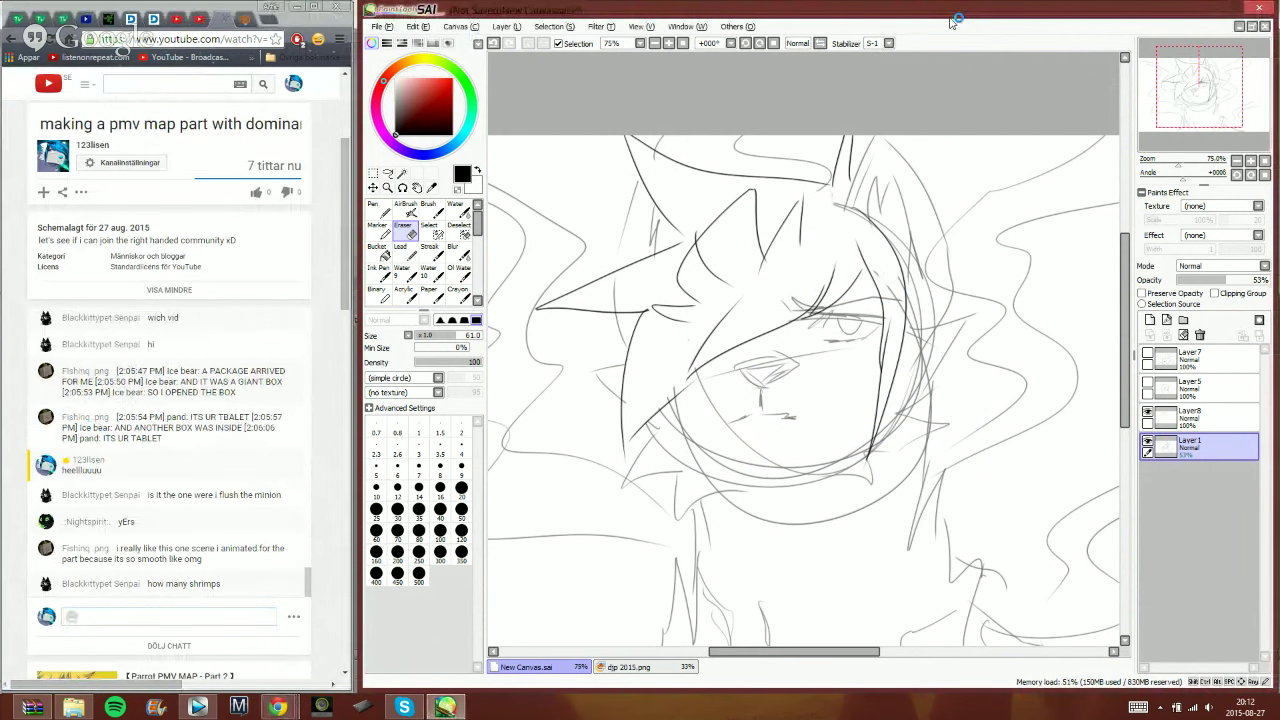
- Select Layer8, toggle its visibility to check the hair, and brush jagged fur strokes down the right side of the neck
{"action": "left_click", "coordinate": [1170, 424]}
{"action": "left_click", "coordinate": [1147, 412]}
{"action": "left_click", "coordinate": [1147, 412]}
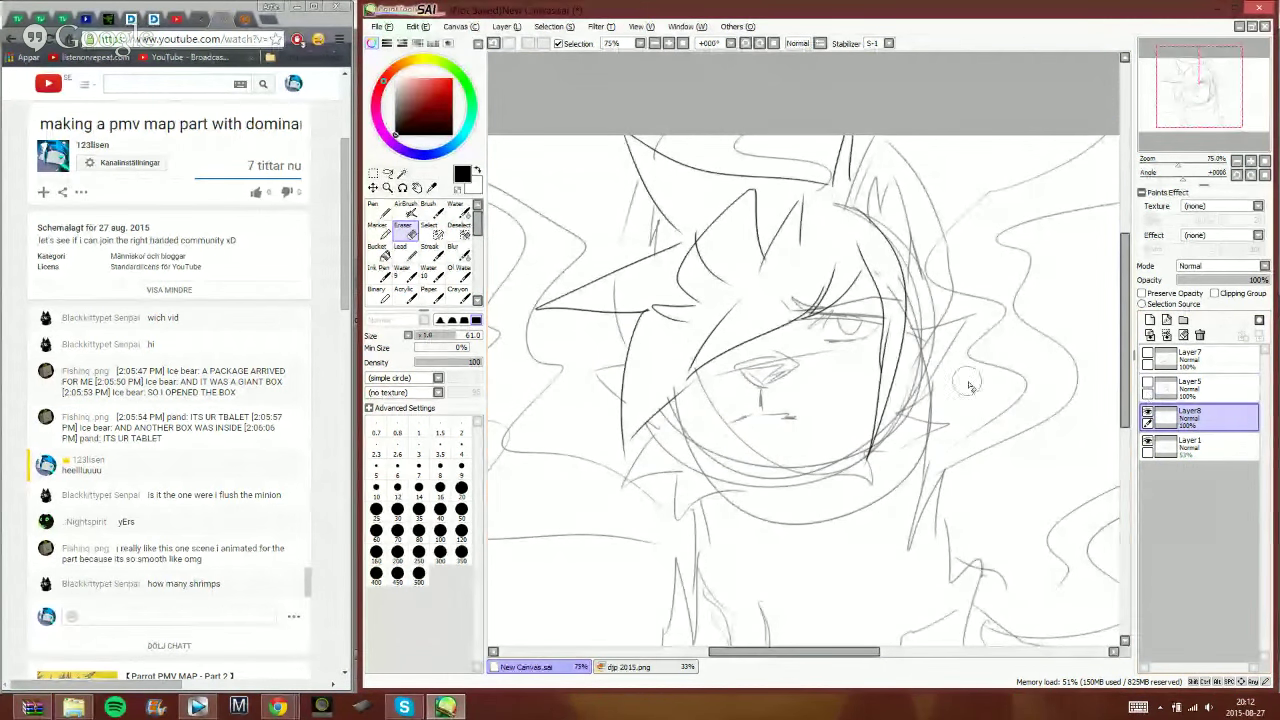
{"action": "key", "text": "b"}
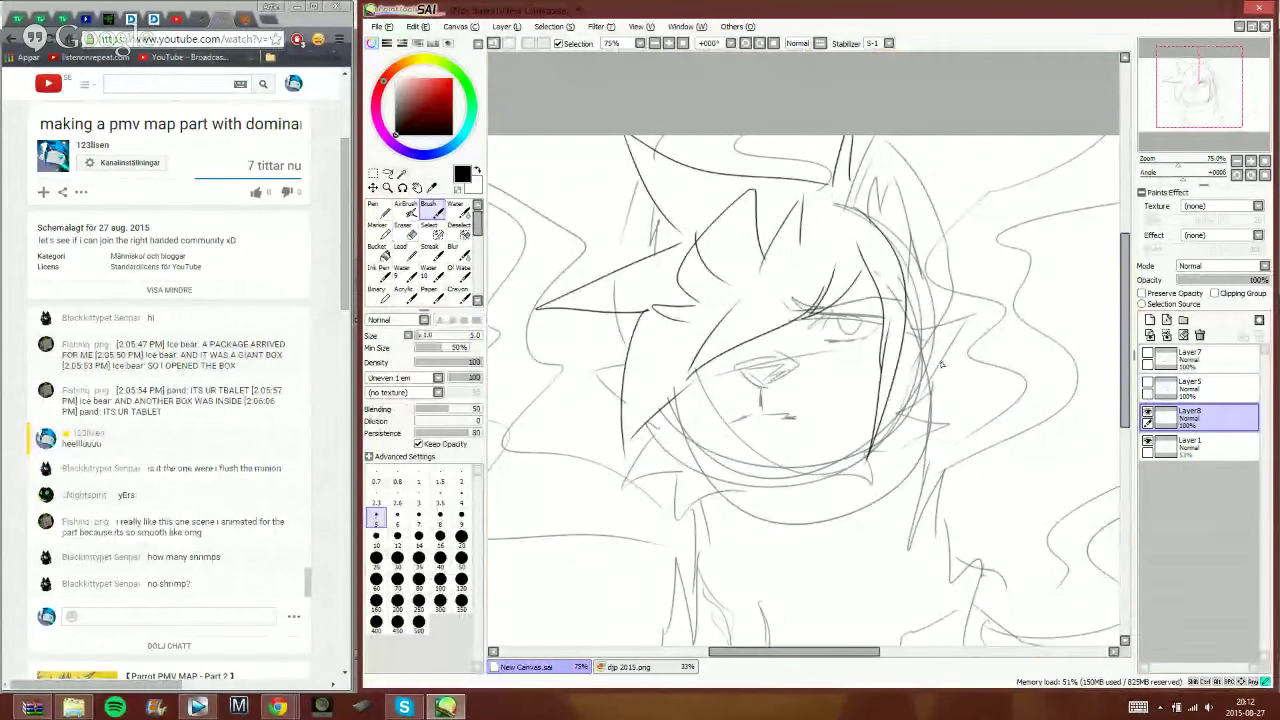
{"action": "left_click_drag", "start_coordinate": [941, 364], "coordinate": [935, 480]}
{"action": "mouse_move", "coordinate": [962, 408]}
{"action": "left_mouse_down"}
{"action": "mouse_move", "coordinate": [956, 538]}
{"action": "mouse_move", "coordinate": [985, 570]}
{"action": "left_mouse_up"}
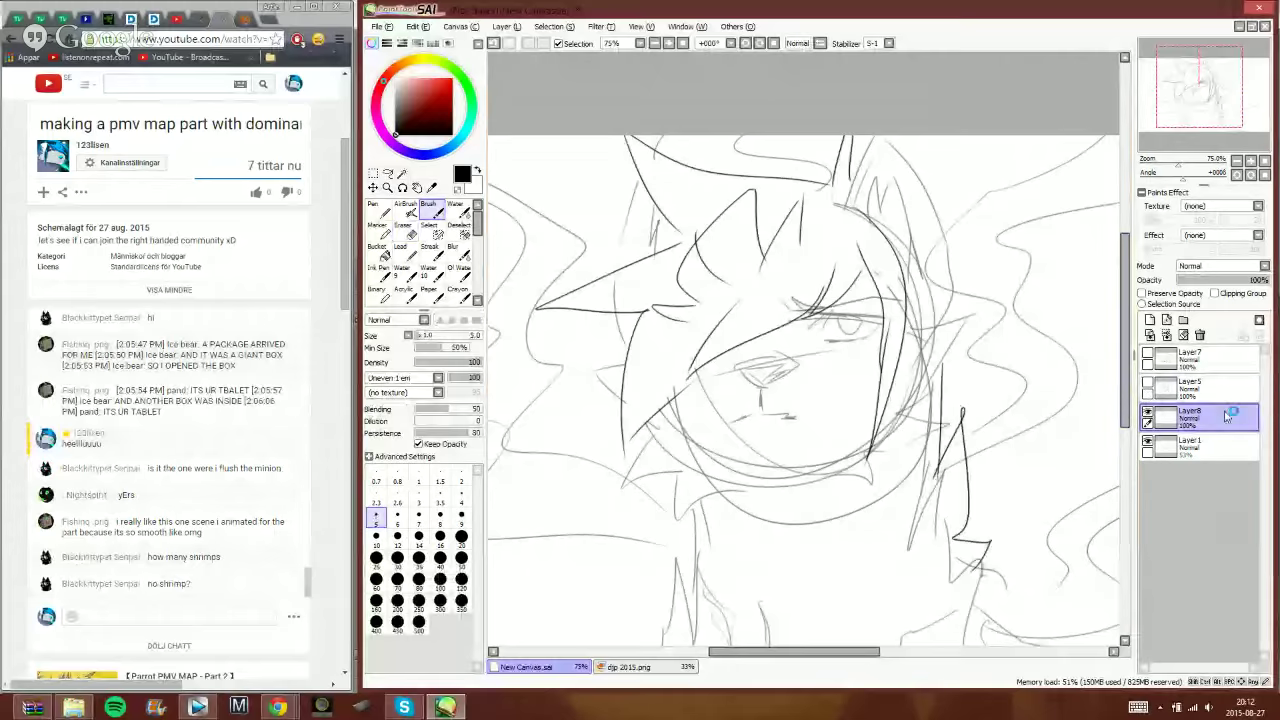
- Hide Layer8 and Layer1, show Layer5 at 55% opacity, and add a new layer directly above it
{"action": "left_click", "coordinate": [1148, 412]}
{"action": "left_click", "coordinate": [1148, 441]}
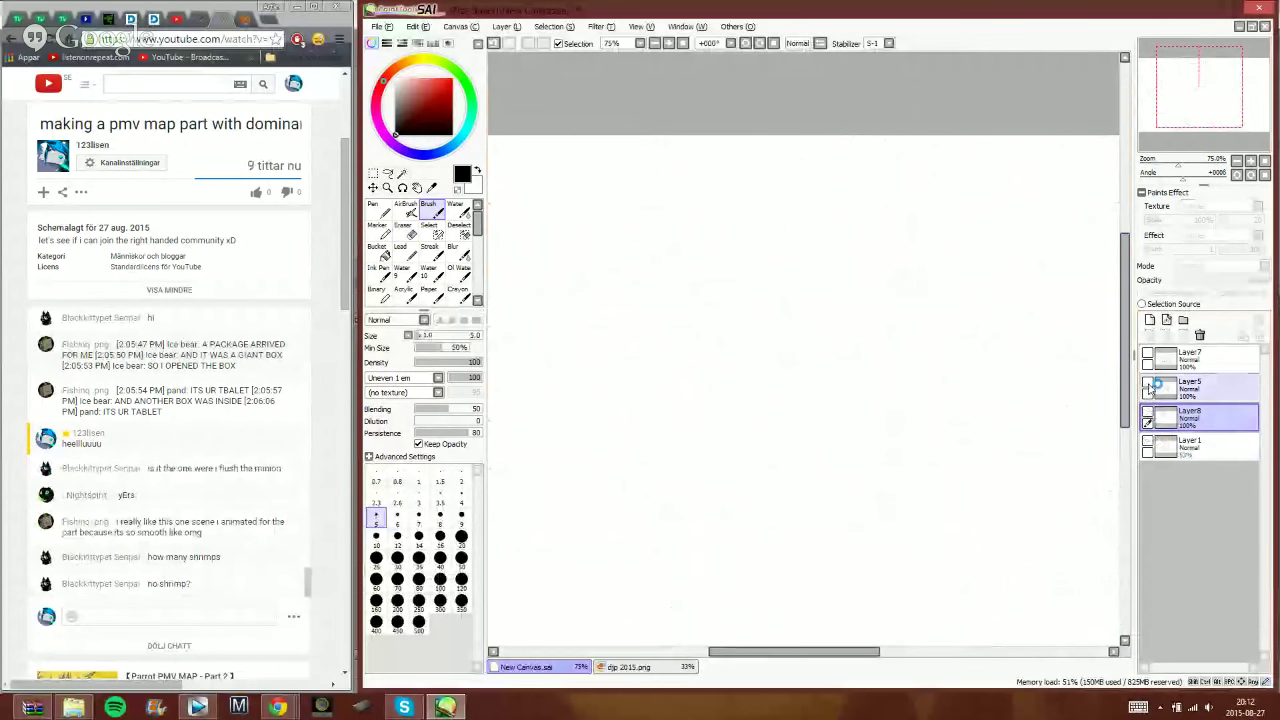
{"action": "left_click", "coordinate": [1148, 388]}
{"action": "left_click", "coordinate": [1195, 388]}
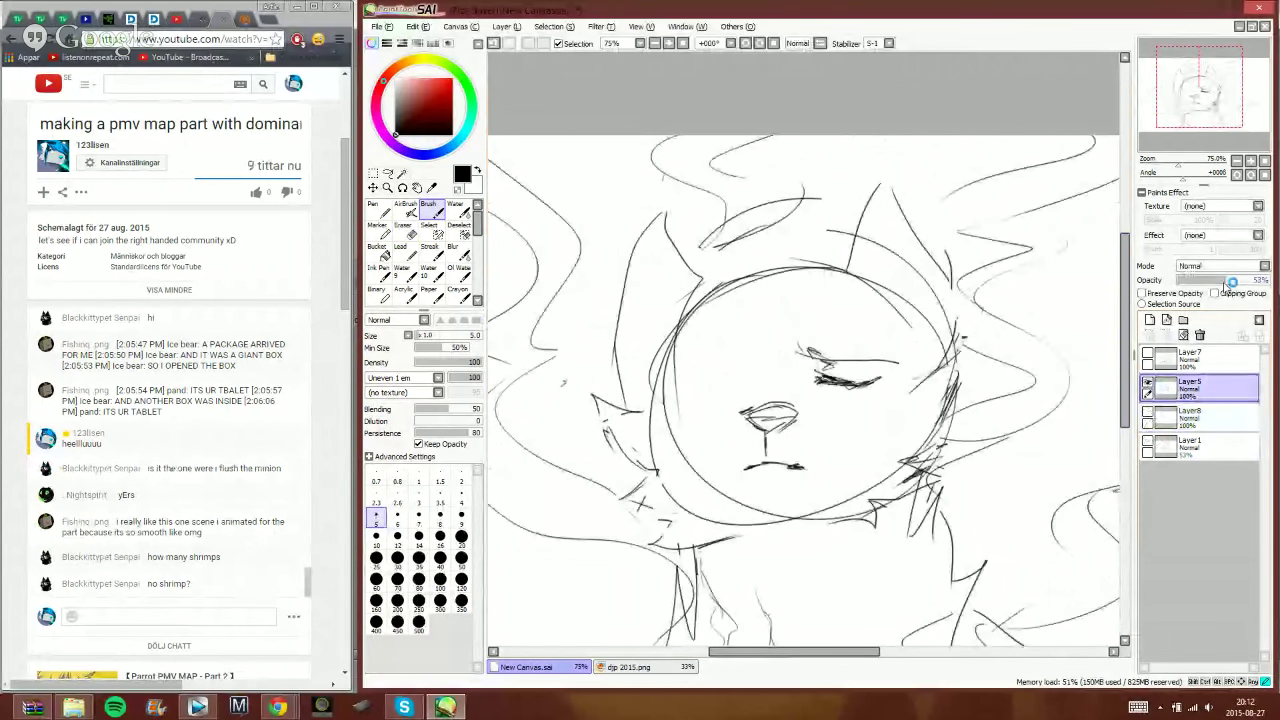
{"action": "left_click_drag", "start_coordinate": [1227, 285], "coordinate": [1229, 284]}
{"action": "left_click", "coordinate": [1150, 320]}
- Sketch the fringe over the closed-eye face on the new layer, with strands down the right side and across the brow
{"action": "left_click_drag", "start_coordinate": [848, 272], "coordinate": [848, 450]}
{"action": "mouse_move", "coordinate": [895, 412]}
{"action": "left_mouse_down"}
{"action": "mouse_move", "coordinate": [850, 450]}
{"action": "mouse_move", "coordinate": [890, 425]}
{"action": "left_mouse_up"}
{"action": "mouse_move", "coordinate": [868, 356]}
{"action": "left_mouse_down"}
{"action": "mouse_move", "coordinate": [845, 292]}
{"action": "mouse_move", "coordinate": [802, 372]}
{"action": "mouse_move", "coordinate": [828, 318]}
{"action": "mouse_move", "coordinate": [713, 407]}
{"action": "mouse_move", "coordinate": [688, 444]}
{"action": "left_mouse_up"}
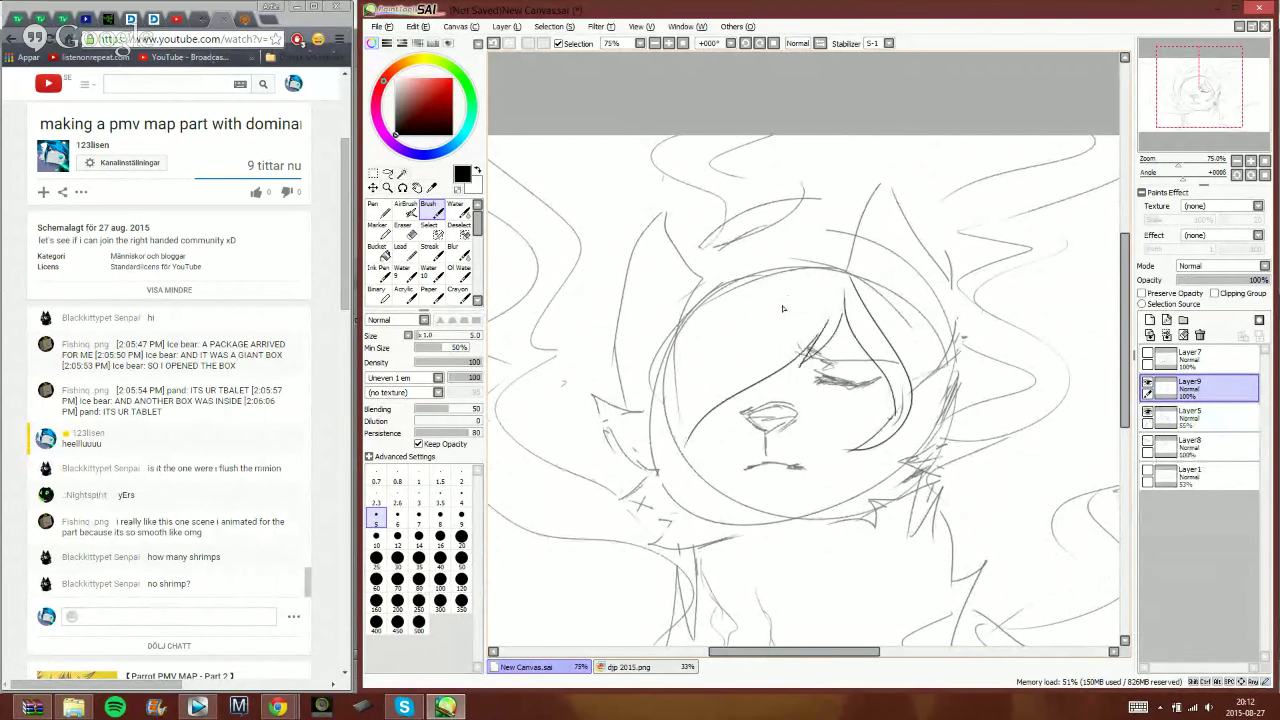
{"action": "left_click", "coordinate": [493, 43]}
{"action": "left_click_drag", "start_coordinate": [810, 347], "coordinate": [712, 436]}
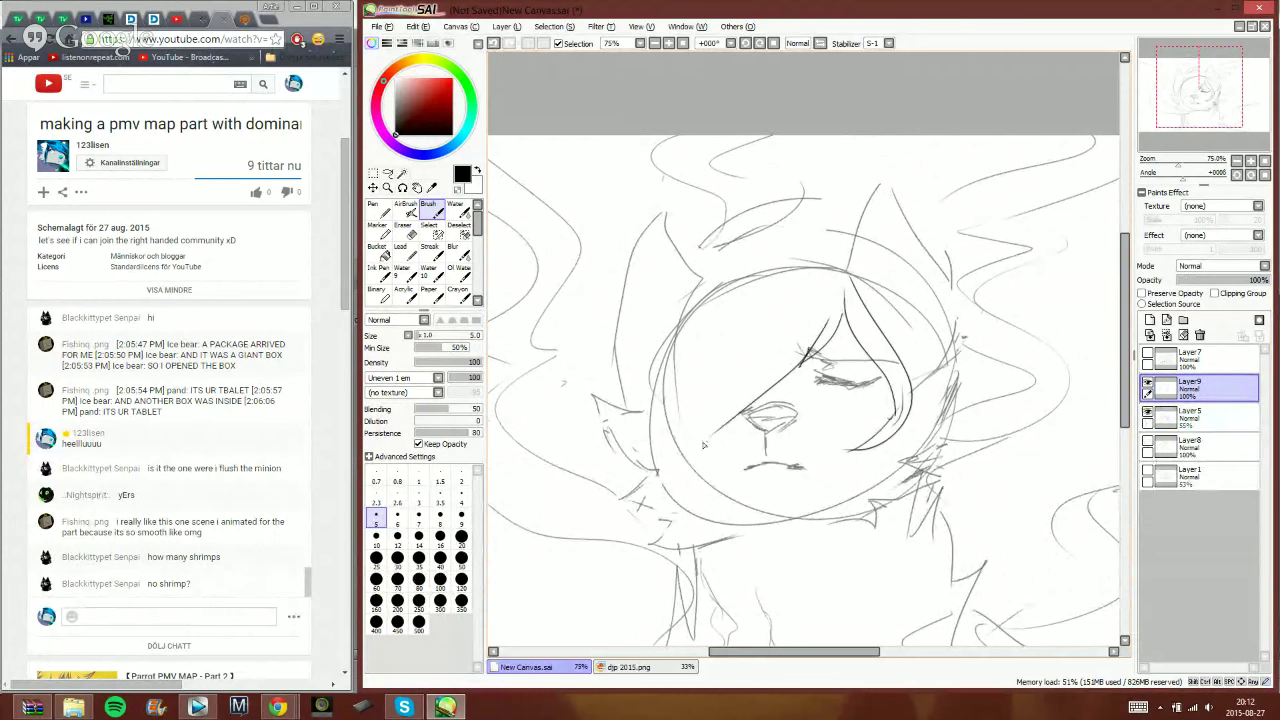
- Try to sketch side strands running down the left cheek below the fringe
{"action": "mouse_move", "coordinate": [746, 368]}
{"action": "left_mouse_down"}
{"action": "mouse_move", "coordinate": [705, 435]}
{"action": "mouse_move", "coordinate": [700, 510]}
{"action": "left_mouse_up"}
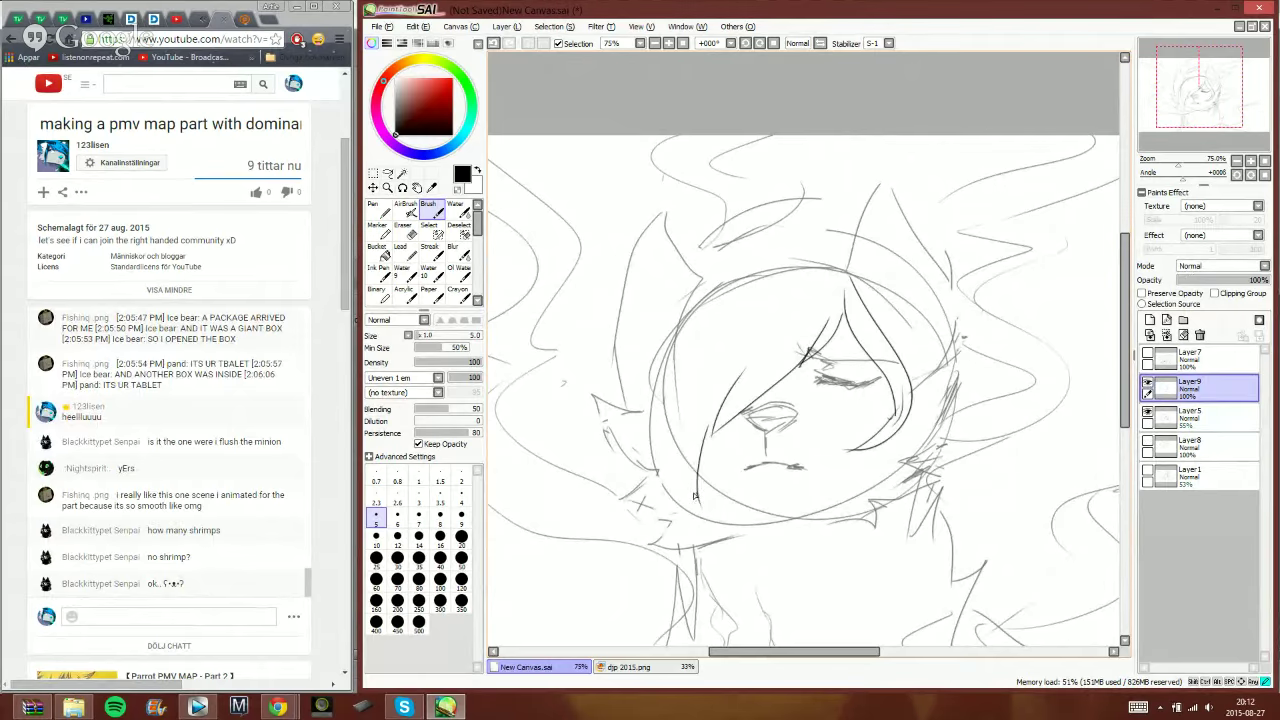
{"action": "left_click_drag", "start_coordinate": [684, 377], "coordinate": [646, 476]}
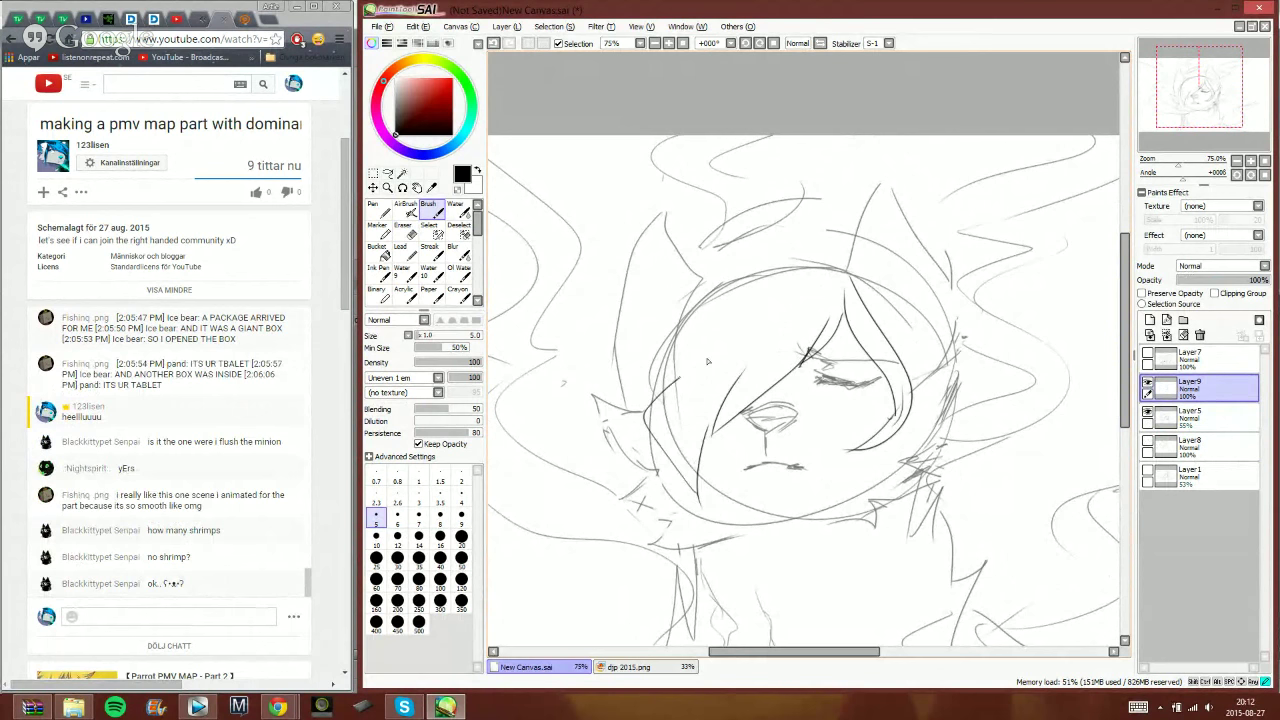
{"action": "left_click", "coordinate": [491, 45]}
{"action": "left_click", "coordinate": [495, 46]}
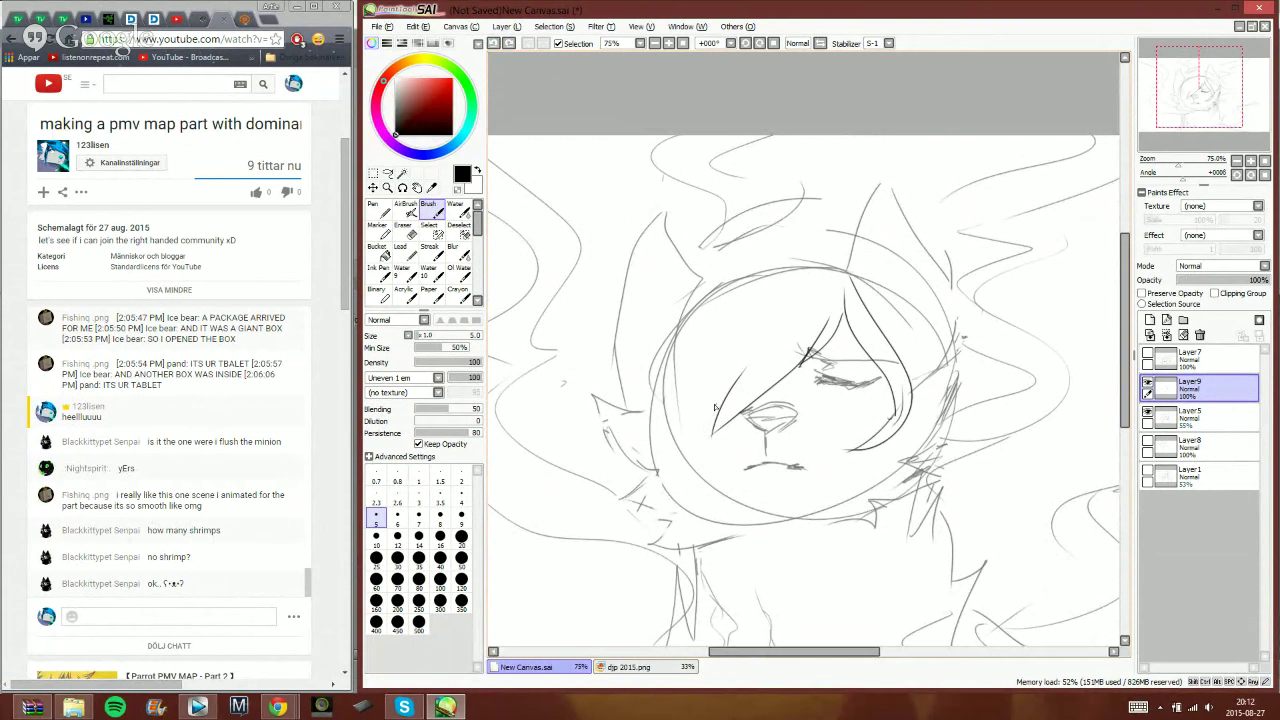
- Sketch the left cheek strand and the spiky hair outline from the crown down the left side of the closed-eye head
{"action": "mouse_move", "coordinate": [716, 407]}
{"action": "left_mouse_down"}
{"action": "mouse_move", "coordinate": [697, 502]}
{"action": "mouse_move", "coordinate": [656, 460]}
{"action": "mouse_move", "coordinate": [679, 364]}
{"action": "left_mouse_up"}
{"action": "mouse_move", "coordinate": [846, 258]}
{"action": "left_mouse_down"}
{"action": "mouse_move", "coordinate": [847, 185]}
{"action": "mouse_move", "coordinate": [838, 254]}
{"action": "left_mouse_up"}
{"action": "mouse_move", "coordinate": [832, 242]}
{"action": "left_mouse_down"}
{"action": "mouse_move", "coordinate": [668, 212]}
{"action": "mouse_move", "coordinate": [717, 280]}
{"action": "mouse_move", "coordinate": [560, 350]}
{"action": "left_mouse_up"}
{"action": "left_click_drag", "start_coordinate": [628, 401], "coordinate": [630, 425]}
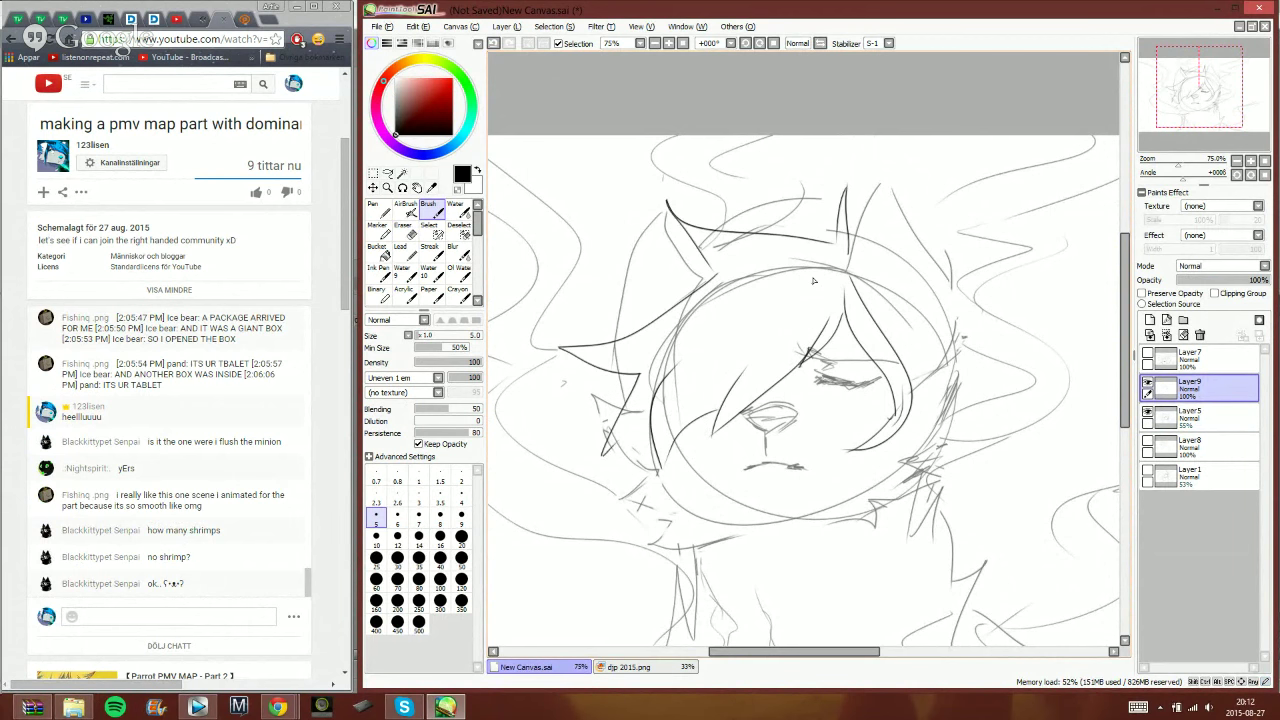
- Sketch short hair tufts across the closed-eye character's forehead and a spiky hair strand down the right side of the neck
{"action": "left_click_drag", "start_coordinate": [768, 238], "coordinate": [703, 319]}
{"action": "left_click_drag", "start_coordinate": [676, 330], "coordinate": [705, 352]}
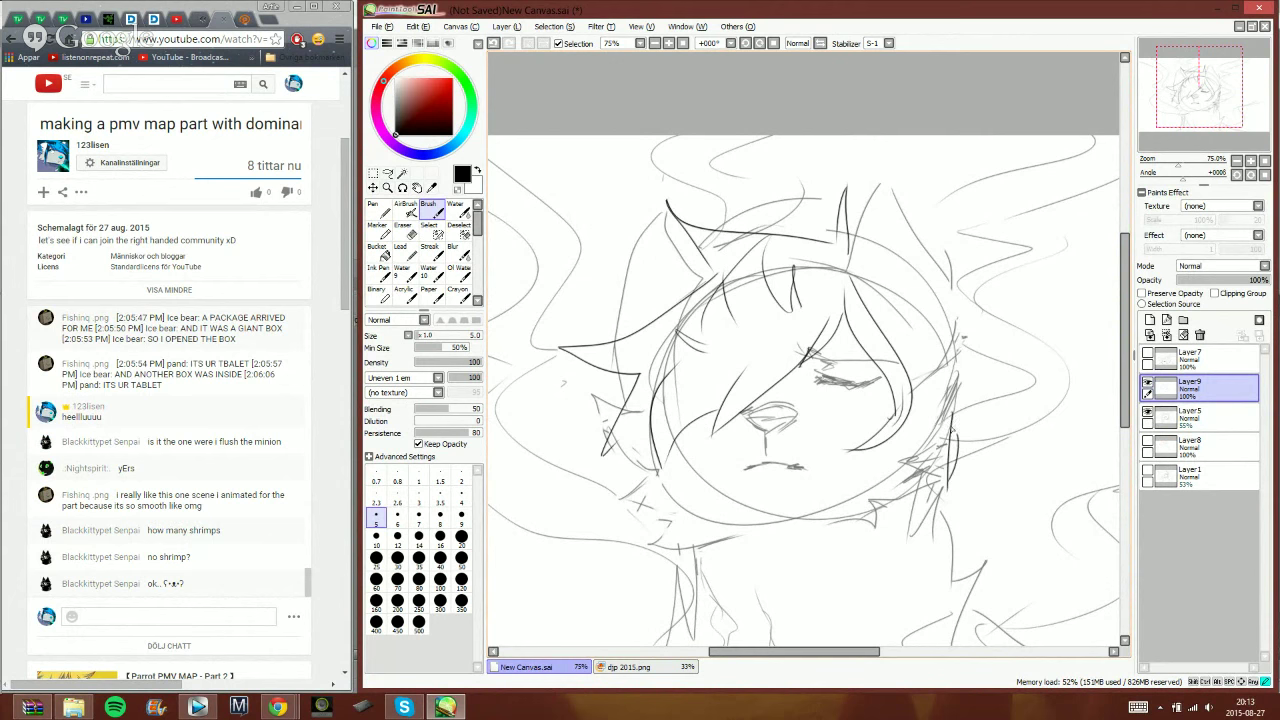
{"action": "left_click_drag", "start_coordinate": [953, 428], "coordinate": [970, 578]}
- Erase the head-circle guidelines around the fringe on Layer5 and sketch fur strokes inside both ears
{"action": "left_click", "coordinate": [1158, 447]}
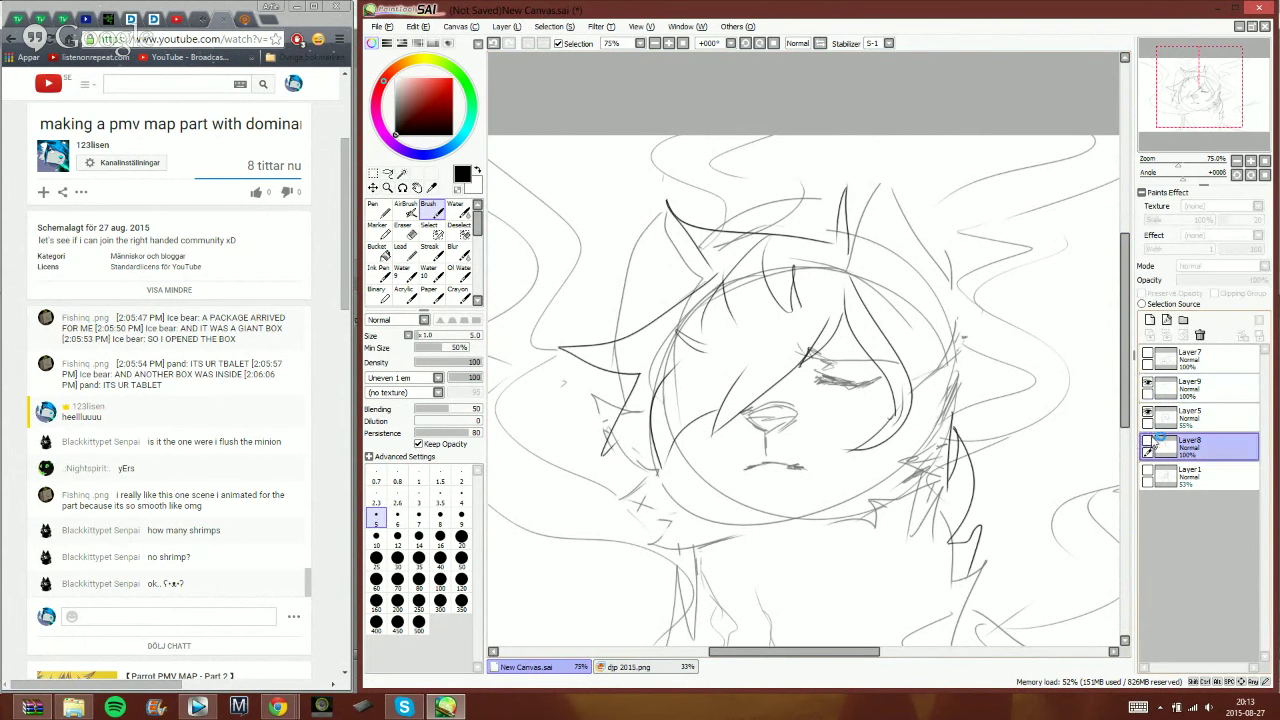
{"action": "left_click", "coordinate": [1148, 442]}
{"action": "left_click", "coordinate": [1148, 442]}
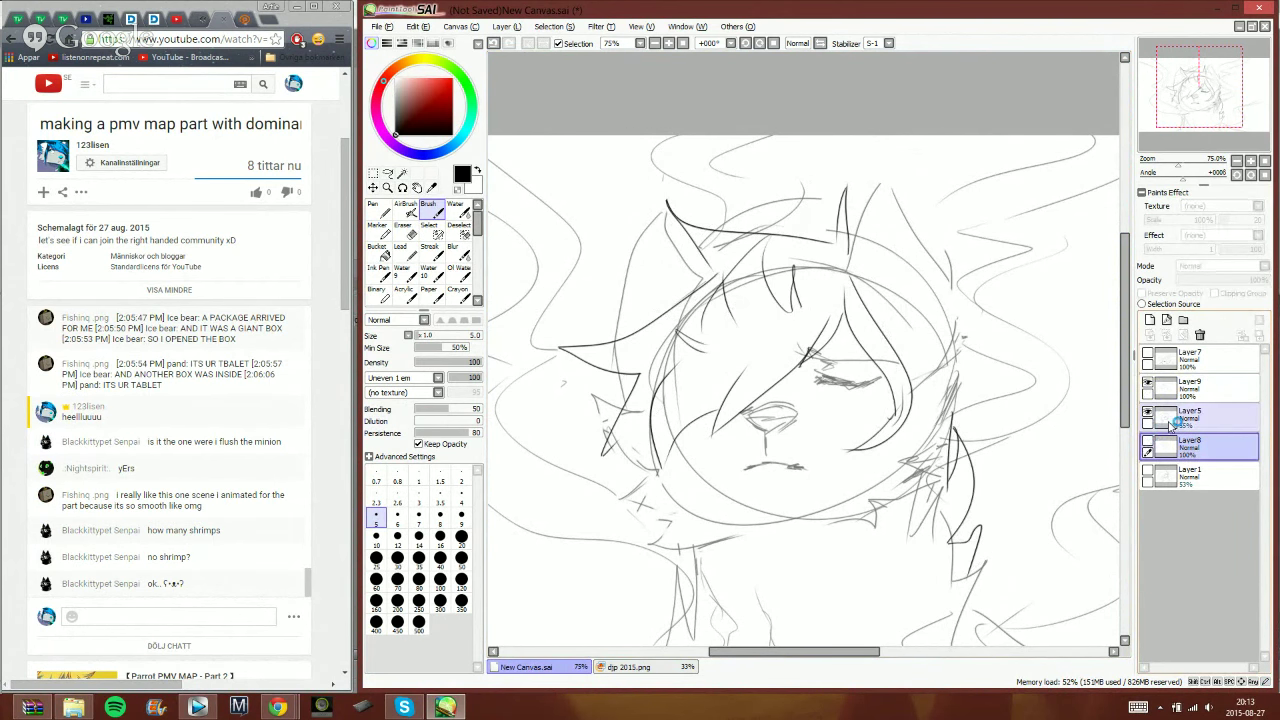
{"action": "left_click", "coordinate": [1178, 420]}
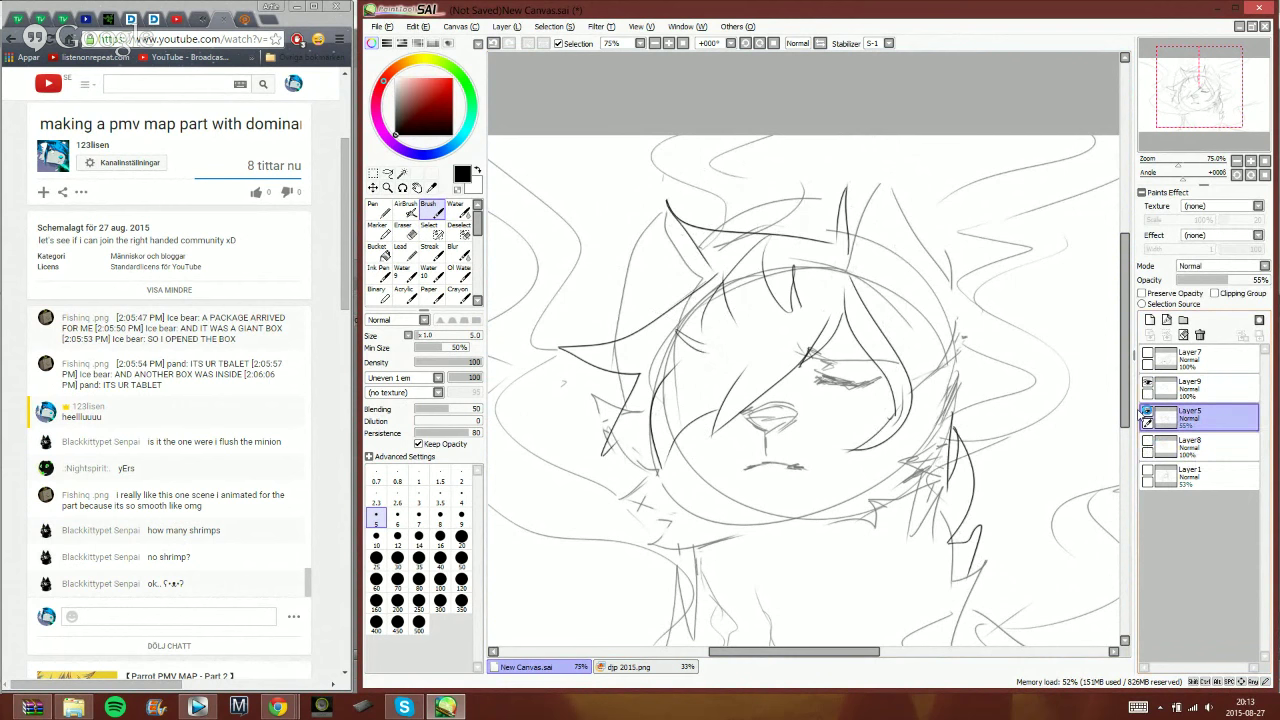
{"action": "key", "text": "e"}
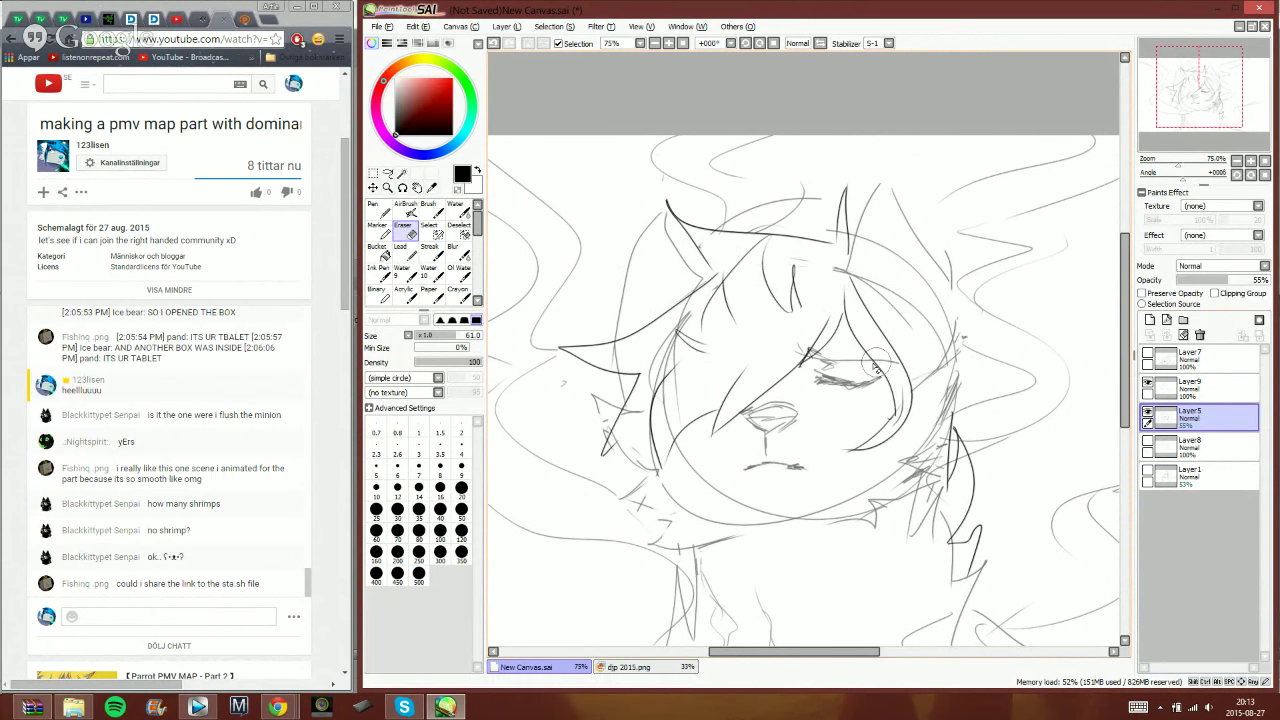
{"action": "mouse_move", "coordinate": [678, 408]}
{"action": "left_mouse_down"}
{"action": "mouse_move", "coordinate": [687, 379]}
{"action": "mouse_move", "coordinate": [644, 394]}
{"action": "mouse_move", "coordinate": [725, 275]}
{"action": "left_mouse_up"}
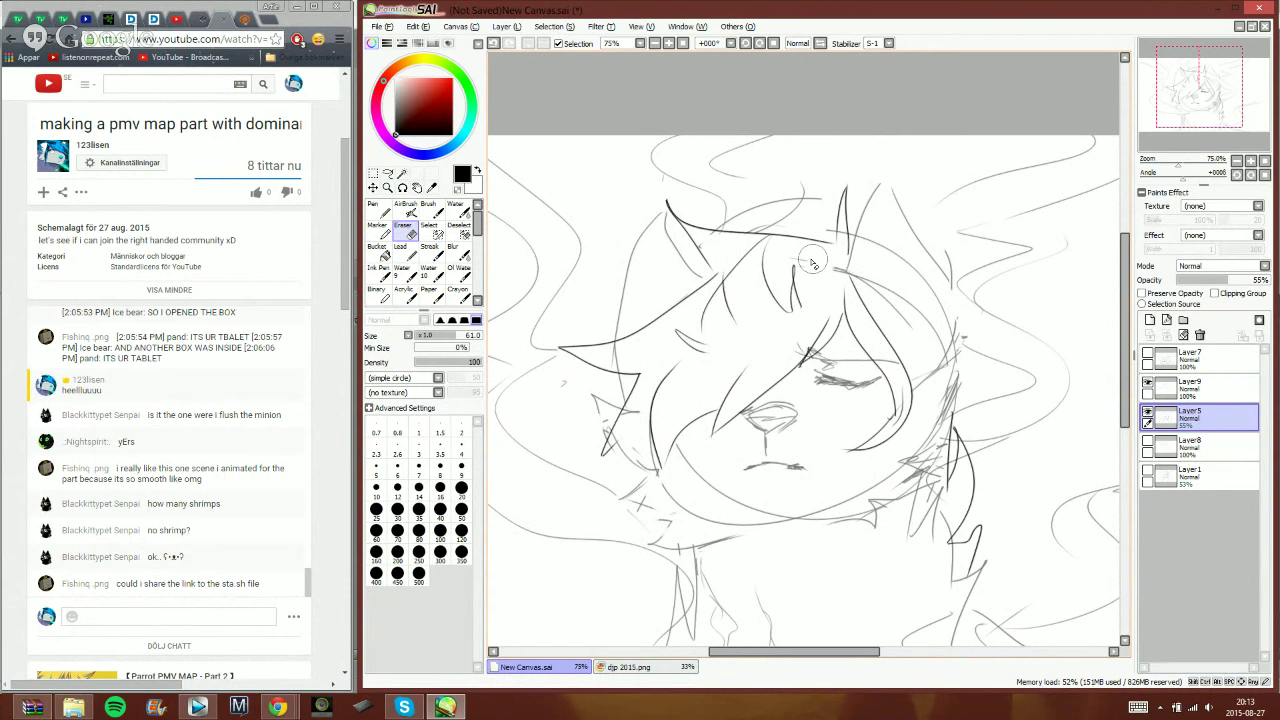
{"action": "left_click", "coordinate": [430, 212]}
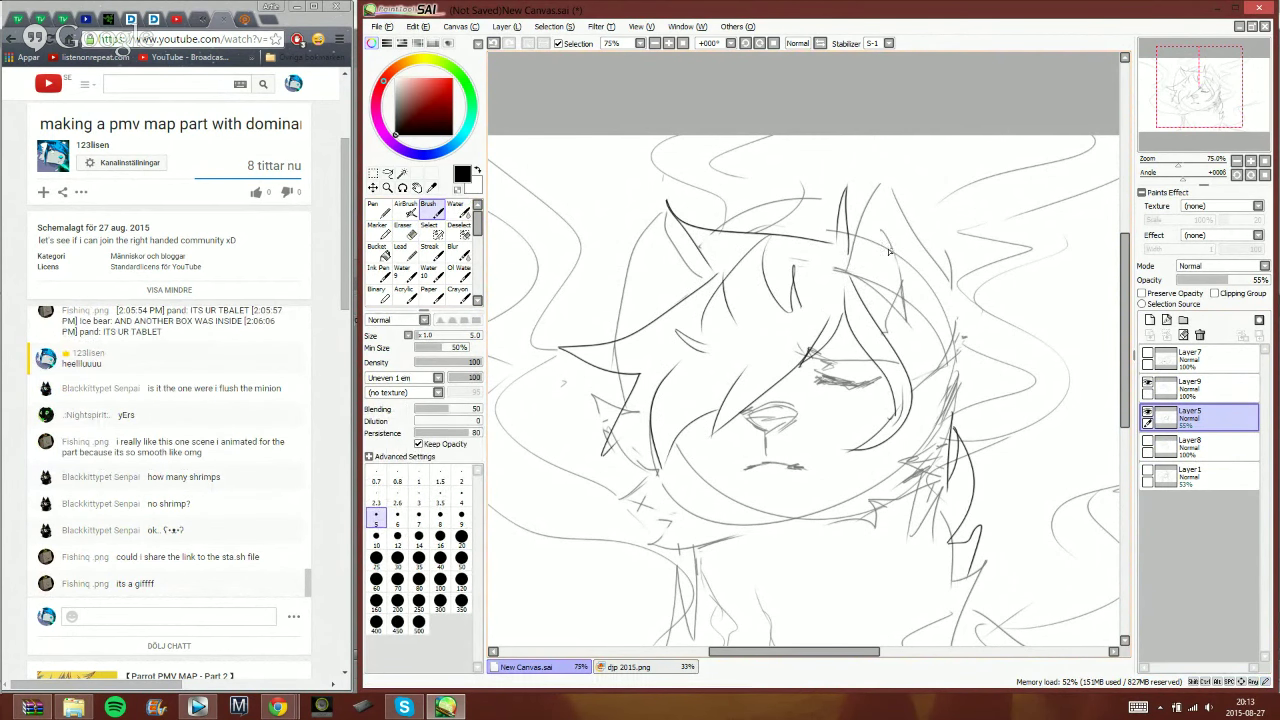
{"action": "left_click_drag", "start_coordinate": [883, 244], "coordinate": [862, 296]}
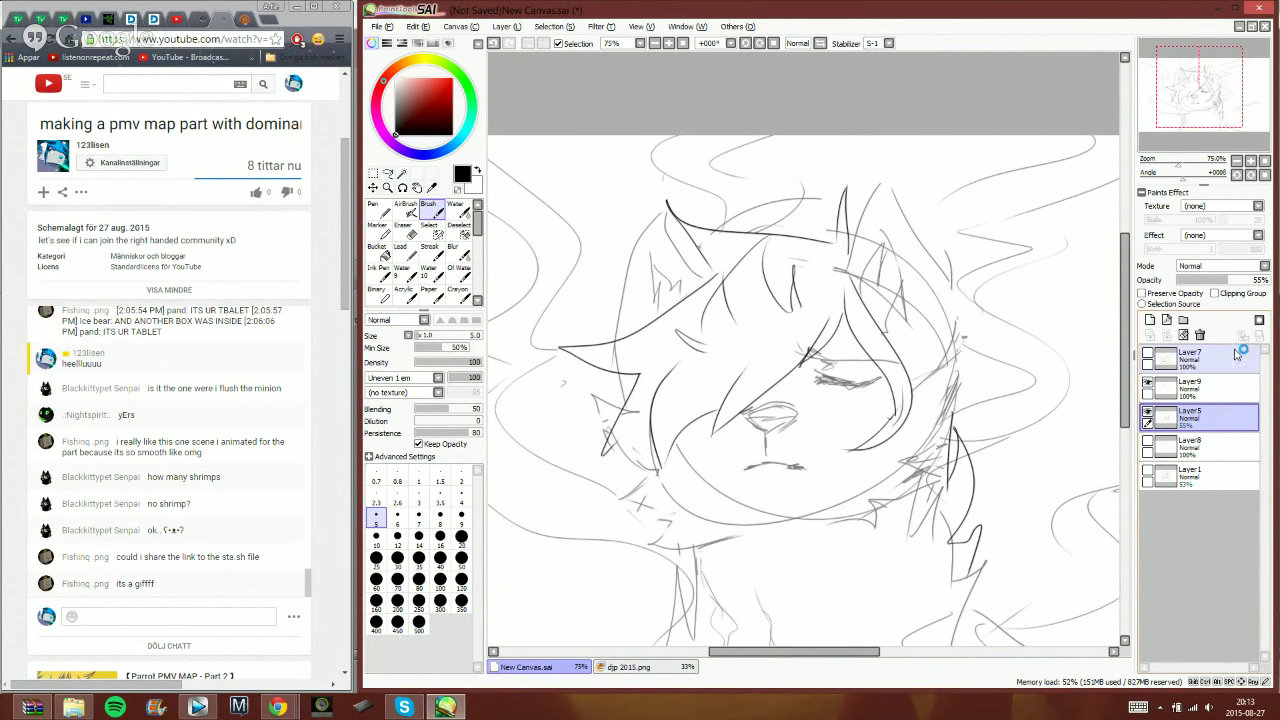
- Restore Layer5 to 100% opacity and merge the Layer9 hair sketch down into it
{"action": "left_click", "coordinate": [1264, 281]}
{"action": "left_click", "coordinate": [1204, 388]}
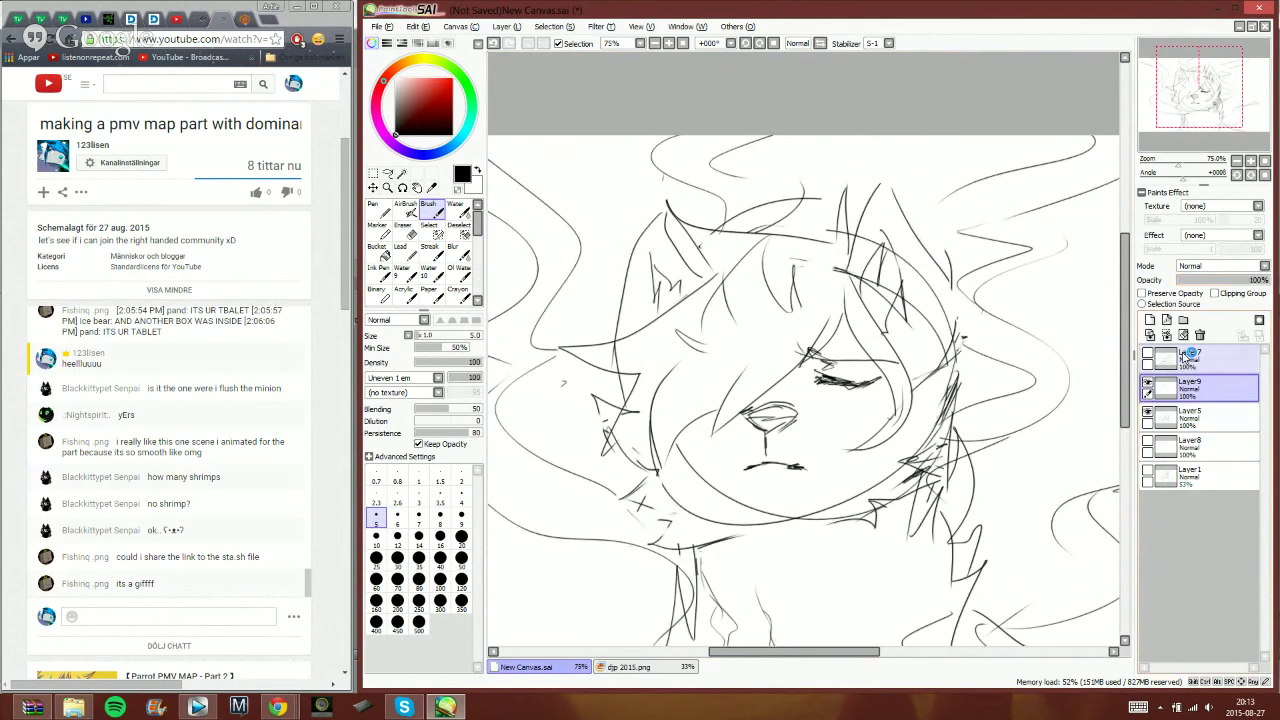
{"action": "left_click", "coordinate": [1182, 336]}
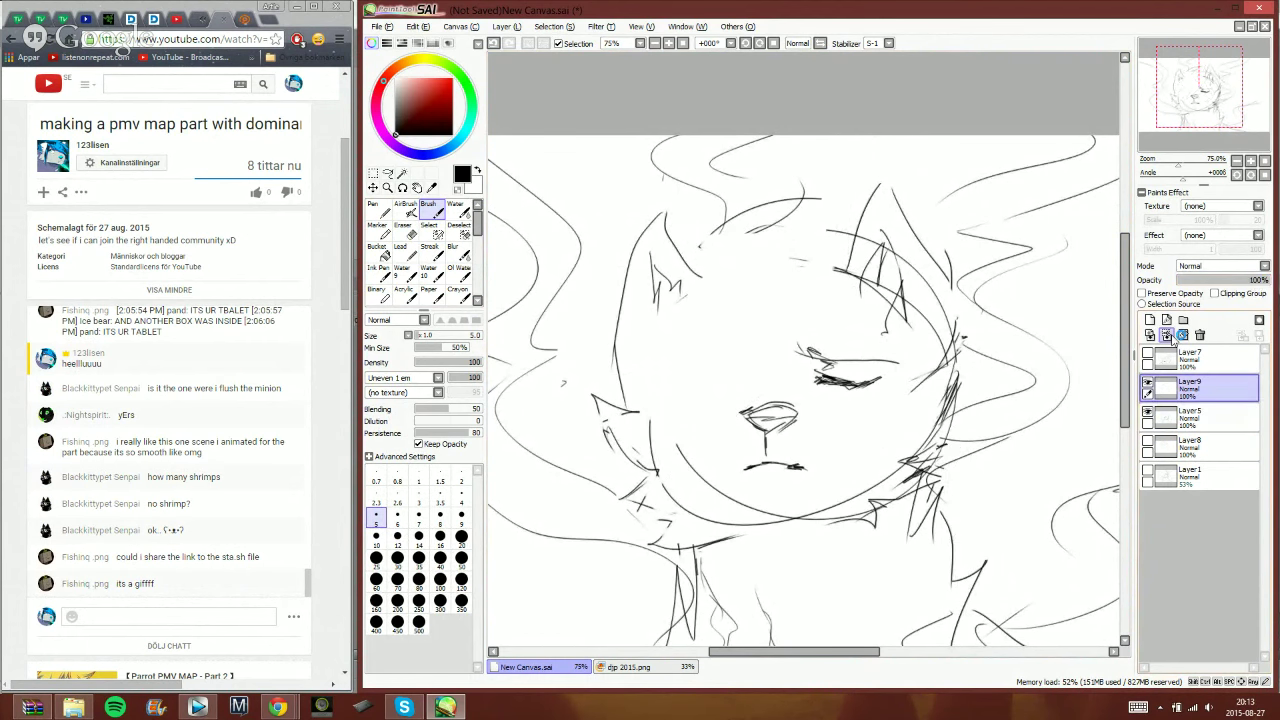
{"action": "left_click", "coordinate": [493, 44]}
{"action": "left_click", "coordinate": [1167, 336]}
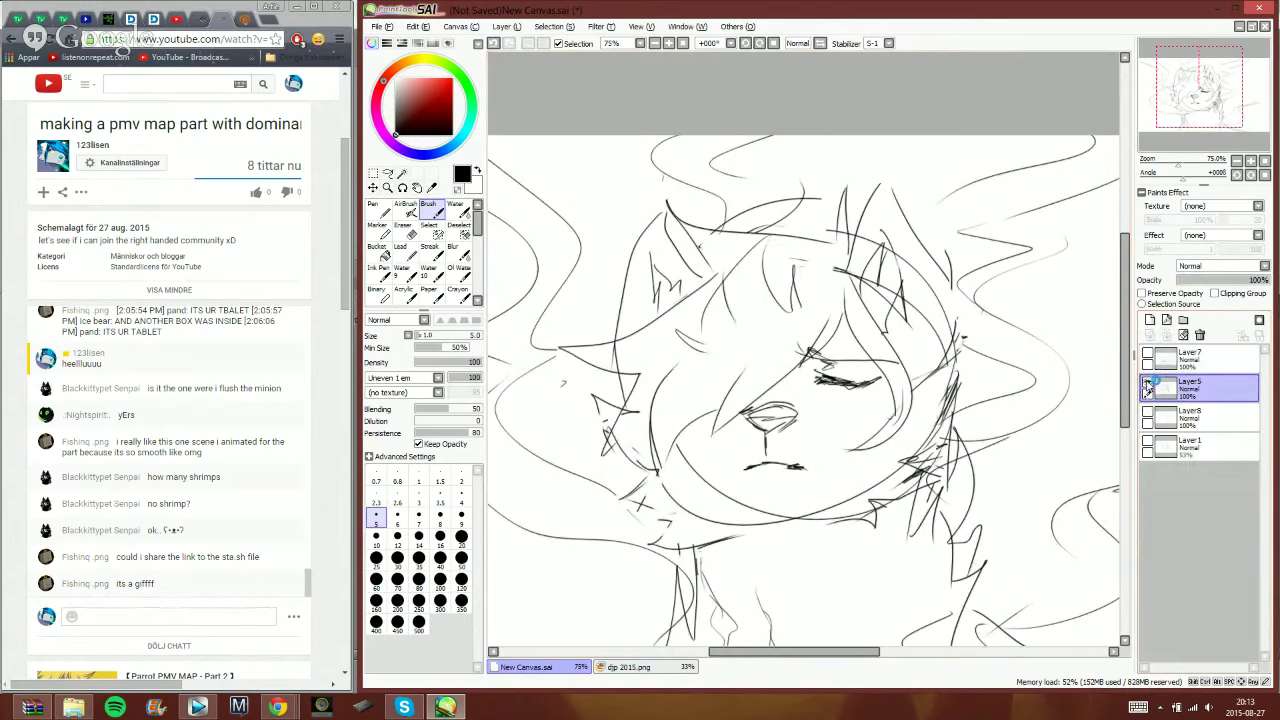
- Hide Layer5, show Layer8 and Layer1, set Layer1 to 100% opacity, and merge Layer8 down into Layer1
{"action": "left_click", "coordinate": [1147, 383]}
{"action": "left_click", "coordinate": [1147, 412]}
{"action": "left_click", "coordinate": [1147, 441]}
{"action": "left_click", "coordinate": [1190, 447]}
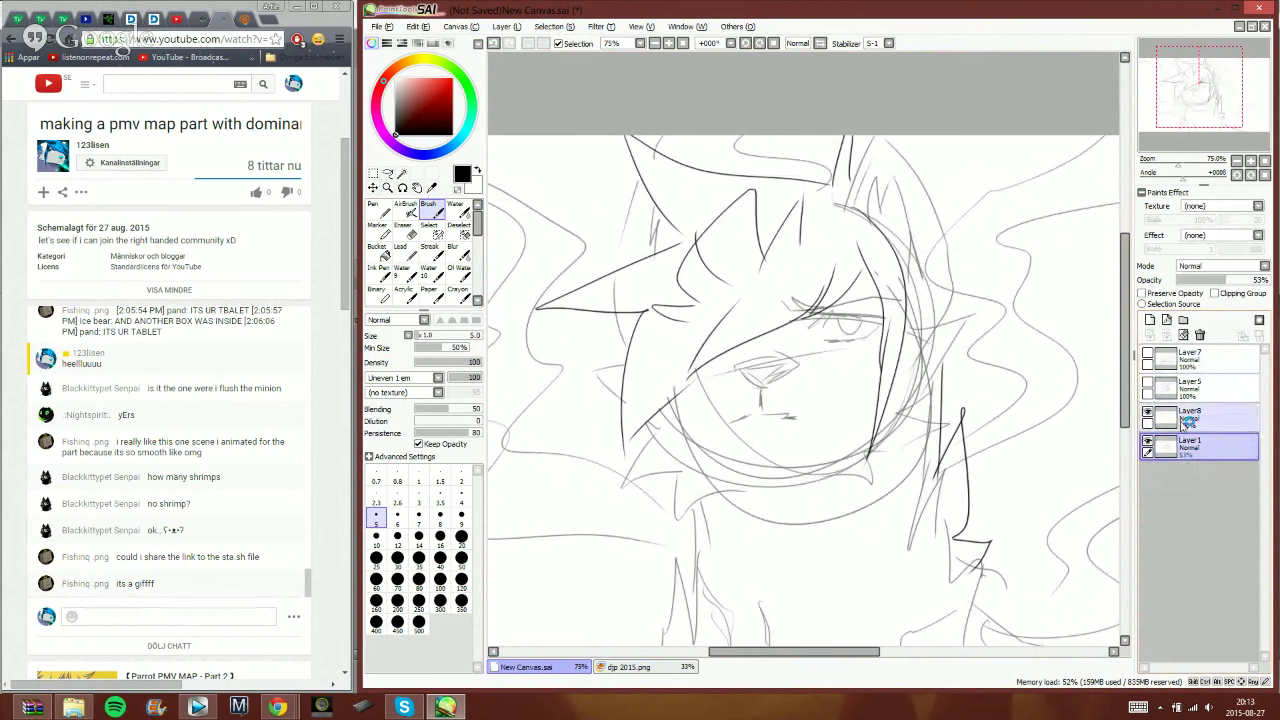
{"action": "left_click", "coordinate": [1185, 424]}
{"action": "left_click", "coordinate": [1203, 444]}
{"action": "left_click_drag", "start_coordinate": [1256, 281], "coordinate": [1271, 281]}
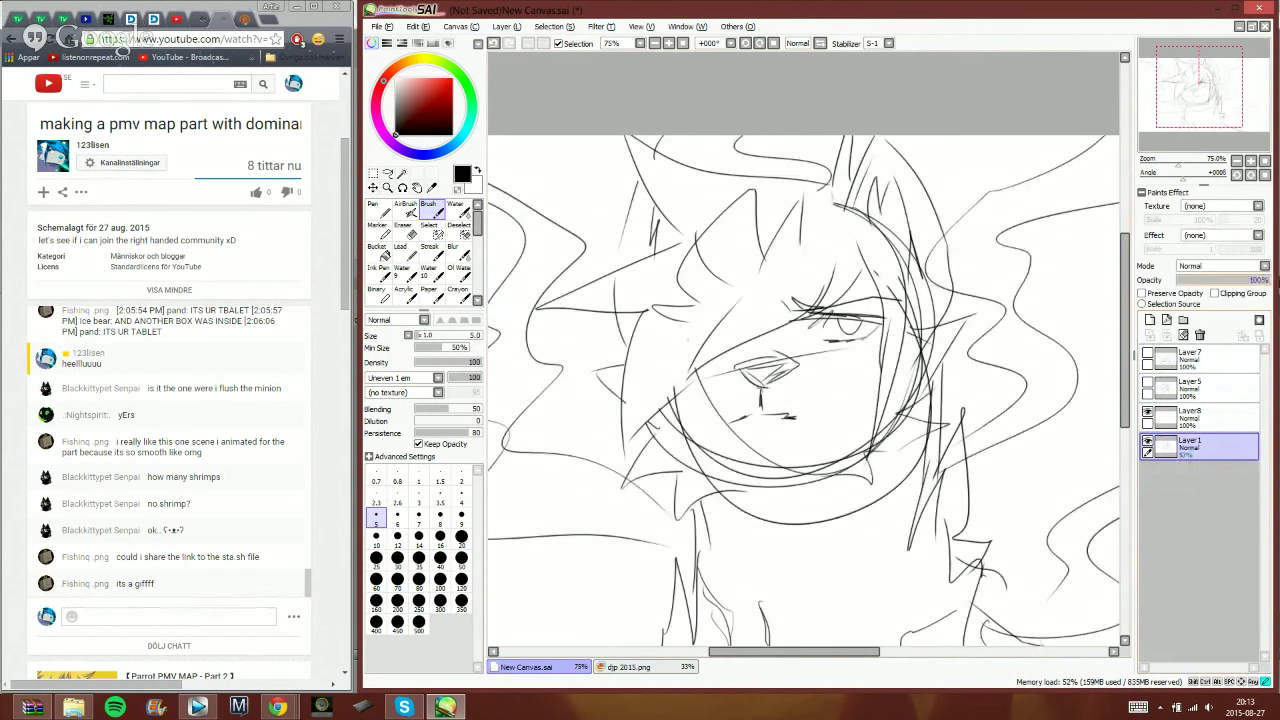
{"action": "left_click", "coordinate": [1190, 417]}
{"action": "left_click", "coordinate": [1167, 336]}
{"action": "left_click", "coordinate": [1148, 382]}
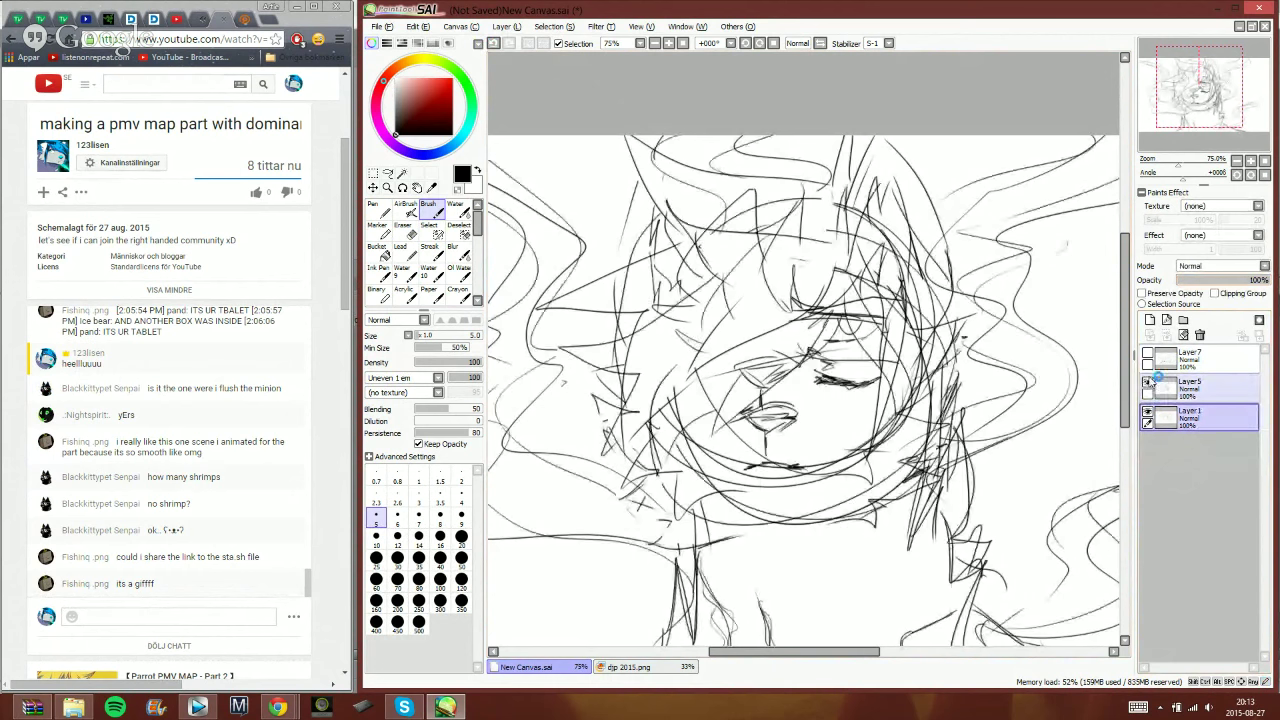
{"action": "left_click", "coordinate": [1149, 382]}
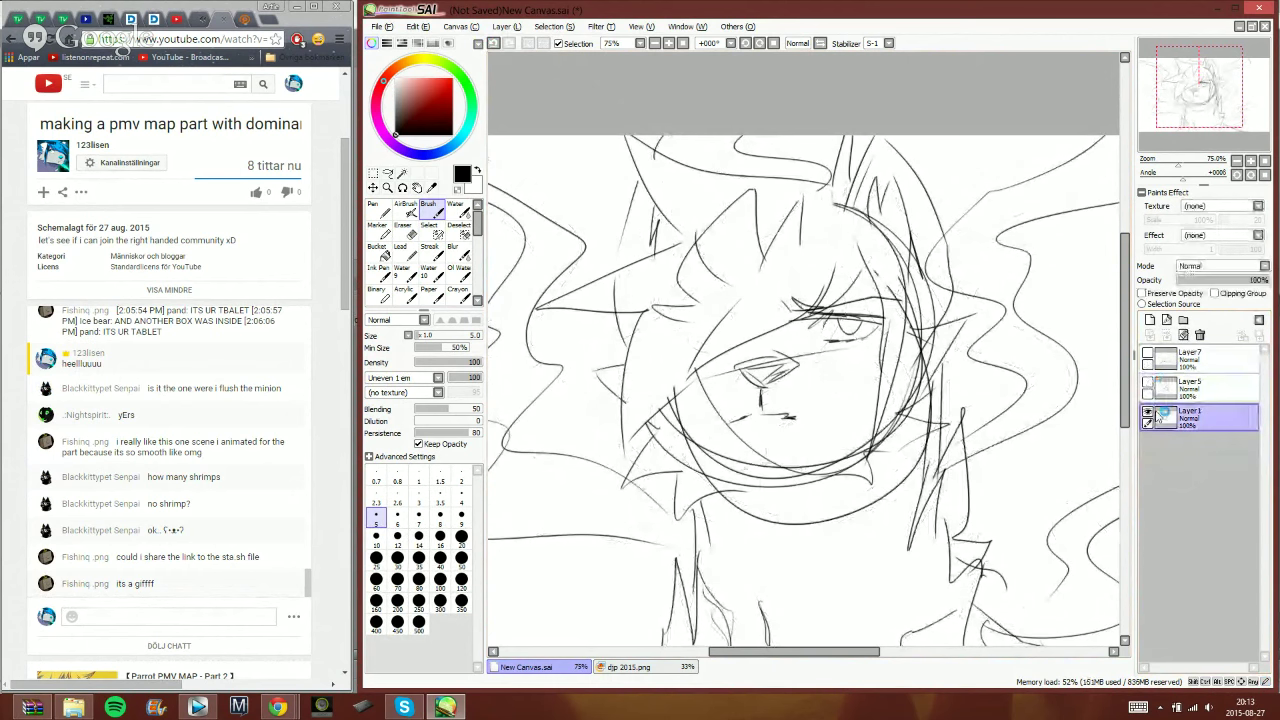
- Lasso the open-eyed face's nose on Layer1, shrink it slightly, and add a small brush mark above it
{"action": "left_click", "coordinate": [388, 172]}
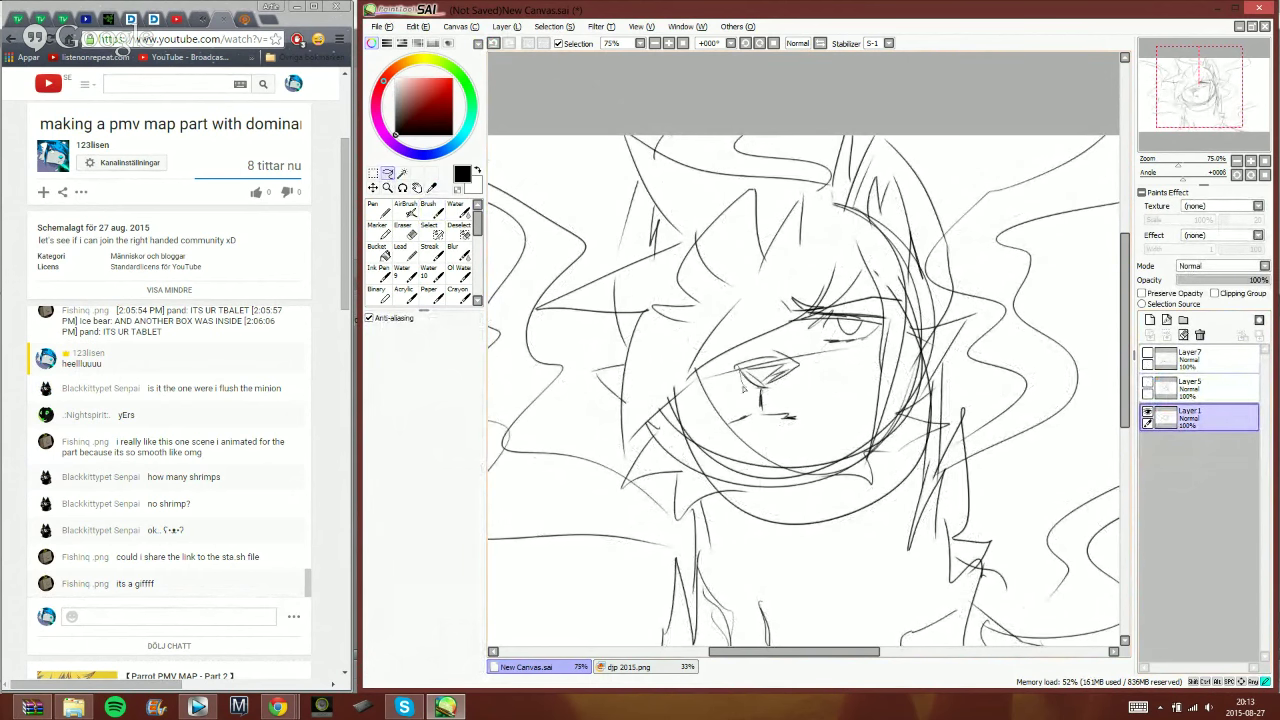
{"action": "left_click_drag", "start_coordinate": [772, 348], "coordinate": [787, 365]}
{"action": "key", "text": "ctrl+t"}
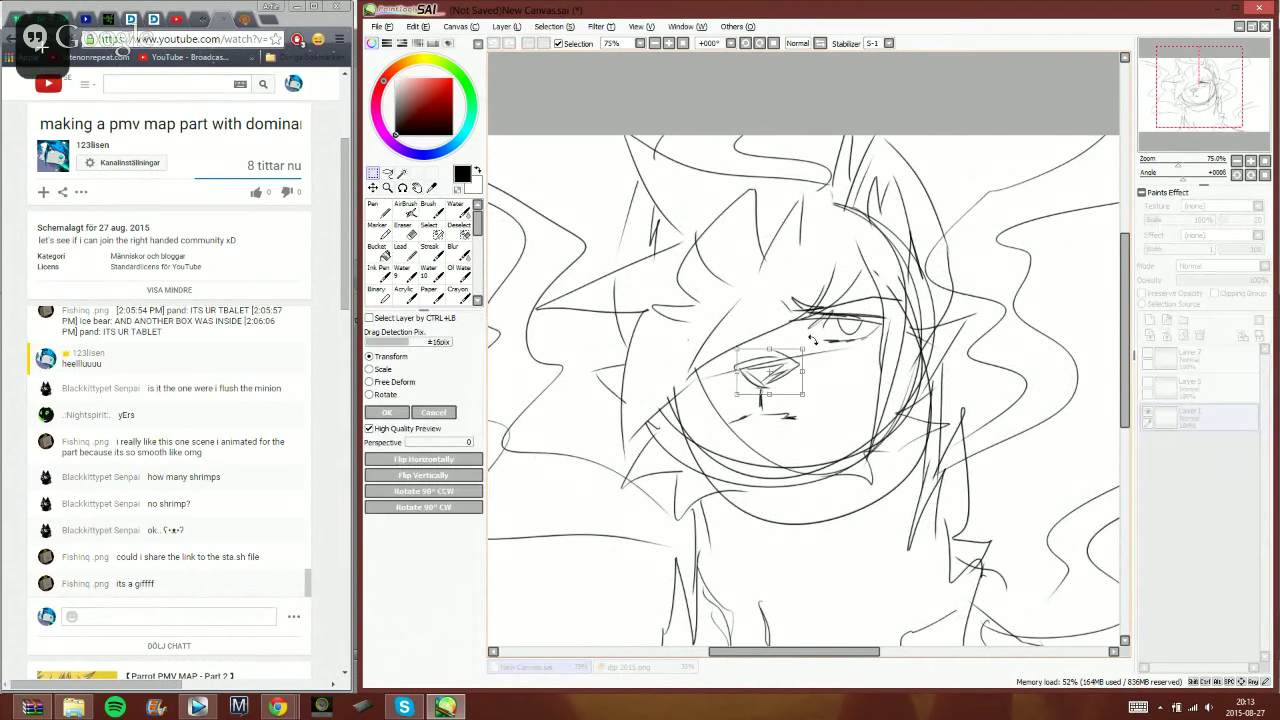
{"action": "left_click_drag", "start_coordinate": [812, 340], "coordinate": [793, 355]}
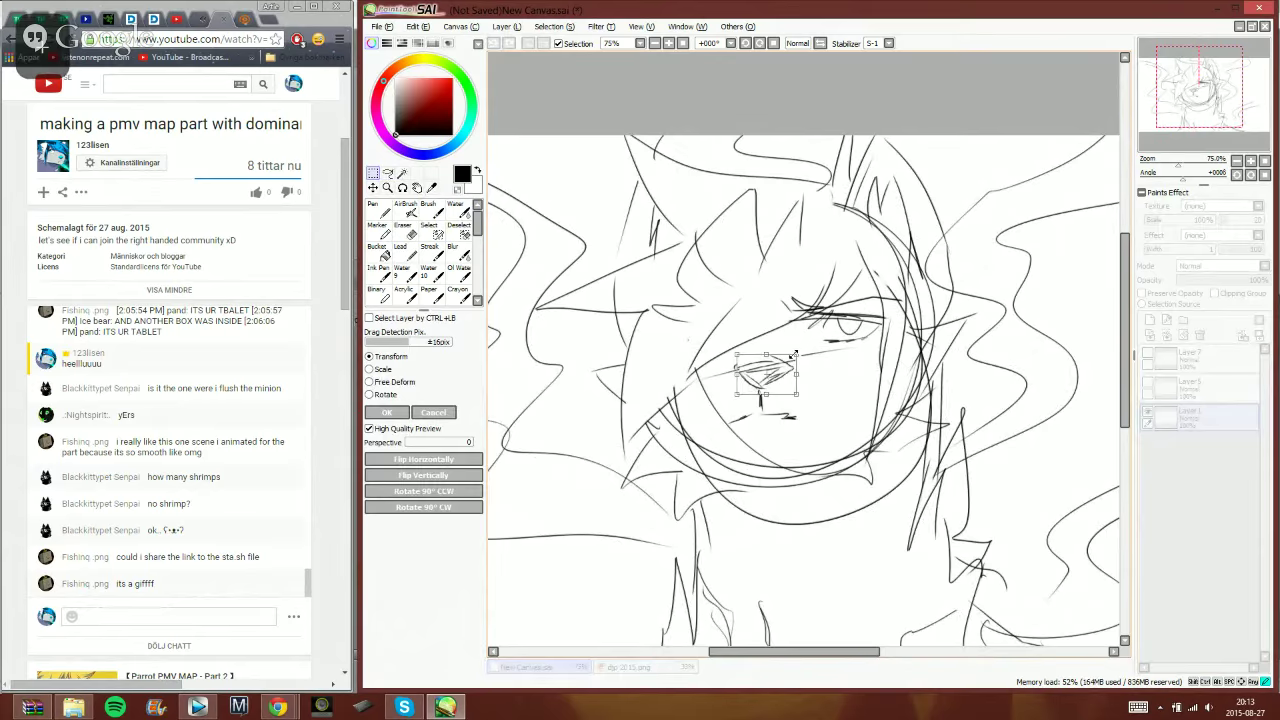
{"action": "left_click", "coordinate": [386, 412]}
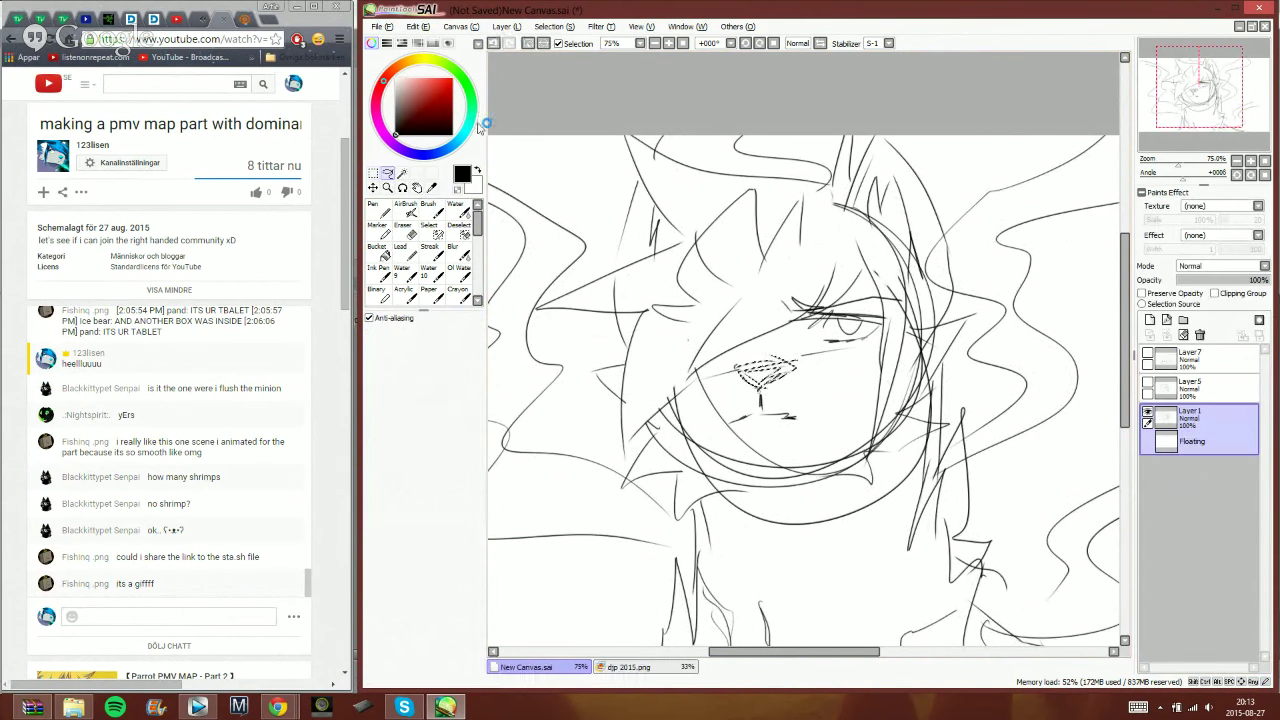
{"action": "left_click", "coordinate": [511, 43]}
{"action": "left_click", "coordinate": [430, 210]}
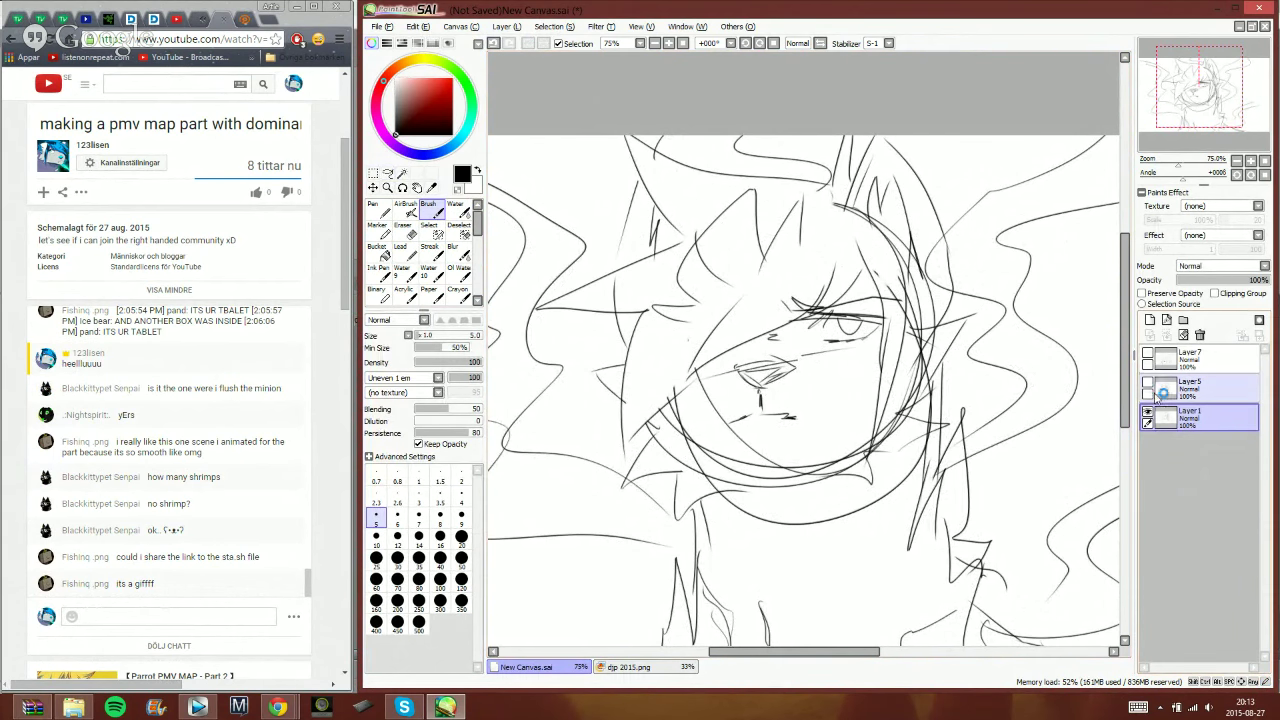
- Show only Layer5, erase the fringe strand crossing above the nose, and sketch short replacement strokes on the muzzle
{"action": "left_click", "coordinate": [1148, 384]}
{"action": "left_click", "coordinate": [1165, 392]}
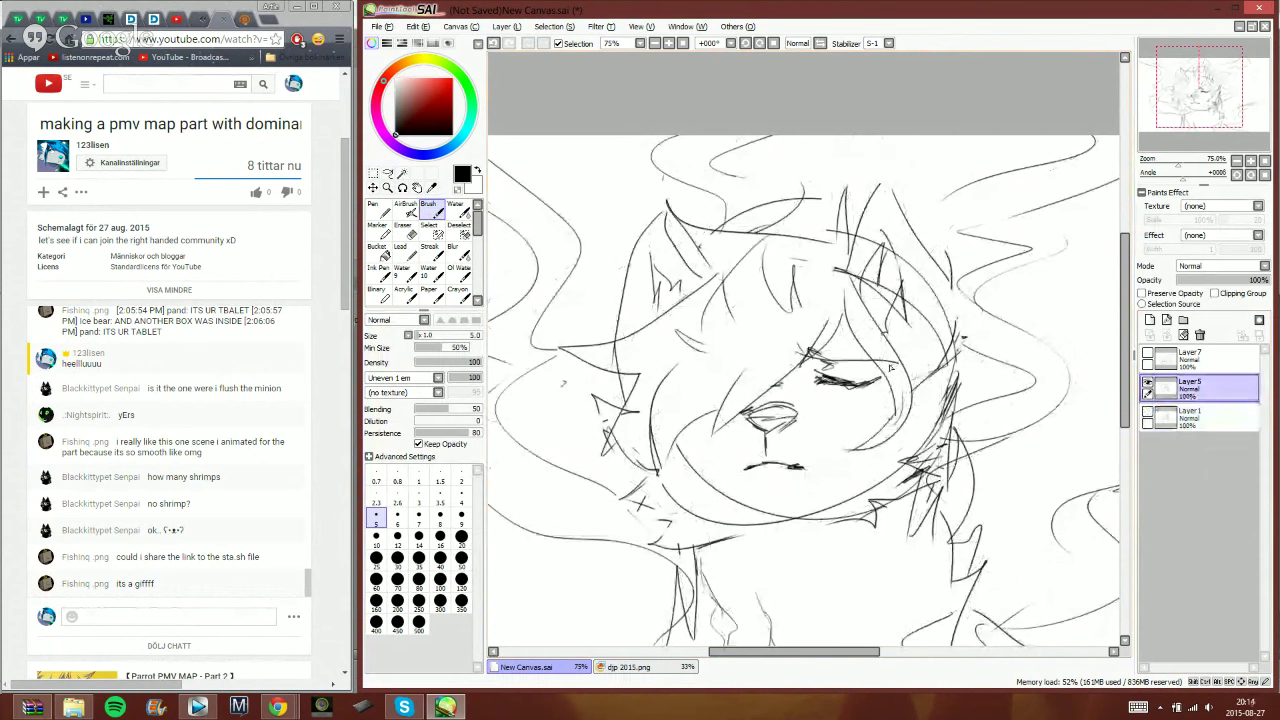
{"action": "key", "text": "e"}
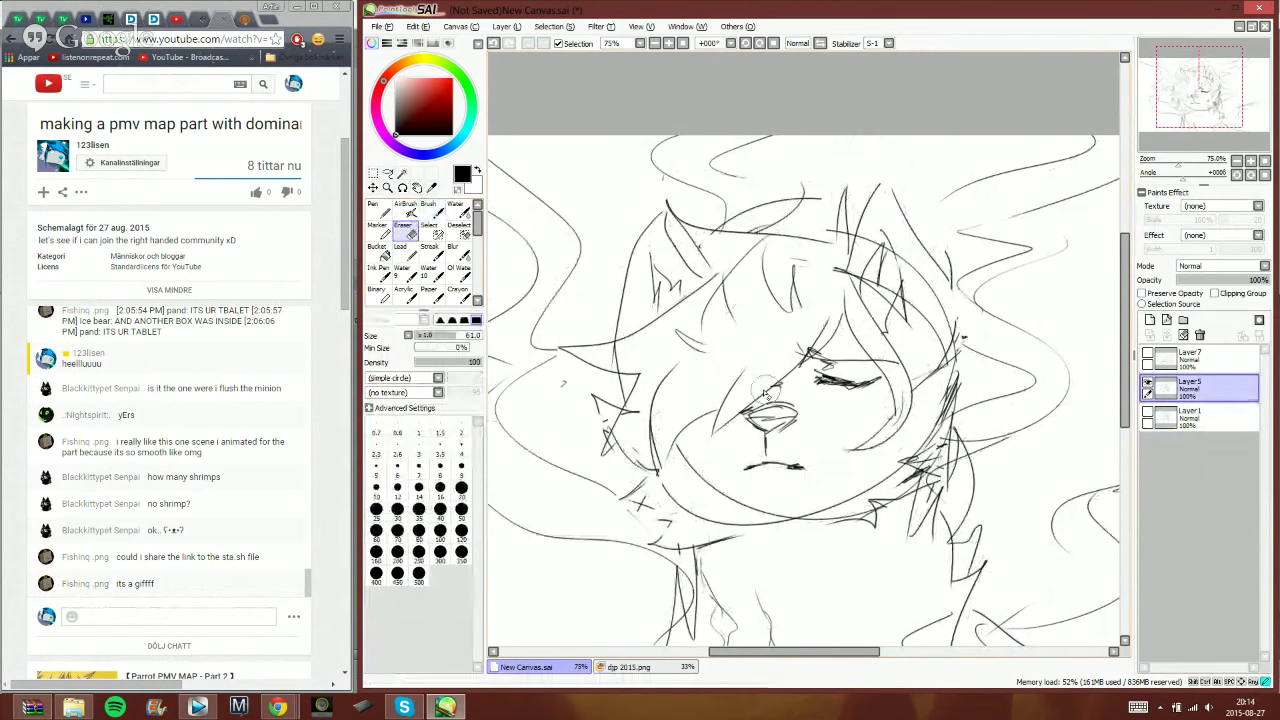
{"action": "key", "text": "b"}
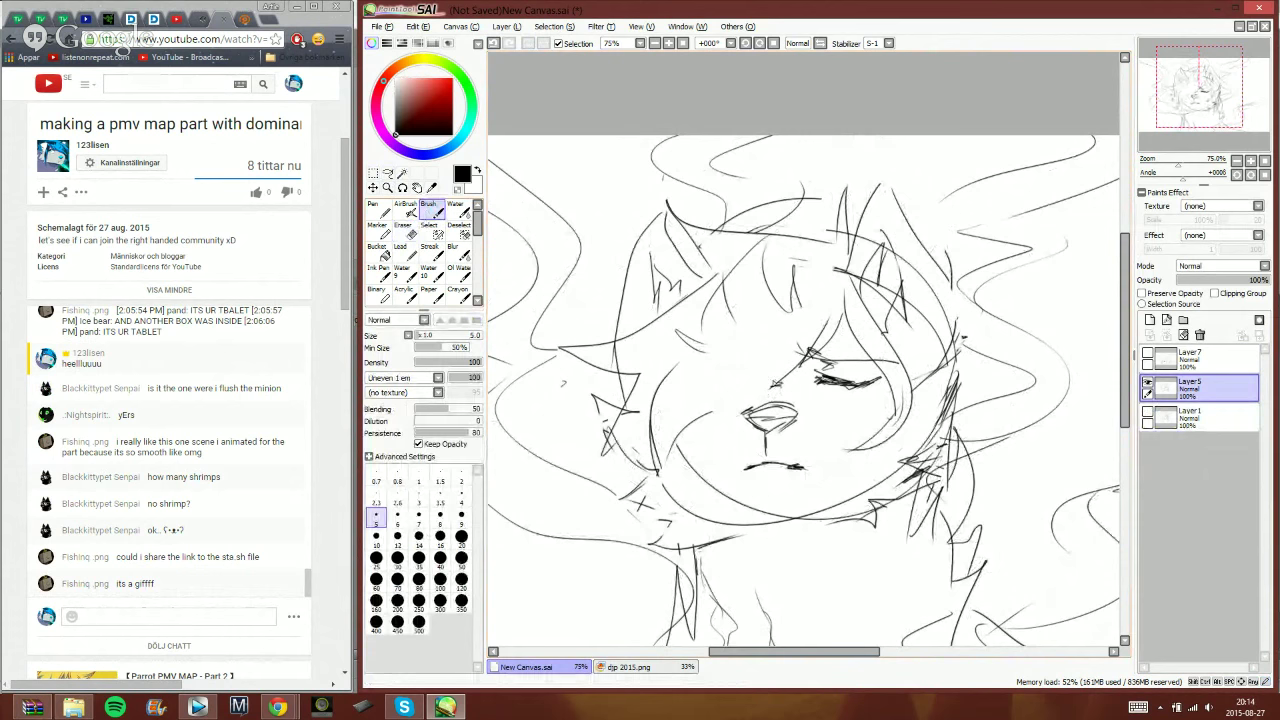
{"action": "mouse_move", "coordinate": [694, 410]}
{"action": "left_mouse_down"}
{"action": "mouse_move", "coordinate": [776, 386]}
{"action": "mouse_move", "coordinate": [736, 372]}
{"action": "left_mouse_up"}
- Hide Layer5 and Layer7, show Layer1 at 59% opacity, and add a new layer directly above it
{"action": "left_click", "coordinate": [1192, 356]}
{"action": "left_click", "coordinate": [1147, 355]}
{"action": "left_click", "coordinate": [1147, 385]}
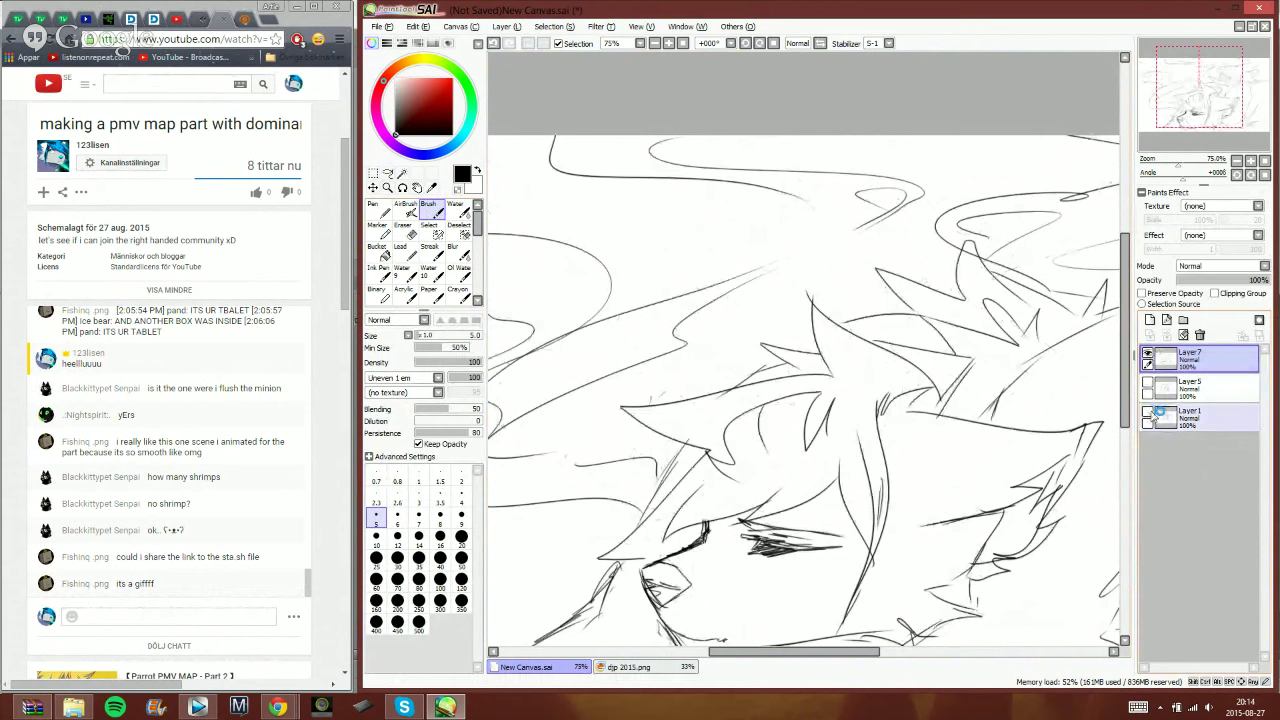
{"action": "left_click_drag", "start_coordinate": [1210, 75], "coordinate": [1215, 89]}
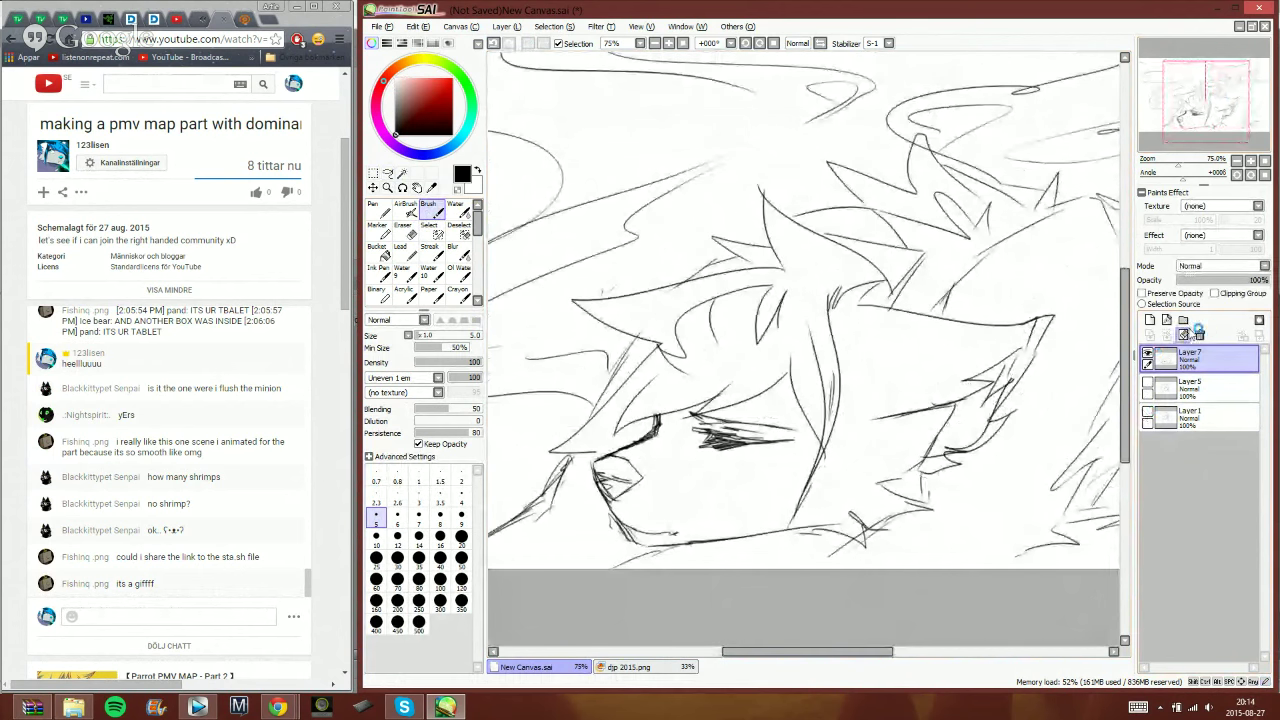
{"action": "left_click", "coordinate": [1147, 354]}
{"action": "left_click", "coordinate": [1147, 412]}
{"action": "left_click", "coordinate": [1192, 416]}
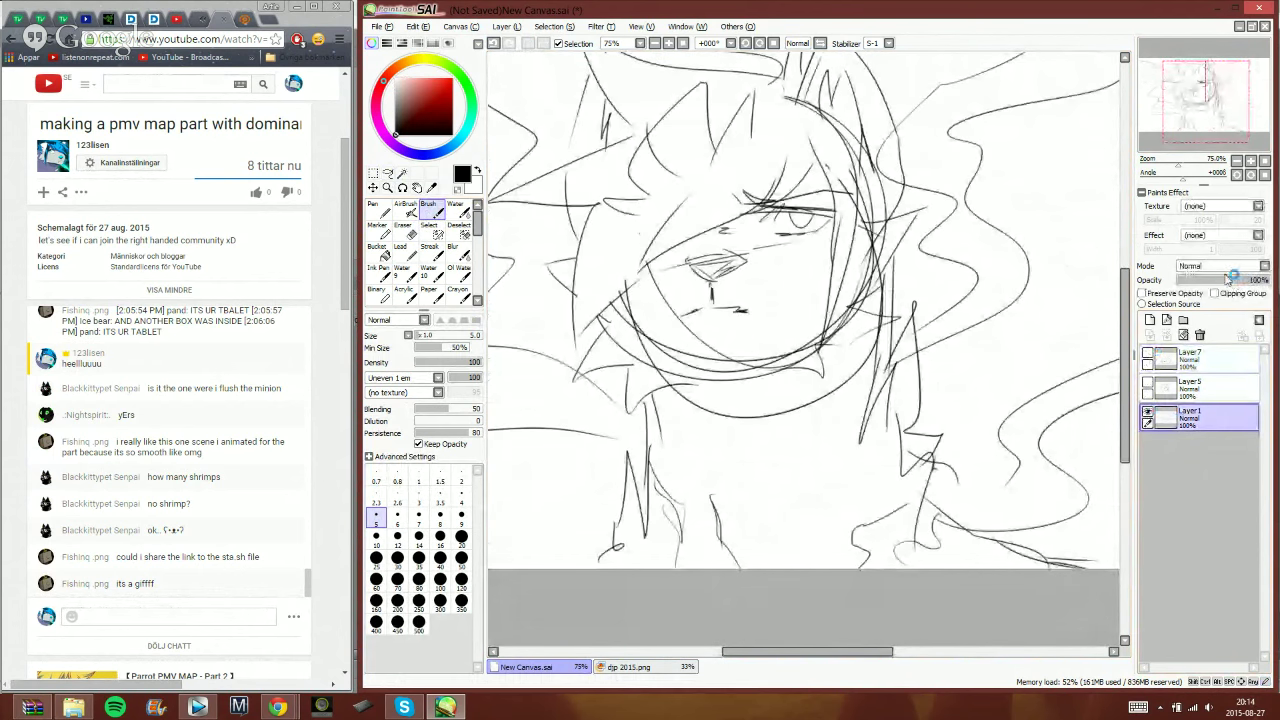
{"action": "left_click", "coordinate": [1150, 320]}
- Handwrite "let's do dis" below the open-eyed face's nose on the new layer
{"action": "left_click", "coordinate": [1251, 160]}
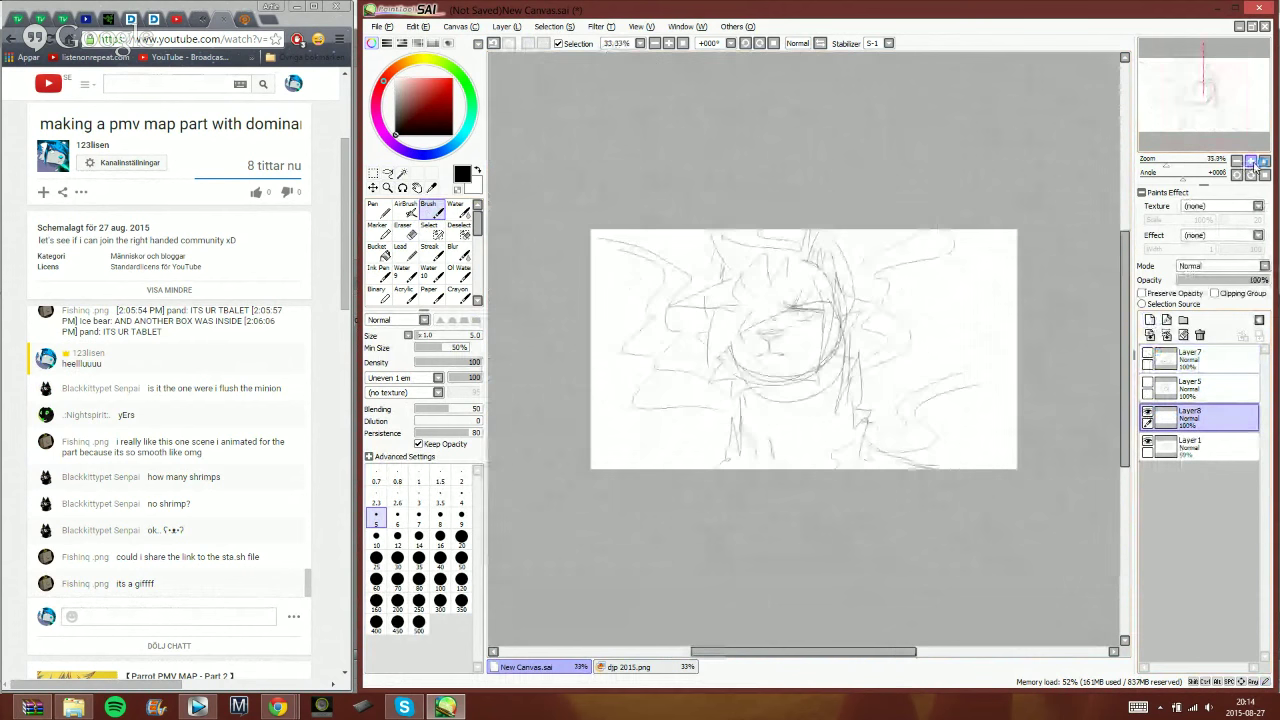
{"action": "left_click", "coordinate": [1251, 162]}
{"action": "left_click", "coordinate": [1251, 162]}
{"action": "left_click", "coordinate": [1251, 162]}
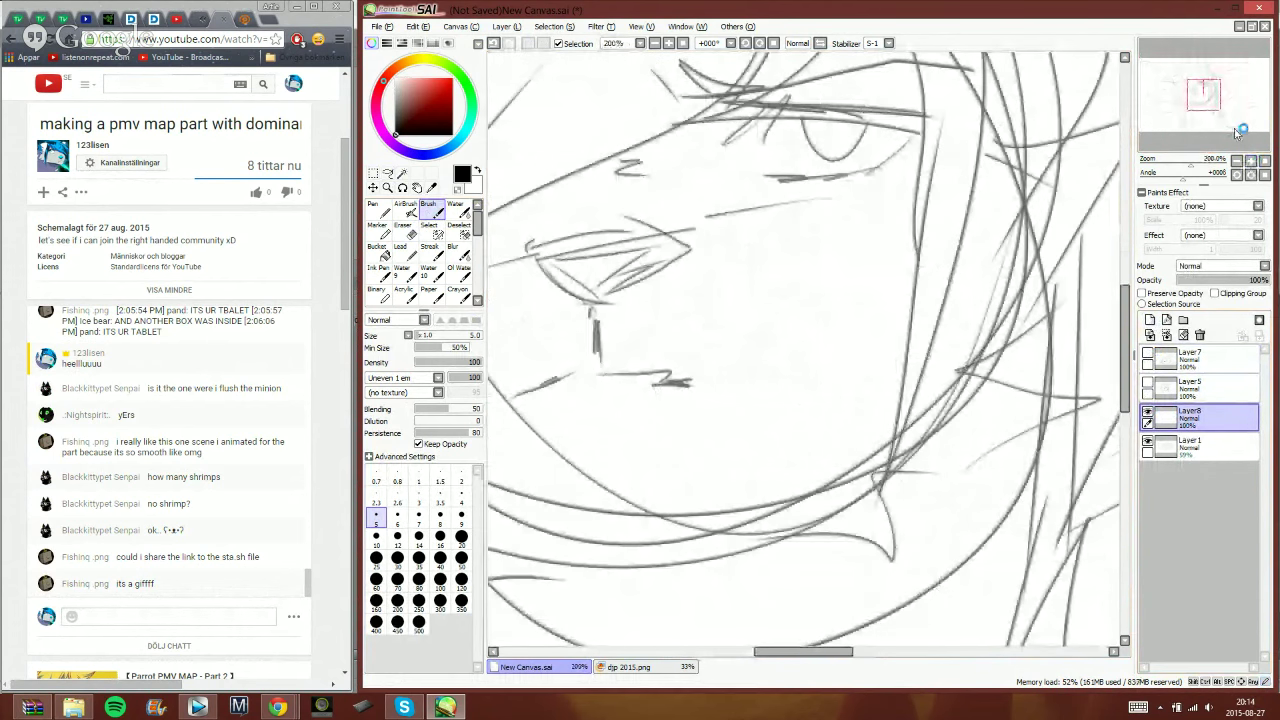
{"action": "left_click", "coordinate": [1193, 95]}
{"action": "left_click", "coordinate": [1257, 162]}
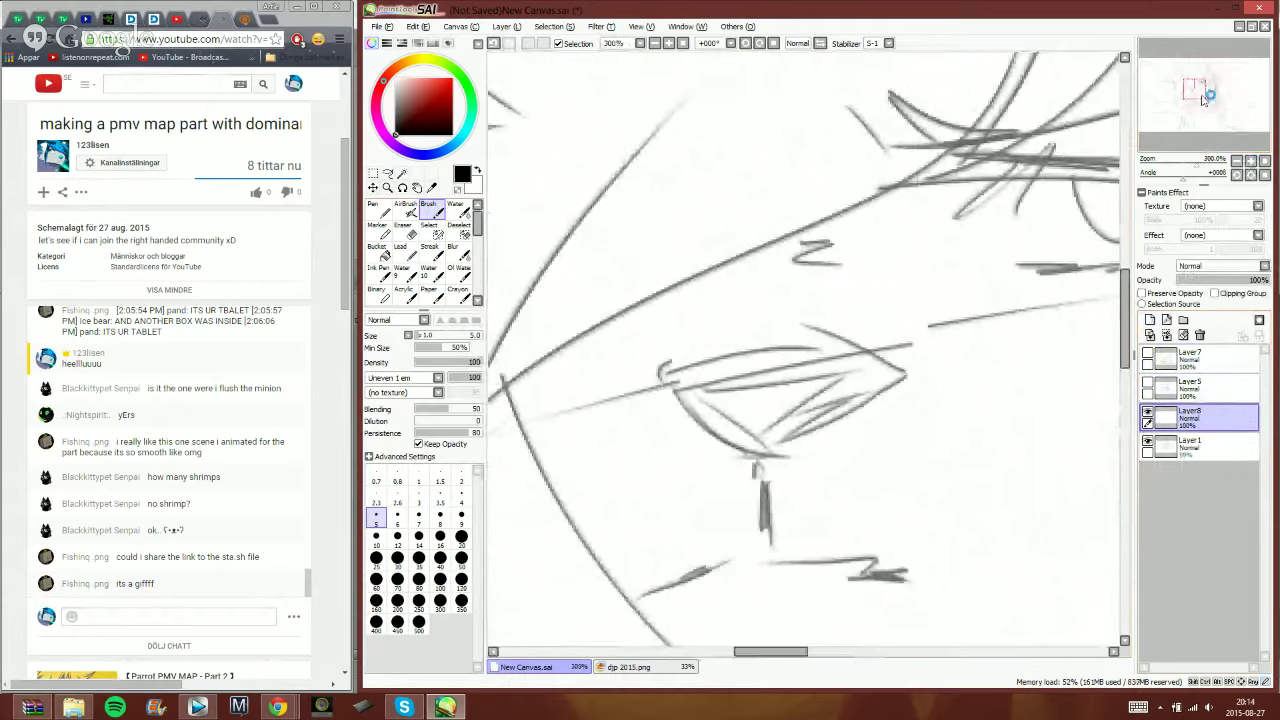
{"action": "left_click", "coordinate": [1205, 100]}
{"action": "mouse_move", "coordinate": [566, 422]}
{"action": "left_mouse_down"}
{"action": "mouse_move", "coordinate": [568, 516]}
{"action": "mouse_move", "coordinate": [590, 486]}
{"action": "mouse_move", "coordinate": [597, 510]}
{"action": "left_mouse_up"}
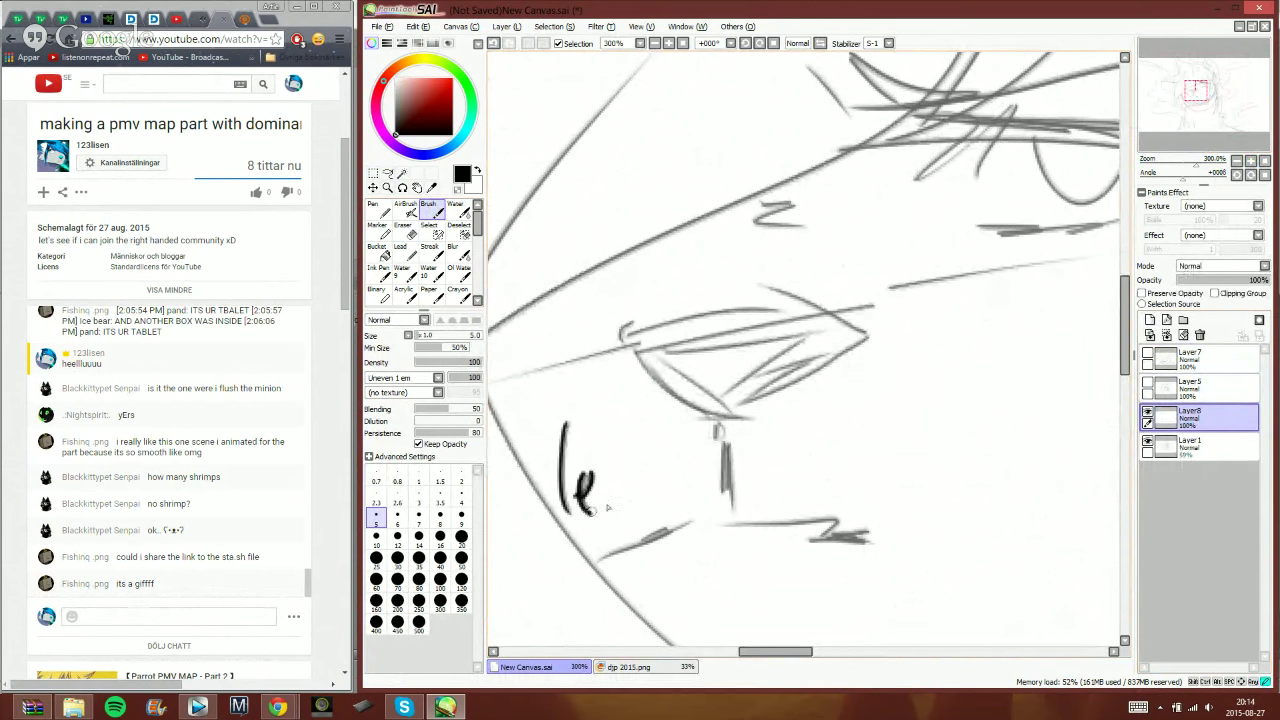
{"action": "left_click_drag", "start_coordinate": [614, 418], "coordinate": [620, 504]}
{"action": "left_click_drag", "start_coordinate": [598, 462], "coordinate": [634, 446]}
{"action": "left_click_drag", "start_coordinate": [662, 428], "coordinate": [656, 514]}
{"action": "left_click_drag", "start_coordinate": [752, 478], "coordinate": [762, 512]}
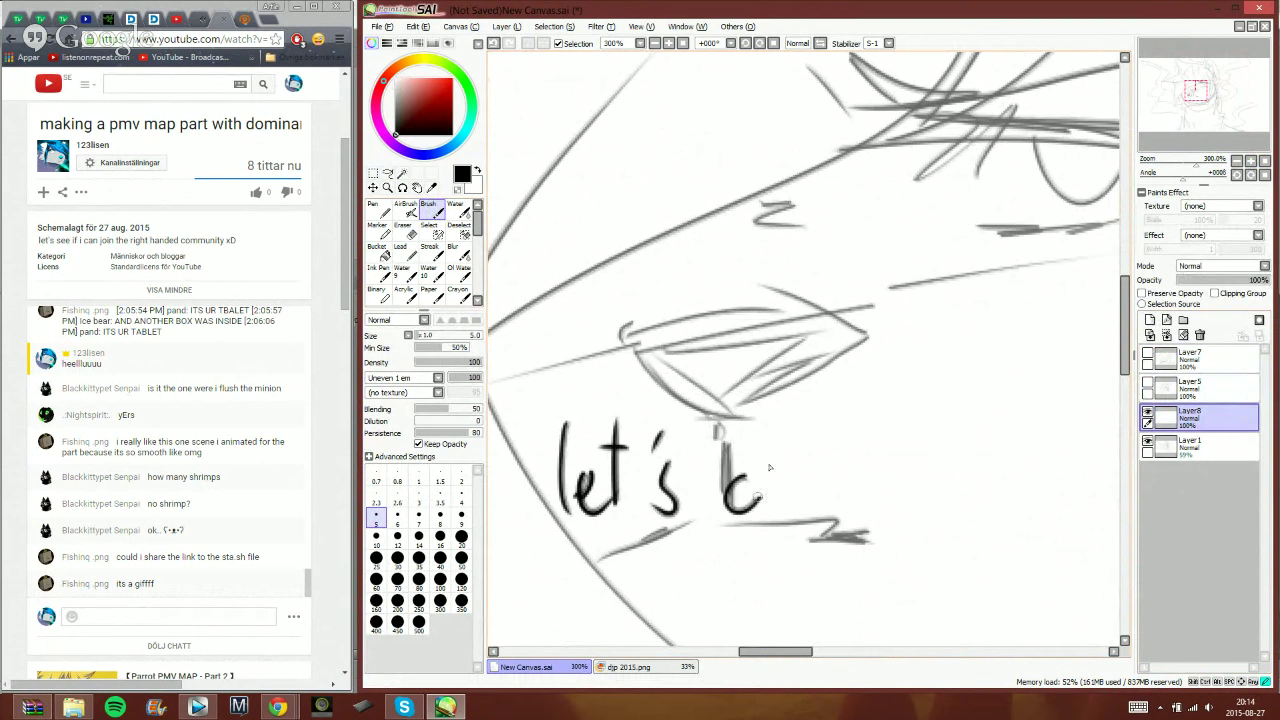
{"action": "left_click_drag", "start_coordinate": [770, 442], "coordinate": [760, 518]}
{"action": "mouse_move", "coordinate": [788, 478]}
{"action": "left_mouse_down"}
{"action": "mouse_move", "coordinate": [790, 512]}
{"action": "mouse_move", "coordinate": [812, 484]}
{"action": "mouse_move", "coordinate": [870, 514]}
{"action": "left_mouse_up"}
{"action": "left_click_drag", "start_coordinate": [880, 450], "coordinate": [886, 518]}
{"action": "left_click", "coordinate": [900, 476]}
{"action": "mouse_move", "coordinate": [892, 492]}
{"action": "left_mouse_down"}
{"action": "mouse_move", "coordinate": [894, 518]}
{"action": "mouse_move", "coordinate": [915, 505]}
{"action": "mouse_move", "coordinate": [903, 523]}
{"action": "left_mouse_up"}
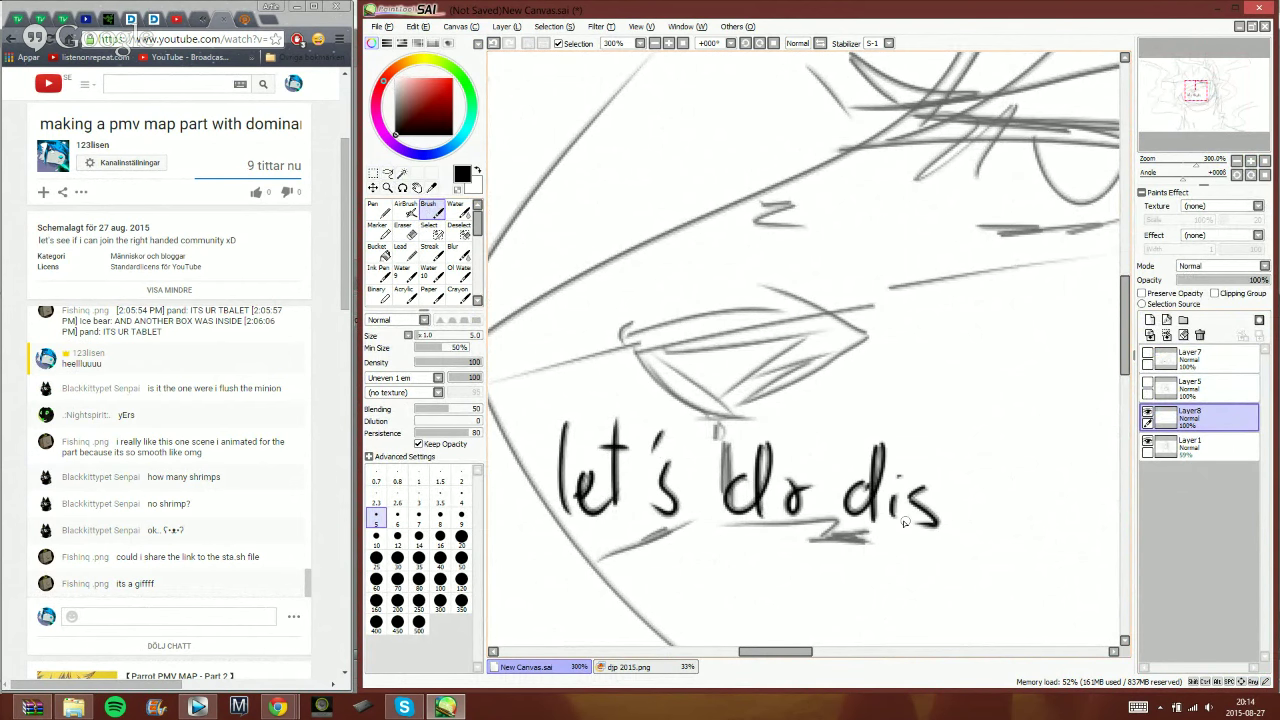
- Remove the trial layer folder and clear the handwriting from Layer8
{"action": "left_click", "coordinate": [1184, 321]}
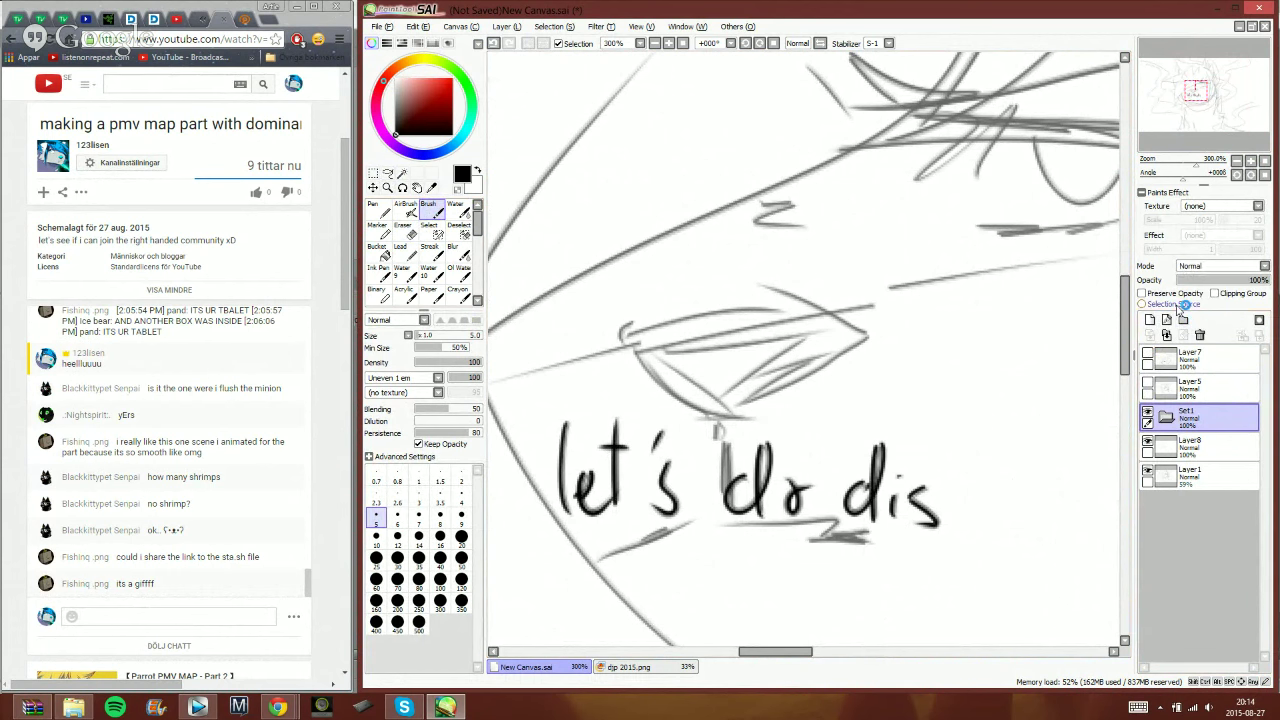
{"action": "left_click", "coordinate": [1197, 334]}
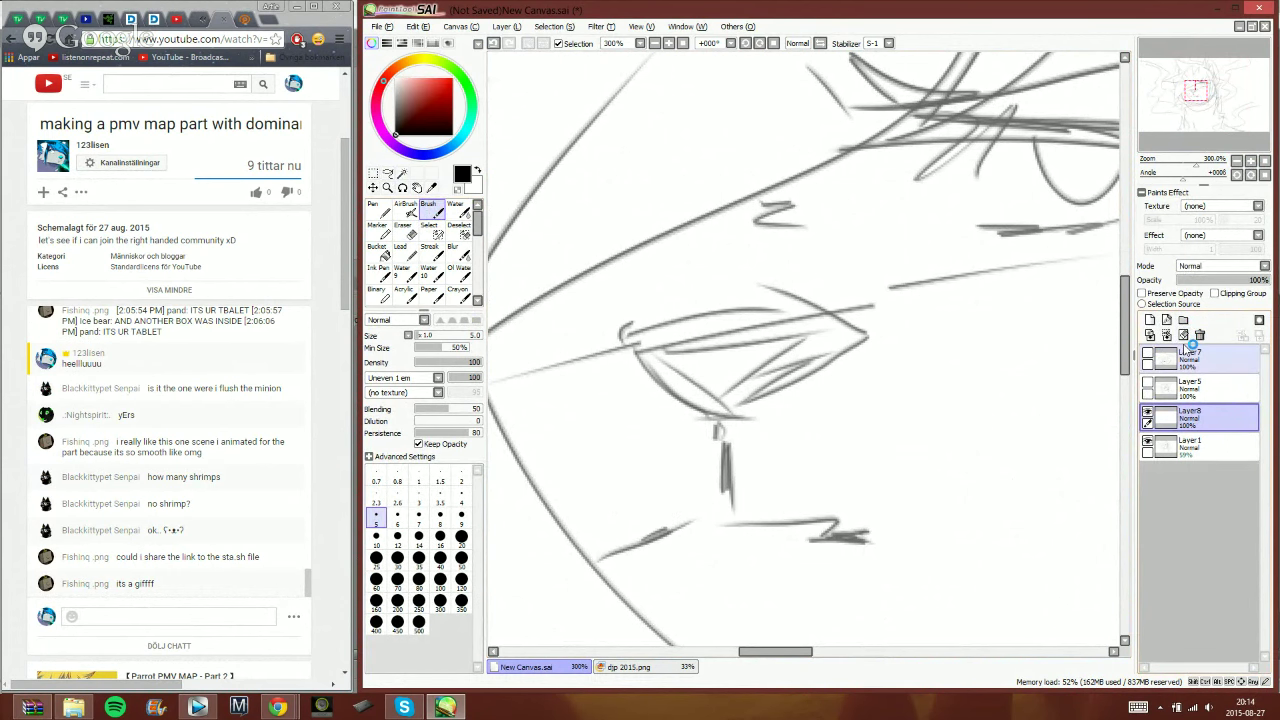
- Ink the nose outline and its dividing line over the sketch on Layer8 with the Pen at size 3
{"action": "left_click", "coordinate": [376, 208]}
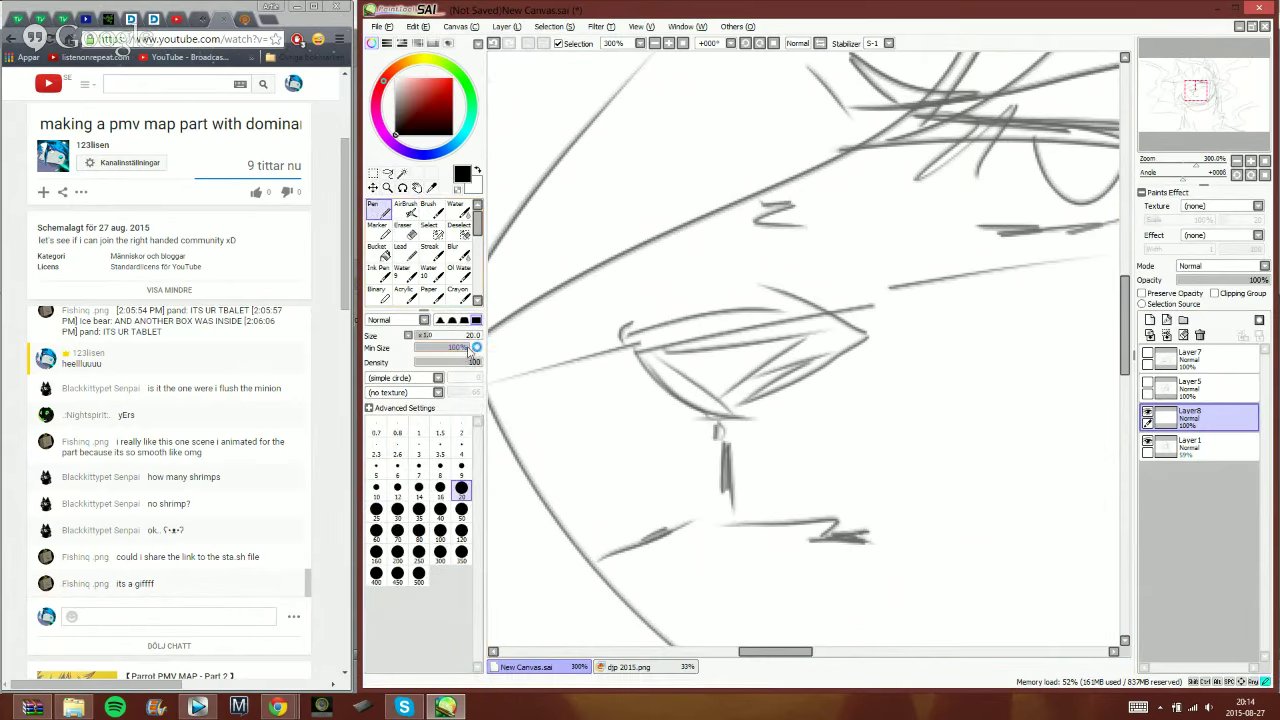
{"action": "left_click", "coordinate": [376, 450]}
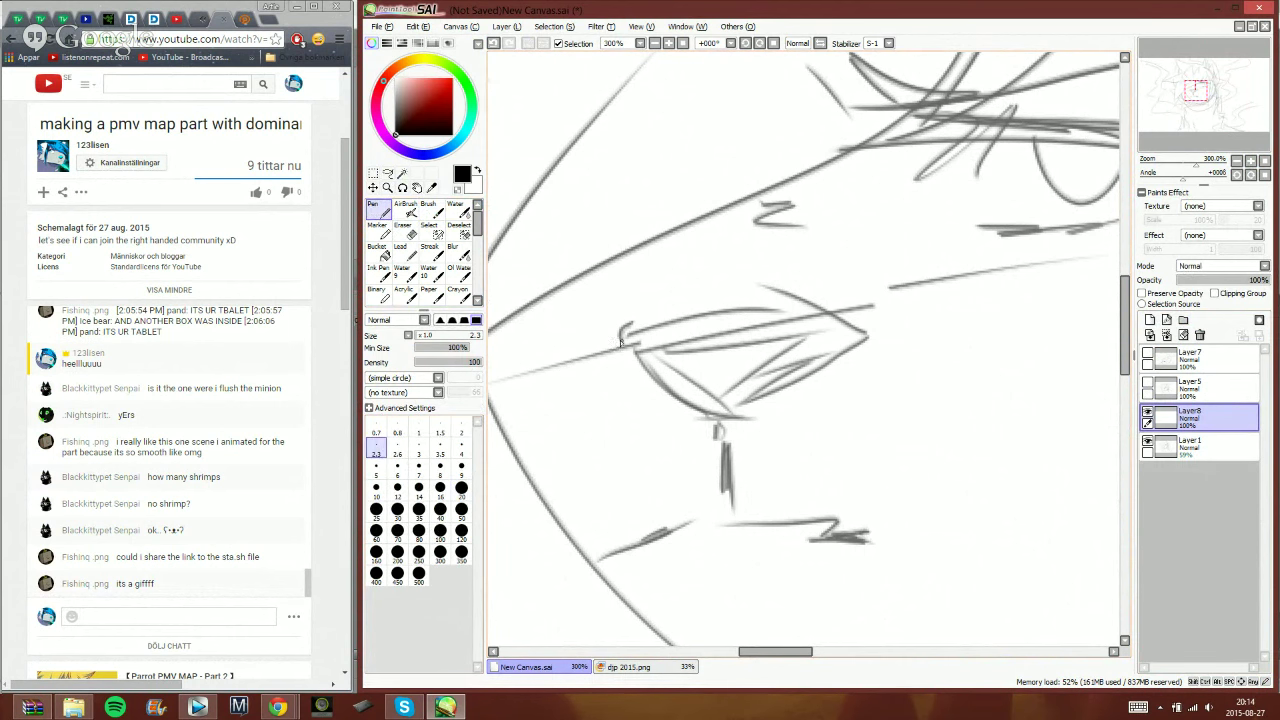
{"action": "mouse_move", "coordinate": [623, 341]}
{"action": "left_mouse_down"}
{"action": "mouse_move", "coordinate": [652, 379]}
{"action": "mouse_move", "coordinate": [745, 428]}
{"action": "left_mouse_up"}
{"action": "left_click", "coordinate": [493, 44]}
{"action": "left_click", "coordinate": [420, 447]}
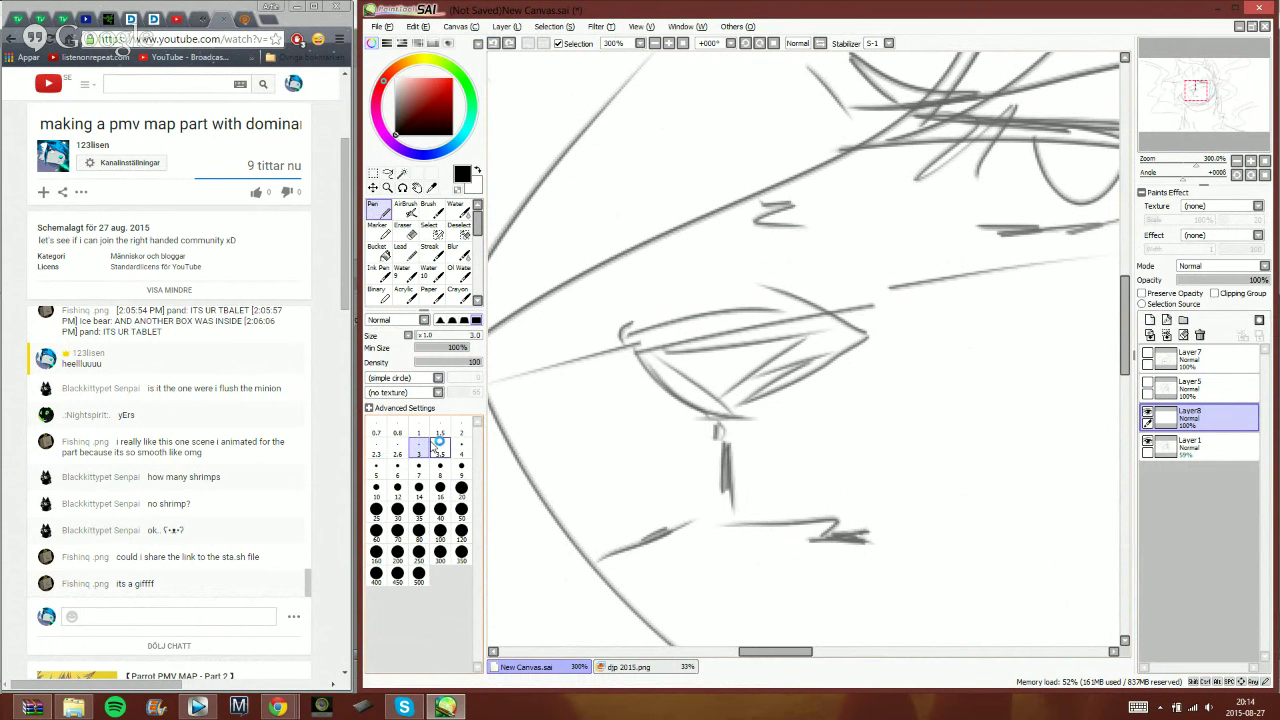
{"action": "mouse_move", "coordinate": [868, 337]}
{"action": "left_mouse_down"}
{"action": "mouse_move", "coordinate": [772, 405]}
{"action": "mouse_move", "coordinate": [717, 425]}
{"action": "mouse_move", "coordinate": [638, 357]}
{"action": "mouse_move", "coordinate": [641, 333]}
{"action": "mouse_move", "coordinate": [739, 296]}
{"action": "mouse_move", "coordinate": [812, 306]}
{"action": "mouse_move", "coordinate": [862, 341]}
{"action": "mouse_move", "coordinate": [634, 357]}
{"action": "left_mouse_up"}
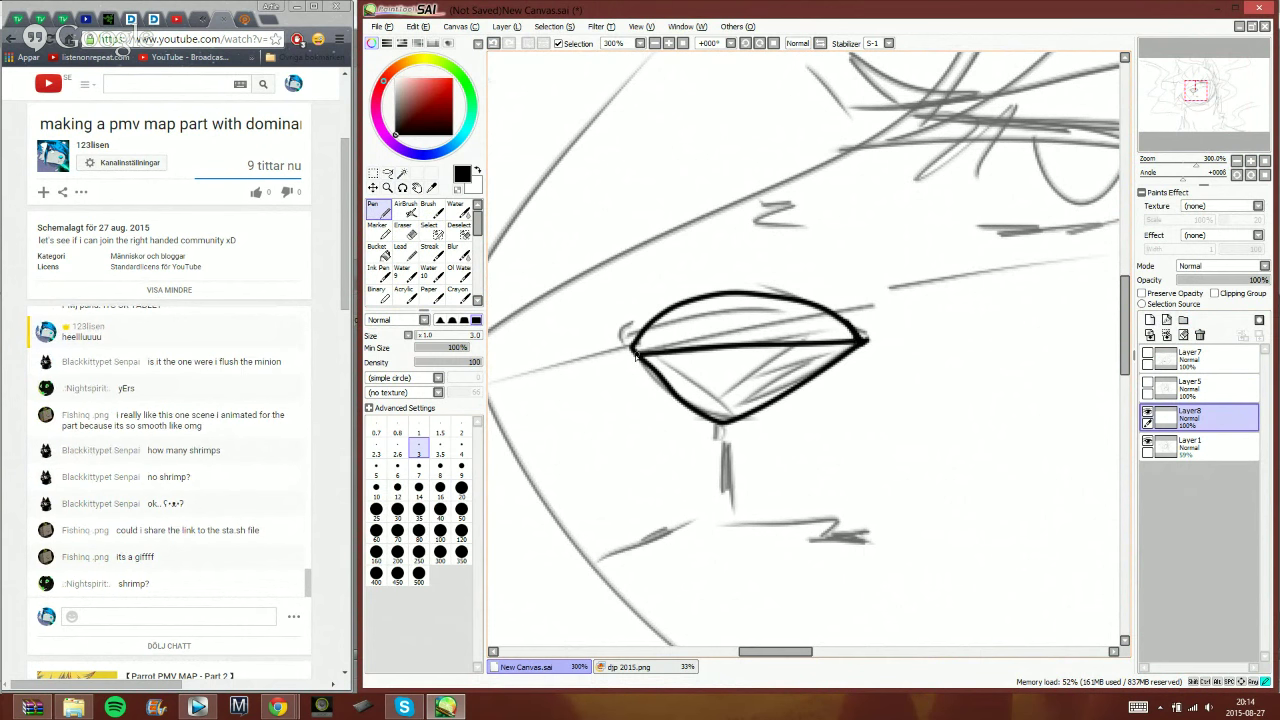
- Ink the vertical line beneath the nose and the two mouth strokes on either side of it
{"action": "left_click_drag", "start_coordinate": [727, 426], "coordinate": [721, 528]}
{"action": "left_click", "coordinate": [496, 42]}
{"action": "left_click_drag", "start_coordinate": [719, 428], "coordinate": [727, 521]}
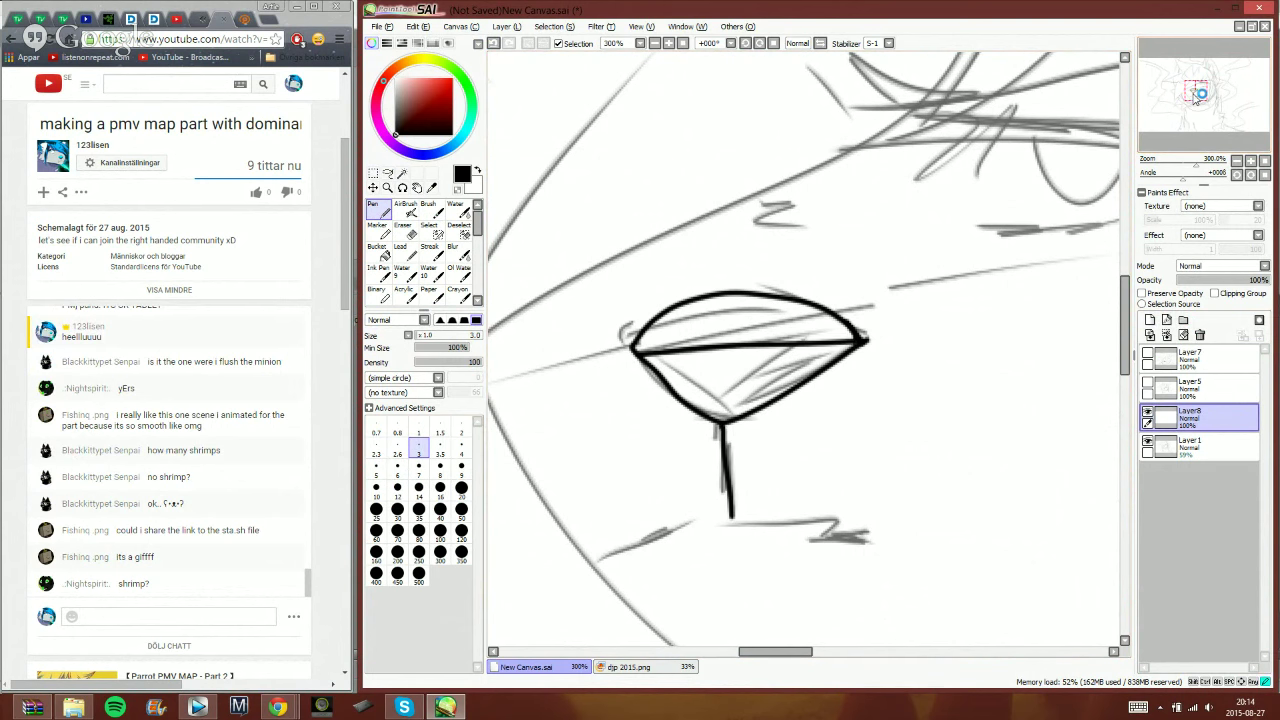
{"action": "left_click", "coordinate": [1193, 97]}
{"action": "mouse_move", "coordinate": [558, 482]}
{"action": "left_mouse_down"}
{"action": "mouse_move", "coordinate": [607, 463]}
{"action": "mouse_move", "coordinate": [780, 453]}
{"action": "mouse_move", "coordinate": [830, 464]}
{"action": "mouse_move", "coordinate": [783, 450]}
{"action": "left_mouse_up"}
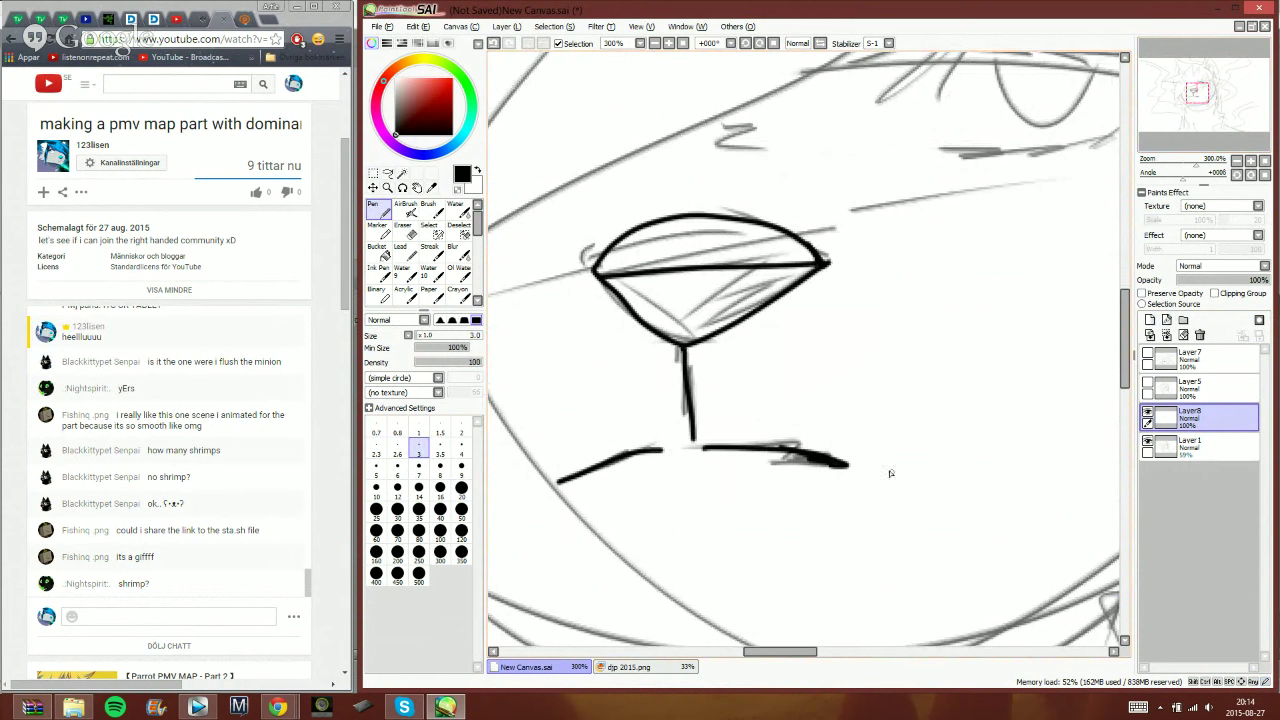
- Send "shrimp reminds me of the swedish uh uh cook or something" and "xD" in the stream's live chat, and return to the canvas
{"action": "left_click", "coordinate": [212, 616]}
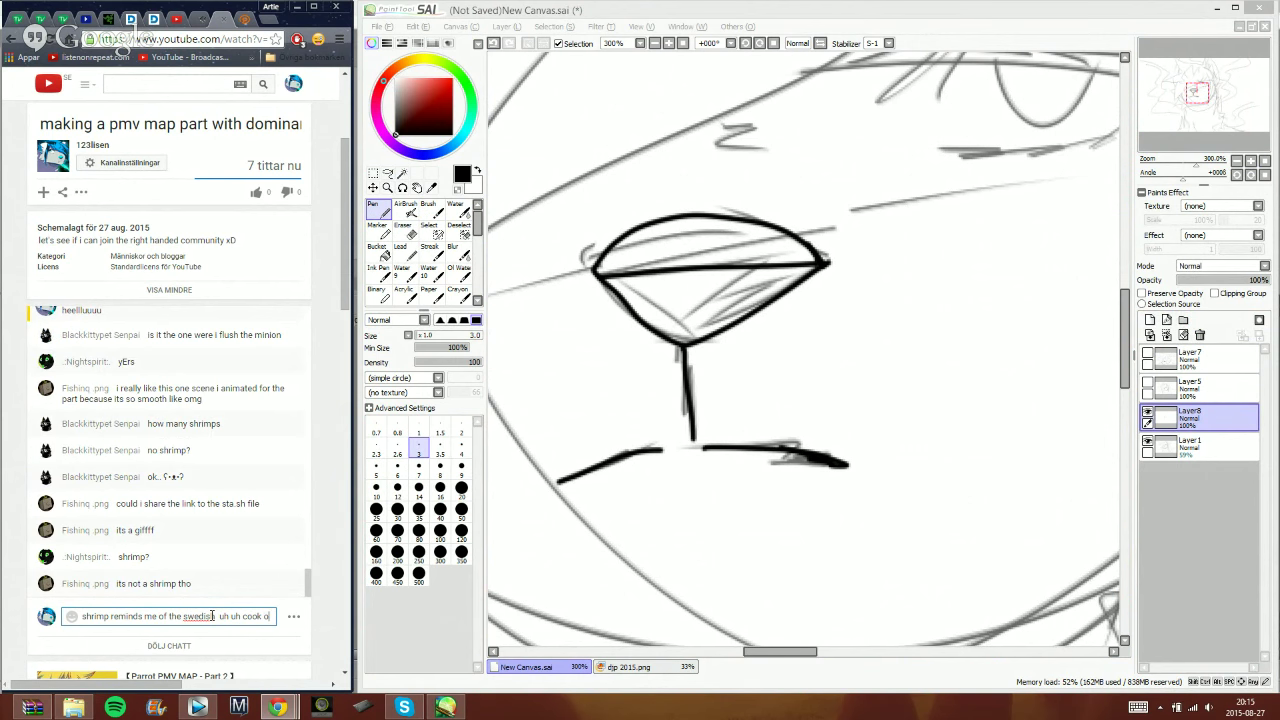
{"action": "type", "text": "r something"}
{"action": "key", "text": "Return"}
{"action": "type", "text": "xD"}
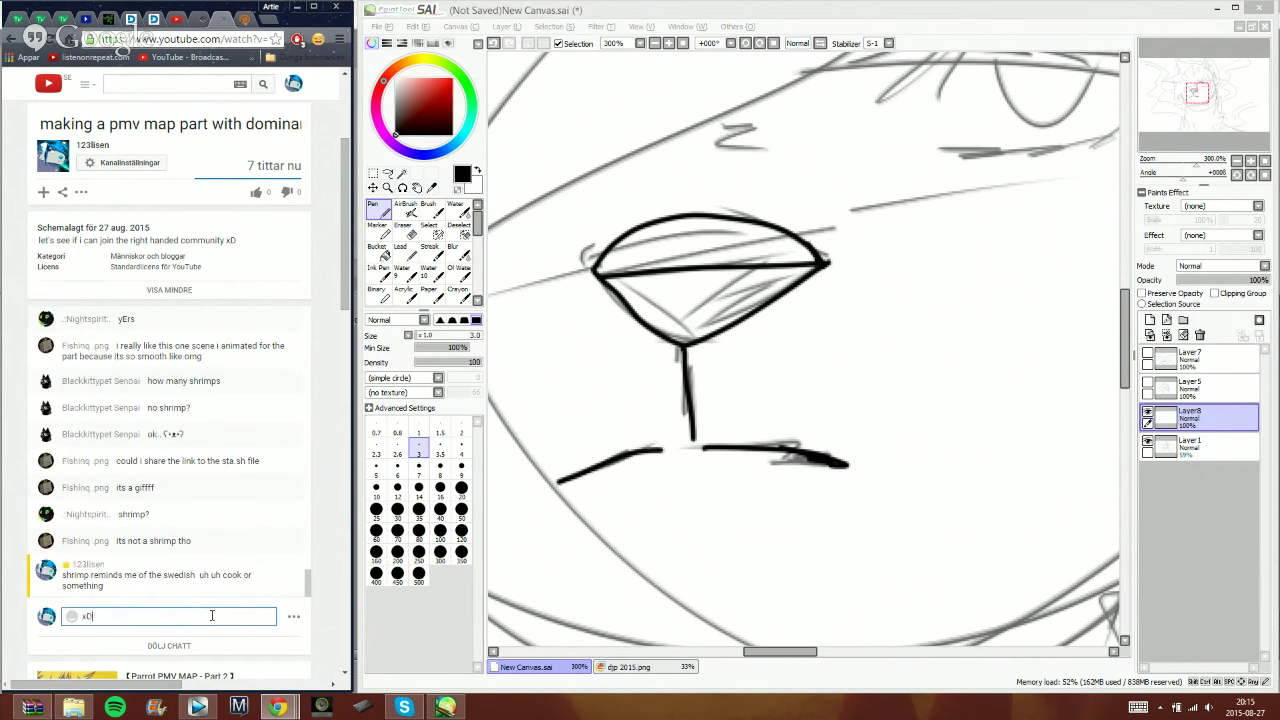
{"action": "key", "text": "Return"}
{"action": "left_click", "coordinate": [995, 37]}
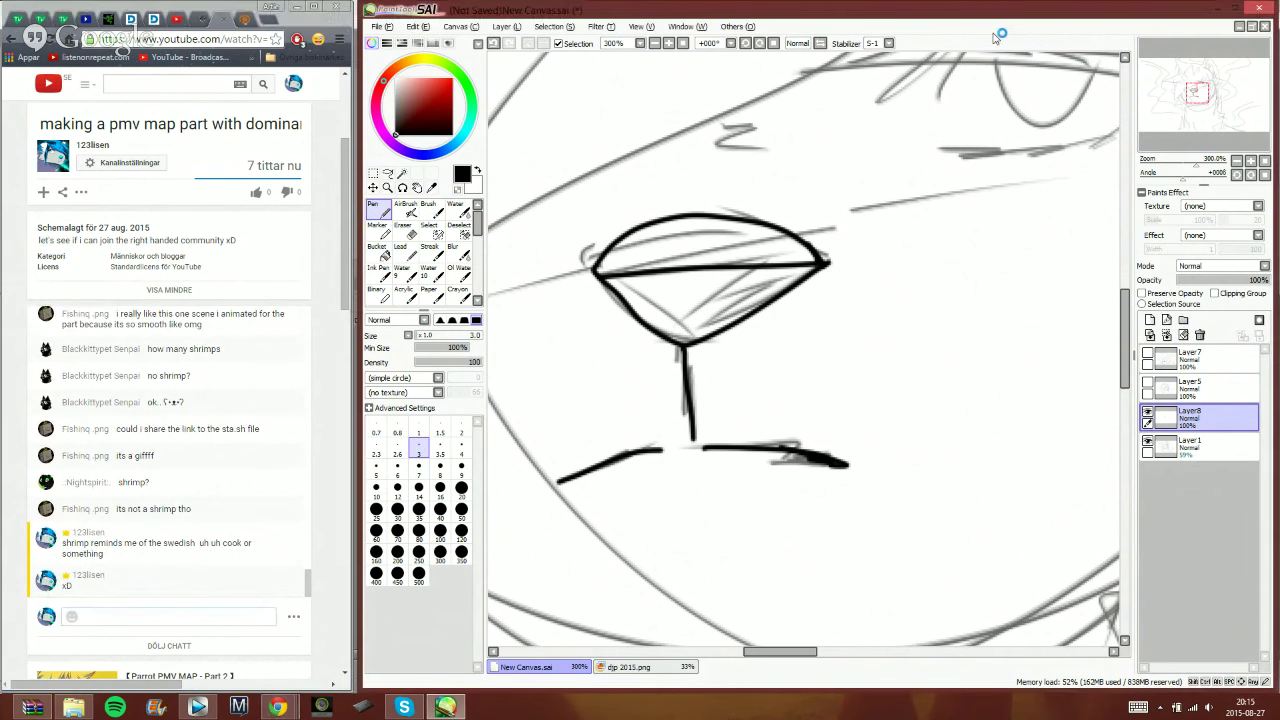
- Ink the open eye's thick upper lid shape, pointed inner corner and curved lower lid at 400% zoom
{"action": "left_click_drag", "start_coordinate": [1196, 100], "coordinate": [1217, 84]}
{"action": "left_click", "coordinate": [1251, 162]}
{"action": "left_click", "coordinate": [1251, 162]}
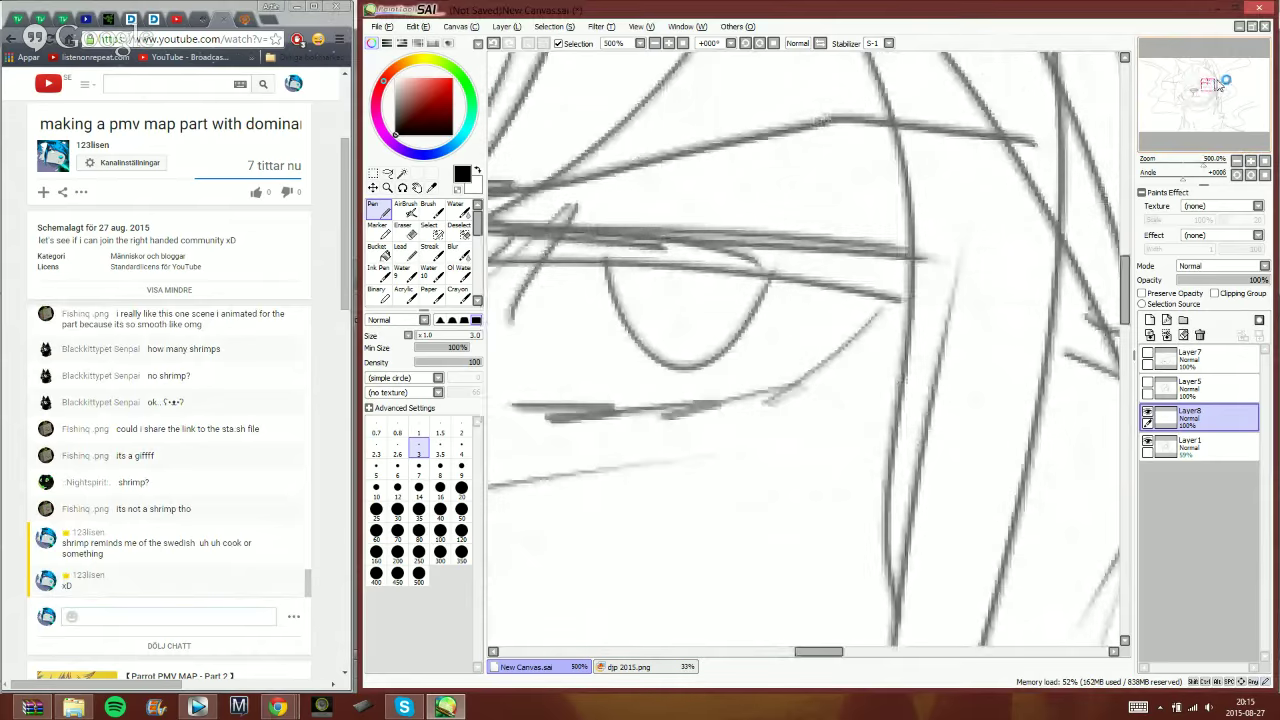
{"action": "left_click", "coordinate": [1237, 161]}
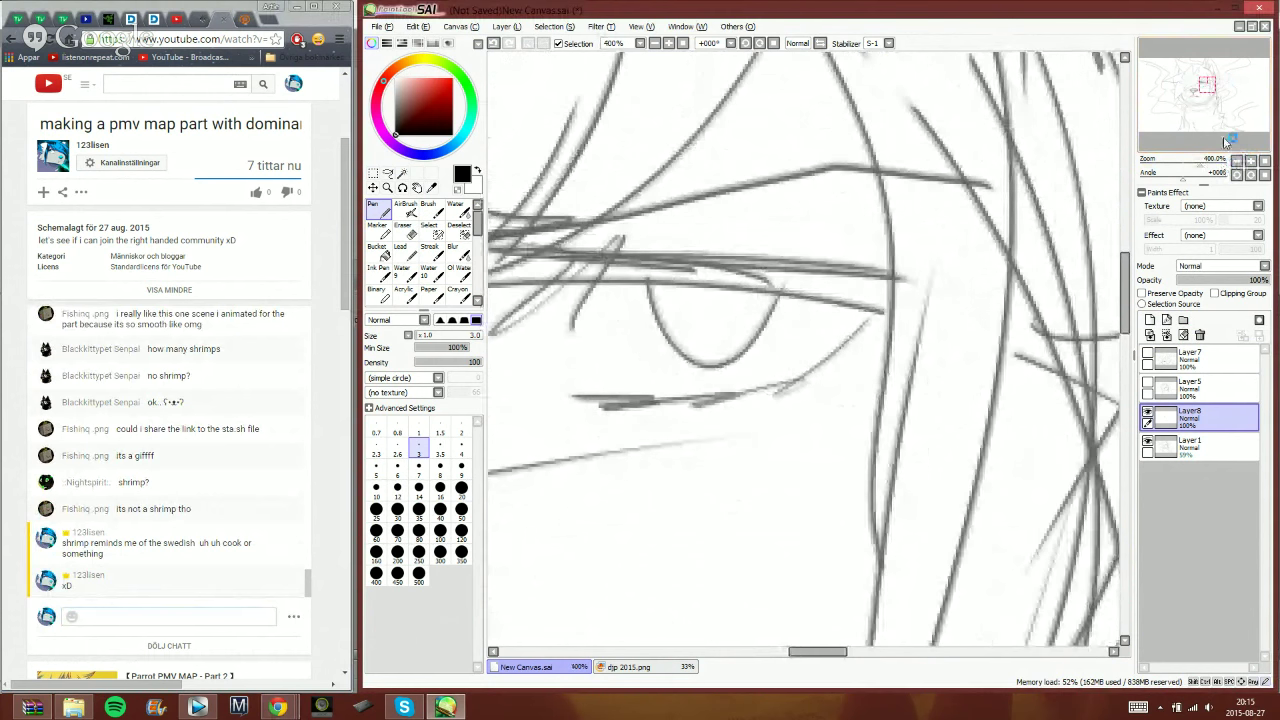
{"action": "key", "text": "space"}
{"action": "left_click_drag", "start_coordinate": [852, 384], "coordinate": [984, 374]}
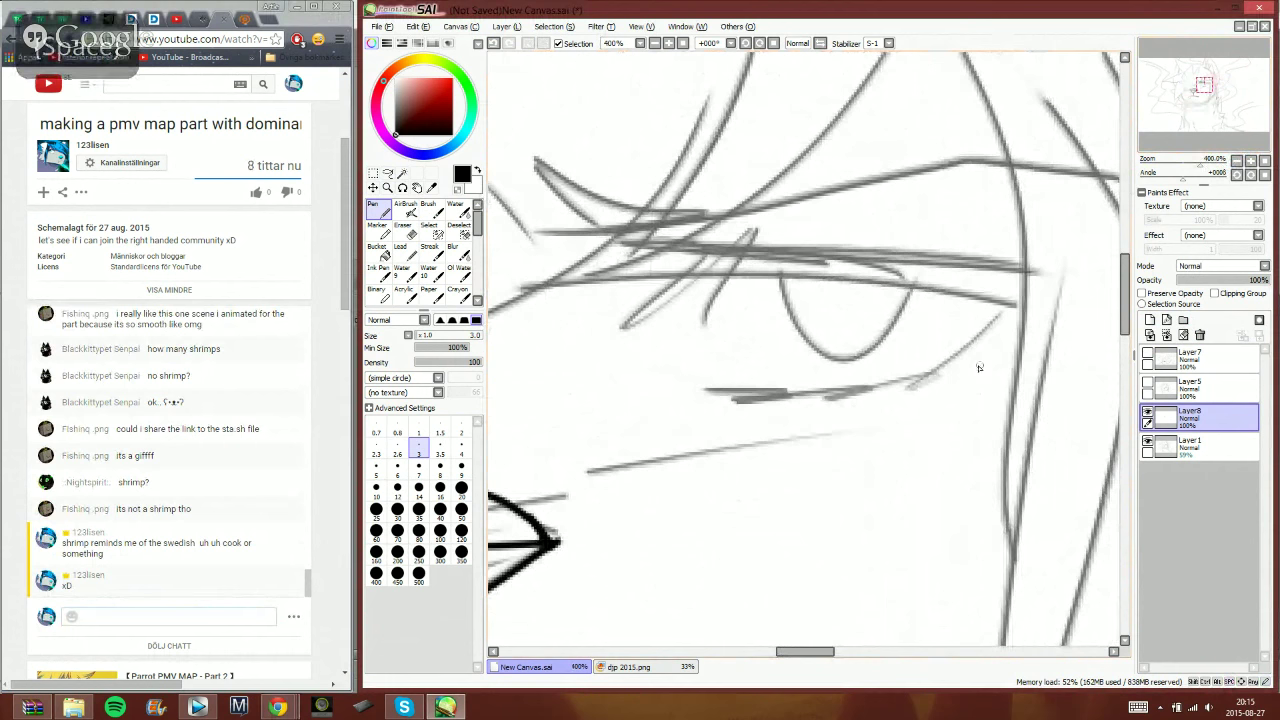
{"action": "mouse_move", "coordinate": [628, 333]}
{"action": "left_mouse_down"}
{"action": "mouse_move", "coordinate": [683, 260]}
{"action": "mouse_move", "coordinate": [613, 241]}
{"action": "mouse_move", "coordinate": [1045, 261]}
{"action": "mouse_move", "coordinate": [982, 345]}
{"action": "mouse_move", "coordinate": [862, 399]}
{"action": "mouse_move", "coordinate": [702, 398]}
{"action": "left_mouse_up"}
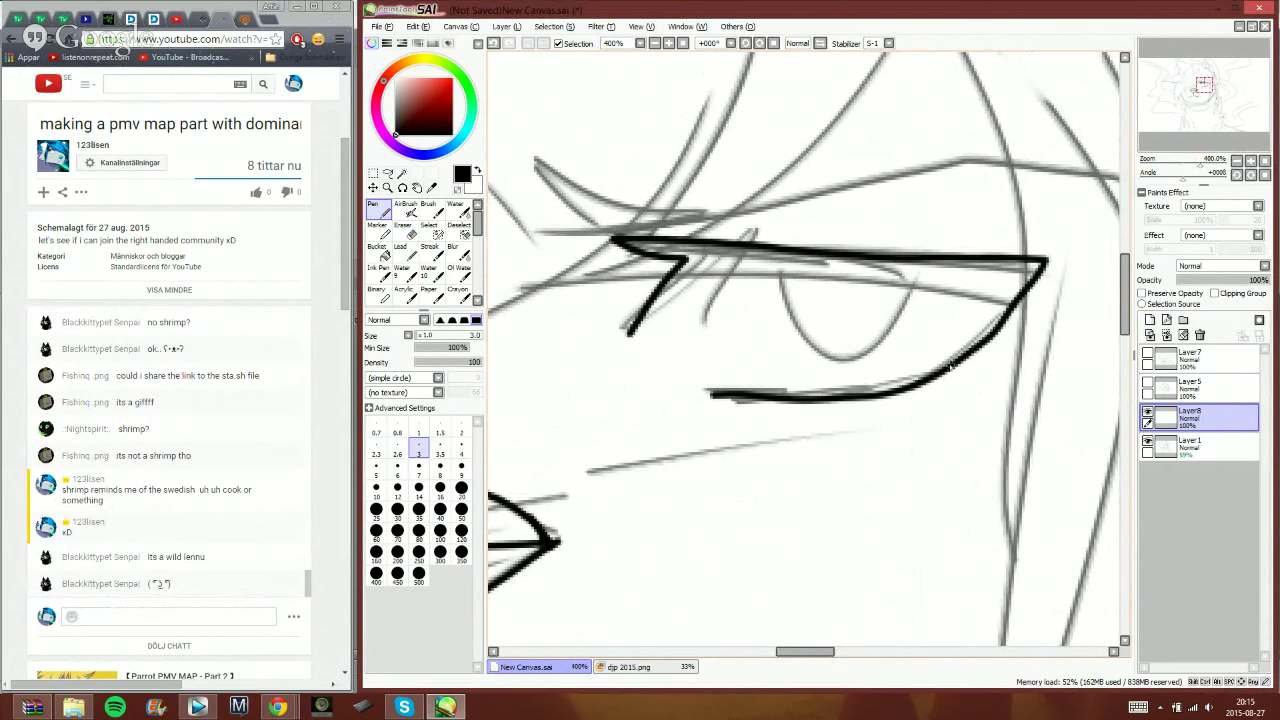
{"action": "mouse_move", "coordinate": [950, 366]}
{"action": "left_mouse_down"}
{"action": "mouse_move", "coordinate": [998, 292]}
{"action": "mouse_move", "coordinate": [989, 279]}
{"action": "mouse_move", "coordinate": [742, 266]}
{"action": "mouse_move", "coordinate": [650, 308]}
{"action": "left_mouse_up"}
- Fill the outlined upper eyelid and outer corner with black, using the Bucket with Working Layer as target and a lower transparency difference
{"action": "left_click", "coordinate": [378, 252]}
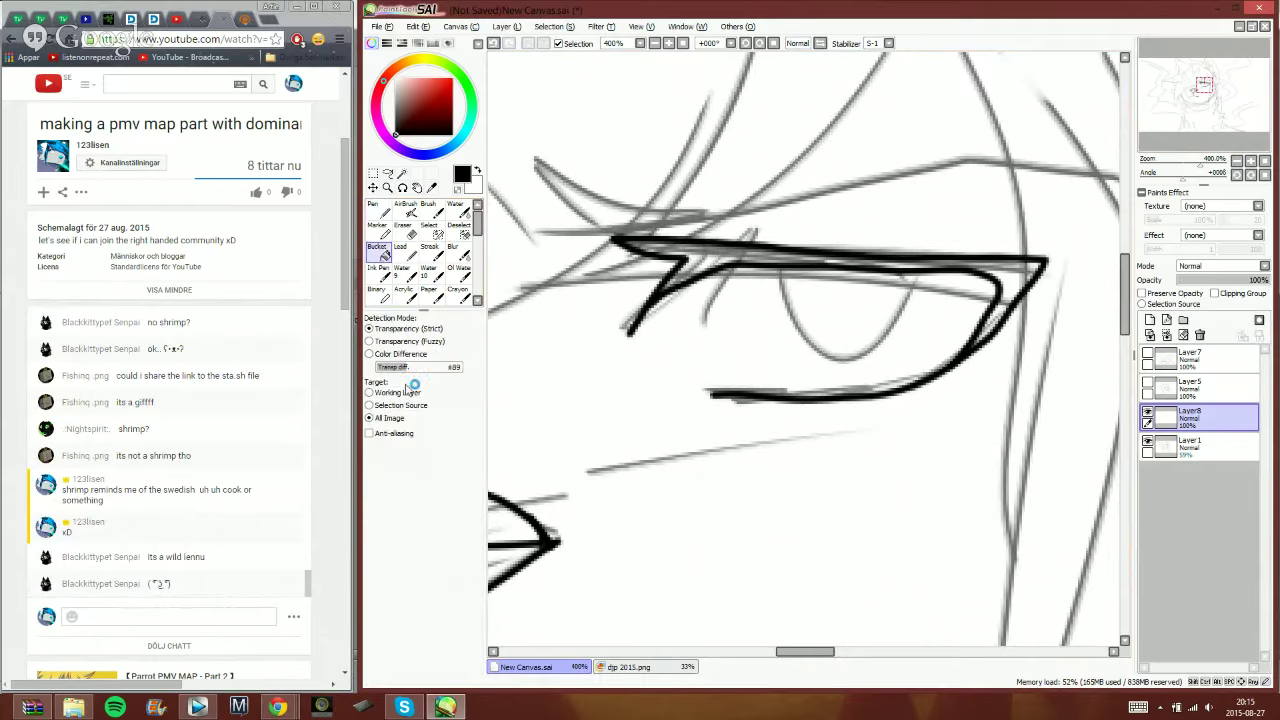
{"action": "left_click", "coordinate": [407, 391]}
{"action": "left_click_drag", "start_coordinate": [398, 368], "coordinate": [370, 368]}
{"action": "left_click", "coordinate": [722, 257]}
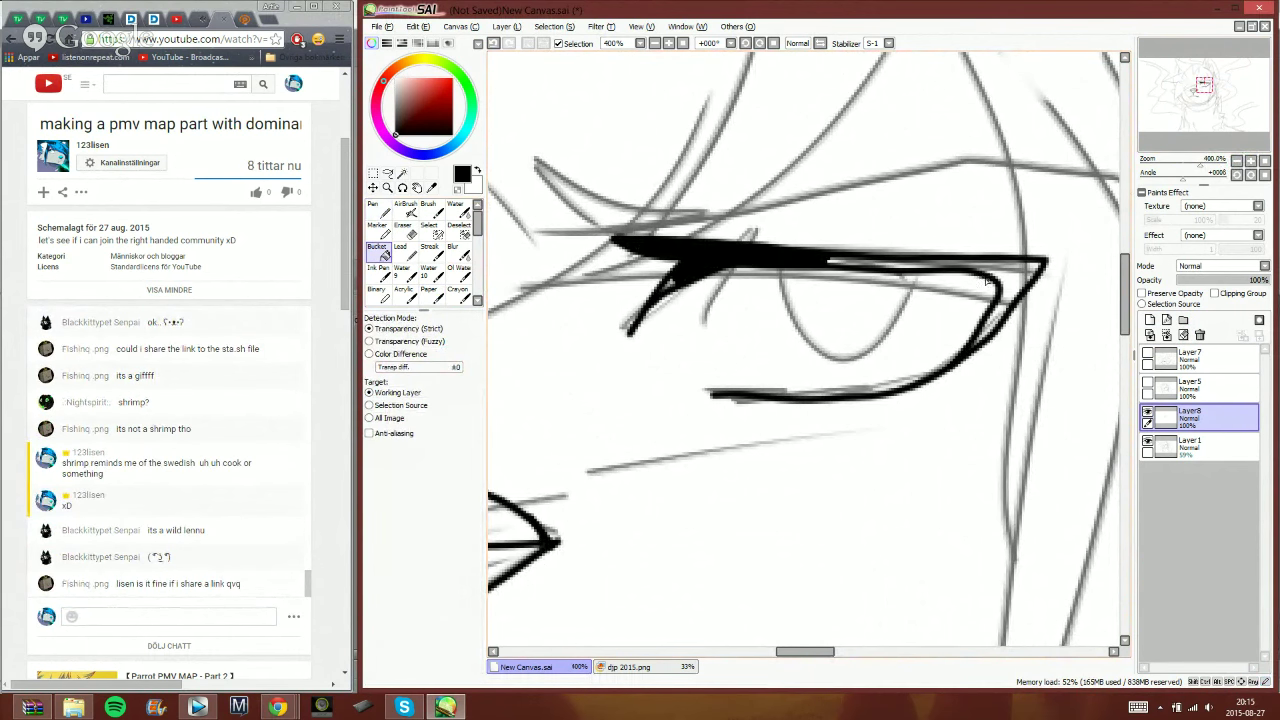
{"action": "left_click", "coordinate": [987, 283]}
{"action": "left_click", "coordinate": [377, 209]}
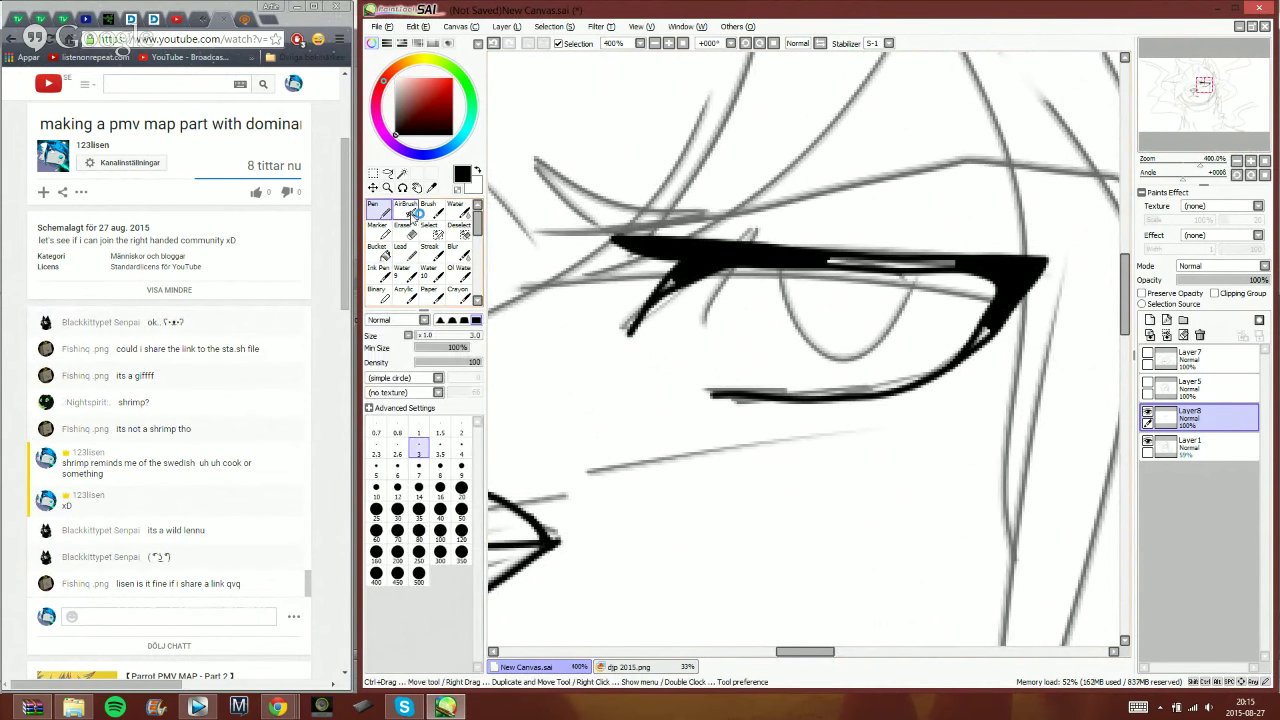
- Reply "of course o w o" in the stream's live chat and return to the canvas
{"action": "left_click", "coordinate": [237, 616]}
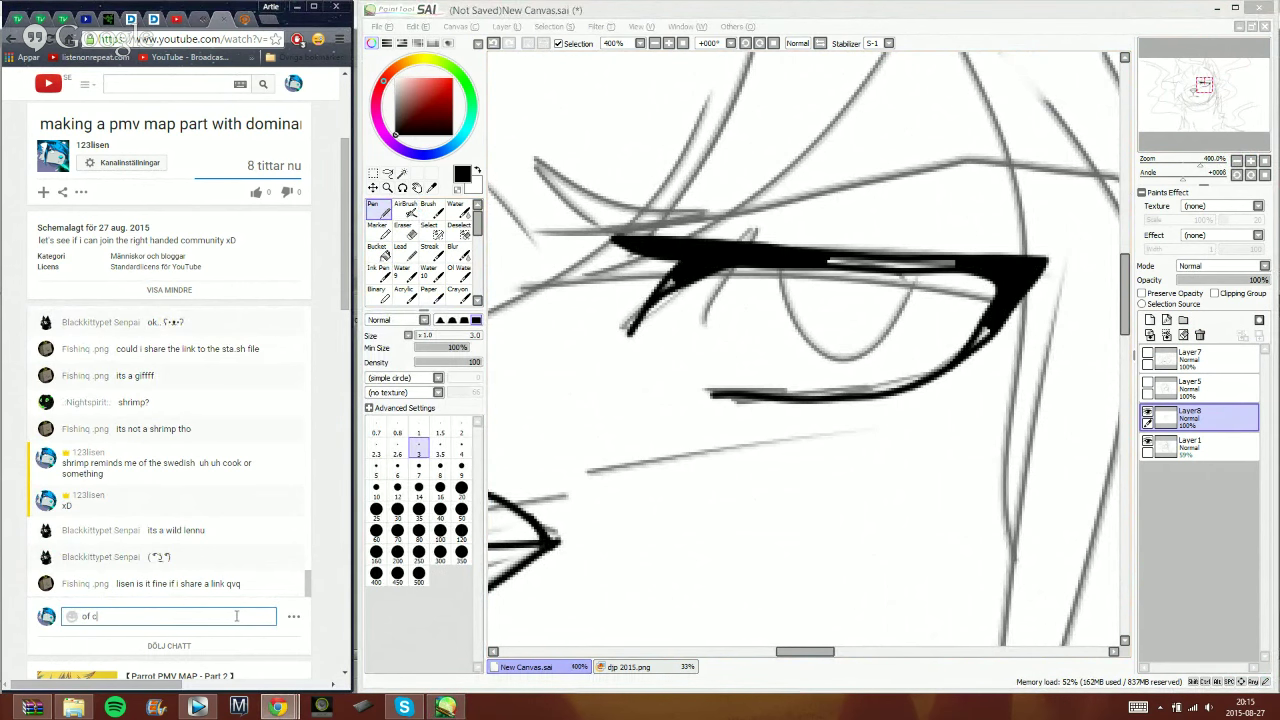
{"action": "key", "text": "Return"}
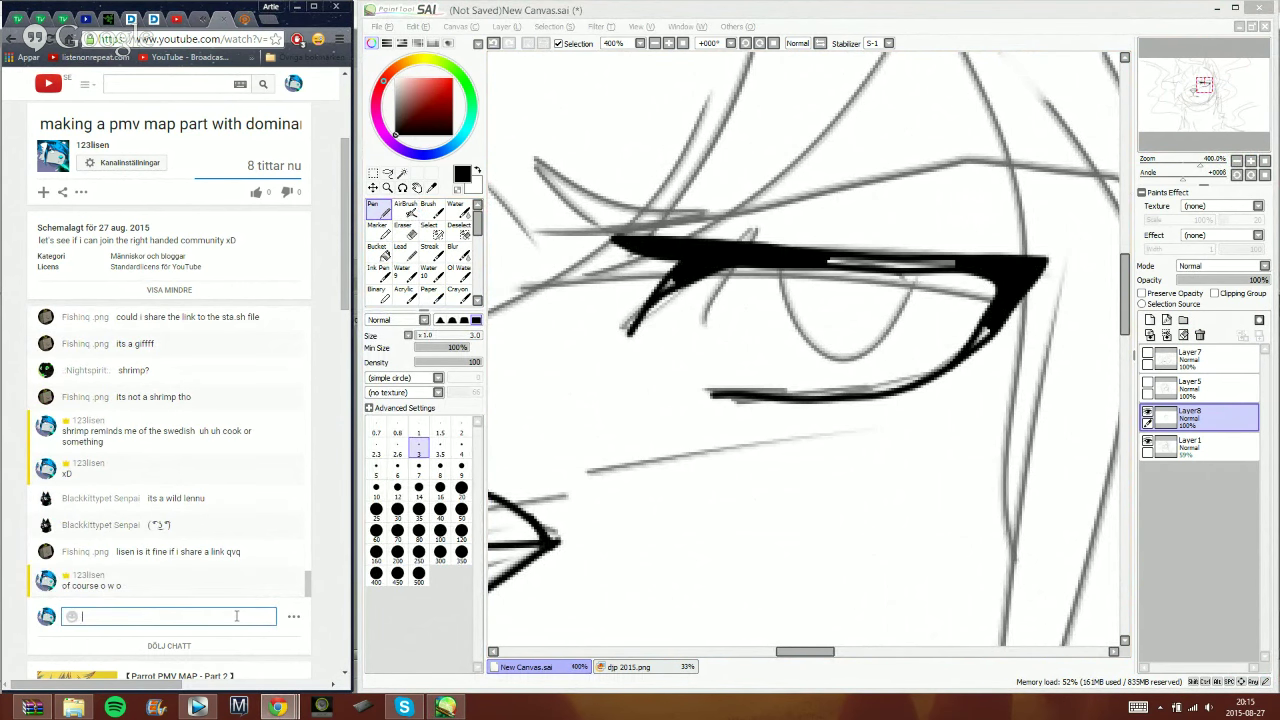
{"action": "left_click", "coordinate": [966, 34]}
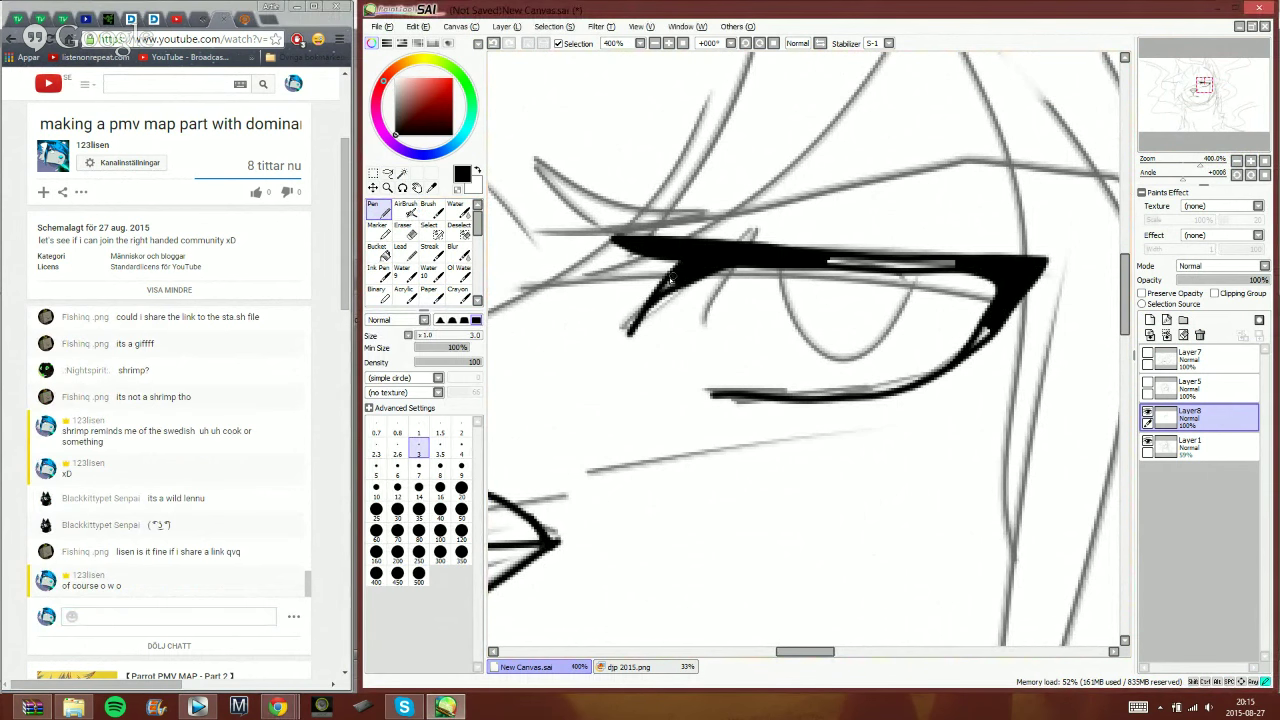
- Paint over the remaining gaps in the eyelid with the Pen, and draw the round iris with a small U-shaped pupil inside it
{"action": "mouse_move", "coordinate": [822, 265]}
{"action": "left_mouse_down"}
{"action": "mouse_move", "coordinate": [950, 268]}
{"action": "mouse_move", "coordinate": [870, 270]}
{"action": "mouse_move", "coordinate": [885, 268]}
{"action": "left_mouse_up"}
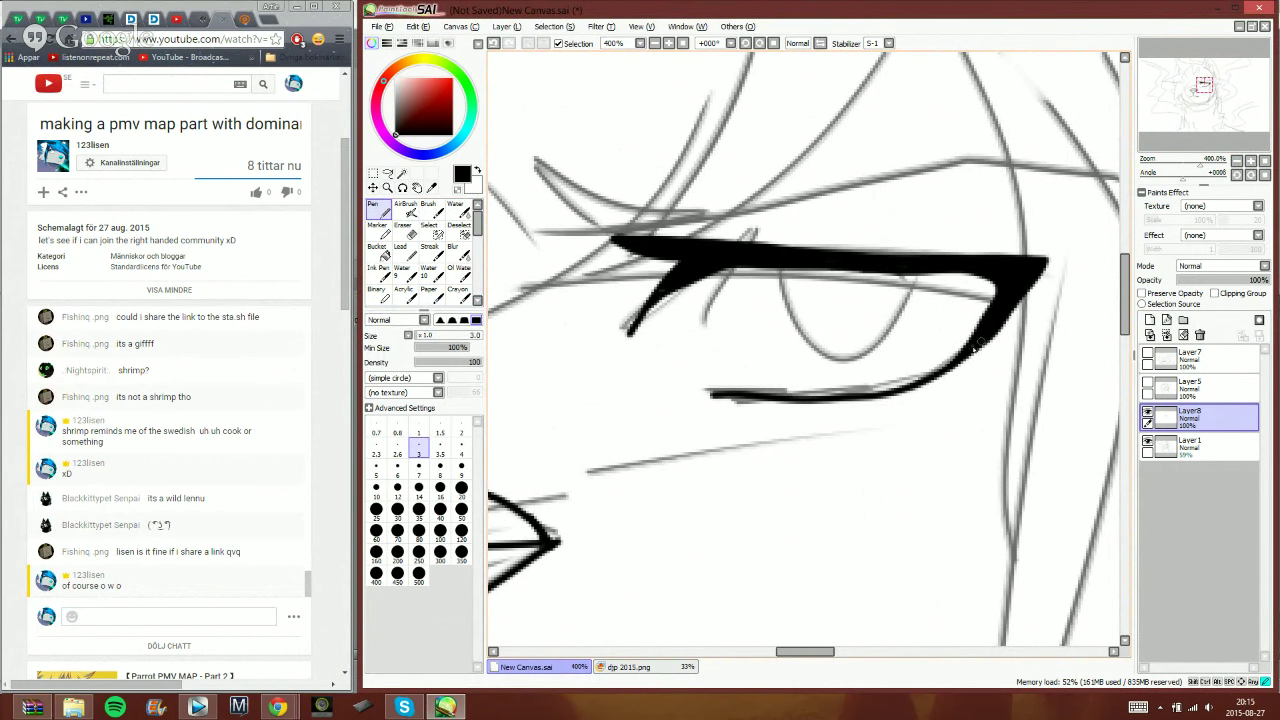
{"action": "mouse_move", "coordinate": [906, 275]}
{"action": "left_mouse_down"}
{"action": "mouse_move", "coordinate": [904, 319]}
{"action": "mouse_move", "coordinate": [869, 363]}
{"action": "mouse_move", "coordinate": [818, 361]}
{"action": "mouse_move", "coordinate": [808, 259]}
{"action": "mouse_move", "coordinate": [783, 286]}
{"action": "mouse_move", "coordinate": [822, 348]}
{"action": "mouse_move", "coordinate": [814, 337]}
{"action": "mouse_move", "coordinate": [897, 333]}
{"action": "mouse_move", "coordinate": [906, 240]}
{"action": "mouse_move", "coordinate": [906, 316]}
{"action": "mouse_move", "coordinate": [865, 360]}
{"action": "mouse_move", "coordinate": [785, 350]}
{"action": "mouse_move", "coordinate": [857, 308]}
{"action": "left_mouse_up"}
{"action": "key", "text": "ctrl+z"}
{"action": "key", "text": "ctrl+z"}
{"action": "key", "text": "ctrl+z"}
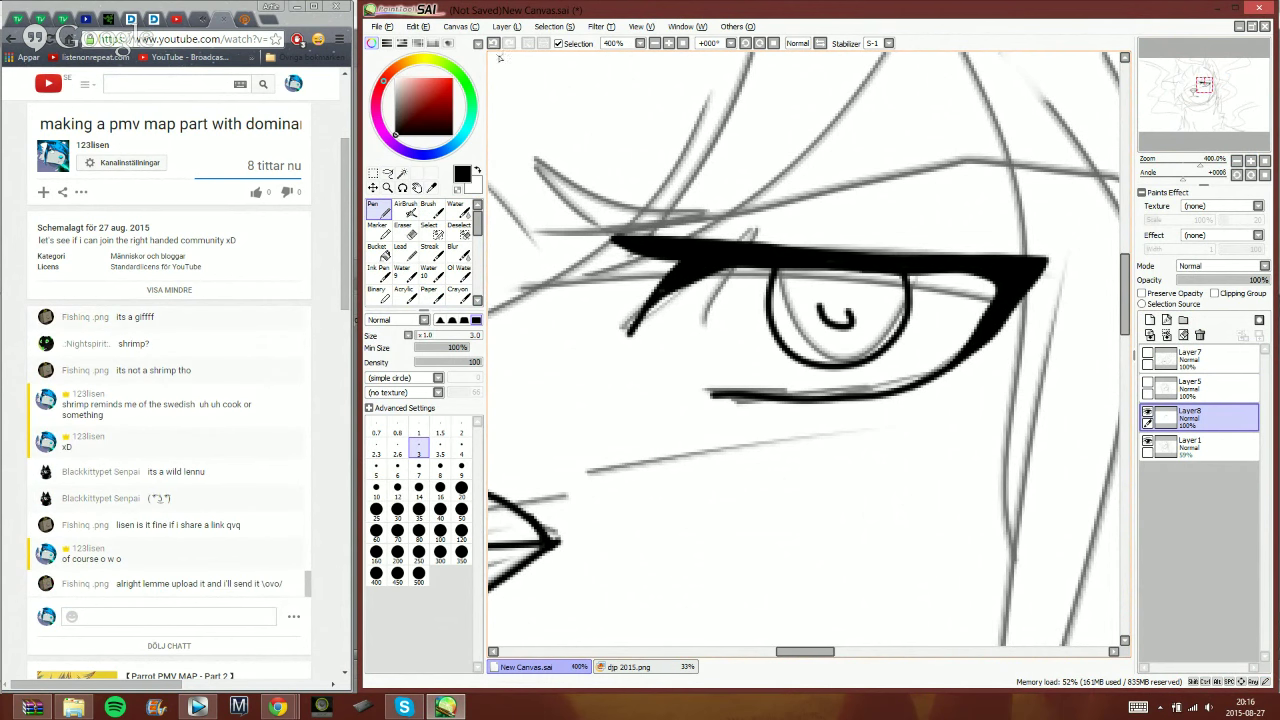
{"action": "key", "text": "ctrl+z"}
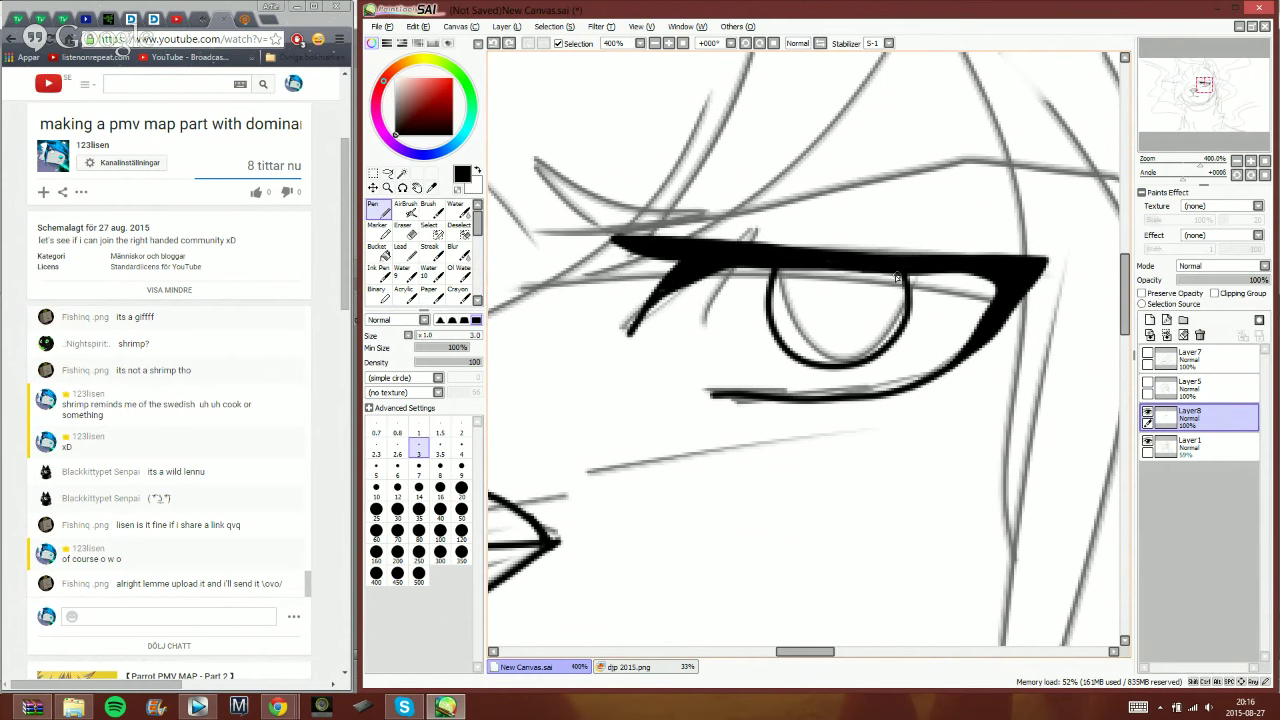
{"action": "mouse_move", "coordinate": [818, 300]}
{"action": "left_mouse_down"}
{"action": "mouse_move", "coordinate": [820, 326]}
{"action": "mouse_move", "coordinate": [851, 299]}
{"action": "left_mouse_up"}
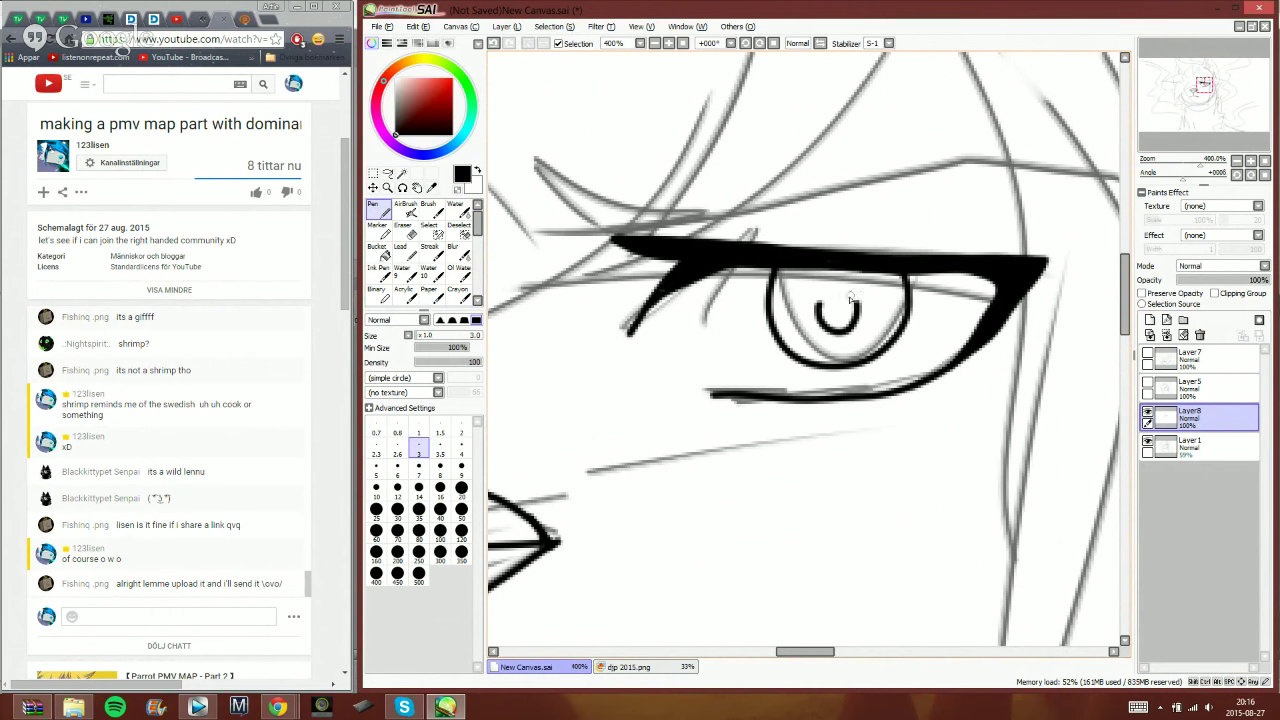
- Ink the long brow line above the eye and a short slanted stroke beside its inner end
{"action": "mouse_move", "coordinate": [535, 164]}
{"action": "left_mouse_down"}
{"action": "mouse_move", "coordinate": [542, 182]}
{"action": "mouse_move", "coordinate": [648, 230]}
{"action": "mouse_move", "coordinate": [938, 160]}
{"action": "mouse_move", "coordinate": [1120, 173]}
{"action": "left_mouse_up"}
{"action": "mouse_move", "coordinate": [764, 204]}
{"action": "left_mouse_down"}
{"action": "mouse_move", "coordinate": [662, 205]}
{"action": "mouse_move", "coordinate": [540, 168]}
{"action": "mouse_move", "coordinate": [520, 145]}
{"action": "mouse_move", "coordinate": [531, 230]}
{"action": "left_mouse_up"}
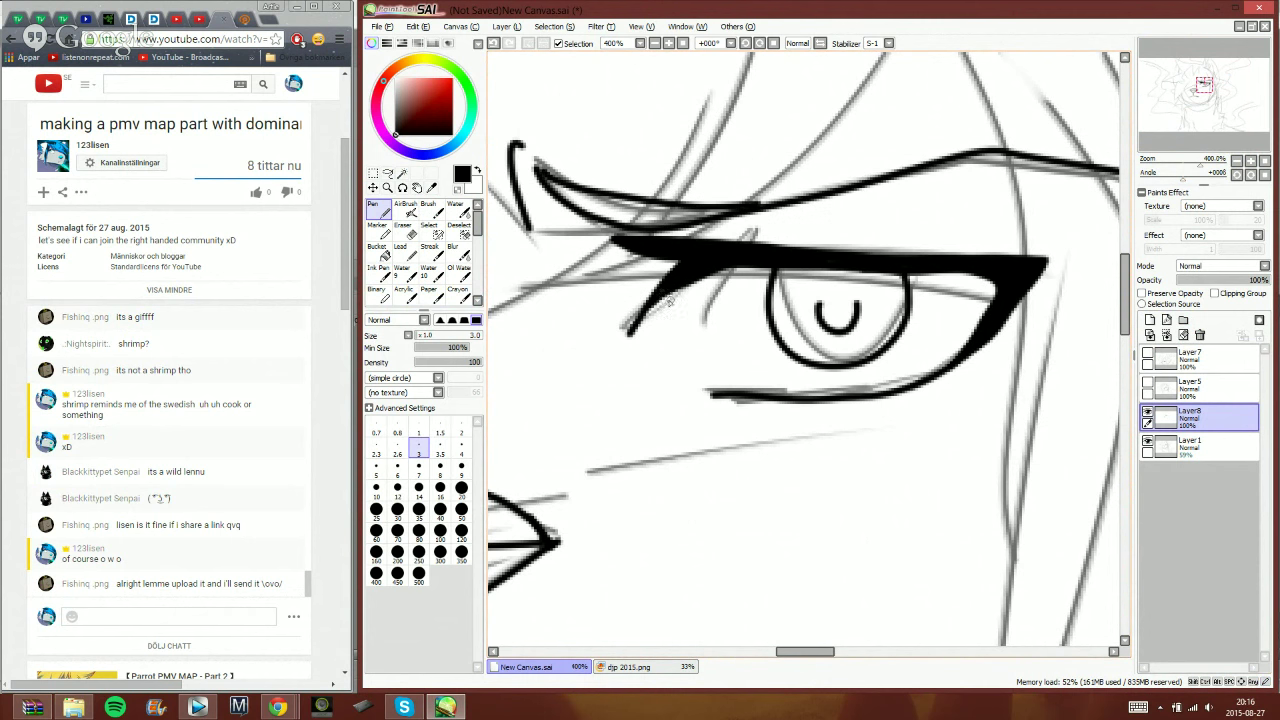
{"action": "left_click", "coordinate": [493, 43]}
{"action": "left_click_drag", "start_coordinate": [510, 152], "coordinate": [545, 222]}
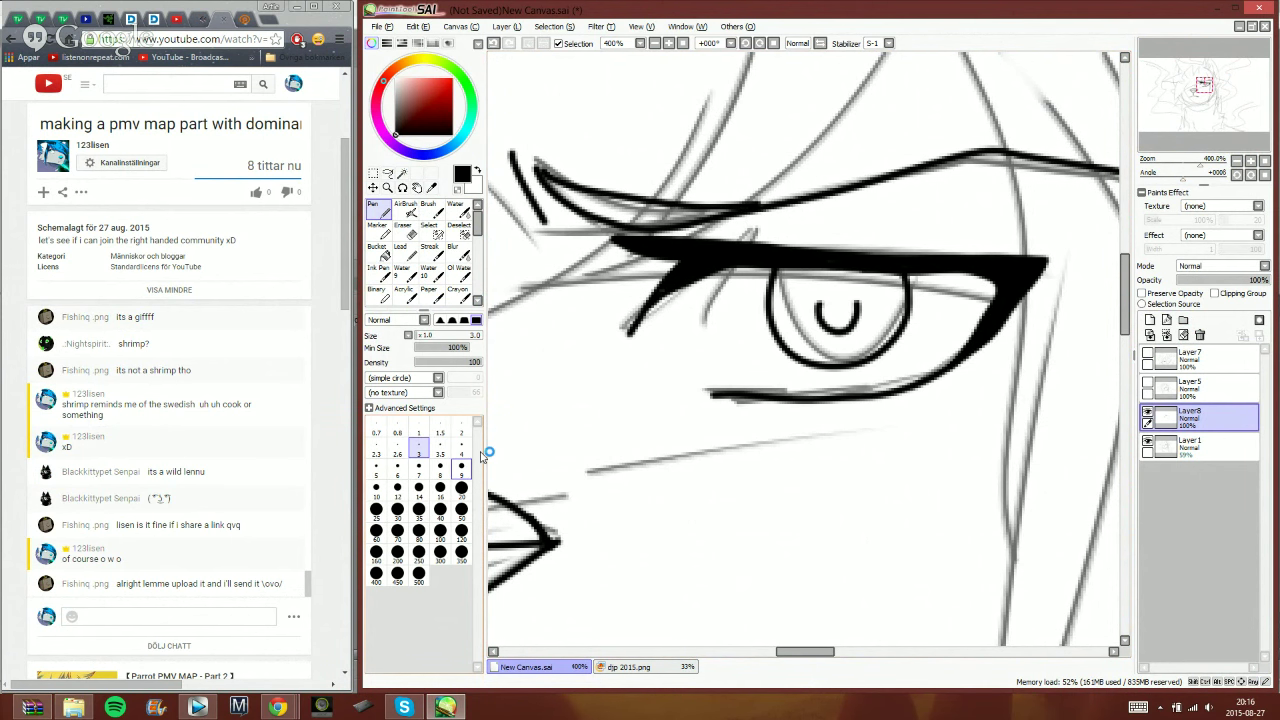
- Switch to the browser's Music 3 playlist, play "Nicki Minaj - Pound The Alarm", browse the list, and return to the stream's live chat
{"action": "mouse_move", "coordinate": [280, 695]}
{"action": "left_click", "coordinate": [240, 645]}
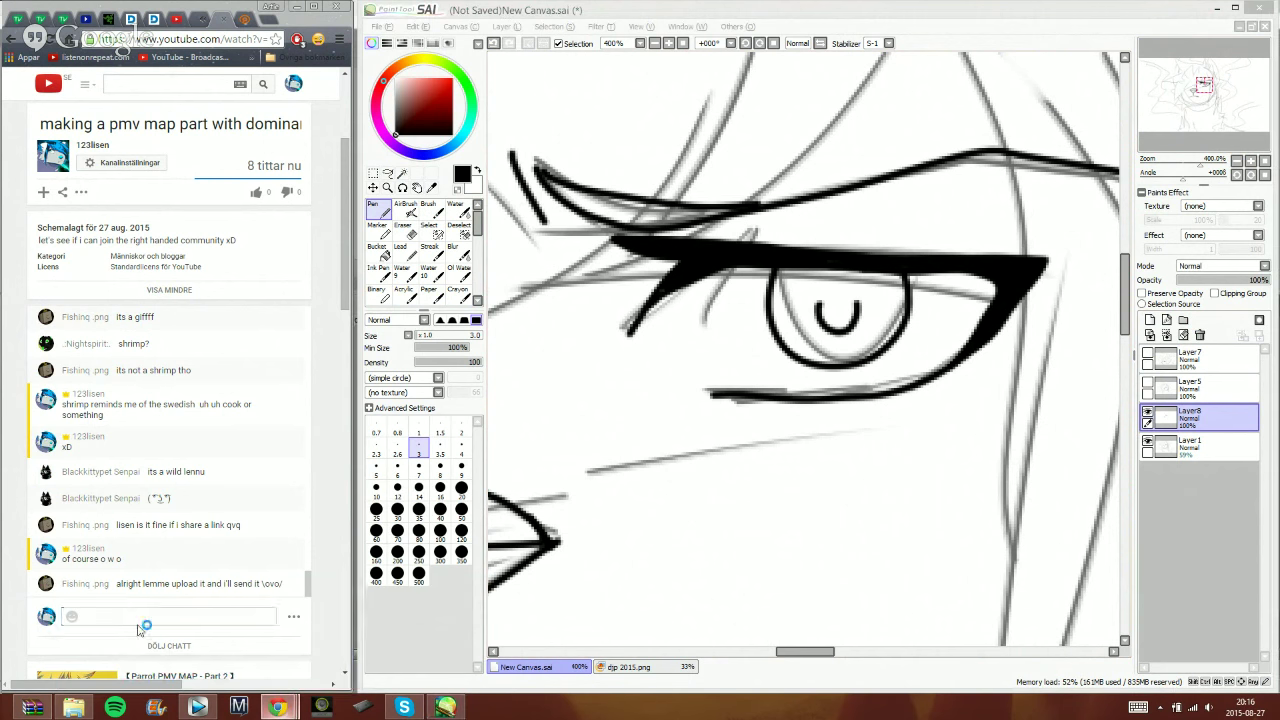
{"action": "left_click", "coordinate": [197, 22]}
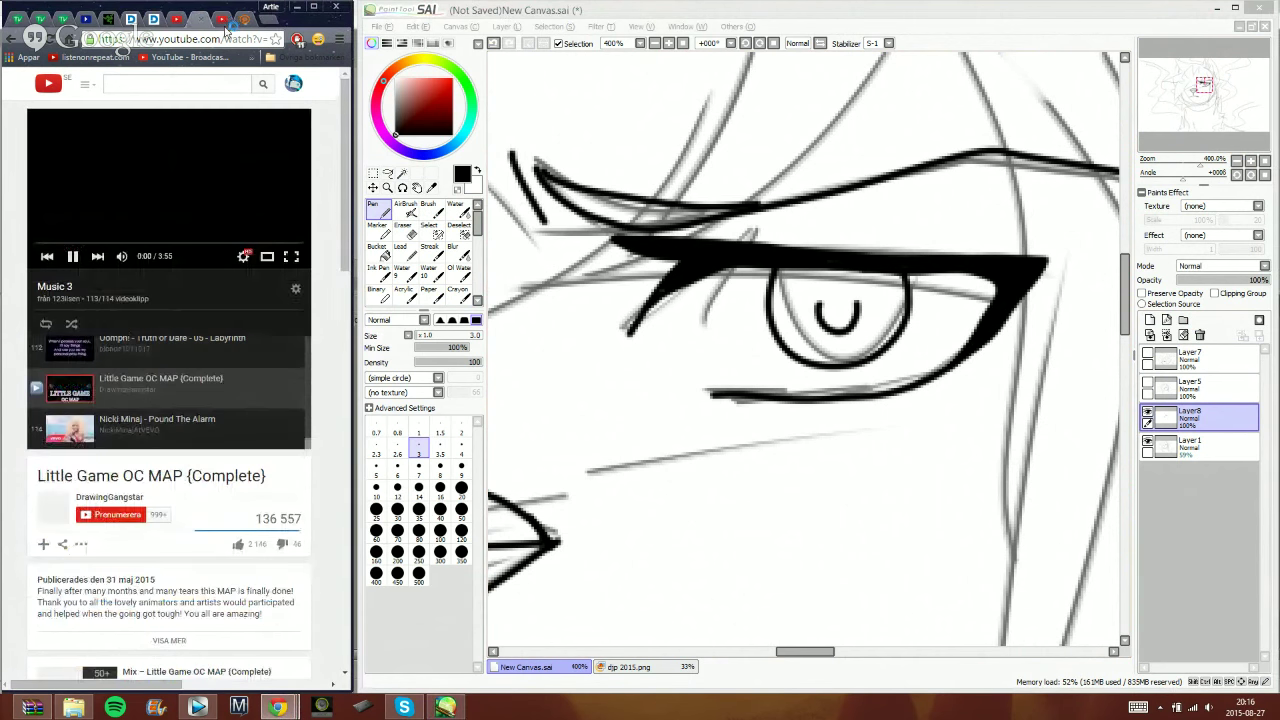
{"action": "left_click", "coordinate": [286, 416]}
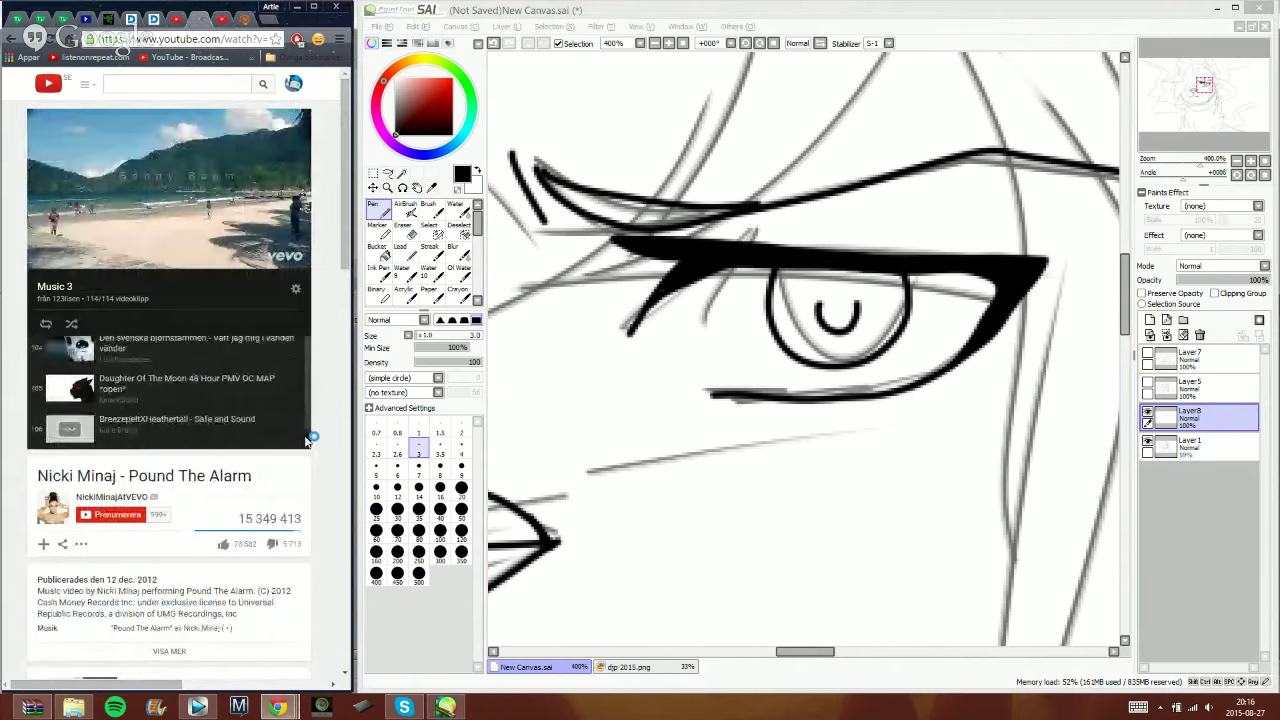
{"action": "scroll", "coordinate": [308, 440], "scroll_direction": "down", "scroll_amount": 3}
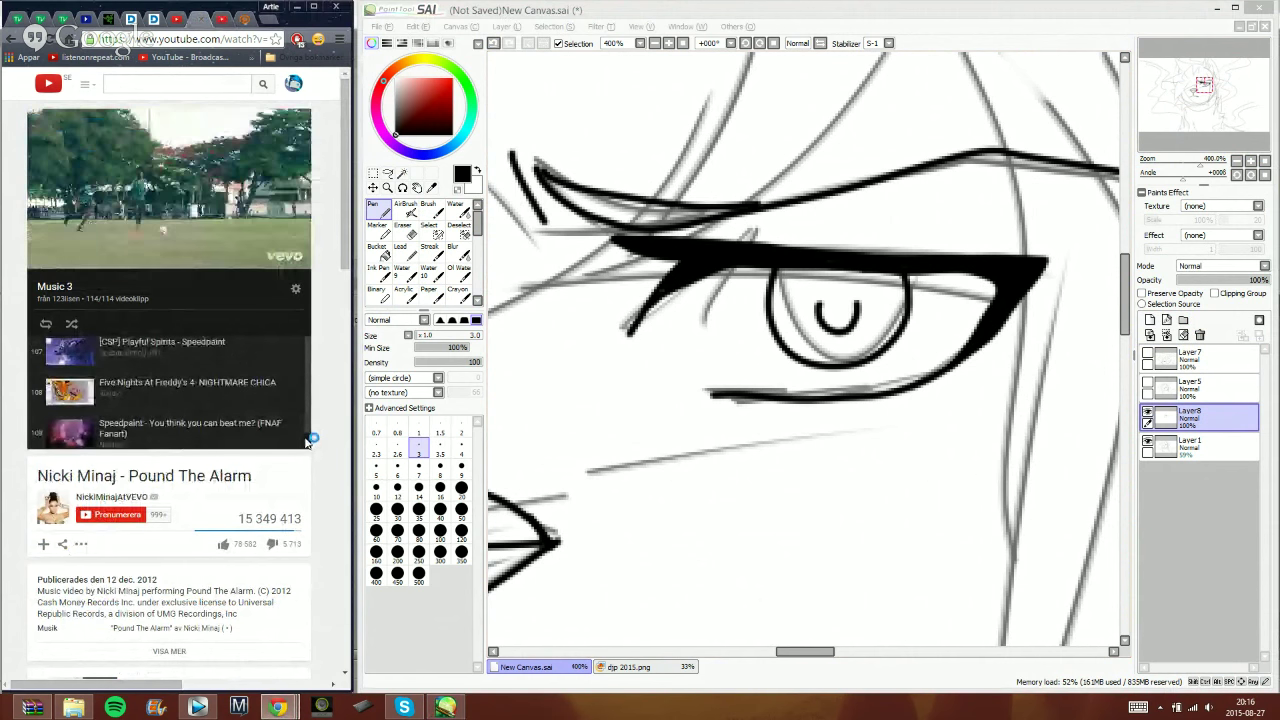
{"action": "scroll", "coordinate": [310, 442], "scroll_direction": "down", "scroll_amount": 2}
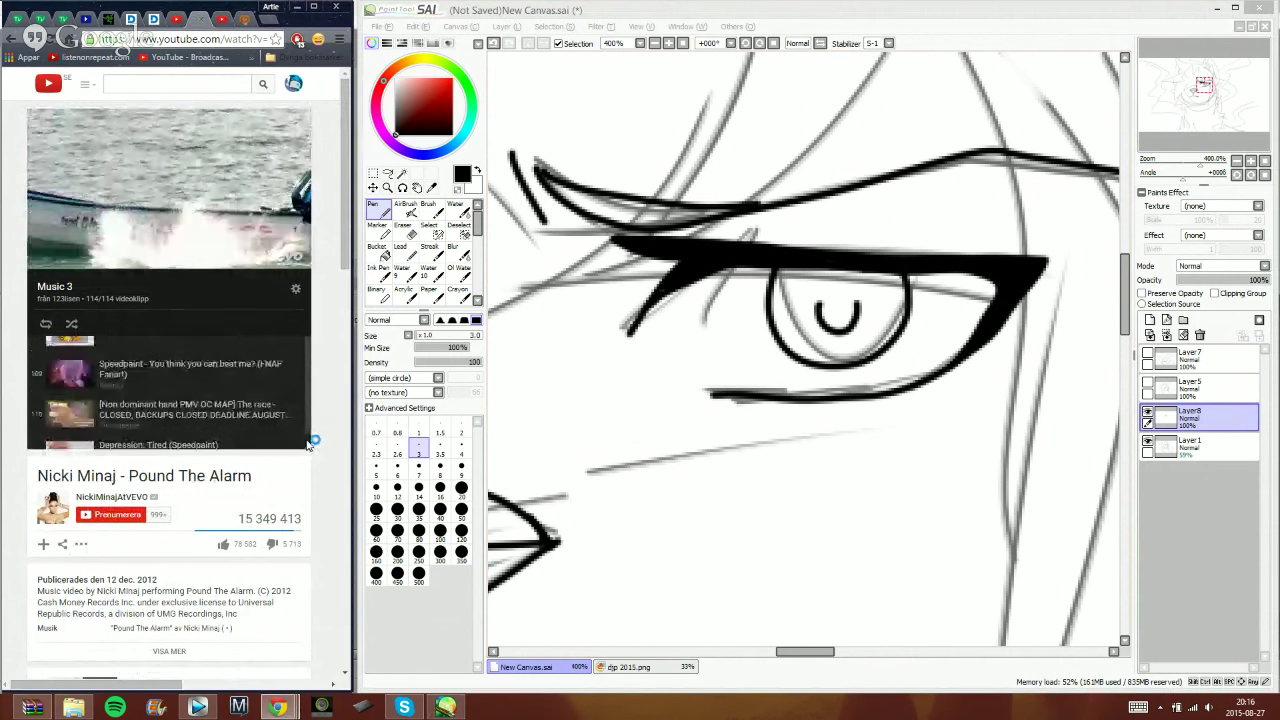
{"action": "scroll", "coordinate": [295, 432], "scroll_direction": "down", "scroll_amount": 1}
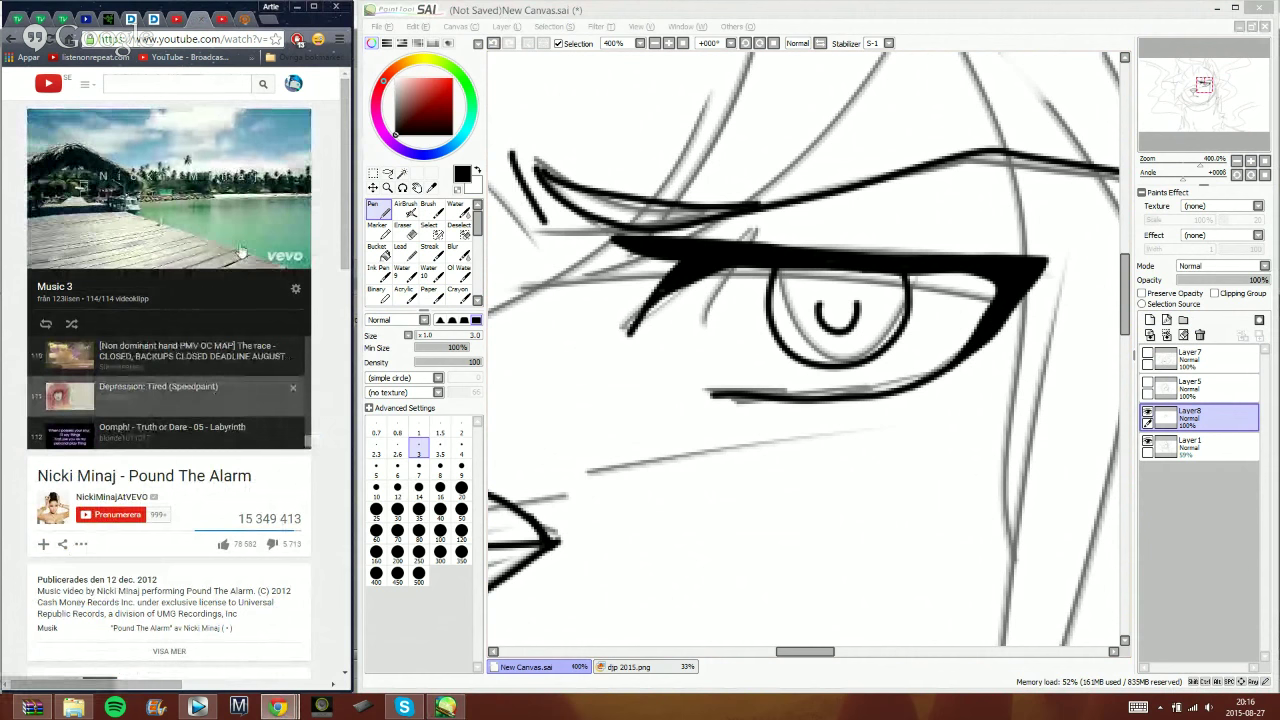
{"action": "left_click", "coordinate": [222, 19]}
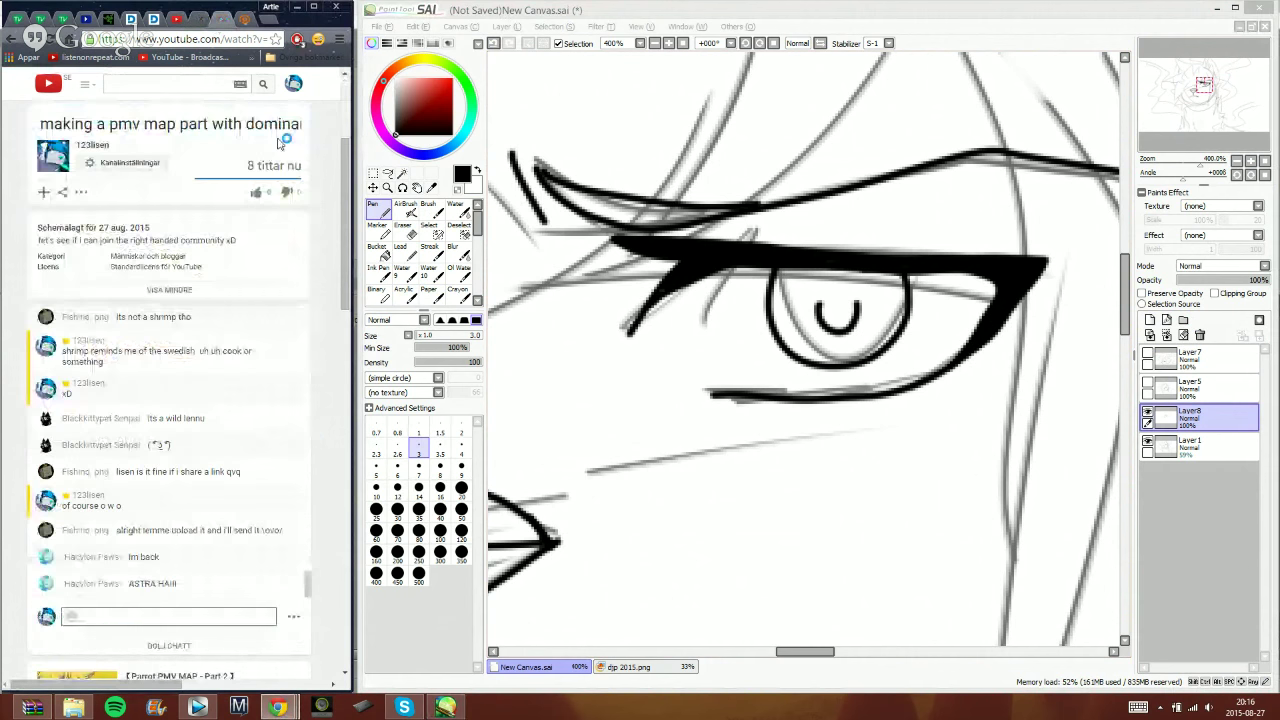
- Hide the Layer1 sketch to show the inked lines alone at 75% zoom, and undo the last stroke between the brow and eyelid
{"action": "left_click", "coordinate": [1238, 162]}
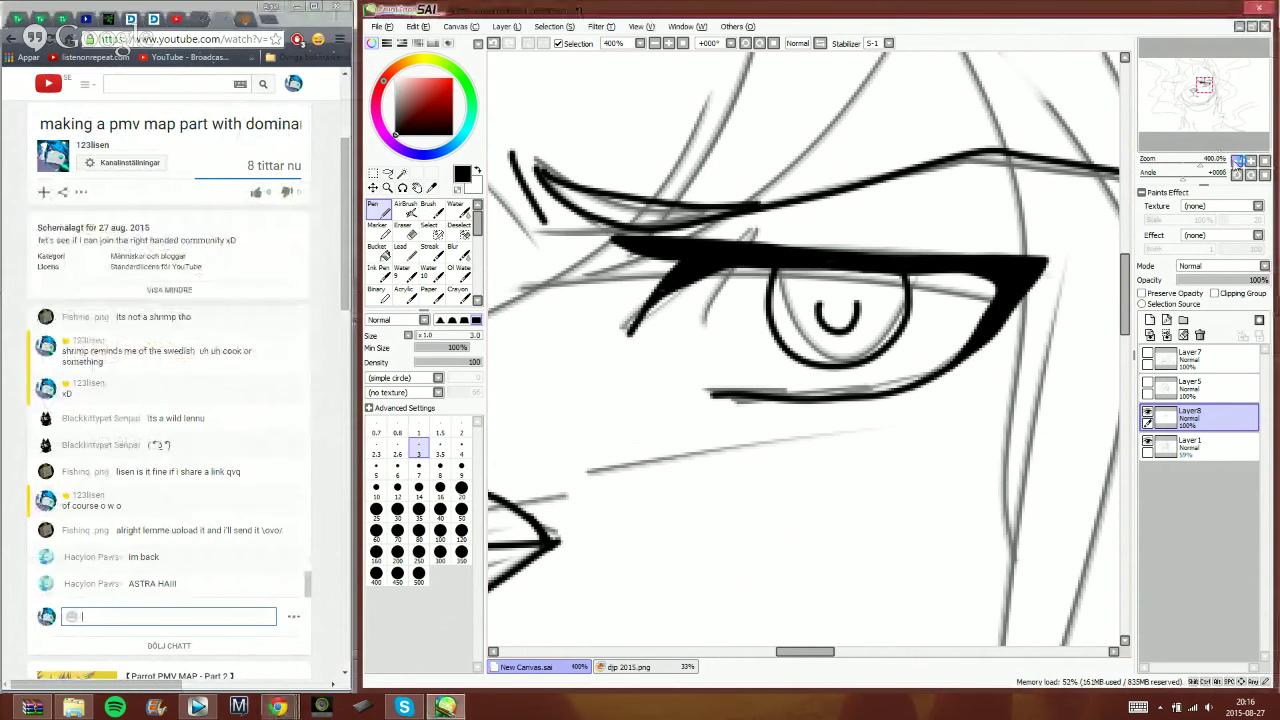
{"action": "left_click", "coordinate": [1238, 162]}
{"action": "left_click", "coordinate": [1148, 442]}
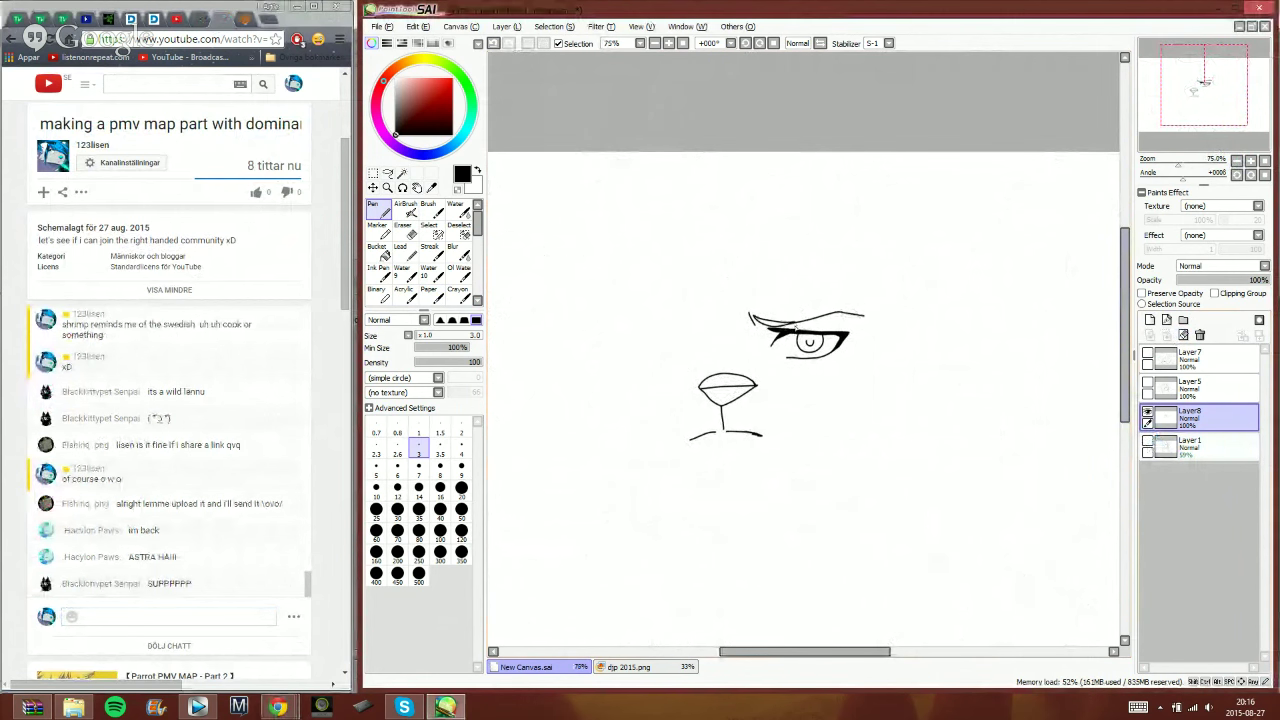
{"action": "left_click", "coordinate": [495, 44]}
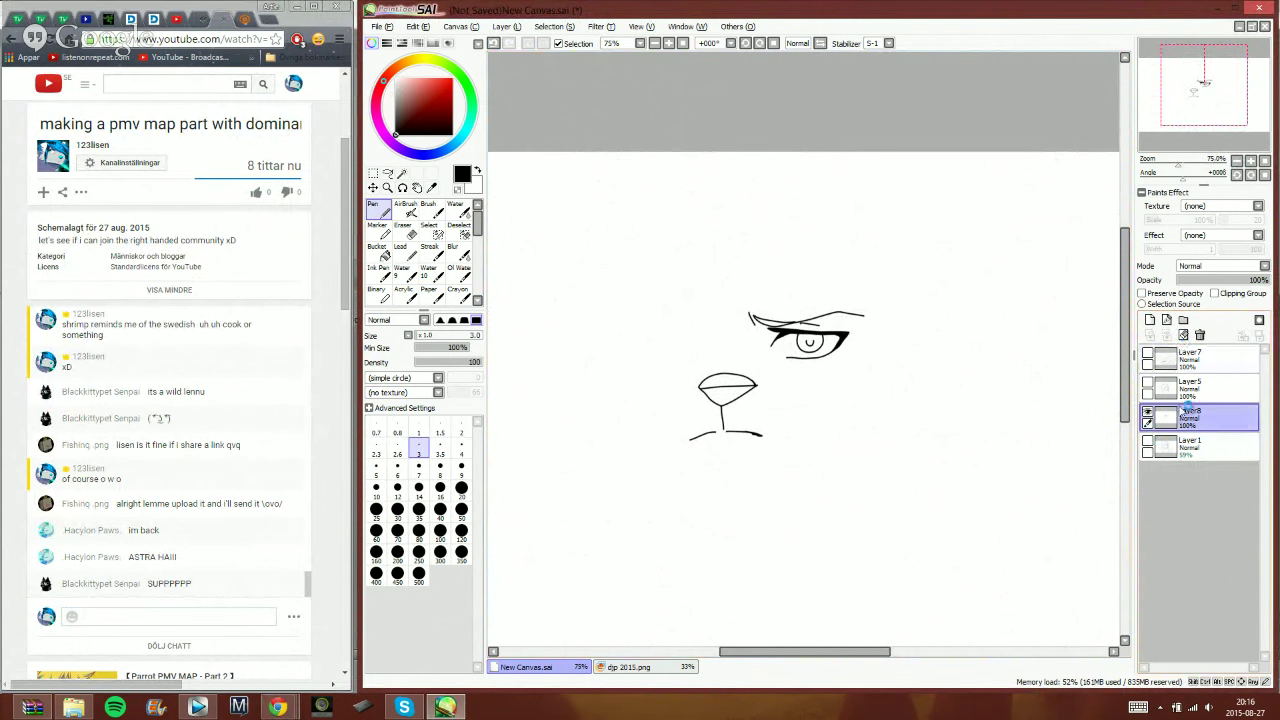
- Show the Layer1 sketch again at 150% zoom and ink the small zigzag mark above the nose
{"action": "left_click", "coordinate": [1148, 442]}
{"action": "scroll", "coordinate": [713, 355], "scroll_direction": "up", "scroll_amount": 2}
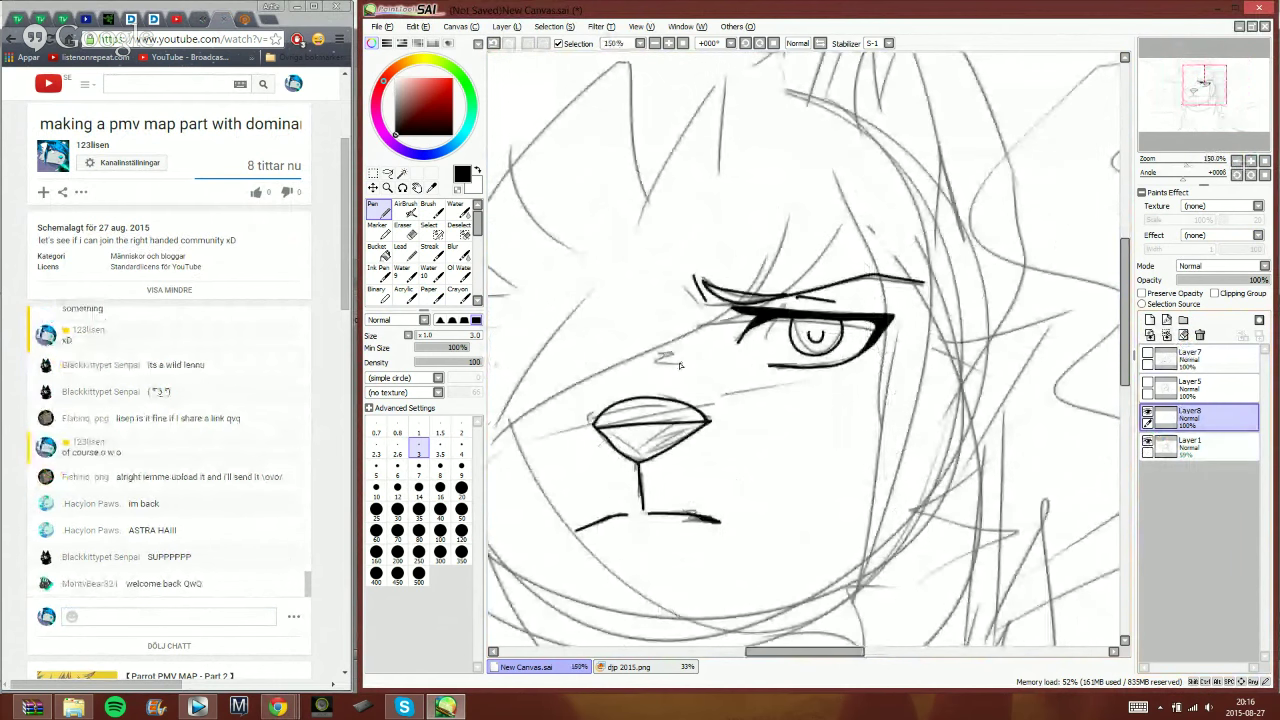
{"action": "left_click_drag", "start_coordinate": [657, 356], "coordinate": [672, 362]}
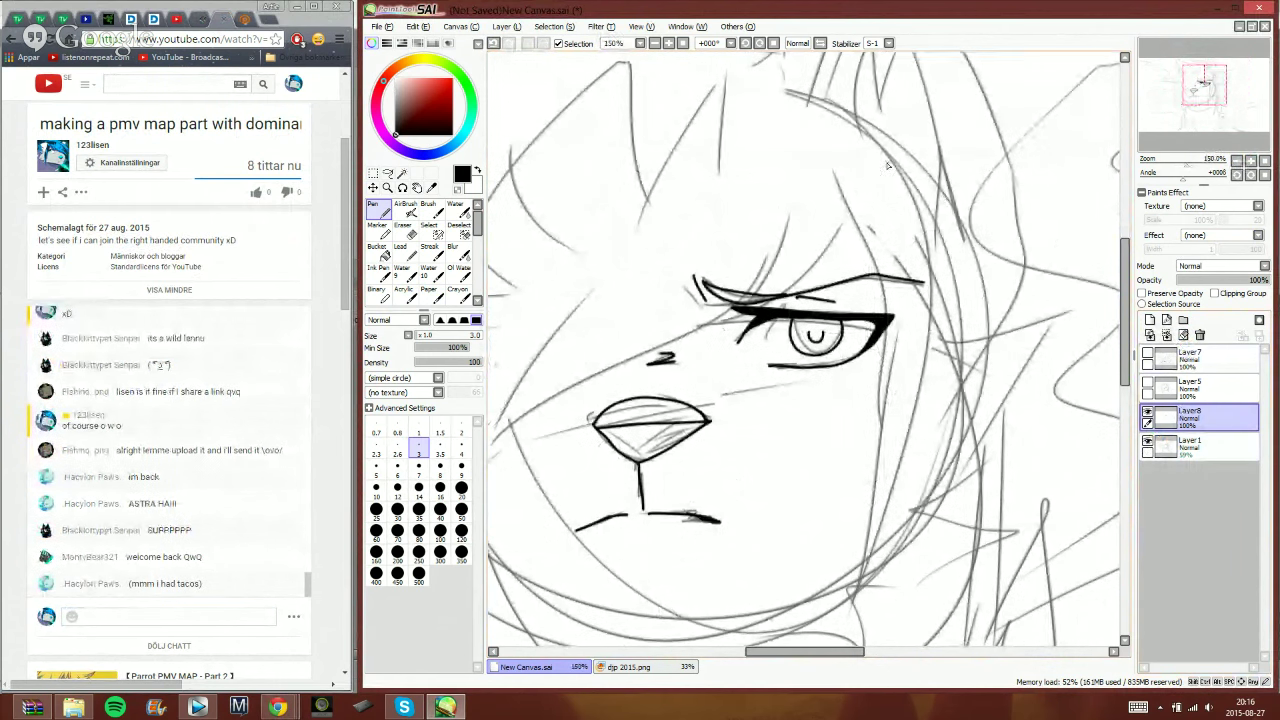
{"action": "left_click_drag", "start_coordinate": [800, 92], "coordinate": [908, 440]}
{"action": "mouse_move", "coordinate": [885, 483]}
{"action": "left_mouse_down"}
{"action": "mouse_move", "coordinate": [847, 552]}
{"action": "mouse_move", "coordinate": [903, 299]}
{"action": "left_mouse_up"}
{"action": "left_click", "coordinate": [496, 44]}
{"action": "left_click", "coordinate": [497, 46]}
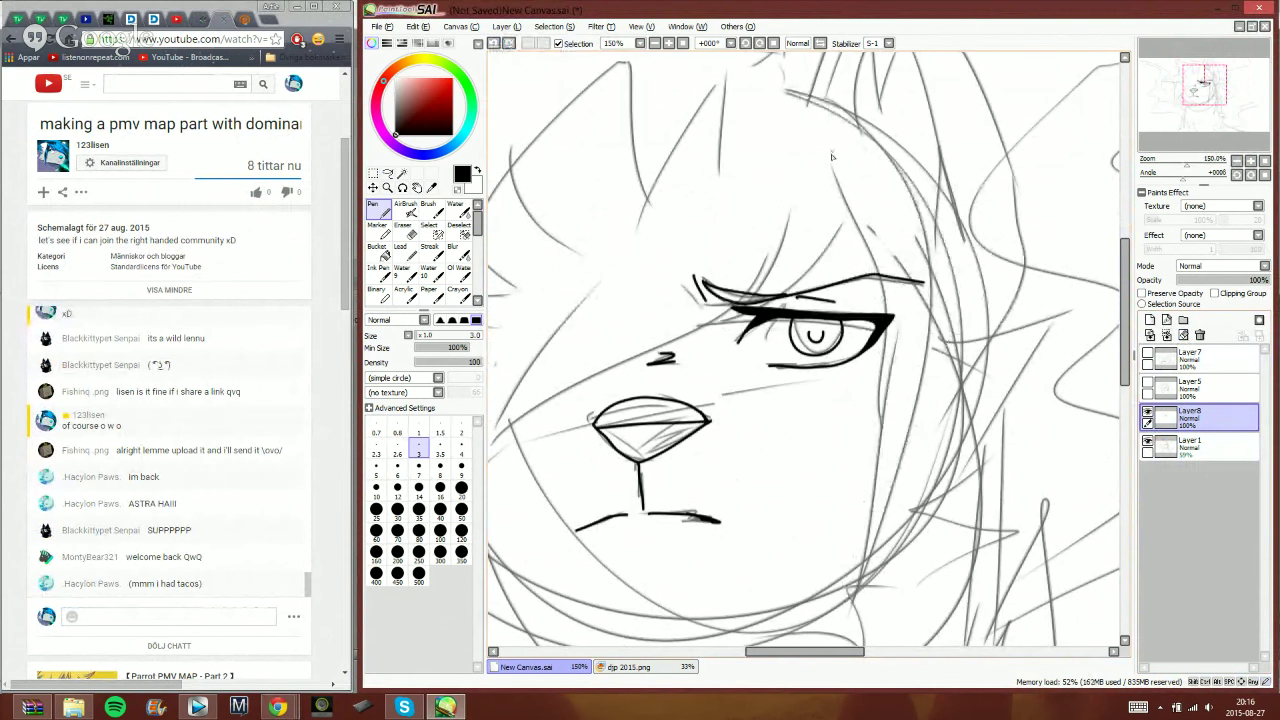
- Ink the long hair lock curving from the head top to a point at the jaw, plus the fringe strands crossing the brow
{"action": "mouse_move", "coordinate": [785, 90]}
{"action": "left_mouse_down"}
{"action": "mouse_move", "coordinate": [873, 133]}
{"action": "mouse_move", "coordinate": [896, 488]}
{"action": "mouse_move", "coordinate": [861, 612]}
{"action": "mouse_move", "coordinate": [902, 328]}
{"action": "left_mouse_up"}
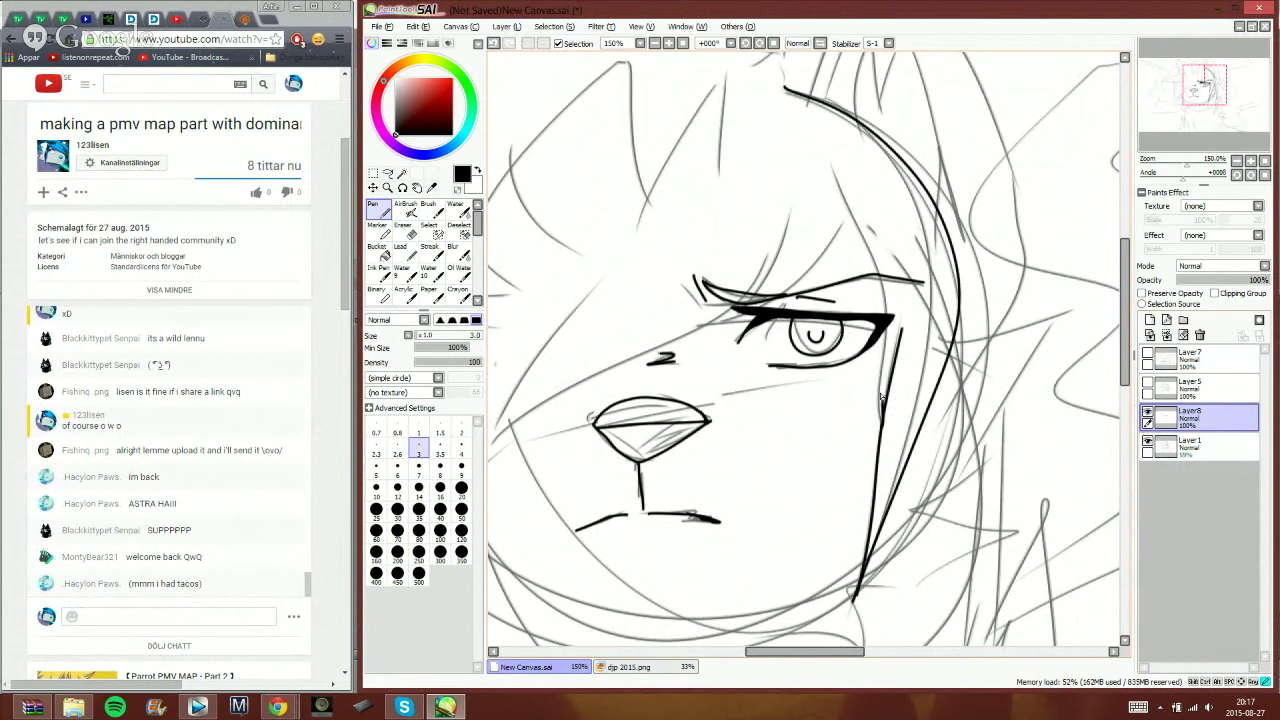
{"action": "mouse_move", "coordinate": [881, 397]}
{"action": "left_mouse_down"}
{"action": "mouse_move", "coordinate": [872, 284]}
{"action": "mouse_move", "coordinate": [818, 168]}
{"action": "left_mouse_up"}
{"action": "key", "text": "ctrl+z"}
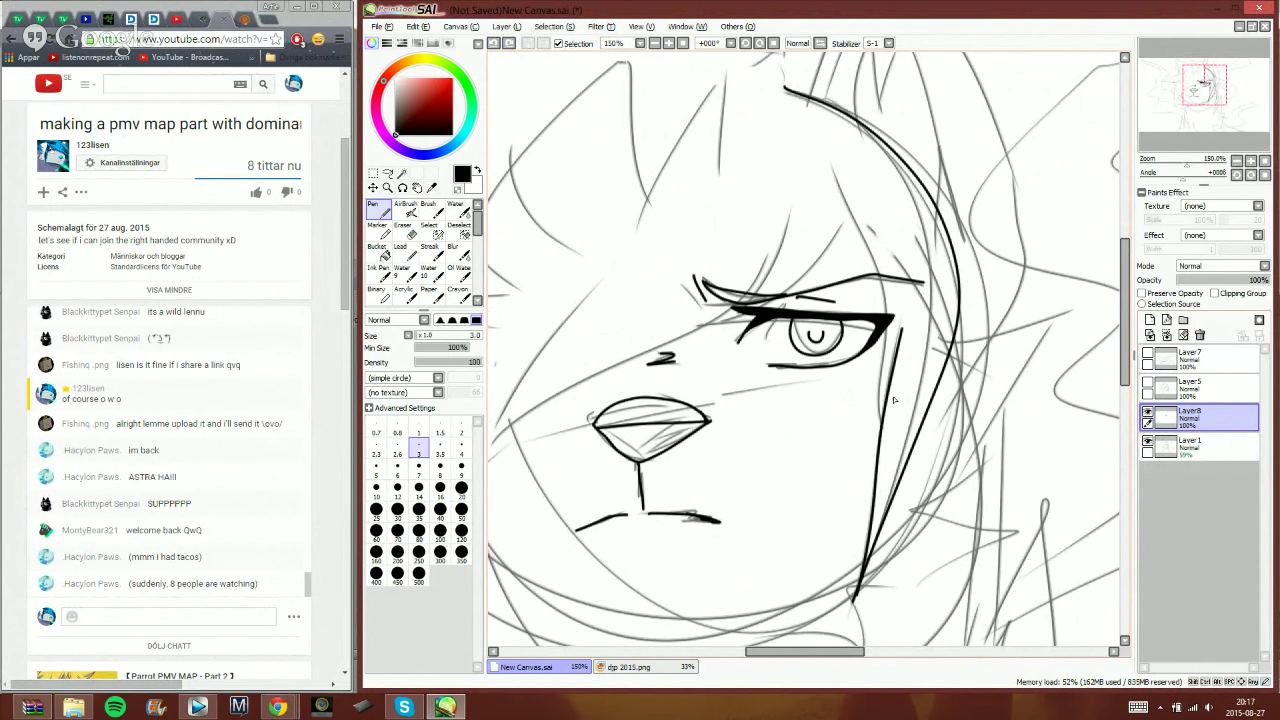
{"action": "mouse_move", "coordinate": [882, 425]}
{"action": "left_mouse_down"}
{"action": "mouse_move", "coordinate": [877, 304]}
{"action": "mouse_move", "coordinate": [849, 215]}
{"action": "mouse_move", "coordinate": [785, 288]}
{"action": "mouse_move", "coordinate": [710, 332]}
{"action": "left_mouse_up"}
{"action": "left_click_drag", "start_coordinate": [781, 222], "coordinate": [714, 326]}
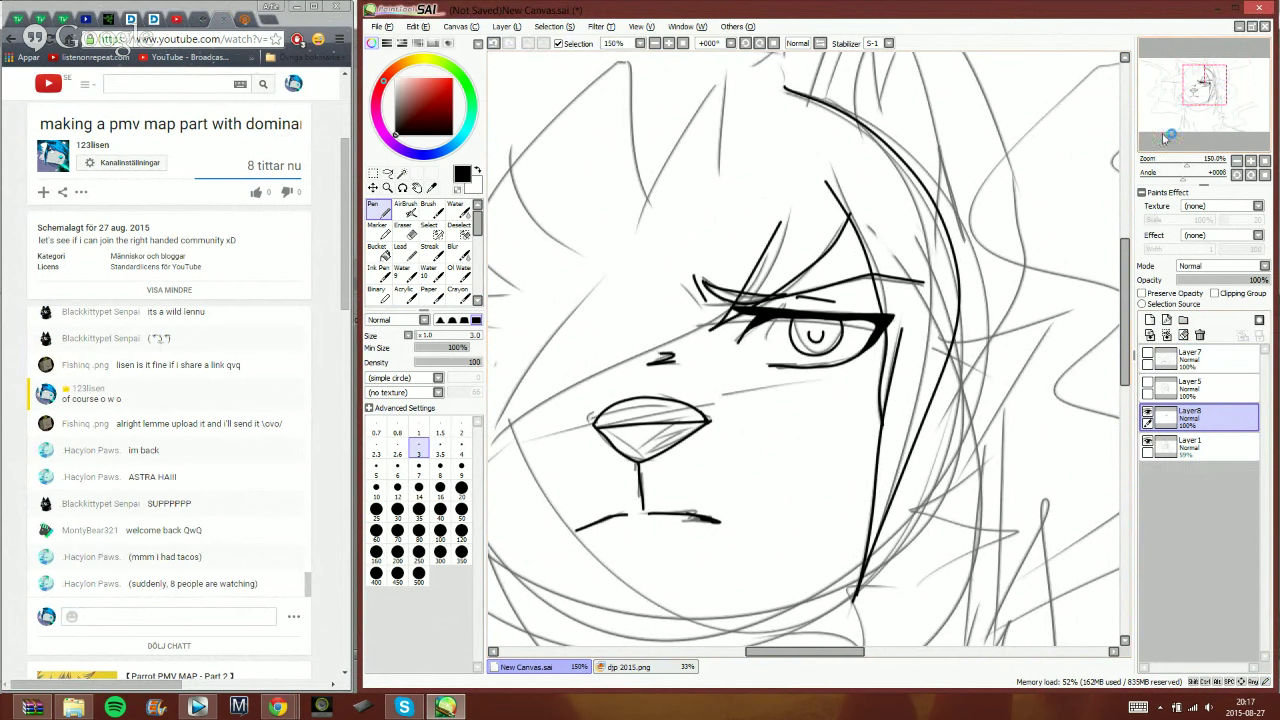
- Ink the pointed fringe lock covering the character's other eye and the jagged hair tufts above and beside it
{"action": "left_click_drag", "start_coordinate": [1201, 95], "coordinate": [1190, 101]}
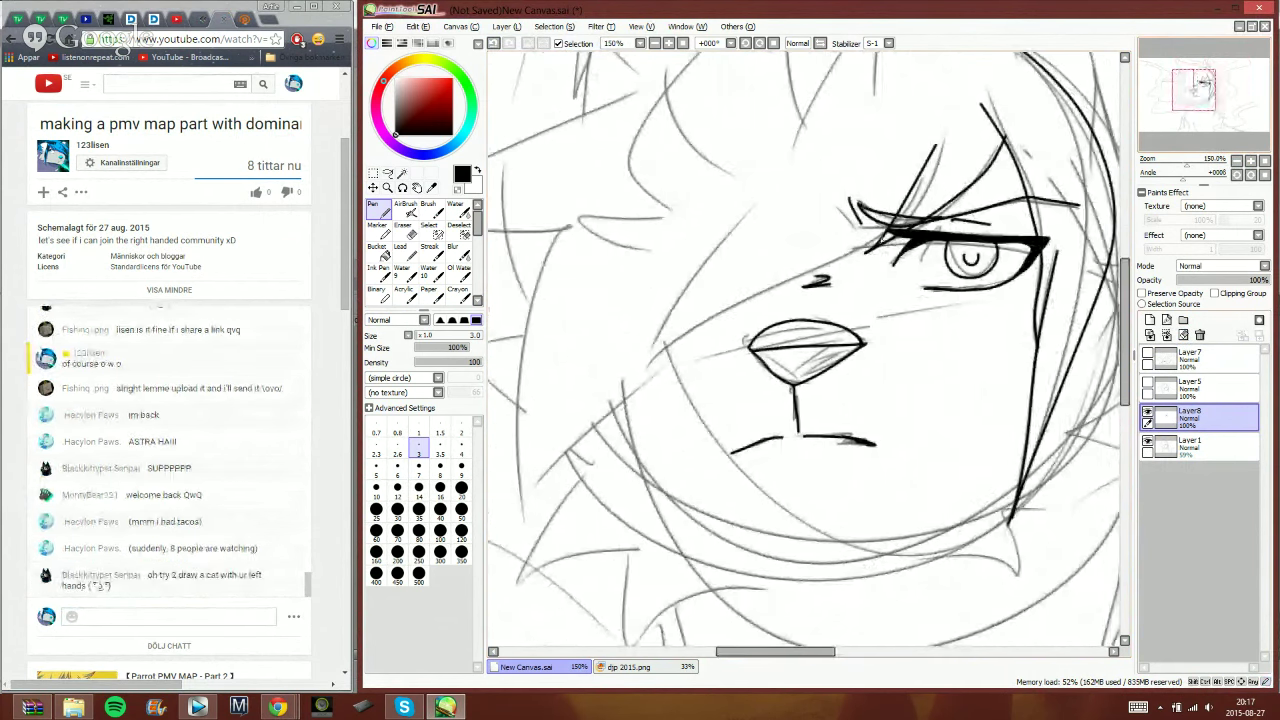
{"action": "mouse_move", "coordinate": [884, 236]}
{"action": "left_mouse_down"}
{"action": "mouse_move", "coordinate": [655, 368]}
{"action": "mouse_move", "coordinate": [787, 187]}
{"action": "left_mouse_up"}
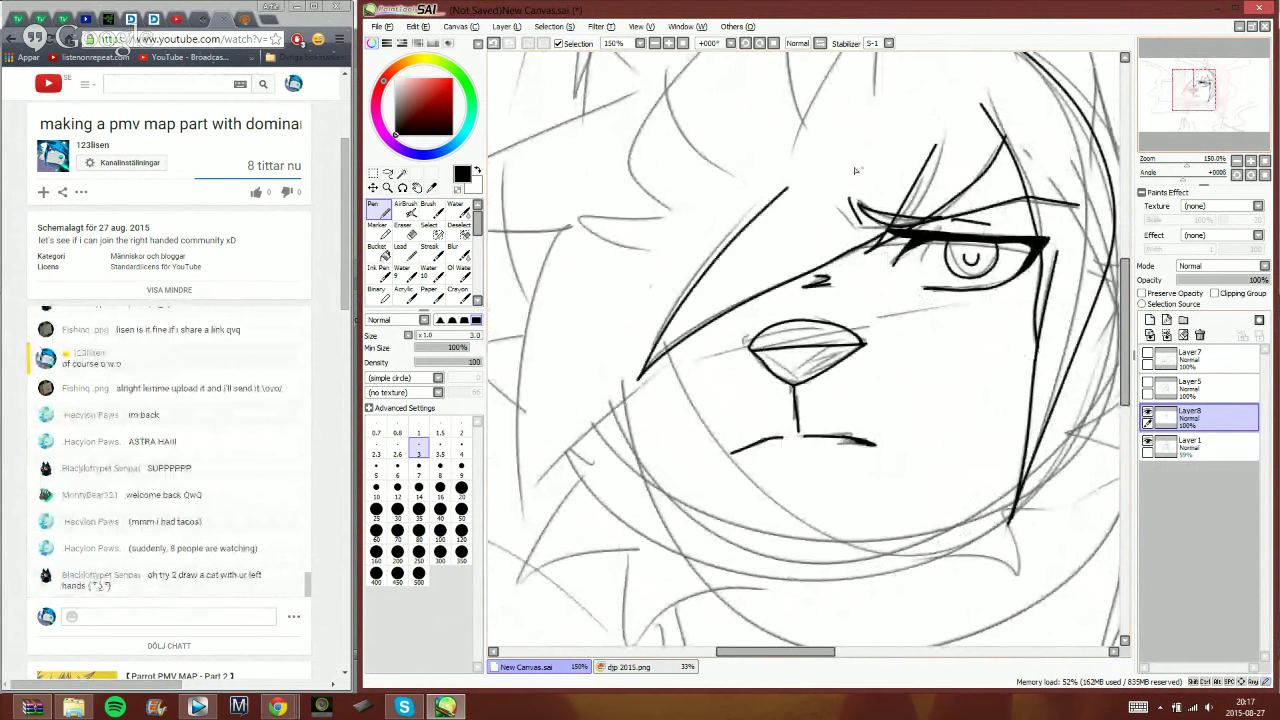
{"action": "left_click_drag", "start_coordinate": [1179, 107], "coordinate": [1182, 100]}
{"action": "left_click_drag", "start_coordinate": [835, 196], "coordinate": [839, 155]}
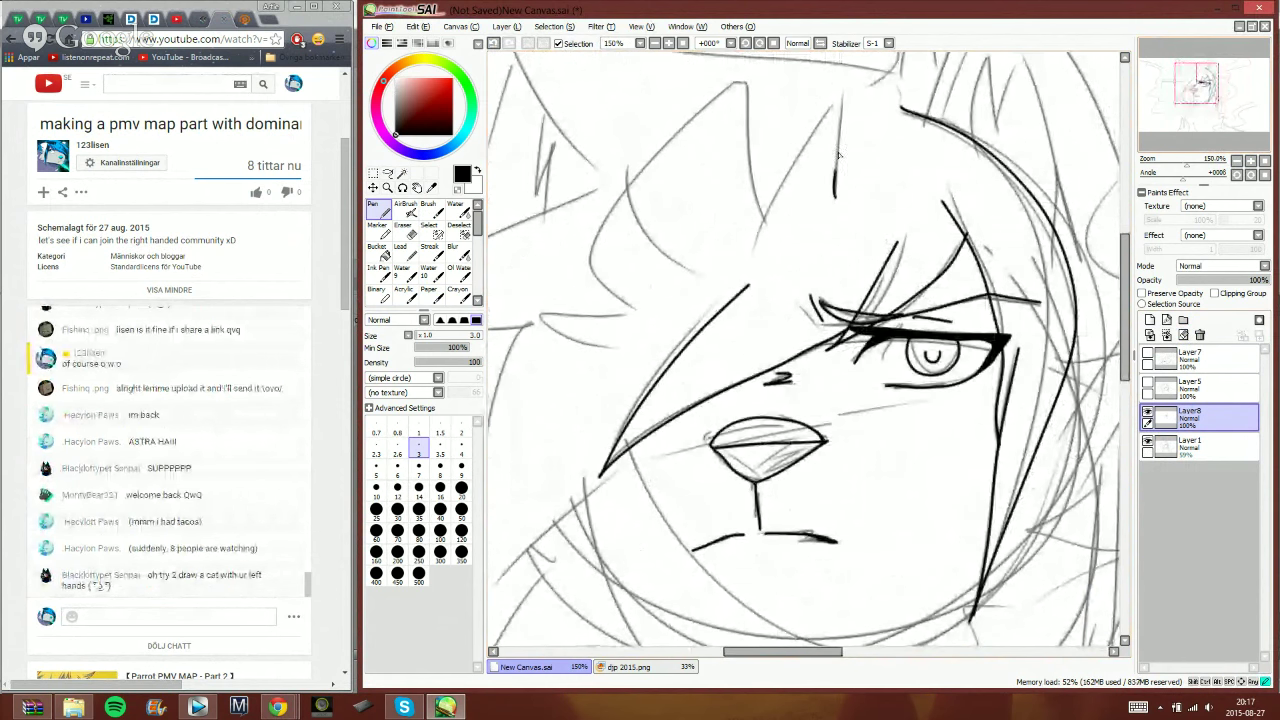
{"action": "mouse_move", "coordinate": [852, 112]}
{"action": "left_mouse_down"}
{"action": "mouse_move", "coordinate": [778, 215]}
{"action": "mouse_move", "coordinate": [748, 90]}
{"action": "mouse_move", "coordinate": [656, 151]}
{"action": "mouse_move", "coordinate": [634, 316]}
{"action": "mouse_move", "coordinate": [610, 315]}
{"action": "mouse_move", "coordinate": [620, 365]}
{"action": "left_mouse_up"}
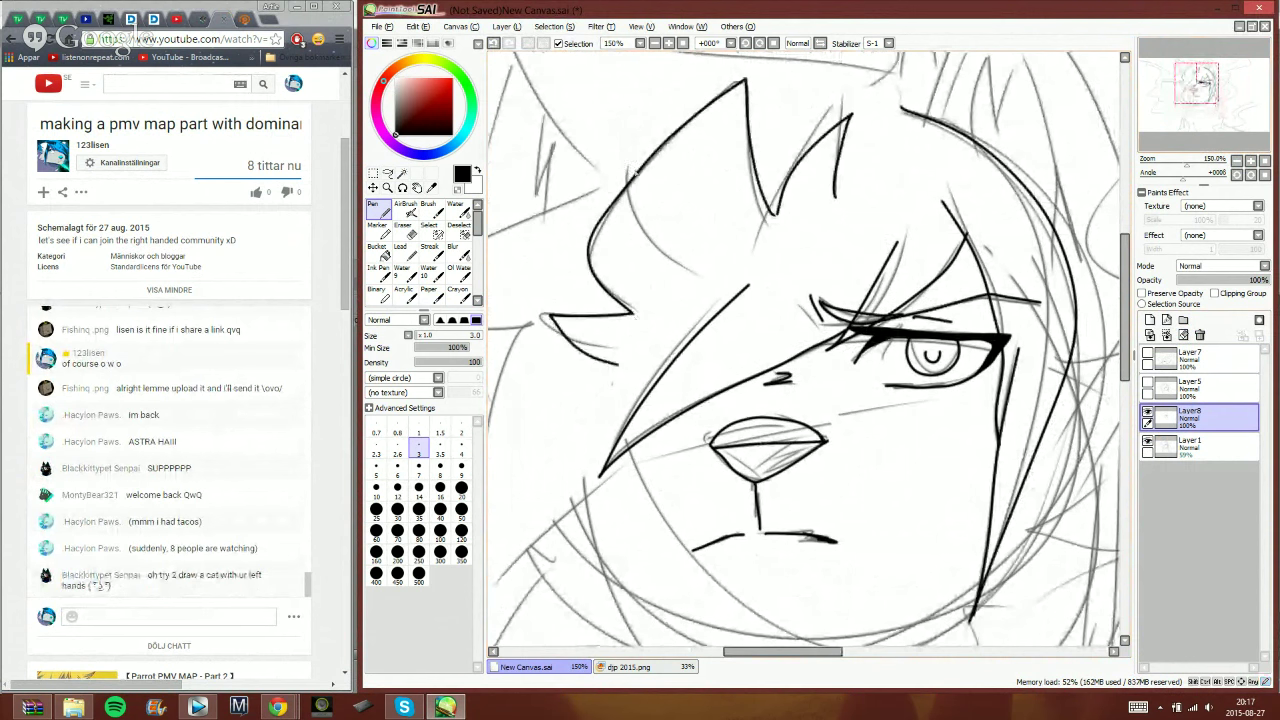
{"action": "left_click_drag", "start_coordinate": [632, 178], "coordinate": [720, 290]}
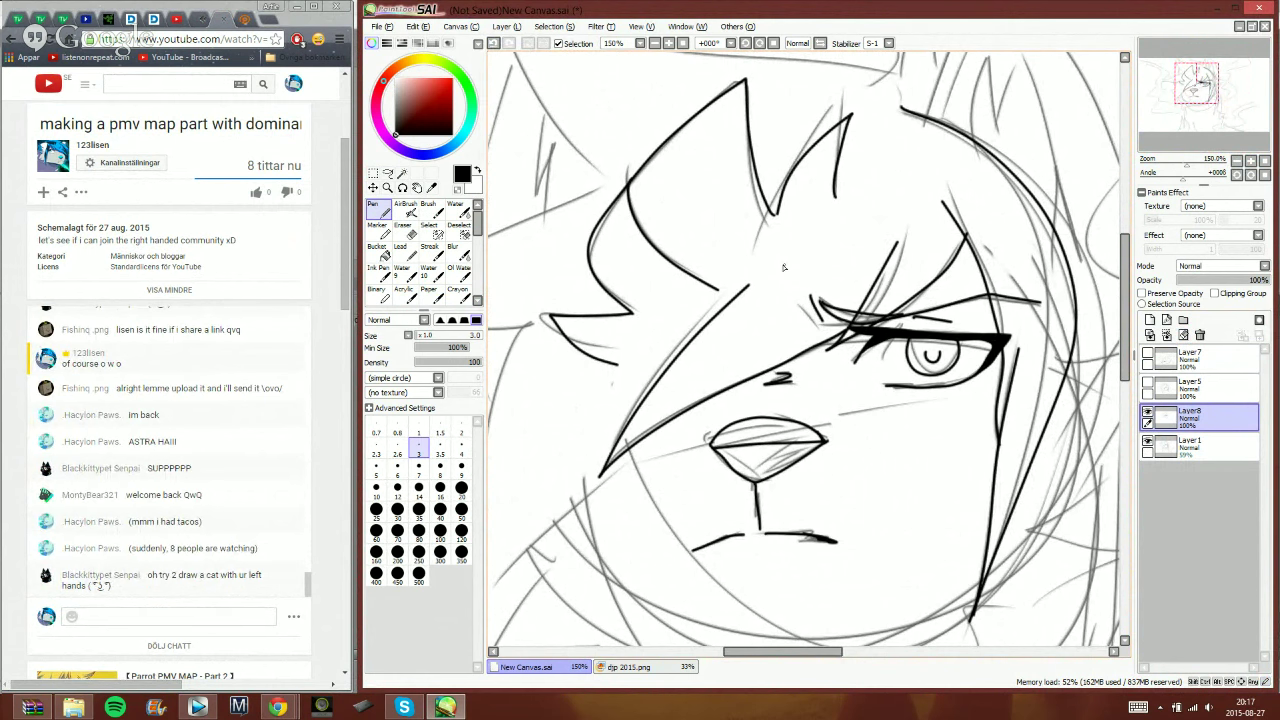
- Post "waitwho" in the stream's live chat
{"action": "left_click", "coordinate": [226, 612]}
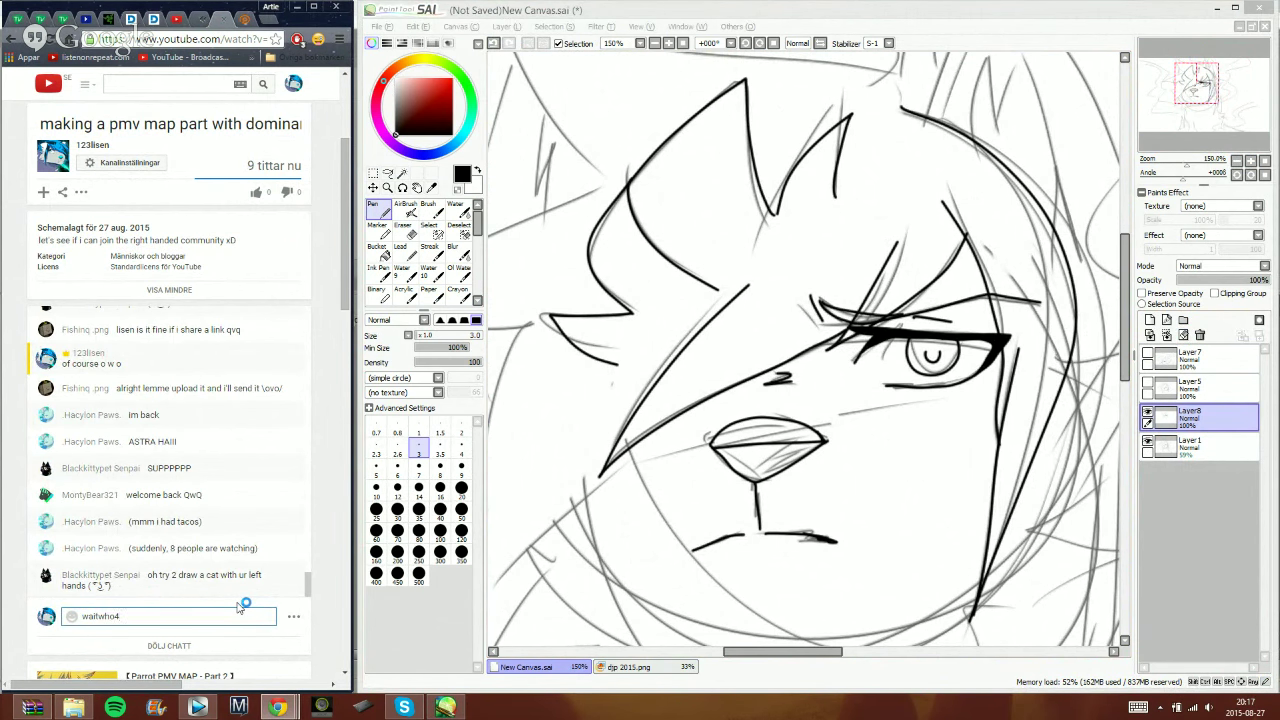
{"action": "key", "text": "Return"}
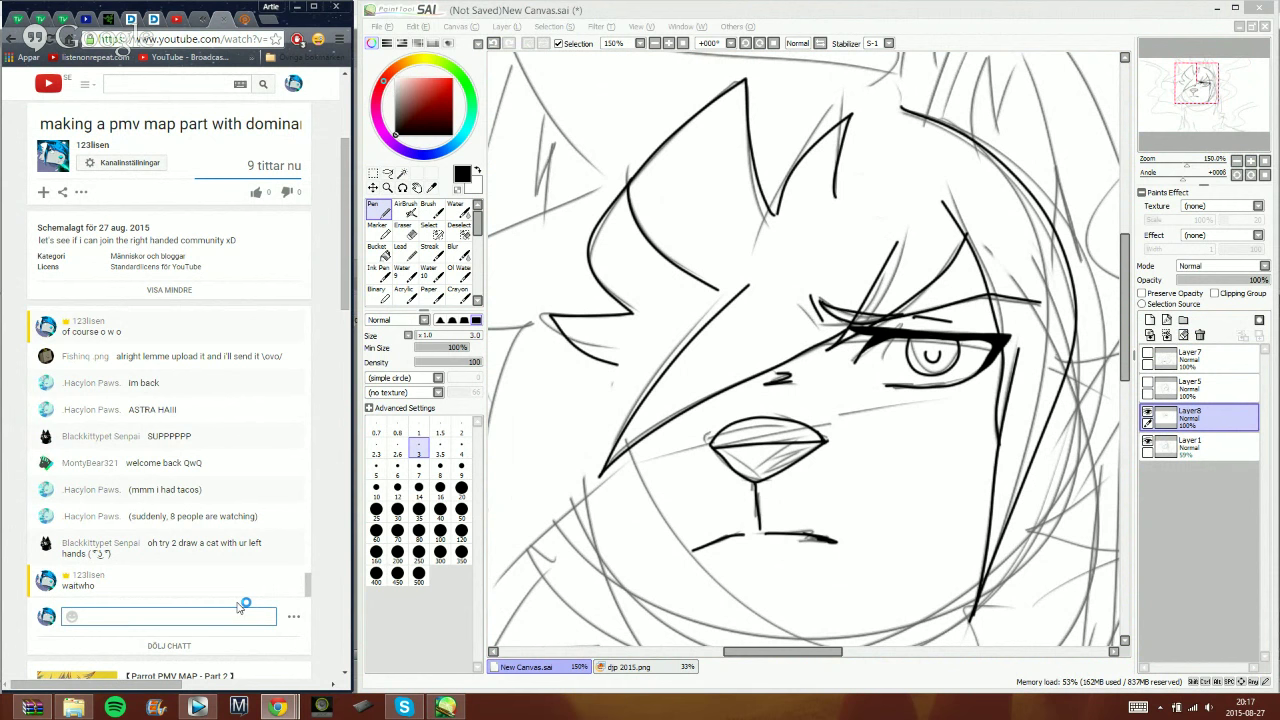
- Return to the canvas and ink the two spiky fur tufts on the cheek behind the inked eye
{"action": "left_click", "coordinate": [1015, 35]}
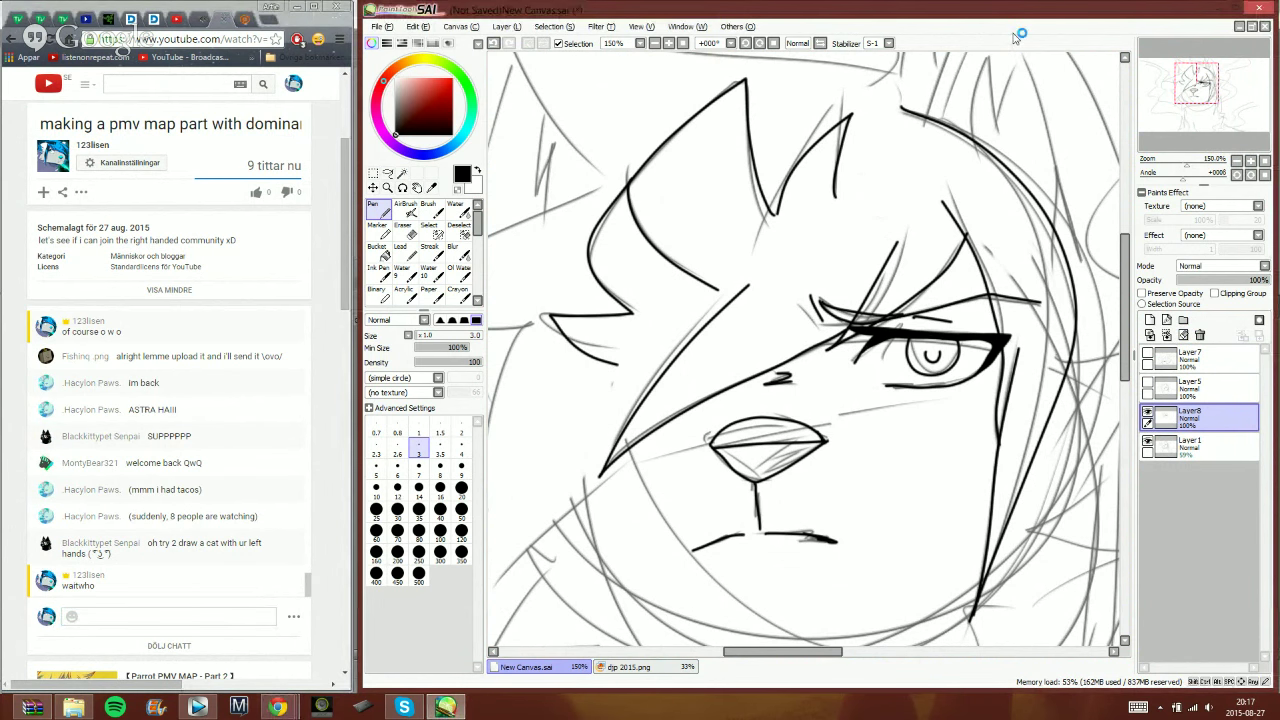
{"action": "mouse_move", "coordinate": [1198, 92]}
{"action": "left_mouse_down"}
{"action": "mouse_move", "coordinate": [1214, 84]}
{"action": "mouse_move", "coordinate": [1206, 102]}
{"action": "left_mouse_up"}
{"action": "mouse_move", "coordinate": [822, 246]}
{"action": "left_mouse_down"}
{"action": "mouse_move", "coordinate": [940, 213]}
{"action": "mouse_move", "coordinate": [836, 390]}
{"action": "mouse_move", "coordinate": [785, 415]}
{"action": "mouse_move", "coordinate": [856, 430]}
{"action": "mouse_move", "coordinate": [862, 450]}
{"action": "mouse_move", "coordinate": [780, 492]}
{"action": "mouse_move", "coordinate": [728, 498]}
{"action": "left_mouse_up"}
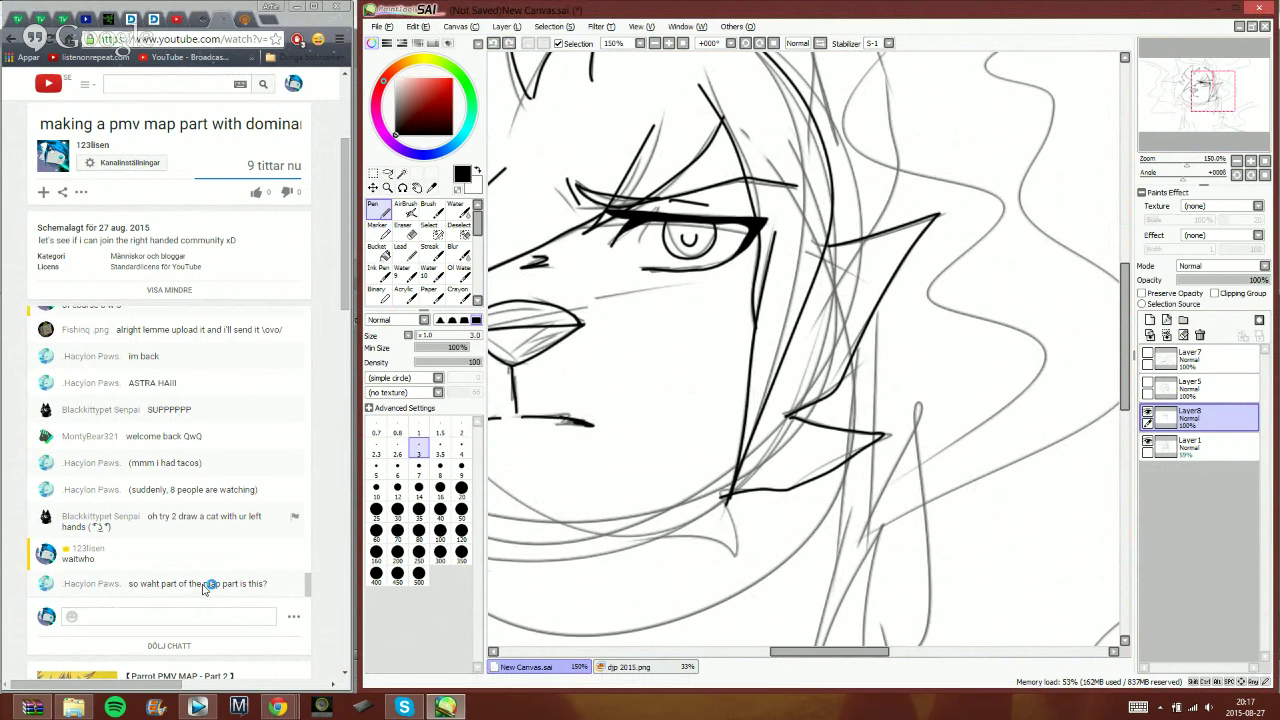
- Look through the browser's Music 3 playlist for the title of the non-dominant-hand PMV MAP
{"action": "left_click", "coordinate": [201, 20]}
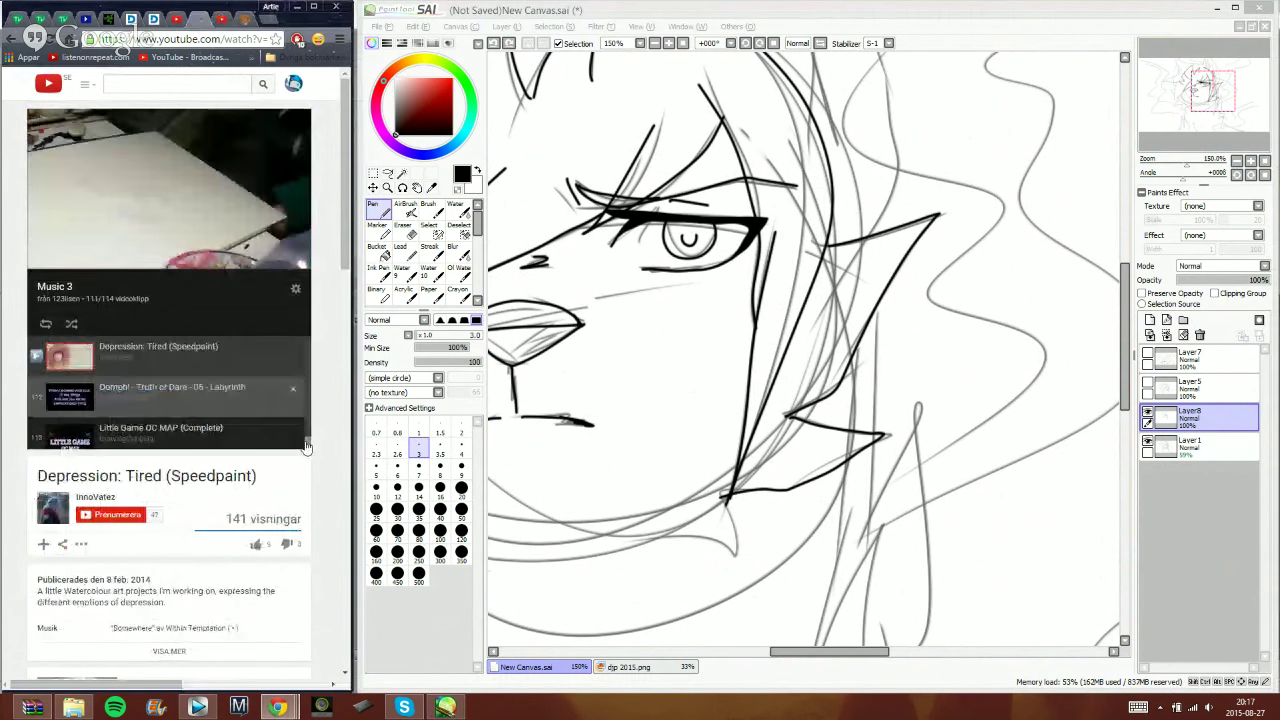
{"action": "scroll", "coordinate": [300, 420], "scroll_direction": "up", "scroll_amount": 3}
{"action": "left_click_drag", "start_coordinate": [306, 439], "coordinate": [307, 441]}
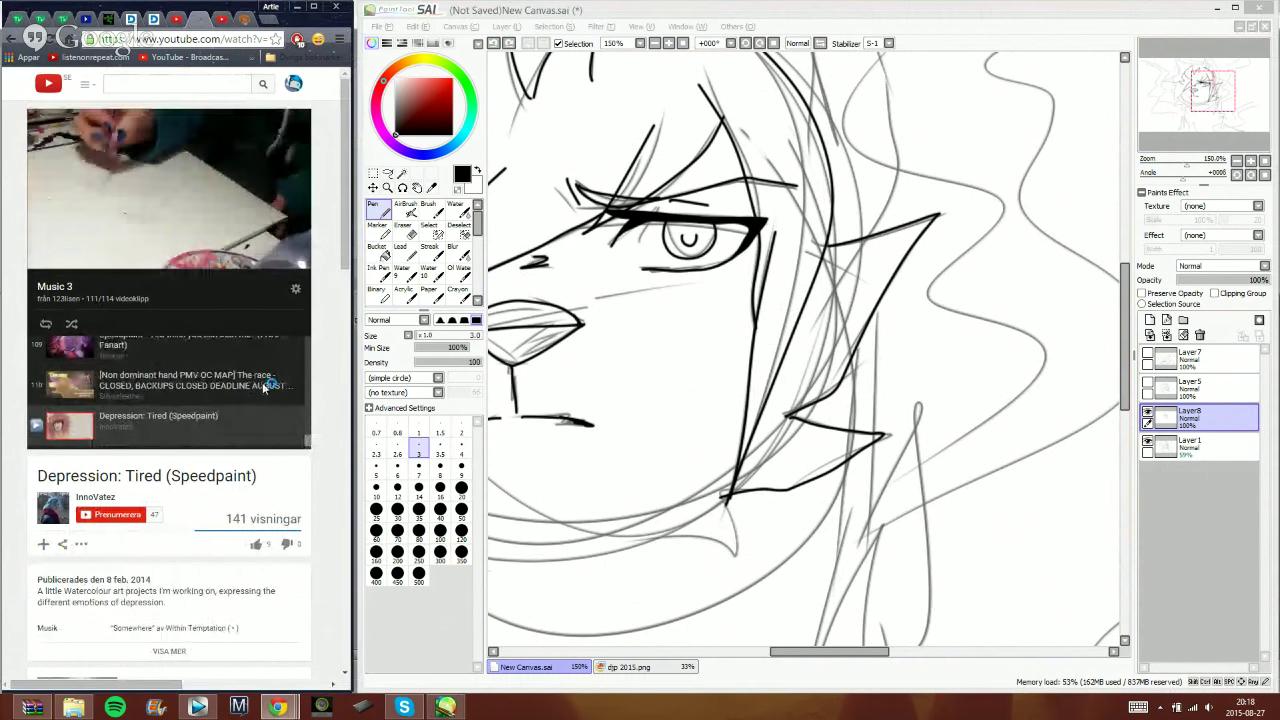
- Answer viewers in the live chat with "the race", a viewer's nickname, "i'm a lefty" and "xD", and return to the canvas
{"action": "left_click", "coordinate": [223, 19]}
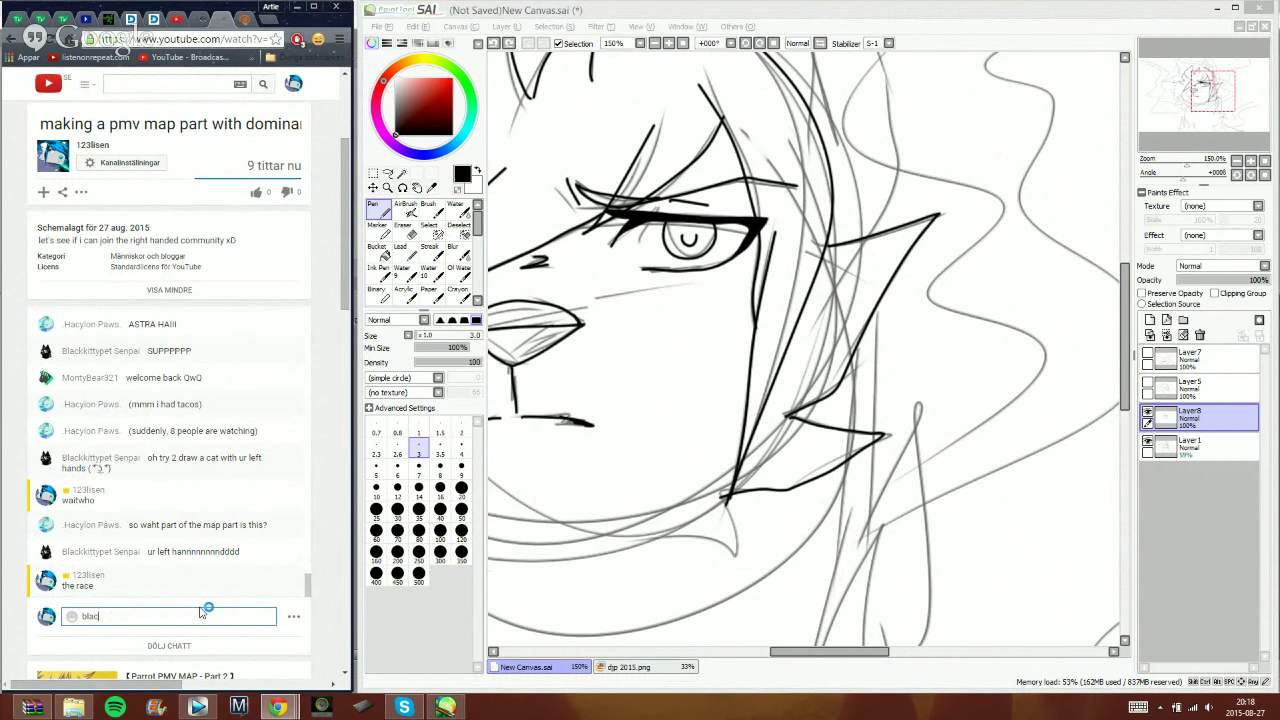
{"action": "key", "text": "Return"}
{"action": "type", "text": "i'm a l"}
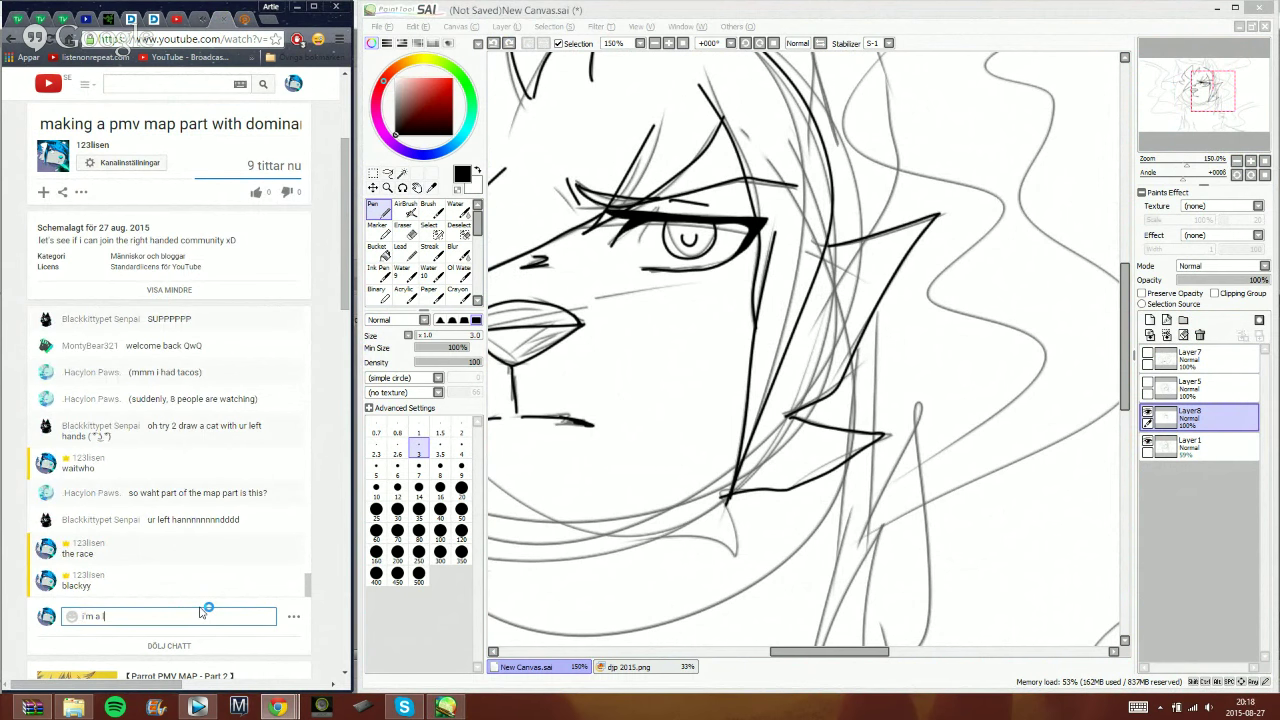
{"action": "type", "text": "xD"}
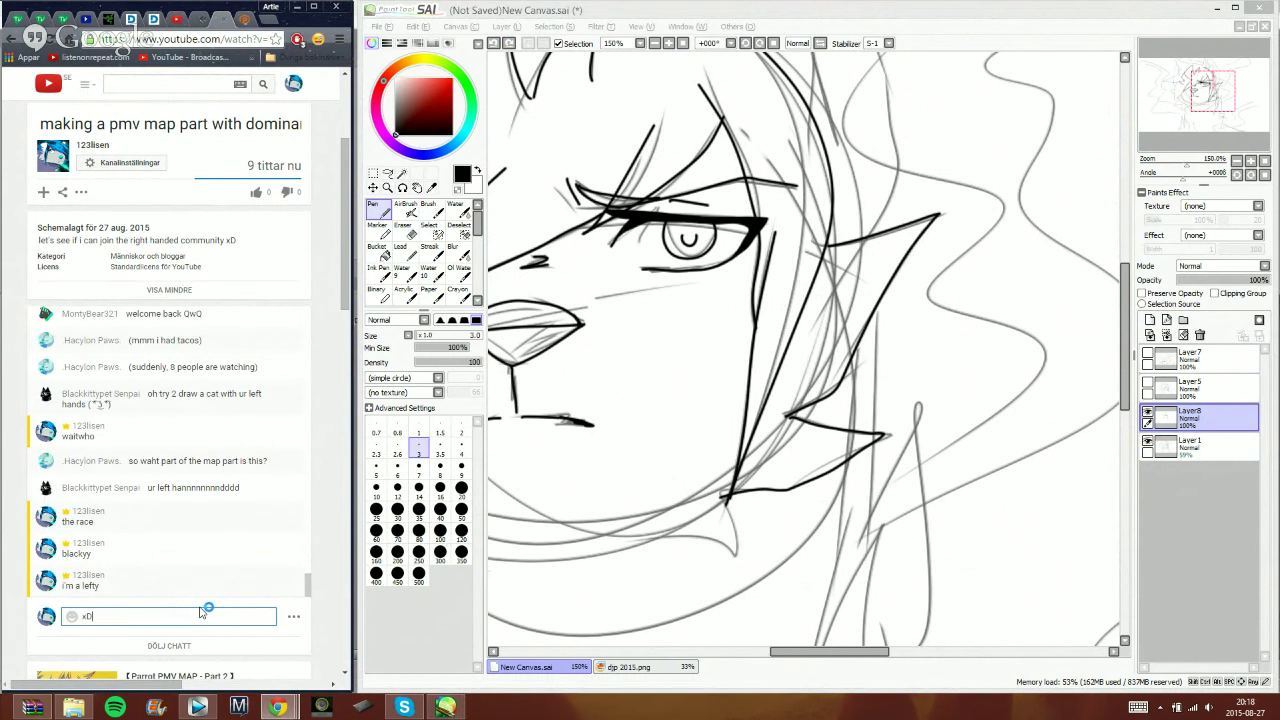
{"action": "key", "text": "Return"}
{"action": "left_click", "coordinate": [1026, 46]}
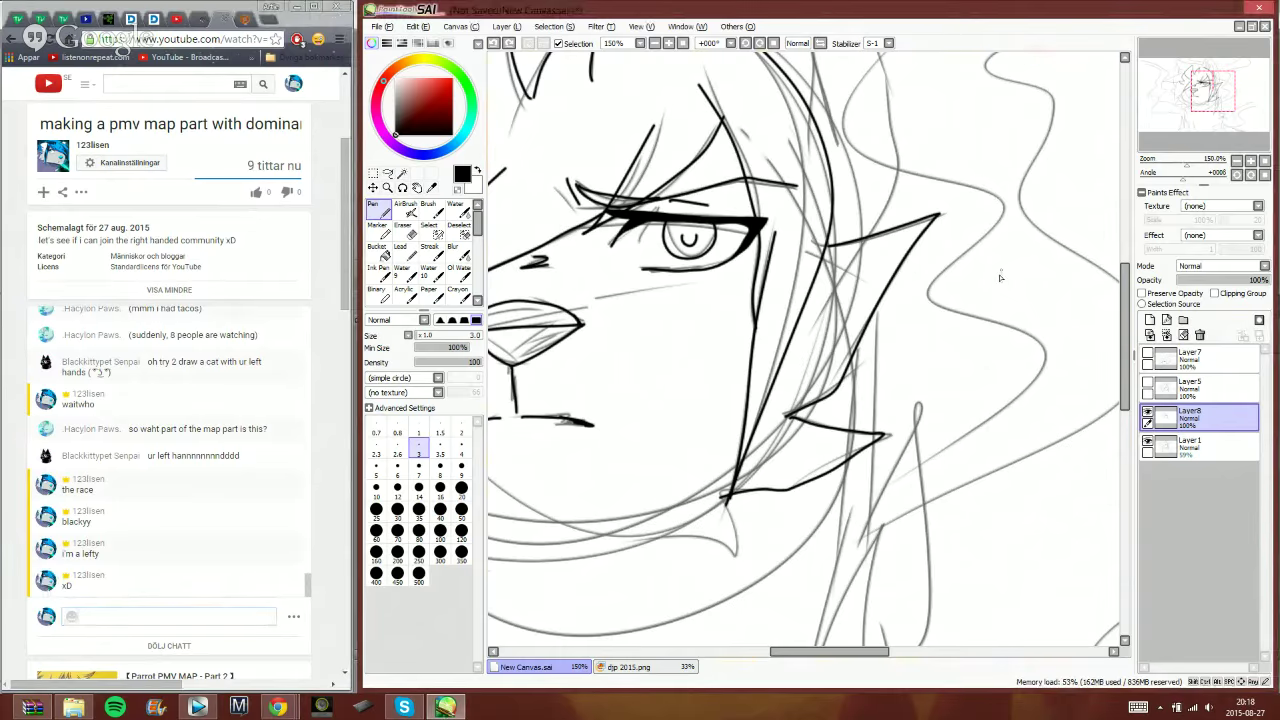
- Ink the small pointed fur tuft under the jaw at 200% zoom in the mirrored view, redo it once, and restore the normal view
{"action": "left_click", "coordinate": [1250, 161]}
{"action": "left_click", "coordinate": [1250, 161]}
{"action": "left_click", "coordinate": [1250, 161]}
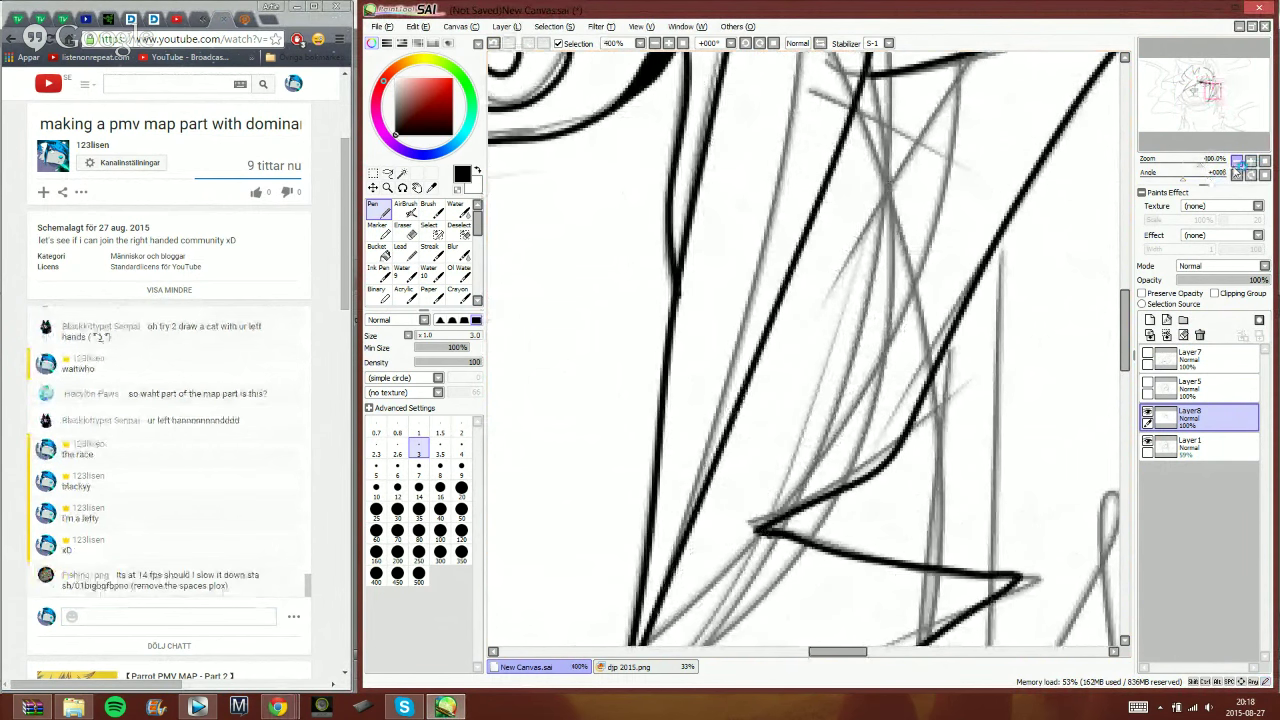
{"action": "left_click", "coordinate": [1237, 160]}
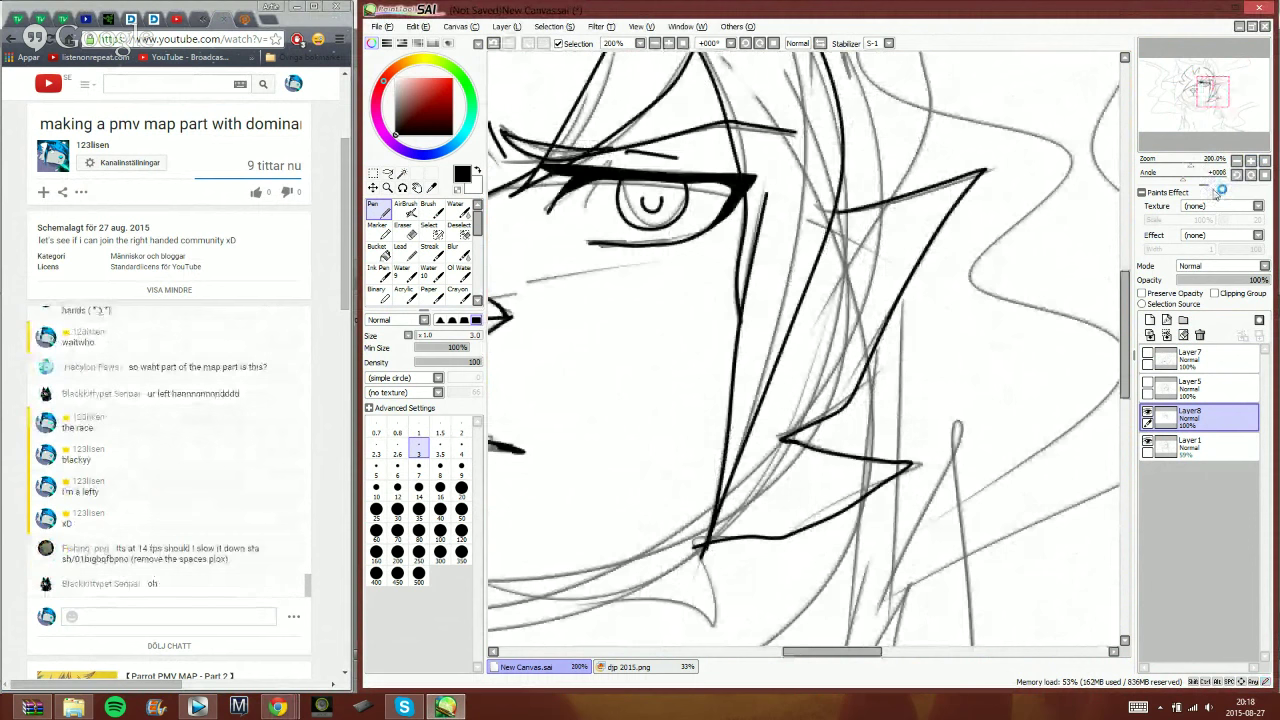
{"action": "left_click_drag", "start_coordinate": [1206, 89], "coordinate": [1195, 101]}
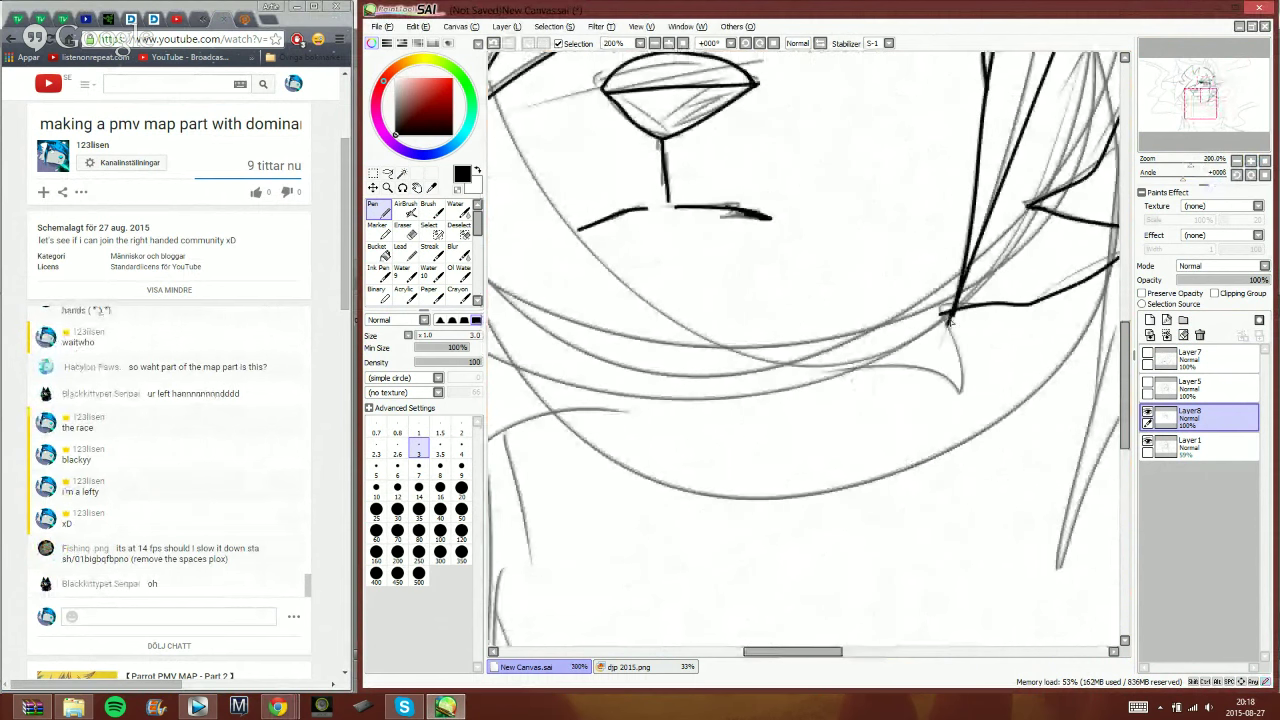
{"action": "left_click", "coordinate": [508, 44]}
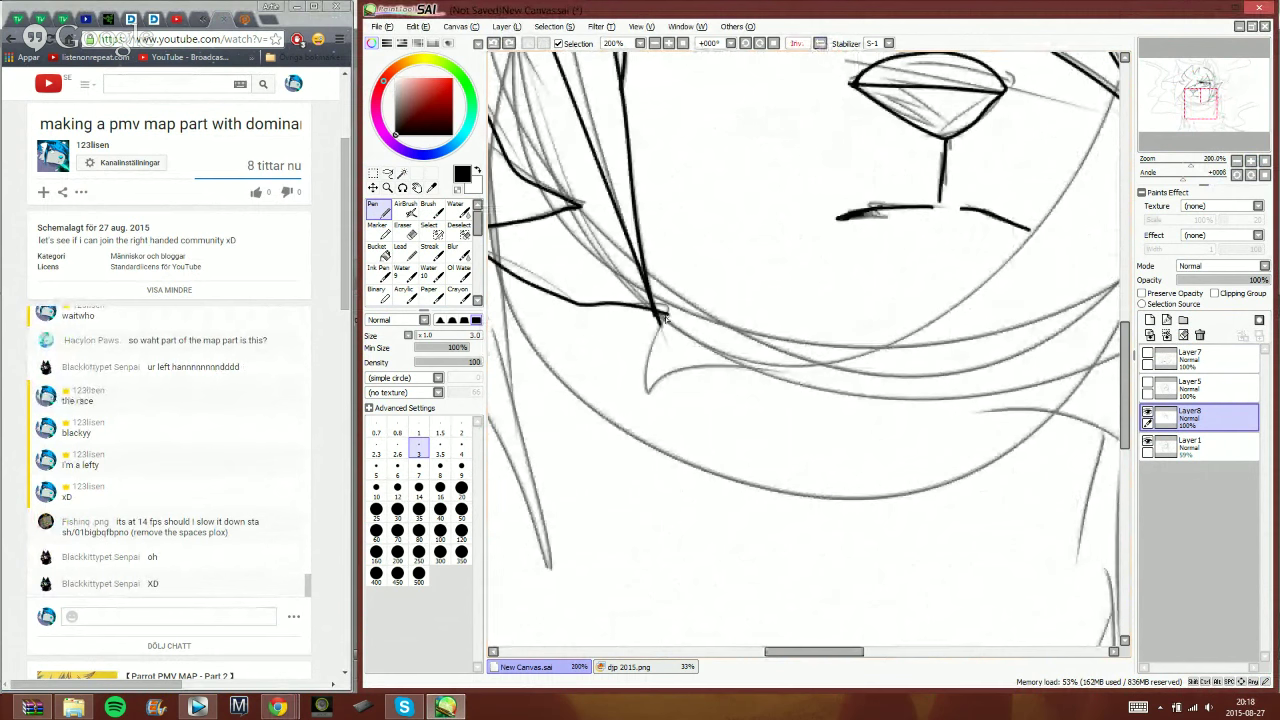
{"action": "left_click_drag", "start_coordinate": [658, 322], "coordinate": [790, 358]}
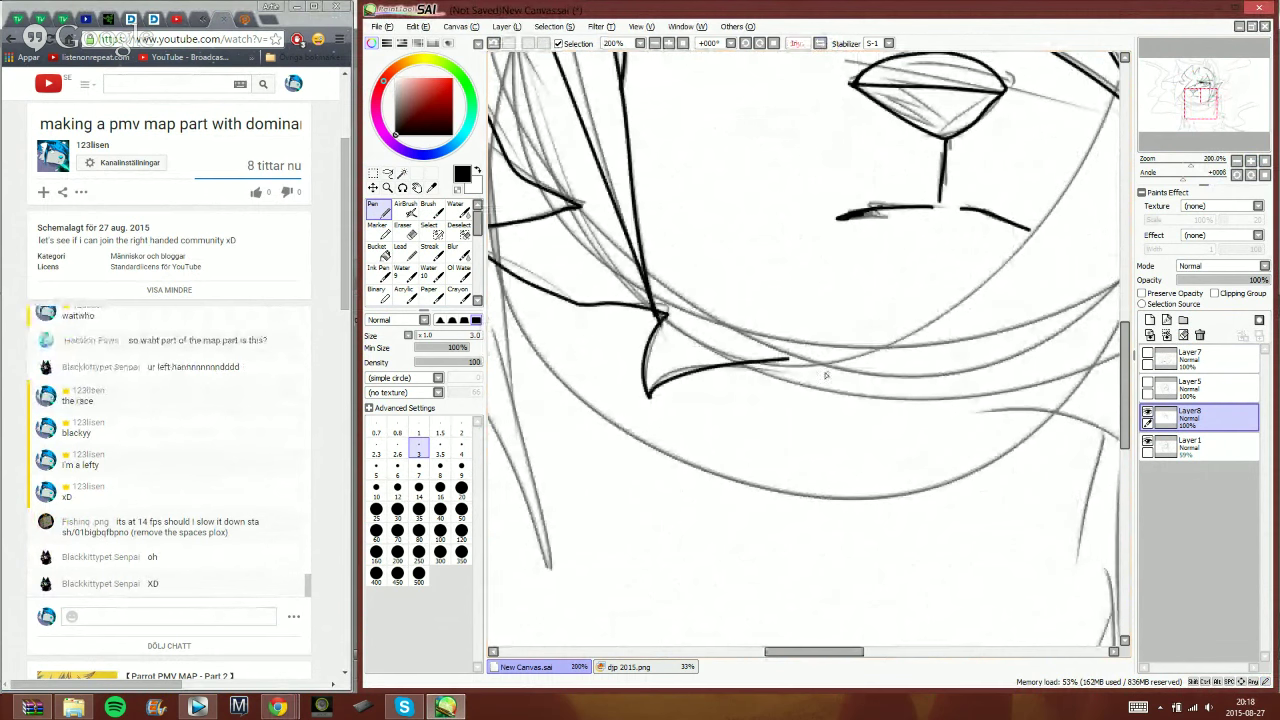
{"action": "left_click", "coordinate": [493, 44]}
{"action": "mouse_move", "coordinate": [660, 318]}
{"action": "left_mouse_down"}
{"action": "mouse_move", "coordinate": [650, 396]}
{"action": "mouse_move", "coordinate": [792, 367]}
{"action": "left_mouse_up"}
{"action": "left_click", "coordinate": [1196, 100]}
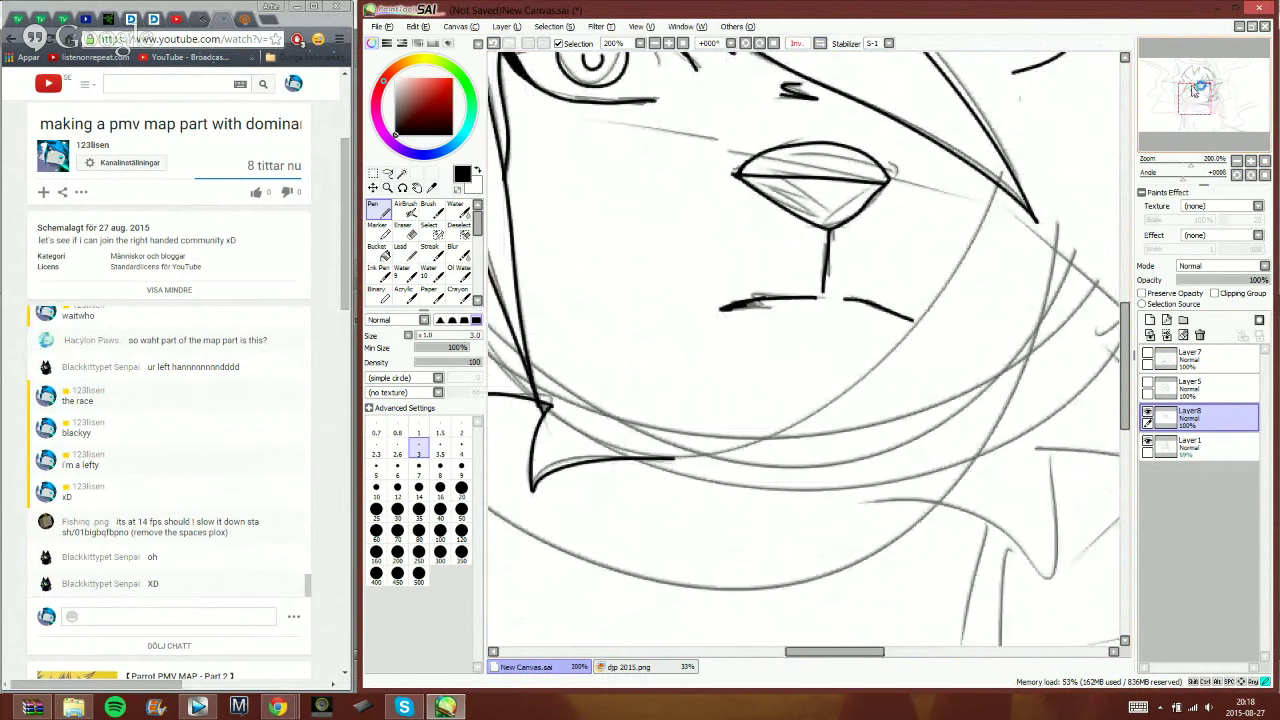
{"action": "left_click", "coordinate": [1195, 92]}
{"action": "left_click", "coordinate": [820, 44]}
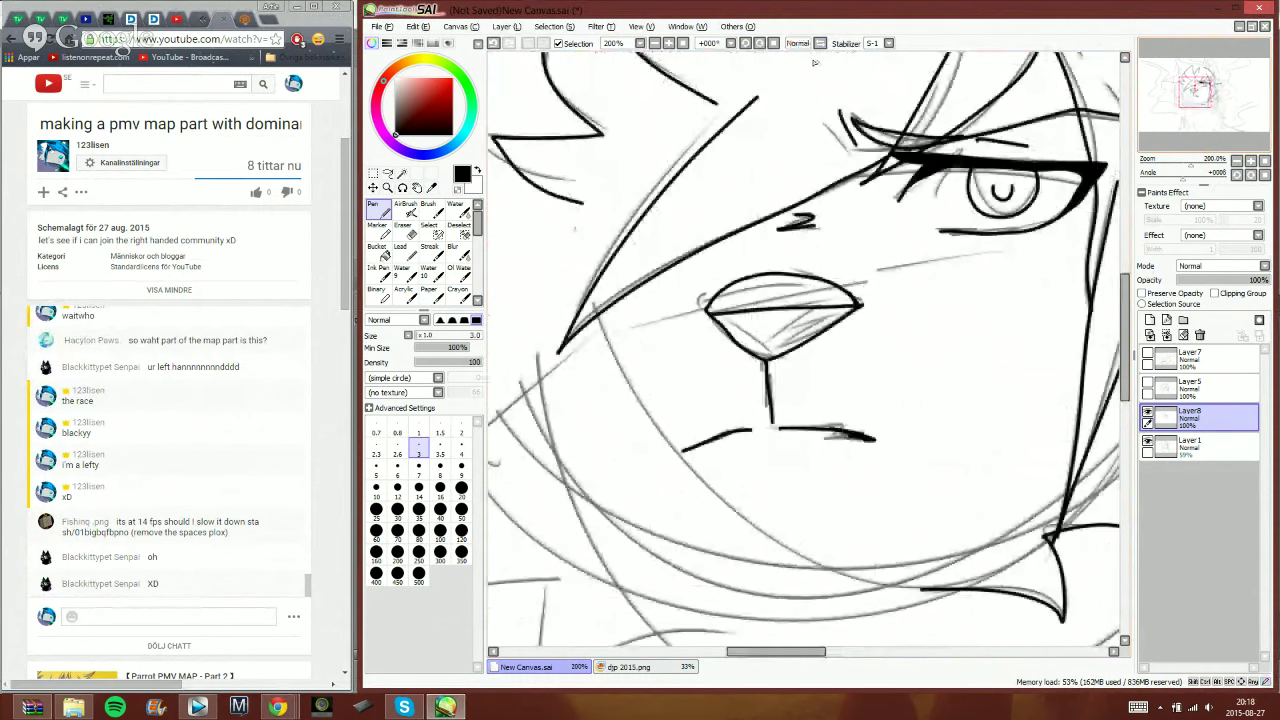
{"action": "mouse_move", "coordinate": [1193, 94]}
{"action": "left_mouse_down"}
{"action": "mouse_move", "coordinate": [1173, 89]}
{"action": "mouse_move", "coordinate": [1217, 70]}
{"action": "mouse_move", "coordinate": [1211, 61]}
{"action": "left_mouse_up"}
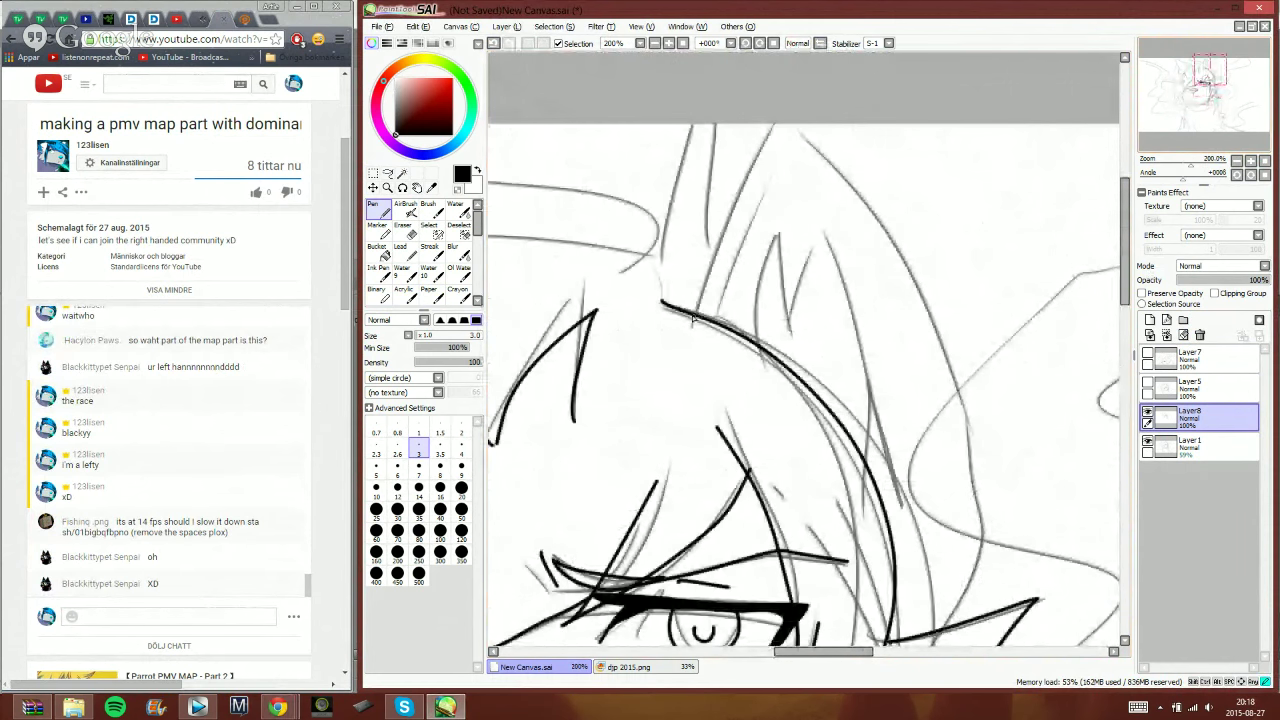
{"action": "mouse_move", "coordinate": [697, 320]}
{"action": "left_mouse_down"}
{"action": "mouse_move", "coordinate": [777, 122]}
{"action": "mouse_move", "coordinate": [883, 212]}
{"action": "mouse_move", "coordinate": [970, 435]}
{"action": "left_mouse_up"}
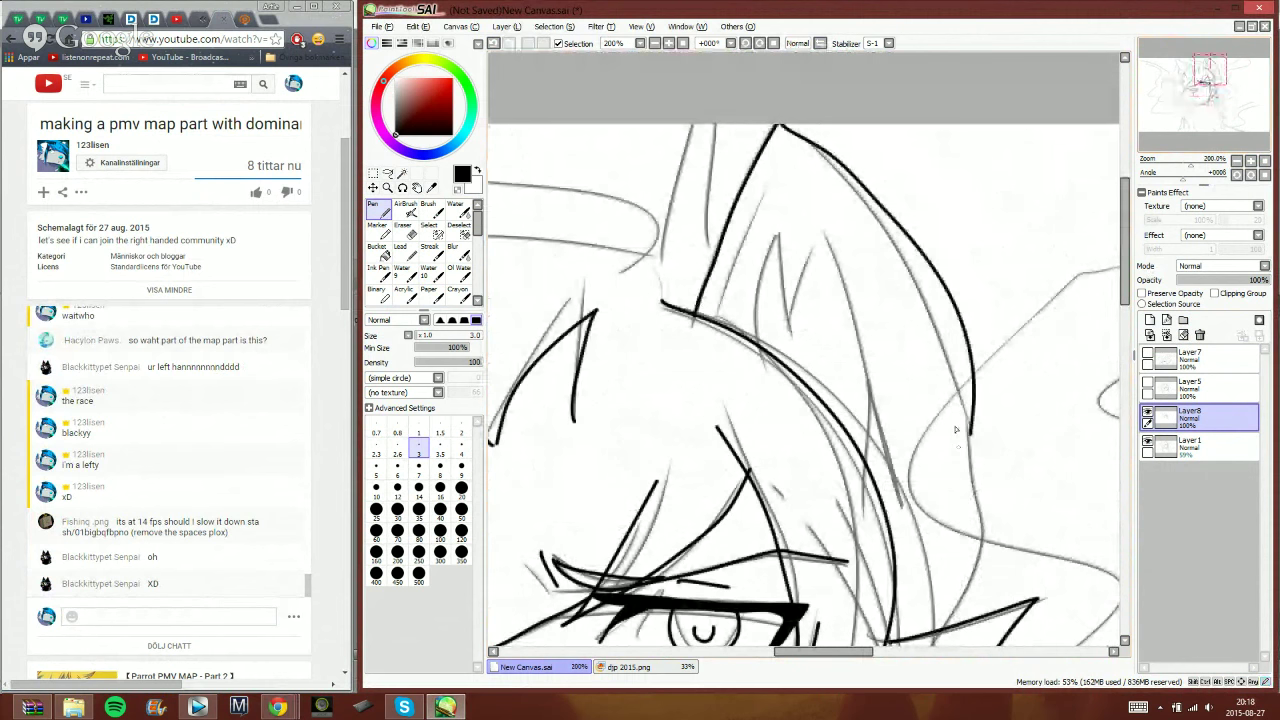
{"action": "left_click", "coordinate": [506, 48]}
{"action": "left_click", "coordinate": [1237, 161]}
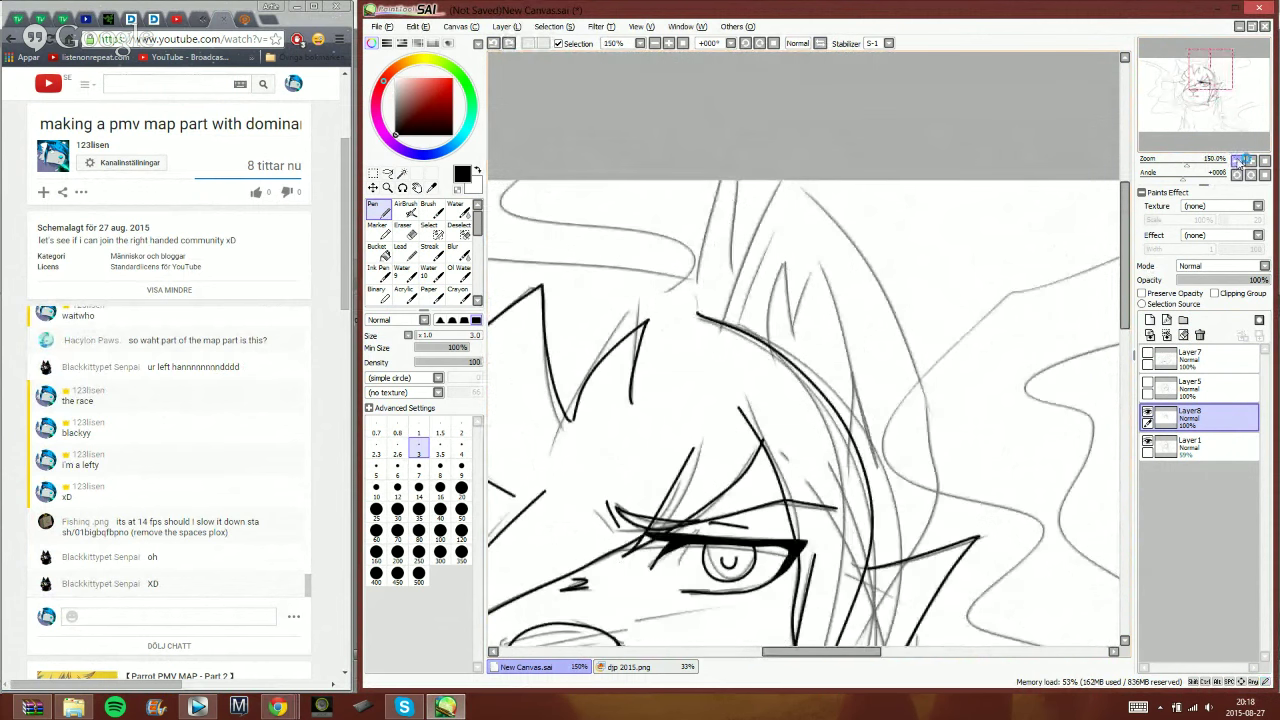
{"action": "left_click", "coordinate": [1237, 161]}
{"action": "left_click", "coordinate": [1237, 161]}
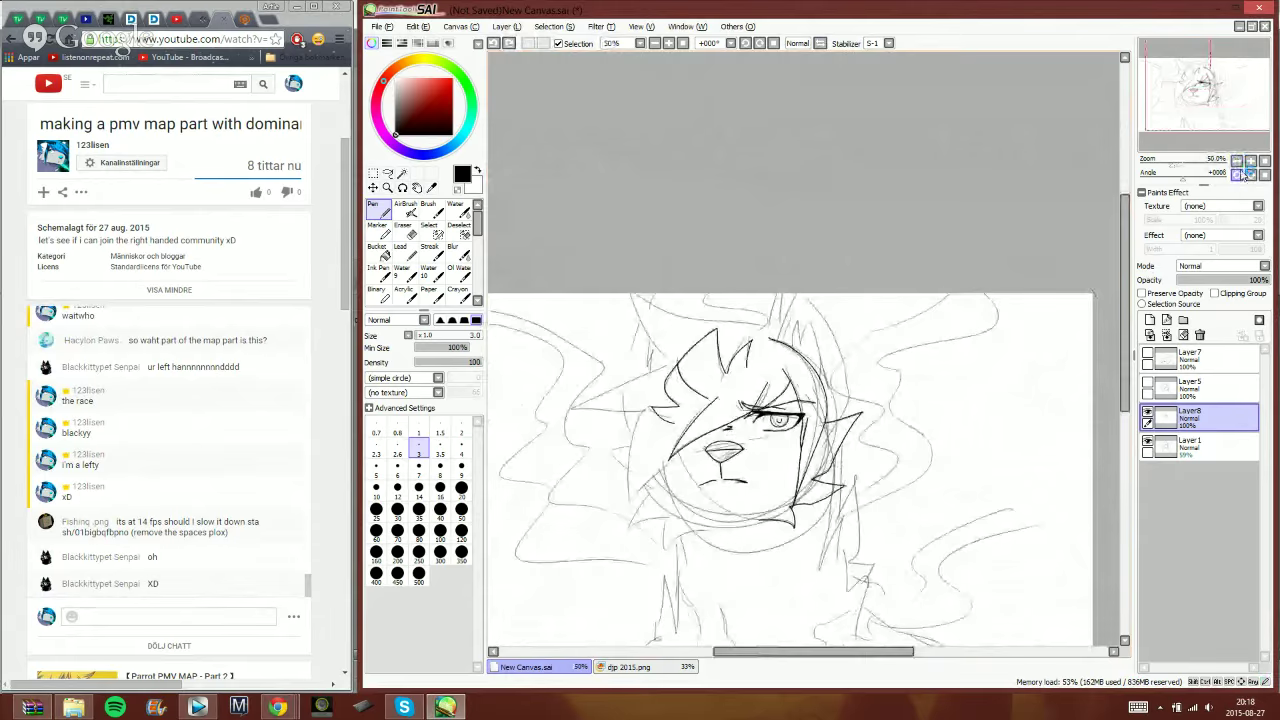
{"action": "left_click", "coordinate": [1251, 161]}
{"action": "left_click", "coordinate": [1251, 161]}
{"action": "left_click", "coordinate": [1251, 161]}
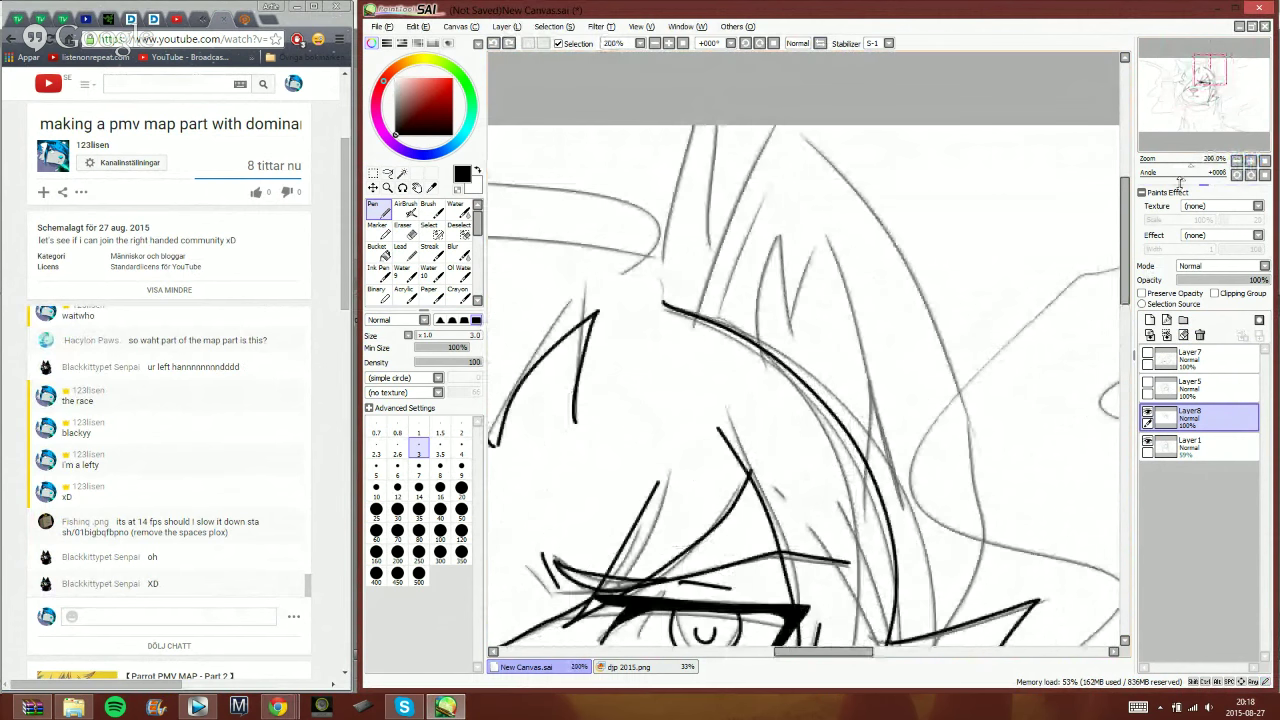
- Ink the tall ear's outer outline and the jagged fur inside it, and switch to the Eraser
{"action": "mouse_move", "coordinate": [699, 318]}
{"action": "left_mouse_down"}
{"action": "mouse_move", "coordinate": [785, 135]}
{"action": "mouse_move", "coordinate": [995, 425]}
{"action": "mouse_move", "coordinate": [1015, 208]}
{"action": "mouse_move", "coordinate": [994, 243]}
{"action": "mouse_move", "coordinate": [995, 388]}
{"action": "mouse_move", "coordinate": [1012, 450]}
{"action": "mouse_move", "coordinate": [1065, 490]}
{"action": "left_mouse_up"}
{"action": "left_click", "coordinate": [495, 43]}
{"action": "left_click_drag", "start_coordinate": [888, 86], "coordinate": [969, 305]}
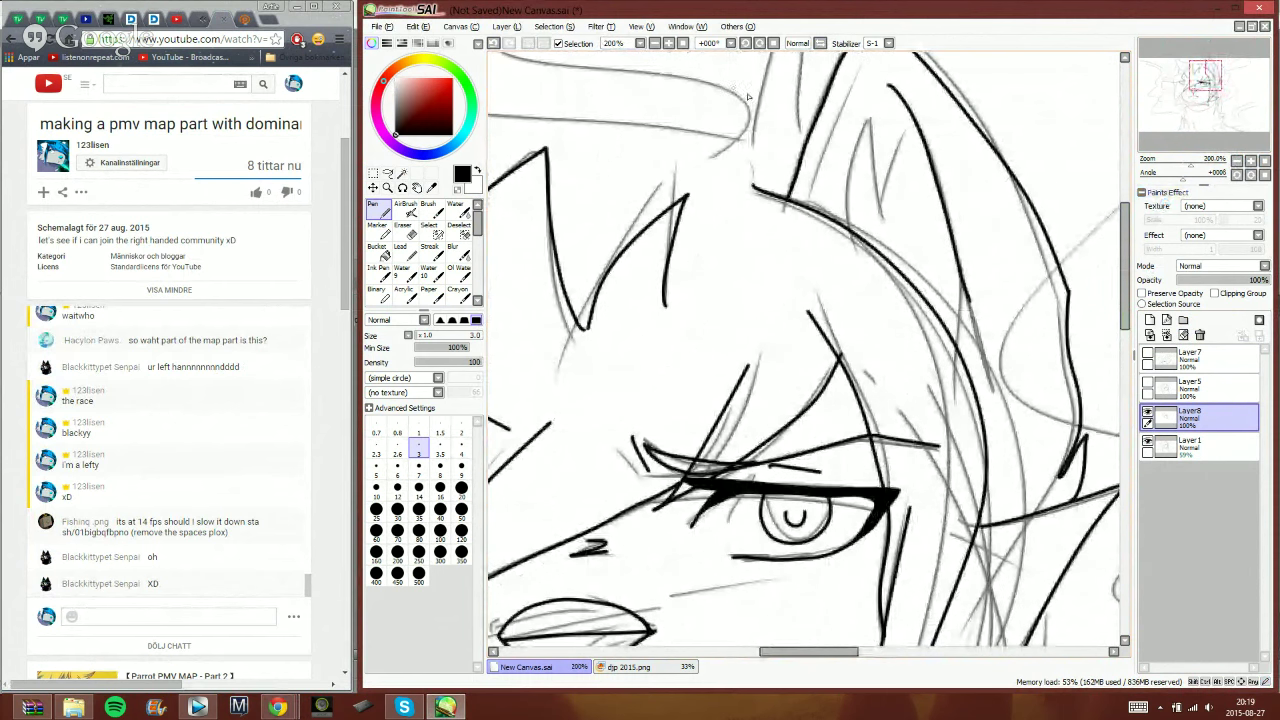
{"action": "left_click", "coordinate": [493, 44]}
{"action": "mouse_move", "coordinate": [900, 97]}
{"action": "left_mouse_down"}
{"action": "mouse_move", "coordinate": [967, 255]}
{"action": "mouse_move", "coordinate": [942, 345]}
{"action": "left_mouse_up"}
{"action": "mouse_move", "coordinate": [899, 118]}
{"action": "left_mouse_down"}
{"action": "mouse_move", "coordinate": [889, 170]}
{"action": "mouse_move", "coordinate": [861, 130]}
{"action": "mouse_move", "coordinate": [835, 205]}
{"action": "left_mouse_up"}
{"action": "key", "text": "e"}
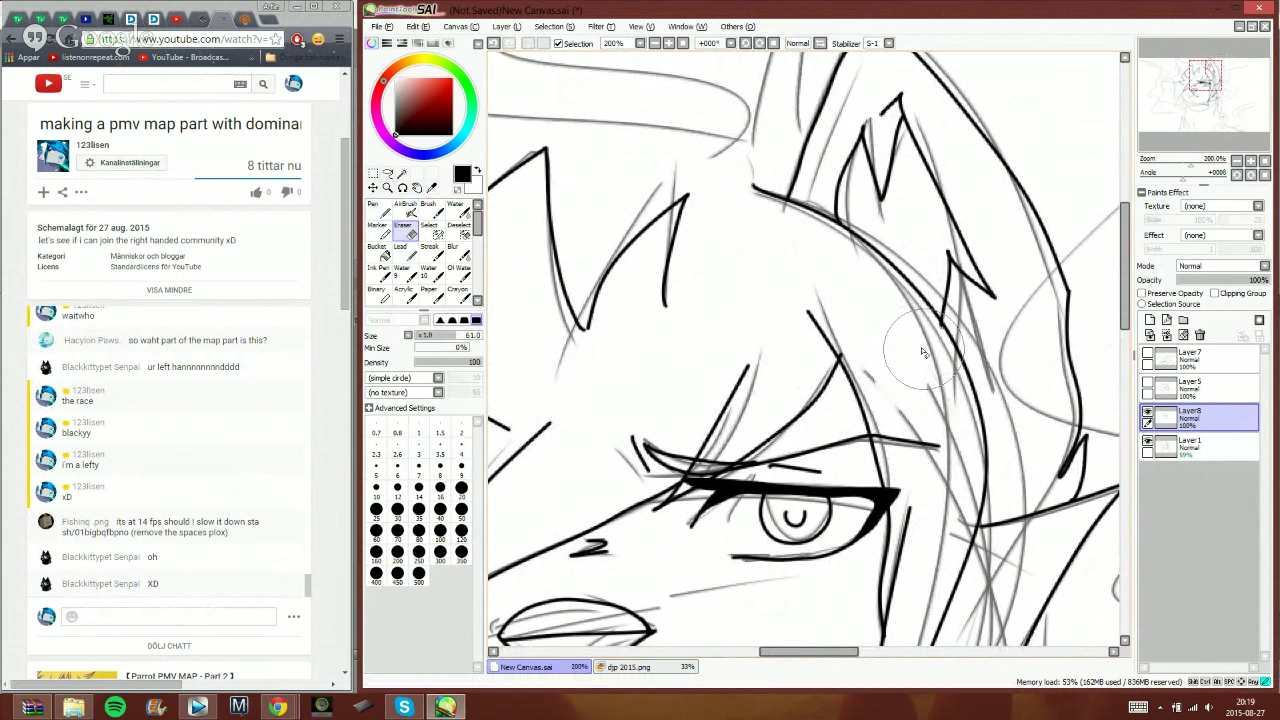
- With the Pen, ink the small tuft beside the tall ear and the long crown hair line sweeping to its pointed tip and back down
{"action": "left_click", "coordinate": [378, 210]}
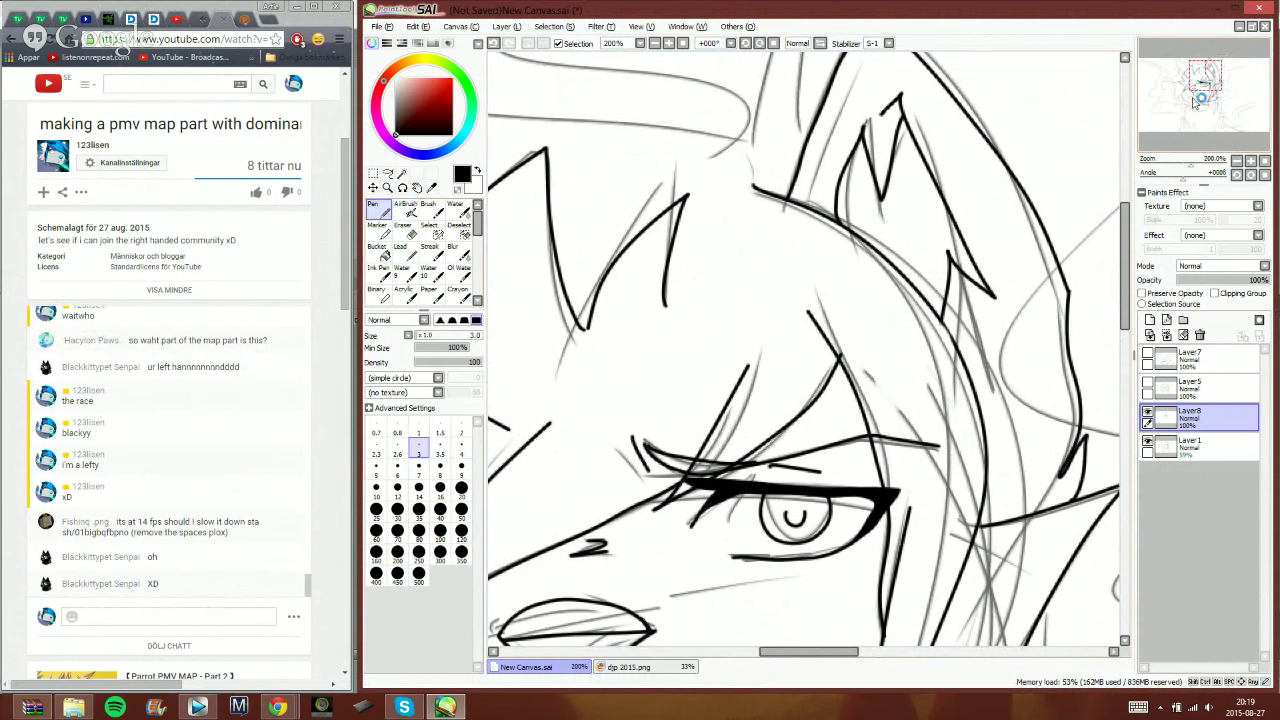
{"action": "left_click_drag", "start_coordinate": [1205, 81], "coordinate": [1196, 76]}
{"action": "left_click_drag", "start_coordinate": [959, 218], "coordinate": [978, 106]}
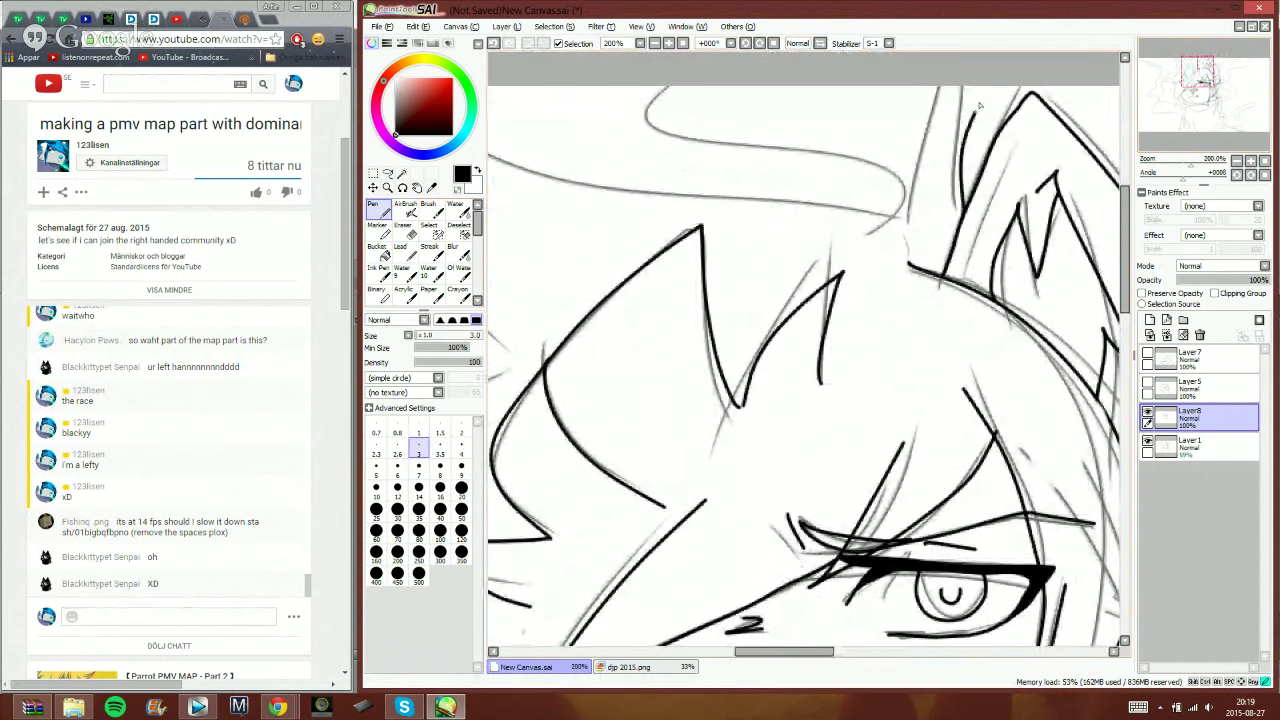
{"action": "left_click_drag", "start_coordinate": [918, 214], "coordinate": [958, 114]}
{"action": "left_click_drag", "start_coordinate": [1203, 88], "coordinate": [1197, 87]}
{"action": "mouse_move", "coordinate": [1072, 210]}
{"action": "left_mouse_down"}
{"action": "mouse_move", "coordinate": [757, 189]}
{"action": "mouse_move", "coordinate": [633, 162]}
{"action": "mouse_move", "coordinate": [524, 101]}
{"action": "mouse_move", "coordinate": [531, 142]}
{"action": "mouse_move", "coordinate": [693, 375]}
{"action": "left_mouse_up"}
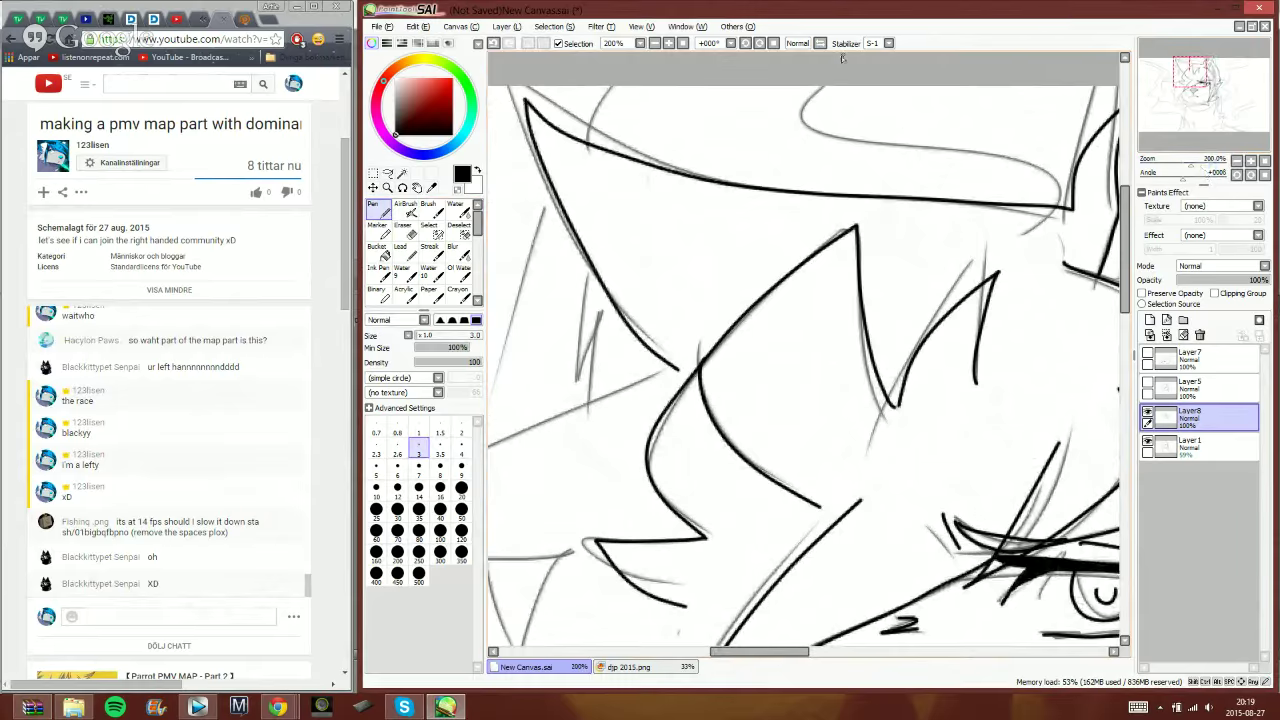
- In the mirrored view, ink the long pointed hair spike sticking out sideways below the crown tip
{"action": "left_click", "coordinate": [805, 43]}
{"action": "left_click_drag", "start_coordinate": [1192, 77], "coordinate": [1177, 79]}
{"action": "mouse_move", "coordinate": [674, 229]}
{"action": "left_mouse_down"}
{"action": "mouse_move", "coordinate": [967, 365]}
{"action": "mouse_move", "coordinate": [1097, 408]}
{"action": "mouse_move", "coordinate": [771, 399]}
{"action": "left_mouse_up"}
{"action": "scroll", "coordinate": [811, 369], "scroll_direction": "down", "scroll_amount": 5}
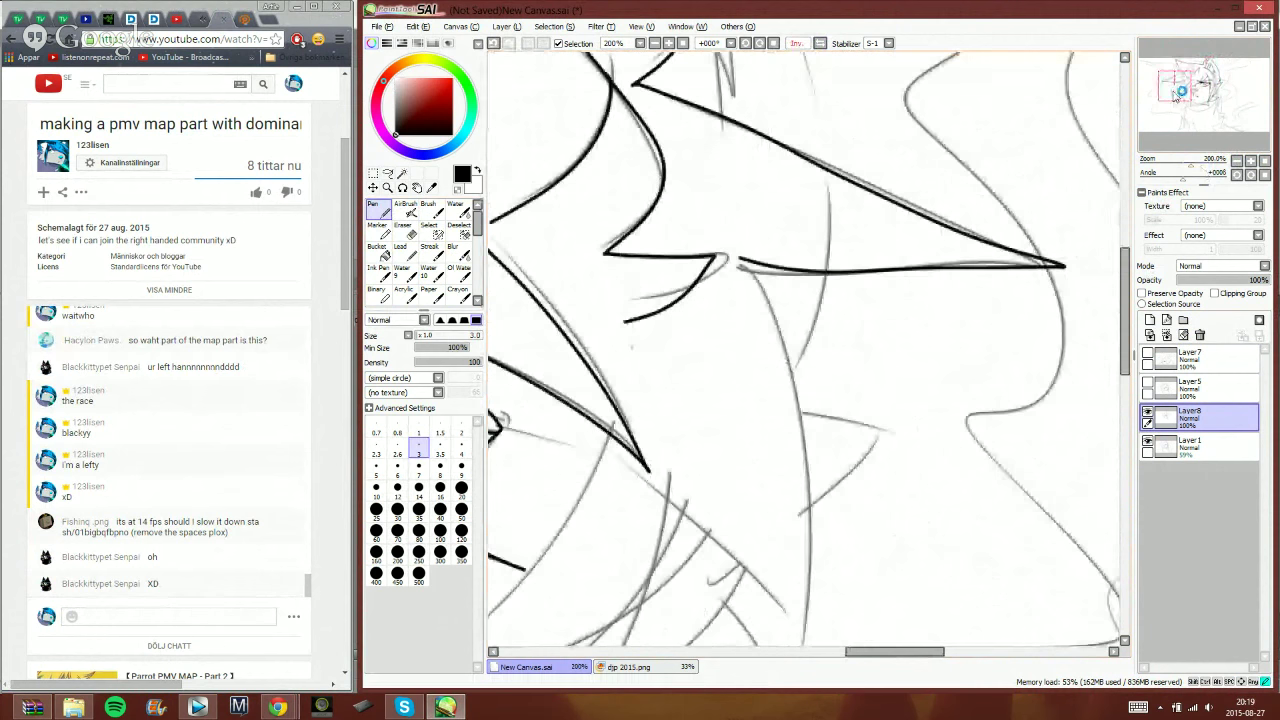
- Ink the long pointed hair lock hanging below the side spike, restoring the normal view and redoing the strokes until they follow the sketch
{"action": "mouse_move", "coordinate": [800, 93]}
{"action": "left_mouse_down"}
{"action": "mouse_move", "coordinate": [868, 318]}
{"action": "mouse_move", "coordinate": [845, 472]}
{"action": "mouse_move", "coordinate": [664, 296]}
{"action": "left_mouse_up"}
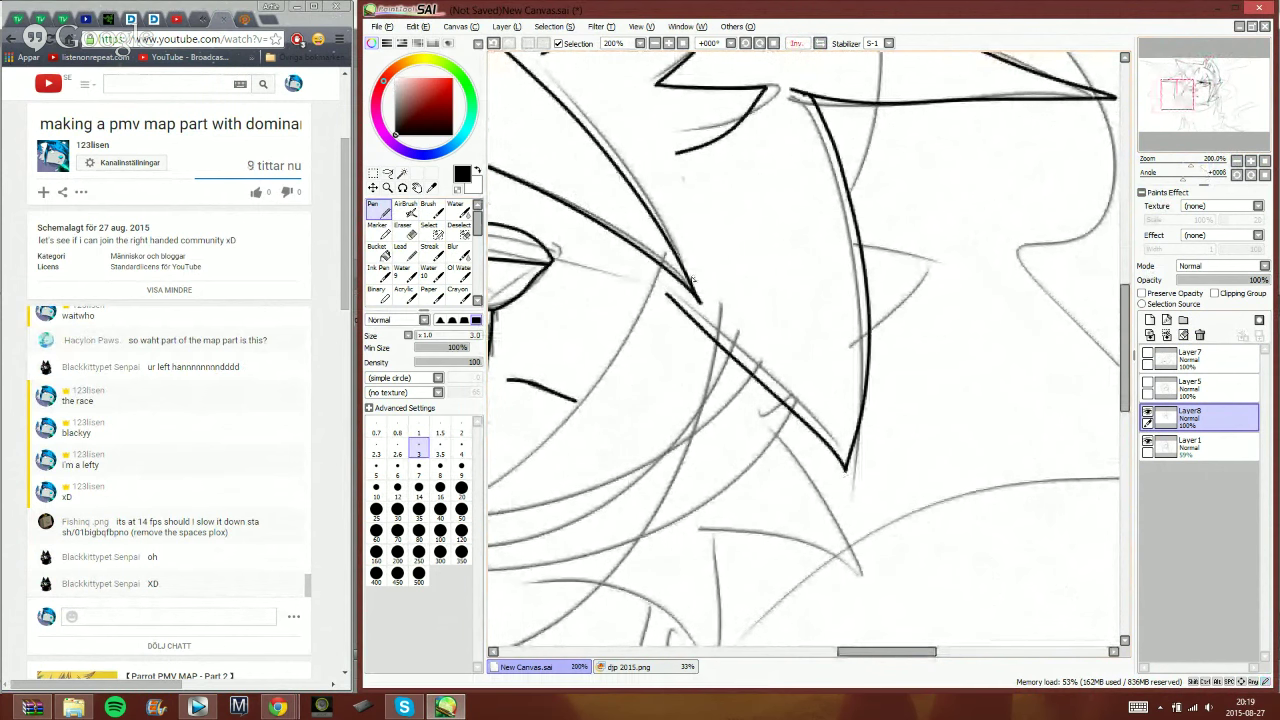
{"action": "key", "text": "h"}
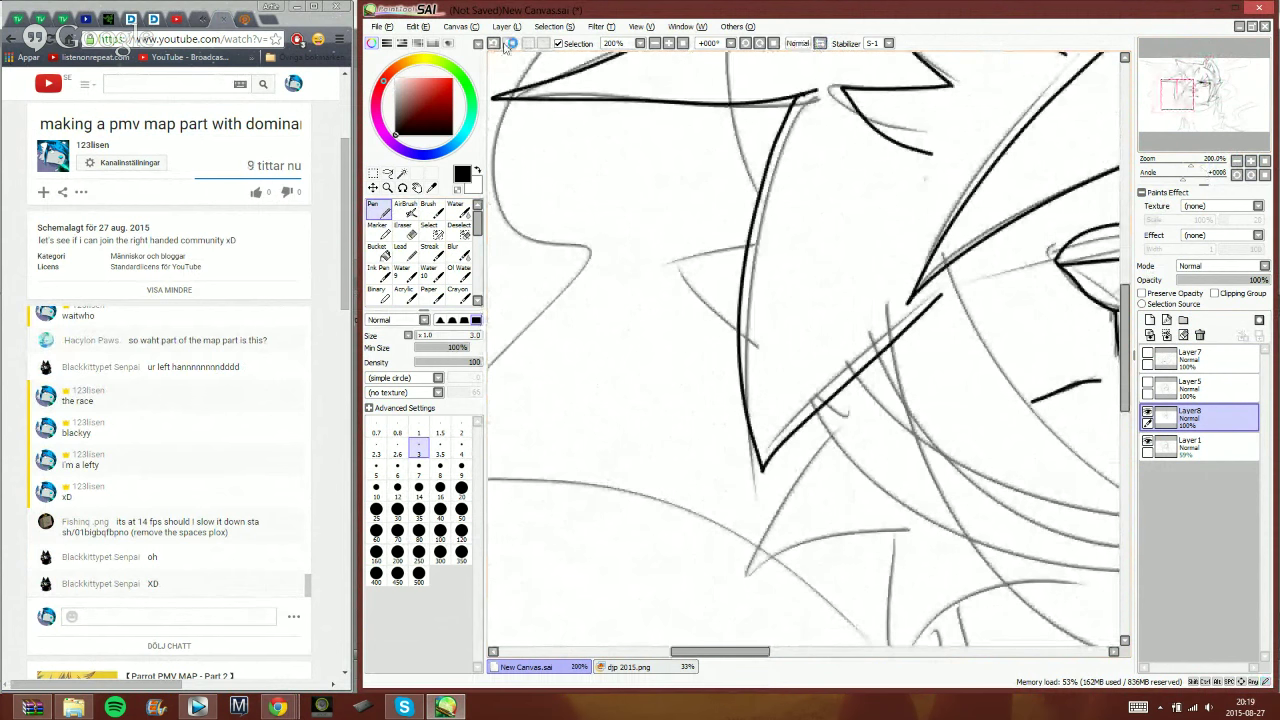
{"action": "left_click", "coordinate": [494, 43]}
{"action": "mouse_move", "coordinate": [801, 98]}
{"action": "left_mouse_down"}
{"action": "mouse_move", "coordinate": [768, 193]}
{"action": "mouse_move", "coordinate": [778, 496]}
{"action": "left_mouse_up"}
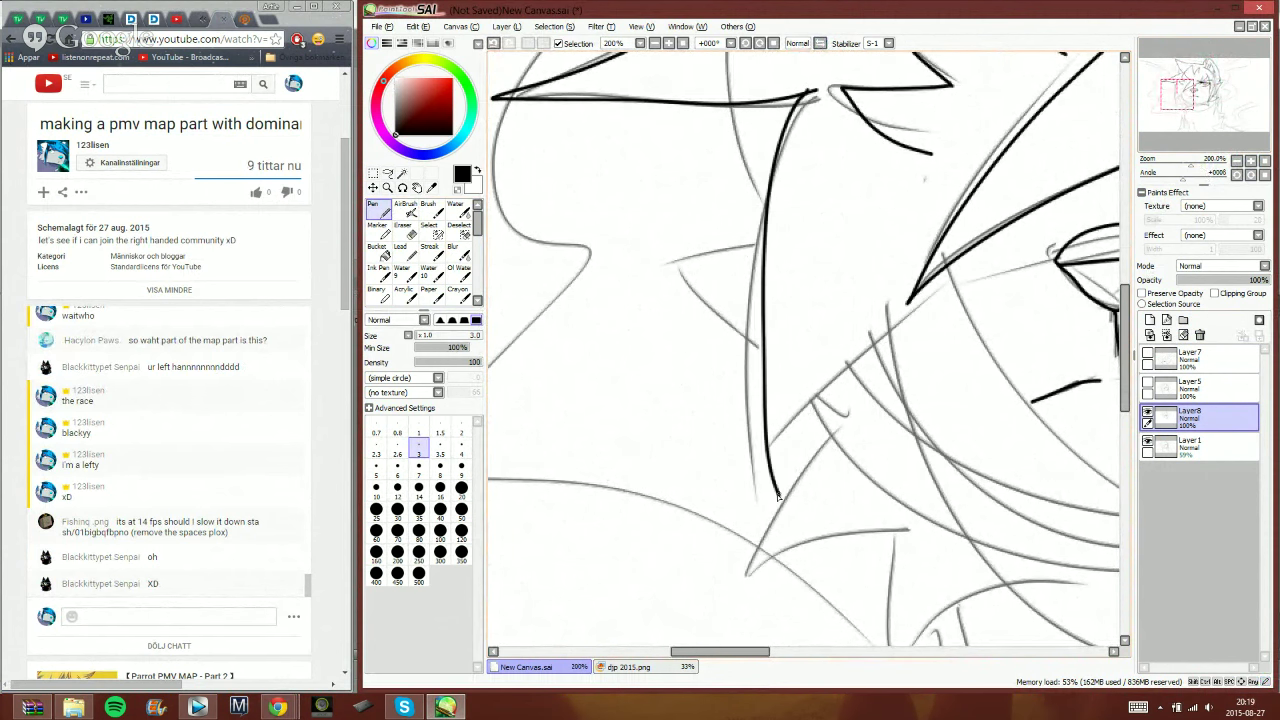
{"action": "key", "text": "ctrl+z"}
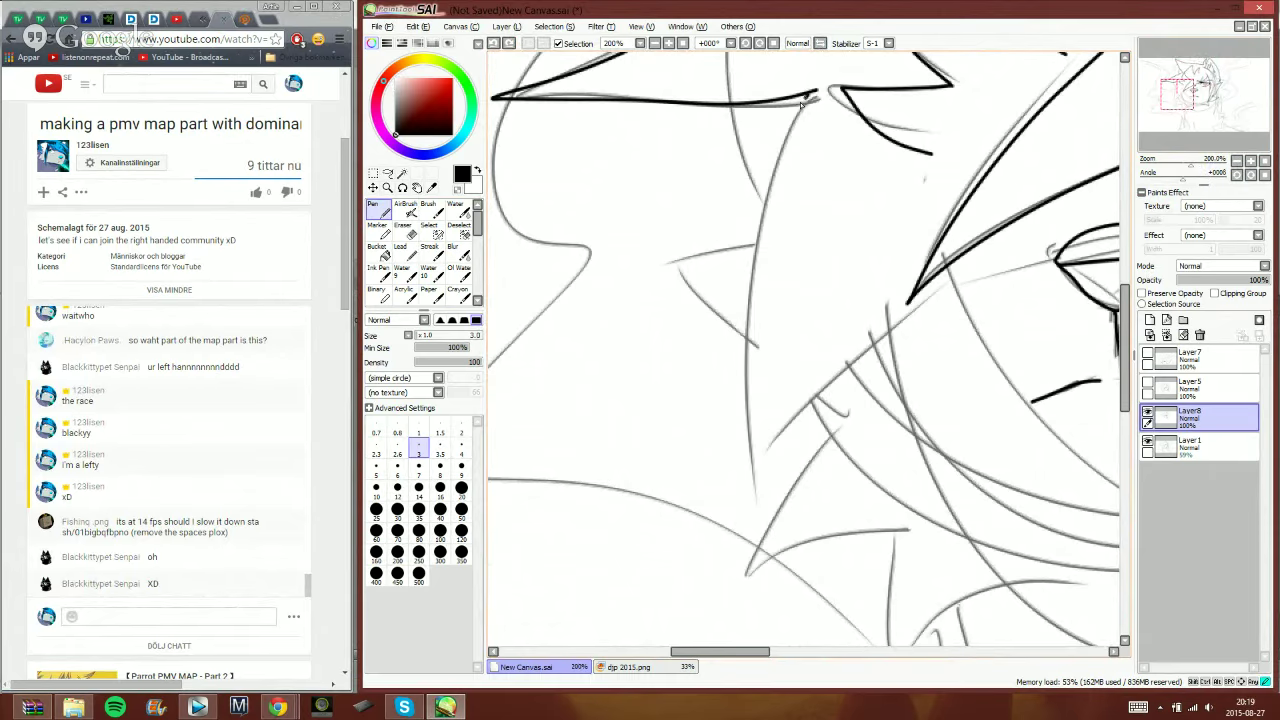
{"action": "mouse_move", "coordinate": [801, 102]}
{"action": "left_mouse_down"}
{"action": "mouse_move", "coordinate": [765, 196]}
{"action": "mouse_move", "coordinate": [737, 386]}
{"action": "mouse_move", "coordinate": [763, 503]}
{"action": "mouse_move", "coordinate": [858, 353]}
{"action": "mouse_move", "coordinate": [966, 254]}
{"action": "left_mouse_up"}
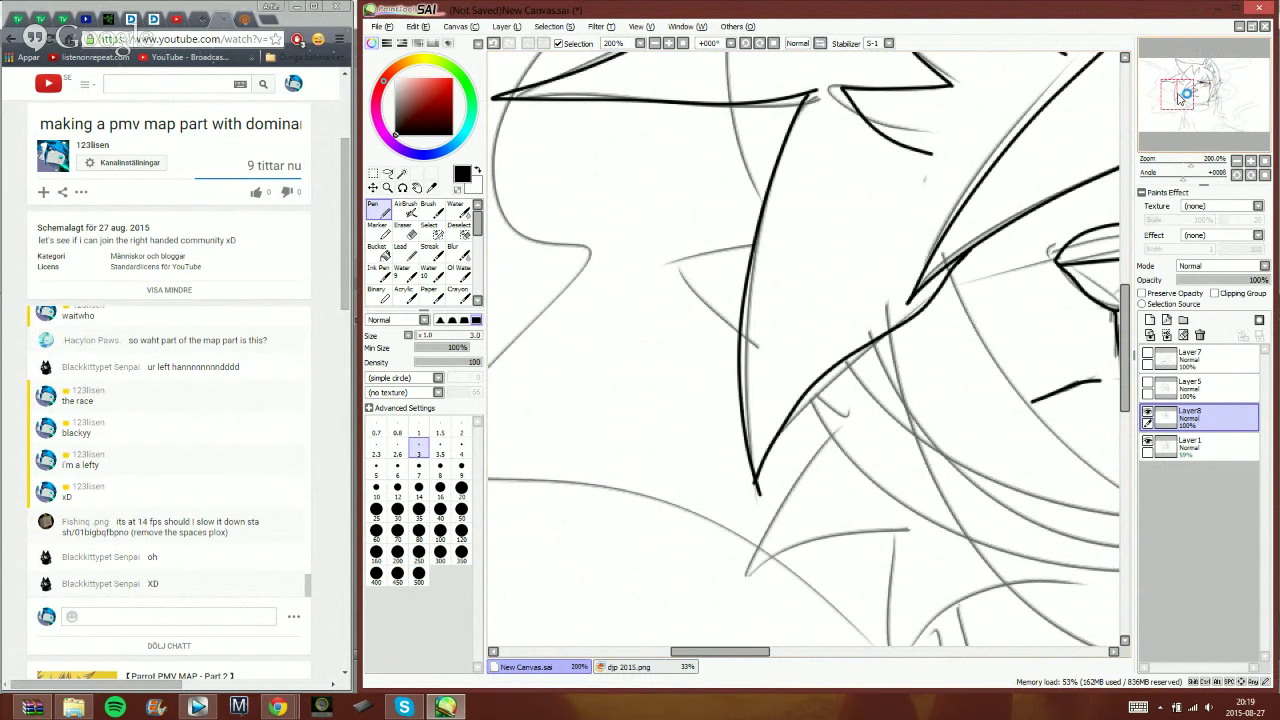
- Ink the small spike on the hair lock's outer edge, redo it in the mirrored view, and ink the jagged cheek fur below
{"action": "left_click_drag", "start_coordinate": [1183, 95], "coordinate": [1190, 109]}
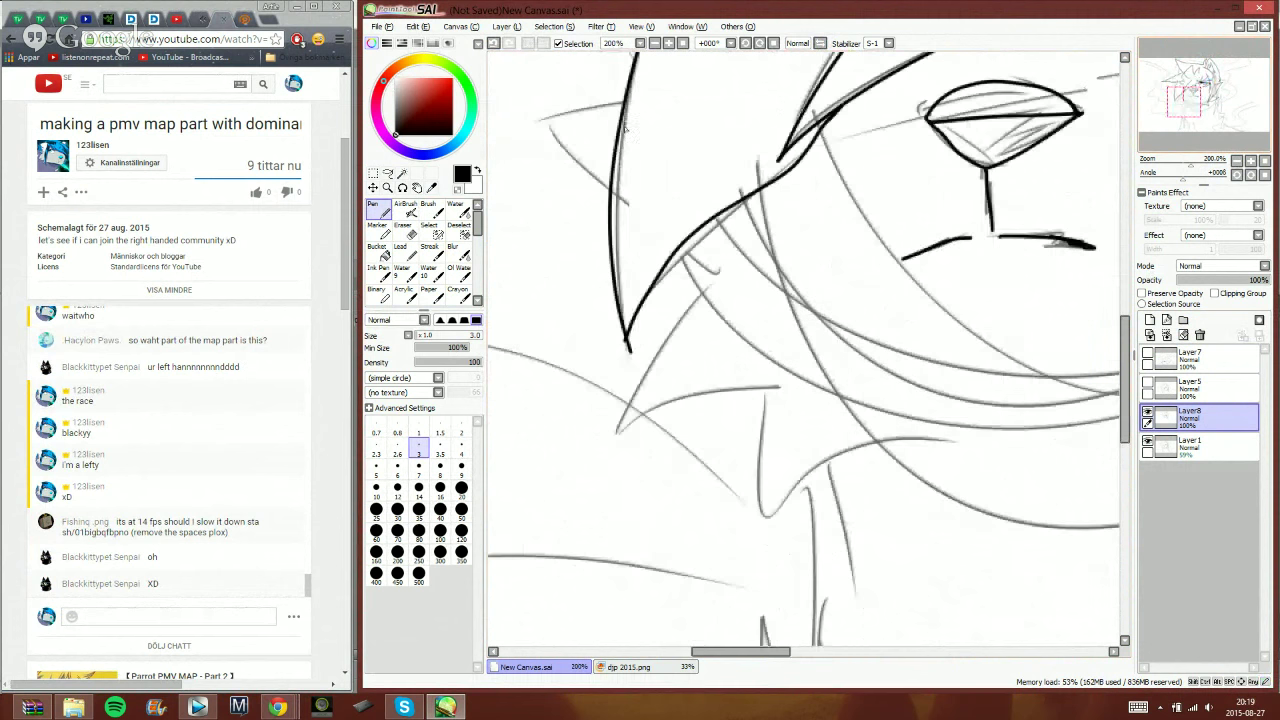
{"action": "mouse_move", "coordinate": [626, 101]}
{"action": "left_mouse_down"}
{"action": "mouse_move", "coordinate": [580, 107]}
{"action": "mouse_move", "coordinate": [559, 143]}
{"action": "mouse_move", "coordinate": [620, 186]}
{"action": "left_mouse_up"}
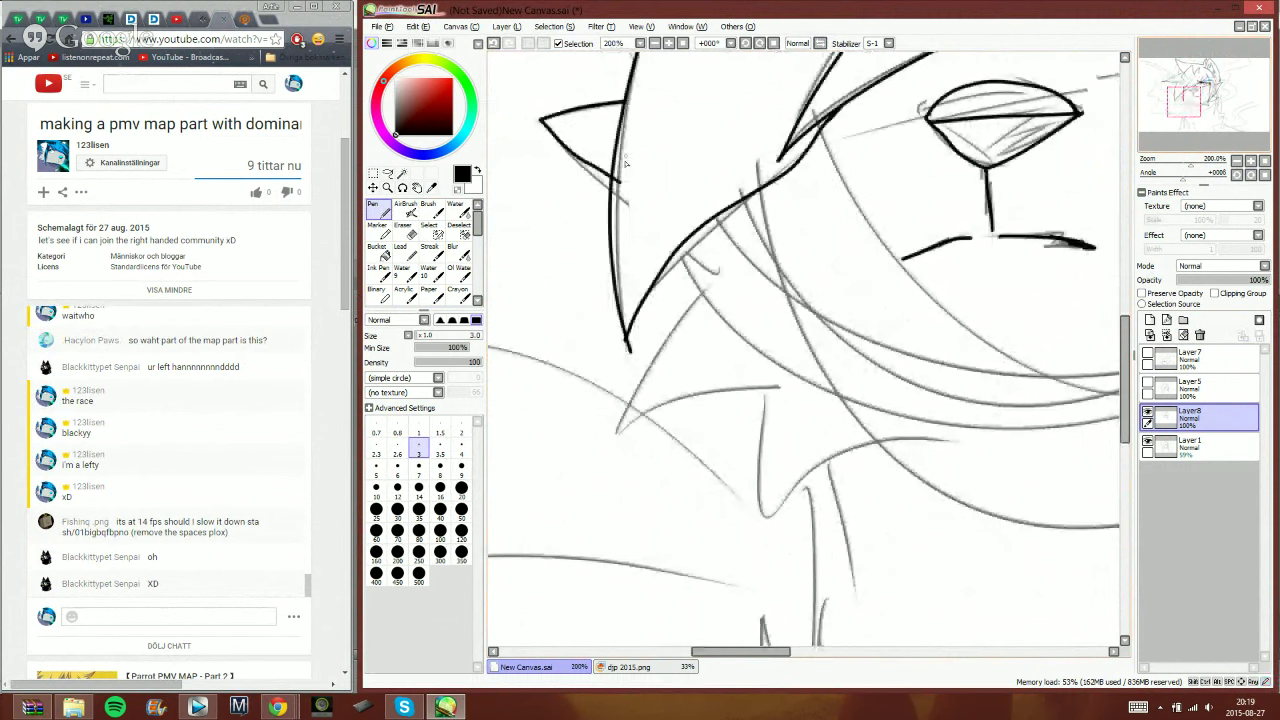
{"action": "left_click", "coordinate": [493, 43]}
{"action": "left_click", "coordinate": [820, 43]}
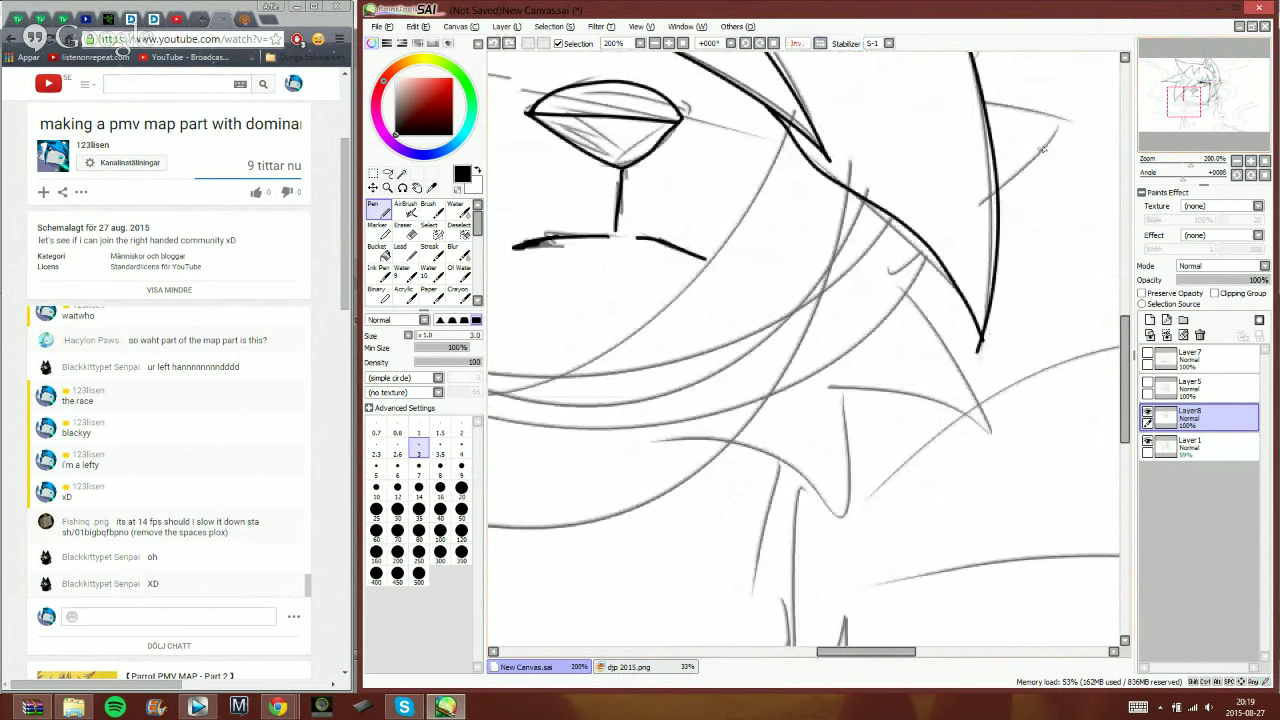
{"action": "left_click_drag", "start_coordinate": [1070, 130], "coordinate": [999, 203]}
{"action": "mouse_move", "coordinate": [904, 276]}
{"action": "left_mouse_down"}
{"action": "mouse_move", "coordinate": [1008, 428]}
{"action": "mouse_move", "coordinate": [826, 401]}
{"action": "mouse_move", "coordinate": [842, 514]}
{"action": "mouse_move", "coordinate": [653, 436]}
{"action": "left_mouse_up"}
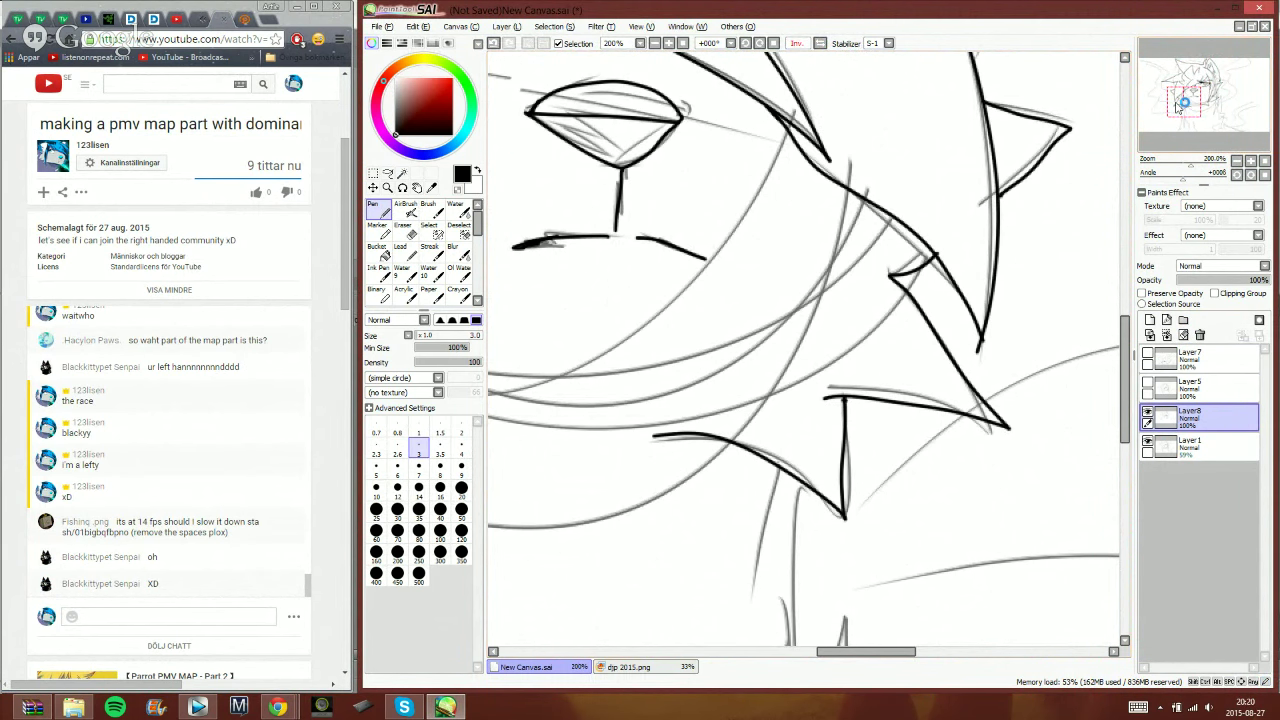
- Restore the normal view, ink the far ear's outline behind the hair spikes, and erase the stroke end overshooting the side spike
{"action": "left_click_drag", "start_coordinate": [1176, 104], "coordinate": [1178, 76]}
{"action": "left_click", "coordinate": [818, 43]}
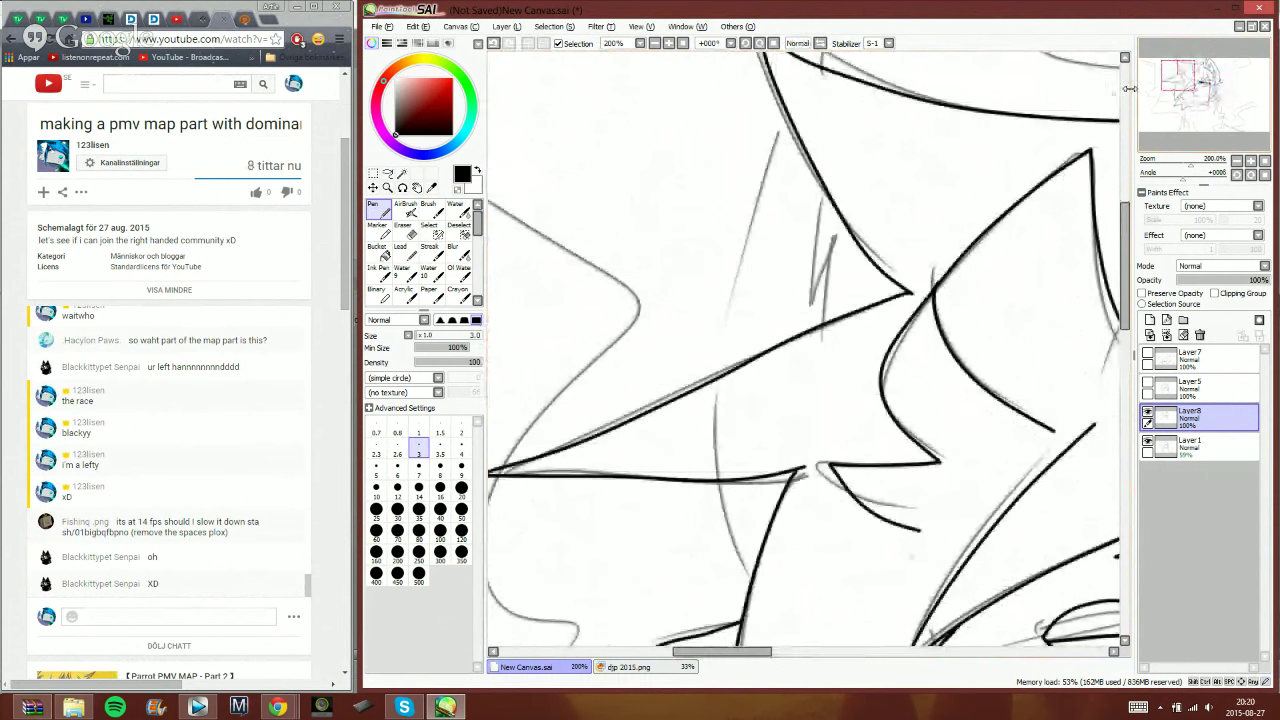
{"action": "mouse_move", "coordinate": [784, 110]}
{"action": "left_mouse_down"}
{"action": "mouse_move", "coordinate": [744, 200]}
{"action": "mouse_move", "coordinate": [724, 383]}
{"action": "left_mouse_up"}
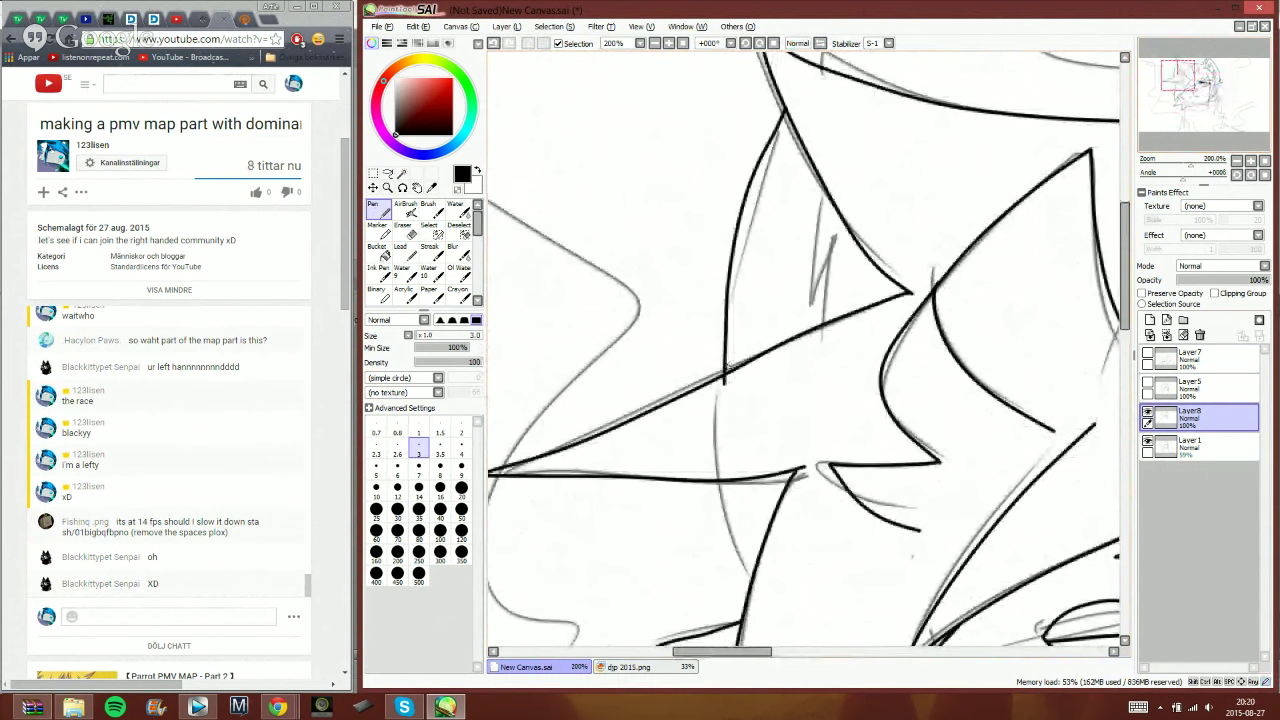
{"action": "mouse_move", "coordinate": [720, 480]}
{"action": "left_mouse_down"}
{"action": "mouse_move", "coordinate": [722, 523]}
{"action": "mouse_move", "coordinate": [752, 566]}
{"action": "left_mouse_up"}
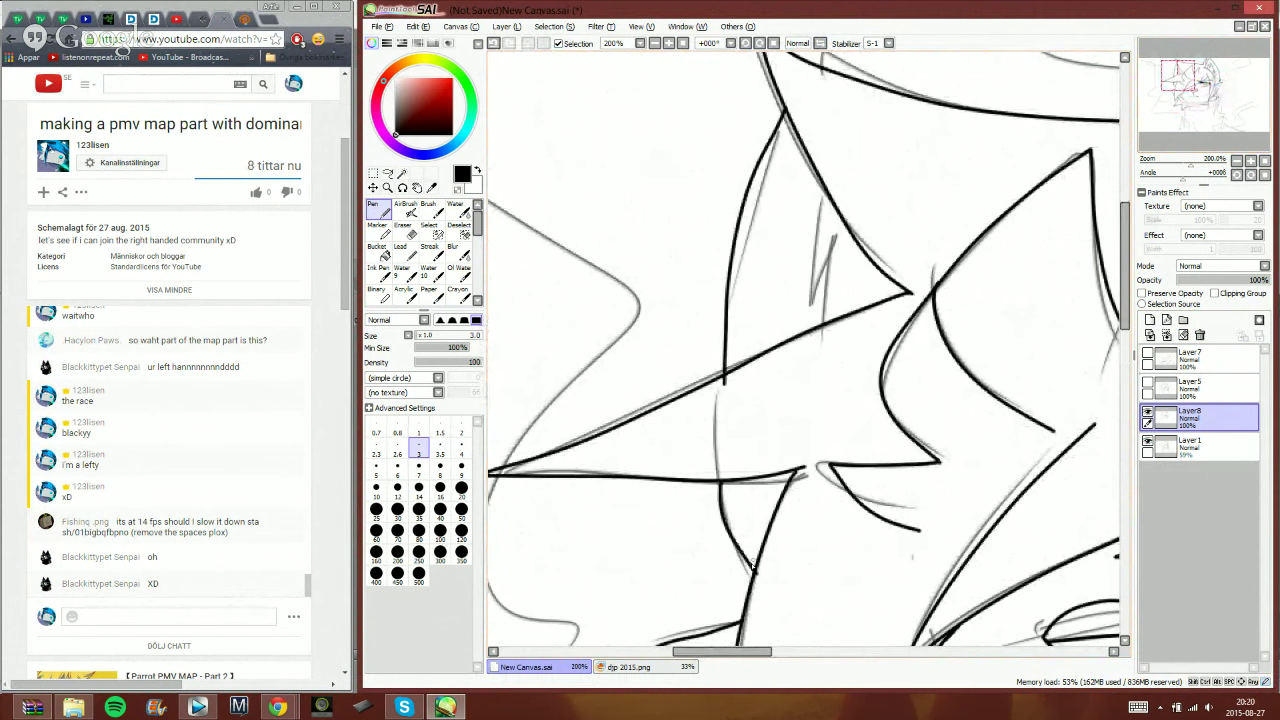
{"action": "key", "text": "e"}
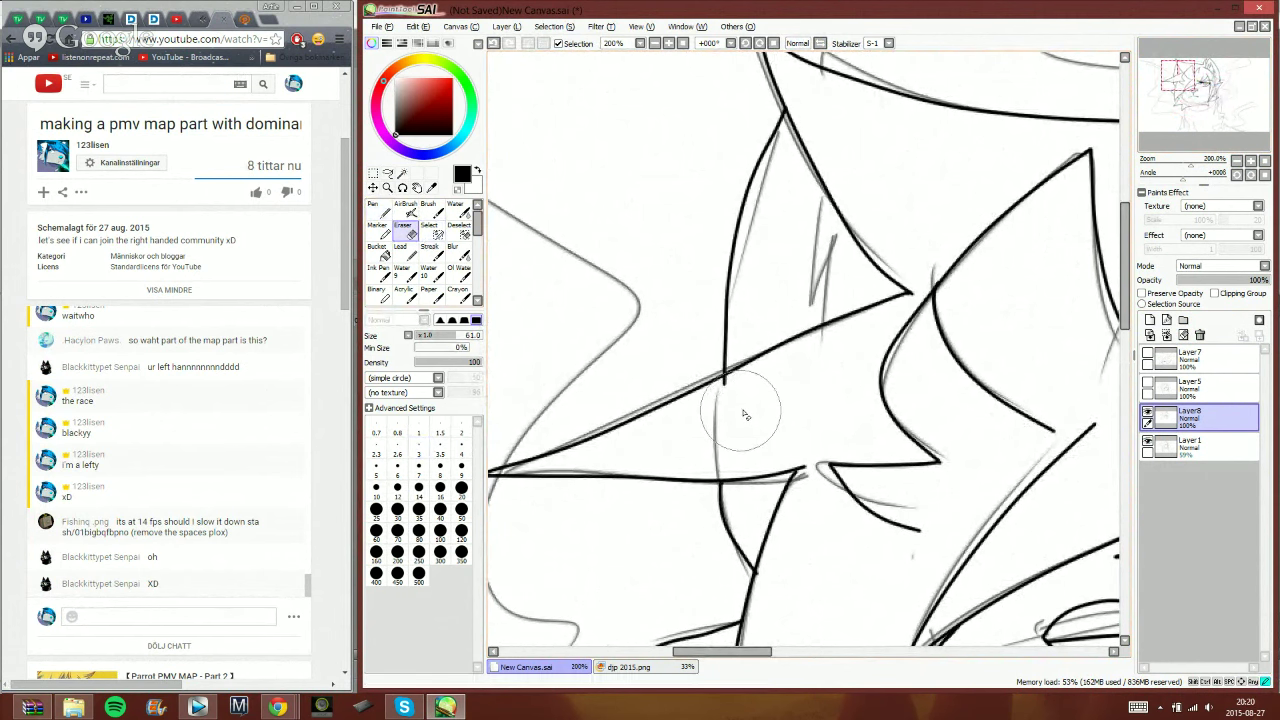
{"action": "left_click_drag", "start_coordinate": [746, 399], "coordinate": [725, 396]}
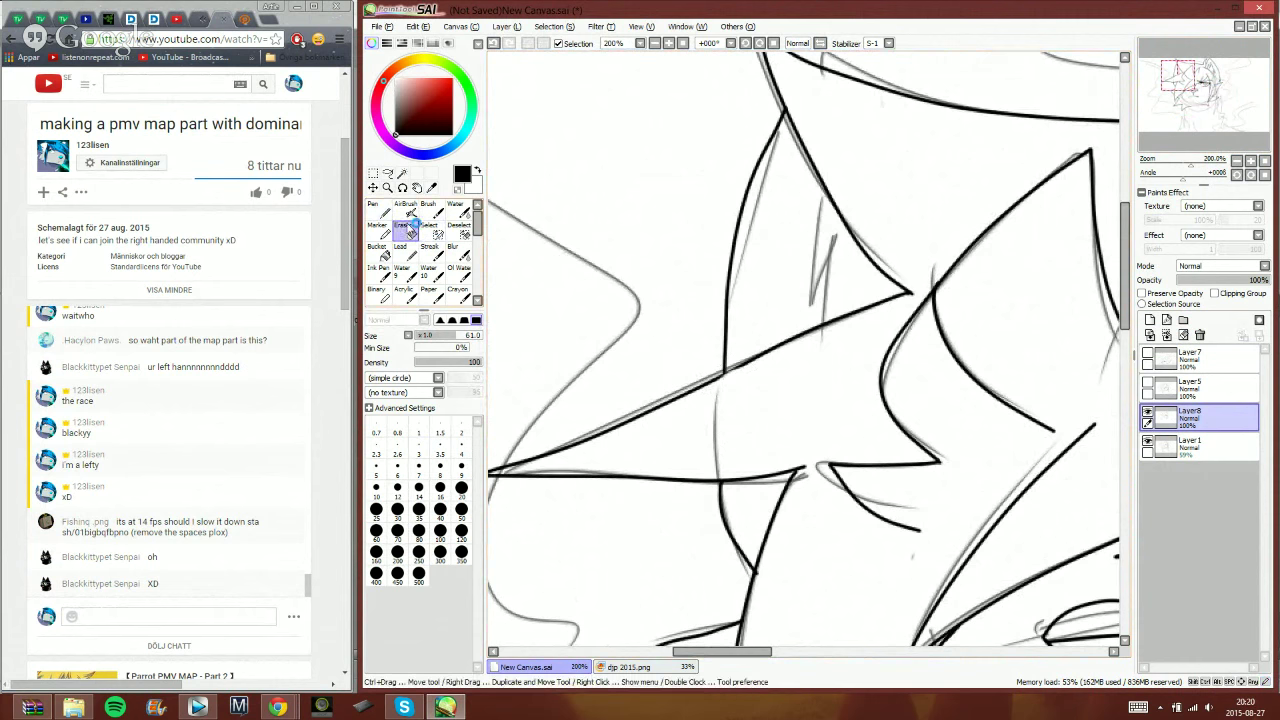
- Ink the zigzag fur inside the far ear with the Pen, and hide the Layer1 sketch to check the line art
{"action": "left_click", "coordinate": [379, 210]}
{"action": "key", "text": "ctrl+z"}
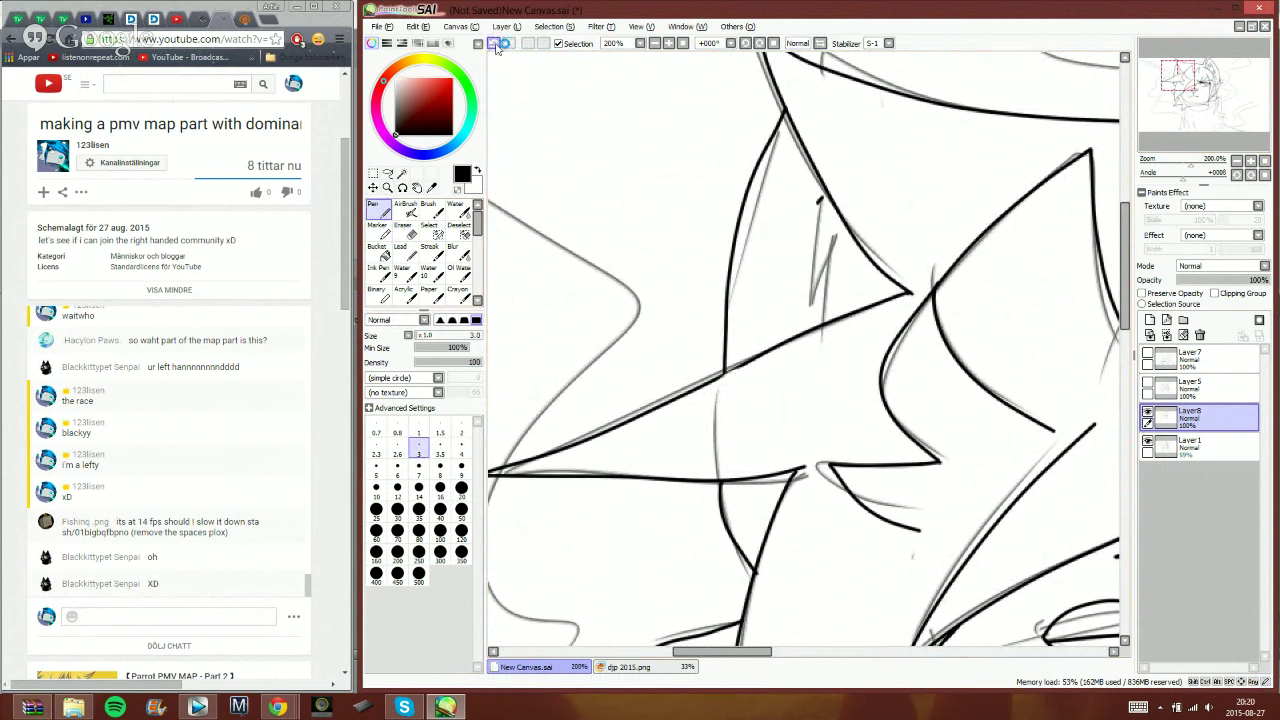
{"action": "left_click_drag", "start_coordinate": [824, 191], "coordinate": [833, 245]}
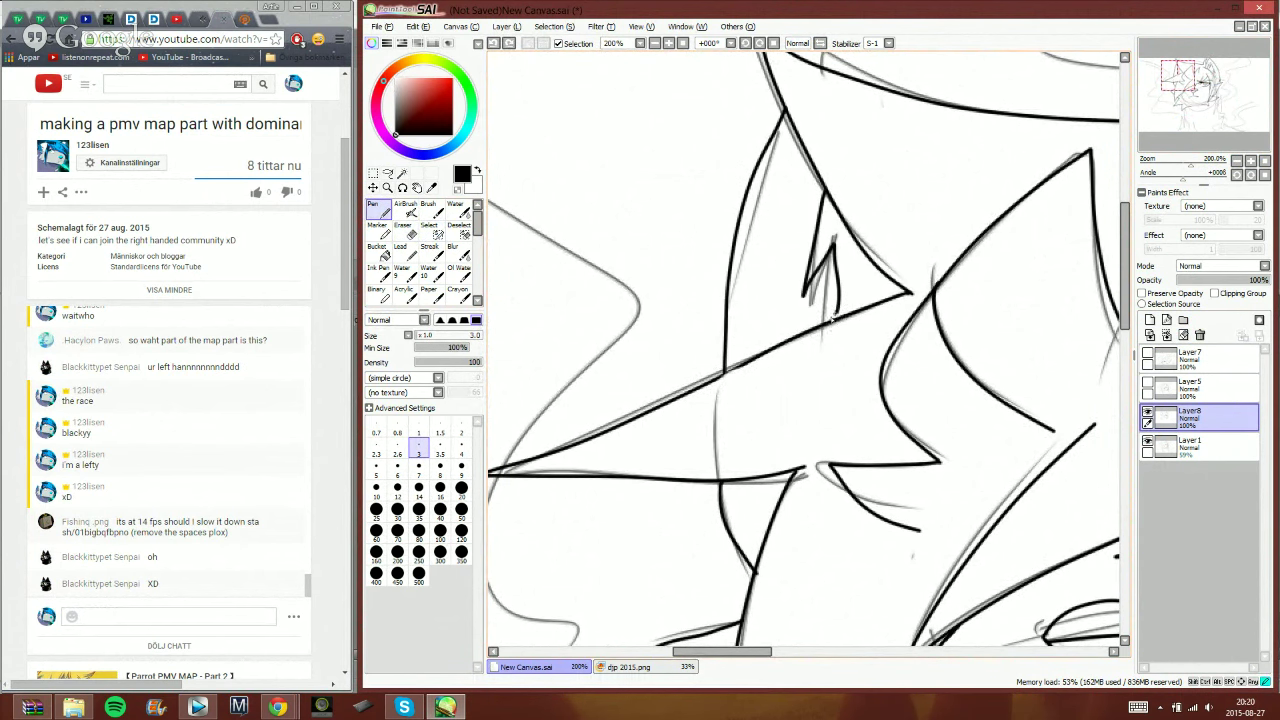
{"action": "left_click", "coordinate": [1237, 161]}
{"action": "left_click", "coordinate": [1237, 161]}
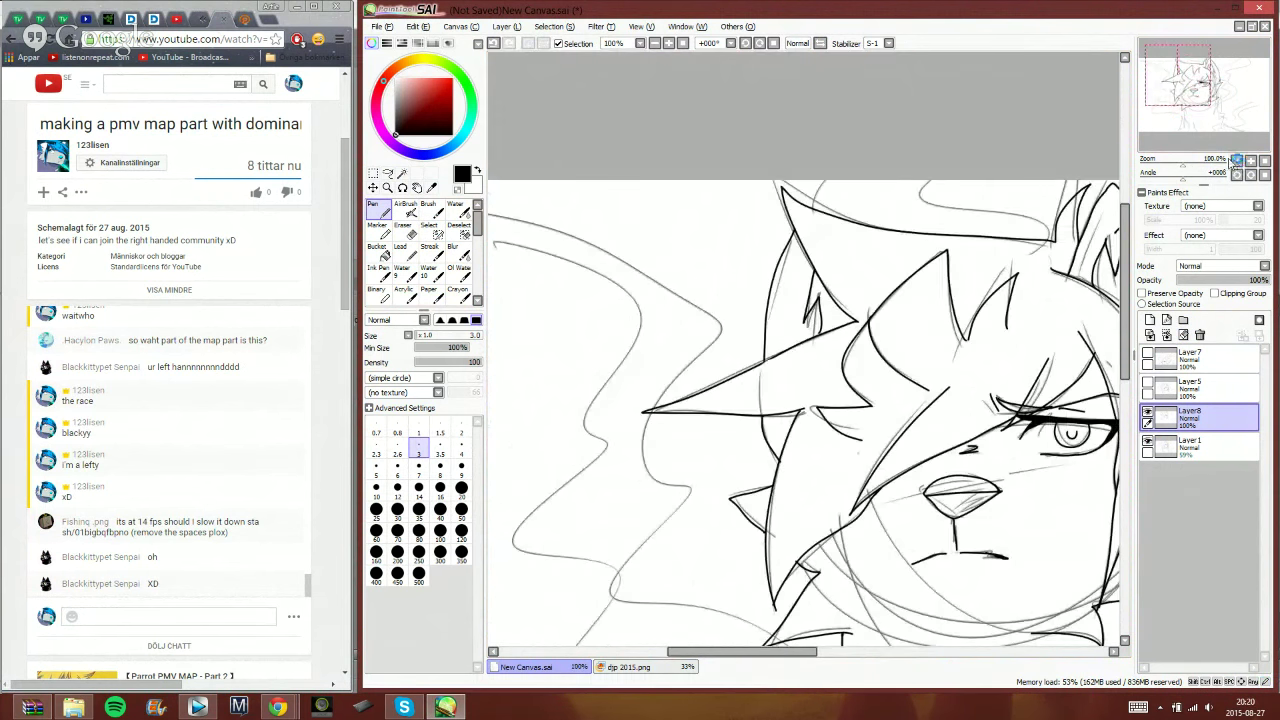
{"action": "left_click", "coordinate": [1237, 161]}
{"action": "left_click_drag", "start_coordinate": [1184, 90], "coordinate": [1187, 92]}
{"action": "left_click", "coordinate": [1200, 94]}
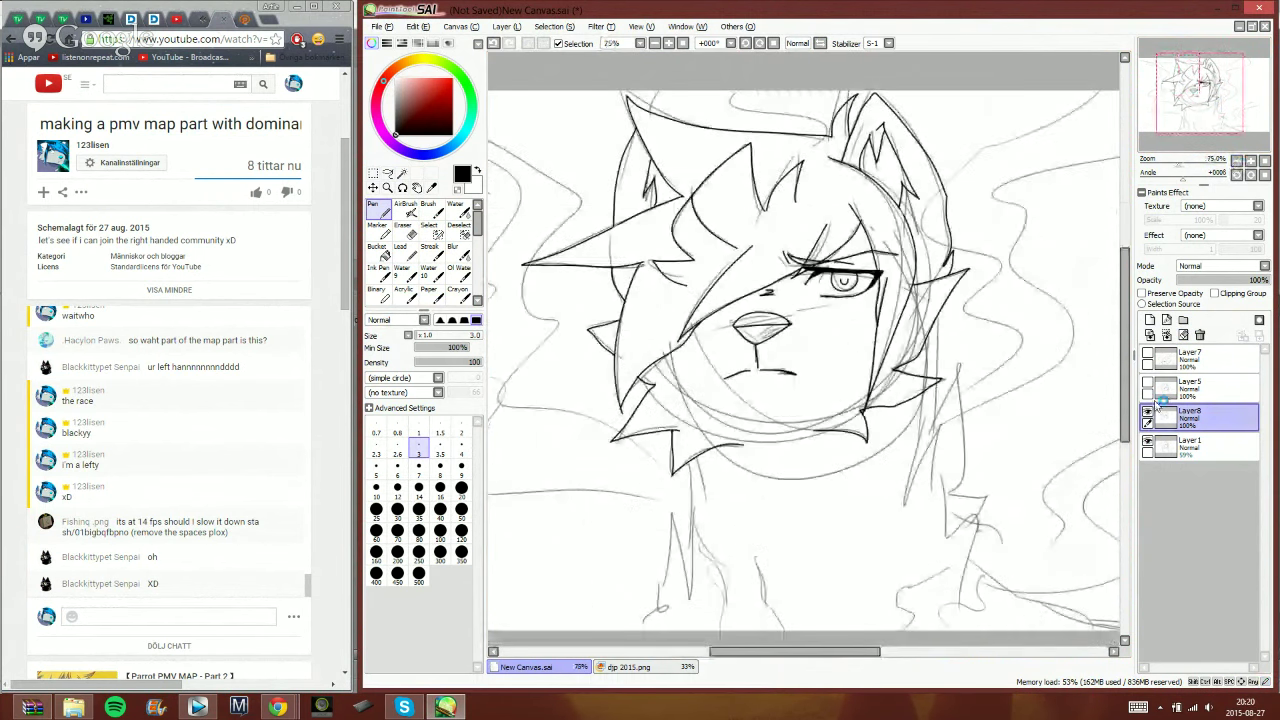
{"action": "left_click", "coordinate": [1147, 441]}
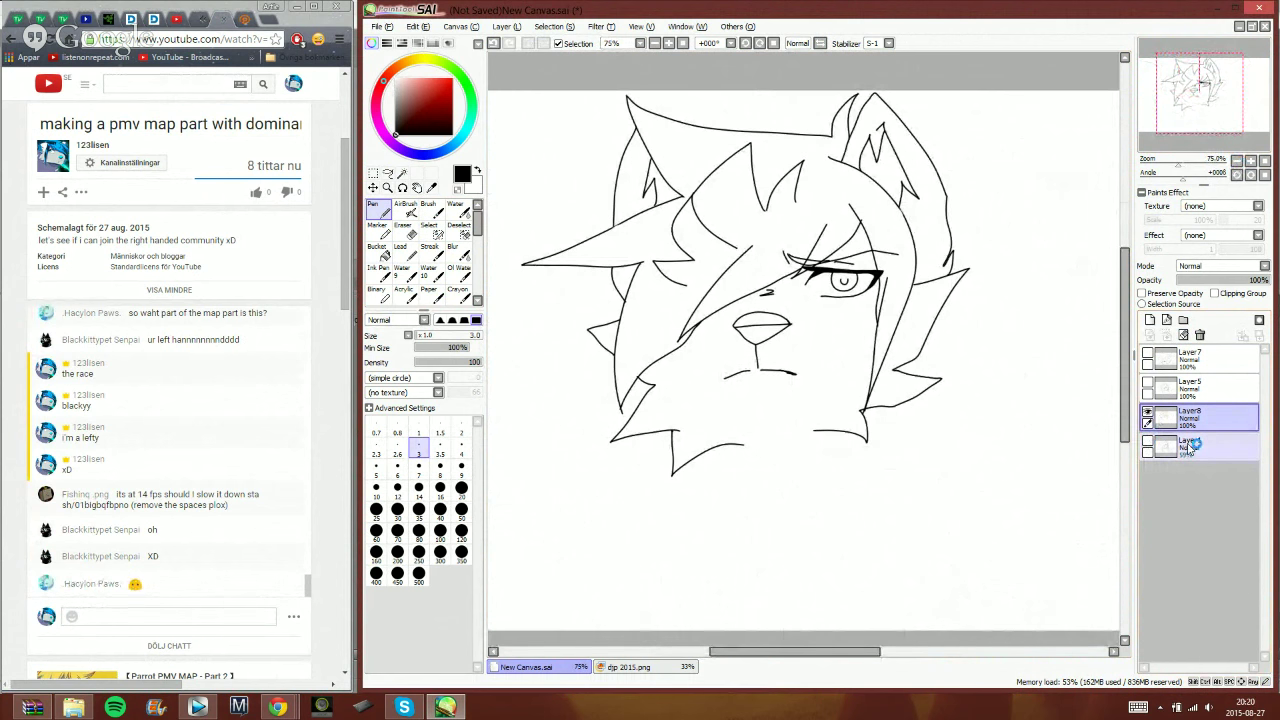
{"action": "left_click_drag", "start_coordinate": [771, 503], "coordinate": [777, 515]}
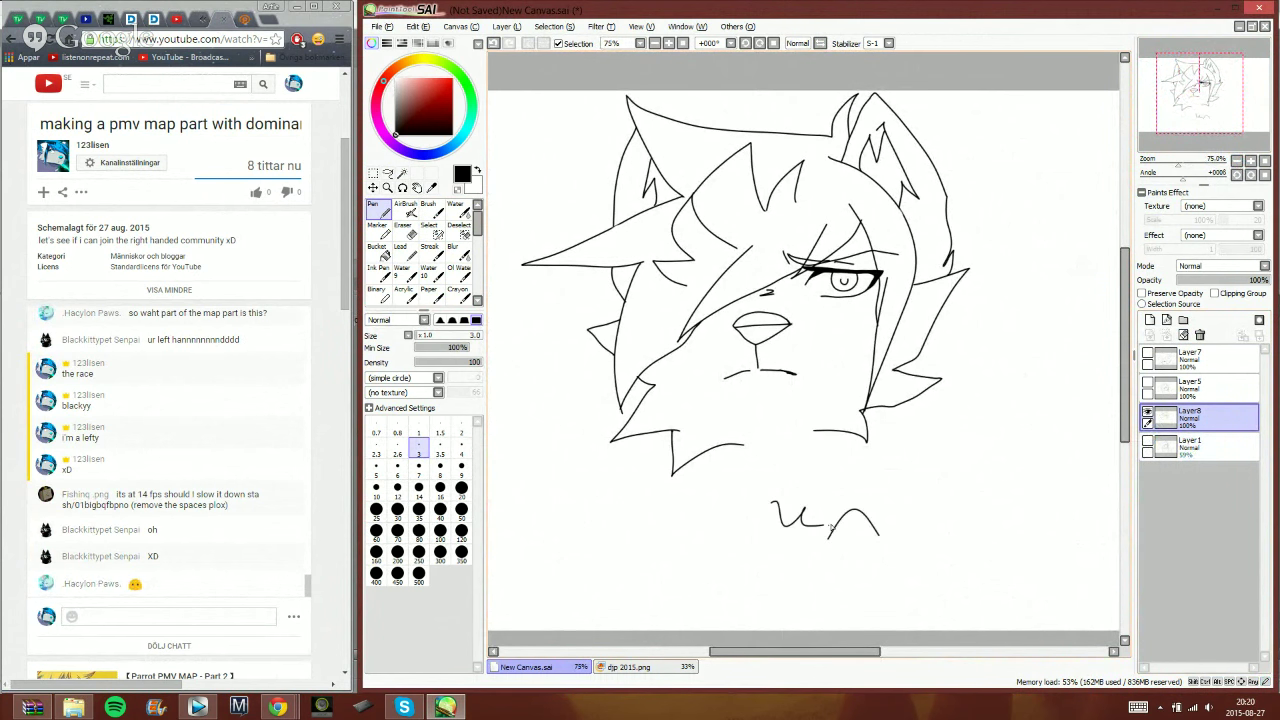
{"action": "left_click_drag", "start_coordinate": [920, 503], "coordinate": [935, 555]}
{"action": "left_click_drag", "start_coordinate": [880, 516], "coordinate": [997, 495]}
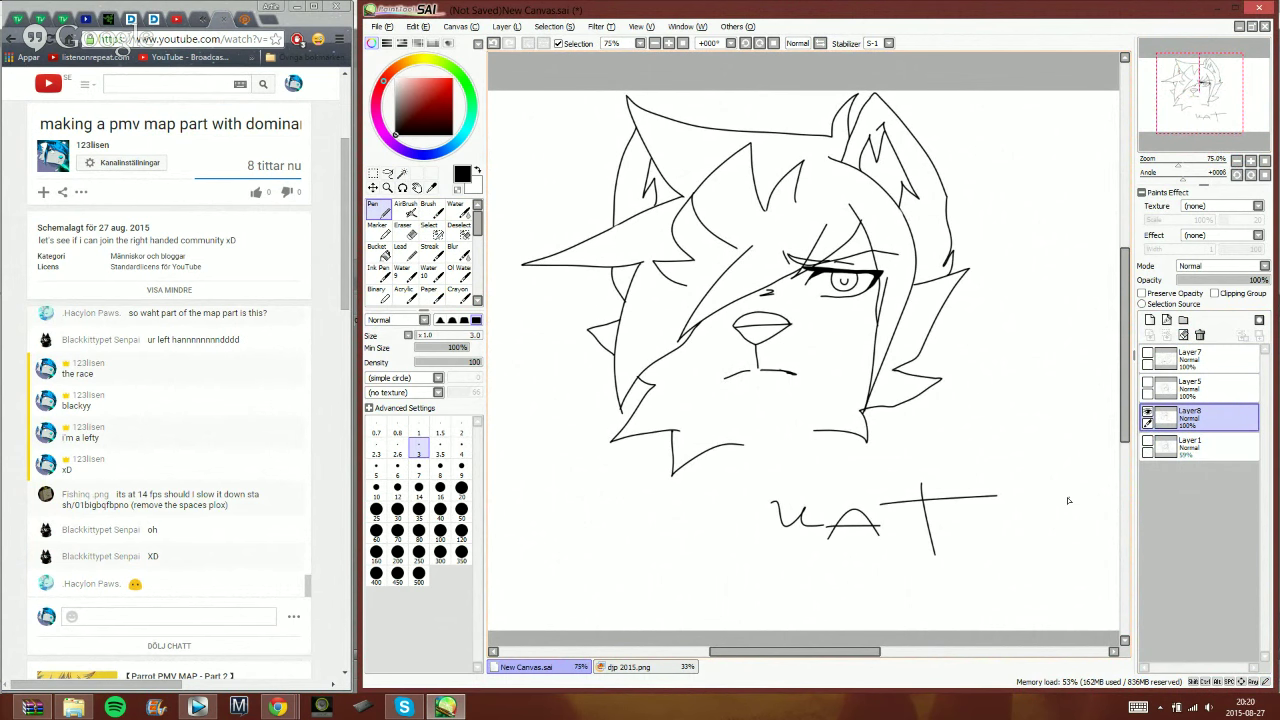
{"action": "left_click", "coordinate": [493, 44]}
{"action": "left_click", "coordinate": [493, 44]}
{"action": "left_click", "coordinate": [493, 44]}
{"action": "left_click", "coordinate": [493, 44]}
{"action": "left_click", "coordinate": [493, 44]}
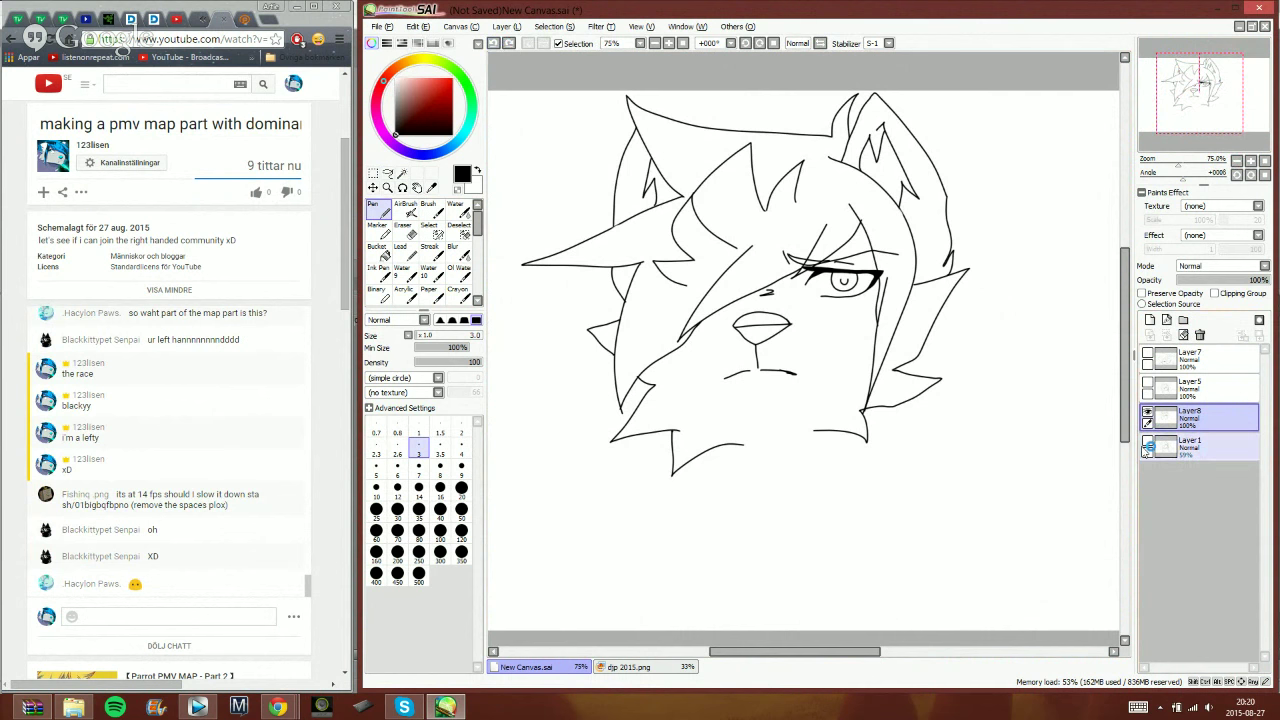
- Show the Layer1 sketch again and ink the neck outline below the jagged cheek fur on the far ear's side
{"action": "left_click", "coordinate": [1147, 446]}
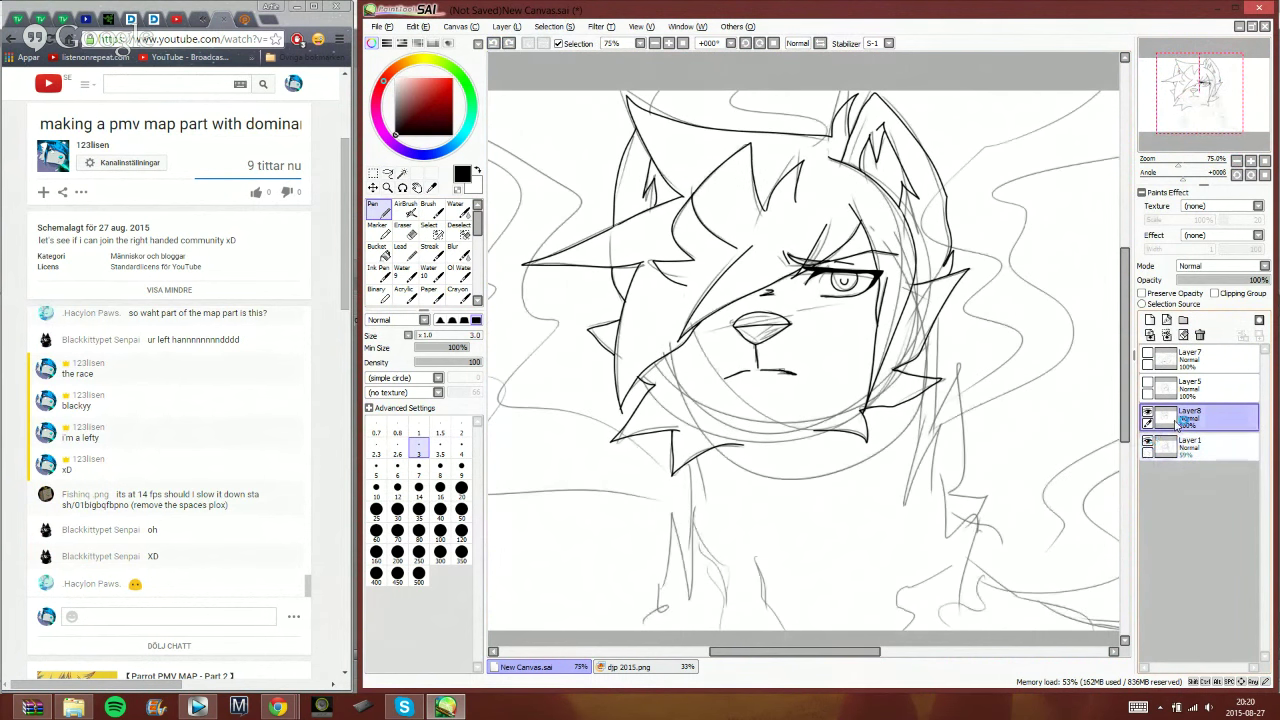
{"action": "left_click", "coordinate": [1251, 161]}
{"action": "left_click", "coordinate": [1251, 161]}
{"action": "left_click_drag", "start_coordinate": [1194, 104], "coordinate": [1162, 133]}
{"action": "mouse_move", "coordinate": [704, 226]}
{"action": "left_mouse_down"}
{"action": "mouse_move", "coordinate": [701, 497]}
{"action": "mouse_move", "coordinate": [661, 343]}
{"action": "mouse_move", "coordinate": [636, 507]}
{"action": "mouse_move", "coordinate": [654, 537]}
{"action": "mouse_move", "coordinate": [595, 560]}
{"action": "left_mouse_up"}
- Ink the pointed hair locks and jagged chest fur hanging beside the neck below the tall ear's side of the face
{"action": "left_click_drag", "start_coordinate": [1186, 122], "coordinate": [1213, 108]}
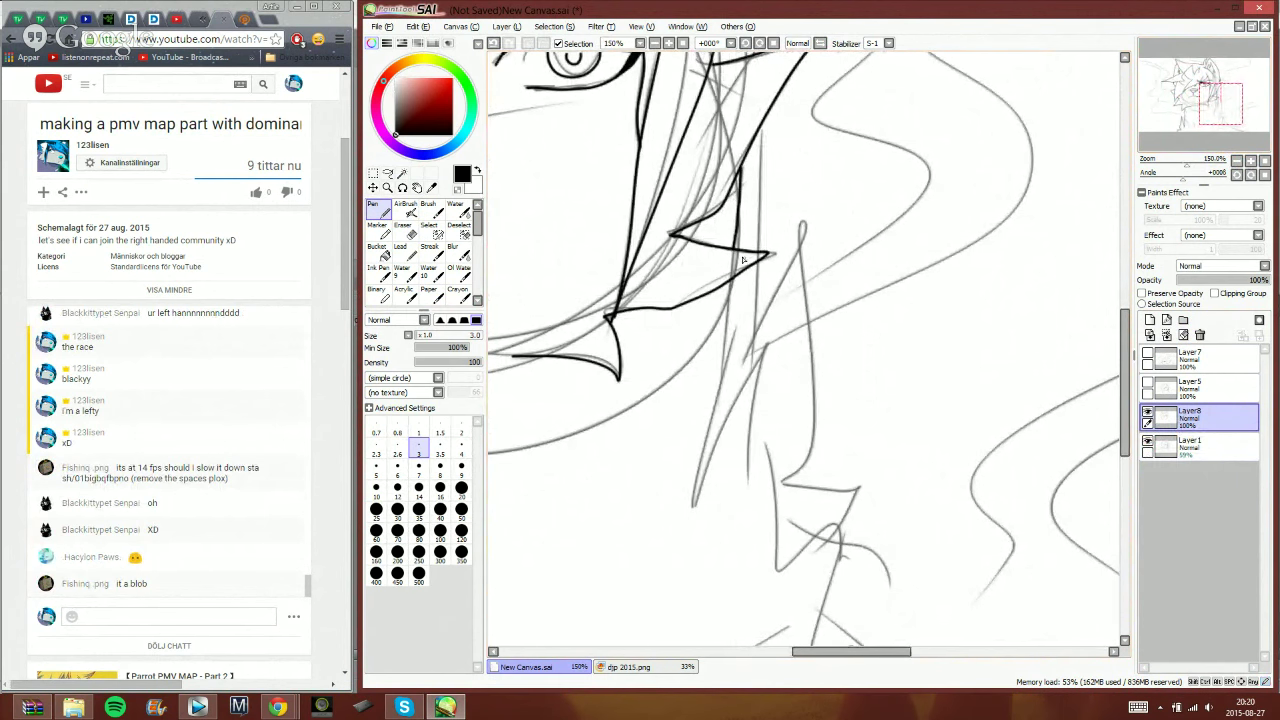
{"action": "left_click_drag", "start_coordinate": [734, 298], "coordinate": [683, 508]}
{"action": "mouse_move", "coordinate": [765, 348]}
{"action": "left_mouse_down"}
{"action": "mouse_move", "coordinate": [760, 503]}
{"action": "mouse_move", "coordinate": [778, 555]}
{"action": "left_mouse_up"}
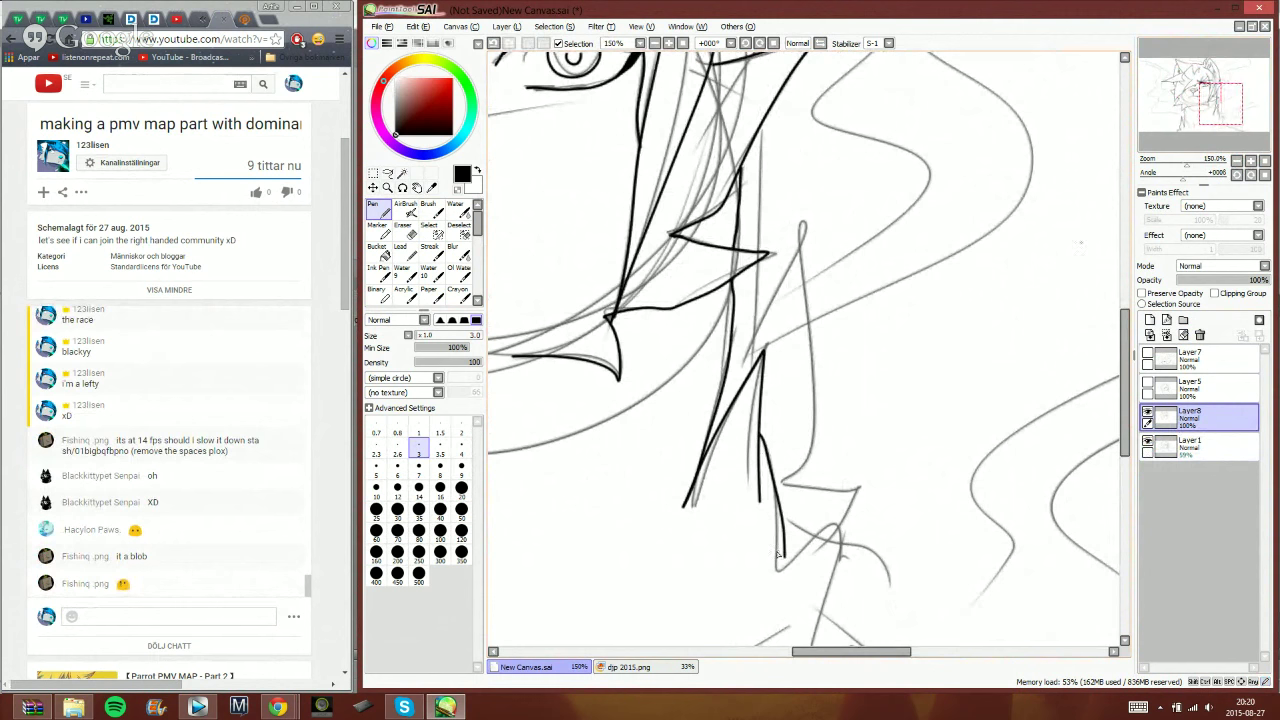
{"action": "left_click_drag", "start_coordinate": [1197, 115], "coordinate": [1198, 127]}
{"action": "mouse_move", "coordinate": [755, 370]}
{"action": "left_mouse_down"}
{"action": "mouse_move", "coordinate": [775, 360]}
{"action": "mouse_move", "coordinate": [811, 376]}
{"action": "mouse_move", "coordinate": [773, 507]}
{"action": "left_mouse_up"}
- Ink the shoulder line sloping outward from the chest fur to the canvas's bottom edge, and redo it once
{"action": "mouse_move", "coordinate": [795, 418]}
{"action": "left_mouse_down"}
{"action": "mouse_move", "coordinate": [903, 501]}
{"action": "mouse_move", "coordinate": [1040, 568]}
{"action": "left_mouse_up"}
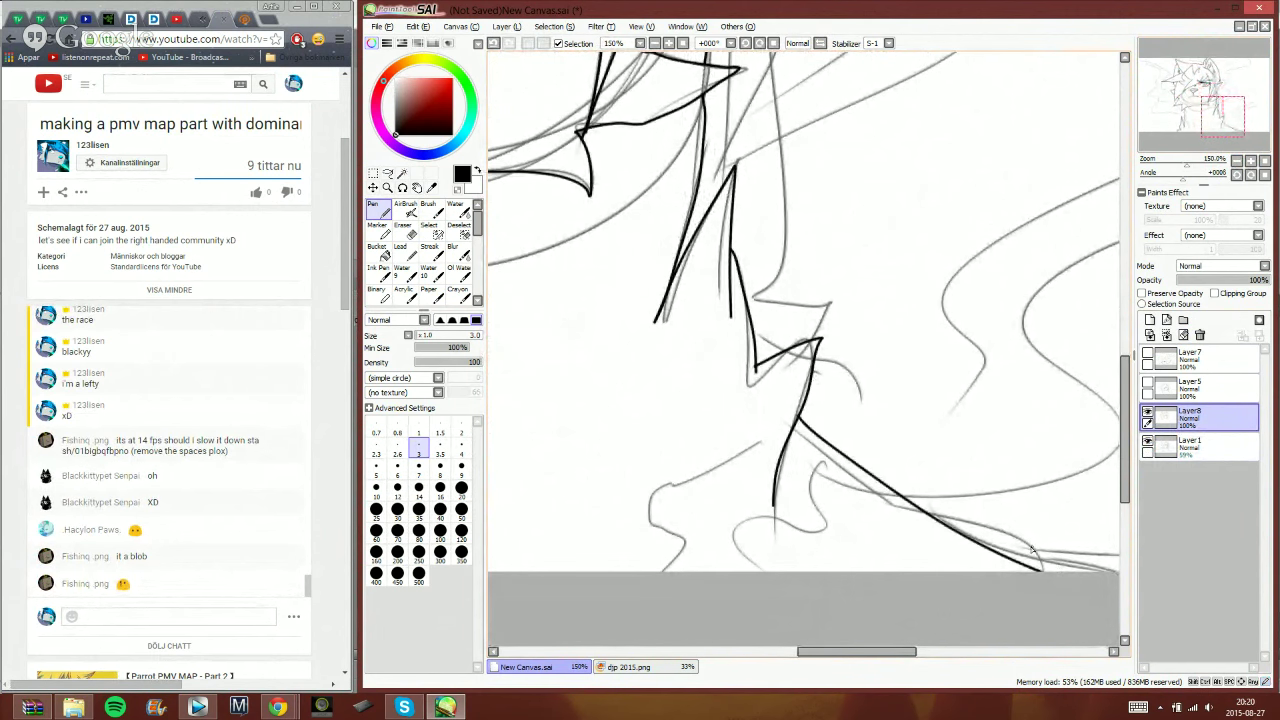
{"action": "key", "text": "ctrl+z"}
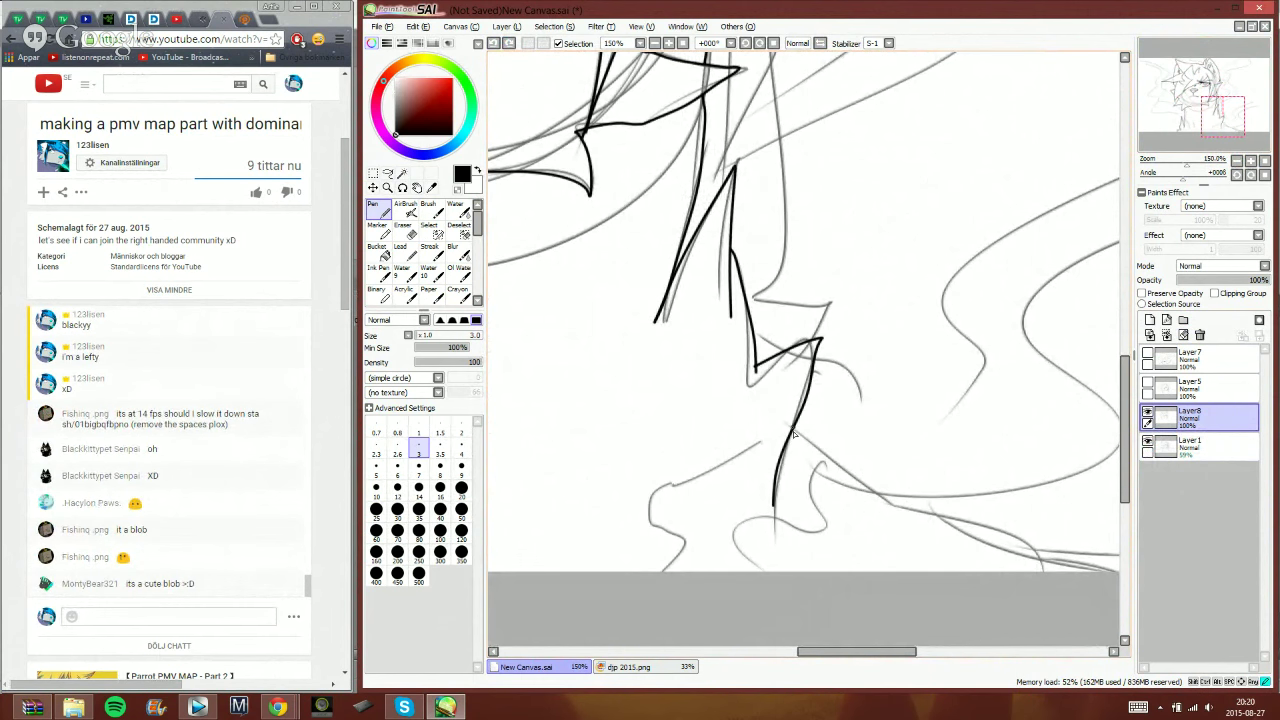
{"action": "left_click_drag", "start_coordinate": [795, 433], "coordinate": [1078, 572]}
- Ink the outer hair lock with its spiked tips from the cheek fur down to the chest fur, and hide the Layer1 sketch
{"action": "mouse_move", "coordinate": [1224, 131]}
{"action": "left_mouse_down"}
{"action": "mouse_move", "coordinate": [1200, 110]}
{"action": "mouse_move", "coordinate": [1200, 127]}
{"action": "mouse_move", "coordinate": [1227, 126]}
{"action": "mouse_move", "coordinate": [1235, 106]}
{"action": "left_mouse_up"}
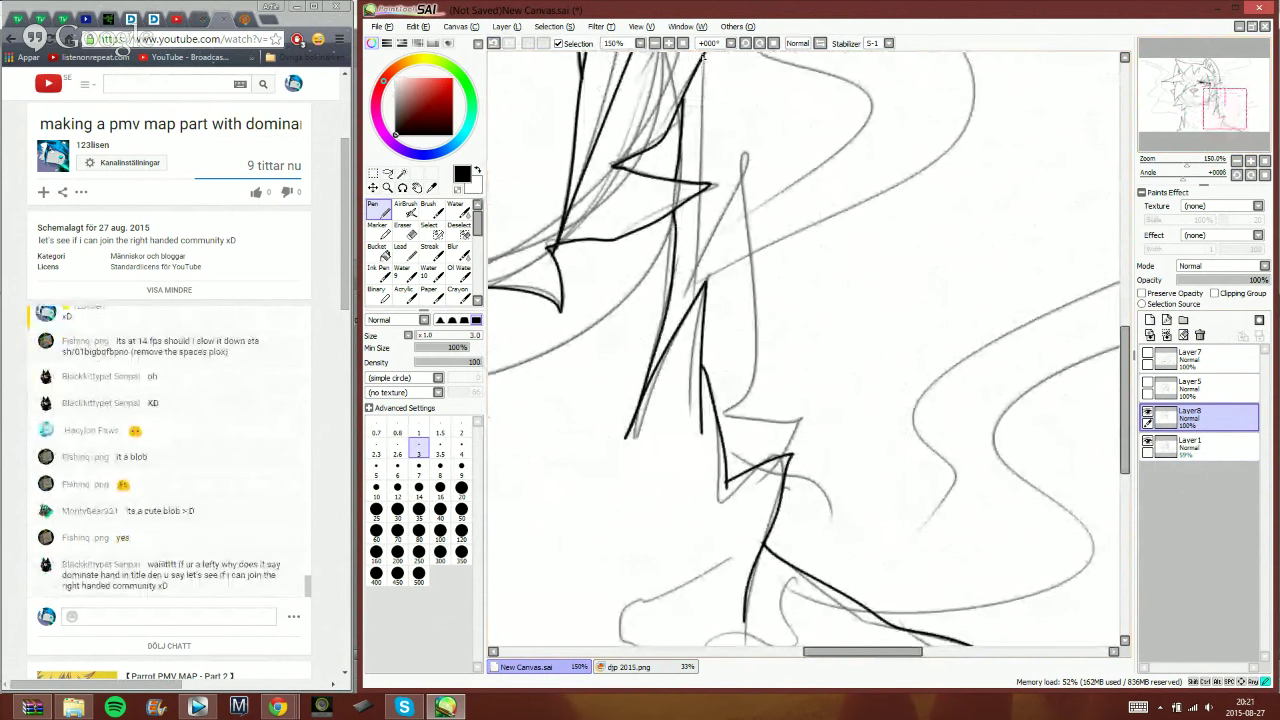
{"action": "left_click_drag", "start_coordinate": [704, 54], "coordinate": [700, 173]}
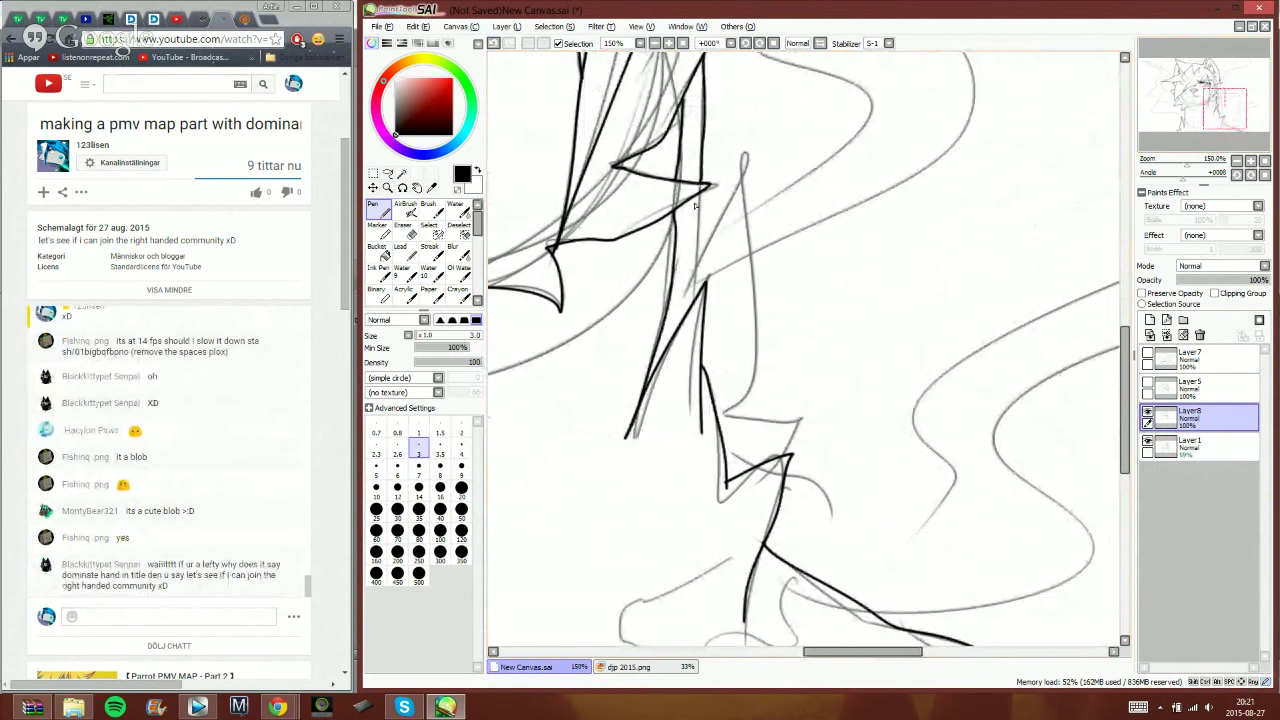
{"action": "mouse_move", "coordinate": [697, 217]}
{"action": "left_mouse_down"}
{"action": "mouse_move", "coordinate": [696, 263]}
{"action": "mouse_move", "coordinate": [730, 195]}
{"action": "mouse_move", "coordinate": [753, 236]}
{"action": "mouse_move", "coordinate": [768, 343]}
{"action": "mouse_move", "coordinate": [738, 400]}
{"action": "left_mouse_up"}
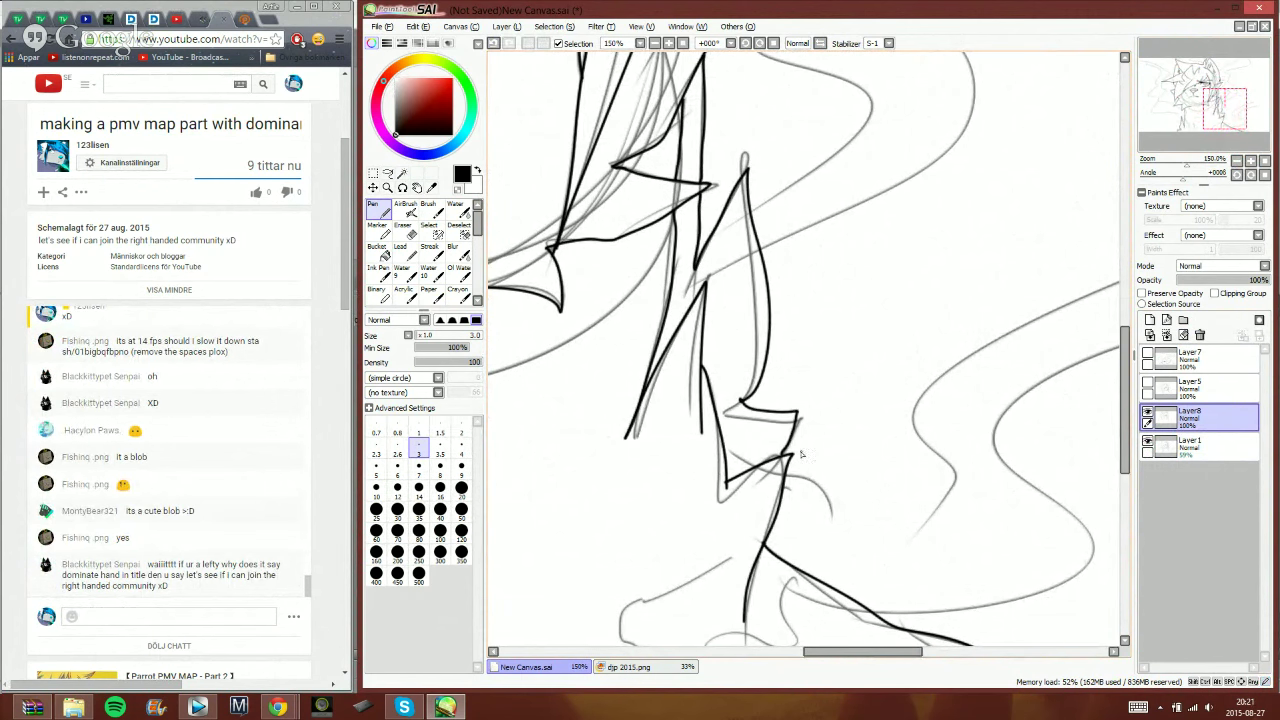
{"action": "left_click", "coordinate": [1147, 441]}
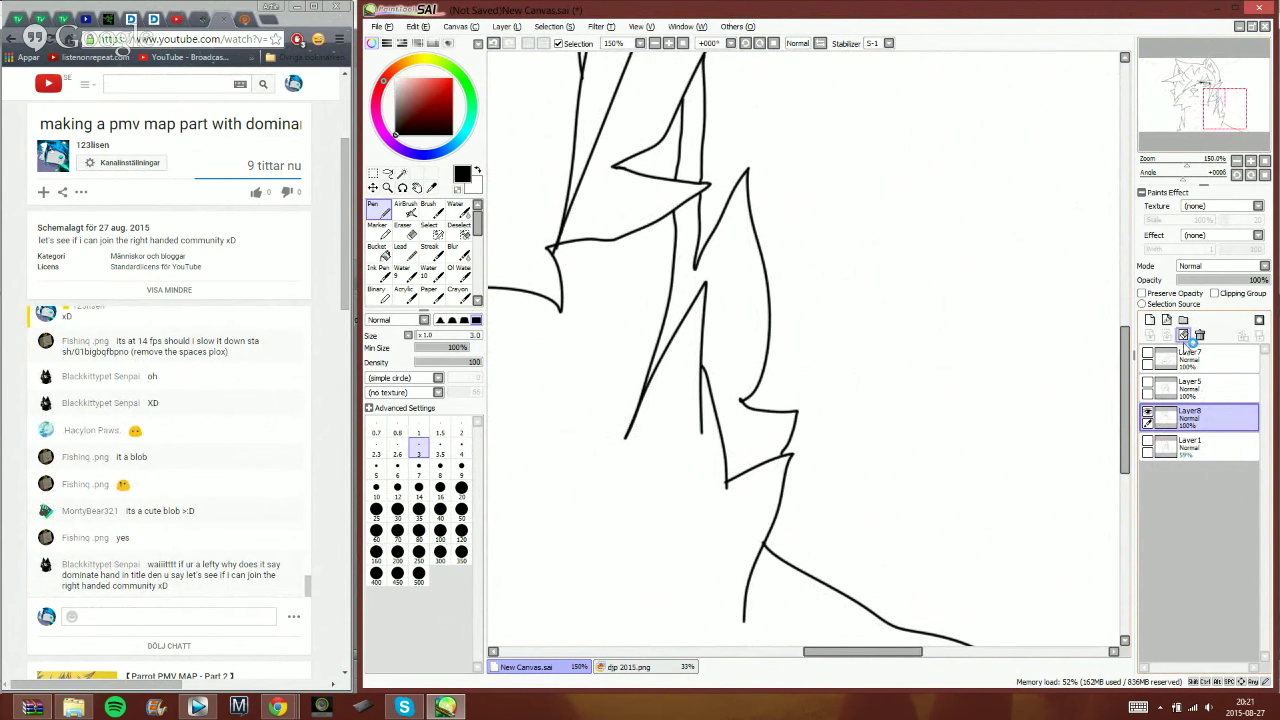
- Hide the Layer8 line art, show the Layer5 closed-eye sketch at 44% opacity, and add a new layer above it
{"action": "left_click_drag", "start_coordinate": [1208, 108], "coordinate": [1177, 103]}
{"action": "left_click", "coordinate": [1237, 162]}
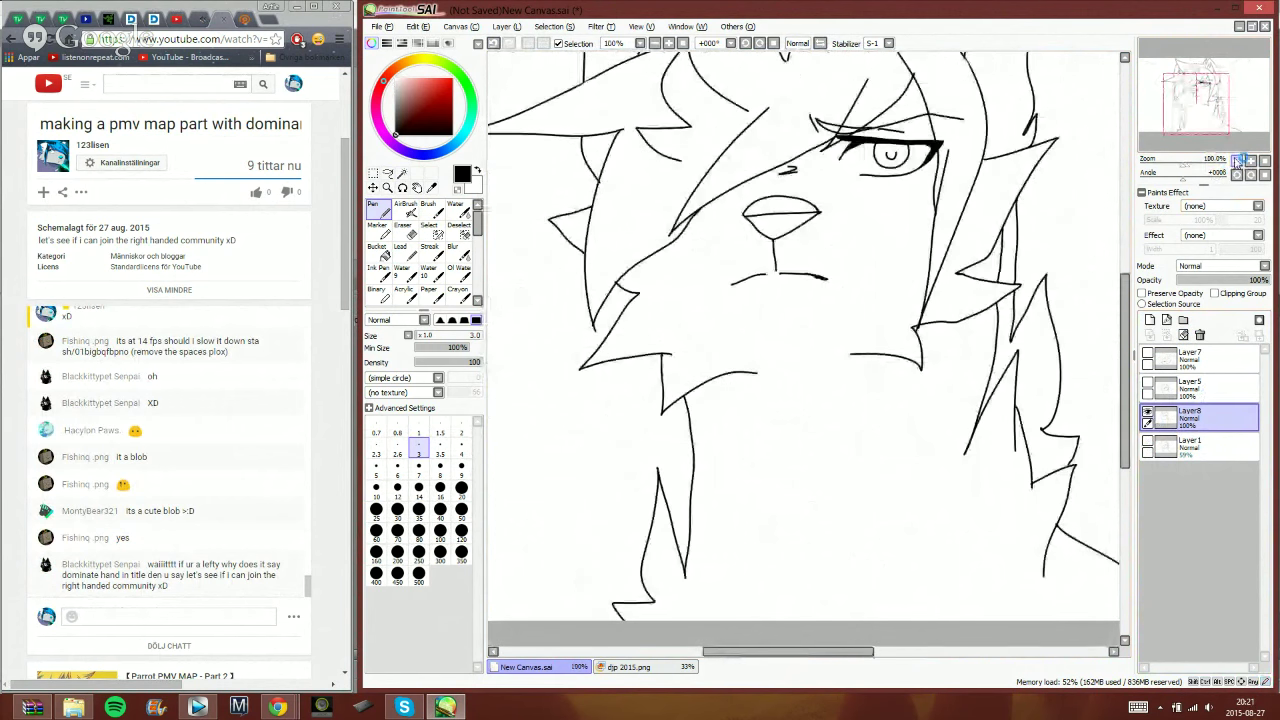
{"action": "left_click", "coordinate": [1236, 162]}
{"action": "left_click_drag", "start_coordinate": [1206, 99], "coordinate": [1200, 99]}
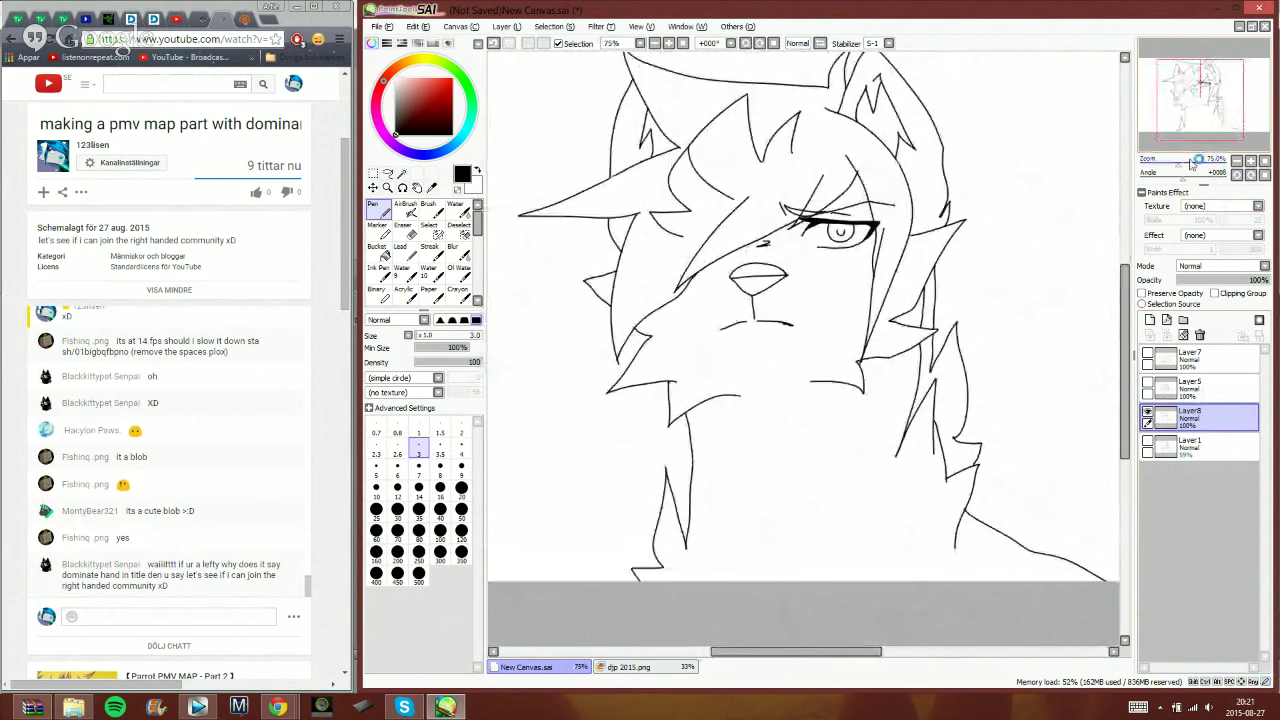
{"action": "left_click", "coordinate": [1147, 382]}
{"action": "left_click", "coordinate": [1147, 412]}
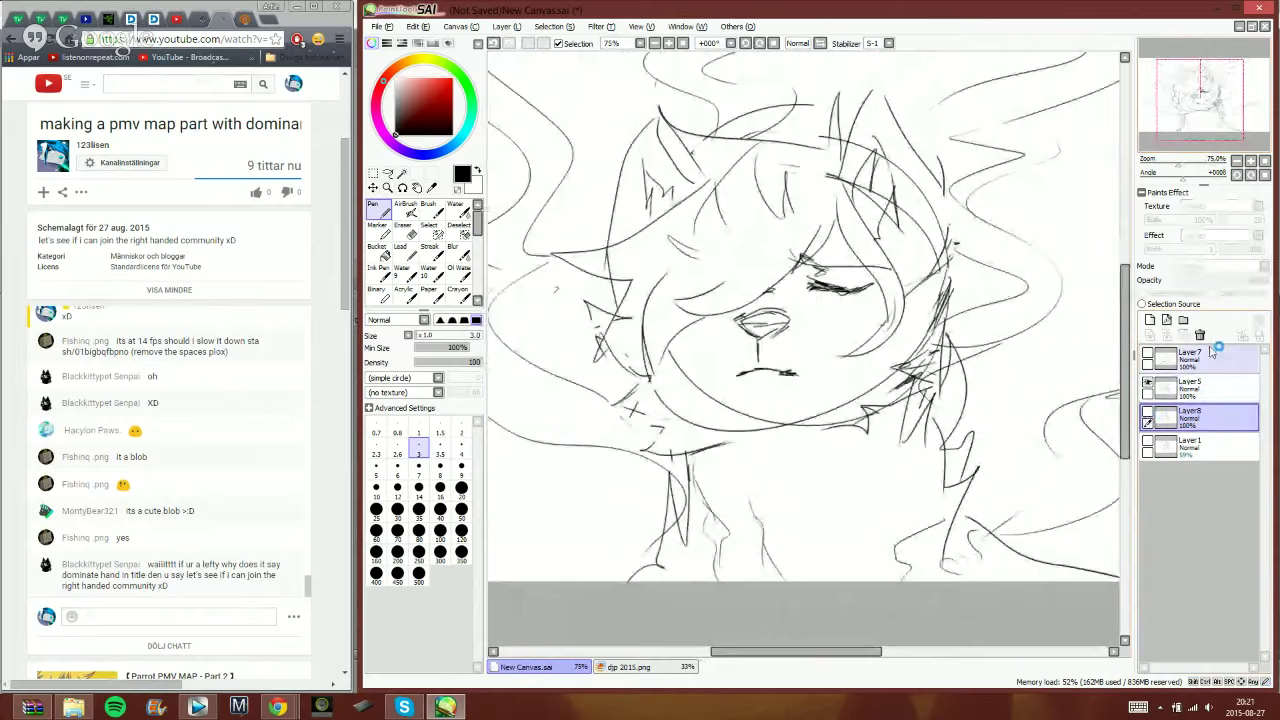
{"action": "left_click", "coordinate": [1190, 385]}
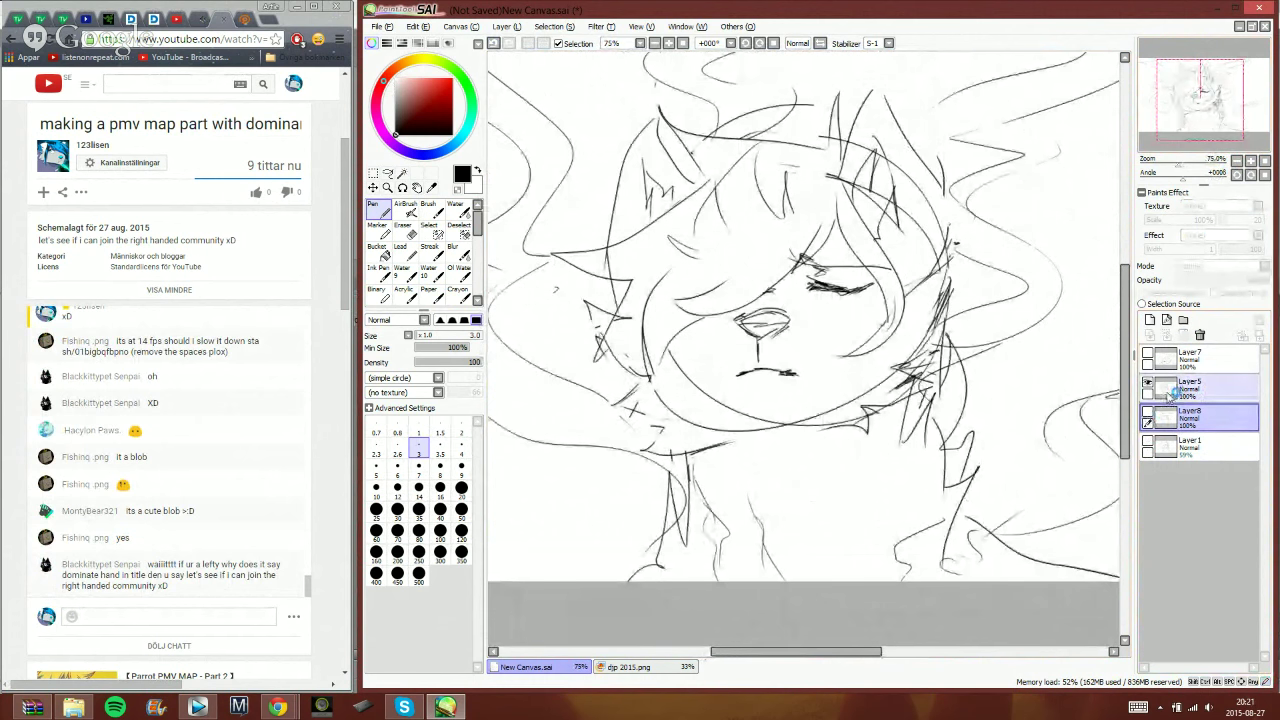
{"action": "left_click", "coordinate": [1220, 281]}
{"action": "left_click", "coordinate": [1150, 320]}
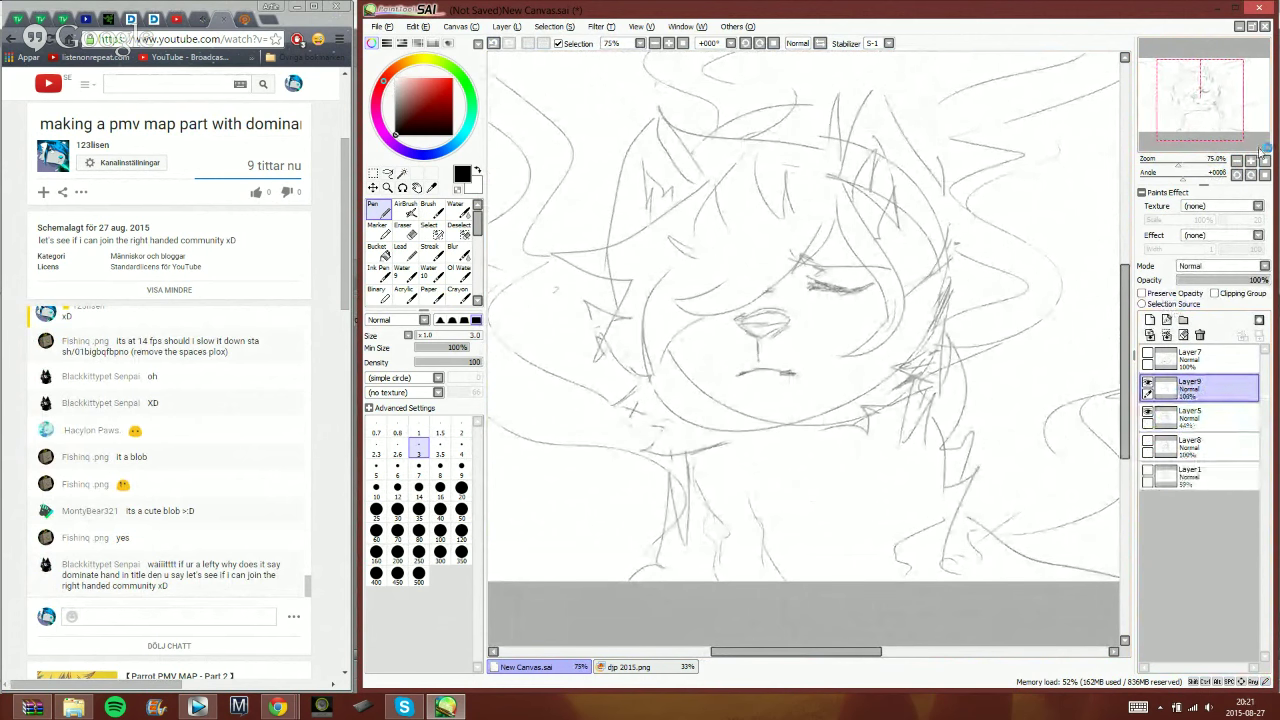
- Outline the closed eye's thick, pointed lash shape over the sketch on the new layer and fill it solid black
{"action": "left_click", "coordinate": [1251, 161]}
{"action": "left_click", "coordinate": [1251, 161]}
{"action": "left_click", "coordinate": [1251, 161]}
{"action": "left_click", "coordinate": [1204, 90]}
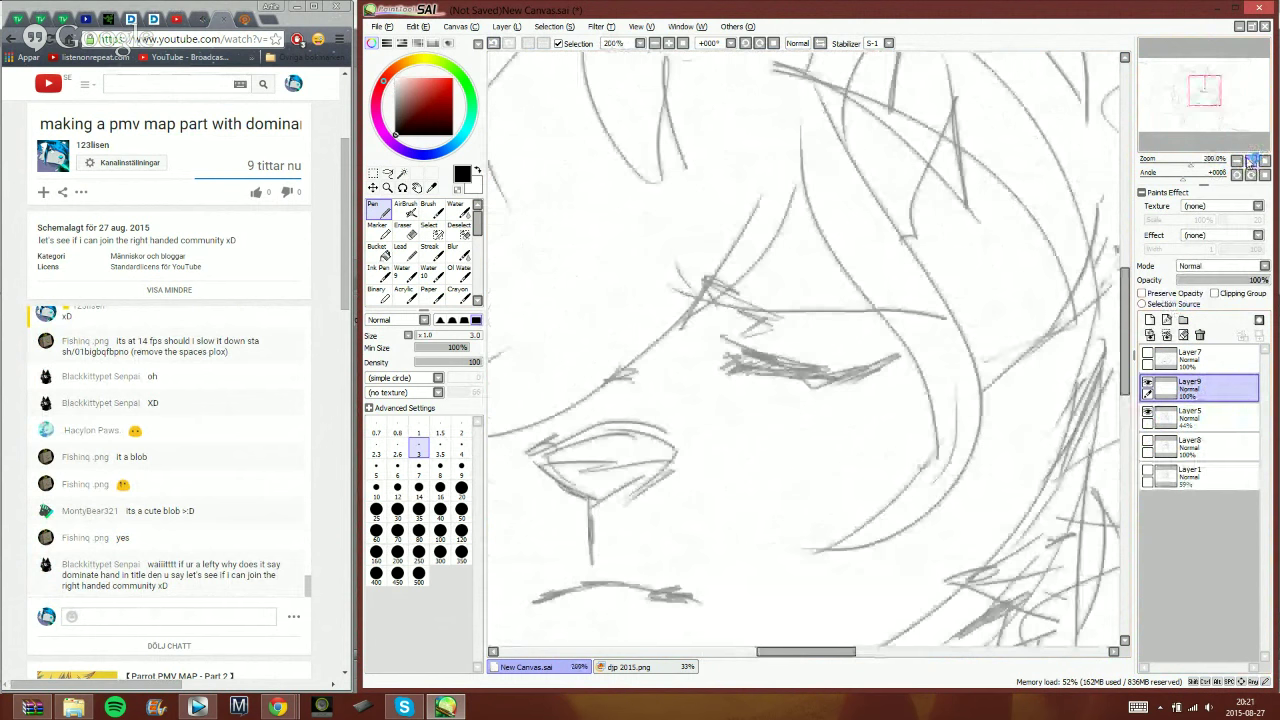
{"action": "left_click", "coordinate": [1251, 161]}
{"action": "left_click", "coordinate": [1251, 161]}
{"action": "mouse_move", "coordinate": [648, 326]}
{"action": "left_mouse_down"}
{"action": "mouse_move", "coordinate": [686, 363]}
{"action": "mouse_move", "coordinate": [646, 403]}
{"action": "mouse_move", "coordinate": [864, 418]}
{"action": "mouse_move", "coordinate": [999, 366]}
{"action": "mouse_move", "coordinate": [819, 391]}
{"action": "mouse_move", "coordinate": [655, 328]}
{"action": "left_mouse_up"}
{"action": "left_click", "coordinate": [374, 248]}
{"action": "left_click", "coordinate": [757, 345]}
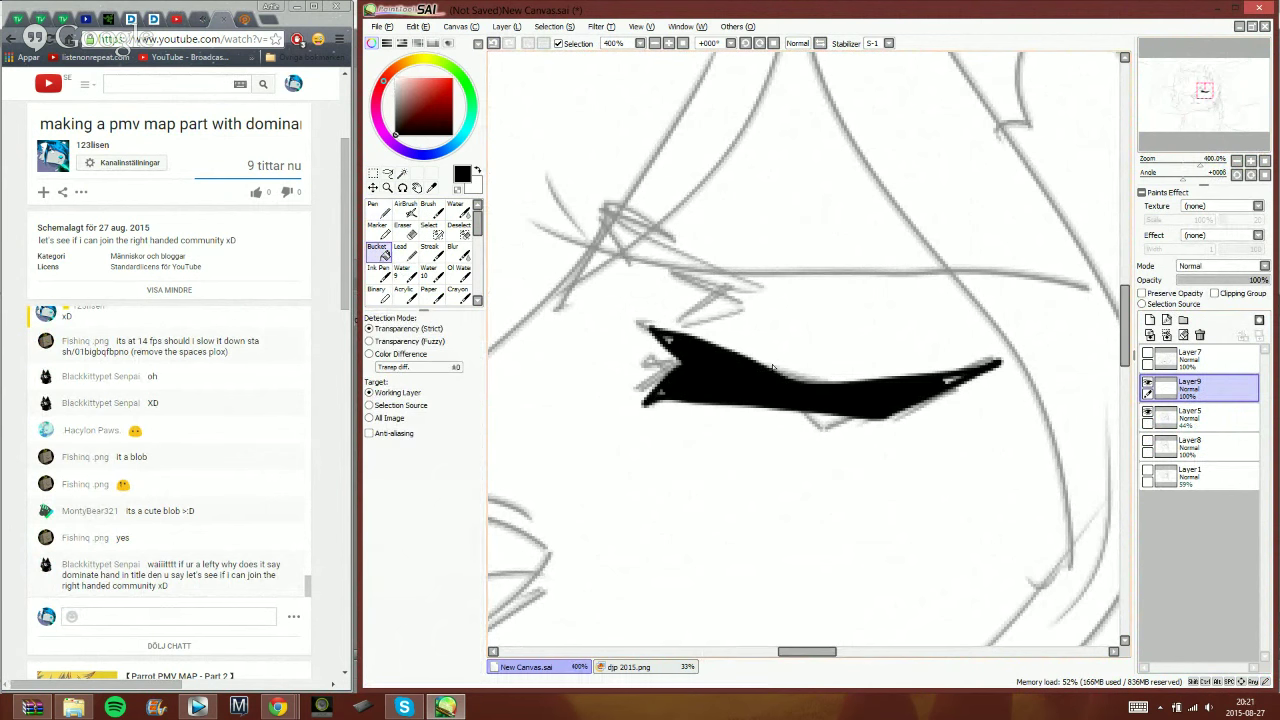
{"action": "left_click", "coordinate": [374, 208]}
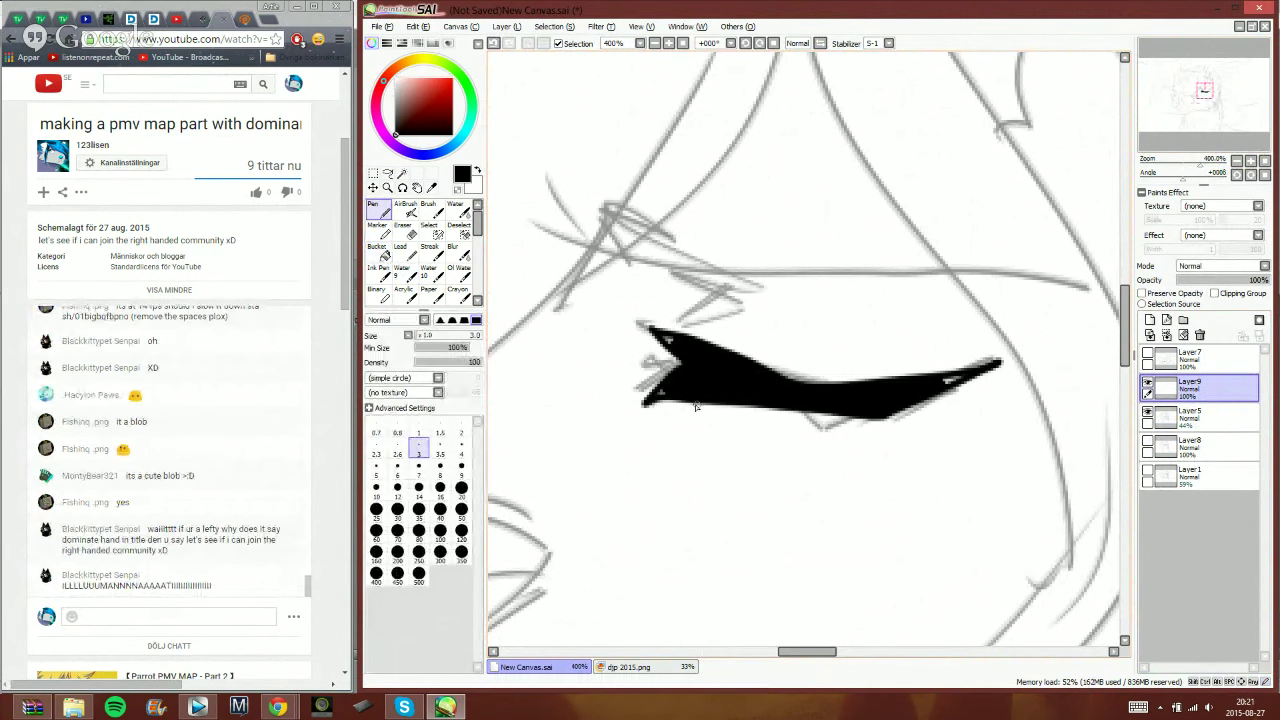
- Switch to the YouTube live chat and send the message "e w e"
{"action": "left_click", "coordinate": [195, 615]}
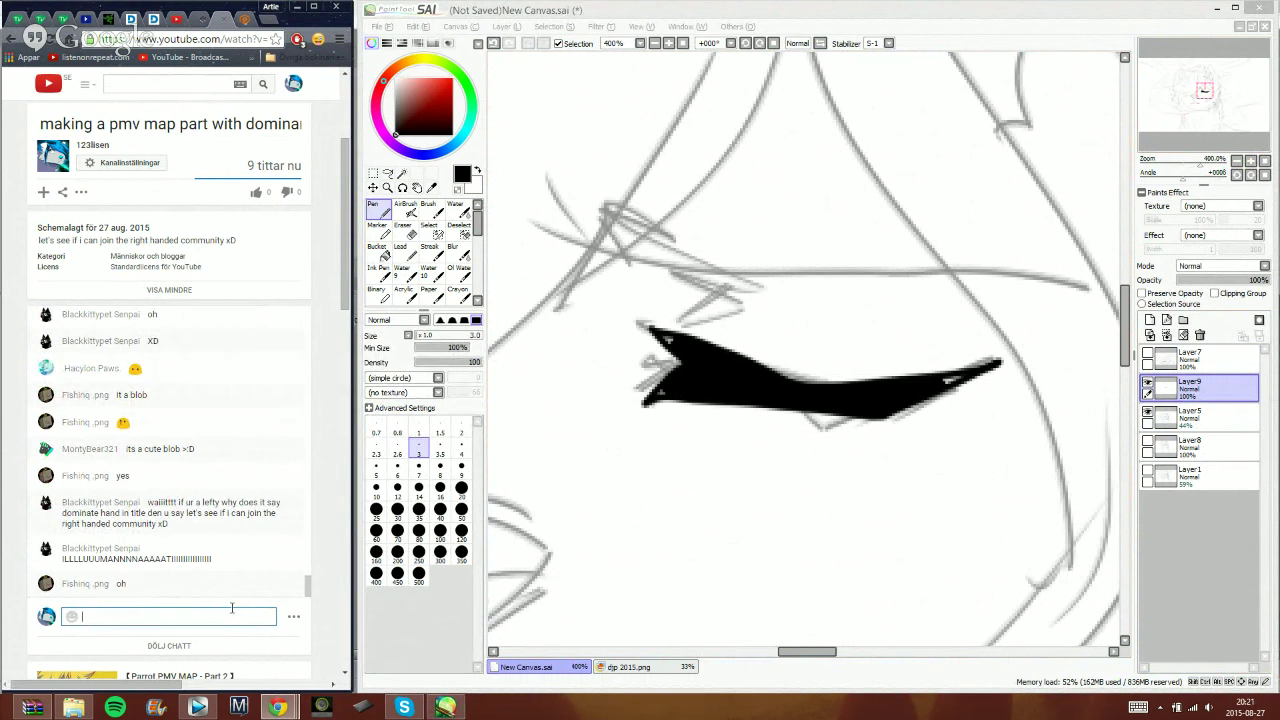
{"action": "type", "text": "e w e"}
{"action": "key", "text": "Return"}
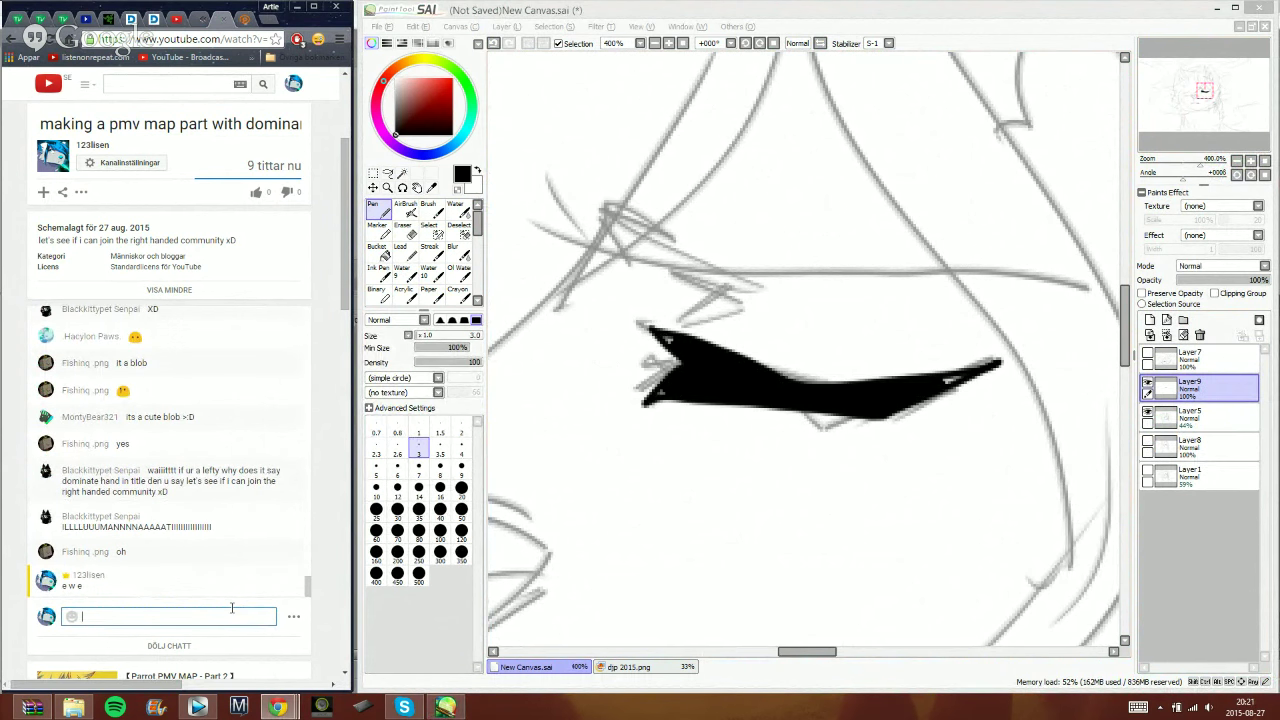
- Return to PaintTool SAI, fill the gaps in the lash tips, and ink the brow and crease lines above the closed eye
{"action": "left_click", "coordinate": [992, 40]}
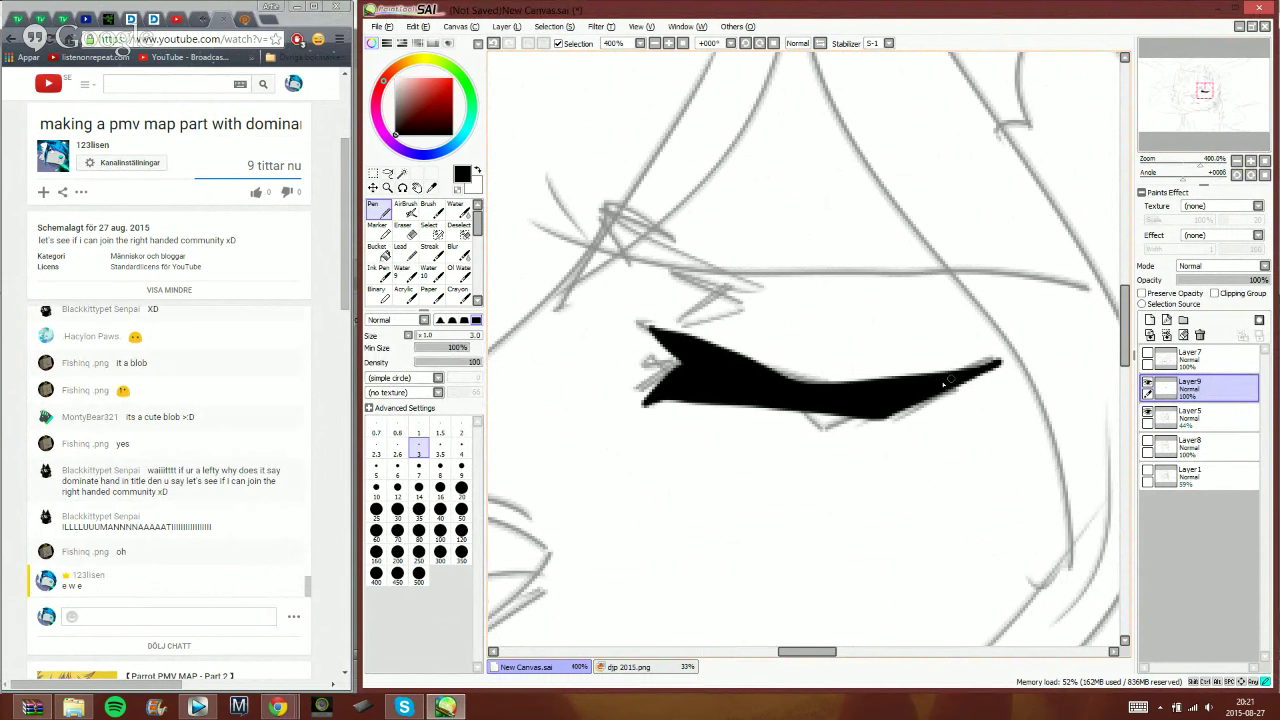
{"action": "mouse_move", "coordinate": [712, 308]}
{"action": "left_mouse_down"}
{"action": "mouse_move", "coordinate": [680, 320]}
{"action": "mouse_move", "coordinate": [744, 300]}
{"action": "left_mouse_up"}
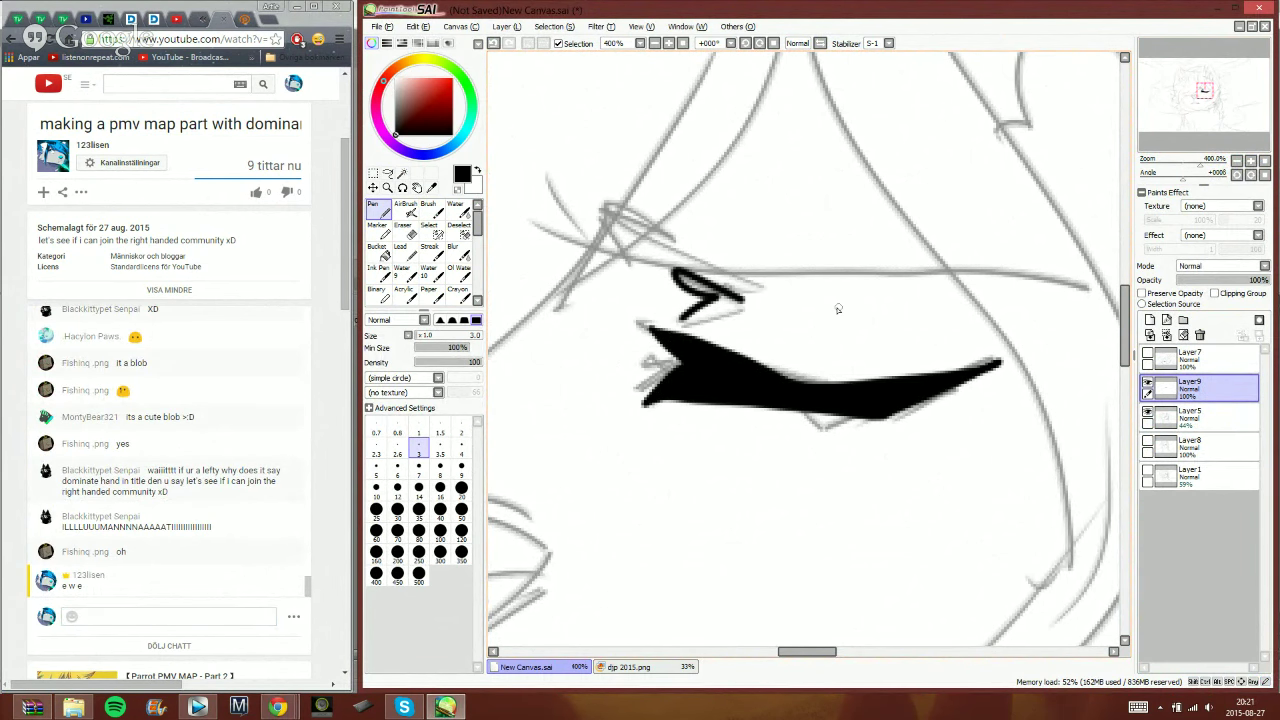
{"action": "mouse_move", "coordinate": [1084, 288]}
{"action": "left_mouse_down"}
{"action": "mouse_move", "coordinate": [668, 262]}
{"action": "mouse_move", "coordinate": [597, 212]}
{"action": "mouse_move", "coordinate": [700, 265]}
{"action": "left_mouse_up"}
{"action": "left_click_drag", "start_coordinate": [550, 185], "coordinate": [603, 263]}
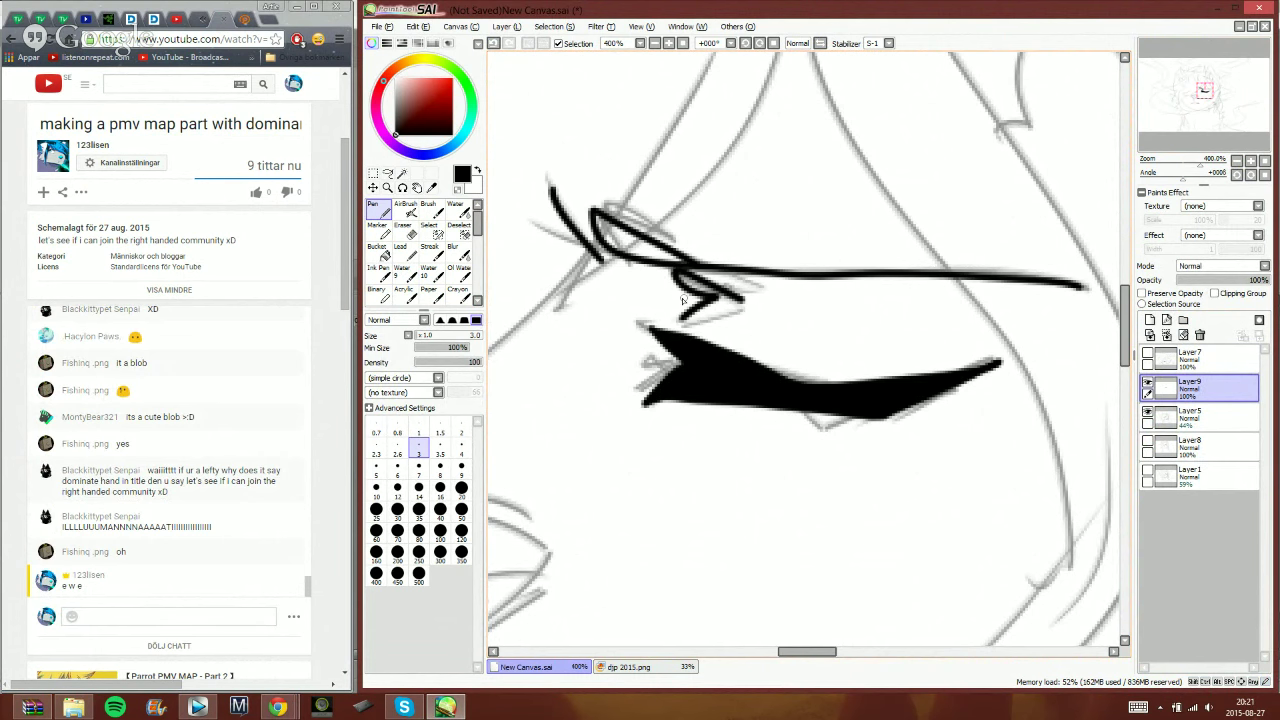
- Ink the nose outline with its curved crossline and the vertical line running down from the nose to the mouth
{"action": "left_click_drag", "start_coordinate": [1200, 97], "coordinate": [1187, 112]}
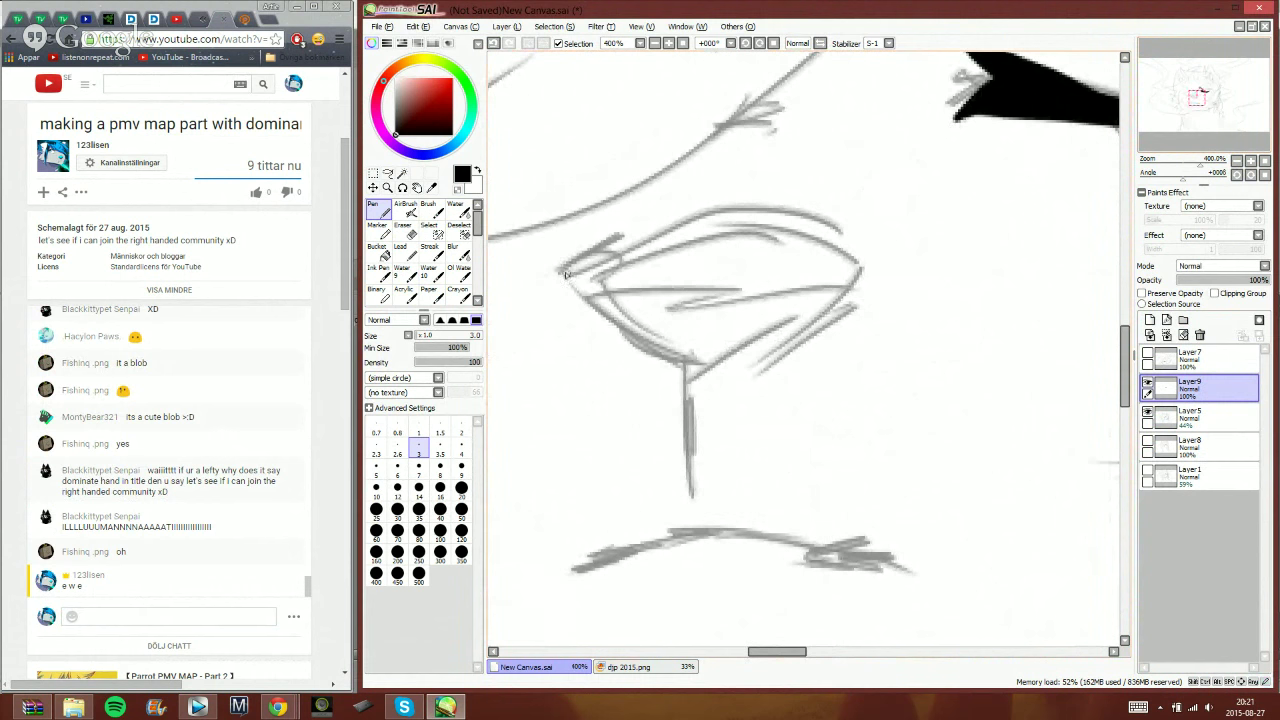
{"action": "mouse_move", "coordinate": [567, 277]}
{"action": "left_mouse_down"}
{"action": "mouse_move", "coordinate": [715, 365]}
{"action": "mouse_move", "coordinate": [858, 262]}
{"action": "mouse_move", "coordinate": [656, 222]}
{"action": "mouse_move", "coordinate": [573, 274]}
{"action": "mouse_move", "coordinate": [856, 269]}
{"action": "left_mouse_up"}
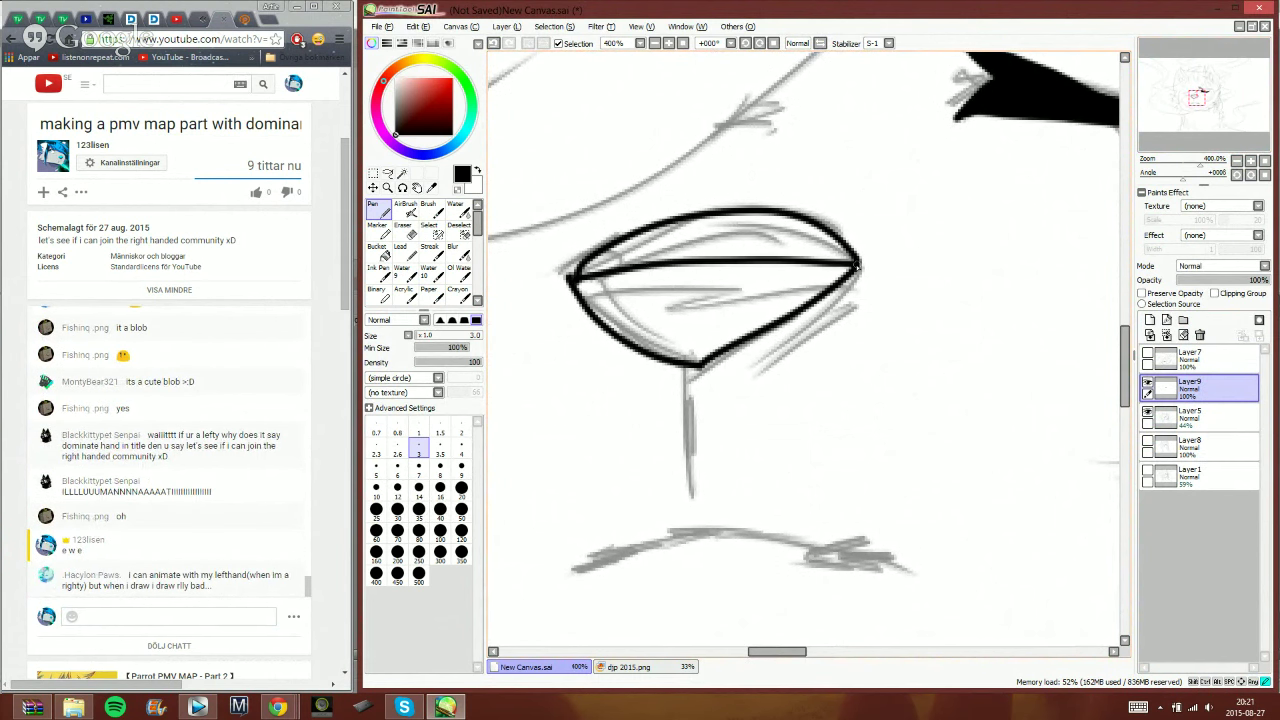
{"action": "mouse_move", "coordinate": [692, 368]}
{"action": "left_mouse_down"}
{"action": "mouse_move", "coordinate": [770, 213]}
{"action": "mouse_move", "coordinate": [779, 380]}
{"action": "left_mouse_up"}
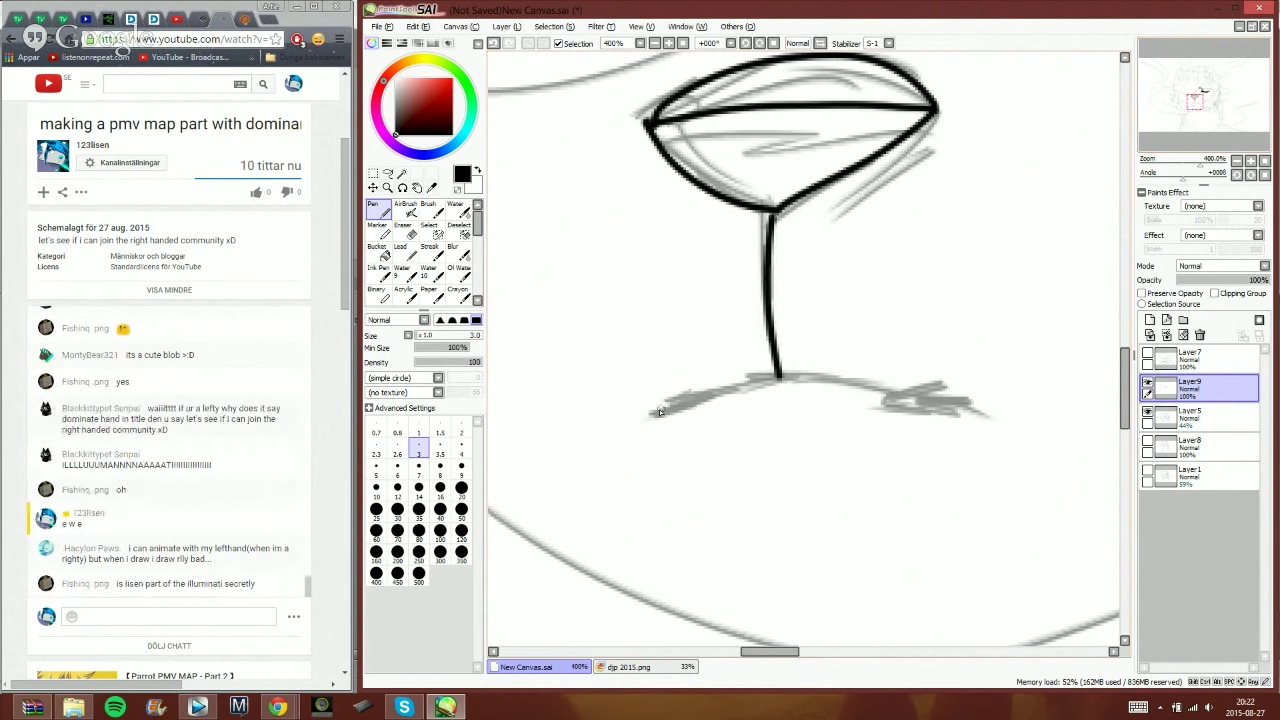
- Ink the frowning mouth line with a thickened end, undo it, and redraw it slightly lower
{"action": "mouse_move", "coordinate": [659, 411]}
{"action": "left_mouse_down"}
{"action": "mouse_move", "coordinate": [800, 376]}
{"action": "mouse_move", "coordinate": [962, 402]}
{"action": "mouse_move", "coordinate": [839, 388]}
{"action": "left_mouse_up"}
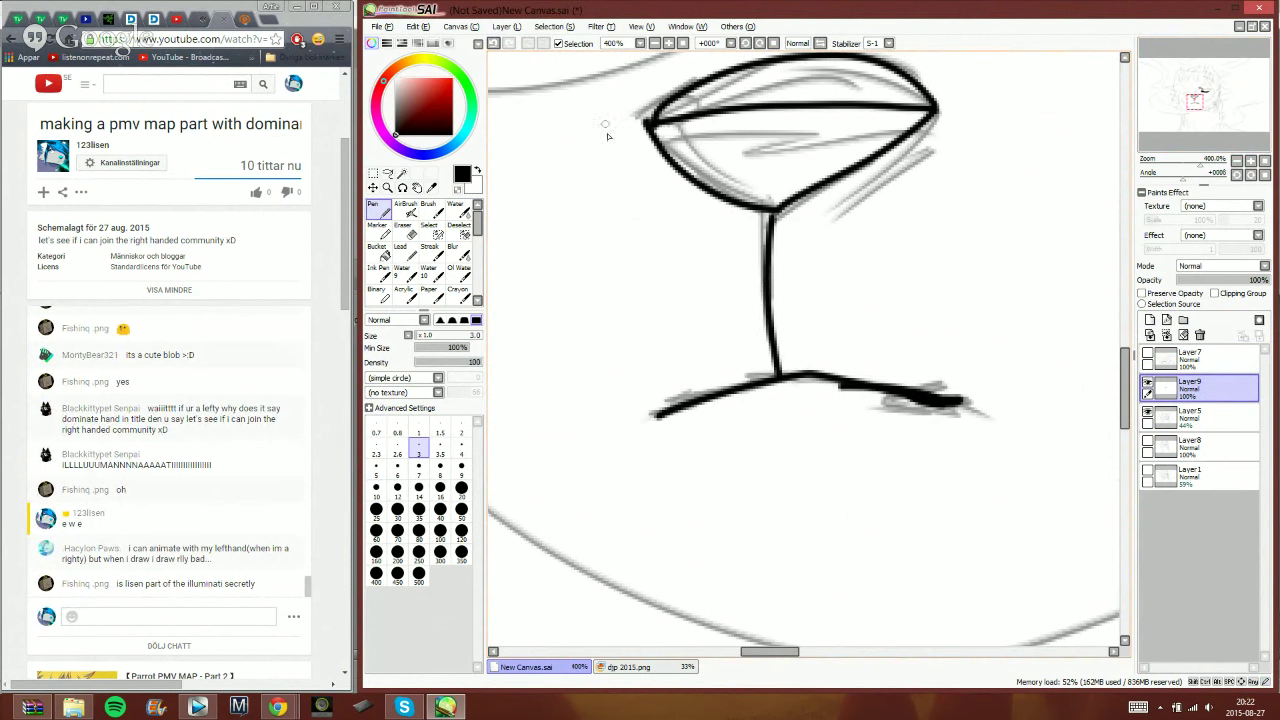
{"action": "left_click", "coordinate": [509, 44]}
{"action": "left_click", "coordinate": [509, 44]}
{"action": "mouse_move", "coordinate": [660, 415]}
{"action": "left_mouse_down"}
{"action": "mouse_move", "coordinate": [800, 380]}
{"action": "mouse_move", "coordinate": [958, 416]}
{"action": "left_mouse_up"}
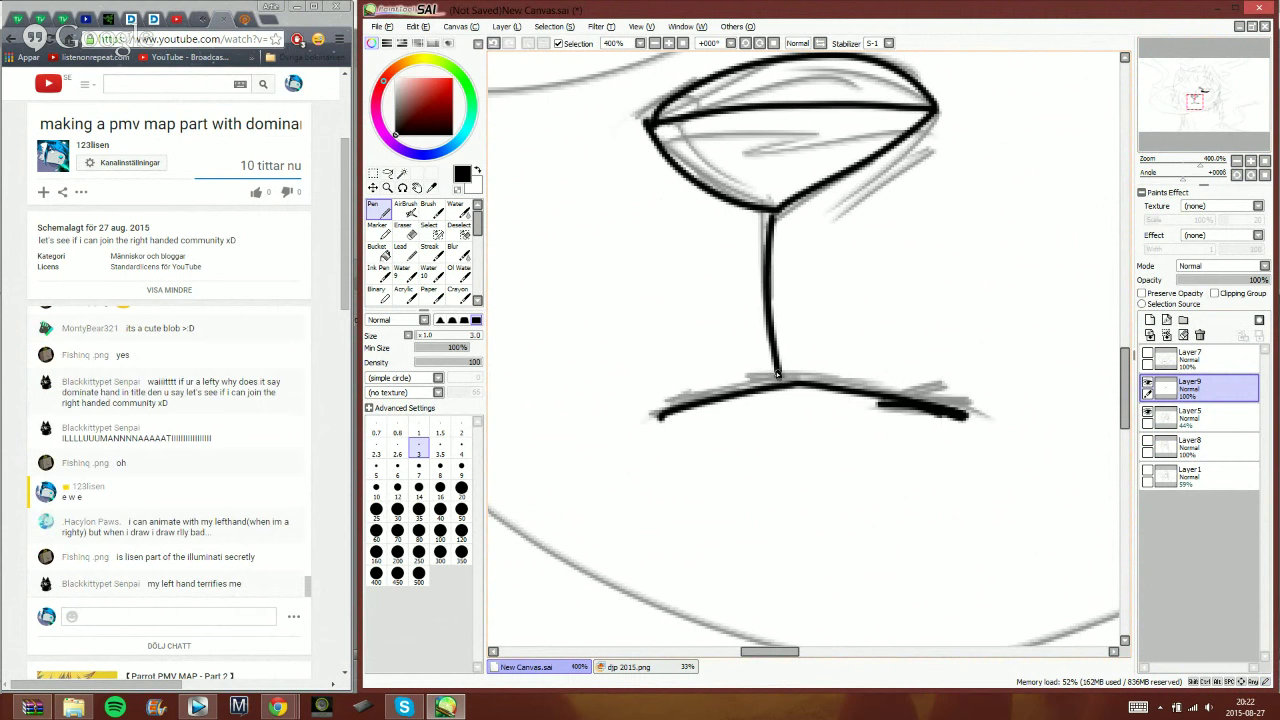
- Switch to the YouTube live chat and send the message "oho"
{"action": "left_click", "coordinate": [246, 617]}
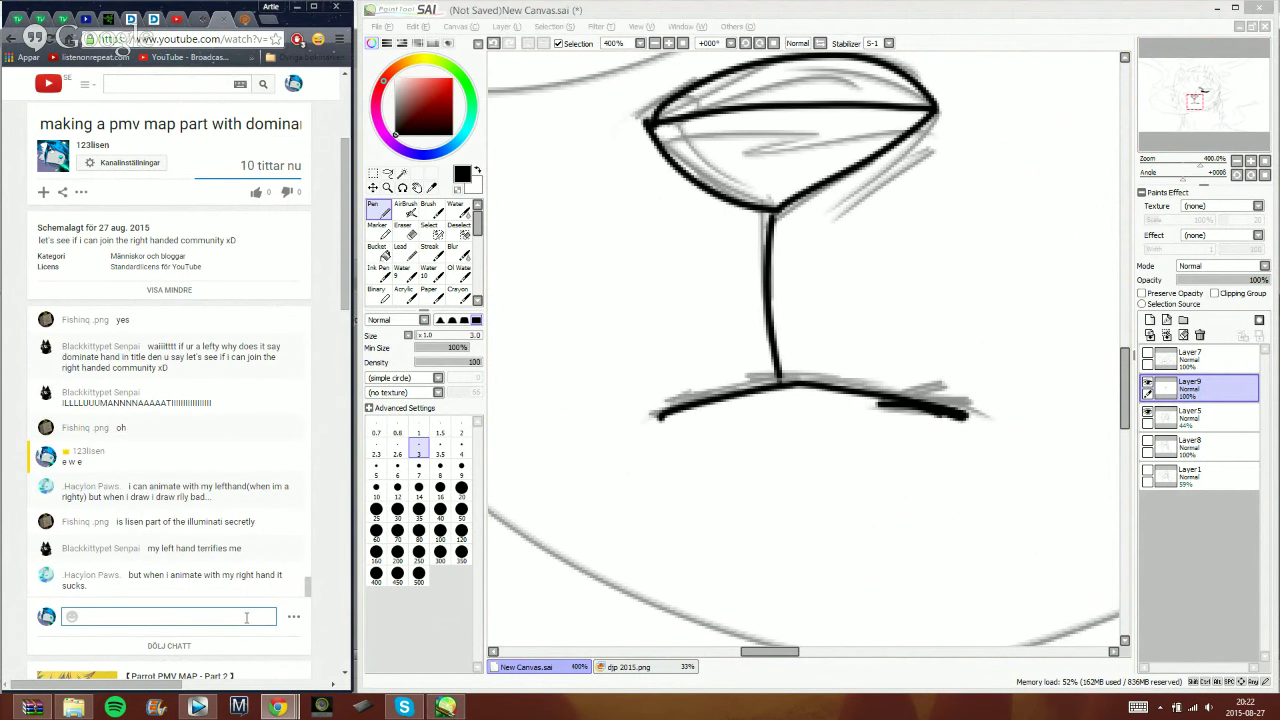
{"action": "type", "text": "oho"}
{"action": "key", "text": "Return"}
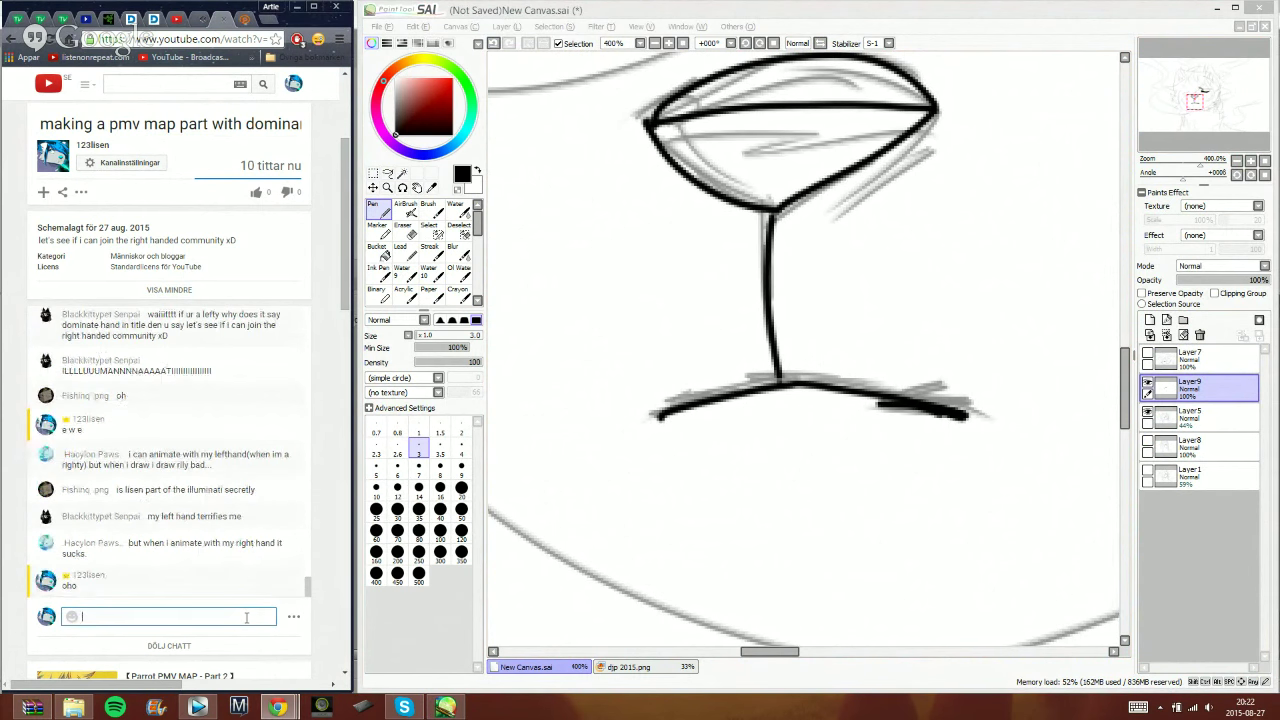
- Compare with the Layer8 line art in PaintTool SAI, erase the junction of the nose and mouth lines on Layer9, and check it without the sketch
{"action": "left_click", "coordinate": [1235, 257]}
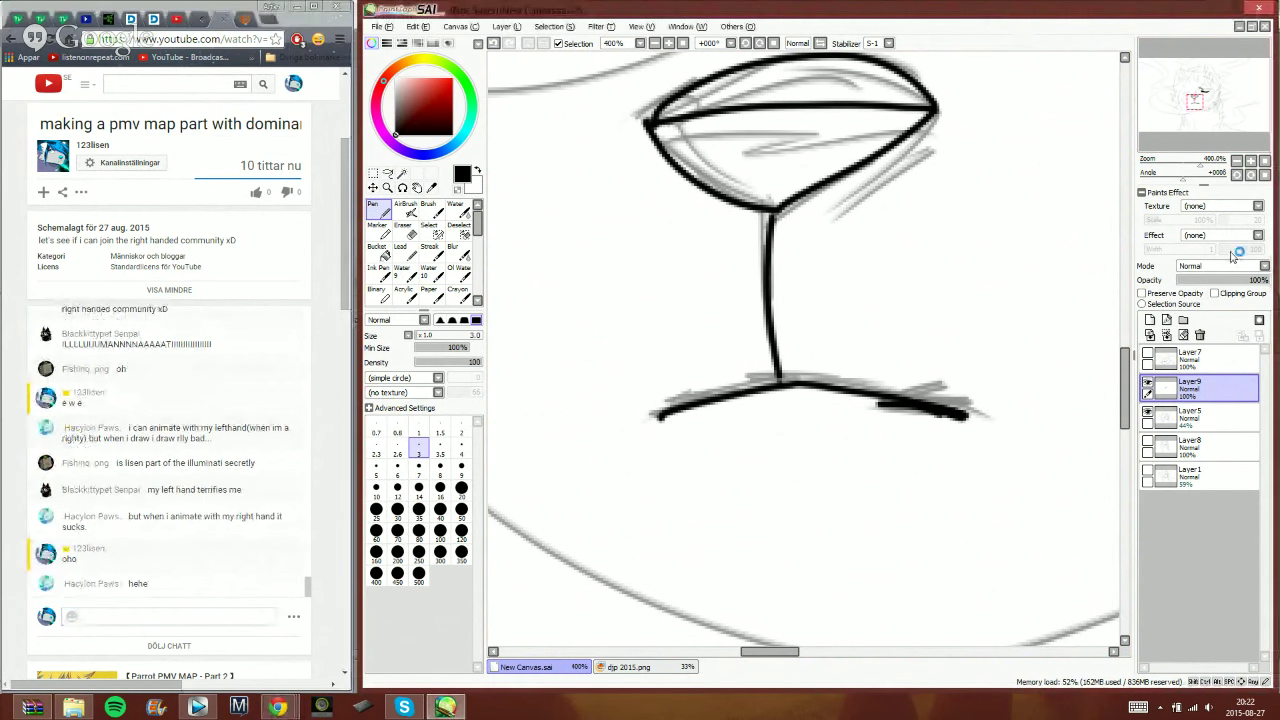
{"action": "left_click", "coordinate": [1163, 360]}
{"action": "left_click", "coordinate": [1148, 440]}
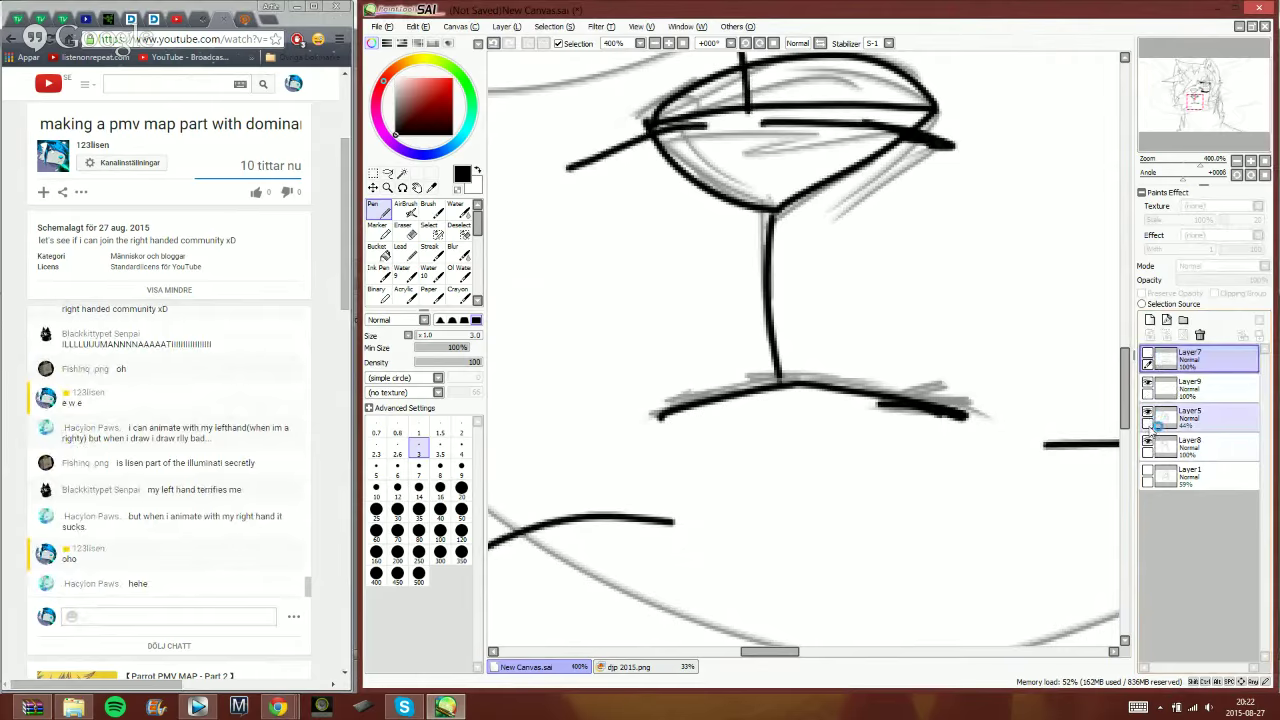
{"action": "left_click", "coordinate": [1148, 441]}
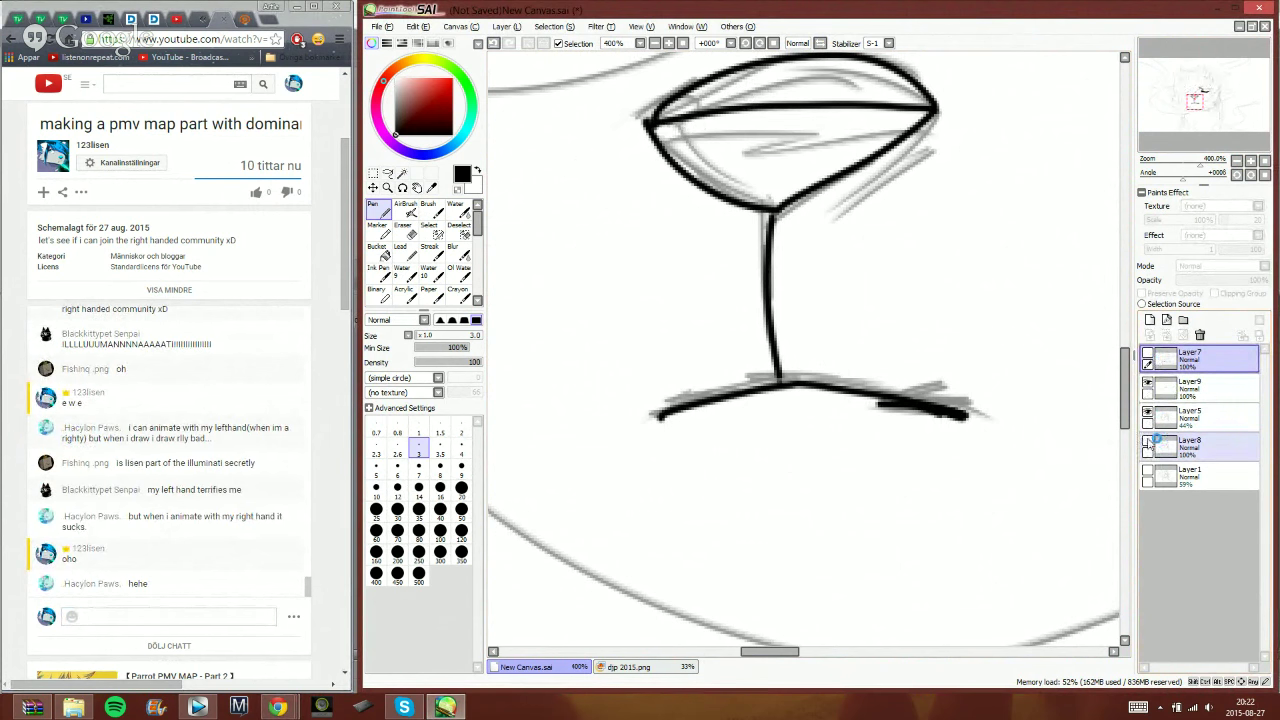
{"action": "left_click", "coordinate": [1195, 388]}
{"action": "left_click", "coordinate": [408, 228]}
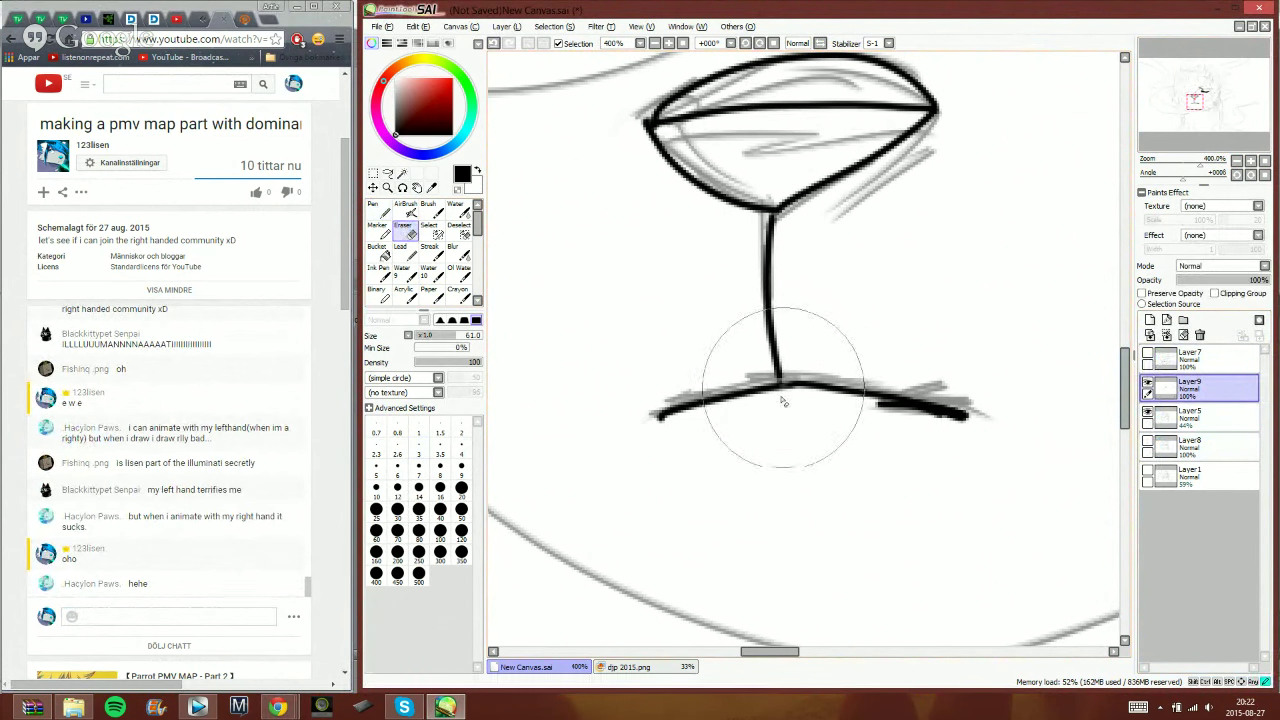
{"action": "left_click_drag", "start_coordinate": [786, 387], "coordinate": [778, 380]}
{"action": "left_click", "coordinate": [377, 209]}
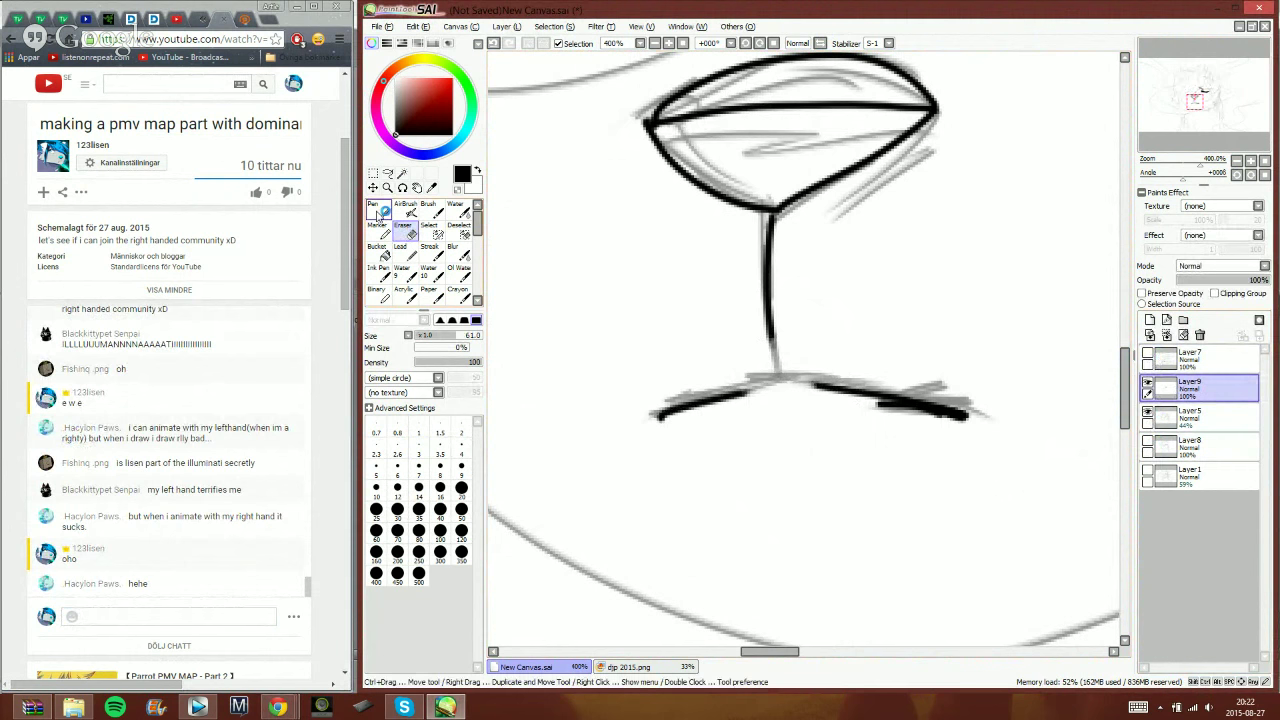
{"action": "left_click", "coordinate": [1152, 418]}
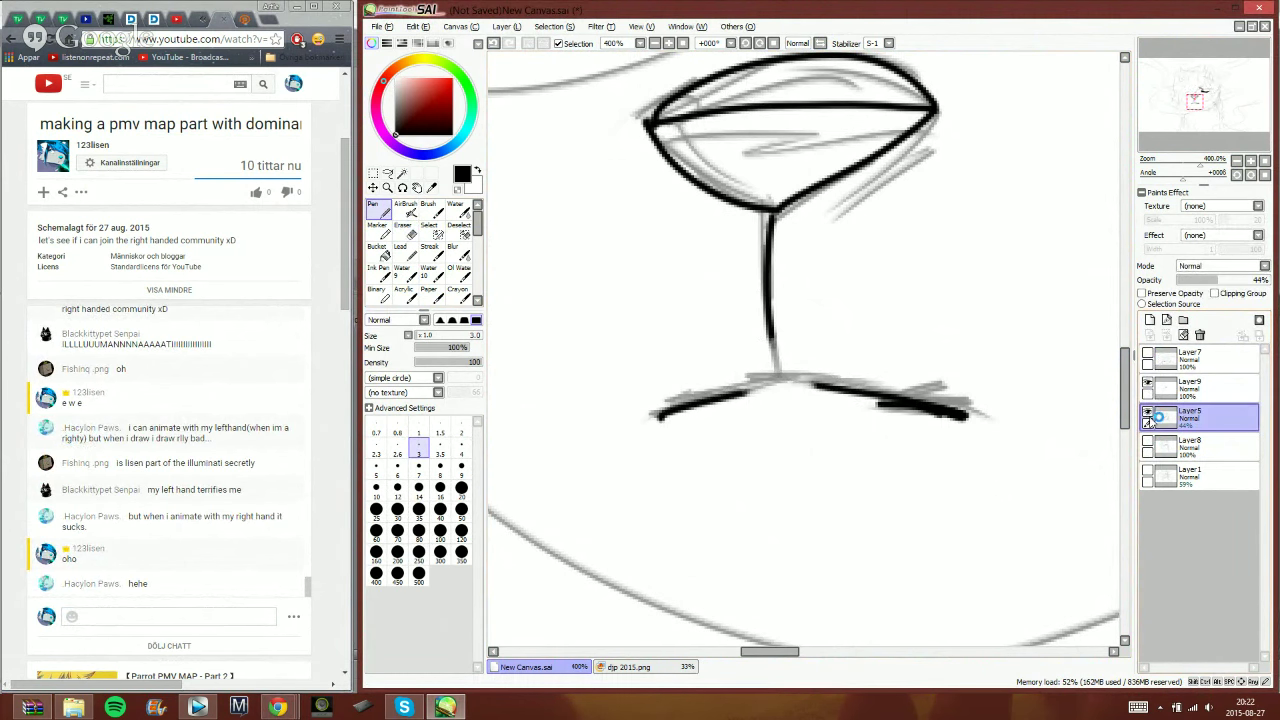
{"action": "left_click", "coordinate": [1148, 413]}
{"action": "left_click", "coordinate": [1148, 413]}
{"action": "left_click", "coordinate": [1195, 388]}
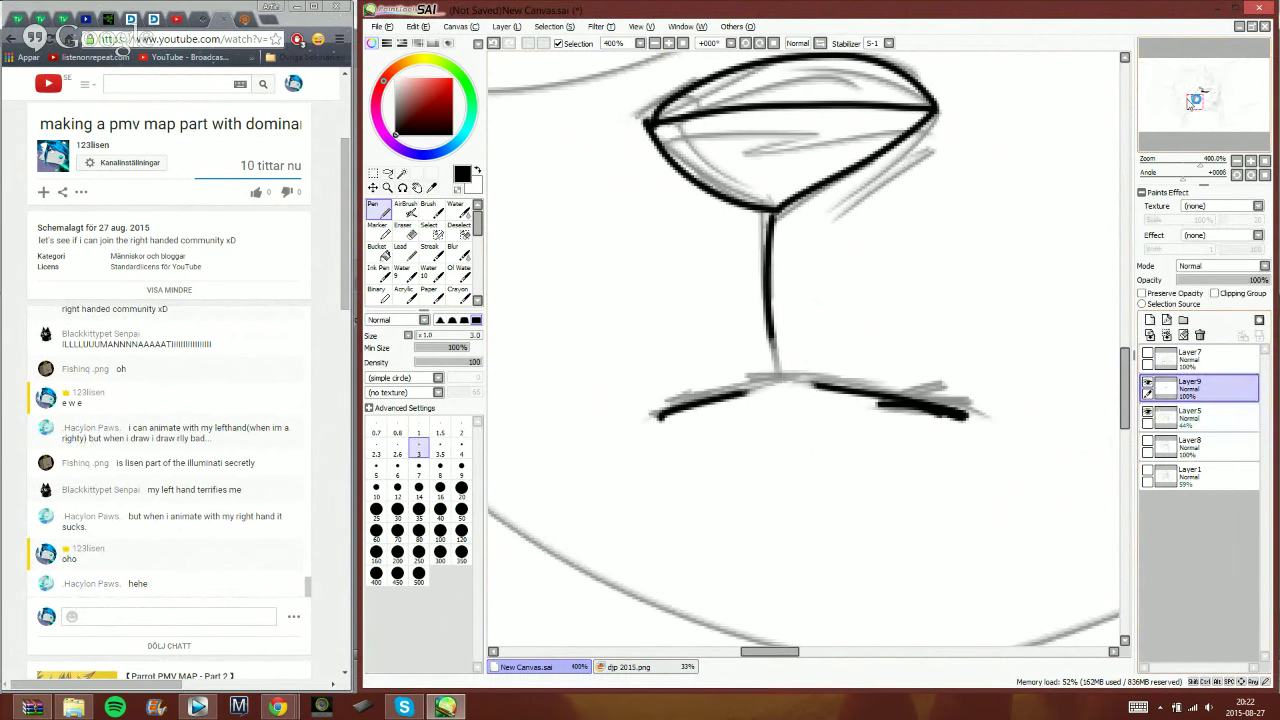
- Ink the small dark mark on the muzzle's bridge above the nose
{"action": "left_click_drag", "start_coordinate": [1190, 102], "coordinate": [1191, 100]}
{"action": "left_click", "coordinate": [1237, 161]}
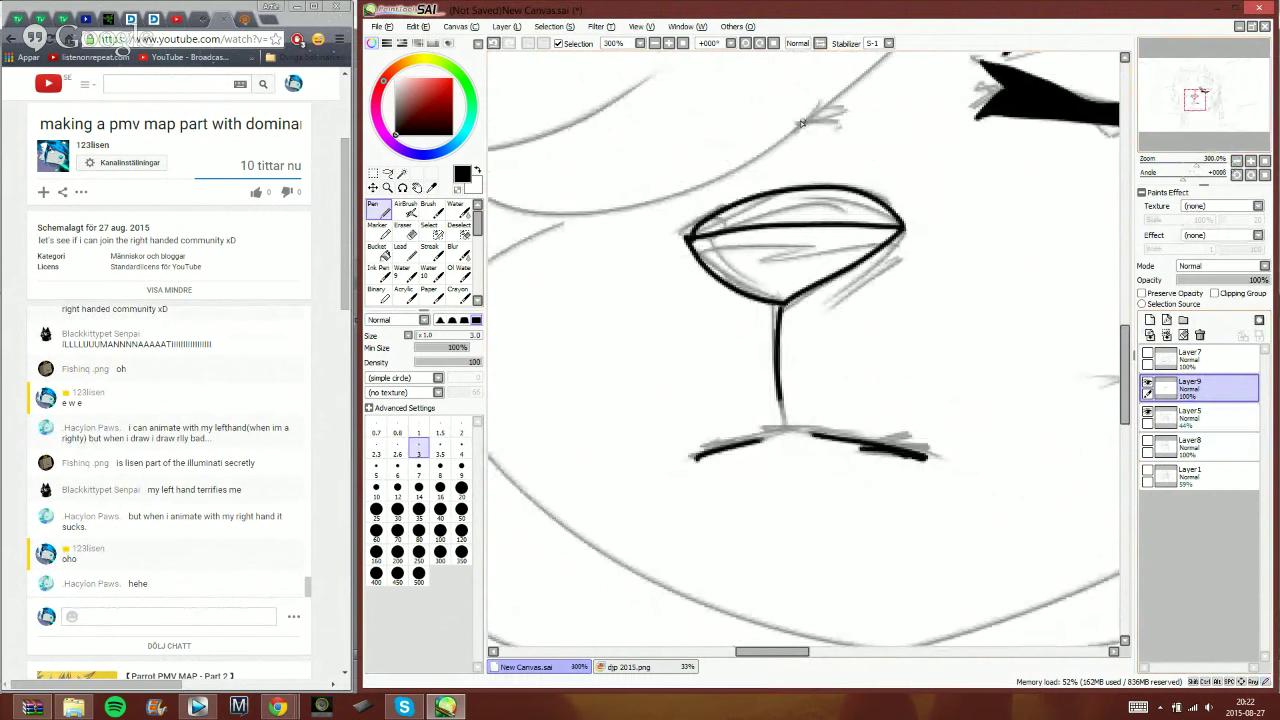
{"action": "left_click_drag", "start_coordinate": [805, 122], "coordinate": [838, 110]}
- Ink the long curved hair lock framing the closed eye and the bangs strands that meet at the brow
{"action": "left_click_drag", "start_coordinate": [1192, 100], "coordinate": [1210, 101]}
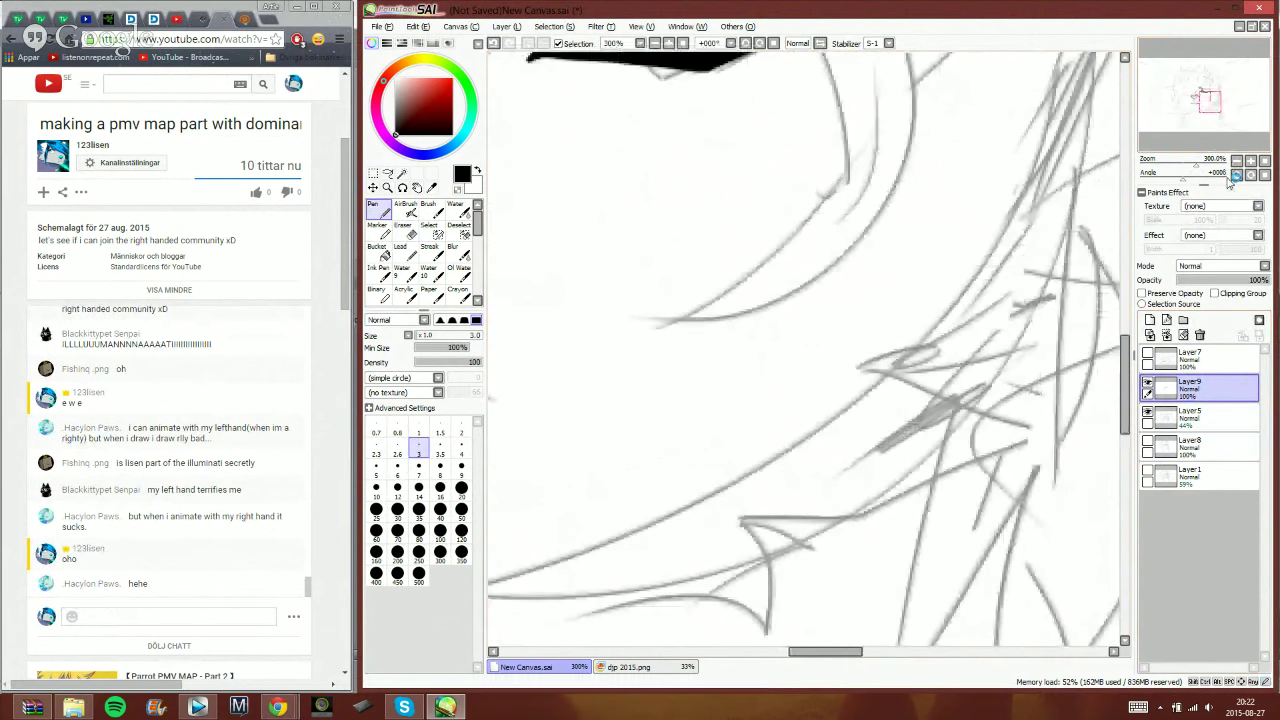
{"action": "left_click", "coordinate": [1237, 161]}
{"action": "left_click", "coordinate": [1237, 161]}
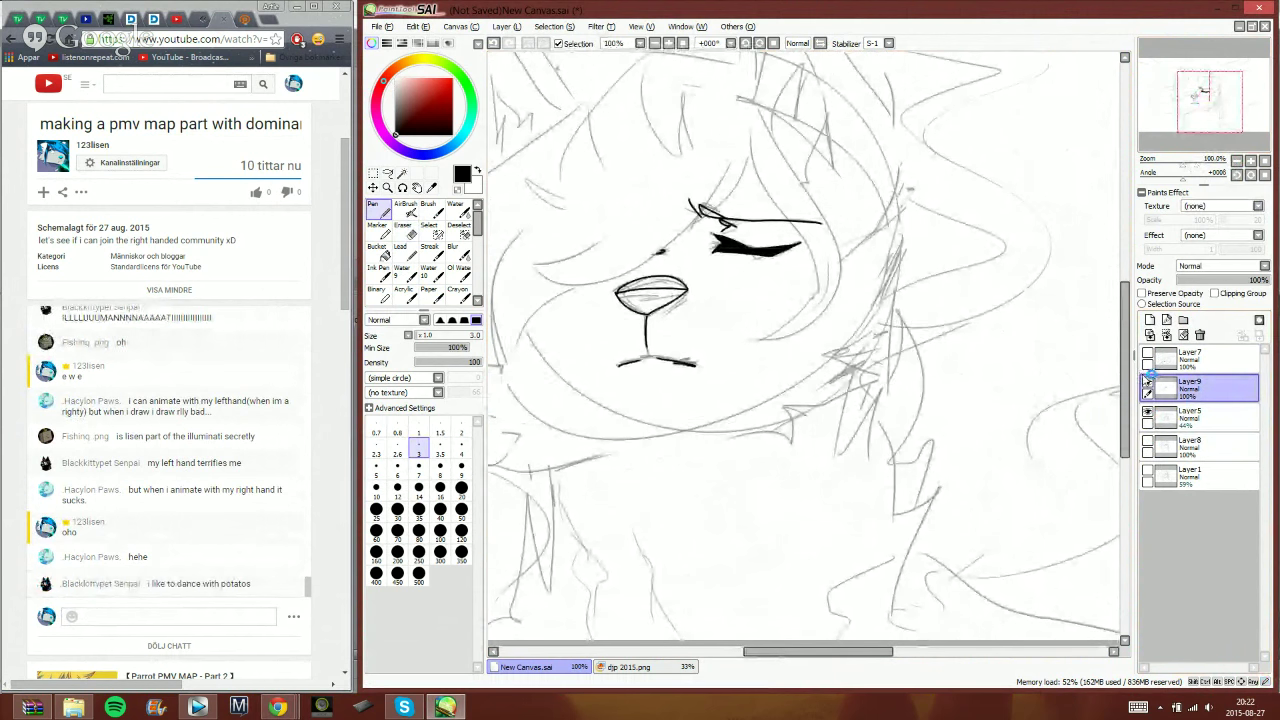
{"action": "left_click_drag", "start_coordinate": [1211, 106], "coordinate": [1234, 104]}
{"action": "left_click", "coordinate": [1251, 161]}
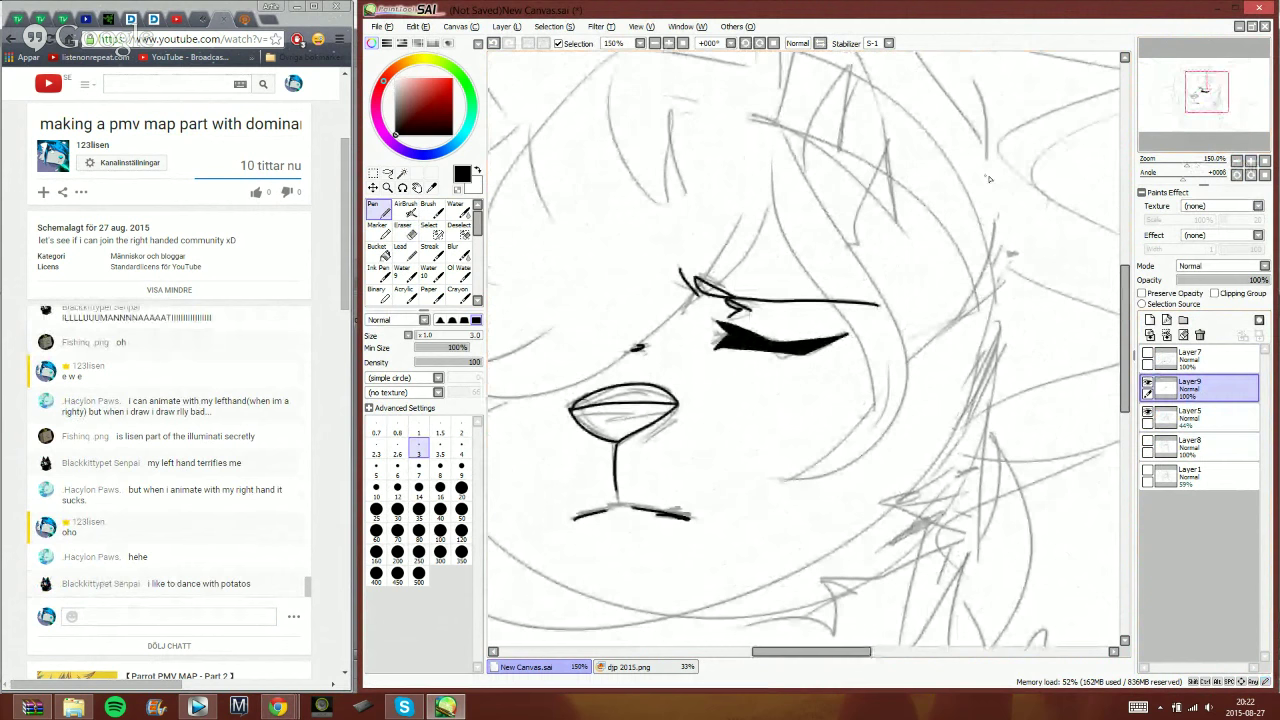
{"action": "mouse_move", "coordinate": [776, 124]}
{"action": "left_mouse_down"}
{"action": "mouse_move", "coordinate": [911, 367]}
{"action": "mouse_move", "coordinate": [793, 494]}
{"action": "mouse_move", "coordinate": [770, 495]}
{"action": "mouse_move", "coordinate": [886, 352]}
{"action": "left_mouse_up"}
{"action": "mouse_move", "coordinate": [777, 165]}
{"action": "left_mouse_down"}
{"action": "mouse_move", "coordinate": [764, 222]}
{"action": "mouse_move", "coordinate": [684, 310]}
{"action": "left_mouse_up"}
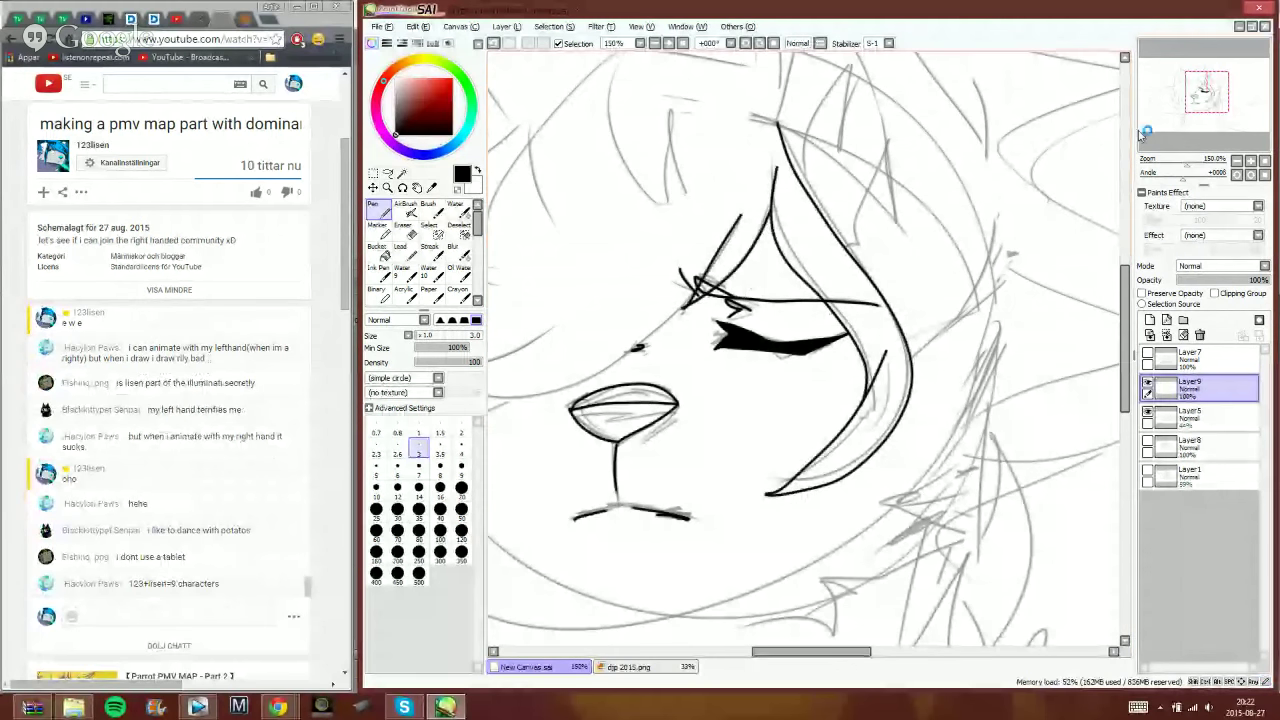
{"action": "left_click_drag", "start_coordinate": [1192, 105], "coordinate": [1178, 110]}
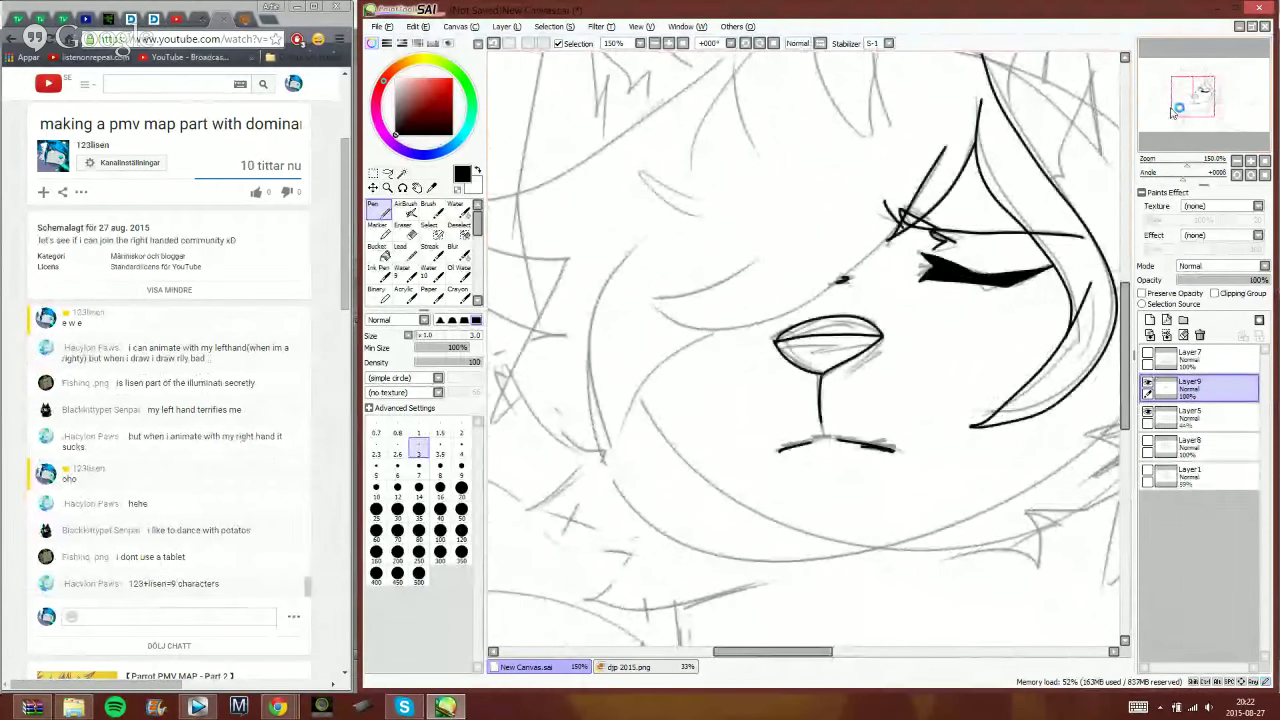
- Switch to the YouTube live chat and send the message "o shet it begins"
{"action": "left_click", "coordinate": [253, 610]}
{"action": "type", "text": "o.sho"}
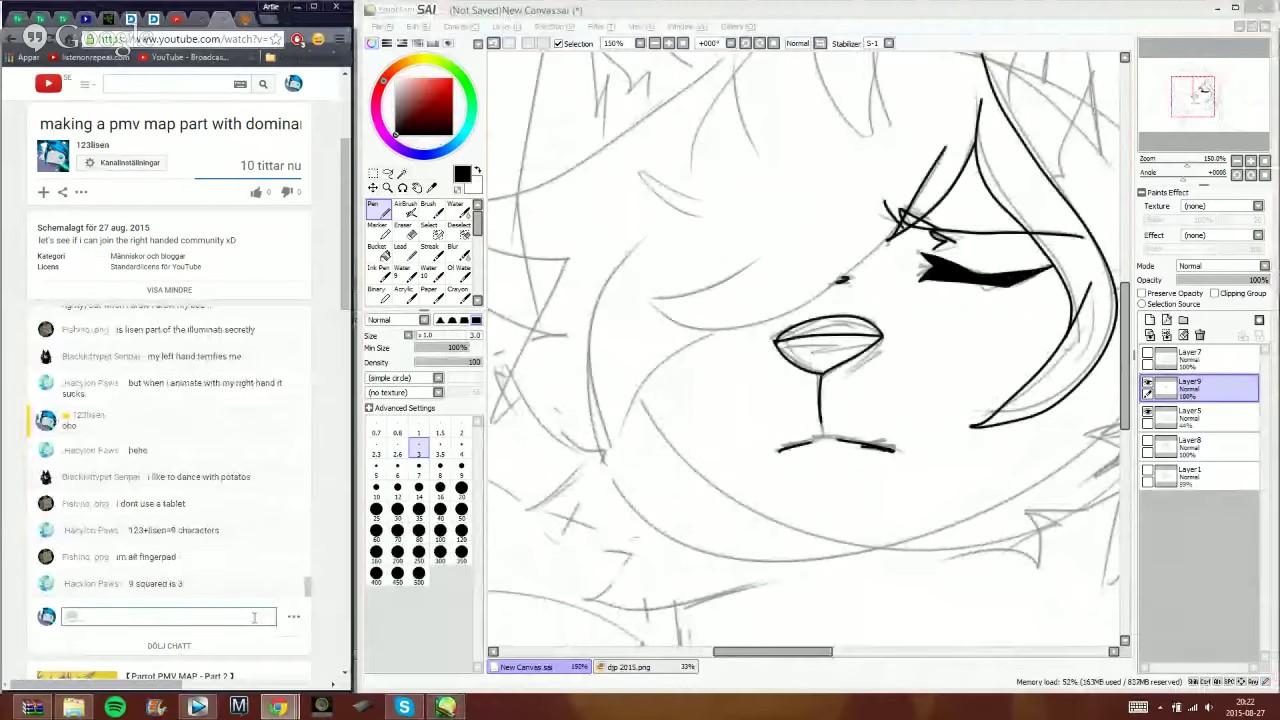
{"action": "type", "text": "t it begins"}
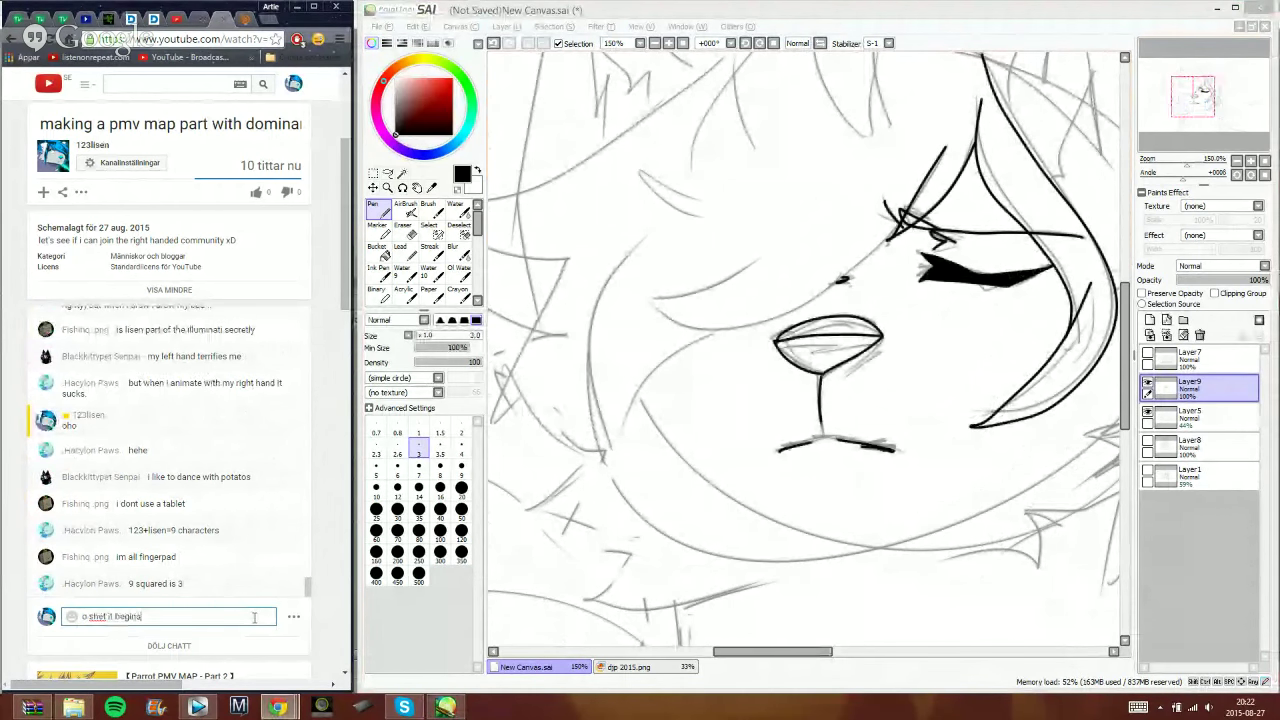
{"action": "key", "text": "Return"}
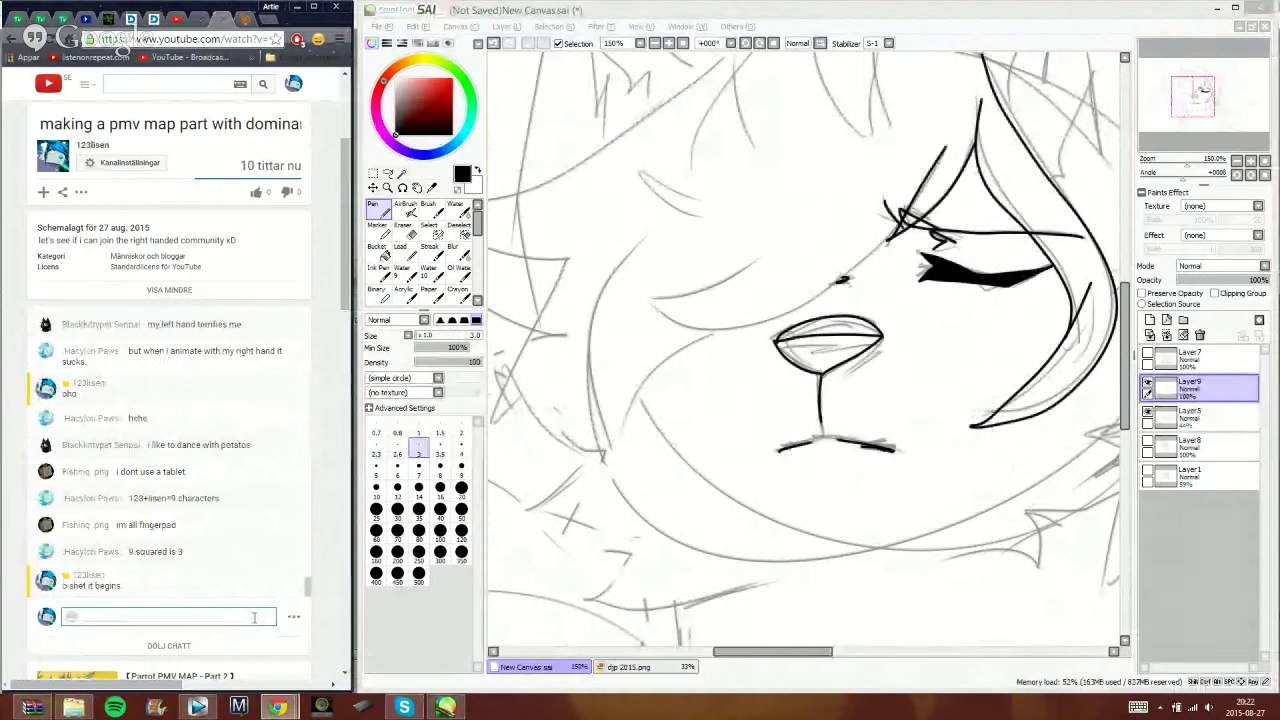
- Return to PaintTool SAI and ink the bangs lock sweeping from the brow along the muzzle's bridge to a pointed tip on Layer9
{"action": "left_click", "coordinate": [911, 136]}
{"action": "left_click", "coordinate": [1052, 37]}
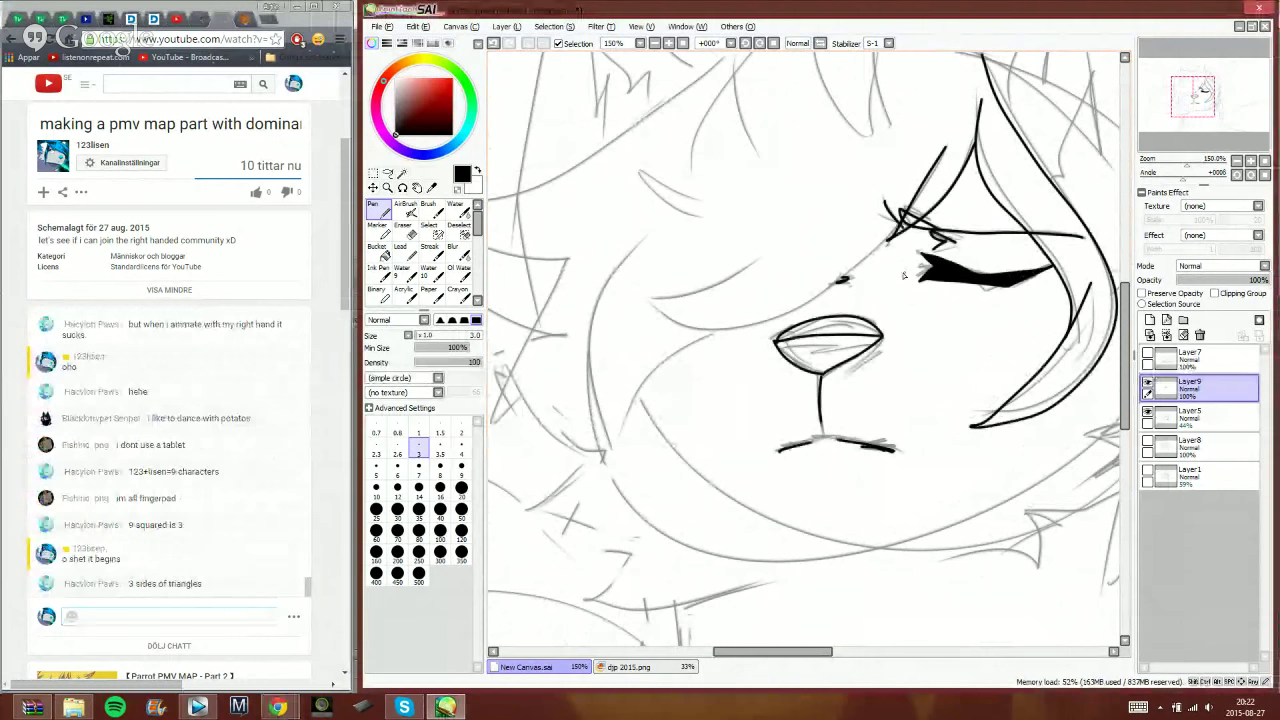
{"action": "scroll", "coordinate": [962, 206], "scroll_direction": "up", "scroll_amount": 3}
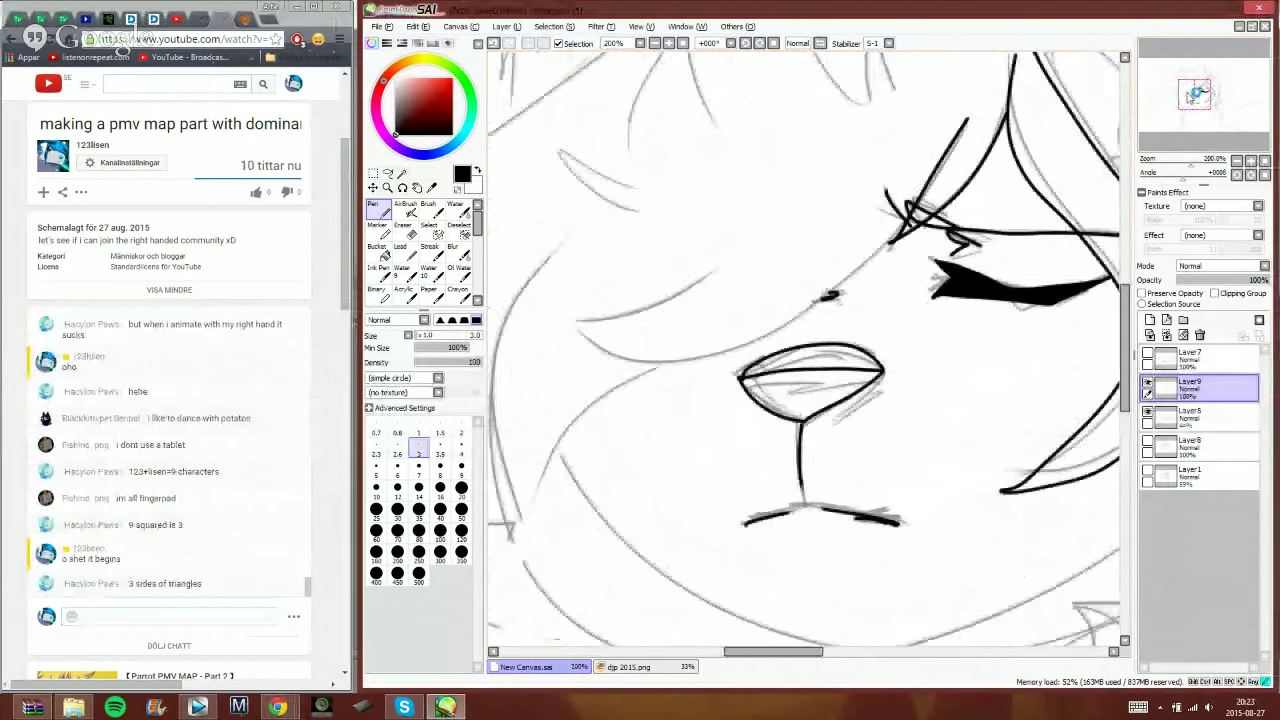
{"action": "left_click_drag", "start_coordinate": [866, 265], "coordinate": [756, 348]}
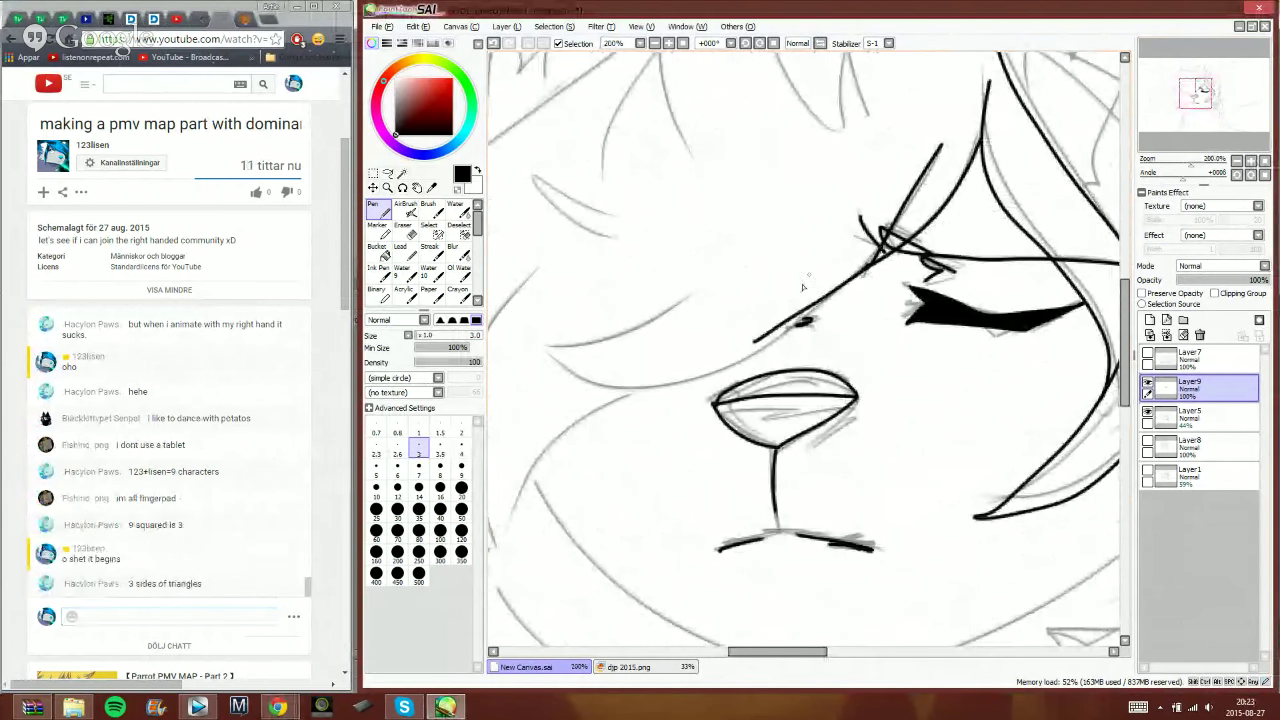
{"action": "left_click", "coordinate": [494, 46]}
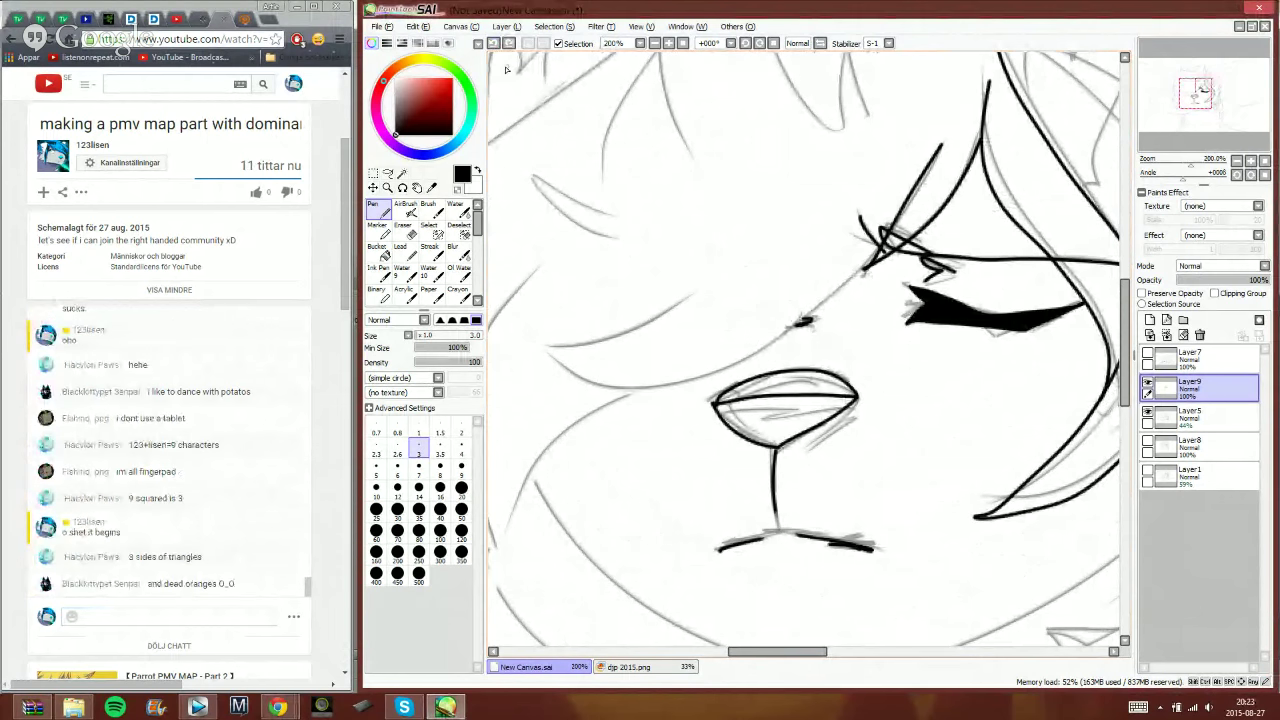
{"action": "mouse_move", "coordinate": [866, 264]}
{"action": "left_mouse_down"}
{"action": "mouse_move", "coordinate": [798, 328]}
{"action": "mouse_move", "coordinate": [694, 372]}
{"action": "mouse_move", "coordinate": [540, 338]}
{"action": "mouse_move", "coordinate": [706, 288]}
{"action": "left_mouse_up"}
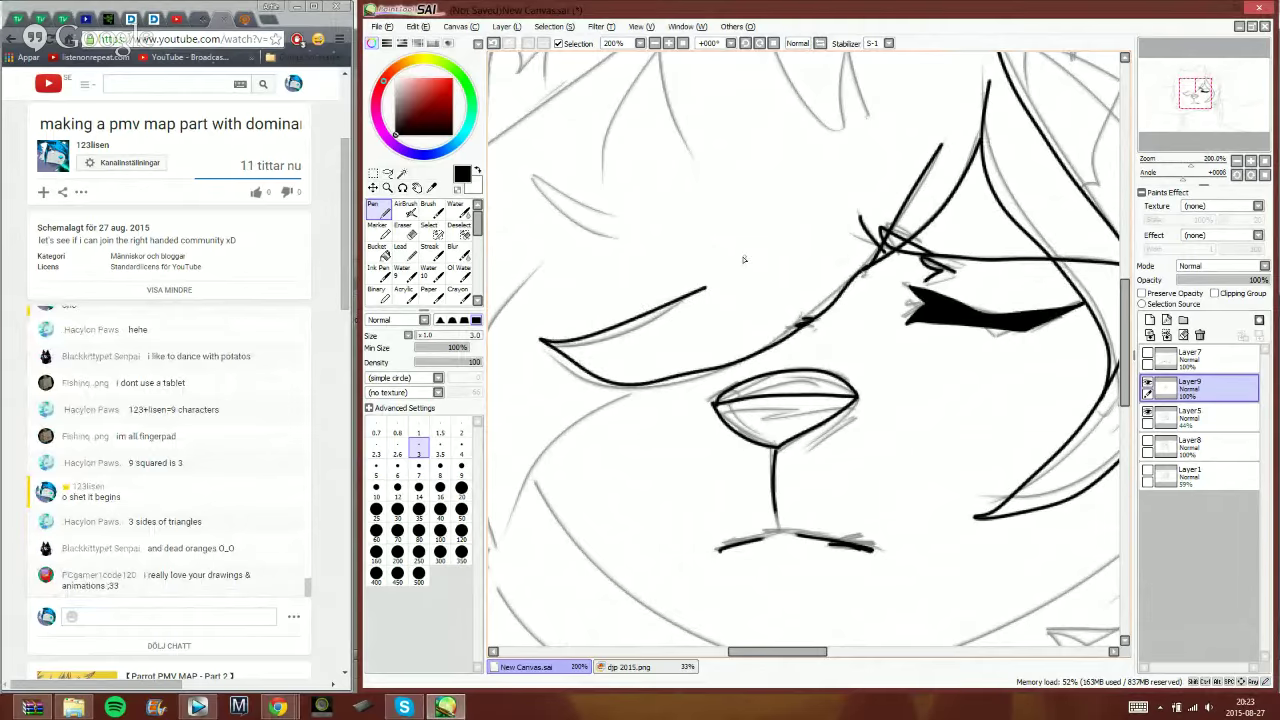
{"action": "left_click_drag", "start_coordinate": [1199, 98], "coordinate": [1192, 103]}
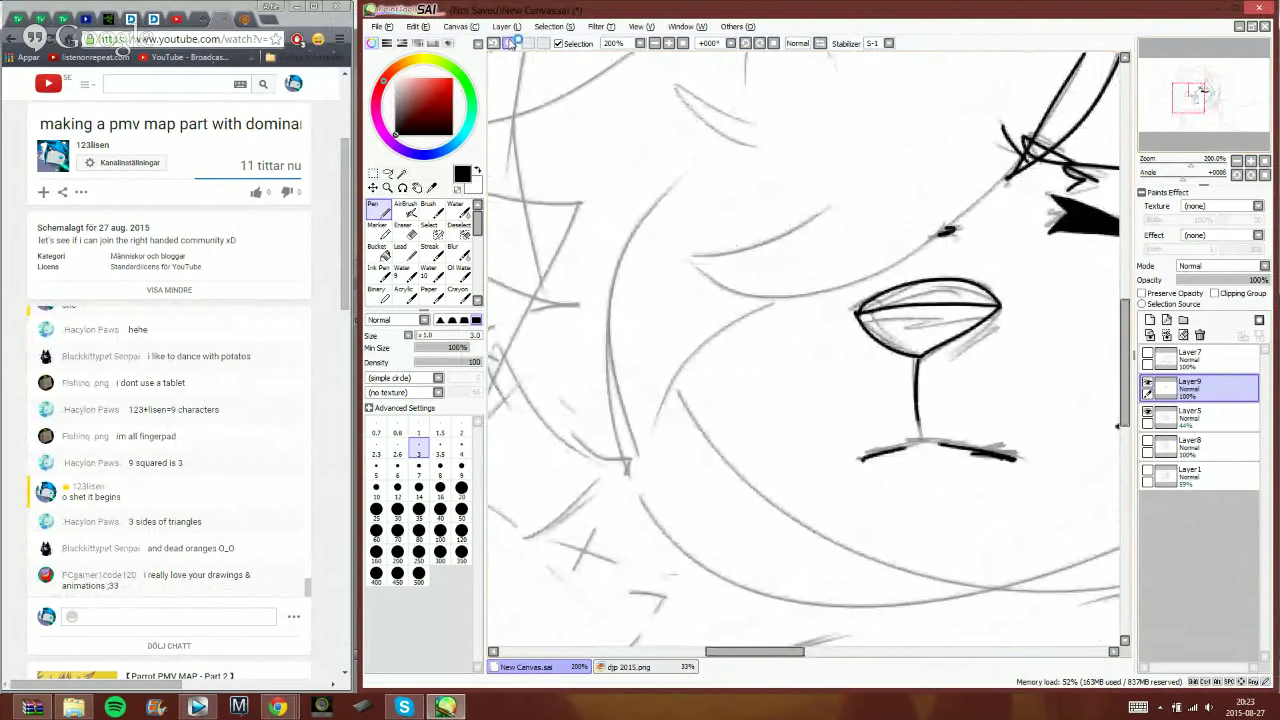
{"action": "mouse_move", "coordinate": [1012, 166]}
{"action": "left_mouse_down"}
{"action": "mouse_move", "coordinate": [940, 222]}
{"action": "mouse_move", "coordinate": [704, 288]}
{"action": "mouse_move", "coordinate": [836, 206]}
{"action": "left_mouse_up"}
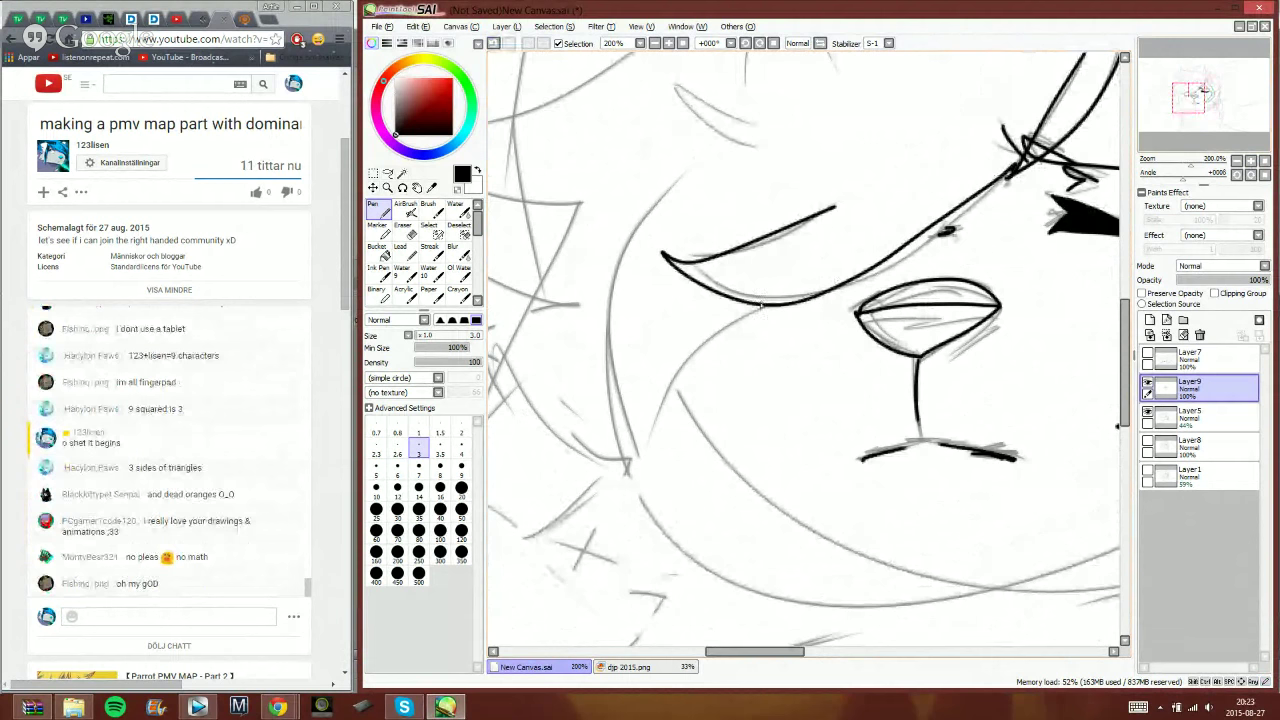
{"action": "mouse_move", "coordinate": [762, 305]}
{"action": "left_mouse_down"}
{"action": "mouse_move", "coordinate": [610, 395]}
{"action": "mouse_move", "coordinate": [730, 122]}
{"action": "left_mouse_up"}
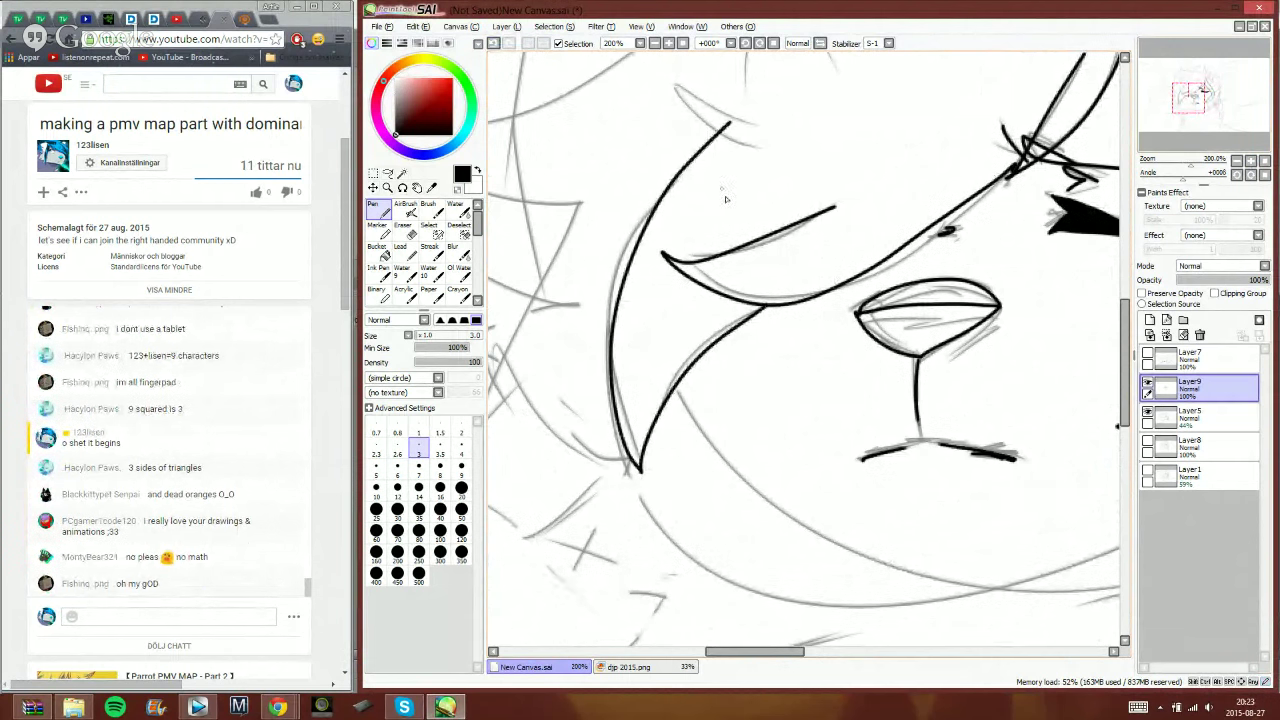
{"action": "left_click", "coordinate": [493, 43]}
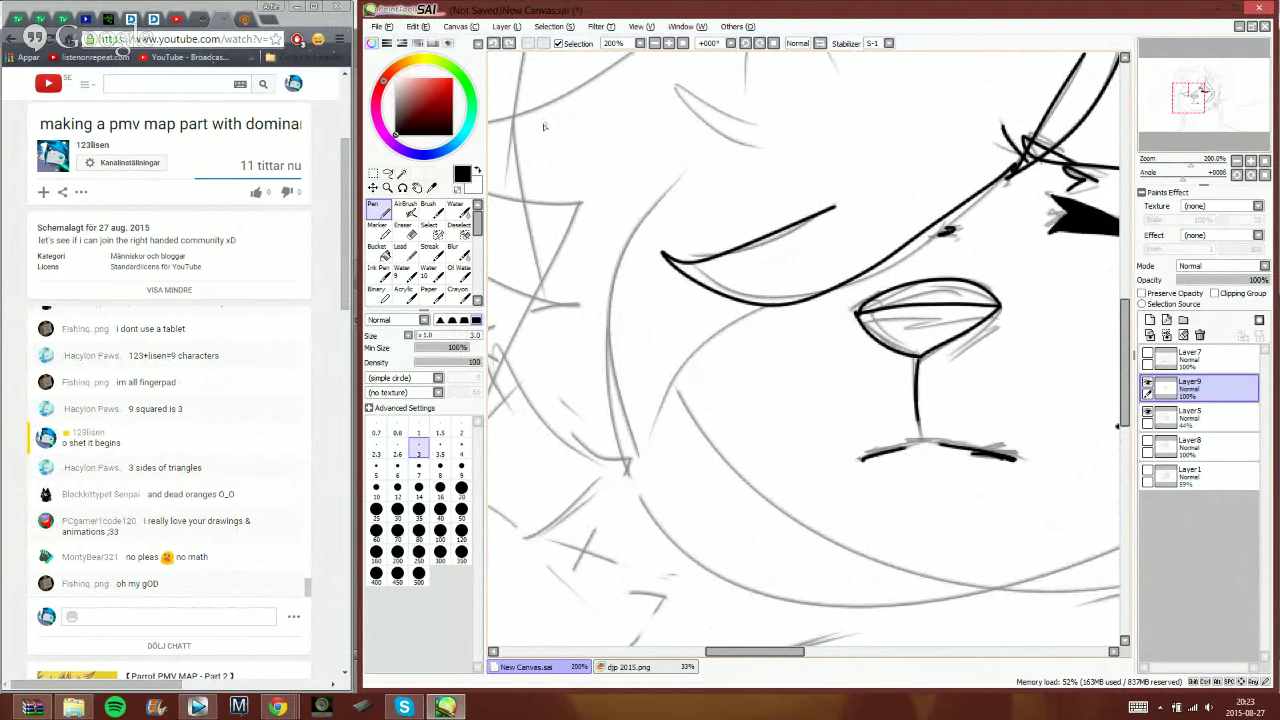
- Switch to the YouTube live chat and send the message "thank youuuu o vo"
{"action": "left_click", "coordinate": [231, 617]}
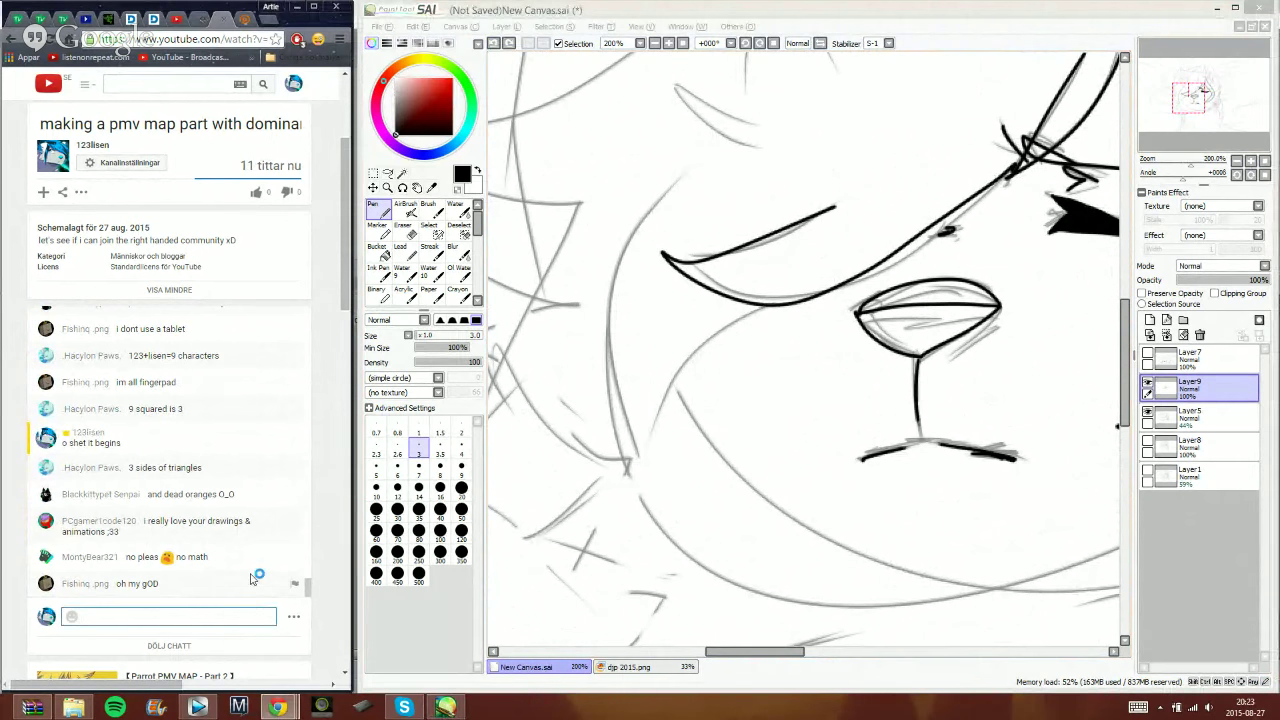
{"action": "type", "text": "thank youuuu o vo"}
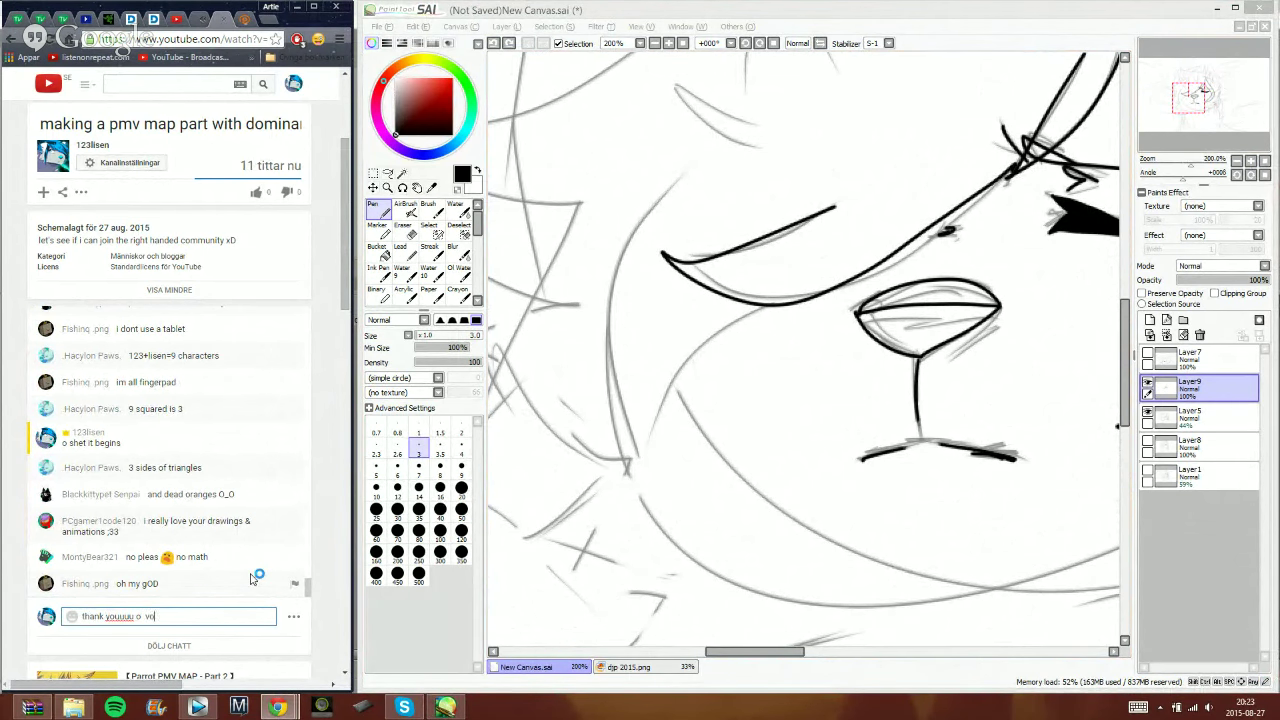
{"action": "key", "text": "Return"}
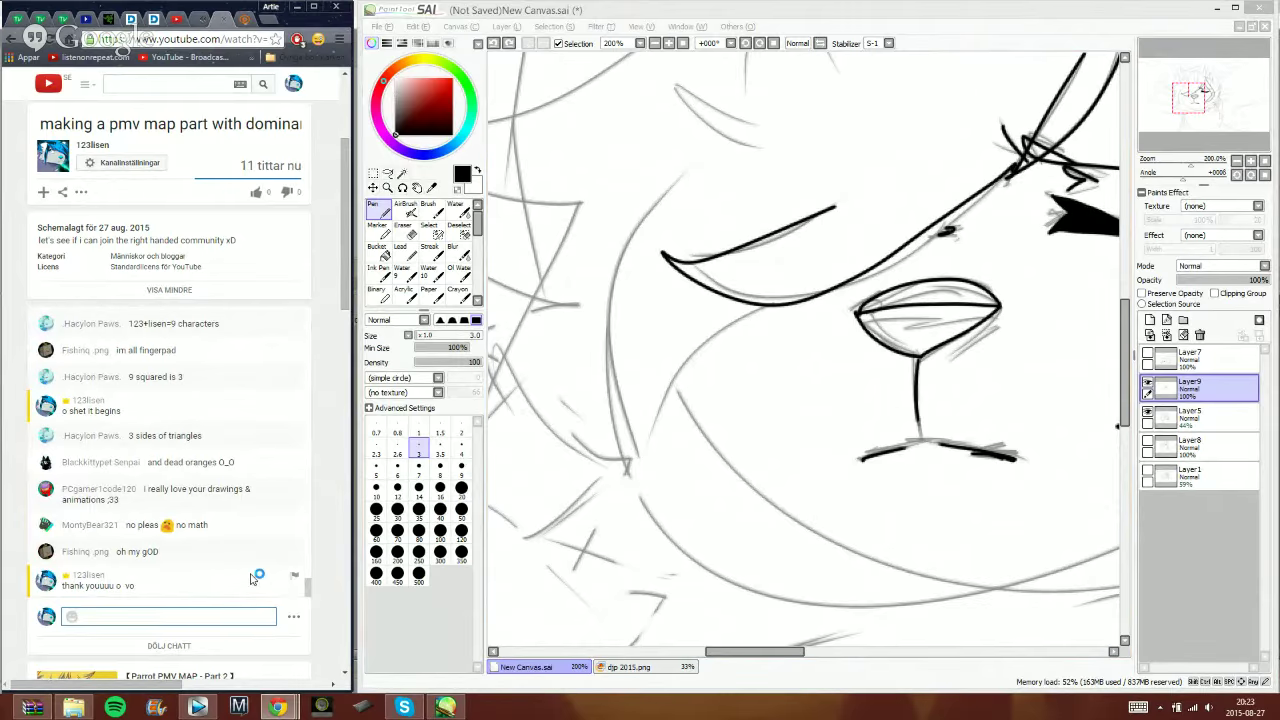
- Return to PaintTool SAI and ink the curved, pointed side lock hanging from the underside of the bangs lock
{"action": "left_click", "coordinate": [748, 316]}
{"action": "mouse_move", "coordinate": [770, 310]}
{"action": "left_mouse_down"}
{"action": "mouse_move", "coordinate": [673, 393]}
{"action": "mouse_move", "coordinate": [655, 473]}
{"action": "mouse_move", "coordinate": [636, 453]}
{"action": "mouse_move", "coordinate": [663, 207]}
{"action": "left_mouse_up"}
{"action": "left_click", "coordinate": [493, 44]}
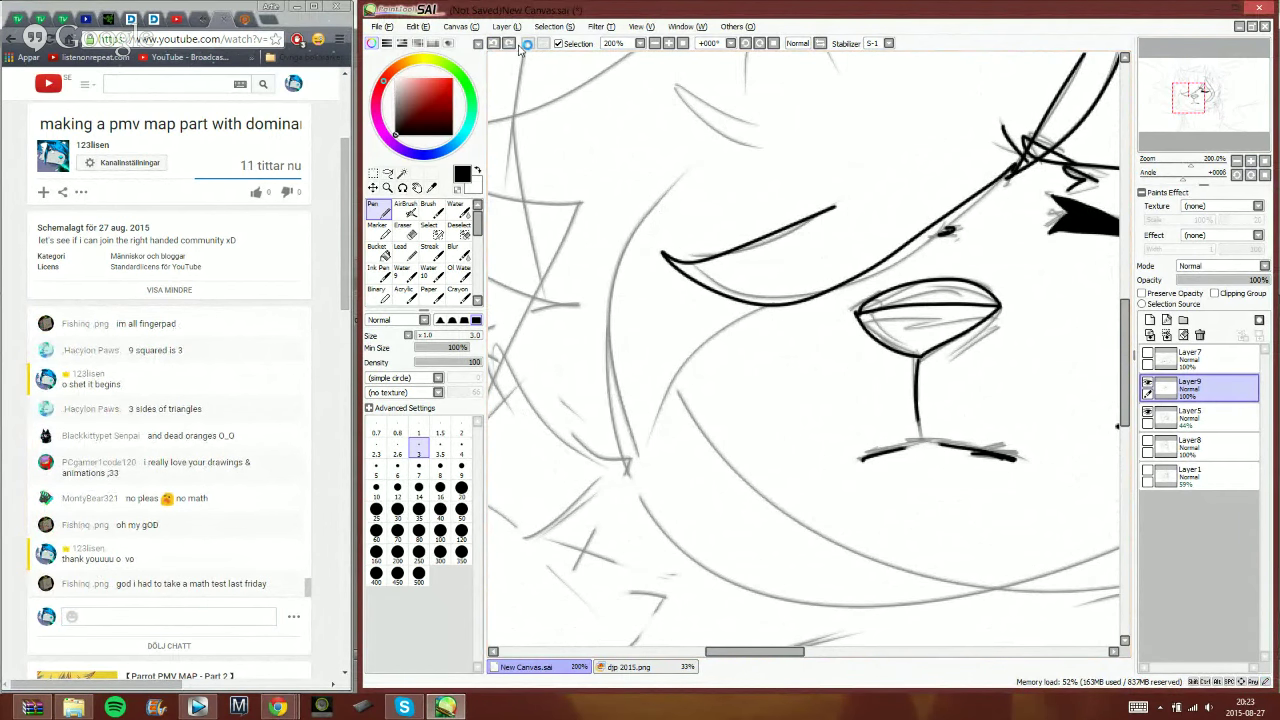
{"action": "mouse_move", "coordinate": [768, 310]}
{"action": "left_mouse_down"}
{"action": "mouse_move", "coordinate": [620, 428]}
{"action": "mouse_move", "coordinate": [699, 163]}
{"action": "left_mouse_up"}
{"action": "left_click_drag", "start_coordinate": [1181, 92], "coordinate": [1205, 72]}
- Switch to the Skype conversation and send the messages "ooo" and "e v e"
{"action": "left_click", "coordinate": [404, 707]}
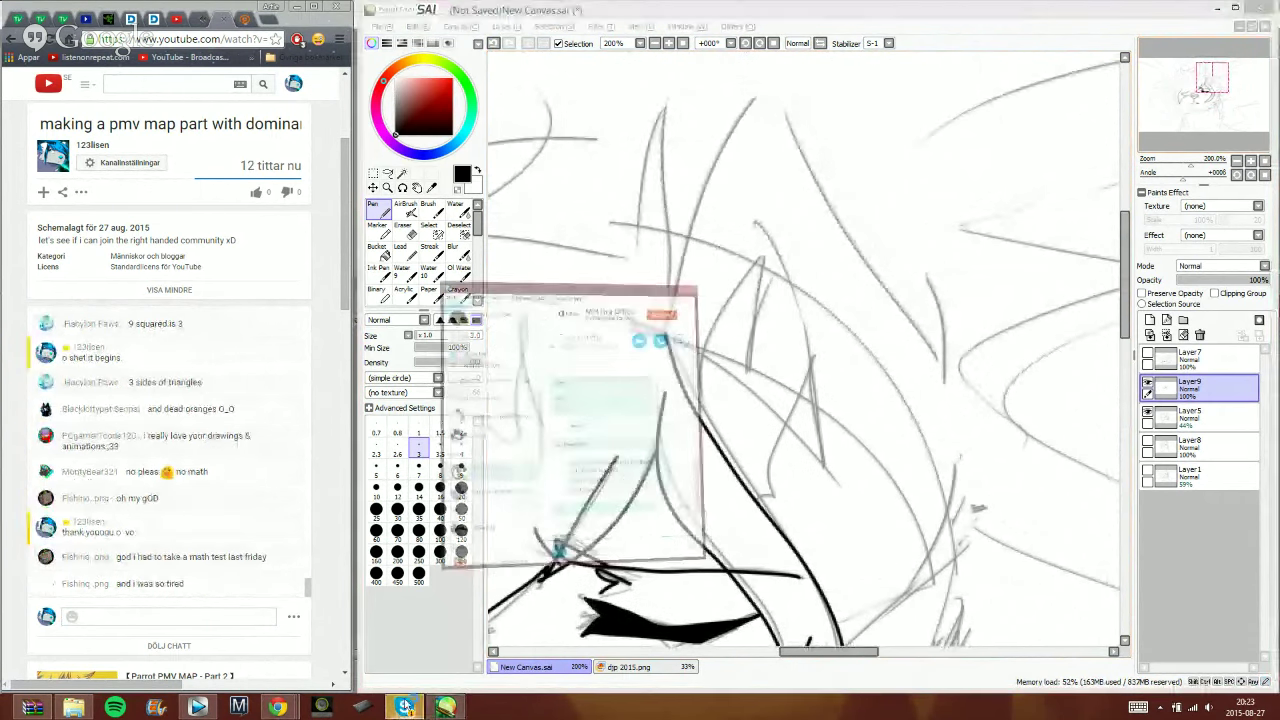
{"action": "left_click", "coordinate": [733, 461]}
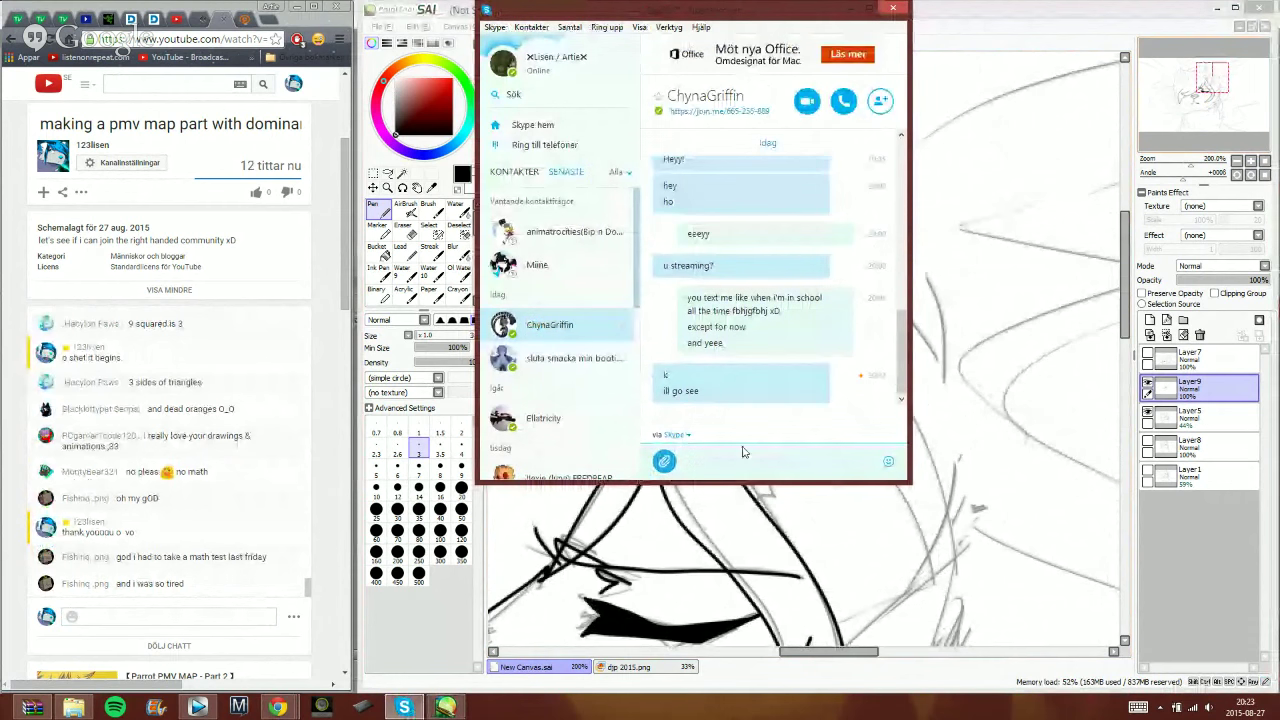
{"action": "type", "text": "ooo"}
{"action": "key", "text": "Return"}
{"action": "type", "text": "ev"}
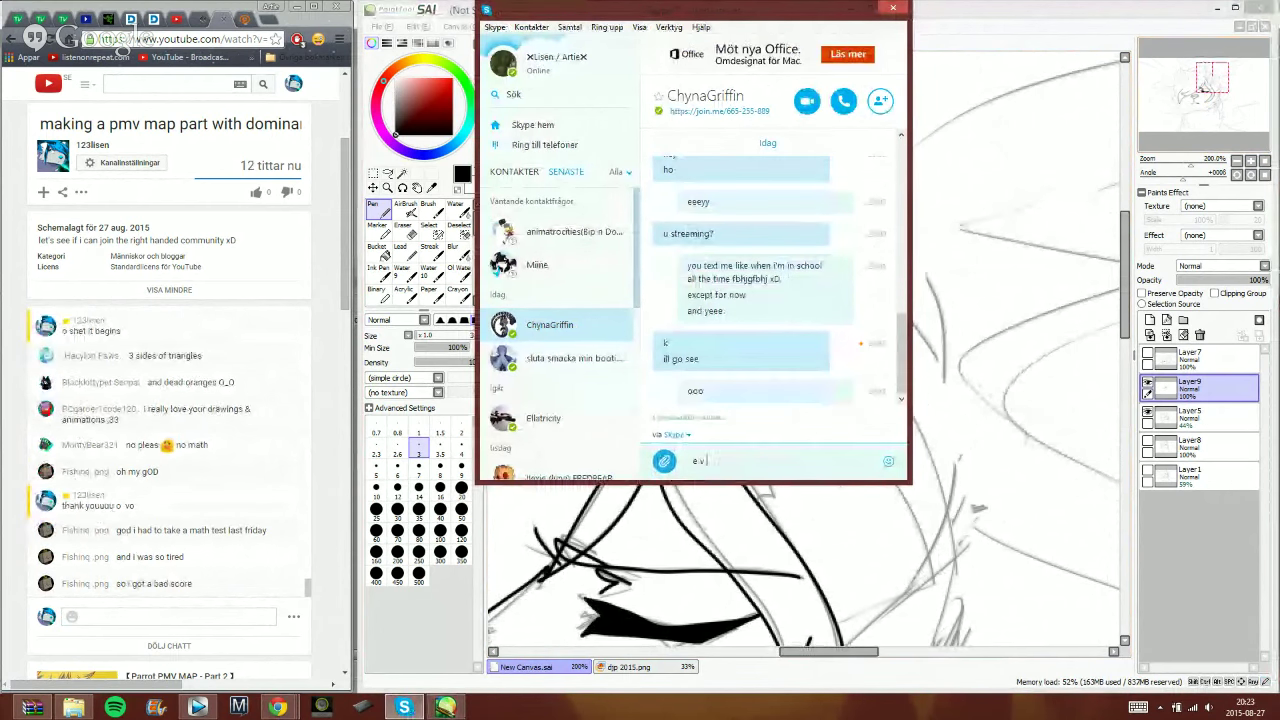
{"action": "type", "text": " e"}
{"action": "key", "text": "Return"}
- Return to PaintTool SAI and ink the ear's front edge from the top of the hair lock up to the tip
{"action": "left_click", "coordinate": [1054, 24]}
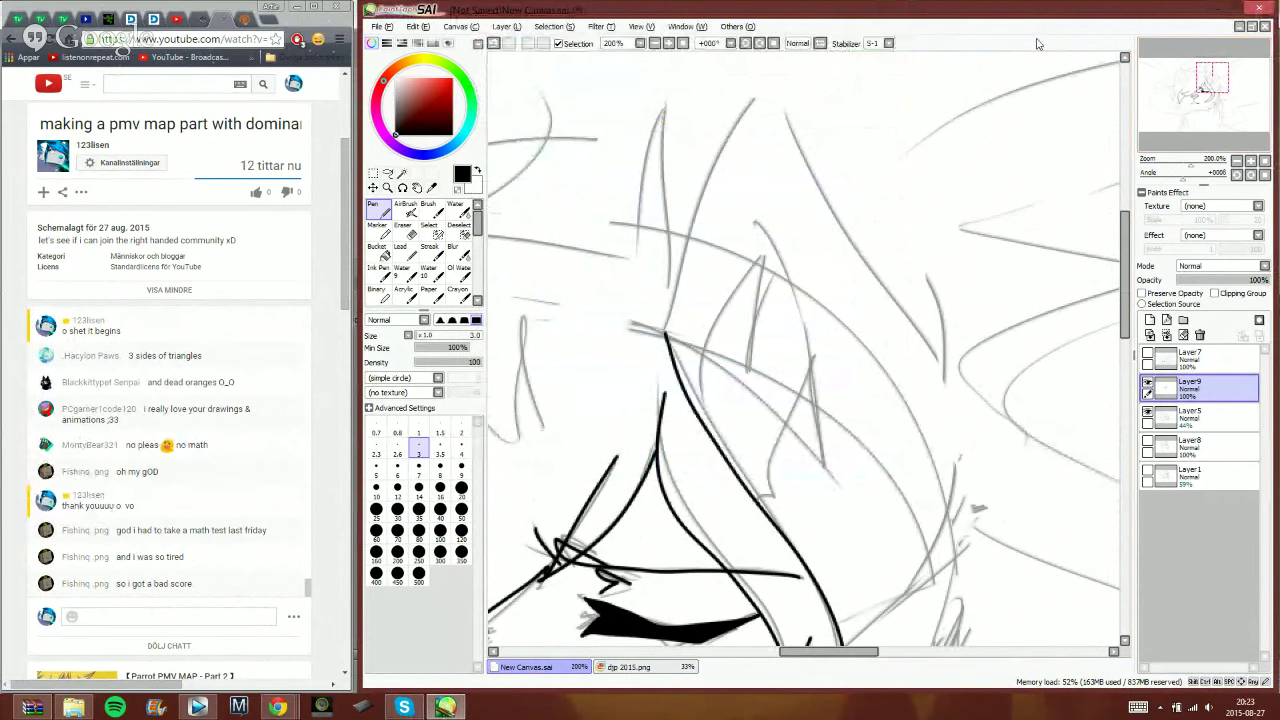
{"action": "mouse_move", "coordinate": [665, 333]}
{"action": "left_mouse_down"}
{"action": "mouse_move", "coordinate": [695, 232]}
{"action": "mouse_move", "coordinate": [781, 118]}
{"action": "left_mouse_up"}
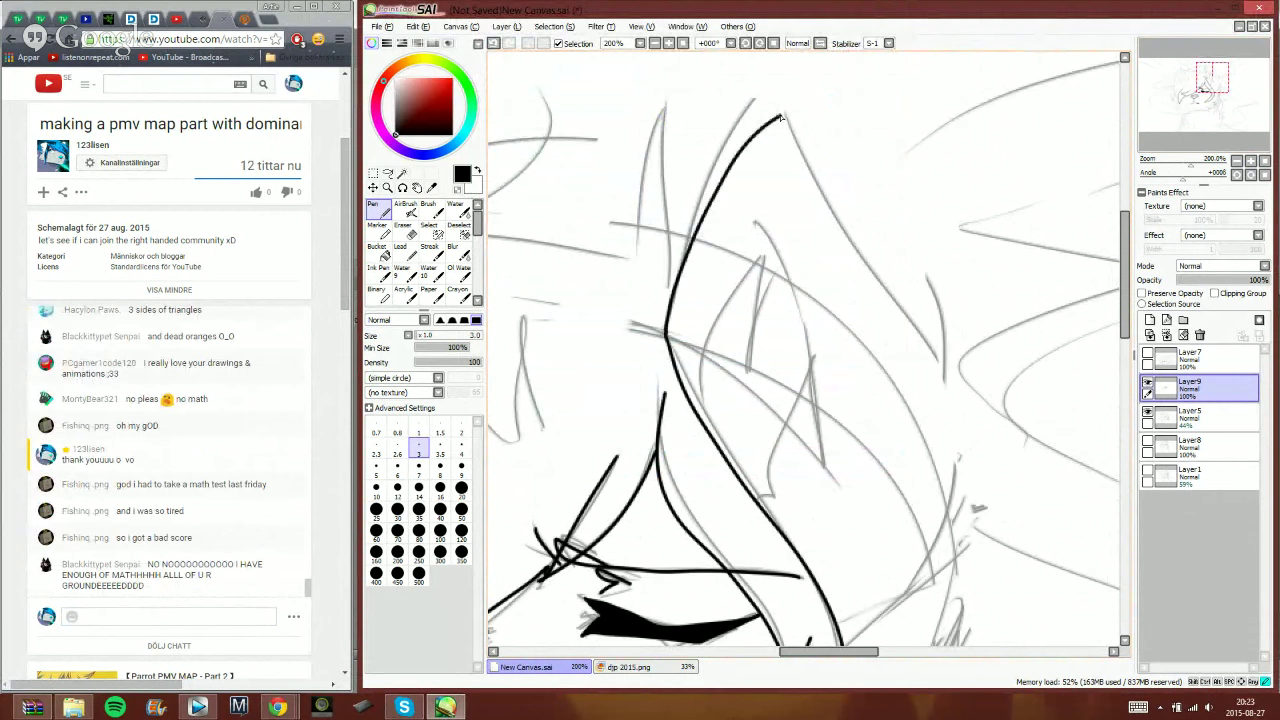
- Send "i feel u bro" in the YouTube live chat and reply ":0" in the Skype conversation
{"action": "left_click", "coordinate": [240, 614]}
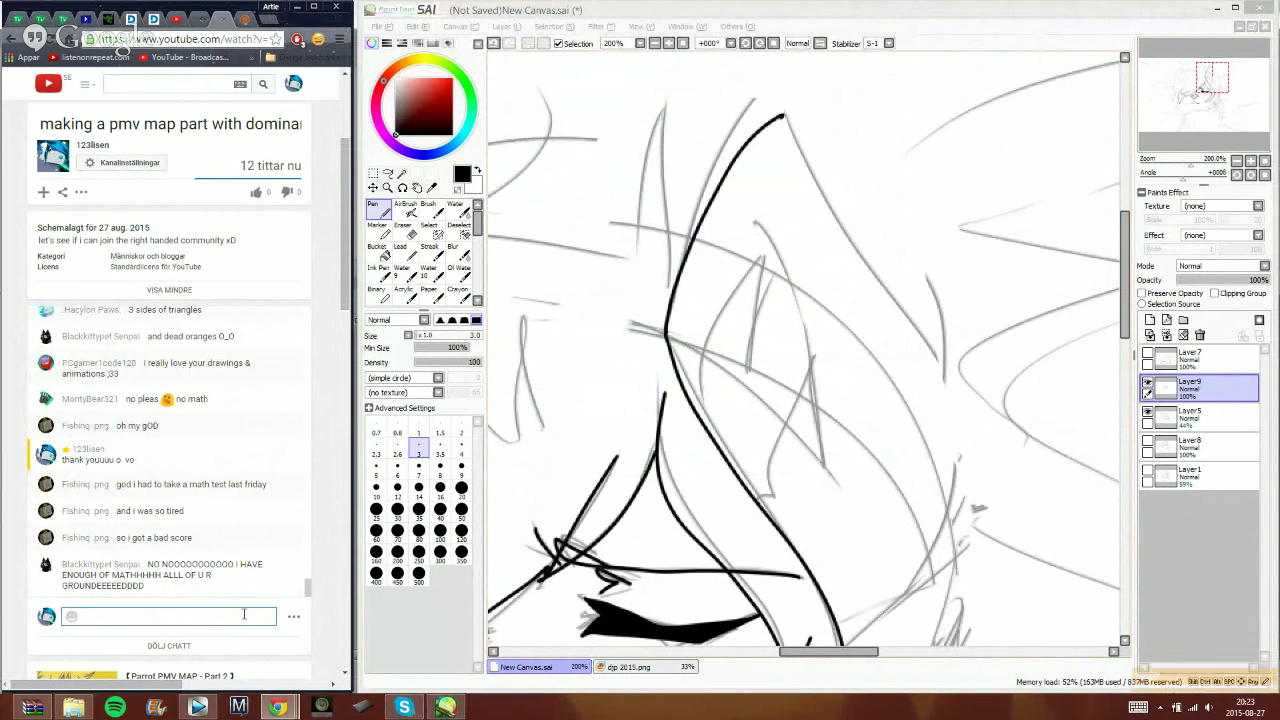
{"action": "type", "text": "i feel u br"}
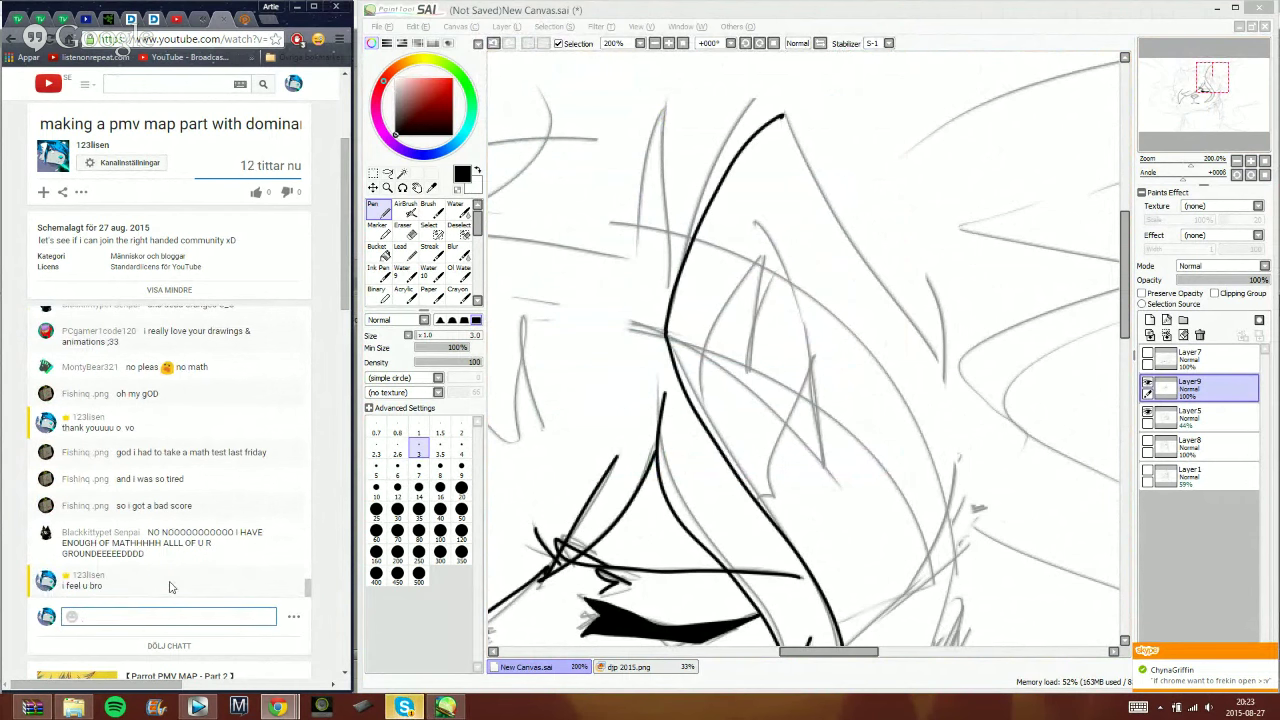
{"action": "left_click", "coordinate": [404, 707]}
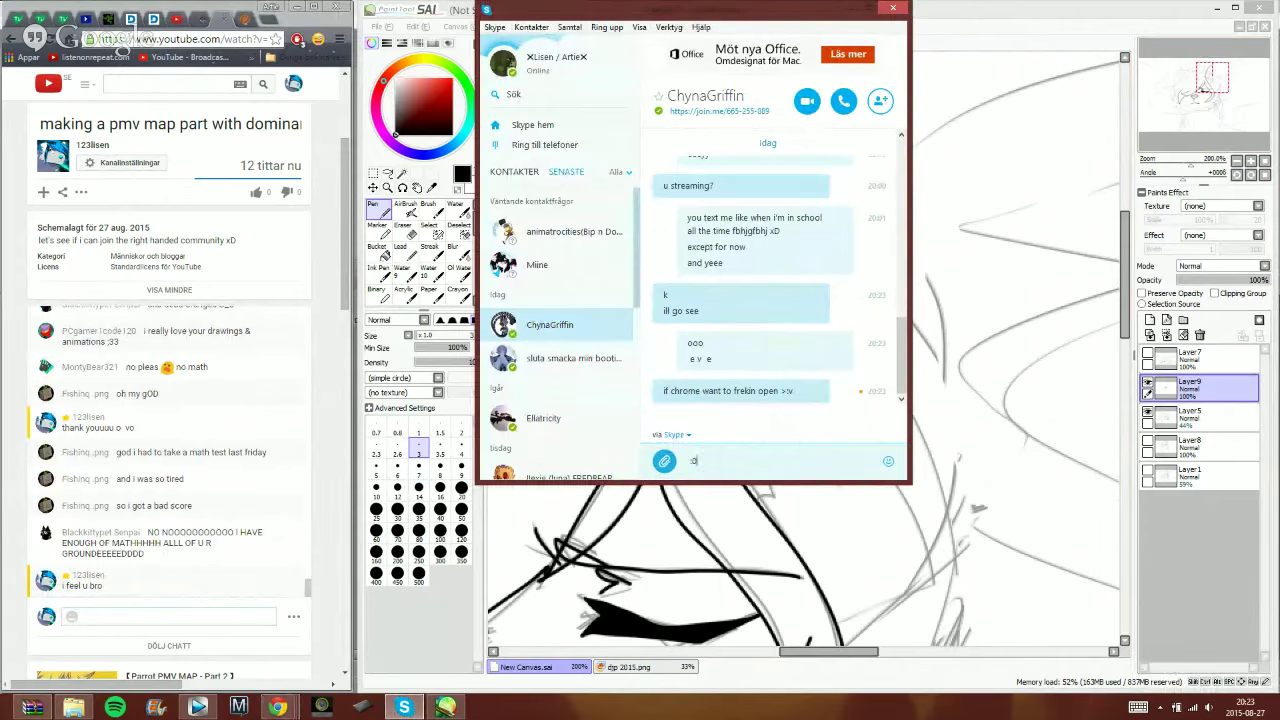
{"action": "type", "text": ":0"}
{"action": "key", "text": "Return"}
- Return to PaintTool SAI and ink the ear's back edge from the tip through the notch down to the base
{"action": "left_click", "coordinate": [1051, 24]}
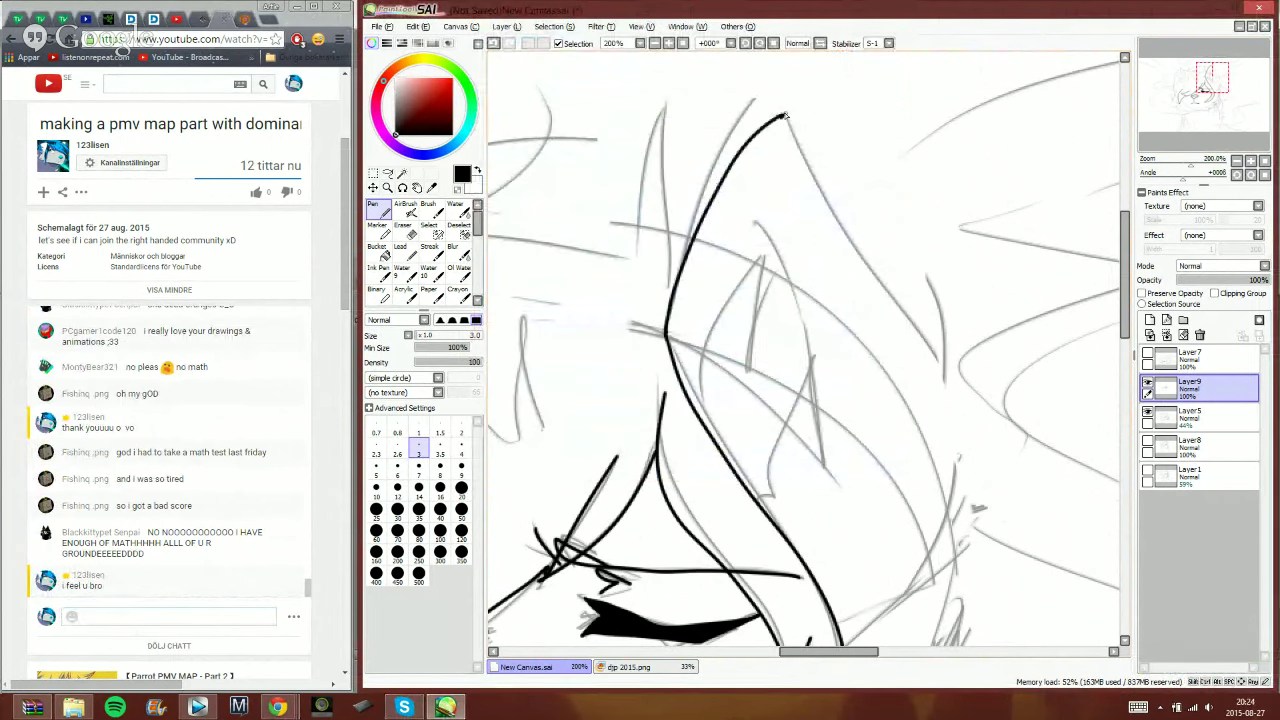
{"action": "mouse_move", "coordinate": [787, 117]}
{"action": "left_mouse_down"}
{"action": "mouse_move", "coordinate": [915, 330]}
{"action": "mouse_move", "coordinate": [942, 430]}
{"action": "left_mouse_up"}
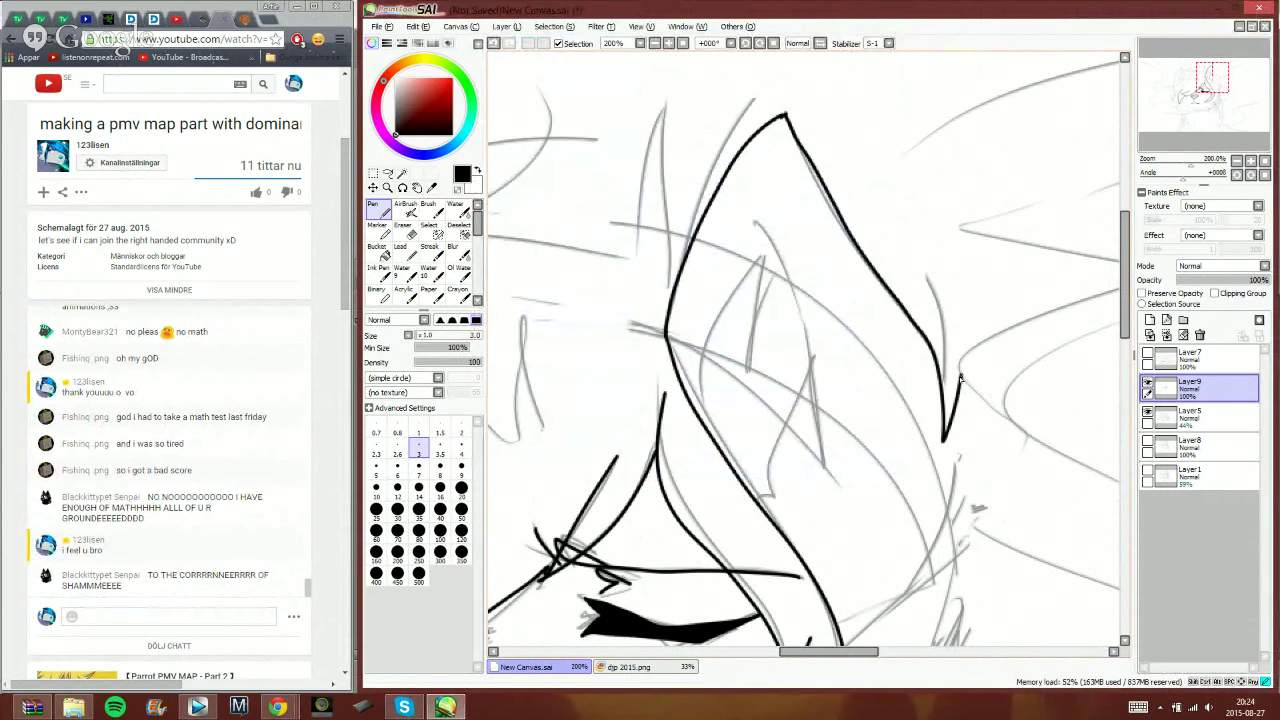
{"action": "mouse_move", "coordinate": [960, 378]}
{"action": "left_mouse_down"}
{"action": "mouse_move", "coordinate": [966, 463]}
{"action": "mouse_move", "coordinate": [884, 598]}
{"action": "left_mouse_up"}
- Ink the pointed fur tufts inside the ear and the jagged cheek fur running from the ear's base down to the jaw
{"action": "left_click_drag", "start_coordinate": [1207, 83], "coordinate": [1208, 80]}
{"action": "mouse_move", "coordinate": [835, 165]}
{"action": "left_mouse_down"}
{"action": "mouse_move", "coordinate": [879, 268]}
{"action": "mouse_move", "coordinate": [887, 380]}
{"action": "mouse_move", "coordinate": [879, 314]}
{"action": "mouse_move", "coordinate": [848, 455]}
{"action": "left_mouse_up"}
{"action": "mouse_move", "coordinate": [846, 181]}
{"action": "left_mouse_down"}
{"action": "mouse_move", "coordinate": [818, 225]}
{"action": "mouse_move", "coordinate": [842, 212]}
{"action": "mouse_move", "coordinate": [820, 323]}
{"action": "mouse_move", "coordinate": [830, 210]}
{"action": "mouse_move", "coordinate": [803, 250]}
{"action": "mouse_move", "coordinate": [775, 358]}
{"action": "left_mouse_up"}
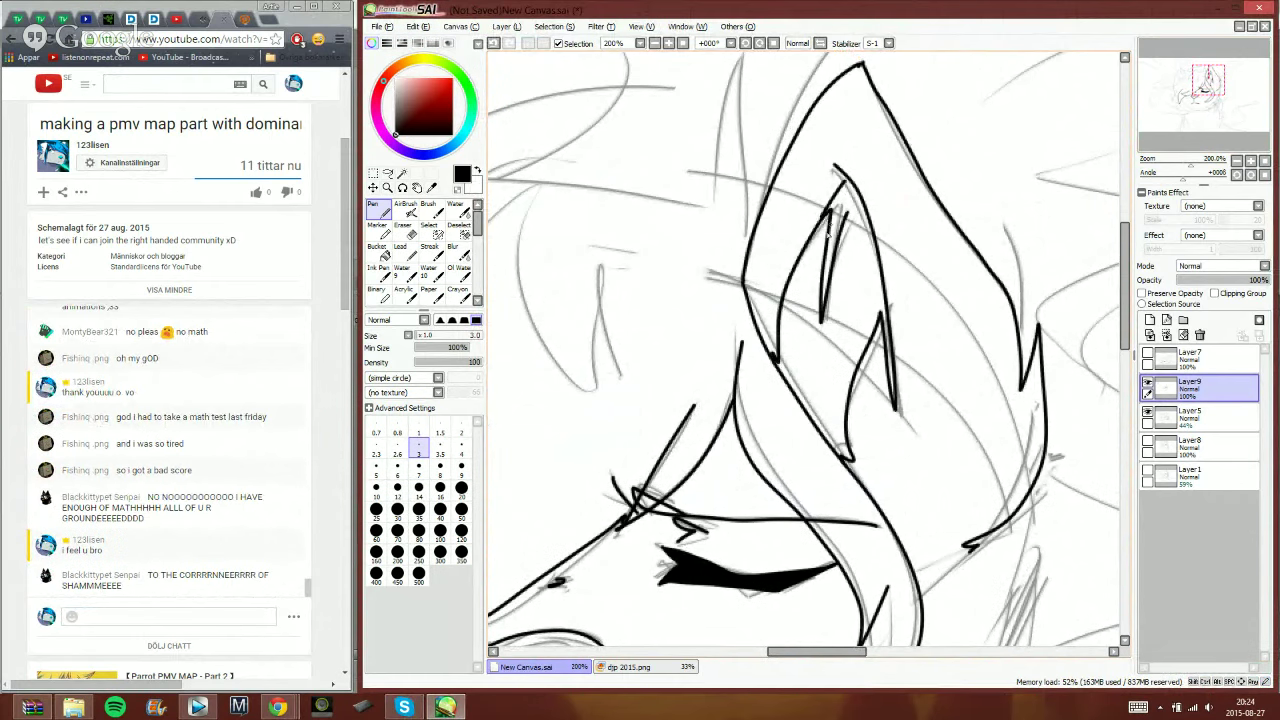
{"action": "mouse_move", "coordinate": [970, 564]}
{"action": "left_mouse_down"}
{"action": "mouse_move", "coordinate": [918, 315]}
{"action": "mouse_move", "coordinate": [853, 290]}
{"action": "mouse_move", "coordinate": [820, 309]}
{"action": "mouse_move", "coordinate": [910, 229]}
{"action": "mouse_move", "coordinate": [899, 363]}
{"action": "mouse_move", "coordinate": [797, 504]}
{"action": "mouse_move", "coordinate": [749, 529]}
{"action": "mouse_move", "coordinate": [831, 482]}
{"action": "mouse_move", "coordinate": [932, 341]}
{"action": "mouse_move", "coordinate": [1050, 377]}
{"action": "mouse_move", "coordinate": [872, 445]}
{"action": "mouse_move", "coordinate": [846, 510]}
{"action": "mouse_move", "coordinate": [710, 516]}
{"action": "left_mouse_up"}
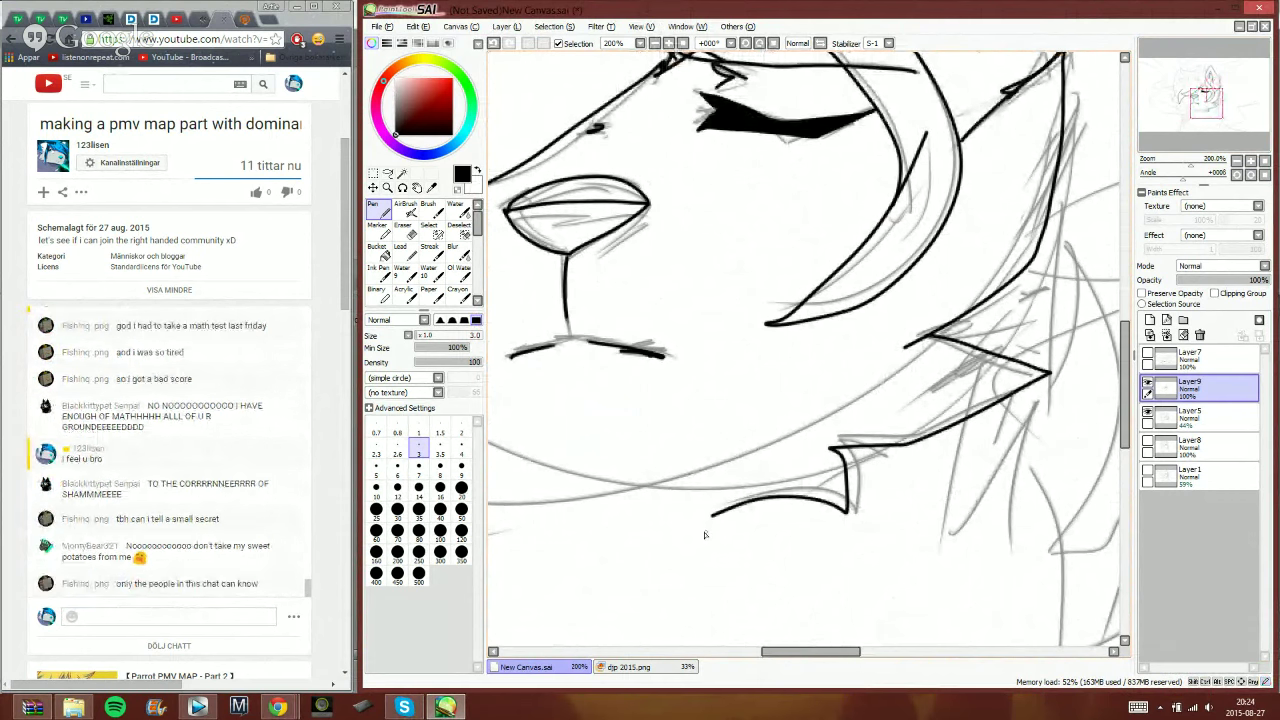
- Ink the crossing pointed hair tufts on the far side of the head, beside the curved side lock
{"action": "left_click_drag", "start_coordinate": [1205, 113], "coordinate": [1168, 116]}
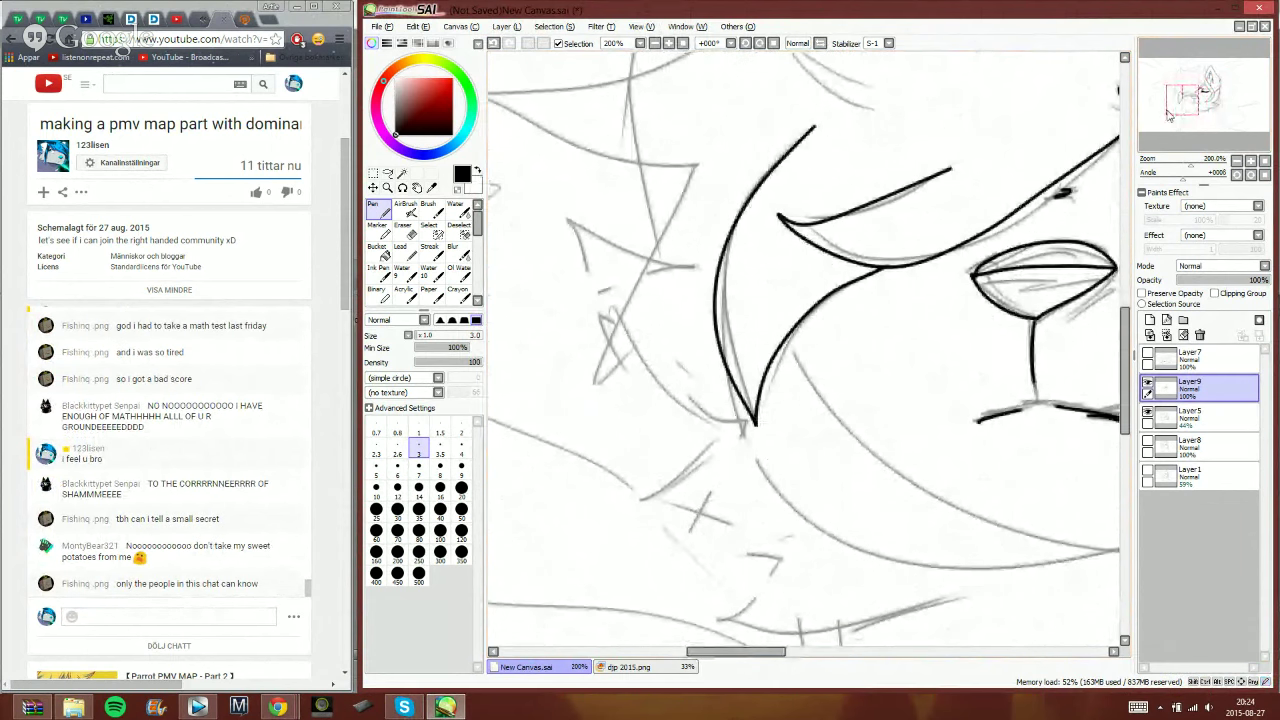
{"action": "mouse_move", "coordinate": [694, 170]}
{"action": "left_mouse_down"}
{"action": "mouse_move", "coordinate": [583, 392]}
{"action": "mouse_move", "coordinate": [656, 336]}
{"action": "mouse_move", "coordinate": [714, 312]}
{"action": "left_mouse_up"}
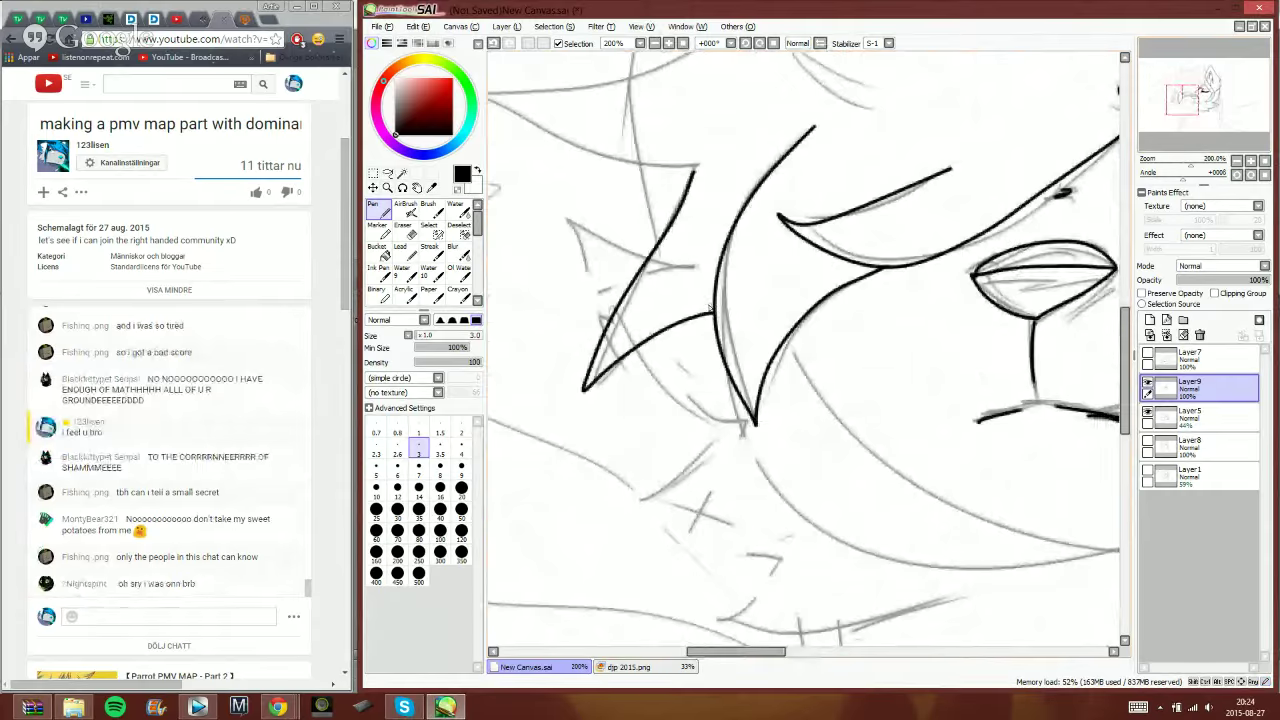
{"action": "mouse_move", "coordinate": [658, 262]}
{"action": "left_mouse_down"}
{"action": "mouse_move", "coordinate": [574, 225]}
{"action": "mouse_move", "coordinate": [630, 381]}
{"action": "mouse_move", "coordinate": [742, 450]}
{"action": "left_mouse_up"}
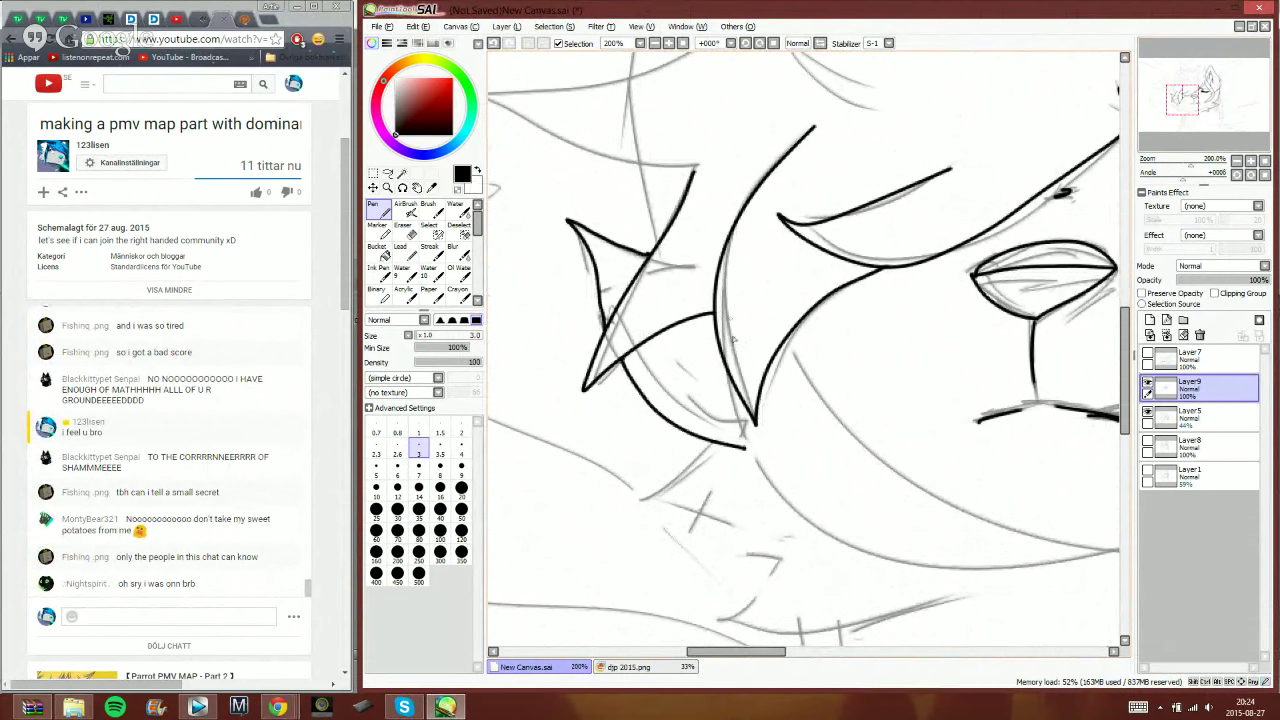
{"action": "left_click", "coordinate": [492, 44]}
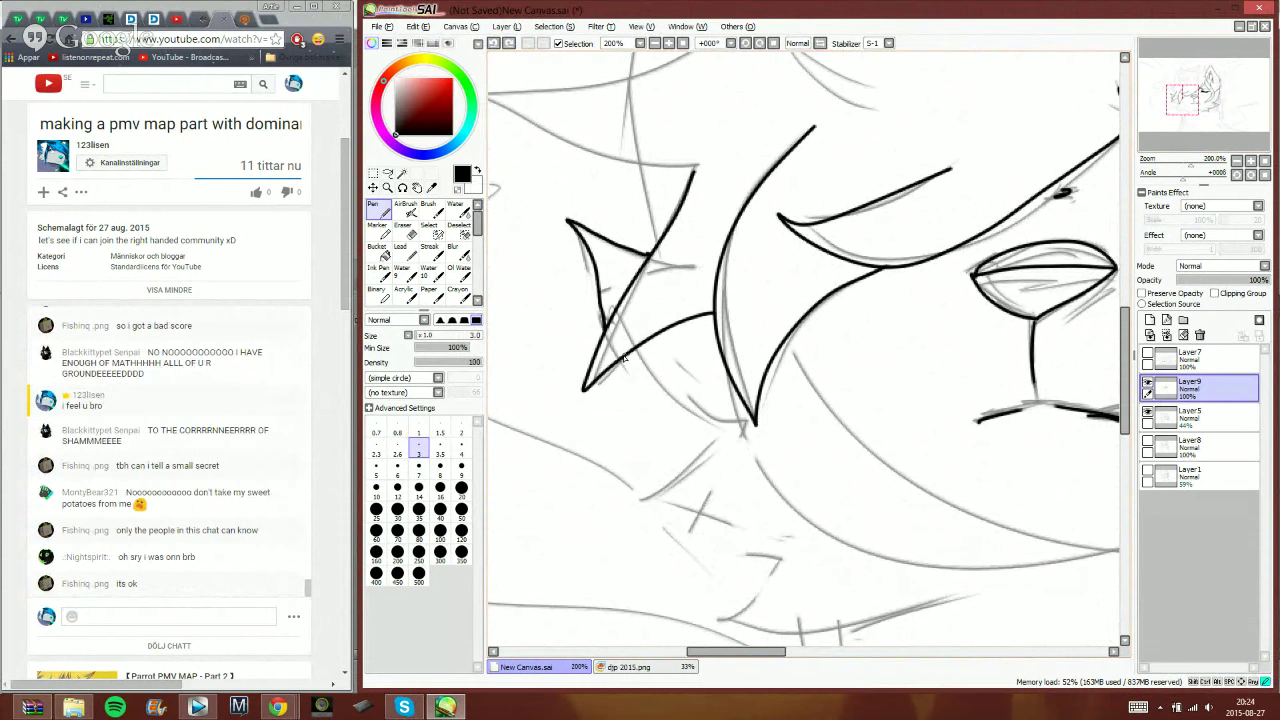
- Ink the jagged fur outline from the far-side hair tufts down to the long strand under the chin
{"action": "mouse_move", "coordinate": [624, 358]}
{"action": "left_mouse_down"}
{"action": "mouse_move", "coordinate": [720, 432]}
{"action": "mouse_move", "coordinate": [642, 497]}
{"action": "mouse_move", "coordinate": [808, 545]}
{"action": "mouse_move", "coordinate": [710, 628]}
{"action": "mouse_move", "coordinate": [885, 614]}
{"action": "left_mouse_up"}
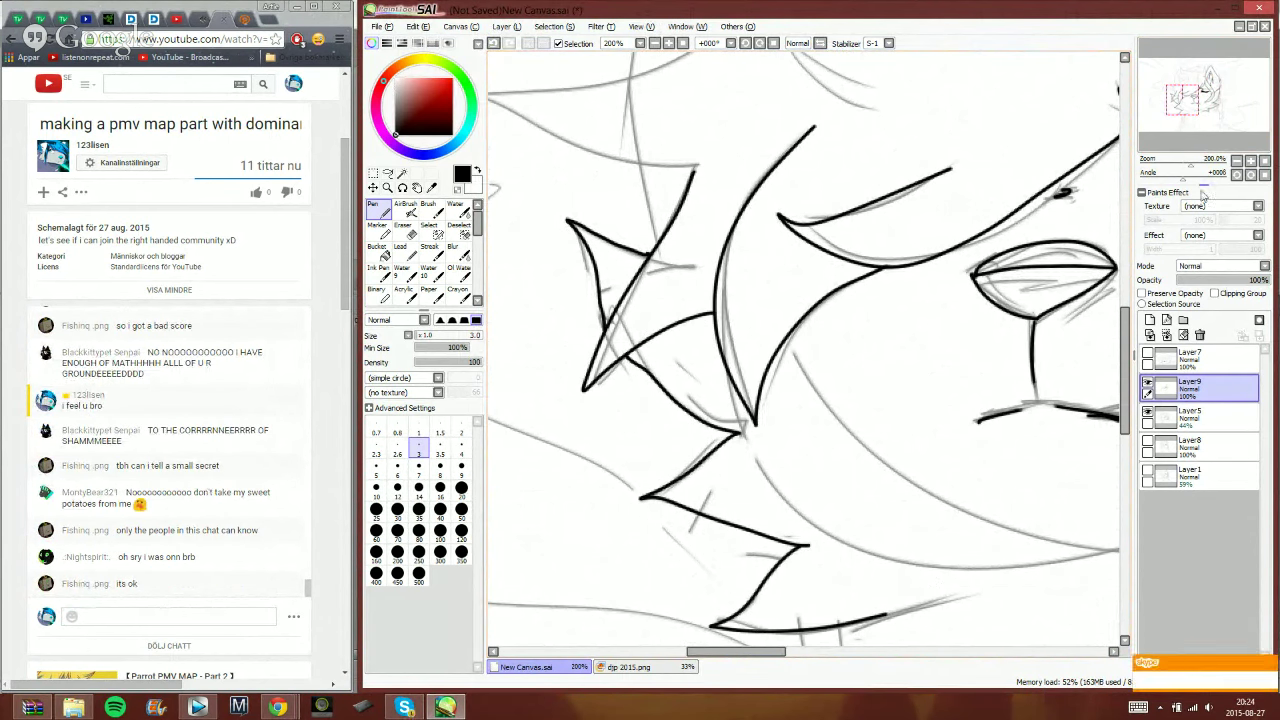
{"action": "left_click_drag", "start_coordinate": [1192, 108], "coordinate": [1196, 113]}
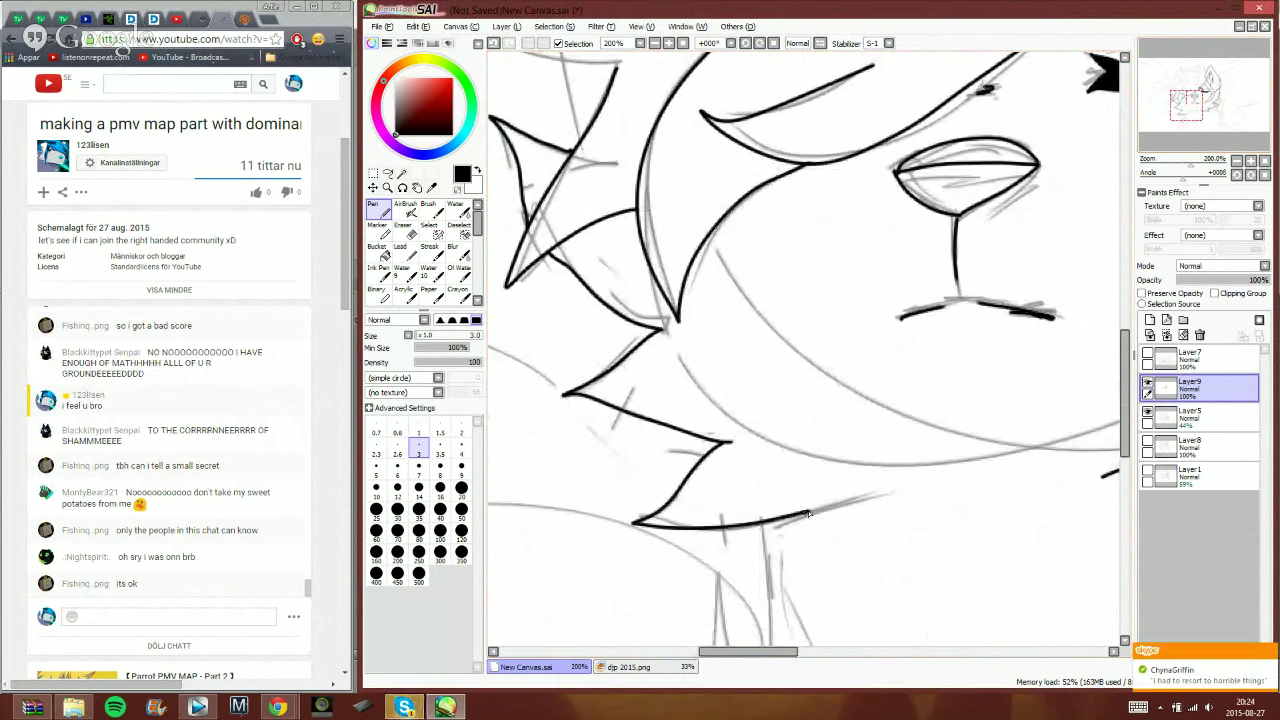
{"action": "left_click_drag", "start_coordinate": [804, 512], "coordinate": [893, 489]}
- Switch to Skype and reply to the waiting contact with "?+ whaii" and "oAo"
{"action": "right_click", "coordinate": [404, 707]}
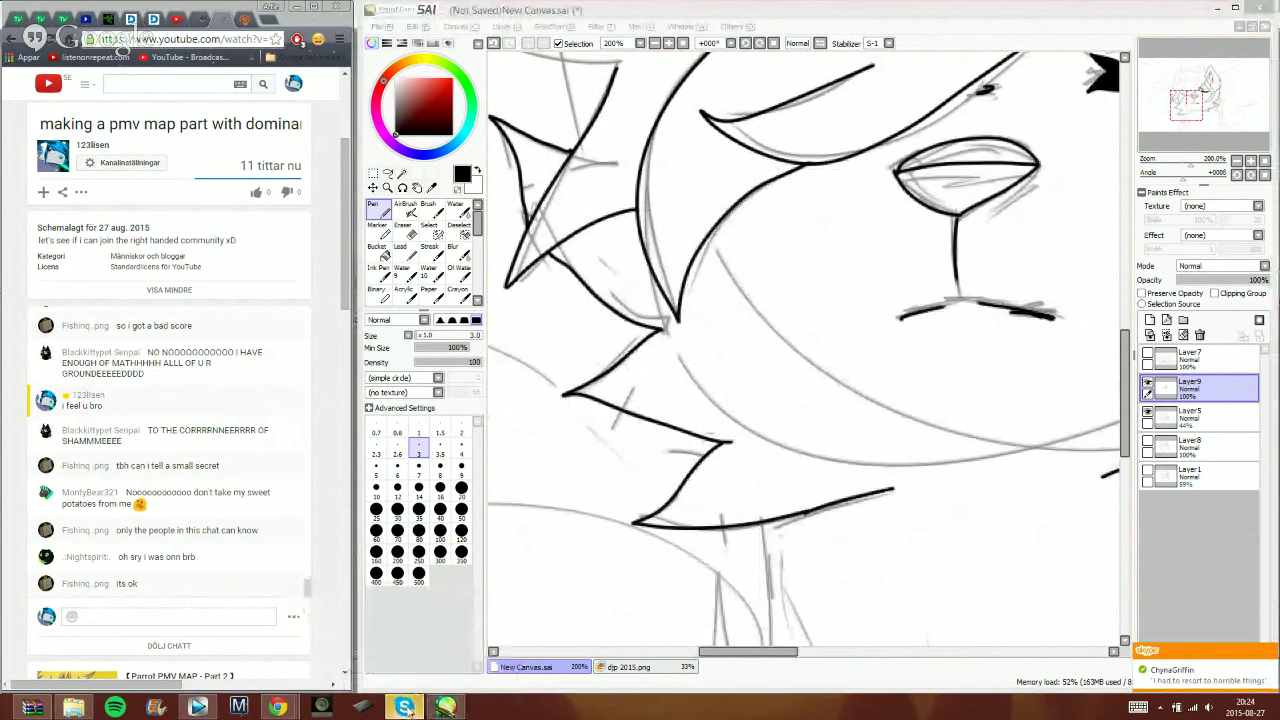
{"action": "mouse_move", "coordinate": [408, 704]}
{"action": "left_click", "coordinate": [432, 653]}
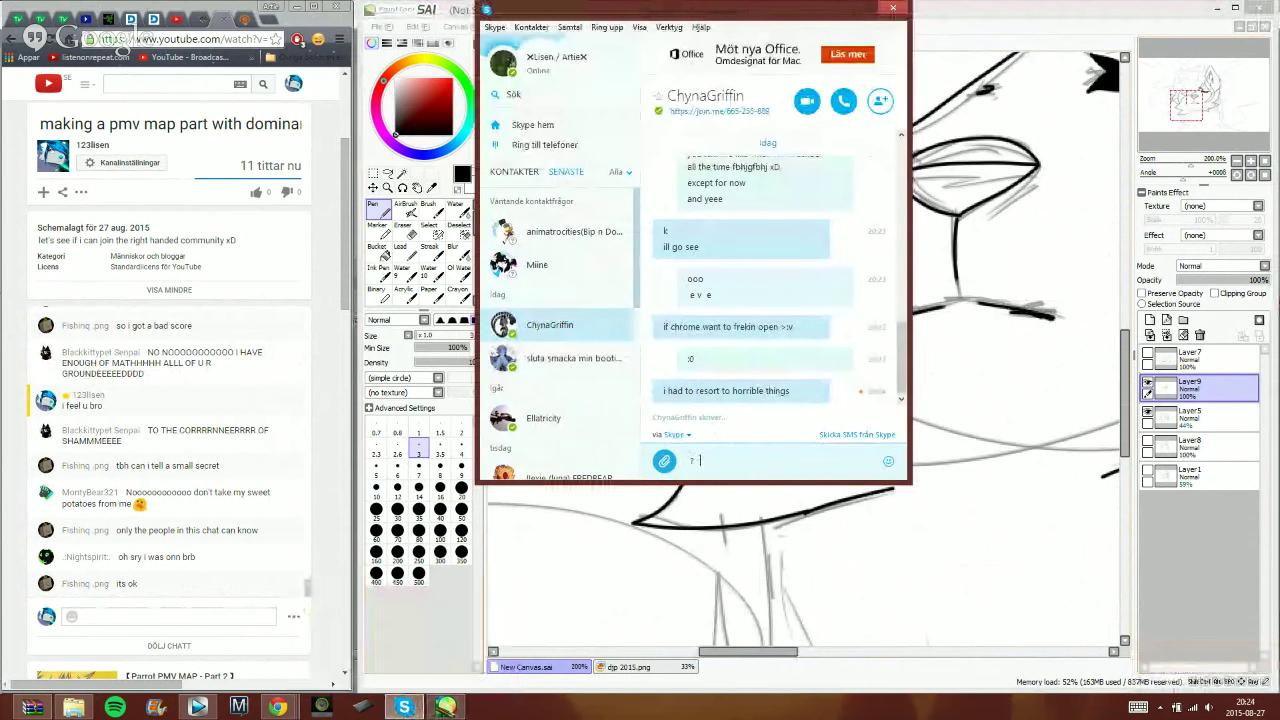
{"action": "type", "text": "?= whaii"}
{"action": "key", "text": "Return"}
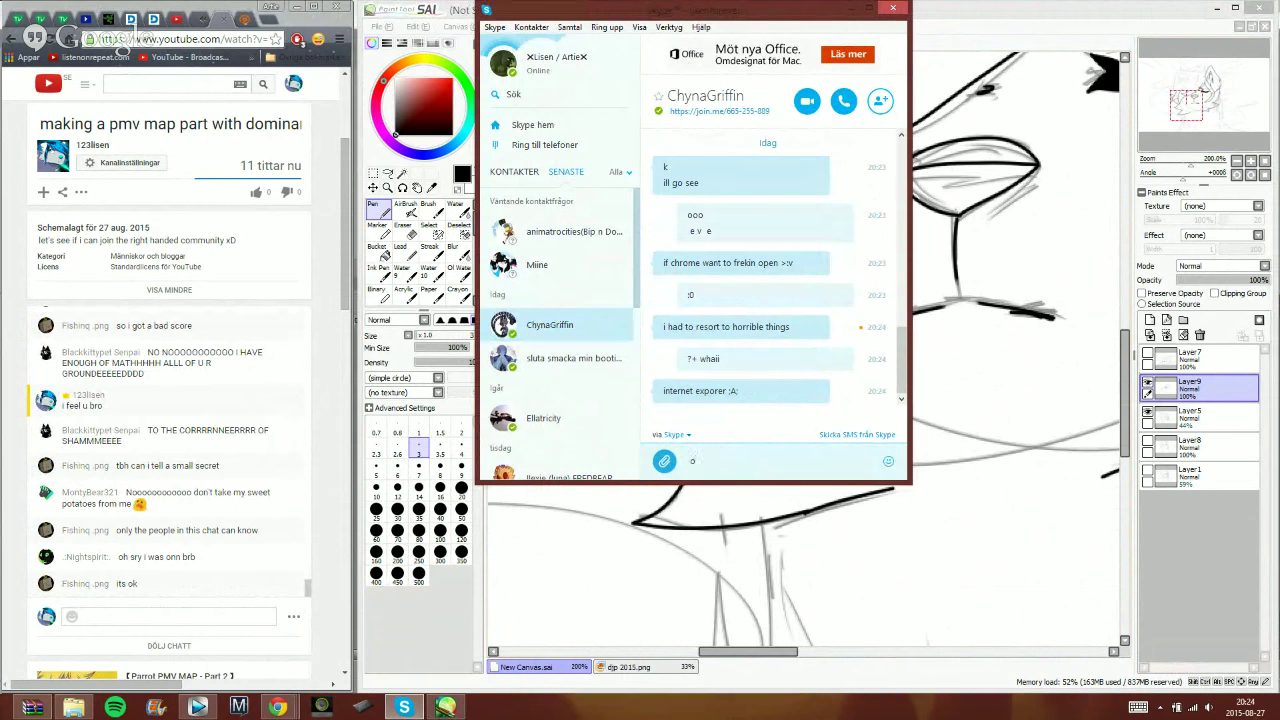
{"action": "key", "text": "Return"}
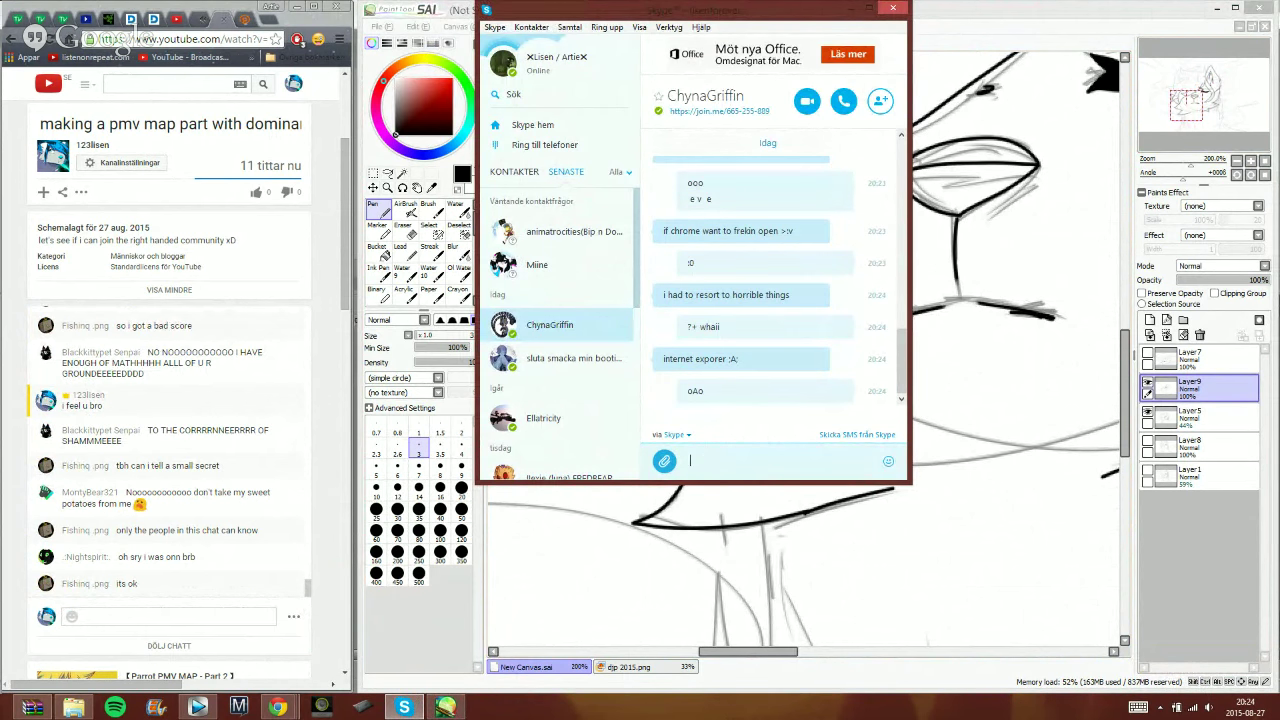
- Return to PaintTool SAI and ink the long pointed neck fur below the jaw, continuing down to the canvas's lower edge
{"action": "left_click", "coordinate": [1039, 30]}
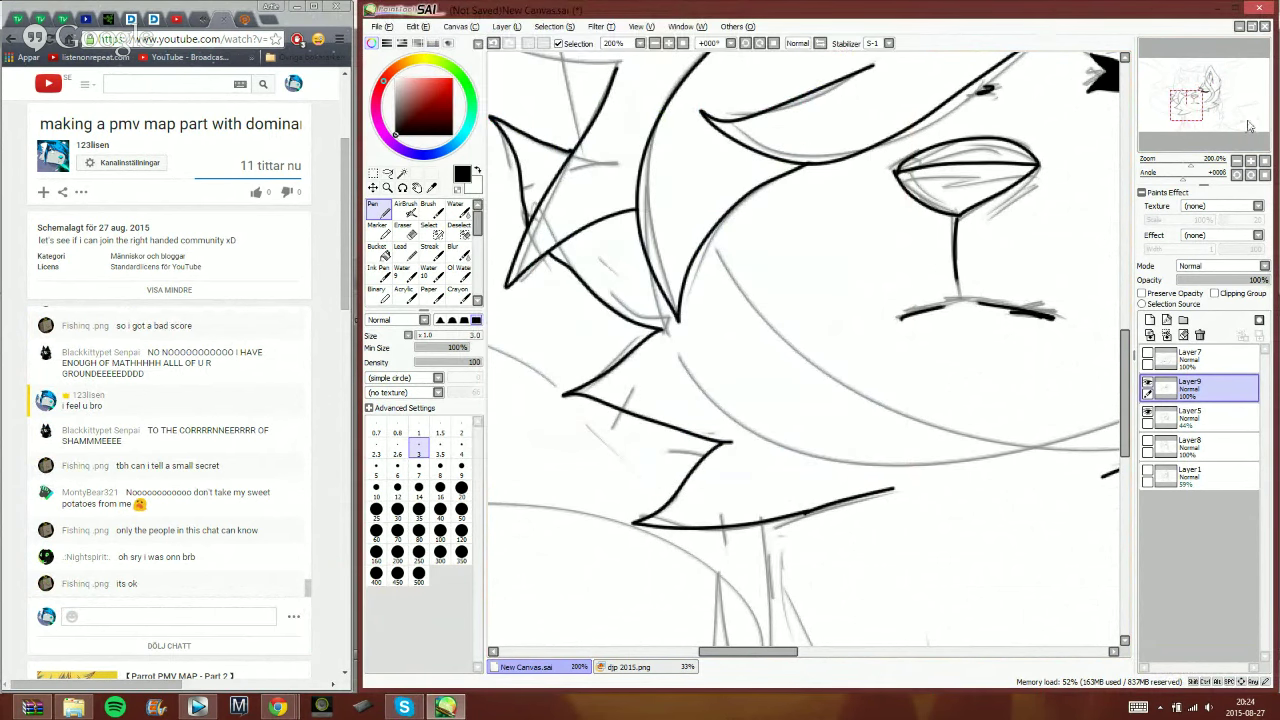
{"action": "left_click", "coordinate": [1207, 112]}
{"action": "left_click", "coordinate": [1236, 158]}
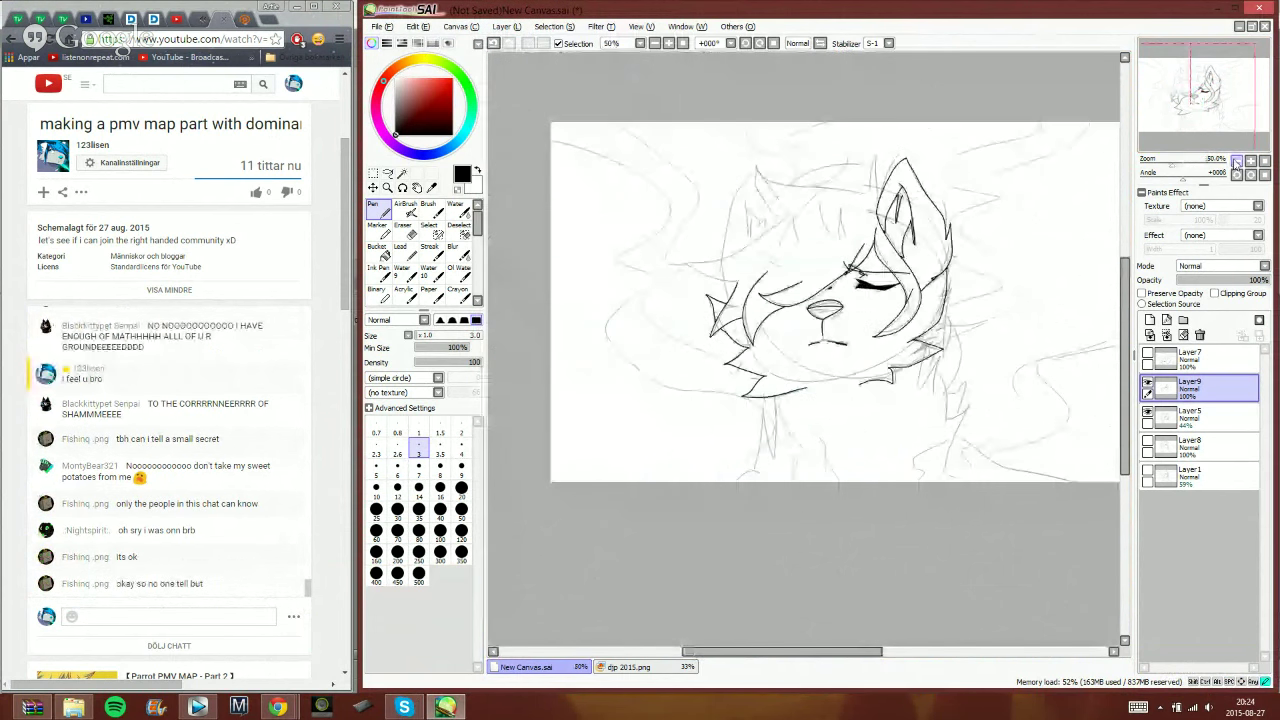
{"action": "left_click", "coordinate": [1250, 161]}
{"action": "left_click", "coordinate": [1250, 161]}
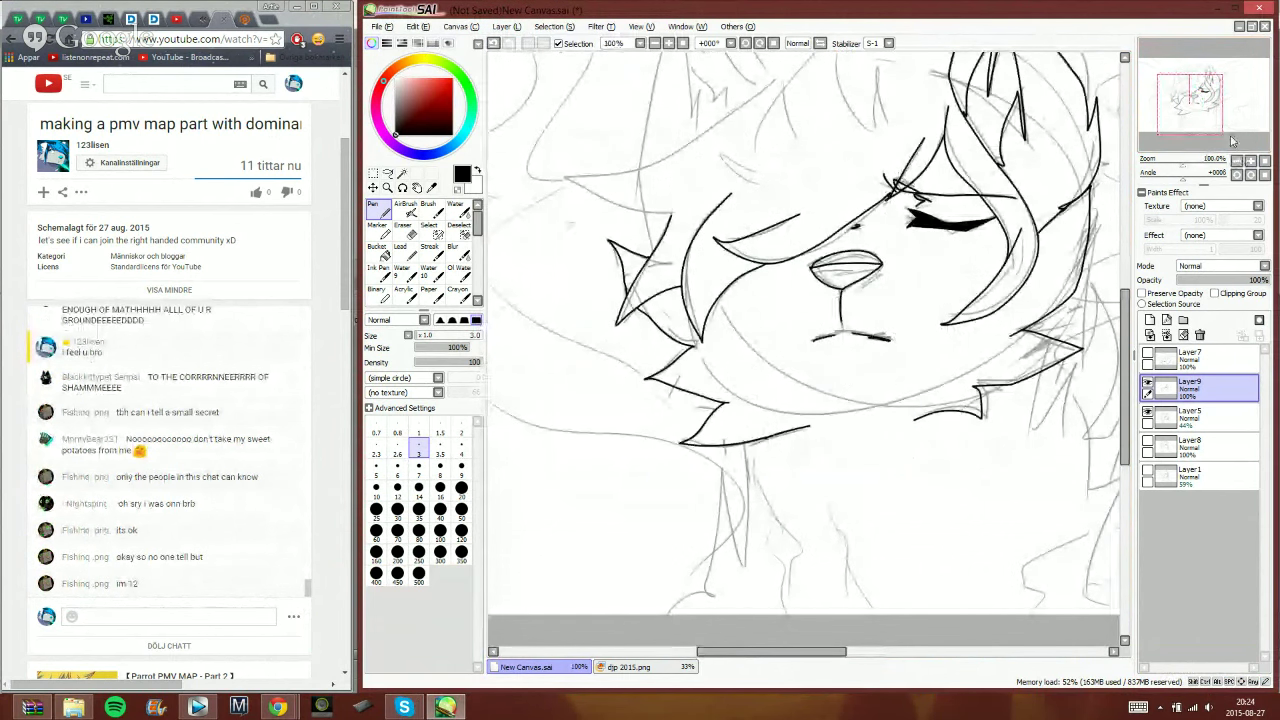
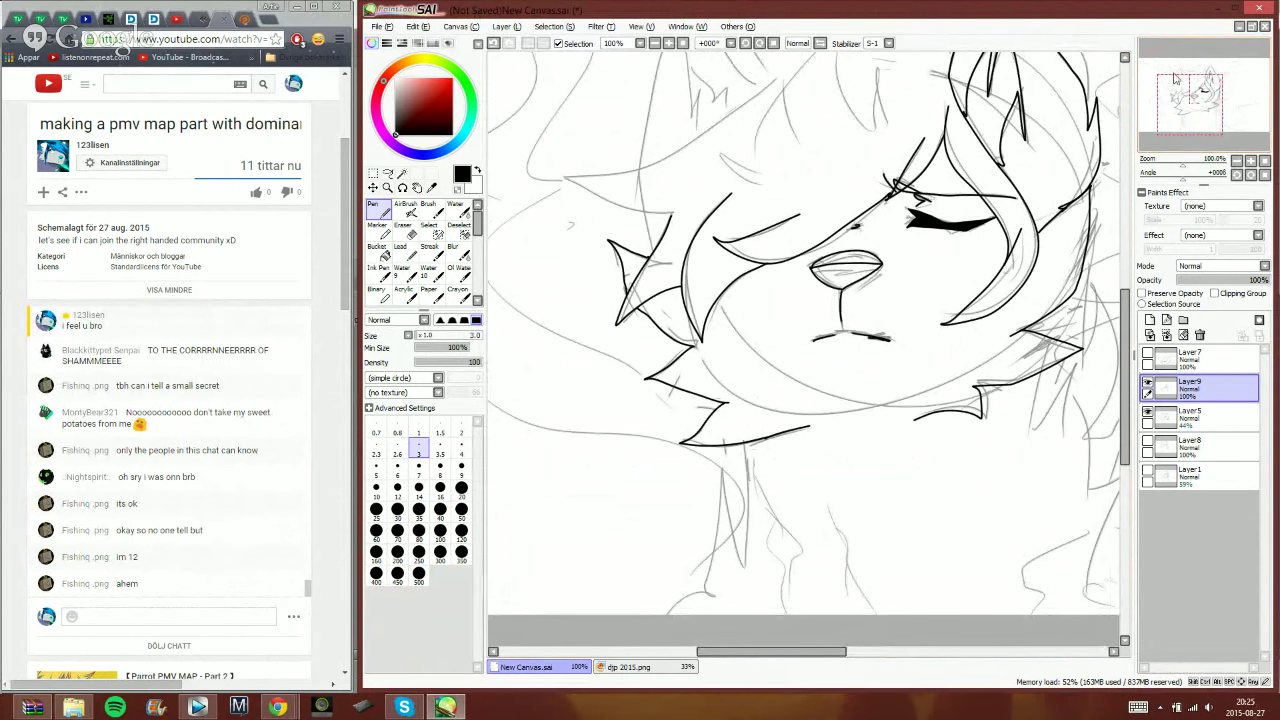
{"action": "left_click", "coordinate": [1248, 160]}
{"action": "left_click_drag", "start_coordinate": [1193, 96], "coordinate": [1203, 91]}
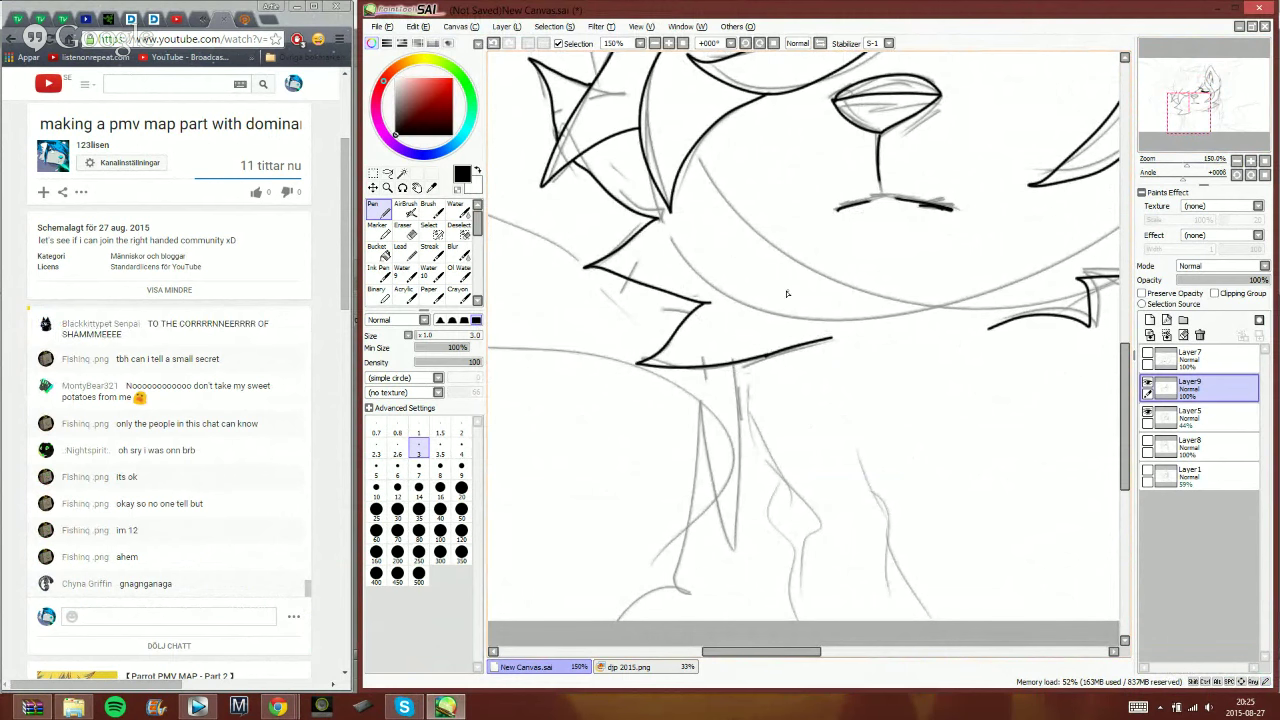
{"action": "mouse_move", "coordinate": [743, 471]}
{"action": "left_mouse_down"}
{"action": "mouse_move", "coordinate": [741, 547]}
{"action": "mouse_move", "coordinate": [707, 410]}
{"action": "mouse_move", "coordinate": [686, 591]}
{"action": "mouse_move", "coordinate": [653, 595]}
{"action": "mouse_move", "coordinate": [604, 647]}
{"action": "left_mouse_up"}
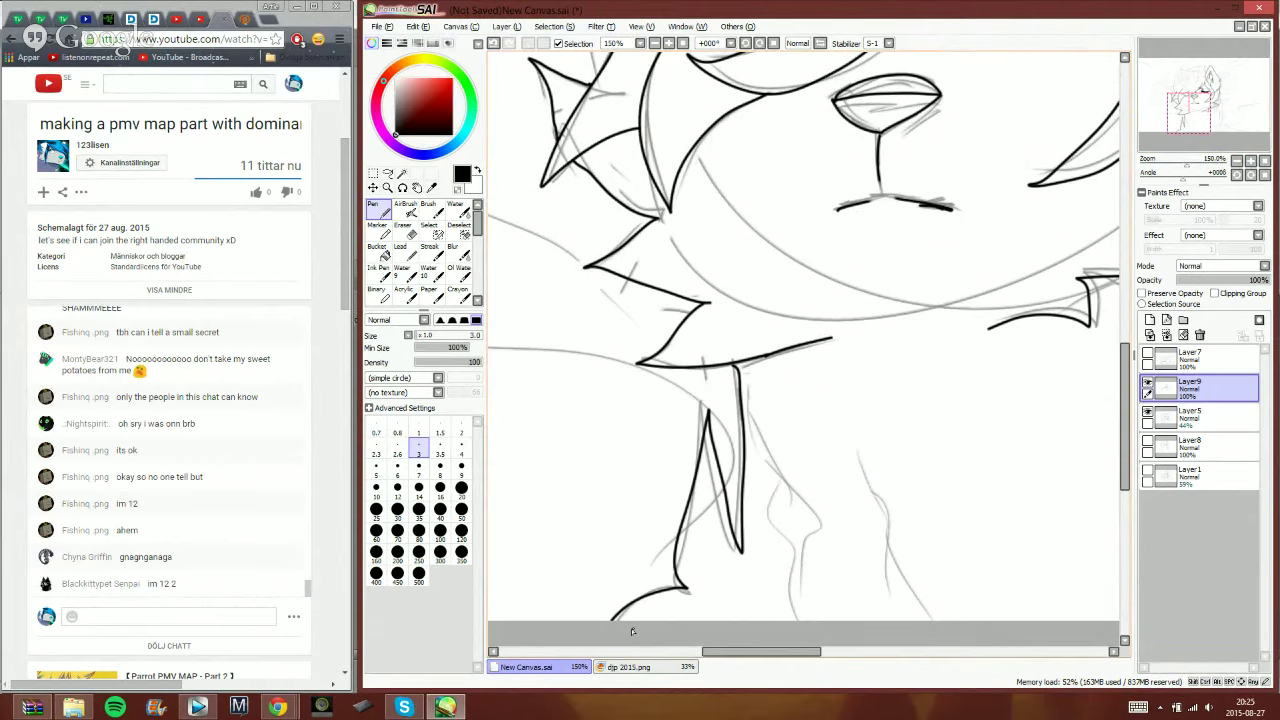
- Post "everybodyy is 12", "except for me tho-" and "forever alone //runs to acorner" in the YouTube stream chat
{"action": "left_click", "coordinate": [252, 615]}
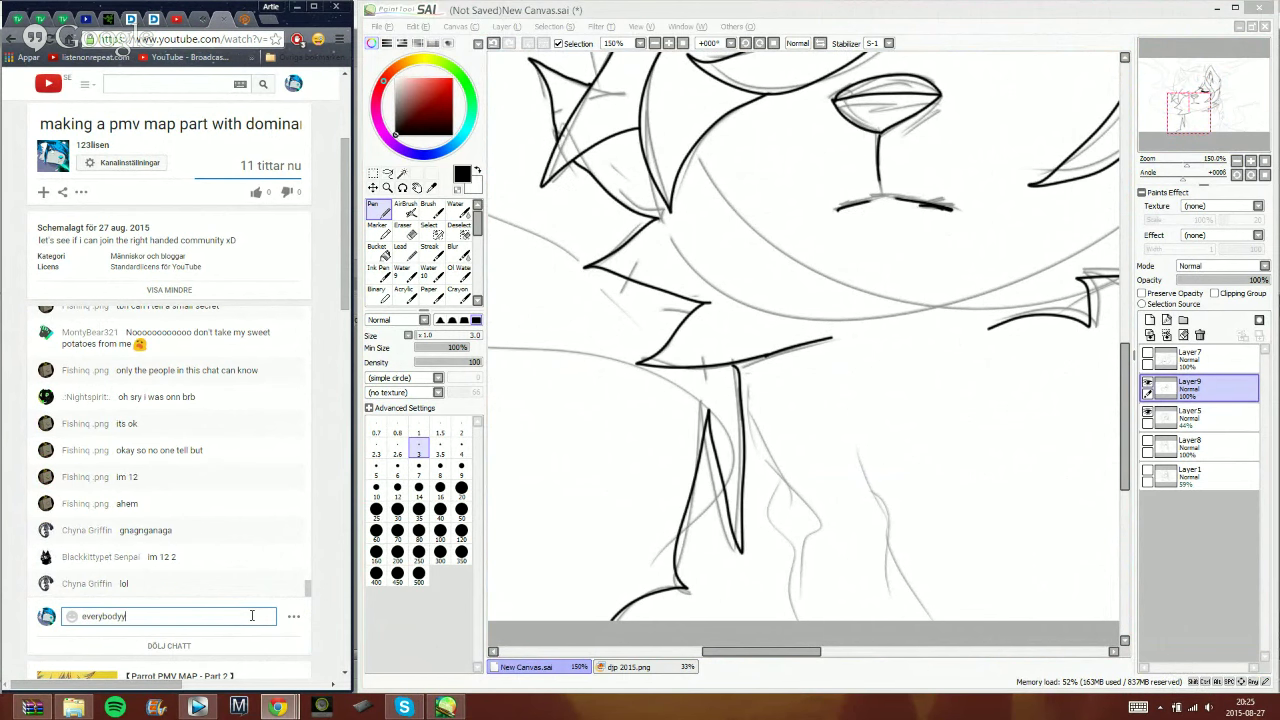
{"action": "type", "text": "everybodyy is 12"}
{"action": "key", "text": "Return"}
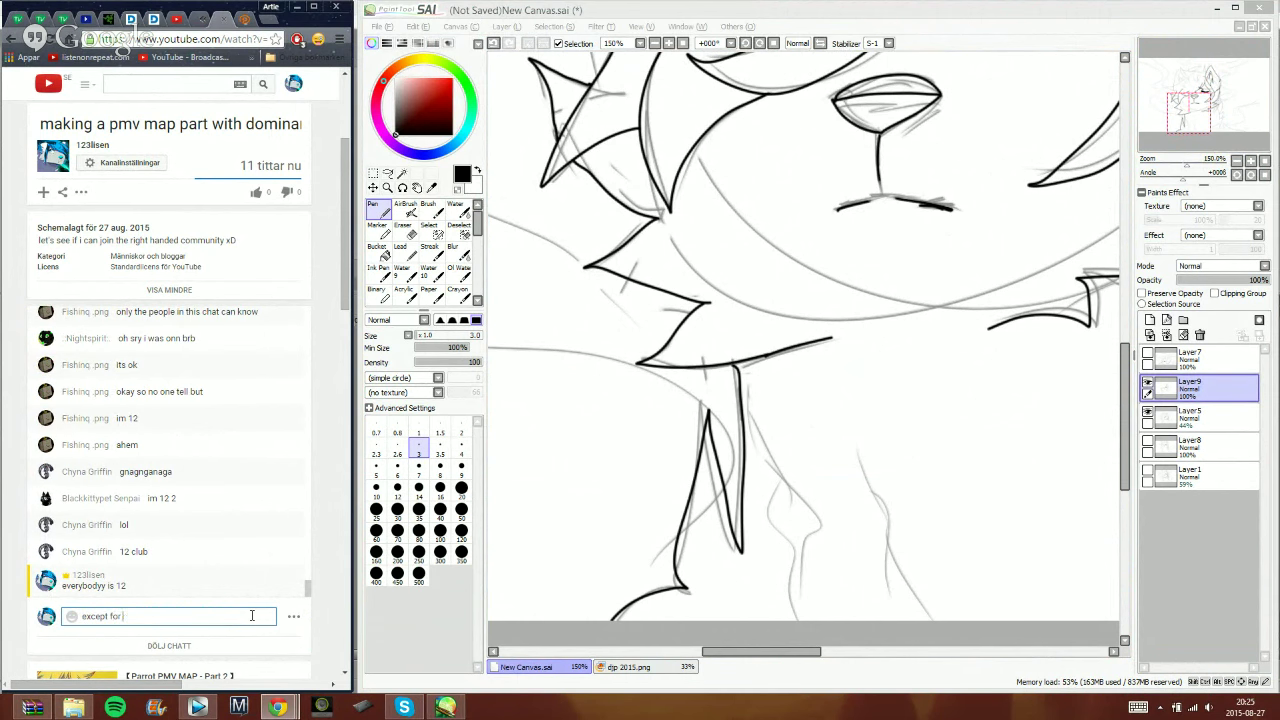
{"action": "type", "text": "me tho-"}
{"action": "key", "text": "Return"}
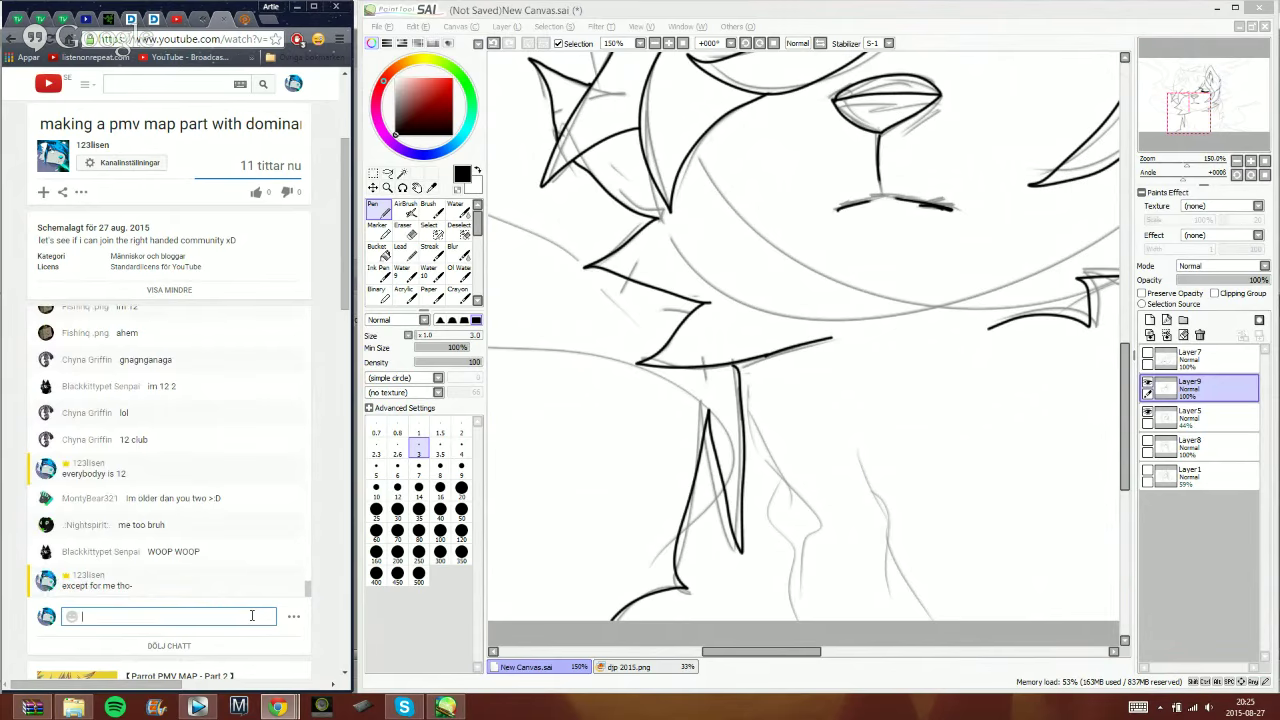
{"action": "type", "text": "forever alone //runs to ac"}
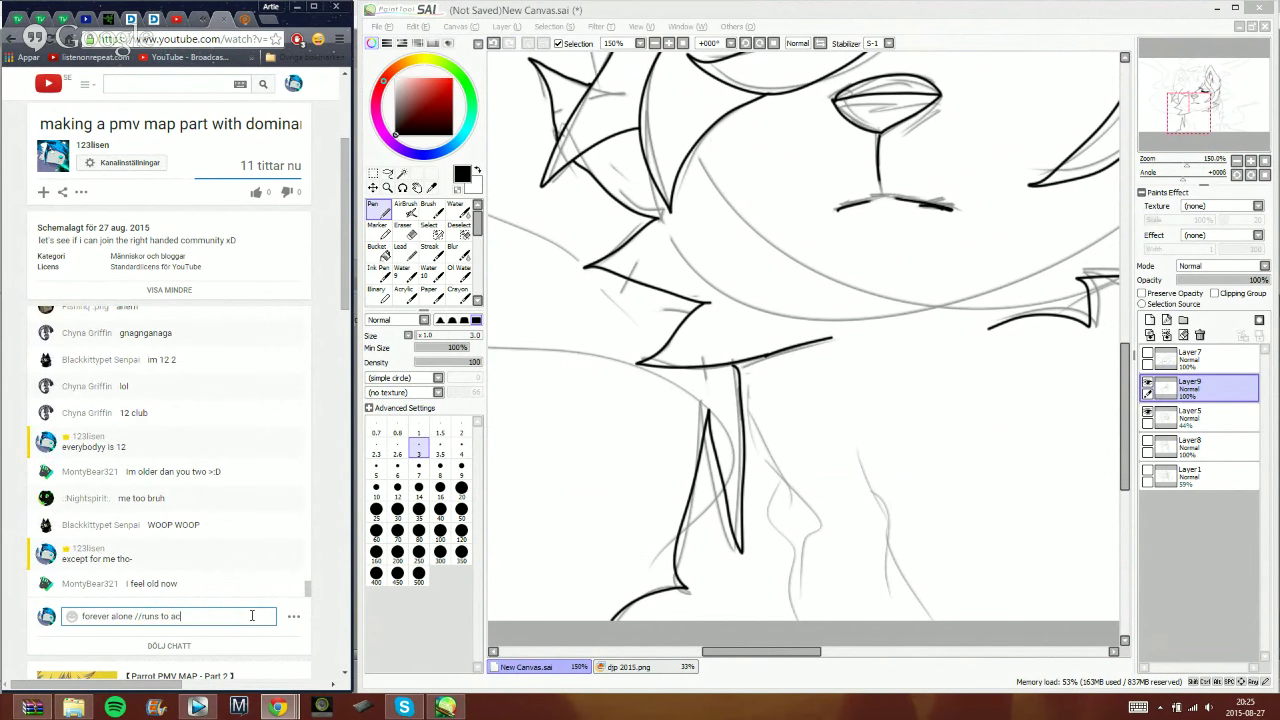
{"action": "type", "text": "orner"}
{"action": "key", "text": "Return"}
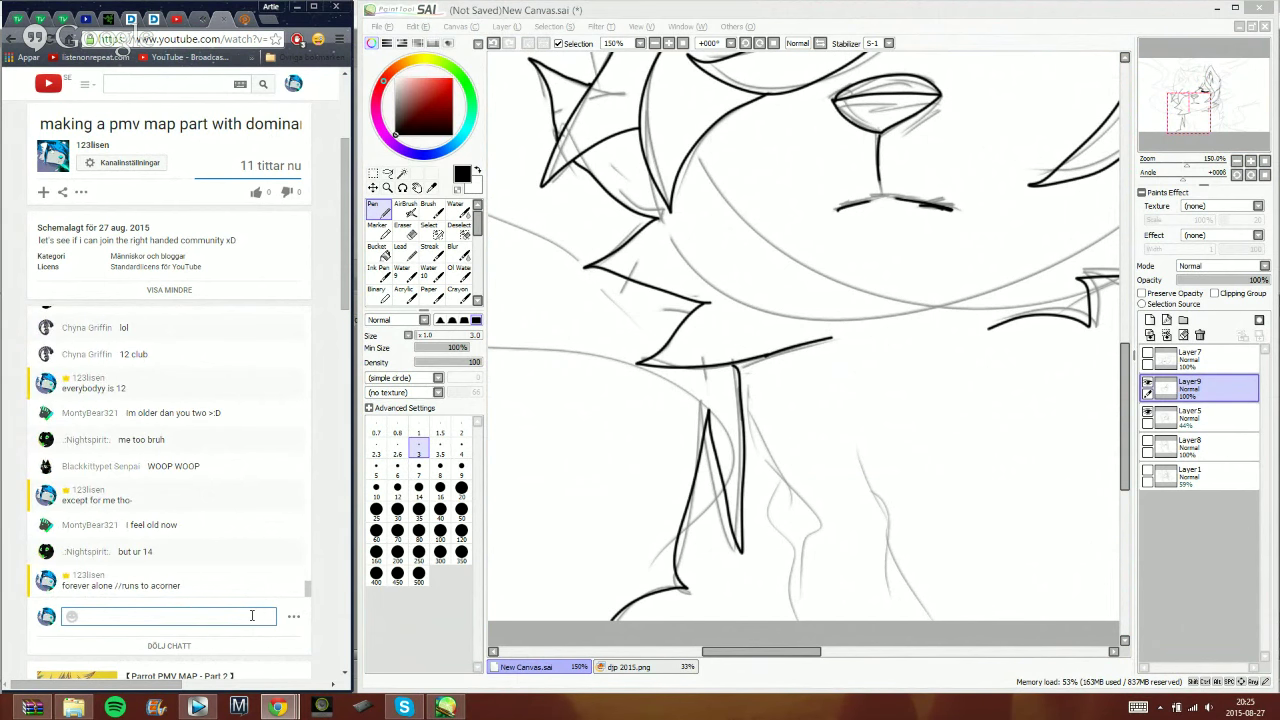
{"action": "left_click", "coordinate": [972, 45]}
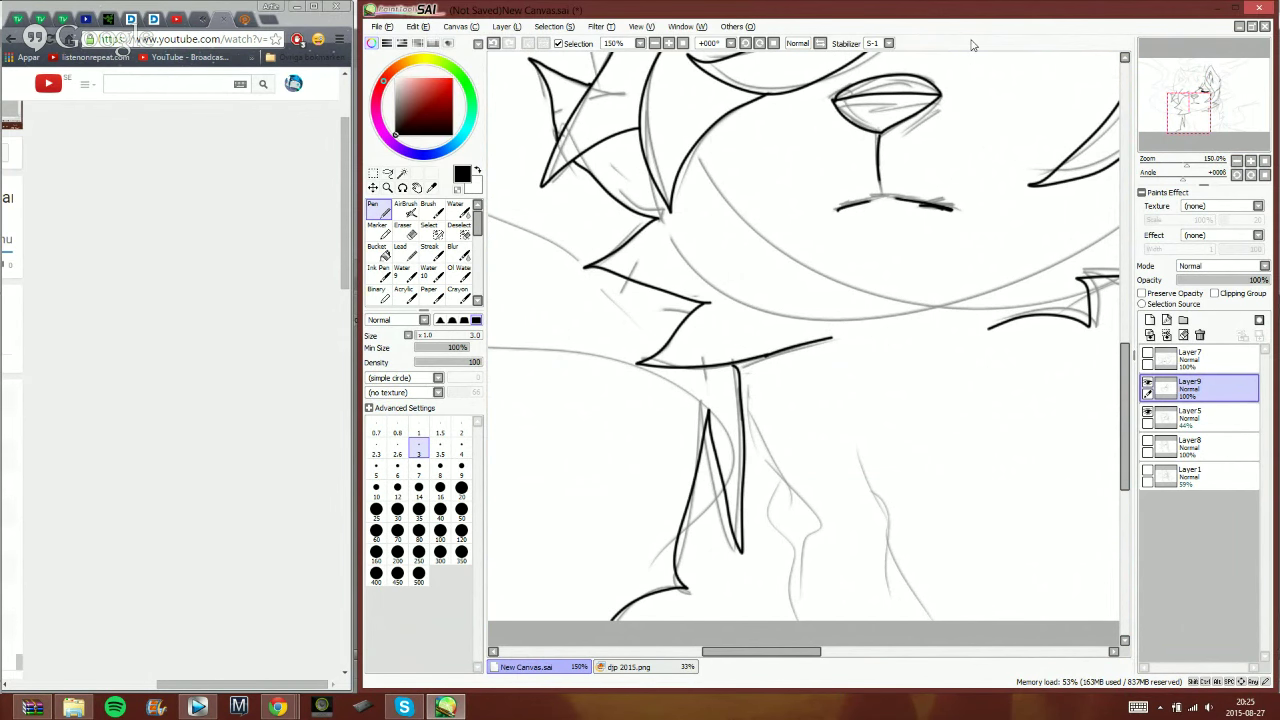
- Bring the YouTube stream chat back into view and answer the viewer's question with "14 xD"
{"action": "left_click_drag", "start_coordinate": [285, 685], "coordinate": [136, 690]}
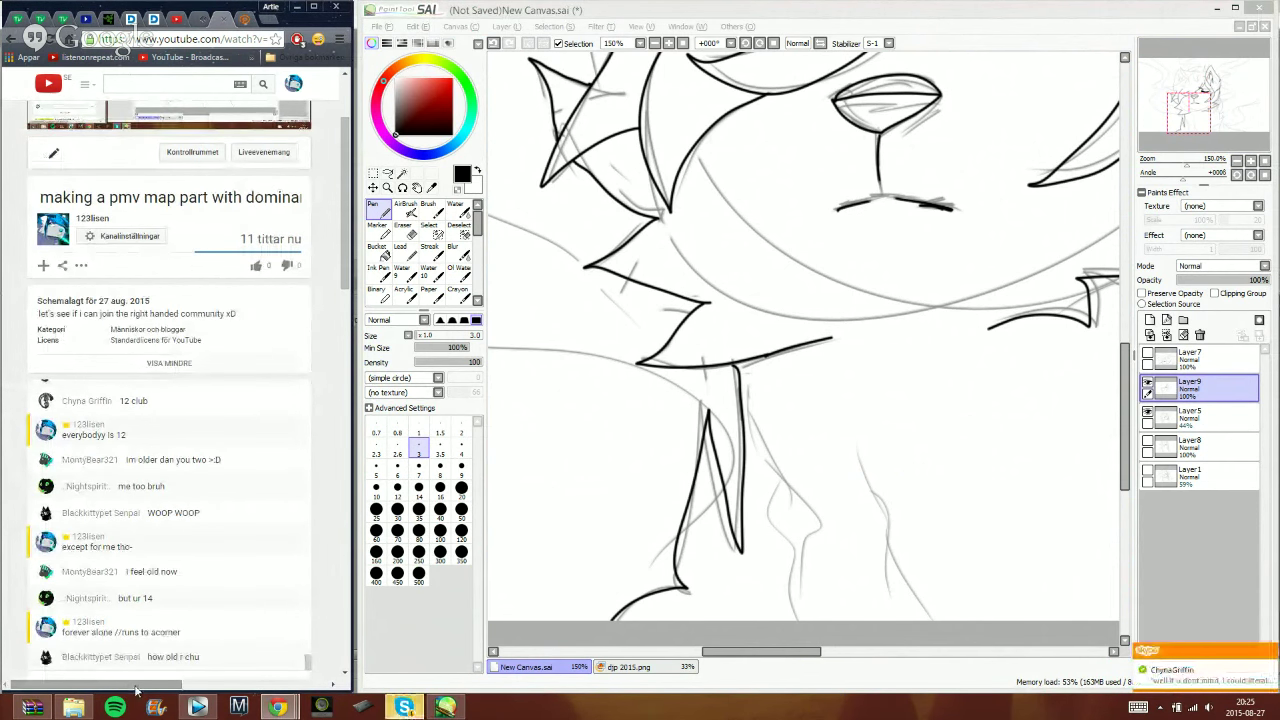
{"action": "scroll", "coordinate": [340, 287], "scroll_direction": "down", "scroll_amount": 1}
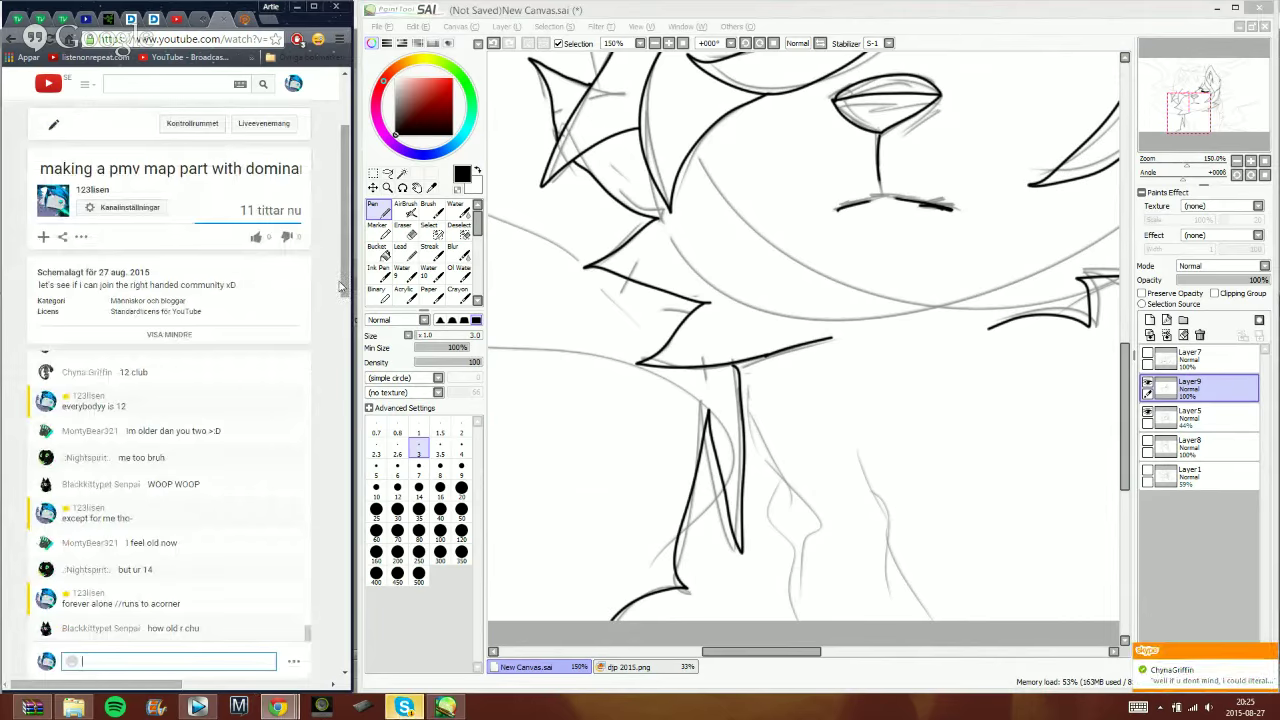
{"action": "scroll", "coordinate": [340, 287], "scroll_direction": "down", "scroll_amount": 2}
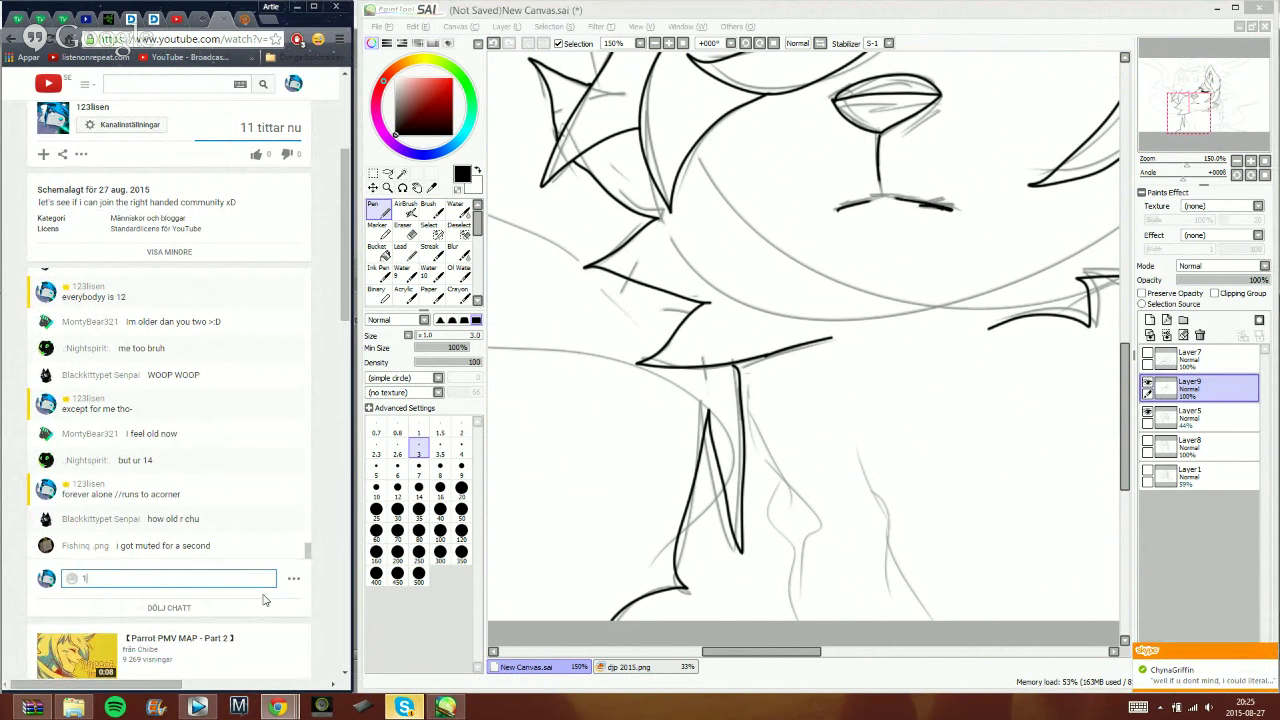
{"action": "type", "text": "4 x"}
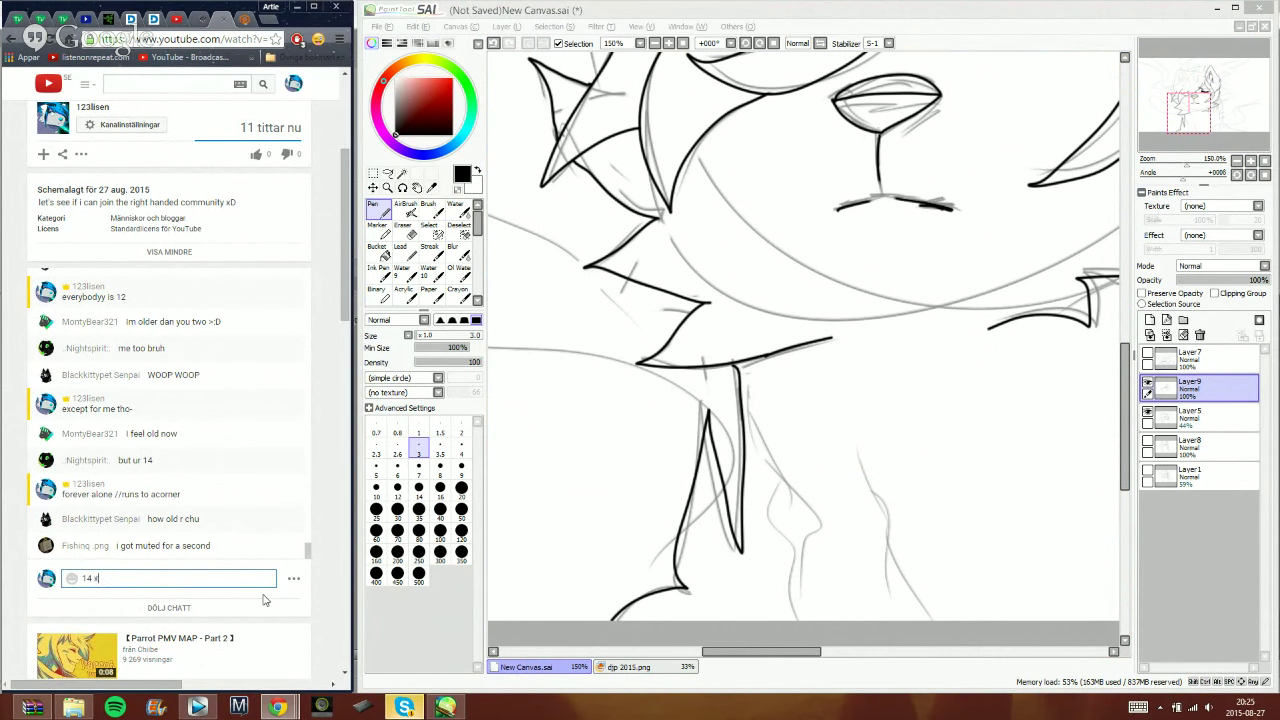
{"action": "type", "text": "D"}
{"action": "key", "text": "Return"}
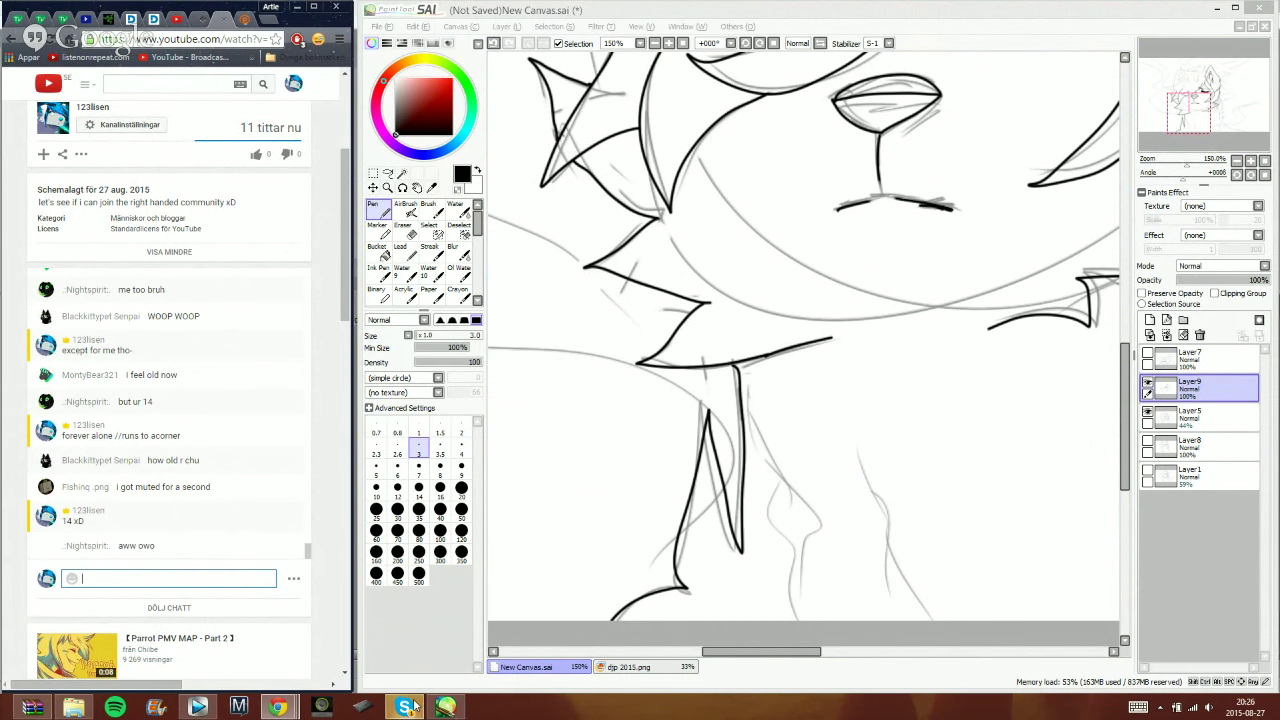
- Reply to the Skype contact with "shush", "if you walk into my stream", "talk about whatever you feel like" and "o w o"
{"action": "left_click", "coordinate": [404, 707]}
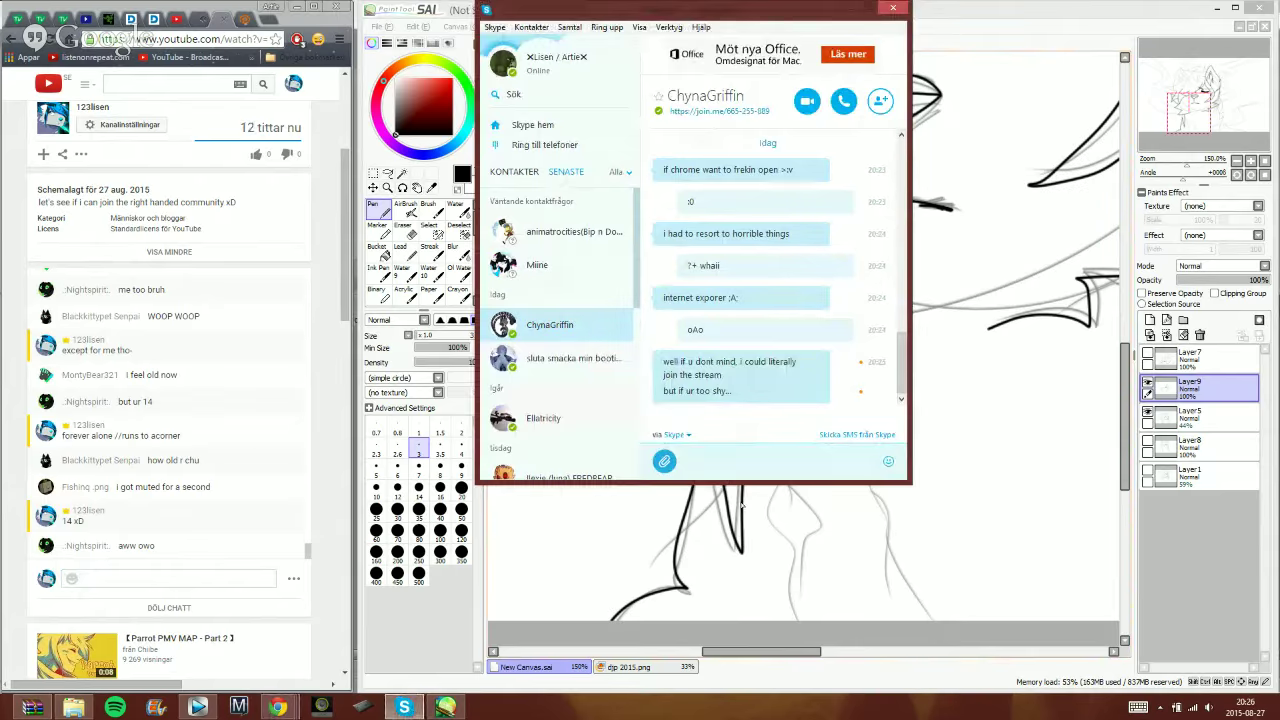
{"action": "type", "text": "shush"}
{"action": "key", "text": "Return"}
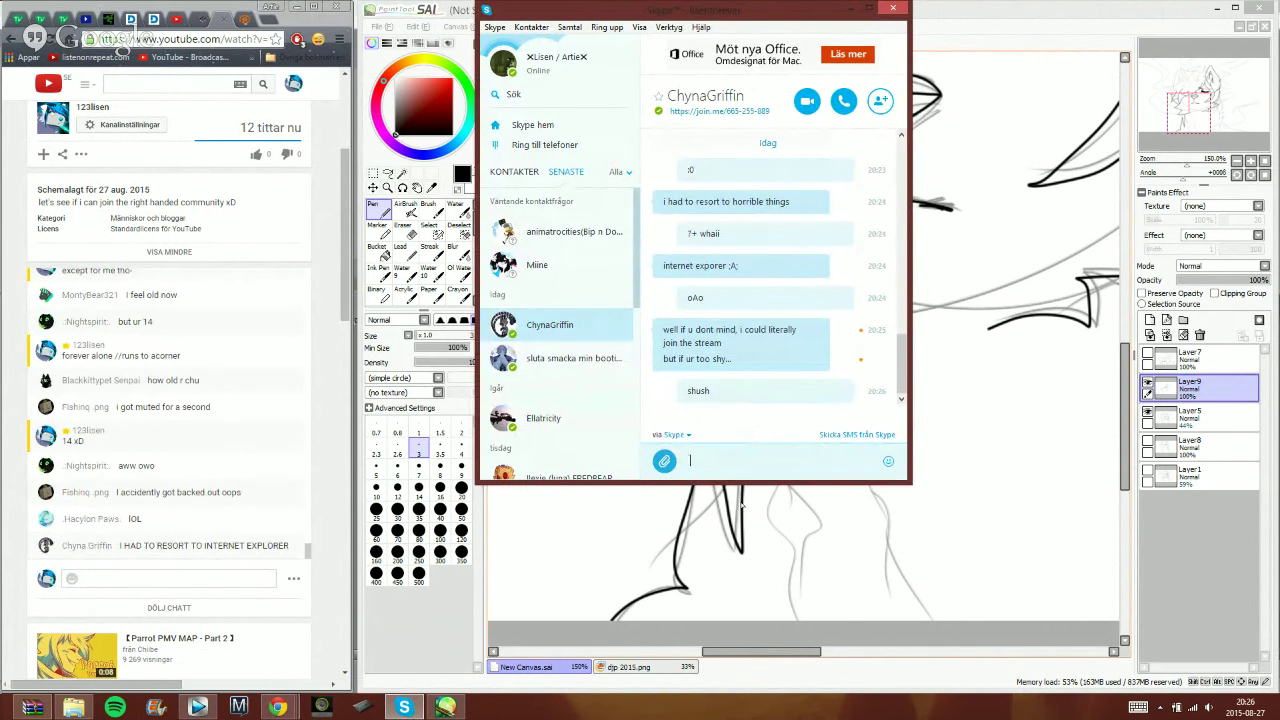
{"action": "type", "text": "if you walk"}
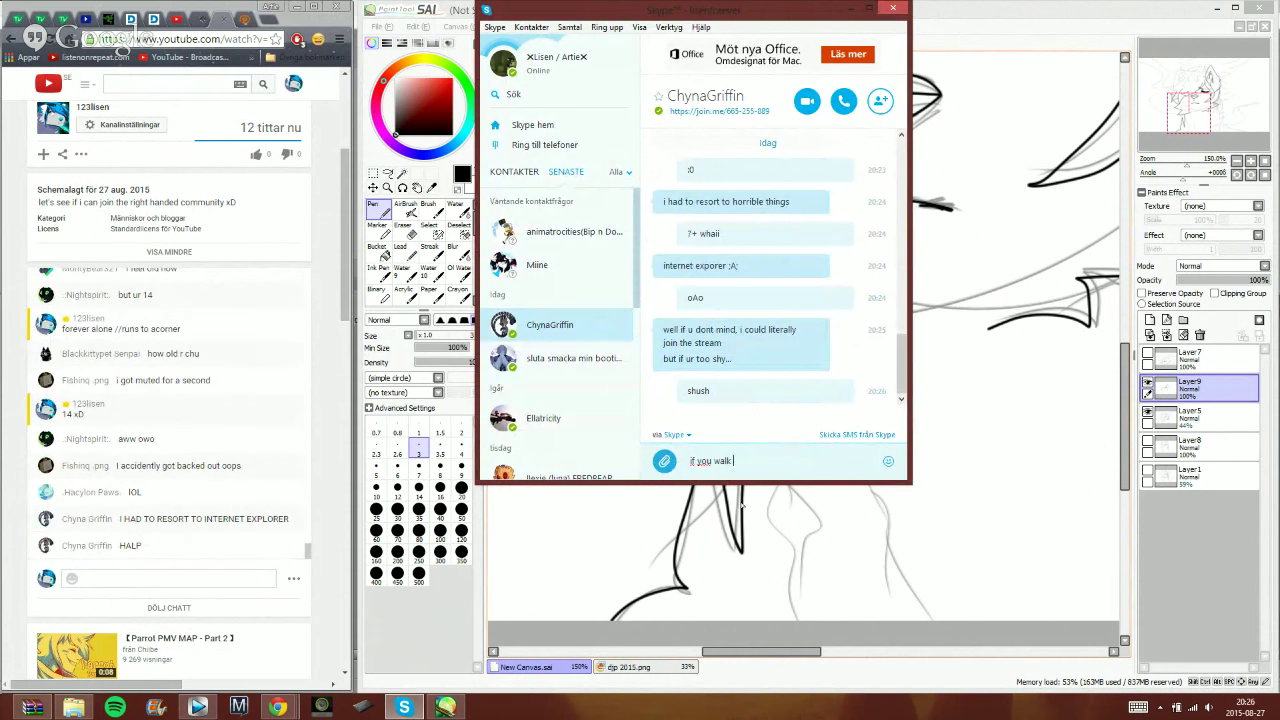
{"action": "type", "text": " into my stream"}
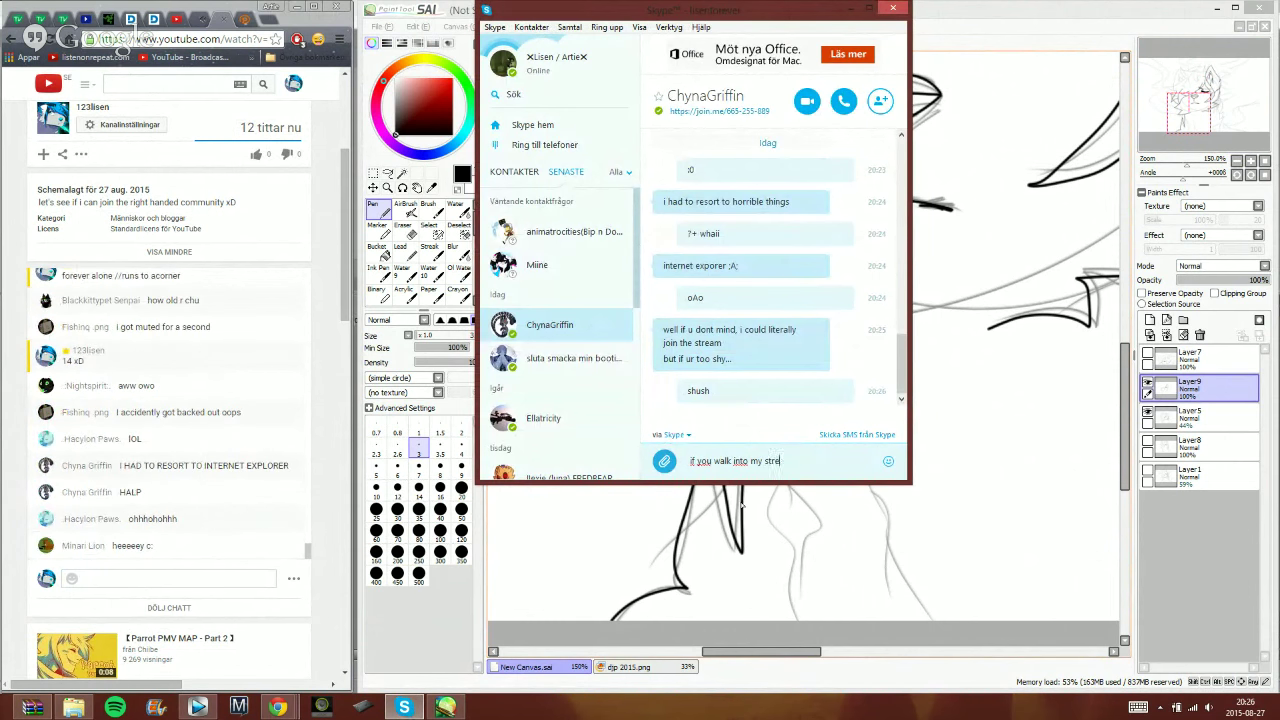
{"action": "key", "text": "Return"}
{"action": "type", "text": "talk about wh"}
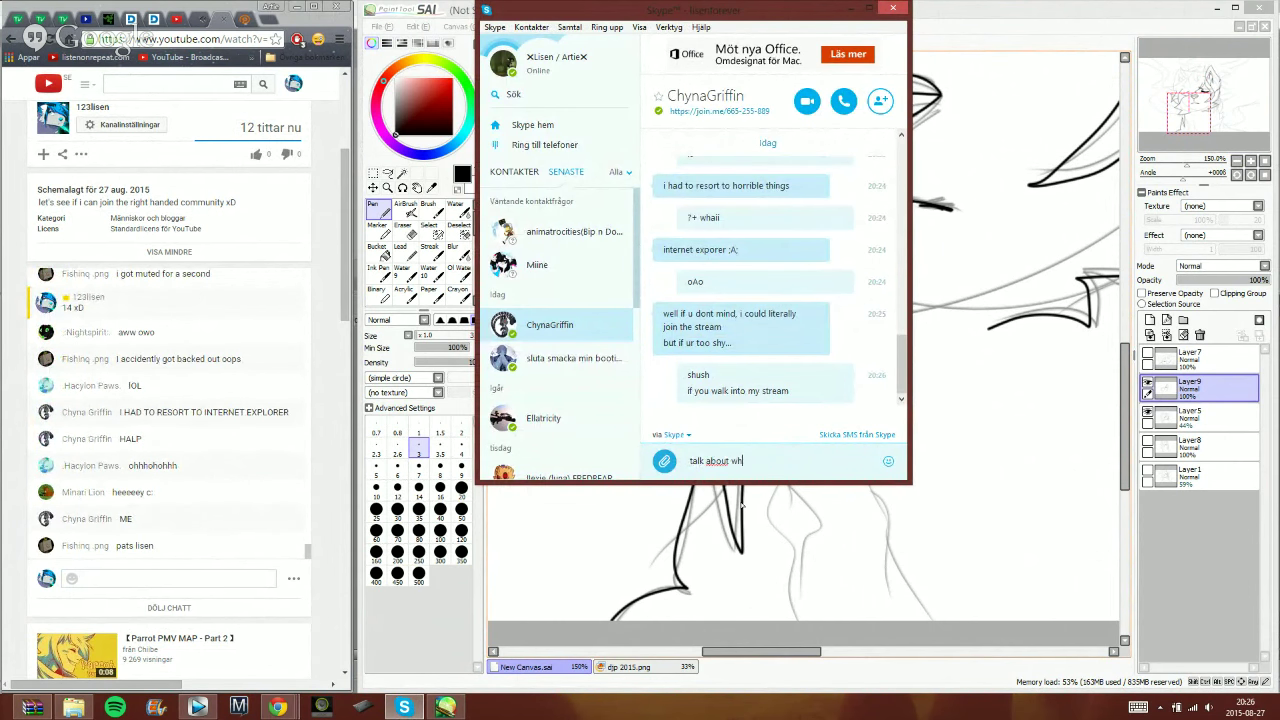
{"action": "type", "text": "atever you feel like"}
{"action": "key", "text": "Return"}
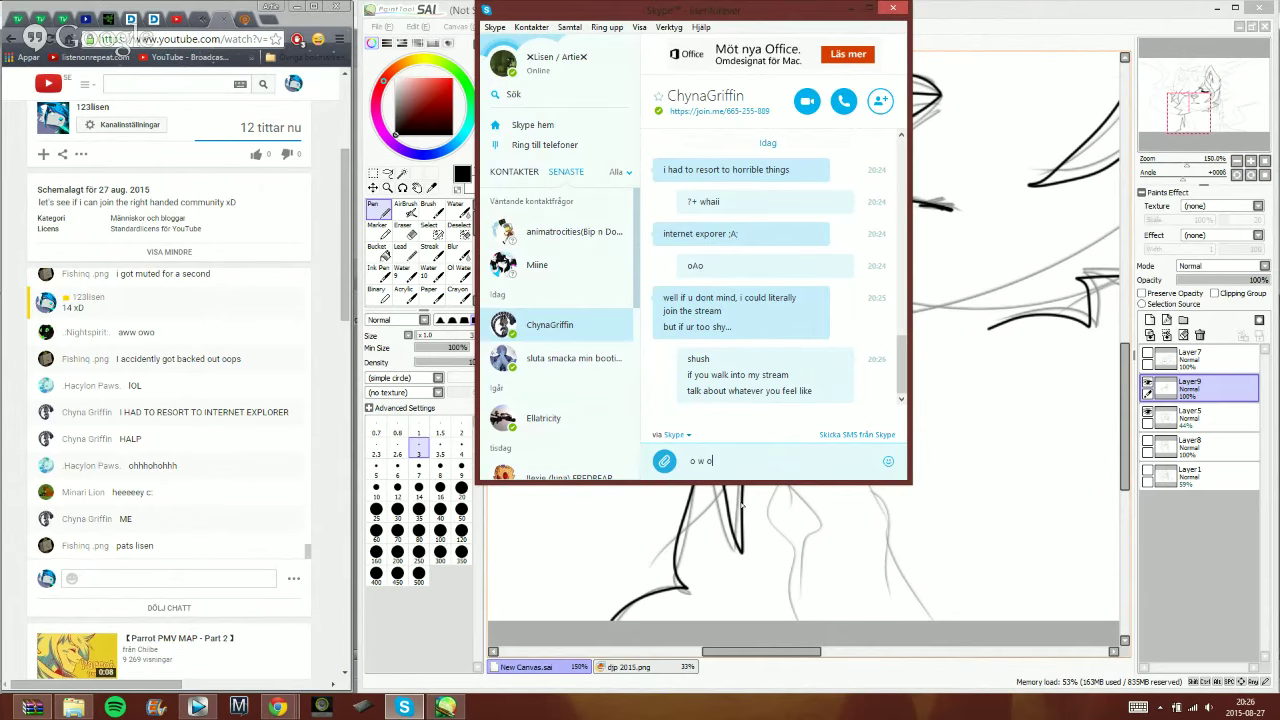
{"action": "type", "text": "o w o"}
{"action": "key", "text": "Return"}
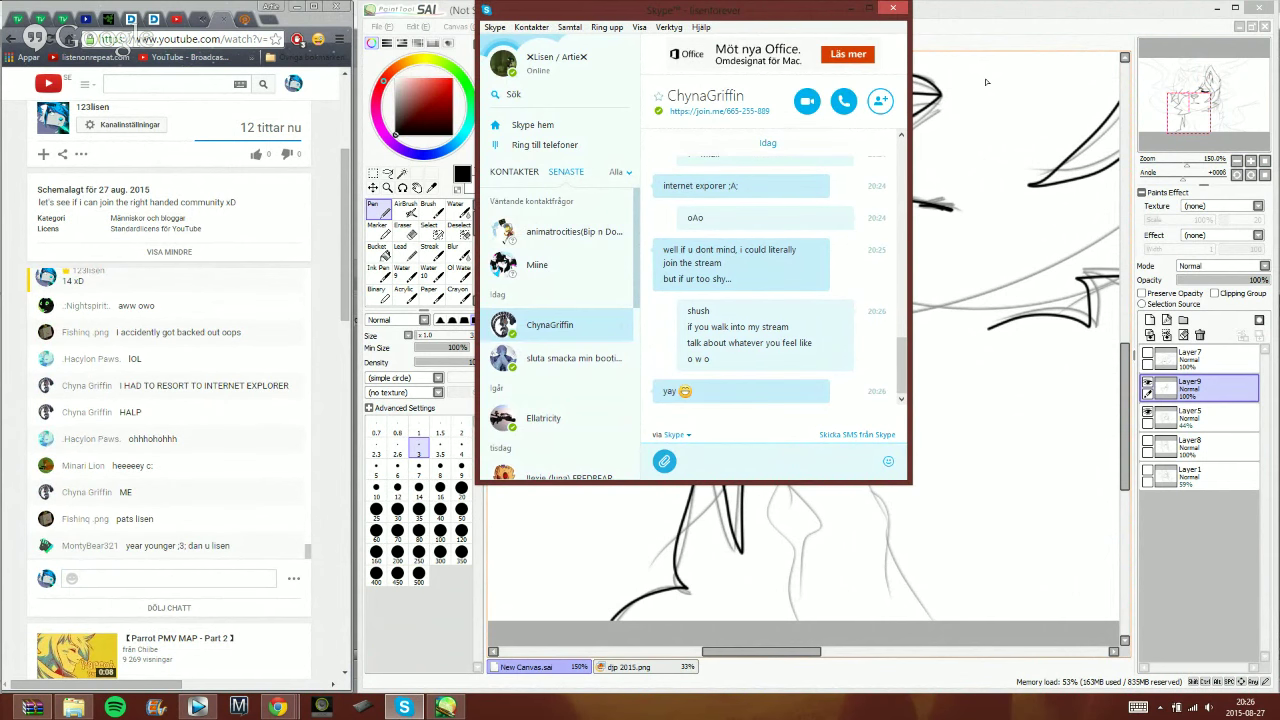
{"action": "left_click", "coordinate": [981, 46]}
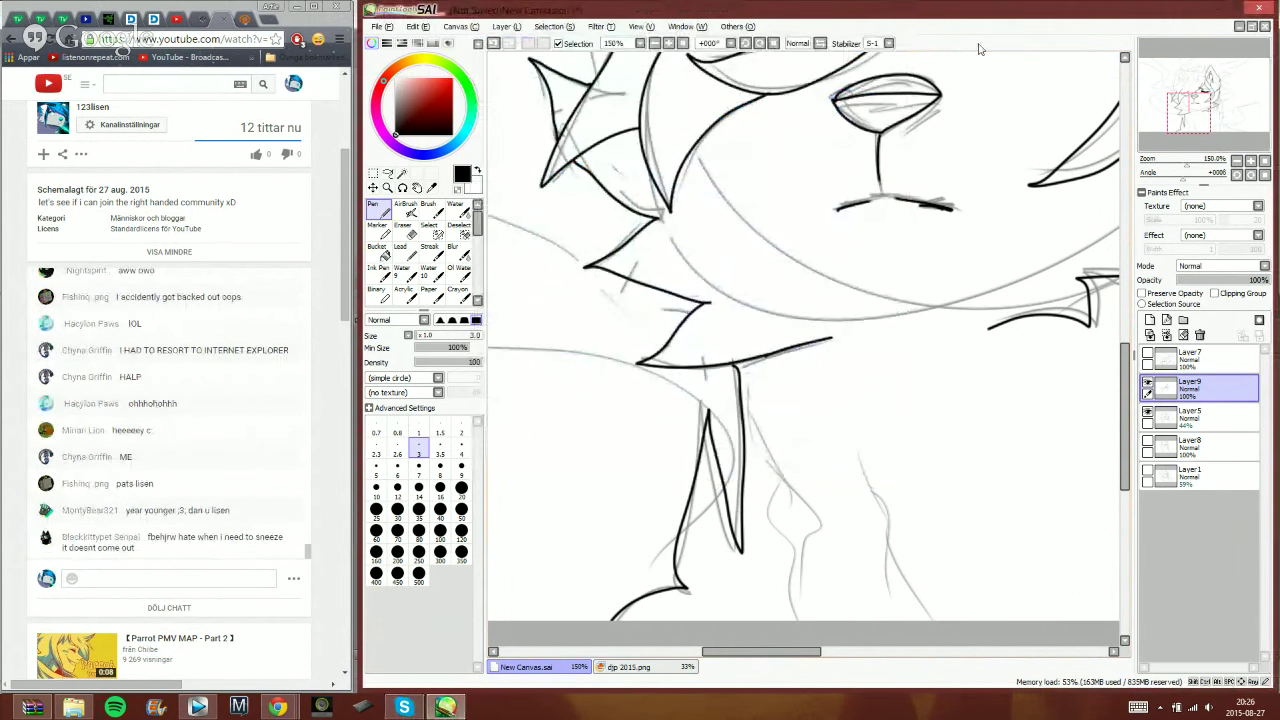
- Post "muahaha" twice in the YouTube stream chat
{"action": "left_click", "coordinate": [256, 577]}
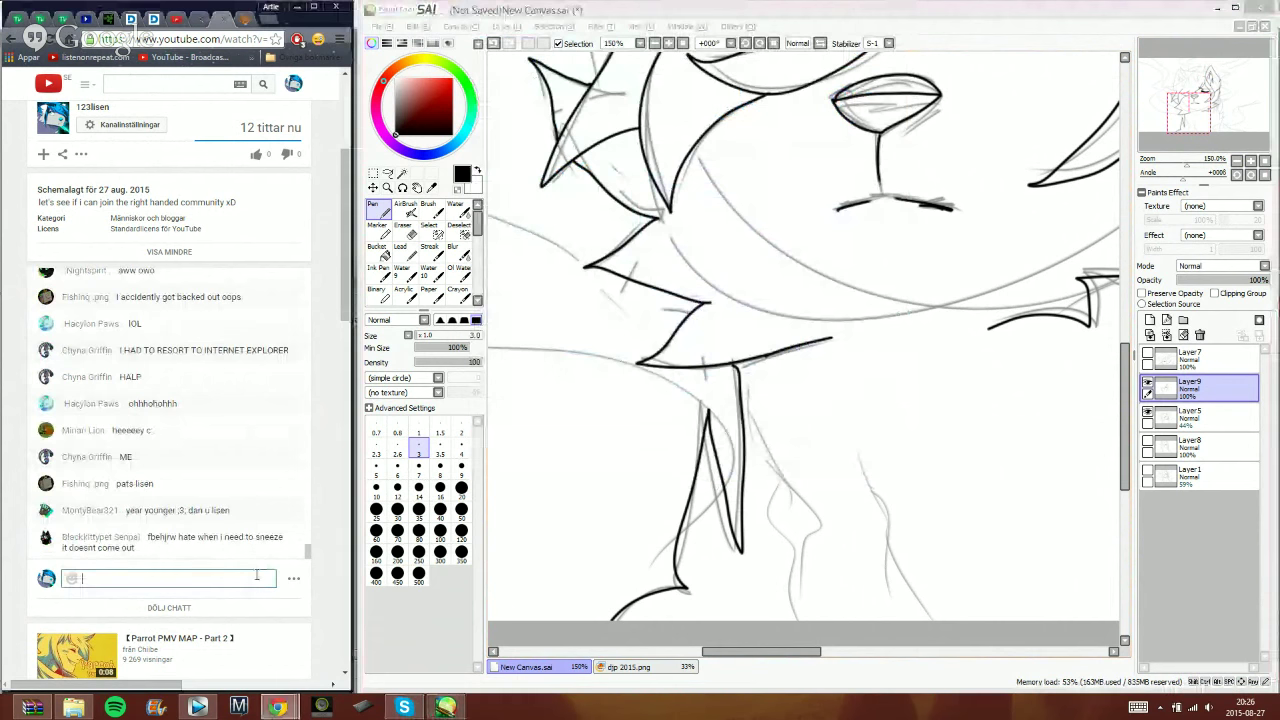
{"action": "type", "text": "mushshi"}
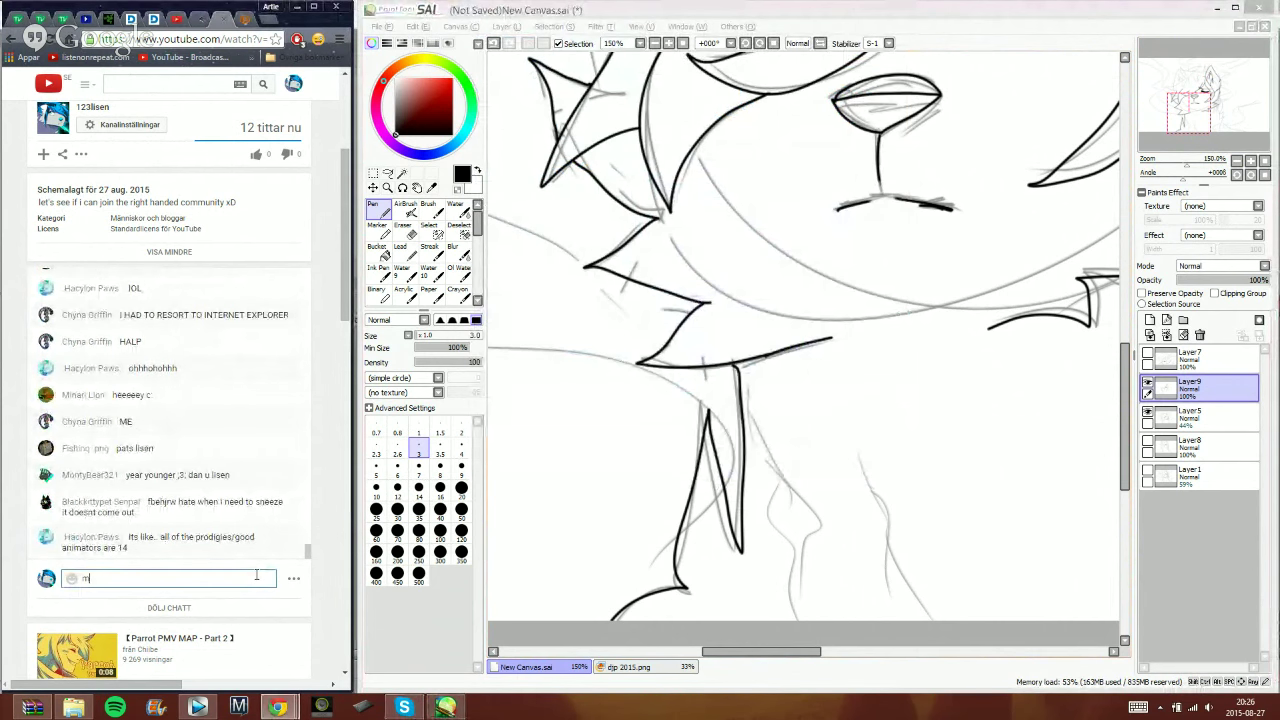
{"action": "key", "text": "BackSpace"}
{"action": "key", "text": "BackSpace"}
{"action": "key", "text": "BackSpace"}
{"action": "key", "text": "BackSpace"}
{"action": "key", "text": "BackSpace"}
{"action": "type", "text": "ahaha"}
{"action": "key", "text": "Return"}
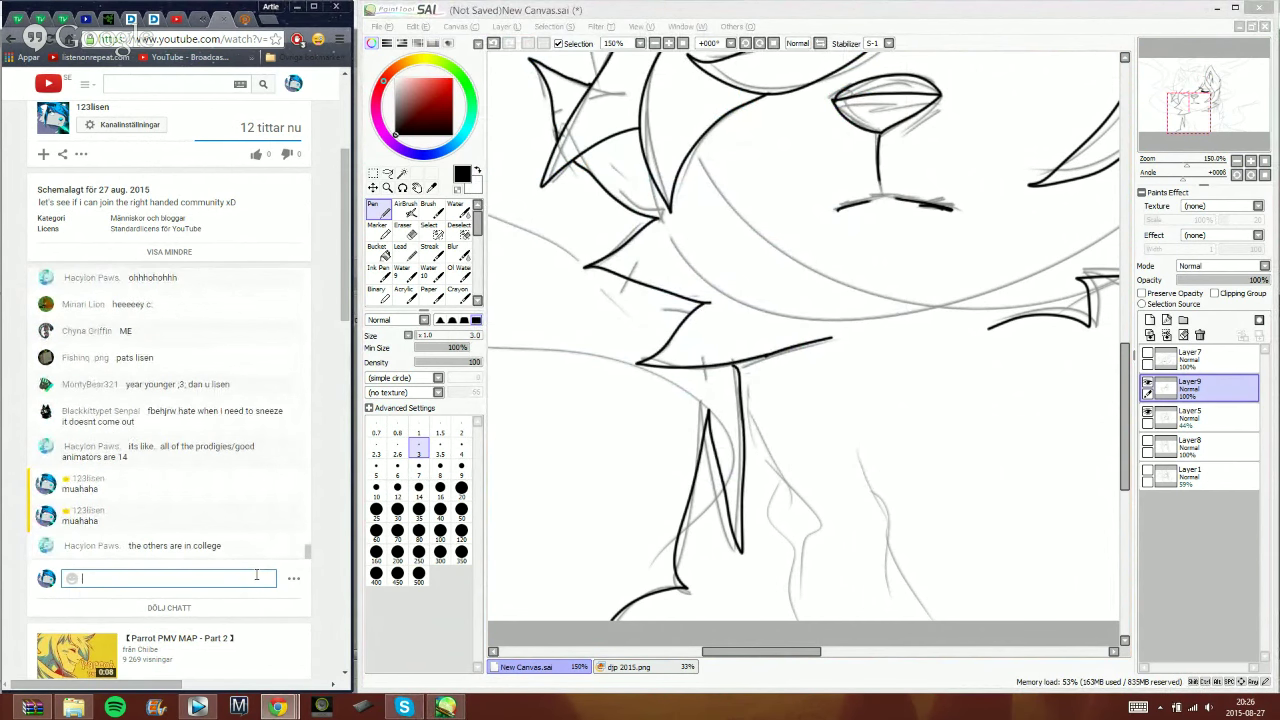
- Switch to Skype and answer the contact's remark about calling with "--'" and "i never call xD"
{"action": "left_click", "coordinate": [405, 707]}
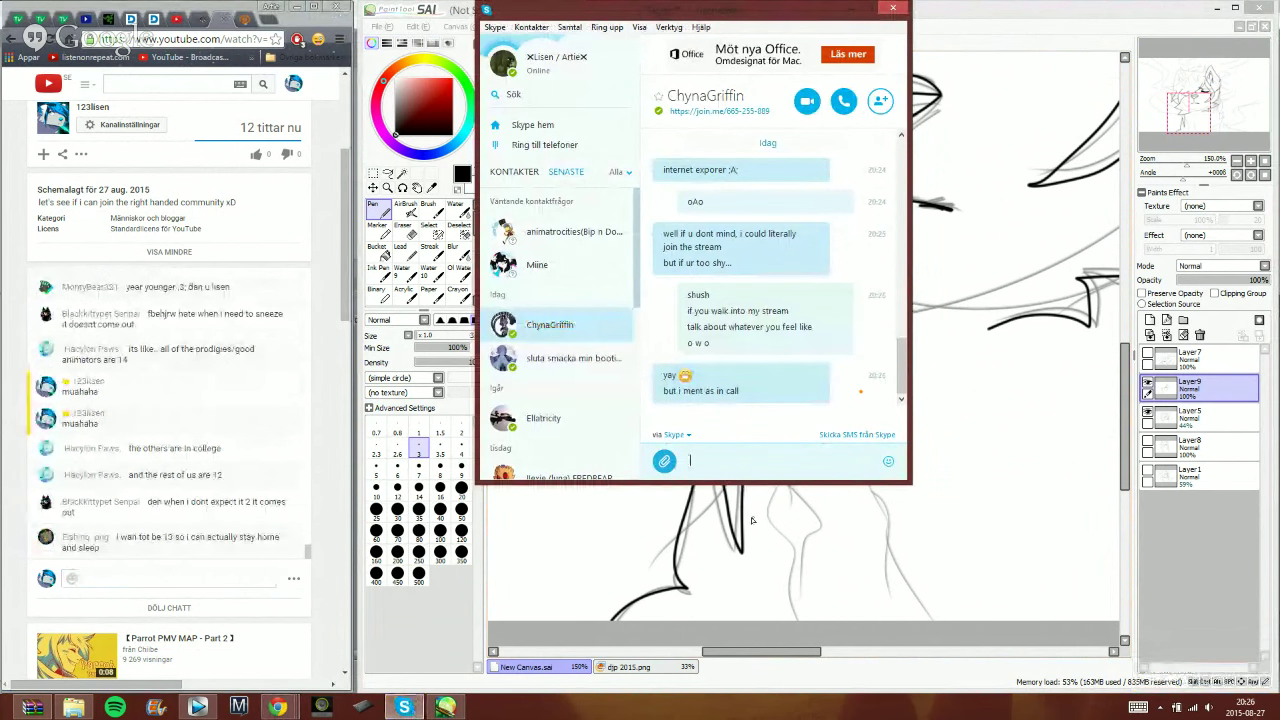
{"action": "type", "text": "-.-"}
{"action": "key", "text": "Return"}
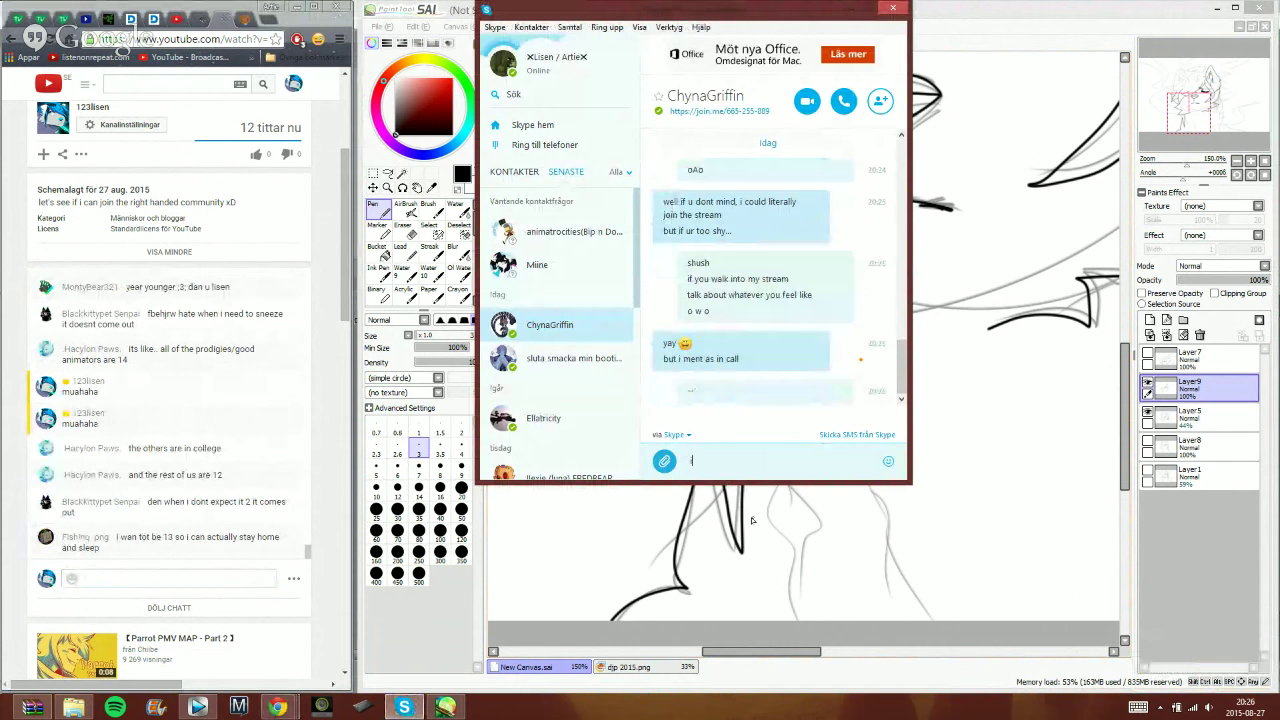
{"action": "type", "text": "i never call xD"}
{"action": "key", "text": "Return"}
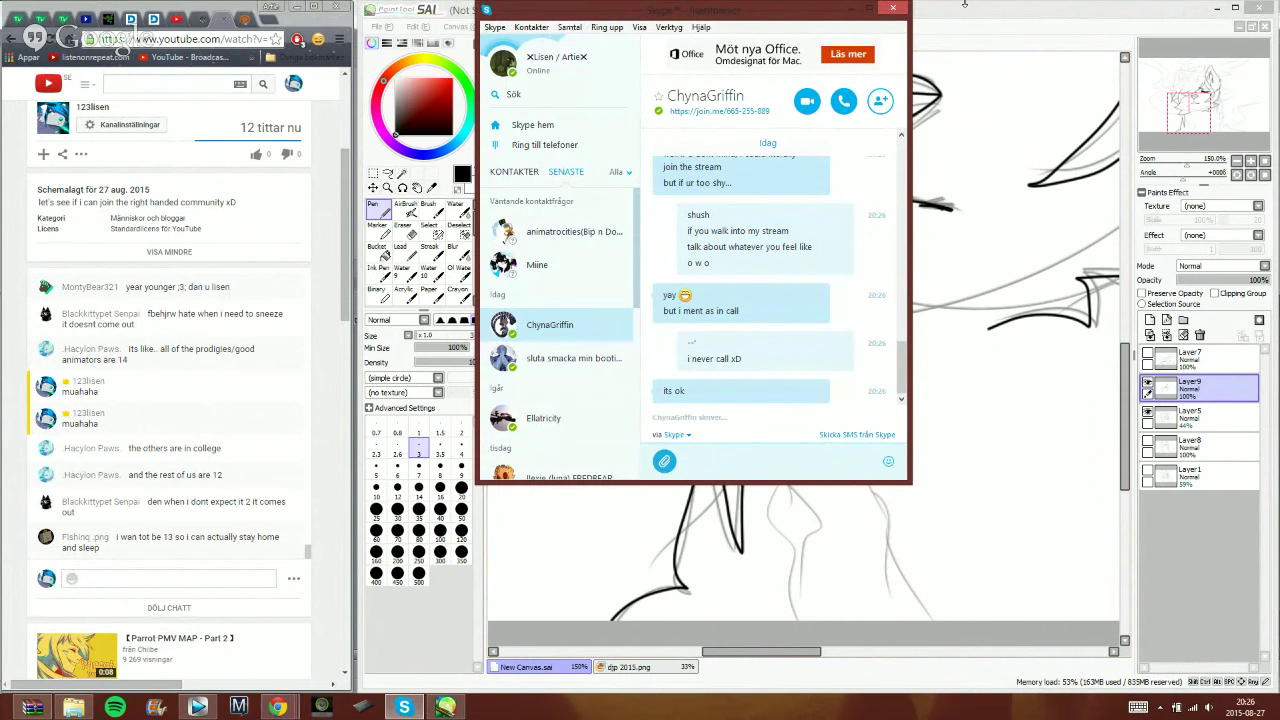
- Return to the PaintTool SAI canvas and ink the jagged fur down the back of the neck and the sloping back line on Layer9
{"action": "left_click", "coordinate": [1059, 22]}
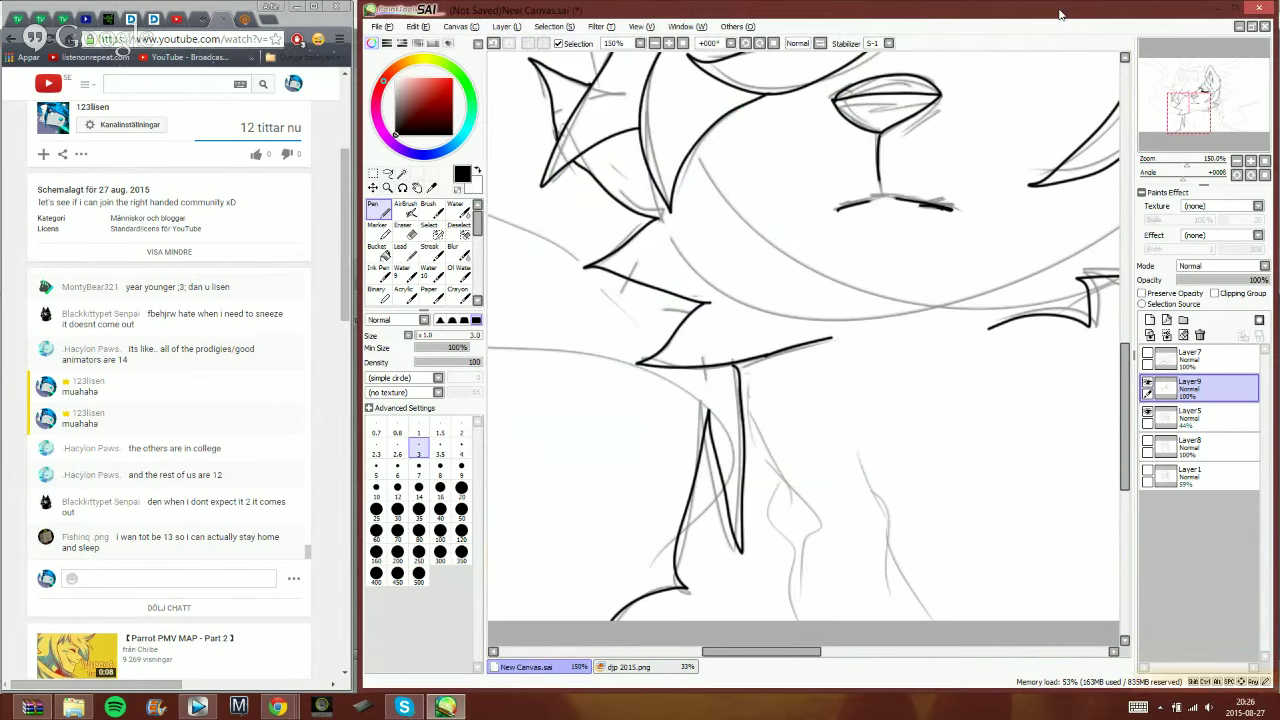
{"action": "left_click", "coordinate": [1180, 120]}
{"action": "left_click_drag", "start_coordinate": [1180, 120], "coordinate": [1206, 118]}
{"action": "mouse_move", "coordinate": [798, 334]}
{"action": "left_mouse_down"}
{"action": "mouse_move", "coordinate": [776, 421]}
{"action": "mouse_move", "coordinate": [840, 323]}
{"action": "mouse_move", "coordinate": [846, 424]}
{"action": "left_mouse_up"}
{"action": "mouse_move", "coordinate": [848, 366]}
{"action": "left_mouse_down"}
{"action": "mouse_move", "coordinate": [881, 459]}
{"action": "mouse_move", "coordinate": [873, 506]}
{"action": "mouse_move", "coordinate": [941, 476]}
{"action": "mouse_move", "coordinate": [885, 603]}
{"action": "left_mouse_up"}
{"action": "left_click_drag", "start_coordinate": [1218, 124], "coordinate": [1208, 131]}
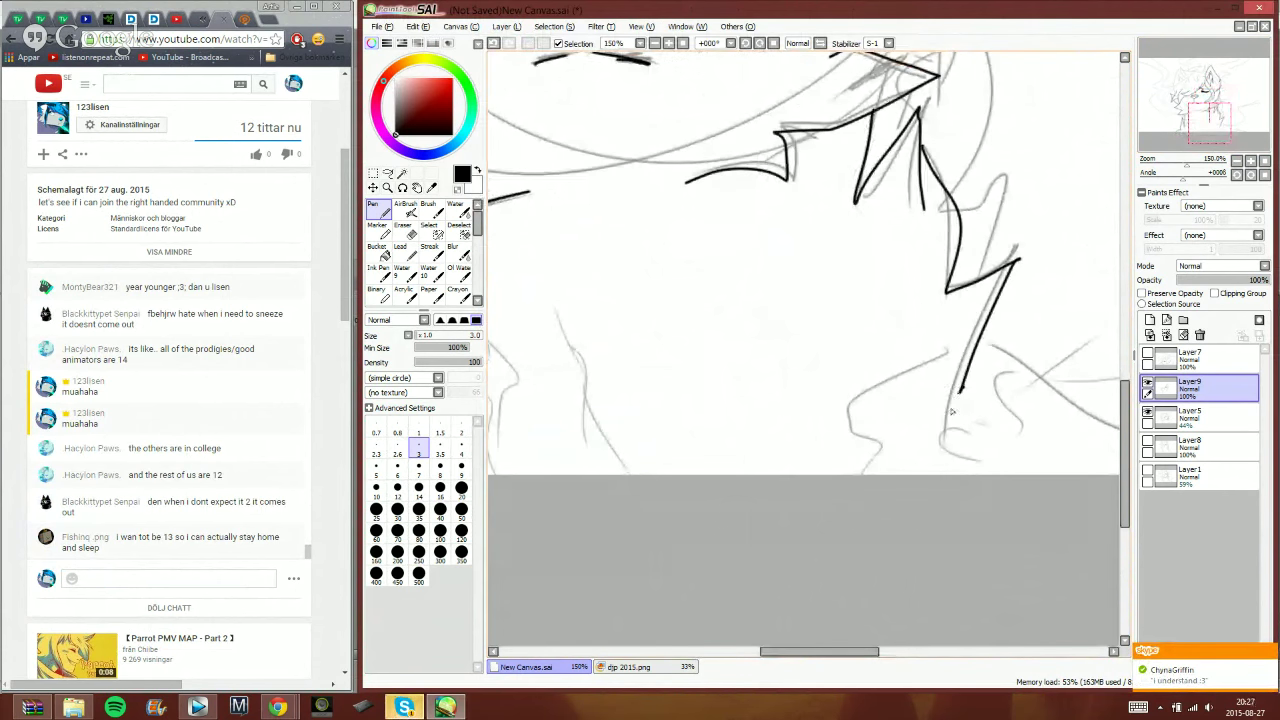
{"action": "left_click_drag", "start_coordinate": [958, 388], "coordinate": [942, 425]}
{"action": "left_click_drag", "start_coordinate": [1198, 135], "coordinate": [1209, 137]}
{"action": "left_click_drag", "start_coordinate": [814, 318], "coordinate": [1085, 445]}
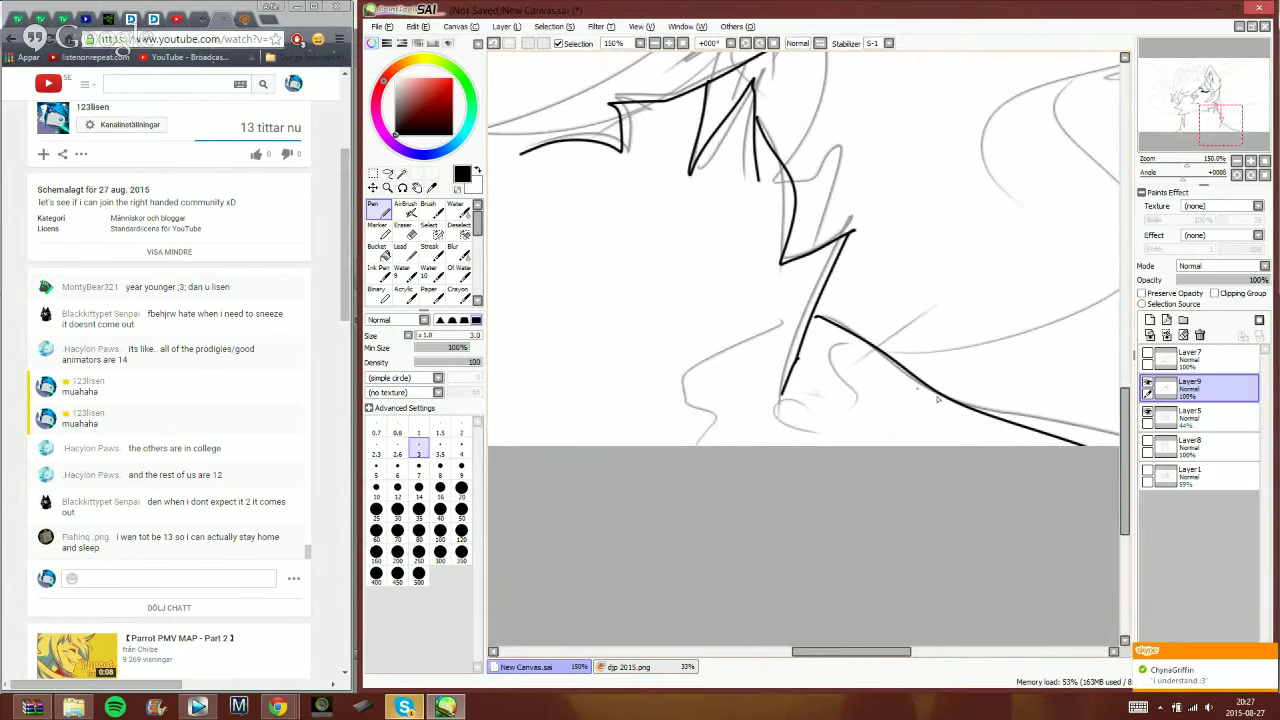
- Switch to Skype and reply to the contact with "<33 ;; w ;;"
{"action": "right_click", "coordinate": [405, 707]}
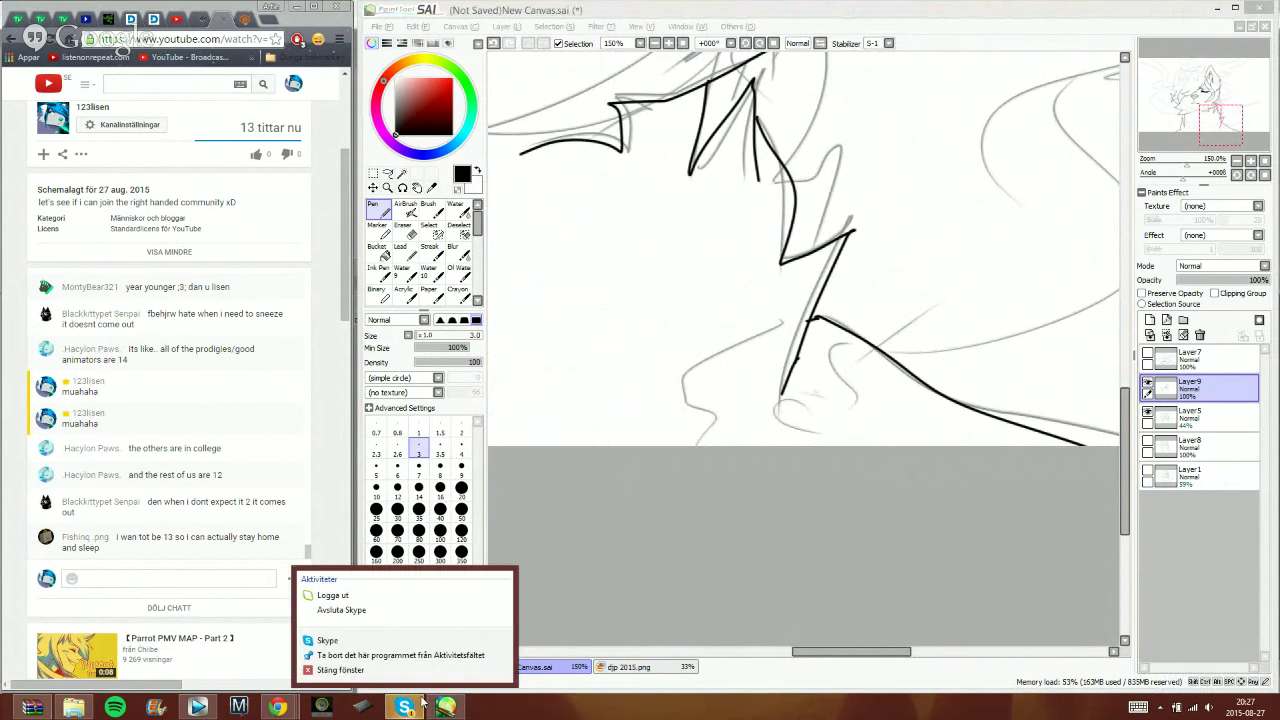
{"action": "left_click", "coordinate": [408, 708]}
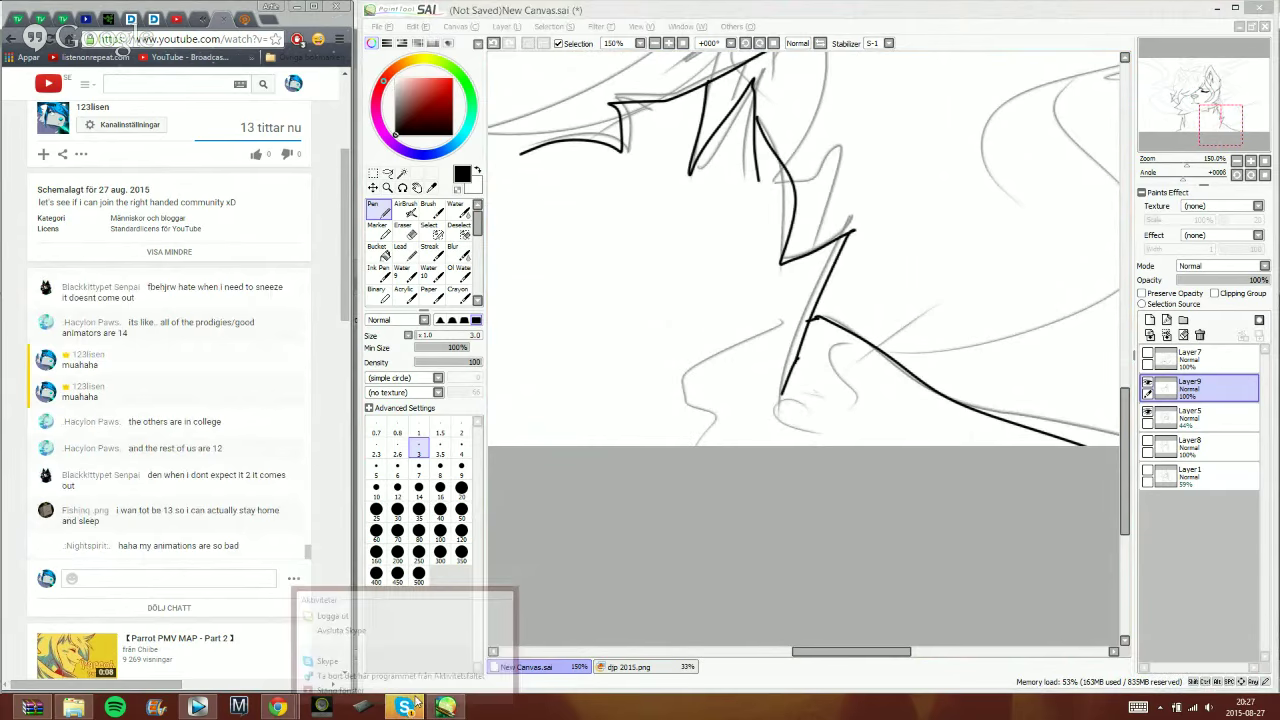
{"action": "mouse_move", "coordinate": [412, 708]}
{"action": "left_click", "coordinate": [446, 617]}
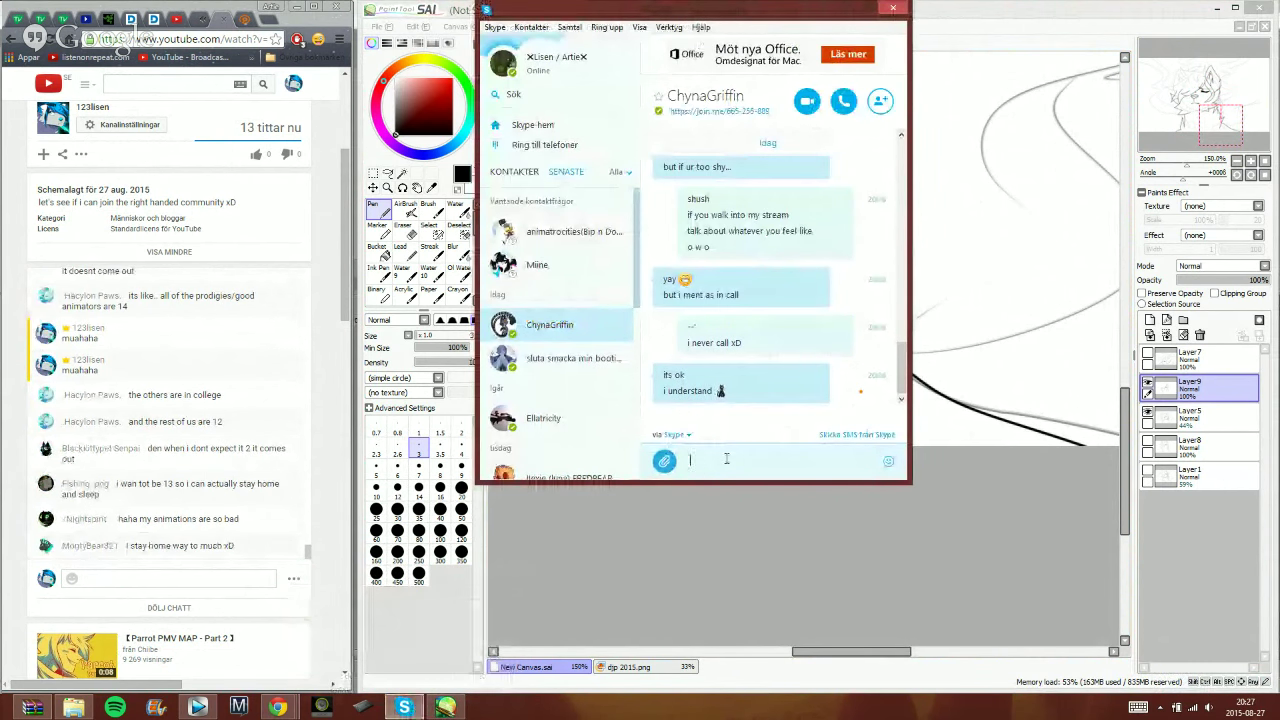
{"action": "type", "text": "<33 :"}
{"action": "type", "text": "; w ;;"}
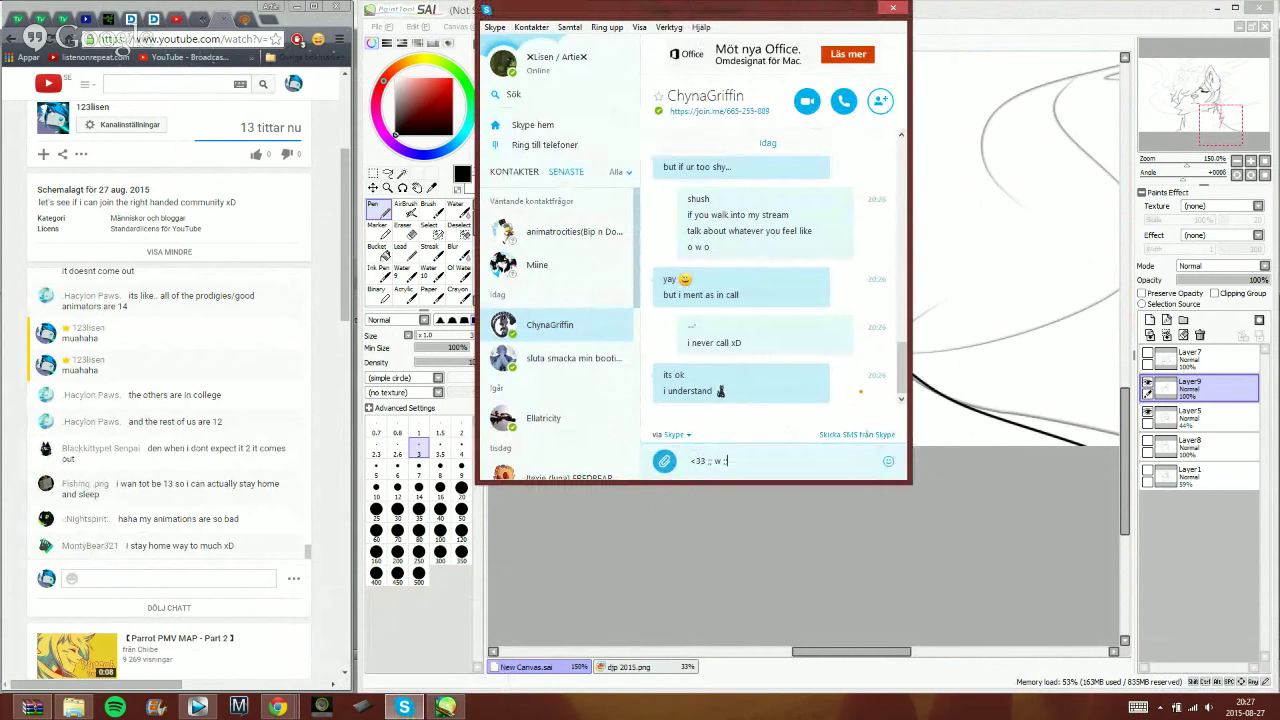
{"action": "key", "text": "Return"}
- Post "let" and "it just goooo" as separate messages in the YouTube stream chat
{"action": "left_click", "coordinate": [1020, 50]}
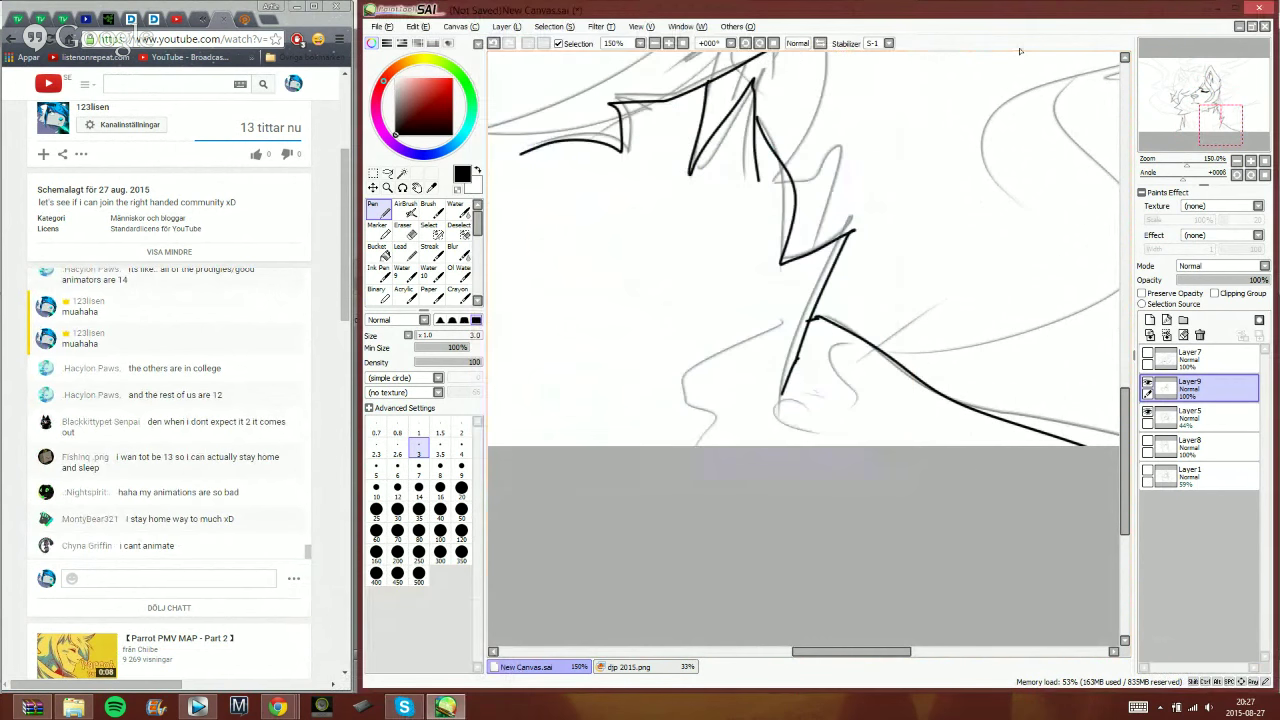
{"action": "left_click", "coordinate": [236, 578]}
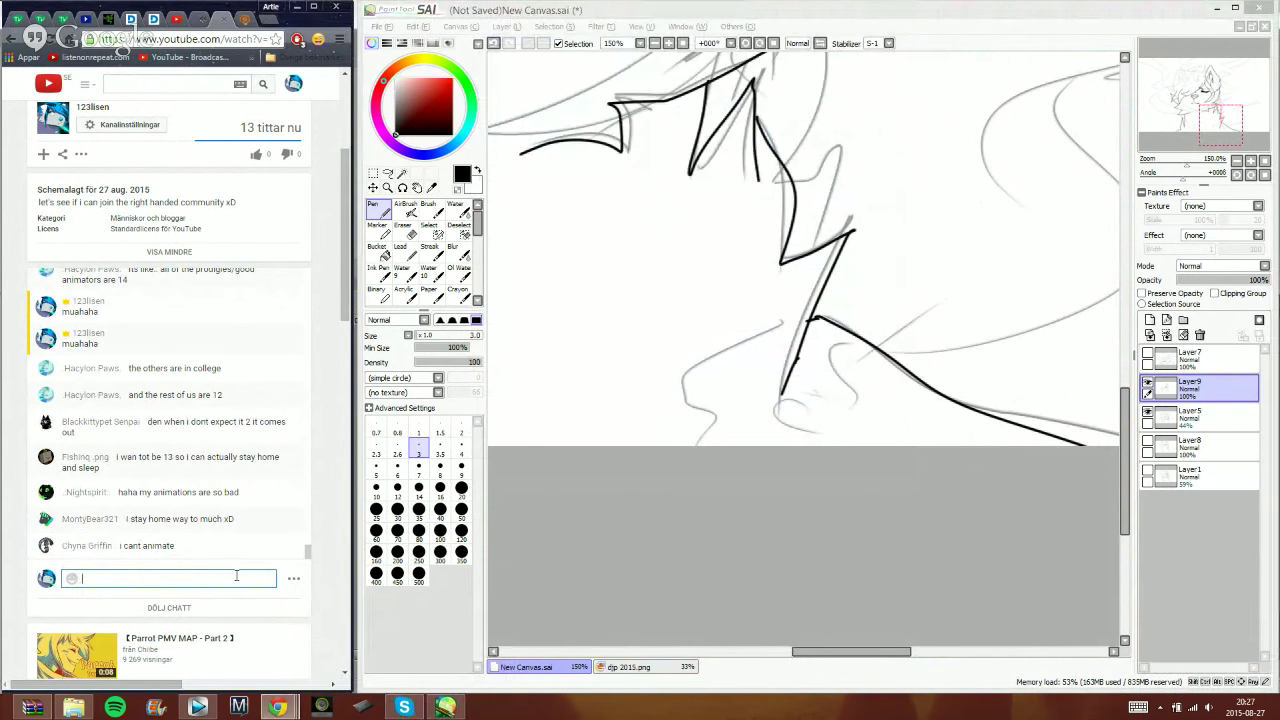
{"action": "type", "text": "let"}
{"action": "key", "text": "Return"}
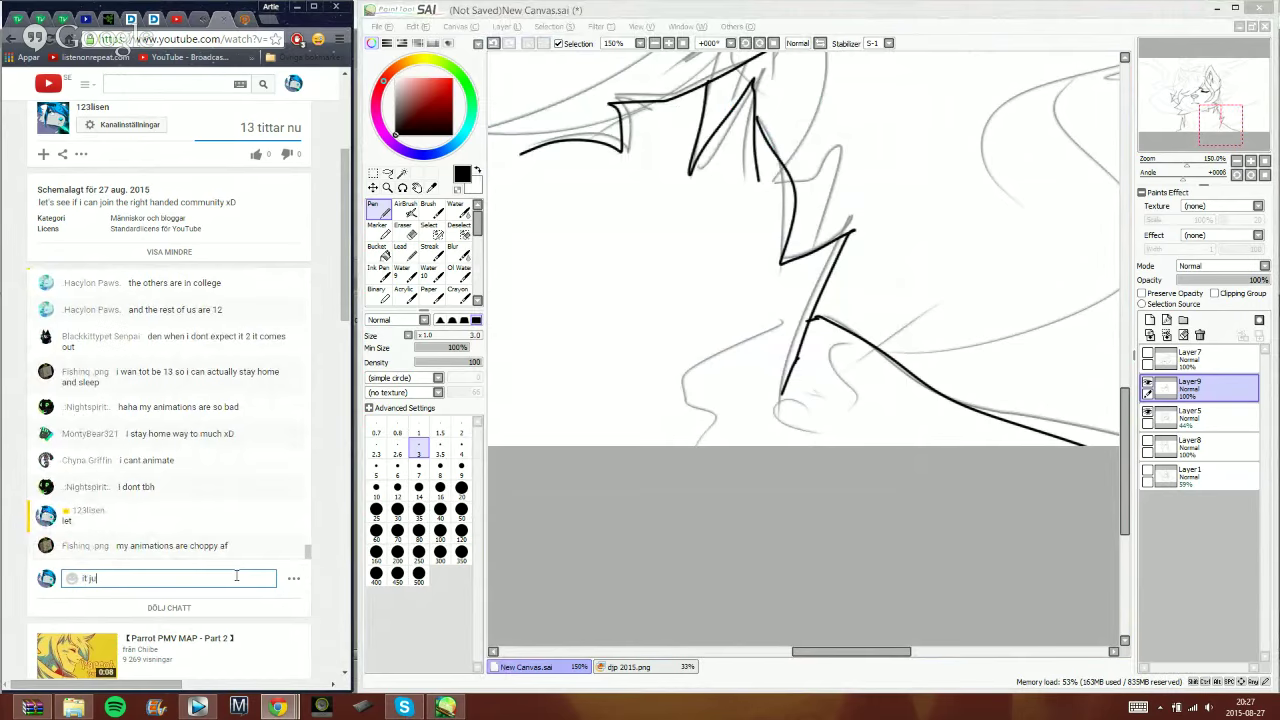
{"action": "type", "text": "it just gooo"}
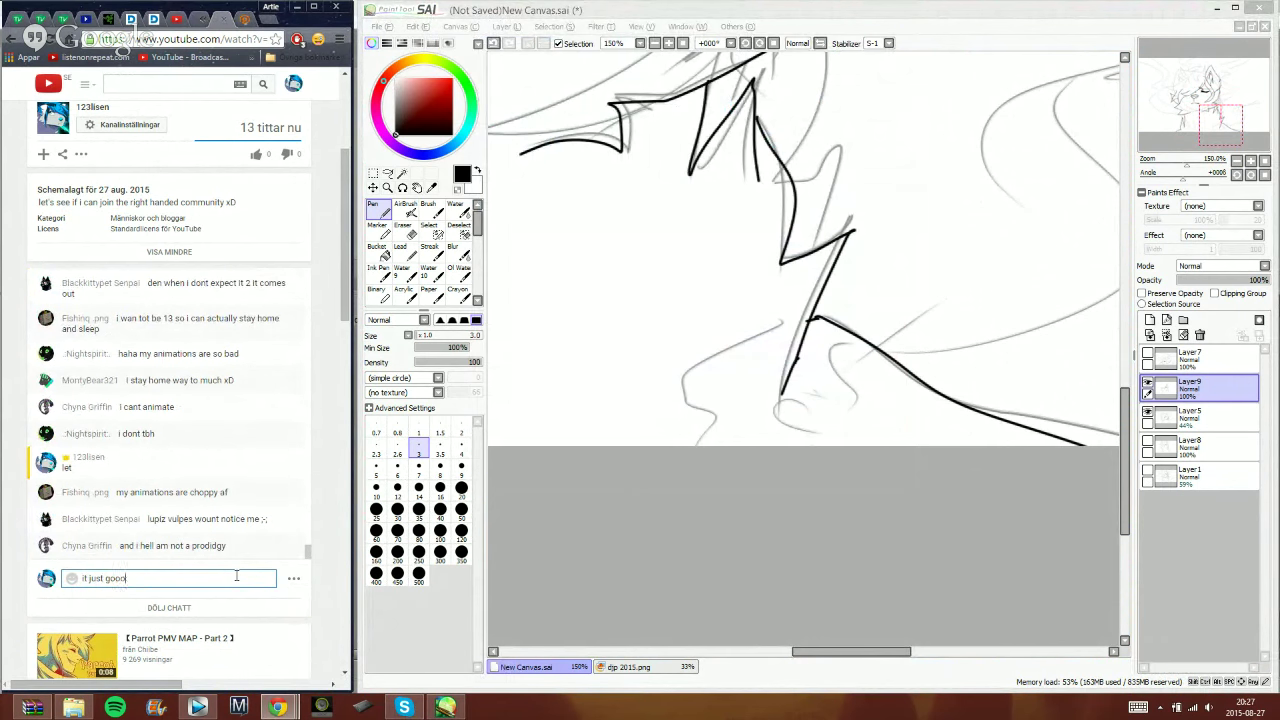
{"action": "type", "text": "o"}
{"action": "key", "text": "Return"}
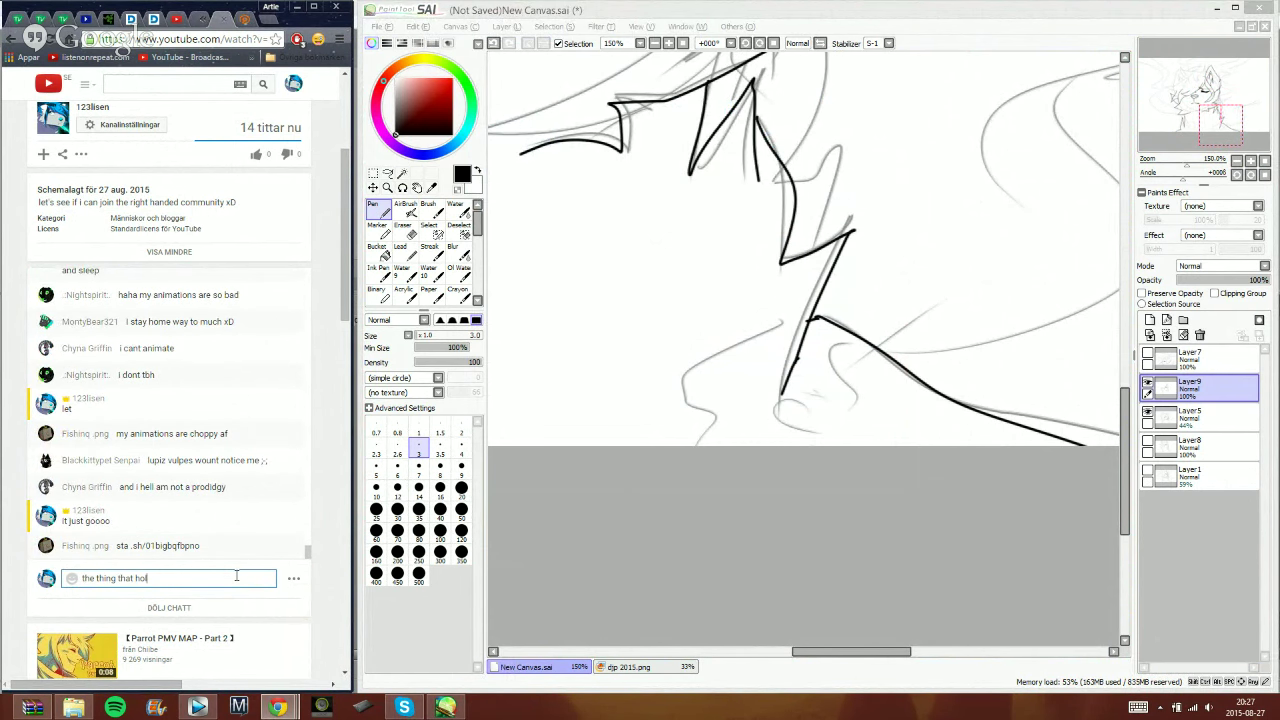
- Post "the thing that holds you back" with the viewer's nickname and "xDD", followed by "bfhdj", in the stream chat
{"action": "type", "text": "u back griff xDD"}
{"action": "key", "text": "Return"}
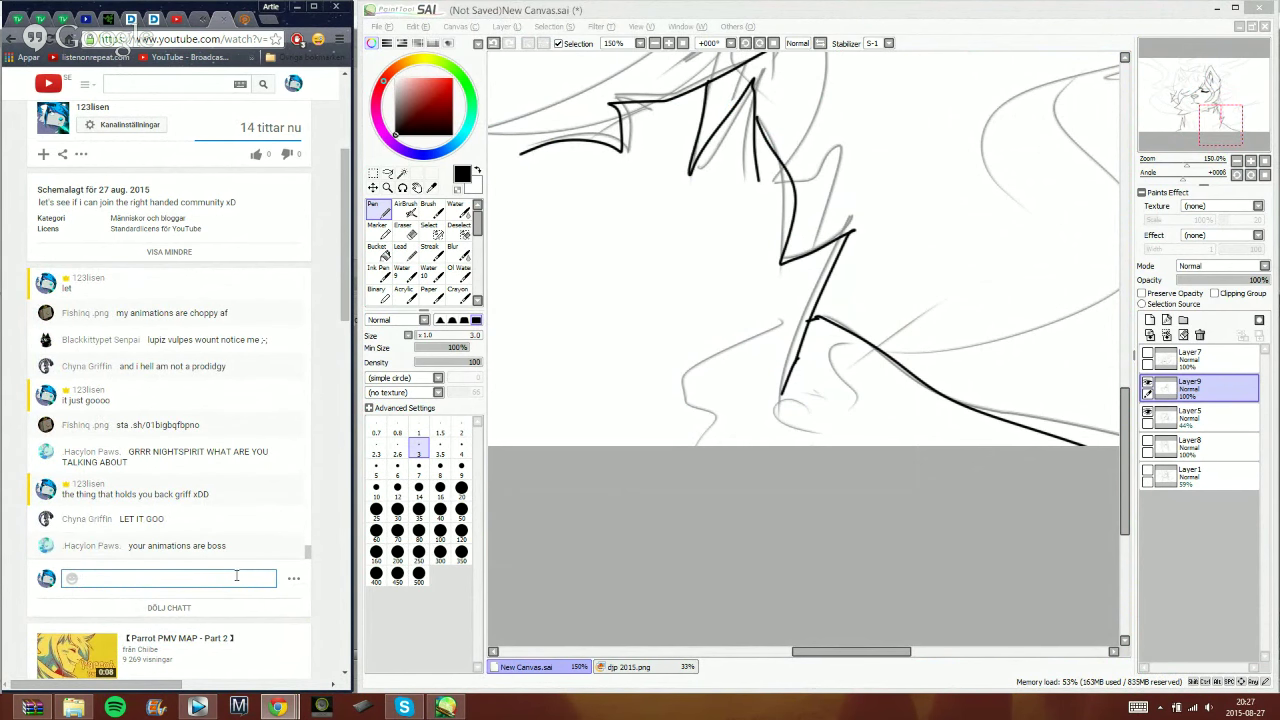
{"action": "type", "text": "bfndj"}
{"action": "key", "text": "Return"}
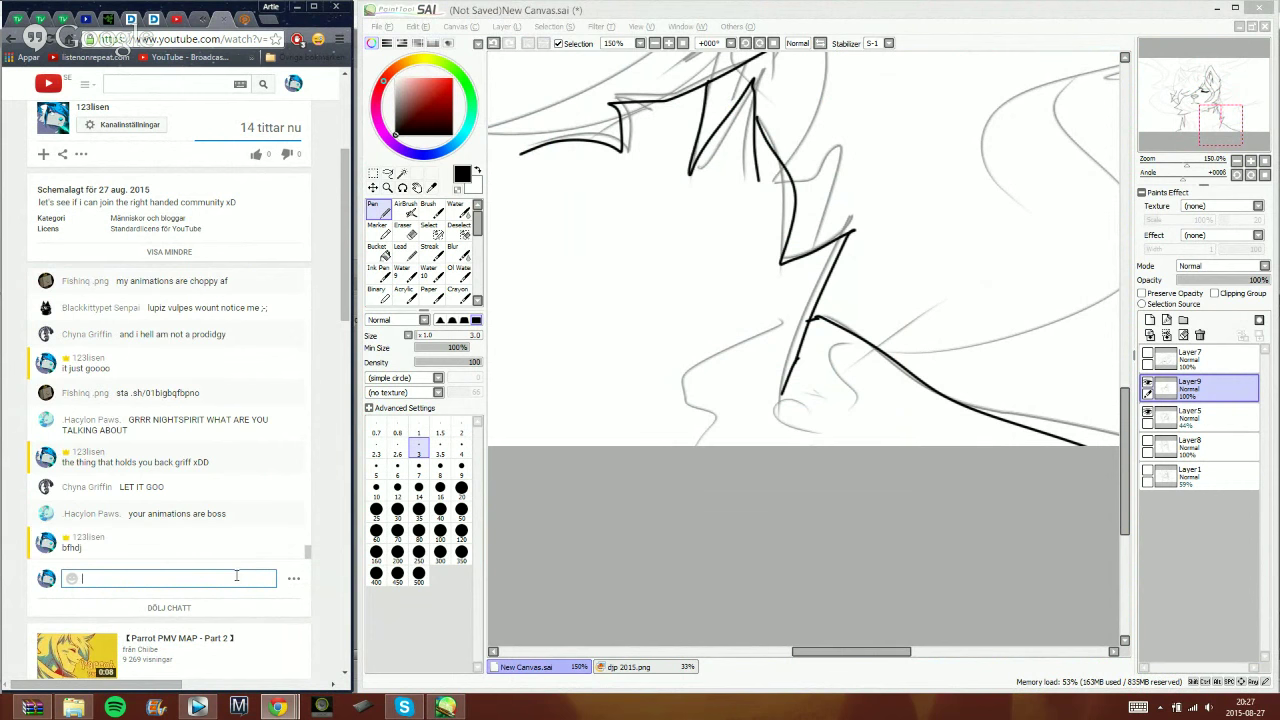
- Return to PaintTool SAI and ink the long curved hair lock behind the cheek, ending in a pointed tuft at the neck fur
{"action": "left_click", "coordinate": [1001, 36]}
{"action": "left_click_drag", "start_coordinate": [1221, 125], "coordinate": [1220, 111]}
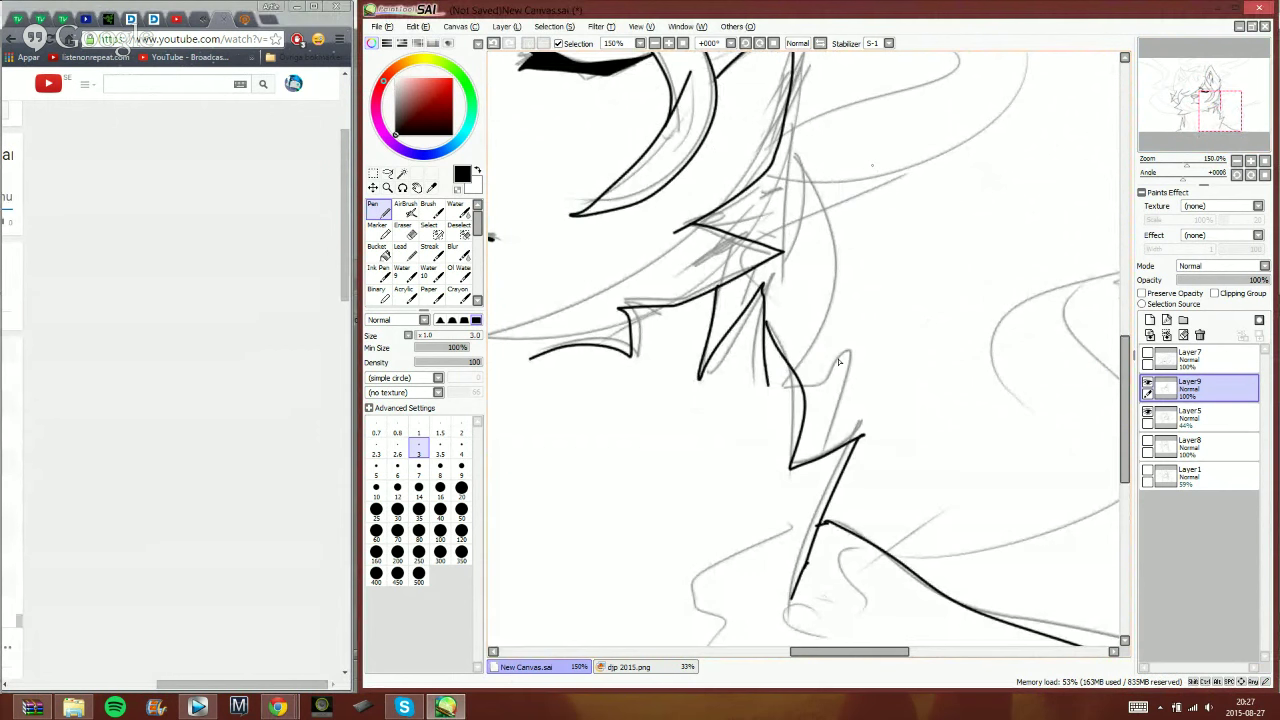
{"action": "left_click_drag", "start_coordinate": [797, 62], "coordinate": [828, 452]}
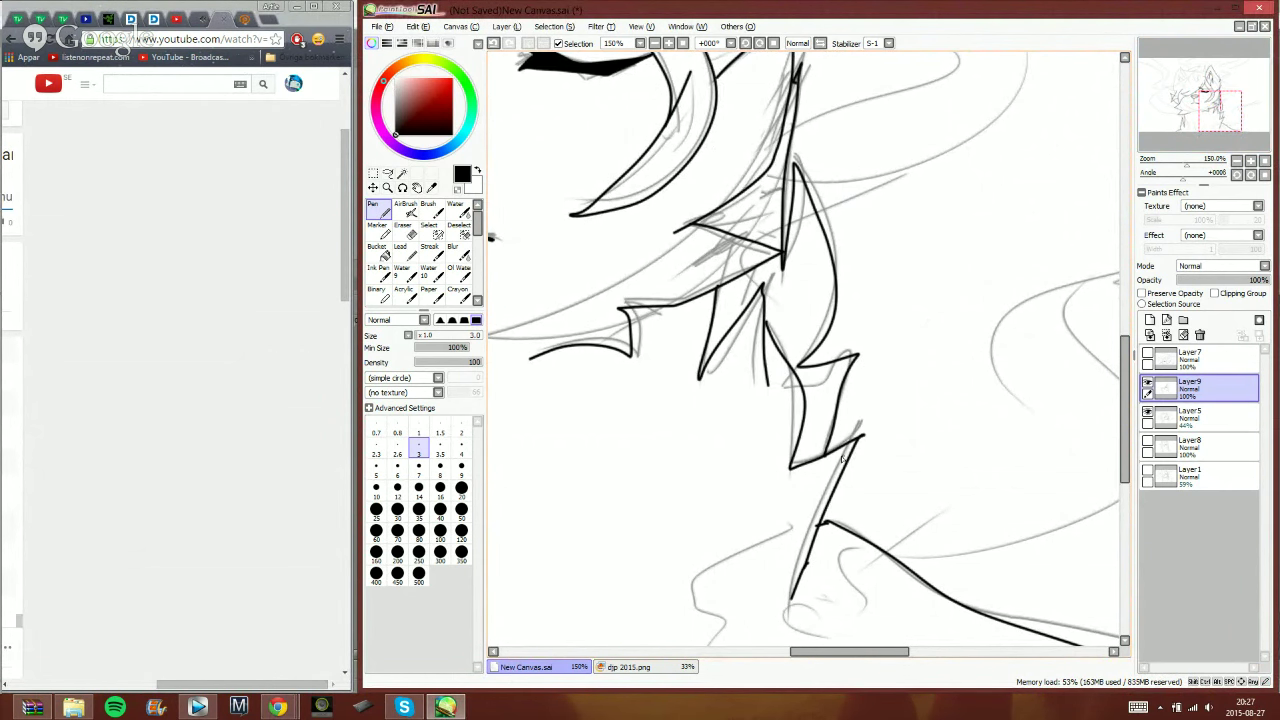
- Ink the pointed fringe tufts over the forehead and the hair outline across the top of the head between the ears
{"action": "left_click_drag", "start_coordinate": [1197, 120], "coordinate": [1192, 78]}
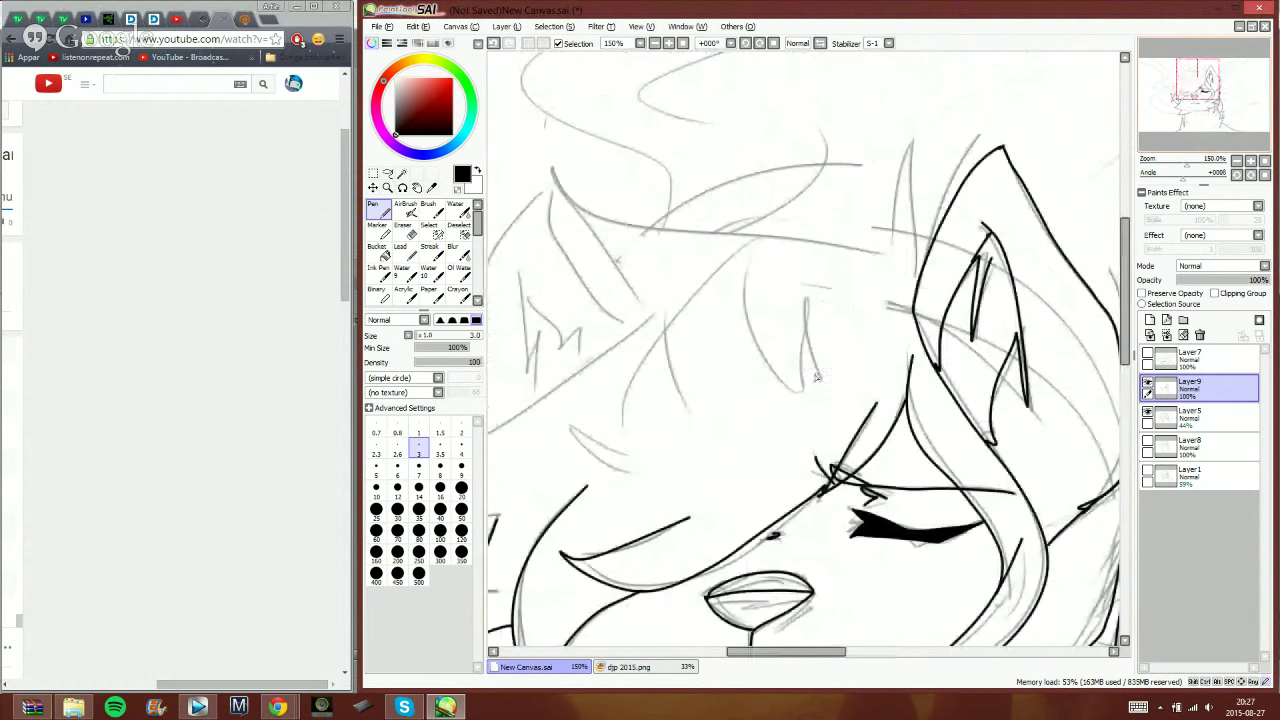
{"action": "mouse_move", "coordinate": [820, 388]}
{"action": "left_mouse_down"}
{"action": "mouse_move", "coordinate": [814, 343]}
{"action": "mouse_move", "coordinate": [793, 355]}
{"action": "mouse_move", "coordinate": [793, 388]}
{"action": "mouse_move", "coordinate": [757, 255]}
{"action": "mouse_move", "coordinate": [662, 327]}
{"action": "left_mouse_up"}
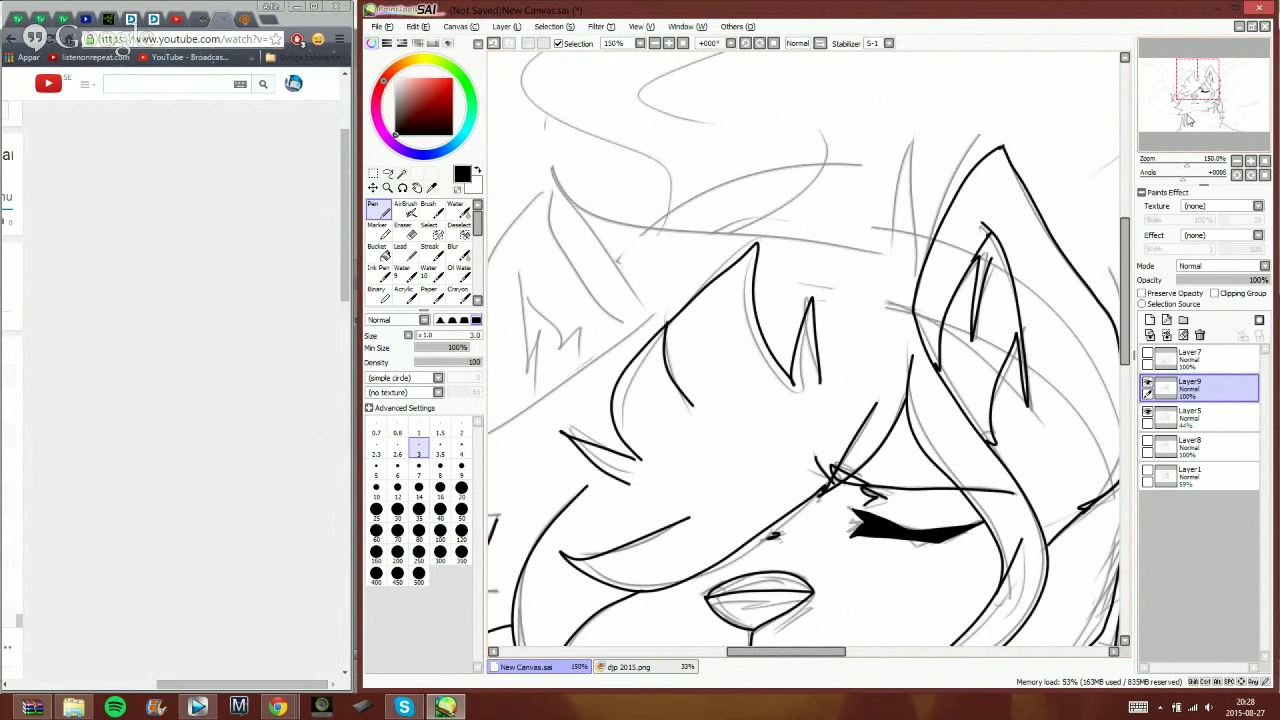
{"action": "left_click_drag", "start_coordinate": [1188, 101], "coordinate": [1192, 98]}
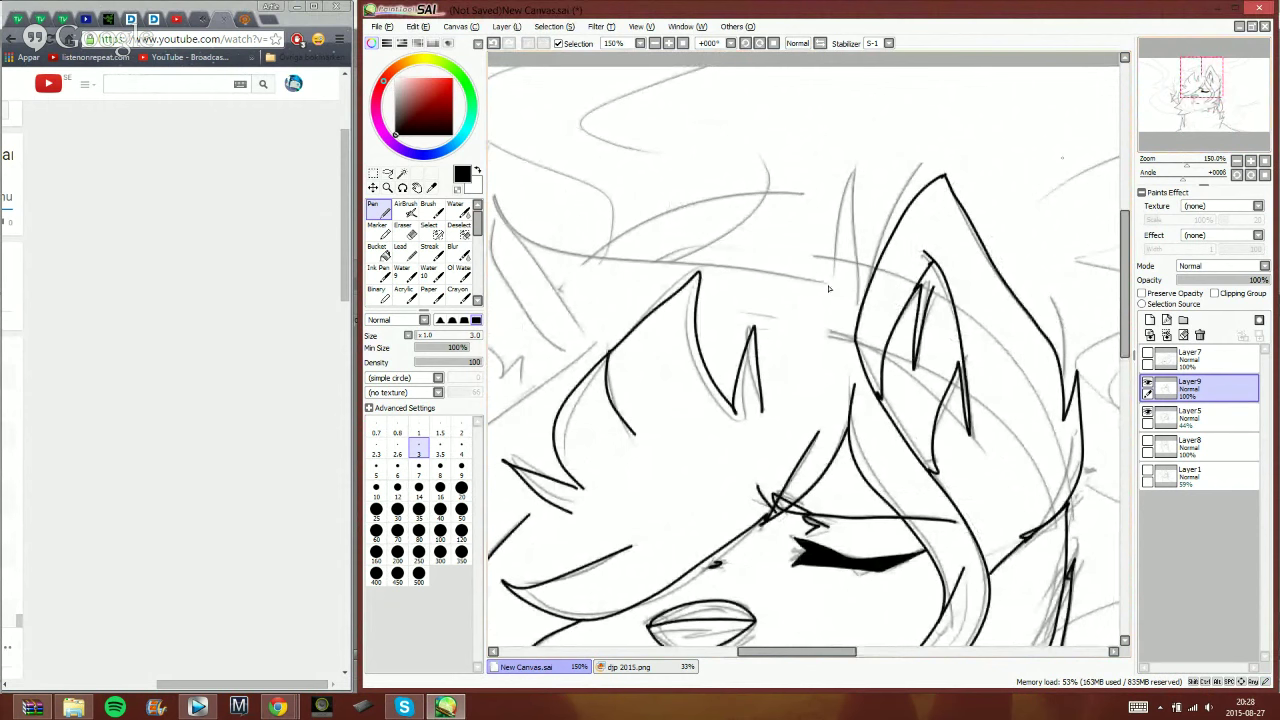
{"action": "mouse_move", "coordinate": [865, 168]}
{"action": "left_mouse_down"}
{"action": "mouse_move", "coordinate": [826, 284]}
{"action": "mouse_move", "coordinate": [893, 257]}
{"action": "mouse_move", "coordinate": [566, 205]}
{"action": "mouse_move", "coordinate": [670, 330]}
{"action": "left_mouse_up"}
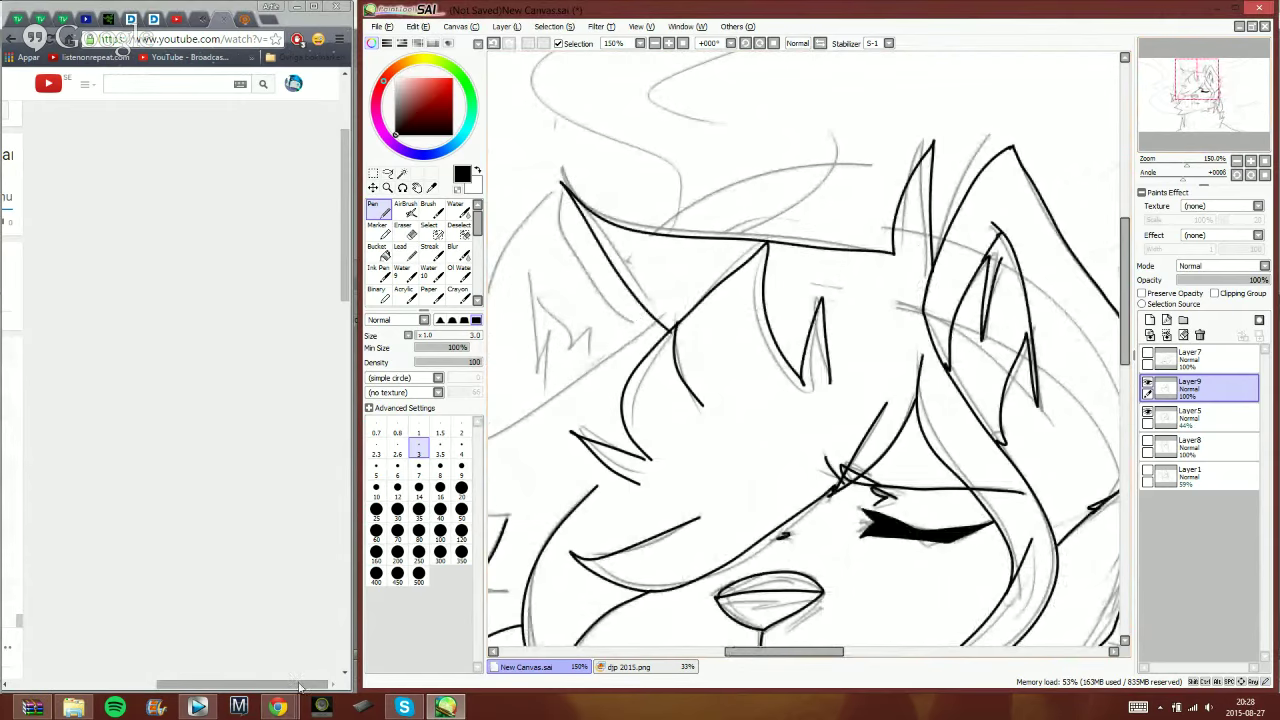
- Bring the YouTube stream chat back into view and begin a new chat message
{"action": "left_click_drag", "start_coordinate": [300, 686], "coordinate": [98, 686]}
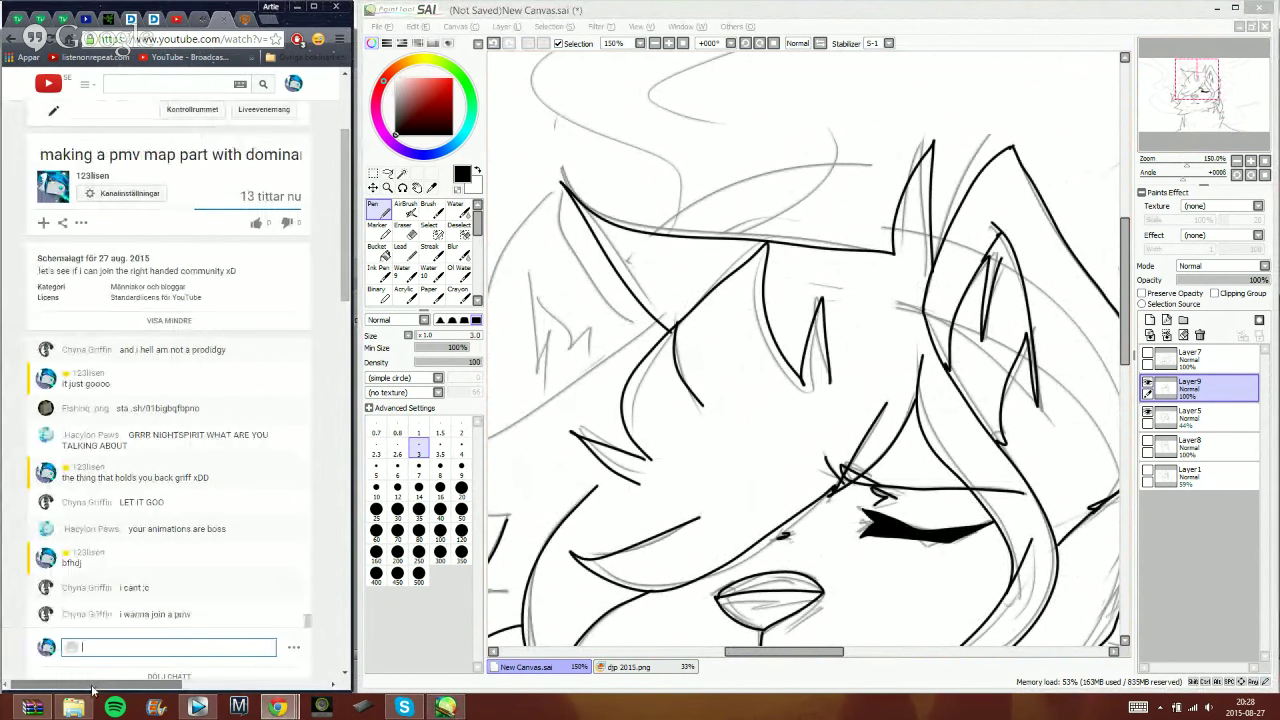
{"action": "left_click", "coordinate": [203, 649]}
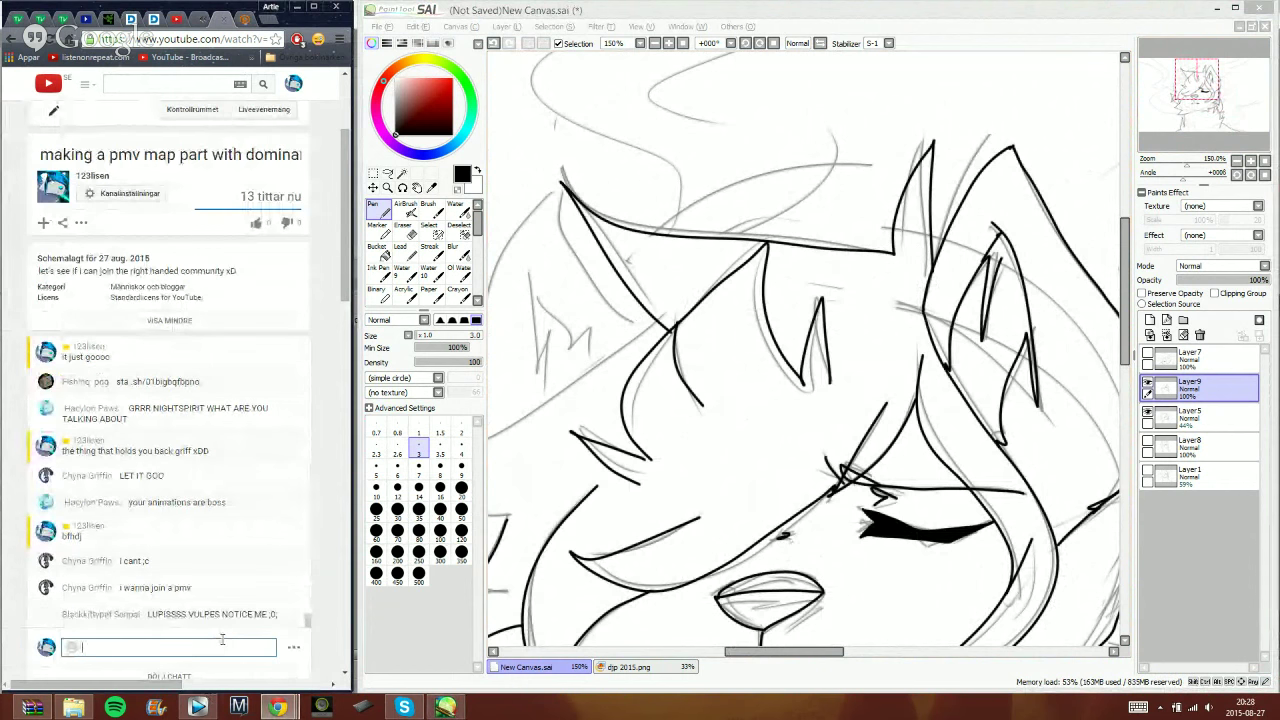
- Post the message "do eeet" in the stream's live chat
{"action": "type", "text": "do eeet"}
{"action": "key", "text": "Return"}
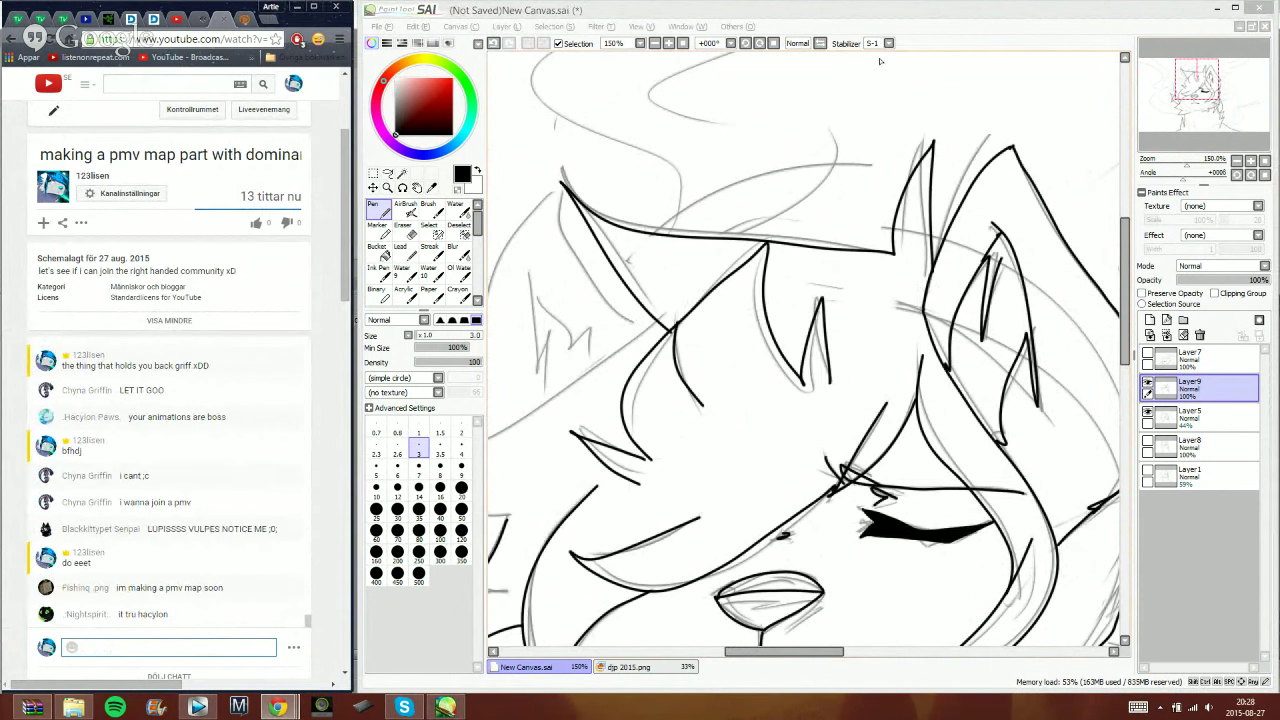
- Return to the drawing and ink the ear-base and fur lines beside the wolf's left-hand ear on Layer9
{"action": "left_click", "coordinate": [826, 325]}
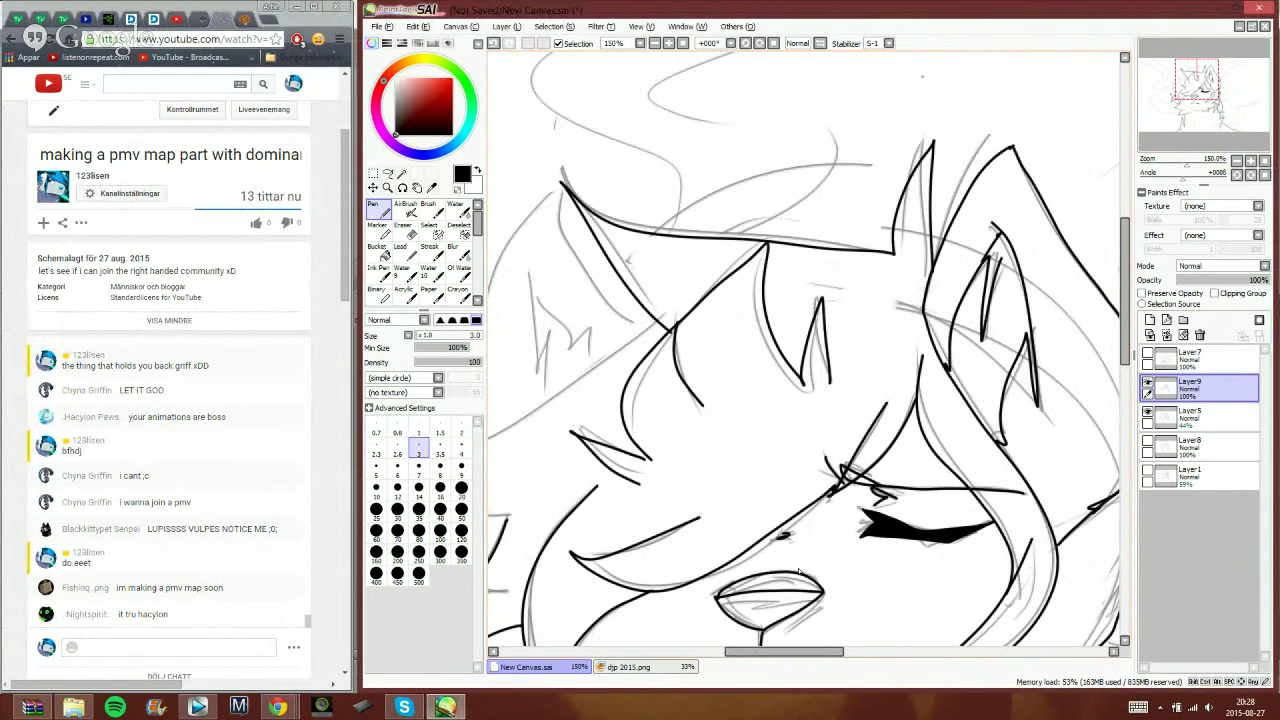
{"action": "left_click_drag", "start_coordinate": [800, 652], "coordinate": [737, 659]}
{"action": "left_click_drag", "start_coordinate": [986, 319], "coordinate": [967, 332]}
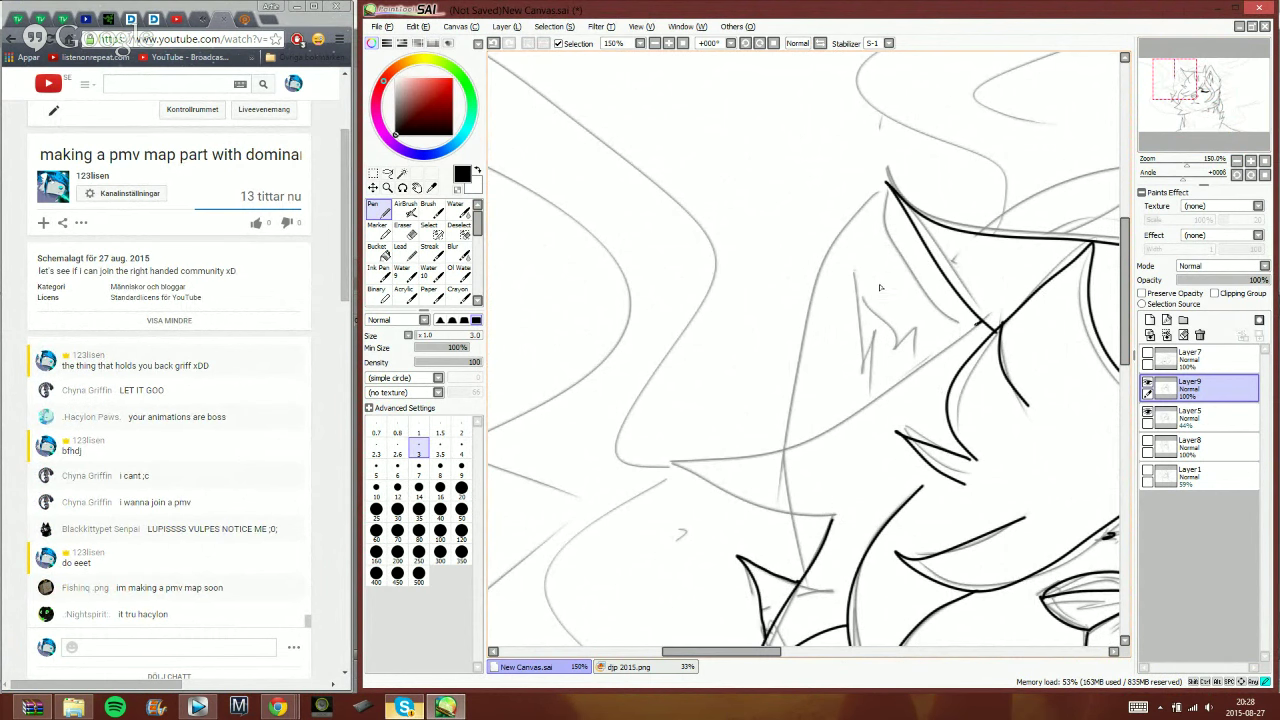
- Switch to Skype, send the open contact the message "fehybbgrbhkdvbhgkf", and return to the drawing
{"action": "left_click", "coordinate": [404, 707]}
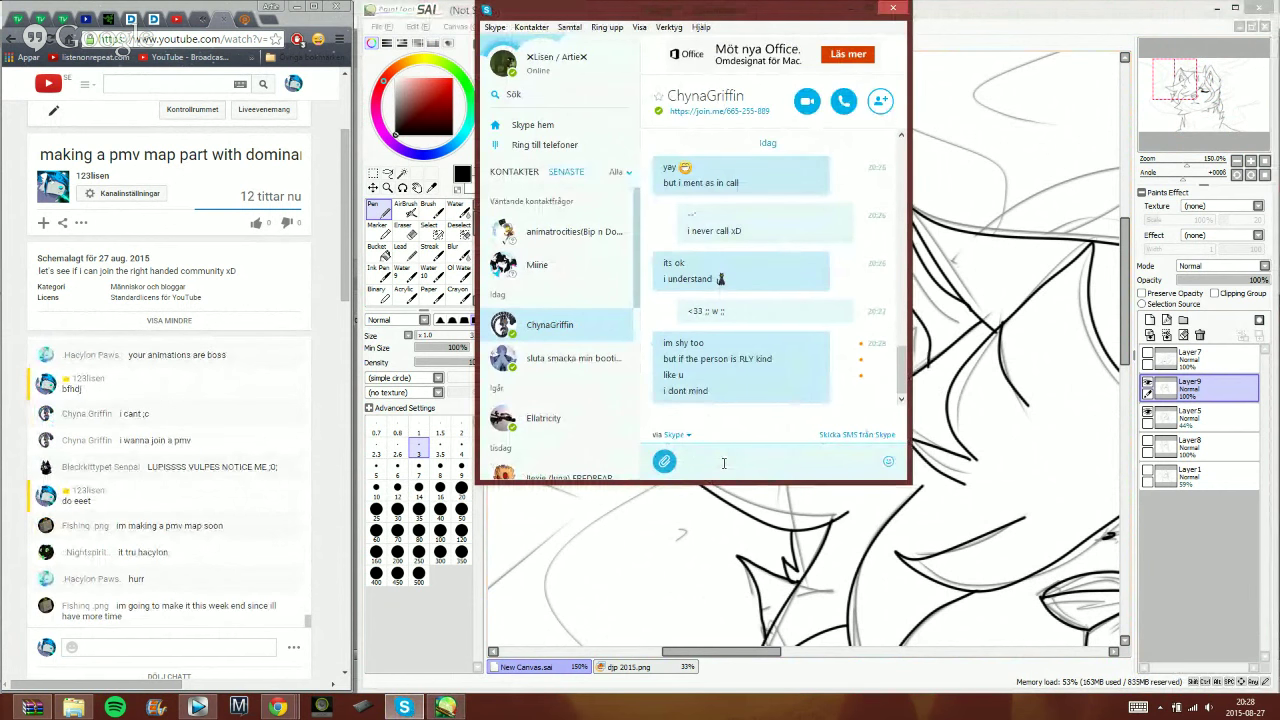
{"action": "type", "text": "fehybbgrbhkdvbhgkf"}
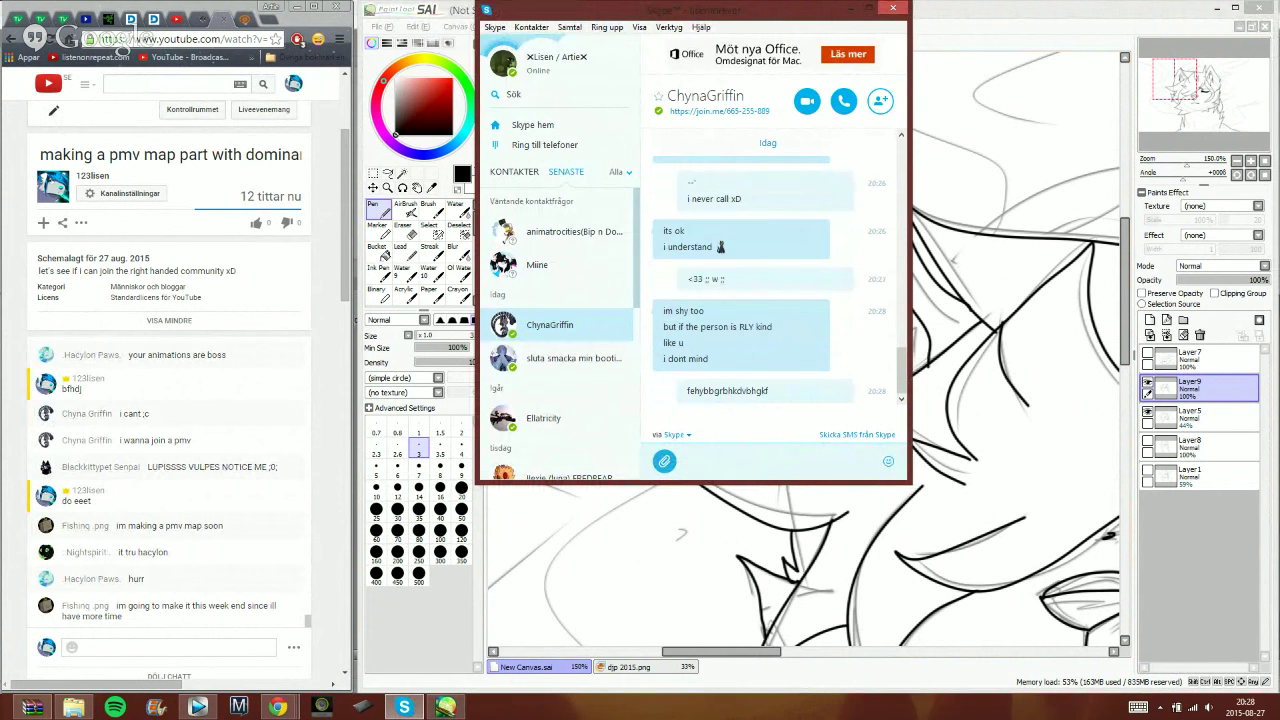
{"action": "left_click", "coordinate": [1018, 37]}
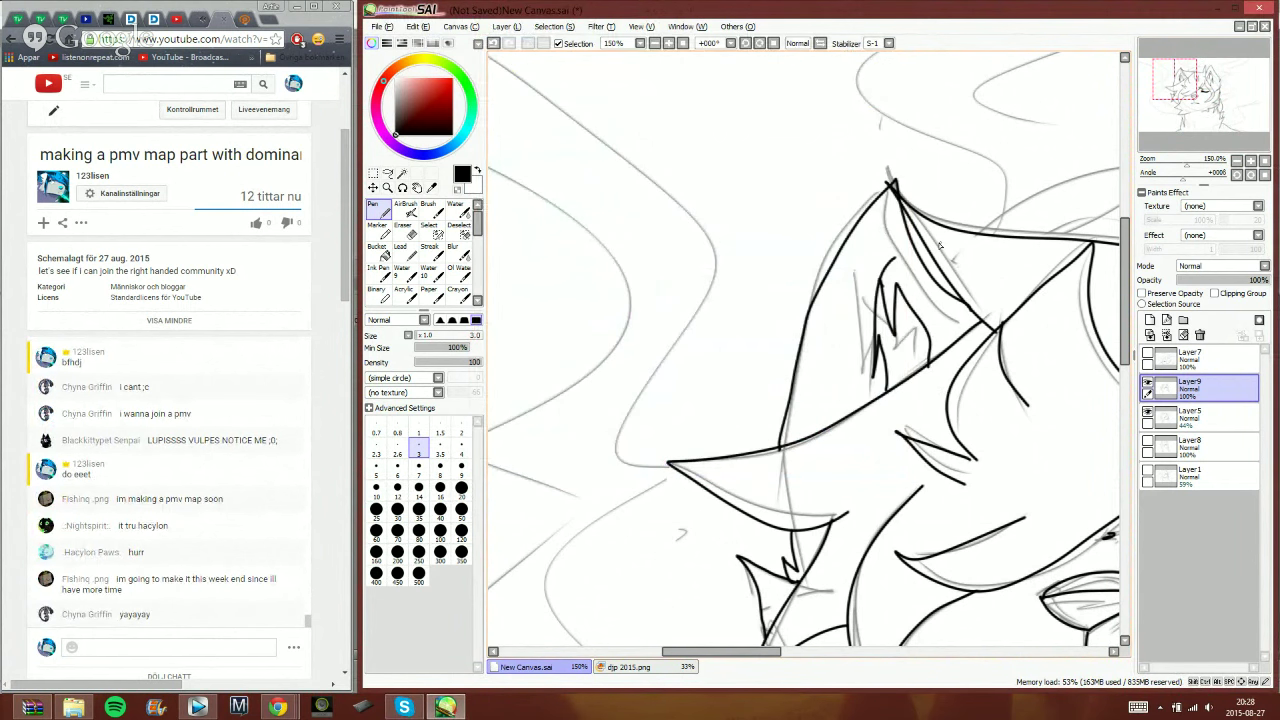
- Hide Layer5 and Layer9 and show the rough sketch on Layer7
{"action": "left_click", "coordinate": [1237, 161]}
{"action": "left_click", "coordinate": [1237, 161]}
{"action": "left_click", "coordinate": [1237, 161]}
{"action": "left_click_drag", "start_coordinate": [1193, 116], "coordinate": [1205, 124]}
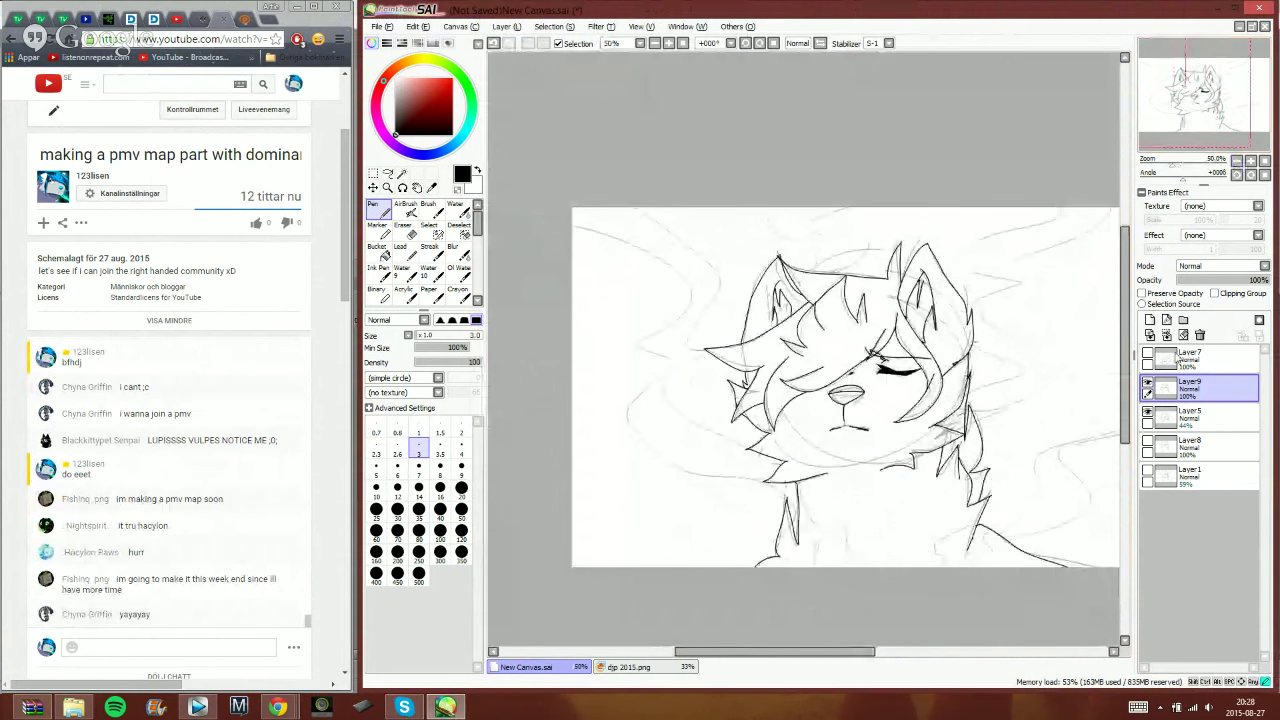
{"action": "left_click", "coordinate": [1148, 413]}
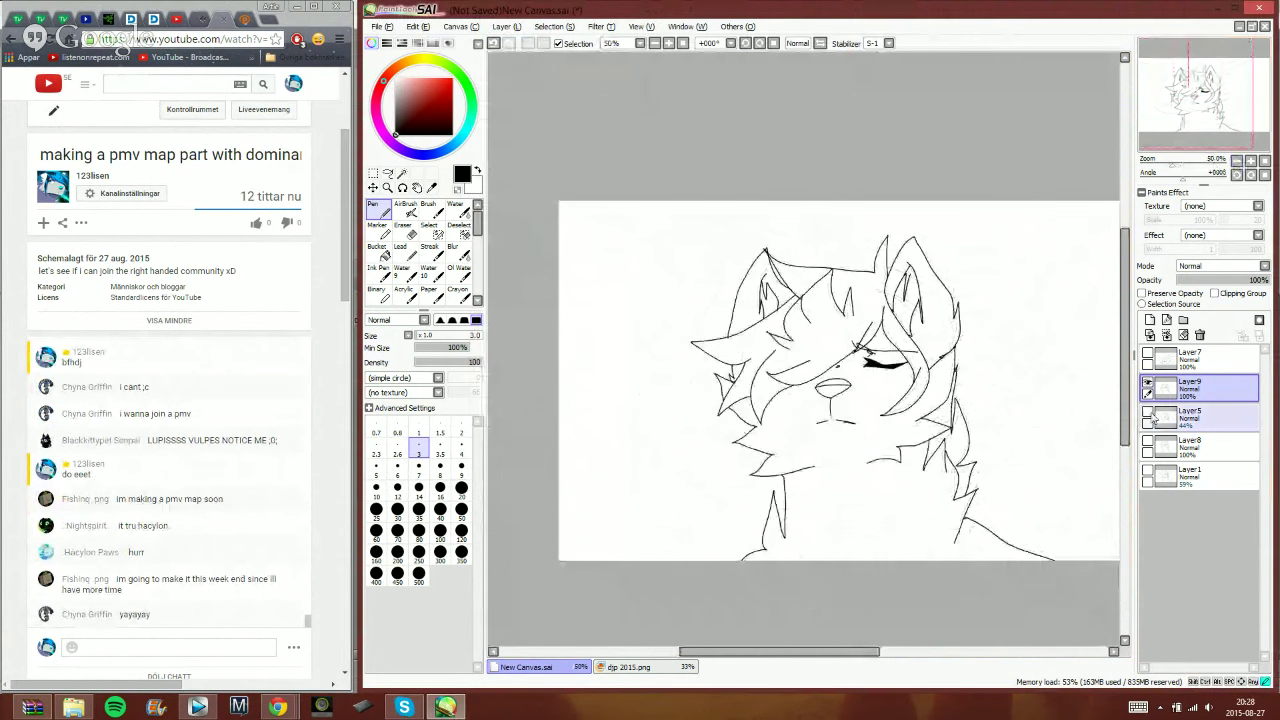
{"action": "left_click", "coordinate": [1147, 354]}
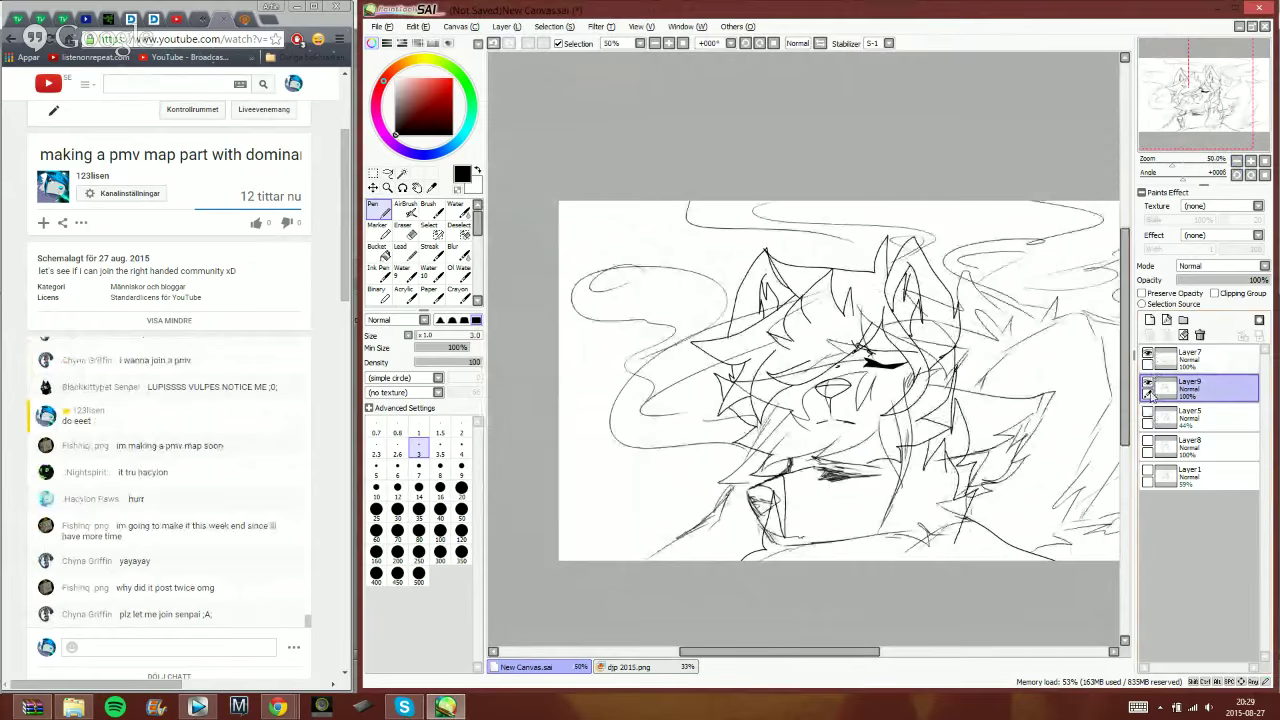
{"action": "left_click", "coordinate": [1148, 383]}
- Lower Layer7's opacity to 45% and add a new layer above it for the line art
{"action": "left_click", "coordinate": [1170, 364]}
{"action": "left_click_drag", "start_coordinate": [1237, 280], "coordinate": [1218, 280]}
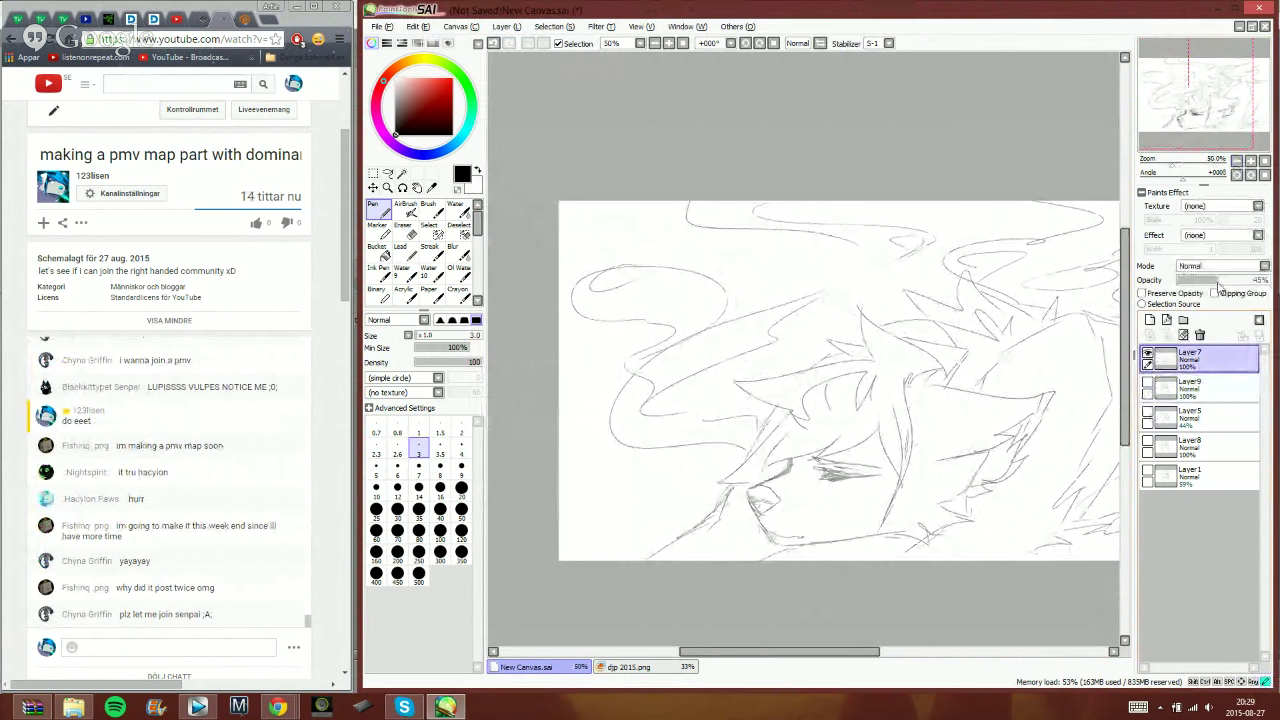
{"action": "left_click", "coordinate": [1149, 320]}
- Ink the thick stroke at the forehead and the muzzle's upper line down to the nose on the new layer
{"action": "left_click", "coordinate": [1250, 161]}
{"action": "left_click", "coordinate": [1250, 163]}
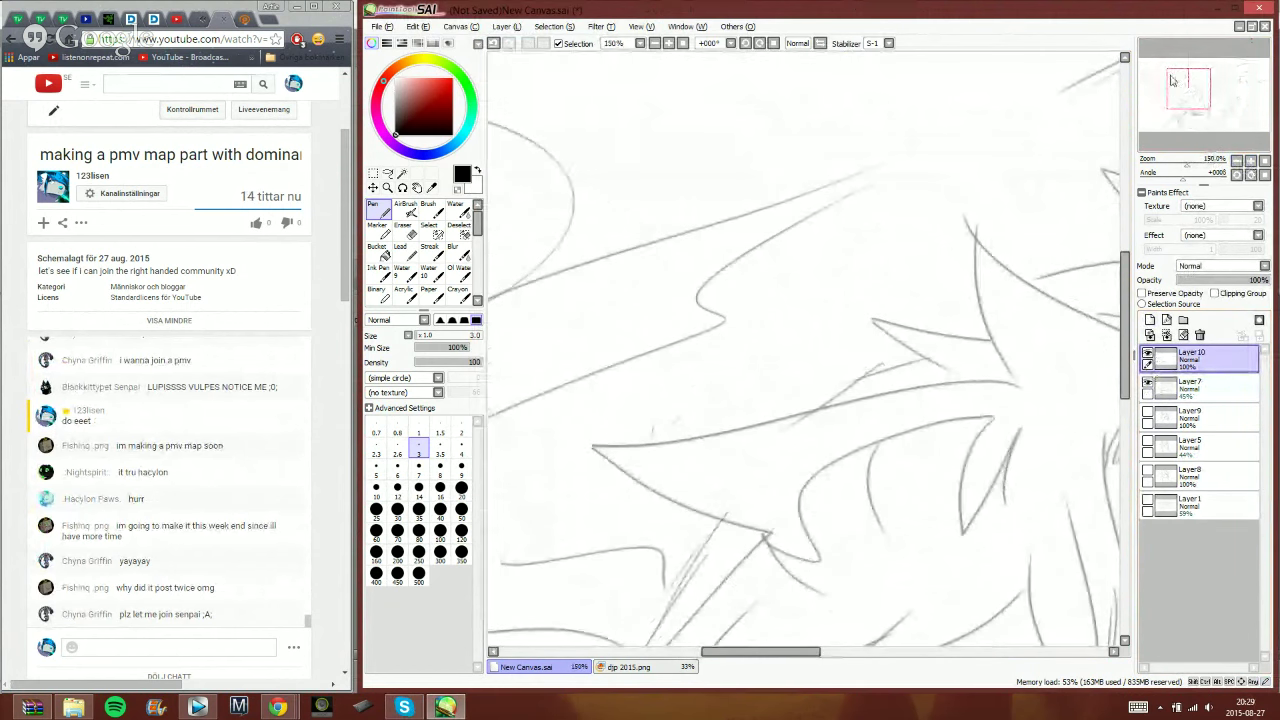
{"action": "left_click", "coordinate": [1250, 163]}
{"action": "left_click", "coordinate": [1250, 163]}
{"action": "left_click", "coordinate": [1250, 162]}
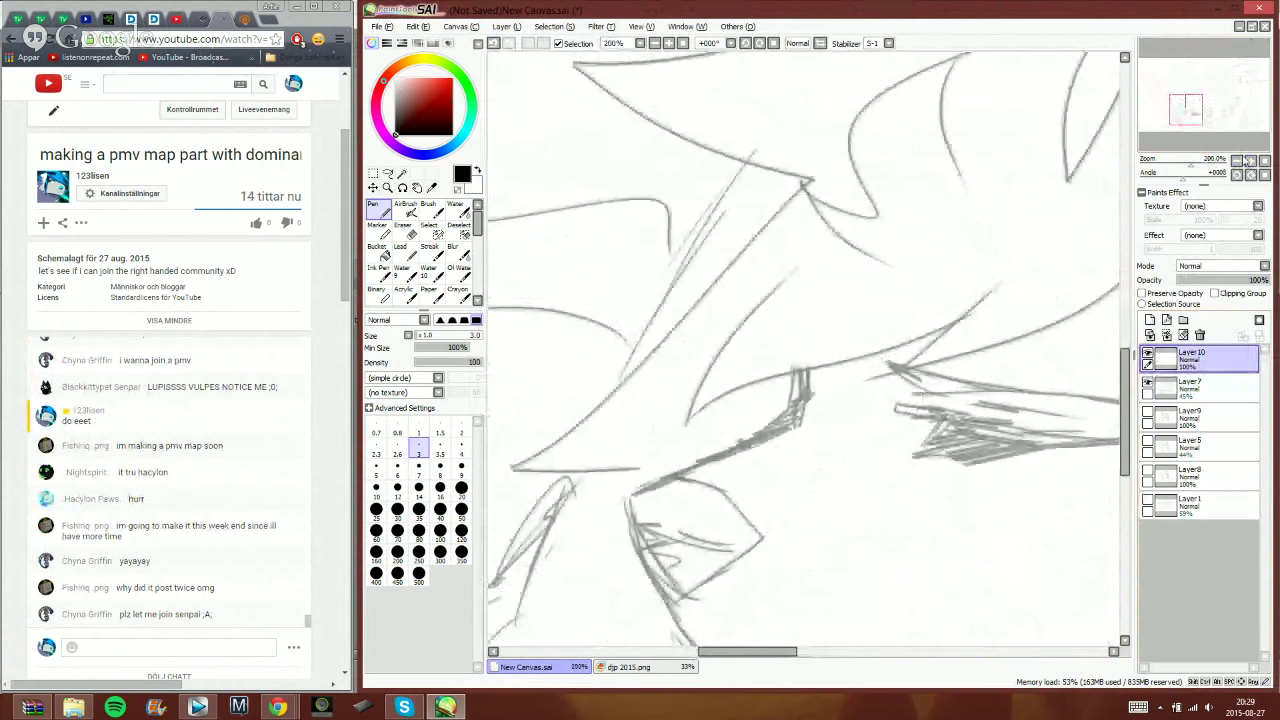
{"action": "left_click_drag", "start_coordinate": [1201, 120], "coordinate": [1203, 130]}
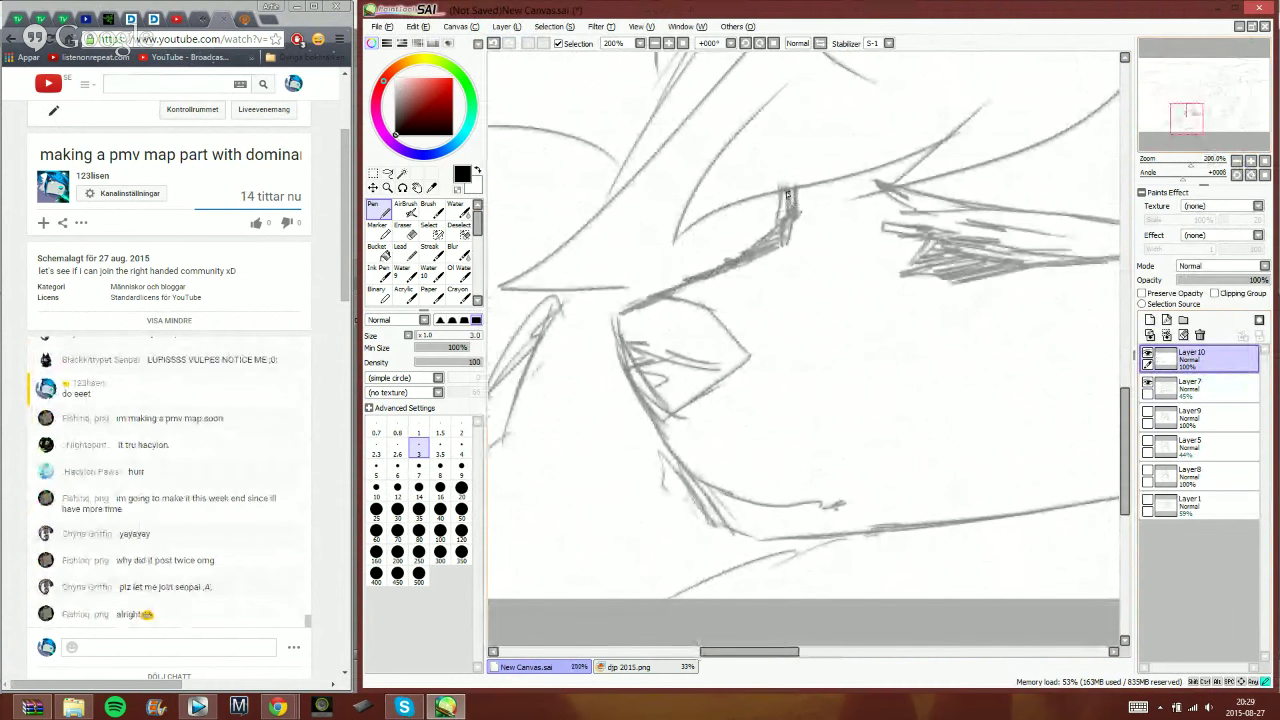
{"action": "left_click_drag", "start_coordinate": [792, 188], "coordinate": [787, 218]}
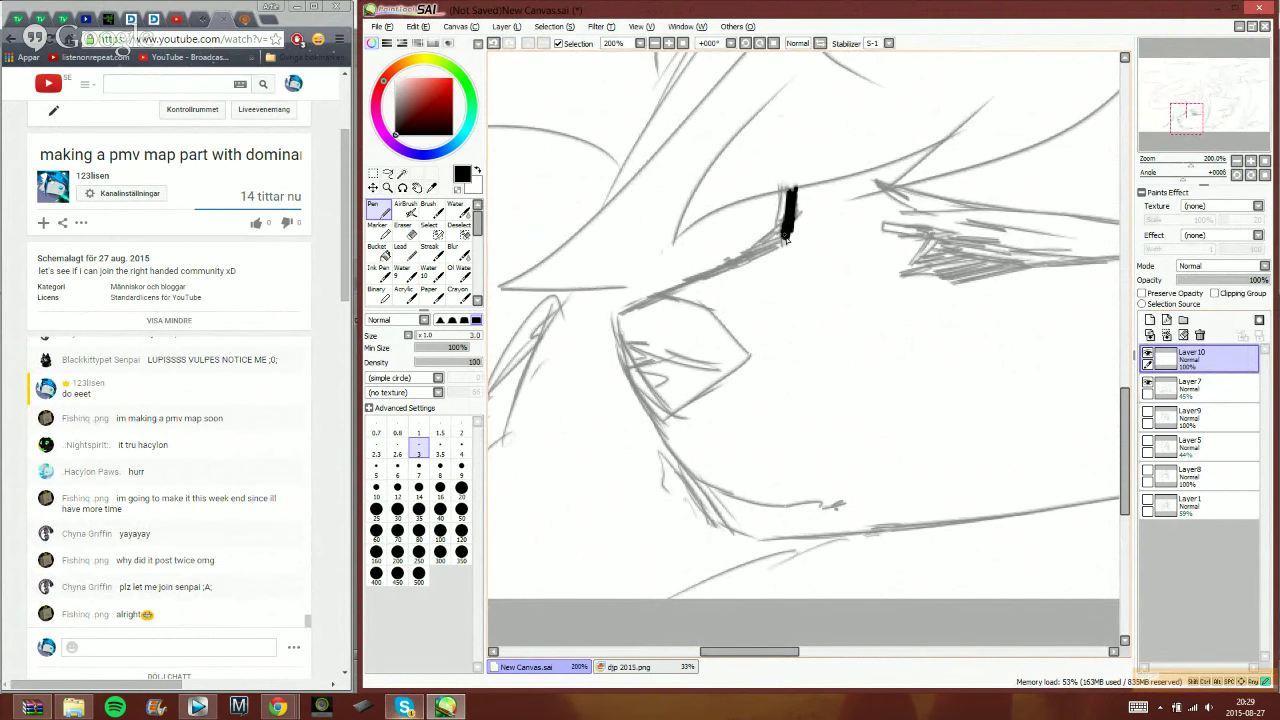
{"action": "left_click", "coordinate": [616, 318], "text": "shift"}
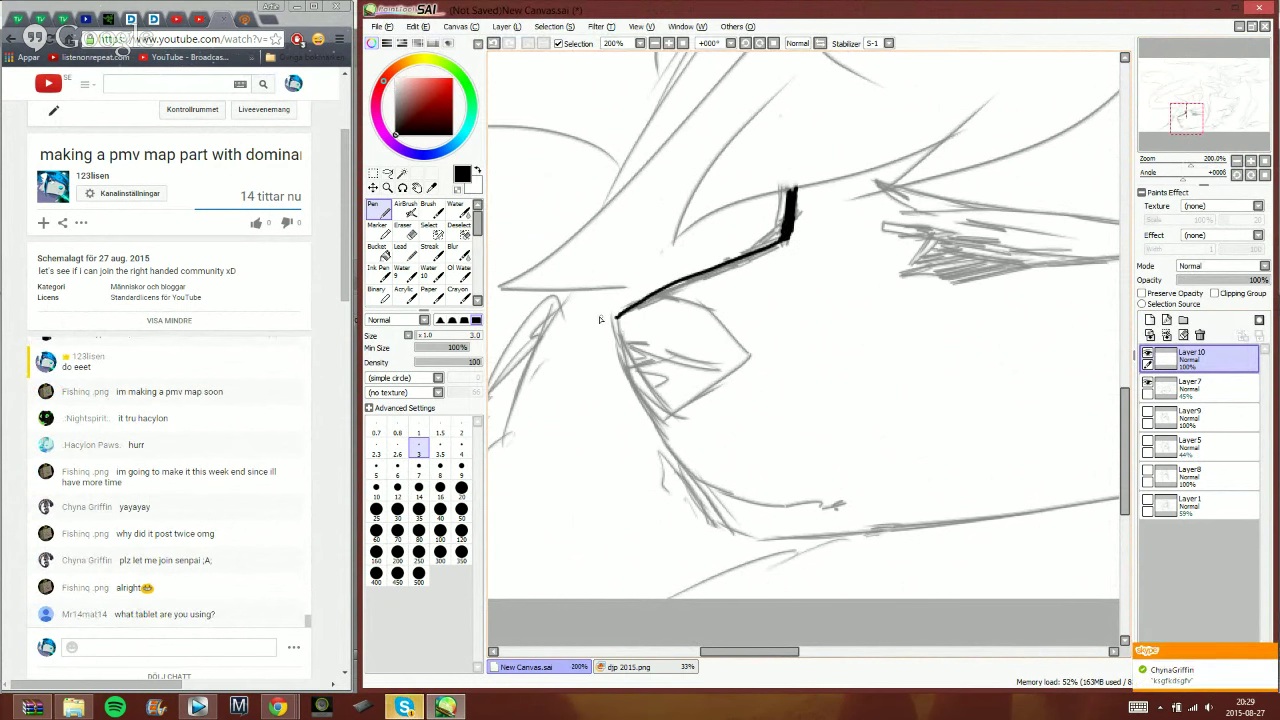
- Answer the tablet question in the live chat with "a cintiq 13hd uvu"
{"action": "left_click", "coordinate": [223, 647]}
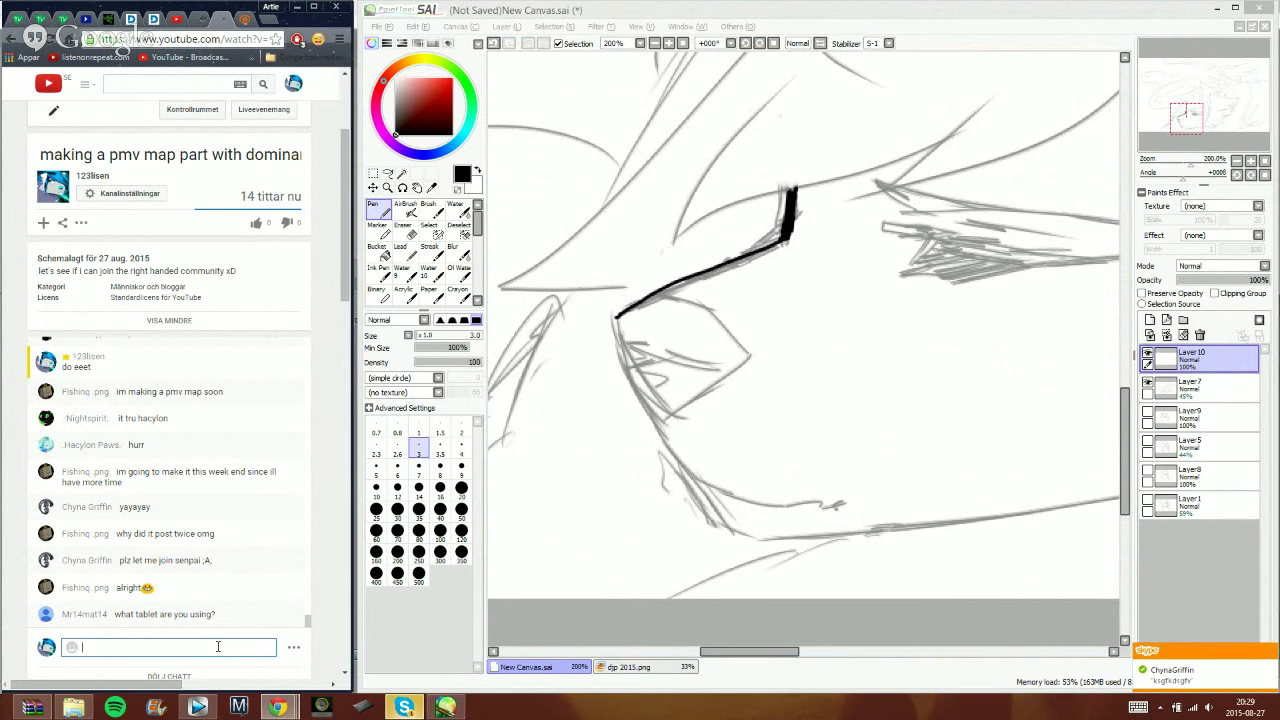
{"action": "type", "text": "a cintiq 13hd uvu"}
{"action": "key", "text": "Return"}
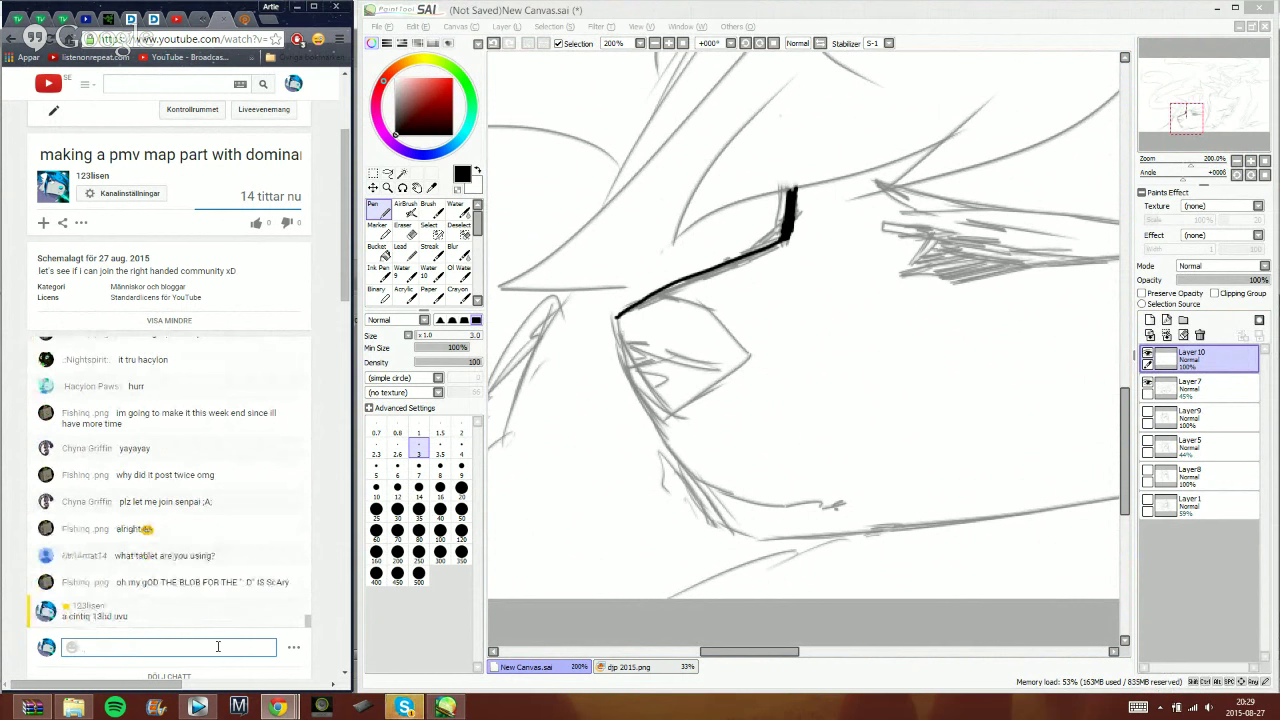
- Undo the forehead and muzzle strokes and redraw the short thick stroke where the forehead meets the muzzle
{"action": "left_click", "coordinate": [927, 42]}
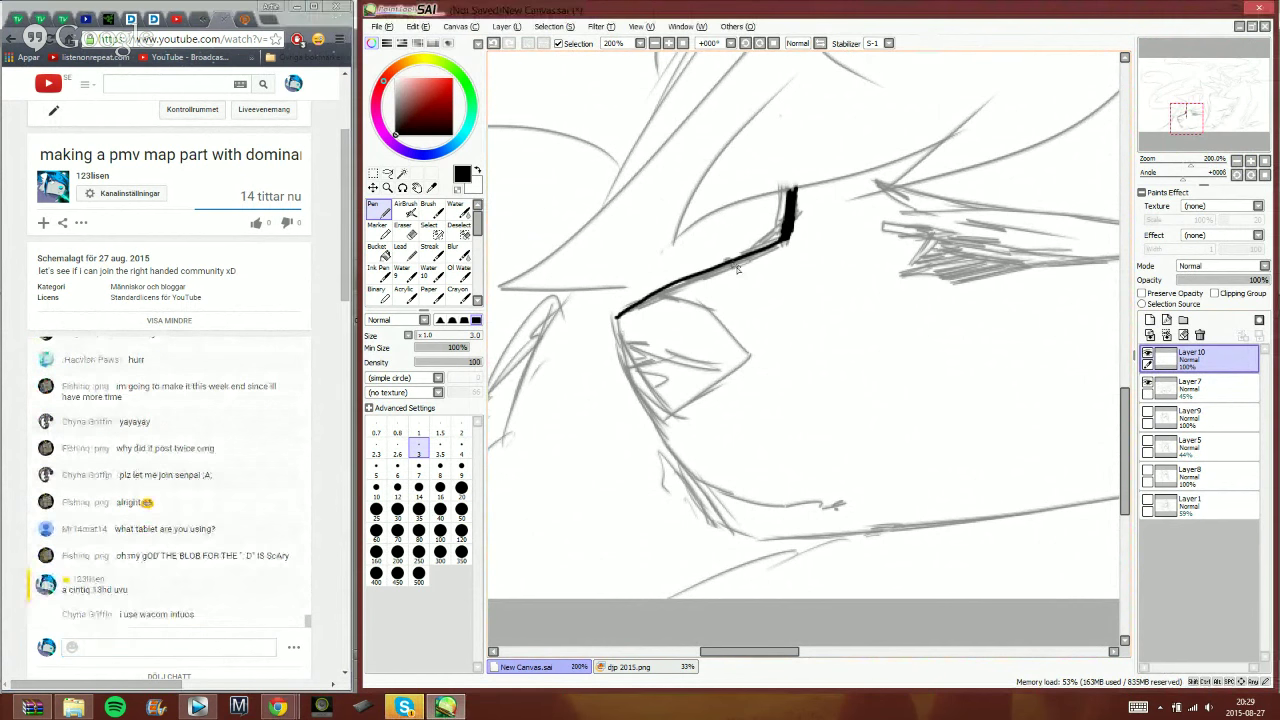
{"action": "key", "text": "ctrl+z"}
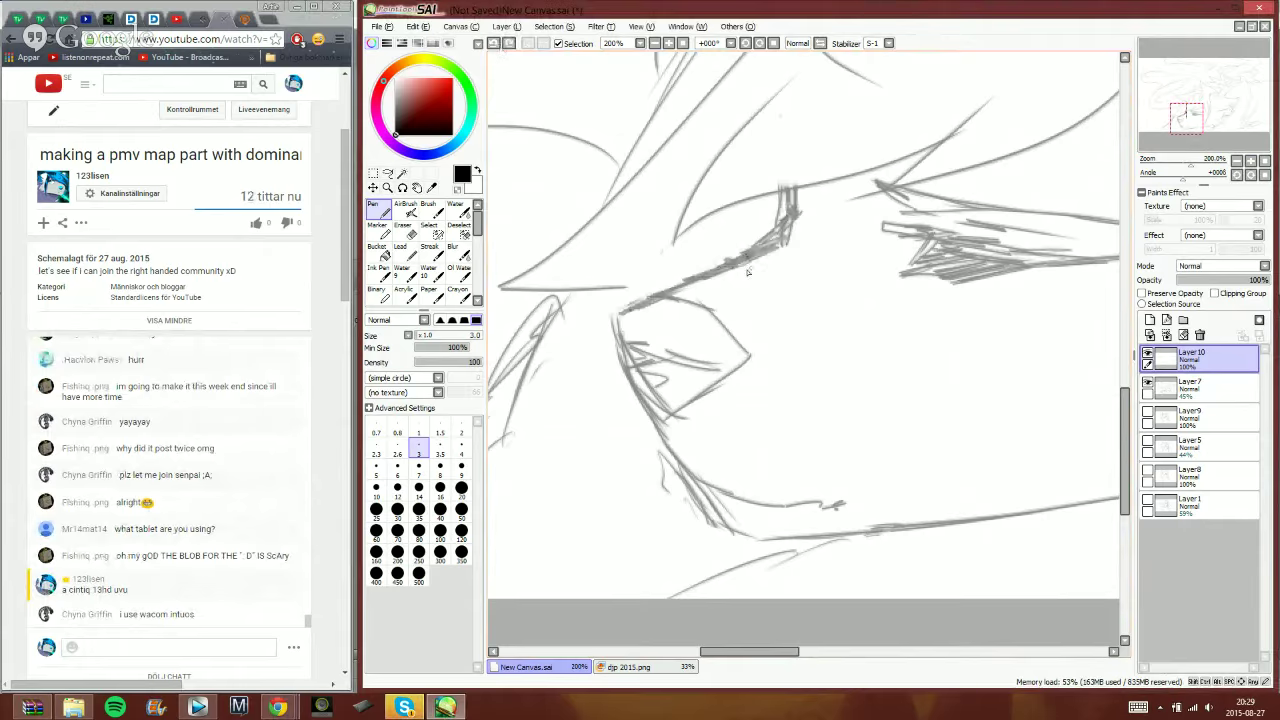
{"action": "left_click_drag", "start_coordinate": [793, 200], "coordinate": [788, 214]}
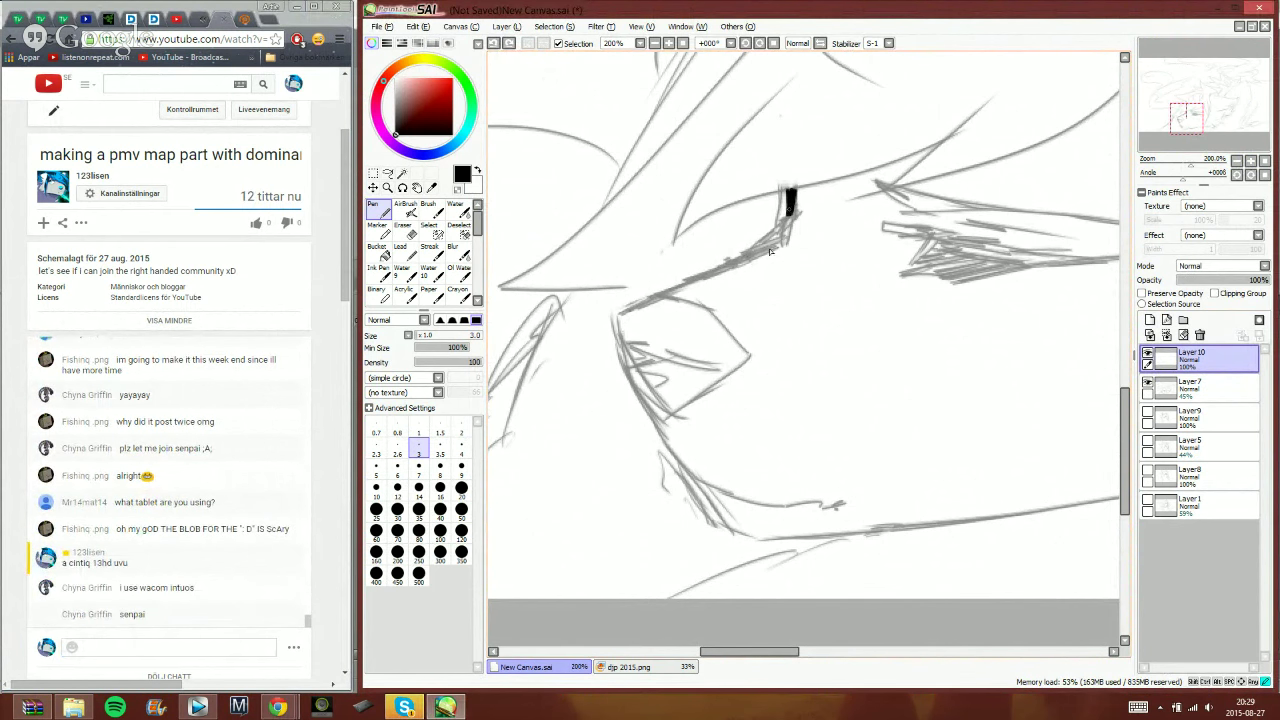
- Post the messages "shet" and "i blame grandma" in the live chat
{"action": "left_click", "coordinate": [206, 648]}
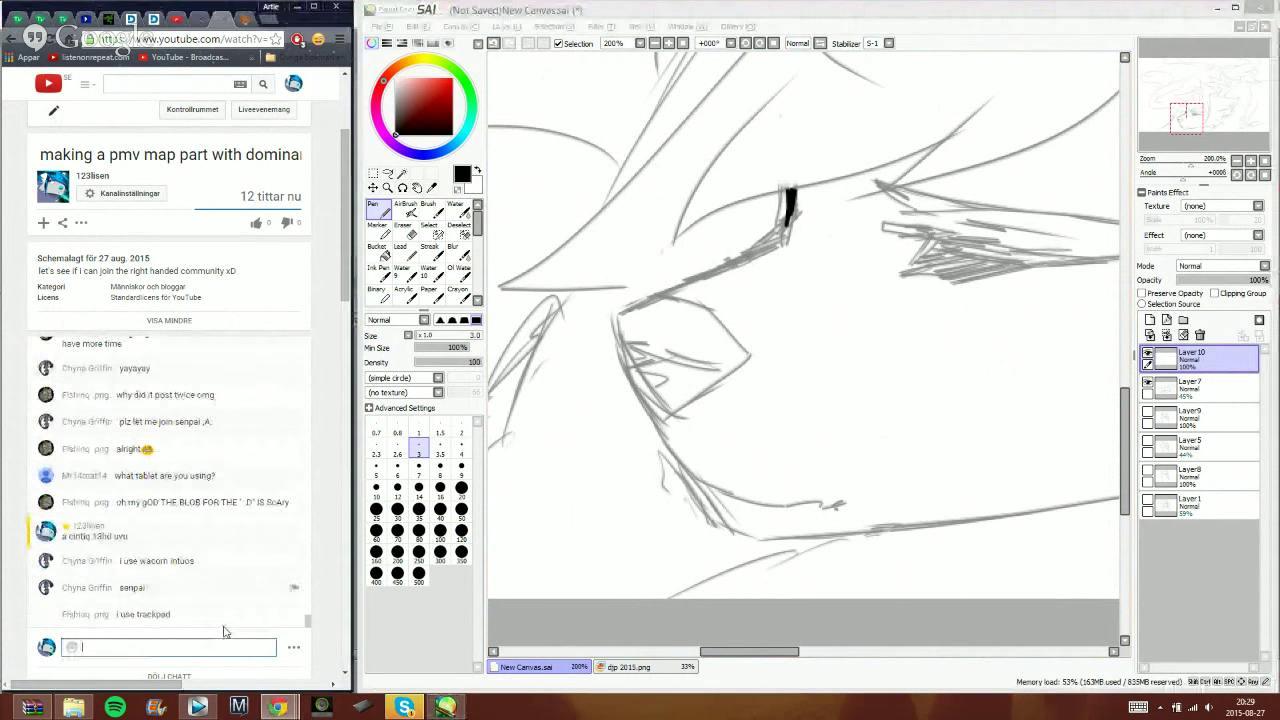
{"action": "type", "text": "shet"}
{"action": "key", "text": "Return"}
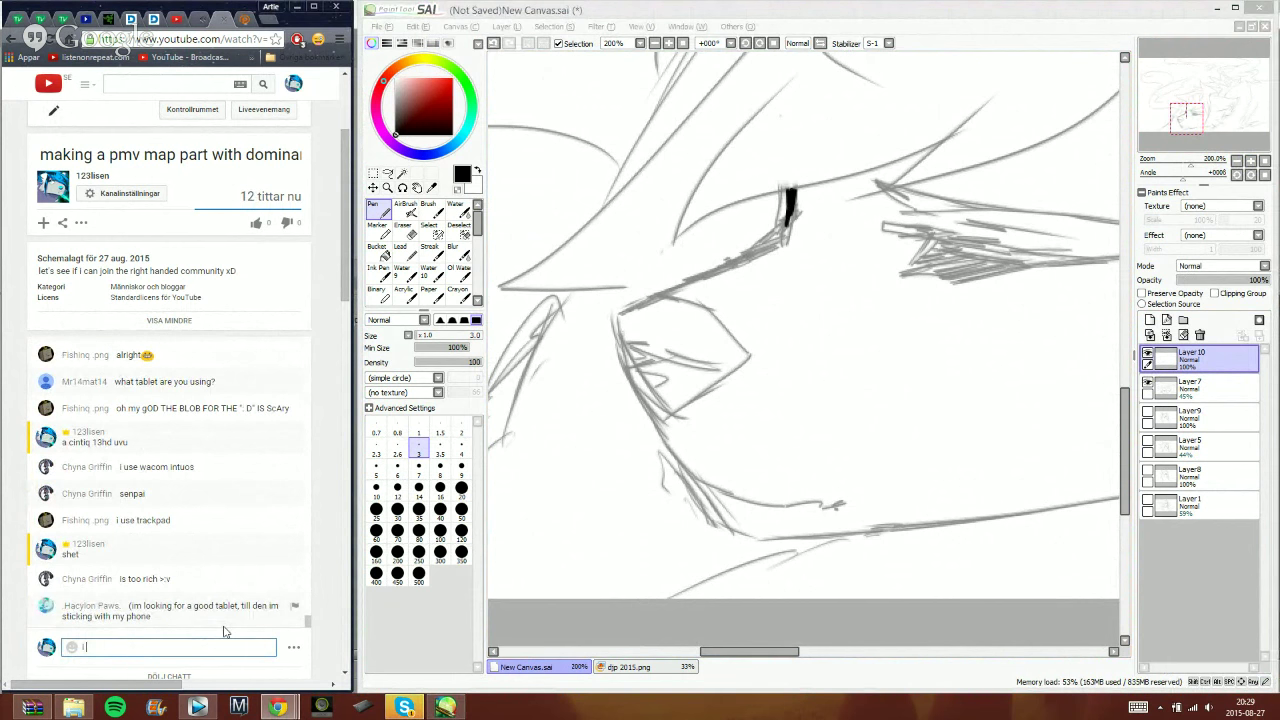
{"action": "type", "text": "blame grandma"}
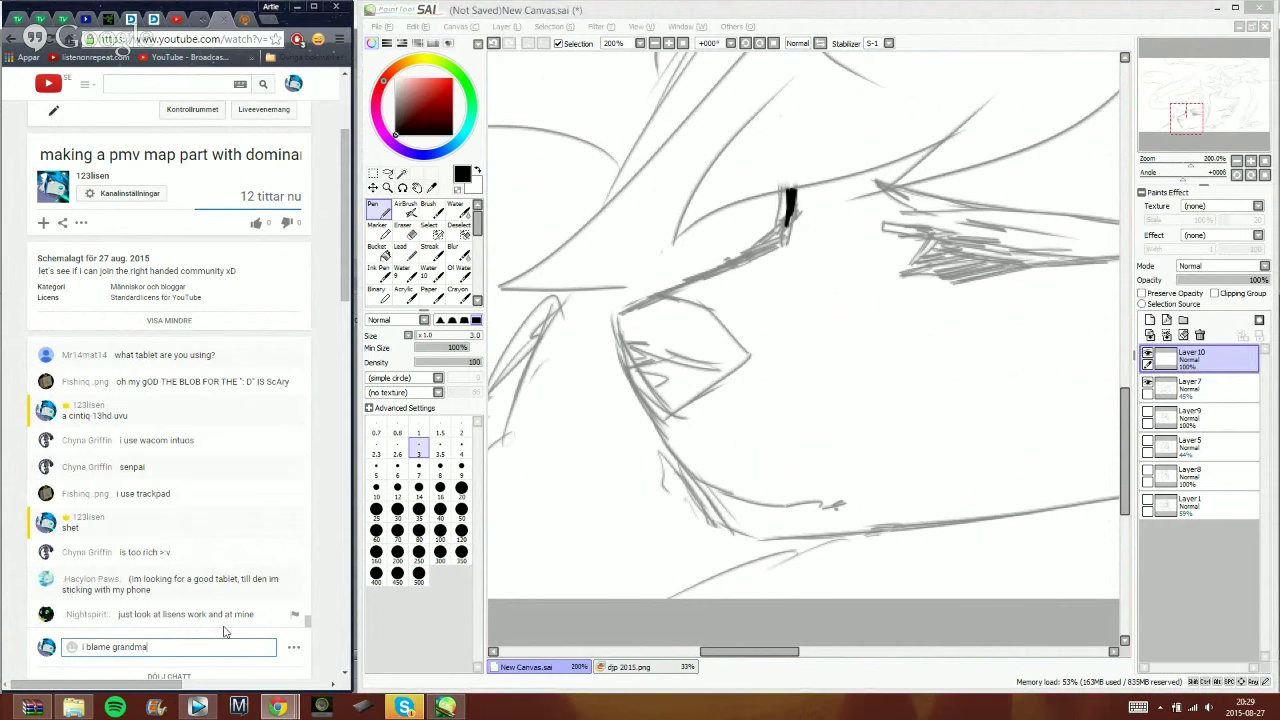
{"action": "key", "text": "Return"}
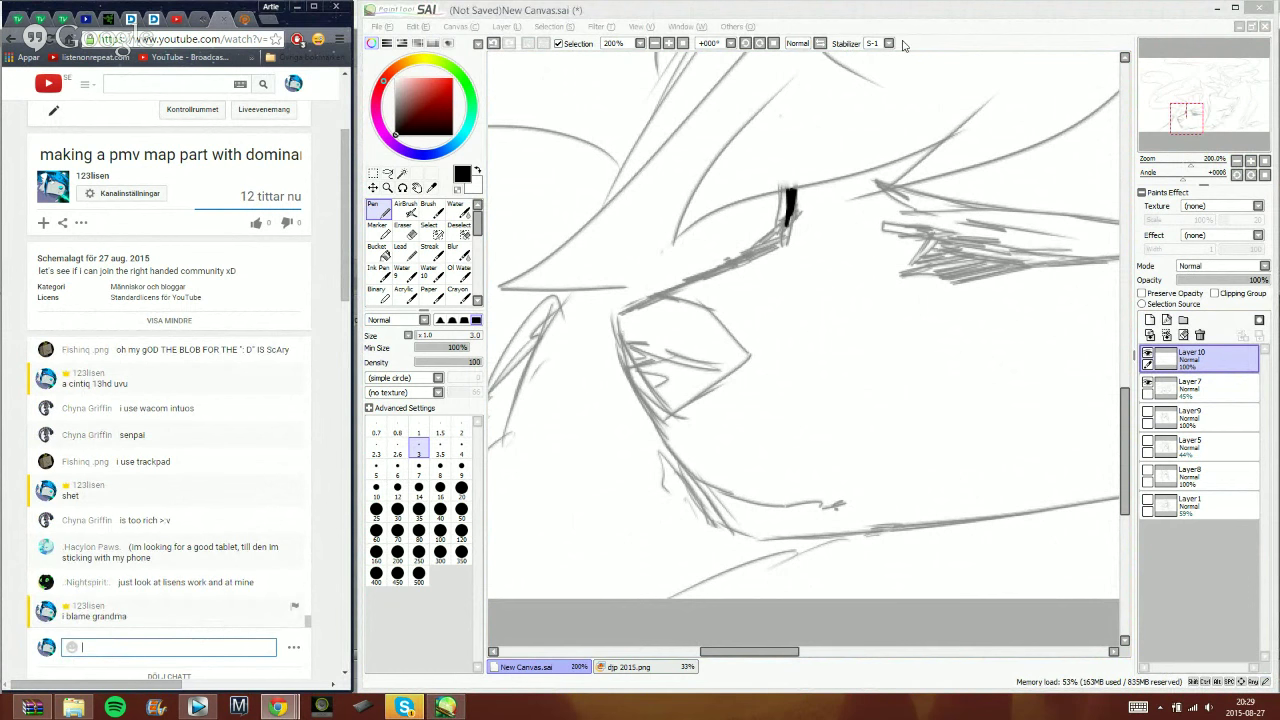
- Ink the muzzle's upper line and the complete outline of the nose over the sketch at 400% zoom
{"action": "left_click", "coordinate": [697, 54]}
{"action": "left_click", "coordinate": [681, 46]}
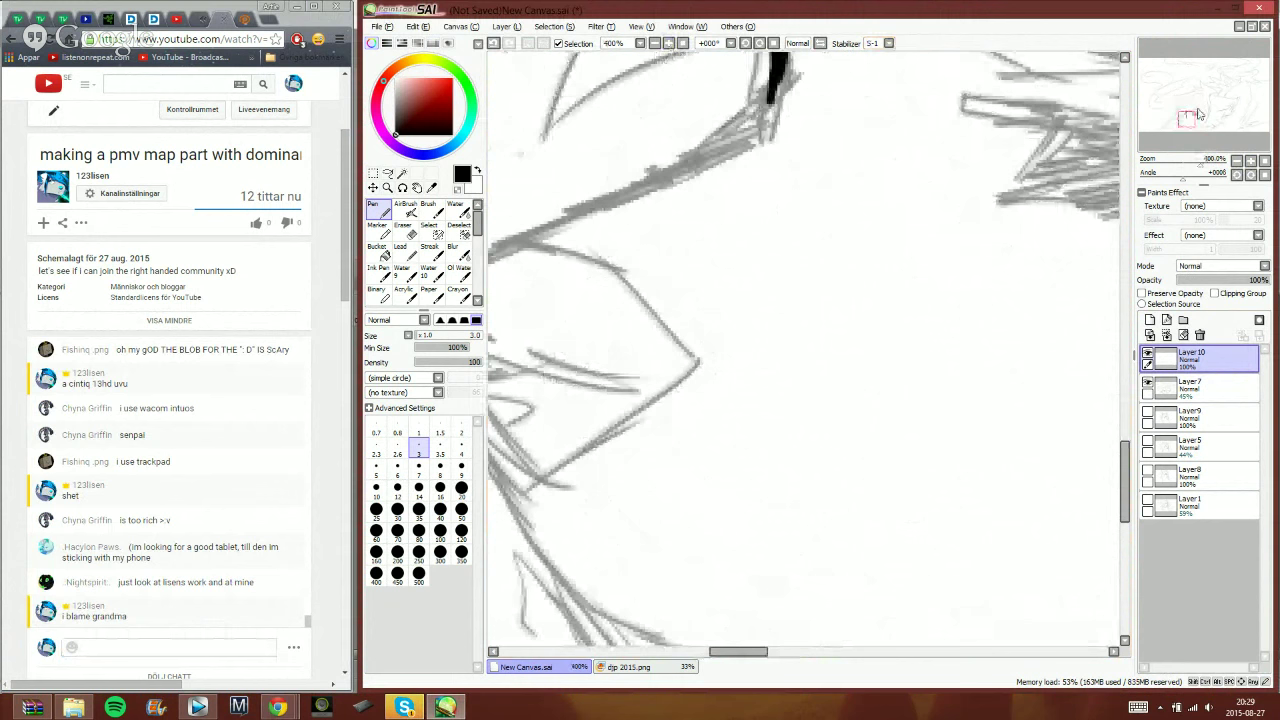
{"action": "mouse_move", "coordinate": [783, 88]}
{"action": "left_mouse_down"}
{"action": "mouse_move", "coordinate": [879, 94]}
{"action": "mouse_move", "coordinate": [937, 120]}
{"action": "mouse_move", "coordinate": [933, 142]}
{"action": "mouse_move", "coordinate": [897, 198]}
{"action": "mouse_move", "coordinate": [918, 160]}
{"action": "mouse_move", "coordinate": [860, 212]}
{"action": "mouse_move", "coordinate": [697, 276]}
{"action": "mouse_move", "coordinate": [578, 362]}
{"action": "mouse_move", "coordinate": [647, 515]}
{"action": "mouse_move", "coordinate": [685, 540]}
{"action": "left_mouse_up"}
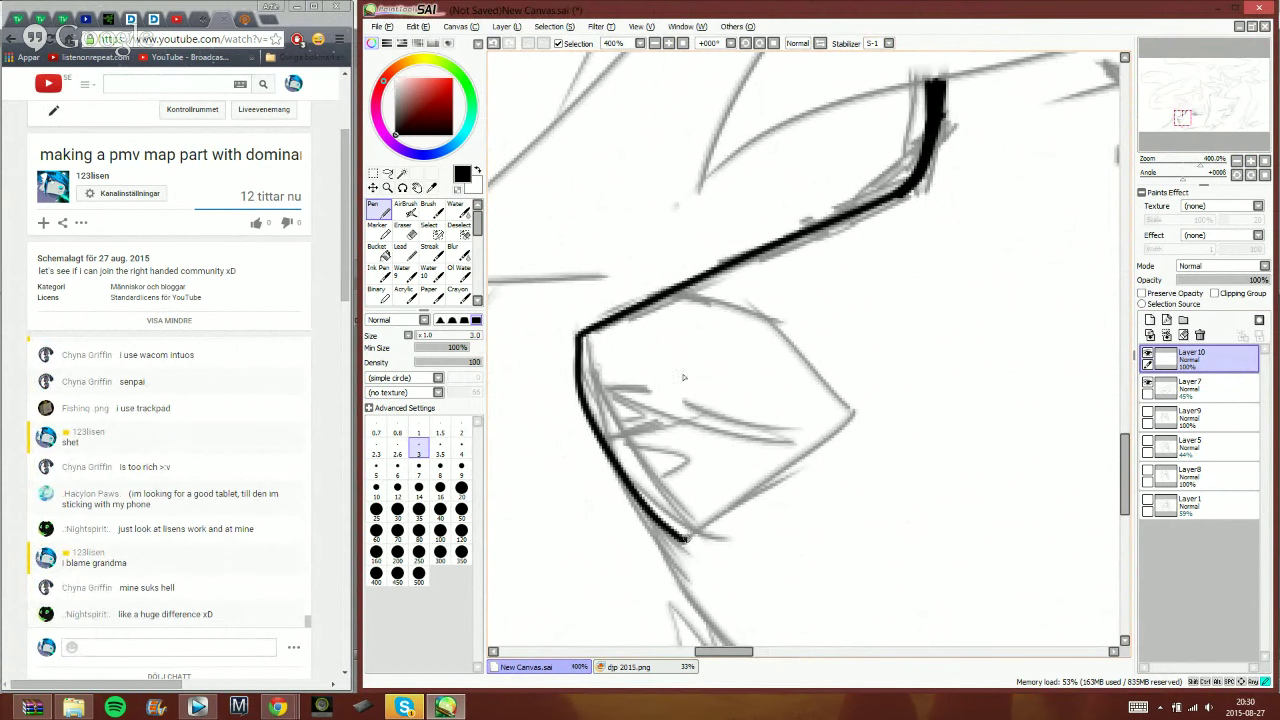
{"action": "left_click_drag", "start_coordinate": [685, 540], "coordinate": [690, 290]}
- Post a live chat message made of the fellow artist's nickname followed by "has surpassed me"
{"action": "left_click", "coordinate": [254, 647]}
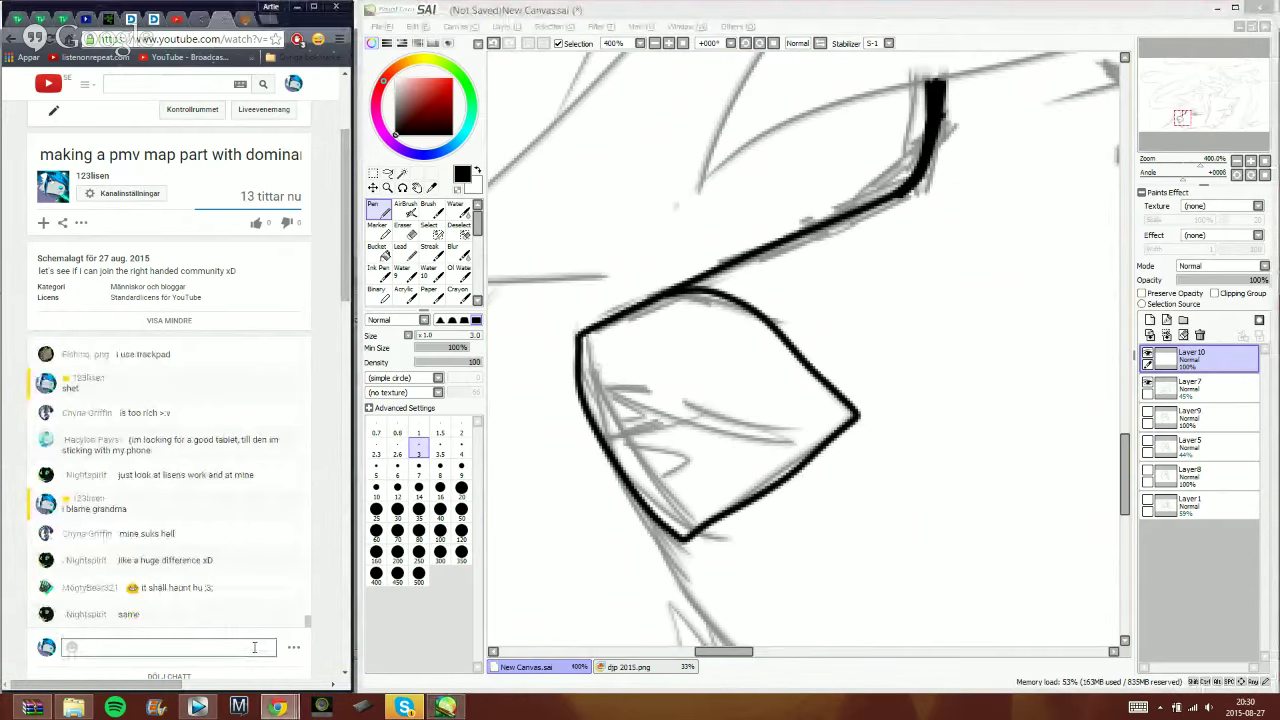
{"action": "type", "text": "griff ha"}
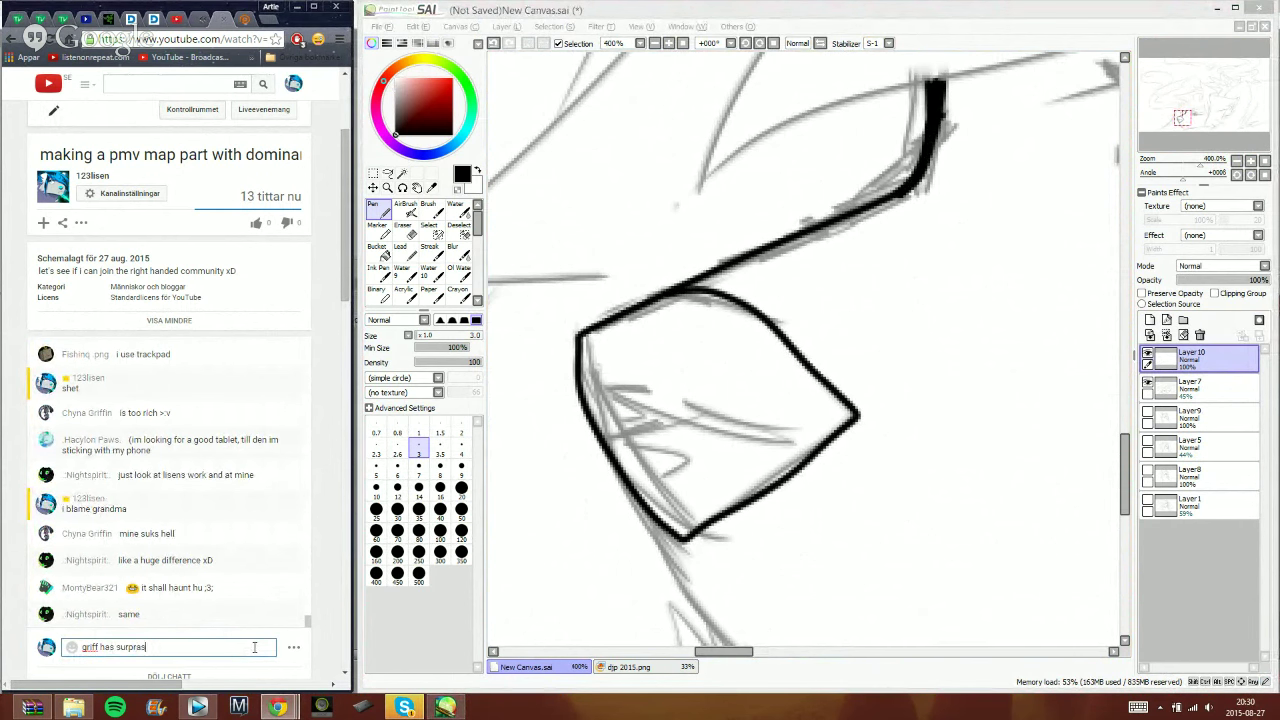
{"action": "type", "text": "s surprassed"}
{"action": "key", "text": "BackSpace"}
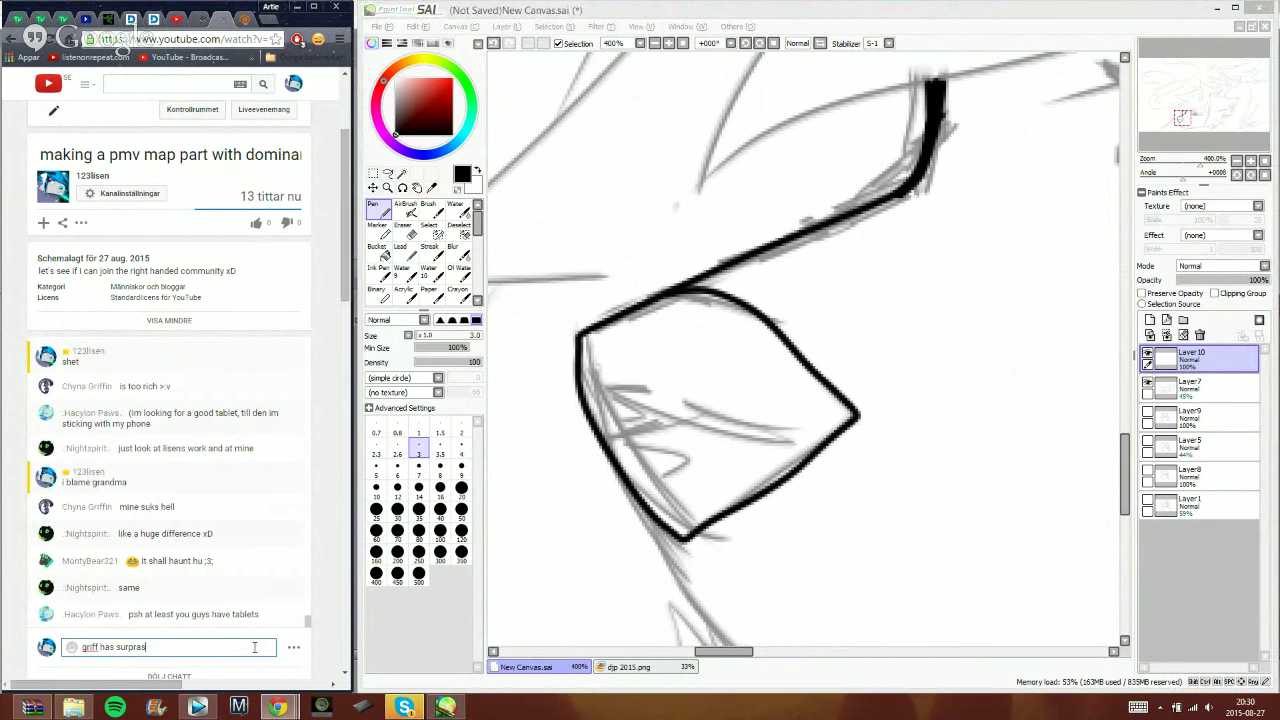
{"action": "key", "text": "BackSpace"}
{"action": "key", "text": "BackSpace"}
{"action": "key", "text": "BackSpace"}
{"action": "key", "text": "BackSpace"}
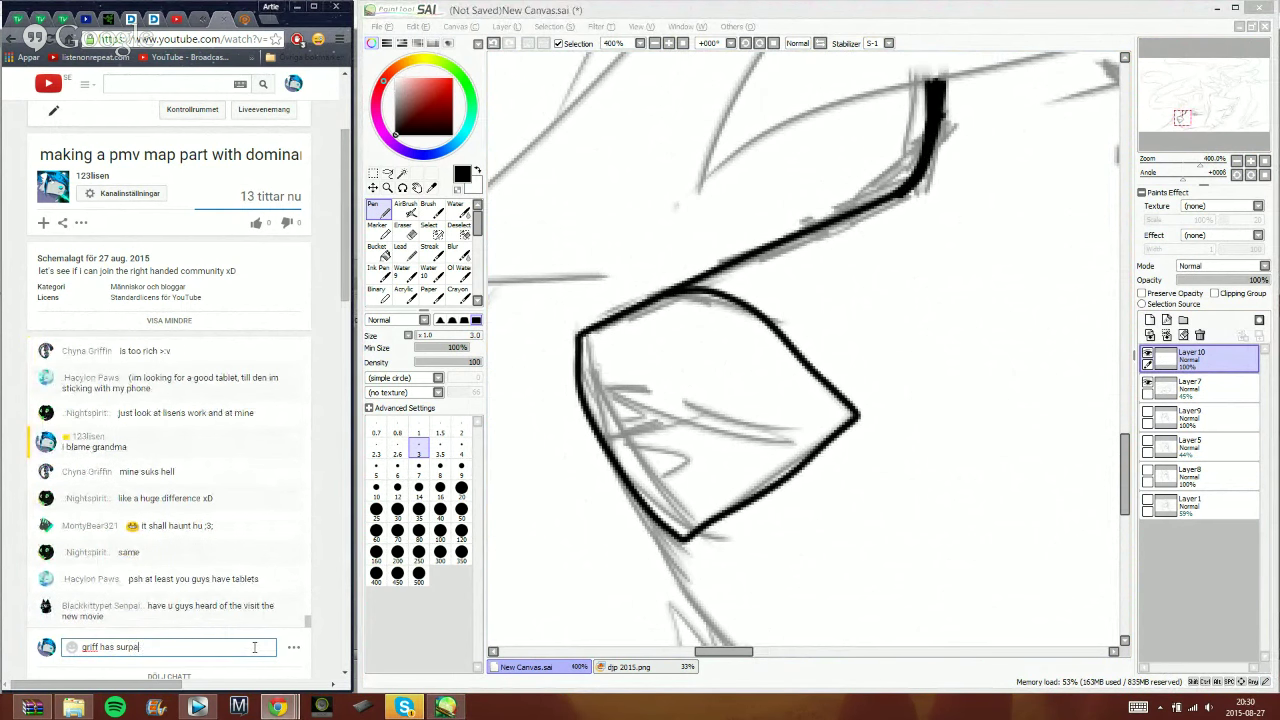
{"action": "type", "text": "passed me"}
{"action": "key", "text": "Return"}
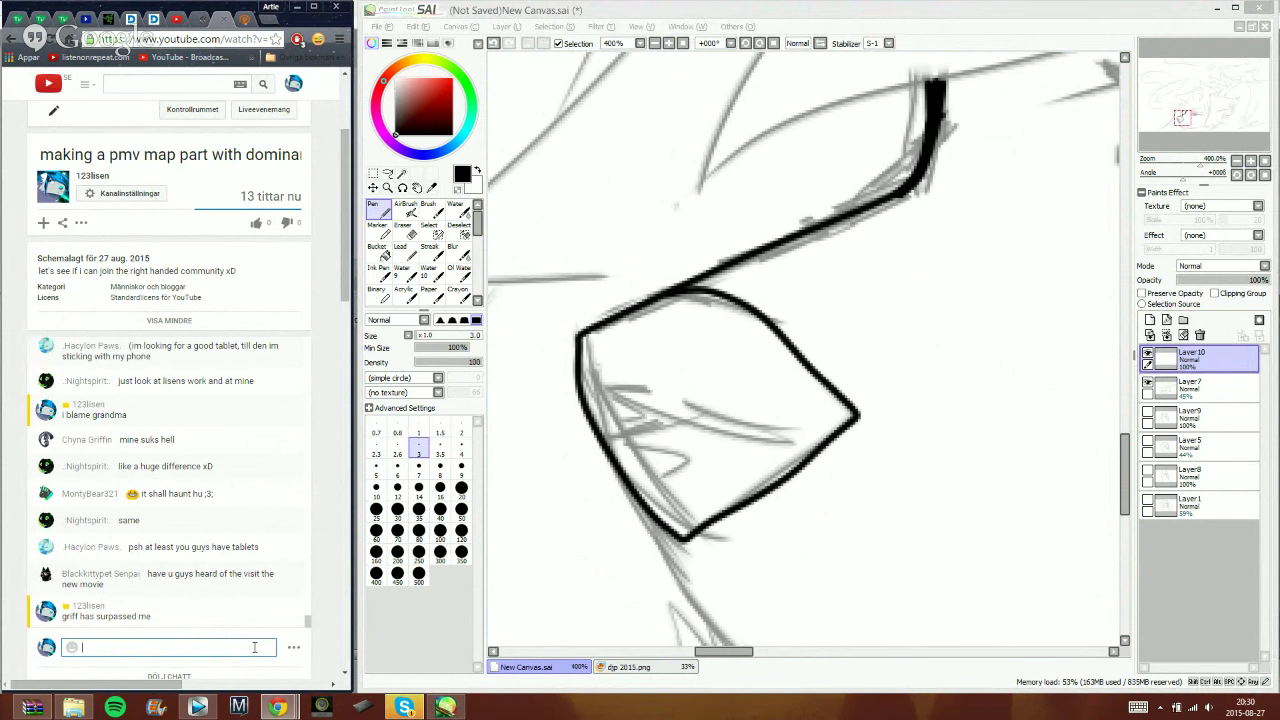
- Check the contact's latest message in Skype and return to the drawing
{"action": "left_click", "coordinate": [404, 706]}
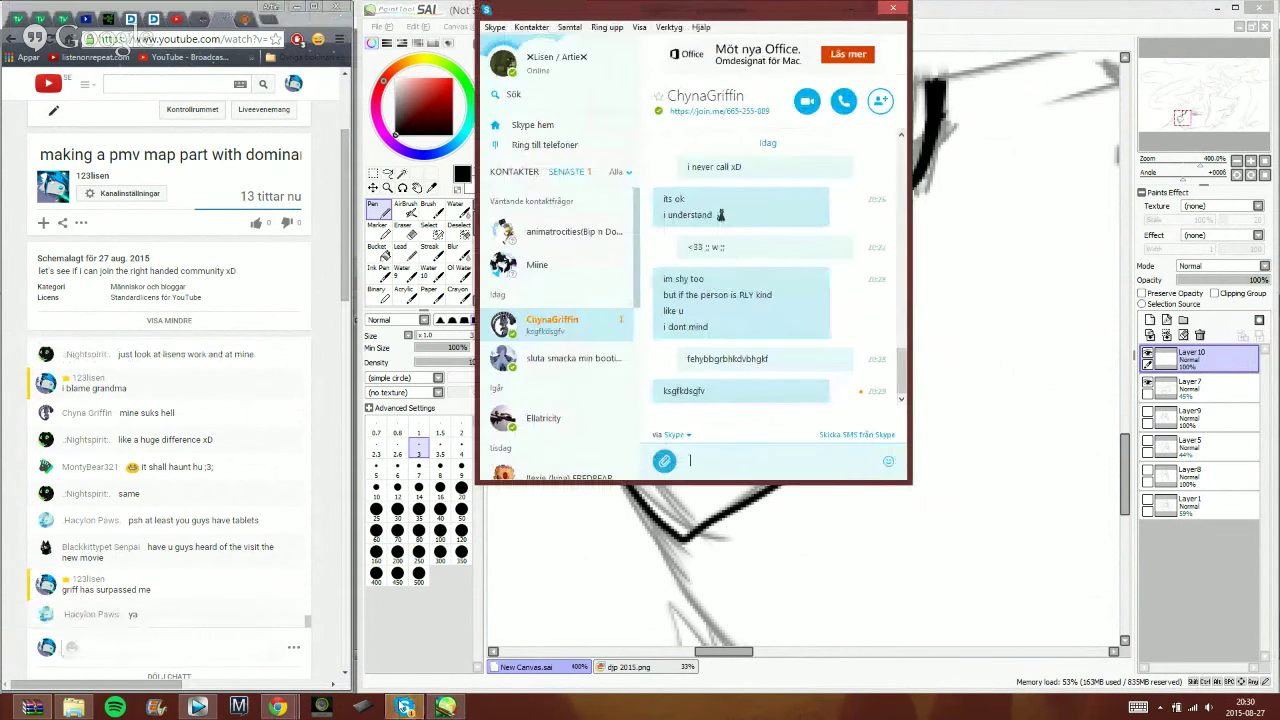
{"action": "left_click", "coordinate": [1027, 42]}
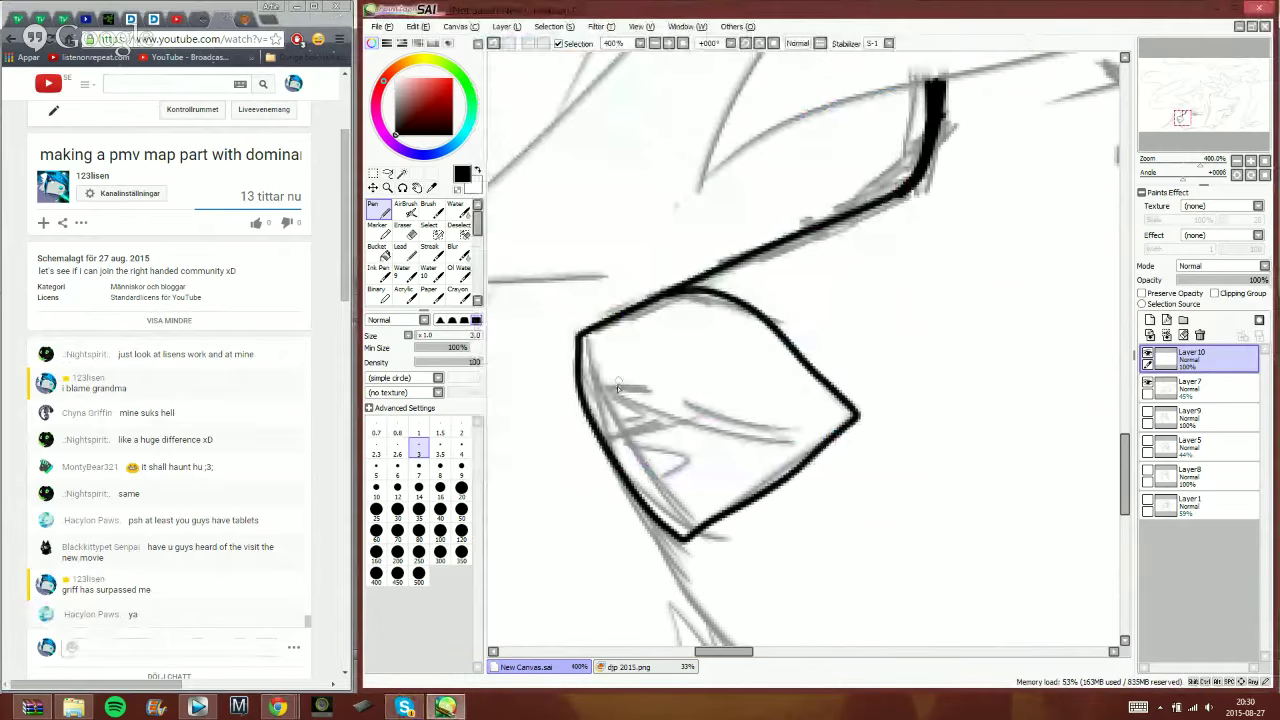
- Try a diagonal nostril line inside the nose outline, then undo it
{"action": "left_click_drag", "start_coordinate": [580, 372], "coordinate": [688, 430]}
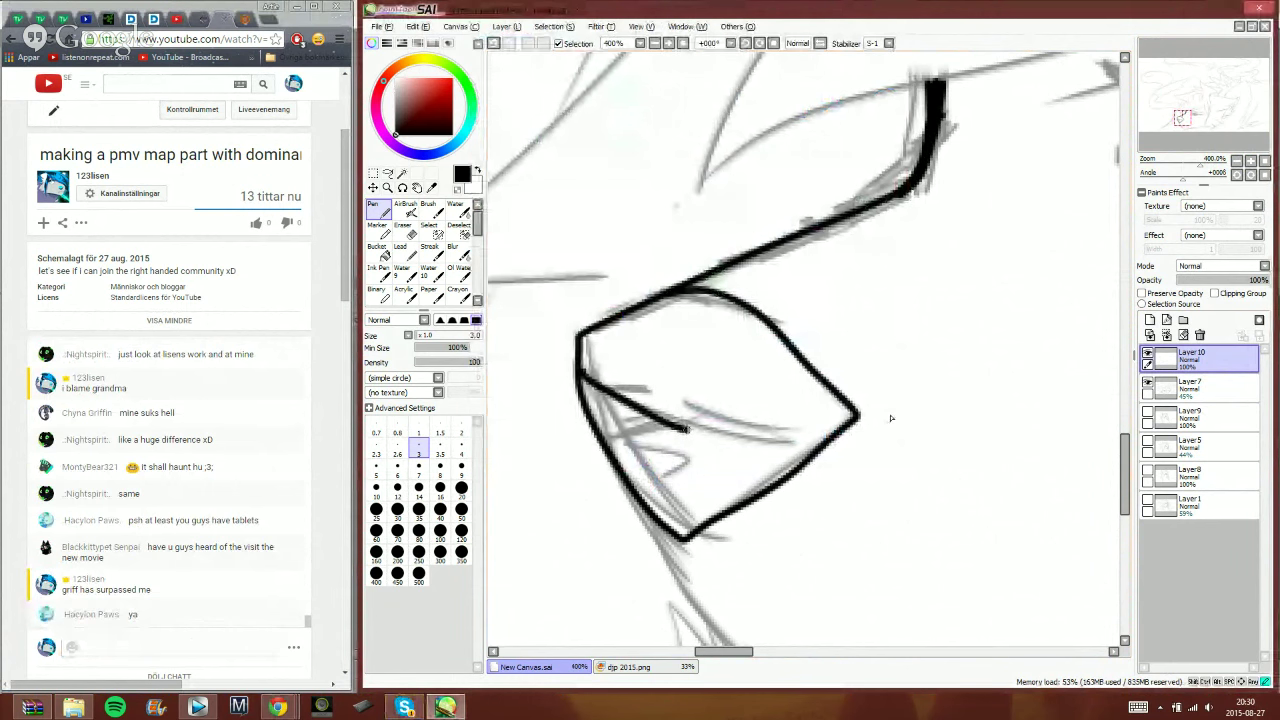
{"action": "left_click", "coordinate": [494, 44]}
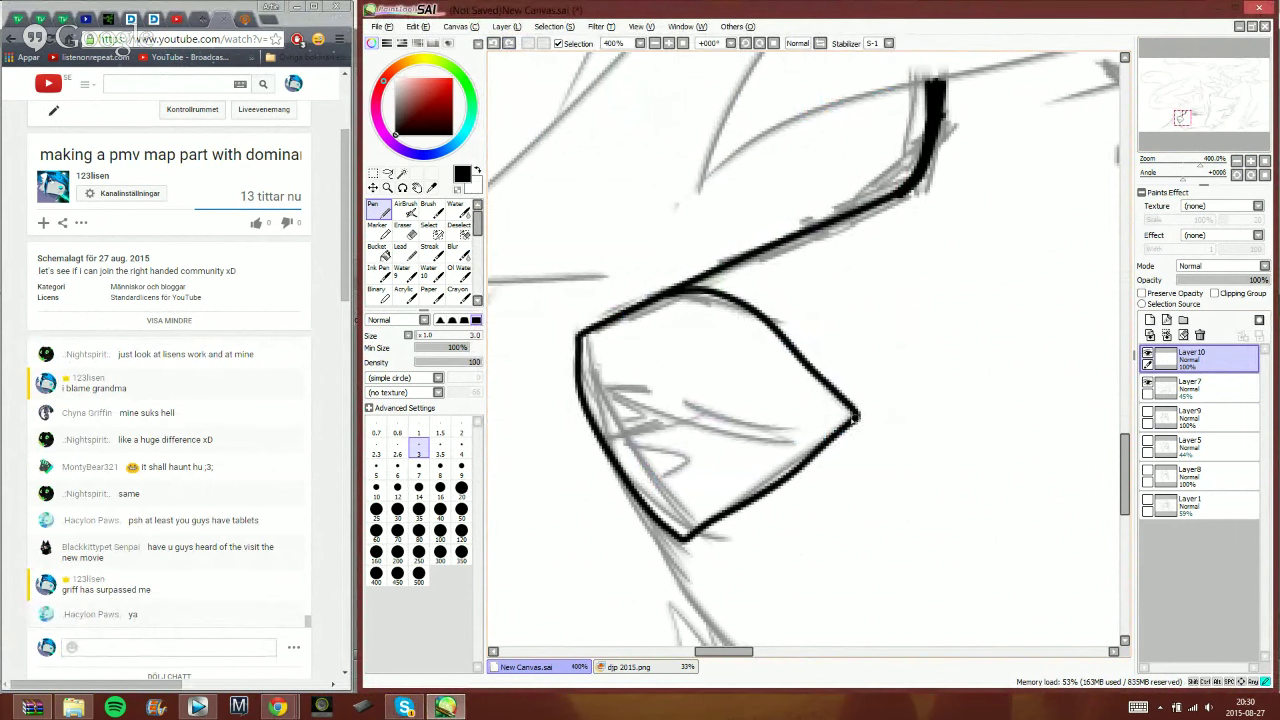
- Ink the curve dividing the nose and the muzzle's front line running down from the nose toward the mouth
{"action": "mouse_move", "coordinate": [856, 420]}
{"action": "left_mouse_down"}
{"action": "mouse_move", "coordinate": [670, 425]}
{"action": "mouse_move", "coordinate": [582, 378]}
{"action": "mouse_move", "coordinate": [581, 362]}
{"action": "left_mouse_up"}
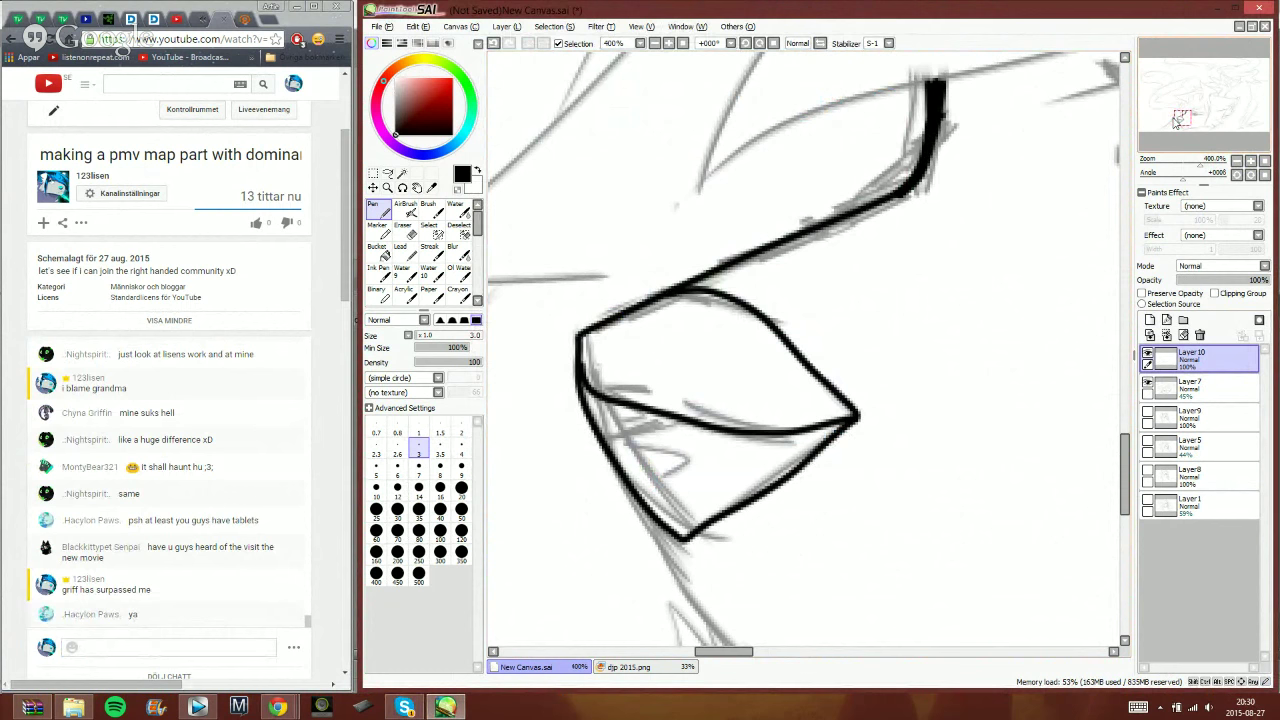
{"action": "left_click_drag", "start_coordinate": [1181, 118], "coordinate": [1180, 125]}
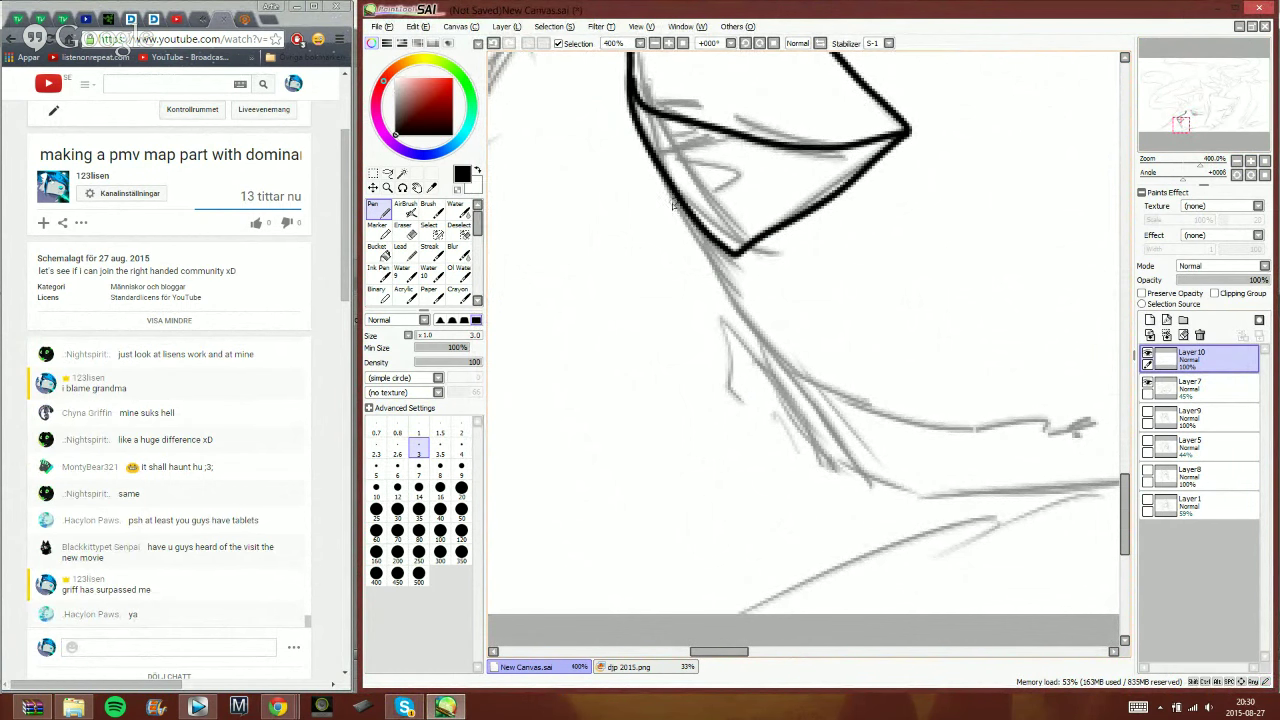
{"action": "left_click_drag", "start_coordinate": [667, 184], "coordinate": [848, 410]}
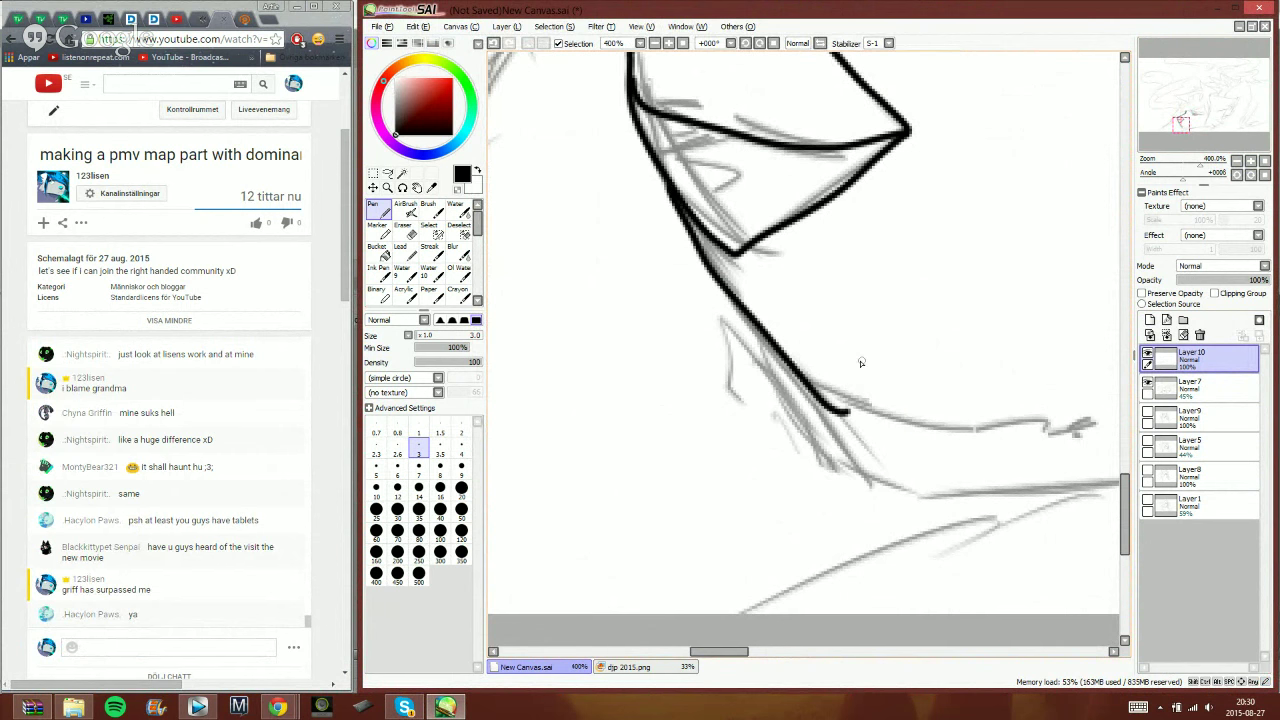
- Erase the hooked end of the muzzle's front line and ink the mouth line from there to a thickened corner
{"action": "key", "text": "e"}
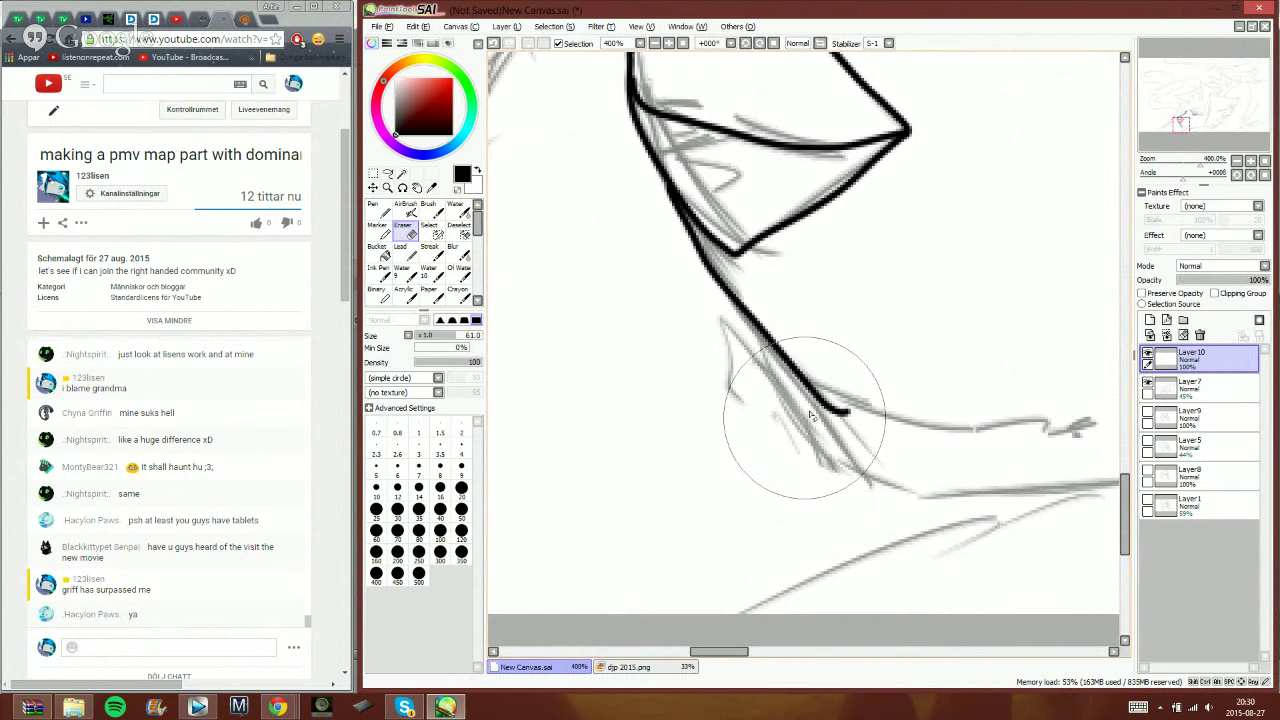
{"action": "left_click_drag", "start_coordinate": [812, 416], "coordinate": [842, 420]}
{"action": "key", "text": "n"}
{"action": "left_click_drag", "start_coordinate": [1172, 136], "coordinate": [1176, 136]}
{"action": "mouse_move", "coordinate": [632, 372]}
{"action": "left_mouse_down"}
{"action": "mouse_move", "coordinate": [689, 397]}
{"action": "mouse_move", "coordinate": [932, 426]}
{"action": "left_mouse_up"}
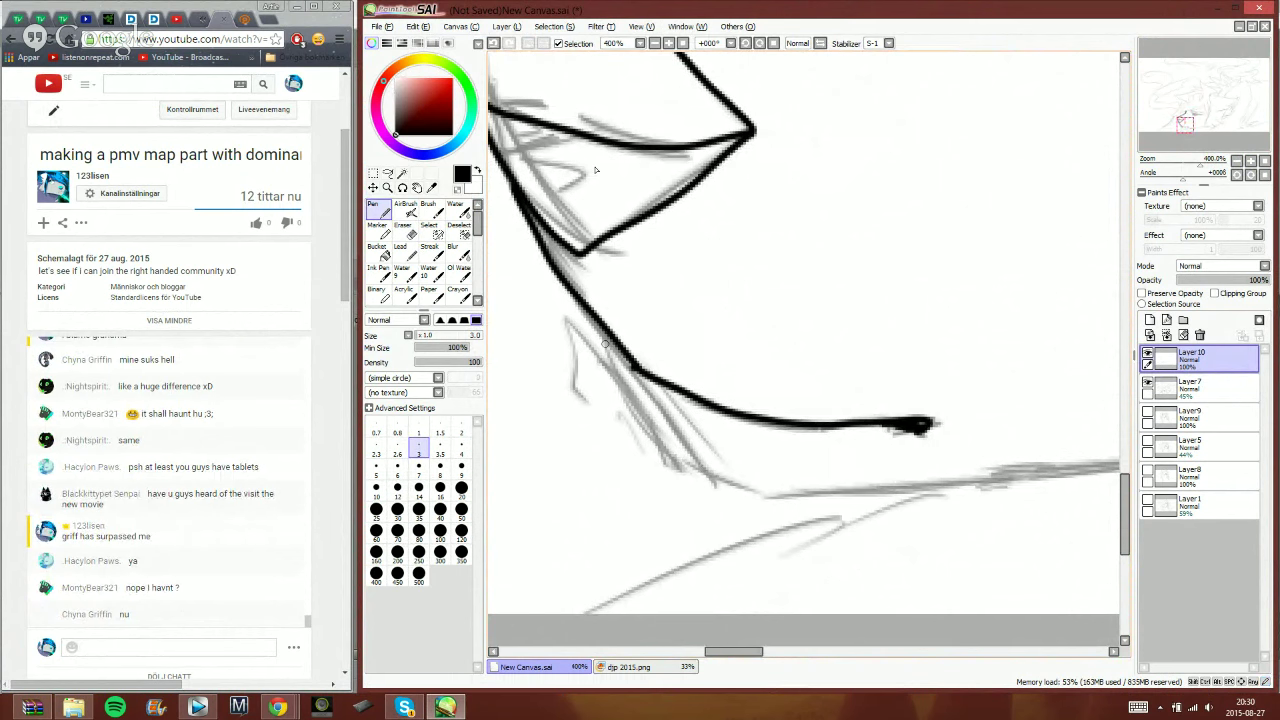
- Ink the chin curve below the mouth line in a mirrored view, and restore the normal view
{"action": "left_click", "coordinate": [820, 43]}
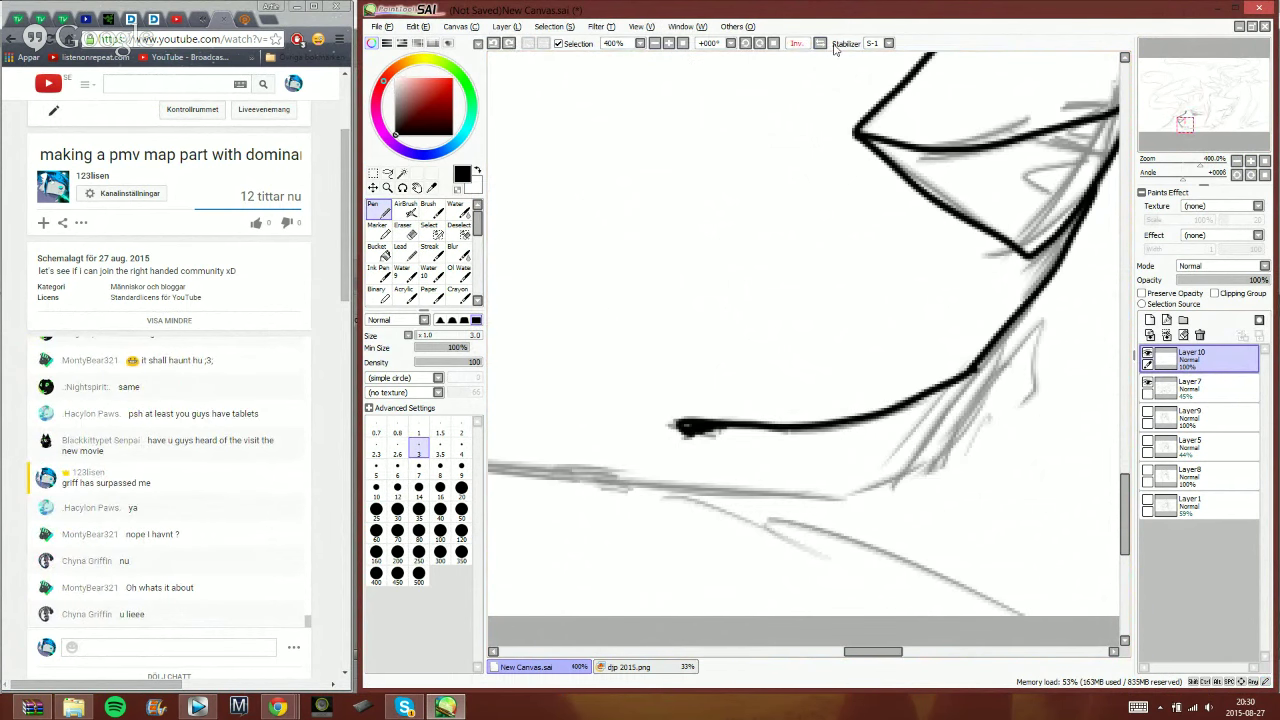
{"action": "mouse_move", "coordinate": [1013, 325]}
{"action": "left_mouse_down"}
{"action": "mouse_move", "coordinate": [983, 400]}
{"action": "mouse_move", "coordinate": [915, 472]}
{"action": "mouse_move", "coordinate": [848, 493]}
{"action": "left_mouse_up"}
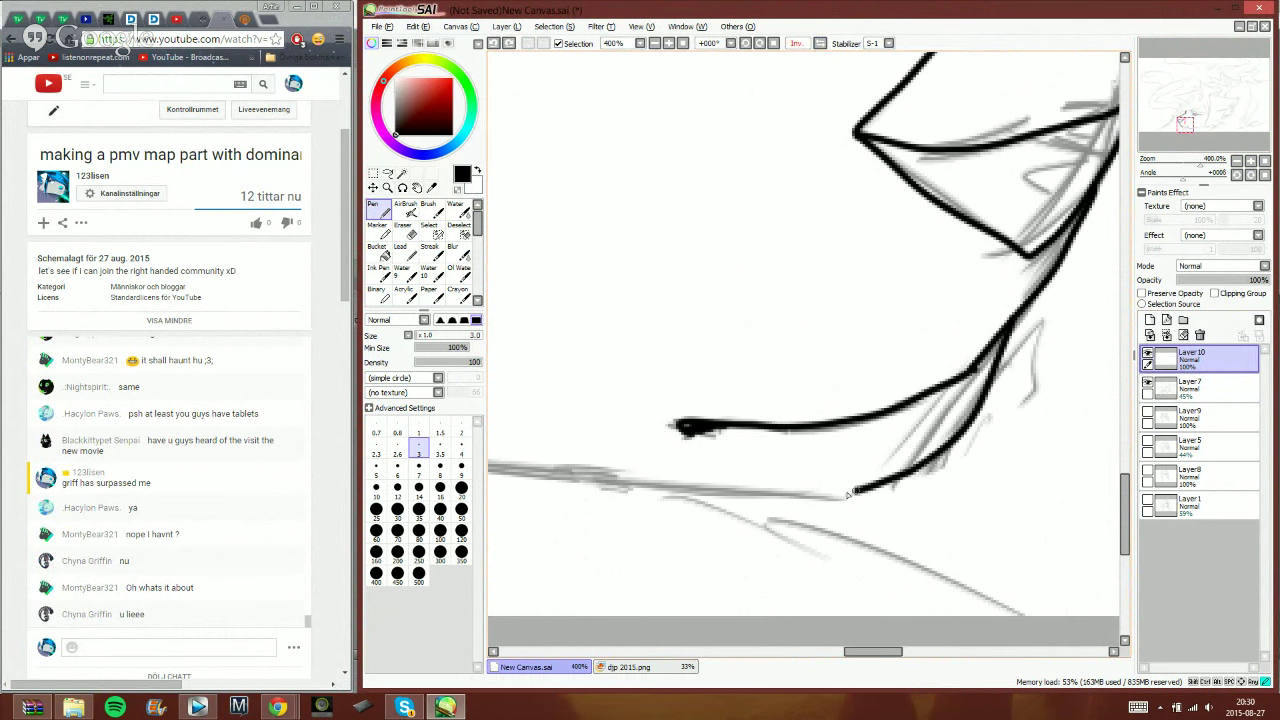
{"action": "key", "text": "h"}
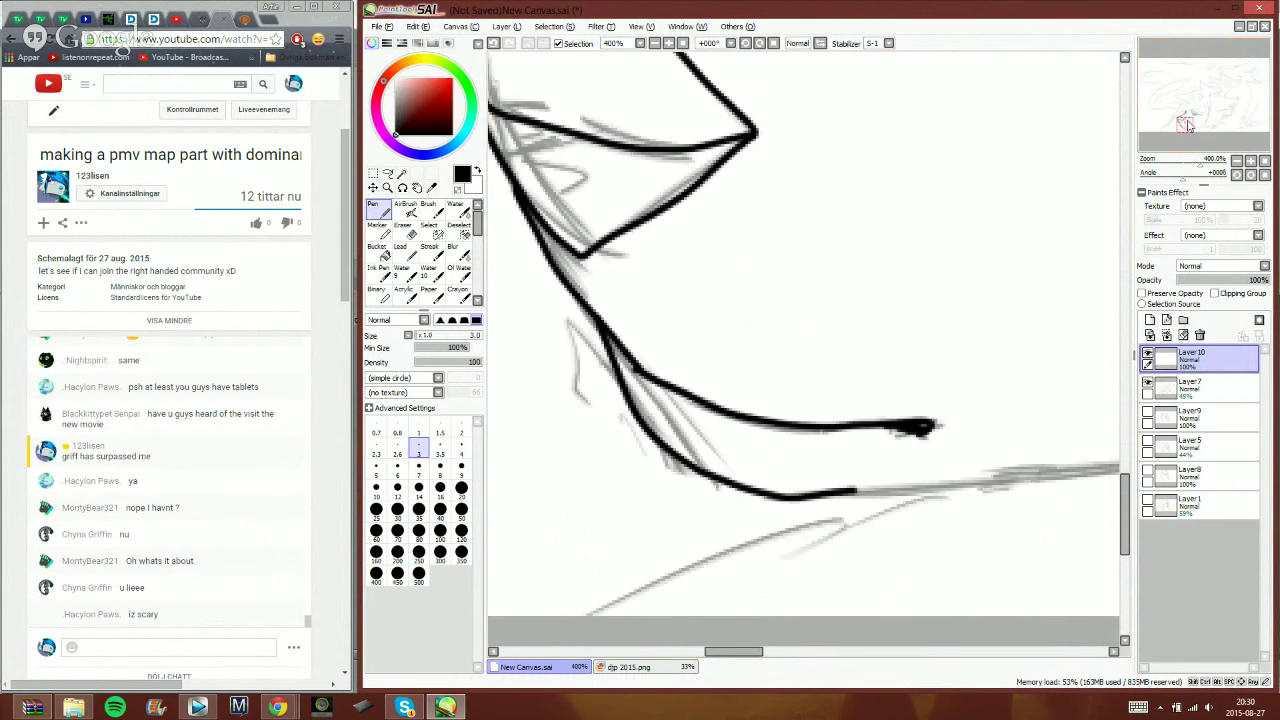
- Ink the long lower jaw line from the chin toward the cheek fur and erase its far end
{"action": "left_click_drag", "start_coordinate": [1188, 124], "coordinate": [1192, 126]}
{"action": "left_click_drag", "start_coordinate": [522, 440], "coordinate": [1014, 377]}
{"action": "left_click_drag", "start_coordinate": [1192, 126], "coordinate": [1203, 126]}
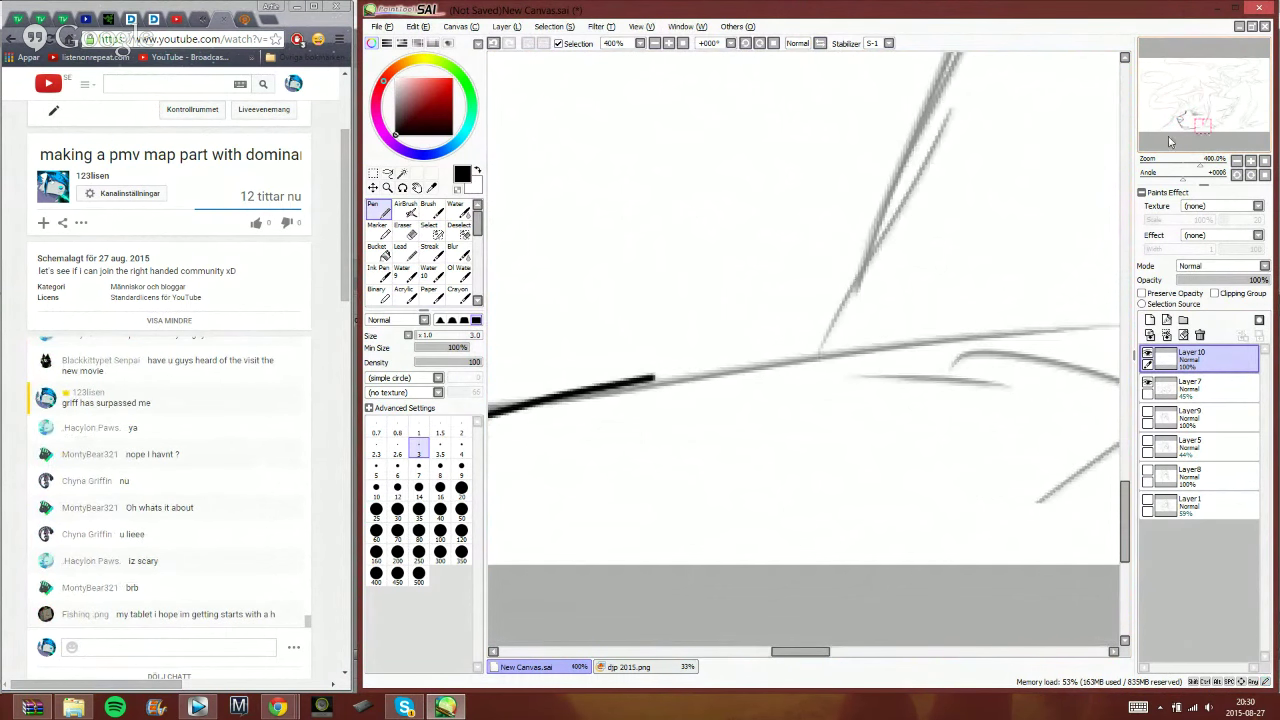
{"action": "left_click_drag", "start_coordinate": [648, 380], "coordinate": [1118, 322]}
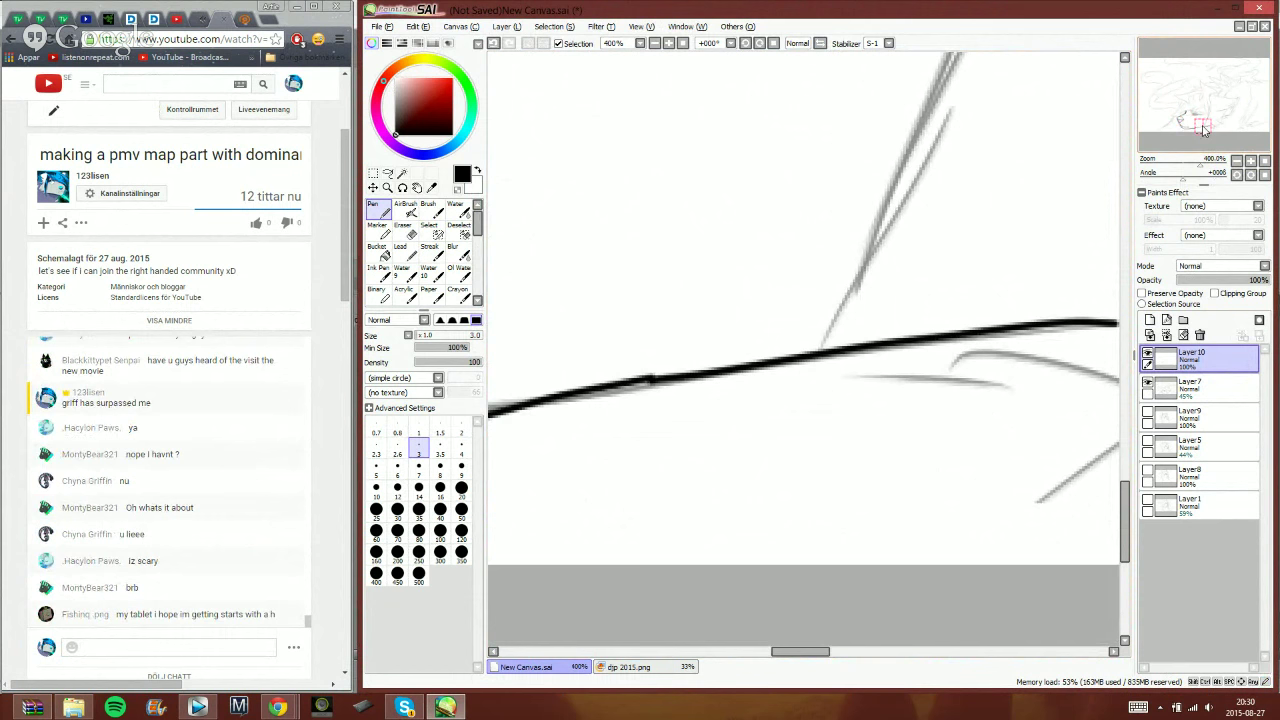
{"action": "left_click_drag", "start_coordinate": [1203, 127], "coordinate": [1209, 125]}
{"action": "left_click", "coordinate": [406, 231]}
{"action": "left_click_drag", "start_coordinate": [882, 333], "coordinate": [749, 349]}
{"action": "left_click", "coordinate": [376, 210]}
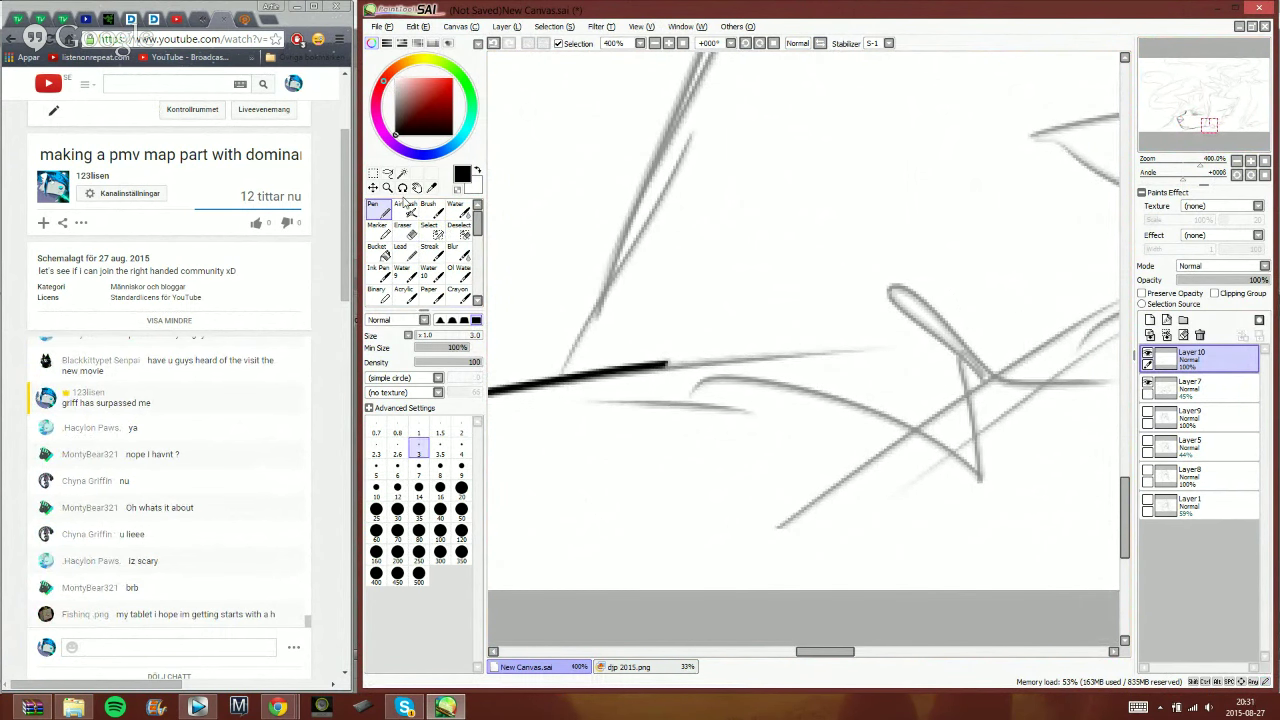
- Post the live chat messages "you can freakin", "draw awesome trees", "and humans" twice and "you can EVEN DRAW HANDS"
{"action": "left_click", "coordinate": [252, 647]}
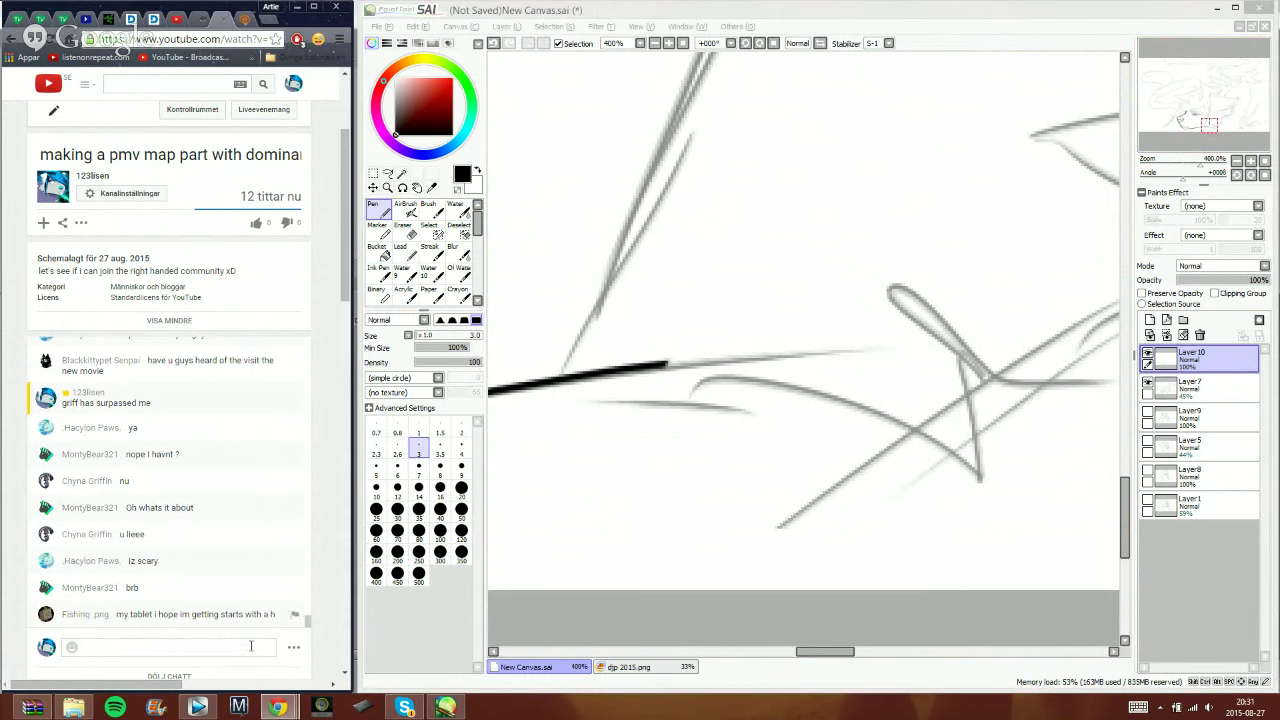
{"action": "type", "text": "i"}
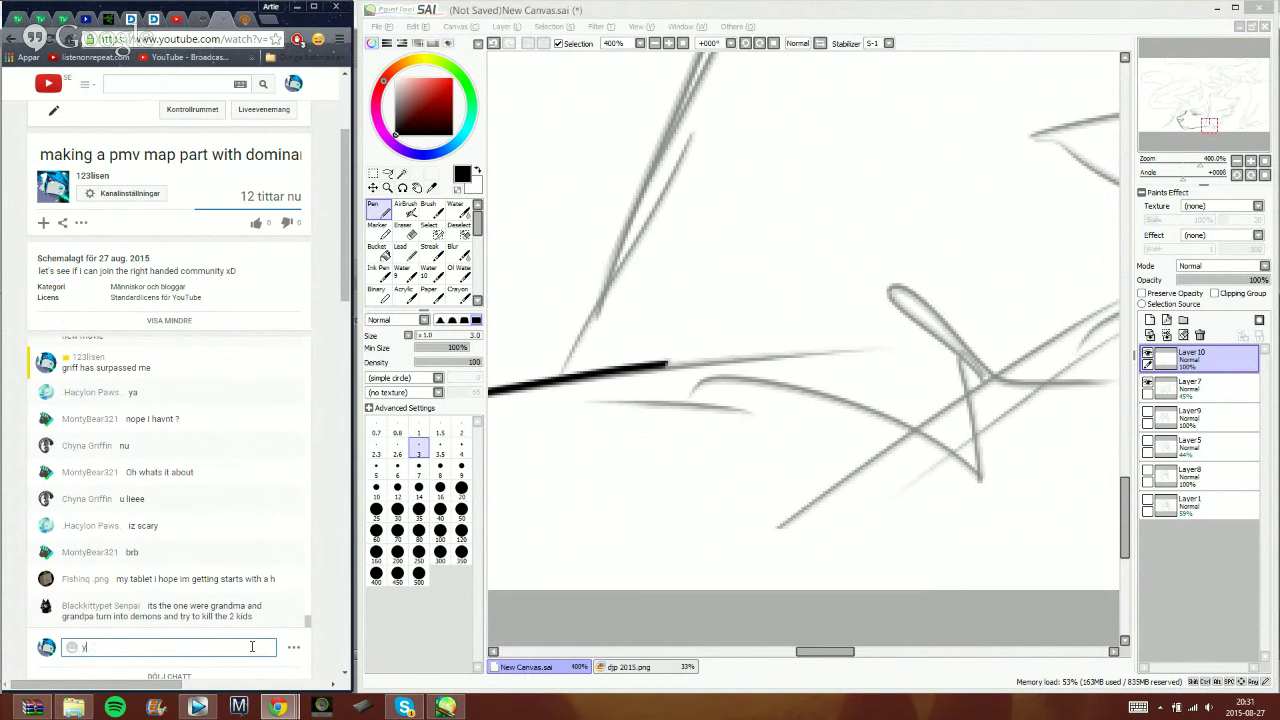
{"action": "type", "text": "nd it"}
{"action": "key", "text": "Return"}
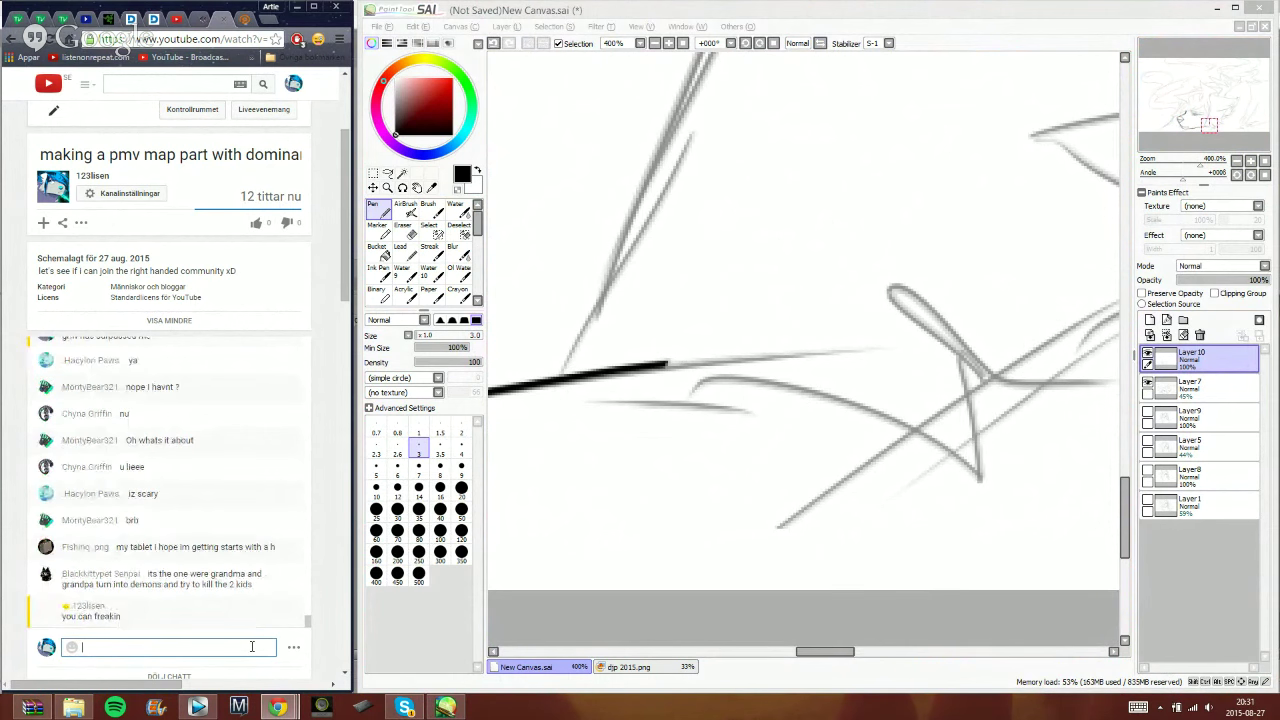
{"action": "type", "text": "draw awesome tr"}
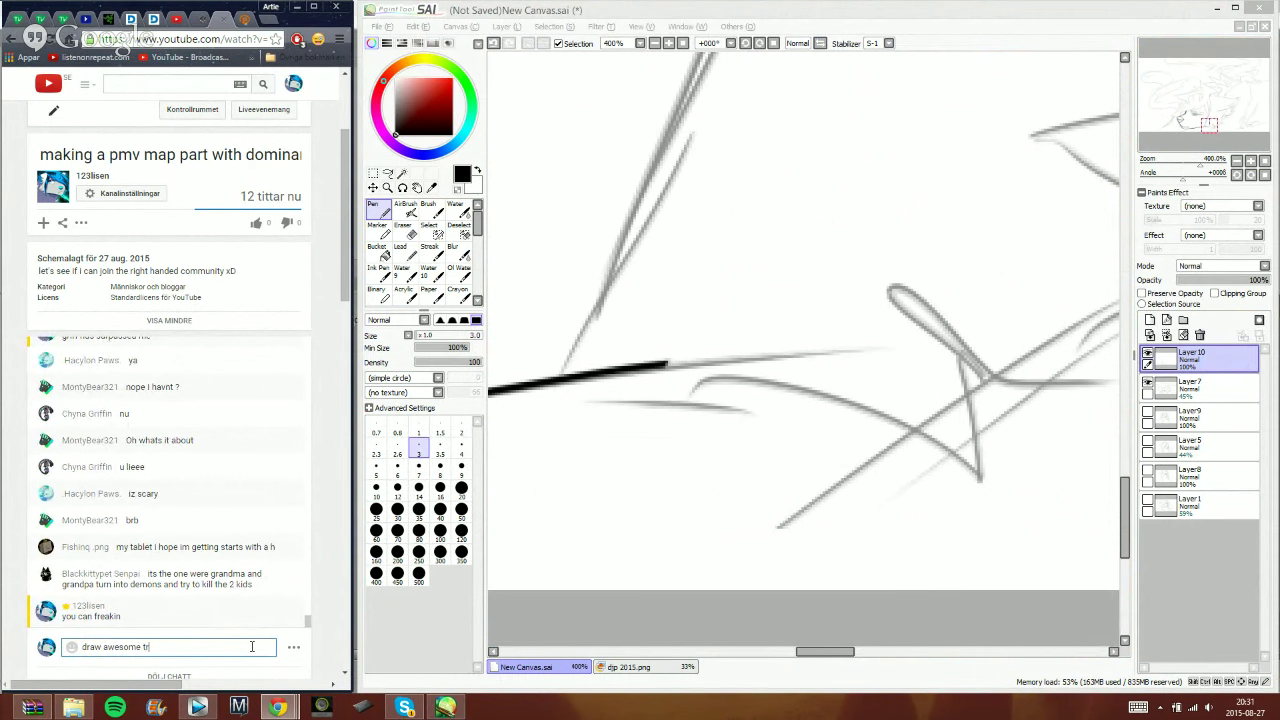
{"action": "type", "text": "ees"}
{"action": "key", "text": "Return"}
{"action": "type", "text": "and "}
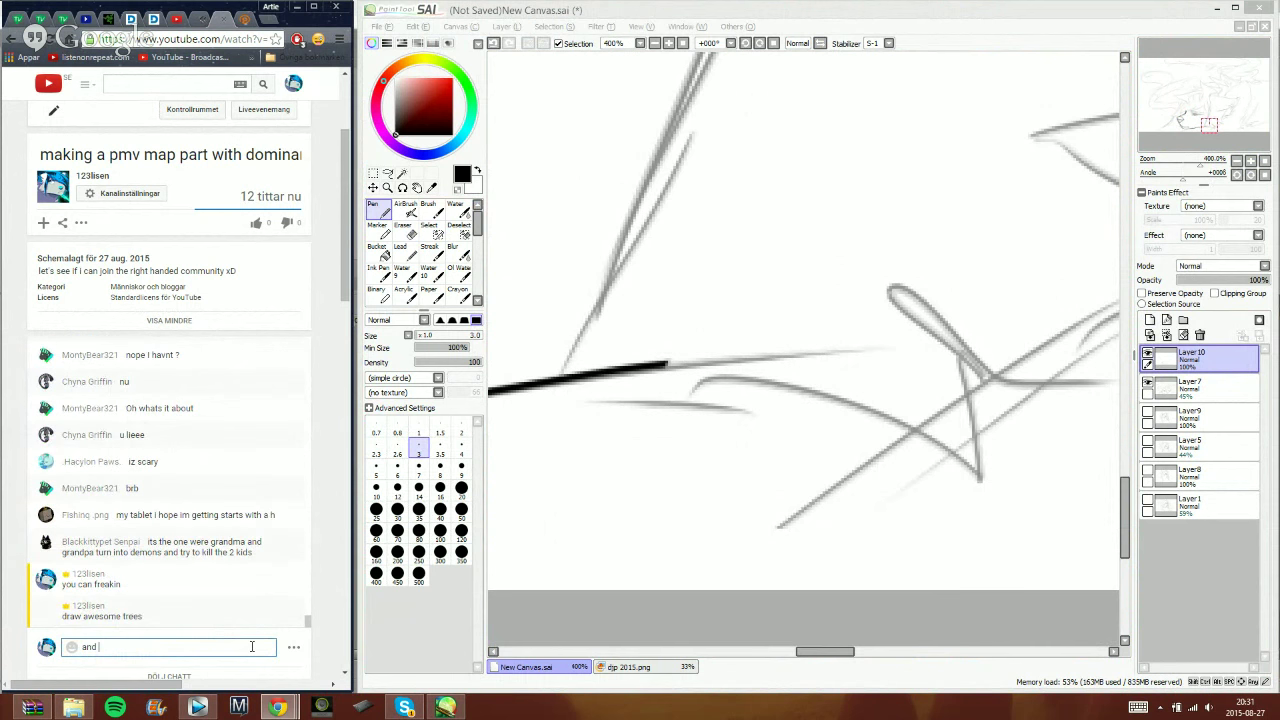
{"action": "type", "text": "you "}
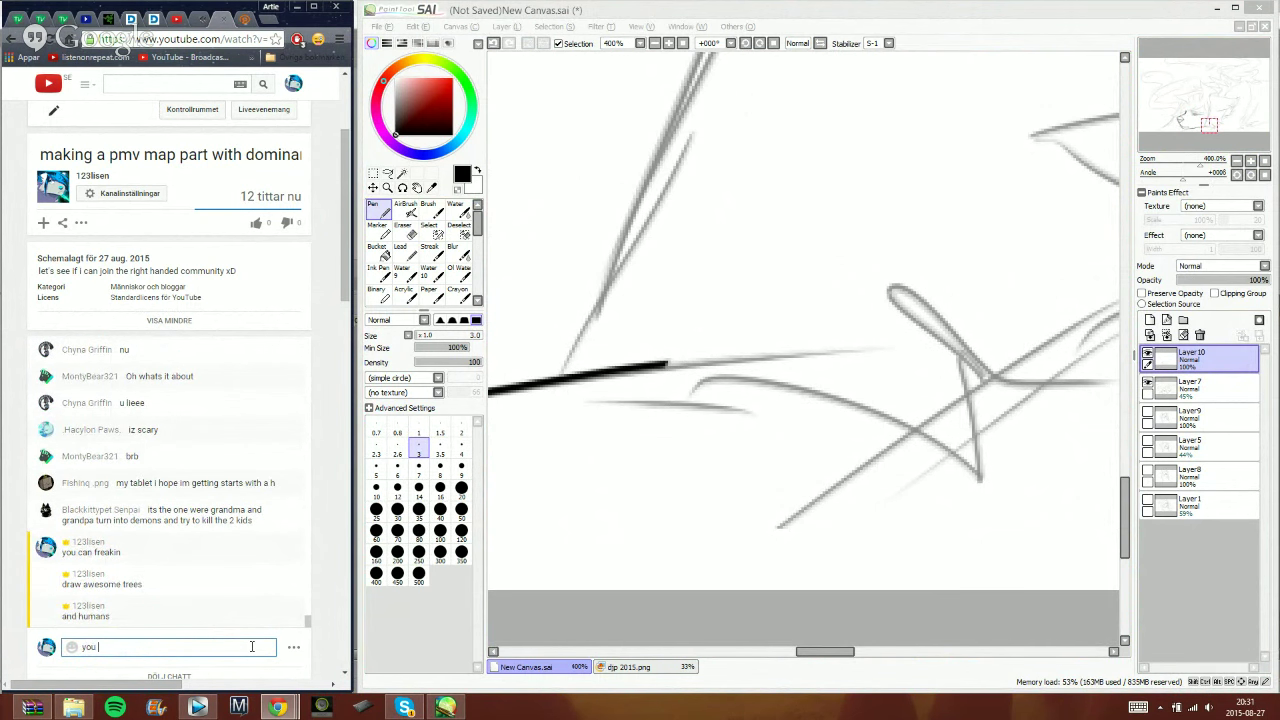
{"action": "type", "text": "can EVEN DRA"}
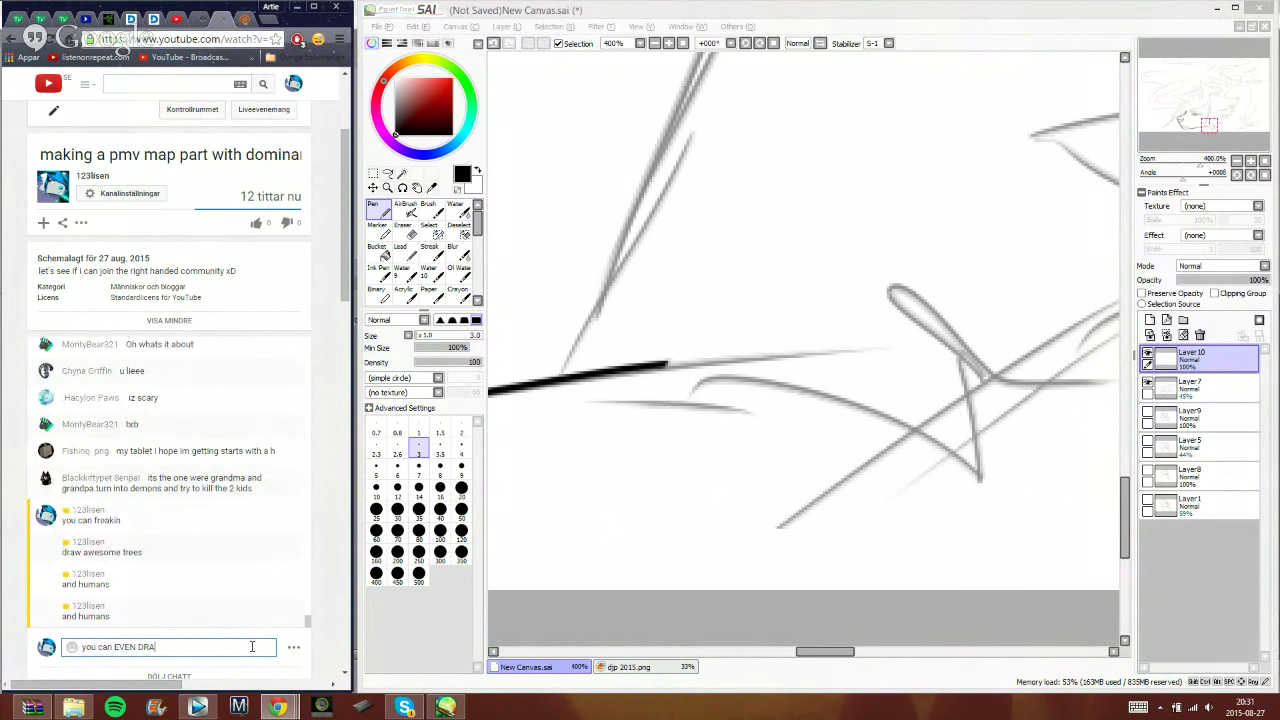
{"action": "type", "text": "W HUMANS"}
{"action": "key", "text": "Return"}
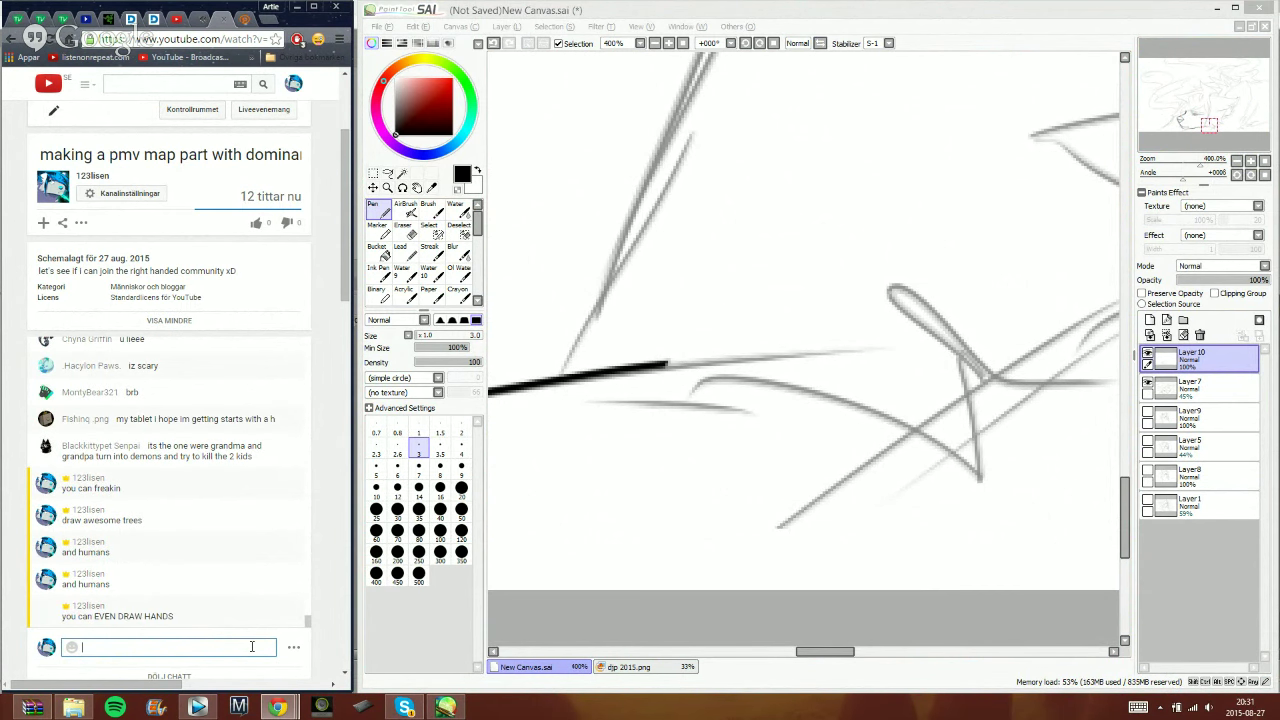
- Return to the drawing and ink the jagged cheek-fur outline, including the lower tuft that joins the jaw line
{"action": "left_click", "coordinate": [912, 53]}
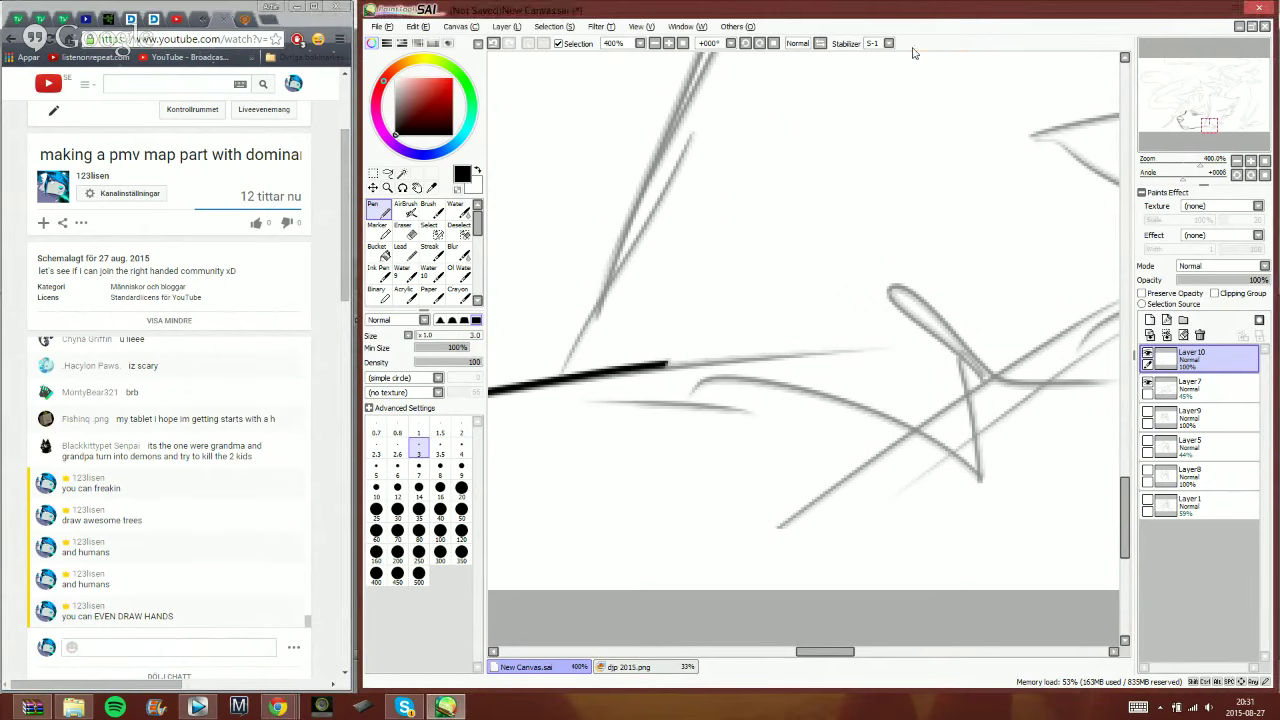
{"action": "left_click_drag", "start_coordinate": [1208, 126], "coordinate": [1224, 119]}
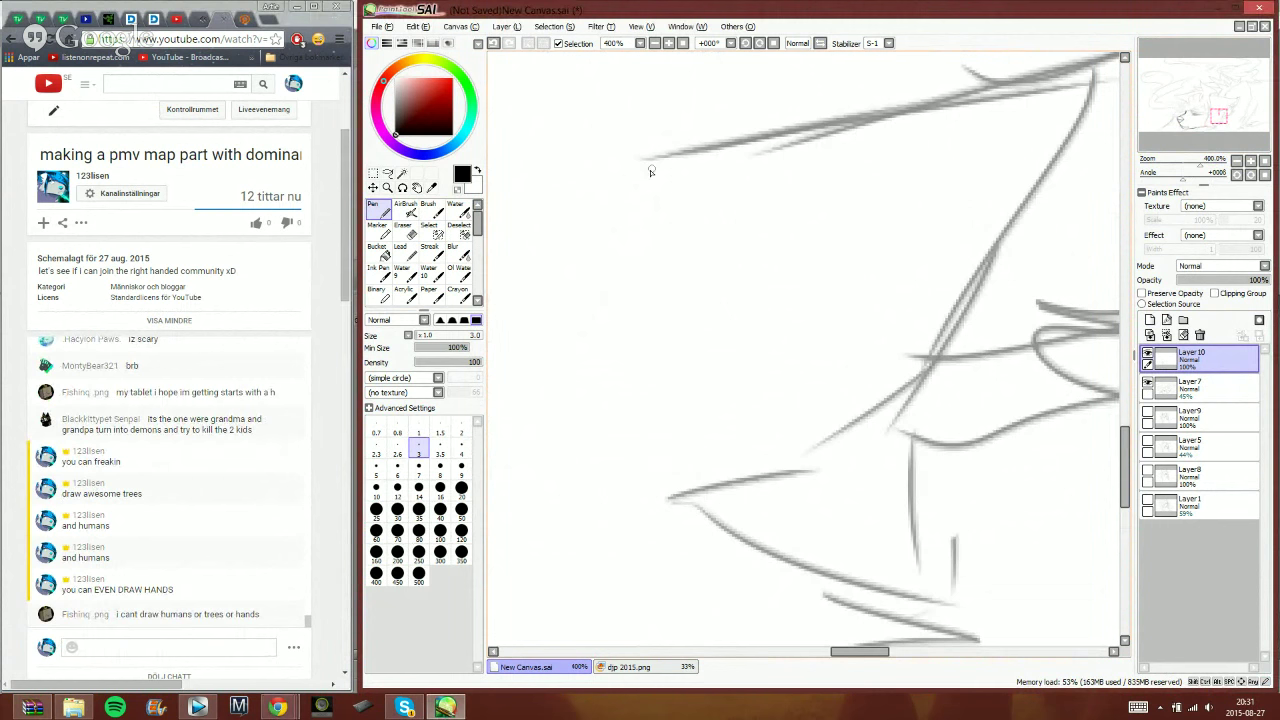
{"action": "mouse_move", "coordinate": [650, 172]}
{"action": "left_mouse_down"}
{"action": "mouse_move", "coordinate": [1062, 155]}
{"action": "mouse_move", "coordinate": [877, 410]}
{"action": "mouse_move", "coordinate": [810, 449]}
{"action": "mouse_move", "coordinate": [993, 619]}
{"action": "left_mouse_up"}
{"action": "left_click_drag", "start_coordinate": [1219, 117], "coordinate": [1217, 120]}
{"action": "mouse_move", "coordinate": [1044, 467]}
{"action": "left_mouse_down"}
{"action": "mouse_move", "coordinate": [710, 588]}
{"action": "mouse_move", "coordinate": [583, 503]}
{"action": "left_mouse_up"}
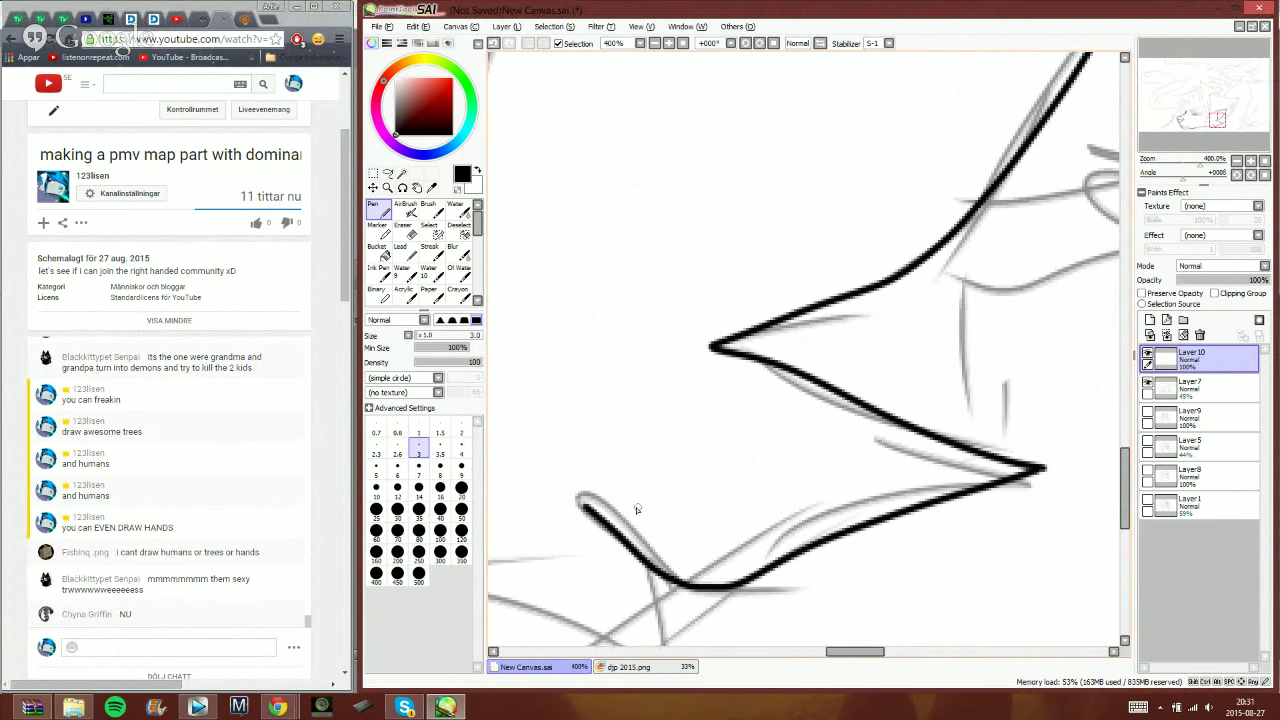
{"action": "left_click_drag", "start_coordinate": [1212, 124], "coordinate": [1206, 130]}
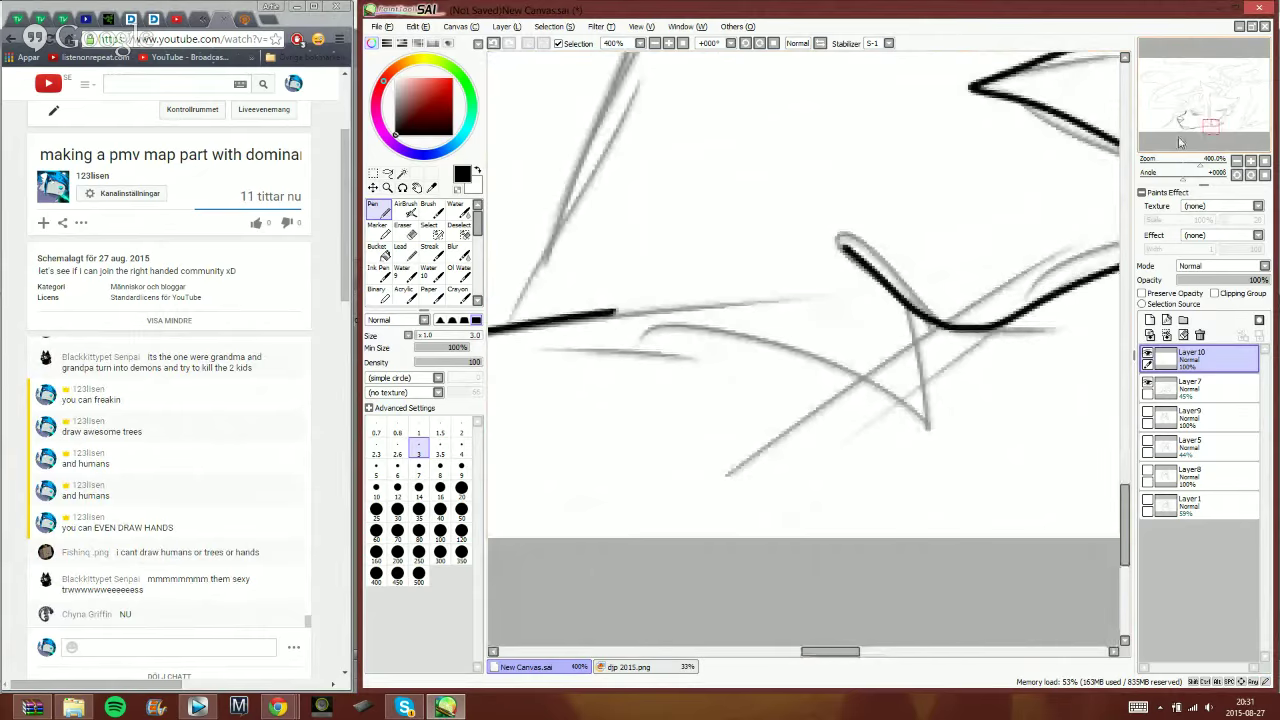
{"action": "mouse_move", "coordinate": [900, 306]}
{"action": "left_mouse_down"}
{"action": "mouse_move", "coordinate": [918, 442]}
{"action": "mouse_move", "coordinate": [836, 373]}
{"action": "mouse_move", "coordinate": [716, 344]}
{"action": "mouse_move", "coordinate": [587, 341]}
{"action": "left_mouse_up"}
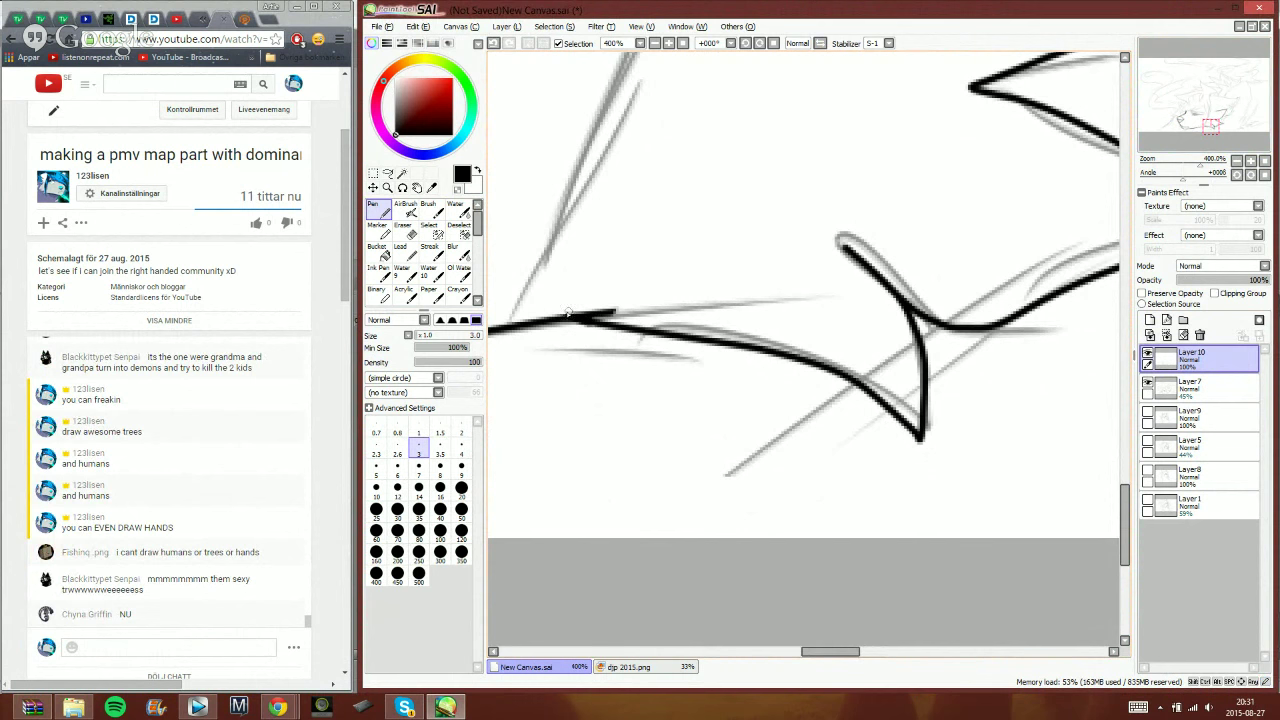
- Find the fellow artist's tree sketch in the Skype conversation history and show it in an enlarged photo viewer window
{"action": "left_click", "coordinate": [405, 707]}
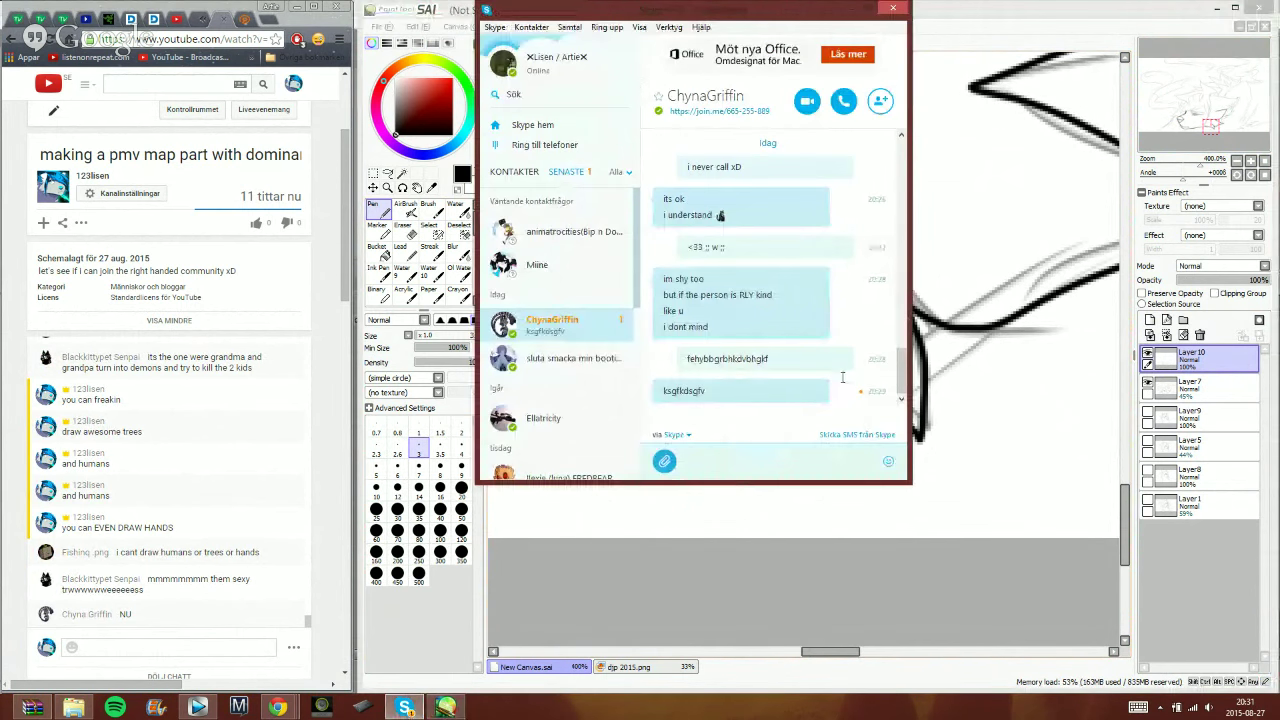
{"action": "left_click_drag", "start_coordinate": [900, 372], "coordinate": [901, 160]}
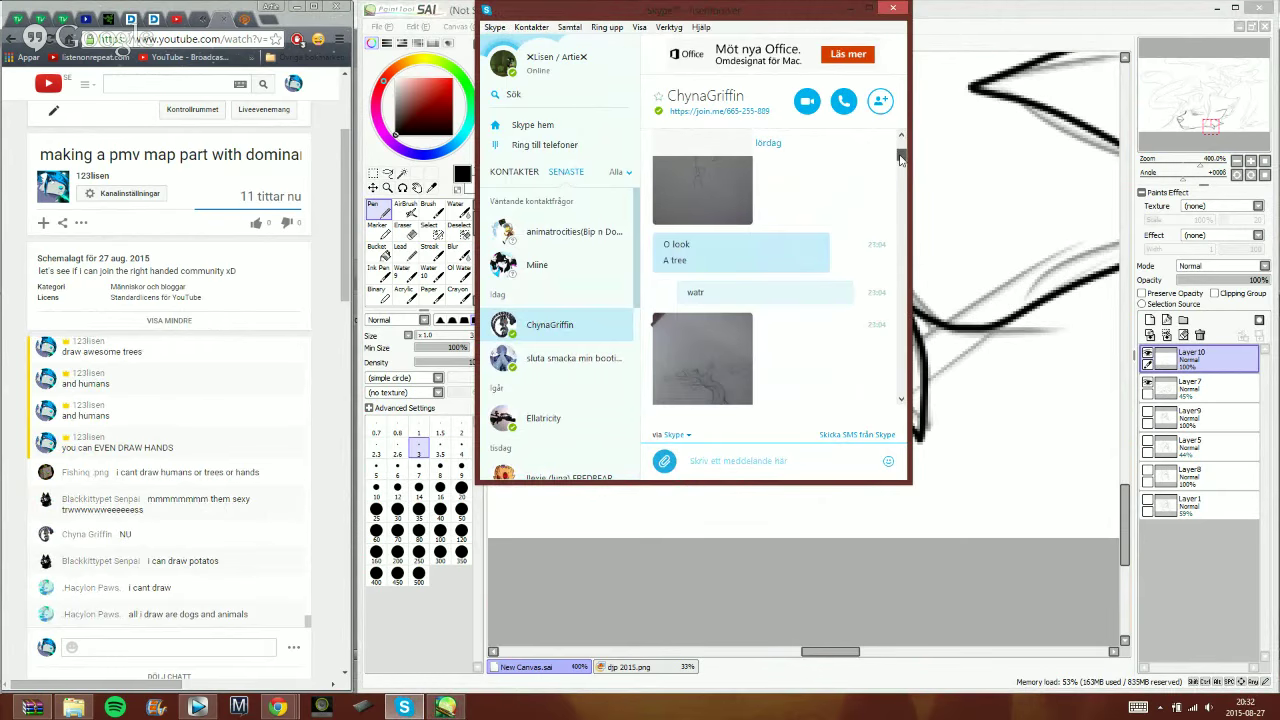
{"action": "double_click", "coordinate": [691, 366]}
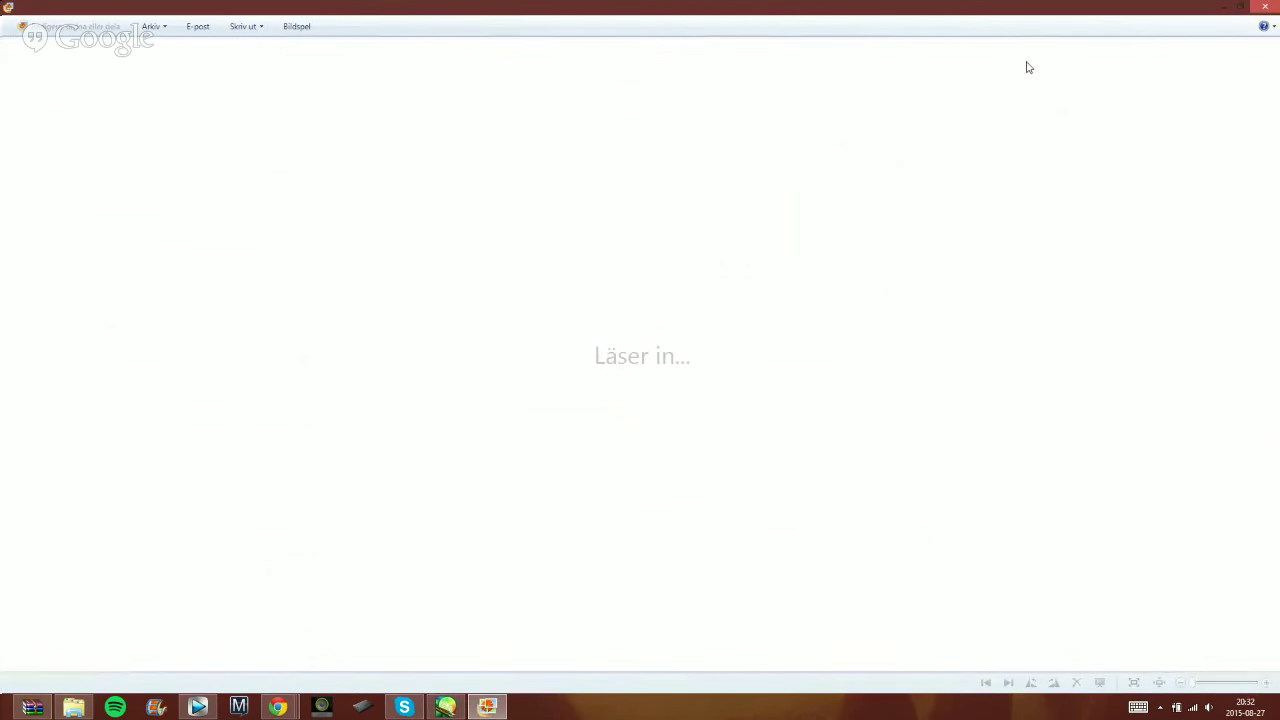
{"action": "left_click", "coordinate": [1240, 6]}
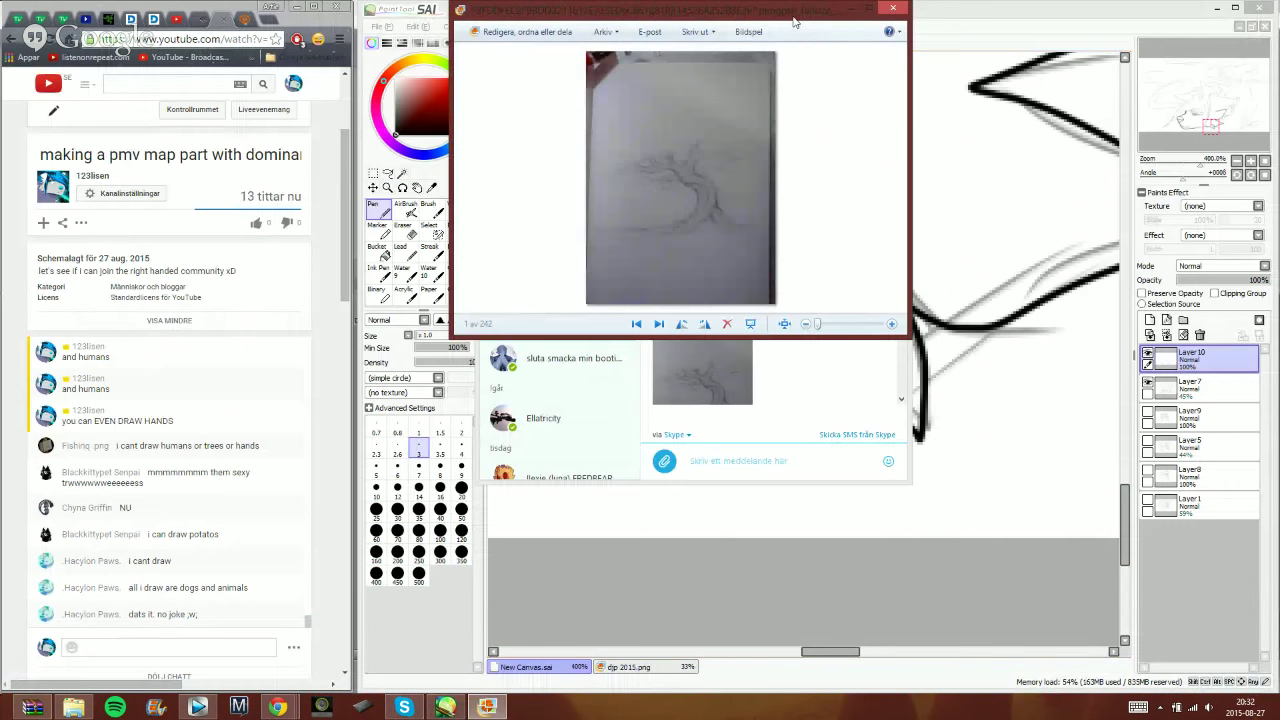
{"action": "left_click_drag", "start_coordinate": [793, 22], "coordinate": [847, 94]}
{"action": "left_click_drag", "start_coordinate": [951, 410], "coordinate": [1162, 636]}
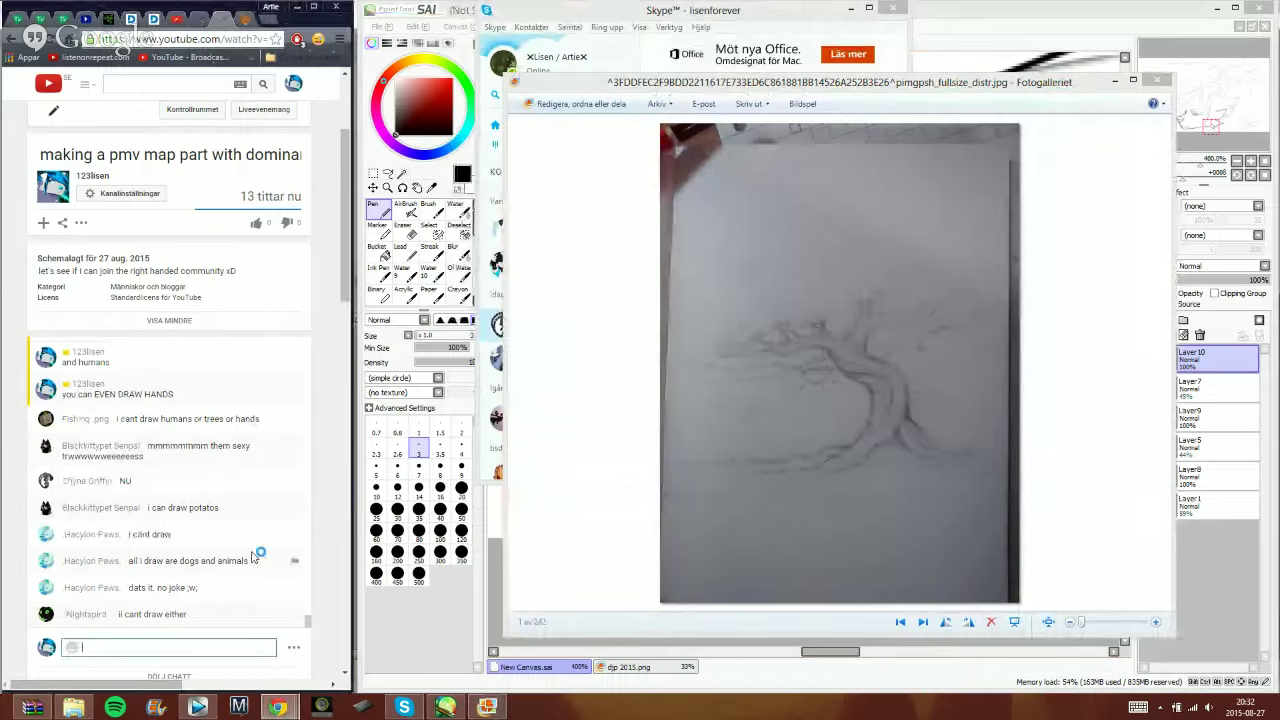
- Post the live chat message "THIS", followed by a second message made of "DREW" and the fellow artist's nickname
{"action": "type", "text": "THIS"}
{"action": "key", "text": "Return"}
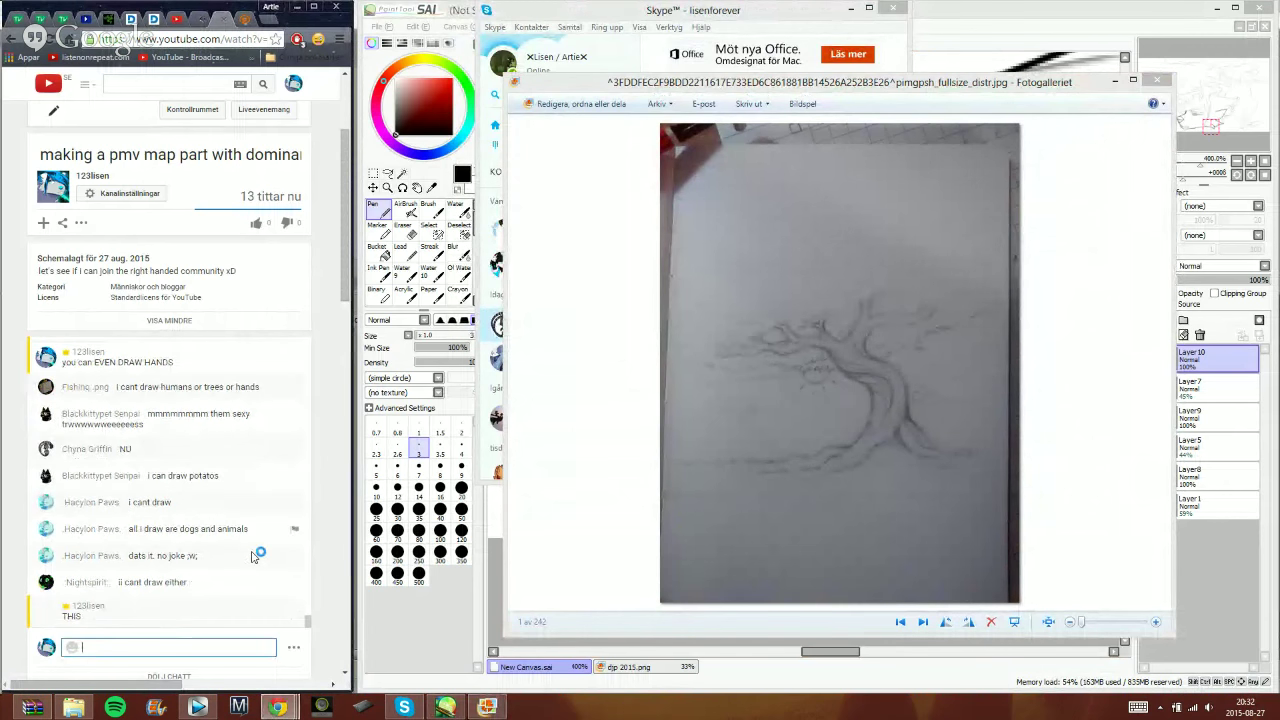
{"action": "type", "text": "DREW GRIF"}
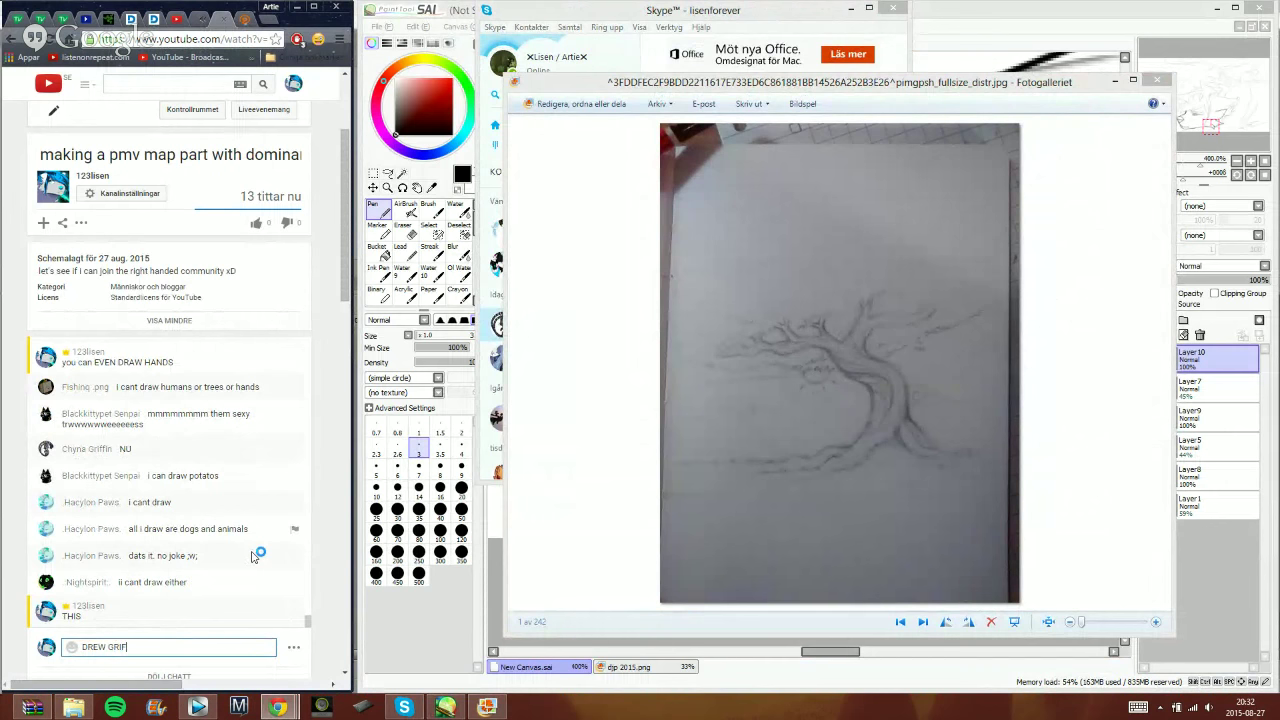
{"action": "type", "text": "F"}
{"action": "key", "text": "Return"}
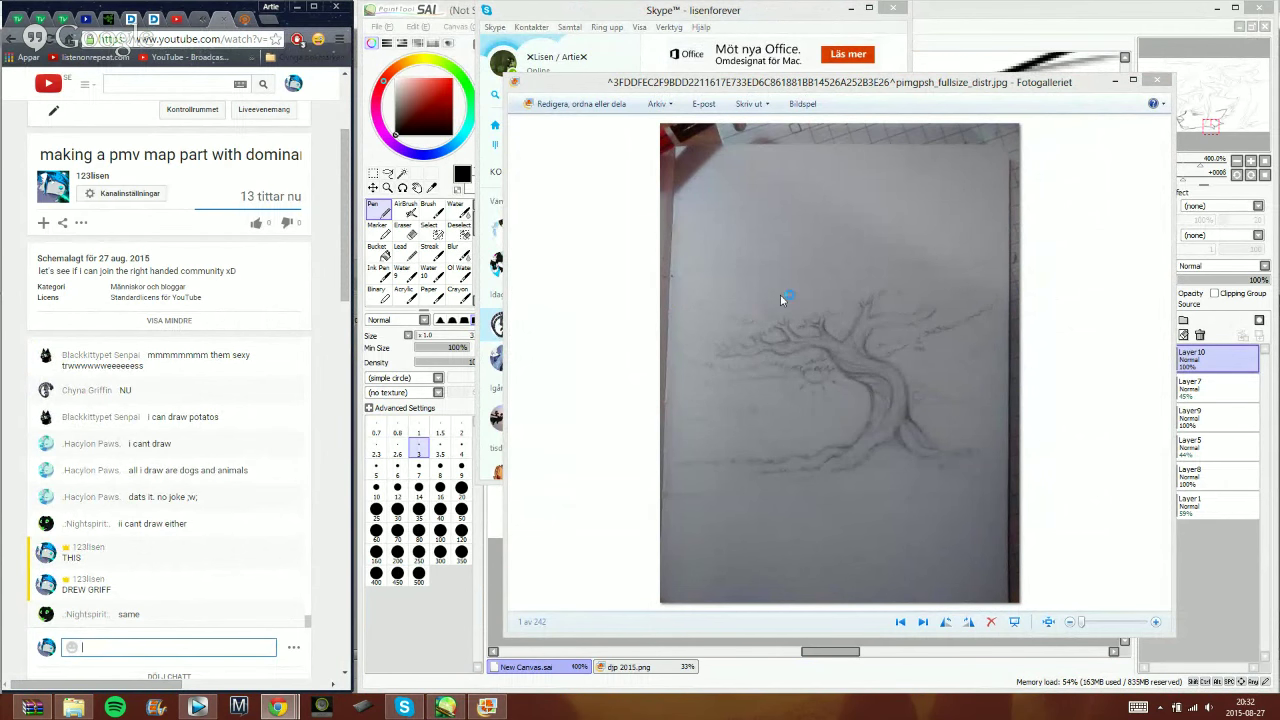
- Close the tree sketch photo and minimize Skype to uncover the drawing
{"action": "left_click", "coordinate": [851, 297]}
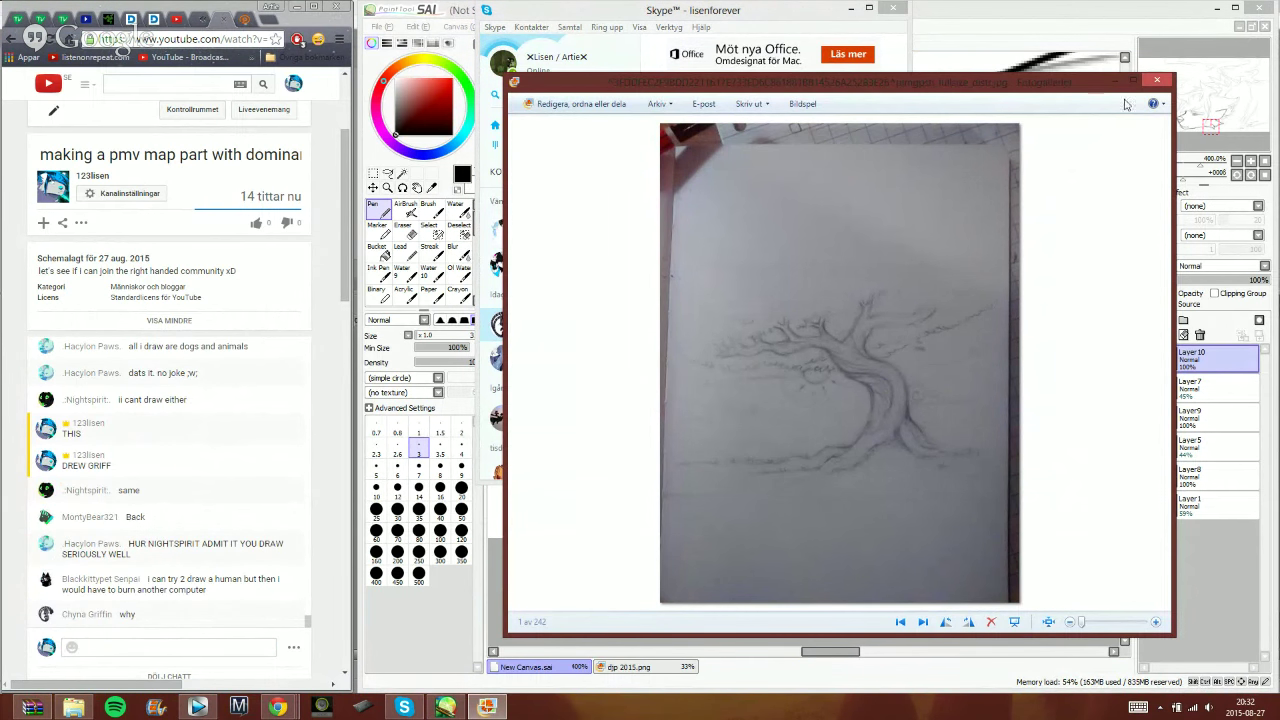
{"action": "left_click", "coordinate": [1157, 80]}
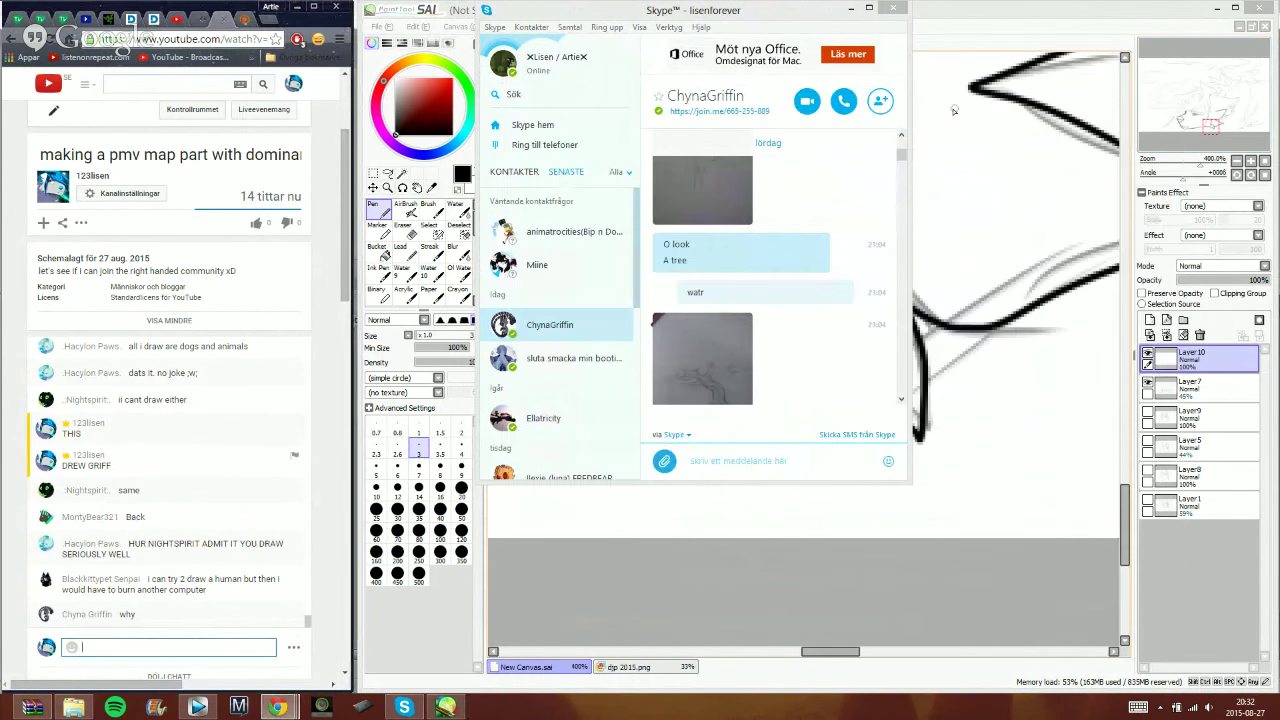
{"action": "left_click", "coordinate": [850, 9]}
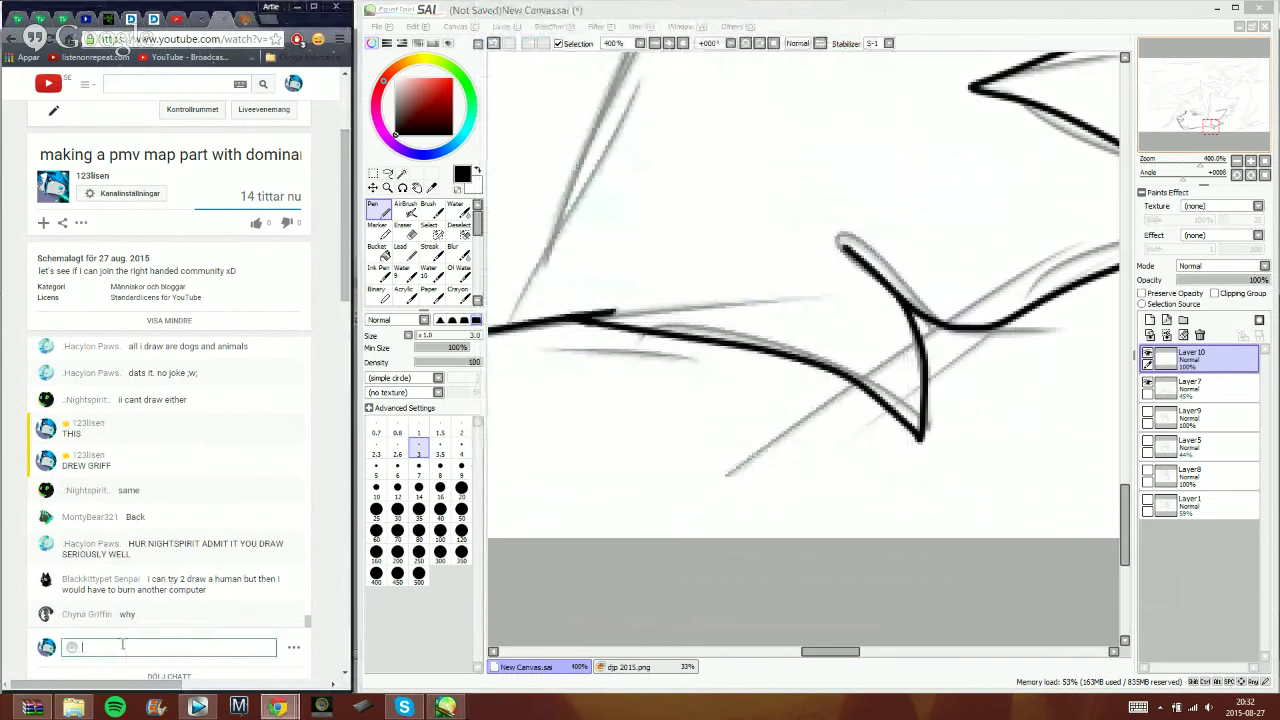
- Post the live chat message "cuz dats why" followed by the fellow artist's nickname
{"action": "type", "text": "cuz"}
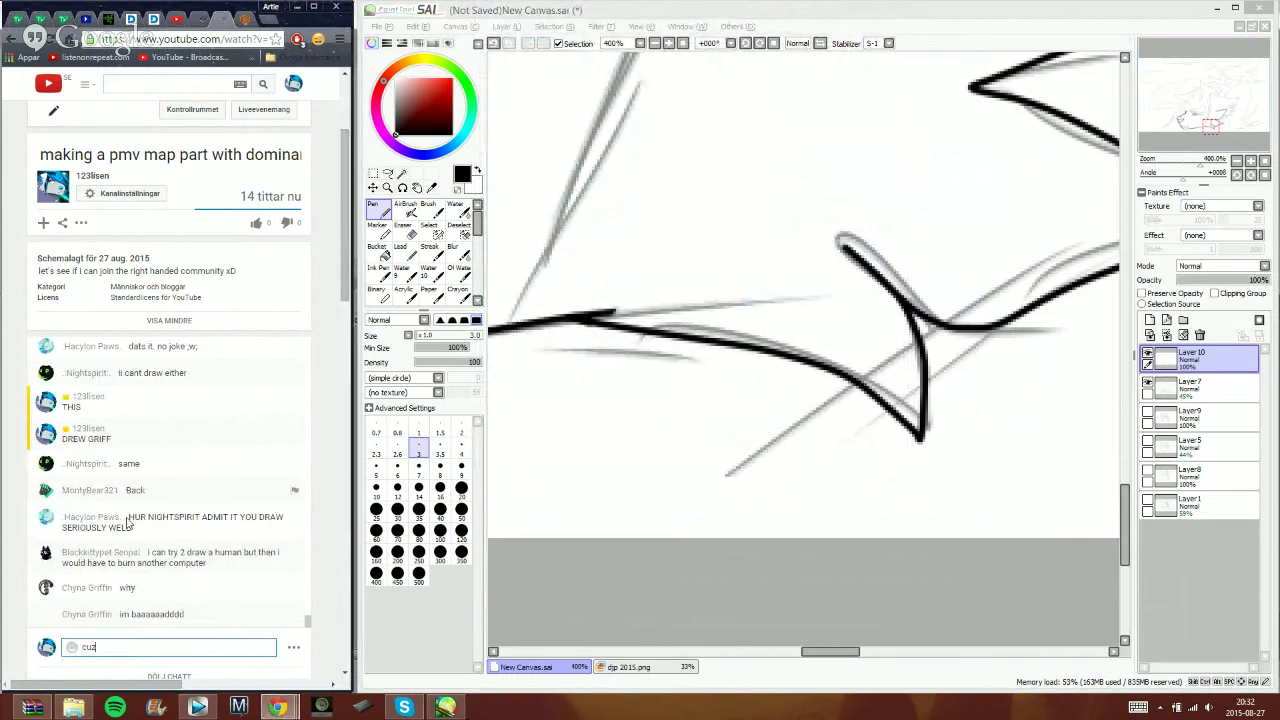
{"action": "type", "text": " dats why f"}
{"action": "type", "text": "rif"}
{"action": "key", "text": "Return"}
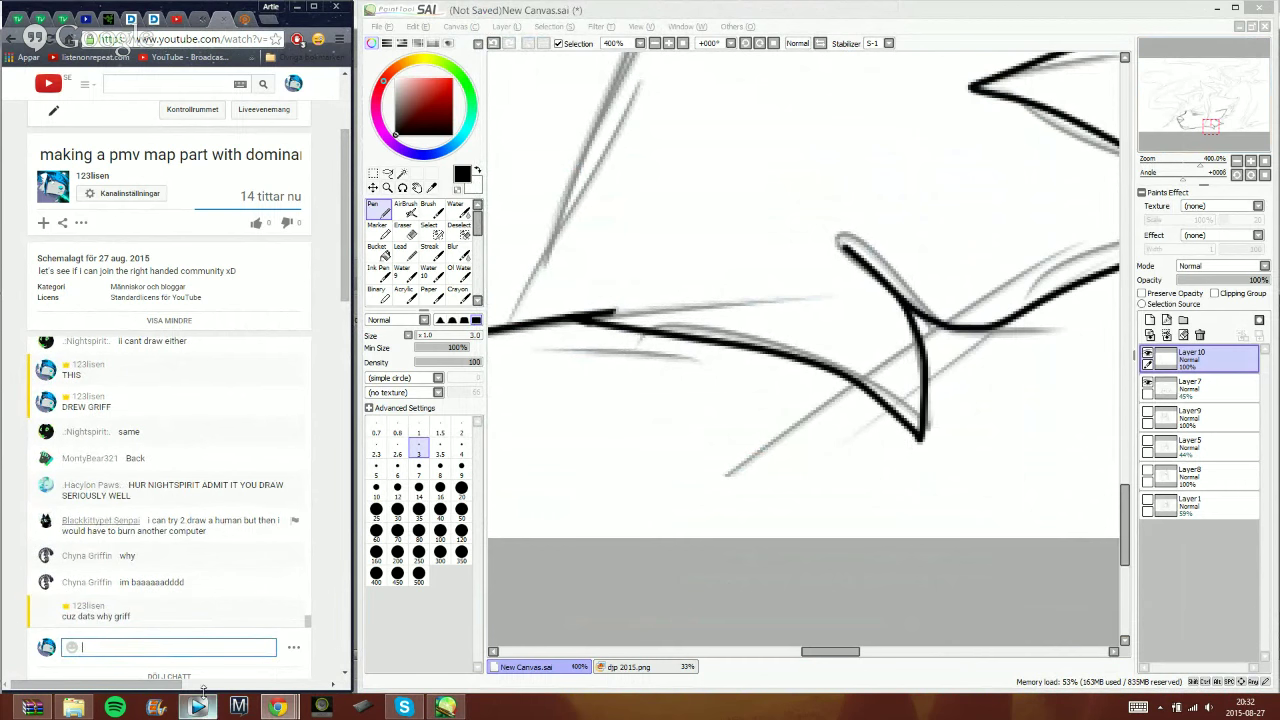
- Look through the Music 3 playlist's earlier videos, and return to the live stream page
{"action": "left_click", "coordinate": [196, 21]}
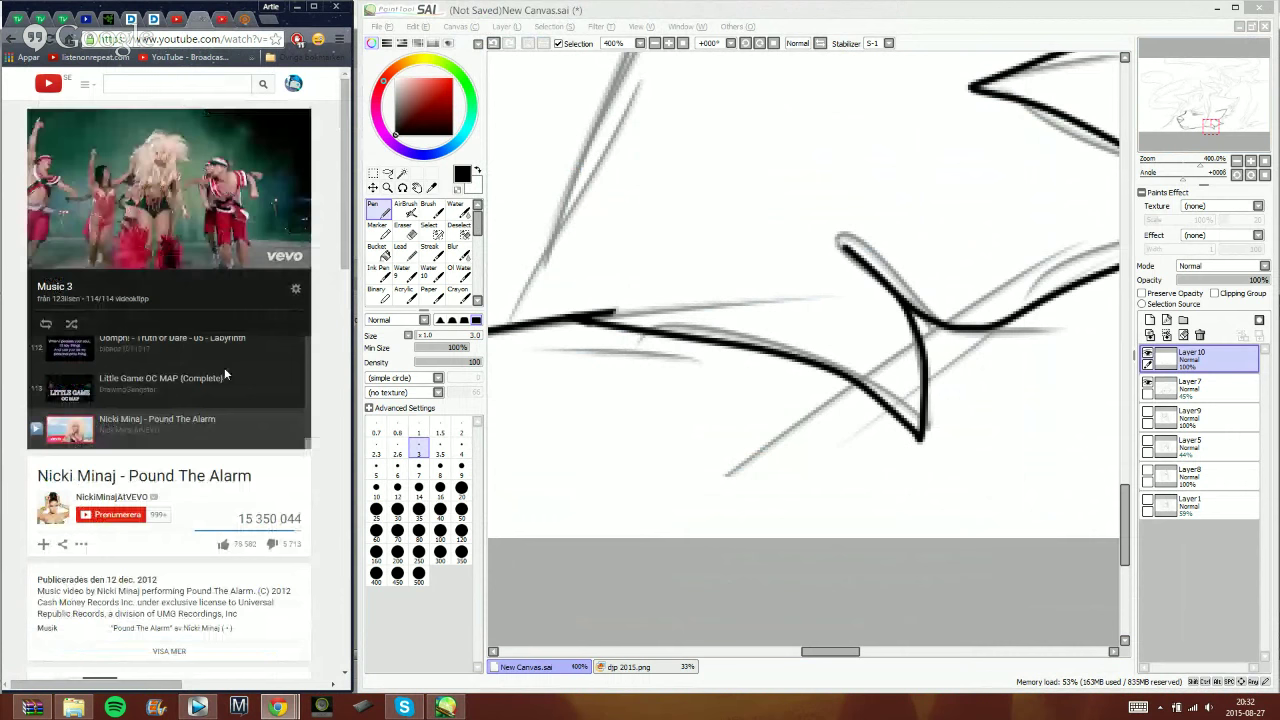
{"action": "scroll", "coordinate": [225, 374], "scroll_direction": "up", "scroll_amount": 3}
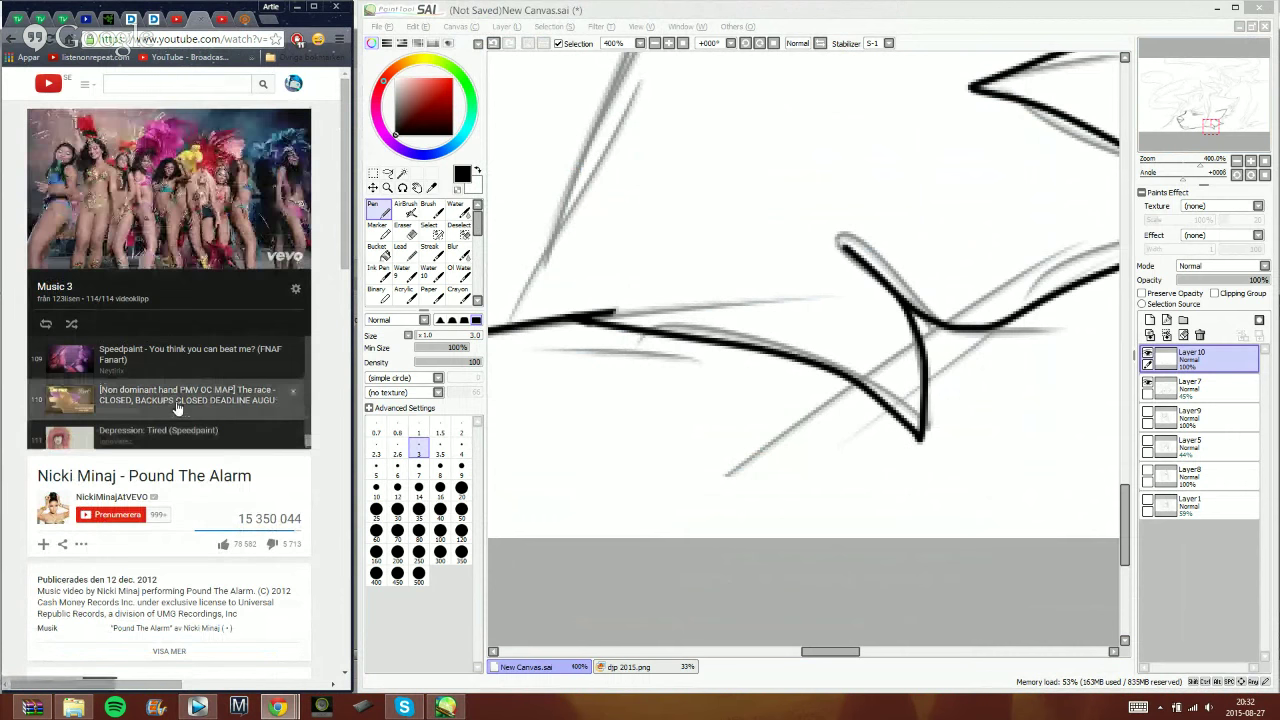
{"action": "scroll", "coordinate": [114, 397], "scroll_direction": "up", "scroll_amount": 2}
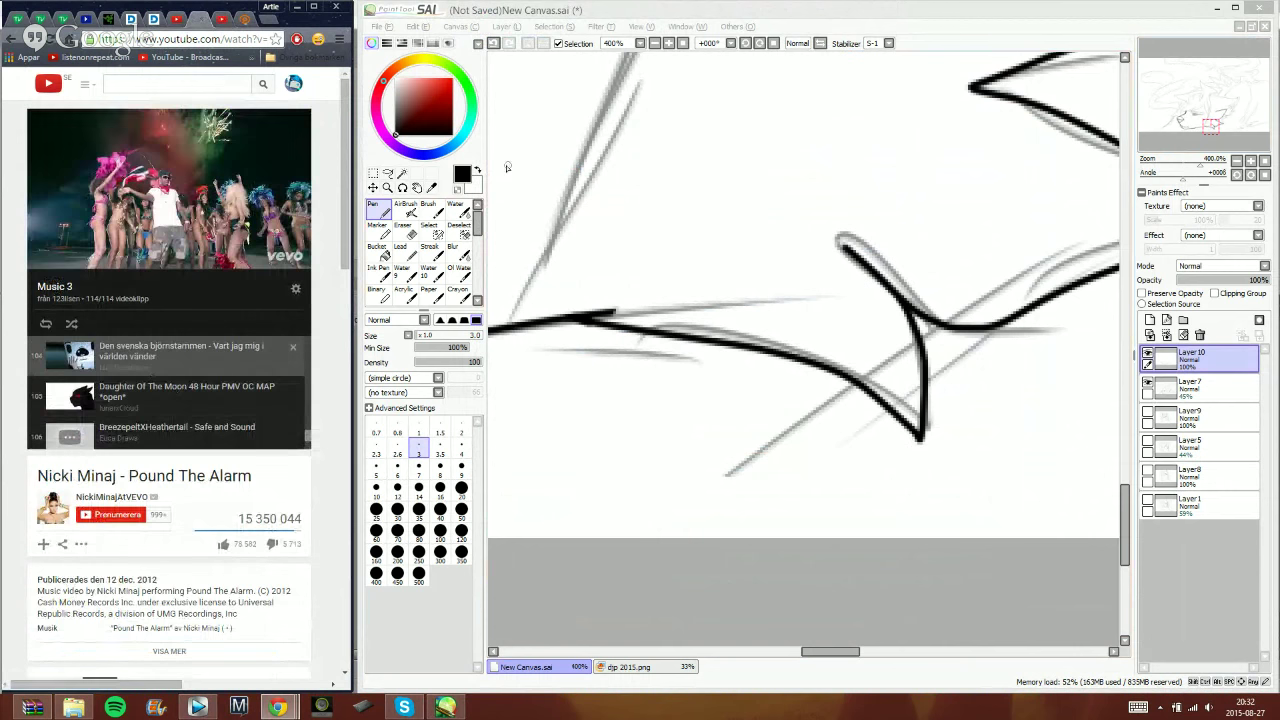
{"action": "left_click", "coordinate": [221, 20]}
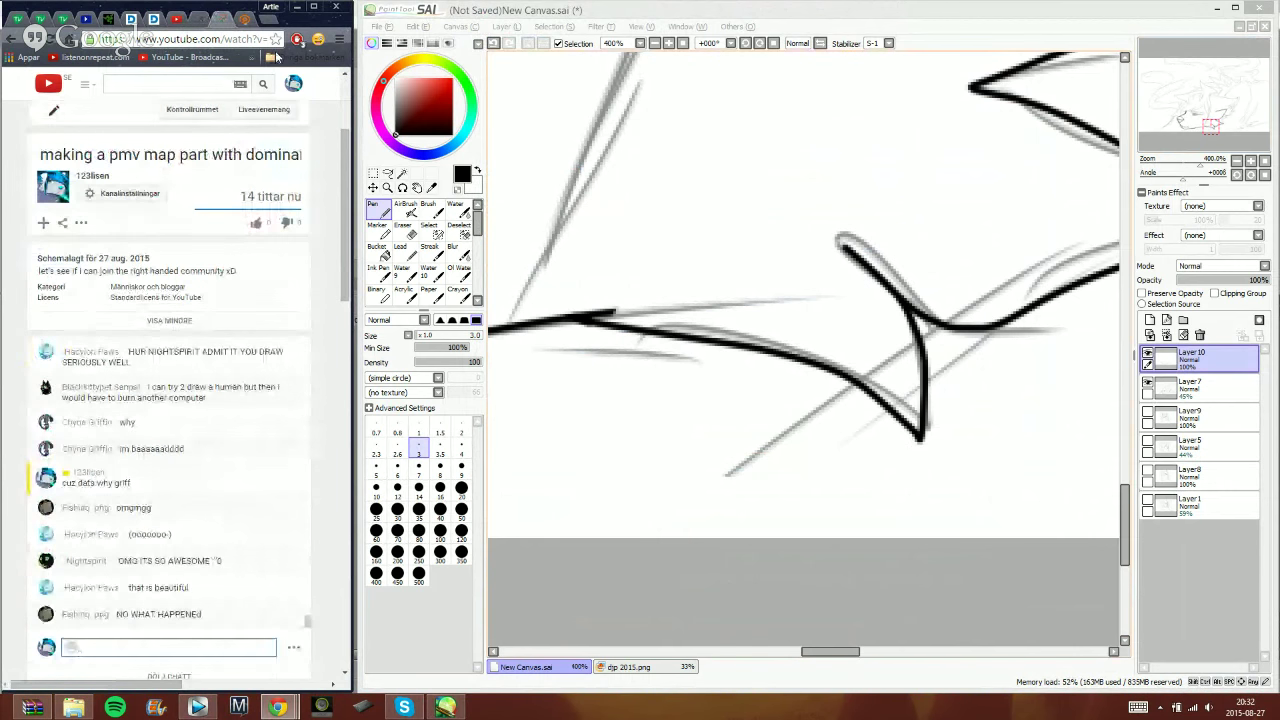
- Return to the drawing and ink the jagged fur tuft at the ear's upper base over the sketch
{"action": "left_click", "coordinate": [833, 5]}
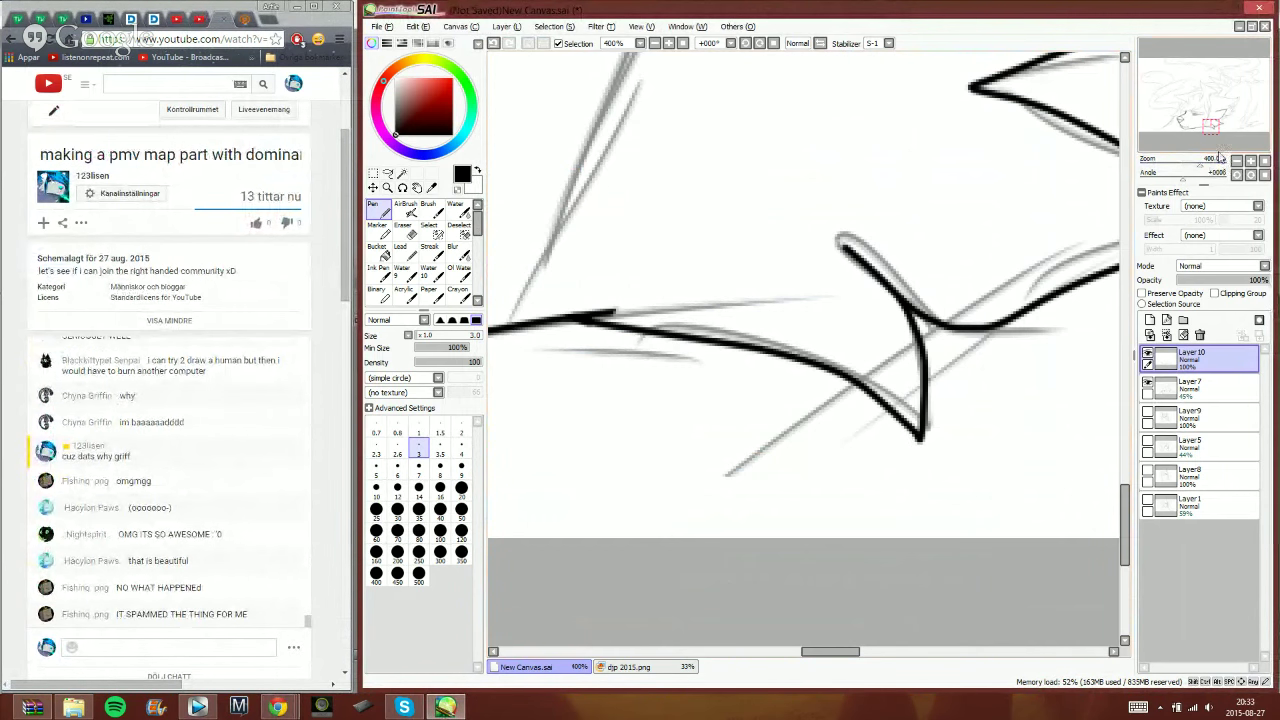
{"action": "left_click_drag", "start_coordinate": [1207, 133], "coordinate": [1217, 95]}
{"action": "mouse_move", "coordinate": [494, 398]}
{"action": "left_mouse_down"}
{"action": "mouse_move", "coordinate": [508, 370]}
{"action": "mouse_move", "coordinate": [524, 376]}
{"action": "mouse_move", "coordinate": [778, 262]}
{"action": "mouse_move", "coordinate": [658, 378]}
{"action": "left_mouse_up"}
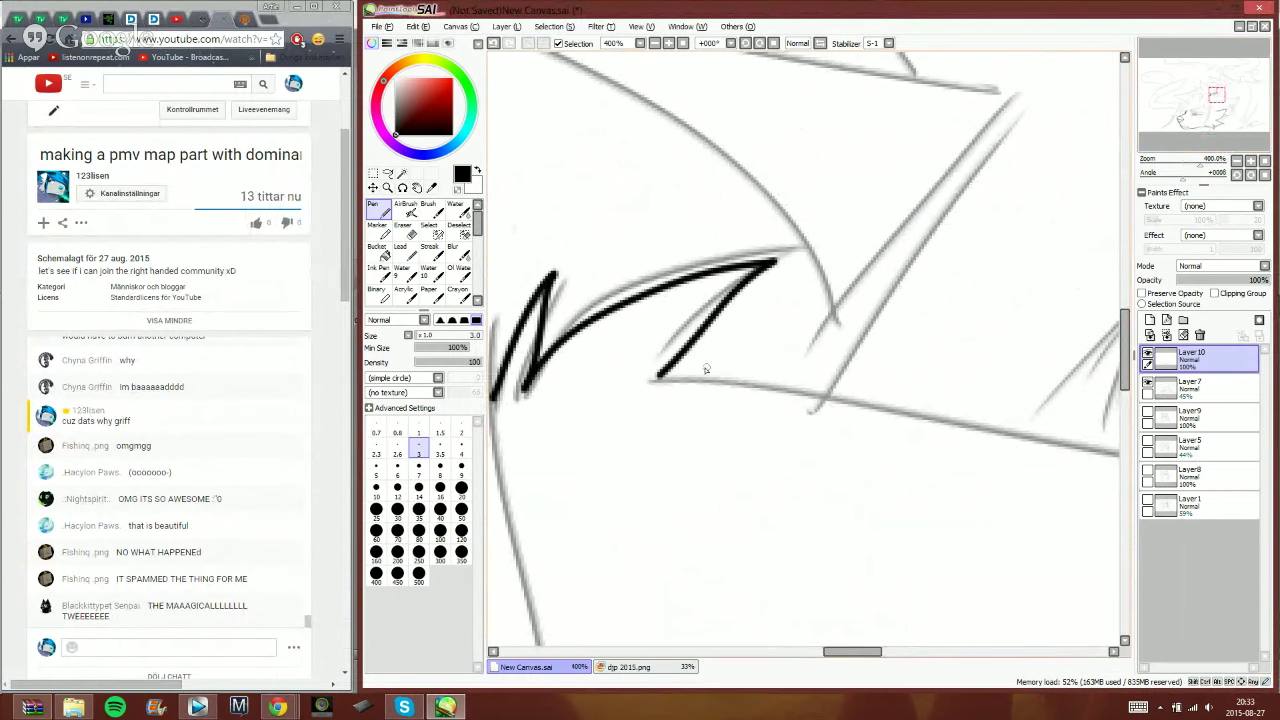
- Ink the ear's long upper edge to its tip and the lower edge back through small tufts to the cheek fur
{"action": "left_click", "coordinate": [1237, 162]}
{"action": "left_click", "coordinate": [1237, 162]}
{"action": "left_click_drag", "start_coordinate": [1219, 105], "coordinate": [1227, 100]}
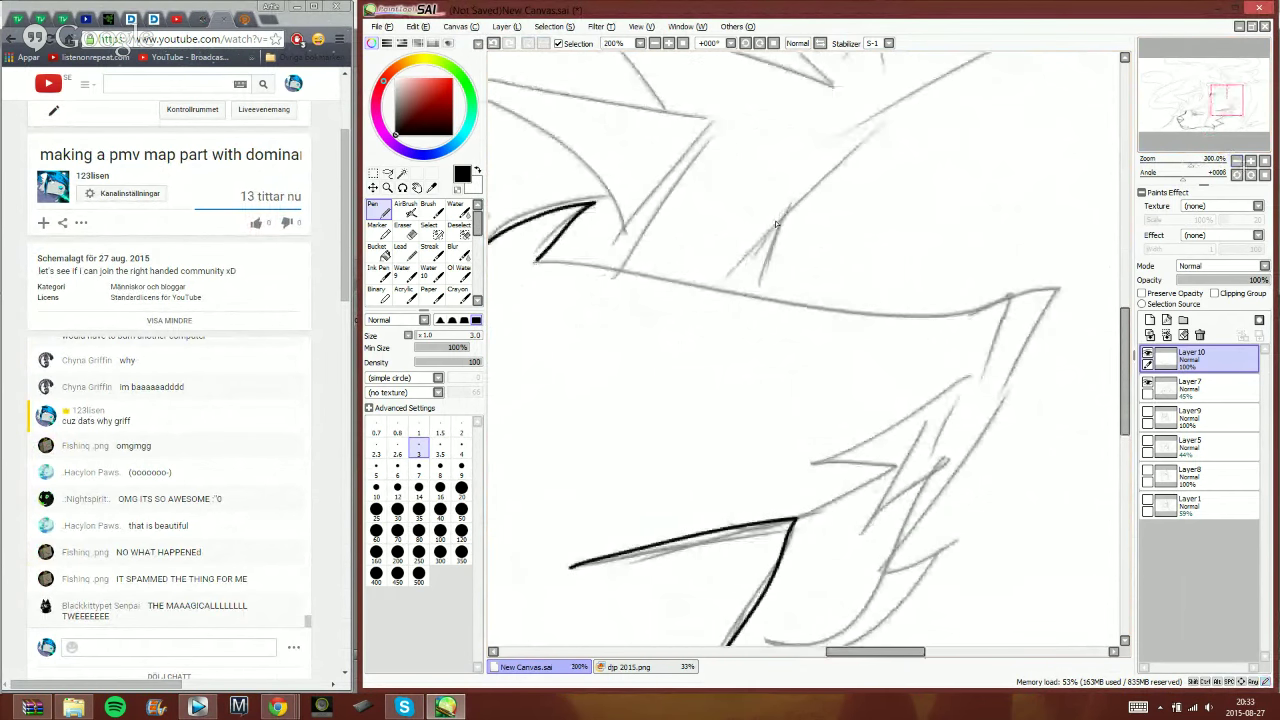
{"action": "mouse_move", "coordinate": [536, 258]}
{"action": "left_mouse_down"}
{"action": "mouse_move", "coordinate": [963, 321]}
{"action": "mouse_move", "coordinate": [1050, 304]}
{"action": "mouse_move", "coordinate": [930, 545]}
{"action": "mouse_move", "coordinate": [852, 645]}
{"action": "left_mouse_up"}
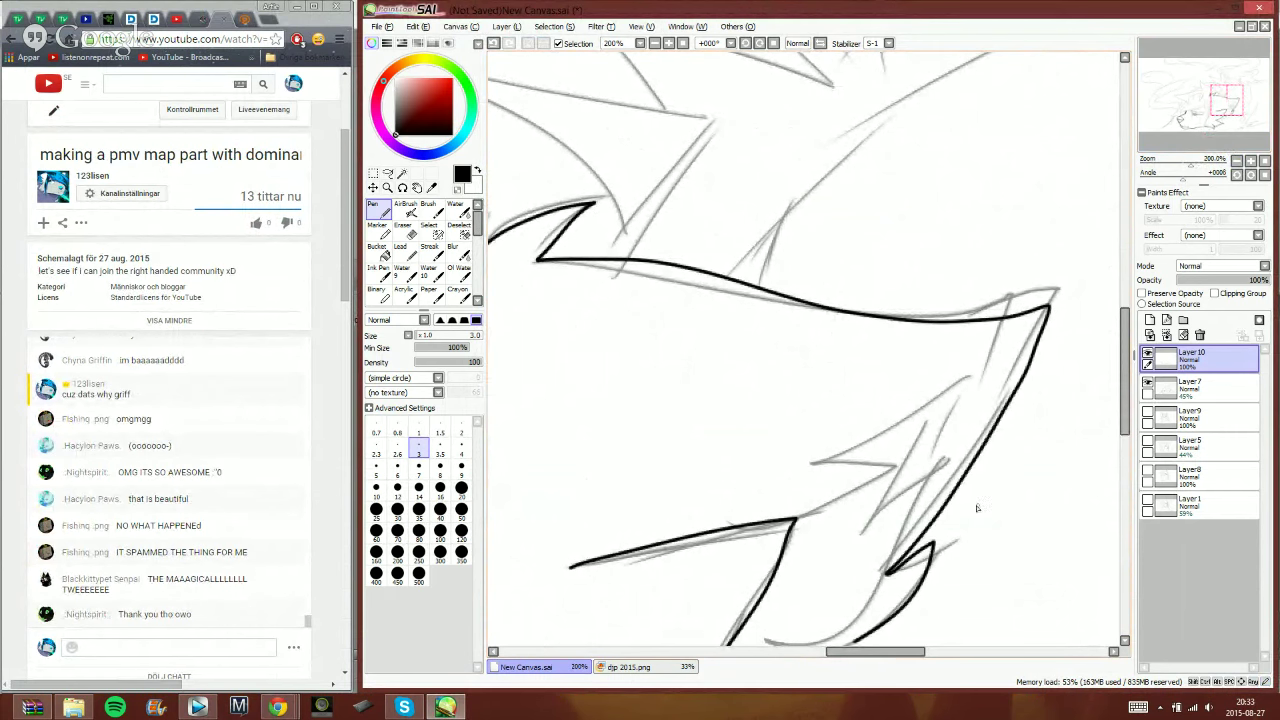
{"action": "left_click_drag", "start_coordinate": [1225, 129], "coordinate": [1221, 112]}
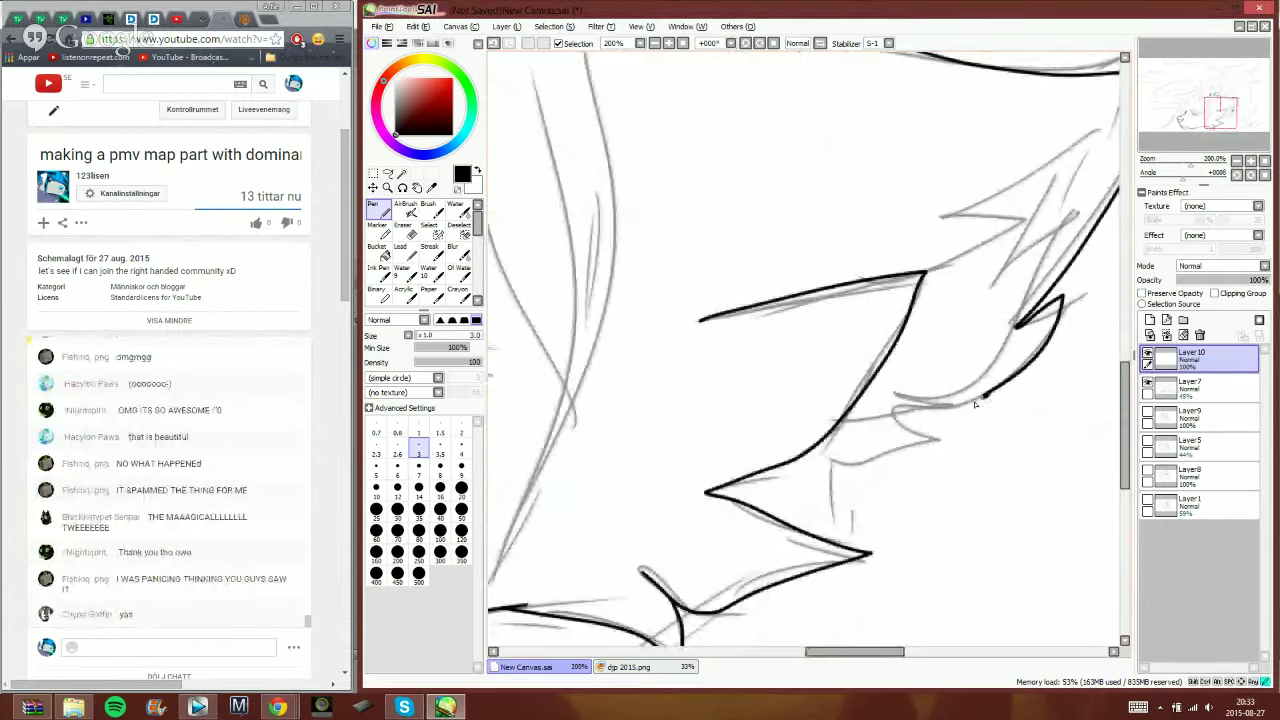
{"action": "mouse_move", "coordinate": [975, 404]}
{"action": "left_mouse_down"}
{"action": "mouse_move", "coordinate": [885, 457]}
{"action": "mouse_move", "coordinate": [815, 456]}
{"action": "mouse_move", "coordinate": [823, 447]}
{"action": "left_mouse_up"}
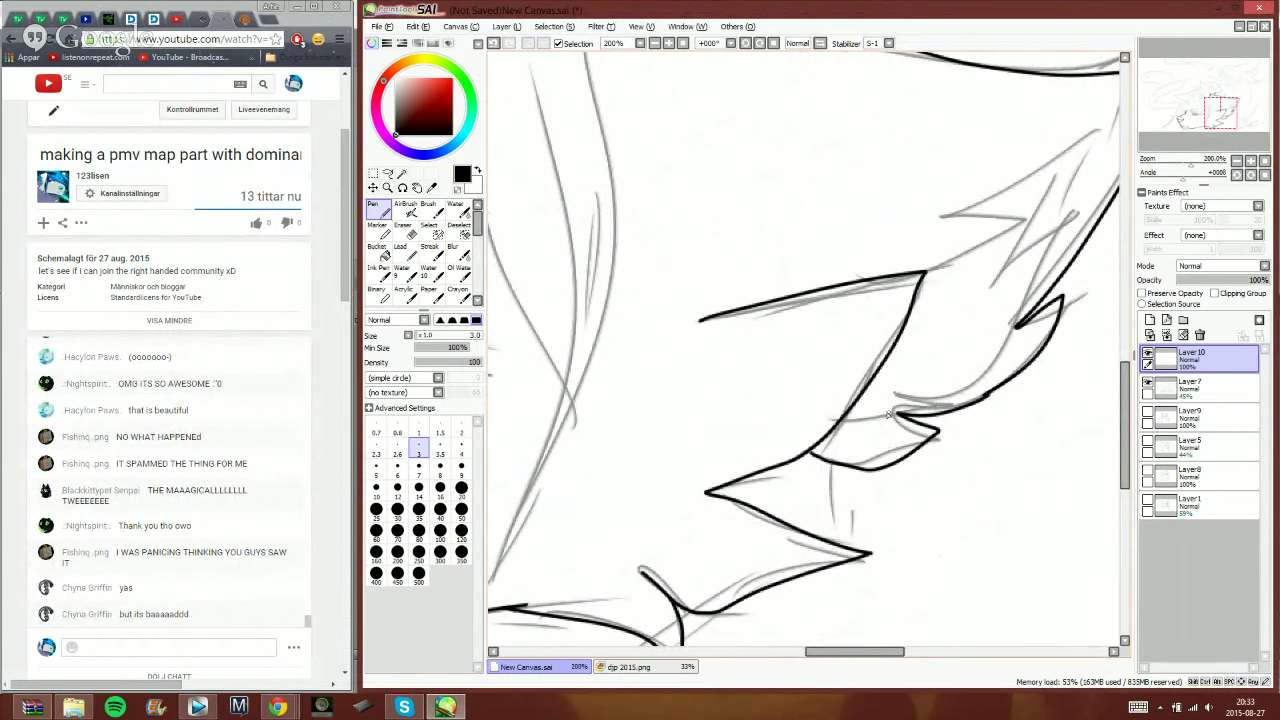
- Ink the spiky fur tufts inside the ear and the inner rim curving down to the cheek fur
{"action": "left_click_drag", "start_coordinate": [1206, 129], "coordinate": [1209, 128]}
{"action": "mouse_move", "coordinate": [1053, 172]}
{"action": "left_mouse_down"}
{"action": "mouse_move", "coordinate": [958, 206]}
{"action": "mouse_move", "coordinate": [985, 225]}
{"action": "mouse_move", "coordinate": [895, 315]}
{"action": "left_mouse_up"}
{"action": "mouse_move", "coordinate": [1032, 177]}
{"action": "left_mouse_down"}
{"action": "mouse_move", "coordinate": [1019, 217]}
{"action": "mouse_move", "coordinate": [997, 206]}
{"action": "mouse_move", "coordinate": [980, 250]}
{"action": "mouse_move", "coordinate": [992, 262]}
{"action": "mouse_move", "coordinate": [1024, 238]}
{"action": "mouse_move", "coordinate": [905, 425]}
{"action": "mouse_move", "coordinate": [847, 430]}
{"action": "mouse_move", "coordinate": [866, 433]}
{"action": "mouse_move", "coordinate": [788, 459]}
{"action": "left_mouse_up"}
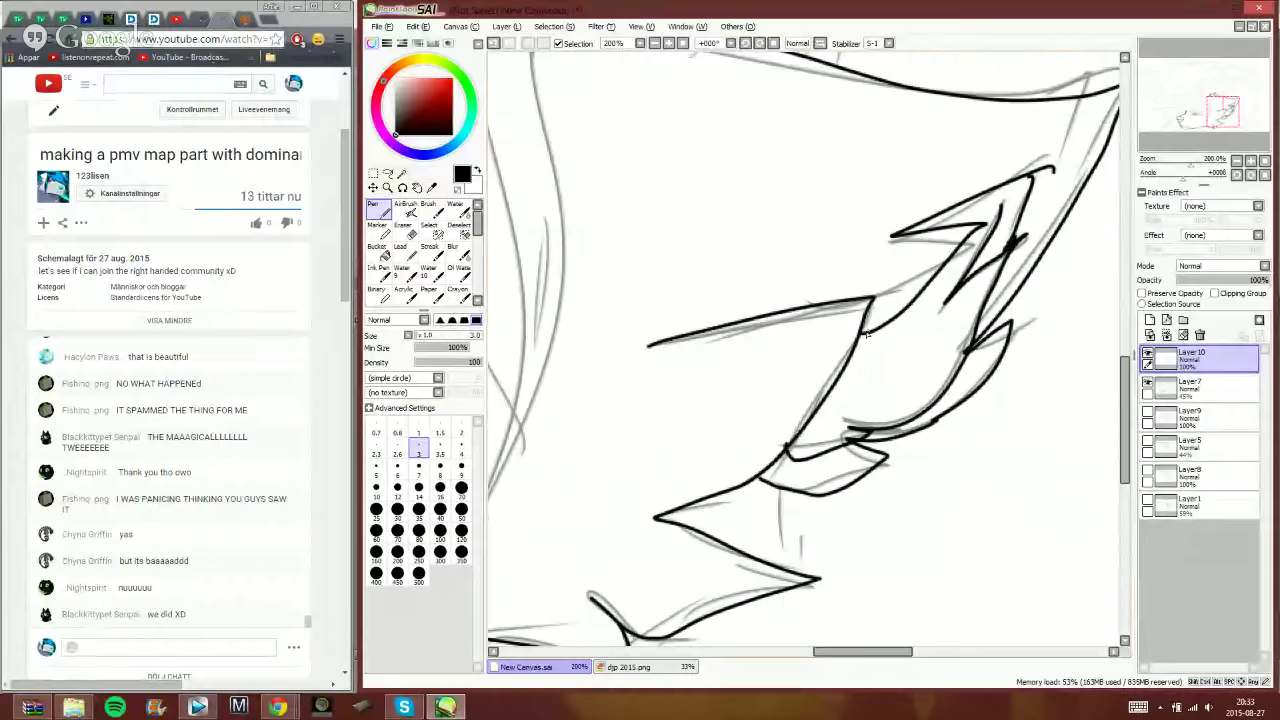
- Post the live chat message "*slaps* NO" followed by the fellow artist's nickname
{"action": "left_click", "coordinate": [249, 648]}
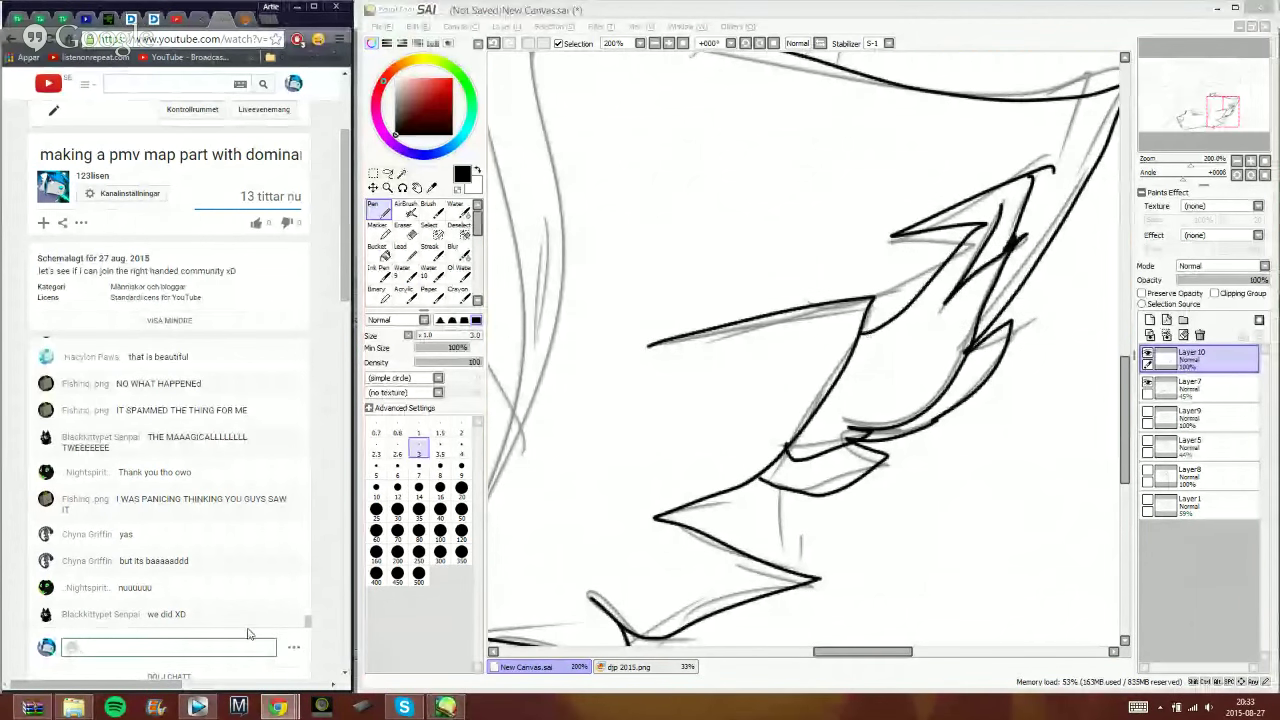
{"action": "type", "text": "*sla"}
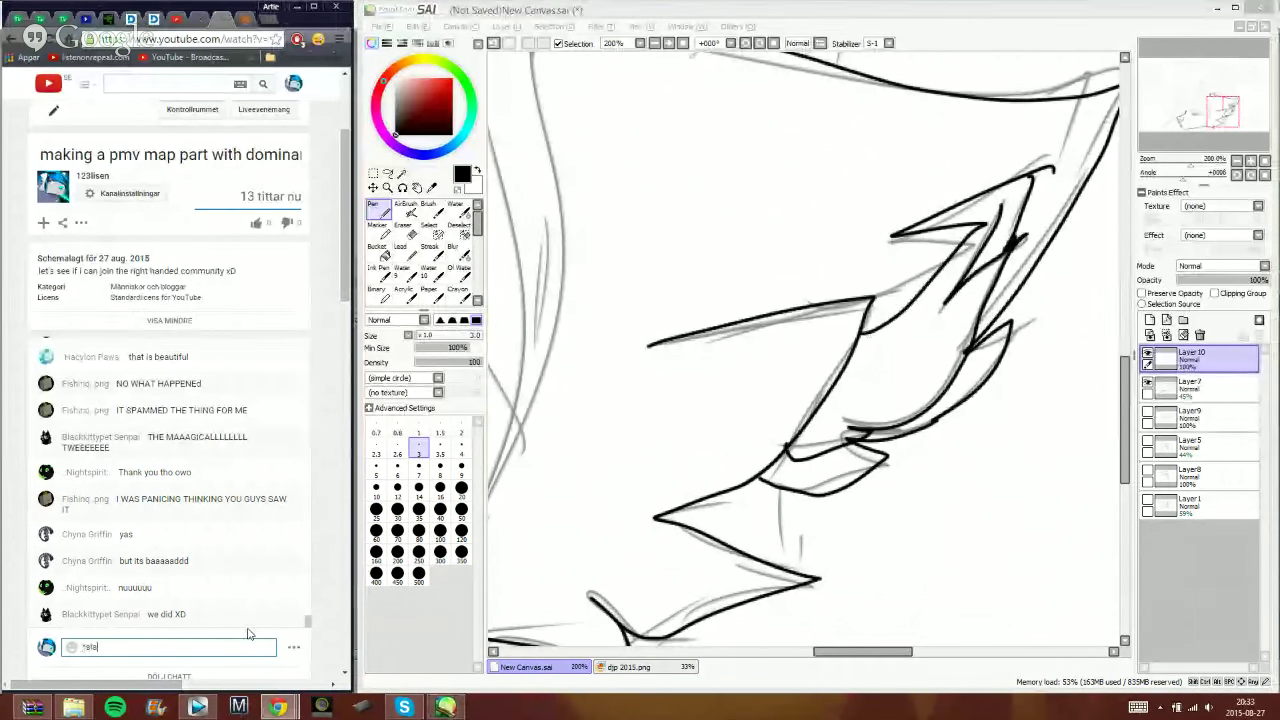
{"action": "type", "text": "ps* NOO"}
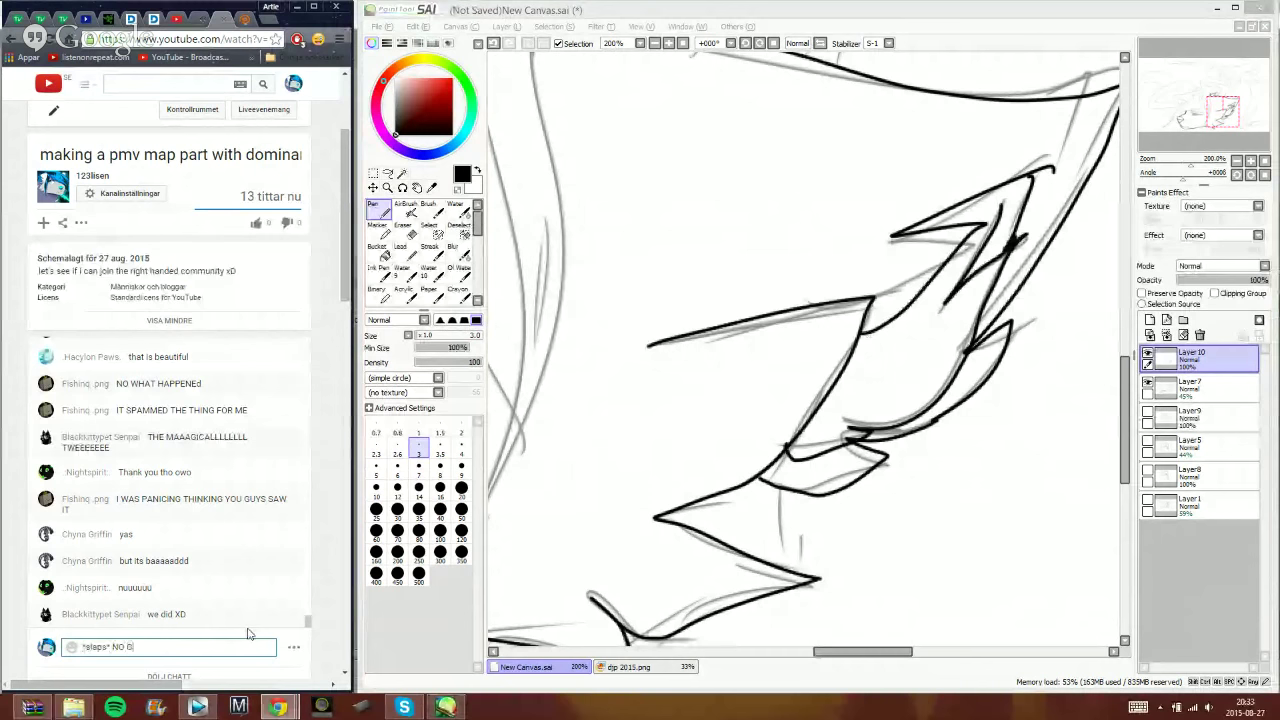
{"action": "key", "text": "Return"}
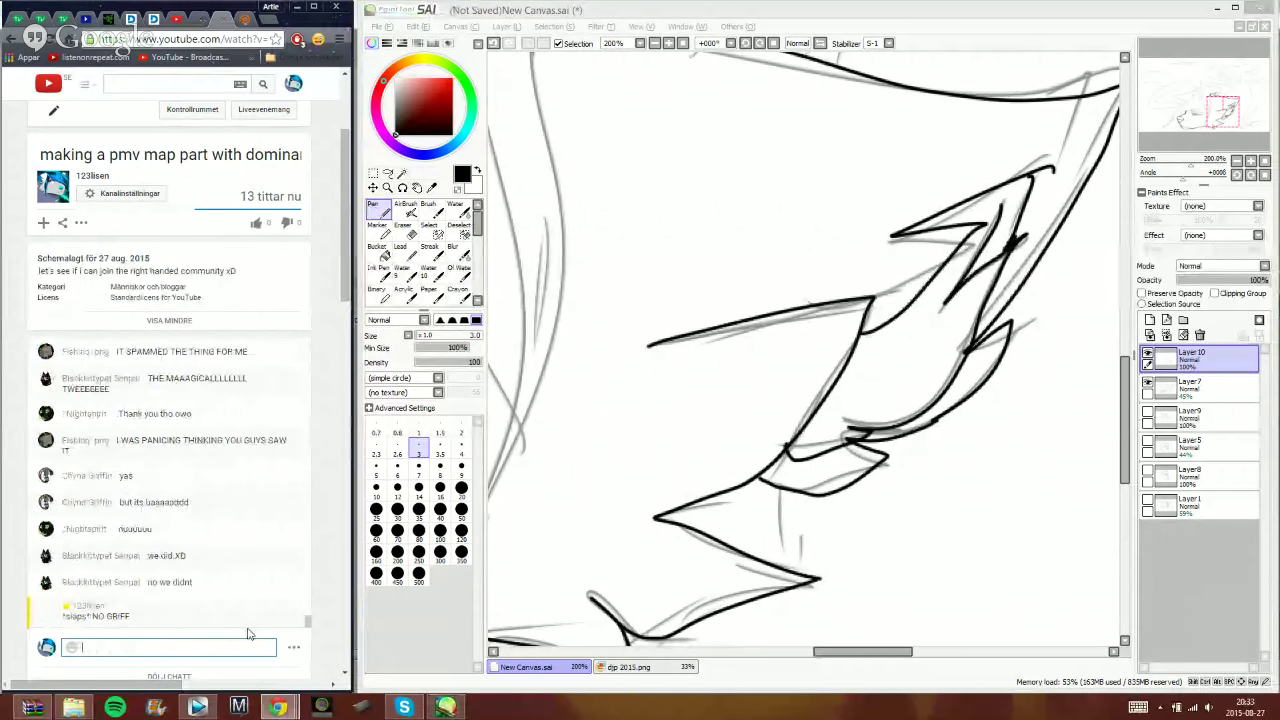
- Return to the drawing, ink the narrowed eye's outline and fill it solid black with the Bucket tool
{"action": "left_click", "coordinate": [925, 52]}
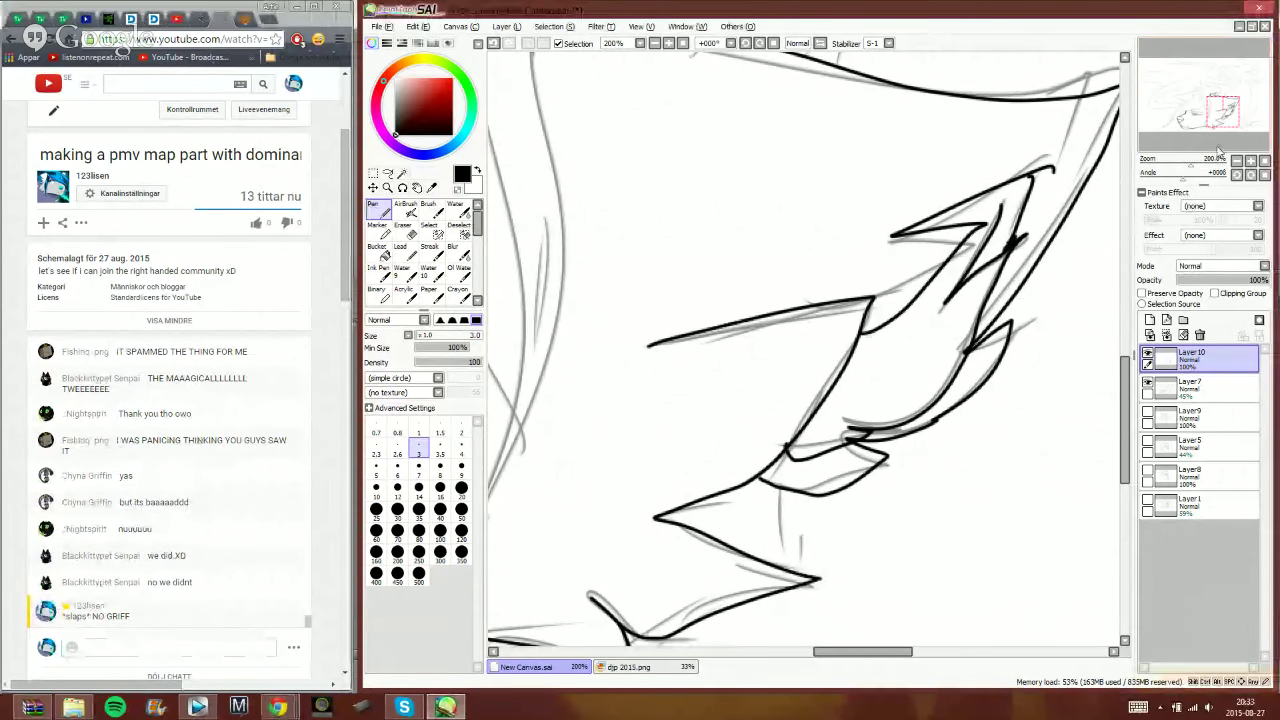
{"action": "mouse_move", "coordinate": [1218, 128]}
{"action": "left_mouse_down"}
{"action": "mouse_move", "coordinate": [1207, 117]}
{"action": "mouse_move", "coordinate": [1193, 127]}
{"action": "left_mouse_up"}
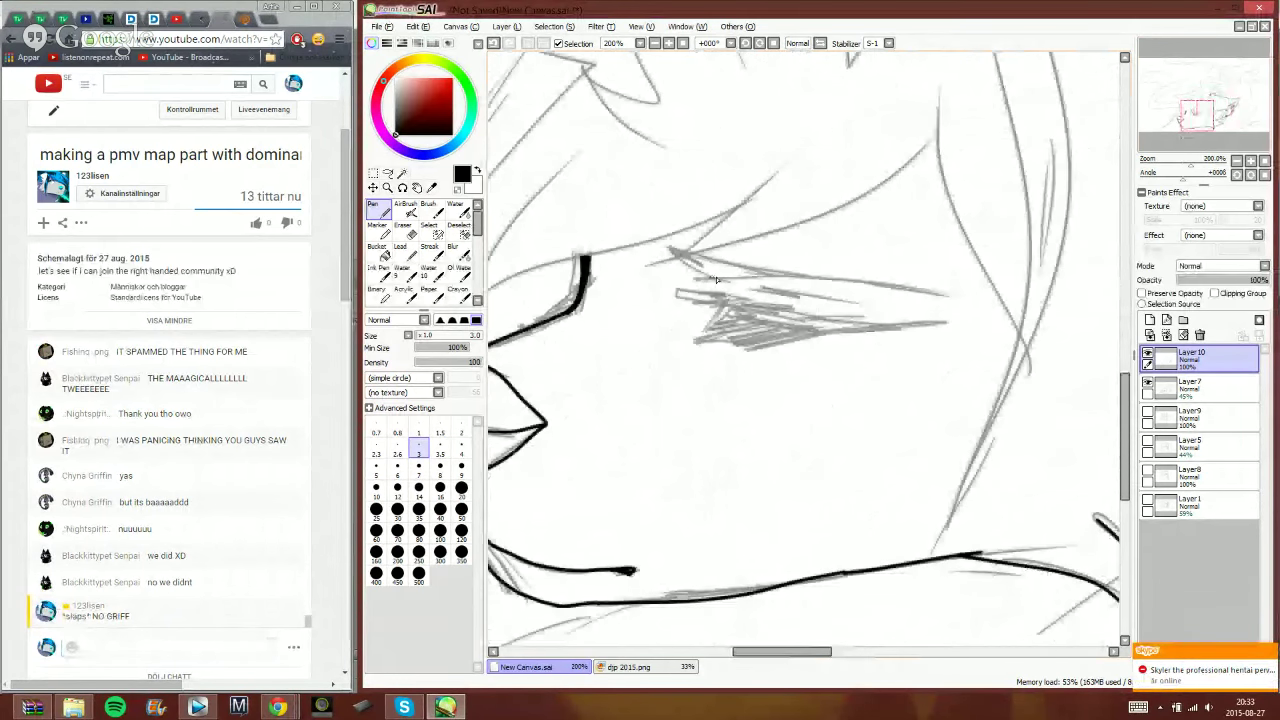
{"action": "mouse_move", "coordinate": [678, 292]}
{"action": "left_mouse_down"}
{"action": "mouse_move", "coordinate": [714, 304]}
{"action": "mouse_move", "coordinate": [693, 342]}
{"action": "mouse_move", "coordinate": [945, 322]}
{"action": "left_mouse_up"}
{"action": "left_click_drag", "start_coordinate": [851, 331], "coordinate": [713, 298]}
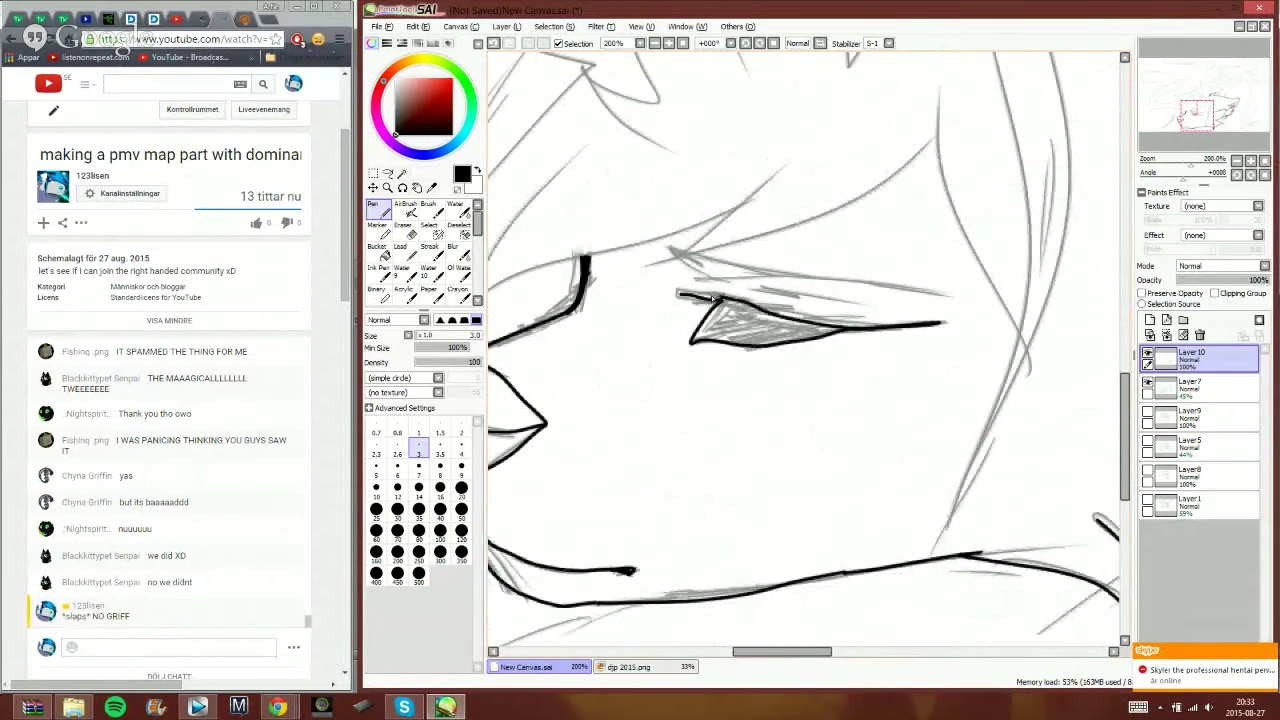
{"action": "left_click", "coordinate": [378, 250]}
{"action": "left_click", "coordinate": [750, 320]}
{"action": "left_click", "coordinate": [376, 208]}
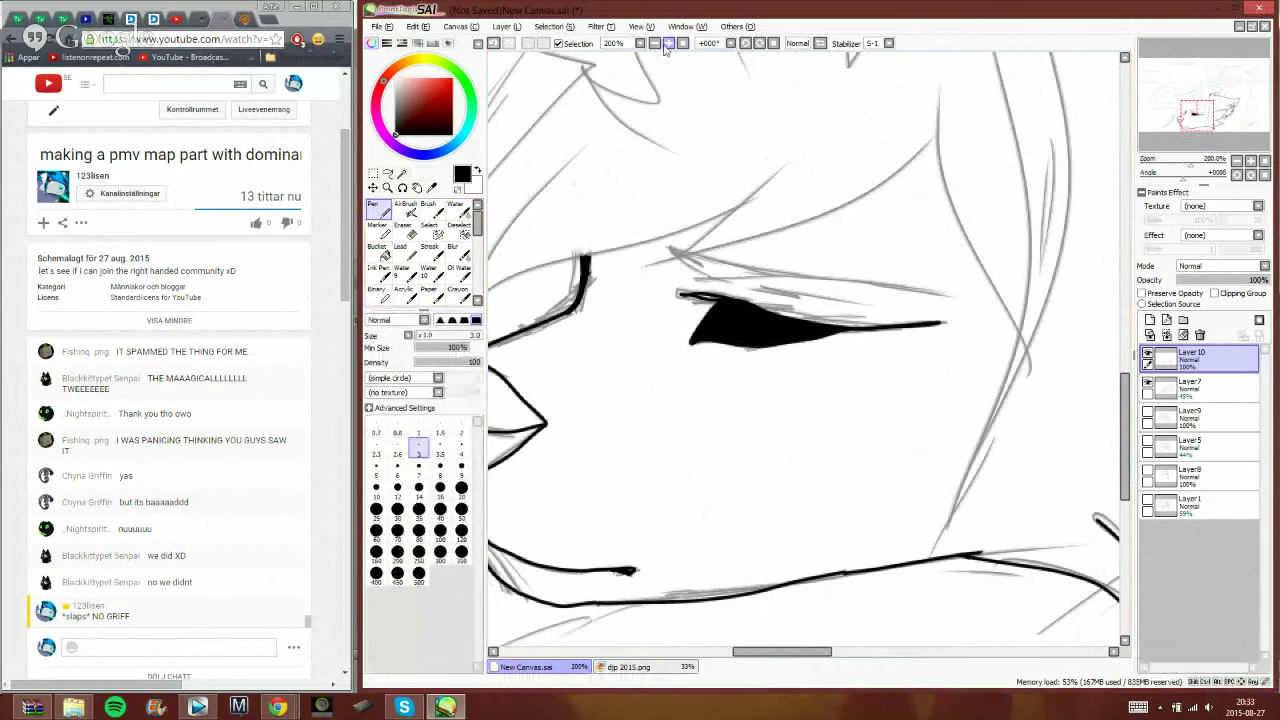
- Thicken the upper lash line along the eye's top edge toward its outer corner with the Pen tool
{"action": "left_click", "coordinate": [666, 45]}
{"action": "left_click", "coordinate": [666, 45]}
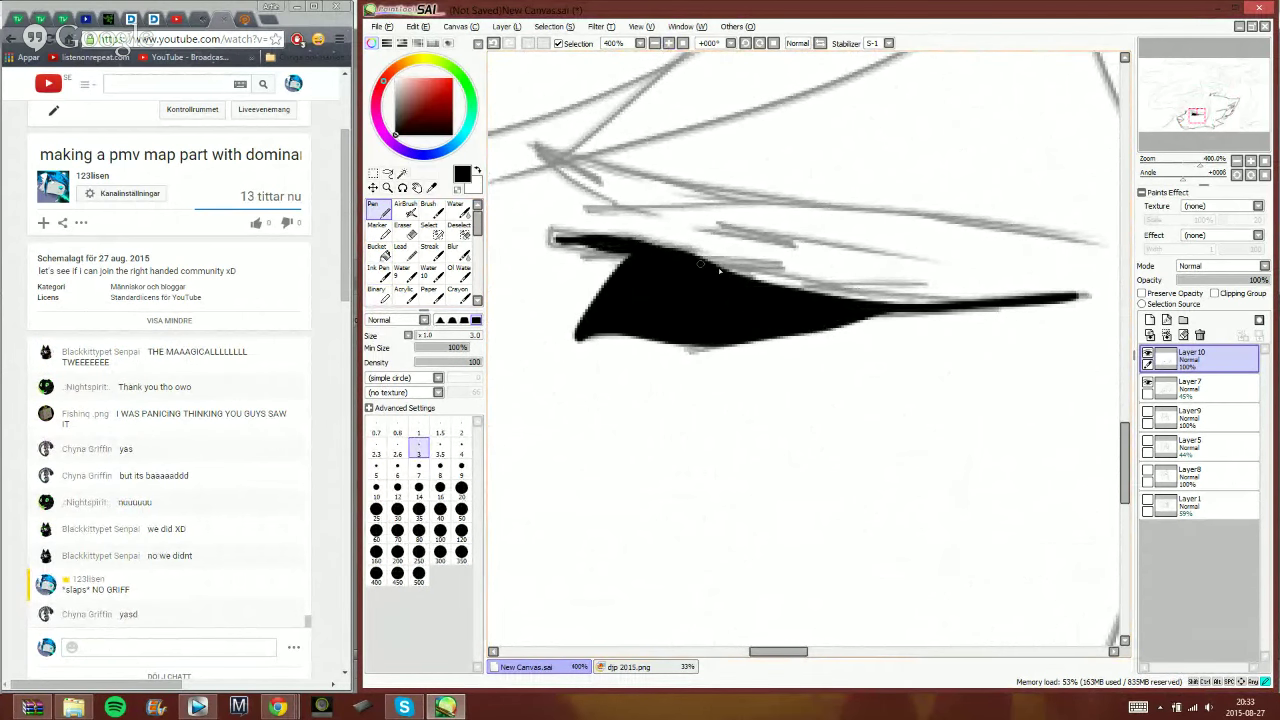
{"action": "mouse_move", "coordinate": [718, 270]}
{"action": "left_mouse_down"}
{"action": "mouse_move", "coordinate": [979, 302]}
{"action": "mouse_move", "coordinate": [814, 294]}
{"action": "left_mouse_up"}
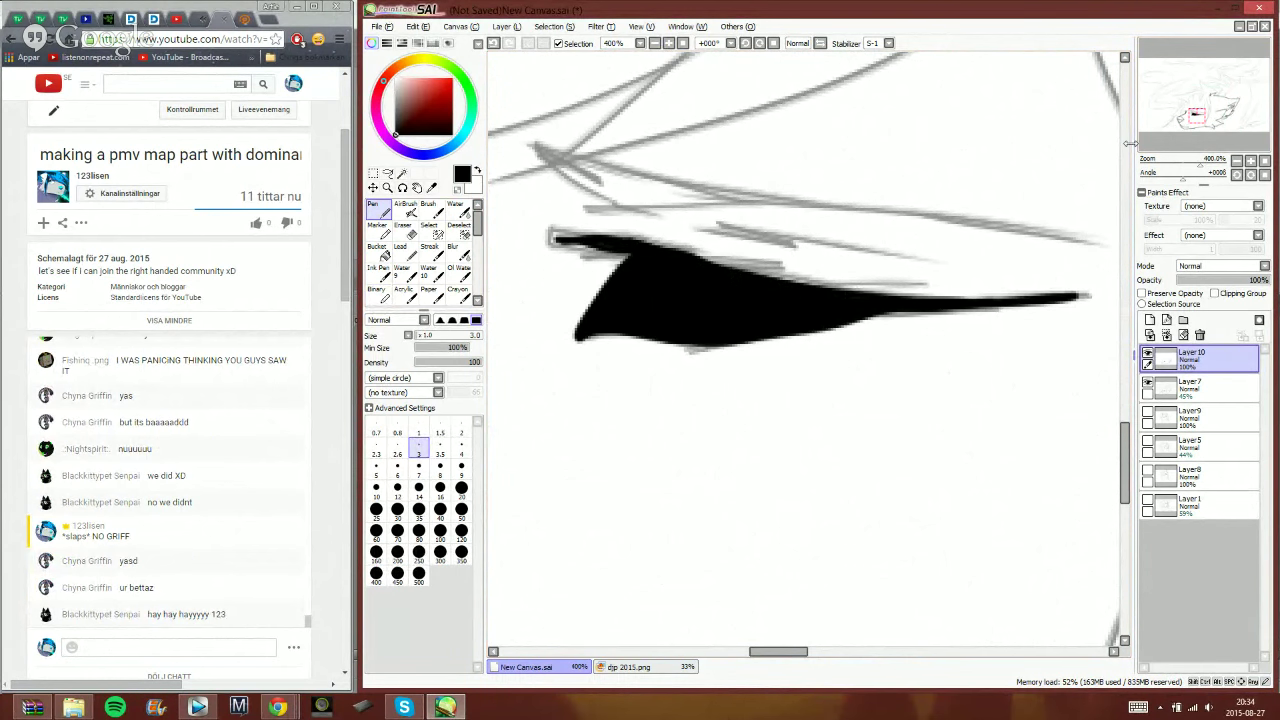
- Ink the eyelid crease and the long tapering brow lines above the black eye, and check the whole head
{"action": "left_click_drag", "start_coordinate": [1198, 118], "coordinate": [1198, 116]}
{"action": "left_click_drag", "start_coordinate": [697, 293], "coordinate": [933, 343]}
{"action": "mouse_move", "coordinate": [545, 227]}
{"action": "left_mouse_down"}
{"action": "mouse_move", "coordinate": [697, 283]}
{"action": "mouse_move", "coordinate": [989, 306]}
{"action": "mouse_move", "coordinate": [1120, 333]}
{"action": "left_mouse_up"}
{"action": "left_click_drag", "start_coordinate": [548, 230], "coordinate": [870, 297]}
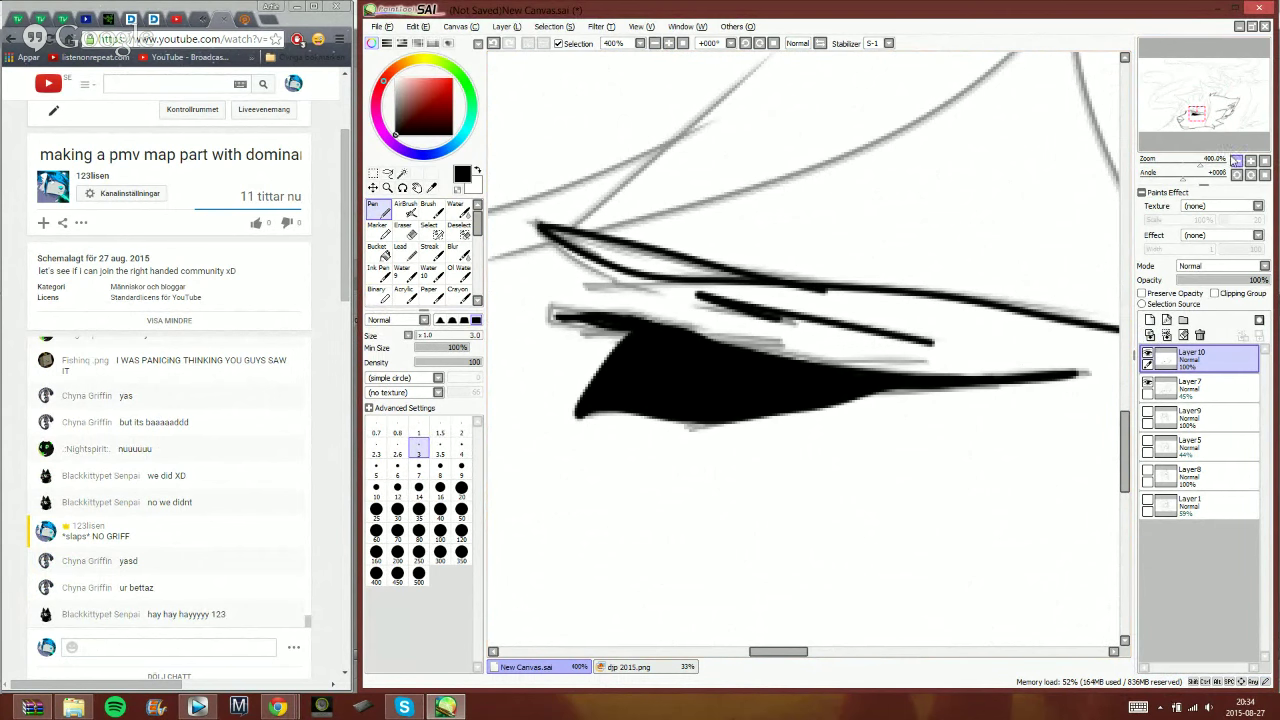
{"action": "left_click", "coordinate": [1237, 161]}
{"action": "left_click", "coordinate": [1237, 162]}
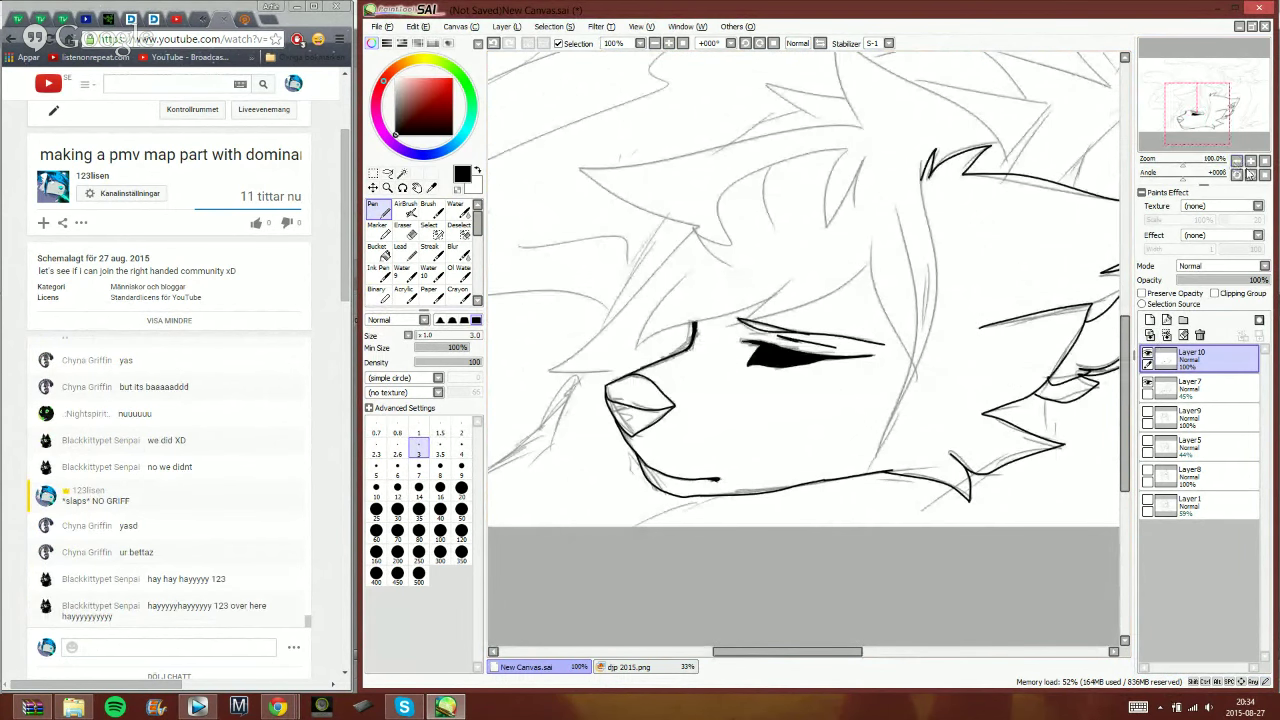
- Post the live chat message "wh" in reply to the viewers
{"action": "left_click", "coordinate": [252, 648]}
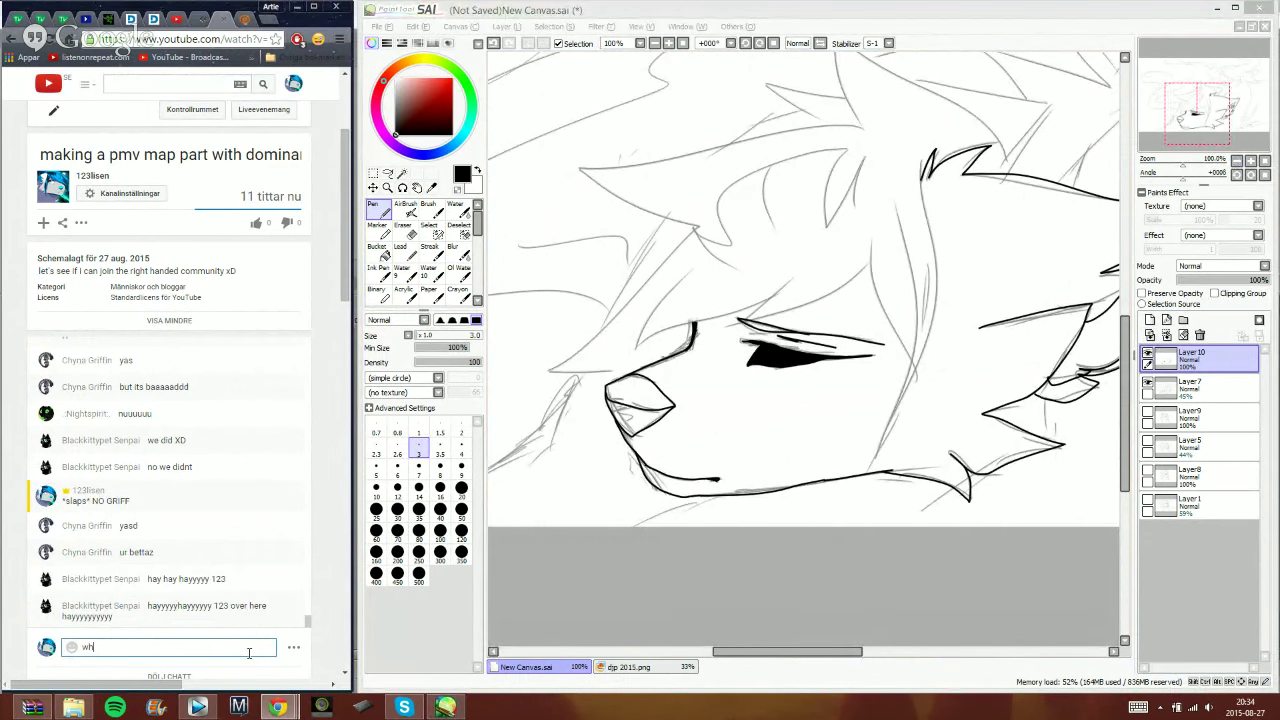
{"action": "type", "text": "wh"}
{"action": "key", "text": "Return"}
- Return to the drawing and ink the long curved hair lock hanging between the eye and the ear, with its inner strands
{"action": "left_click", "coordinate": [991, 42]}
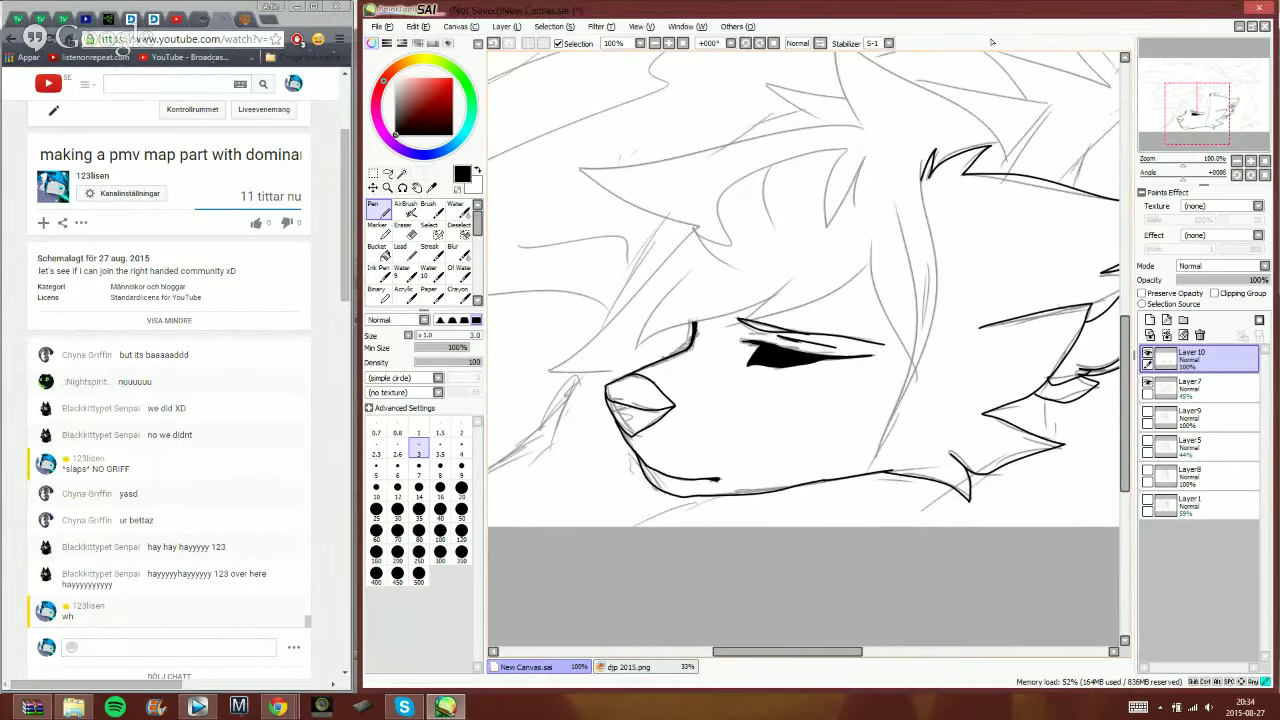
{"action": "left_click", "coordinate": [1250, 161]}
{"action": "left_click", "coordinate": [1250, 161]}
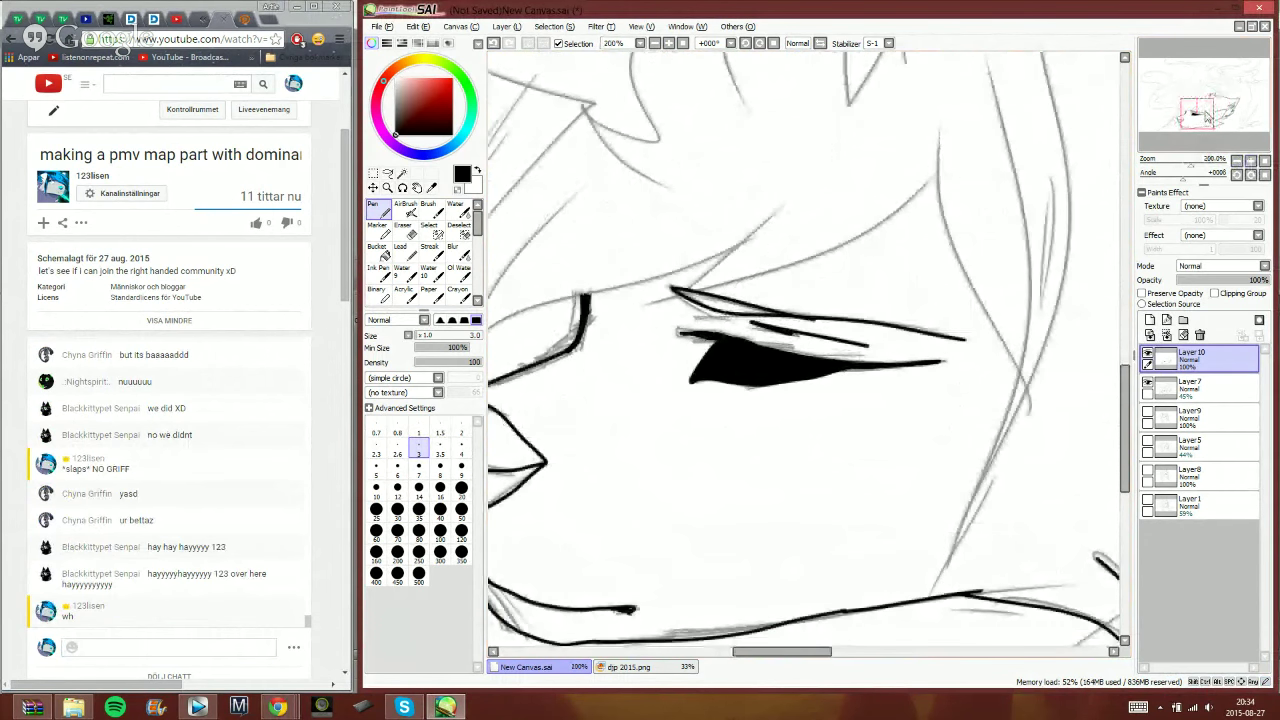
{"action": "left_click_drag", "start_coordinate": [1195, 122], "coordinate": [1206, 118]}
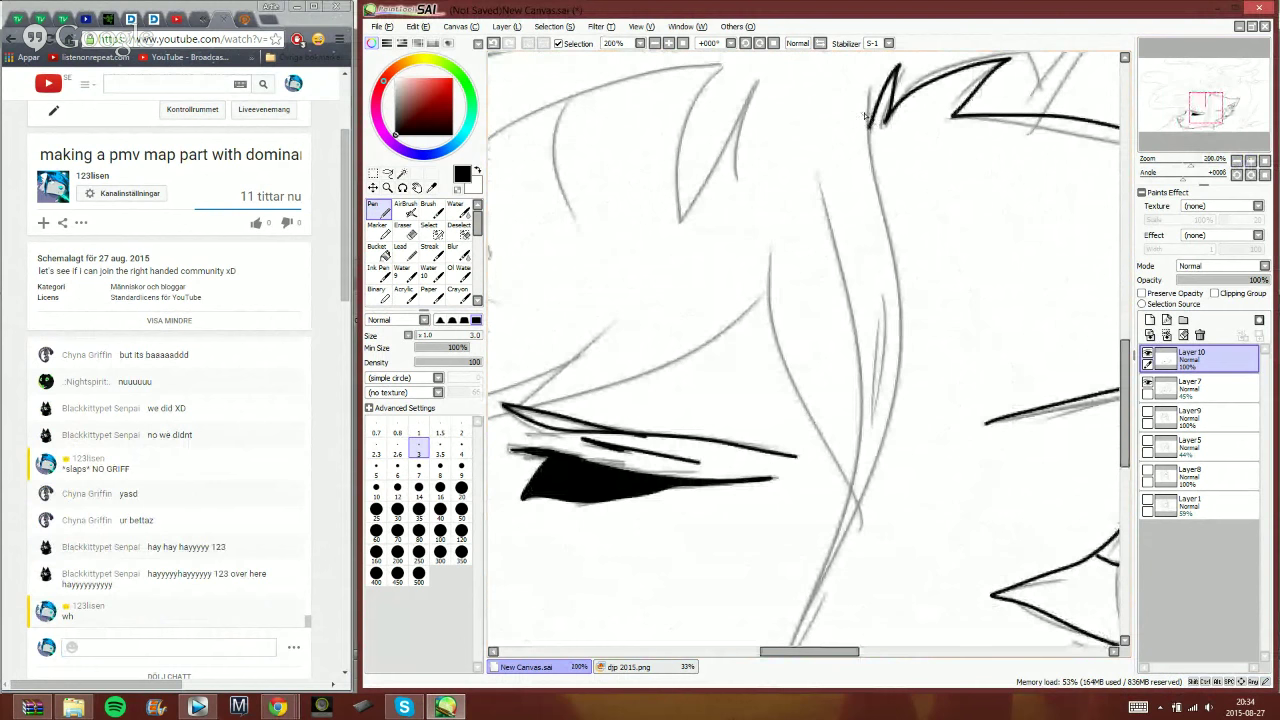
{"action": "mouse_move", "coordinate": [868, 86]}
{"action": "left_mouse_down"}
{"action": "mouse_move", "coordinate": [907, 318]}
{"action": "mouse_move", "coordinate": [905, 382]}
{"action": "mouse_move", "coordinate": [784, 640]}
{"action": "left_mouse_up"}
{"action": "mouse_move", "coordinate": [790, 622]}
{"action": "left_mouse_down"}
{"action": "mouse_move", "coordinate": [847, 462]}
{"action": "mouse_move", "coordinate": [850, 347]}
{"action": "mouse_move", "coordinate": [806, 176]}
{"action": "left_mouse_up"}
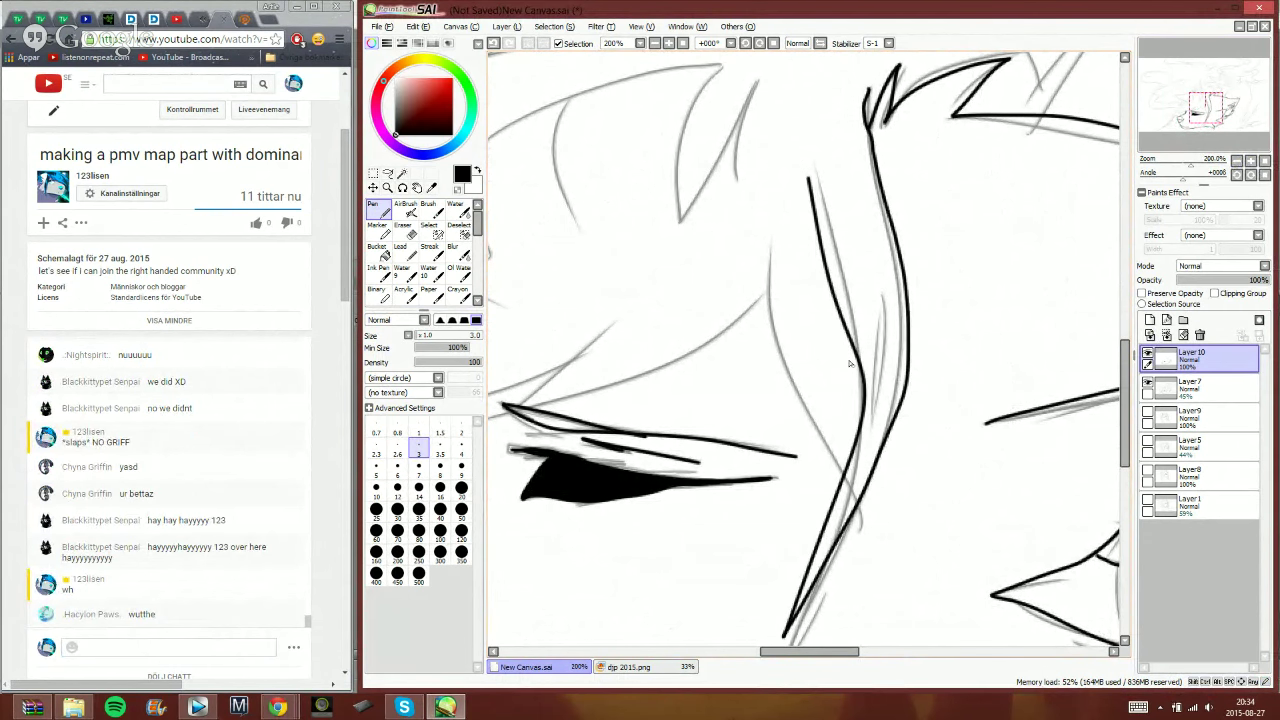
{"action": "mouse_move", "coordinate": [841, 471]}
{"action": "left_mouse_down"}
{"action": "mouse_move", "coordinate": [784, 368]}
{"action": "mouse_move", "coordinate": [781, 220]}
{"action": "left_mouse_up"}
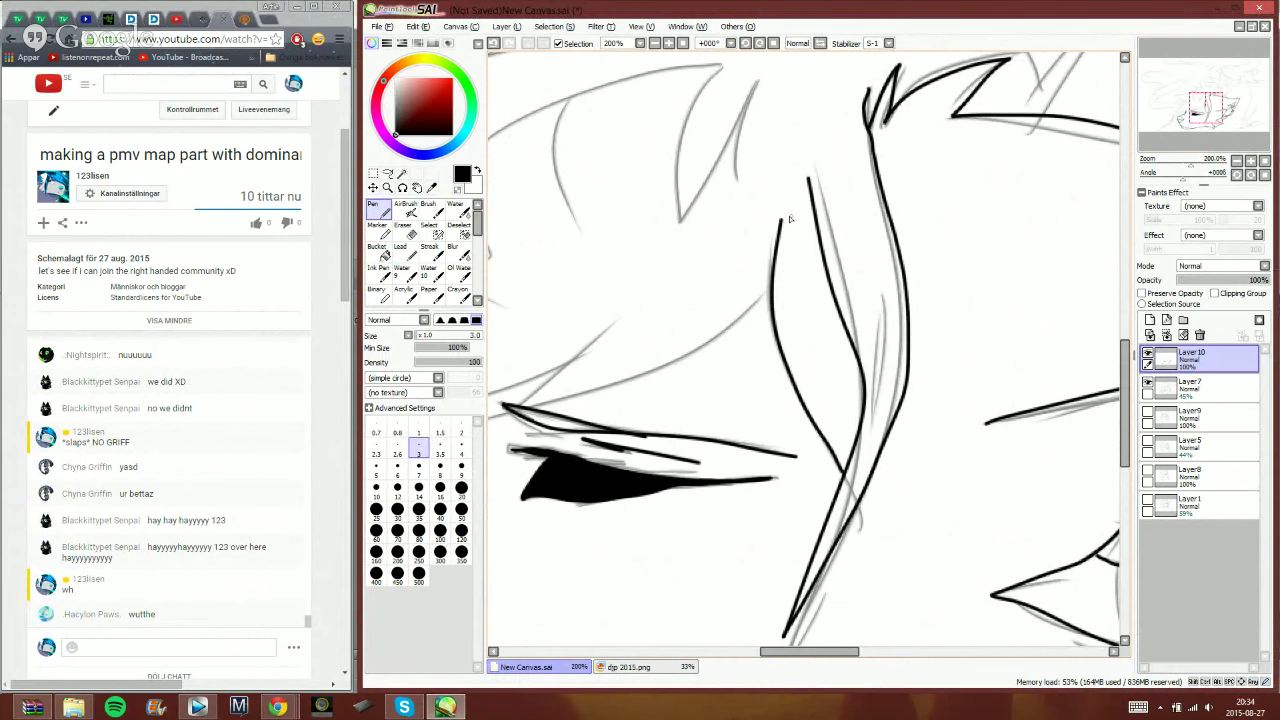
- Ink the pointed bang above the eye, from the hanging side lock to the brow and back up
{"action": "left_click_drag", "start_coordinate": [1203, 105], "coordinate": [1193, 109]}
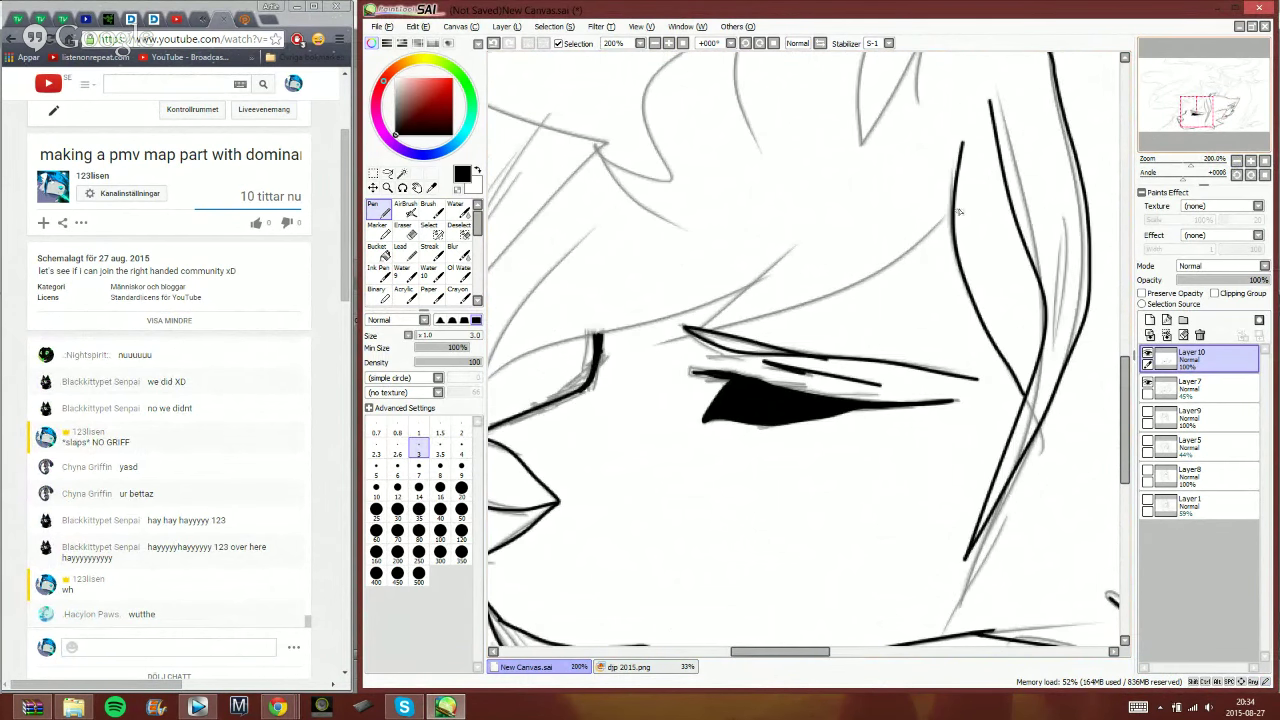
{"action": "mouse_move", "coordinate": [952, 218]}
{"action": "left_mouse_down"}
{"action": "mouse_move", "coordinate": [861, 273]}
{"action": "mouse_move", "coordinate": [649, 357]}
{"action": "left_mouse_up"}
{"action": "left_click_drag", "start_coordinate": [649, 357], "coordinate": [819, 238]}
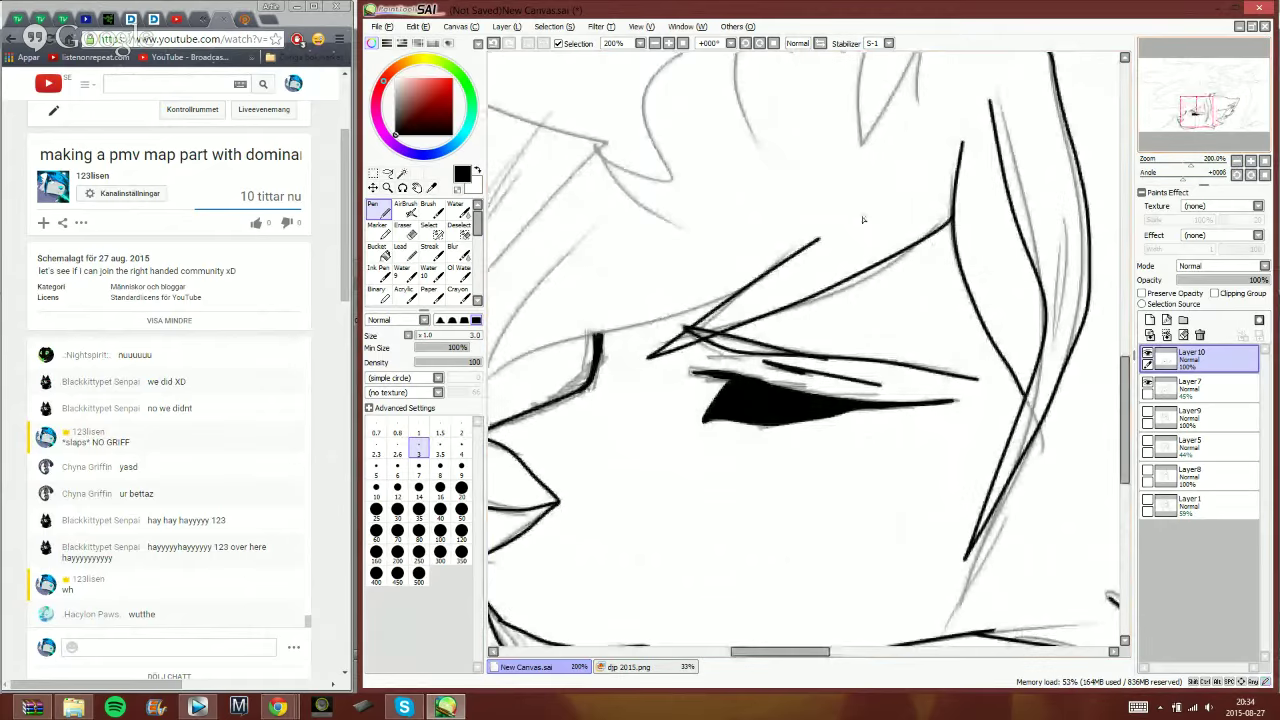
- Ink the pointed forelock over the muzzle bridge and the jagged fringe outline across the forehead above it
{"action": "left_click_drag", "start_coordinate": [1197, 112], "coordinate": [1189, 113]}
{"action": "mouse_move", "coordinate": [885, 265]}
{"action": "left_mouse_down"}
{"action": "mouse_move", "coordinate": [660, 347]}
{"action": "mouse_move", "coordinate": [631, 371]}
{"action": "mouse_move", "coordinate": [768, 198]}
{"action": "left_mouse_up"}
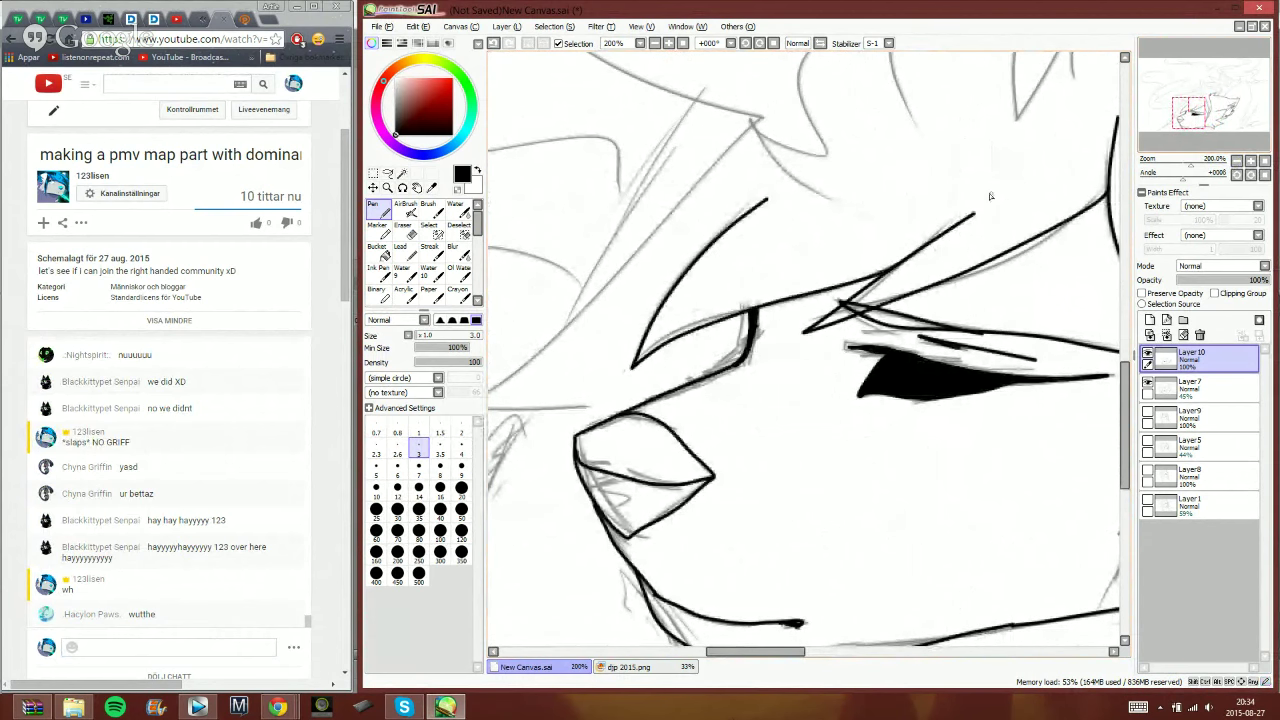
{"action": "left_click_drag", "start_coordinate": [1189, 113], "coordinate": [1199, 102]}
{"action": "mouse_move", "coordinate": [865, 293]}
{"action": "left_mouse_down"}
{"action": "mouse_move", "coordinate": [805, 332]}
{"action": "mouse_move", "coordinate": [848, 186]}
{"action": "mouse_move", "coordinate": [592, 300]}
{"action": "mouse_move", "coordinate": [556, 368]}
{"action": "mouse_move", "coordinate": [625, 408]}
{"action": "left_mouse_up"}
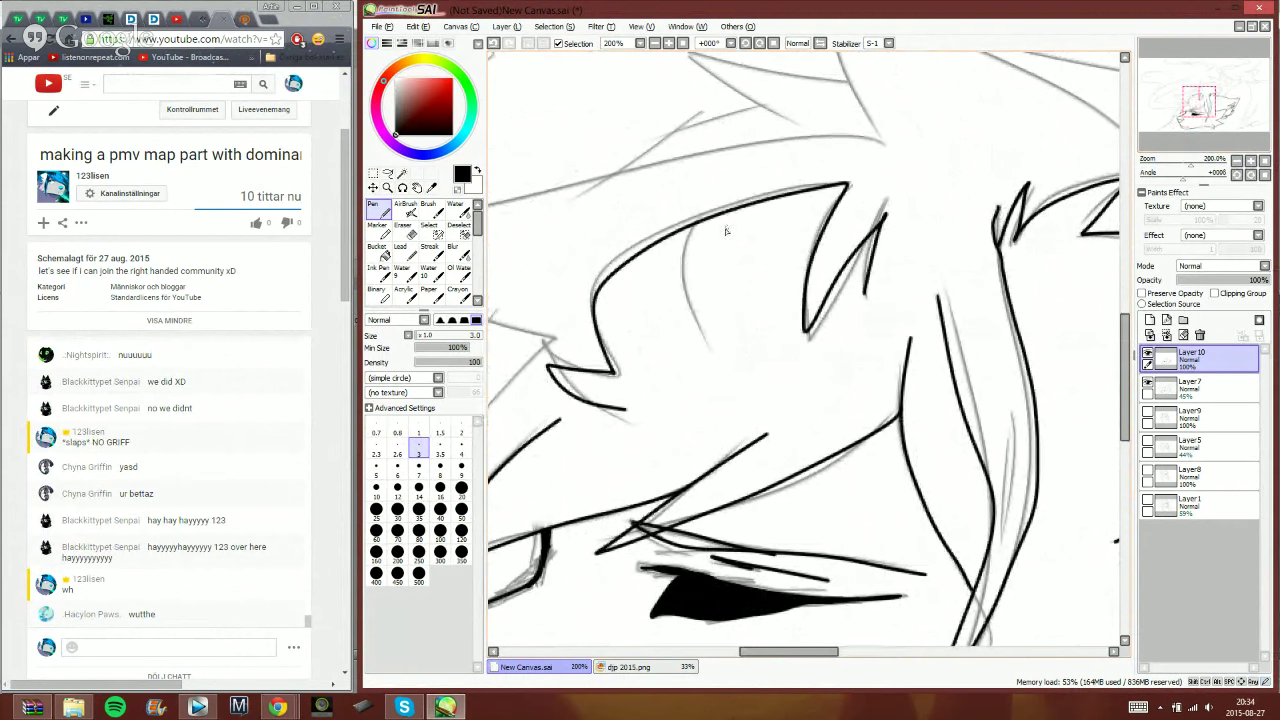
- Ink the curved strand inside the forehead fringe and set the Brush tool's shape to (simple circle), returning to the Pen
{"action": "left_click_drag", "start_coordinate": [700, 222], "coordinate": [735, 360]}
{"action": "left_click", "coordinate": [430, 207]}
{"action": "left_click", "coordinate": [398, 378]}
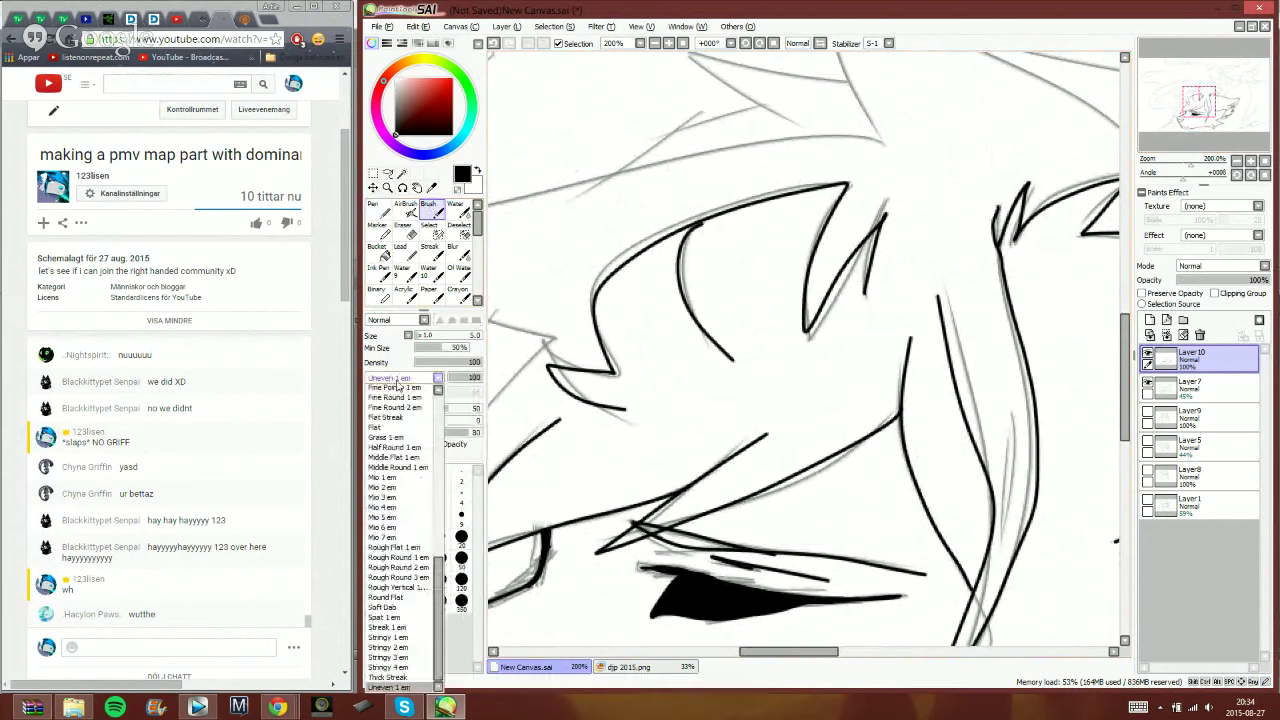
{"action": "scroll", "coordinate": [400, 390], "scroll_direction": "up", "scroll_amount": 10}
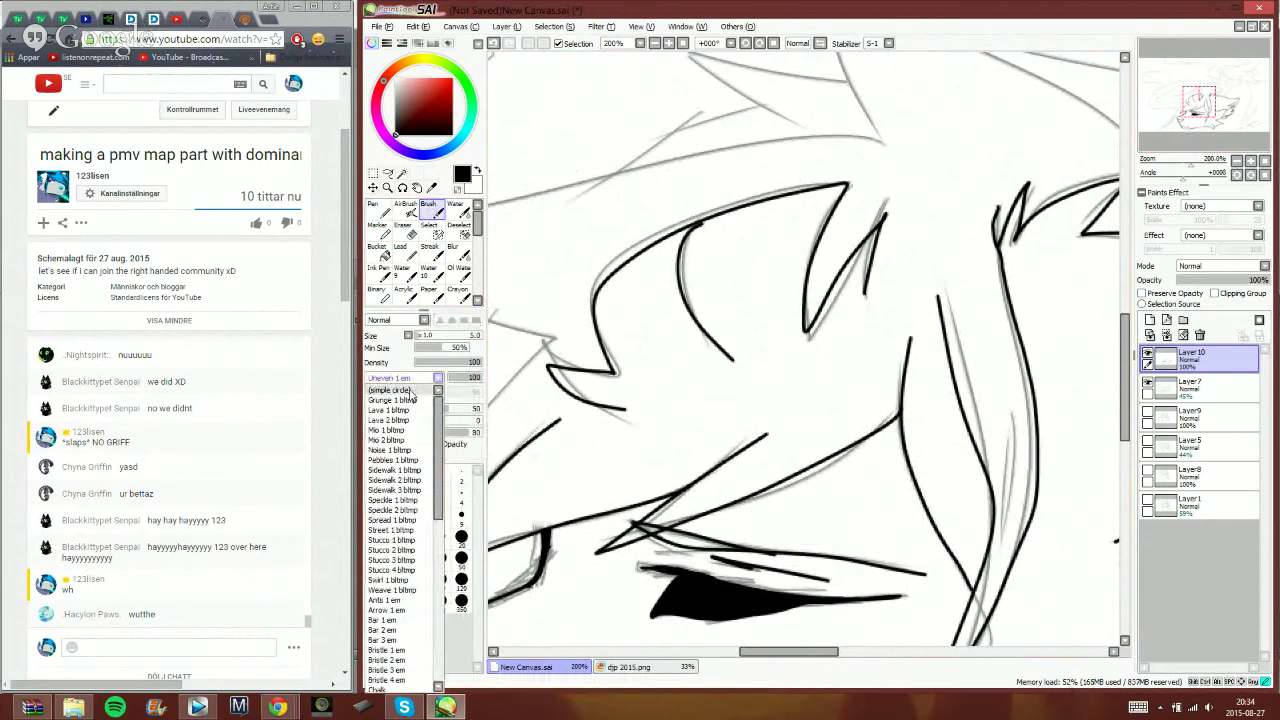
{"action": "left_click", "coordinate": [410, 390]}
{"action": "left_click", "coordinate": [376, 210]}
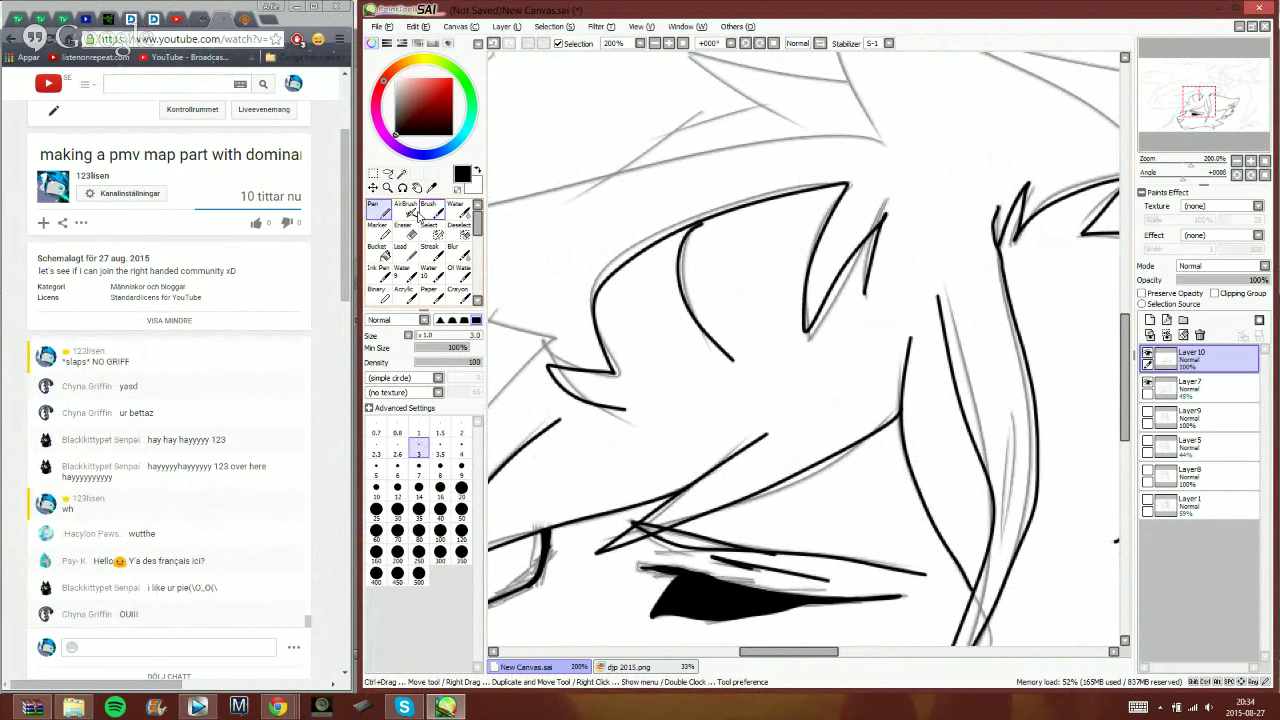
- Ink the pointed hair tuft jutting out over the forehead and the pointed ear above it
{"action": "mouse_move", "coordinate": [980, 260]}
{"action": "left_mouse_down"}
{"action": "mouse_move", "coordinate": [904, 300]}
{"action": "mouse_move", "coordinate": [798, 390]}
{"action": "left_mouse_up"}
{"action": "mouse_move", "coordinate": [989, 365]}
{"action": "left_mouse_down"}
{"action": "mouse_move", "coordinate": [1089, 228]}
{"action": "mouse_move", "coordinate": [1026, 283]}
{"action": "mouse_move", "coordinate": [736, 152]}
{"action": "mouse_move", "coordinate": [649, 62]}
{"action": "mouse_move", "coordinate": [654, 142]}
{"action": "mouse_move", "coordinate": [694, 268]}
{"action": "mouse_move", "coordinate": [1189, 113]}
{"action": "mouse_move", "coordinate": [1063, 309]}
{"action": "mouse_move", "coordinate": [501, 400]}
{"action": "mouse_move", "coordinate": [769, 503]}
{"action": "mouse_move", "coordinate": [1180, 108]}
{"action": "mouse_move", "coordinate": [895, 213]}
{"action": "mouse_move", "coordinate": [706, 418]}
{"action": "mouse_move", "coordinate": [611, 483]}
{"action": "mouse_move", "coordinate": [787, 487]}
{"action": "left_mouse_up"}
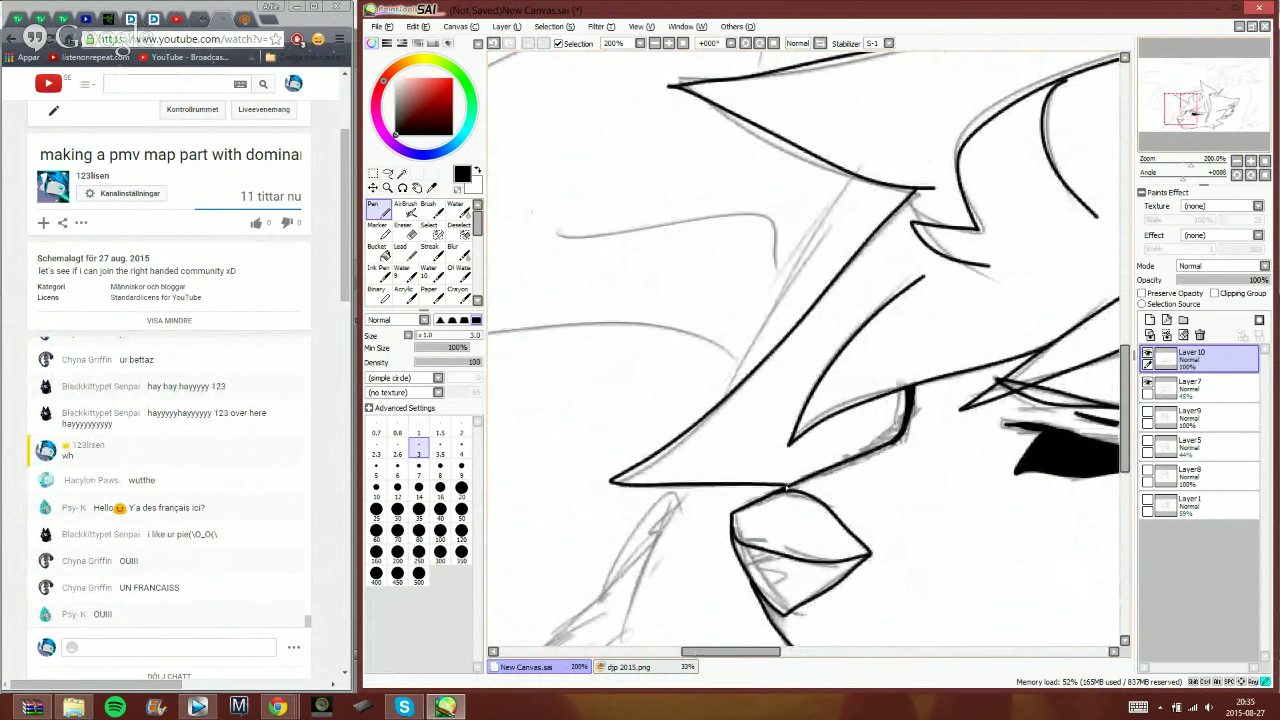
{"action": "mouse_move", "coordinate": [1189, 112]}
{"action": "left_mouse_down"}
{"action": "mouse_move", "coordinate": [1219, 110]}
{"action": "mouse_move", "coordinate": [1220, 92]}
{"action": "left_mouse_up"}
{"action": "left_click", "coordinate": [1237, 161]}
{"action": "left_click", "coordinate": [1237, 161]}
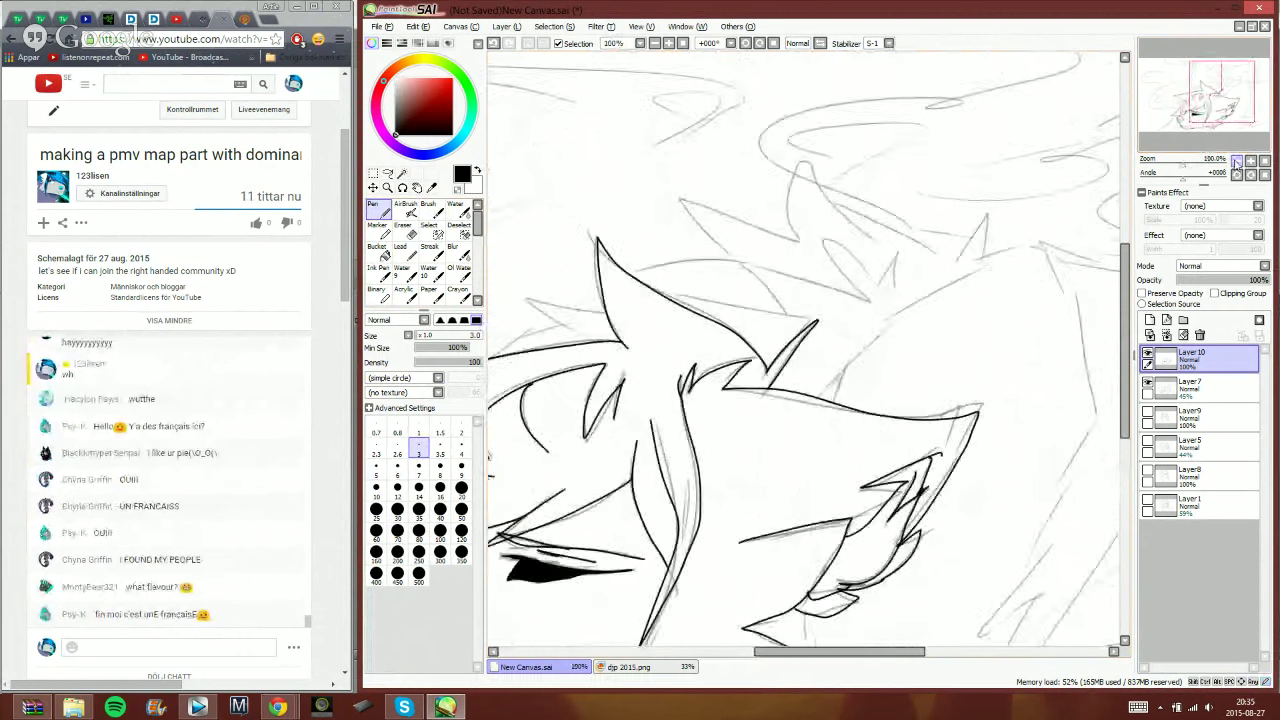
{"action": "left_click", "coordinate": [1237, 161]}
{"action": "left_click", "coordinate": [1237, 161]}
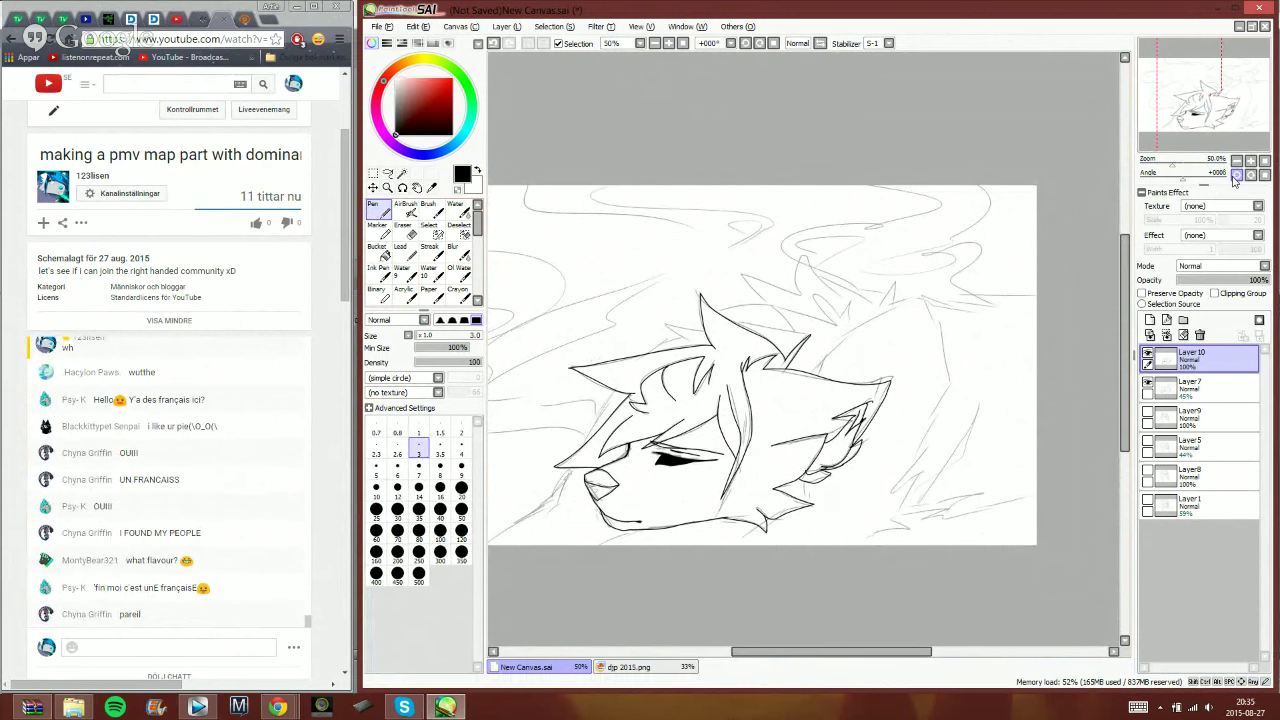
- Ink the back outline from behind the ear over the shoulder and down through the jagged fur to the canvas's lower edge
{"action": "left_click", "coordinate": [1250, 161]}
{"action": "left_click", "coordinate": [1250, 161]}
{"action": "left_click", "coordinate": [1250, 161]}
{"action": "left_click_drag", "start_coordinate": [1222, 108], "coordinate": [1233, 109]}
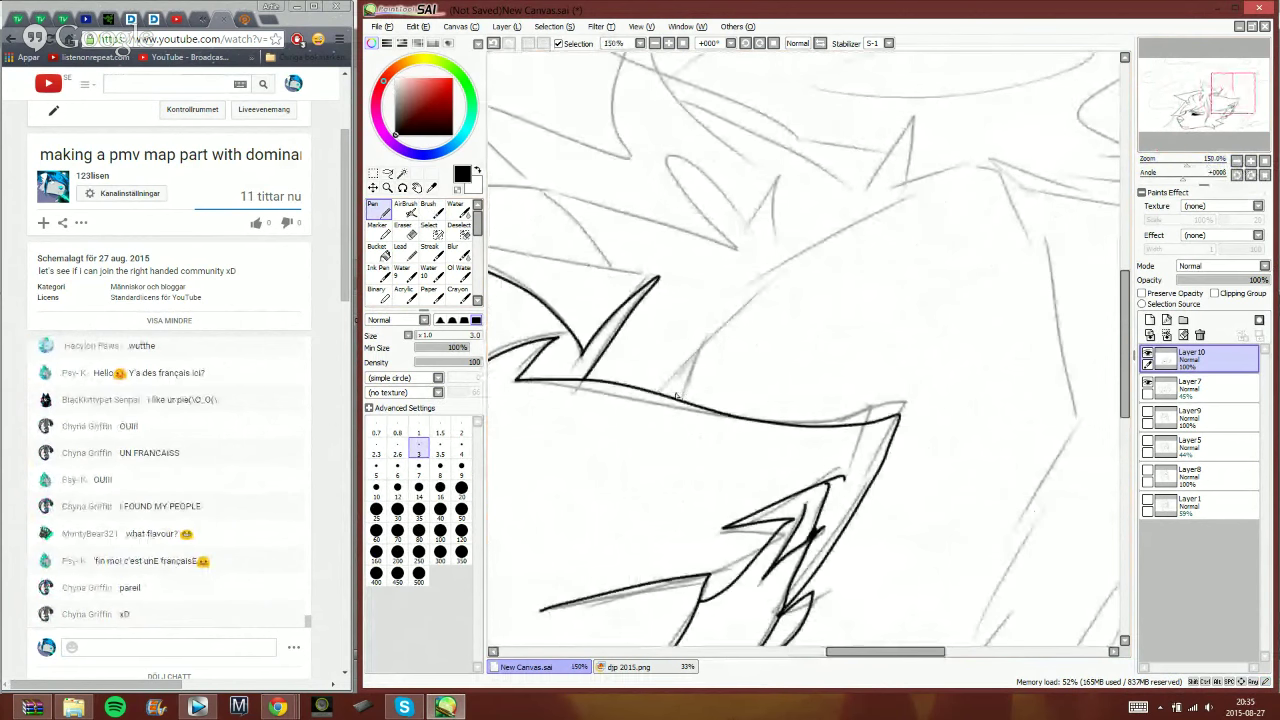
{"action": "mouse_move", "coordinate": [678, 399]}
{"action": "left_mouse_down"}
{"action": "mouse_move", "coordinate": [714, 331]}
{"action": "mouse_move", "coordinate": [766, 282]}
{"action": "mouse_move", "coordinate": [884, 210]}
{"action": "mouse_move", "coordinate": [994, 170]}
{"action": "mouse_move", "coordinate": [1079, 300]}
{"action": "mouse_move", "coordinate": [1092, 369]}
{"action": "mouse_move", "coordinate": [1025, 535]}
{"action": "left_mouse_up"}
{"action": "left_click_drag", "start_coordinate": [1236, 110], "coordinate": [1250, 121]}
{"action": "mouse_move", "coordinate": [905, 375]}
{"action": "left_mouse_down"}
{"action": "mouse_move", "coordinate": [803, 525]}
{"action": "mouse_move", "coordinate": [882, 468]}
{"action": "mouse_move", "coordinate": [810, 628]}
{"action": "left_mouse_up"}
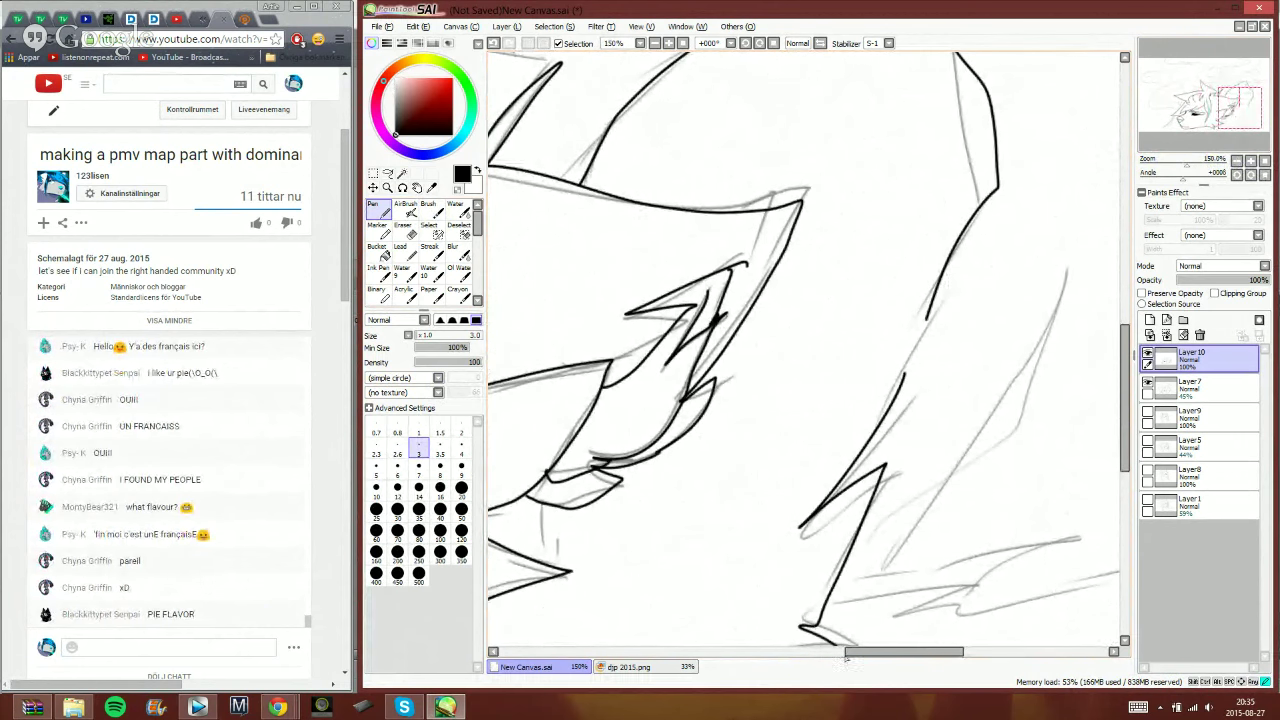
{"action": "left_click_drag", "start_coordinate": [1239, 109], "coordinate": [1234, 125]}
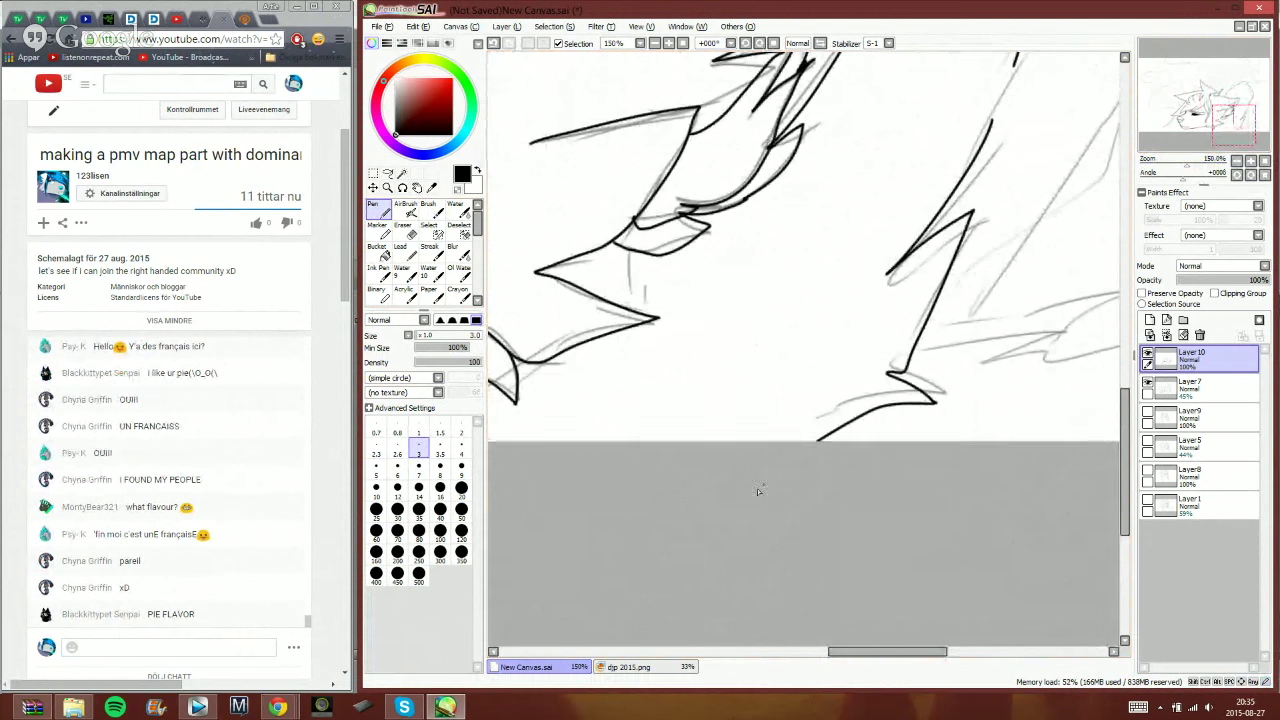
- Ink the neck line from the jaw tuft to the canvas's lower edge and the short fur strokes beside the cheek
{"action": "left_click_drag", "start_coordinate": [1197, 143], "coordinate": [1205, 120]}
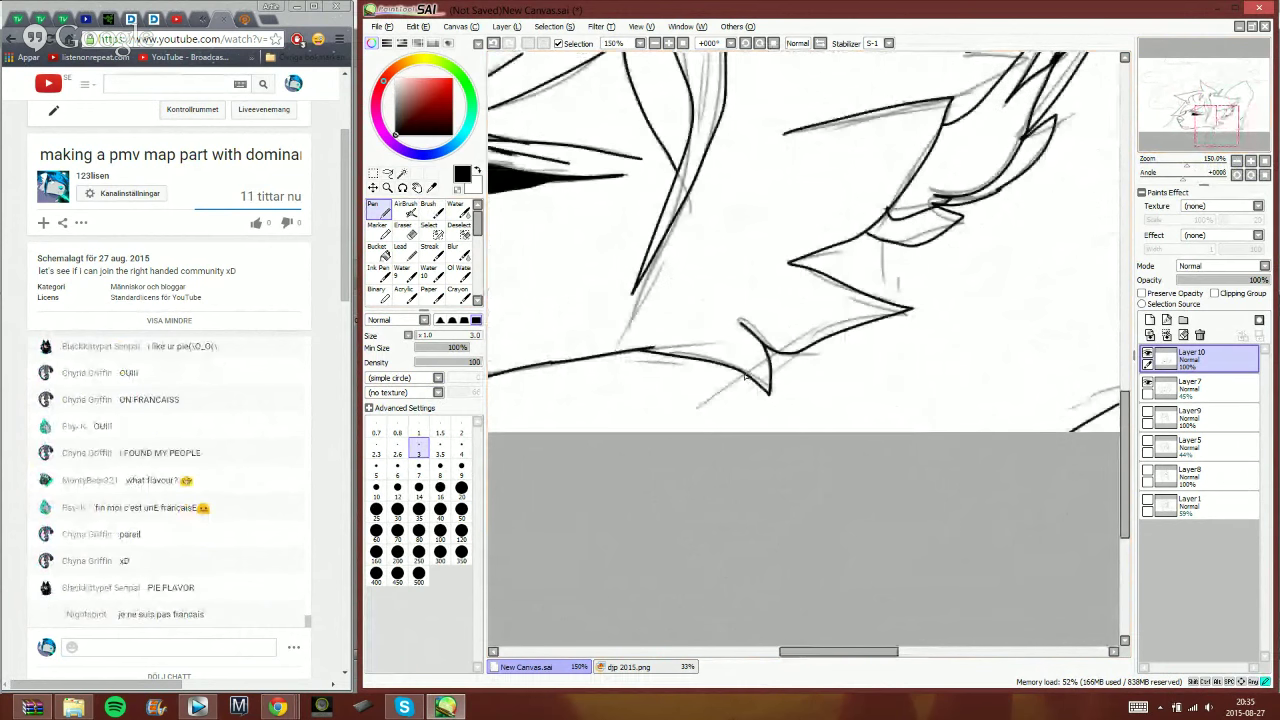
{"action": "left_click_drag", "start_coordinate": [754, 370], "coordinate": [664, 432]}
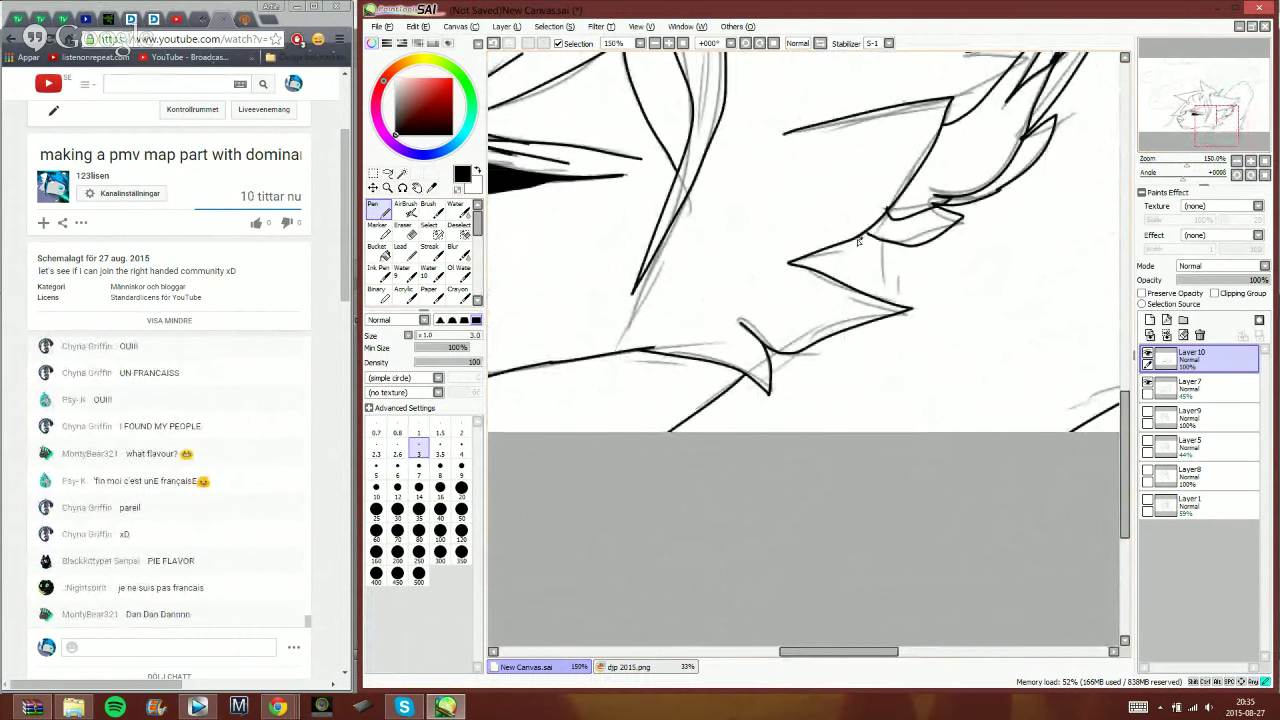
{"action": "mouse_move", "coordinate": [866, 232]}
{"action": "left_mouse_down"}
{"action": "mouse_move", "coordinate": [850, 261]}
{"action": "mouse_move", "coordinate": [880, 281]}
{"action": "left_mouse_up"}
{"action": "left_click", "coordinate": [509, 43]}
{"action": "mouse_move", "coordinate": [877, 237]}
{"action": "left_mouse_down"}
{"action": "mouse_move", "coordinate": [867, 268]}
{"action": "mouse_move", "coordinate": [878, 302]}
{"action": "mouse_move", "coordinate": [905, 271]}
{"action": "mouse_move", "coordinate": [928, 300]}
{"action": "left_mouse_up"}
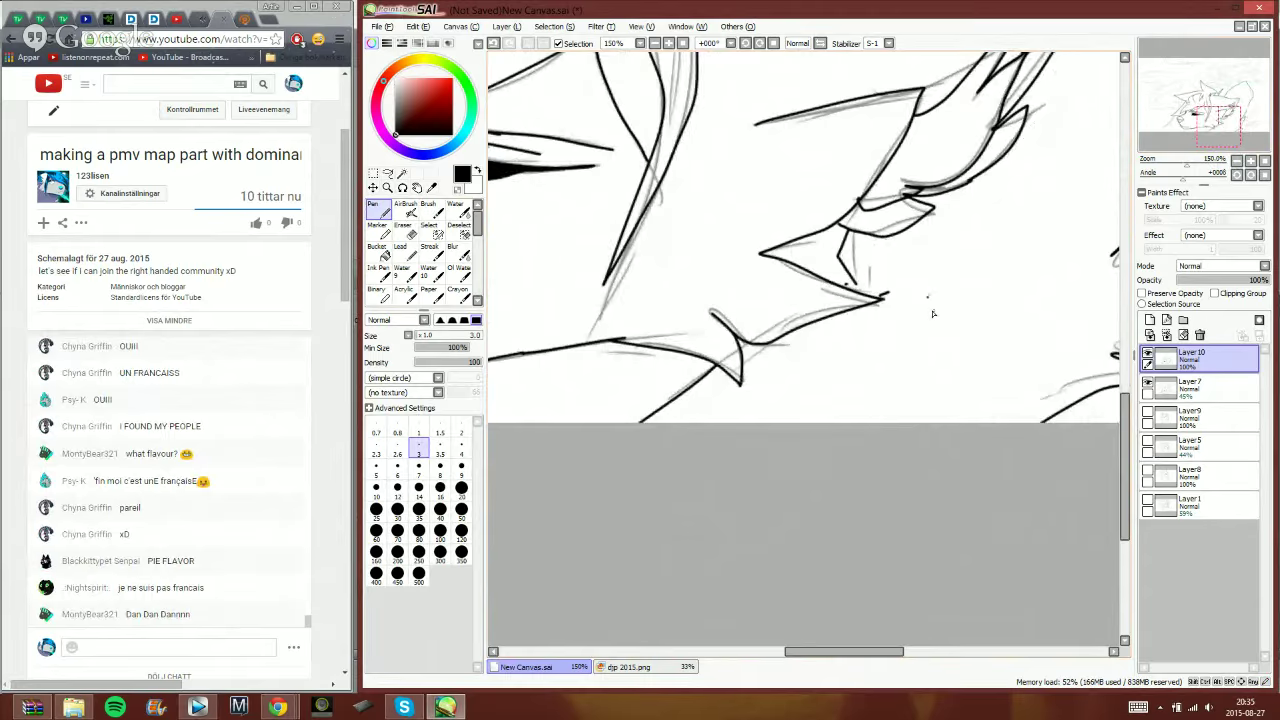
- Ink the jagged fur line running from the lower back outline to the canvas's right edge
{"action": "mouse_move", "coordinate": [1207, 125]}
{"action": "left_mouse_down"}
{"action": "mouse_move", "coordinate": [1233, 97]}
{"action": "mouse_move", "coordinate": [1254, 99]}
{"action": "mouse_move", "coordinate": [1240, 130]}
{"action": "left_mouse_up"}
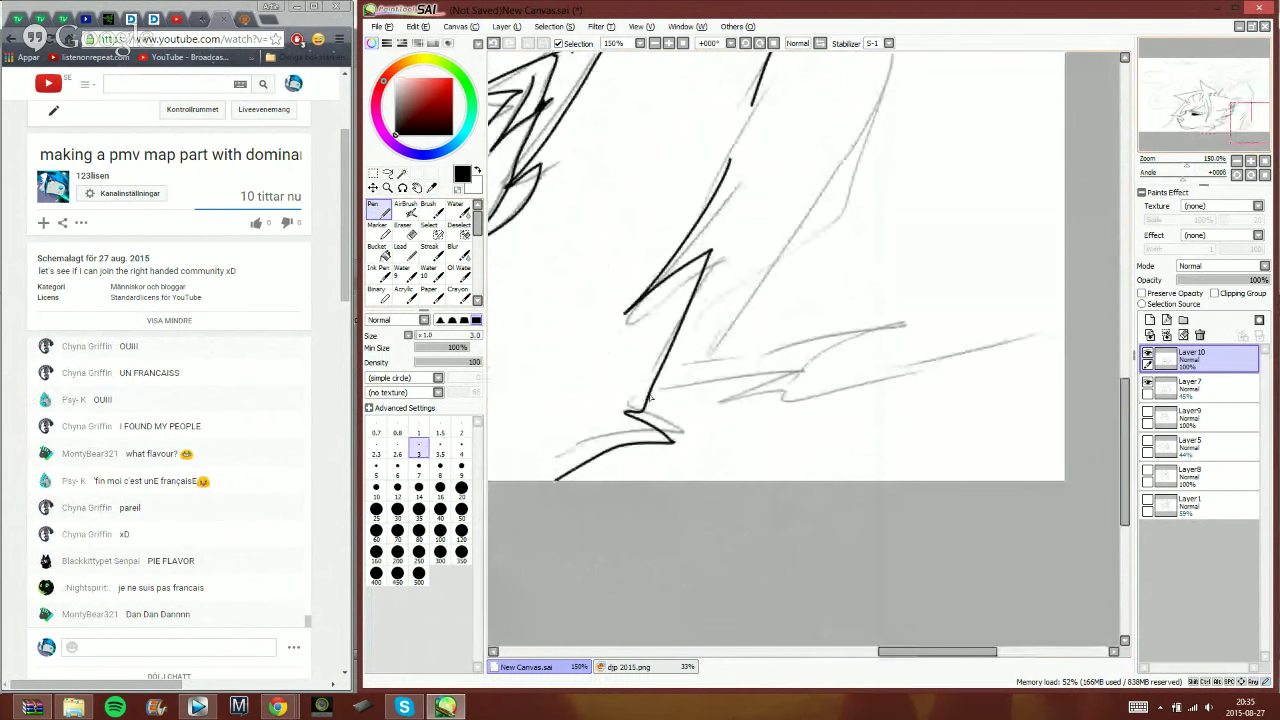
{"action": "mouse_move", "coordinate": [648, 392]}
{"action": "left_mouse_down"}
{"action": "mouse_move", "coordinate": [815, 378]}
{"action": "mouse_move", "coordinate": [750, 405]}
{"action": "mouse_move", "coordinate": [1066, 354]}
{"action": "left_mouse_up"}
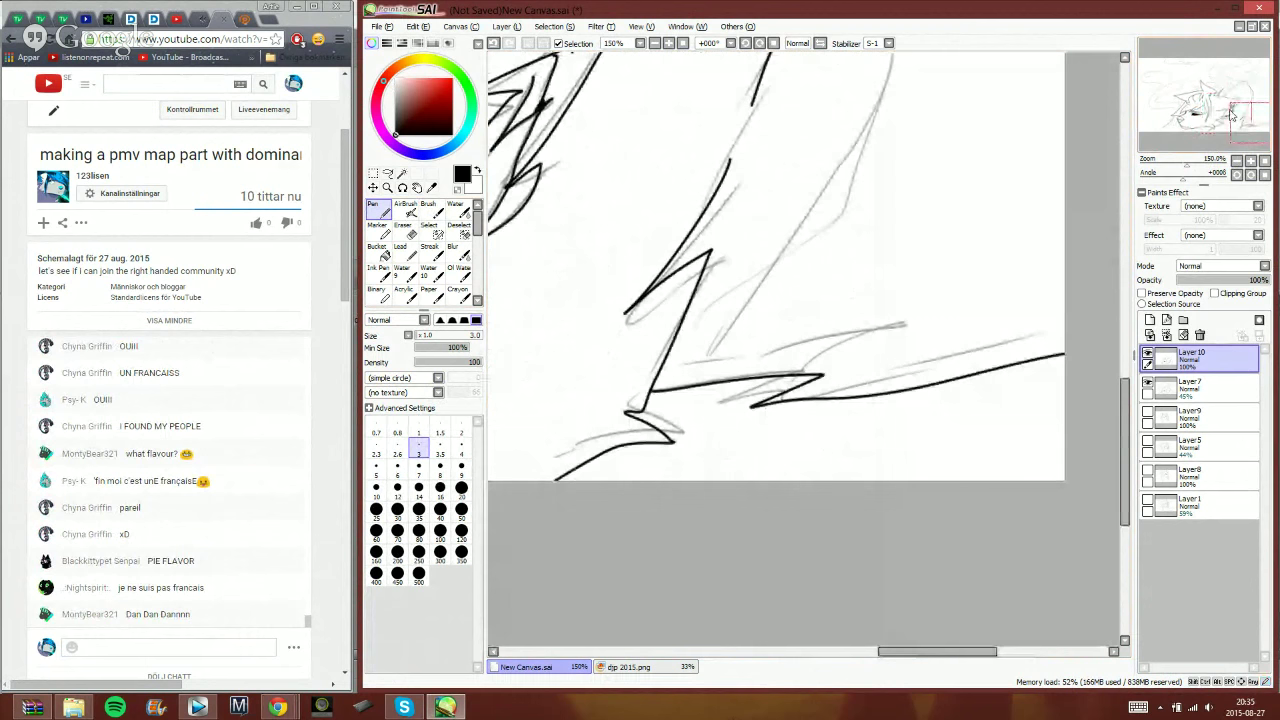
- Ink the inner and outer rows of mane spikes behind the upright ear and the small tuft in front of it
{"action": "mouse_move", "coordinate": [1240, 130]}
{"action": "left_mouse_down"}
{"action": "mouse_move", "coordinate": [1218, 121]}
{"action": "mouse_move", "coordinate": [1216, 72]}
{"action": "left_mouse_up"}
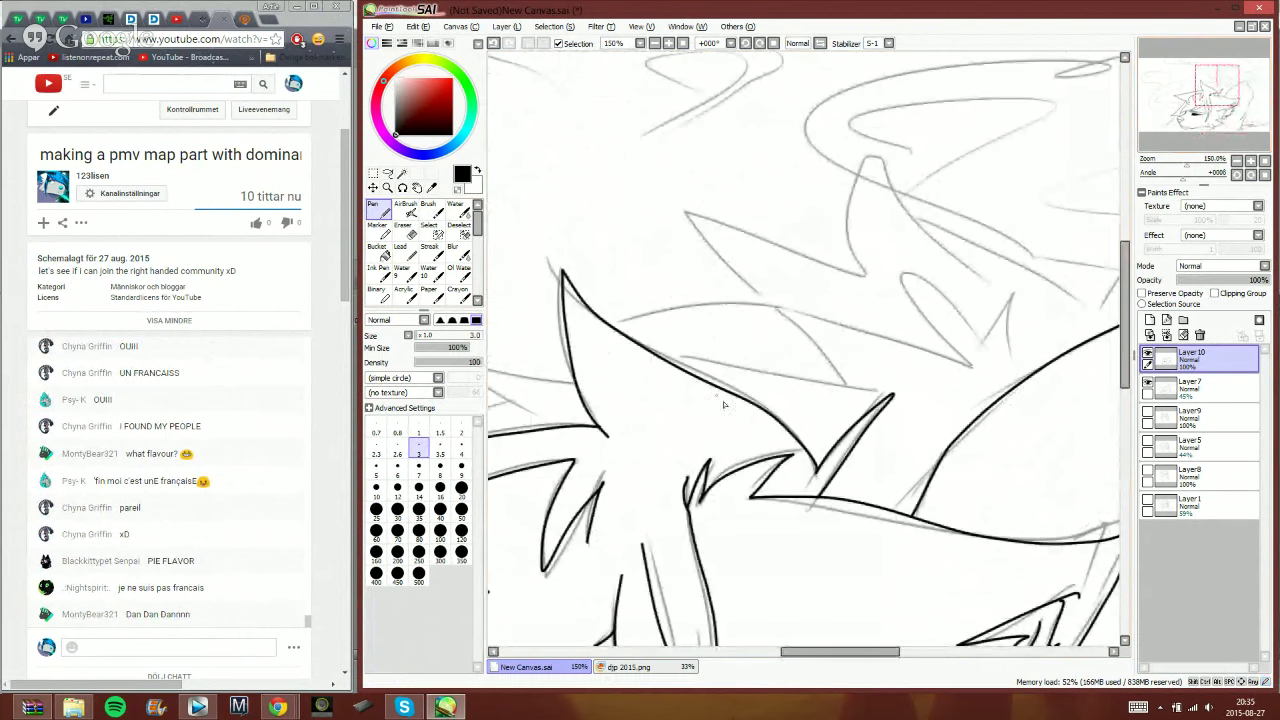
{"action": "mouse_move", "coordinate": [662, 363]}
{"action": "left_mouse_down"}
{"action": "mouse_move", "coordinate": [818, 368]}
{"action": "mouse_move", "coordinate": [773, 314]}
{"action": "mouse_move", "coordinate": [925, 305]}
{"action": "mouse_move", "coordinate": [997, 346]}
{"action": "mouse_move", "coordinate": [1045, 336]}
{"action": "mouse_move", "coordinate": [1030, 380]}
{"action": "left_mouse_up"}
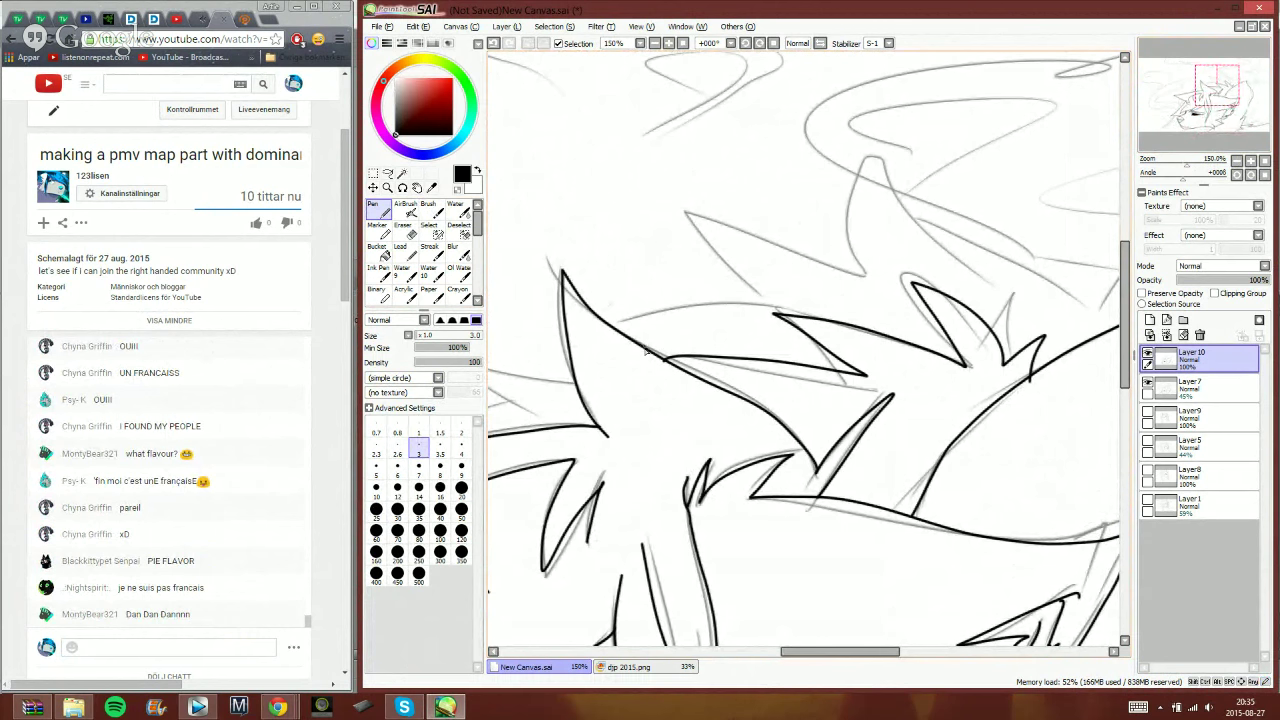
{"action": "mouse_move", "coordinate": [611, 327]}
{"action": "left_mouse_down"}
{"action": "mouse_move", "coordinate": [764, 298]}
{"action": "mouse_move", "coordinate": [674, 214]}
{"action": "mouse_move", "coordinate": [864, 269]}
{"action": "mouse_move", "coordinate": [861, 180]}
{"action": "mouse_move", "coordinate": [1017, 271]}
{"action": "mouse_move", "coordinate": [1013, 303]}
{"action": "mouse_move", "coordinate": [1087, 257]}
{"action": "mouse_move", "coordinate": [1075, 291]}
{"action": "mouse_move", "coordinate": [1098, 342]}
{"action": "left_mouse_up"}
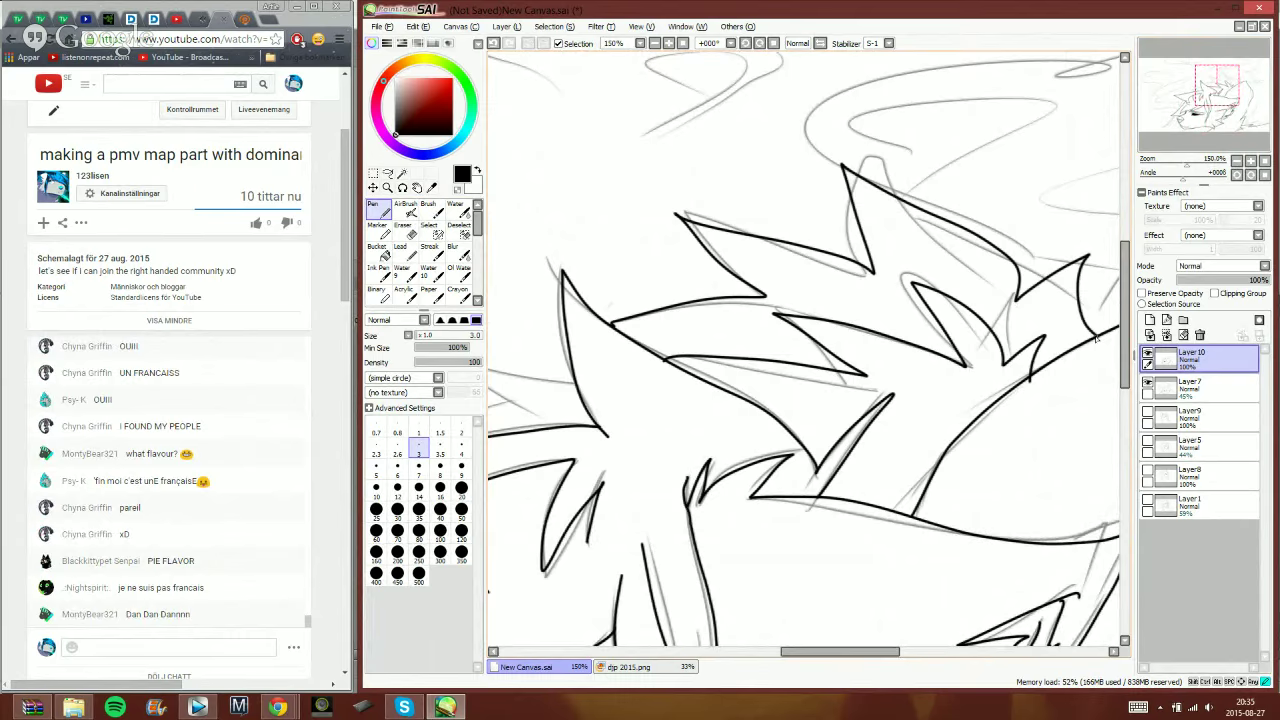
{"action": "left_click_drag", "start_coordinate": [576, 385], "coordinate": [488, 360]}
{"action": "left_click_drag", "start_coordinate": [490, 368], "coordinate": [561, 431]}
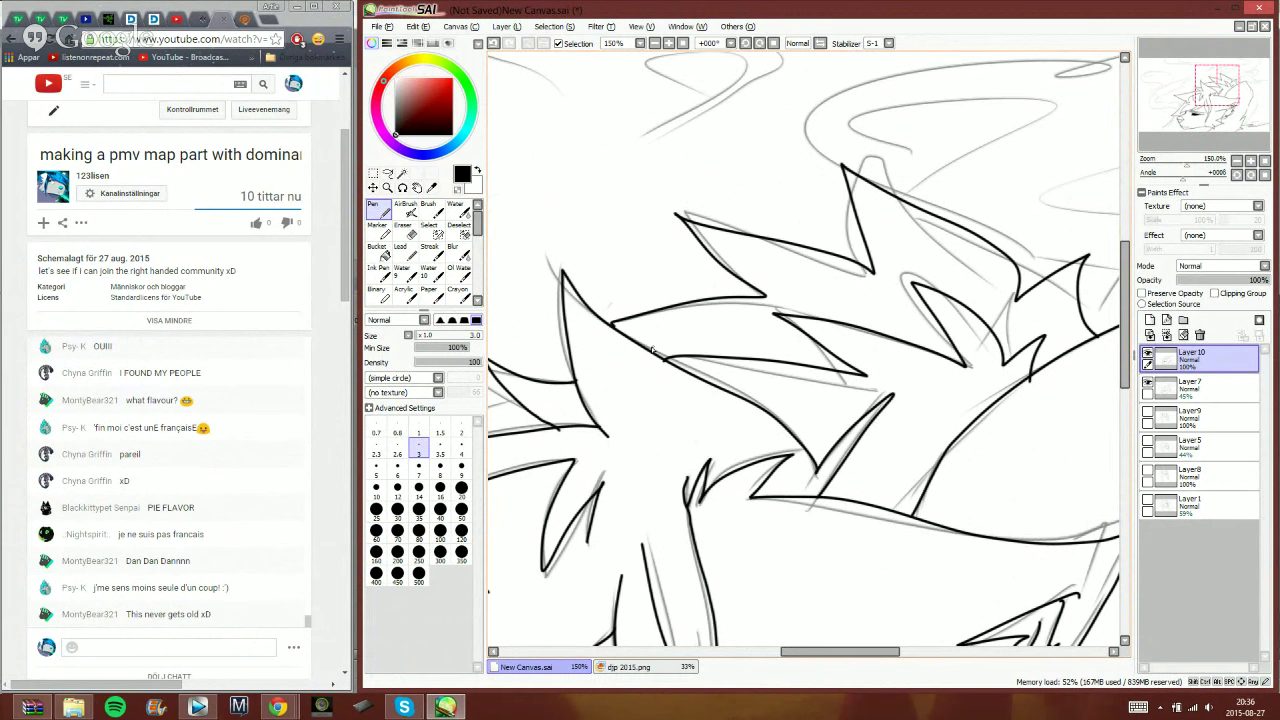
- Ink the far-side hair line behind the forelock and the body lines running from the forelock tip and chin to the canvas's lower edge
{"action": "left_click_drag", "start_coordinate": [652, 350], "coordinate": [1013, 204]}
{"action": "mouse_move", "coordinate": [862, 284]}
{"action": "left_mouse_down"}
{"action": "mouse_move", "coordinate": [918, 94]}
{"action": "mouse_move", "coordinate": [818, 148]}
{"action": "left_mouse_up"}
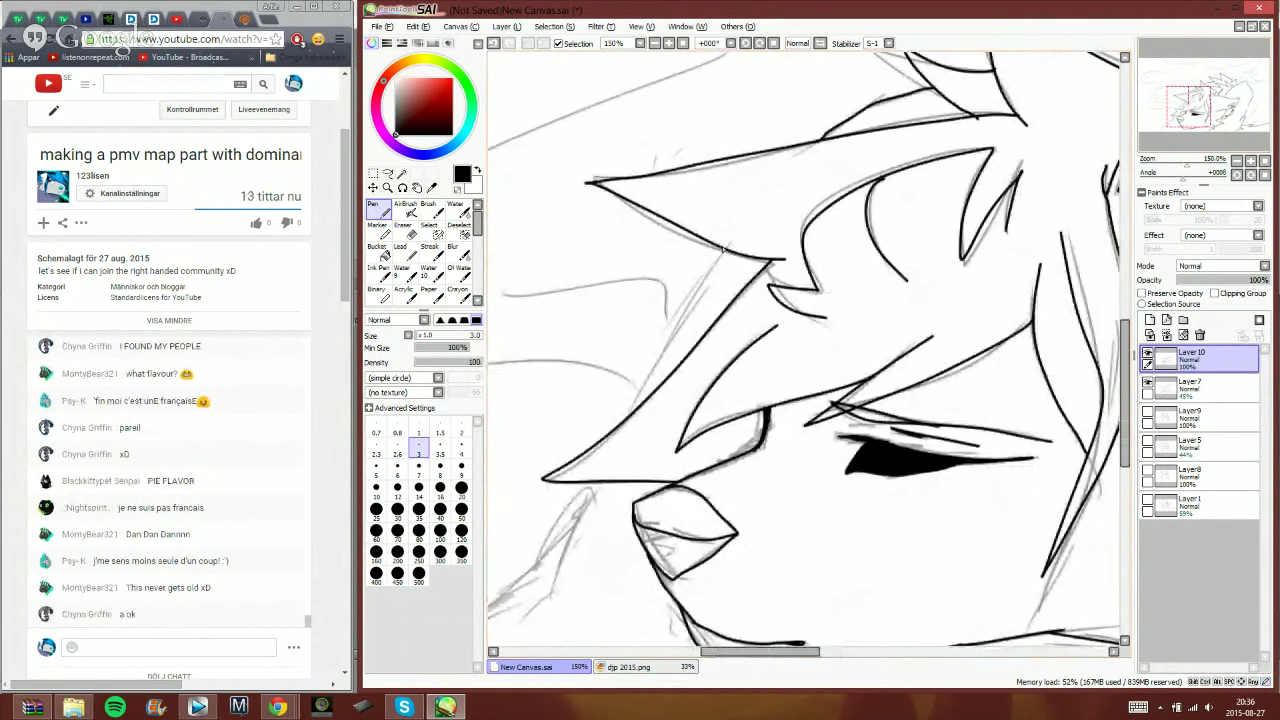
{"action": "left_click_drag", "start_coordinate": [722, 250], "coordinate": [627, 420]}
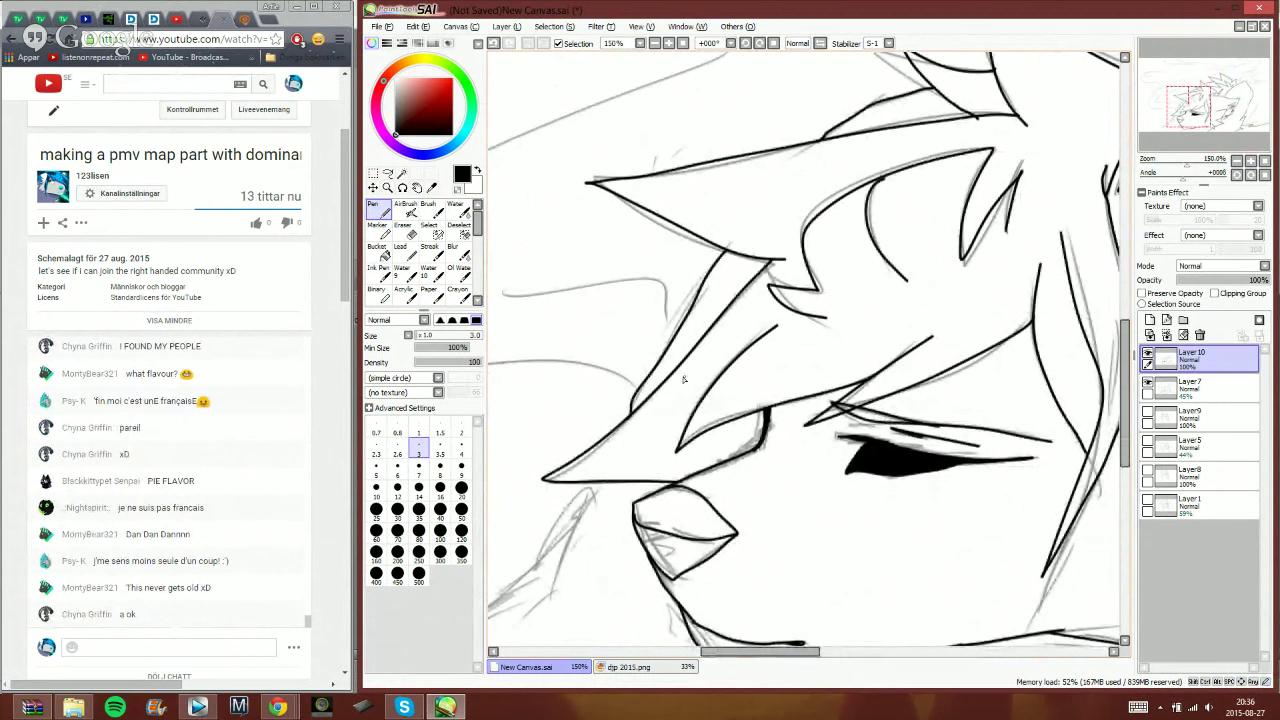
{"action": "left_click_drag", "start_coordinate": [684, 379], "coordinate": [869, 204]}
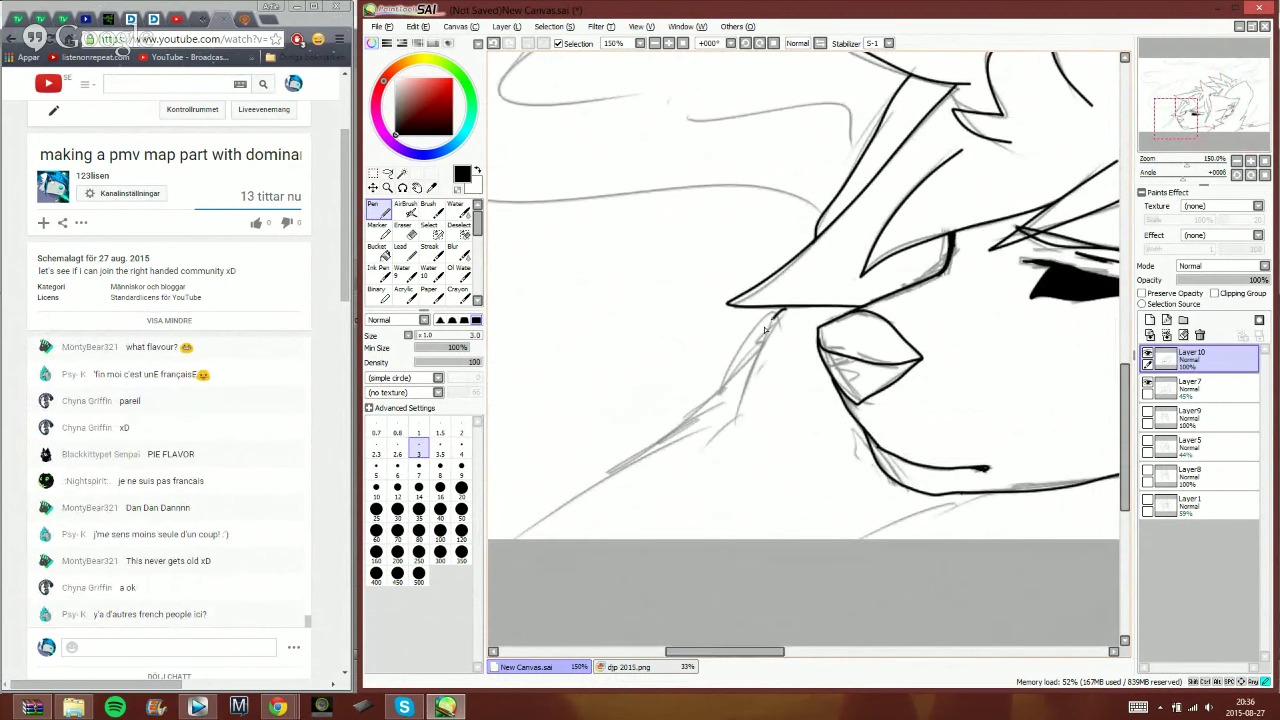
{"action": "mouse_move", "coordinate": [784, 310]}
{"action": "left_mouse_down"}
{"action": "mouse_move", "coordinate": [695, 415]}
{"action": "mouse_move", "coordinate": [495, 568]}
{"action": "left_mouse_up"}
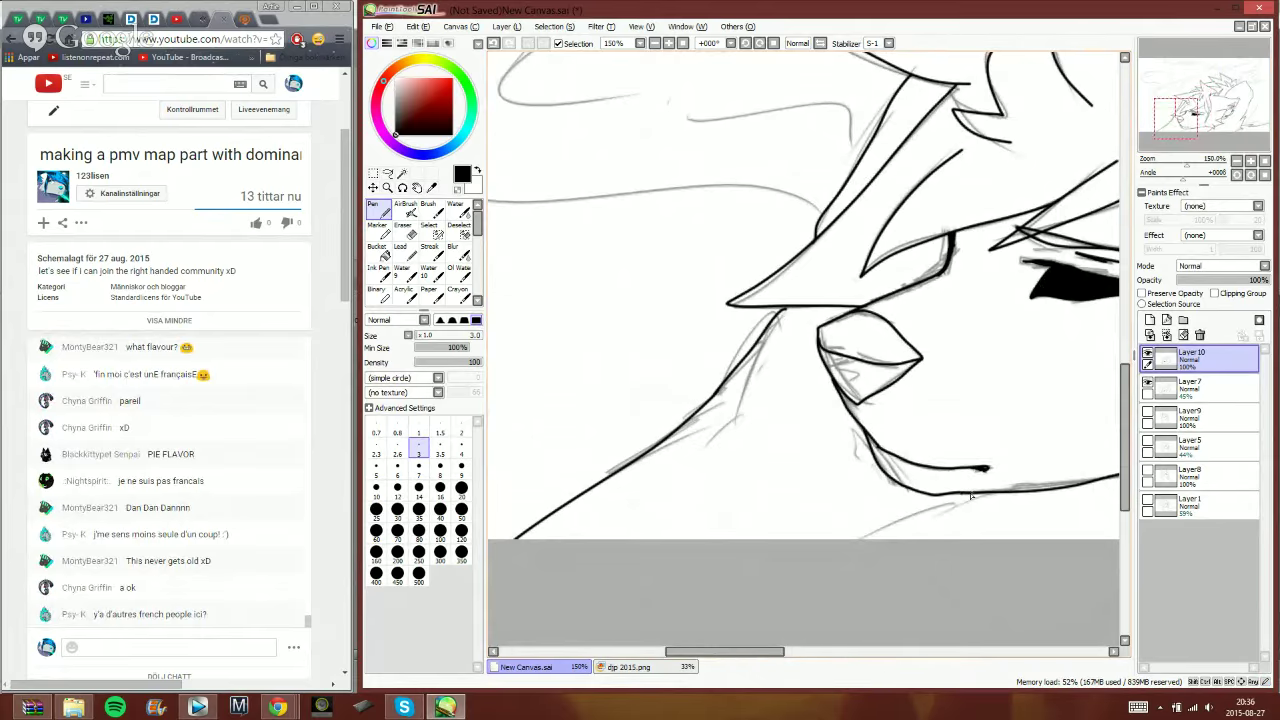
{"action": "left_click_drag", "start_coordinate": [970, 494], "coordinate": [855, 540]}
- Ink the last mane spike on the shoulder and one line from the shoulder top to the canvas's right edge
{"action": "left_click_drag", "start_coordinate": [1180, 119], "coordinate": [1255, 87]}
{"action": "mouse_move", "coordinate": [521, 291]}
{"action": "left_mouse_down"}
{"action": "mouse_move", "coordinate": [584, 222]}
{"action": "mouse_move", "coordinate": [588, 278]}
{"action": "left_mouse_up"}
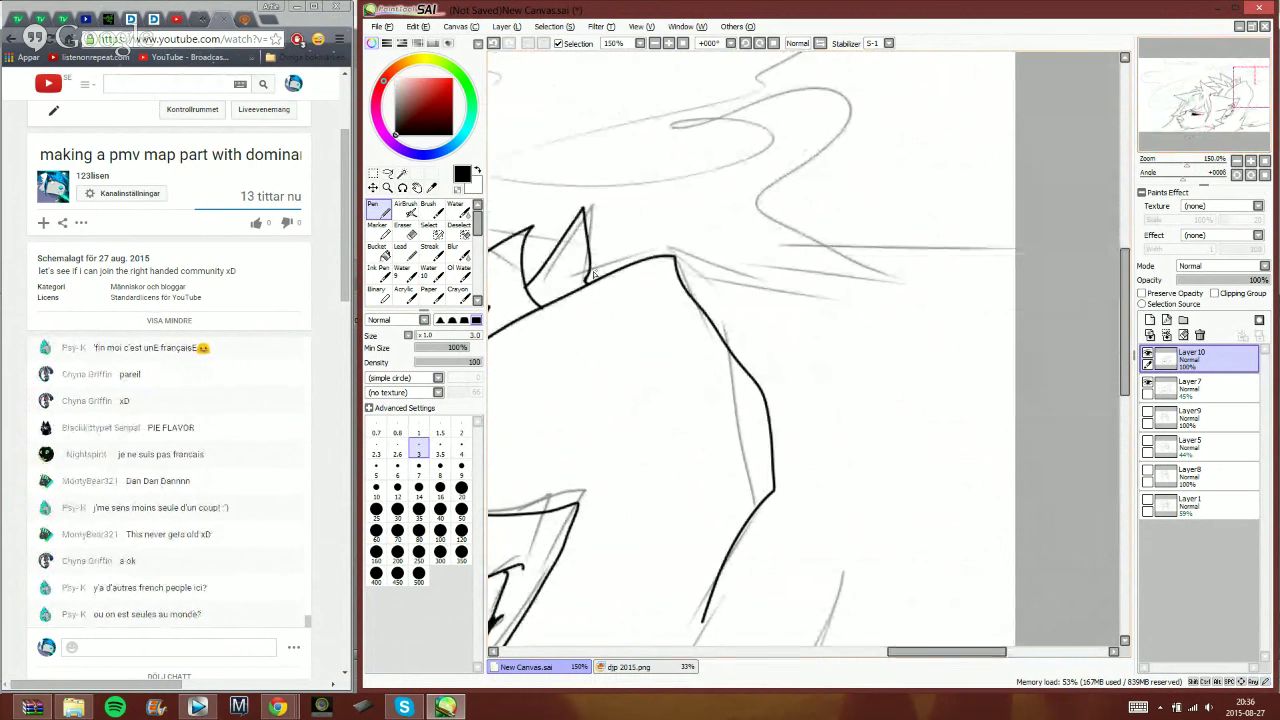
{"action": "left_click_drag", "start_coordinate": [674, 276], "coordinate": [838, 310]}
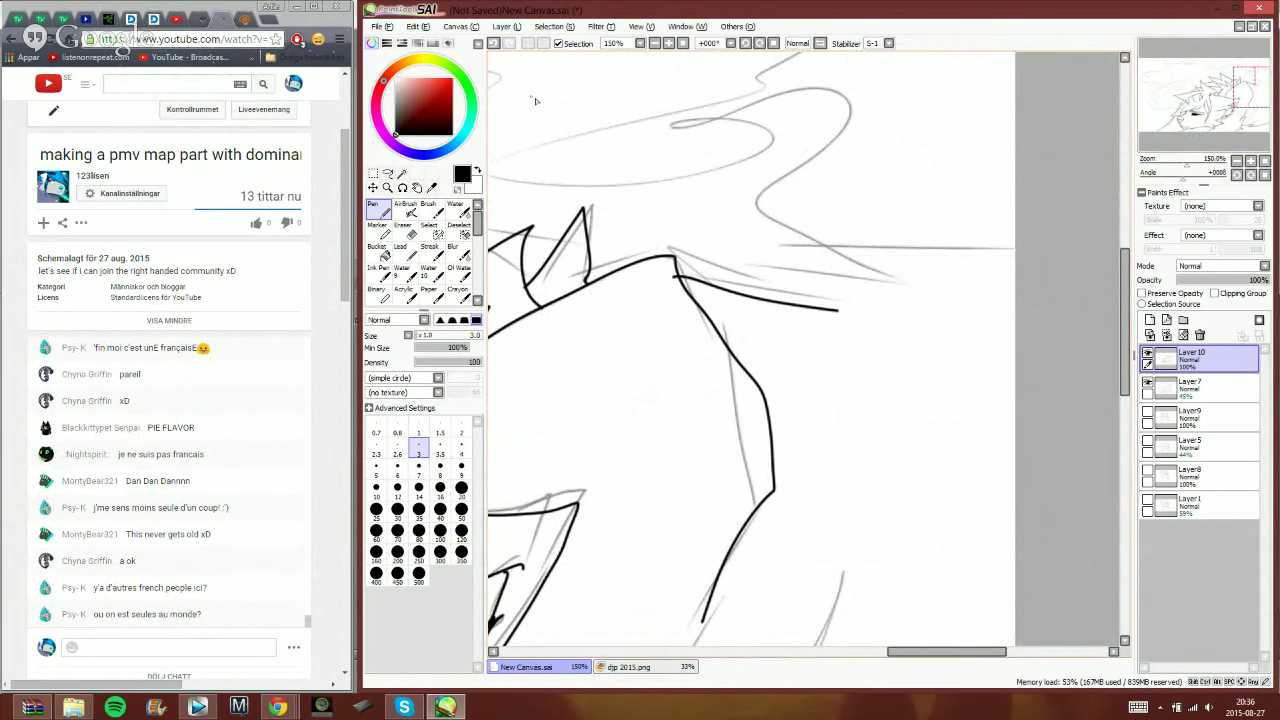
{"action": "key", "text": "ctrl+z"}
{"action": "left_click_drag", "start_coordinate": [676, 271], "coordinate": [1016, 243]}
{"action": "left_click_drag", "start_coordinate": [1238, 99], "coordinate": [1240, 95]}
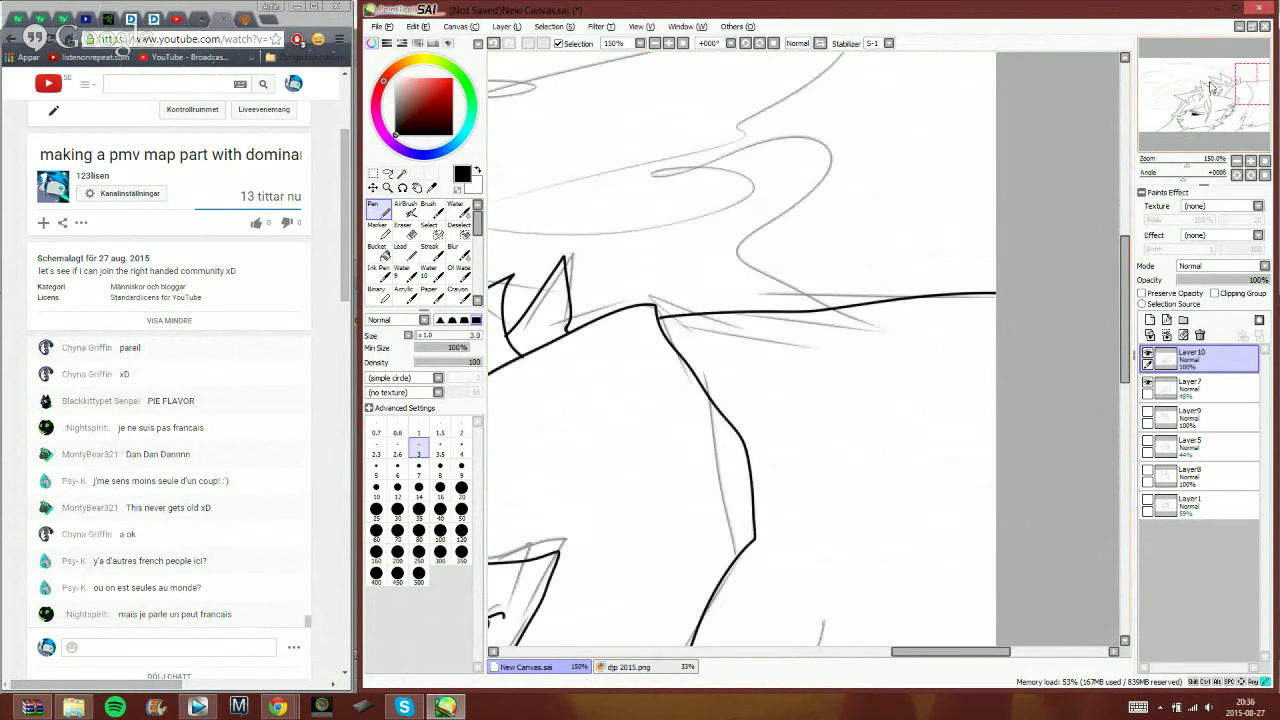
- Check the whole drawing with the sketch on Layer7 hidden, then hide Layer10 and add a new layer for the next frame
{"action": "left_click", "coordinate": [1183, 118]}
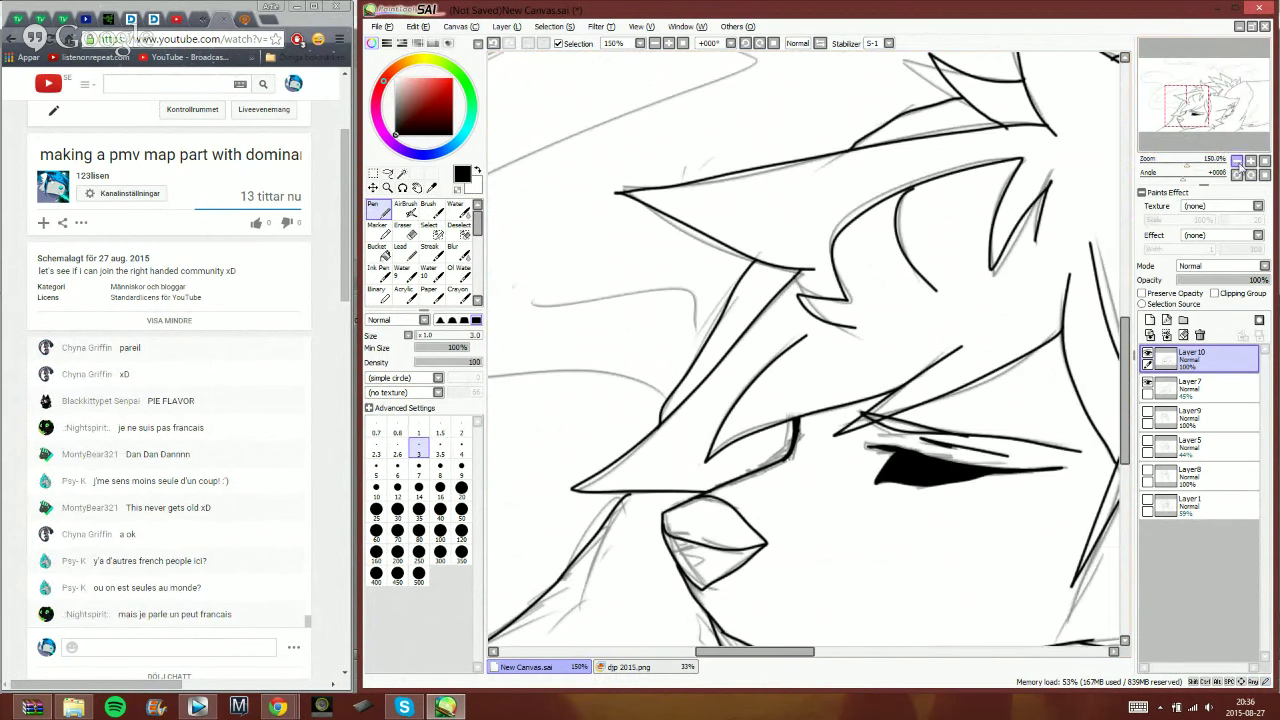
{"action": "left_click", "coordinate": [1236, 160]}
{"action": "left_click", "coordinate": [1236, 161]}
{"action": "left_click", "coordinate": [1232, 108]}
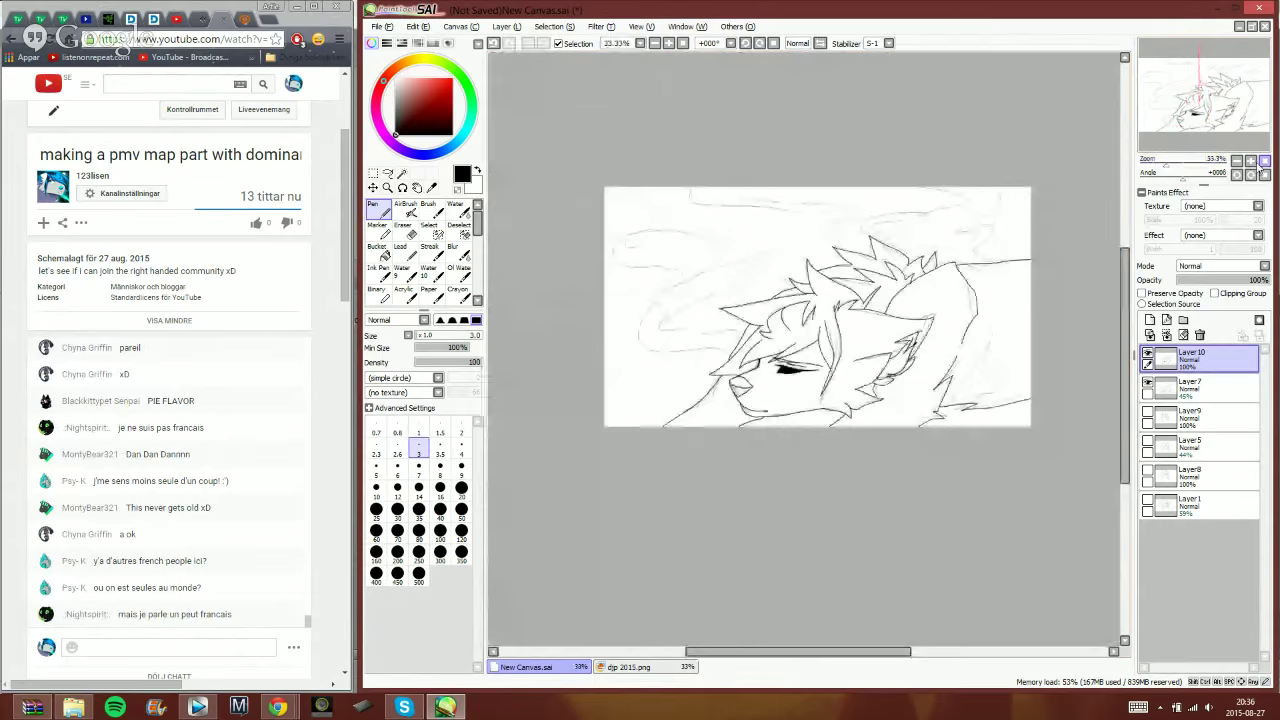
{"action": "left_click", "coordinate": [1250, 162]}
{"action": "left_click", "coordinate": [1148, 381]}
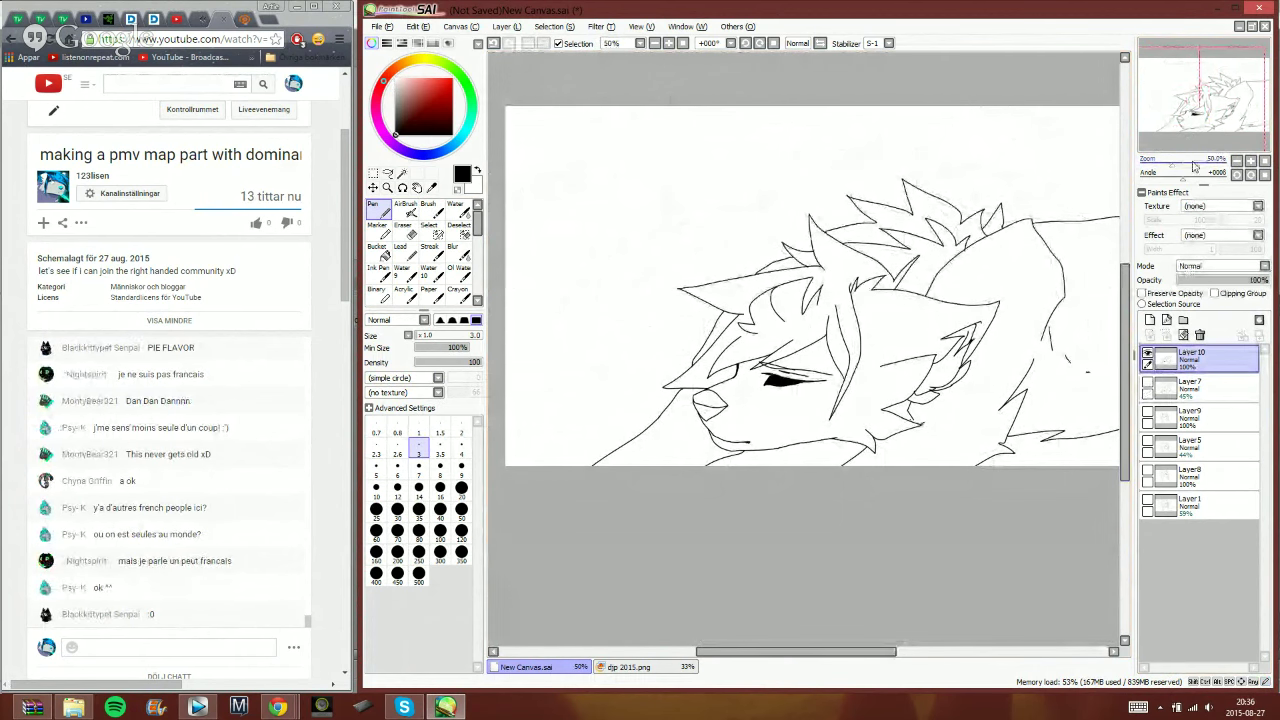
{"action": "left_click", "coordinate": [1218, 110]}
{"action": "left_click_drag", "start_coordinate": [1218, 110], "coordinate": [1220, 112]}
{"action": "left_click", "coordinate": [1148, 353]}
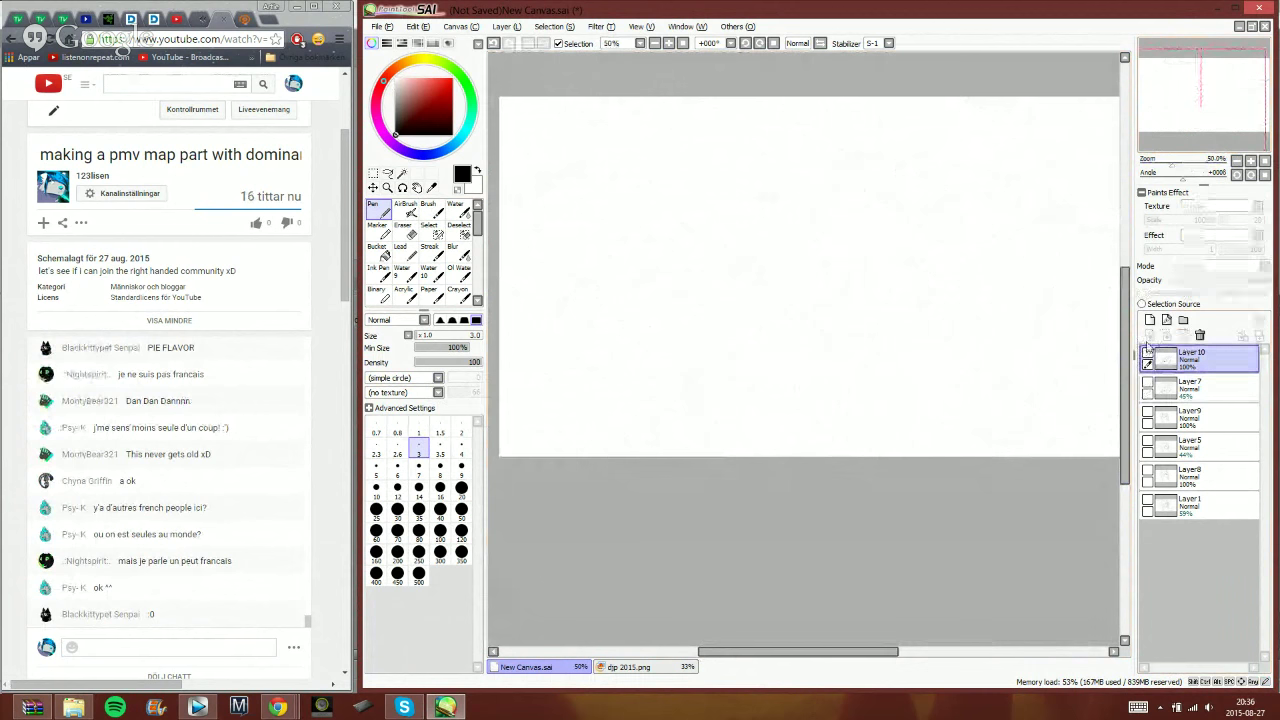
{"action": "left_click", "coordinate": [1150, 320]}
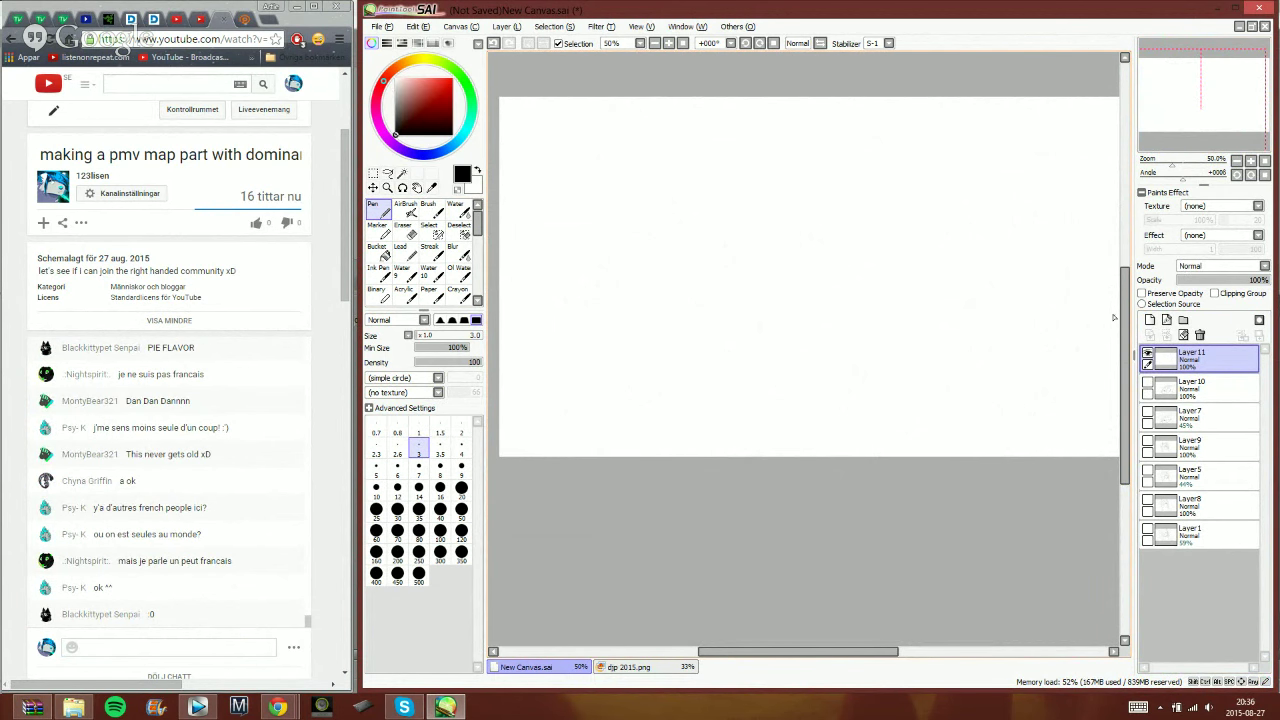
{"action": "left_click", "coordinate": [1204, 105]}
{"action": "left_click", "coordinate": [1202, 106]}
{"action": "left_click_drag", "start_coordinate": [727, 217], "coordinate": [750, 267]}
{"action": "mouse_move", "coordinate": [765, 266]}
{"action": "left_mouse_down"}
{"action": "mouse_move", "coordinate": [713, 222]}
{"action": "mouse_move", "coordinate": [821, 197]}
{"action": "mouse_move", "coordinate": [797, 146]}
{"action": "left_mouse_up"}
{"action": "left_click", "coordinate": [1183, 335]}
- Sketch a new wolf head on the empty layer with a round skull curve, muzzle and chin line, and eyes
{"action": "mouse_move", "coordinate": [763, 227]}
{"action": "left_mouse_down"}
{"action": "mouse_move", "coordinate": [862, 218]}
{"action": "mouse_move", "coordinate": [847, 158]}
{"action": "left_mouse_up"}
{"action": "left_click_drag", "start_coordinate": [818, 136], "coordinate": [784, 136]}
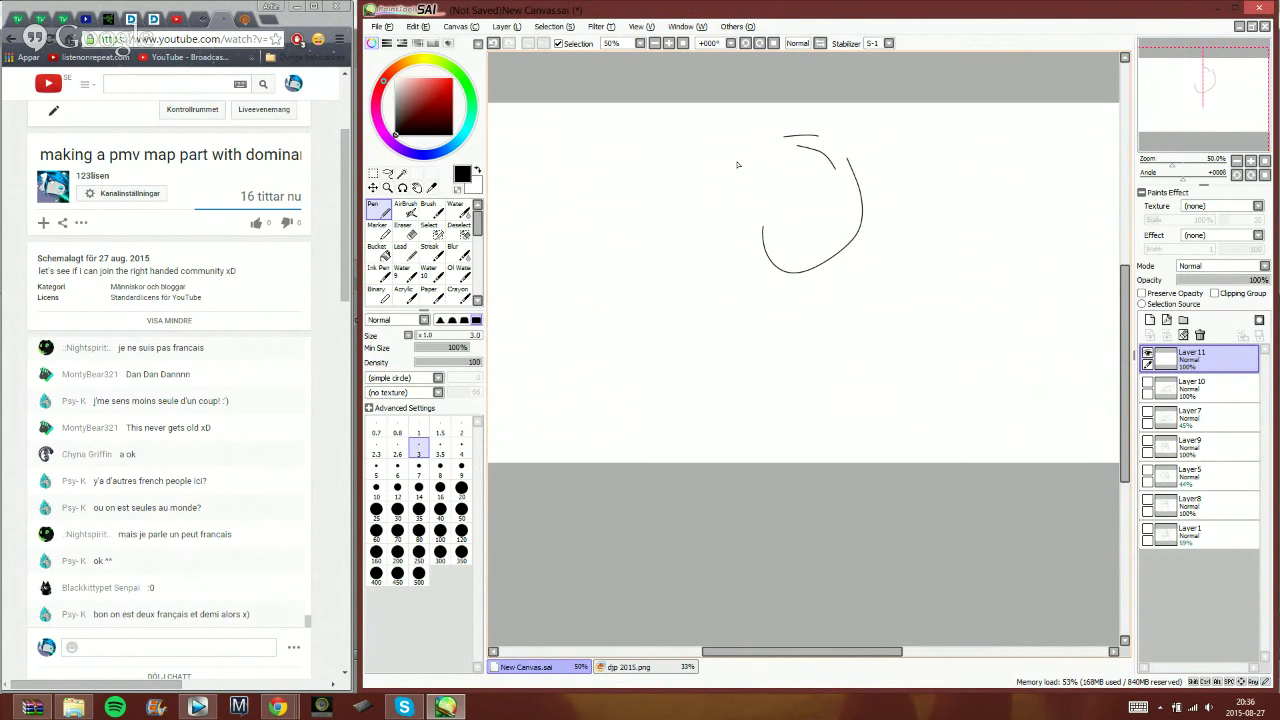
{"action": "left_click_drag", "start_coordinate": [727, 188], "coordinate": [722, 212]}
{"action": "left_click_drag", "start_coordinate": [737, 253], "coordinate": [814, 276]}
{"action": "left_click_drag", "start_coordinate": [745, 225], "coordinate": [723, 209]}
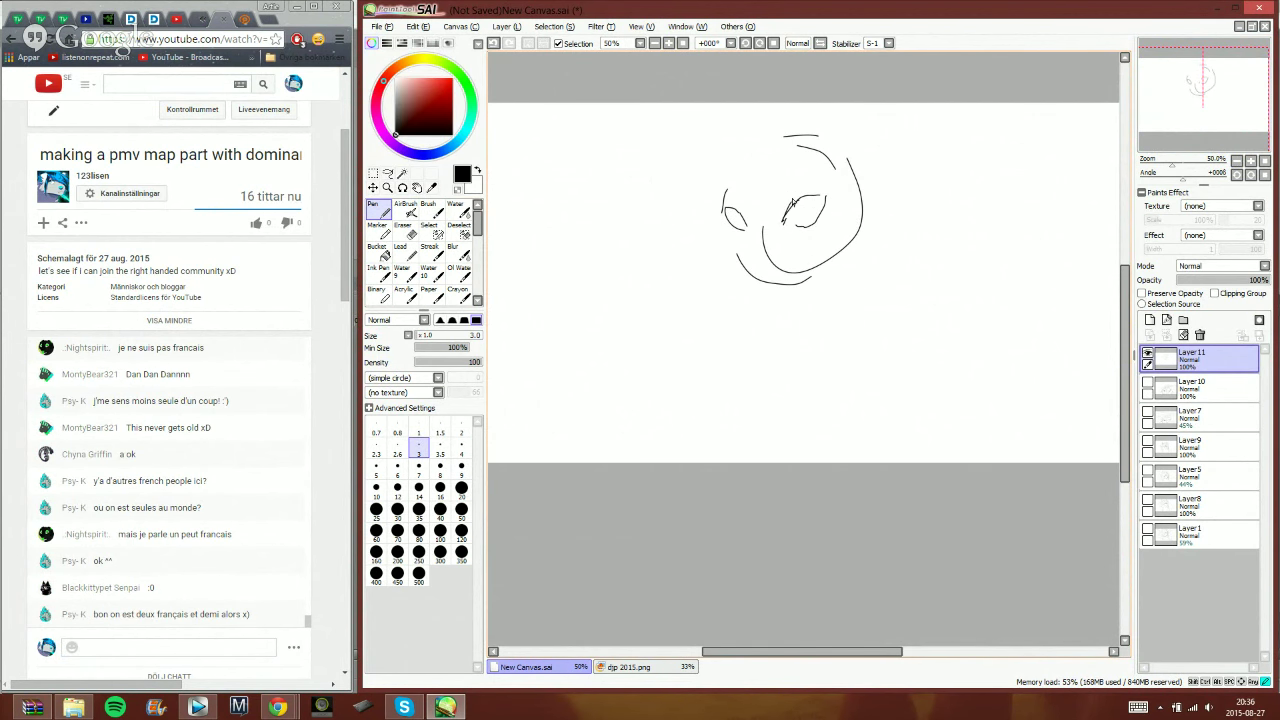
- Complete the near eye and sketch the mouth strokes, cheek fur on both sides, and two pointed ears
{"action": "mouse_move", "coordinate": [824, 199]}
{"action": "left_mouse_down"}
{"action": "mouse_move", "coordinate": [789, 228]}
{"action": "mouse_move", "coordinate": [879, 182]}
{"action": "mouse_move", "coordinate": [846, 246]}
{"action": "left_mouse_up"}
{"action": "mouse_move", "coordinate": [743, 225]}
{"action": "left_mouse_down"}
{"action": "mouse_move", "coordinate": [740, 276]}
{"action": "mouse_move", "coordinate": [762, 270]}
{"action": "mouse_move", "coordinate": [728, 268]}
{"action": "left_mouse_up"}
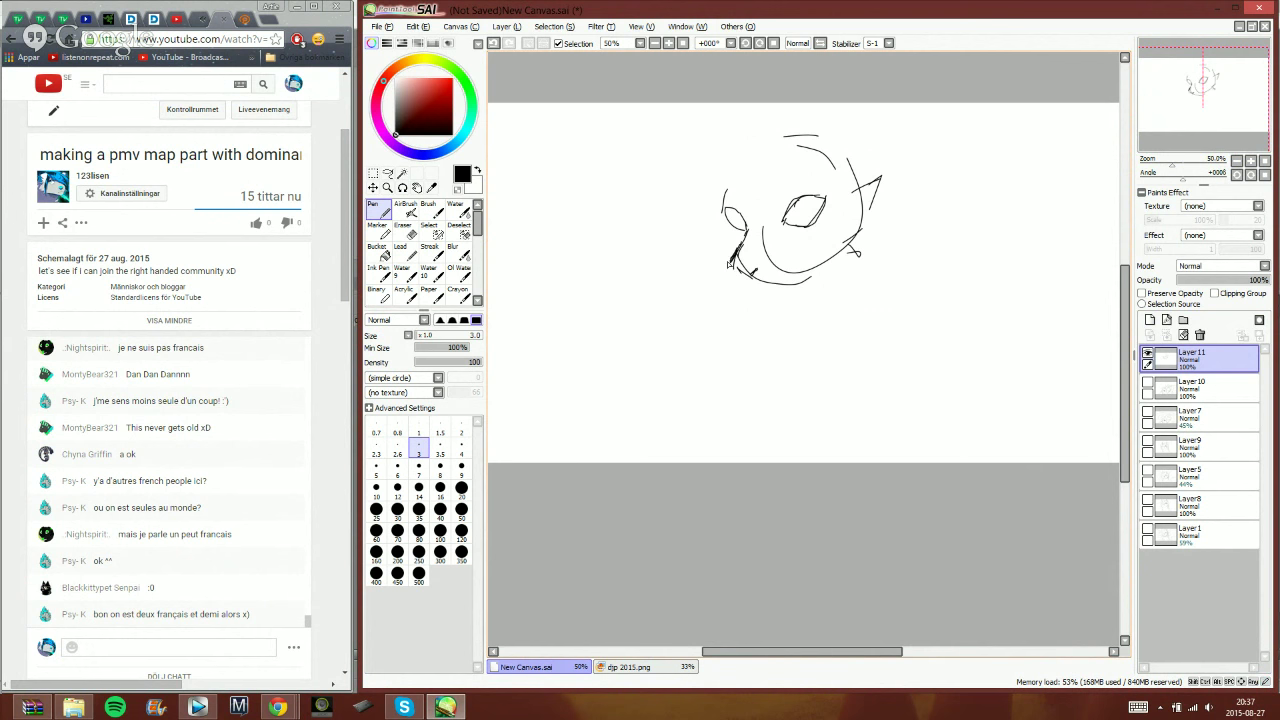
{"action": "mouse_move", "coordinate": [724, 216]}
{"action": "left_mouse_down"}
{"action": "mouse_move", "coordinate": [698, 234]}
{"action": "mouse_move", "coordinate": [712, 274]}
{"action": "mouse_move", "coordinate": [726, 276]}
{"action": "left_mouse_up"}
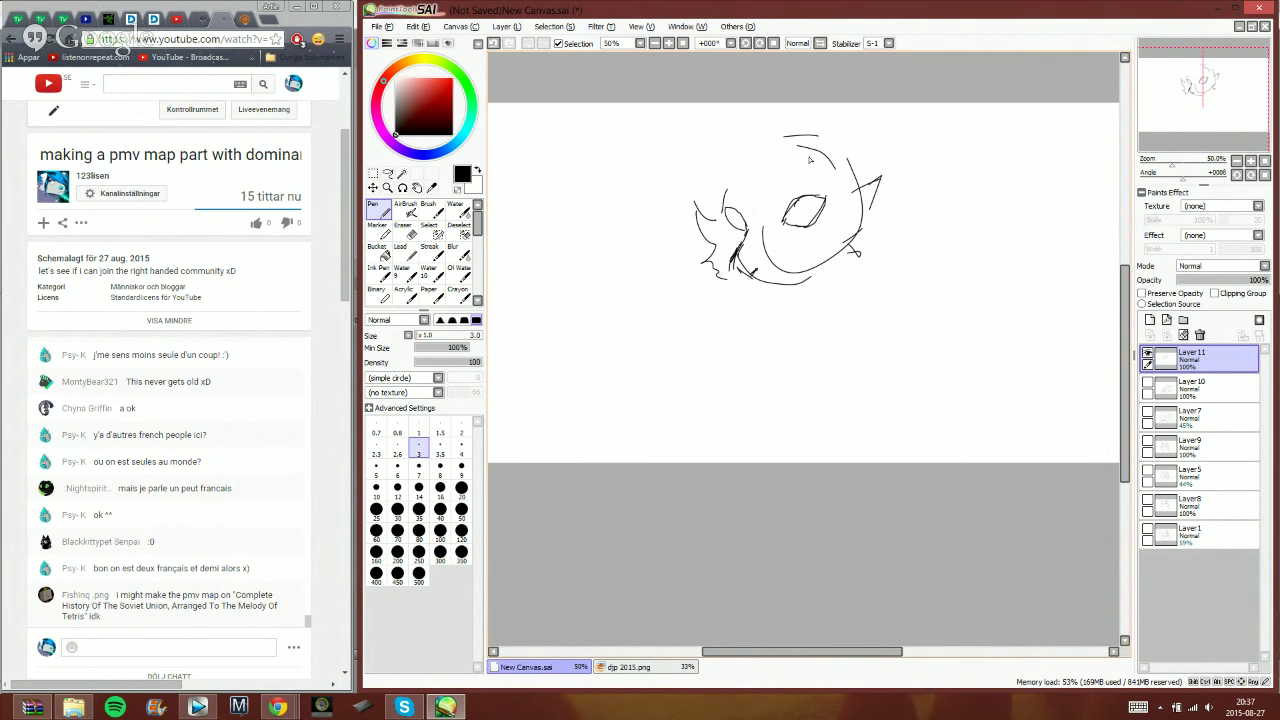
{"action": "mouse_move", "coordinate": [812, 150]}
{"action": "left_mouse_down"}
{"action": "mouse_move", "coordinate": [826, 102]}
{"action": "mouse_move", "coordinate": [880, 142]}
{"action": "mouse_move", "coordinate": [890, 168]}
{"action": "left_mouse_up"}
{"action": "left_click_drag", "start_coordinate": [745, 156], "coordinate": [688, 214]}
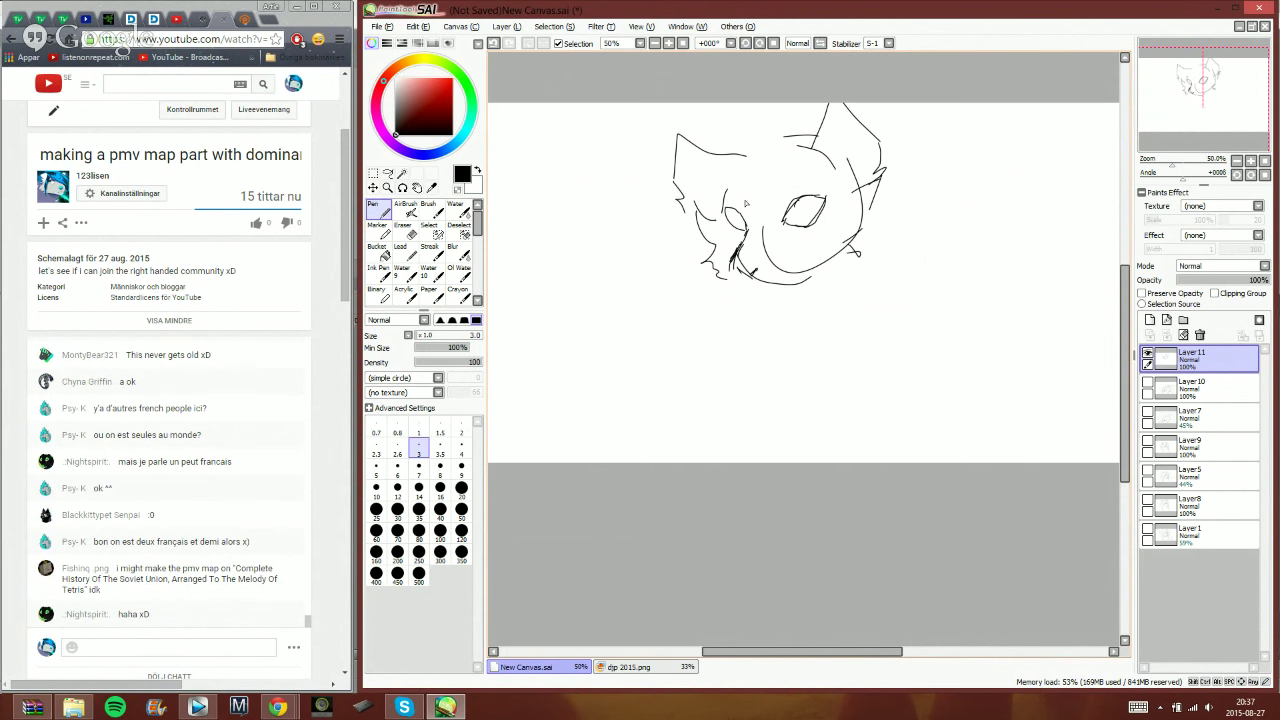
- Sketch the hair bangs over the forehead and far eye, with a back hair line between the ears
{"action": "mouse_move", "coordinate": [808, 146]}
{"action": "left_mouse_down"}
{"action": "mouse_move", "coordinate": [848, 193]}
{"action": "mouse_move", "coordinate": [820, 232]}
{"action": "mouse_move", "coordinate": [834, 203]}
{"action": "mouse_move", "coordinate": [830, 213]}
{"action": "mouse_move", "coordinate": [796, 171]}
{"action": "left_mouse_up"}
{"action": "left_click_drag", "start_coordinate": [798, 170], "coordinate": [766, 210]}
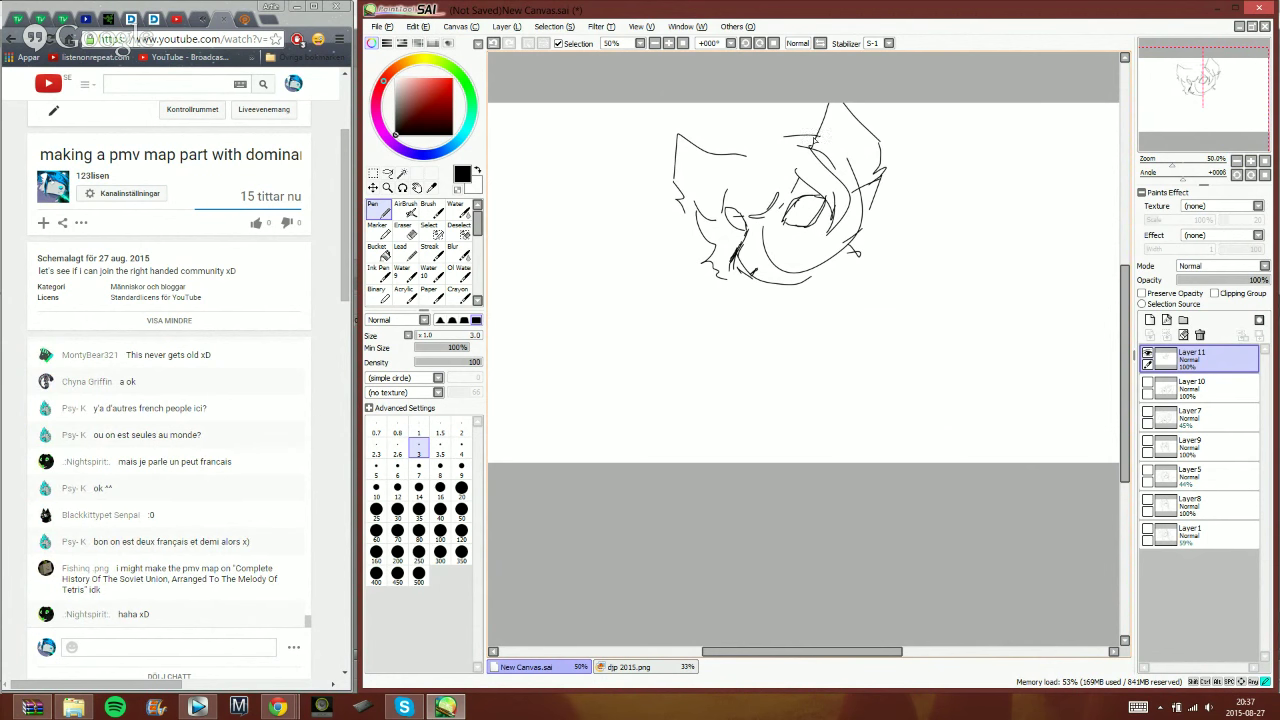
{"action": "mouse_move", "coordinate": [797, 123]}
{"action": "left_mouse_down"}
{"action": "mouse_move", "coordinate": [704, 152]}
{"action": "mouse_move", "coordinate": [718, 155]}
{"action": "mouse_move", "coordinate": [687, 220]}
{"action": "mouse_move", "coordinate": [819, 235]}
{"action": "mouse_move", "coordinate": [816, 195]}
{"action": "mouse_move", "coordinate": [791, 188]}
{"action": "mouse_move", "coordinate": [780, 216]}
{"action": "mouse_move", "coordinate": [722, 250]}
{"action": "left_mouse_up"}
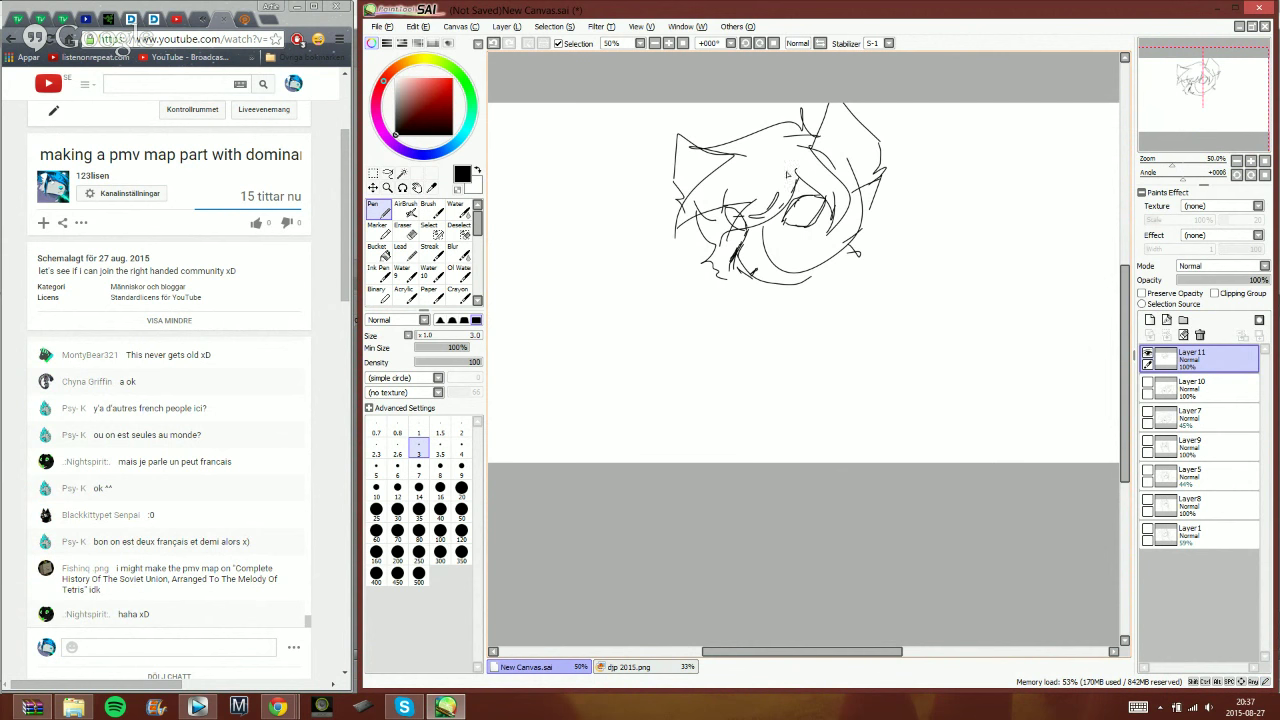
{"action": "mouse_move", "coordinate": [786, 151]}
{"action": "left_mouse_down"}
{"action": "mouse_move", "coordinate": [784, 166]}
{"action": "mouse_move", "coordinate": [744, 186]}
{"action": "mouse_move", "coordinate": [782, 166]}
{"action": "mouse_move", "coordinate": [758, 176]}
{"action": "left_mouse_up"}
{"action": "left_click_drag", "start_coordinate": [750, 172], "coordinate": [728, 194]}
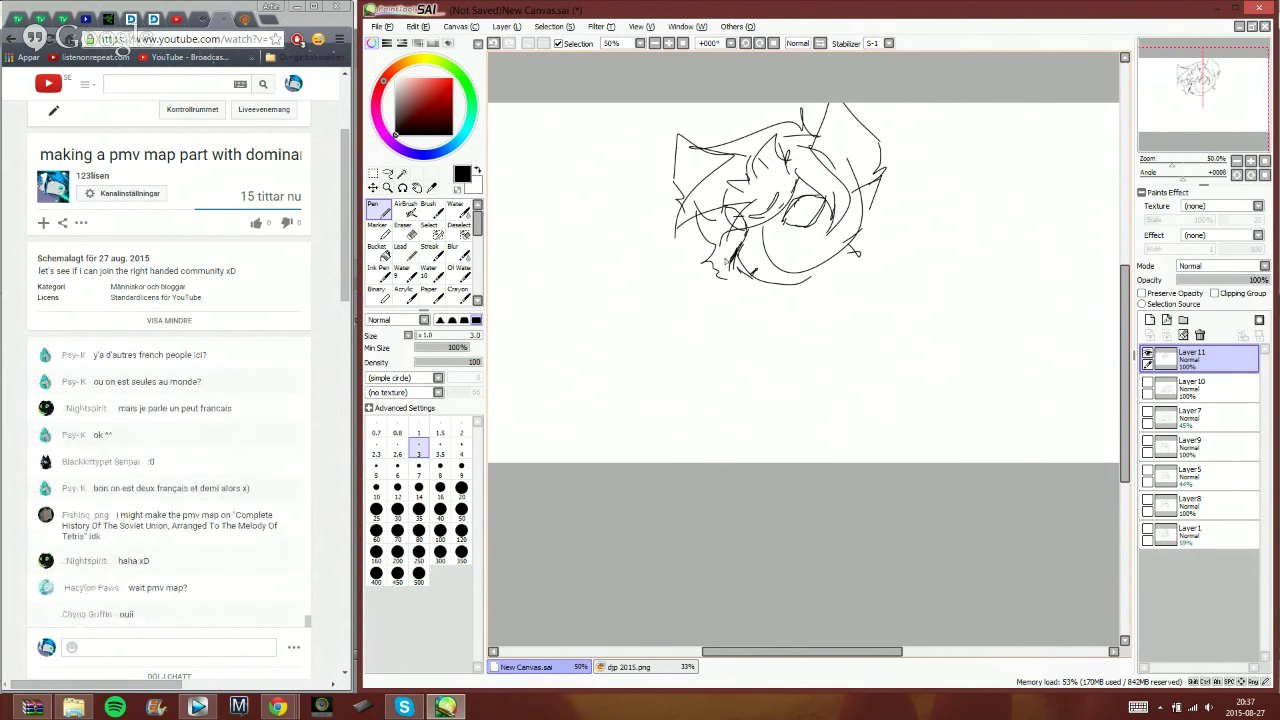
- Post "yee" in the YouTube live chat and return to the drawing in PaintTool SAI
{"action": "left_click", "coordinate": [225, 647]}
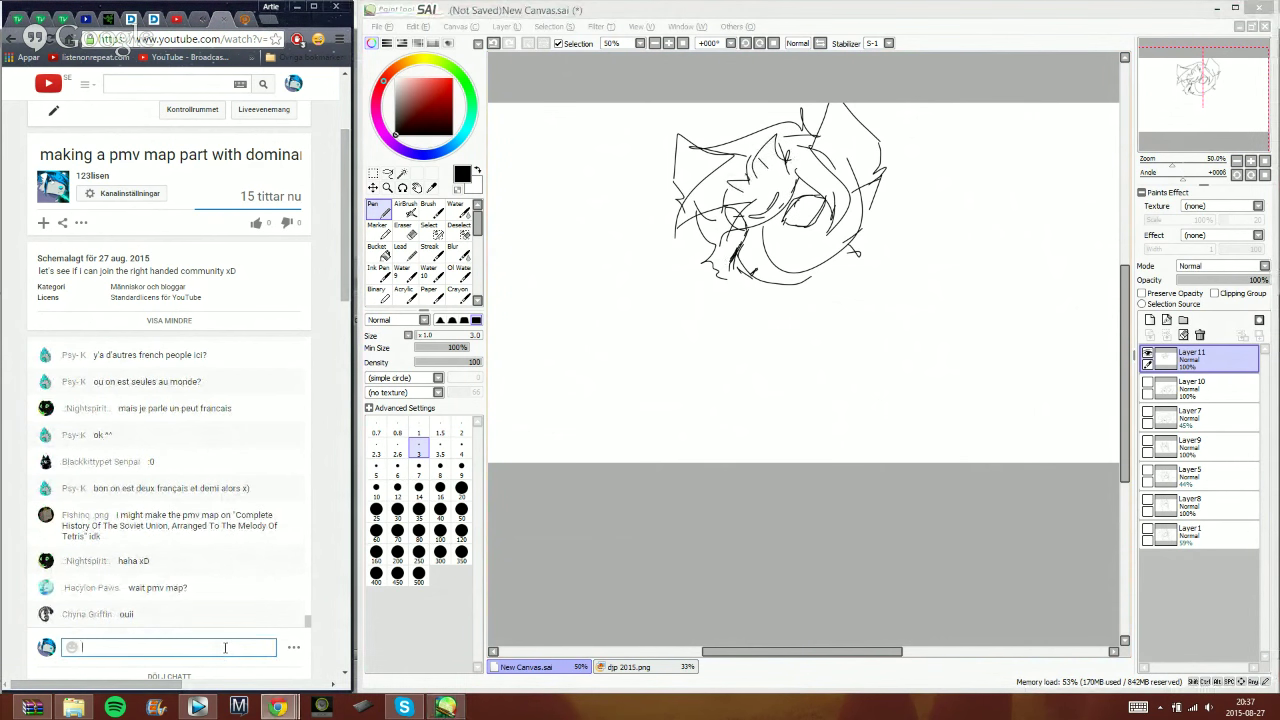
{"action": "type", "text": "yee"}
{"action": "key", "text": "Return"}
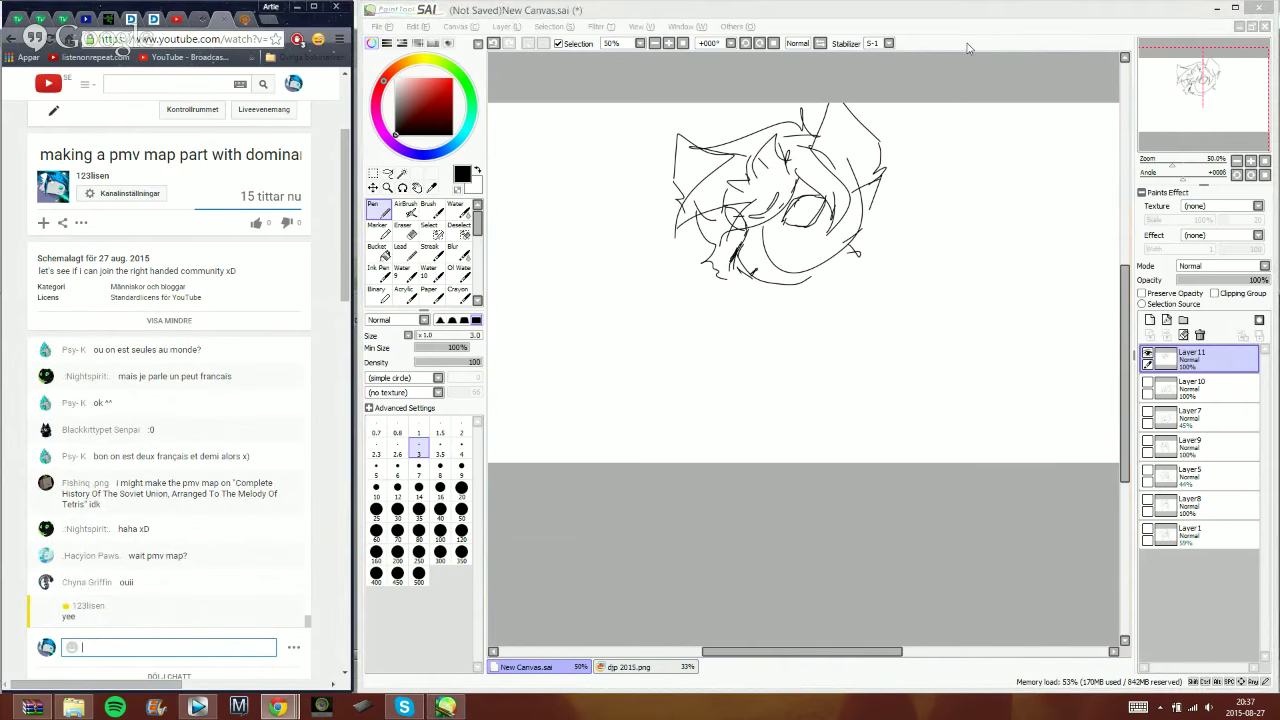
{"action": "left_click", "coordinate": [983, 50]}
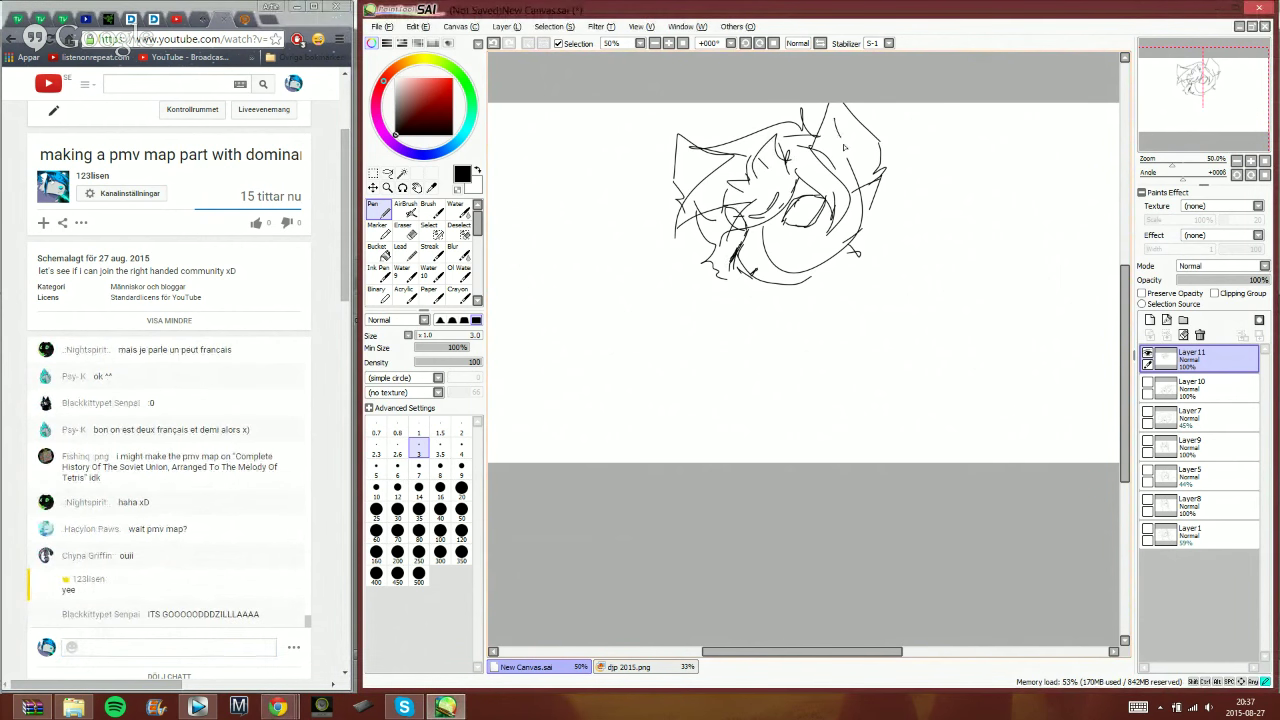
- Sketch the inner fur tufts in both ears and a jaw line under the muzzle
{"action": "mouse_move", "coordinate": [845, 135]}
{"action": "left_mouse_down"}
{"action": "mouse_move", "coordinate": [848, 178]}
{"action": "mouse_move", "coordinate": [826, 160]}
{"action": "left_mouse_up"}
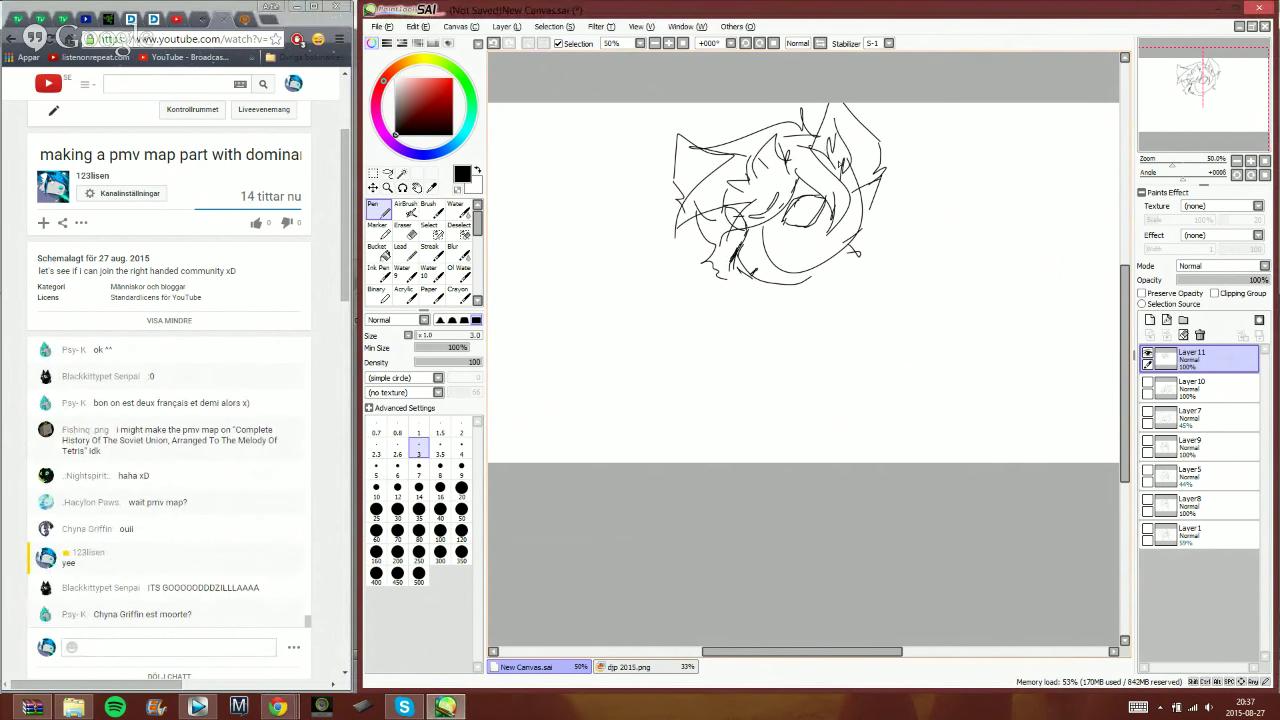
{"action": "left_click_drag", "start_coordinate": [684, 152], "coordinate": [698, 188]}
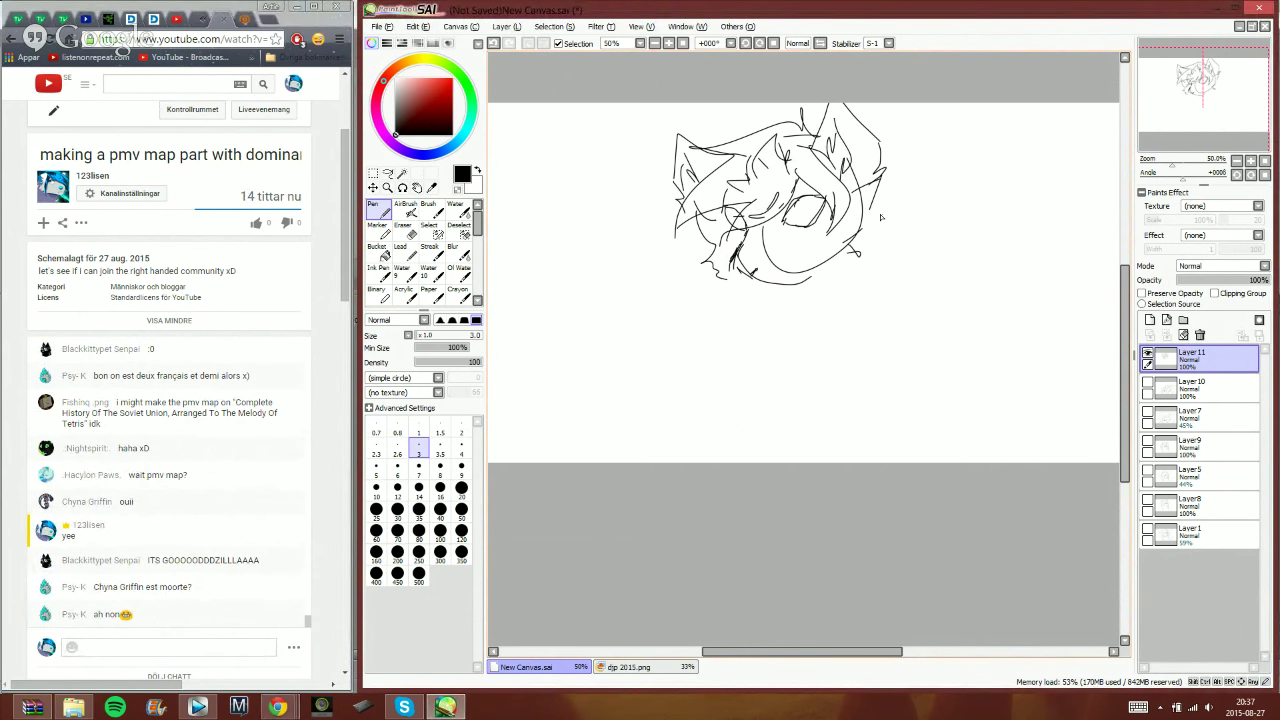
{"action": "mouse_move", "coordinate": [730, 271]}
{"action": "left_mouse_down"}
{"action": "mouse_move", "coordinate": [744, 289]}
{"action": "mouse_move", "coordinate": [721, 281]}
{"action": "mouse_move", "coordinate": [764, 306]}
{"action": "mouse_move", "coordinate": [834, 282]}
{"action": "left_mouse_up"}
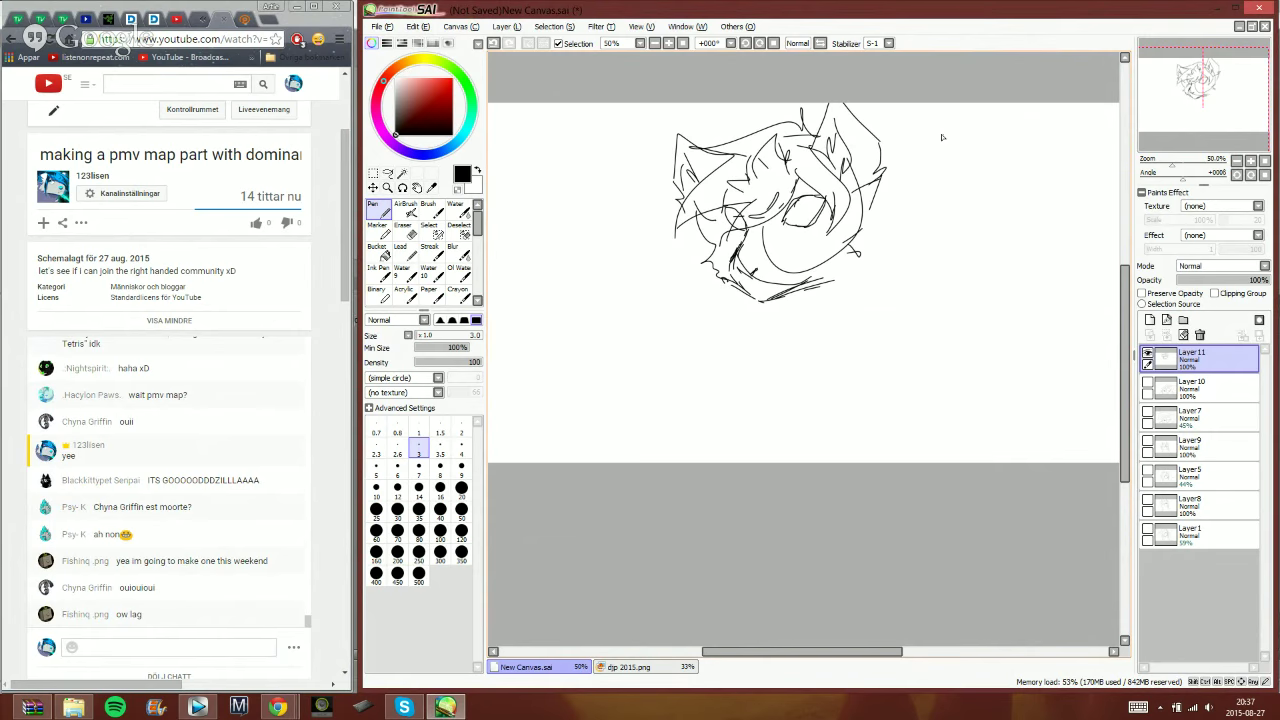
- Sketch the jagged mane behind the head and the spiky neck and chest fur below the chin
{"action": "left_click_drag", "start_coordinate": [879, 244], "coordinate": [882, 285]}
{"action": "mouse_move", "coordinate": [752, 298]}
{"action": "left_mouse_down"}
{"action": "mouse_move", "coordinate": [752, 344]}
{"action": "mouse_move", "coordinate": [736, 354]}
{"action": "left_mouse_up"}
{"action": "left_click_drag", "start_coordinate": [727, 318], "coordinate": [731, 357]}
{"action": "mouse_move", "coordinate": [882, 272]}
{"action": "left_mouse_down"}
{"action": "mouse_move", "coordinate": [884, 292]}
{"action": "mouse_move", "coordinate": [908, 303]}
{"action": "mouse_move", "coordinate": [893, 330]}
{"action": "left_mouse_up"}
{"action": "mouse_move", "coordinate": [884, 178]}
{"action": "left_mouse_down"}
{"action": "mouse_move", "coordinate": [936, 305]}
{"action": "mouse_move", "coordinate": [932, 328]}
{"action": "left_mouse_up"}
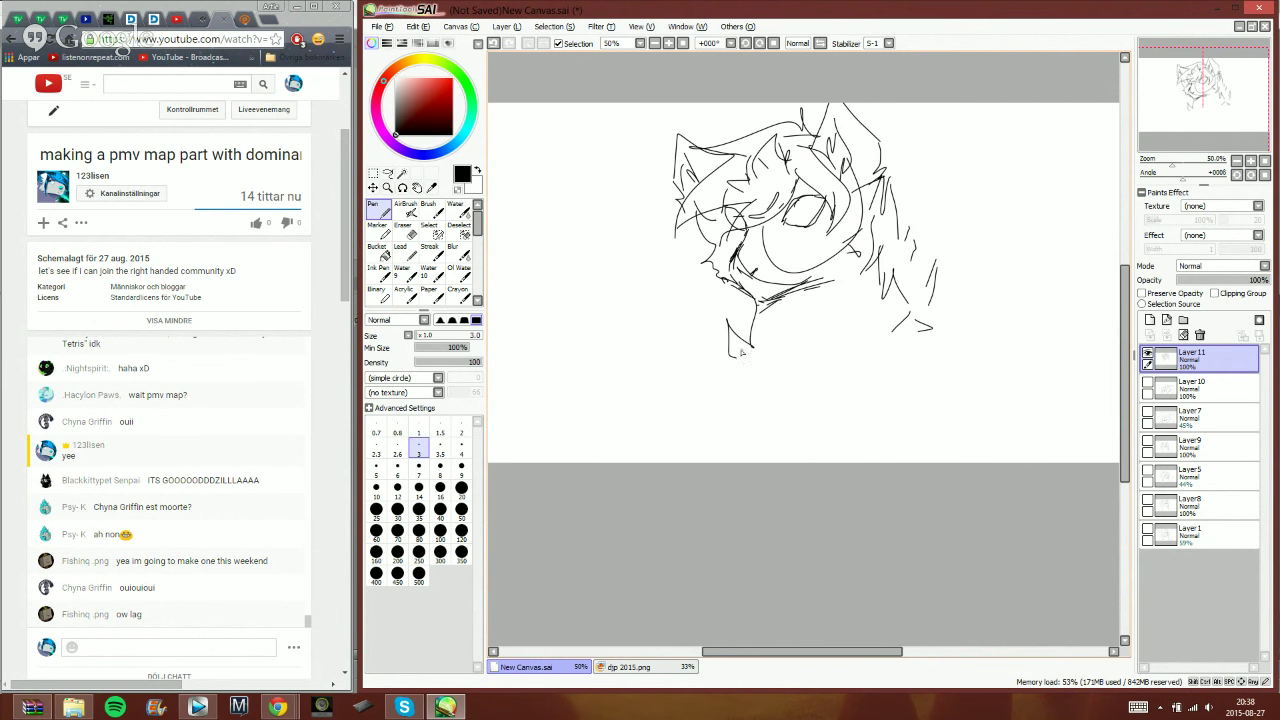
{"action": "left_click_drag", "start_coordinate": [733, 348], "coordinate": [734, 397]}
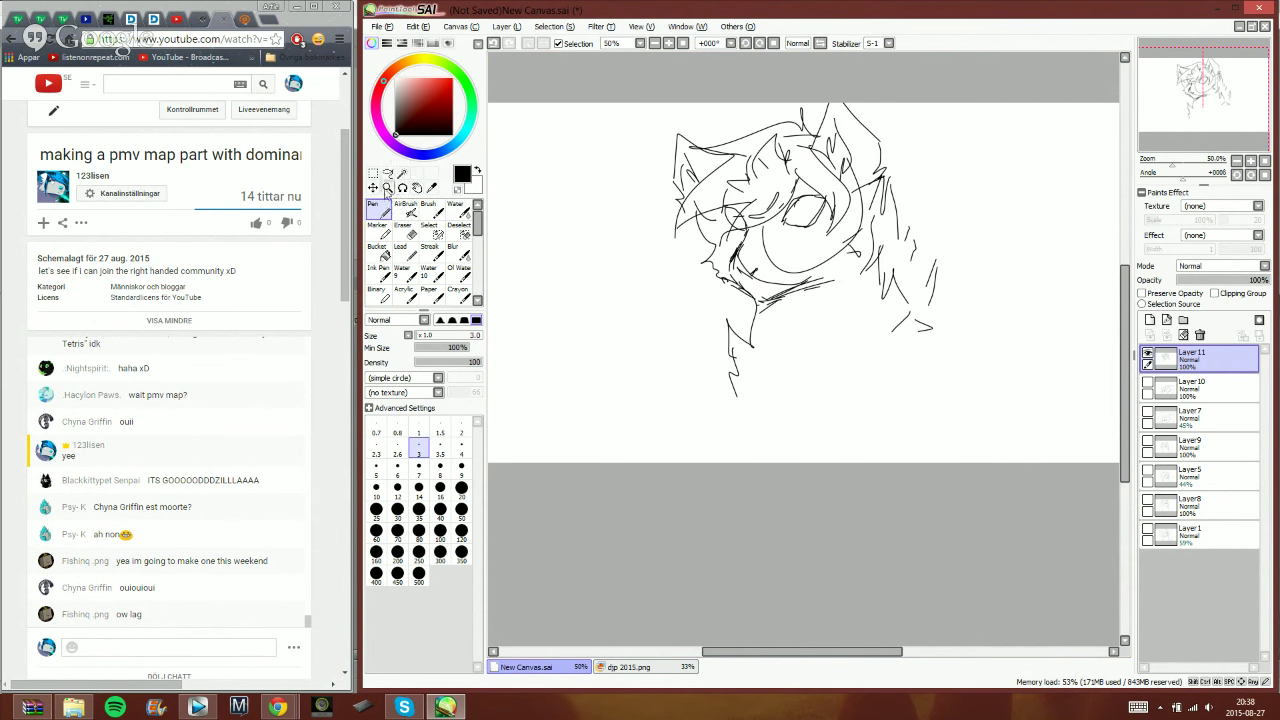
- Move the whole head sketch slightly down and left, and draw the missing tip of the near ear
{"action": "left_click", "coordinate": [374, 188]}
{"action": "left_click_drag", "start_coordinate": [811, 243], "coordinate": [792, 270]}
{"action": "left_click", "coordinate": [434, 211]}
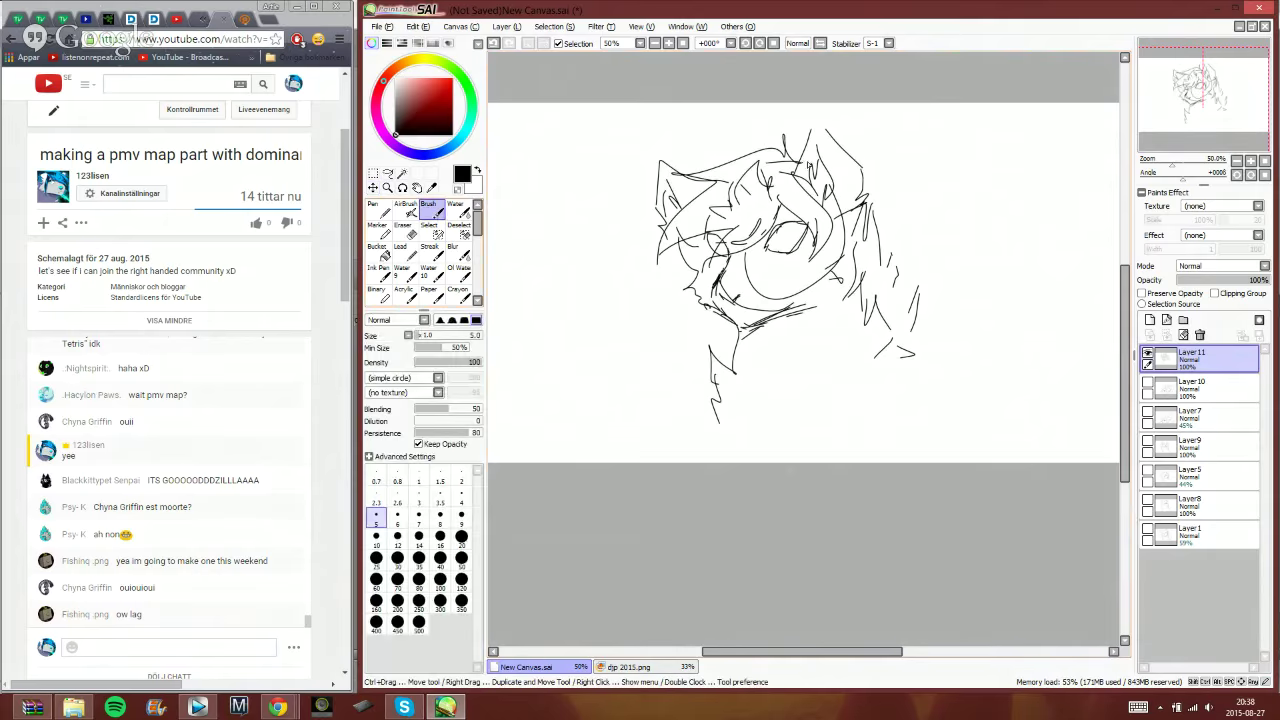
{"action": "left_click_drag", "start_coordinate": [805, 146], "coordinate": [817, 113]}
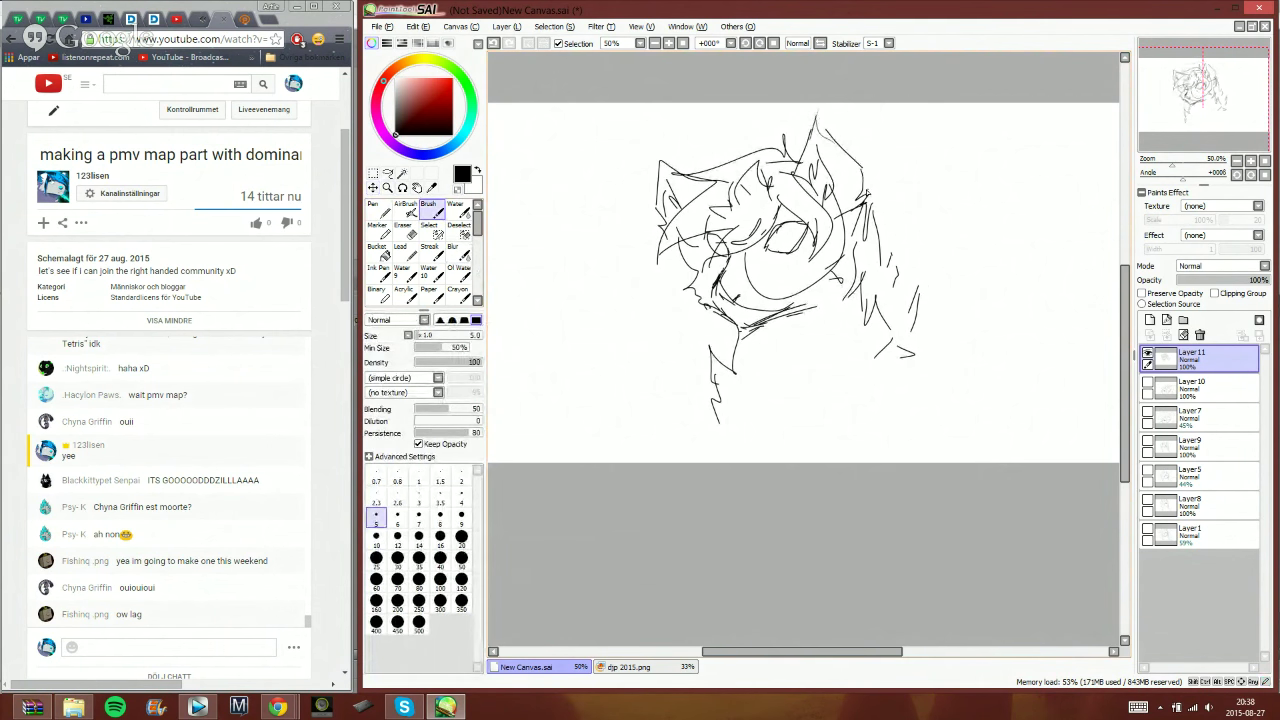
{"action": "key", "text": "n"}
{"action": "left_click_drag", "start_coordinate": [814, 117], "coordinate": [827, 138]}
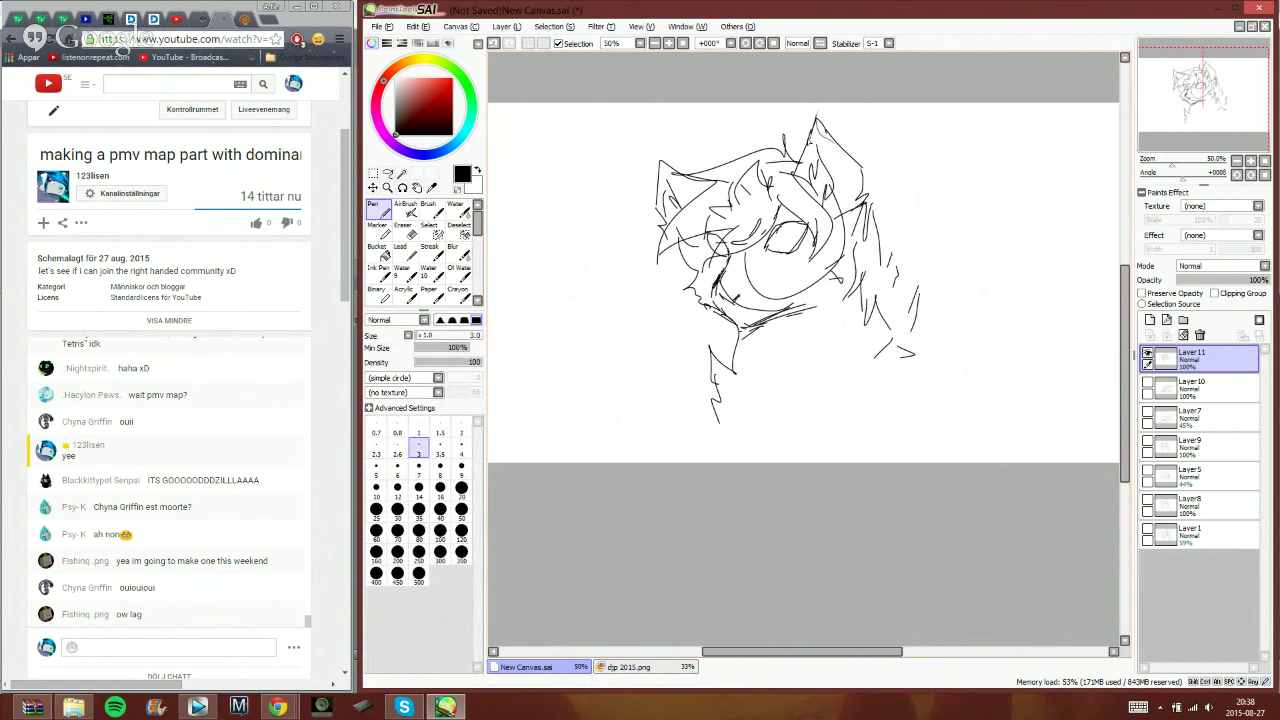
- Hide Layer11 and check the line art on Layer10 and the sketch on Layer7 before hiding them again
{"action": "left_click", "coordinate": [1155, 384]}
{"action": "left_click", "coordinate": [1147, 383]}
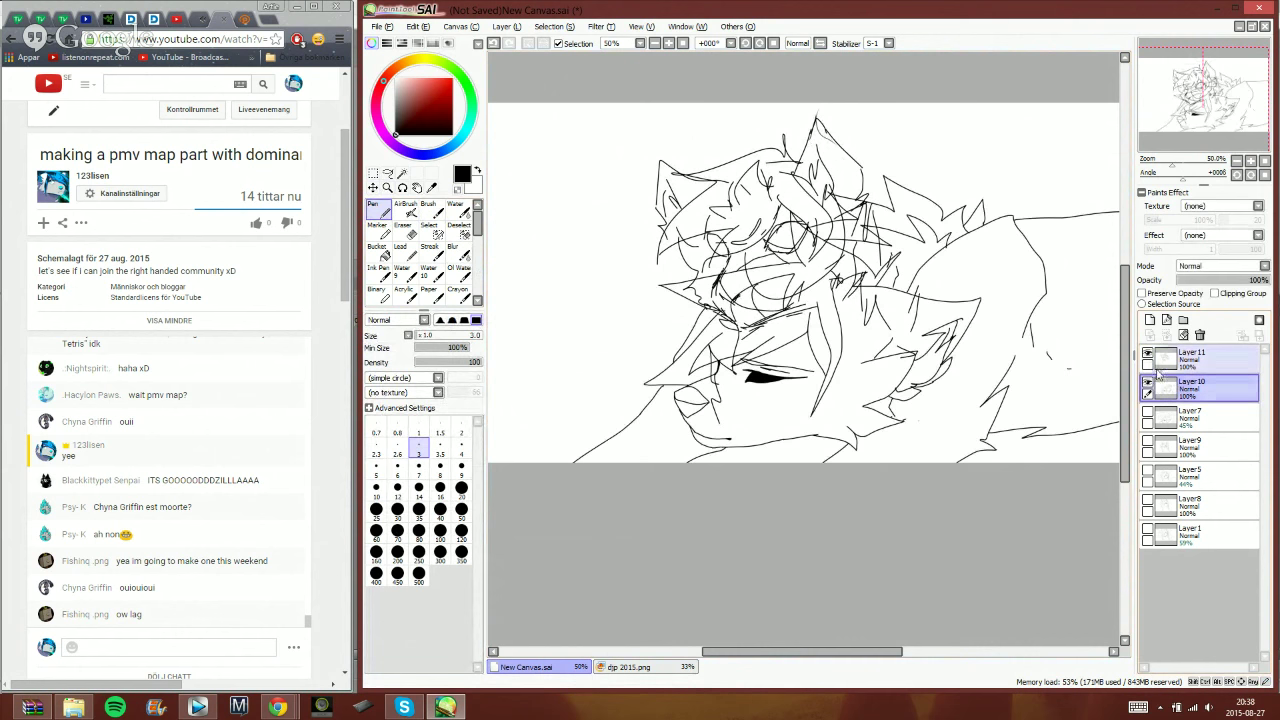
{"action": "left_click", "coordinate": [1147, 354]}
{"action": "left_click", "coordinate": [1147, 415]}
{"action": "left_click", "coordinate": [1147, 386]}
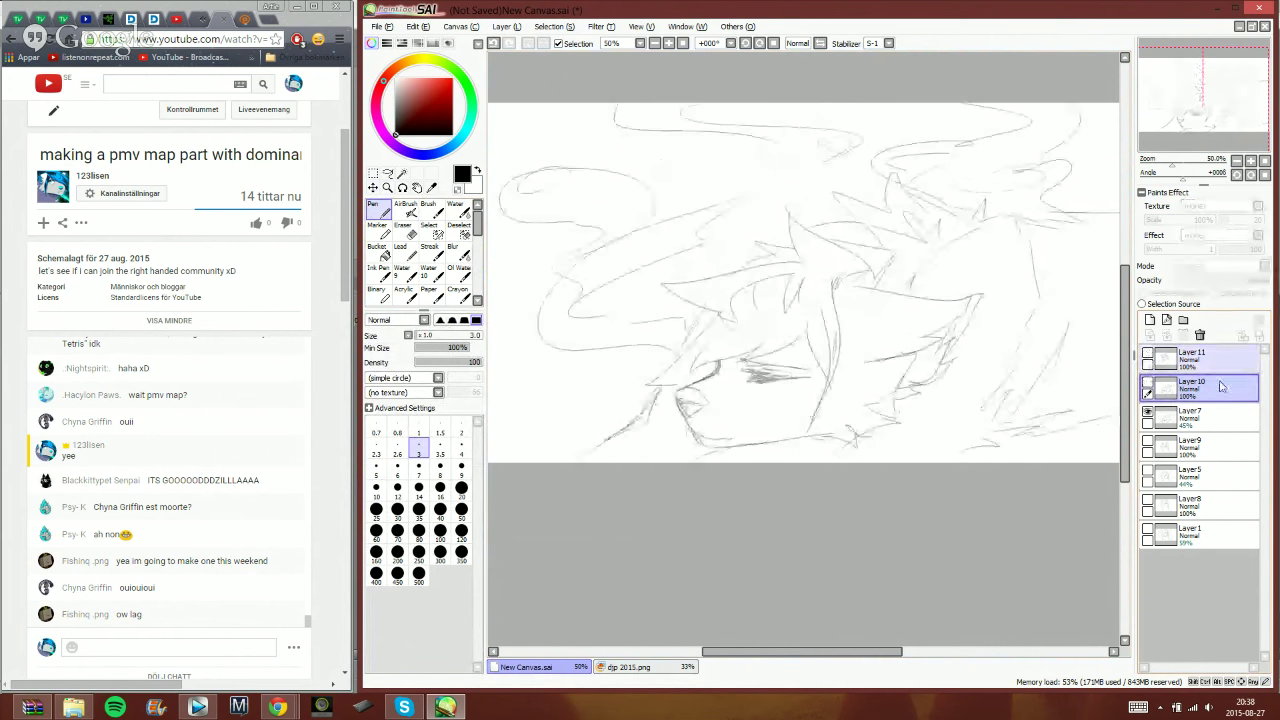
{"action": "left_click", "coordinate": [1147, 415]}
{"action": "left_click", "coordinate": [1147, 386]}
{"action": "left_click", "coordinate": [1147, 386]}
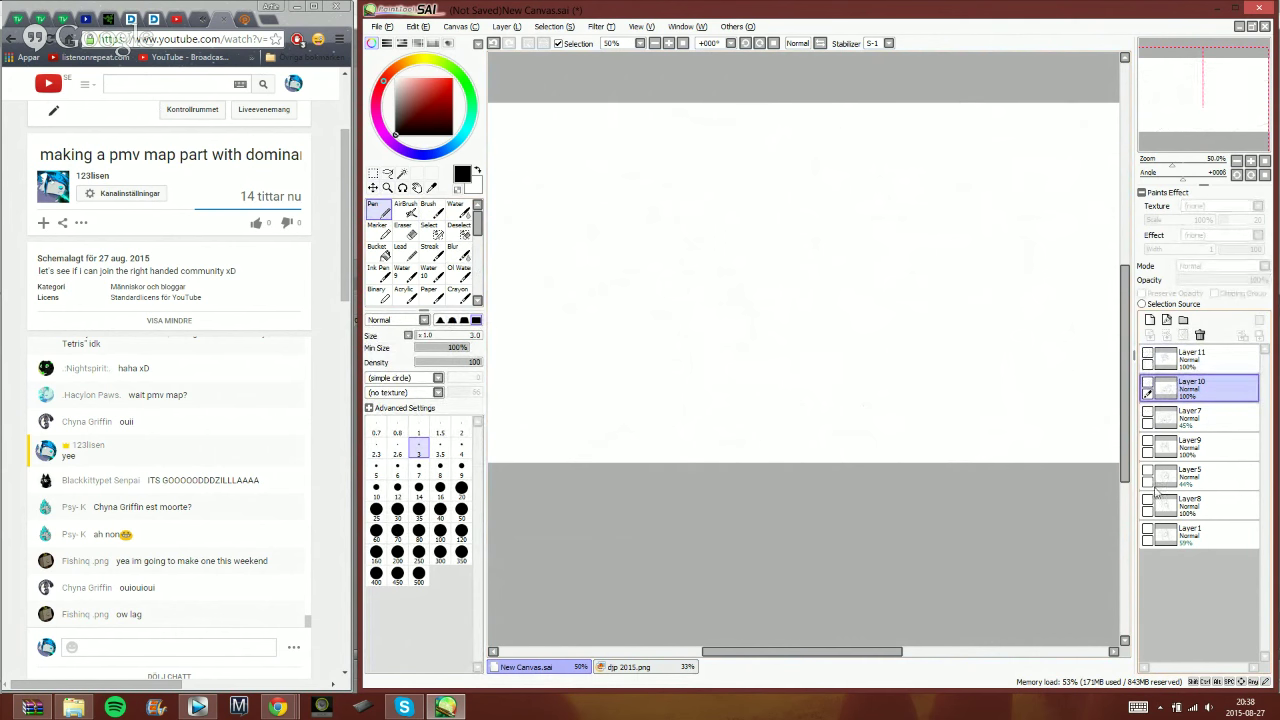
- Show Layer8, then add a layer folder above Layer1 with a new layer inside it
{"action": "left_click", "coordinate": [1147, 500]}
{"action": "left_click", "coordinate": [1167, 535]}
{"action": "left_click", "coordinate": [1183, 320]}
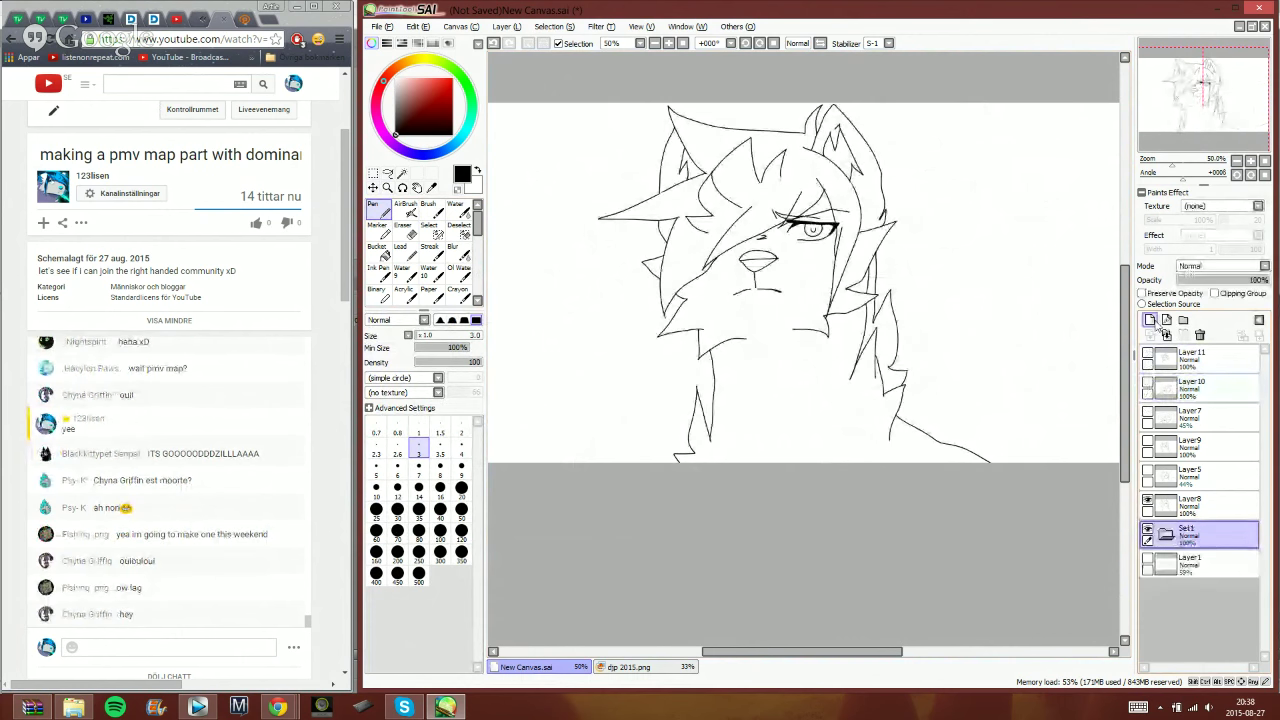
{"action": "left_click", "coordinate": [1150, 320]}
- Add a second folder above Layer8 and move Layer8 and the first folder into it
{"action": "left_click", "coordinate": [1195, 505]}
{"action": "left_click", "coordinate": [1183, 319]}
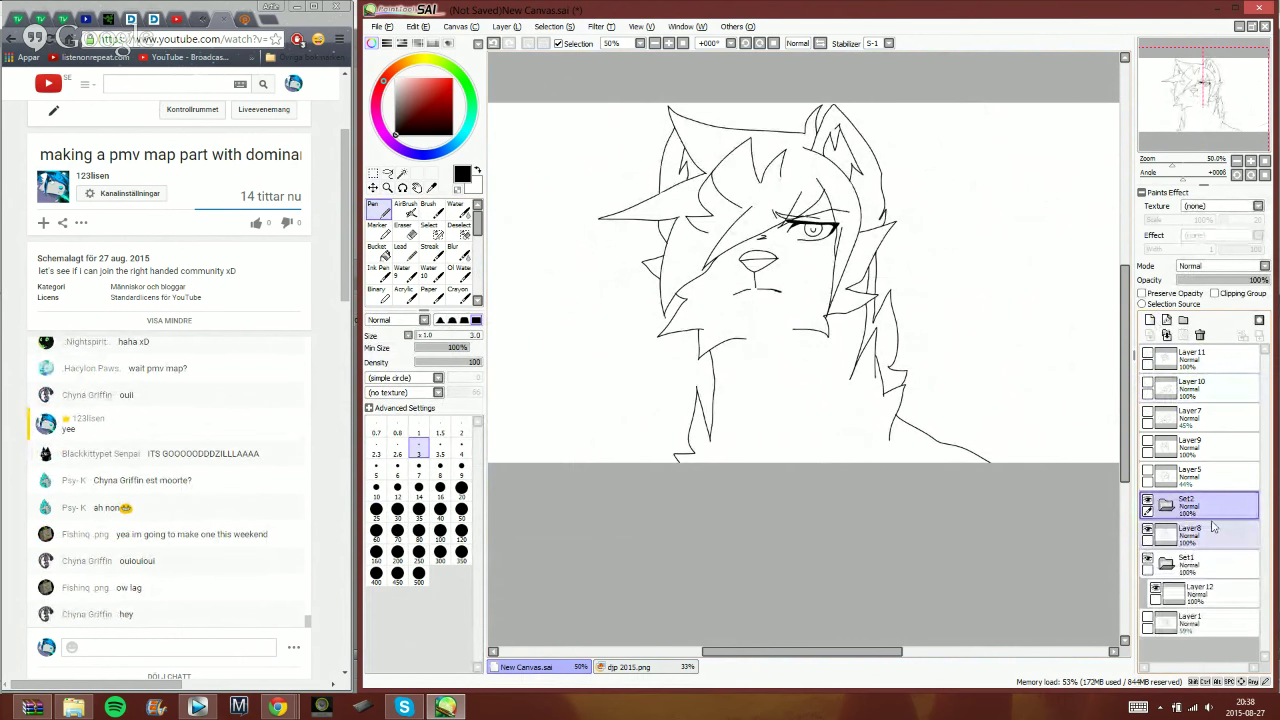
{"action": "mouse_move", "coordinate": [1215, 541]}
{"action": "left_mouse_down"}
{"action": "mouse_move", "coordinate": [1217, 526]}
{"action": "mouse_move", "coordinate": [1206, 559]}
{"action": "left_mouse_up"}
{"action": "left_click", "coordinate": [1212, 562]}
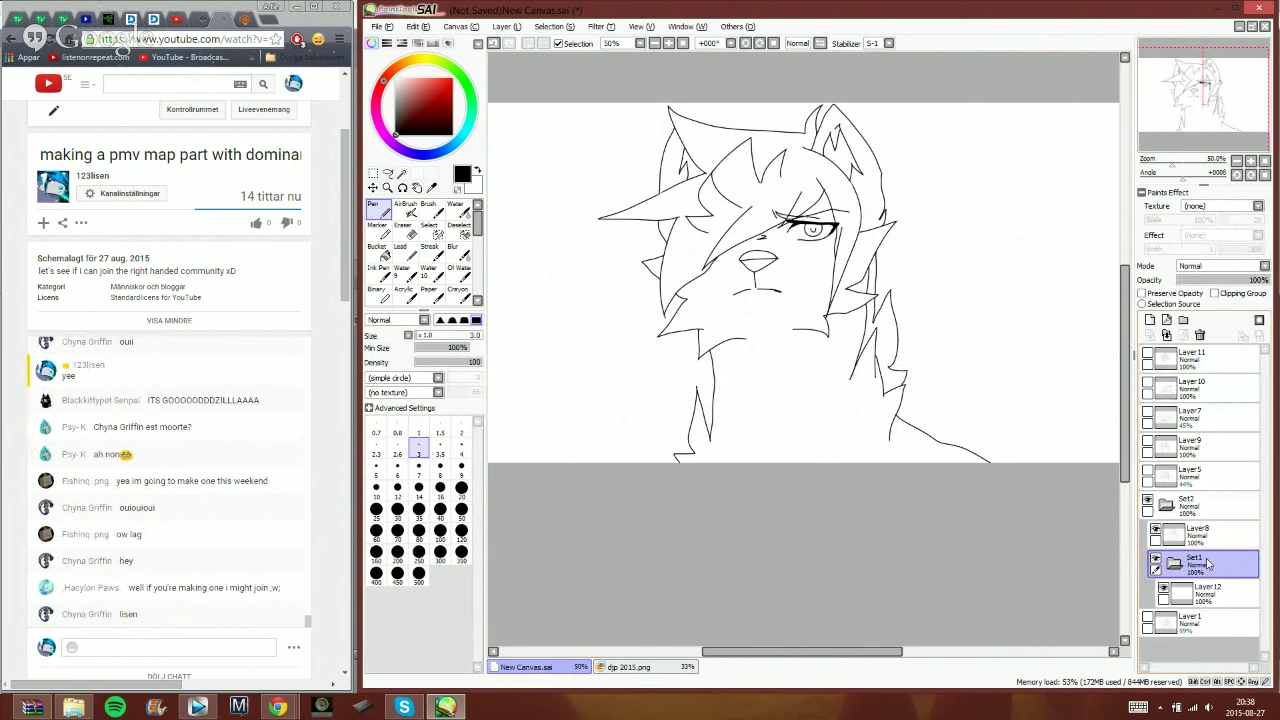
- Select the empty background around the wolf line art on Layer8 with the Magic Wand
{"action": "left_click", "coordinate": [1197, 535]}
{"action": "key", "text": "w"}
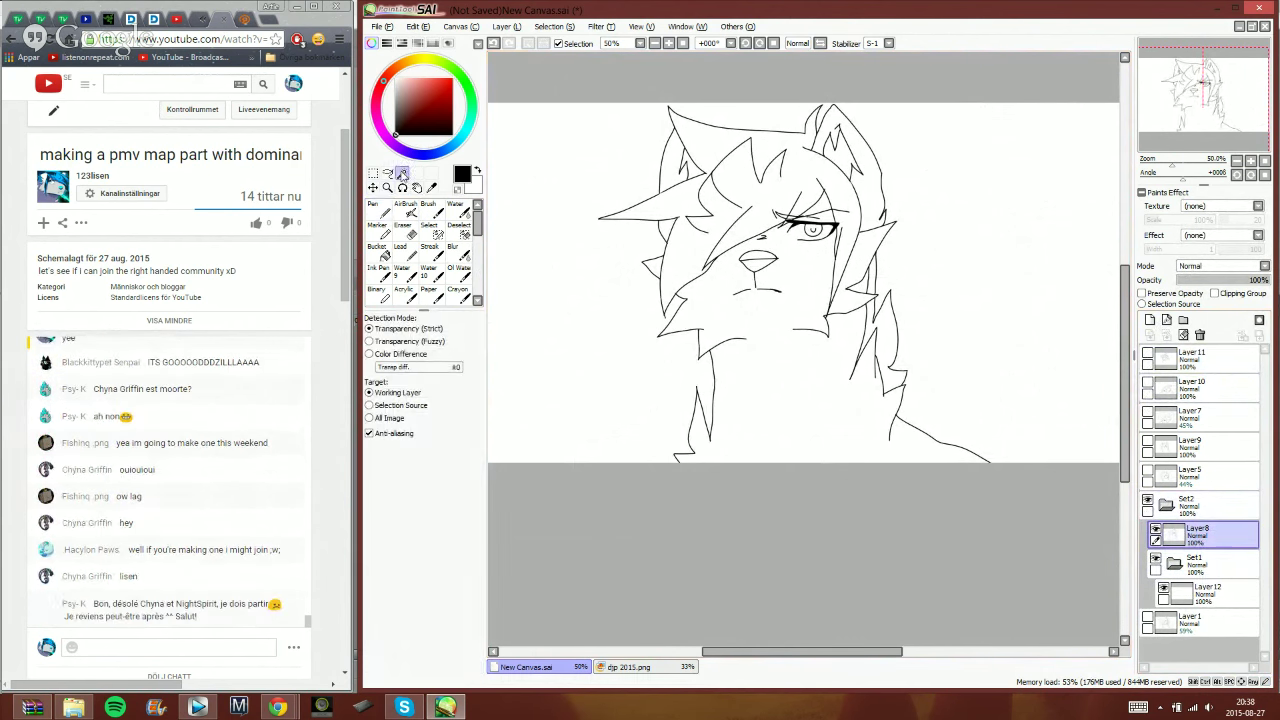
{"action": "left_click", "coordinate": [957, 349]}
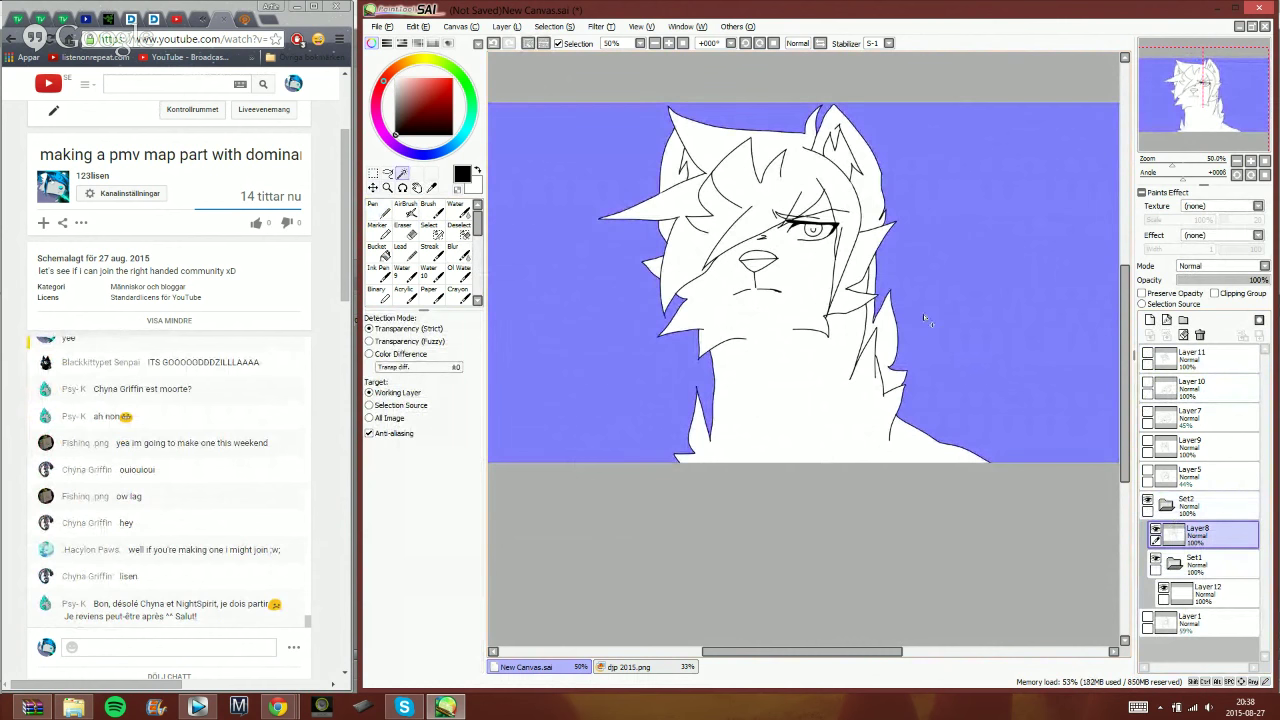
- Switch to the selection brush and set its size to 16 and minimum size to 0%
{"action": "scroll", "coordinate": [919, 325], "scroll_direction": "up", "scroll_amount": 2}
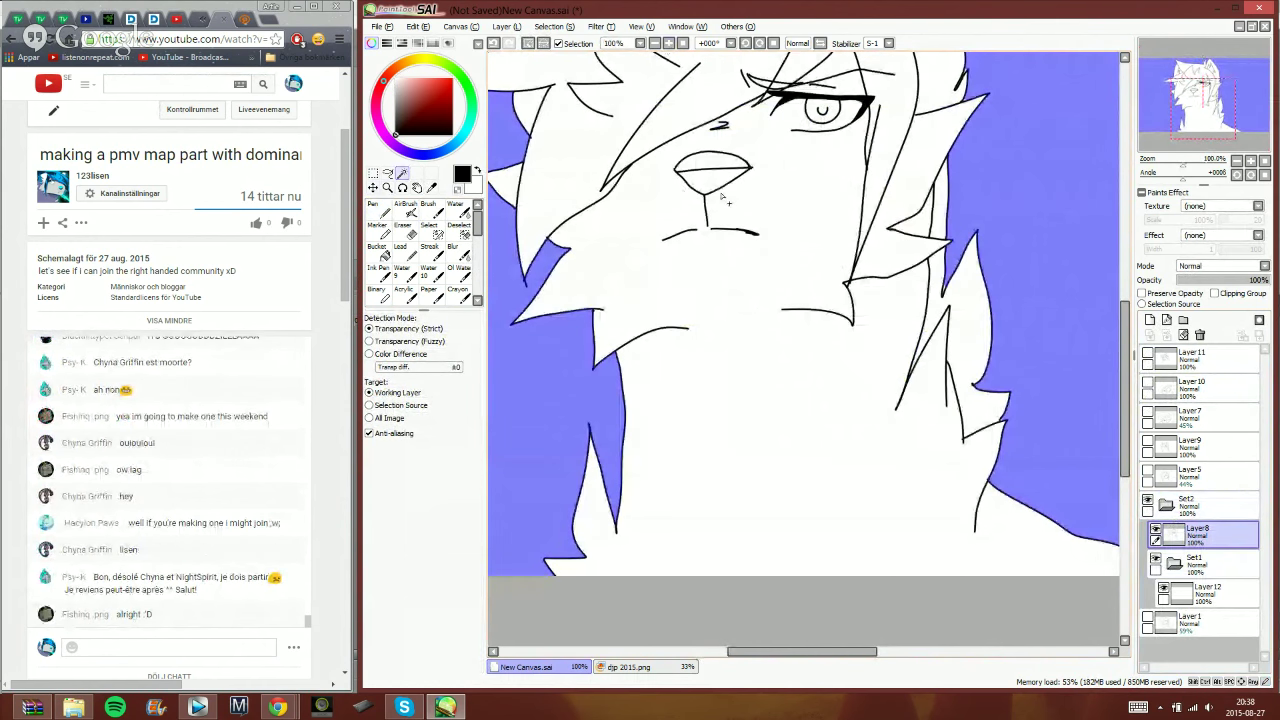
{"action": "left_click", "coordinate": [429, 225]}
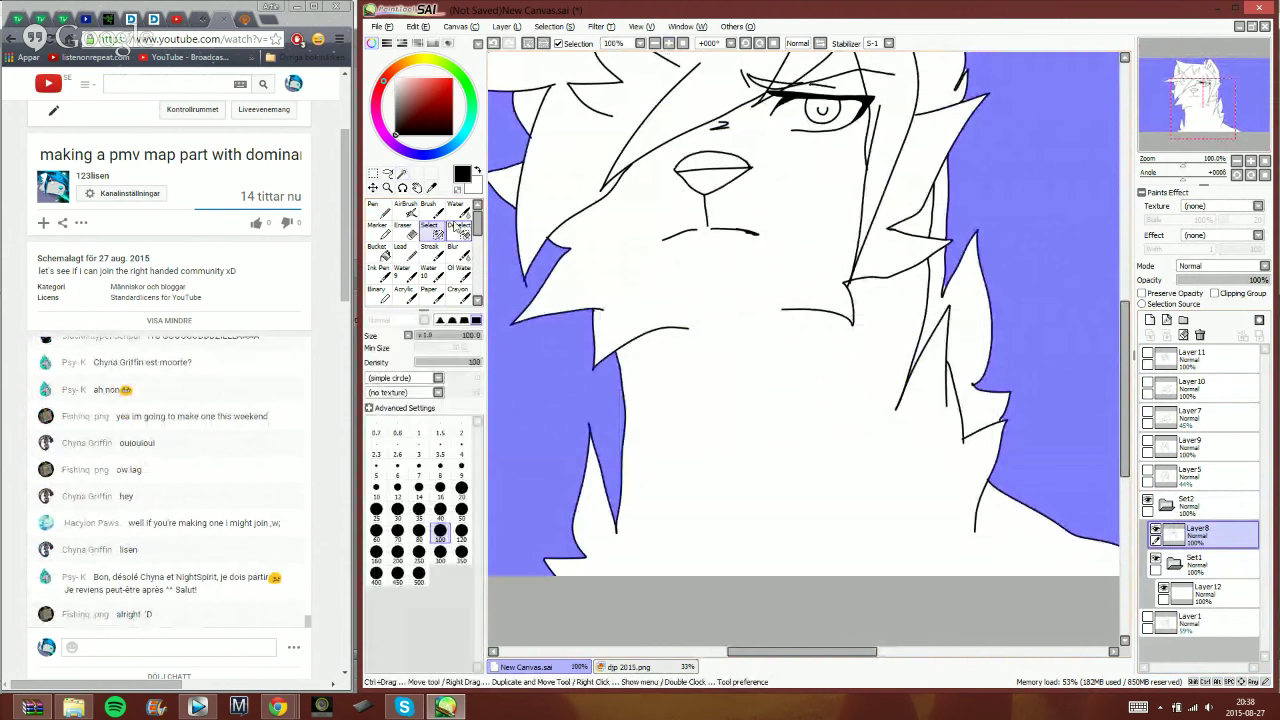
{"action": "left_click", "coordinate": [403, 408]}
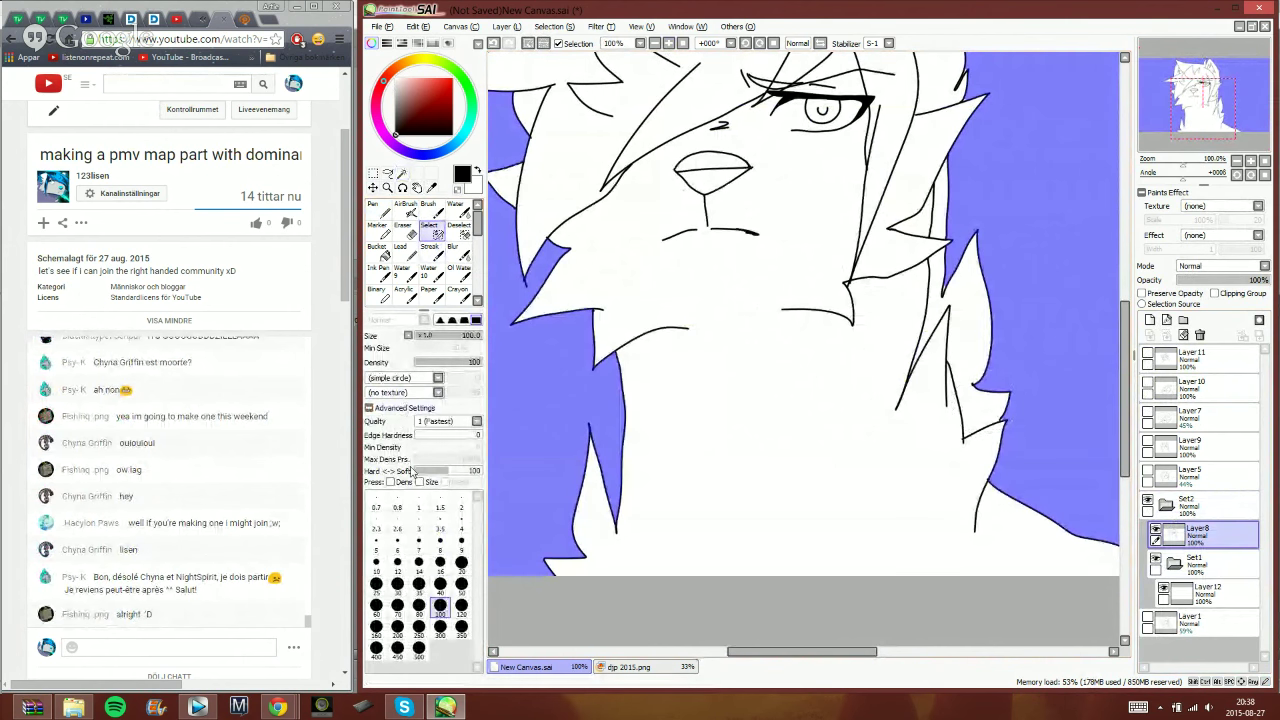
{"action": "left_click", "coordinate": [405, 409]}
{"action": "left_click_drag", "start_coordinate": [430, 348], "coordinate": [415, 347]}
{"action": "left_click", "coordinate": [442, 336]}
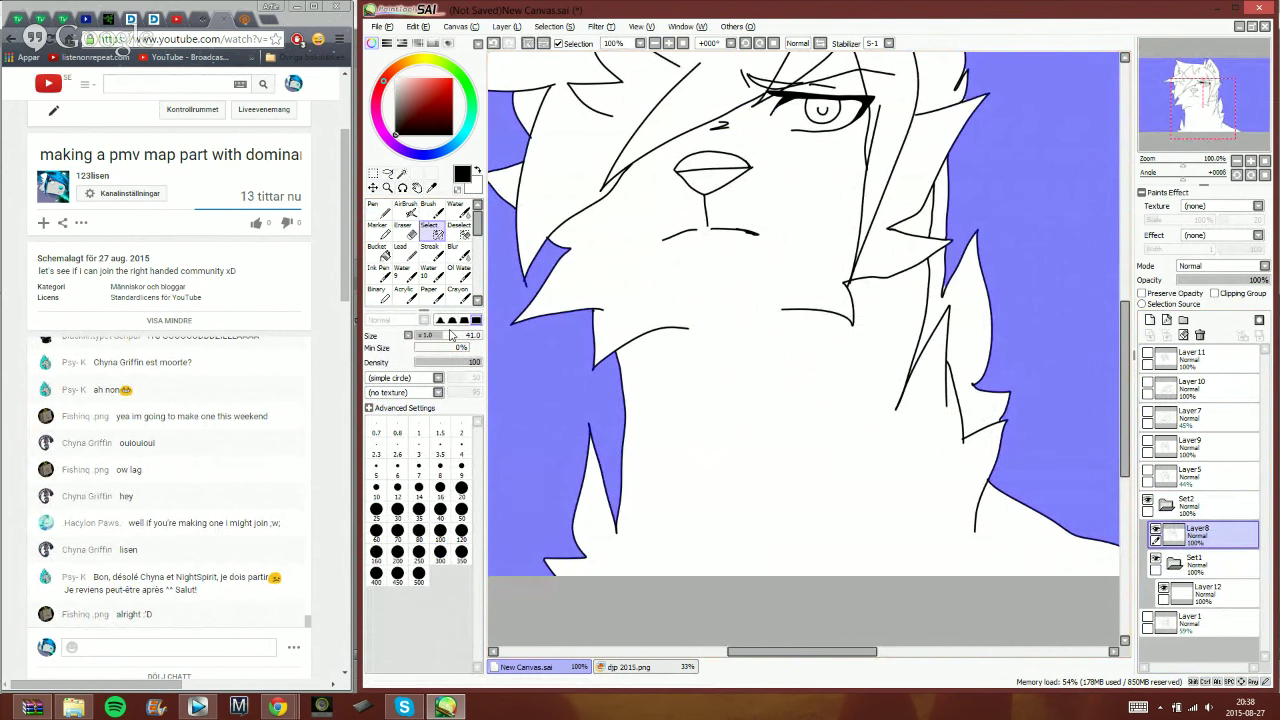
{"action": "left_click", "coordinate": [425, 337]}
- Answer "ye" in the YouTube live chat, ask a viewer what it is, and return to PaintTool SAI
{"action": "left_click", "coordinate": [238, 649]}
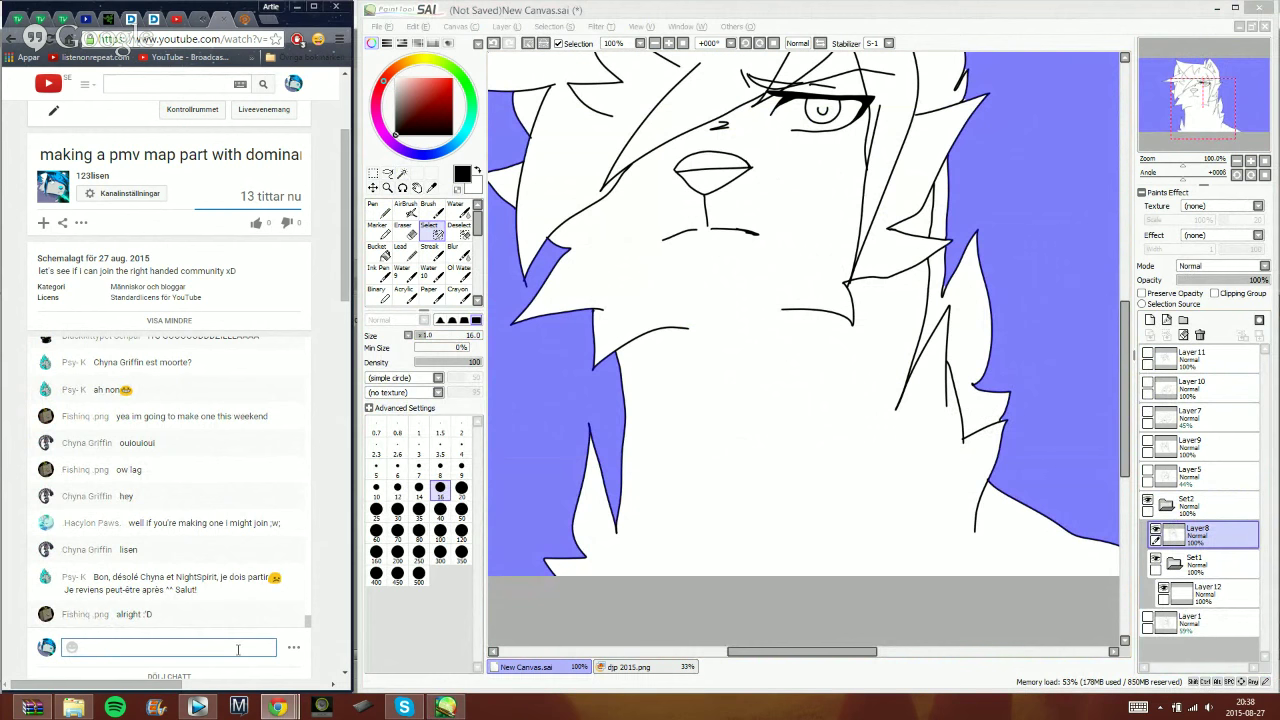
{"action": "left_click", "coordinate": [970, 33]}
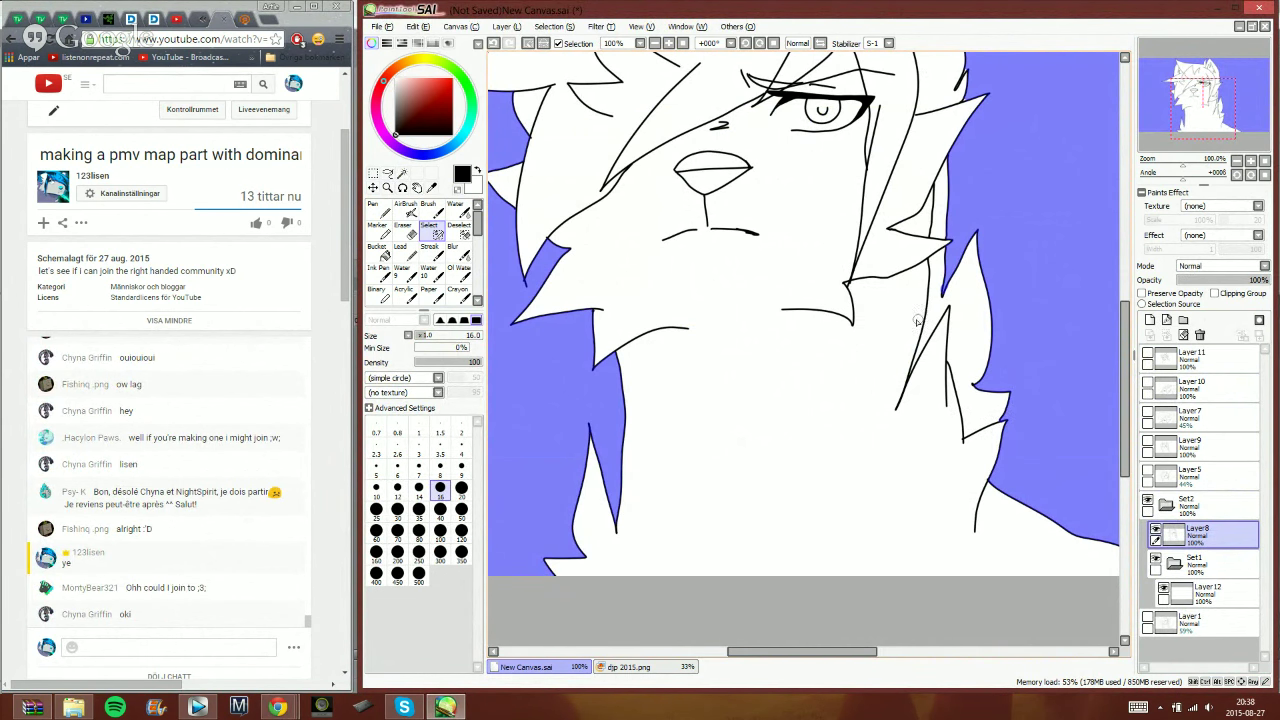
{"action": "left_click", "coordinate": [241, 649]}
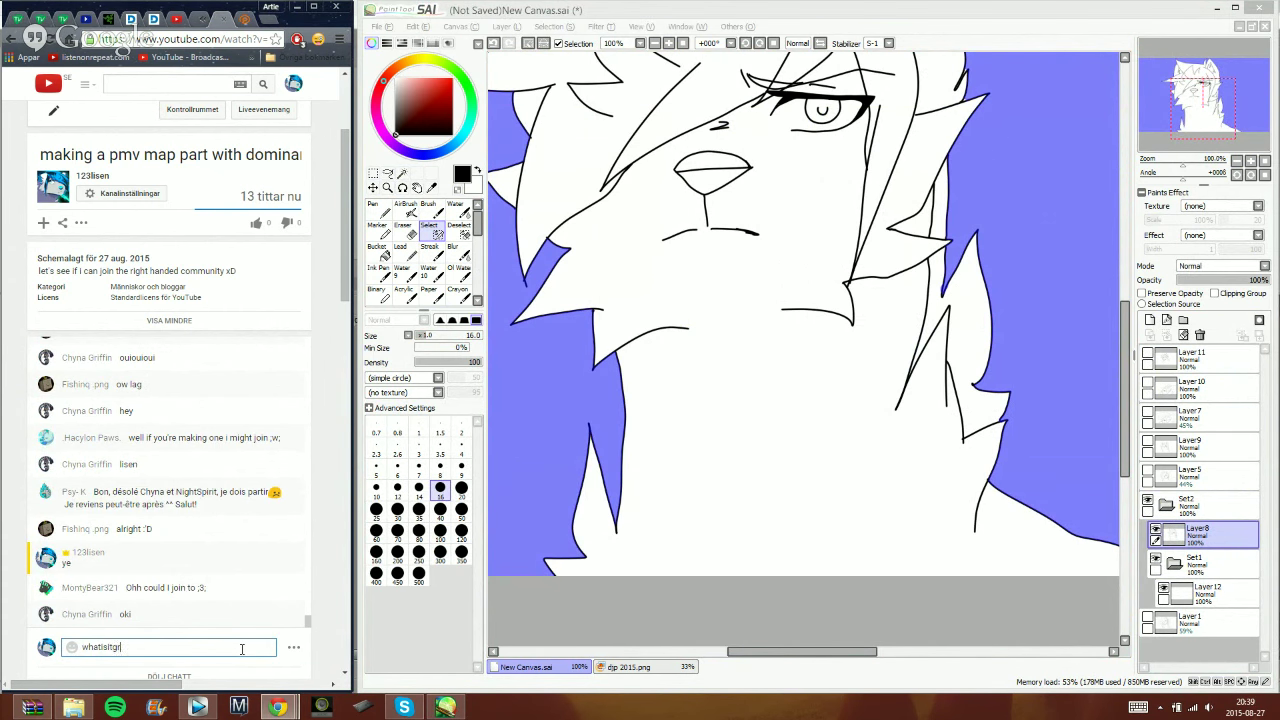
{"action": "key", "text": "Return"}
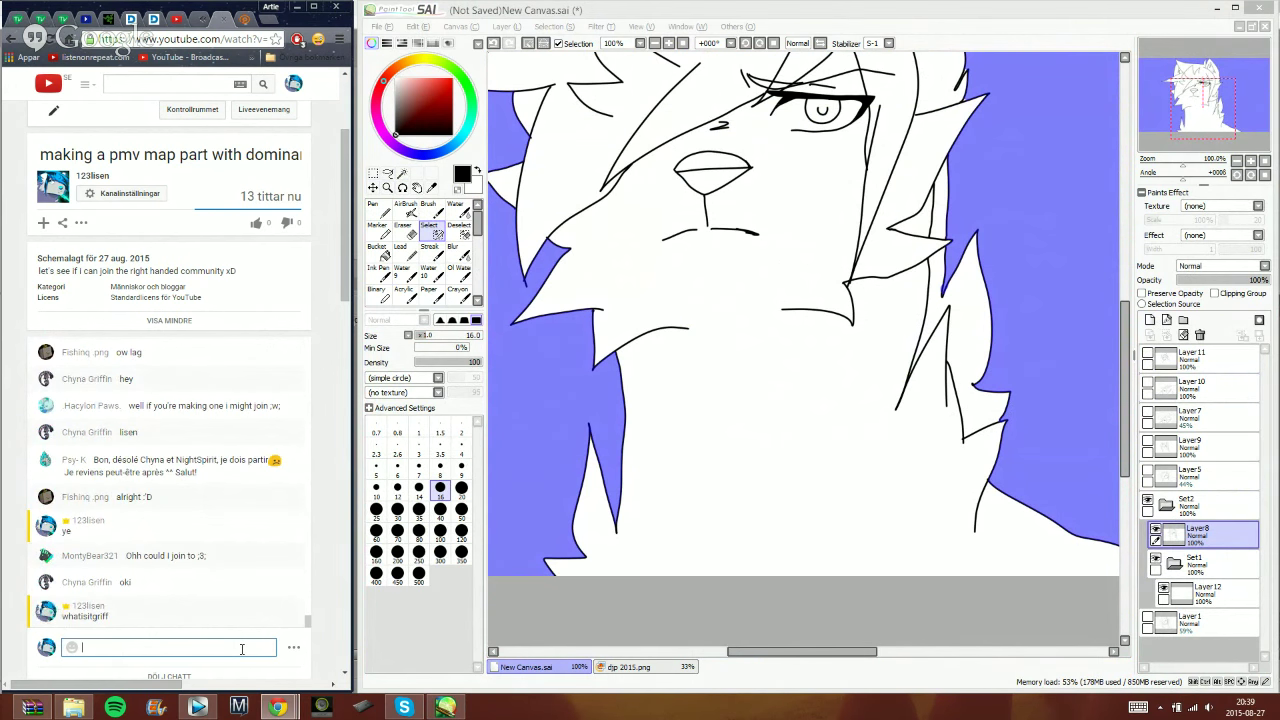
{"action": "left_click", "coordinate": [945, 40]}
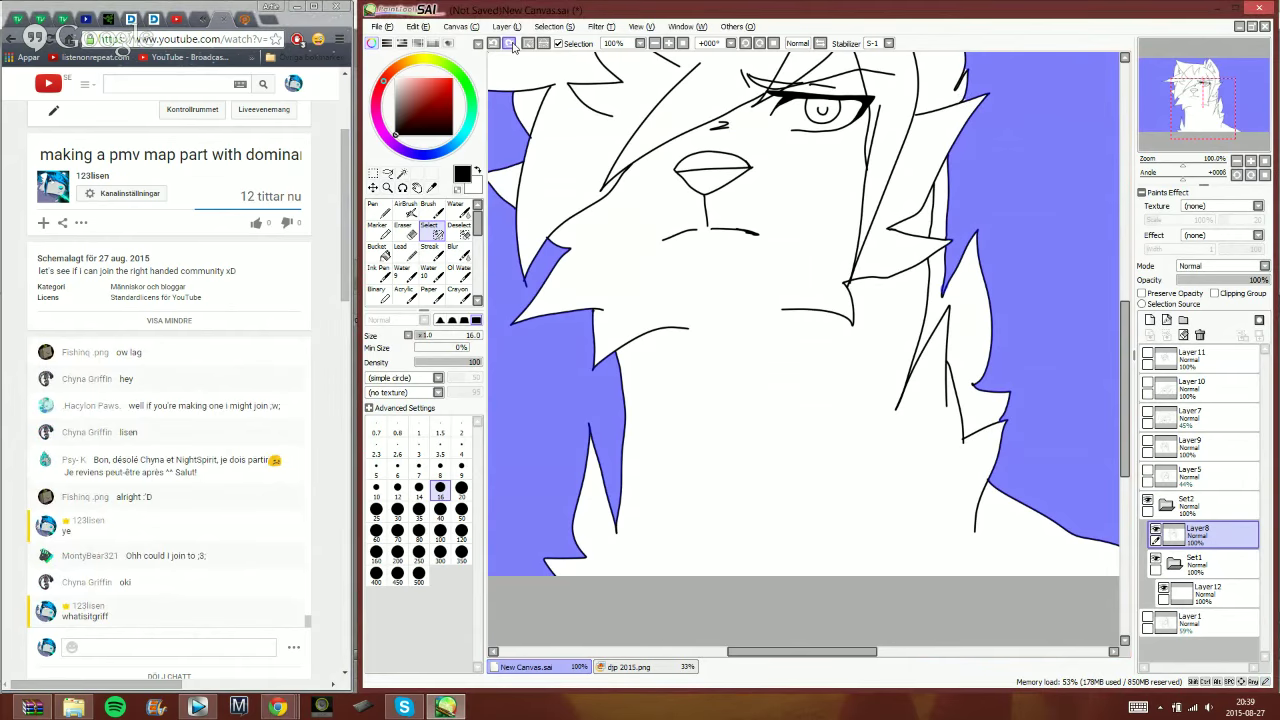
- Set the selection brush to size 4 and touch up the background selection around the small tuft beside the wolf's ear
{"action": "left_click", "coordinate": [1249, 161]}
{"action": "left_click_drag", "start_coordinate": [1218, 92], "coordinate": [1207, 77]}
{"action": "left_click", "coordinate": [461, 451]}
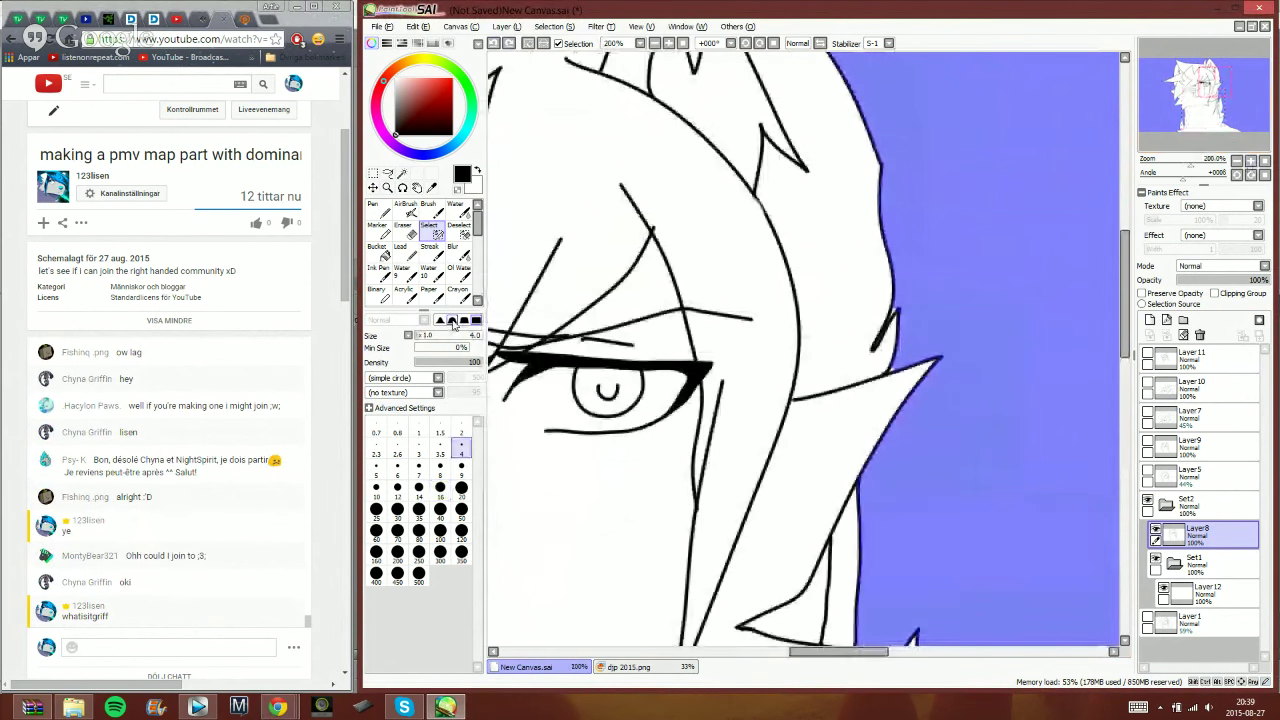
{"action": "mouse_move", "coordinate": [895, 308]}
{"action": "left_mouse_down"}
{"action": "mouse_move", "coordinate": [876, 348]}
{"action": "mouse_move", "coordinate": [891, 369]}
{"action": "left_mouse_up"}
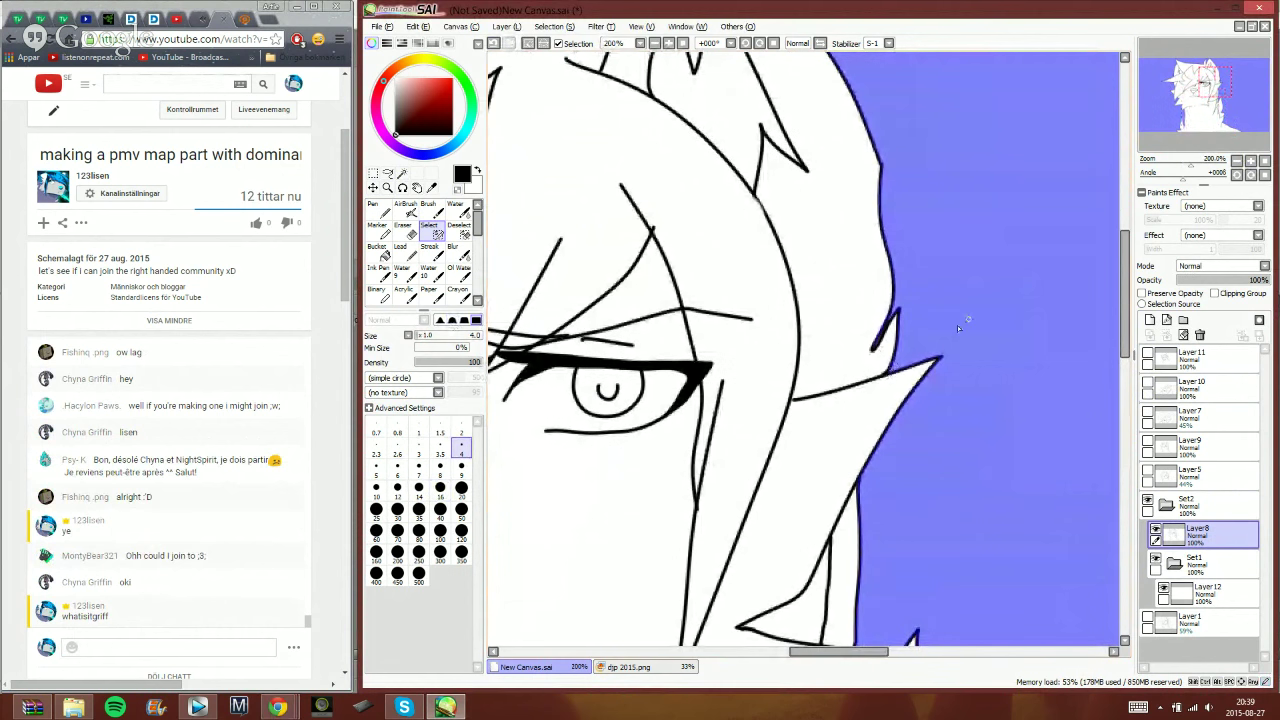
{"action": "left_click_drag", "start_coordinate": [1209, 89], "coordinate": [1195, 80]}
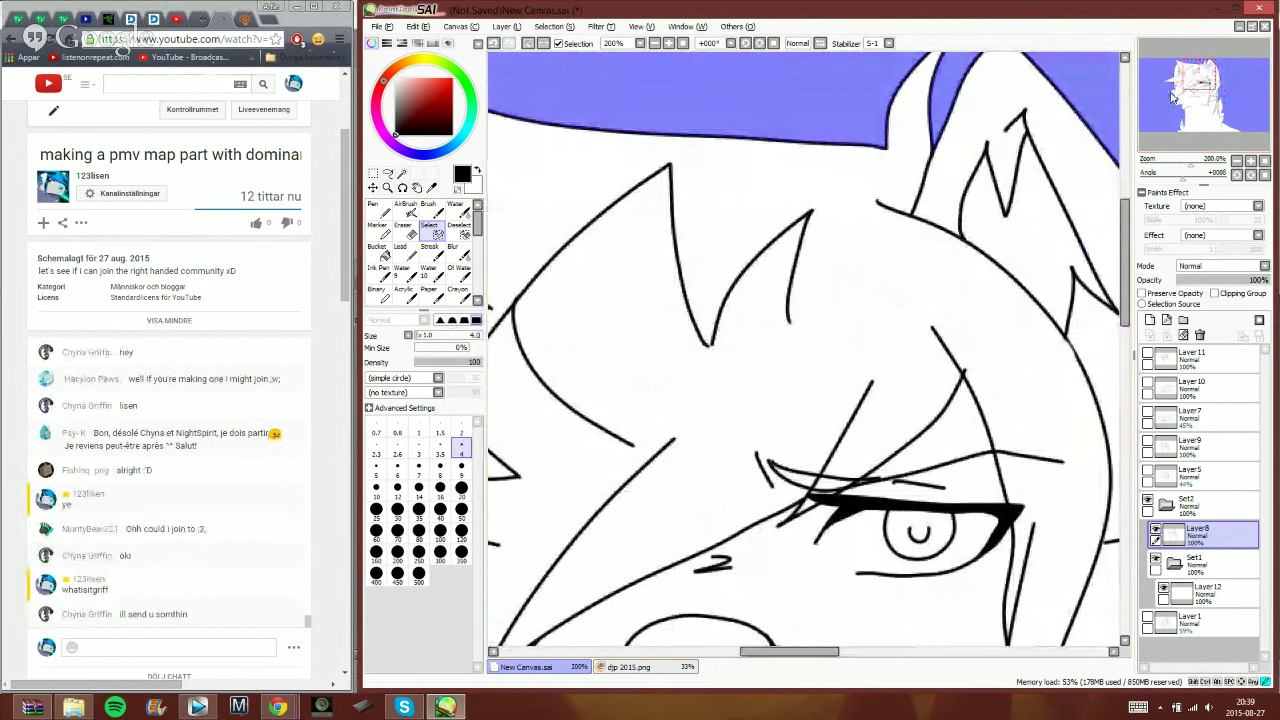
{"action": "left_click", "coordinate": [1184, 120]}
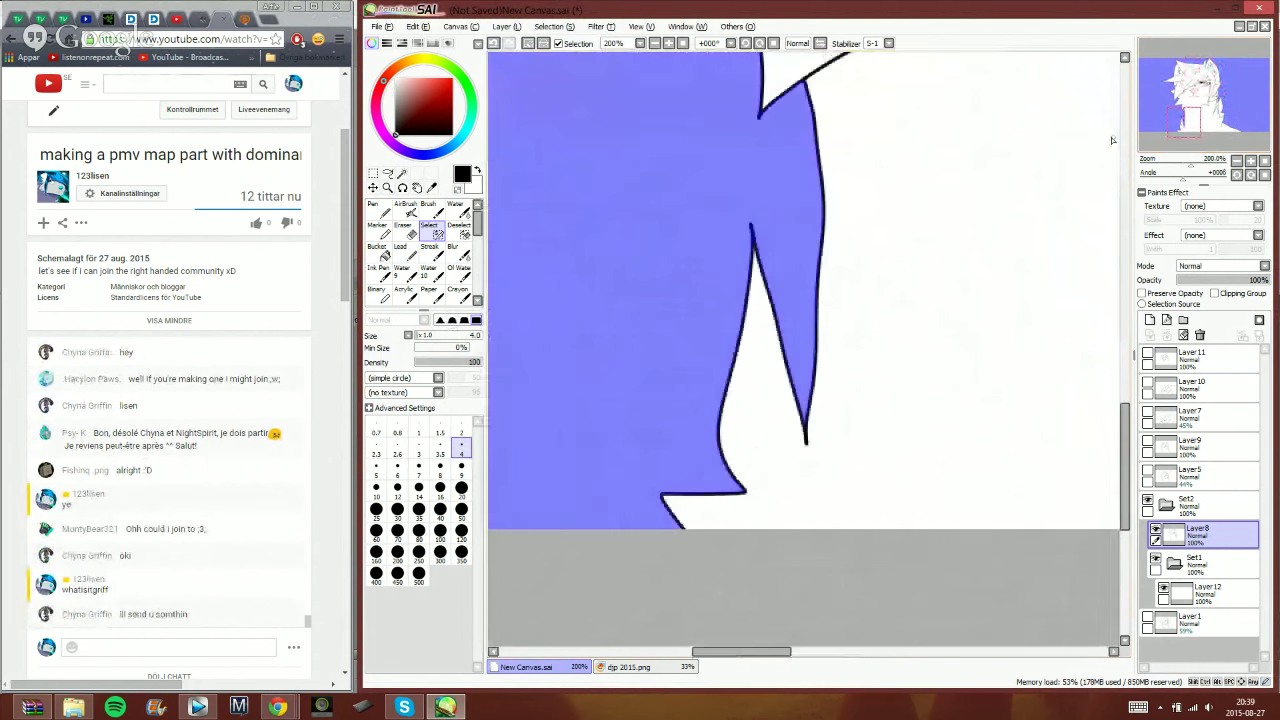
- Post "shet" in the YouTube live chat and return to PaintTool SAI
{"action": "left_click", "coordinate": [199, 649]}
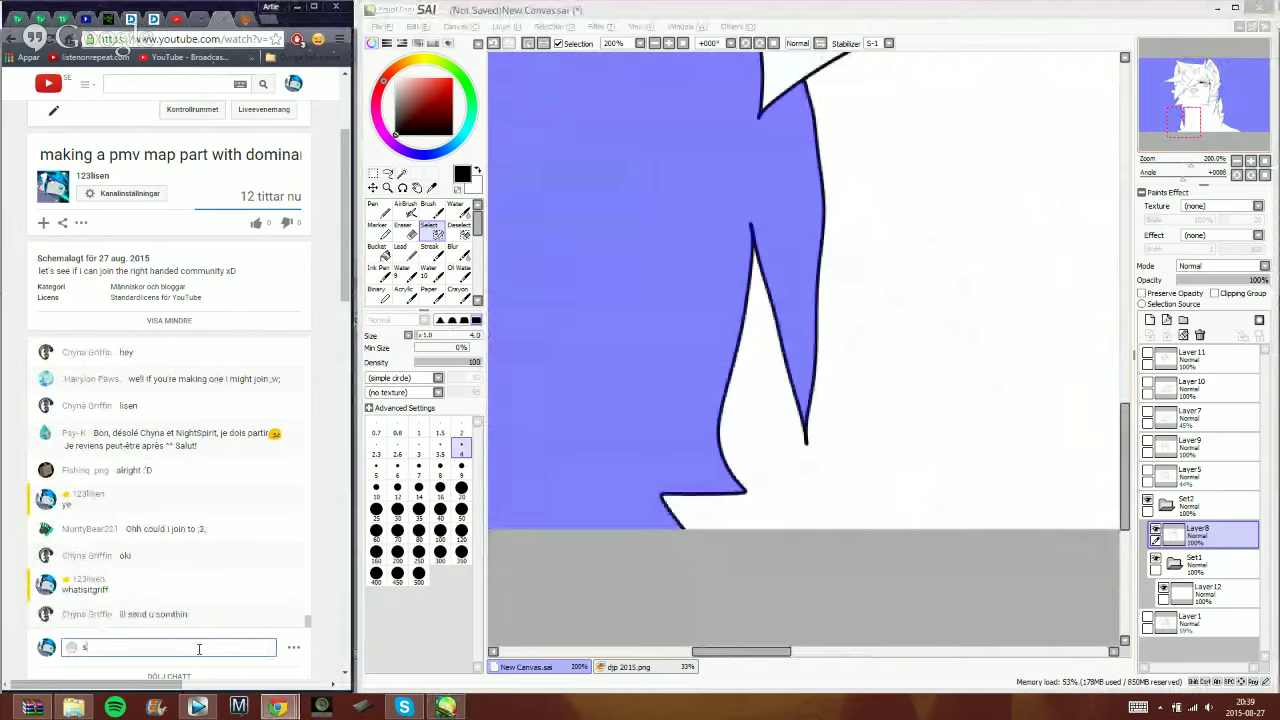
{"action": "type", "text": "shet"}
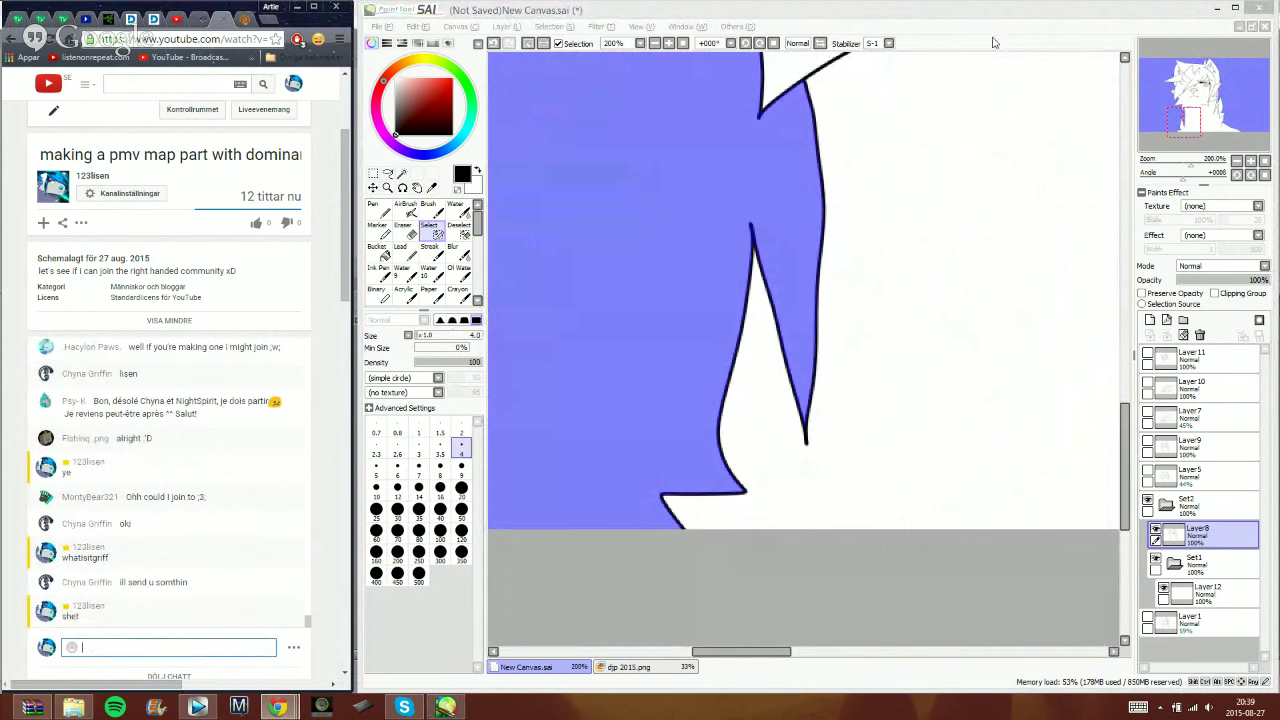
{"action": "left_click", "coordinate": [996, 38]}
- Invert the selection to cover the wolf, fill it with black on Layer12, and deselect
{"action": "left_click", "coordinate": [1236, 165]}
{"action": "left_click", "coordinate": [1237, 160]}
{"action": "left_click", "coordinate": [1237, 160]}
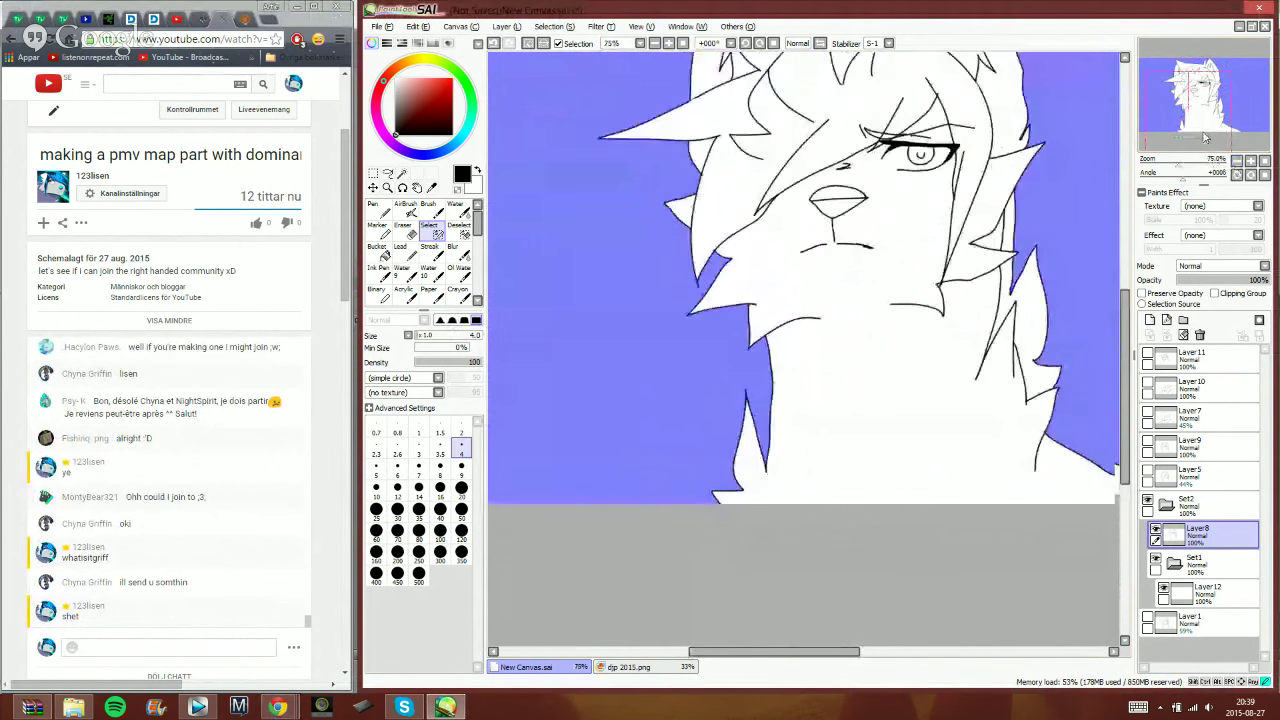
{"action": "left_click", "coordinate": [1237, 160]}
{"action": "left_click", "coordinate": [1237, 160]}
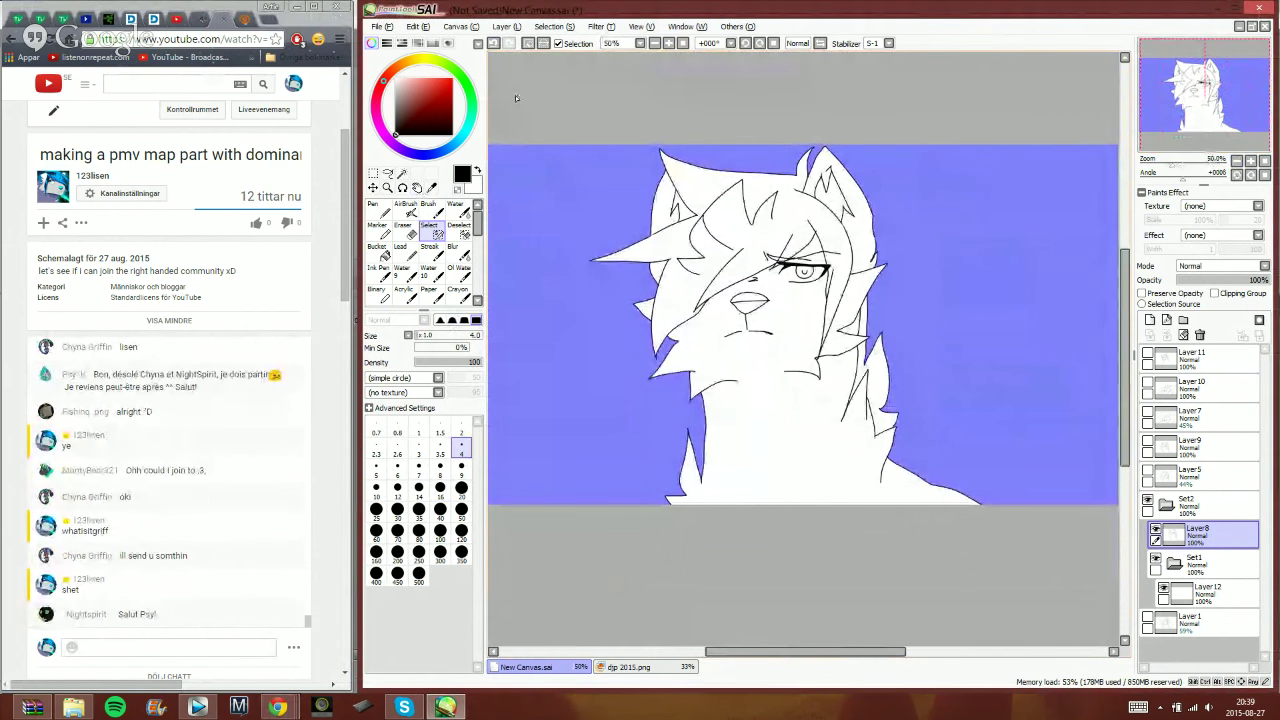
{"action": "key", "text": "ctrl+i"}
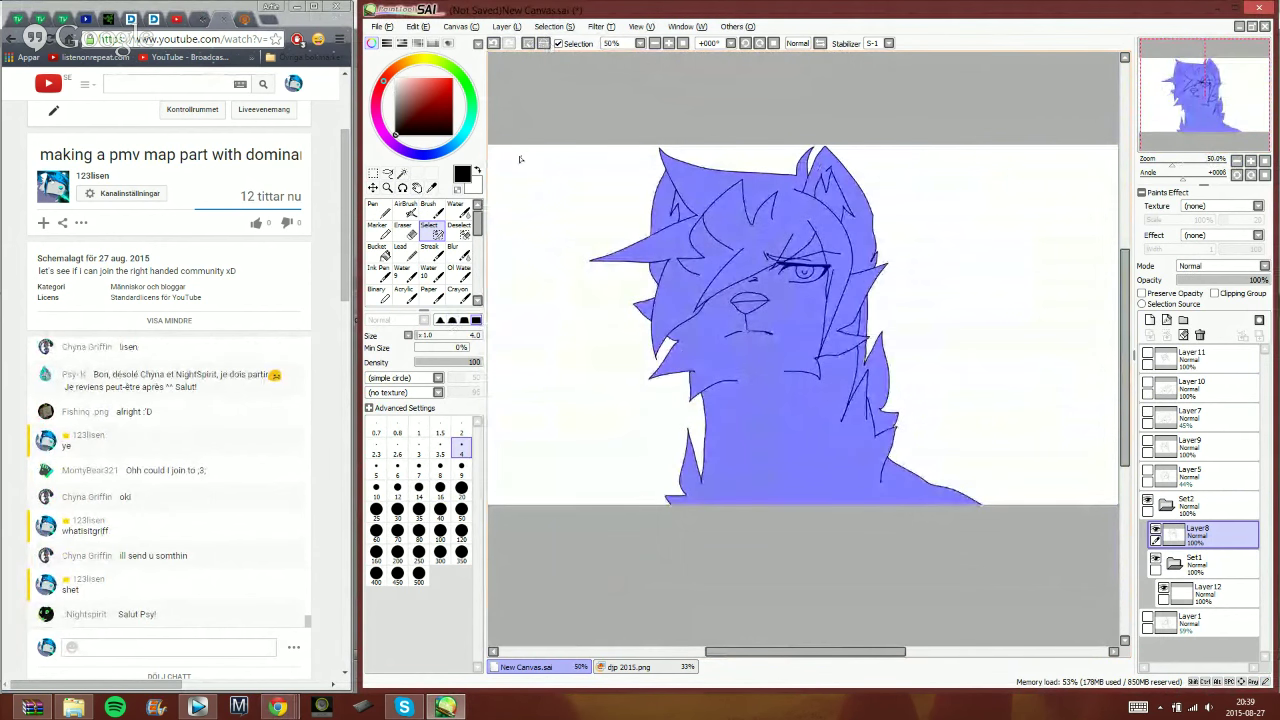
{"action": "left_click", "coordinate": [1183, 585]}
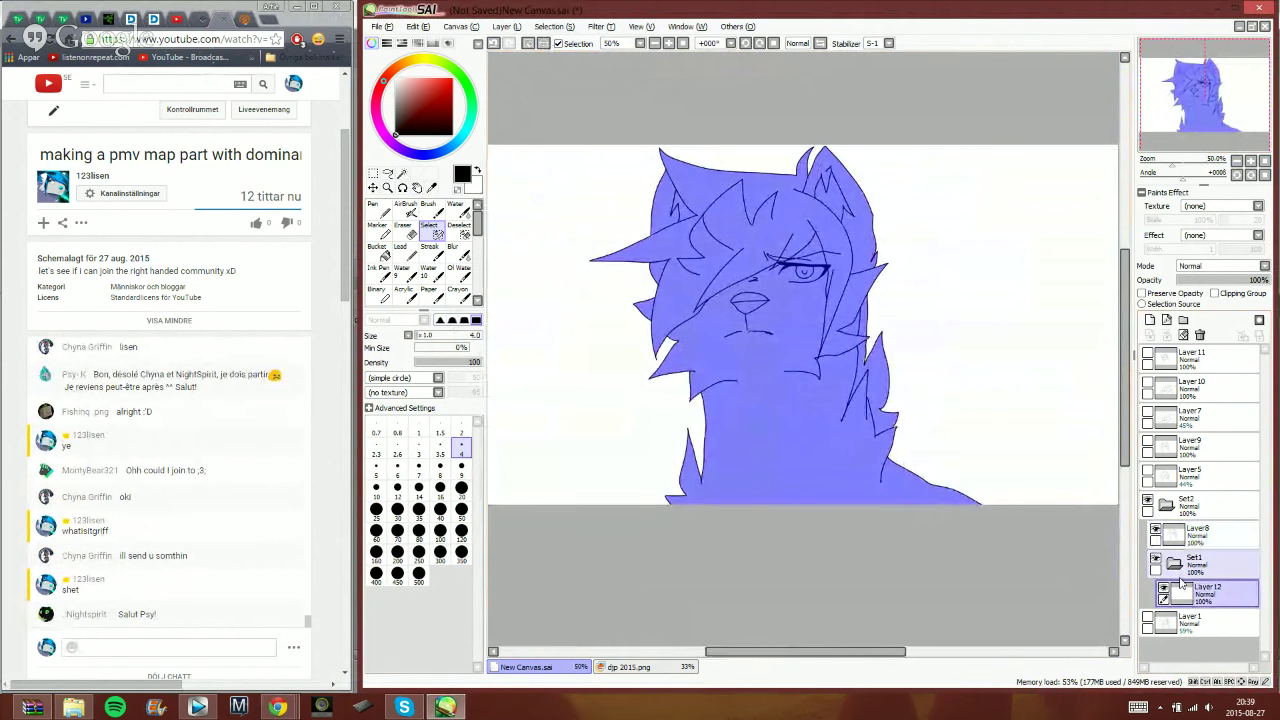
{"action": "key", "text": "ctrl+f"}
{"action": "left_click", "coordinate": [524, 47]}
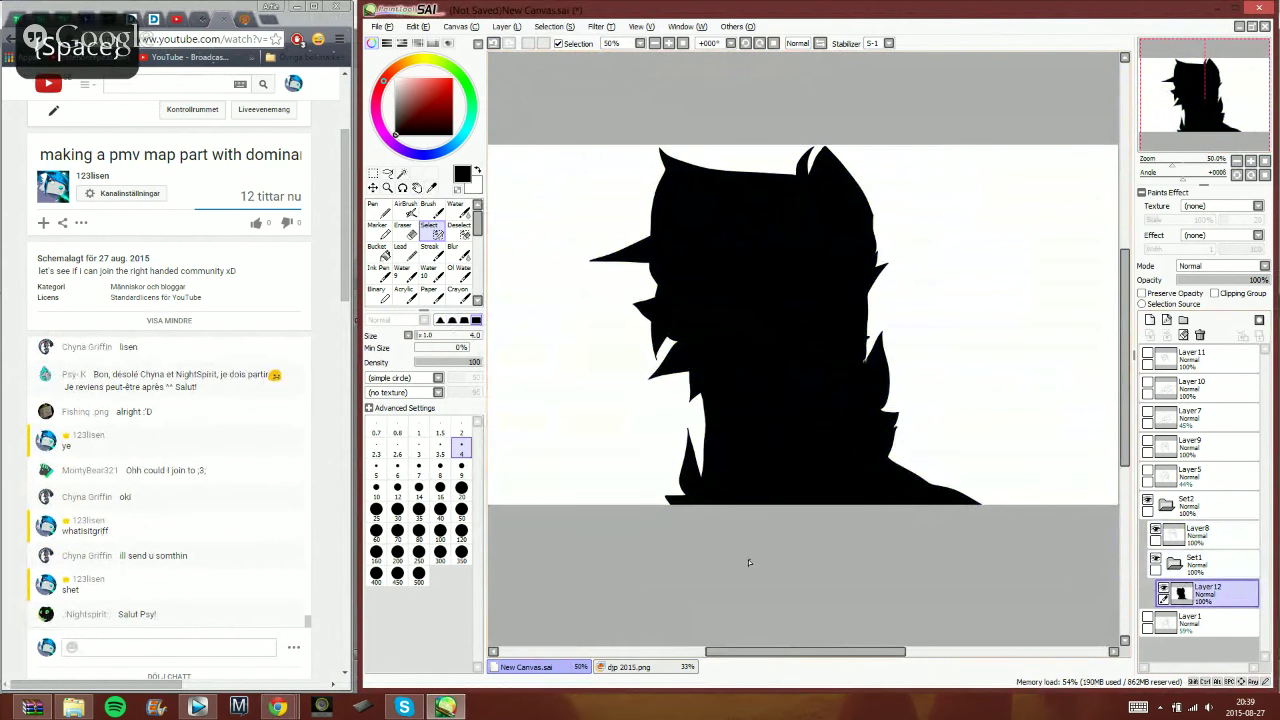
- Bring up the djp 2015.png reference at 75% zoom, switch to the Pen tool, and show the scratchpad
{"action": "left_click", "coordinate": [656, 666]}
{"action": "left_click", "coordinate": [668, 43]}
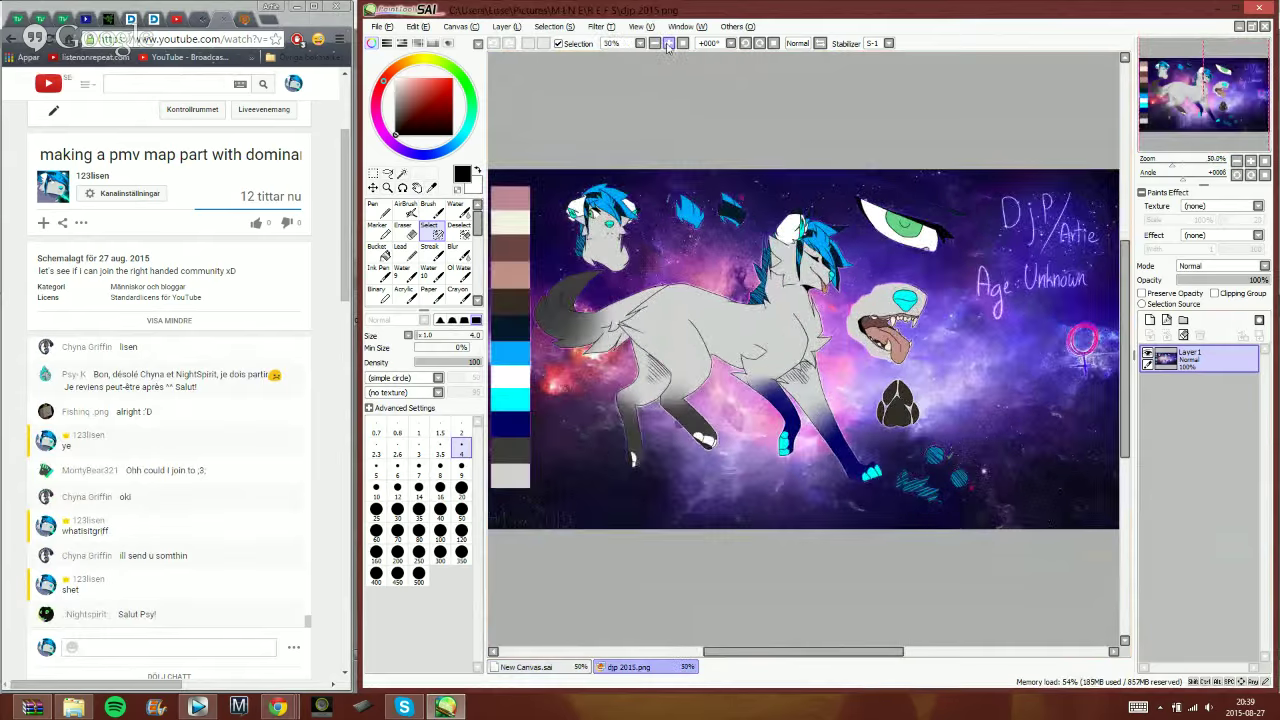
{"action": "left_click", "coordinate": [668, 43]}
{"action": "left_click", "coordinate": [1199, 97]}
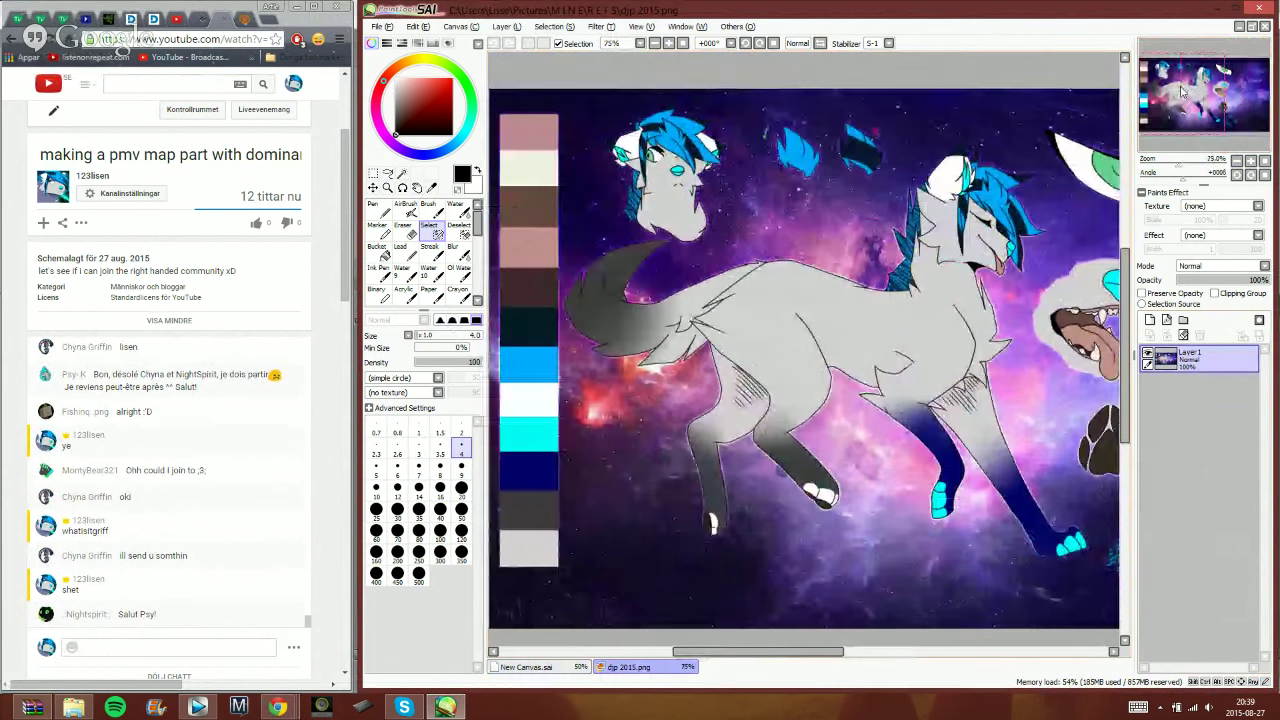
{"action": "left_click", "coordinate": [1180, 94]}
{"action": "left_click", "coordinate": [378, 208]}
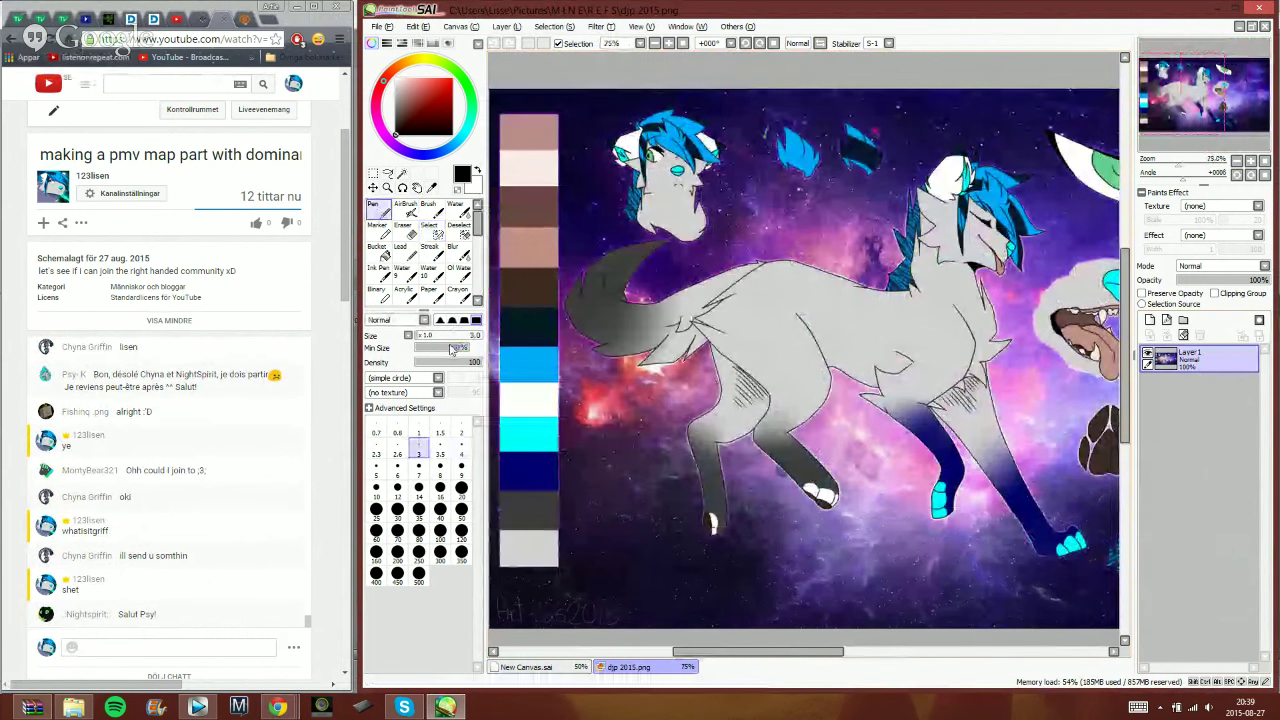
{"action": "left_click", "coordinate": [448, 43]}
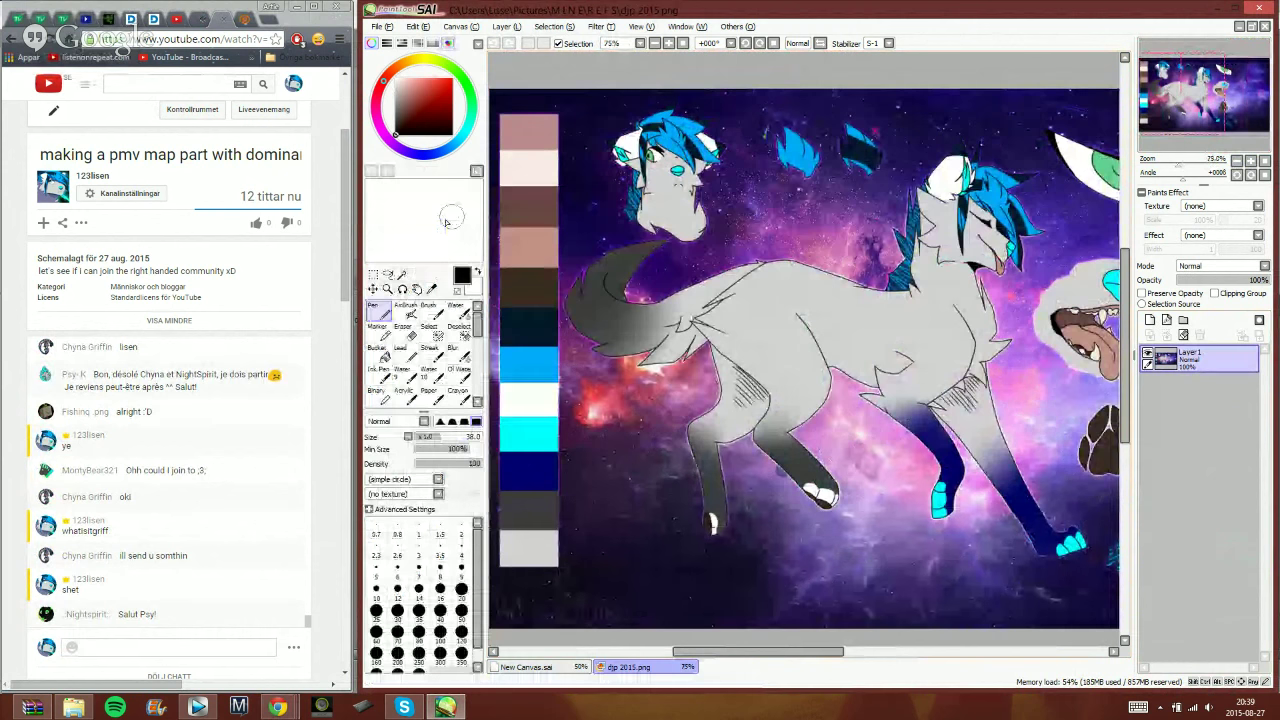
- Sample light grey, dark grey, navy and cyan from the reference palette and dab each onto the scratchpad
{"action": "left_click", "coordinate": [516, 538], "text": "alt"}
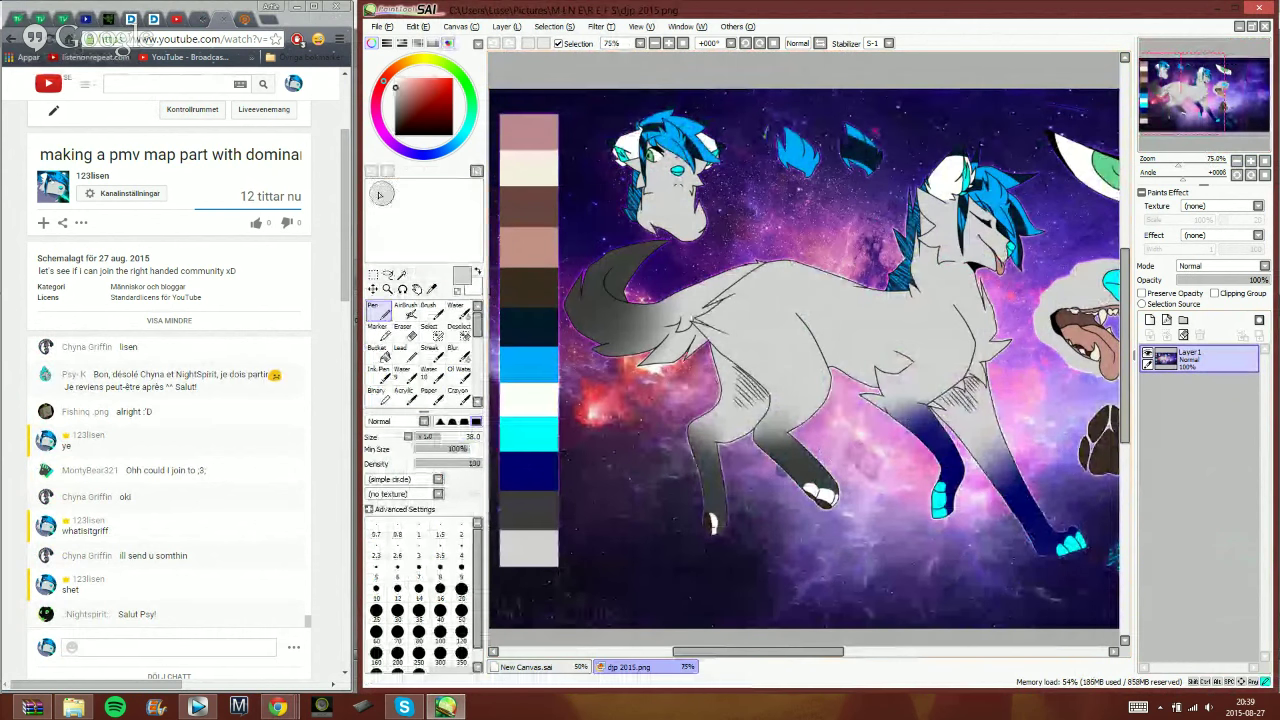
{"action": "left_click", "coordinate": [528, 508], "text": "alt"}
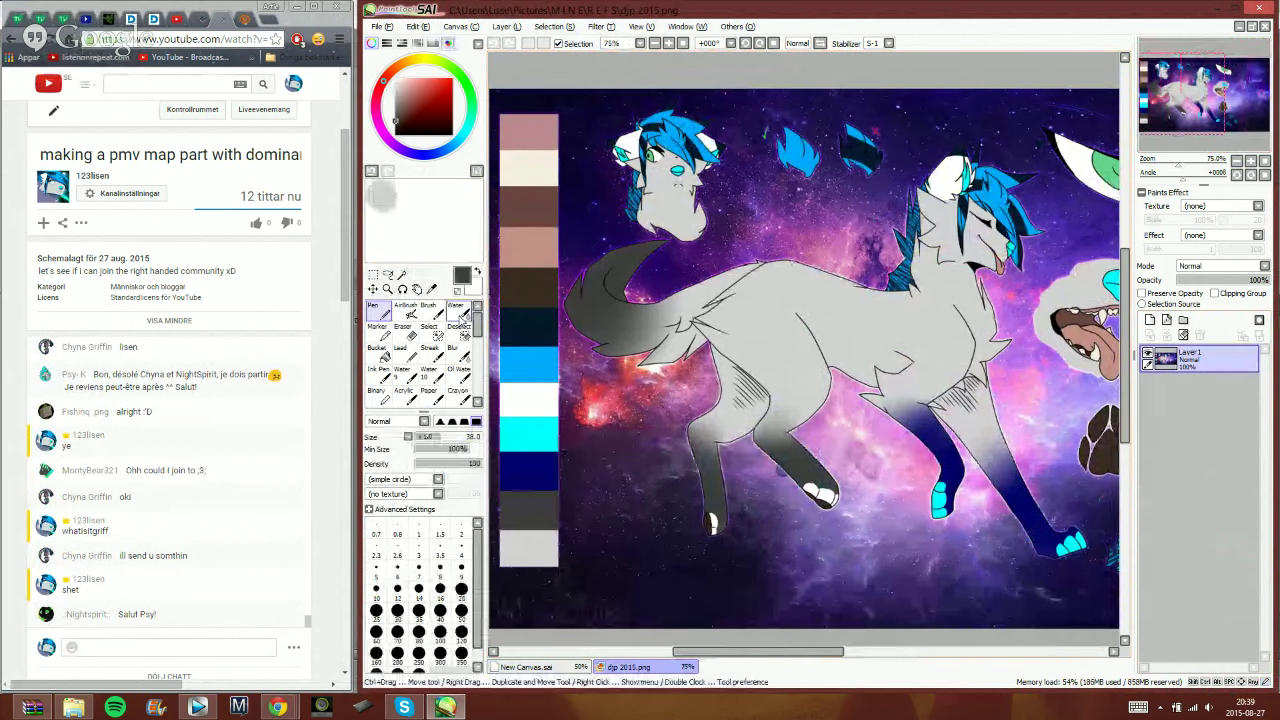
{"action": "left_click", "coordinate": [407, 194]}
{"action": "left_click", "coordinate": [532, 476], "text": "alt"}
{"action": "left_click", "coordinate": [431, 197]}
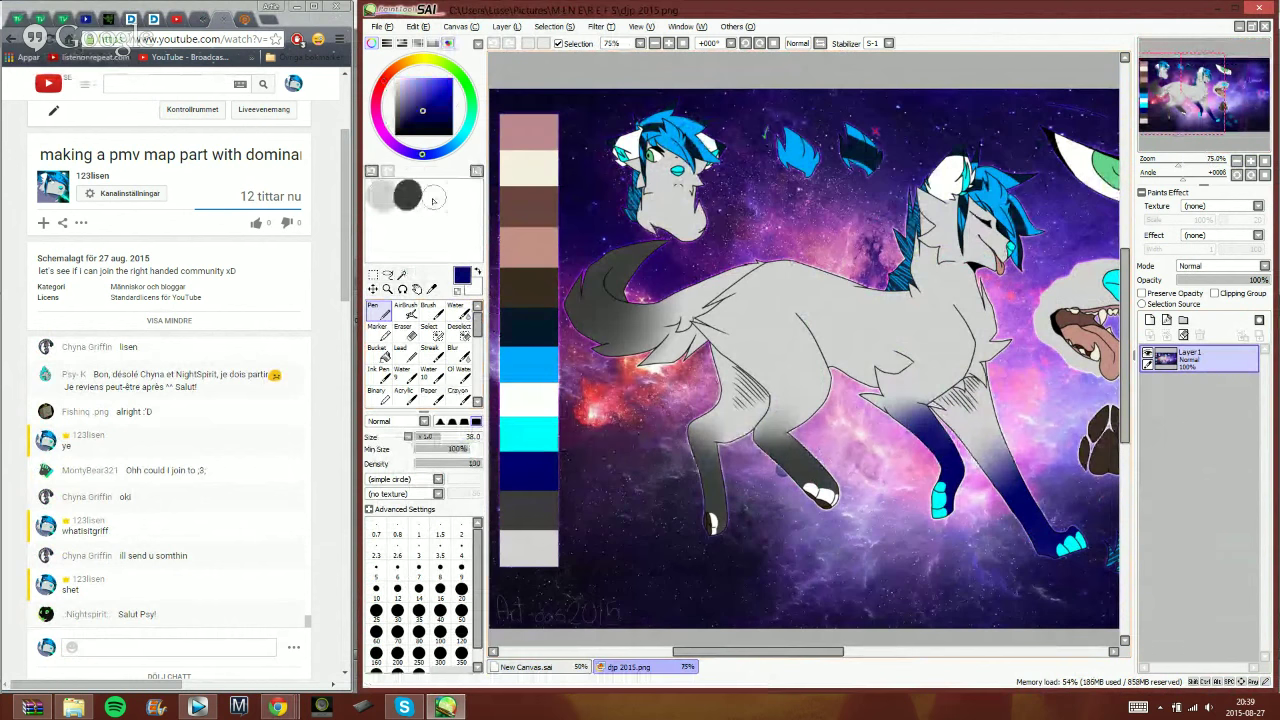
{"action": "left_click", "coordinate": [524, 418], "text": "alt"}
{"action": "left_click", "coordinate": [452, 196]}
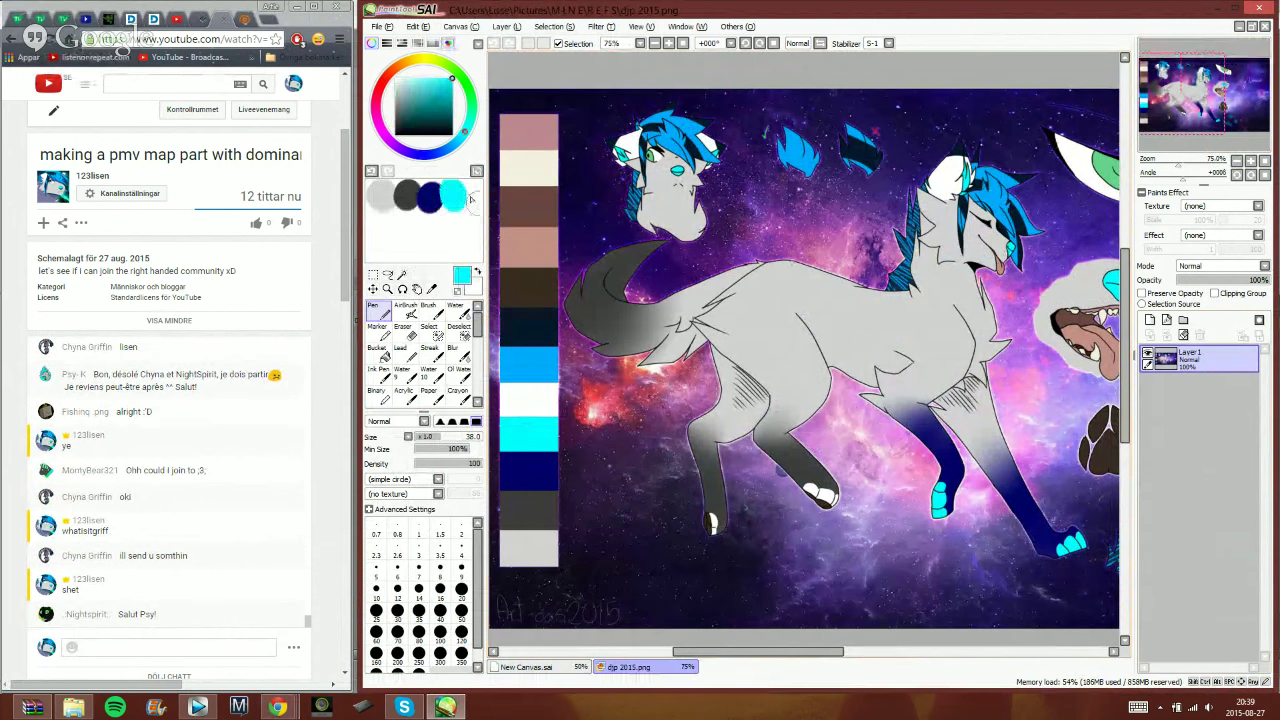
- Add the palette's bright blue, dark navy and dark brown to the scratchpad as separate dabs
{"action": "left_click", "coordinate": [532, 398], "text": "alt"}
{"action": "left_click", "coordinate": [542, 352], "text": "alt"}
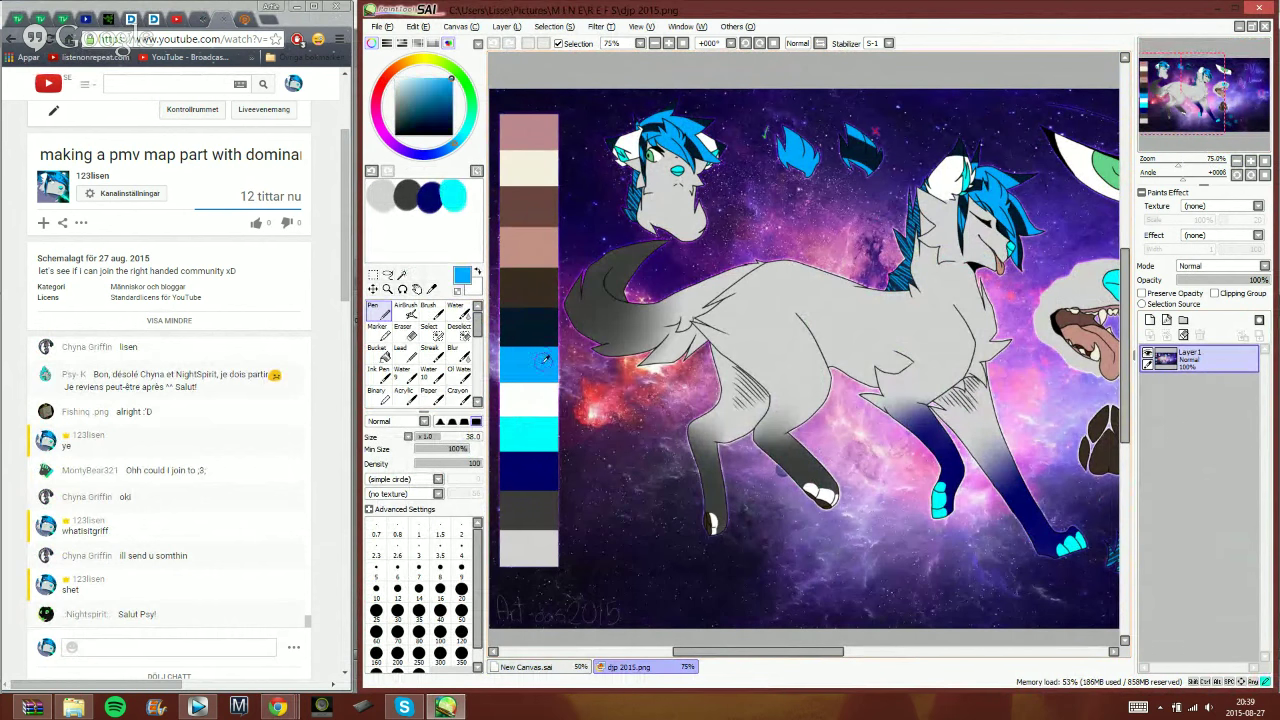
{"action": "left_click", "coordinate": [472, 196]}
{"action": "left_click", "coordinate": [530, 325], "text": "alt"}
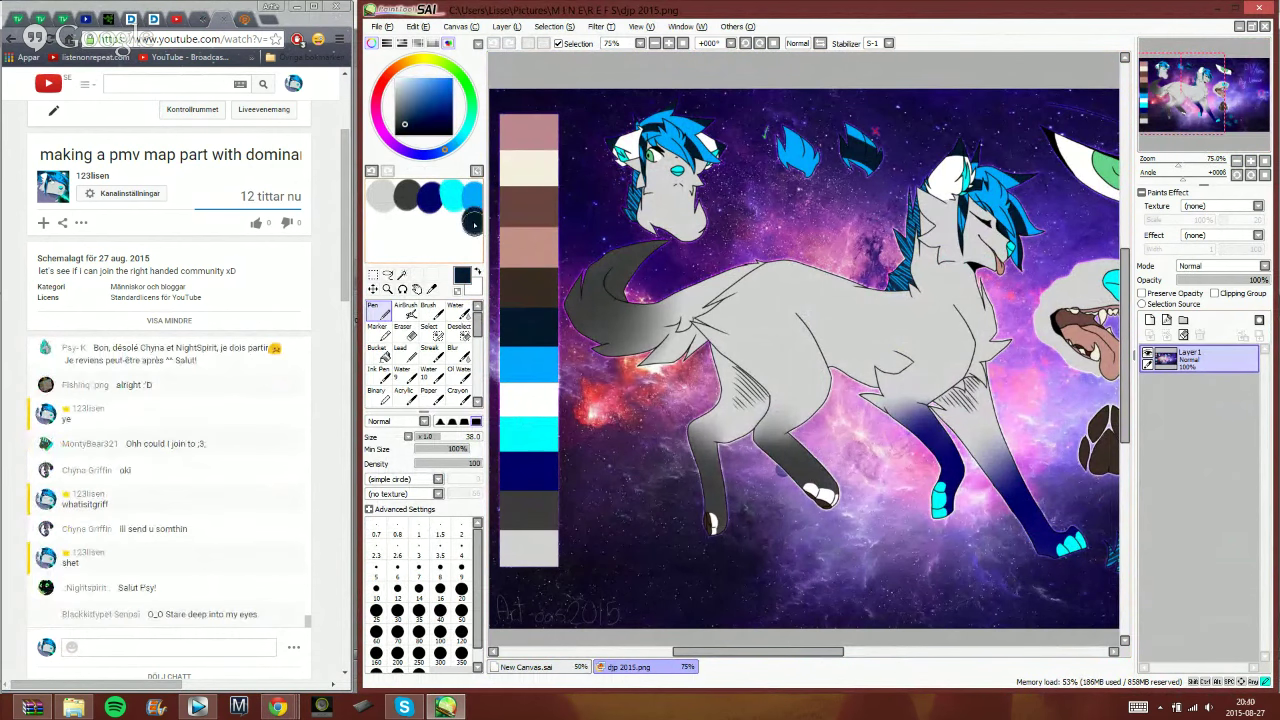
{"action": "left_click", "coordinate": [471, 225]}
{"action": "left_click", "coordinate": [545, 293], "text": "alt"}
{"action": "left_click", "coordinate": [448, 244]}
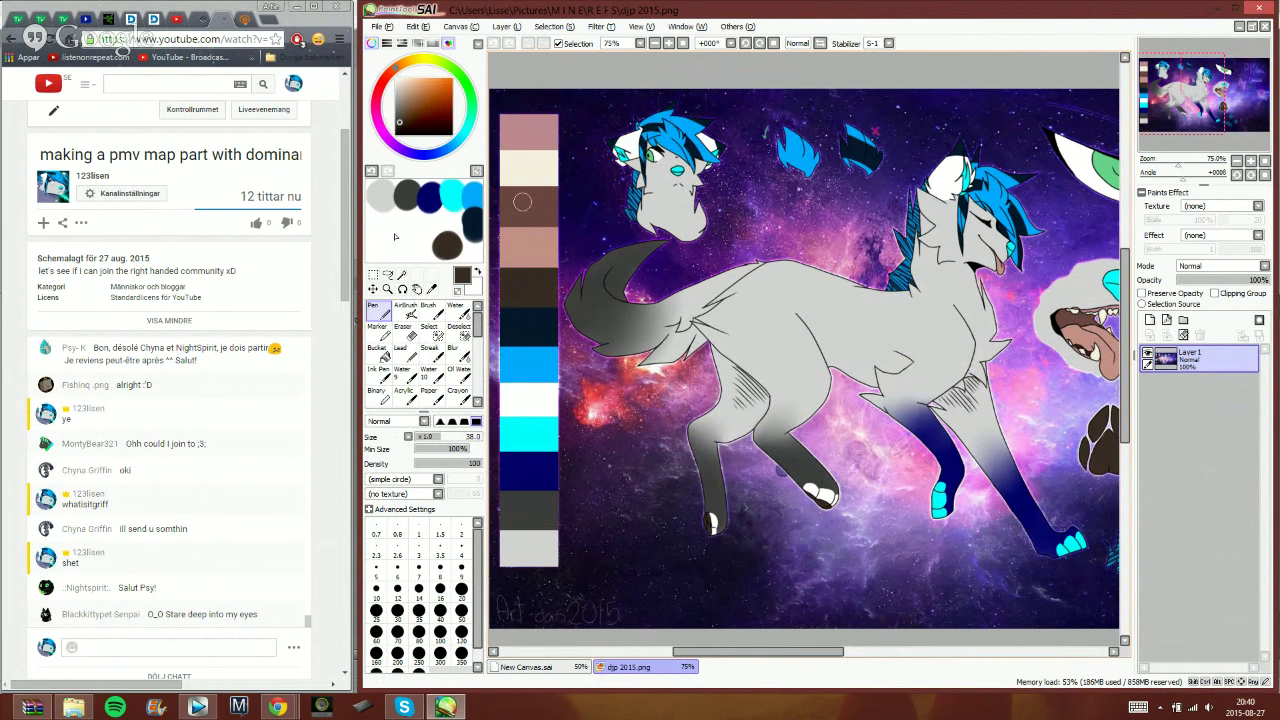
- Add the palette's pinkish tan, medium brown, cream and dusty pink to the scratchpad
{"action": "left_click", "coordinate": [529, 247], "text": "alt"}
{"action": "left_click", "coordinate": [377, 239]}
{"action": "left_click", "coordinate": [522, 202], "text": "alt"}
{"action": "left_click", "coordinate": [396, 240]}
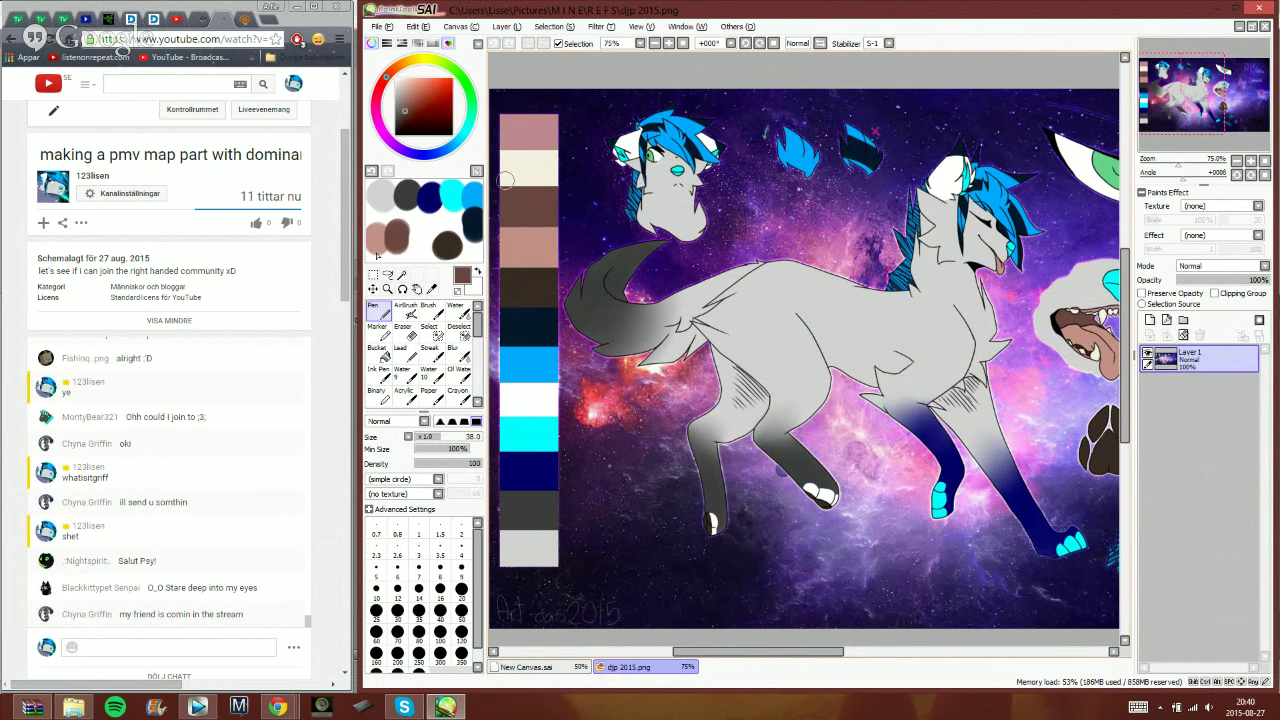
{"action": "left_click", "coordinate": [508, 174], "text": "alt"}
{"action": "left_click", "coordinate": [385, 251]}
{"action": "left_click", "coordinate": [522, 136], "text": "alt"}
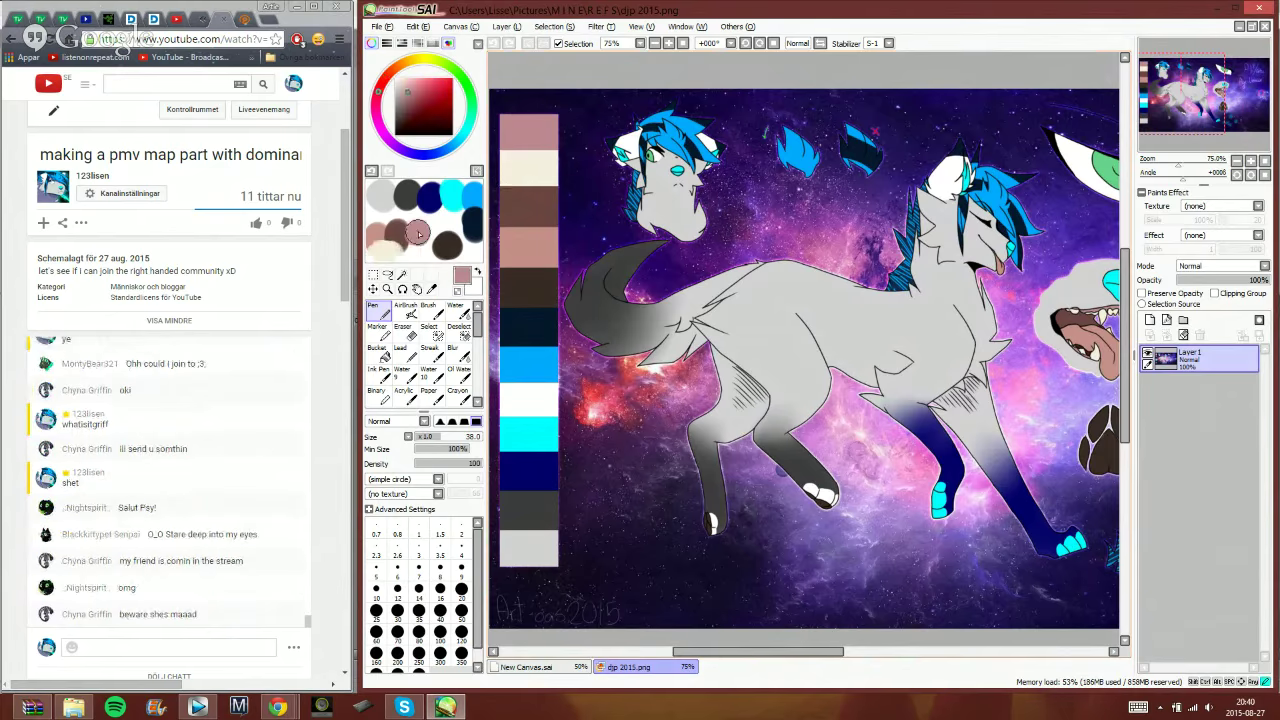
{"action": "left_click", "coordinate": [418, 232]}
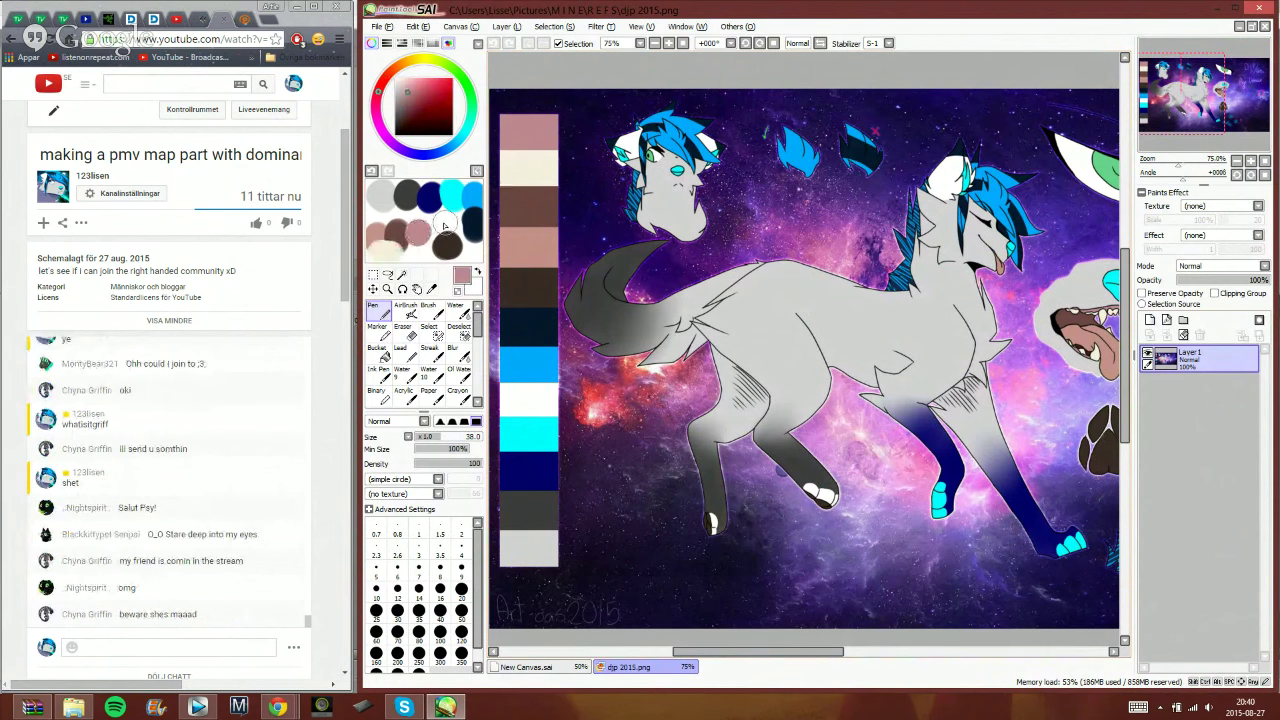
- Return to New Canvas.sai, turn on Preserve Opacity for Layer12, and recolour the silhouette with the scratchpad's light grey
{"action": "left_click", "coordinate": [576, 664]}
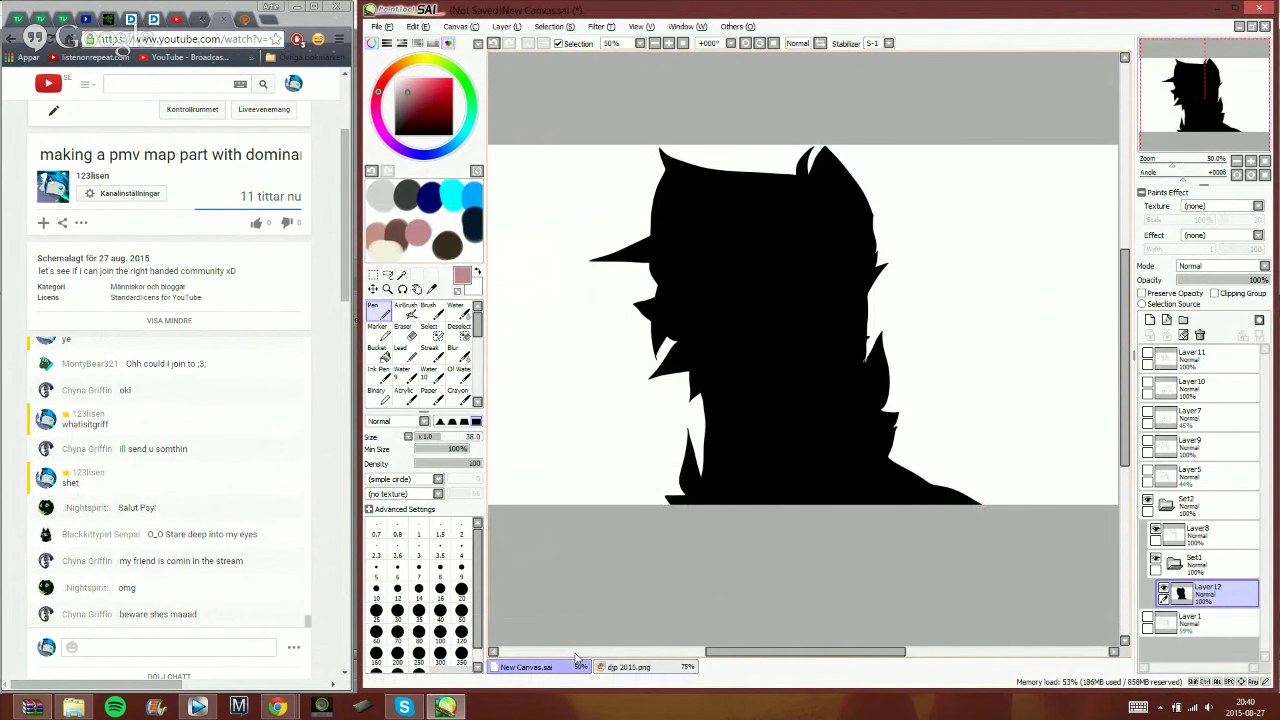
{"action": "left_click", "coordinate": [1150, 293]}
{"action": "right_click", "coordinate": [380, 198]}
{"action": "key", "text": "space"}
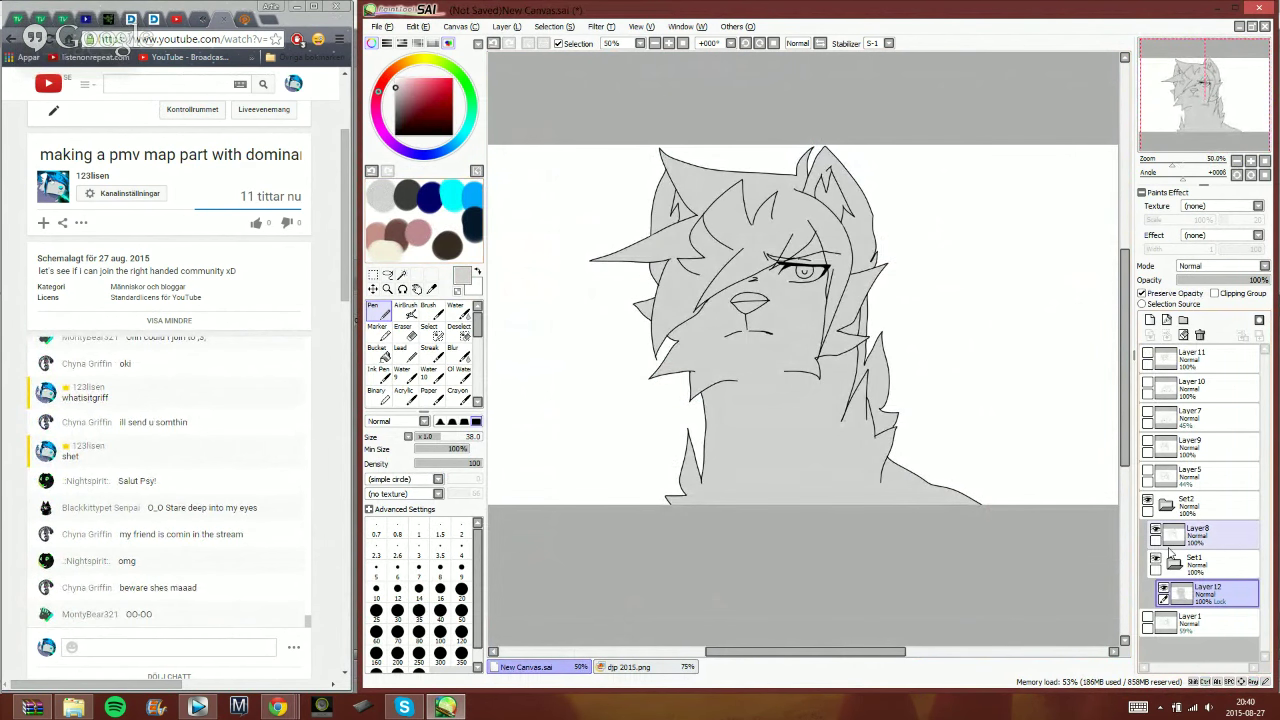
- Select the outer areas of both ears on Layer8 with the Magic Wand, and switch to the selection brush
{"action": "left_click", "coordinate": [1208, 537]}
{"action": "left_click", "coordinate": [401, 275]}
{"action": "left_click", "coordinate": [1205, 592]}
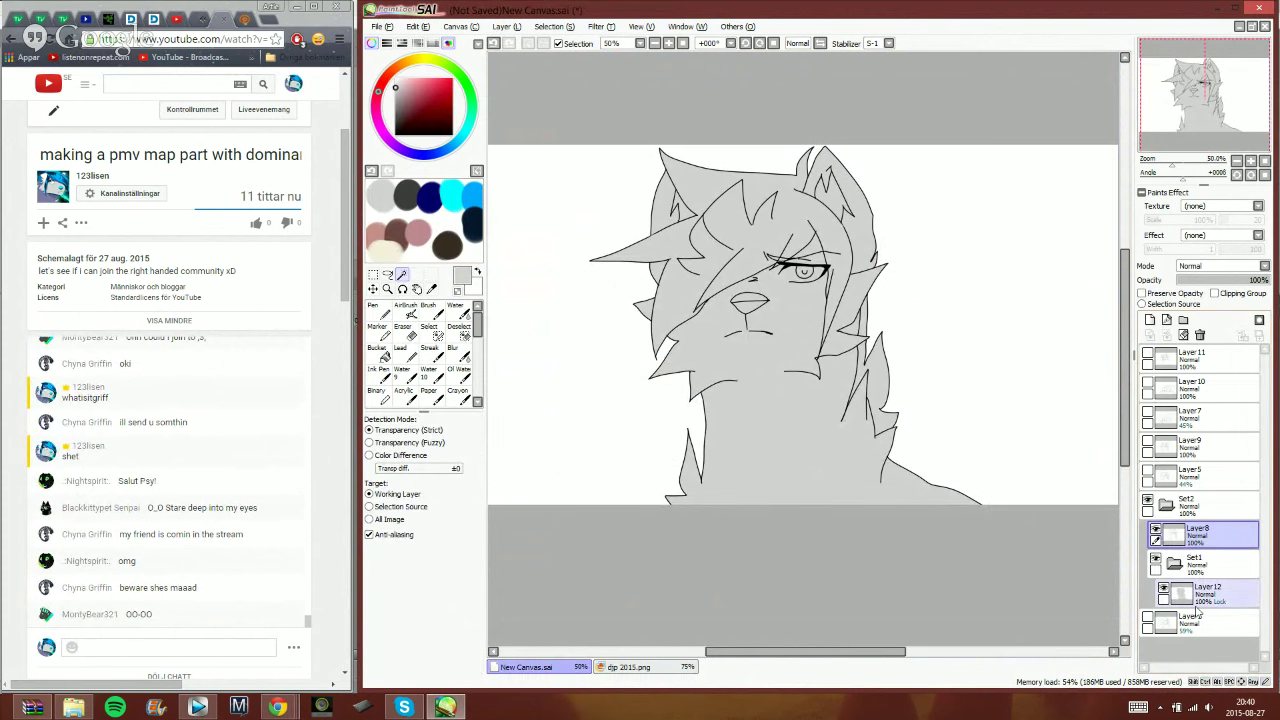
{"action": "left_click", "coordinate": [1161, 533]}
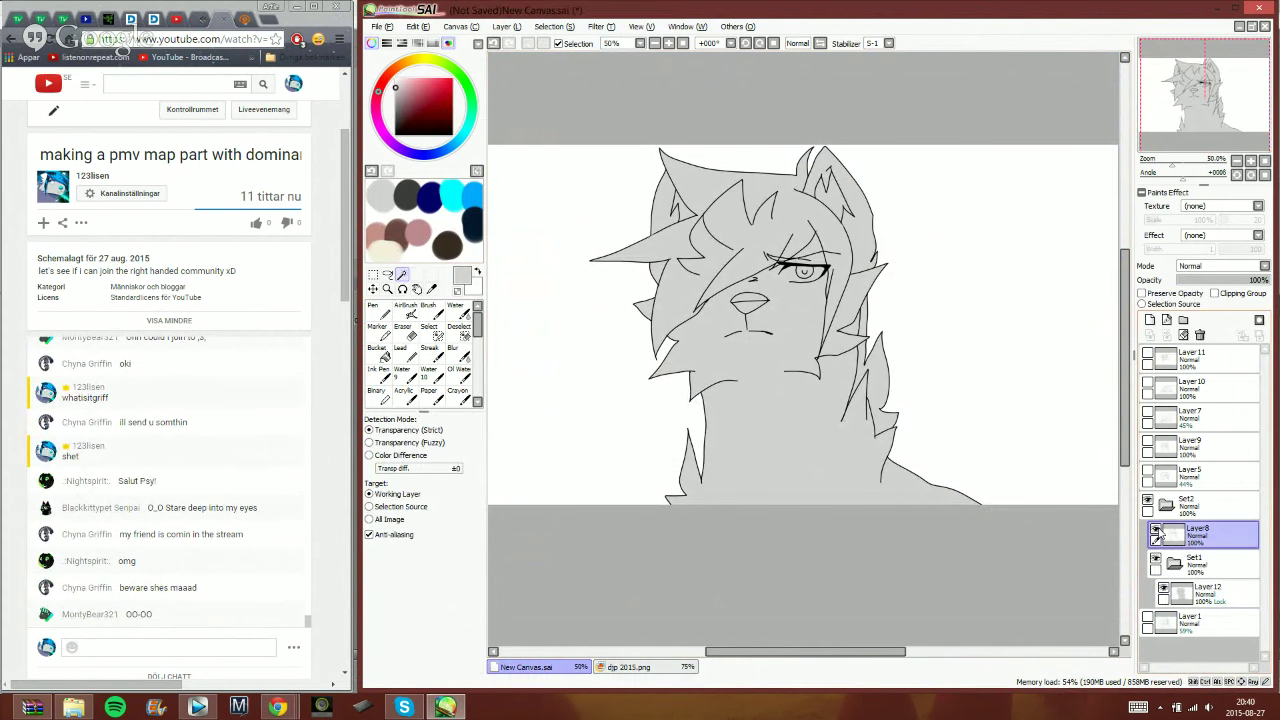
{"action": "left_click", "coordinate": [860, 236]}
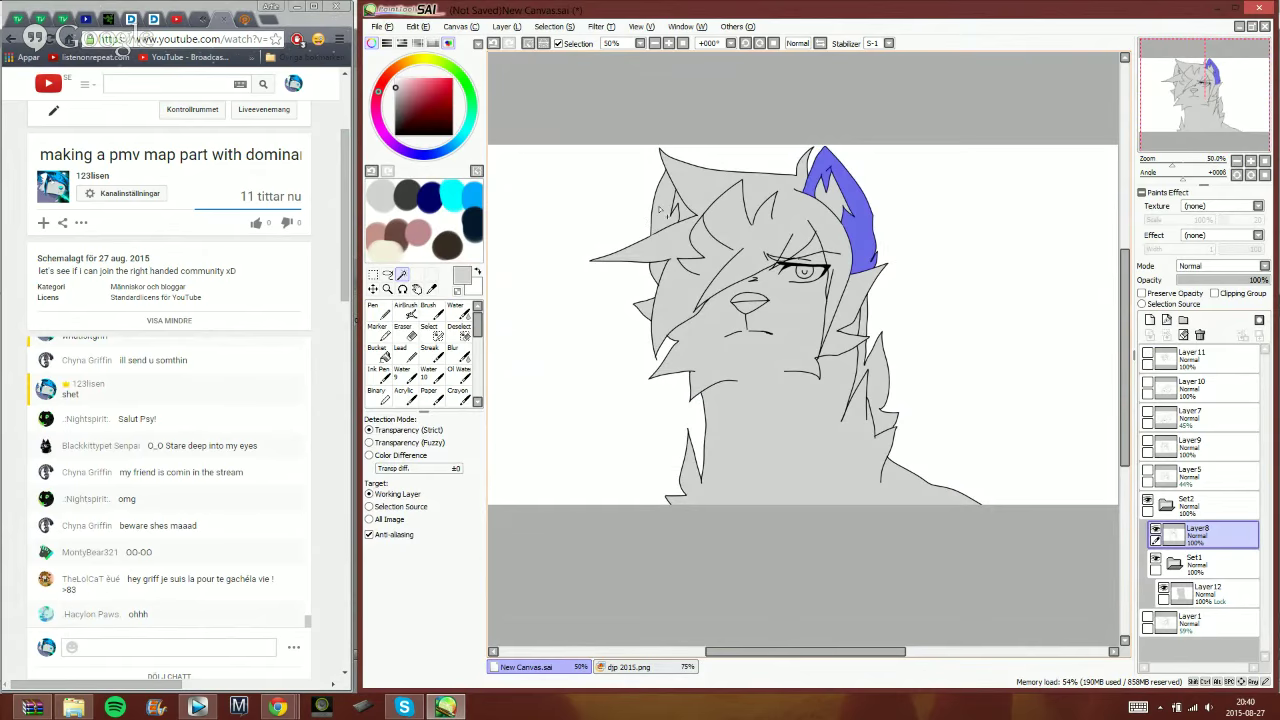
{"action": "left_click", "coordinate": [1238, 161]}
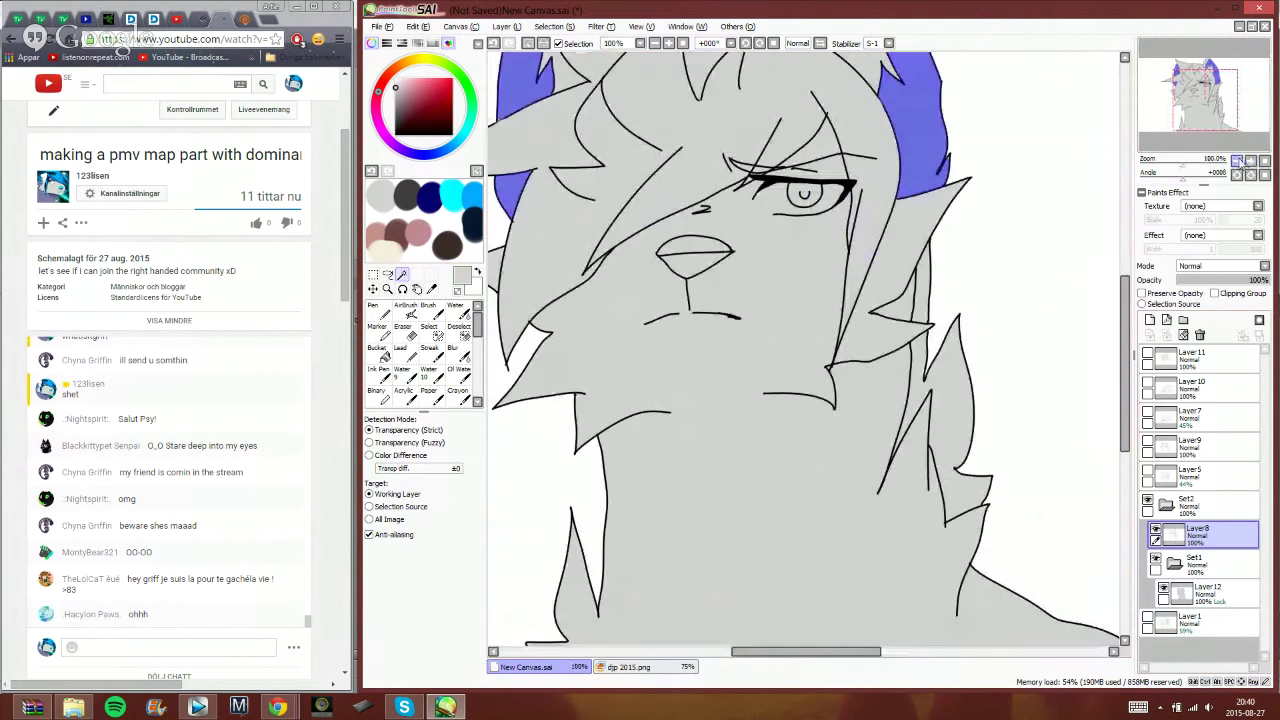
{"action": "left_click_drag", "start_coordinate": [1208, 122], "coordinate": [1203, 108]}
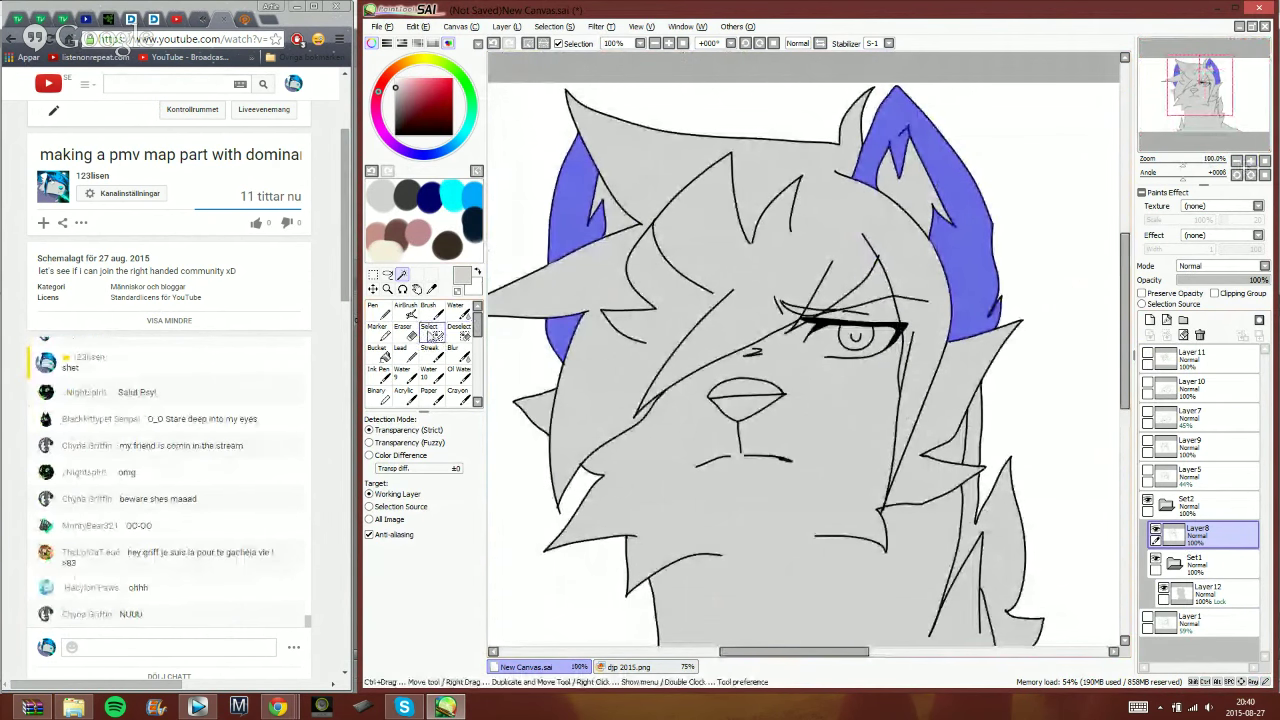
{"action": "left_click", "coordinate": [431, 331]}
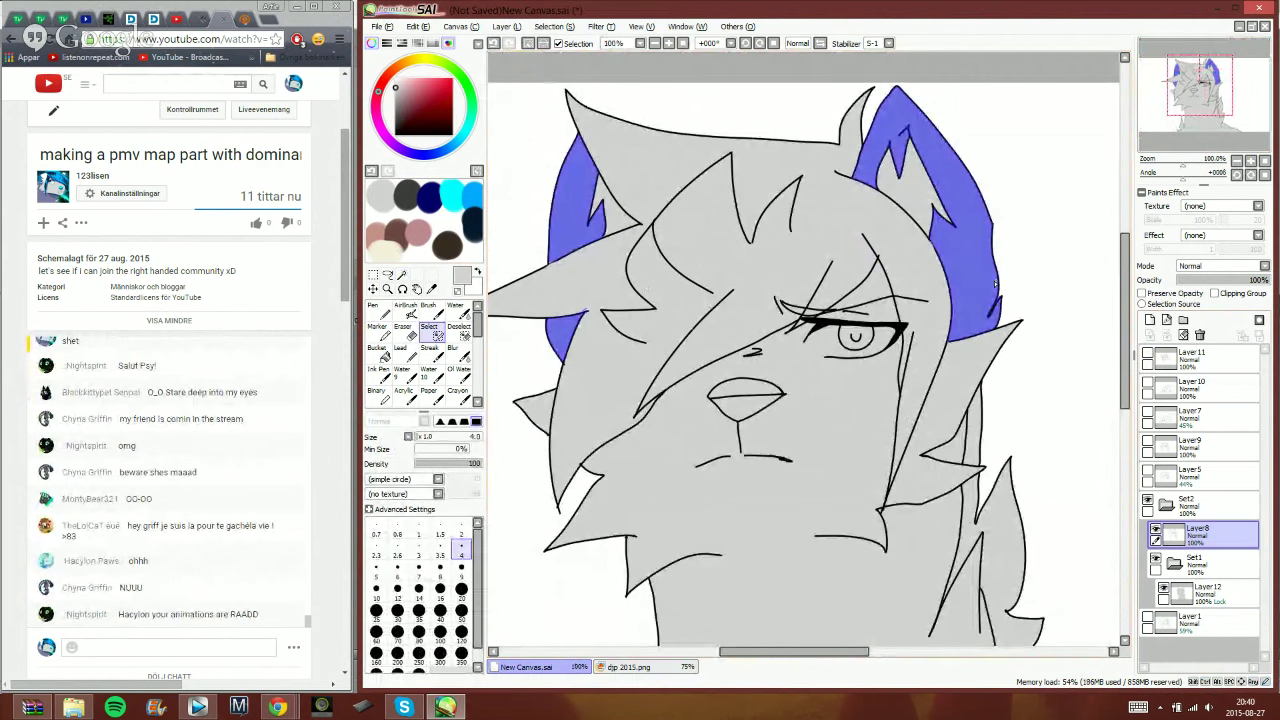
- Paint the selected outer ear areas white with the Pen on Layer12
{"action": "left_click", "coordinate": [1208, 594]}
{"action": "left_click", "coordinate": [379, 311]}
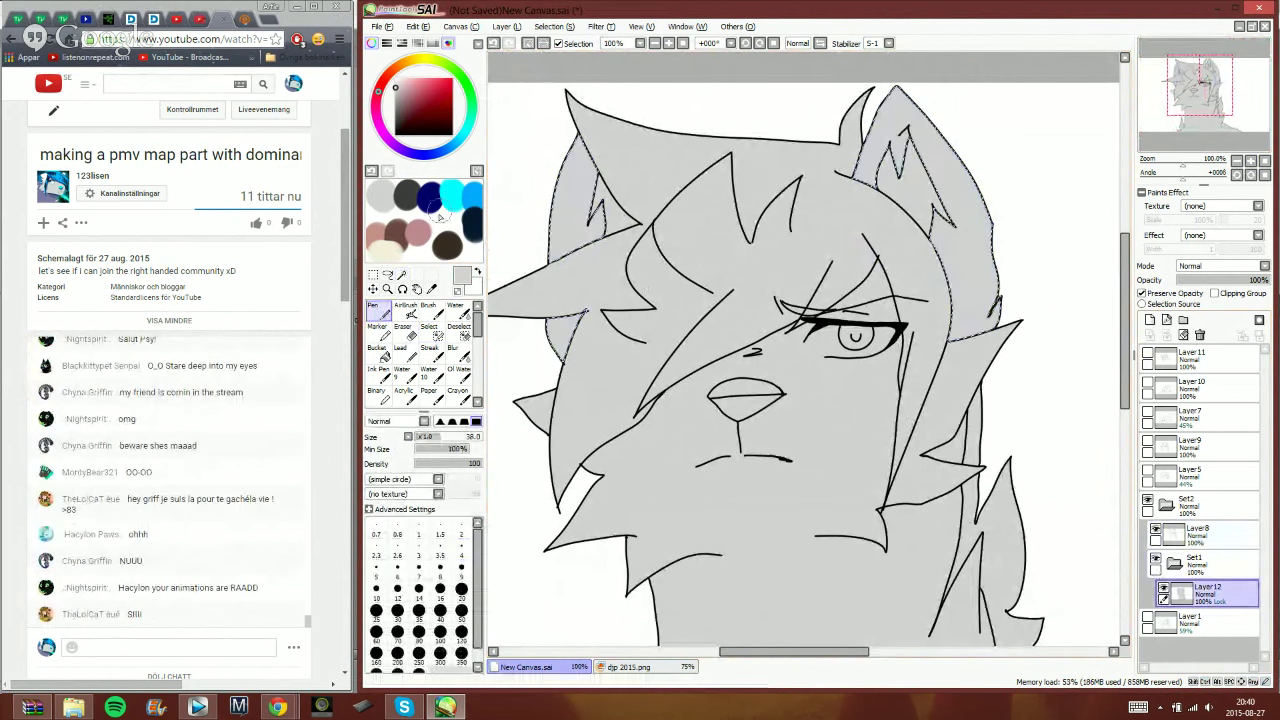
{"action": "right_click", "coordinate": [451, 221]}
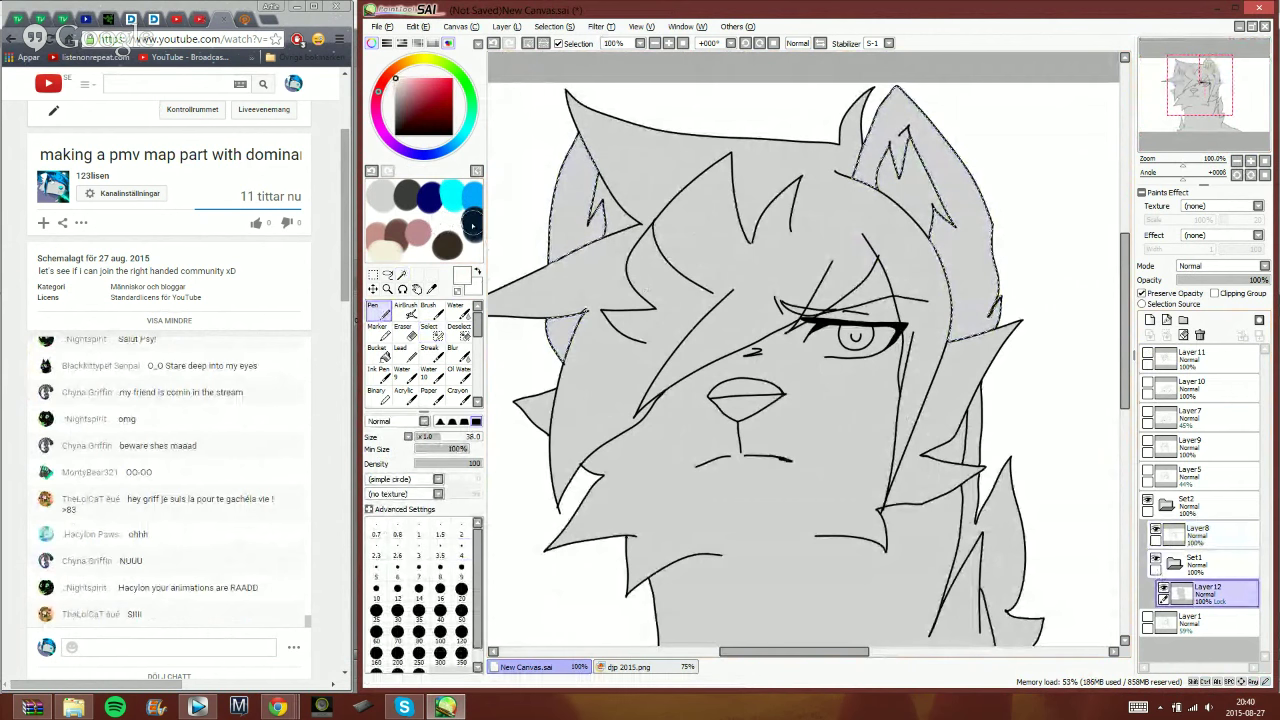
{"action": "key", "text": "space"}
- Pick the scratchpad's dark navy and paint the tips of both ears inside the selection
{"action": "right_click", "coordinate": [473, 226]}
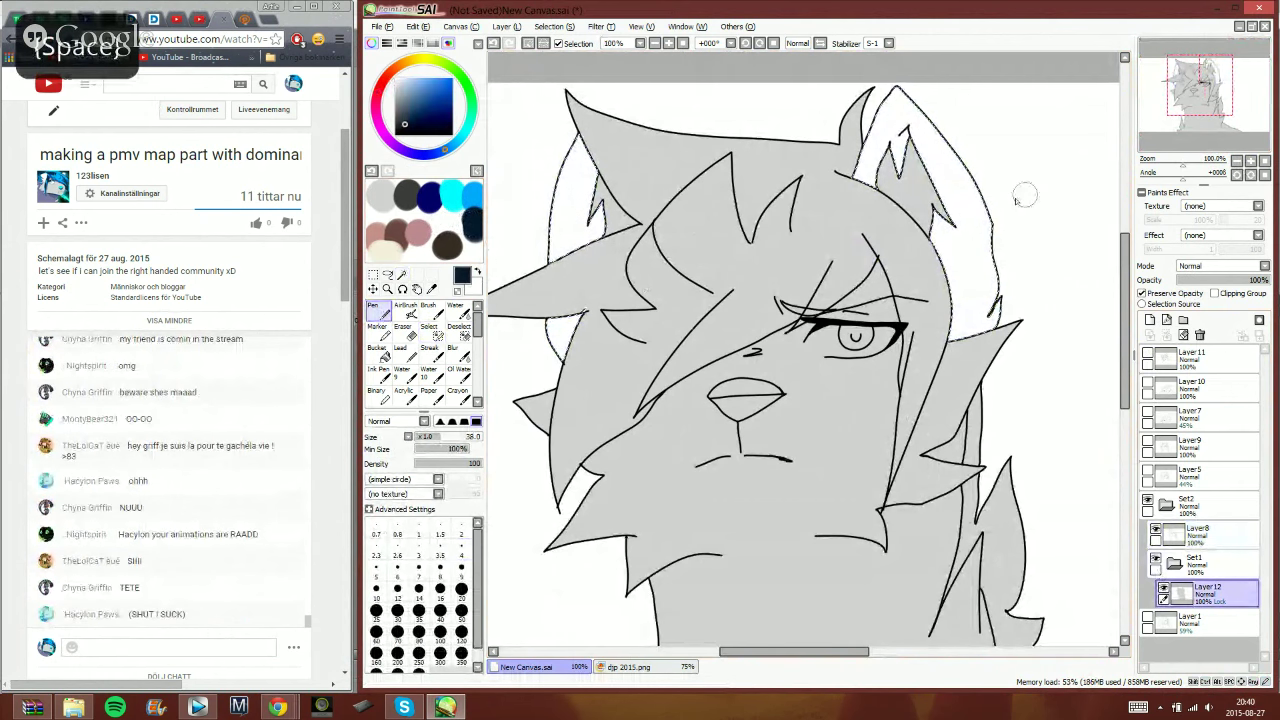
{"action": "mouse_move", "coordinate": [984, 174]}
{"action": "left_mouse_down"}
{"action": "mouse_move", "coordinate": [902, 140]}
{"action": "mouse_move", "coordinate": [970, 154]}
{"action": "mouse_move", "coordinate": [937, 104]}
{"action": "left_mouse_up"}
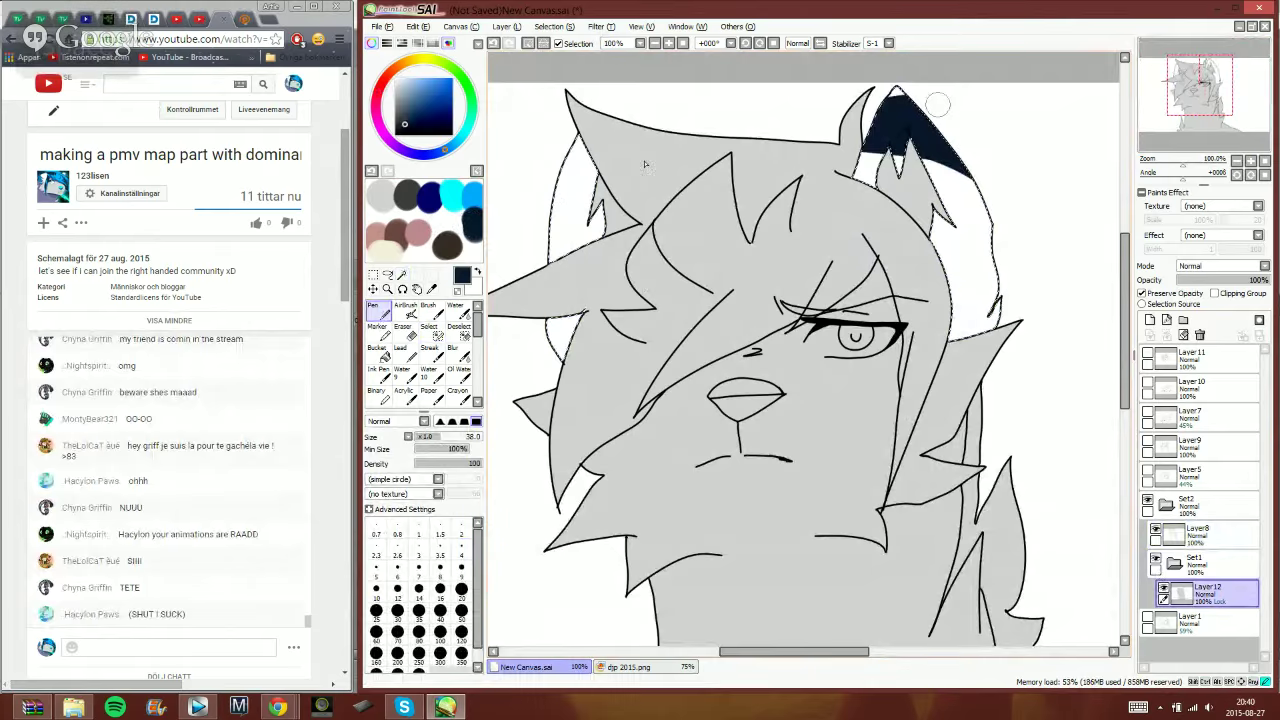
{"action": "left_click_drag", "start_coordinate": [588, 148], "coordinate": [562, 198]}
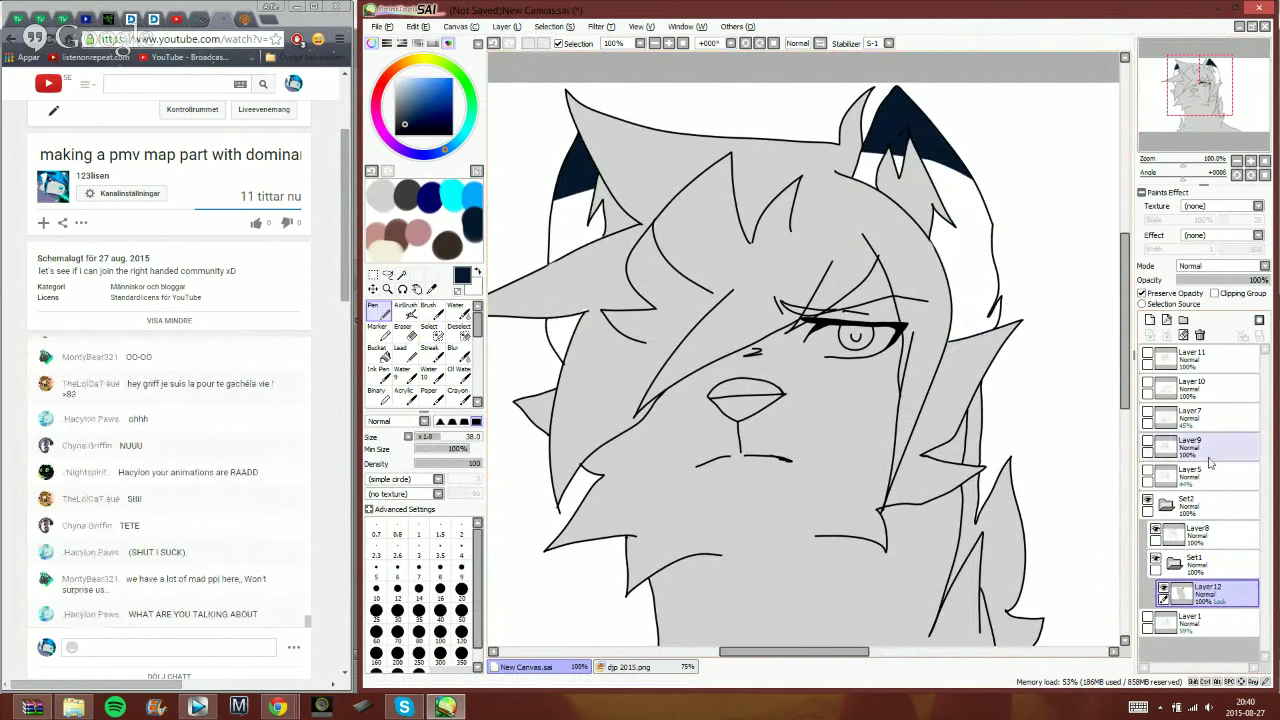
- Restore and invert the outer-ear selection, then paint the inner areas of both ears with the scratchpad's cyan
{"action": "left_click", "coordinate": [493, 43]}
{"action": "left_click", "coordinate": [543, 43]}
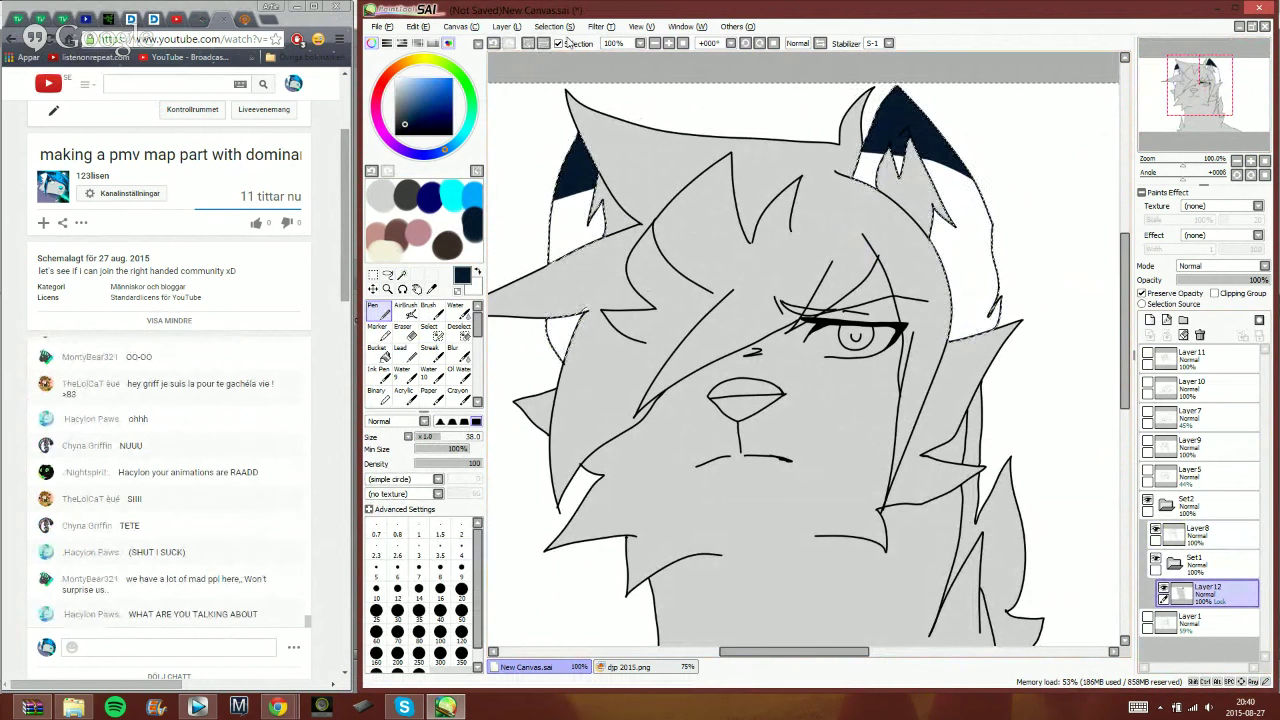
{"action": "left_click", "coordinate": [451, 207]}
{"action": "left_click_drag", "start_coordinate": [600, 197], "coordinate": [630, 224]}
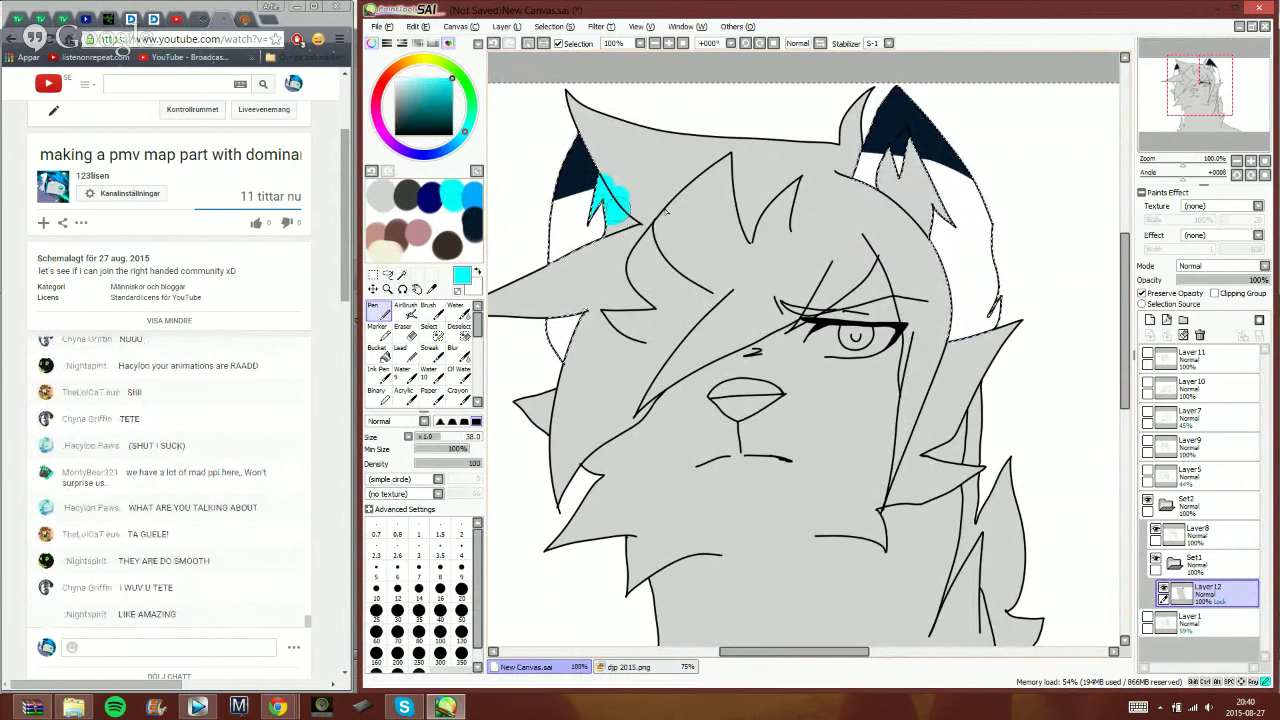
{"action": "left_click_drag", "start_coordinate": [900, 160], "coordinate": [918, 165]}
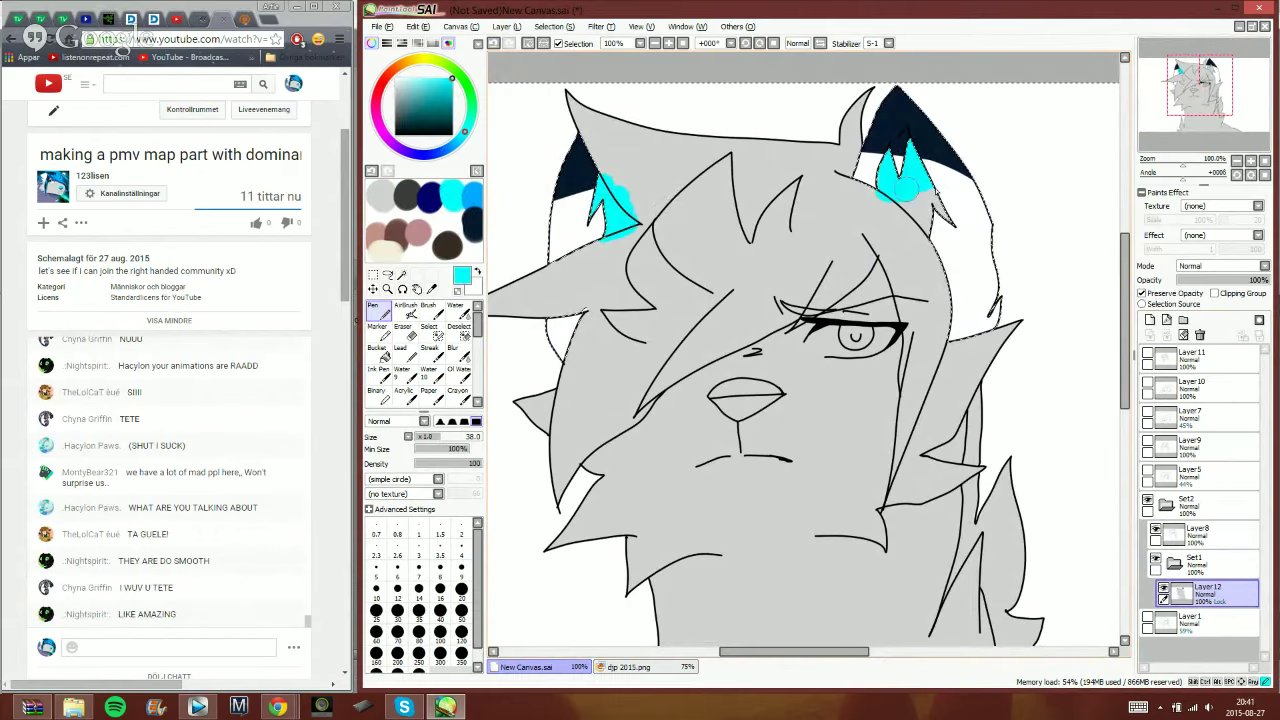
{"action": "left_click_drag", "start_coordinate": [937, 222], "coordinate": [905, 233]}
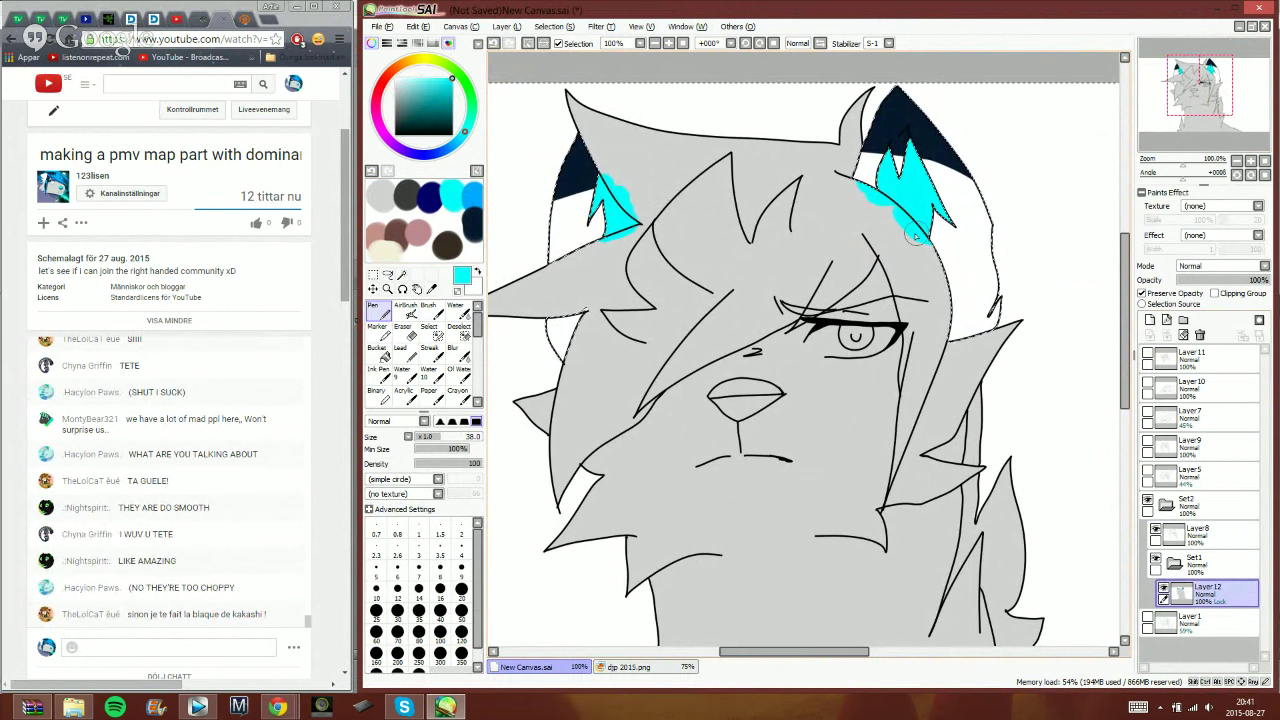
- Switch to the YouTube stream page and send "jfdbvhjbtrhf7" in the live chat
{"action": "left_click", "coordinate": [210, 650]}
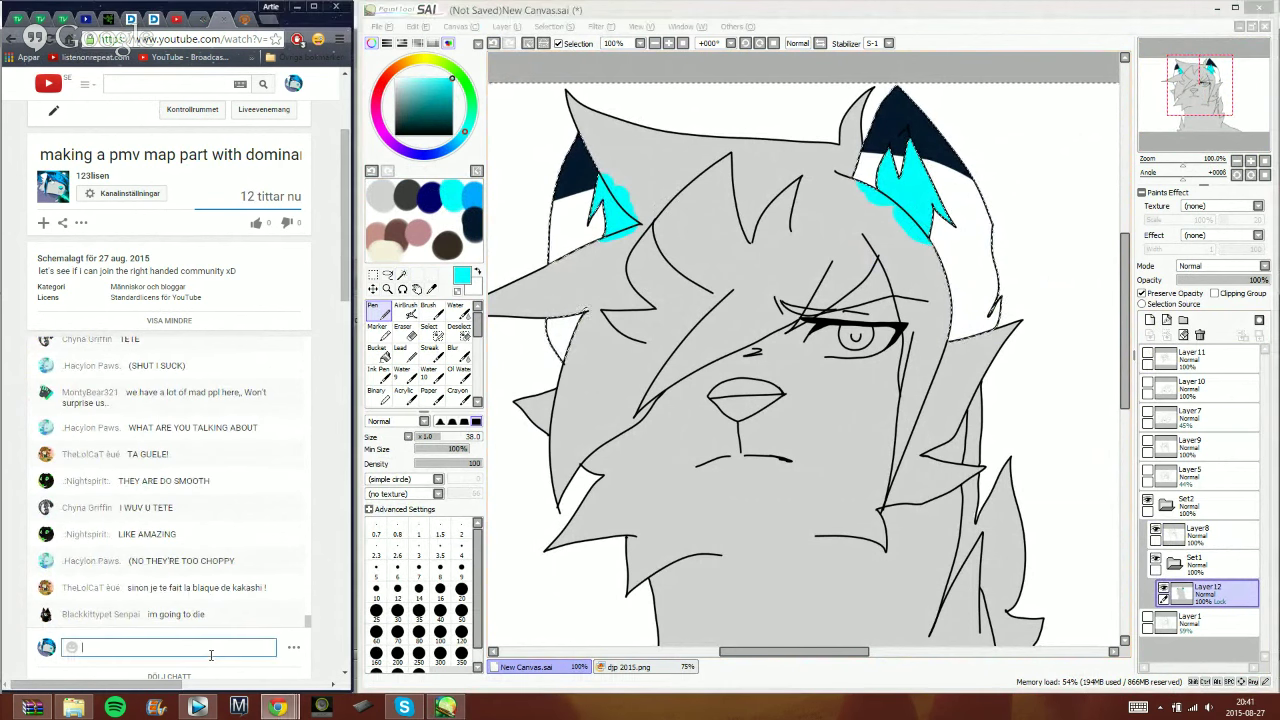
{"action": "type", "text": "jfdbvhjbtrhf7"}
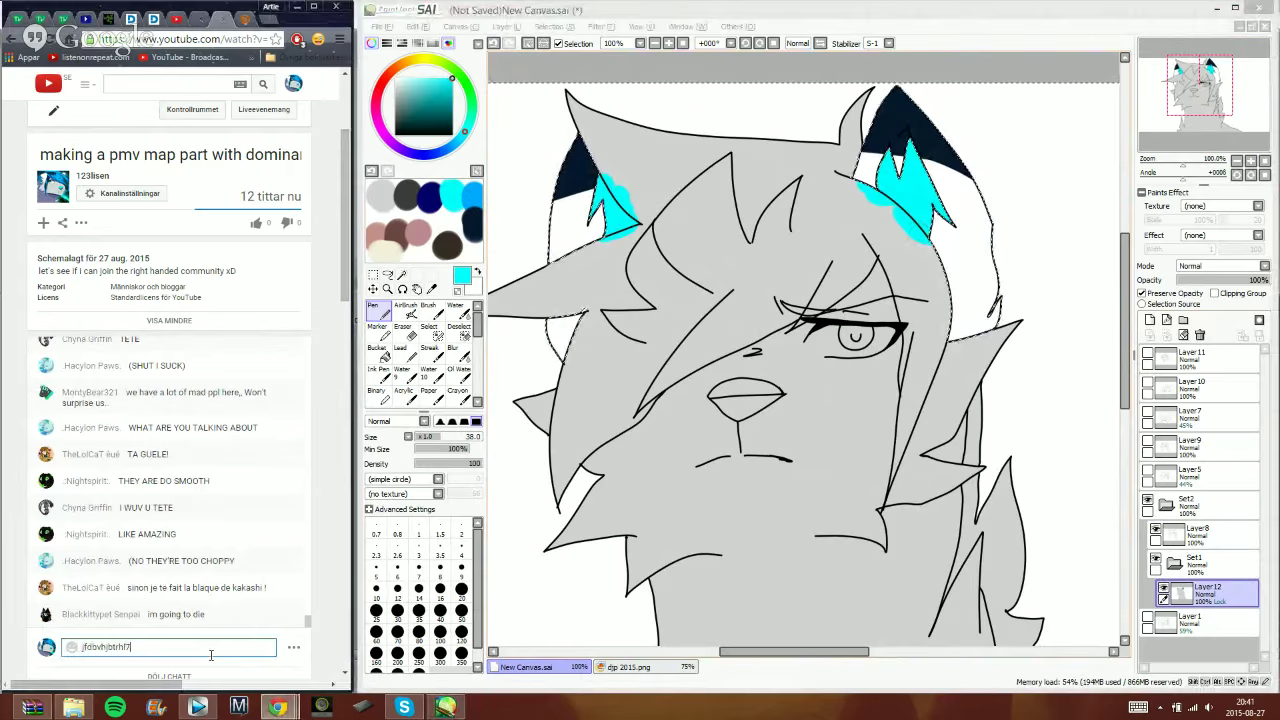
{"action": "key", "text": "Return"}
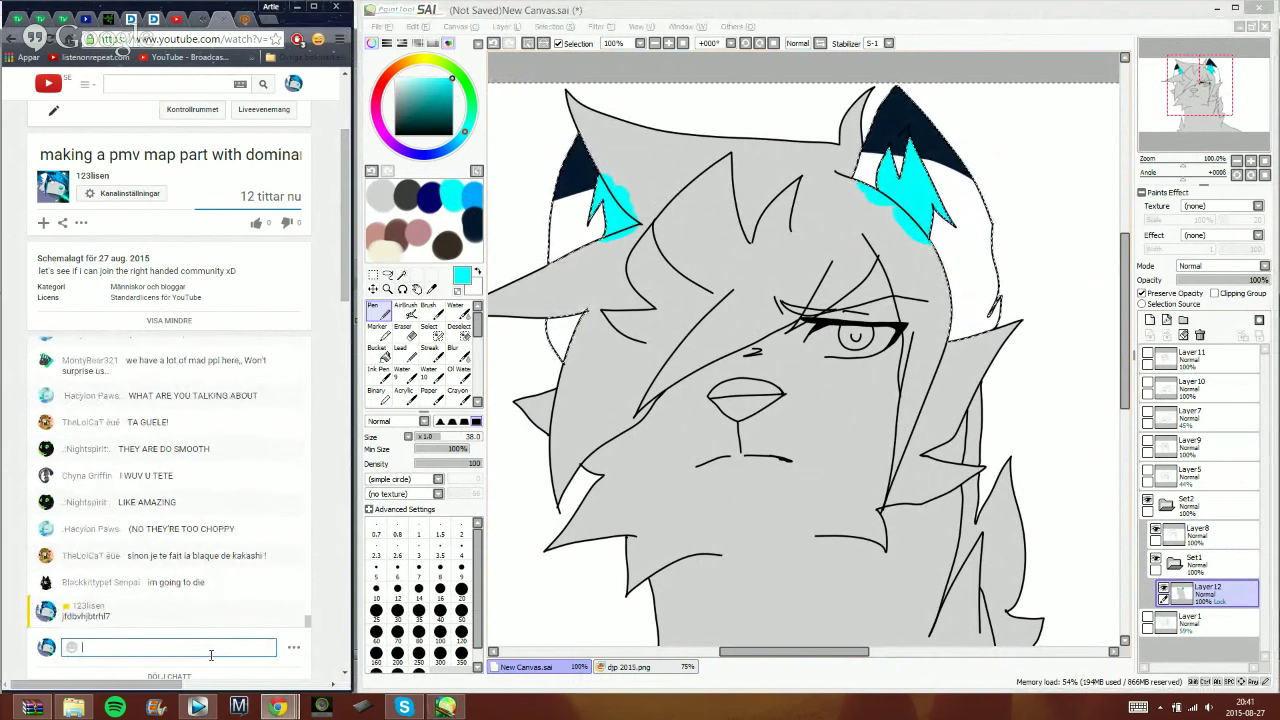
- Return to PaintTool SAI, clear the ear selection, and select the whole nose on Layer8 with the Magic Wand and selection brush
{"action": "left_click", "coordinate": [941, 72]}
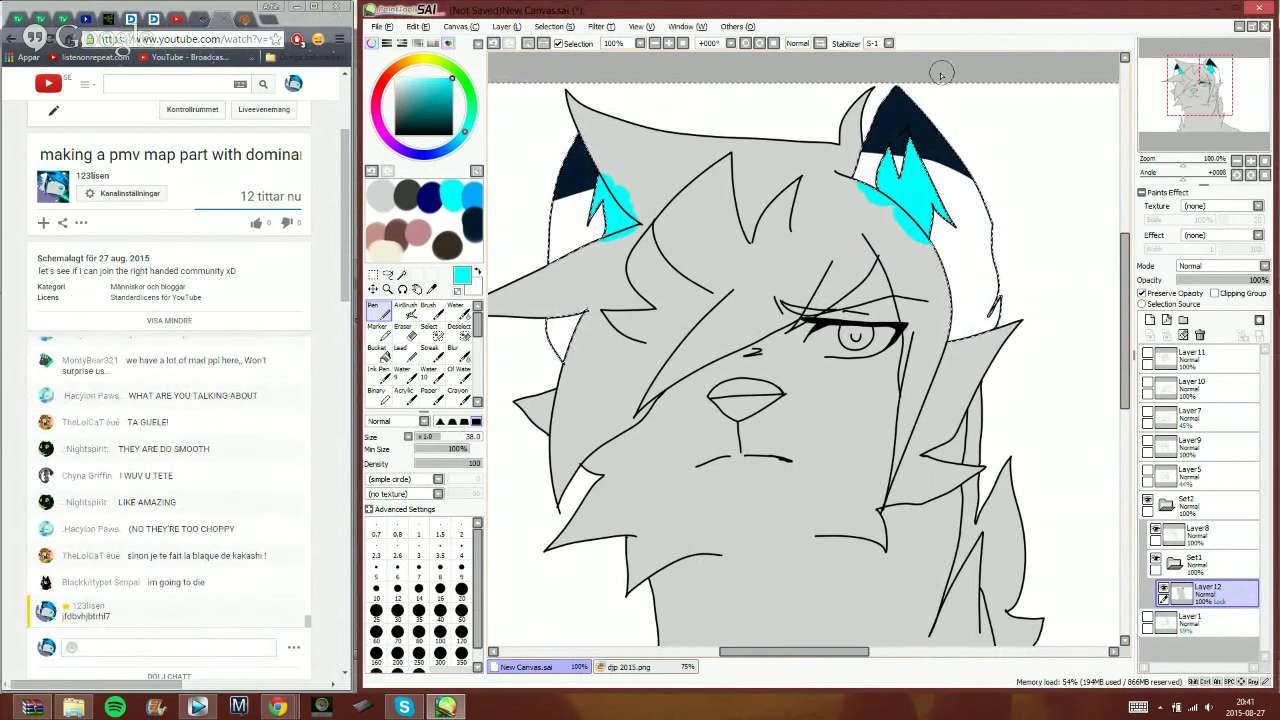
{"action": "left_click", "coordinate": [529, 45]}
{"action": "left_click", "coordinate": [402, 275]}
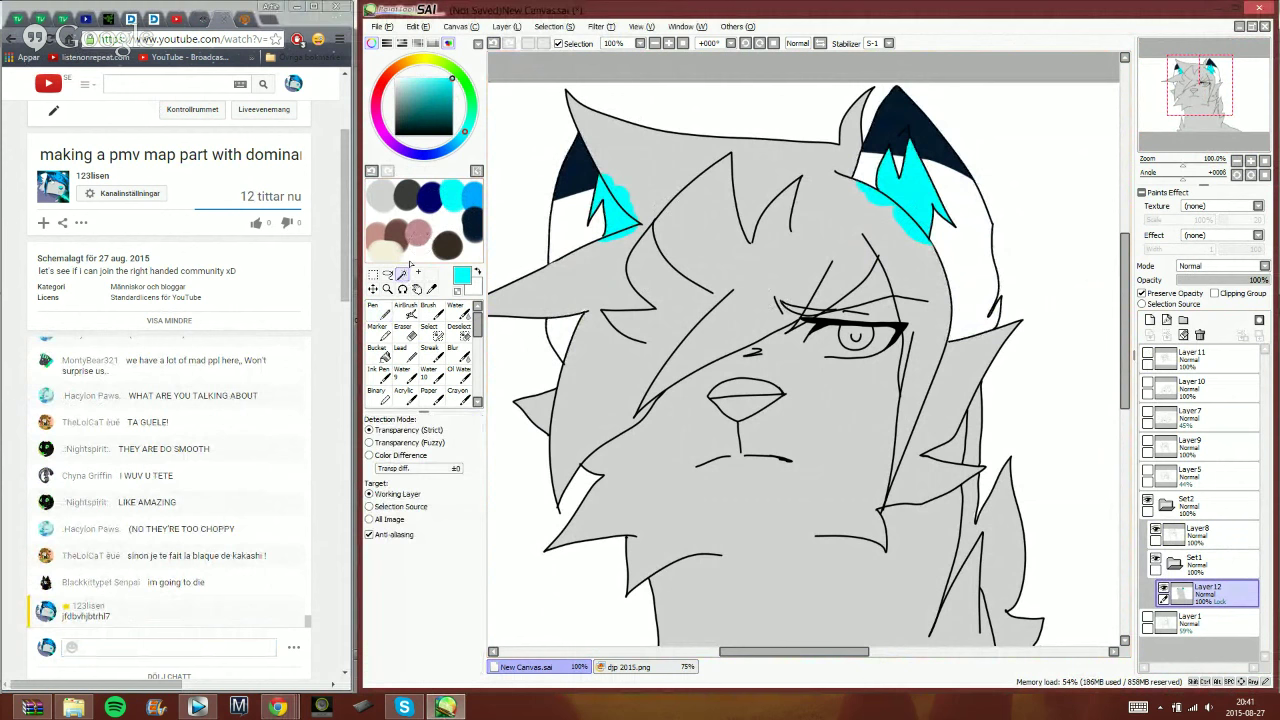
{"action": "left_click", "coordinate": [1196, 533]}
{"action": "left_click", "coordinate": [745, 400]}
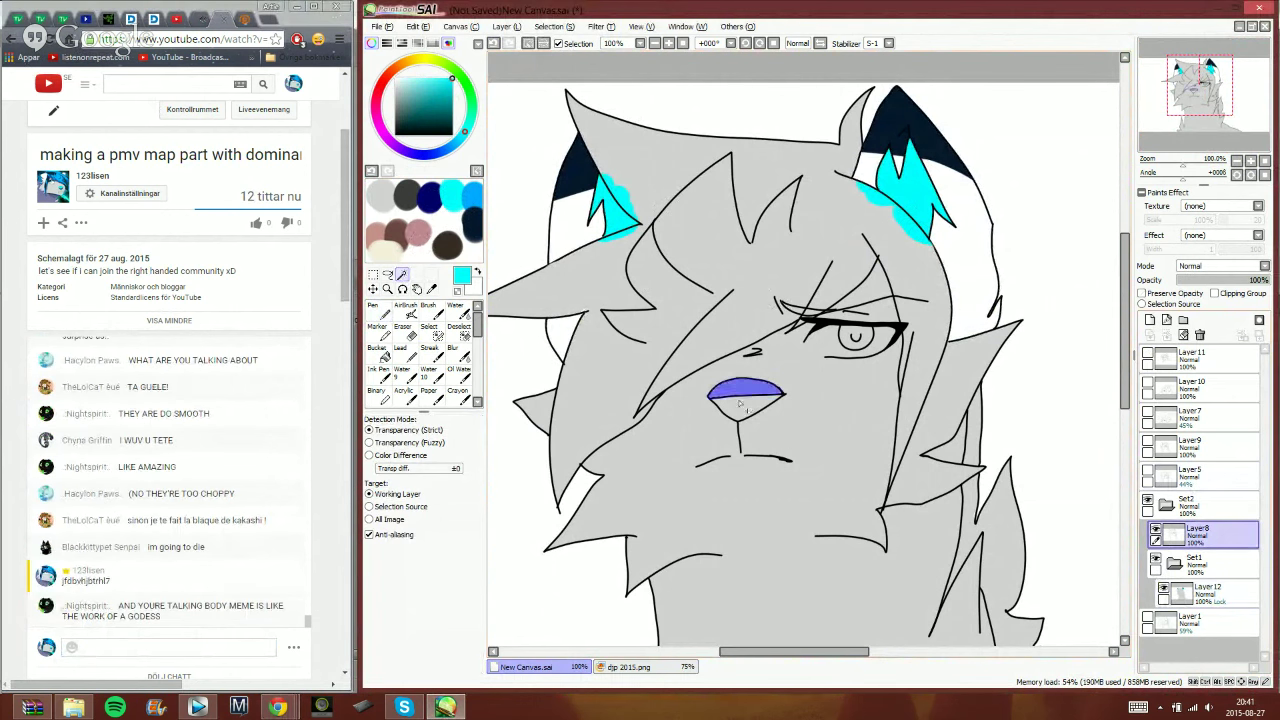
{"action": "left_click", "coordinate": [429, 331]}
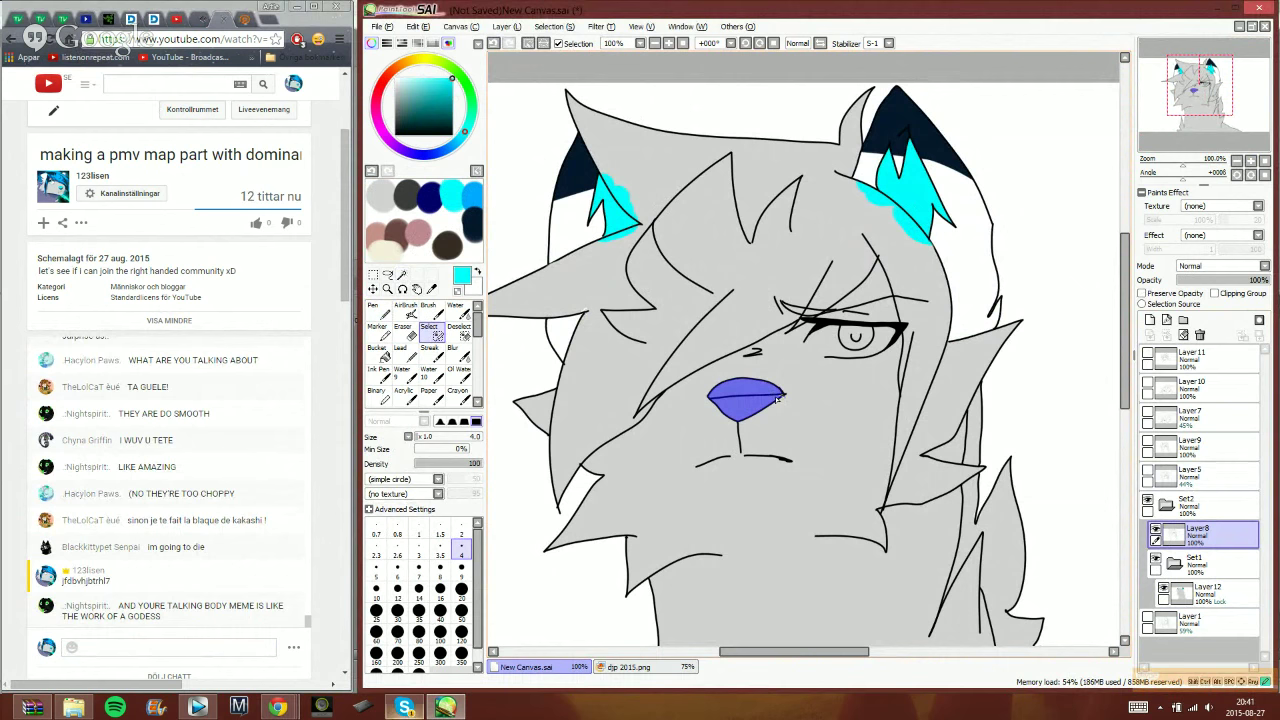
- Switch to Skype and check the latest messages and received photo in the open conversation
{"action": "left_click", "coordinate": [404, 707]}
{"action": "right_click", "coordinate": [404, 707]}
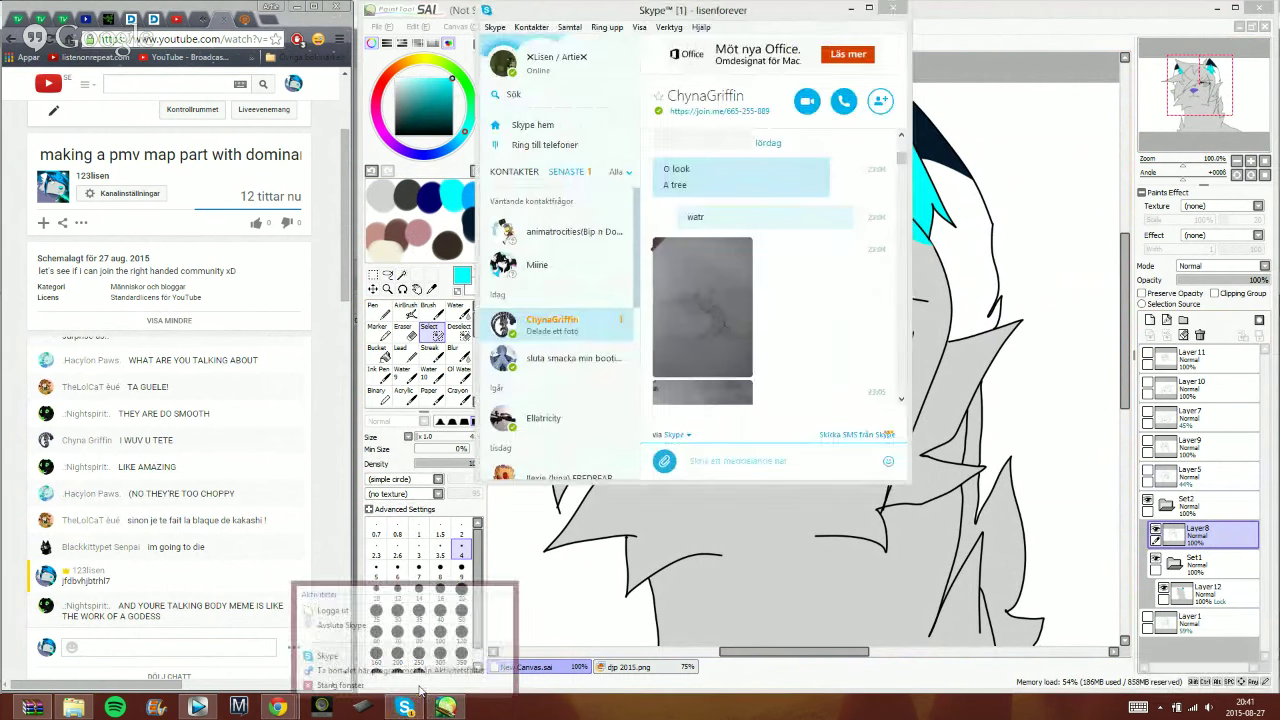
{"action": "left_click", "coordinate": [905, 162]}
{"action": "left_click_drag", "start_coordinate": [903, 160], "coordinate": [904, 313]}
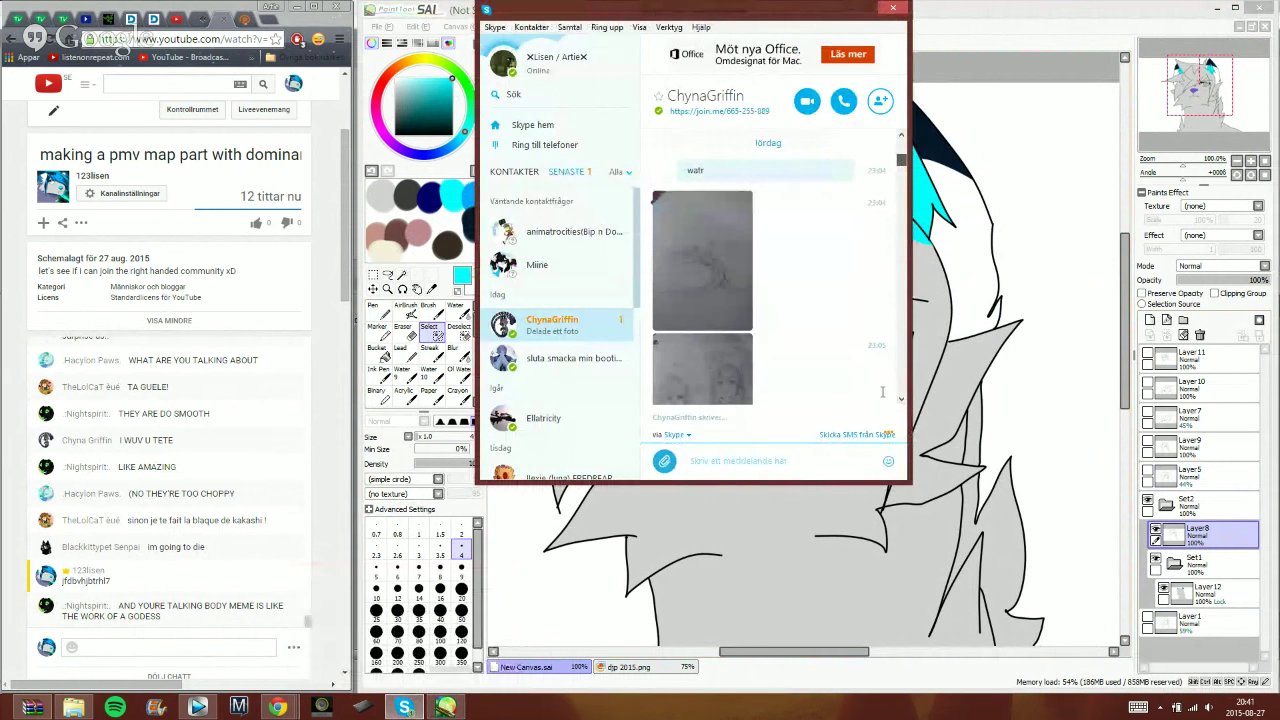
{"action": "scroll", "coordinate": [898, 400], "scroll_direction": "down", "scroll_amount": 10}
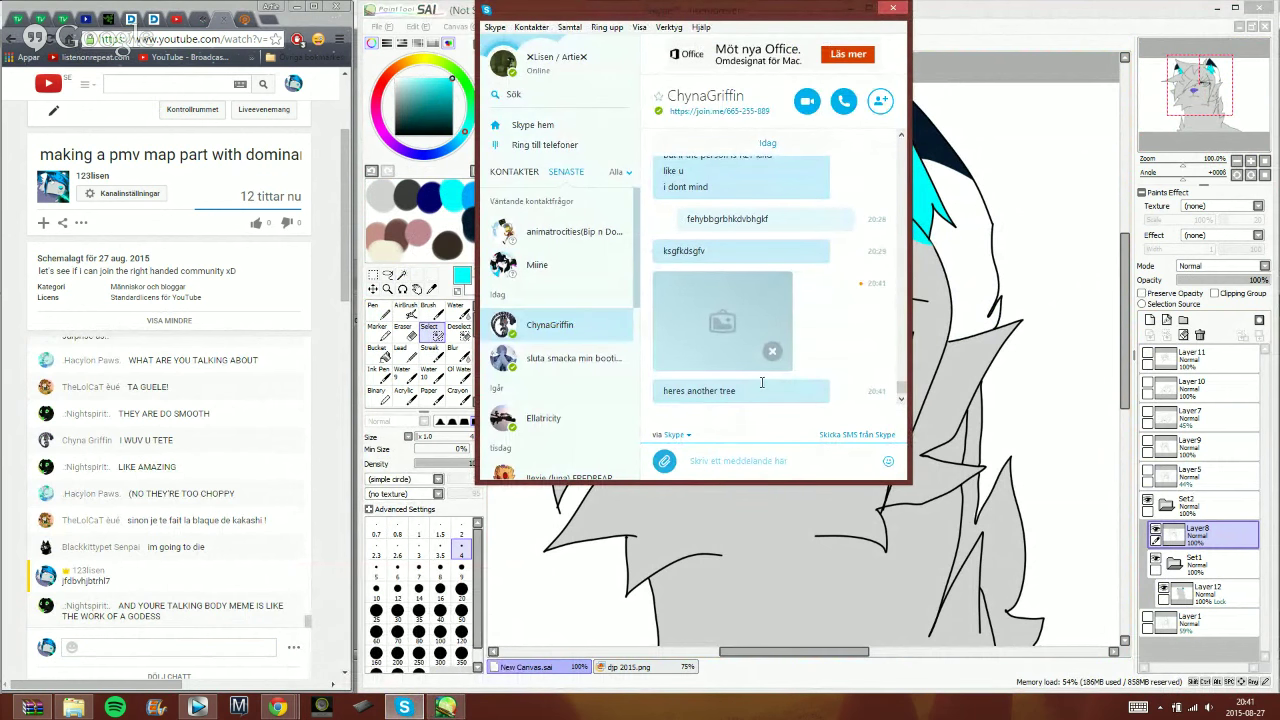
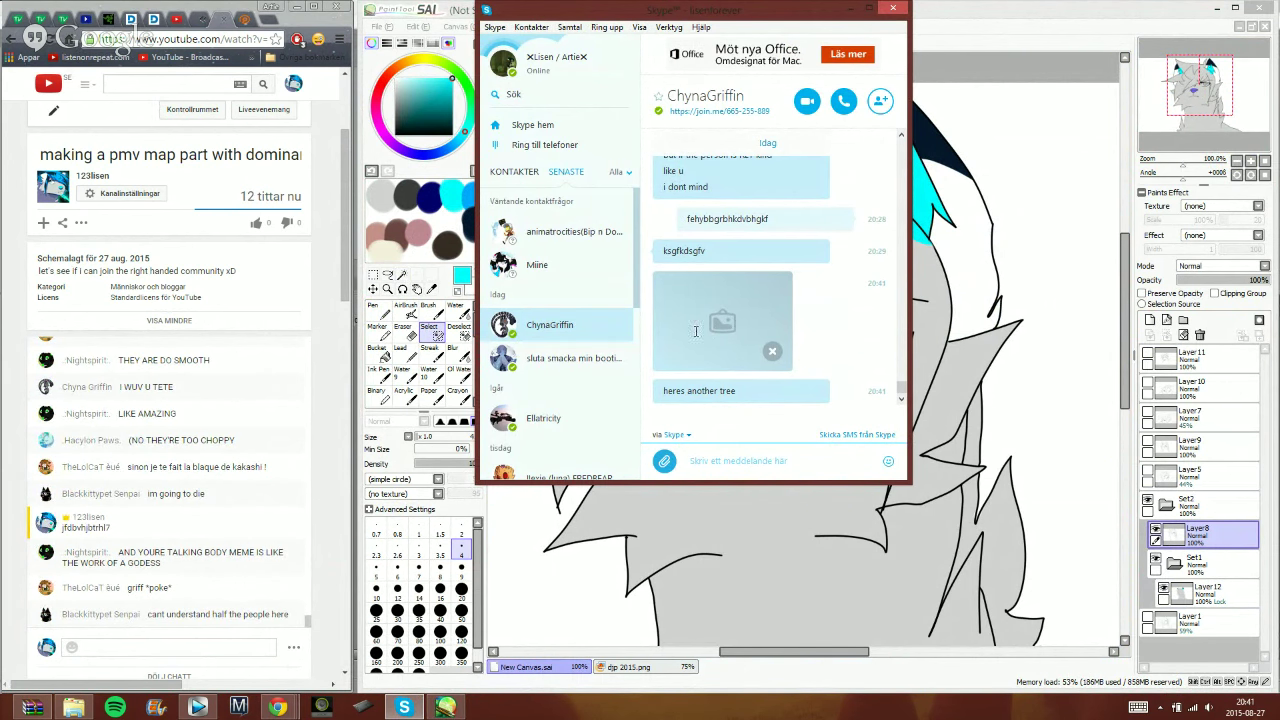
{"action": "right_click", "coordinate": [747, 318]}
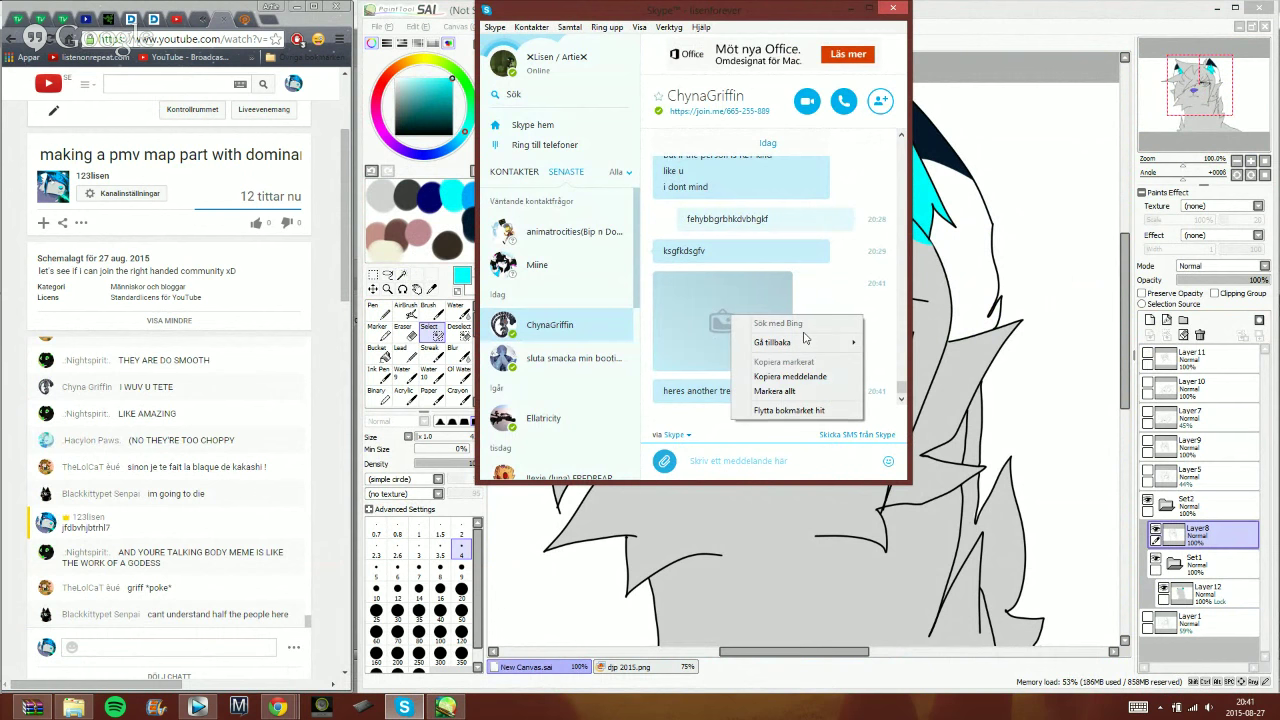
{"action": "key", "text": "Escape"}
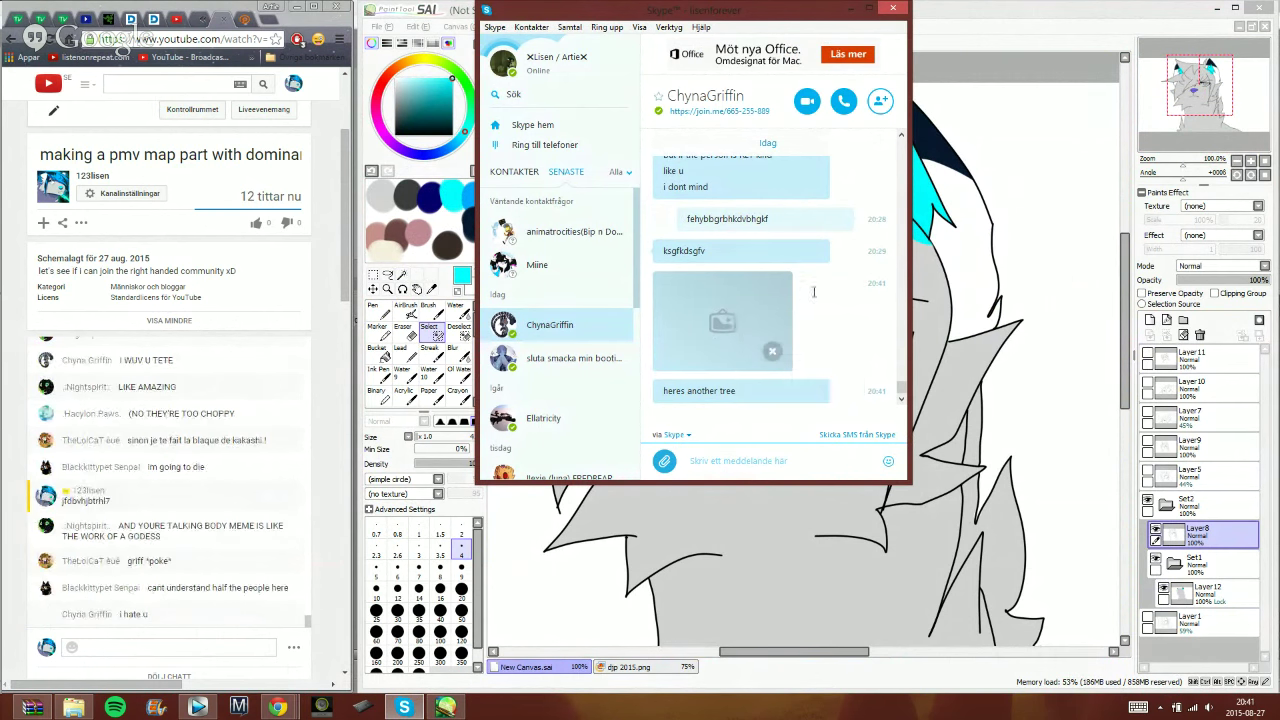
- Return to PaintTool SAI, paint the selected nose cyan with the Pen on Layer12, and clear the selection
{"action": "left_click", "coordinate": [1000, 36]}
{"action": "left_click", "coordinate": [1207, 590]}
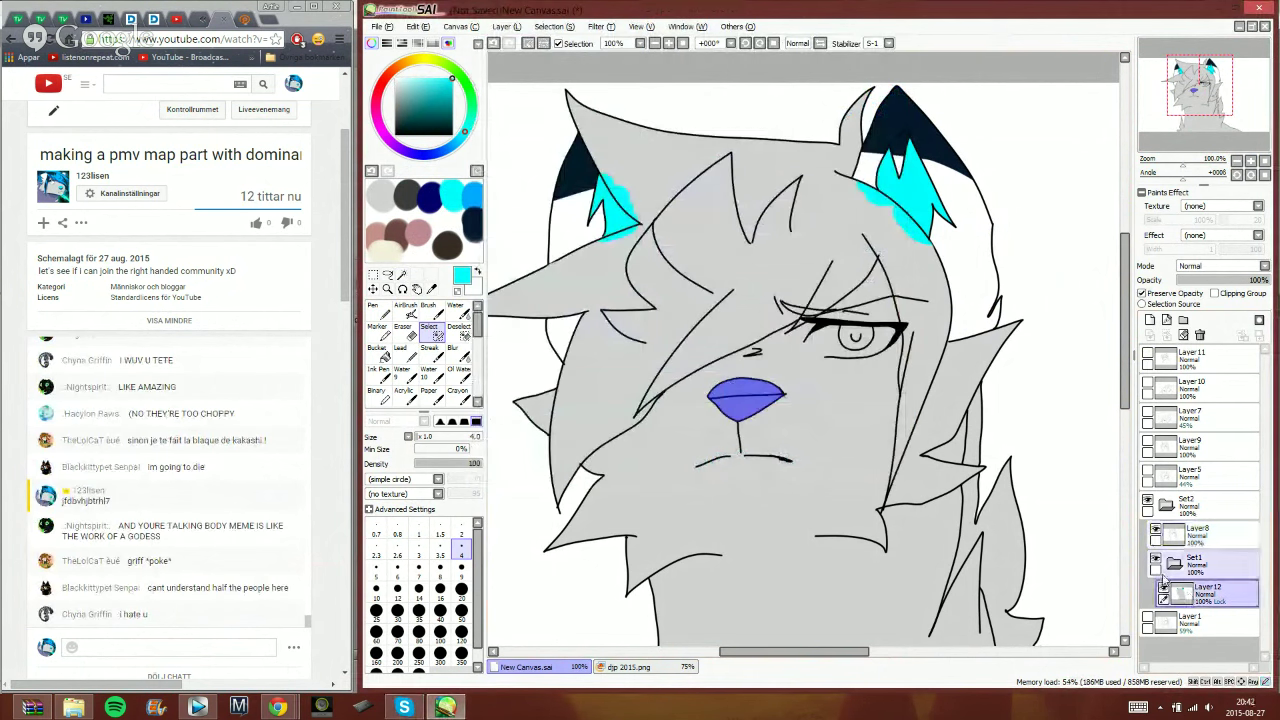
{"action": "left_click", "coordinate": [378, 312]}
{"action": "mouse_move", "coordinate": [785, 398]}
{"action": "left_mouse_down"}
{"action": "mouse_move", "coordinate": [732, 412]}
{"action": "mouse_move", "coordinate": [772, 390]}
{"action": "left_mouse_up"}
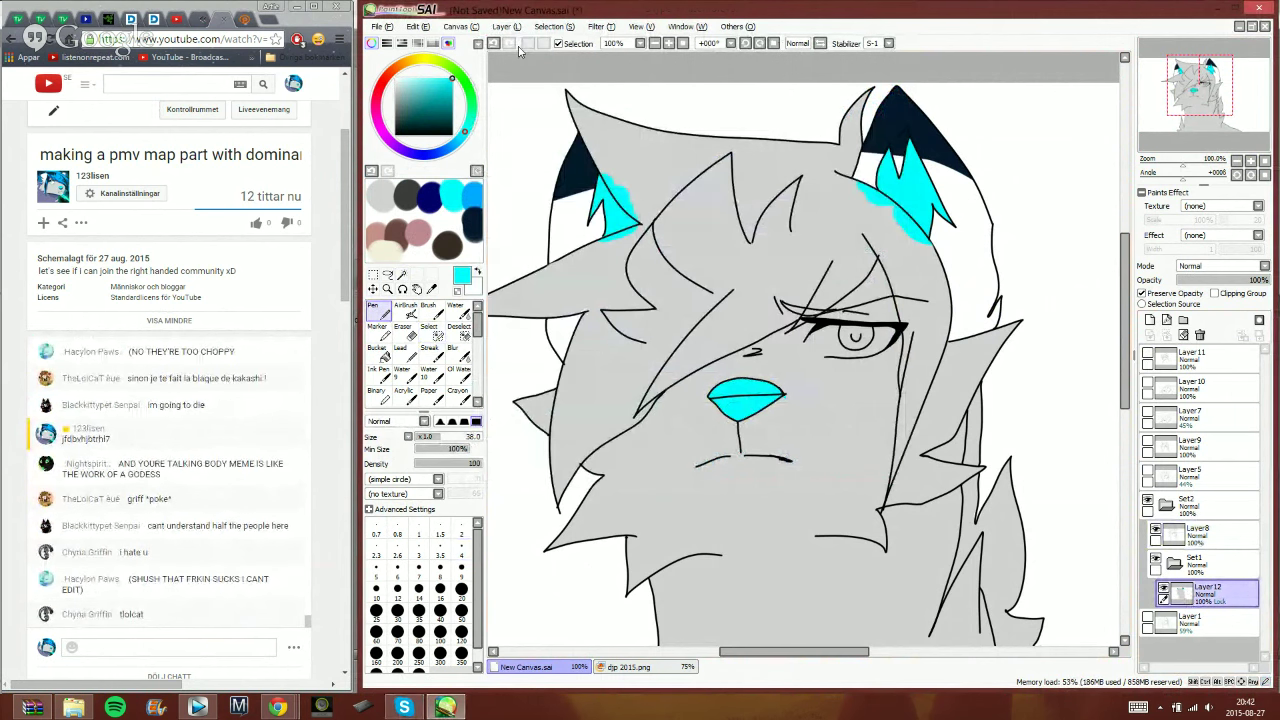
- Paint the eye's sclera white on Layer12 with the Pen at size 16
{"action": "right_click", "coordinate": [840, 414]}
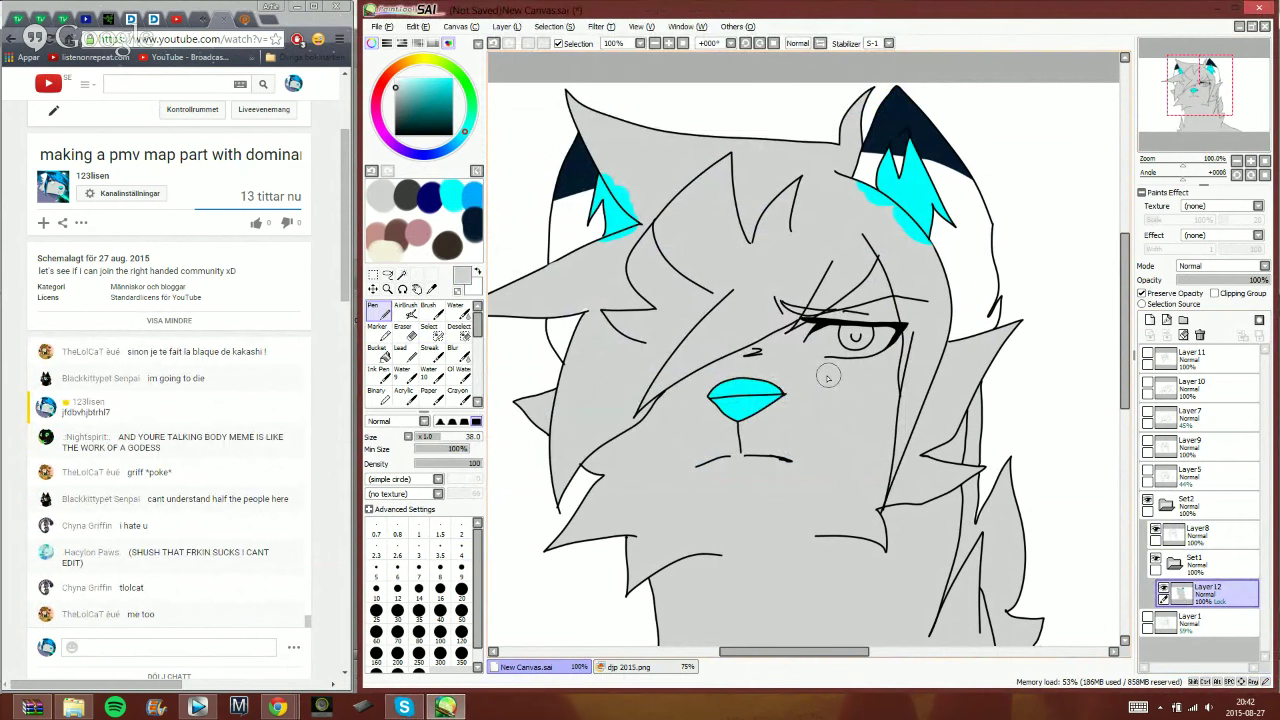
{"action": "left_click_drag", "start_coordinate": [1188, 103], "coordinate": [1189, 105]}
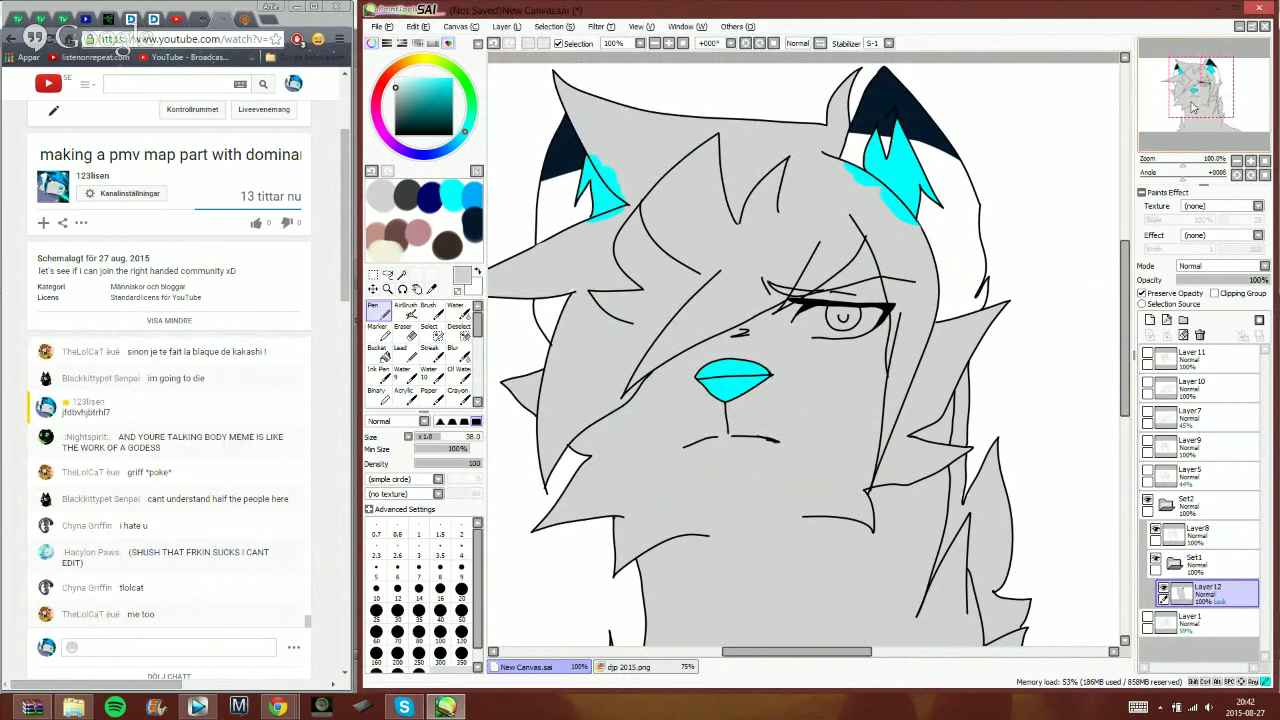
{"action": "left_click_drag", "start_coordinate": [1192, 108], "coordinate": [1172, 123]}
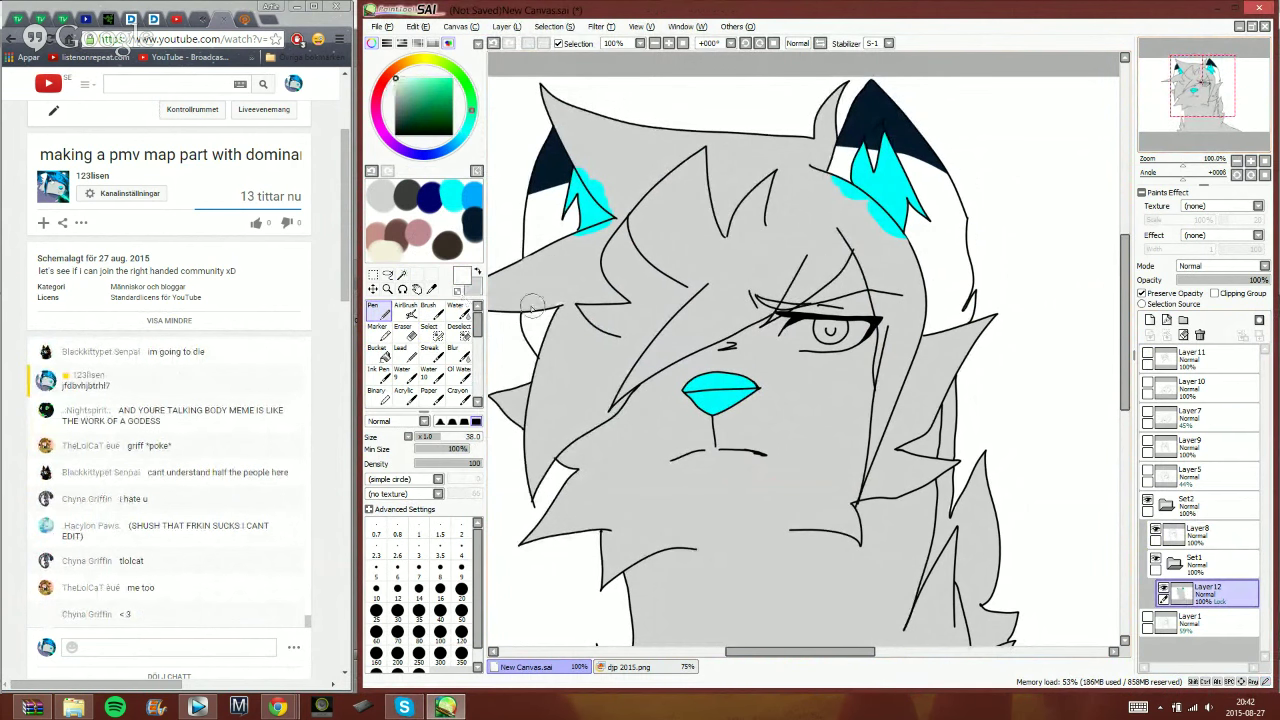
{"action": "left_click", "coordinate": [440, 589]}
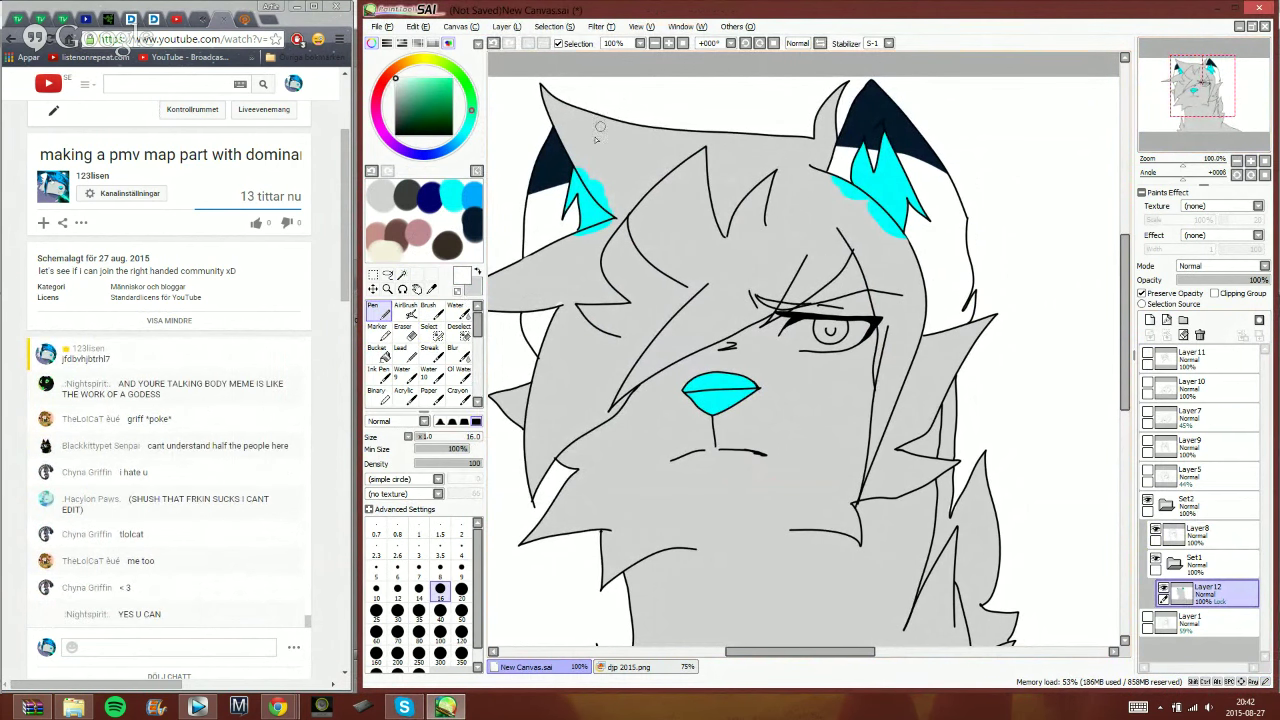
{"action": "left_click", "coordinate": [668, 43]}
{"action": "left_click", "coordinate": [668, 43]}
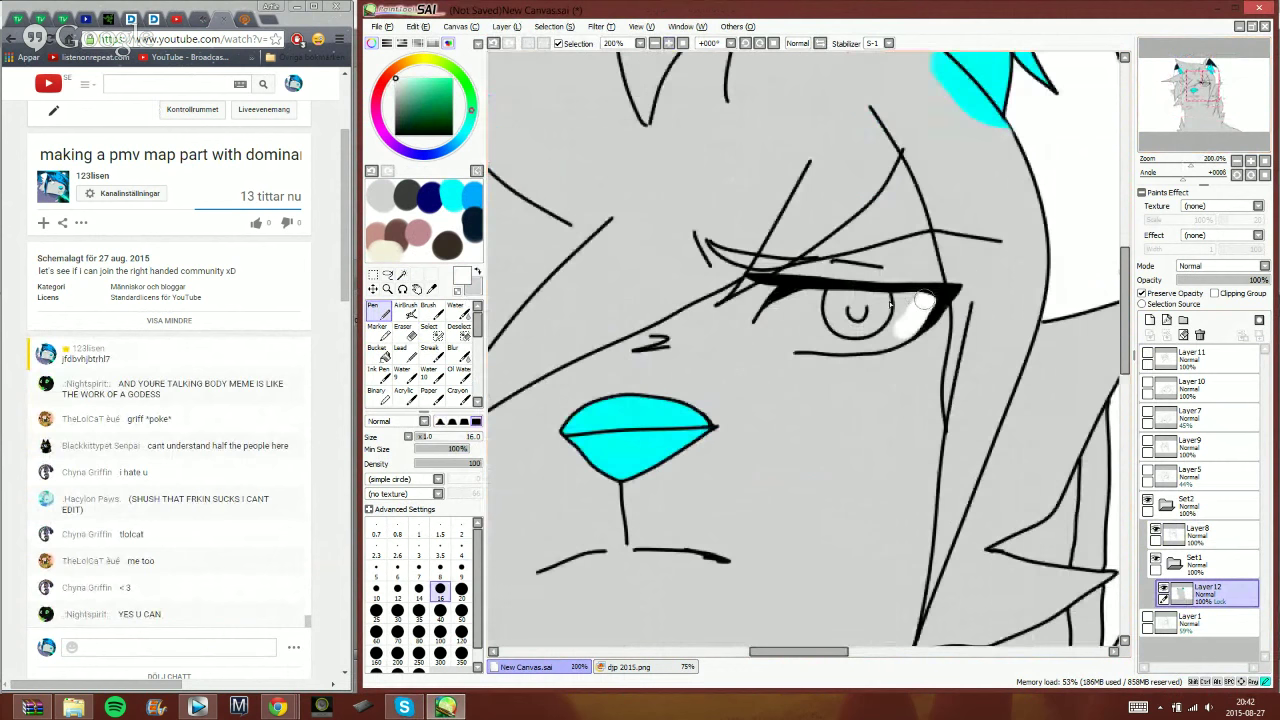
{"action": "mouse_move", "coordinate": [924, 300]}
{"action": "left_mouse_down"}
{"action": "mouse_move", "coordinate": [788, 338]}
{"action": "mouse_move", "coordinate": [821, 318]}
{"action": "mouse_move", "coordinate": [772, 309]}
{"action": "mouse_move", "coordinate": [792, 345]}
{"action": "mouse_move", "coordinate": [760, 367]}
{"action": "left_mouse_up"}
- Trim the excess white around the eye's inner corner with the base light grey, and pick the eye's white again
{"action": "right_click", "coordinate": [837, 371]}
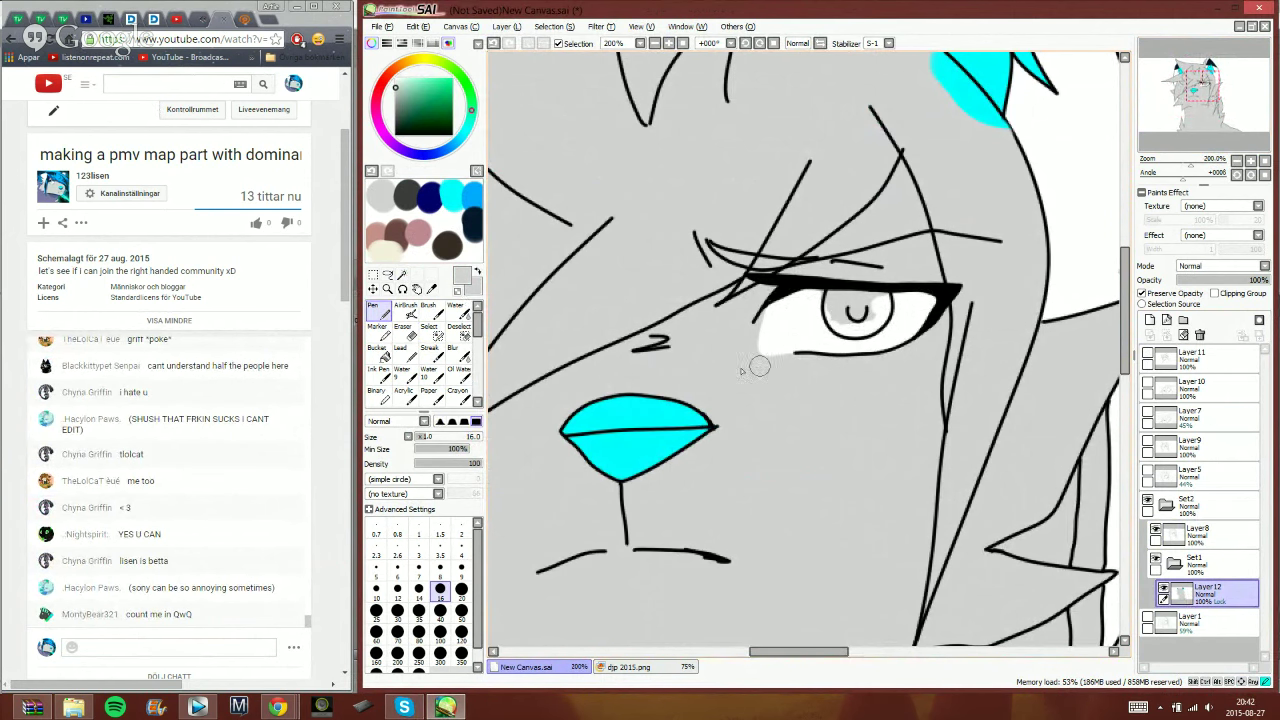
{"action": "mouse_move", "coordinate": [775, 298]}
{"action": "left_mouse_down"}
{"action": "mouse_move", "coordinate": [775, 371]}
{"action": "mouse_move", "coordinate": [795, 367]}
{"action": "mouse_move", "coordinate": [770, 329]}
{"action": "left_mouse_up"}
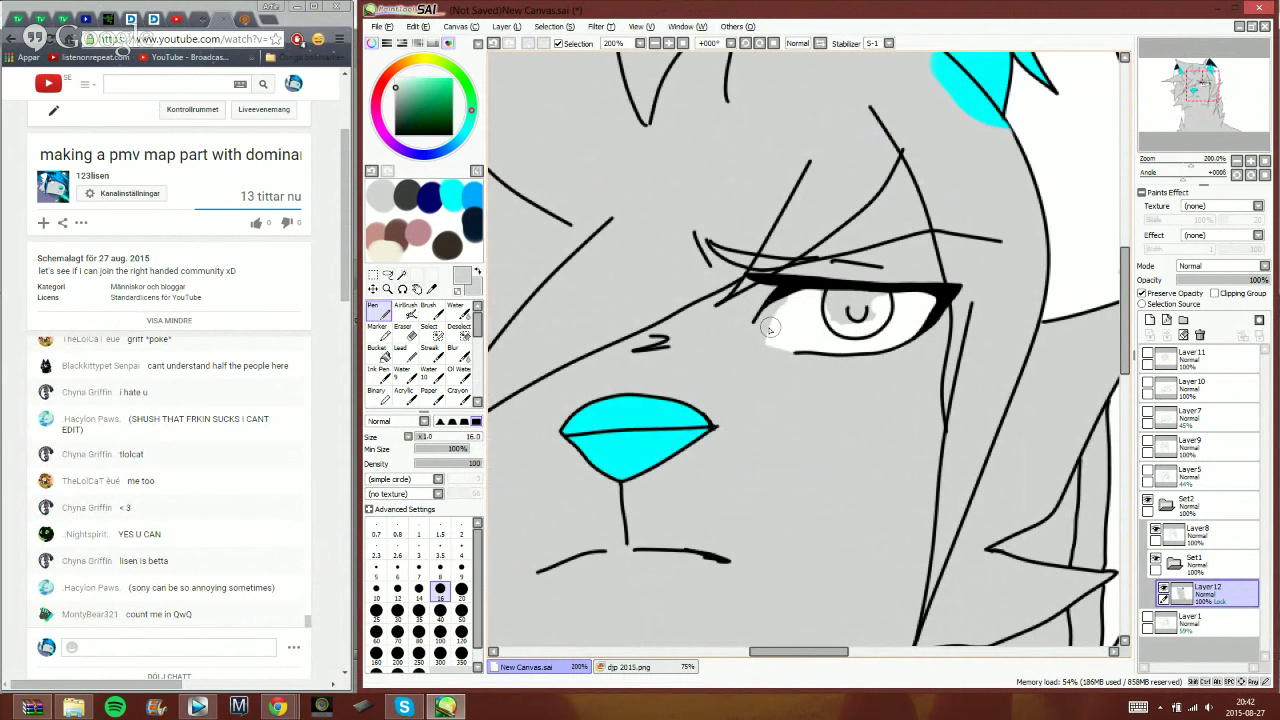
{"action": "left_click", "coordinate": [811, 320], "text": "alt"}
- Switch to Skype and open the received tree drawing in the photo viewer
{"action": "left_click", "coordinate": [404, 707]}
{"action": "left_click", "coordinate": [735, 283]}
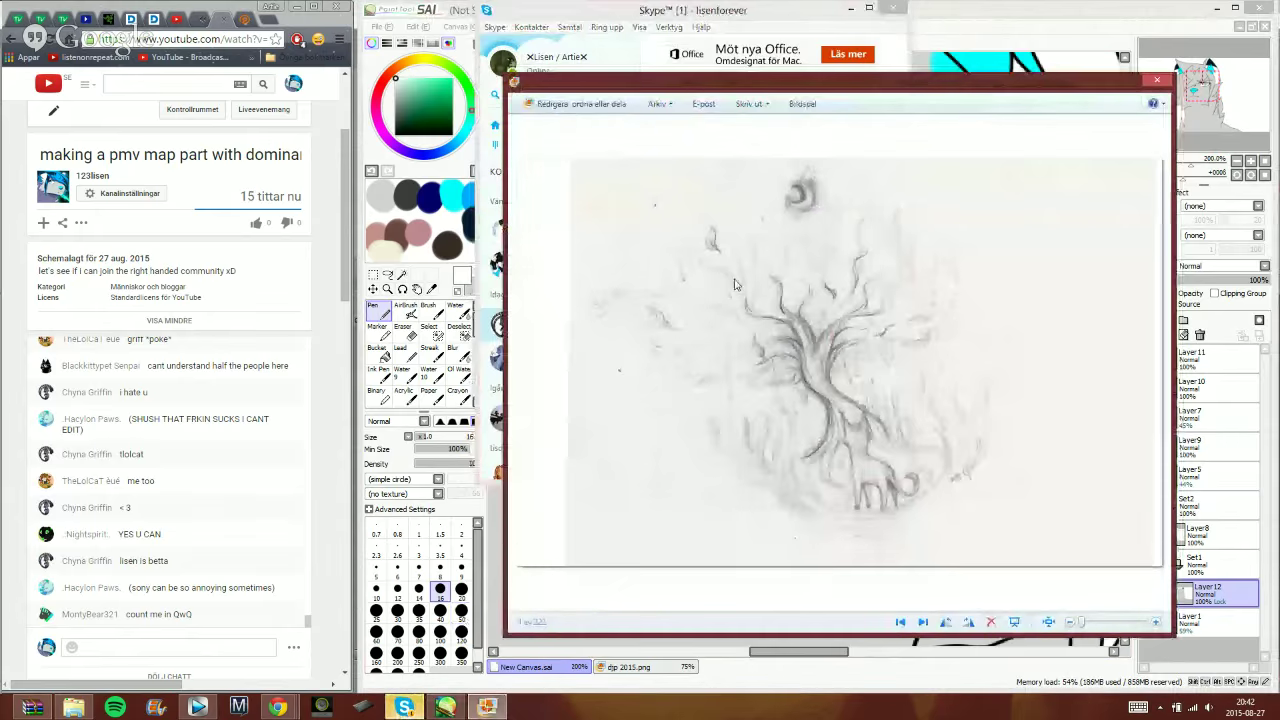
- Switch to the YouTube stream page and send "i swear i'm quitting art community" in the live chat
{"action": "left_click", "coordinate": [254, 640]}
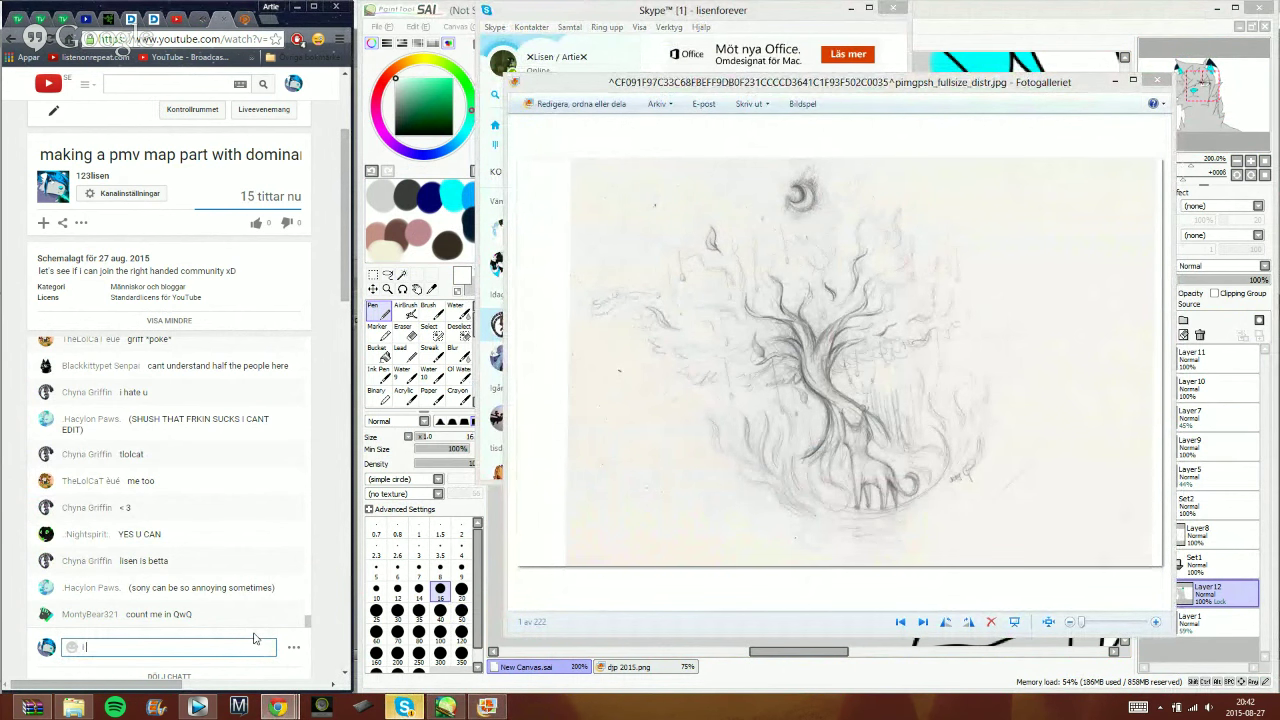
{"action": "type", "text": "I swear"}
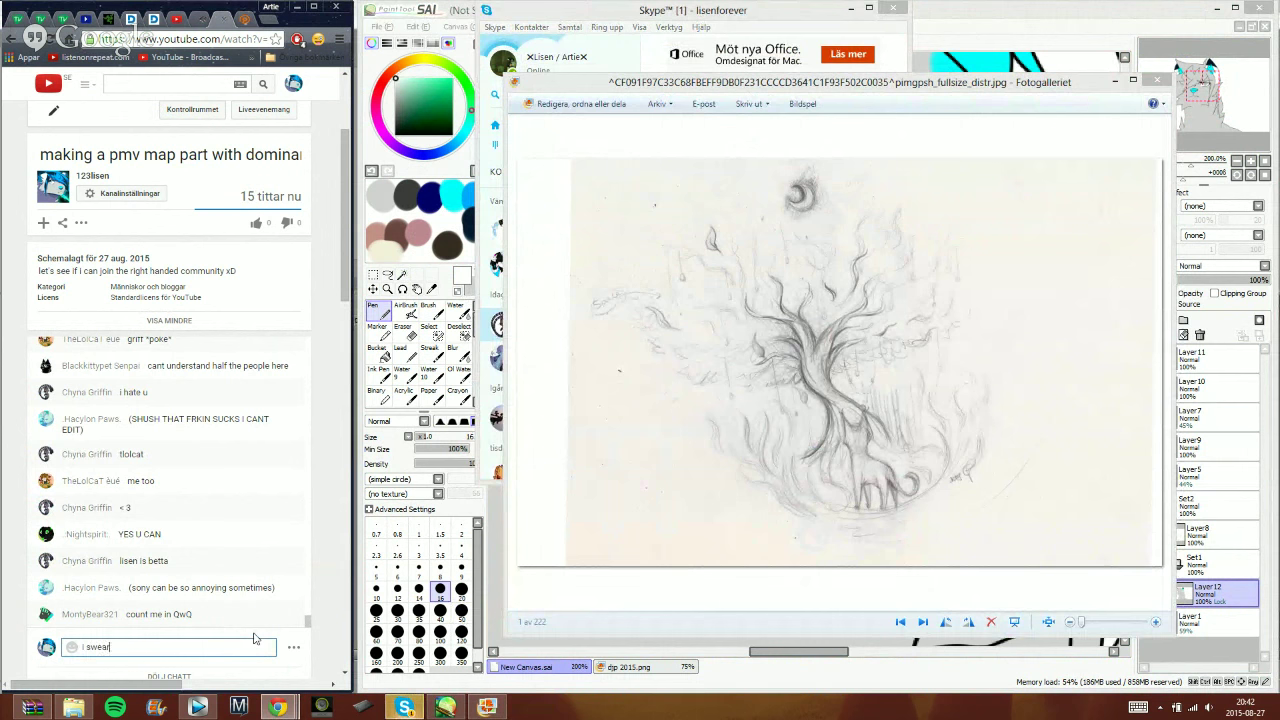
{"action": "type", "text": " I'm quitting art community"}
{"action": "key", "text": "Return"}
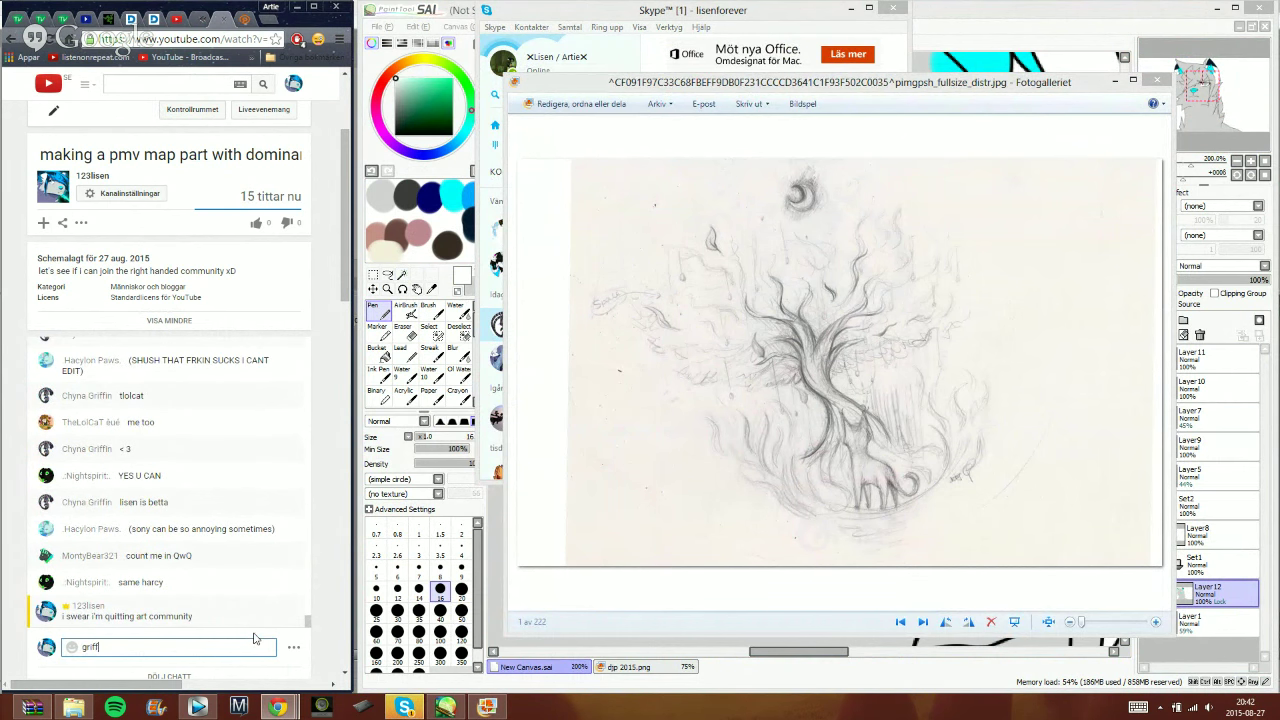
- Send "griff is", "nk njfj" and "vgcgj" in the stream's live chat, leaving the tree drawing's photo viewer
{"action": "key", "text": "Return"}
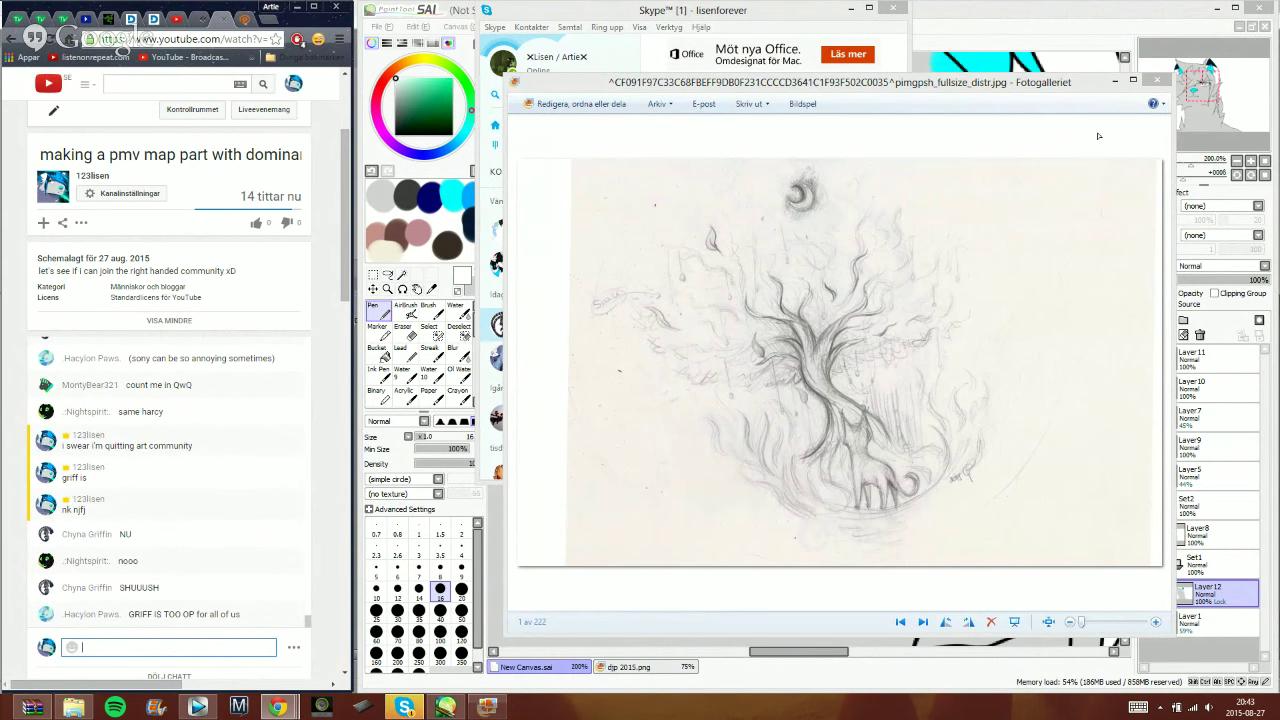
{"action": "left_click", "coordinate": [1000, 31]}
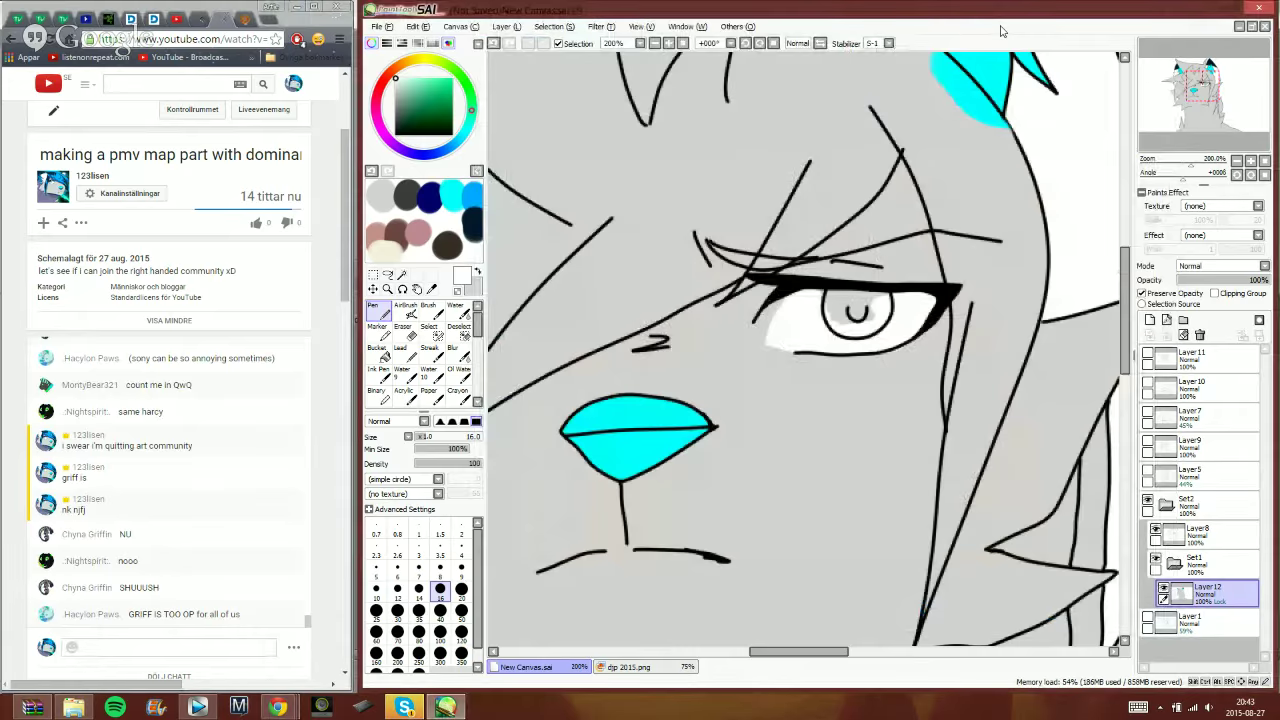
{"action": "left_click", "coordinate": [175, 648]}
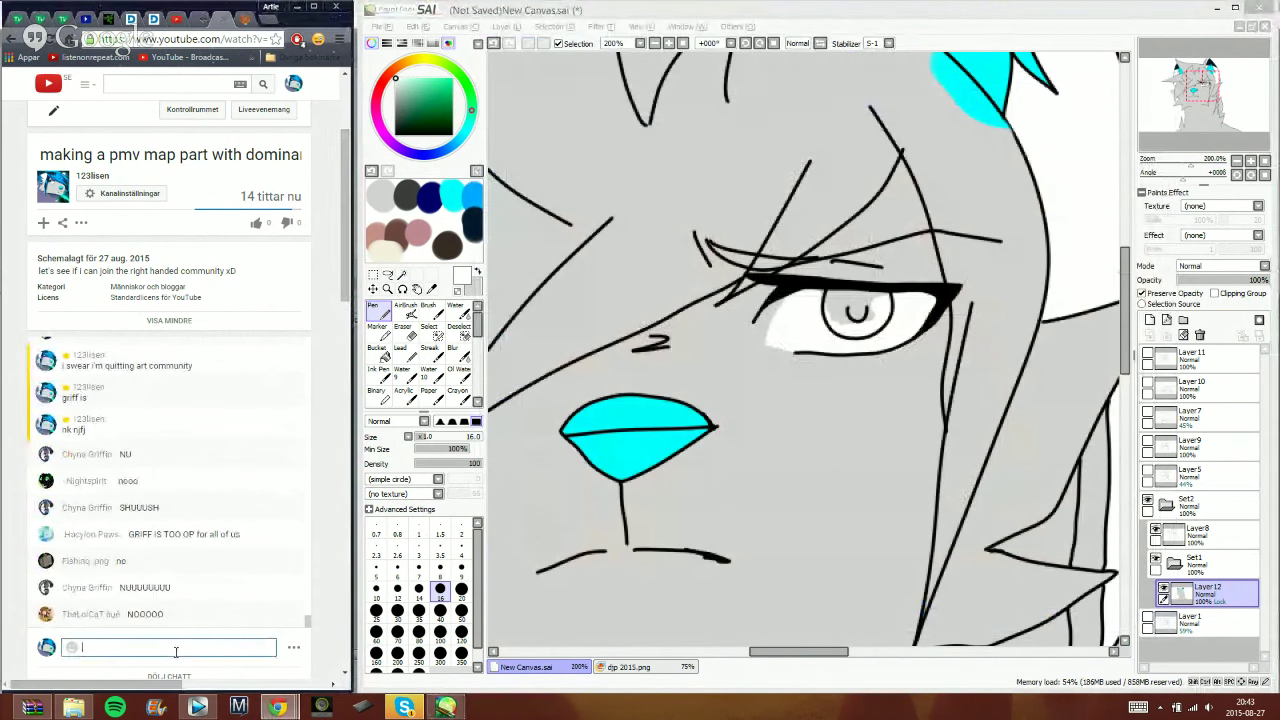
{"action": "type", "text": "vgcgj"}
{"action": "key", "text": "BackSpace"}
{"action": "key", "text": "BackSpace"}
{"action": "key", "text": "BackSpace"}
{"action": "key", "text": "BackSpace"}
{"action": "key", "text": "BackSpace"}
- Back in the drawing program, collapse the coloured frame's layer folder Set2 and rename it as 1
{"action": "left_click", "coordinate": [1032, 39]}
{"action": "left_click_drag", "start_coordinate": [1196, 100], "coordinate": [1197, 99]}
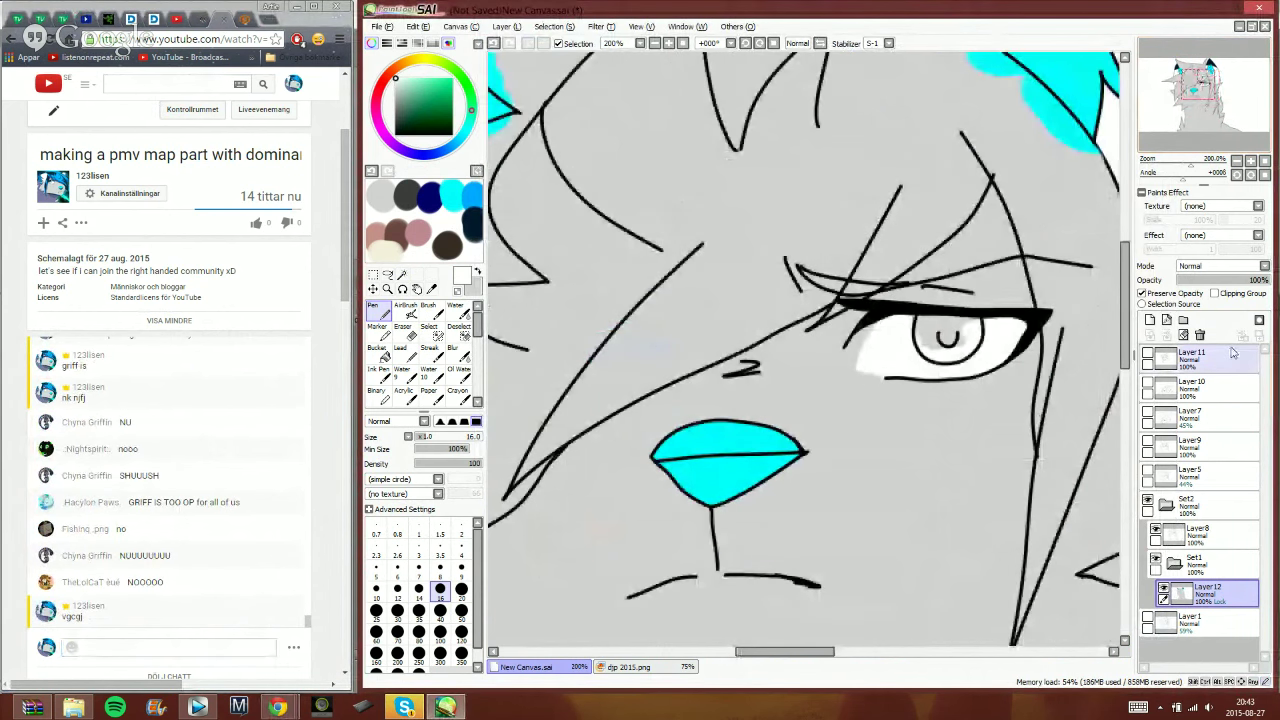
{"action": "left_click", "coordinate": [1166, 505]}
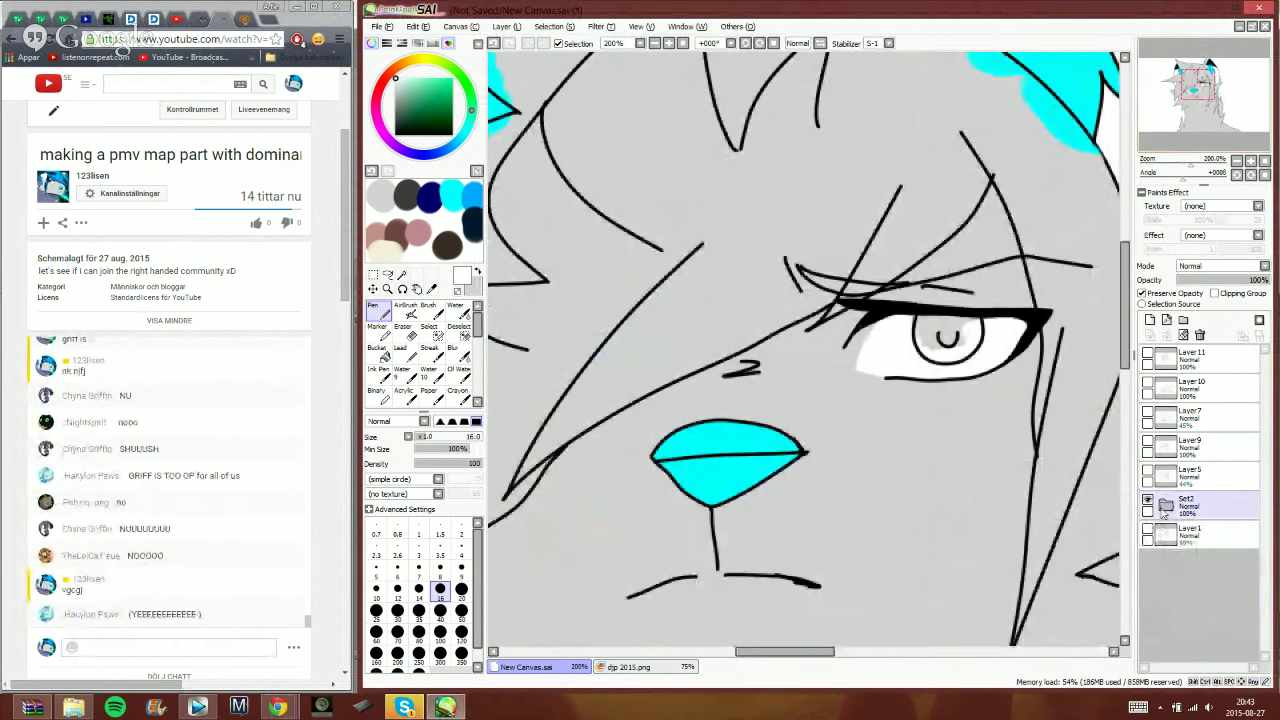
{"action": "double_click", "coordinate": [1195, 508]}
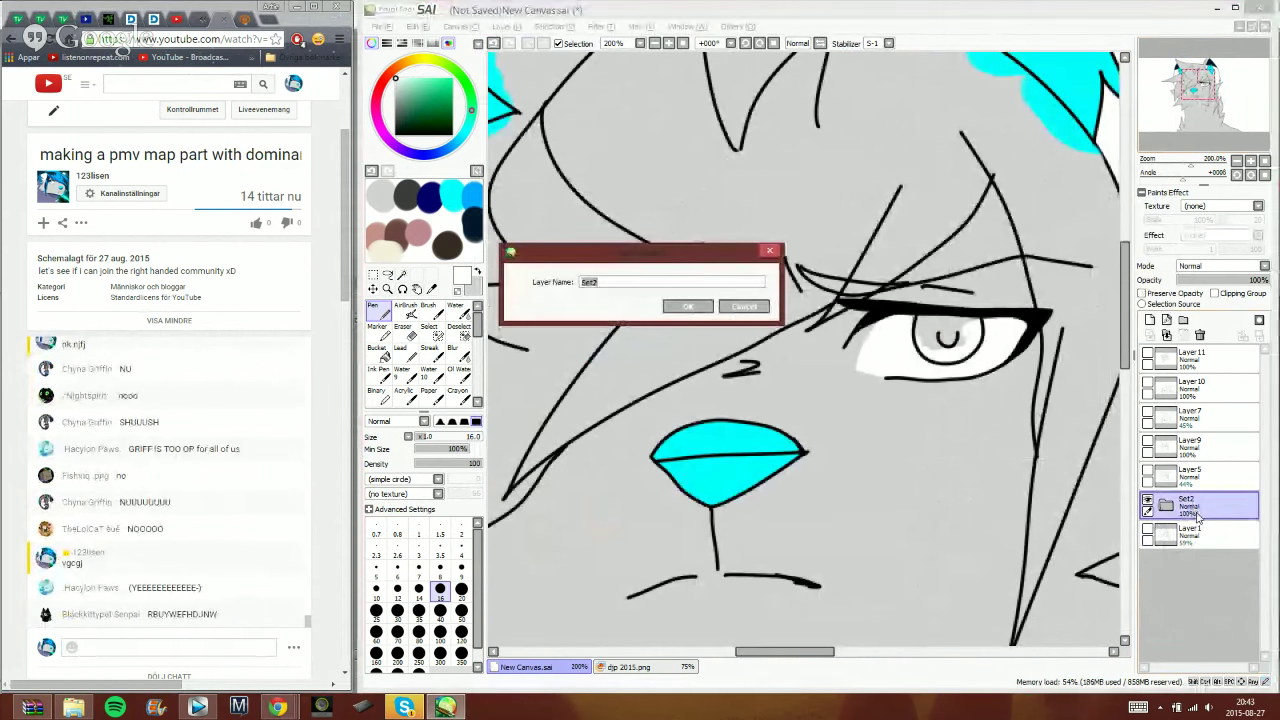
{"action": "key", "text": "Return"}
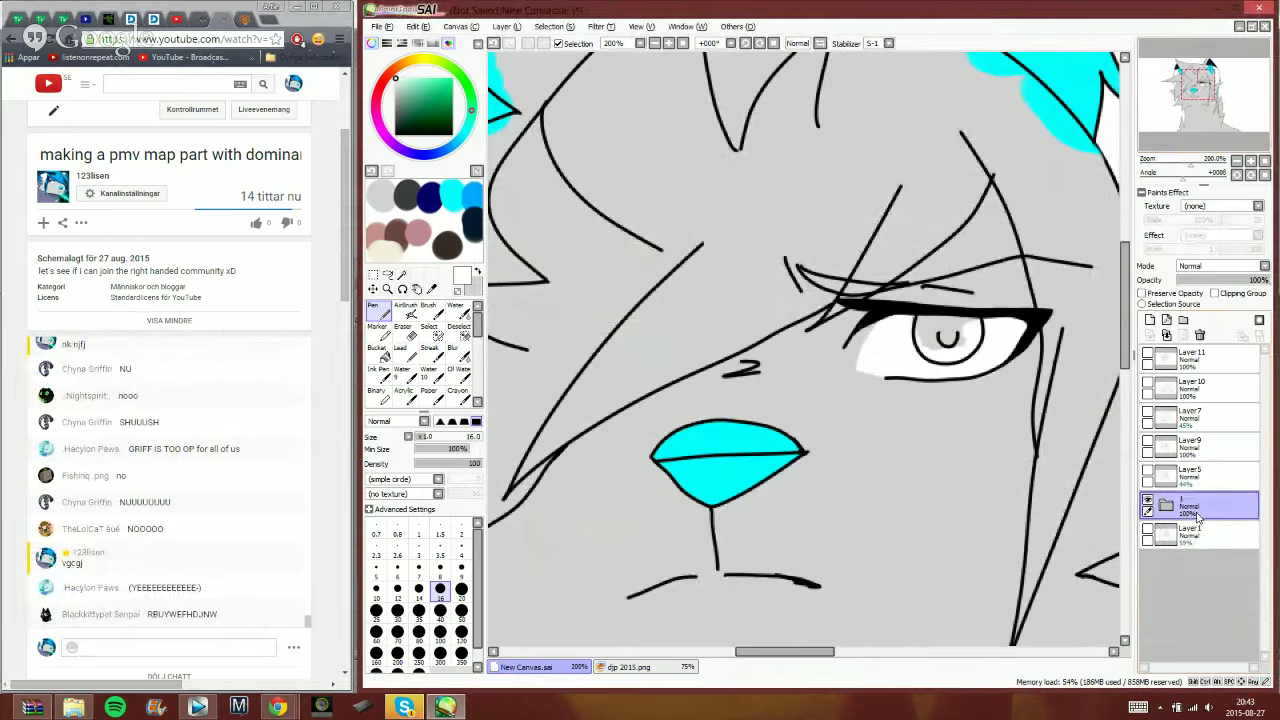
- Hide folder 1 and show Layer9 with the closed-eye wolf lineart as the active layer
{"action": "left_click", "coordinate": [1148, 500]}
{"action": "left_click", "coordinate": [1158, 479]}
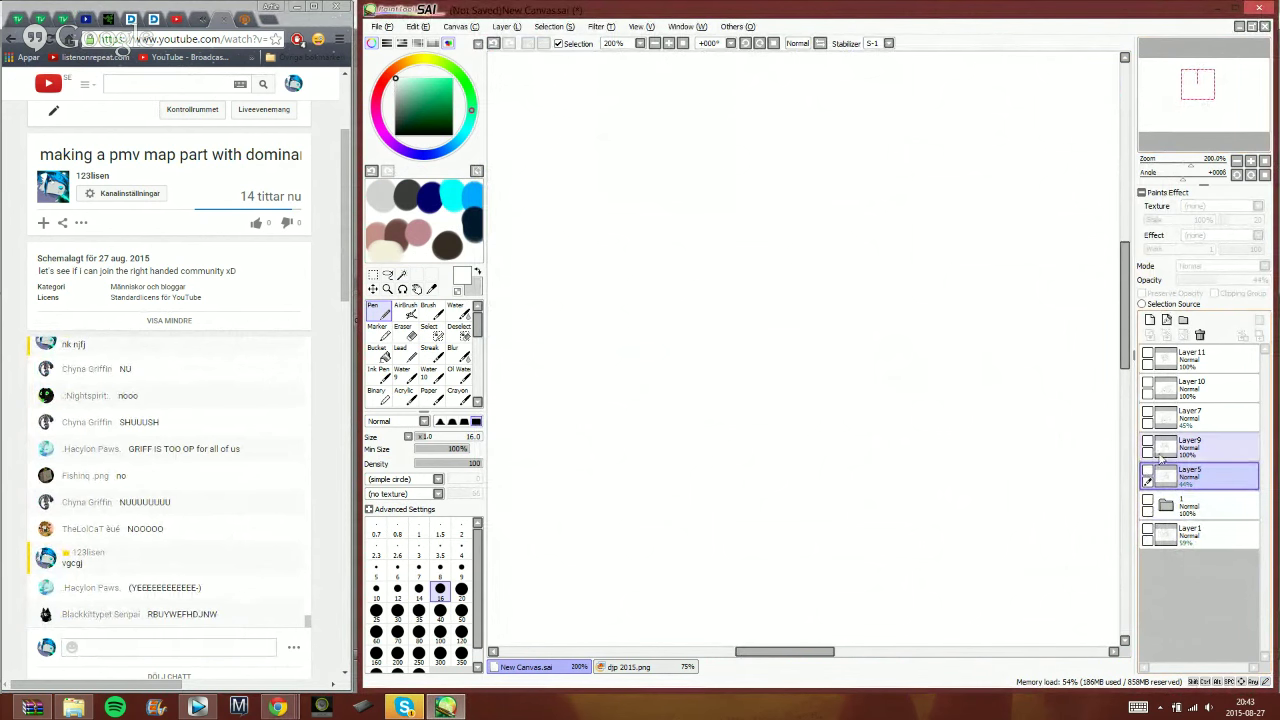
{"action": "left_click", "coordinate": [1148, 476]}
{"action": "left_click", "coordinate": [1190, 447]}
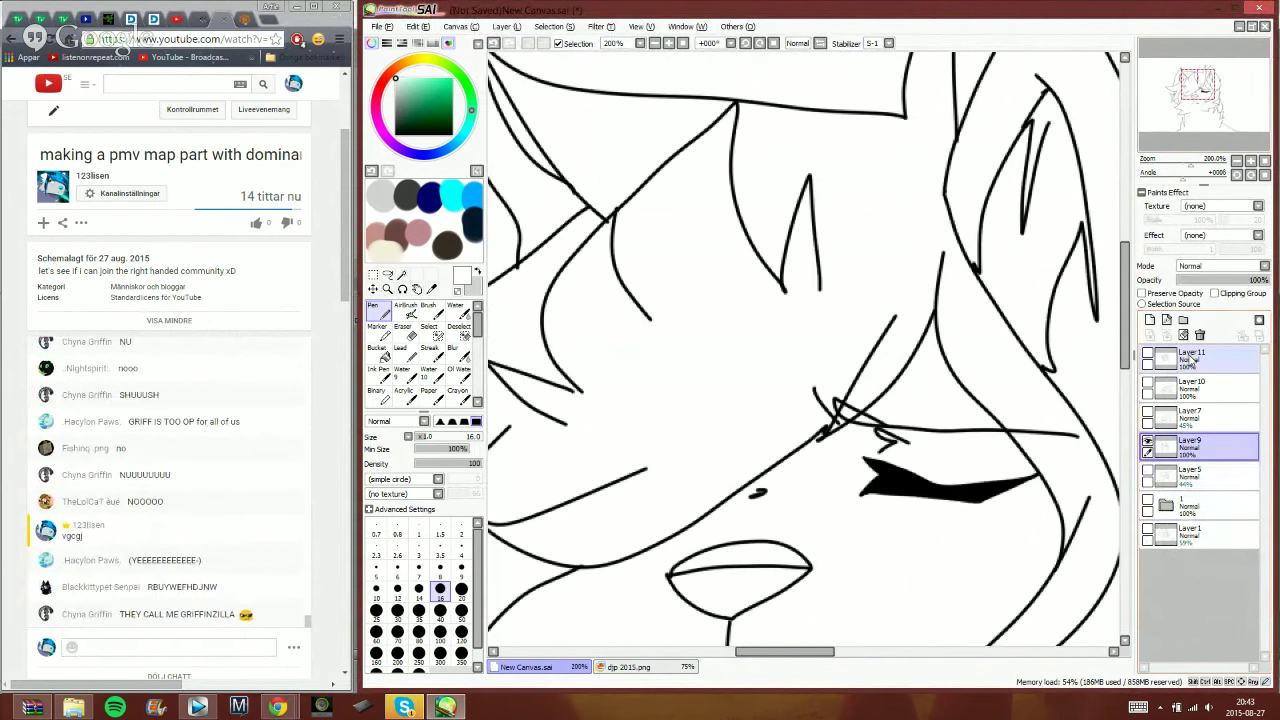
- Create a layer folder with a nested folder holding a new layer, and move Layer9 into the outer folder above the nested one
{"action": "left_click", "coordinate": [1183, 320]}
{"action": "left_click", "coordinate": [1150, 320]}
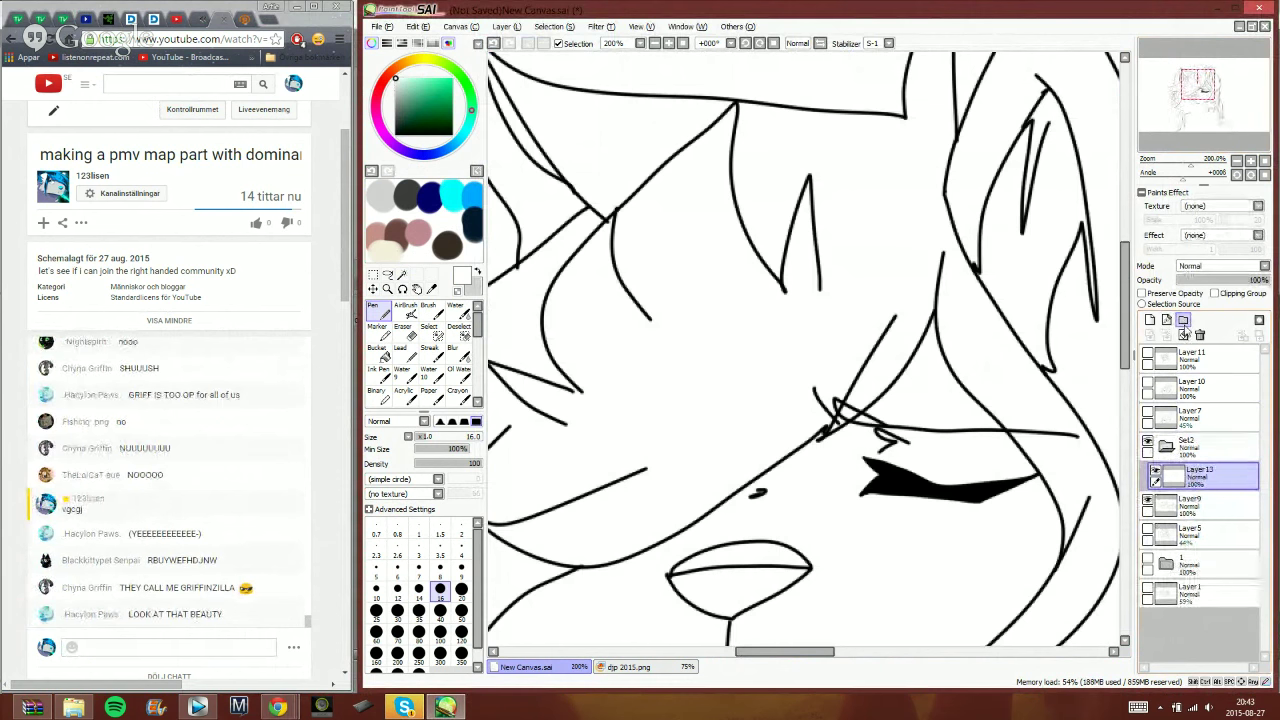
{"action": "left_click", "coordinate": [1183, 320]}
{"action": "left_click_drag", "start_coordinate": [1200, 508], "coordinate": [1213, 485]}
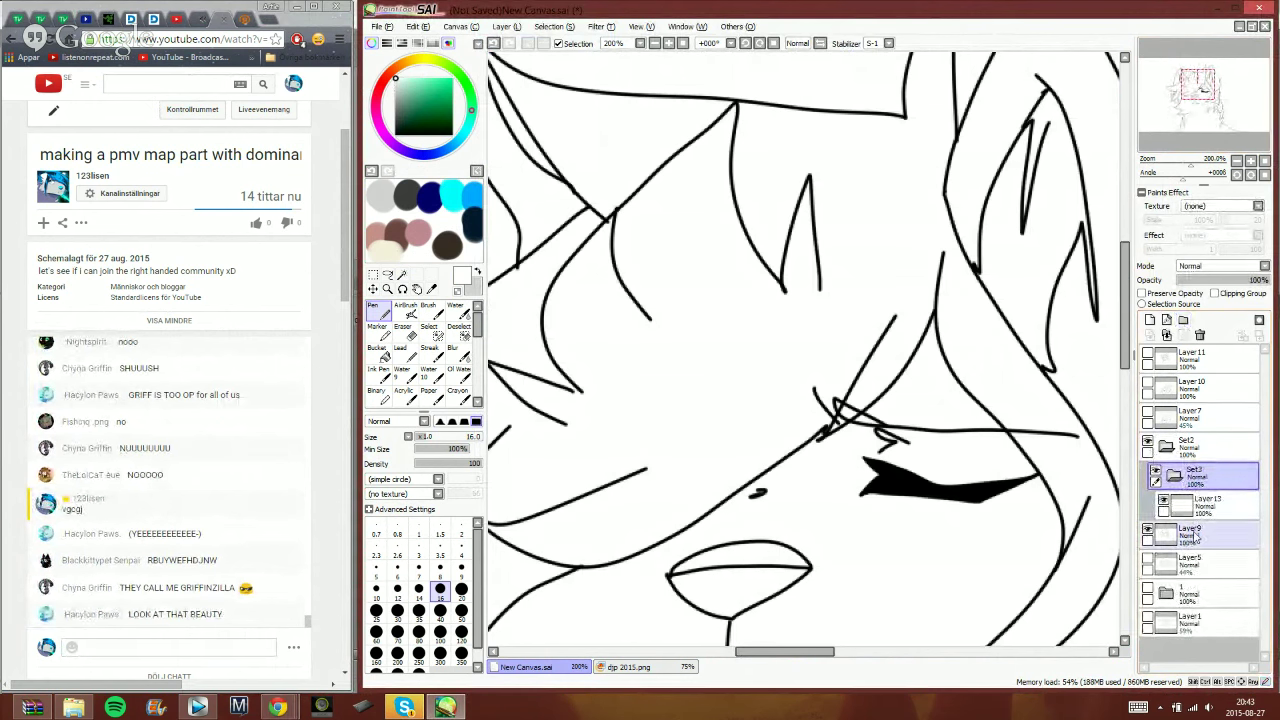
{"action": "left_click_drag", "start_coordinate": [1197, 535], "coordinate": [1214, 468]}
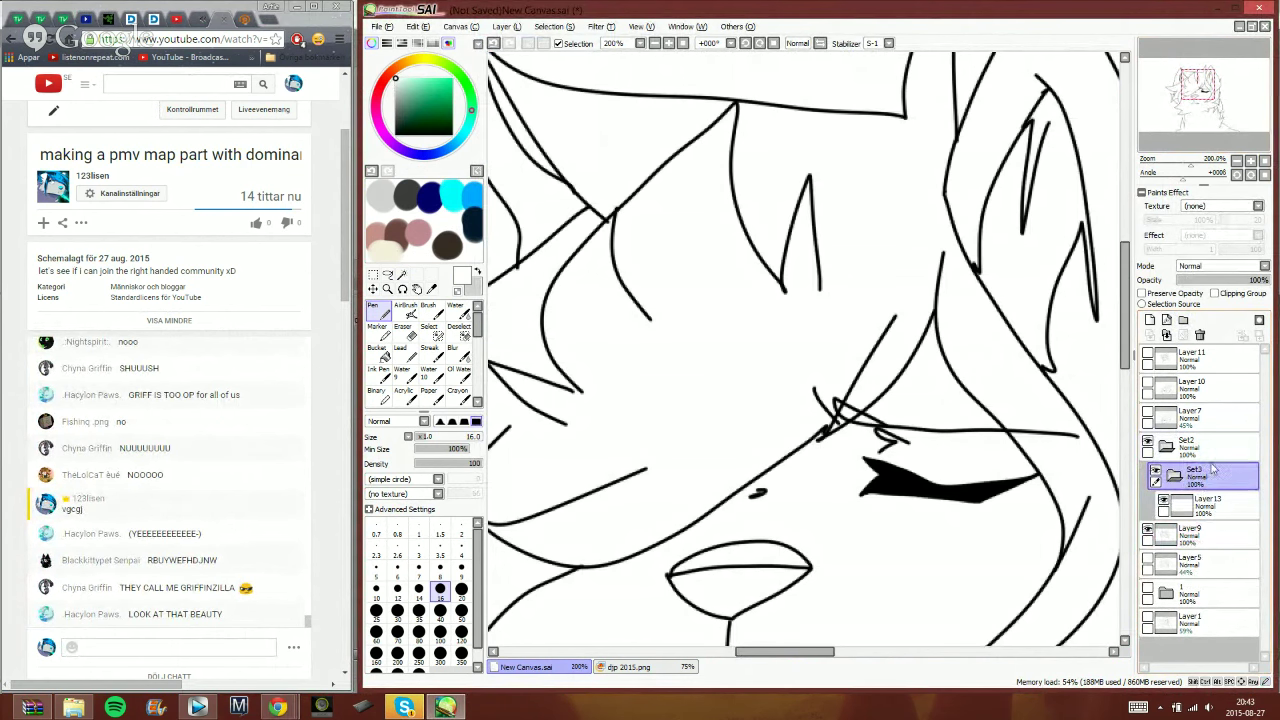
{"action": "left_click_drag", "start_coordinate": [1189, 541], "coordinate": [1195, 474]}
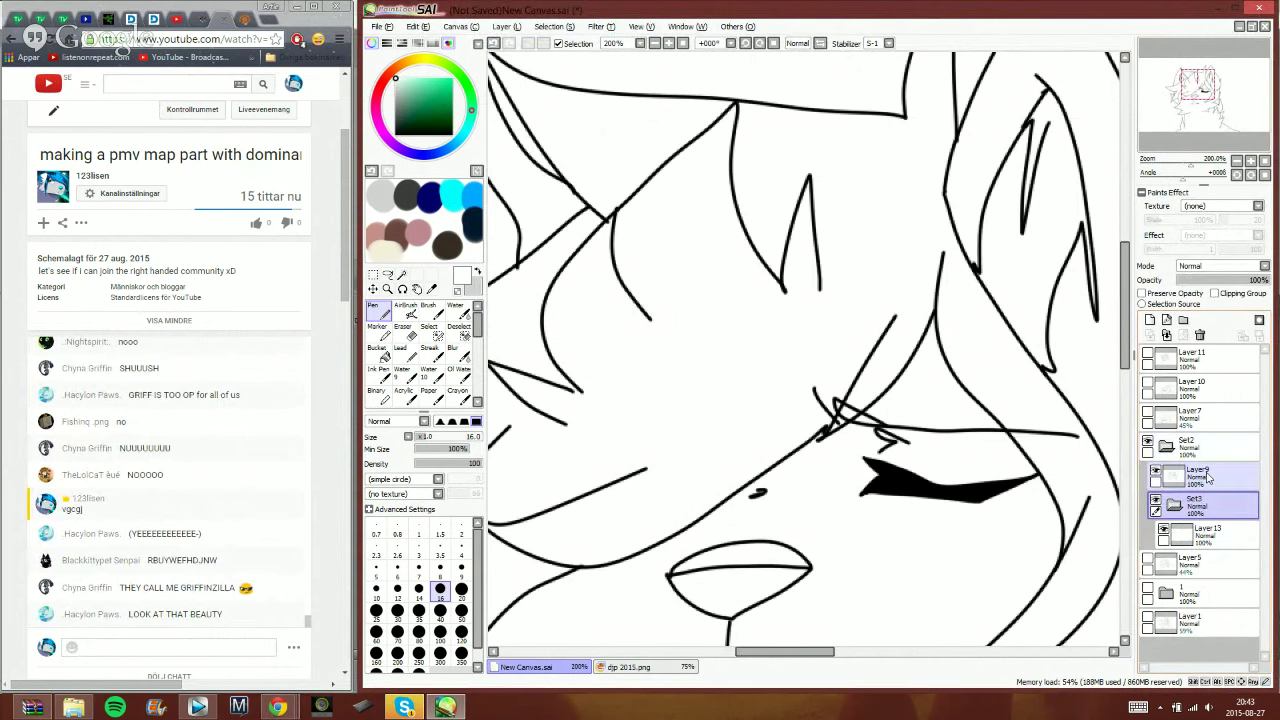
{"action": "left_click", "coordinate": [1187, 481]}
- Select the background around the closed-eye wolf on Layer9 with the Magic Wand
{"action": "left_click", "coordinate": [1225, 174]}
{"action": "left_click", "coordinate": [1237, 161]}
{"action": "left_click", "coordinate": [1237, 161]}
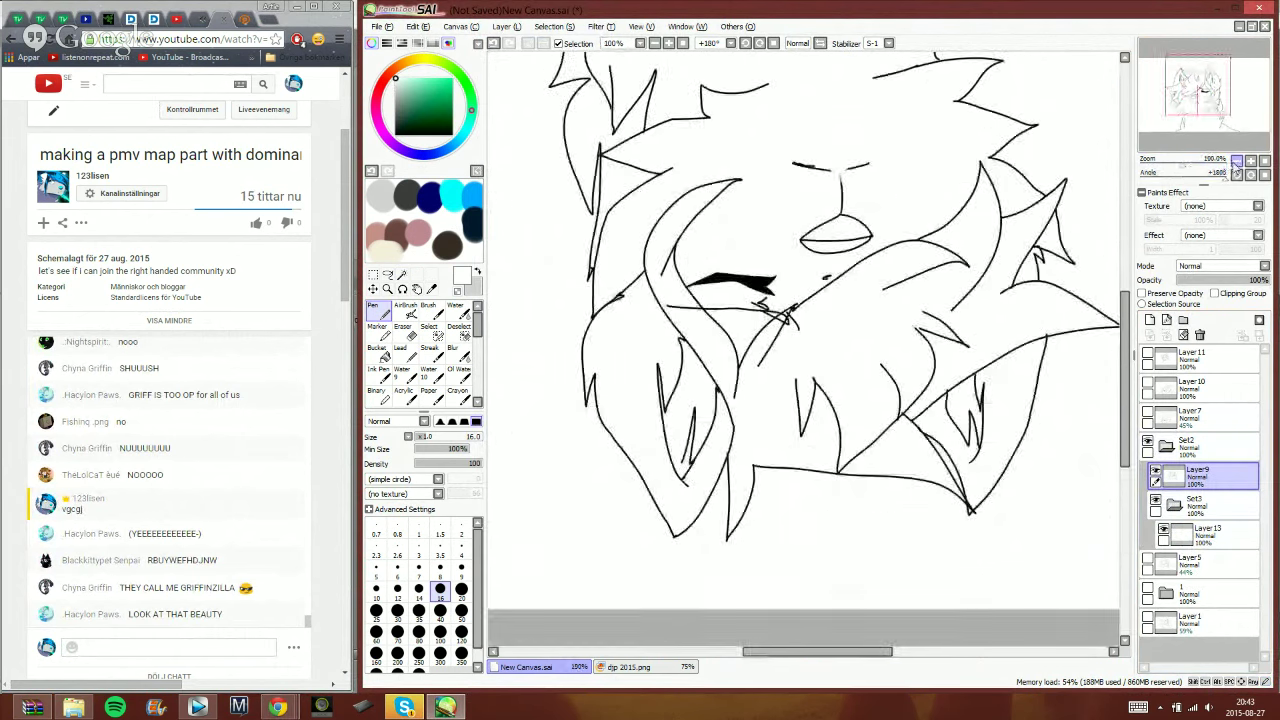
{"action": "left_click", "coordinate": [1237, 161]}
{"action": "left_click", "coordinate": [774, 44]}
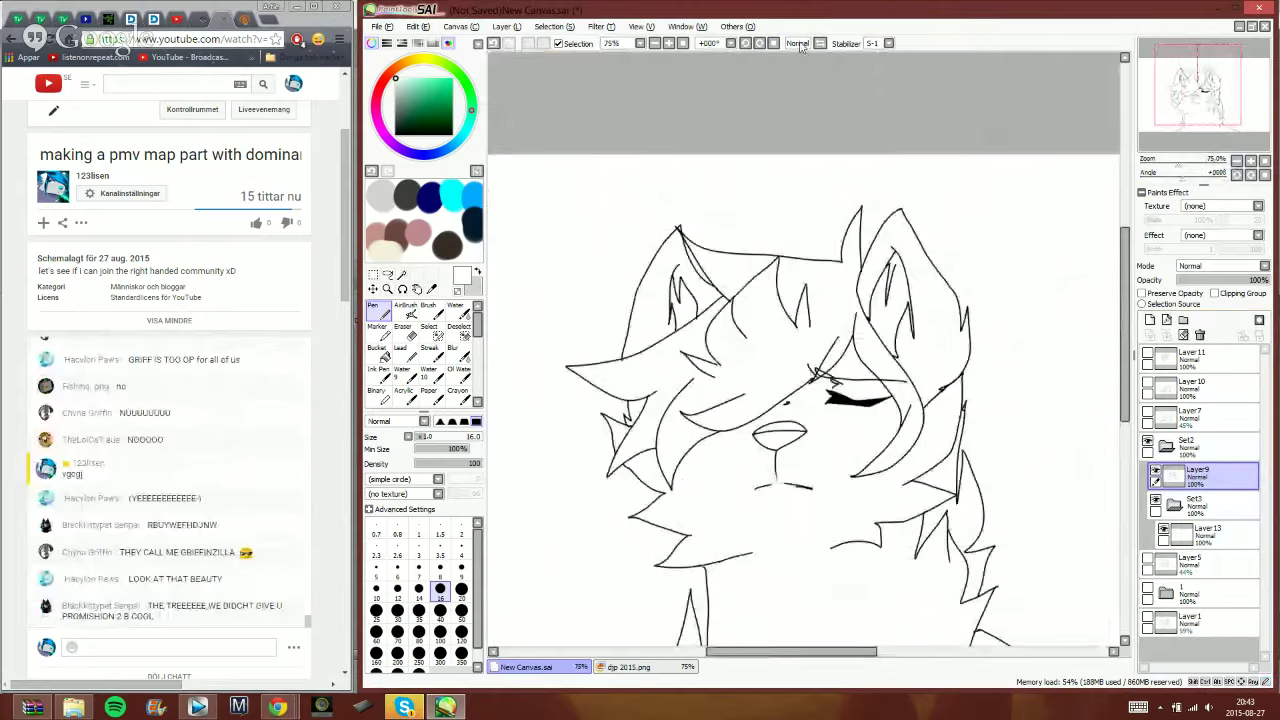
{"action": "left_click_drag", "start_coordinate": [1199, 105], "coordinate": [1200, 107]}
{"action": "left_click", "coordinate": [1200, 117]}
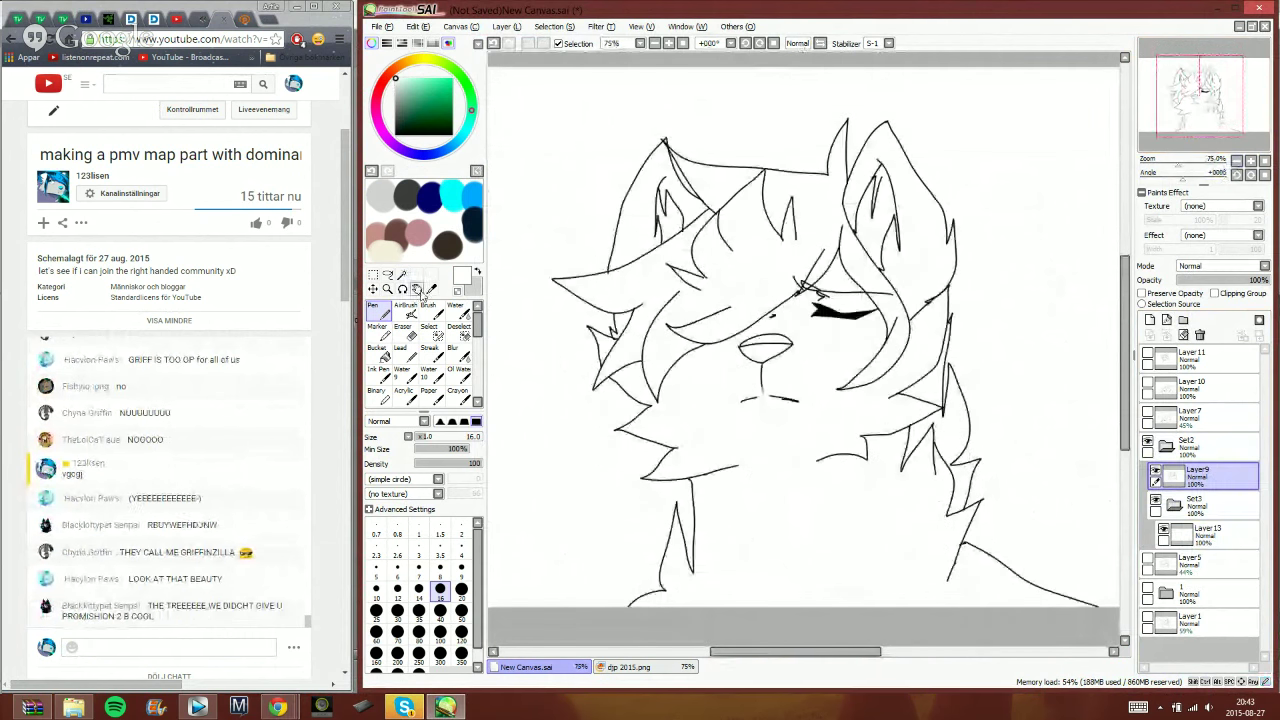
{"action": "left_click", "coordinate": [401, 274]}
{"action": "left_click", "coordinate": [640, 480]}
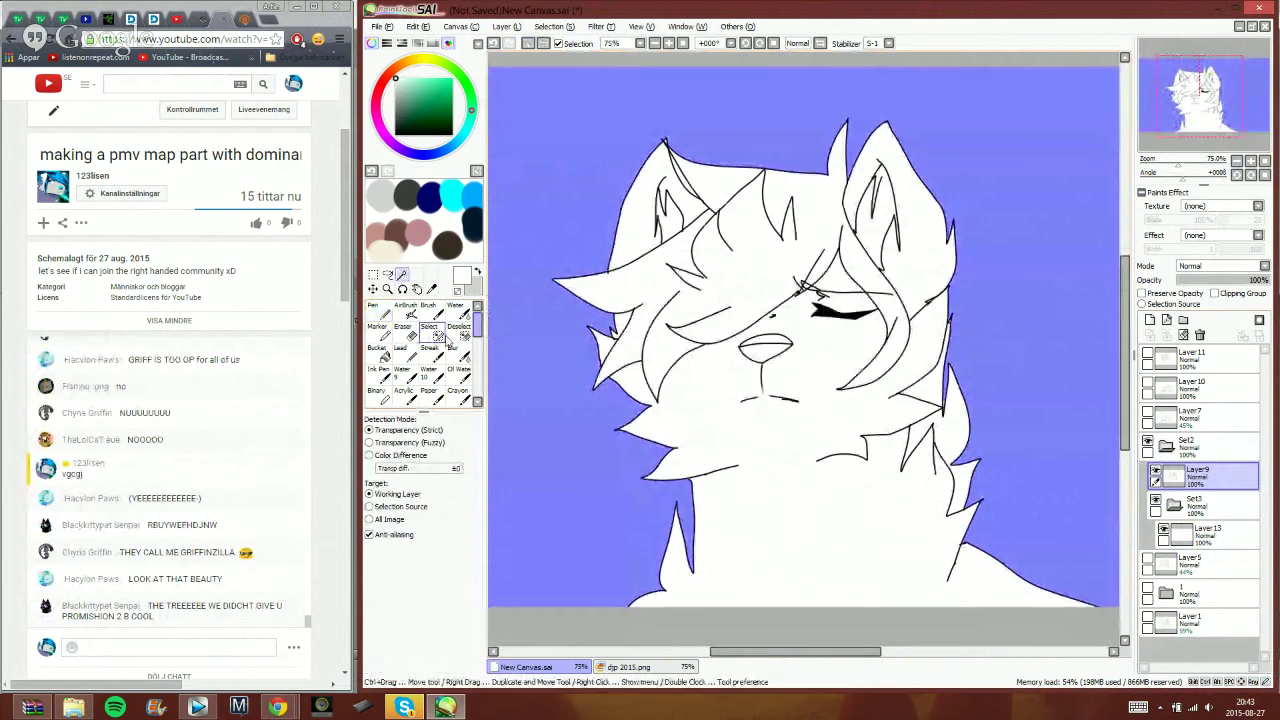
- Touch up the background selection along the wolf's left neck and cheek fur with the Select brush at size 4
{"action": "left_click", "coordinate": [429, 330]}
{"action": "left_click", "coordinate": [1250, 162]}
{"action": "left_click", "coordinate": [1250, 162]}
{"action": "left_click", "coordinate": [1250, 162]}
{"action": "left_click_drag", "start_coordinate": [1191, 117], "coordinate": [1185, 119]}
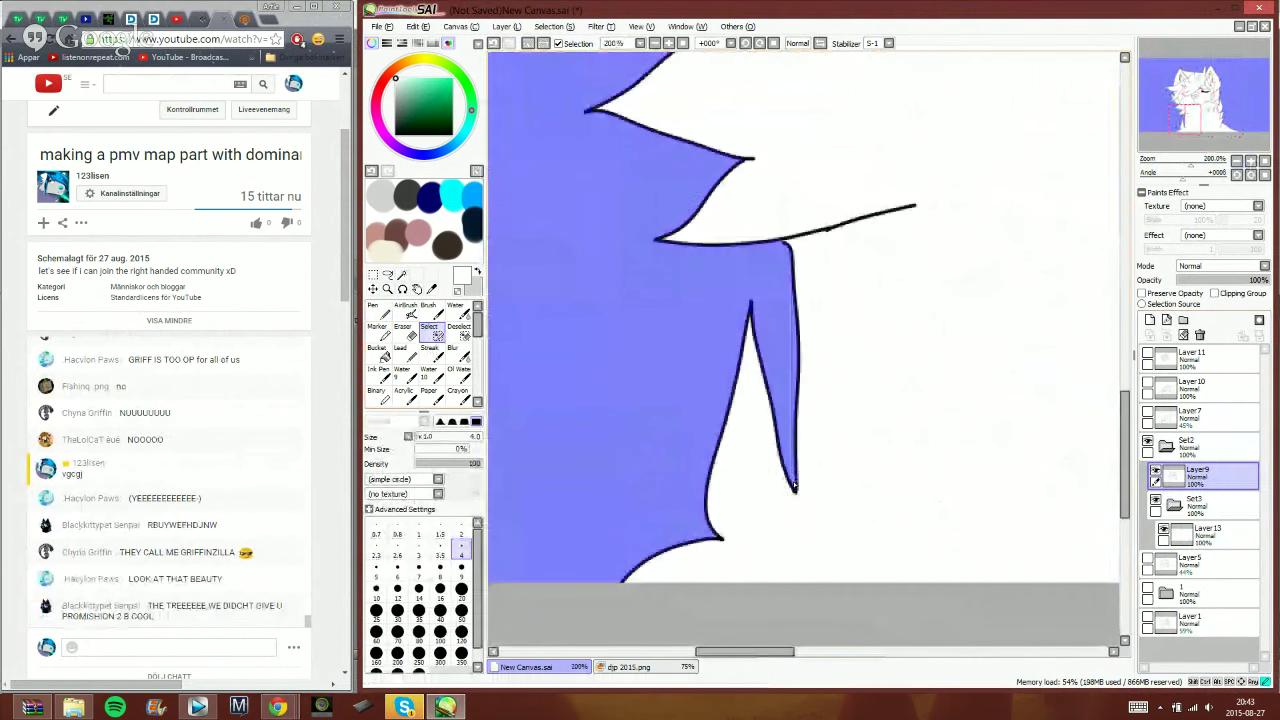
{"action": "left_click", "coordinate": [1190, 105]}
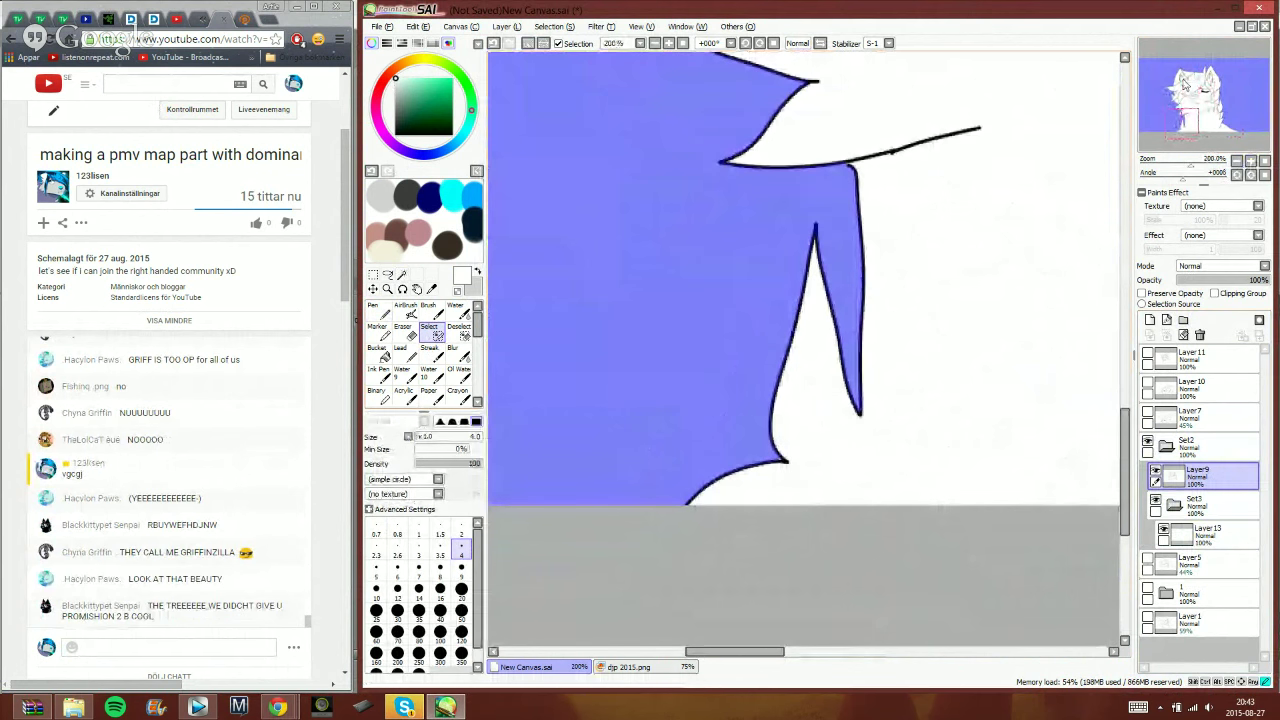
{"action": "left_click", "coordinate": [1185, 85]}
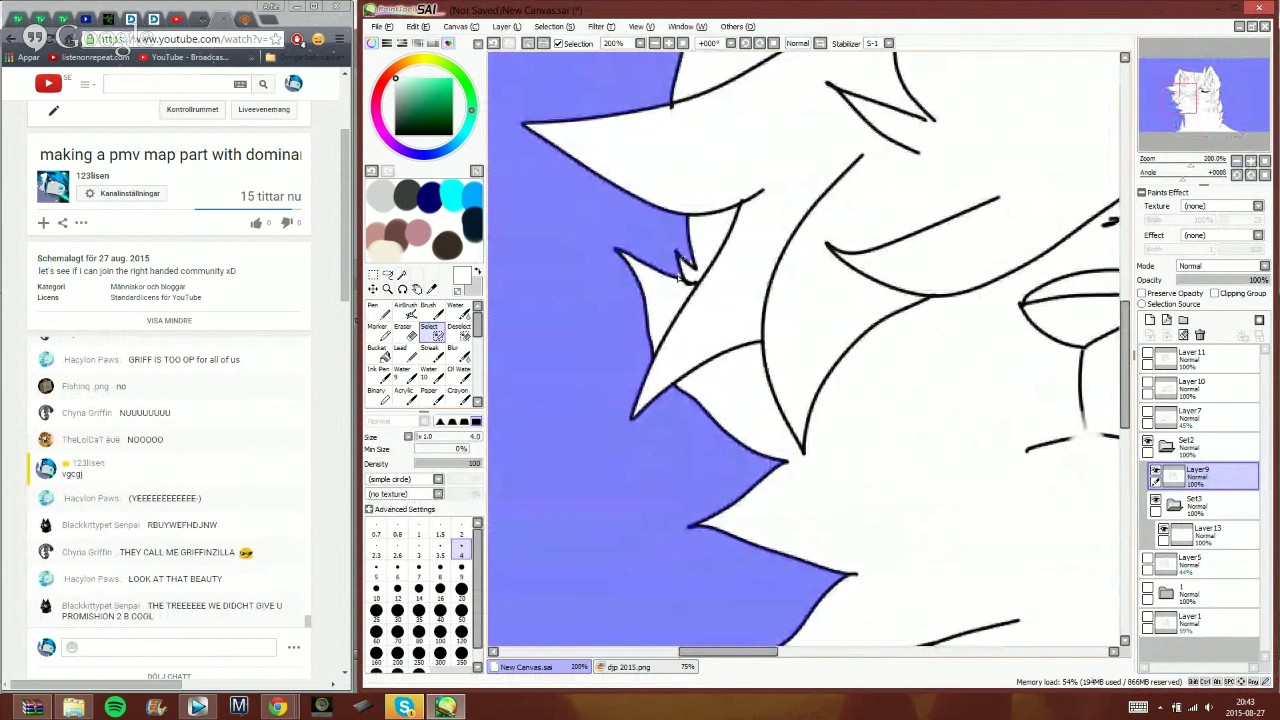
{"action": "left_click", "coordinate": [1224, 112]}
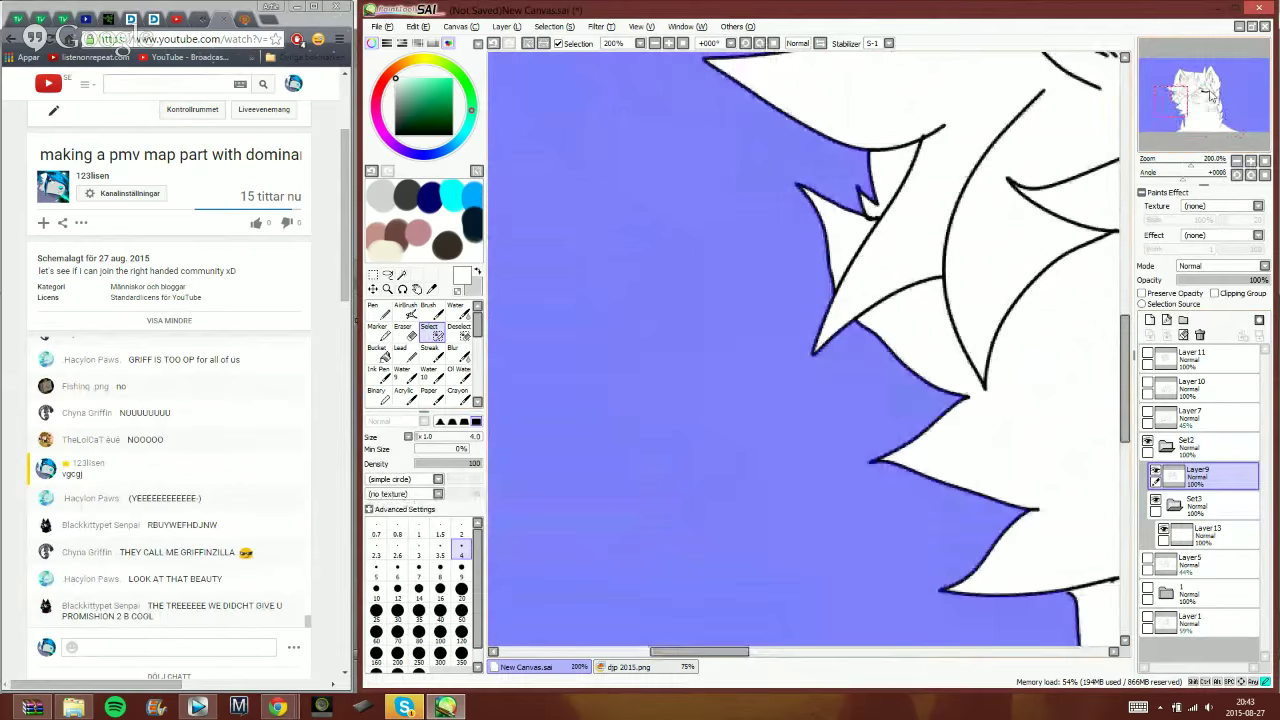
- Add the gap between the wolf's left ear and hair to the selection and refine its narrow end
{"action": "left_click", "coordinate": [1212, 96]}
{"action": "left_click", "coordinate": [404, 276]}
{"action": "left_click", "coordinate": [775, 235]}
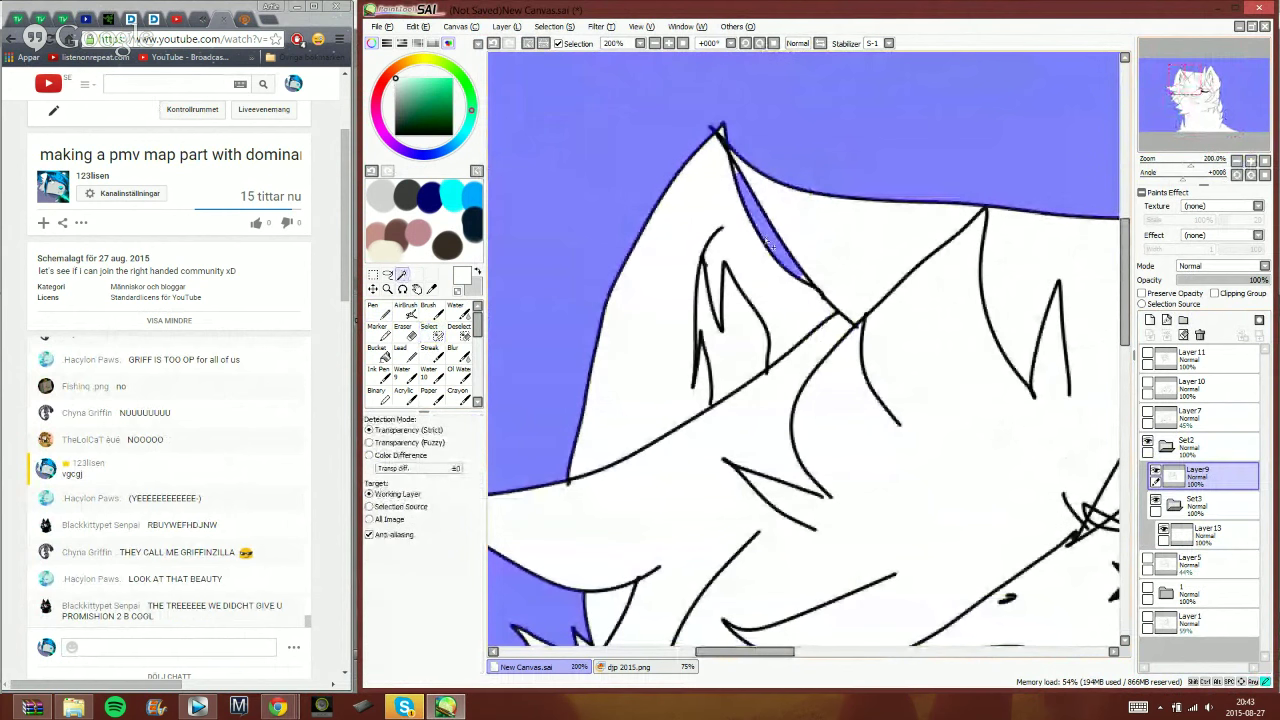
{"action": "left_click", "coordinate": [434, 335]}
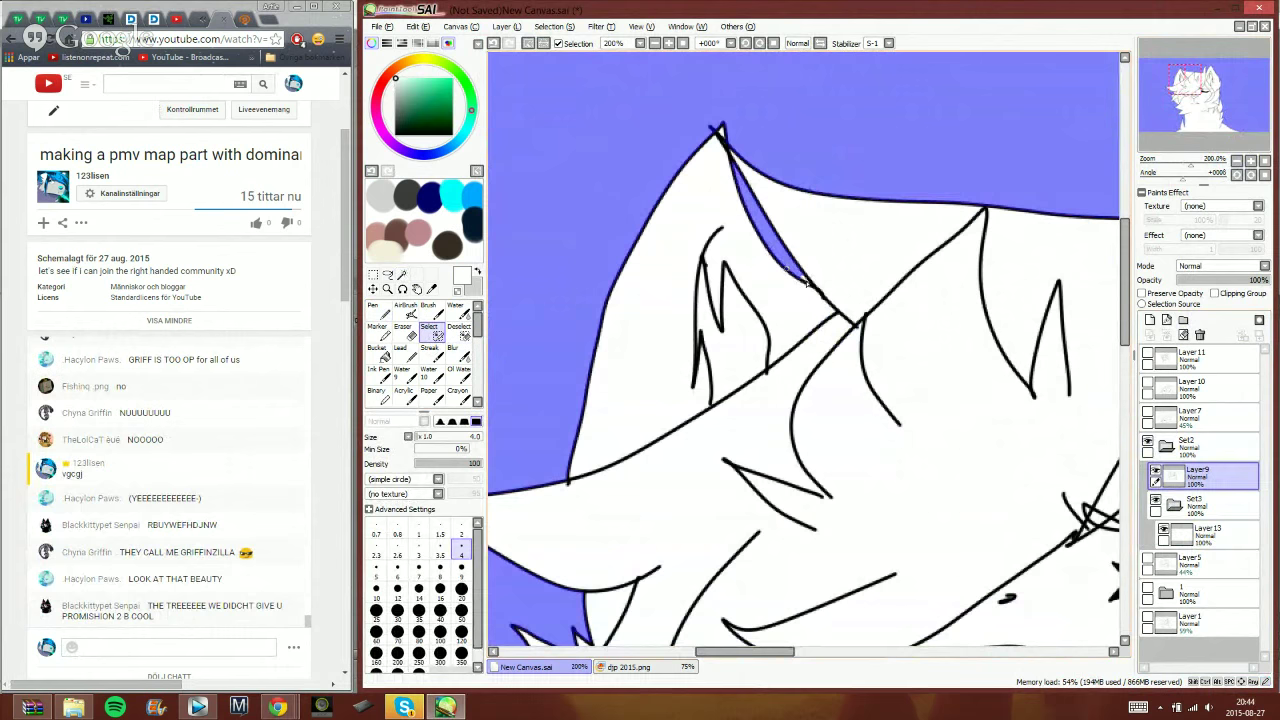
- Extend the background selection into the narrow gaps along the wolf's right cheek and neck fur
{"action": "mouse_move", "coordinate": [1178, 99]}
{"action": "left_mouse_down"}
{"action": "mouse_move", "coordinate": [1183, 80]}
{"action": "mouse_move", "coordinate": [1214, 99]}
{"action": "left_mouse_up"}
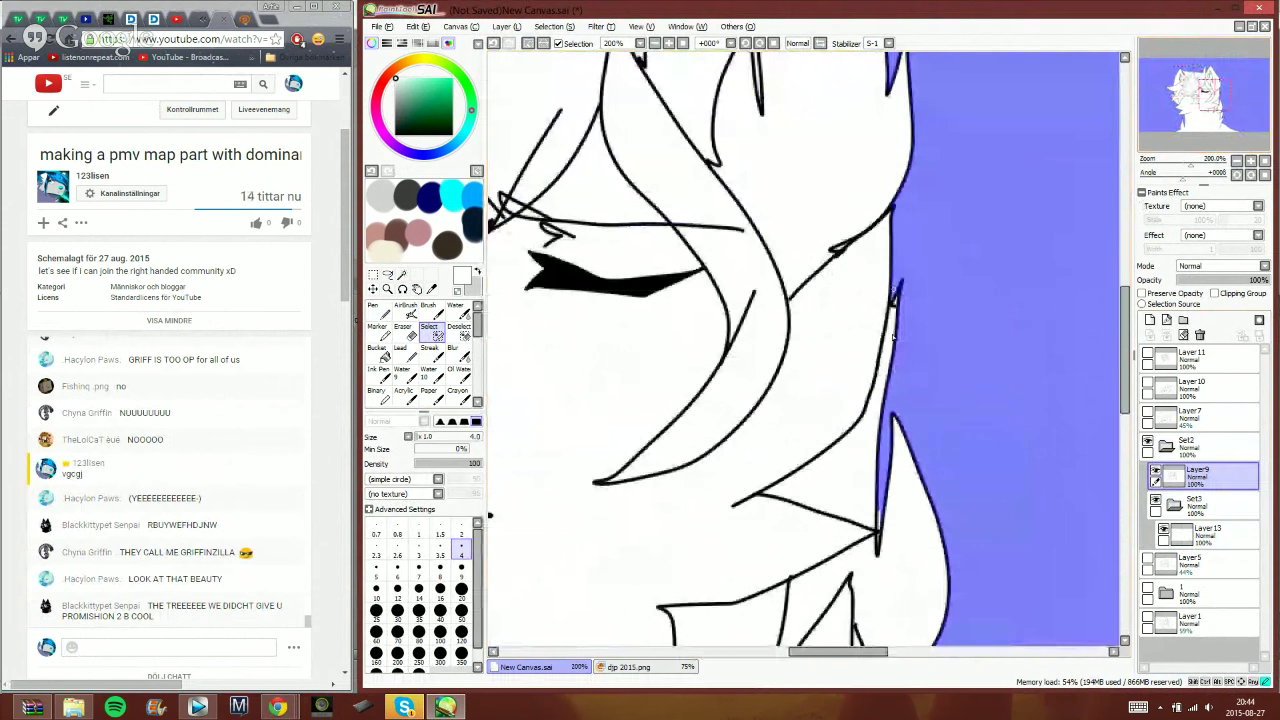
{"action": "left_click_drag", "start_coordinate": [877, 515], "coordinate": [875, 542]}
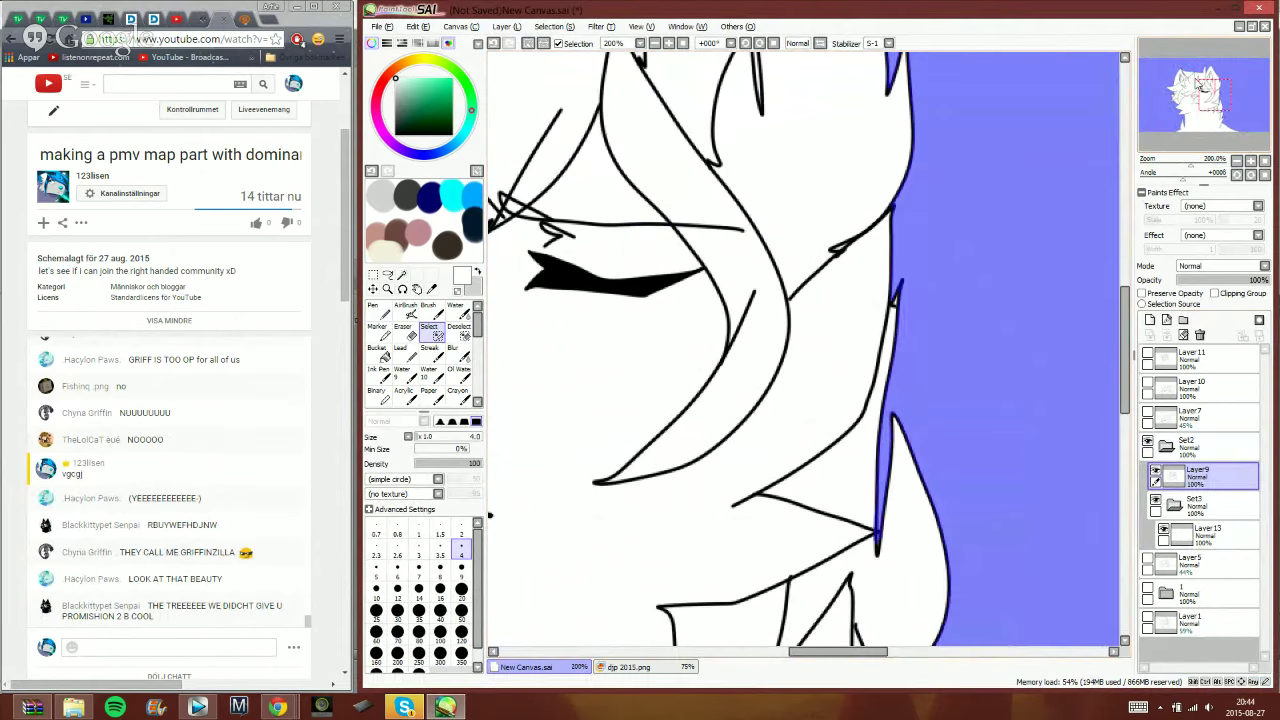
{"action": "left_click_drag", "start_coordinate": [1205, 103], "coordinate": [1216, 134]}
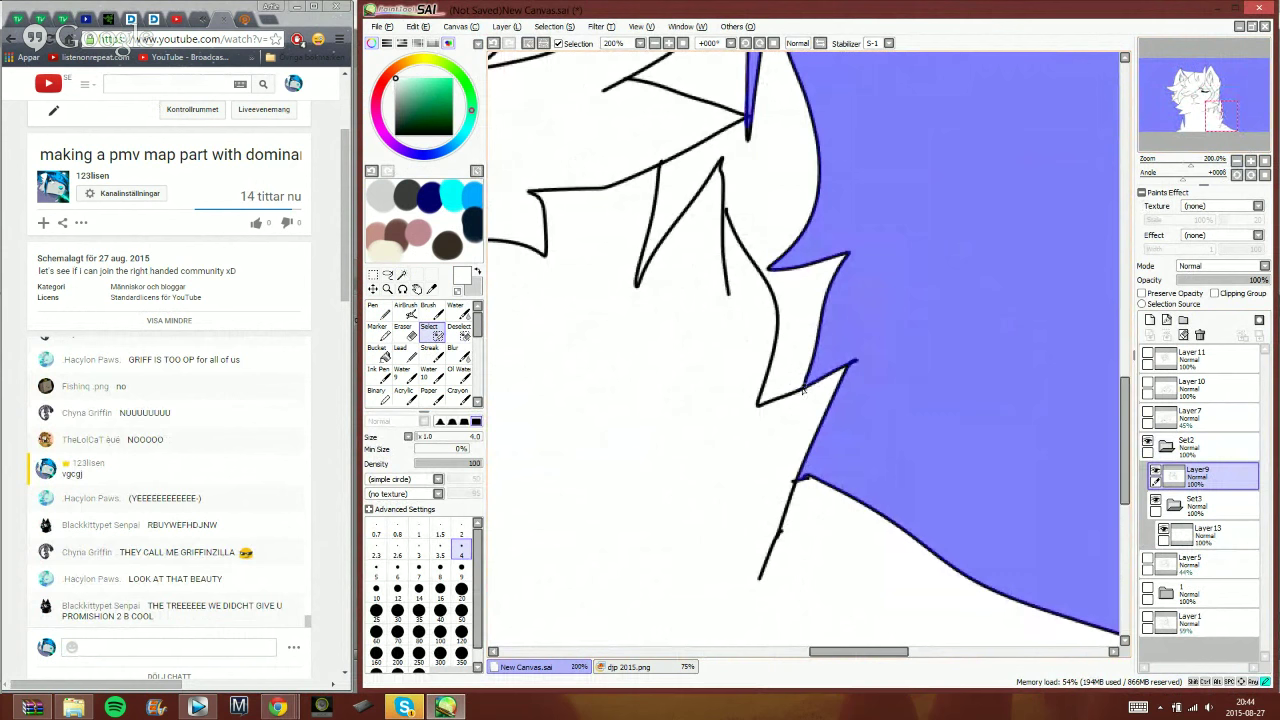
- Invert the selection, fill the wolf's silhouette with the base light grey on Layer13, and deselect
{"action": "left_click", "coordinate": [1237, 160]}
{"action": "left_click", "coordinate": [1237, 160]}
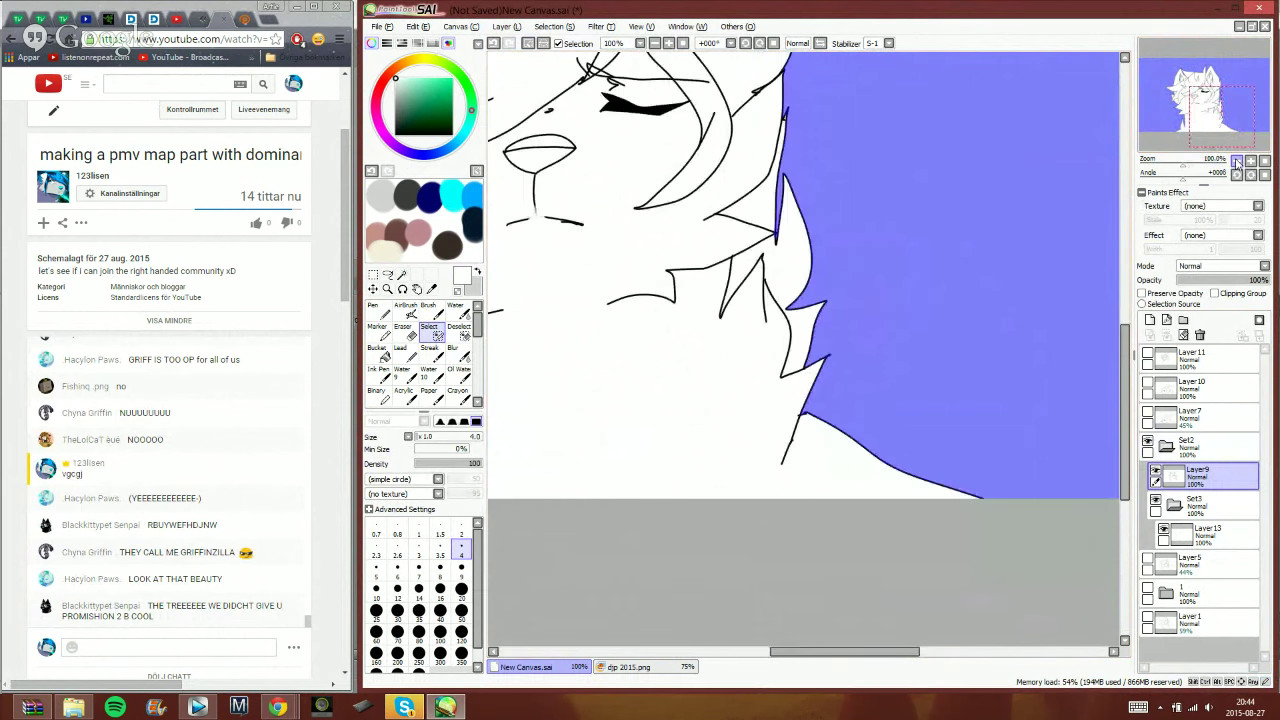
{"action": "left_click", "coordinate": [1237, 162]}
{"action": "left_click", "coordinate": [1237, 162]}
{"action": "left_click", "coordinate": [543, 44]}
{"action": "left_click", "coordinate": [1207, 535]}
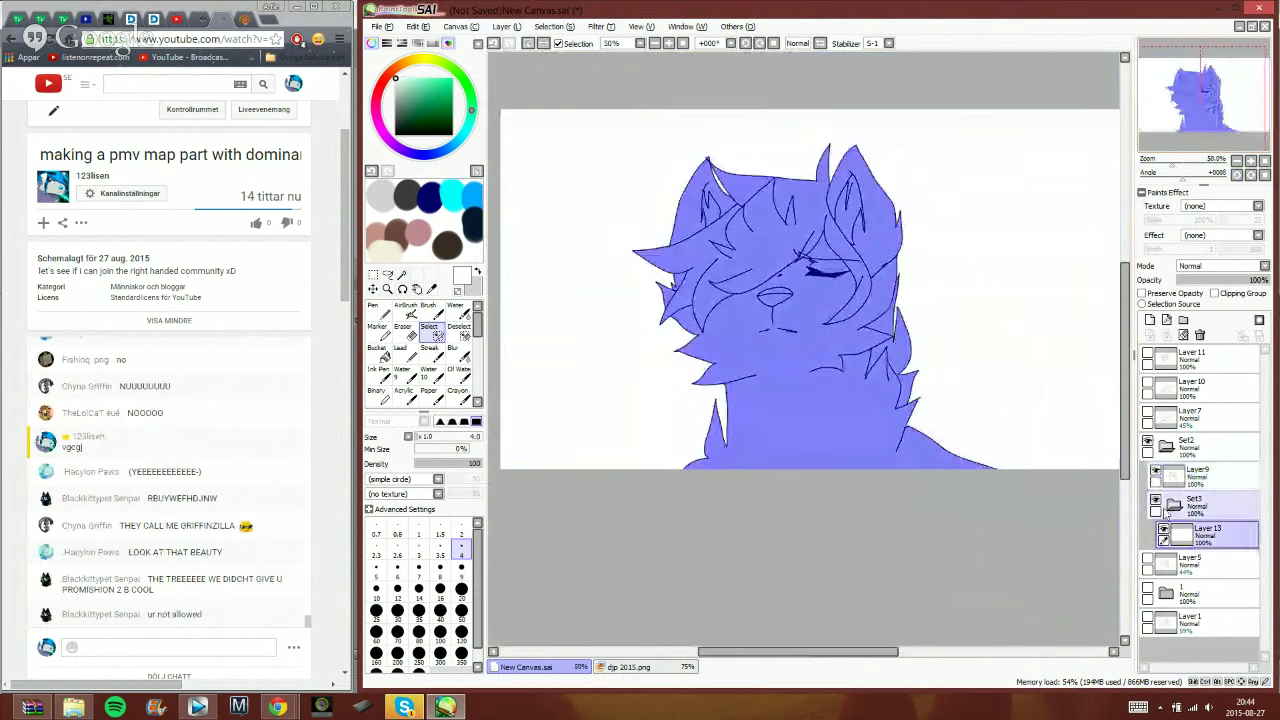
{"action": "left_click", "coordinate": [377, 313]}
{"action": "right_click", "coordinate": [409, 196]}
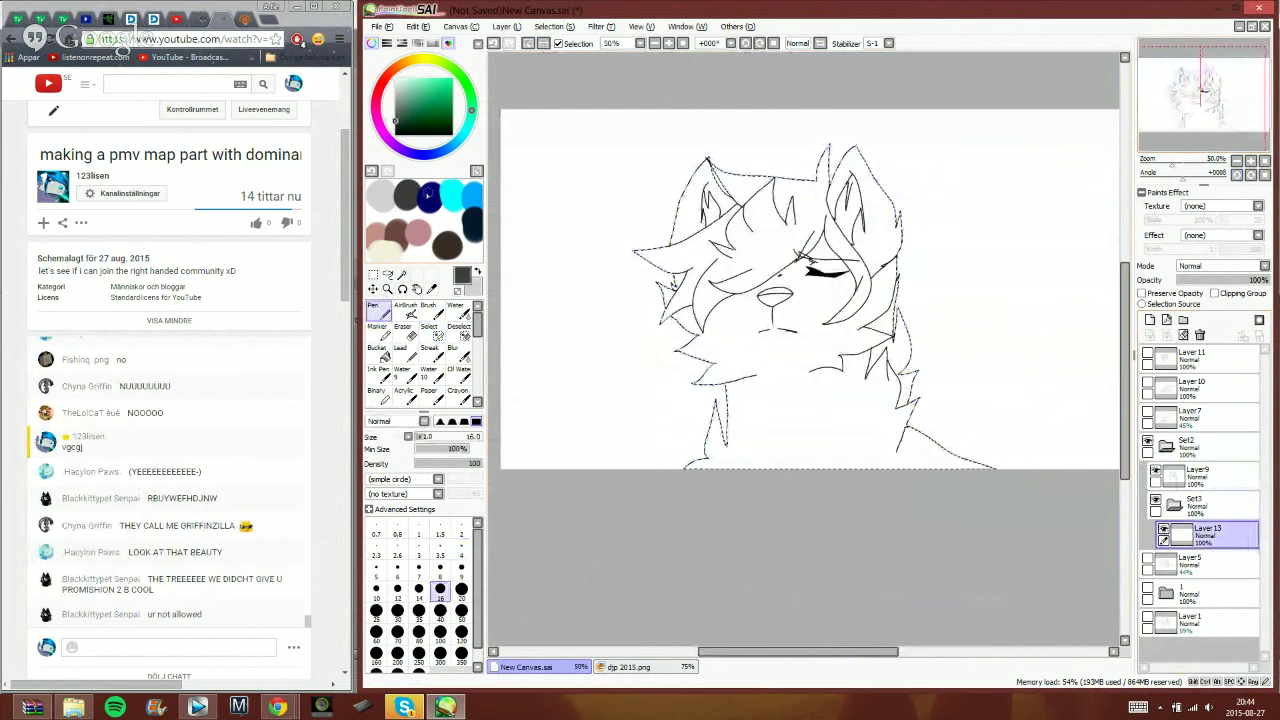
{"action": "left_click", "coordinate": [379, 195]}
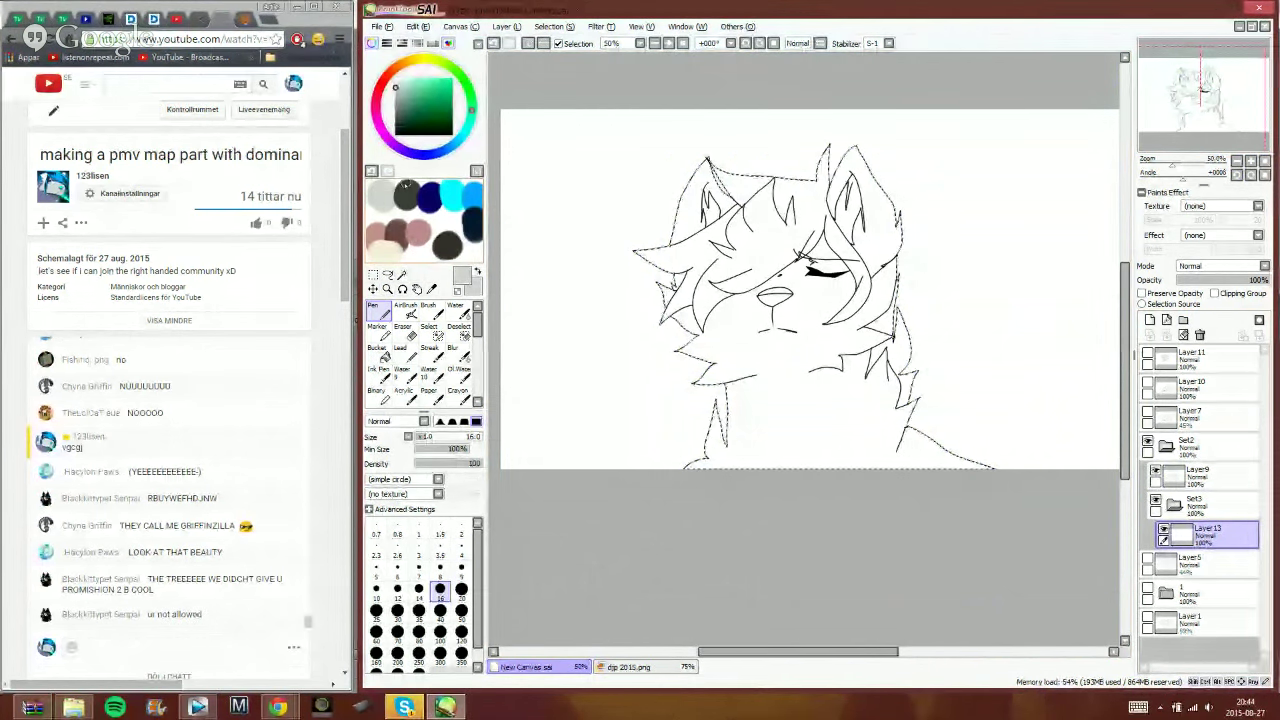
{"action": "key", "text": "ctrl+f"}
{"action": "key", "text": "ctrl+d"}
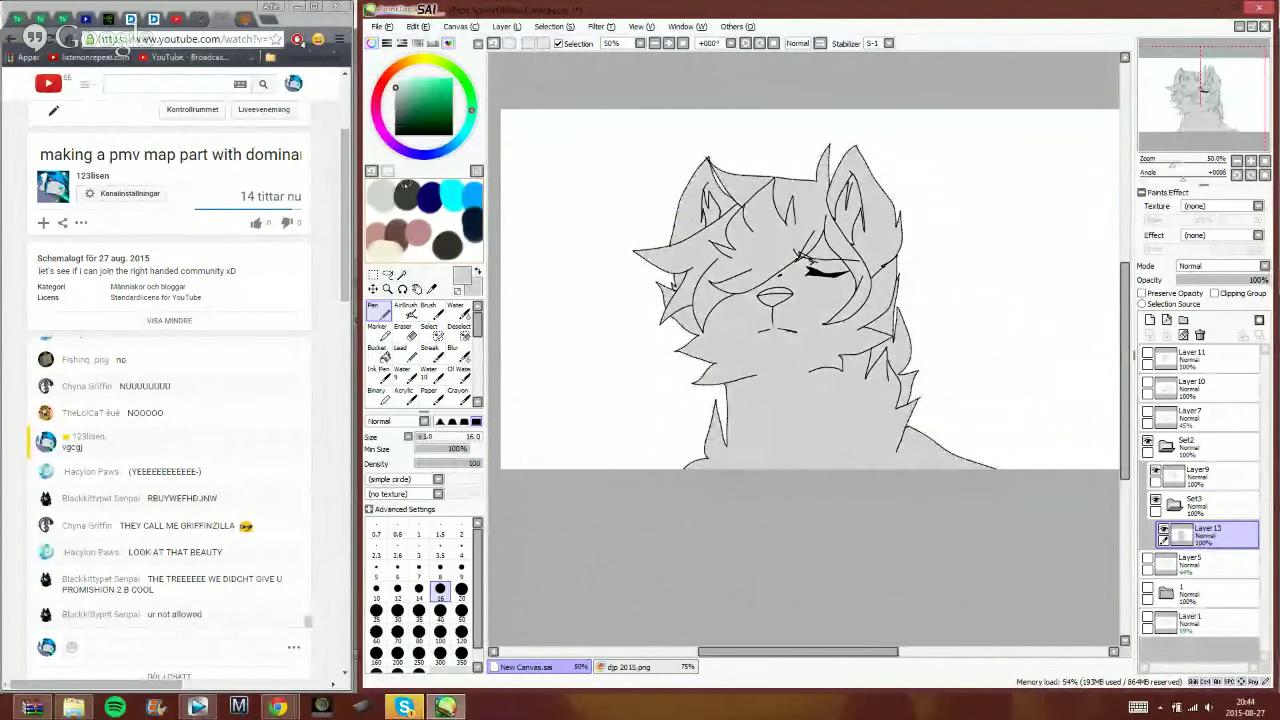
- Add a new layer above Layer11 and handwrite "BRB ≈10min" beside the wolf in light grey with the Pen at size 16
{"action": "left_click", "coordinate": [1188, 447]}
{"action": "left_click", "coordinate": [1195, 362]}
{"action": "left_click", "coordinate": [1150, 319]}
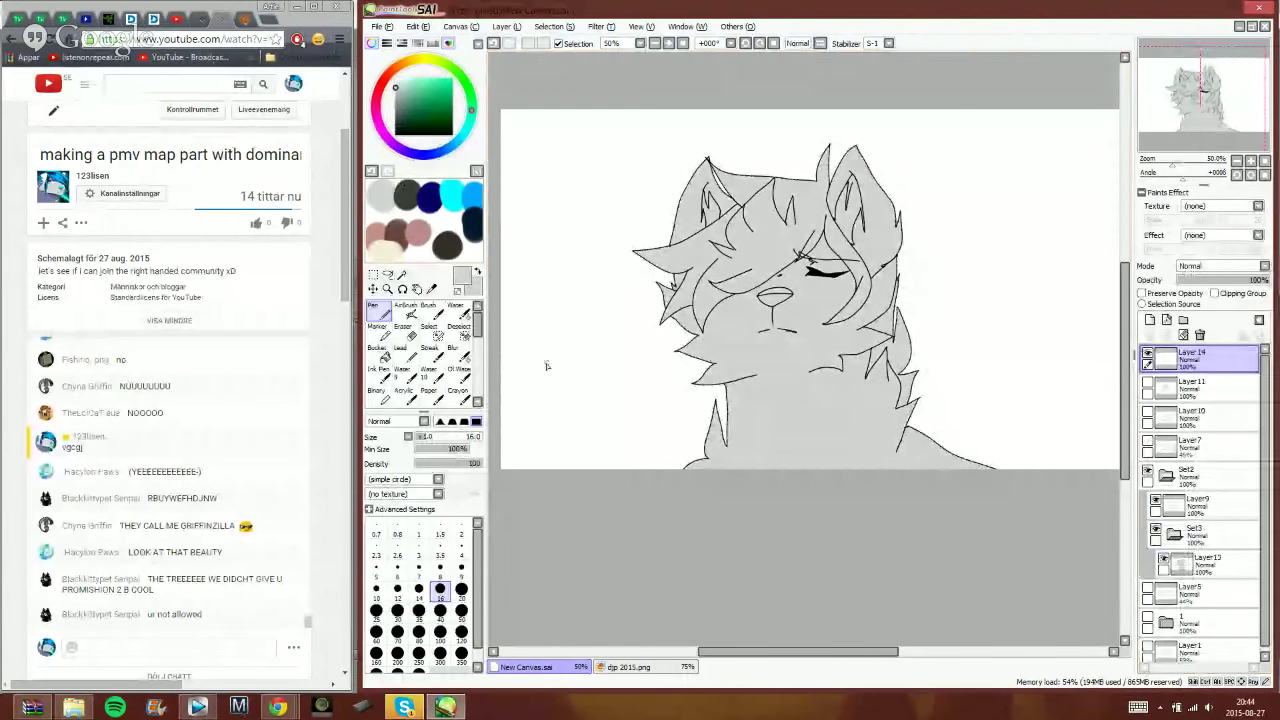
{"action": "mouse_move", "coordinate": [536, 338]}
{"action": "left_mouse_down"}
{"action": "mouse_move", "coordinate": [555, 387]}
{"action": "mouse_move", "coordinate": [560, 332]}
{"action": "mouse_move", "coordinate": [604, 366]}
{"action": "left_mouse_up"}
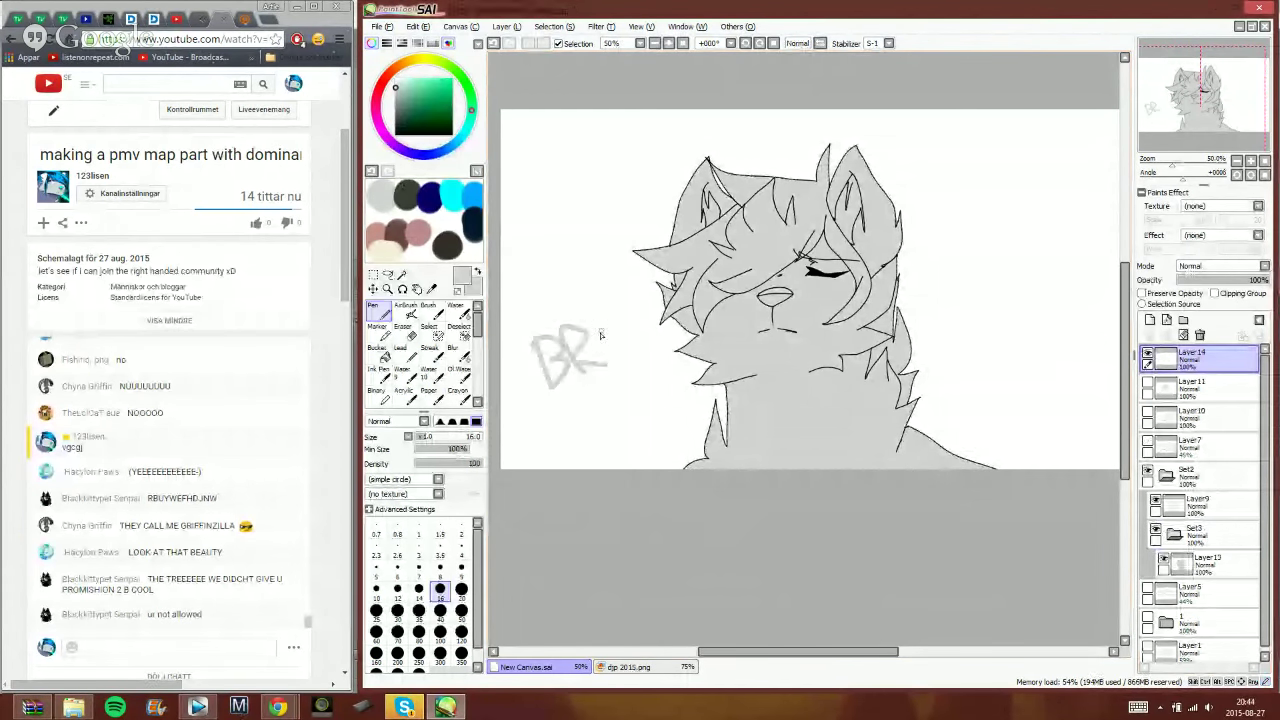
{"action": "left_click_drag", "start_coordinate": [614, 314], "coordinate": [612, 356]}
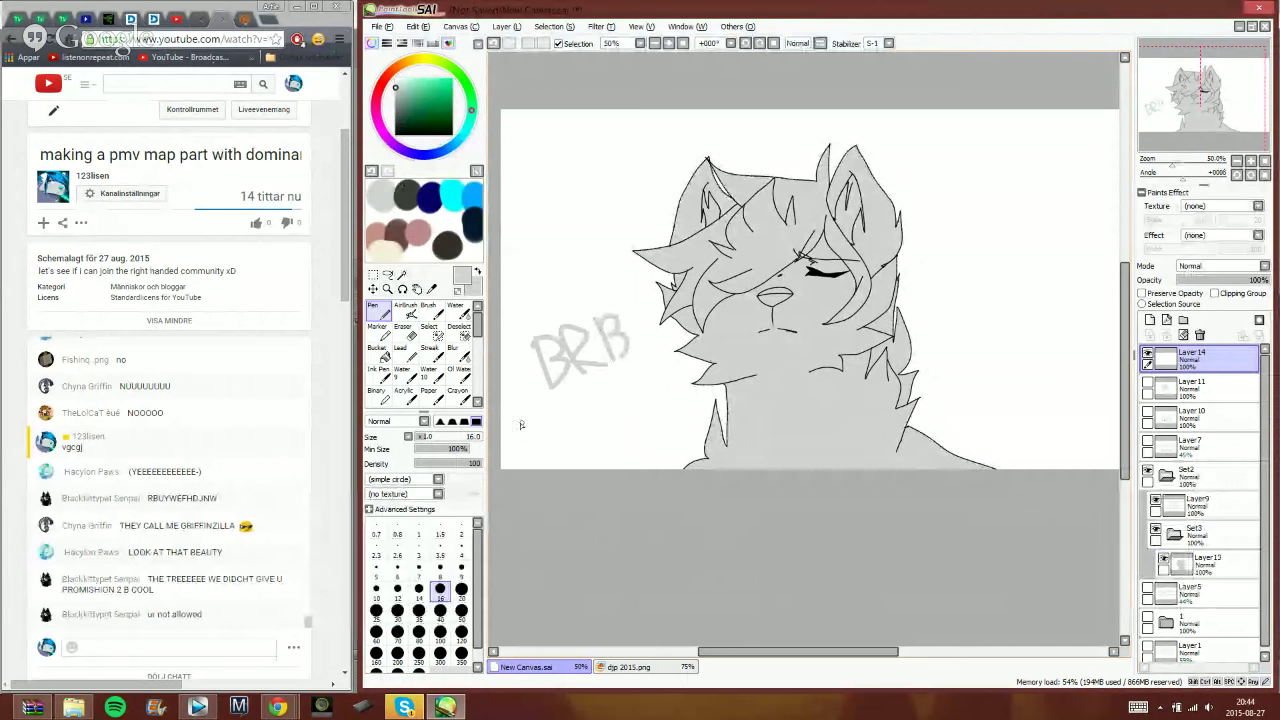
{"action": "left_click_drag", "start_coordinate": [522, 439], "coordinate": [548, 433]}
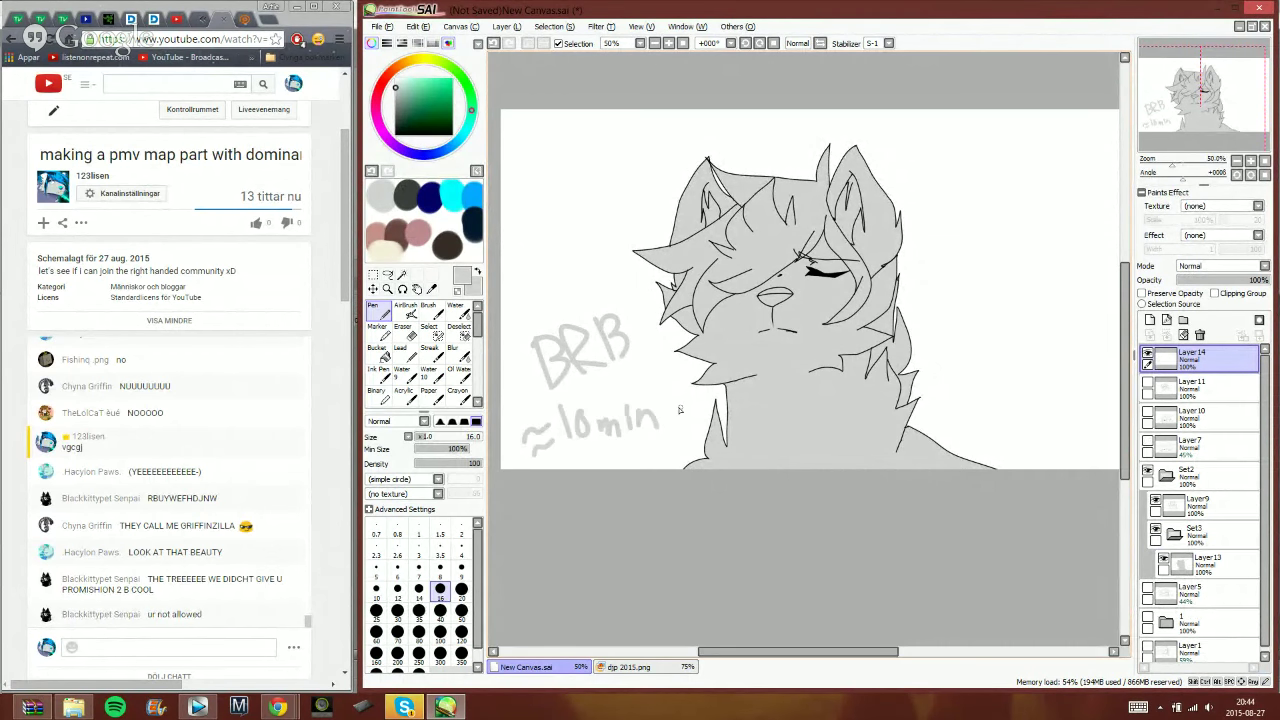
{"action": "left_click", "coordinate": [184, 8]}
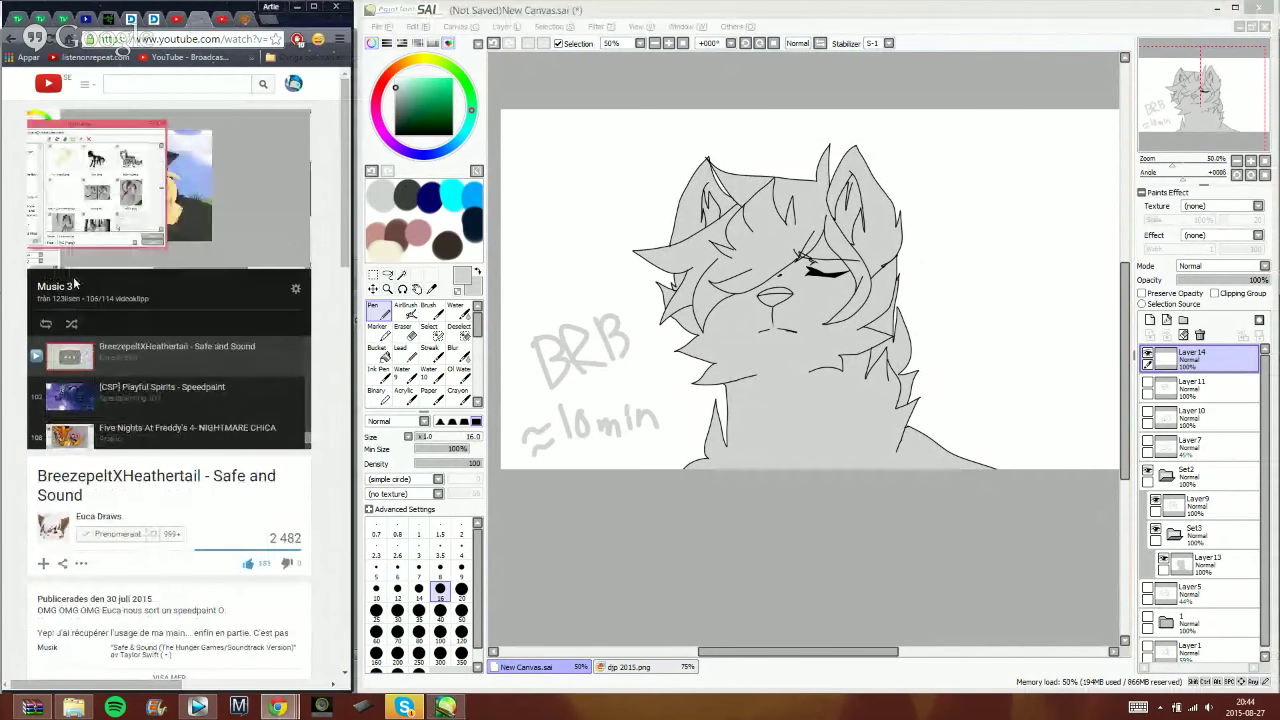
{"action": "left_click", "coordinate": [223, 19]}
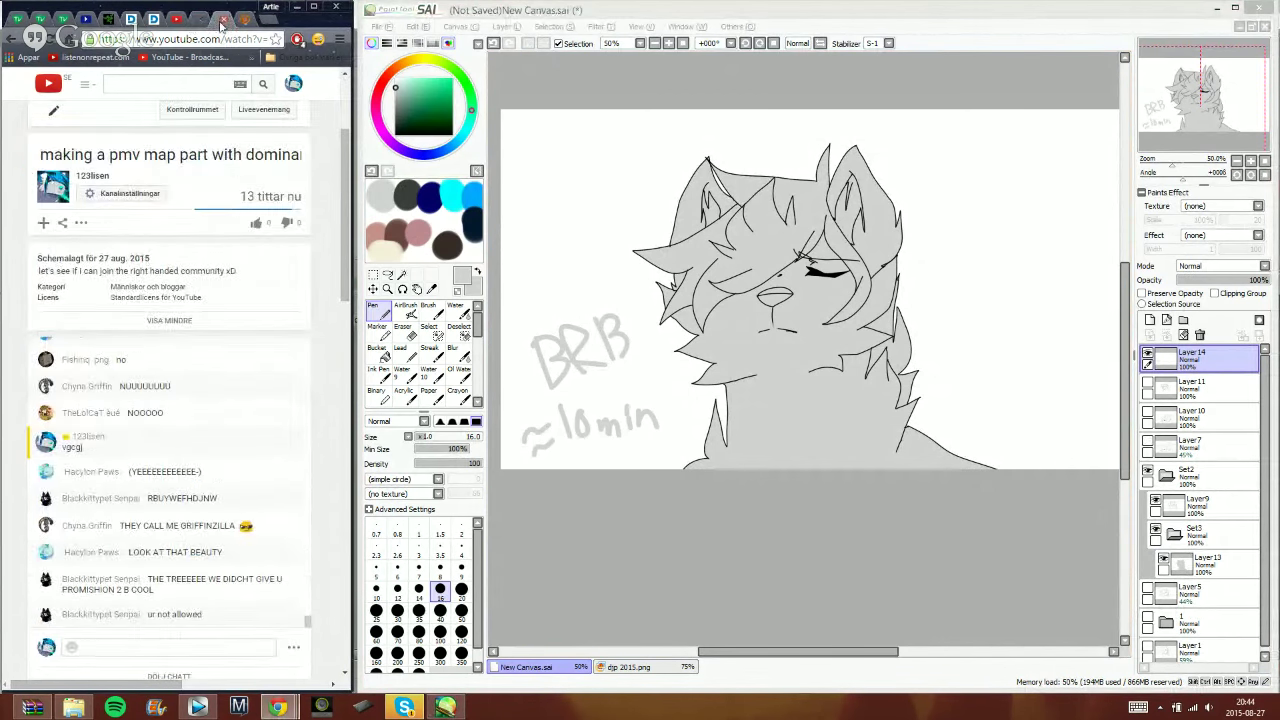
{"action": "left_click", "coordinate": [833, 11]}
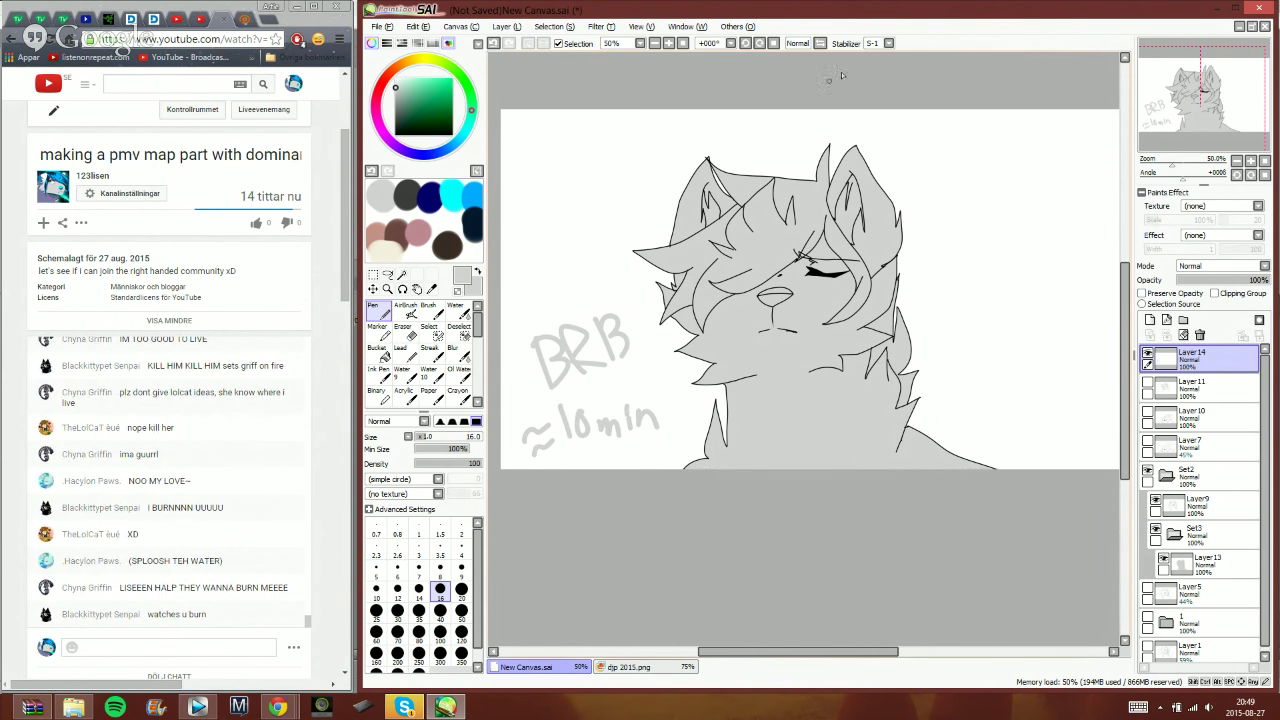
- Switch to the browser and post a short "lol nope" reply to a viewer in the stream's live chat
{"action": "left_click", "coordinate": [237, 649]}
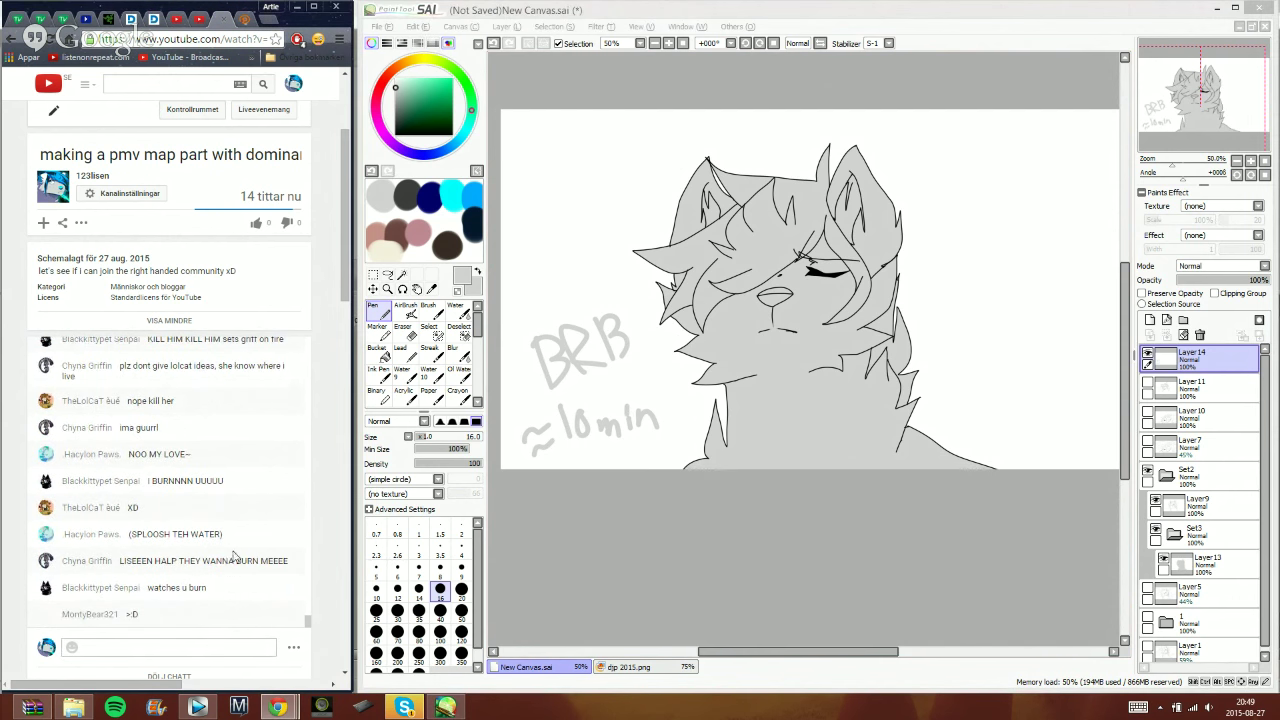
{"action": "type", "text": "lol"}
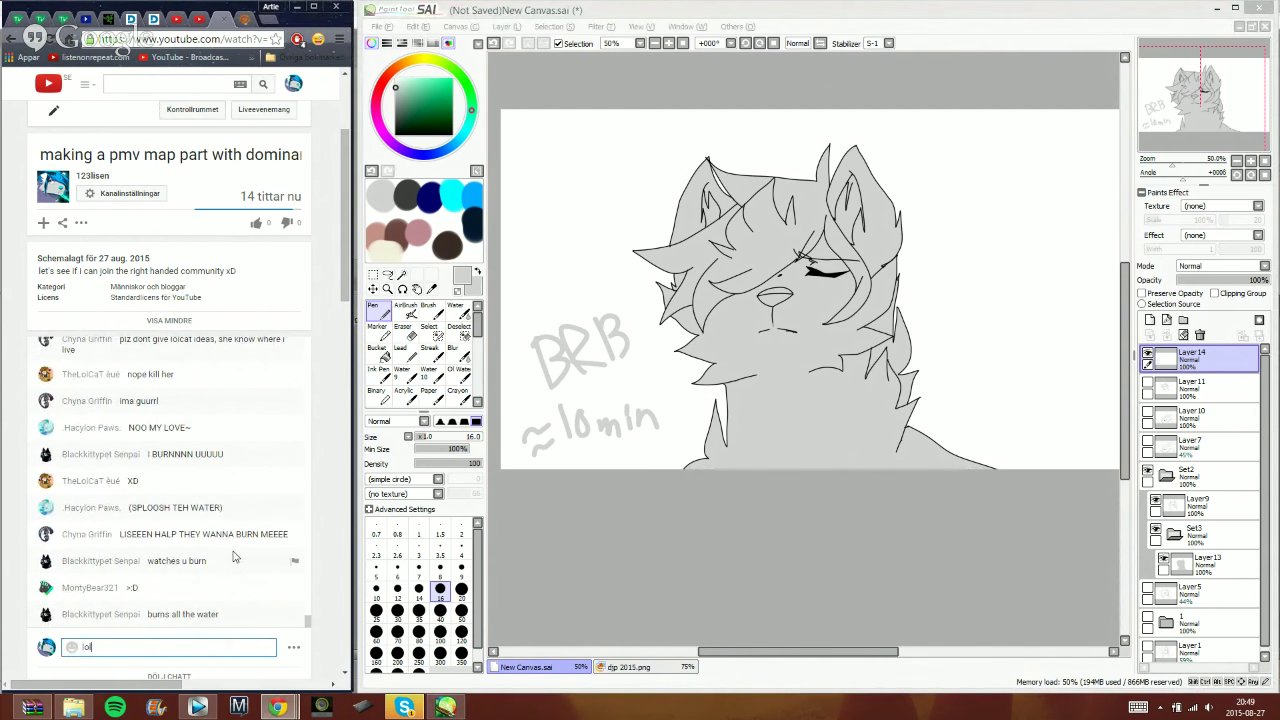
{"action": "type", "text": " nope griff e v e"}
{"action": "key", "text": "Return"}
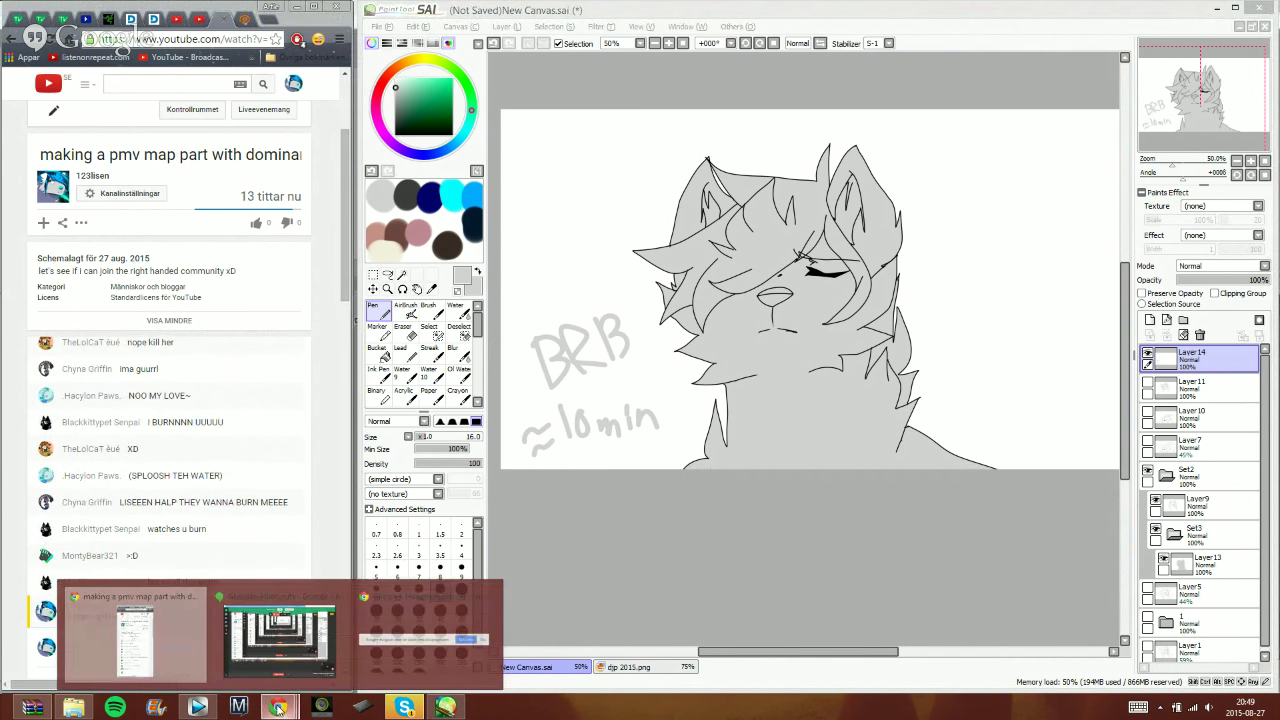
{"action": "left_click", "coordinate": [195, 19]}
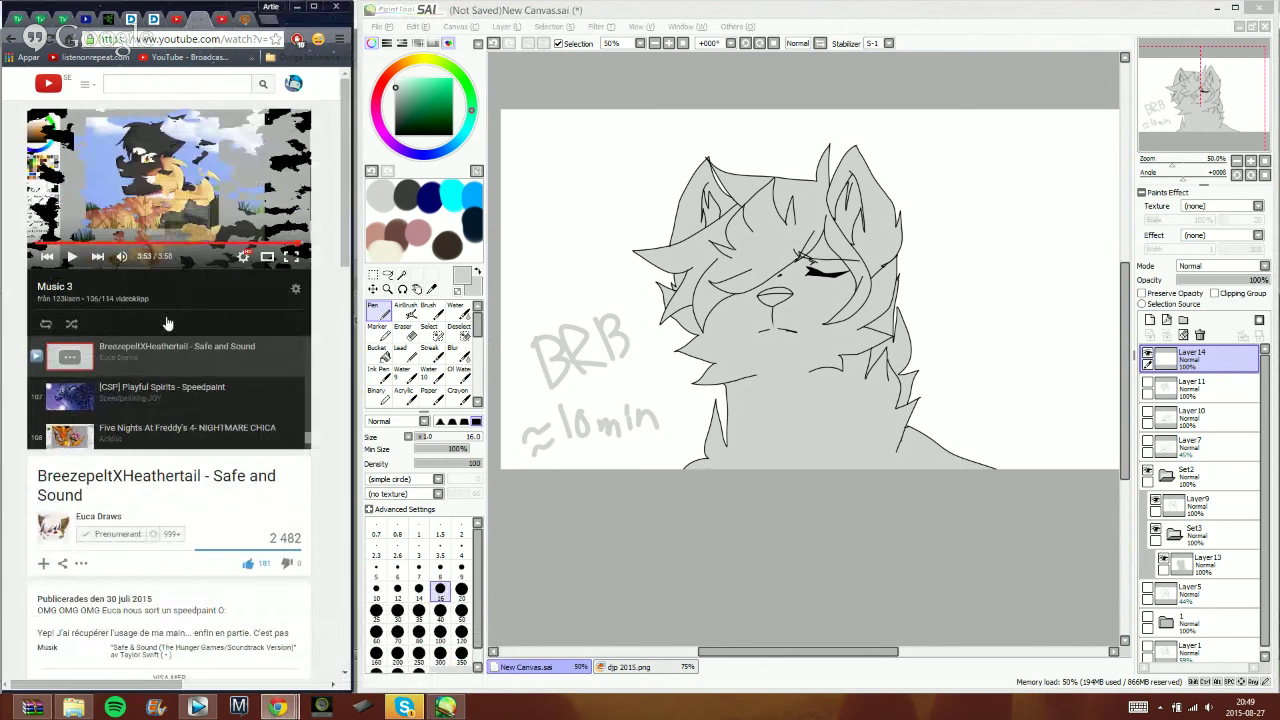
{"action": "left_click", "coordinate": [222, 19]}
{"action": "left_click", "coordinate": [819, 20]}
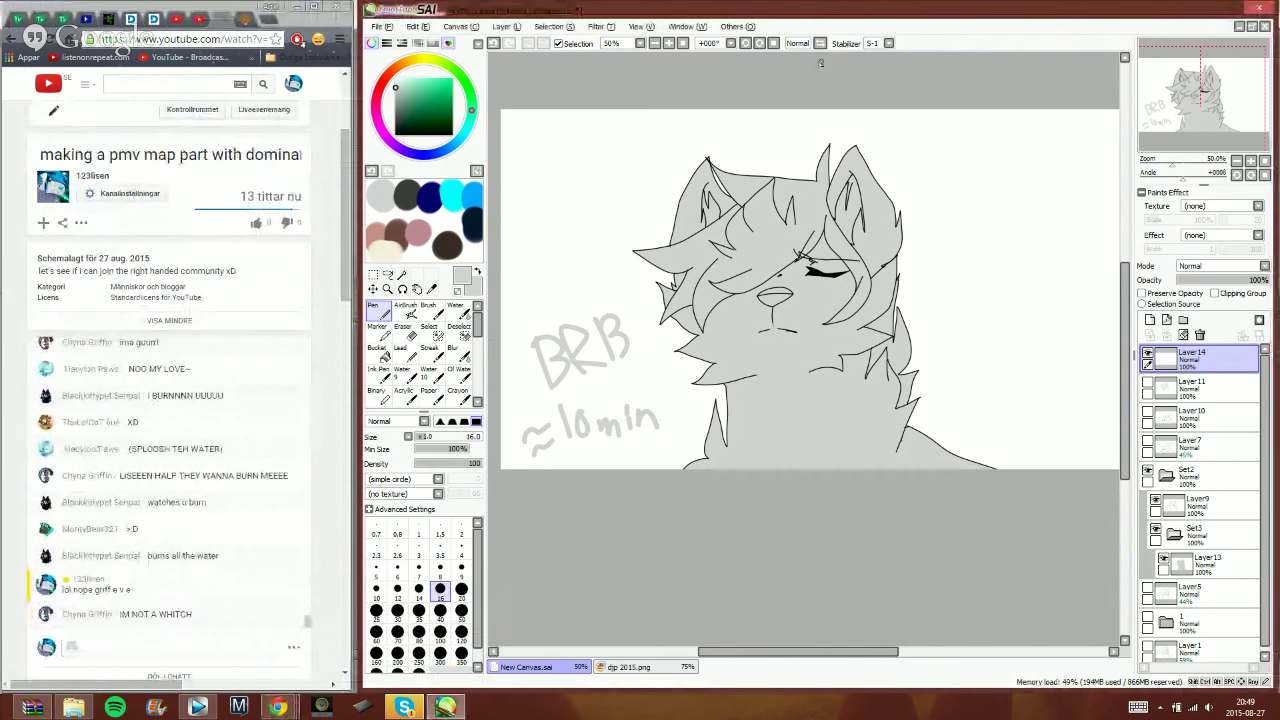
- Undo all the handwritten "BRB ≈10min" strokes beside the wolf on Layer14
{"action": "left_click", "coordinate": [493, 43]}
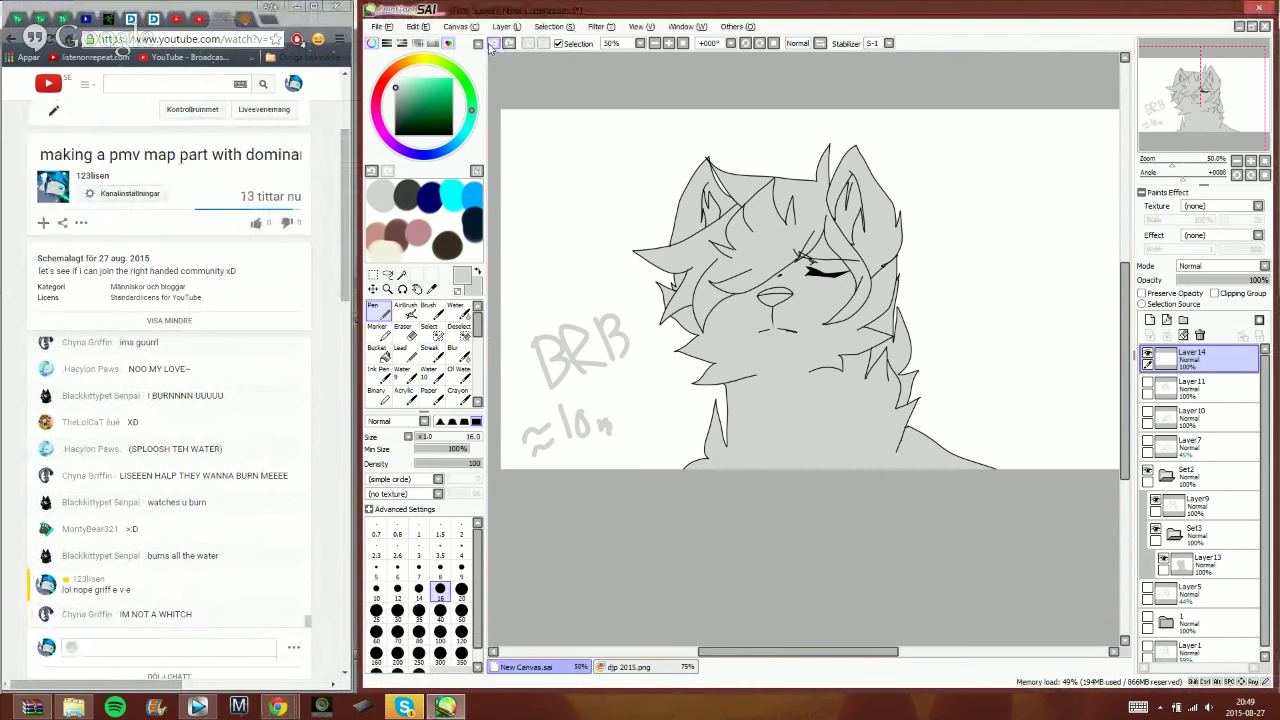
{"action": "left_click", "coordinate": [493, 43]}
{"action": "left_click", "coordinate": [493, 43]}
{"action": "left_click", "coordinate": [493, 43]}
{"action": "left_click", "coordinate": [493, 43]}
{"action": "left_click", "coordinate": [493, 43]}
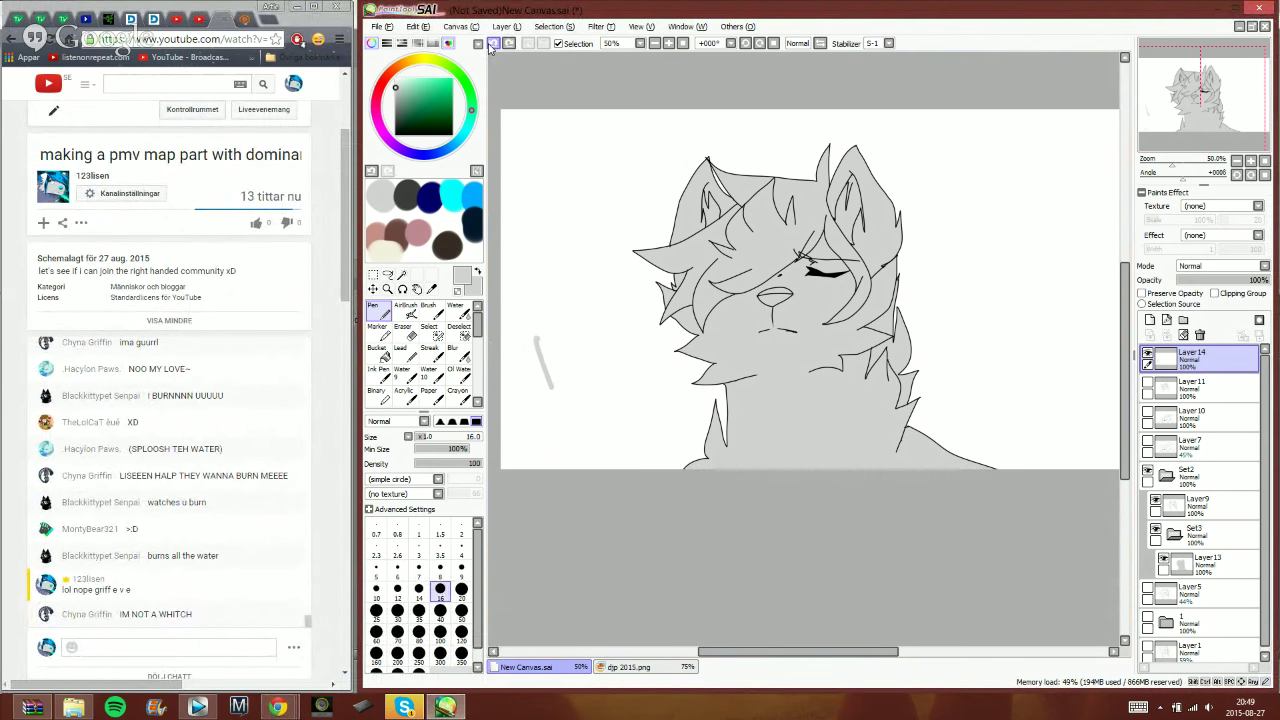
{"action": "left_click", "coordinate": [493, 43]}
- Switch to Skype, send "WAT" in the open conversation, and return to the canvas
{"action": "left_click", "coordinate": [426, 707]}
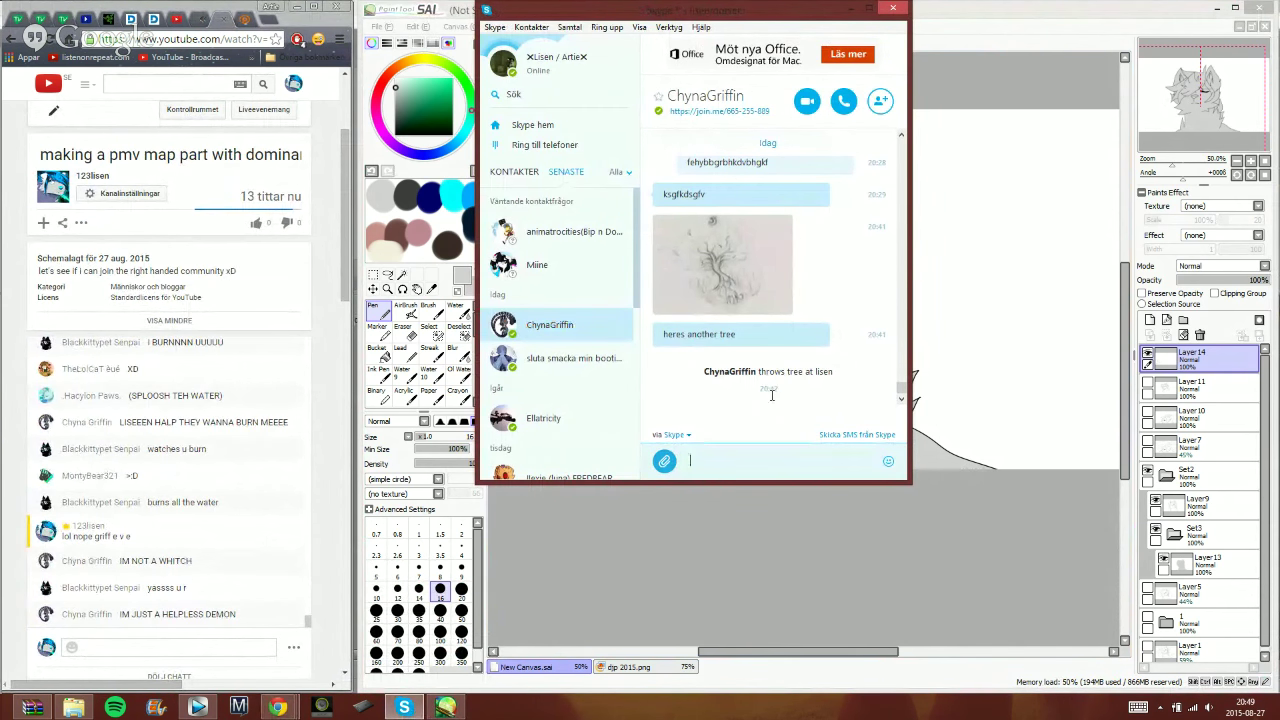
{"action": "type", "text": "WAT"}
{"action": "key", "text": "Return"}
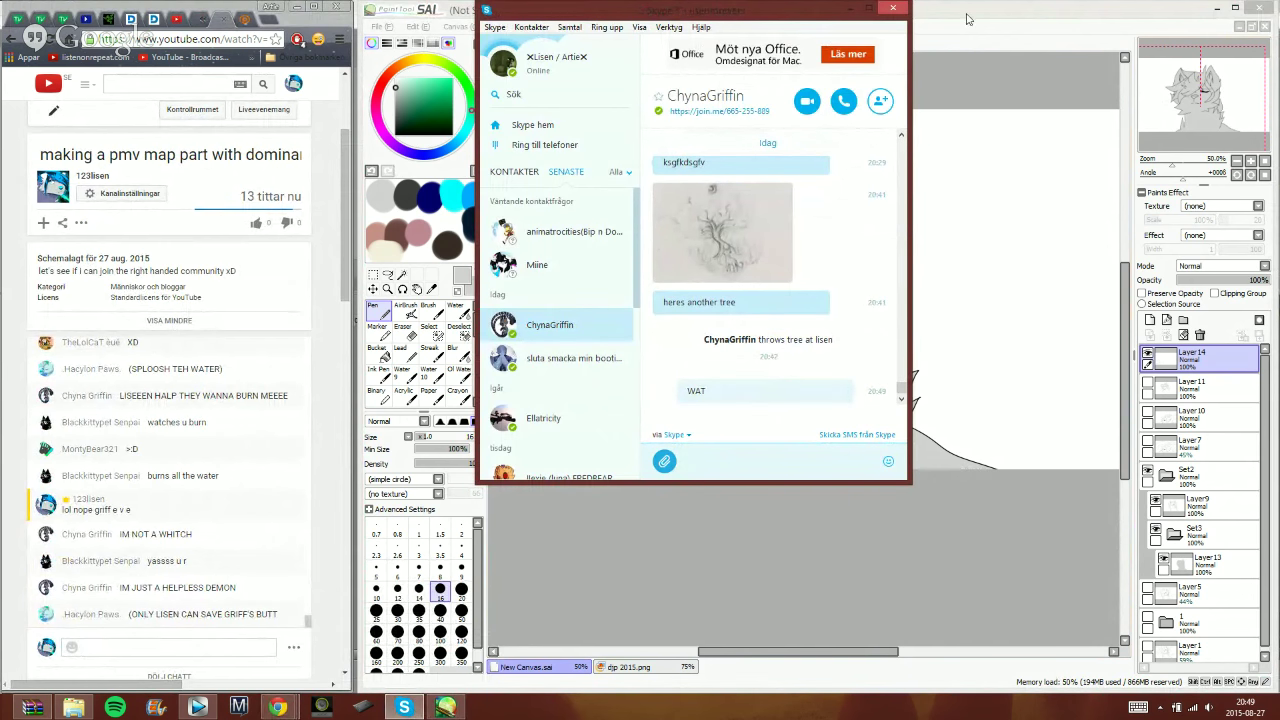
{"action": "left_click", "coordinate": [969, 43]}
- Post "WGAT" in the stream's live chat in the browser and return to PaintTool SAI
{"action": "left_click", "coordinate": [180, 645]}
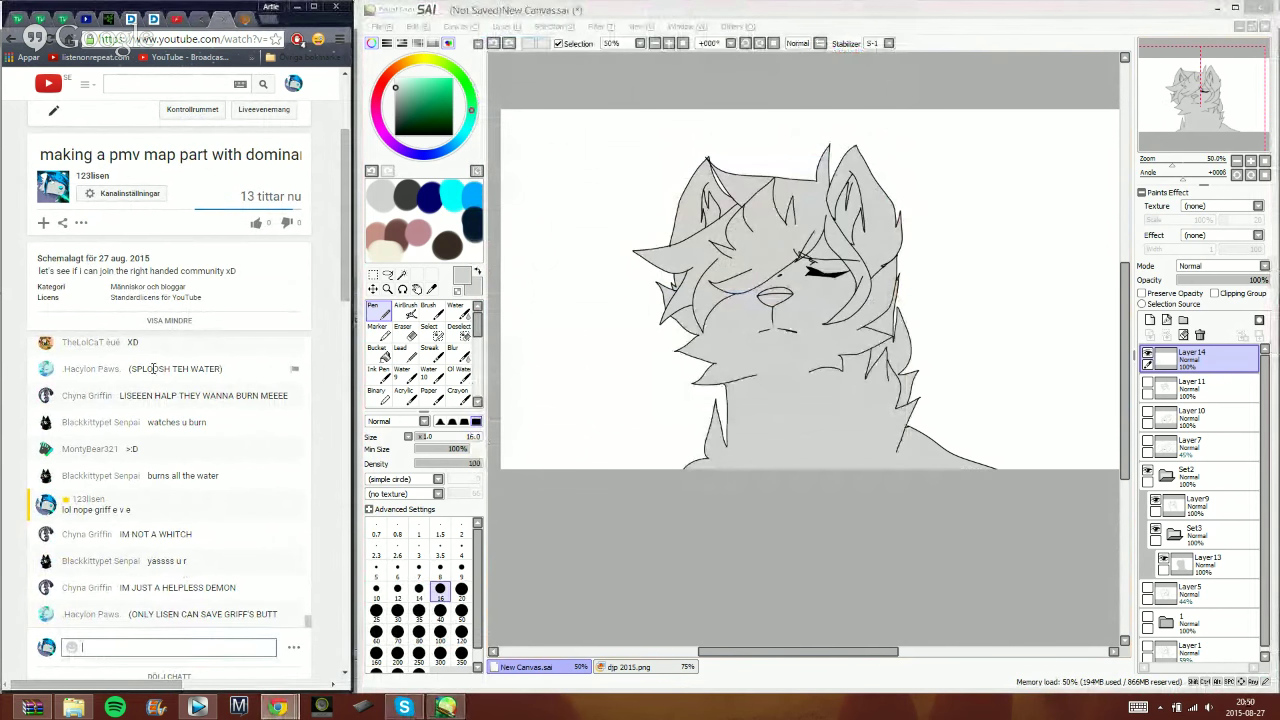
{"action": "type", "text": "WGAT"}
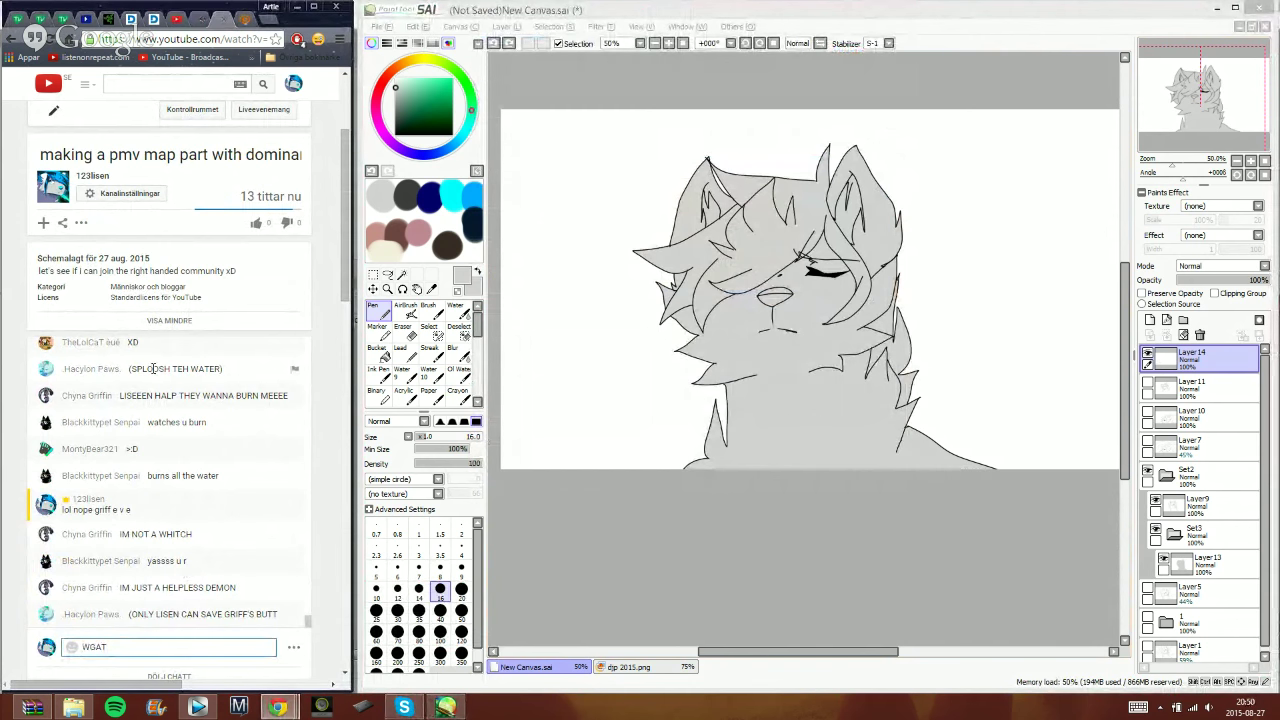
{"action": "key", "text": "Return"}
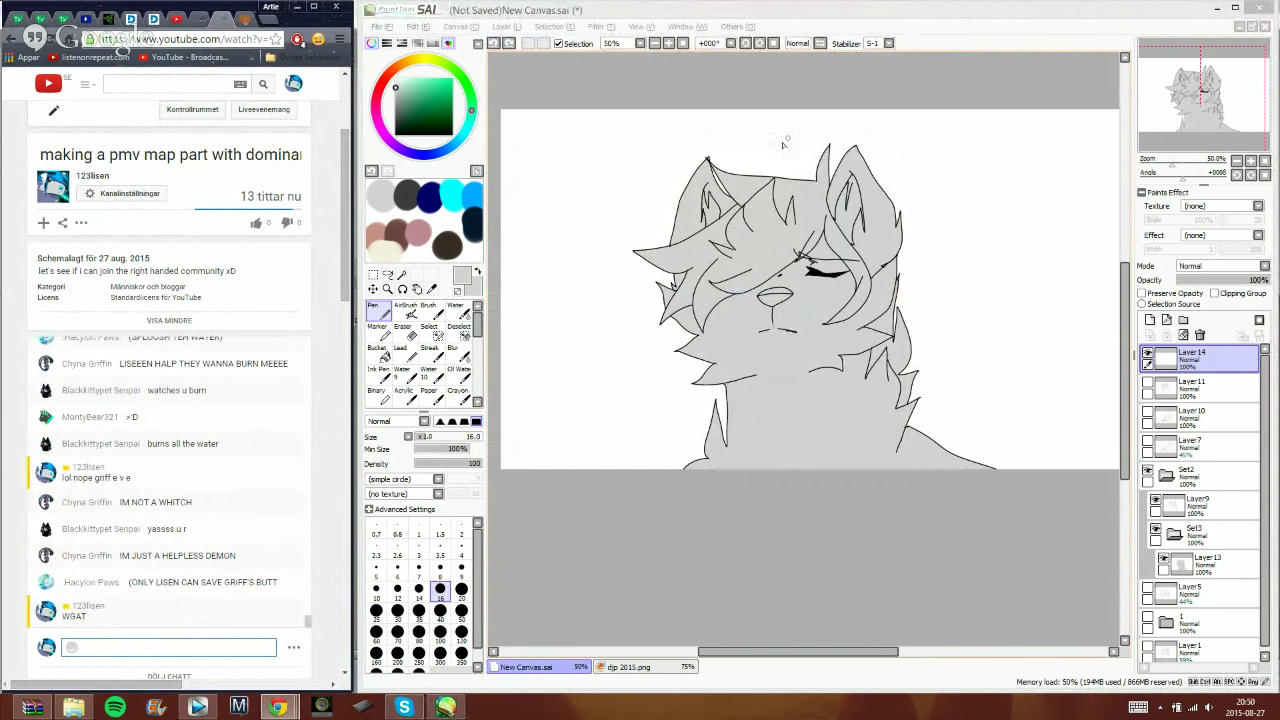
{"action": "left_click", "coordinate": [963, 52]}
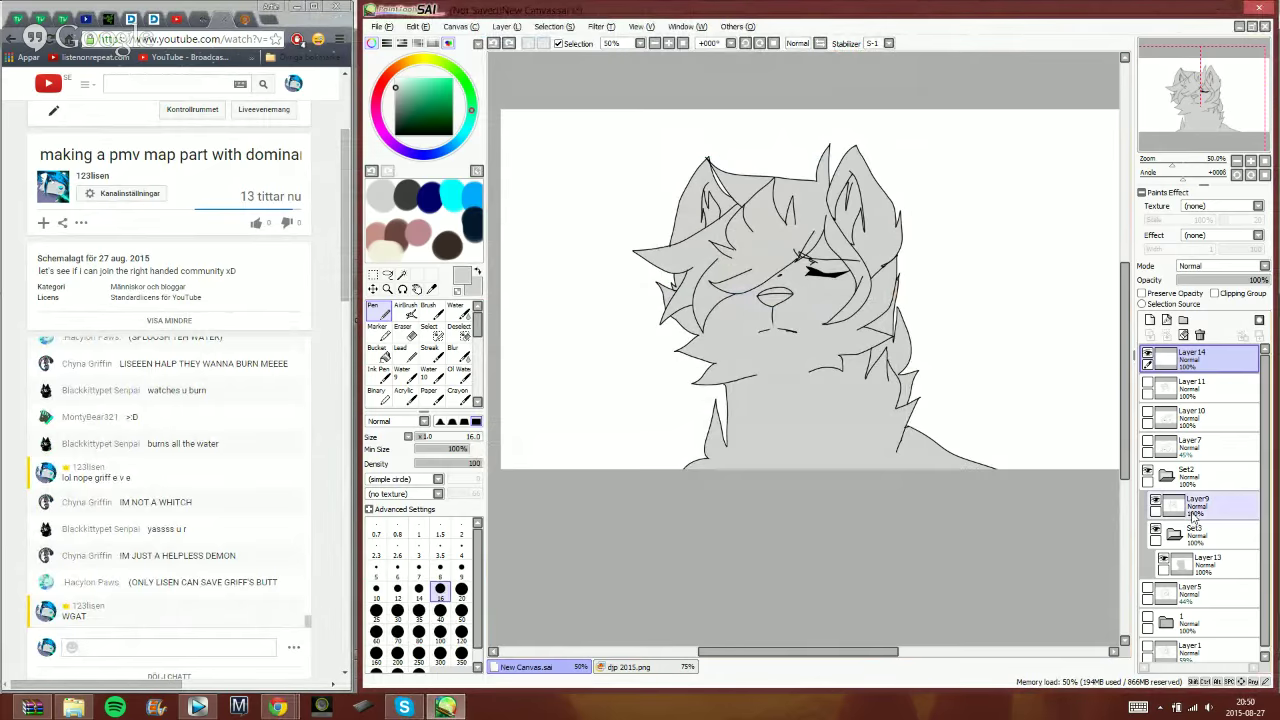
- Turn on Preserve Opacity for the base colour layer, Layer13
{"action": "left_click", "coordinate": [1190, 558]}
{"action": "left_click", "coordinate": [1160, 294]}
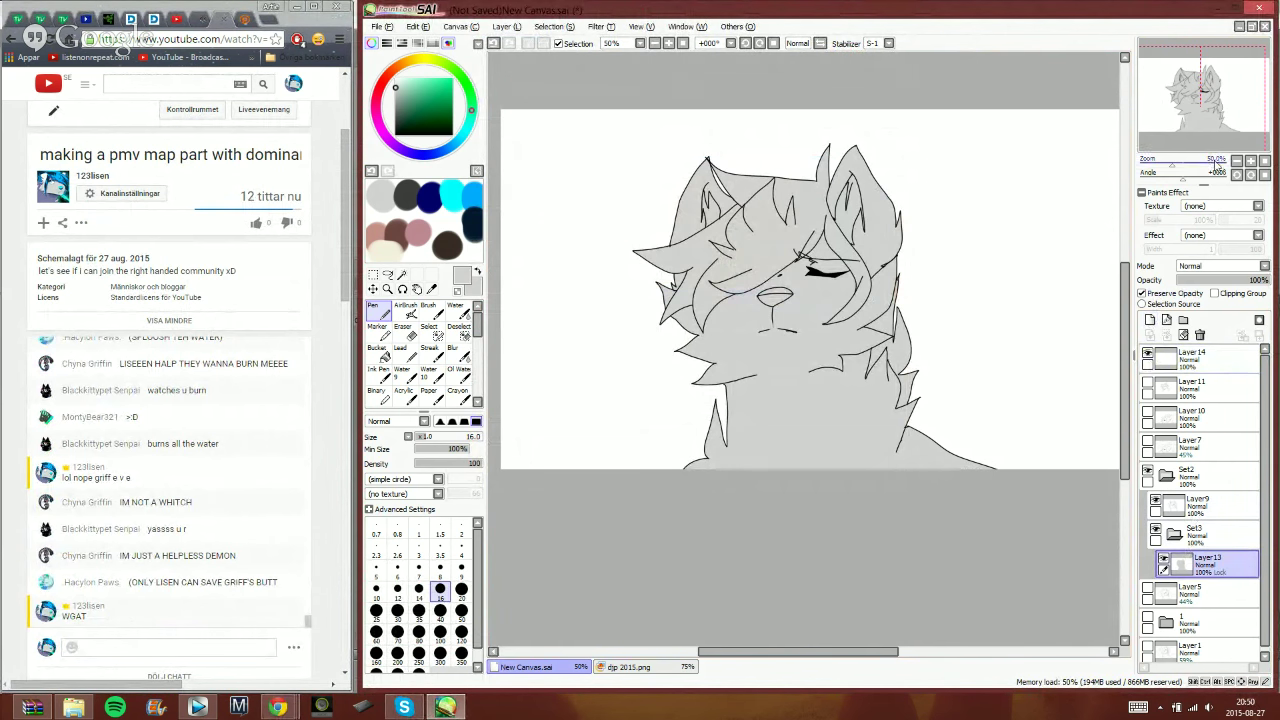
{"action": "left_click", "coordinate": [1247, 161]}
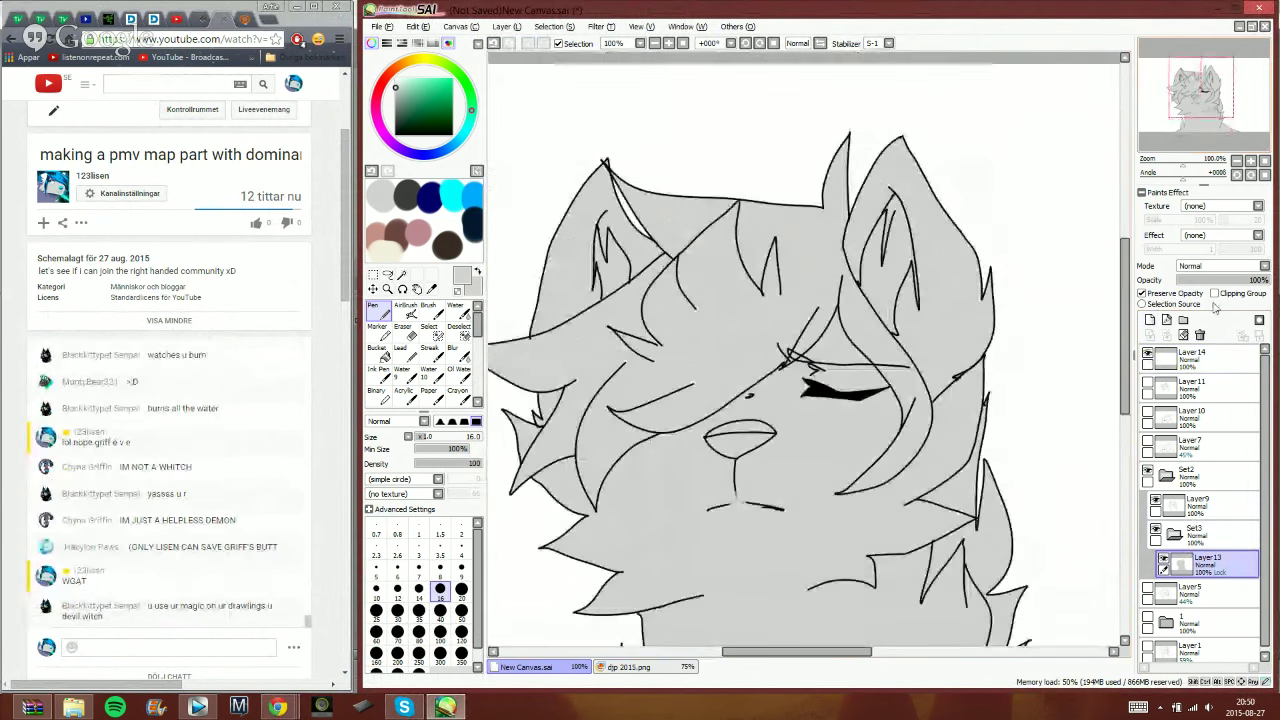
- Select the outer areas of both ears and the small gap below the left-hand ear from Layer9's line art with the Magic Wand
{"action": "left_click", "coordinate": [1195, 505]}
{"action": "left_click", "coordinate": [403, 274]}
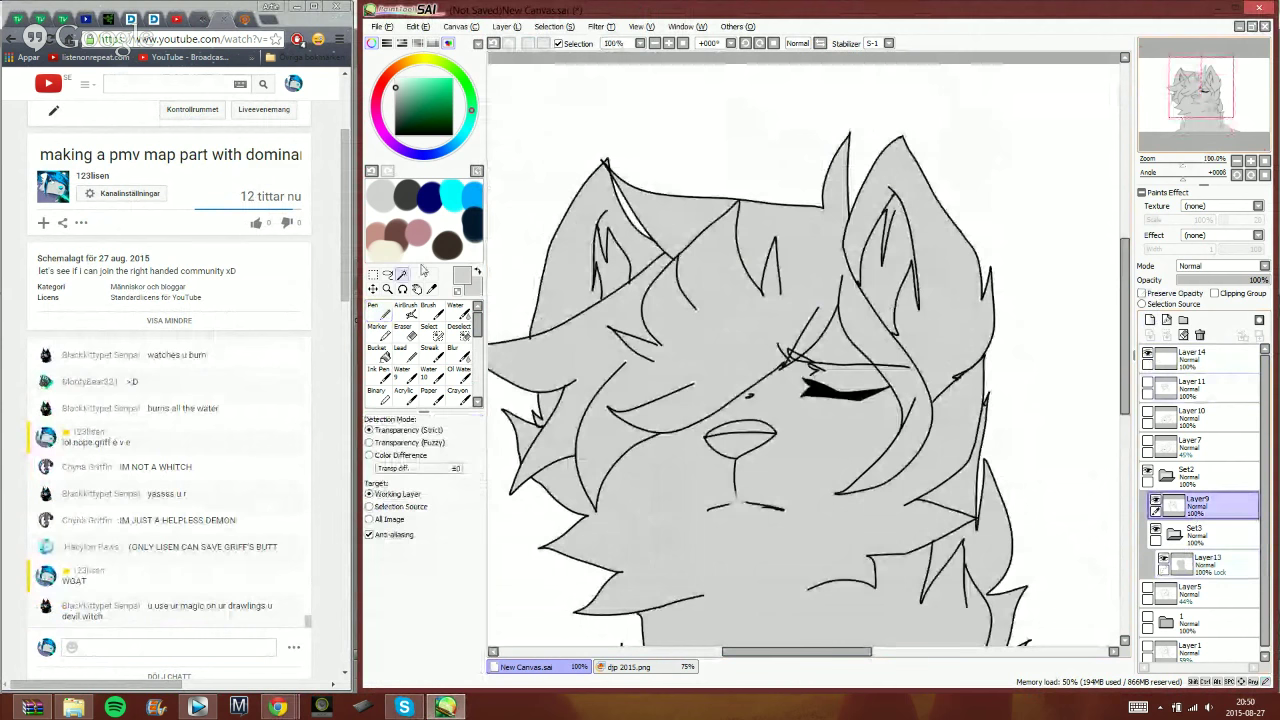
{"action": "left_click", "coordinate": [600, 260]}
{"action": "left_click", "coordinate": [545, 405]}
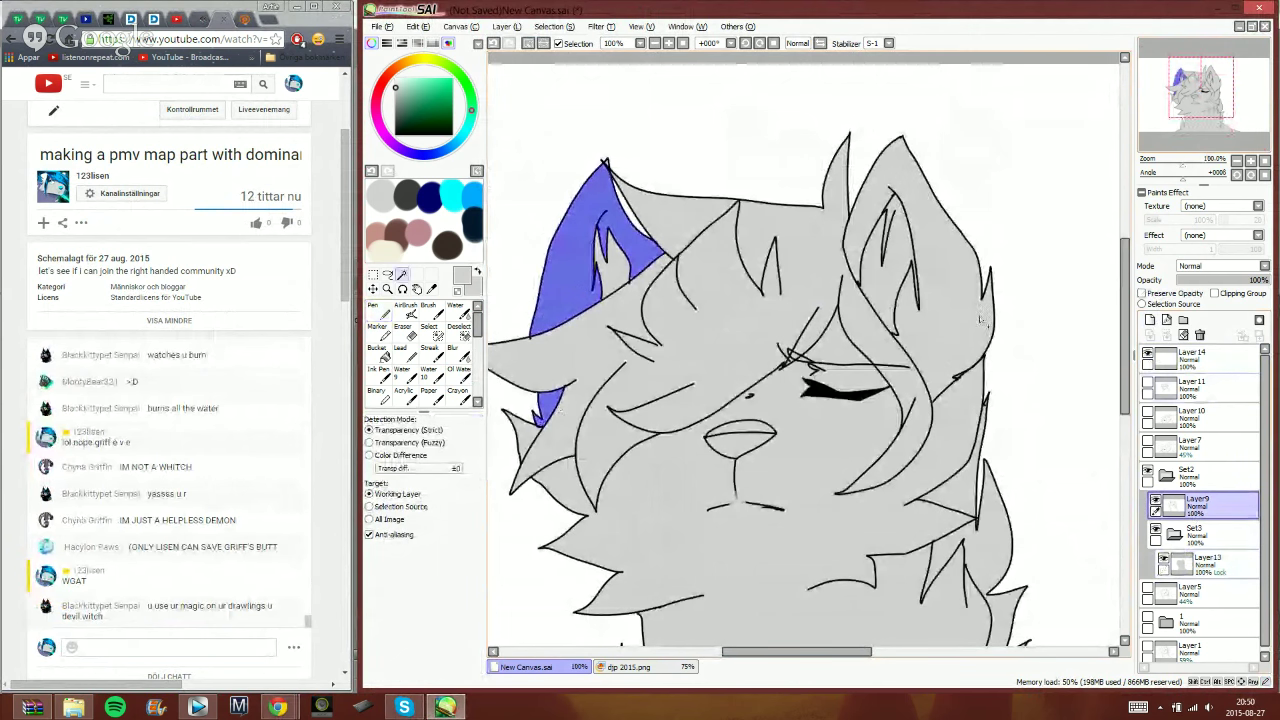
{"action": "left_click", "coordinate": [950, 290]}
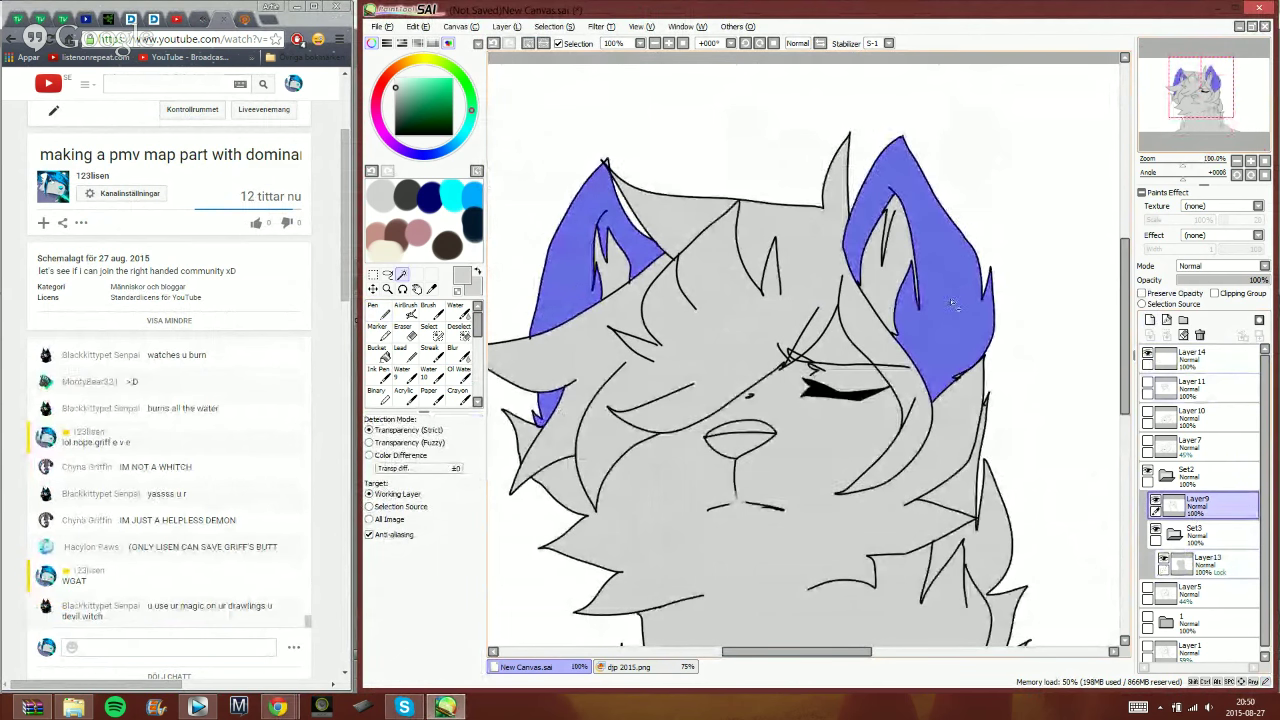
{"action": "left_click", "coordinate": [429, 327]}
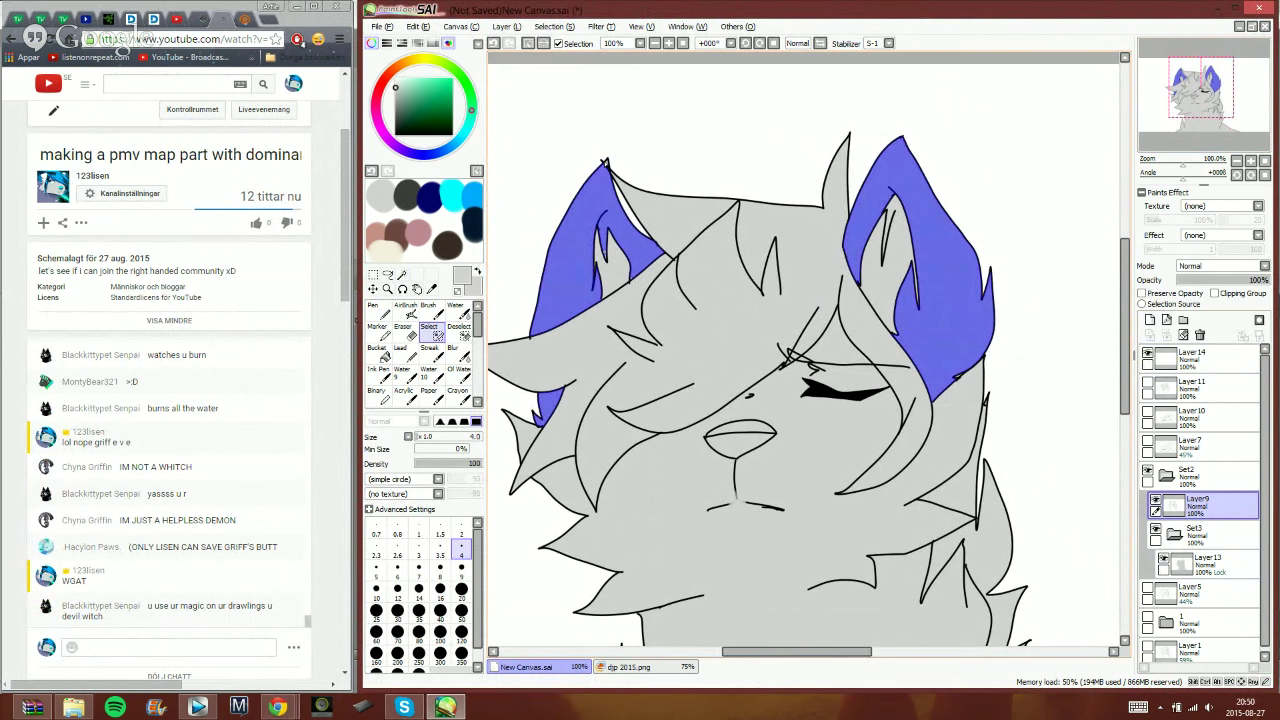
{"action": "left_click", "coordinate": [543, 45]}
{"action": "left_click", "coordinate": [543, 45]}
- Paint the selected ear areas white on Layer13 using the Pen at size 59
{"action": "left_click", "coordinate": [378, 312]}
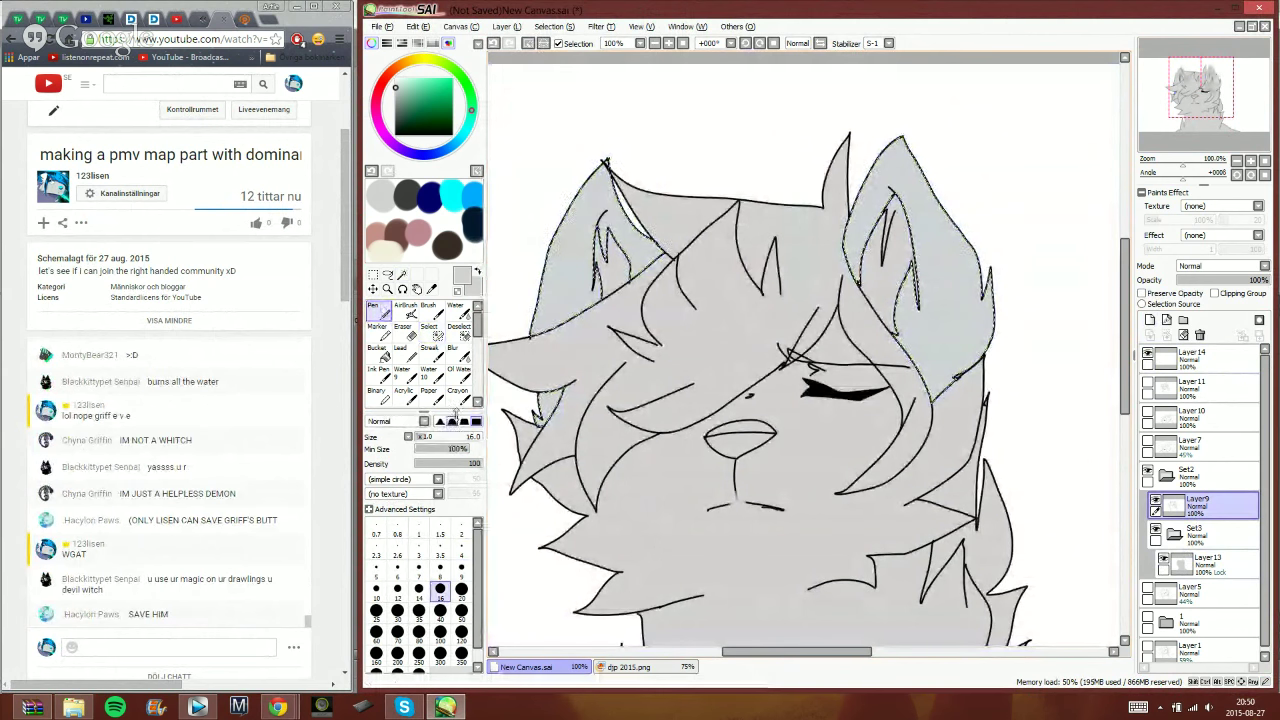
{"action": "left_click", "coordinate": [454, 437]}
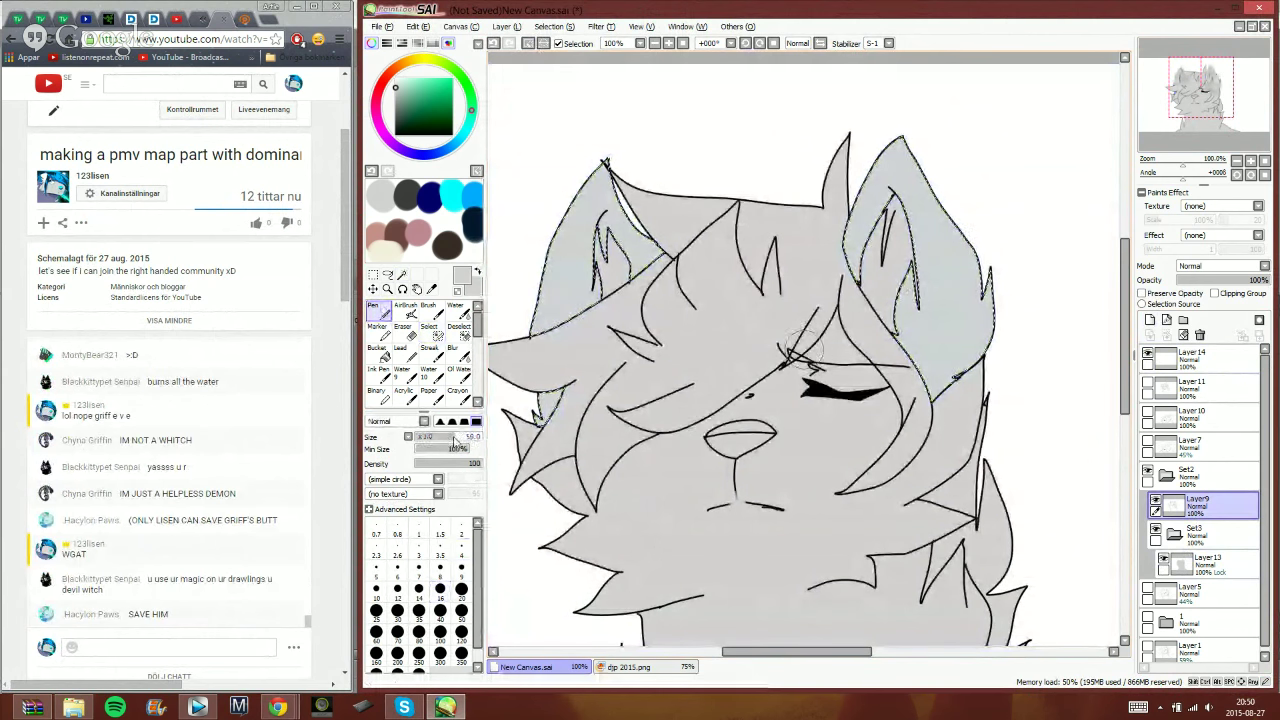
{"action": "left_click", "coordinate": [1193, 565]}
{"action": "right_click", "coordinate": [441, 222]}
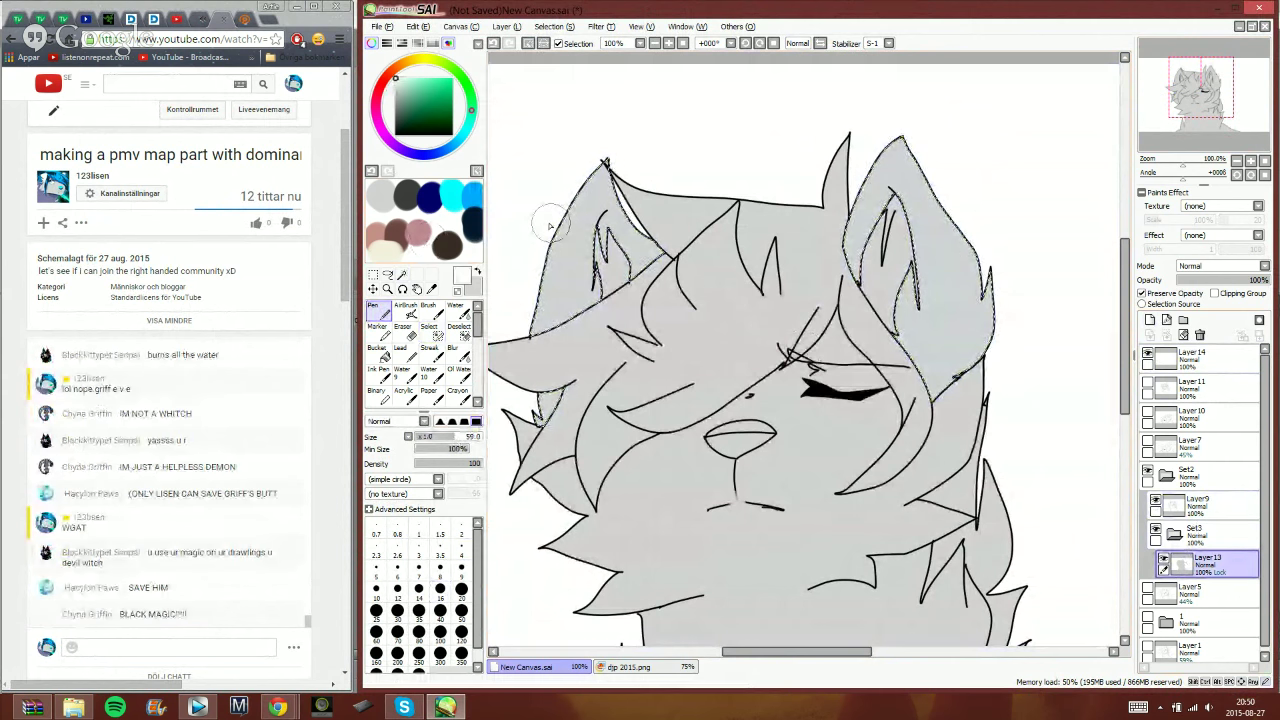
{"action": "key", "text": "space"}
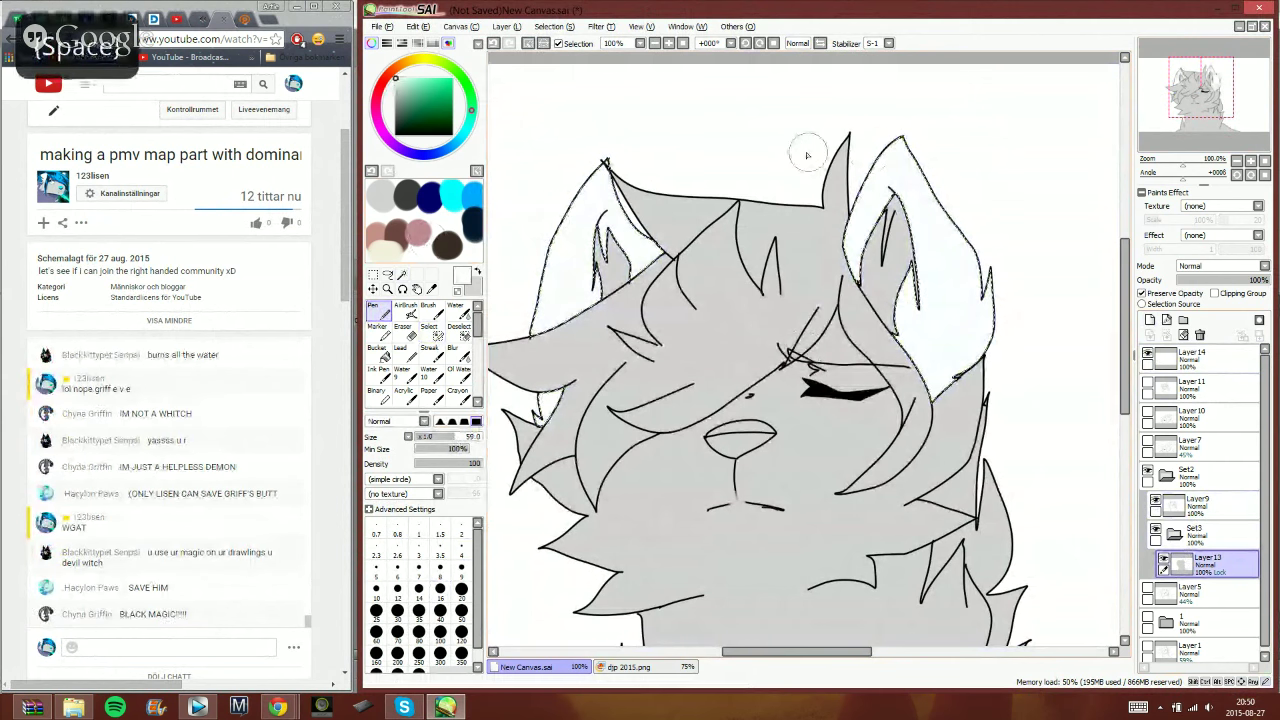
- Try a dark navy band across the right-hand ear on Layer13 with the Pen
{"action": "right_click", "coordinate": [474, 221]}
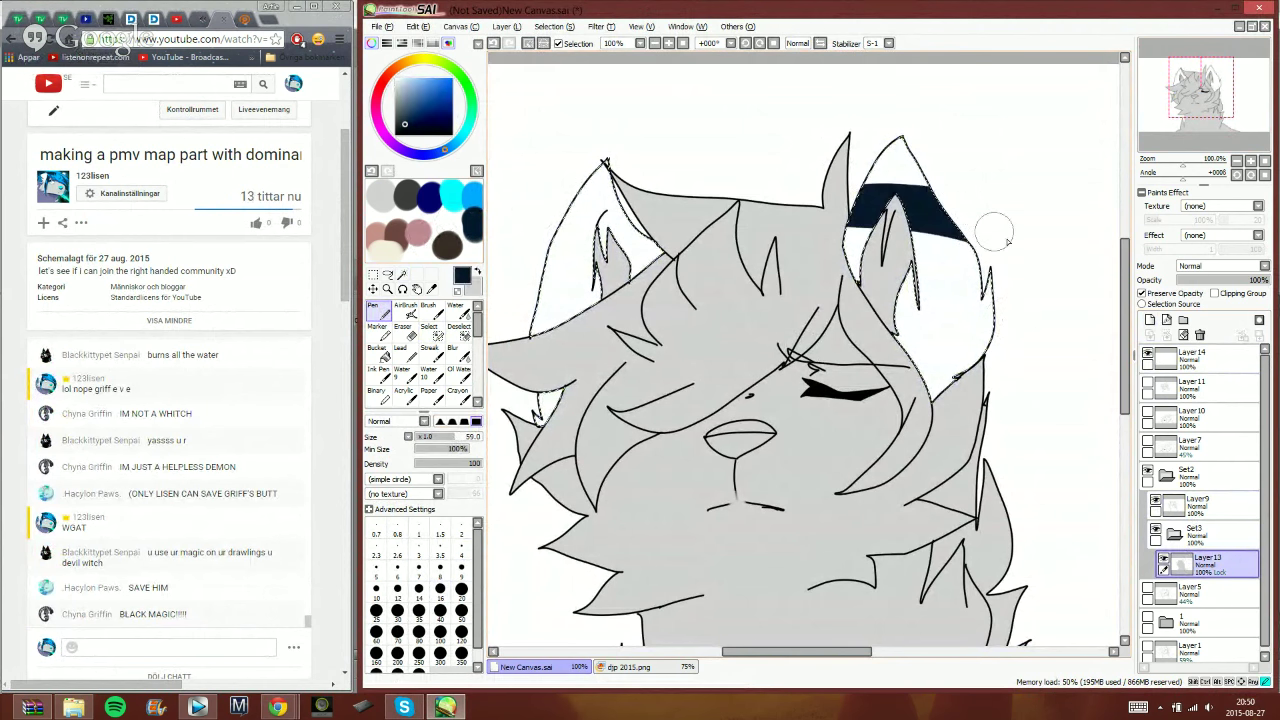
{"action": "left_click", "coordinate": [486, 43]}
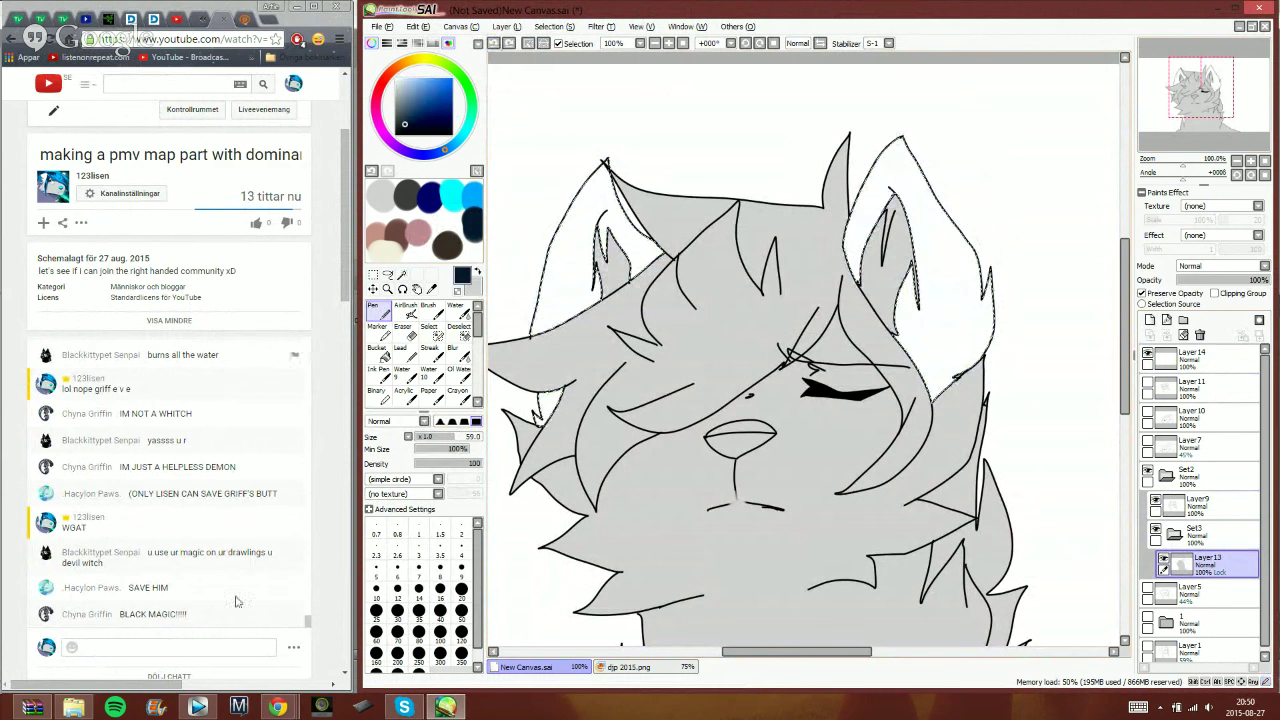
- Switch to the browser and post "OAO" in the stream's live chat
{"action": "left_click", "coordinate": [236, 642]}
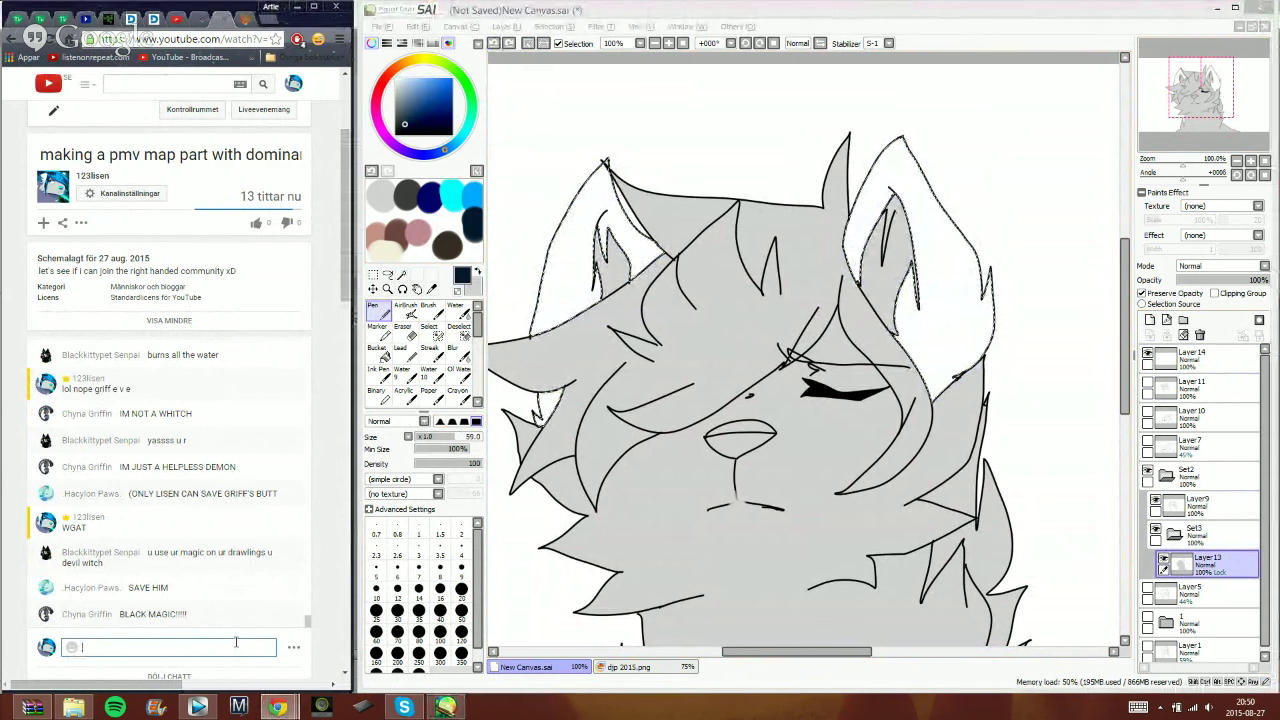
{"action": "type", "text": "OOA"}
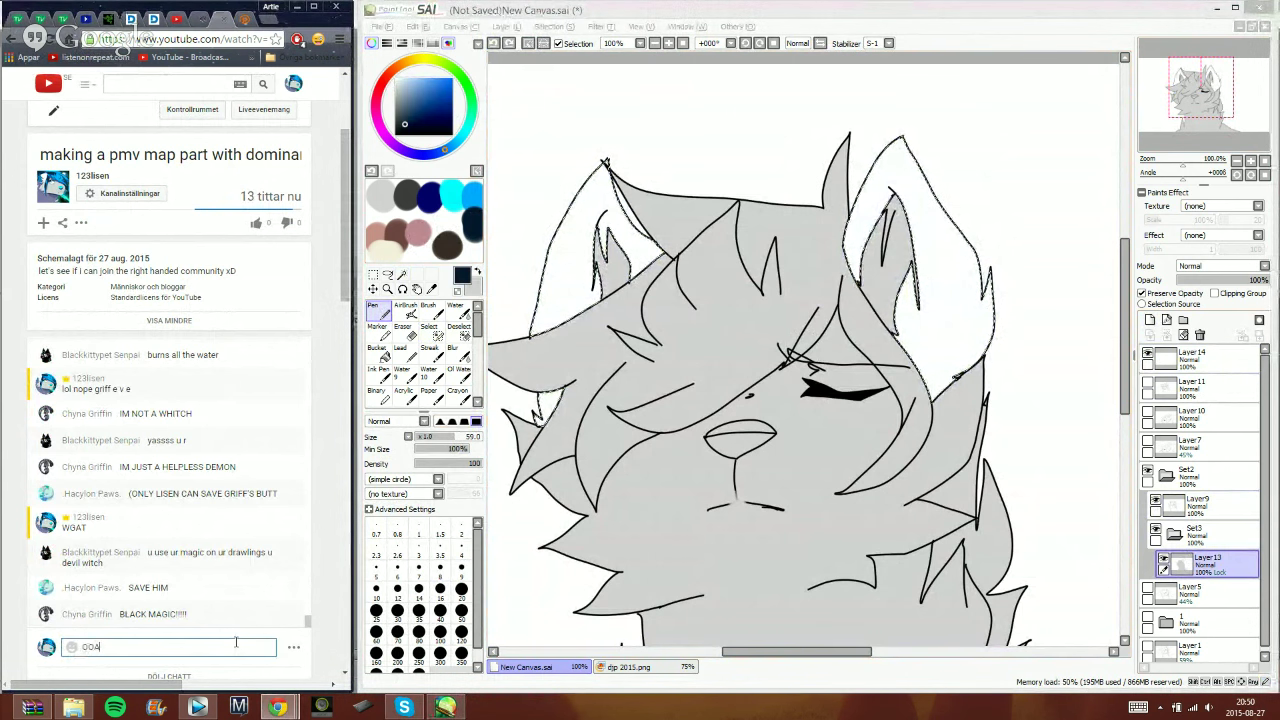
{"action": "key", "text": "BackSpace"}
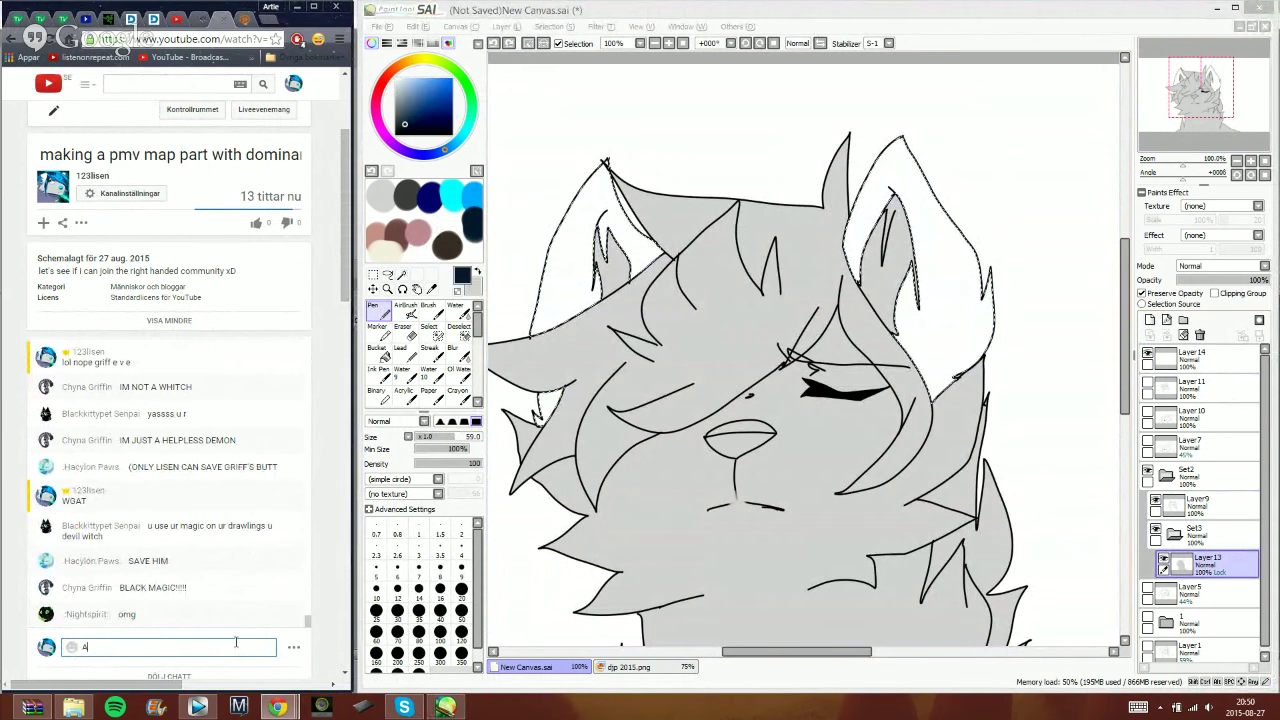
{"action": "key", "text": "BackSpace"}
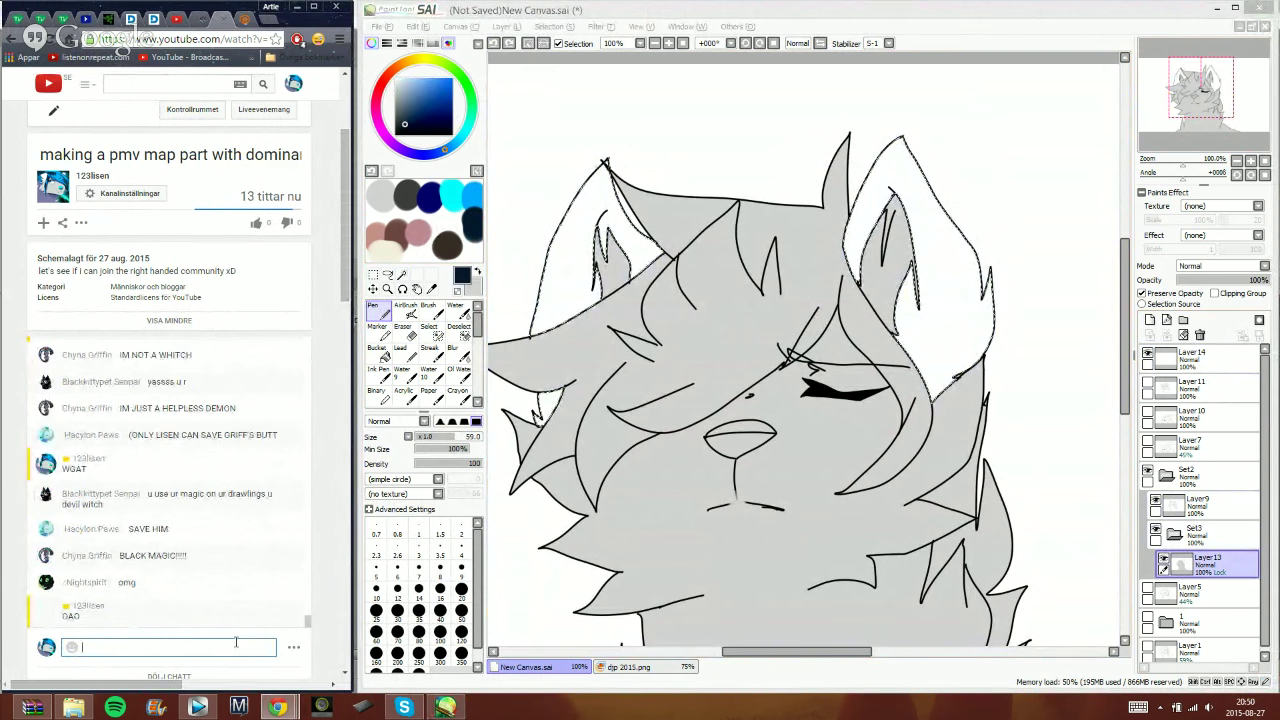
- Try dark navy markings on the ears, reducing the Pen to size 36 and covering the right-hand ear's tip
{"action": "left_click", "coordinate": [915, 42]}
{"action": "mouse_move", "coordinate": [634, 206]}
{"action": "left_mouse_down"}
{"action": "mouse_move", "coordinate": [553, 217]}
{"action": "mouse_move", "coordinate": [630, 210]}
{"action": "left_mouse_up"}
{"action": "left_click", "coordinate": [493, 45]}
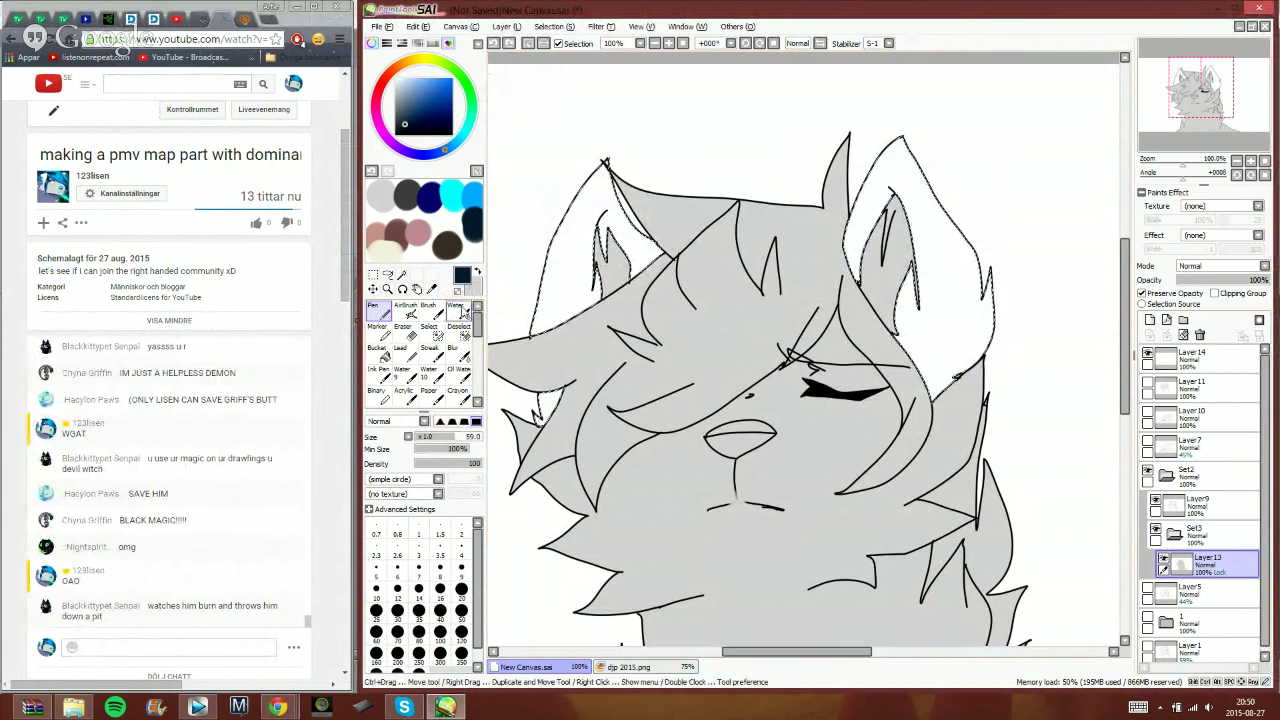
{"action": "left_click_drag", "start_coordinate": [446, 437], "coordinate": [438, 437]}
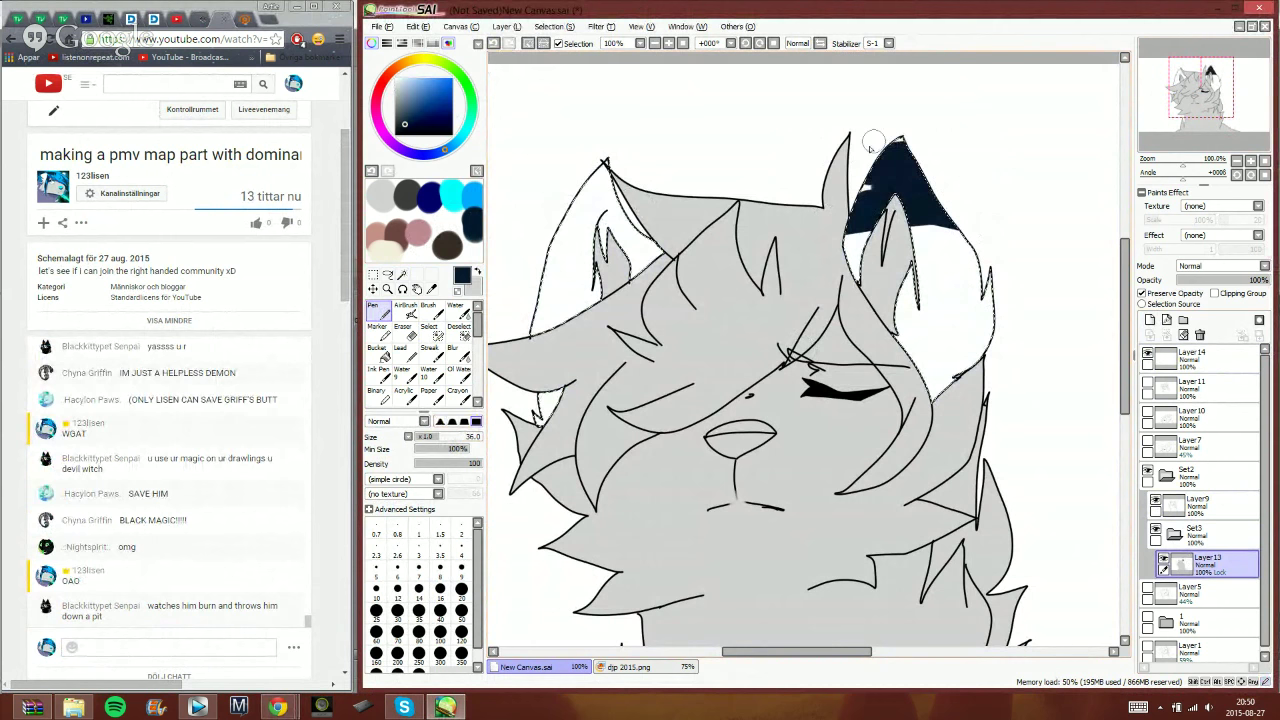
{"action": "left_click", "coordinate": [493, 45]}
- Switch to the browser and post "cough cough her" in the stream's live chat
{"action": "left_click", "coordinate": [172, 648]}
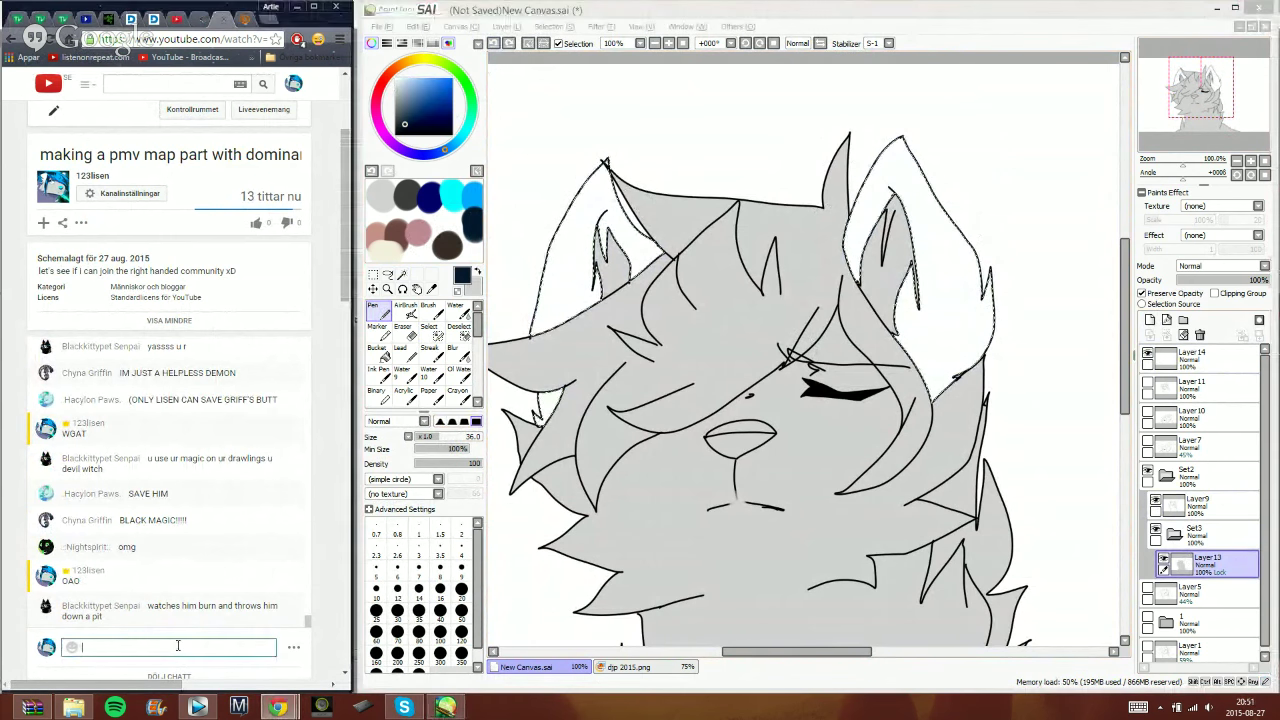
{"action": "type", "text": "coug"}
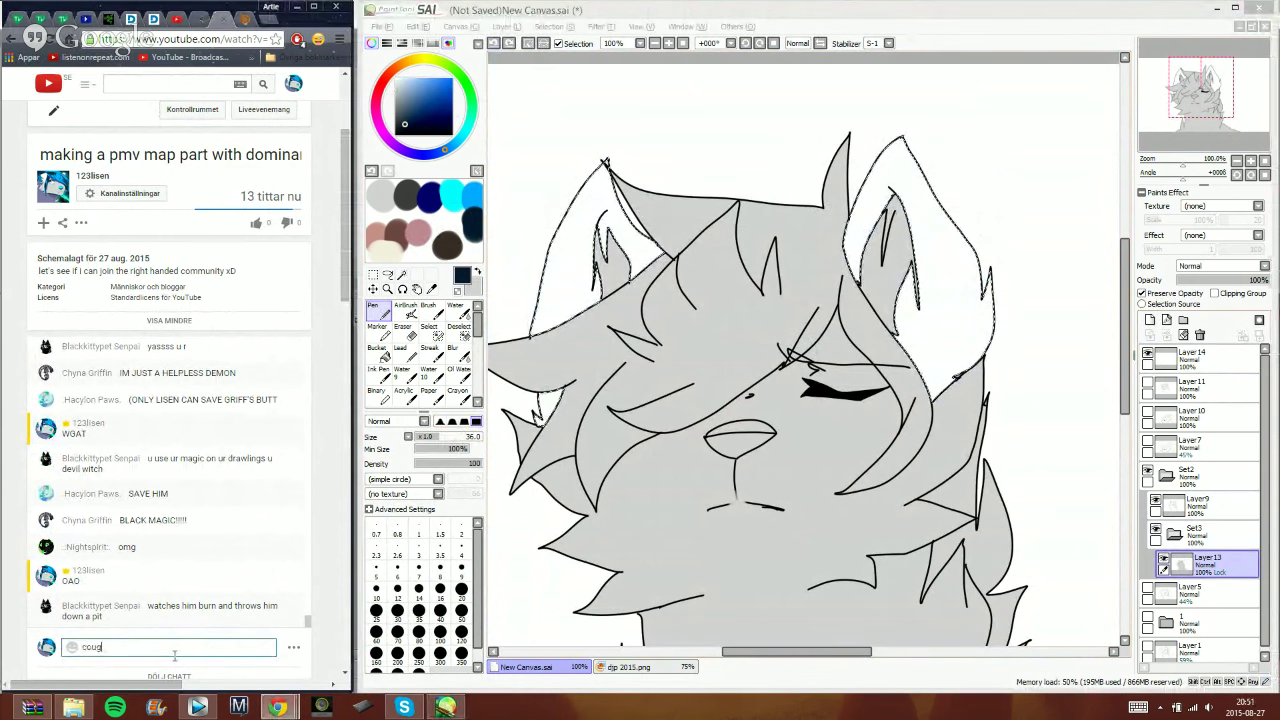
{"action": "type", "text": "h cough h"}
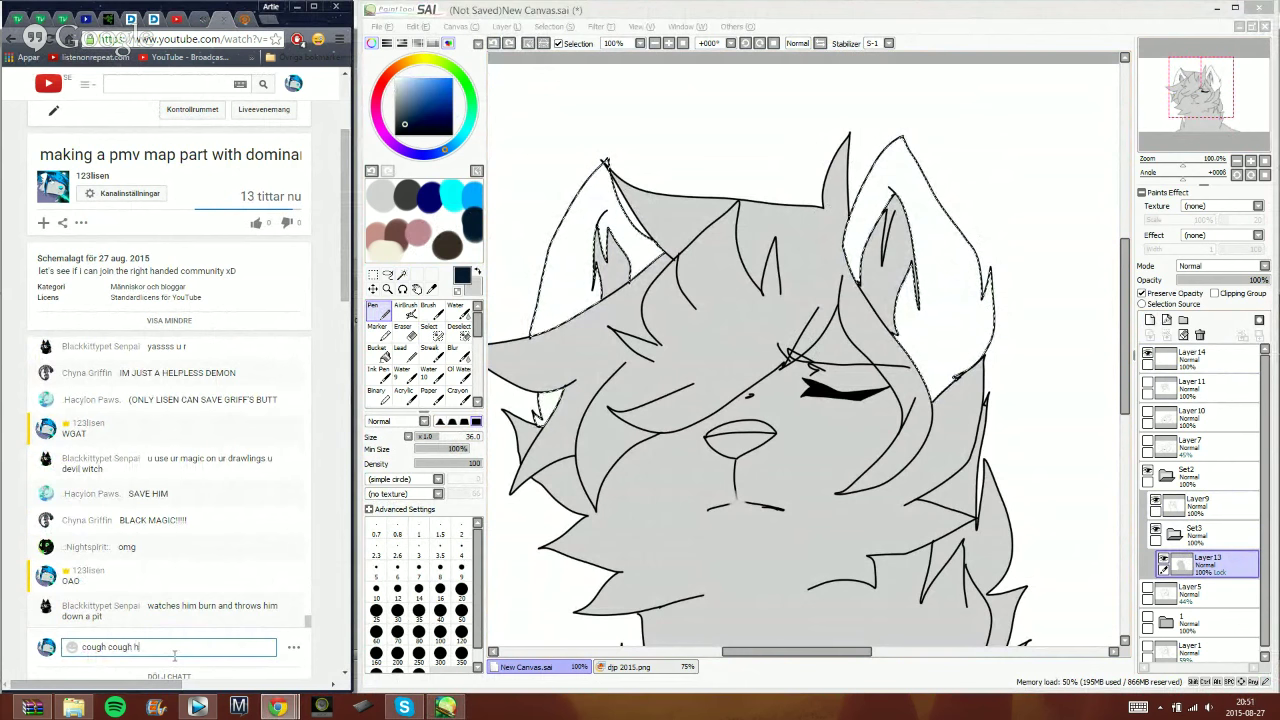
{"action": "key", "text": "Return"}
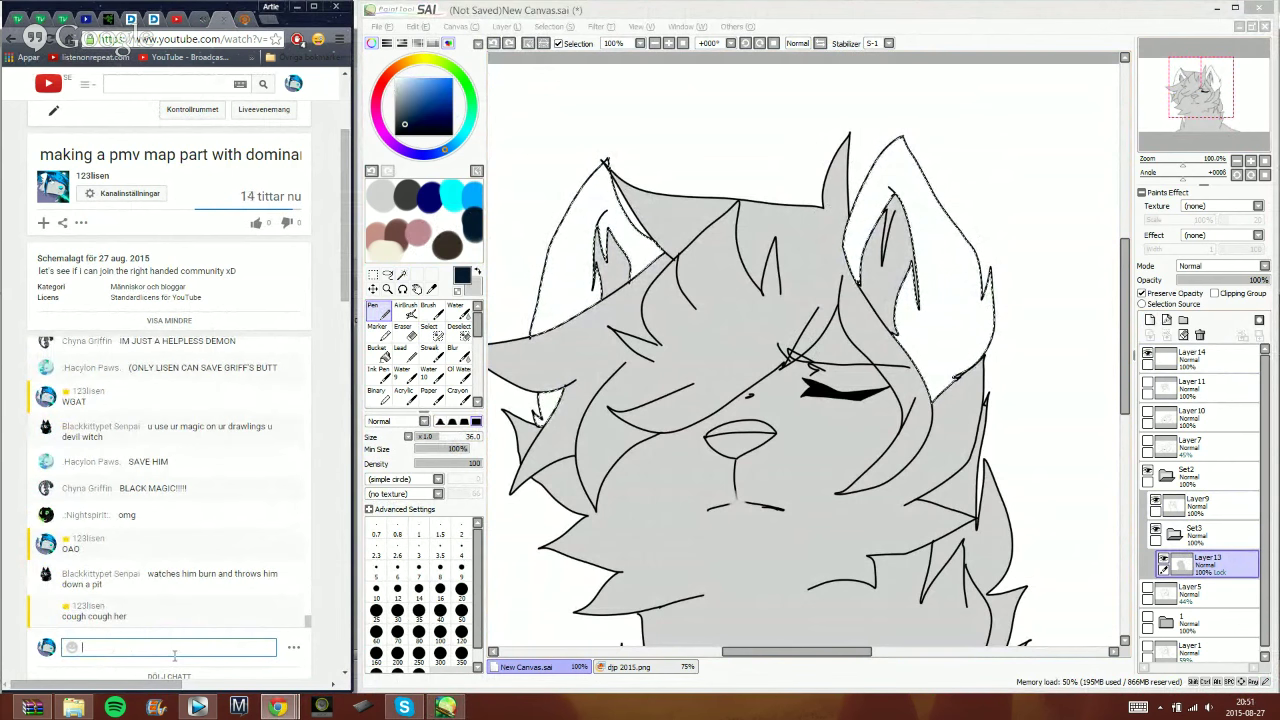
- Return to PaintTool SAI and paint dark navy tips on both ears on Layer13 with the Pen at size 36
{"action": "left_click", "coordinate": [975, 252]}
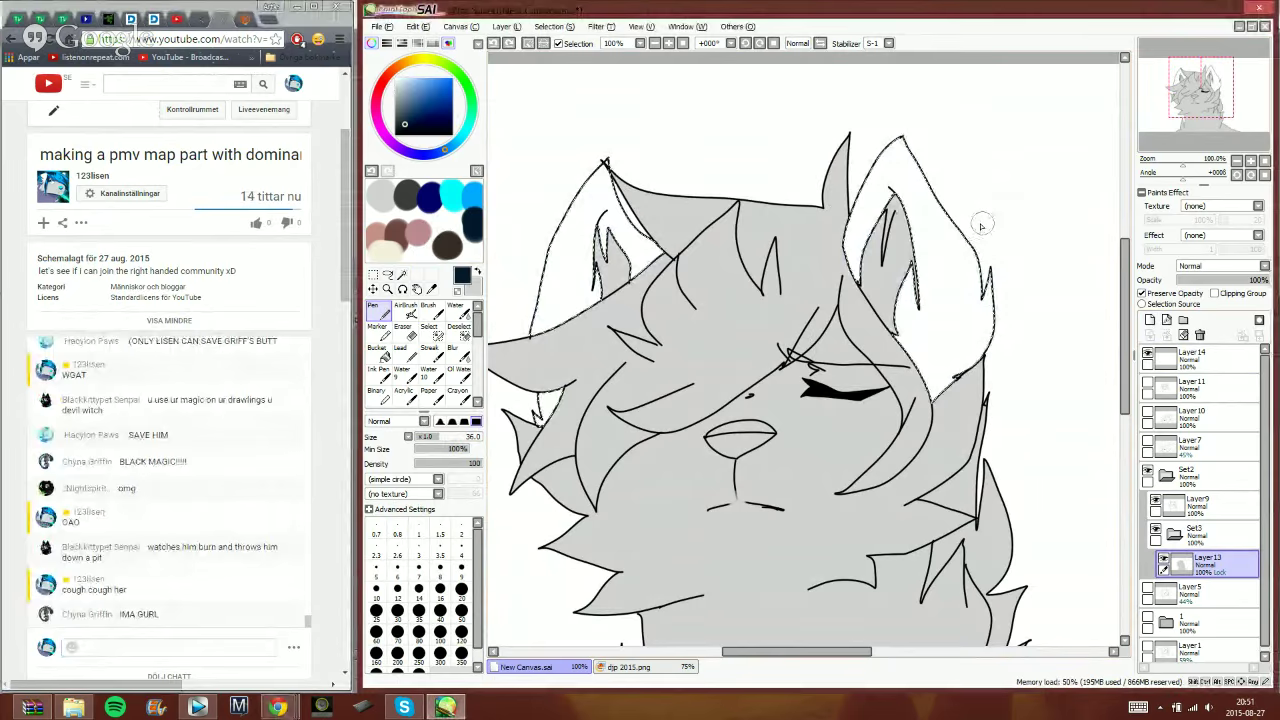
{"action": "left_click_drag", "start_coordinate": [966, 217], "coordinate": [909, 135]}
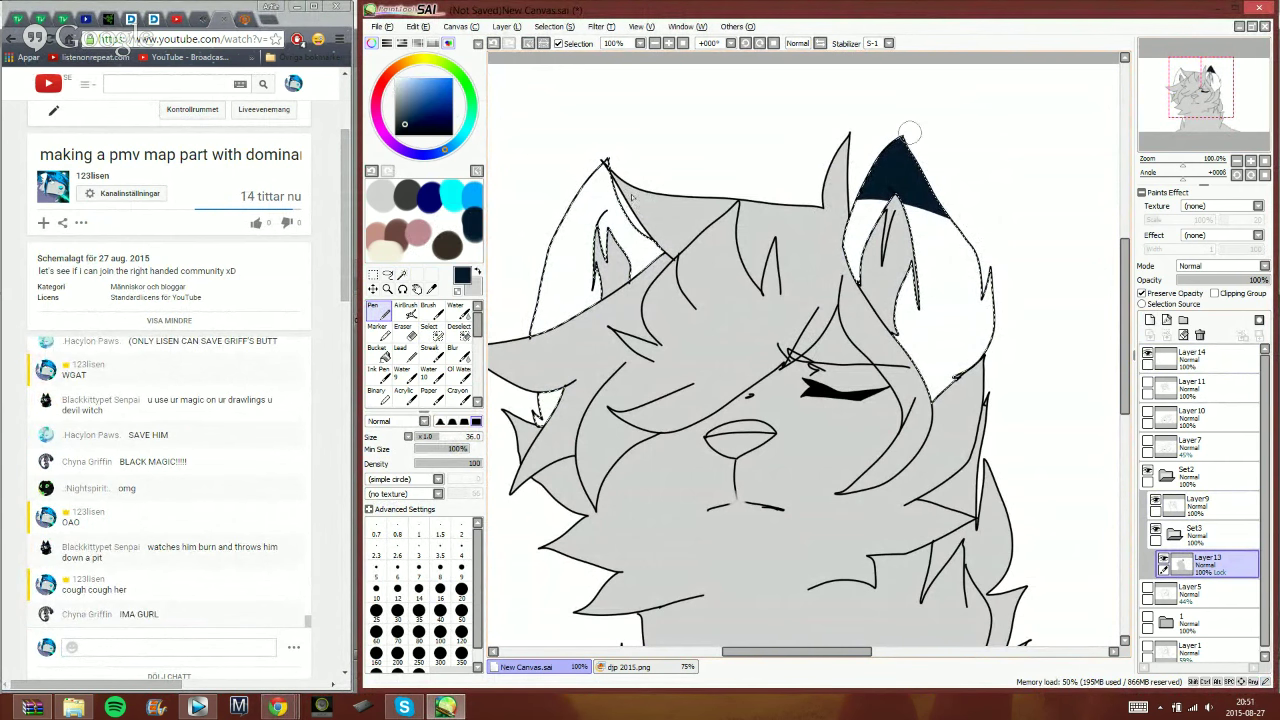
{"action": "mouse_move", "coordinate": [605, 175]}
{"action": "left_mouse_down"}
{"action": "mouse_move", "coordinate": [575, 215]}
{"action": "mouse_move", "coordinate": [596, 262]}
{"action": "left_mouse_up"}
- Paint the inner tufts of both ears cyan on Layer13 with the Pen
{"action": "left_click", "coordinate": [453, 197]}
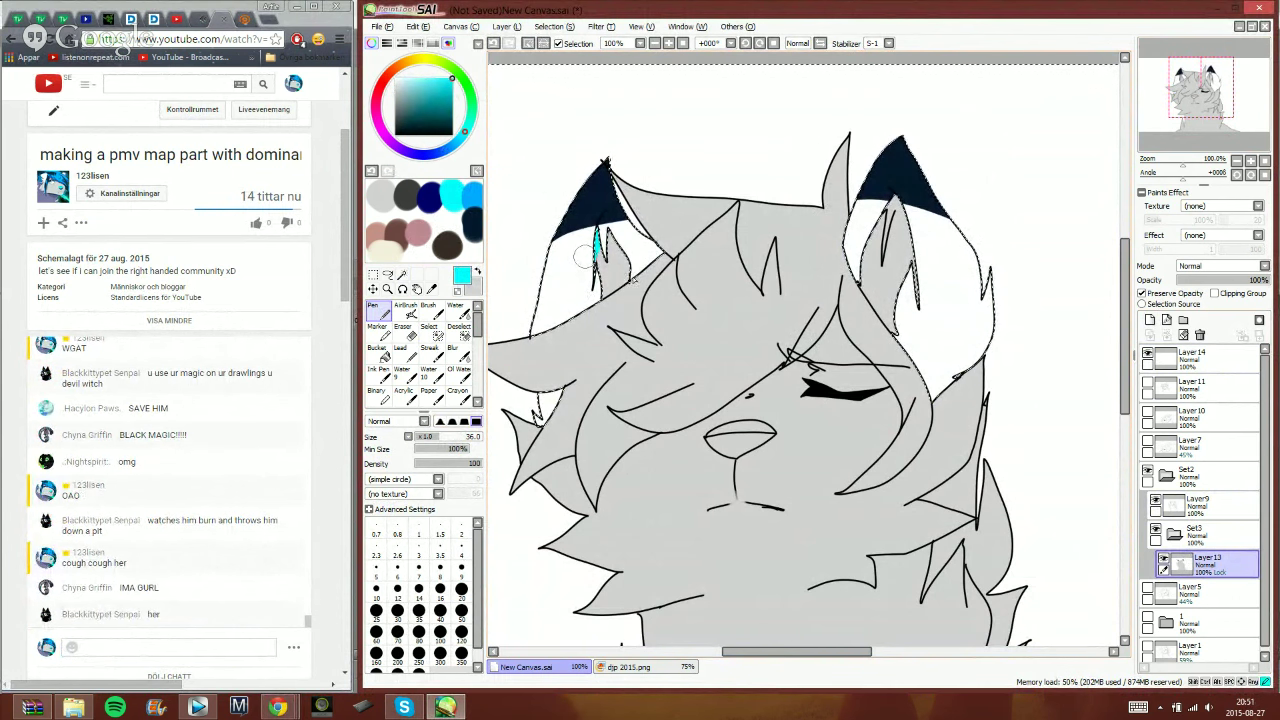
{"action": "left_click_drag", "start_coordinate": [584, 258], "coordinate": [628, 292]}
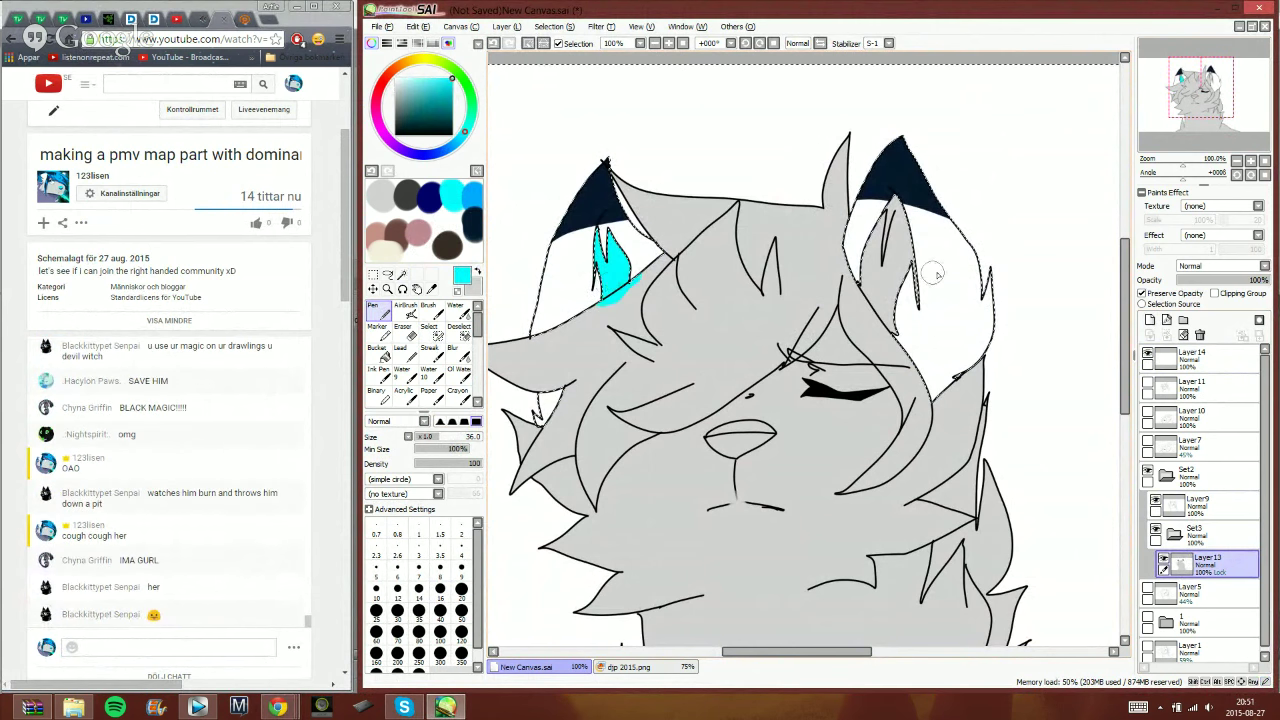
{"action": "mouse_move", "coordinate": [881, 276]}
{"action": "left_mouse_down"}
{"action": "mouse_move", "coordinate": [894, 212]}
{"action": "mouse_move", "coordinate": [917, 275]}
{"action": "mouse_move", "coordinate": [881, 240]}
{"action": "mouse_move", "coordinate": [905, 292]}
{"action": "mouse_move", "coordinate": [871, 234]}
{"action": "mouse_move", "coordinate": [897, 314]}
{"action": "mouse_move", "coordinate": [871, 284]}
{"action": "left_mouse_up"}
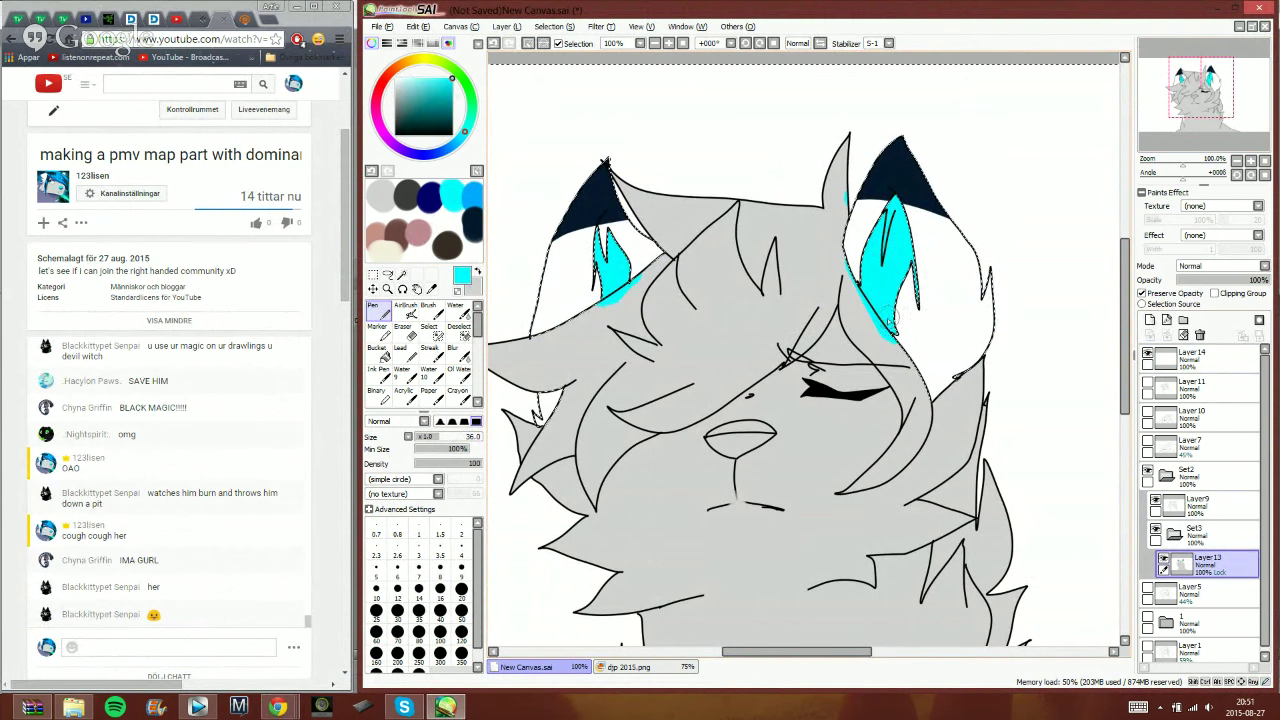
- Switch to the browser and post "xD" and "BURN BABY `BURN" as two messages in the stream's live chat
{"action": "left_click", "coordinate": [201, 650]}
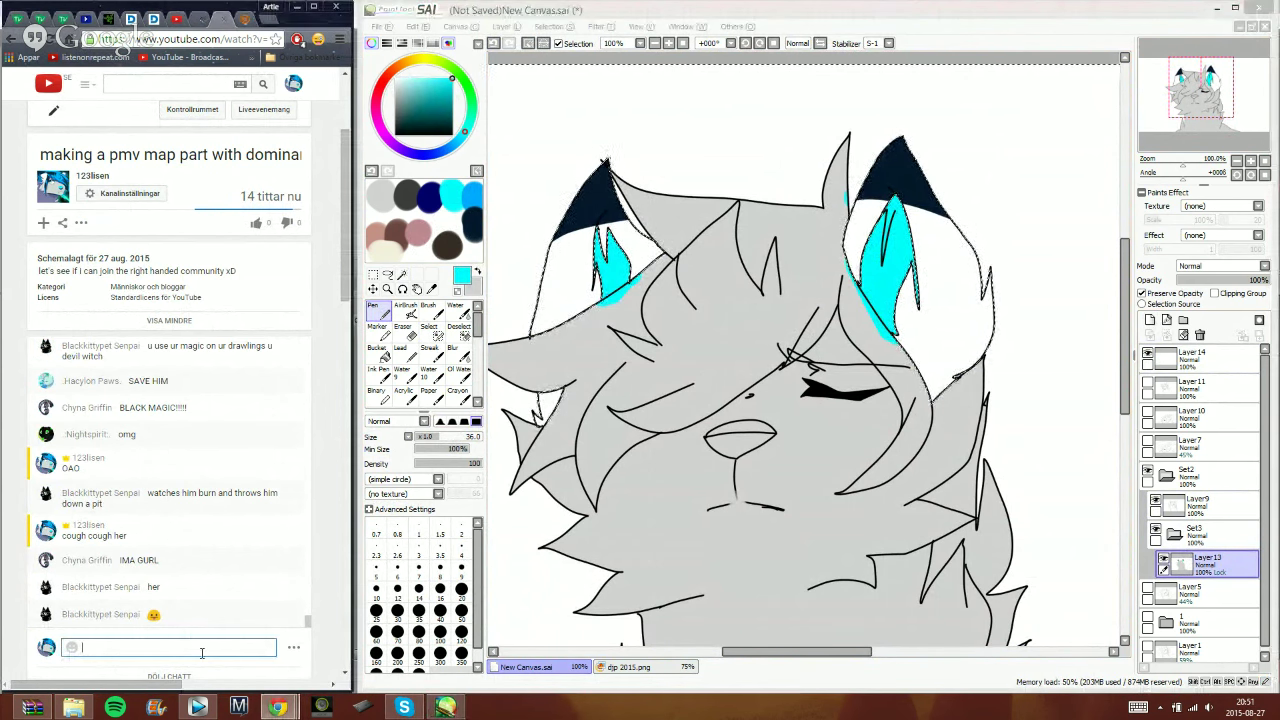
{"action": "type", "text": "xD"}
{"action": "key", "text": "Return"}
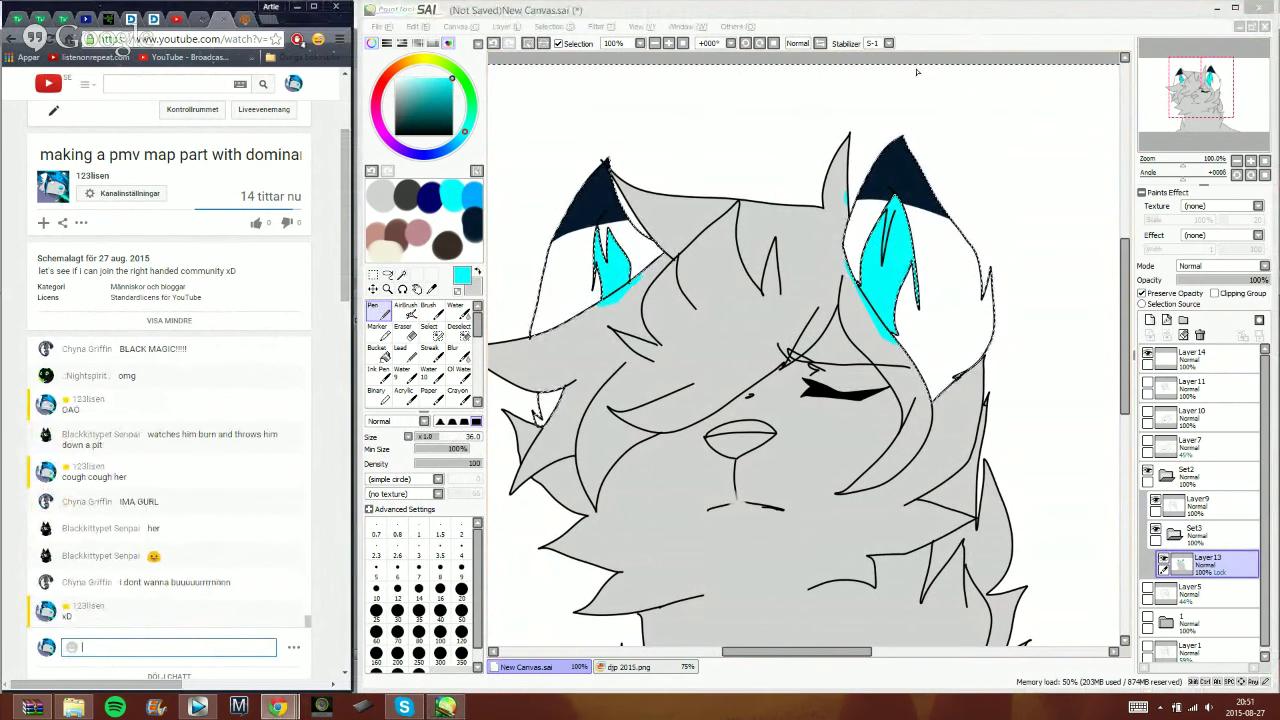
{"action": "type", "text": "BURN"}
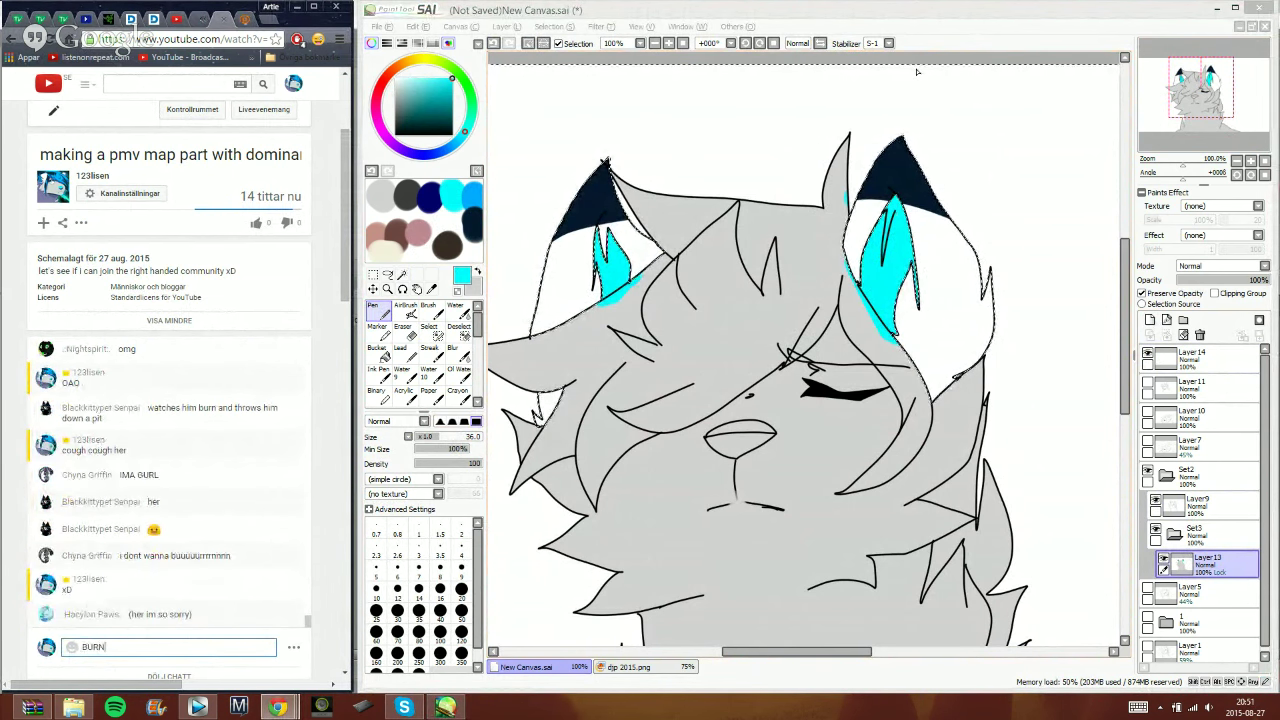
{"action": "type", "text": " BABY "}
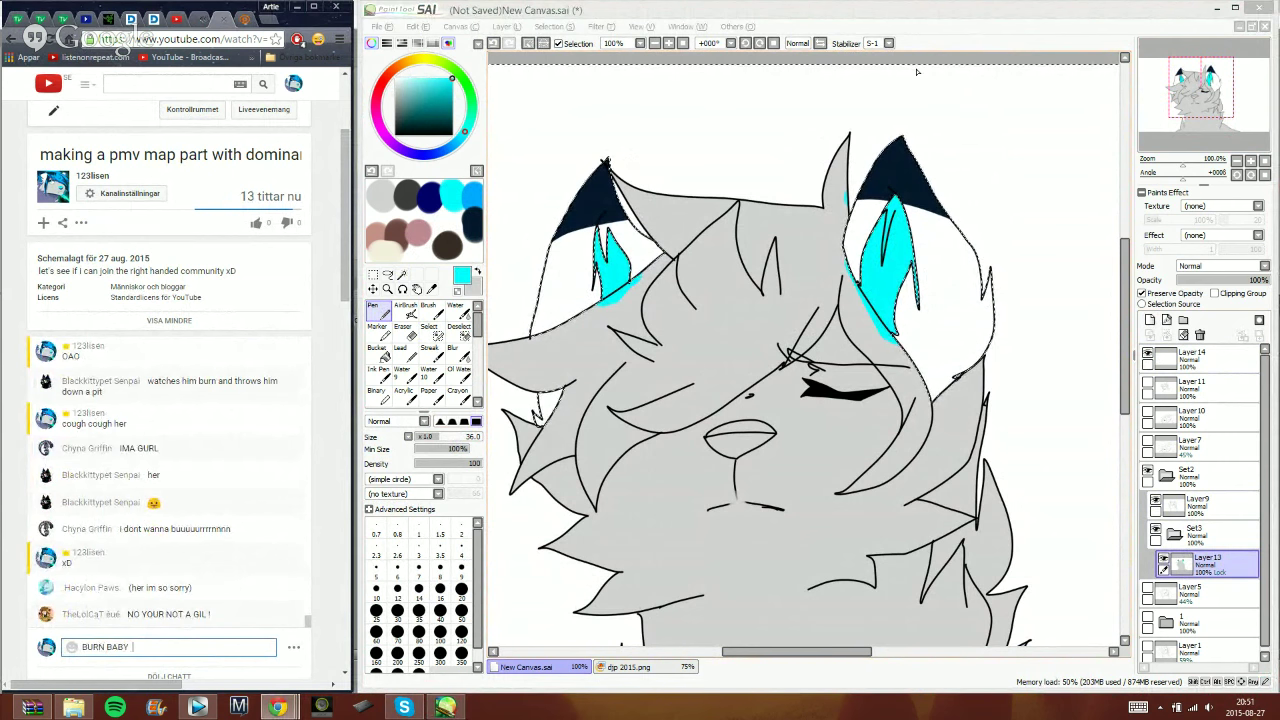
{"action": "type", "text": "`BURN"}
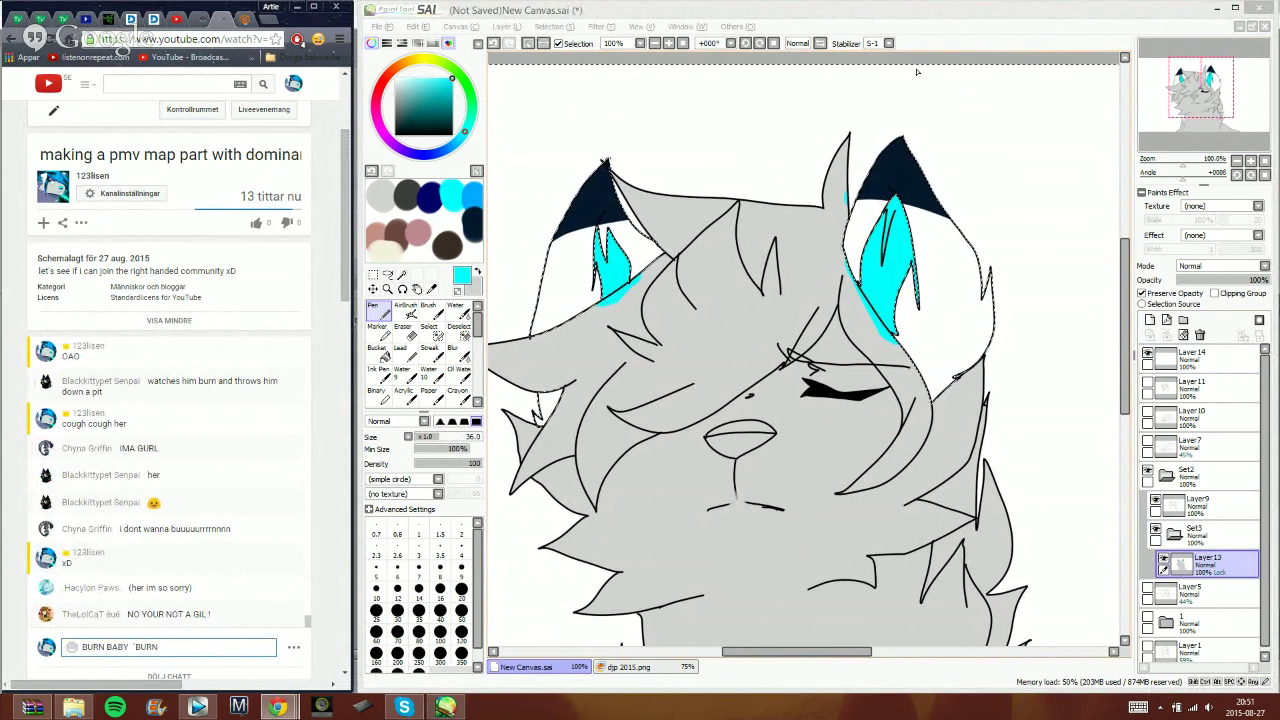
{"action": "key", "text": "Return"}
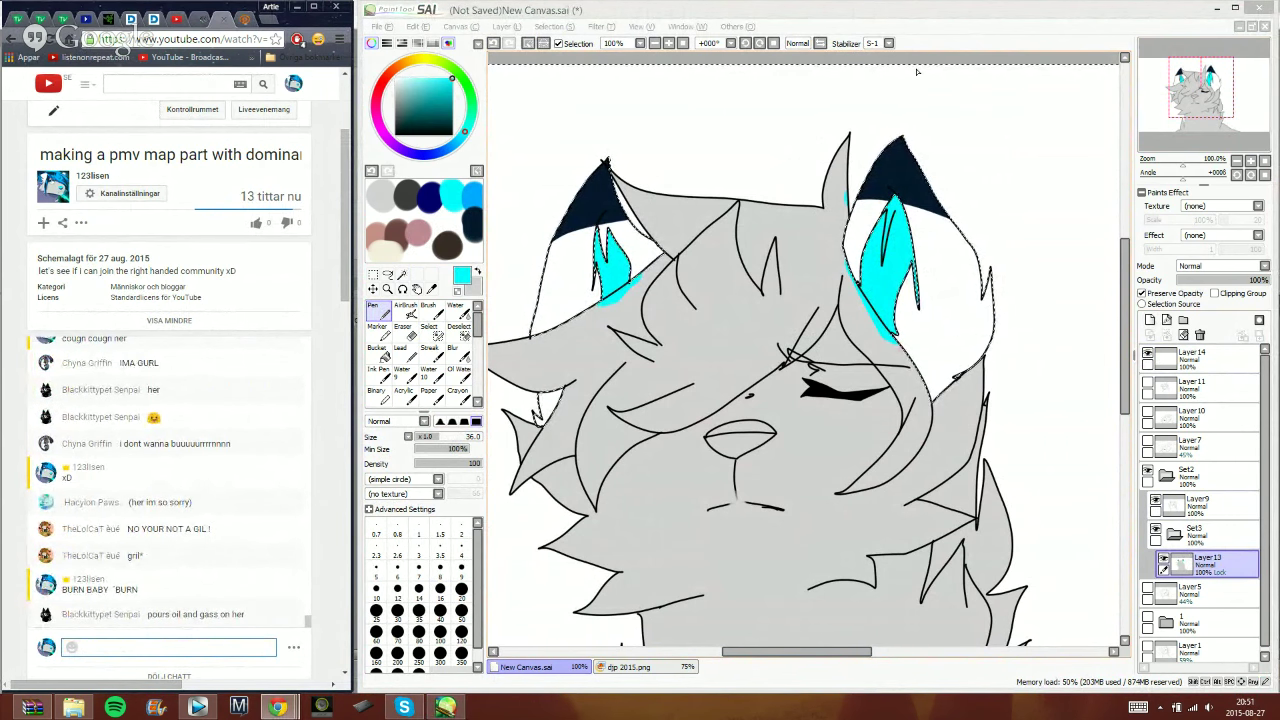
- Back in PaintTool SAI, clear the ear selection and select both halves of the nose from the Layer9 line art with the Magic Wand
{"action": "left_click", "coordinate": [1003, 45]}
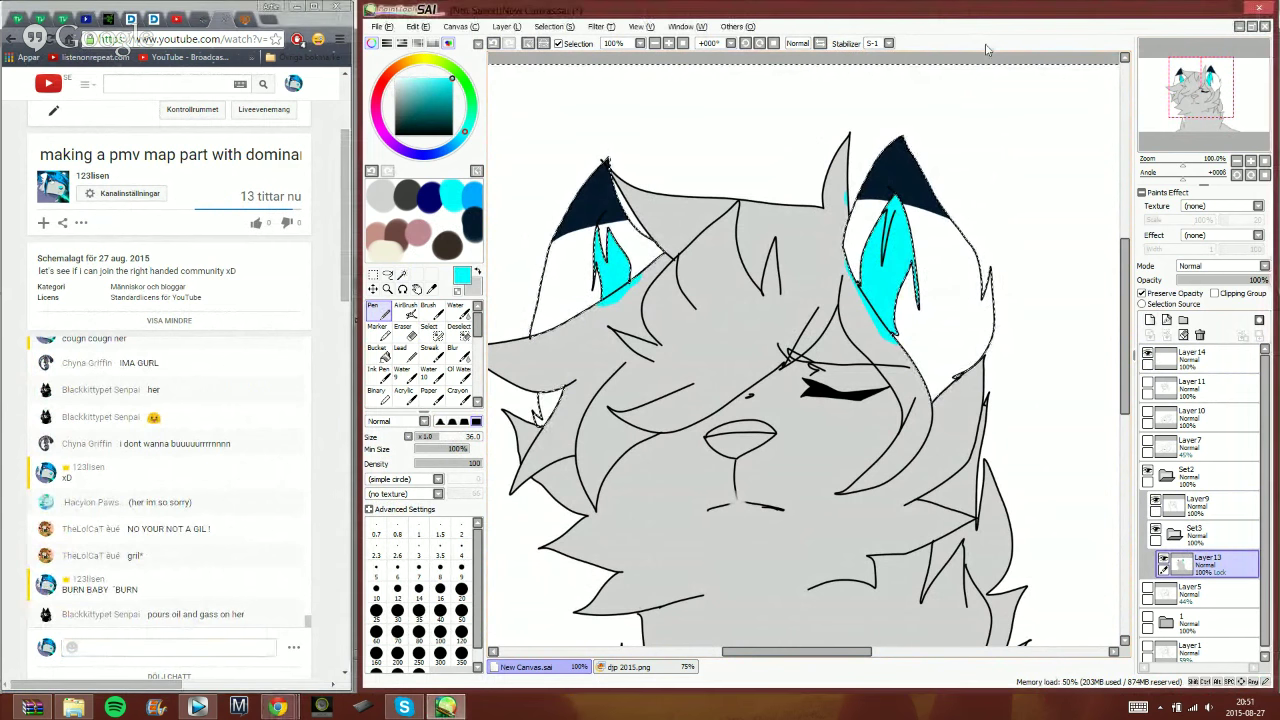
{"action": "left_click", "coordinate": [541, 44]}
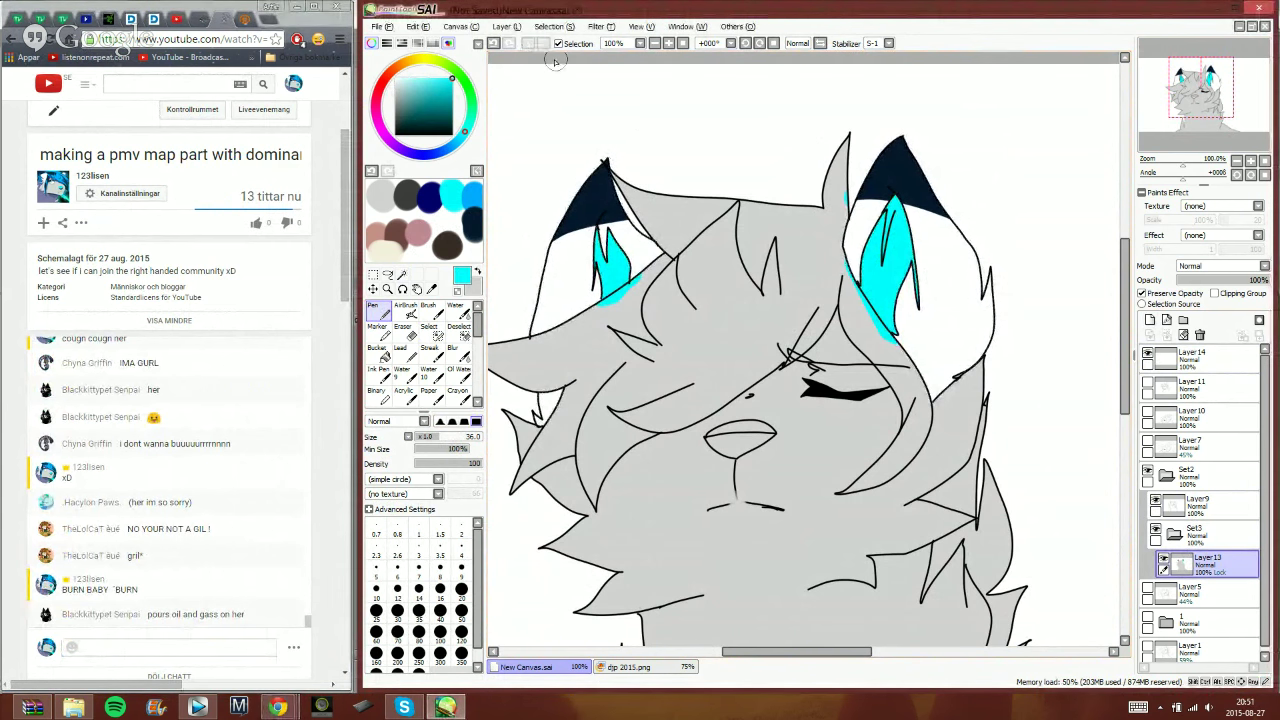
{"action": "left_click", "coordinate": [1197, 505]}
{"action": "left_click", "coordinate": [401, 274]}
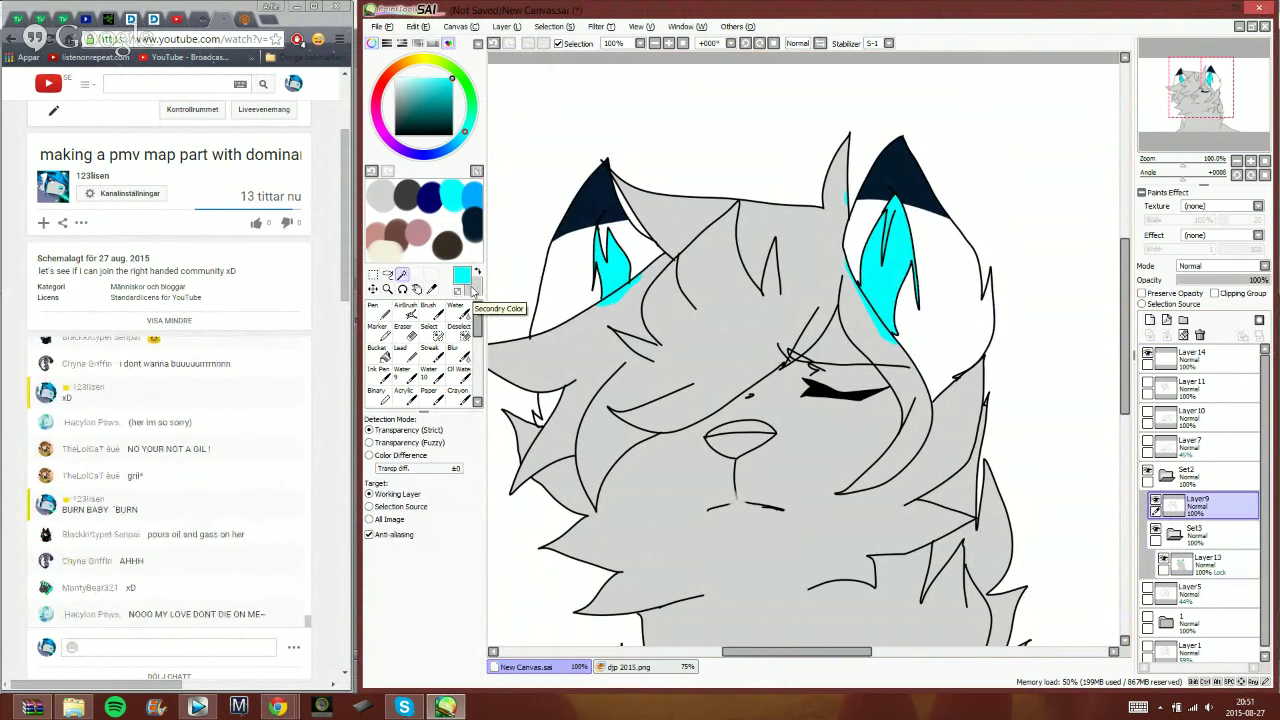
{"action": "left_click", "coordinate": [745, 430]}
{"action": "left_click", "coordinate": [740, 448]}
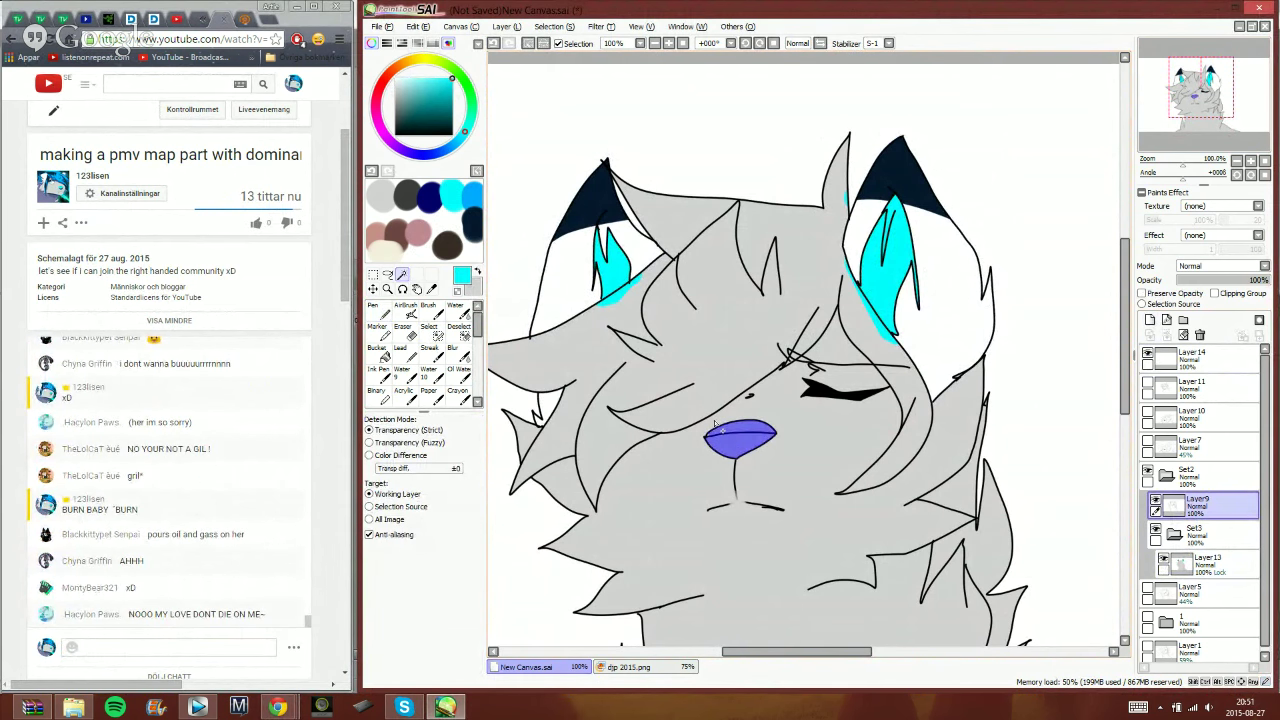
{"action": "left_click", "coordinate": [429, 330]}
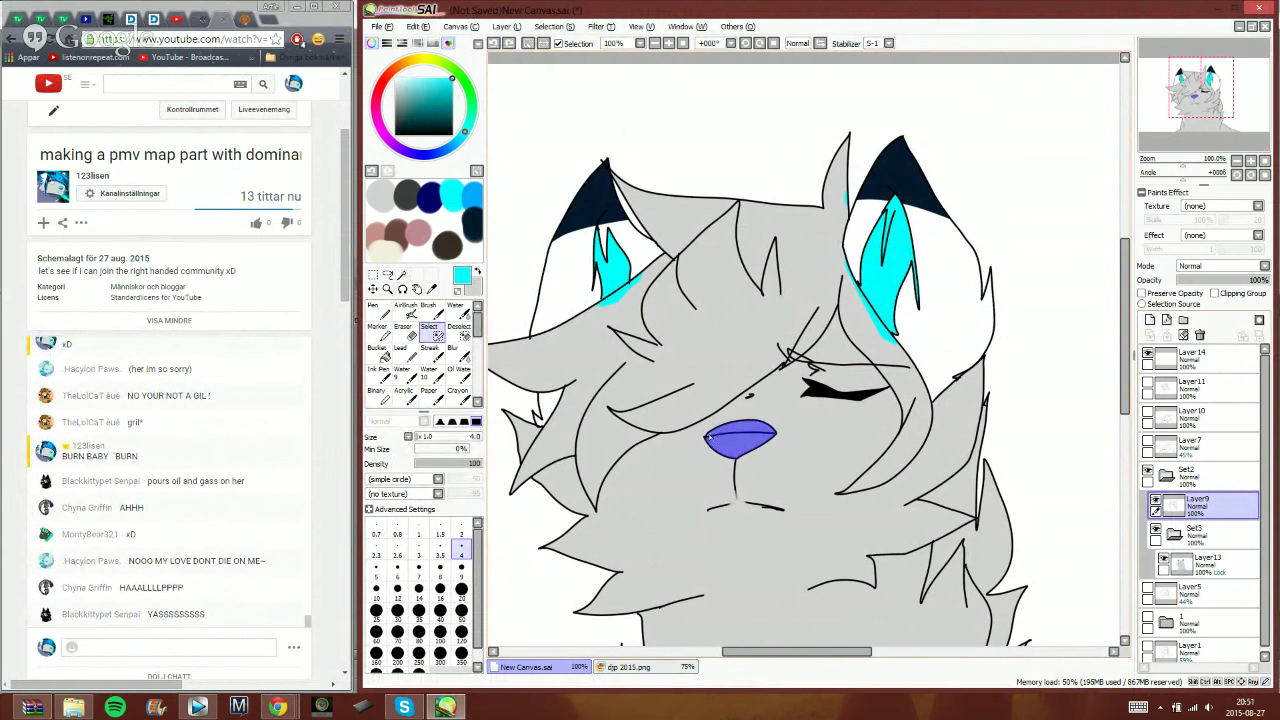
- Fill the selected nose with cyan on Layer13 and clear the selection
{"action": "left_click", "coordinate": [1212, 563]}
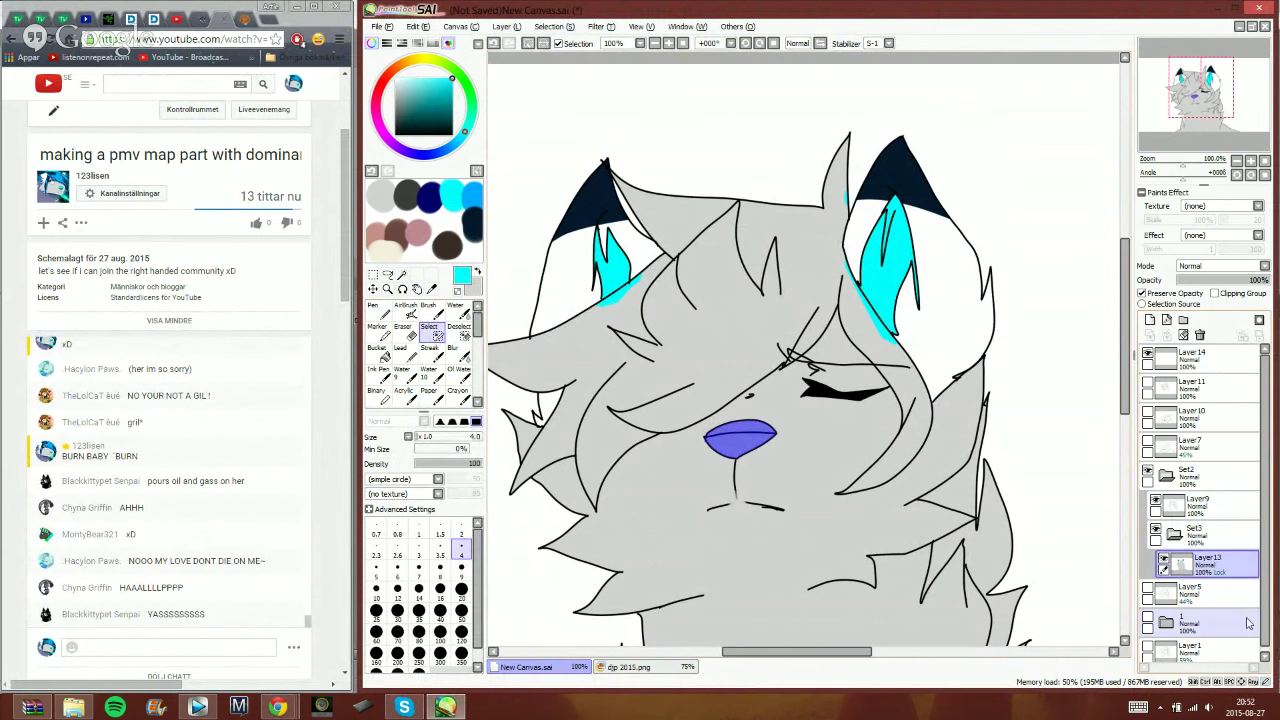
{"action": "key", "text": "space"}
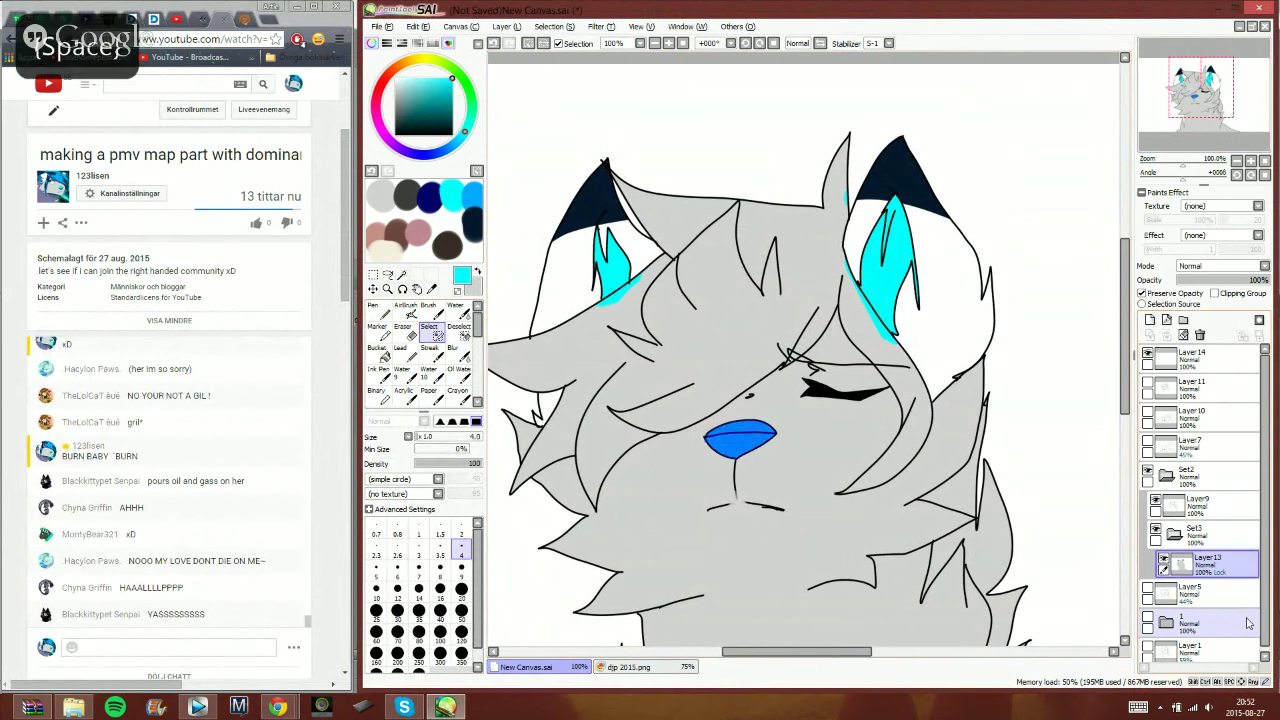
{"action": "left_click", "coordinate": [529, 45]}
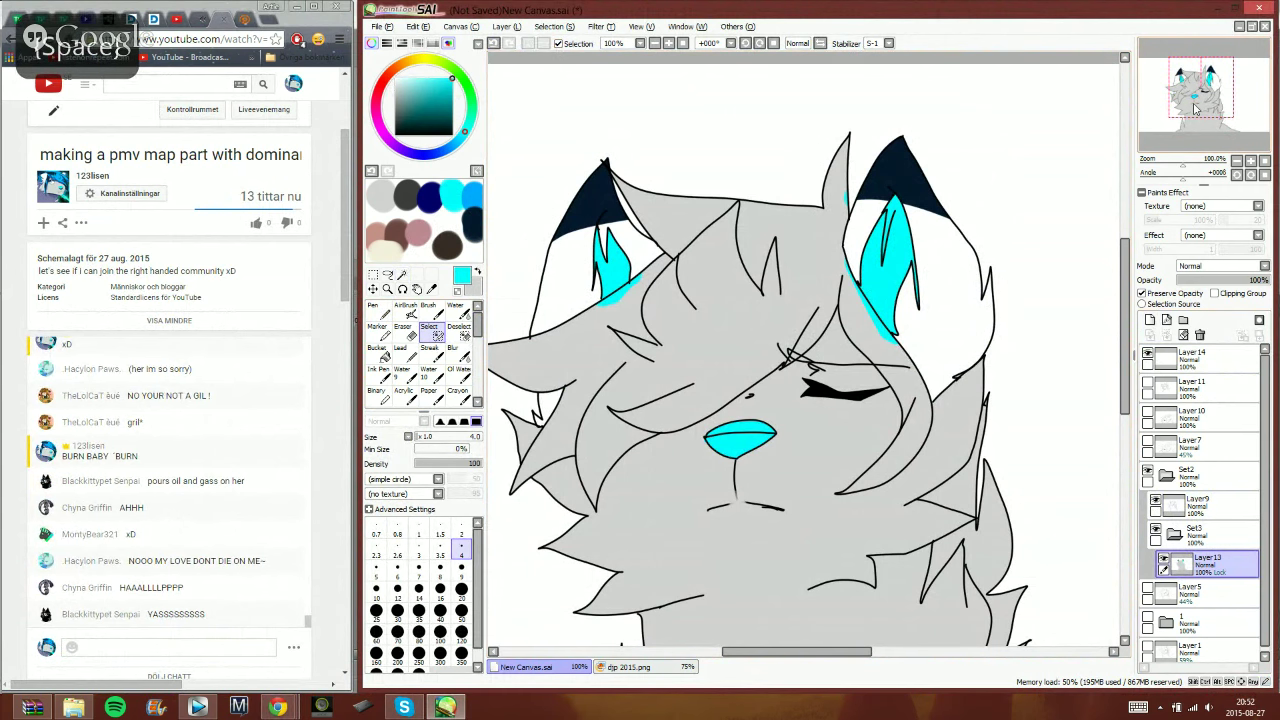
- Collapse and hide the Set2 folder, and show the lying wolf's line art on Layer10 with the Layer11 sketch hidden
{"action": "mouse_move", "coordinate": [1195, 108]}
{"action": "left_mouse_down"}
{"action": "mouse_move", "coordinate": [1207, 115]}
{"action": "mouse_move", "coordinate": [1206, 94]}
{"action": "left_mouse_up"}
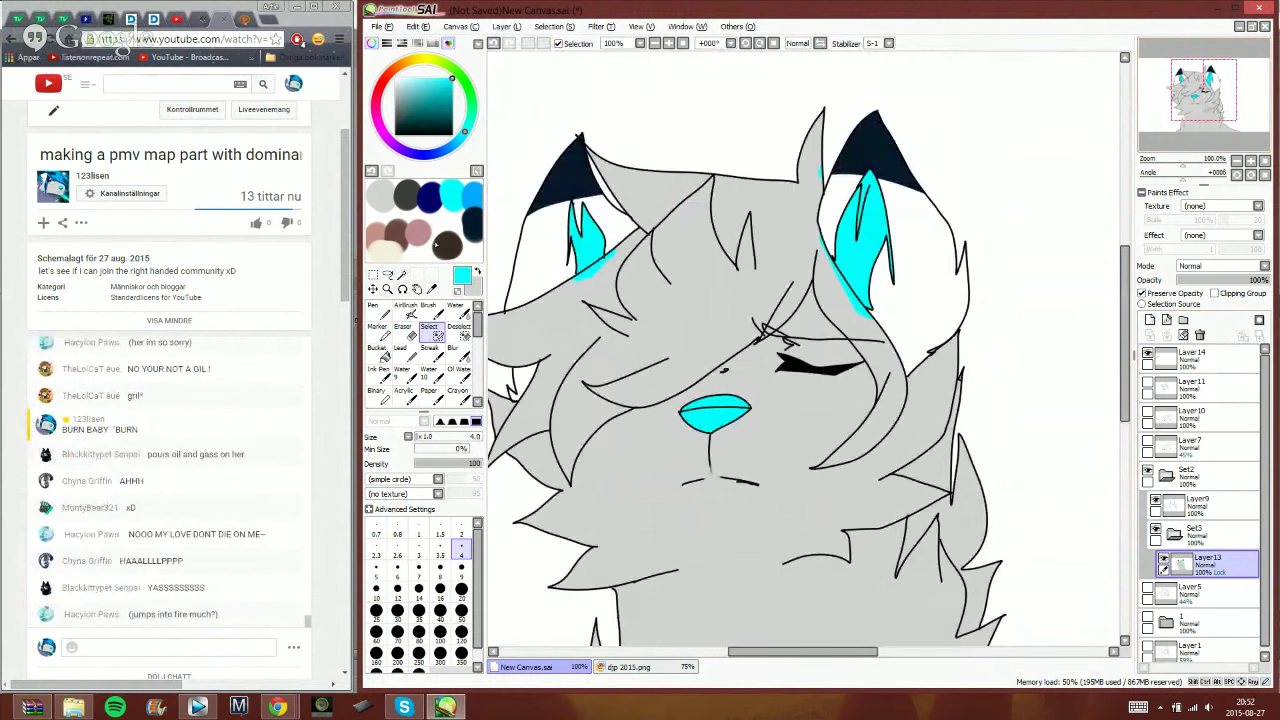
{"action": "key", "text": "w"}
{"action": "left_click", "coordinate": [1163, 479]}
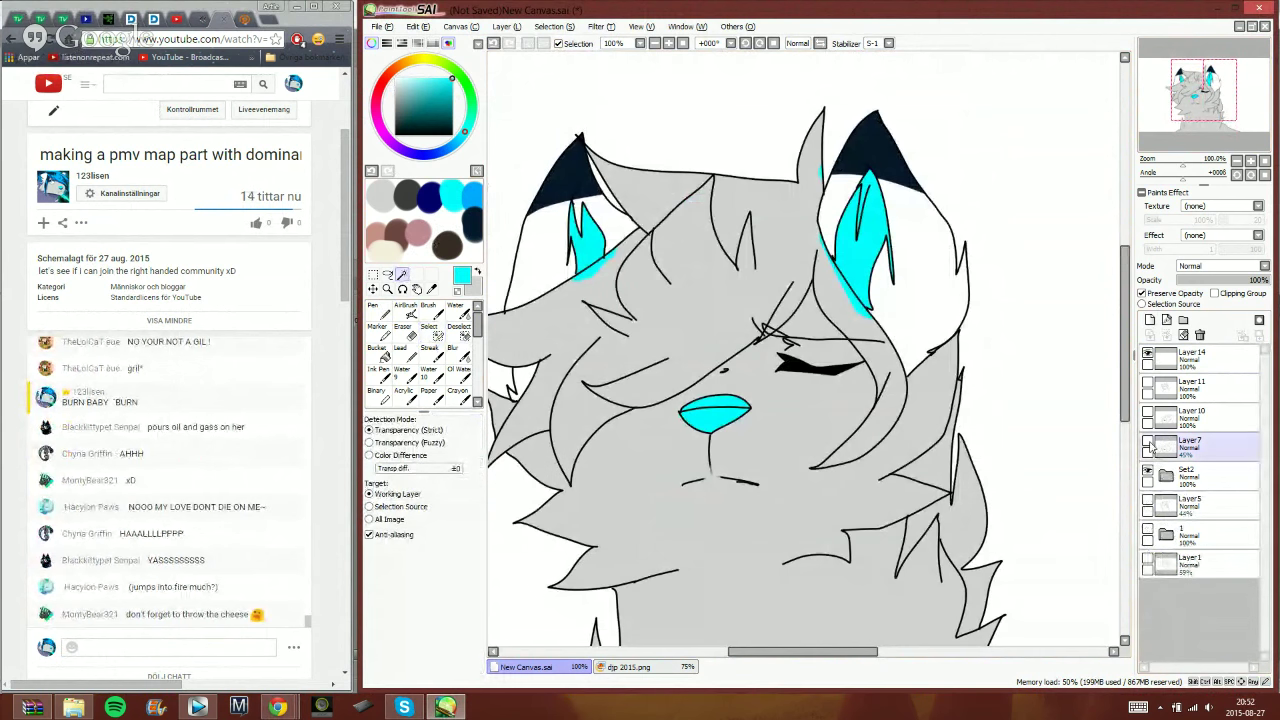
{"action": "left_click", "coordinate": [1147, 471]}
{"action": "left_click", "coordinate": [1148, 417]}
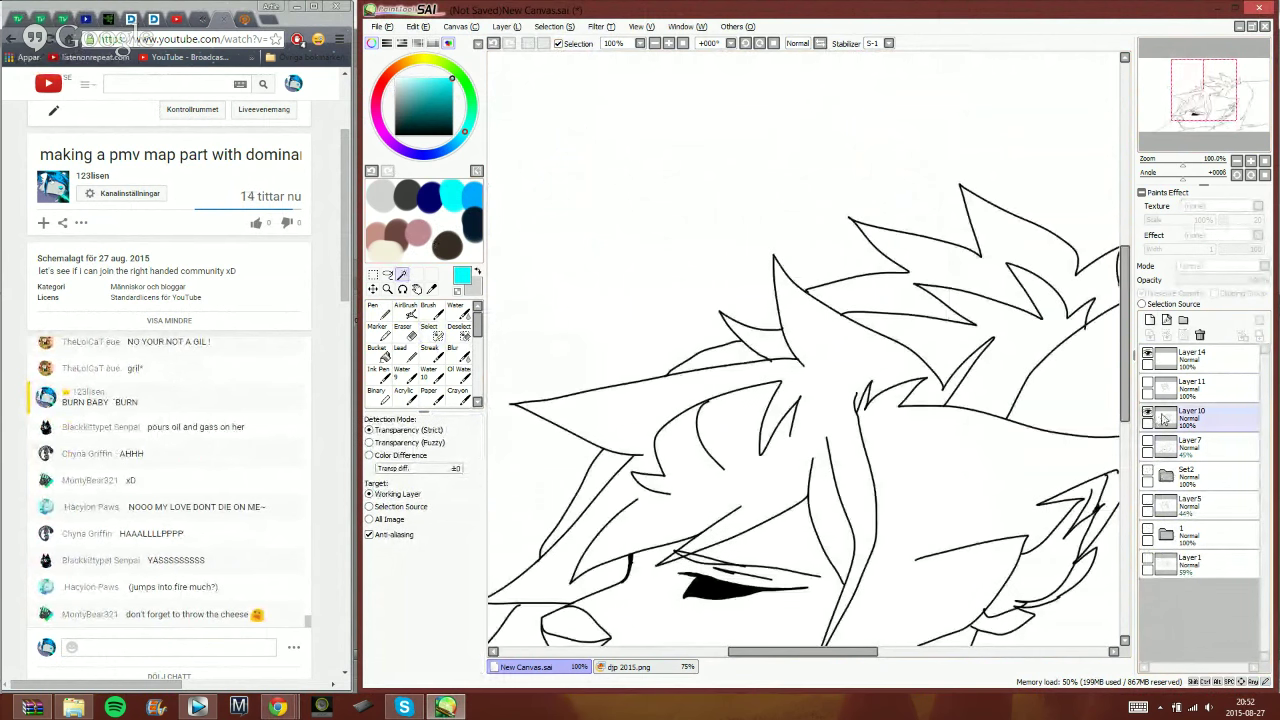
{"action": "left_click_drag", "start_coordinate": [1188, 135], "coordinate": [1187, 147]}
{"action": "left_click", "coordinate": [1148, 387]}
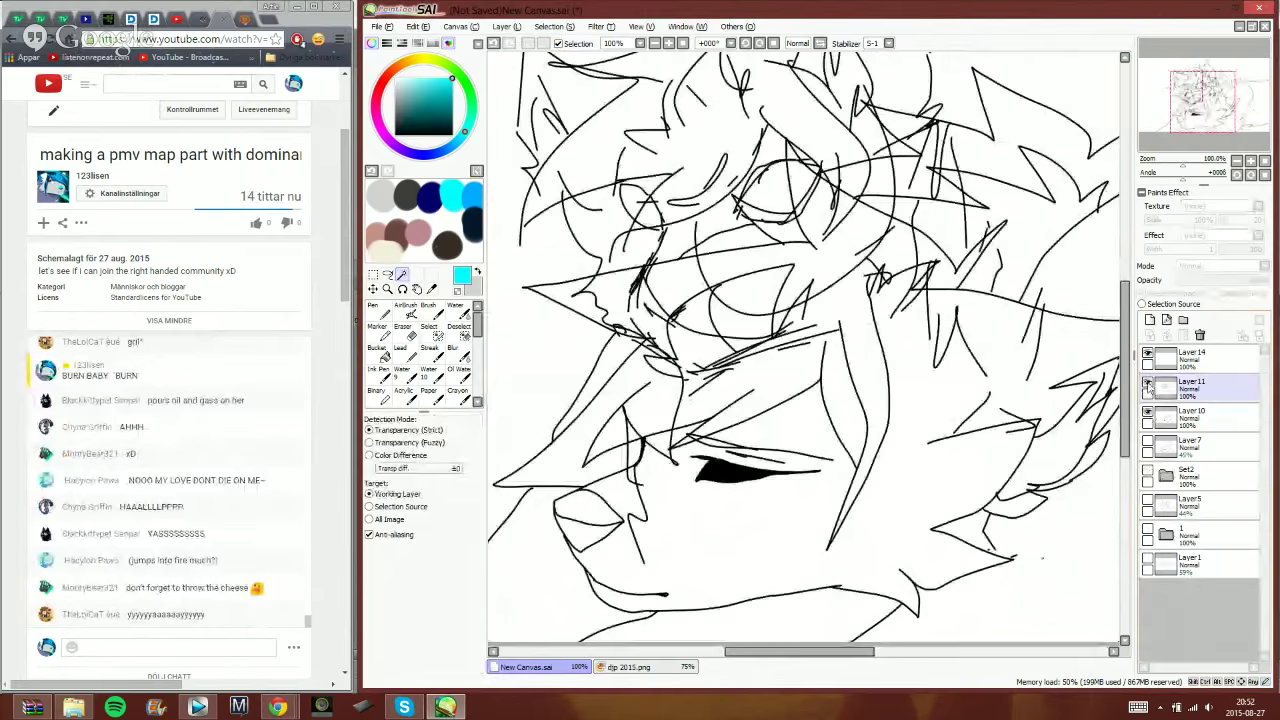
{"action": "left_click", "coordinate": [1148, 387]}
- Create two nested layer folders above Layer10, adding a new layer to the inner folder and moving Layer10 into the outer one
{"action": "left_click", "coordinate": [1172, 422]}
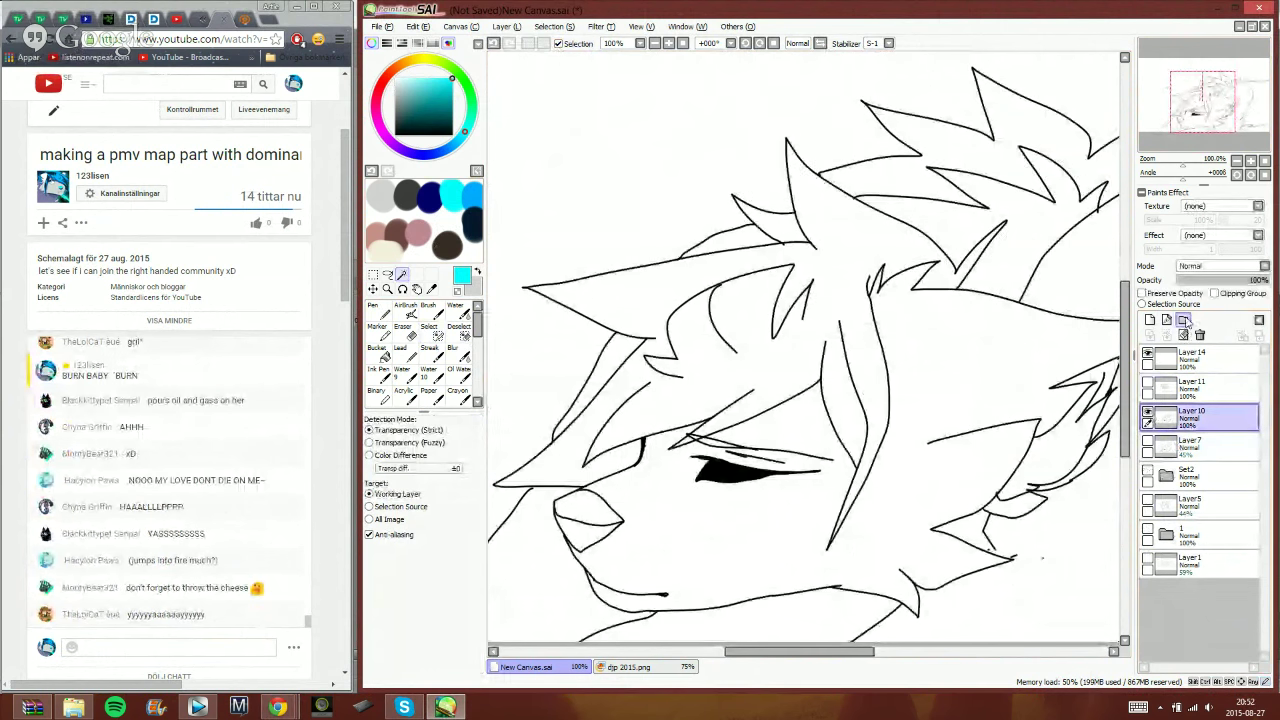
{"action": "left_click", "coordinate": [1183, 319]}
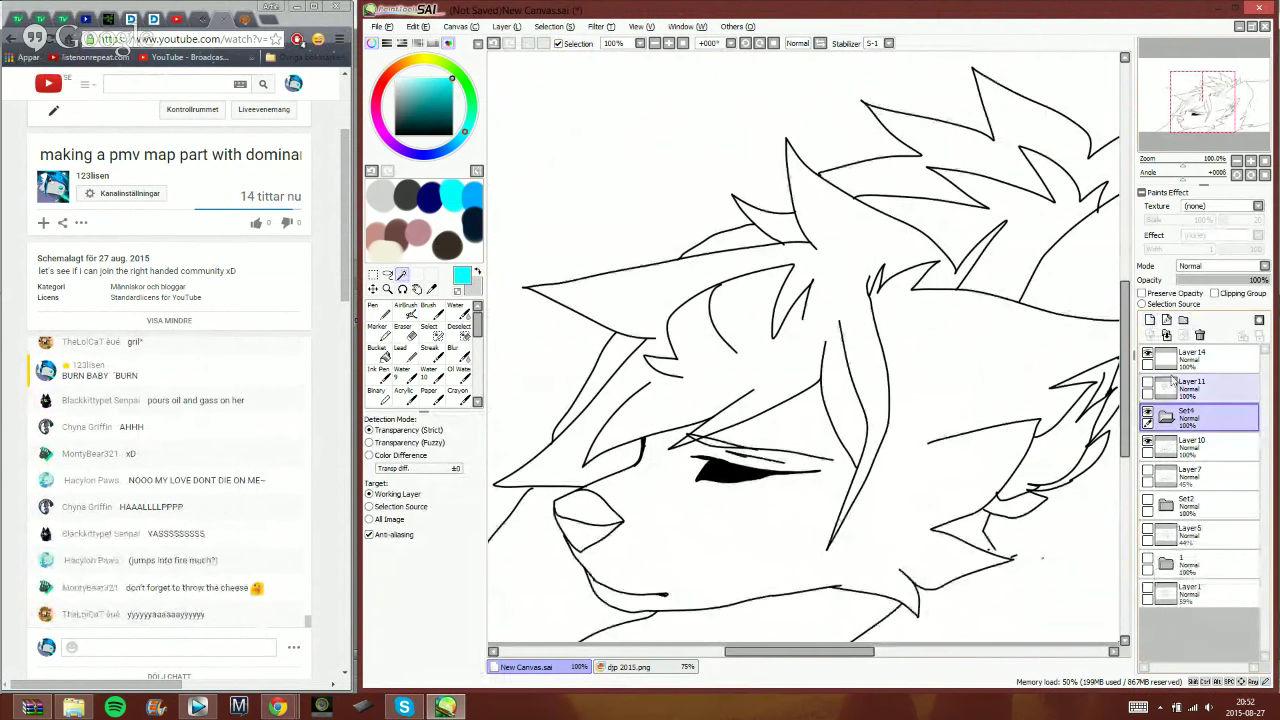
{"action": "left_click", "coordinate": [1183, 320]}
{"action": "left_click_drag", "start_coordinate": [1200, 447], "coordinate": [1208, 424]}
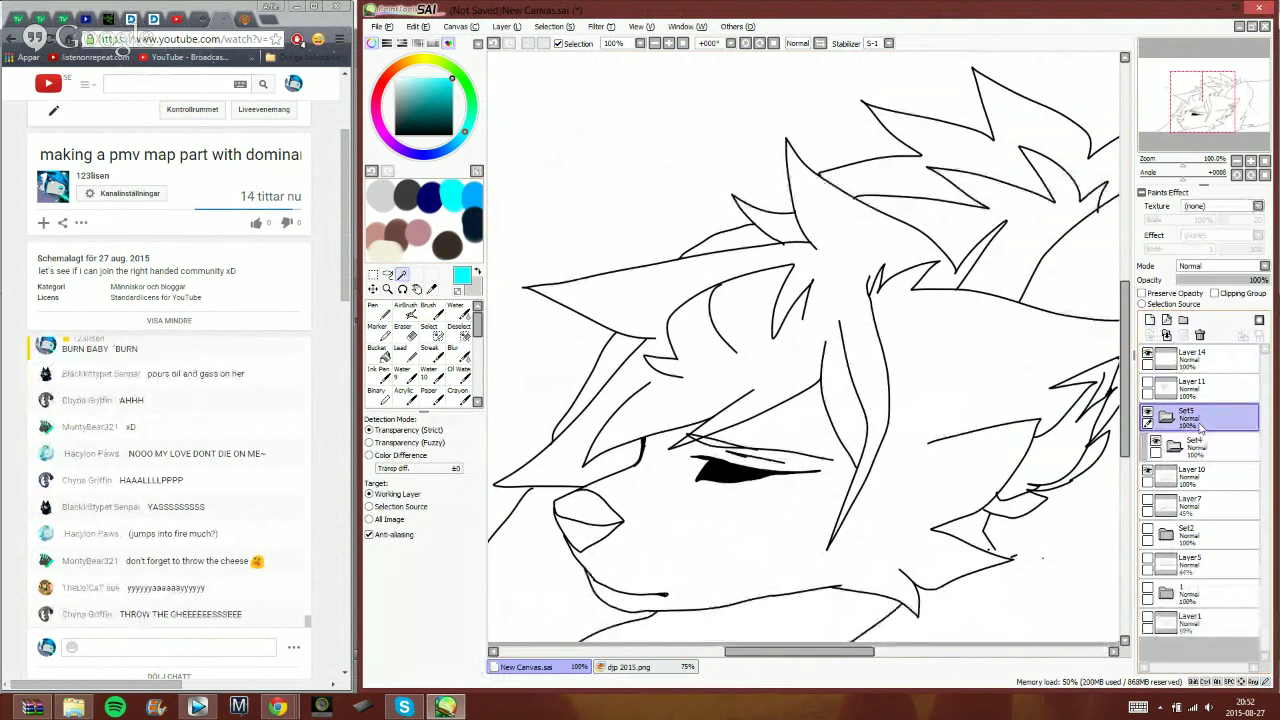
{"action": "left_click", "coordinate": [1201, 448]}
{"action": "left_click", "coordinate": [1150, 320]}
{"action": "left_click_drag", "start_coordinate": [1208, 477], "coordinate": [1202, 434]}
- Select the background areas around the wolf on Layer10 with the Magic Wand, invert the selection to cover the body, and activate Layer15
{"action": "left_click", "coordinate": [1211, 453]}
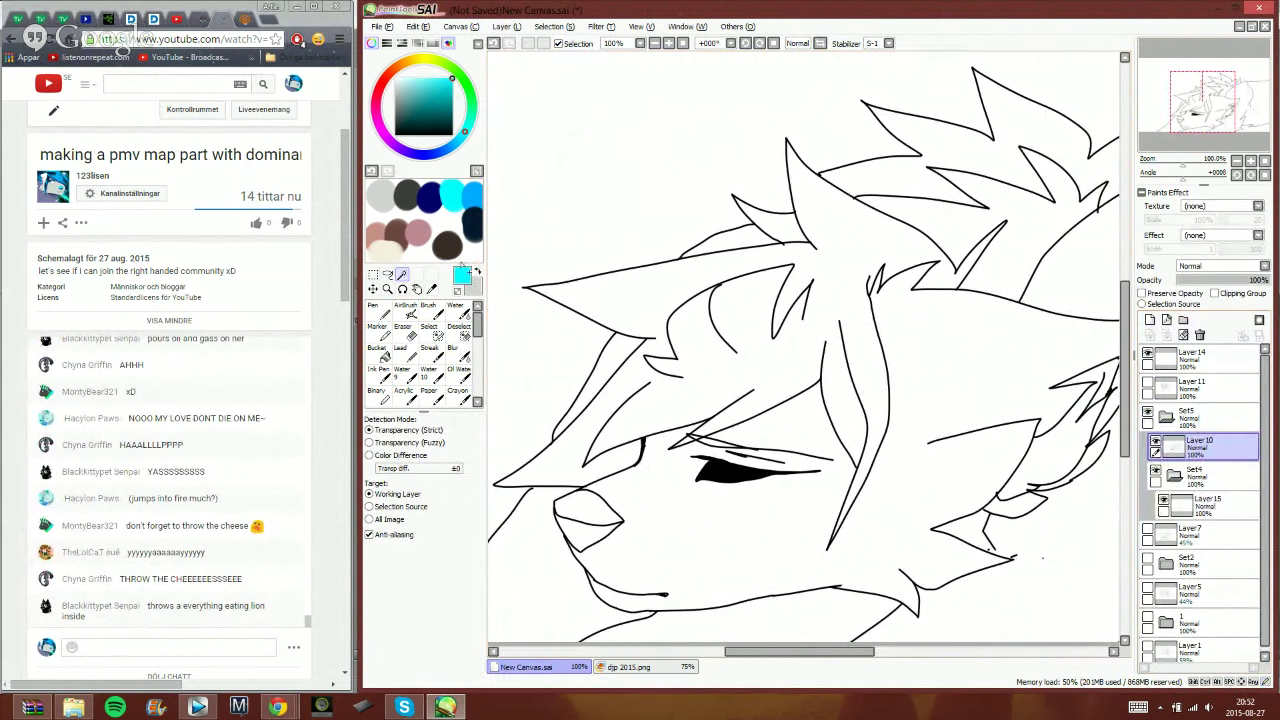
{"action": "left_click", "coordinate": [1237, 161]}
{"action": "left_click", "coordinate": [1237, 161]}
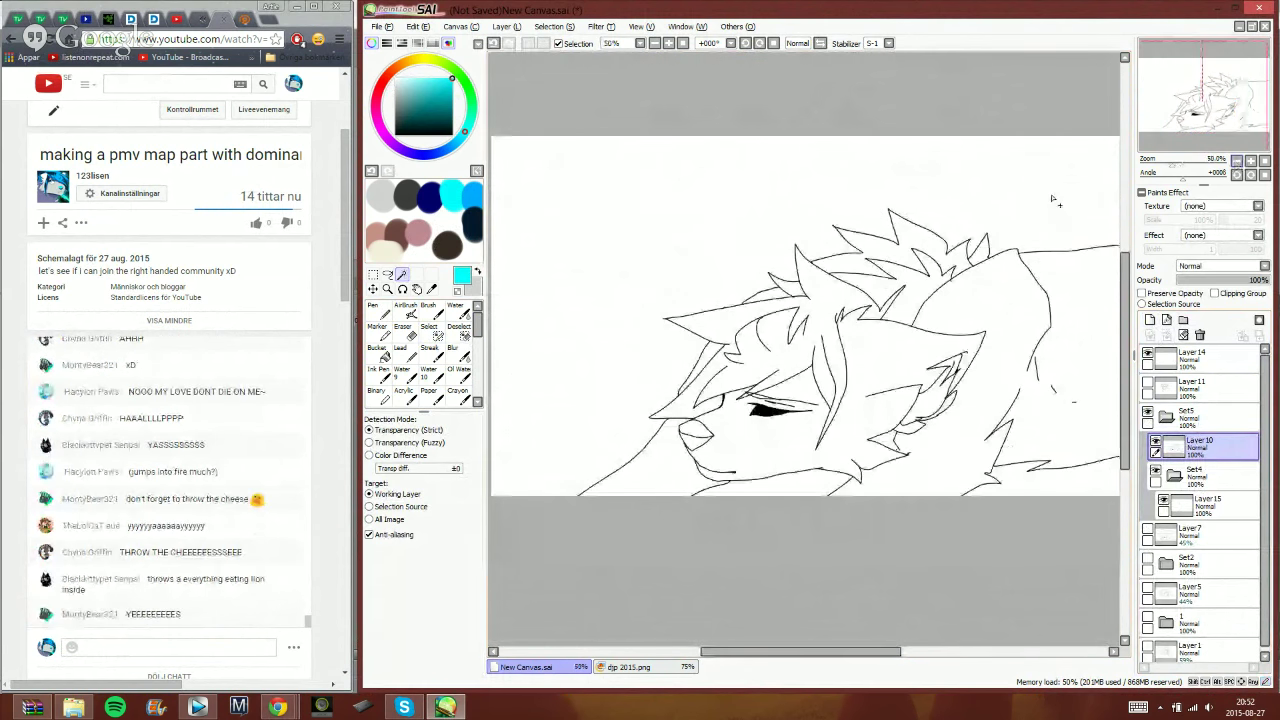
{"action": "left_click", "coordinate": [1055, 201]}
{"action": "left_click", "coordinate": [1036, 487]}
{"action": "left_click", "coordinate": [814, 485]}
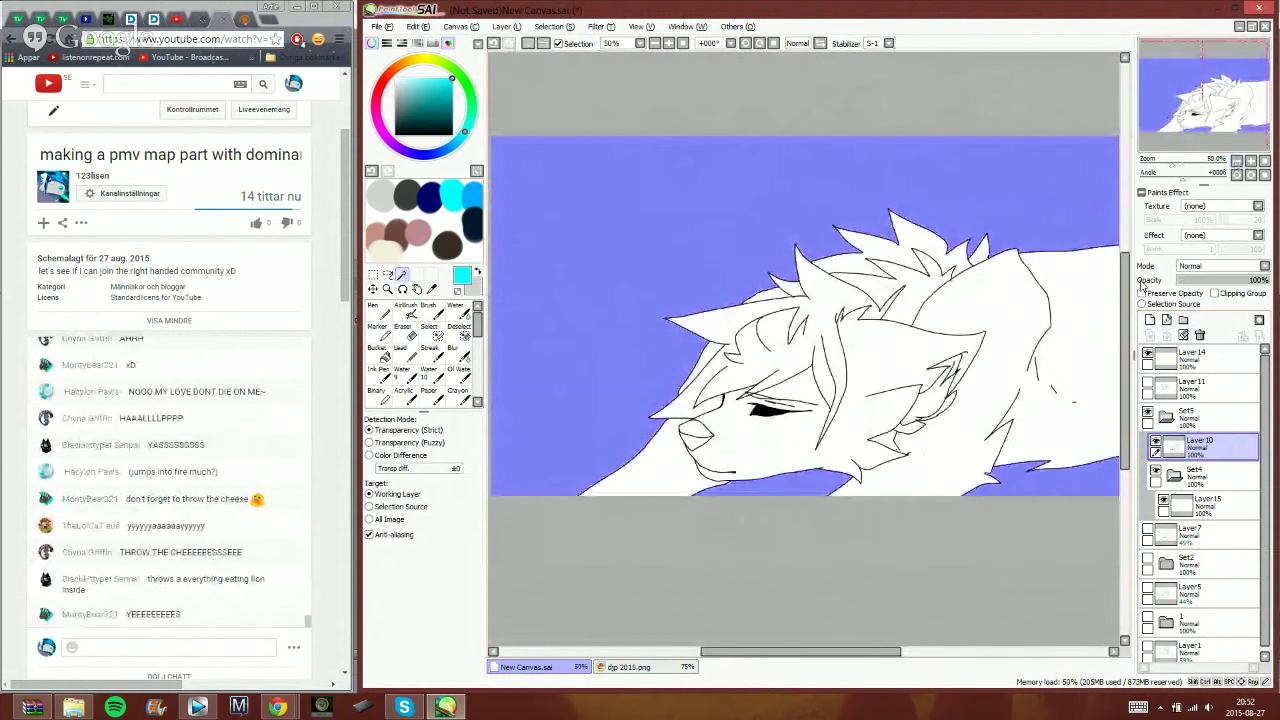
{"action": "left_click_drag", "start_coordinate": [1194, 135], "coordinate": [1210, 136]}
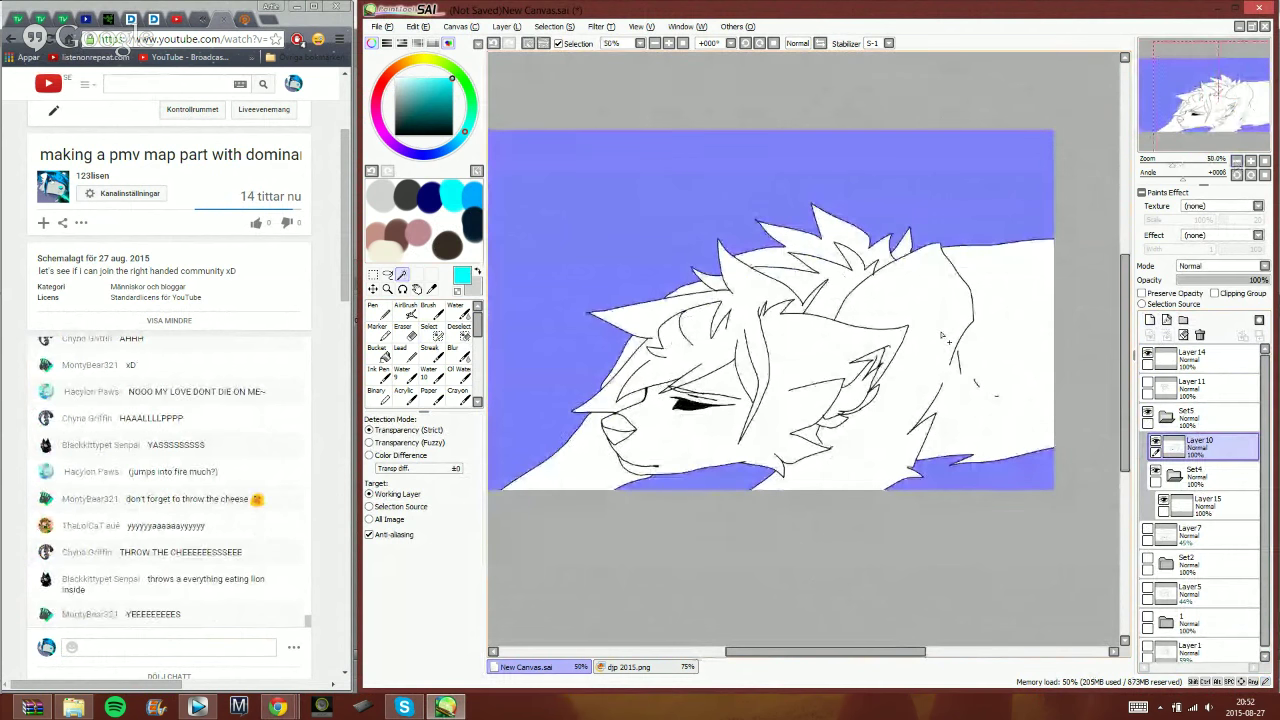
{"action": "left_click", "coordinate": [543, 43]}
{"action": "left_click", "coordinate": [1208, 503]}
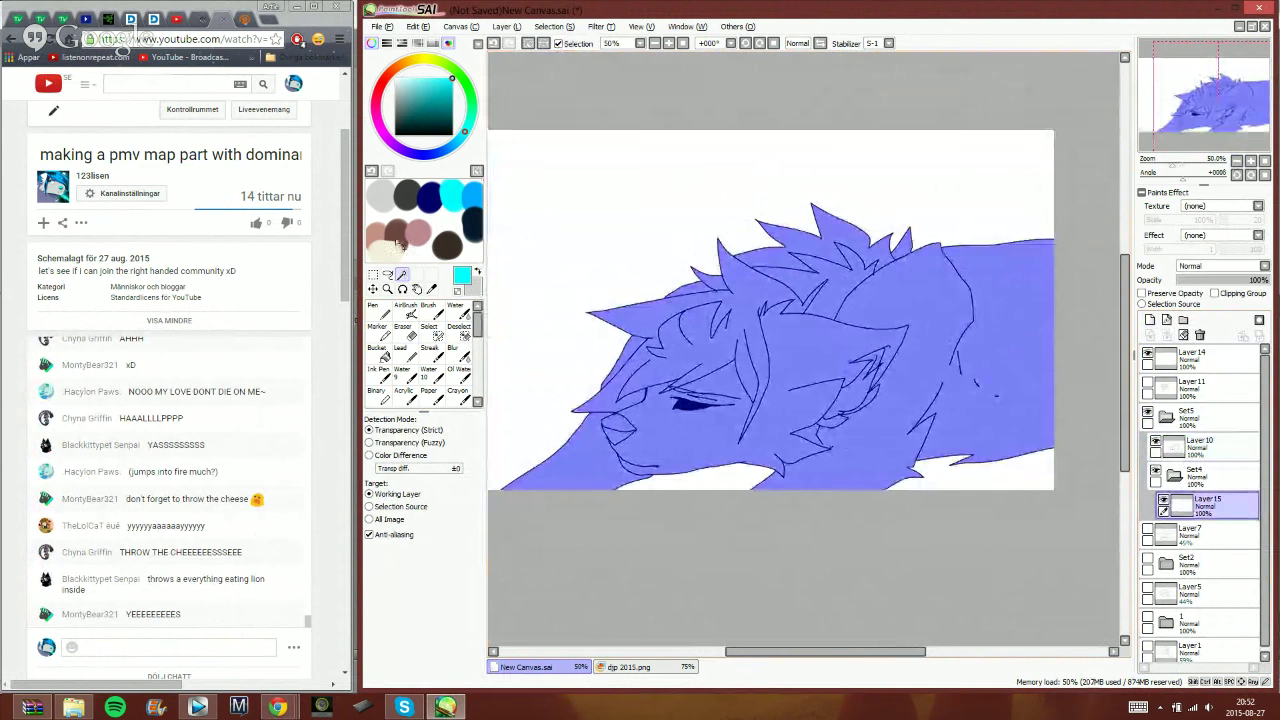
- Fill the selected wolf body with light grey on Layer15 using the Pen colour, and clear the selection
{"action": "left_click", "coordinate": [385, 312]}
{"action": "right_click", "coordinate": [385, 192]}
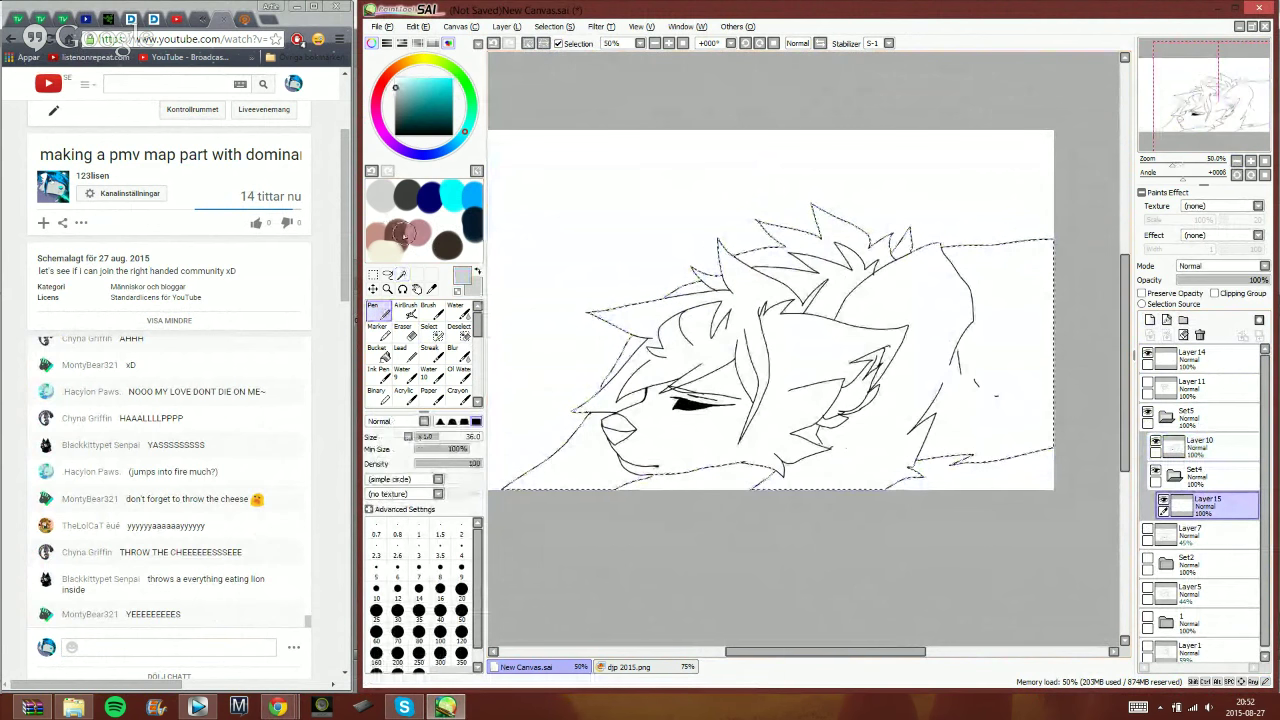
{"action": "key", "text": "space"}
{"action": "left_click", "coordinate": [528, 44]}
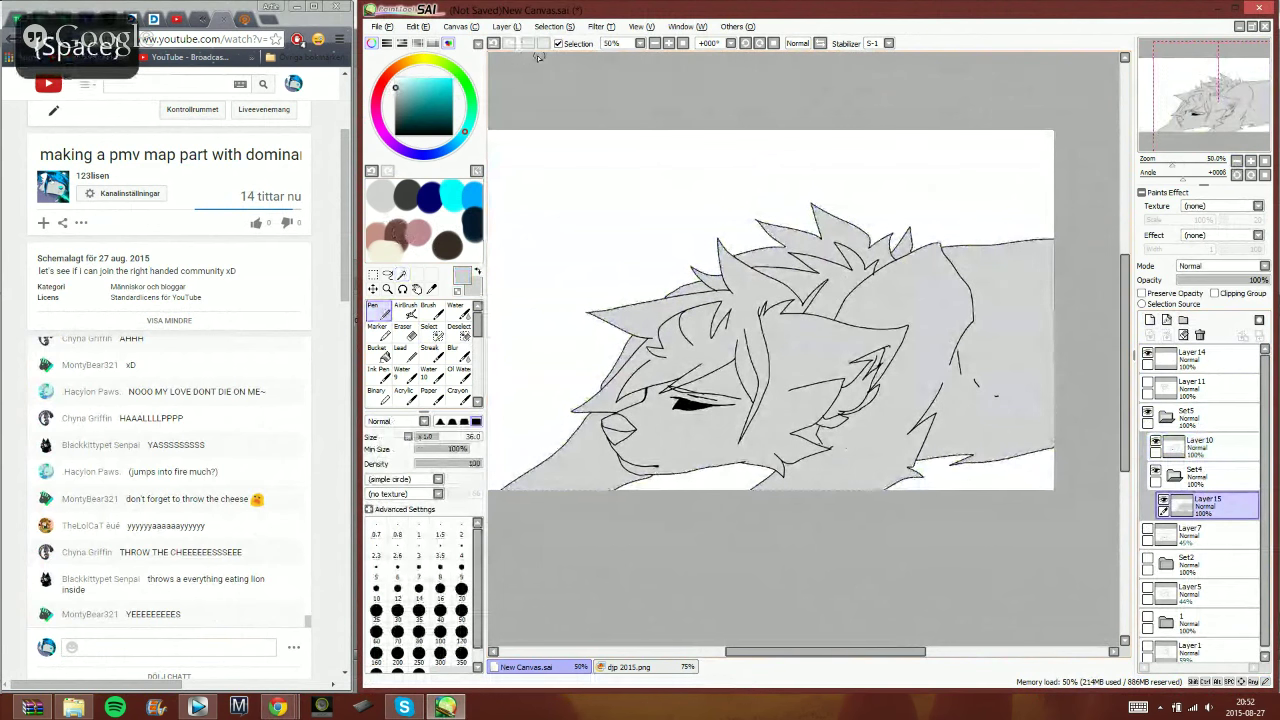
- Select both front legs of the lying wolf from the Layer10 line art with the Magic Wand, and activate Layer15
{"action": "left_click", "coordinate": [1200, 443]}
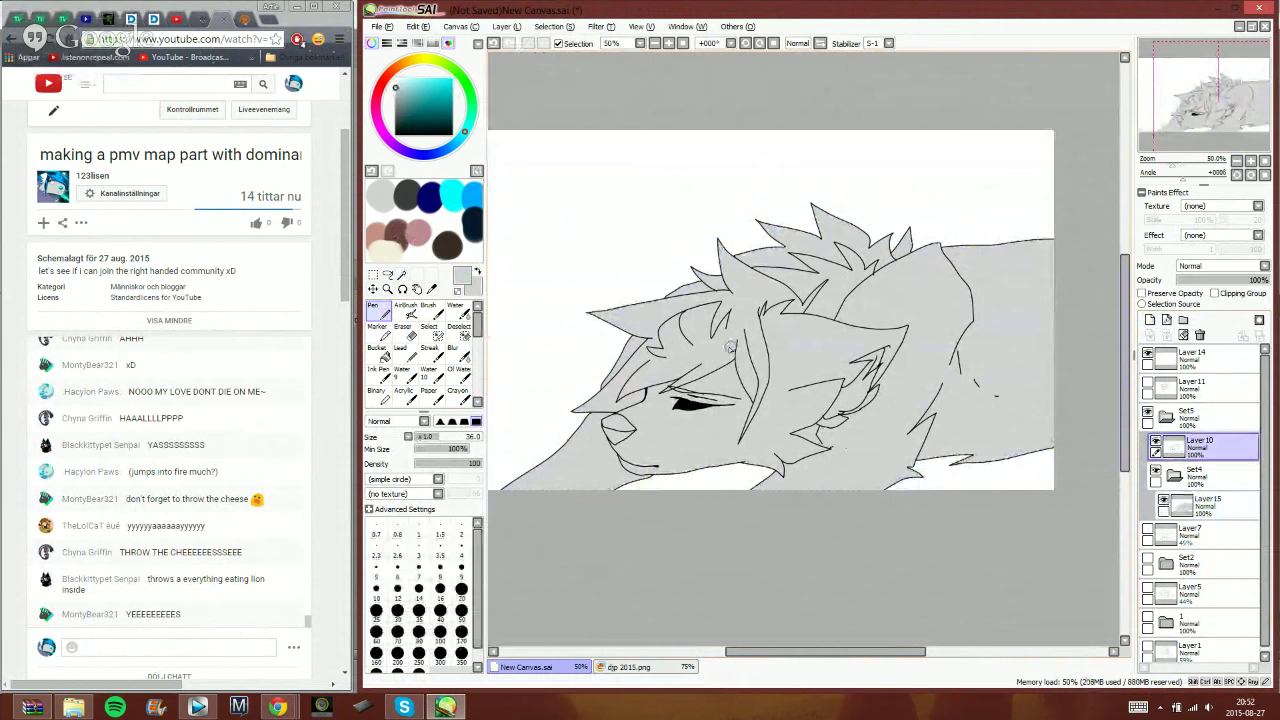
{"action": "left_click", "coordinate": [429, 331]}
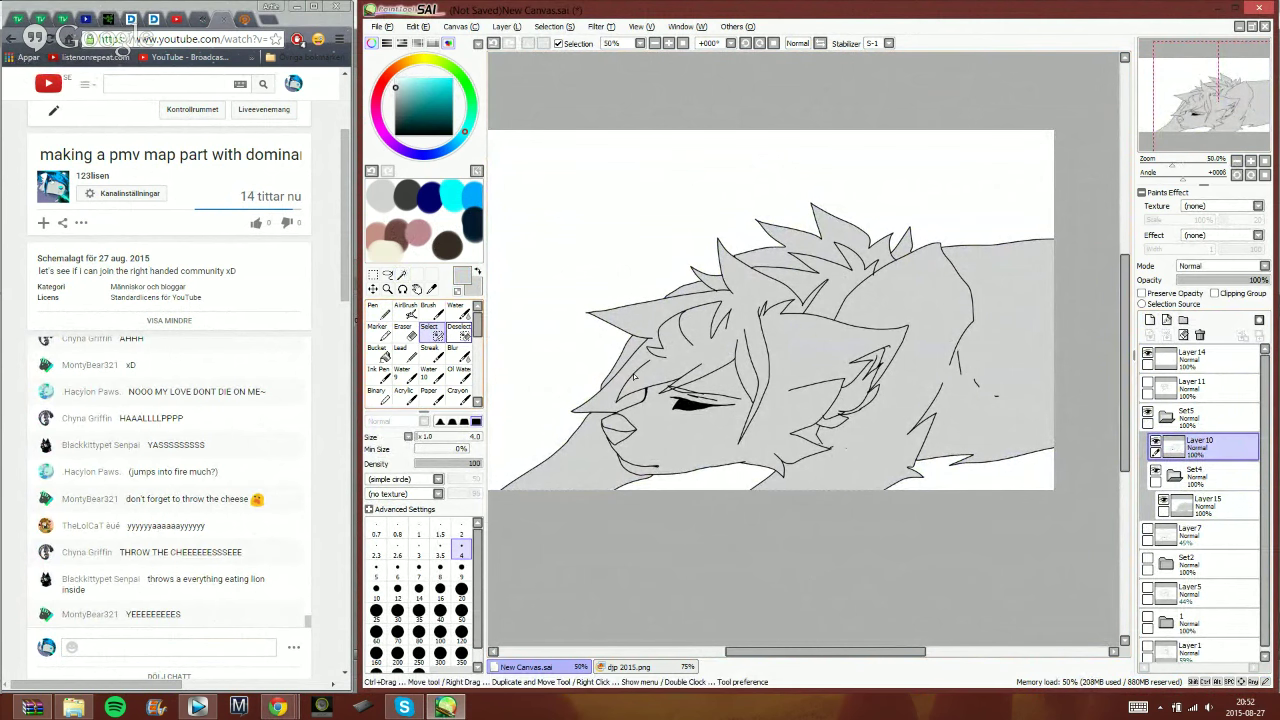
{"action": "left_click", "coordinate": [401, 274]}
{"action": "left_click", "coordinate": [565, 460]}
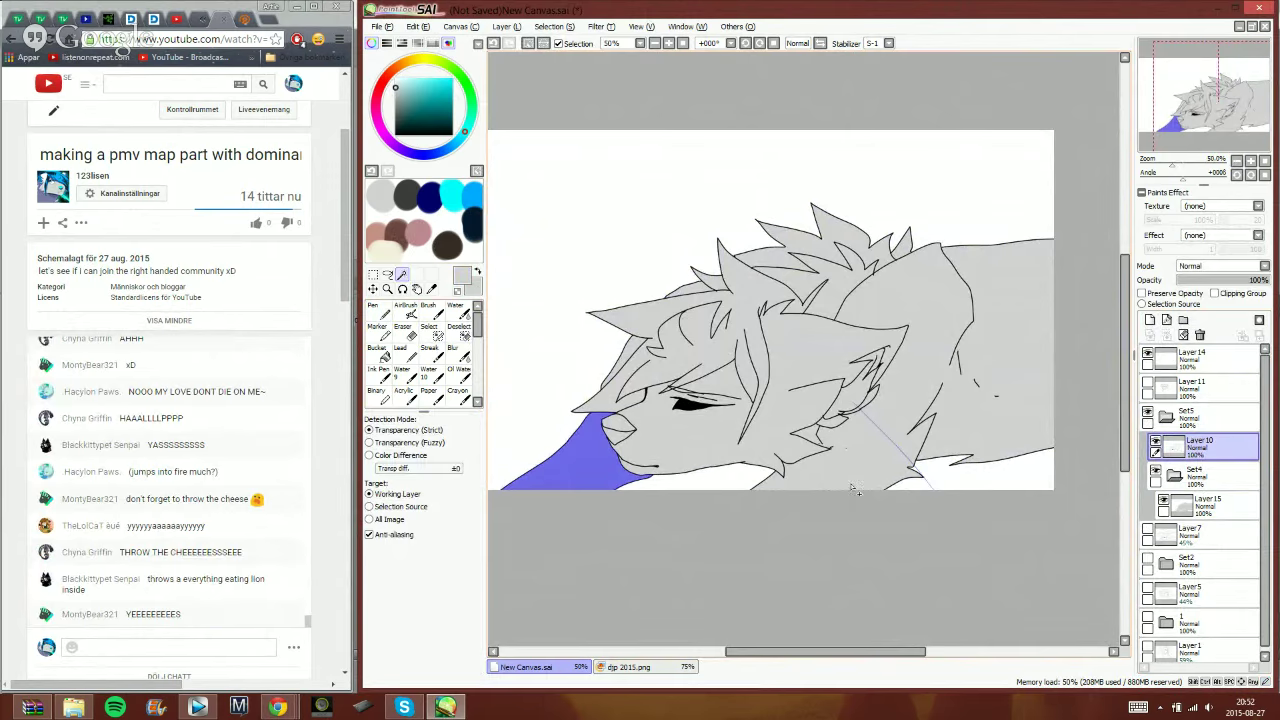
{"action": "left_click", "coordinate": [855, 486]}
{"action": "left_click", "coordinate": [1207, 505]}
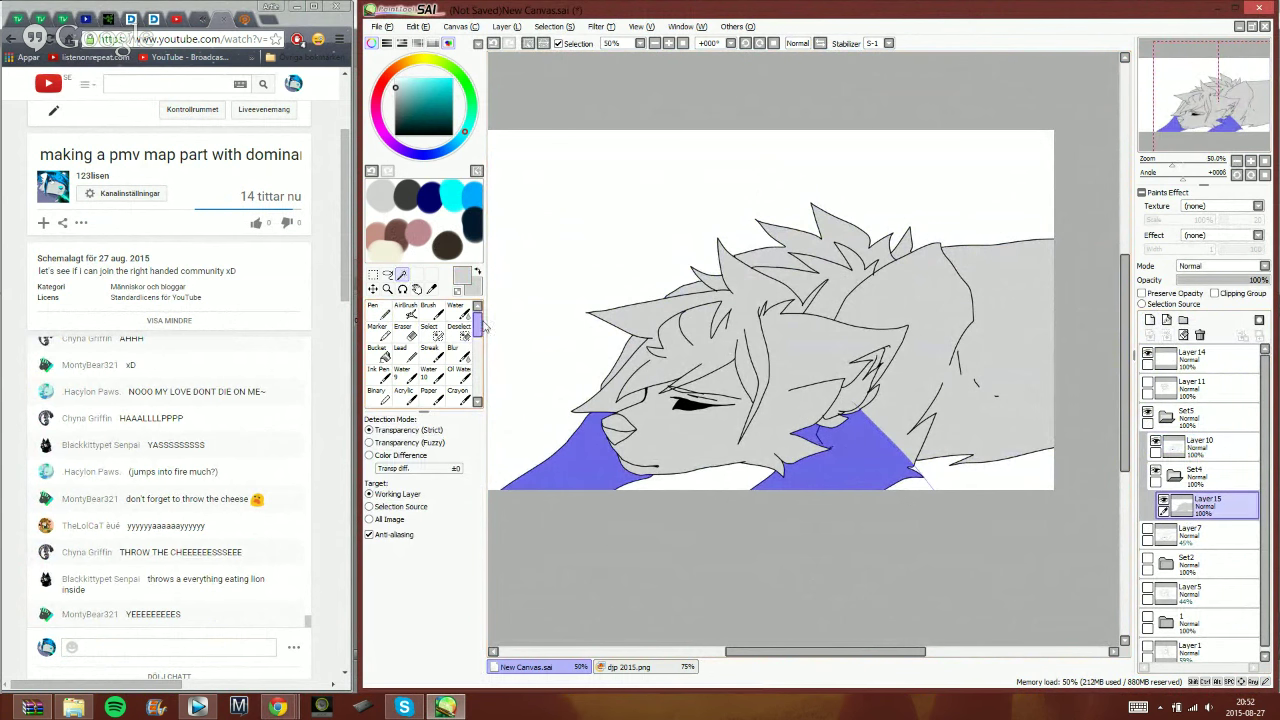
- Airbrush dark blue over the lower ends of both selected front legs with brush size 250
{"action": "left_click", "coordinate": [405, 310]}
{"action": "left_click", "coordinate": [440, 632]}
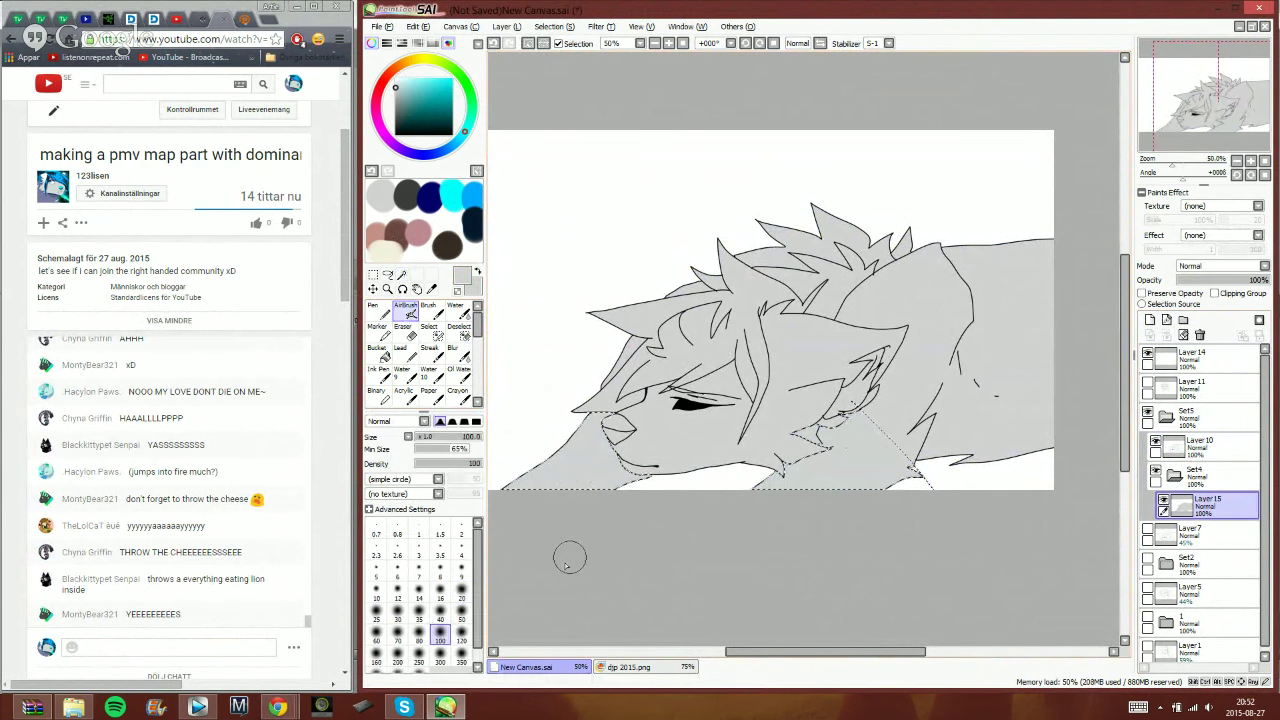
{"action": "left_click", "coordinate": [418, 652]}
{"action": "left_click", "coordinate": [429, 200]}
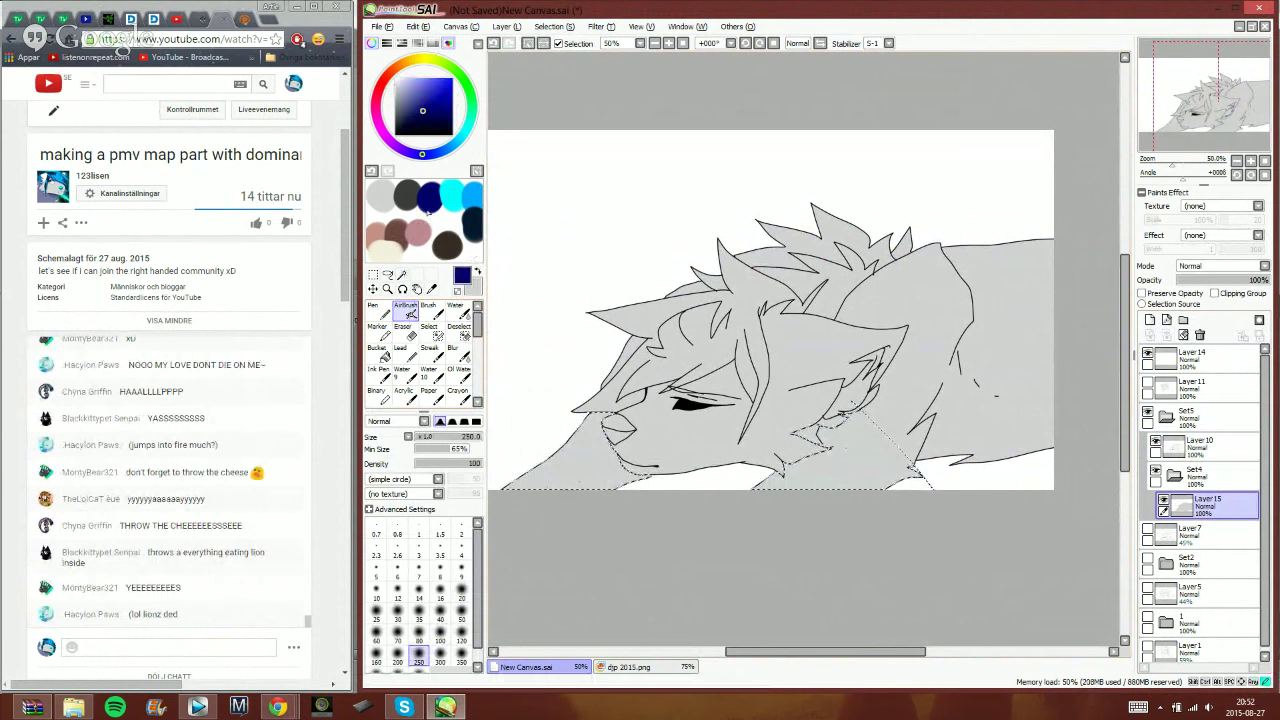
{"action": "mouse_move", "coordinate": [552, 482]}
{"action": "left_mouse_down"}
{"action": "mouse_move", "coordinate": [534, 520]}
{"action": "mouse_move", "coordinate": [546, 480]}
{"action": "mouse_move", "coordinate": [565, 484]}
{"action": "left_mouse_up"}
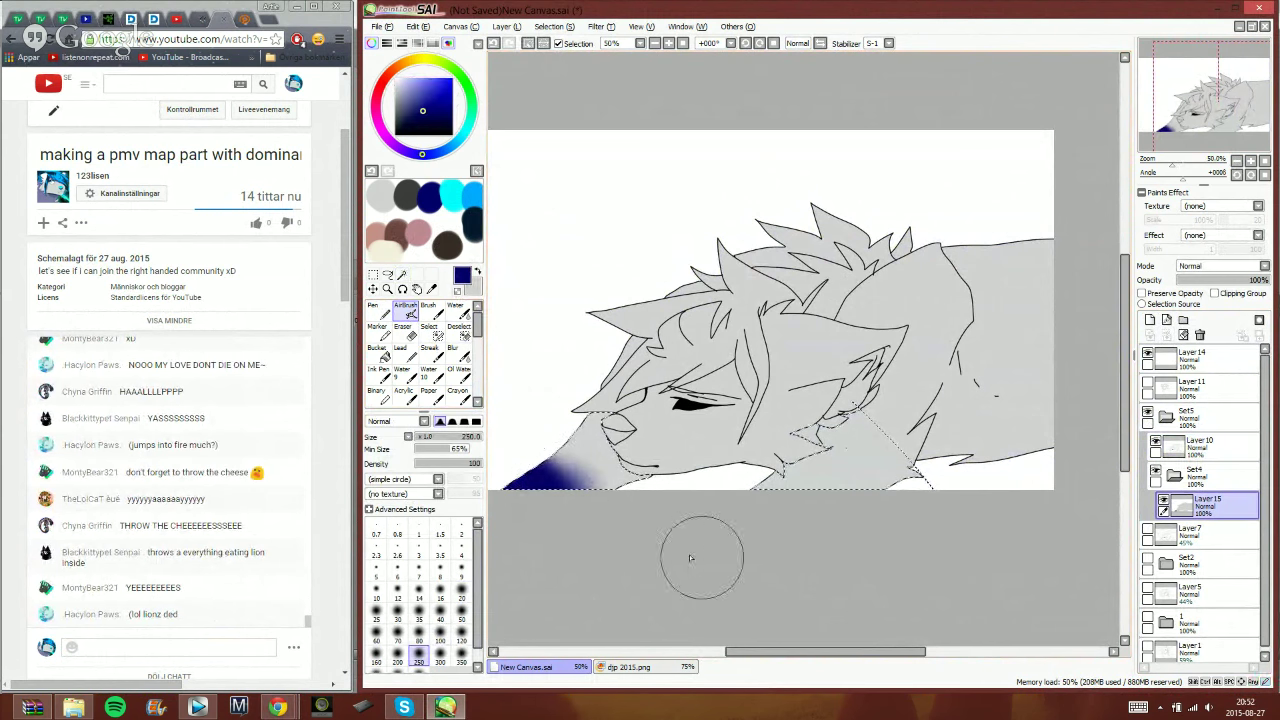
{"action": "mouse_move", "coordinate": [690, 558]}
{"action": "left_mouse_down"}
{"action": "mouse_move", "coordinate": [778, 502]}
{"action": "mouse_move", "coordinate": [817, 522]}
{"action": "mouse_move", "coordinate": [734, 479]}
{"action": "left_mouse_up"}
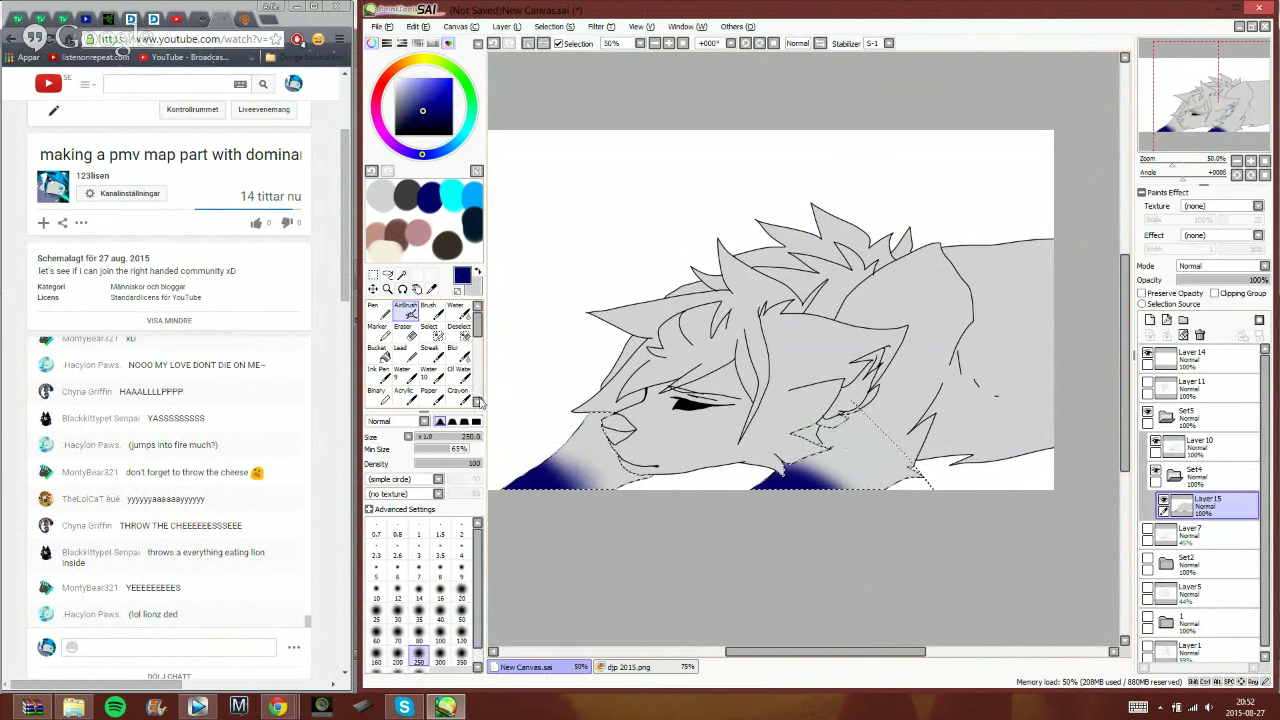
- Blend the dark blue into the grey on both front legs using the Blur brush at size 250
{"action": "left_click", "coordinate": [452, 349]}
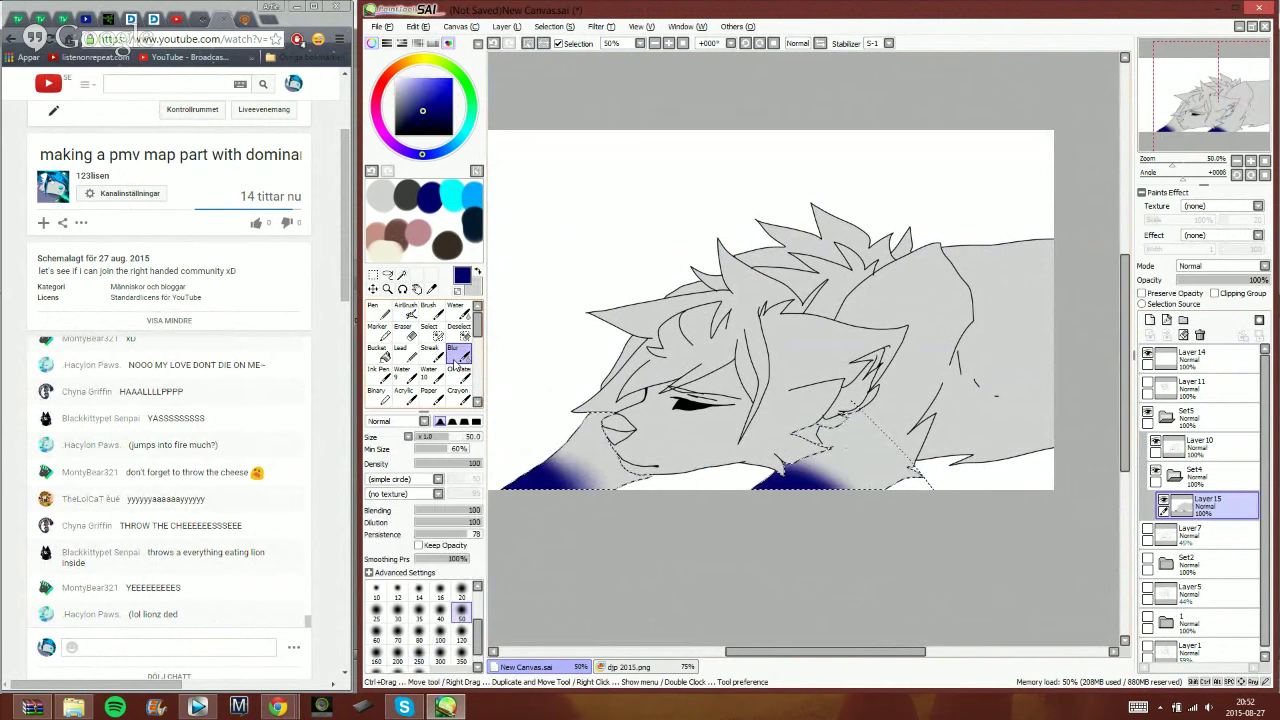
{"action": "left_click", "coordinate": [419, 660]}
{"action": "mouse_move", "coordinate": [829, 505]}
{"action": "left_mouse_down"}
{"action": "mouse_move", "coordinate": [820, 466]}
{"action": "mouse_move", "coordinate": [750, 557]}
{"action": "mouse_move", "coordinate": [822, 490]}
{"action": "mouse_move", "coordinate": [872, 472]}
{"action": "left_mouse_up"}
{"action": "left_click_drag", "start_coordinate": [560, 480], "coordinate": [602, 445]}
- Airbrush light grey over the upper part of the front legs to shorten the blue gradient
{"action": "left_click", "coordinate": [406, 313]}
{"action": "key", "text": "x"}
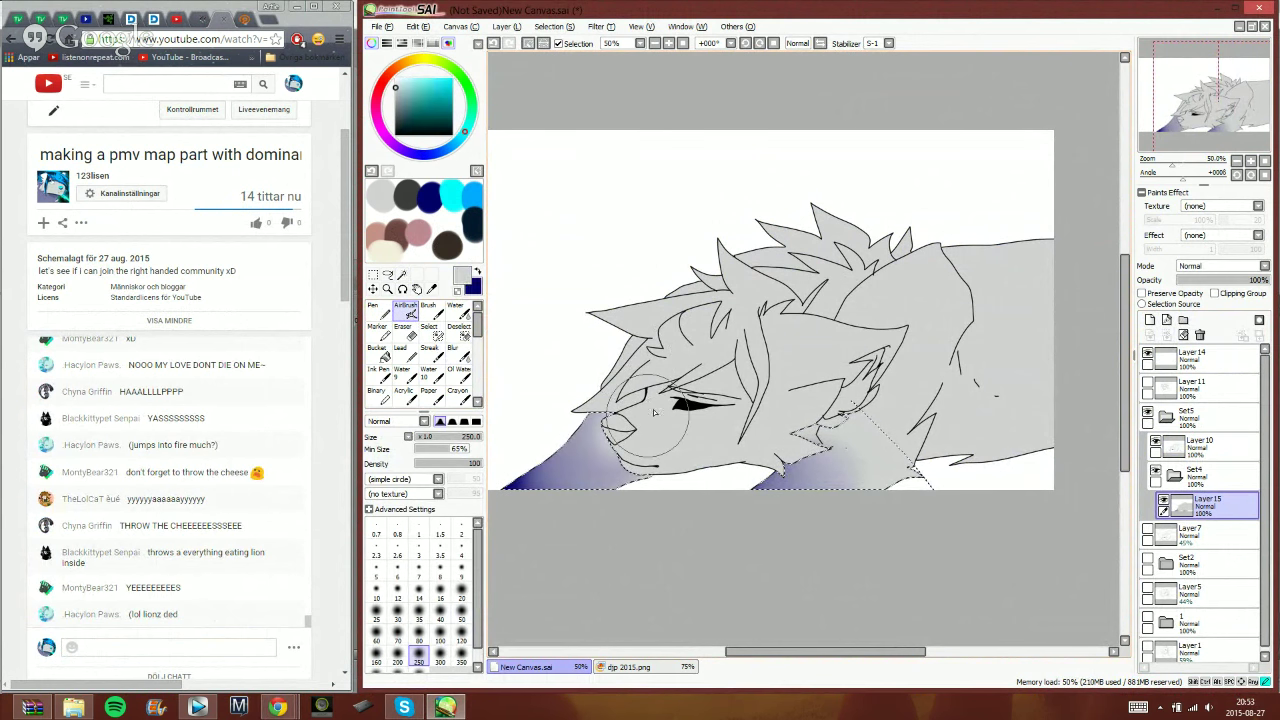
{"action": "left_click_drag", "start_coordinate": [640, 418], "coordinate": [596, 462]}
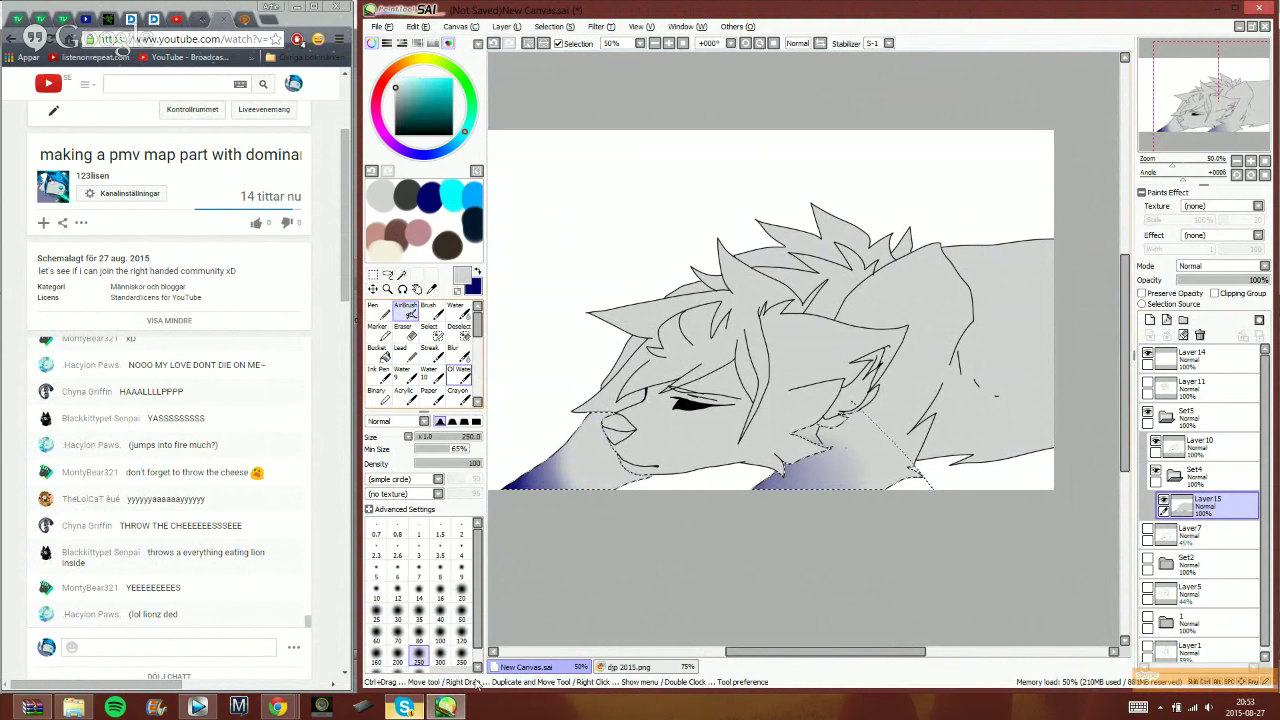
- Switch to Skype and answer the contact's new messages with "NOPE7" and "WELCOME TO MAP COMMUNITY"
{"action": "left_click", "coordinate": [404, 707]}
{"action": "right_click", "coordinate": [404, 707]}
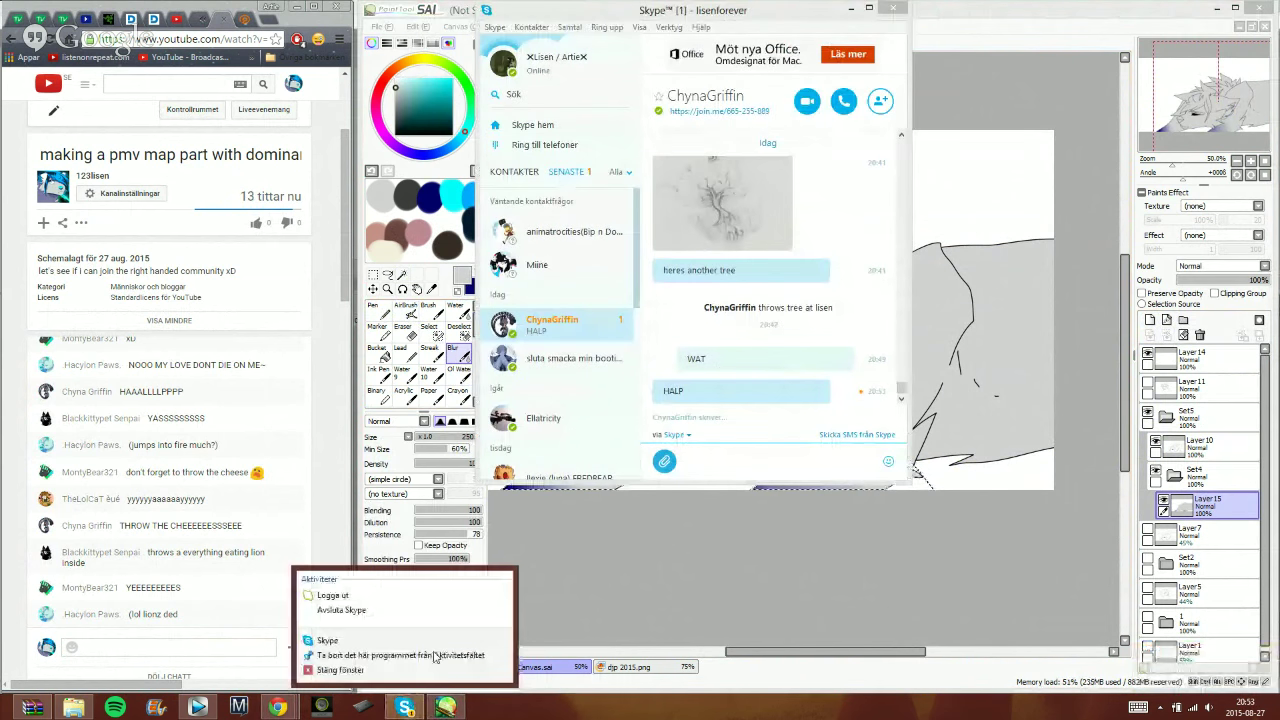
{"action": "left_click", "coordinate": [784, 456]}
{"action": "left_click", "coordinate": [784, 456]}
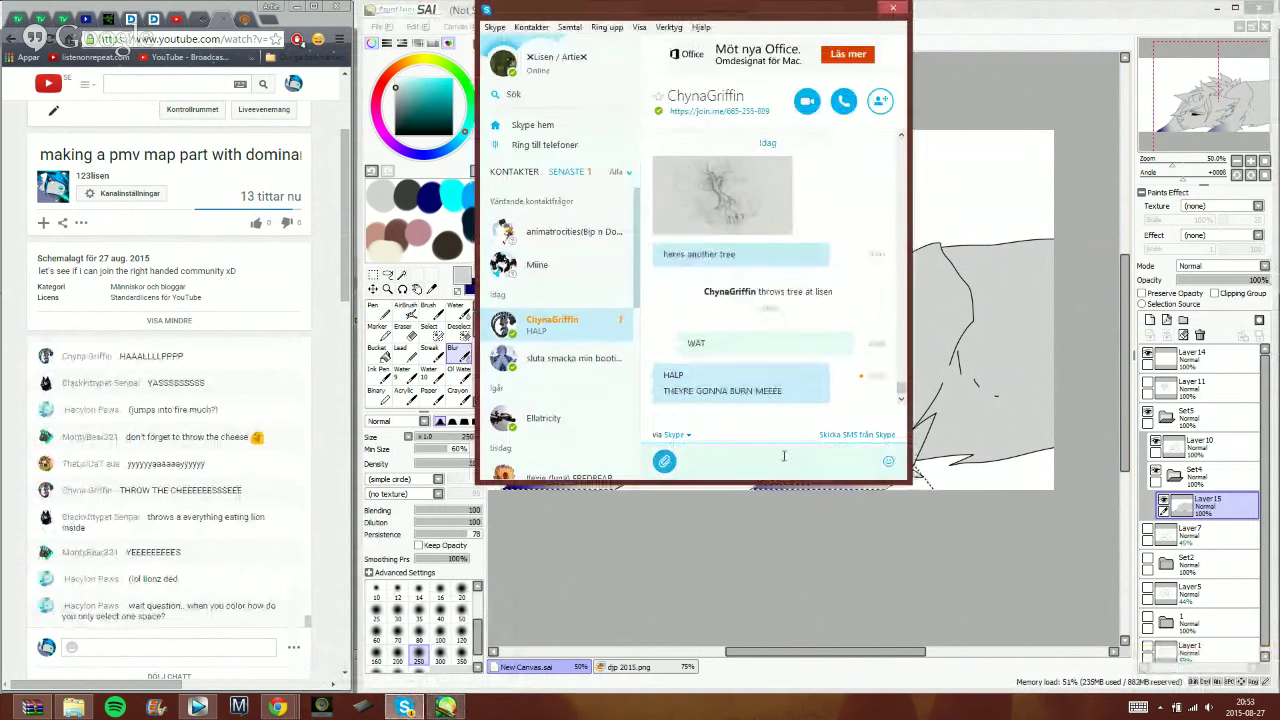
{"action": "type", "text": "NOPE?4"}
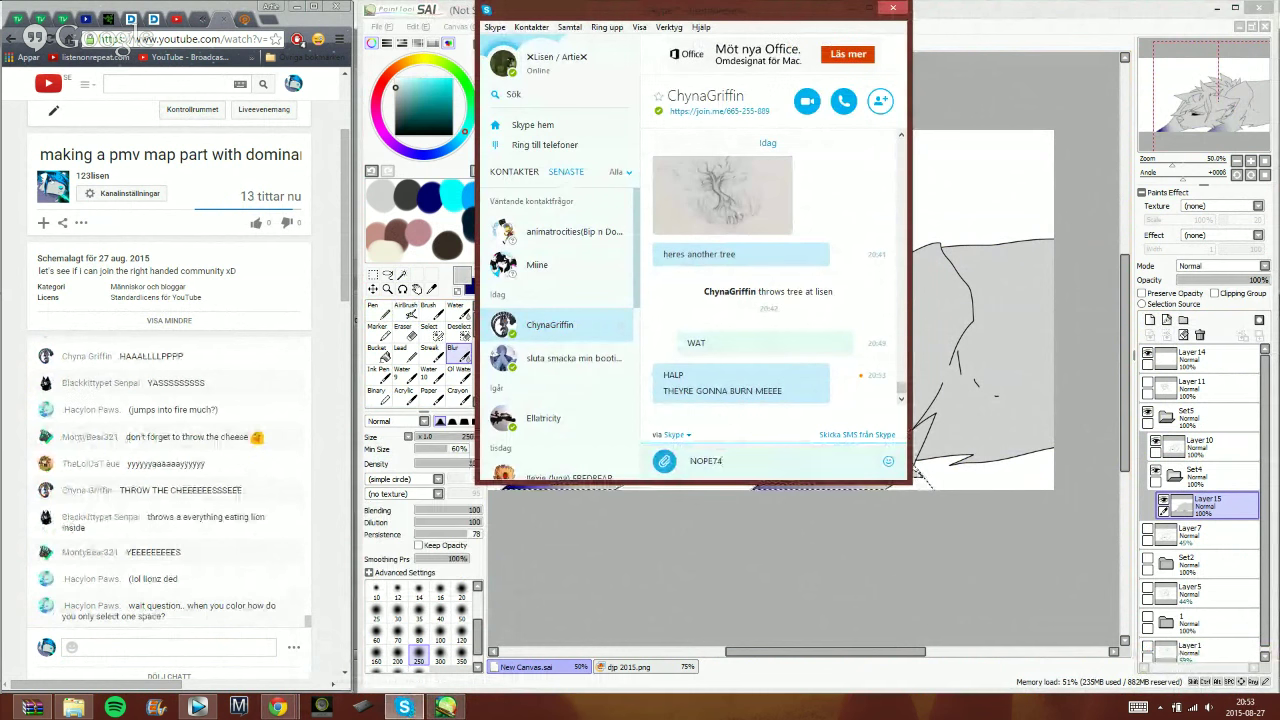
{"action": "key", "text": "Return"}
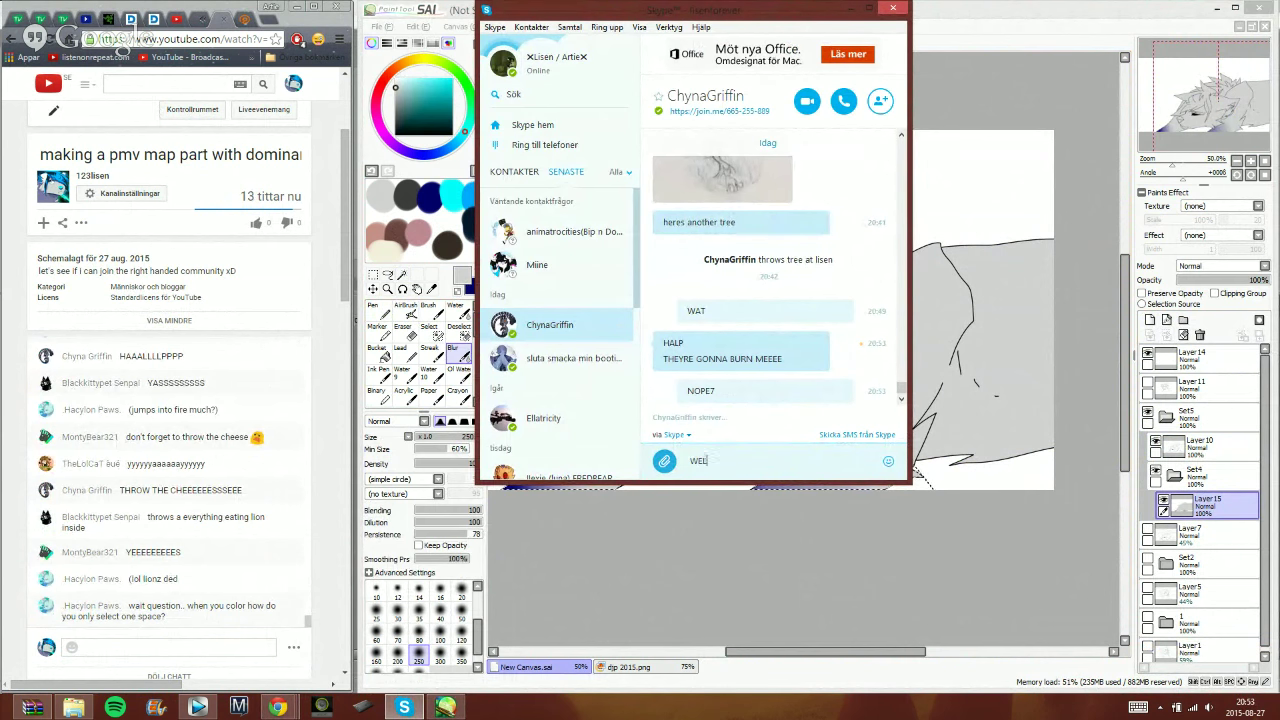
{"action": "type", "text": "WELCOME TO MAP COMM"}
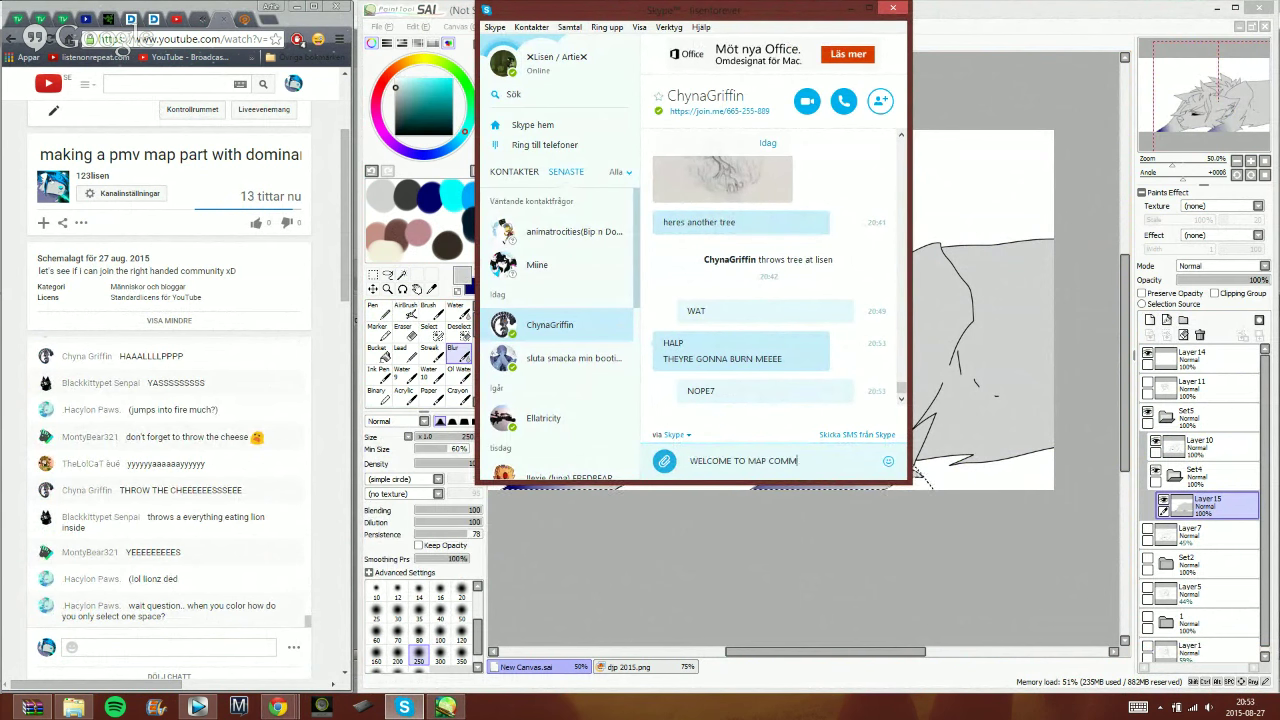
{"action": "type", "text": "UNITY"}
{"action": "key", "text": "Return"}
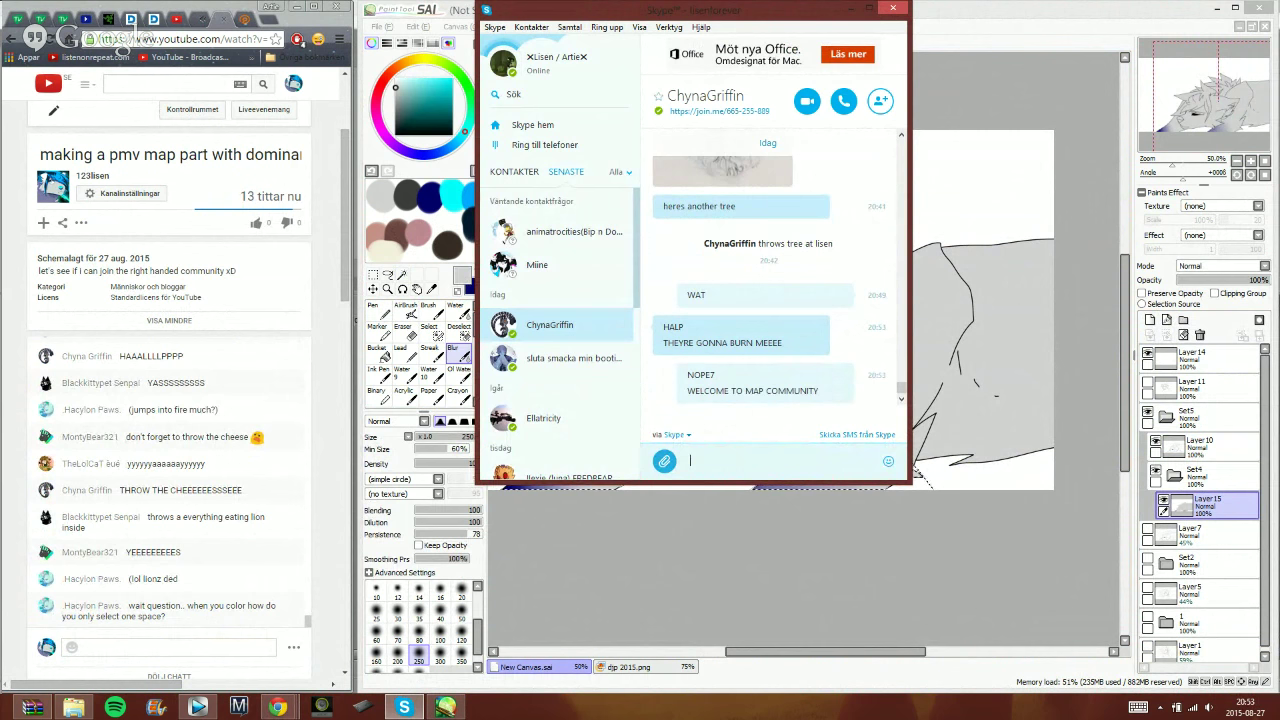
- Return to PaintTool SAI and clear the selection around the lying wolf's front legs
{"action": "left_click", "coordinate": [957, 47]}
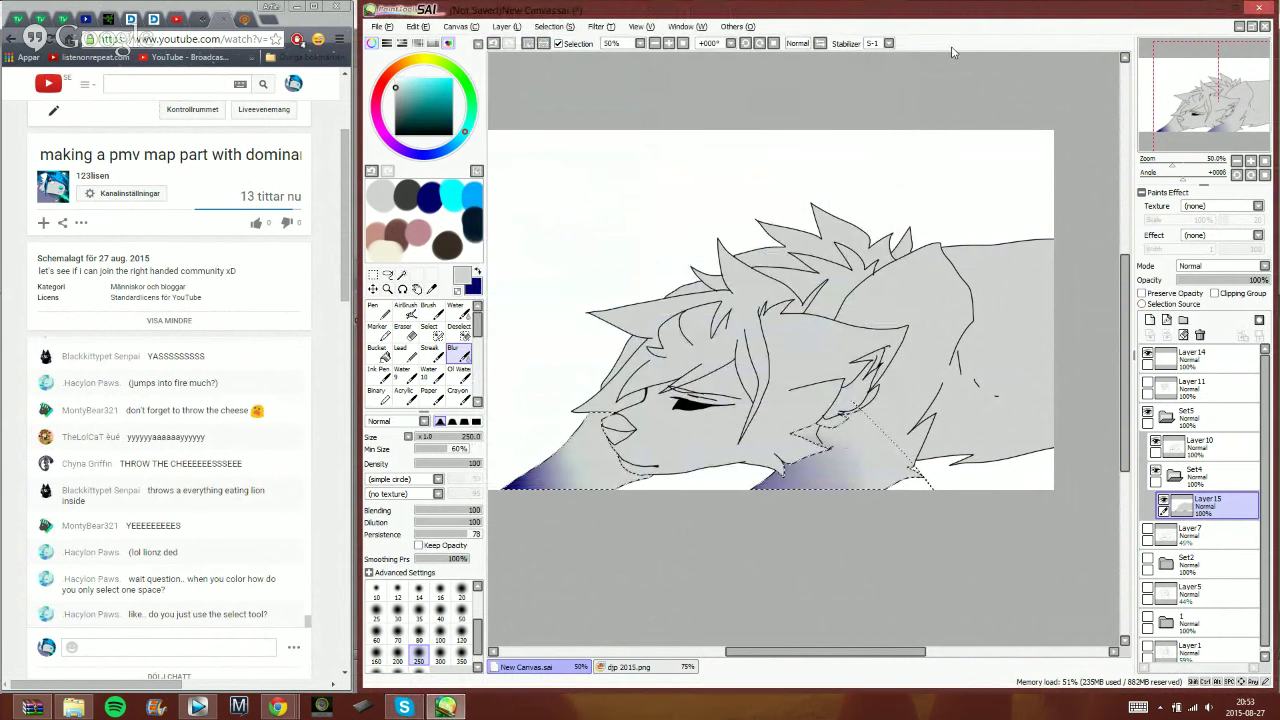
{"action": "key", "text": "ctrl+d"}
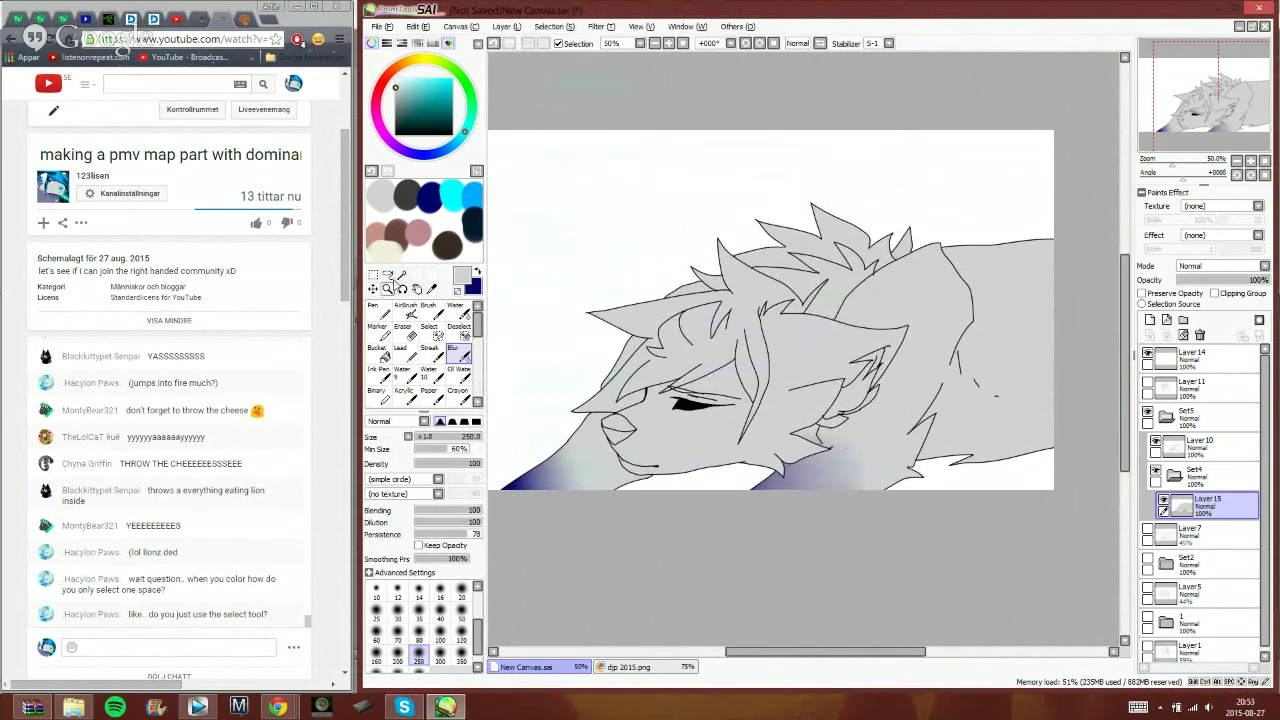
- Switch to the YouTube live chat and start a reply to the viewer's question about using the select tool
{"action": "left_click", "coordinate": [241, 652]}
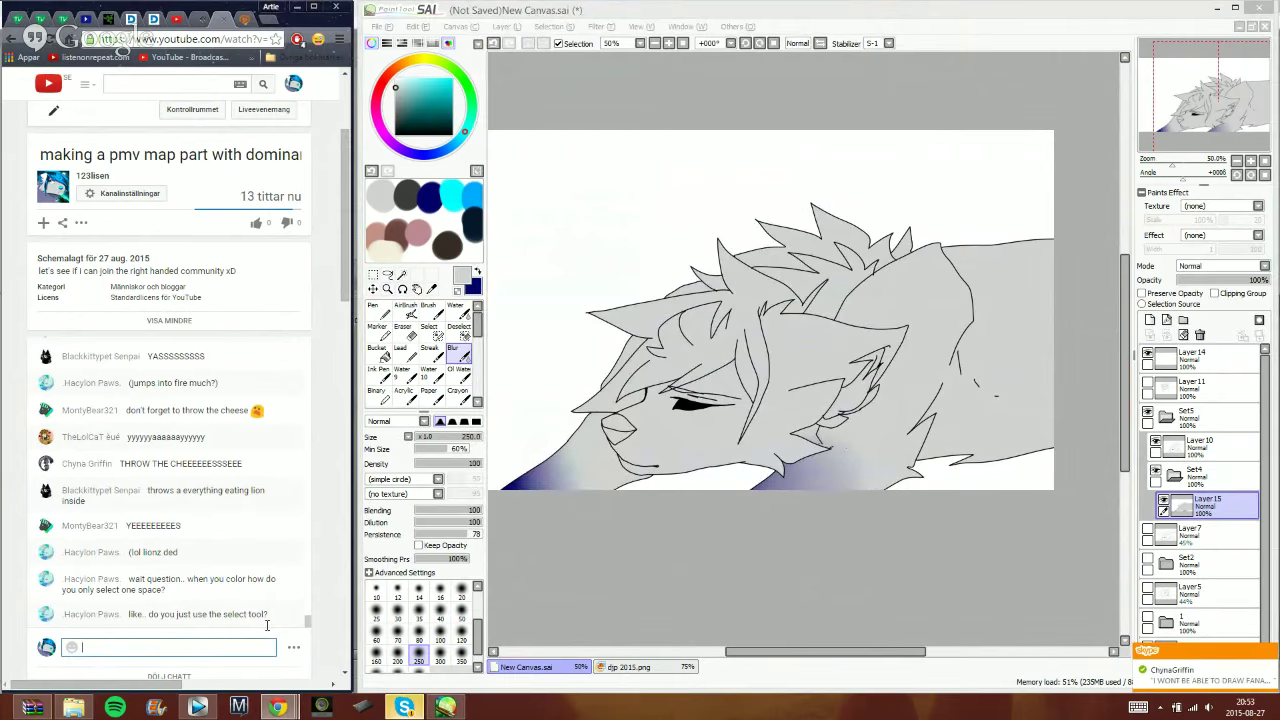
{"action": "type", "text": "yere"}
{"action": "scroll", "coordinate": [246, 617], "scroll_direction": "down", "scroll_amount": 6}
{"action": "scroll", "coordinate": [246, 617], "scroll_direction": "right", "scroll_amount": 4}
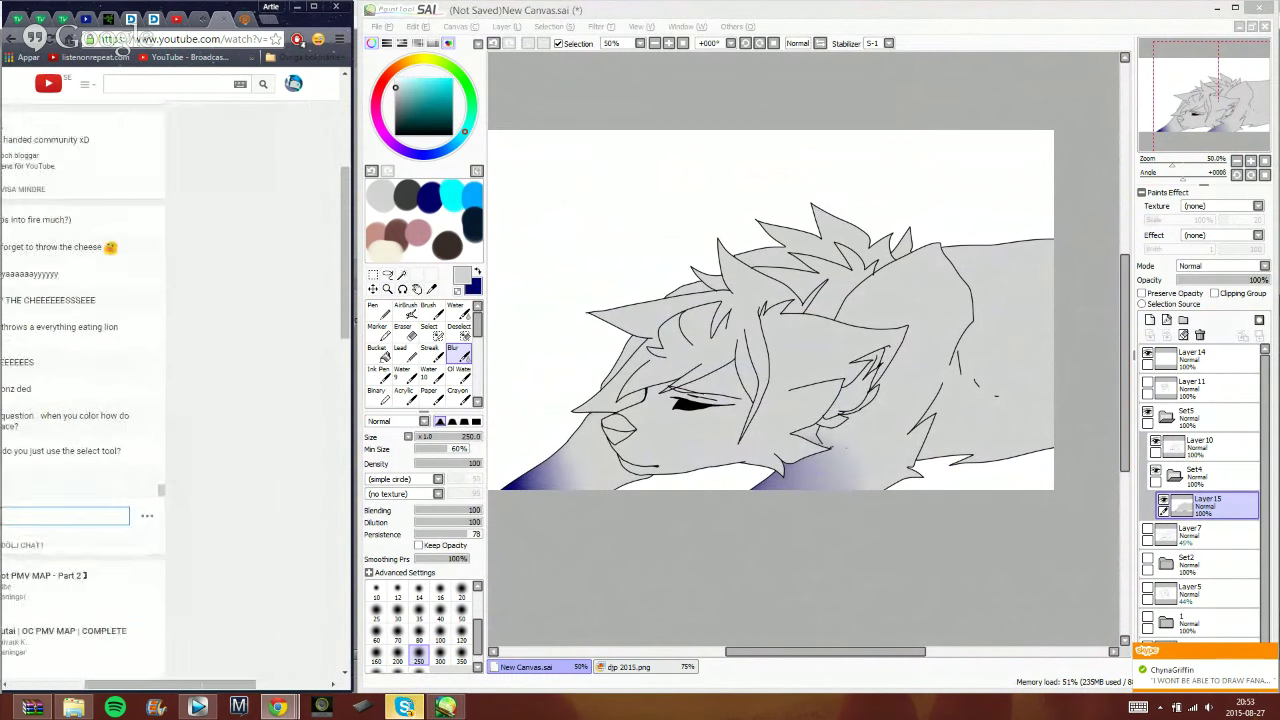
- Switch to Skype and send "BURNNNNNNNNN" in reply to the message about not being able to draw fanart
{"action": "left_click_drag", "start_coordinate": [242, 688], "coordinate": [104, 688]}
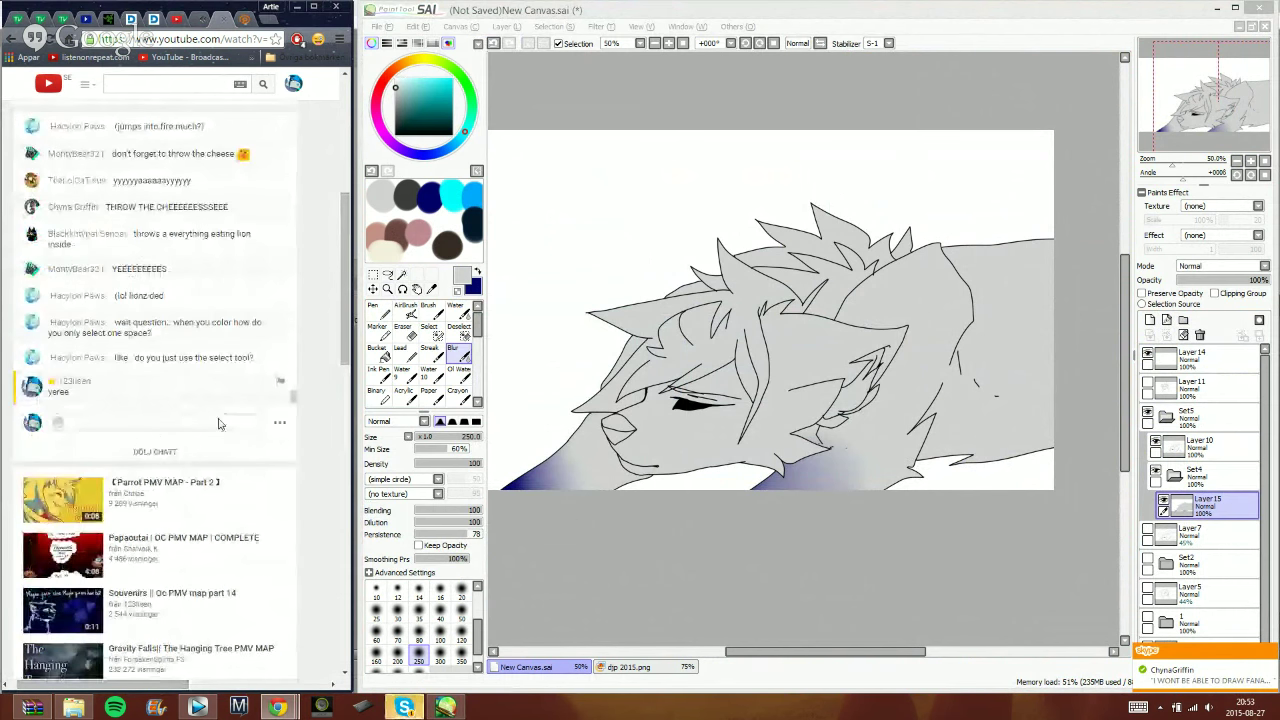
{"action": "left_click", "coordinate": [404, 707]}
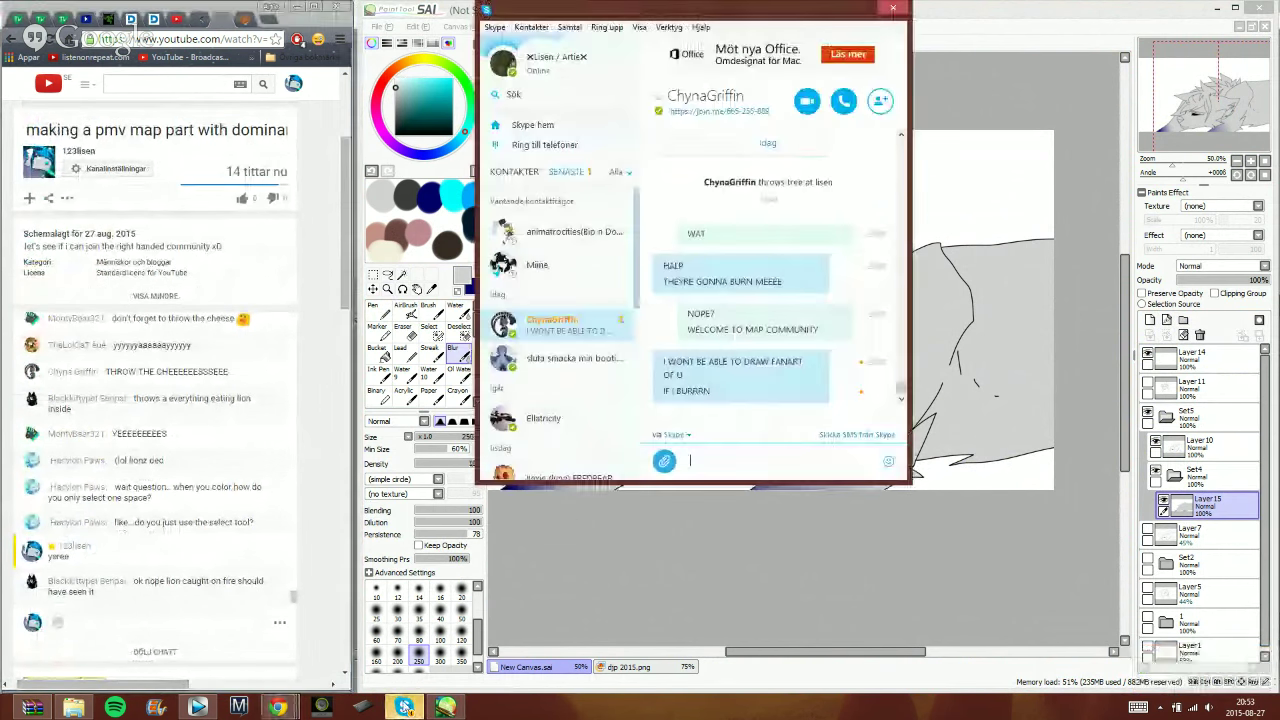
{"action": "left_click", "coordinate": [780, 463]}
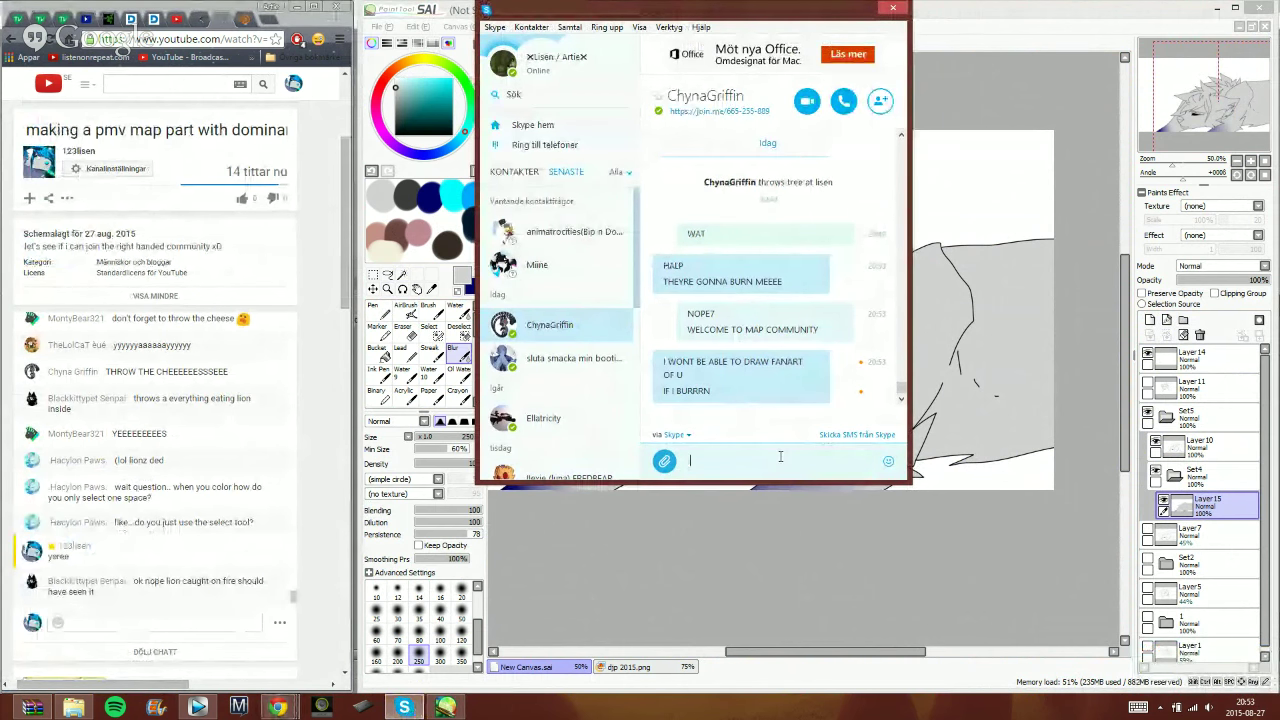
{"action": "type", "text": "B"}
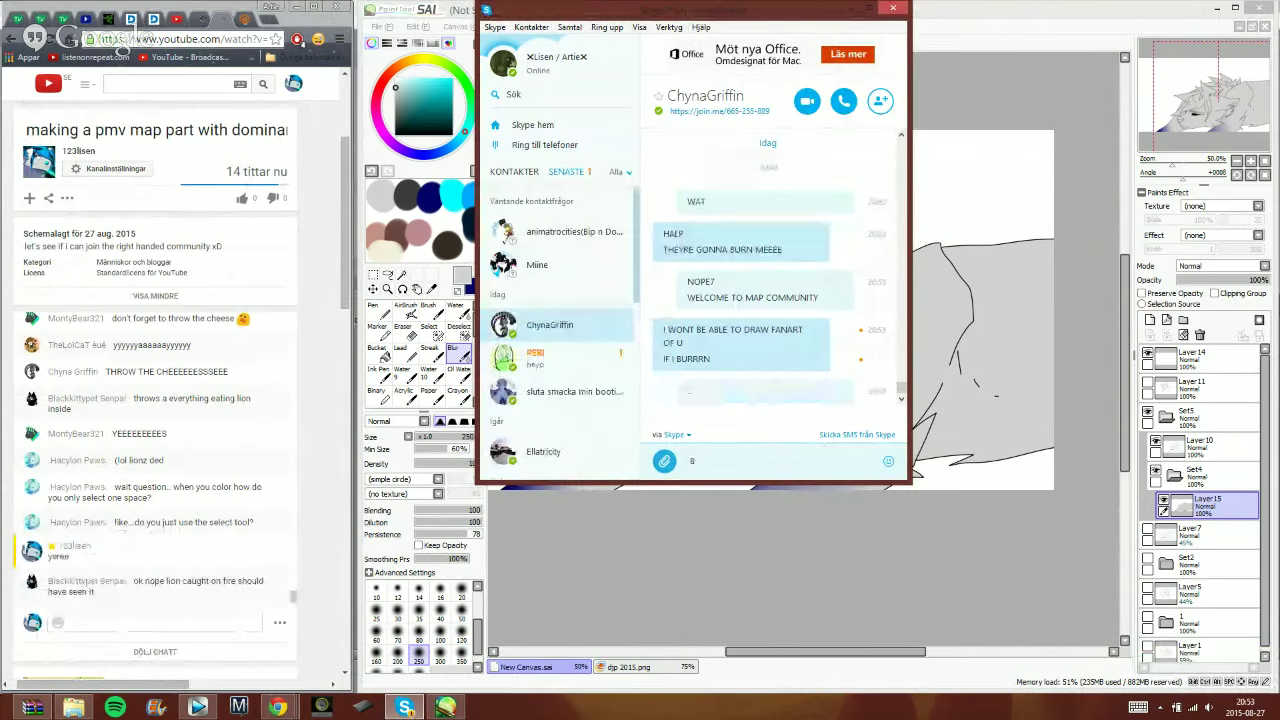
{"action": "type", "text": "URNNNNNNNNN"}
{"action": "key", "text": "Return"}
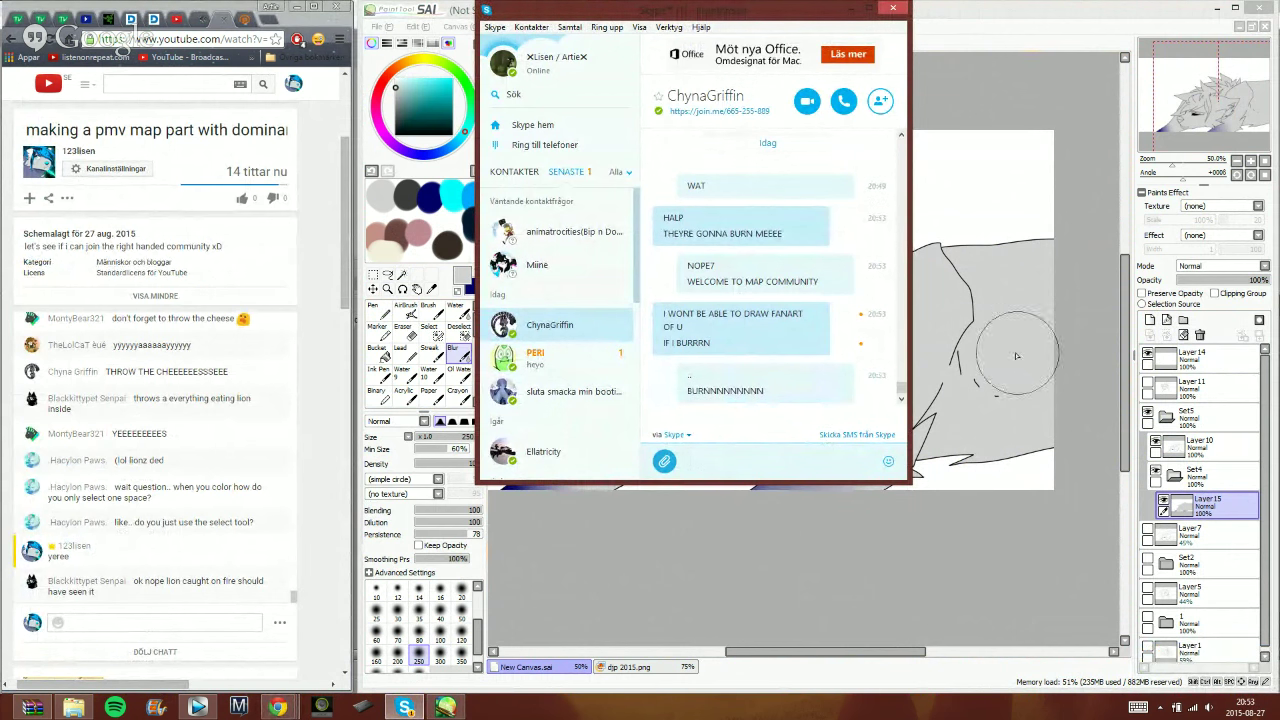
- Reply "eeeyyy" to the contact who wrote "heyo" in Skype and return to the lion drawing in PaintTool SAI
{"action": "left_click", "coordinate": [577, 367]}
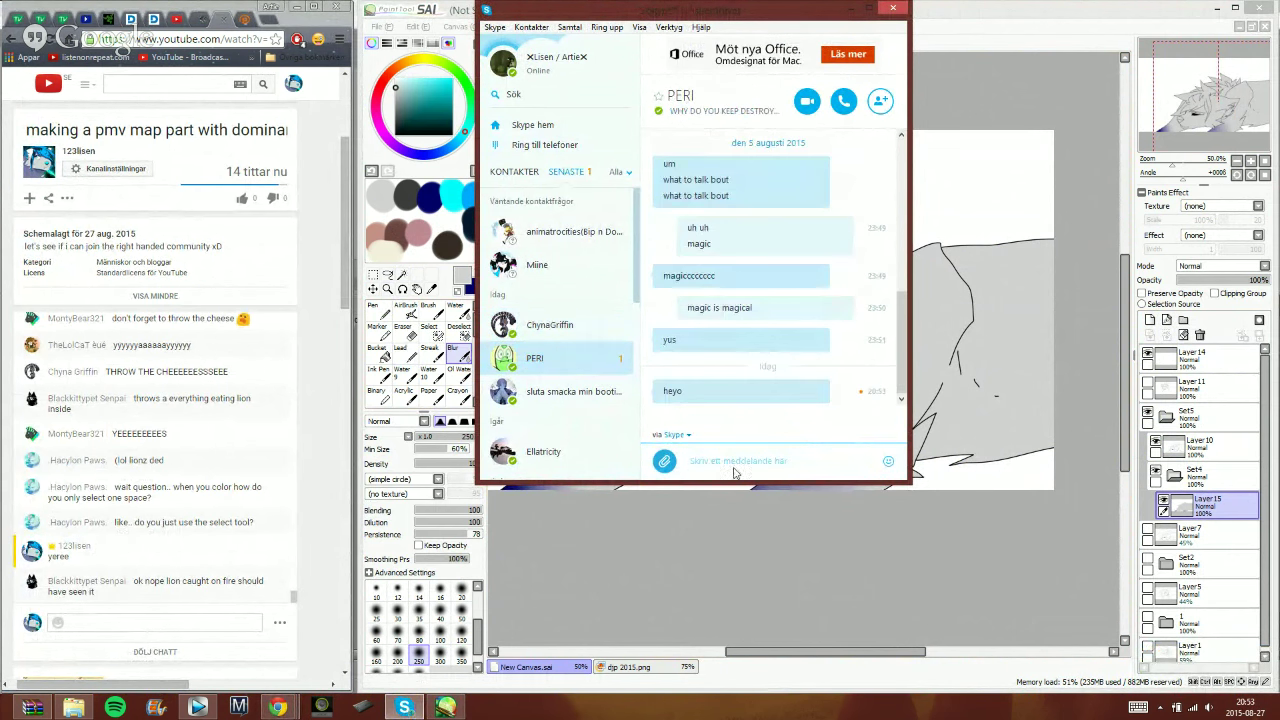
{"action": "type", "text": "eeeyy"}
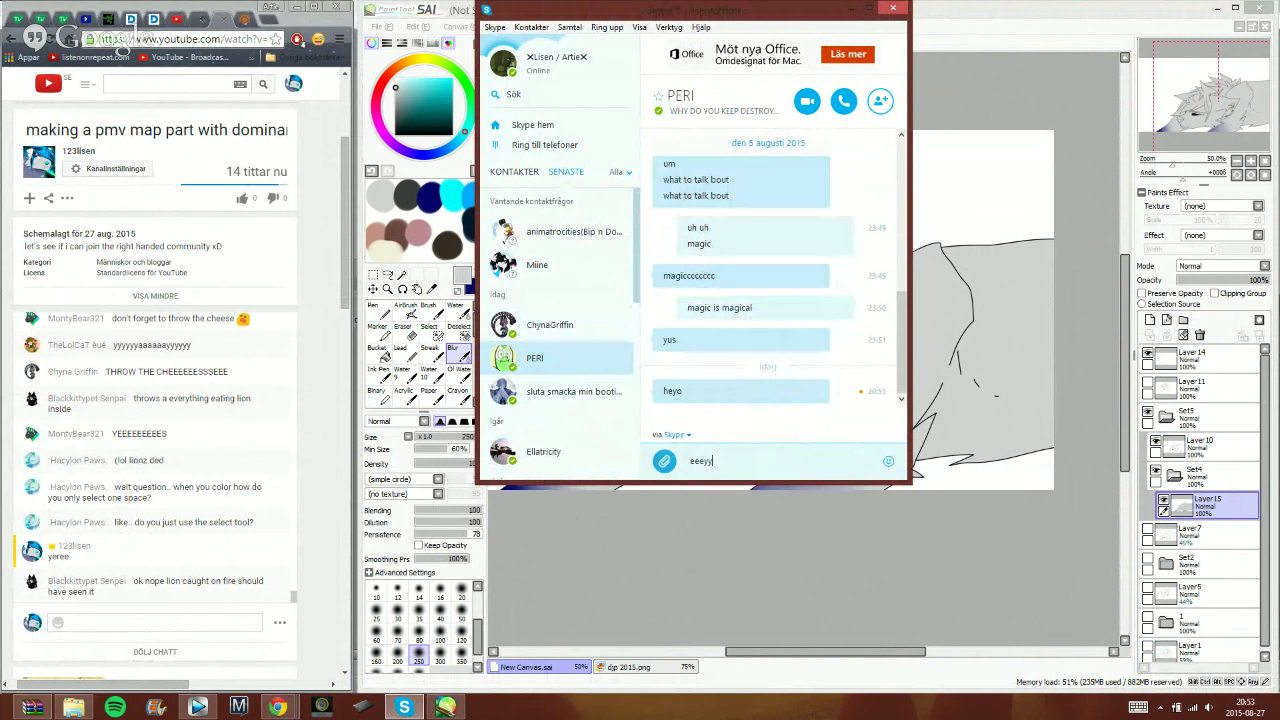
{"action": "type", "text": "y"}
{"action": "key", "text": "Return"}
{"action": "left_click", "coordinate": [572, 360]}
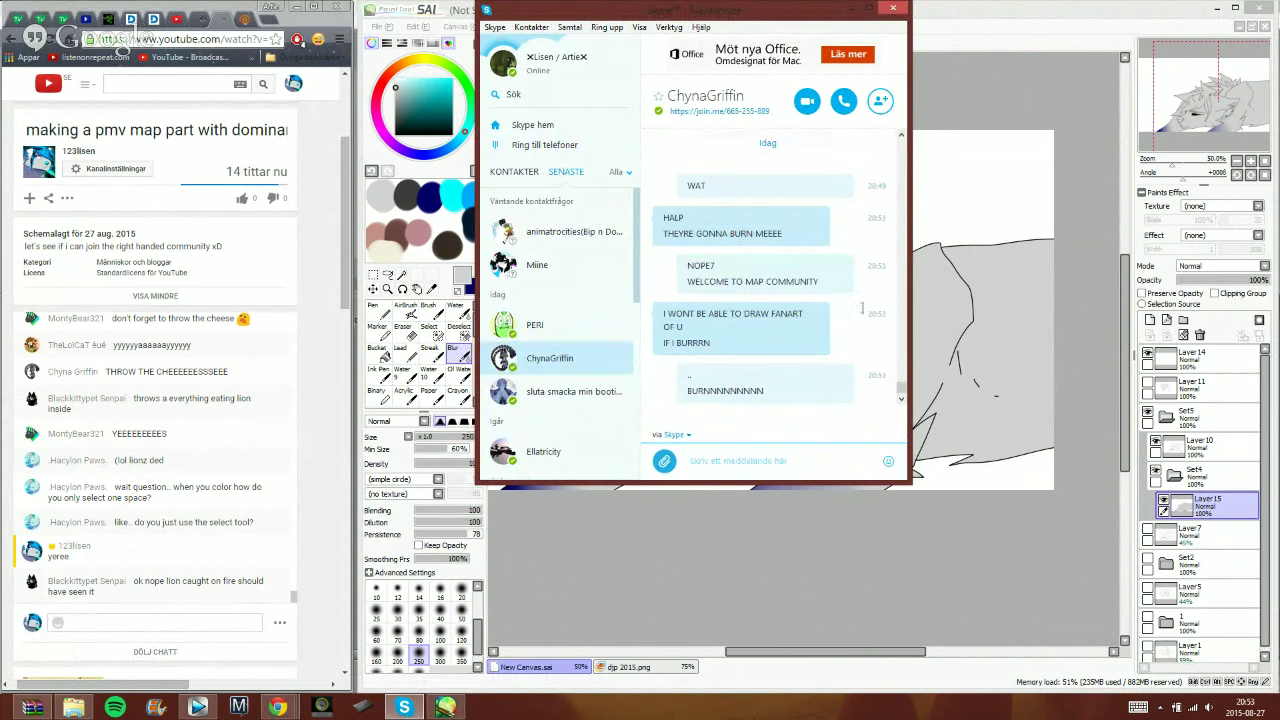
{"action": "left_click", "coordinate": [1002, 43]}
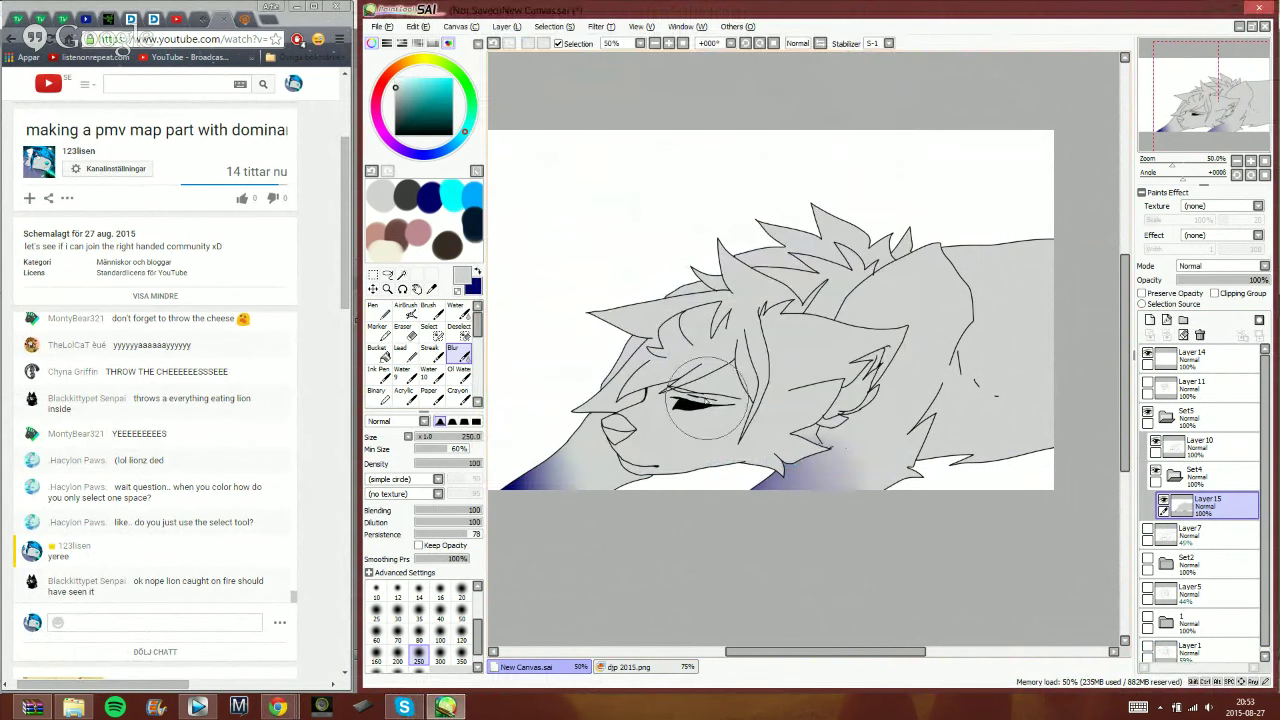
{"action": "scroll", "coordinate": [734, 389], "scroll_direction": "up", "scroll_amount": 1}
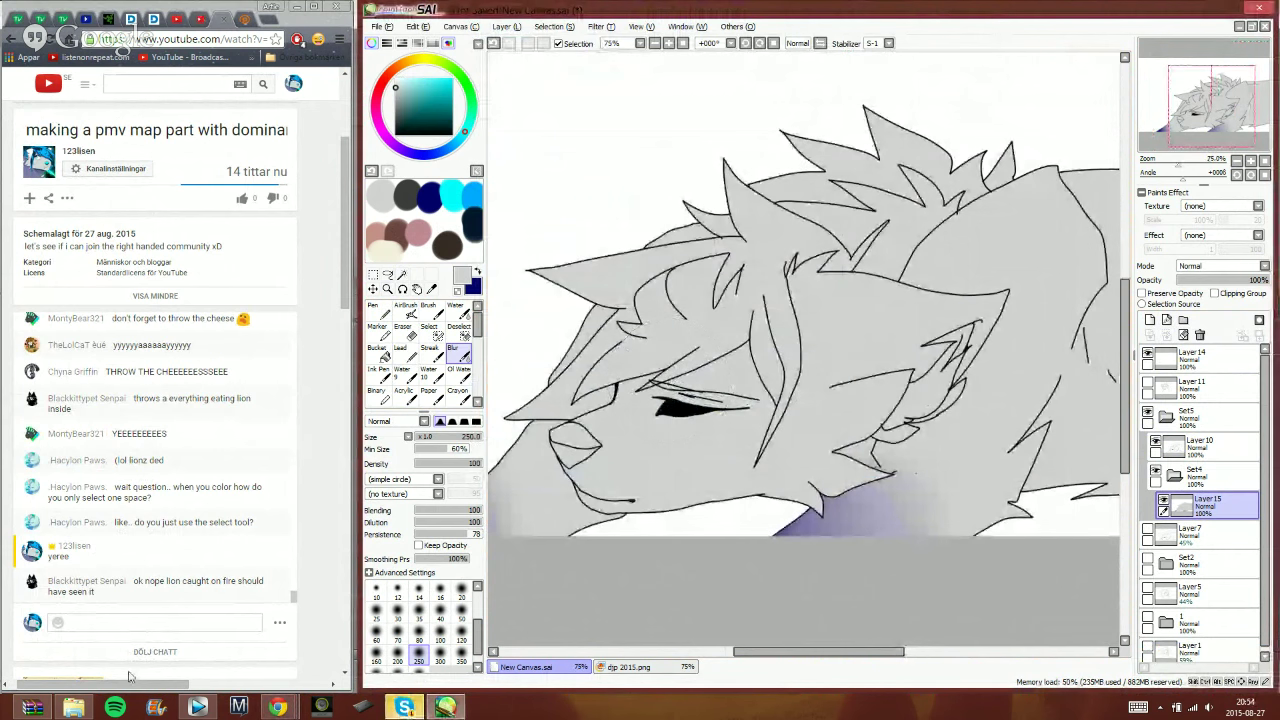
- Switch to Skype and answer the unread "supppppp" message with "livestreaminnnnn, you?"
{"action": "left_click", "coordinate": [398, 708]}
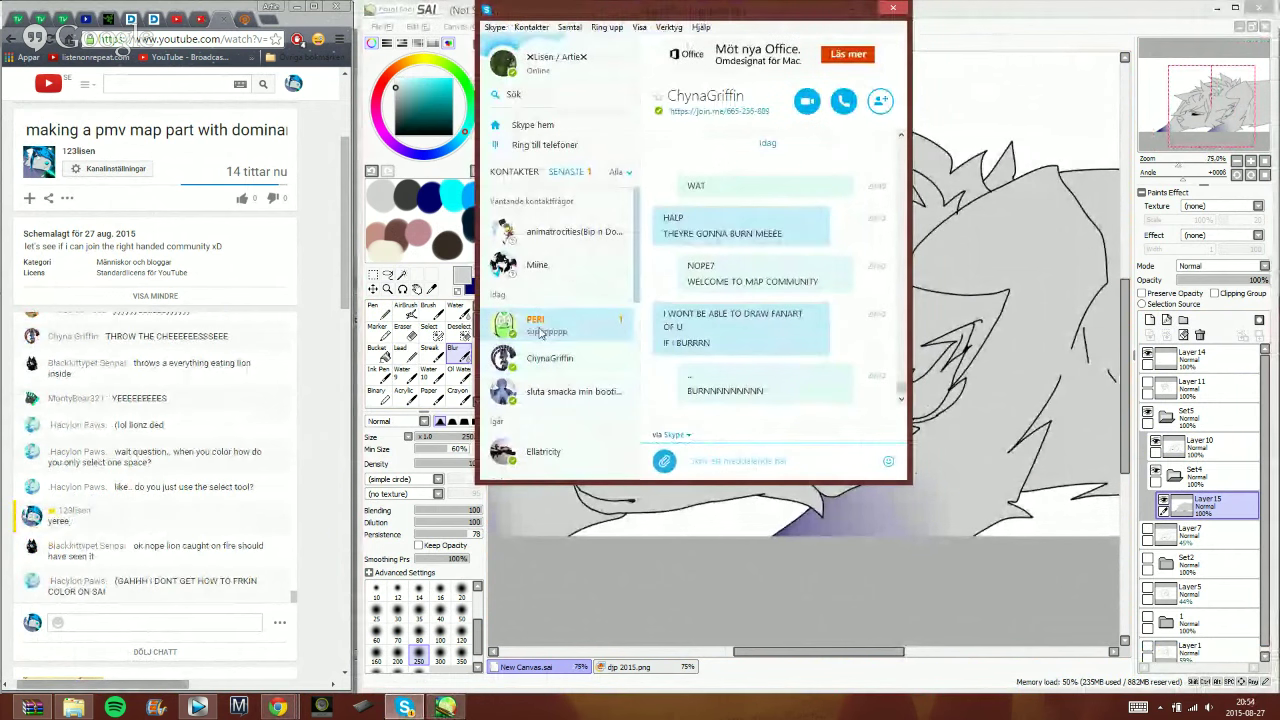
{"action": "left_click", "coordinate": [535, 325]}
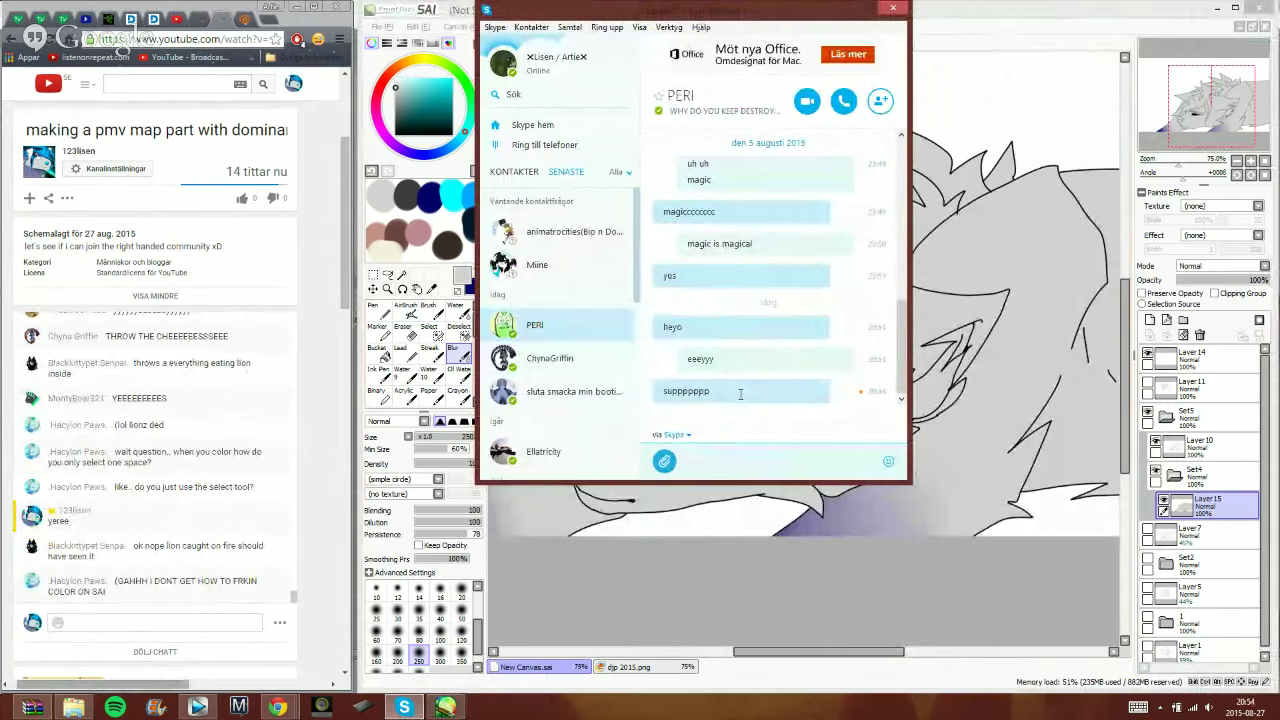
{"action": "type", "text": "havin a"}
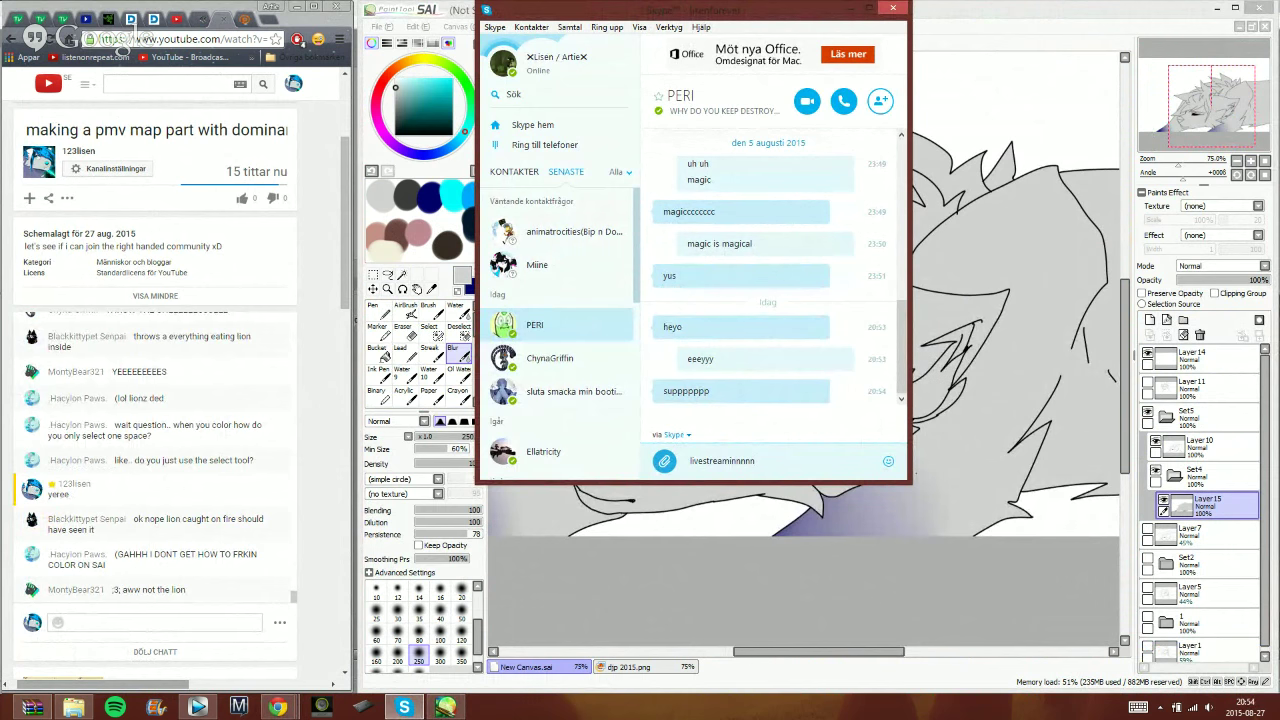
{"action": "type", "text": ", you?"}
{"action": "key", "text": "Return"}
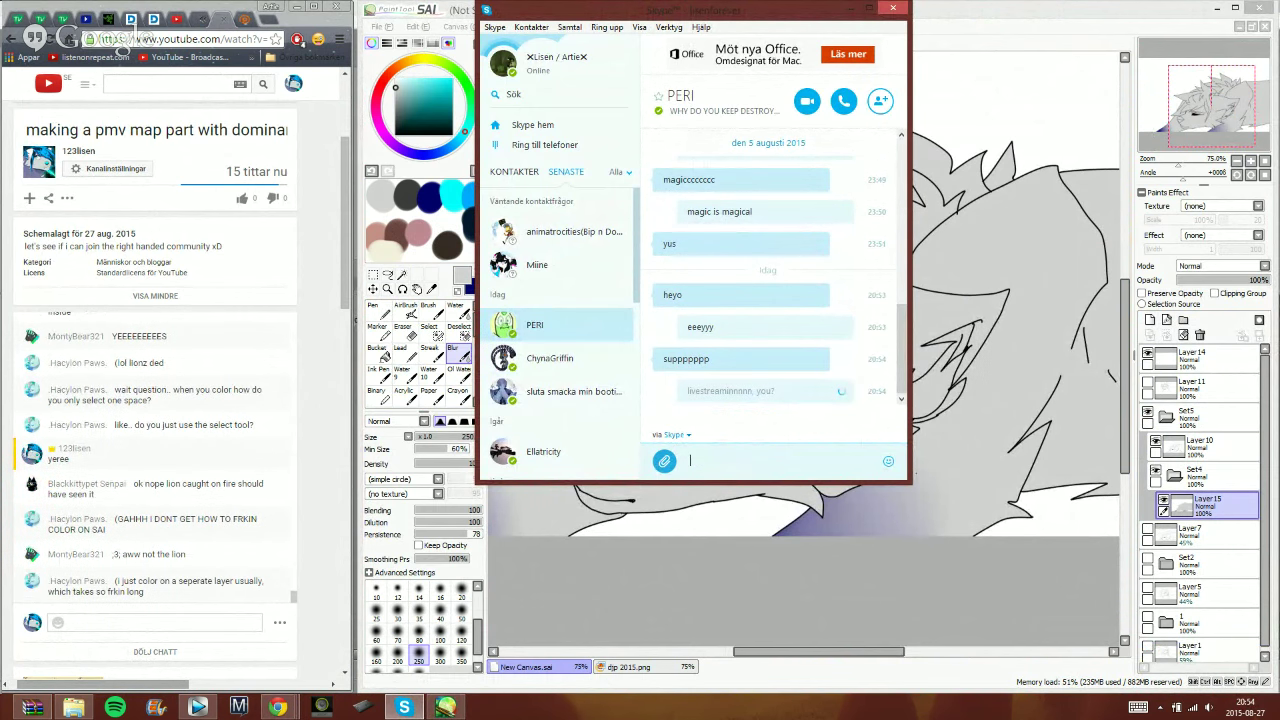
- Post "i'm lazeeh" in the YouTube livestream chat and return to PaintTool SAI
{"action": "left_click", "coordinate": [934, 38]}
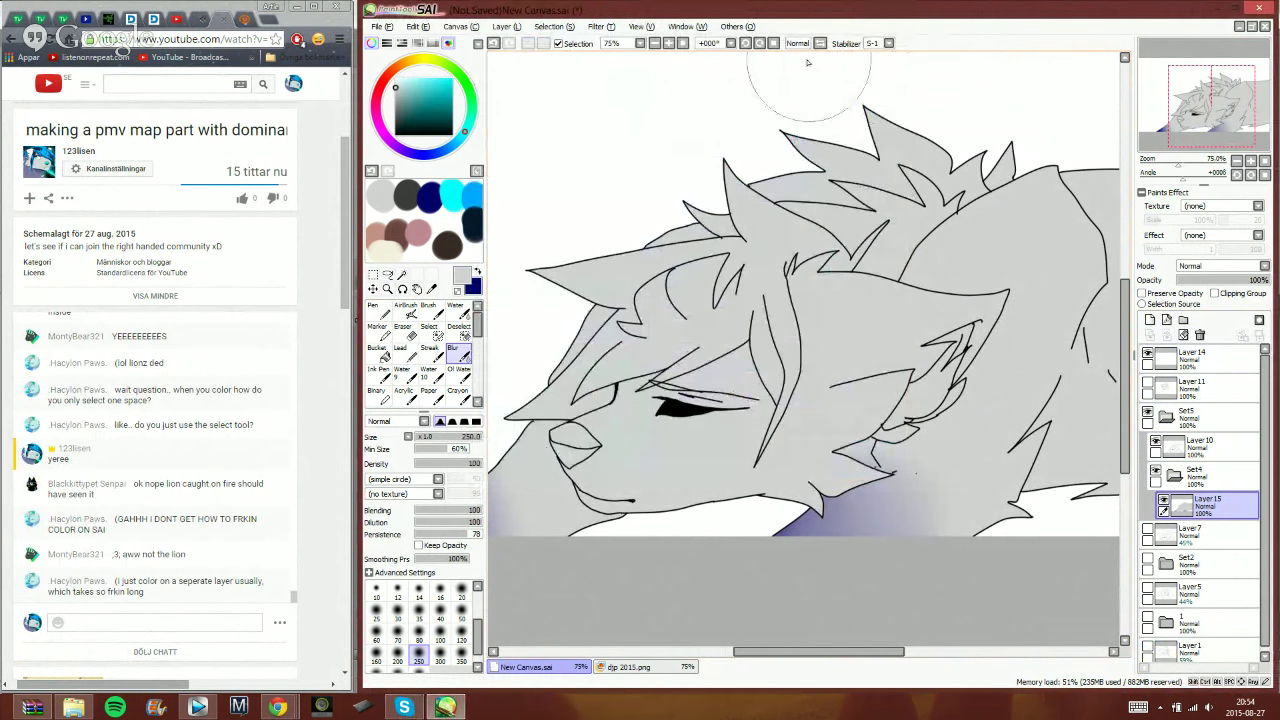
{"action": "left_click", "coordinate": [233, 618]}
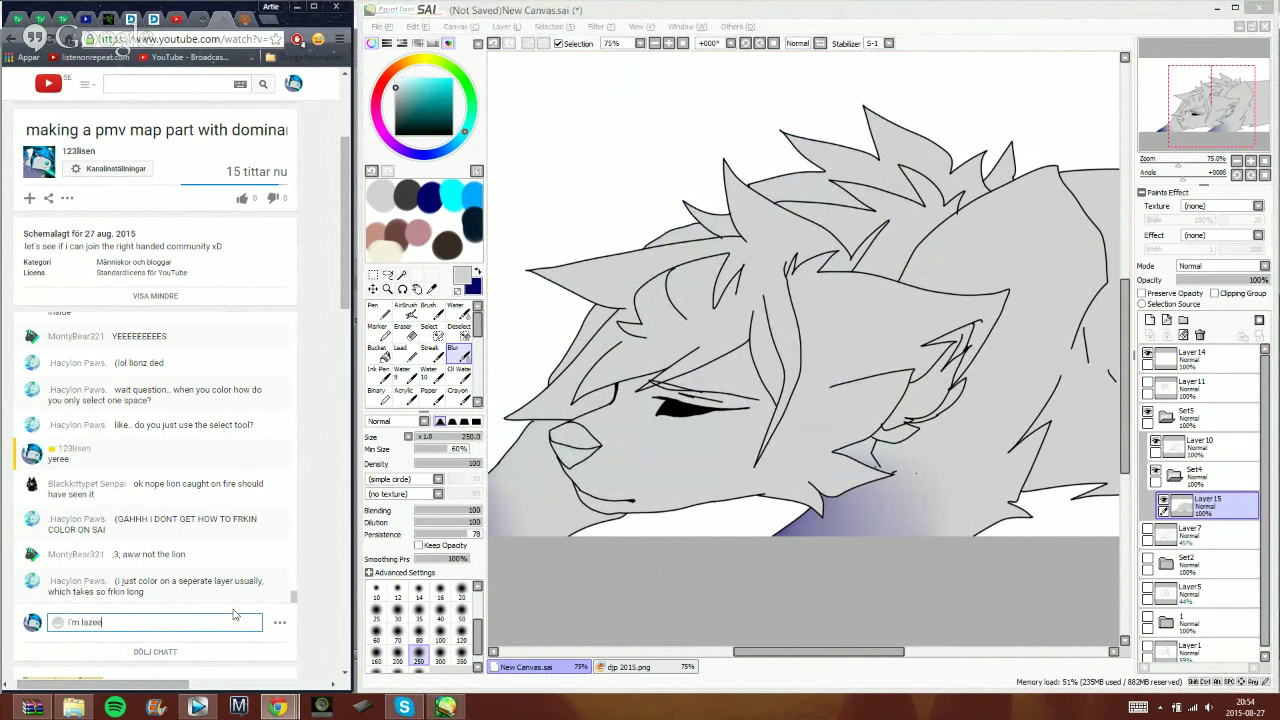
{"action": "left_click", "coordinate": [970, 36]}
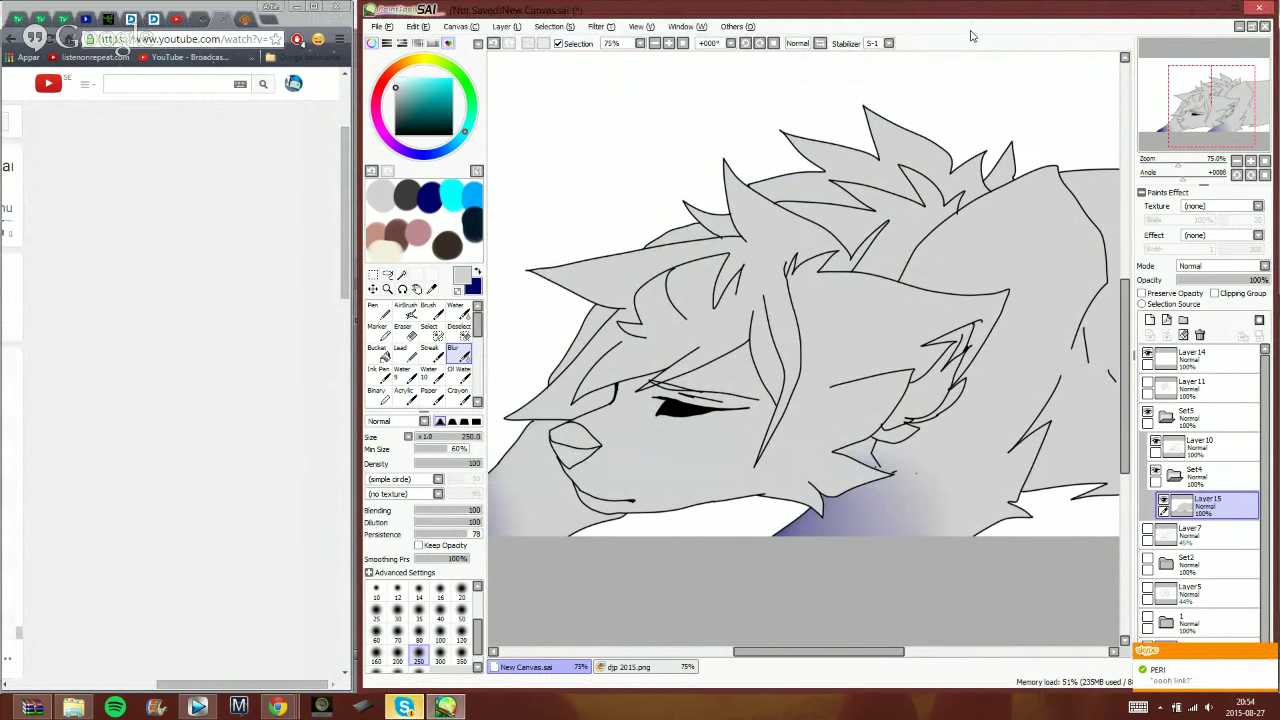
- Send the livestream's YouTube URL to the Skype contact who asked for the link, followed by the message "e w e"
{"action": "left_click", "coordinate": [1163, 660]}
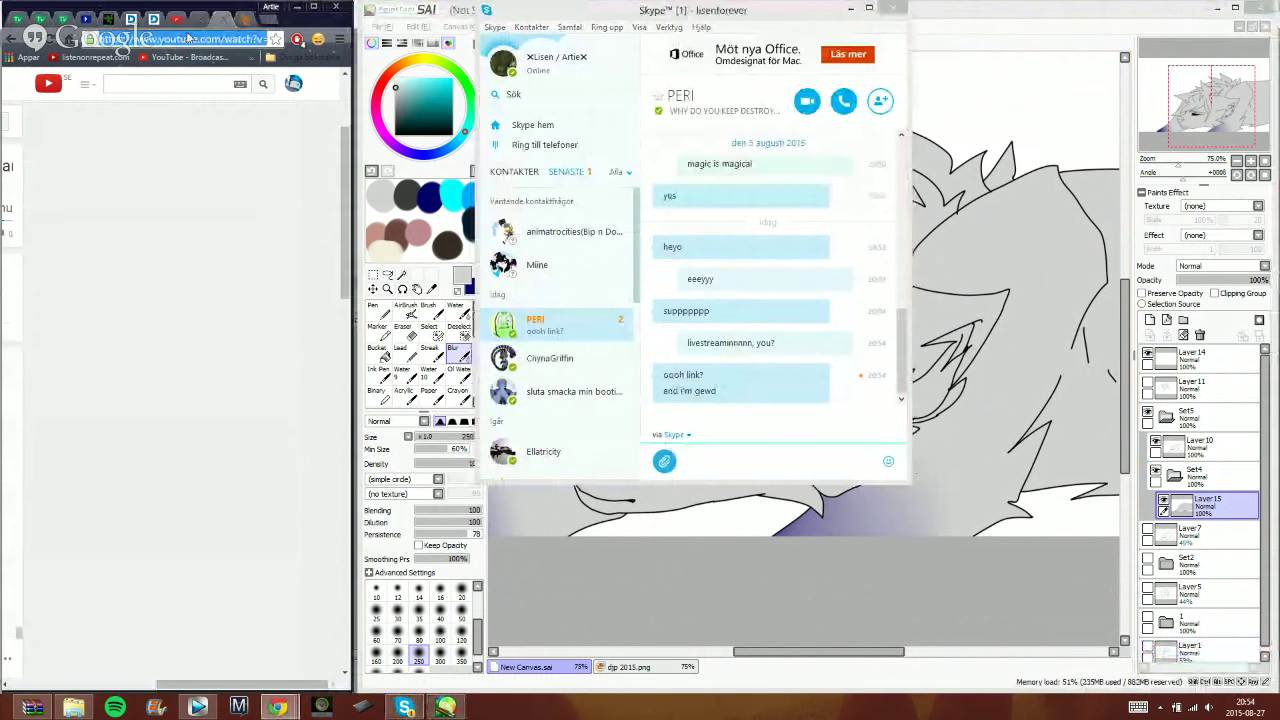
{"action": "left_click", "coordinate": [710, 457]}
{"action": "type", "text": "https://www.youtube.com/watch?v=n6ssIX7efWLU"}
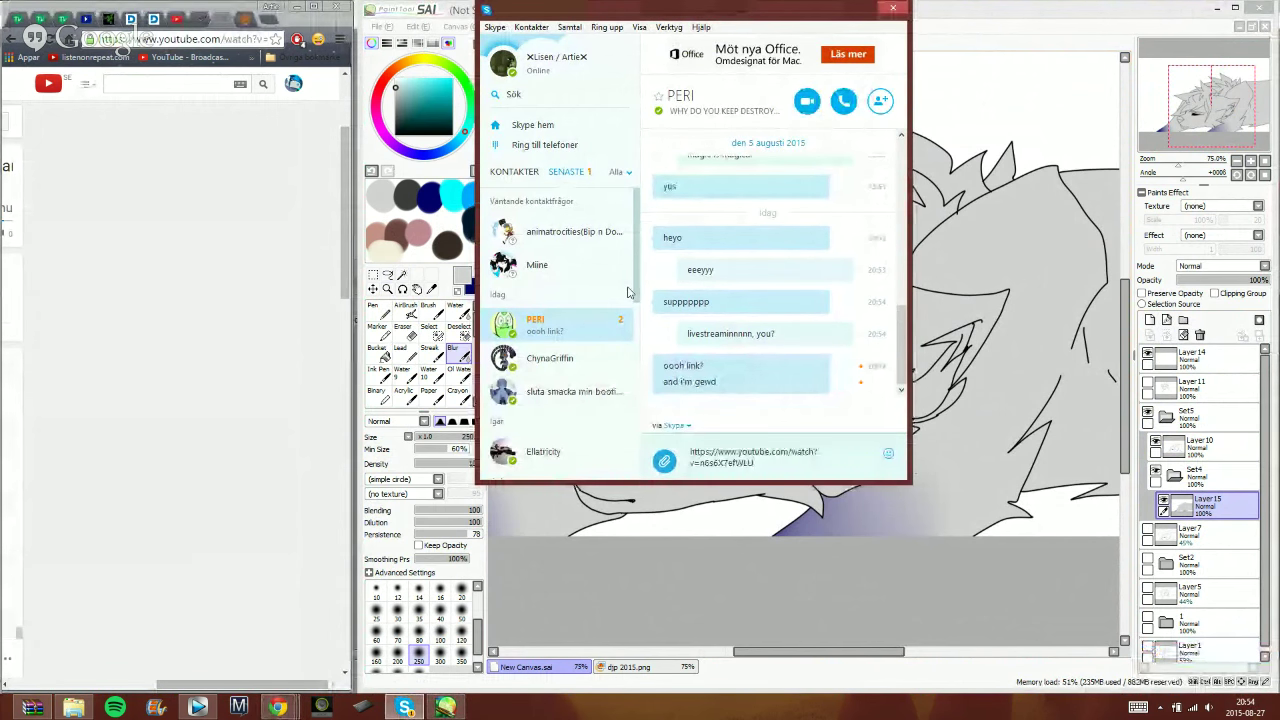
{"action": "key", "text": "Return"}
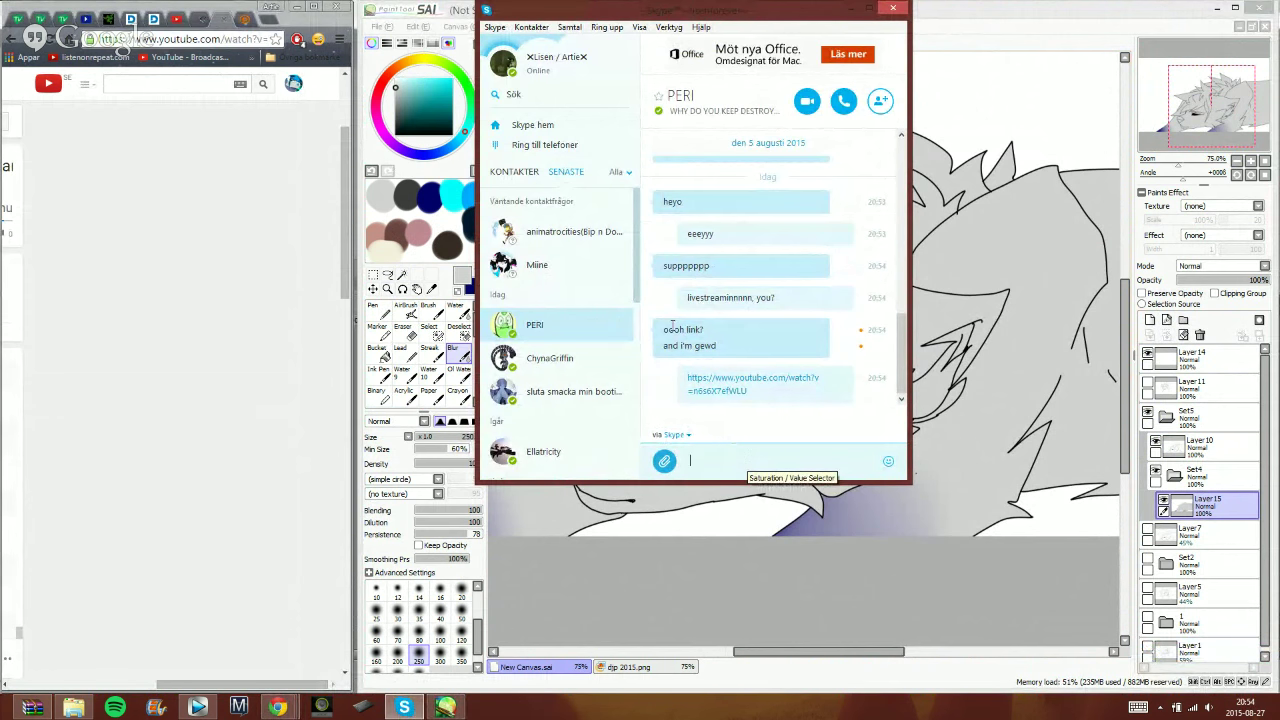
{"action": "type", "text": "e w"}
{"action": "key", "text": "Return"}
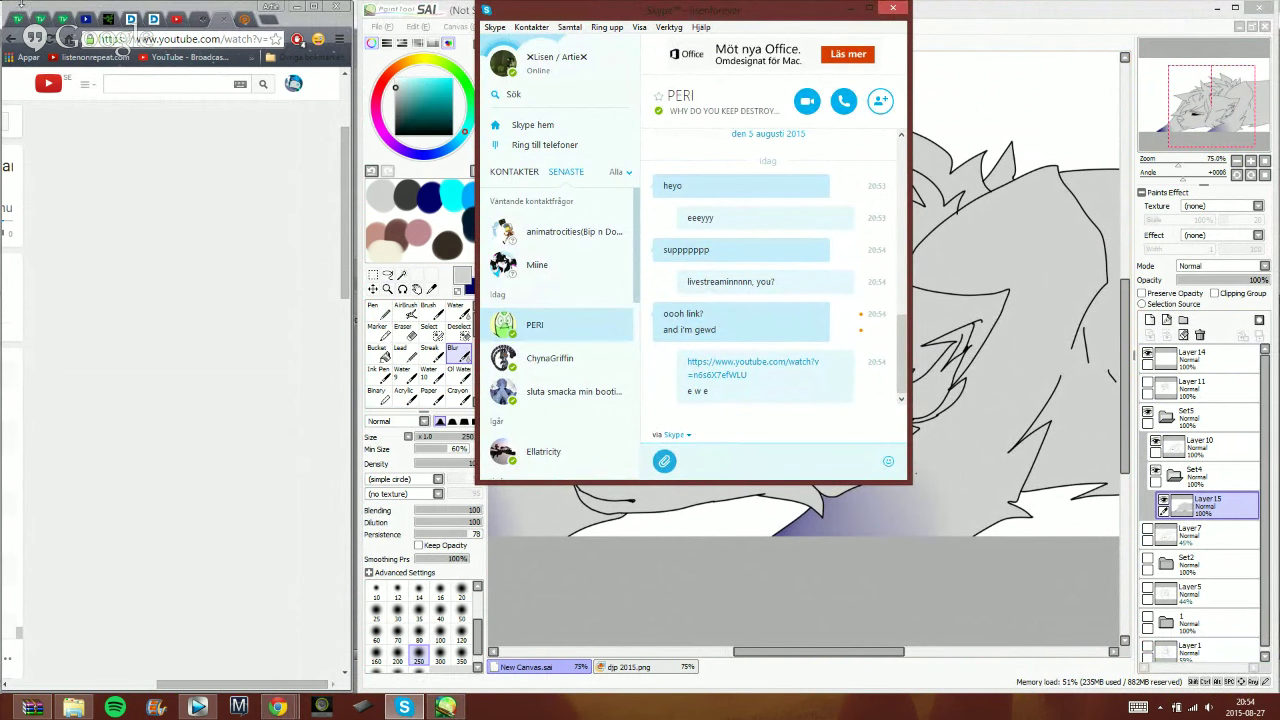
- Bring the YouTube livestream chat into view, post an "r.i.p" message about the teased viewer, and return to PaintTool SAI
{"action": "left_click", "coordinate": [195, 18]}
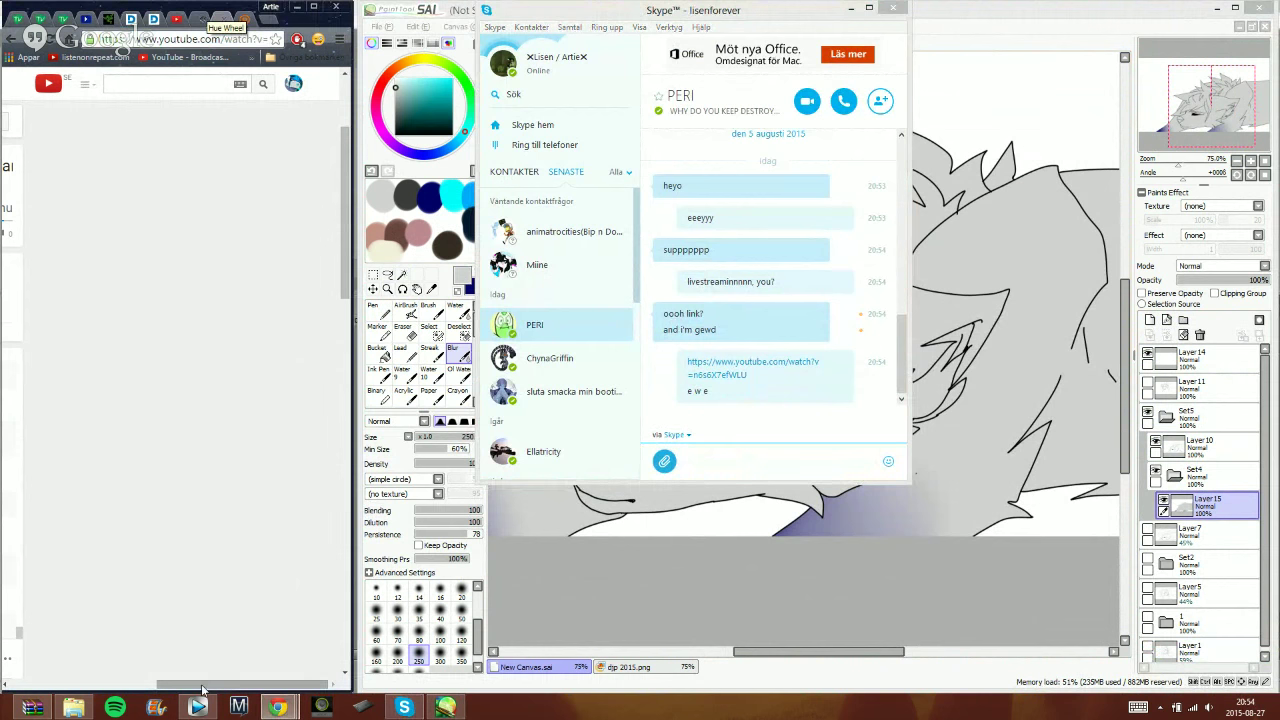
{"action": "left_click_drag", "start_coordinate": [215, 685], "coordinate": [66, 689]}
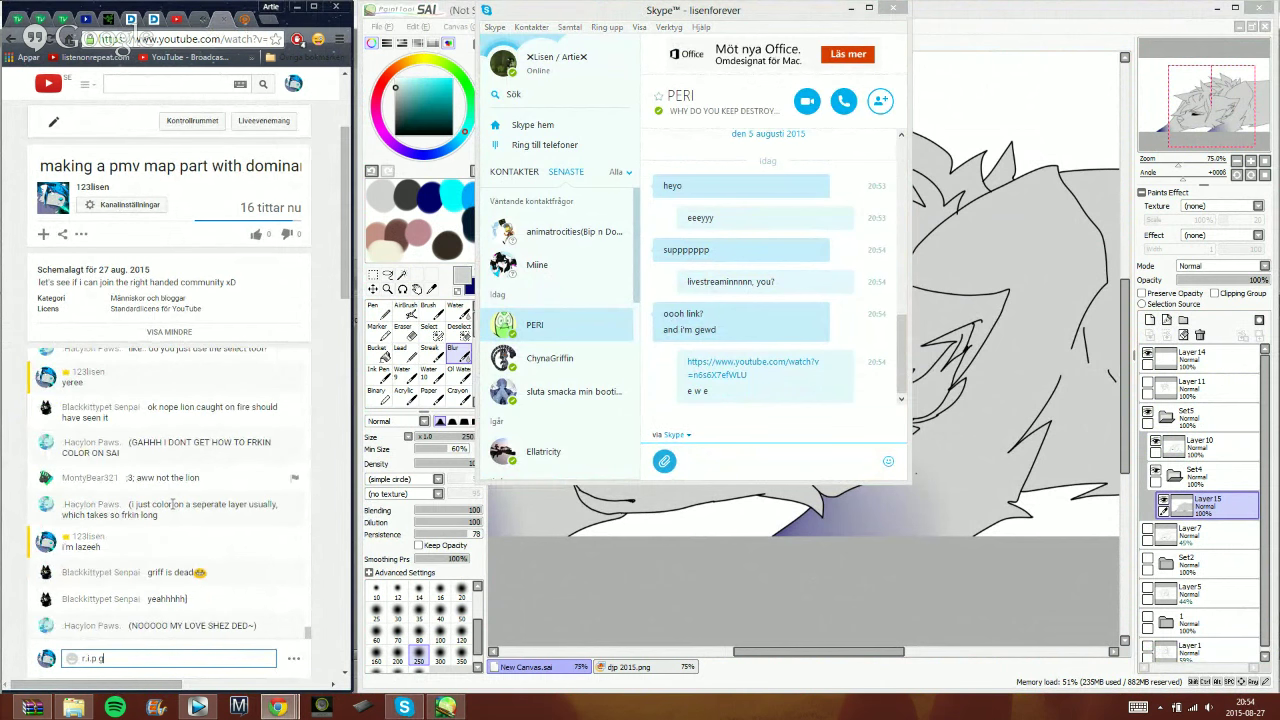
{"action": "key", "text": "Return"}
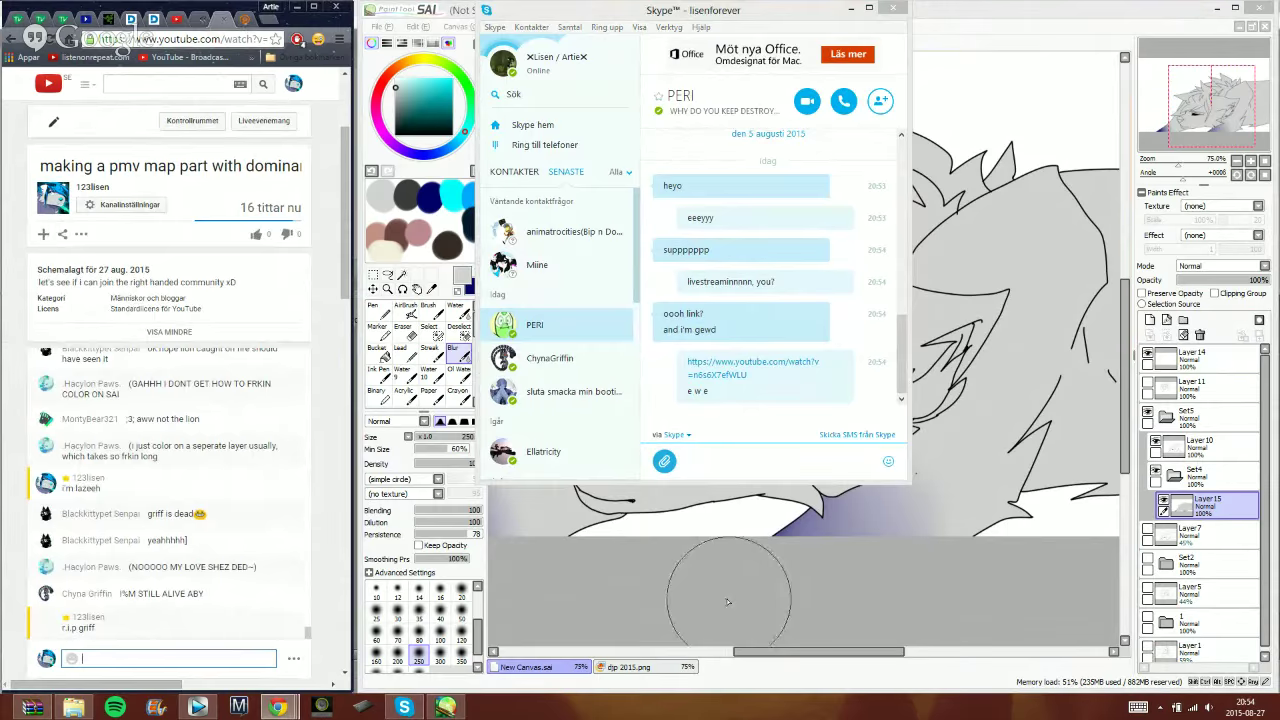
{"action": "left_click", "coordinate": [746, 500]}
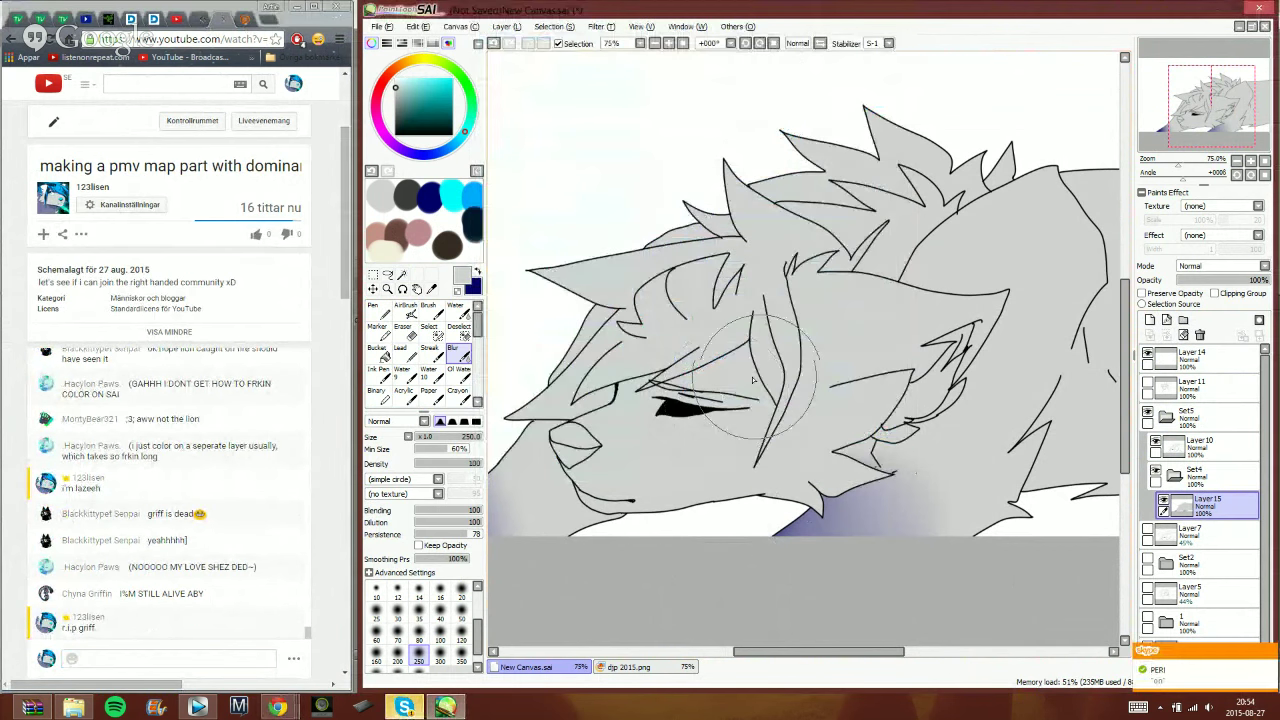
- Send a short reply to the newest Skype message and switch back to PaintTool SAI
{"action": "key", "text": "alt+Tab"}
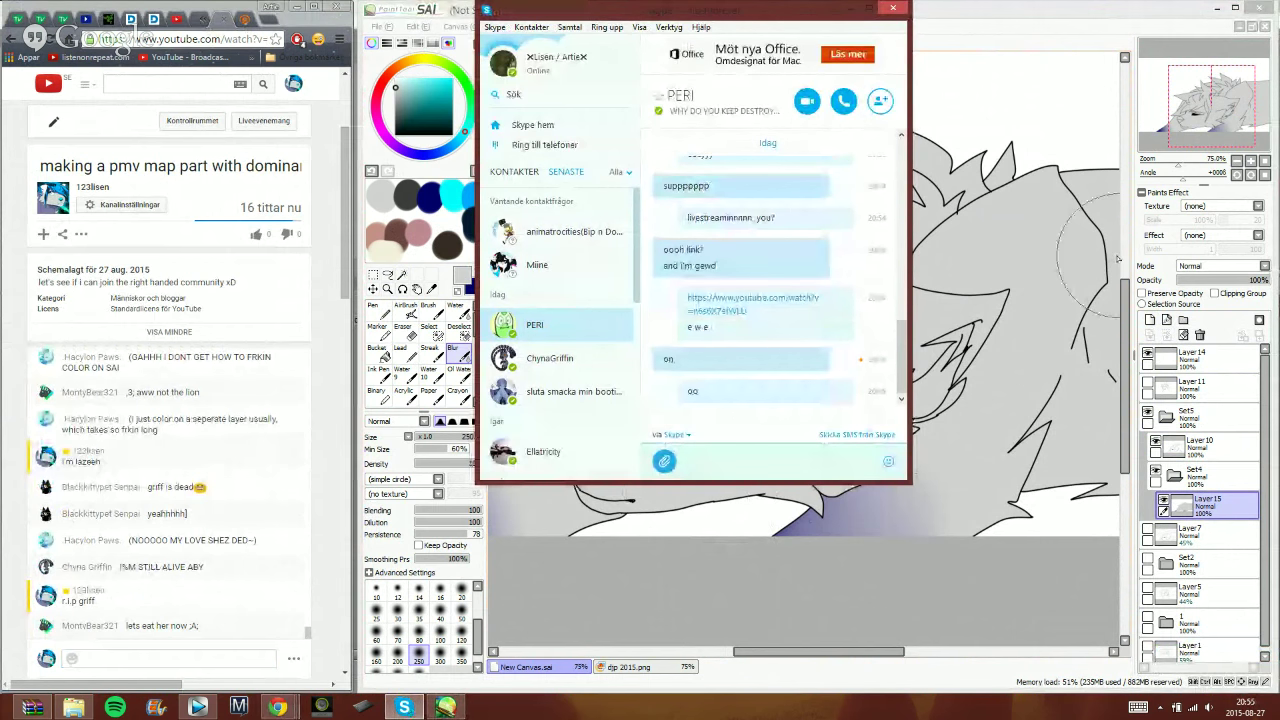
{"action": "key", "text": "alt+Tab"}
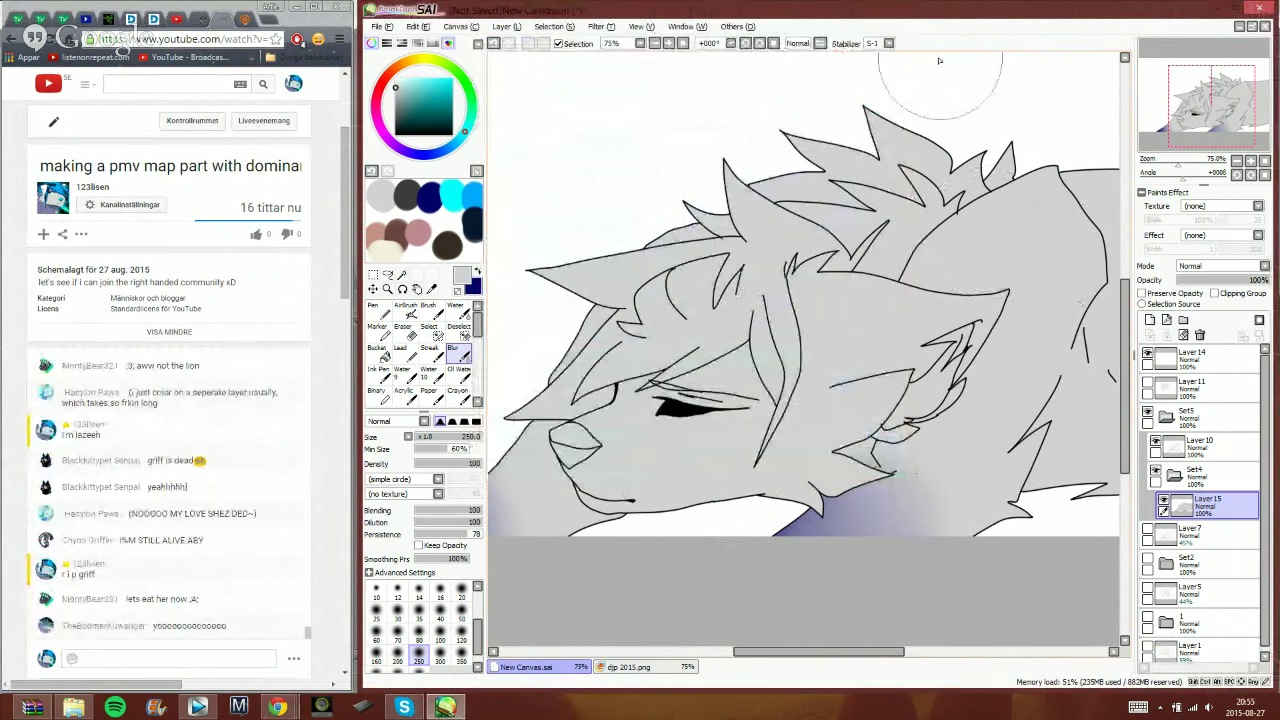
- Greet the new viewer with "eeeeeeeeeeeyy" in the YouTube livestream chat and return to PaintTool SAI
{"action": "left_click", "coordinate": [215, 663]}
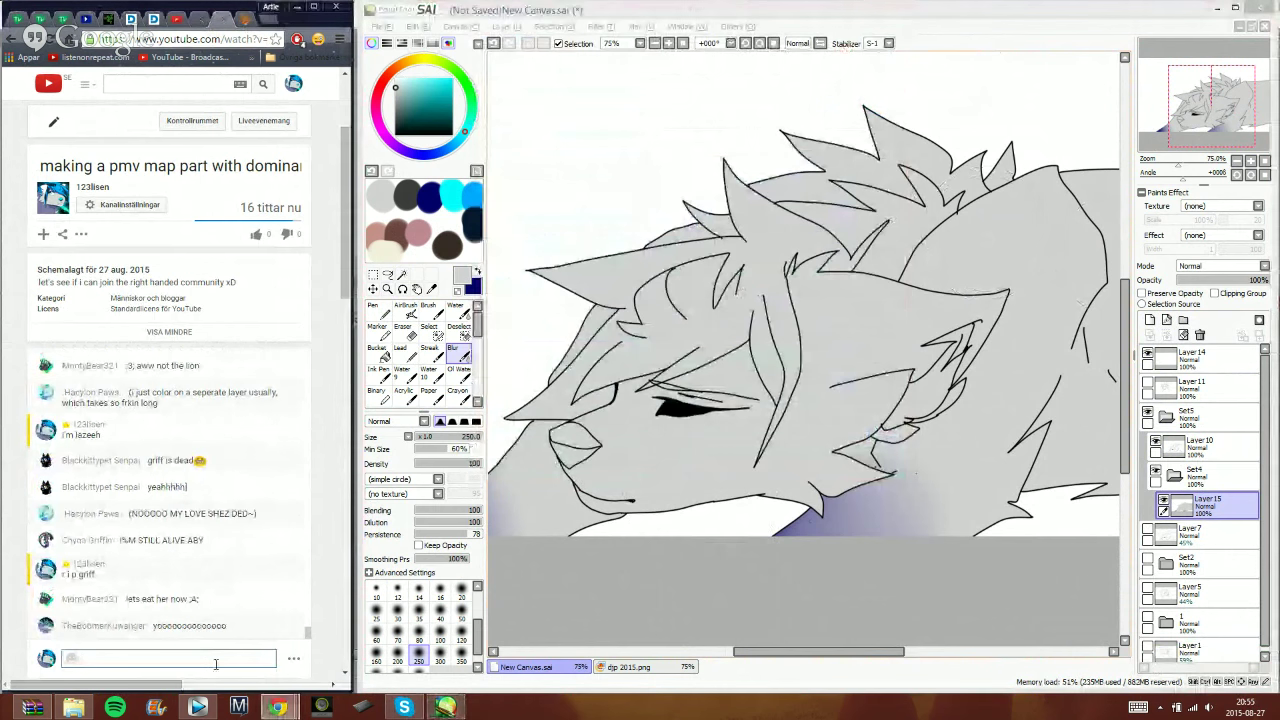
{"action": "type", "text": "oeeeeeeeeeeeyy"}
{"action": "key", "text": "Return"}
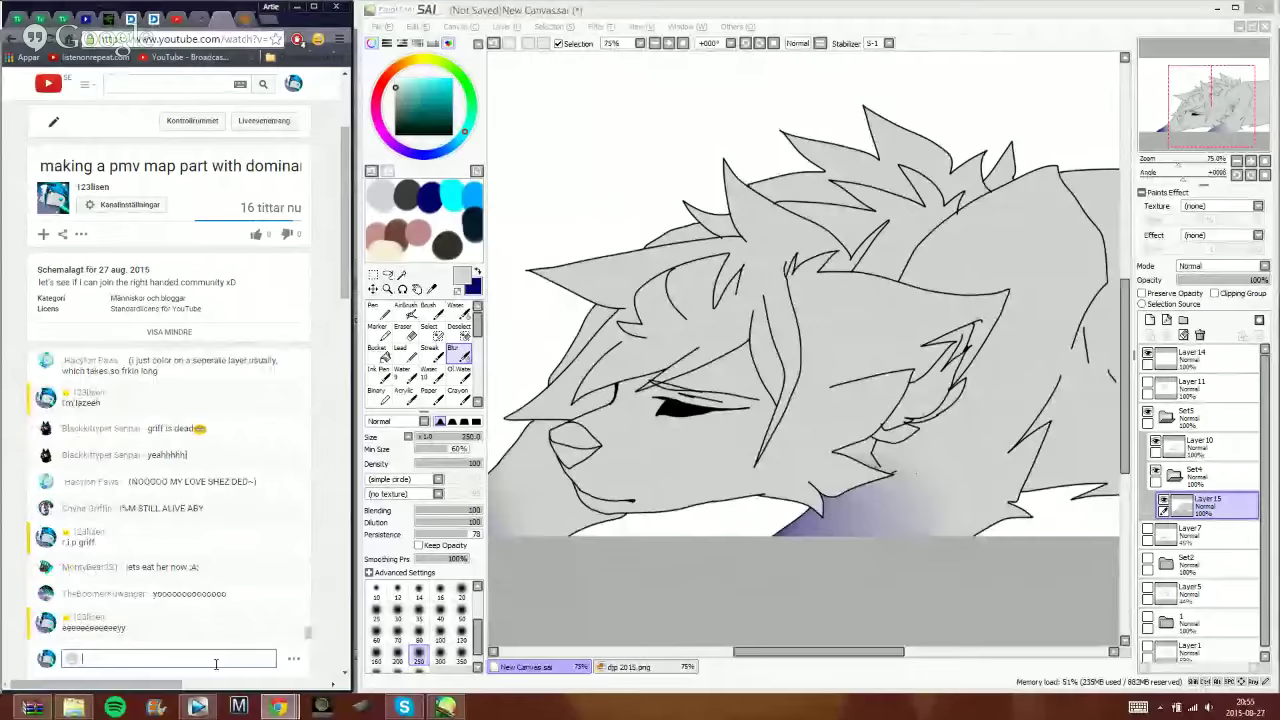
{"action": "left_click", "coordinate": [975, 40]}
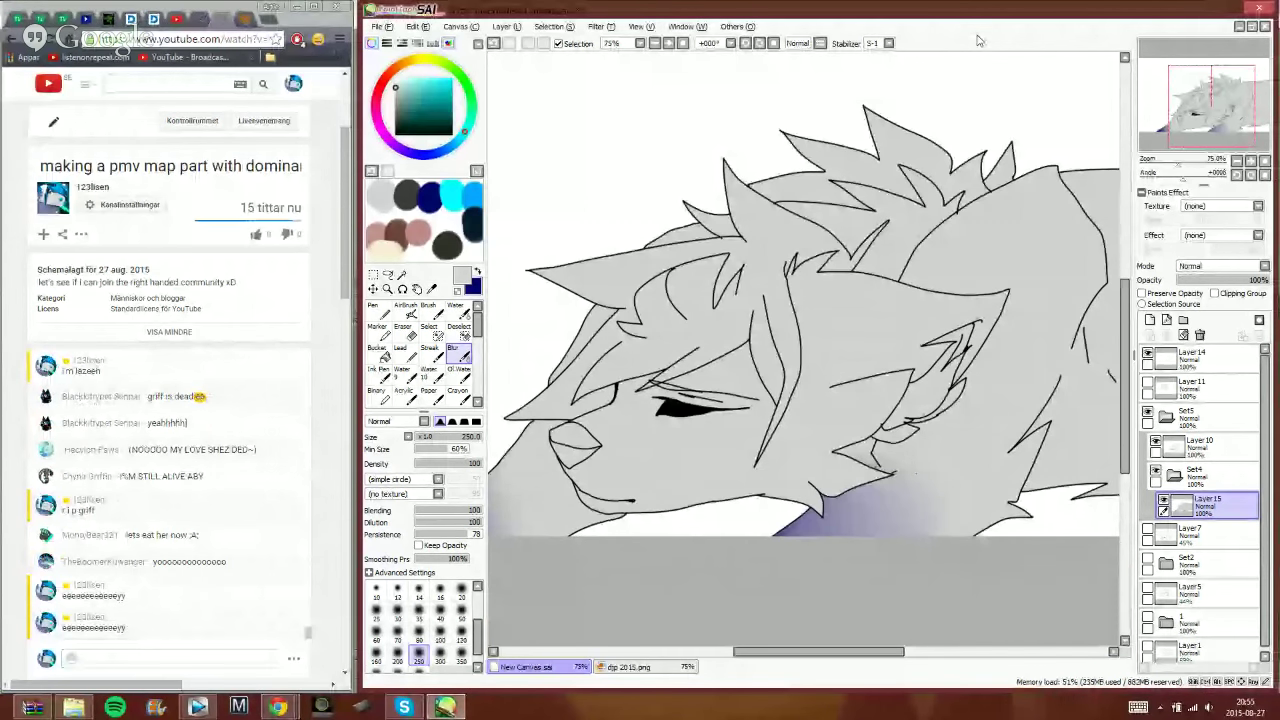
- Select both nose areas from the Layer10 line art, fill them with cyan on Layer15, deselect, and make Layer10 active again
{"action": "left_click", "coordinate": [1200, 445]}
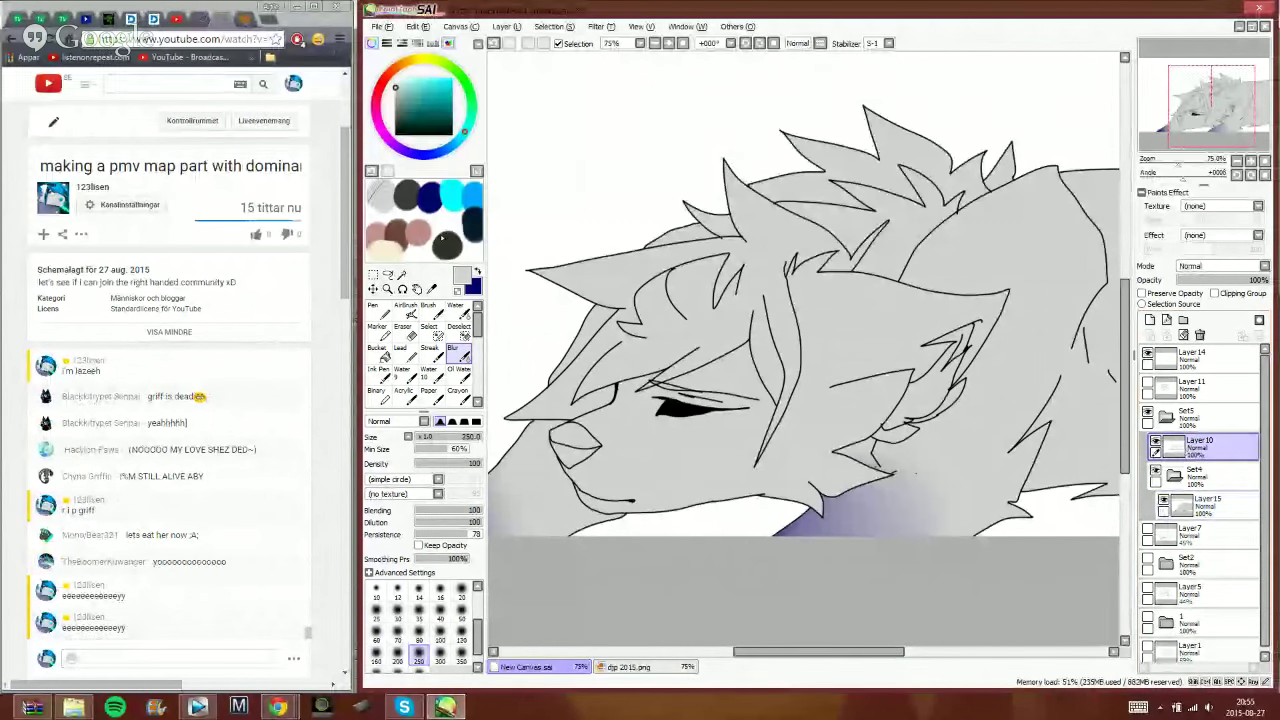
{"action": "left_click", "coordinate": [401, 274]}
{"action": "left_click", "coordinate": [575, 433]}
{"action": "left_click", "coordinate": [580, 456]}
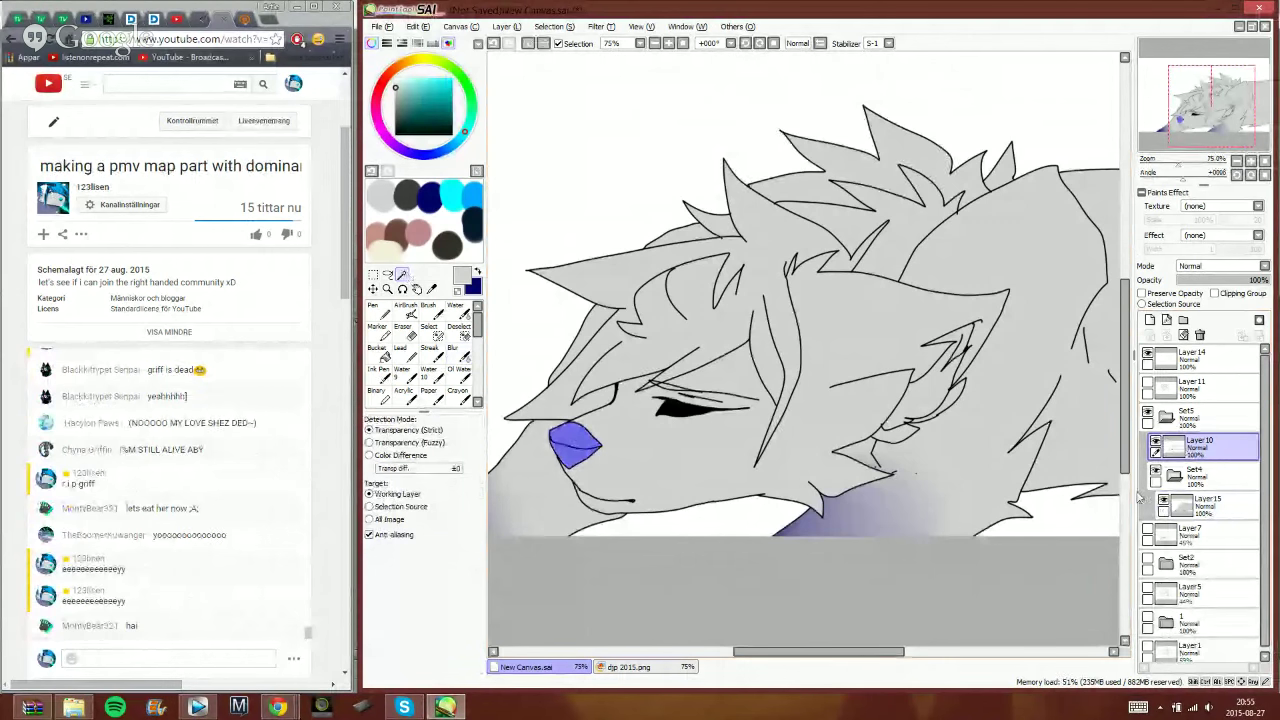
{"action": "left_click", "coordinate": [1205, 505]}
{"action": "left_click", "coordinate": [451, 195]}
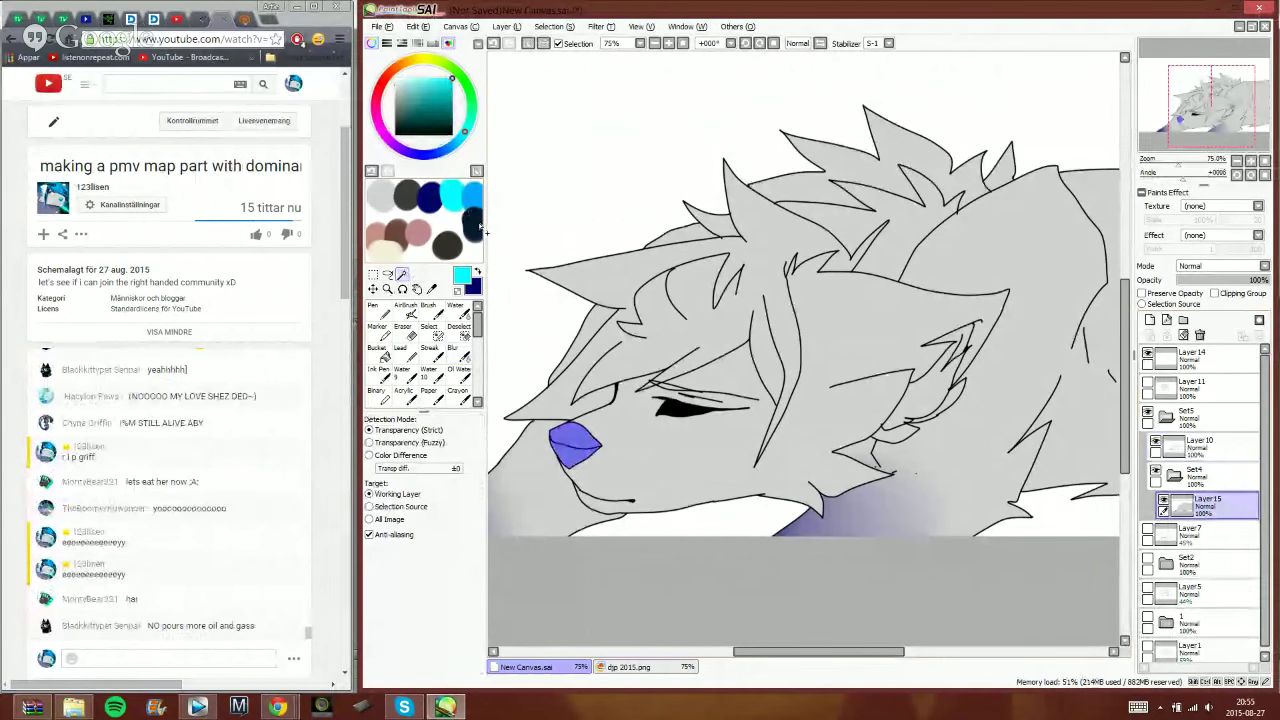
{"action": "key", "text": "space"}
{"action": "key", "text": "ctrl+d"}
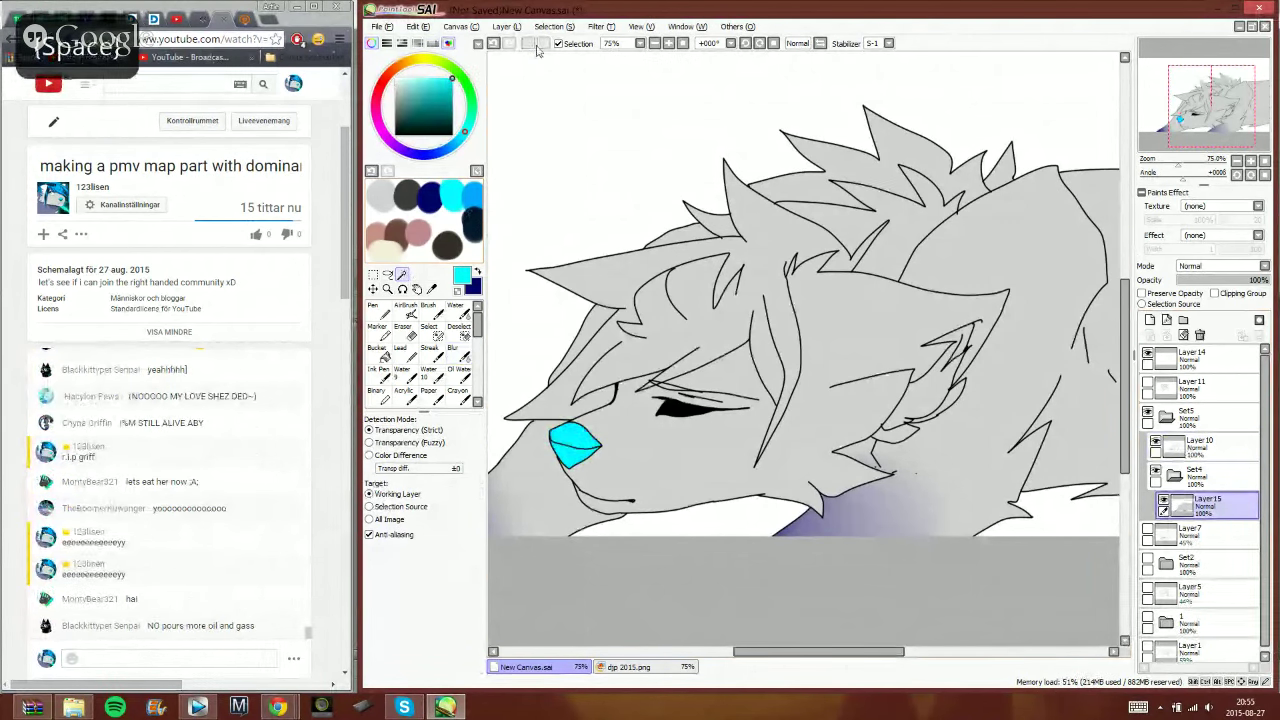
{"action": "left_click", "coordinate": [1178, 452]}
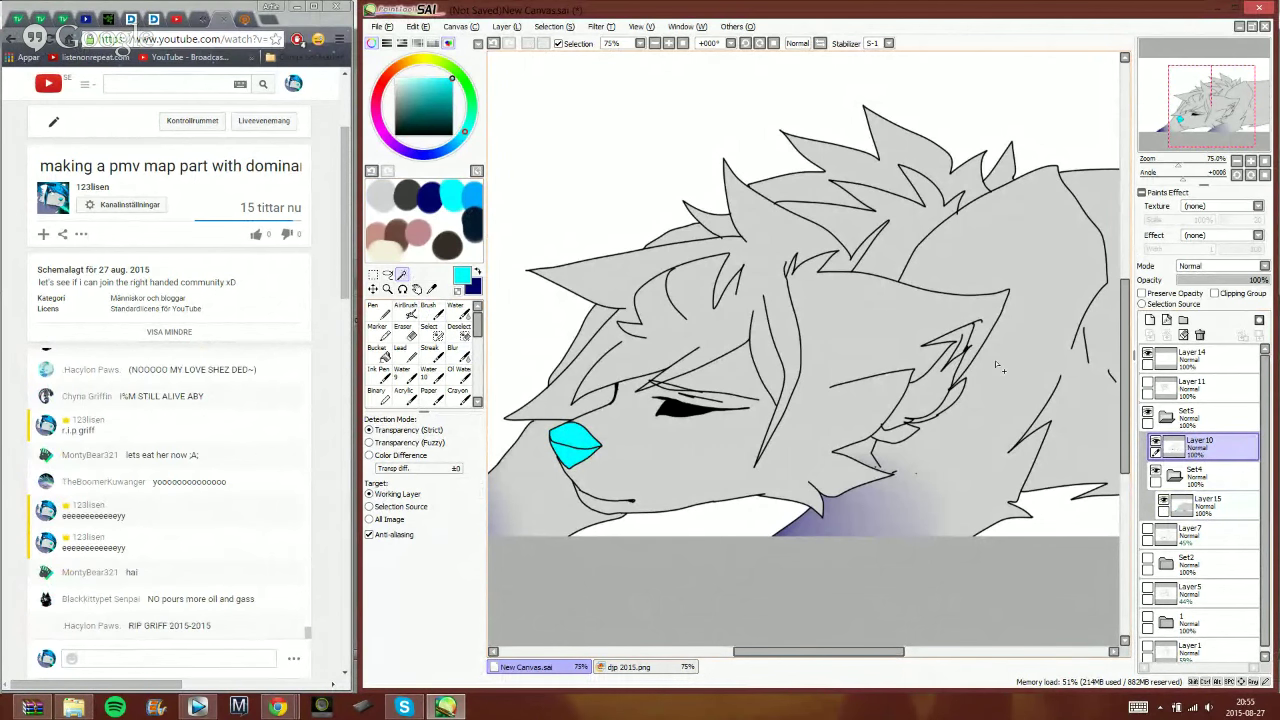
- Close the ear's open base with the selection pen, select the outer ear areas from the Layer10 line art, and pick white
{"action": "left_click", "coordinate": [432, 333]}
{"action": "left_click_drag", "start_coordinate": [829, 390], "coordinate": [755, 320]}
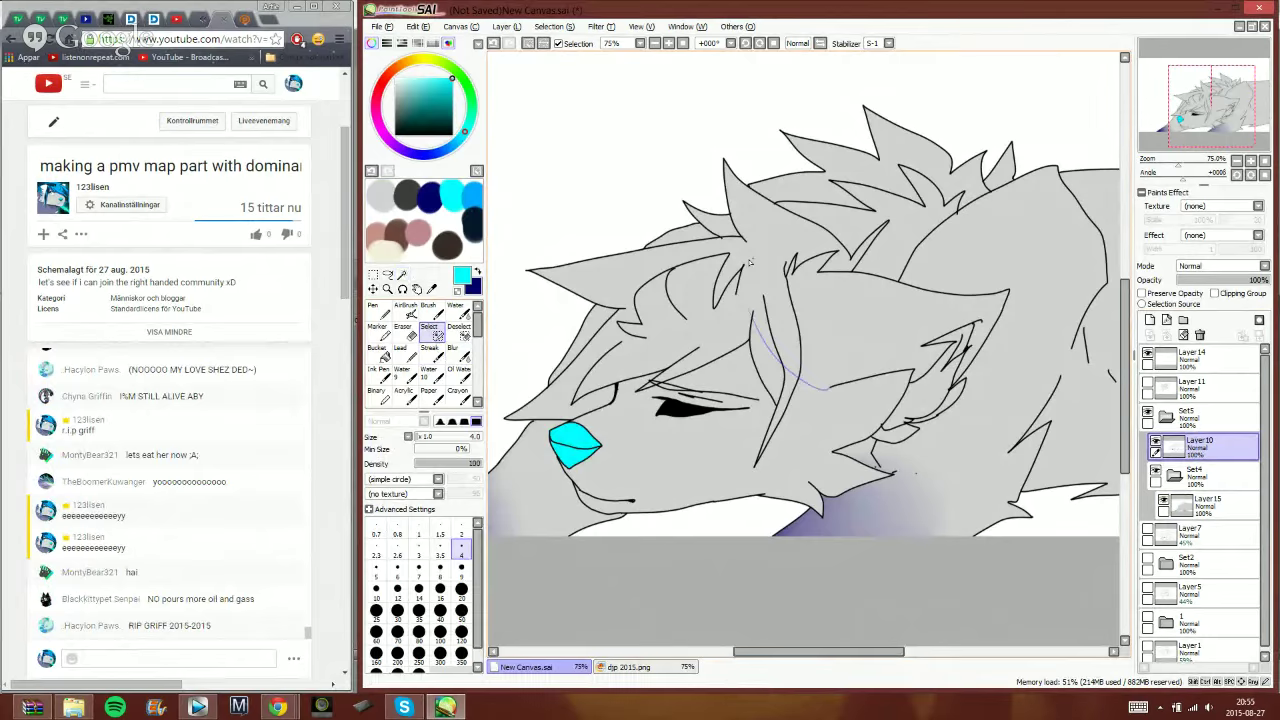
{"action": "left_click", "coordinate": [402, 274]}
{"action": "left_click", "coordinate": [950, 330]}
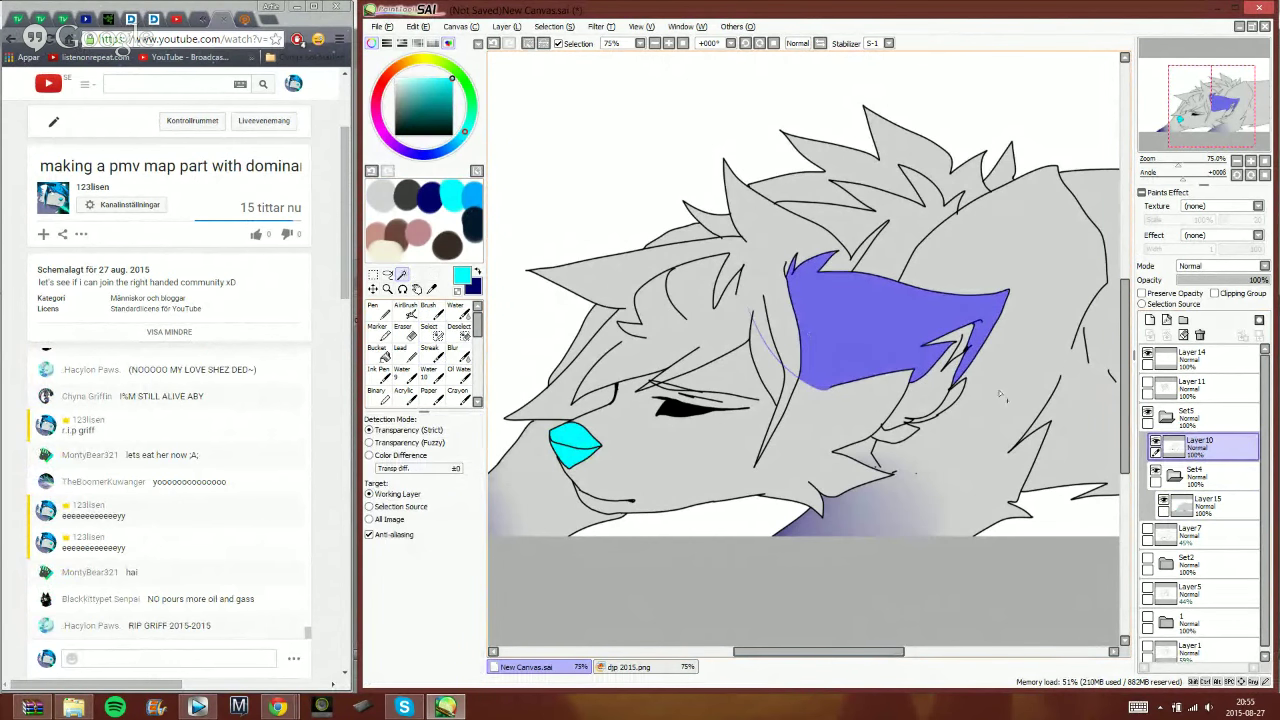
{"action": "left_click", "coordinate": [952, 400]}
{"action": "left_click", "coordinate": [901, 444]}
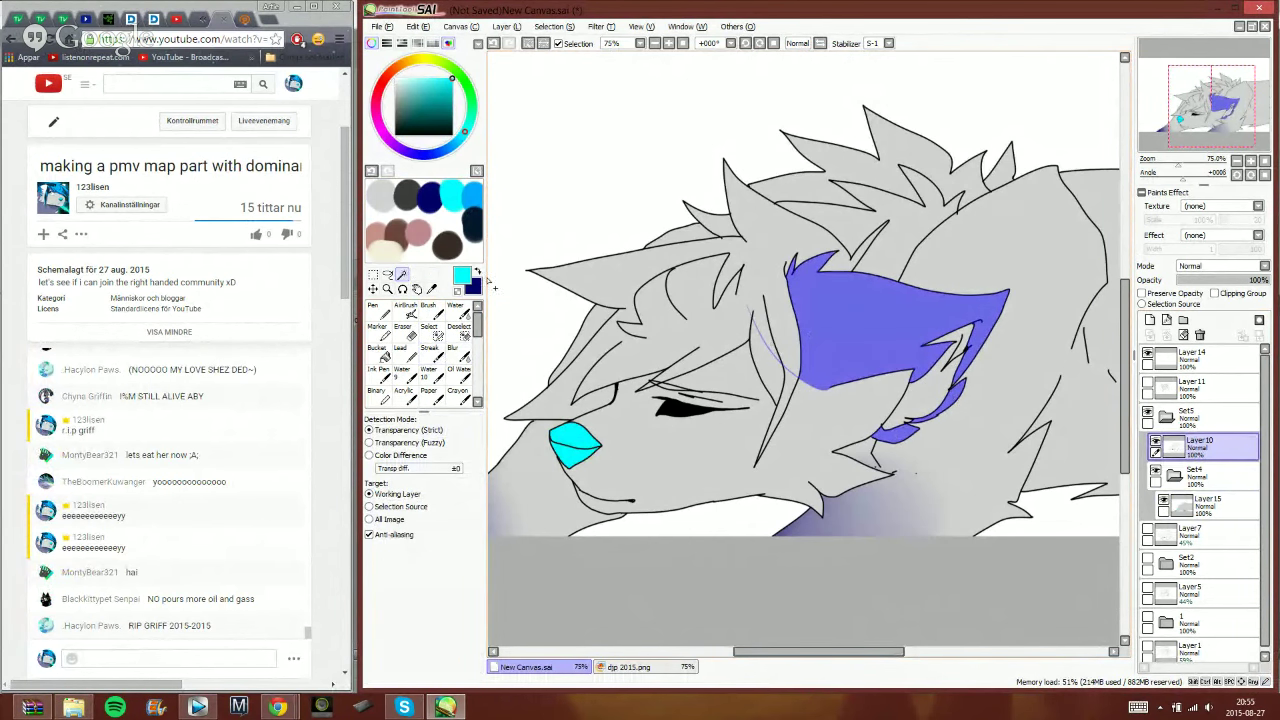
{"action": "left_click", "coordinate": [430, 331]}
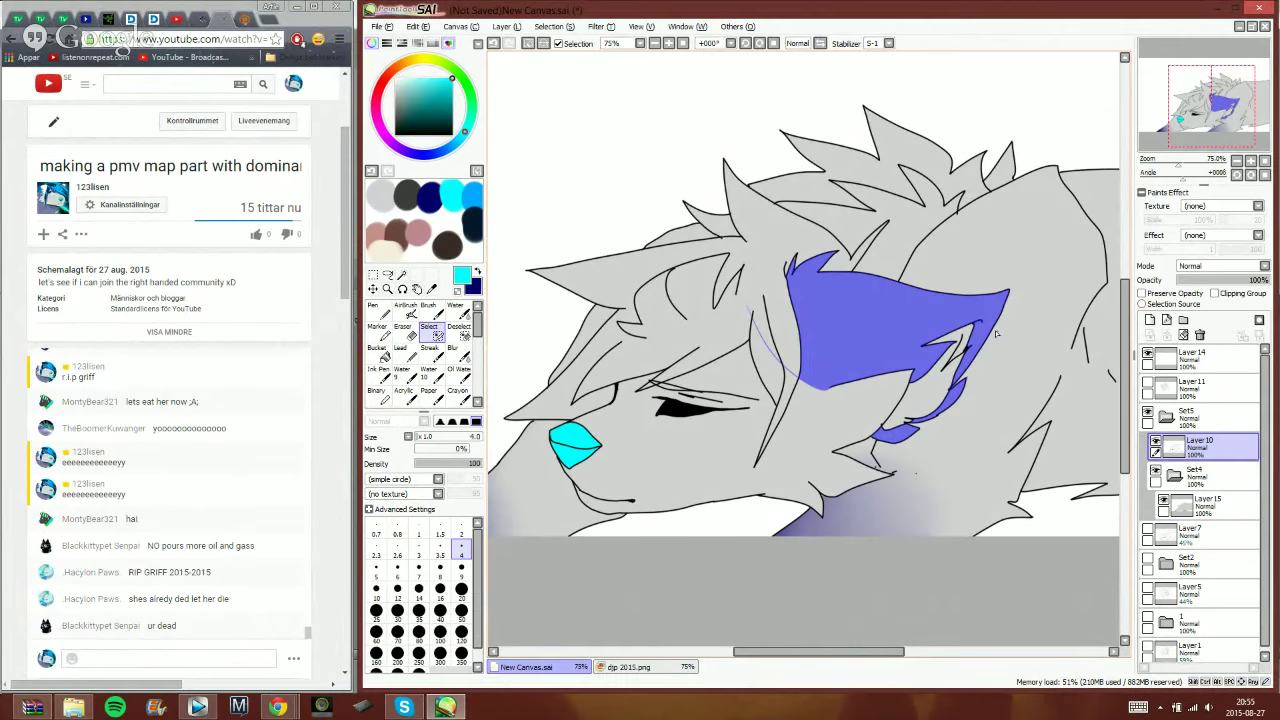
{"action": "left_click", "coordinate": [377, 311]}
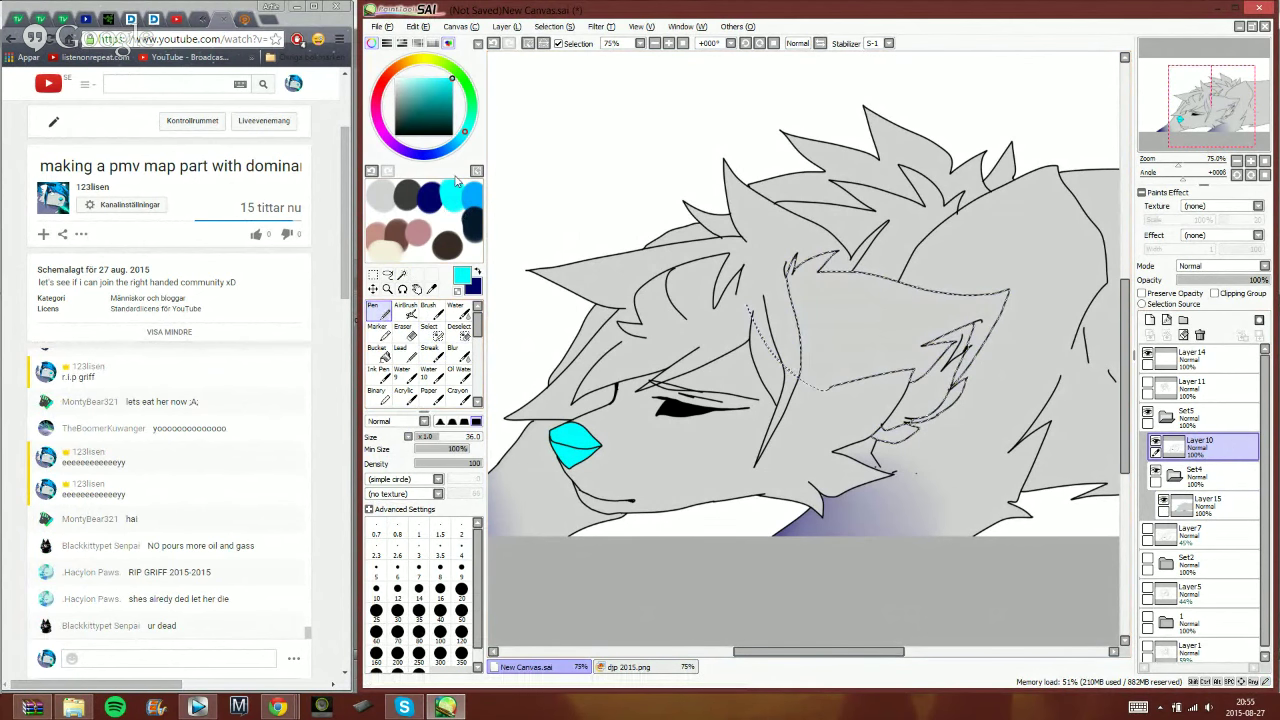
{"action": "right_click", "coordinate": [448, 219]}
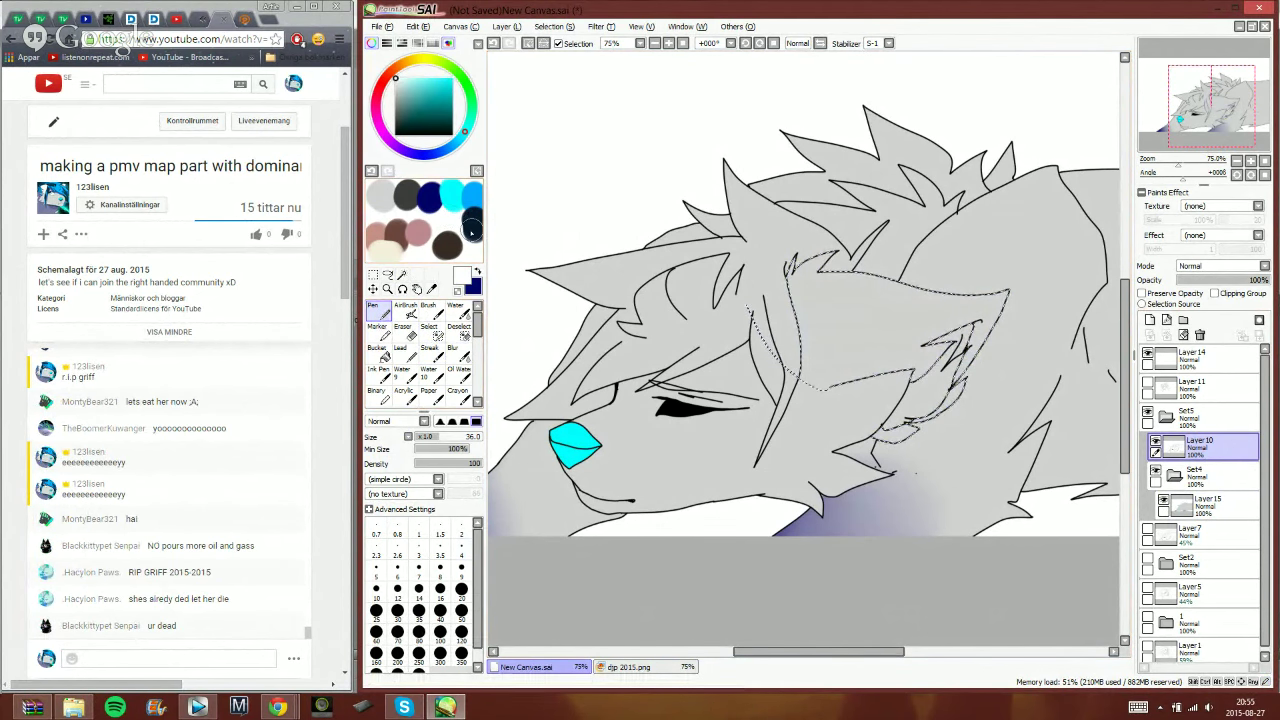
- Post "map community what have you've done" in the YouTube livestream chat and return to PaintTool SAI
{"action": "left_click", "coordinate": [211, 656]}
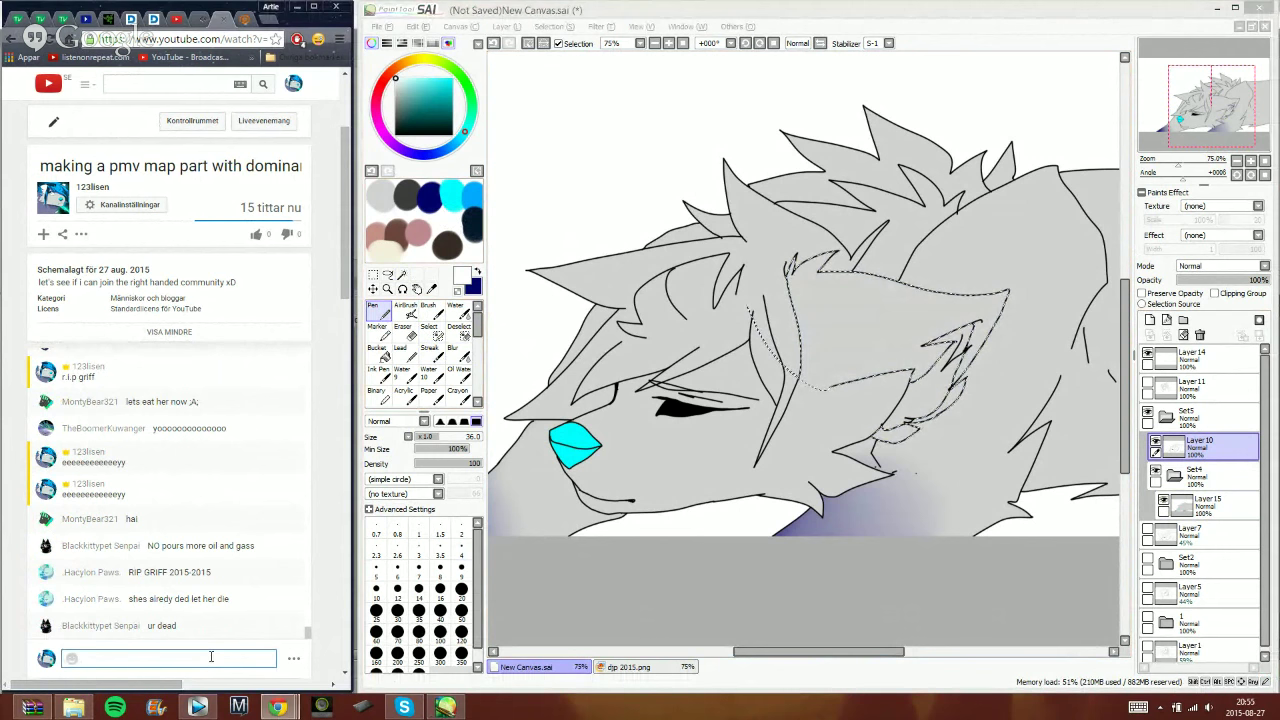
{"action": "type", "text": "map comm"}
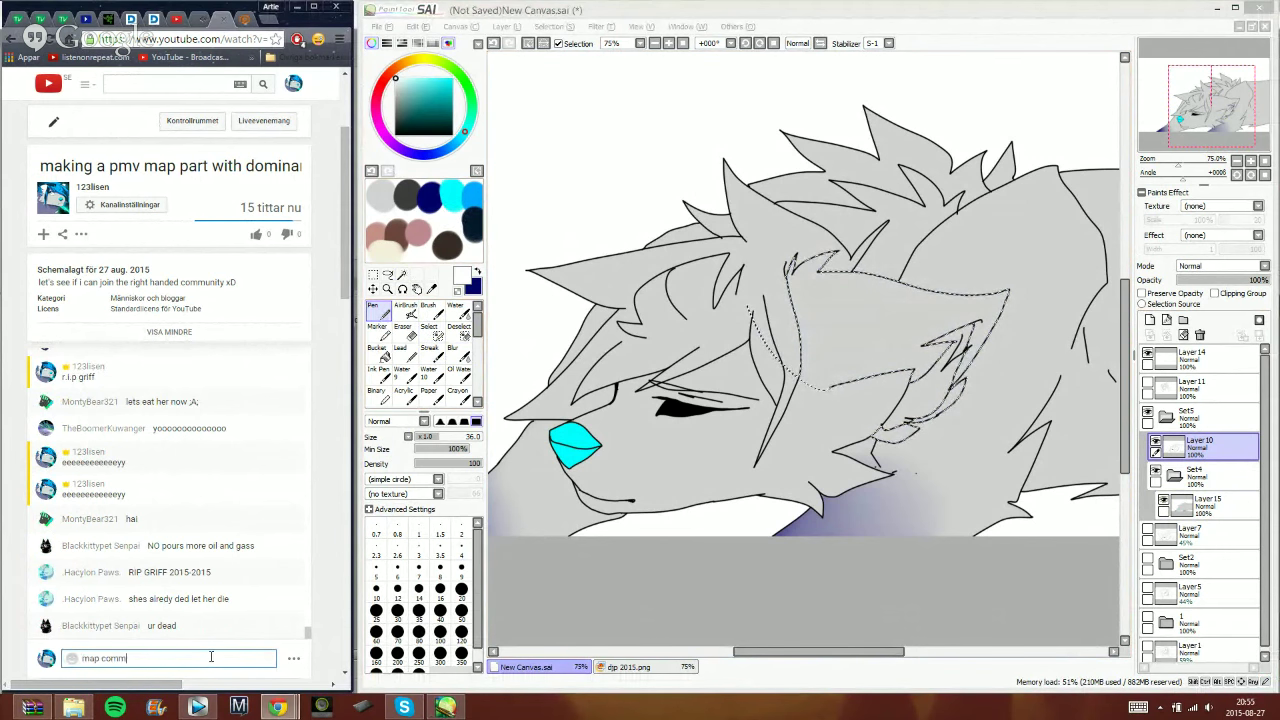
{"action": "type", "text": "unity what h"}
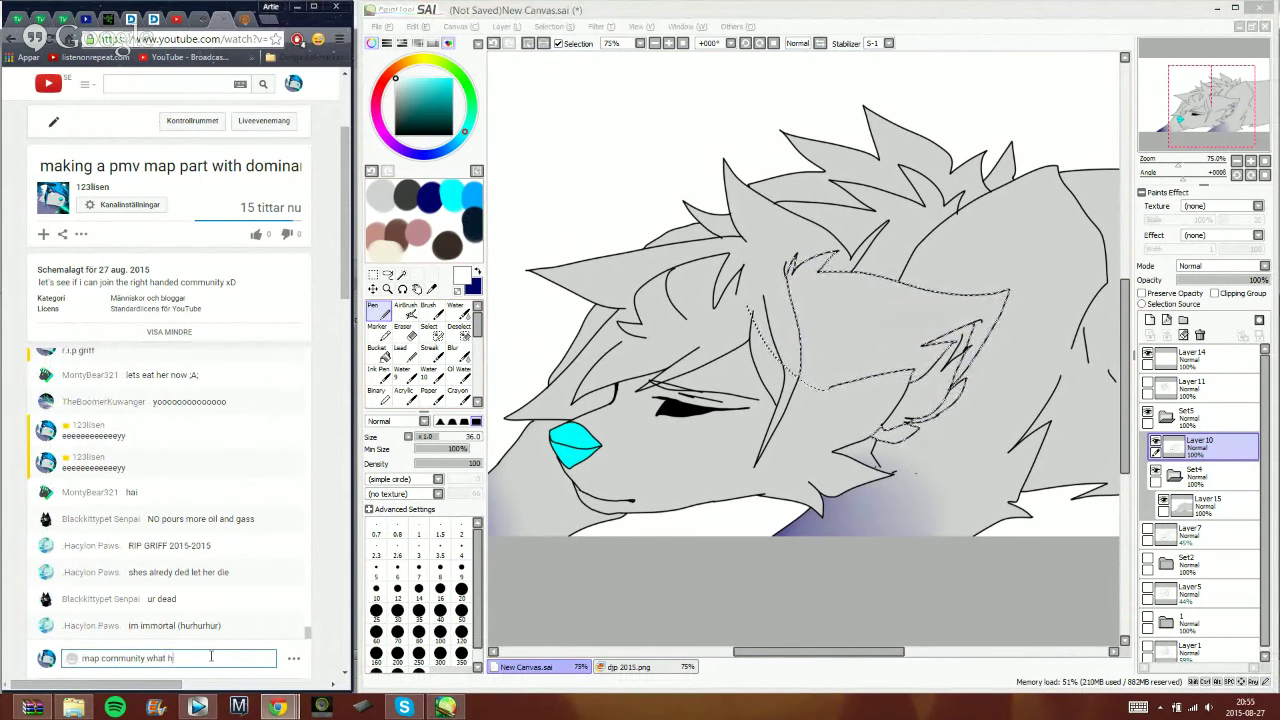
{"action": "type", "text": "ave you've done"}
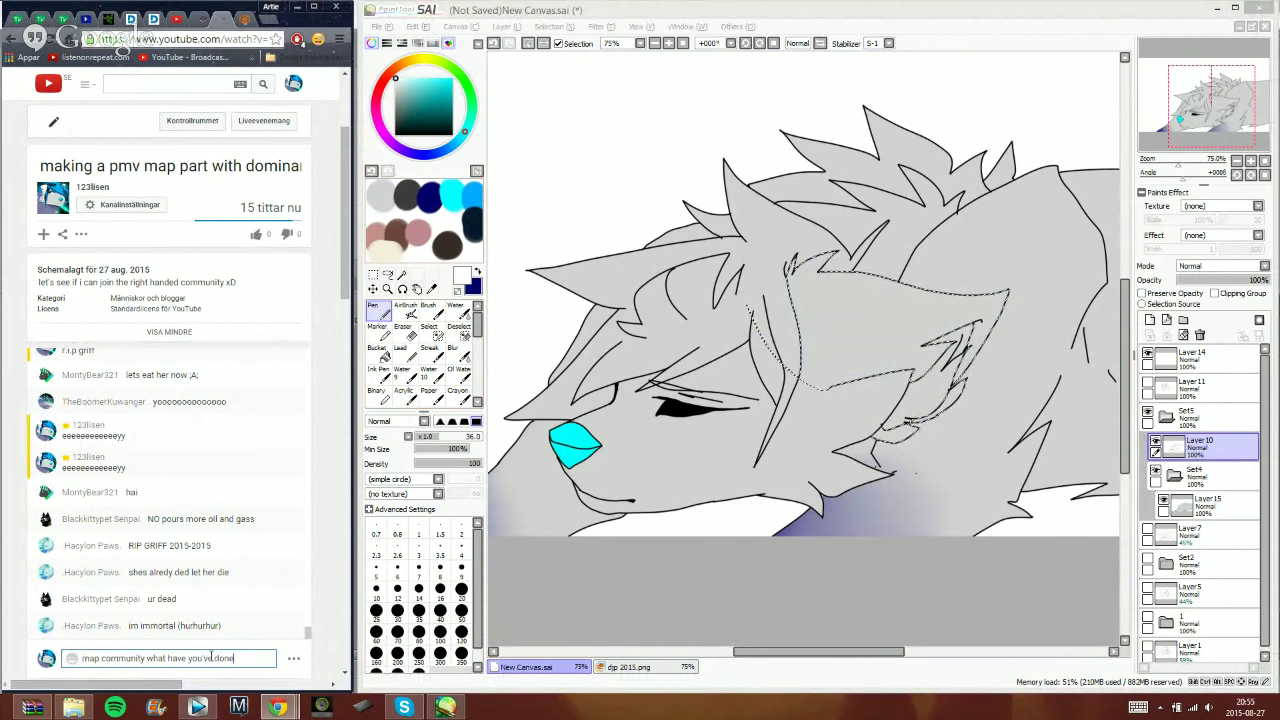
{"action": "key", "text": "Return"}
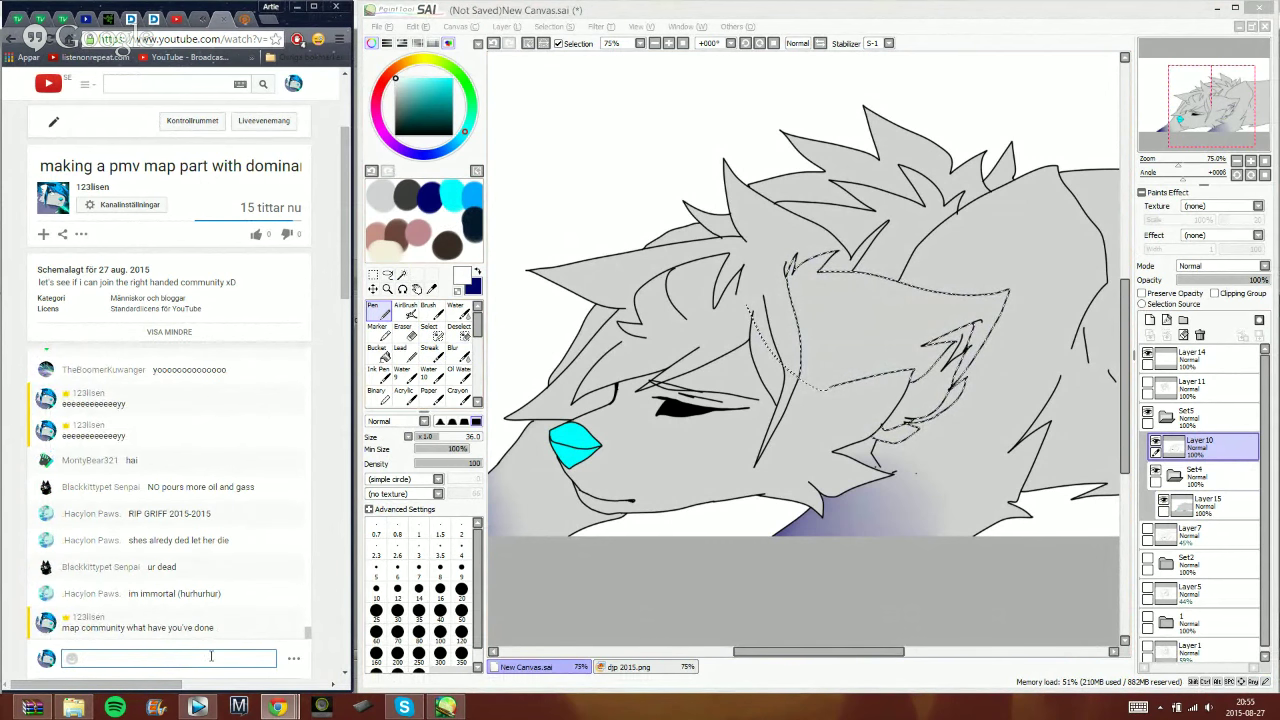
{"action": "left_click", "coordinate": [1020, 34]}
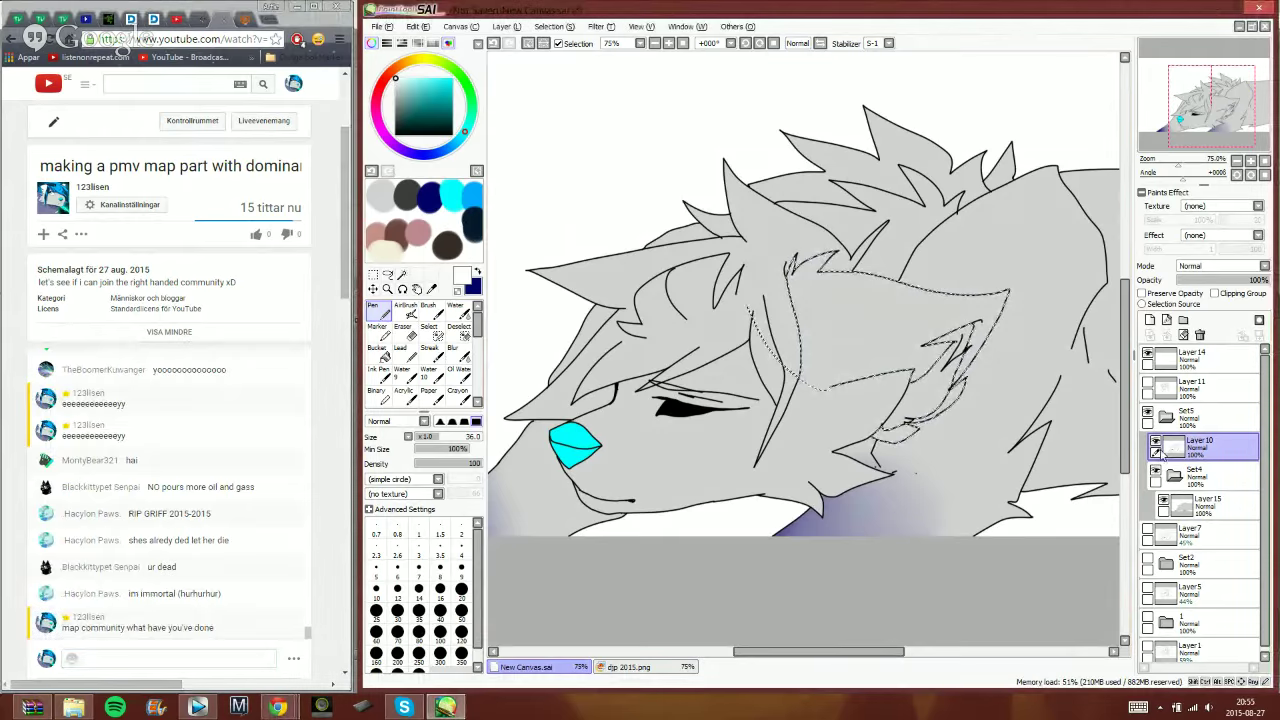
- Fill the selected ear areas with white on Layer15 and paint the ear's tip dark navy with the size 65 pen
{"action": "left_click", "coordinate": [1198, 511]}
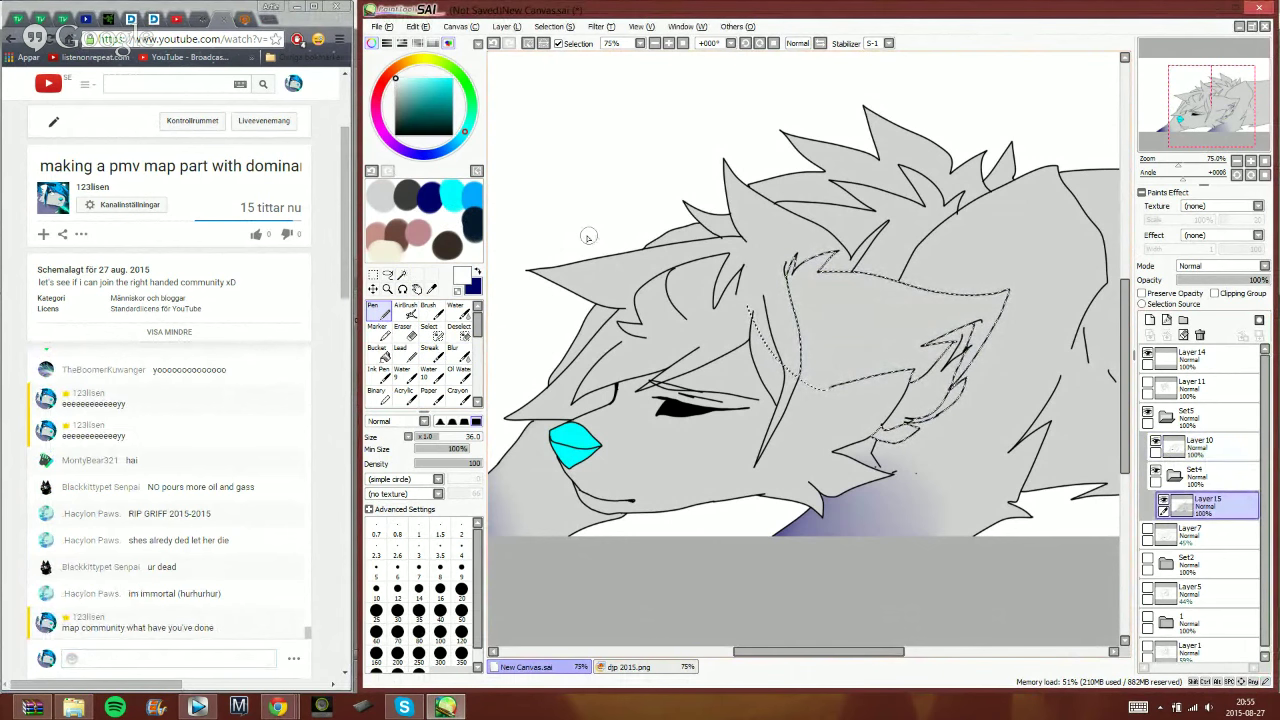
{"action": "key", "text": "Delete"}
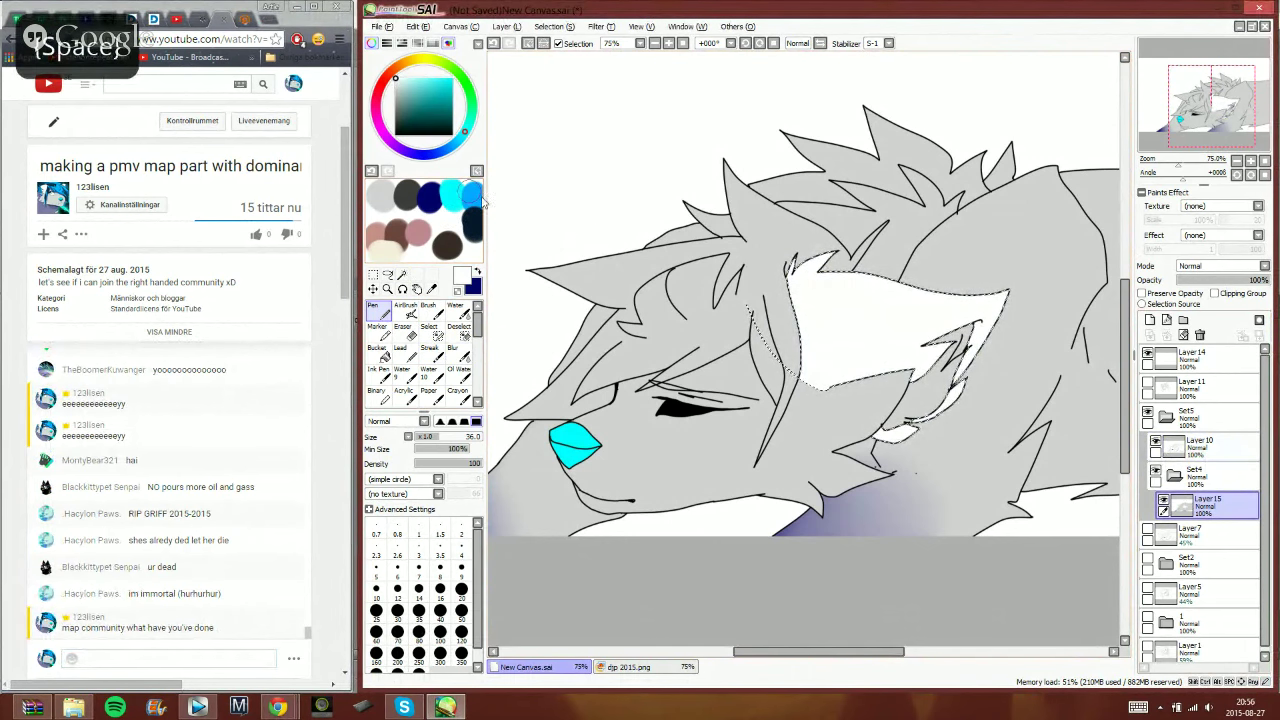
{"action": "left_click", "coordinate": [471, 226]}
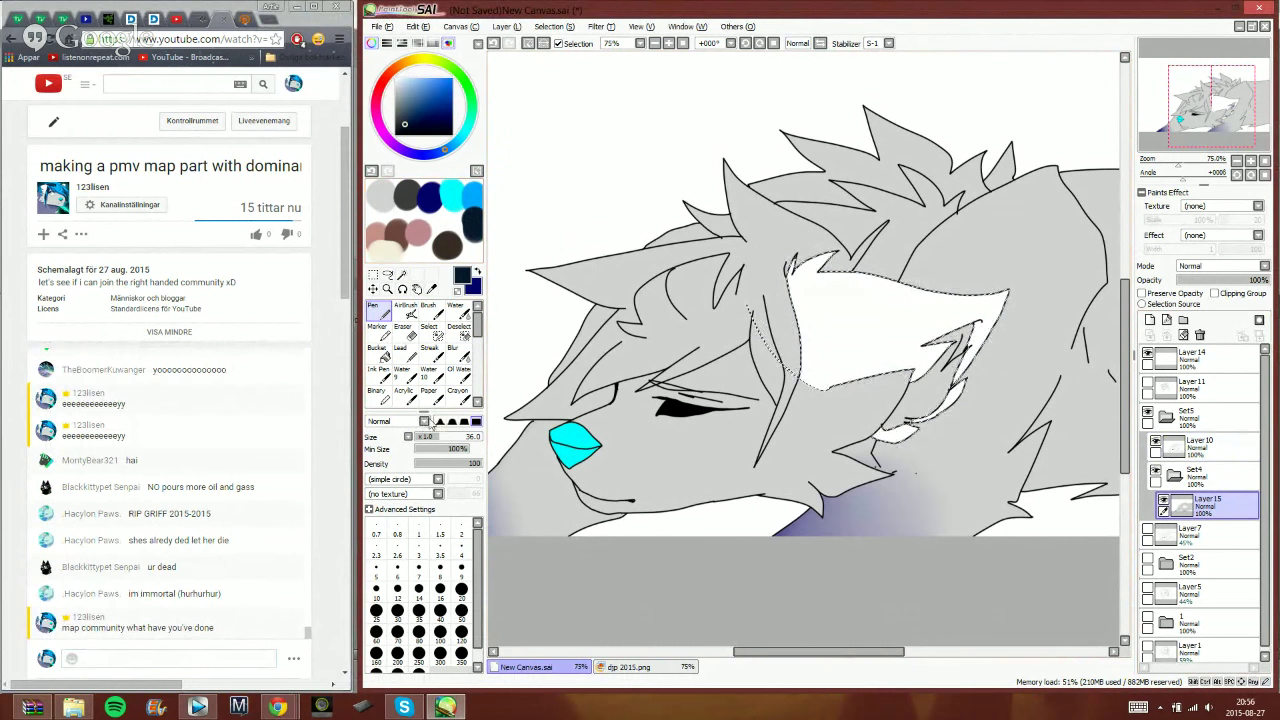
{"action": "left_click", "coordinate": [458, 437]}
{"action": "left_click_drag", "start_coordinate": [927, 276], "coordinate": [984, 356]}
{"action": "left_click", "coordinate": [494, 43]}
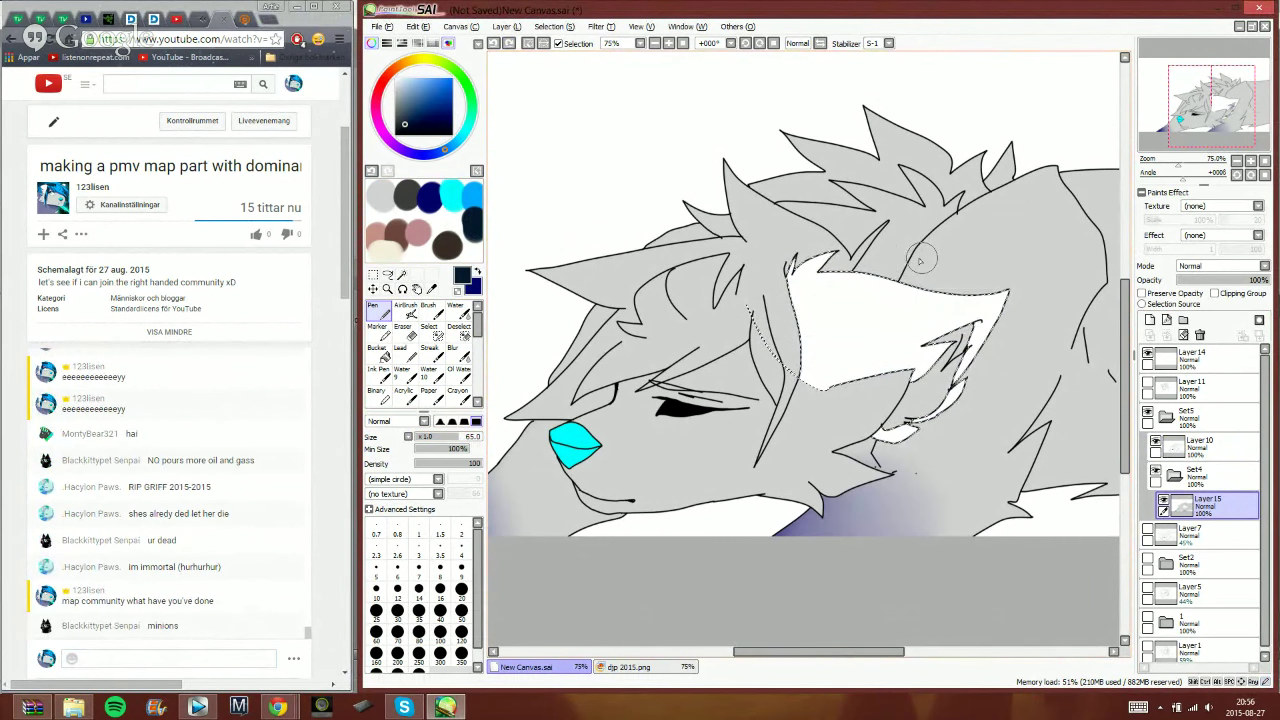
{"action": "left_click_drag", "start_coordinate": [912, 268], "coordinate": [1005, 357]}
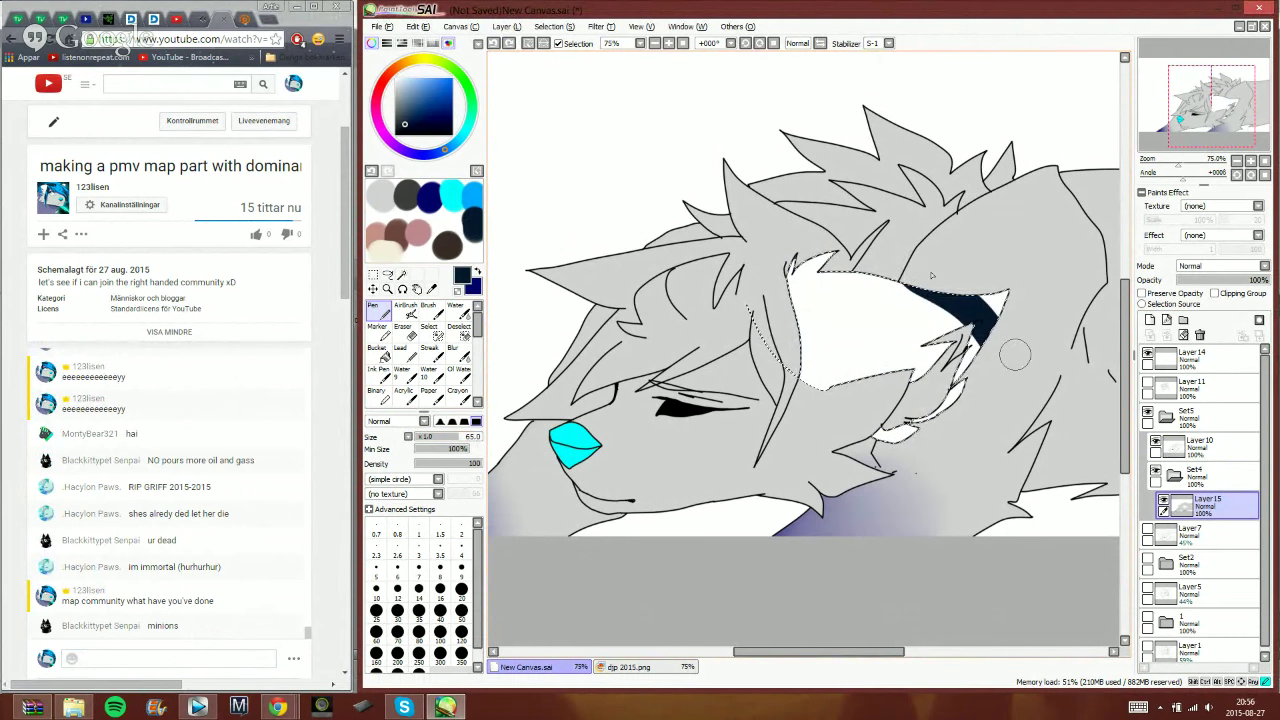
{"action": "left_click_drag", "start_coordinate": [1005, 300], "coordinate": [962, 345]}
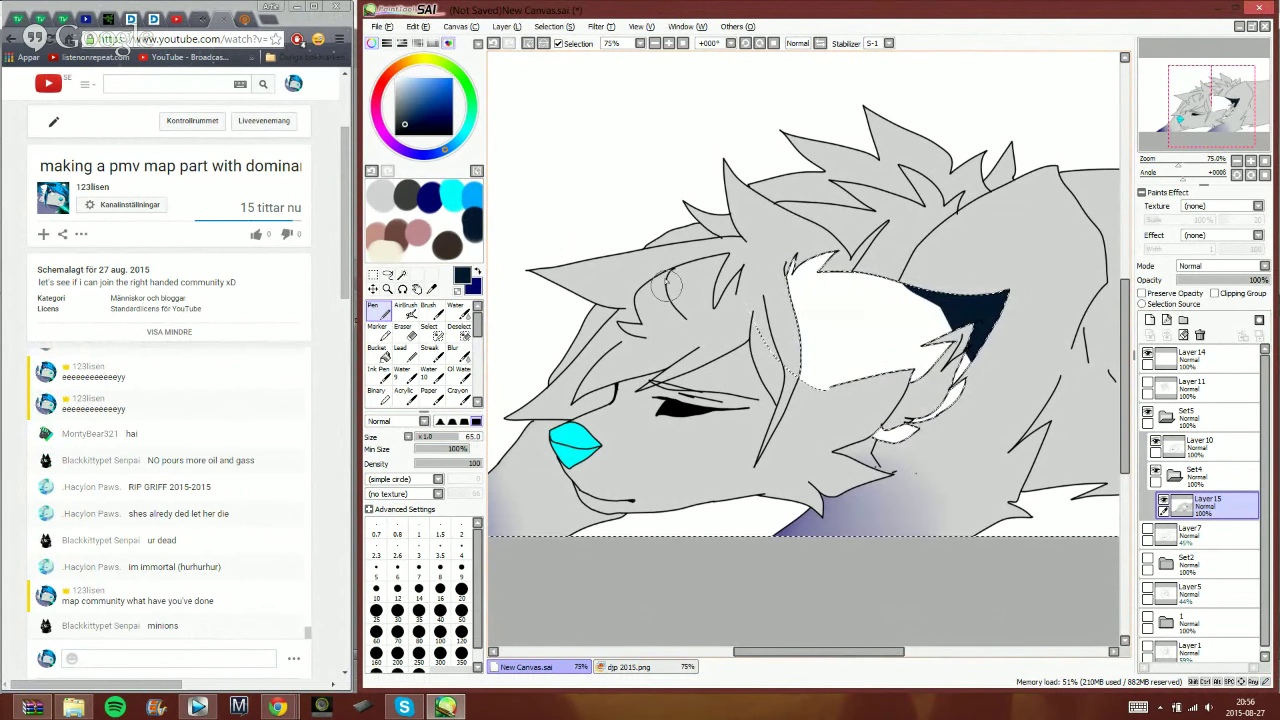
- Paint the inner ear fluff cyan with the size 36 pen and clear the selection
{"action": "left_click", "coordinate": [452, 437]}
{"action": "right_click", "coordinate": [453, 195]}
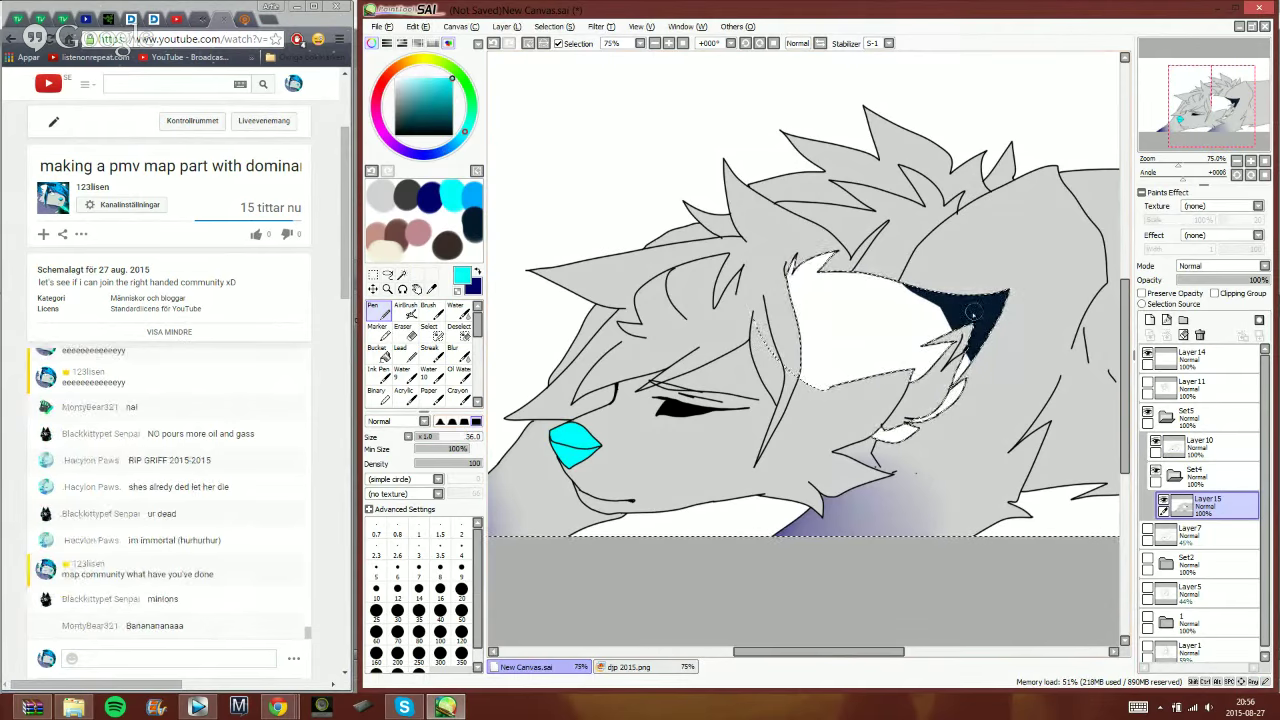
{"action": "mouse_move", "coordinate": [968, 326]}
{"action": "left_mouse_down"}
{"action": "mouse_move", "coordinate": [944, 348]}
{"action": "mouse_move", "coordinate": [960, 338]}
{"action": "mouse_move", "coordinate": [935, 395]}
{"action": "mouse_move", "coordinate": [940, 376]}
{"action": "left_mouse_up"}
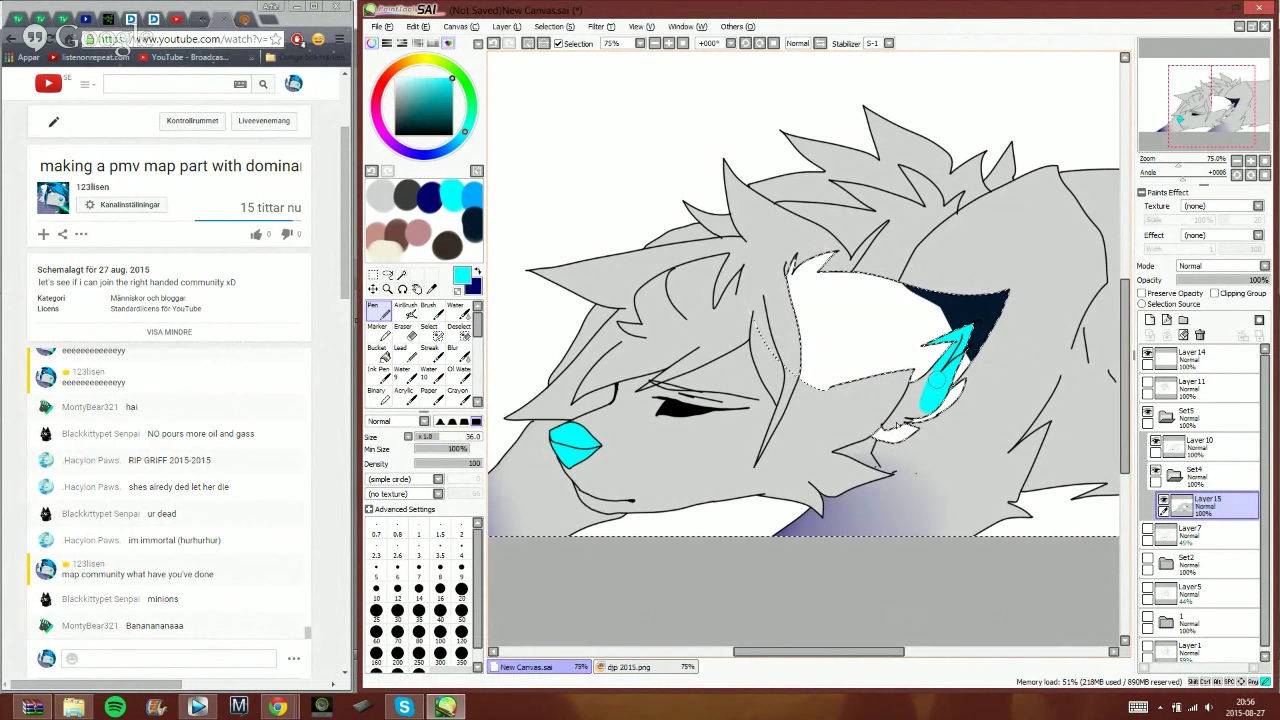
{"action": "left_click_drag", "start_coordinate": [937, 380], "coordinate": [895, 423]}
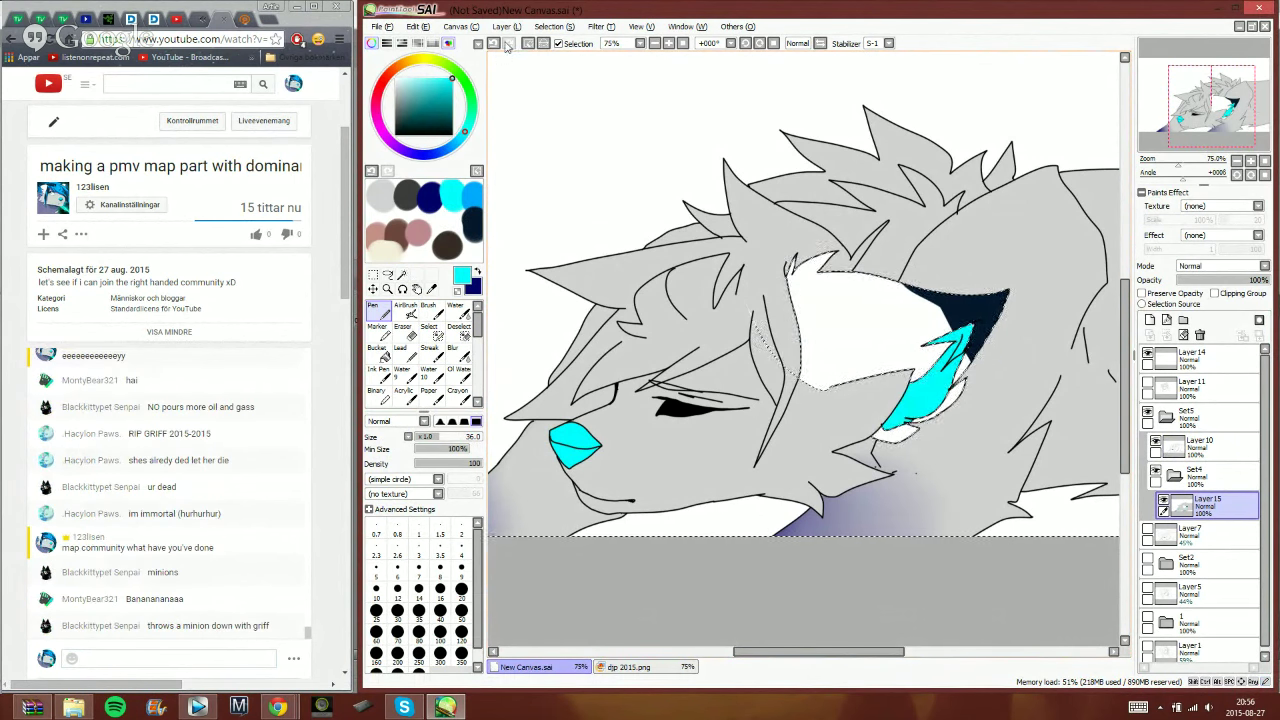
{"action": "left_click", "coordinate": [532, 43]}
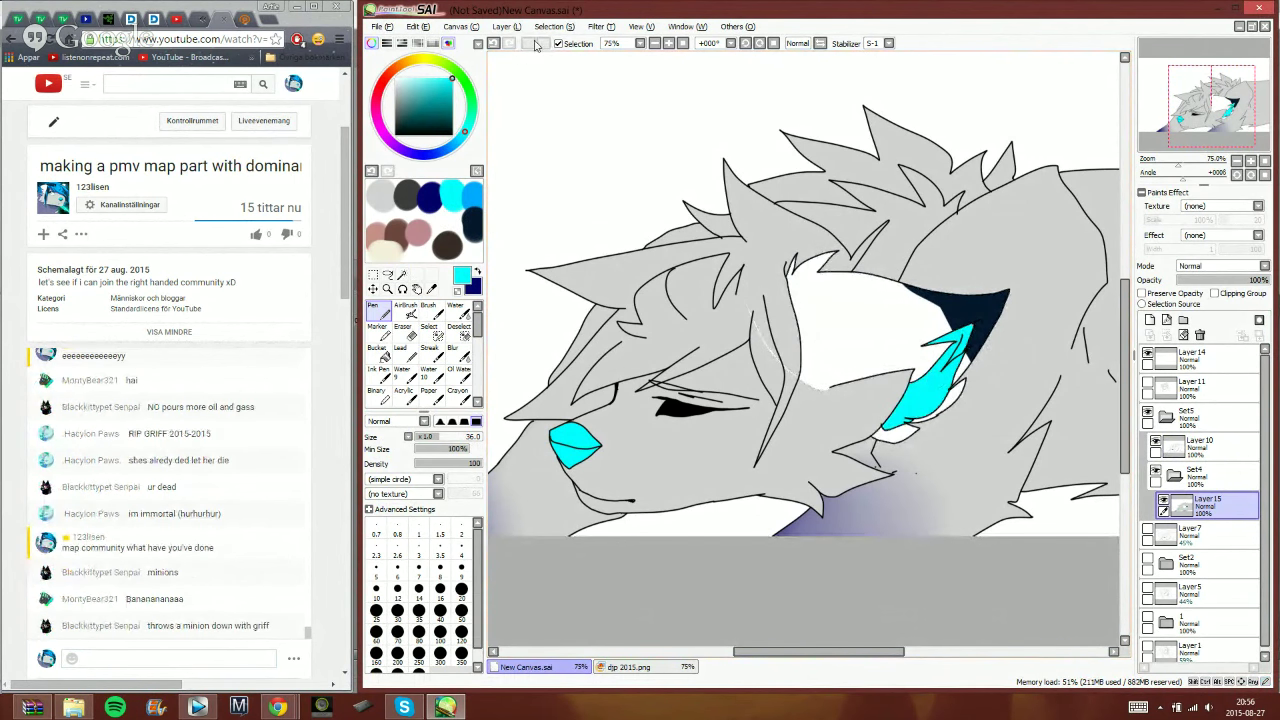
- Collapse and hide the Set5 layer folder, and show folder 1 with the front-facing character
{"action": "left_click_drag", "start_coordinate": [1214, 113], "coordinate": [1213, 109]}
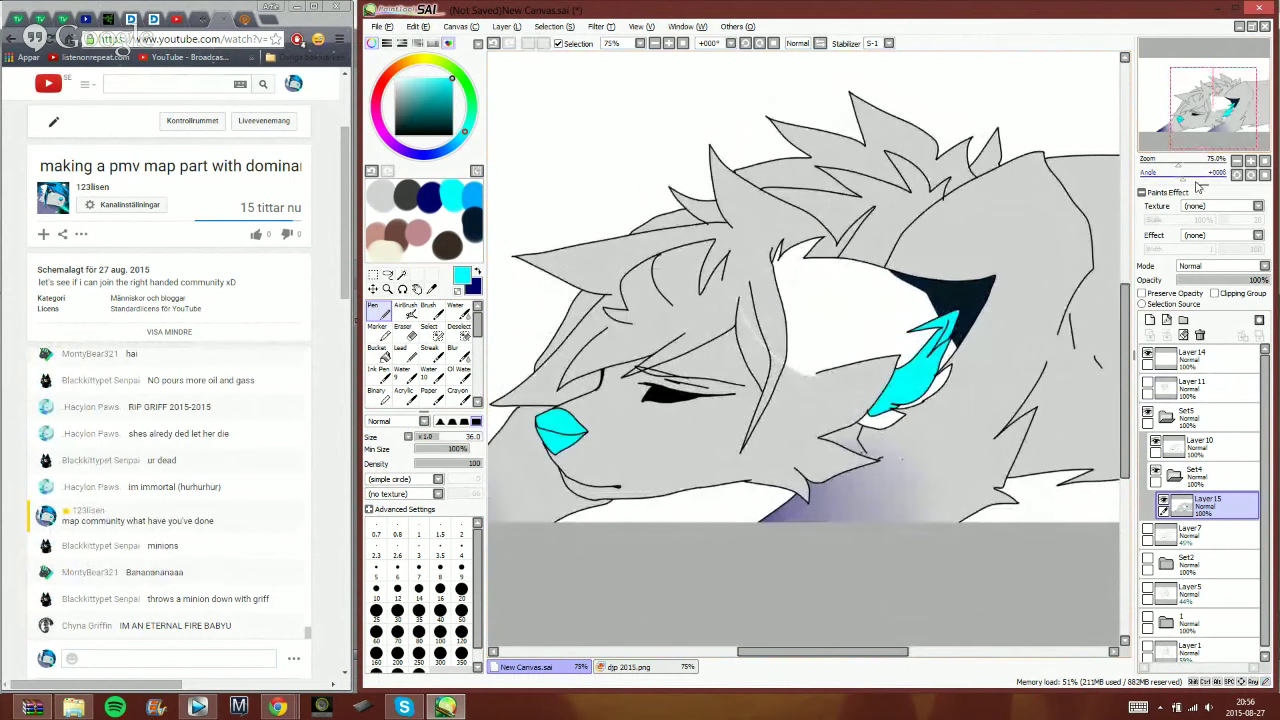
{"action": "left_click", "coordinate": [1170, 415]}
{"action": "left_click", "coordinate": [1148, 421]}
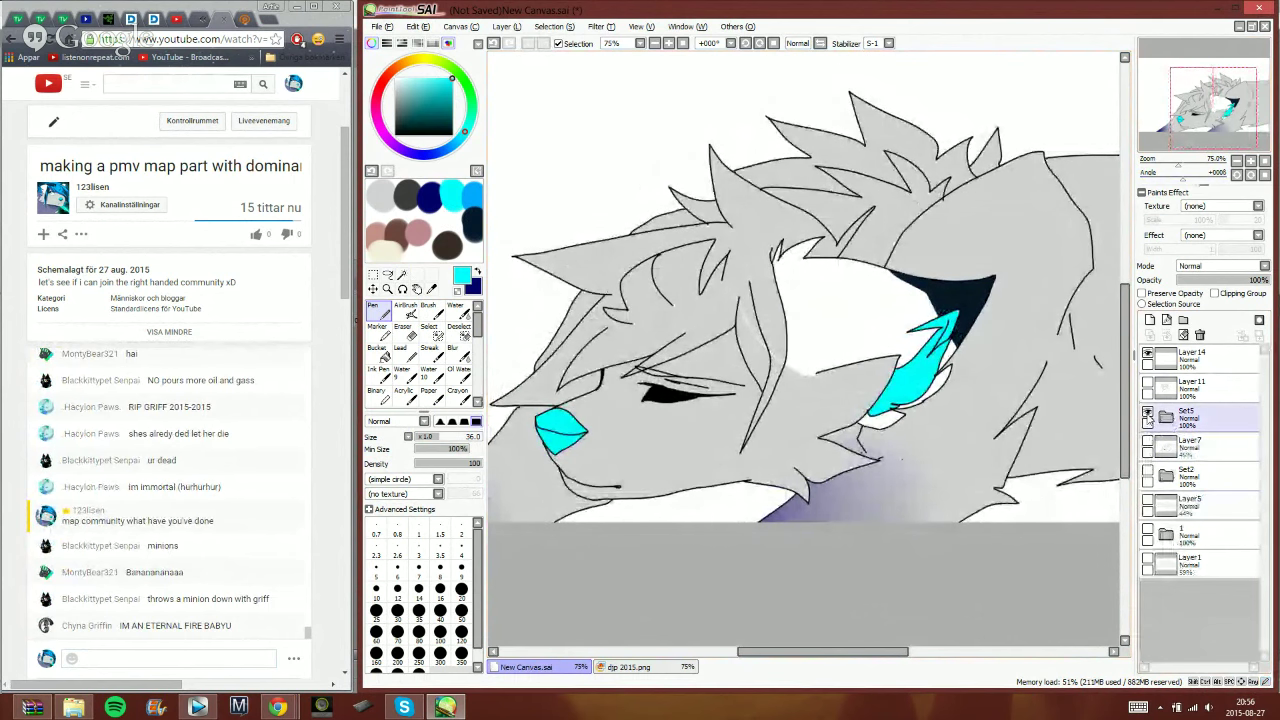
{"action": "left_click", "coordinate": [1148, 415]}
{"action": "left_click", "coordinate": [1148, 533]}
- Rename the Set2 layer folder as 2 and the Set5 folder as 3
{"action": "double_click", "coordinate": [1210, 477]}
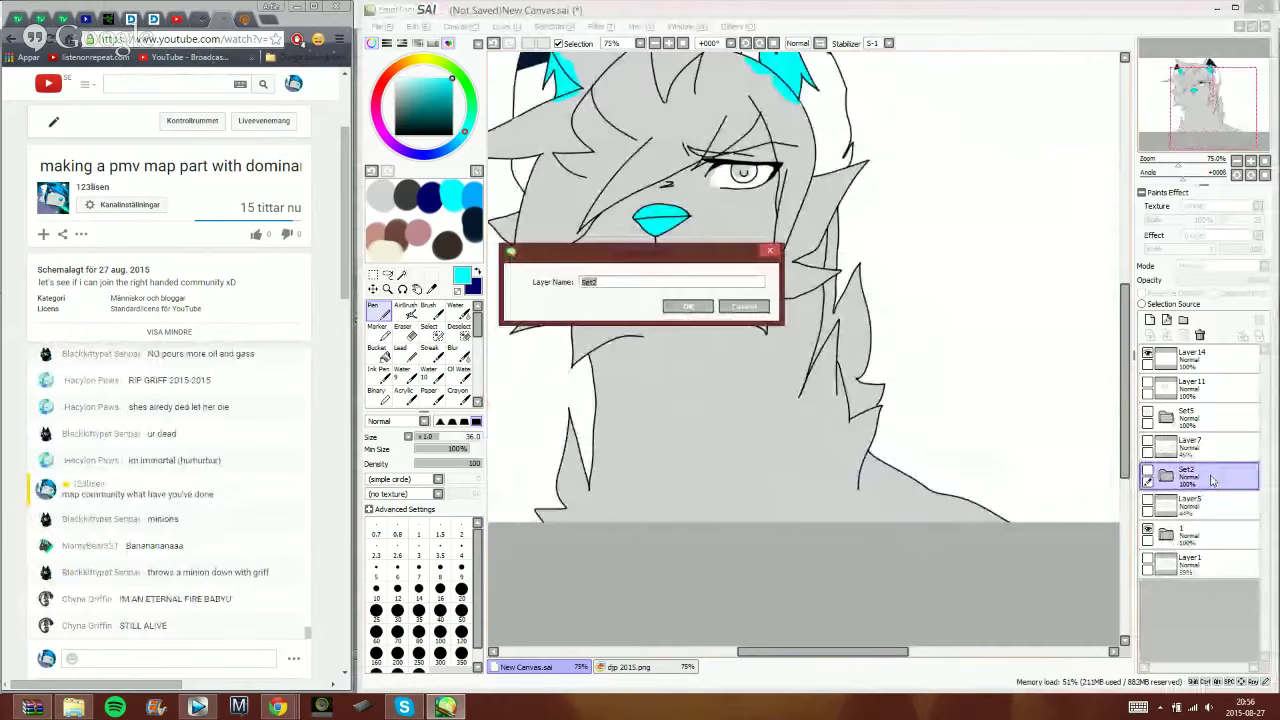
{"action": "type", "text": "2"}
{"action": "key", "text": "Return"}
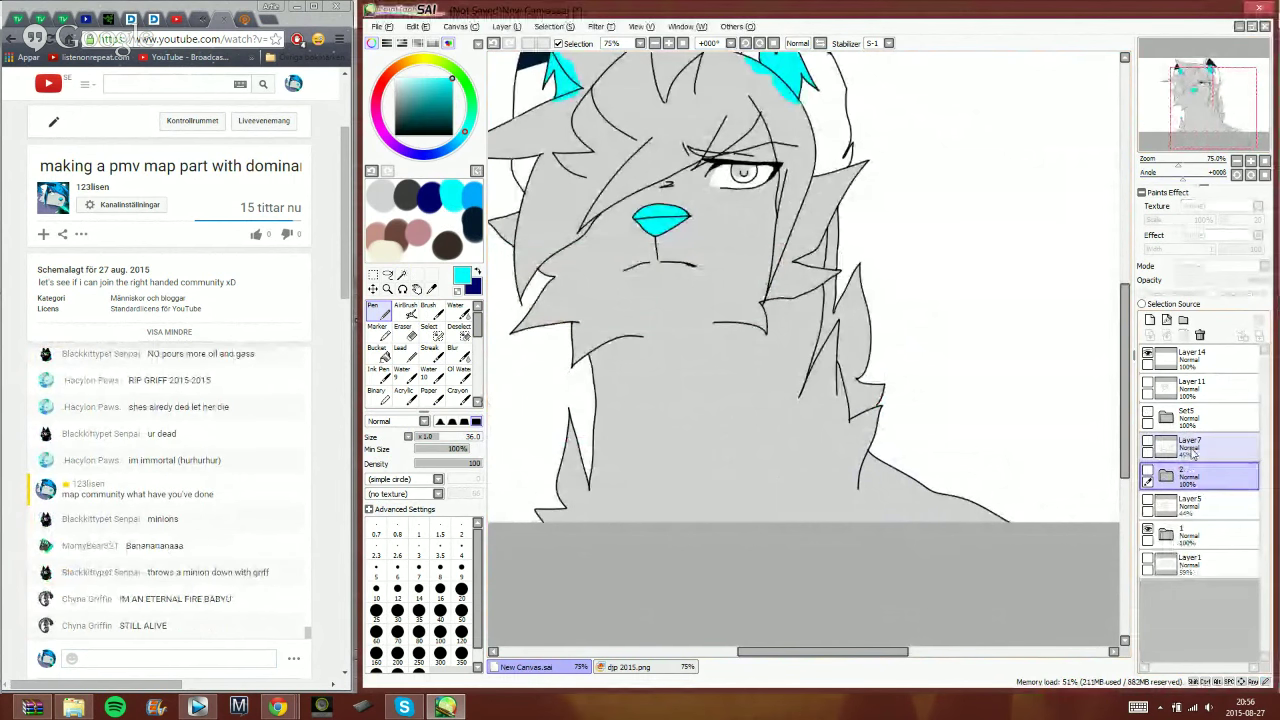
{"action": "double_click", "coordinate": [1198, 420]}
{"action": "type", "text": "3"}
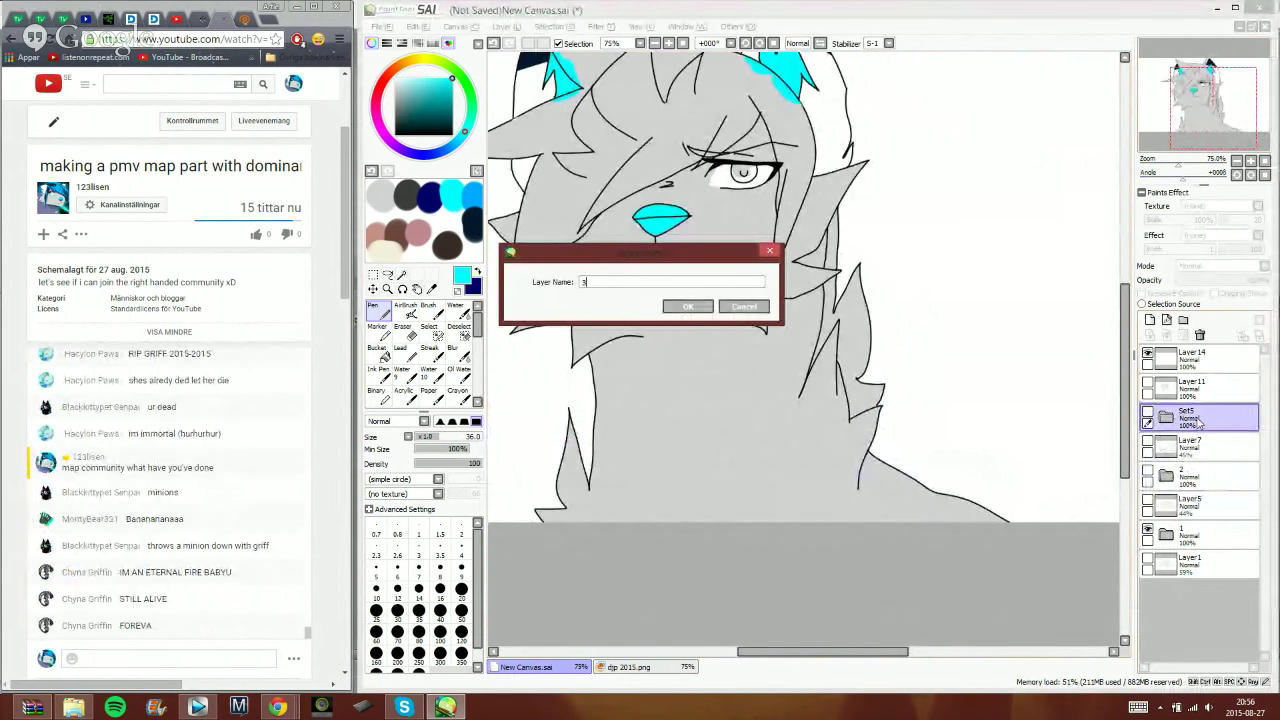
{"action": "key", "text": "Return"}
- Expand folder 1 and select the head hair and the tufts behind the neck from the Layer8 line art
{"action": "left_click", "coordinate": [1166, 534]}
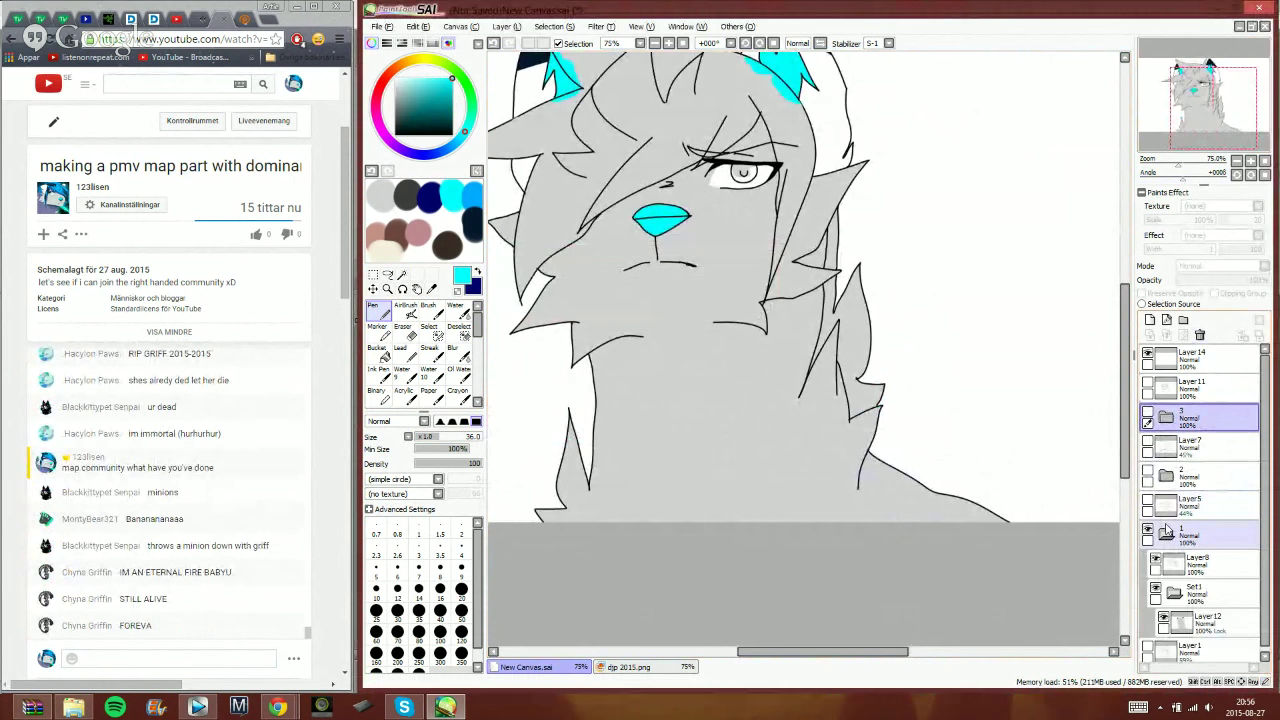
{"action": "left_click", "coordinate": [1201, 566]}
{"action": "left_click", "coordinate": [401, 274]}
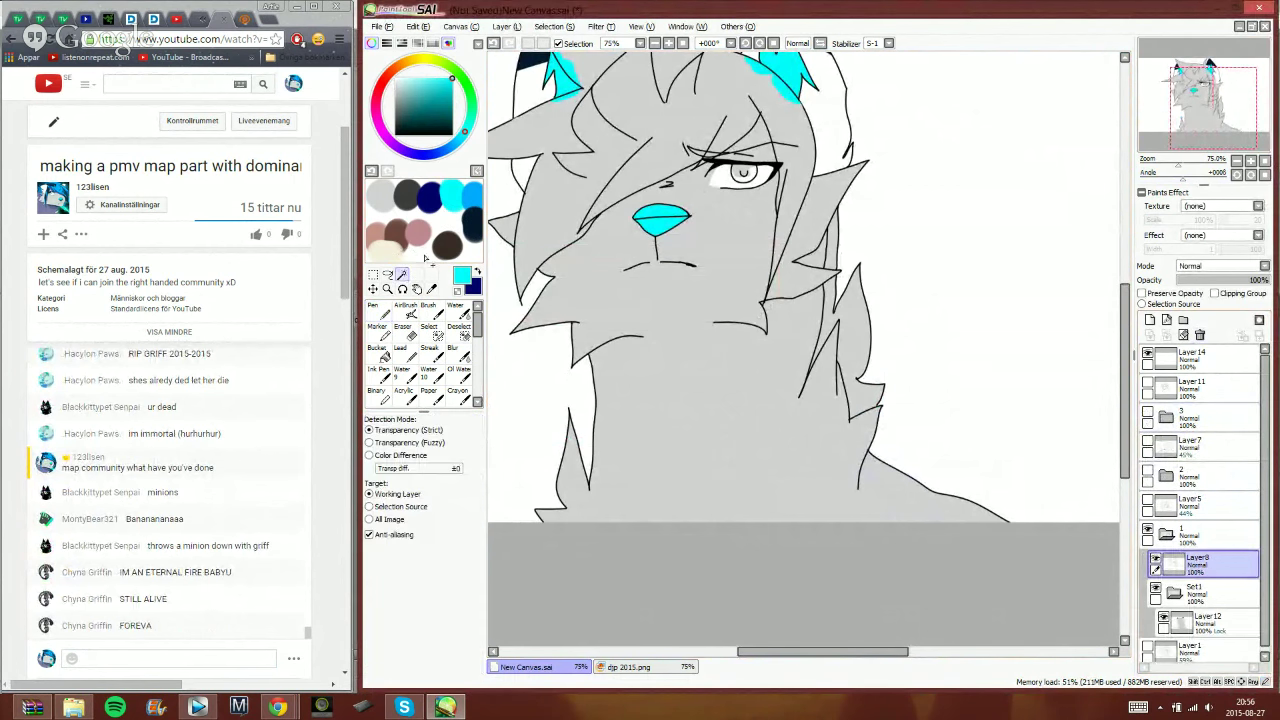
{"action": "left_click_drag", "start_coordinate": [1213, 128], "coordinate": [1206, 110]}
{"action": "left_click", "coordinate": [718, 250]}
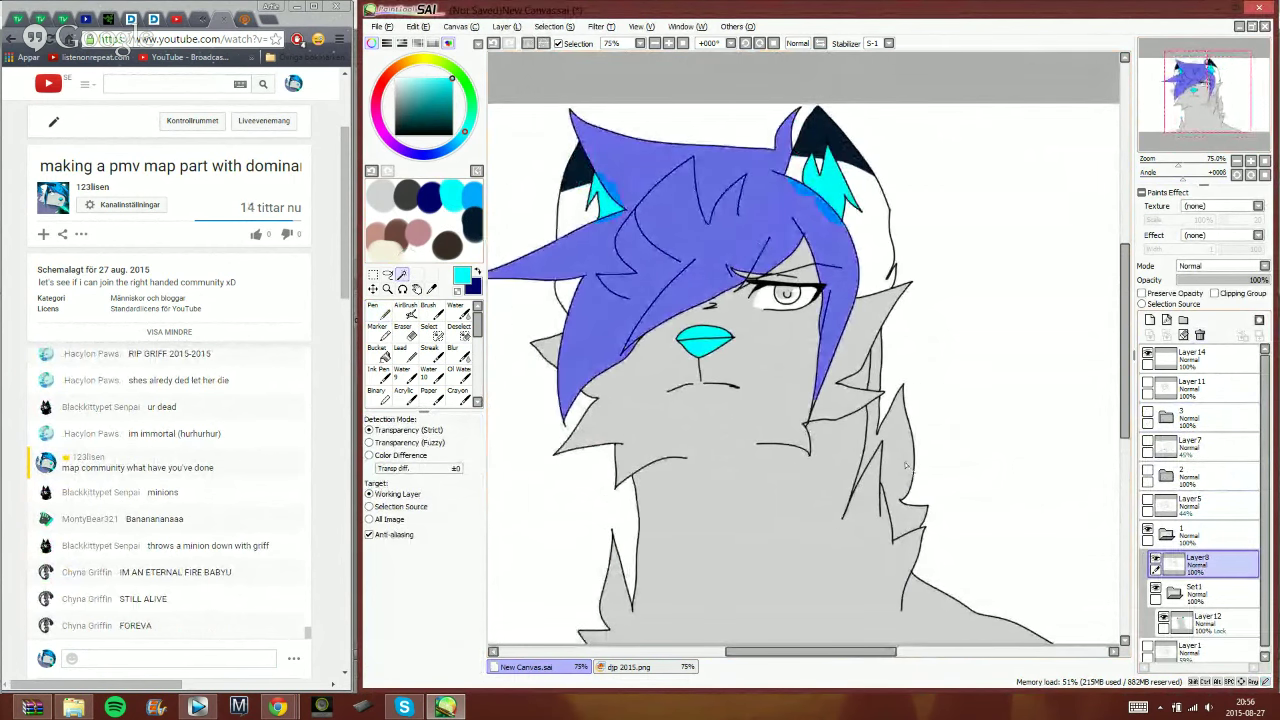
{"action": "left_click", "coordinate": [906, 462]}
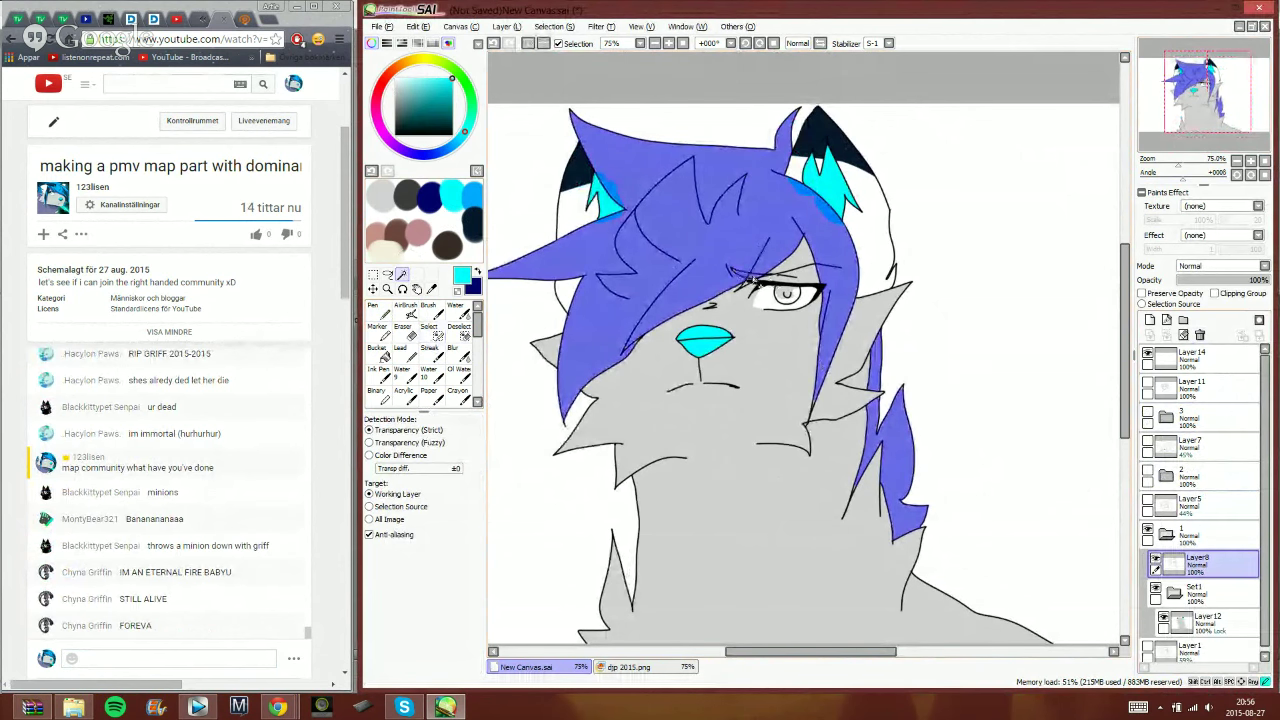
{"action": "left_click", "coordinate": [429, 330]}
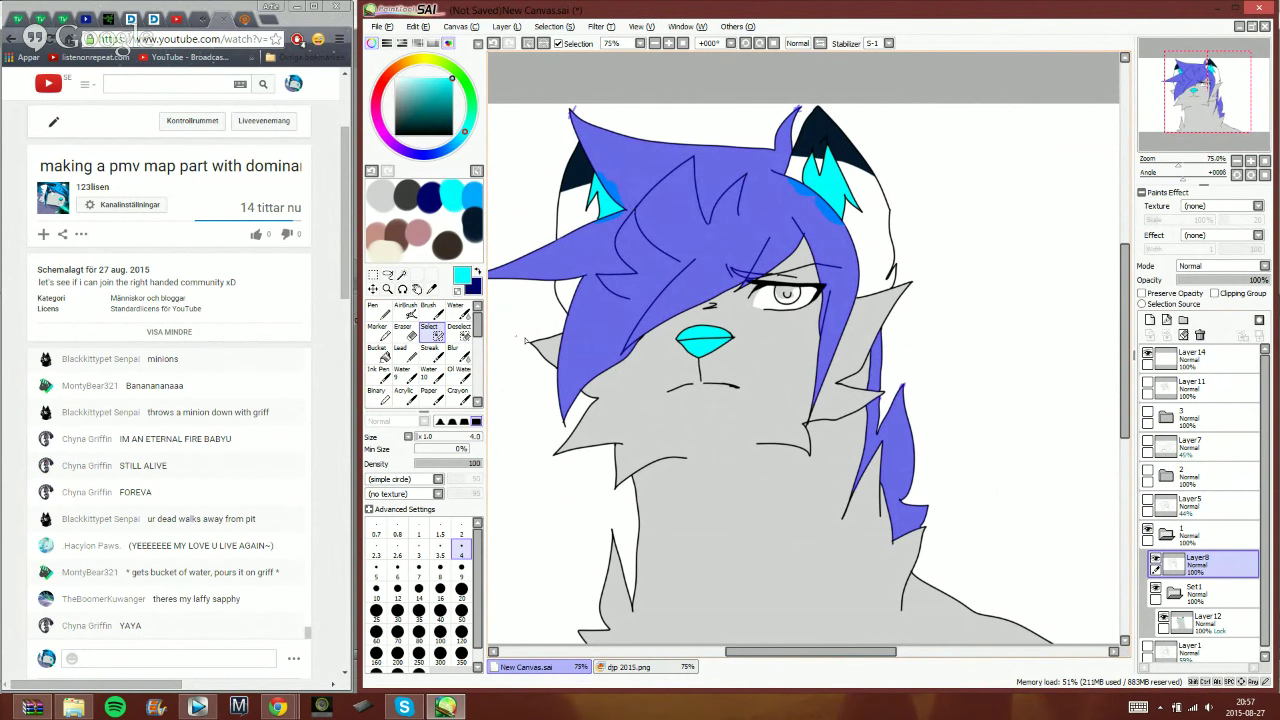
{"action": "key", "text": "n"}
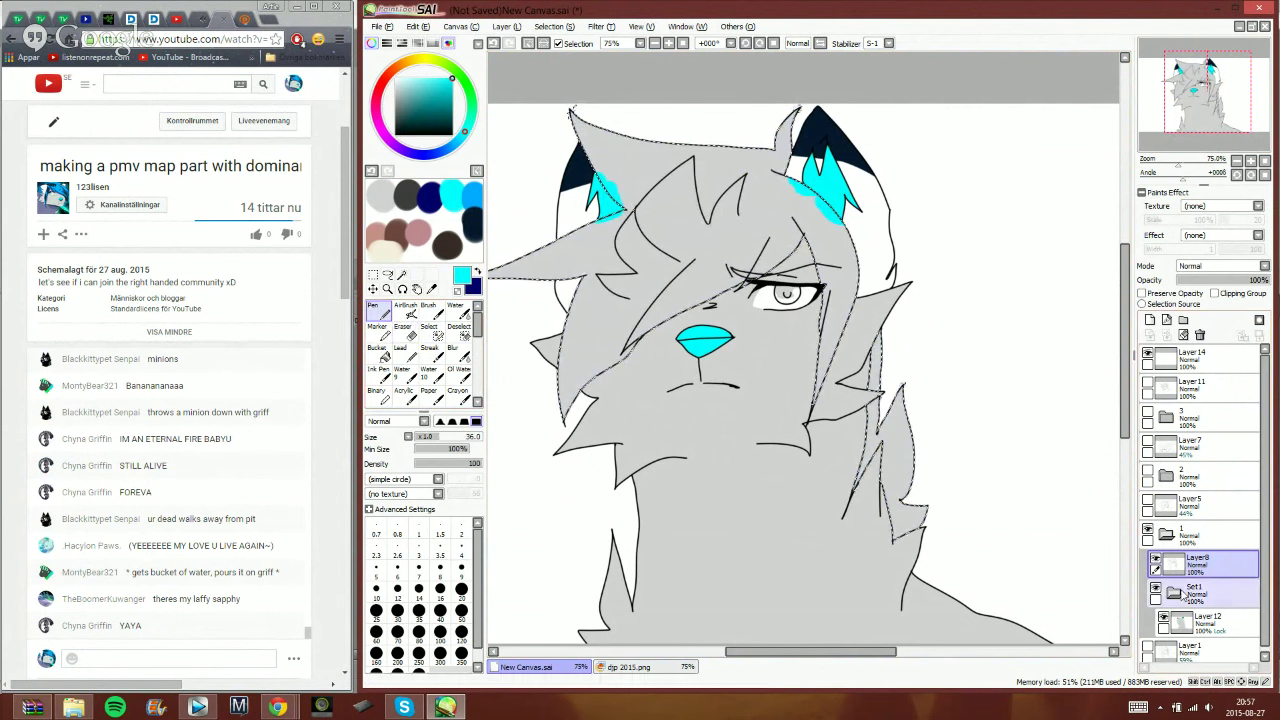
- Add a new clipped layer above Layer12 and fill the selected hair with the dark navy sampled from the ear tip
{"action": "left_click", "coordinate": [1193, 619]}
{"action": "left_click", "coordinate": [1150, 320]}
{"action": "left_click", "coordinate": [1227, 296]}
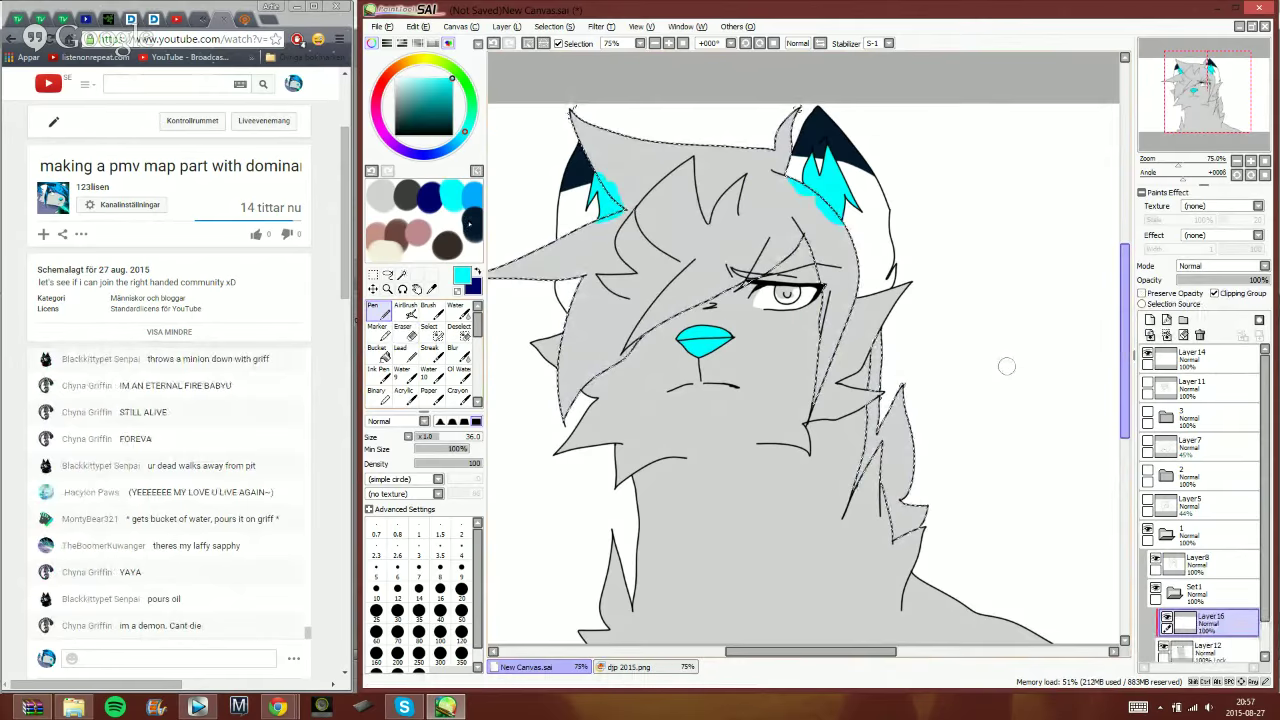
{"action": "right_click", "coordinate": [836, 142]}
{"action": "key", "text": "space"}
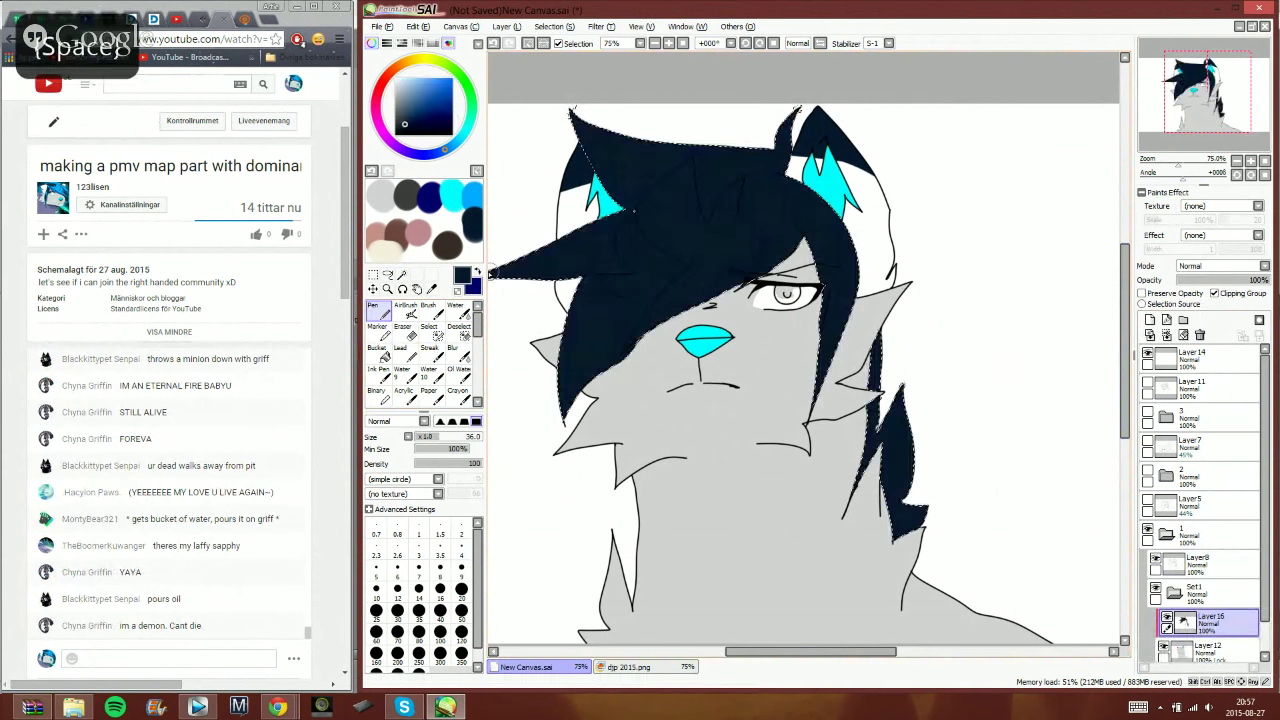
- Clear the selection, preserve the opacity of Layer16, and lasso around the head hair without the neck tufts
{"action": "left_click", "coordinate": [527, 43]}
{"action": "left_click", "coordinate": [1142, 293]}
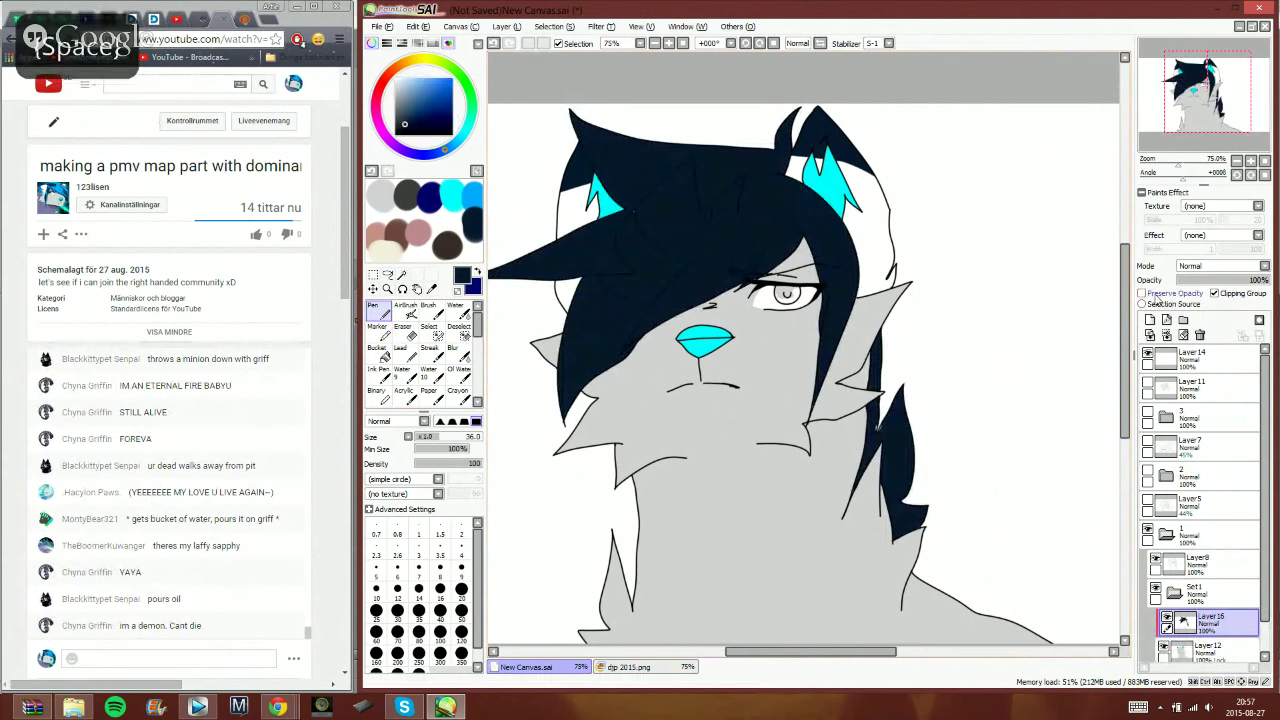
{"action": "left_click", "coordinate": [388, 275]}
{"action": "left_click_drag", "start_coordinate": [879, 250], "coordinate": [869, 320]}
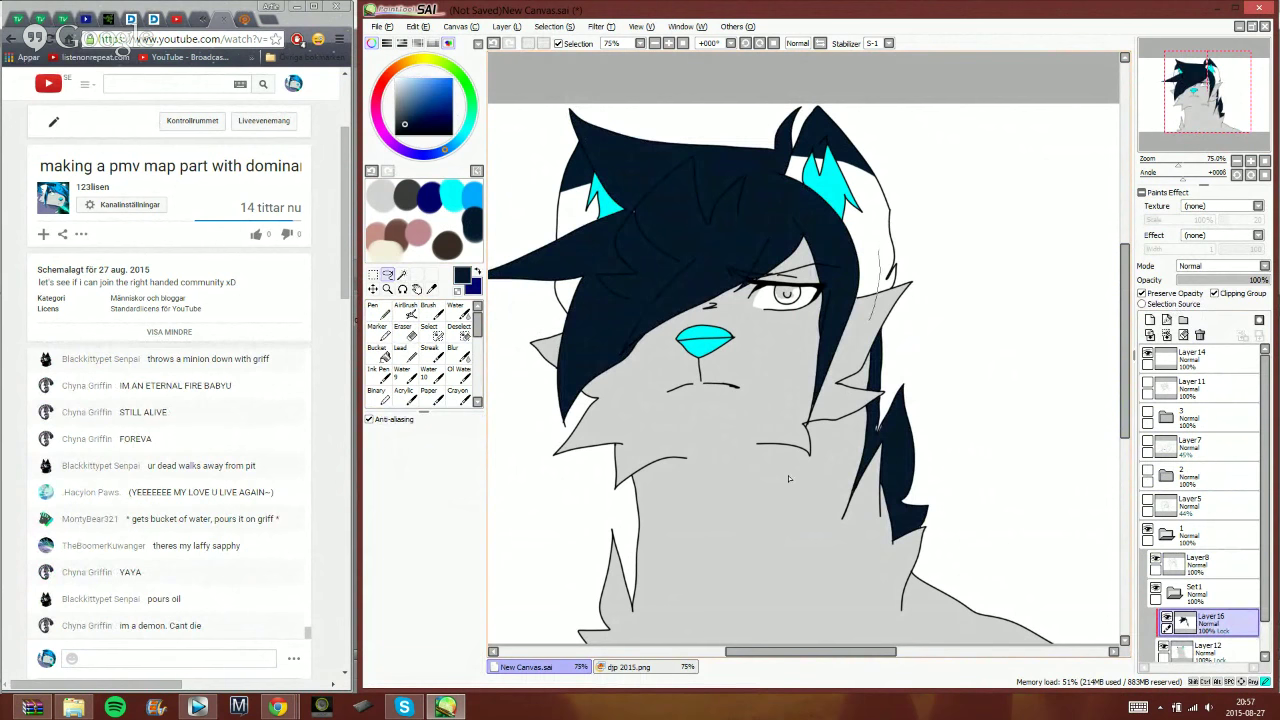
{"action": "mouse_move", "coordinate": [788, 479]}
{"action": "left_mouse_down"}
{"action": "mouse_move", "coordinate": [453, 168]}
{"action": "mouse_move", "coordinate": [732, 67]}
{"action": "mouse_move", "coordinate": [906, 210]}
{"action": "left_mouse_up"}
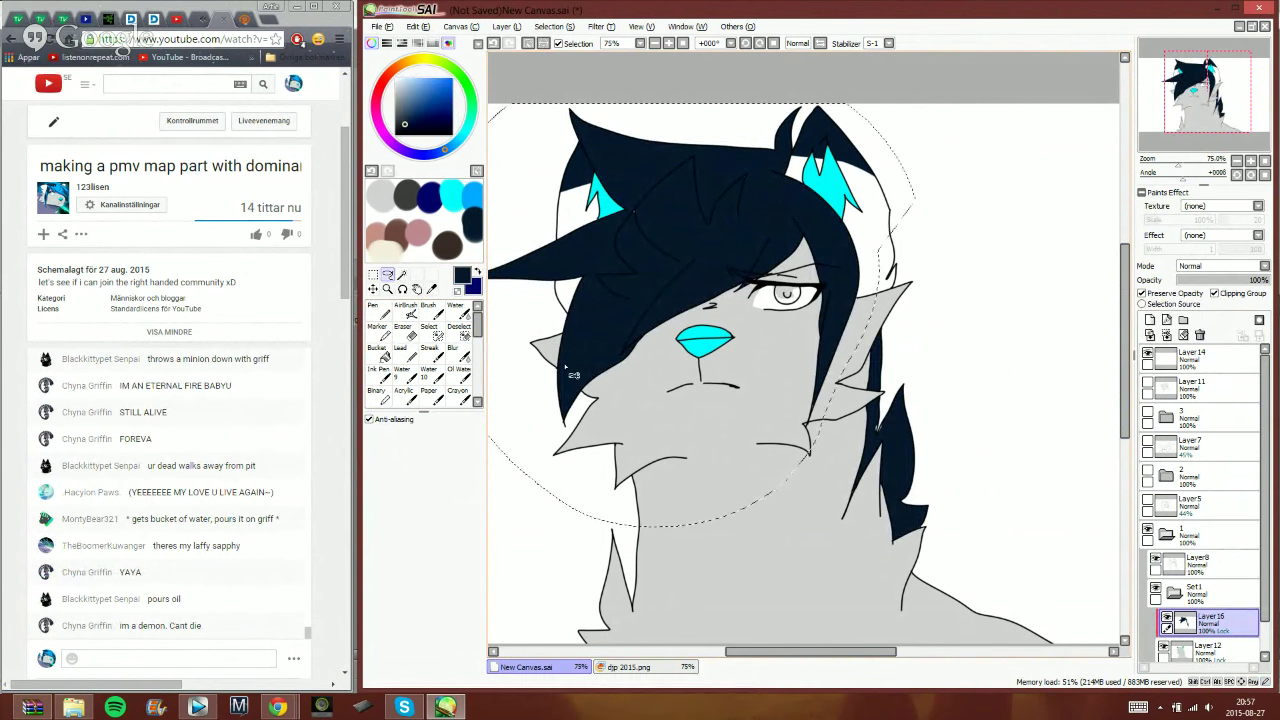
- Fill the lassoed head hair with bright blue, clear the selection, and paint dark navy stripes across it with the Pen tool
{"action": "left_click", "coordinate": [455, 196]}
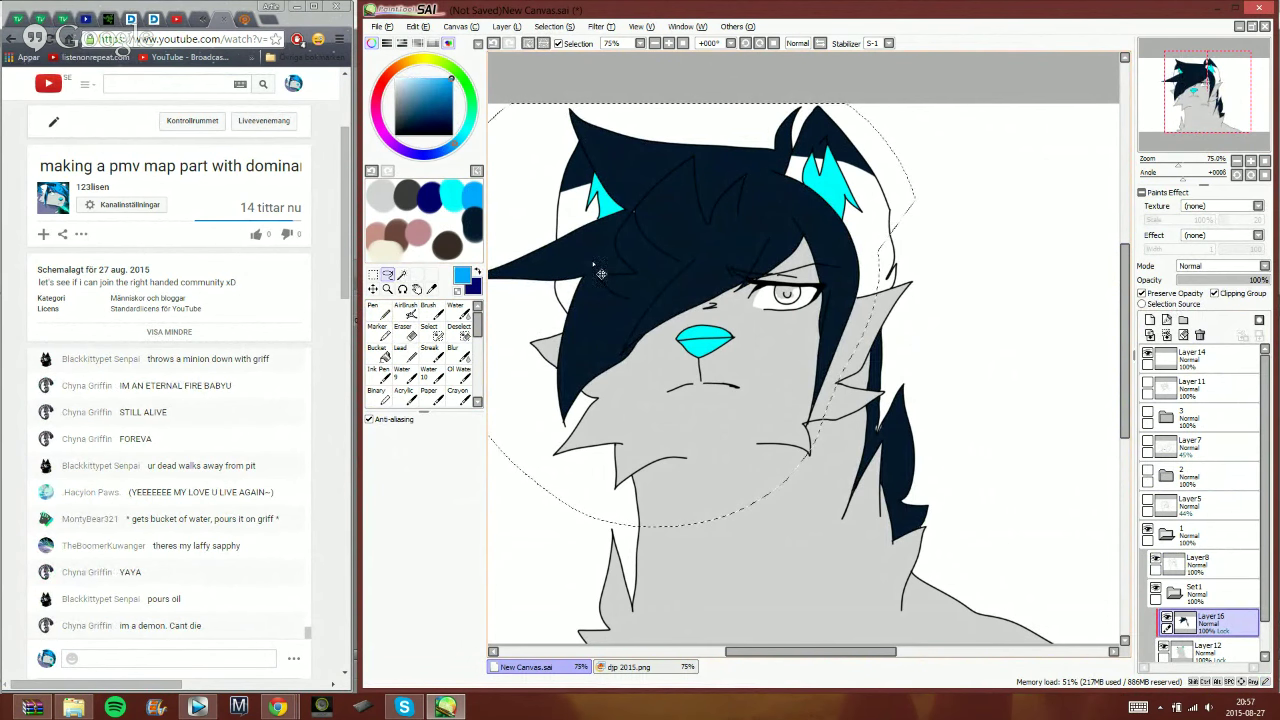
{"action": "key", "text": "space"}
{"action": "left_click", "coordinate": [529, 44]}
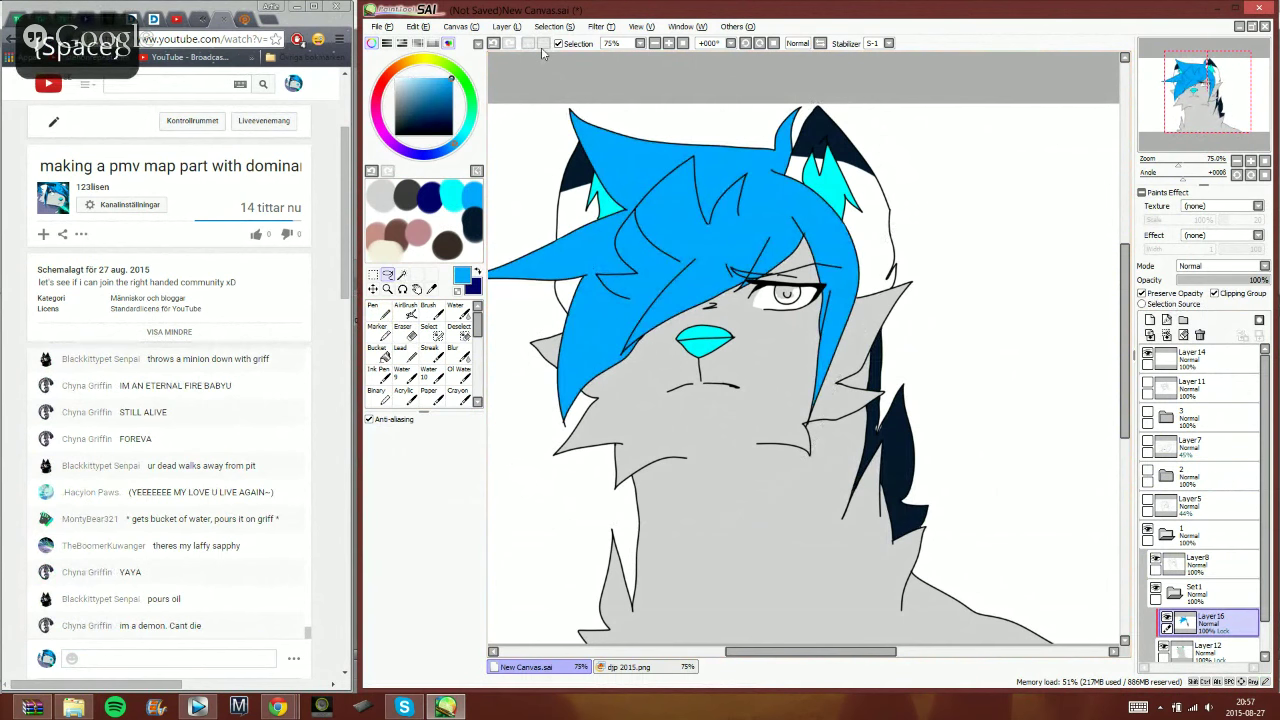
{"action": "left_click", "coordinate": [385, 314]}
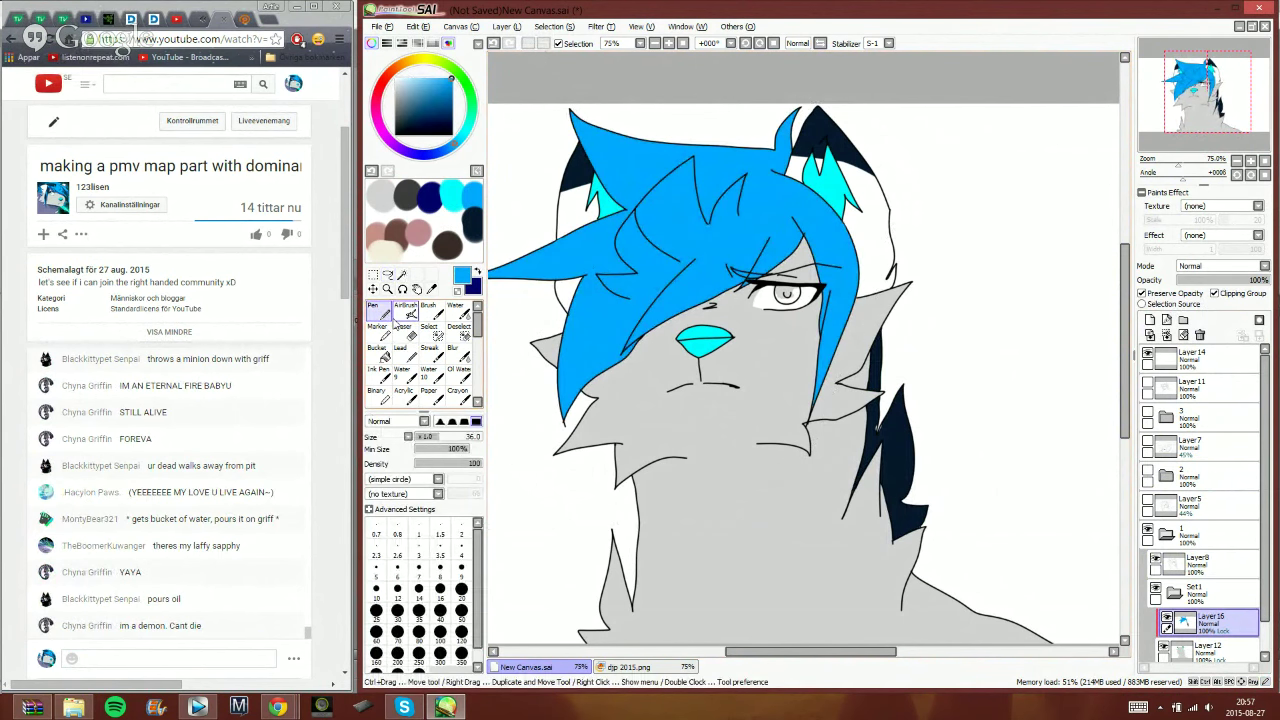
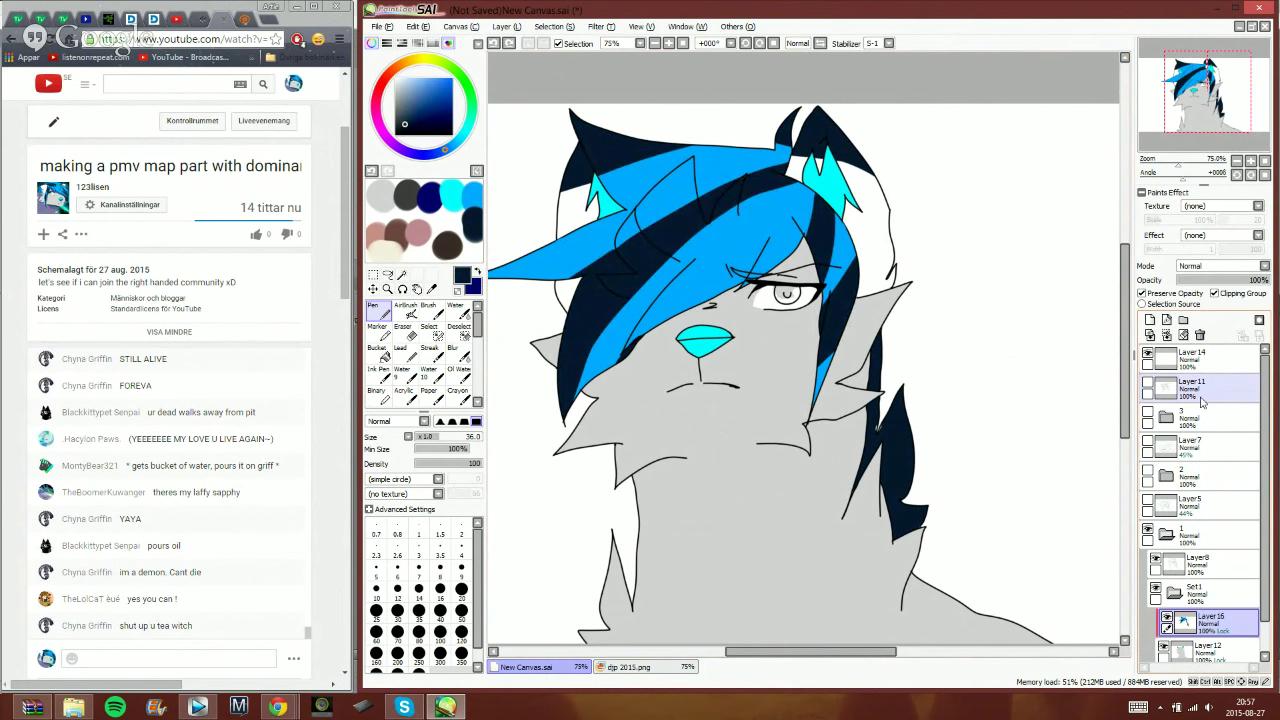
- Select the middle tufts of the fringe from the Layer8 line art, closing their open lower edge with the Select pen
{"action": "left_click", "coordinate": [1198, 564]}
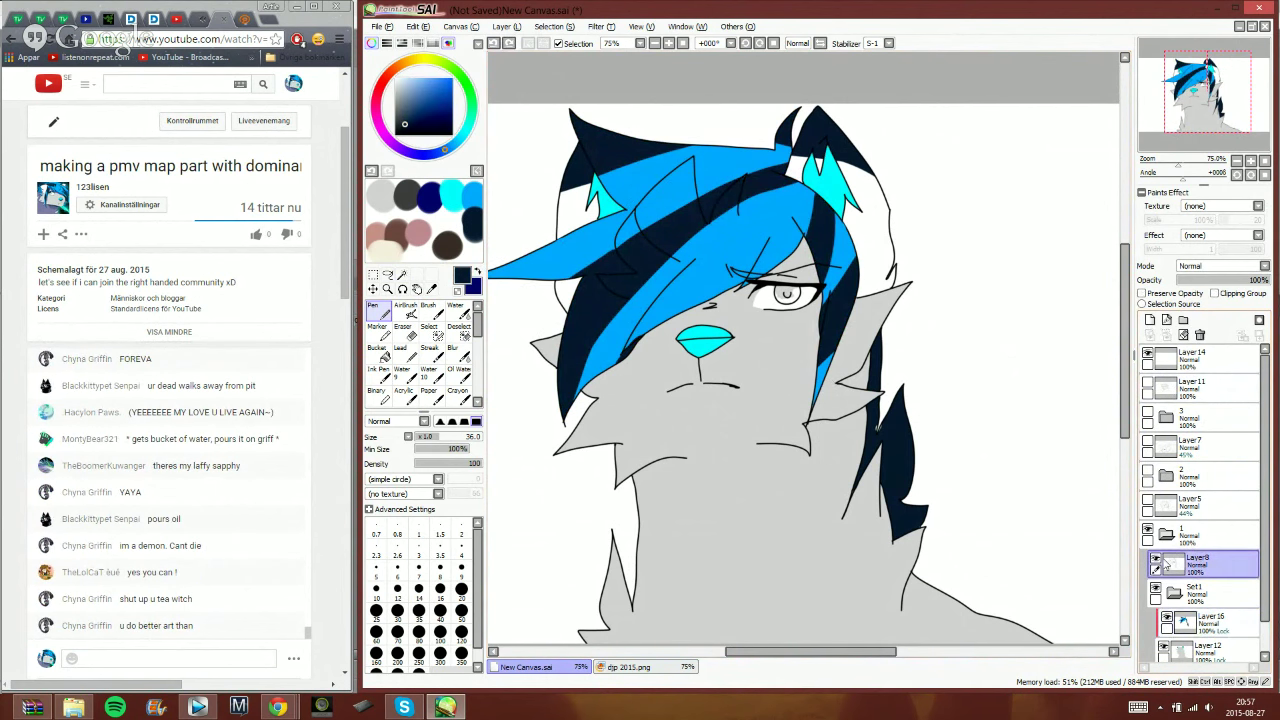
{"action": "left_click", "coordinate": [434, 333]}
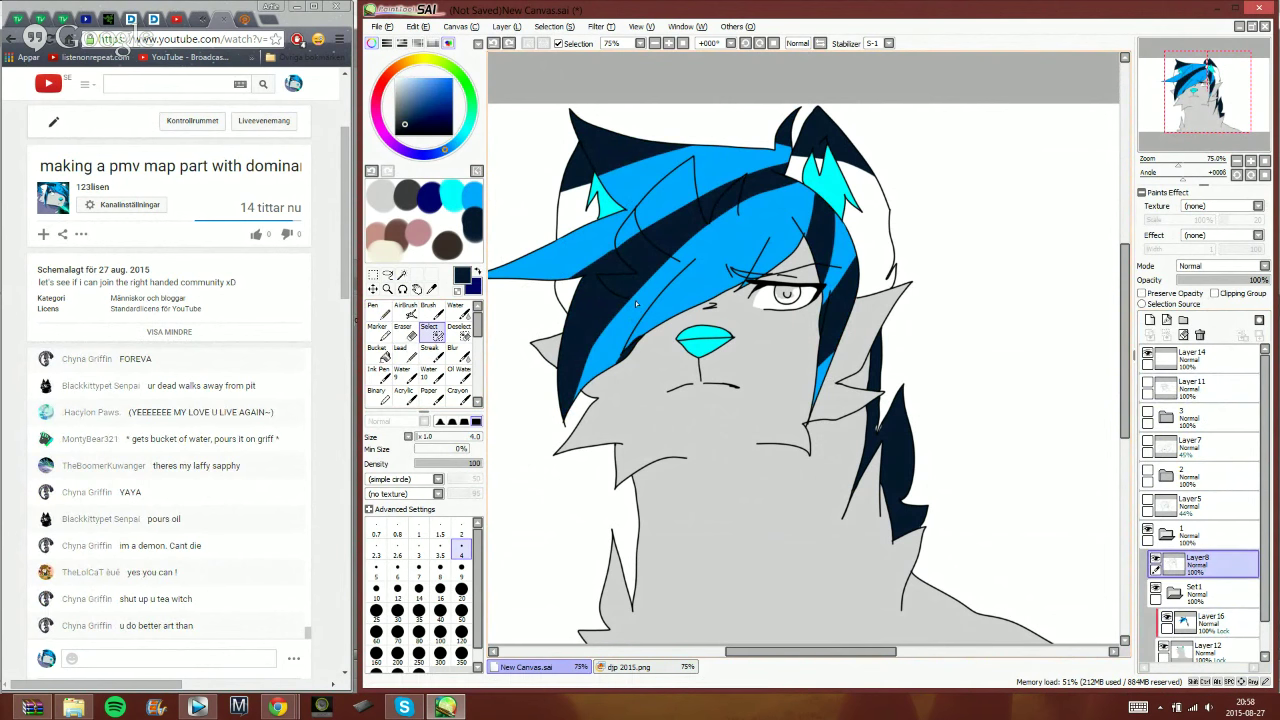
{"action": "left_click_drag", "start_coordinate": [636, 298], "coordinate": [629, 300]}
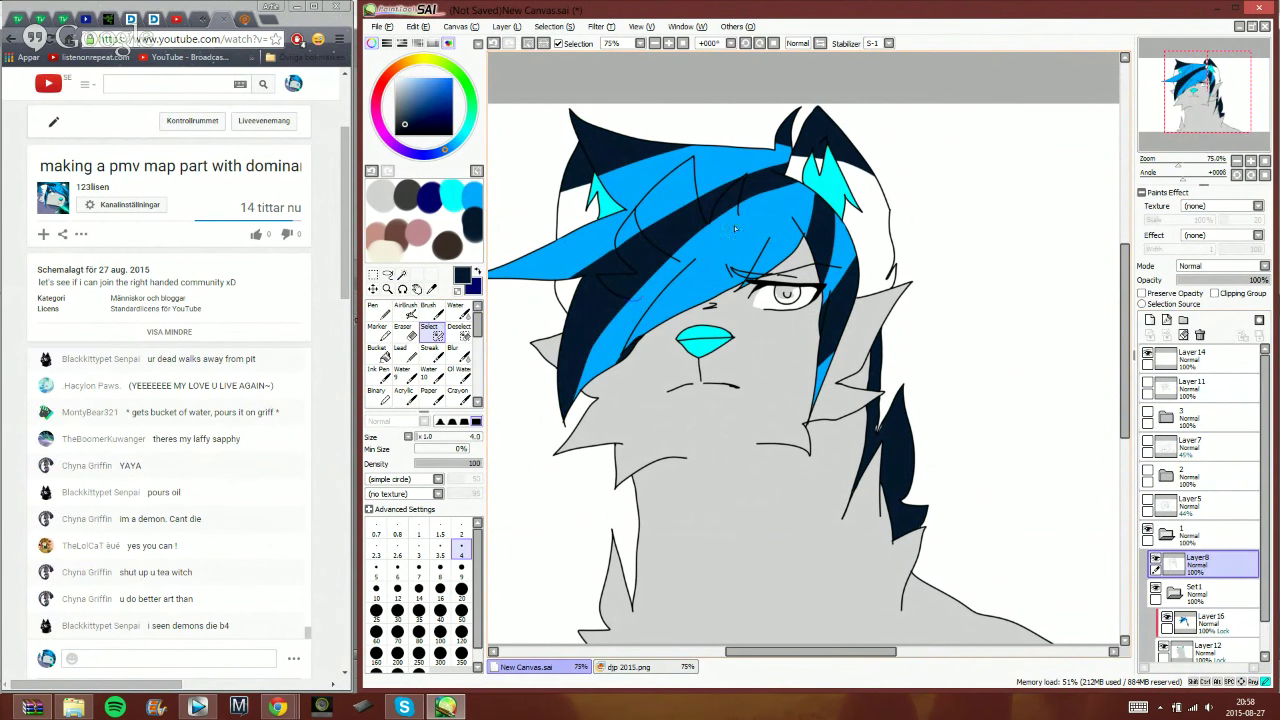
{"action": "left_click", "coordinate": [401, 274]}
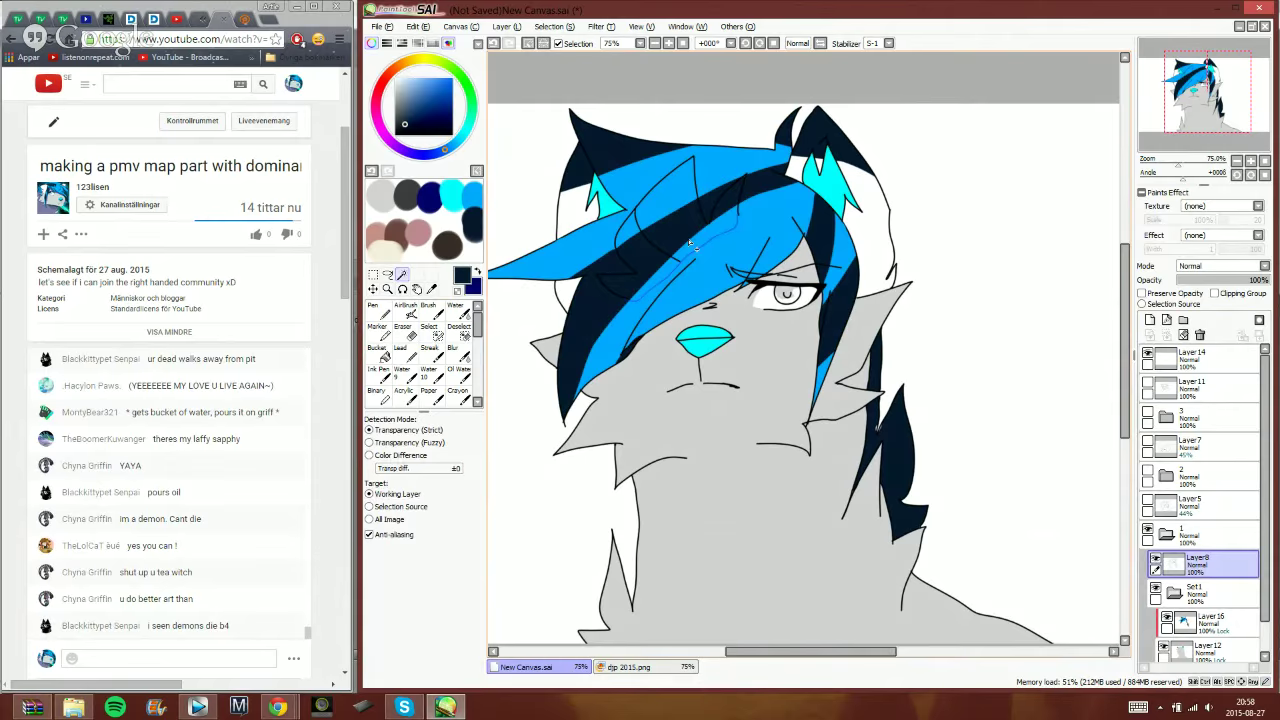
{"action": "left_click", "coordinate": [655, 275]}
- Fill the selected fringe tufts with bright blue on Layer16 and clear the selection
{"action": "left_click", "coordinate": [1197, 627]}
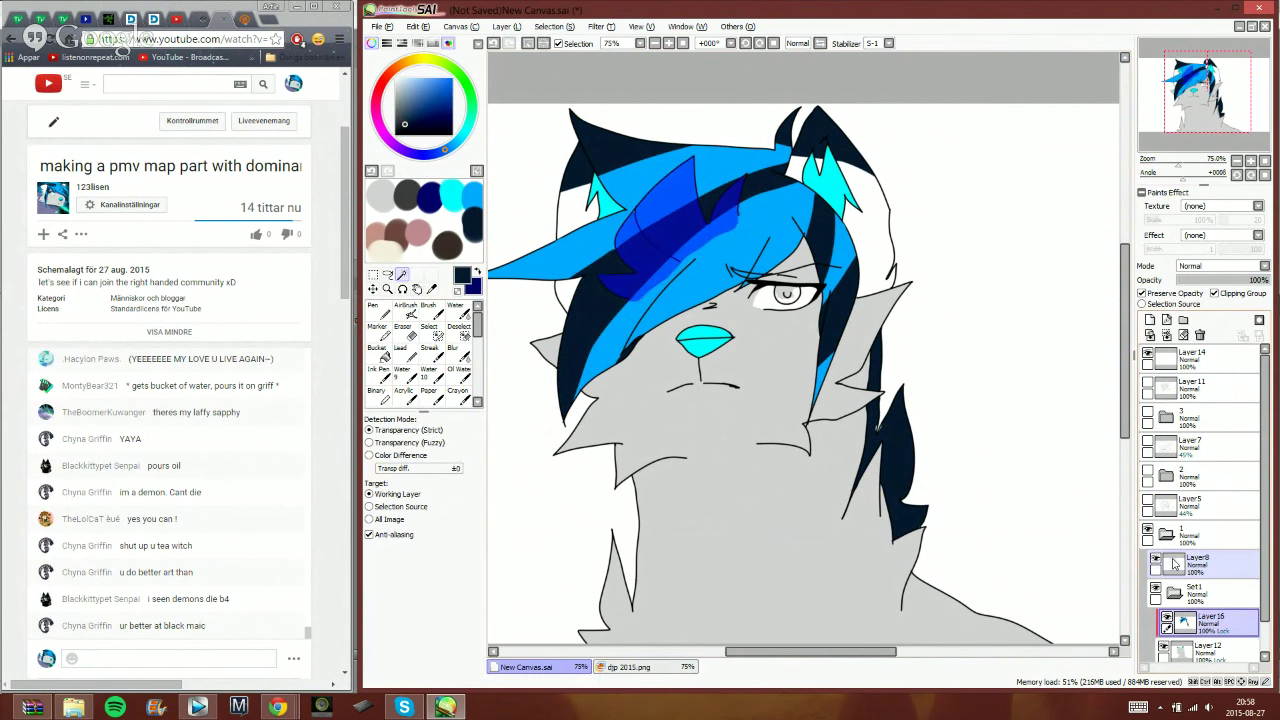
{"action": "right_click", "coordinate": [468, 198]}
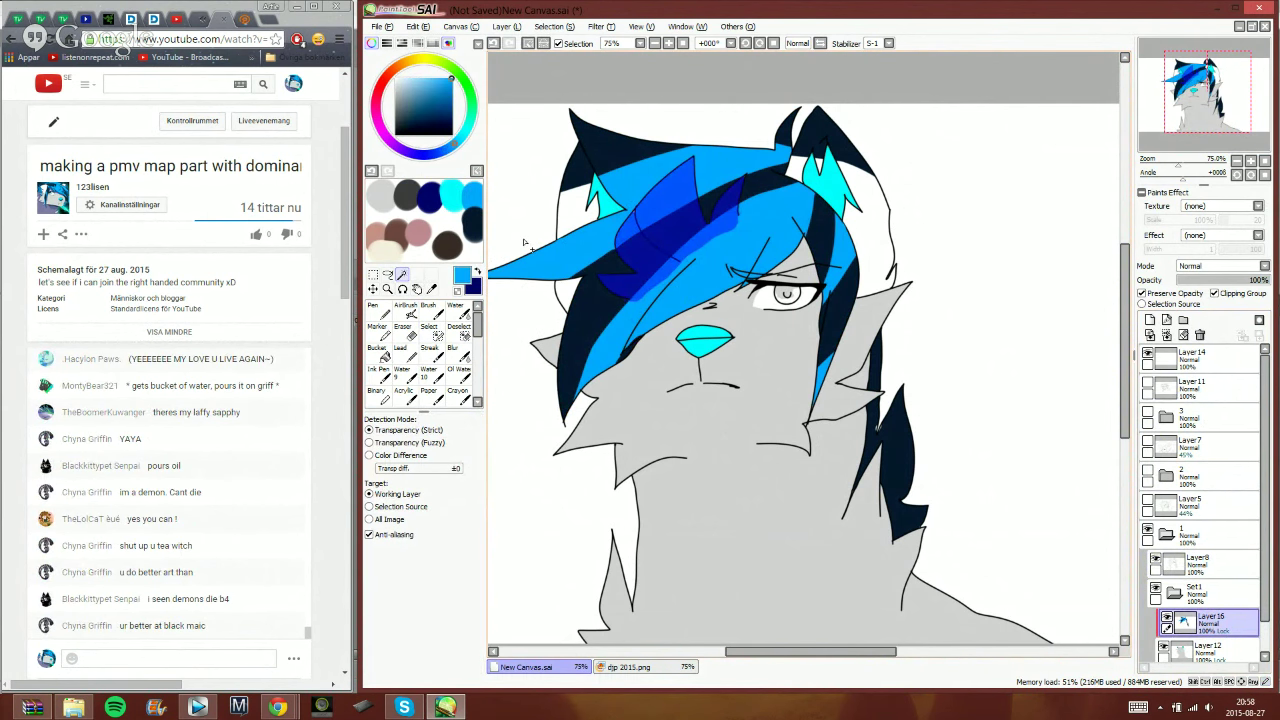
{"action": "key", "text": "ctrl+f"}
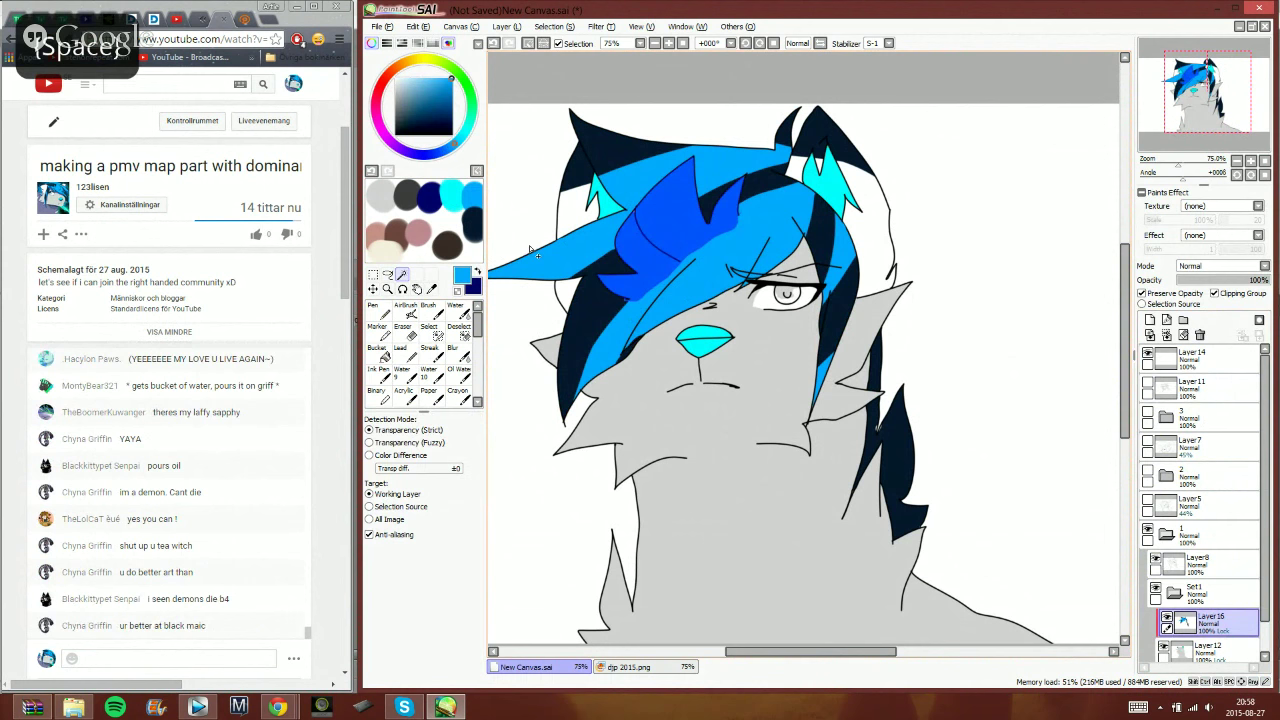
{"action": "left_click", "coordinate": [527, 44]}
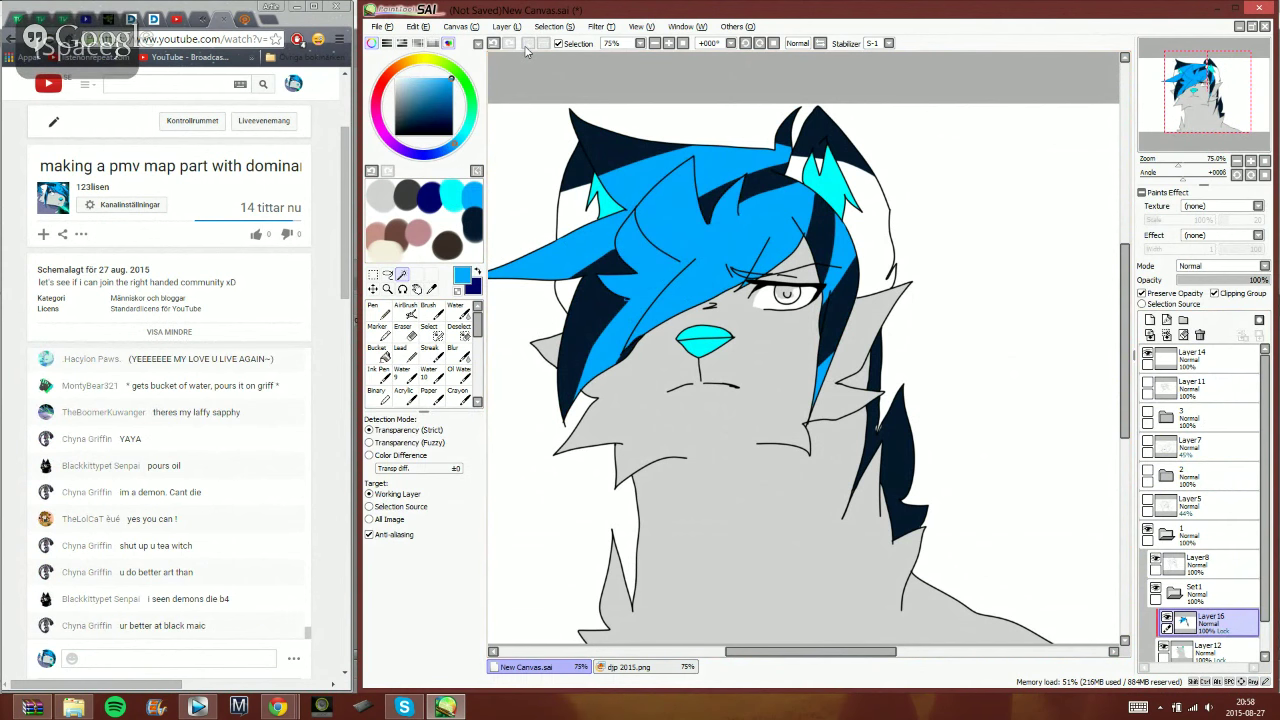
- Select the iris of the open eye from the Layer8 line art with the magic wand
{"action": "left_click", "coordinate": [380, 311]}
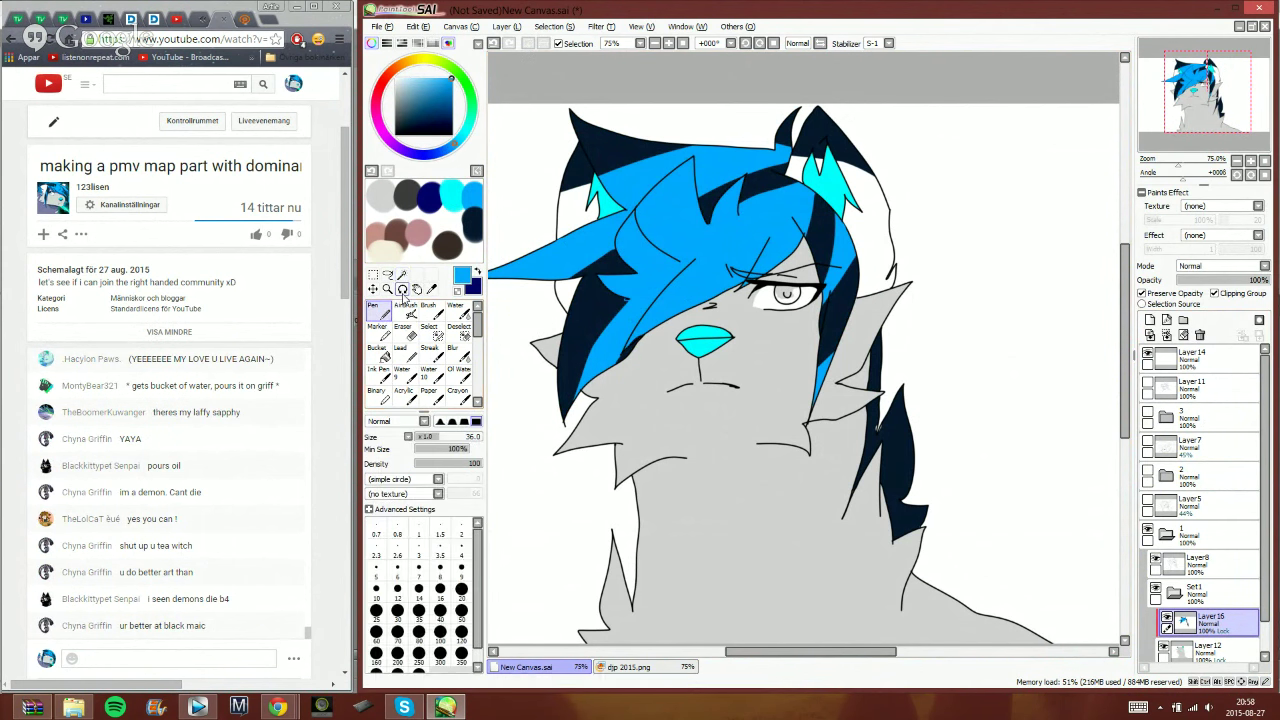
{"action": "left_click", "coordinate": [1250, 161]}
{"action": "left_click", "coordinate": [1212, 103]}
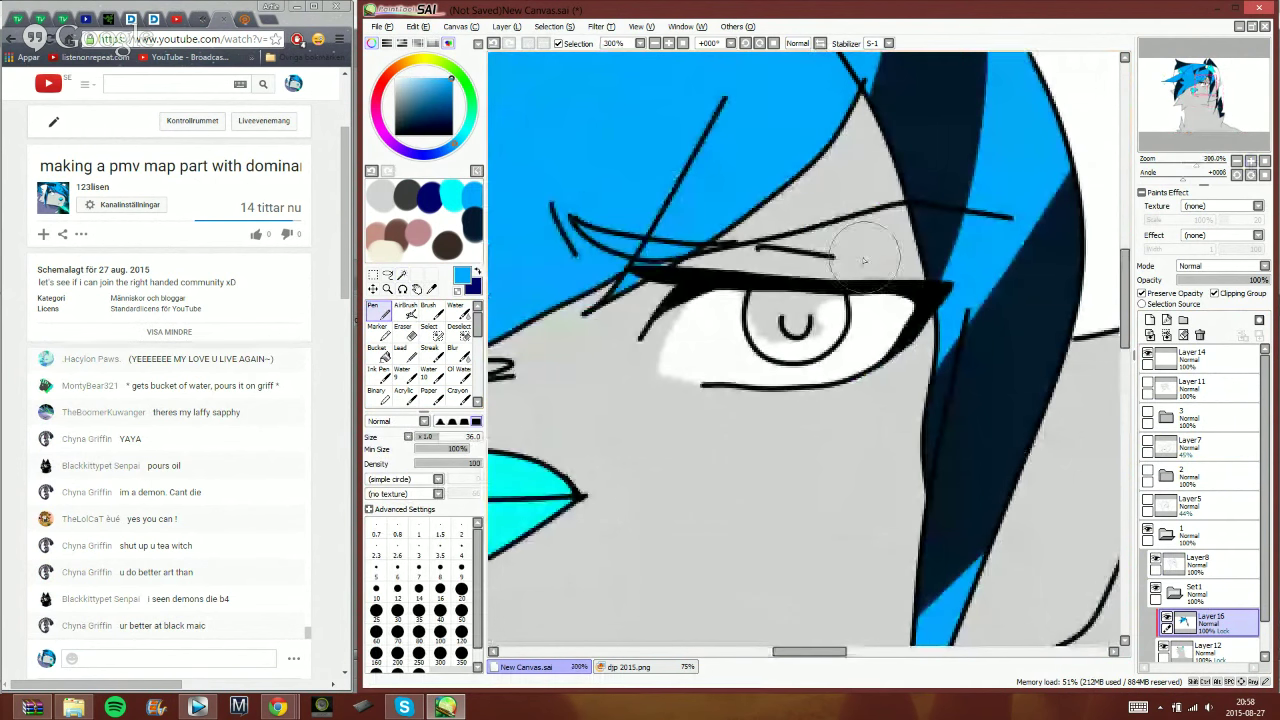
{"action": "left_click", "coordinate": [1165, 565]}
{"action": "left_click", "coordinate": [402, 275]}
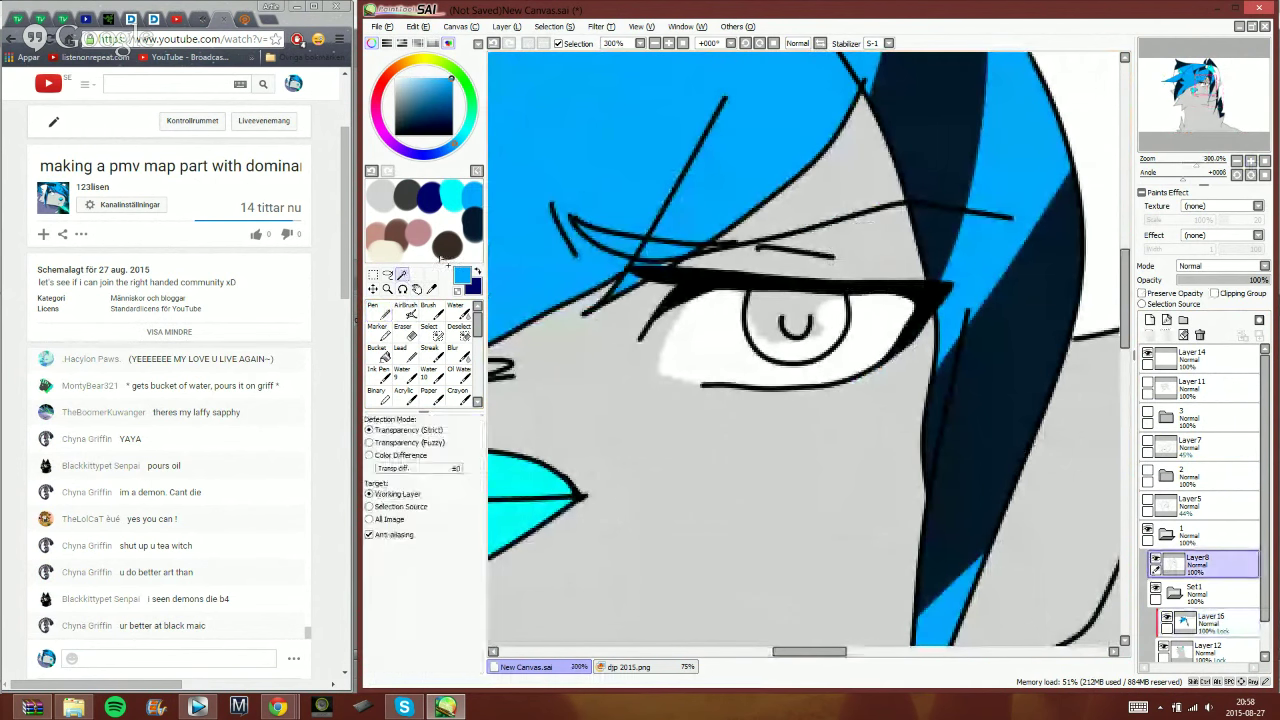
{"action": "left_click", "coordinate": [795, 345]}
{"action": "left_click", "coordinate": [1210, 621]}
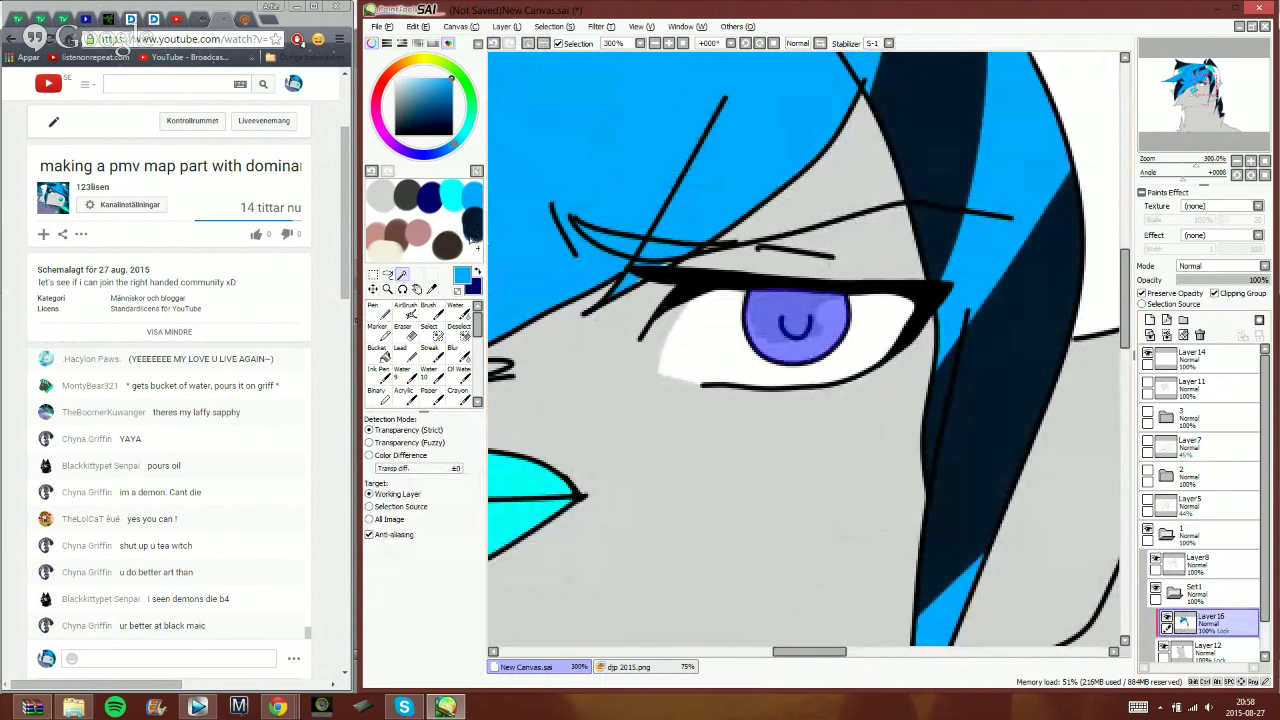
- Sample the eye green from the djp 2015.png reference, fill the selected iris with it on Layer12, and clear the selection
{"action": "left_click", "coordinate": [650, 668]}
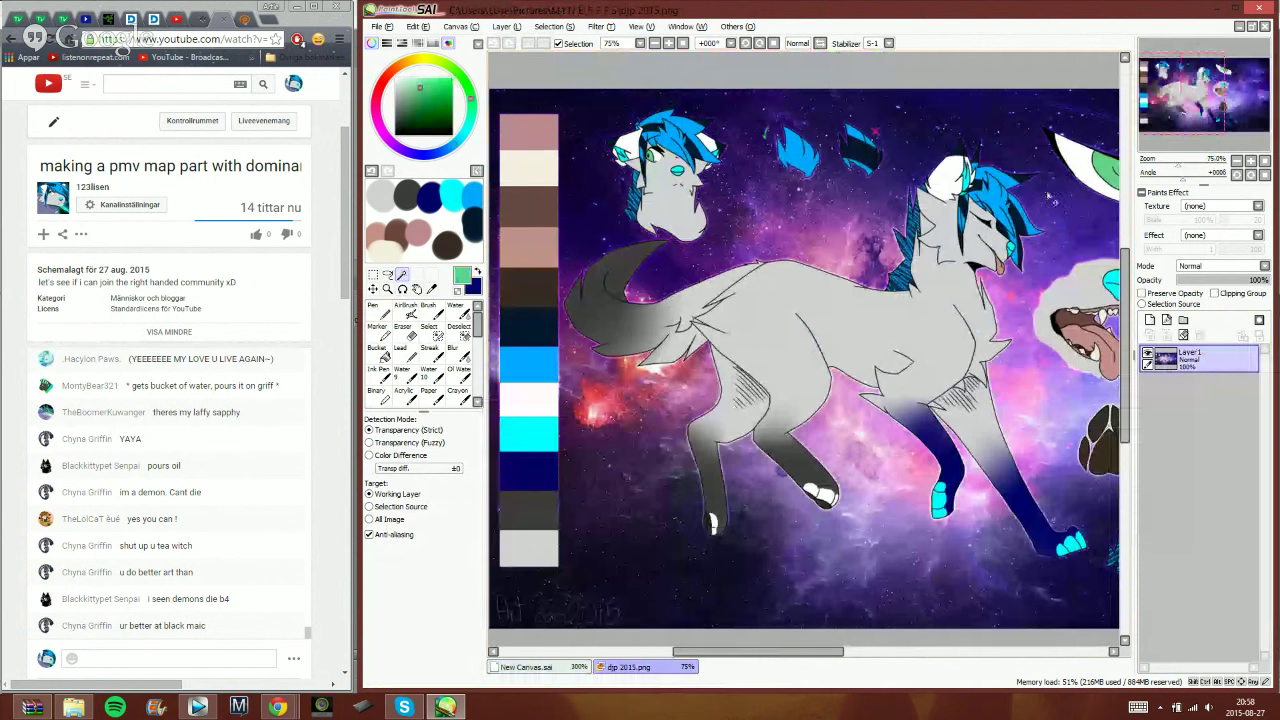
{"action": "left_click", "coordinate": [562, 667]}
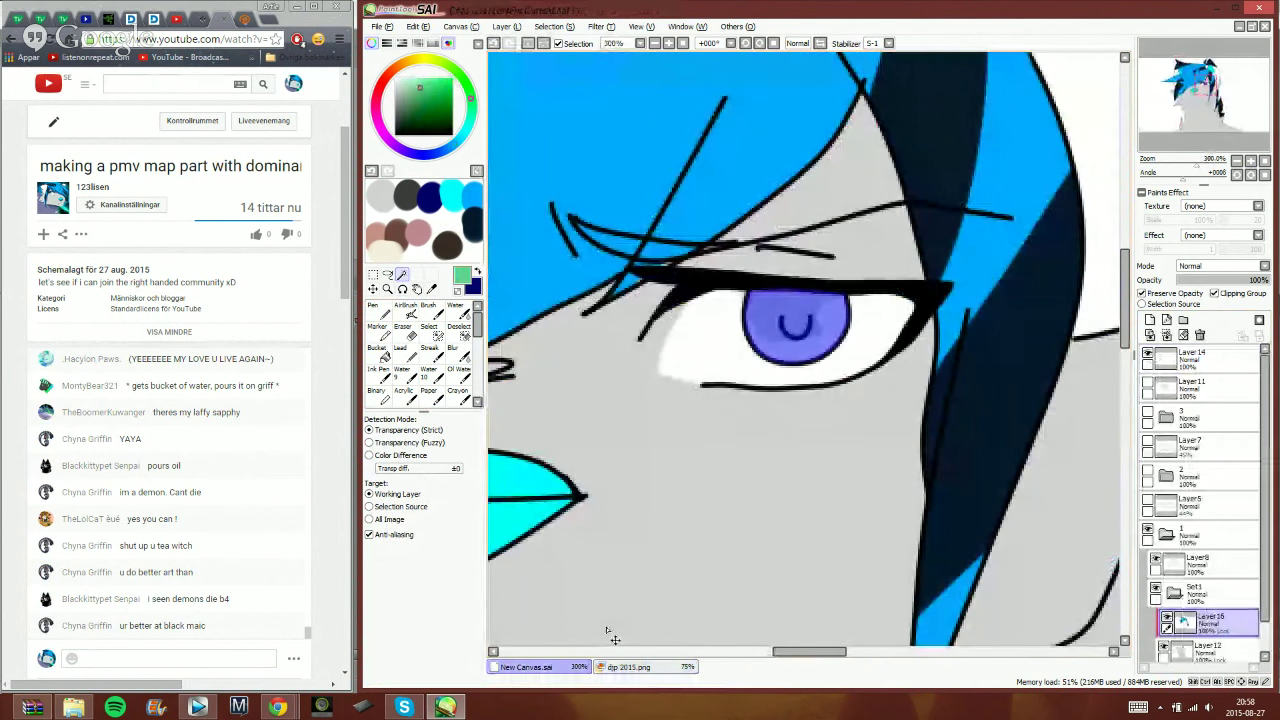
{"action": "left_click", "coordinate": [528, 44]}
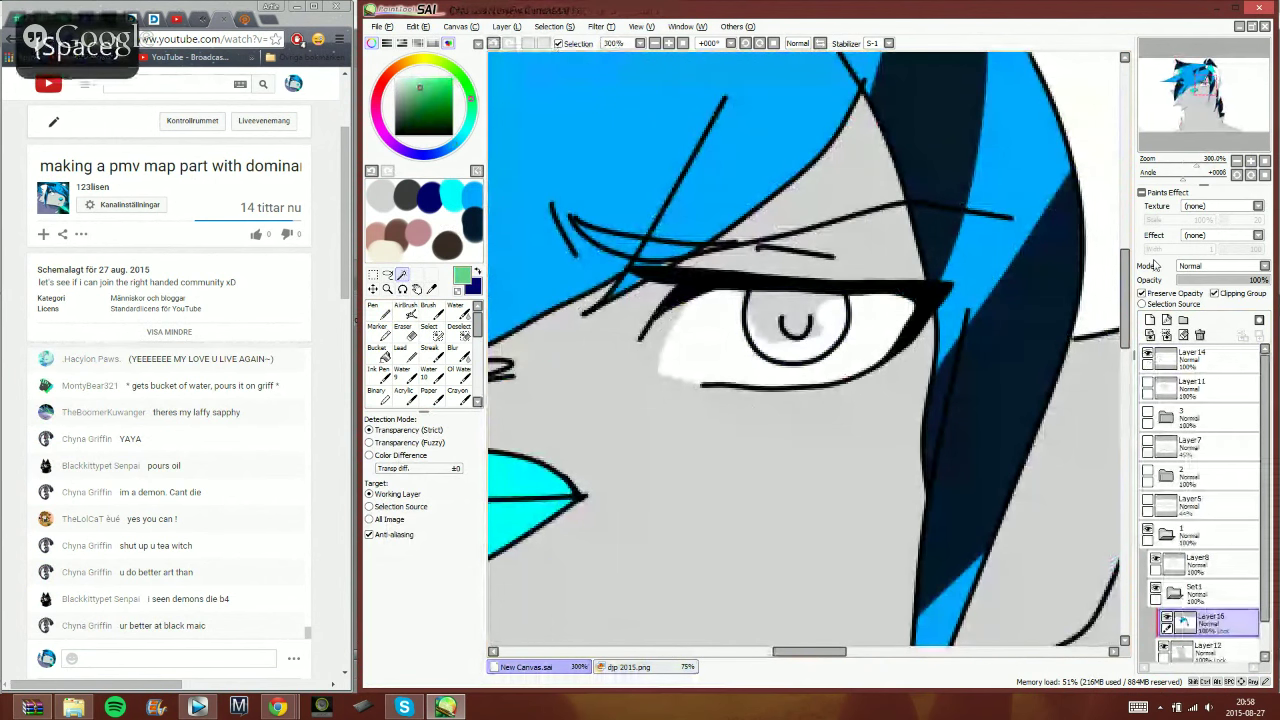
{"action": "left_click", "coordinate": [496, 44]}
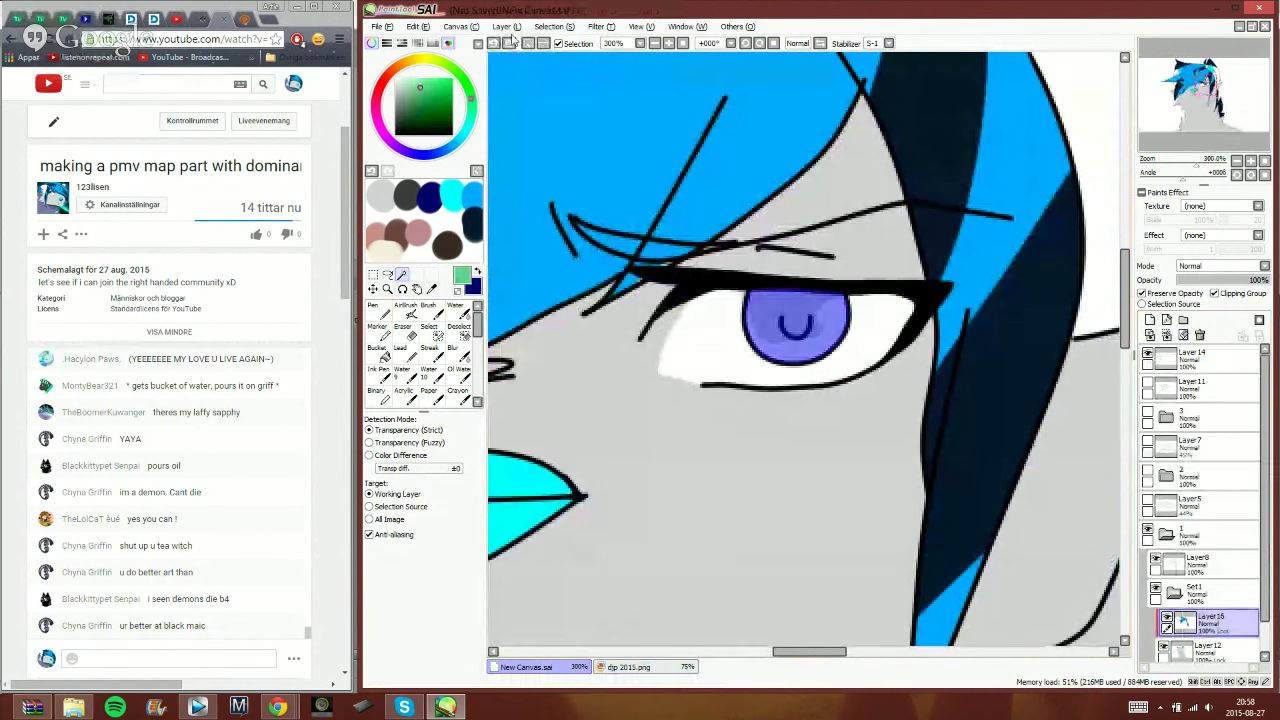
{"action": "left_click", "coordinate": [1192, 640]}
{"action": "left_click", "coordinate": [541, 43]}
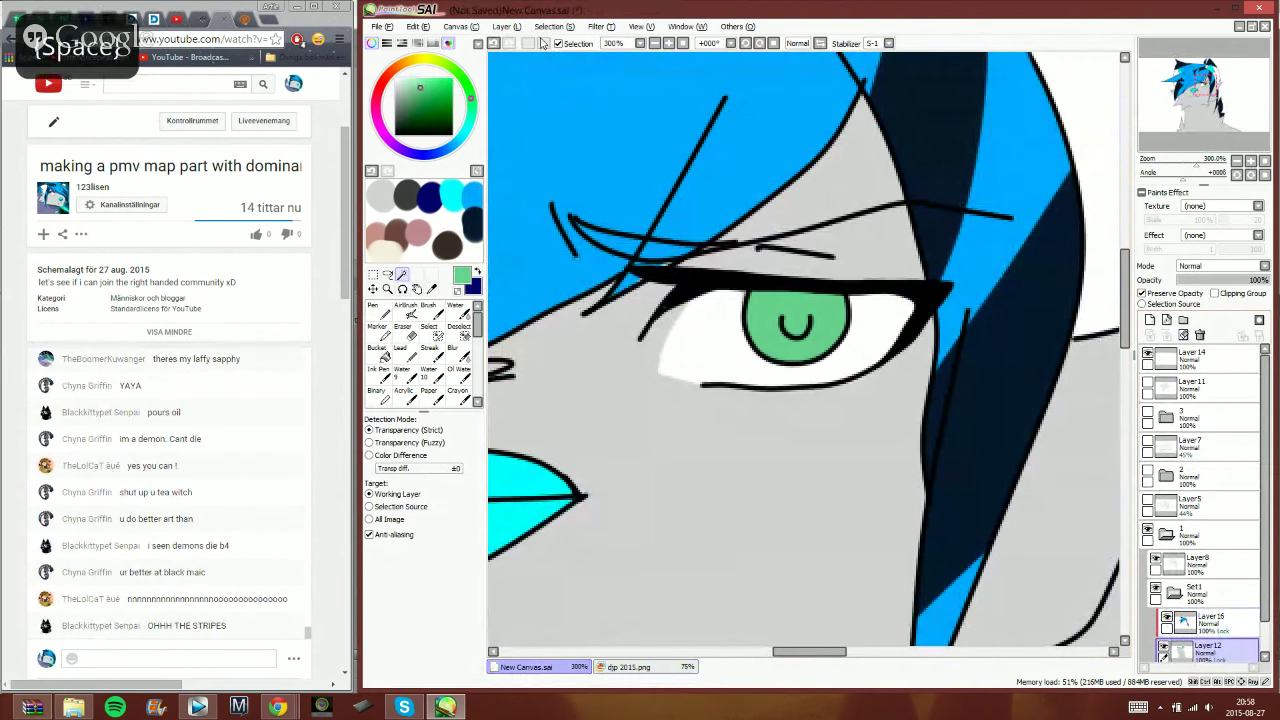
- Collapse and hide folder 1, and show and expand folder 2 with the closed-eye character
{"action": "scroll", "coordinate": [1220, 163], "scroll_direction": "down", "scroll_amount": 3}
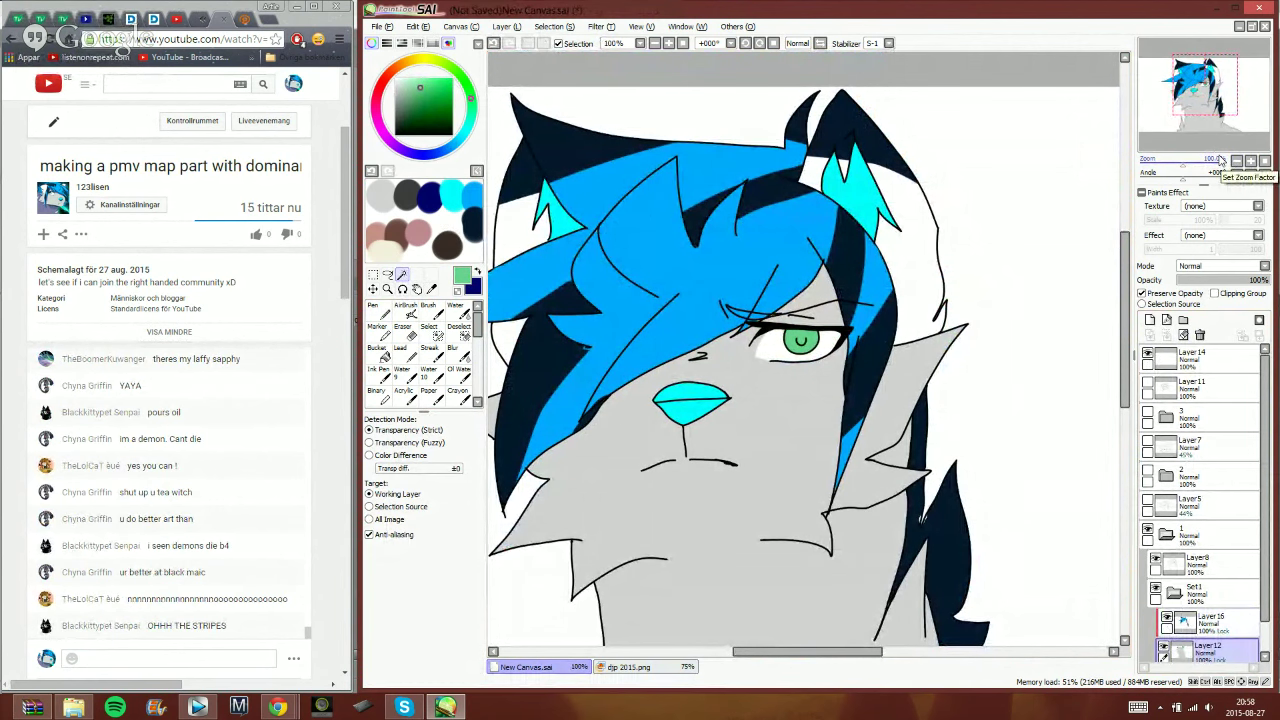
{"action": "left_click_drag", "start_coordinate": [1194, 102], "coordinate": [1196, 88]}
{"action": "left_click", "coordinate": [1168, 535]}
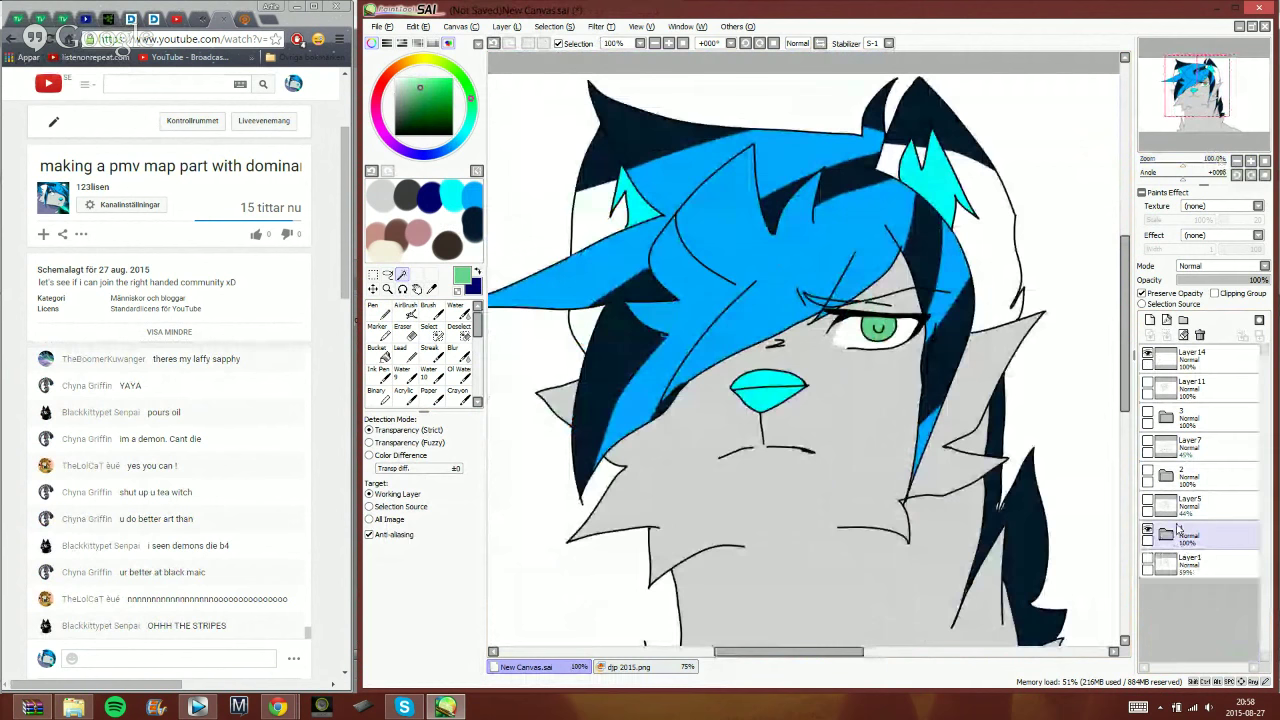
{"action": "left_click", "coordinate": [1147, 477]}
{"action": "left_click", "coordinate": [1147, 535]}
{"action": "left_click", "coordinate": [1166, 476]}
- Add a new layer above Layer13 in the Set3 folder and clip it to that layer
{"action": "left_click", "coordinate": [1200, 563]}
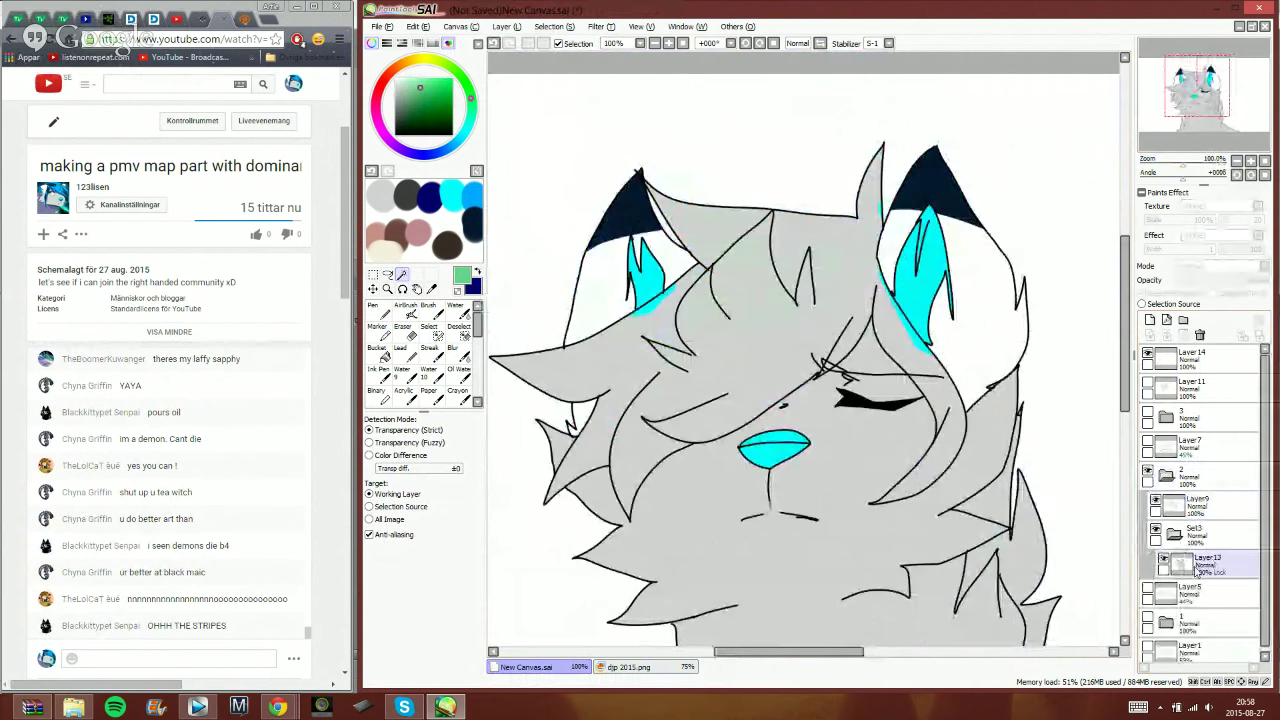
{"action": "left_click", "coordinate": [1150, 320]}
{"action": "left_click", "coordinate": [1214, 293]}
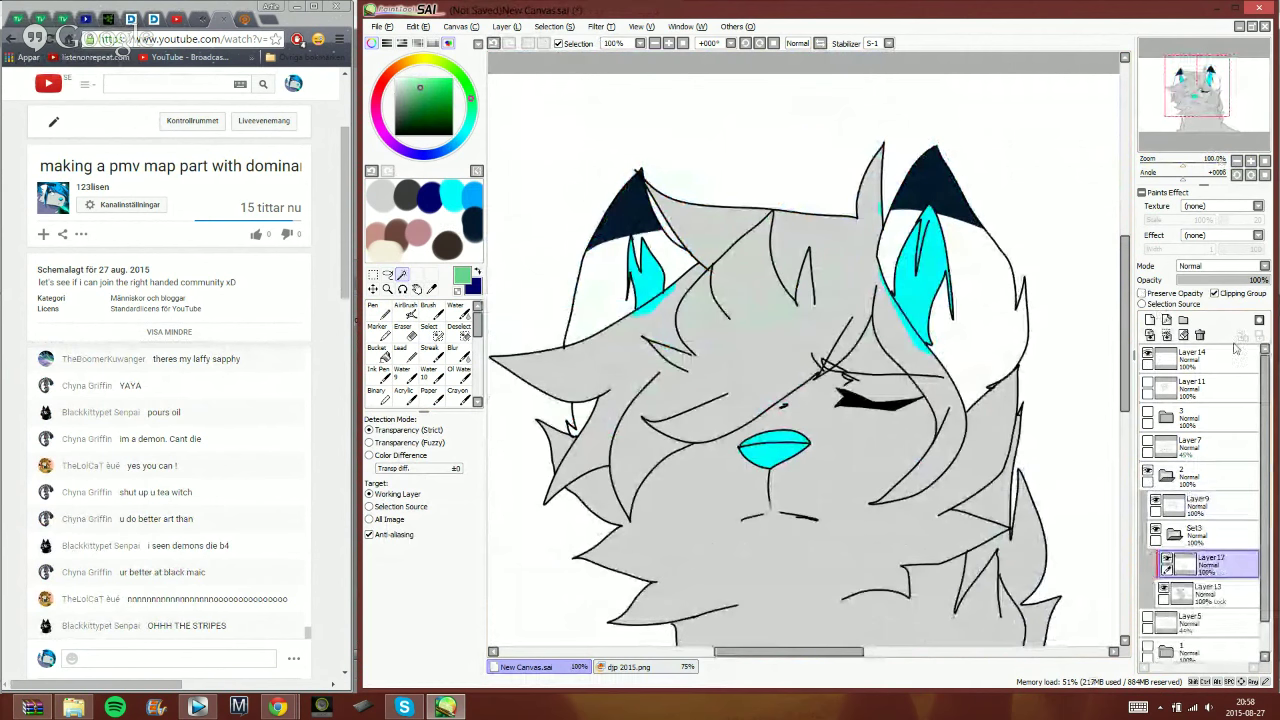
- Choose dark navy as the colour and select the head hair and the neck tufts from the Layer9 line art
{"action": "left_click", "coordinate": [1205, 505]}
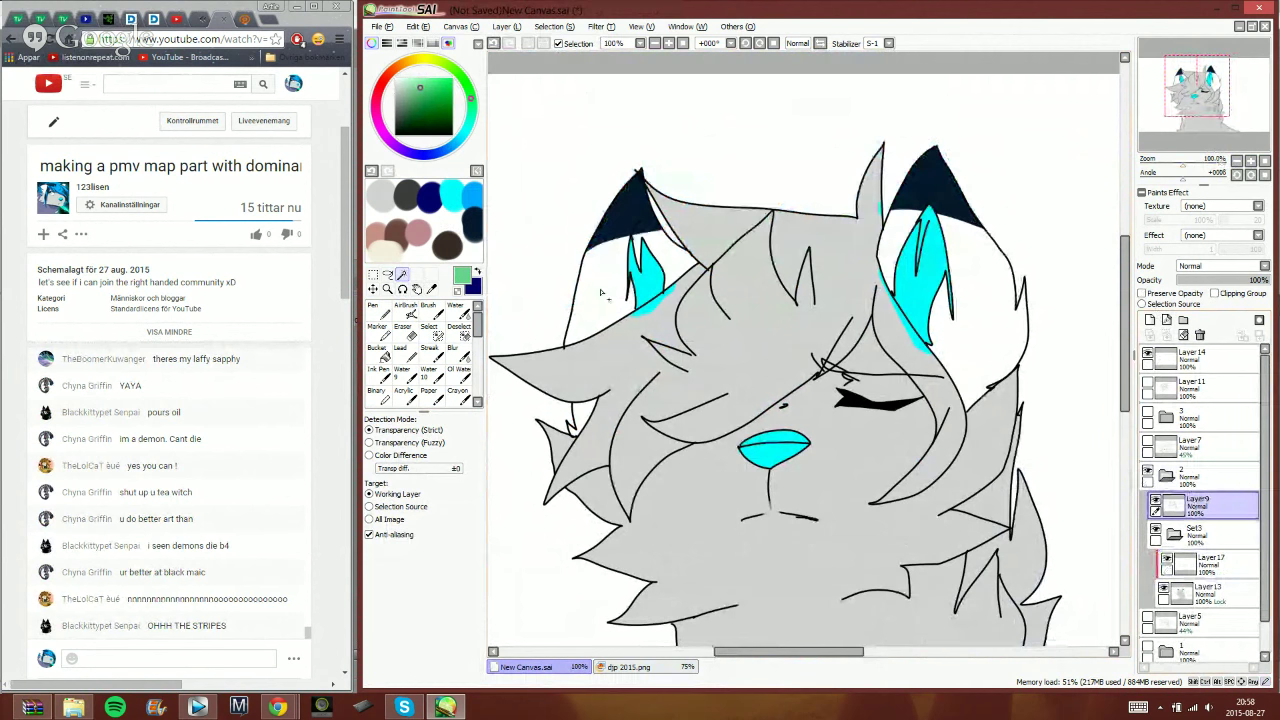
{"action": "left_click", "coordinate": [473, 208]}
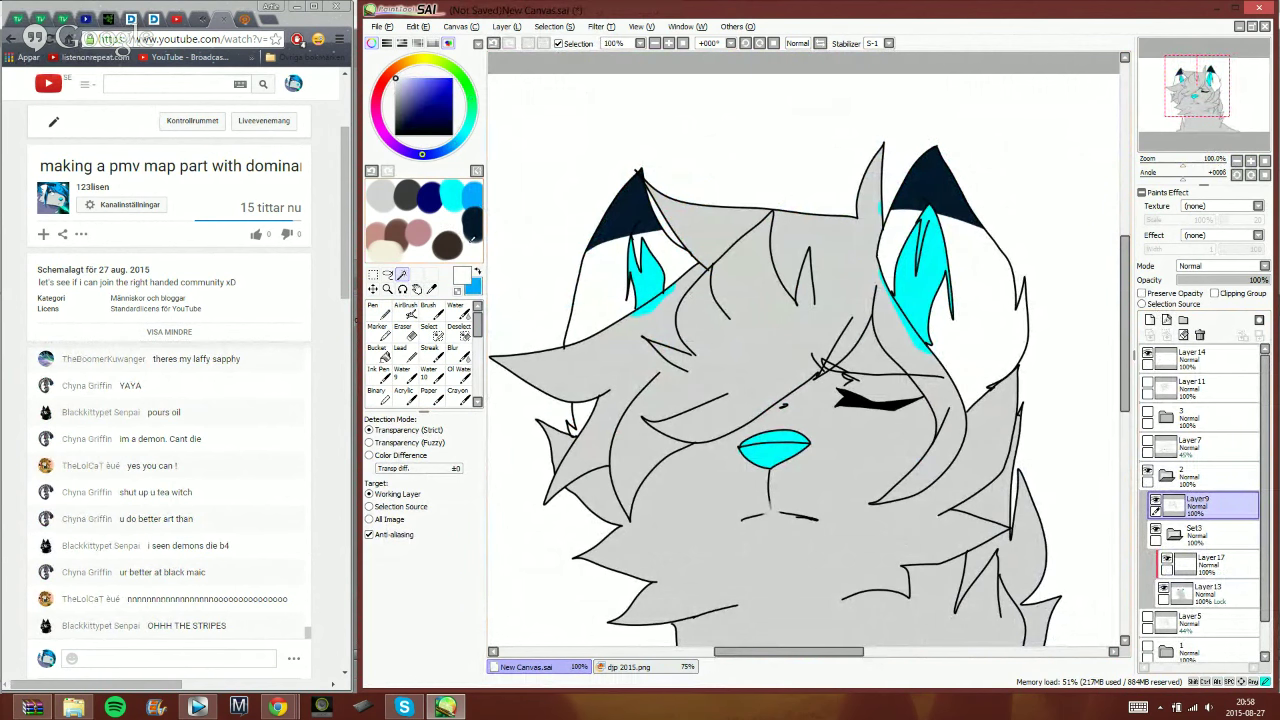
{"action": "left_click", "coordinate": [404, 124]}
{"action": "left_click", "coordinate": [771, 355]}
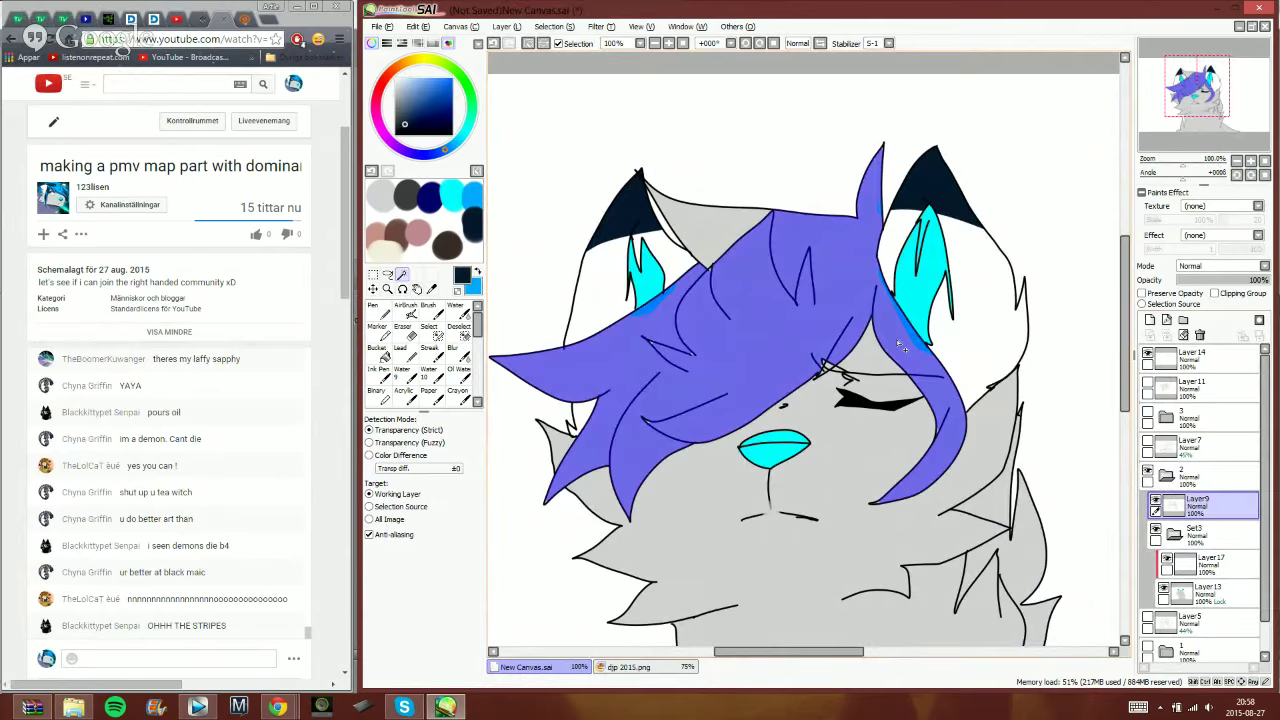
{"action": "left_click", "coordinate": [710, 227]}
{"action": "left_click", "coordinate": [998, 518]}
{"action": "left_click", "coordinate": [1029, 565]}
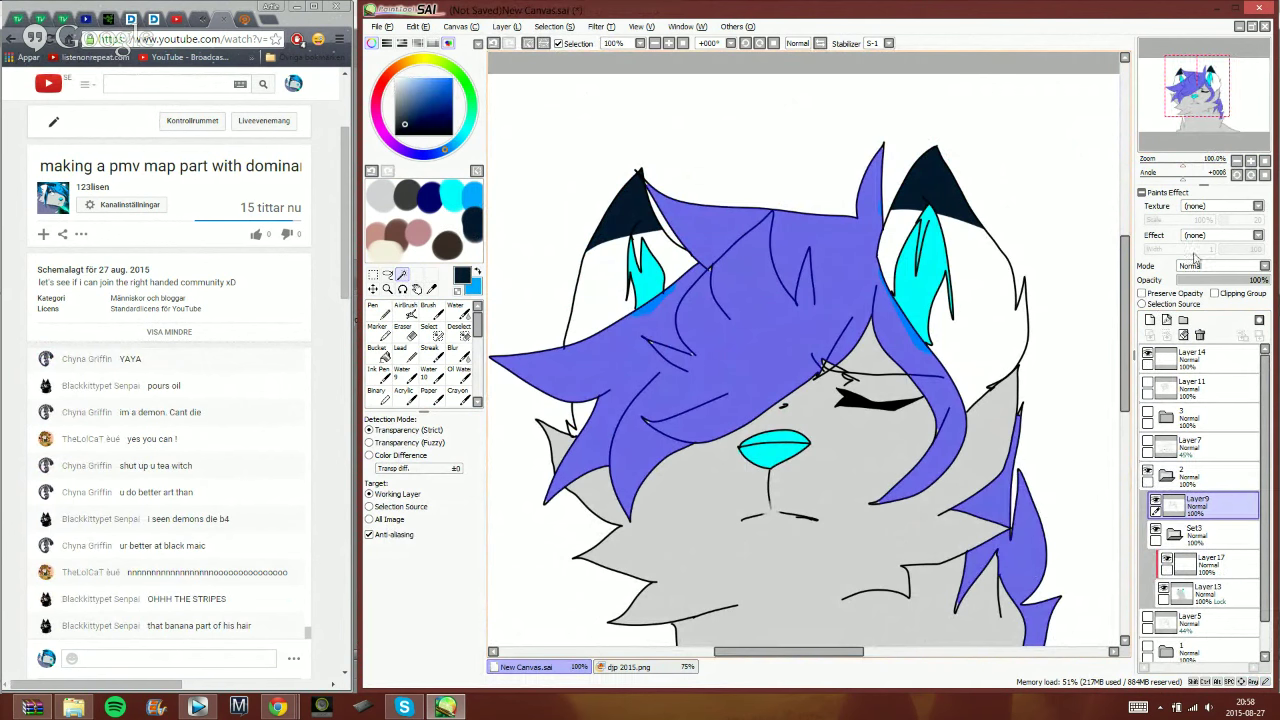
- Touch up the hair selection's edges and tips with the Select pen, and make Layer17 the active layer
{"action": "left_click_drag", "start_coordinate": [1194, 85], "coordinate": [1189, 91]}
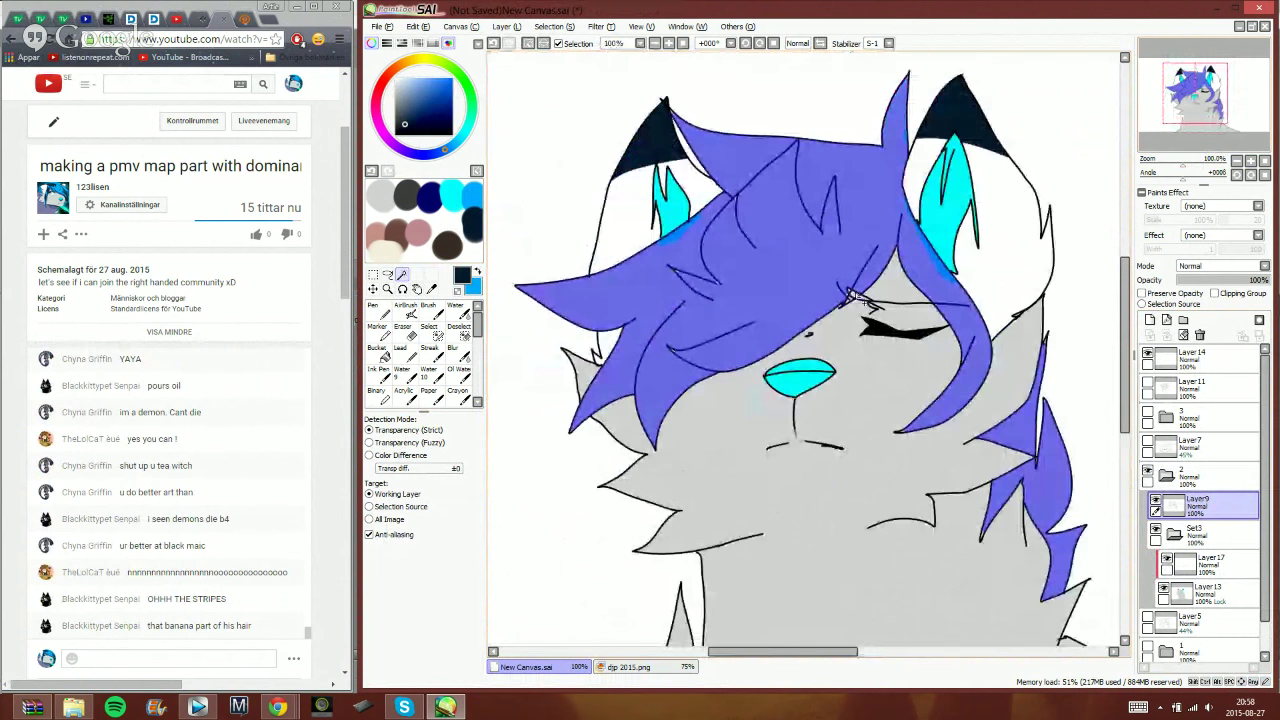
{"action": "left_click", "coordinate": [432, 335]}
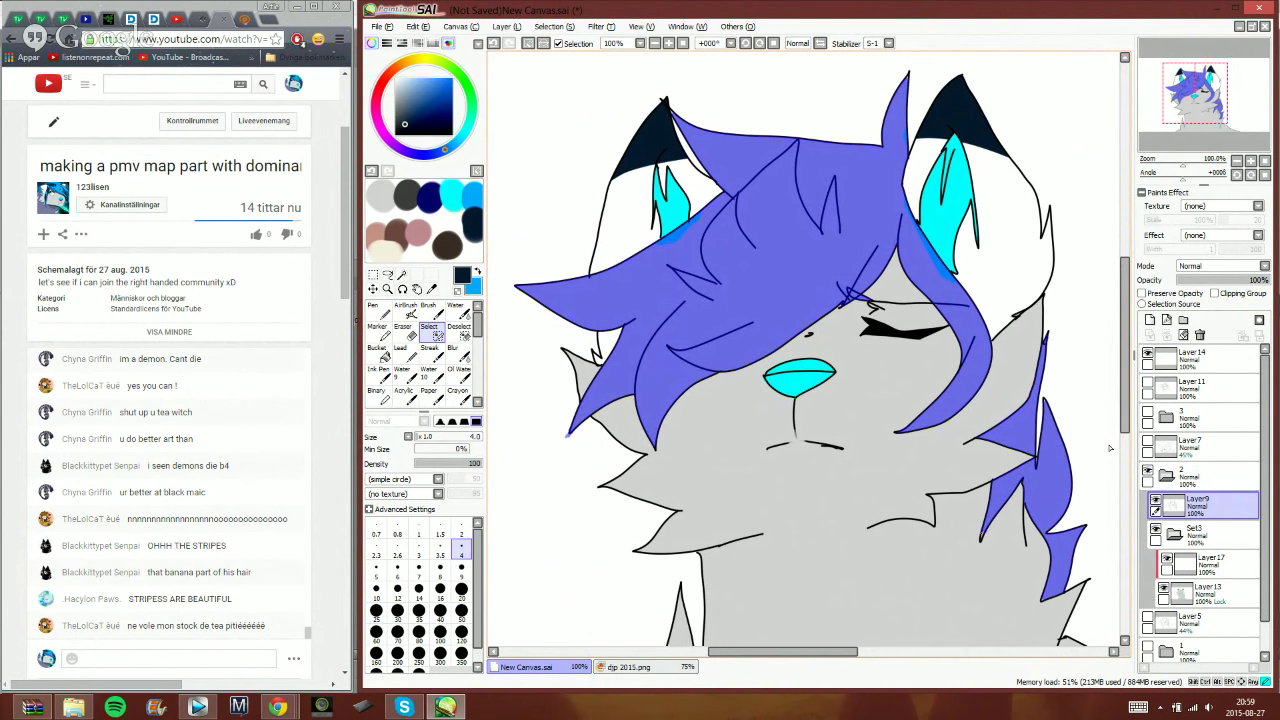
{"action": "left_click", "coordinate": [1166, 566]}
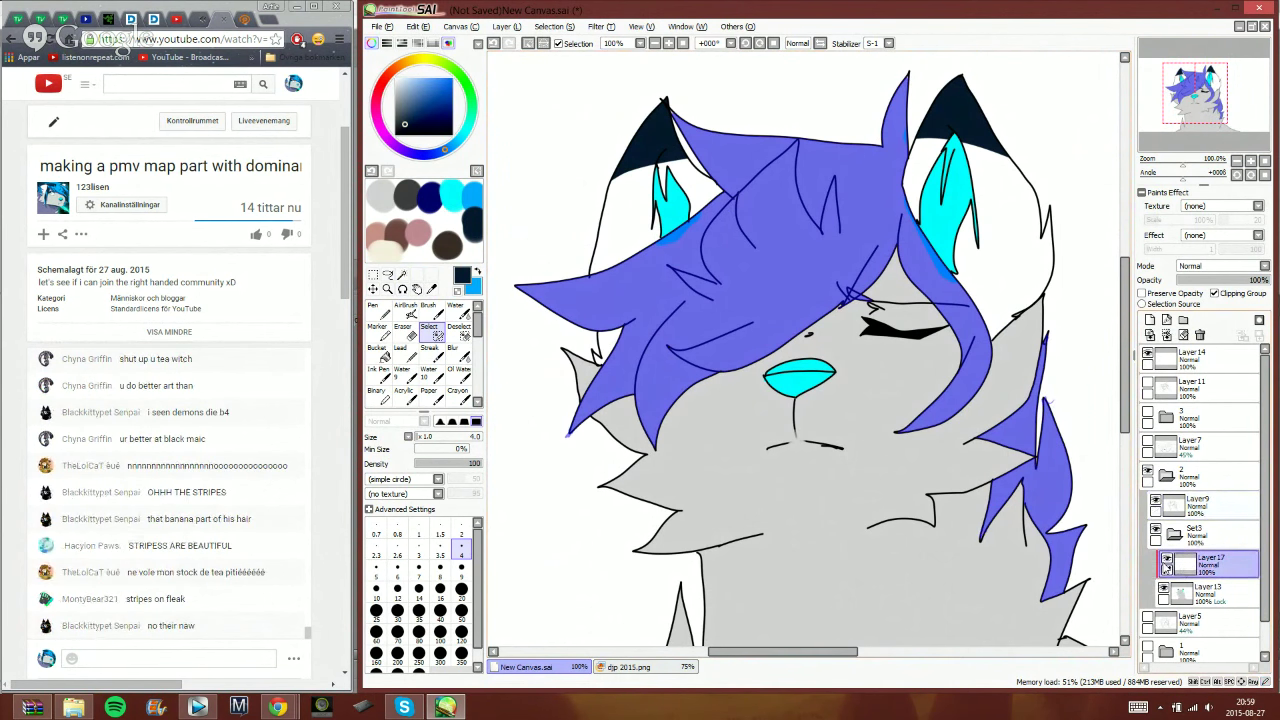
- Fill the selected hair and neck tufts with dark navy, clear the selection and preserve opacity on Layer17
{"action": "key", "text": "space"}
{"action": "left_click", "coordinate": [528, 44]}
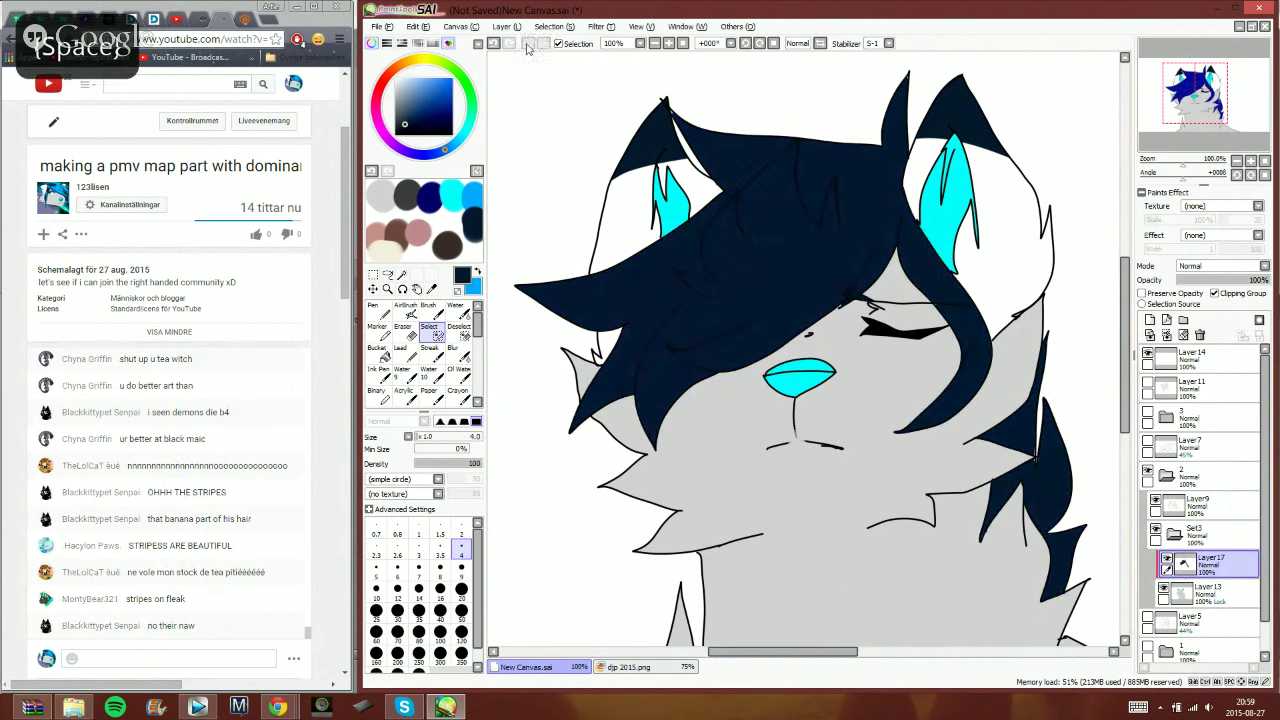
{"action": "left_click", "coordinate": [1150, 293]}
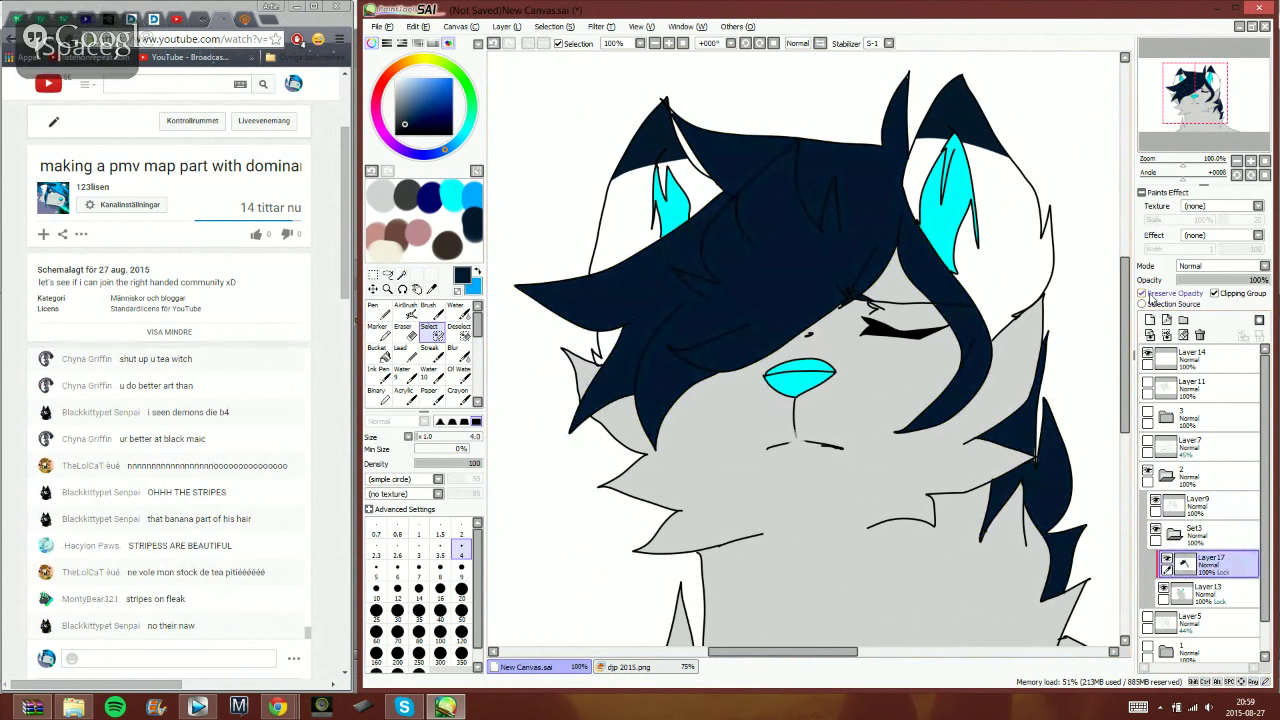
- Lasso the head hair without the neck tufts, fill it with bright blue and clear the selection
{"action": "left_click", "coordinate": [388, 275]}
{"action": "left_click", "coordinate": [476, 270]}
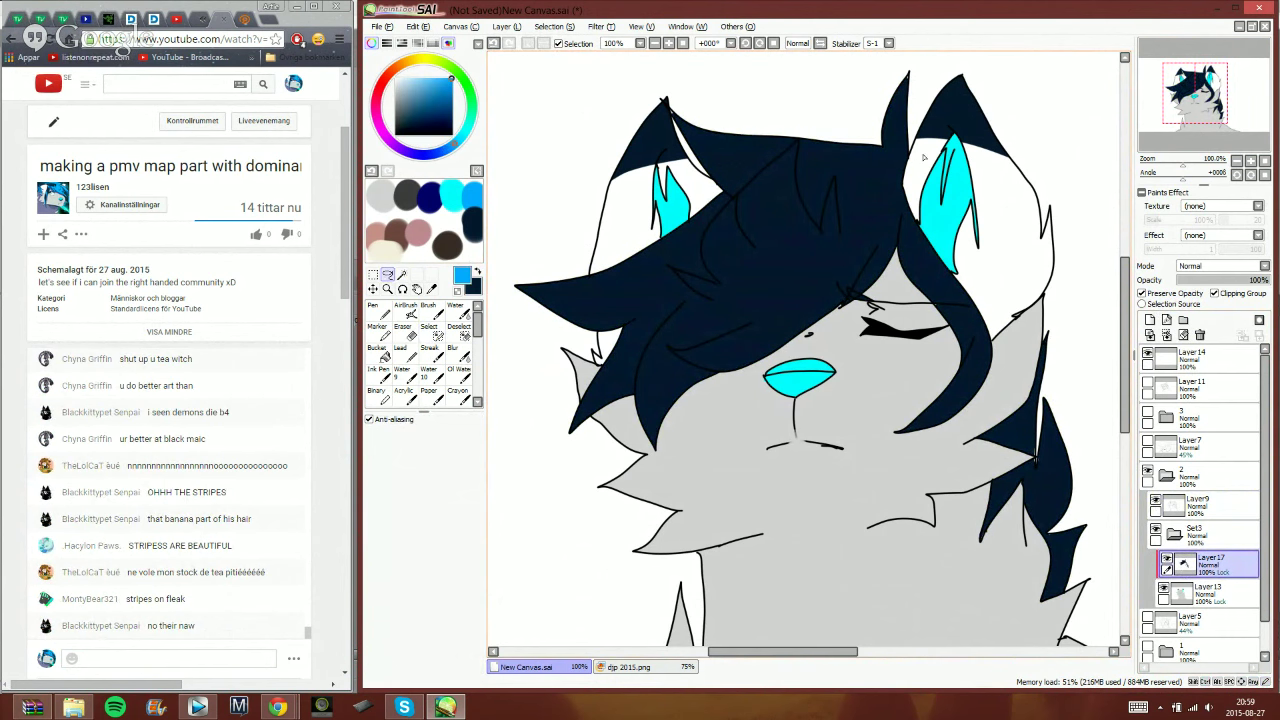
{"action": "mouse_move", "coordinate": [926, 80]}
{"action": "left_mouse_down"}
{"action": "mouse_move", "coordinate": [978, 262]}
{"action": "mouse_move", "coordinate": [975, 430]}
{"action": "mouse_move", "coordinate": [490, 468]}
{"action": "mouse_move", "coordinate": [912, 66]}
{"action": "left_mouse_up"}
{"action": "key", "text": "space"}
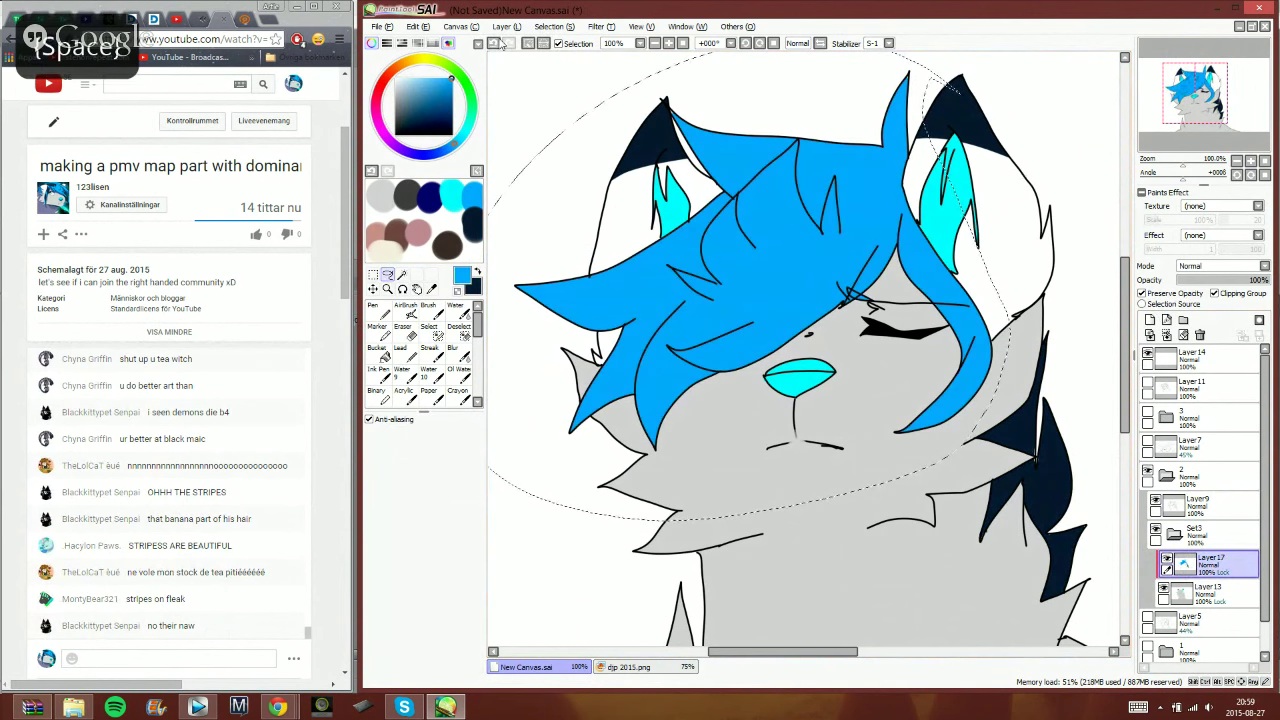
{"action": "left_click", "coordinate": [528, 44]}
- Paint dark navy Pen stripes across the hair lock beside the closed eye, redoing the lower stripe so its tip stays blue
{"action": "left_click", "coordinate": [477, 271]}
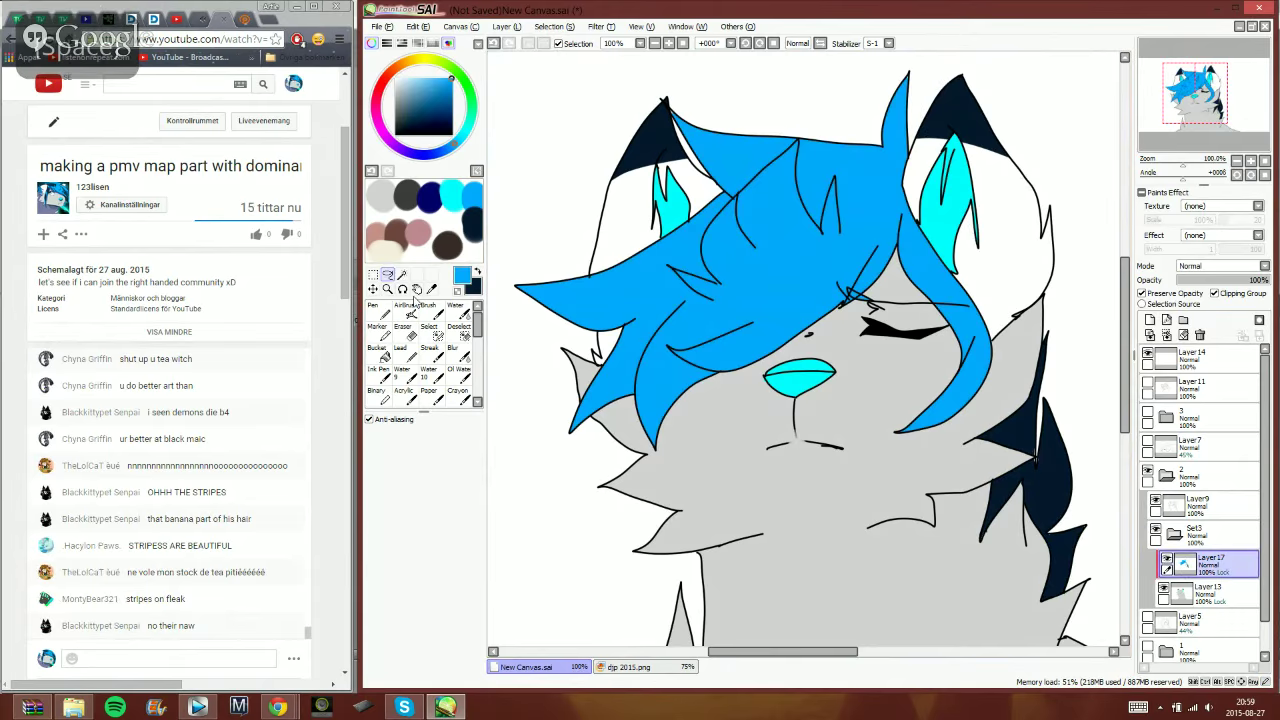
{"action": "left_click", "coordinate": [379, 311]}
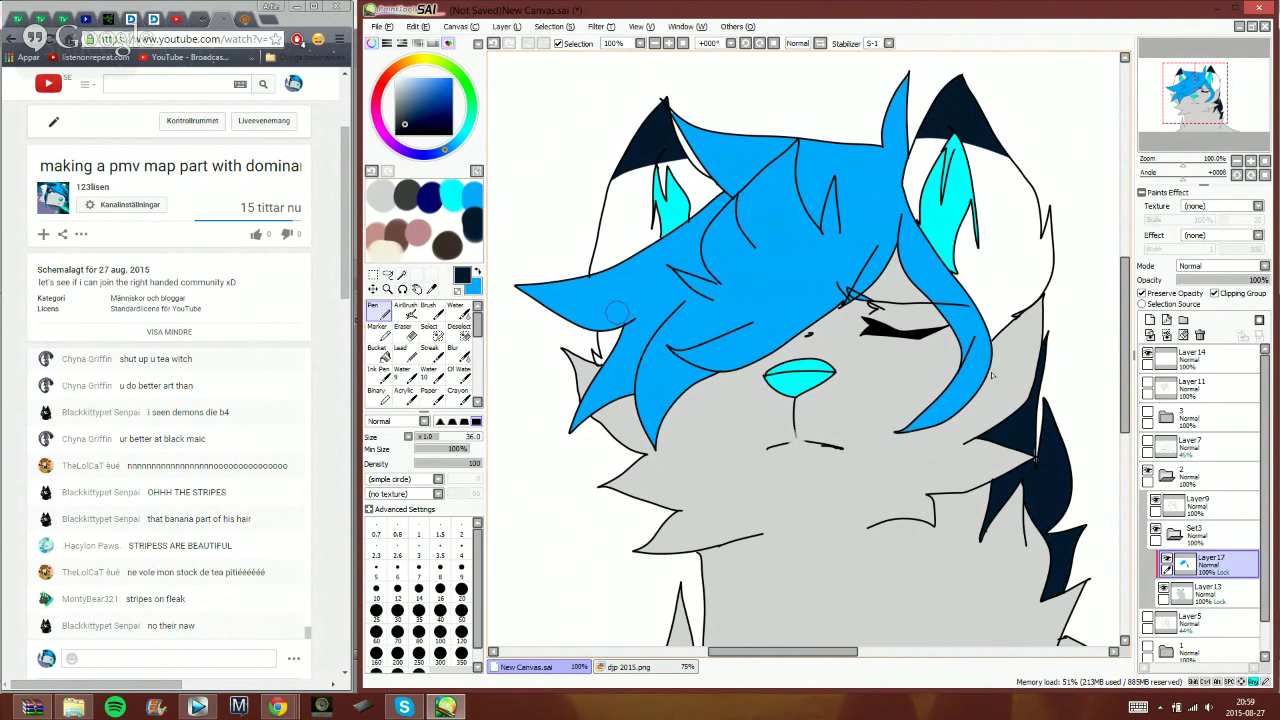
{"action": "left_click_drag", "start_coordinate": [930, 225], "coordinate": [898, 432]}
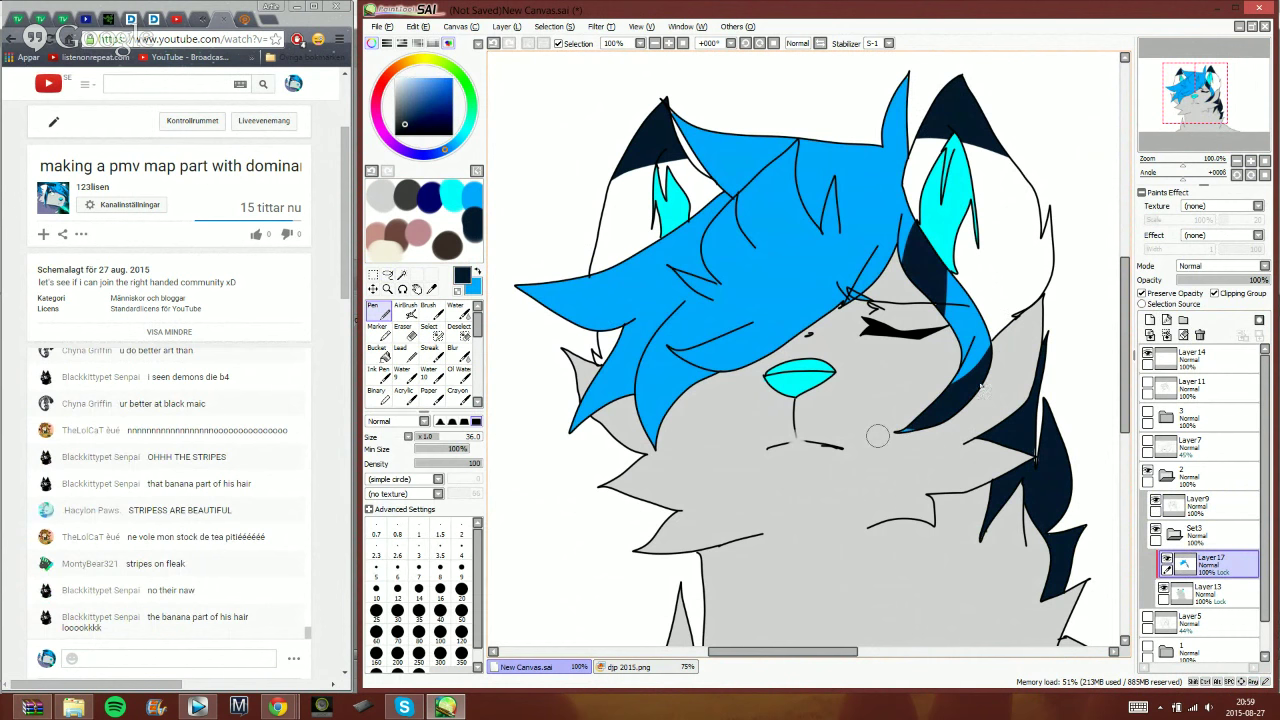
{"action": "key", "text": "ctrl+z"}
{"action": "left_click_drag", "start_coordinate": [985, 342], "coordinate": [922, 406]}
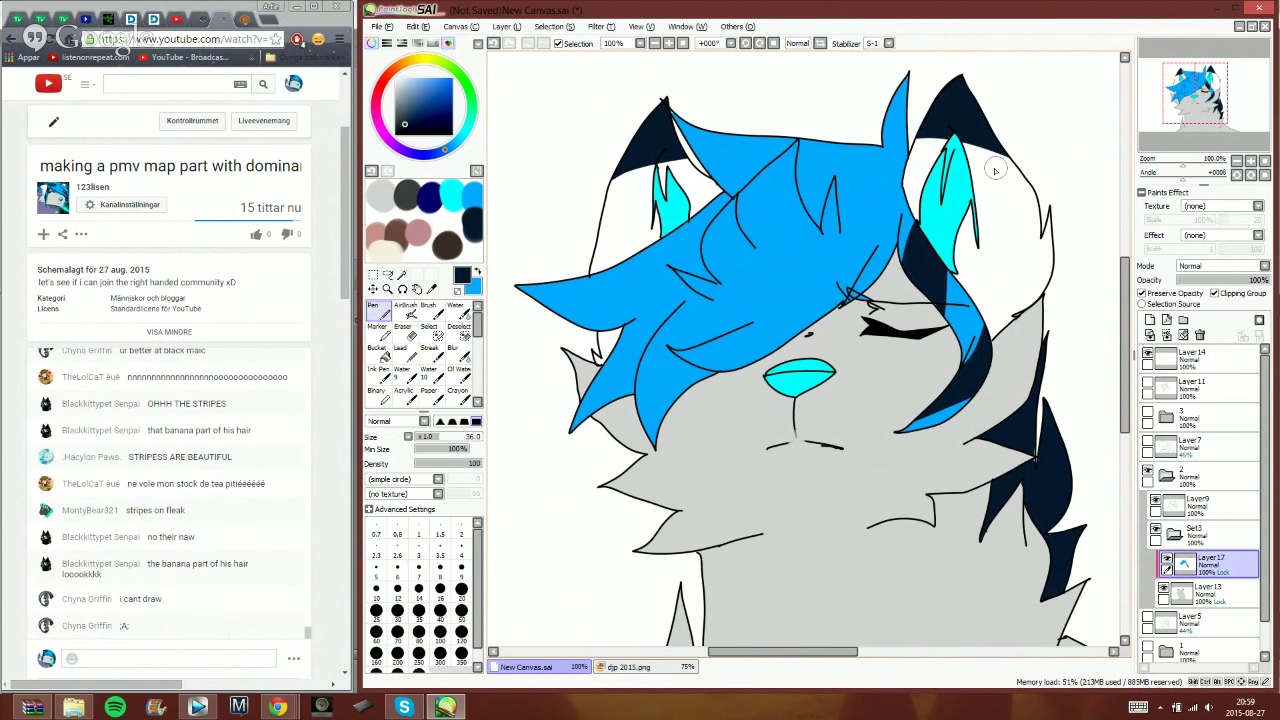
- Switch to the YouTube livestream chat and send the message "finally someone pointed it out xD"
{"action": "left_click", "coordinate": [231, 662]}
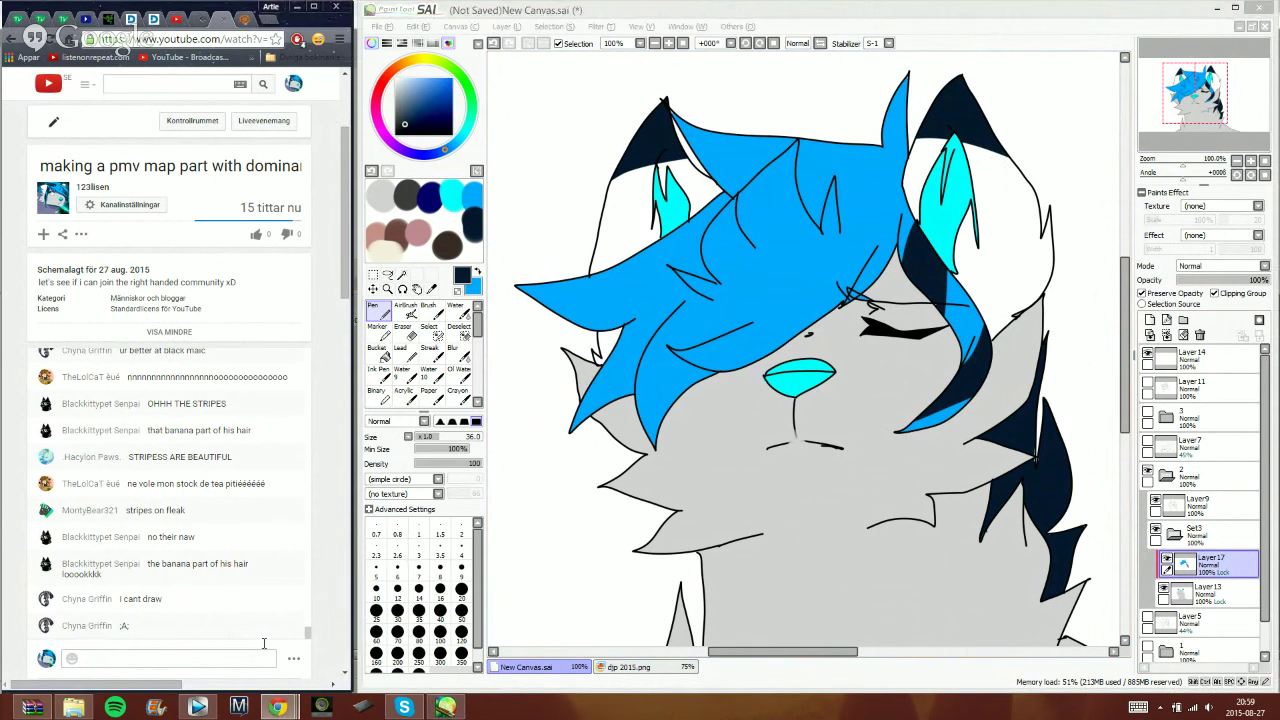
{"action": "left_click", "coordinate": [253, 664]}
{"action": "type", "text": "finally some"}
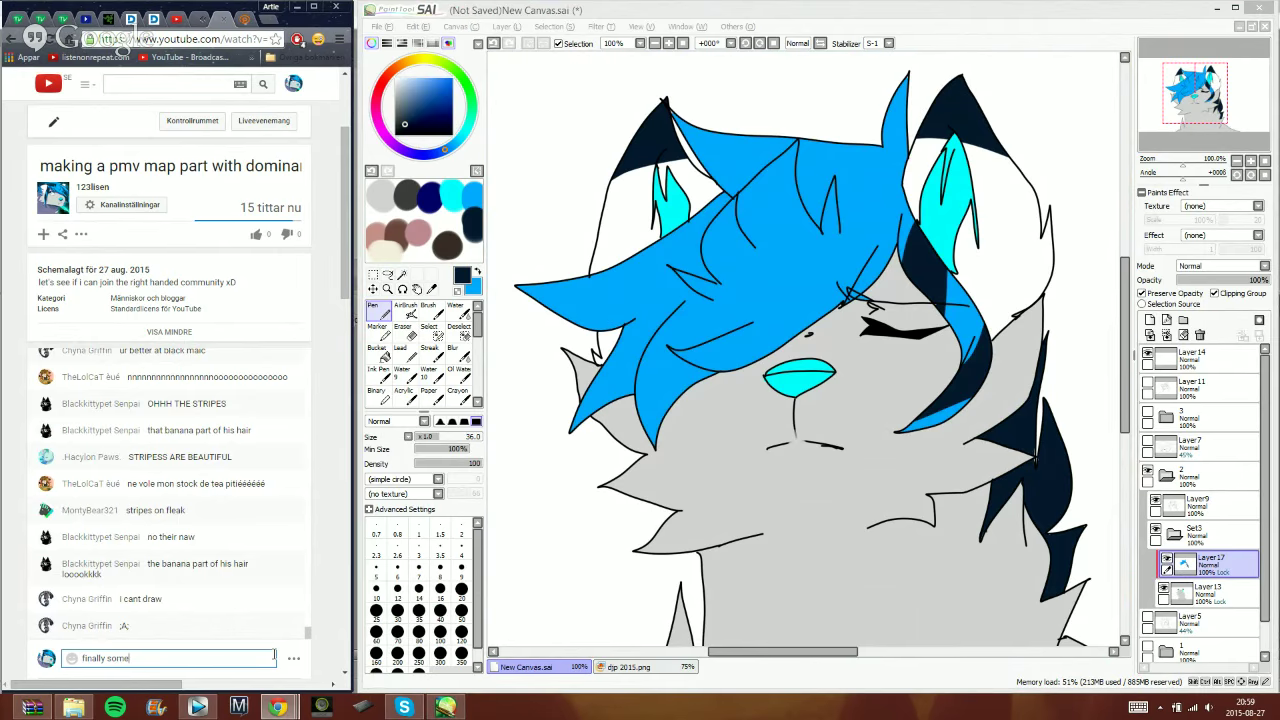
{"action": "type", "text": "one pointed it"}
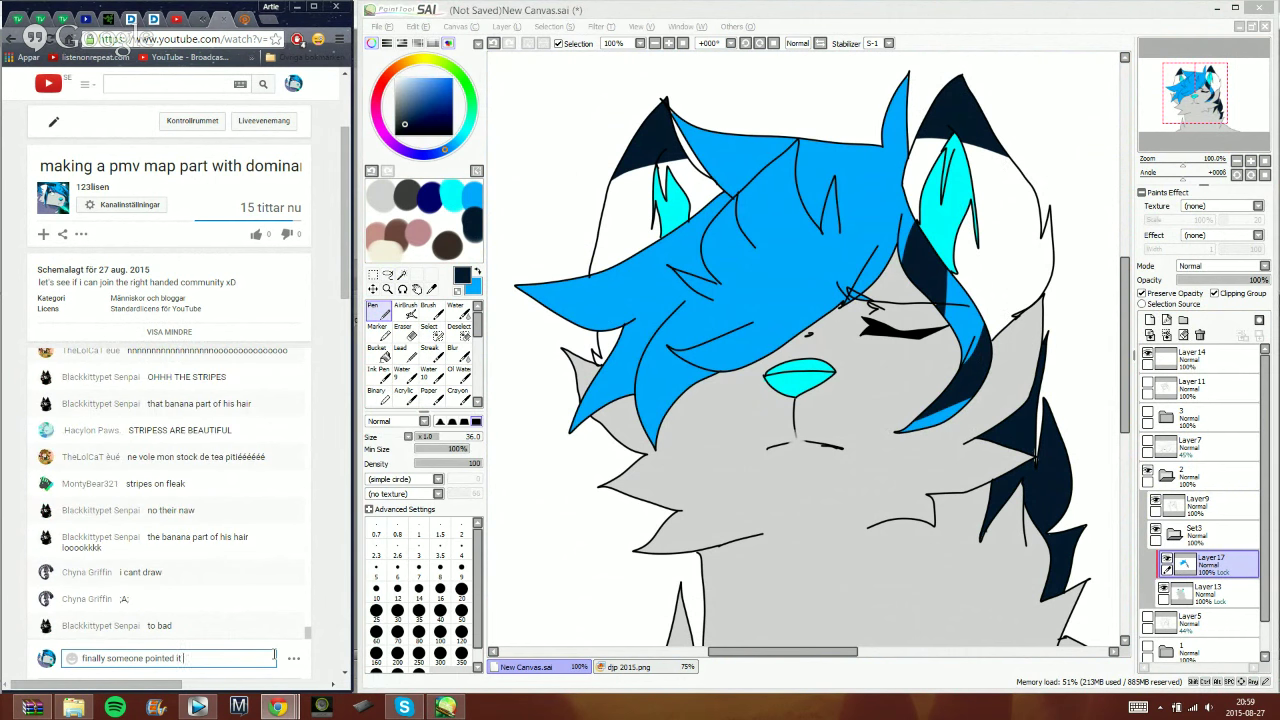
{"action": "type", "text": " out xD"}
{"action": "key", "text": "Return"}
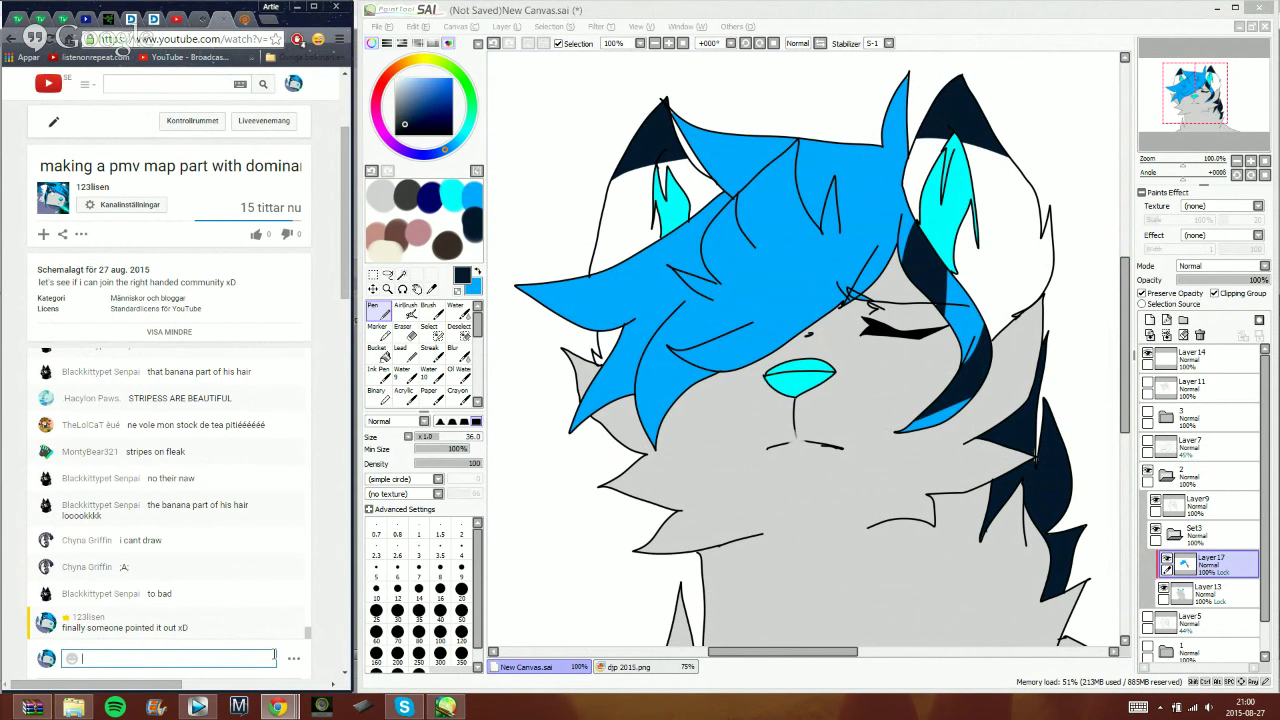
- Return to the drawing and paint a wide dark navy stripe across the fringe, trimming its lower edge with bright blue
{"action": "left_click", "coordinate": [965, 42]}
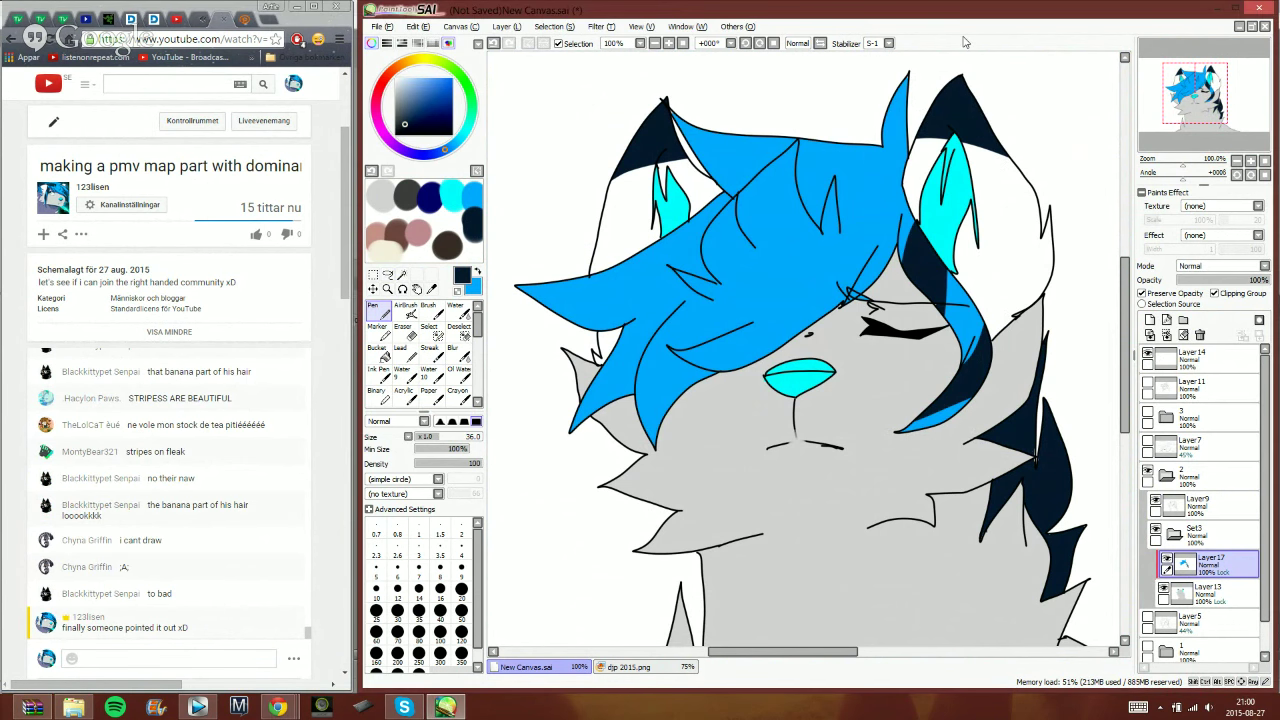
{"action": "mouse_move", "coordinate": [812, 222]}
{"action": "left_mouse_down"}
{"action": "mouse_move", "coordinate": [905, 183]}
{"action": "mouse_move", "coordinate": [815, 210]}
{"action": "left_mouse_up"}
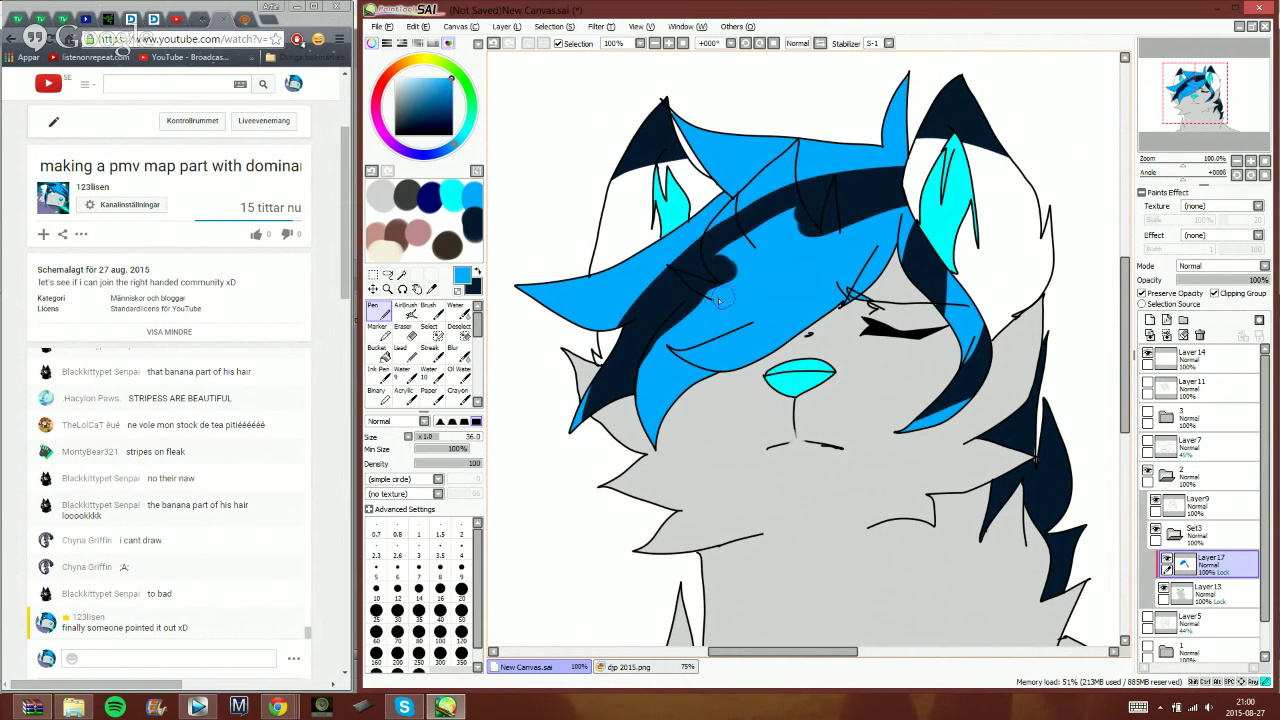
{"action": "left_click_drag", "start_coordinate": [720, 296], "coordinate": [656, 351]}
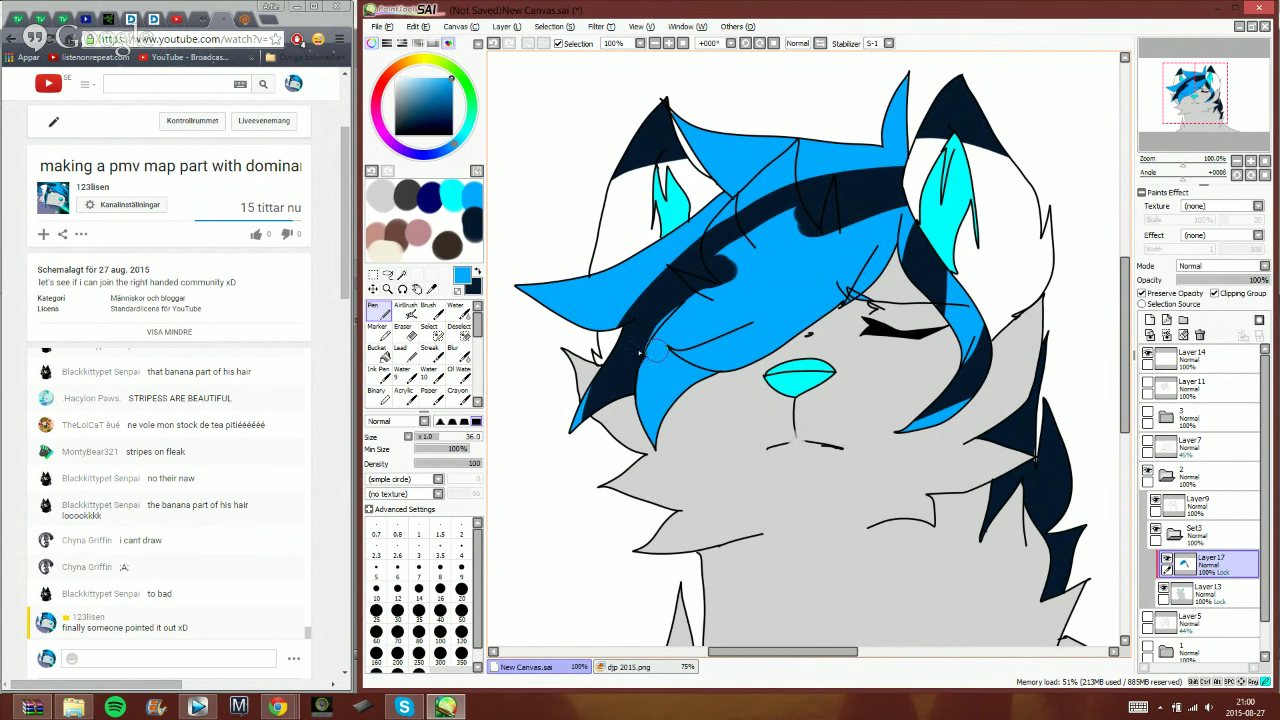
{"action": "key", "text": "x"}
- Send the chat messages "b ut" and "it's a girl-" in the livestream chat
{"action": "left_click", "coordinate": [248, 660]}
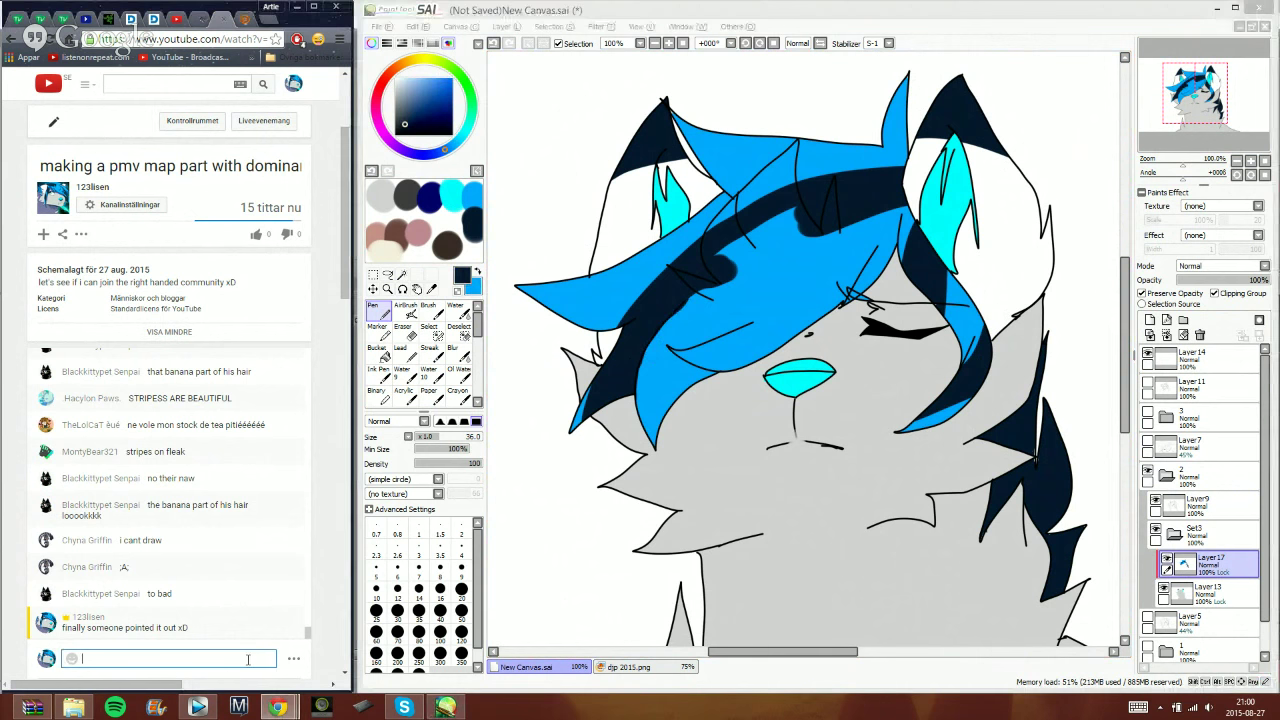
{"action": "type", "text": "b ut"}
{"action": "key", "text": "Return"}
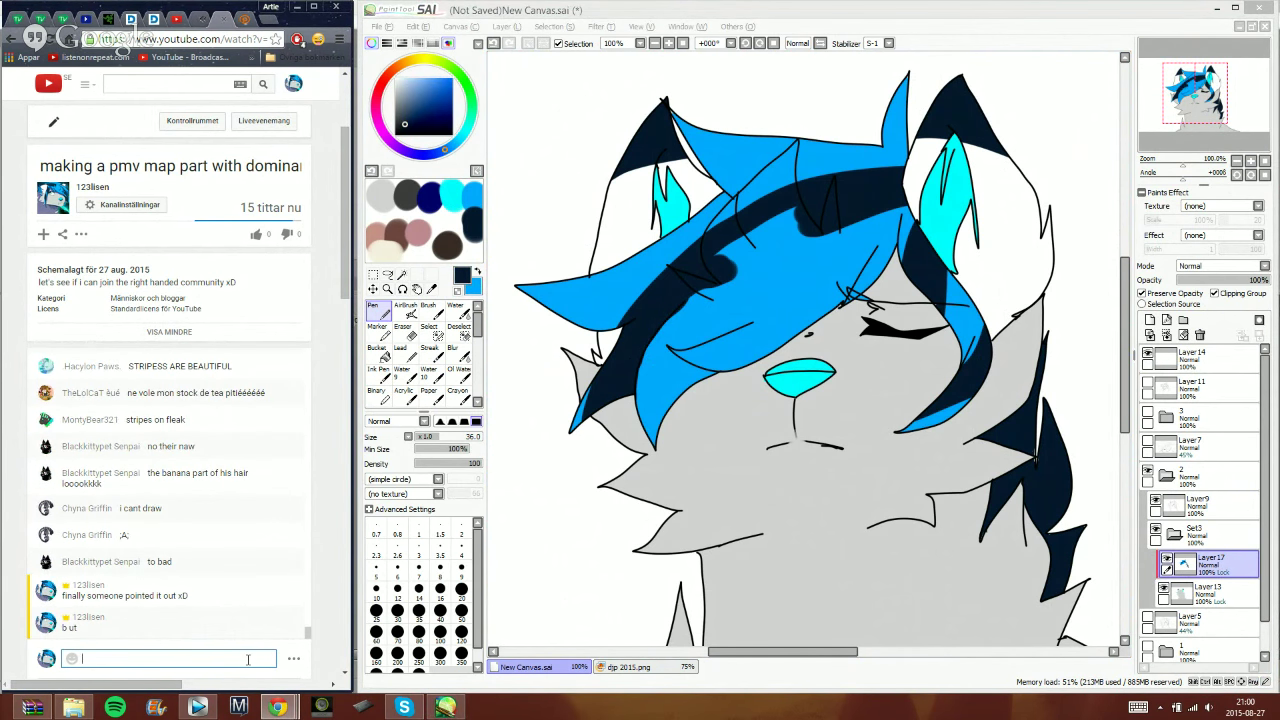
{"action": "type", "text": "it's a girl"}
{"action": "key", "text": "Return"}
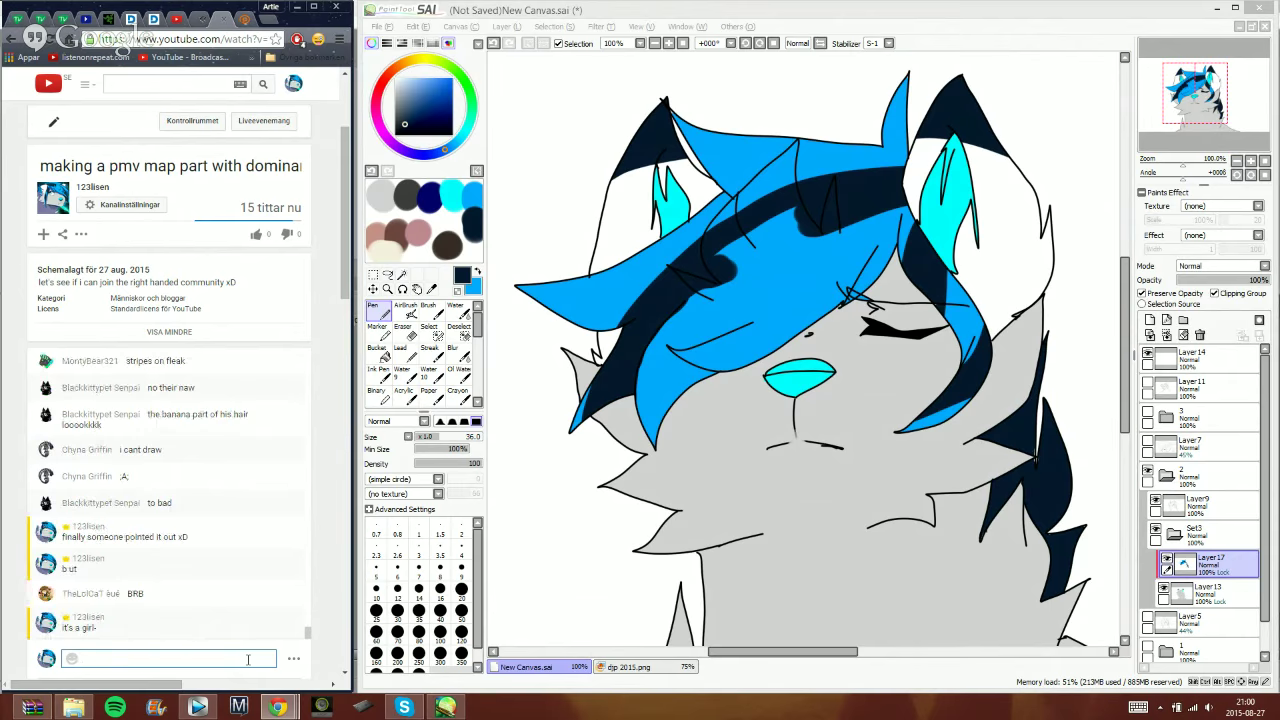
- Switch to the djp 2015.png reference sheet and bring the pink female symbol into view
{"action": "left_click", "coordinate": [650, 667]}
{"action": "left_click", "coordinate": [1237, 161]}
{"action": "left_click", "coordinate": [1237, 161]}
{"action": "left_click_drag", "start_coordinate": [1200, 108], "coordinate": [1261, 107]}
{"action": "left_click", "coordinate": [1250, 161]}
{"action": "left_click", "coordinate": [1250, 161]}
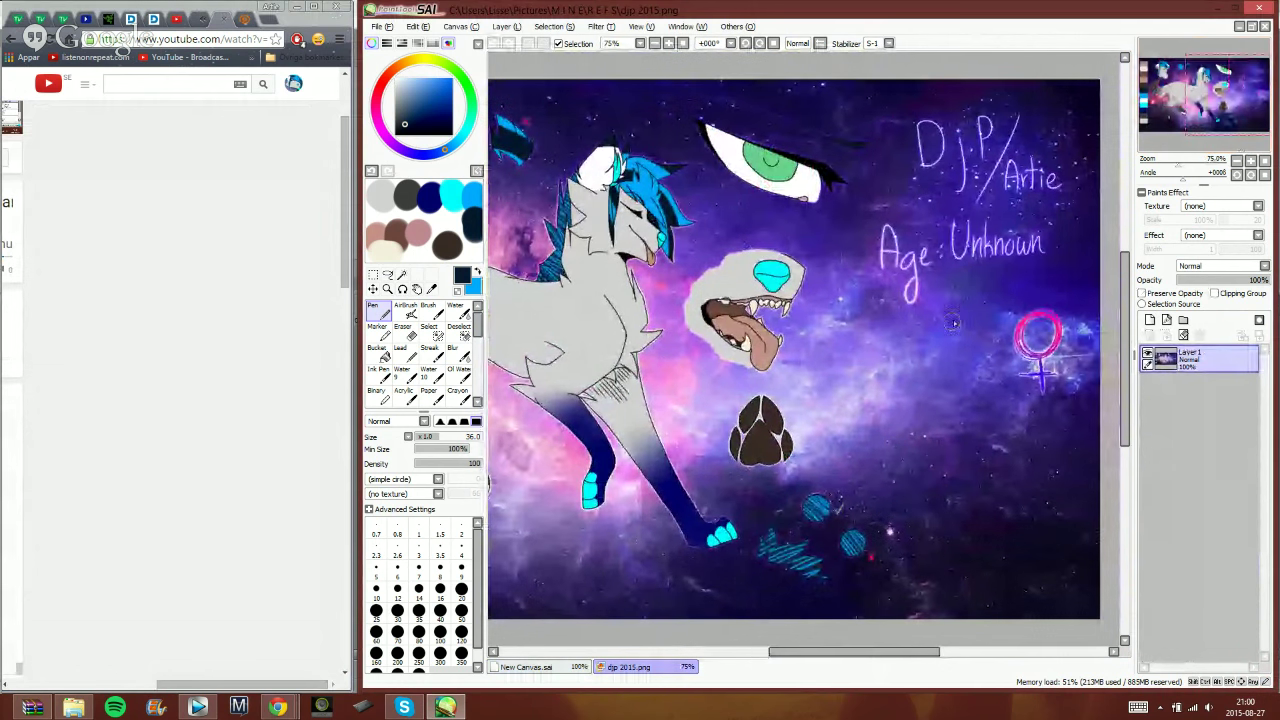
- Undo the dark circle drawn around the female symbol and circle the symbol with thick white Pen strokes instead
{"action": "left_click_drag", "start_coordinate": [982, 270], "coordinate": [1018, 407]}
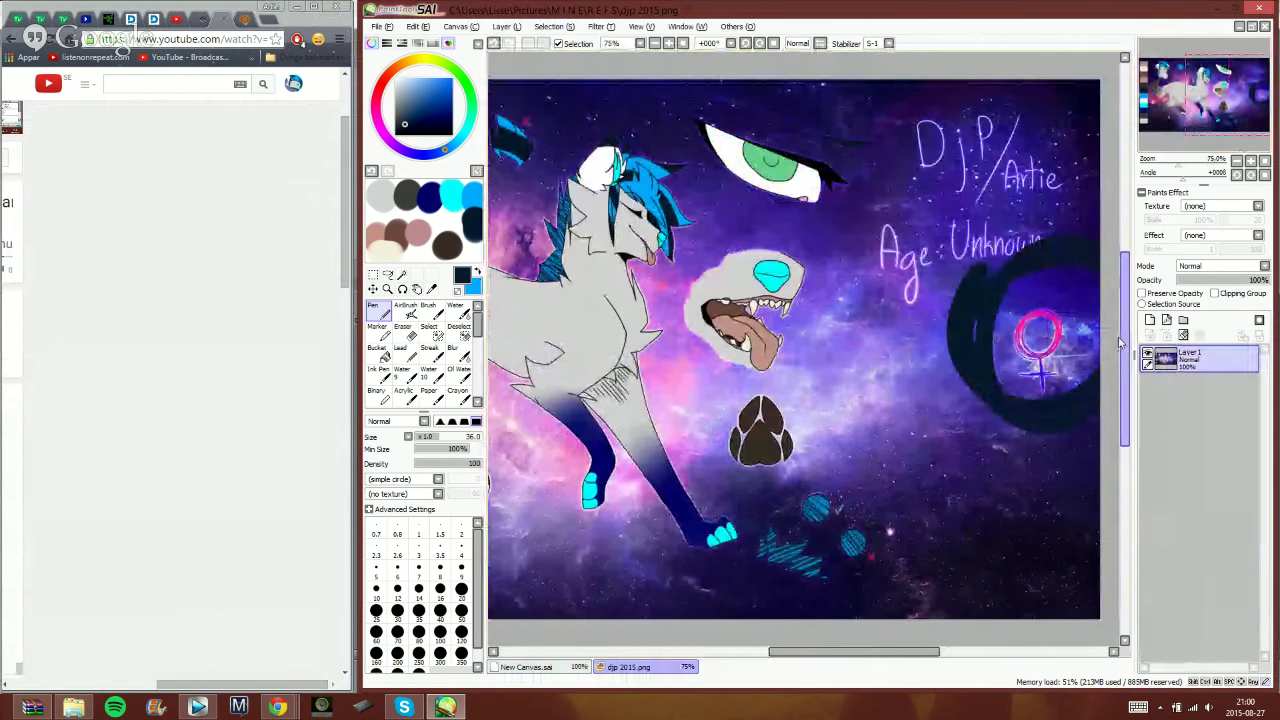
{"action": "left_click", "coordinate": [491, 43]}
{"action": "left_click", "coordinate": [396, 78]}
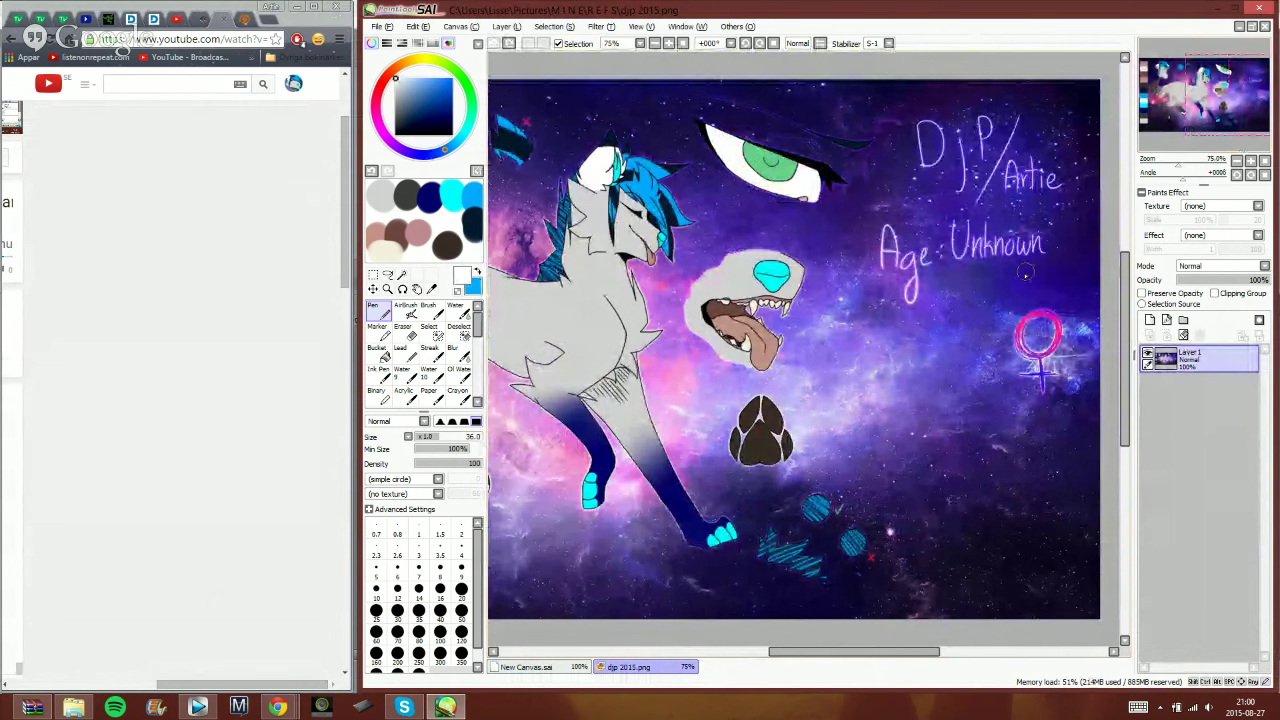
{"action": "mouse_move", "coordinate": [1030, 265]}
{"action": "left_mouse_down"}
{"action": "mouse_move", "coordinate": [1100, 410]}
{"action": "mouse_move", "coordinate": [970, 290]}
{"action": "mouse_move", "coordinate": [1030, 257]}
{"action": "mouse_move", "coordinate": [948, 320]}
{"action": "left_mouse_up"}
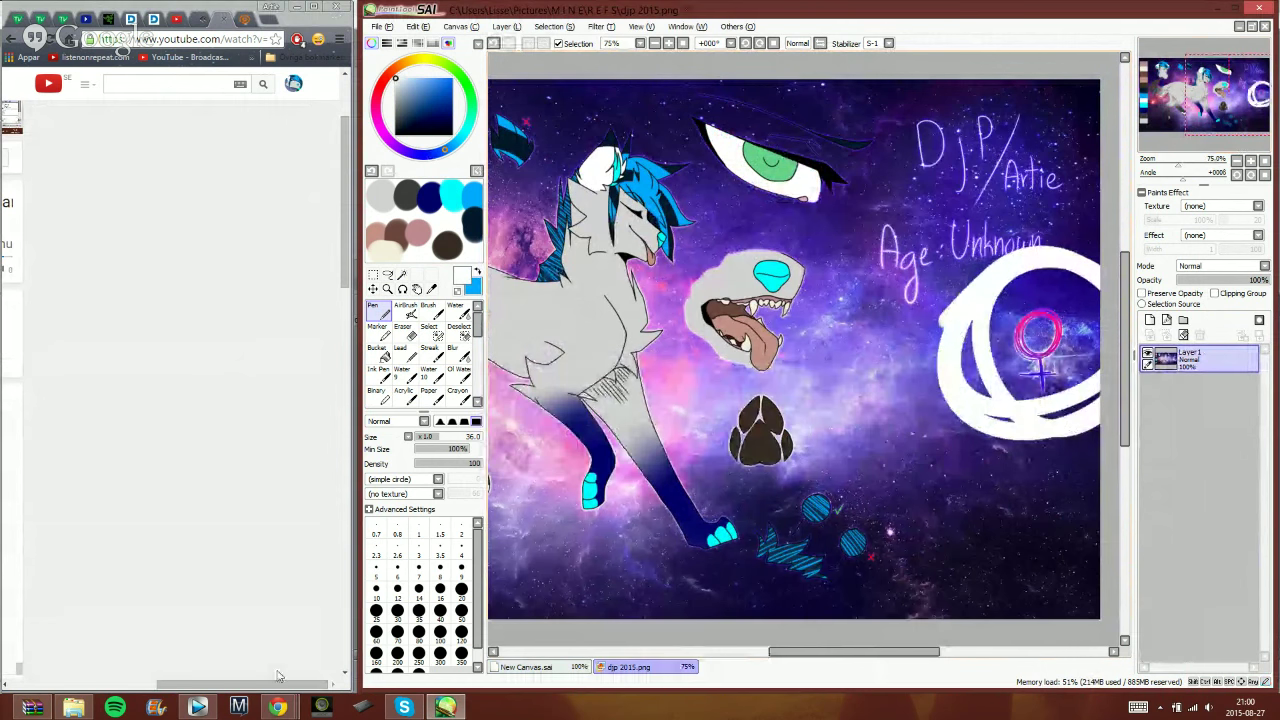
- Bring the livestream chat back into view and ring the female symbol with thick bright red strokes over the white circle
{"action": "left_click_drag", "start_coordinate": [289, 684], "coordinate": [287, 684]}
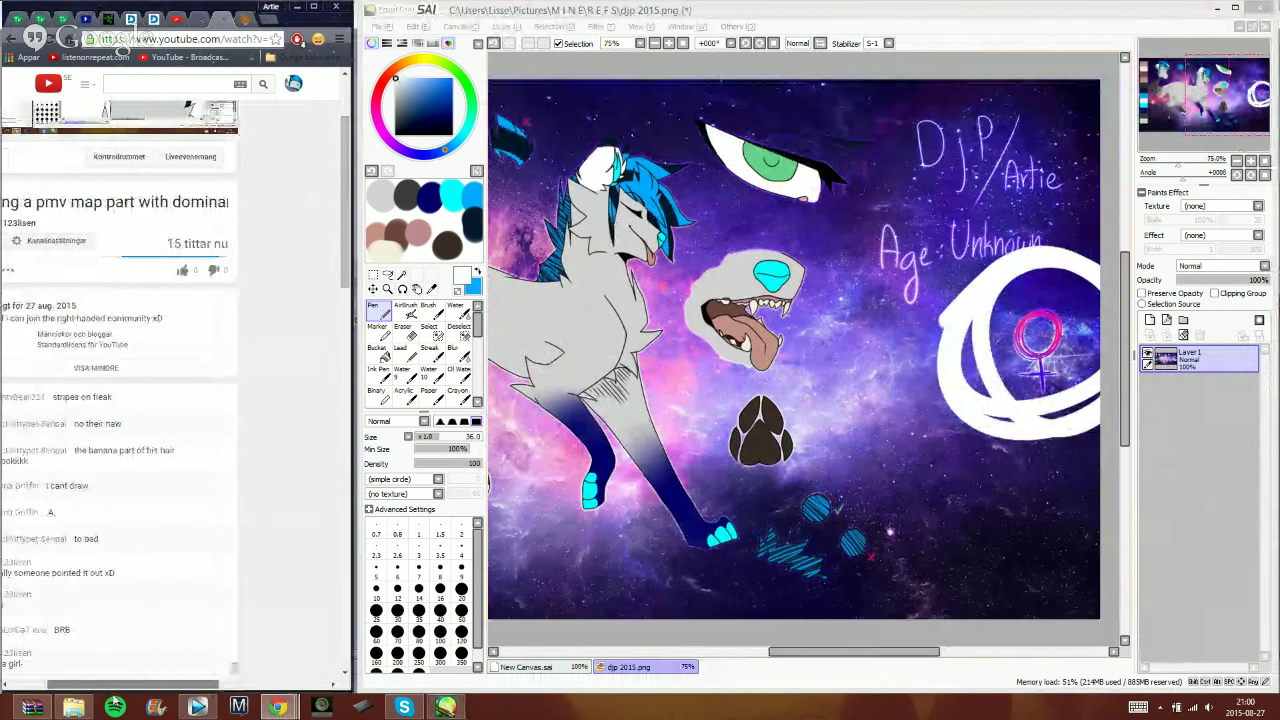
{"action": "left_click_drag", "start_coordinate": [1012, 32], "coordinate": [1018, 32]}
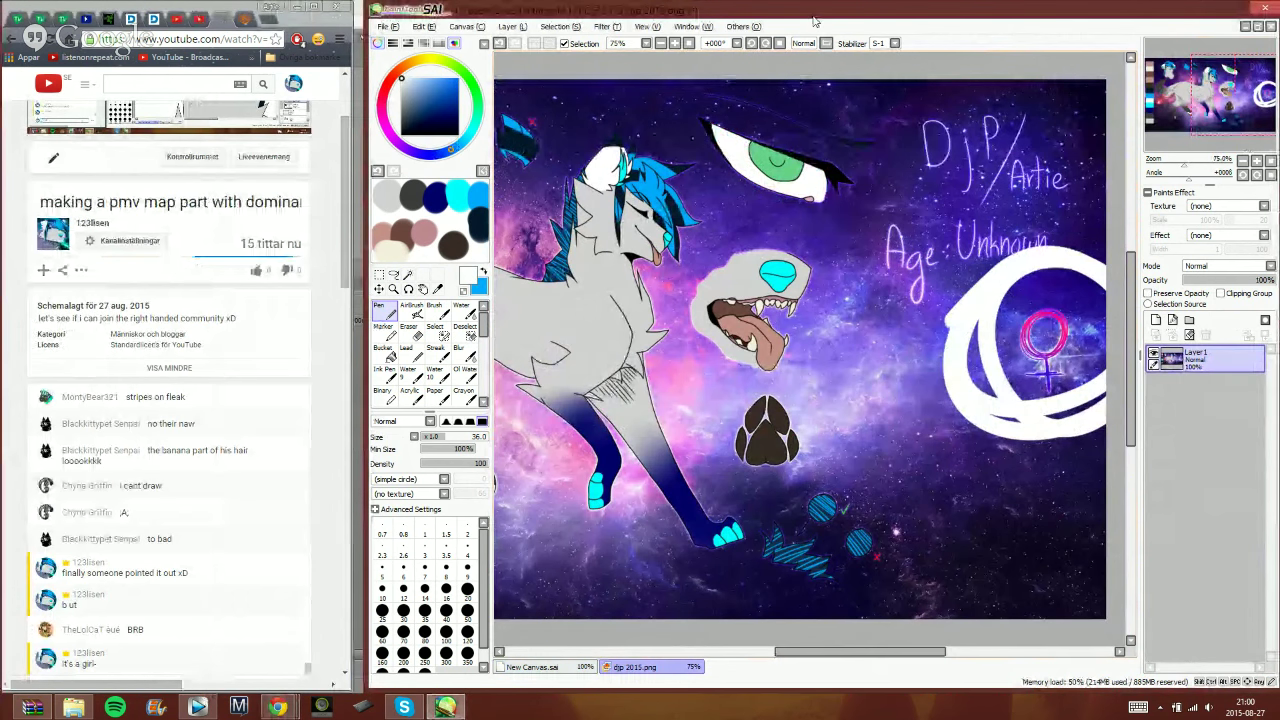
{"action": "mouse_move", "coordinate": [838, 20]}
{"action": "left_mouse_down"}
{"action": "mouse_move", "coordinate": [820, 20]}
{"action": "mouse_move", "coordinate": [835, 18]}
{"action": "left_mouse_up"}
{"action": "left_click", "coordinate": [379, 87]}
{"action": "left_click", "coordinate": [451, 79]}
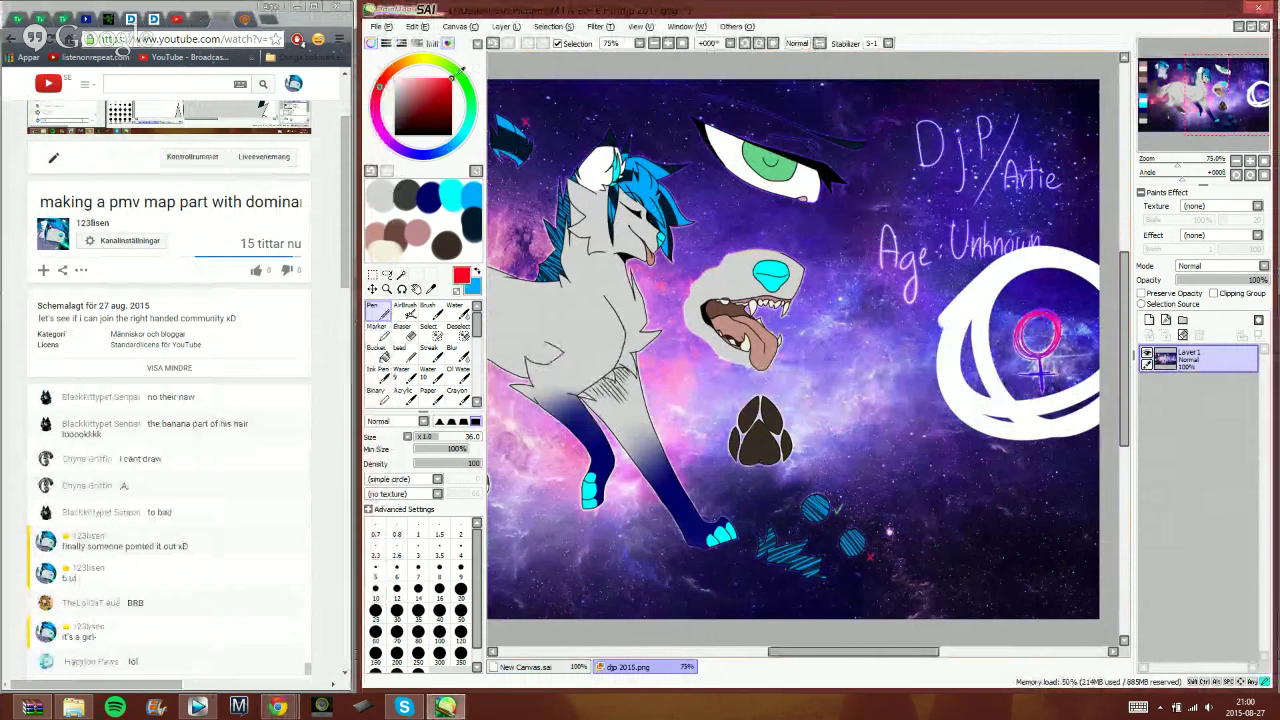
{"action": "mouse_move", "coordinate": [973, 295]}
{"action": "left_mouse_down"}
{"action": "mouse_move", "coordinate": [1089, 434]}
{"action": "mouse_move", "coordinate": [1130, 326]}
{"action": "mouse_move", "coordinate": [1069, 255]}
{"action": "mouse_move", "coordinate": [957, 309]}
{"action": "left_mouse_up"}
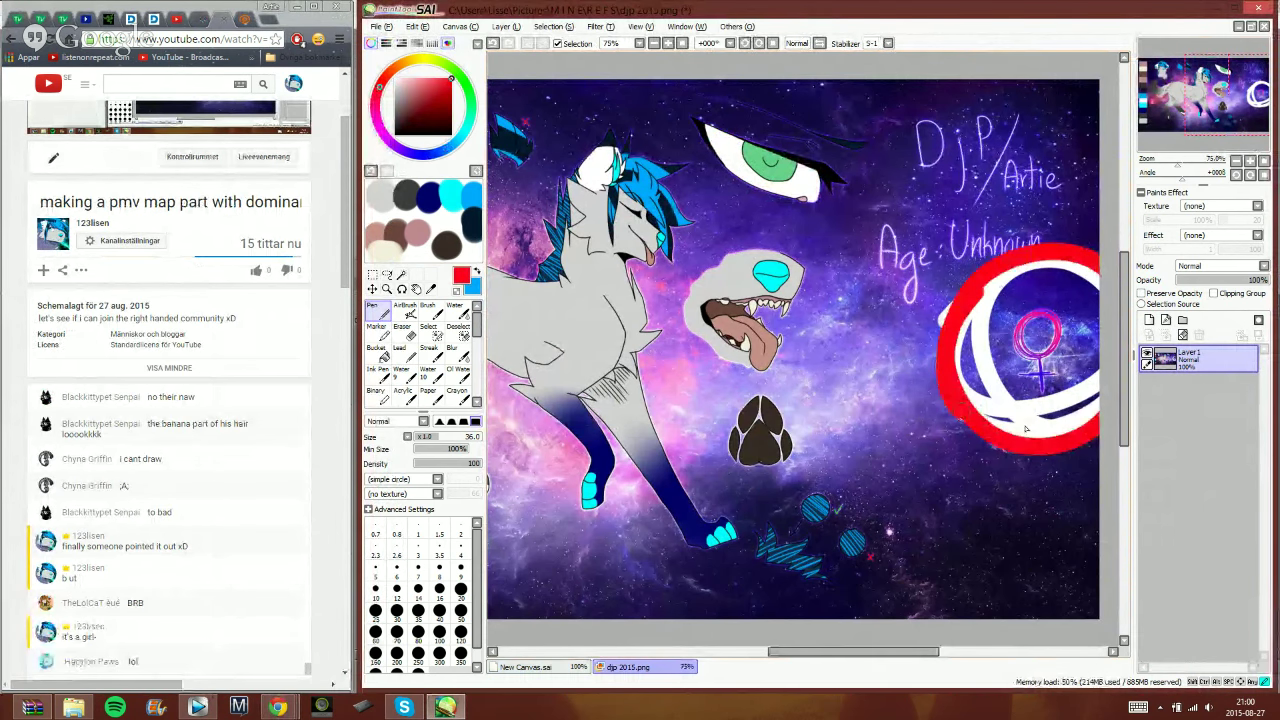
{"action": "left_click_drag", "start_coordinate": [1025, 428], "coordinate": [997, 278]}
{"action": "left_click_drag", "start_coordinate": [1068, 391], "coordinate": [1071, 393]}
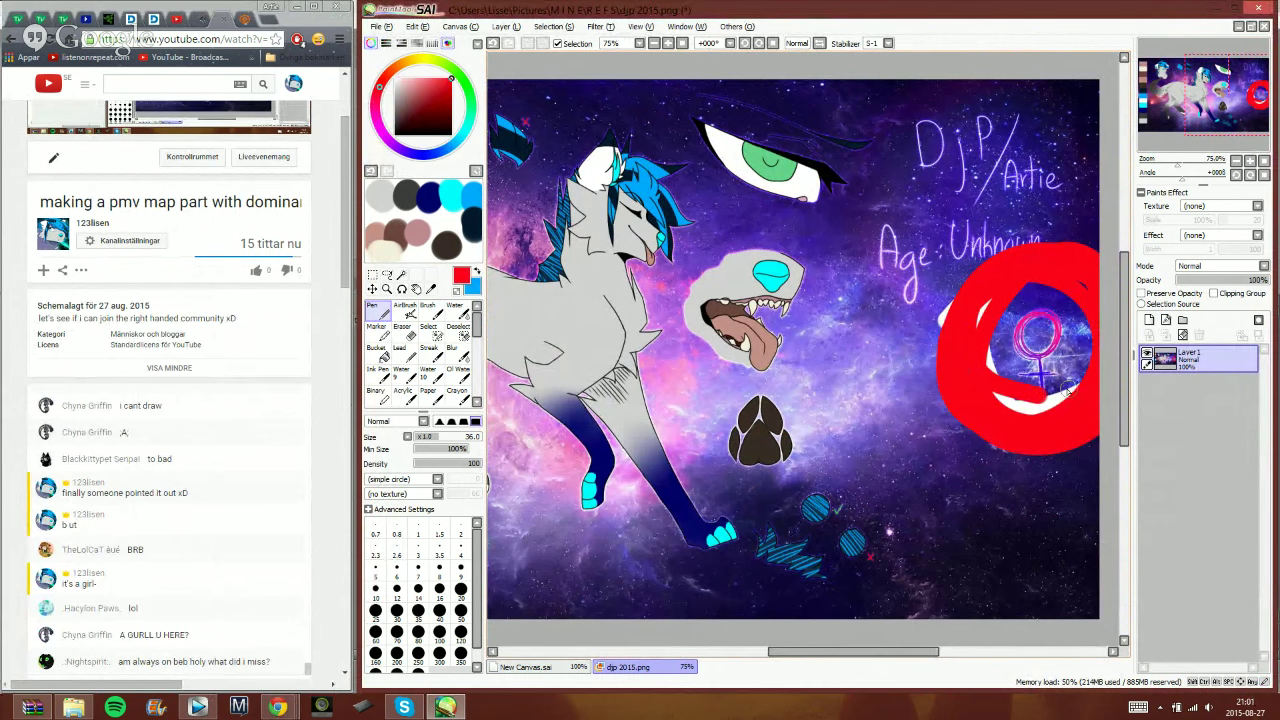
- Return to New Canvas.sai and paint the upright hair tuft beside the ear dark navy on Layer17
{"action": "left_click_drag", "start_coordinate": [1218, 112], "coordinate": [1220, 112]}
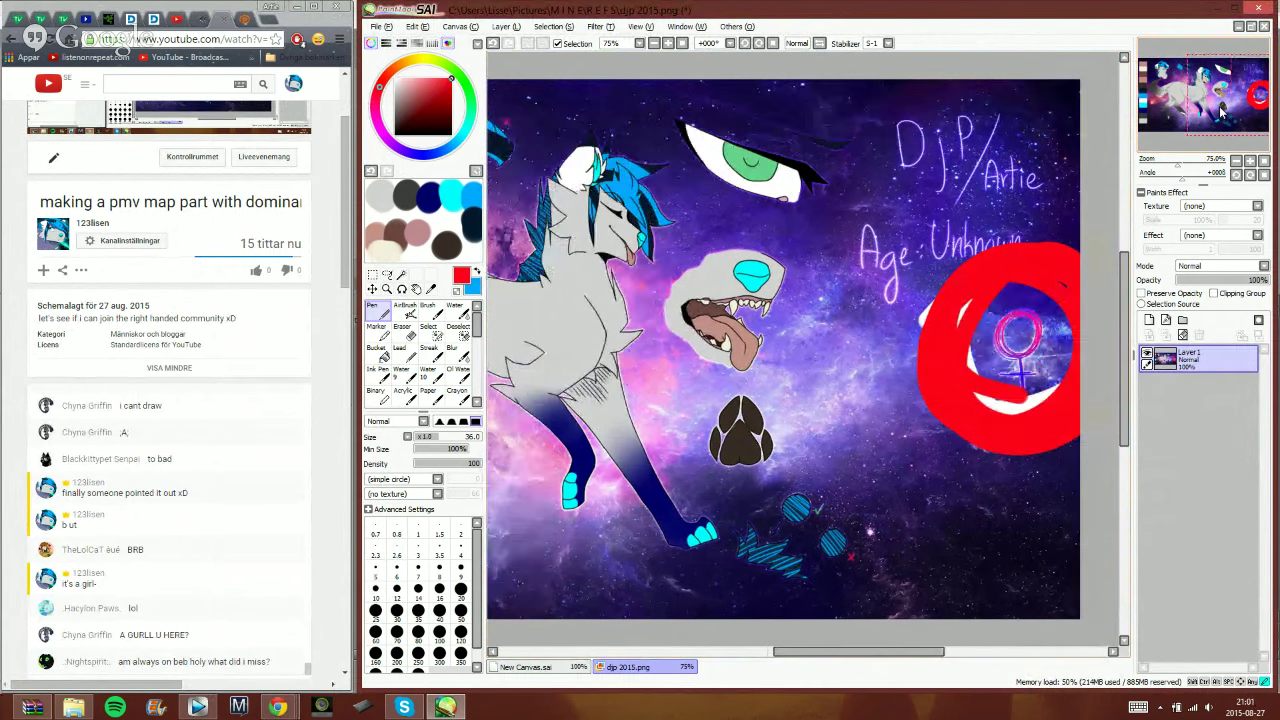
{"action": "left_click", "coordinate": [540, 667]}
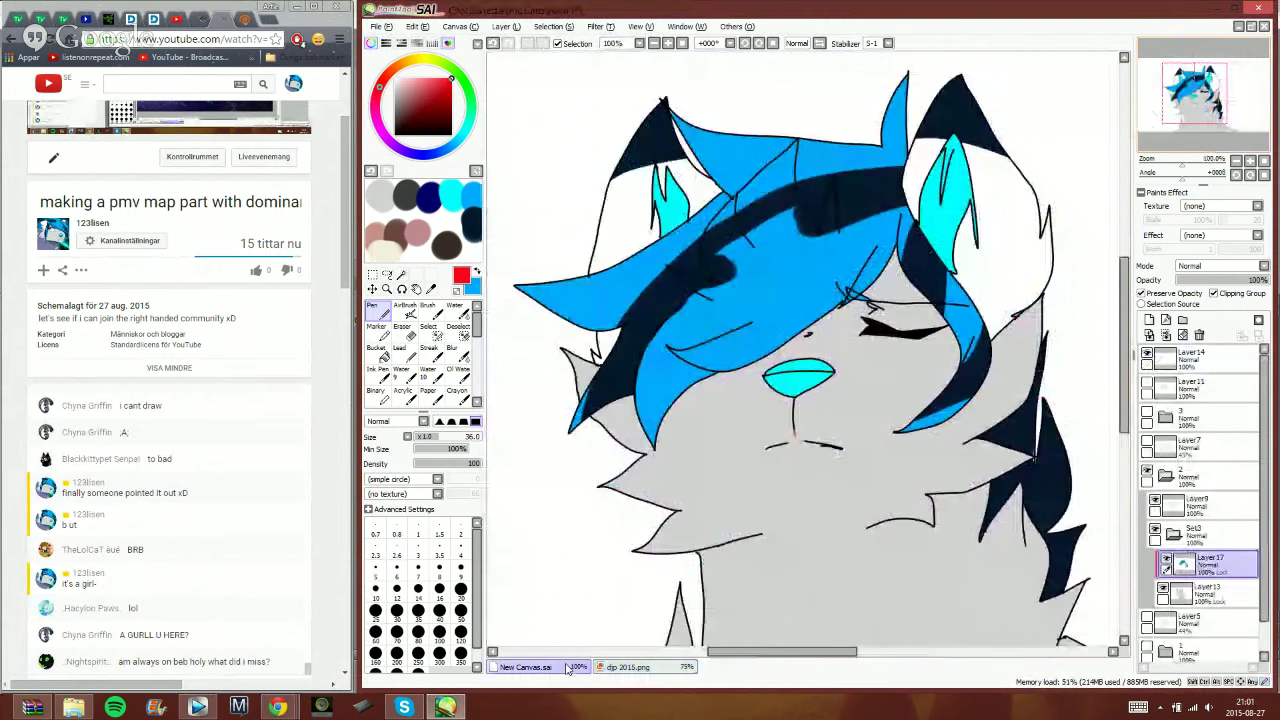
{"action": "left_click", "coordinate": [472, 218]}
{"action": "mouse_move", "coordinate": [882, 125]}
{"action": "left_mouse_down"}
{"action": "mouse_move", "coordinate": [889, 87]}
{"action": "mouse_move", "coordinate": [922, 80]}
{"action": "left_mouse_up"}
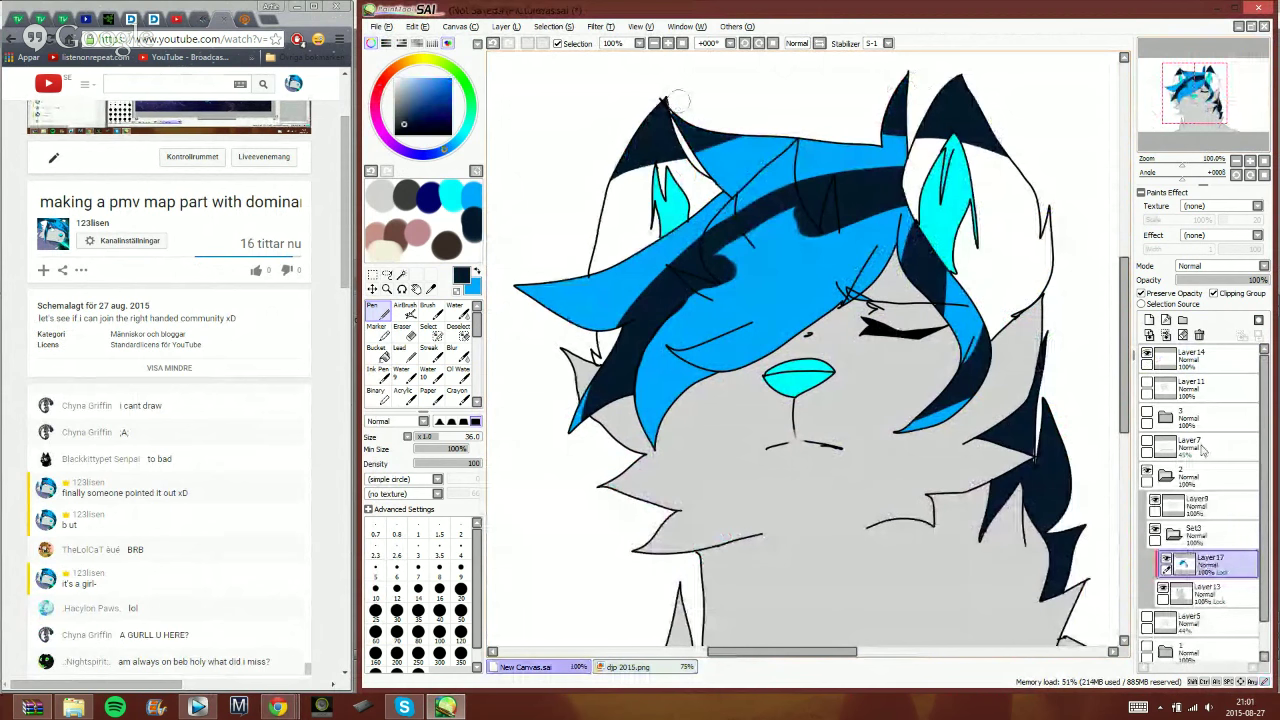
- Select the middle fringe section from the Layer9 line art with the Magic Wand and fill it bright blue on Layer17
{"action": "left_click", "coordinate": [1176, 500]}
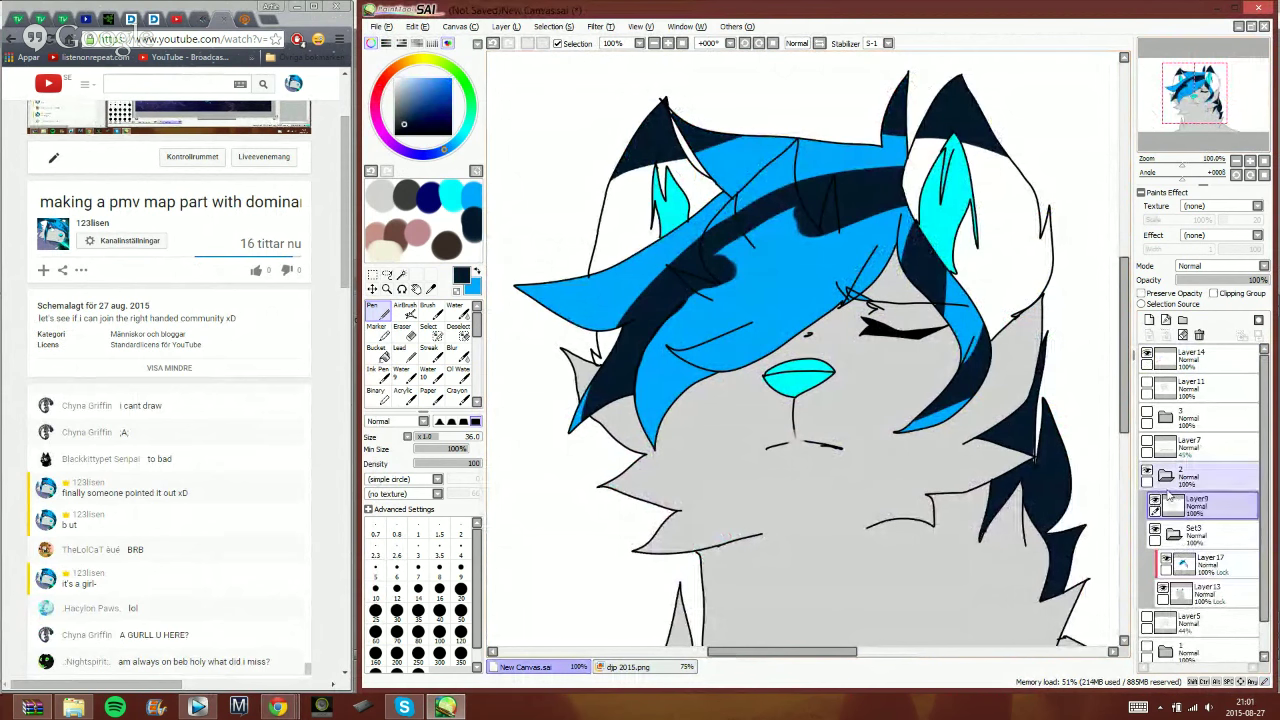
{"action": "left_click", "coordinate": [428, 329]}
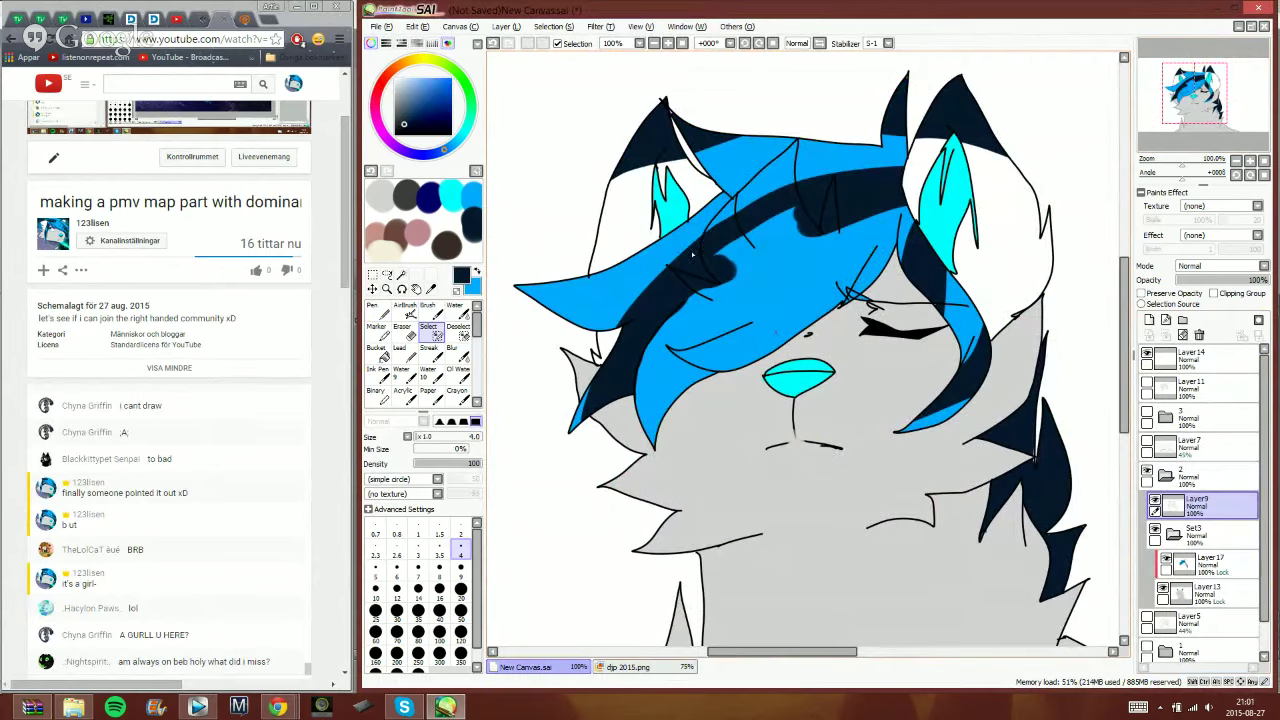
{"action": "left_click", "coordinate": [402, 275]}
{"action": "left_click", "coordinate": [779, 270]}
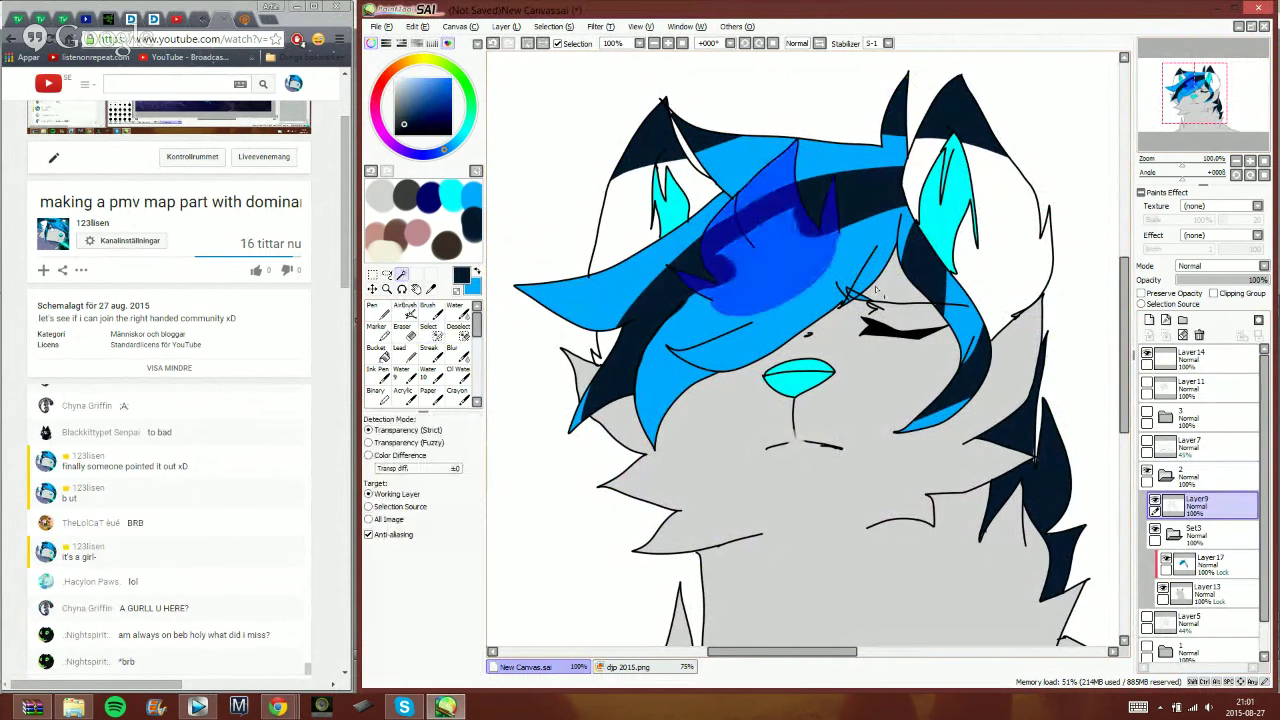
{"action": "left_click", "coordinate": [1192, 567]}
{"action": "left_click", "coordinate": [384, 312]}
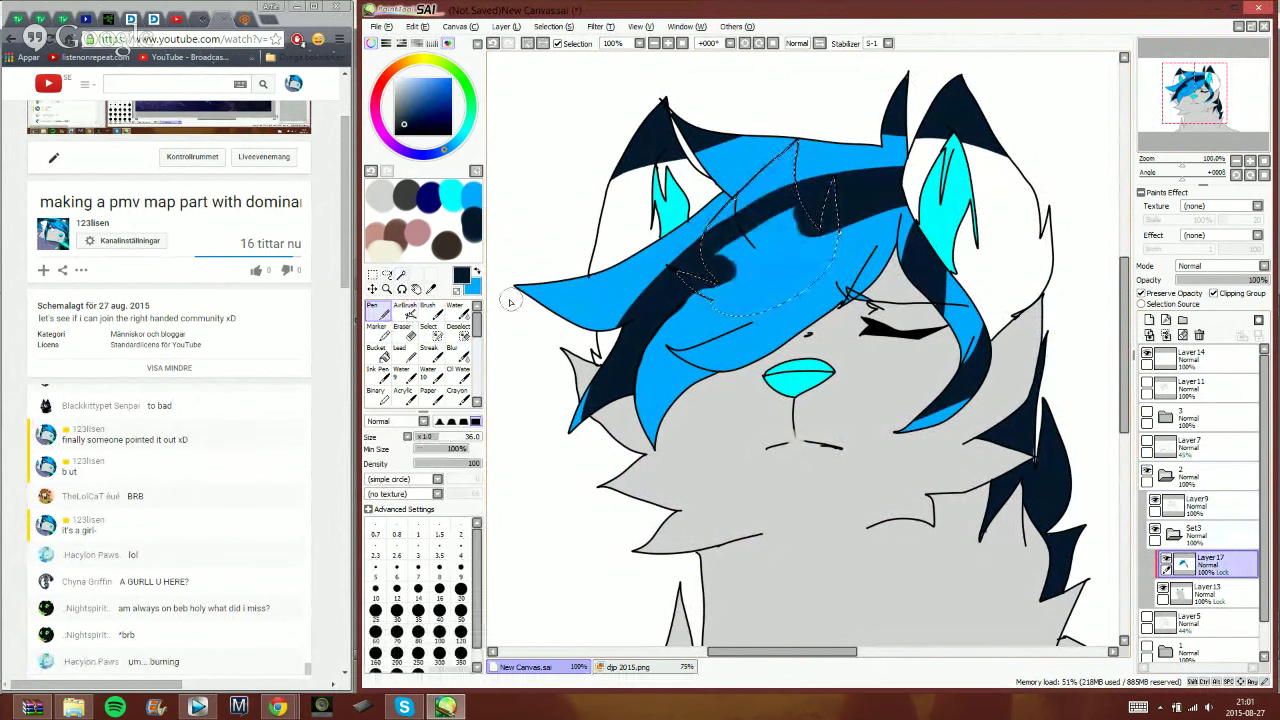
{"action": "key", "text": "x"}
{"action": "key", "text": "space"}
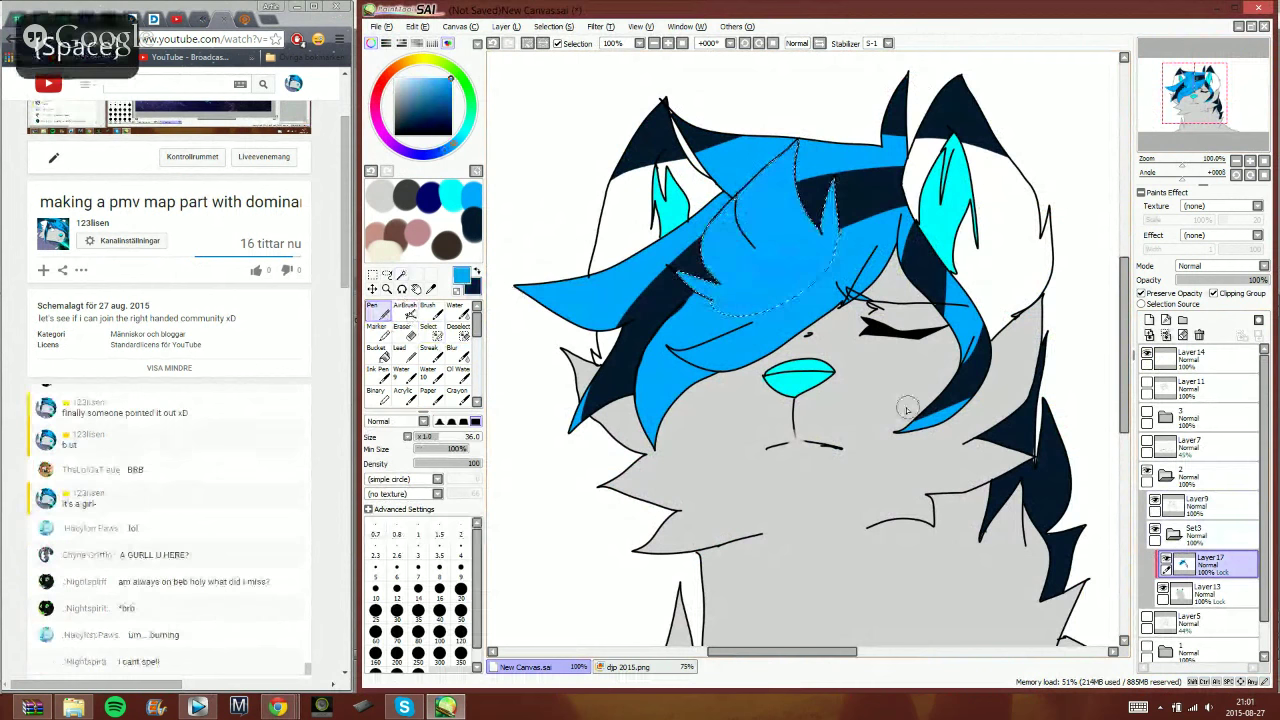
- Clear the selection around the filled fringe section and set the Pen size to 6
{"action": "left_click", "coordinate": [527, 45]}
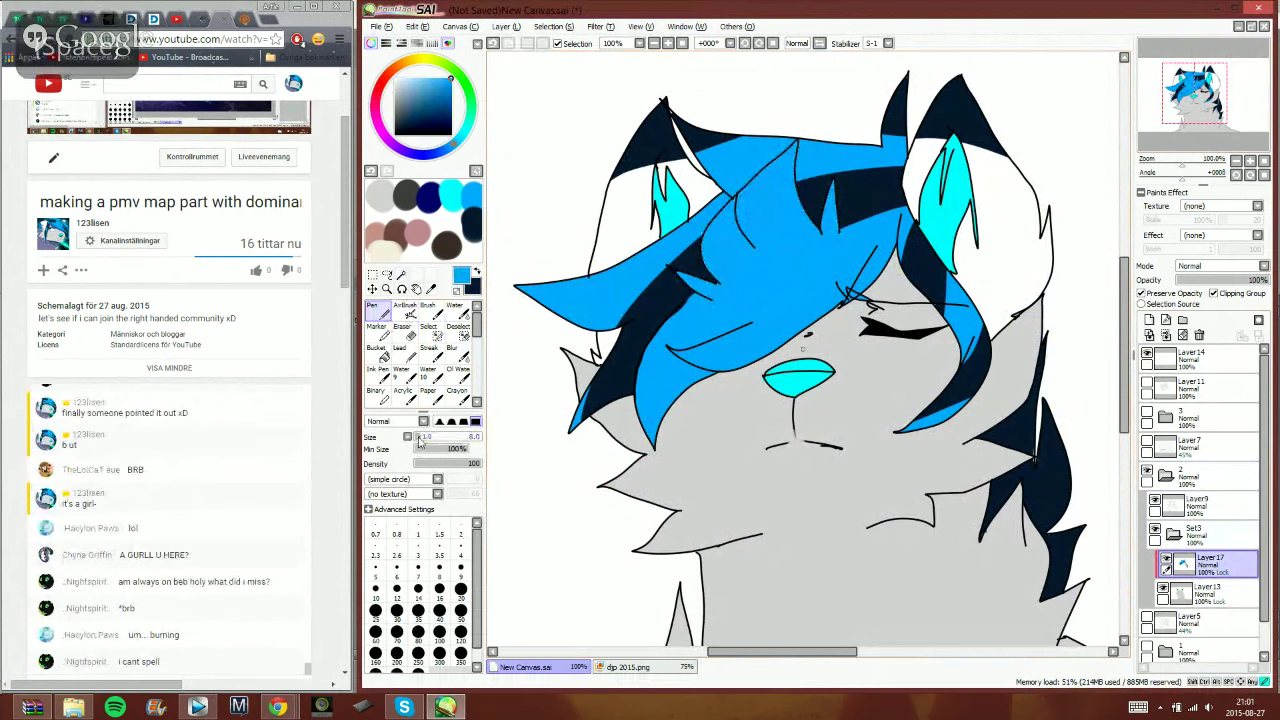
{"action": "left_click", "coordinate": [396, 568]}
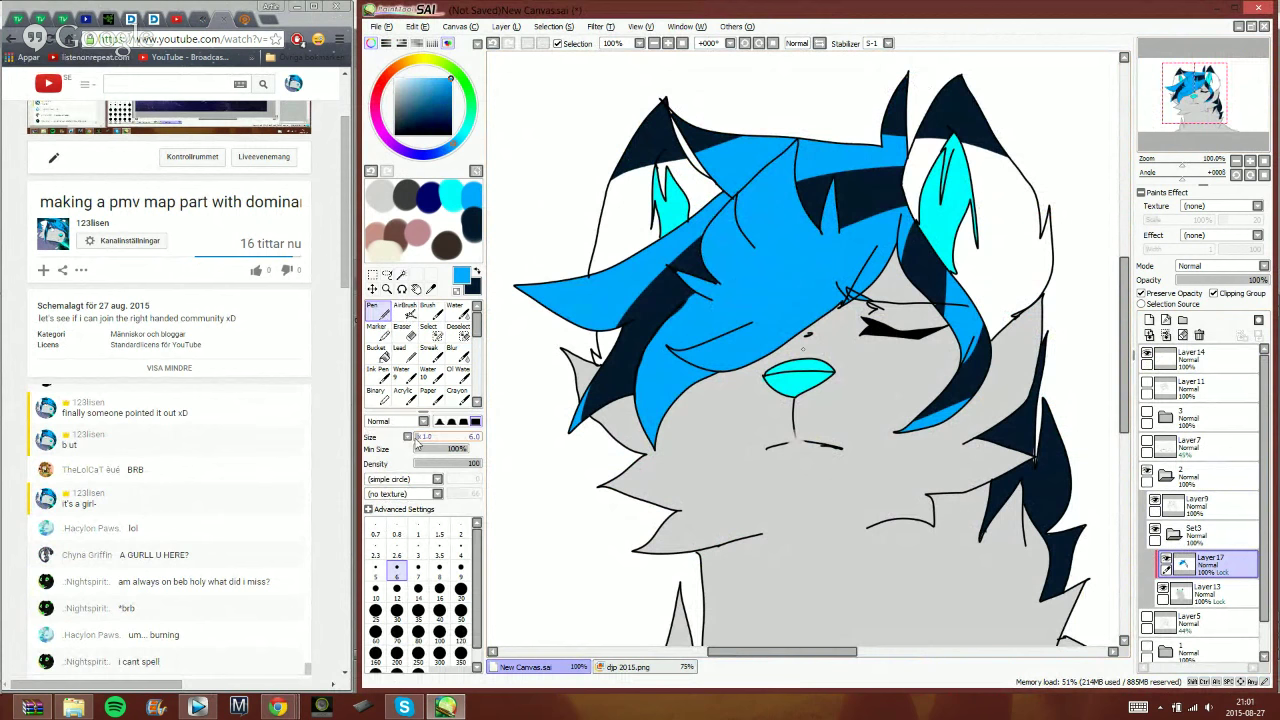
- Collapse and hide frame folder 2, and show frame folder 3 with its layers expanded
{"action": "left_click", "coordinate": [1165, 475]}
{"action": "left_click", "coordinate": [1153, 440]}
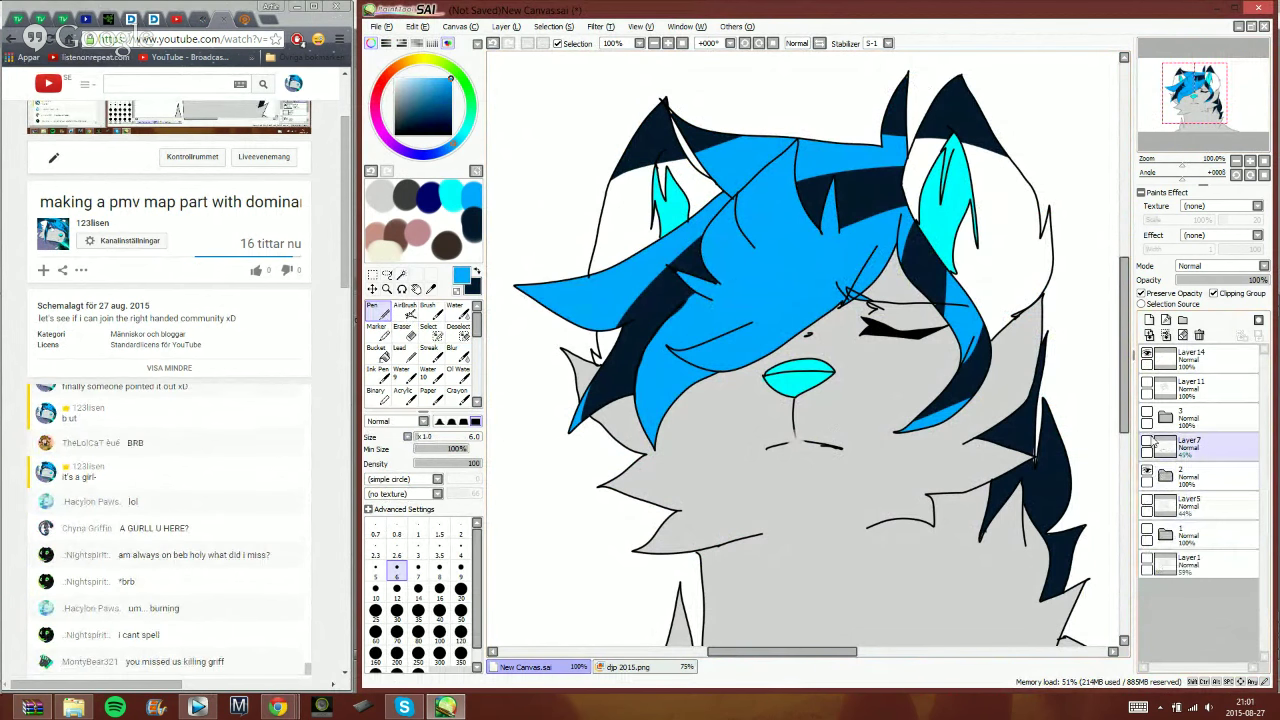
{"action": "left_click", "coordinate": [1147, 469]}
{"action": "left_click", "coordinate": [1147, 411]}
{"action": "left_click", "coordinate": [1165, 417]}
{"action": "left_click", "coordinate": [1205, 103]}
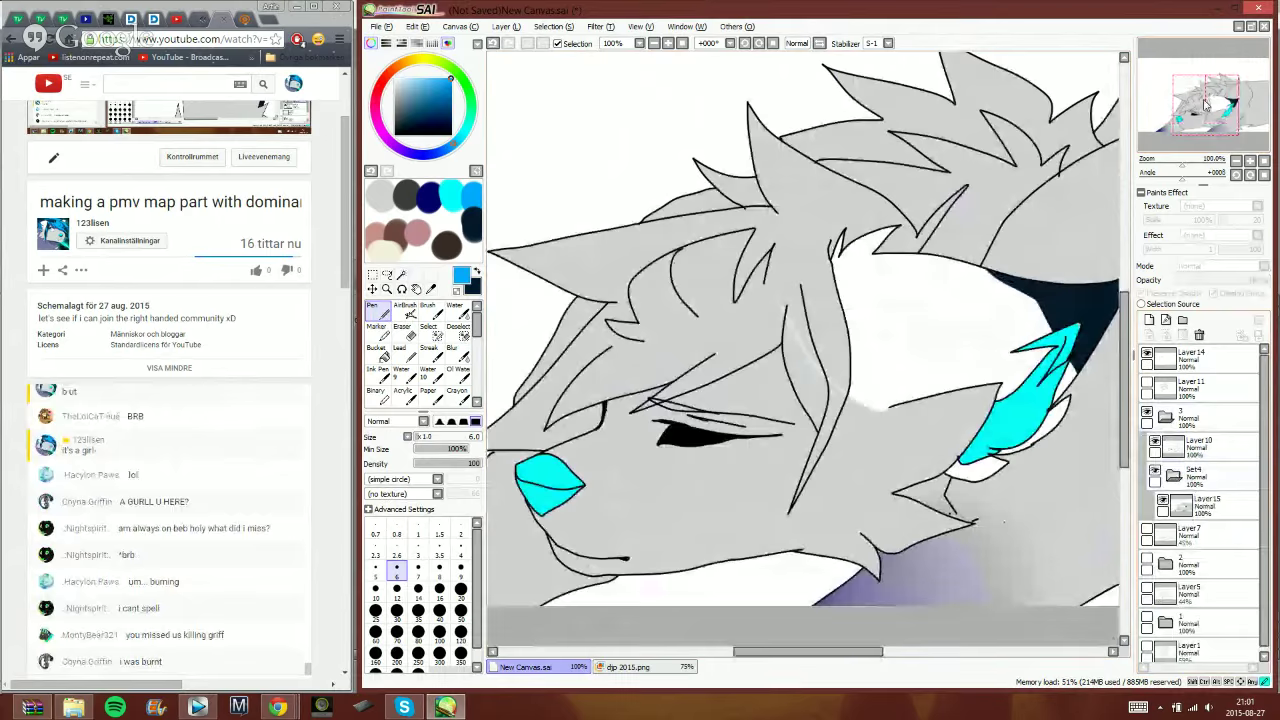
- Add a new layer above Layer15 in Set4 and clip it to the layer below
{"action": "left_click", "coordinate": [1205, 478]}
{"action": "left_click", "coordinate": [1149, 320]}
{"action": "left_click", "coordinate": [1214, 294]}
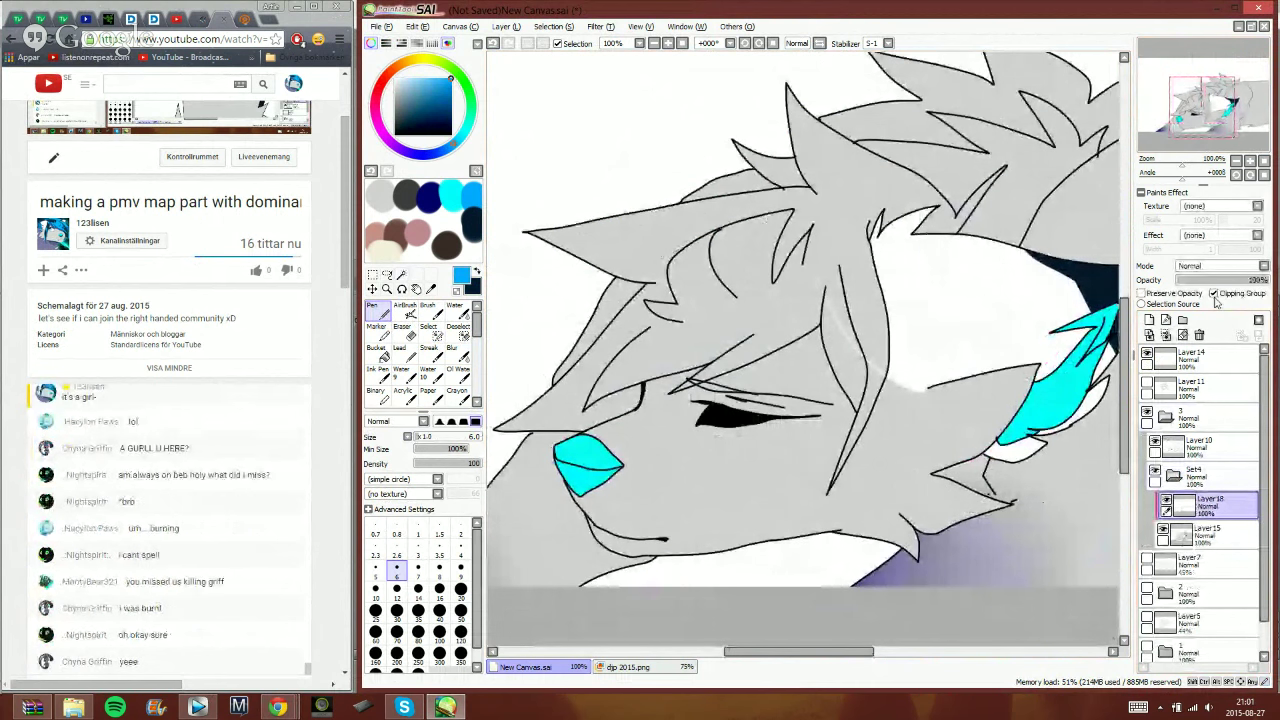
- Select the front hair and fringe of the head from the Layer10 line art with the Magic Wand
{"action": "left_click", "coordinate": [1200, 446]}
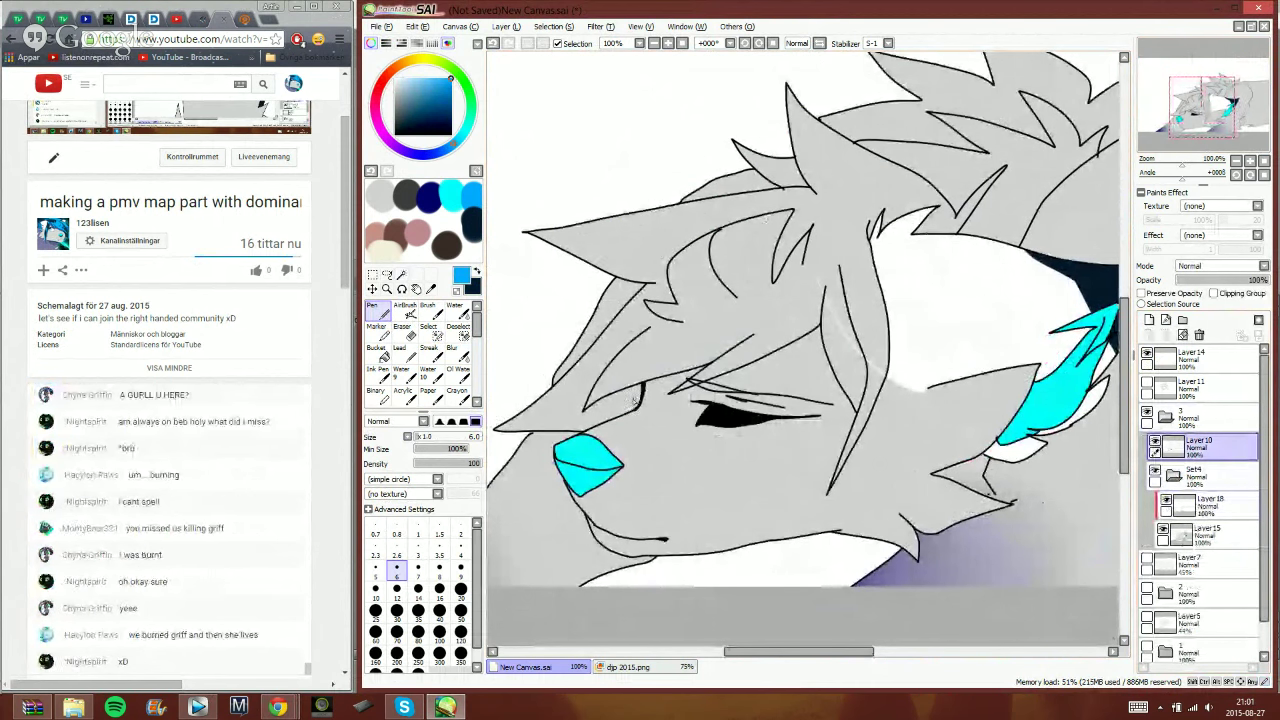
{"action": "left_click", "coordinate": [401, 273]}
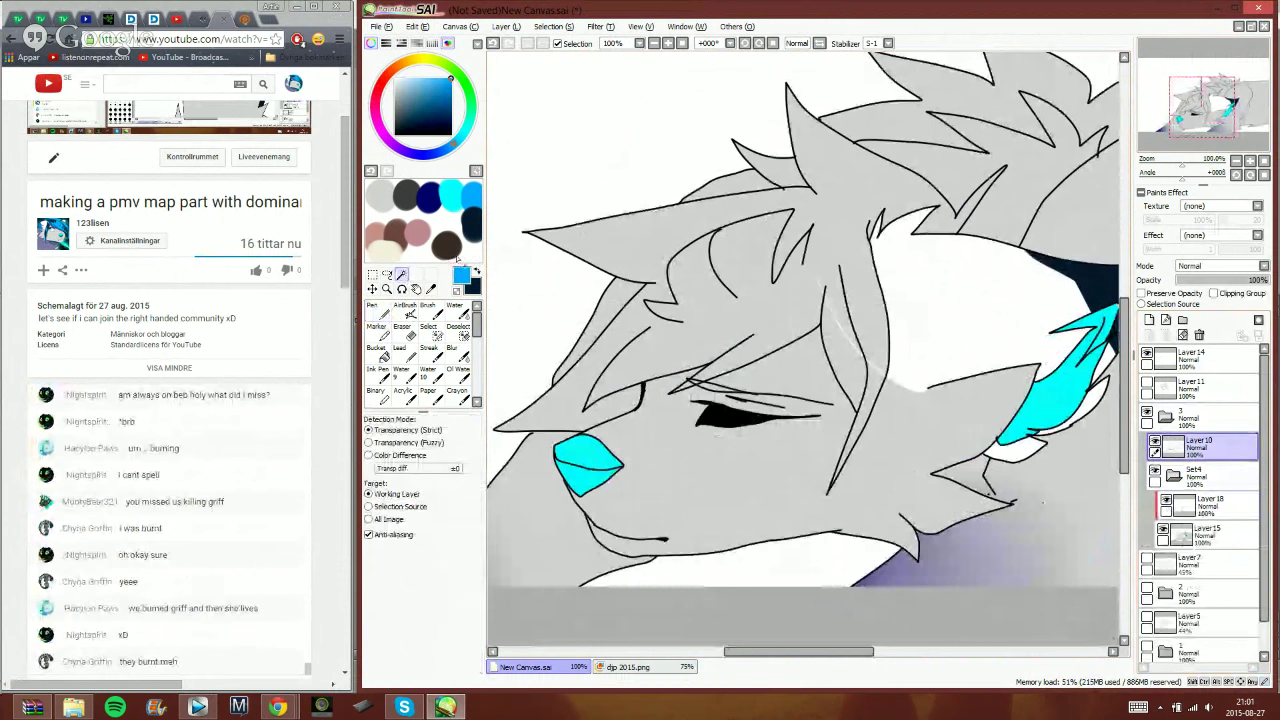
{"action": "left_click", "coordinate": [858, 338]}
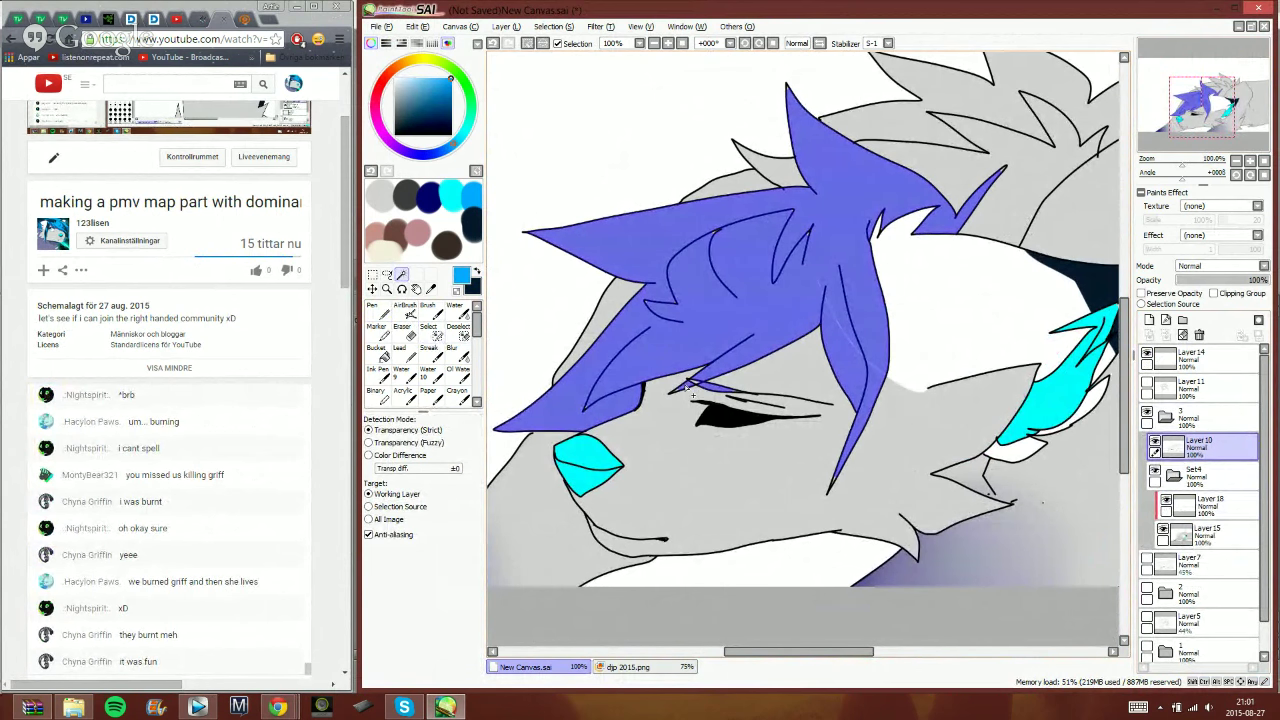
- Write "wait brb fast" above the hair with the selection brush and undo the handwriting stroke by stroke
{"action": "left_click", "coordinate": [428, 330]}
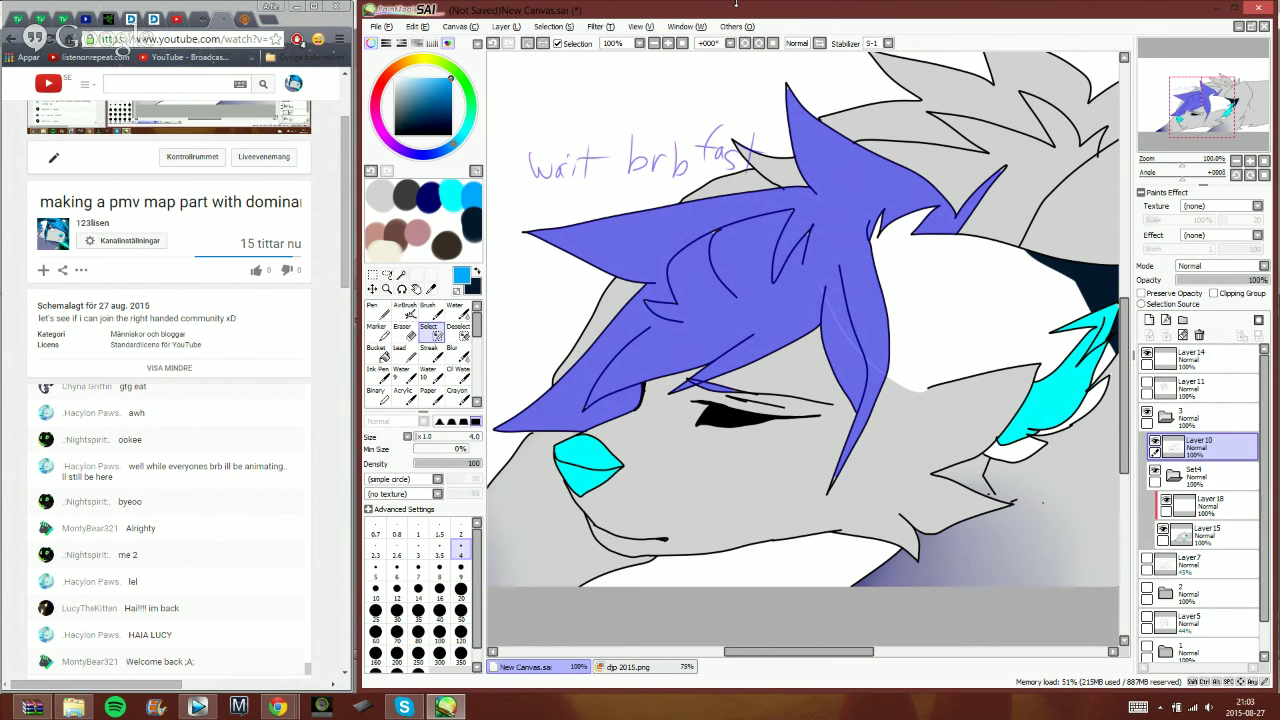
{"action": "left_click", "coordinate": [493, 44]}
{"action": "left_click", "coordinate": [493, 44]}
{"action": "left_click", "coordinate": [493, 44]}
{"action": "left_click", "coordinate": [493, 44]}
{"action": "left_click", "coordinate": [493, 44]}
{"action": "left_click", "coordinate": [493, 44]}
{"action": "left_click", "coordinate": [493, 44]}
{"action": "left_click", "coordinate": [493, 44]}
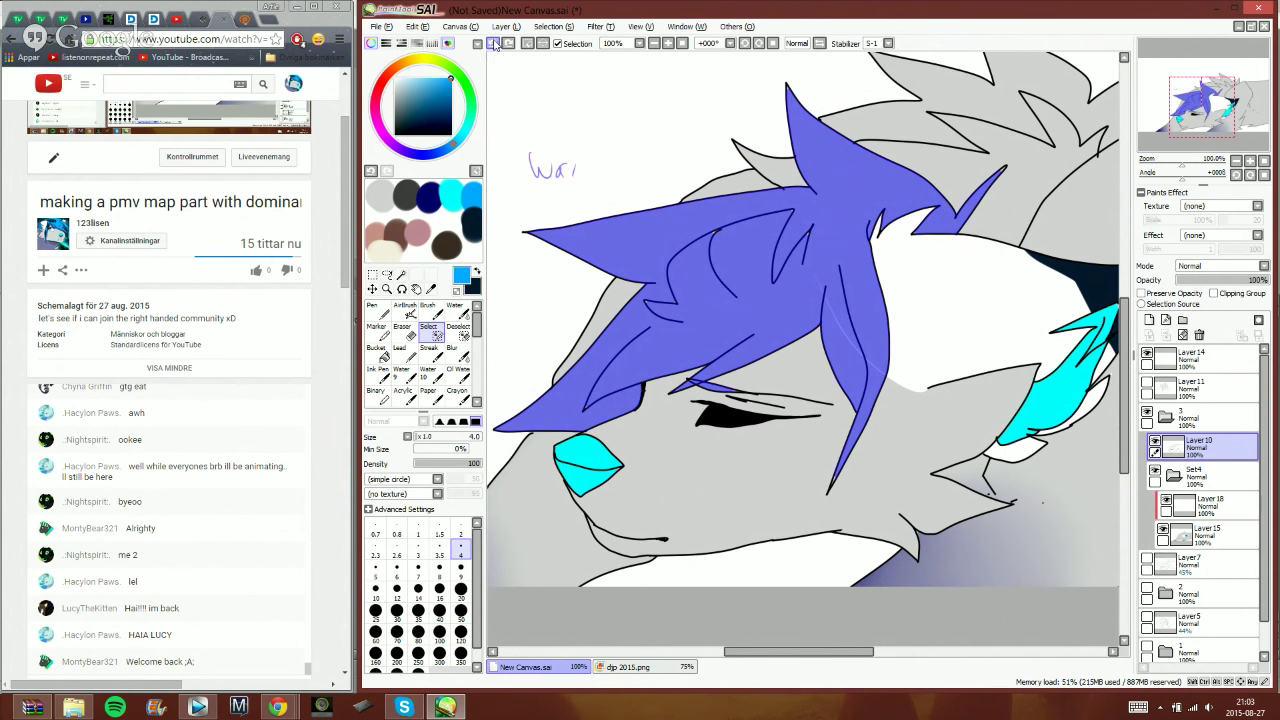
{"action": "left_click", "coordinate": [493, 44]}
{"action": "left_click", "coordinate": [493, 44]}
{"action": "left_click", "coordinate": [493, 44]}
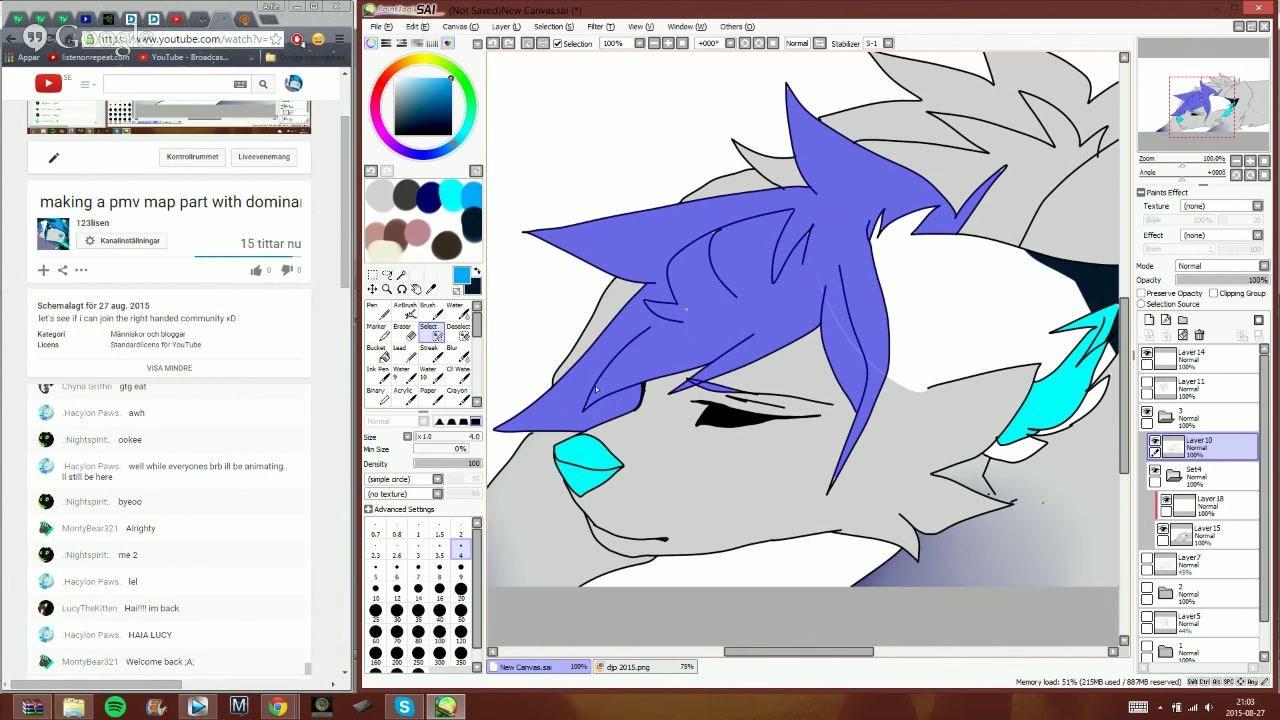
- Post the message "thankiesss" in the livestream chat
{"action": "left_click", "coordinate": [345, 300]}
{"action": "scroll", "coordinate": [343, 290], "scroll_direction": "down", "scroll_amount": 1}
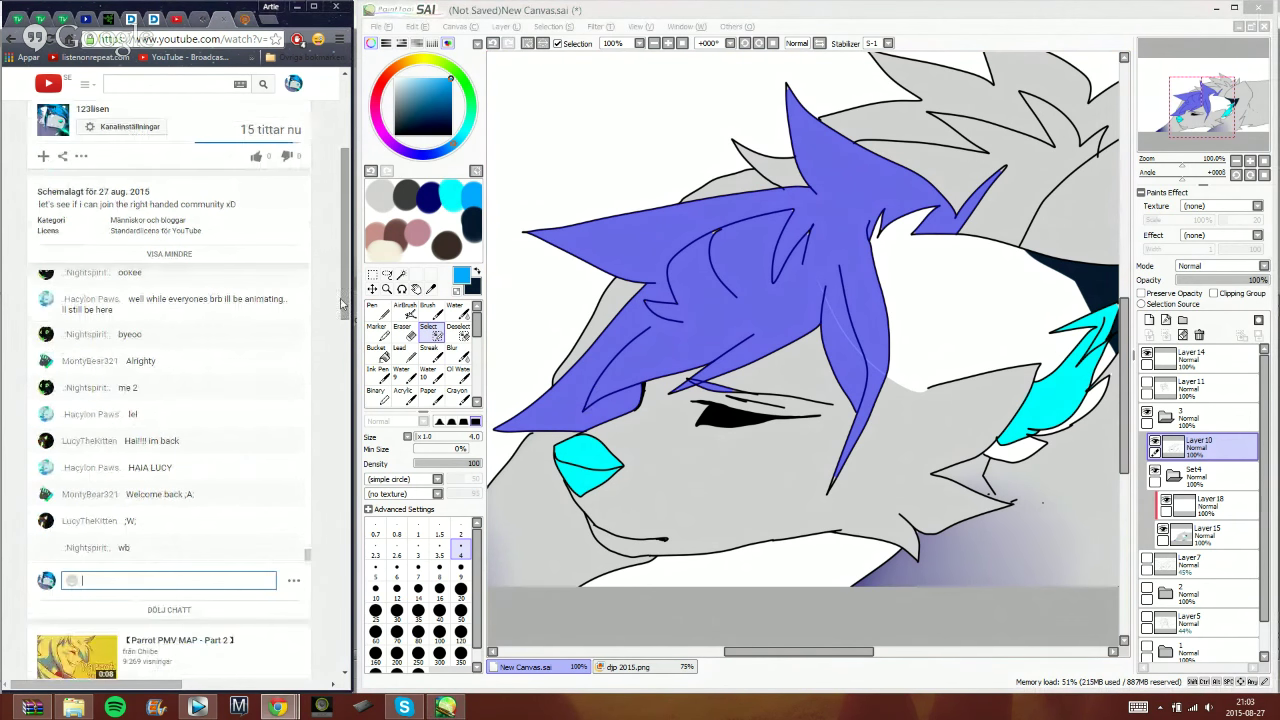
{"action": "left_click", "coordinate": [200, 581]}
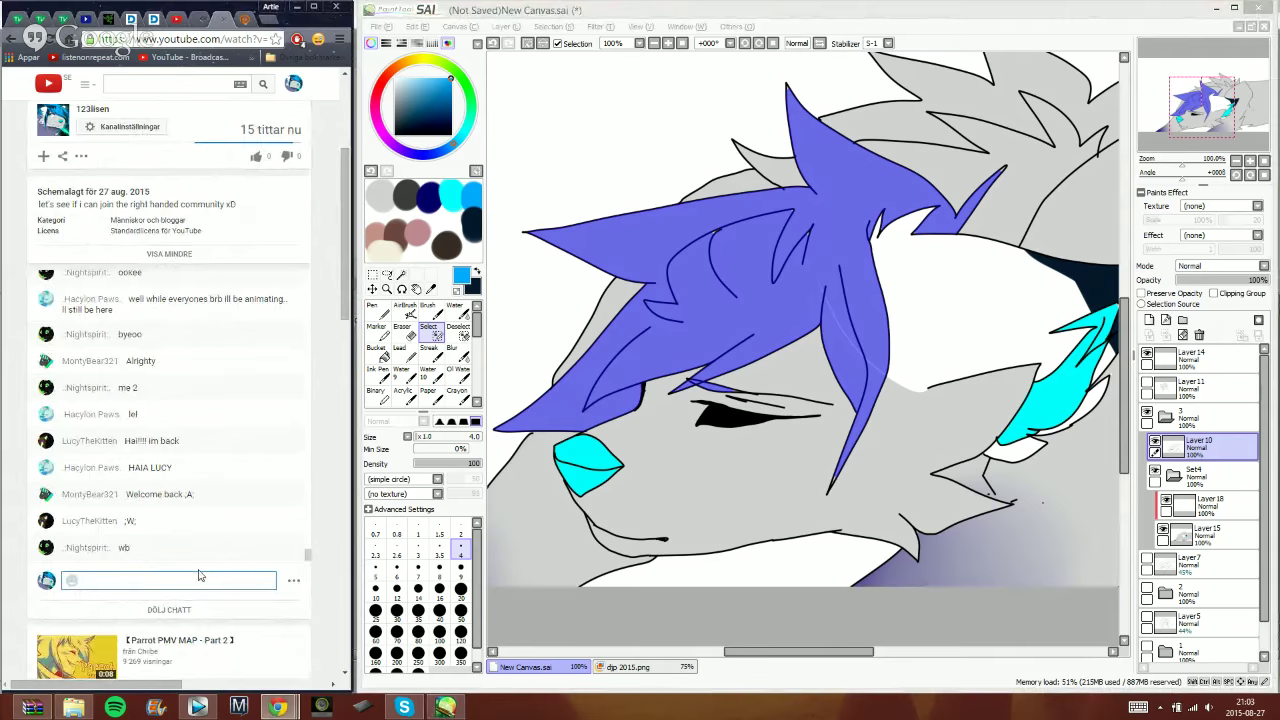
{"action": "type", "text": "thankiessa"}
{"action": "key", "text": "Return"}
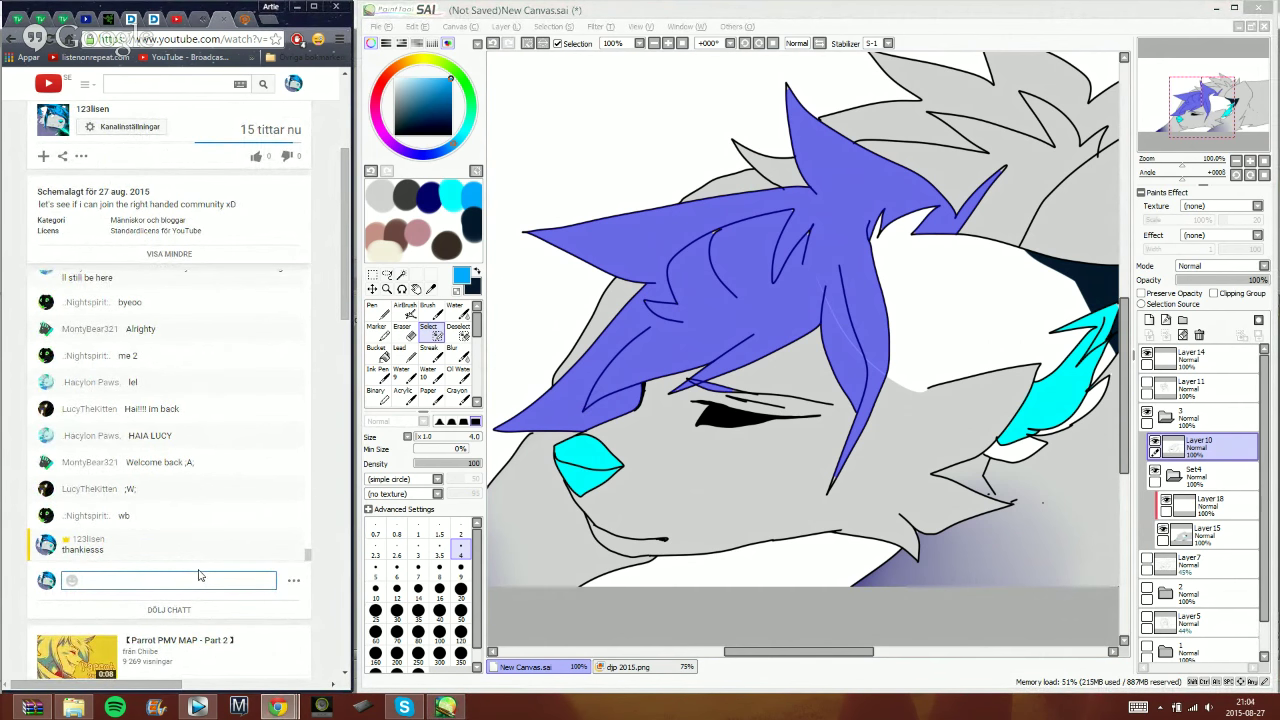
- Fill the selected hair bright blue on Layer18, clear the selection and preserve the layer's opacity
{"action": "left_click", "coordinate": [935, 45]}
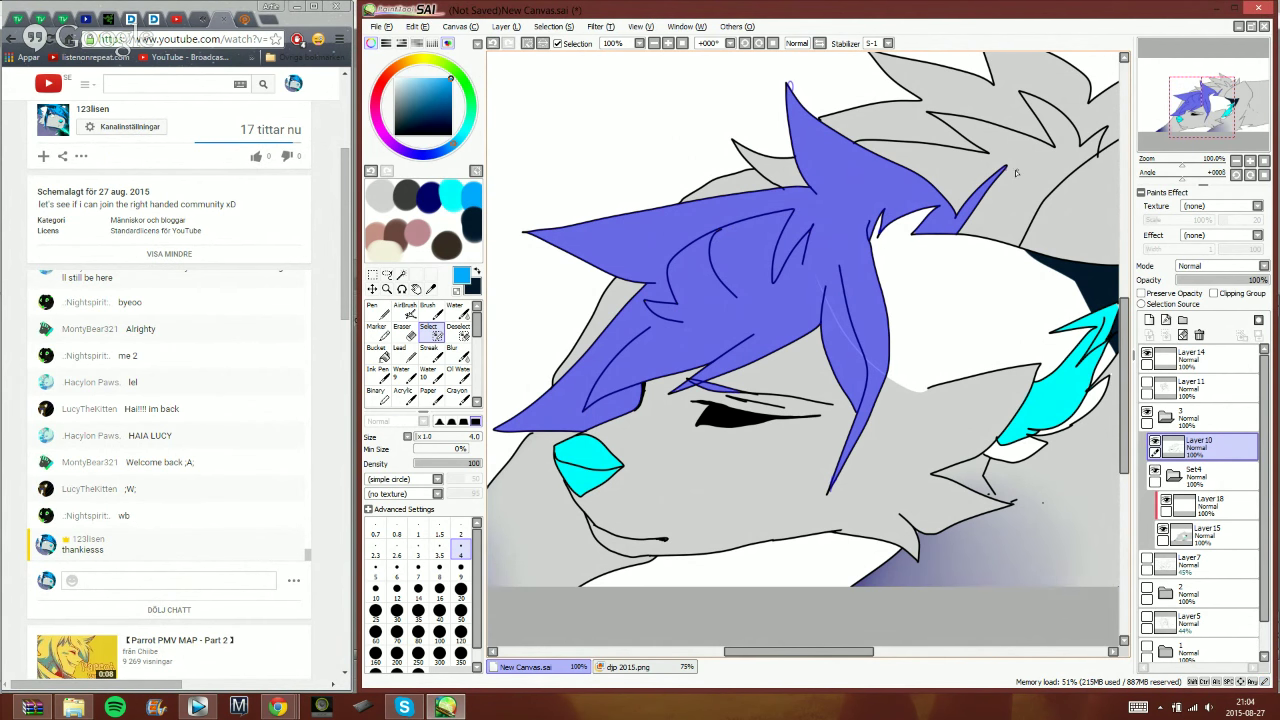
{"action": "left_click", "coordinate": [1210, 503]}
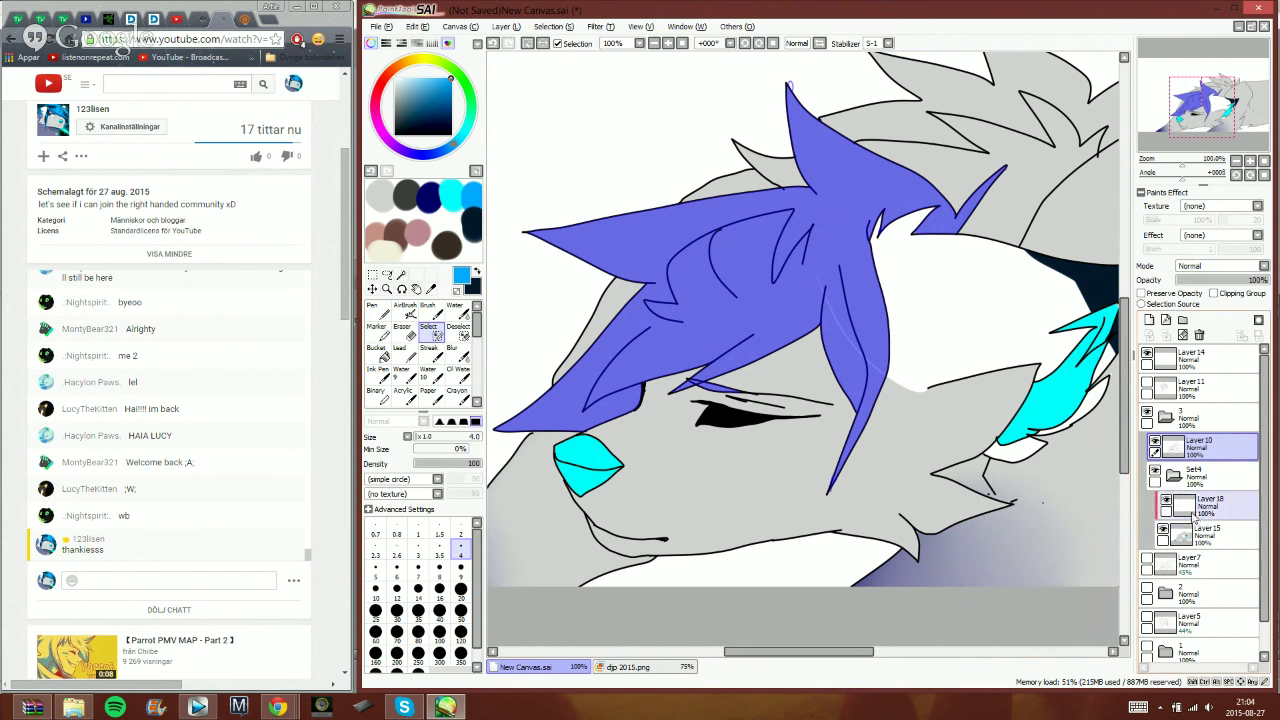
{"action": "left_click", "coordinate": [376, 308]}
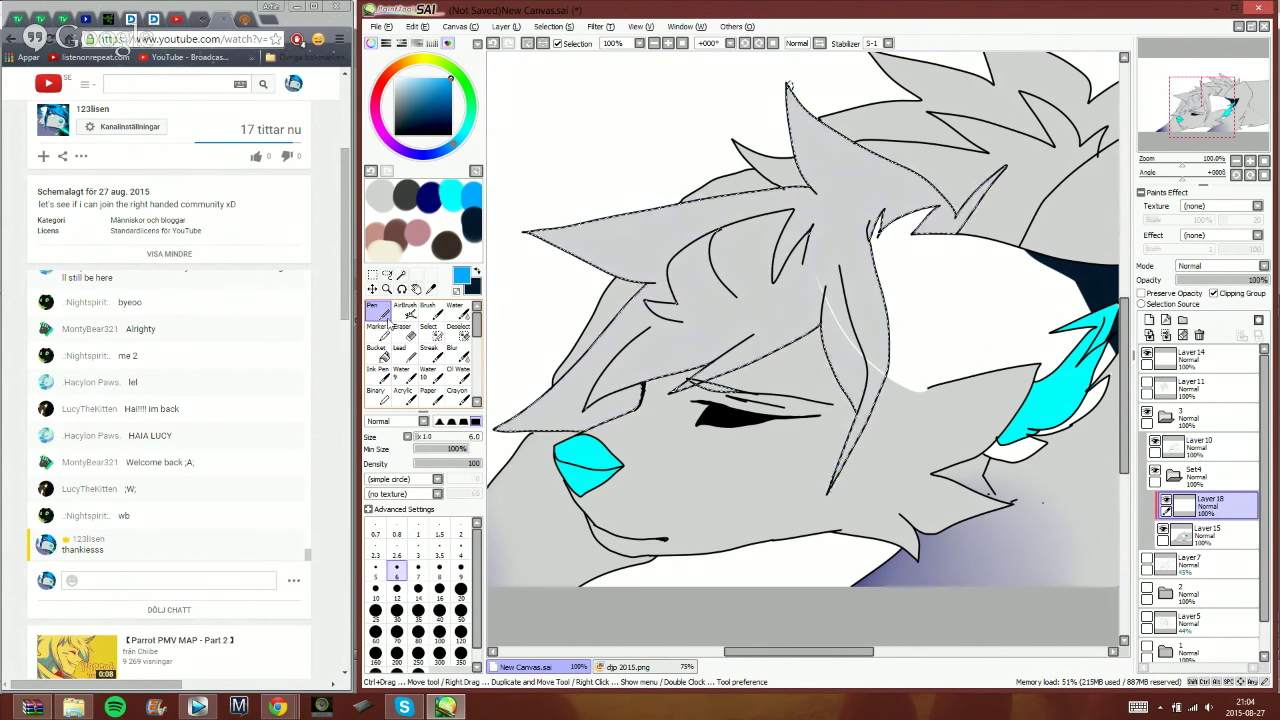
{"action": "key", "text": "ctrl+f"}
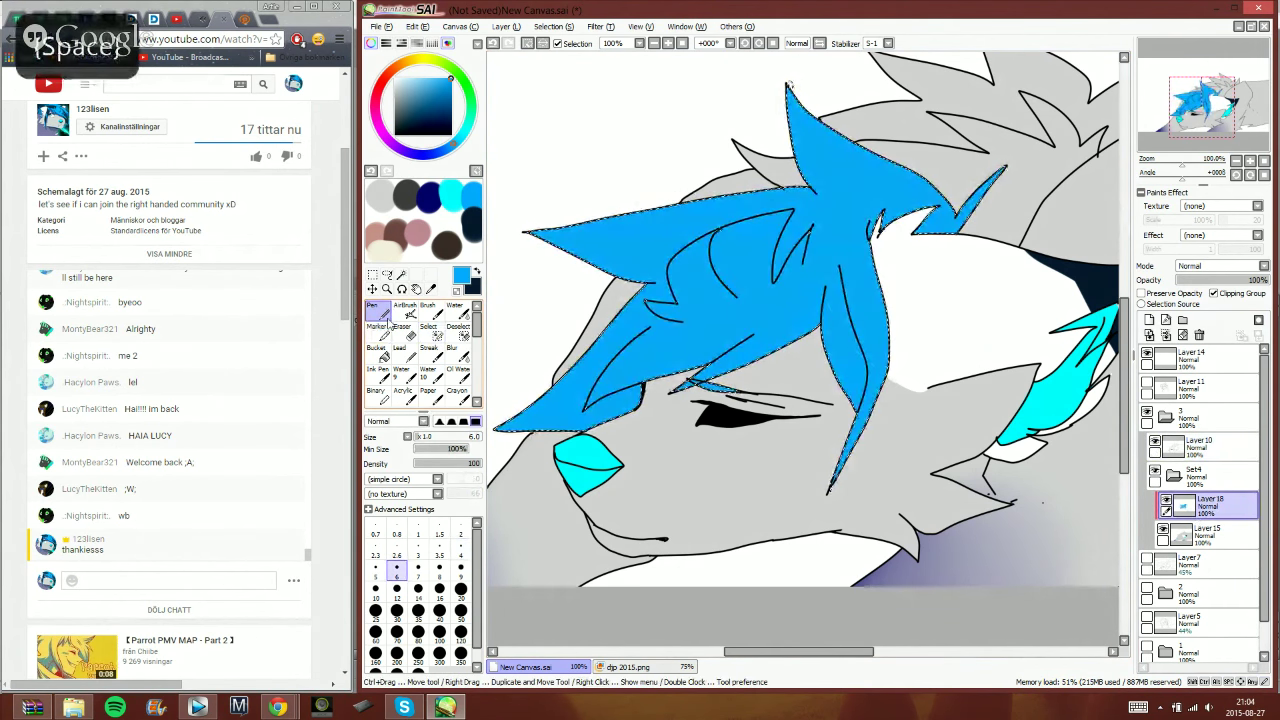
{"action": "key", "text": "ctrl+d"}
{"action": "left_click", "coordinate": [1143, 293]}
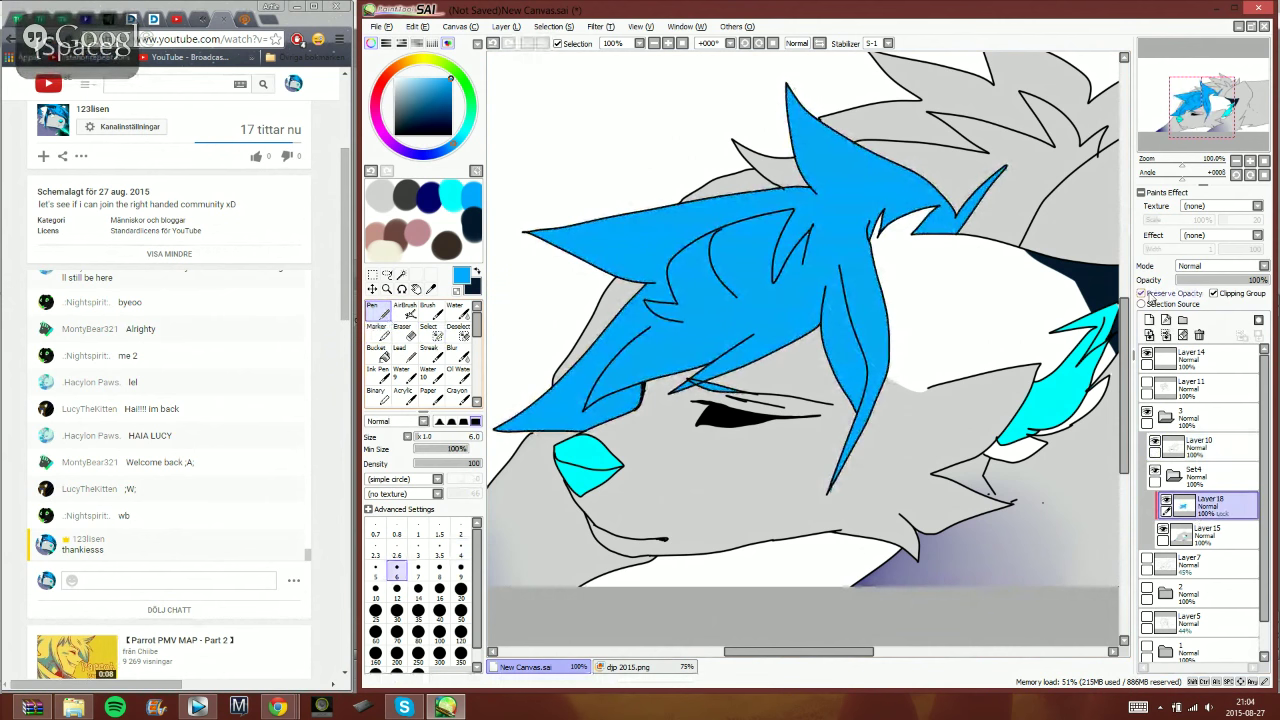
- Paint dark navy stripes across the side strand, fringe and hair tips on Layer18 with the Pen at size 35
{"action": "key", "text": "x"}
{"action": "left_click", "coordinate": [418, 610]}
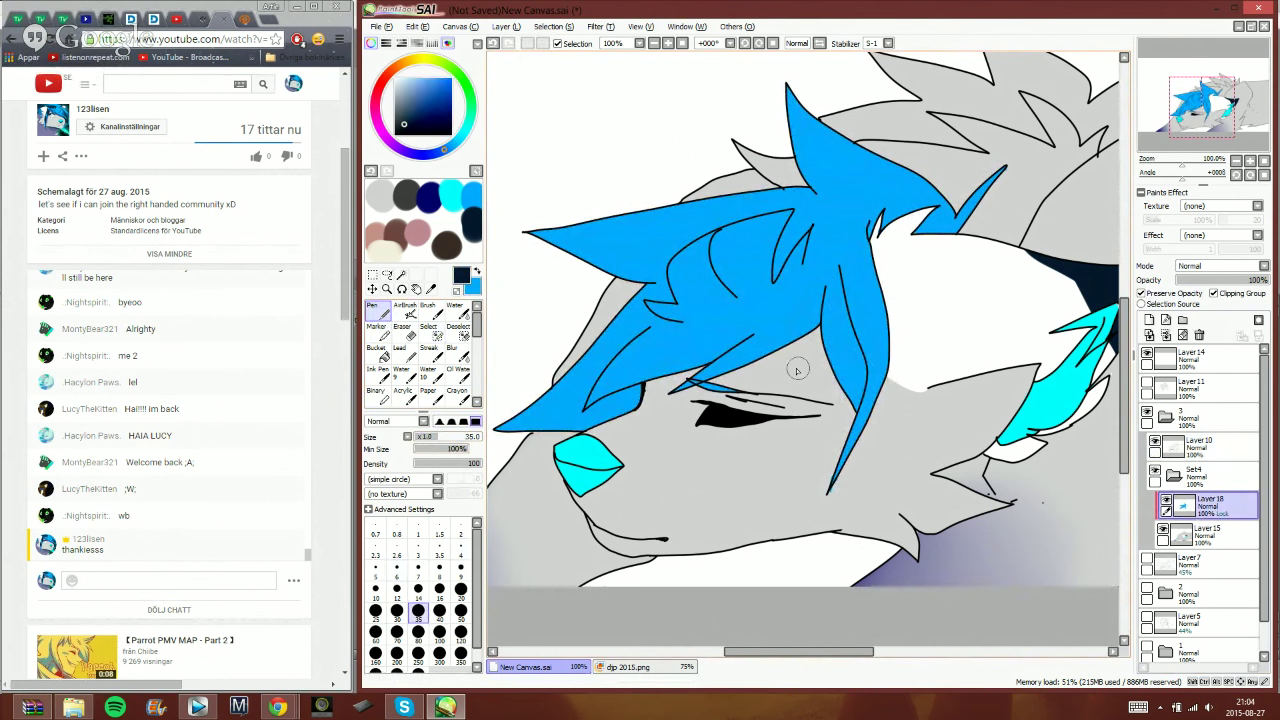
{"action": "mouse_move", "coordinate": [886, 280]}
{"action": "left_mouse_down"}
{"action": "mouse_move", "coordinate": [823, 349]}
{"action": "mouse_move", "coordinate": [863, 332]}
{"action": "mouse_move", "coordinate": [838, 412]}
{"action": "mouse_move", "coordinate": [870, 436]}
{"action": "mouse_move", "coordinate": [828, 485]}
{"action": "left_mouse_up"}
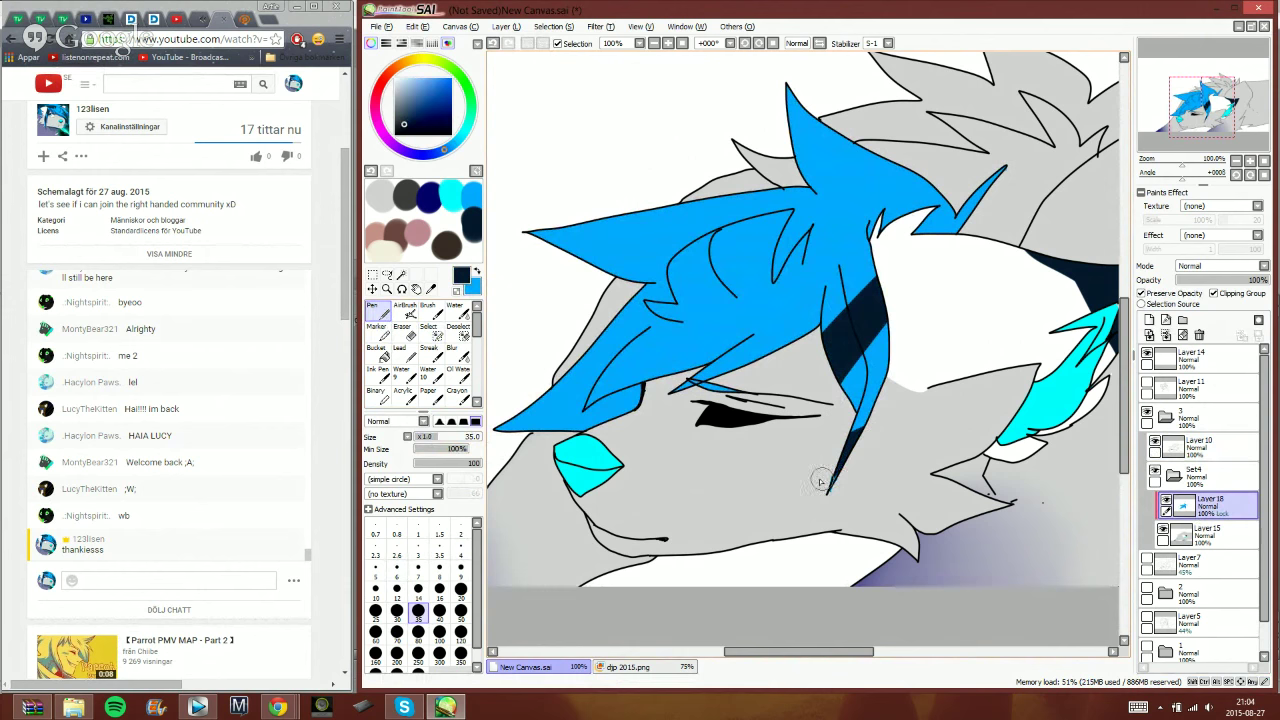
{"action": "mouse_move", "coordinate": [892, 240]}
{"action": "left_mouse_down"}
{"action": "mouse_move", "coordinate": [820, 240]}
{"action": "mouse_move", "coordinate": [744, 274]}
{"action": "mouse_move", "coordinate": [800, 242]}
{"action": "mouse_move", "coordinate": [888, 237]}
{"action": "mouse_move", "coordinate": [851, 219]}
{"action": "mouse_move", "coordinate": [693, 283]}
{"action": "mouse_move", "coordinate": [525, 460]}
{"action": "mouse_move", "coordinate": [538, 412]}
{"action": "mouse_move", "coordinate": [597, 343]}
{"action": "mouse_move", "coordinate": [692, 279]}
{"action": "mouse_move", "coordinate": [743, 255]}
{"action": "mouse_move", "coordinate": [515, 432]}
{"action": "mouse_move", "coordinate": [578, 368]}
{"action": "mouse_move", "coordinate": [490, 455]}
{"action": "mouse_move", "coordinate": [626, 412]}
{"action": "left_mouse_up"}
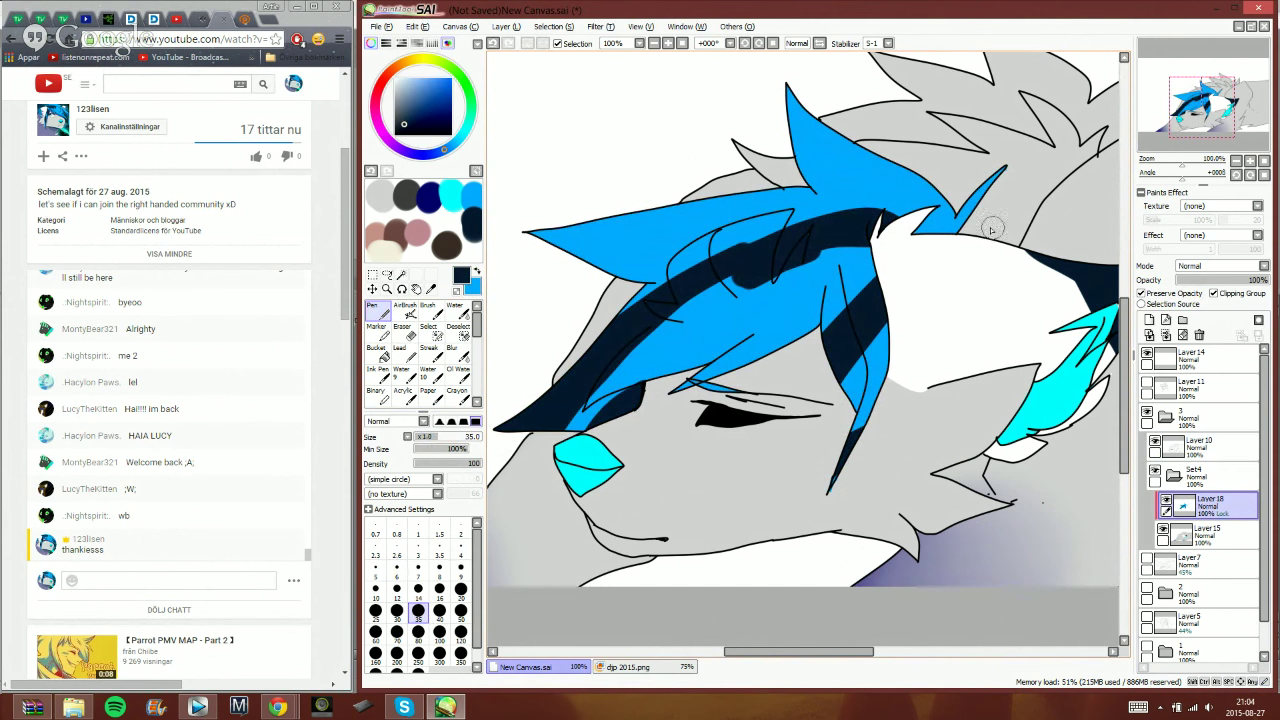
{"action": "mouse_move", "coordinate": [915, 172]}
{"action": "left_mouse_down"}
{"action": "mouse_move", "coordinate": [812, 147]}
{"action": "mouse_move", "coordinate": [844, 131]}
{"action": "mouse_move", "coordinate": [790, 88]}
{"action": "left_mouse_up"}
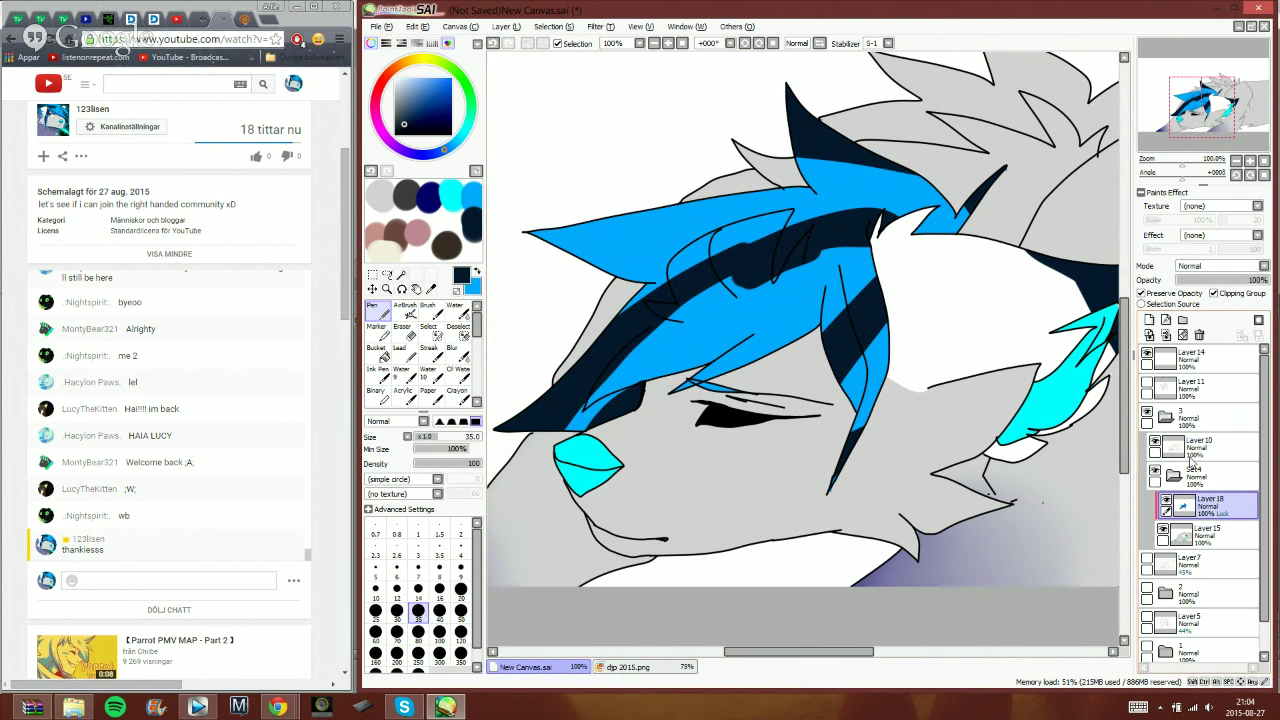
- Close off the middle fringe section with the selection brush and select its inside from Layer10 with the Magic Wand
{"action": "left_click", "coordinate": [1193, 458]}
{"action": "left_click", "coordinate": [428, 329]}
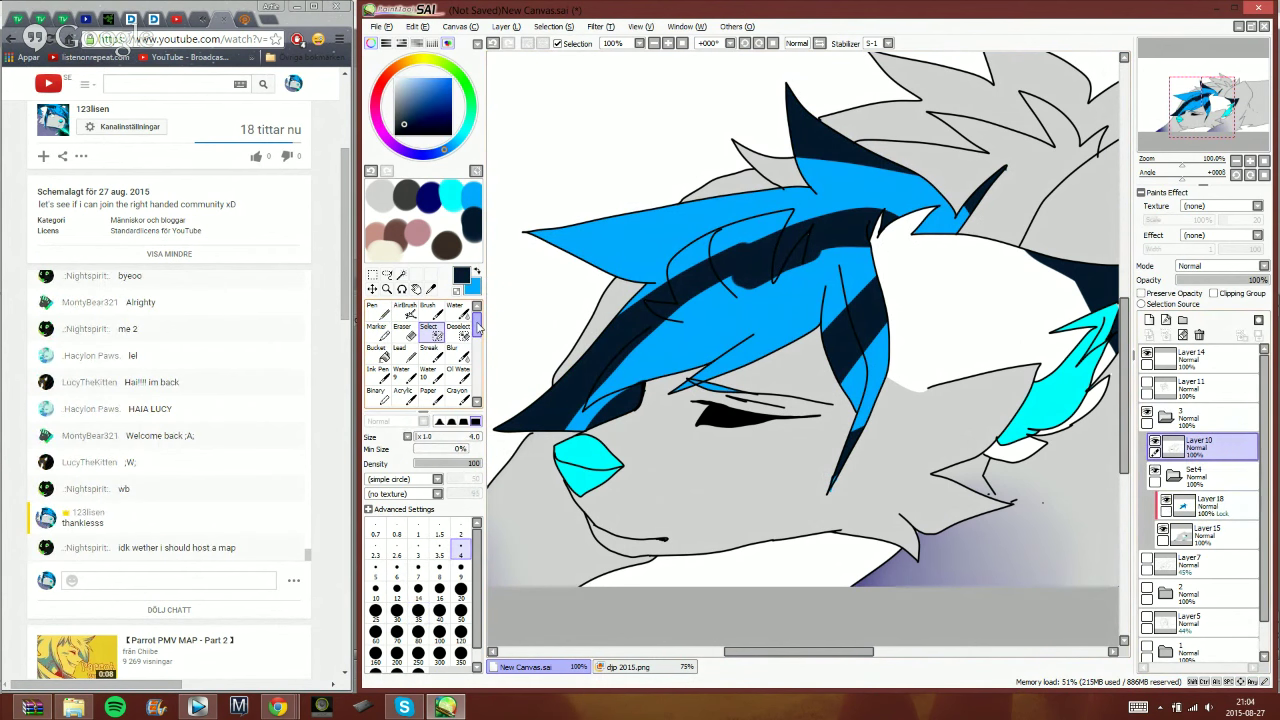
{"action": "mouse_move", "coordinate": [684, 325]}
{"action": "left_mouse_down"}
{"action": "mouse_move", "coordinate": [727, 325]}
{"action": "mouse_move", "coordinate": [791, 295]}
{"action": "mouse_move", "coordinate": [800, 263]}
{"action": "left_mouse_up"}
{"action": "left_click", "coordinate": [401, 274]}
{"action": "left_click", "coordinate": [748, 295]}
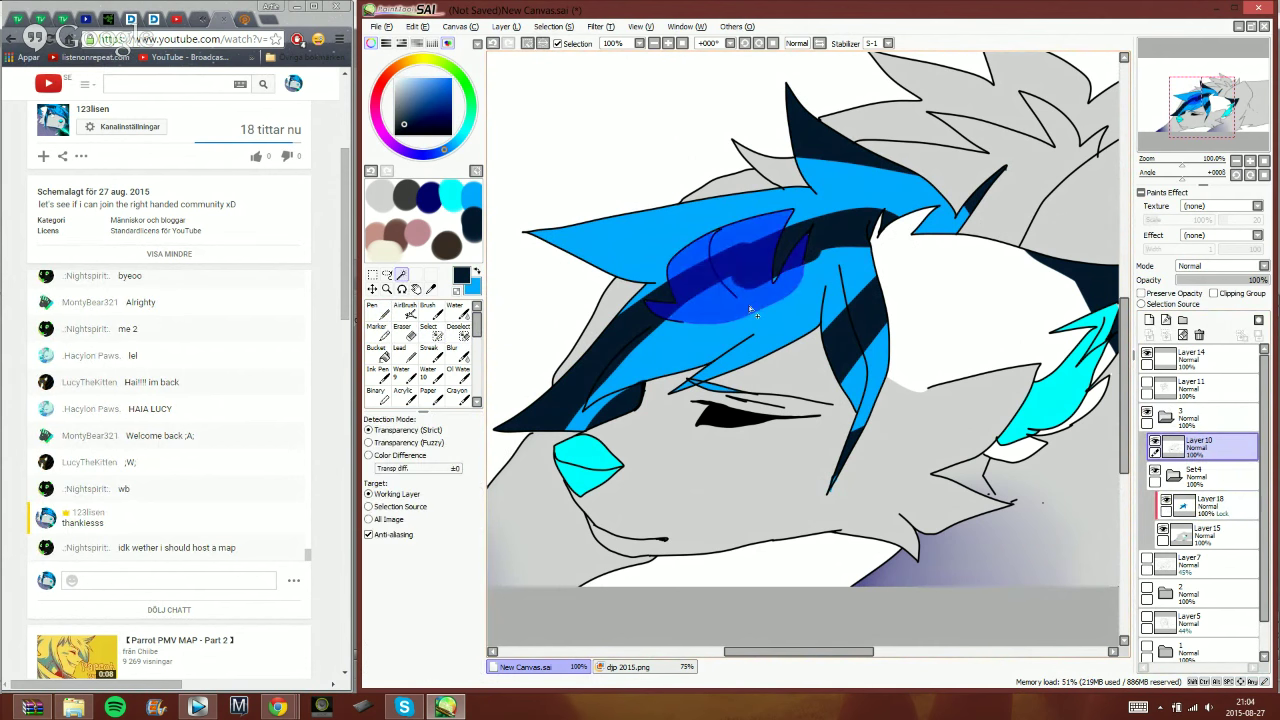
- Fill the selected middle fringe section bright blue on Layer18, clear the selection and set the Pen size to 16
{"action": "left_click", "coordinate": [1210, 506]}
{"action": "left_click", "coordinate": [373, 311]}
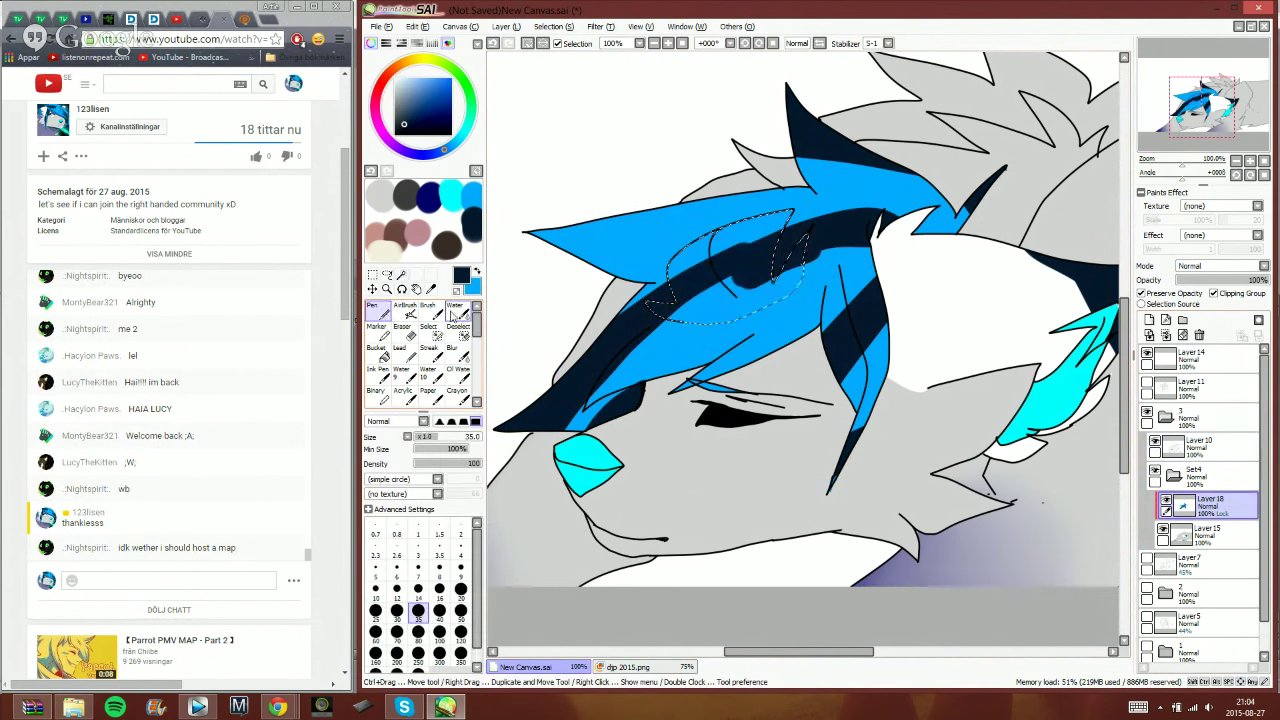
{"action": "key", "text": "x"}
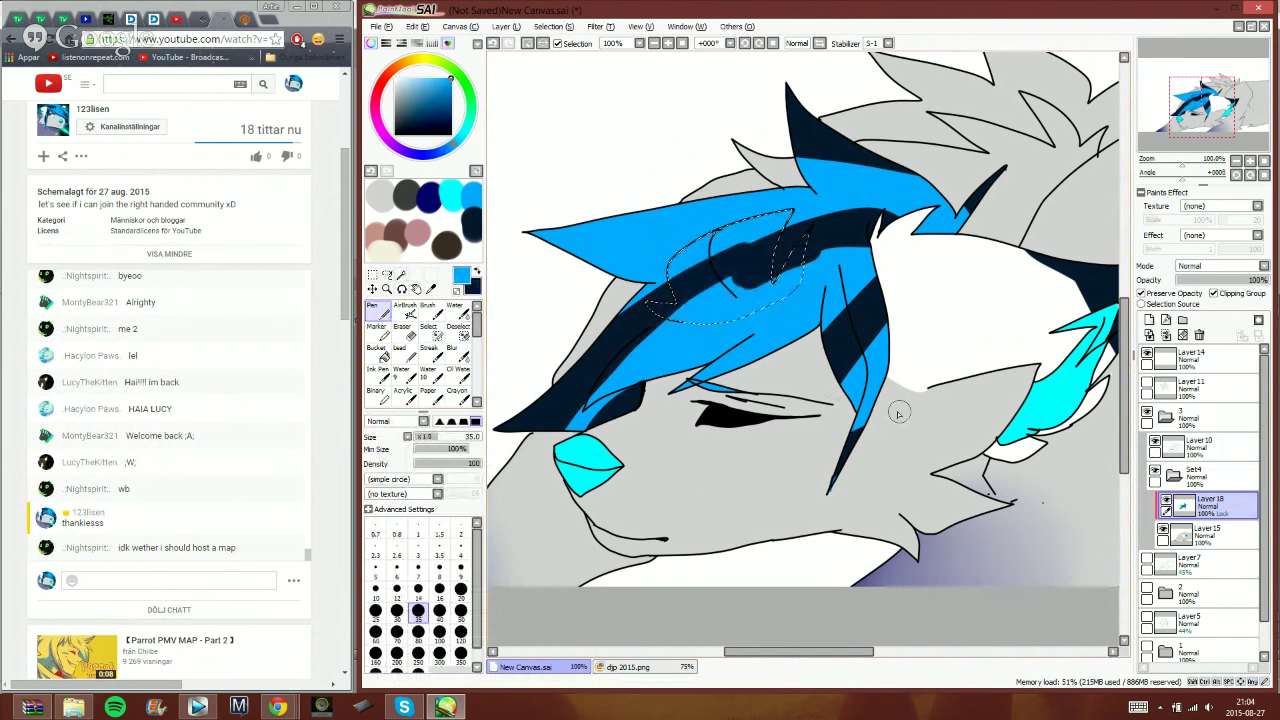
{"action": "key", "text": "space"}
{"action": "left_click", "coordinate": [527, 43]}
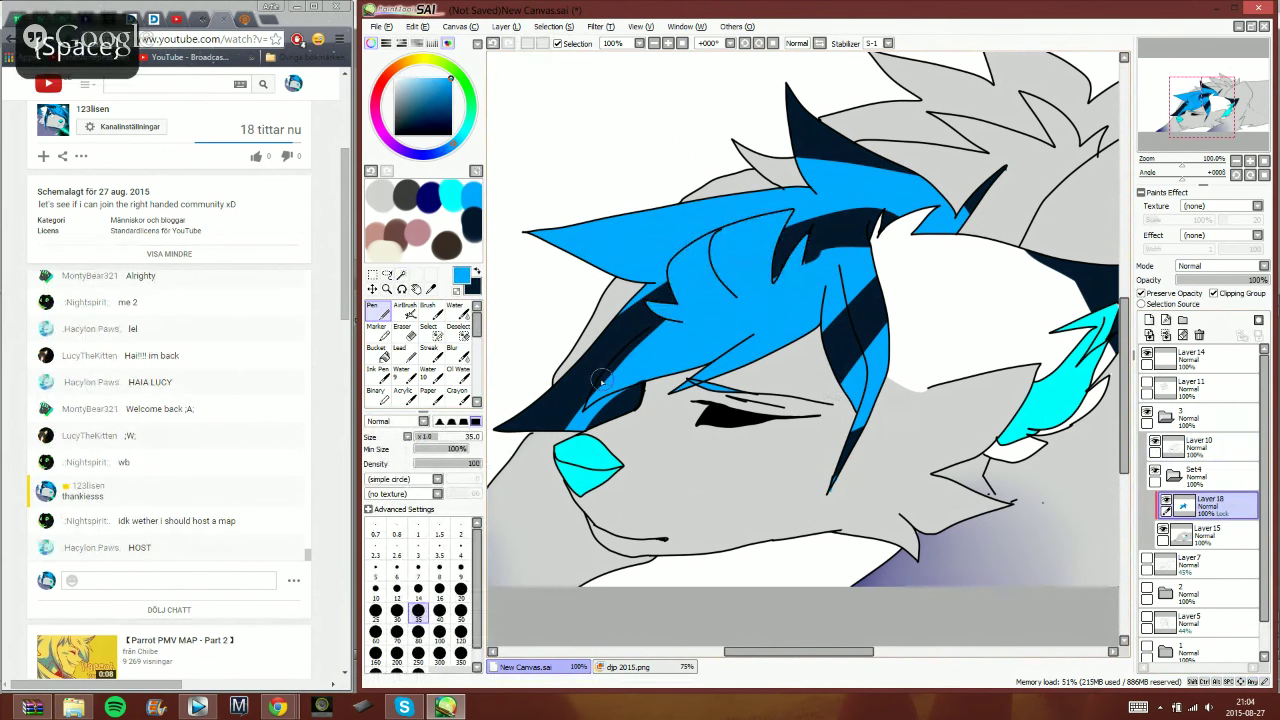
{"action": "left_click", "coordinate": [439, 588]}
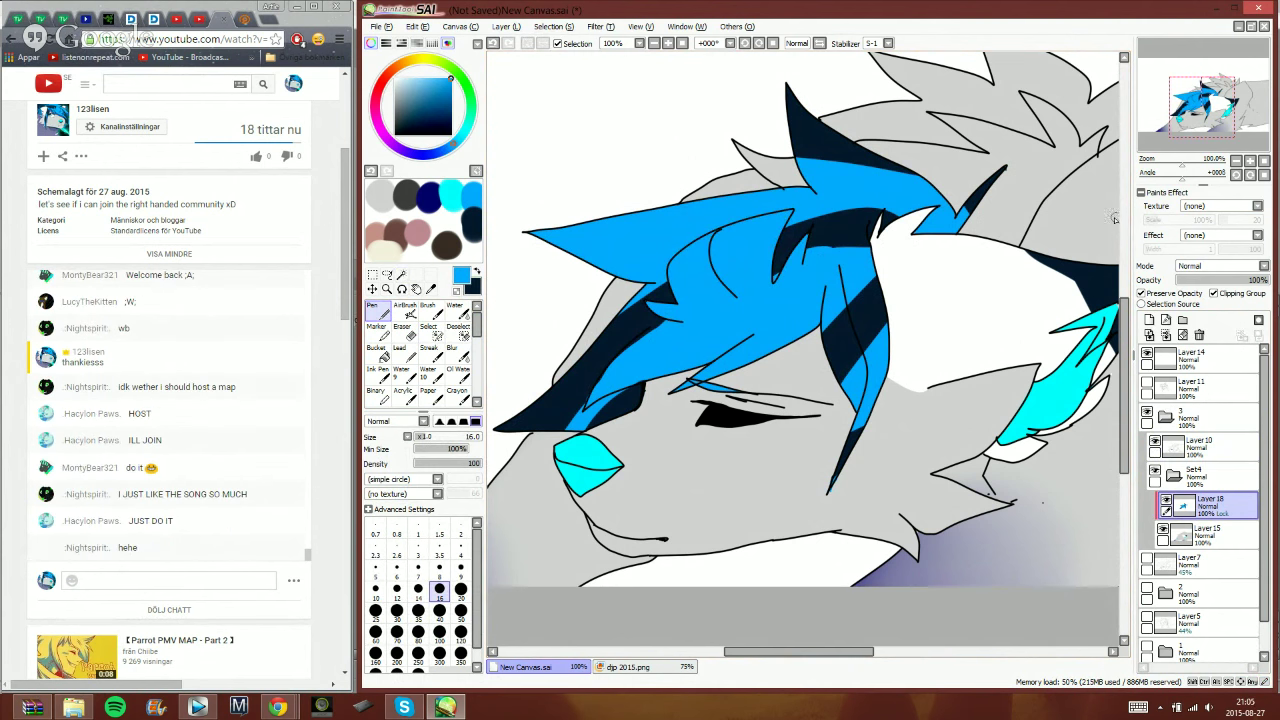
- Add a new clipped layer between Layer18 and Layer15 in Set4
{"action": "left_click_drag", "start_coordinate": [1191, 108], "coordinate": [1198, 107]}
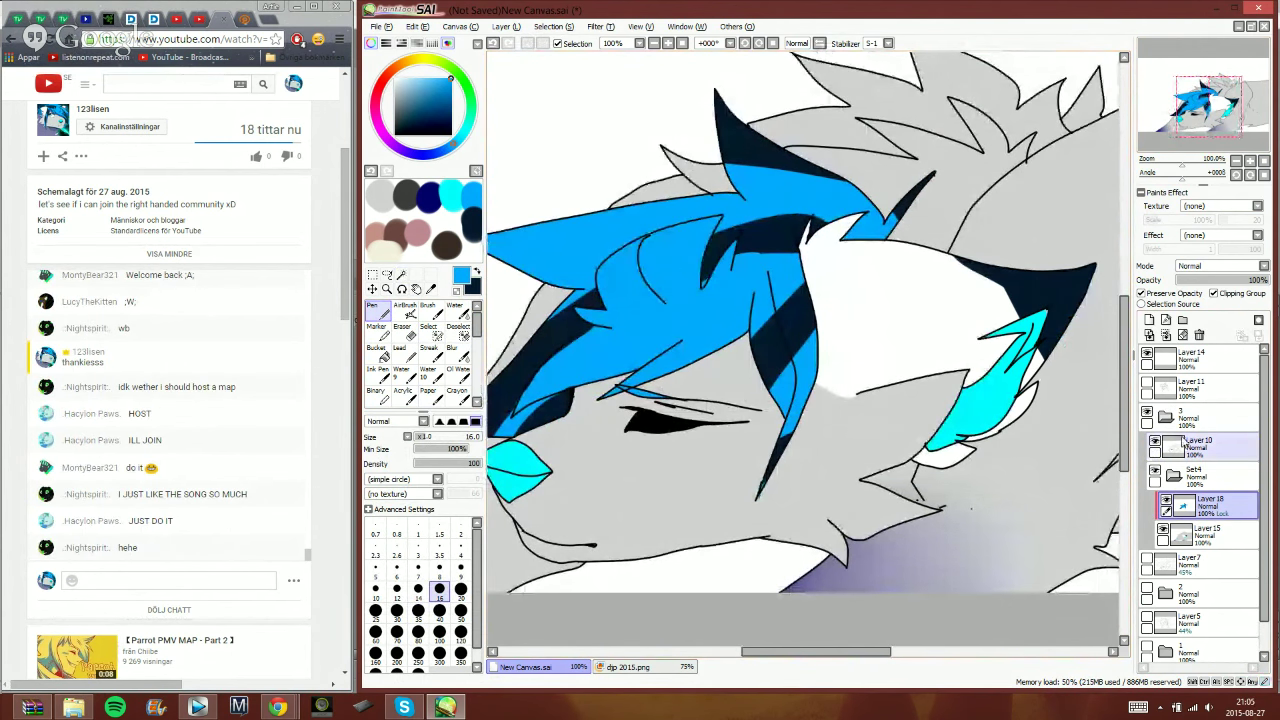
{"action": "left_click", "coordinate": [1185, 535]}
{"action": "left_click", "coordinate": [1149, 320]}
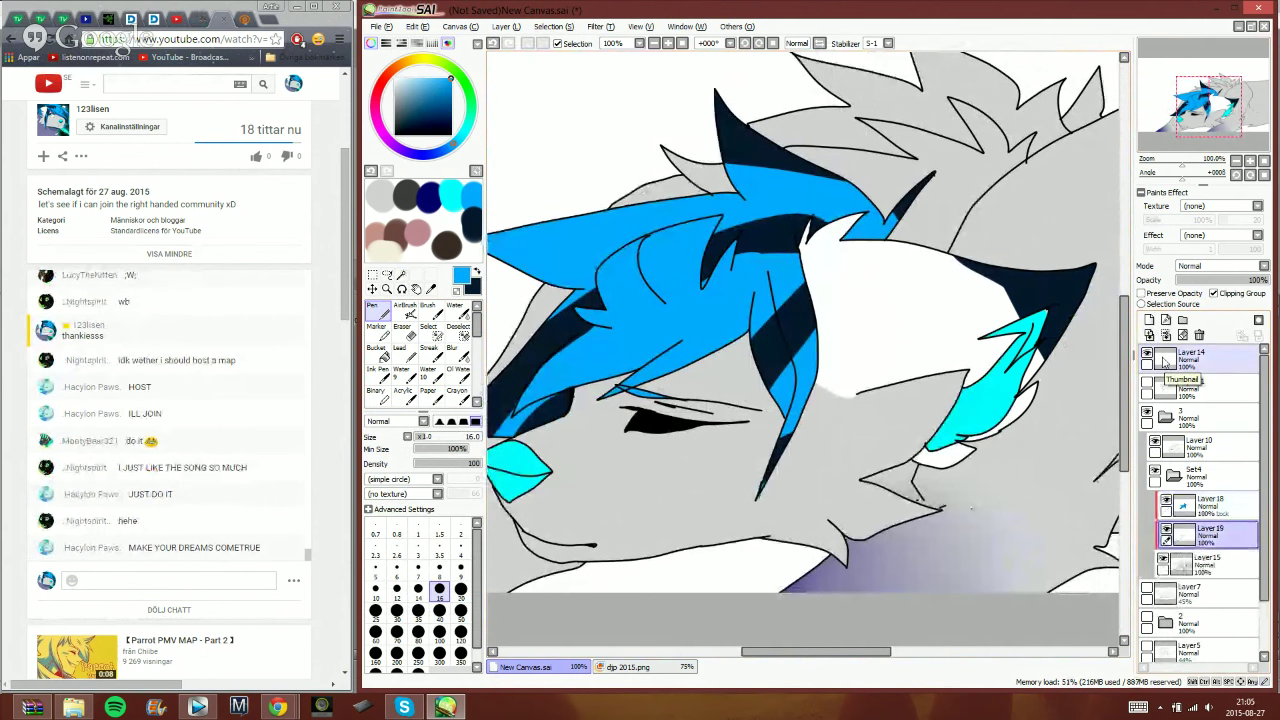
- Switch the colour to dark navy and select the hair section behind the ear from Layer10 with the Magic Wand
{"action": "left_click", "coordinate": [1200, 447]}
{"action": "left_click", "coordinate": [401, 275]}
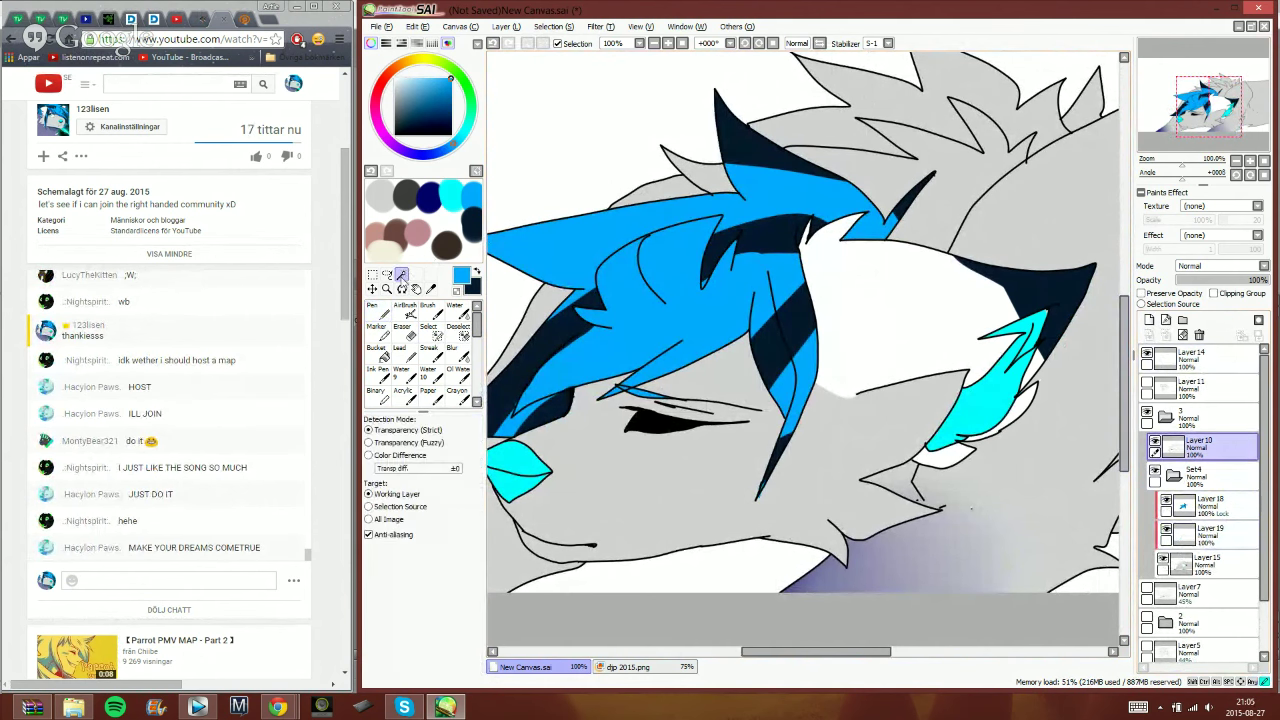
{"action": "double_click", "coordinate": [401, 276]}
{"action": "left_click", "coordinate": [710, 306]}
{"action": "key", "text": "x"}
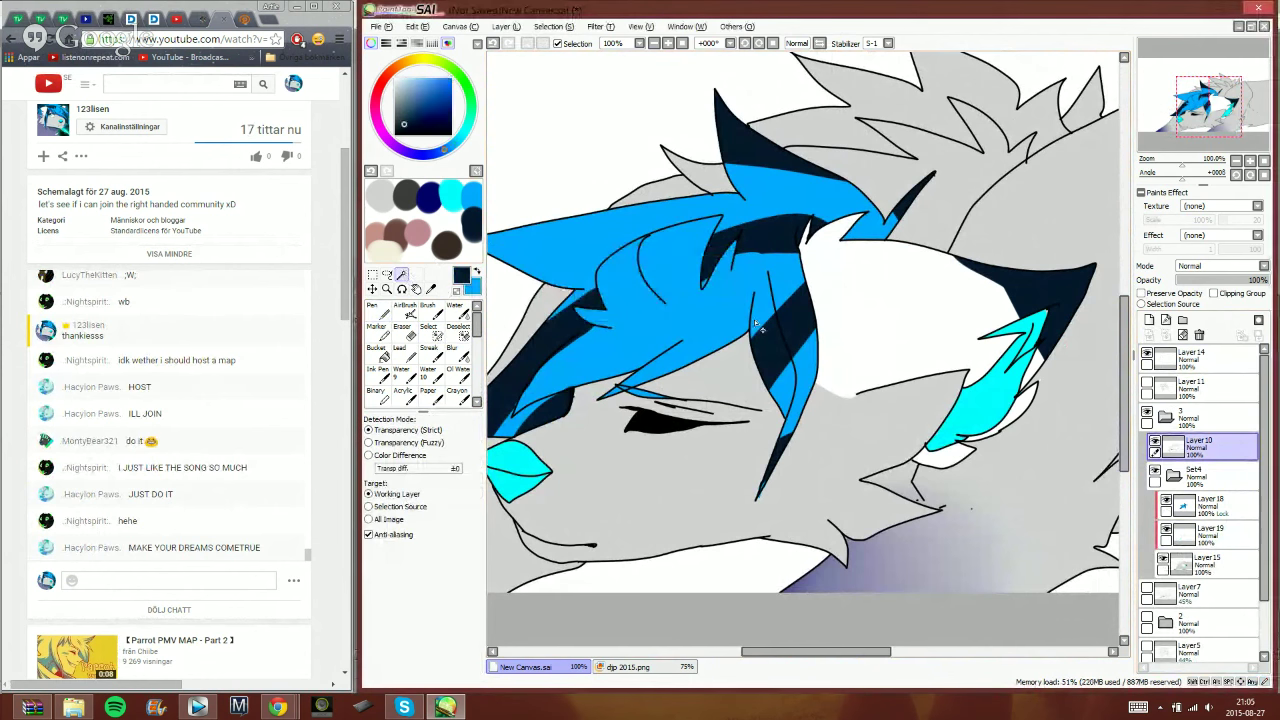
{"action": "left_click", "coordinate": [960, 205]}
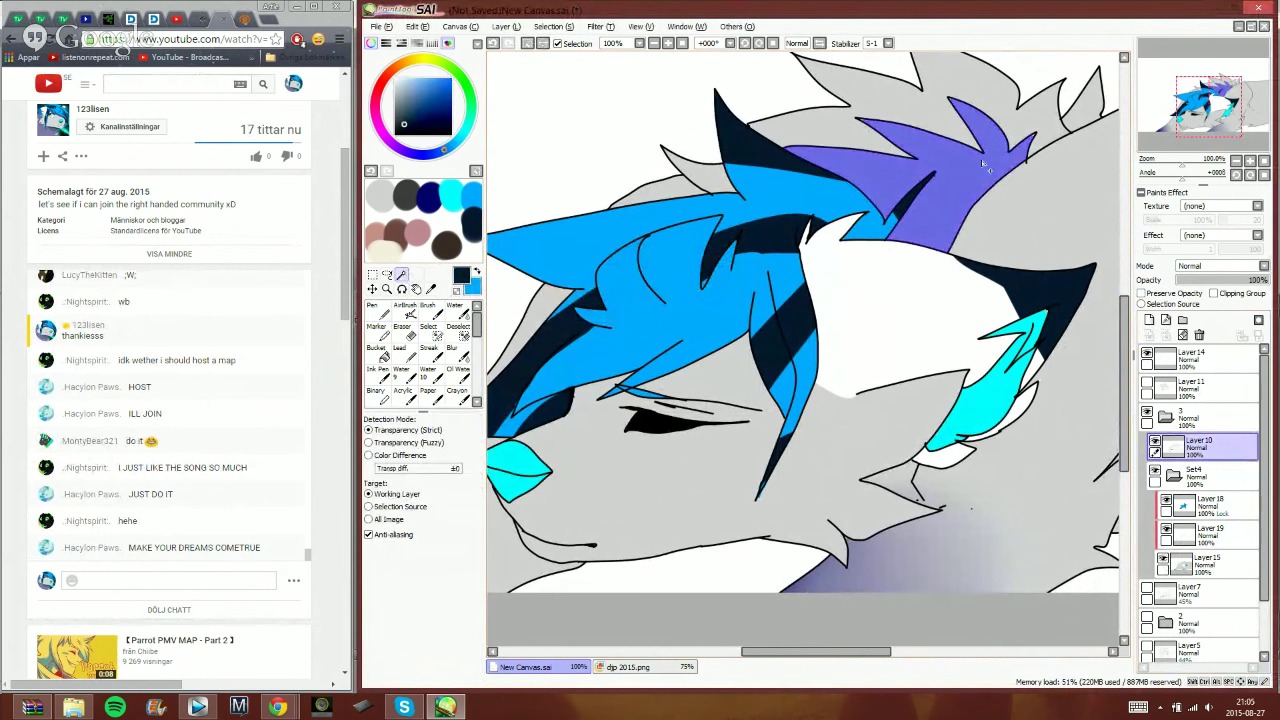
- Post "I HEAVE A FREAKIN KEY LOCKER THINGY CALEED DO-IT" in the livestream chat
{"action": "left_click", "coordinate": [255, 578]}
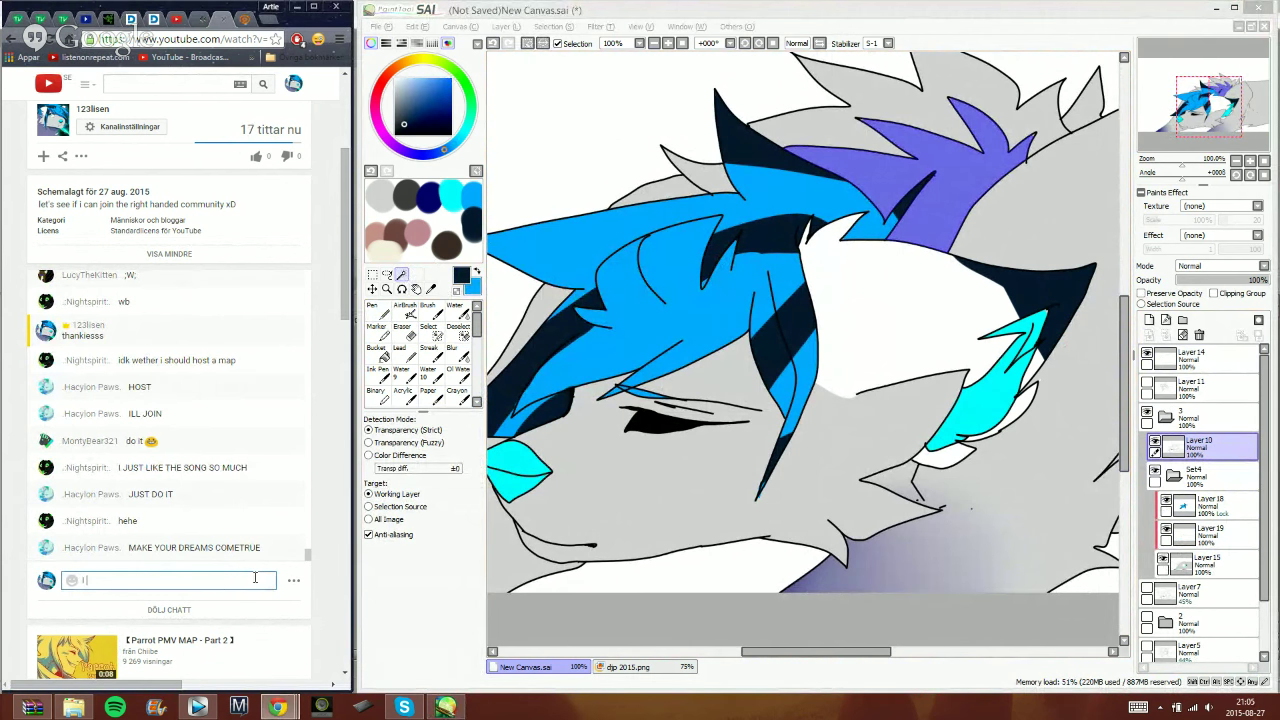
{"action": "type", "text": "I HEAVE A FREAKIN KE"}
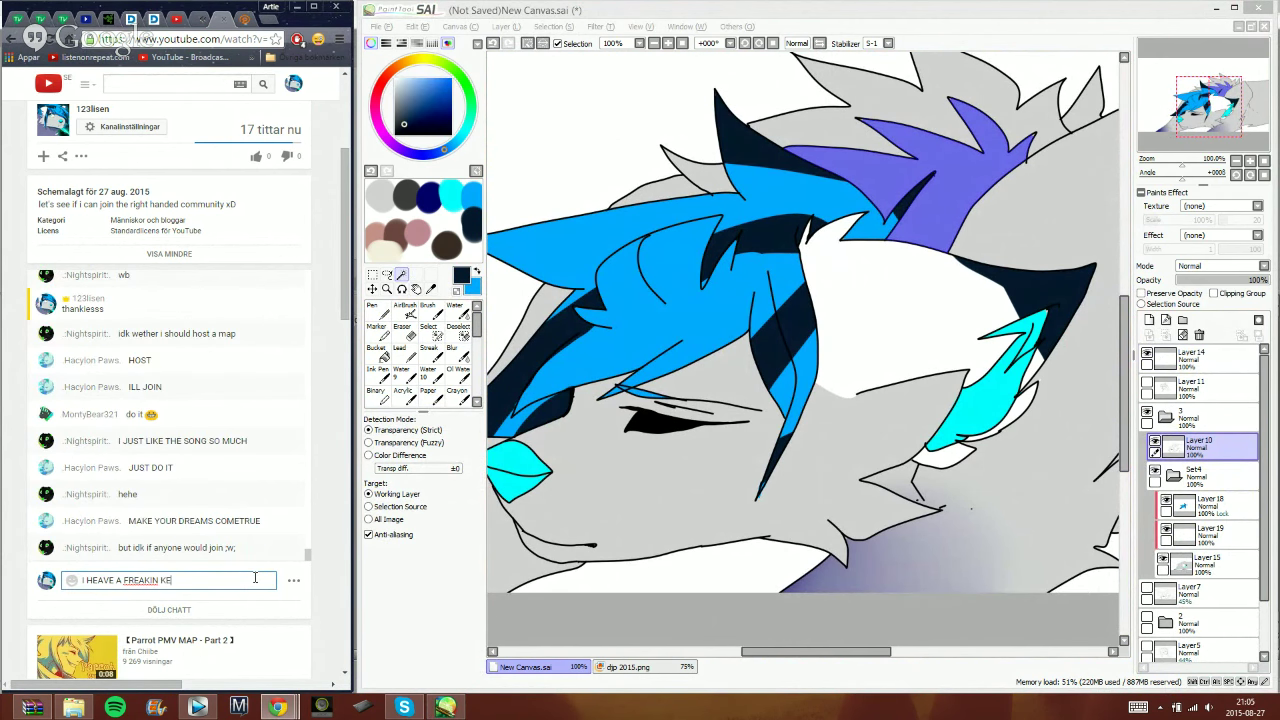
{"action": "type", "text": "Y LOCKER THINGY CALEE"}
{"action": "type", "text": "D DO-IT"}
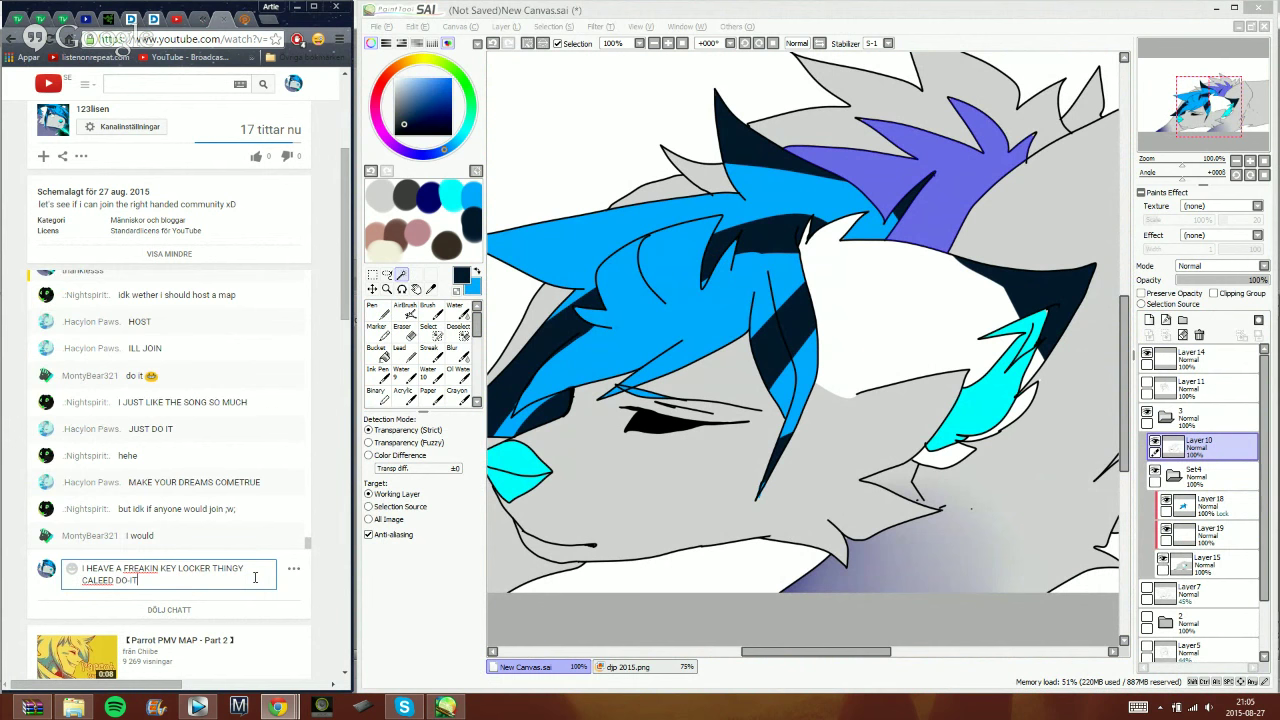
{"action": "key", "text": "Return"}
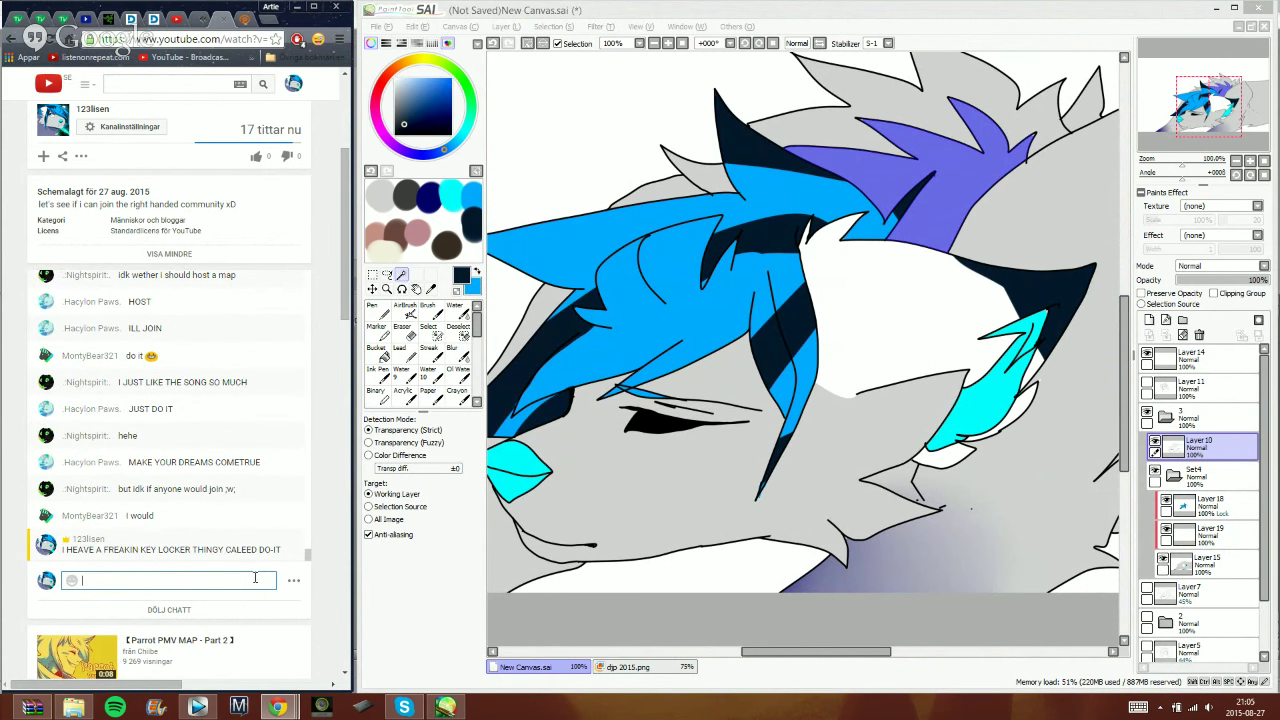
- Undo the selection behind the ear and select the outer spiky hair along the back of the head from Layer10 with the Magic Wand
{"action": "left_click", "coordinate": [977, 53]}
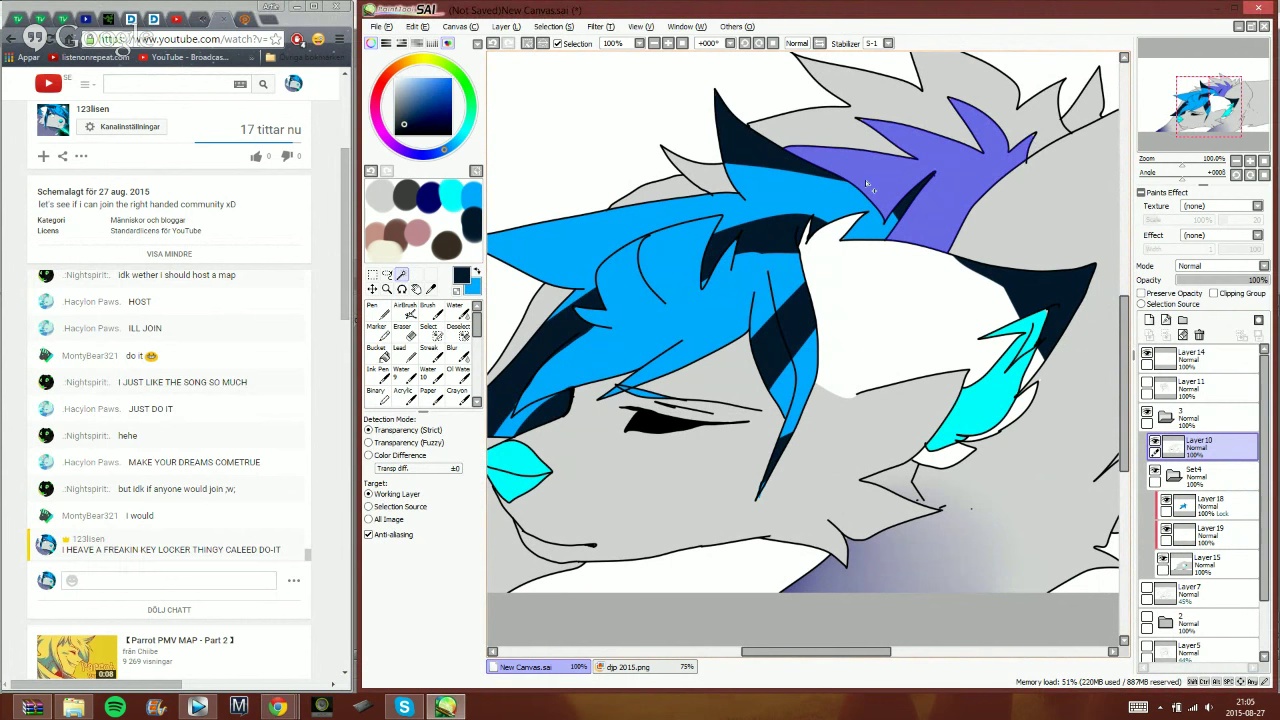
{"action": "left_click", "coordinate": [494, 46]}
{"action": "left_click_drag", "start_coordinate": [1210, 107], "coordinate": [1214, 95]}
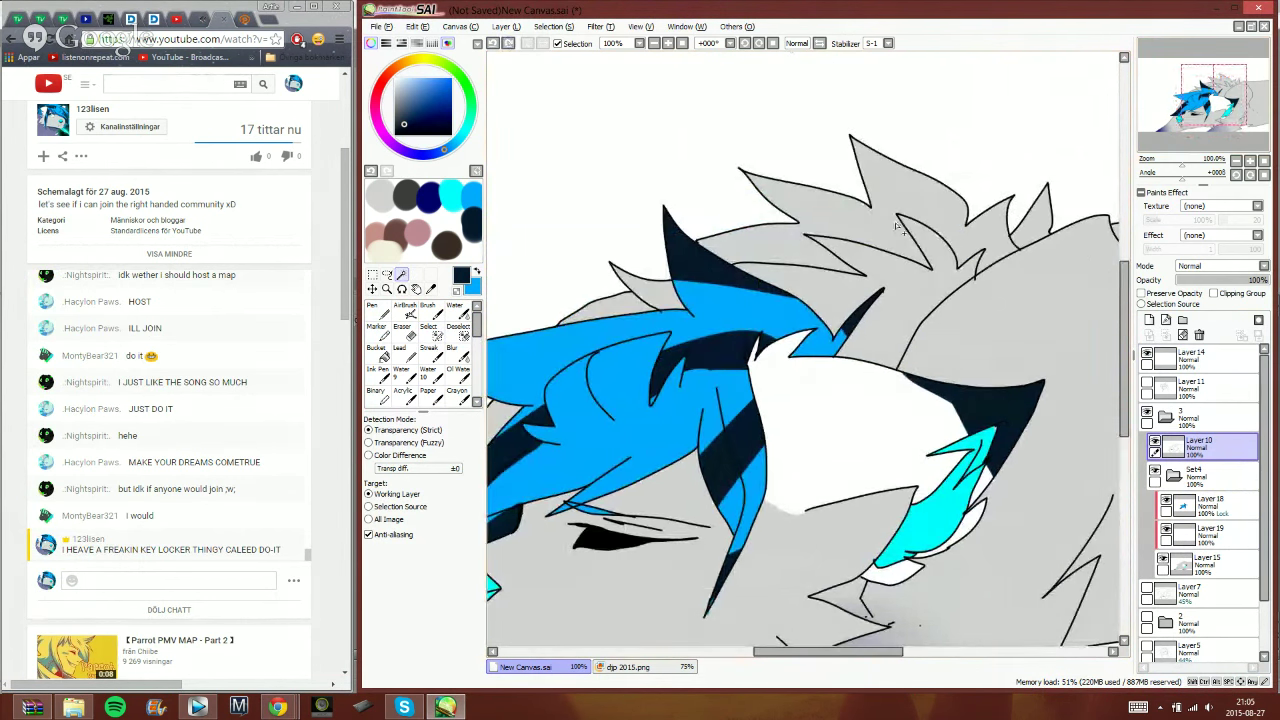
{"action": "left_click", "coordinate": [906, 210]}
{"action": "left_click", "coordinate": [1040, 216]}
{"action": "left_click", "coordinate": [640, 292]}
{"action": "left_click", "coordinate": [618, 318]}
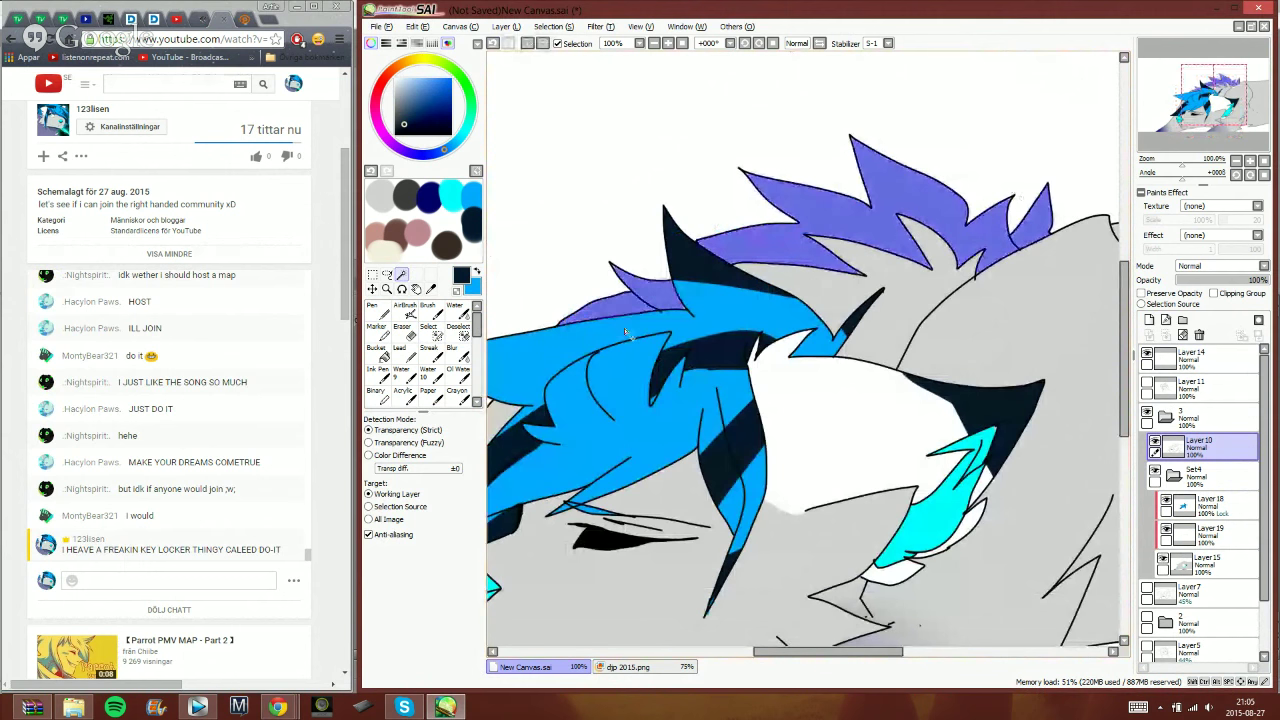
{"action": "left_click", "coordinate": [494, 45]}
{"action": "left_click", "coordinate": [432, 330]}
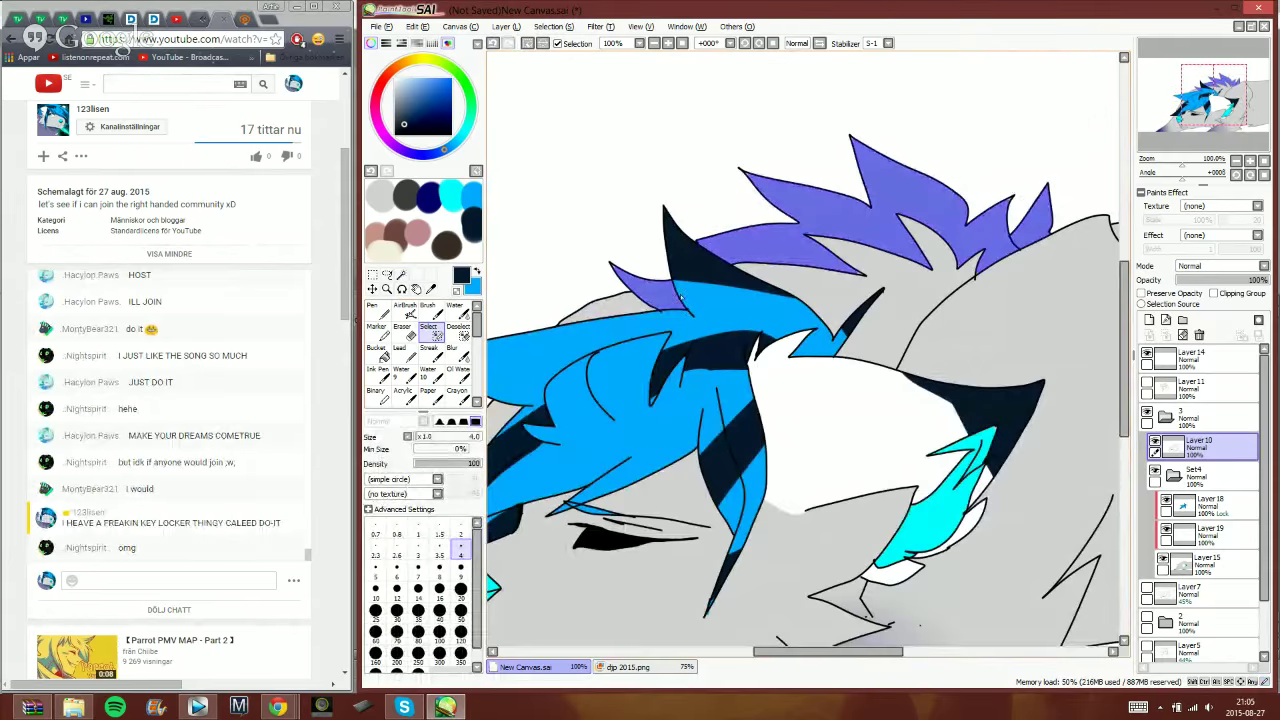
- Post "i have some stuff in my home sayin do it" and "e v e" in the livestream chat
{"action": "left_click", "coordinate": [262, 576]}
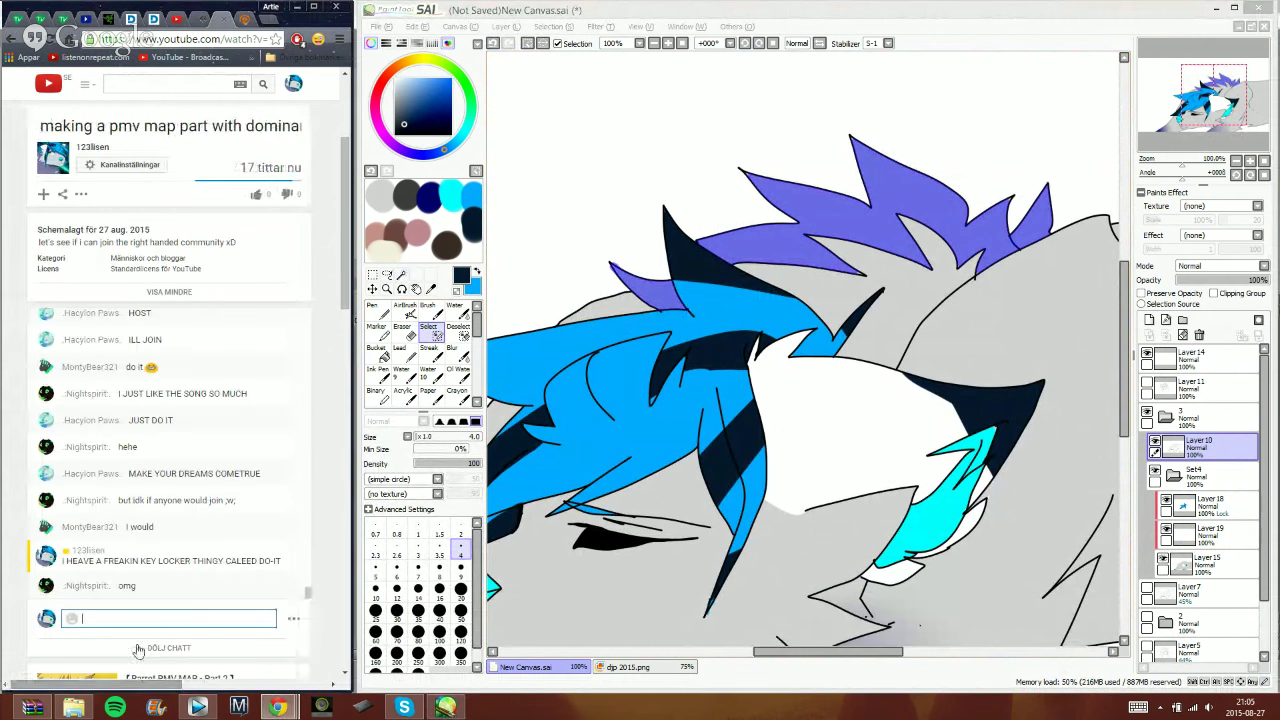
{"action": "left_click", "coordinate": [140, 621]}
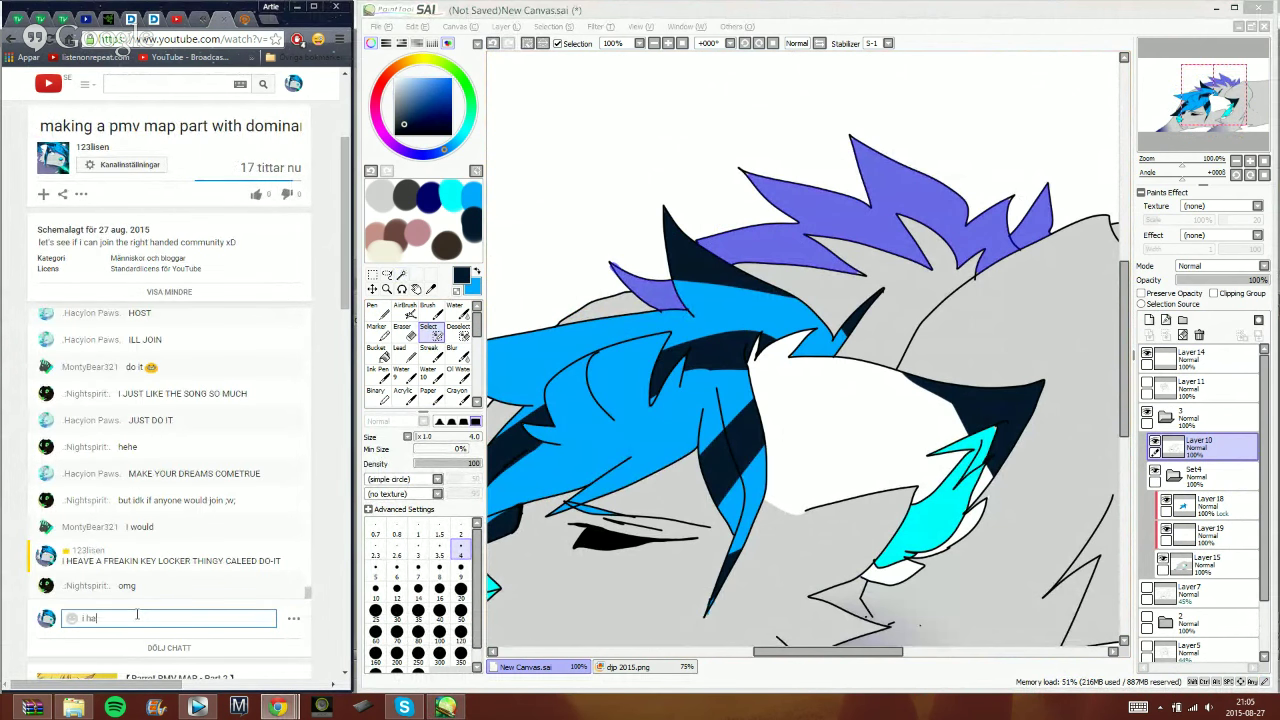
{"action": "type", "text": "i have some stuff in "}
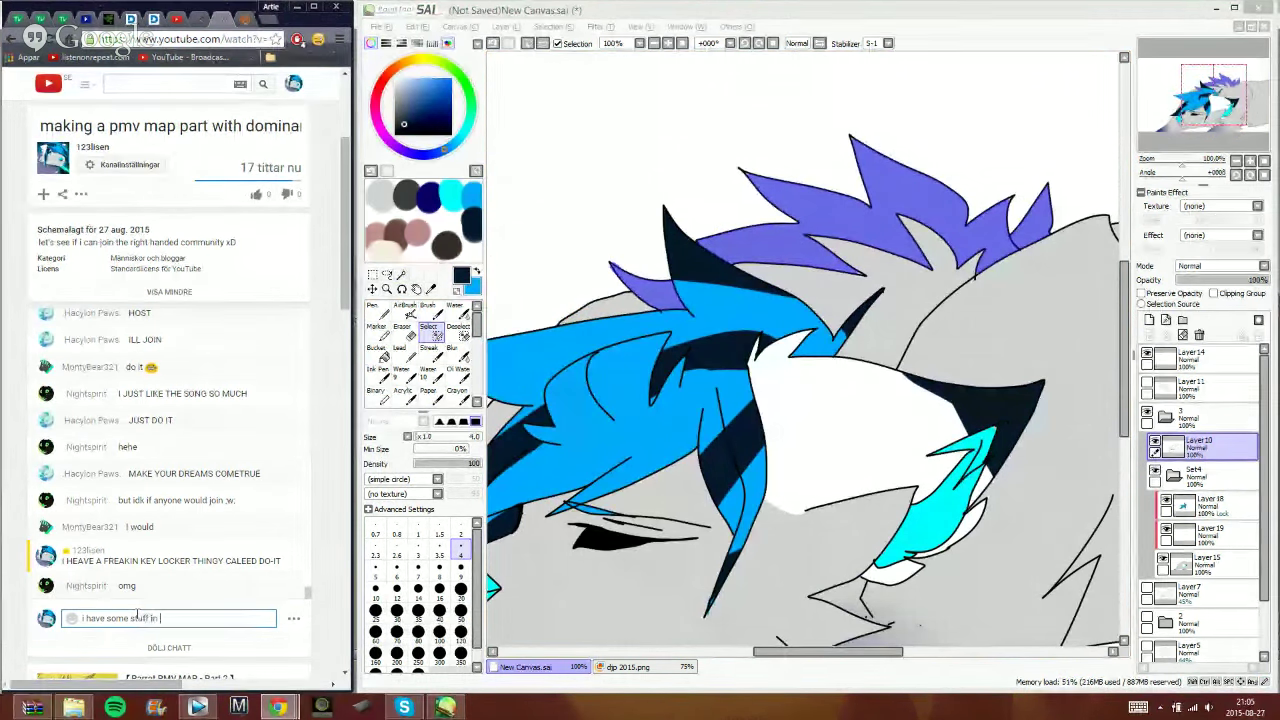
{"action": "type", "text": "my fiome"}
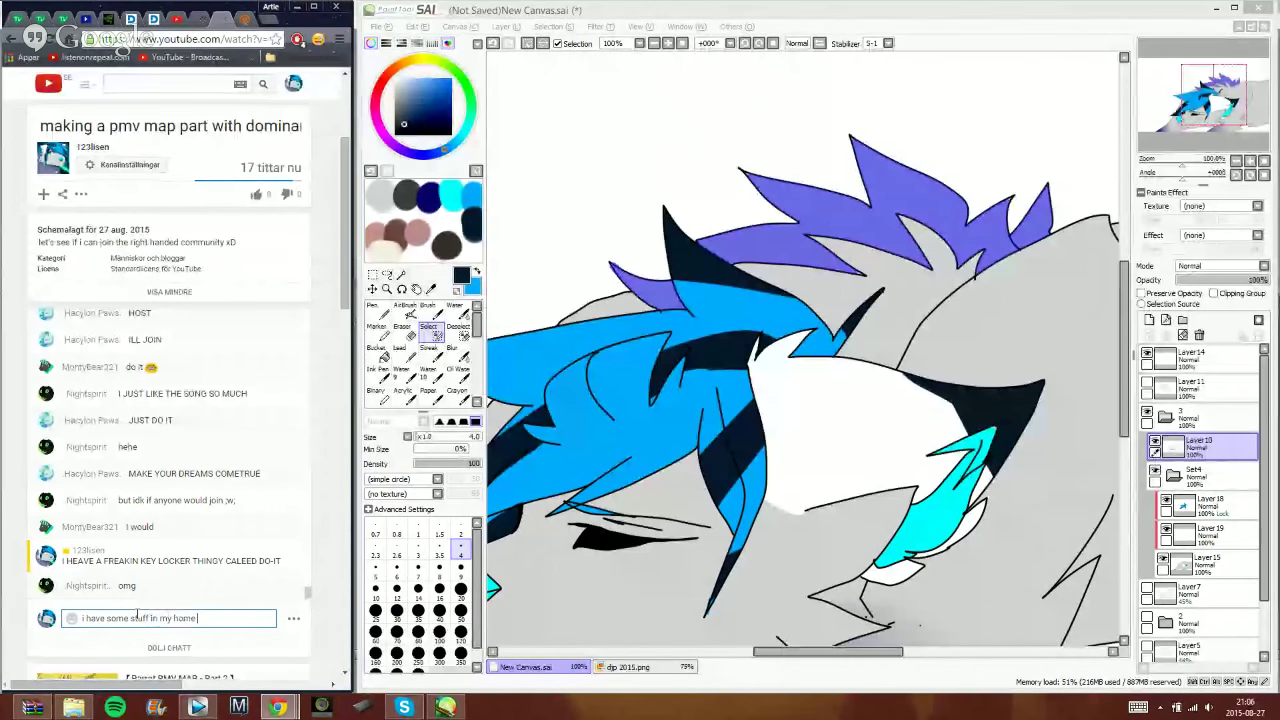
{"action": "type", "text": " sayin do it"}
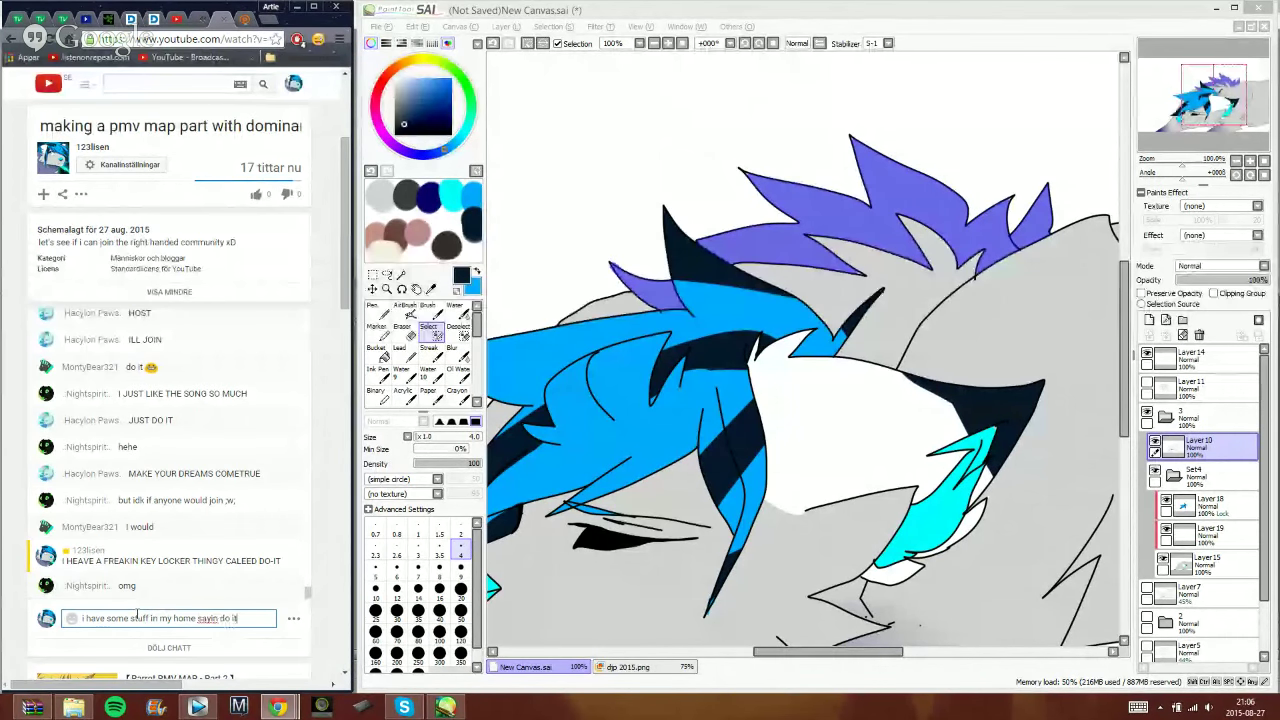
{"action": "key", "text": "Return"}
{"action": "type", "text": "e v e"}
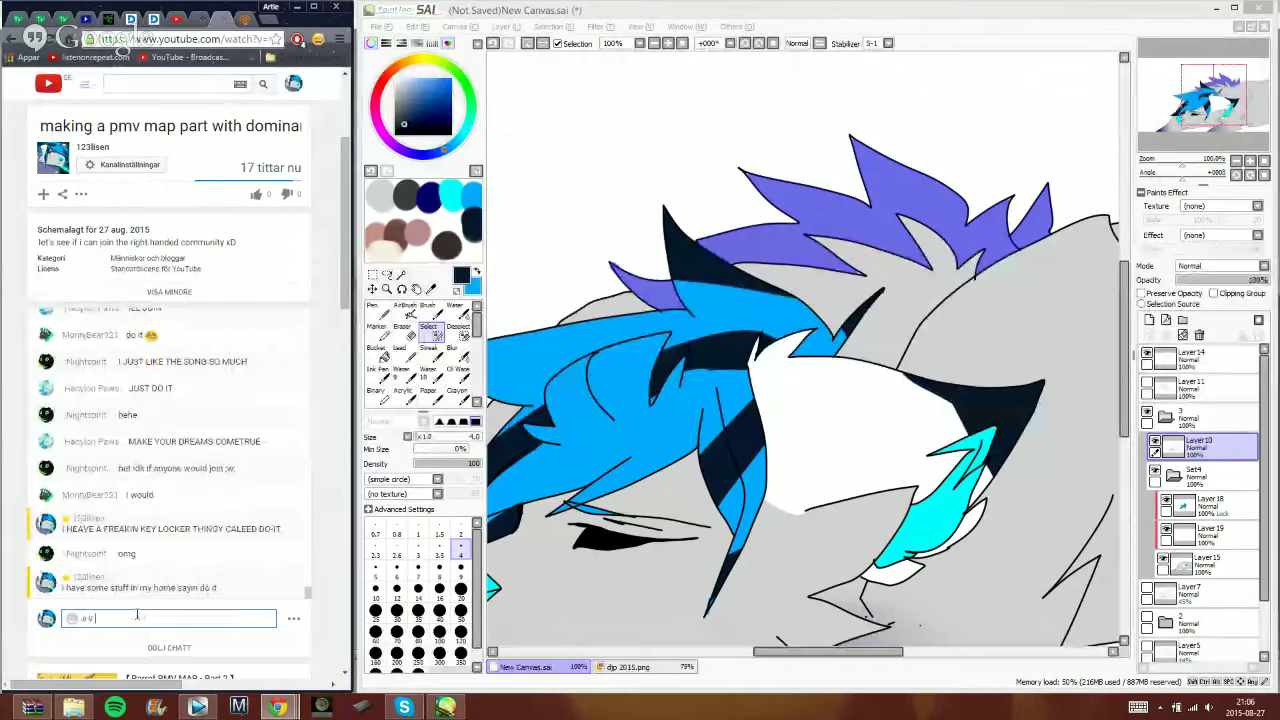
{"action": "key", "text": "Return"}
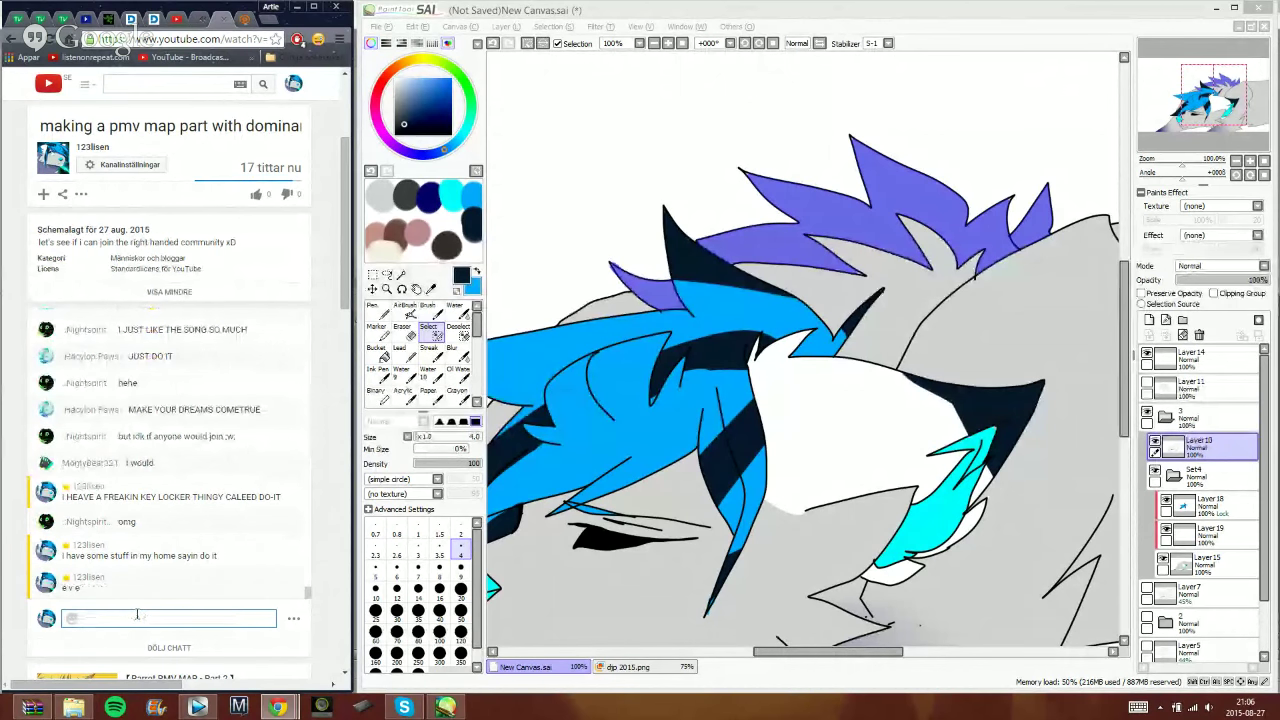
- Touch up the selected hair tips with the selection brush, fill the selection dark navy on Layer19 and clear the selection
{"action": "left_click", "coordinate": [984, 36]}
{"action": "left_click_drag", "start_coordinate": [1015, 195], "coordinate": [1012, 200]}
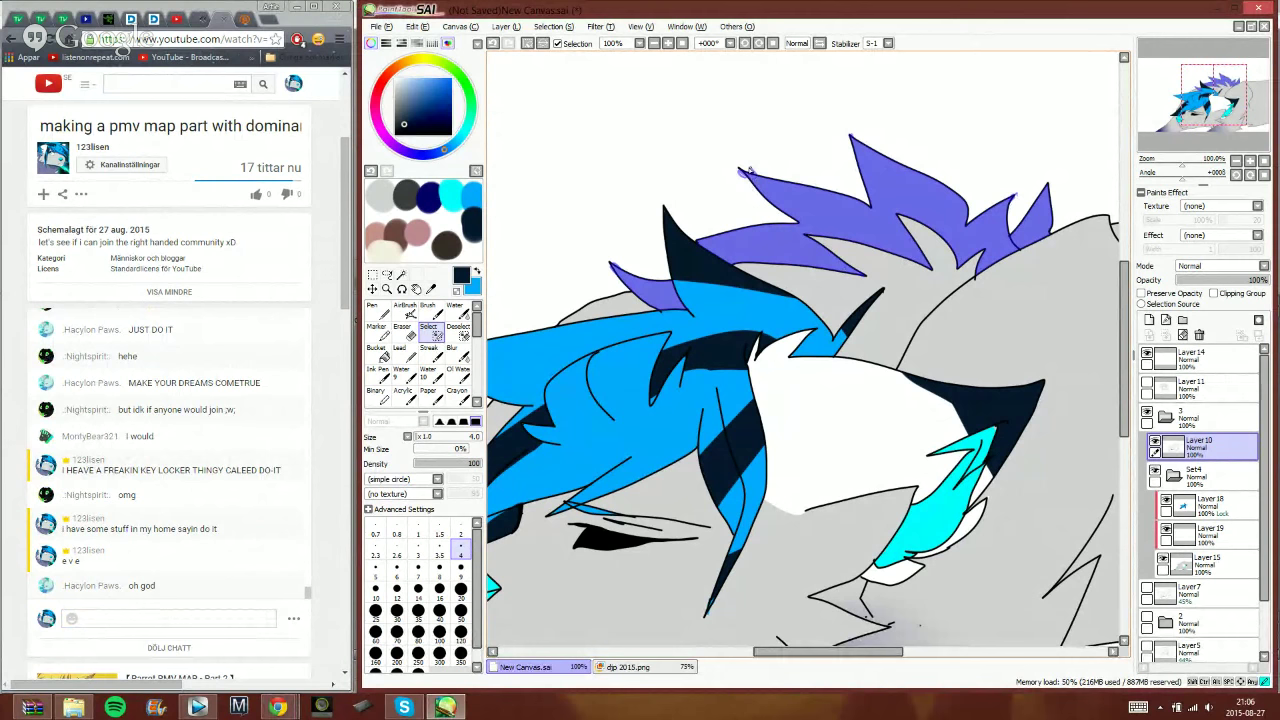
{"action": "left_click", "coordinate": [1205, 505]}
{"action": "left_click", "coordinate": [1188, 532]}
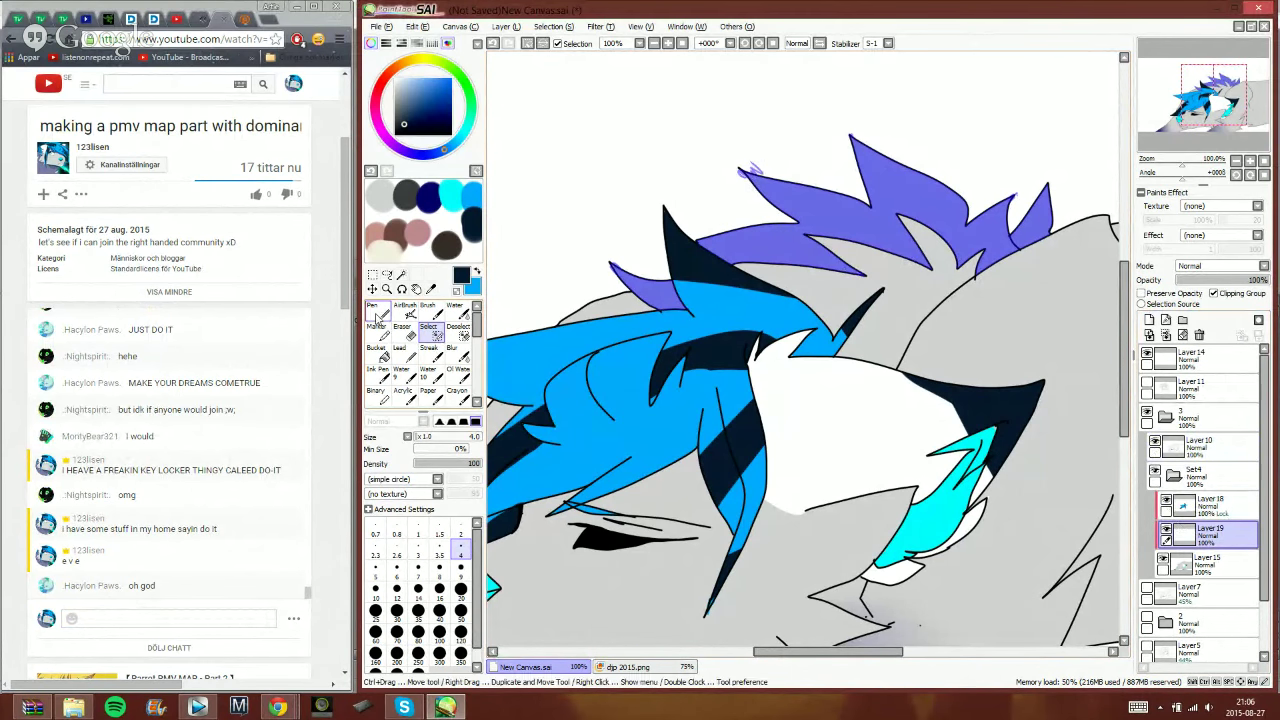
{"action": "left_click", "coordinate": [379, 312]}
{"action": "key", "text": "space"}
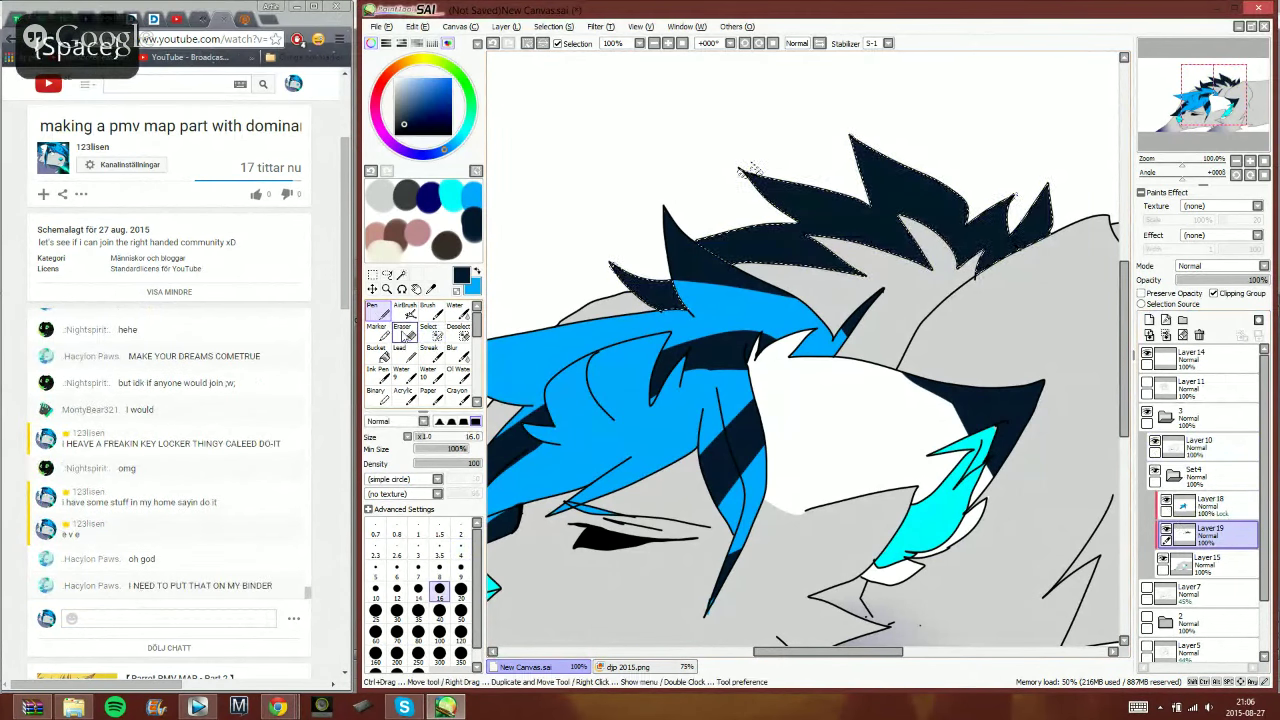
{"action": "left_click", "coordinate": [530, 44]}
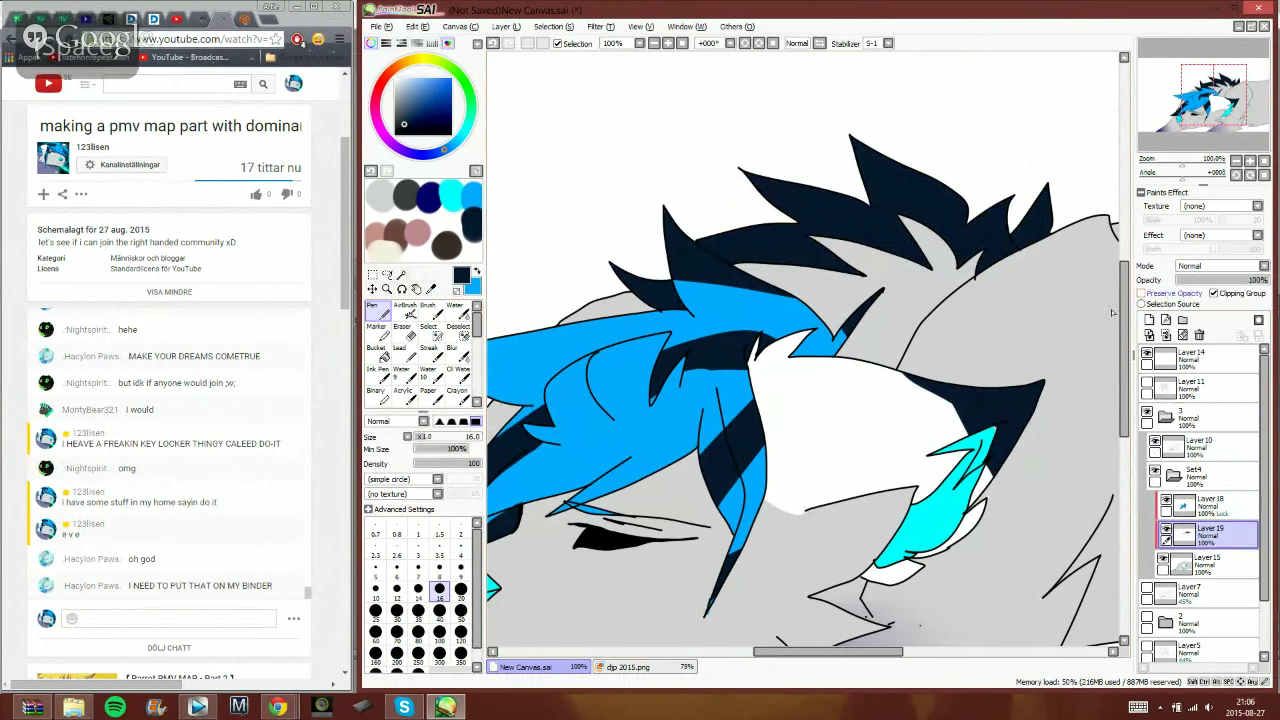
- Preserve Layer19's opacity and draw bright blue stripes across the navy back hair with the Pen at size 5
{"action": "left_click", "coordinate": [1142, 293]}
{"action": "key", "text": "x"}
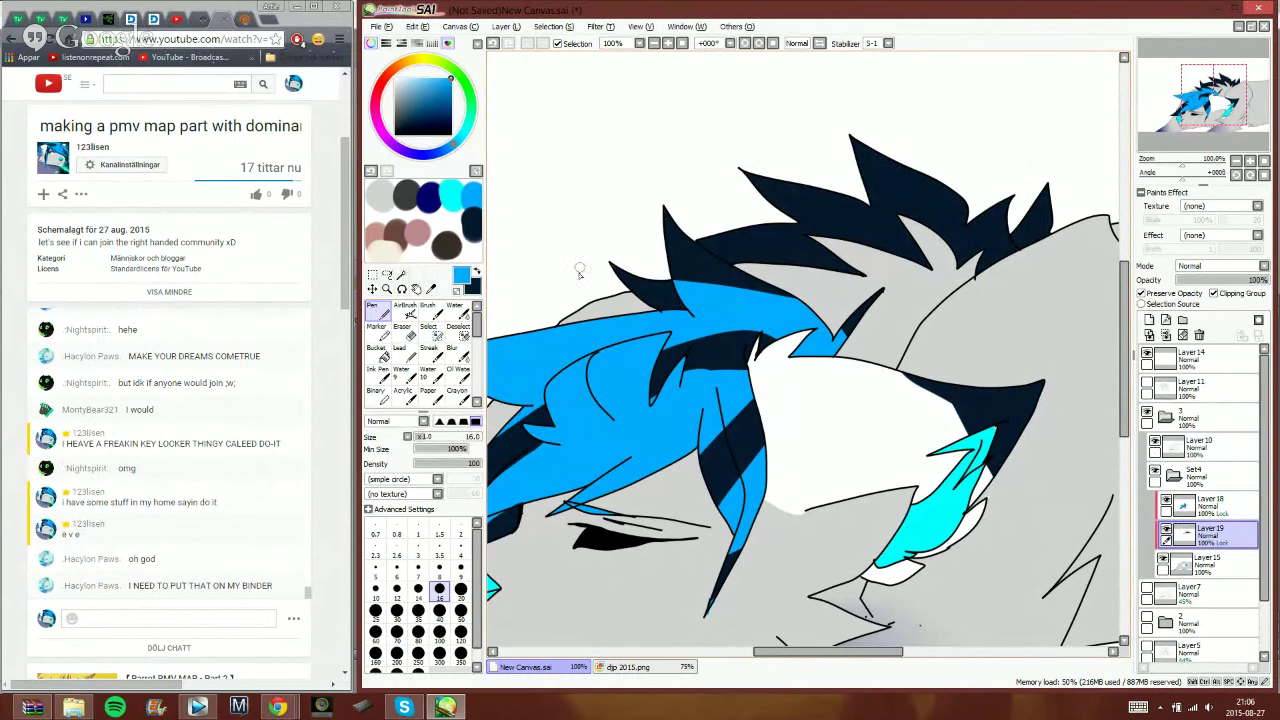
{"action": "left_click", "coordinate": [440, 568]}
{"action": "left_click", "coordinate": [375, 568]}
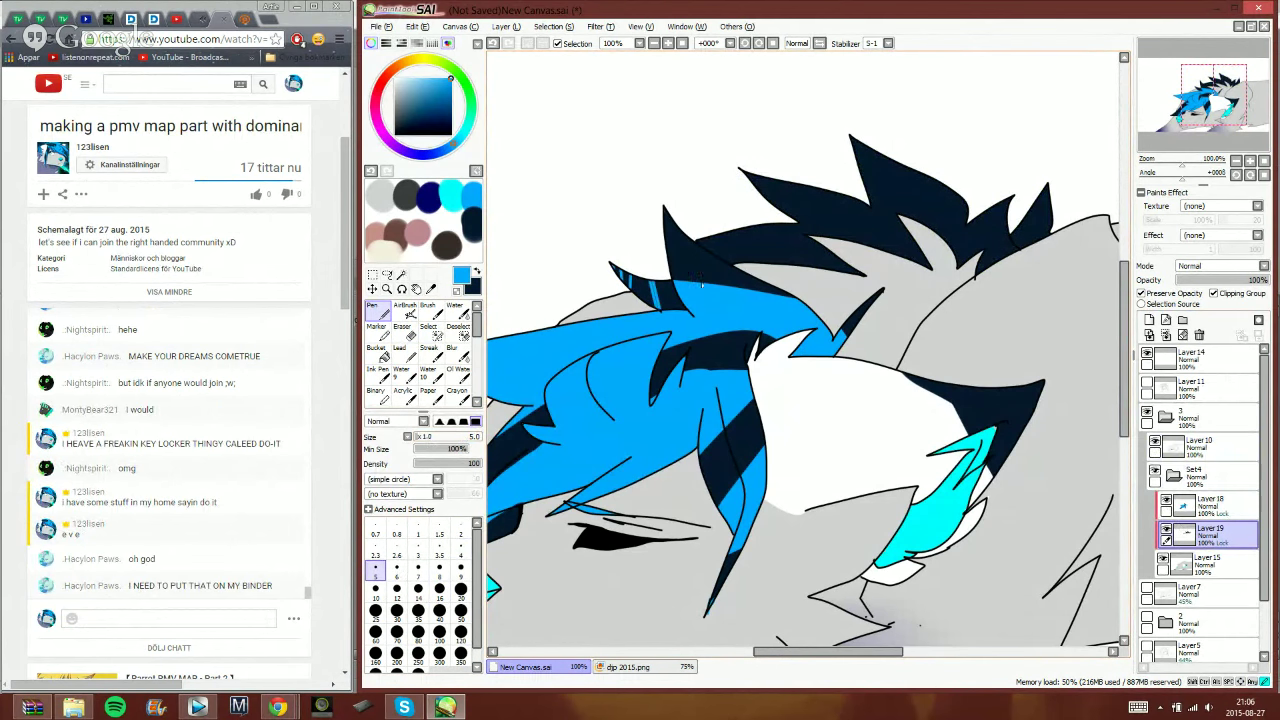
{"action": "mouse_move", "coordinate": [720, 187]}
{"action": "left_mouse_down"}
{"action": "mouse_move", "coordinate": [769, 174]}
{"action": "mouse_move", "coordinate": [803, 287]}
{"action": "mouse_move", "coordinate": [836, 251]}
{"action": "mouse_move", "coordinate": [839, 116]}
{"action": "mouse_move", "coordinate": [884, 222]}
{"action": "mouse_move", "coordinate": [943, 261]}
{"action": "mouse_move", "coordinate": [1016, 228]}
{"action": "mouse_move", "coordinate": [1068, 166]}
{"action": "mouse_move", "coordinate": [1038, 244]}
{"action": "left_mouse_up"}
{"action": "left_click_drag", "start_coordinate": [1033, 212], "coordinate": [1028, 244]}
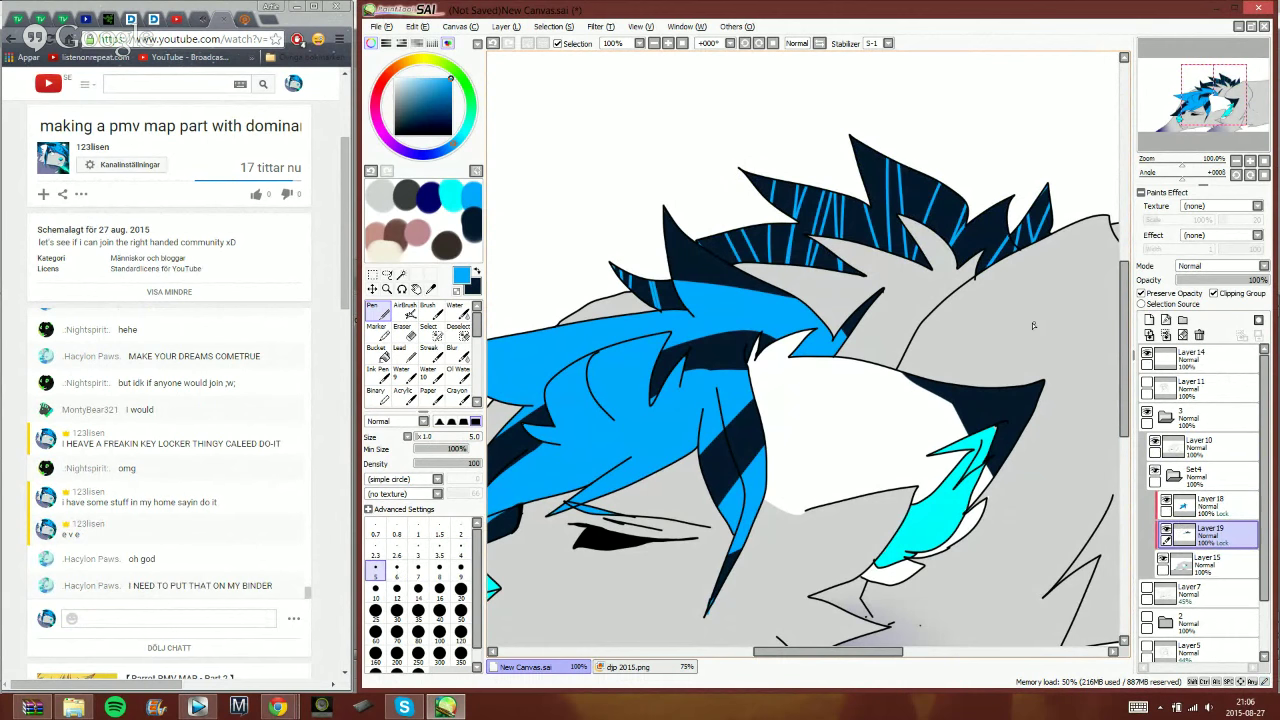
- Hide and collapse frame folder 3, show and expand folder 2, and make Layer17 in Set3 the active layer
{"action": "left_click", "coordinate": [1165, 417]}
{"action": "left_click", "coordinate": [1147, 411]}
{"action": "left_click", "coordinate": [1147, 470]}
{"action": "left_click", "coordinate": [1165, 477]}
{"action": "left_click", "coordinate": [1165, 477]}
{"action": "left_click", "coordinate": [1173, 534]}
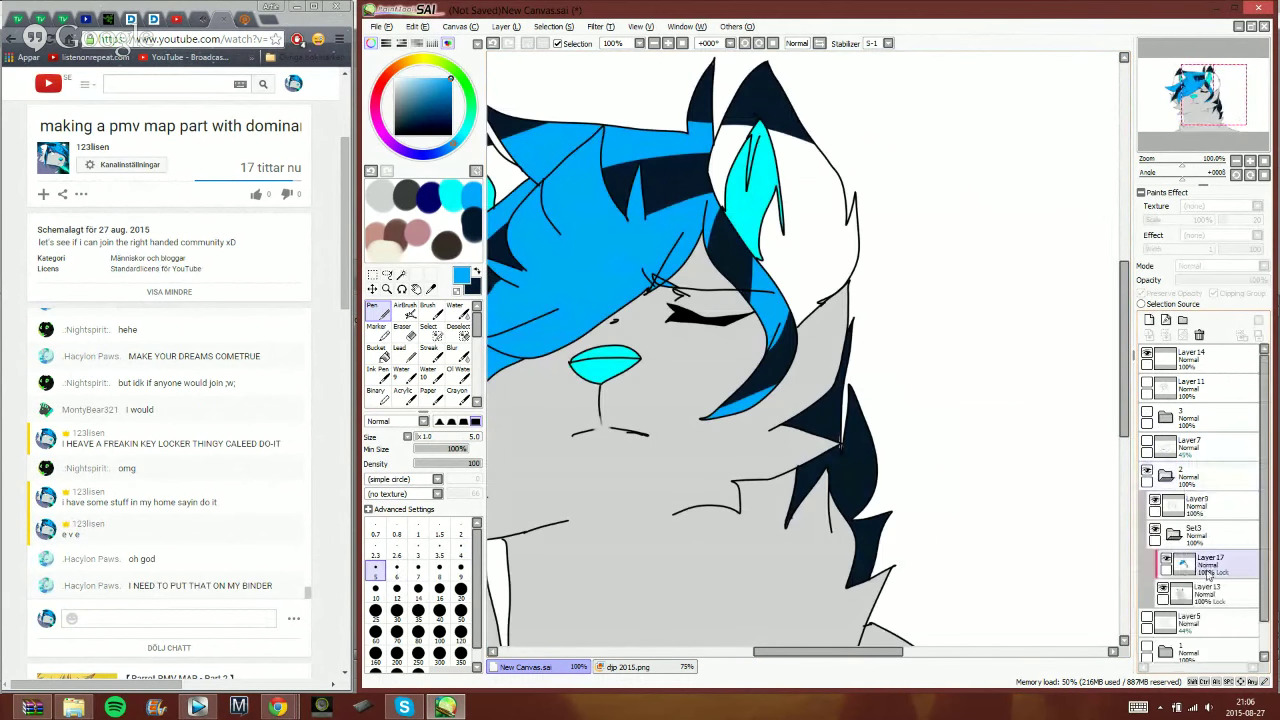
{"action": "left_click", "coordinate": [1200, 564]}
- Draw thin bright blue stripes across the navy hair behind the neck on Layer17
{"action": "left_click_drag", "start_coordinate": [849, 347], "coordinate": [842, 360]}
{"action": "left_click_drag", "start_coordinate": [843, 392], "coordinate": [806, 431]}
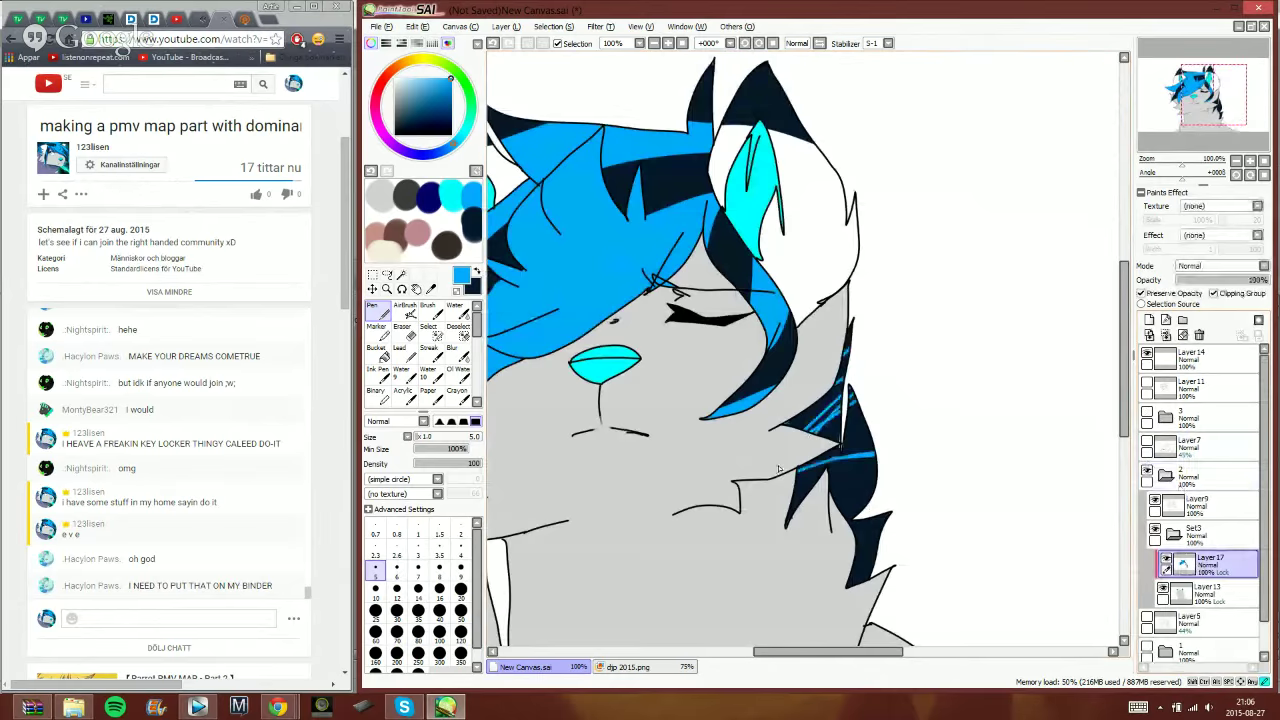
{"action": "mouse_move", "coordinate": [874, 454]}
{"action": "left_mouse_down"}
{"action": "mouse_move", "coordinate": [799, 468]}
{"action": "mouse_move", "coordinate": [830, 486]}
{"action": "left_mouse_up"}
{"action": "mouse_move", "coordinate": [876, 478]}
{"action": "left_mouse_down"}
{"action": "mouse_move", "coordinate": [842, 508]}
{"action": "mouse_move", "coordinate": [850, 528]}
{"action": "left_mouse_up"}
{"action": "left_click_drag", "start_coordinate": [879, 538], "coordinate": [856, 543]}
{"action": "left_click_drag", "start_coordinate": [874, 567], "coordinate": [859, 577]}
{"action": "left_click_drag", "start_coordinate": [866, 428], "coordinate": [814, 462]}
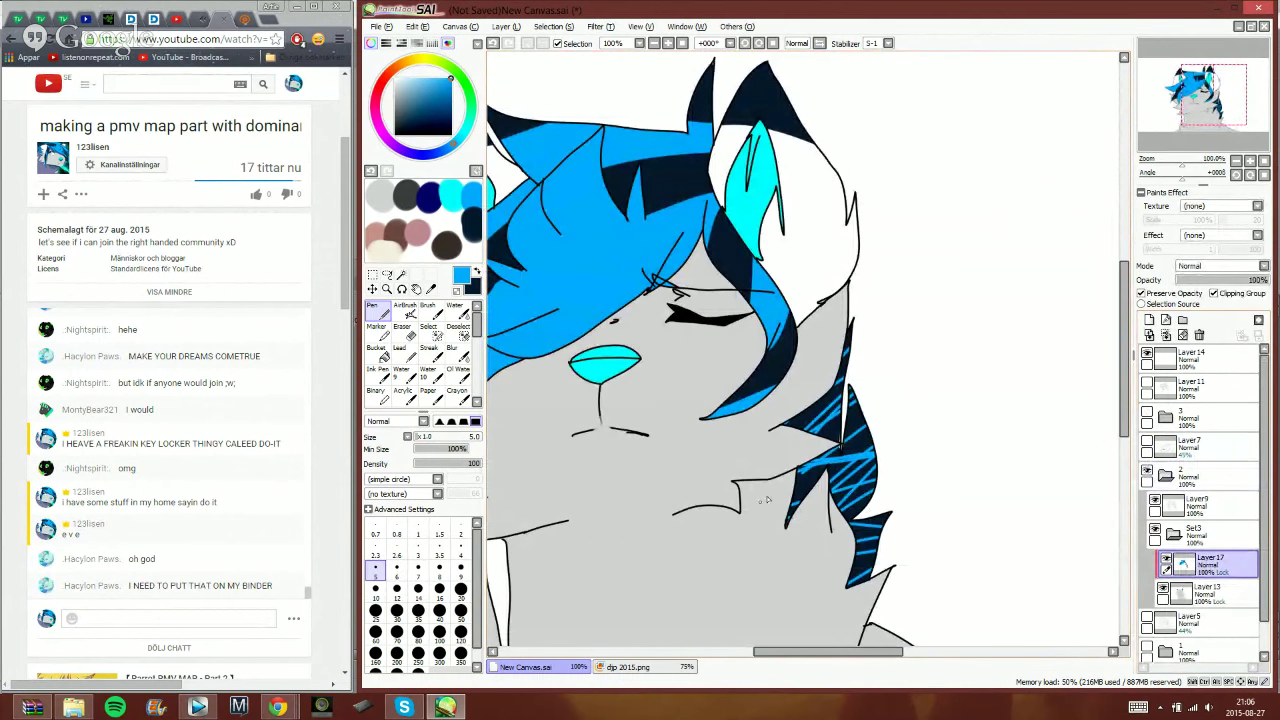
- Hide and collapse frame folder 2, show and expand folder 1, and make Layer16 in Set1 the active layer
{"action": "left_click", "coordinate": [1165, 477]}
{"action": "left_click", "coordinate": [1147, 502]}
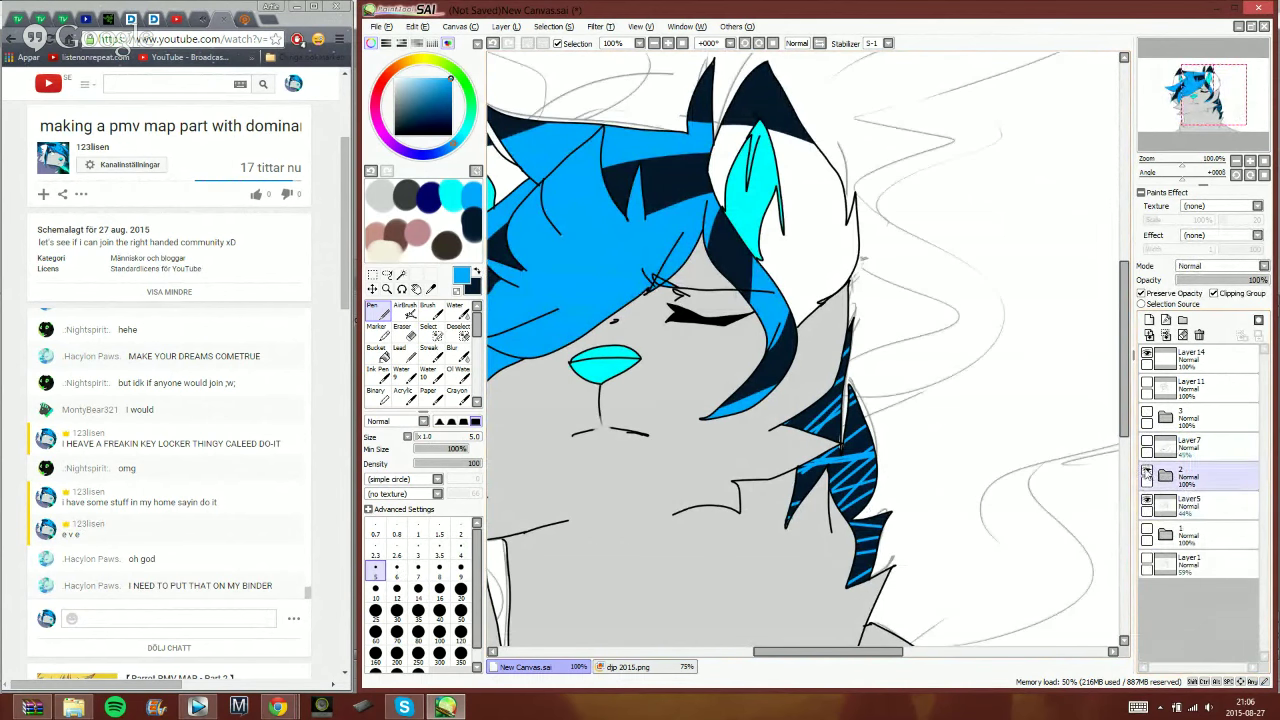
{"action": "left_click", "coordinate": [1147, 472]}
{"action": "left_click", "coordinate": [1148, 502]}
{"action": "left_click", "coordinate": [1165, 534]}
{"action": "left_click", "coordinate": [1147, 532]}
{"action": "left_click", "coordinate": [1165, 535]}
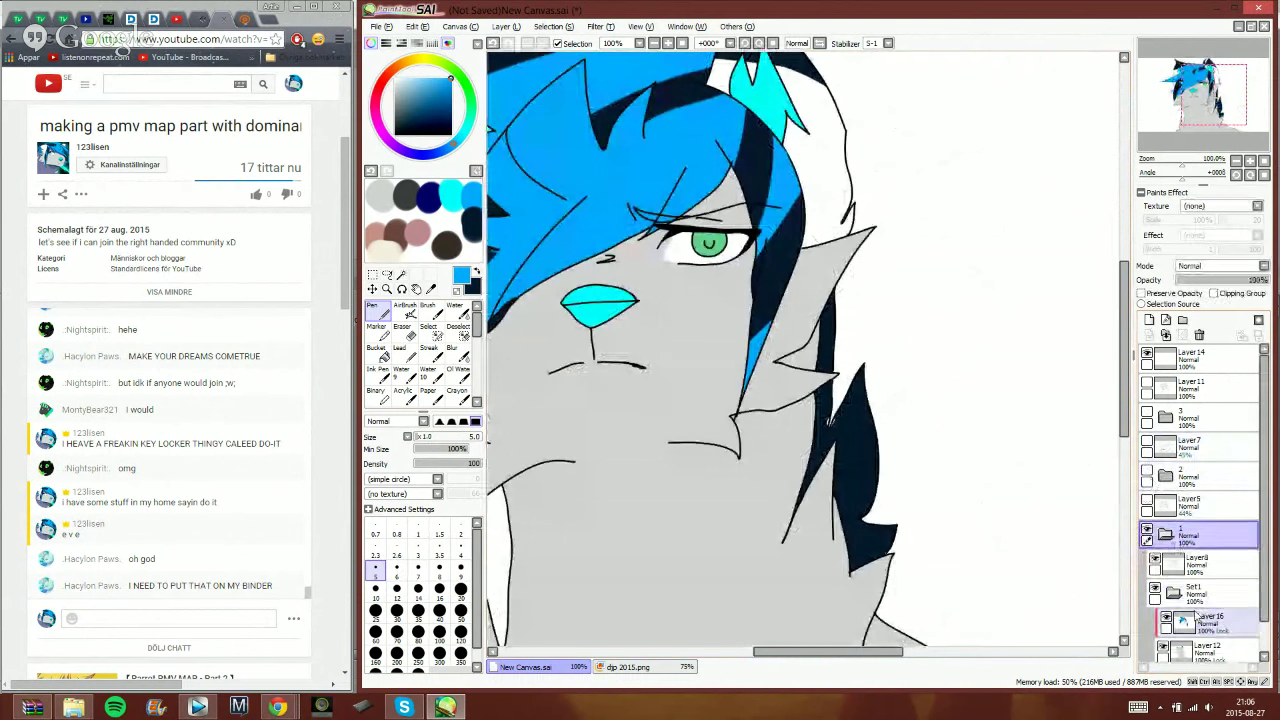
{"action": "left_click", "coordinate": [1210, 621]}
- Draw thin bright blue stripes across the navy neck hair of frame 1 on Layer16
{"action": "left_click_drag", "start_coordinate": [840, 309], "coordinate": [818, 342]}
{"action": "mouse_move", "coordinate": [837, 358]}
{"action": "left_mouse_down"}
{"action": "mouse_move", "coordinate": [814, 363]}
{"action": "mouse_move", "coordinate": [810, 393]}
{"action": "left_mouse_up"}
{"action": "mouse_move", "coordinate": [872, 397]}
{"action": "left_mouse_down"}
{"action": "mouse_move", "coordinate": [813, 424]}
{"action": "mouse_move", "coordinate": [808, 446]}
{"action": "left_mouse_up"}
{"action": "left_click_drag", "start_coordinate": [875, 420], "coordinate": [800, 486]}
{"action": "left_click_drag", "start_coordinate": [878, 445], "coordinate": [834, 478]}
{"action": "mouse_move", "coordinate": [876, 500]}
{"action": "left_mouse_down"}
{"action": "mouse_move", "coordinate": [836, 511]}
{"action": "mouse_move", "coordinate": [842, 524]}
{"action": "left_mouse_up"}
{"action": "left_click_drag", "start_coordinate": [892, 527], "coordinate": [850, 549]}
{"action": "left_click_drag", "start_coordinate": [874, 466], "coordinate": [841, 514]}
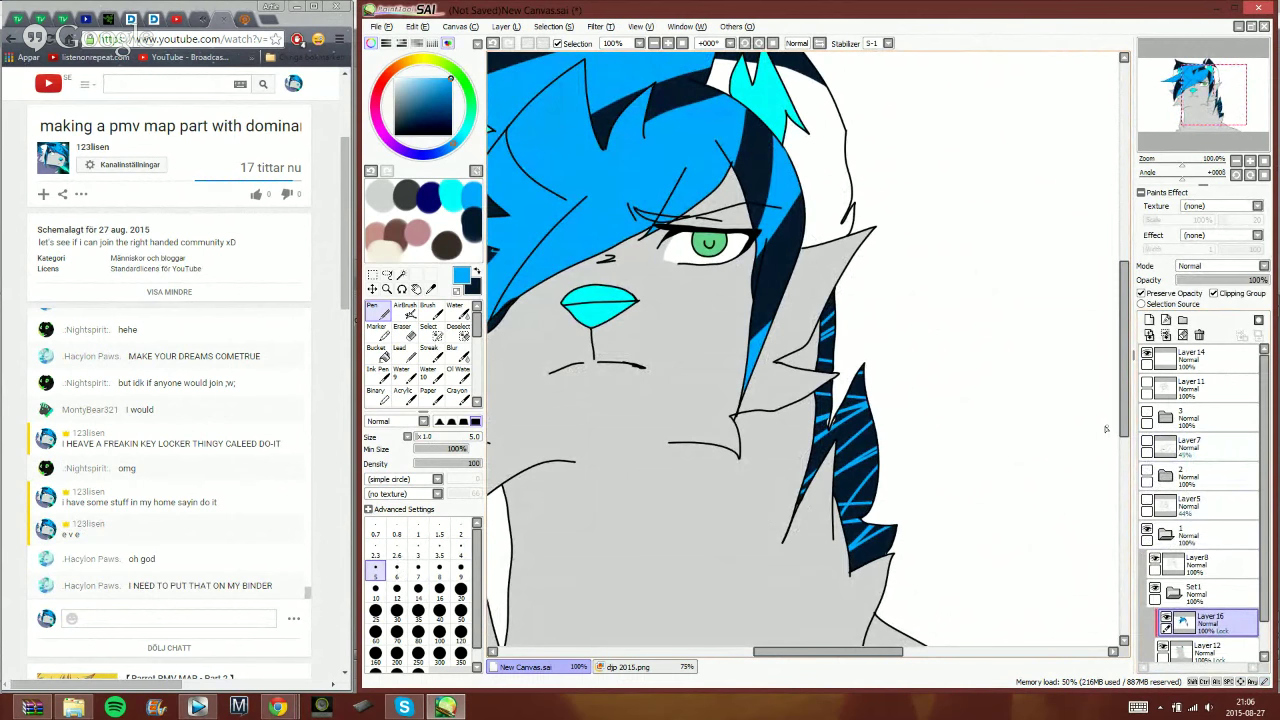
- Post "WAT" in the livestream chat
{"action": "left_click", "coordinate": [226, 622]}
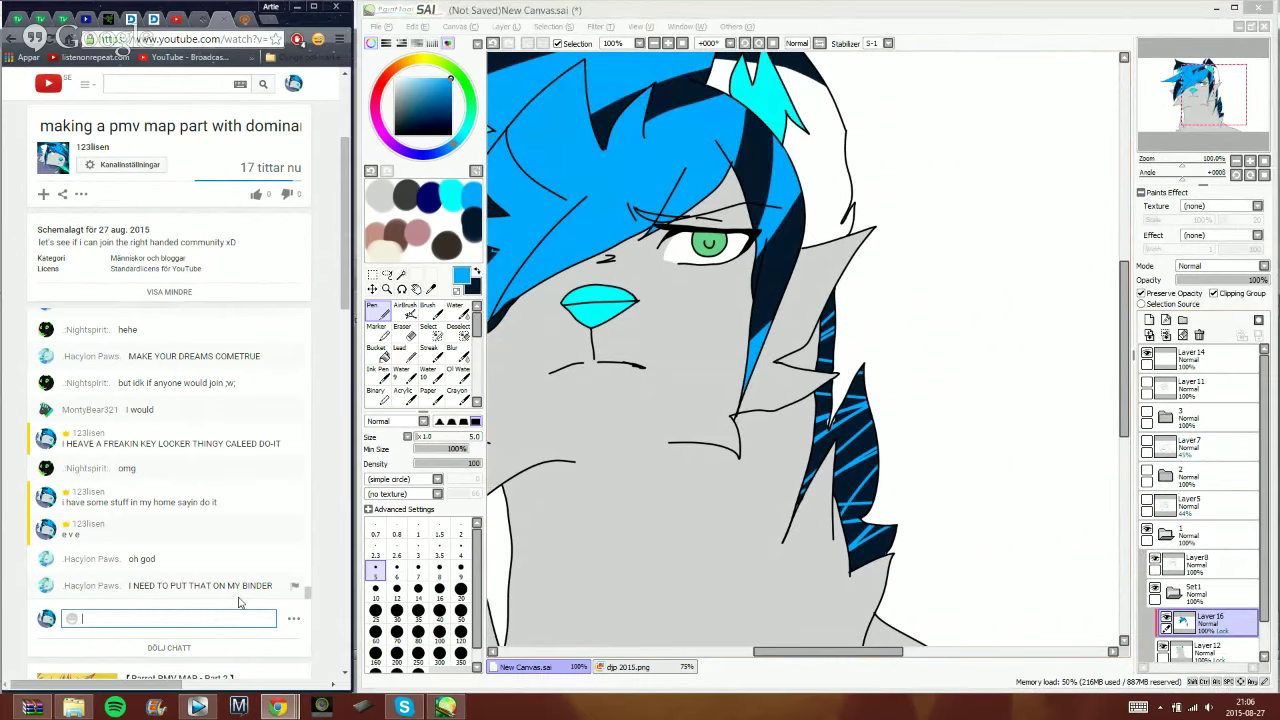
{"action": "type", "text": "WAT"}
{"action": "key", "text": "Return"}
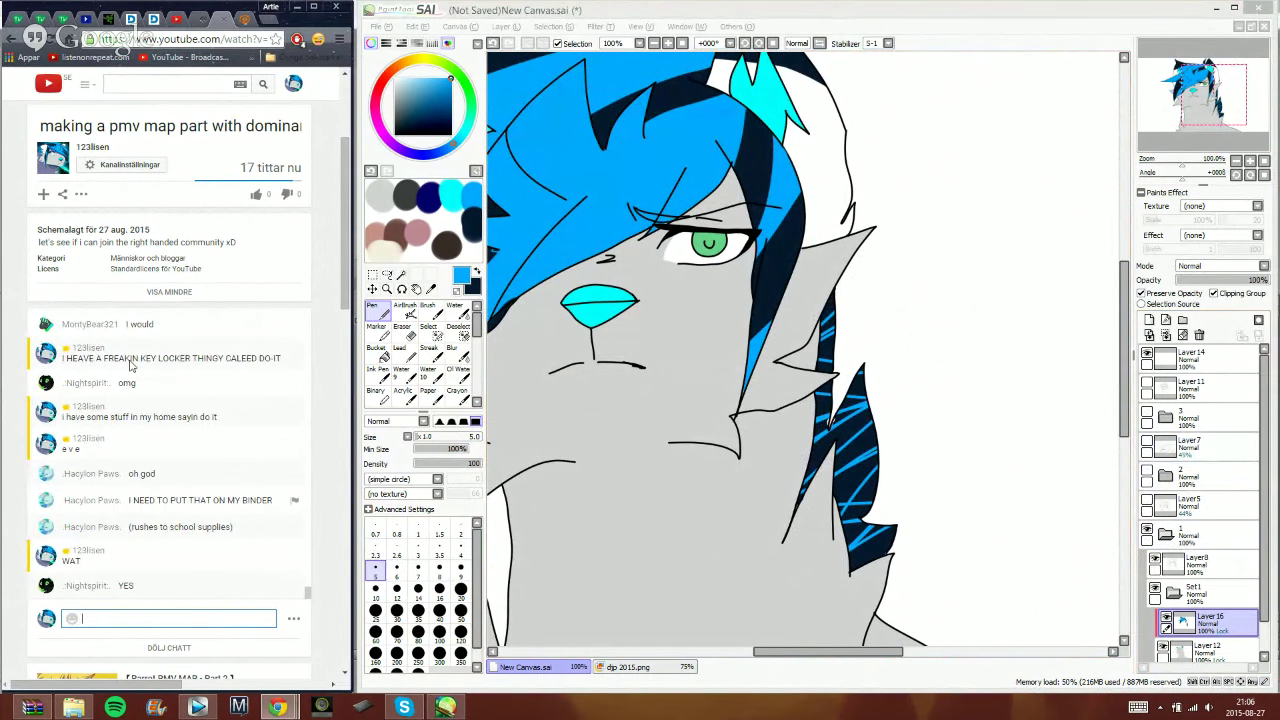
- Check the "The race" non-dominant hand PMV MAP video in its browser tab and return to the livestream page
{"action": "left_click", "coordinate": [198, 20]}
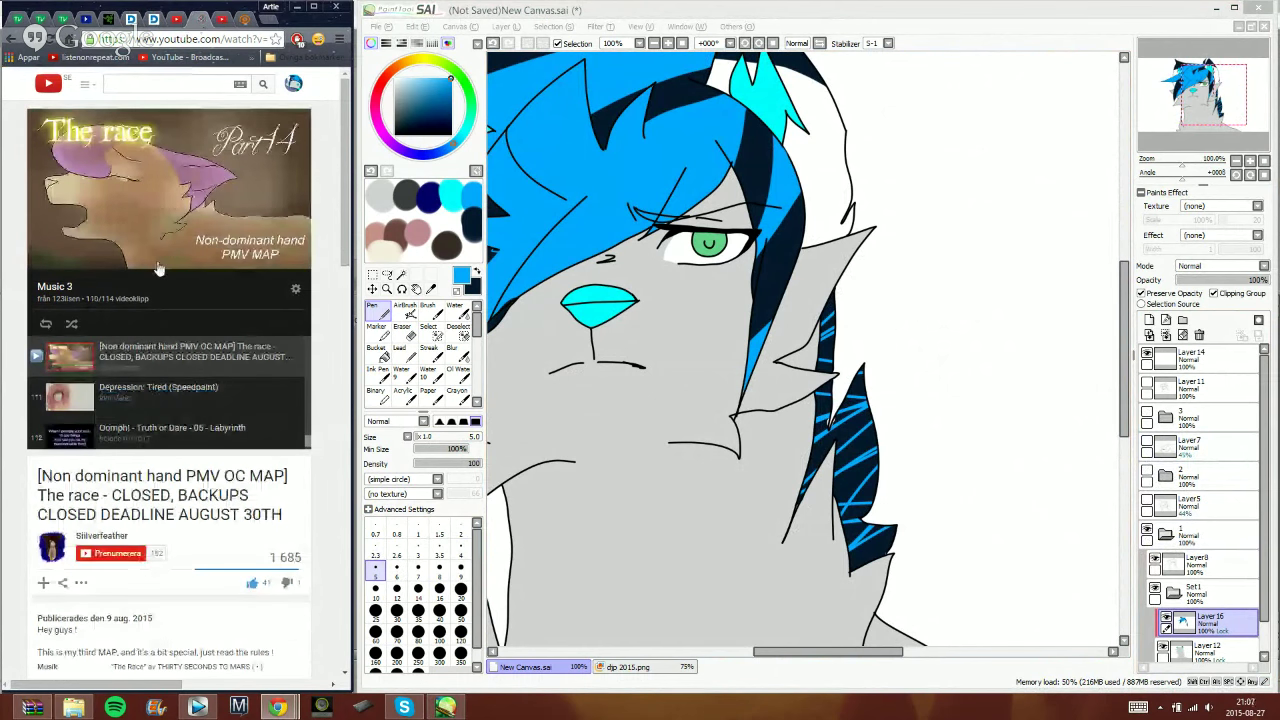
{"action": "mouse_move", "coordinate": [30, 244]}
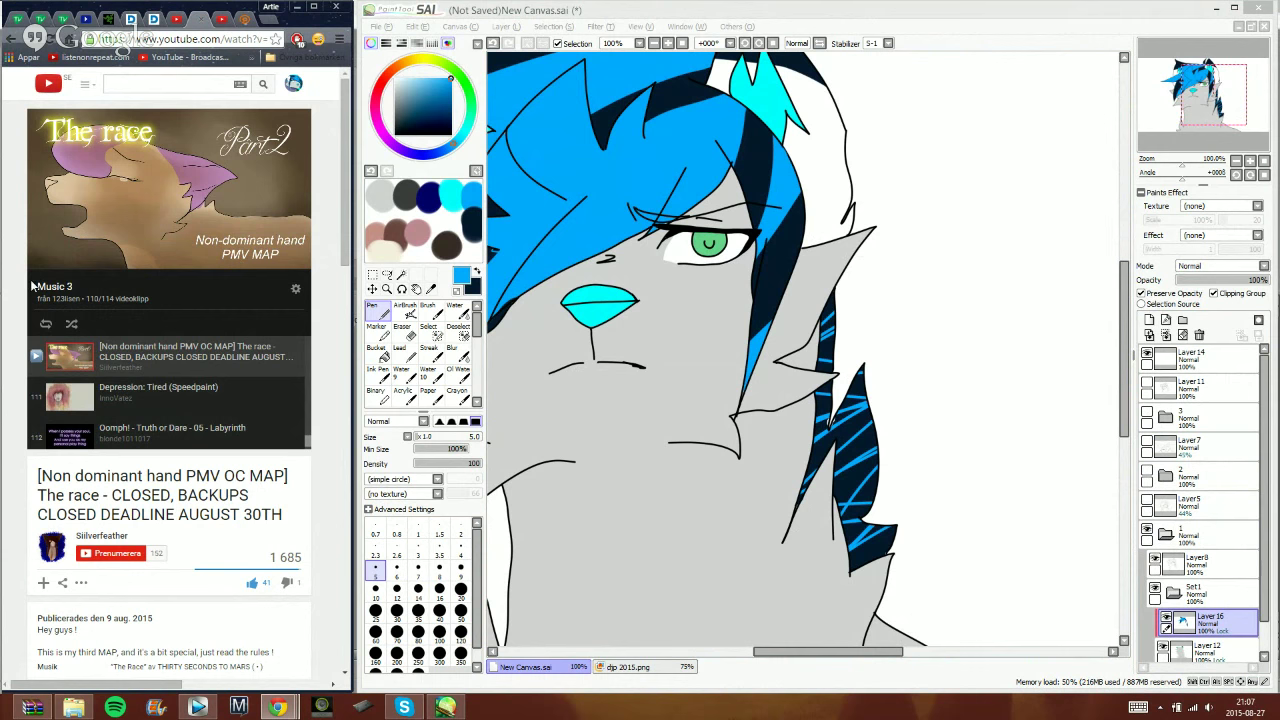
{"action": "left_click", "coordinate": [207, 18]}
- Return to the drawing and set the view zoom to 75% to check frame 1
{"action": "left_click", "coordinate": [901, 4]}
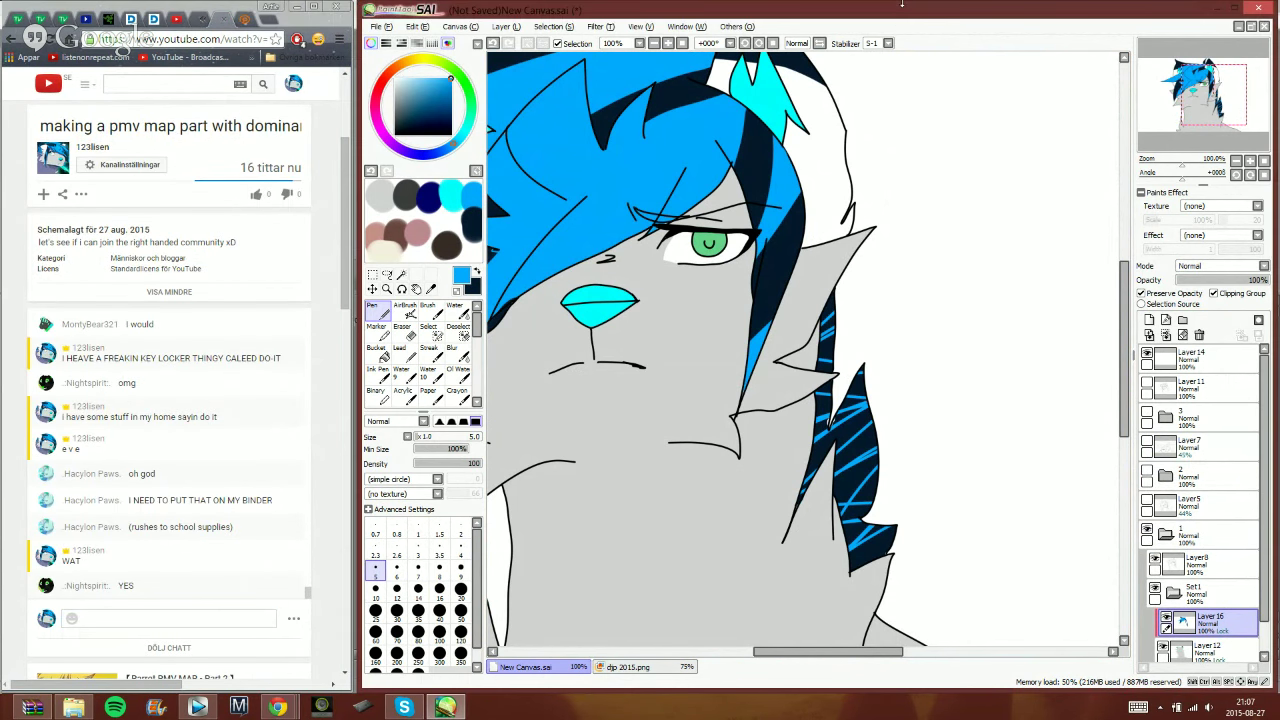
{"action": "left_click", "coordinate": [1250, 162]}
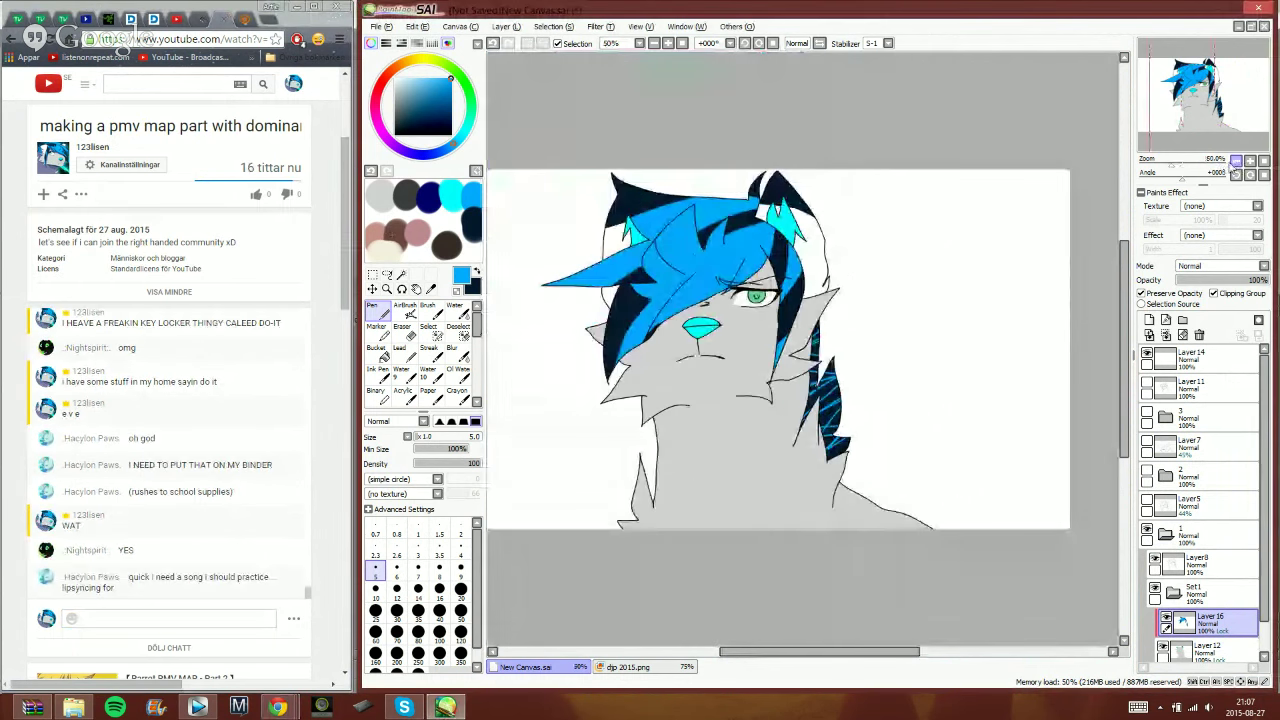
{"action": "left_click", "coordinate": [1250, 162]}
{"action": "left_click", "coordinate": [1250, 162]}
{"action": "left_click", "coordinate": [1250, 162]}
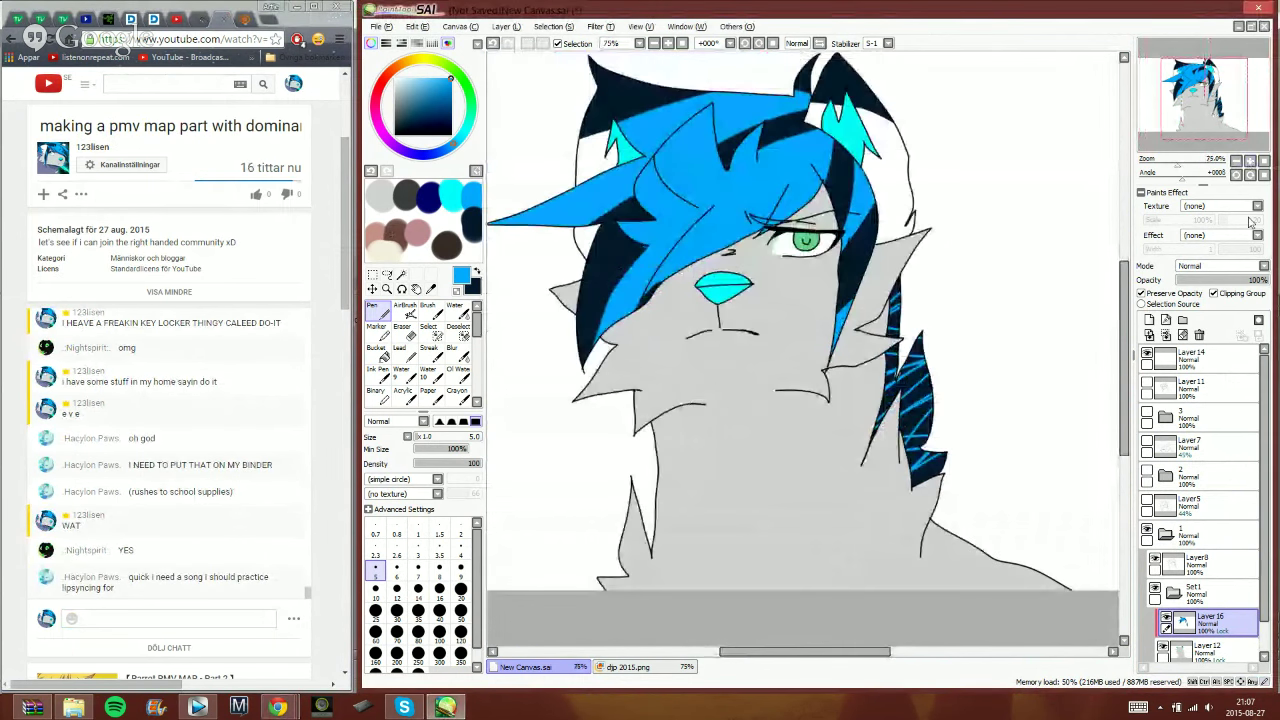
- Collapse the frame 1 folder, show the frame 2 folder and hide frame 1
{"action": "left_click", "coordinate": [1165, 535]}
{"action": "left_click", "coordinate": [1147, 475]}
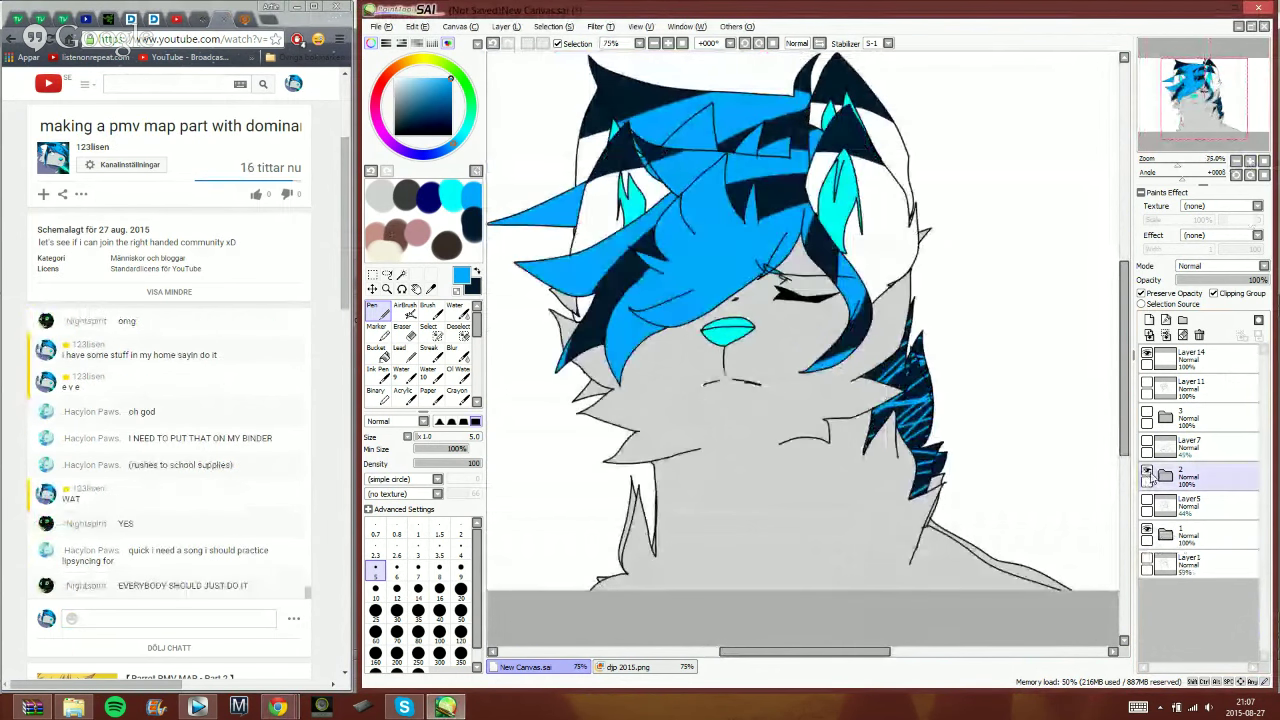
{"action": "left_click", "coordinate": [1147, 534]}
{"action": "left_click", "coordinate": [1220, 450]}
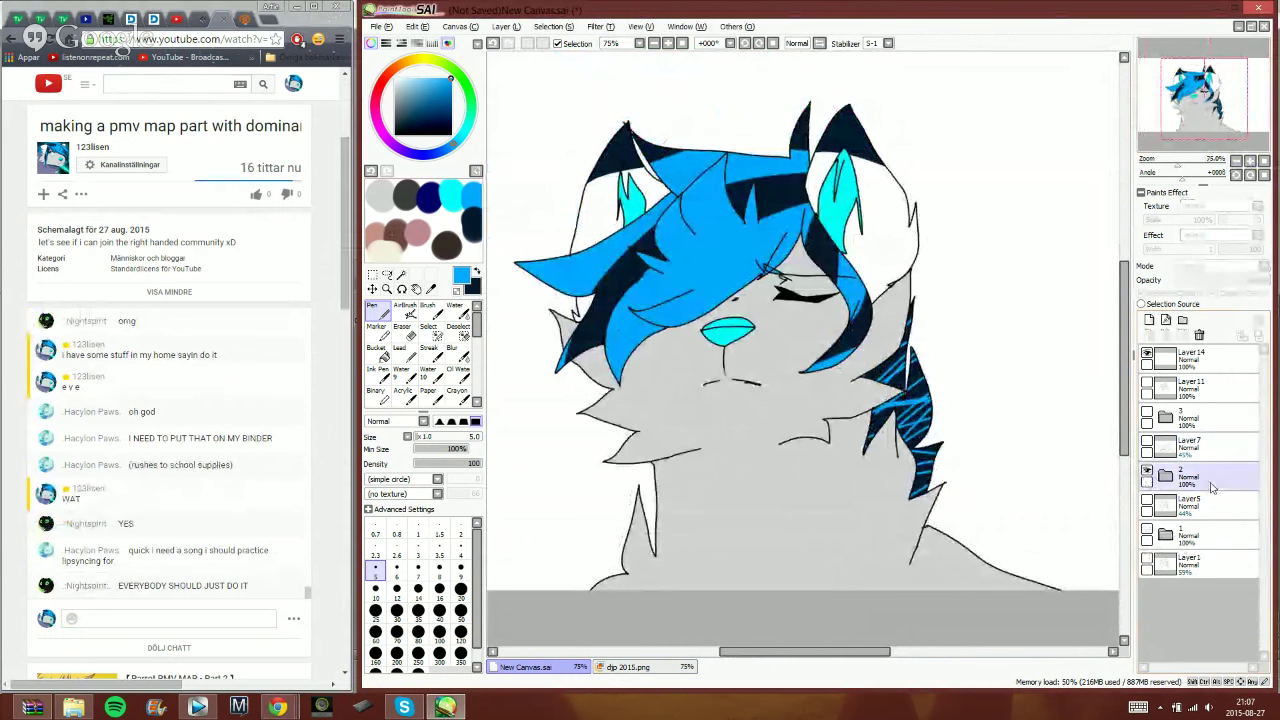
{"action": "left_click", "coordinate": [1165, 498]}
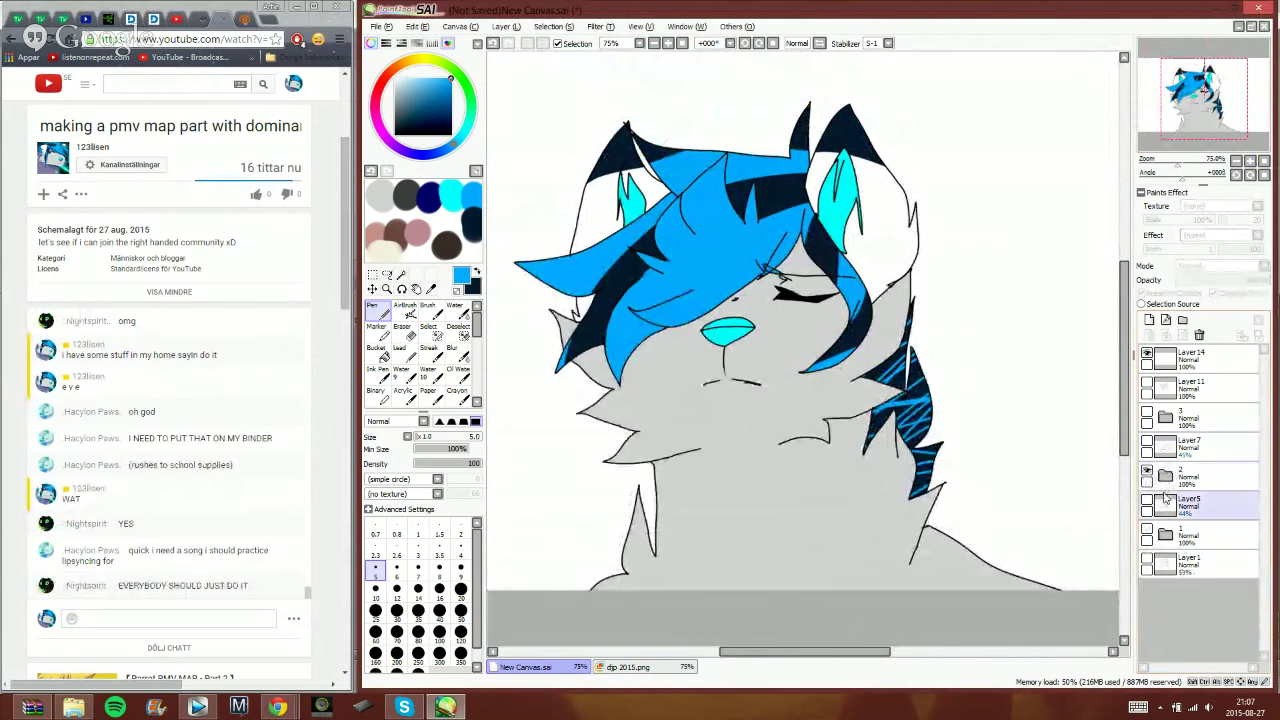
{"action": "left_click", "coordinate": [1172, 458]}
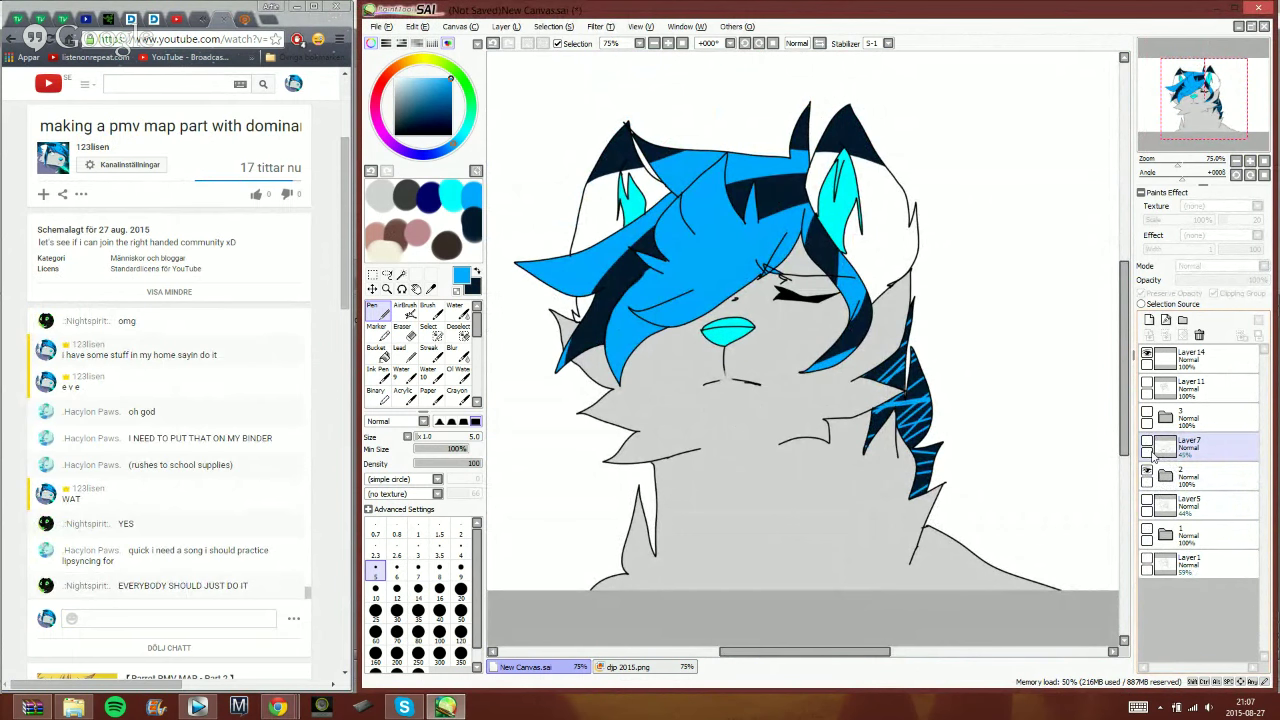
- Extend the canvas height to 2160 pixels, keeping the drawing anchored in the centre
{"action": "left_click", "coordinate": [655, 44]}
{"action": "left_click", "coordinate": [655, 44]}
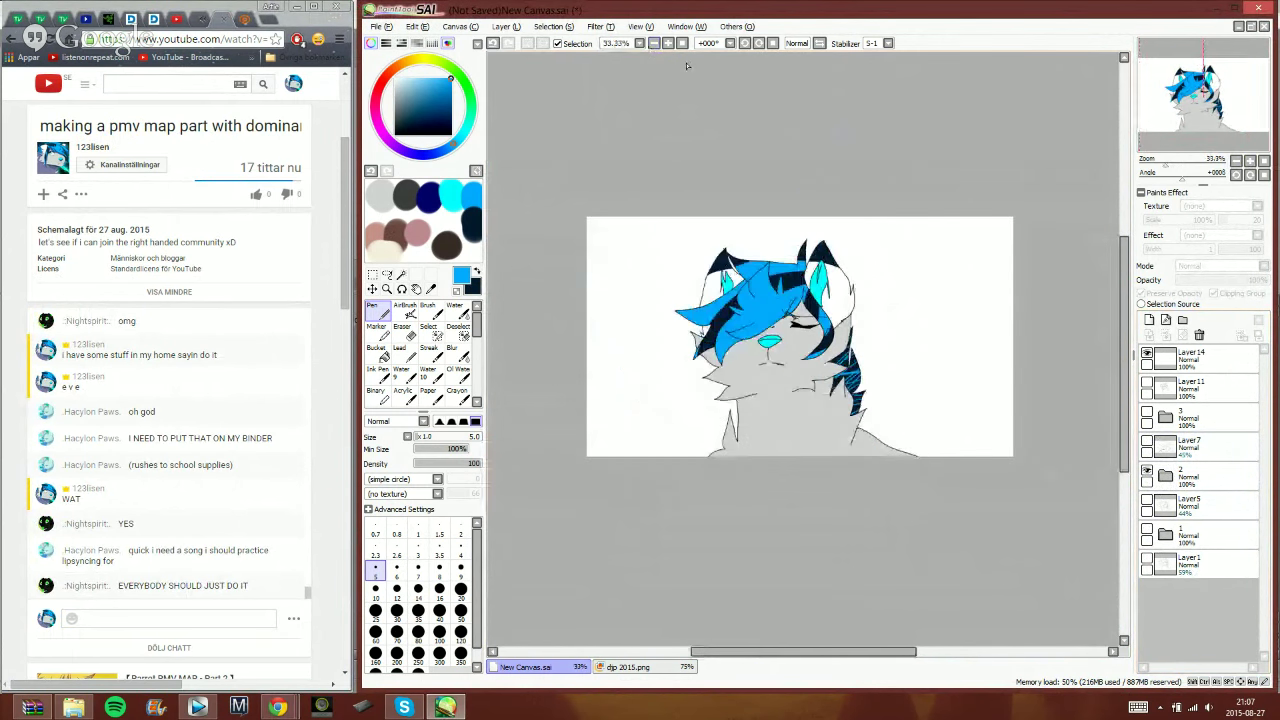
{"action": "left_click", "coordinate": [667, 43]}
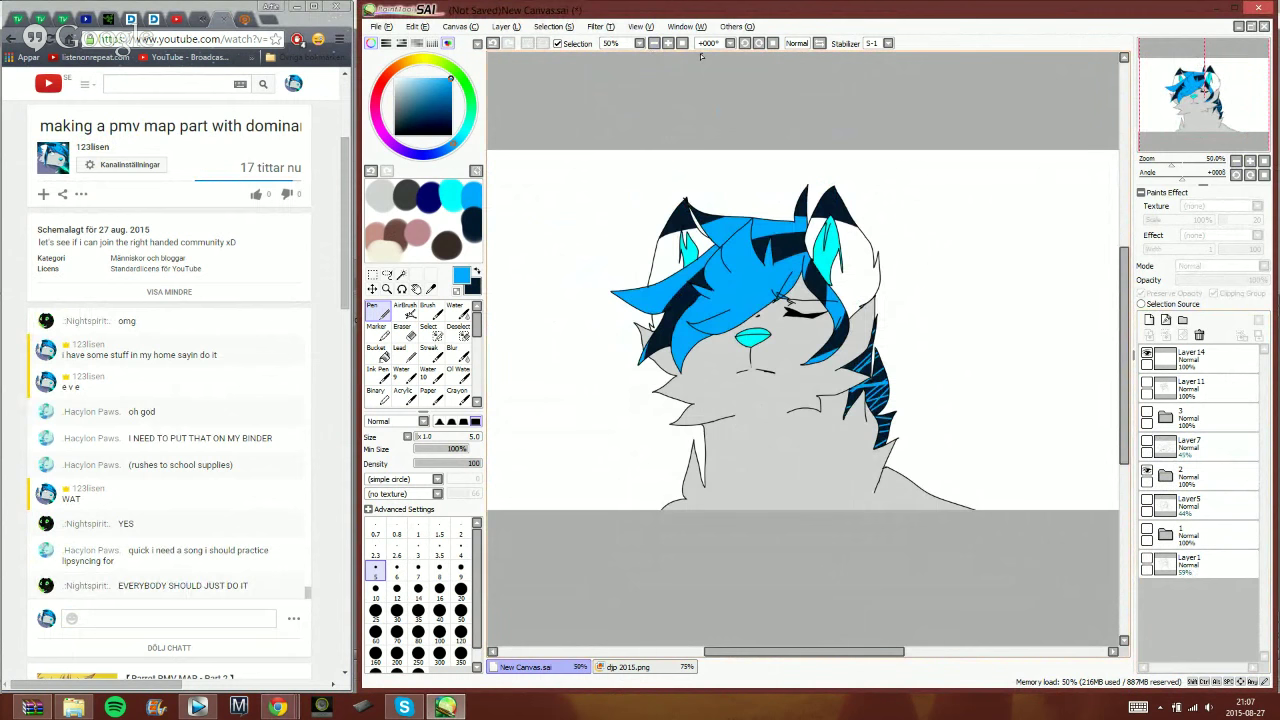
{"action": "left_click", "coordinate": [461, 26]}
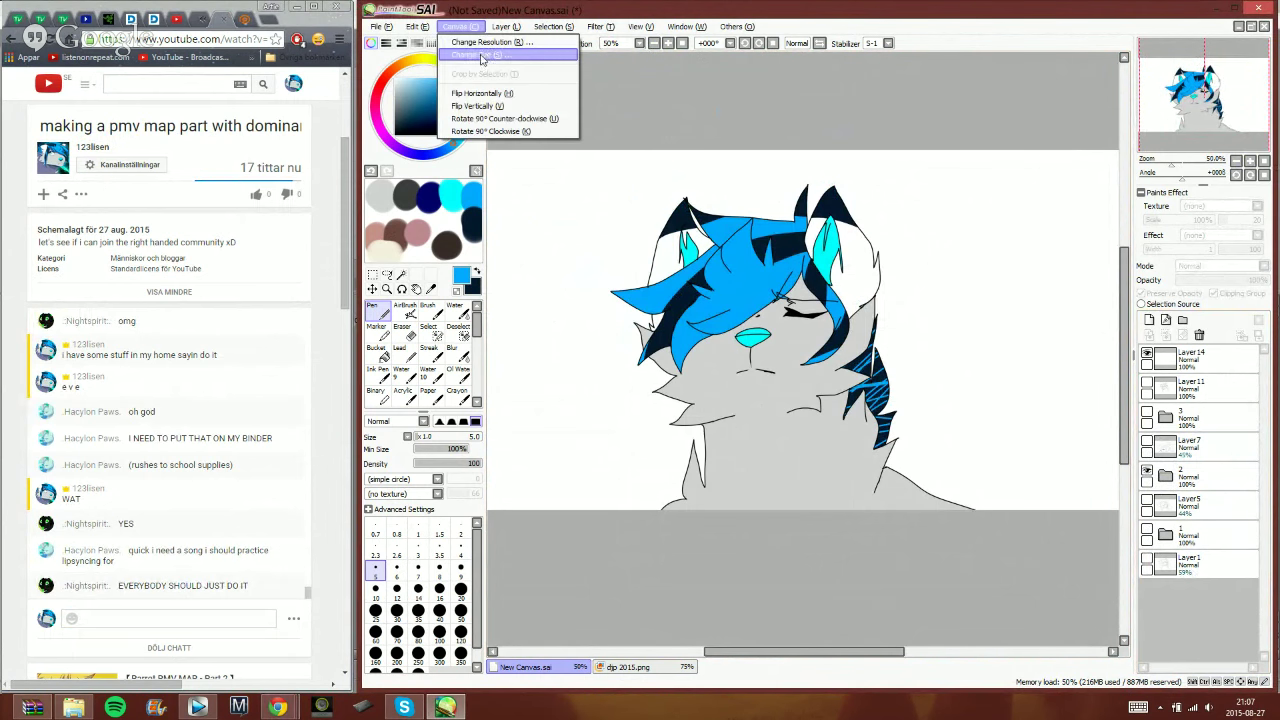
{"action": "left_click", "coordinate": [482, 55]}
{"action": "key", "text": "Tab"}
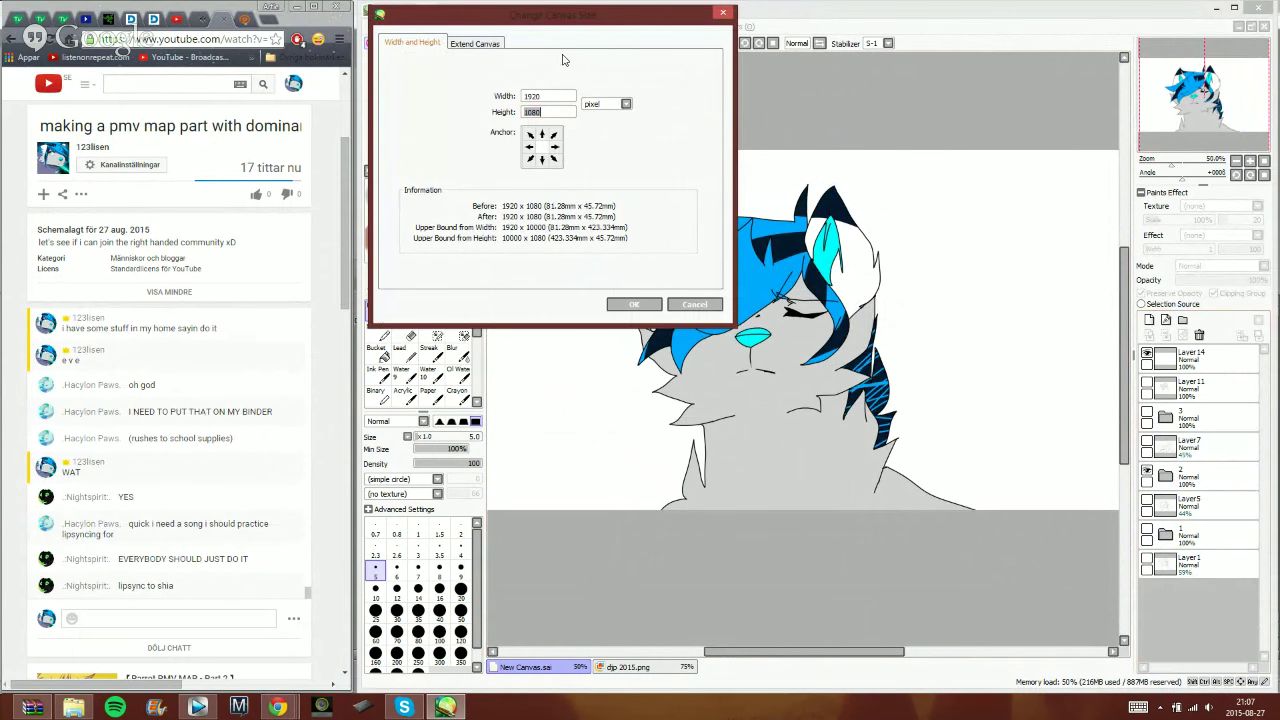
{"action": "type", "text": "2"}
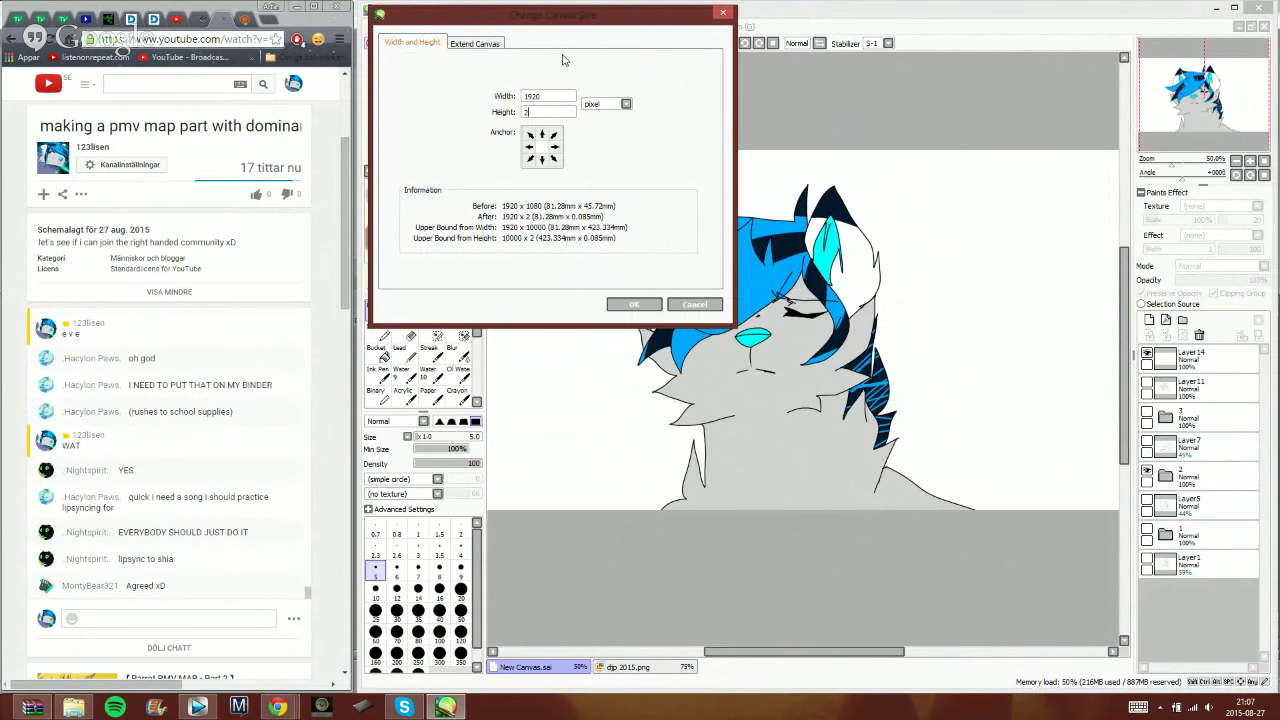
{"action": "type", "text": "160"}
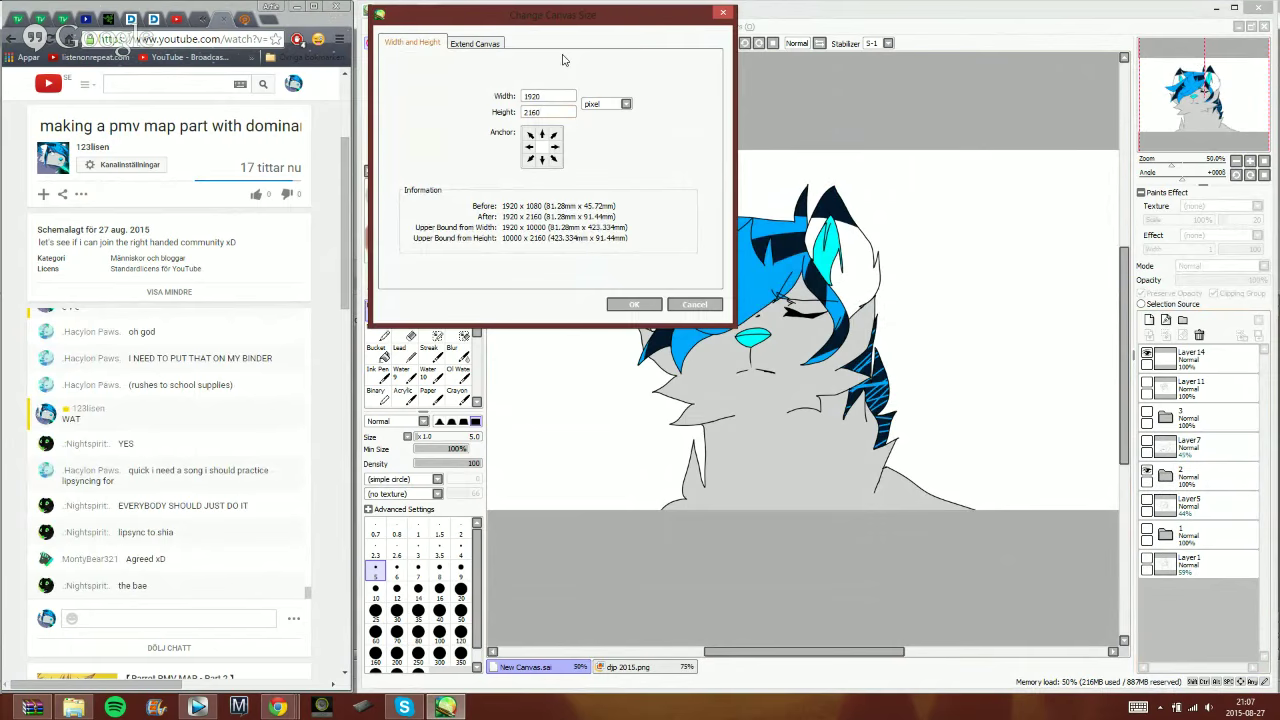
{"action": "key", "text": "Return"}
{"action": "key", "text": "minus"}
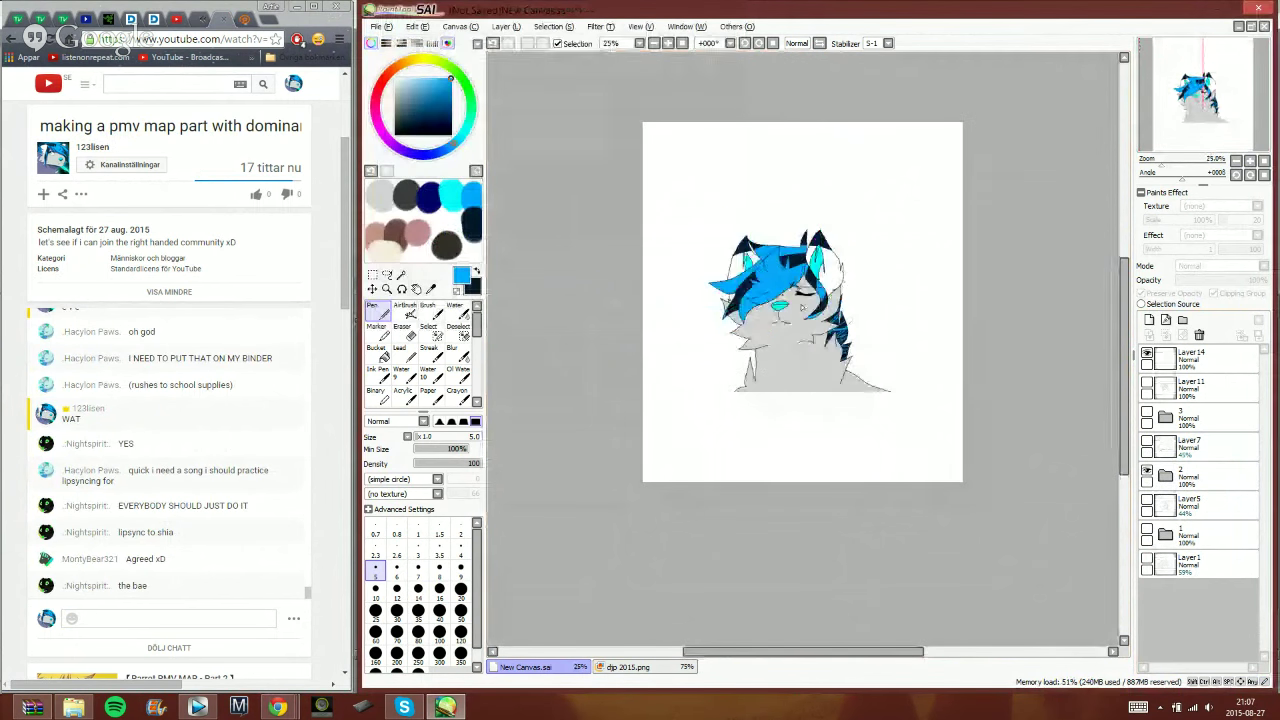
- Create a new layer folder and move all existing layers and frame folders into it, down to Layer1
{"action": "left_click", "coordinate": [1182, 320]}
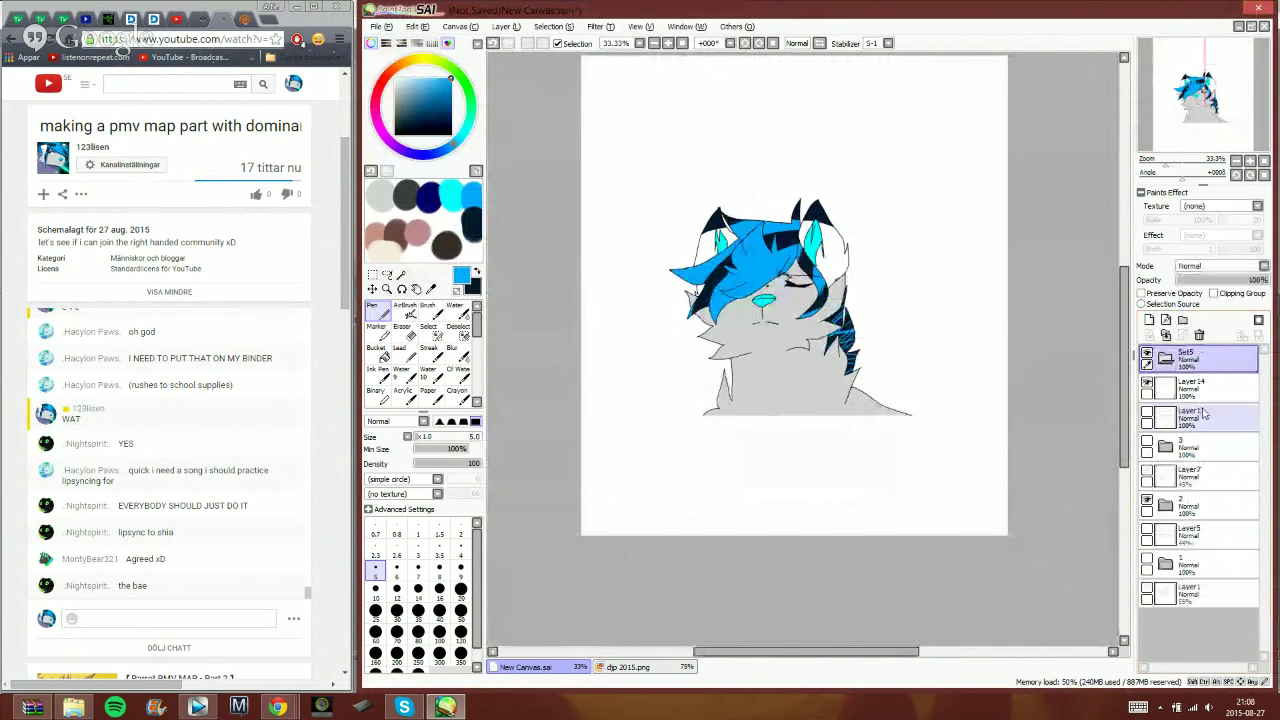
{"action": "left_click_drag", "start_coordinate": [1211, 389], "coordinate": [1214, 367]}
{"action": "left_click_drag", "start_coordinate": [1211, 418], "coordinate": [1213, 397]}
{"action": "left_click_drag", "start_coordinate": [1214, 446], "coordinate": [1215, 425]}
{"action": "left_click_drag", "start_coordinate": [1215, 474], "coordinate": [1218, 565]}
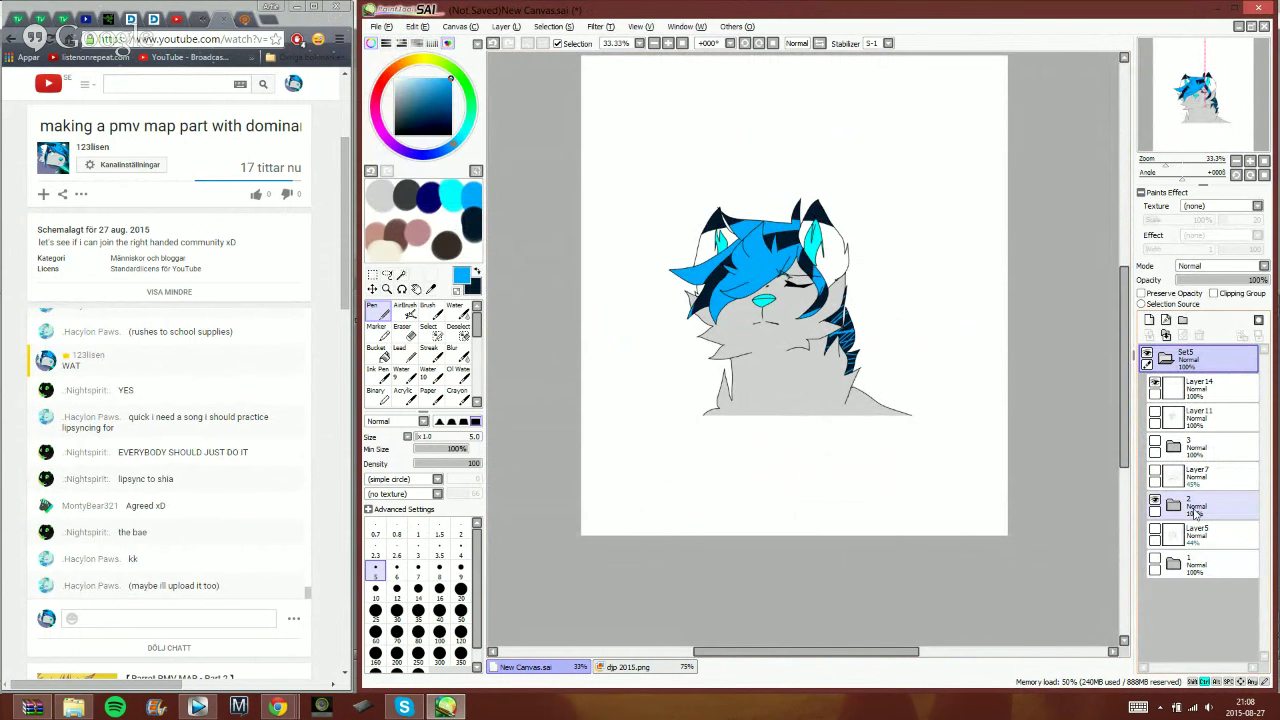
{"action": "key", "text": "ctrl+z"}
{"action": "left_click_drag", "start_coordinate": [1204, 601], "coordinate": [1207, 577]}
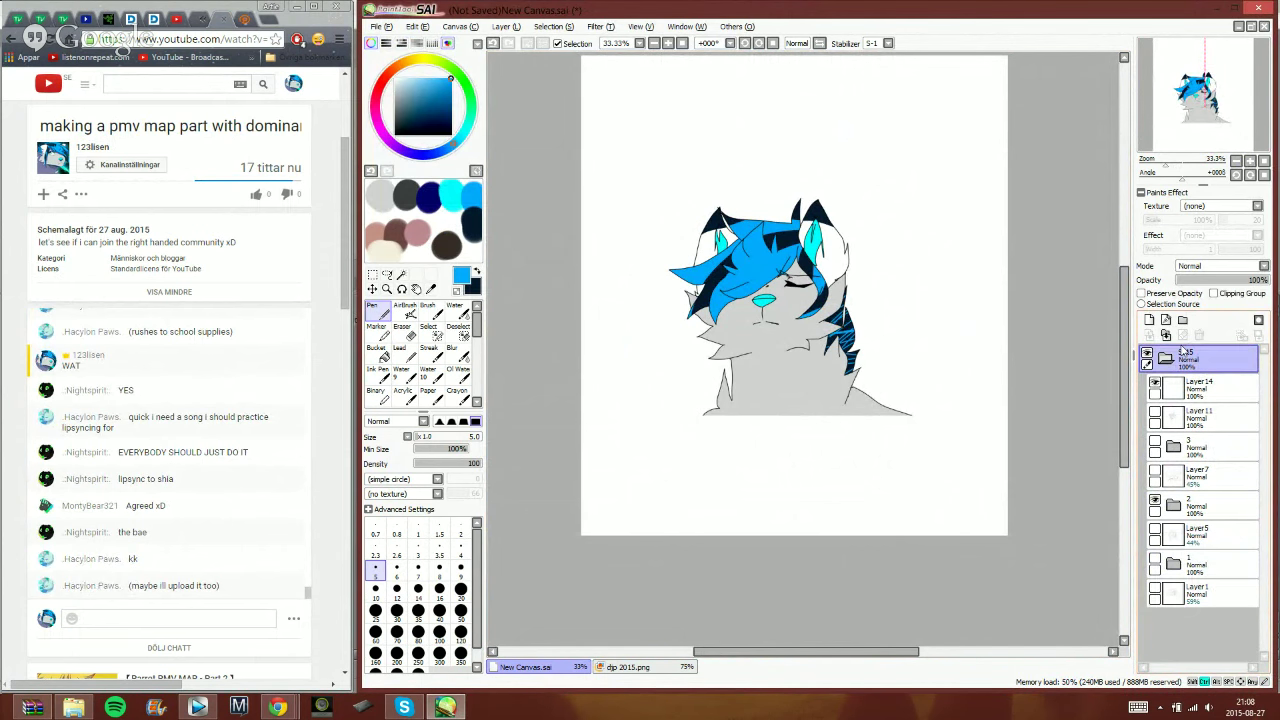
{"action": "key", "text": "ctrl+t"}
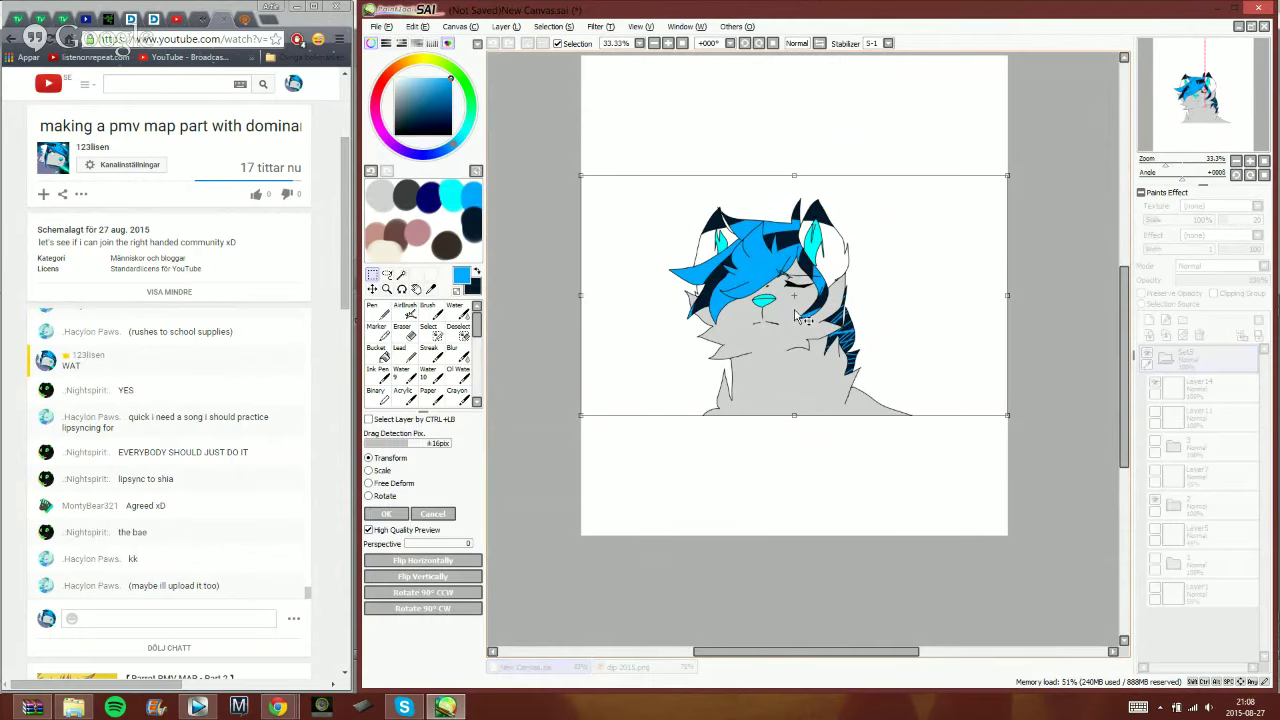
{"action": "left_click_drag", "start_coordinate": [803, 316], "coordinate": [804, 383]}
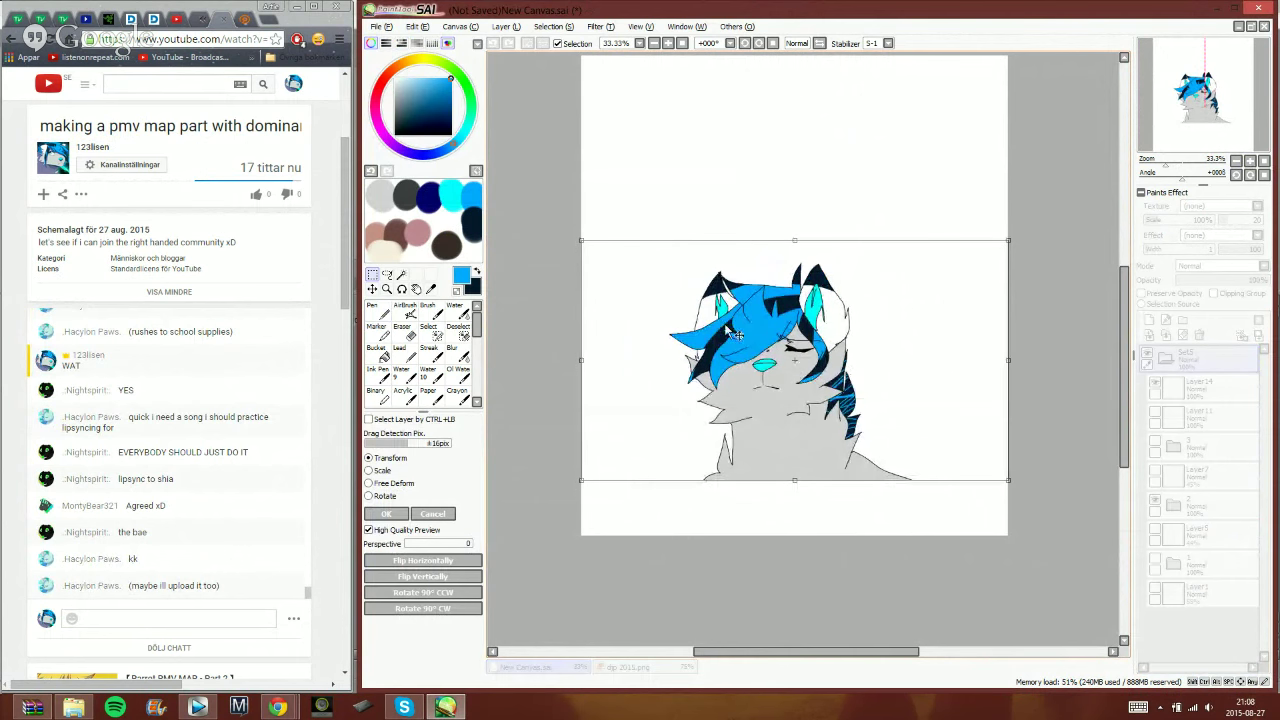
{"action": "left_click", "coordinate": [430, 513]}
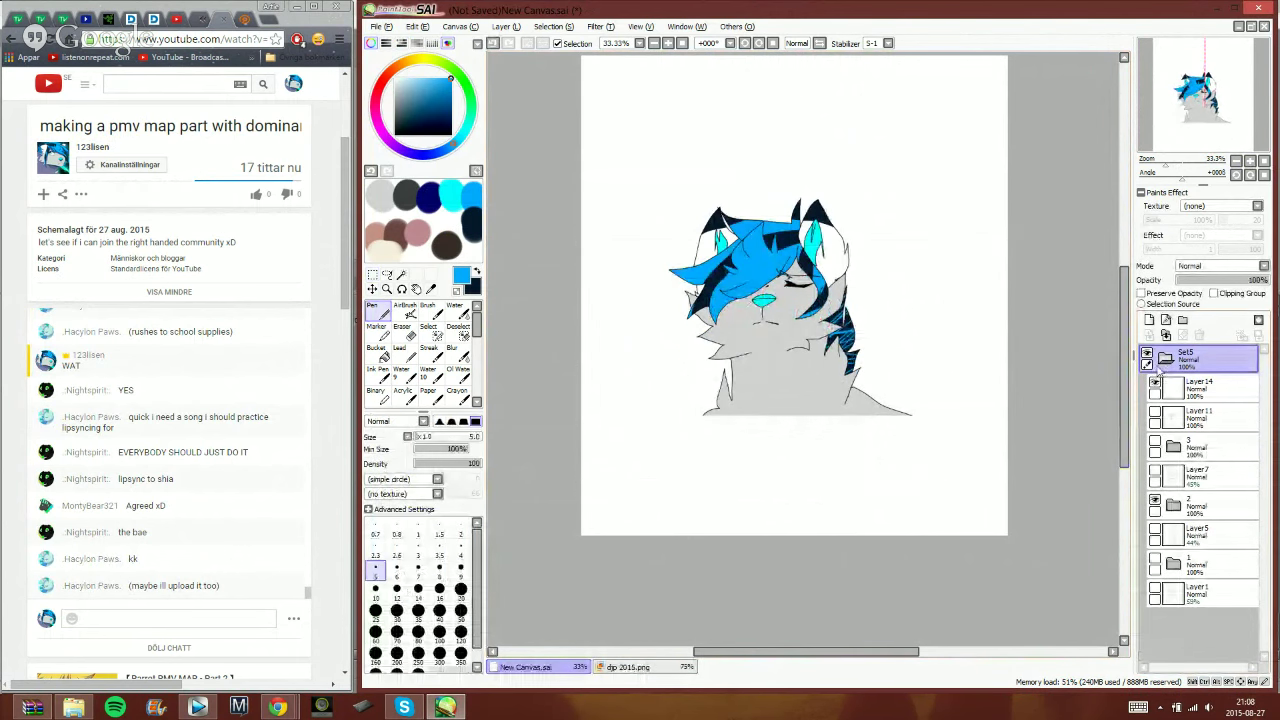
- Show the frame 1 folder, rotate its drawing upside down and move it to the lower part of the canvas
{"action": "left_click", "coordinate": [1155, 447]}
{"action": "left_click", "coordinate": [1155, 447]}
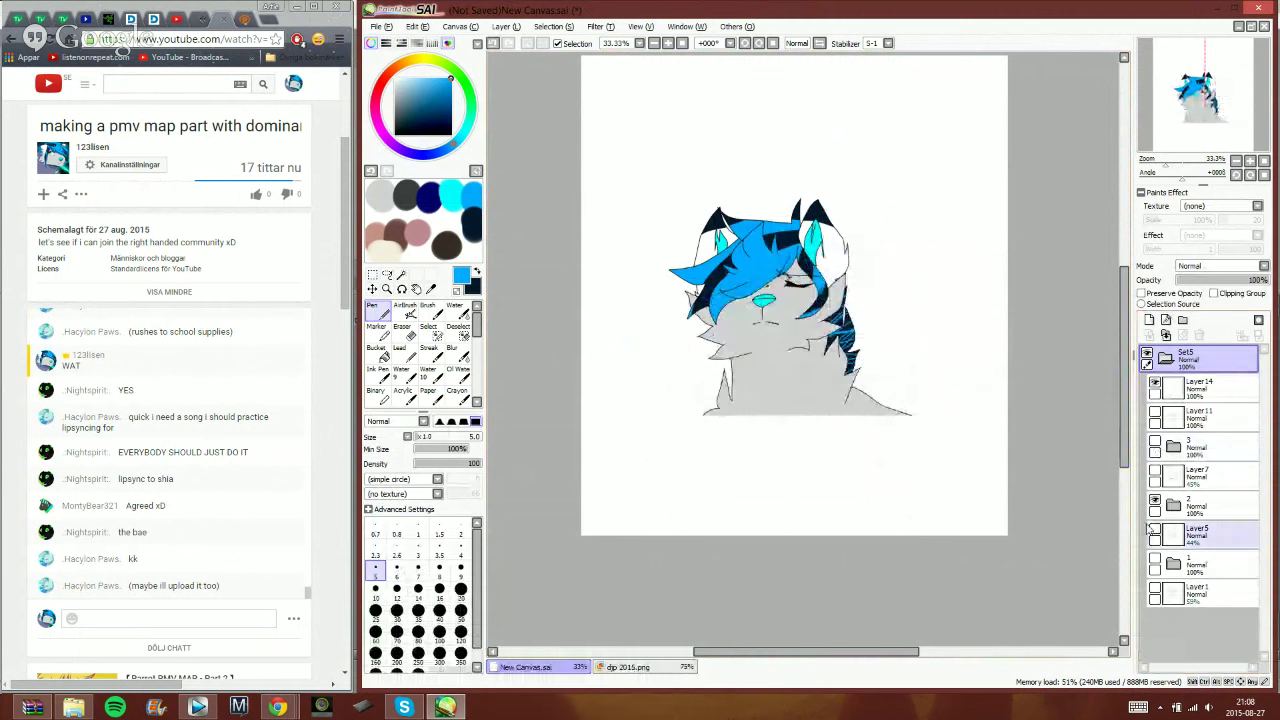
{"action": "left_click", "coordinate": [1155, 559]}
{"action": "left_click", "coordinate": [1189, 557]}
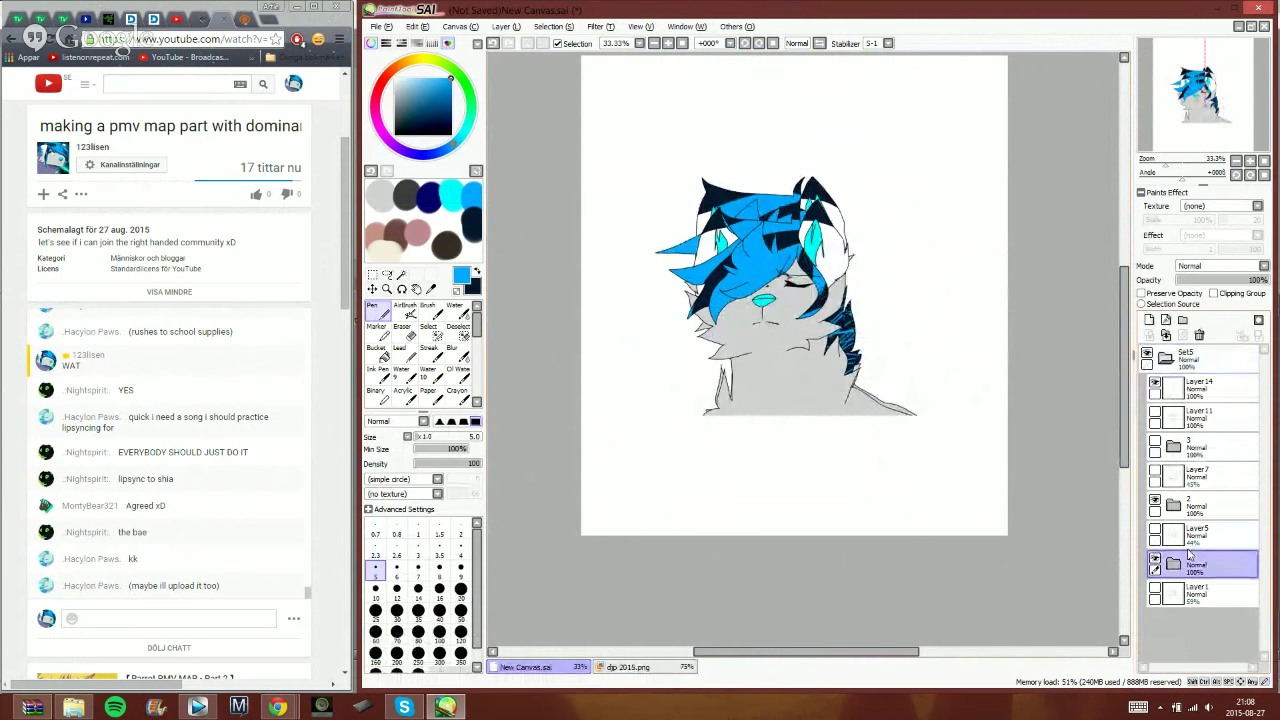
{"action": "key", "text": "ctrl+t"}
{"action": "mouse_move", "coordinate": [554, 331]}
{"action": "left_mouse_down"}
{"action": "mouse_move", "coordinate": [1228, 451]}
{"action": "mouse_move", "coordinate": [1037, 233]}
{"action": "mouse_move", "coordinate": [1050, 256]}
{"action": "mouse_move", "coordinate": [1040, 252]}
{"action": "left_mouse_up"}
{"action": "mouse_move", "coordinate": [841, 289]}
{"action": "left_mouse_down"}
{"action": "mouse_move", "coordinate": [848, 521]}
{"action": "mouse_move", "coordinate": [861, 336]}
{"action": "mouse_move", "coordinate": [840, 376]}
{"action": "mouse_move", "coordinate": [800, 387]}
{"action": "left_mouse_up"}
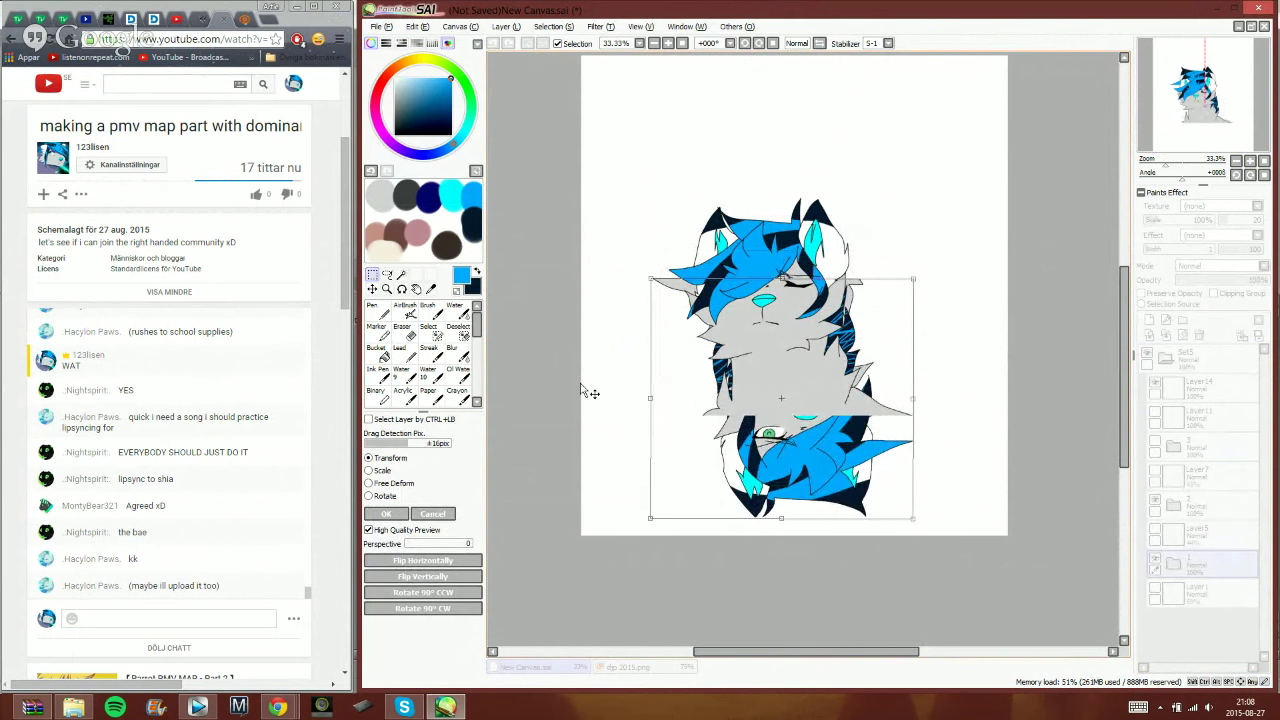
{"action": "left_click", "coordinate": [386, 514]}
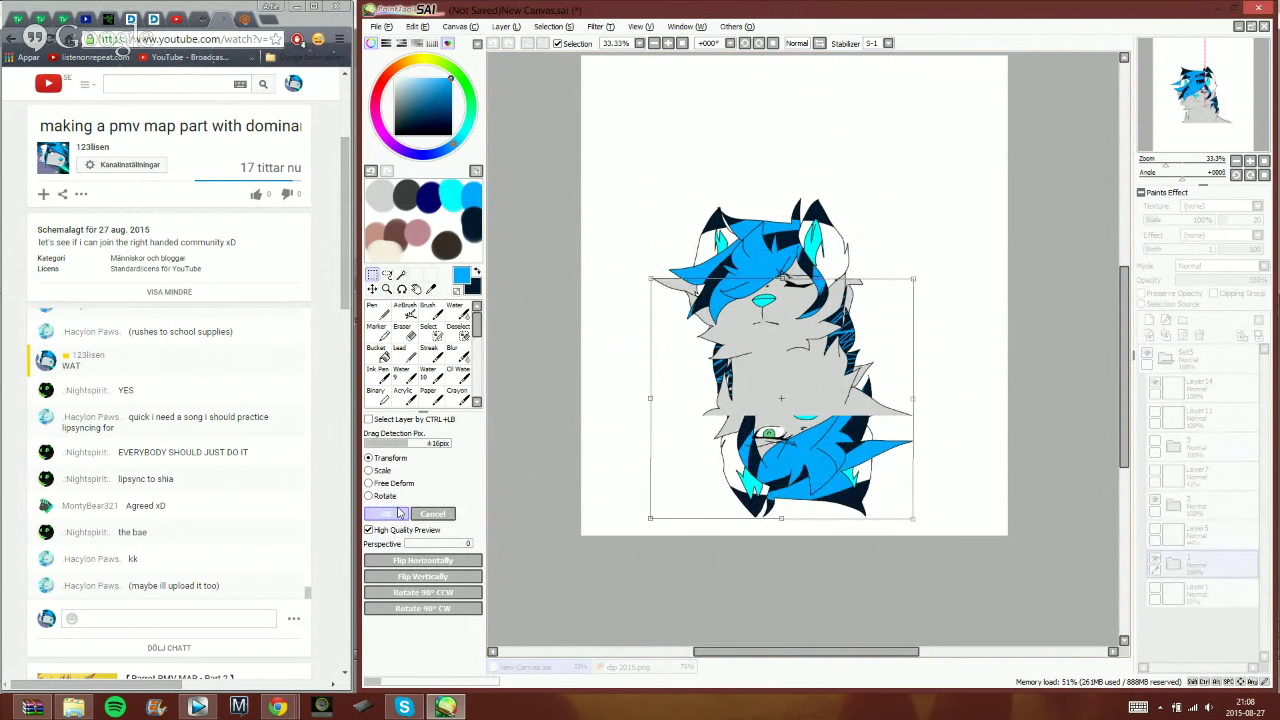
- Move the frame 2 drawing to the upper part of the canvas so its shoulders meet the upside-down frame 1
{"action": "left_click", "coordinate": [1205, 509]}
{"action": "key", "text": "ctrl+t"}
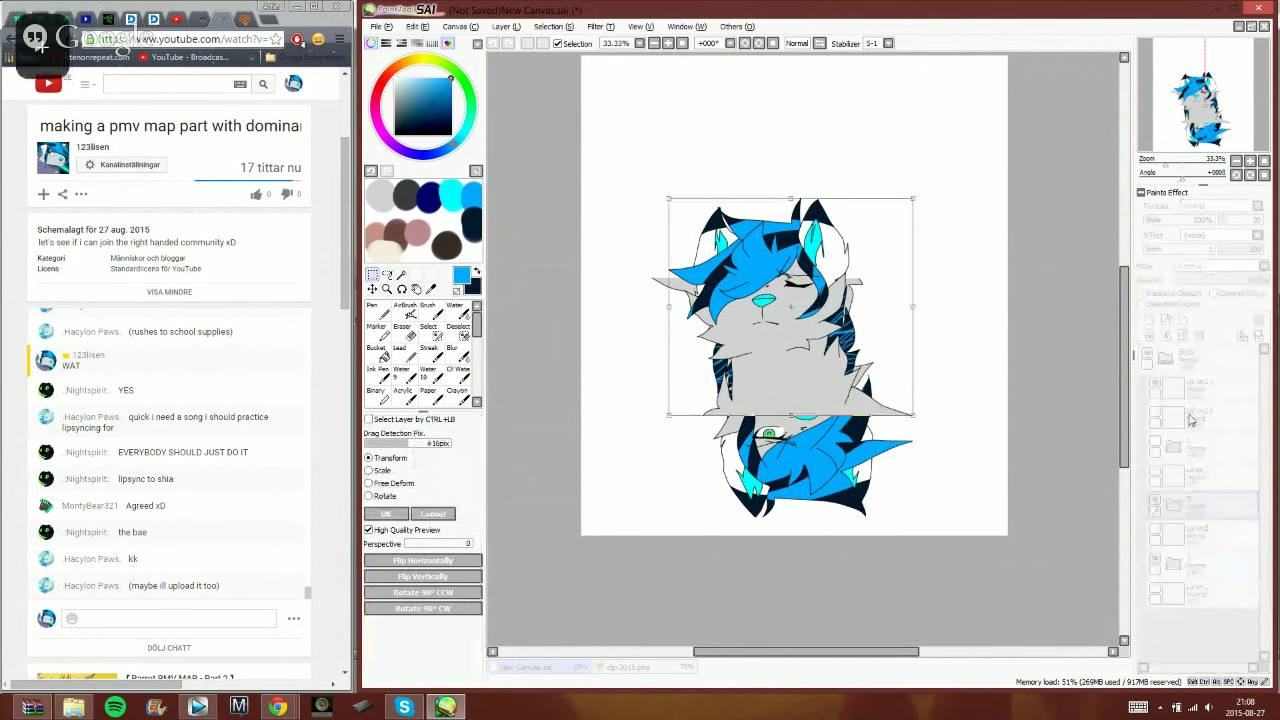
{"action": "left_click_drag", "start_coordinate": [923, 354], "coordinate": [848, 226]}
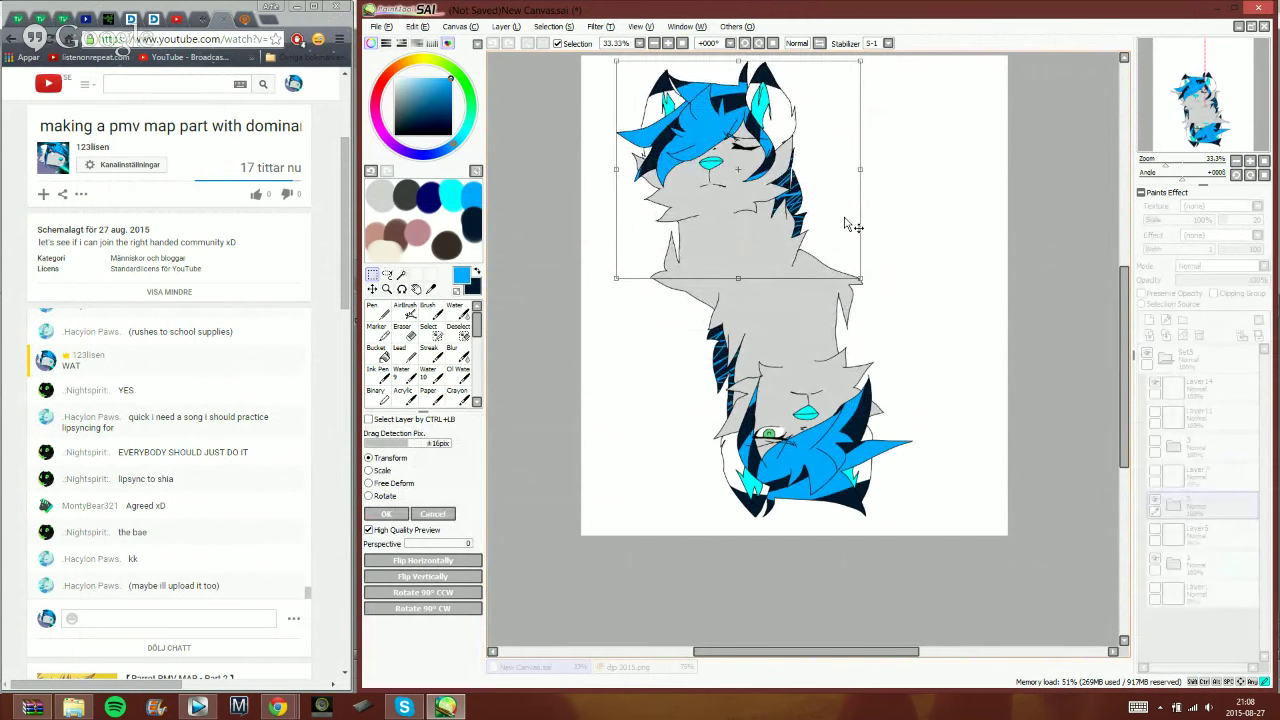
{"action": "scroll", "coordinate": [817, 251], "scroll_direction": "down", "scroll_amount": 1}
{"action": "scroll", "coordinate": [845, 206], "scroll_direction": "up", "scroll_amount": 1}
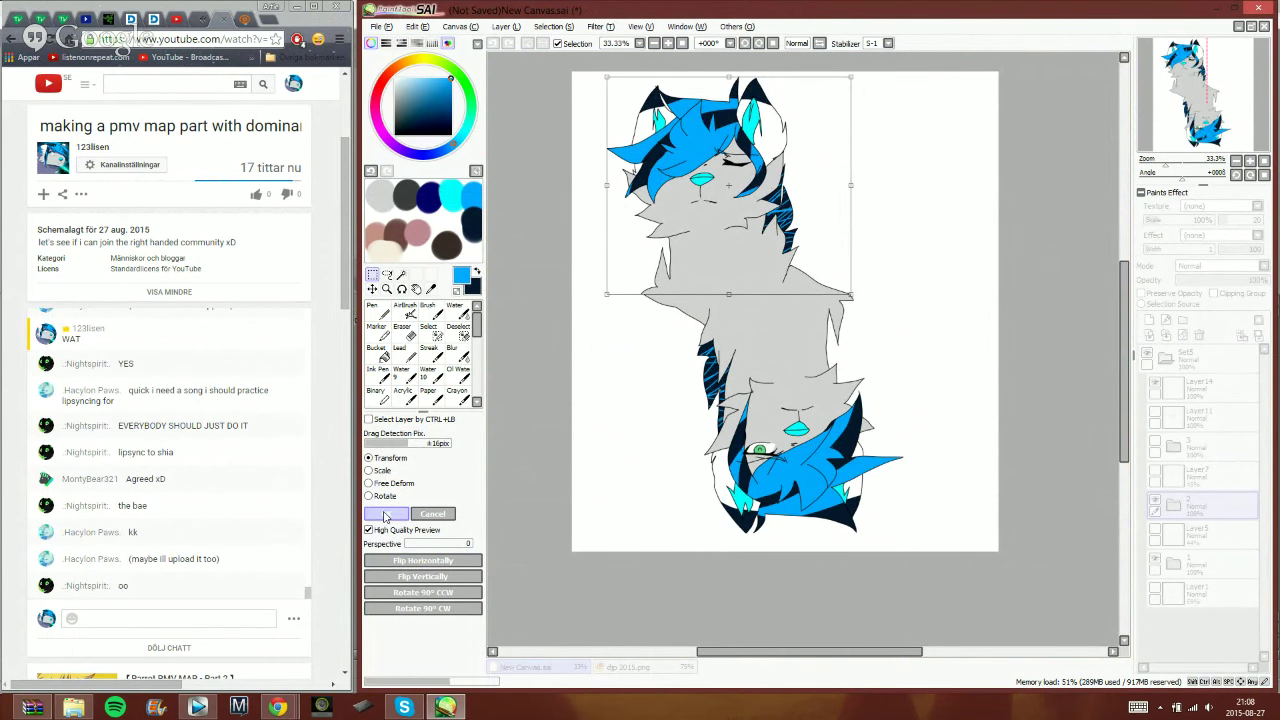
{"action": "left_click", "coordinate": [385, 516]}
- Nudge the frame 2 drawing slightly to align its shoulder edge with frame 1
{"action": "scroll", "coordinate": [720, 259], "scroll_direction": "up", "scroll_amount": 2}
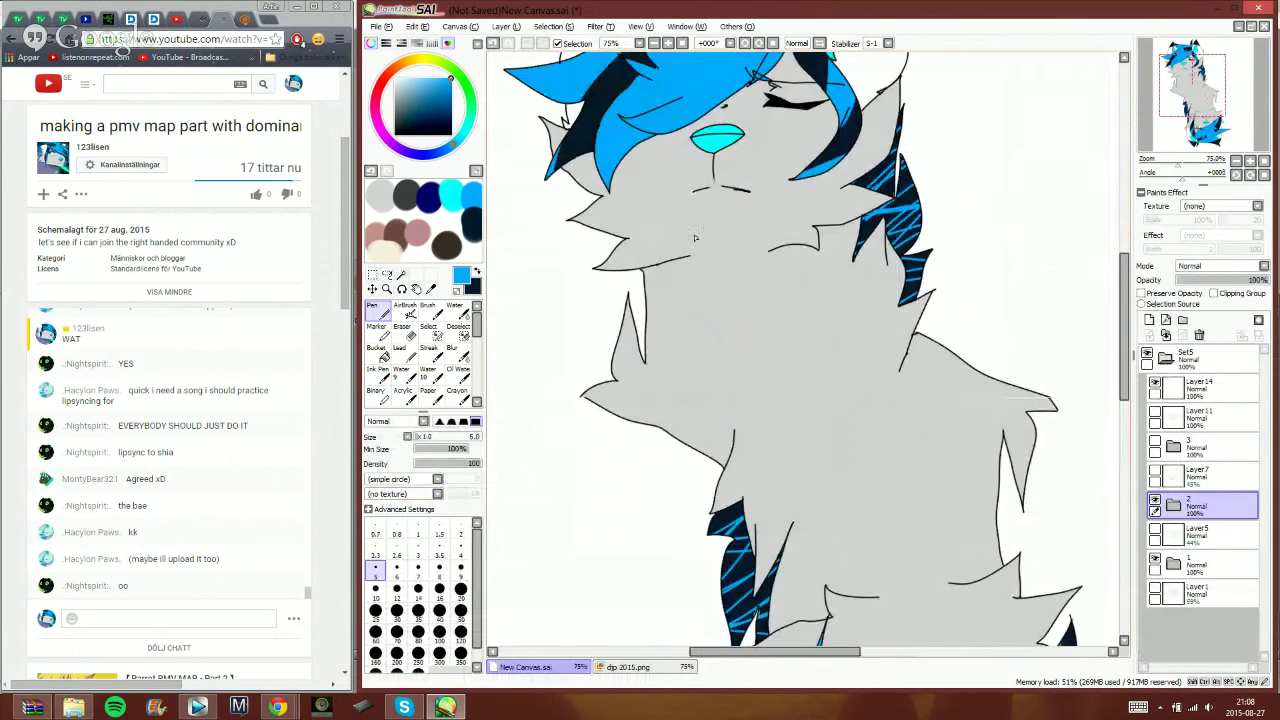
{"action": "scroll", "coordinate": [720, 259], "scroll_direction": "down", "scroll_amount": 1}
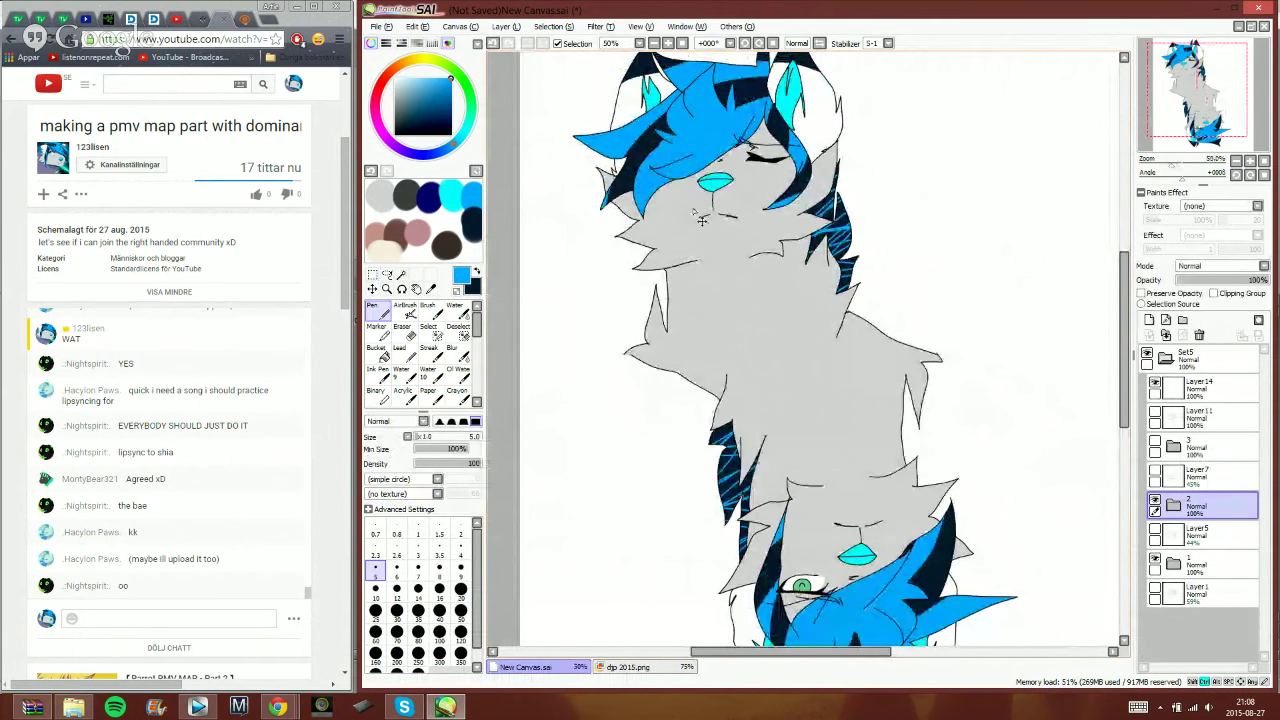
{"action": "left_click_drag", "start_coordinate": [694, 211], "coordinate": [696, 212]}
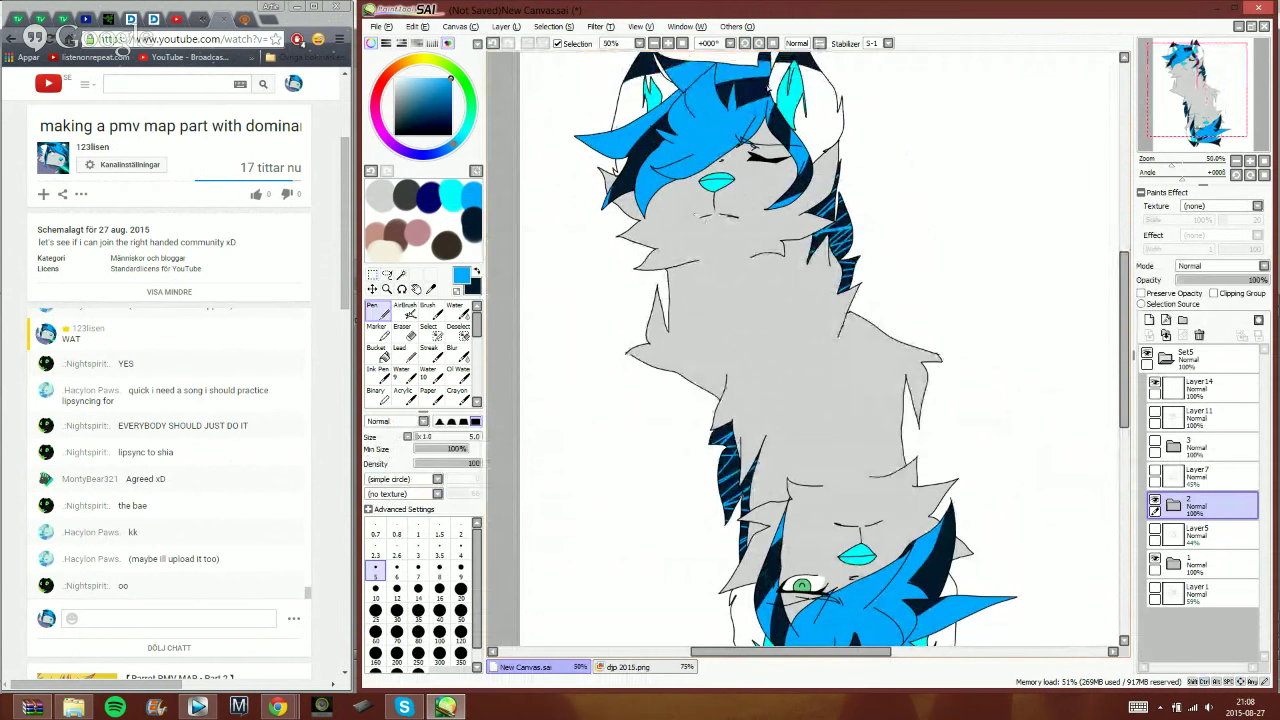
{"action": "scroll", "coordinate": [697, 213], "scroll_direction": "down", "scroll_amount": 1}
{"action": "scroll", "coordinate": [860, 314], "scroll_direction": "up", "scroll_amount": 1}
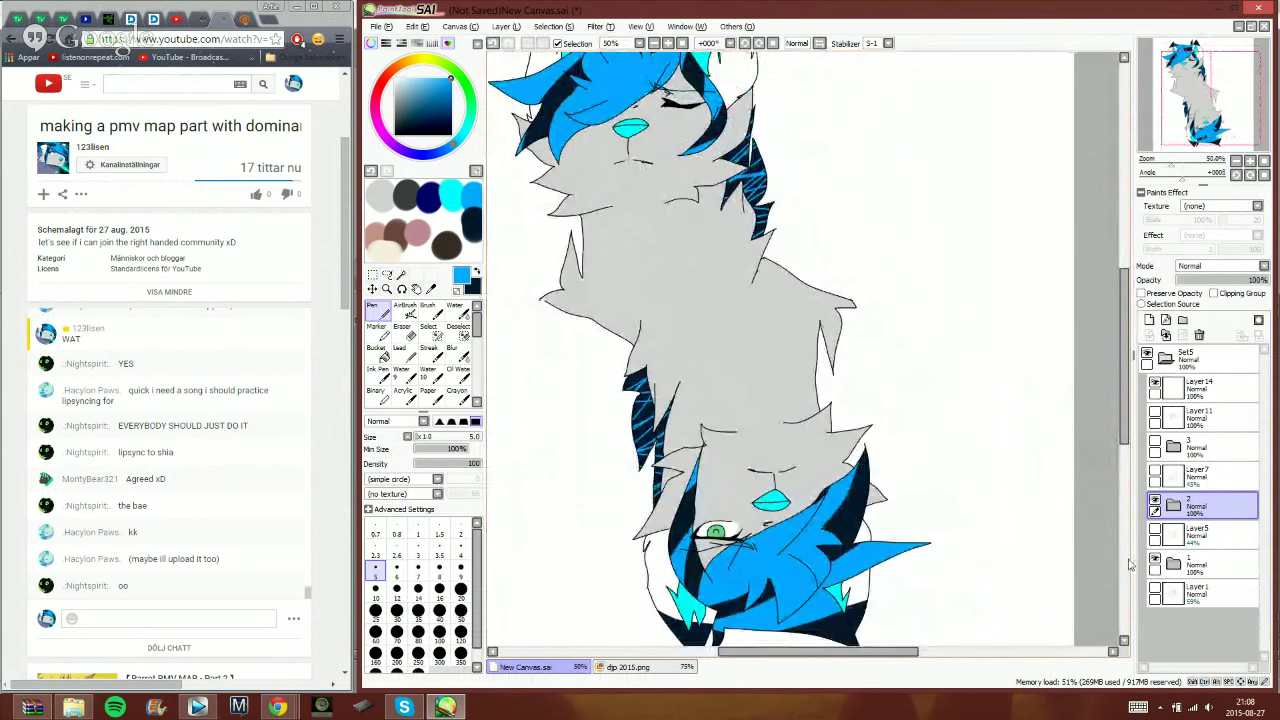
- Show frame 3 alone by hiding frames 1 and 2, and move its drawing down to the canvas's lower edge
{"action": "left_click", "coordinate": [1155, 443]}
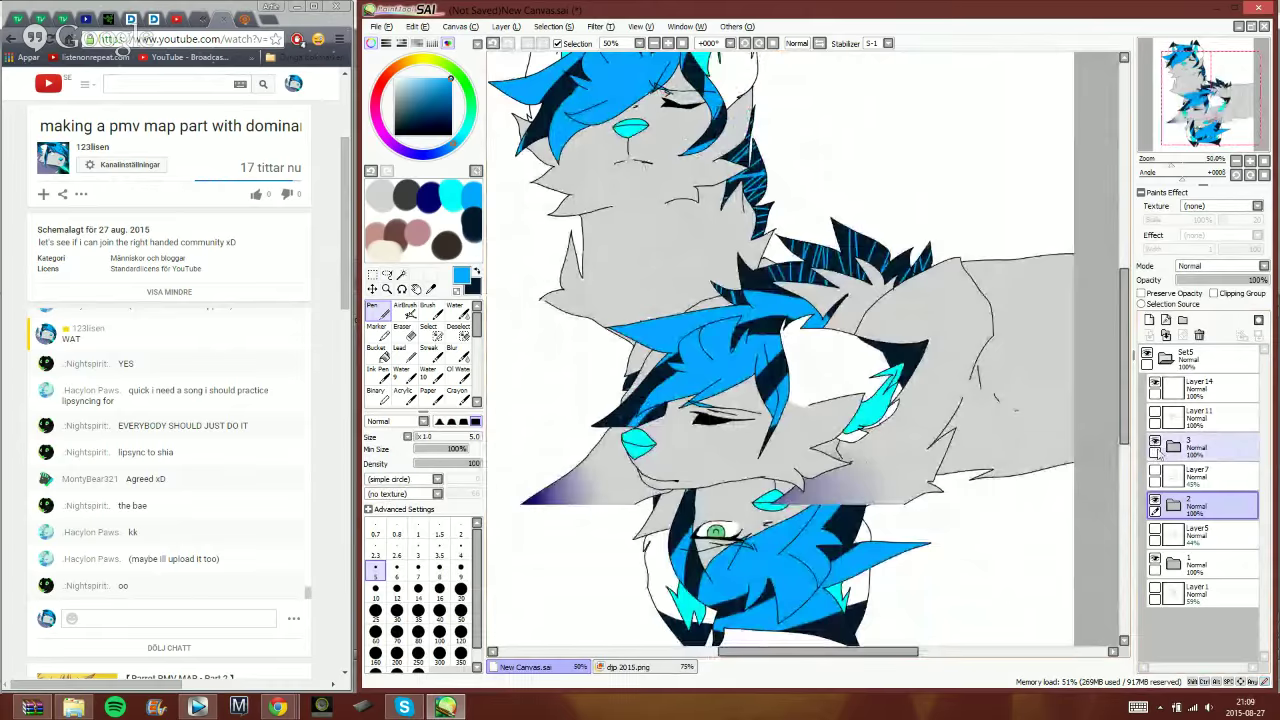
{"action": "left_click", "coordinate": [1155, 500]}
{"action": "left_click", "coordinate": [1155, 559]}
{"action": "left_click", "coordinate": [1188, 449]}
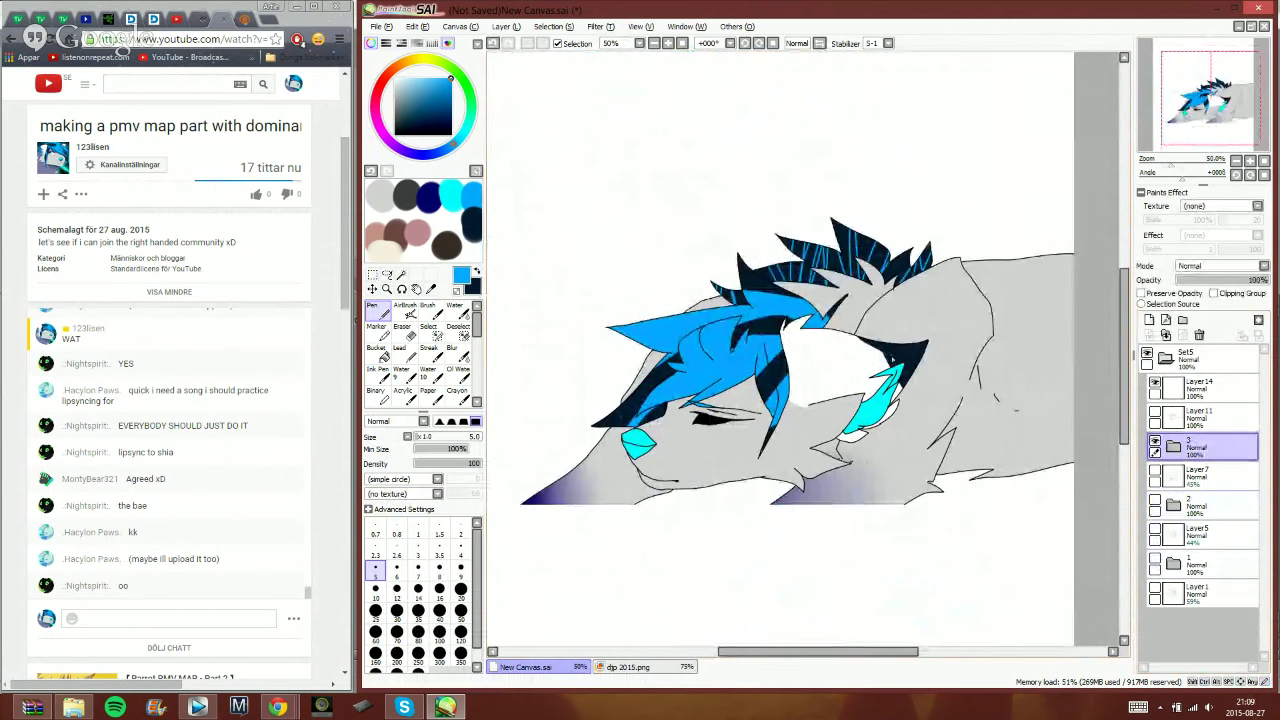
{"action": "scroll", "coordinate": [902, 426], "scroll_direction": "down", "scroll_amount": 1}
{"action": "key", "text": "ctrl+t"}
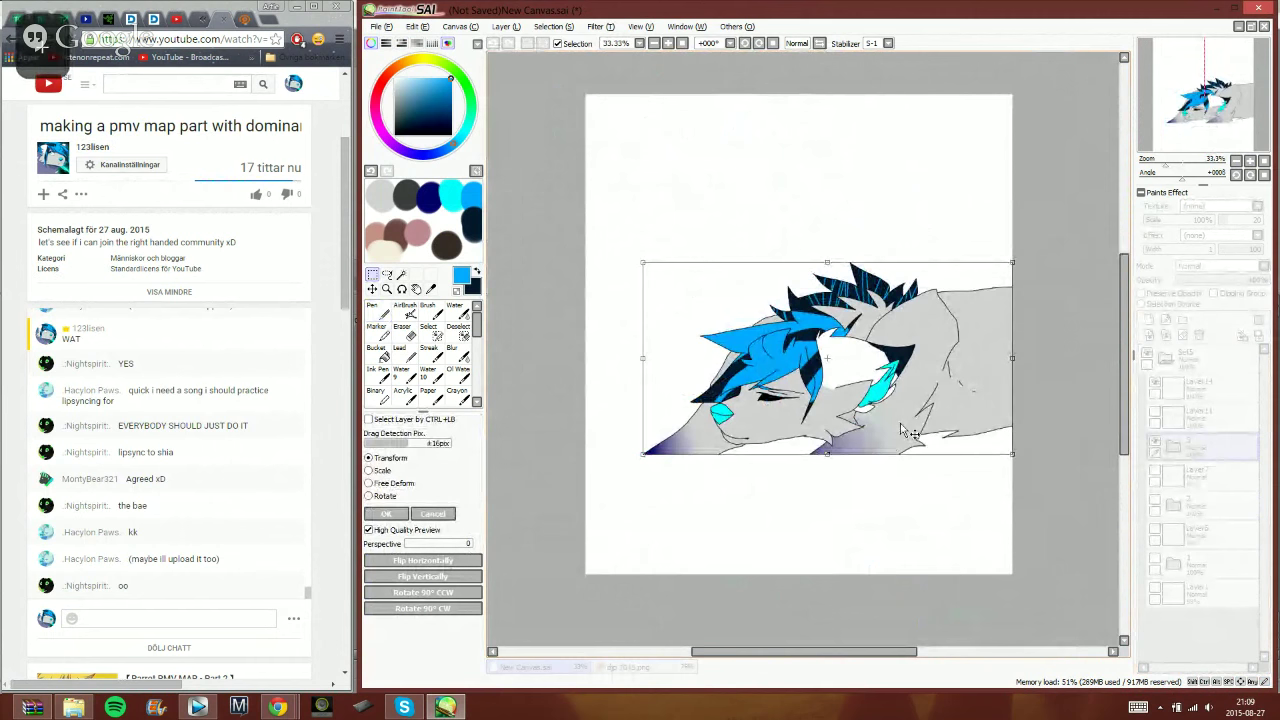
{"action": "left_click_drag", "start_coordinate": [973, 387], "coordinate": [967, 510]}
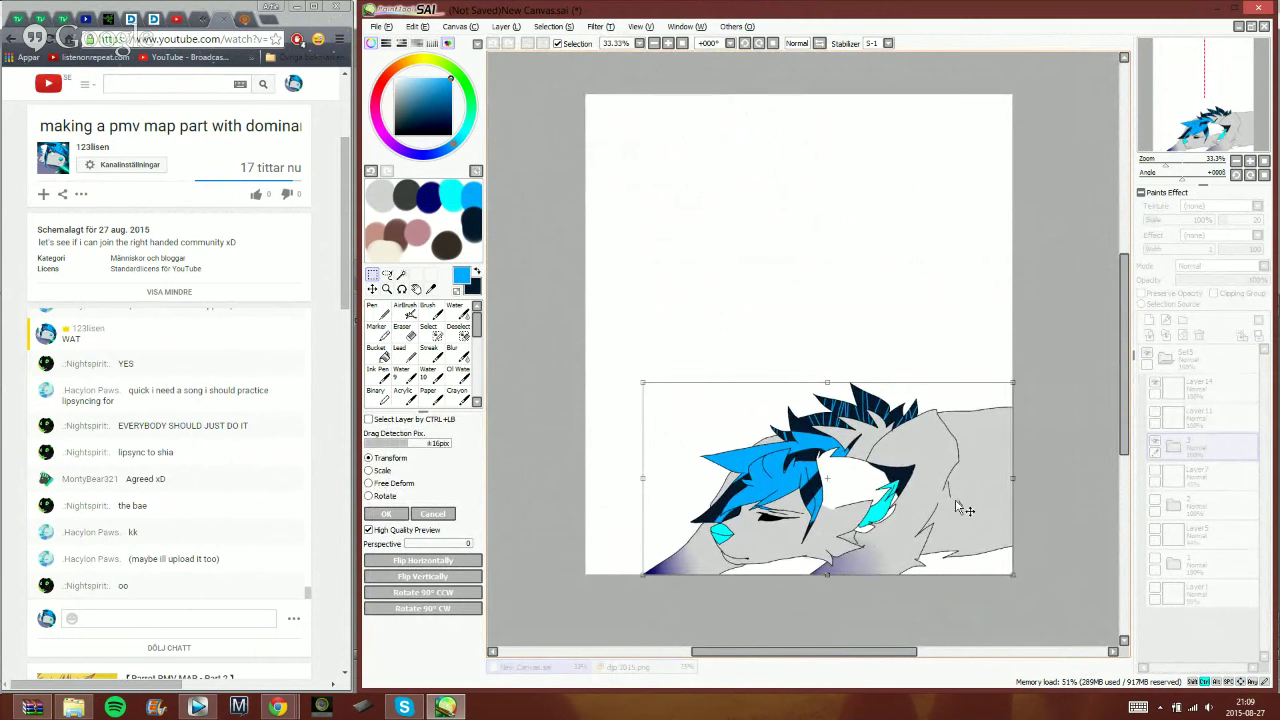
{"action": "left_click", "coordinate": [405, 514]}
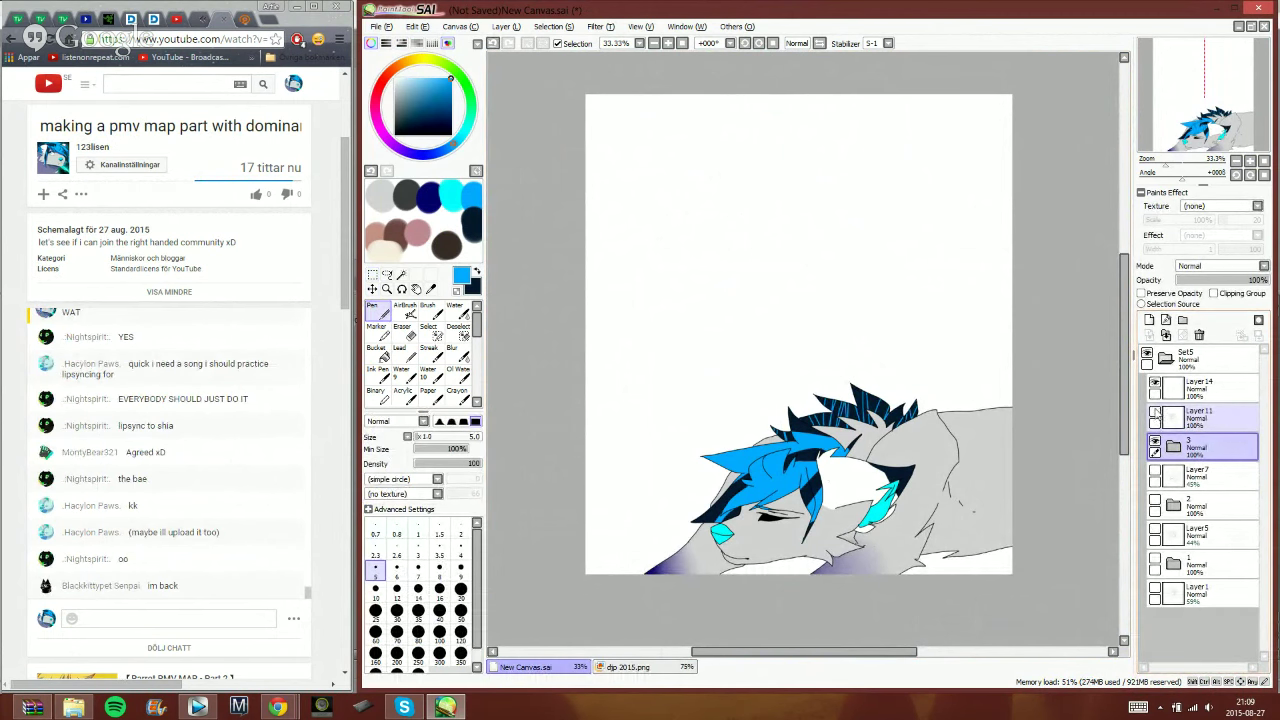
- Show the rough head sketch on Layer11 and move it up to the canvas's upper edge
{"action": "left_click", "coordinate": [1155, 411]}
{"action": "left_click", "coordinate": [1173, 416]}
{"action": "key", "text": "ctrl+t"}
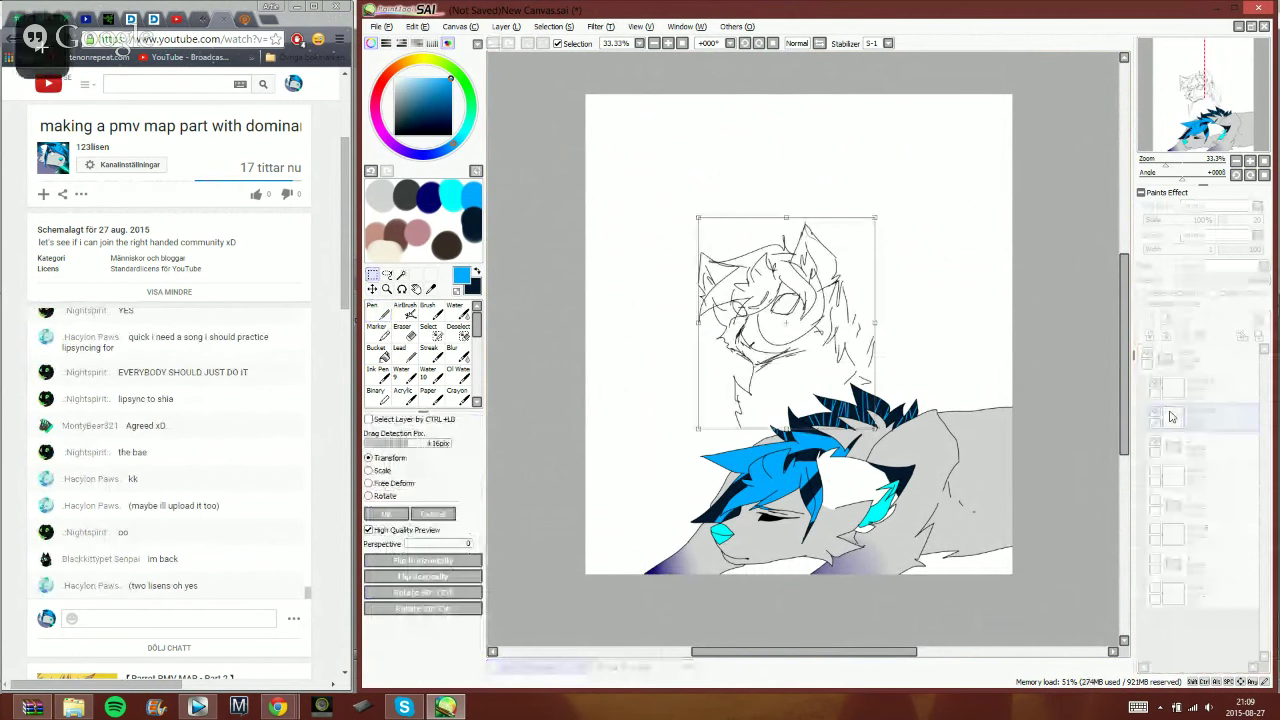
{"action": "mouse_move", "coordinate": [754, 329]}
{"action": "left_mouse_down"}
{"action": "mouse_move", "coordinate": [810, 215]}
{"action": "mouse_move", "coordinate": [785, 204]}
{"action": "left_mouse_up"}
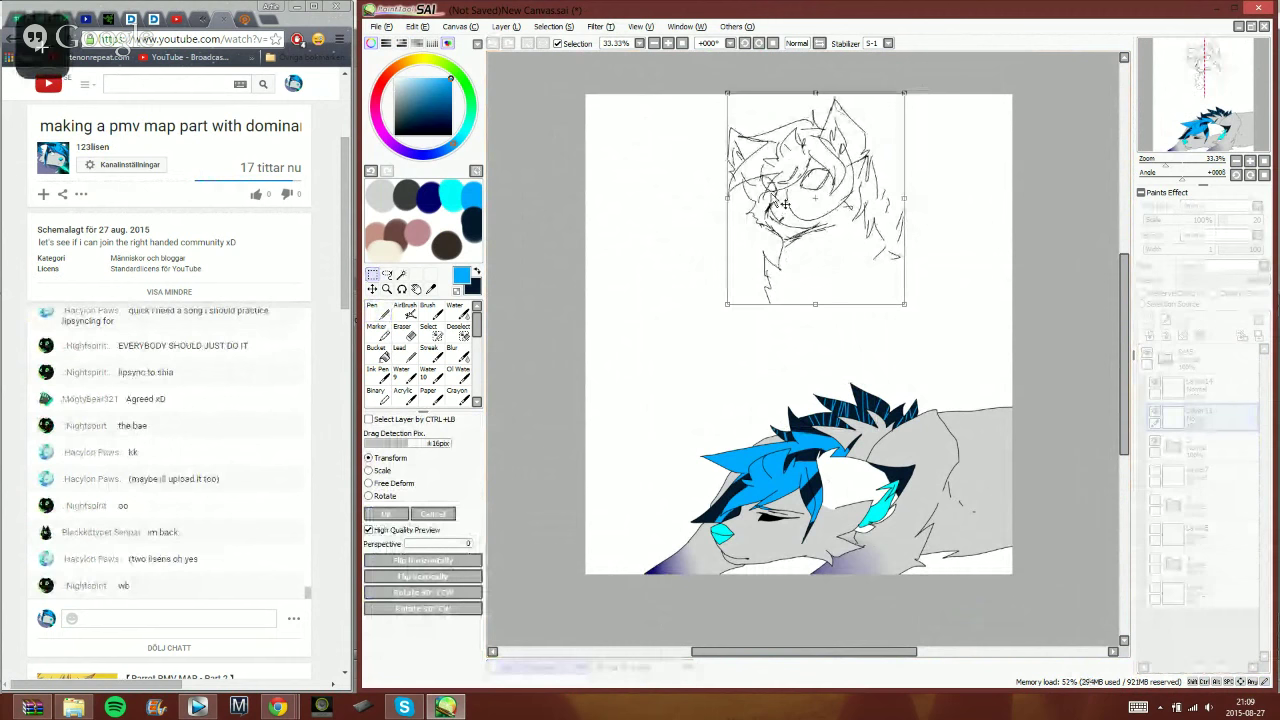
{"action": "left_click", "coordinate": [387, 513]}
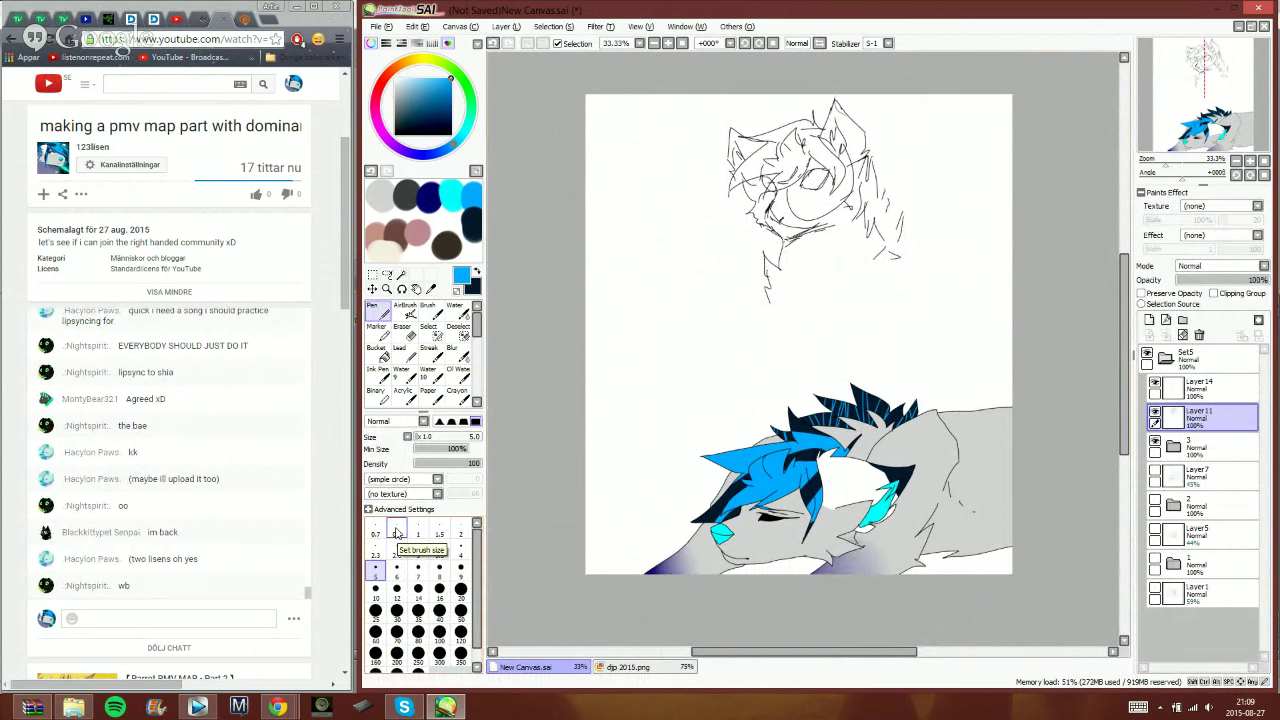
- Post "shet" in the stream's live chat and return to the drawing
{"action": "left_click", "coordinate": [219, 620]}
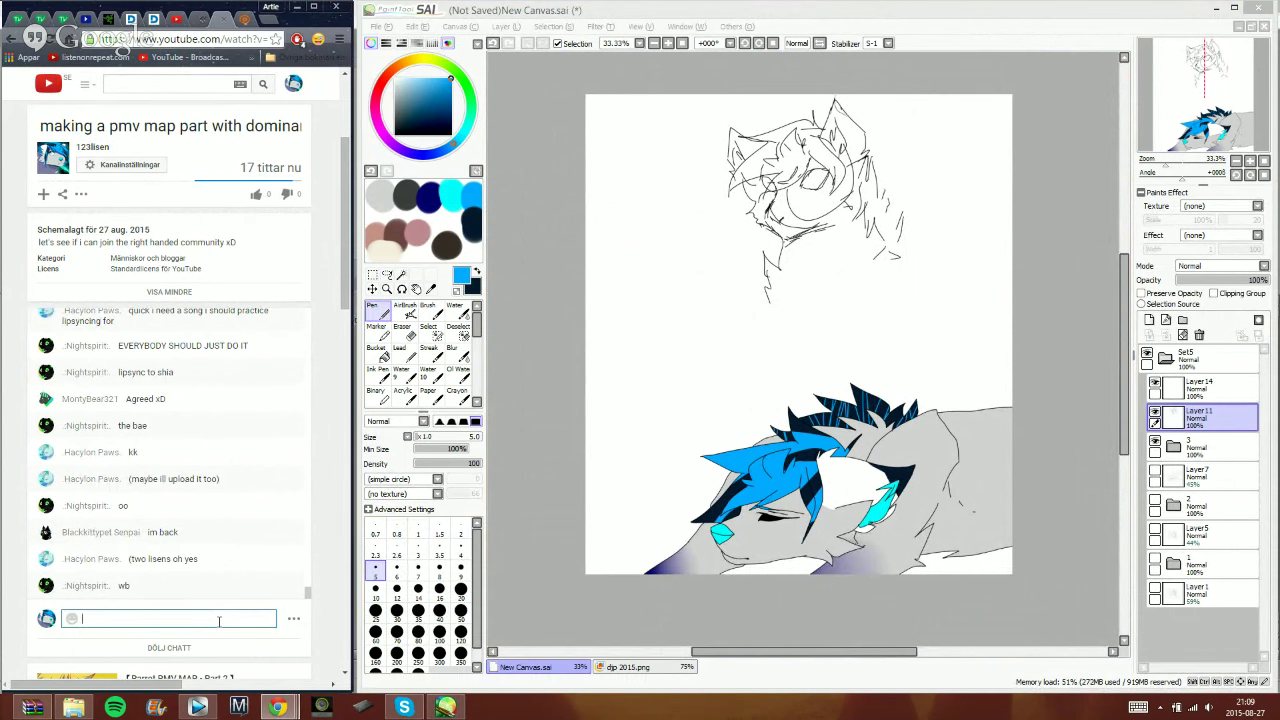
{"action": "left_click", "coordinate": [968, 34]}
{"action": "left_click", "coordinate": [1170, 388]}
{"action": "left_click", "coordinate": [1168, 416]}
{"action": "left_click", "coordinate": [1168, 389]}
{"action": "left_click", "coordinate": [1166, 360]}
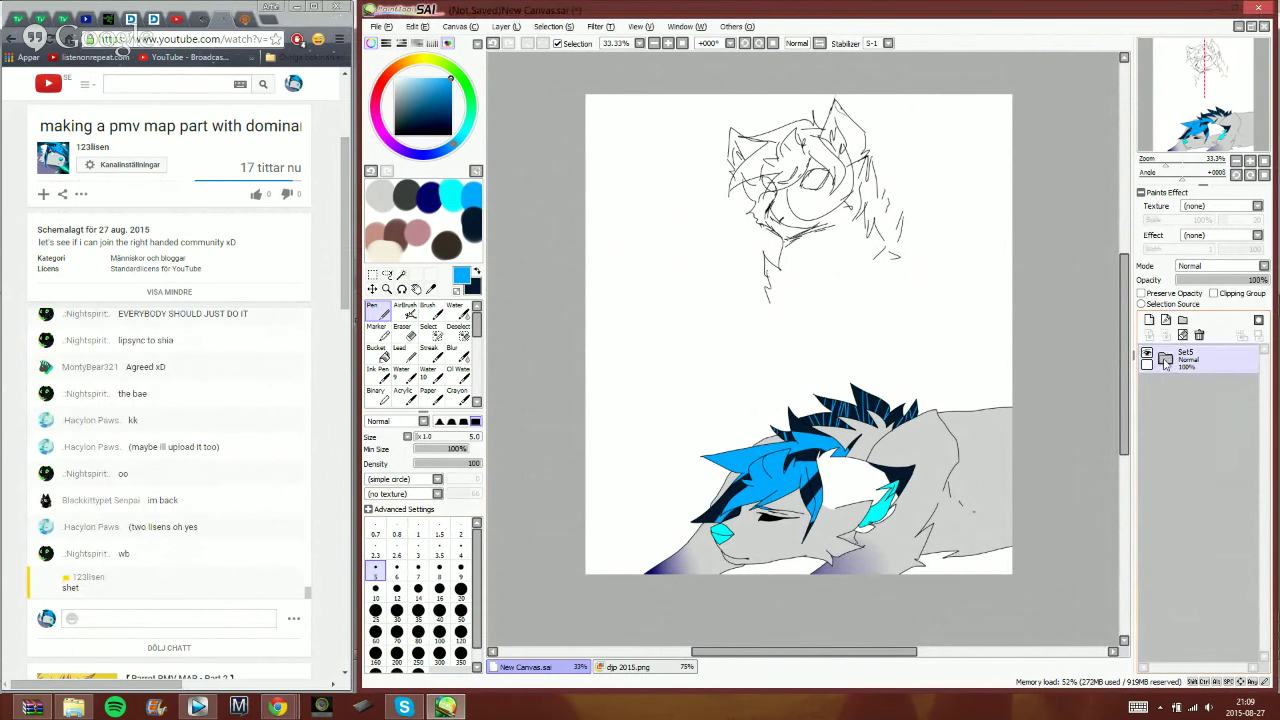
{"action": "left_click", "coordinate": [1166, 360]}
- Hide frame 3 and the Layer11 sketch, and show the frame 1 and frame 2 folders together
{"action": "left_click", "coordinate": [1163, 415]}
{"action": "left_click", "coordinate": [1155, 441]}
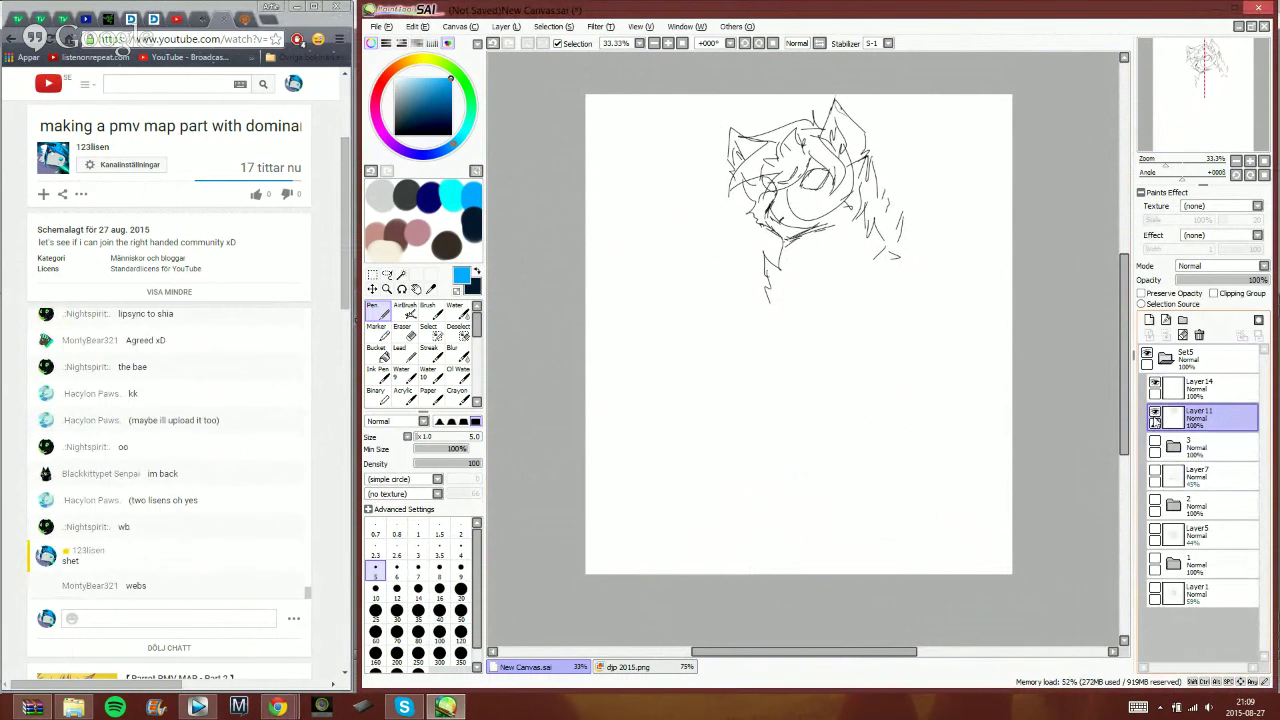
{"action": "left_click", "coordinate": [1155, 412]}
{"action": "left_click", "coordinate": [1156, 559]}
{"action": "left_click", "coordinate": [1166, 565]}
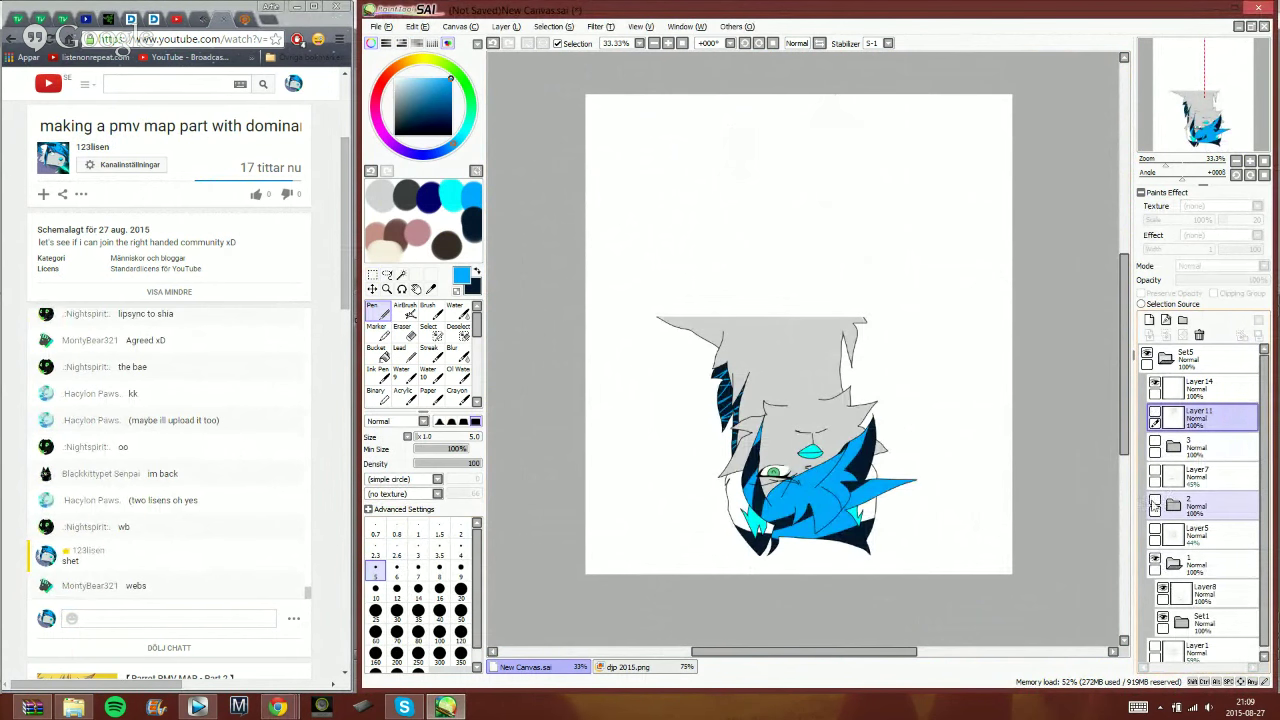
{"action": "left_click", "coordinate": [1155, 503]}
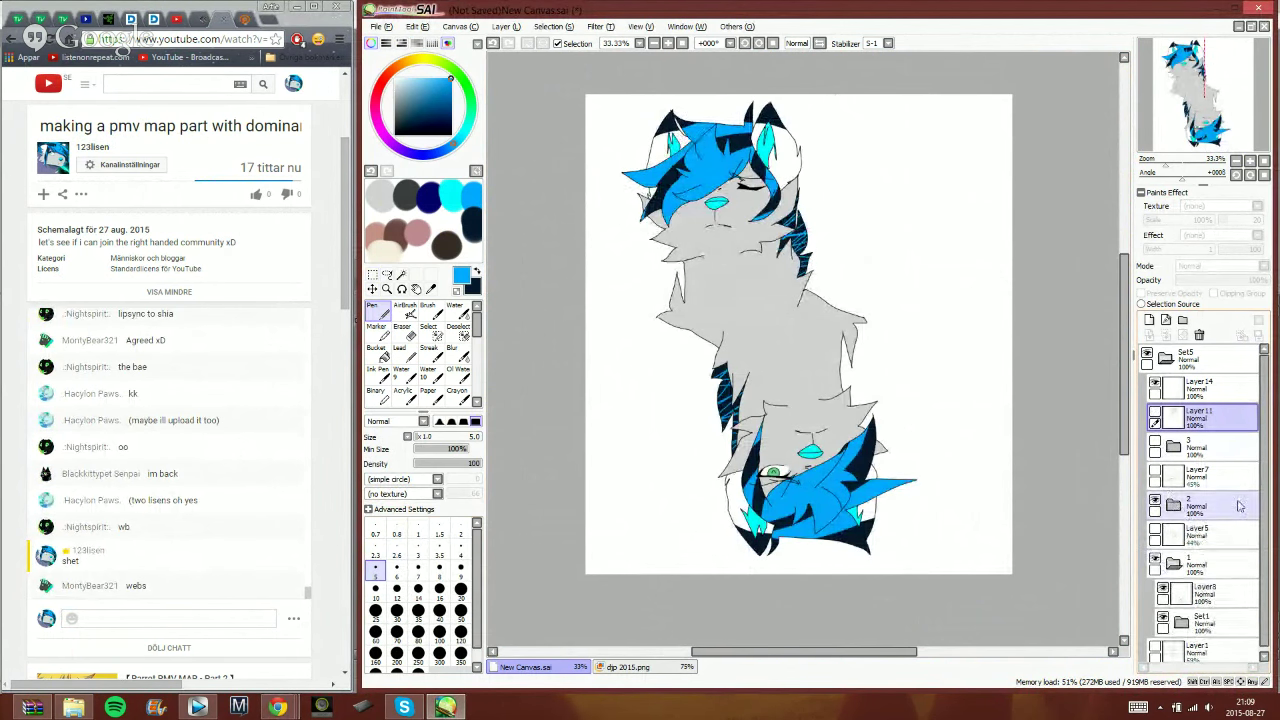
- Add a new layer above Set1 in the frame 1 folder, clip it to Set1 and set its mode to Multiply
{"action": "left_click_drag", "start_coordinate": [1264, 600], "coordinate": [1264, 622]}
{"action": "left_click", "coordinate": [1182, 619]}
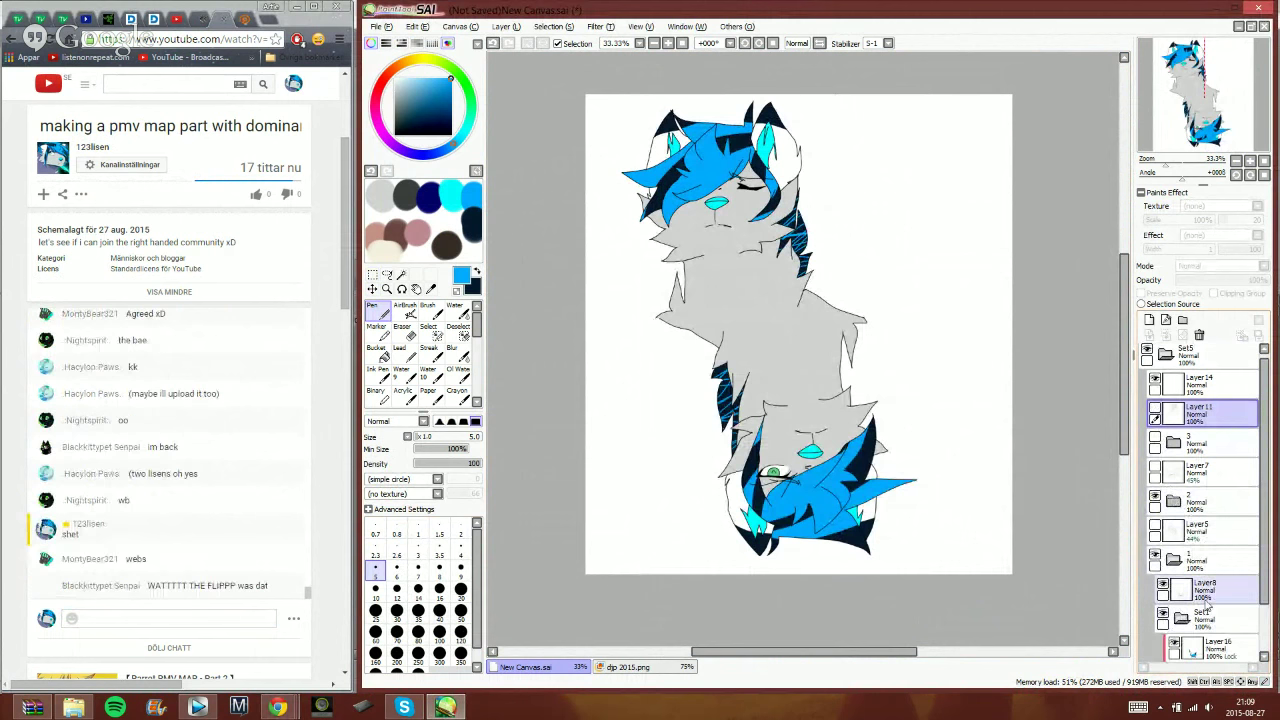
{"action": "left_click", "coordinate": [1182, 619]}
{"action": "left_click", "coordinate": [1203, 620]}
{"action": "left_click", "coordinate": [1149, 320]}
{"action": "left_click", "coordinate": [1215, 293]}
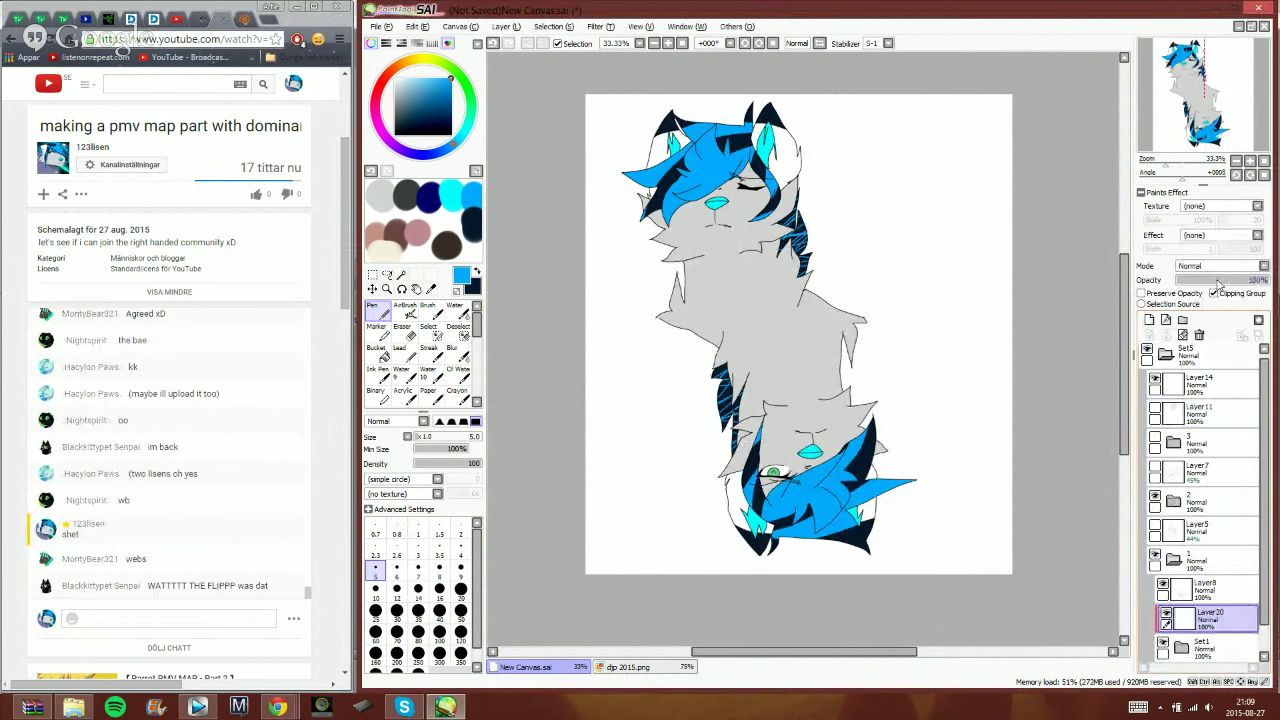
{"action": "left_click", "coordinate": [1220, 266]}
{"action": "left_click", "coordinate": [1203, 290]}
- Set the Pen to dark navy with white as secondary colour, size 23 and 0% minimum size for shading frame 1's head
{"action": "left_click", "coordinate": [708, 43]}
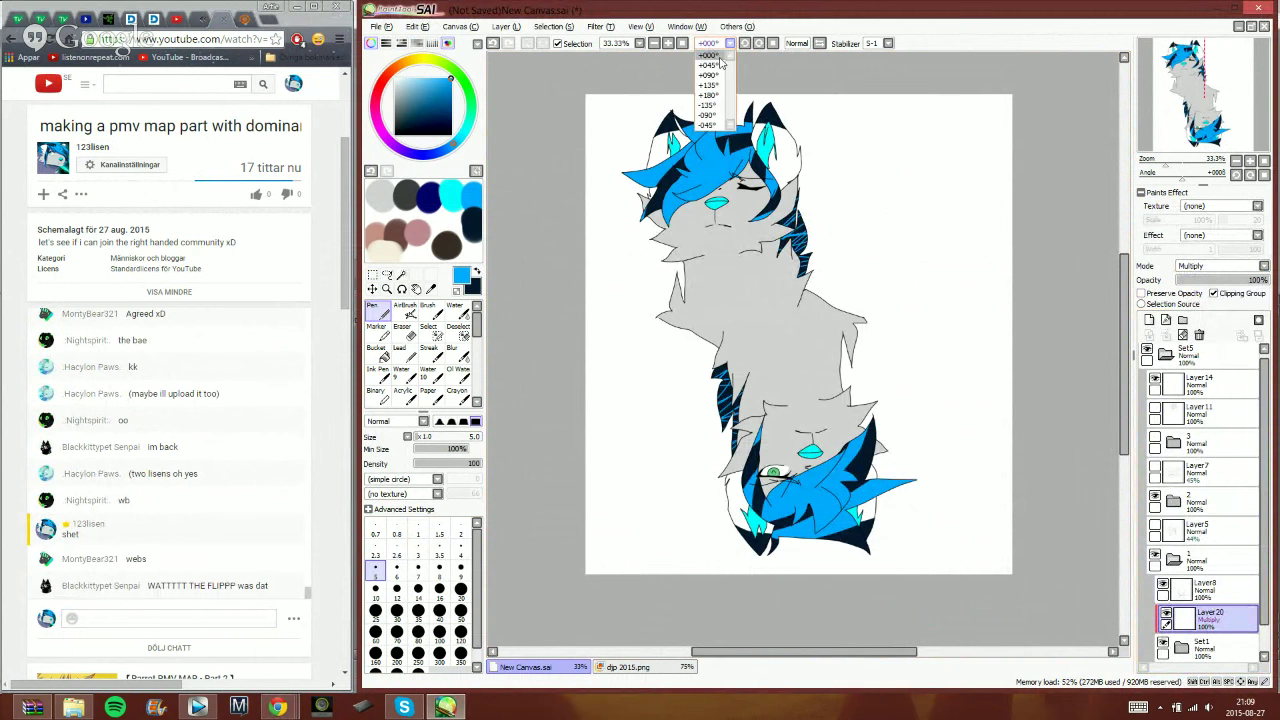
{"action": "left_click", "coordinate": [714, 97]}
{"action": "scroll", "coordinate": [802, 348], "scroll_direction": "up", "scroll_amount": 3}
{"action": "left_click_drag", "start_coordinate": [802, 400], "coordinate": [802, 331]}
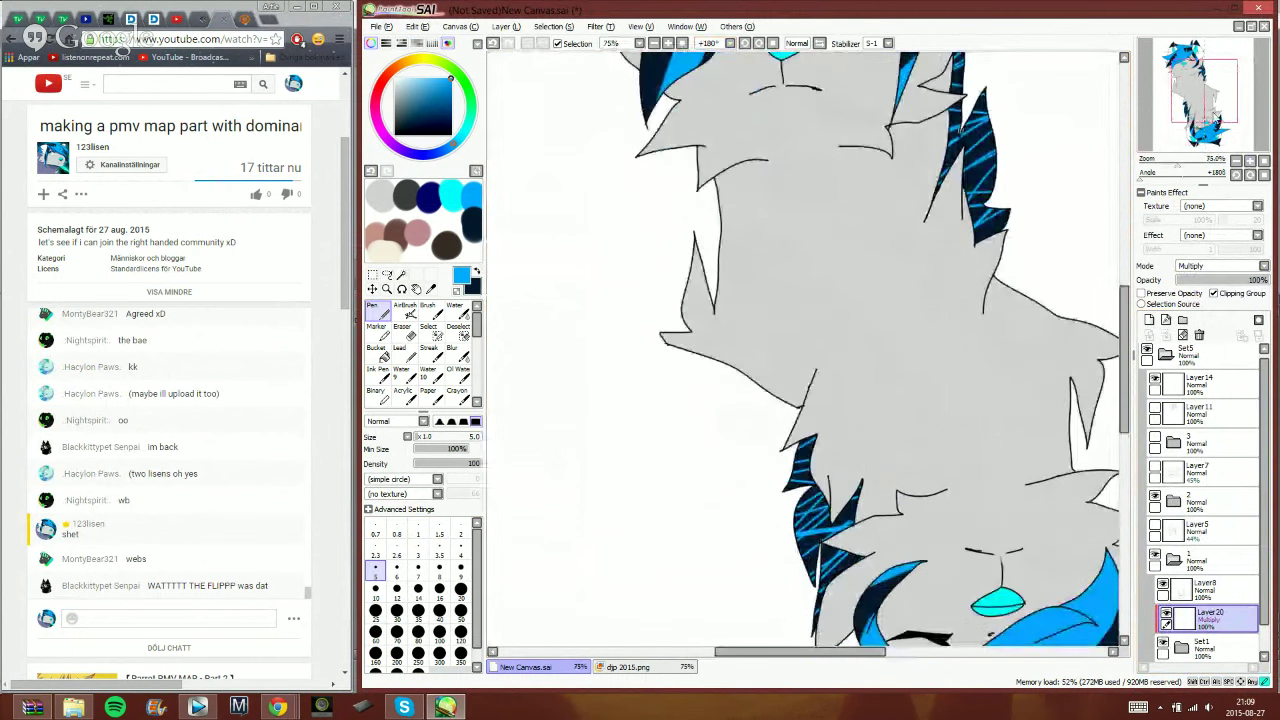
{"action": "left_click", "coordinate": [1208, 146]}
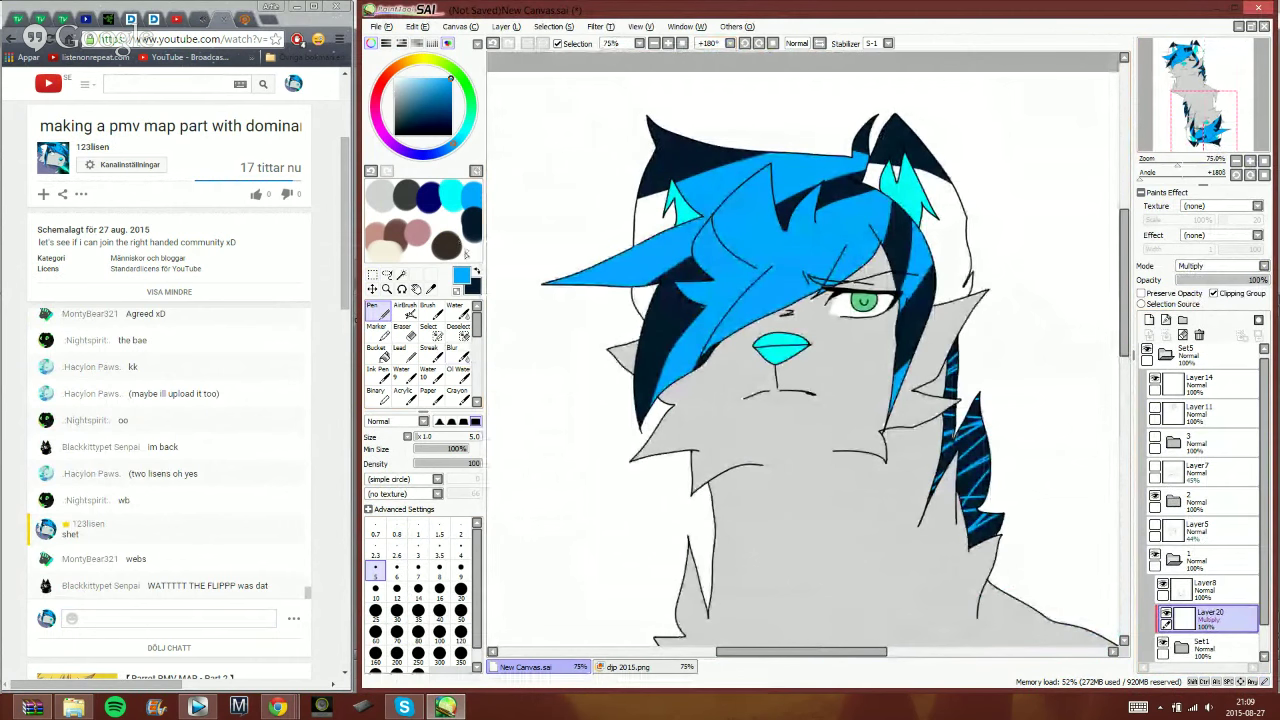
{"action": "left_click", "coordinate": [394, 77]}
{"action": "left_click", "coordinate": [477, 271]}
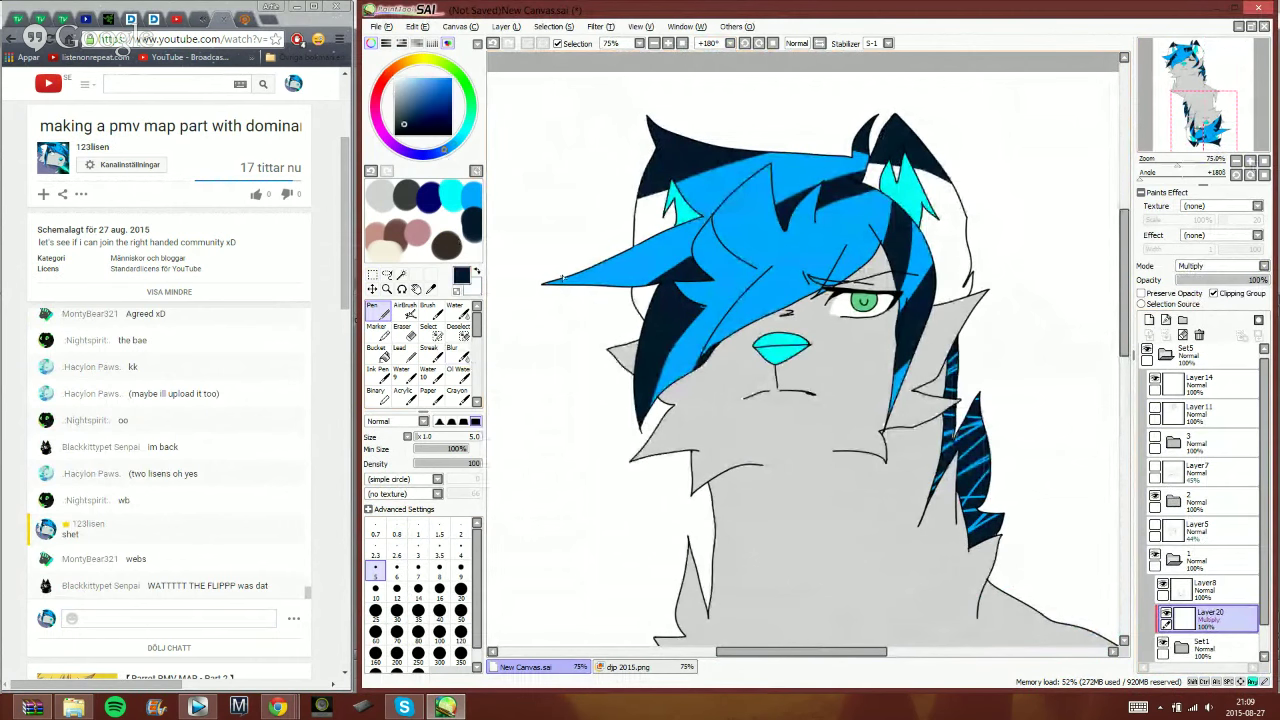
{"action": "left_click", "coordinate": [430, 437]}
{"action": "left_click_drag", "start_coordinate": [421, 449], "coordinate": [402, 441]}
{"action": "left_click", "coordinate": [661, 45]}
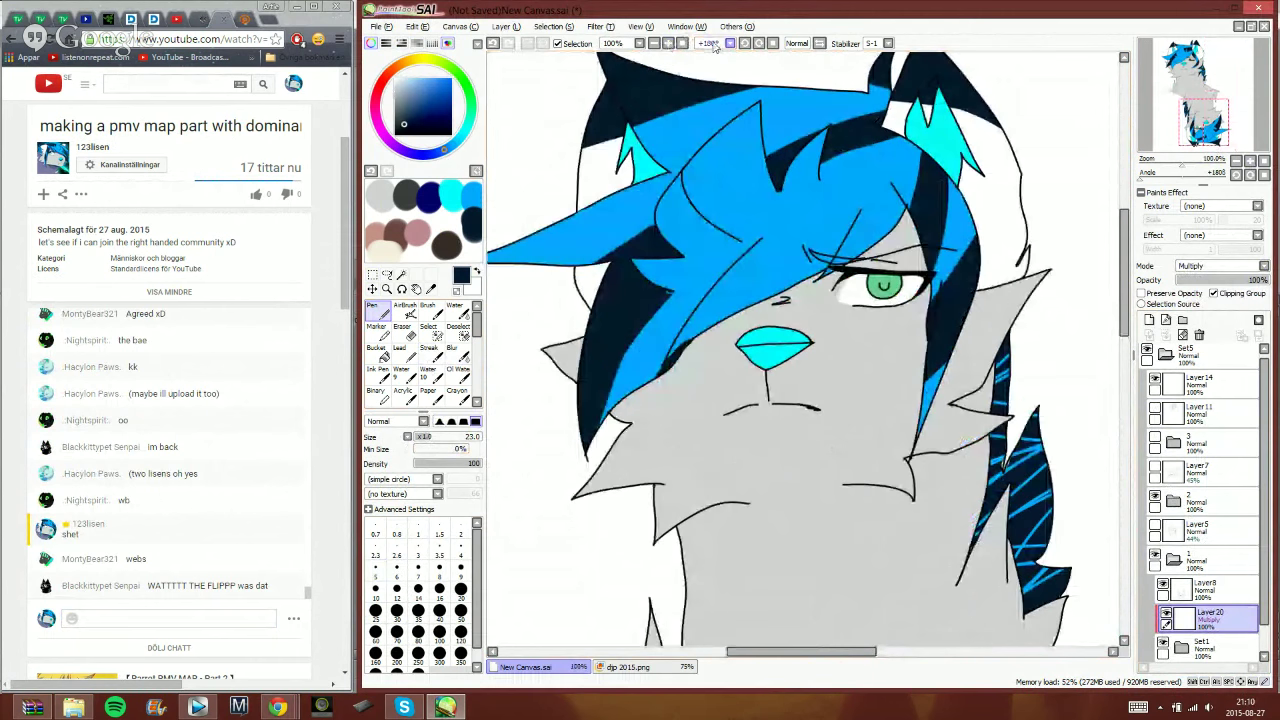
- Paint navy shadows under frame 1's chin fur, on the cheek tuft and under the nose, and clean the nose shadow's edge with white
{"action": "mouse_move", "coordinate": [748, 508]}
{"action": "left_mouse_down"}
{"action": "mouse_move", "coordinate": [668, 573]}
{"action": "mouse_move", "coordinate": [689, 524]}
{"action": "mouse_move", "coordinate": [732, 508]}
{"action": "mouse_move", "coordinate": [678, 599]}
{"action": "mouse_move", "coordinate": [720, 531]}
{"action": "mouse_move", "coordinate": [749, 512]}
{"action": "mouse_move", "coordinate": [693, 575]}
{"action": "mouse_move", "coordinate": [719, 514]}
{"action": "mouse_move", "coordinate": [657, 547]}
{"action": "mouse_move", "coordinate": [662, 533]}
{"action": "mouse_move", "coordinate": [689, 491]}
{"action": "mouse_move", "coordinate": [730, 507]}
{"action": "mouse_move", "coordinate": [694, 499]}
{"action": "mouse_move", "coordinate": [673, 536]}
{"action": "left_mouse_up"}
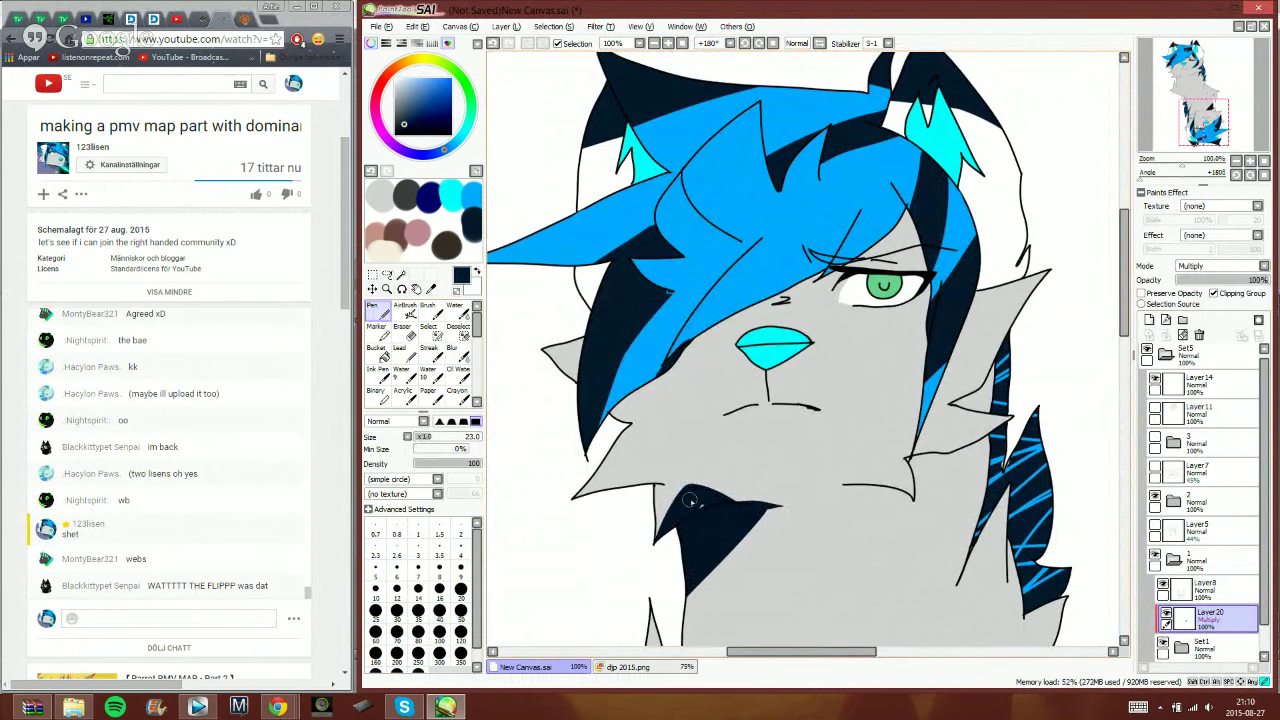
{"action": "mouse_move", "coordinate": [574, 496]}
{"action": "left_mouse_down"}
{"action": "mouse_move", "coordinate": [664, 456]}
{"action": "mouse_move", "coordinate": [660, 490]}
{"action": "mouse_move", "coordinate": [636, 488]}
{"action": "mouse_move", "coordinate": [650, 470]}
{"action": "mouse_move", "coordinate": [593, 505]}
{"action": "left_mouse_up"}
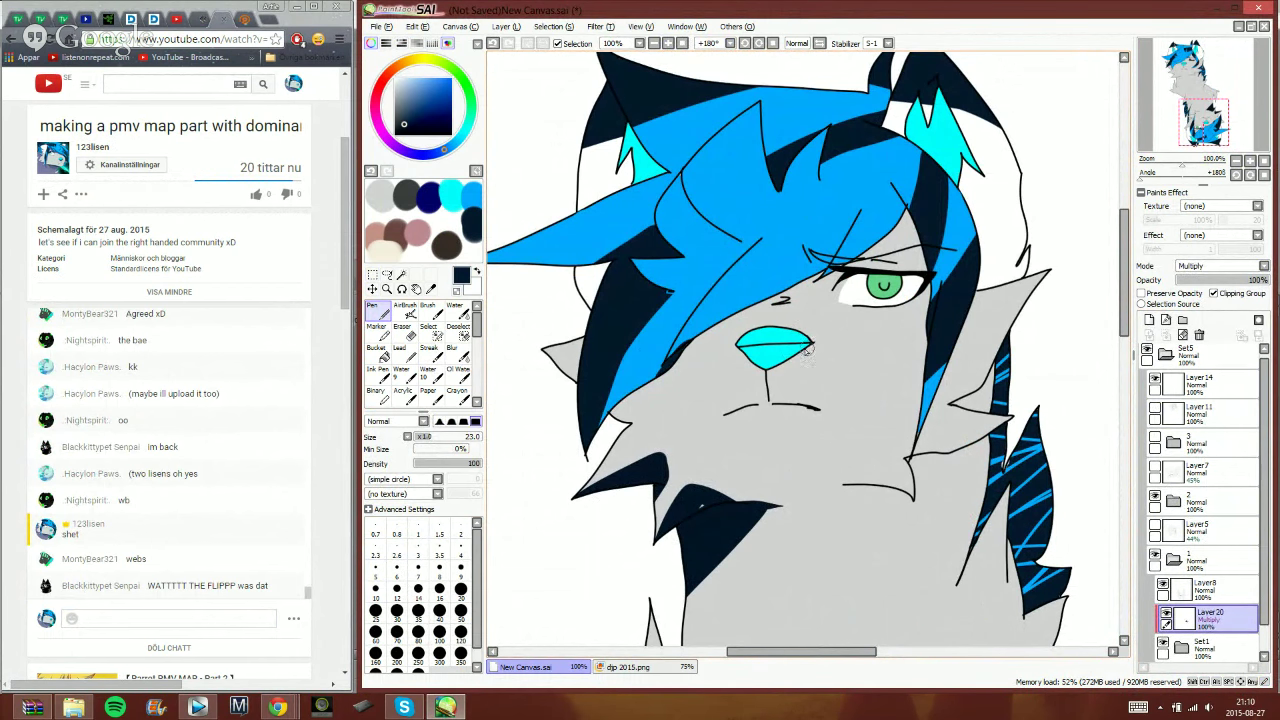
{"action": "mouse_move", "coordinate": [808, 345]}
{"action": "left_mouse_down"}
{"action": "mouse_move", "coordinate": [767, 365]}
{"action": "mouse_move", "coordinate": [744, 351]}
{"action": "mouse_move", "coordinate": [803, 346]}
{"action": "mouse_move", "coordinate": [745, 356]}
{"action": "mouse_move", "coordinate": [767, 381]}
{"action": "mouse_move", "coordinate": [821, 342]}
{"action": "left_mouse_up"}
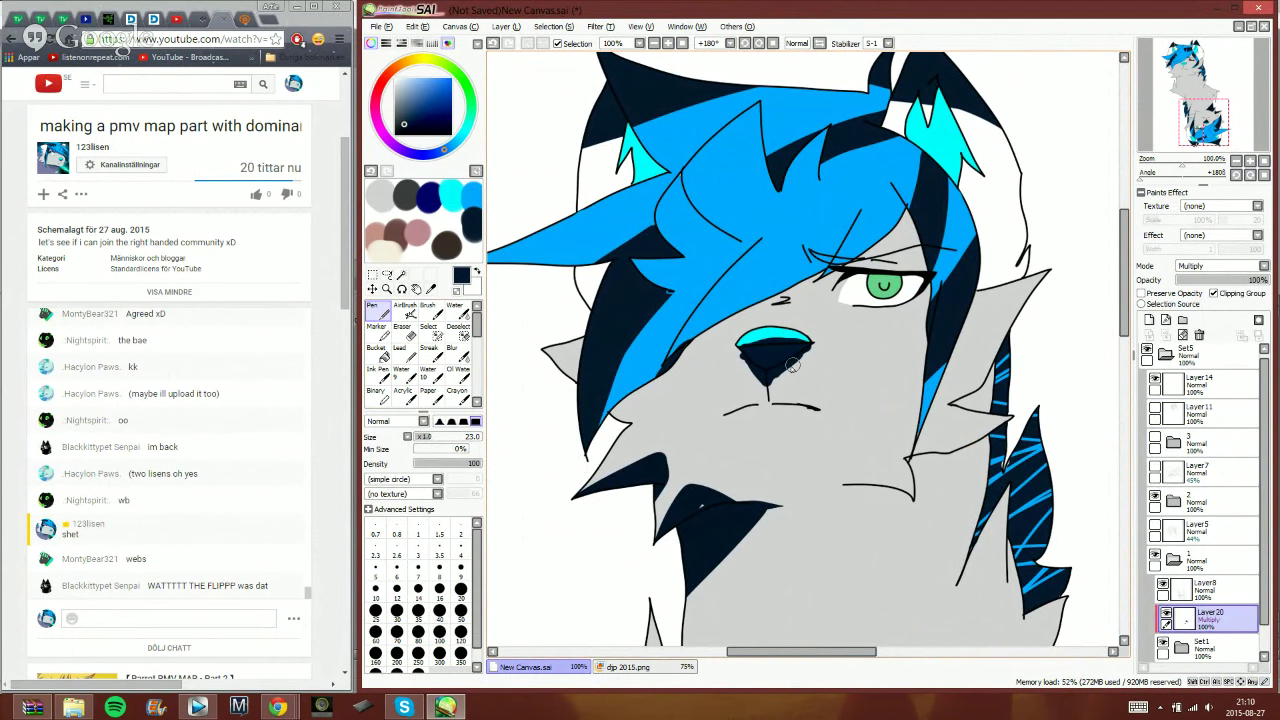
{"action": "key", "text": "x"}
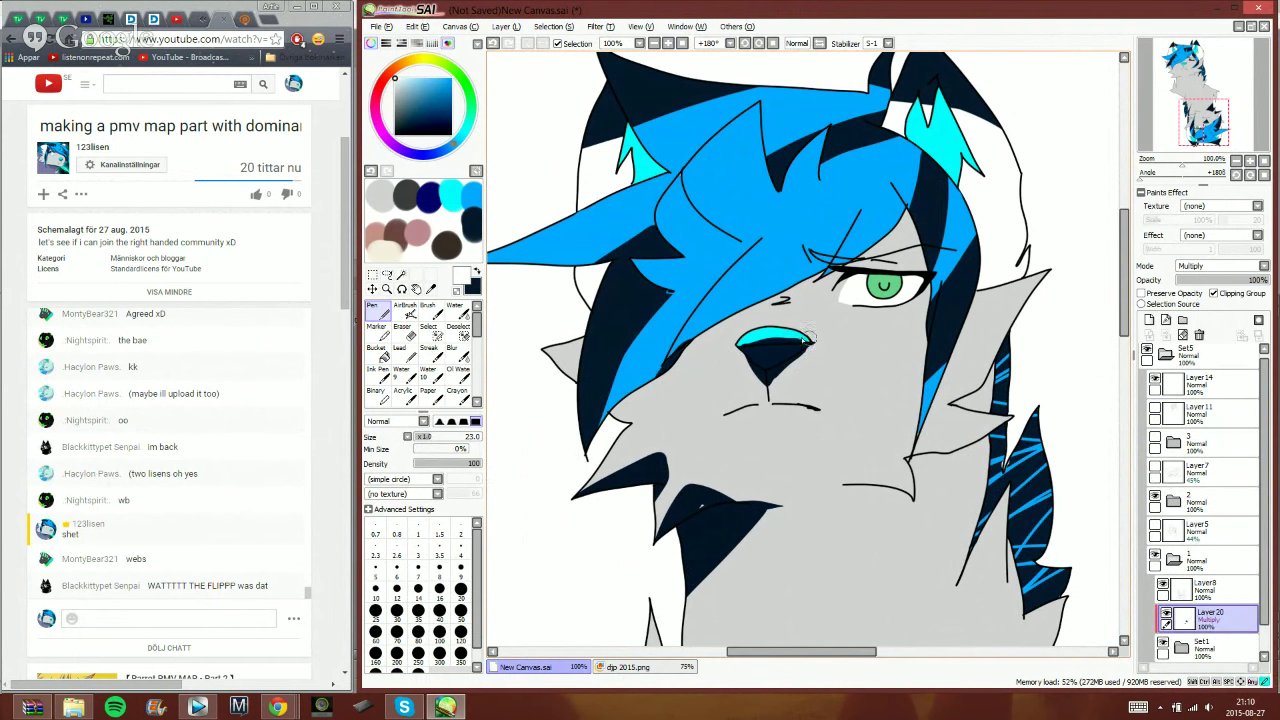
{"action": "mouse_move", "coordinate": [810, 337]}
{"action": "left_mouse_down"}
{"action": "mouse_move", "coordinate": [762, 338]}
{"action": "mouse_move", "coordinate": [741, 358]}
{"action": "mouse_move", "coordinate": [778, 388]}
{"action": "left_mouse_up"}
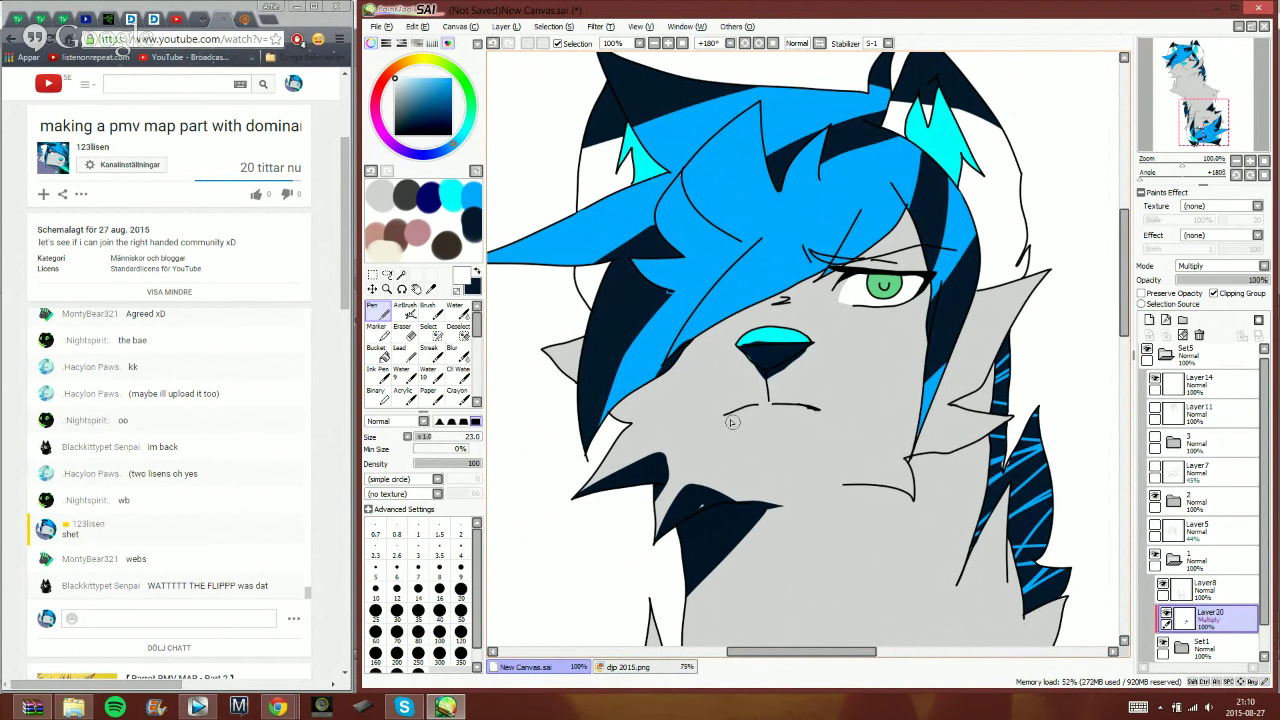
- Shade the upper part of frame 1's eye, trim the excess with white, and lower the shading layer's opacity to 38%
{"action": "key", "text": "x"}
{"action": "mouse_move", "coordinate": [848, 277]}
{"action": "left_mouse_down"}
{"action": "mouse_move", "coordinate": [900, 282]}
{"action": "mouse_move", "coordinate": [836, 280]}
{"action": "mouse_move", "coordinate": [942, 280]}
{"action": "left_mouse_up"}
{"action": "key", "text": "x"}
{"action": "key", "text": "x"}
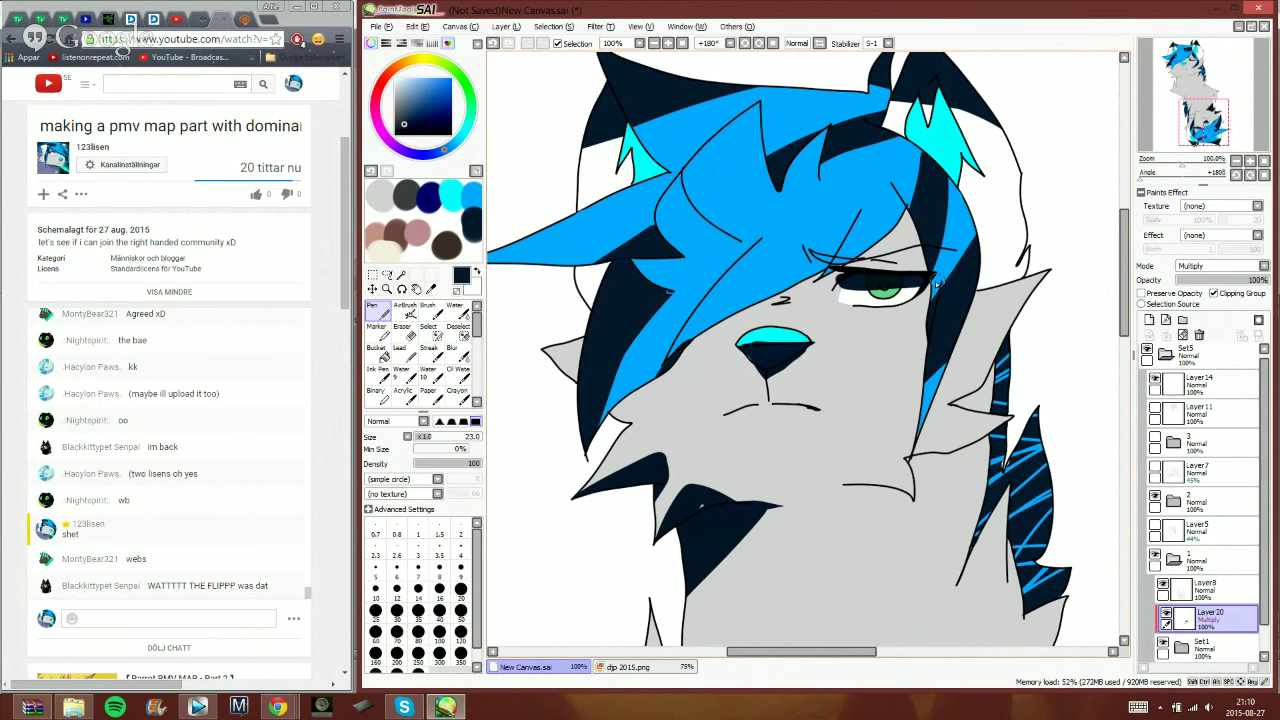
{"action": "key", "text": "x"}
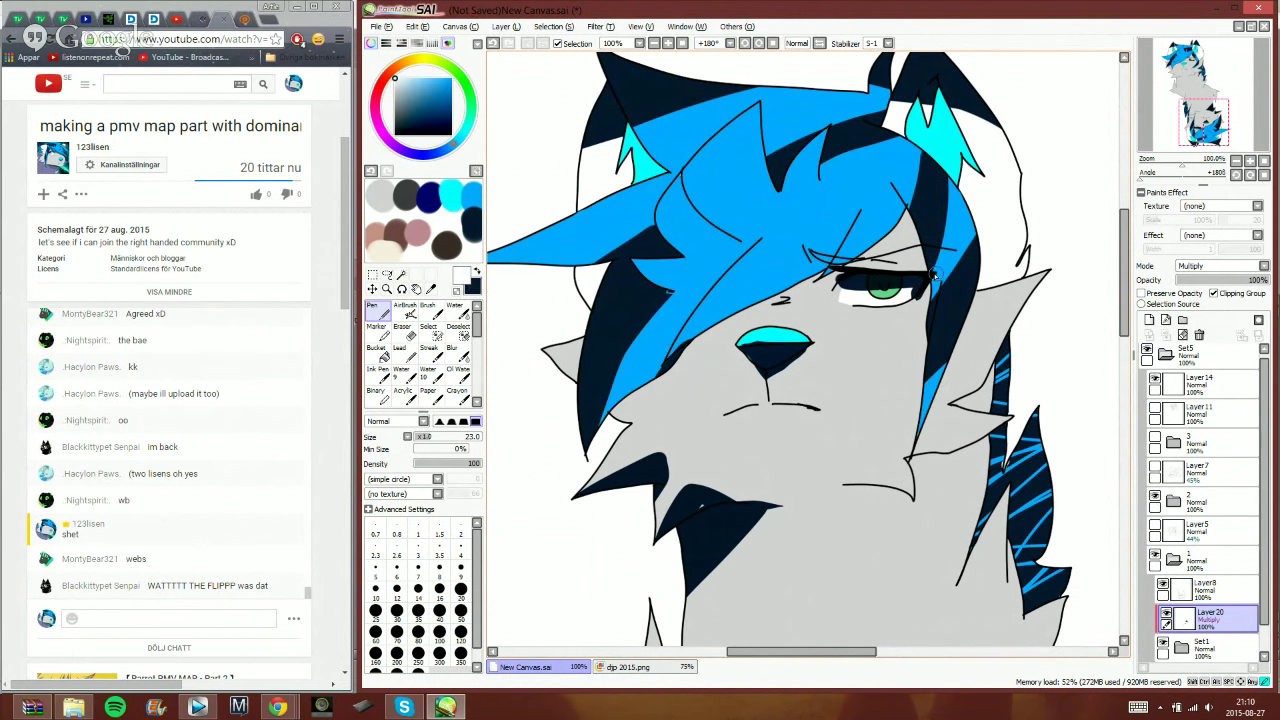
{"action": "mouse_move", "coordinate": [848, 270]}
{"action": "left_mouse_down"}
{"action": "mouse_move", "coordinate": [830, 309]}
{"action": "mouse_move", "coordinate": [832, 288]}
{"action": "left_mouse_up"}
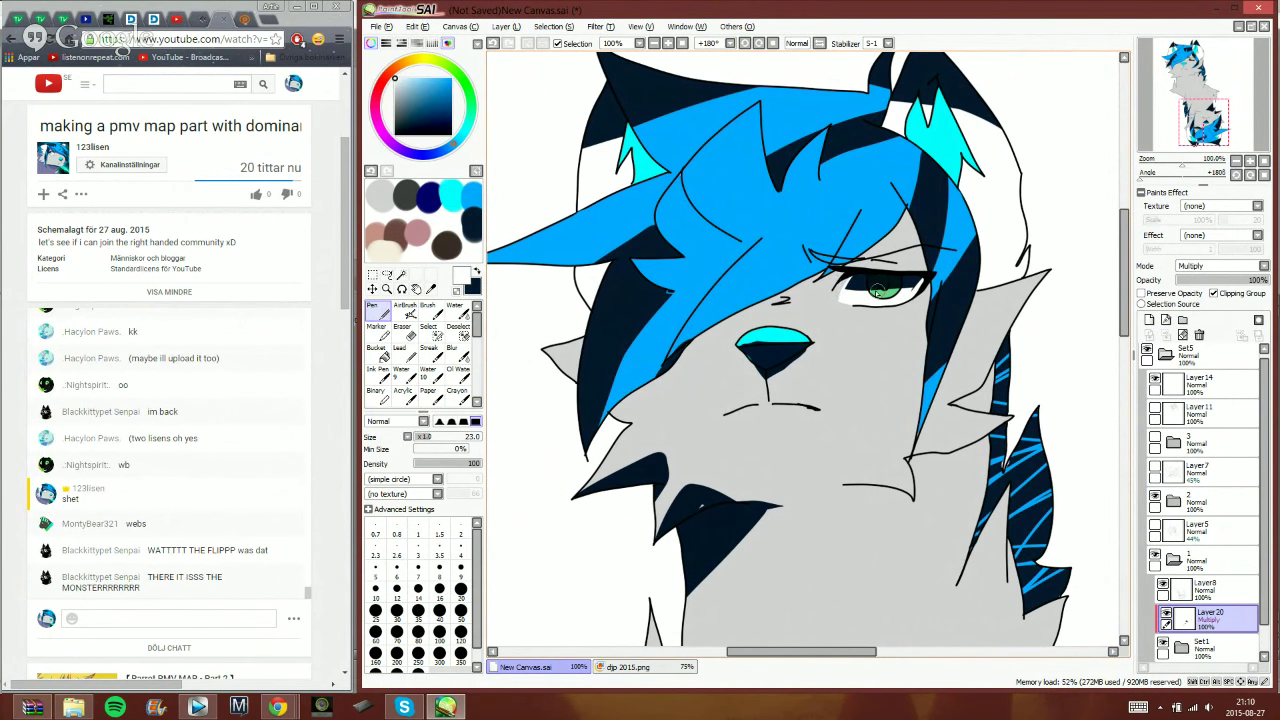
{"action": "key", "text": "x"}
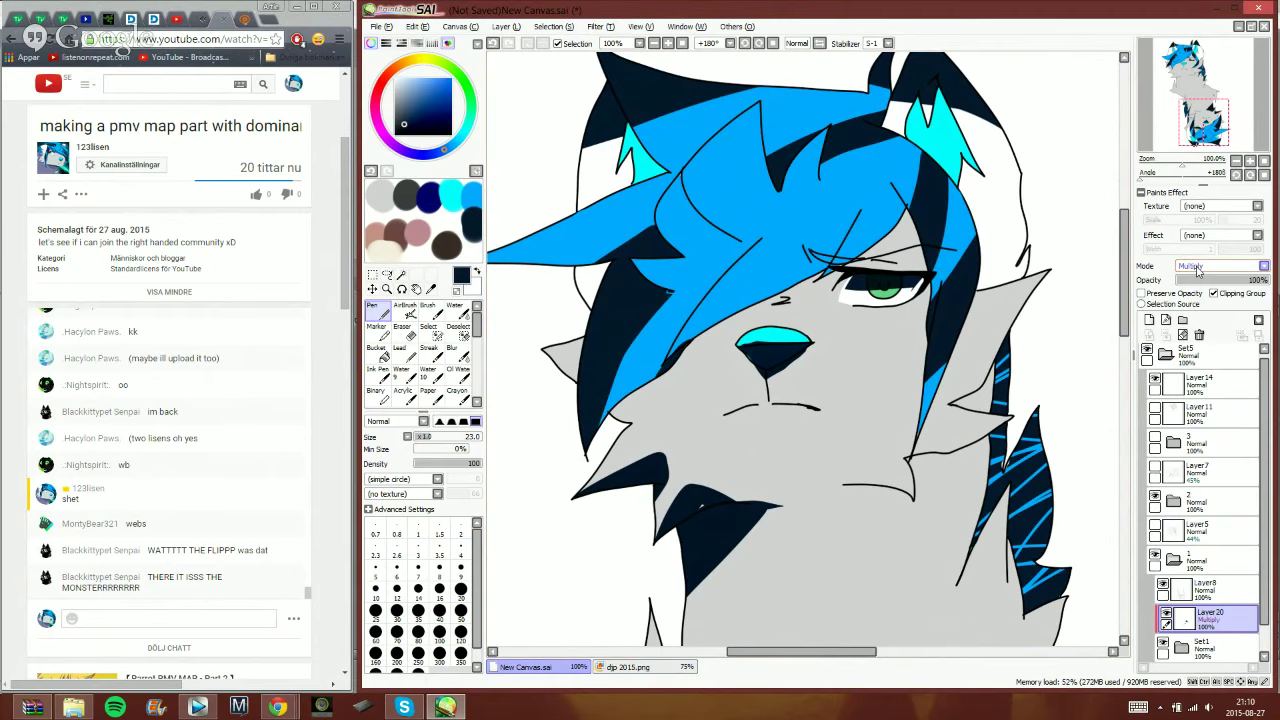
{"action": "mouse_move", "coordinate": [1200, 280]}
{"action": "left_mouse_down"}
{"action": "mouse_move", "coordinate": [1228, 280]}
{"action": "mouse_move", "coordinate": [1211, 280]}
{"action": "left_mouse_up"}
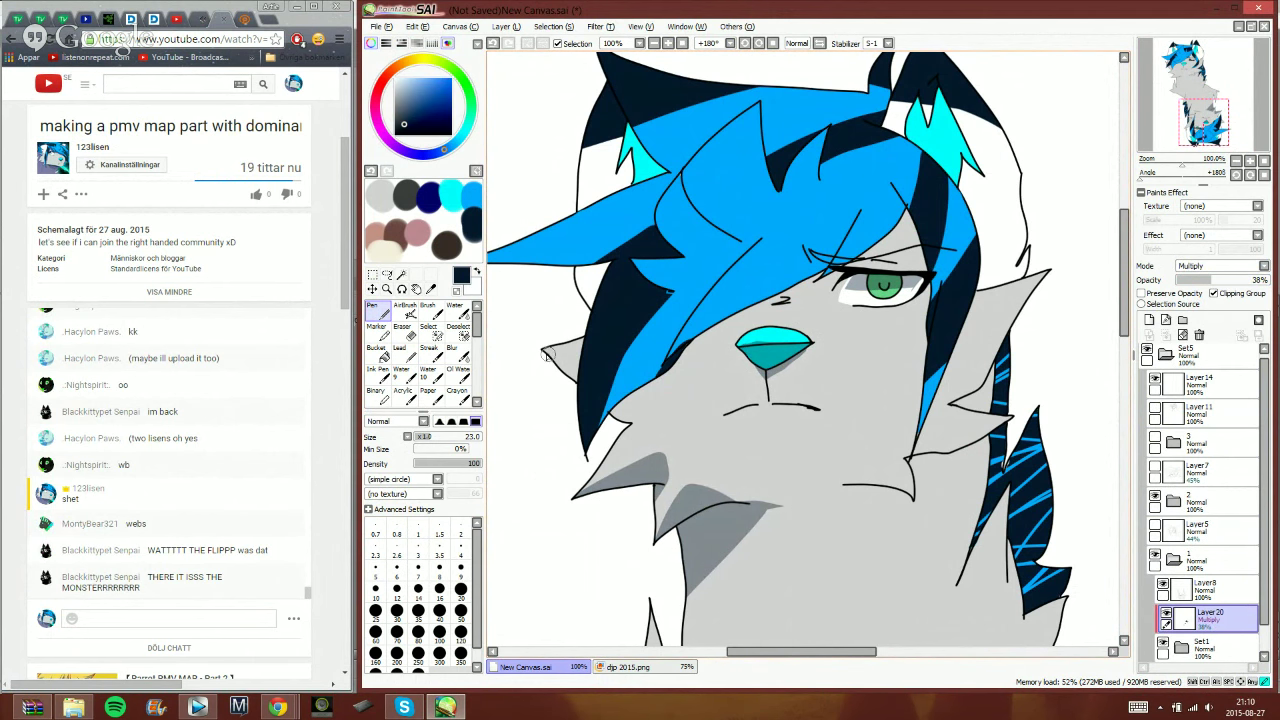
- Shade the small fur tuft behind the dark hair, the face beneath the fringe and the lower hair strands on frame 1
{"action": "mouse_move", "coordinate": [547, 356]}
{"action": "left_mouse_down"}
{"action": "mouse_move", "coordinate": [574, 382]}
{"action": "mouse_move", "coordinate": [584, 332]}
{"action": "mouse_move", "coordinate": [575, 373]}
{"action": "left_mouse_up"}
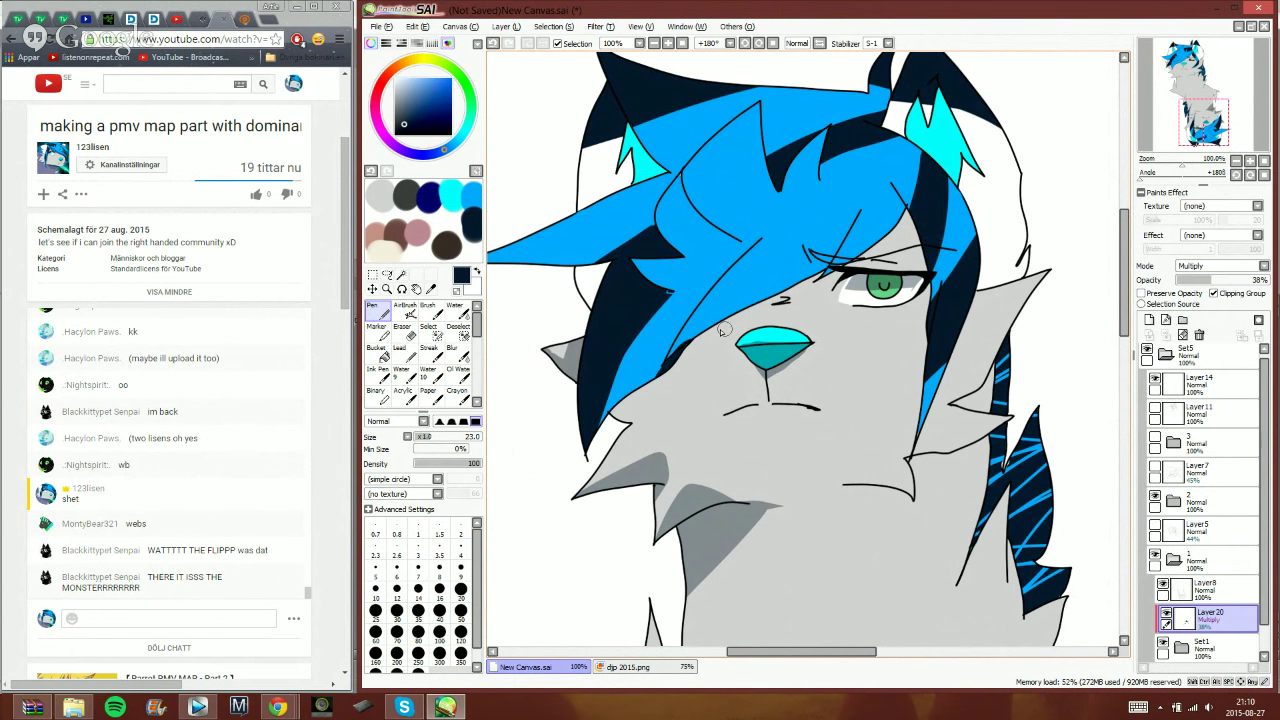
{"action": "mouse_move", "coordinate": [905, 213]}
{"action": "left_mouse_down"}
{"action": "mouse_move", "coordinate": [799, 302]}
{"action": "mouse_move", "coordinate": [809, 316]}
{"action": "mouse_move", "coordinate": [824, 272]}
{"action": "mouse_move", "coordinate": [712, 333]}
{"action": "mouse_move", "coordinate": [609, 428]}
{"action": "mouse_move", "coordinate": [657, 380]}
{"action": "left_mouse_up"}
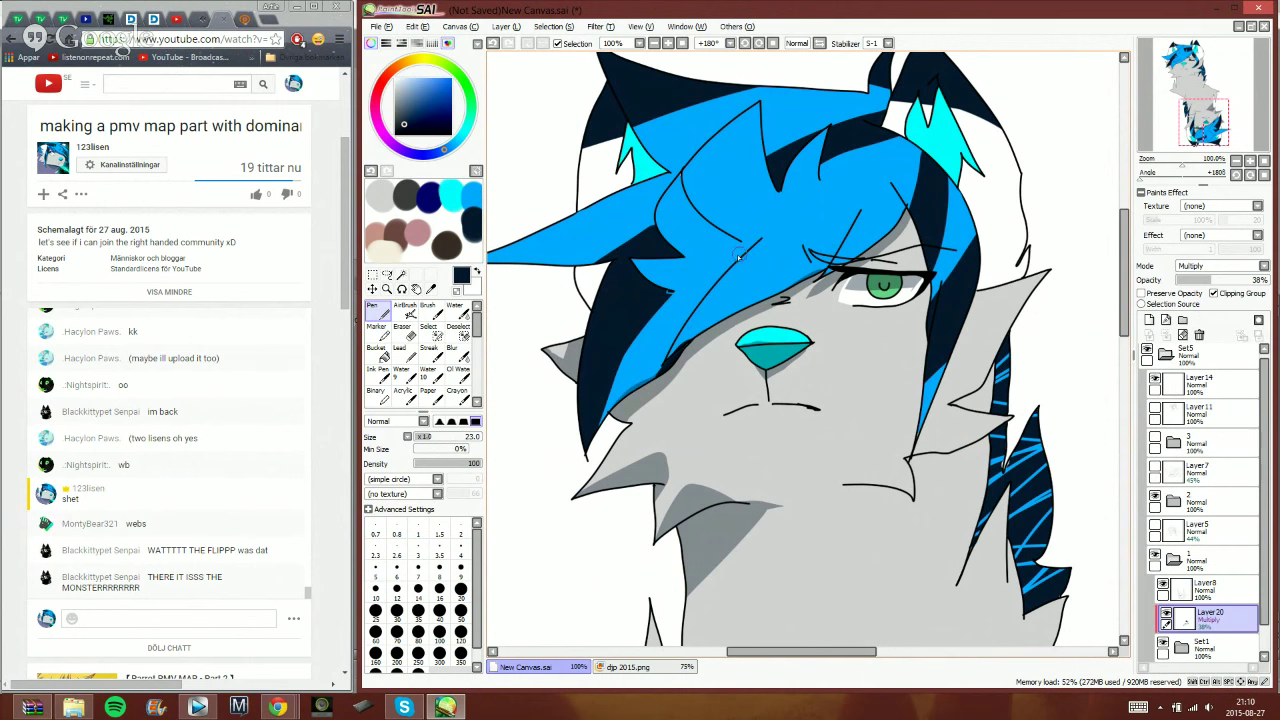
{"action": "mouse_move", "coordinate": [729, 266]}
{"action": "left_mouse_down"}
{"action": "mouse_move", "coordinate": [569, 452]}
{"action": "mouse_move", "coordinate": [651, 371]}
{"action": "mouse_move", "coordinate": [667, 331]}
{"action": "mouse_move", "coordinate": [639, 360]}
{"action": "left_mouse_up"}
{"action": "key", "text": "x"}
{"action": "key", "text": "x"}
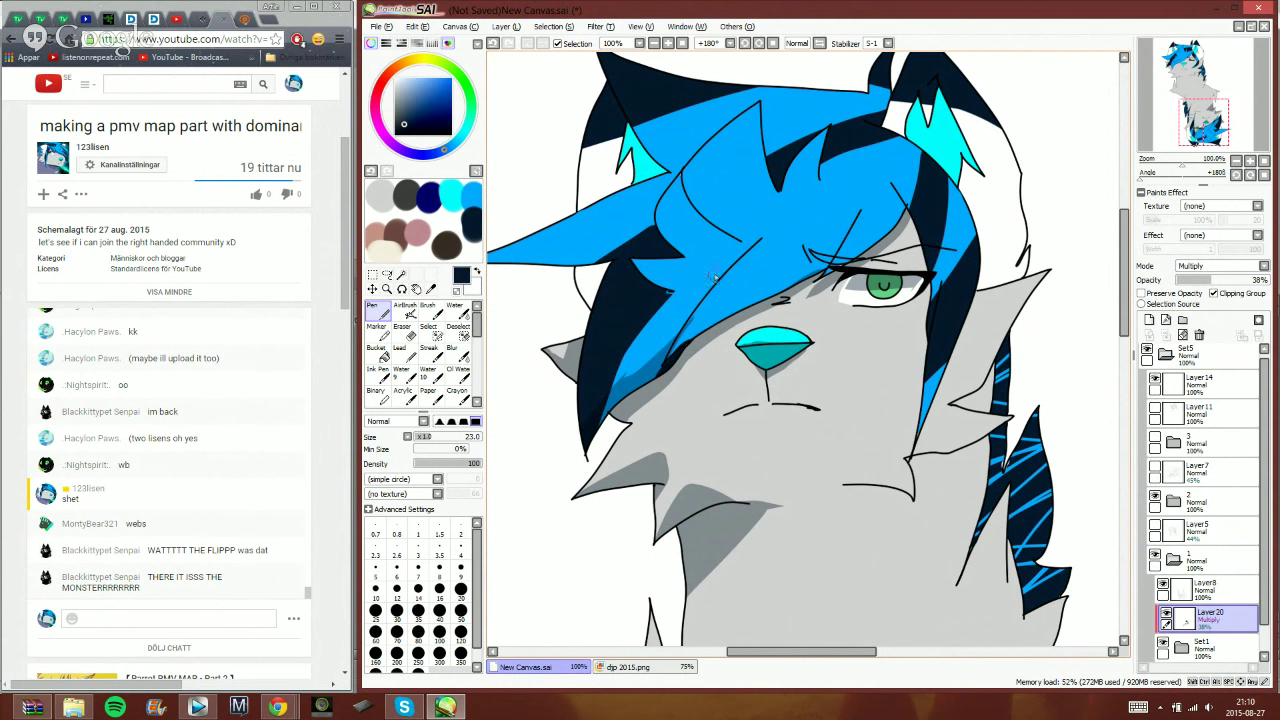
{"action": "key", "text": "x"}
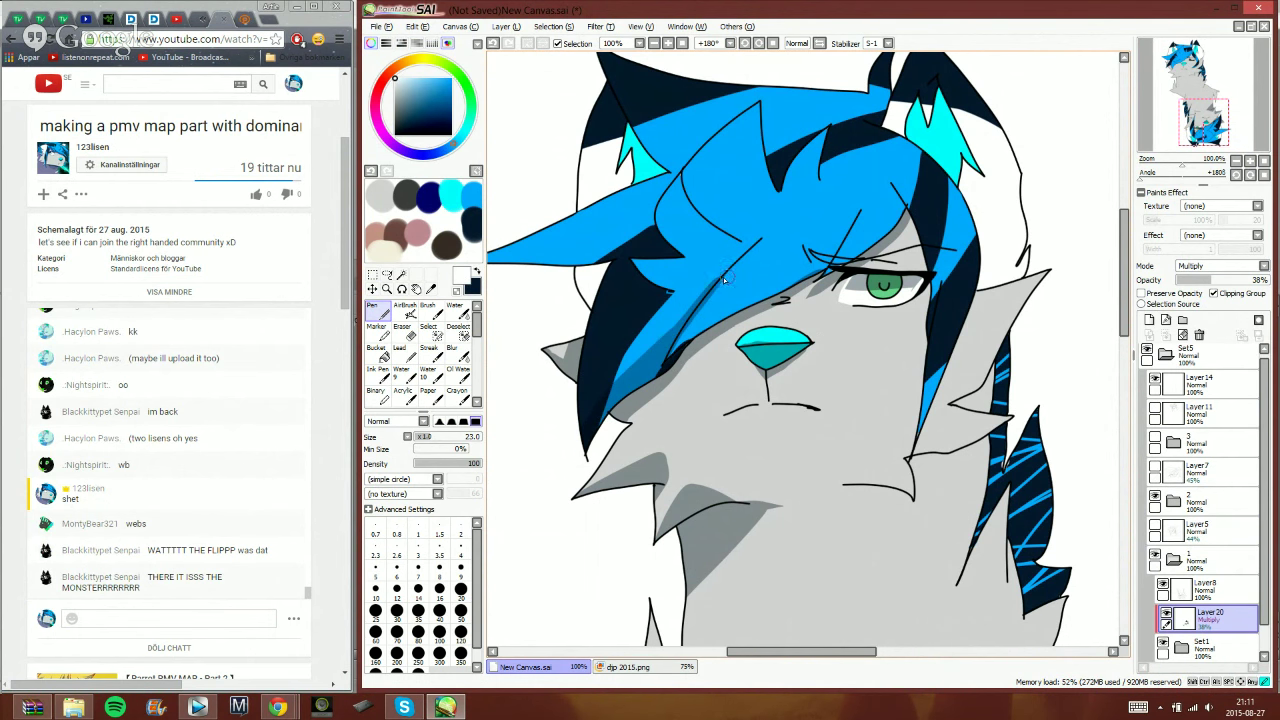
- Post "e w e" in the stream's live chat and return to the drawing
{"action": "left_click", "coordinate": [255, 614]}
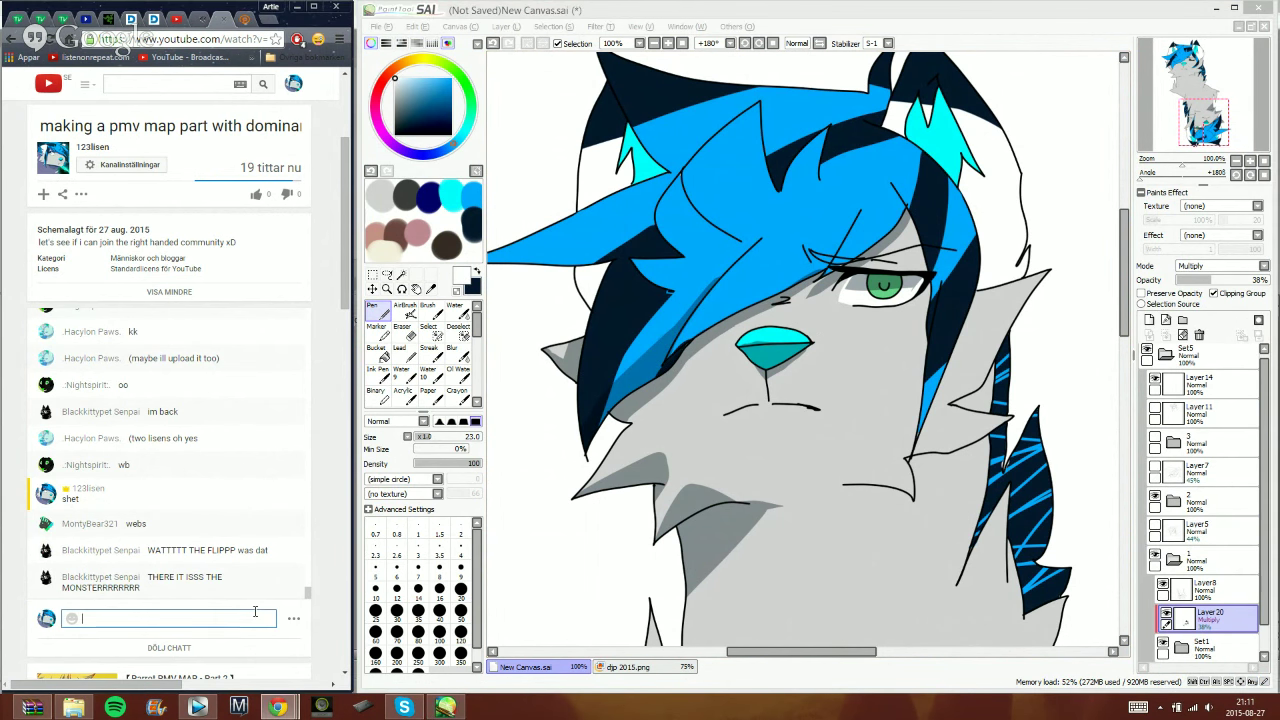
{"action": "type", "text": "a"}
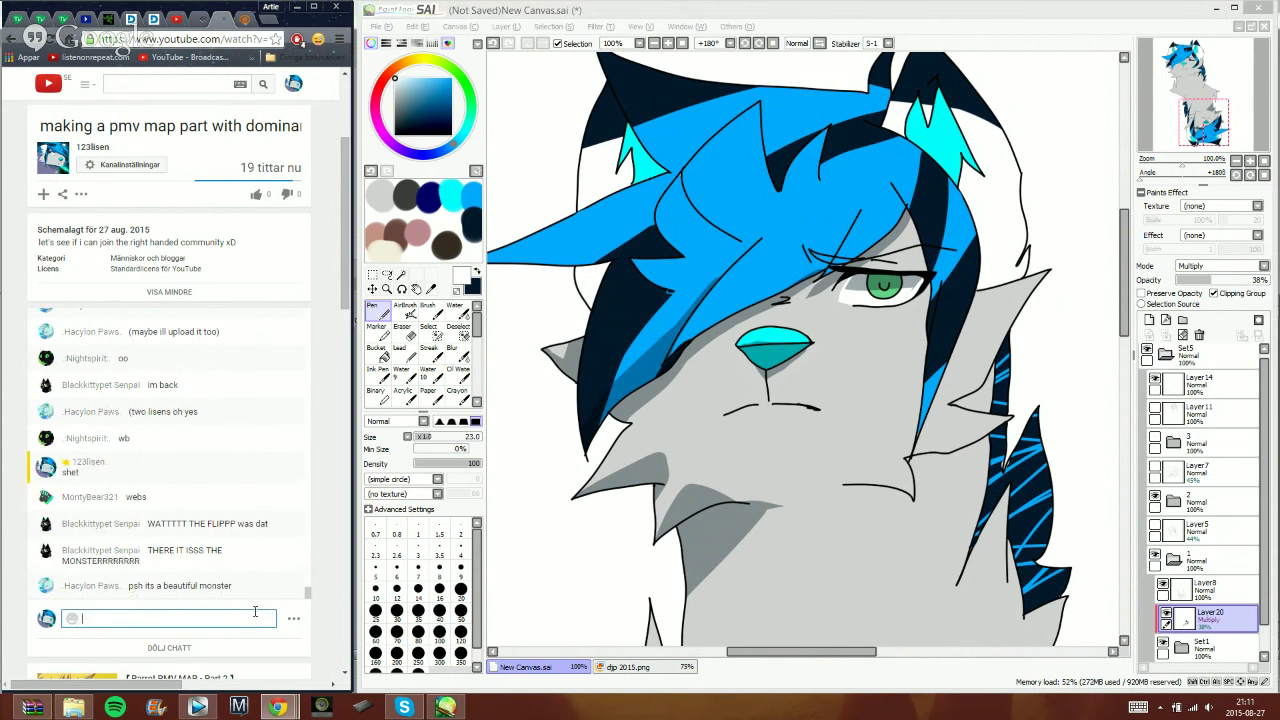
{"action": "left_click", "coordinate": [926, 48]}
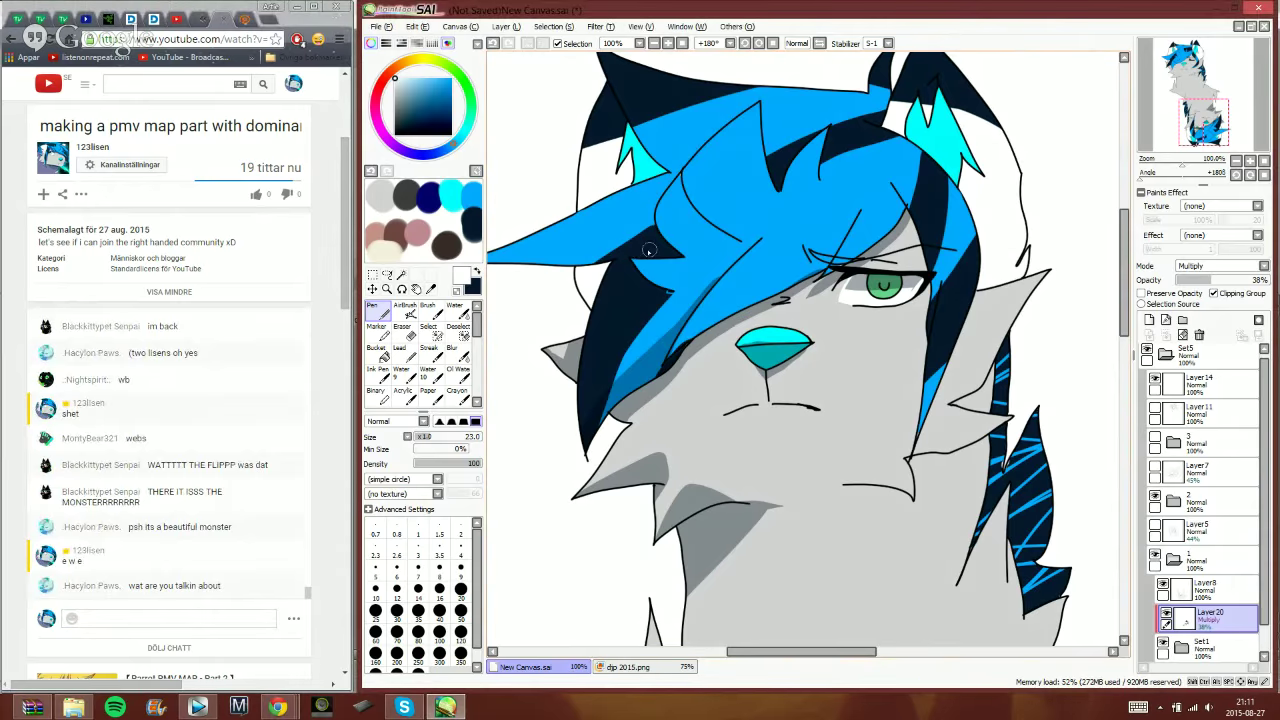
- Shade the underside of frame 1's long pointed hair spike and the ear area below it with navy
{"action": "left_click", "coordinate": [597, 252], "text": "alt"}
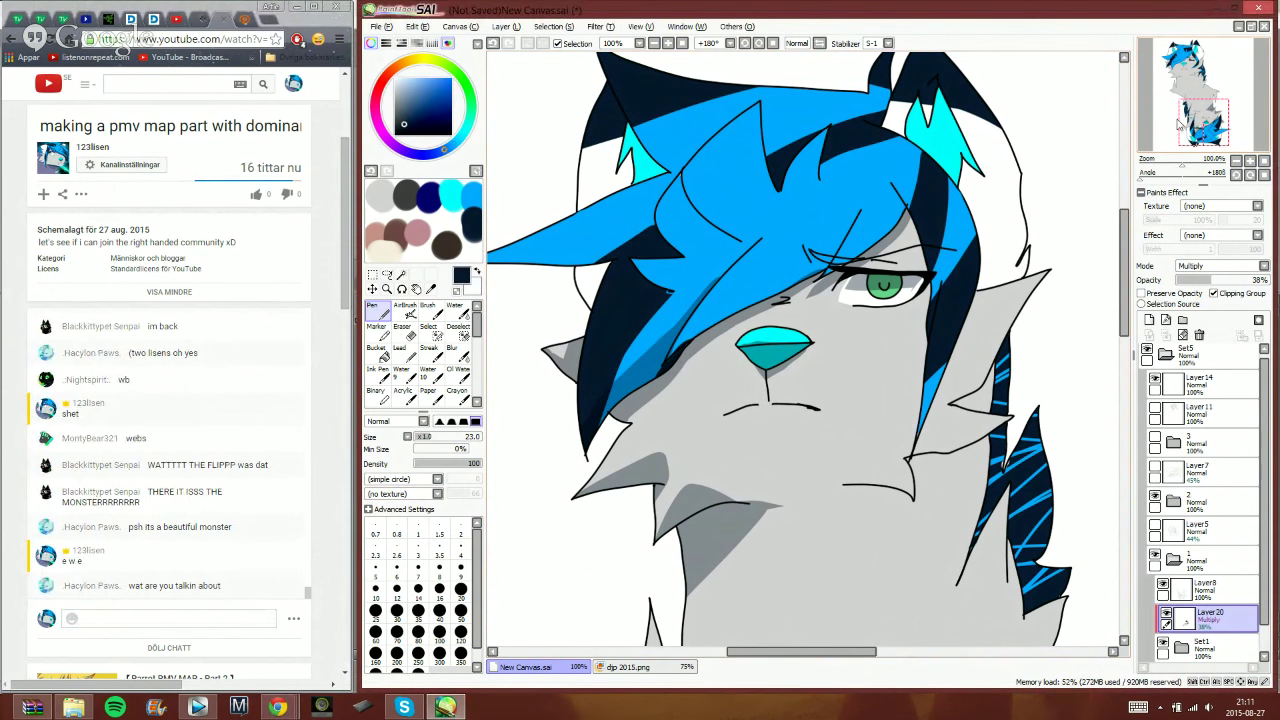
{"action": "mouse_move", "coordinate": [1180, 122]}
{"action": "left_mouse_down"}
{"action": "mouse_move", "coordinate": [1213, 113]}
{"action": "mouse_move", "coordinate": [1203, 110]}
{"action": "left_mouse_up"}
{"action": "mouse_move", "coordinate": [534, 267]}
{"action": "left_mouse_down"}
{"action": "mouse_move", "coordinate": [692, 240]}
{"action": "mouse_move", "coordinate": [634, 300]}
{"action": "mouse_move", "coordinate": [667, 258]}
{"action": "mouse_move", "coordinate": [578, 267]}
{"action": "left_mouse_up"}
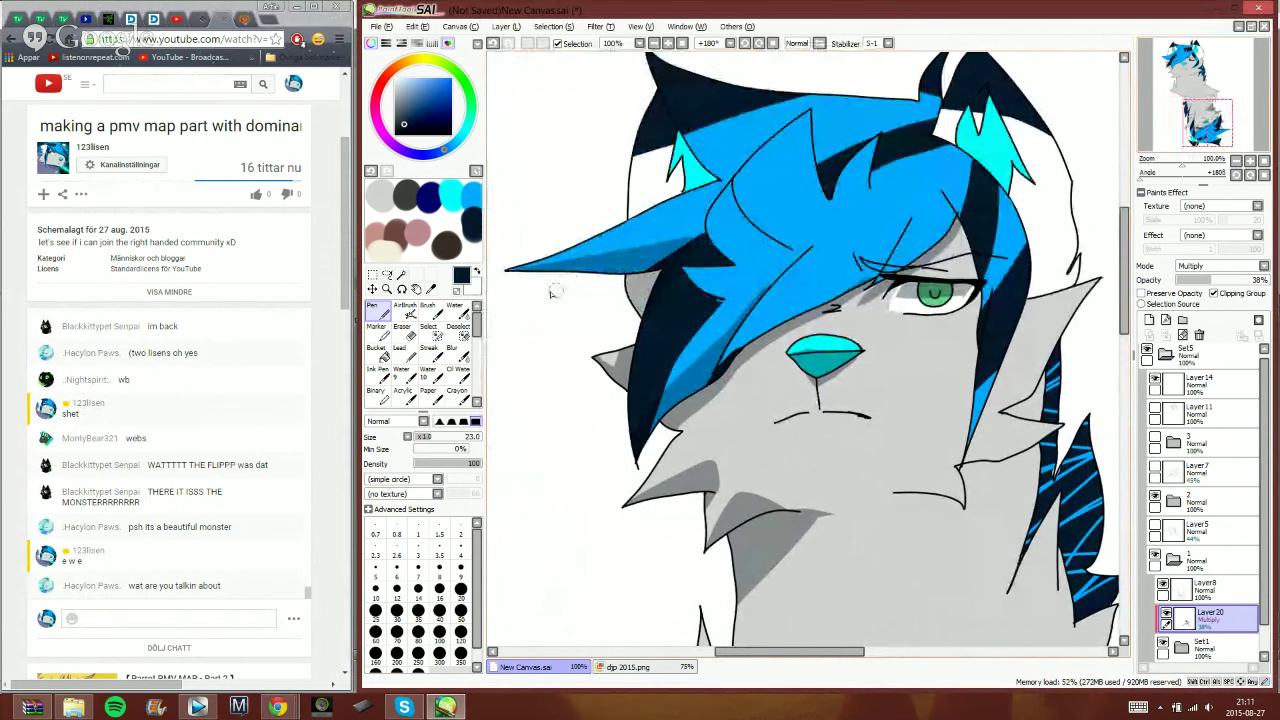
{"action": "left_click", "coordinate": [654, 44]}
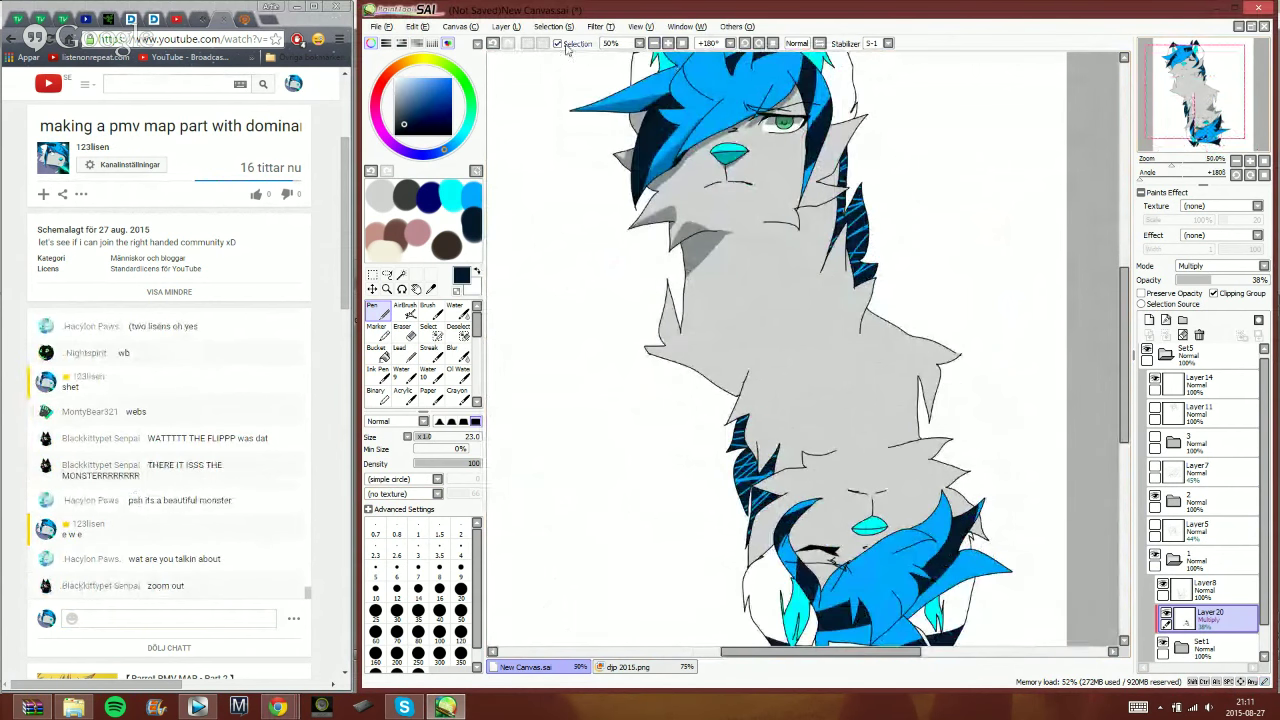
- Shade the fringe strands on frame 1 with navy, including the fringe's lower edge and the area just above the eye
{"action": "left_click", "coordinate": [654, 44]}
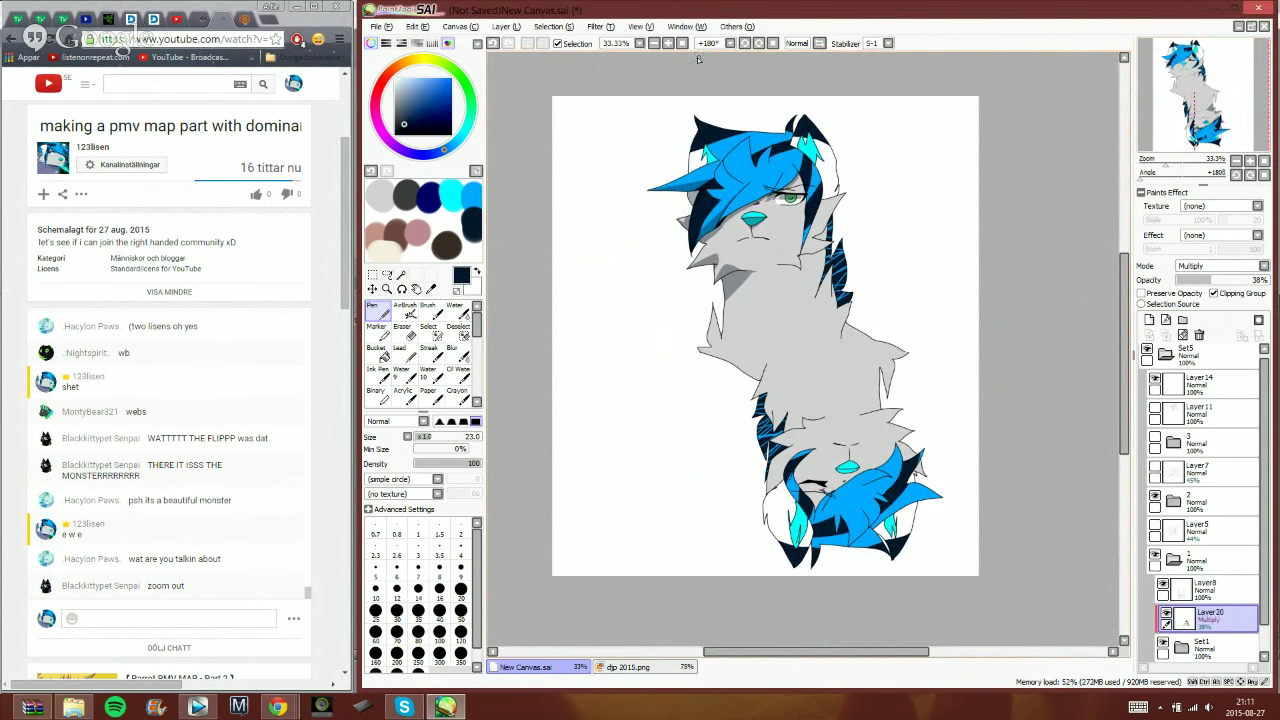
{"action": "left_click", "coordinate": [668, 45]}
{"action": "left_click", "coordinate": [668, 45]}
{"action": "left_click", "coordinate": [668, 45]}
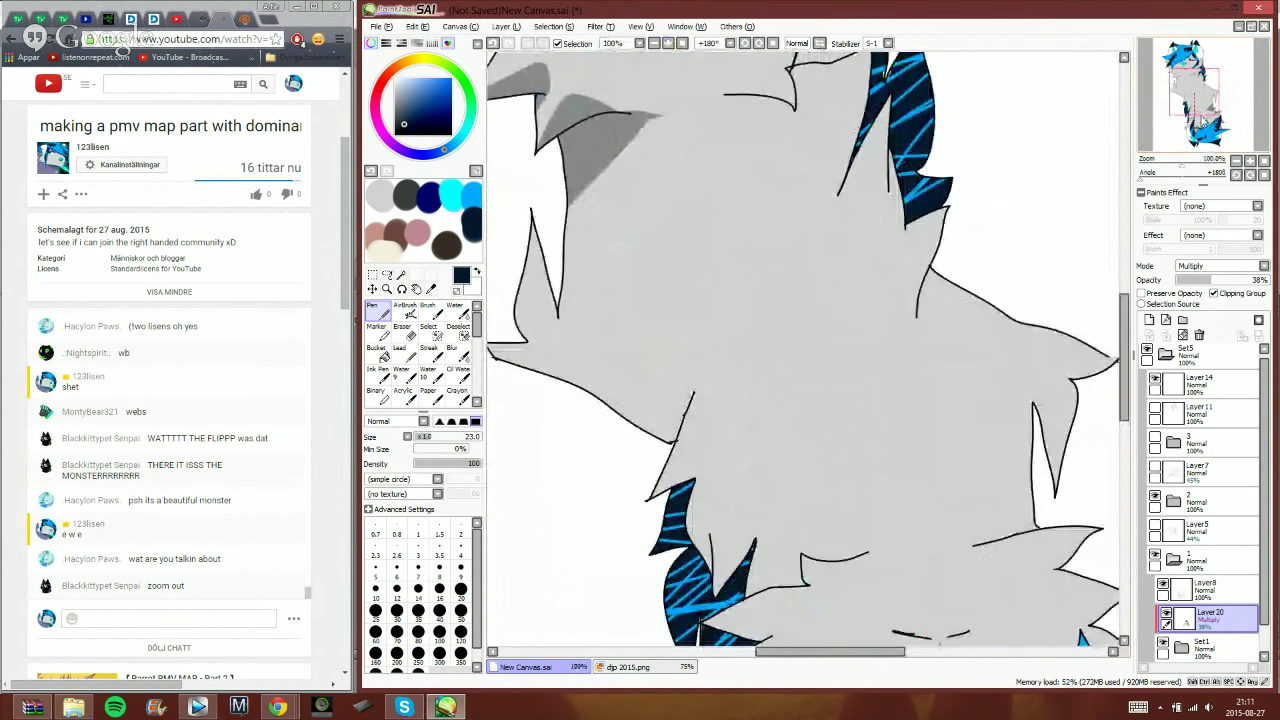
{"action": "left_click_drag", "start_coordinate": [1201, 104], "coordinate": [1202, 122]}
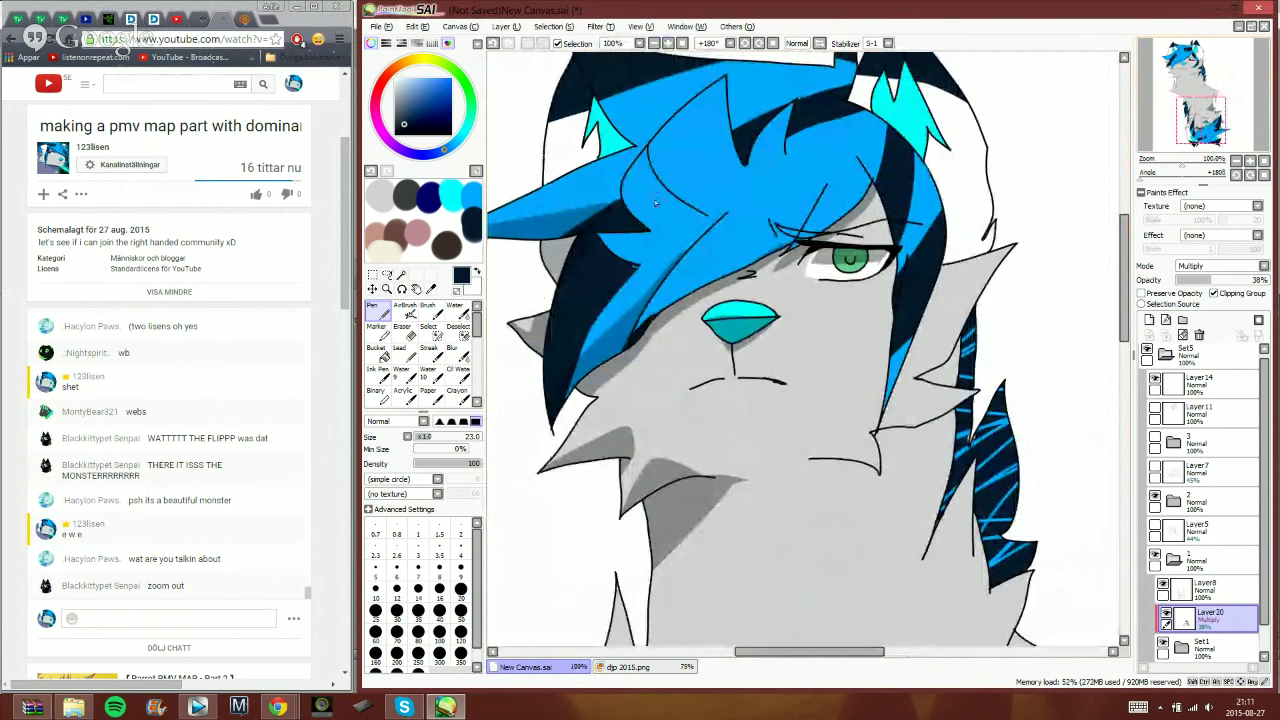
{"action": "mouse_move", "coordinate": [606, 234]}
{"action": "left_mouse_down"}
{"action": "mouse_move", "coordinate": [640, 245]}
{"action": "mouse_move", "coordinate": [632, 262]}
{"action": "mouse_move", "coordinate": [633, 251]}
{"action": "left_mouse_up"}
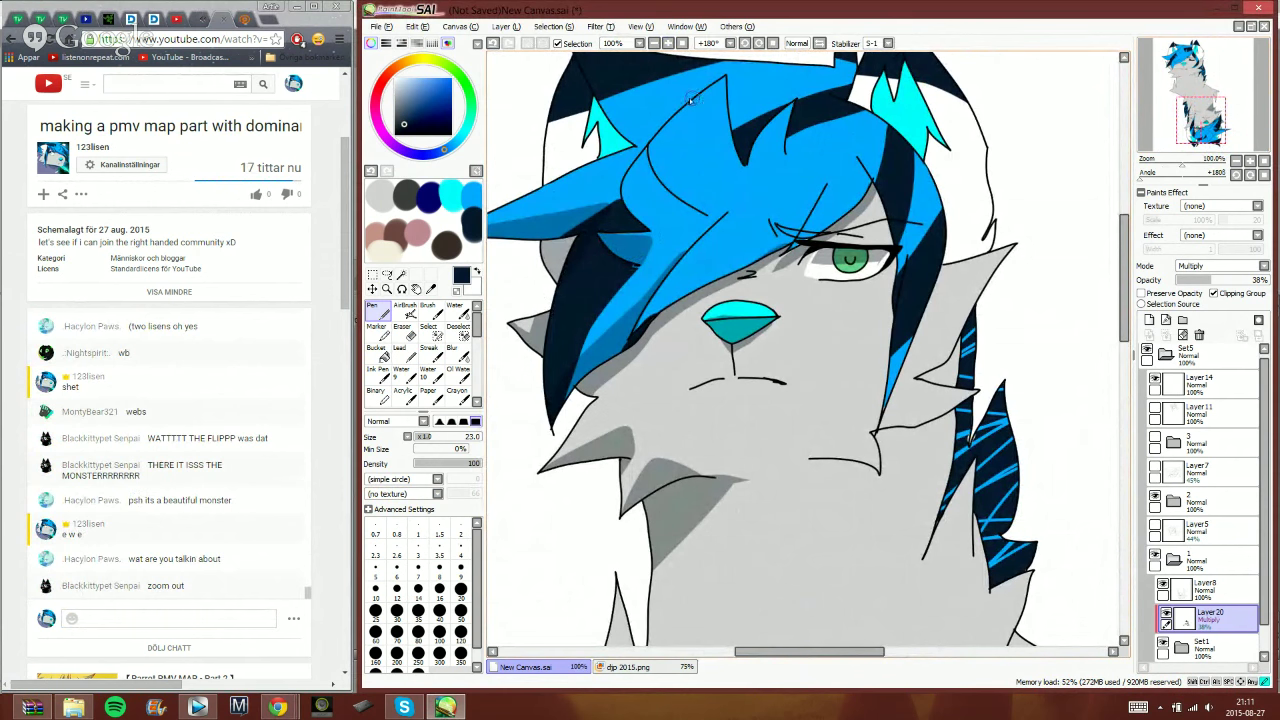
{"action": "mouse_move", "coordinate": [656, 118]}
{"action": "left_mouse_down"}
{"action": "mouse_move", "coordinate": [679, 218]}
{"action": "mouse_move", "coordinate": [664, 233]}
{"action": "mouse_move", "coordinate": [625, 185]}
{"action": "mouse_move", "coordinate": [669, 122]}
{"action": "mouse_move", "coordinate": [637, 187]}
{"action": "mouse_move", "coordinate": [649, 186]}
{"action": "mouse_move", "coordinate": [637, 203]}
{"action": "mouse_move", "coordinate": [672, 222]}
{"action": "left_mouse_up"}
{"action": "mouse_move", "coordinate": [790, 106]}
{"action": "left_mouse_down"}
{"action": "mouse_move", "coordinate": [754, 178]}
{"action": "mouse_move", "coordinate": [744, 171]}
{"action": "mouse_move", "coordinate": [761, 136]}
{"action": "mouse_move", "coordinate": [756, 180]}
{"action": "left_mouse_up"}
{"action": "mouse_move", "coordinate": [641, 323]}
{"action": "left_mouse_down"}
{"action": "mouse_move", "coordinate": [825, 187]}
{"action": "mouse_move", "coordinate": [773, 250]}
{"action": "mouse_move", "coordinate": [663, 306]}
{"action": "mouse_move", "coordinate": [761, 246]}
{"action": "mouse_move", "coordinate": [803, 242]}
{"action": "mouse_move", "coordinate": [844, 193]}
{"action": "mouse_move", "coordinate": [847, 160]}
{"action": "mouse_move", "coordinate": [873, 191]}
{"action": "left_mouse_up"}
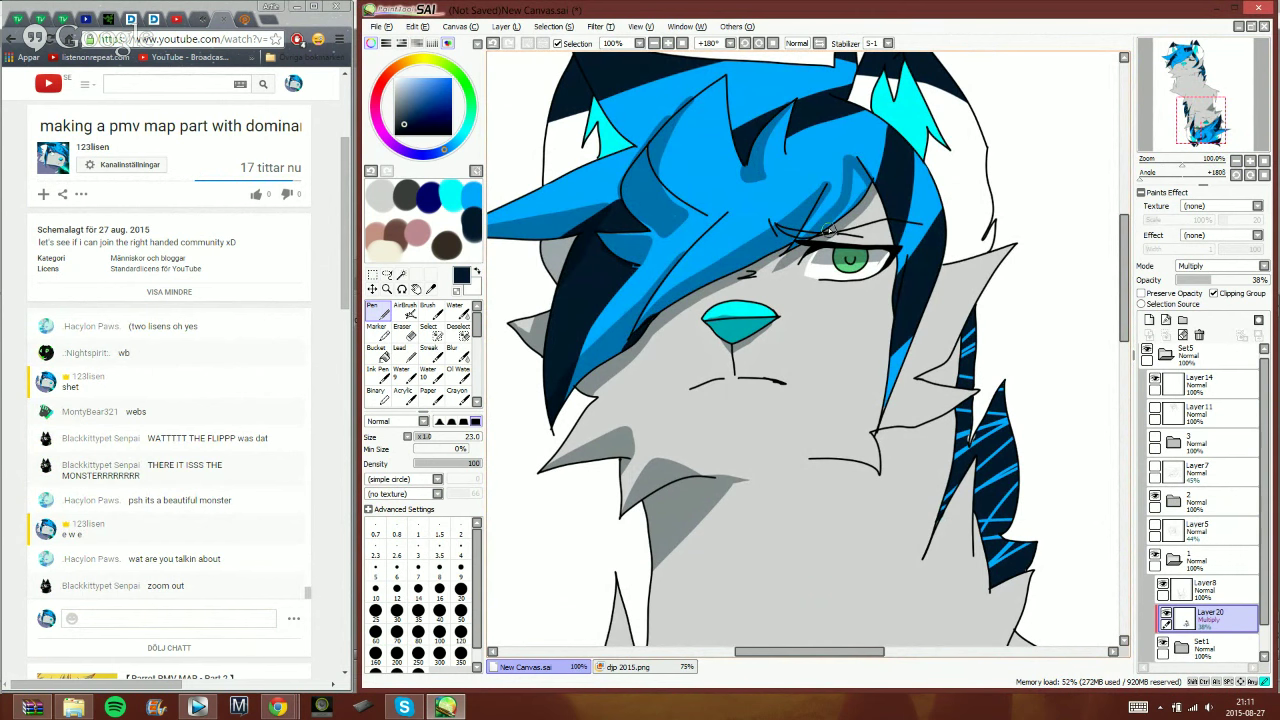
{"action": "mouse_move", "coordinate": [828, 230]}
{"action": "left_mouse_down"}
{"action": "mouse_move", "coordinate": [854, 180]}
{"action": "mouse_move", "coordinate": [858, 193]}
{"action": "mouse_move", "coordinate": [857, 180]}
{"action": "mouse_move", "coordinate": [892, 193]}
{"action": "left_mouse_up"}
- Shade the cheek fur tufts and the face edge beside the dark side strand on frame 1, trimming the excess with white
{"action": "mouse_move", "coordinate": [1012, 248]}
{"action": "left_mouse_down"}
{"action": "mouse_move", "coordinate": [928, 316]}
{"action": "mouse_move", "coordinate": [921, 328]}
{"action": "mouse_move", "coordinate": [999, 266]}
{"action": "mouse_move", "coordinate": [952, 348]}
{"action": "mouse_move", "coordinate": [927, 363]}
{"action": "mouse_move", "coordinate": [928, 340]}
{"action": "mouse_move", "coordinate": [970, 287]}
{"action": "mouse_move", "coordinate": [944, 339]}
{"action": "mouse_move", "coordinate": [928, 326]}
{"action": "mouse_move", "coordinate": [932, 365]}
{"action": "mouse_move", "coordinate": [955, 353]}
{"action": "mouse_move", "coordinate": [950, 384]}
{"action": "mouse_move", "coordinate": [920, 378]}
{"action": "mouse_move", "coordinate": [946, 363]}
{"action": "mouse_move", "coordinate": [959, 394]}
{"action": "mouse_move", "coordinate": [974, 391]}
{"action": "mouse_move", "coordinate": [894, 406]}
{"action": "mouse_move", "coordinate": [875, 430]}
{"action": "mouse_move", "coordinate": [953, 404]}
{"action": "mouse_move", "coordinate": [905, 413]}
{"action": "left_mouse_up"}
{"action": "key", "text": "minus"}
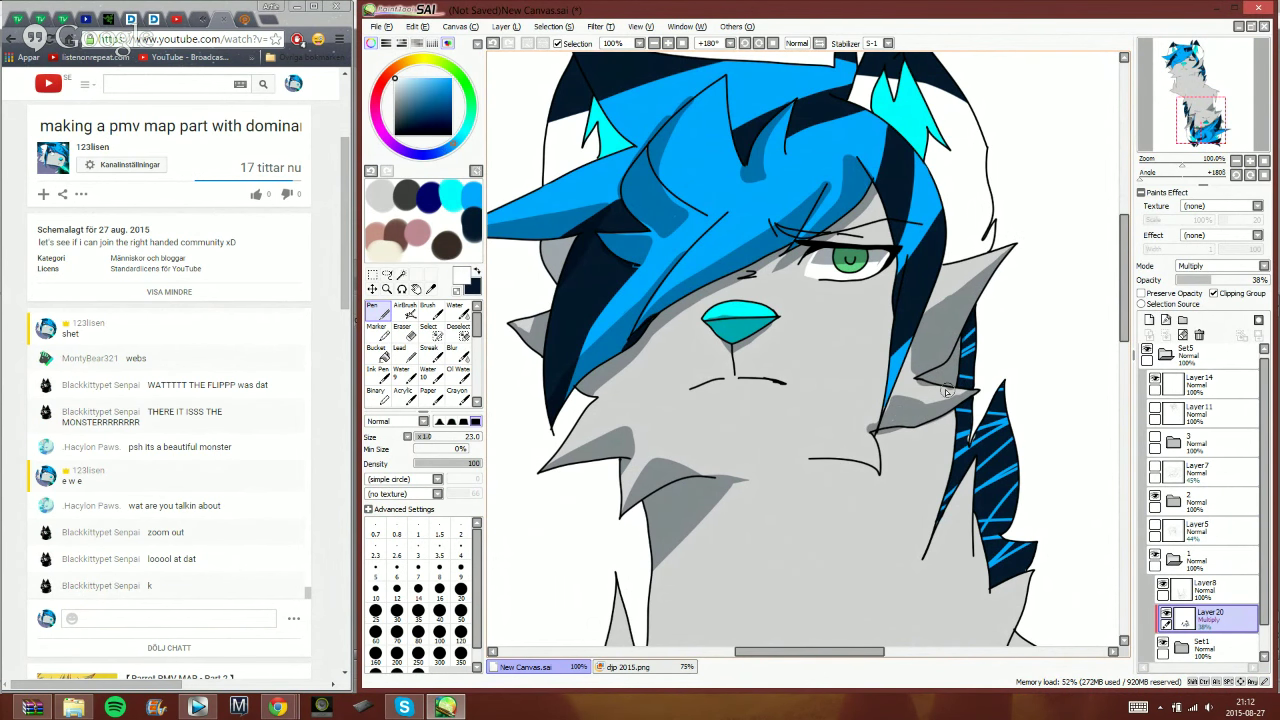
{"action": "mouse_move", "coordinate": [951, 391]}
{"action": "left_mouse_down"}
{"action": "mouse_move", "coordinate": [923, 388]}
{"action": "mouse_move", "coordinate": [966, 386]}
{"action": "left_mouse_up"}
{"action": "key", "text": "minus"}
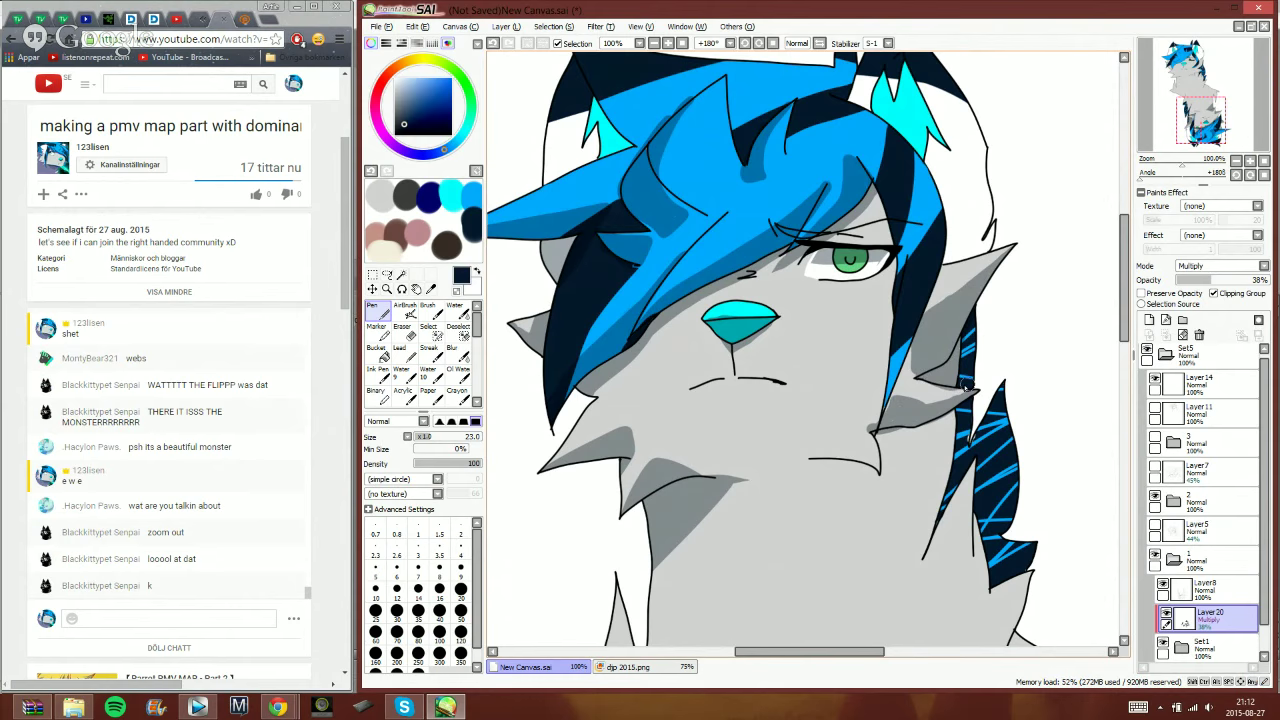
{"action": "left_click_drag", "start_coordinate": [893, 419], "coordinate": [899, 399]}
{"action": "left_click", "coordinate": [494, 44]}
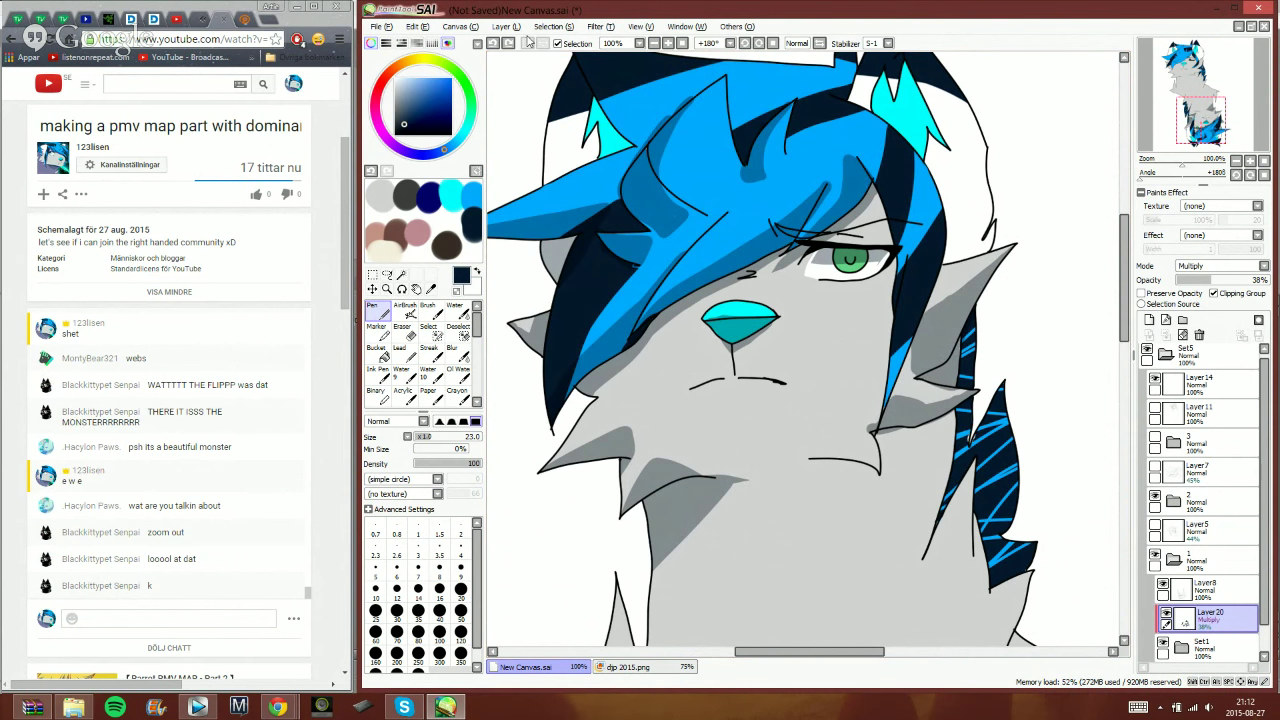
{"action": "mouse_move", "coordinate": [876, 207]}
{"action": "left_mouse_down"}
{"action": "mouse_move", "coordinate": [890, 286]}
{"action": "mouse_move", "coordinate": [868, 408]}
{"action": "left_mouse_up"}
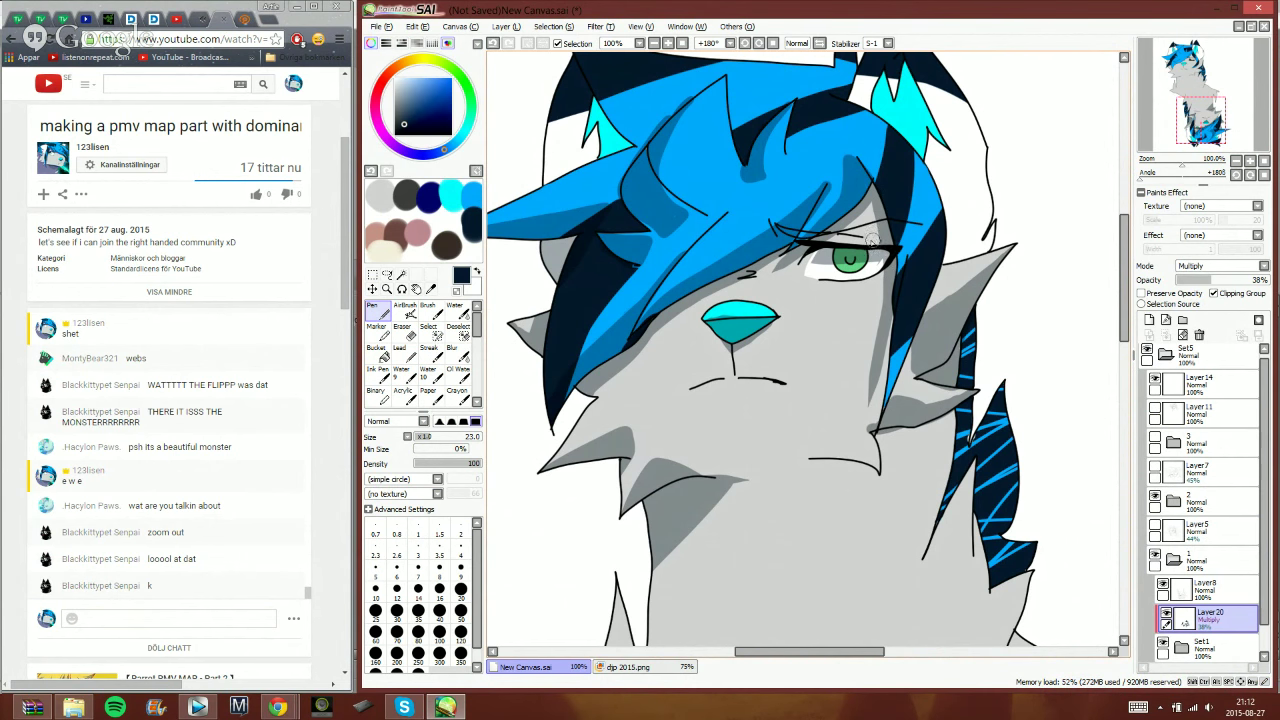
- Post "it's gonna look goo din the end tho e v e" in the stream's live chat and return to the drawing
{"action": "left_click", "coordinate": [228, 621]}
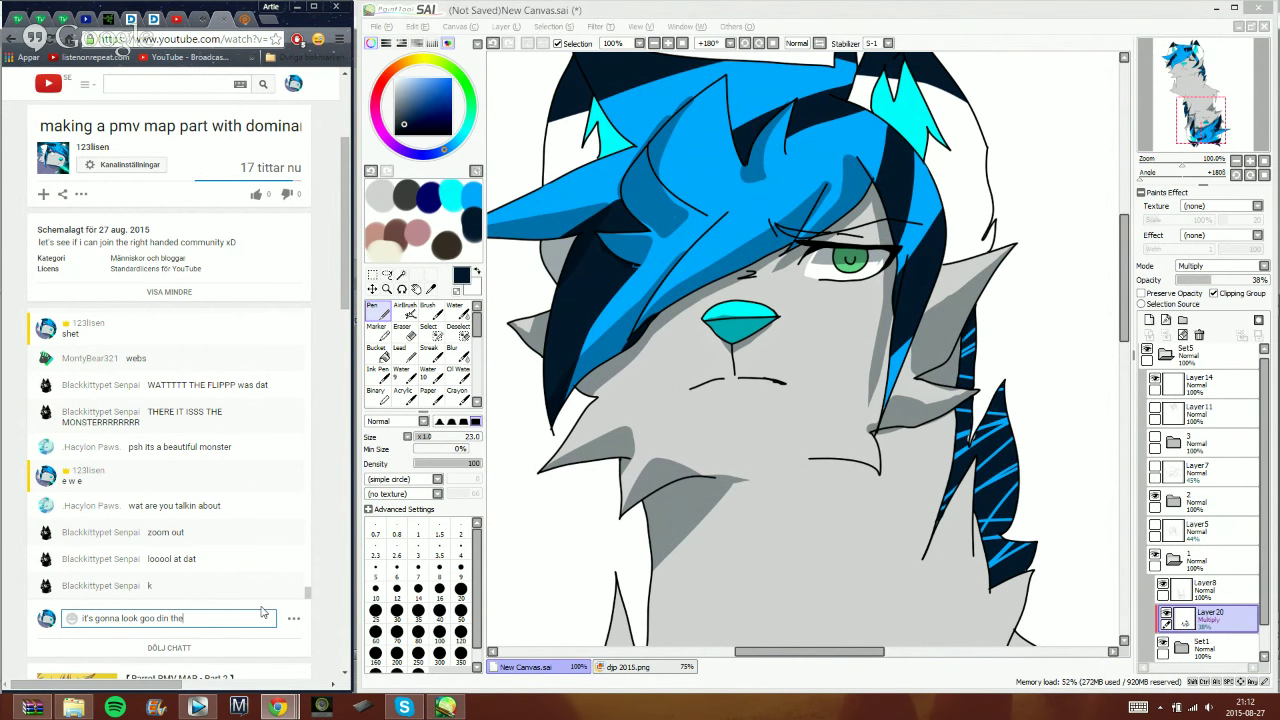
{"action": "type", "text": "it's gonna look goo din the end tho e v"}
{"action": "key", "text": "Return"}
{"action": "left_click", "coordinate": [1020, 19]}
- Answer the shading colour question in live chat with "i just use the darkest color of the hair in the beginning o w o"
{"action": "left_click", "coordinate": [1193, 115]}
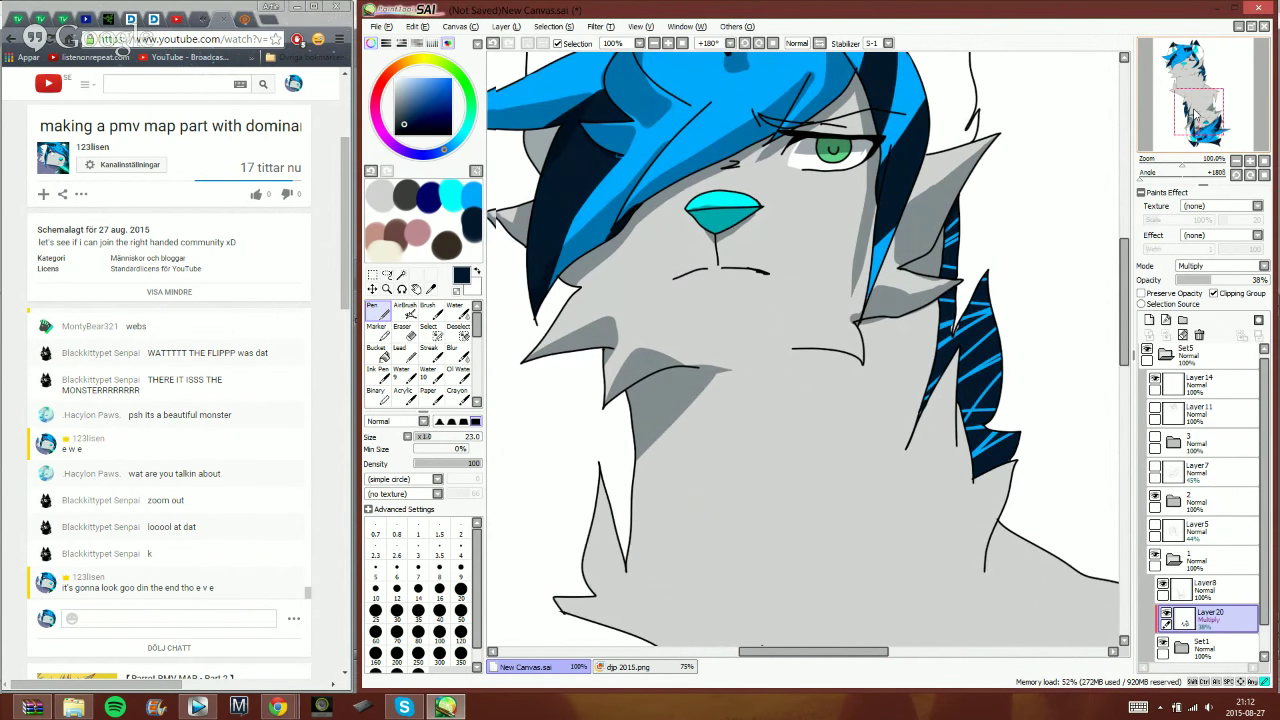
{"action": "left_click", "coordinate": [1201, 128]}
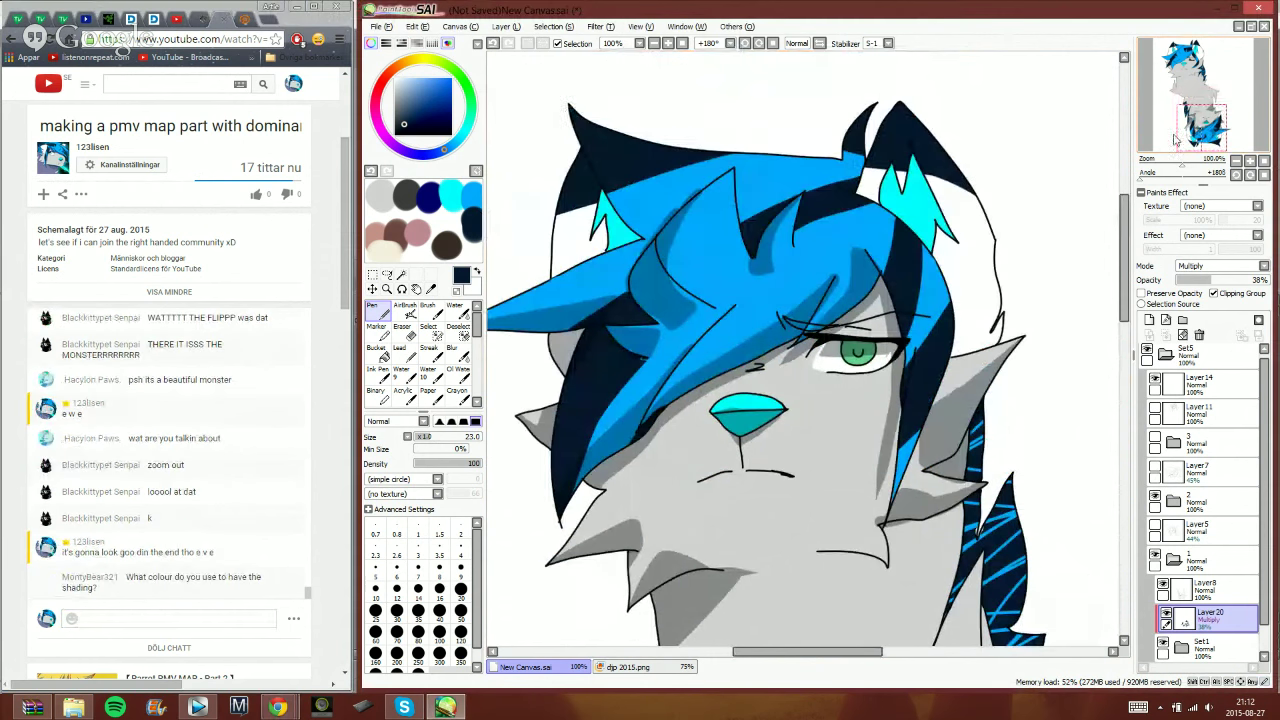
{"action": "left_click", "coordinate": [202, 618]}
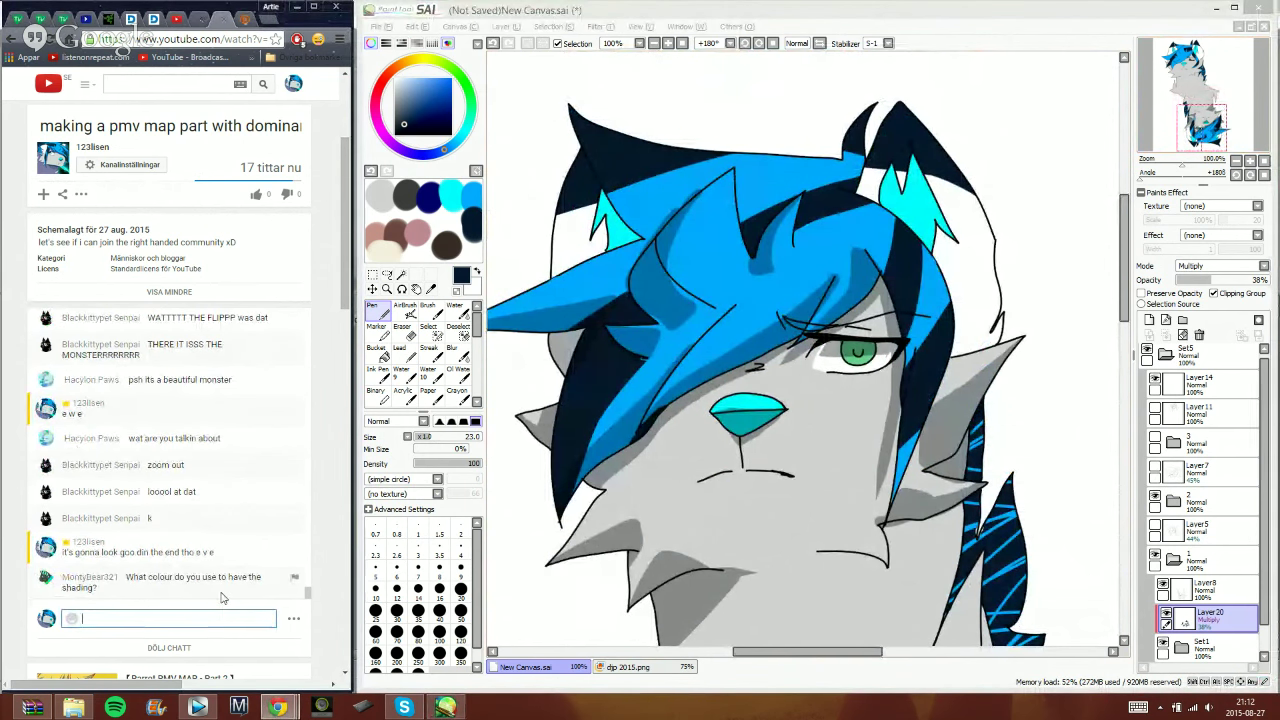
{"action": "type", "text": "i just use the darkest color of the hair in the"}
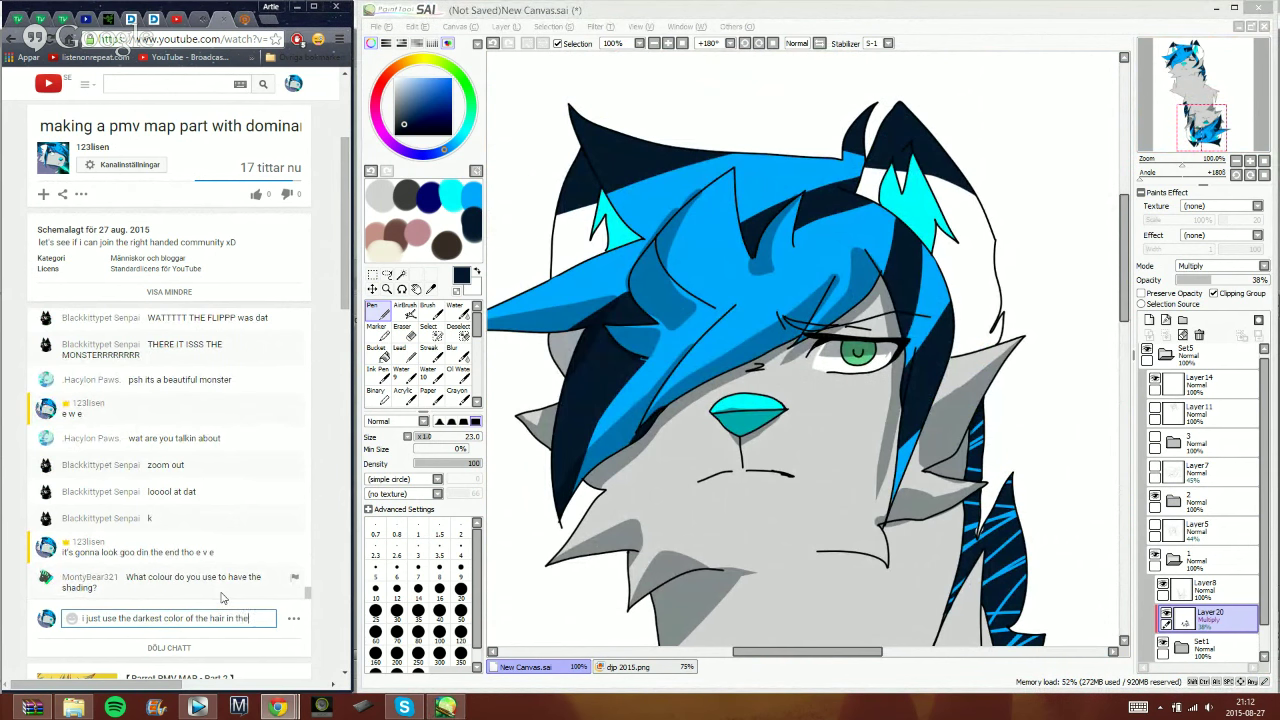
{"action": "type", "text": " beginning"}
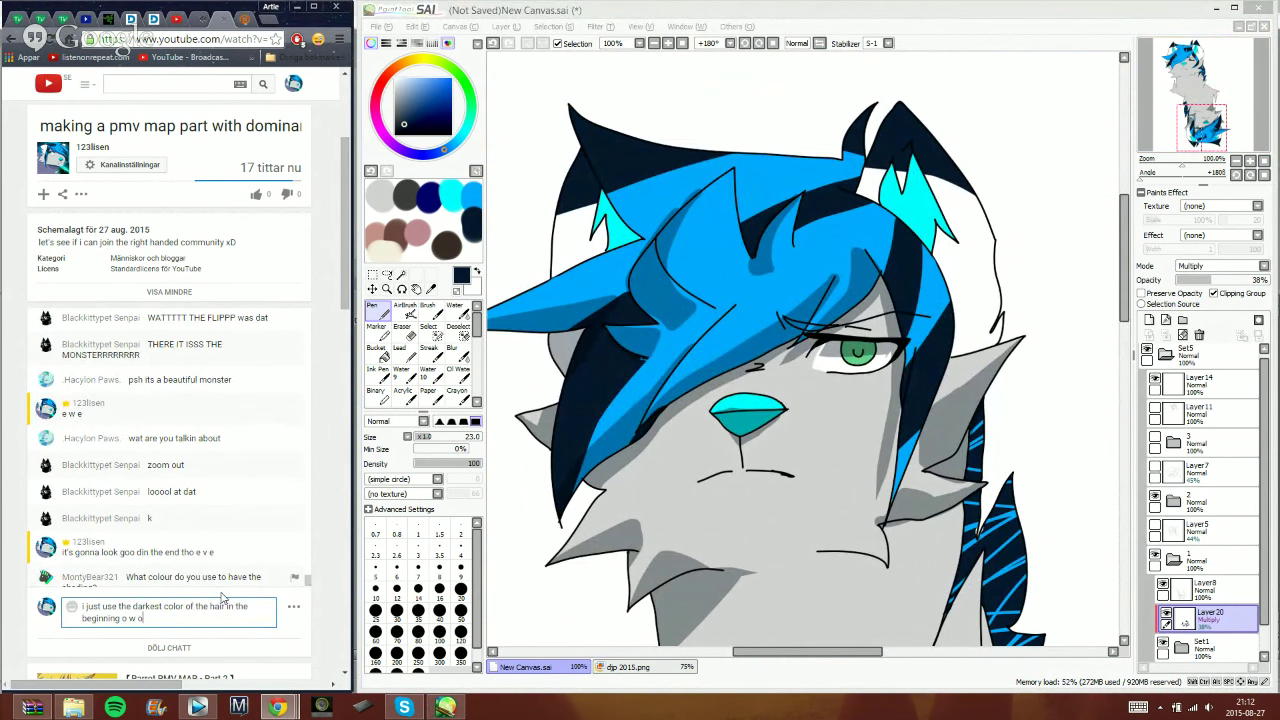
{"action": "type", "text": " o w o"}
{"action": "key", "text": "Return"}
{"action": "left_click", "coordinate": [1016, 50]}
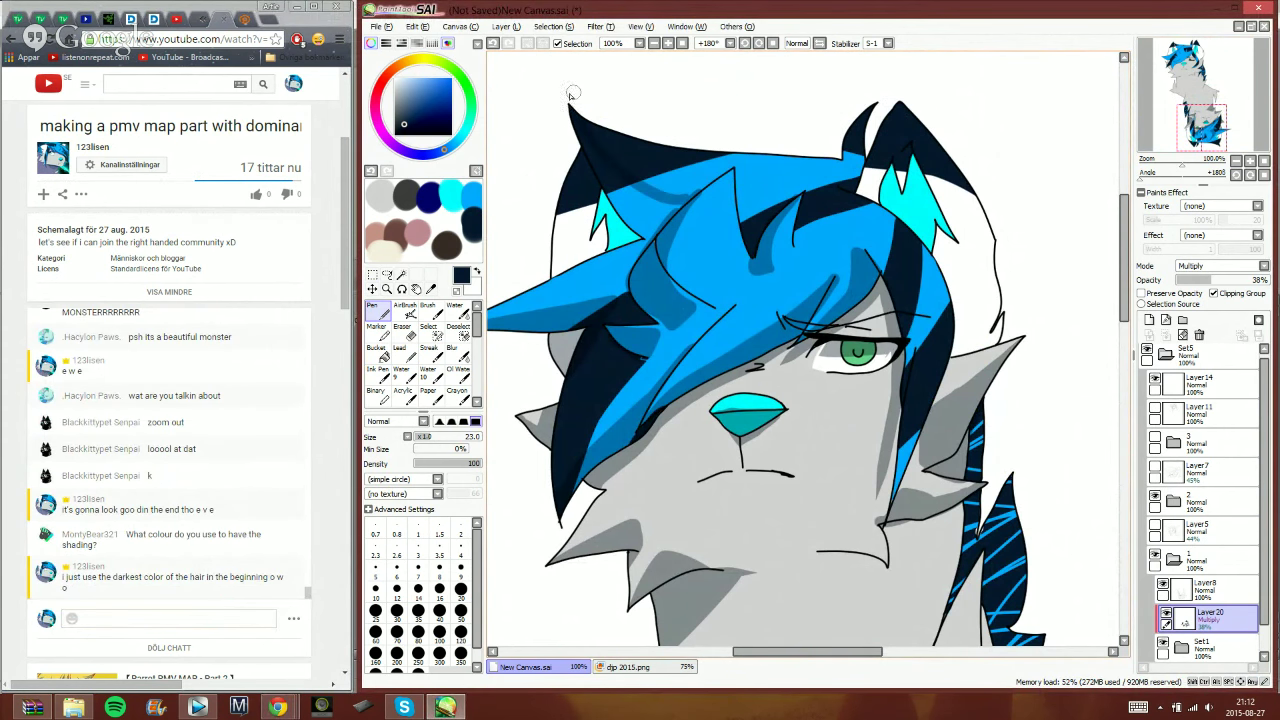
- Shade the hair behind frame 1's fringe and both ears, including their turquoise inner fur, with navy
{"action": "mouse_move", "coordinate": [676, 205]}
{"action": "left_mouse_down"}
{"action": "mouse_move", "coordinate": [648, 243]}
{"action": "mouse_move", "coordinate": [674, 203]}
{"action": "mouse_move", "coordinate": [654, 263]}
{"action": "mouse_move", "coordinate": [629, 210]}
{"action": "mouse_move", "coordinate": [645, 228]}
{"action": "mouse_move", "coordinate": [672, 206]}
{"action": "mouse_move", "coordinate": [635, 203]}
{"action": "left_mouse_up"}
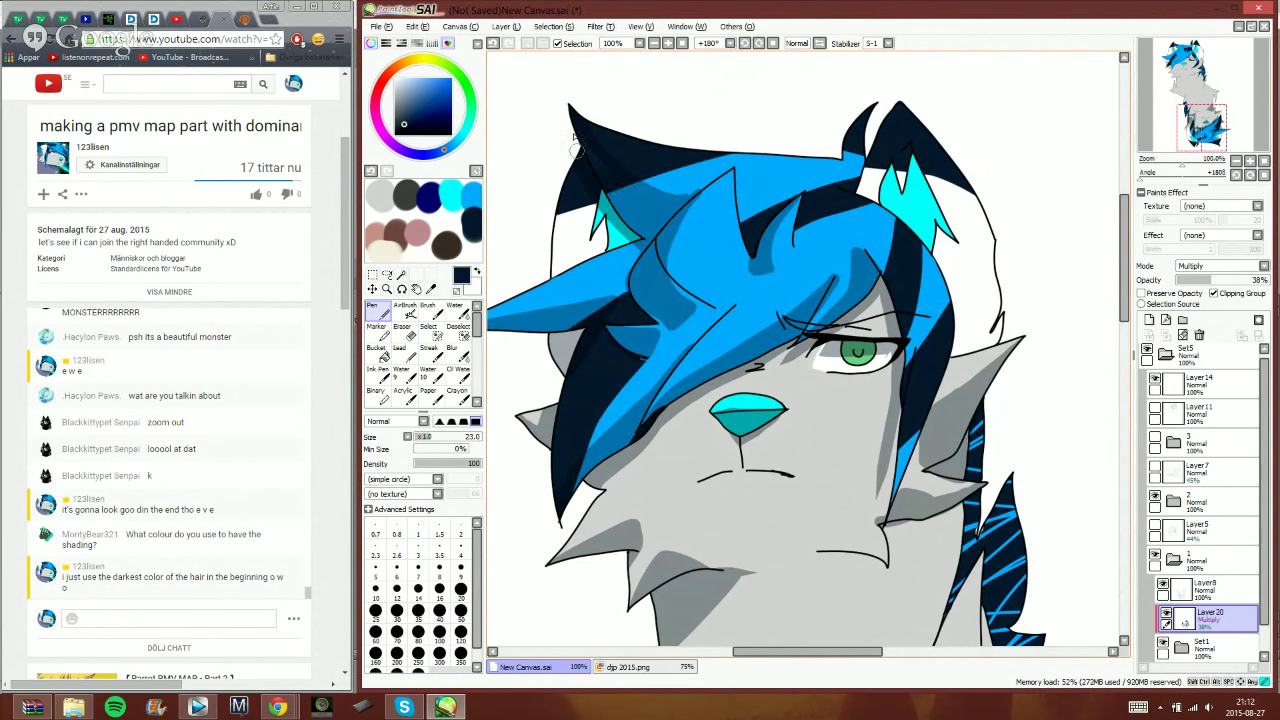
{"action": "mouse_move", "coordinate": [586, 247]}
{"action": "left_mouse_down"}
{"action": "mouse_move", "coordinate": [575, 262]}
{"action": "mouse_move", "coordinate": [638, 231]}
{"action": "left_mouse_up"}
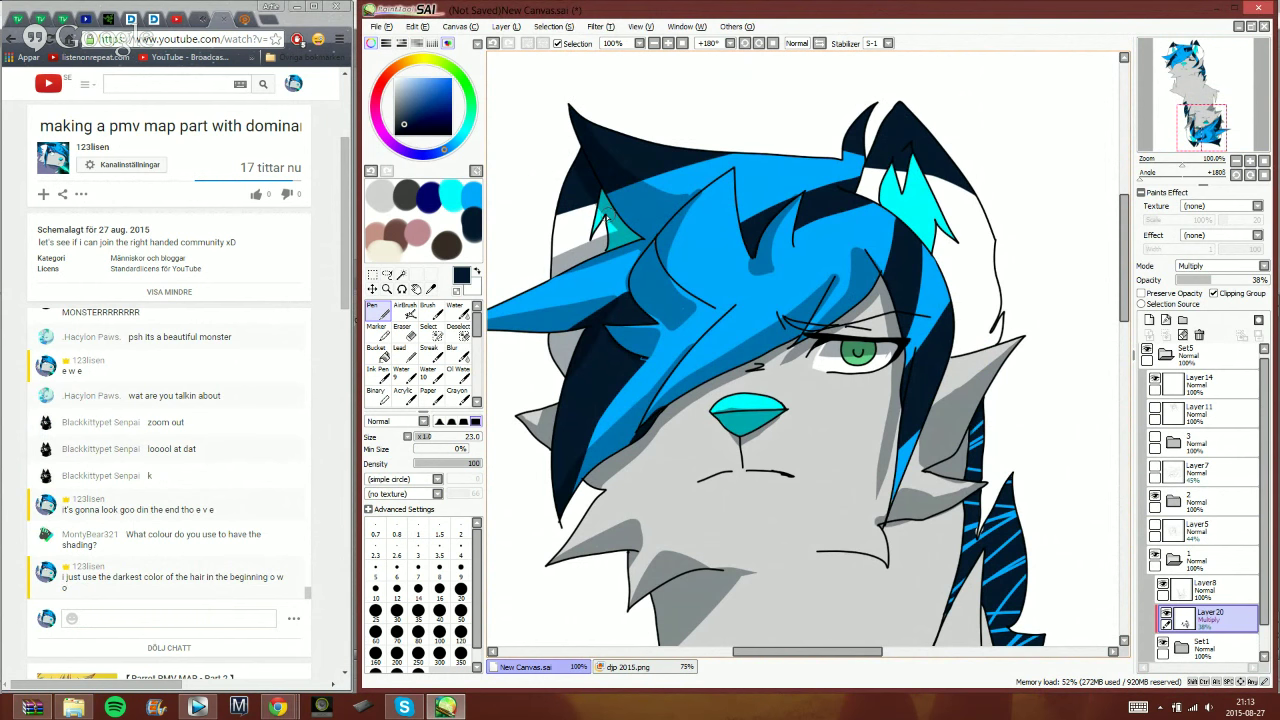
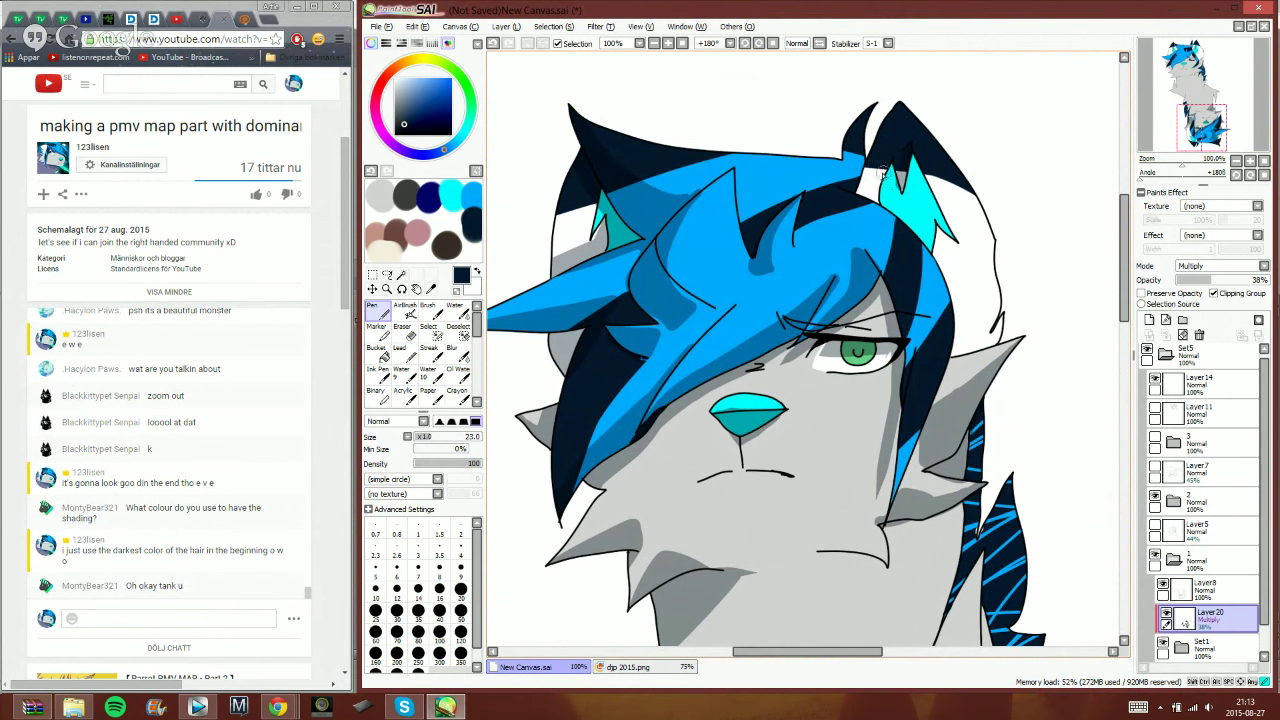
{"action": "mouse_move", "coordinate": [880, 174]}
{"action": "left_mouse_down"}
{"action": "mouse_move", "coordinate": [880, 118]}
{"action": "mouse_move", "coordinate": [861, 190]}
{"action": "mouse_move", "coordinate": [875, 196]}
{"action": "mouse_move", "coordinate": [875, 183]}
{"action": "mouse_move", "coordinate": [877, 199]}
{"action": "mouse_move", "coordinate": [885, 167]}
{"action": "mouse_move", "coordinate": [858, 133]}
{"action": "mouse_move", "coordinate": [858, 105]}
{"action": "mouse_move", "coordinate": [843, 168]}
{"action": "mouse_move", "coordinate": [805, 151]}
{"action": "left_mouse_up"}
{"action": "mouse_move", "coordinate": [884, 168]}
{"action": "left_mouse_down"}
{"action": "mouse_move", "coordinate": [931, 250]}
{"action": "mouse_move", "coordinate": [876, 192]}
{"action": "mouse_move", "coordinate": [881, 178]}
{"action": "mouse_move", "coordinate": [881, 198]}
{"action": "mouse_move", "coordinate": [945, 192]}
{"action": "mouse_move", "coordinate": [942, 215]}
{"action": "mouse_move", "coordinate": [913, 157]}
{"action": "mouse_move", "coordinate": [957, 238]}
{"action": "mouse_move", "coordinate": [918, 172]}
{"action": "mouse_move", "coordinate": [937, 195]}
{"action": "mouse_move", "coordinate": [927, 185]}
{"action": "mouse_move", "coordinate": [969, 340]}
{"action": "mouse_move", "coordinate": [1001, 318]}
{"action": "mouse_move", "coordinate": [992, 341]}
{"action": "mouse_move", "coordinate": [953, 352]}
{"action": "mouse_move", "coordinate": [934, 233]}
{"action": "left_mouse_up"}
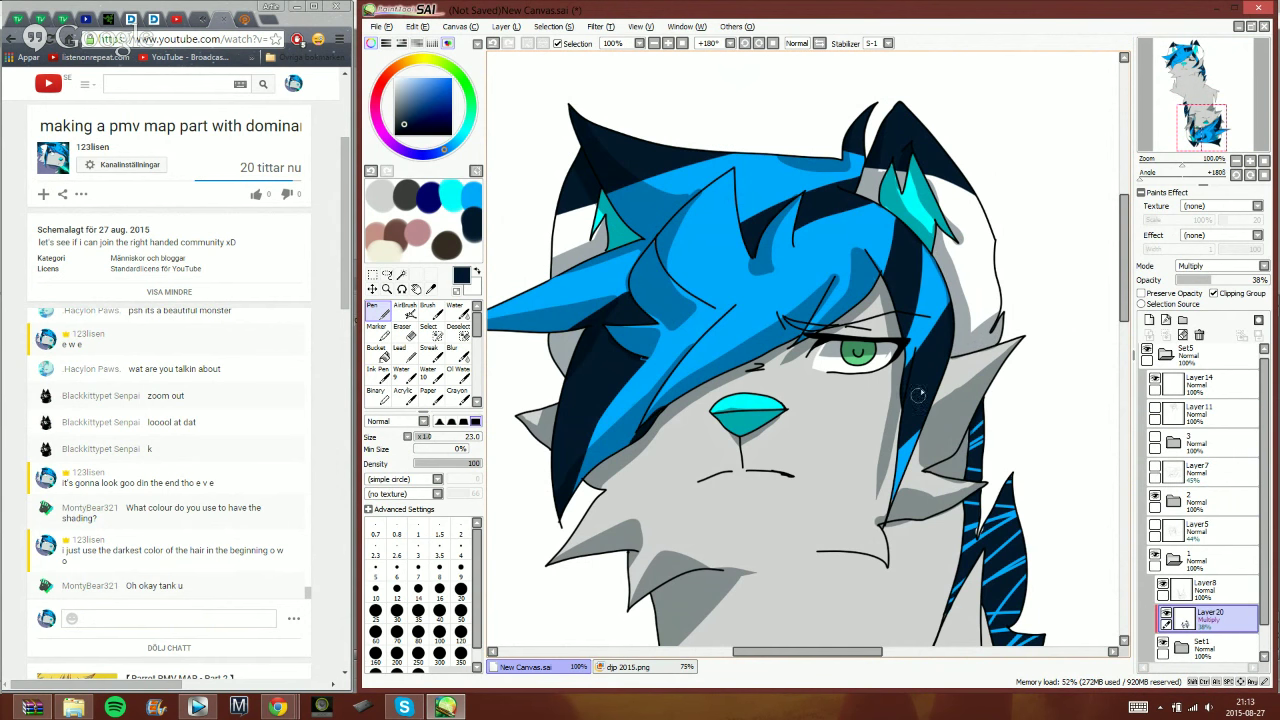
- Shade the blue side strand beside frame 1's eye with navy and trim its upper part with white
{"action": "left_click_drag", "start_coordinate": [893, 498], "coordinate": [930, 245]}
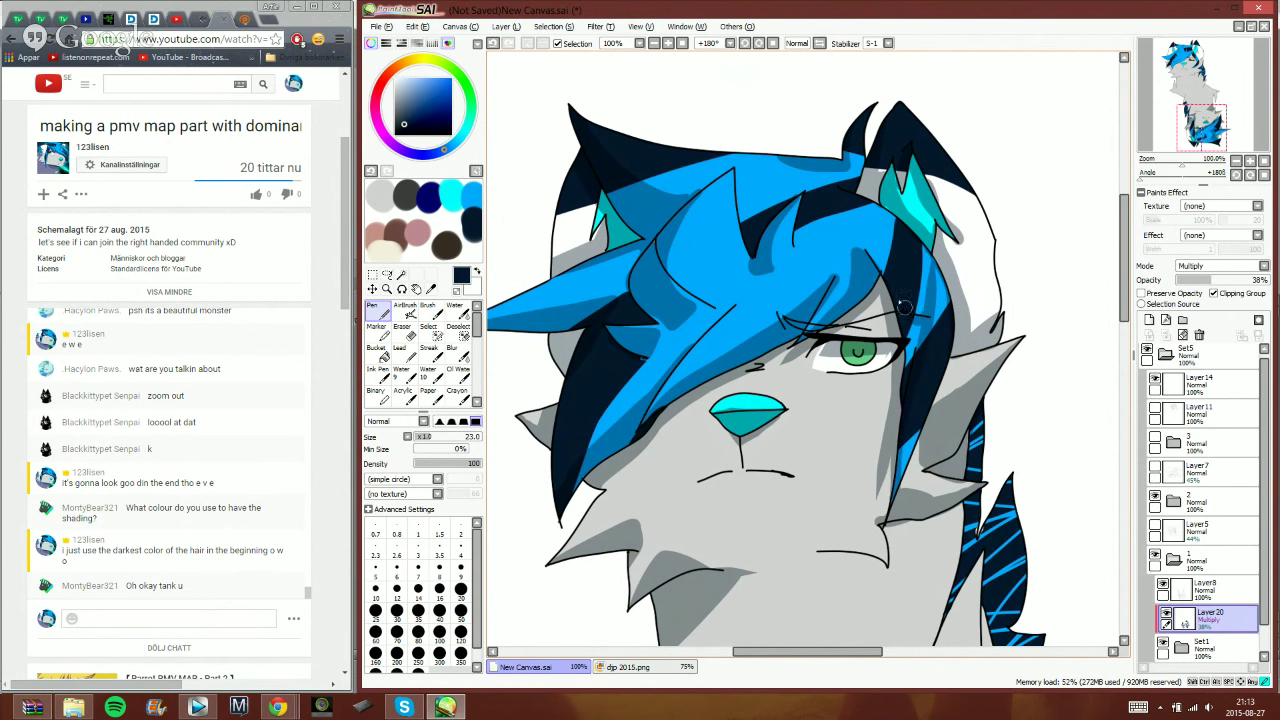
{"action": "left_click_drag", "start_coordinate": [914, 330], "coordinate": [908, 358]}
{"action": "key", "text": "x"}
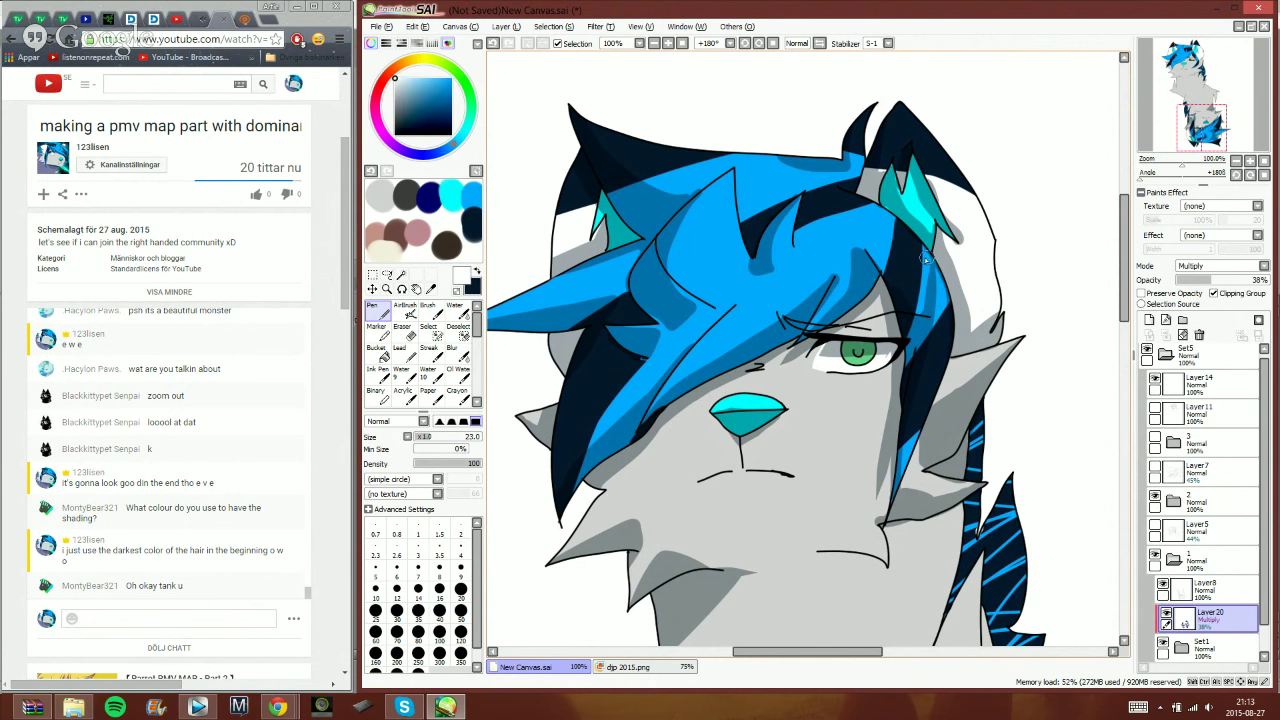
{"action": "mouse_move", "coordinate": [925, 265]}
{"action": "left_mouse_down"}
{"action": "mouse_move", "coordinate": [942, 312]}
{"action": "mouse_move", "coordinate": [928, 290]}
{"action": "left_mouse_up"}
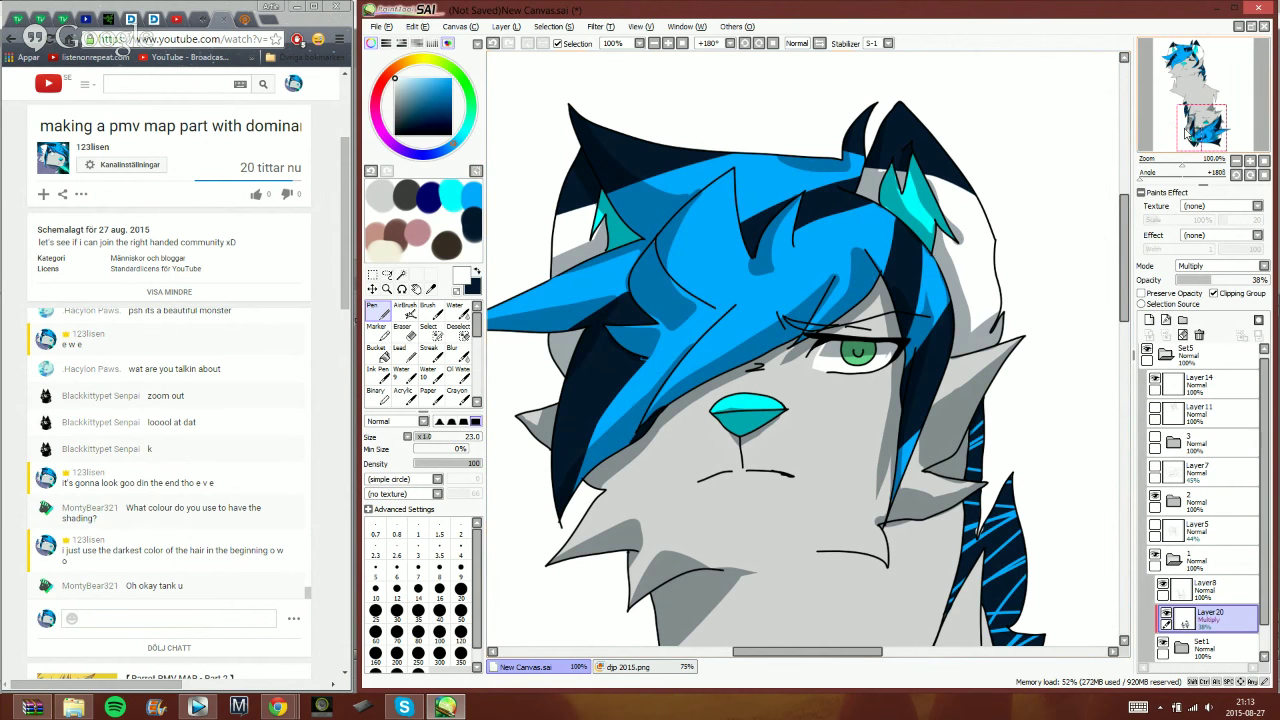
- Outline the shadow beneath frame 1's chin tuft and cheek across to the striped mane, and fill it with the Bucket
{"action": "left_click_drag", "start_coordinate": [1170, 146], "coordinate": [1170, 141]}
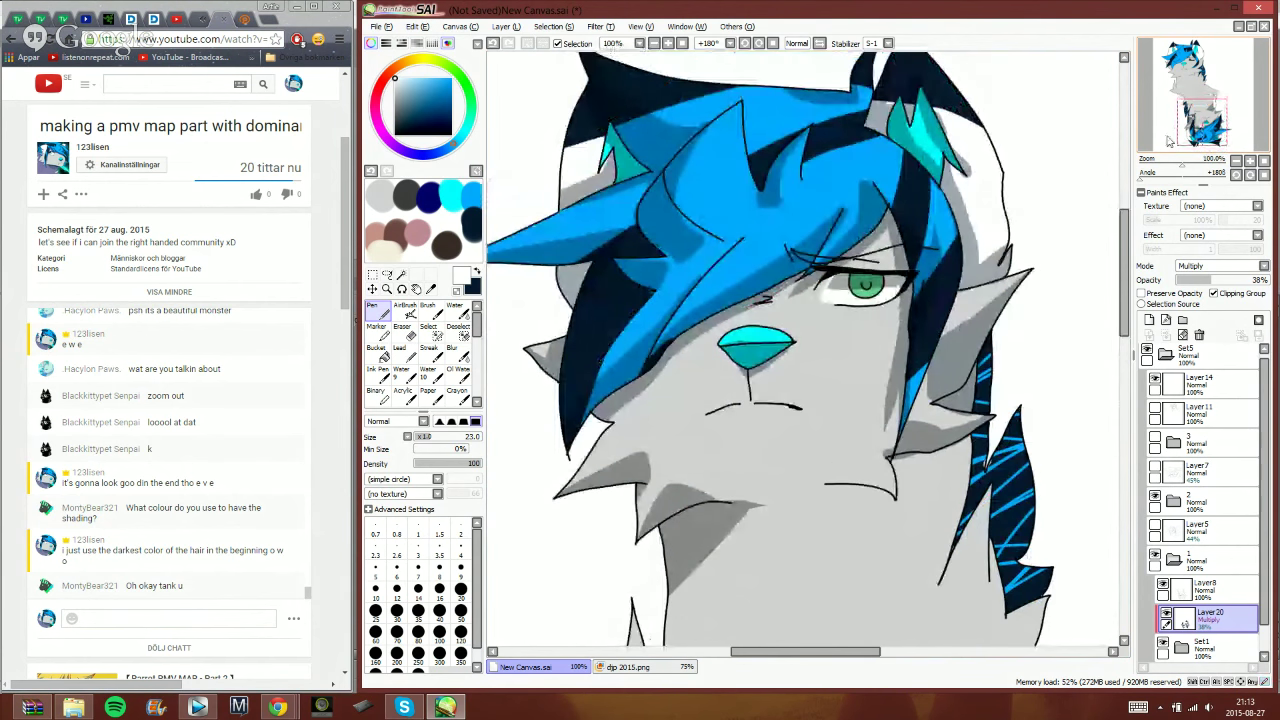
{"action": "key", "text": "x"}
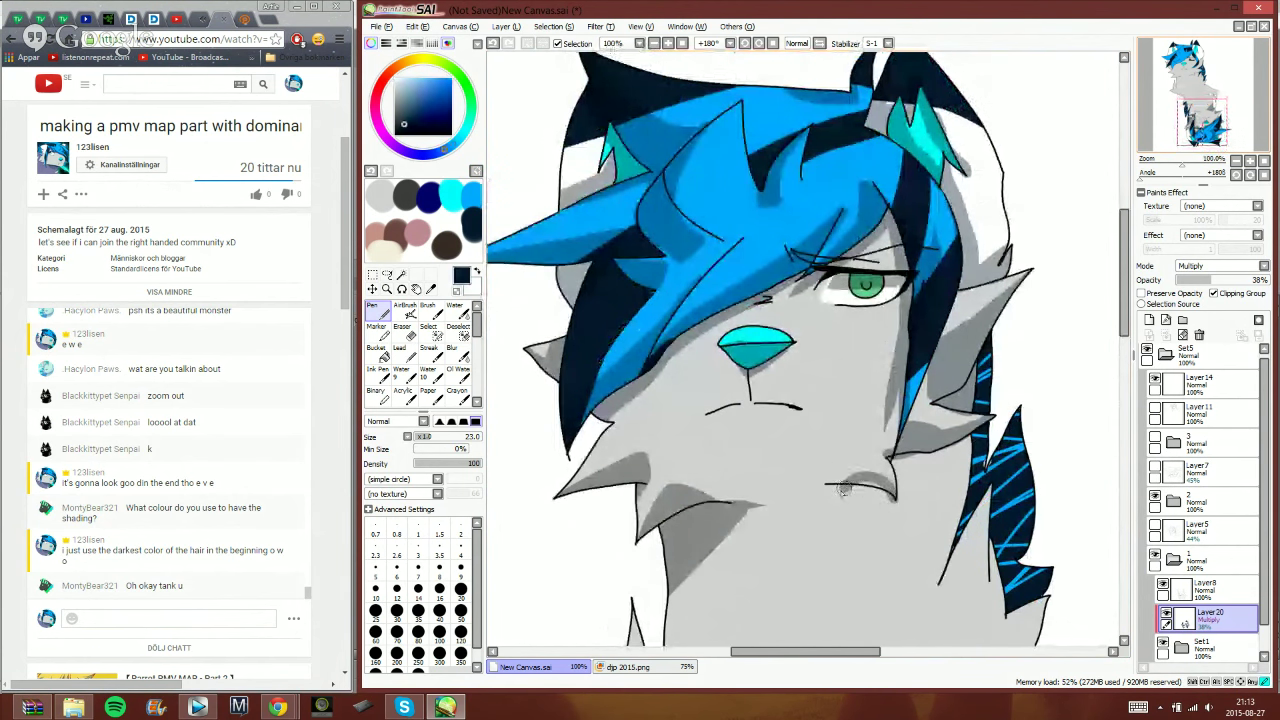
{"action": "mouse_move", "coordinate": [845, 487]}
{"action": "left_mouse_down"}
{"action": "mouse_move", "coordinate": [885, 490]}
{"action": "mouse_move", "coordinate": [833, 487]}
{"action": "mouse_move", "coordinate": [970, 542]}
{"action": "left_mouse_up"}
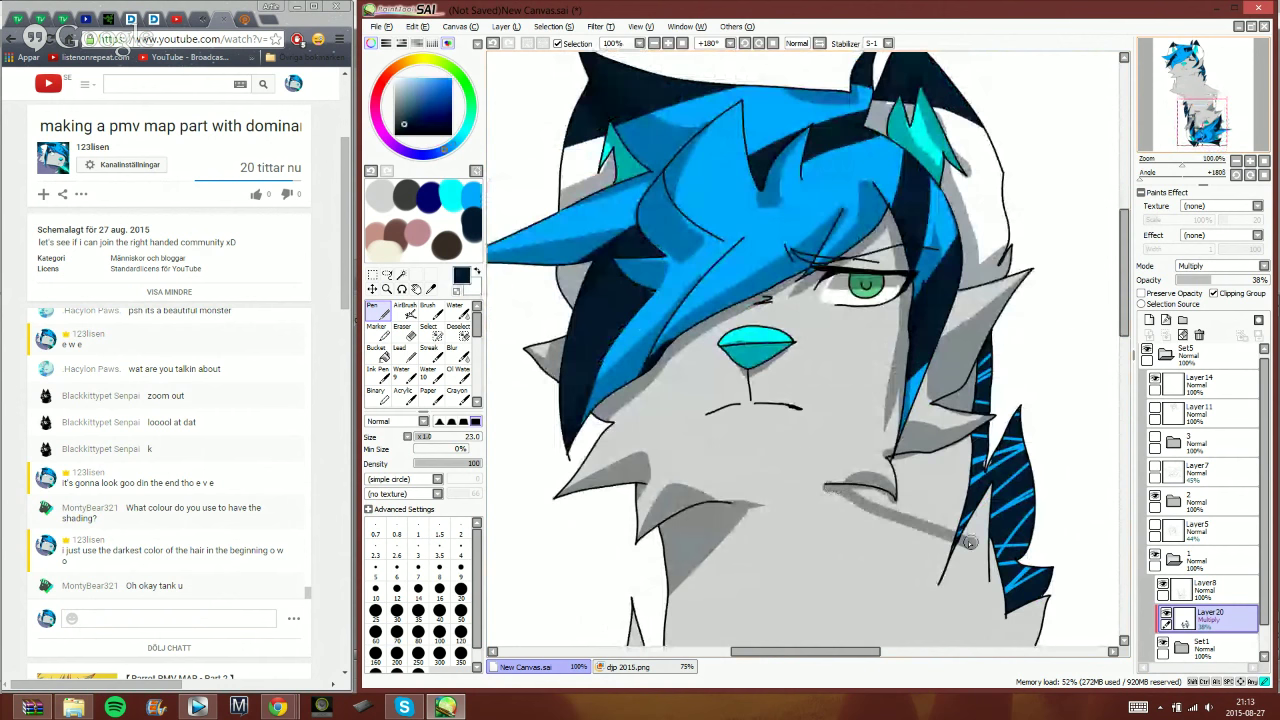
{"action": "key", "text": "x"}
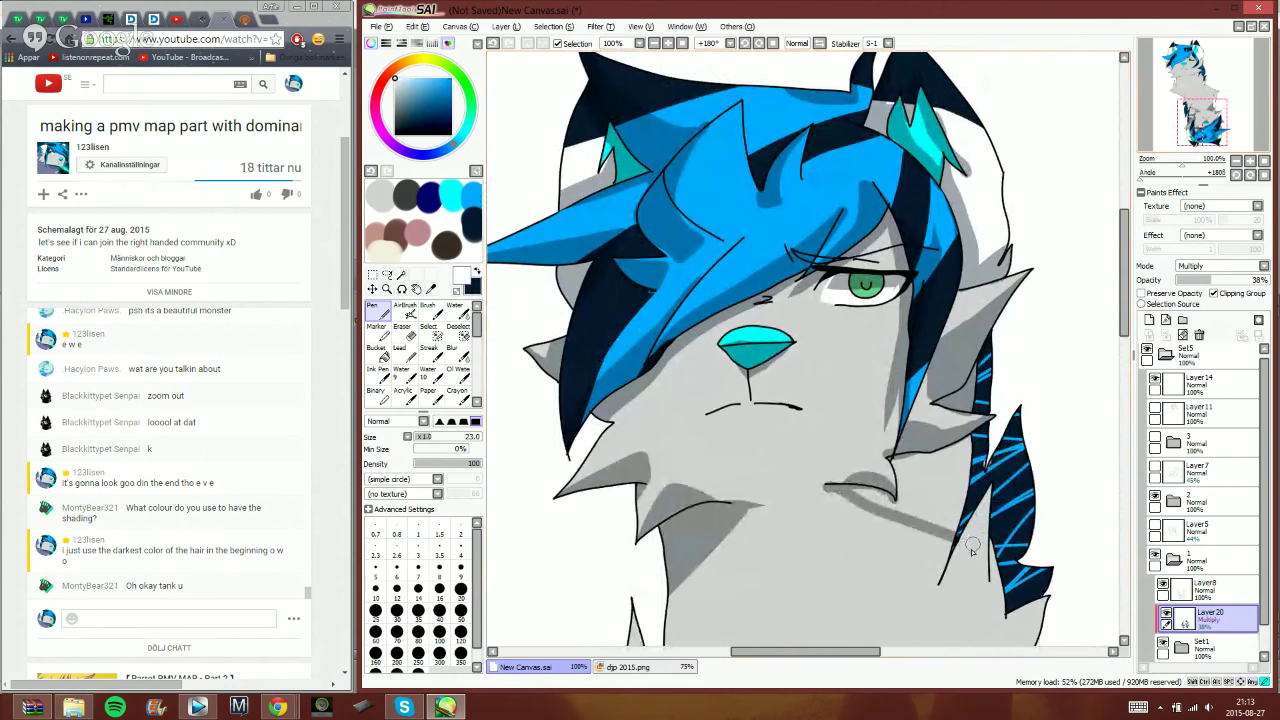
{"action": "key", "text": "x"}
{"action": "left_click_drag", "start_coordinate": [898, 497], "coordinate": [900, 464]}
{"action": "mouse_move", "coordinate": [979, 439]}
{"action": "left_mouse_down"}
{"action": "mouse_move", "coordinate": [963, 441]}
{"action": "mouse_move", "coordinate": [956, 527]}
{"action": "left_mouse_up"}
{"action": "left_click", "coordinate": [382, 355]}
{"action": "left_click", "coordinate": [919, 503]}
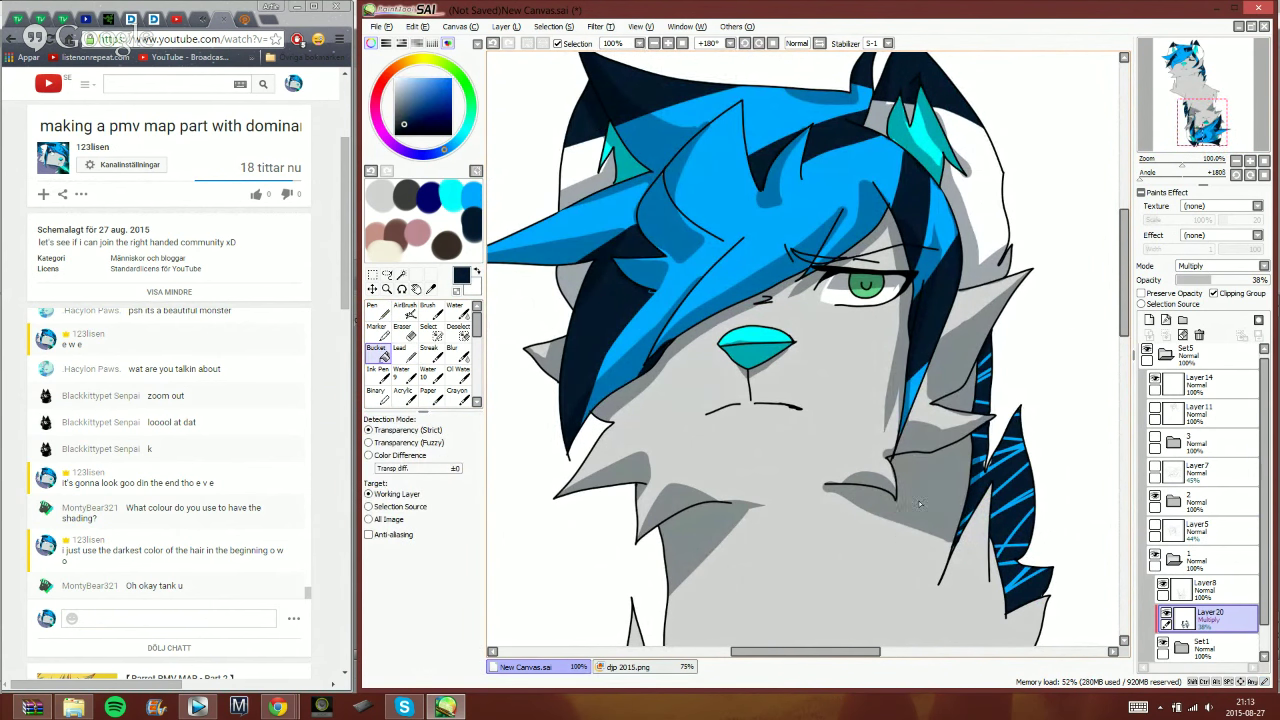
- Shade the pointed chest tuft, the shoulder fur and the neck edge along the striped mane on frame 1 with the Pen
{"action": "left_click", "coordinate": [384, 312]}
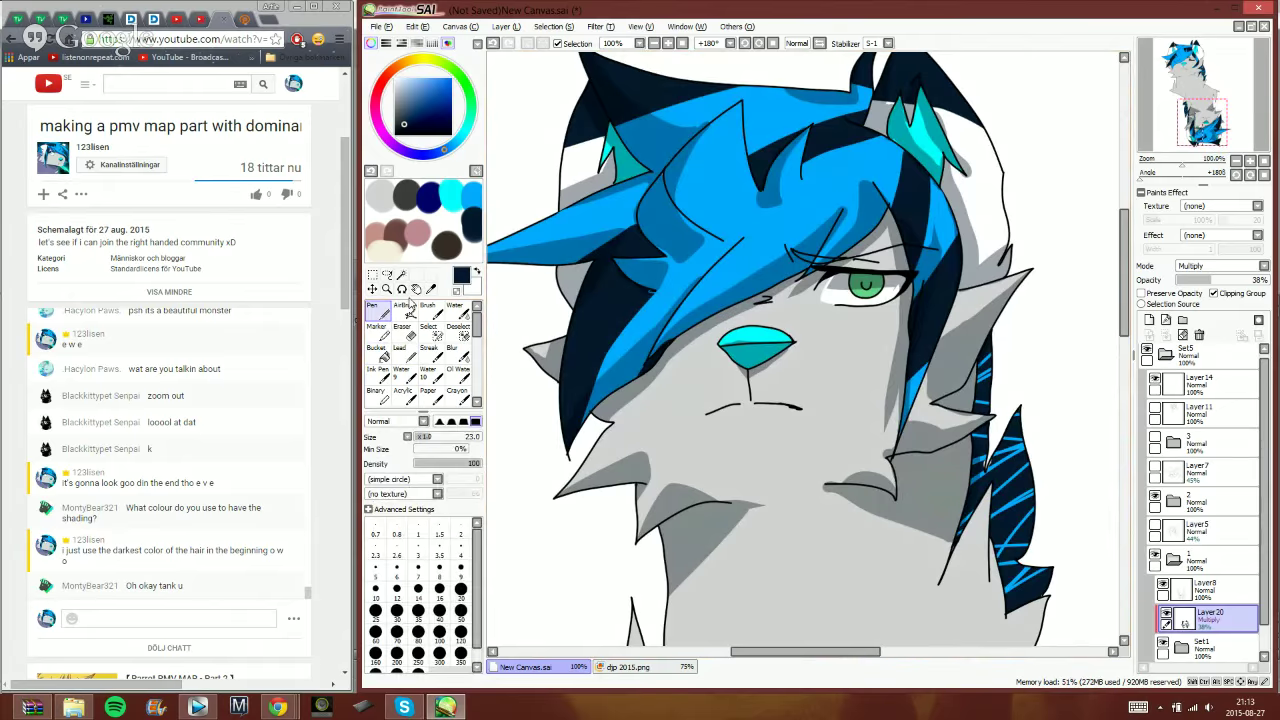
{"action": "left_click_drag", "start_coordinate": [1209, 124], "coordinate": [1206, 110]}
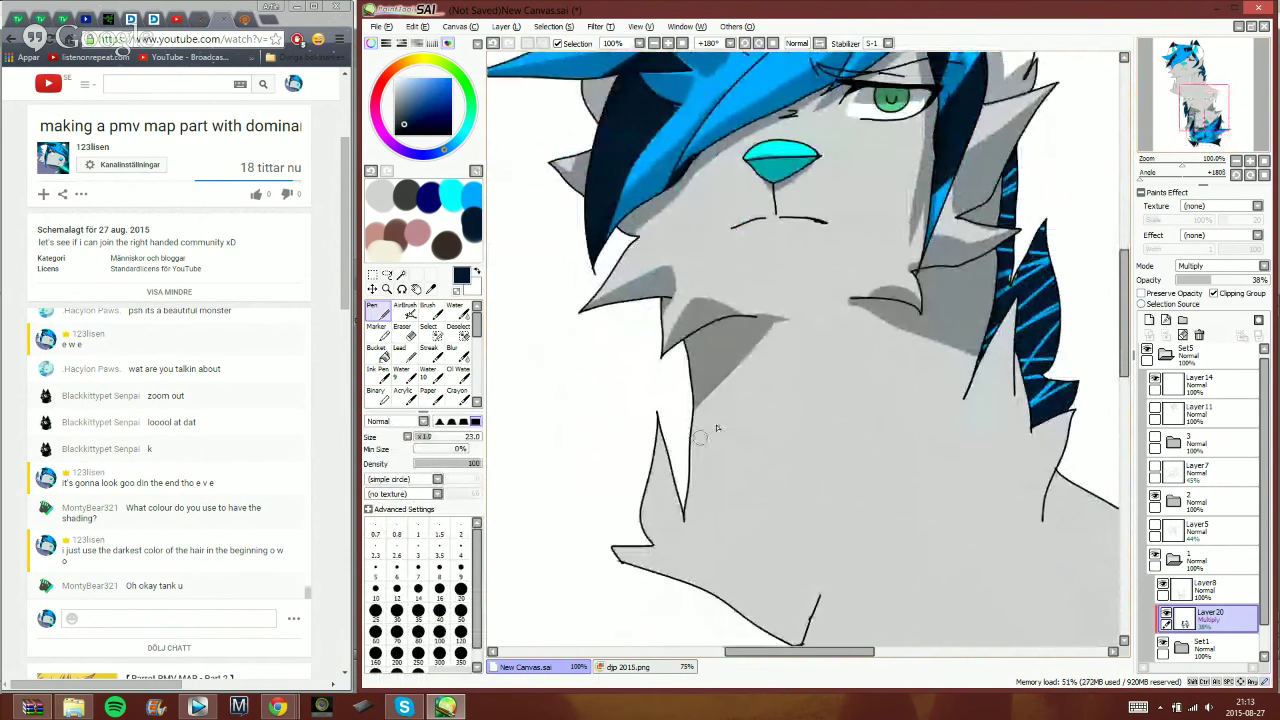
{"action": "mouse_move", "coordinate": [658, 445]}
{"action": "left_mouse_down"}
{"action": "mouse_move", "coordinate": [660, 540]}
{"action": "mouse_move", "coordinate": [650, 480]}
{"action": "mouse_move", "coordinate": [652, 525]}
{"action": "mouse_move", "coordinate": [652, 512]}
{"action": "left_mouse_up"}
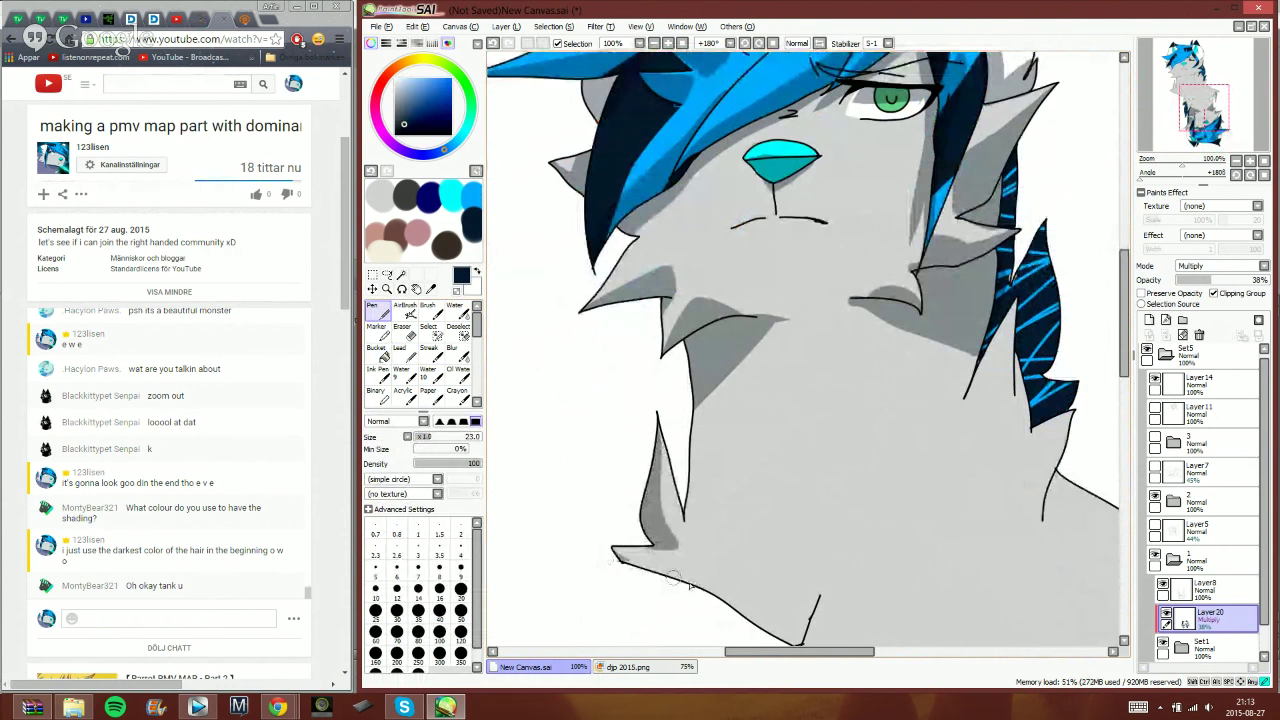
{"action": "mouse_move", "coordinate": [1071, 430]}
{"action": "left_mouse_down"}
{"action": "mouse_move", "coordinate": [1039, 460]}
{"action": "mouse_move", "coordinate": [1029, 522]}
{"action": "mouse_move", "coordinate": [1066, 487]}
{"action": "mouse_move", "coordinate": [1040, 512]}
{"action": "mouse_move", "coordinate": [1069, 476]}
{"action": "mouse_move", "coordinate": [1041, 506]}
{"action": "mouse_move", "coordinate": [1034, 492]}
{"action": "mouse_move", "coordinate": [1070, 437]}
{"action": "mouse_move", "coordinate": [1036, 494]}
{"action": "left_mouse_up"}
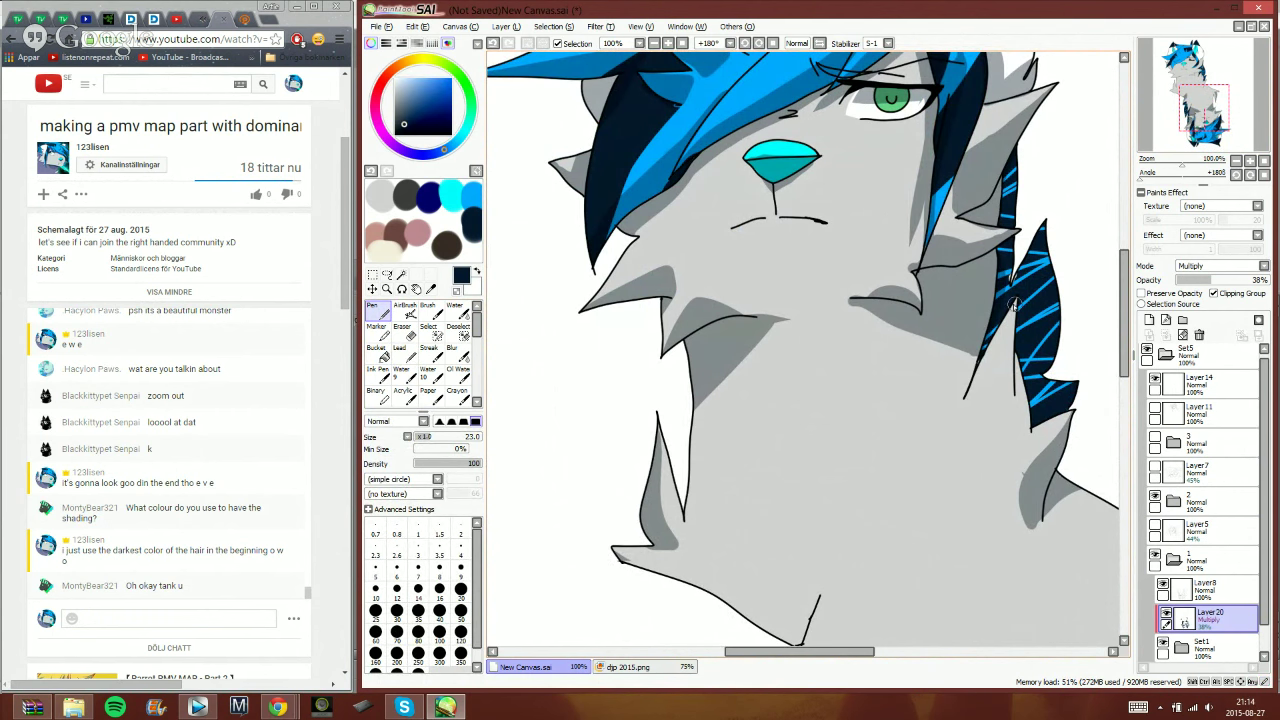
{"action": "mouse_move", "coordinate": [1016, 302]}
{"action": "left_mouse_down"}
{"action": "mouse_move", "coordinate": [996, 382]}
{"action": "mouse_move", "coordinate": [999, 457]}
{"action": "mouse_move", "coordinate": [1023, 441]}
{"action": "mouse_move", "coordinate": [1013, 321]}
{"action": "mouse_move", "coordinate": [1023, 400]}
{"action": "mouse_move", "coordinate": [1015, 435]}
{"action": "mouse_move", "coordinate": [1003, 389]}
{"action": "mouse_move", "coordinate": [1004, 450]}
{"action": "mouse_move", "coordinate": [1034, 392]}
{"action": "mouse_move", "coordinate": [1022, 401]}
{"action": "mouse_move", "coordinate": [1072, 384]}
{"action": "mouse_move", "coordinate": [1032, 416]}
{"action": "mouse_move", "coordinate": [1030, 362]}
{"action": "mouse_move", "coordinate": [1014, 382]}
{"action": "mouse_move", "coordinate": [1050, 345]}
{"action": "mouse_move", "coordinate": [1047, 245]}
{"action": "mouse_move", "coordinate": [1040, 346]}
{"action": "left_mouse_up"}
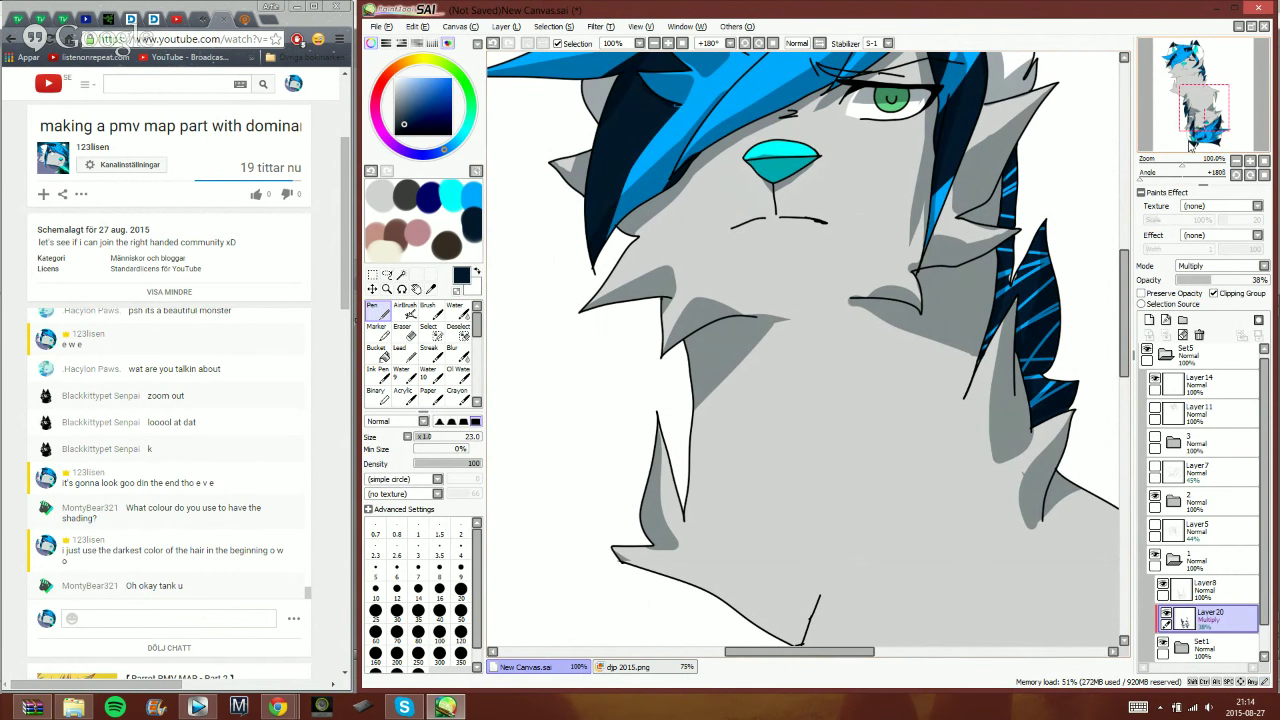
- Add a new layer above Set3 in folder 2 for frame 2, as a clipping group in Multiply mode at 38% opacity
{"action": "mouse_move", "coordinate": [1201, 113]}
{"action": "left_mouse_down"}
{"action": "mouse_move", "coordinate": [1209, 121]}
{"action": "mouse_move", "coordinate": [1201, 72]}
{"action": "mouse_move", "coordinate": [1187, 68]}
{"action": "left_mouse_up"}
{"action": "left_click", "coordinate": [773, 43]}
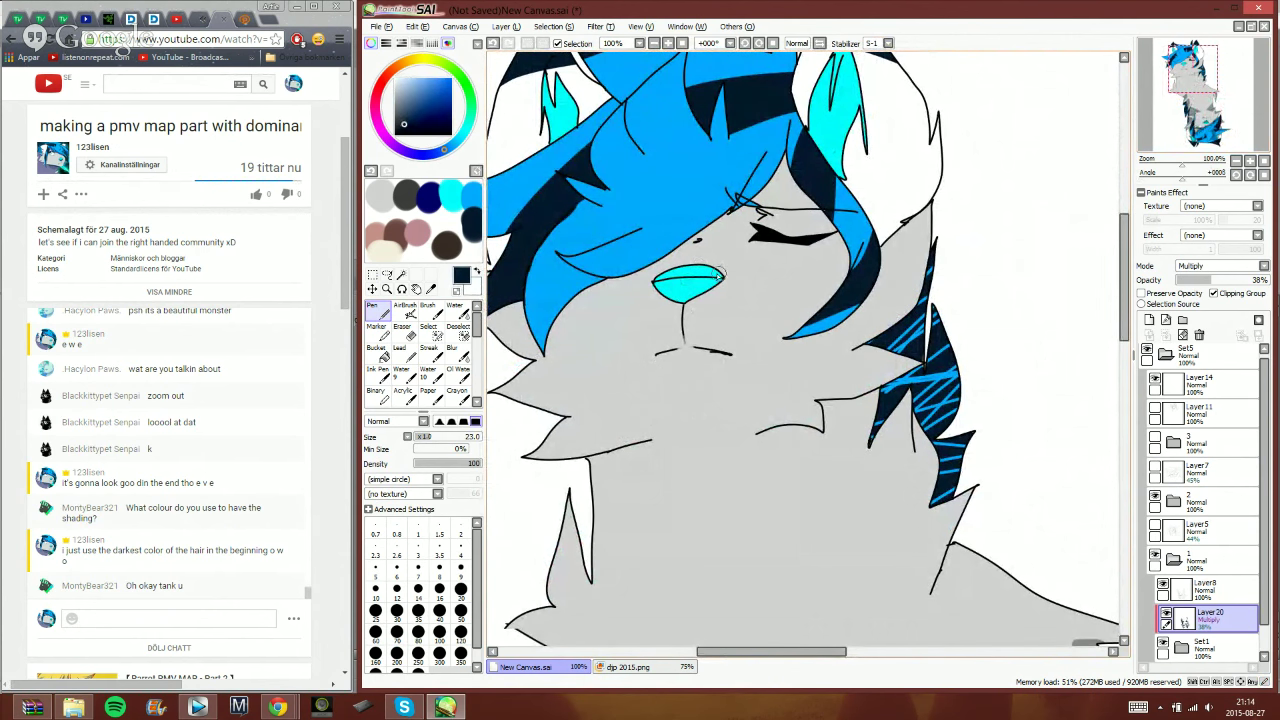
{"action": "left_click", "coordinate": [1188, 566]}
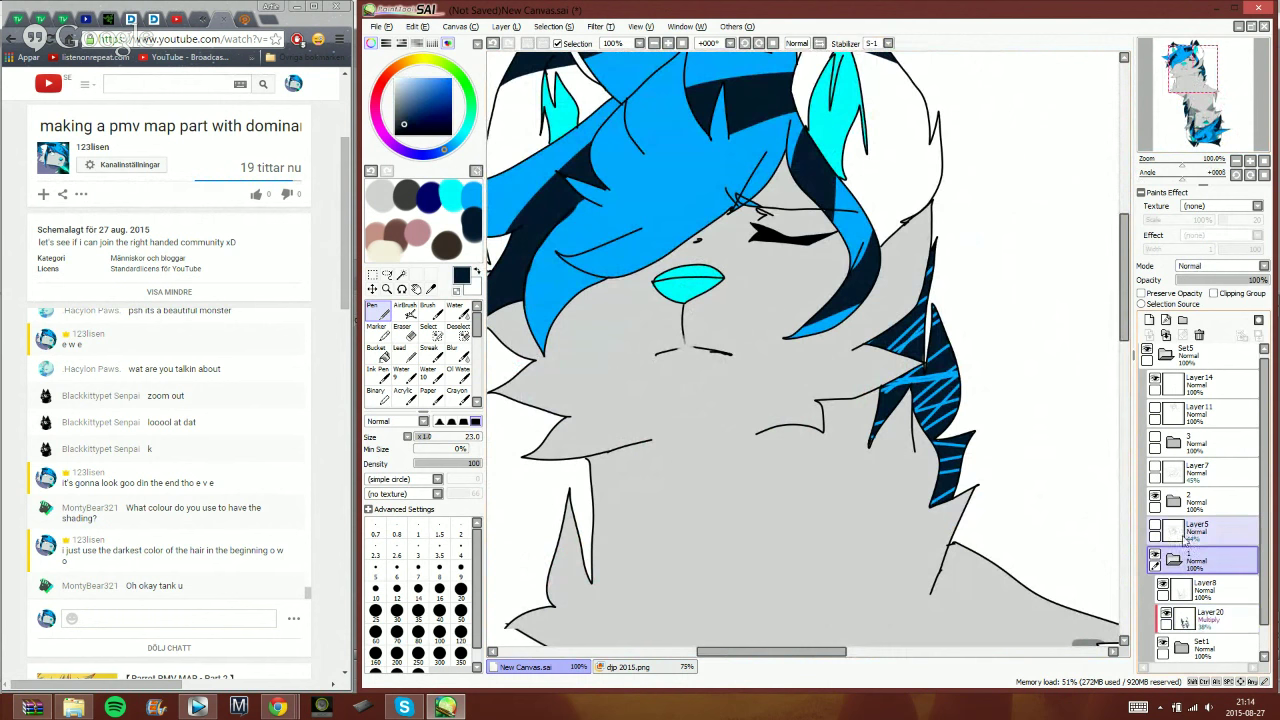
{"action": "left_click", "coordinate": [1175, 560]}
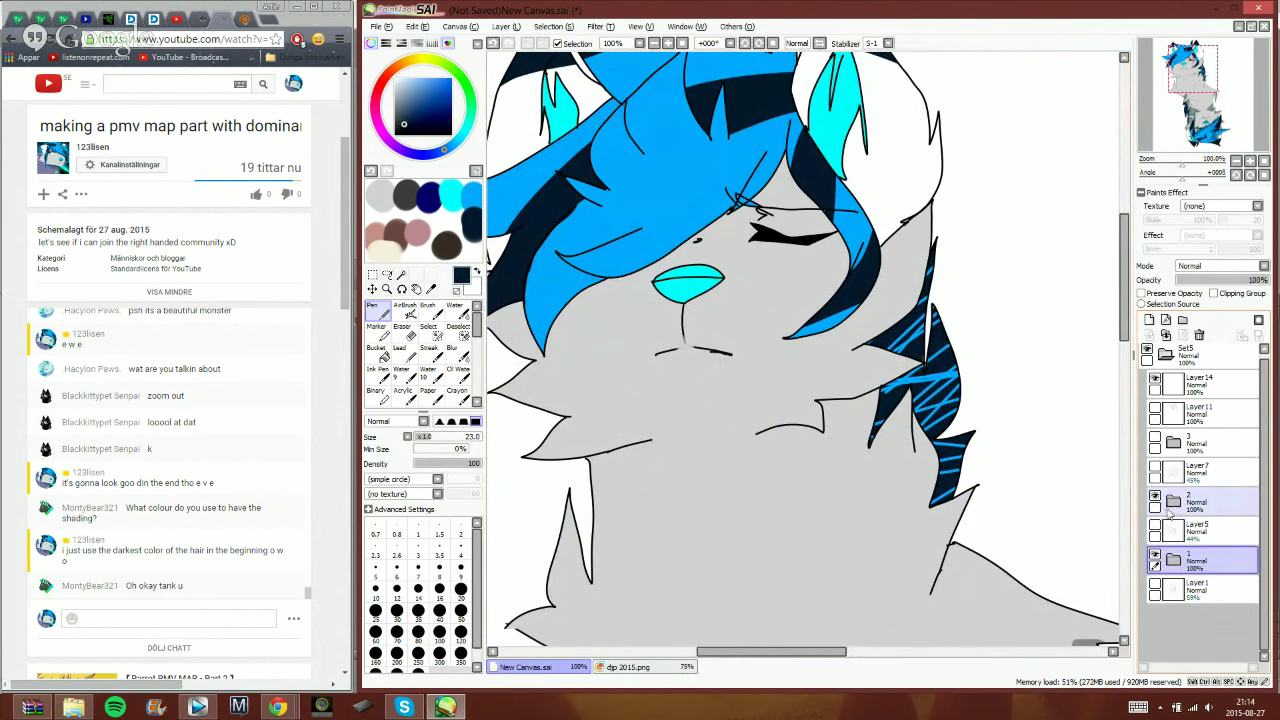
{"action": "left_click", "coordinate": [1174, 501]}
{"action": "left_click", "coordinate": [1205, 589]}
{"action": "left_click", "coordinate": [1183, 561]}
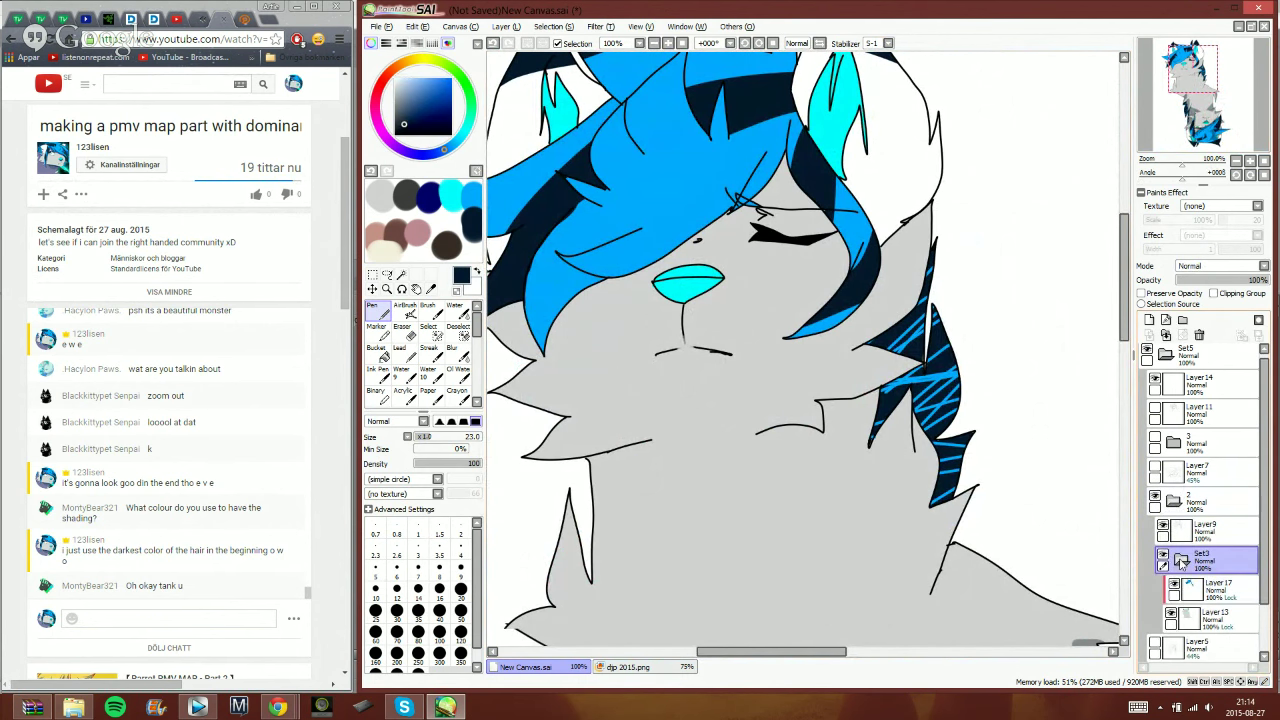
{"action": "left_click", "coordinate": [1149, 320]}
{"action": "left_click", "coordinate": [1214, 267]}
{"action": "left_click", "coordinate": [1206, 288]}
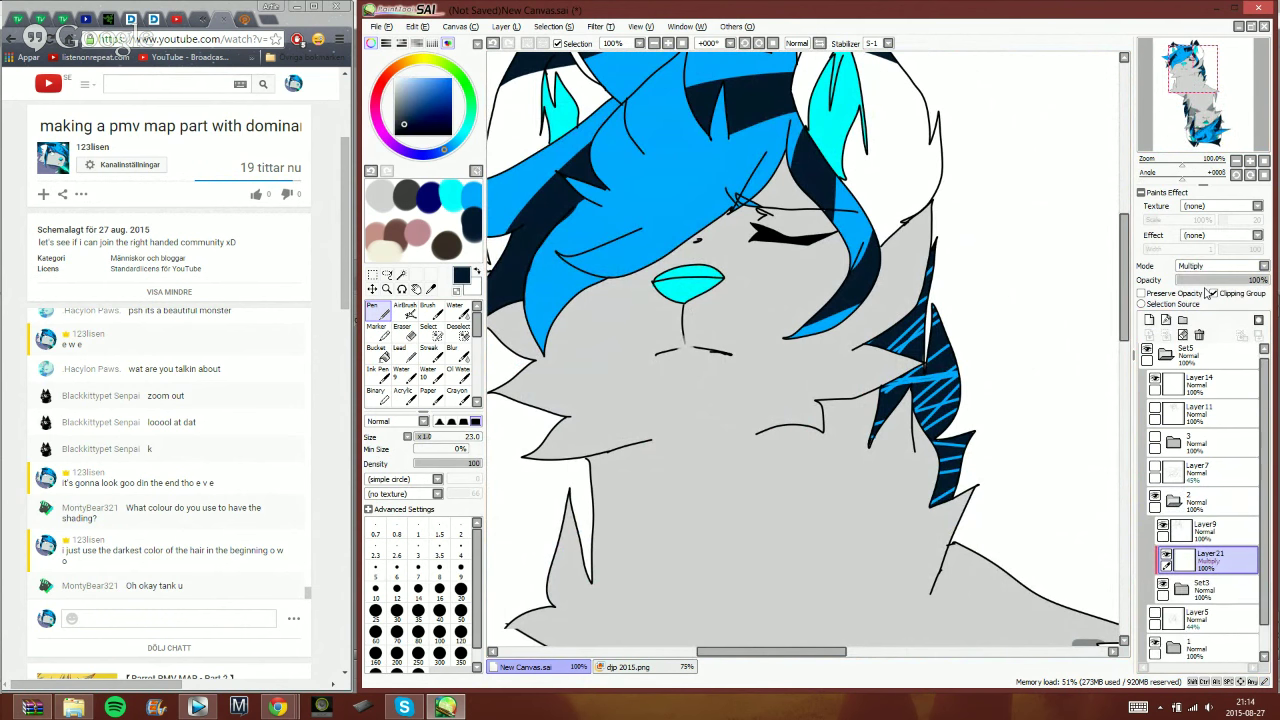
{"action": "left_click_drag", "start_coordinate": [1215, 283], "coordinate": [1213, 288]}
- Shade frame 2's lower nose and the fur beneath it with navy, trimming the shadow's edges with white
{"action": "mouse_move", "coordinate": [660, 287]}
{"action": "left_mouse_down"}
{"action": "mouse_move", "coordinate": [710, 280]}
{"action": "mouse_move", "coordinate": [676, 318]}
{"action": "mouse_move", "coordinate": [662, 292]}
{"action": "mouse_move", "coordinate": [690, 297]}
{"action": "left_mouse_up"}
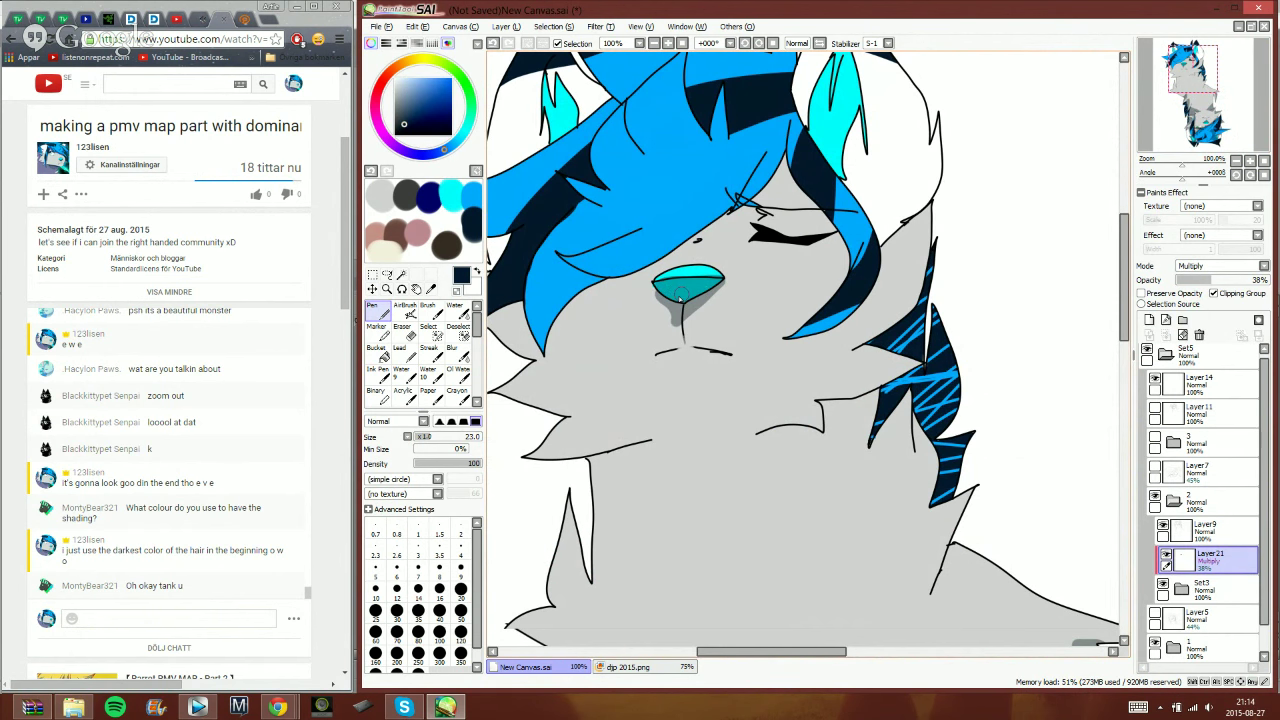
{"action": "key", "text": "x"}
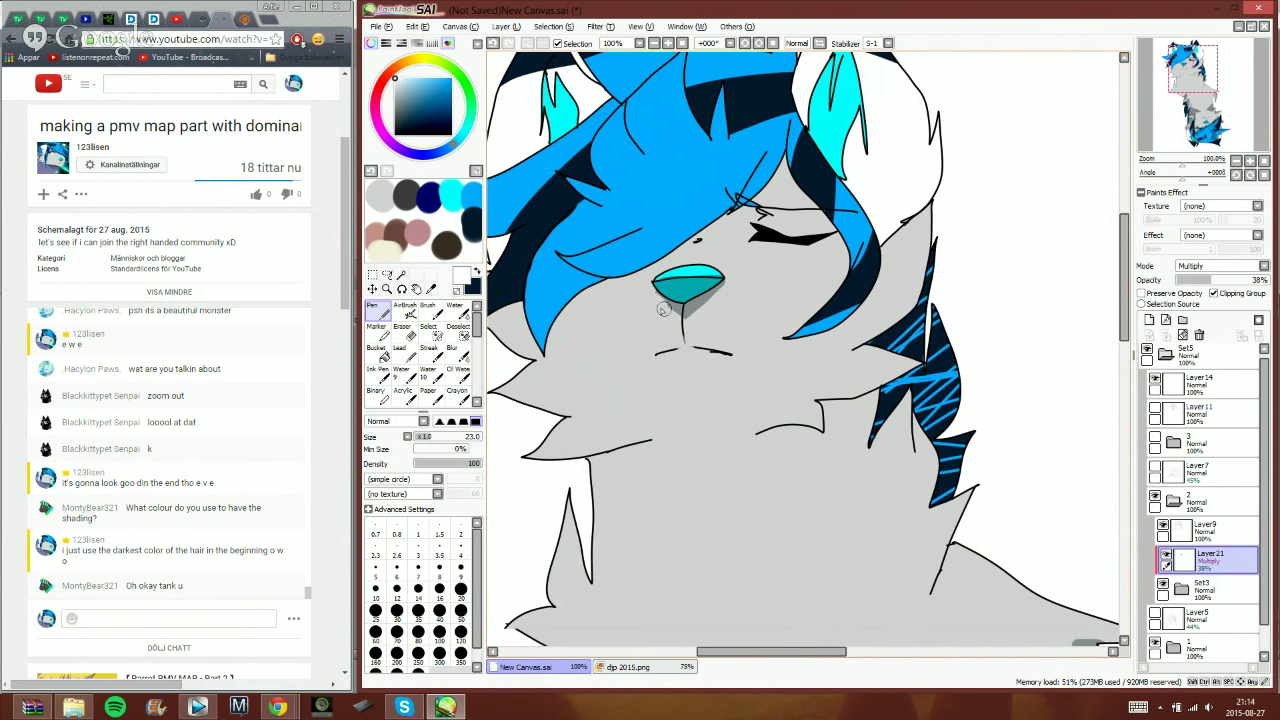
{"action": "left_click_drag", "start_coordinate": [727, 286], "coordinate": [692, 310]}
- Shade frame 2's eyelid, trimming it with white, and add navy shadow along the side strand beside the eye
{"action": "key", "text": "x"}
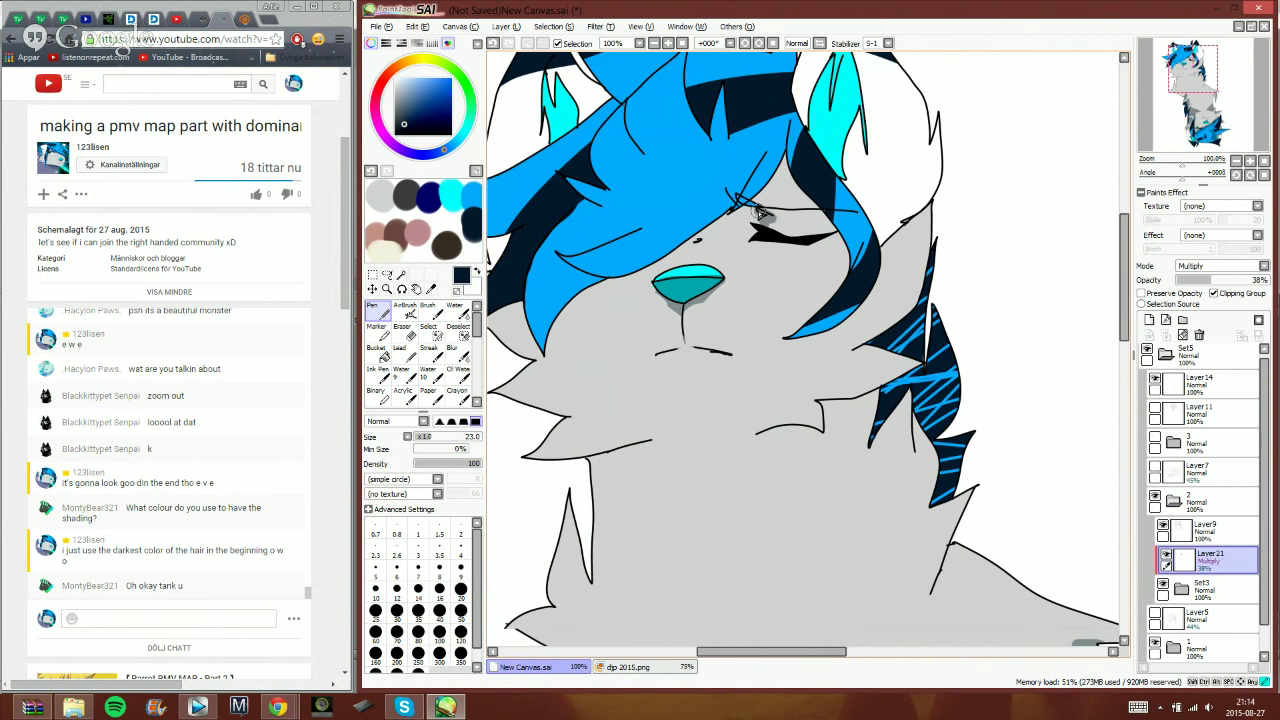
{"action": "key", "text": "x"}
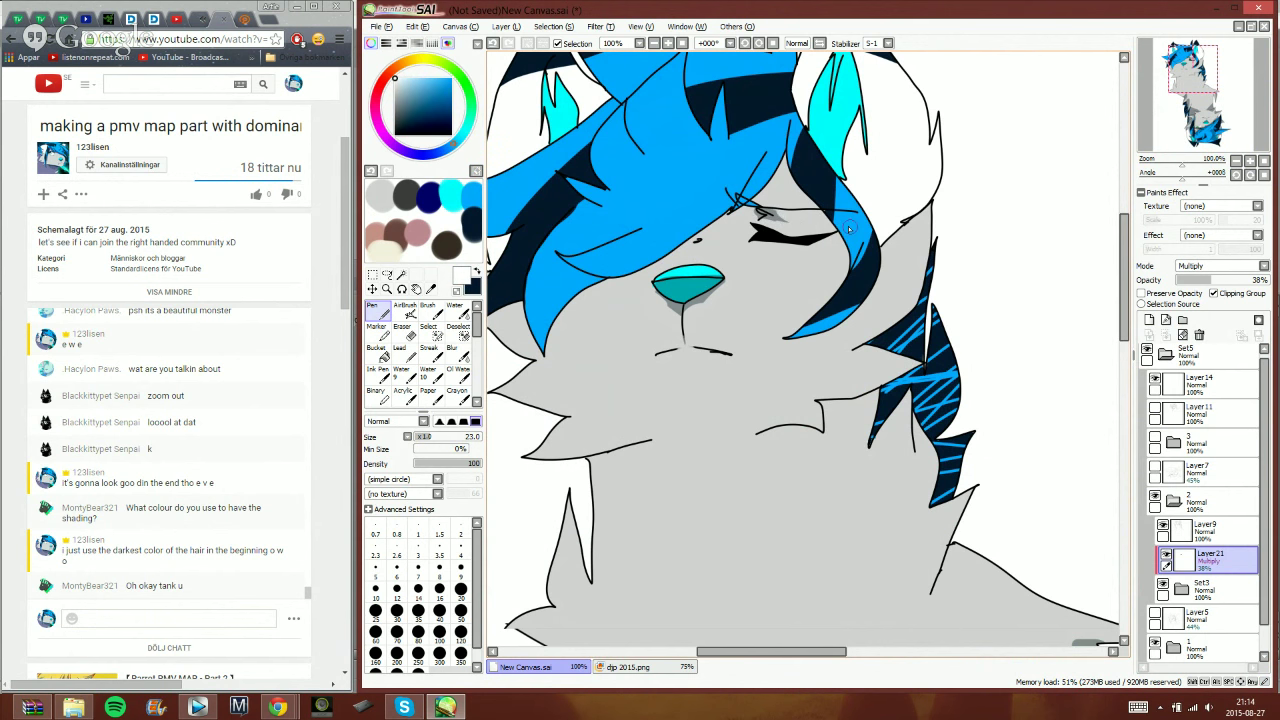
{"action": "key", "text": "x"}
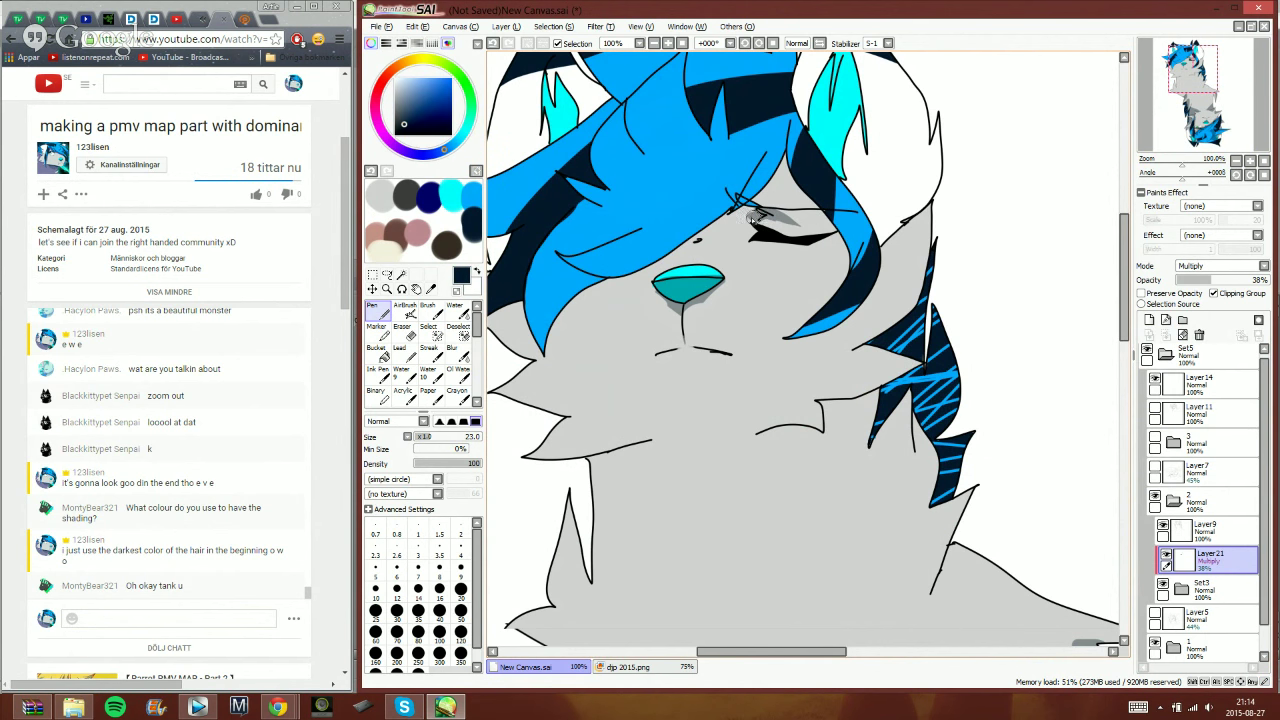
{"action": "mouse_move", "coordinate": [785, 158]}
{"action": "left_mouse_down"}
{"action": "mouse_move", "coordinate": [795, 195]}
{"action": "mouse_move", "coordinate": [850, 250]}
{"action": "mouse_move", "coordinate": [795, 315]}
{"action": "left_mouse_up"}
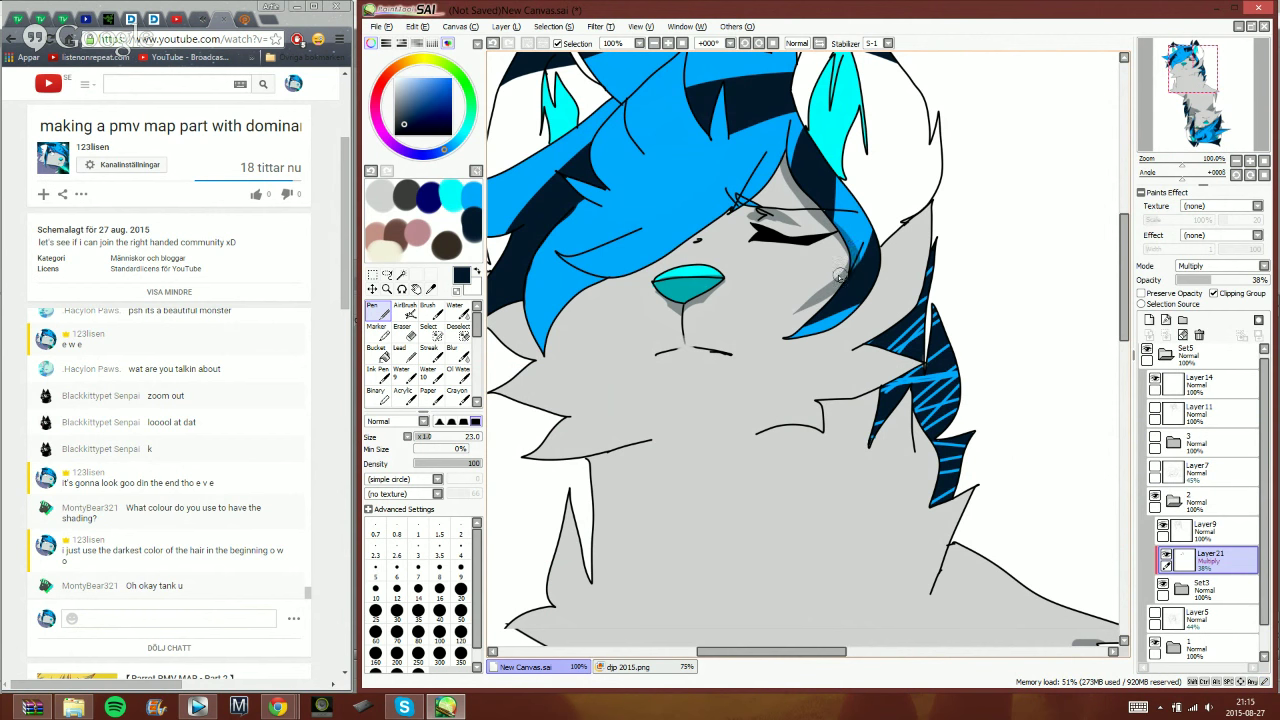
{"action": "left_click_drag", "start_coordinate": [806, 340], "coordinate": [839, 284]}
- Outline the shadows on frame 2's cheek fur and beneath the chin toward the striped mane, and fill the neck shadow with the Bucket
{"action": "mouse_move", "coordinate": [935, 209]}
{"action": "left_mouse_down"}
{"action": "mouse_move", "coordinate": [849, 340]}
{"action": "mouse_move", "coordinate": [912, 293]}
{"action": "mouse_move", "coordinate": [932, 212]}
{"action": "mouse_move", "coordinate": [904, 299]}
{"action": "mouse_move", "coordinate": [921, 252]}
{"action": "mouse_move", "coordinate": [862, 331]}
{"action": "mouse_move", "coordinate": [869, 316]}
{"action": "mouse_move", "coordinate": [880, 320]}
{"action": "mouse_move", "coordinate": [865, 336]}
{"action": "mouse_move", "coordinate": [904, 317]}
{"action": "mouse_move", "coordinate": [906, 358]}
{"action": "mouse_move", "coordinate": [920, 362]}
{"action": "mouse_move", "coordinate": [809, 388]}
{"action": "mouse_move", "coordinate": [851, 394]}
{"action": "mouse_move", "coordinate": [909, 371]}
{"action": "mouse_move", "coordinate": [762, 419]}
{"action": "mouse_move", "coordinate": [799, 433]}
{"action": "mouse_move", "coordinate": [751, 427]}
{"action": "mouse_move", "coordinate": [871, 431]}
{"action": "left_mouse_up"}
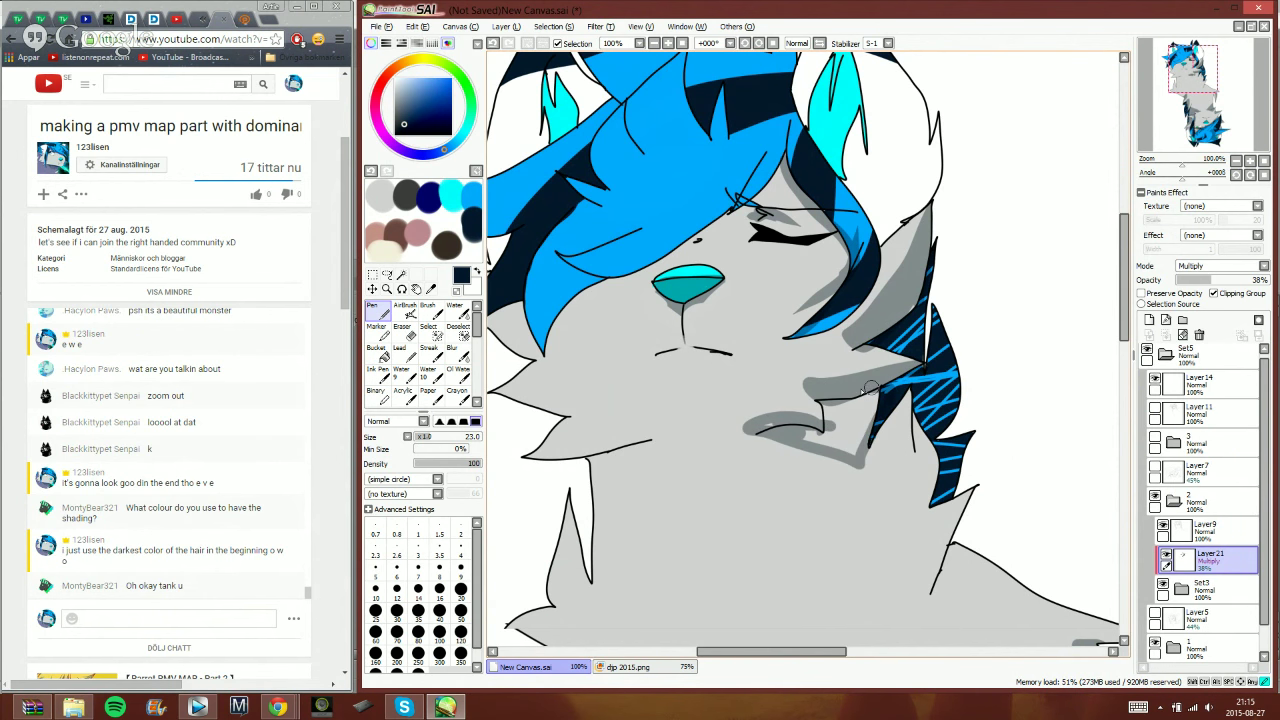
{"action": "left_click", "coordinate": [379, 354]}
{"action": "left_click", "coordinate": [848, 423]}
{"action": "key", "text": "n"}
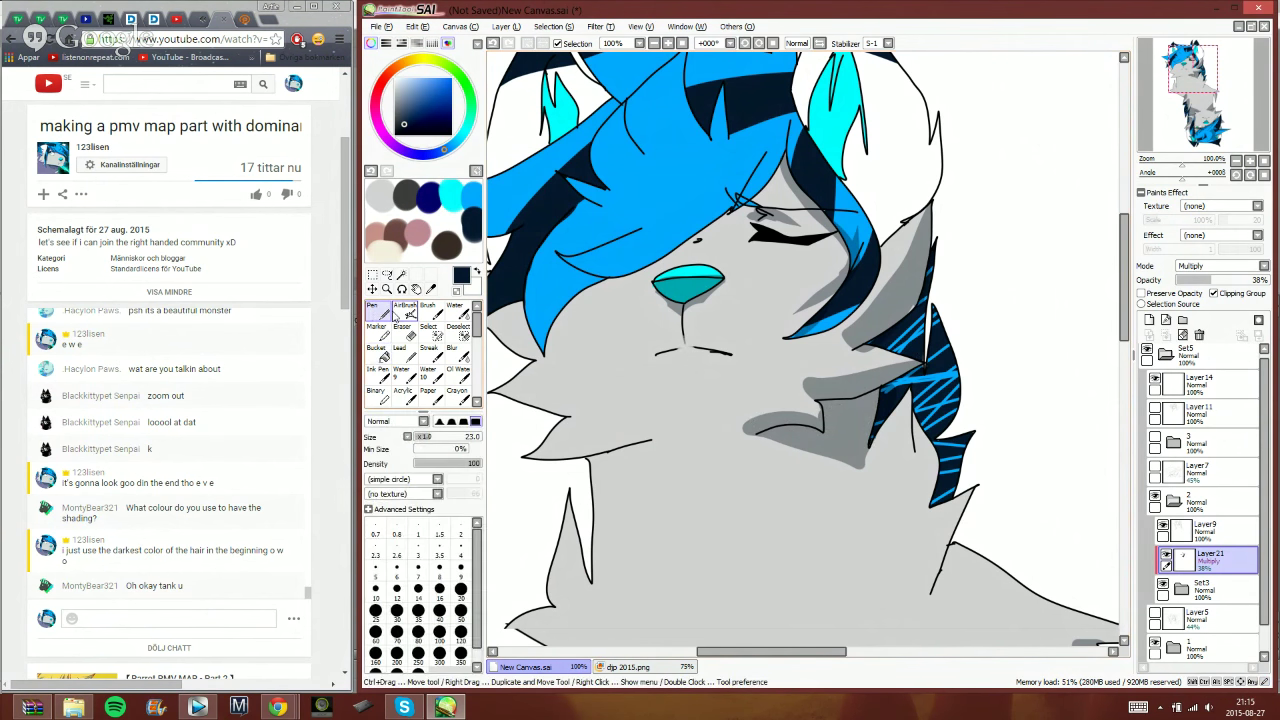
- Outline the shadow along the lower edge of frame 2's blue fringe and fill it with the Bucket, undoing the spilled fill
{"action": "left_click_drag", "start_coordinate": [1197, 73], "coordinate": [1180, 71]}
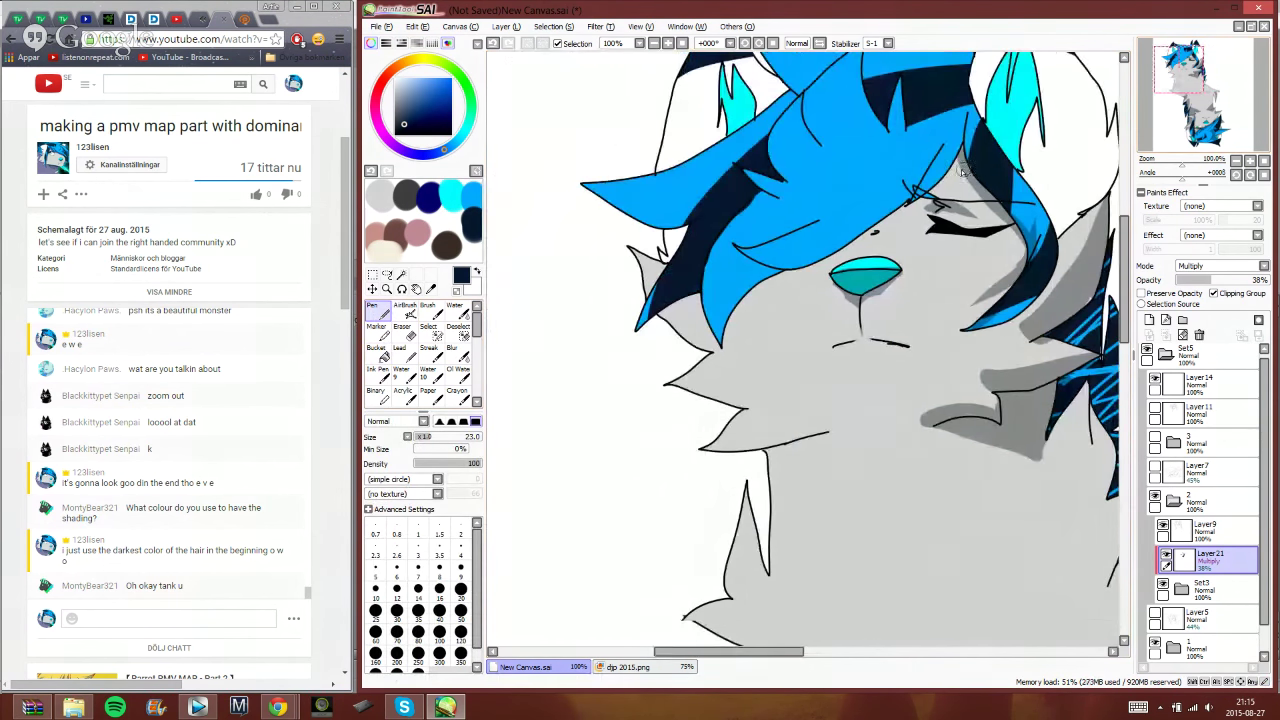
{"action": "mouse_move", "coordinate": [910, 207]}
{"action": "left_mouse_down"}
{"action": "mouse_move", "coordinate": [944, 188]}
{"action": "mouse_move", "coordinate": [956, 155]}
{"action": "mouse_move", "coordinate": [932, 185]}
{"action": "mouse_move", "coordinate": [946, 165]}
{"action": "mouse_move", "coordinate": [924, 190]}
{"action": "mouse_move", "coordinate": [932, 160]}
{"action": "mouse_move", "coordinate": [845, 233]}
{"action": "mouse_move", "coordinate": [754, 262]}
{"action": "mouse_move", "coordinate": [908, 214]}
{"action": "left_mouse_up"}
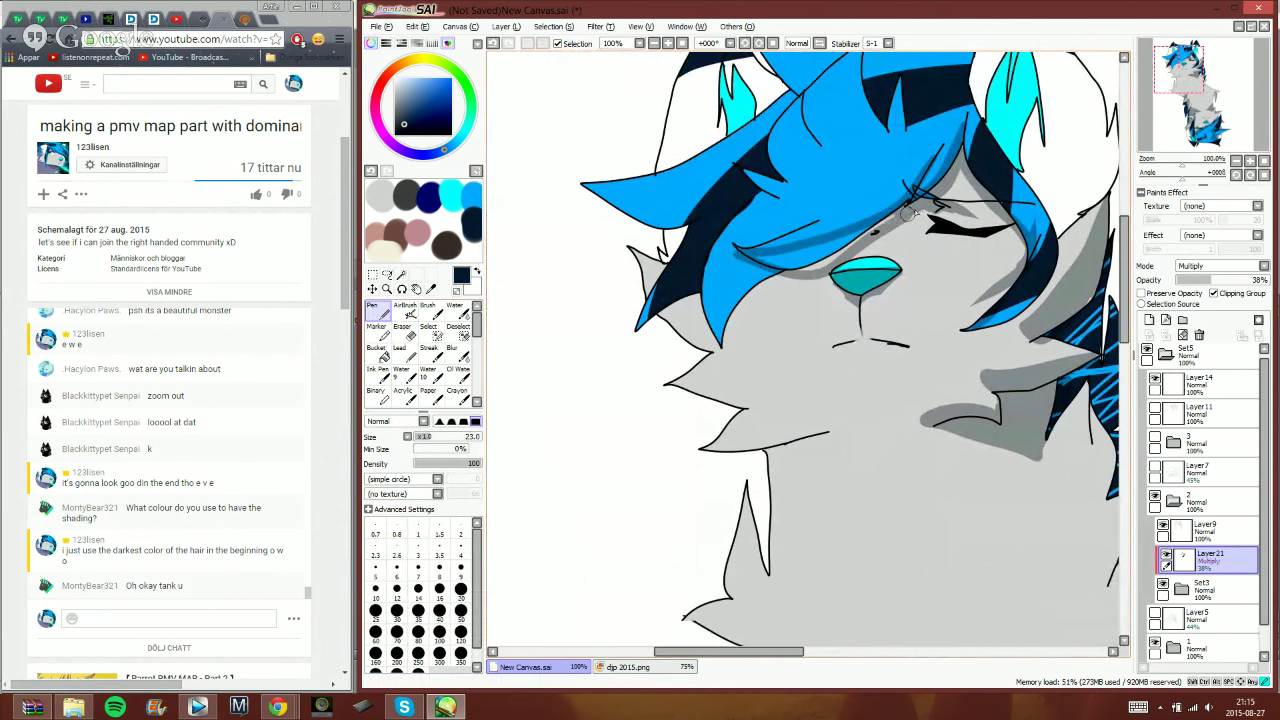
{"action": "left_click", "coordinate": [376, 349]}
{"action": "left_click", "coordinate": [891, 245]}
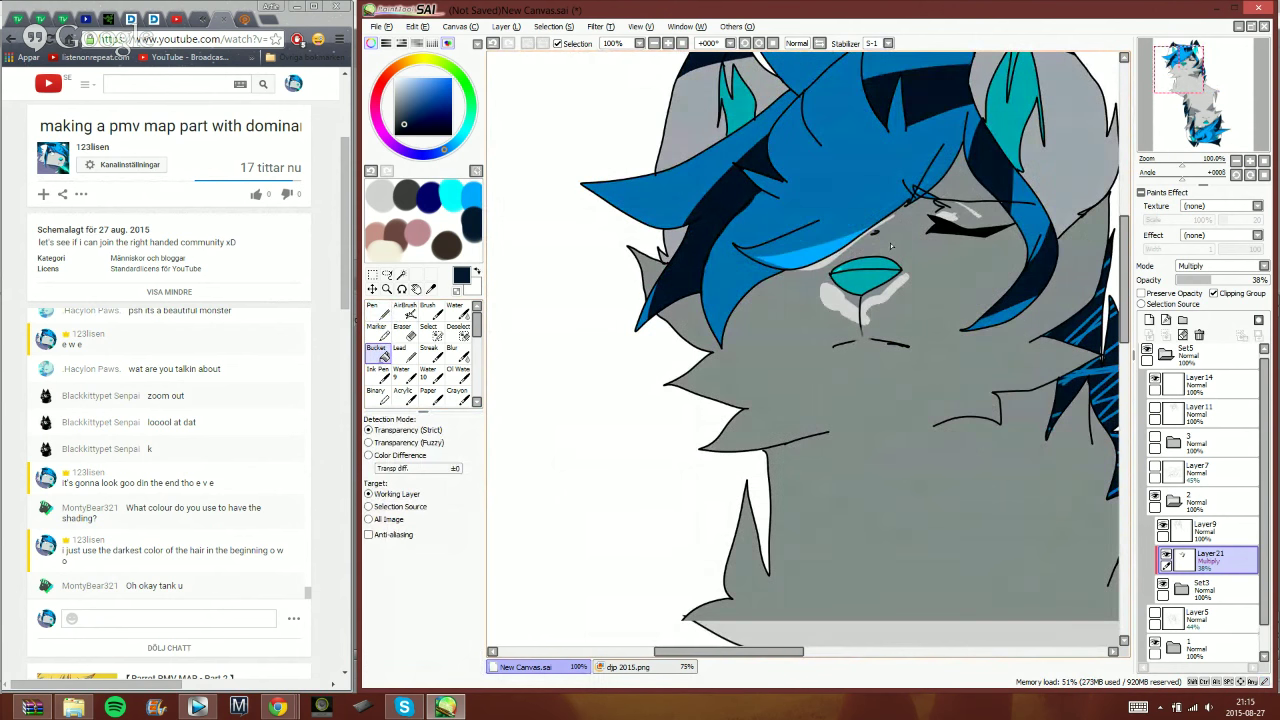
{"action": "left_click", "coordinate": [492, 43]}
{"action": "left_click", "coordinate": [806, 273]}
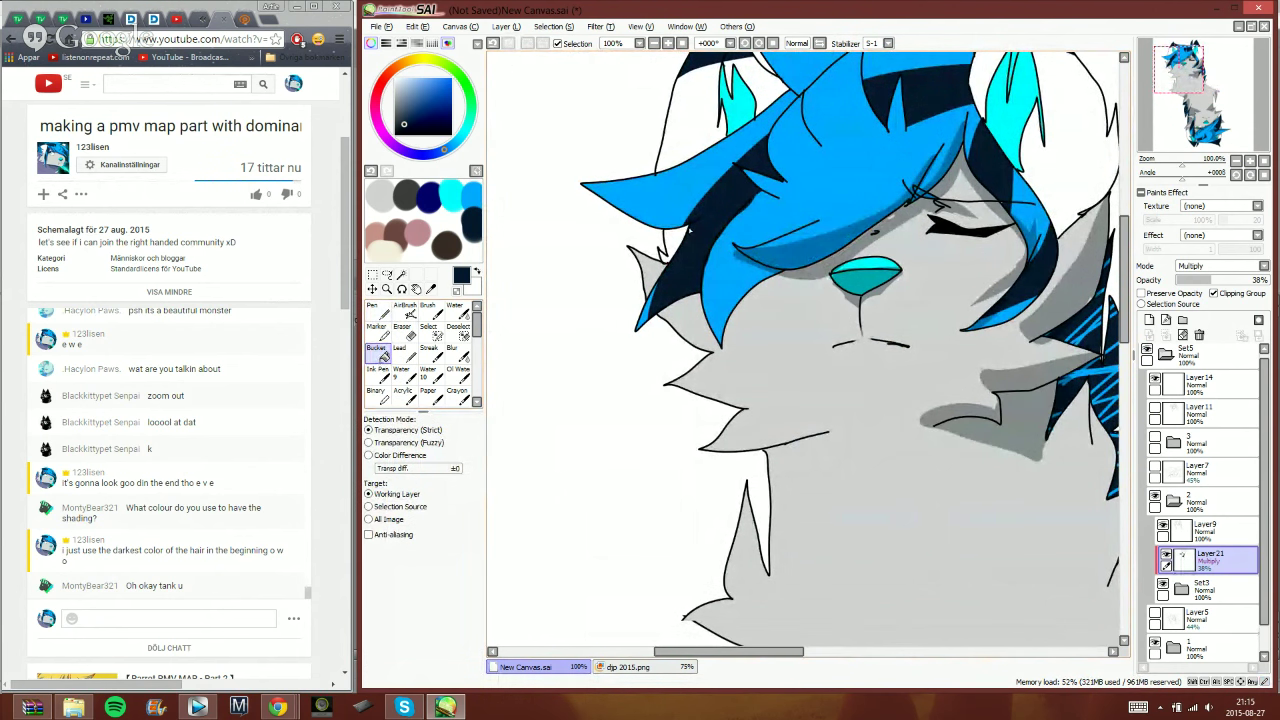
- Shade the fringe's curved pointed tip and the face edge beneath it on frame 2 using the Pen and Bucket
{"action": "left_click", "coordinate": [377, 311]}
{"action": "left_click_drag", "start_coordinate": [907, 209], "coordinate": [868, 232]}
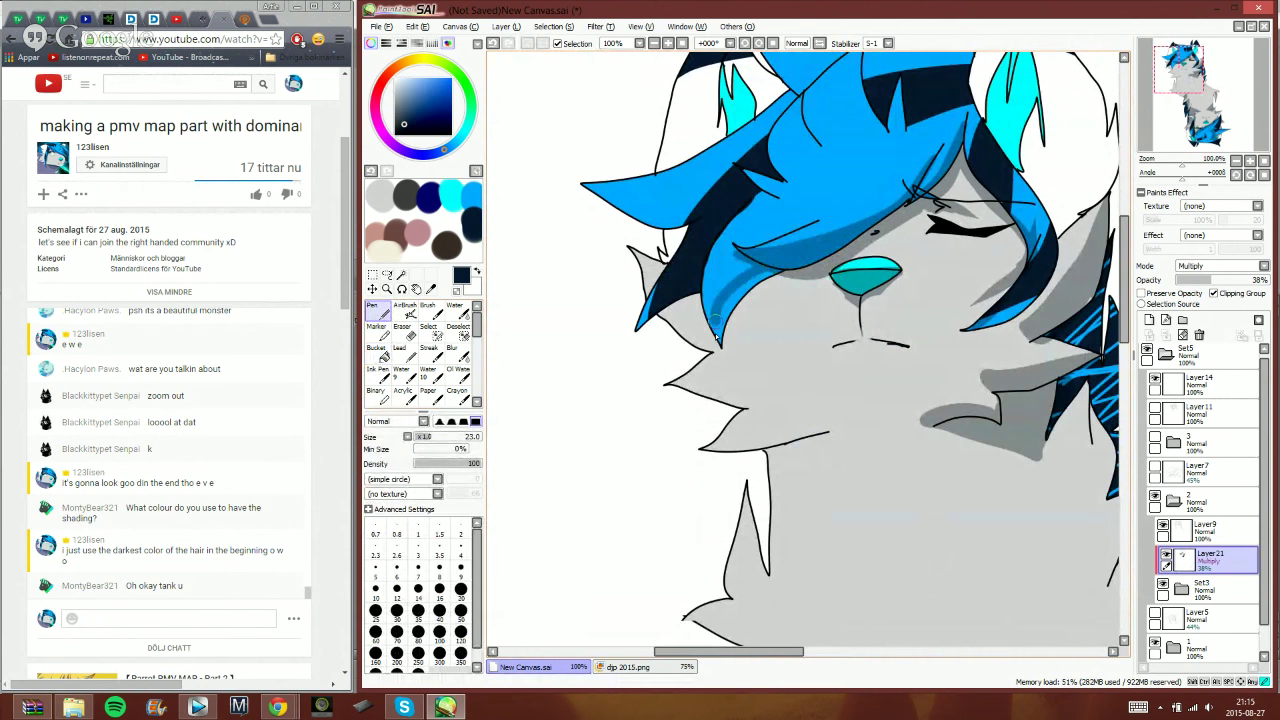
{"action": "left_click", "coordinate": [376, 356]}
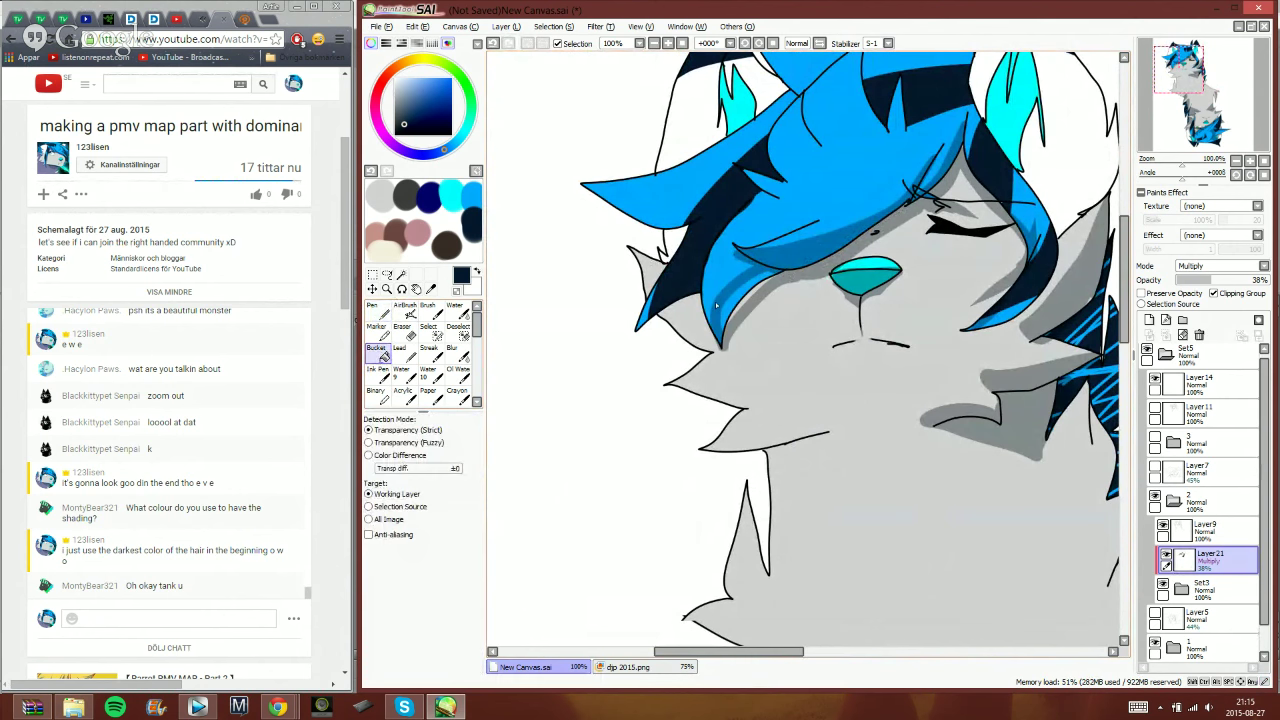
{"action": "left_click", "coordinate": [735, 309]}
{"action": "left_click", "coordinate": [376, 330]}
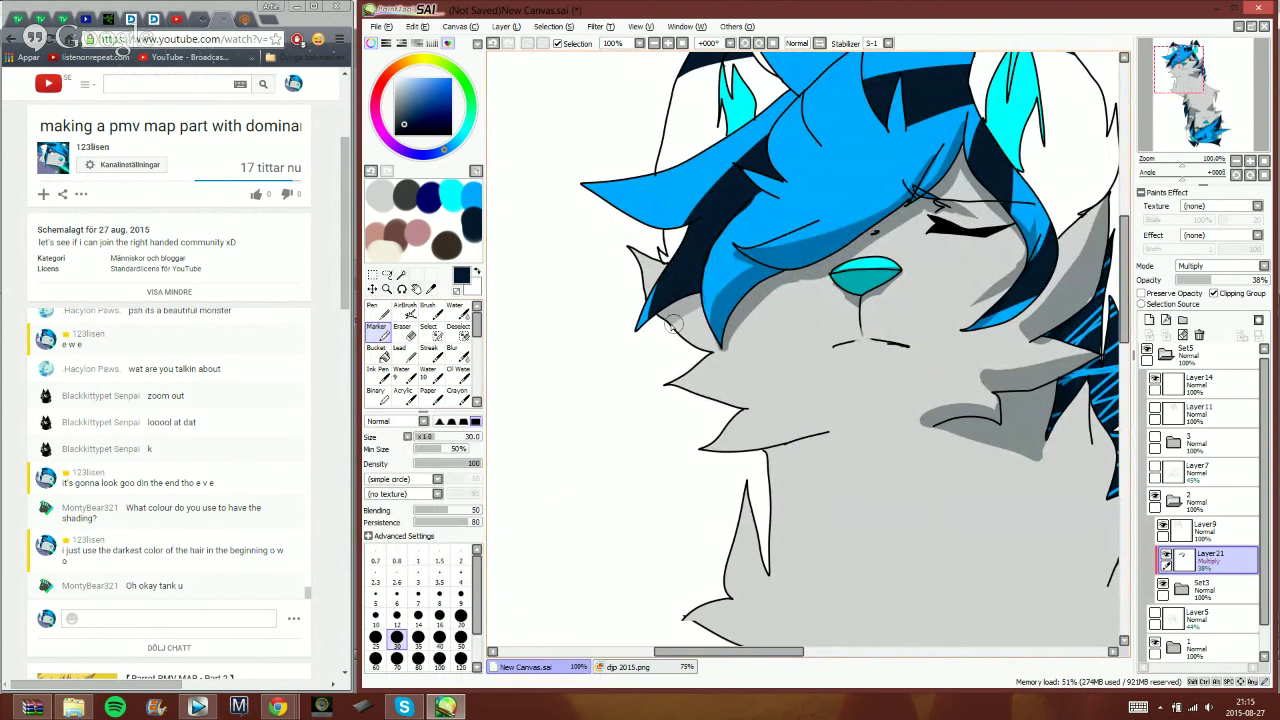
{"action": "key", "text": "n"}
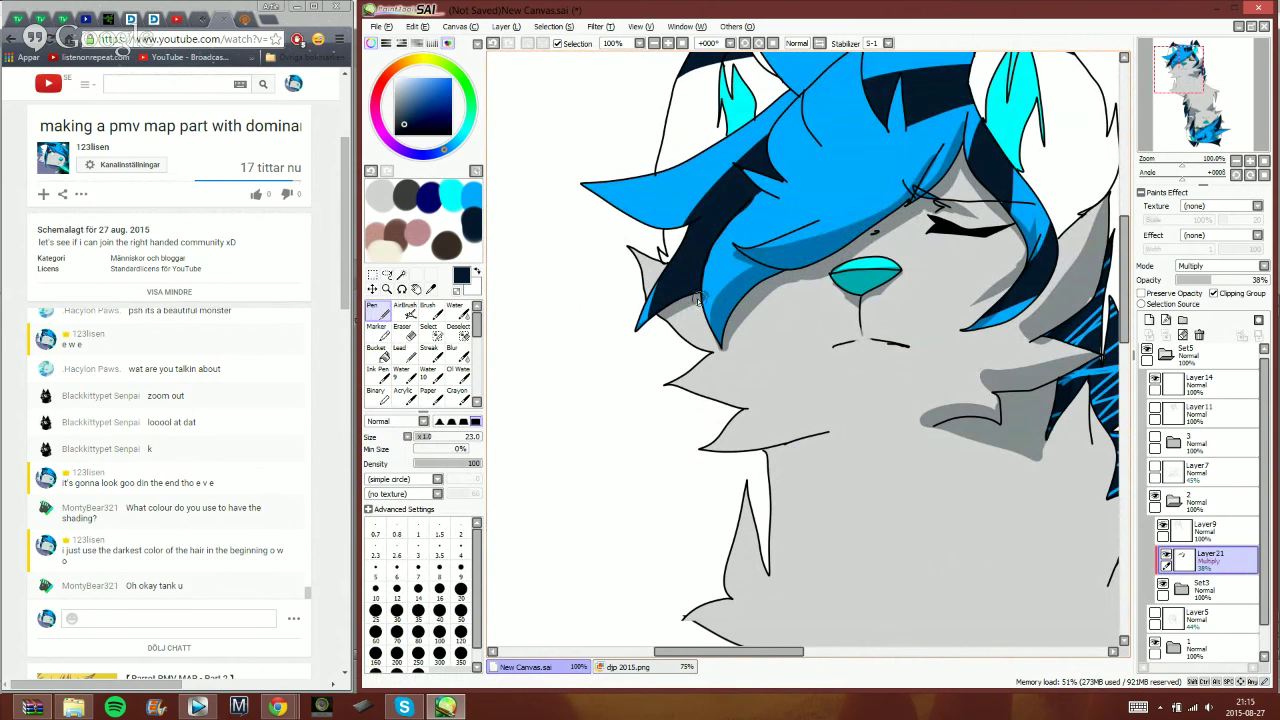
- Shade the far cheek fur, the dark lock behind the fringe and the outward-pointing blue hair spike on frame 2
{"action": "mouse_move", "coordinate": [643, 272]}
{"action": "left_mouse_down"}
{"action": "mouse_move", "coordinate": [646, 341]}
{"action": "mouse_move", "coordinate": [650, 305]}
{"action": "left_mouse_up"}
{"action": "left_click_drag", "start_coordinate": [703, 270], "coordinate": [691, 296]}
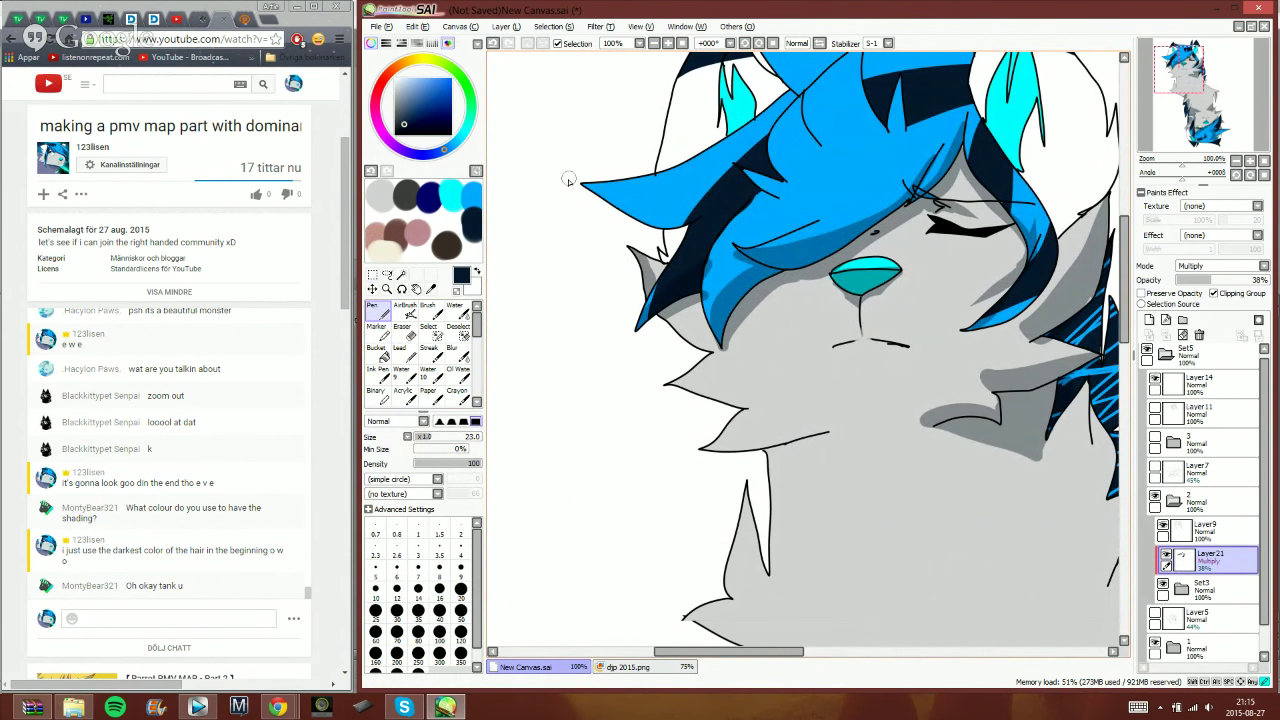
{"action": "mouse_move", "coordinate": [569, 180]}
{"action": "left_mouse_down"}
{"action": "mouse_move", "coordinate": [626, 196]}
{"action": "mouse_move", "coordinate": [713, 191]}
{"action": "mouse_move", "coordinate": [682, 222]}
{"action": "mouse_move", "coordinate": [597, 211]}
{"action": "mouse_move", "coordinate": [680, 221]}
{"action": "mouse_move", "coordinate": [703, 197]}
{"action": "mouse_move", "coordinate": [669, 208]}
{"action": "mouse_move", "coordinate": [608, 195]}
{"action": "left_mouse_up"}
{"action": "mouse_move", "coordinate": [684, 225]}
{"action": "left_mouse_down"}
{"action": "mouse_move", "coordinate": [670, 257]}
{"action": "mouse_move", "coordinate": [662, 237]}
{"action": "left_mouse_up"}
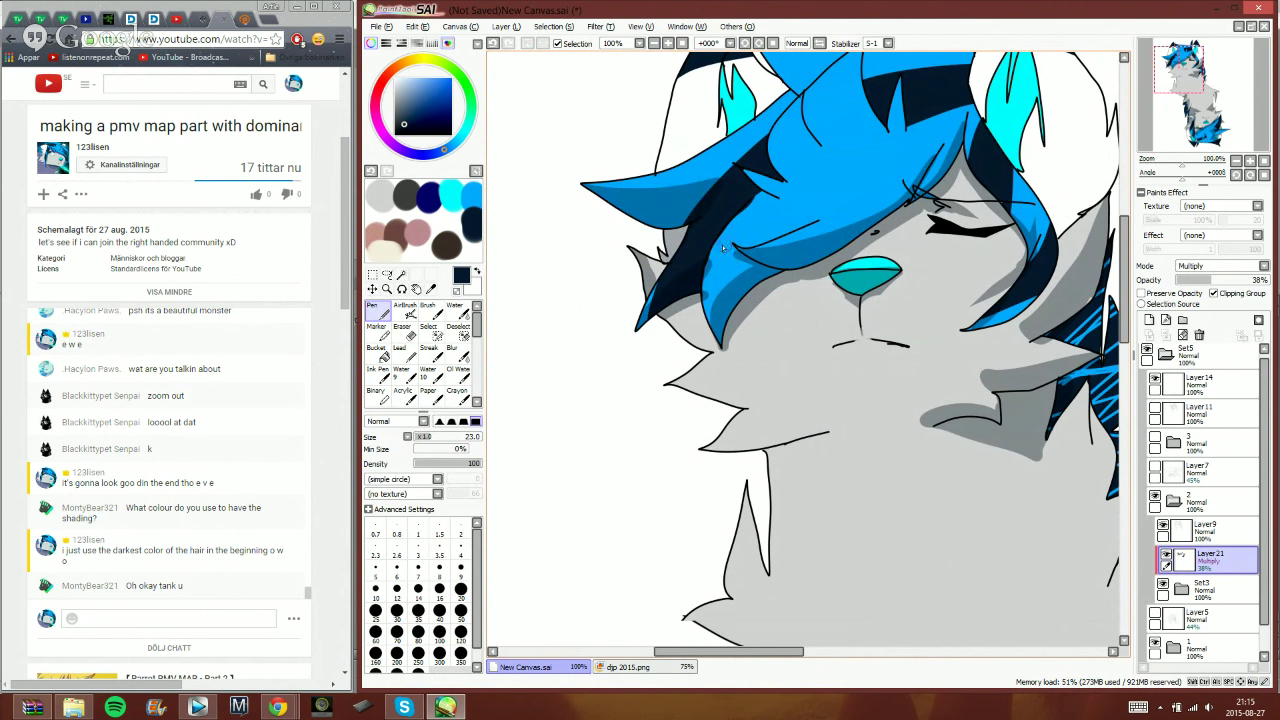
- Shade frame 2's far cheek and its two pointed tufts, with the neck below, and trim the fringe tip's shadow with white
{"action": "mouse_move", "coordinate": [690, 300]}
{"action": "left_mouse_down"}
{"action": "mouse_move", "coordinate": [678, 310]}
{"action": "mouse_move", "coordinate": [705, 343]}
{"action": "left_mouse_up"}
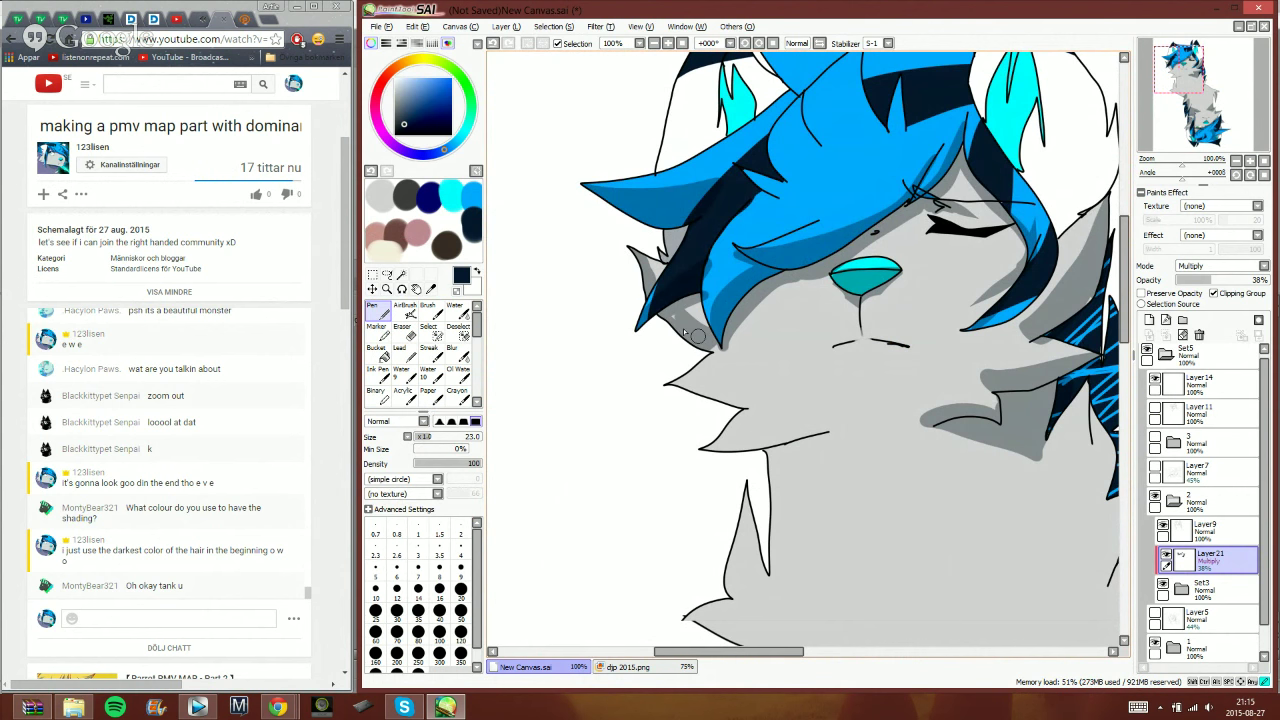
{"action": "key", "text": "x"}
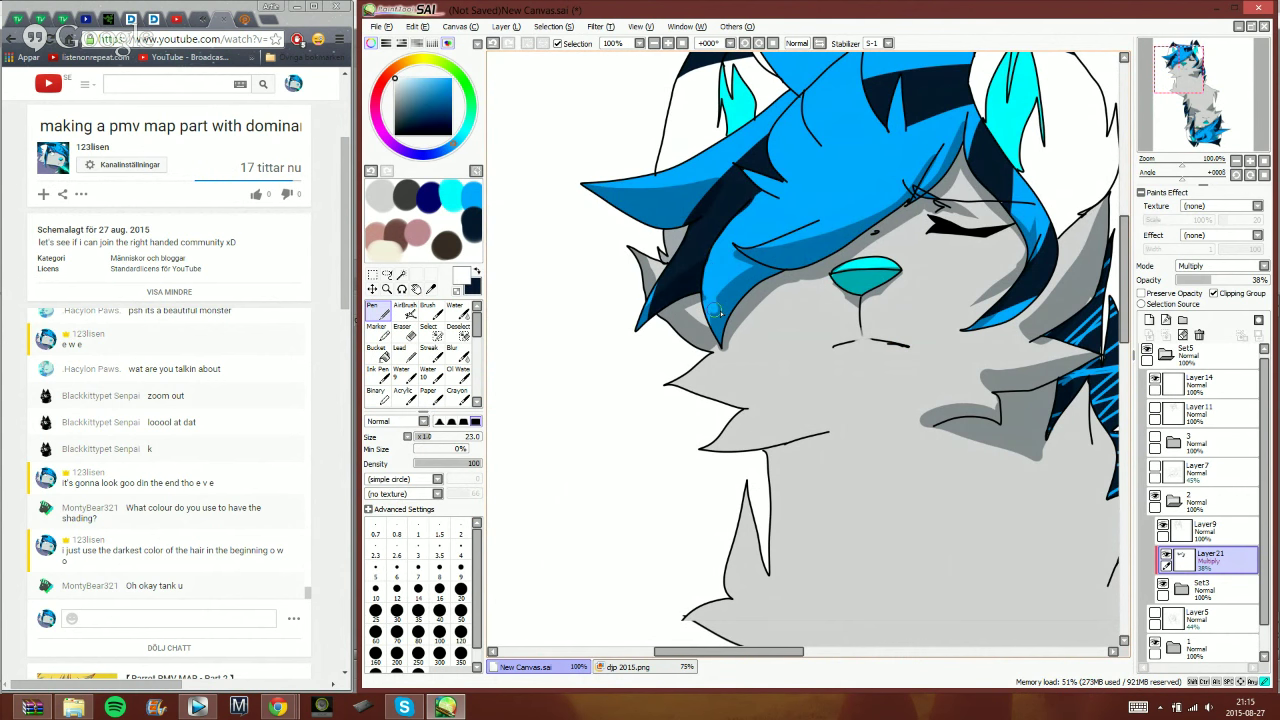
{"action": "key", "text": "x"}
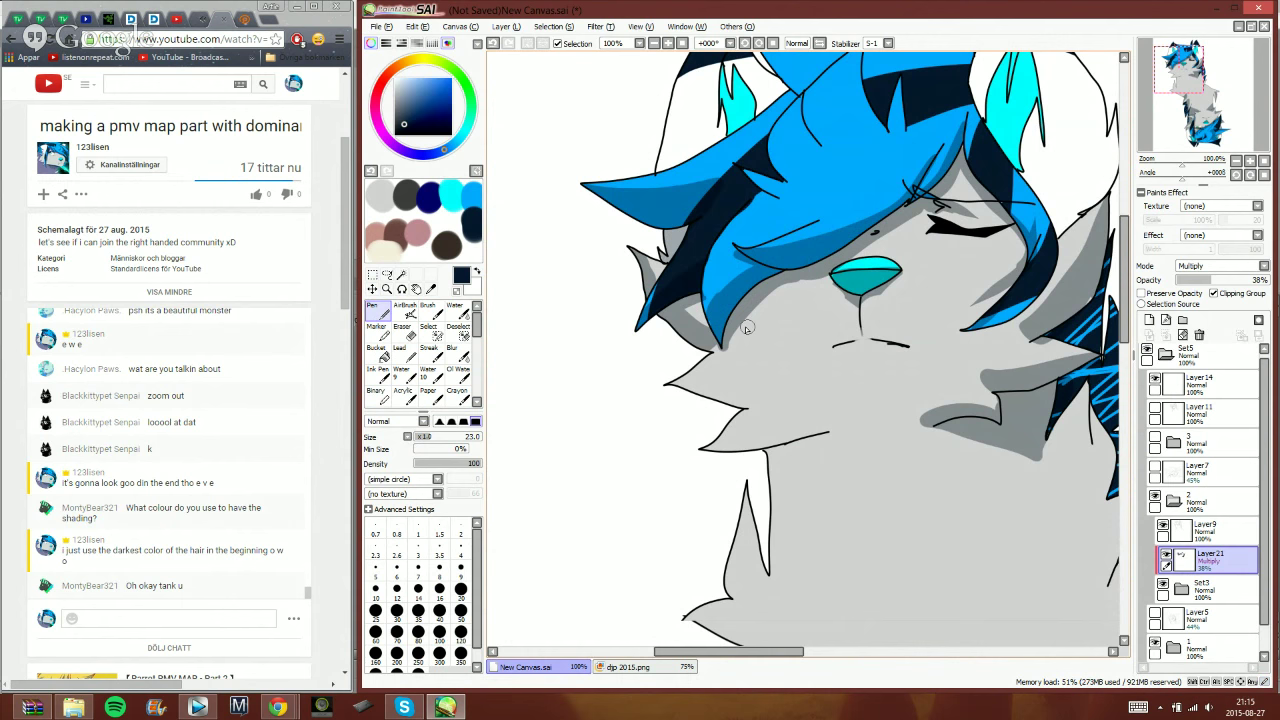
{"action": "mouse_move", "coordinate": [658, 385]}
{"action": "left_mouse_down"}
{"action": "mouse_move", "coordinate": [766, 381]}
{"action": "mouse_move", "coordinate": [738, 408]}
{"action": "mouse_move", "coordinate": [675, 397]}
{"action": "mouse_move", "coordinate": [756, 387]}
{"action": "mouse_move", "coordinate": [690, 396]}
{"action": "left_mouse_up"}
{"action": "mouse_move", "coordinate": [696, 454]}
{"action": "left_mouse_down"}
{"action": "mouse_move", "coordinate": [776, 428]}
{"action": "mouse_move", "coordinate": [829, 432]}
{"action": "mouse_move", "coordinate": [761, 501]}
{"action": "mouse_move", "coordinate": [792, 440]}
{"action": "mouse_move", "coordinate": [724, 461]}
{"action": "left_mouse_up"}
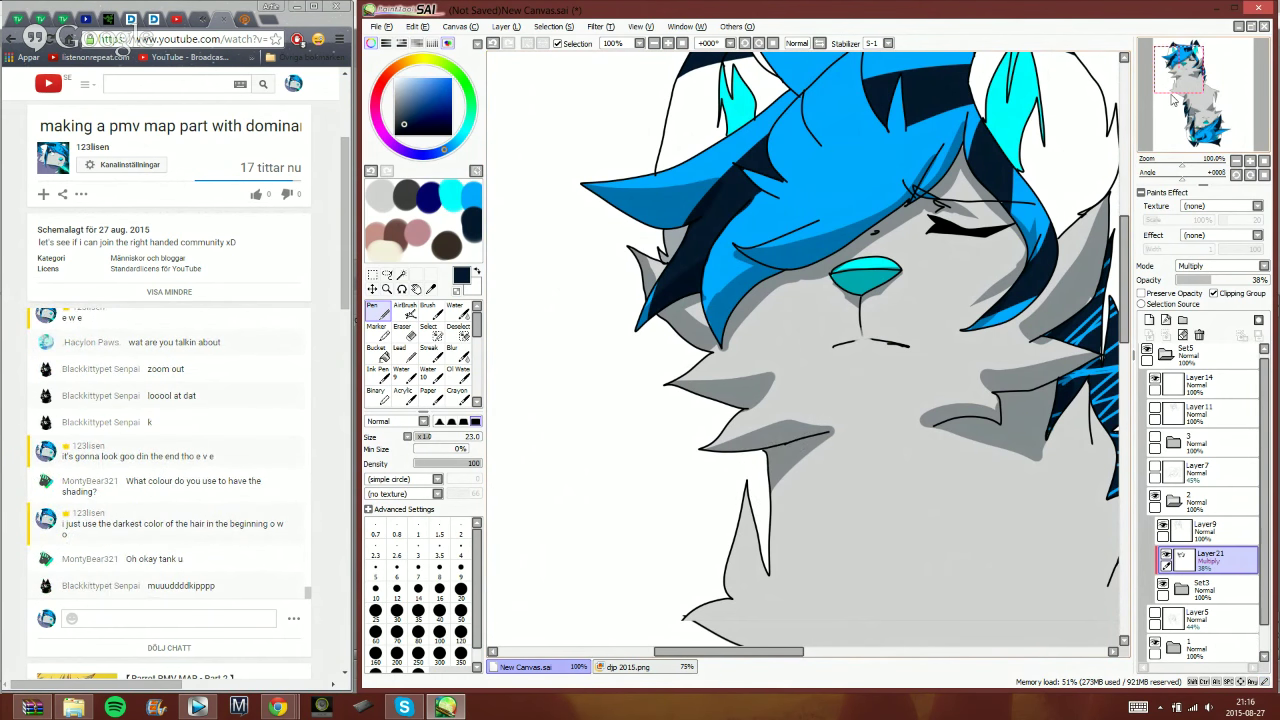
- Outline and fill a rounded shadow on frame 2's neck fur along the striped mane
{"action": "left_click_drag", "start_coordinate": [1176, 88], "coordinate": [1182, 105]}
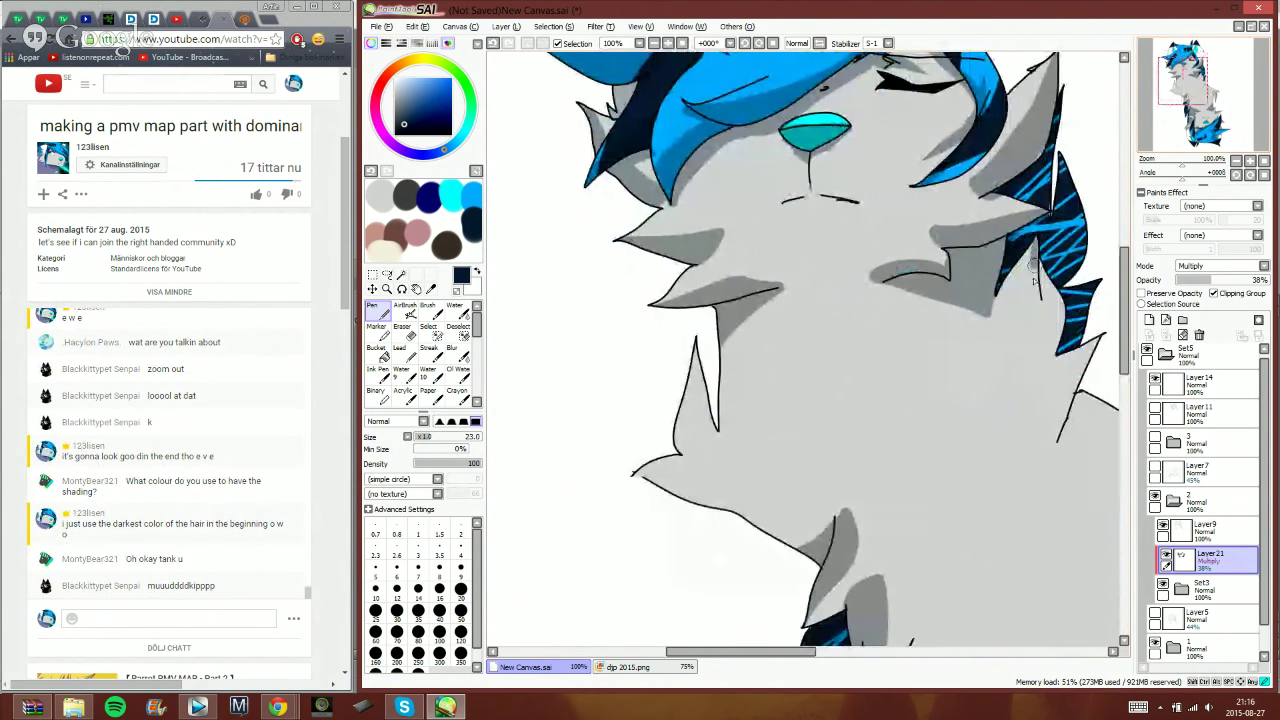
{"action": "mouse_move", "coordinate": [1035, 280]}
{"action": "left_mouse_down"}
{"action": "mouse_move", "coordinate": [1046, 361]}
{"action": "mouse_move", "coordinate": [1064, 333]}
{"action": "mouse_move", "coordinate": [1025, 245]}
{"action": "left_mouse_up"}
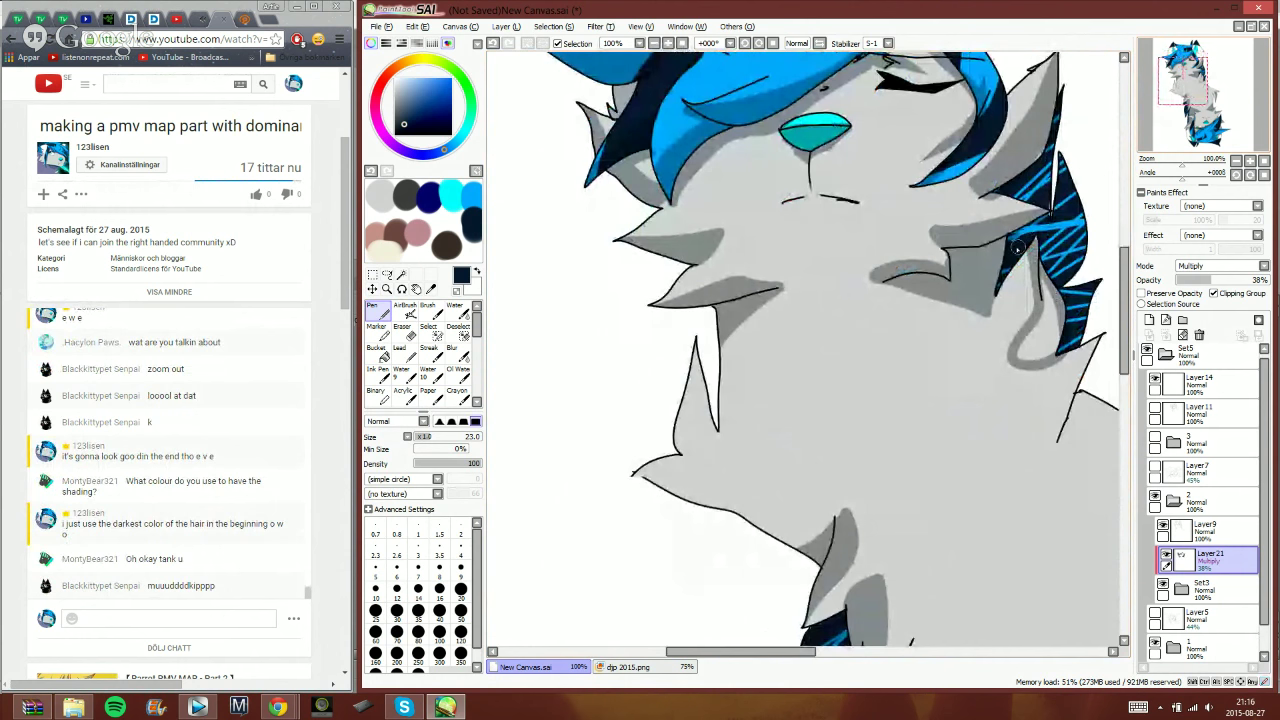
{"action": "left_click", "coordinate": [383, 358]}
{"action": "left_click", "coordinate": [376, 312]}
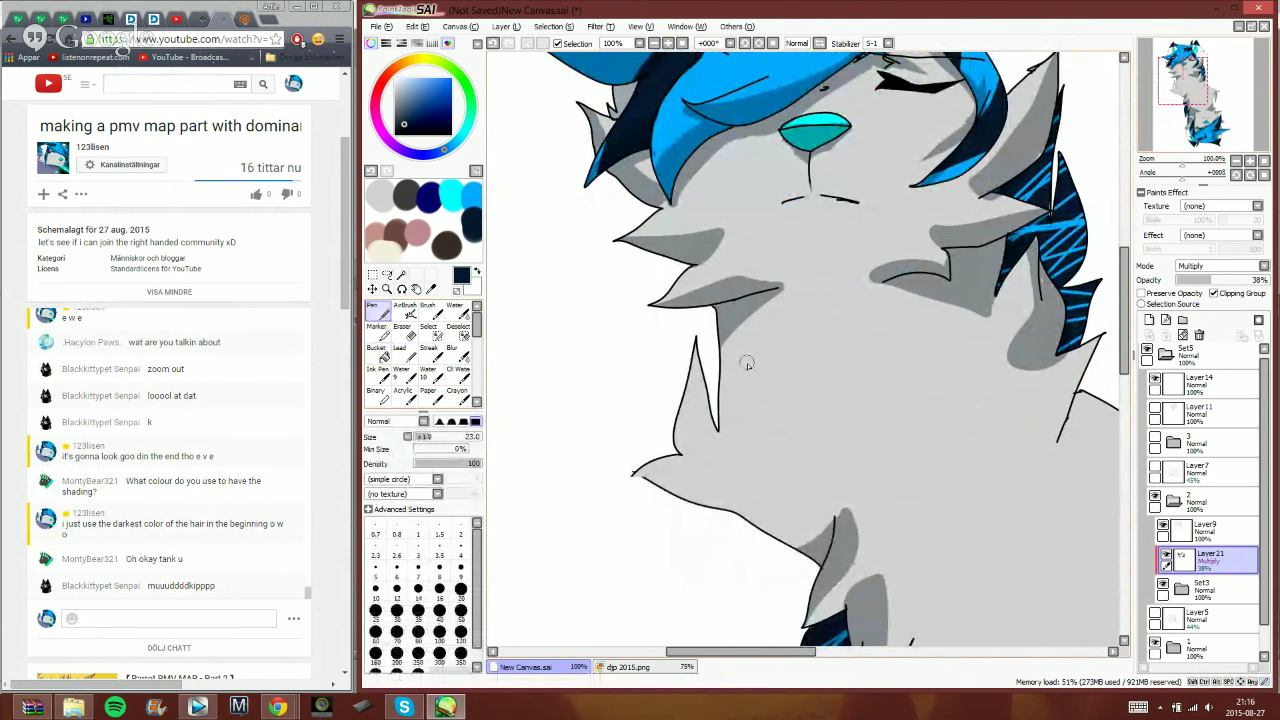
- Outline the shadow on frame 2's pointed chest tuft and fill it with the Bucket
{"action": "mouse_move", "coordinate": [693, 338]}
{"action": "left_mouse_down"}
{"action": "mouse_move", "coordinate": [693, 414]}
{"action": "mouse_move", "coordinate": [711, 452]}
{"action": "mouse_move", "coordinate": [672, 461]}
{"action": "left_mouse_up"}
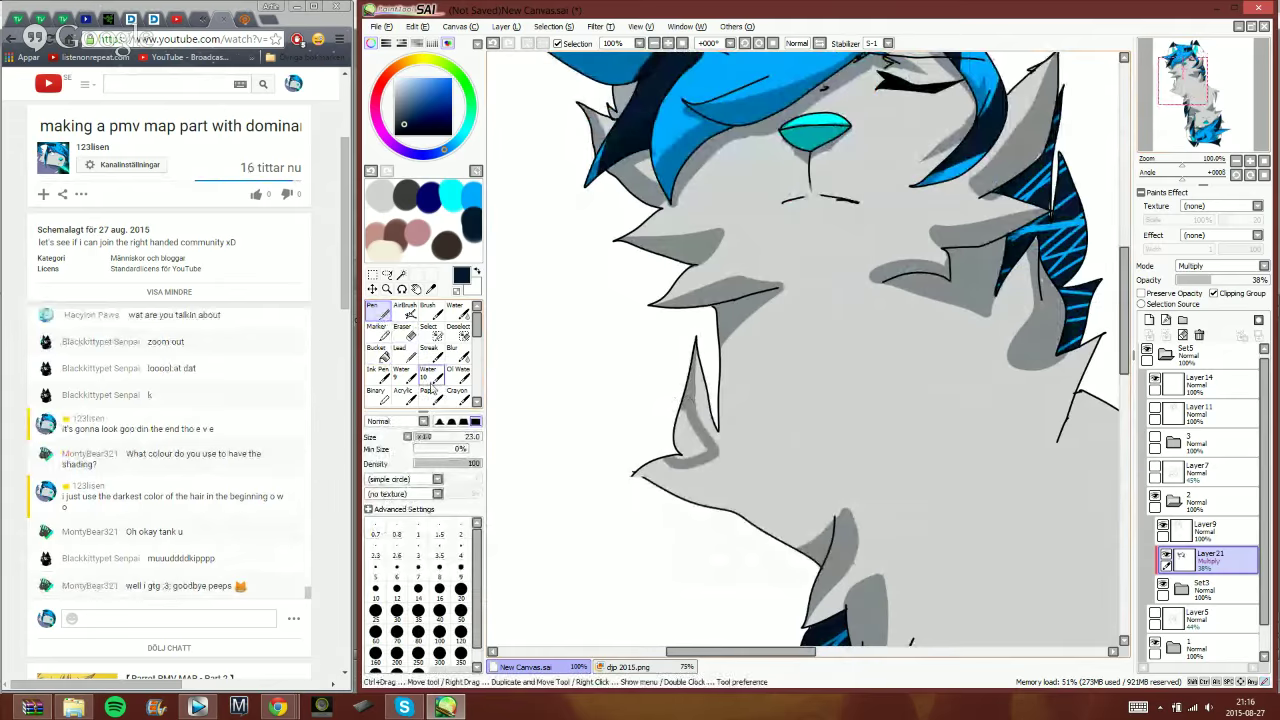
{"action": "left_click", "coordinate": [380, 350]}
{"action": "left_click", "coordinate": [692, 432]}
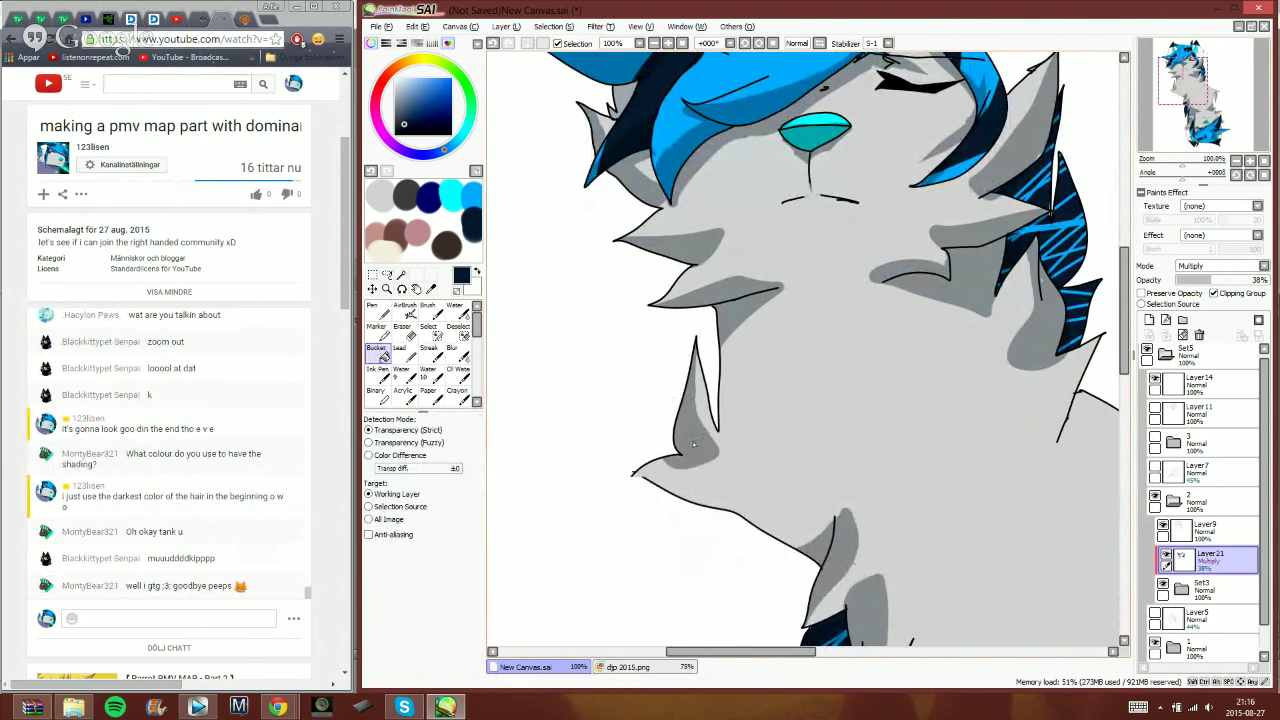
{"action": "left_click", "coordinate": [376, 312]}
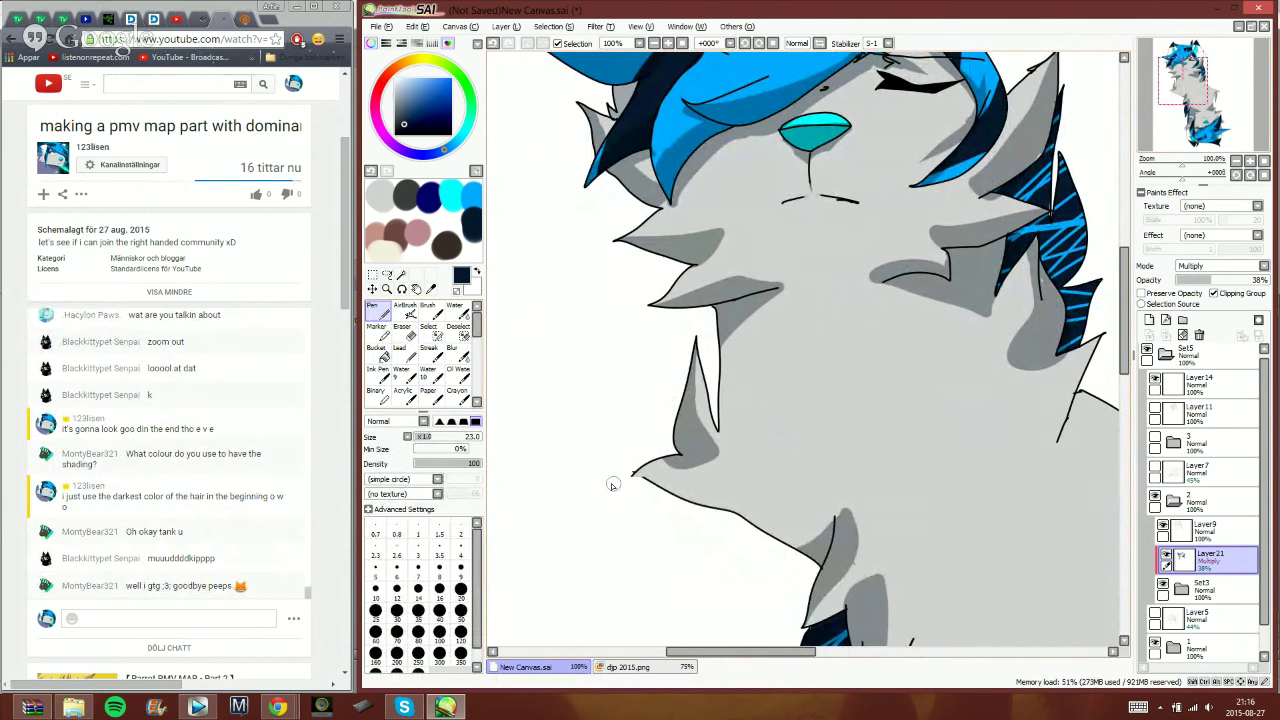
- Shade the shoulder fur below the striped mane and along the back's upper edge on frame 2 with the Pen
{"action": "left_click_drag", "start_coordinate": [1182, 80], "coordinate": [1203, 86]}
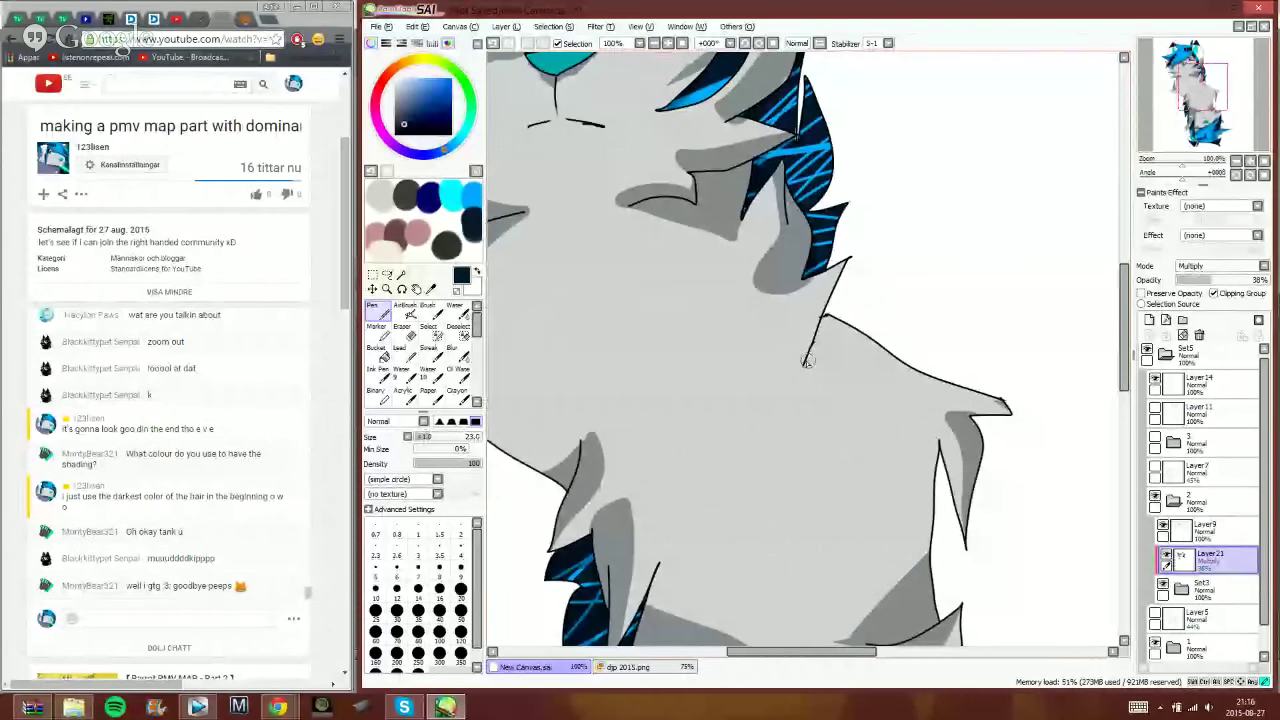
{"action": "mouse_move", "coordinate": [808, 361]}
{"action": "left_mouse_down"}
{"action": "mouse_move", "coordinate": [852, 326]}
{"action": "mouse_move", "coordinate": [826, 324]}
{"action": "mouse_move", "coordinate": [836, 317]}
{"action": "mouse_move", "coordinate": [822, 337]}
{"action": "left_mouse_up"}
{"action": "left_click_drag", "start_coordinate": [1006, 404], "coordinate": [928, 377]}
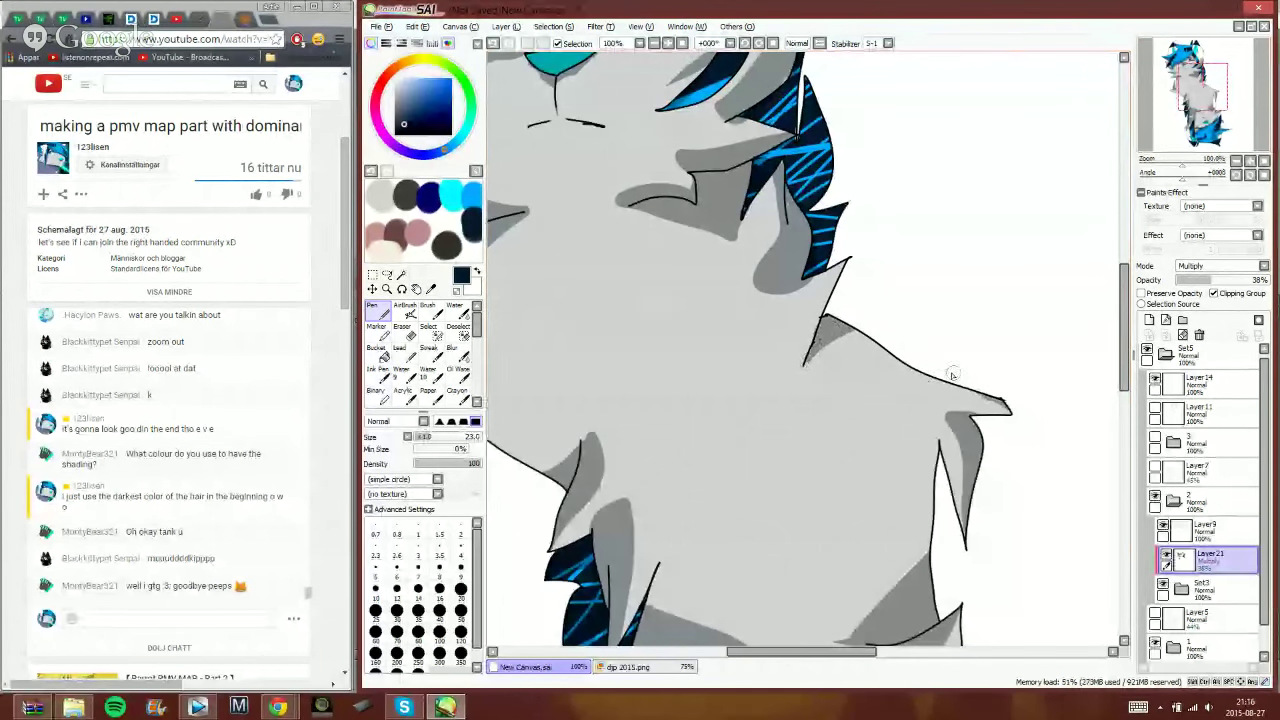
- Switch to the YouTube livestream page in the browser and send the chat reply "ahh okaii ; w ;"
{"action": "left_click", "coordinate": [1237, 161]}
{"action": "left_click", "coordinate": [1237, 161]}
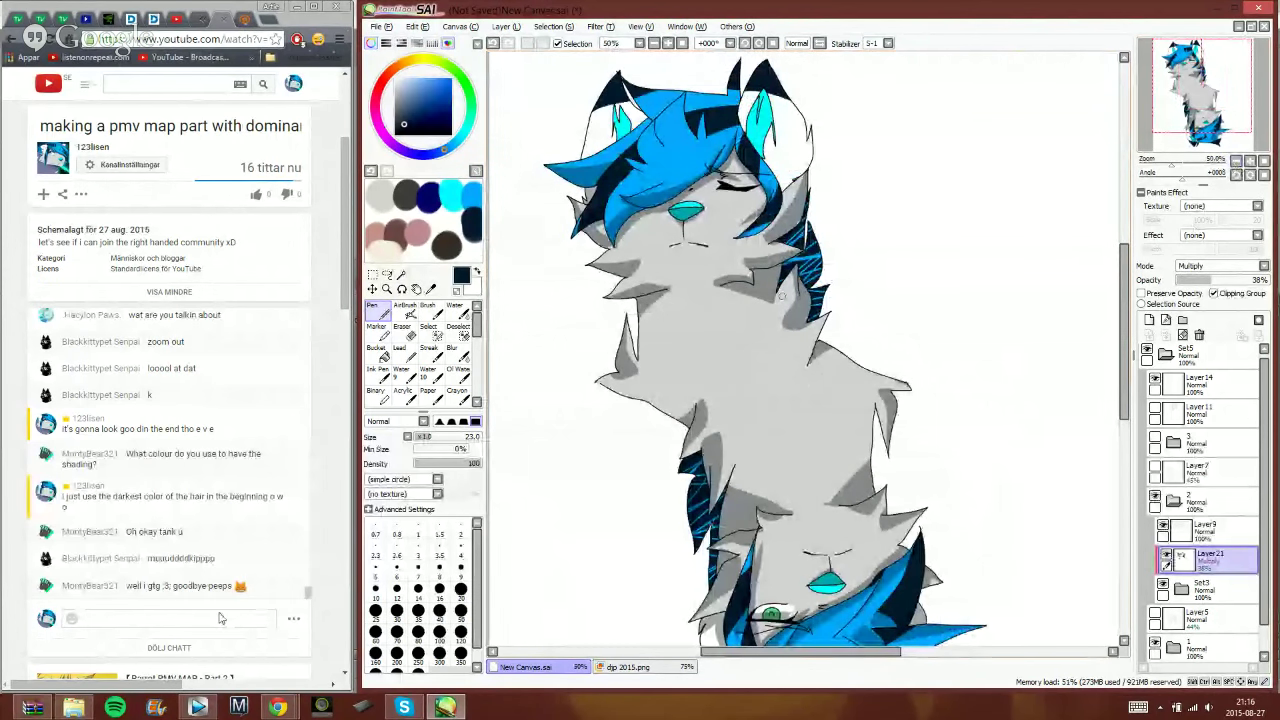
{"action": "left_click", "coordinate": [221, 618]}
{"action": "type", "text": "a"}
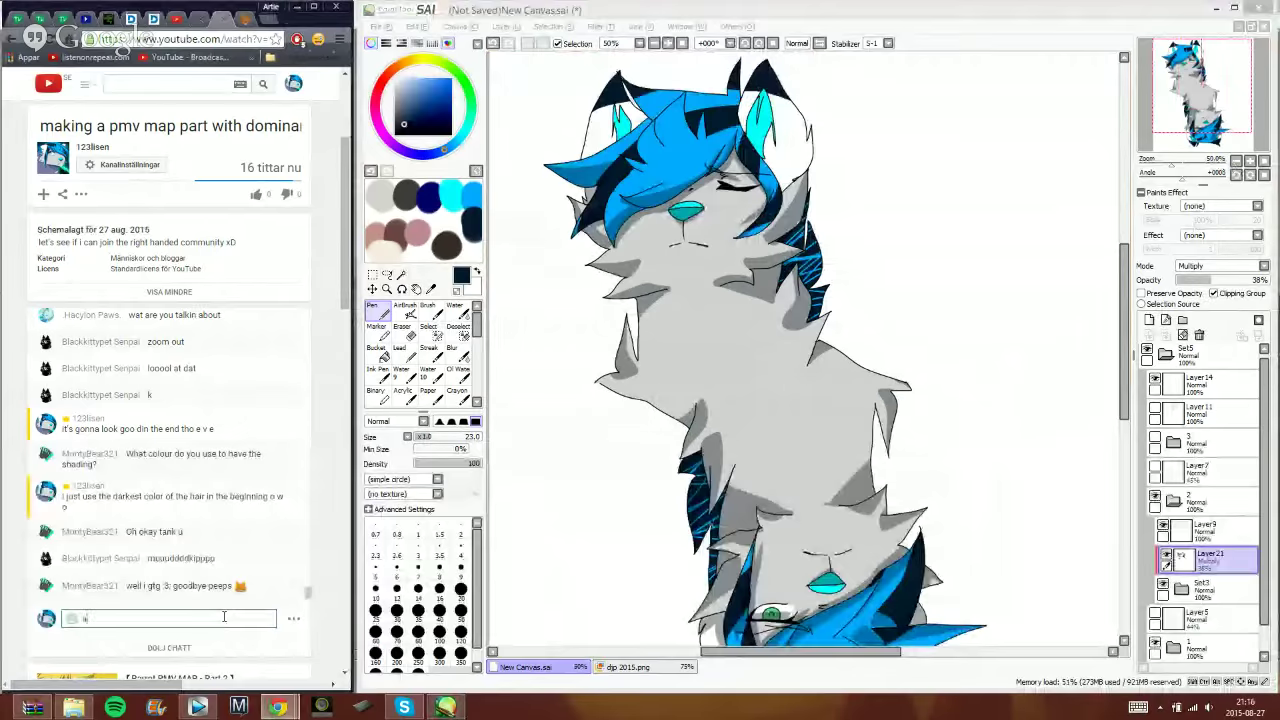
{"action": "type", "text": "hh okaii , w ;"}
{"action": "key", "text": "Return"}
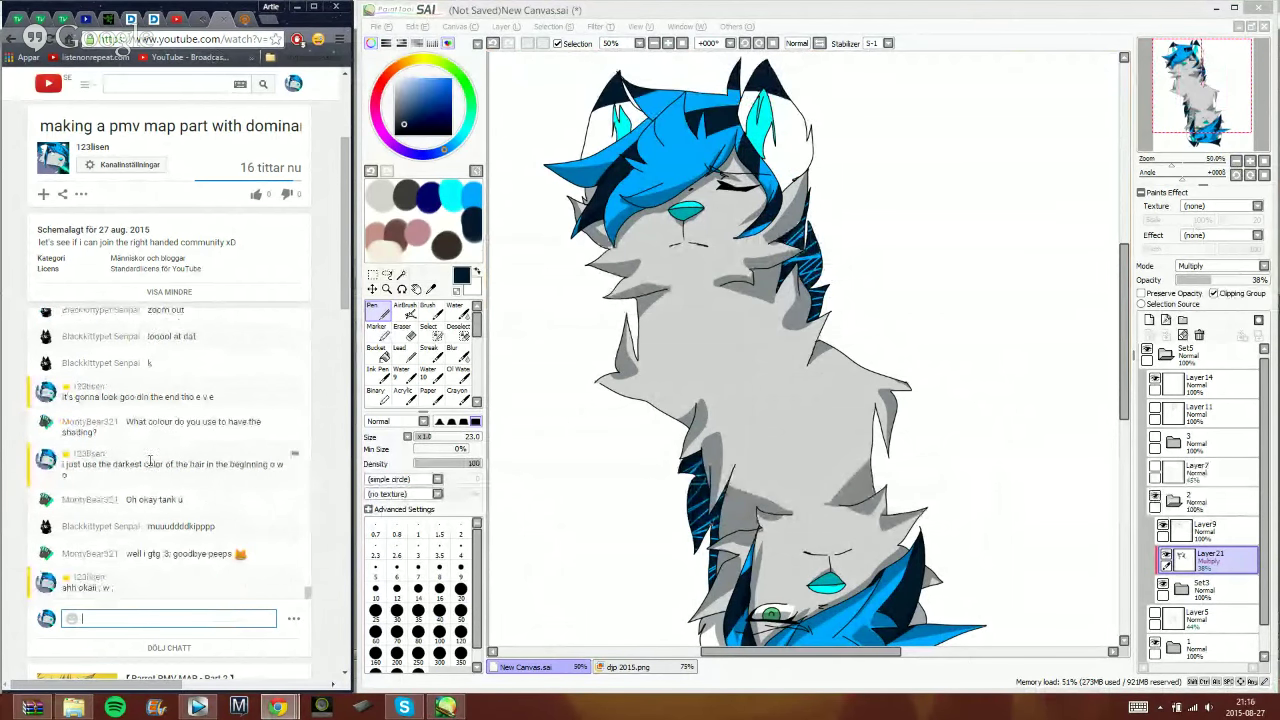
- Back in PaintTool SAI, shade frame 2's fringe with the Pen along the parting strand, the curled lock and the pointed tips over the dark stripes
{"action": "left_click", "coordinate": [970, 45]}
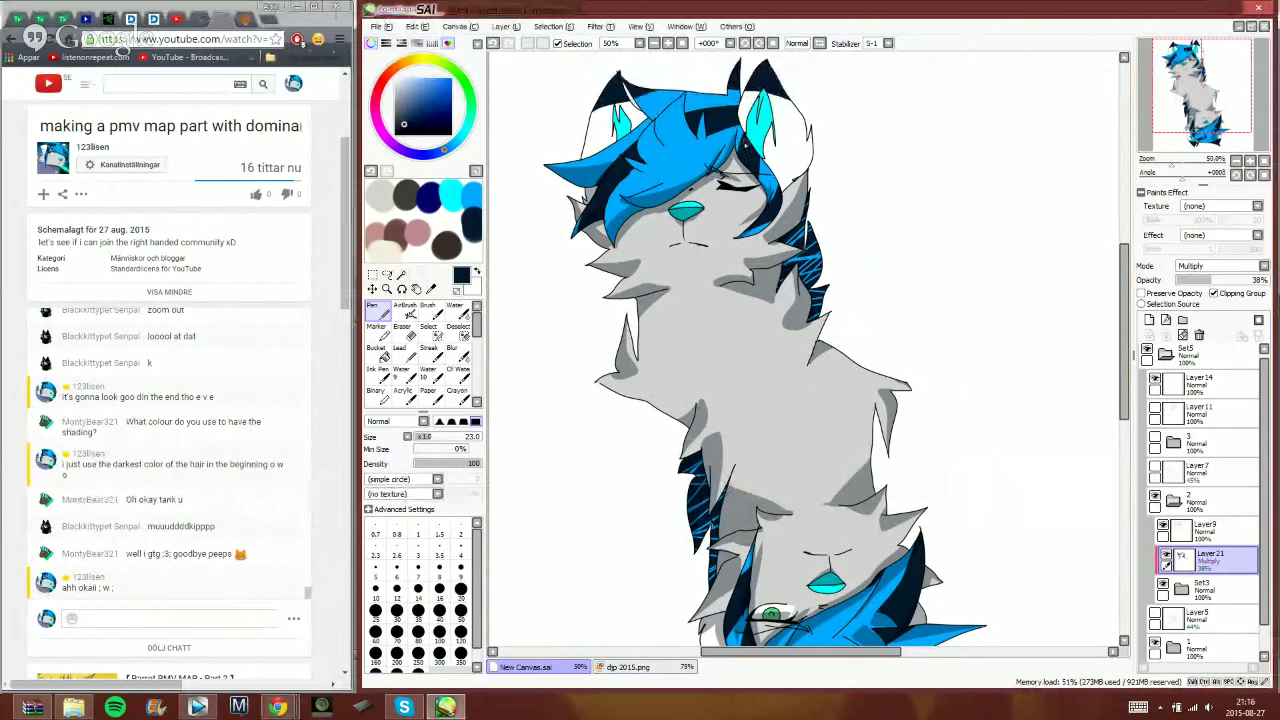
{"action": "left_click", "coordinate": [667, 44]}
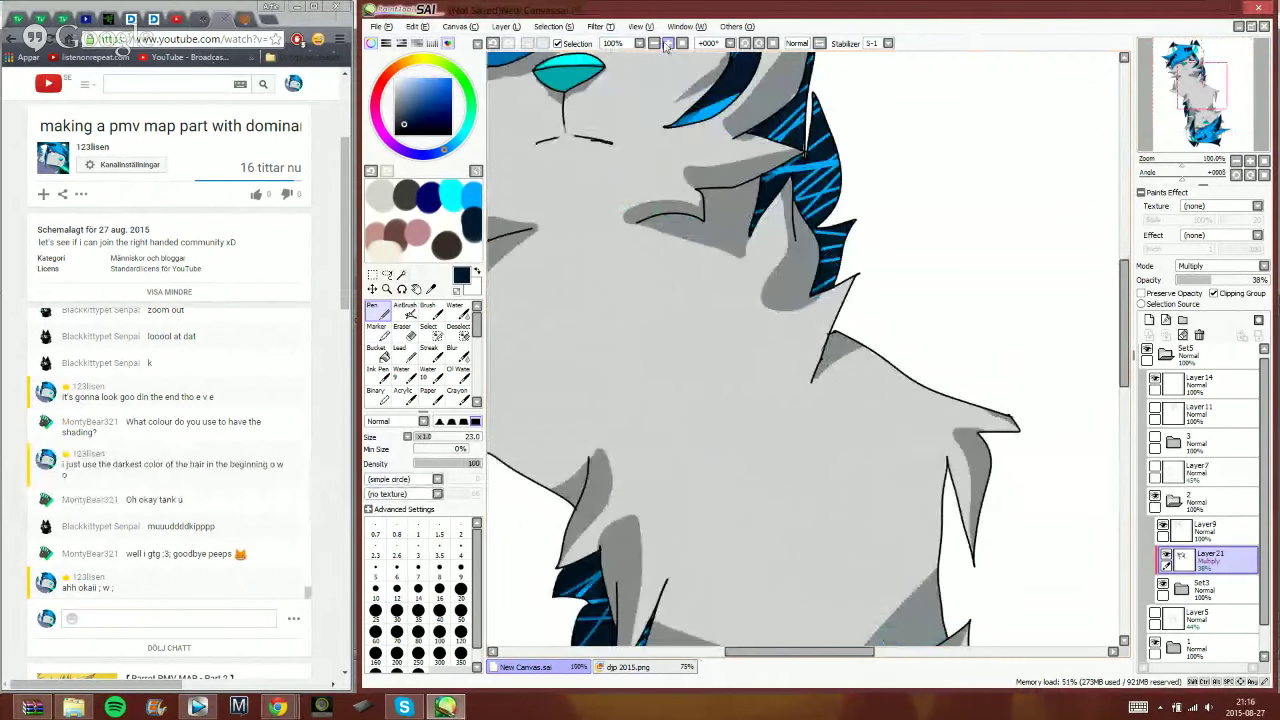
{"action": "left_click_drag", "start_coordinate": [1178, 101], "coordinate": [1169, 77]}
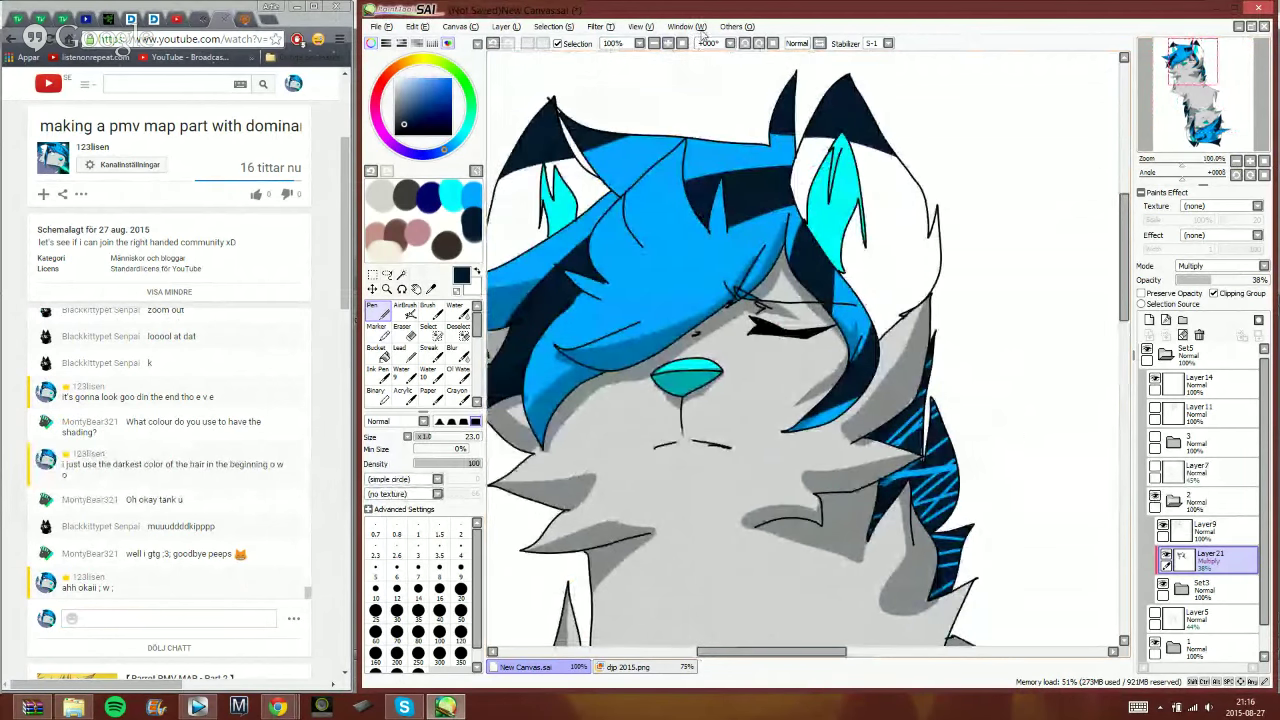
{"action": "left_click", "coordinate": [667, 44]}
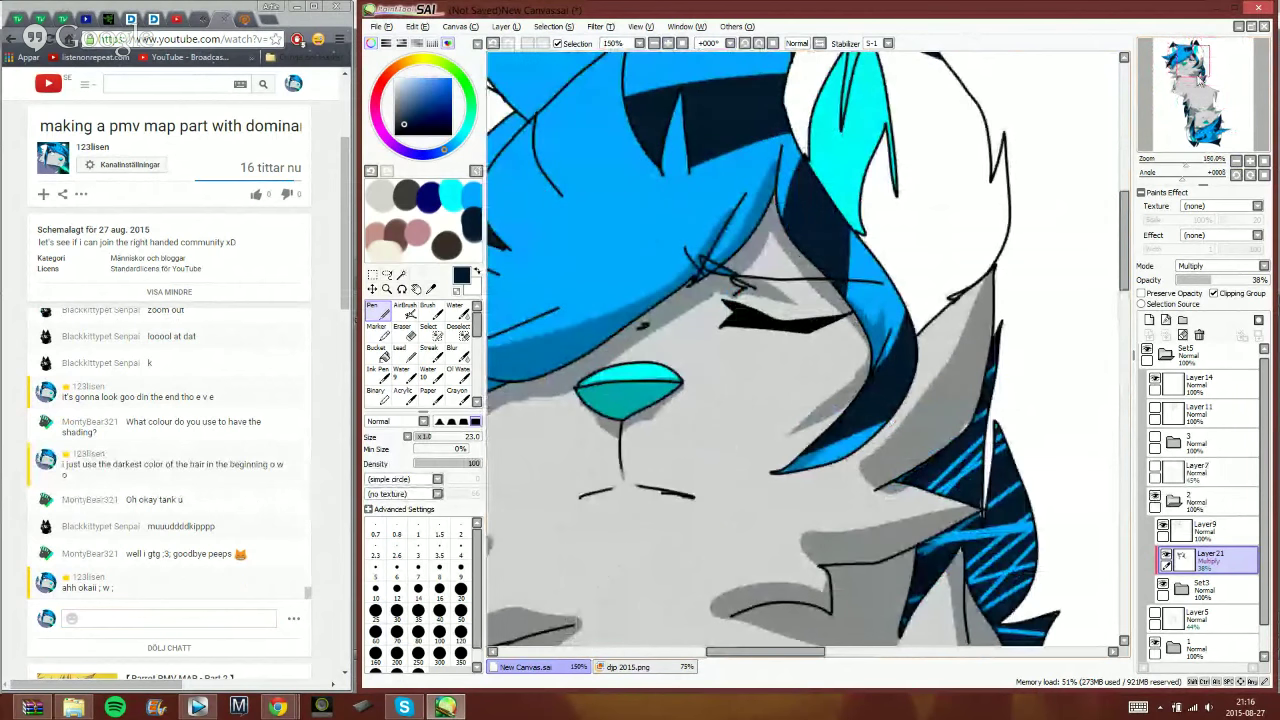
{"action": "left_click_drag", "start_coordinate": [1196, 76], "coordinate": [1187, 59]}
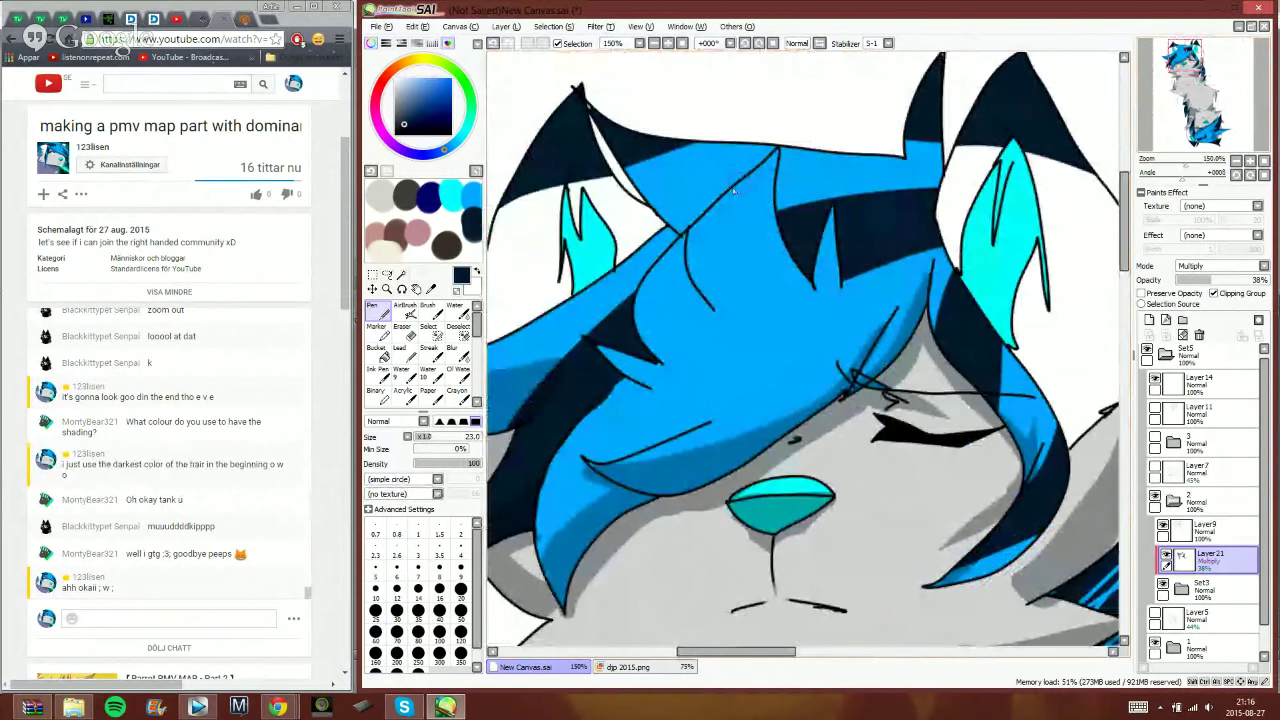
{"action": "mouse_move", "coordinate": [733, 190]}
{"action": "left_mouse_down"}
{"action": "mouse_move", "coordinate": [682, 246]}
{"action": "mouse_move", "coordinate": [694, 340]}
{"action": "mouse_move", "coordinate": [669, 368]}
{"action": "mouse_move", "coordinate": [640, 328]}
{"action": "mouse_move", "coordinate": [664, 258]}
{"action": "mouse_move", "coordinate": [665, 352]}
{"action": "mouse_move", "coordinate": [669, 330]}
{"action": "mouse_move", "coordinate": [684, 338]}
{"action": "mouse_move", "coordinate": [614, 358]}
{"action": "mouse_move", "coordinate": [649, 391]}
{"action": "mouse_move", "coordinate": [630, 366]}
{"action": "left_mouse_up"}
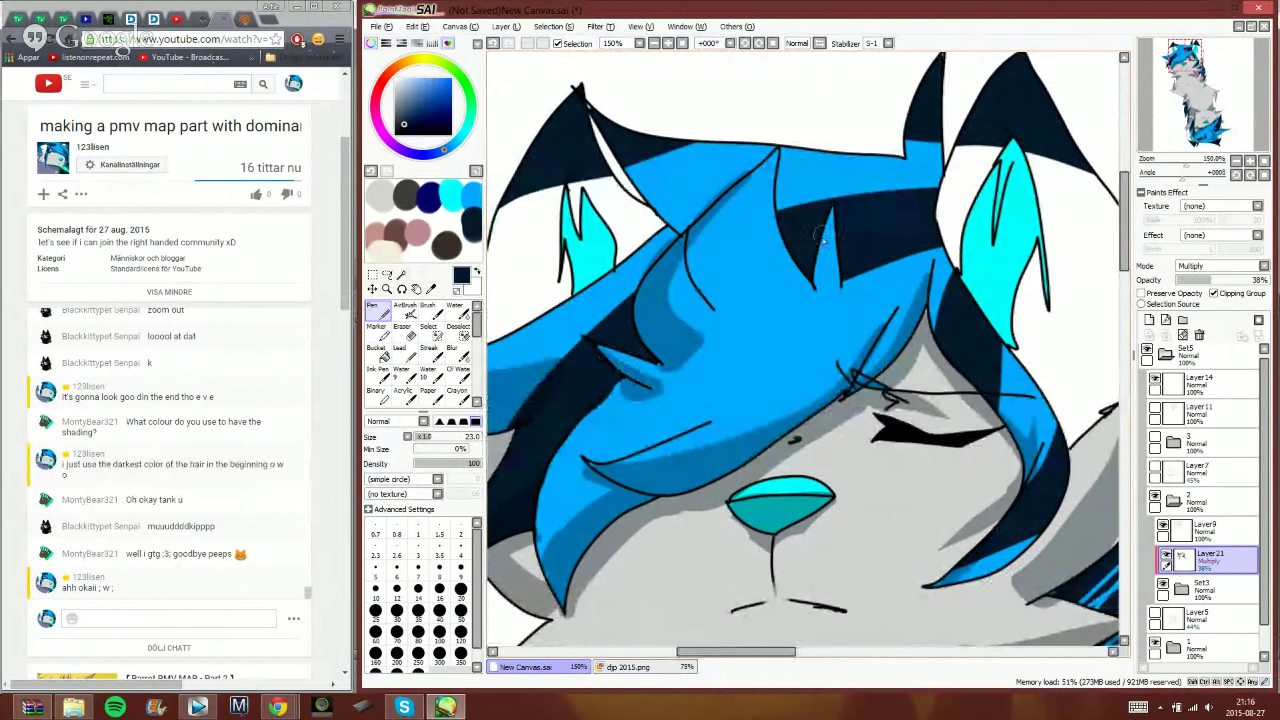
{"action": "mouse_move", "coordinate": [826, 206]}
{"action": "left_mouse_down"}
{"action": "mouse_move", "coordinate": [822, 300]}
{"action": "mouse_move", "coordinate": [818, 272]}
{"action": "left_mouse_up"}
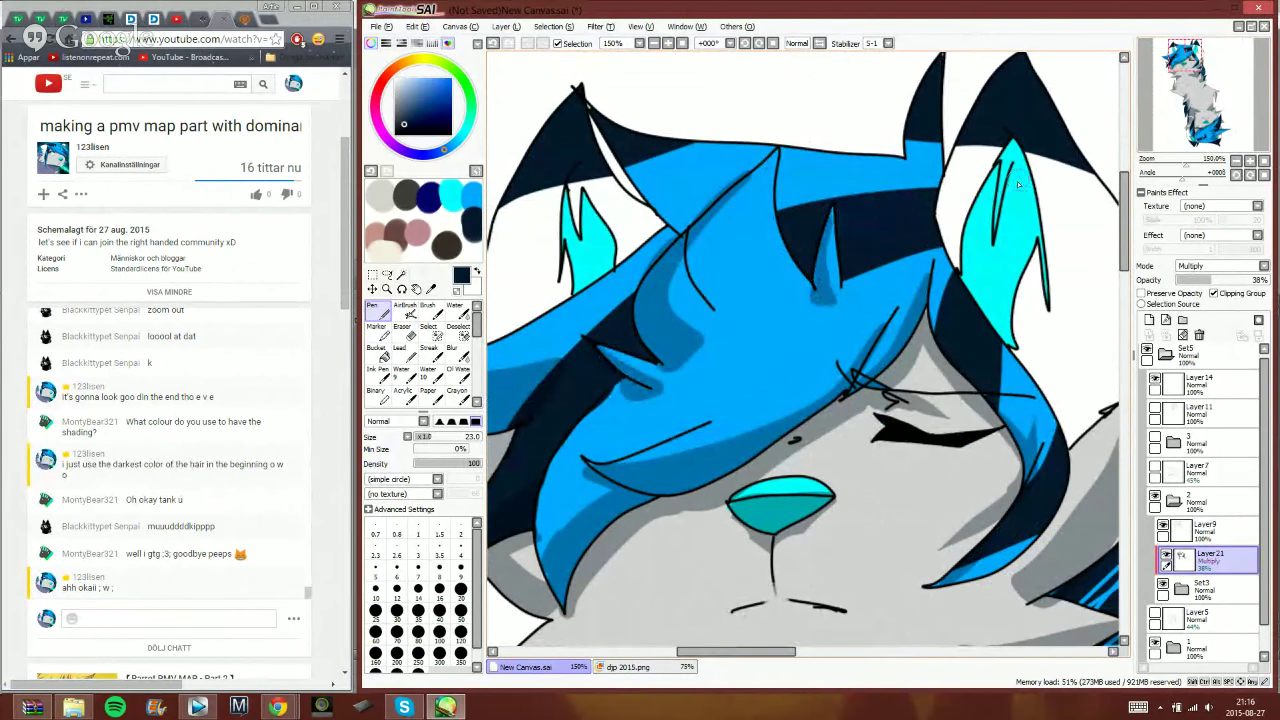
- Shade frame 2's near ear around its cyan inner fur and inner edge, plus the hair at the upright tuft and beside the far ear
{"action": "mouse_move", "coordinate": [1000, 220]}
{"action": "left_mouse_down"}
{"action": "mouse_move", "coordinate": [1014, 148]}
{"action": "mouse_move", "coordinate": [1052, 284]}
{"action": "mouse_move", "coordinate": [1030, 318]}
{"action": "left_mouse_up"}
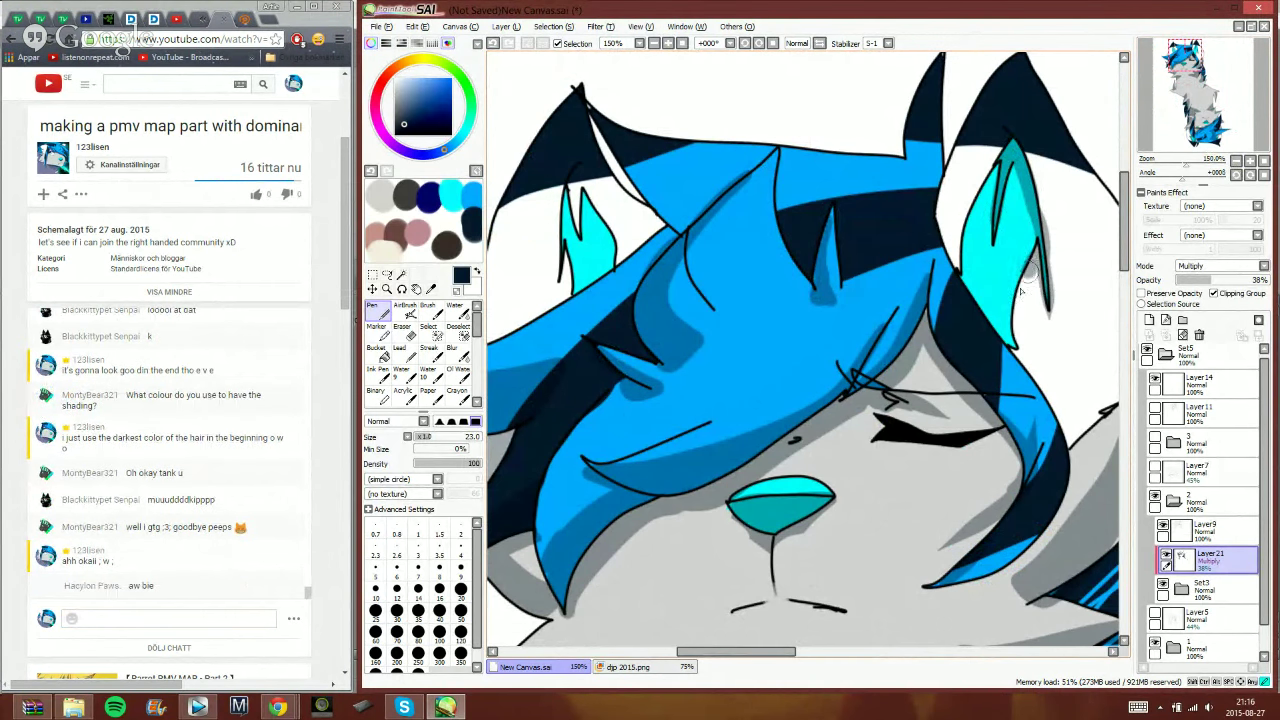
{"action": "mouse_move", "coordinate": [1036, 262]}
{"action": "left_mouse_down"}
{"action": "mouse_move", "coordinate": [1028, 345]}
{"action": "mouse_move", "coordinate": [1008, 330]}
{"action": "mouse_move", "coordinate": [1010, 280]}
{"action": "mouse_move", "coordinate": [1033, 228]}
{"action": "left_mouse_up"}
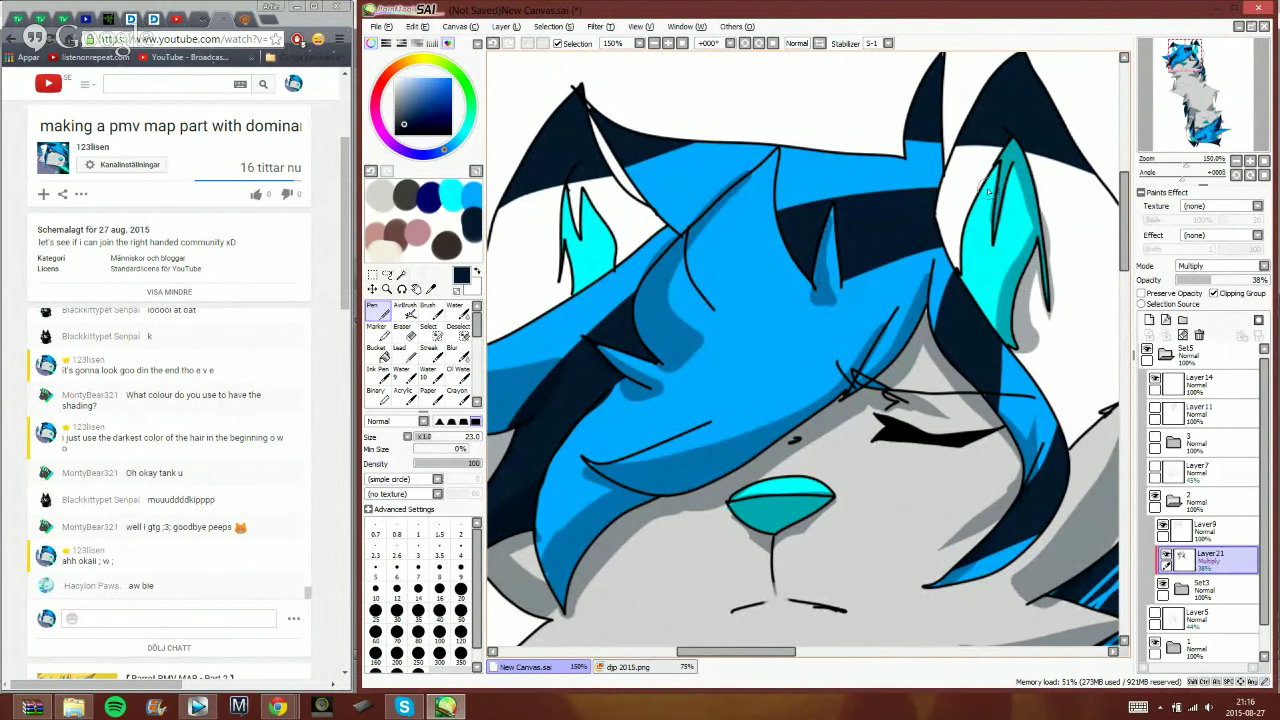
{"action": "mouse_move", "coordinate": [994, 172]}
{"action": "left_mouse_down"}
{"action": "mouse_move", "coordinate": [972, 282]}
{"action": "mouse_move", "coordinate": [992, 314]}
{"action": "mouse_move", "coordinate": [968, 278]}
{"action": "left_mouse_up"}
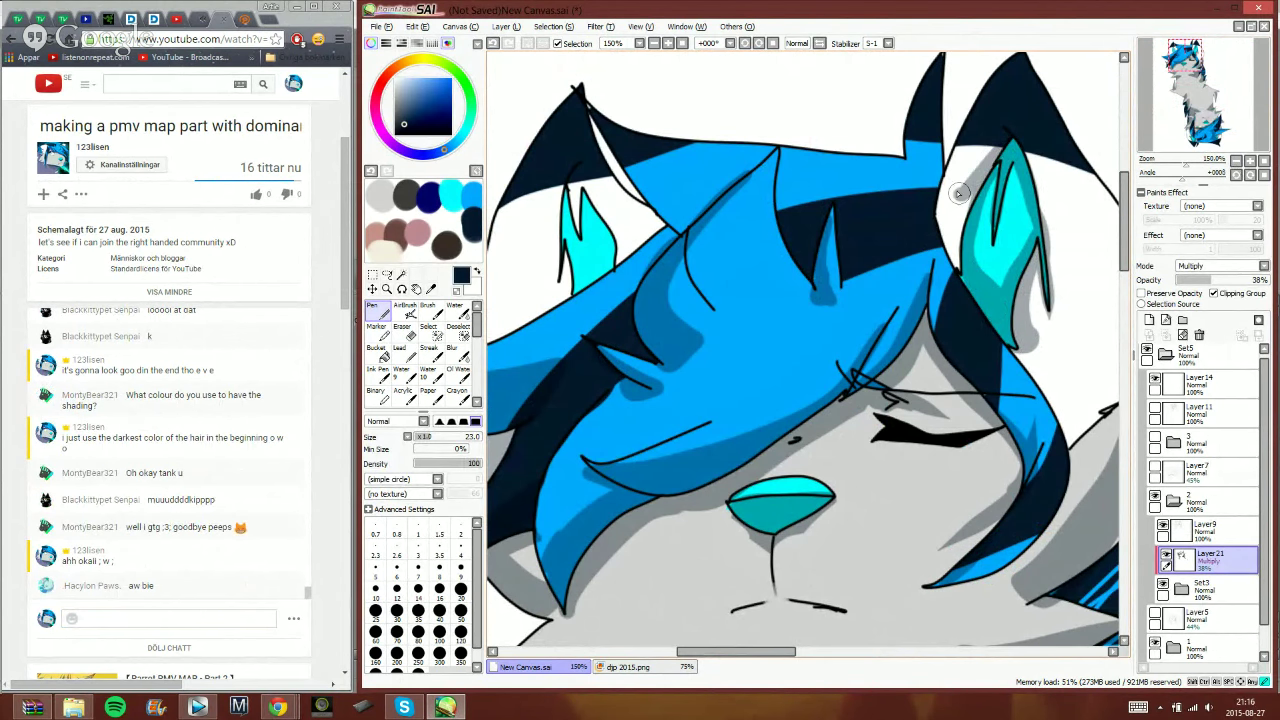
{"action": "mouse_move", "coordinate": [960, 118]}
{"action": "left_mouse_down"}
{"action": "mouse_move", "coordinate": [945, 203]}
{"action": "mouse_move", "coordinate": [957, 267]}
{"action": "mouse_move", "coordinate": [969, 200]}
{"action": "mouse_move", "coordinate": [953, 226]}
{"action": "left_mouse_up"}
{"action": "mouse_move", "coordinate": [914, 112]}
{"action": "left_mouse_down"}
{"action": "mouse_move", "coordinate": [917, 178]}
{"action": "mouse_move", "coordinate": [913, 160]}
{"action": "left_mouse_up"}
{"action": "mouse_move", "coordinate": [630, 172]}
{"action": "left_mouse_down"}
{"action": "mouse_move", "coordinate": [683, 218]}
{"action": "mouse_move", "coordinate": [647, 270]}
{"action": "mouse_move", "coordinate": [654, 208]}
{"action": "mouse_move", "coordinate": [668, 209]}
{"action": "mouse_move", "coordinate": [662, 242]}
{"action": "left_mouse_up"}
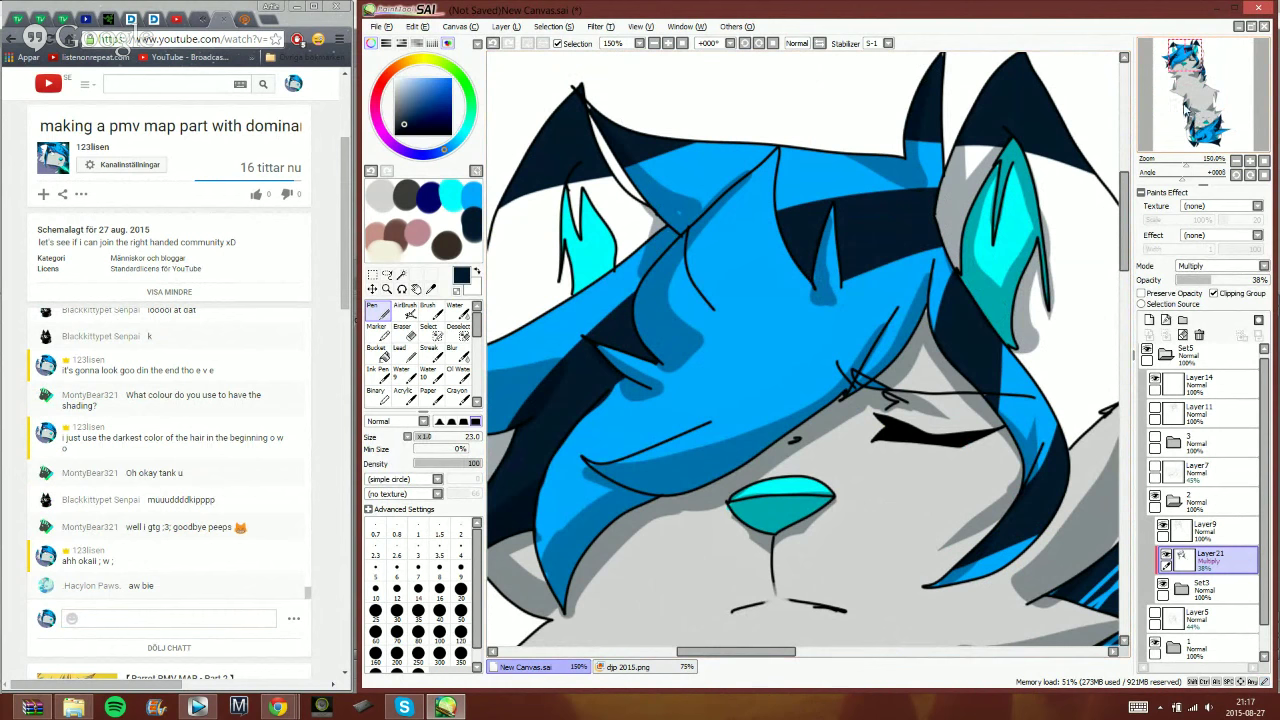
- Shade frame 2's far ear along its cyan inner fur, beside the hair and down the white outer edge
{"action": "scroll", "coordinate": [660, 245], "scroll_direction": "up", "scroll_amount": 2}
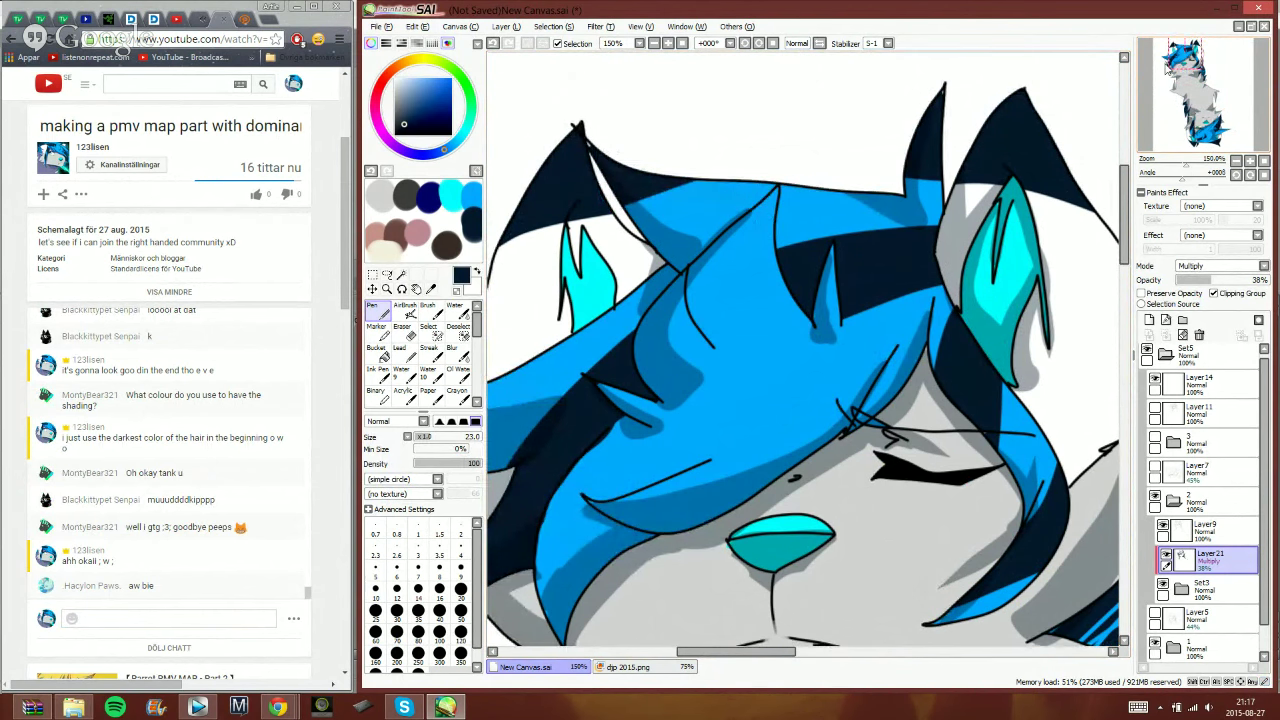
{"action": "left_click_drag", "start_coordinate": [1166, 68], "coordinate": [1160, 74]}
{"action": "mouse_move", "coordinate": [723, 212]}
{"action": "left_mouse_down"}
{"action": "mouse_move", "coordinate": [710, 288]}
{"action": "mouse_move", "coordinate": [748, 262]}
{"action": "mouse_move", "coordinate": [732, 206]}
{"action": "mouse_move", "coordinate": [750, 178]}
{"action": "mouse_move", "coordinate": [770, 212]}
{"action": "mouse_move", "coordinate": [740, 186]}
{"action": "mouse_move", "coordinate": [716, 232]}
{"action": "mouse_move", "coordinate": [723, 176]}
{"action": "mouse_move", "coordinate": [738, 204]}
{"action": "mouse_move", "coordinate": [712, 213]}
{"action": "mouse_move", "coordinate": [738, 192]}
{"action": "mouse_move", "coordinate": [755, 258]}
{"action": "mouse_move", "coordinate": [754, 168]}
{"action": "mouse_move", "coordinate": [782, 238]}
{"action": "left_mouse_up"}
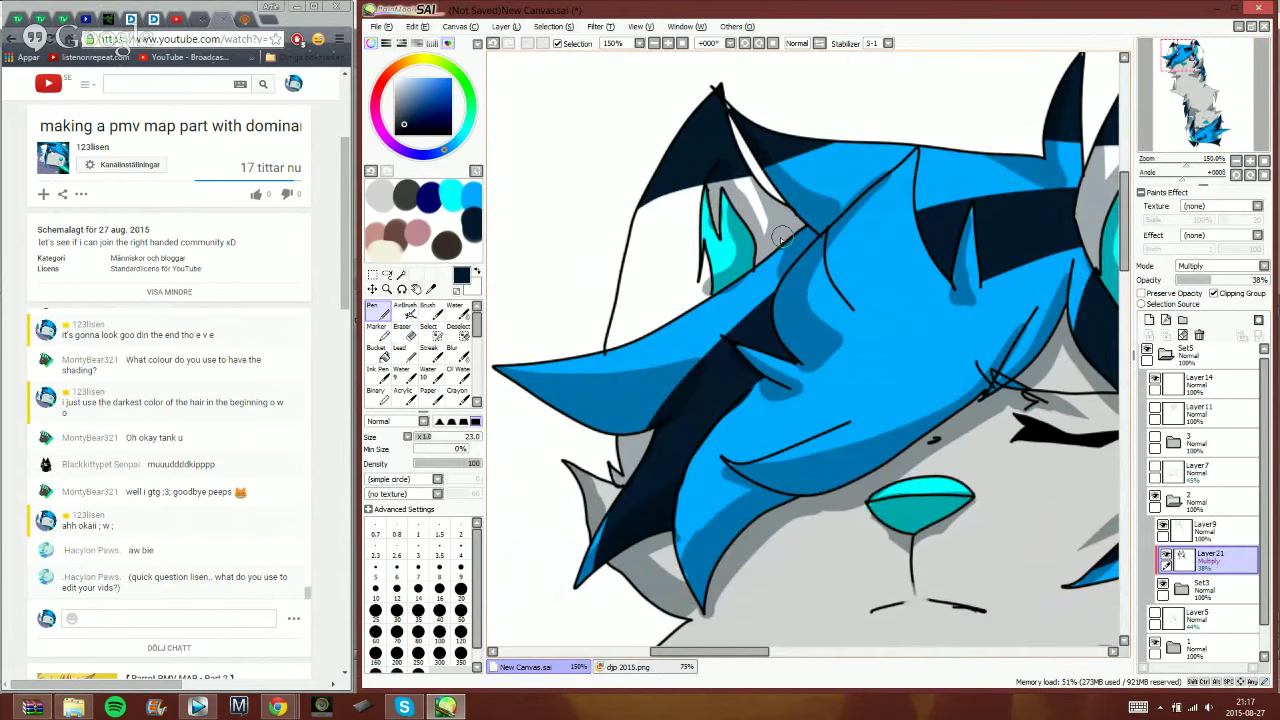
{"action": "mouse_move", "coordinate": [698, 236]}
{"action": "left_mouse_down"}
{"action": "mouse_move", "coordinate": [667, 325]}
{"action": "mouse_move", "coordinate": [623, 295]}
{"action": "mouse_move", "coordinate": [620, 258]}
{"action": "left_mouse_up"}
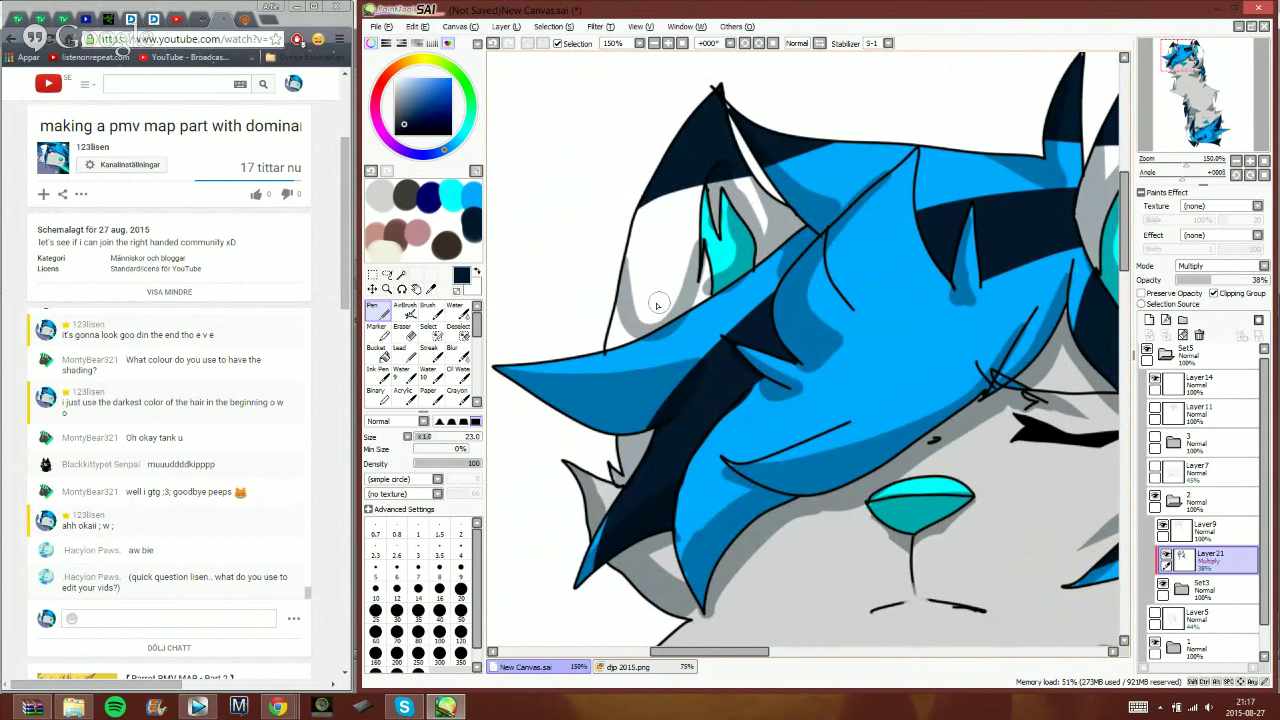
- Answer the video editing question in the livestream chat with "sony vegas ew e" and "and sometimes movie maker"
{"action": "left_click", "coordinate": [240, 618]}
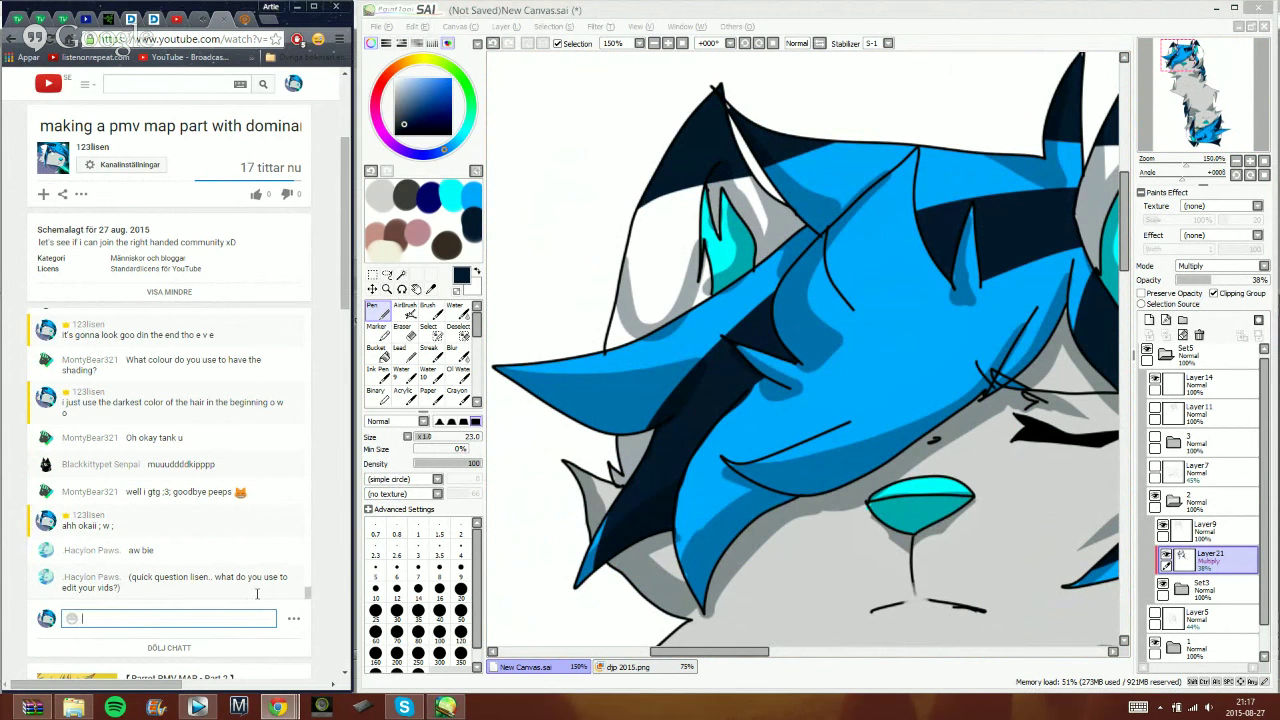
{"action": "type", "text": "sony vegas ew e"}
{"action": "key", "text": "Return"}
{"action": "type", "text": "a"}
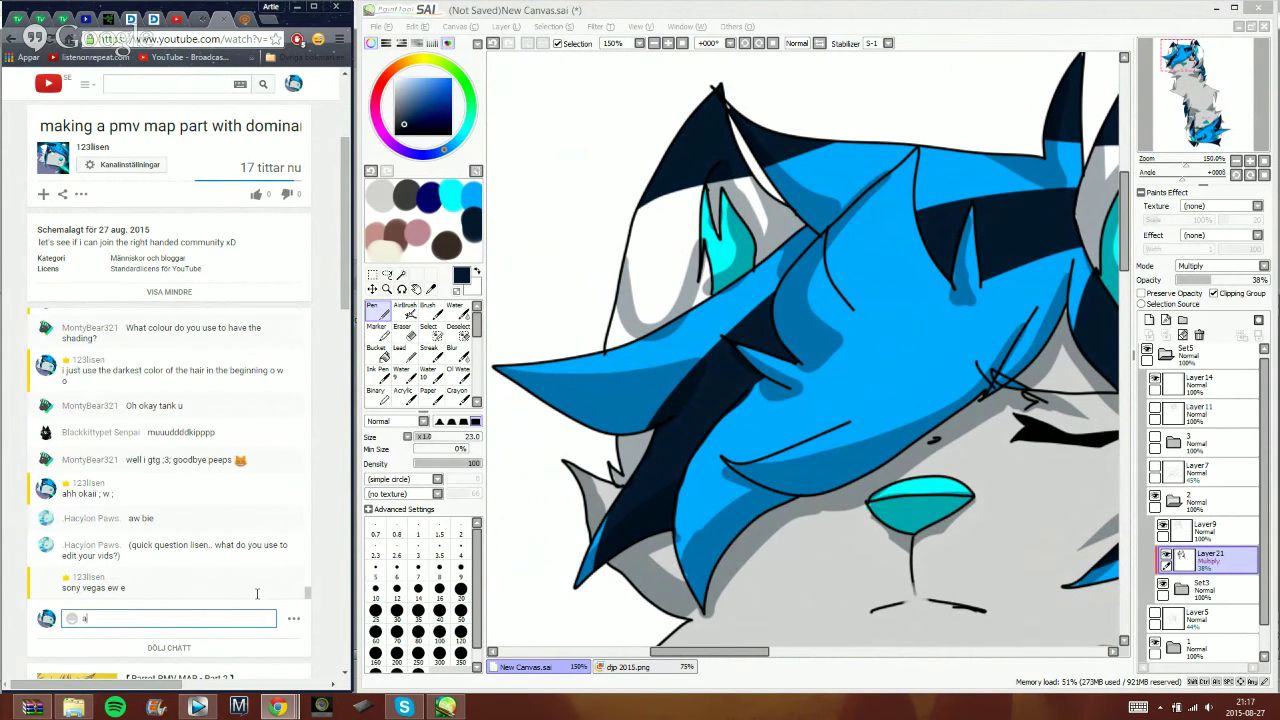
{"action": "type", "text": "nd sometimes movie maker"}
{"action": "key", "text": "Return"}
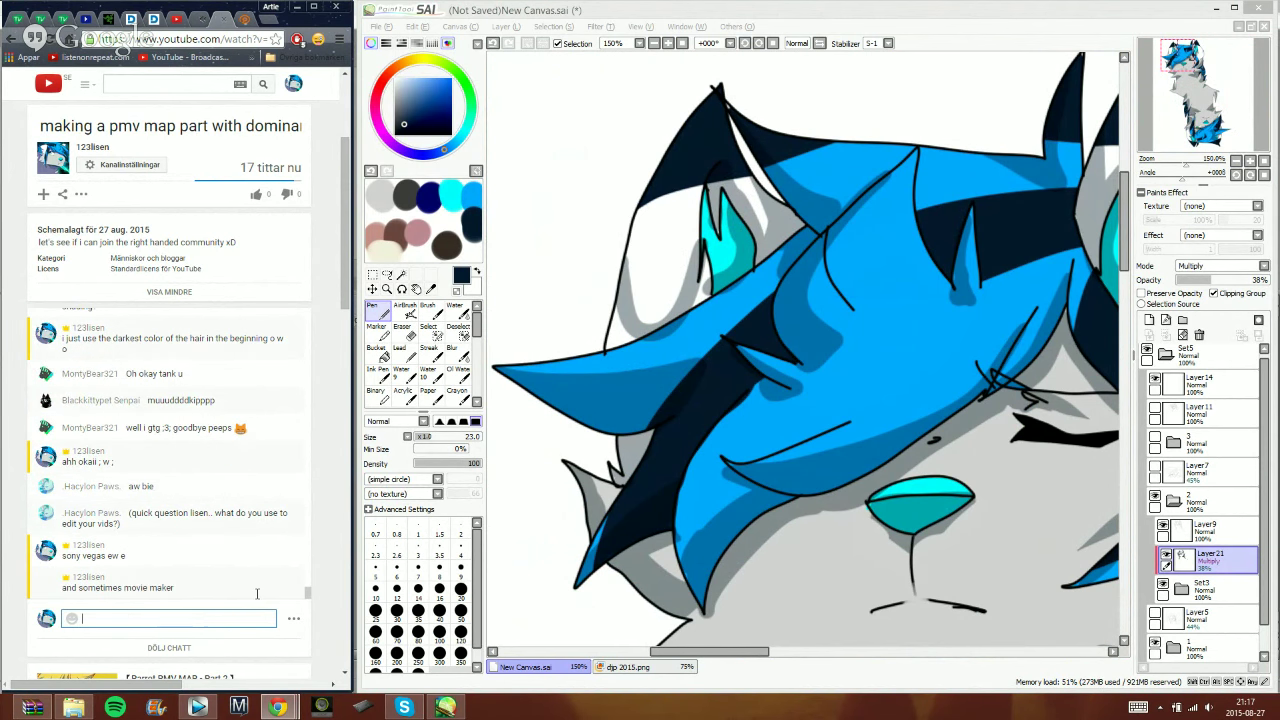
- Bring the live chat back into view and post the reply "when it comes to pmvs i only use sony vegas 12-"
{"action": "left_click", "coordinate": [968, 40]}
{"action": "left_click", "coordinate": [274, 687]}
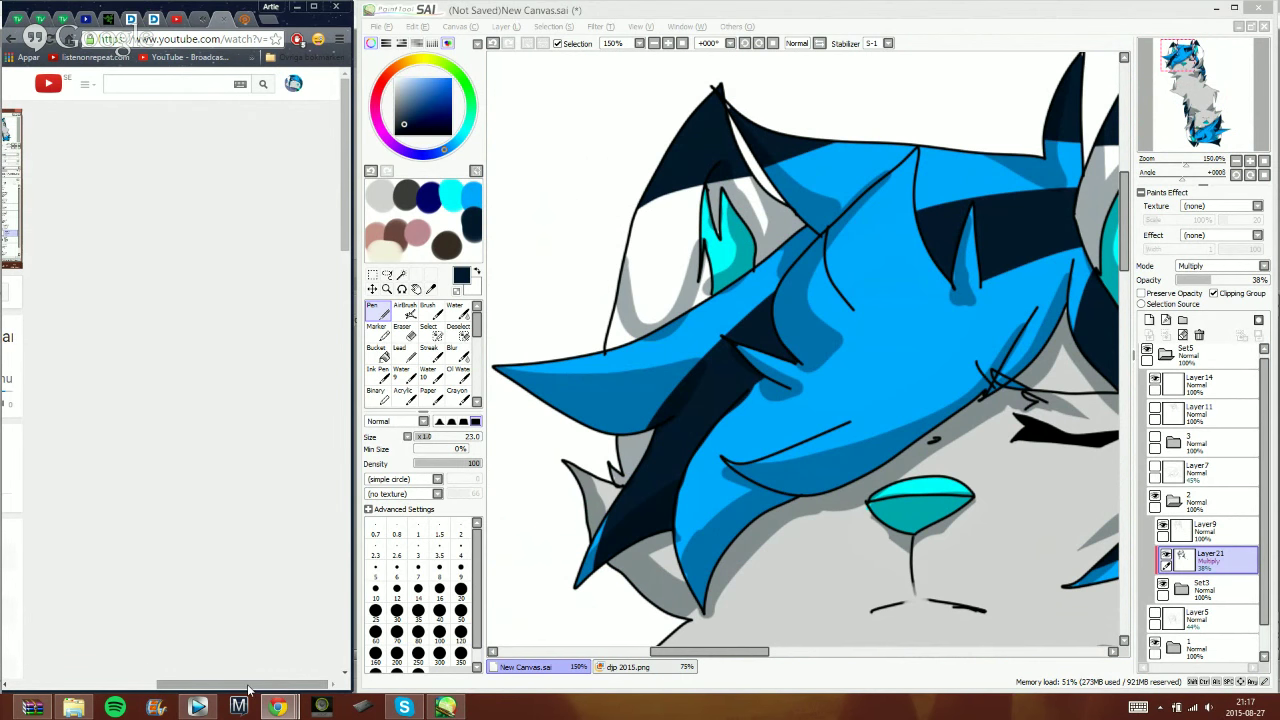
{"action": "left_click_drag", "start_coordinate": [249, 689], "coordinate": [90, 668]}
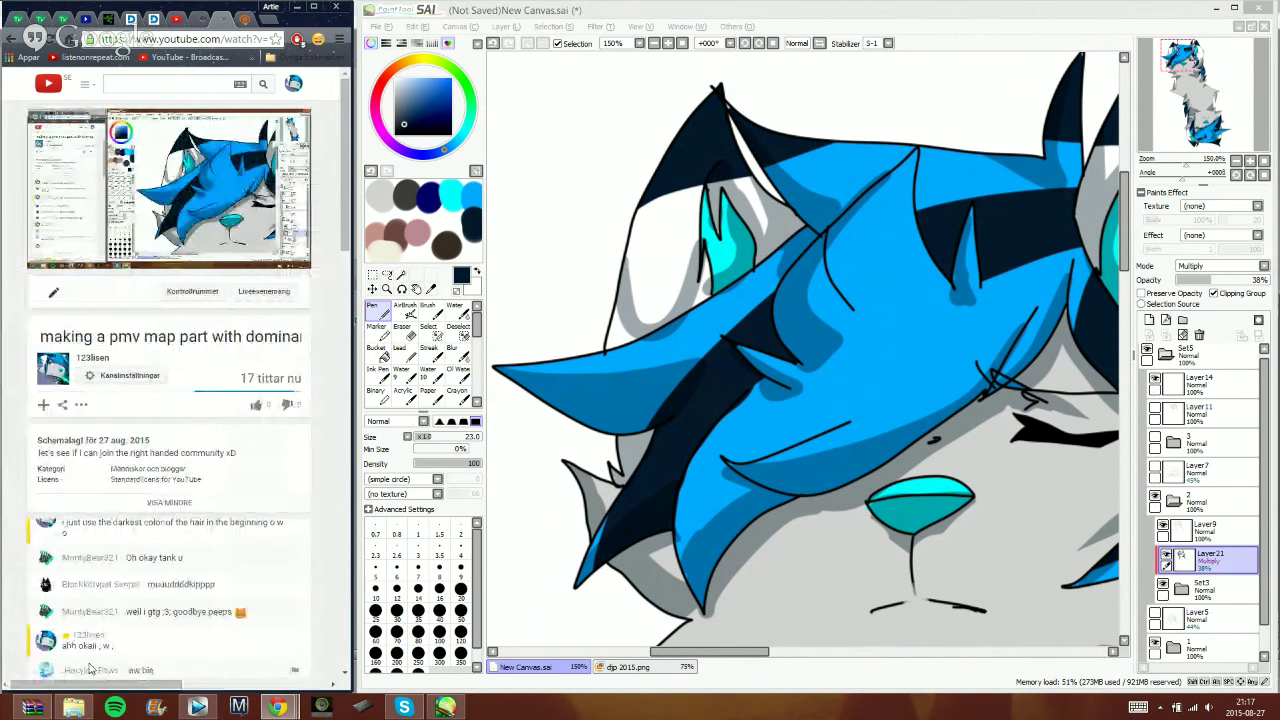
{"action": "scroll", "coordinate": [325, 440], "scroll_direction": "down", "scroll_amount": 3}
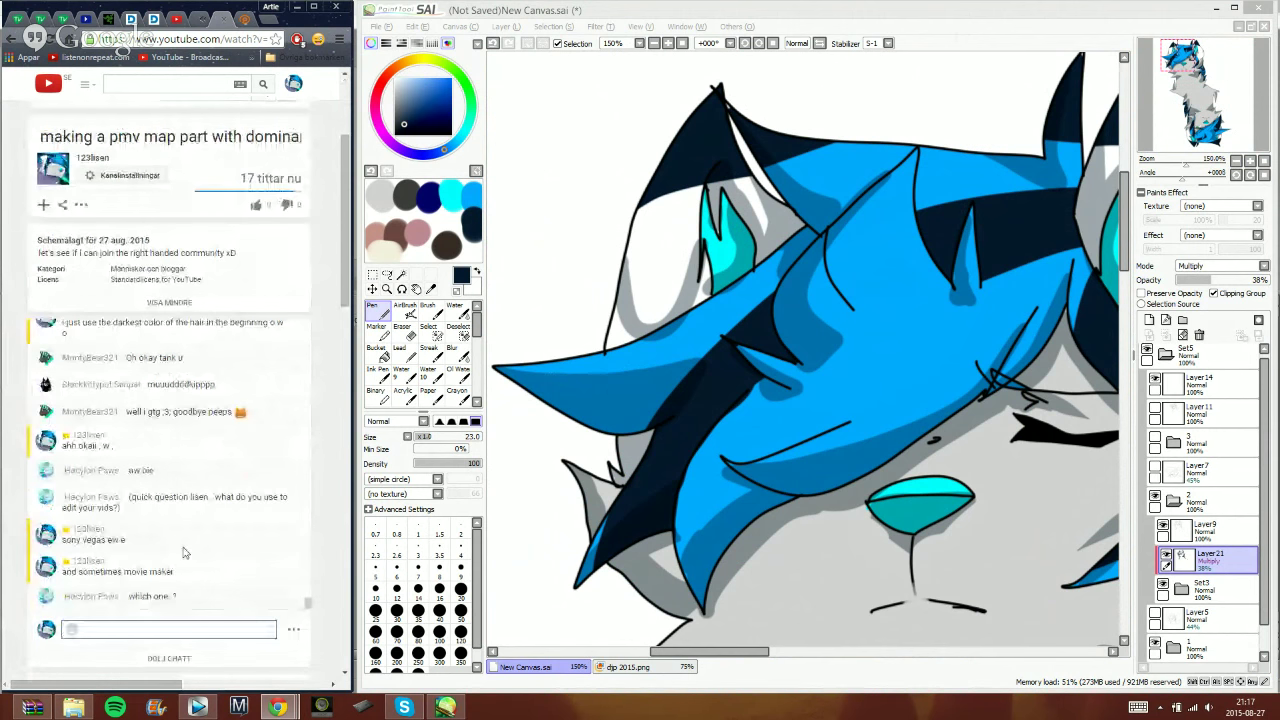
{"action": "left_click", "coordinate": [163, 629]}
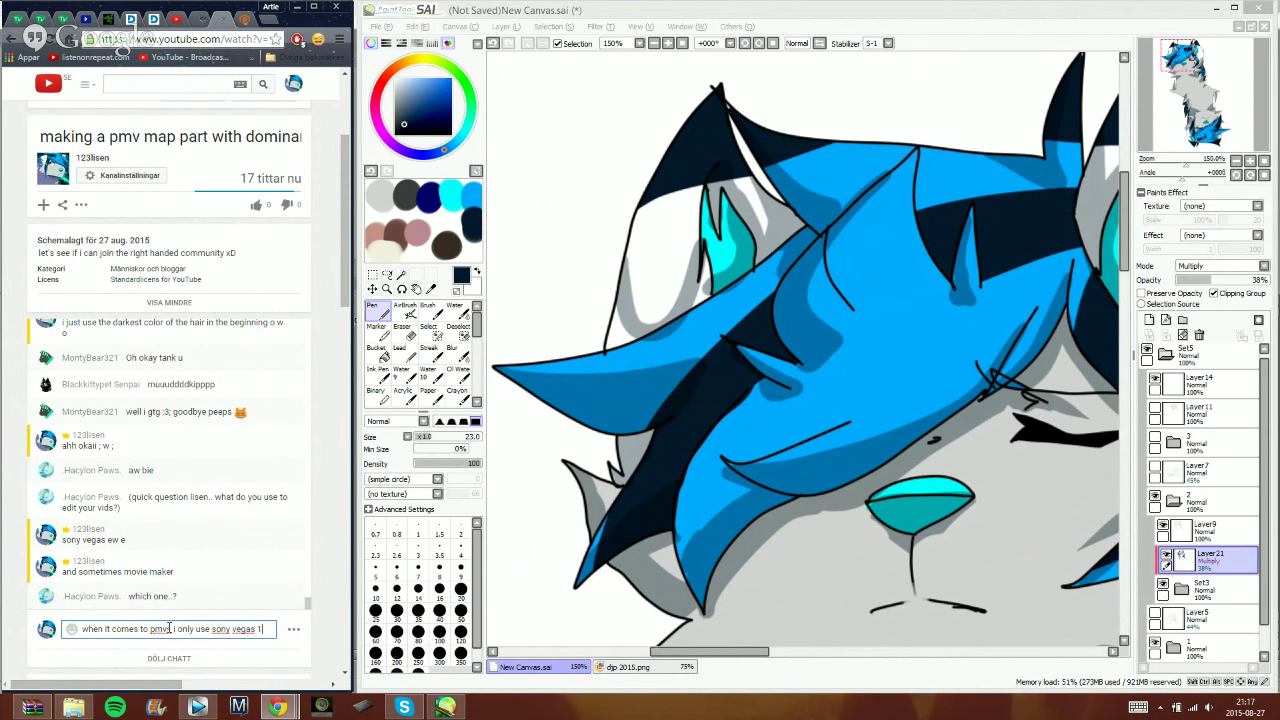
{"action": "key", "text": "Return"}
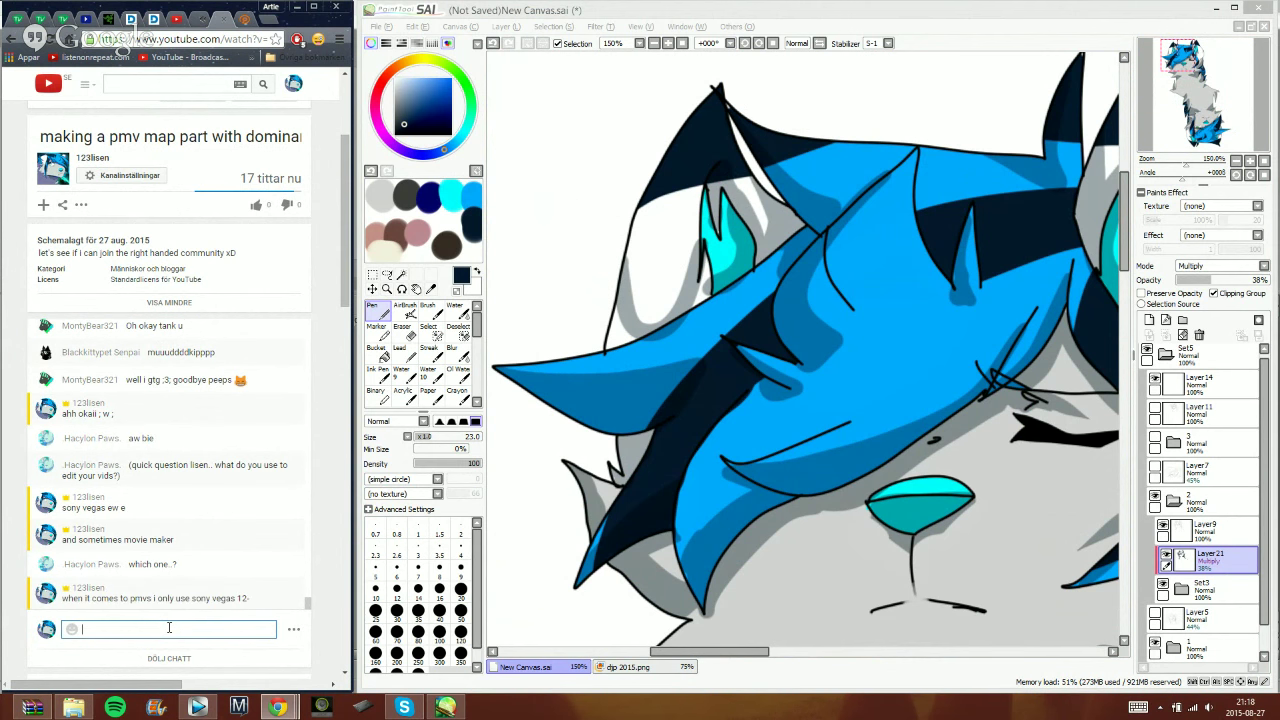
- Post "whaiii" in the live chat
{"action": "left_click", "coordinate": [960, 47]}
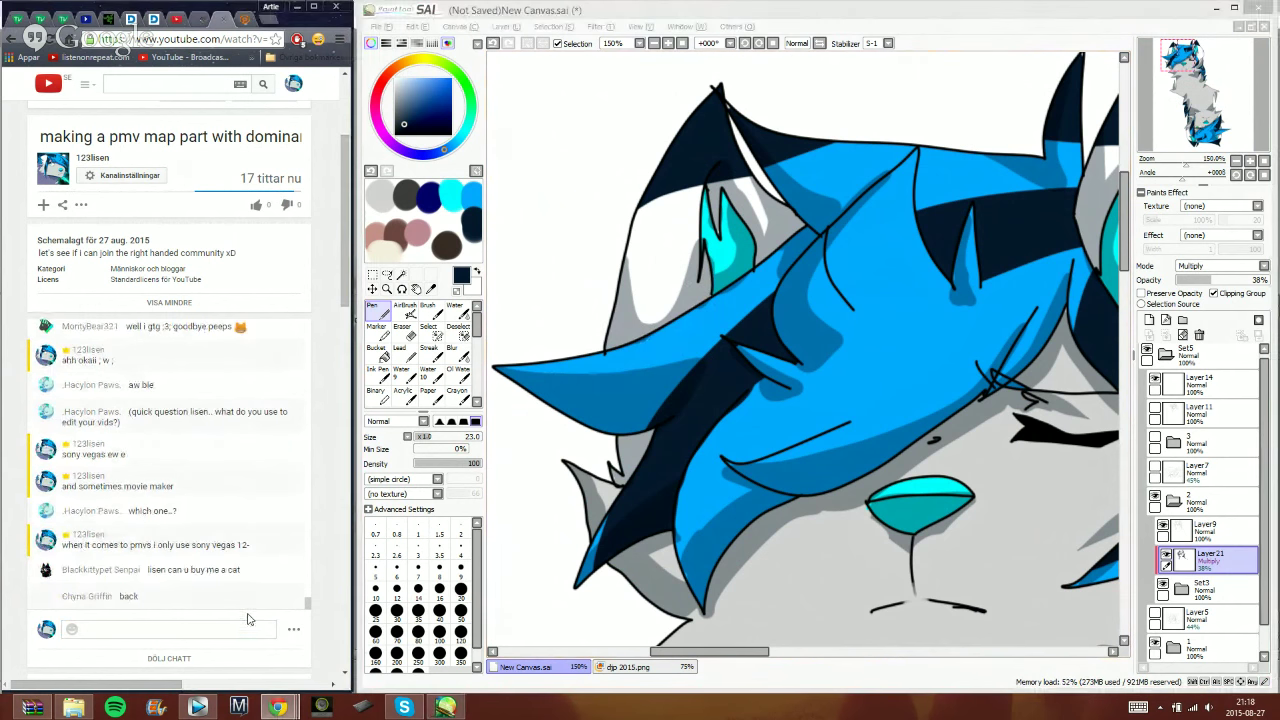
{"action": "left_click", "coordinate": [218, 628]}
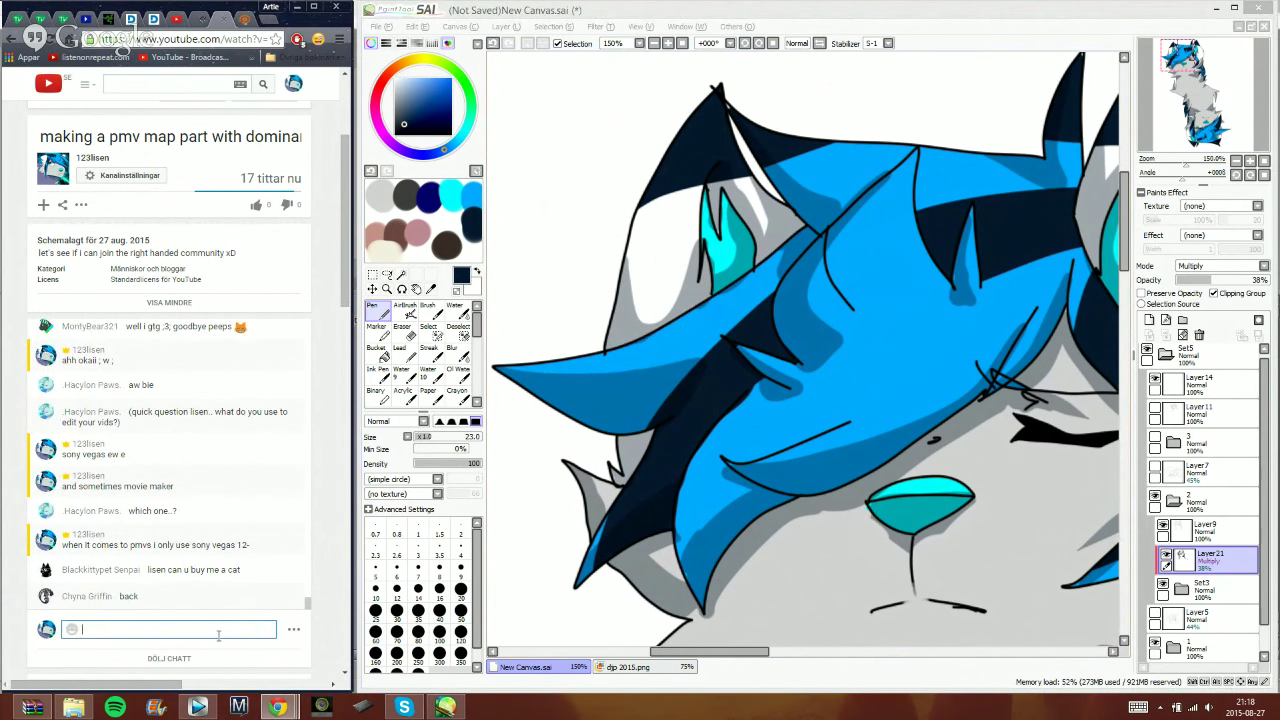
{"action": "type", "text": "whaiii"}
{"action": "key", "text": "Return"}
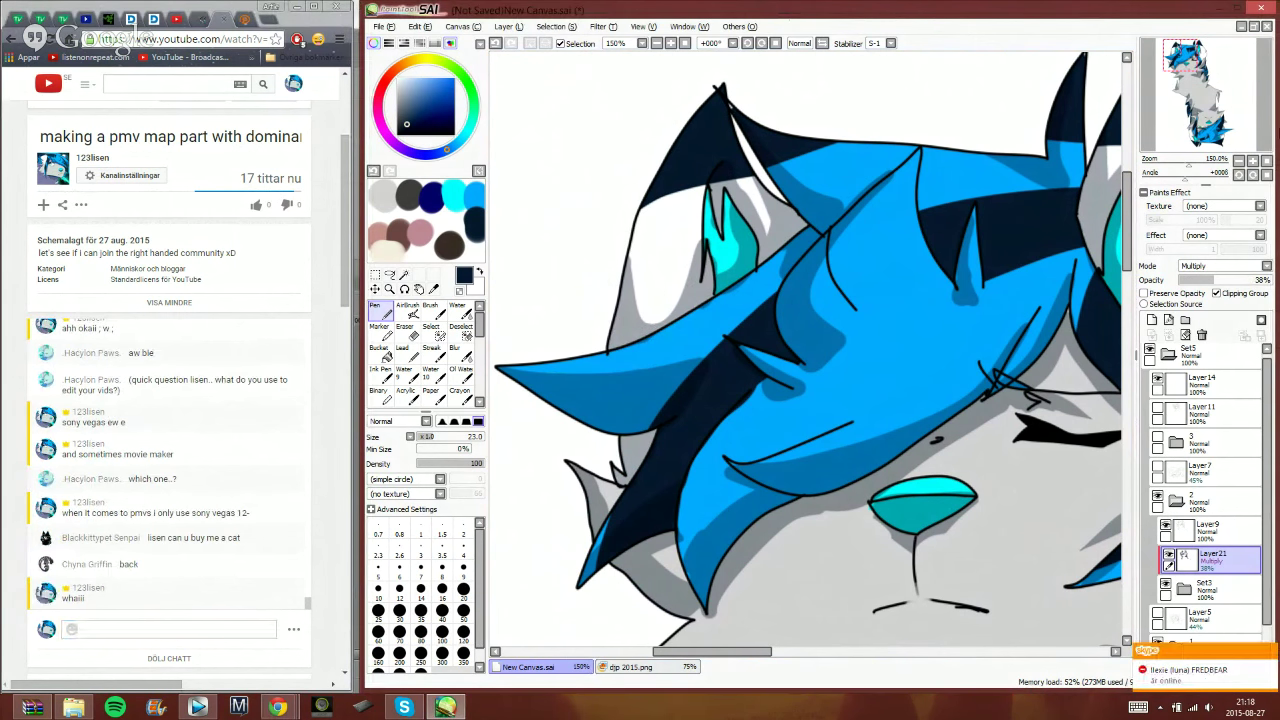
- Paint Multiply shading along the lower outer edge of the white ear beside the closed eye, using the 23 px Pen
{"action": "left_click_drag", "start_coordinate": [1189, 66], "coordinate": [1200, 57]}
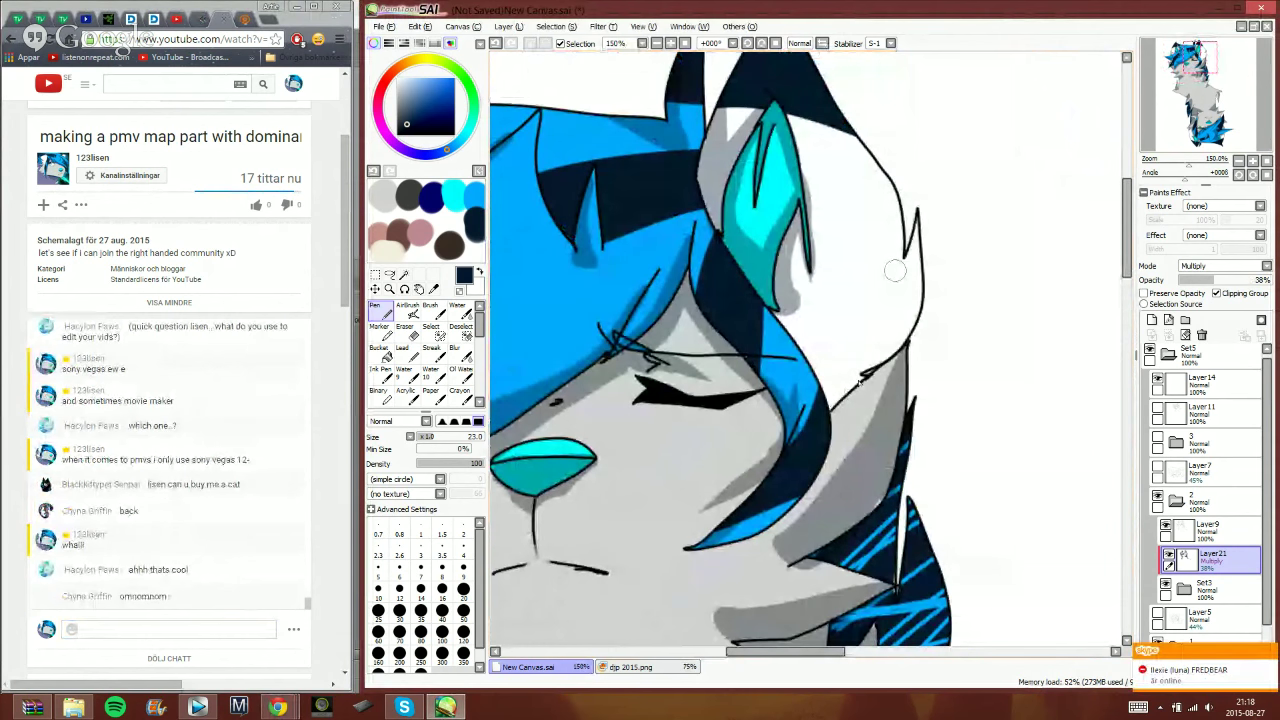
{"action": "left_click_drag", "start_coordinate": [914, 266], "coordinate": [838, 378]}
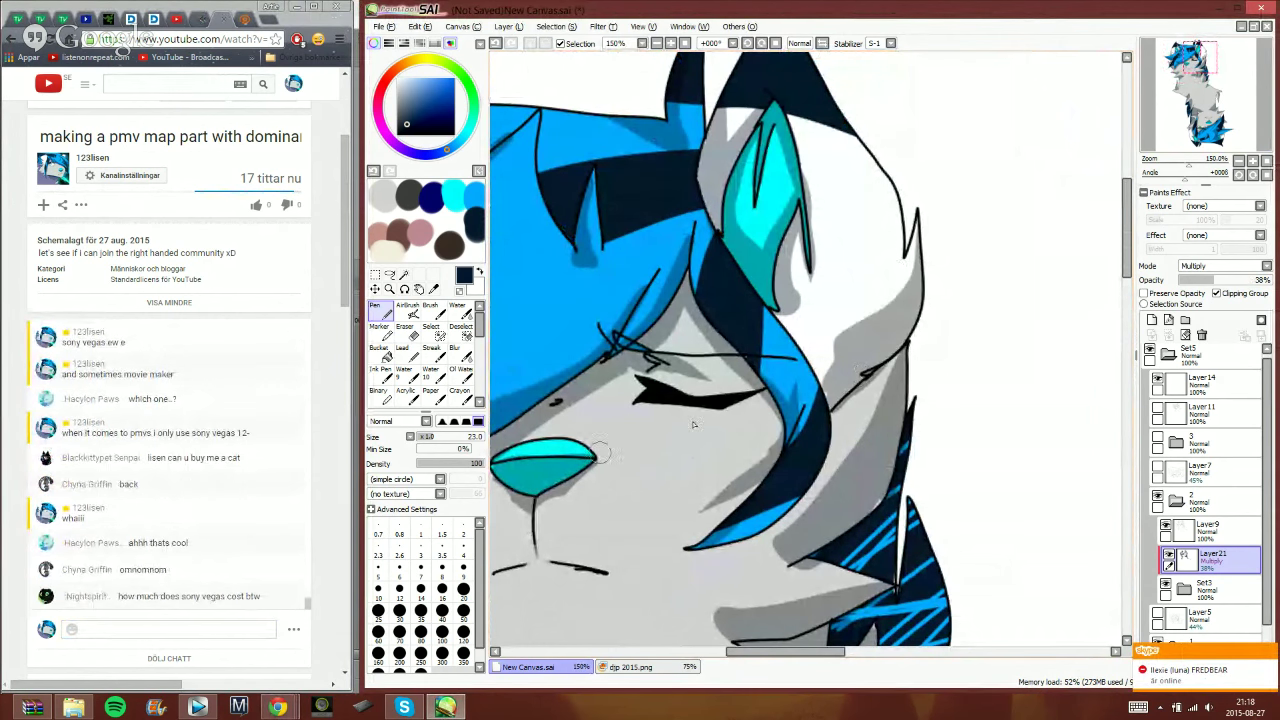
- Answer the Sony Vegas price question in the live chat with "a looot but i don't have time to buy stuff"
{"action": "left_click", "coordinate": [256, 630]}
{"action": "type", "text": "a"}
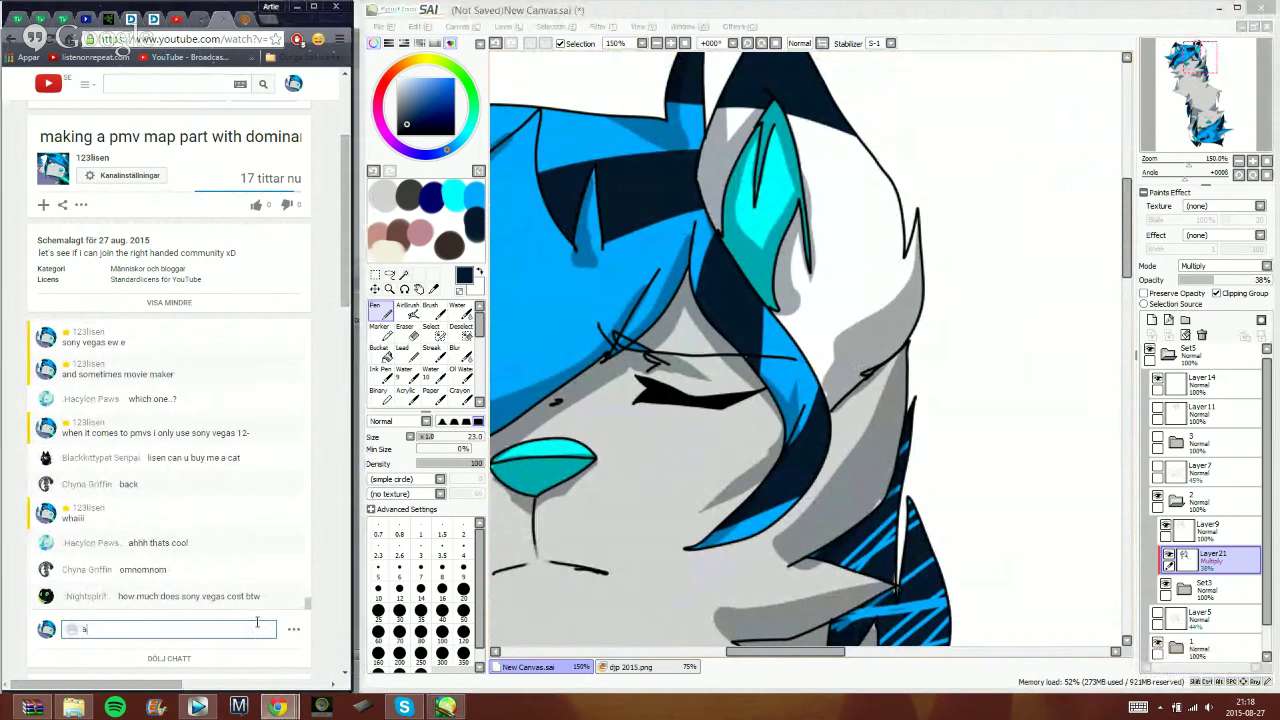
{"action": "type", "text": " looot but i don't have time to buy st"}
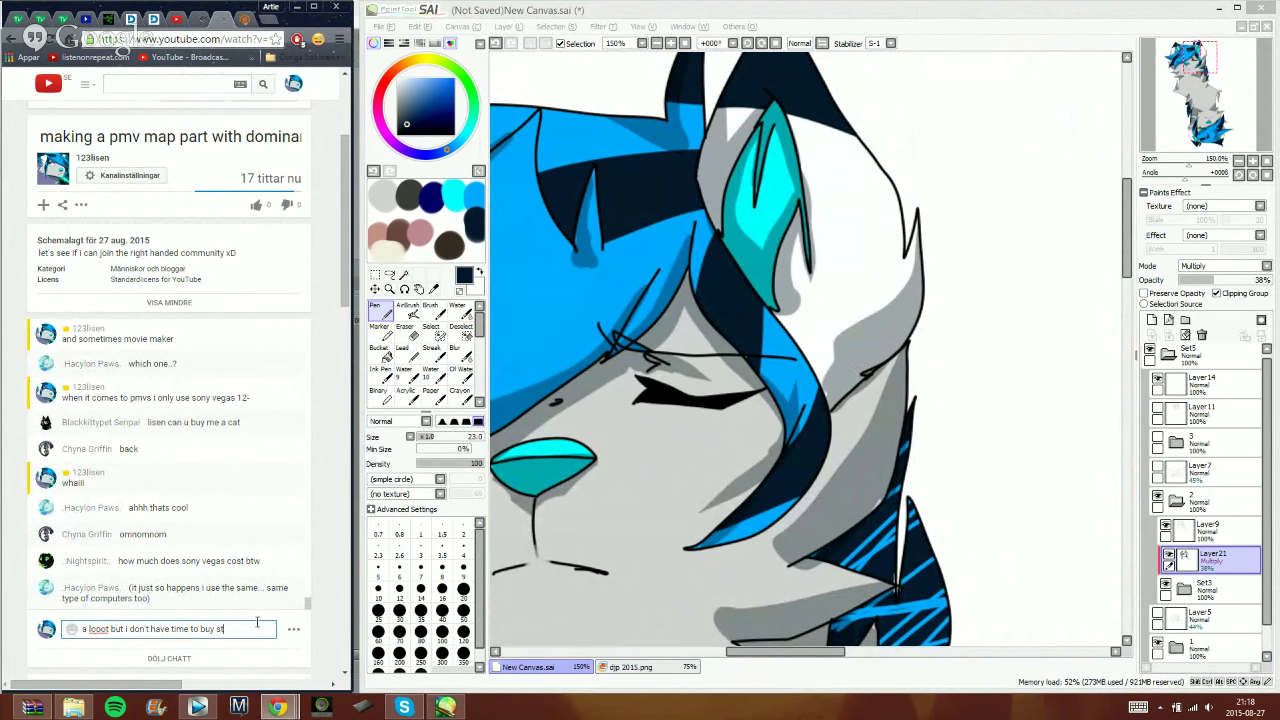
{"action": "type", "text": "if you"}
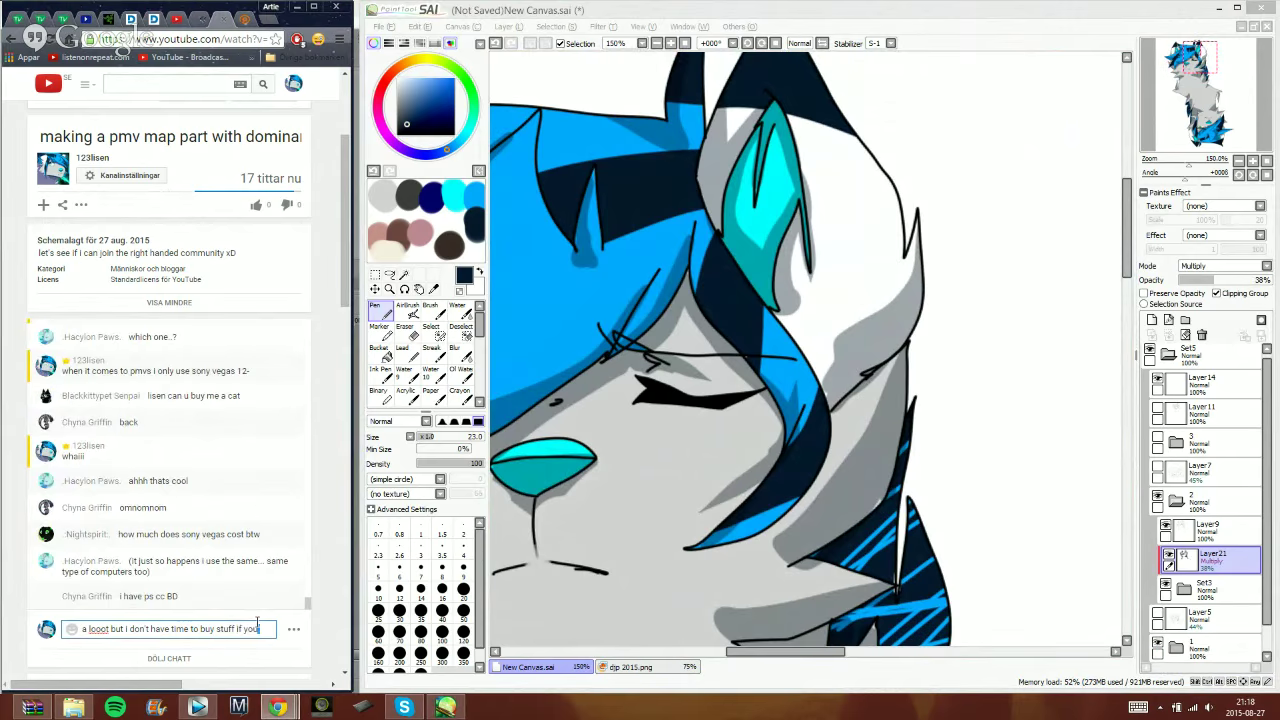
{"action": "key", "text": "BackSpace"}
{"action": "key", "text": "BackSpace"}
{"action": "key", "text": "BackSpace"}
{"action": "type", "text": "wha"}
{"action": "key", "text": "Return"}
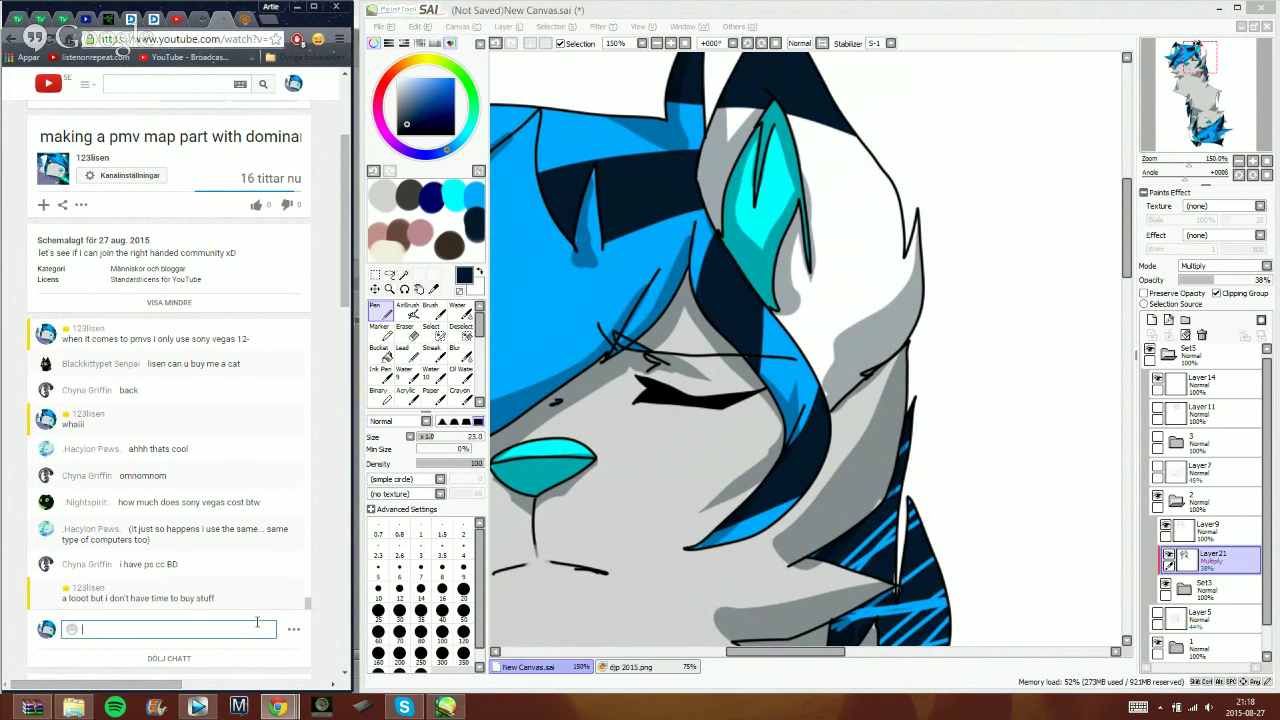
- Post the chat messages "e v e" and "yes same here"
{"action": "type", "text": "eve"}
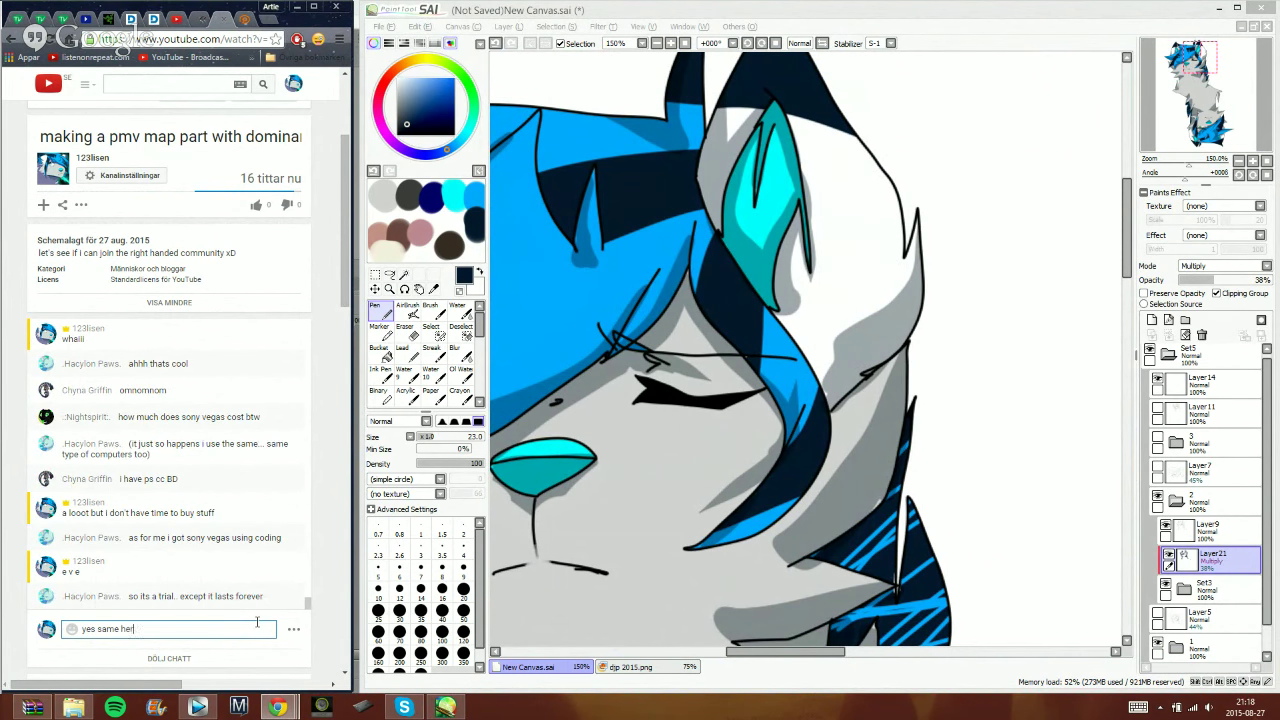
{"action": "type", "text": "e"}
{"action": "key", "text": "Return"}
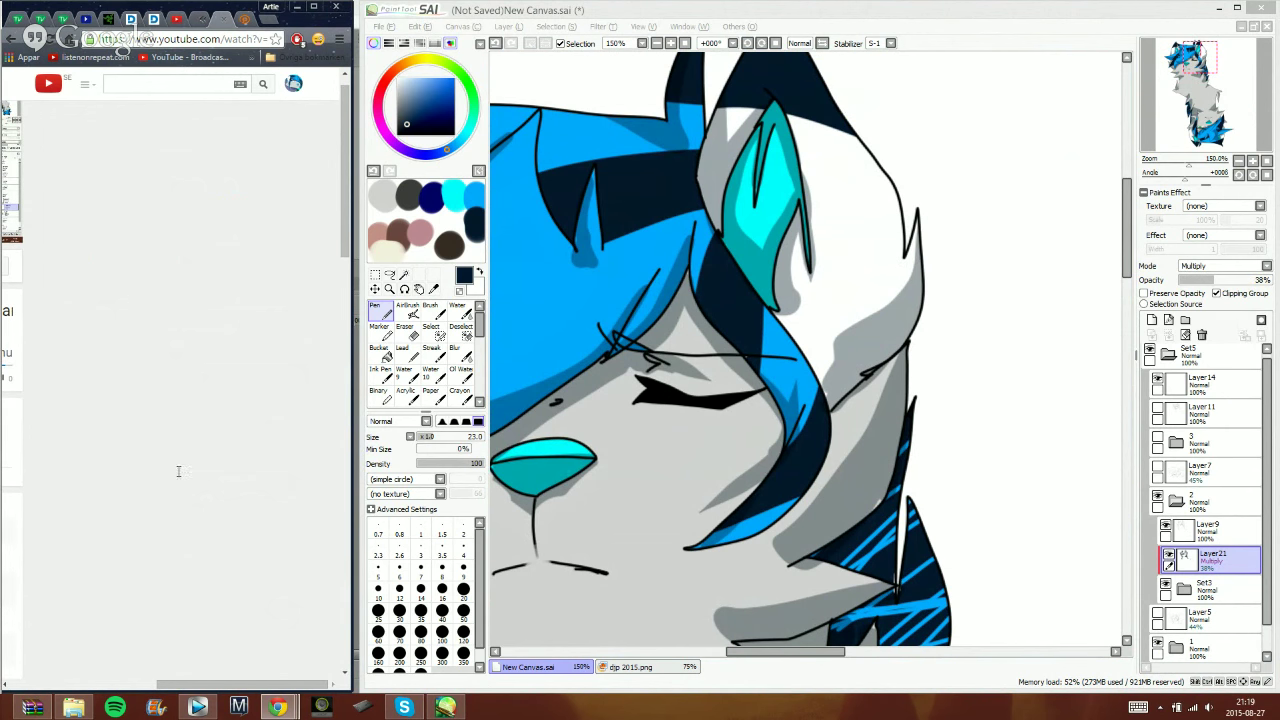
- Bring the chat box back into view and post "tru"
{"action": "left_click_drag", "start_coordinate": [240, 685], "coordinate": [84, 676]}
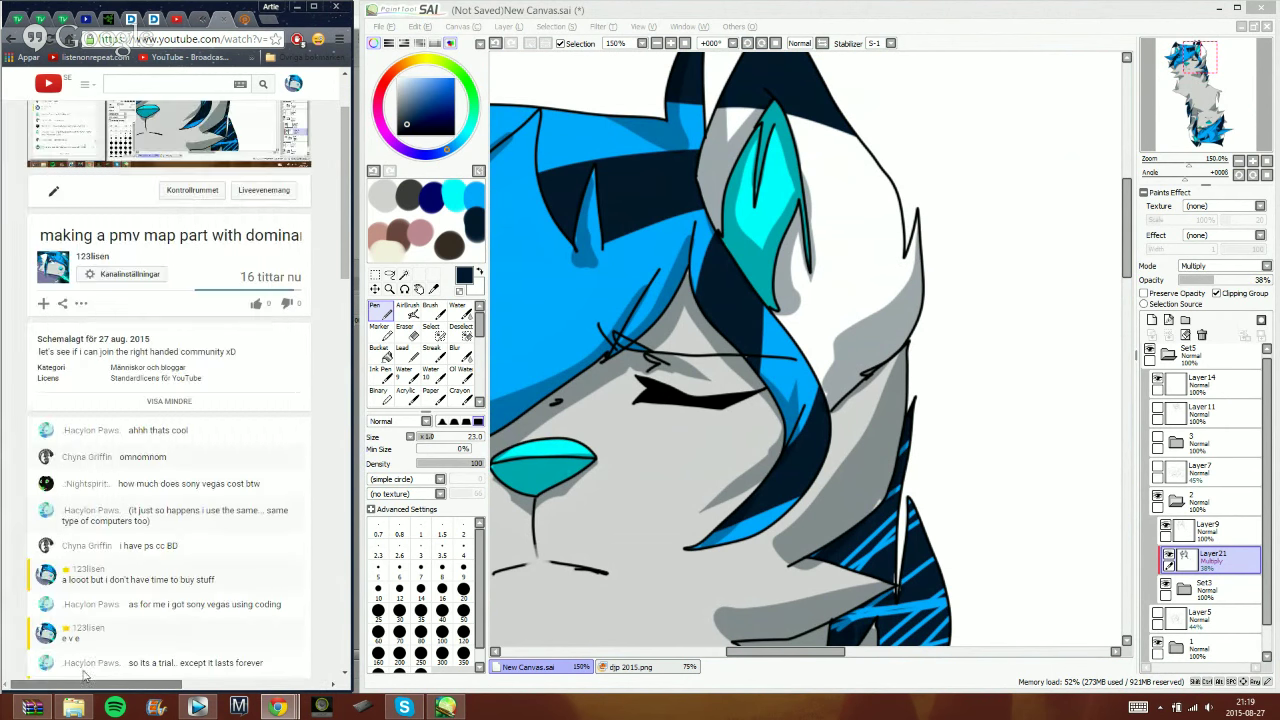
{"action": "scroll", "coordinate": [336, 474], "scroll_direction": "down", "scroll_amount": 1}
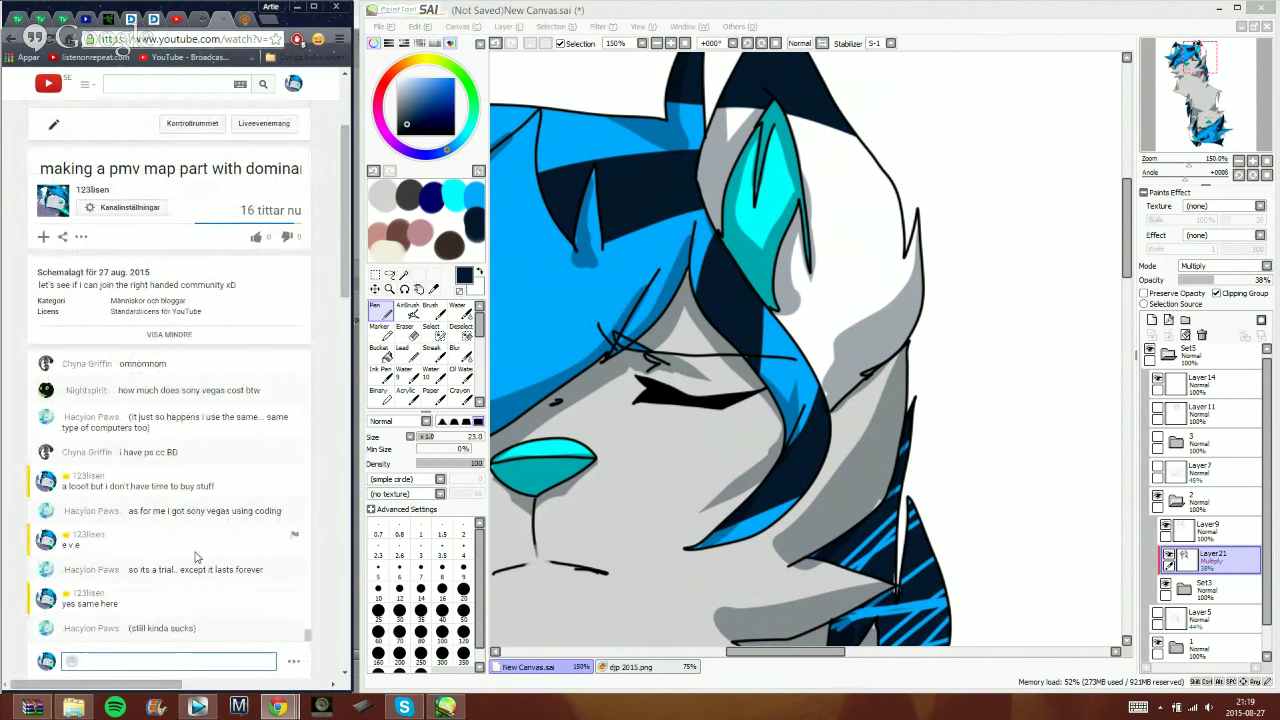
{"action": "type", "text": "tru"}
{"action": "key", "text": "Return"}
- Add shading inside the white ear next to its outer fur tuft and extend the shadow at the ear's base
{"action": "left_click", "coordinate": [911, 14]}
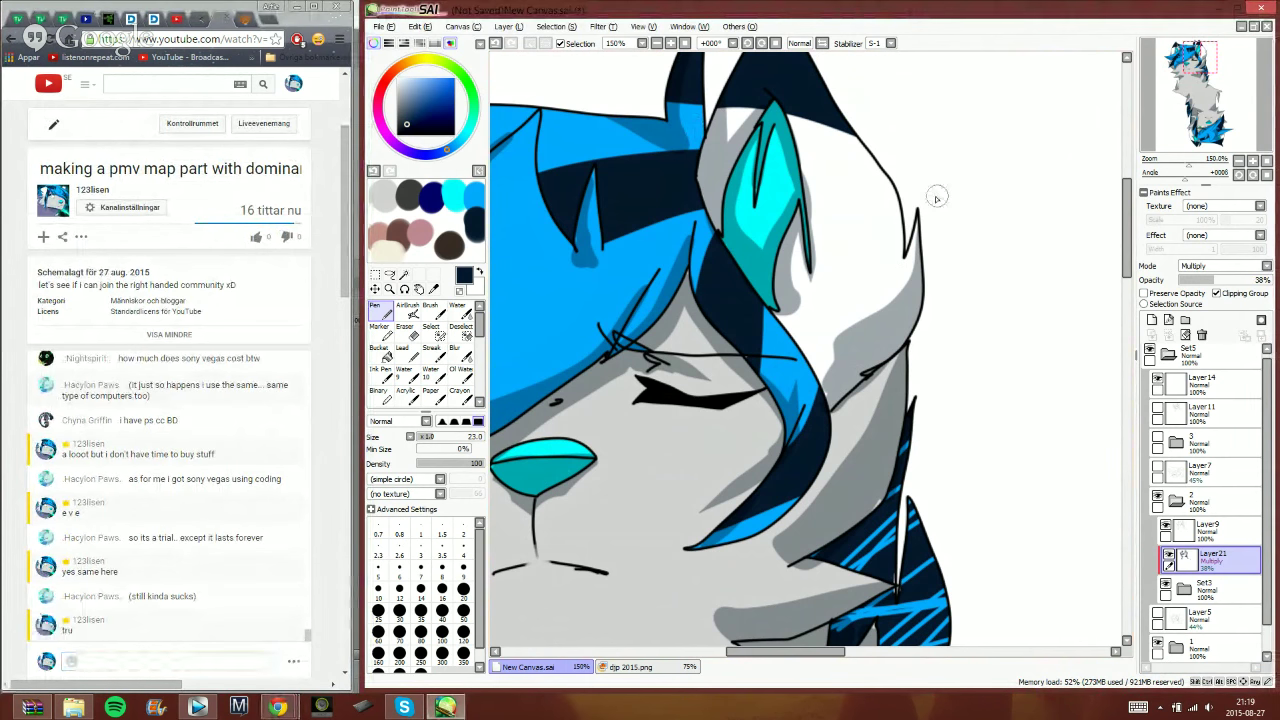
{"action": "mouse_move", "coordinate": [900, 195]}
{"action": "left_mouse_down"}
{"action": "mouse_move", "coordinate": [895, 270]}
{"action": "mouse_move", "coordinate": [881, 261]}
{"action": "left_mouse_up"}
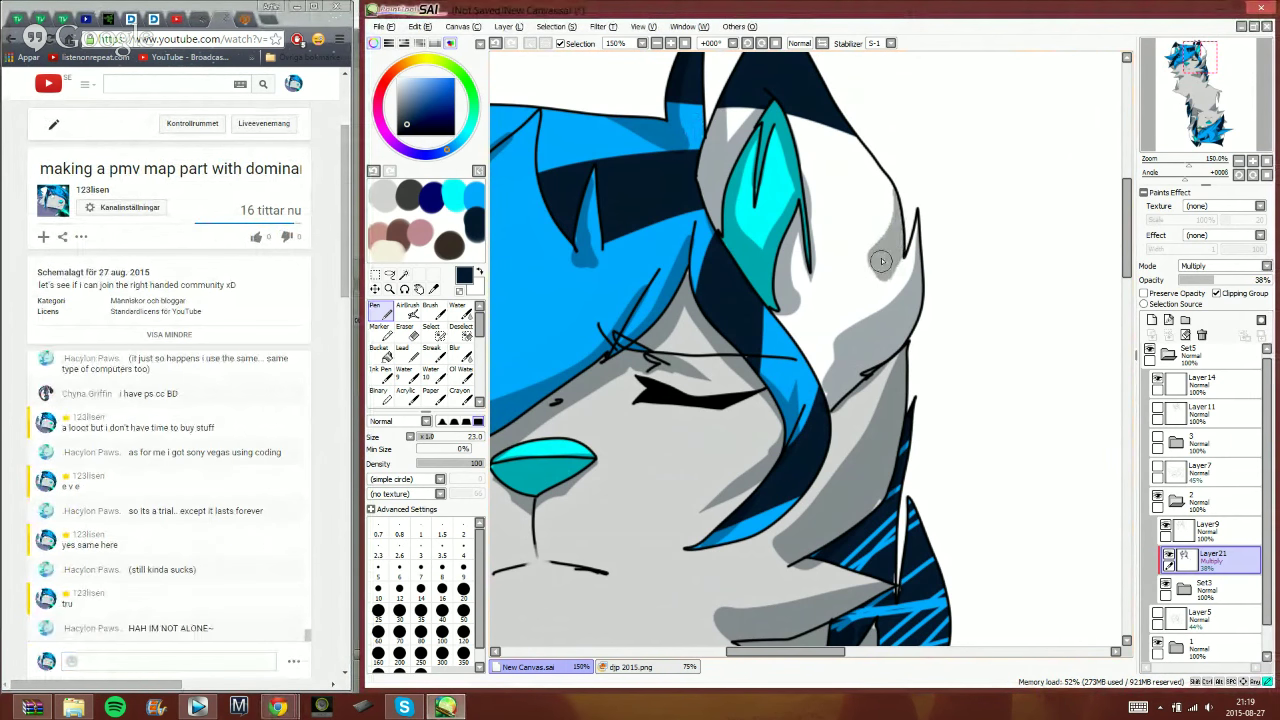
{"action": "mouse_move", "coordinate": [835, 345]}
{"action": "left_mouse_down"}
{"action": "mouse_move", "coordinate": [786, 318]}
{"action": "mouse_move", "coordinate": [822, 376]}
{"action": "left_mouse_up"}
- Rotate the canvas view by 180° and frame the face with the open green eye at 200% zoom
{"action": "left_click", "coordinate": [1238, 162]}
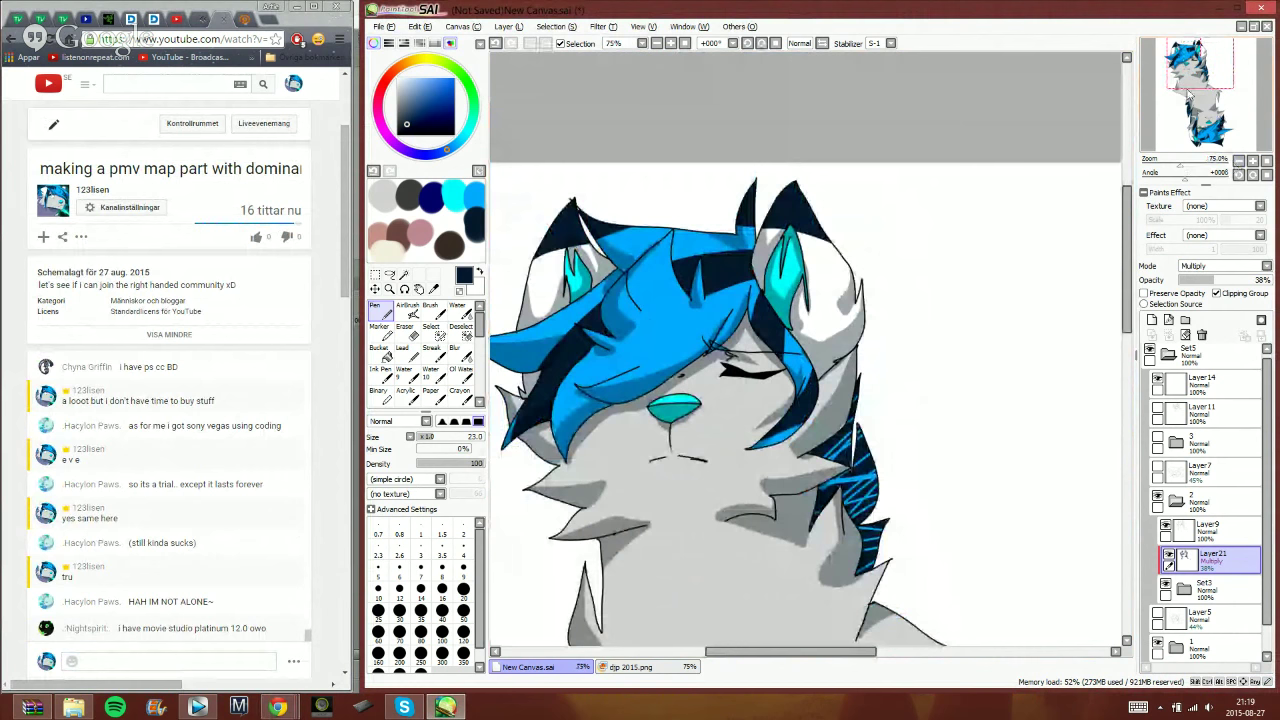
{"action": "mouse_move", "coordinate": [1190, 94]}
{"action": "left_mouse_down"}
{"action": "mouse_move", "coordinate": [1207, 126]}
{"action": "mouse_move", "coordinate": [1197, 85]}
{"action": "left_mouse_up"}
{"action": "left_click", "coordinate": [722, 48]}
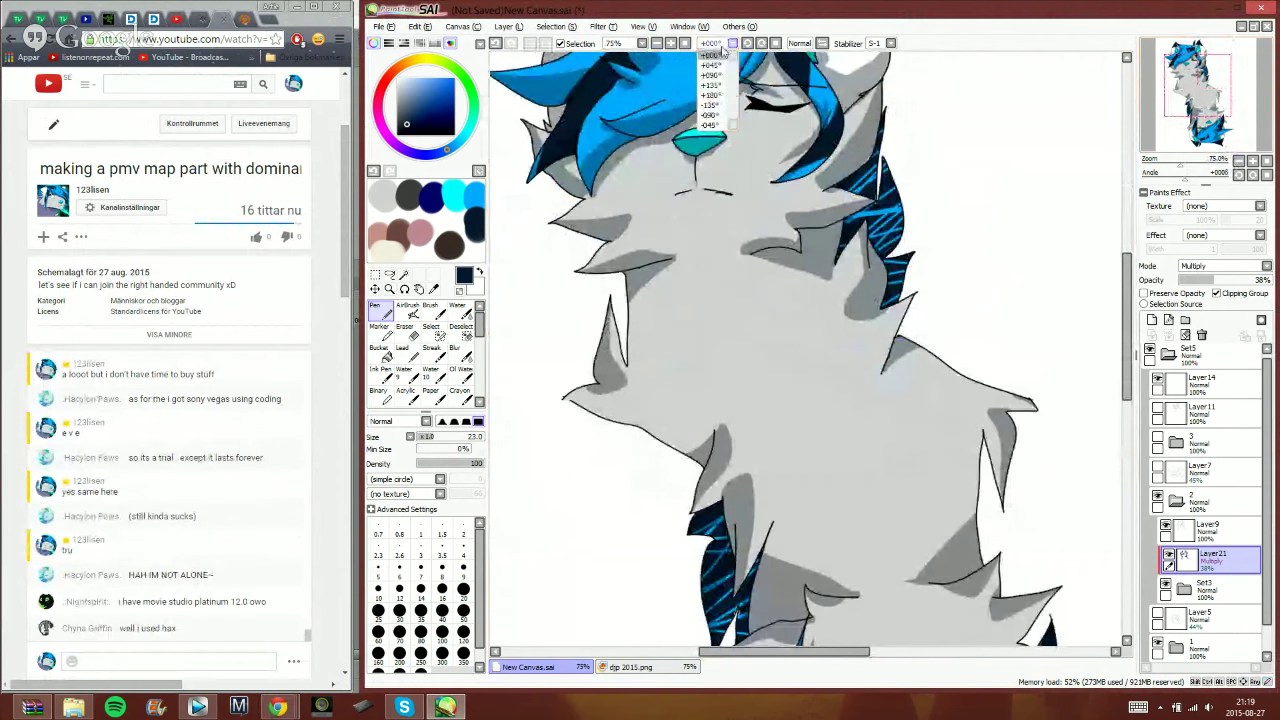
{"action": "left_click", "coordinate": [712, 95]}
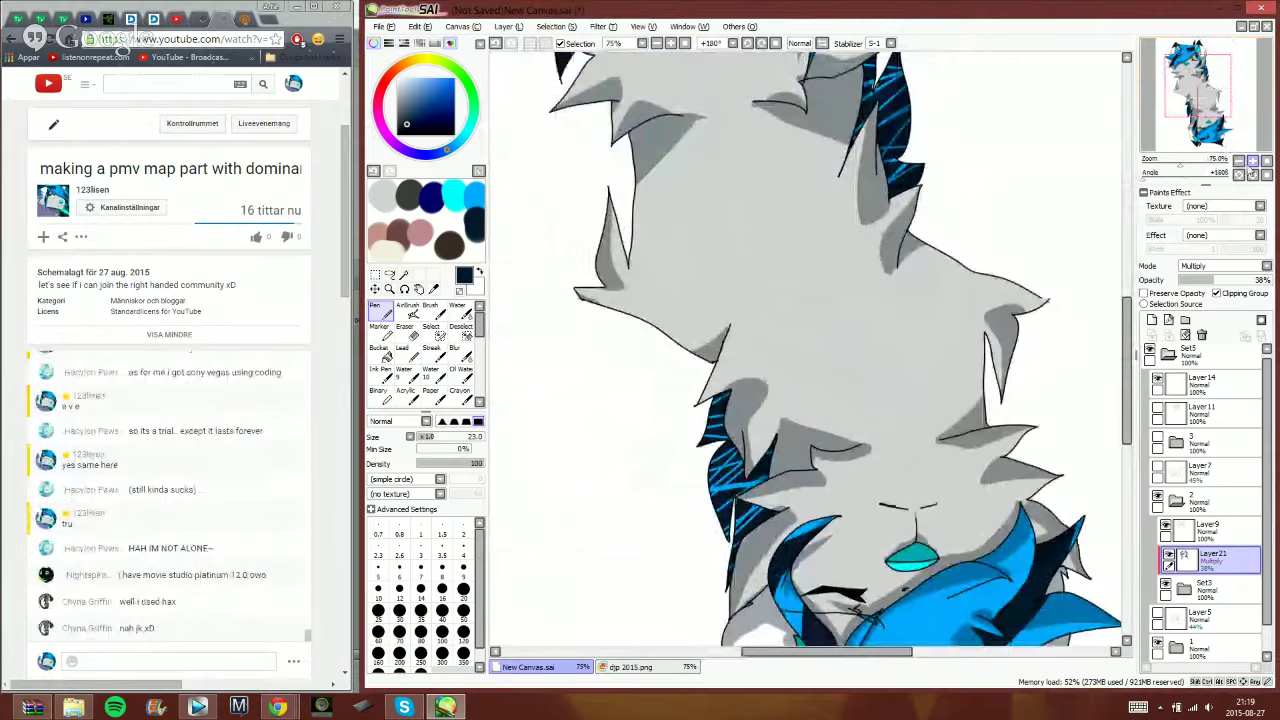
{"action": "left_click", "coordinate": [1253, 162]}
{"action": "left_click", "coordinate": [1253, 162]}
{"action": "left_click", "coordinate": [1253, 162]}
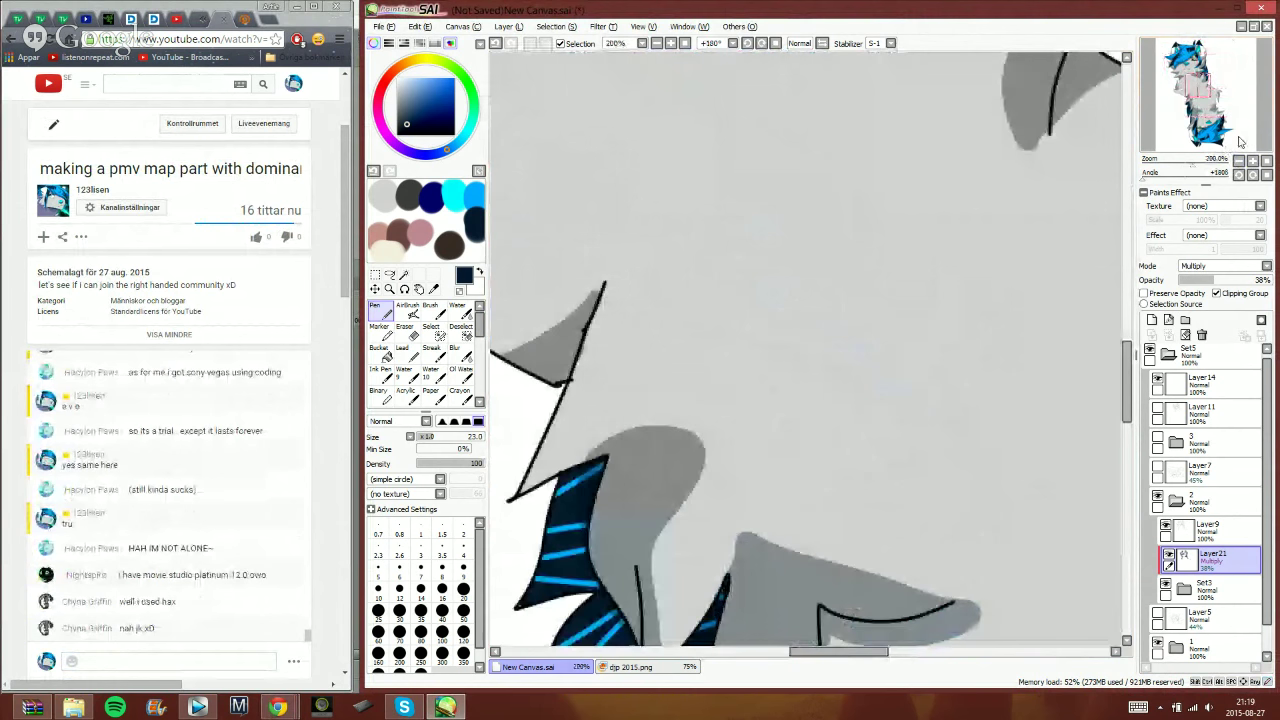
{"action": "left_click_drag", "start_coordinate": [1211, 122], "coordinate": [1206, 130]}
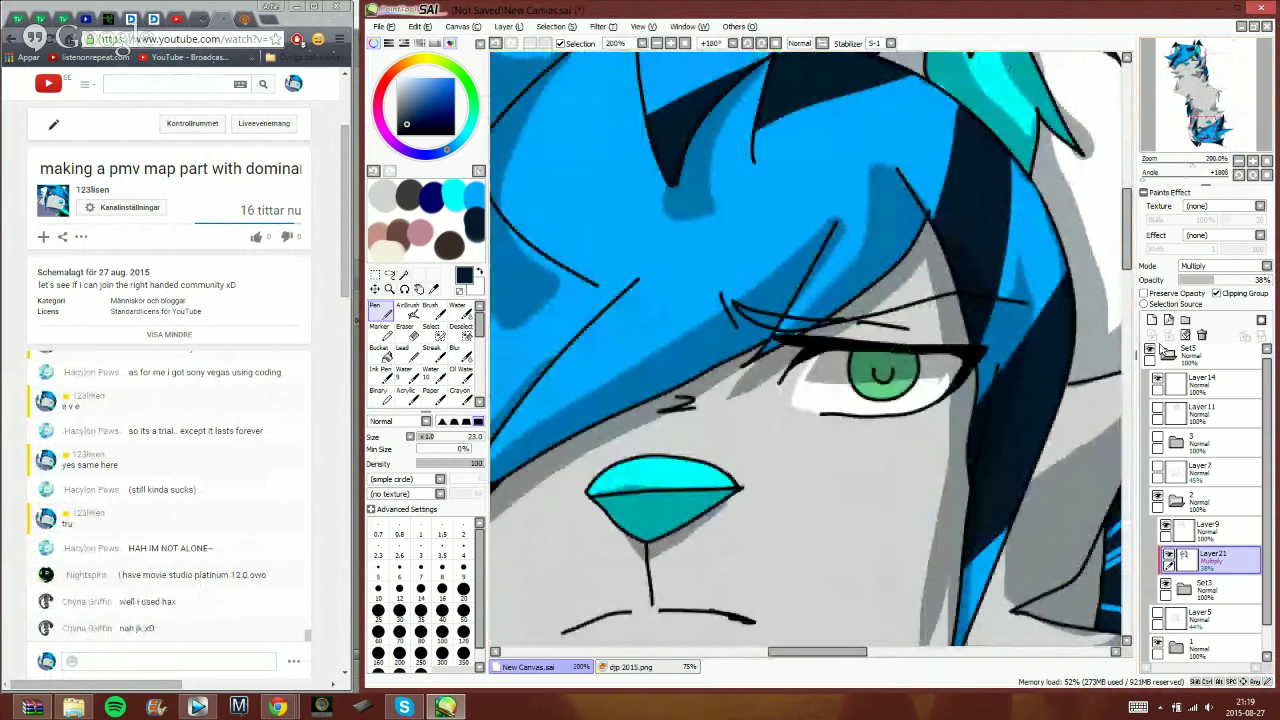
- Add a new layer above Layer20 in folder 1, clipped to the group, and set its blending mode to Multiply
{"action": "left_click", "coordinate": [1152, 320]}
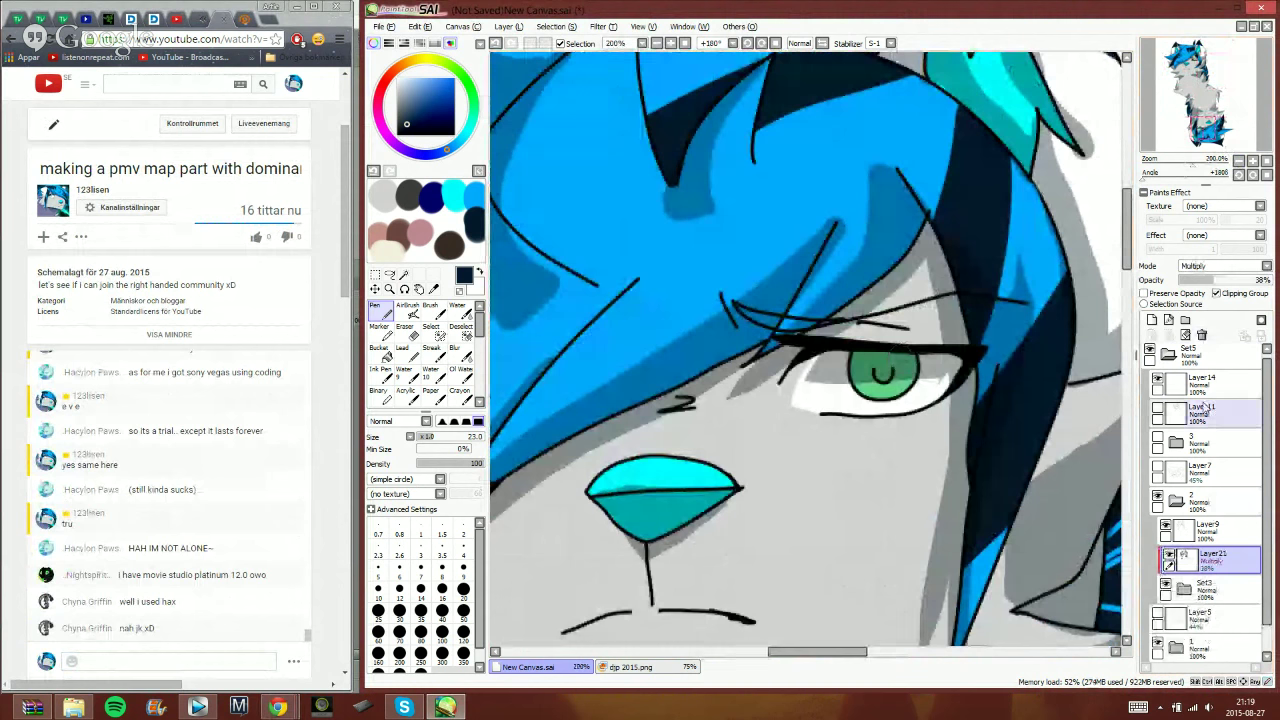
{"action": "left_click", "coordinate": [1176, 500]}
{"action": "left_click", "coordinate": [1177, 560]}
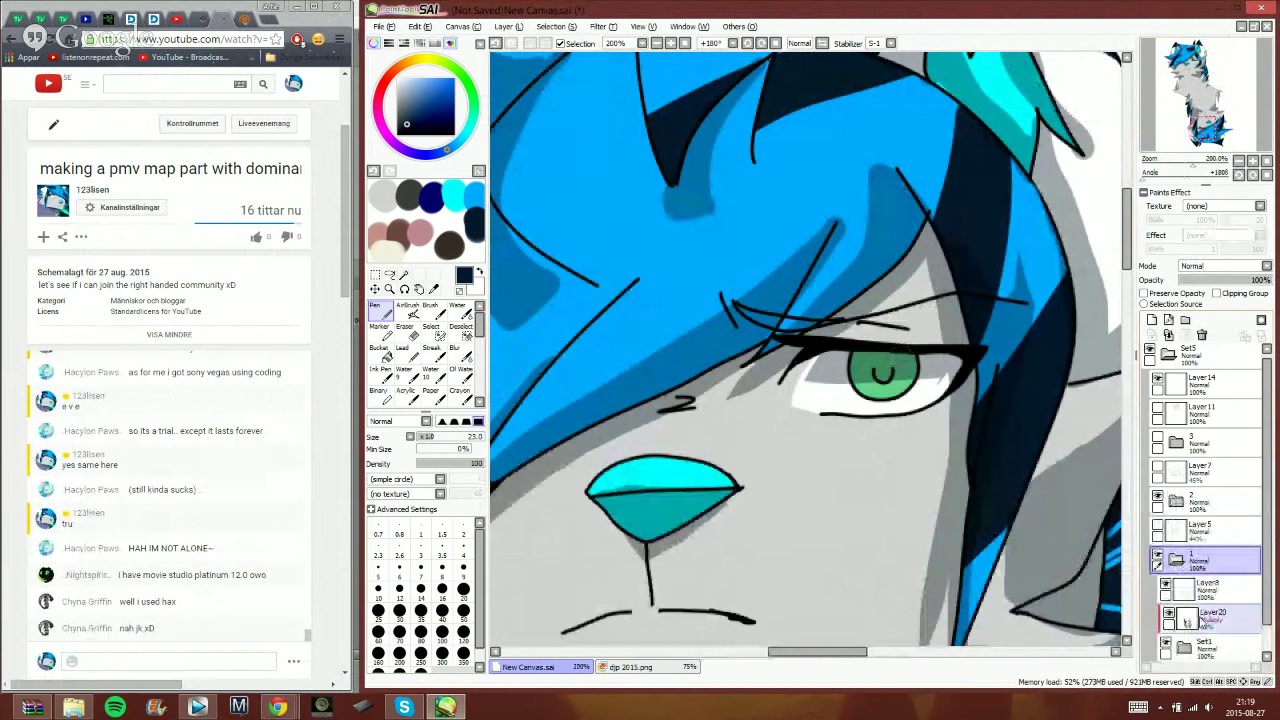
{"action": "left_click", "coordinate": [1210, 618]}
{"action": "left_click", "coordinate": [1215, 267]}
{"action": "left_click", "coordinate": [1196, 288]}
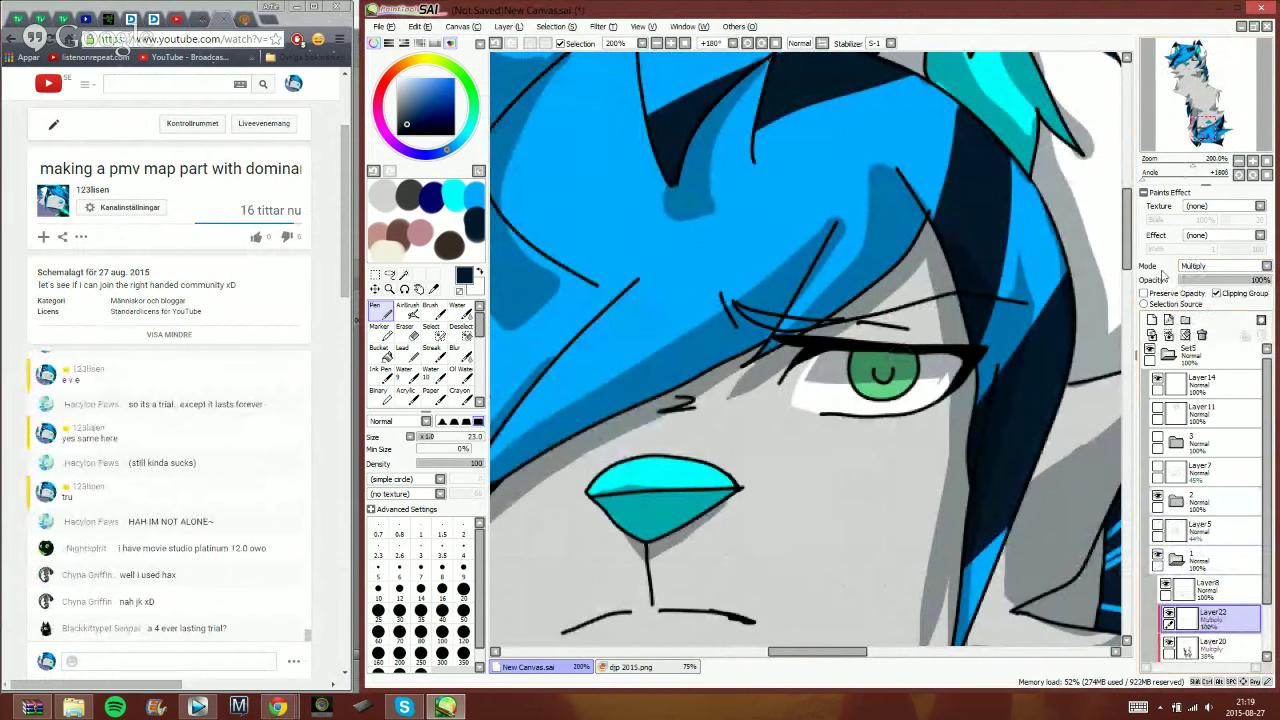
- Set the Pen size to 11 for detailing the green eye
{"action": "left_click", "coordinate": [1252, 162]}
{"action": "left_click", "coordinate": [1252, 162]}
{"action": "left_click", "coordinate": [1252, 162]}
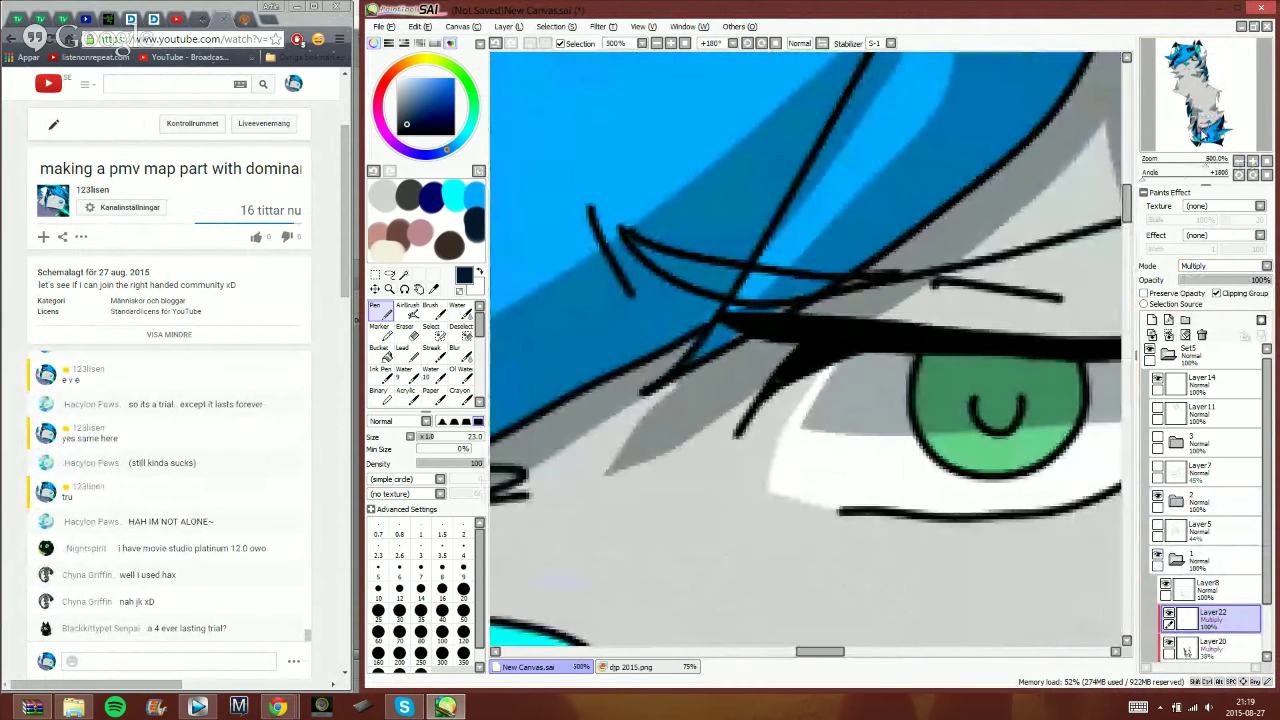
{"action": "left_click_drag", "start_coordinate": [1202, 134], "coordinate": [1203, 133]}
{"action": "scroll", "coordinate": [1205, 133], "scroll_direction": "down", "scroll_amount": 2}
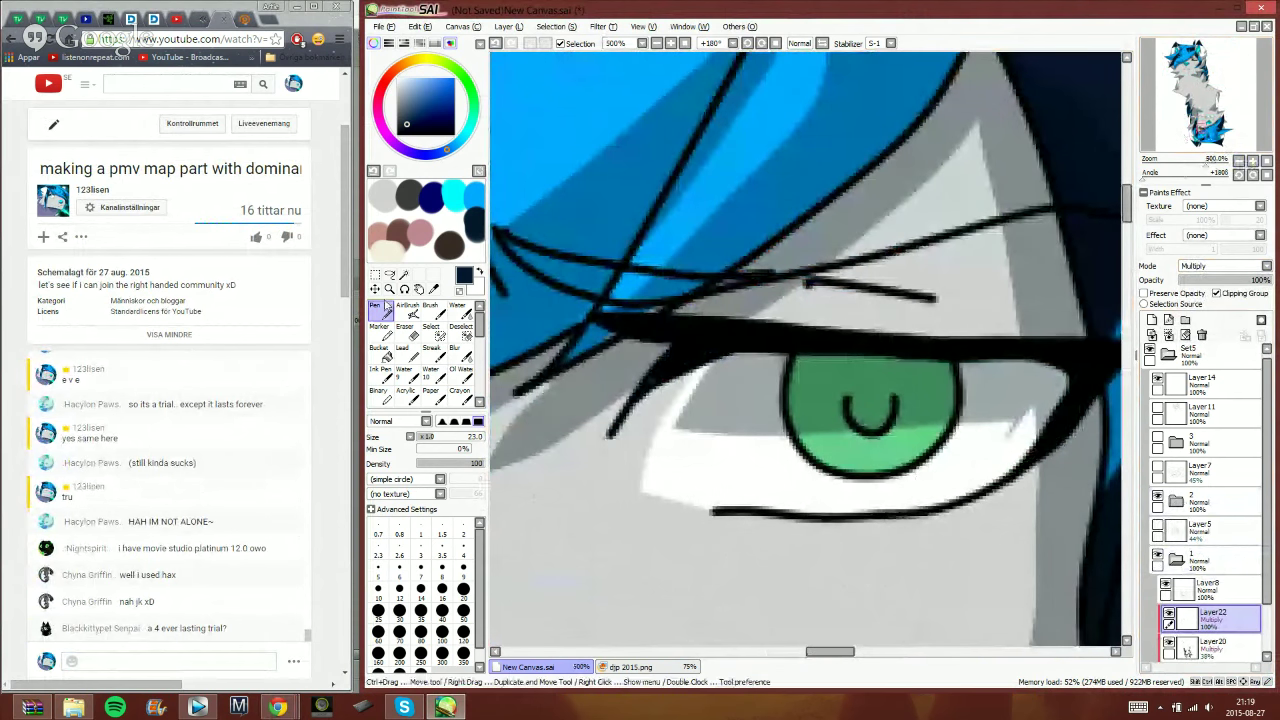
{"action": "left_click_drag", "start_coordinate": [431, 437], "coordinate": [424, 437]}
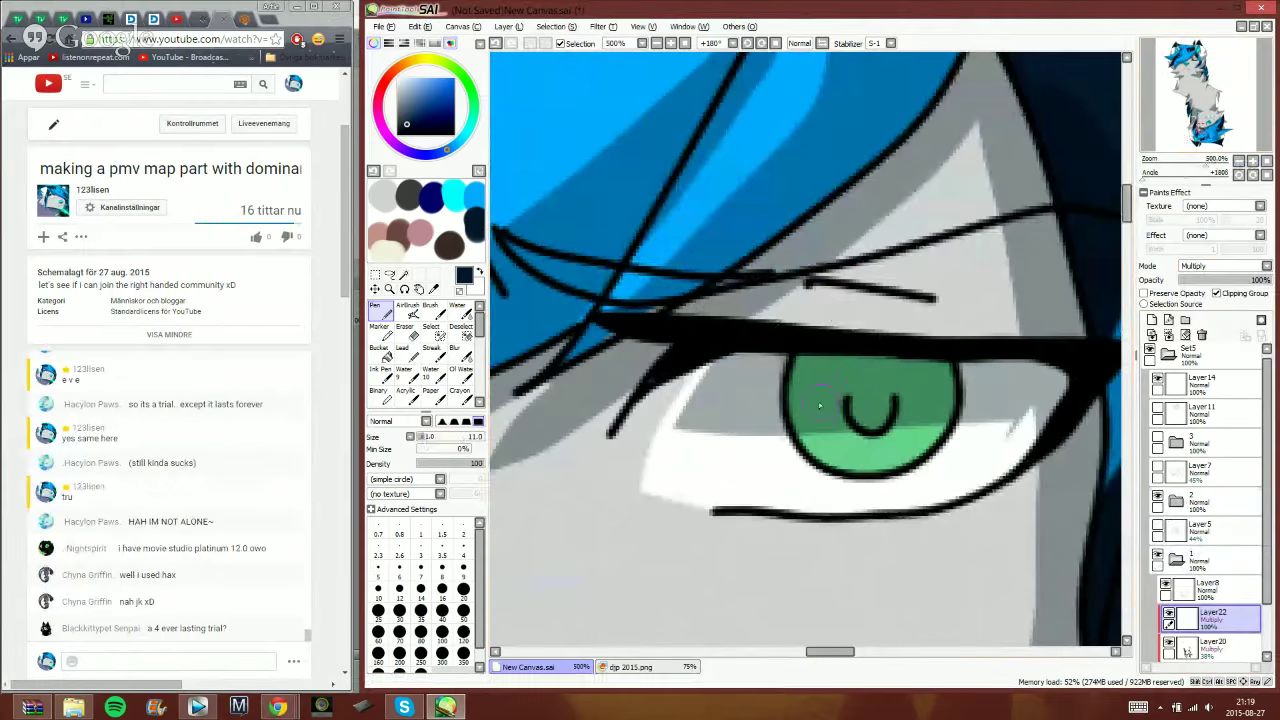
- Post "icrackedminetho" in the live chat
{"action": "left_click", "coordinate": [229, 661]}
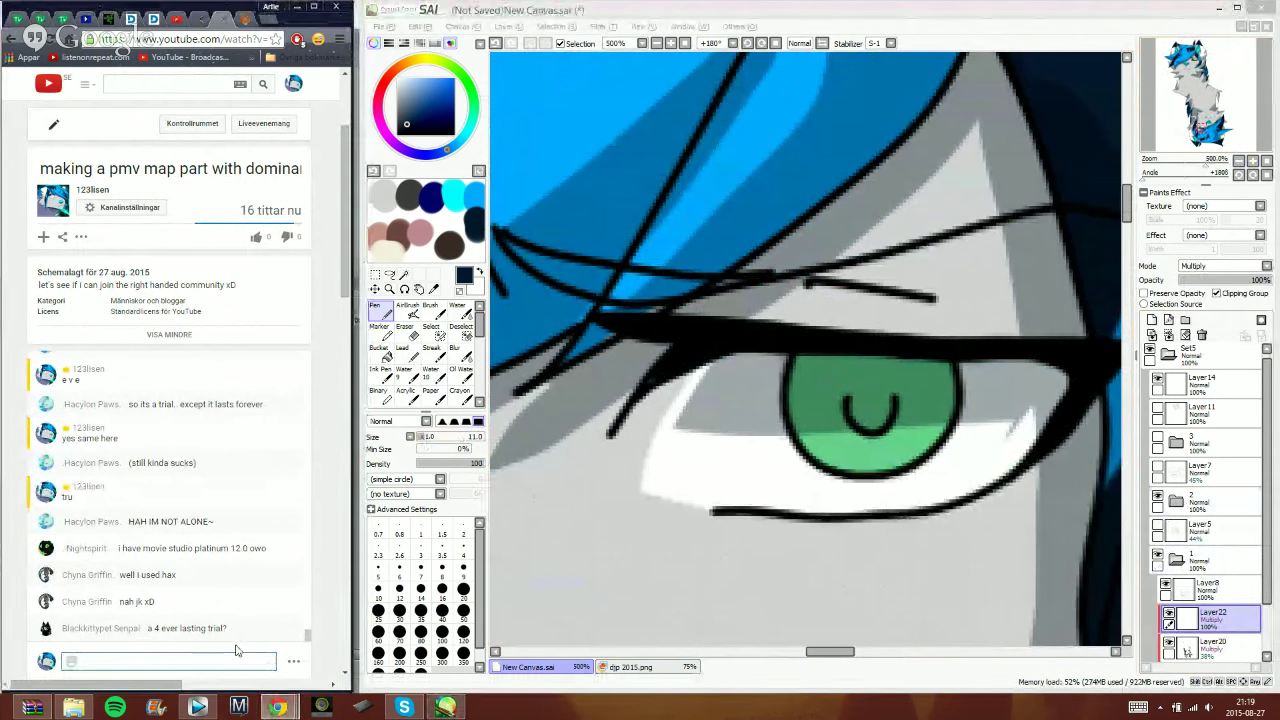
{"action": "type", "text": "icrackedmintho"}
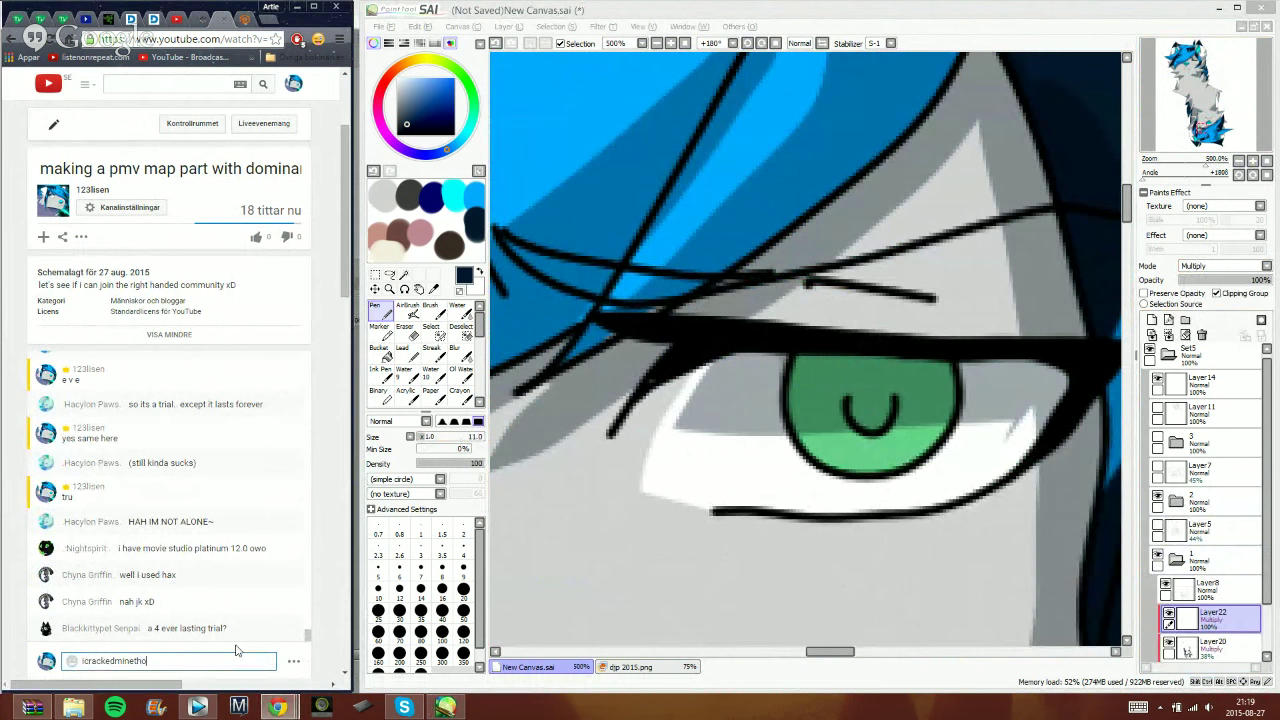
{"action": "key", "text": "Return"}
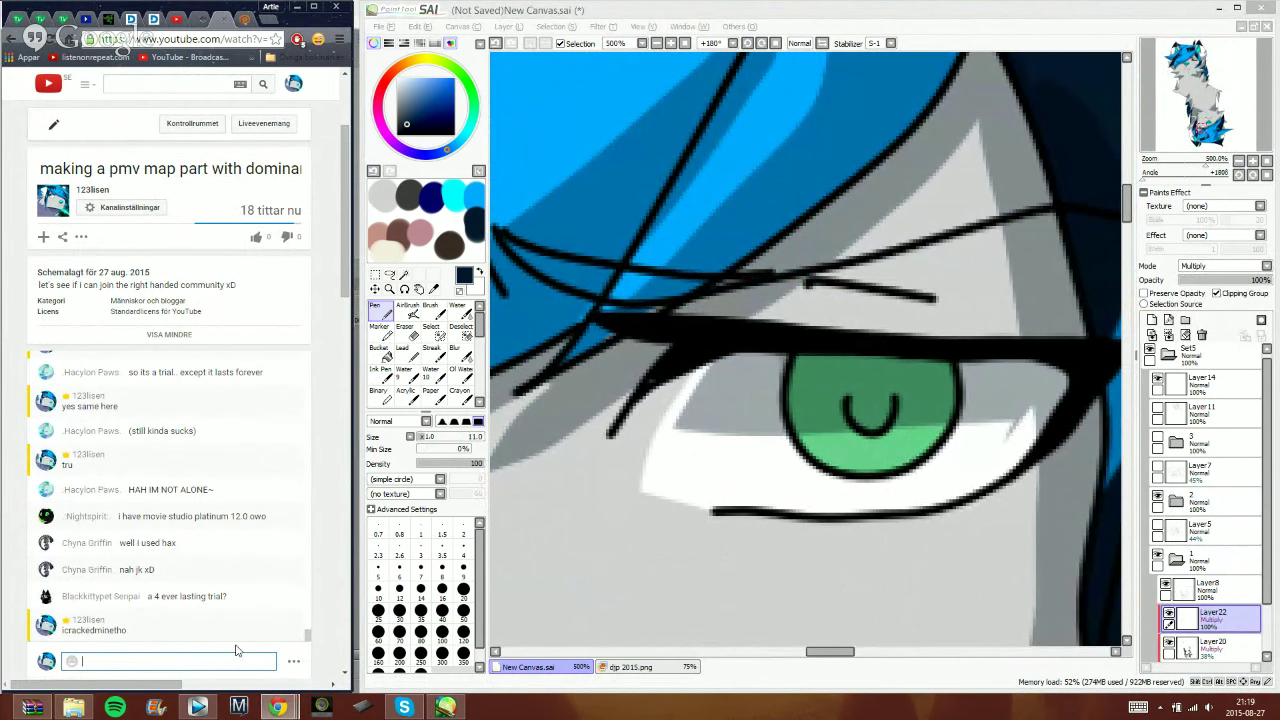
- Fill the eye's pupil with dark blue and select the iris area with the Magic Wand on Layer8, returning to Layer22
{"action": "left_click", "coordinate": [952, 42]}
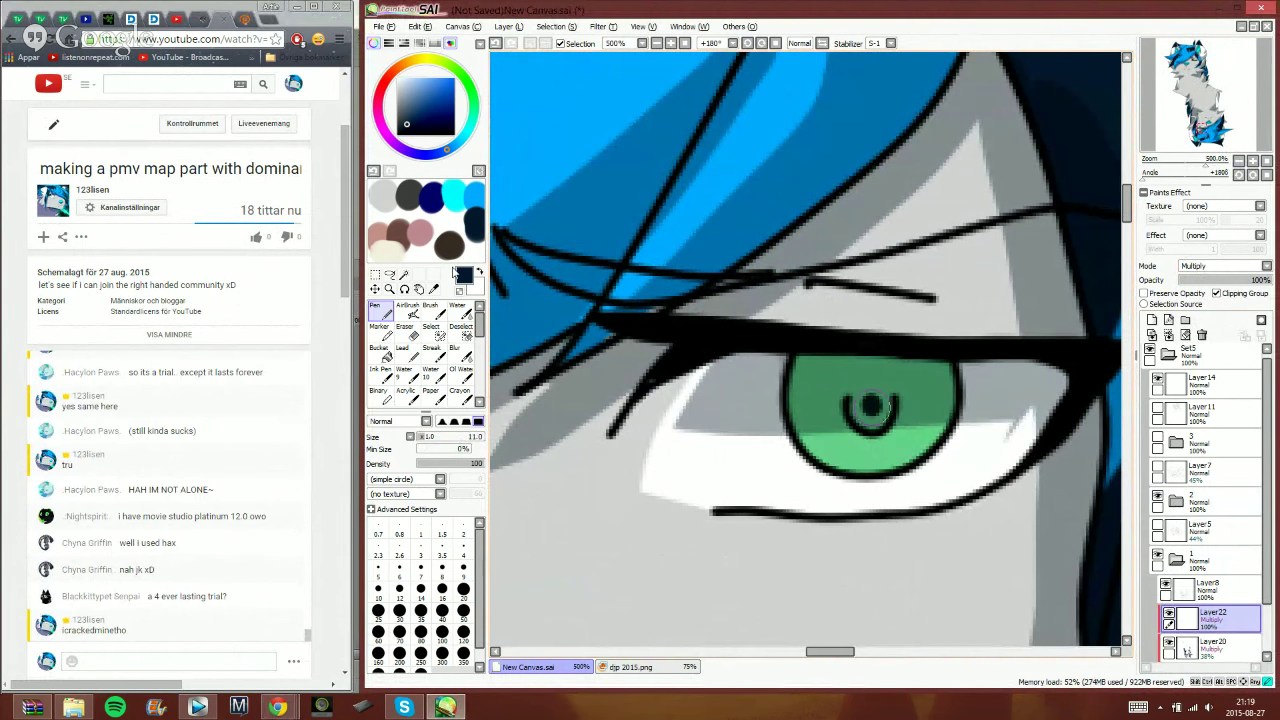
{"action": "left_click", "coordinate": [391, 275]}
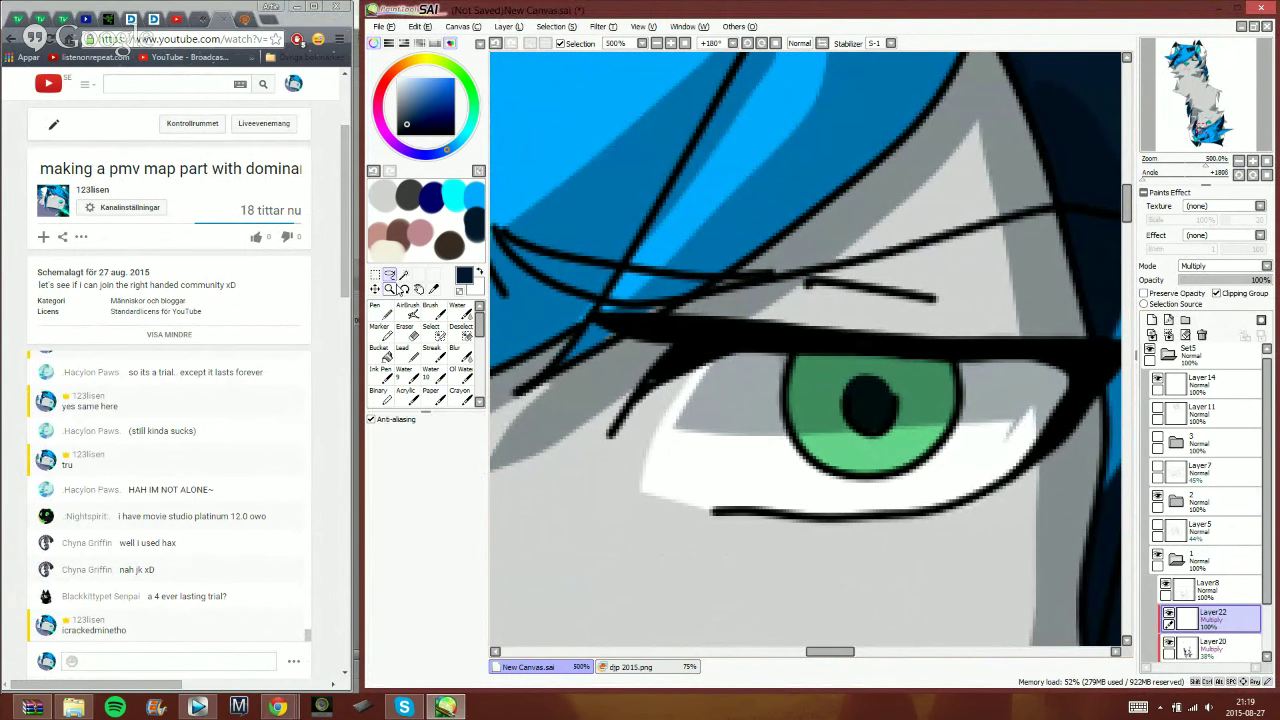
{"action": "left_click", "coordinate": [404, 275]}
{"action": "left_click", "coordinate": [1175, 586]}
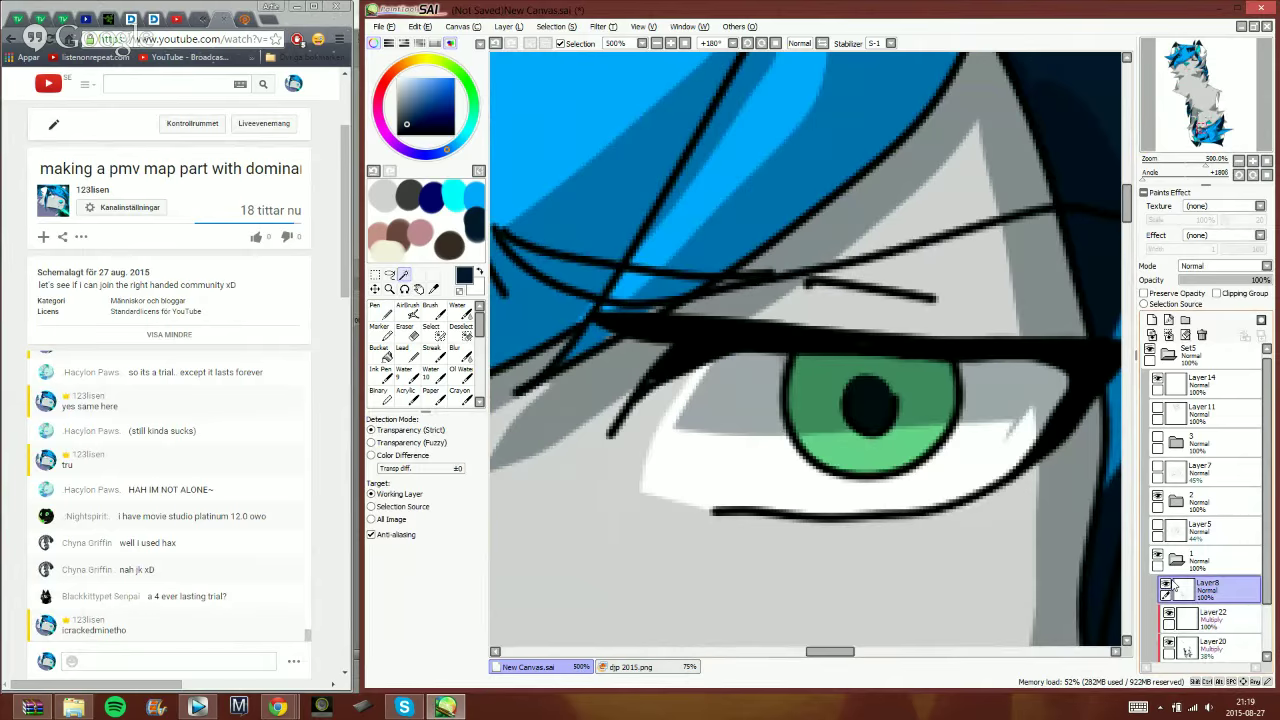
{"action": "left_click", "coordinate": [939, 423]}
{"action": "left_click", "coordinate": [1208, 616]}
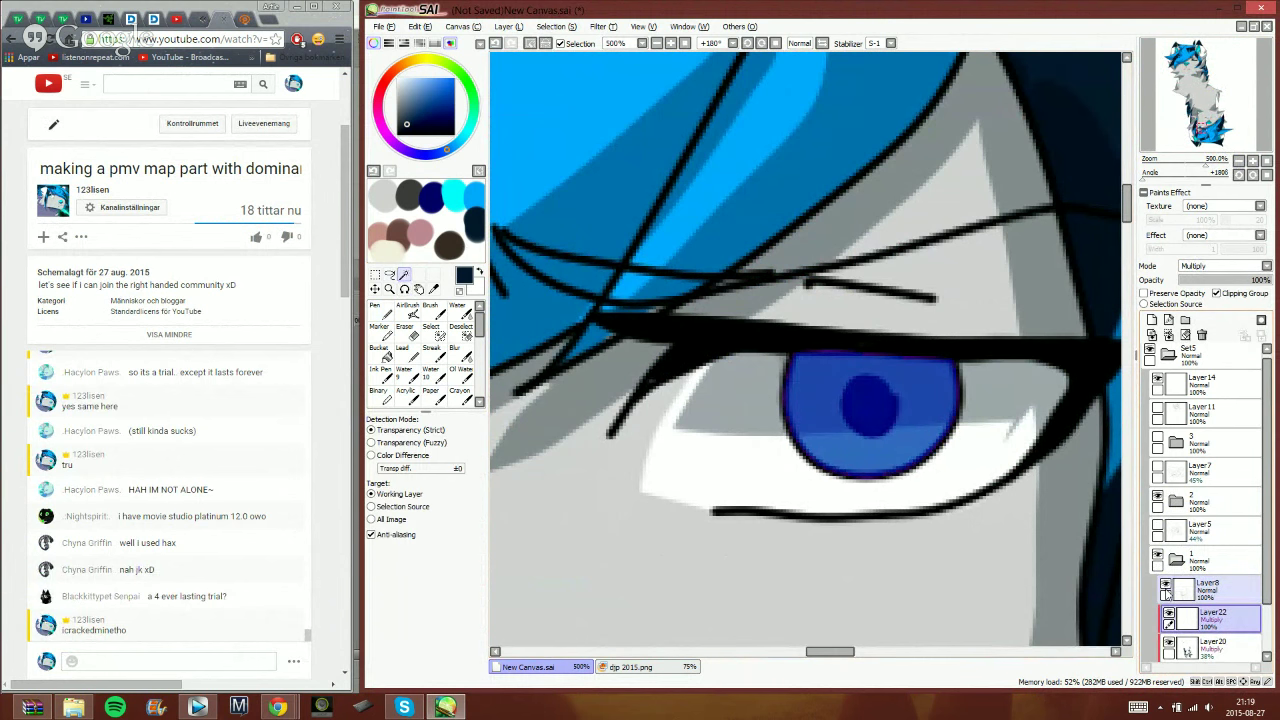
- Shade the upper part of the selected iris in dark blue with the AirBrush at size 48
{"action": "left_click", "coordinate": [414, 312]}
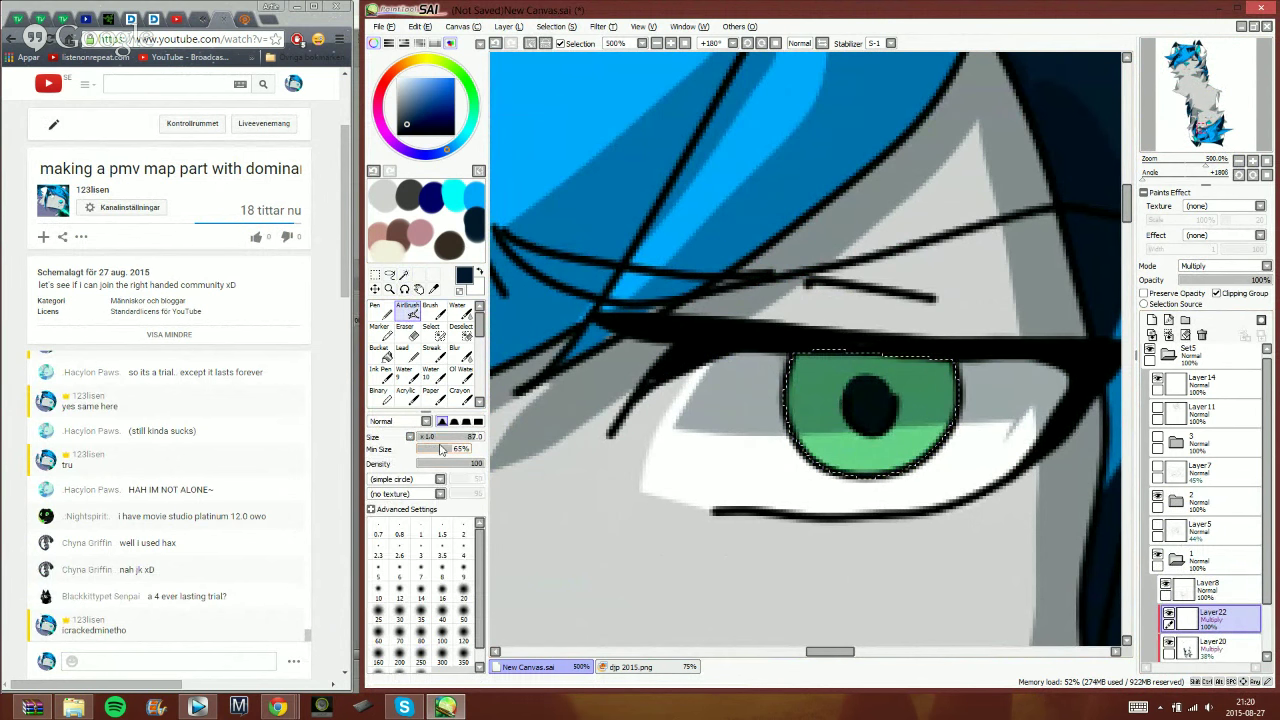
{"action": "left_click", "coordinate": [441, 437]}
{"action": "mouse_move", "coordinate": [930, 322]}
{"action": "left_mouse_down"}
{"action": "mouse_move", "coordinate": [812, 345]}
{"action": "mouse_move", "coordinate": [885, 351]}
{"action": "mouse_move", "coordinate": [760, 349]}
{"action": "left_mouse_up"}
- Draw dark Pen strokes on both sides of the pupil and lower Layer22's opacity to 82%
{"action": "left_click", "coordinate": [382, 313]}
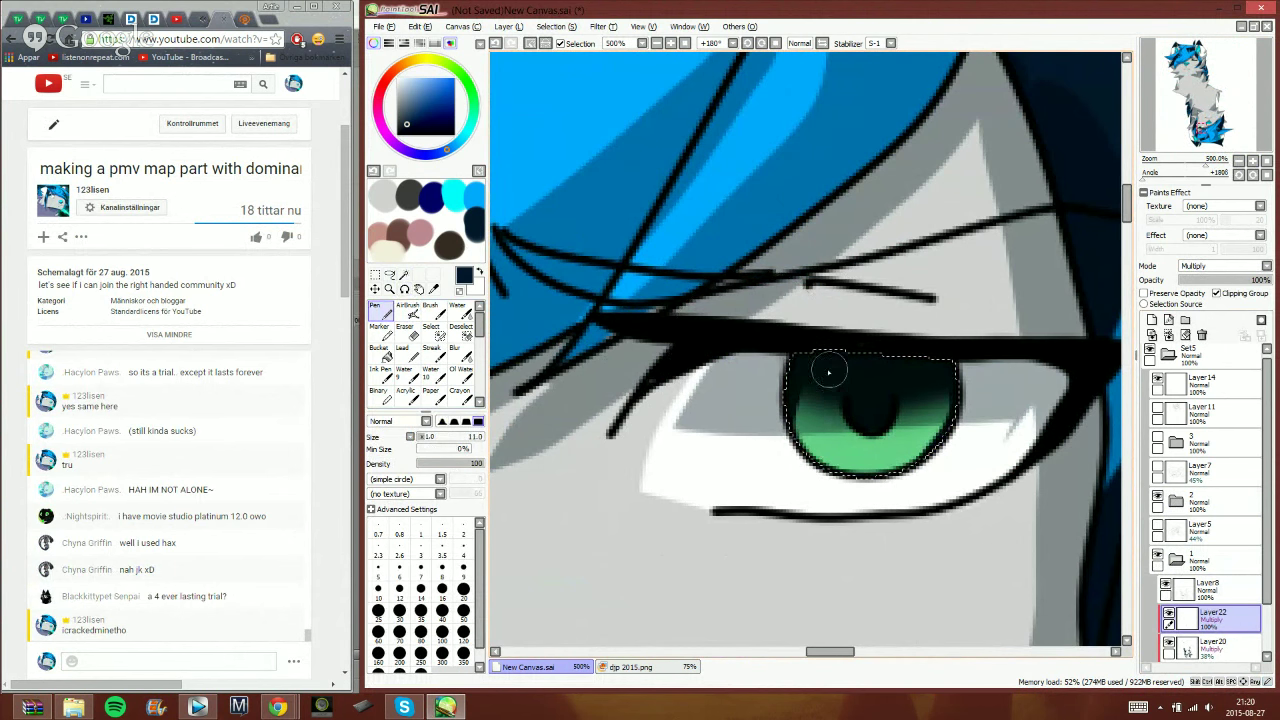
{"action": "left_click_drag", "start_coordinate": [812, 378], "coordinate": [834, 451]}
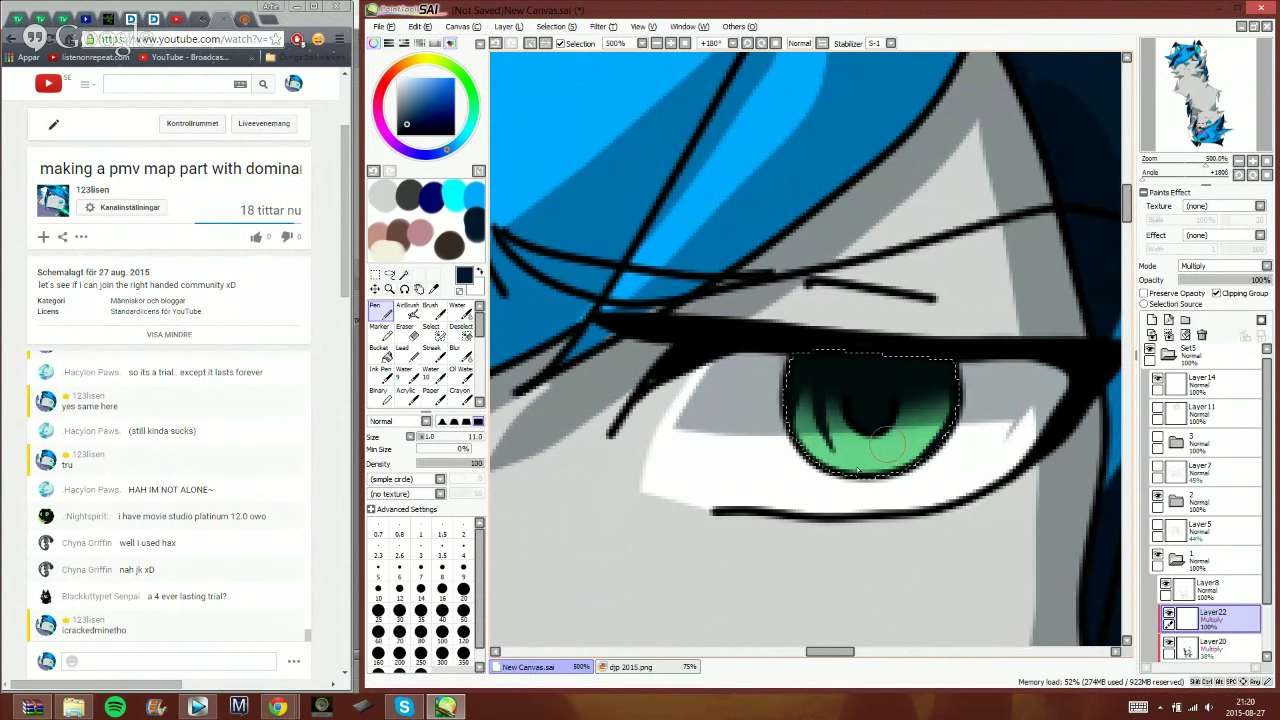
{"action": "left_click_drag", "start_coordinate": [912, 402], "coordinate": [928, 452]}
{"action": "left_click", "coordinate": [1240, 281]}
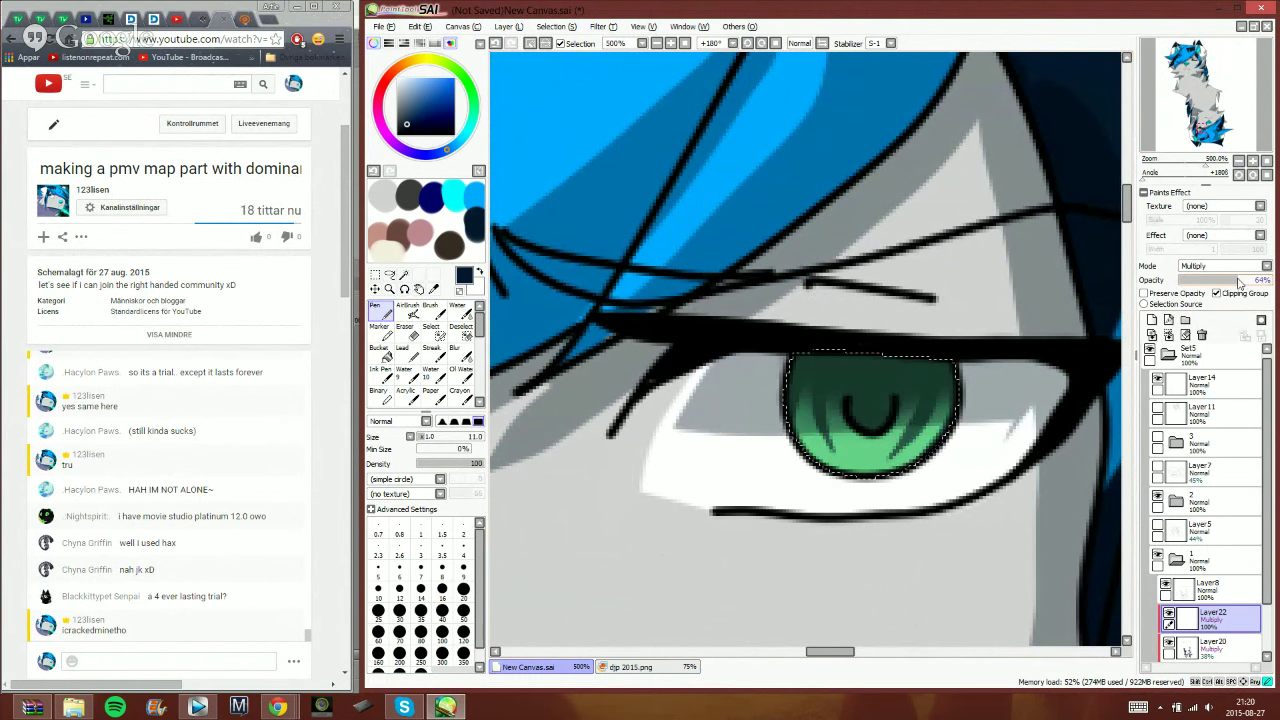
- Add a clipped layer, airbrush dark shading over the upper iris, and set the layer to Multiply at 61% opacity
{"action": "left_click", "coordinate": [1152, 320]}
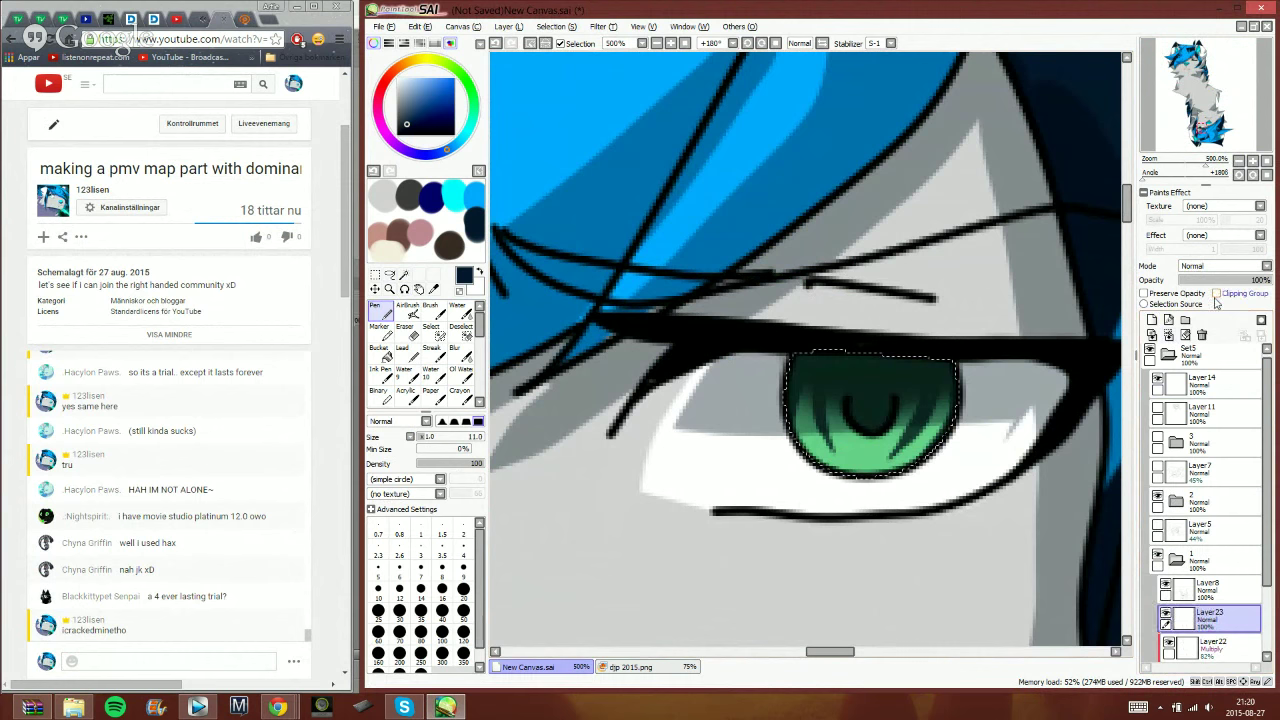
{"action": "left_click", "coordinate": [408, 312]}
{"action": "mouse_move", "coordinate": [994, 312]}
{"action": "left_mouse_down"}
{"action": "mouse_move", "coordinate": [930, 312]}
{"action": "mouse_move", "coordinate": [877, 334]}
{"action": "left_mouse_up"}
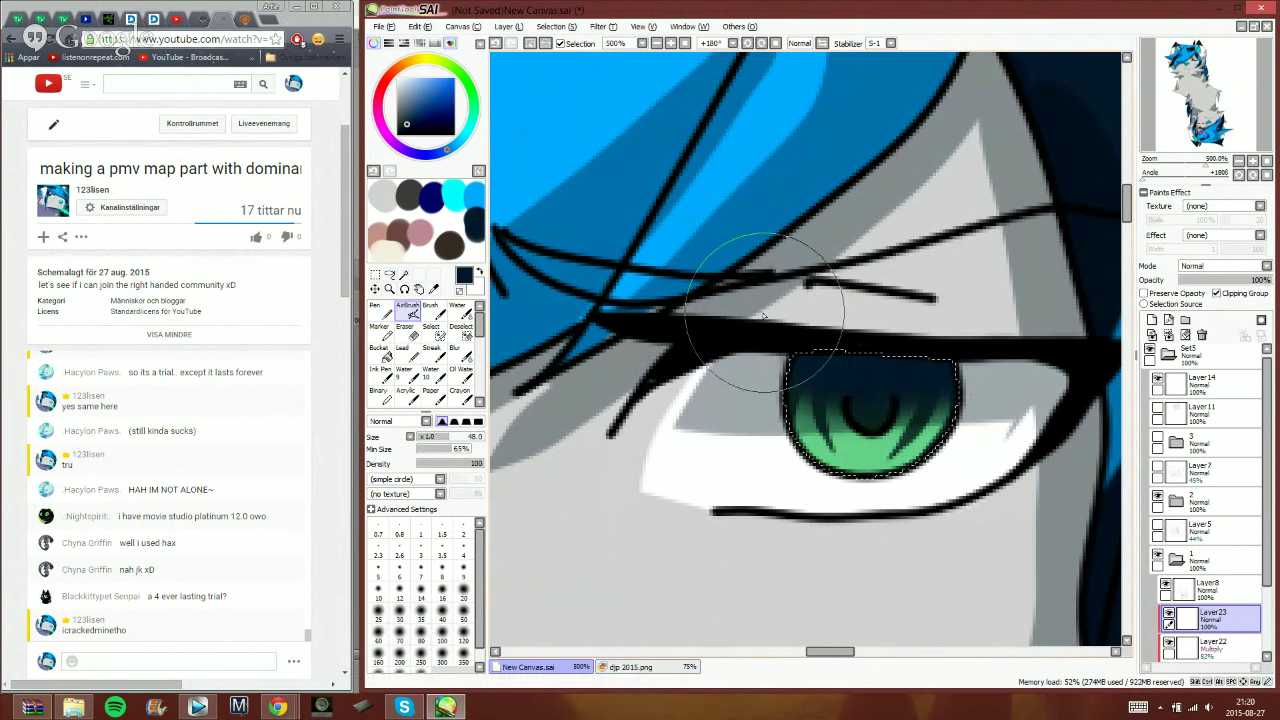
{"action": "left_click", "coordinate": [1222, 265]}
{"action": "left_click", "coordinate": [1230, 289]}
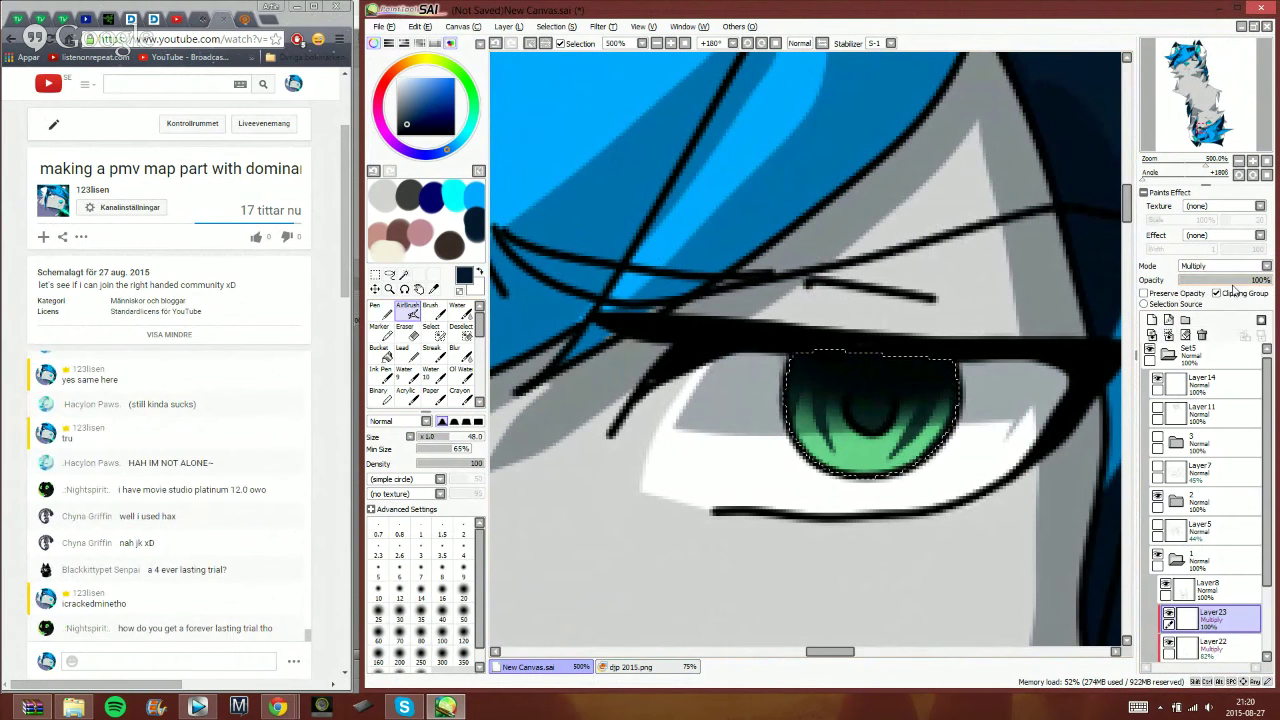
{"action": "left_click", "coordinate": [1223, 283]}
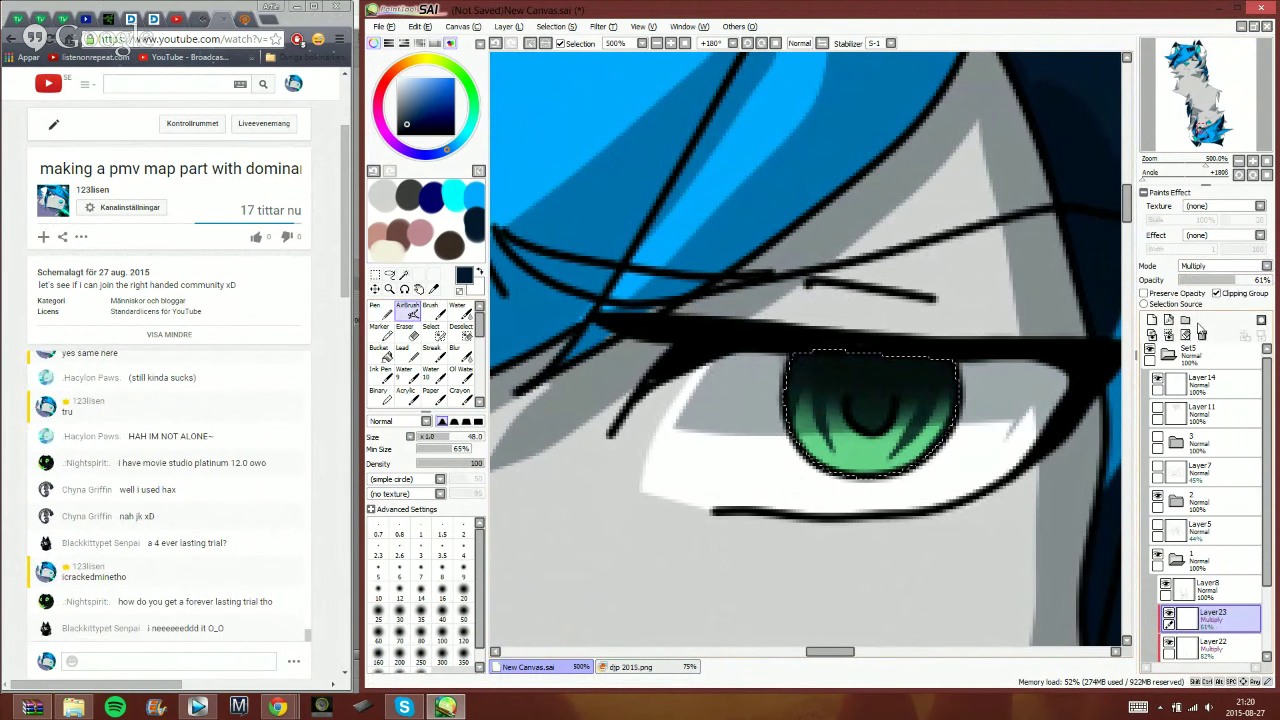
- Add another layer clipped to the group and airbrush a dark blue tint over the top of the iris
{"action": "left_click", "coordinate": [385, 313]}
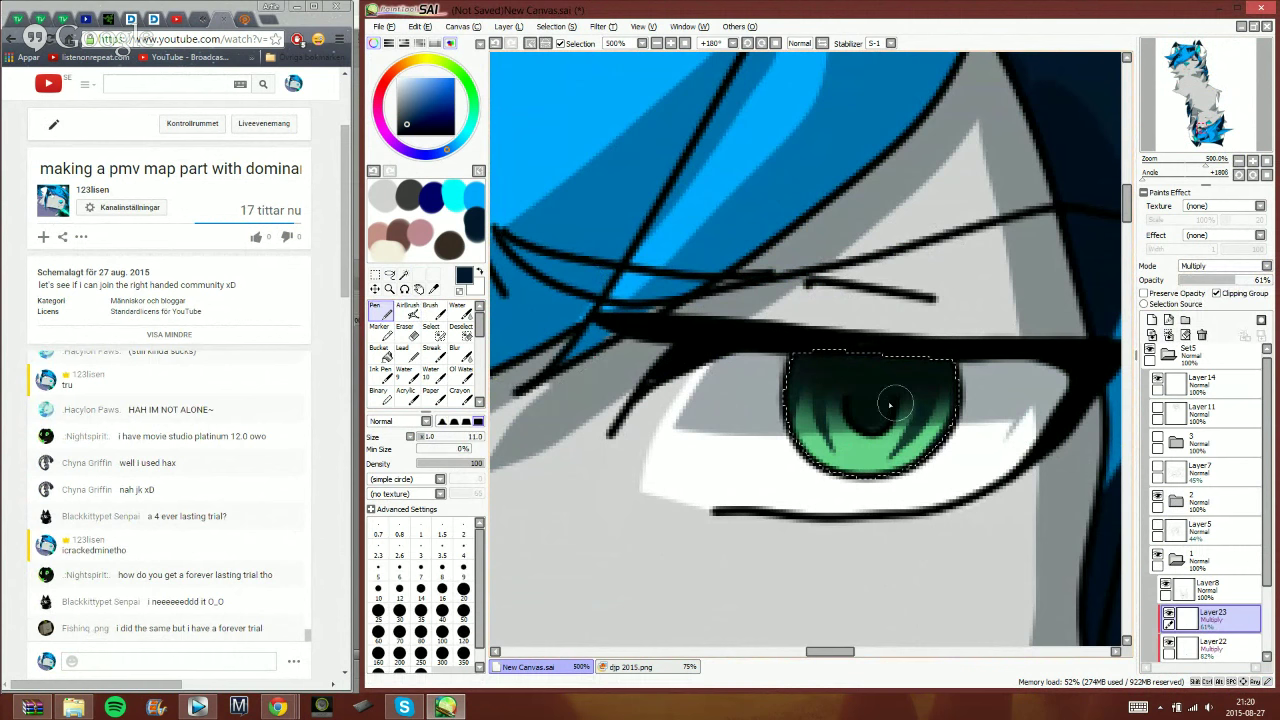
{"action": "left_click", "coordinate": [1153, 320]}
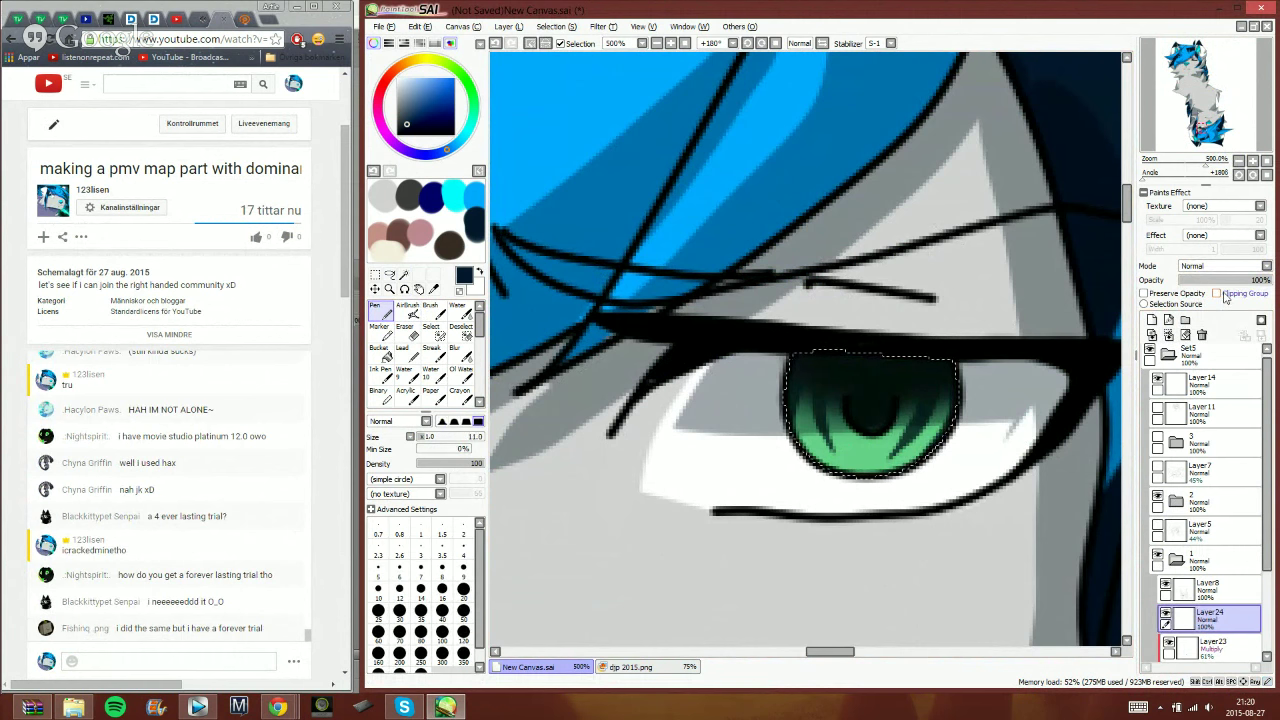
{"action": "left_click", "coordinate": [1224, 295]}
{"action": "left_click", "coordinate": [407, 313]}
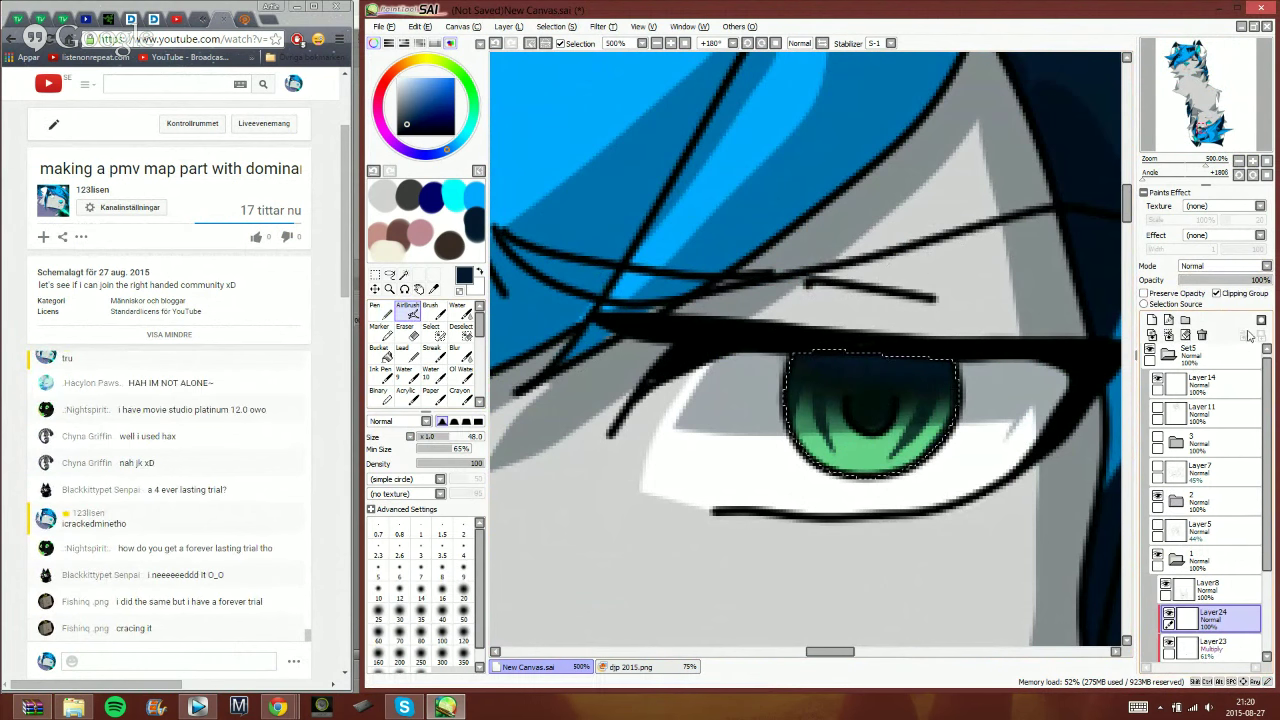
- Add a clipped Luminosity layer, paint light green highlight dots around the lower iris with the Pen, and set it to 51% opacity
{"action": "left_click", "coordinate": [1153, 320]}
{"action": "left_click", "coordinate": [1215, 266]}
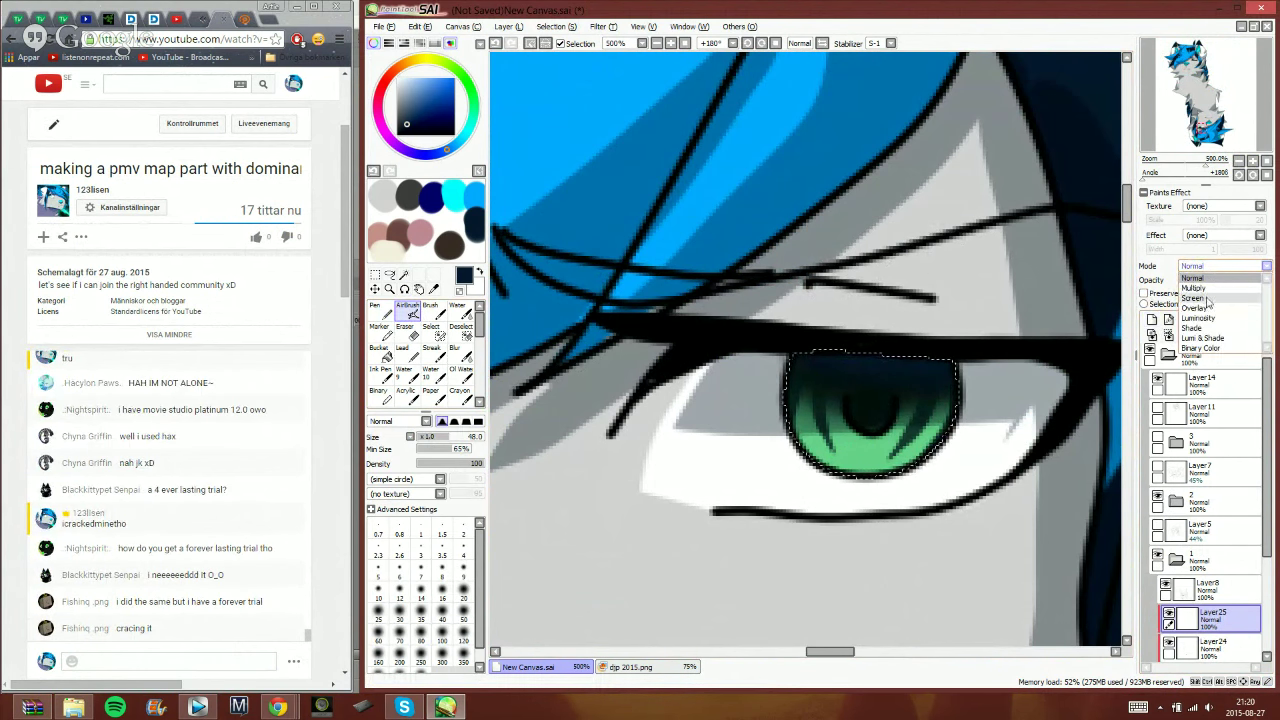
{"action": "left_click", "coordinate": [1200, 318]}
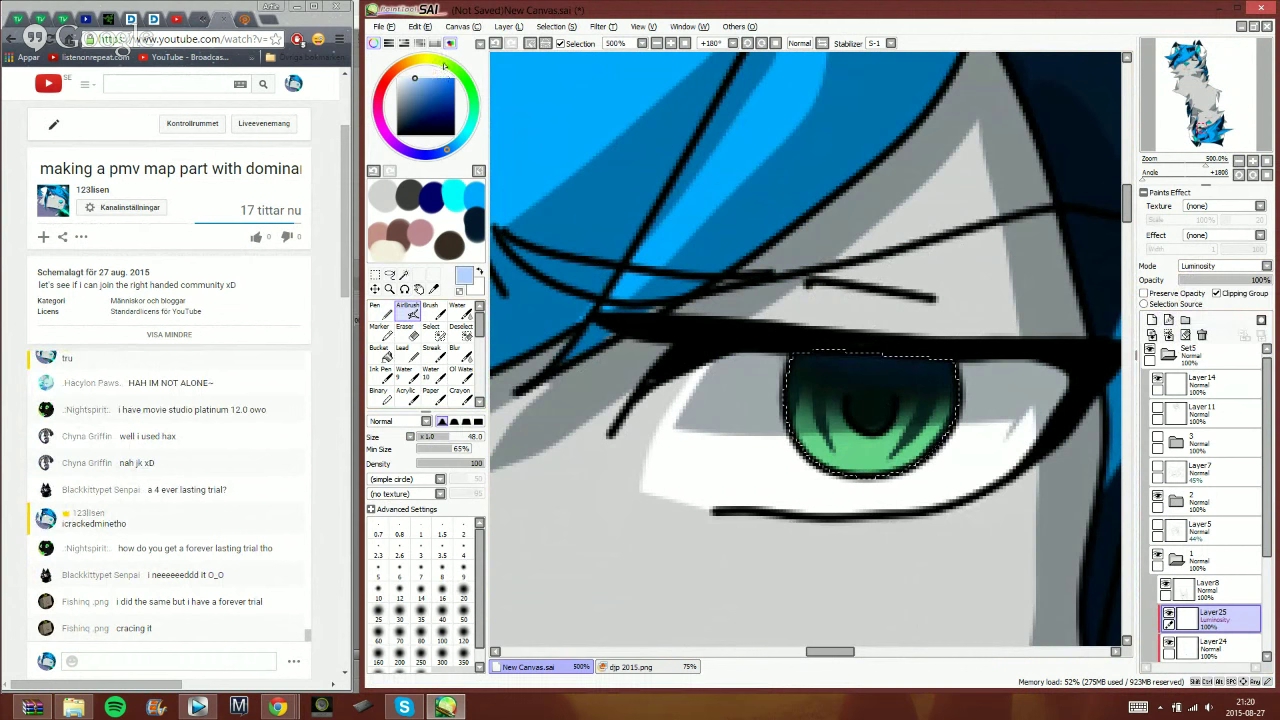
{"action": "left_click", "coordinate": [461, 100]}
{"action": "left_click", "coordinate": [381, 311]}
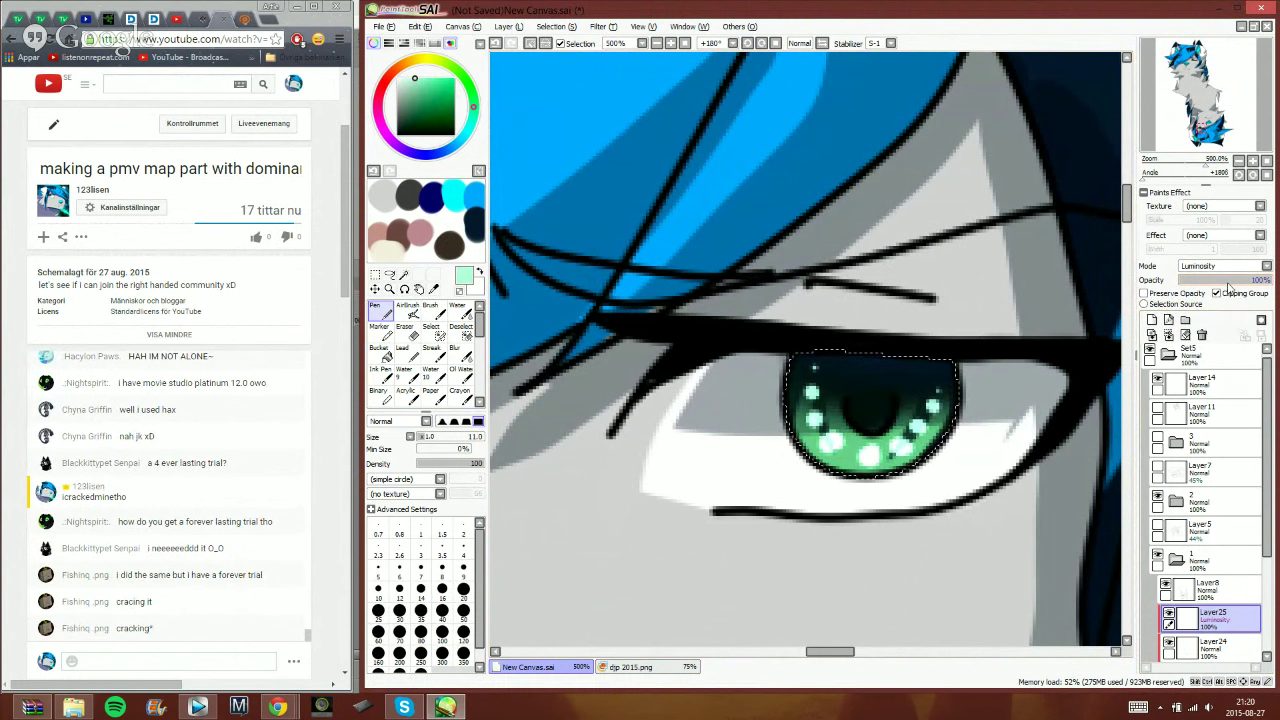
- Add another clipped Luminosity layer and paint smaller light green highlight dots along the lower and side edges of the iris
{"action": "left_click", "coordinate": [1151, 320]}
{"action": "left_click", "coordinate": [1217, 293]}
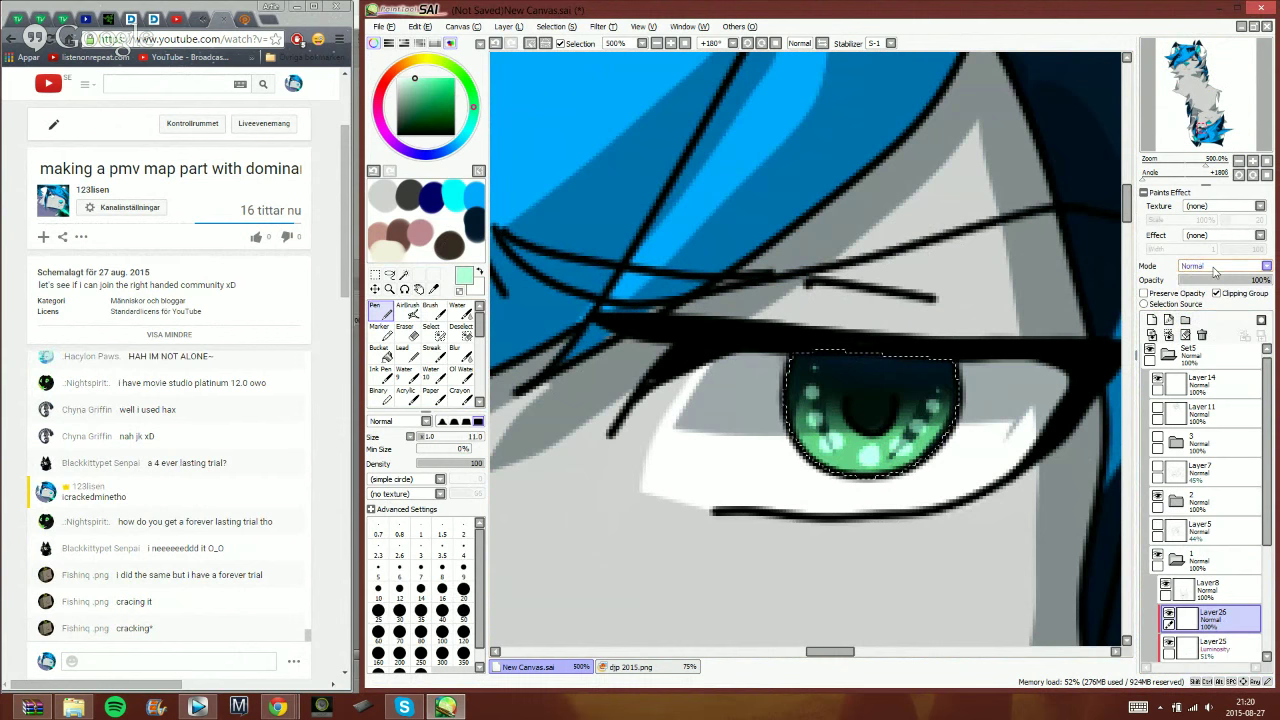
{"action": "left_click", "coordinate": [1225, 266]}
{"action": "left_click", "coordinate": [1200, 330]}
{"action": "left_click", "coordinate": [893, 446]}
{"action": "left_click", "coordinate": [918, 430]}
{"action": "left_click", "coordinate": [935, 405]}
{"action": "left_click", "coordinate": [938, 390]}
{"action": "left_click", "coordinate": [868, 457]}
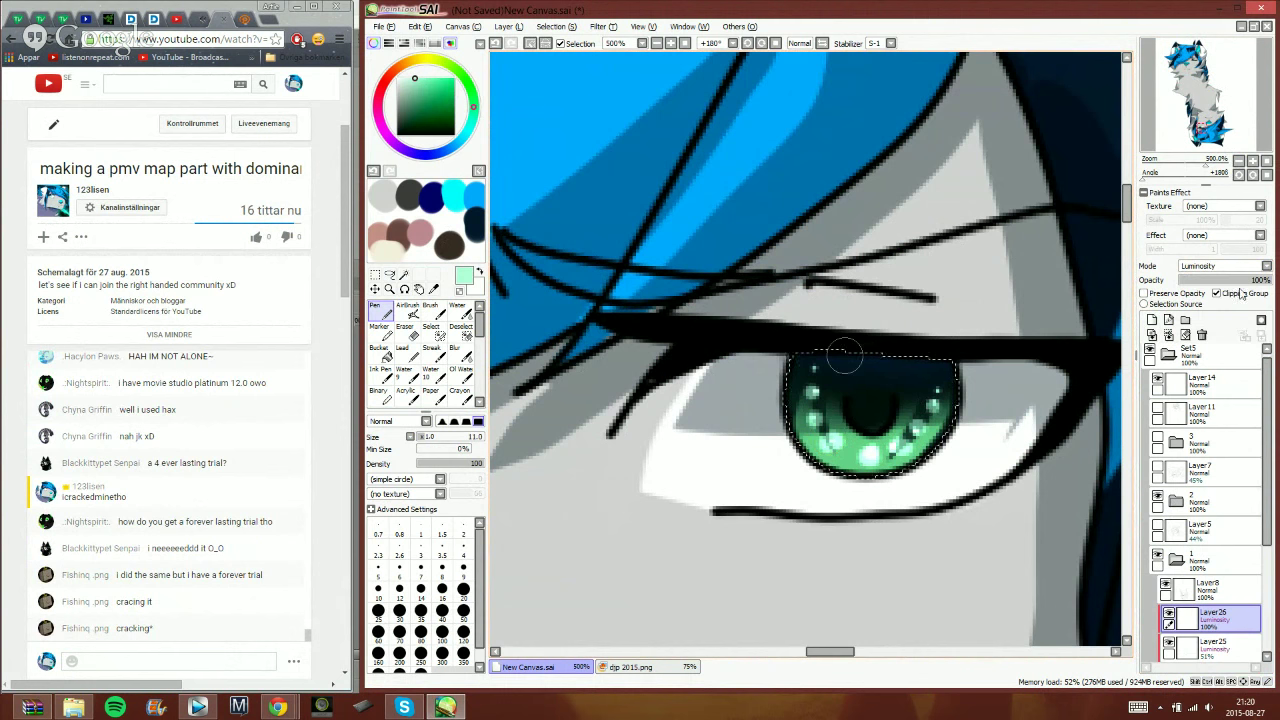
- Add a clipped Luminosity layer, airbrush a light green glow on the lower iris at size 34, and set its opacity to 21%
{"action": "left_click", "coordinate": [655, 44]}
{"action": "left_click", "coordinate": [656, 44]}
{"action": "left_click", "coordinate": [656, 44]}
{"action": "left_click", "coordinate": [656, 44]}
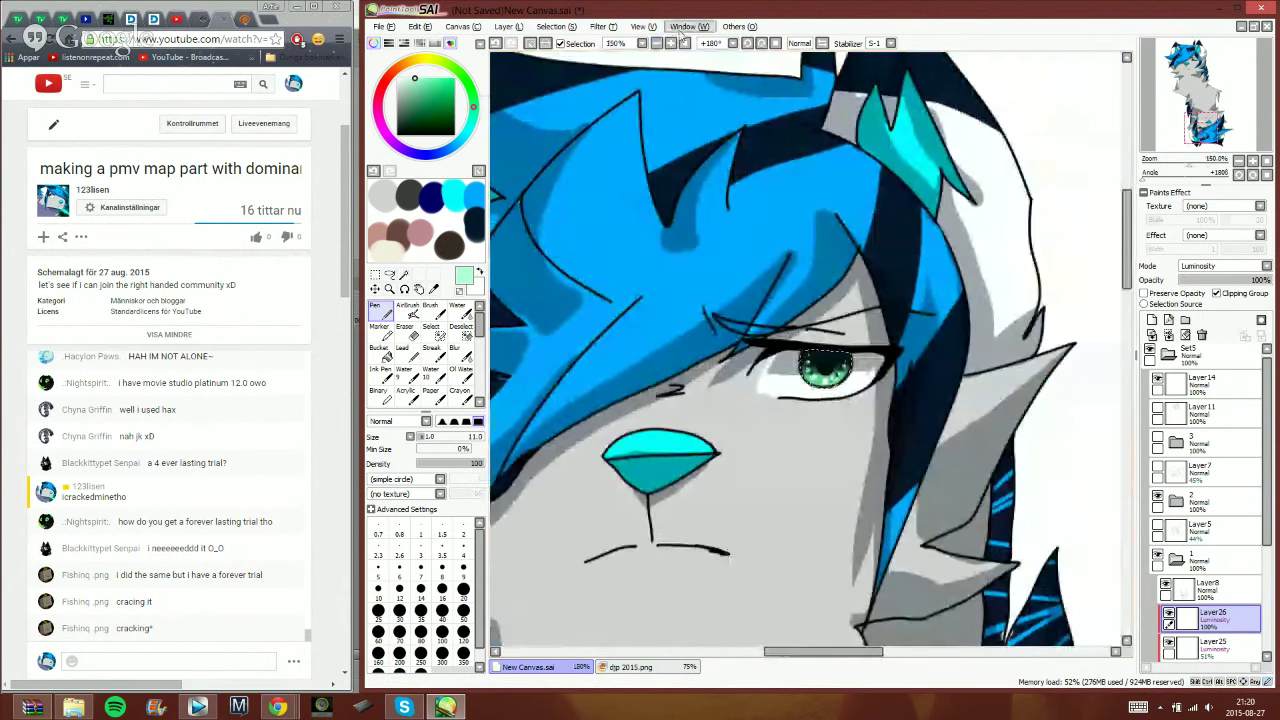
{"action": "left_click", "coordinate": [671, 44]}
{"action": "left_click", "coordinate": [671, 44]}
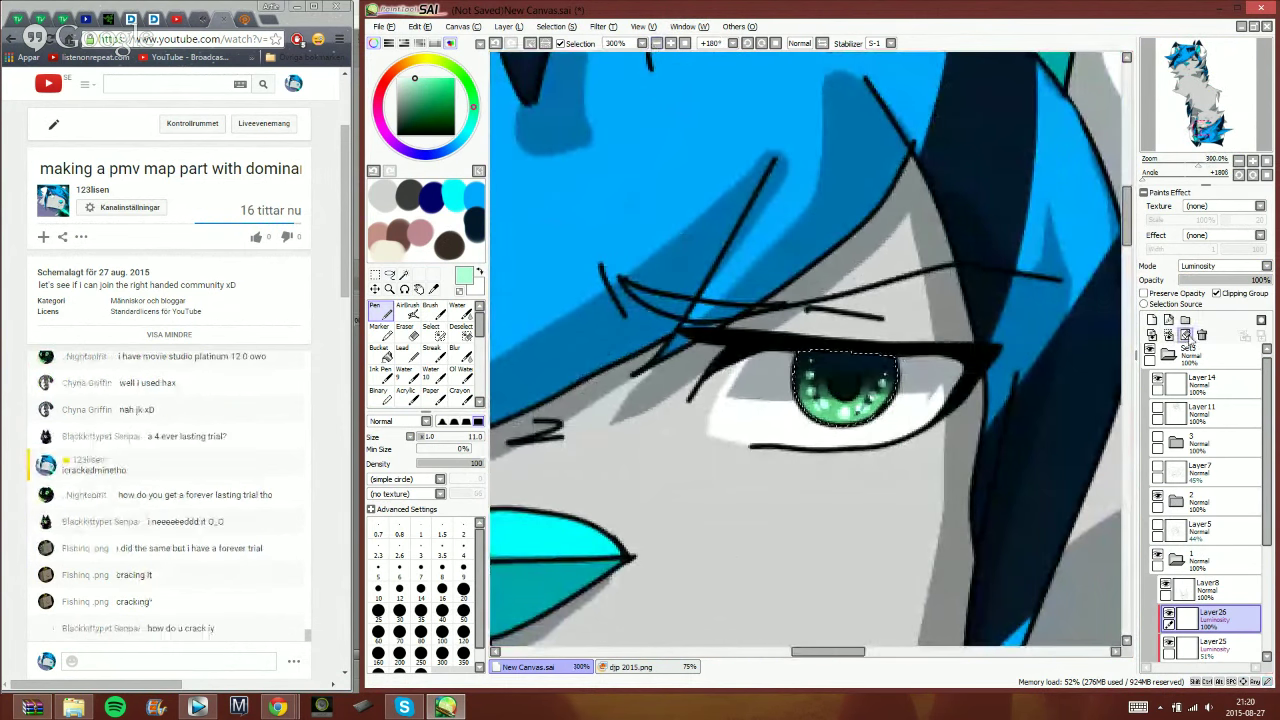
{"action": "left_click", "coordinate": [1152, 319]}
{"action": "left_click", "coordinate": [1196, 267]}
{"action": "left_click", "coordinate": [1200, 317]}
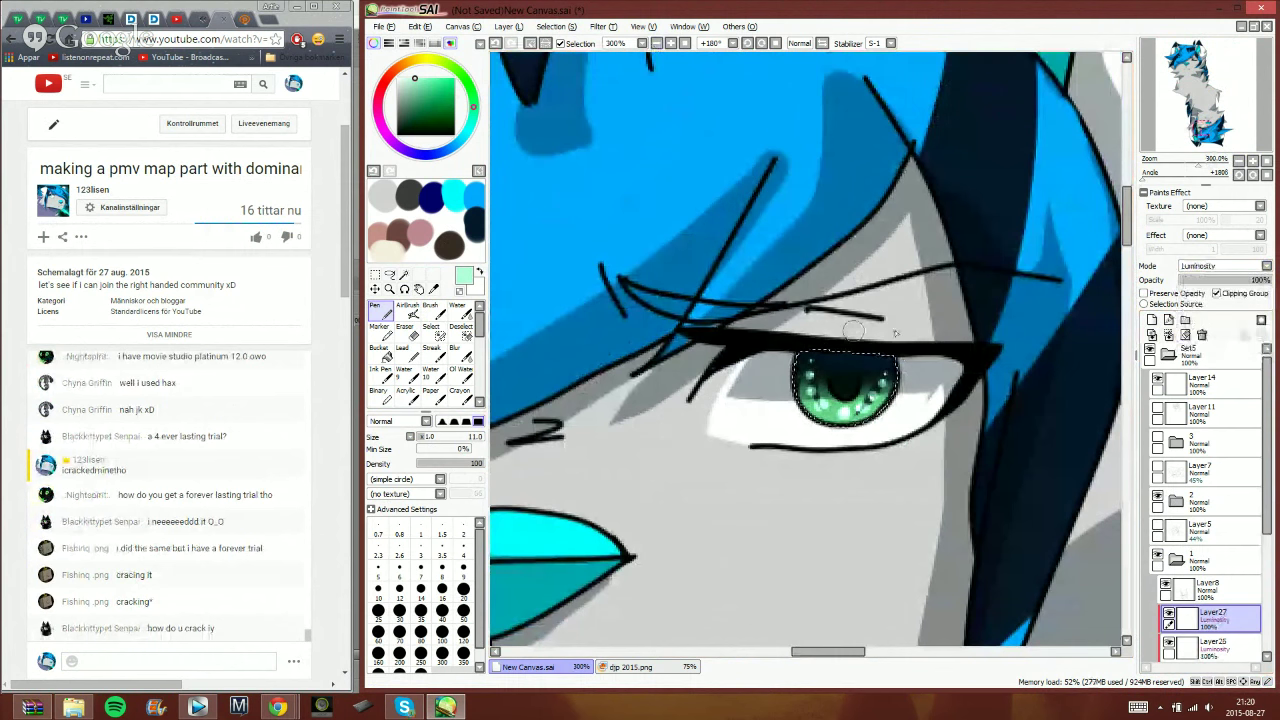
{"action": "left_click", "coordinate": [410, 312]}
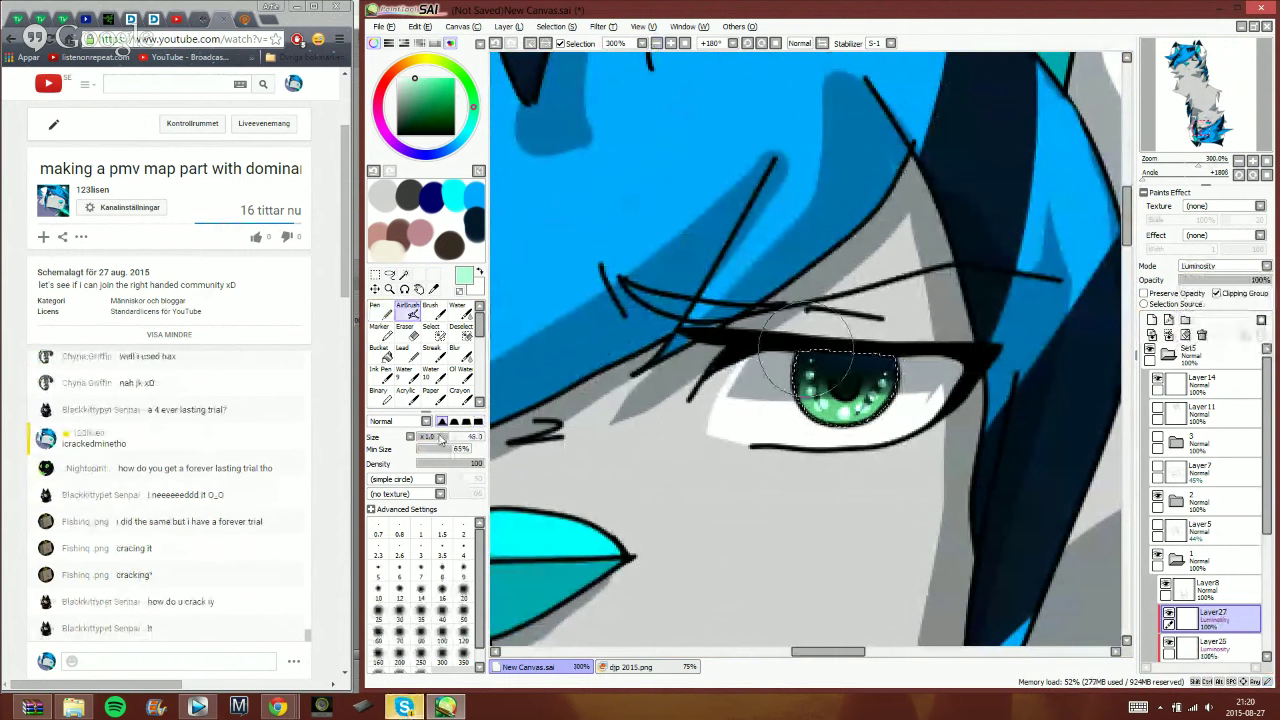
{"action": "left_click", "coordinate": [1217, 281]}
{"action": "left_click_drag", "start_coordinate": [1217, 281], "coordinate": [1200, 281]}
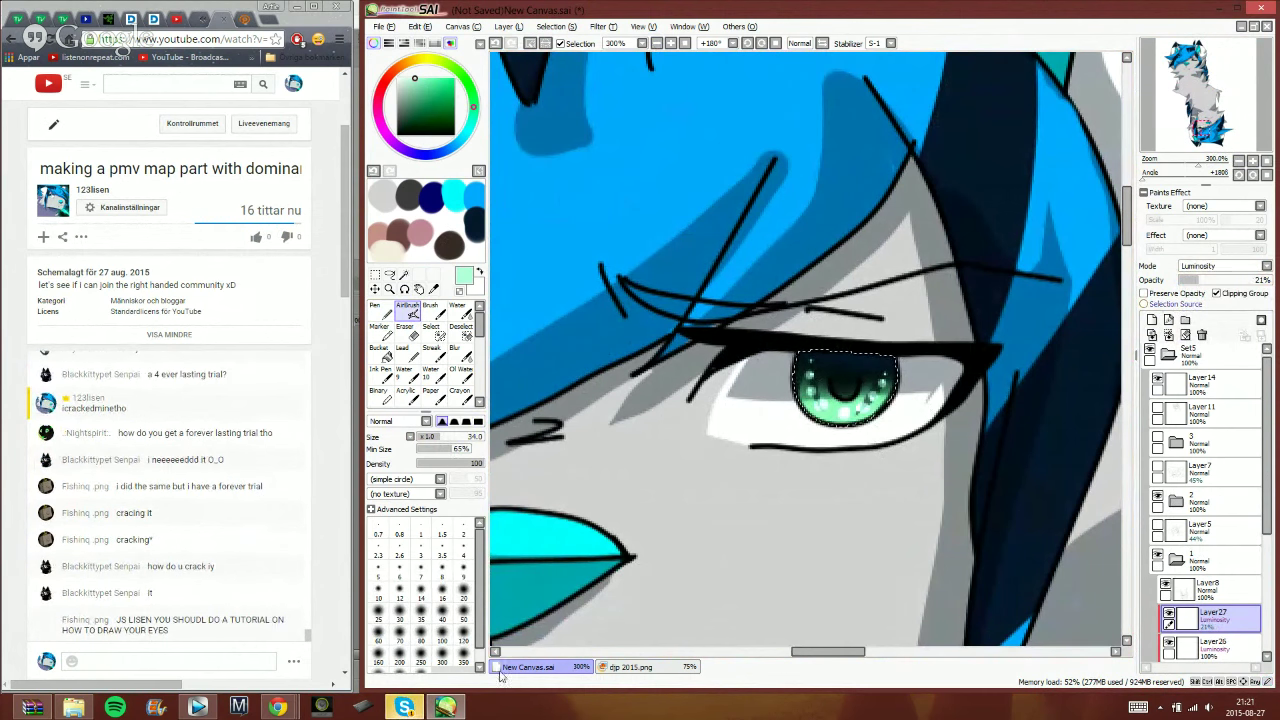
- Switch to Skype, send "ey again" to the contact with the unread message, and return to the canvas
{"action": "left_click", "coordinate": [404, 707]}
{"action": "right_click", "coordinate": [404, 707]}
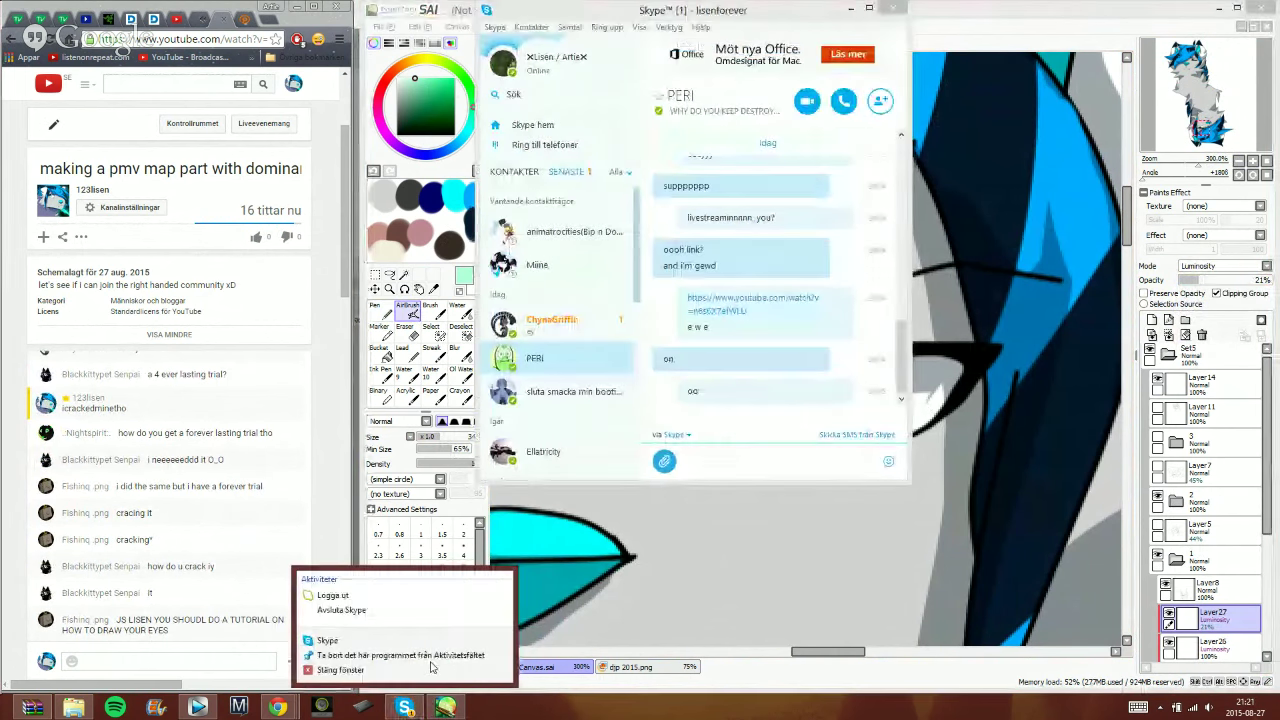
{"action": "left_click", "coordinate": [560, 325]}
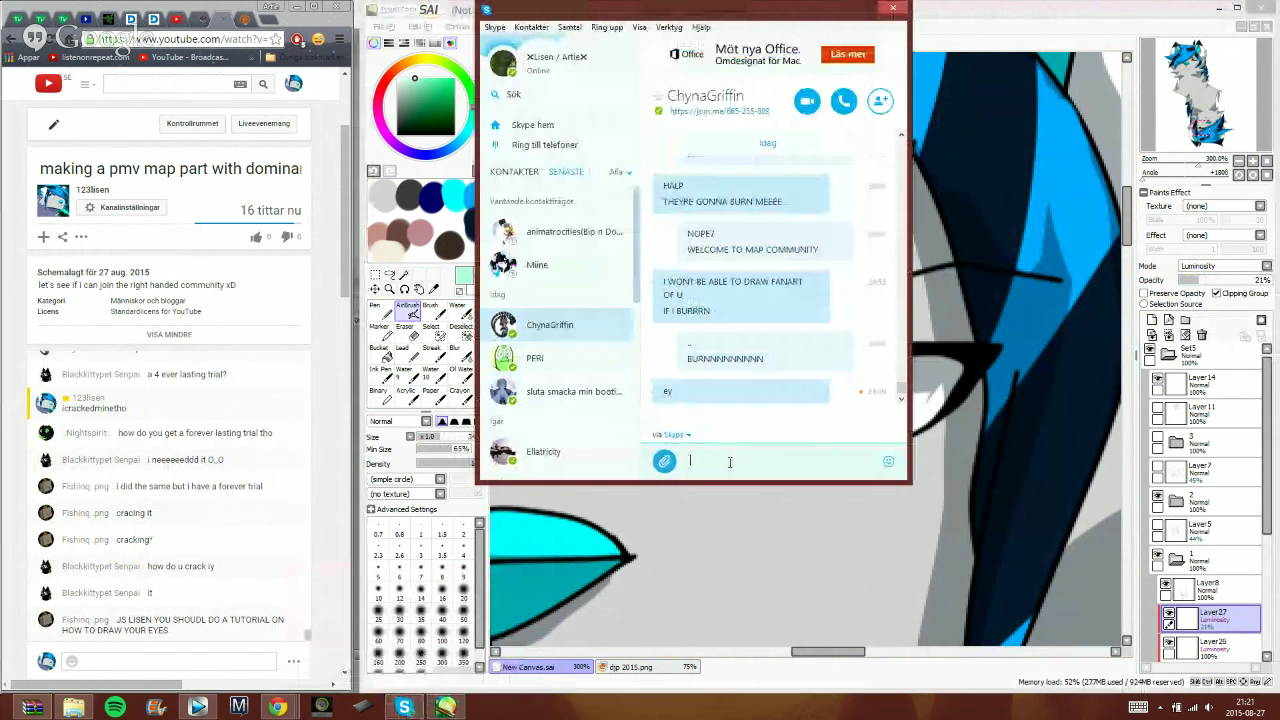
{"action": "type", "text": "ey again"}
{"action": "key", "text": "Return"}
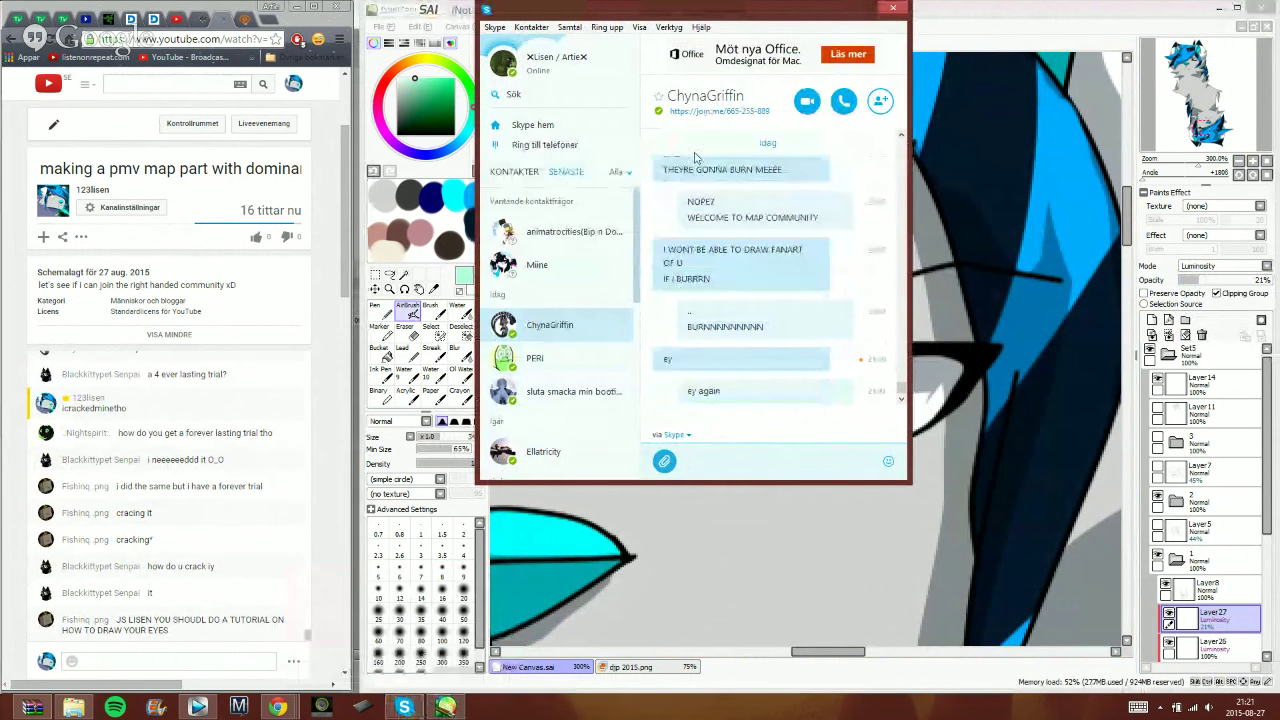
{"action": "left_click", "coordinate": [954, 18]}
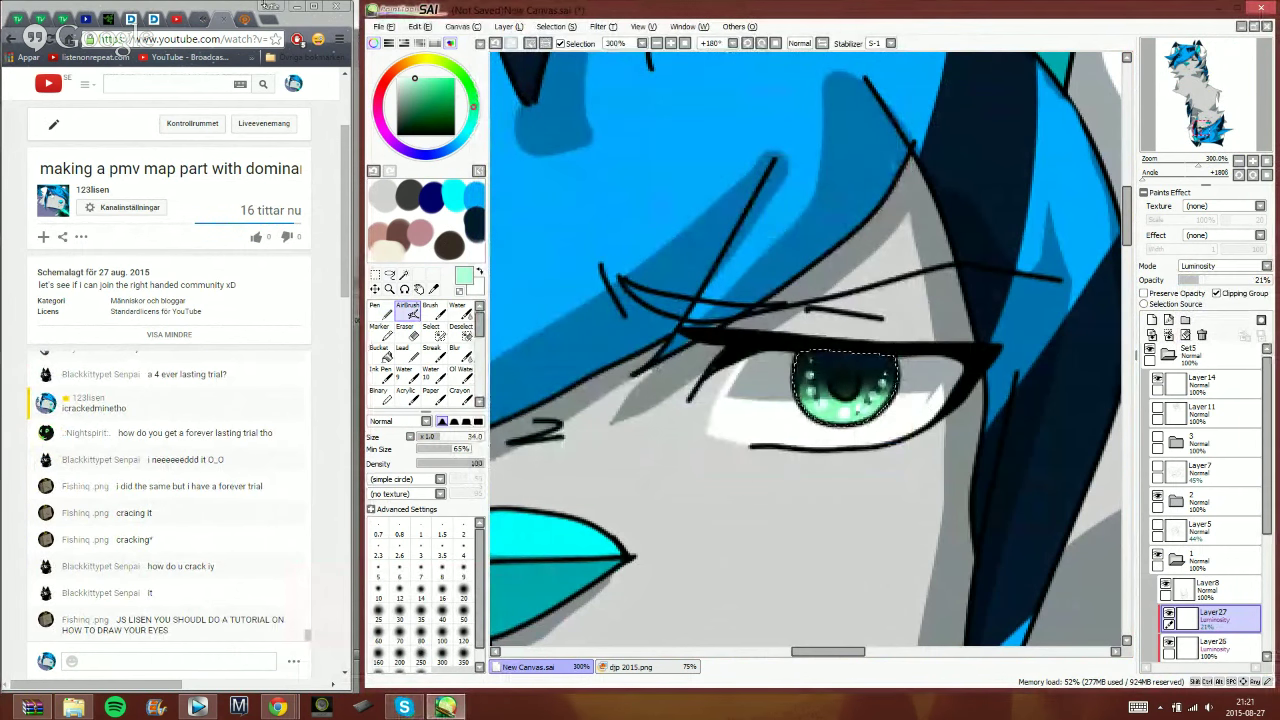
- Switch to the browser, check the music video, and post "I AM NOT A TEACHER" in the live chat
{"action": "left_click", "coordinate": [203, 19]}
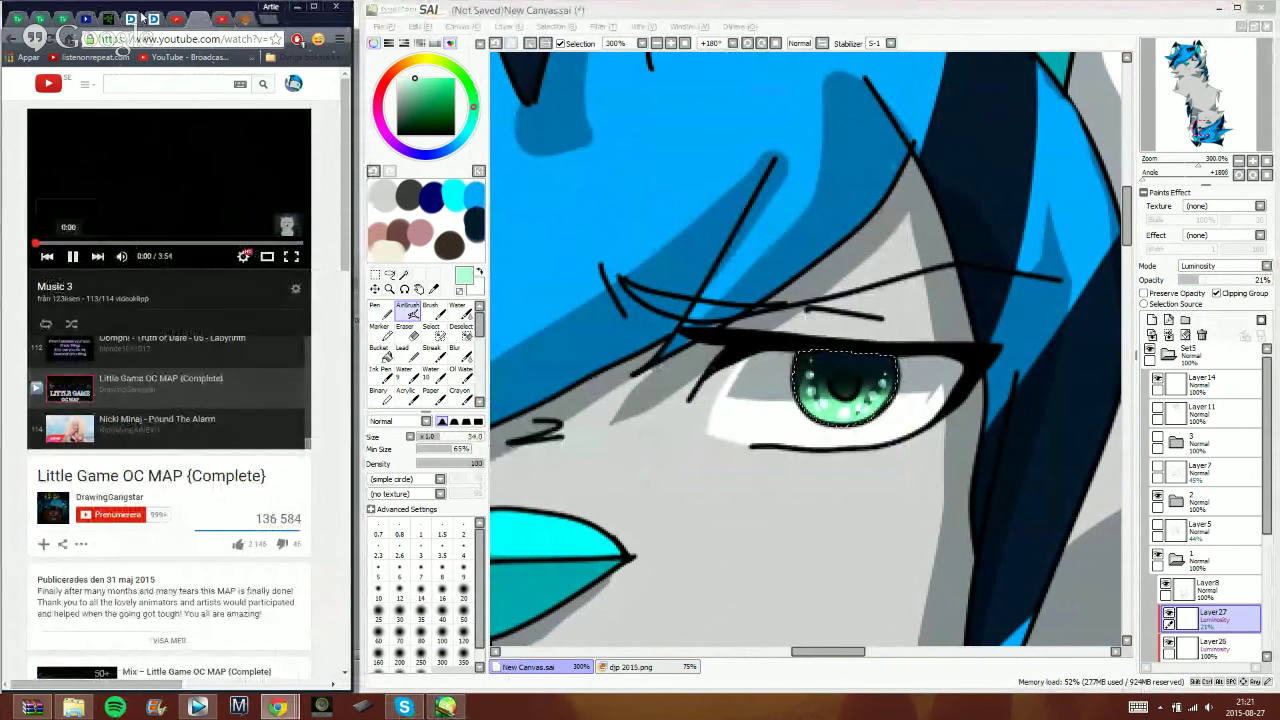
{"action": "left_click", "coordinate": [246, 19]}
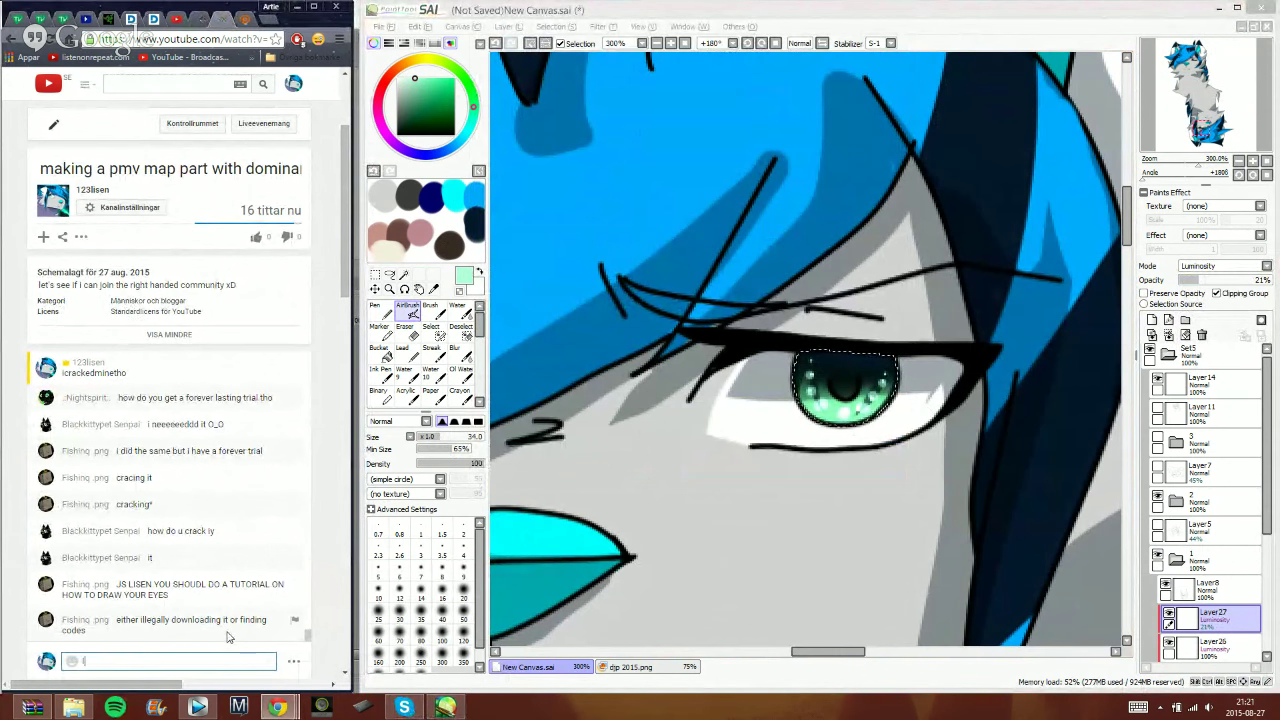
{"action": "type", "text": "TEACHER"}
{"action": "key", "text": "Return"}
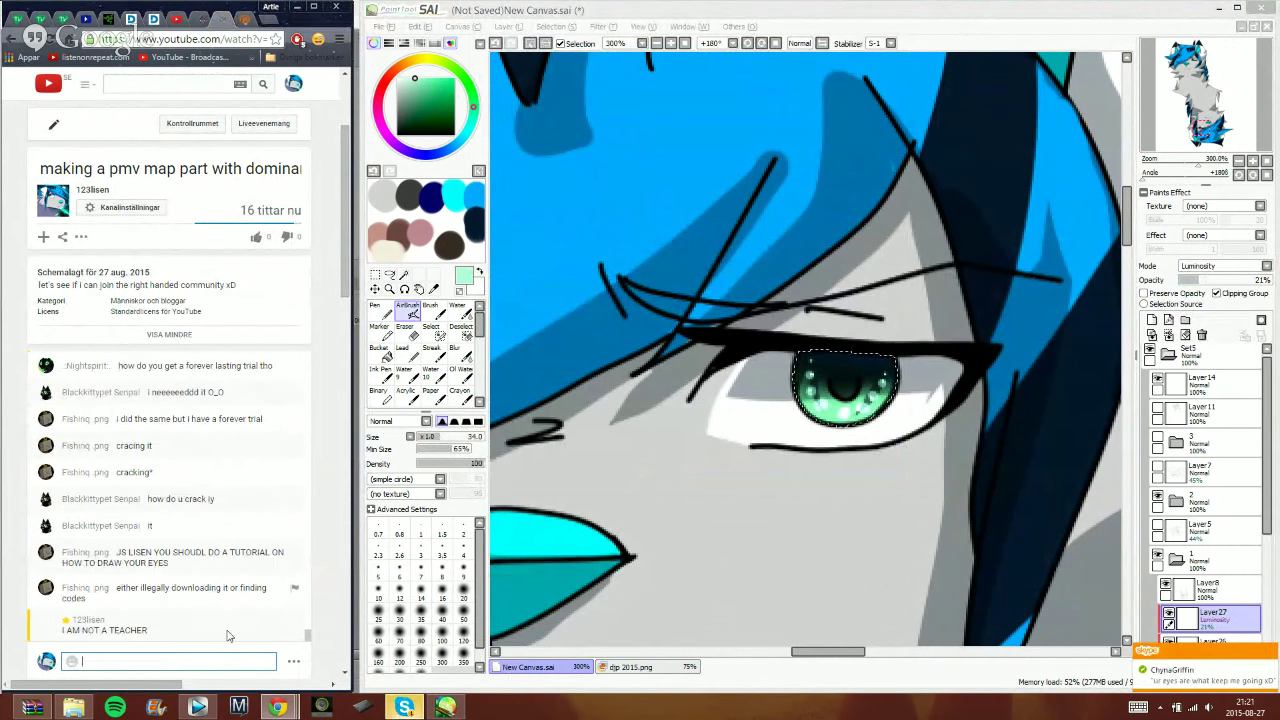
- Reply "ohohhooo e v e" to the contact's new message in Skype and return to the canvas
{"action": "left_click", "coordinate": [404, 707]}
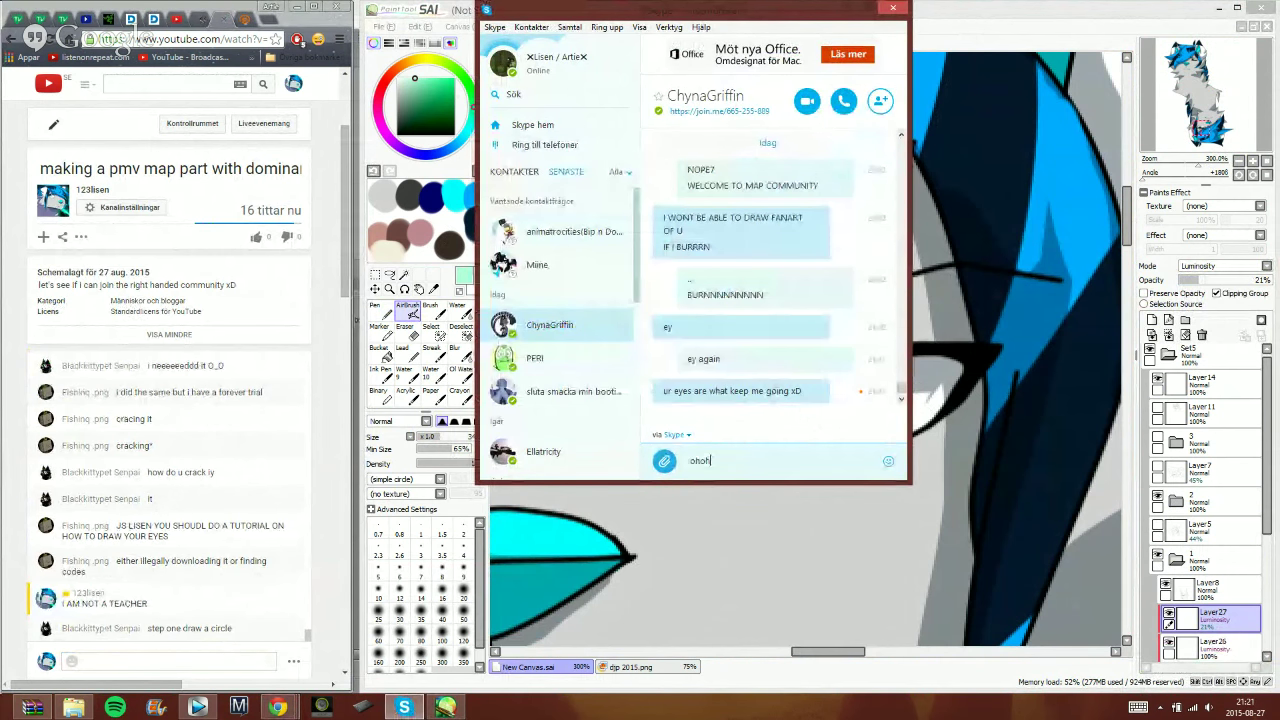
{"action": "key", "text": "Return"}
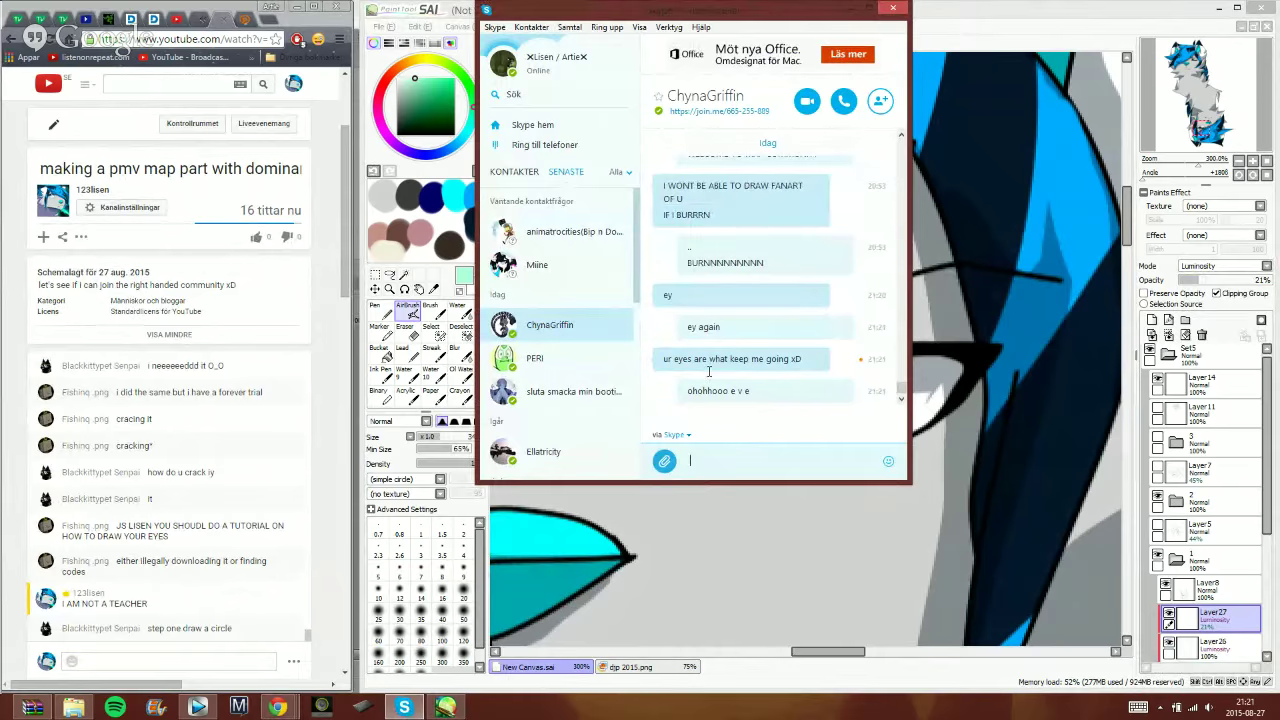
{"action": "left_click", "coordinate": [1075, 27]}
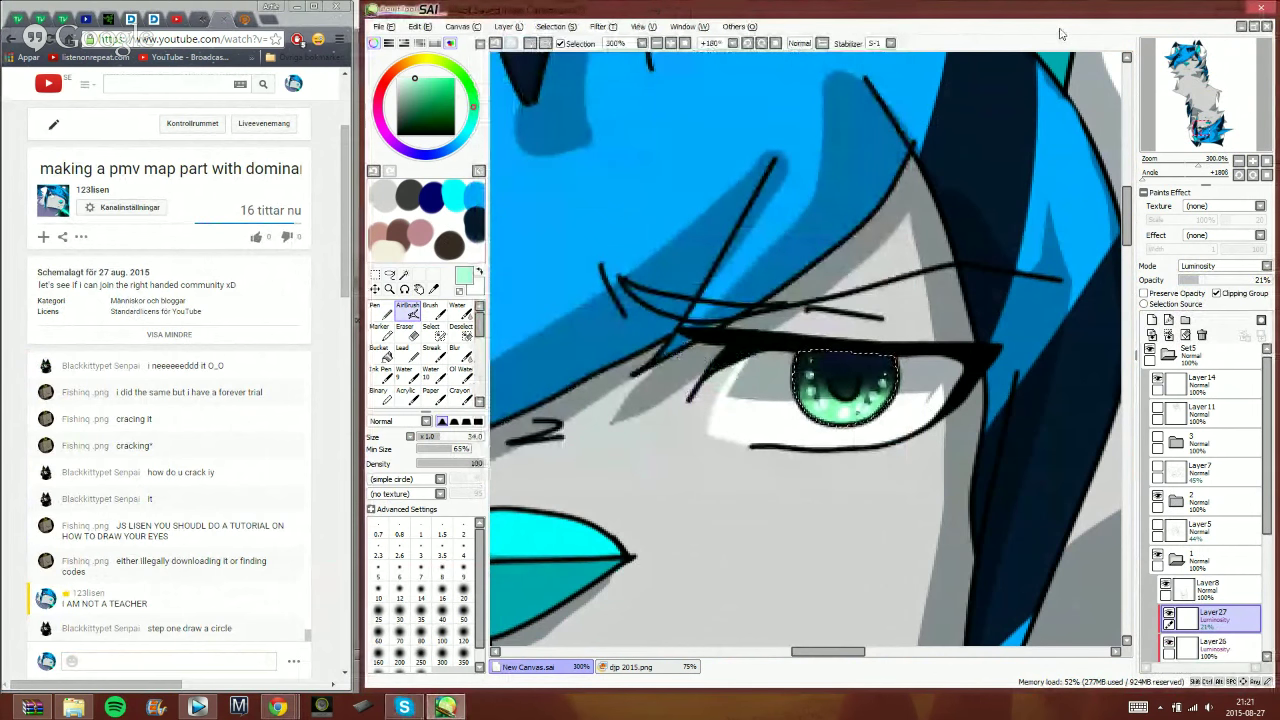
- Clear the selection around the green iris
{"action": "left_click", "coordinate": [530, 44]}
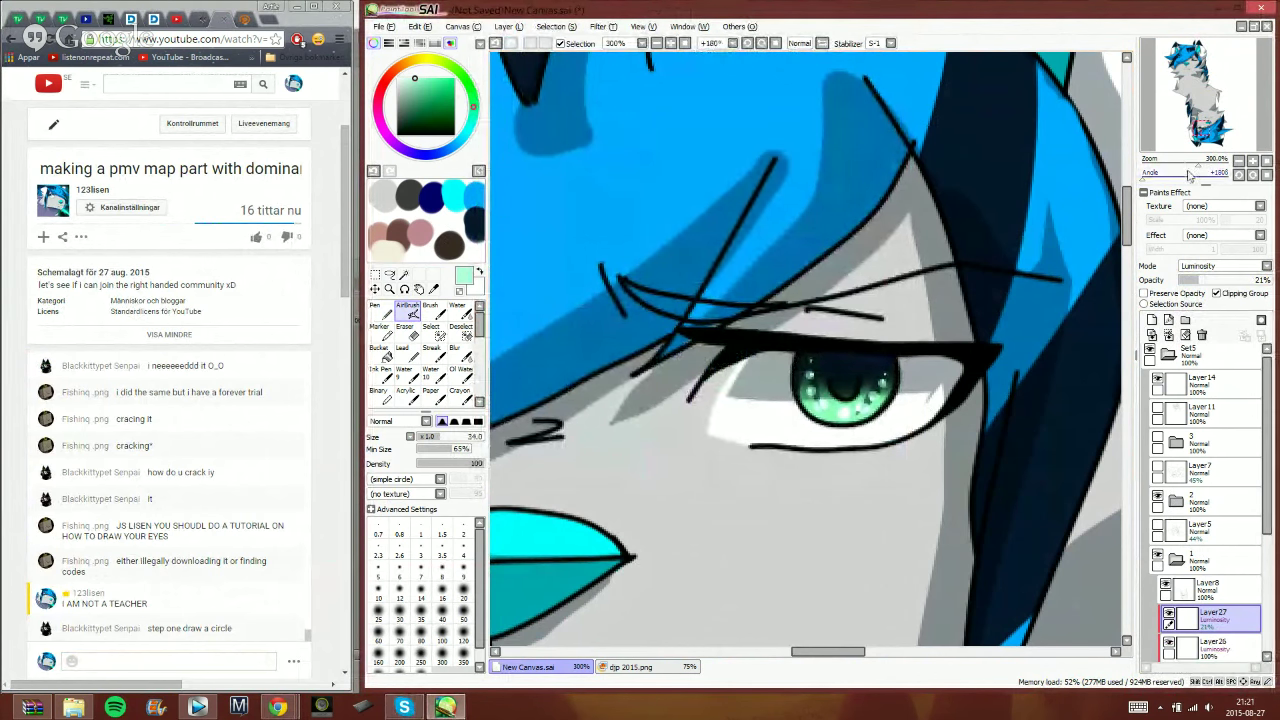
{"action": "left_click", "coordinate": [1239, 161]}
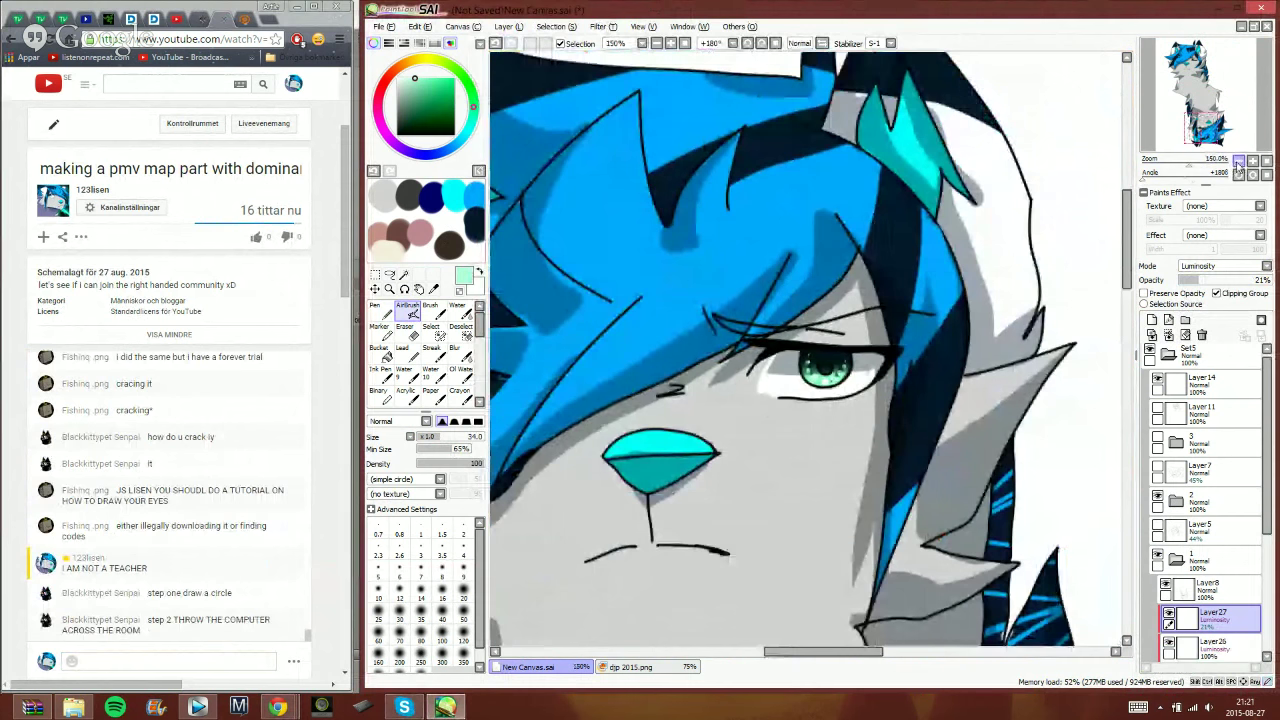
{"action": "left_click", "coordinate": [1253, 161]}
{"action": "left_click", "coordinate": [1253, 162]}
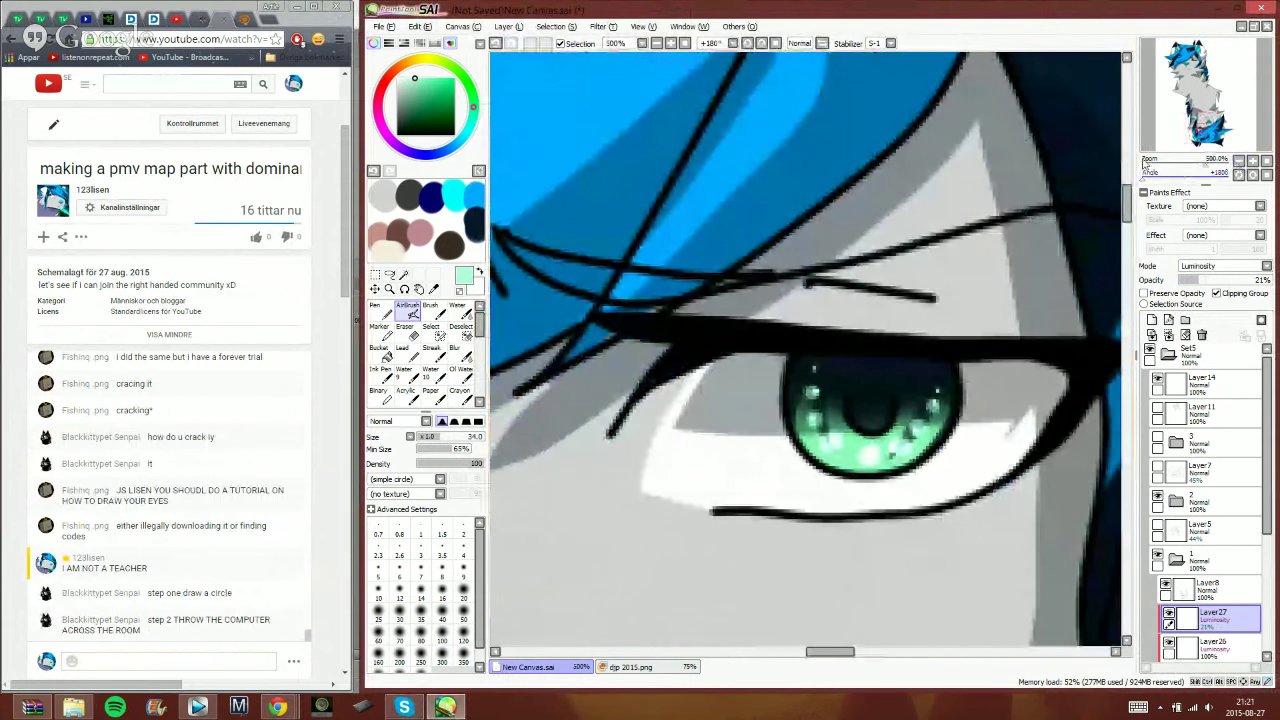
- Add a clipped Luminosity layer, draw light green highlights along the iris's edge with the Pen at size 4, and set its opacity to 56%
{"action": "left_click", "coordinate": [1152, 320]}
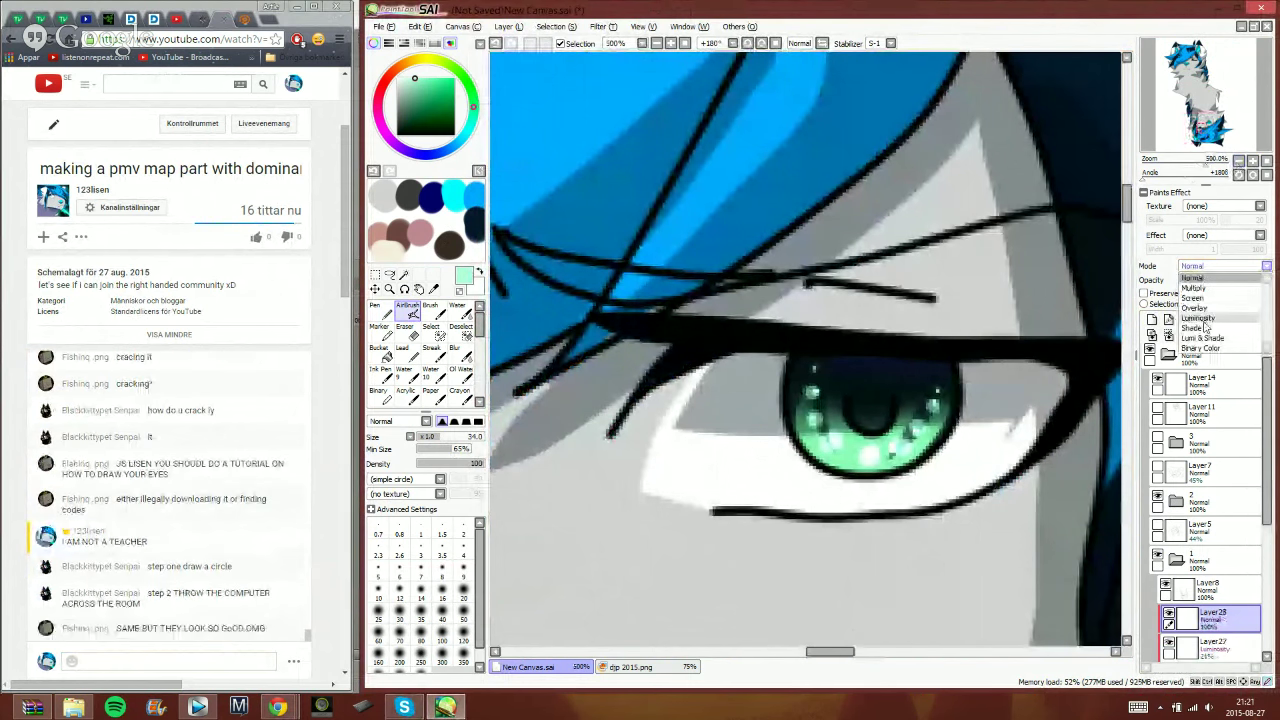
{"action": "left_click", "coordinate": [379, 311]}
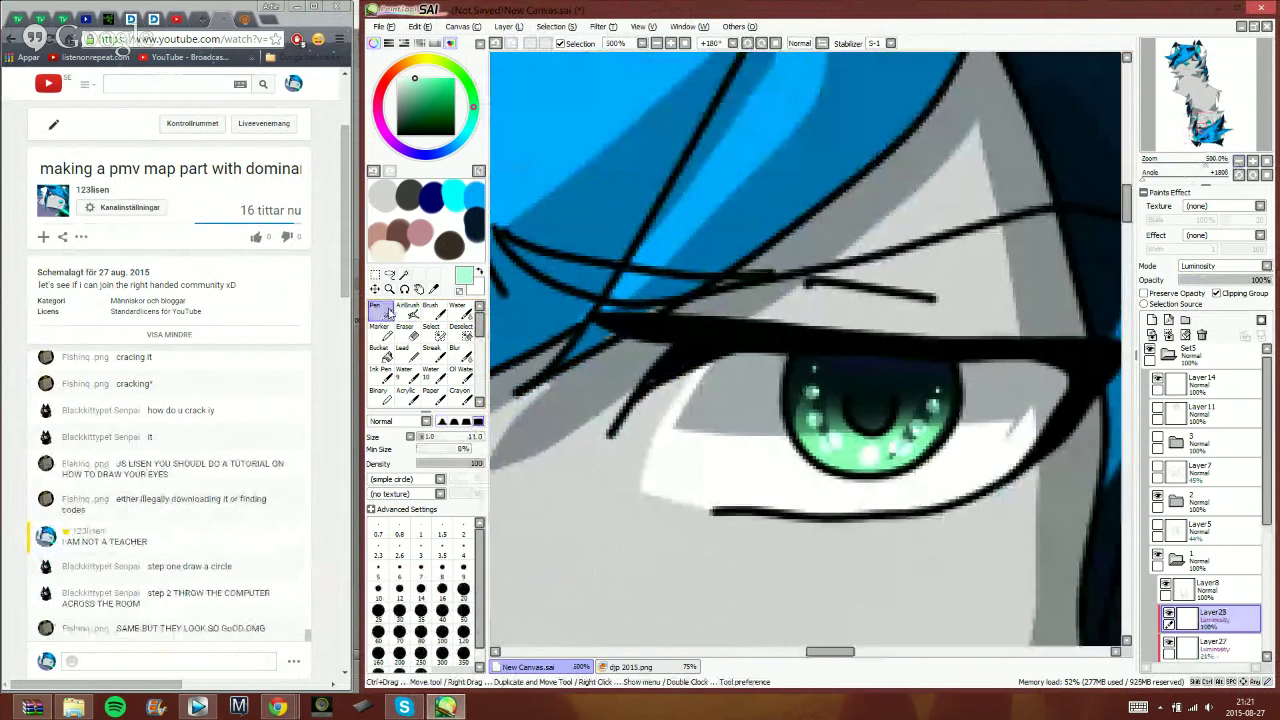
{"action": "left_click", "coordinate": [421, 438]}
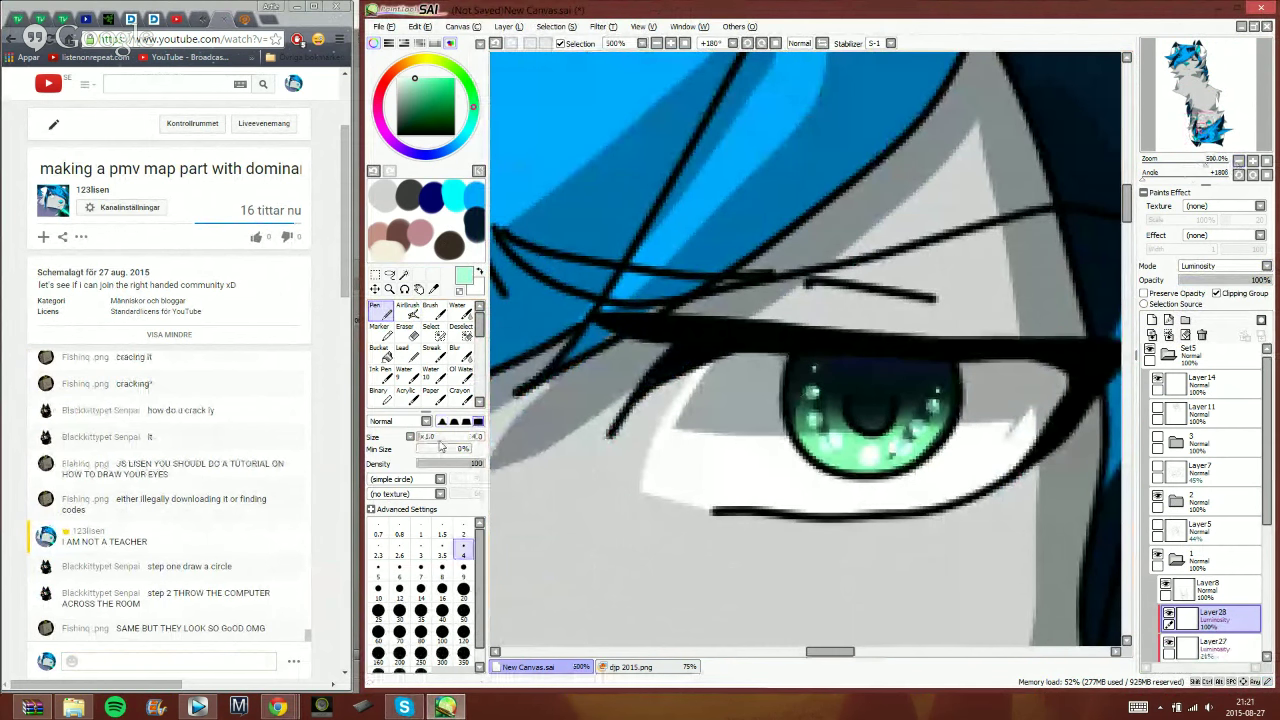
{"action": "mouse_move", "coordinate": [942, 367]}
{"action": "left_mouse_down"}
{"action": "mouse_move", "coordinate": [933, 436]}
{"action": "mouse_move", "coordinate": [864, 459]}
{"action": "left_mouse_up"}
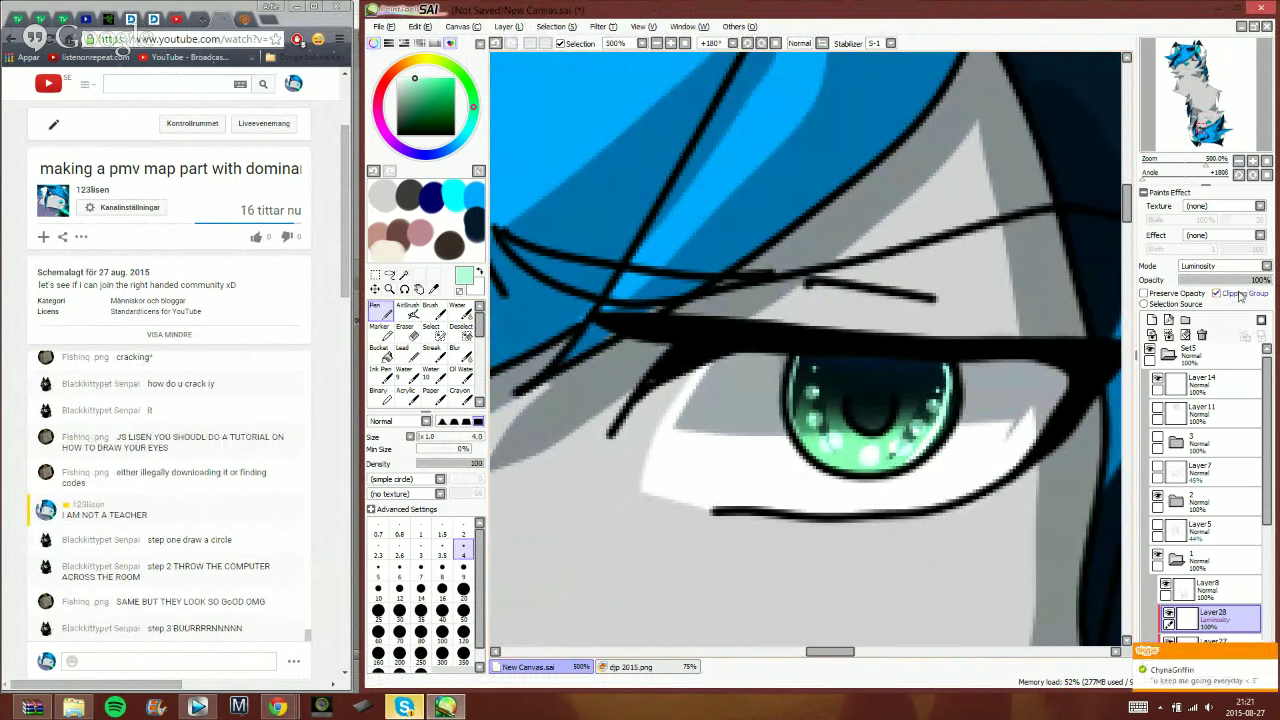
{"action": "left_click_drag", "start_coordinate": [1258, 283], "coordinate": [1235, 285]}
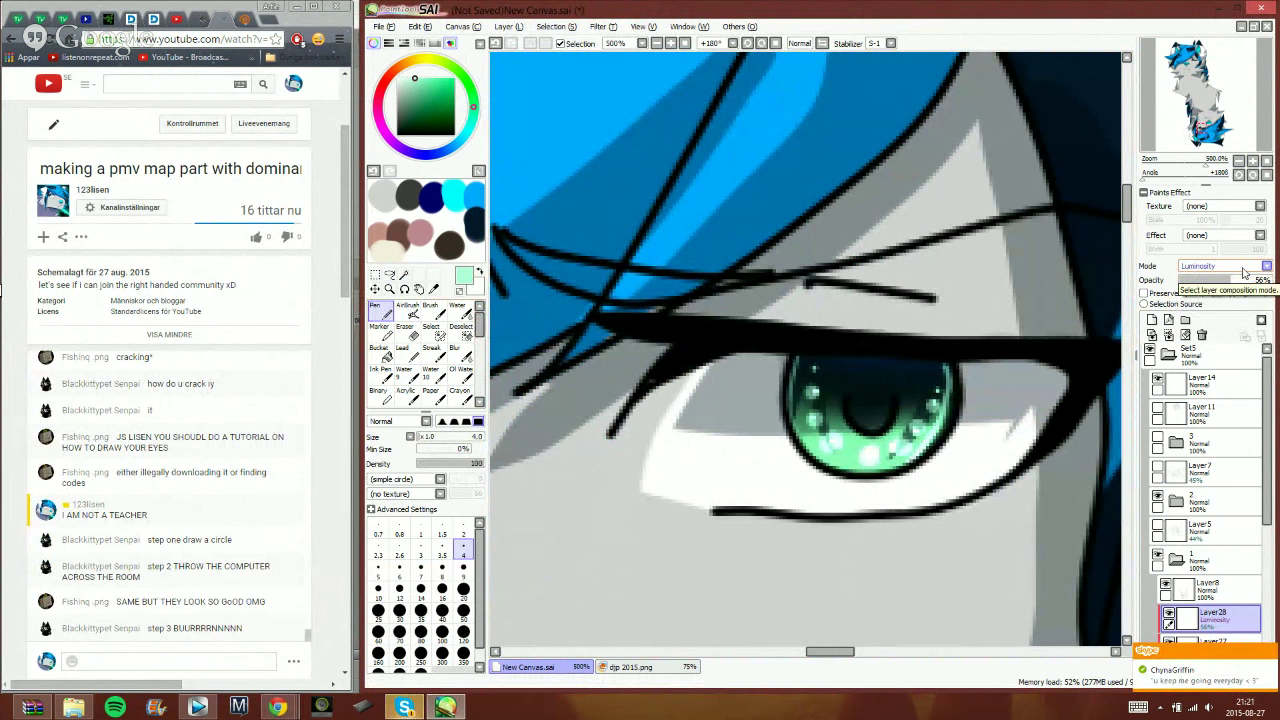
{"action": "left_click", "coordinate": [655, 44]}
{"action": "left_click", "coordinate": [655, 46]}
{"action": "left_click", "coordinate": [655, 46]}
{"action": "left_click", "coordinate": [655, 46]}
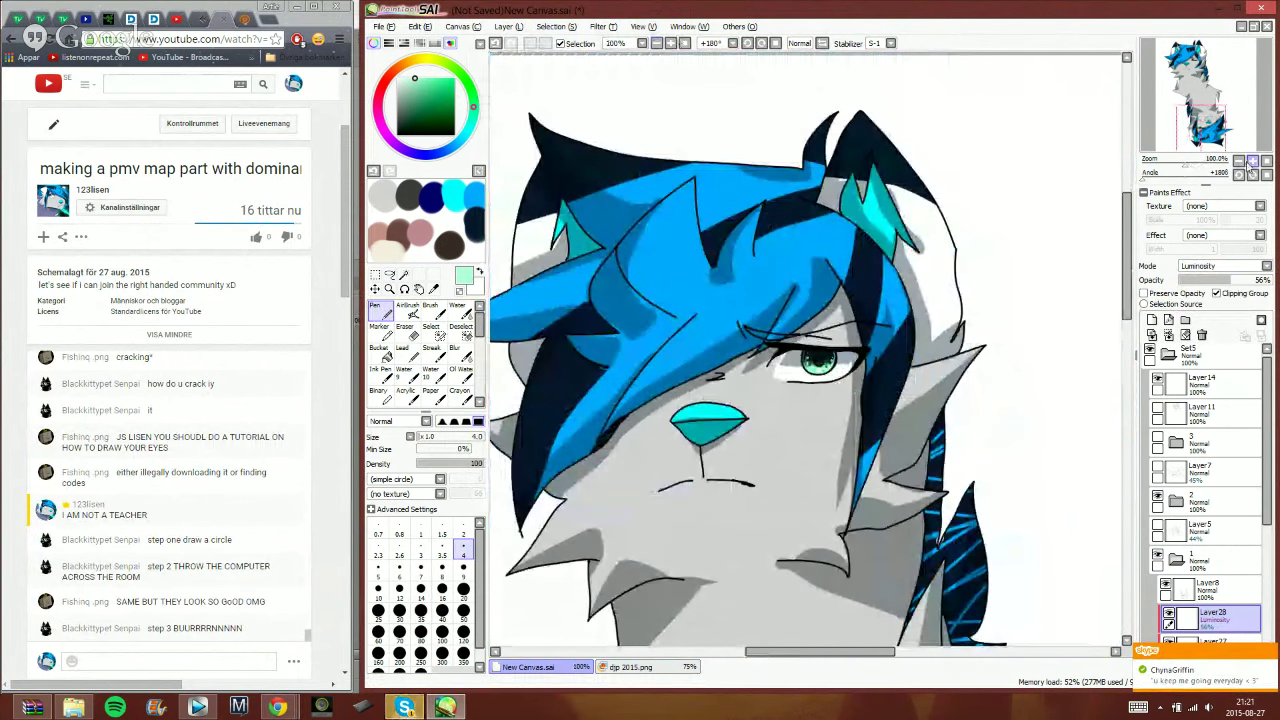
- Add a new layer above Layer8 and draw a white shine across the upper outer edge of the iris with the size 4 Pen
{"action": "left_click", "coordinate": [1252, 161]}
{"action": "left_click", "coordinate": [1252, 161]}
{"action": "left_click", "coordinate": [1252, 161]}
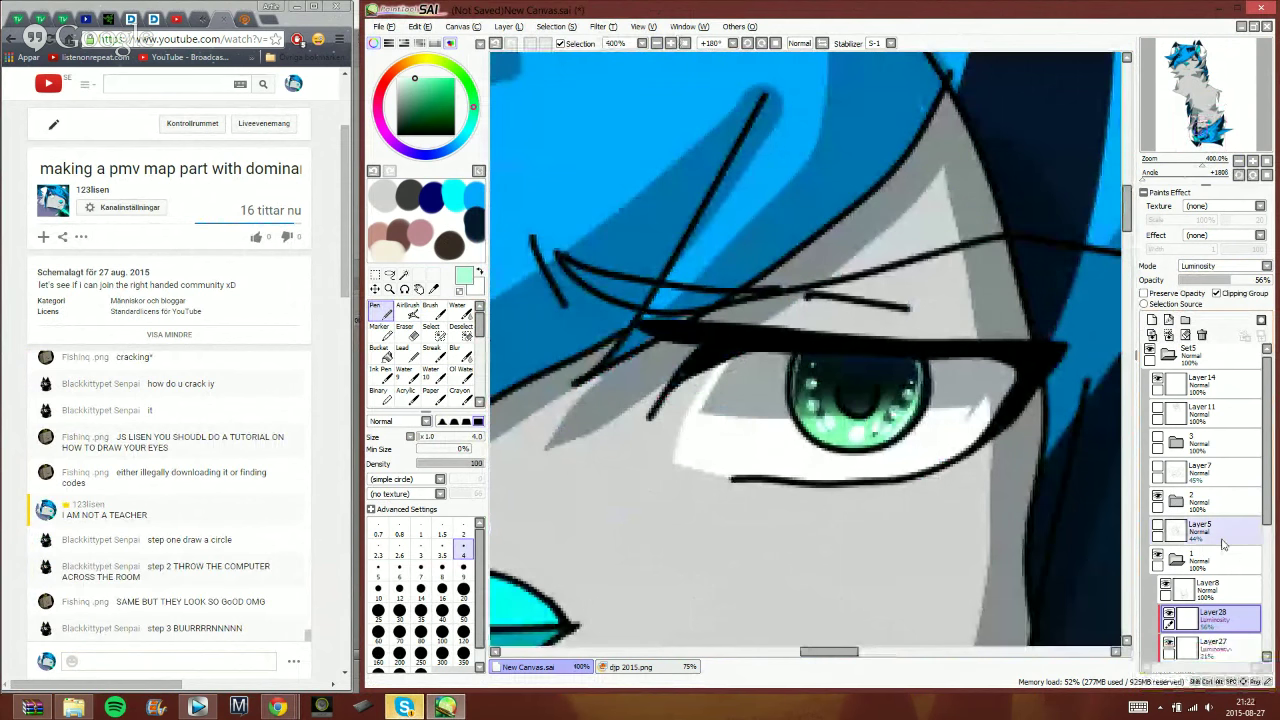
{"action": "left_click", "coordinate": [1203, 587]}
{"action": "left_click", "coordinate": [1152, 320]}
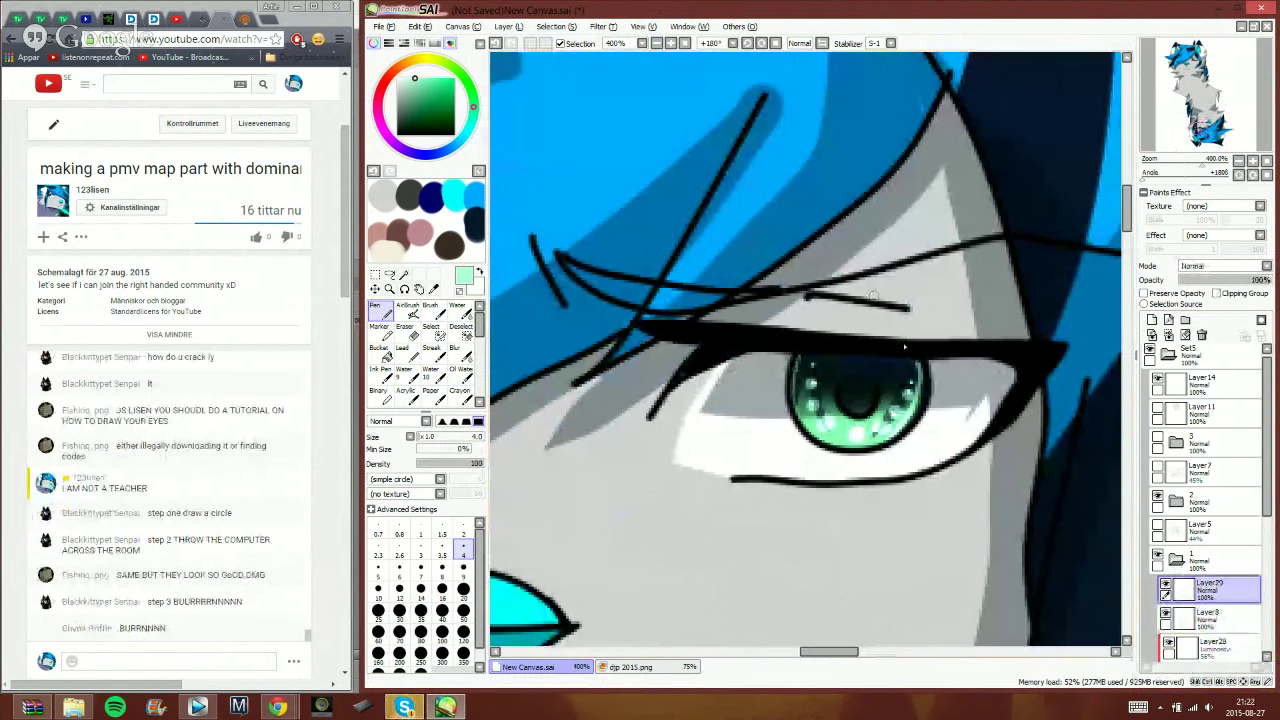
{"action": "left_click", "coordinate": [480, 271]}
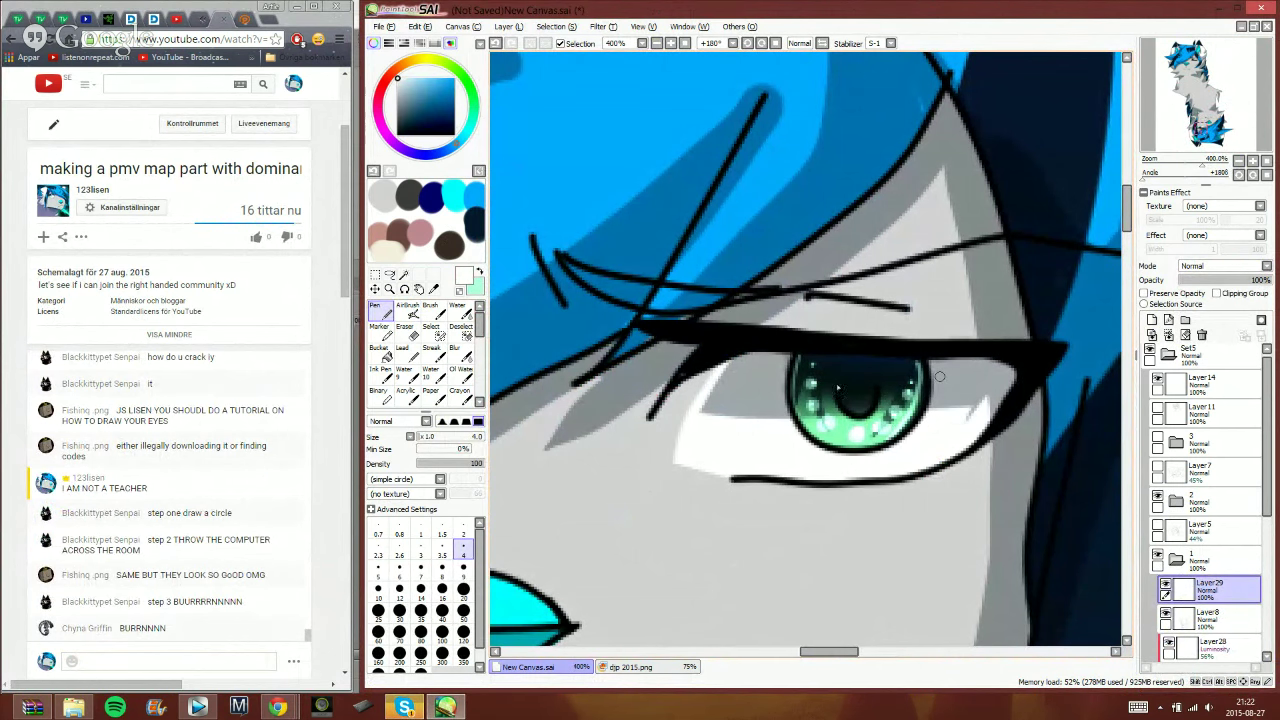
{"action": "left_click_drag", "start_coordinate": [945, 380], "coordinate": [888, 393]}
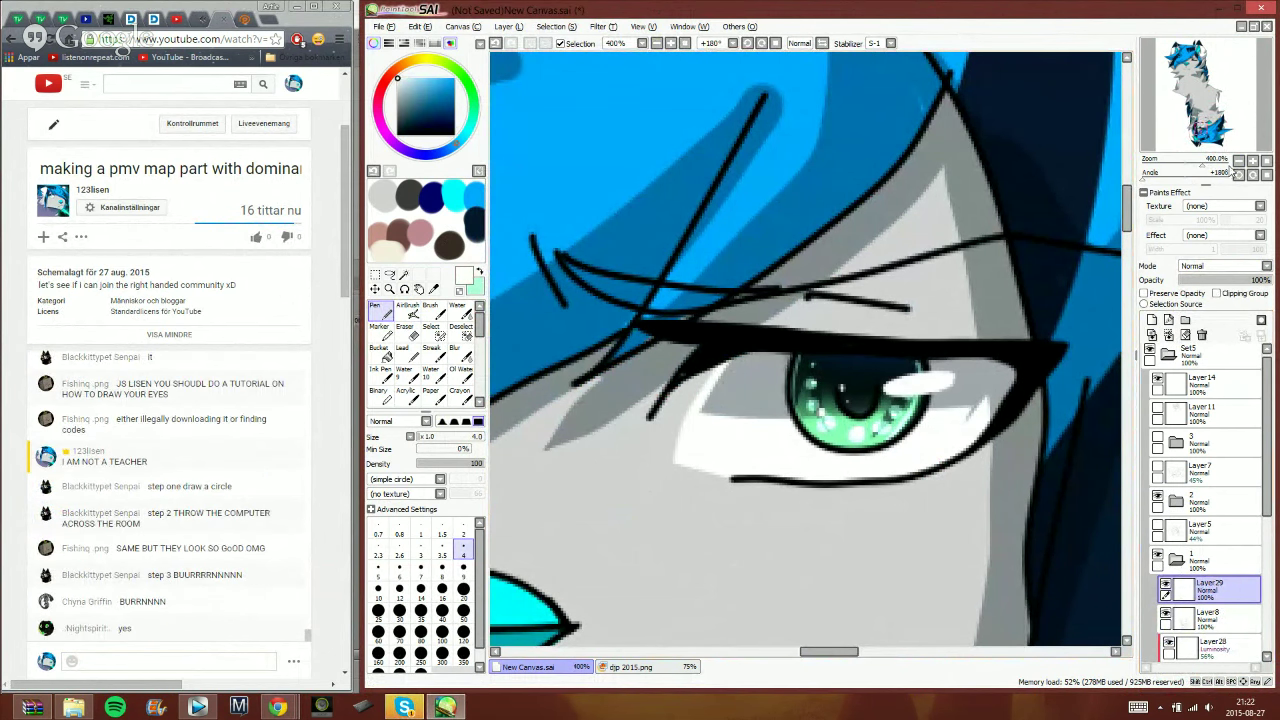
{"action": "left_click", "coordinate": [1239, 162]}
{"action": "left_click", "coordinate": [1239, 162]}
{"action": "left_click", "coordinate": [1239, 162]}
{"action": "left_click", "coordinate": [1239, 162]}
{"action": "left_click", "coordinate": [1239, 162]}
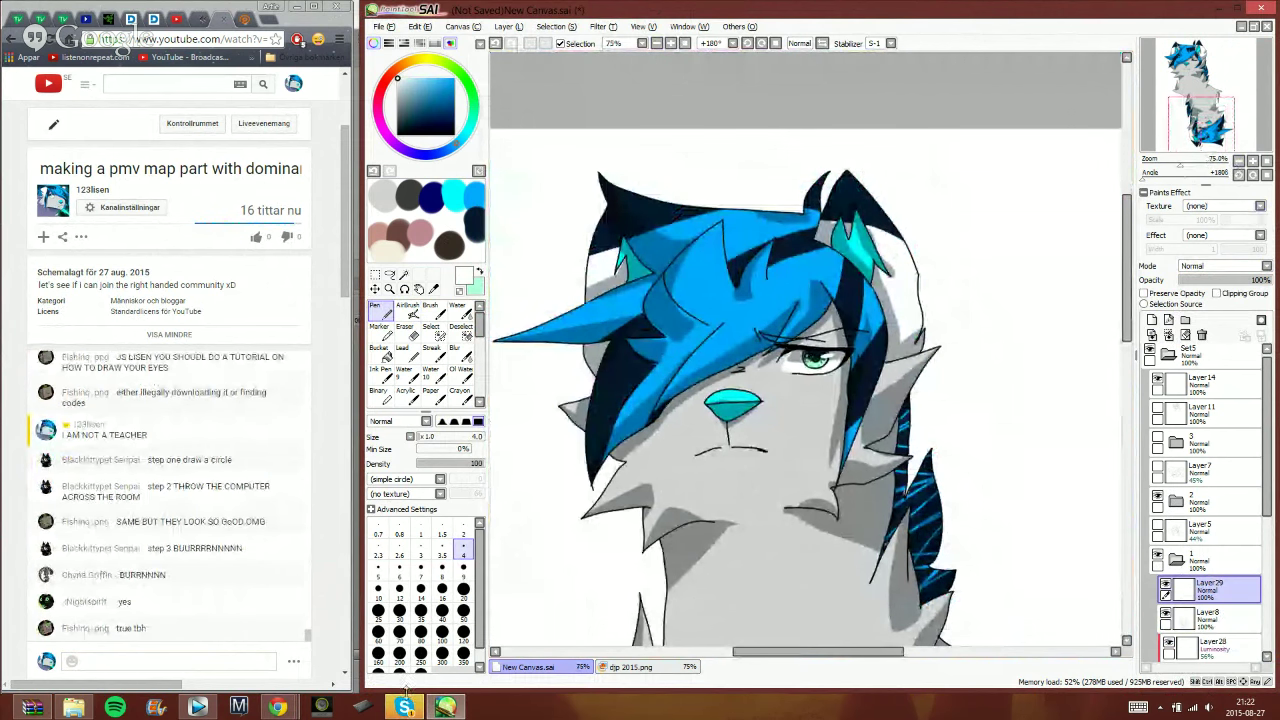
- Switch to Skype and answer the contact's new message with "wh", "STAPH" and the contact's nickname as separate messages
{"action": "right_click", "coordinate": [404, 708]}
{"action": "left_click", "coordinate": [406, 709]}
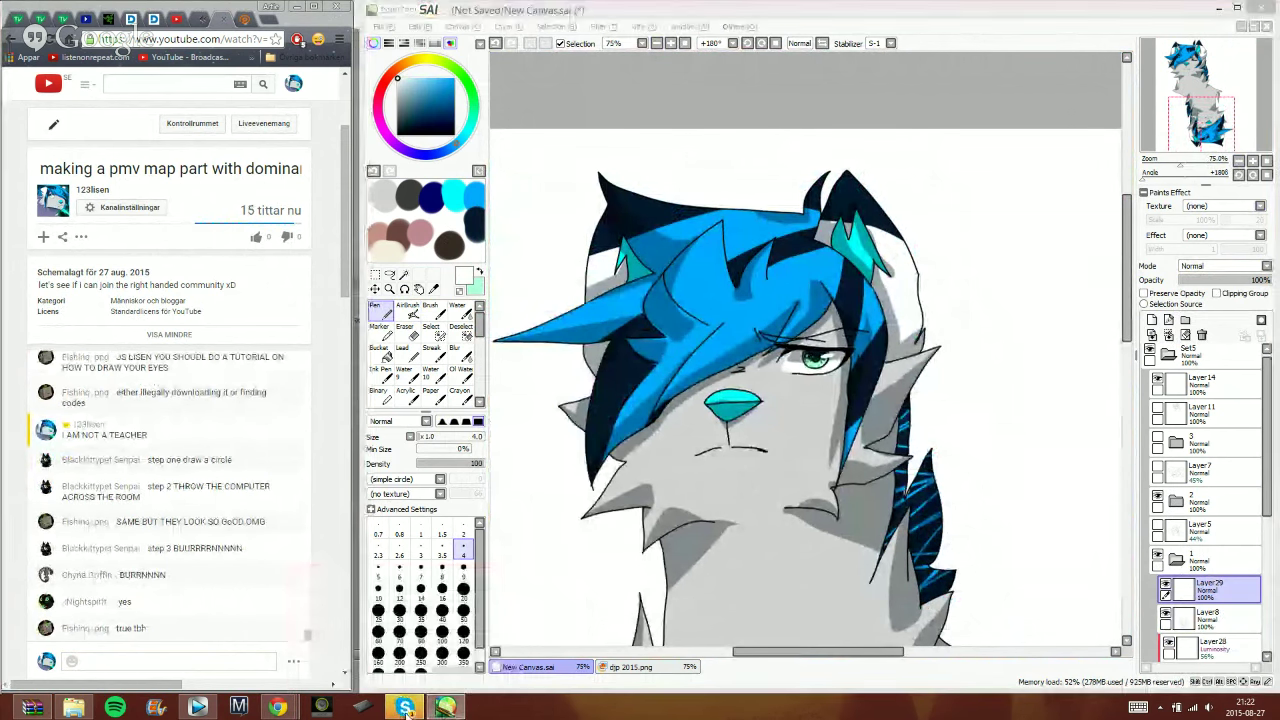
{"action": "mouse_move", "coordinate": [404, 707]}
{"action": "left_click", "coordinate": [405, 652]}
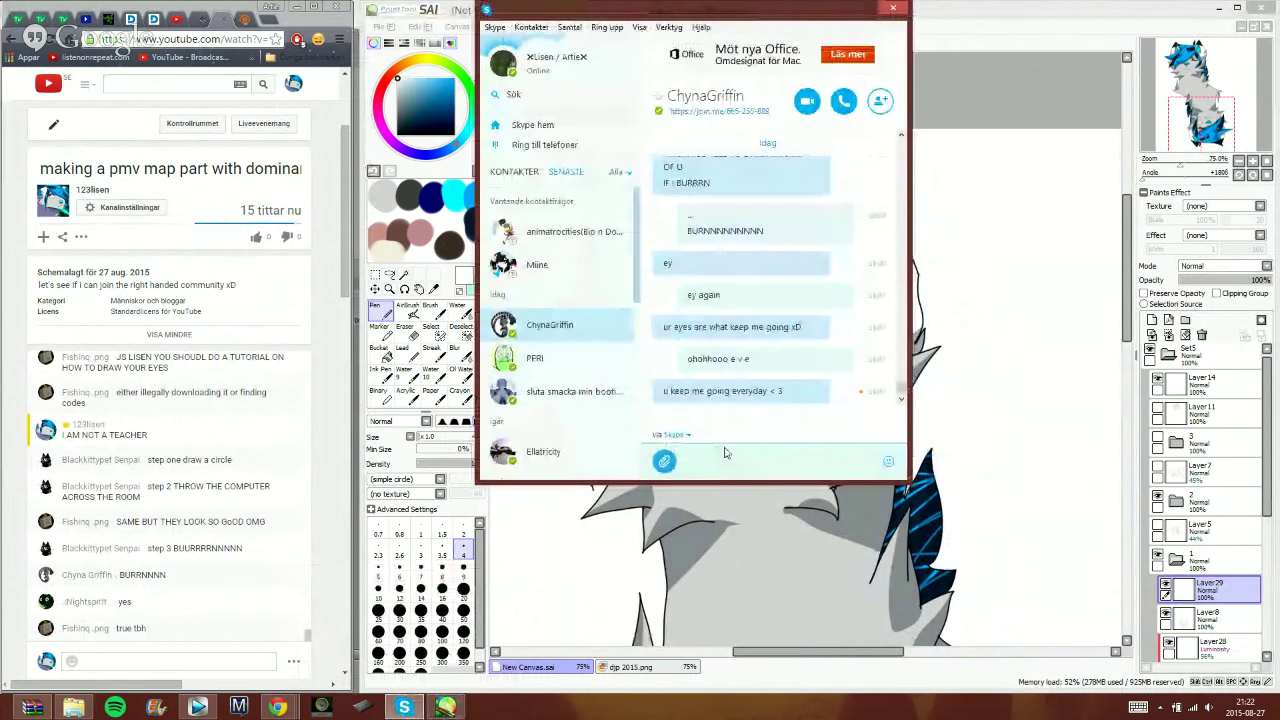
{"action": "left_click", "coordinate": [725, 453]}
{"action": "type", "text": "wh"}
{"action": "key", "text": "Return"}
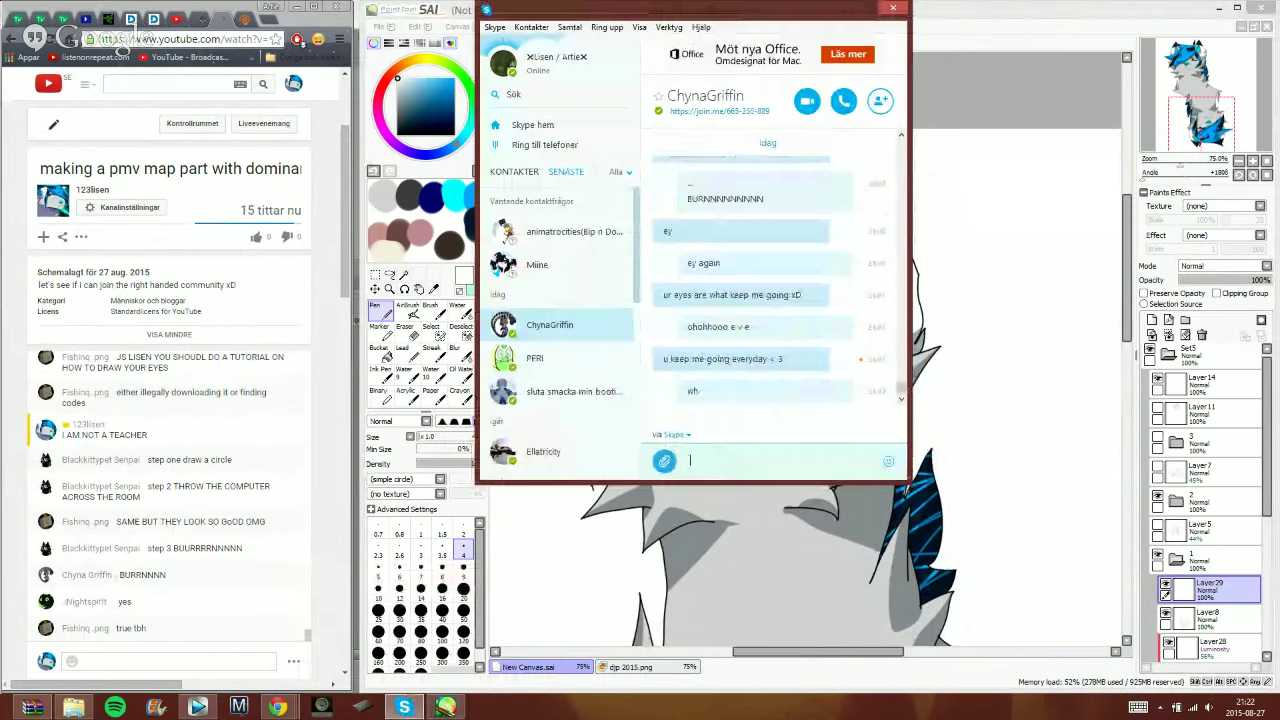
{"action": "type", "text": "STAPH"}
{"action": "key", "text": "Return"}
{"action": "type", "text": "GRIFF"}
{"action": "key", "text": "Return"}
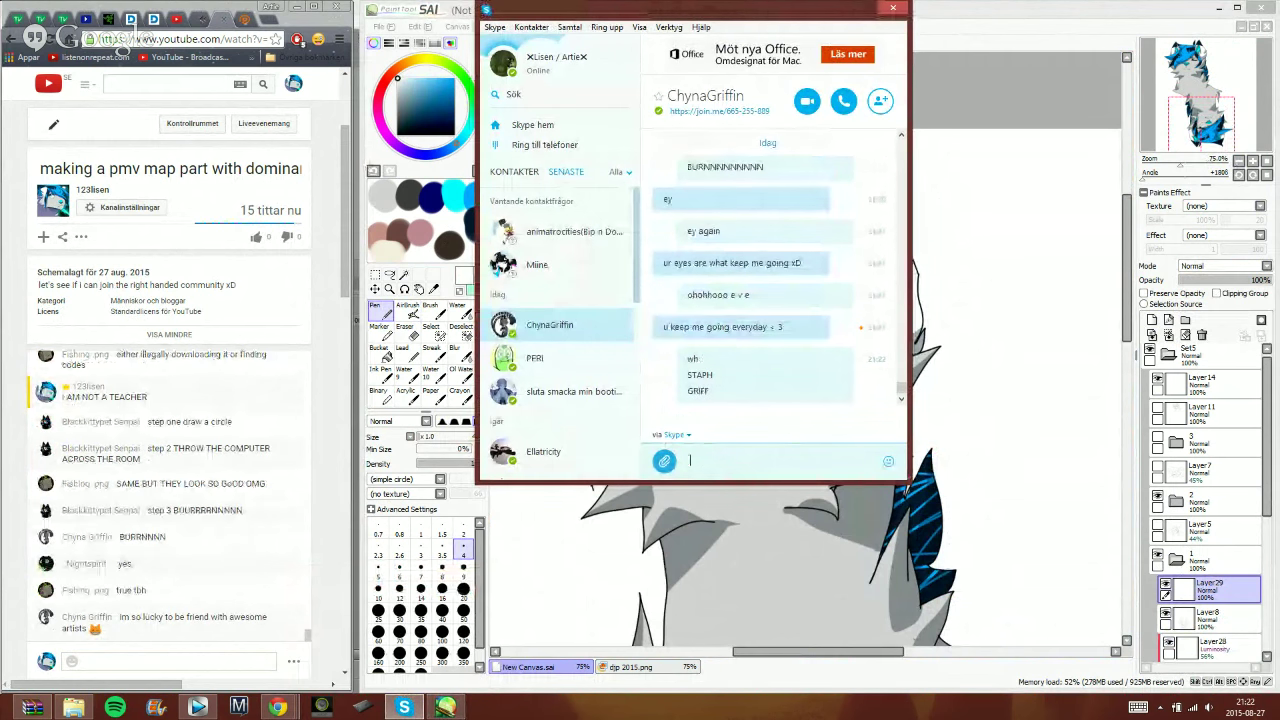
- Send the contact "NO", "LIAR" and "YOU'RE THE ONE" as separate messages
{"action": "type", "text": "NO"}
{"action": "key", "text": "Return"}
{"action": "type", "text": "L"}
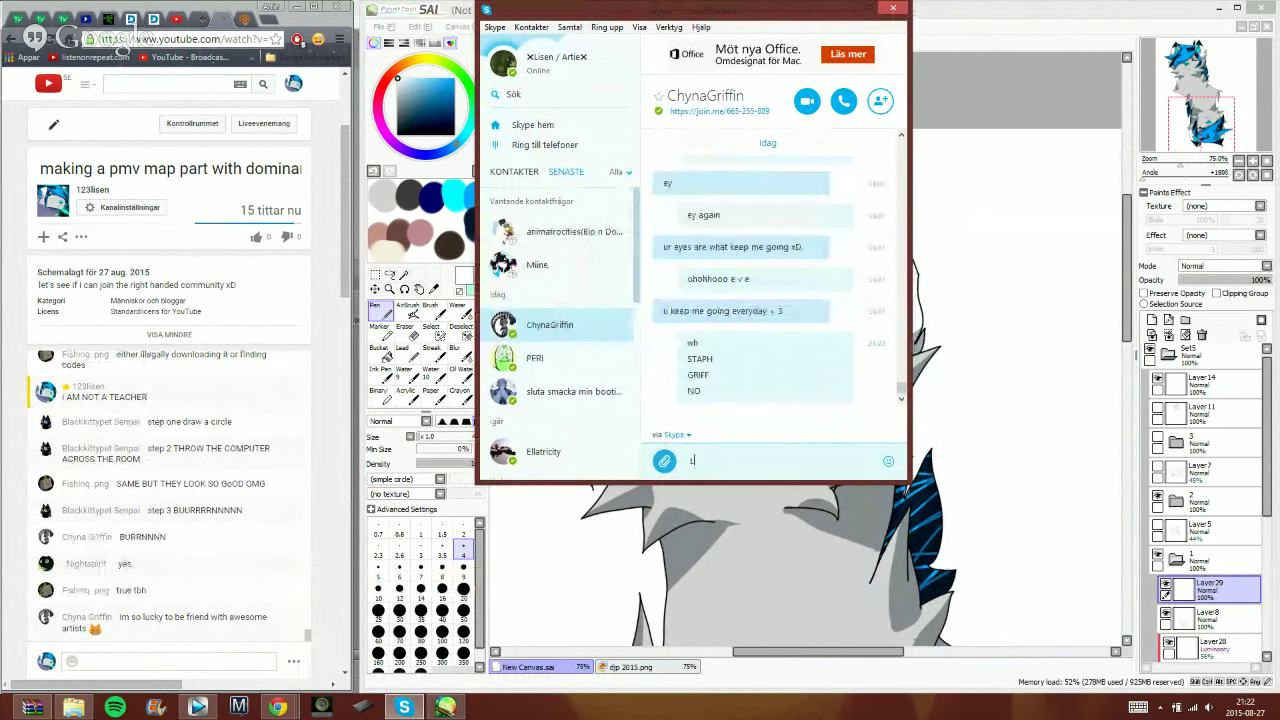
{"action": "type", "text": "IAAR"}
{"action": "key", "text": "Return"}
{"action": "type", "text": "YOU"}
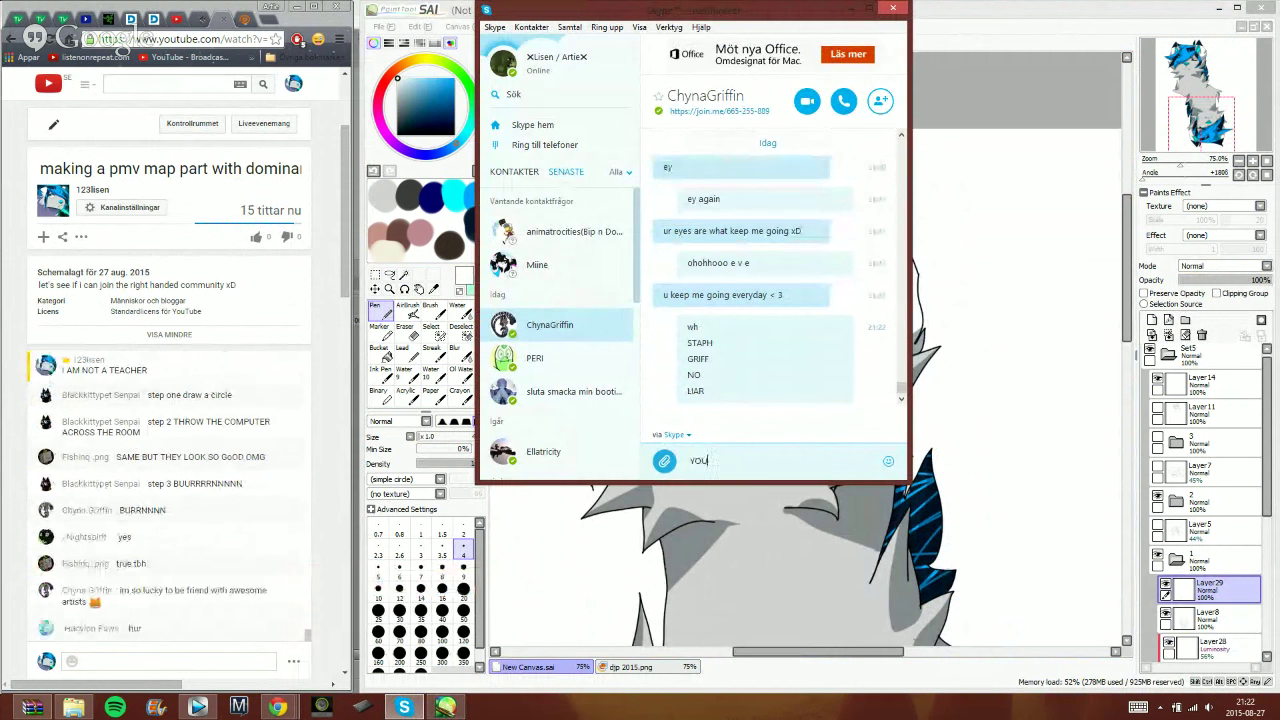
{"action": "type", "text": "'RE THE ONE"}
{"action": "key", "text": "Return"}
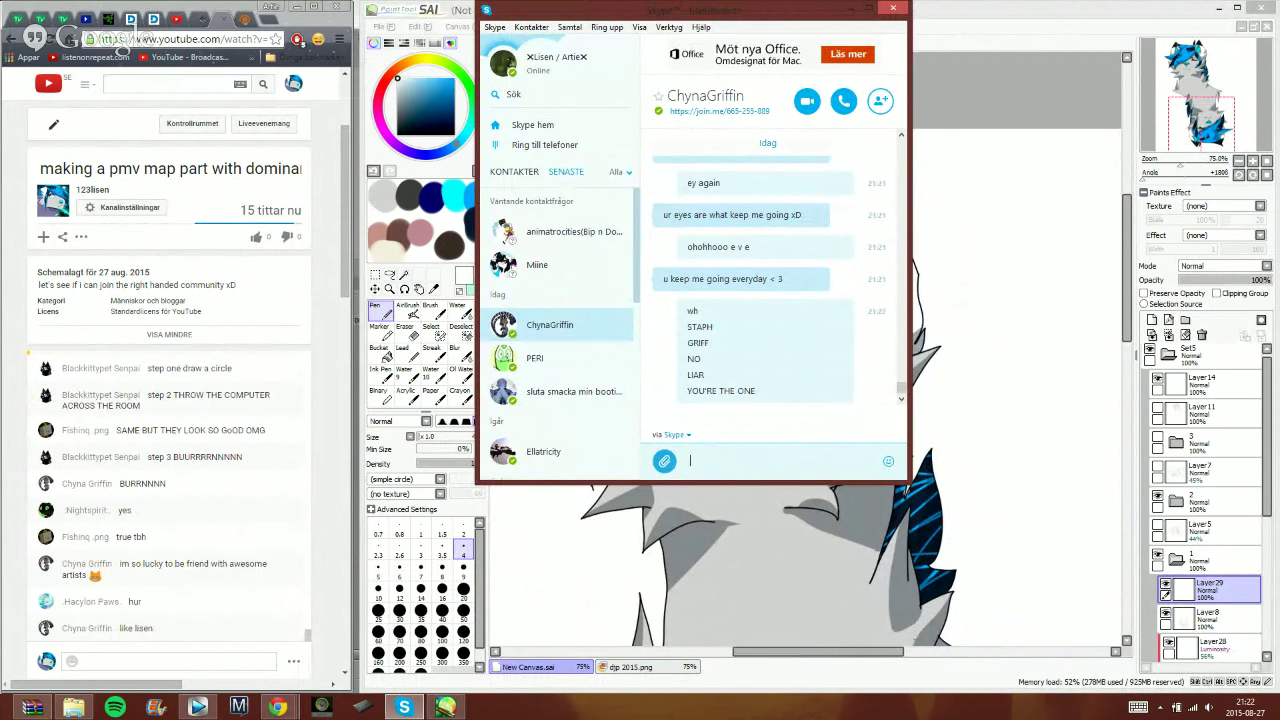
- Send "MY SURPRASSER" to the contact and return to the canvas
{"action": "type", "text": "MY SURP"}
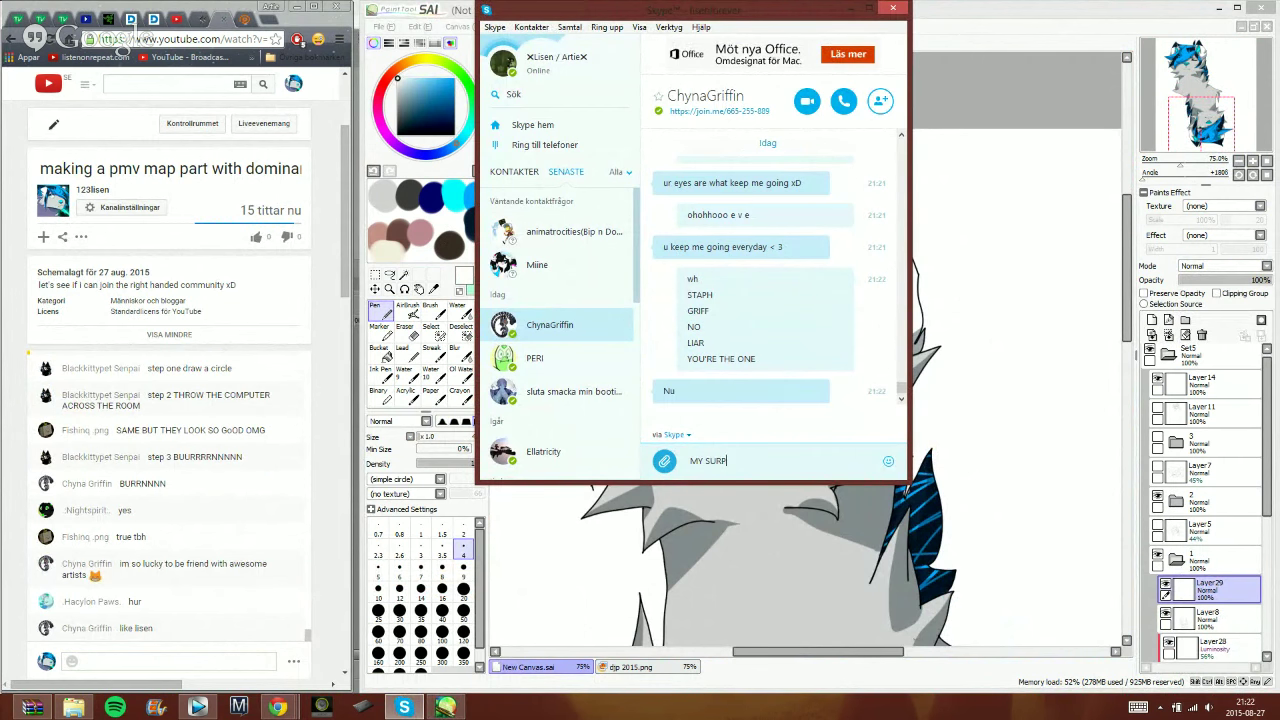
{"action": "type", "text": "R"}
{"action": "type", "text": "ASSER"}
{"action": "key", "text": "Return"}
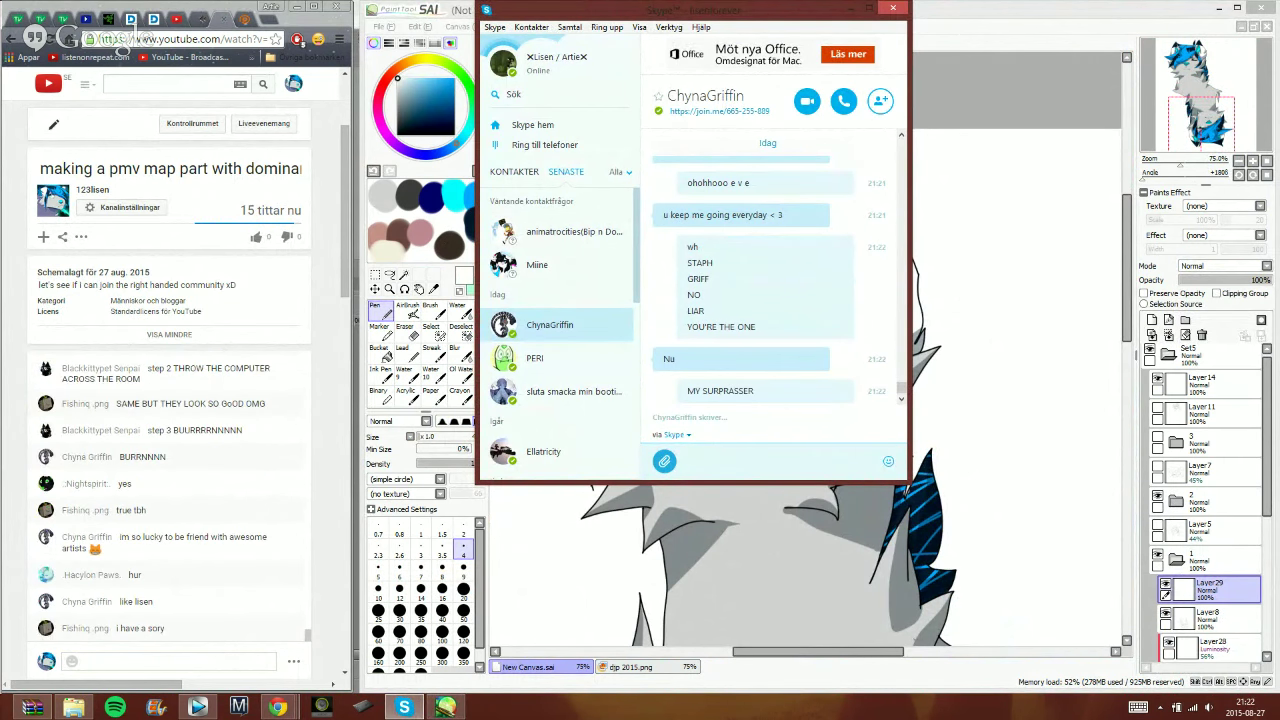
{"action": "left_click", "coordinate": [977, 23]}
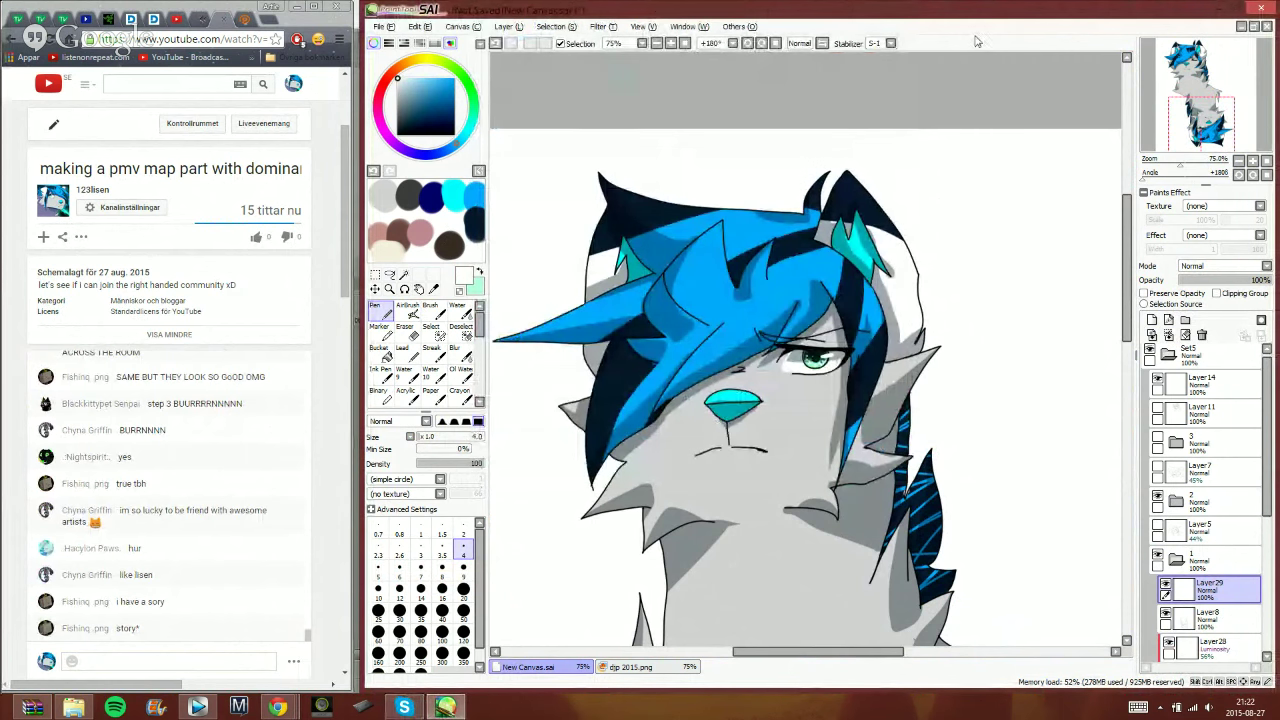
- Switch to the browser and post "wh-" in the live chat
{"action": "left_click", "coordinate": [232, 664]}
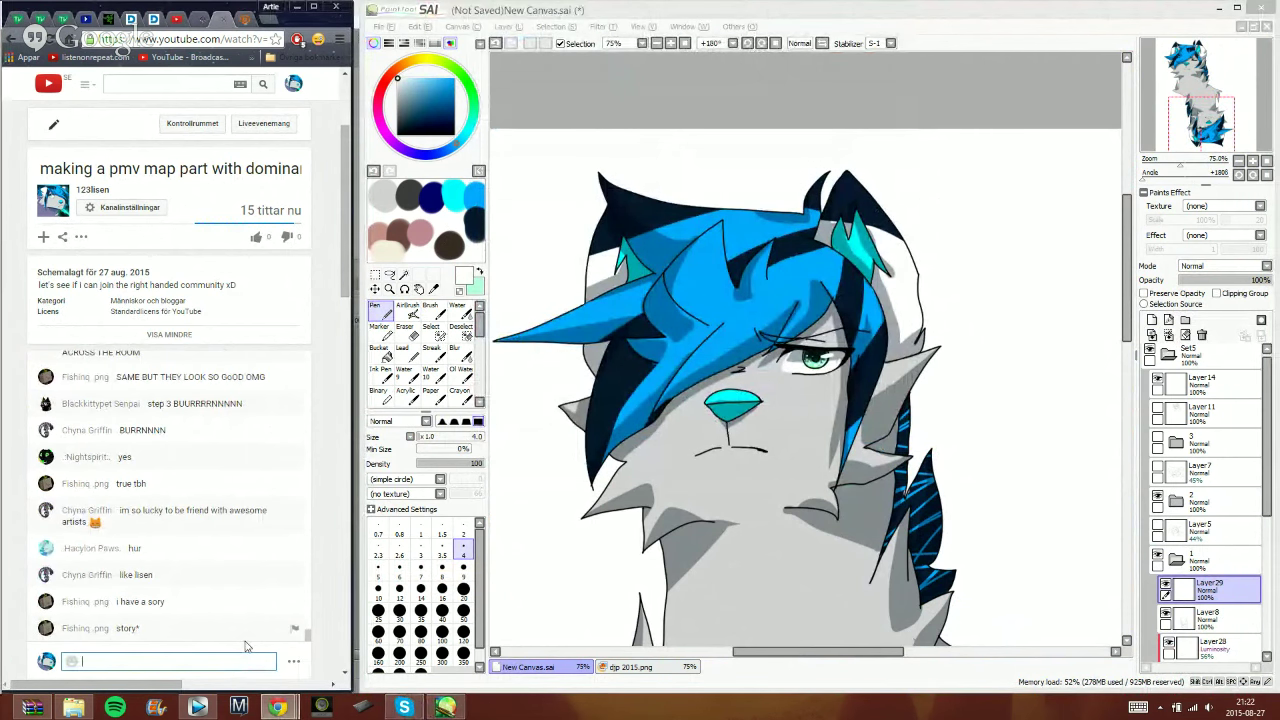
{"action": "type", "text": "wh"}
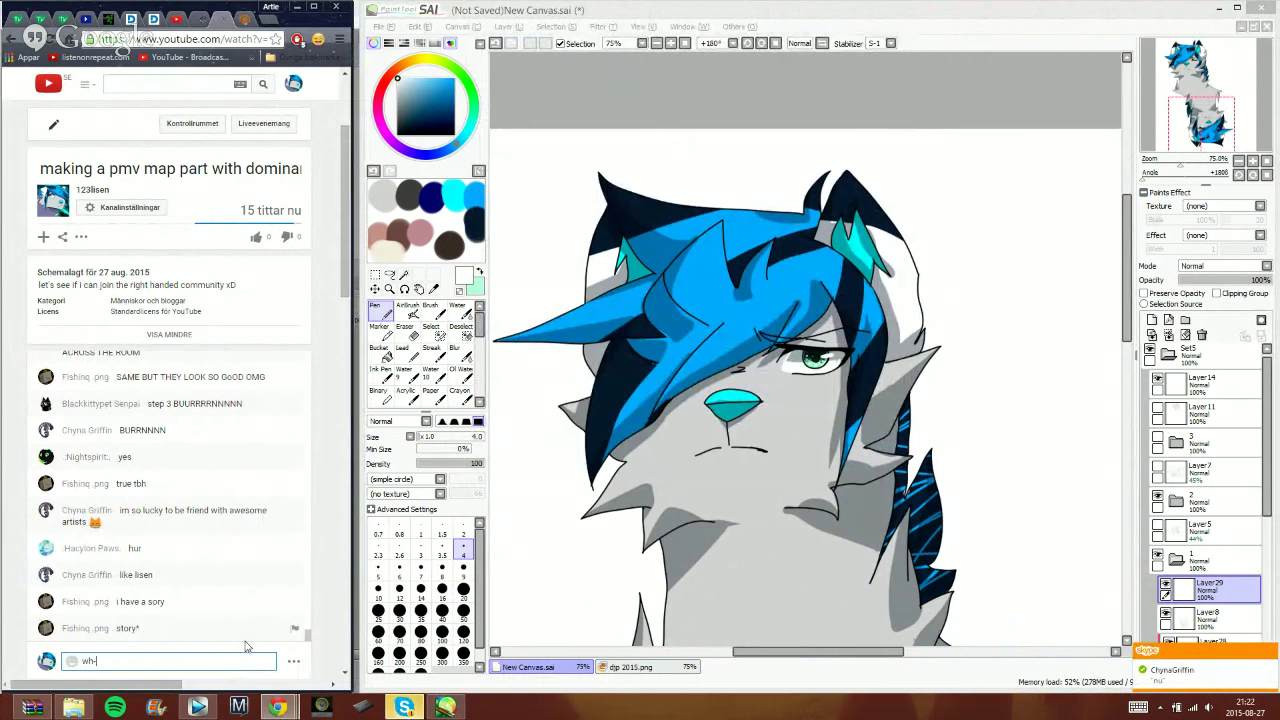
{"action": "key", "text": "Return"}
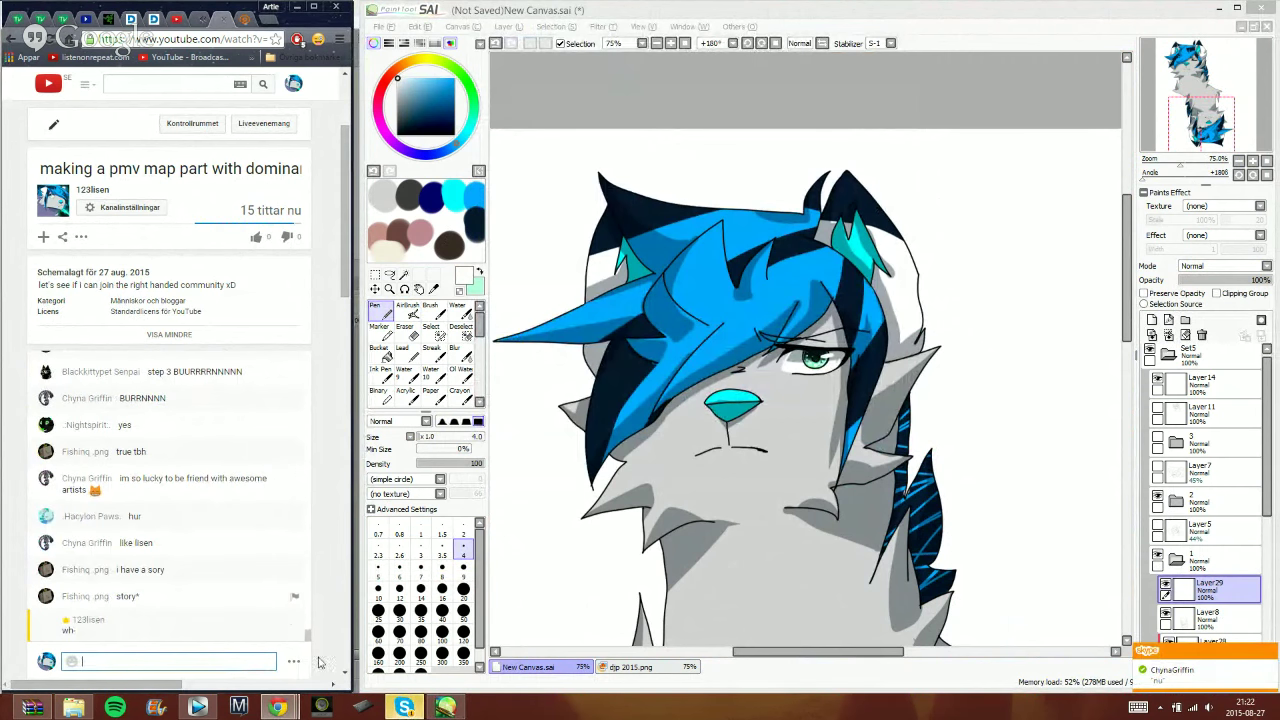
- Reply to the contact in Skype with a string of random letters and return to the canvas
{"action": "left_click", "coordinate": [404, 707]}
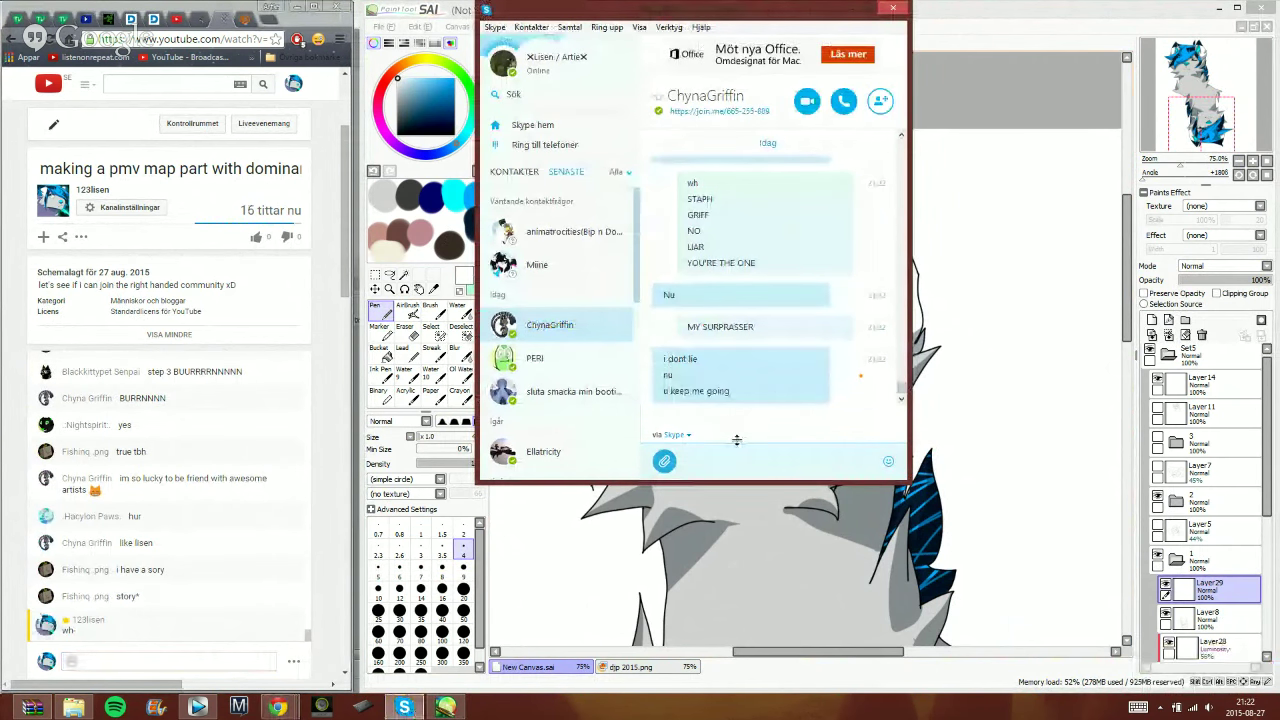
{"action": "type", "text": "hefbhjgguibvfk"}
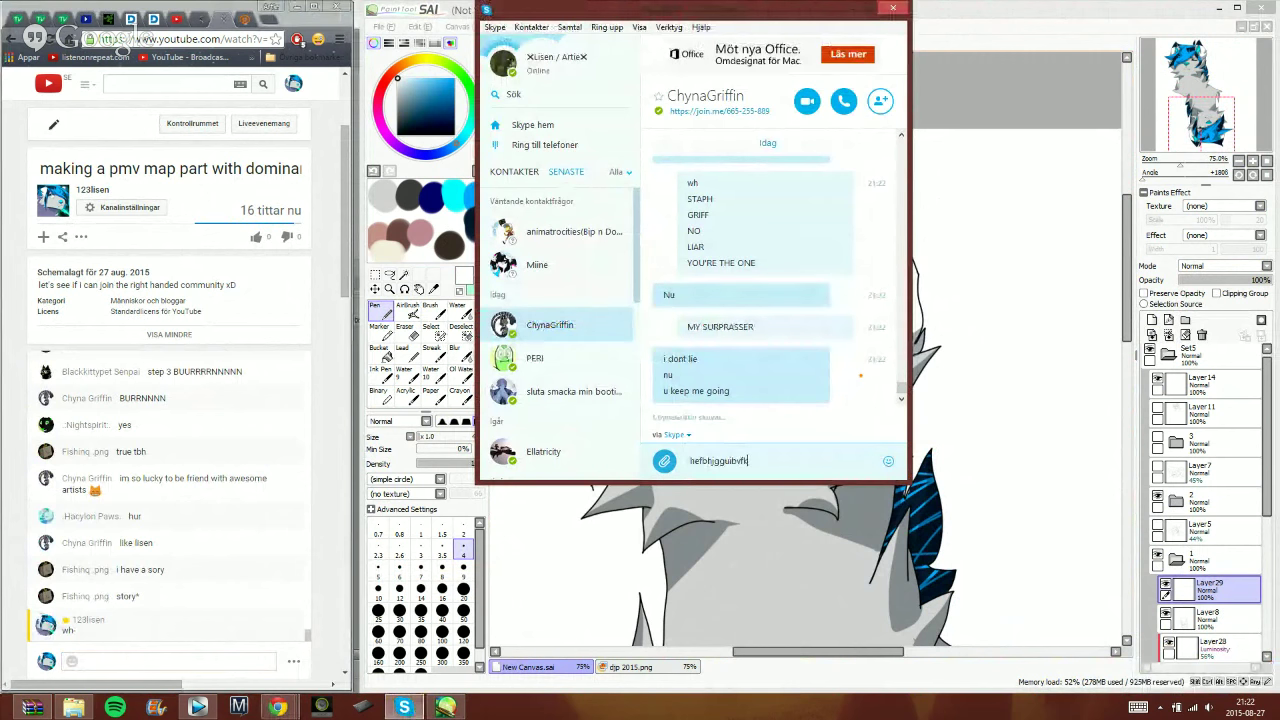
{"action": "key", "text": "Return"}
{"action": "left_click", "coordinate": [971, 26]}
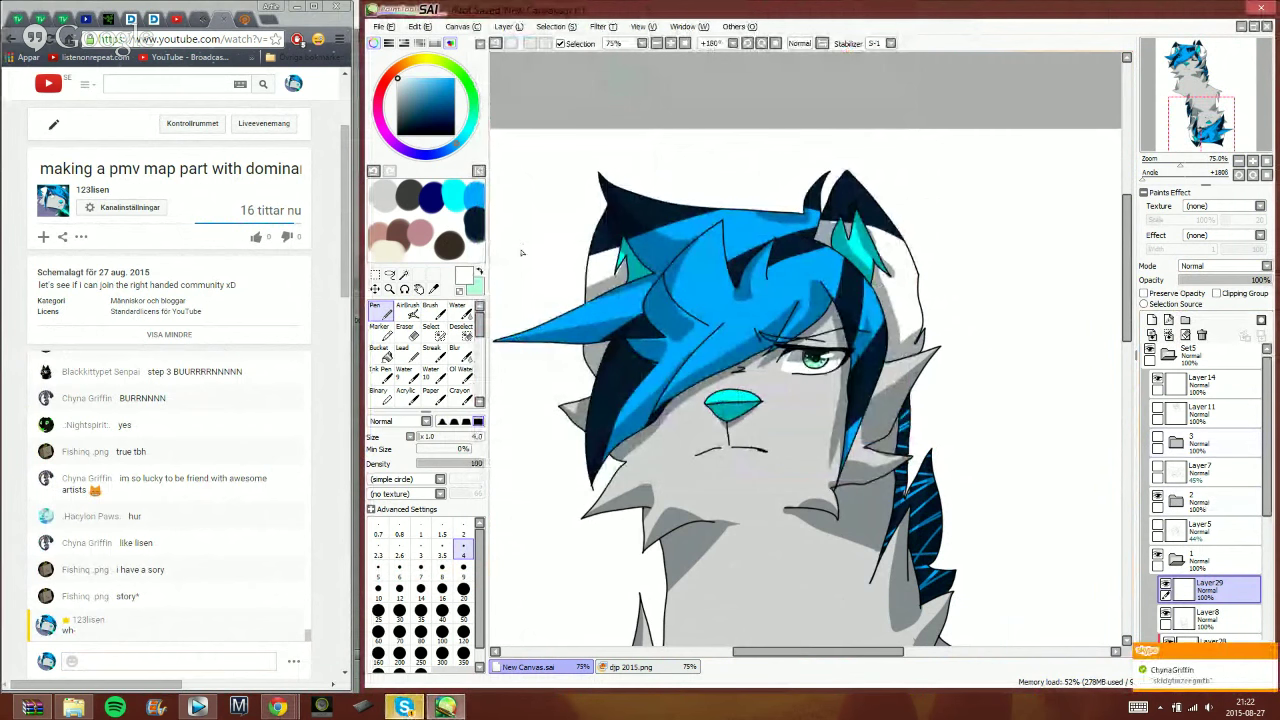
- Pick the dark navy swatch, then show only layer folder 3 instead of folders 1 and 2, with the canvas rotation reset
{"action": "left_click", "coordinate": [476, 224]}
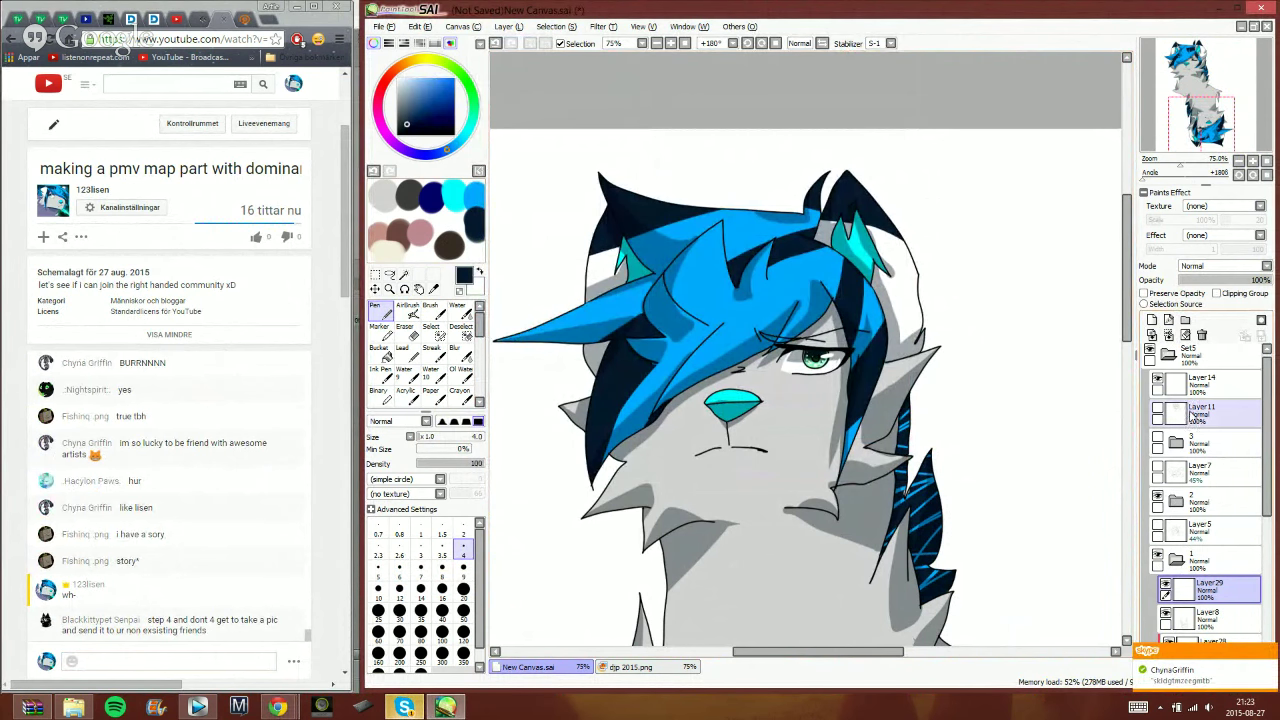
{"action": "left_click", "coordinate": [1176, 559]}
{"action": "left_click", "coordinate": [1157, 437]}
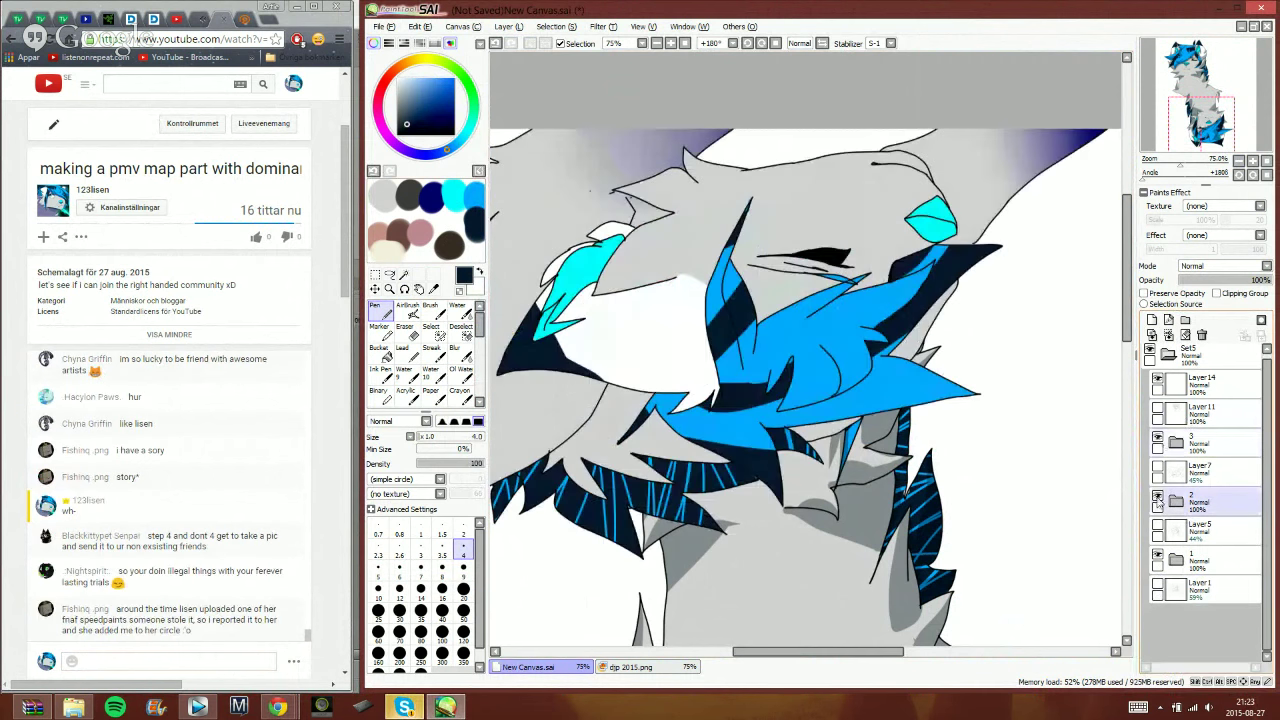
{"action": "left_click", "coordinate": [1157, 496]}
{"action": "left_click", "coordinate": [1157, 554]}
{"action": "key", "text": "Home"}
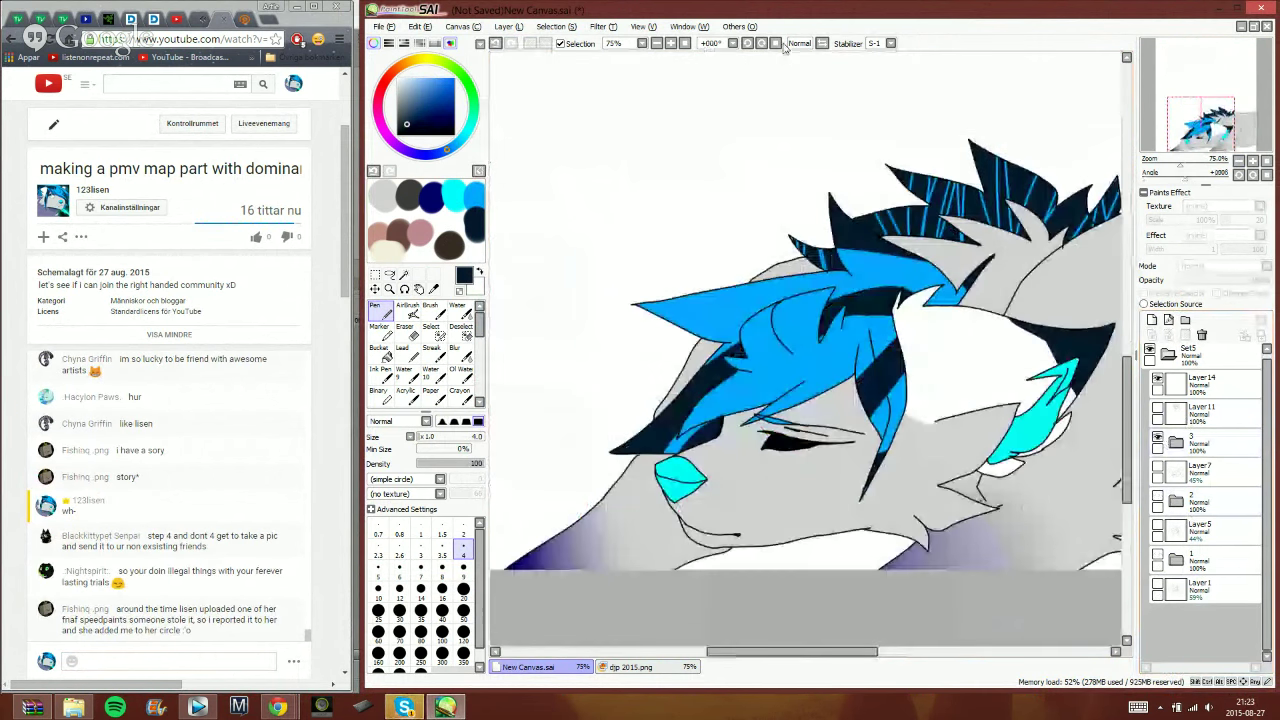
- Add a layer above Set4 inside folder 3 and make it a clipped Multiply layer
{"action": "left_click", "coordinate": [1177, 444]}
{"action": "left_click", "coordinate": [1168, 320]}
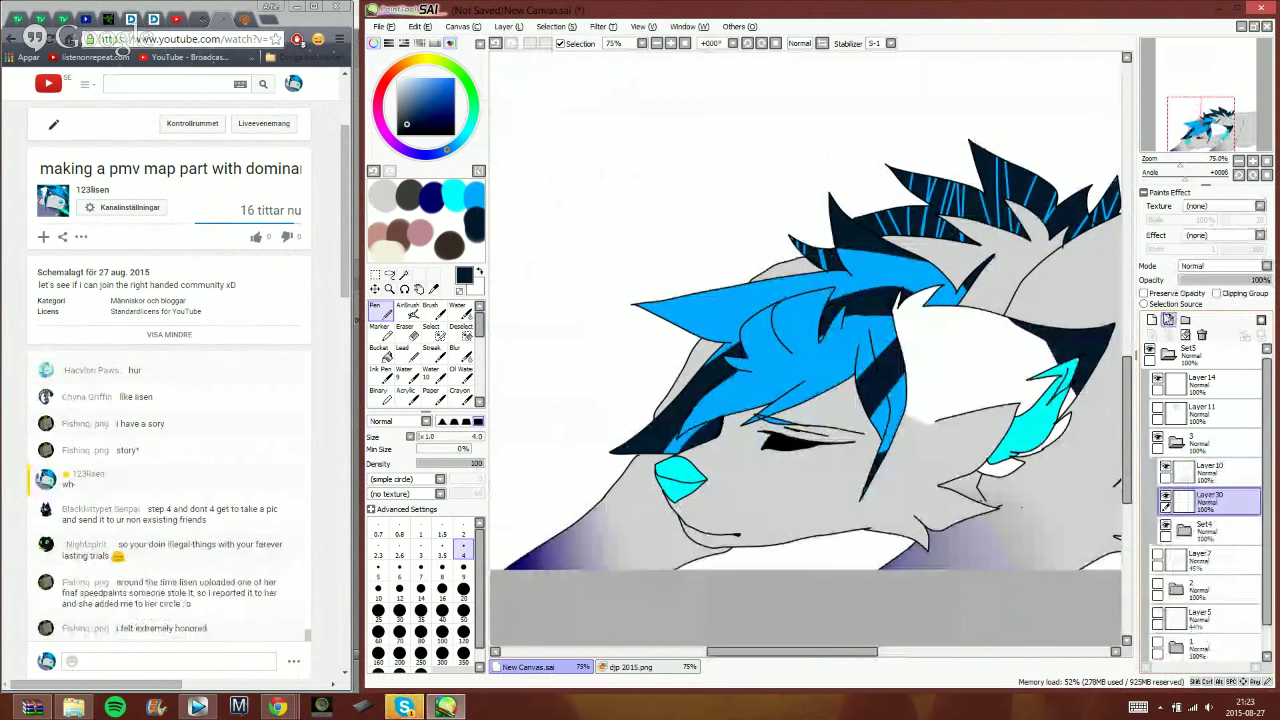
{"action": "left_click", "coordinate": [1216, 293]}
{"action": "left_click", "coordinate": [1222, 266]}
{"action": "left_click", "coordinate": [1207, 290]}
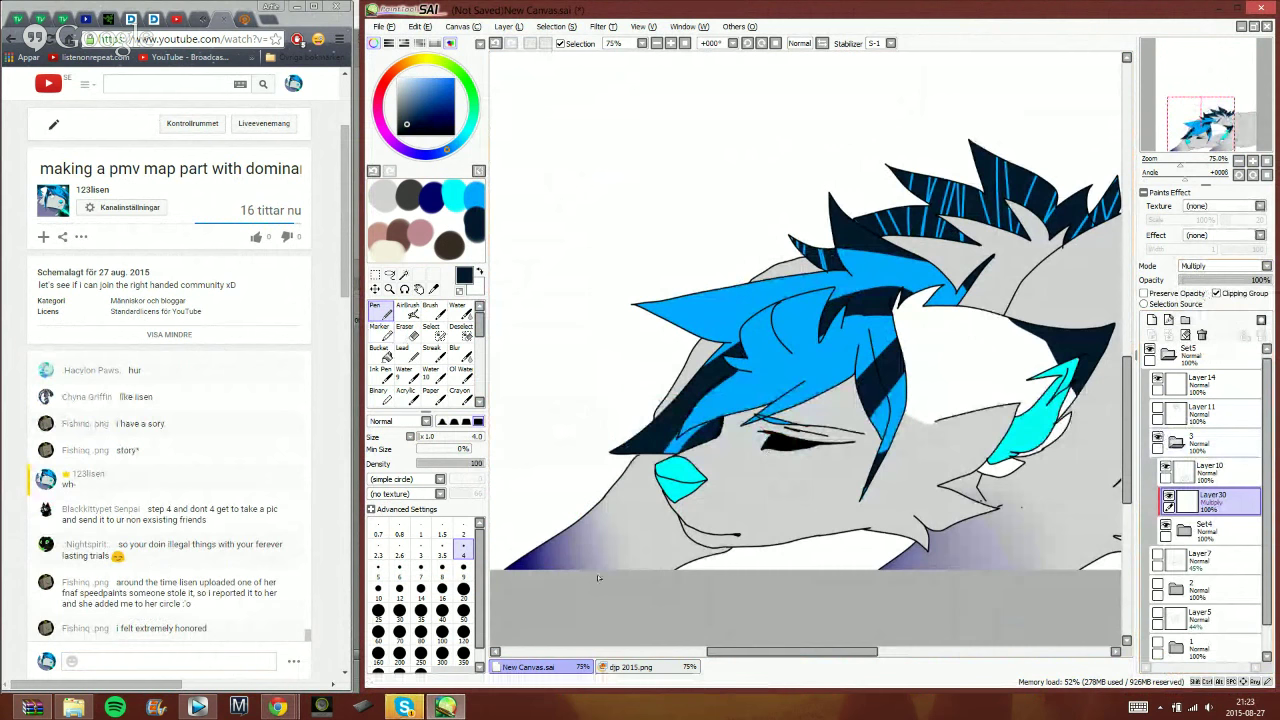
- Outline a shadow area along the muzzle, cheek and neck on the Multiply layer and bucket-fill it dark navy
{"action": "left_click_drag", "start_coordinate": [664, 492], "coordinate": [596, 568]}
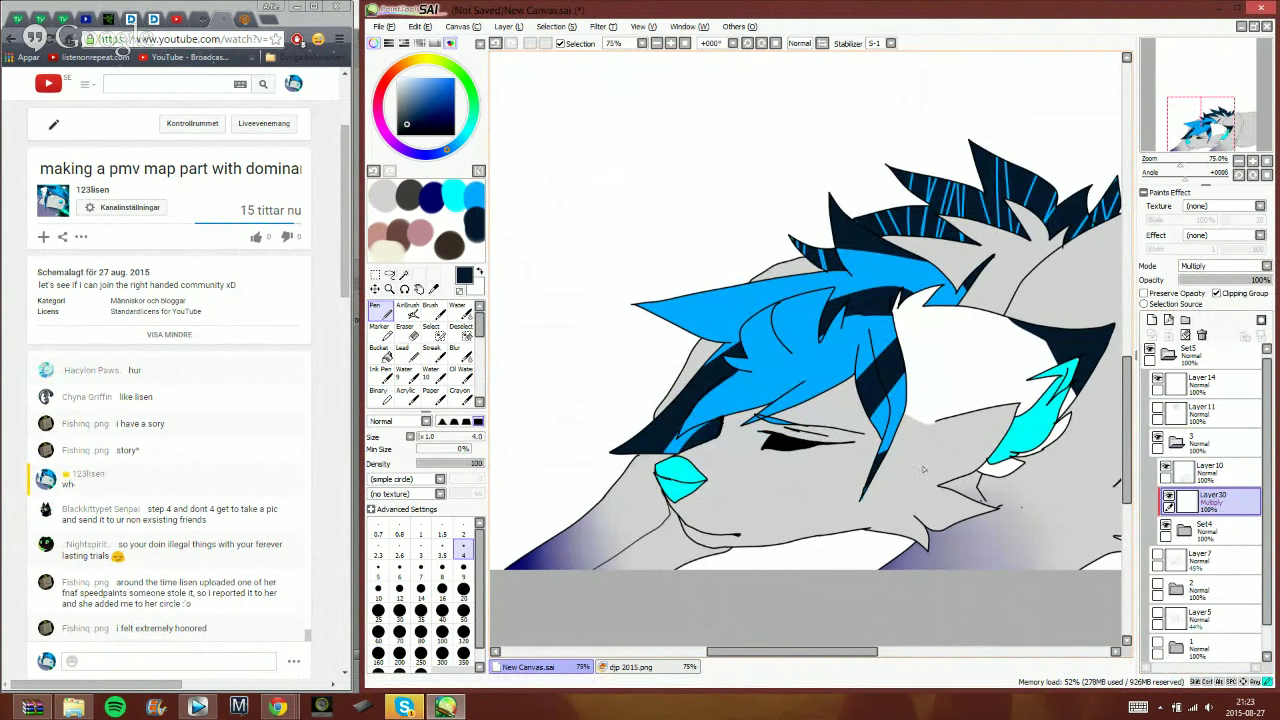
{"action": "mouse_move", "coordinate": [1006, 444]}
{"action": "left_mouse_down"}
{"action": "mouse_move", "coordinate": [1013, 479]}
{"action": "mouse_move", "coordinate": [1000, 568]}
{"action": "left_mouse_up"}
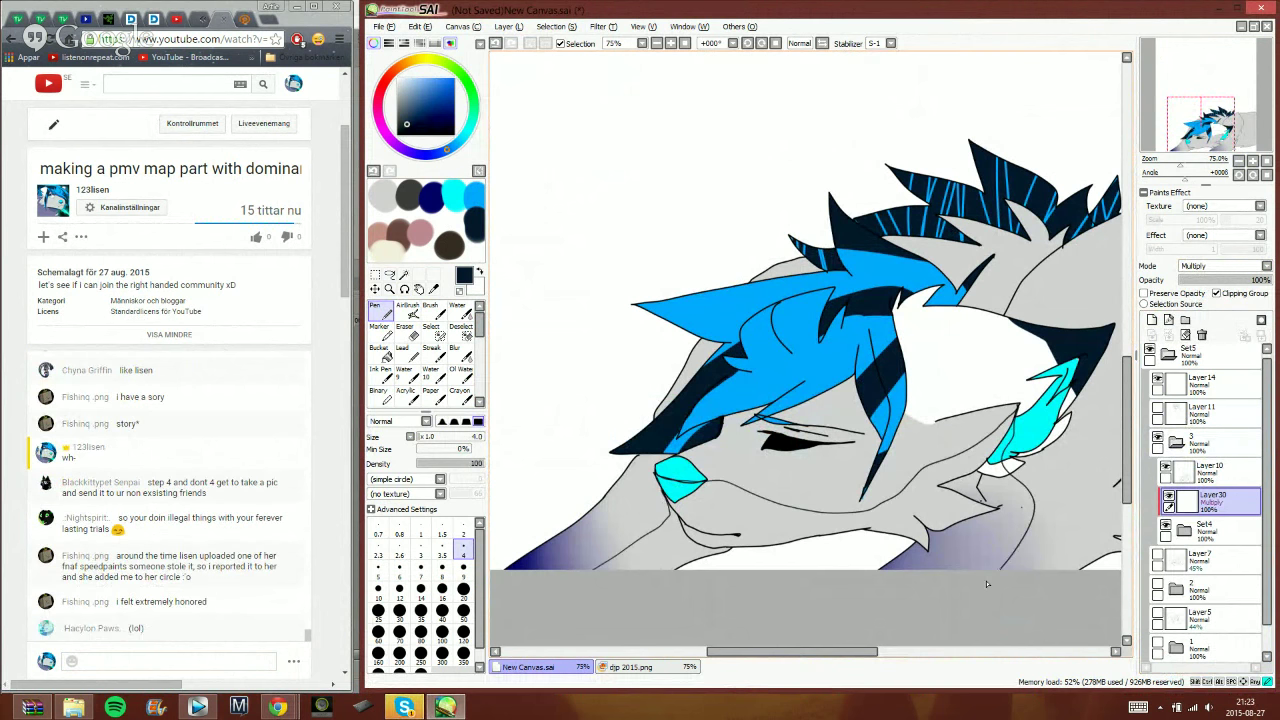
{"action": "left_click", "coordinate": [382, 356]}
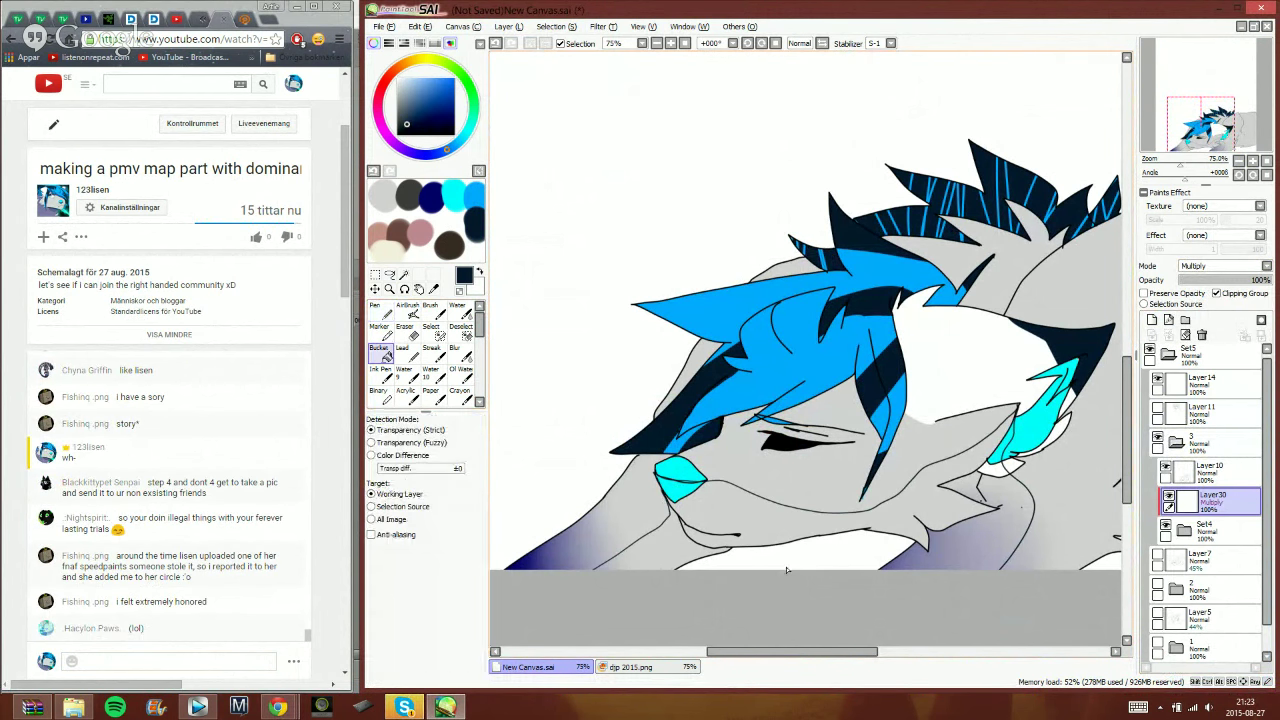
{"action": "left_click", "coordinate": [943, 514]}
- Outline the shadow edge from the ear across the shoulder and belly, then bucket-fill the underside of the body dark navy
{"action": "left_click_drag", "start_coordinate": [1185, 138], "coordinate": [1208, 152]}
{"action": "key", "text": "n"}
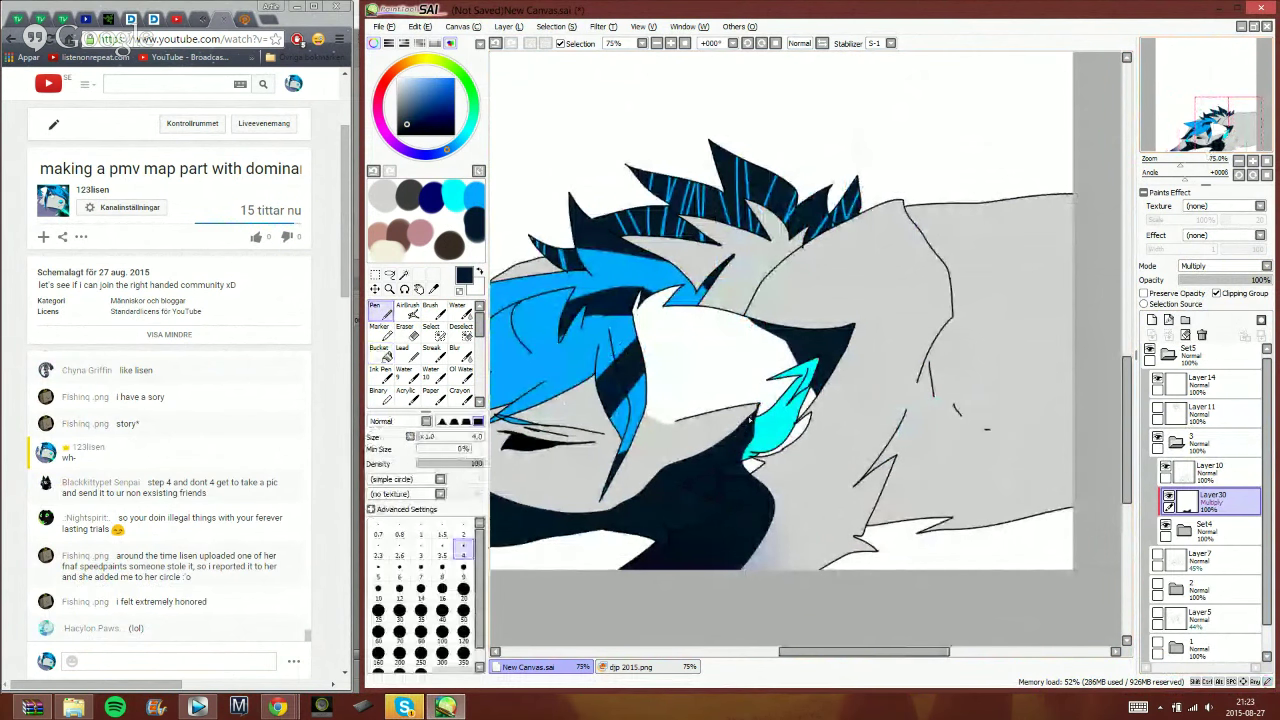
{"action": "left_click_drag", "start_coordinate": [763, 396], "coordinate": [786, 374]}
{"action": "left_click_drag", "start_coordinate": [930, 352], "coordinate": [852, 425]}
{"action": "left_click_drag", "start_coordinate": [955, 405], "coordinate": [1072, 385]}
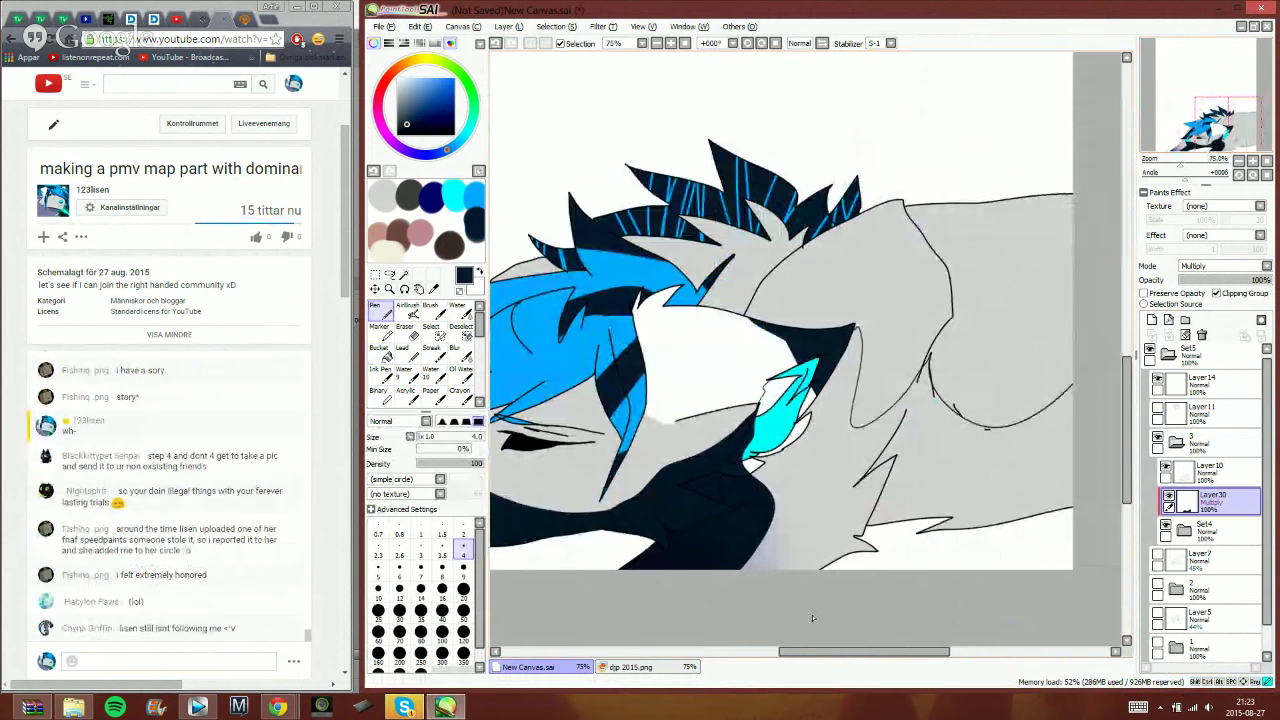
{"action": "left_click", "coordinate": [381, 352]}
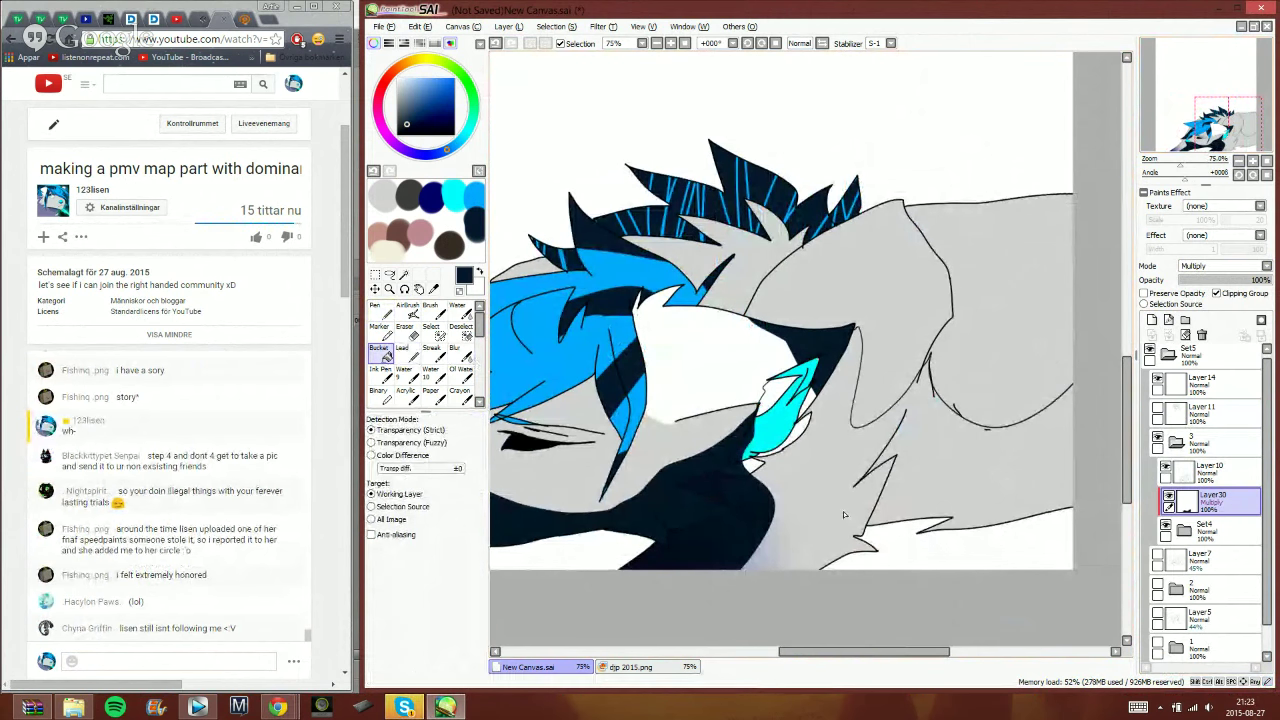
{"action": "left_click", "coordinate": [921, 552]}
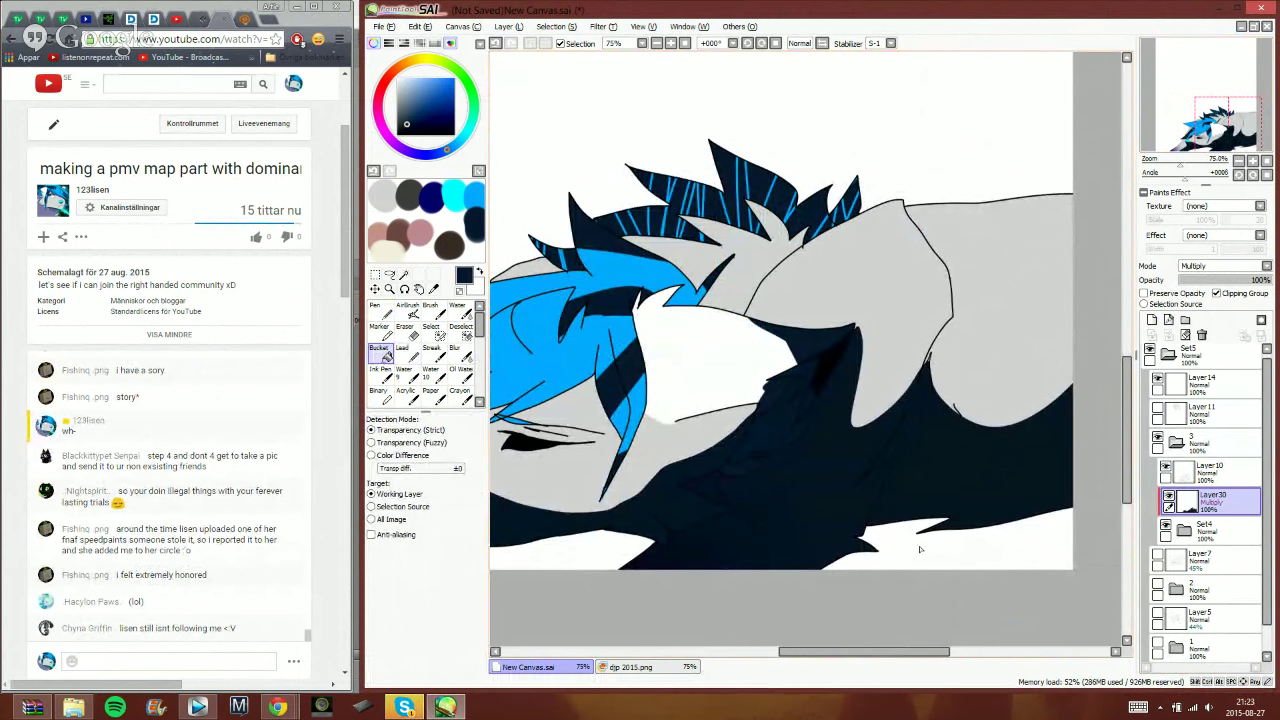
- Check the Skype conversation for new messages and close its window
{"action": "left_click", "coordinate": [404, 707]}
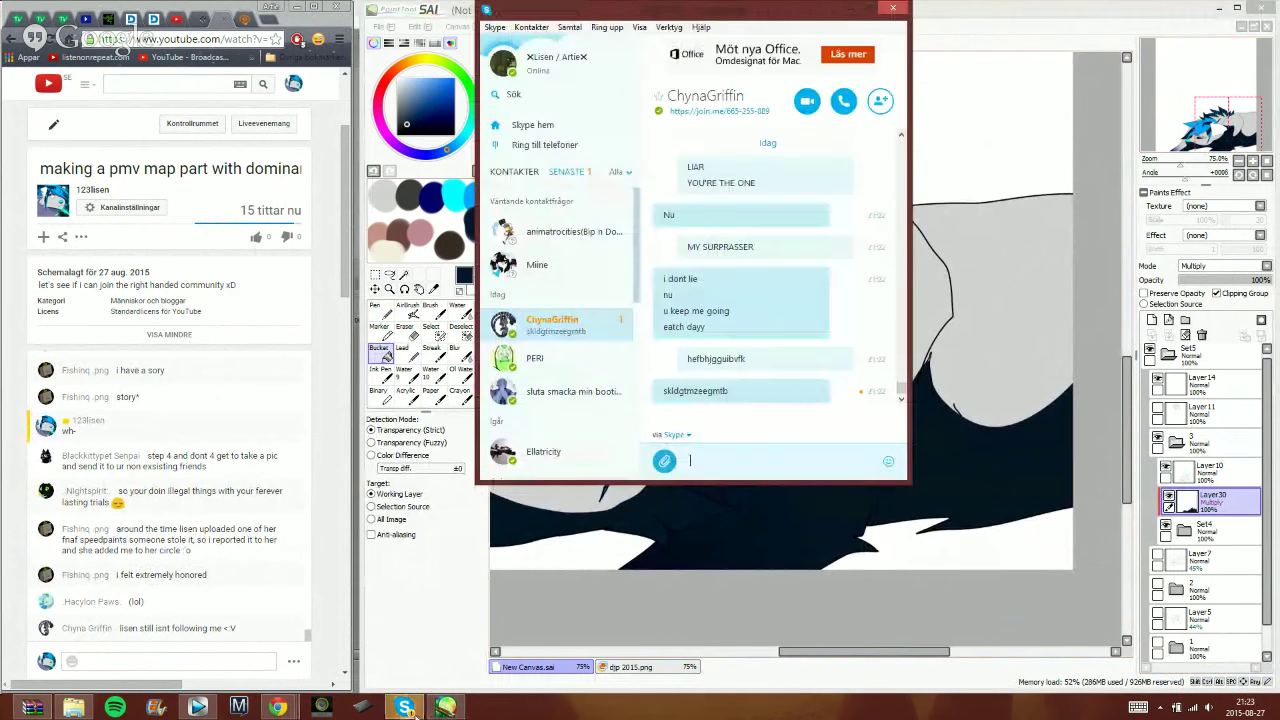
{"action": "left_click", "coordinate": [895, 10]}
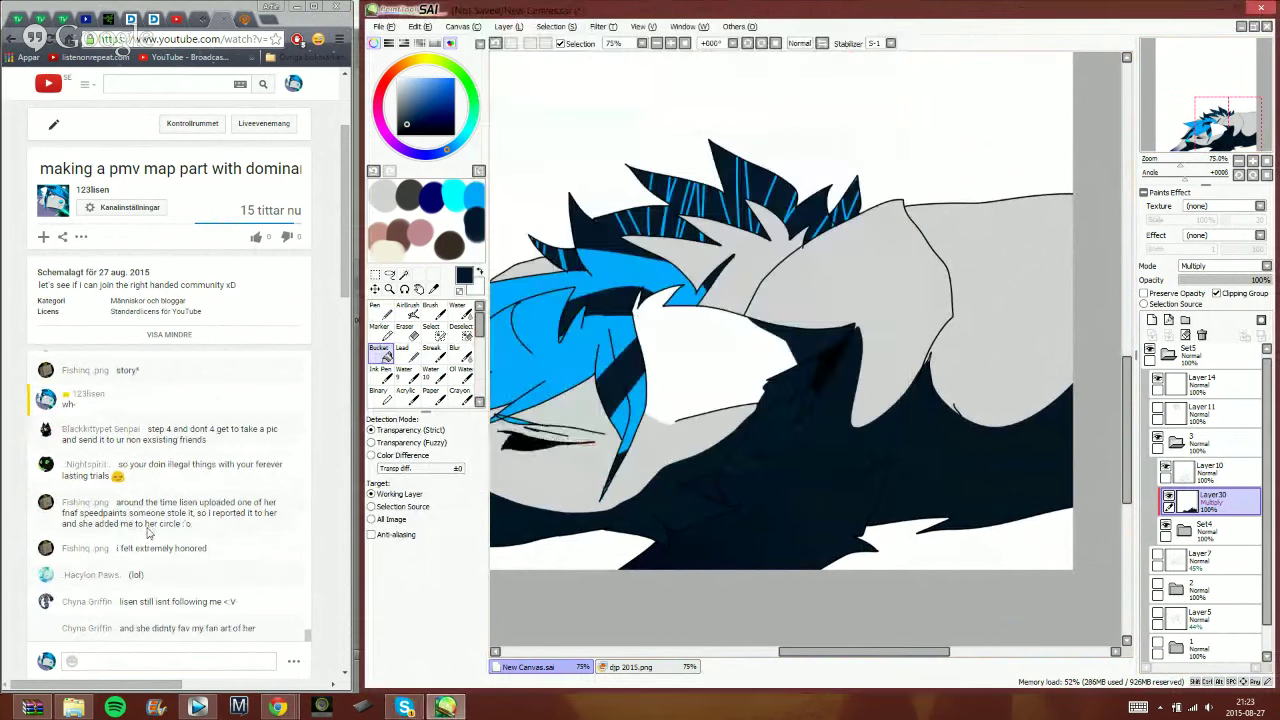
- Post "w", "i accidentally added everyone who added meee xDD" and "no regrets tho e v e" in the YouTube live chat
{"action": "left_click", "coordinate": [218, 664]}
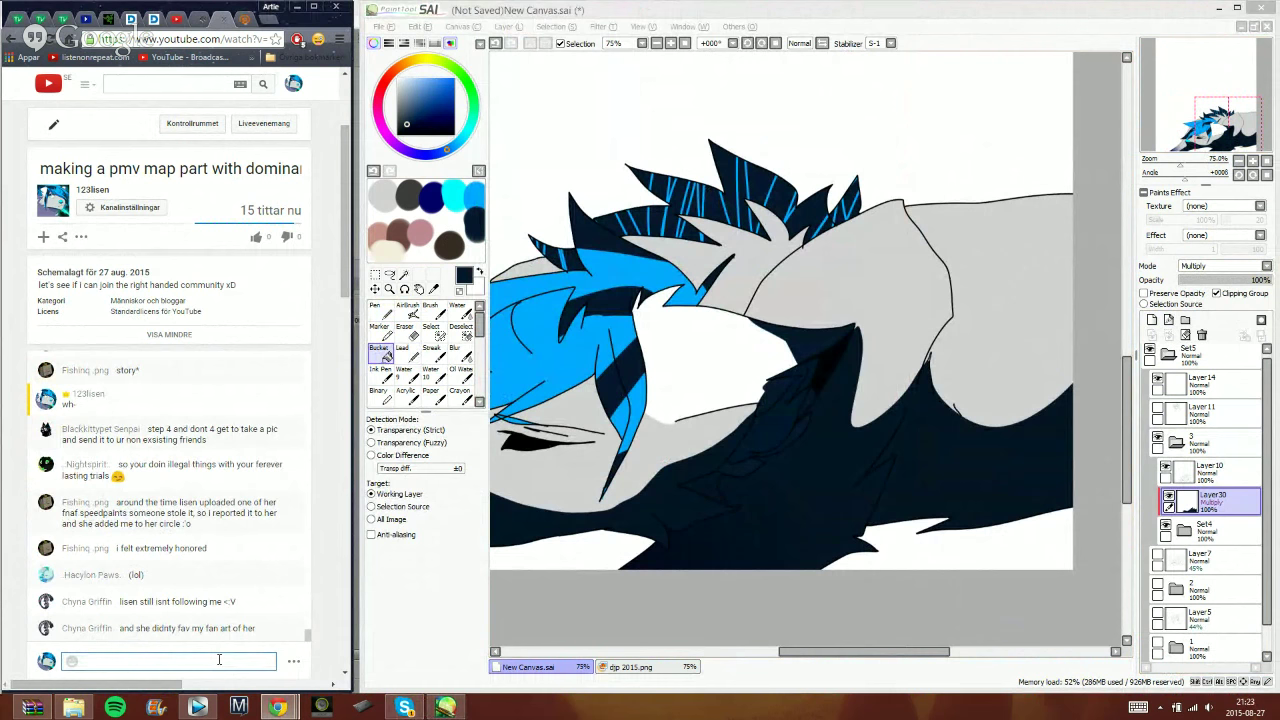
{"action": "type", "text": "i a"}
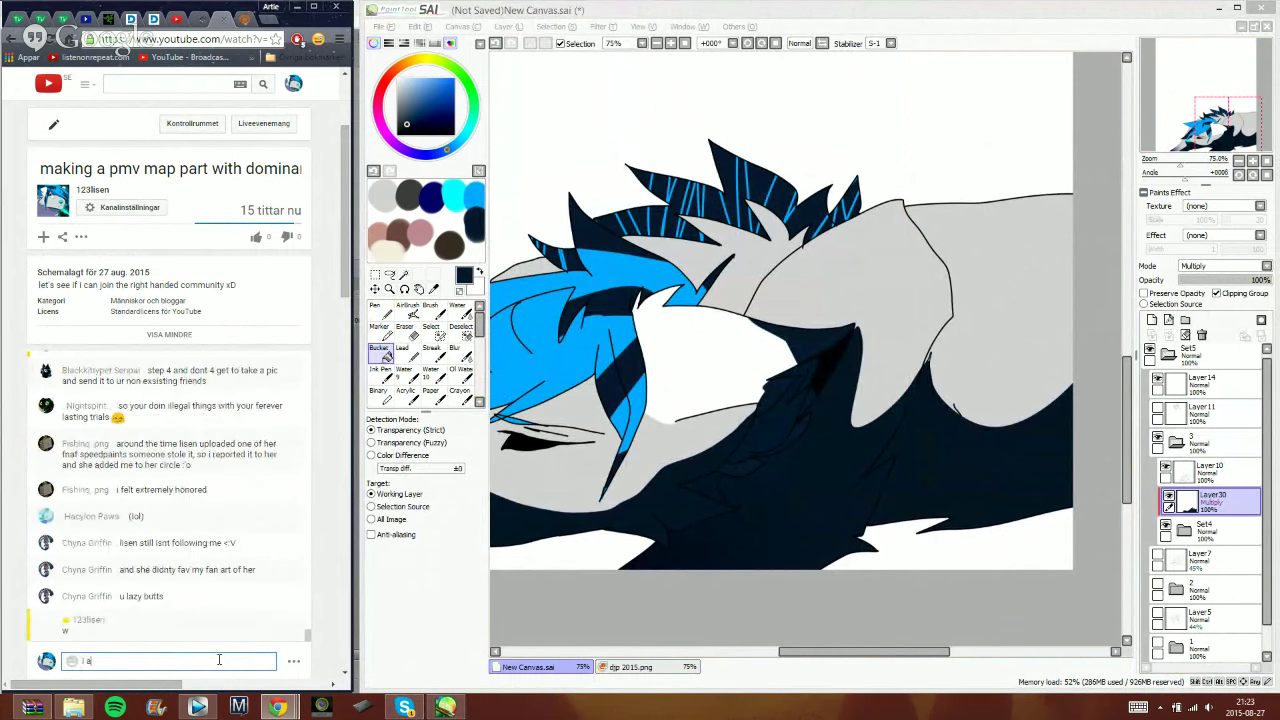
{"action": "type", "text": "ccidentally added"}
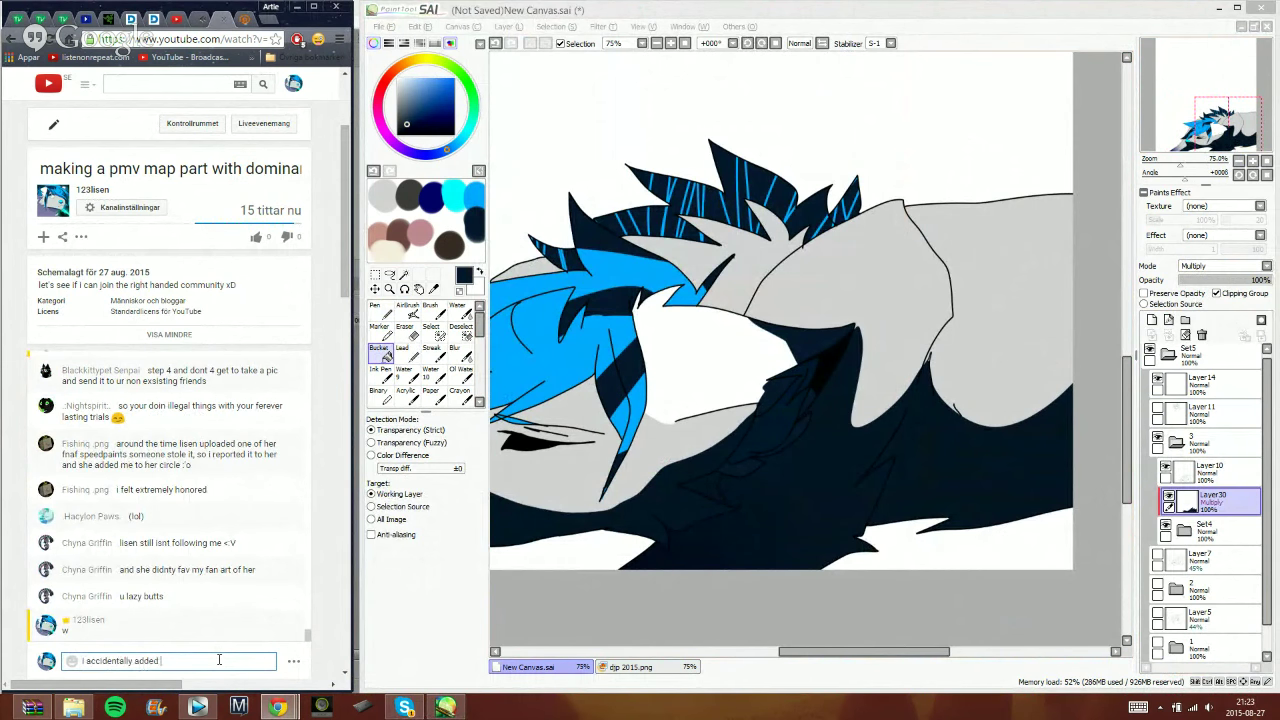
{"action": "key", "text": "BackSpace"}
{"action": "key", "text": "BackSpace"}
{"action": "key", "text": "BackSpace"}
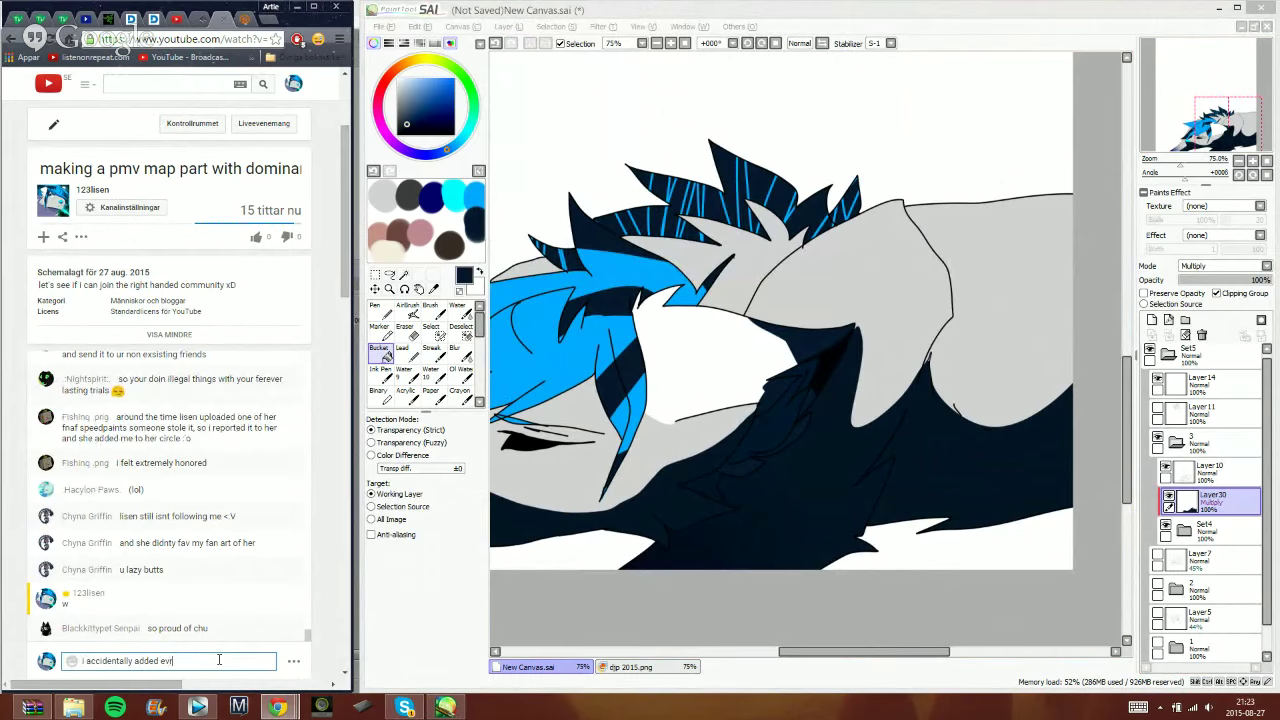
{"action": "type", "text": "everyone who added meee xDD"}
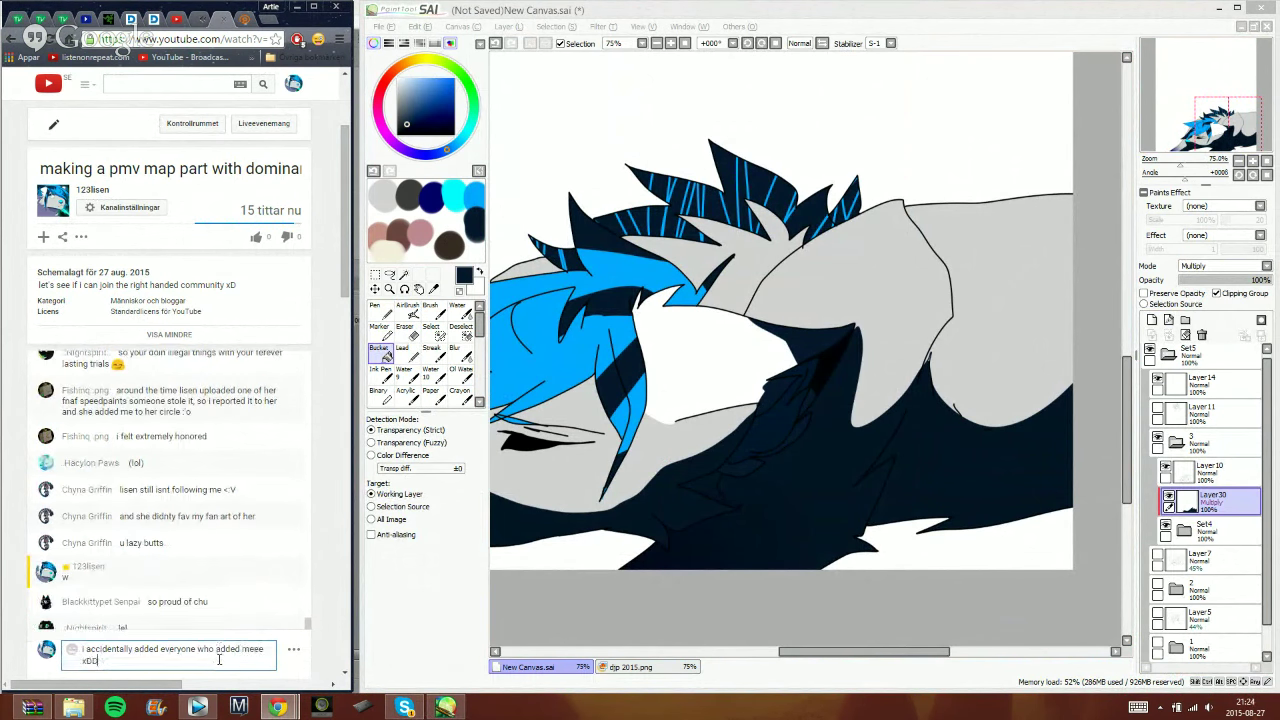
{"action": "key", "text": "Return"}
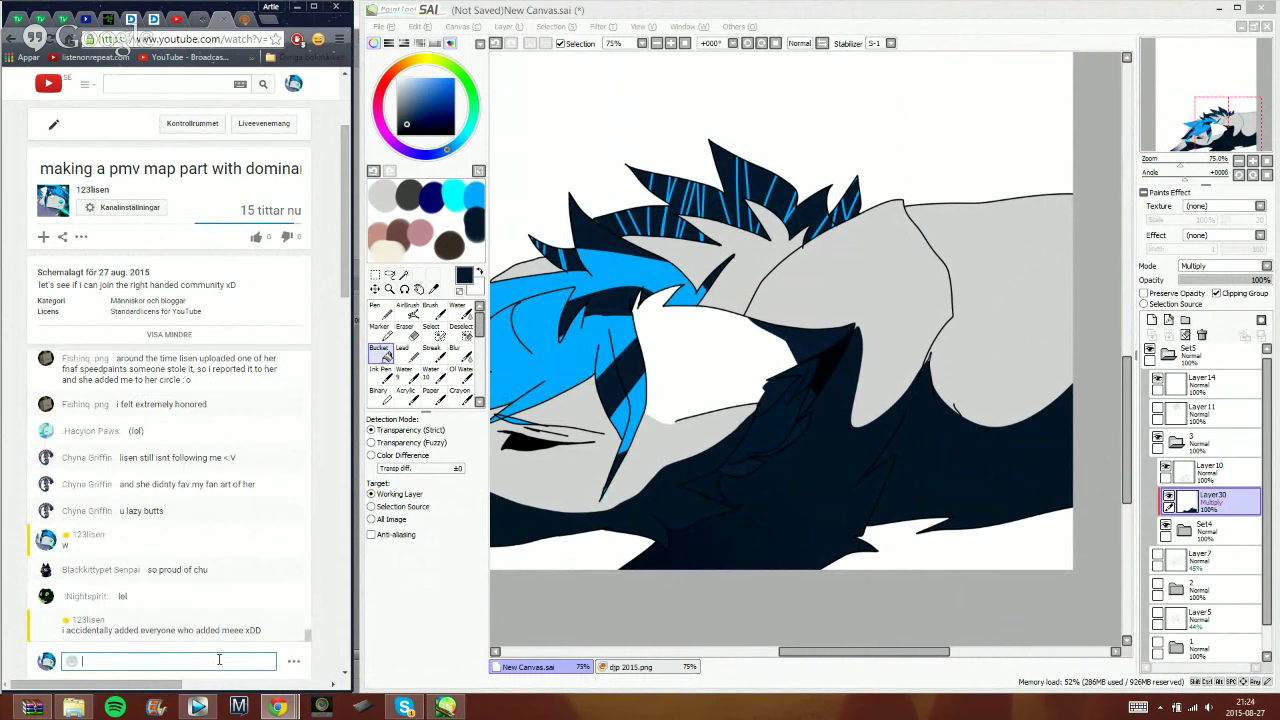
{"action": "type", "text": "no regrets tho e v e"}
{"action": "key", "text": "Return"}
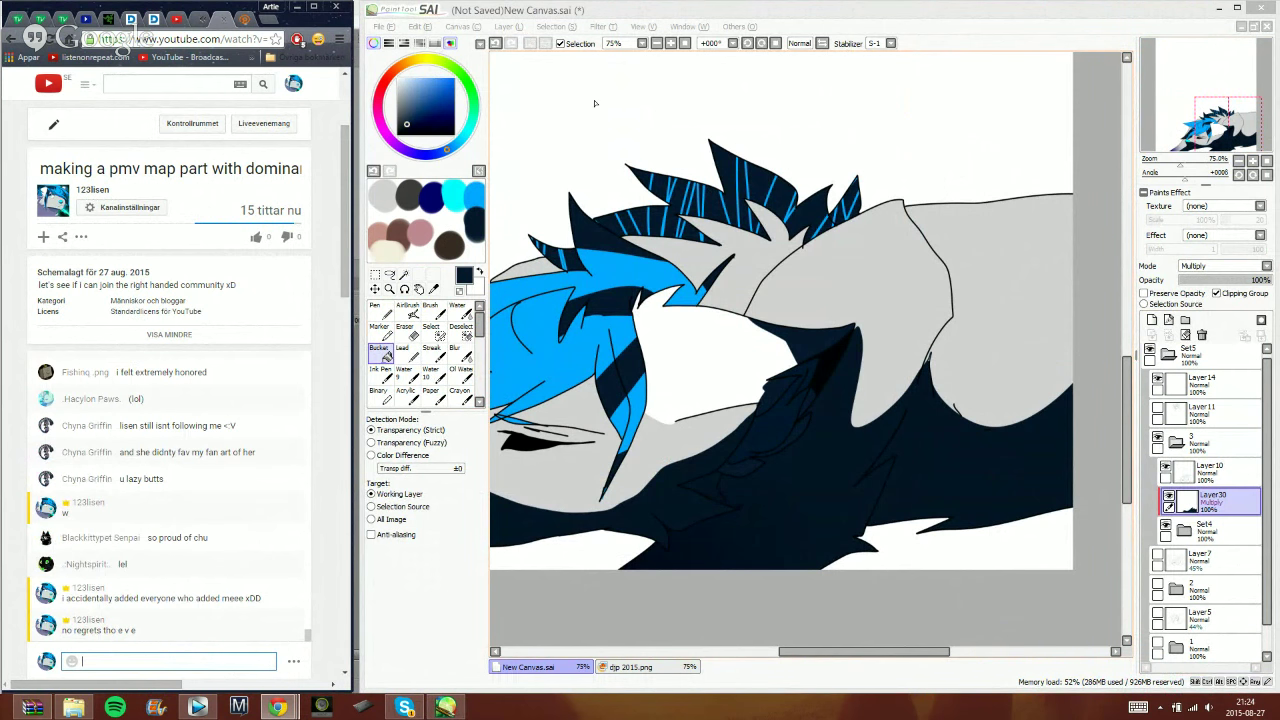
- Return to the canvas, outline a shadow beside the hair lock in front of the ear and fill it dark navy
{"action": "left_click", "coordinate": [836, 24]}
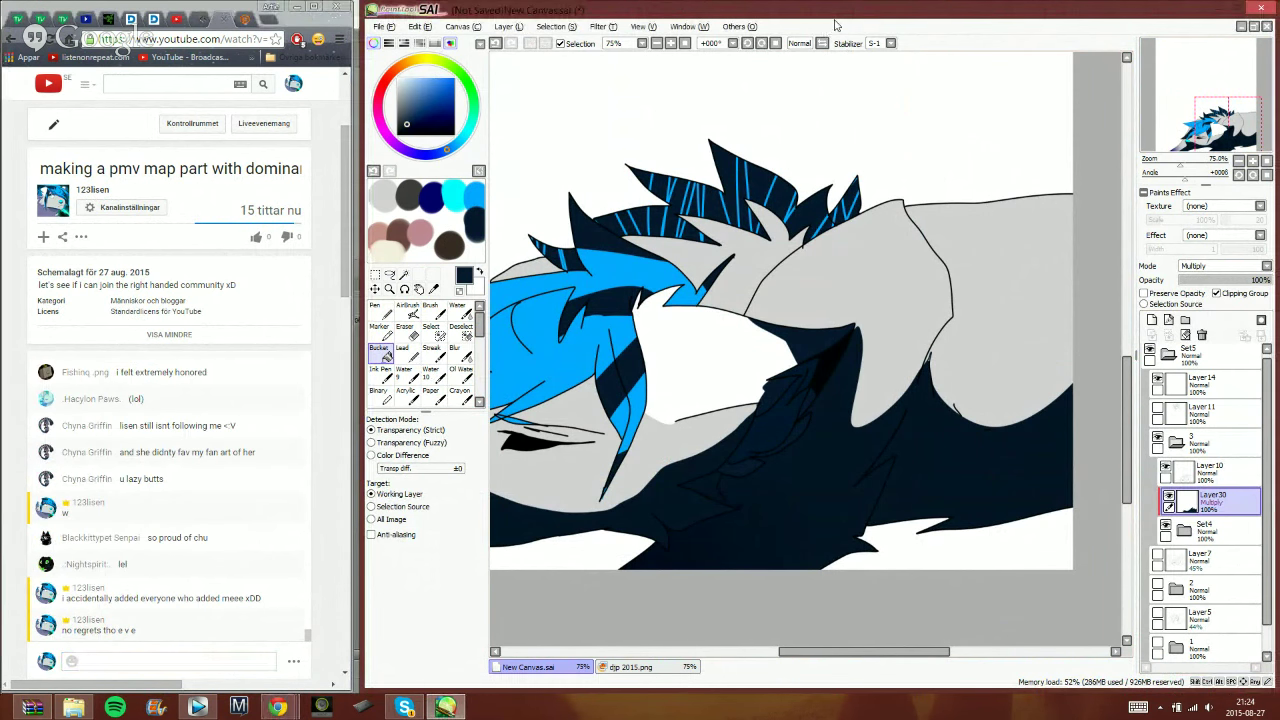
{"action": "left_click_drag", "start_coordinate": [1226, 152], "coordinate": [1219, 140]}
{"action": "left_click", "coordinate": [382, 312]}
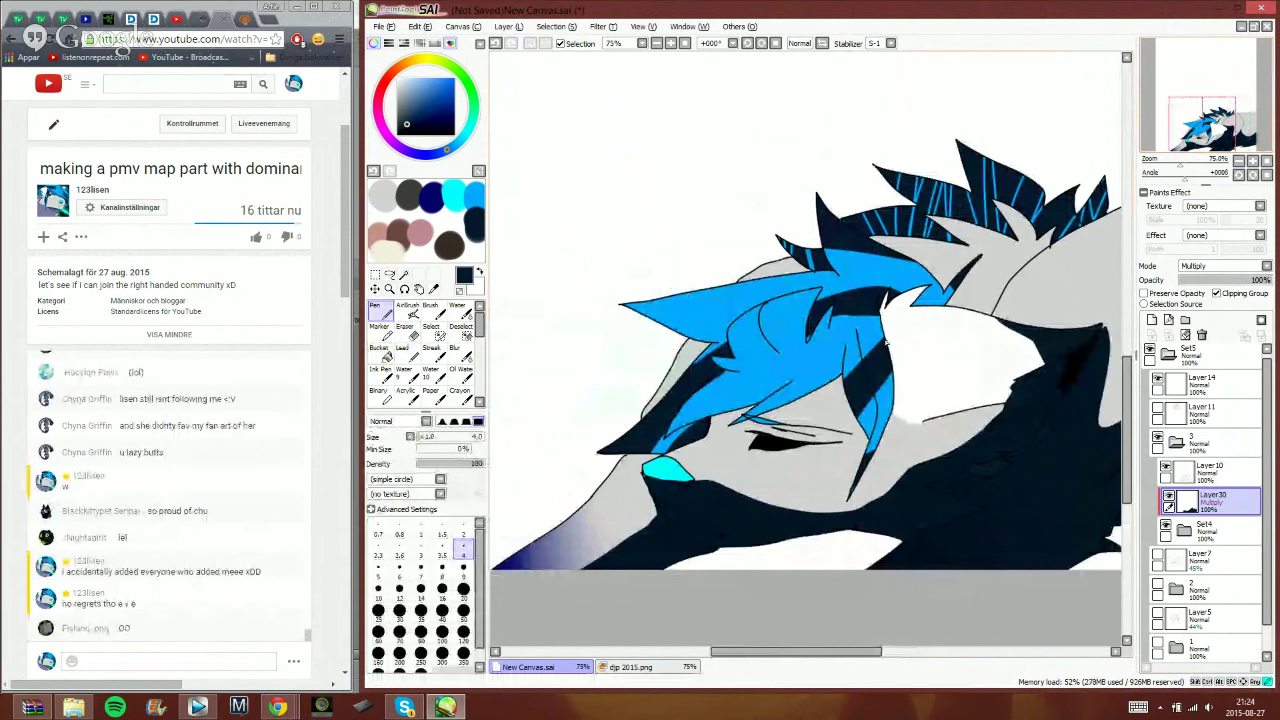
{"action": "mouse_move", "coordinate": [900, 342]}
{"action": "left_mouse_down"}
{"action": "mouse_move", "coordinate": [902, 412]}
{"action": "mouse_move", "coordinate": [865, 496]}
{"action": "mouse_move", "coordinate": [883, 434]}
{"action": "mouse_move", "coordinate": [882, 332]}
{"action": "left_mouse_up"}
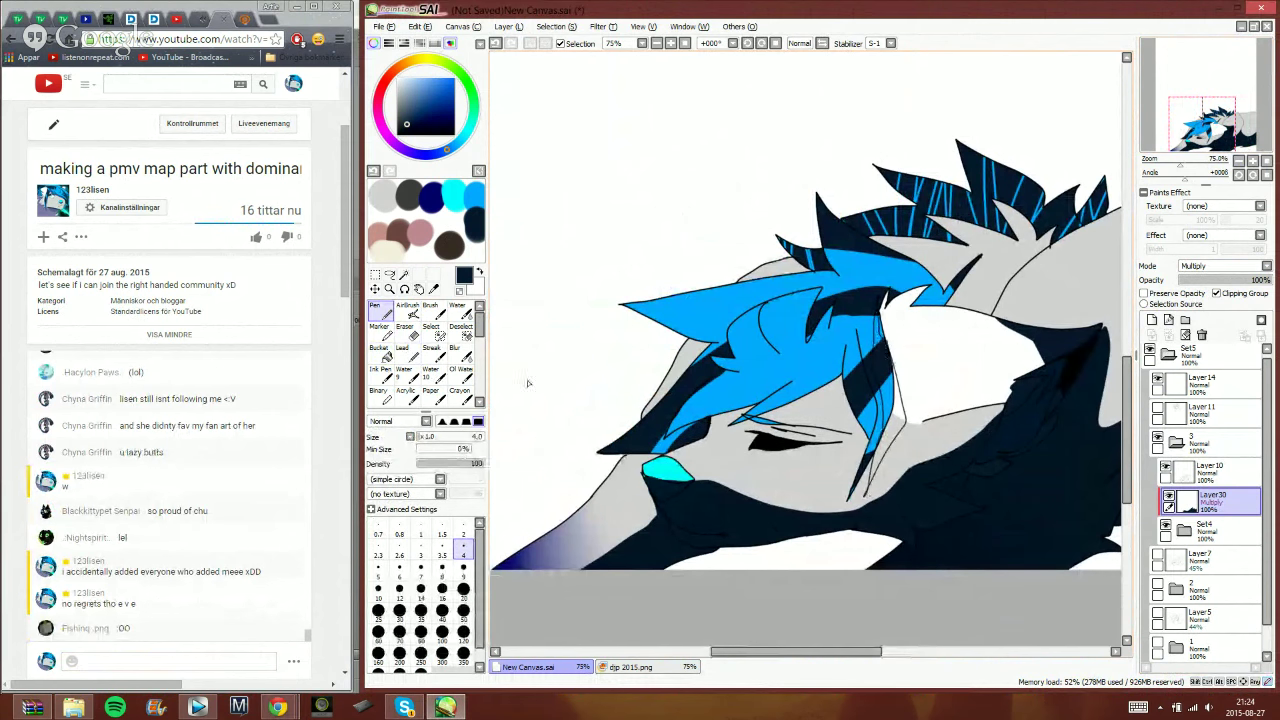
{"action": "left_click", "coordinate": [382, 354]}
{"action": "left_click", "coordinate": [893, 402]}
- Outline the shadow along the fringe's lower edge above the closed eye and fill it dark navy, including the lock tip over the brow
{"action": "left_click", "coordinate": [390, 304]}
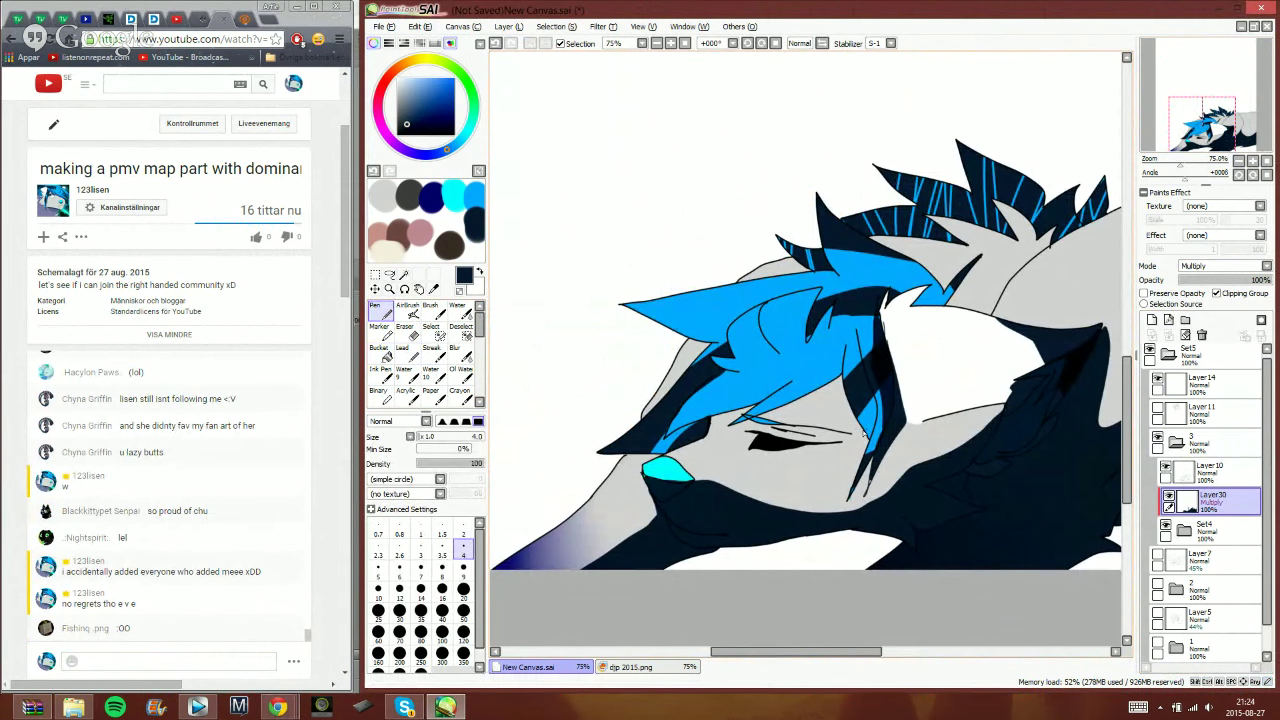
{"action": "mouse_move", "coordinate": [856, 424]}
{"action": "left_mouse_down"}
{"action": "mouse_move", "coordinate": [787, 412]}
{"action": "mouse_move", "coordinate": [721, 439]}
{"action": "mouse_move", "coordinate": [726, 420]}
{"action": "mouse_move", "coordinate": [679, 434]}
{"action": "mouse_move", "coordinate": [851, 358]}
{"action": "left_mouse_up"}
{"action": "left_click_drag", "start_coordinate": [868, 440], "coordinate": [848, 408]}
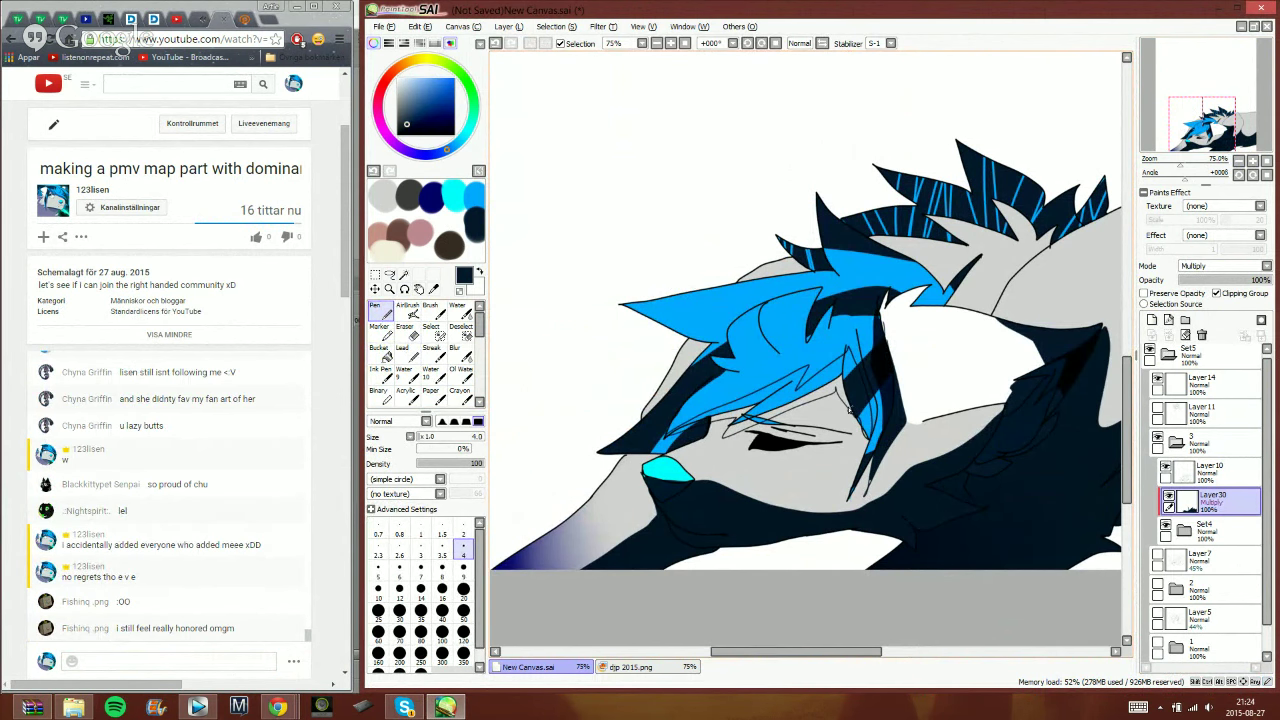
{"action": "left_click", "coordinate": [386, 352]}
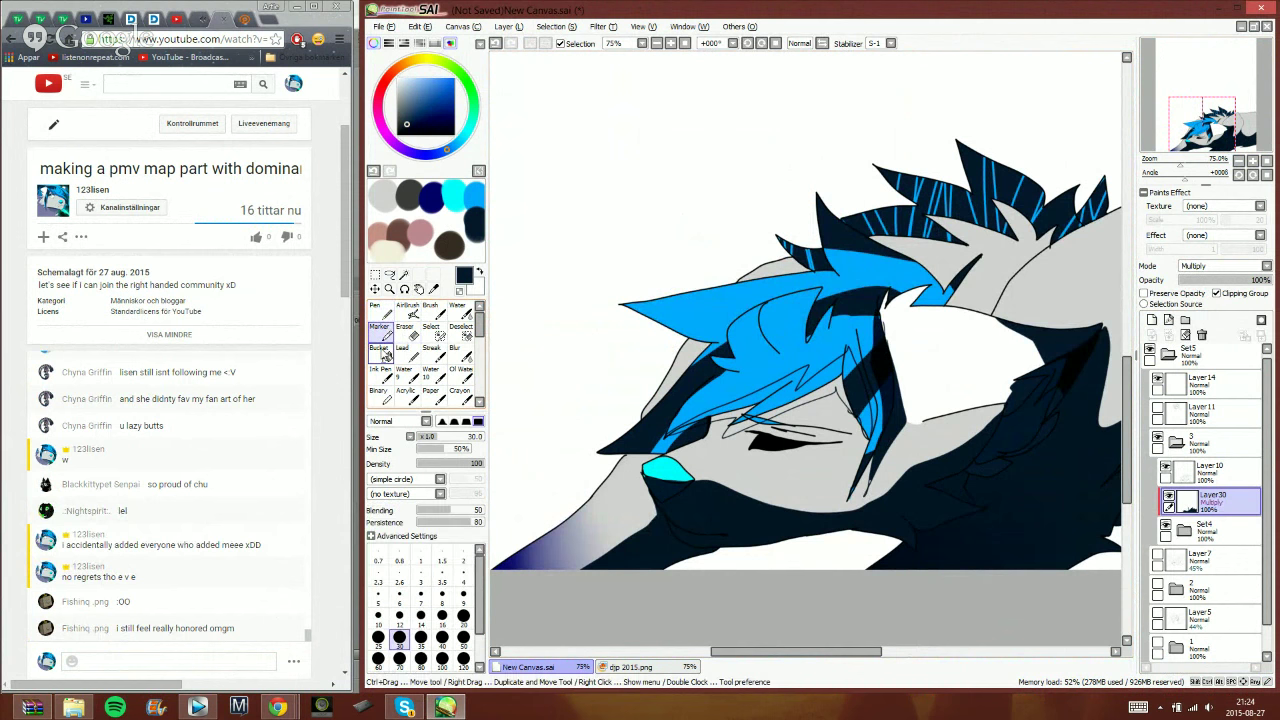
{"action": "left_click", "coordinate": [857, 406]}
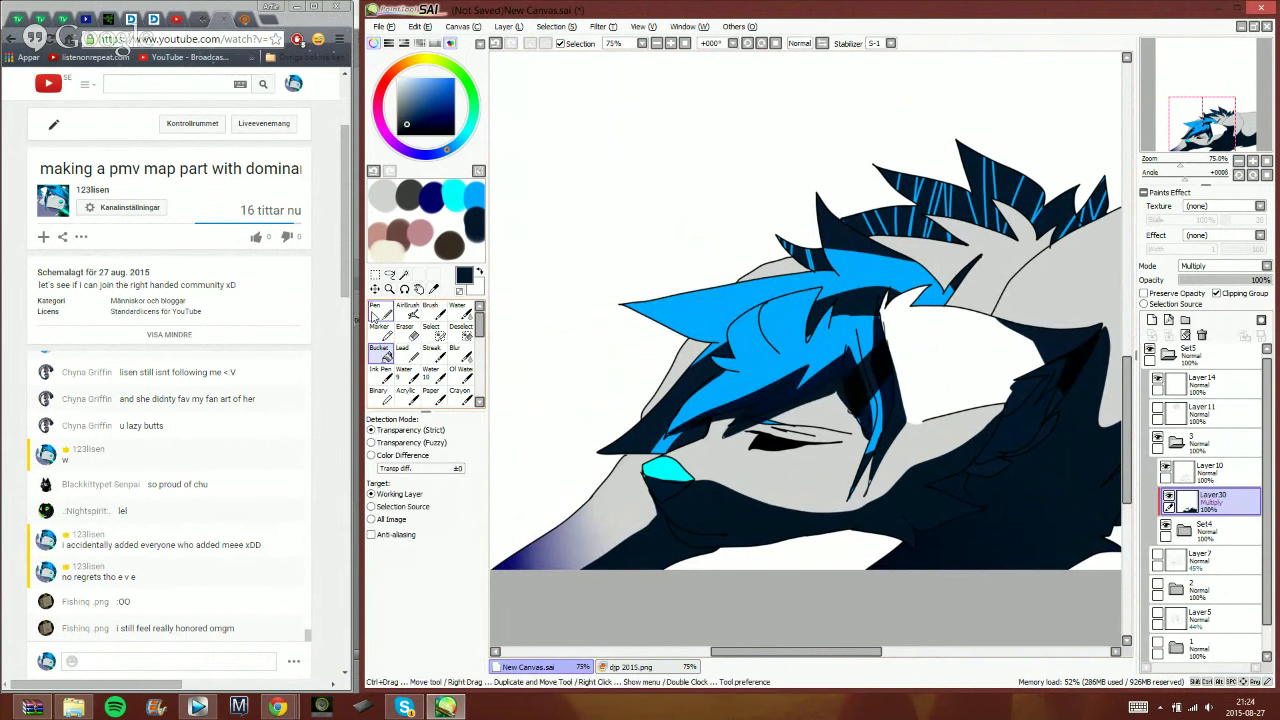
{"action": "left_click", "coordinate": [376, 308]}
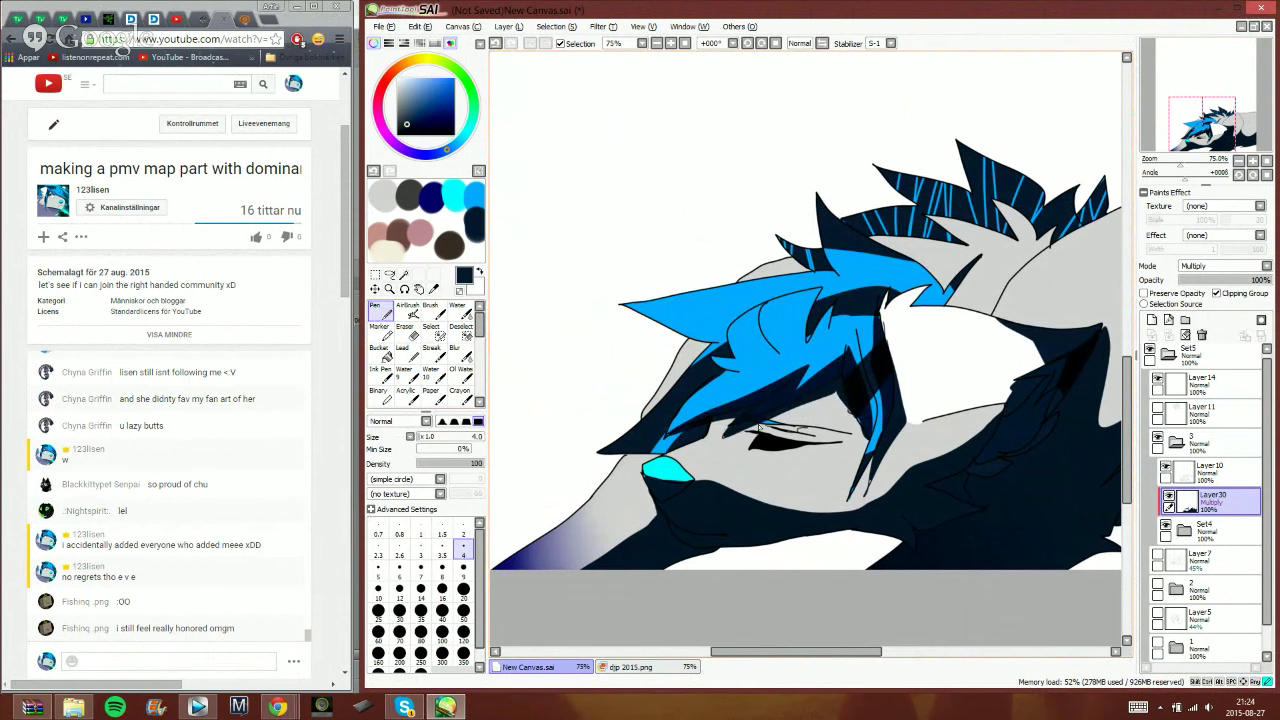
{"action": "left_click_drag", "start_coordinate": [789, 428], "coordinate": [816, 429]}
{"action": "left_click", "coordinate": [382, 355]}
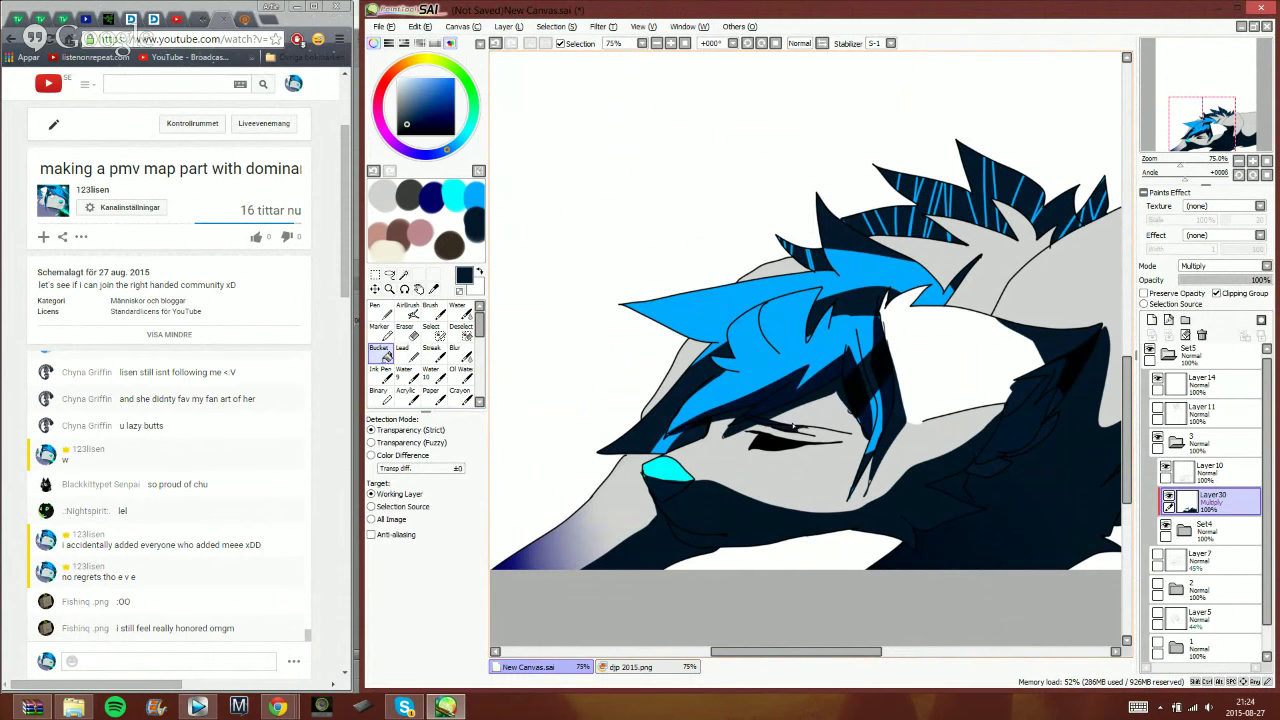
- Draw jagged shadow edges through the front hair spike and forehead locks, then fill their undersides dark navy
{"action": "left_click", "coordinate": [388, 309]}
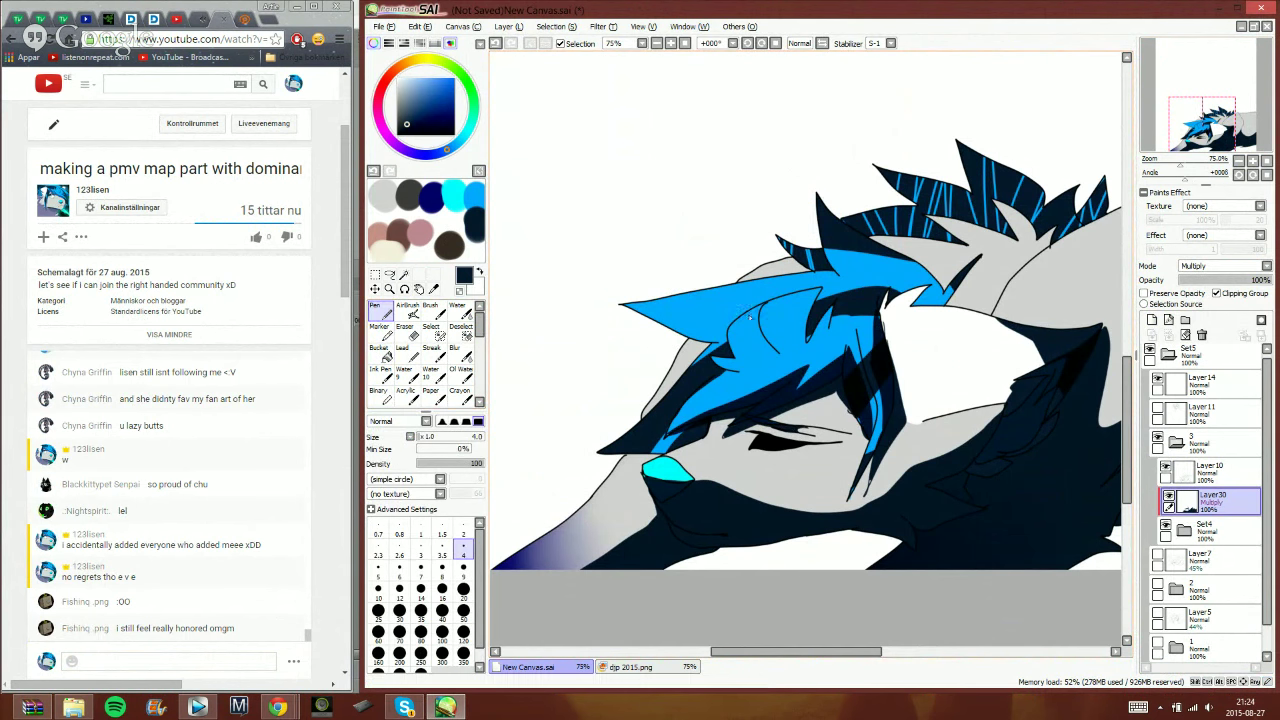
{"action": "mouse_move", "coordinate": [672, 314]}
{"action": "left_mouse_down"}
{"action": "mouse_move", "coordinate": [741, 317]}
{"action": "mouse_move", "coordinate": [727, 339]}
{"action": "mouse_move", "coordinate": [767, 368]}
{"action": "mouse_move", "coordinate": [710, 383]}
{"action": "left_mouse_up"}
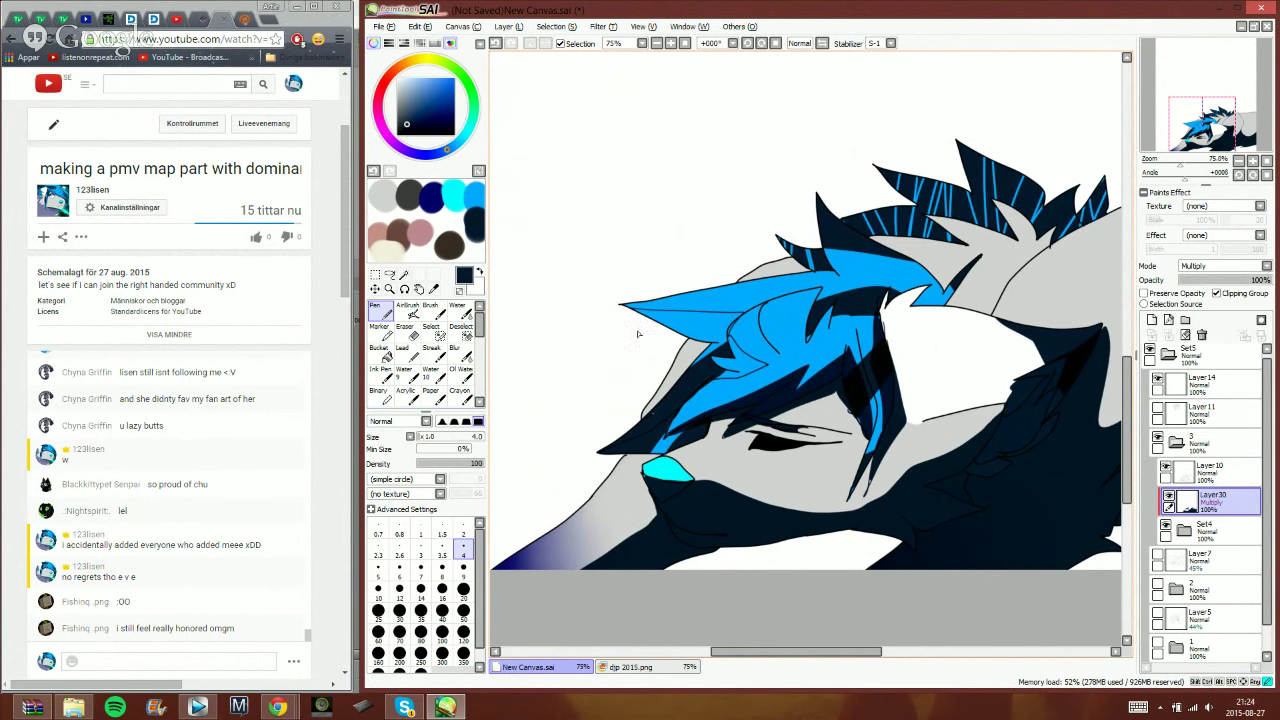
{"action": "left_click", "coordinate": [380, 350]}
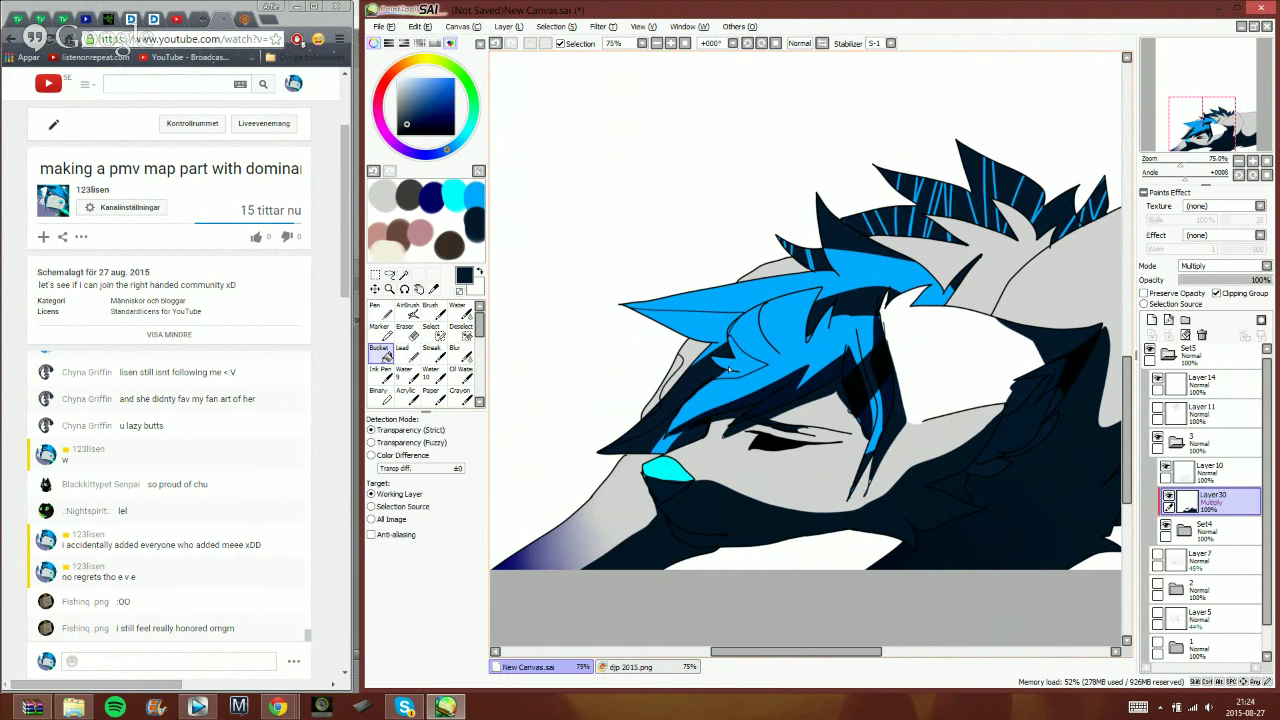
{"action": "left_click", "coordinate": [725, 330]}
- Outline a shadow area along the upper hair from the crown toward the front spike and fill it dark navy
{"action": "key", "text": "n"}
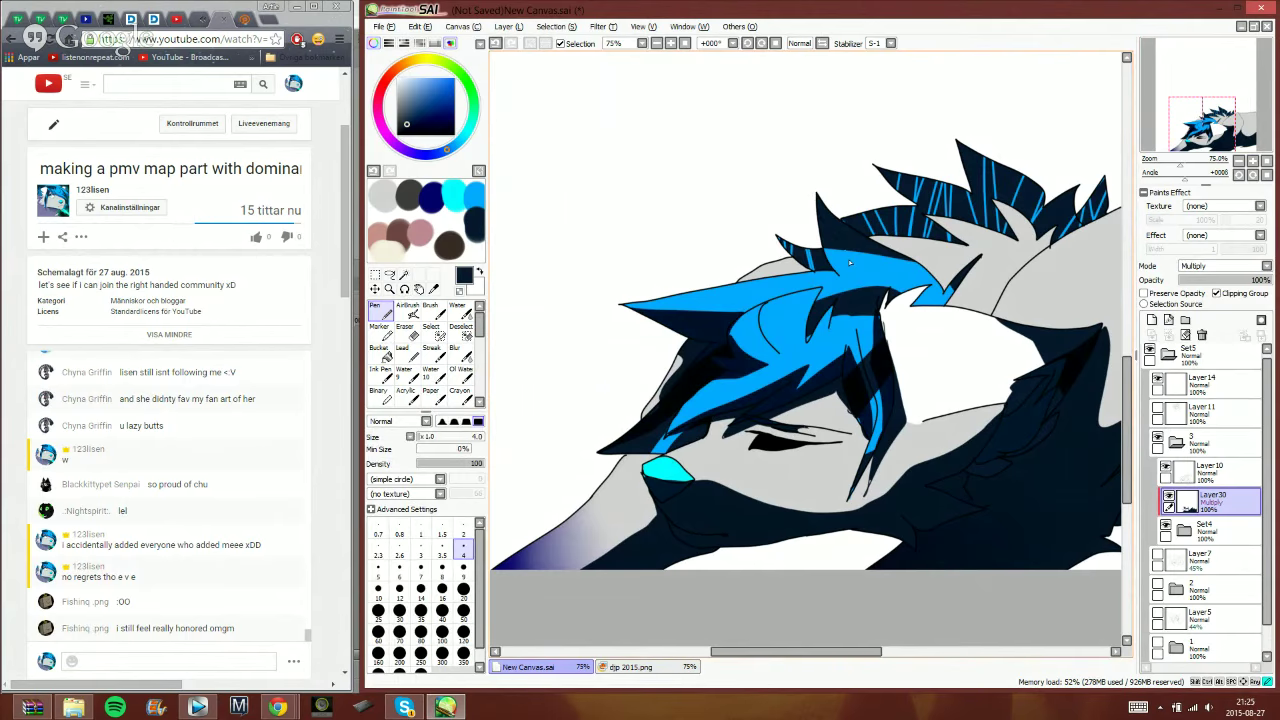
{"action": "mouse_move", "coordinate": [850, 263]}
{"action": "left_mouse_down"}
{"action": "mouse_move", "coordinate": [799, 291]}
{"action": "mouse_move", "coordinate": [711, 289]}
{"action": "mouse_move", "coordinate": [803, 277]}
{"action": "left_mouse_up"}
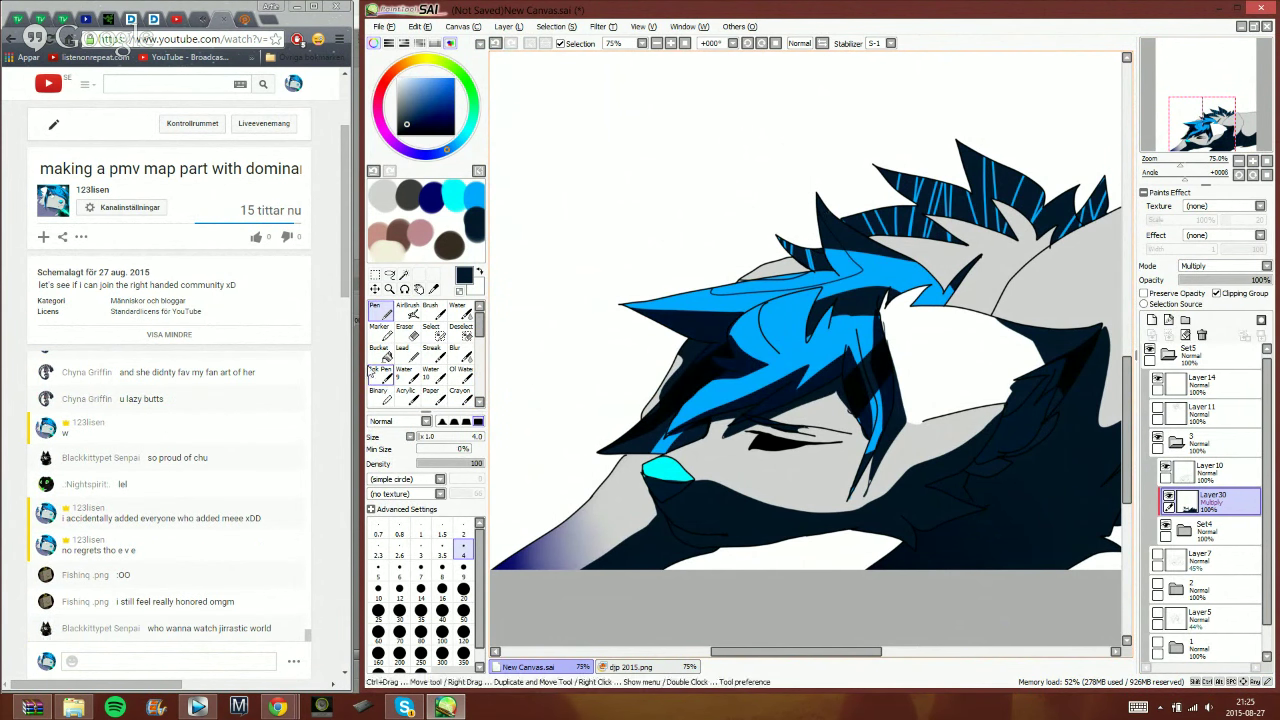
{"action": "left_click", "coordinate": [382, 373]}
{"action": "left_click", "coordinate": [382, 355]}
{"action": "left_click", "coordinate": [842, 266]}
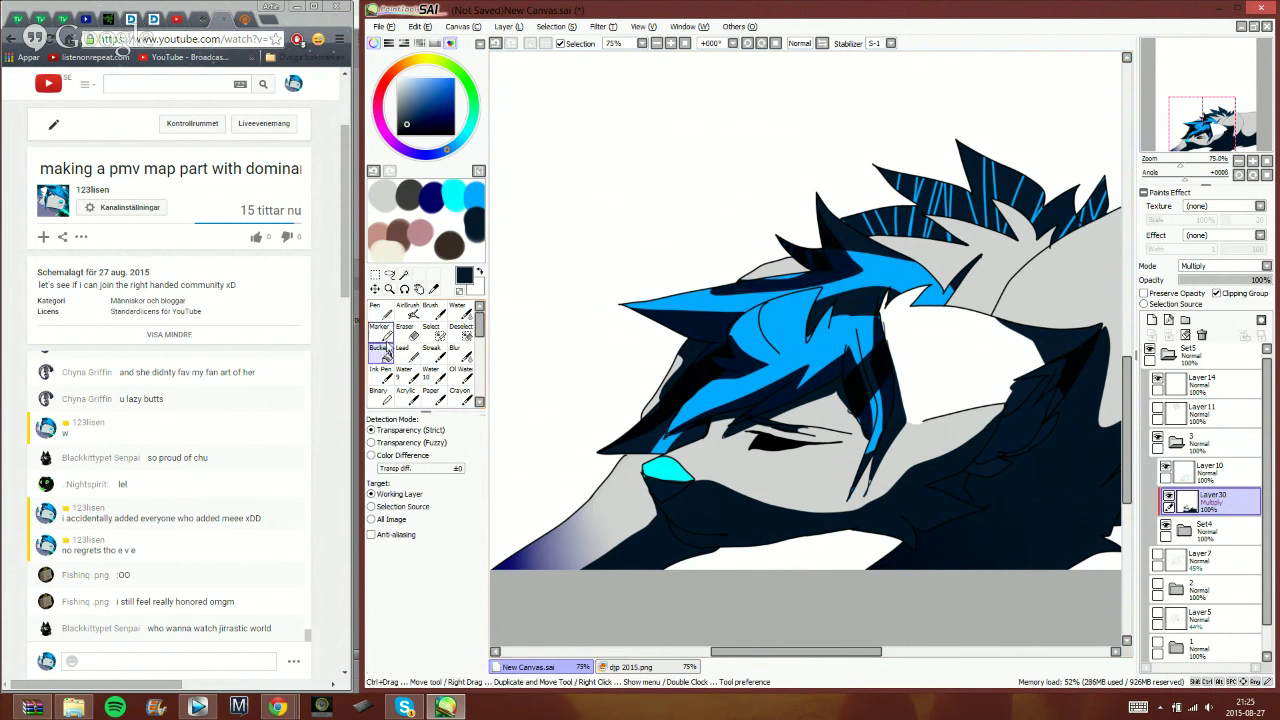
{"action": "left_click", "coordinate": [381, 311]}
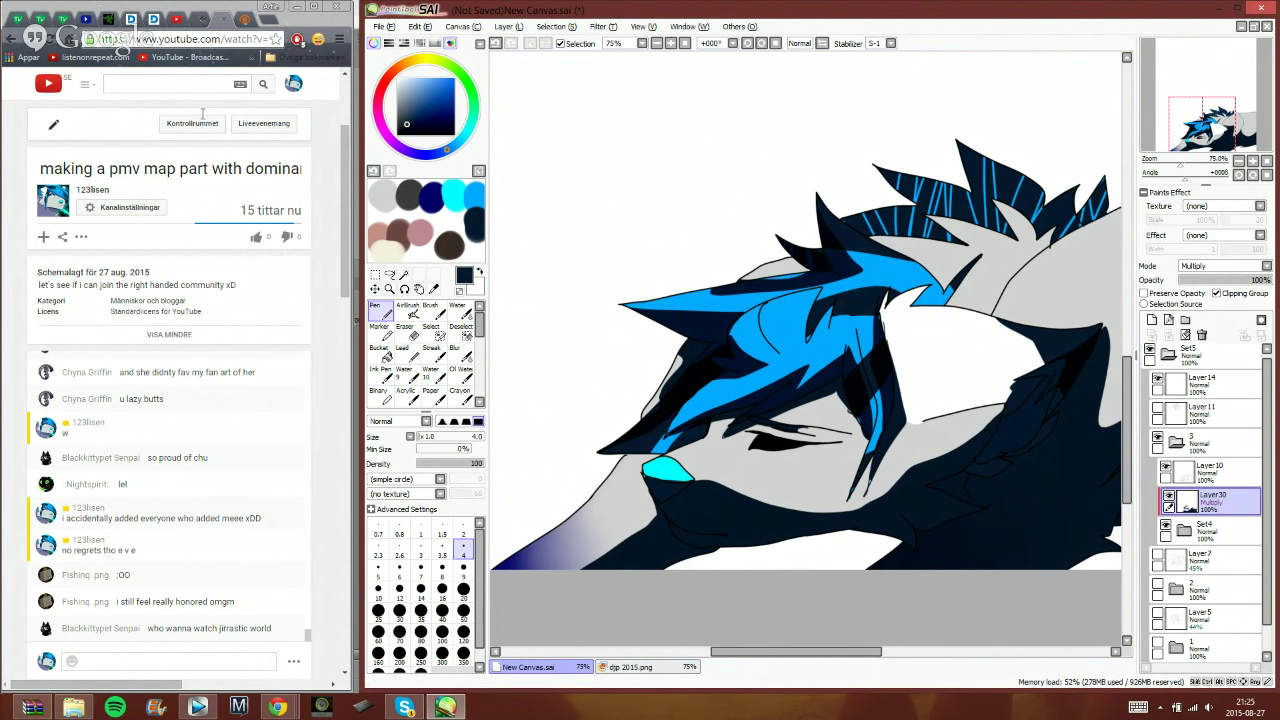
- Browse the Music 3 playlist backwards for a song to play, and return to the livestream page
{"action": "left_click", "coordinate": [197, 19]}
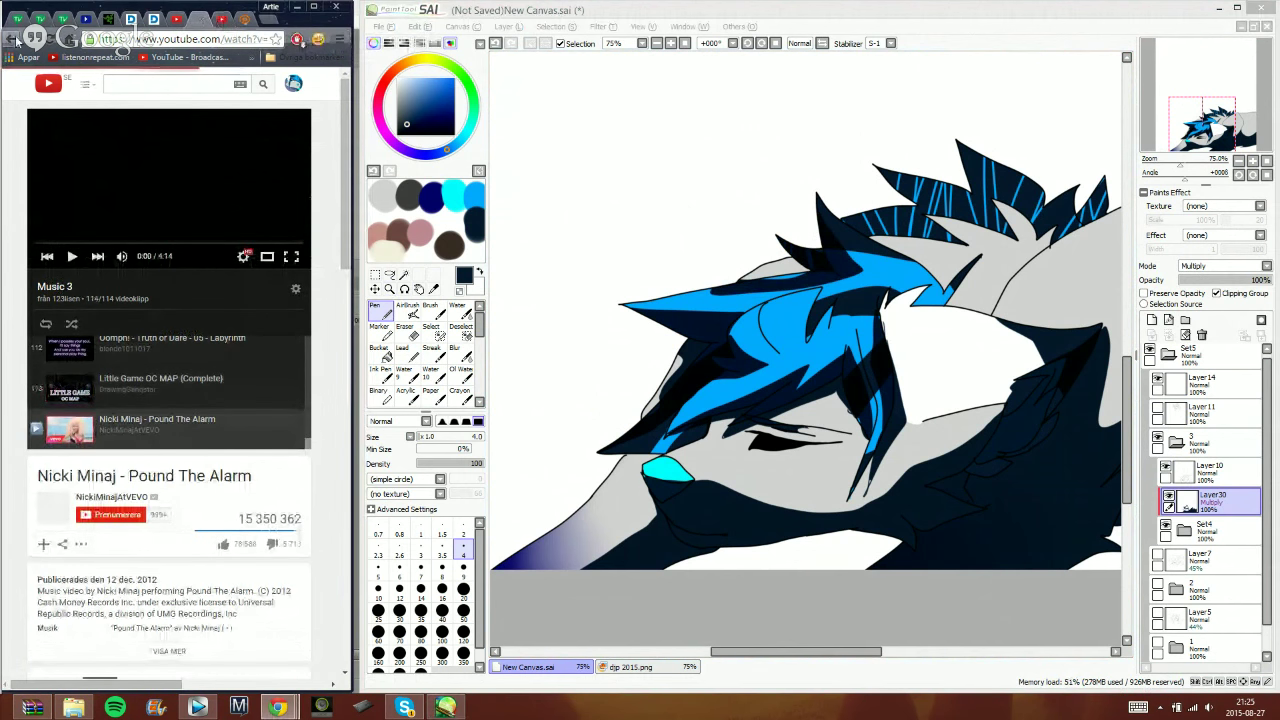
{"action": "left_click", "coordinate": [170, 180]}
{"action": "scroll", "coordinate": [198, 397], "scroll_direction": "up", "scroll_amount": 2}
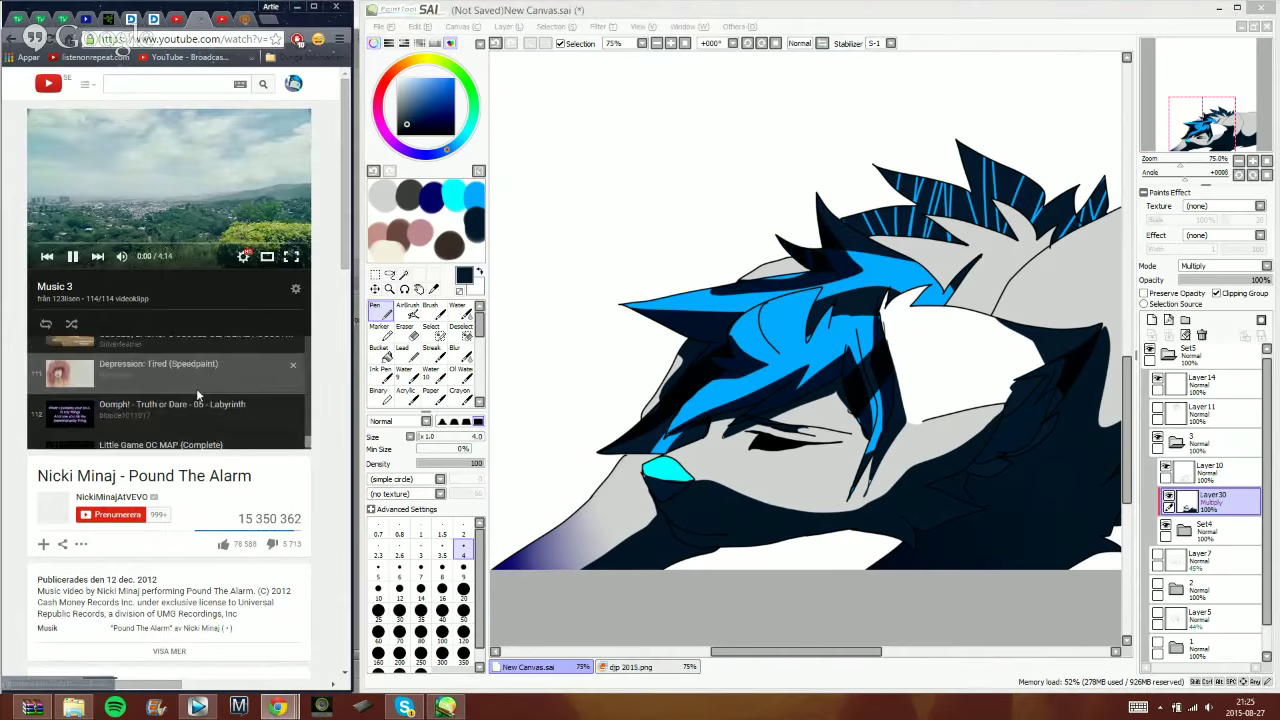
{"action": "scroll", "coordinate": [190, 396], "scroll_direction": "up", "scroll_amount": 5}
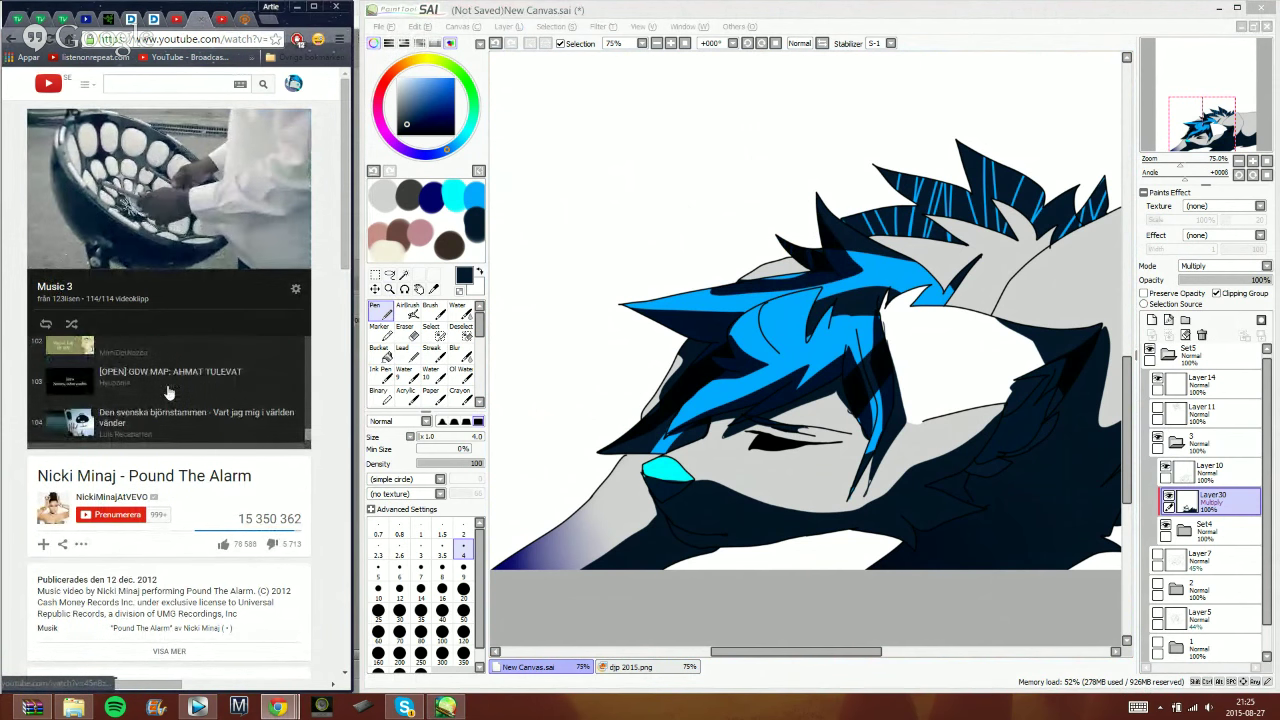
{"action": "scroll", "coordinate": [160, 390], "scroll_direction": "up", "scroll_amount": 4}
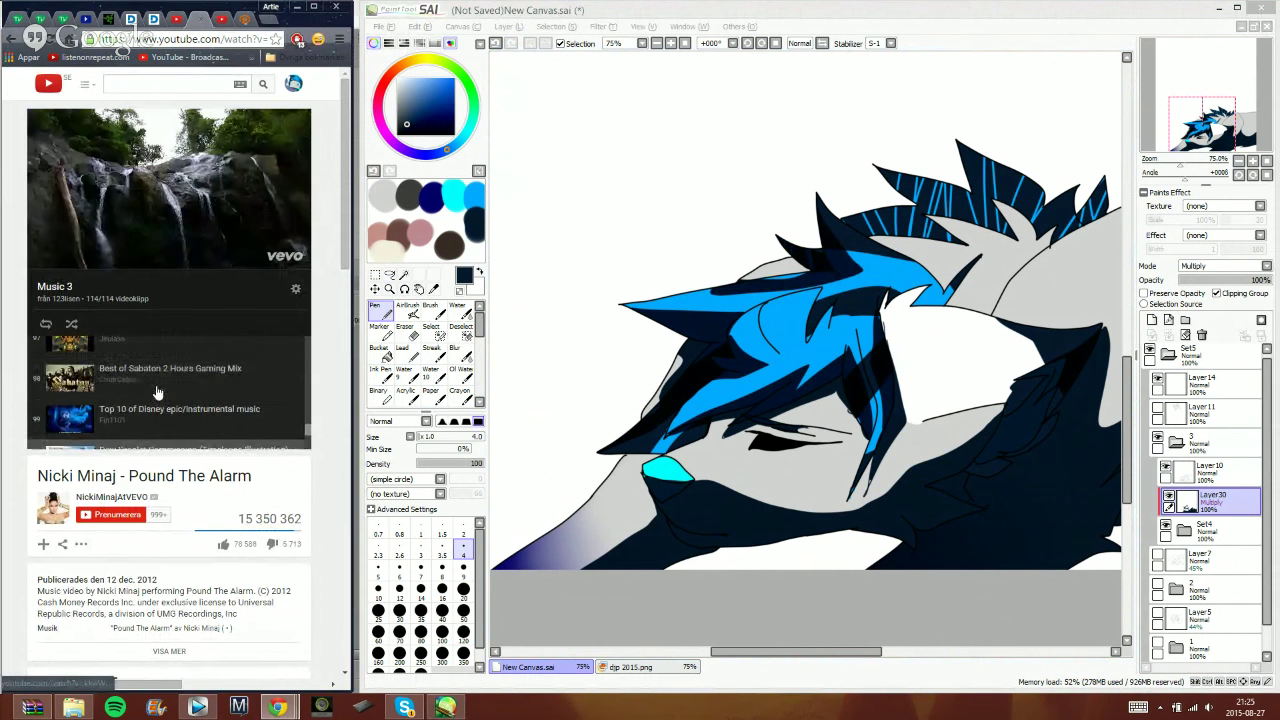
{"action": "scroll", "coordinate": [157, 392], "scroll_direction": "up", "scroll_amount": 2}
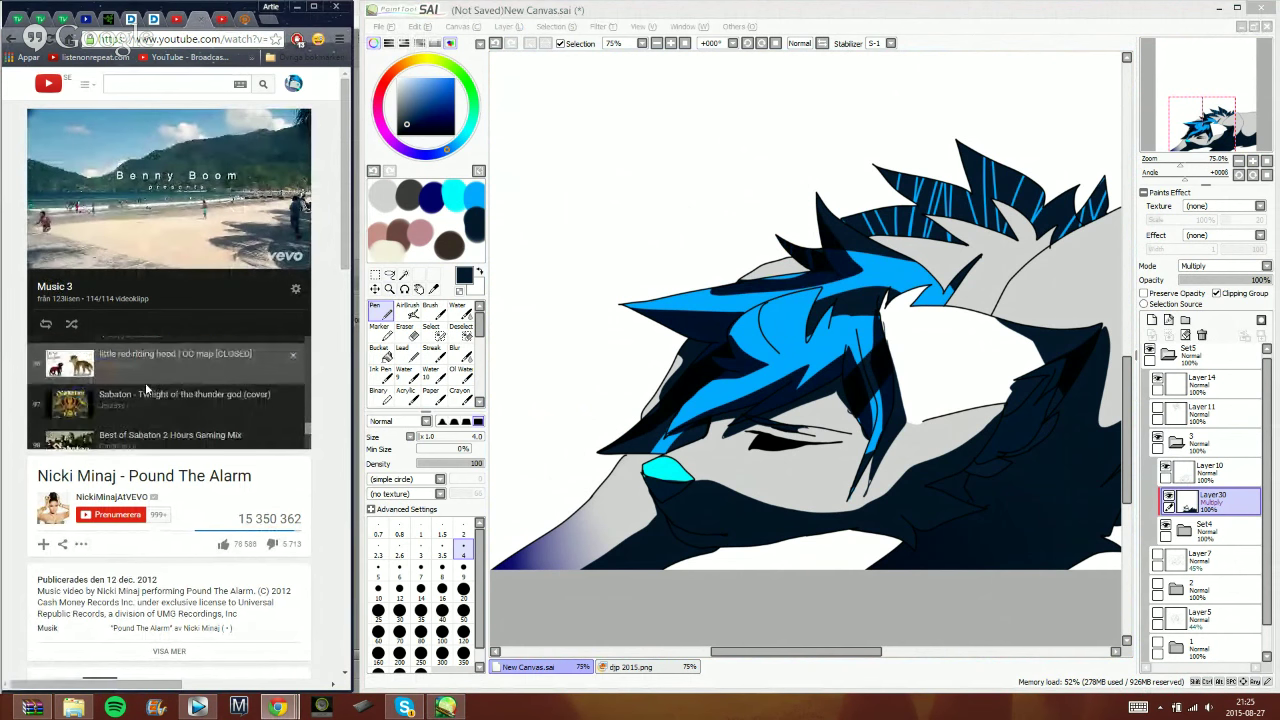
{"action": "scroll", "coordinate": [145, 386], "scroll_direction": "up", "scroll_amount": 3}
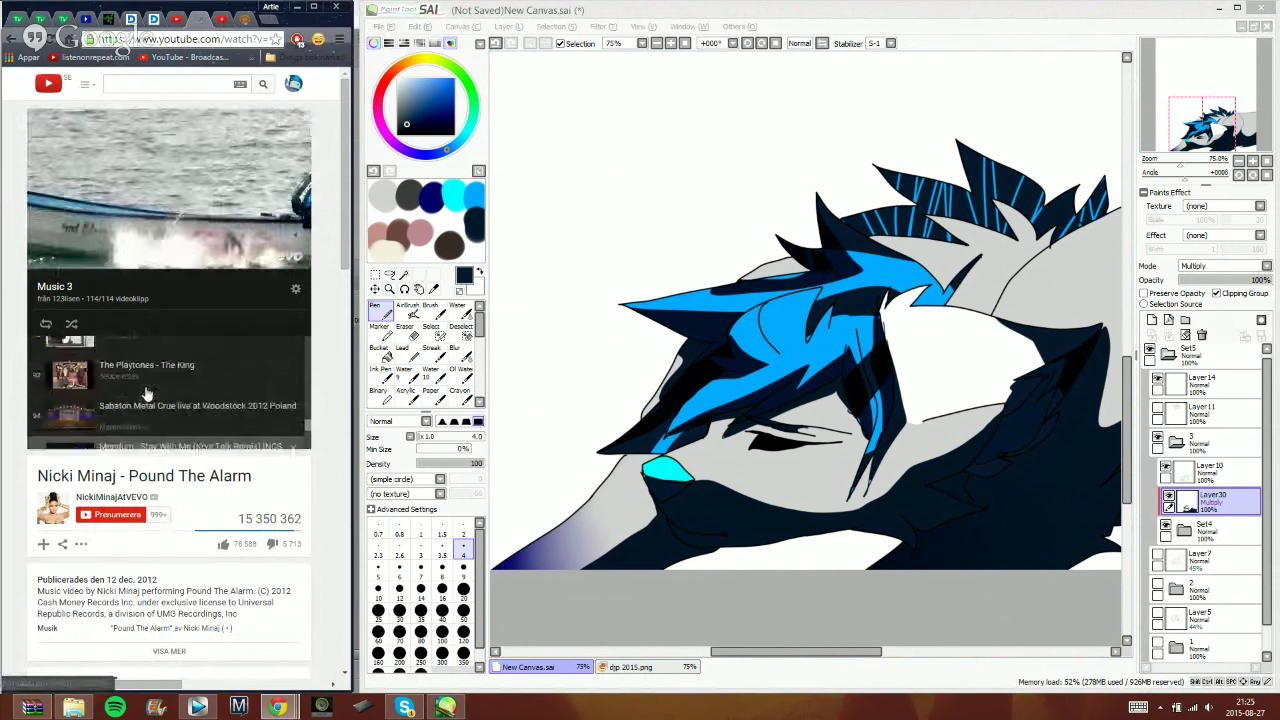
{"action": "scroll", "coordinate": [146, 393], "scroll_direction": "up", "scroll_amount": 2}
{"action": "scroll", "coordinate": [146, 393], "scroll_direction": "up", "scroll_amount": 3}
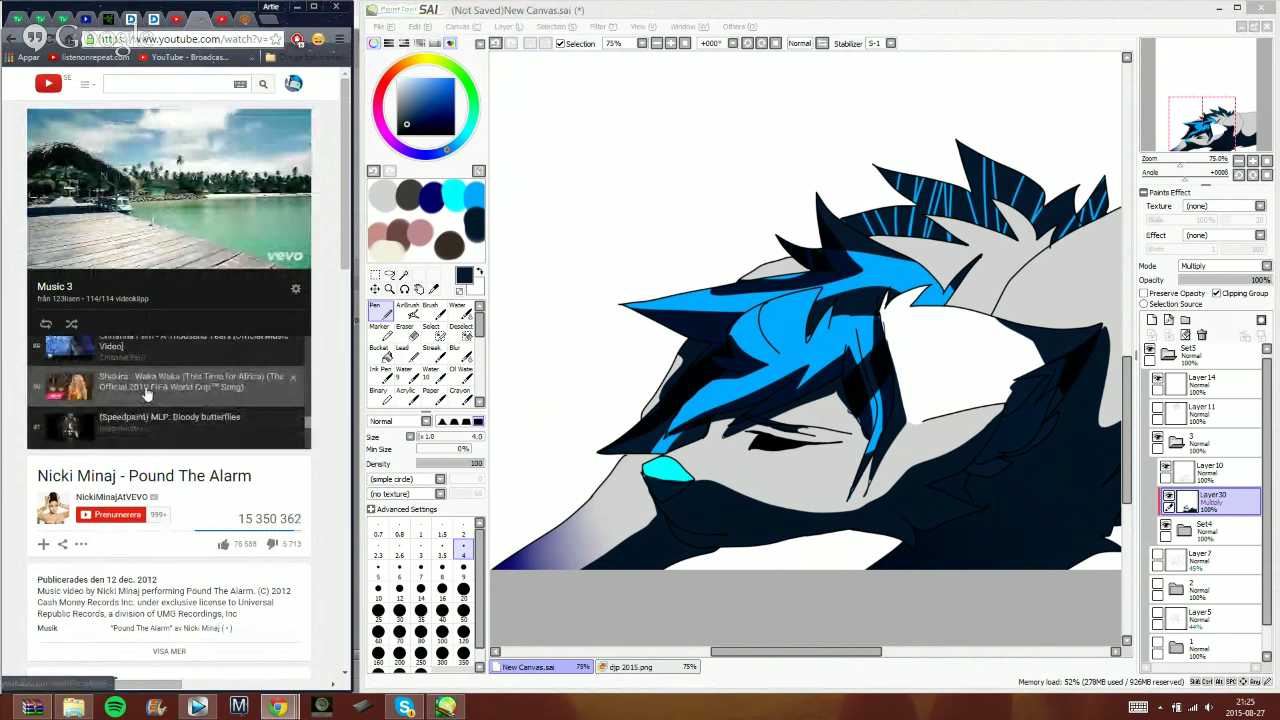
{"action": "scroll", "coordinate": [146, 392], "scroll_direction": "up", "scroll_amount": 1}
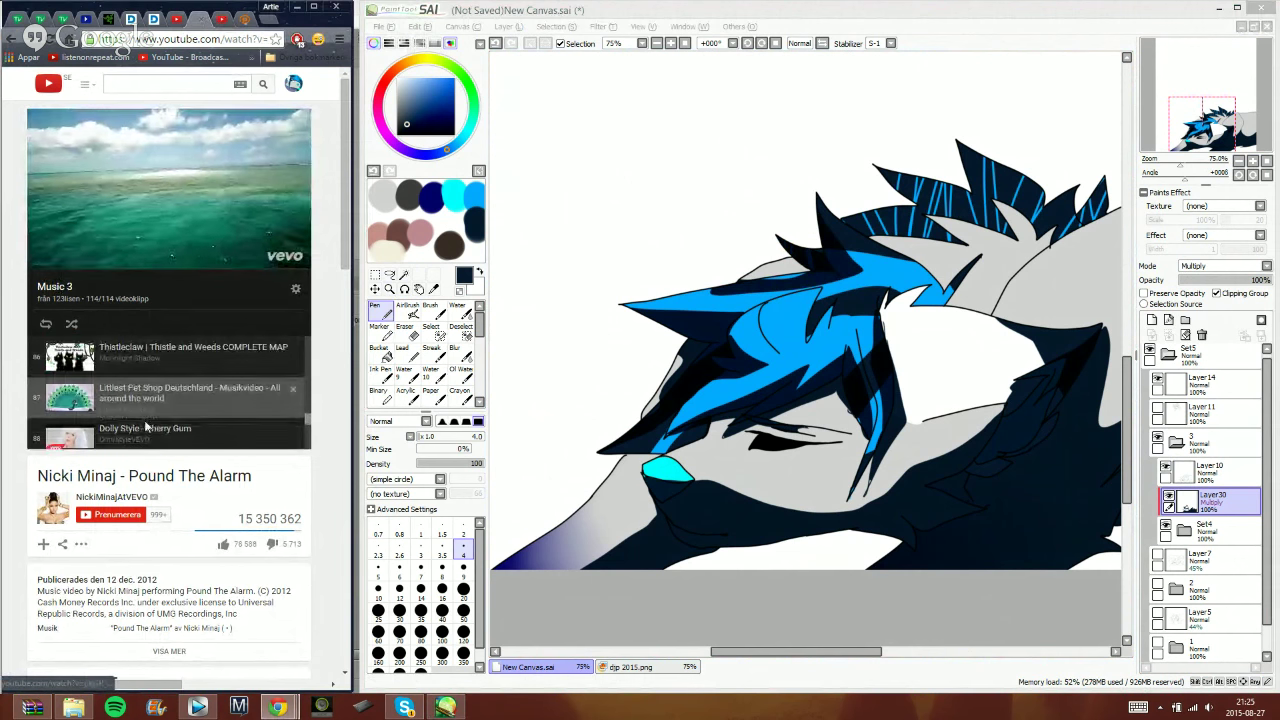
{"action": "left_click", "coordinate": [227, 19]}
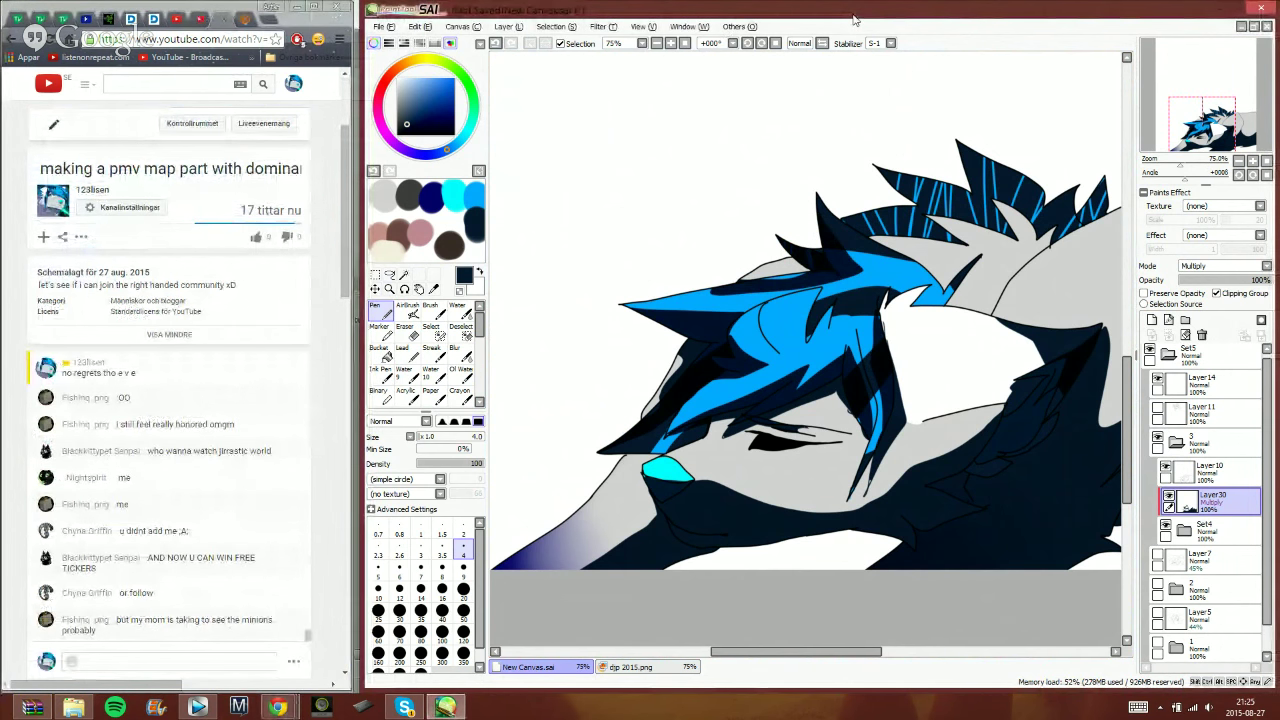
- Outline a shadow on the neck between the hair tip and the shoulder line, and fill it dark navy
{"action": "left_click_drag", "start_coordinate": [1223, 126], "coordinate": [1248, 124]}
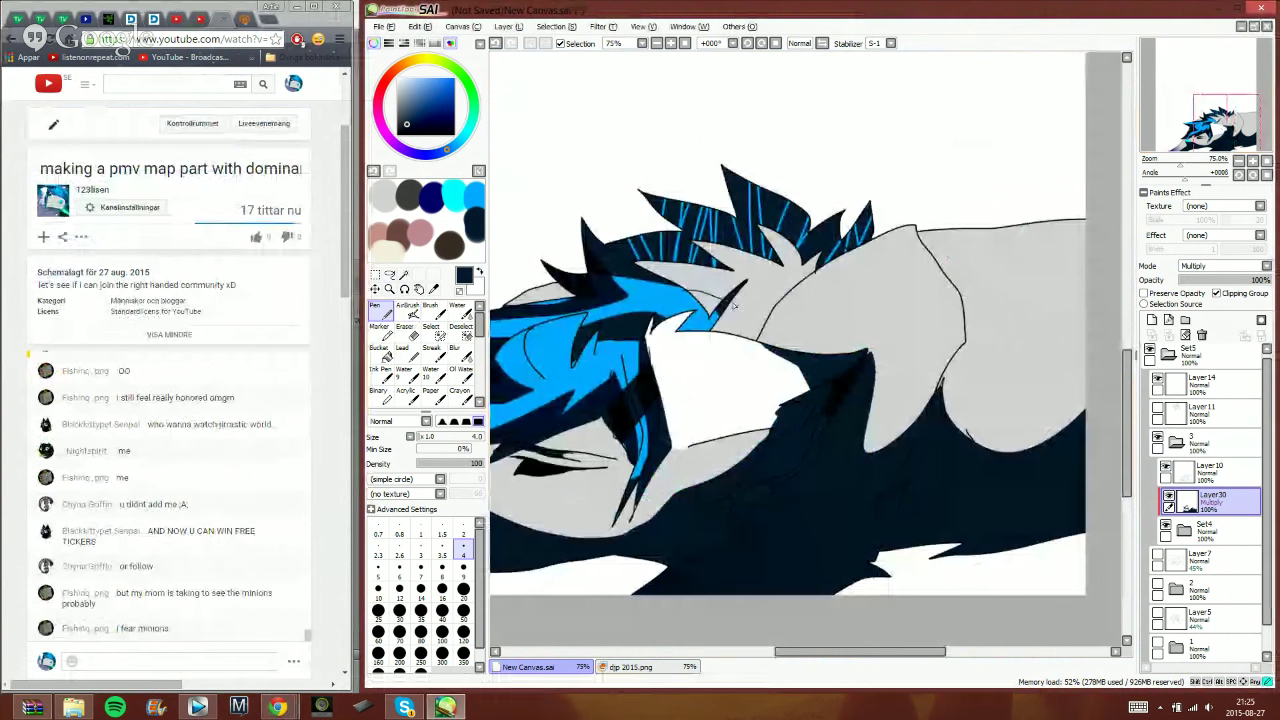
{"action": "left_click_drag", "start_coordinate": [702, 291], "coordinate": [818, 263]}
{"action": "left_click_drag", "start_coordinate": [756, 341], "coordinate": [706, 332]}
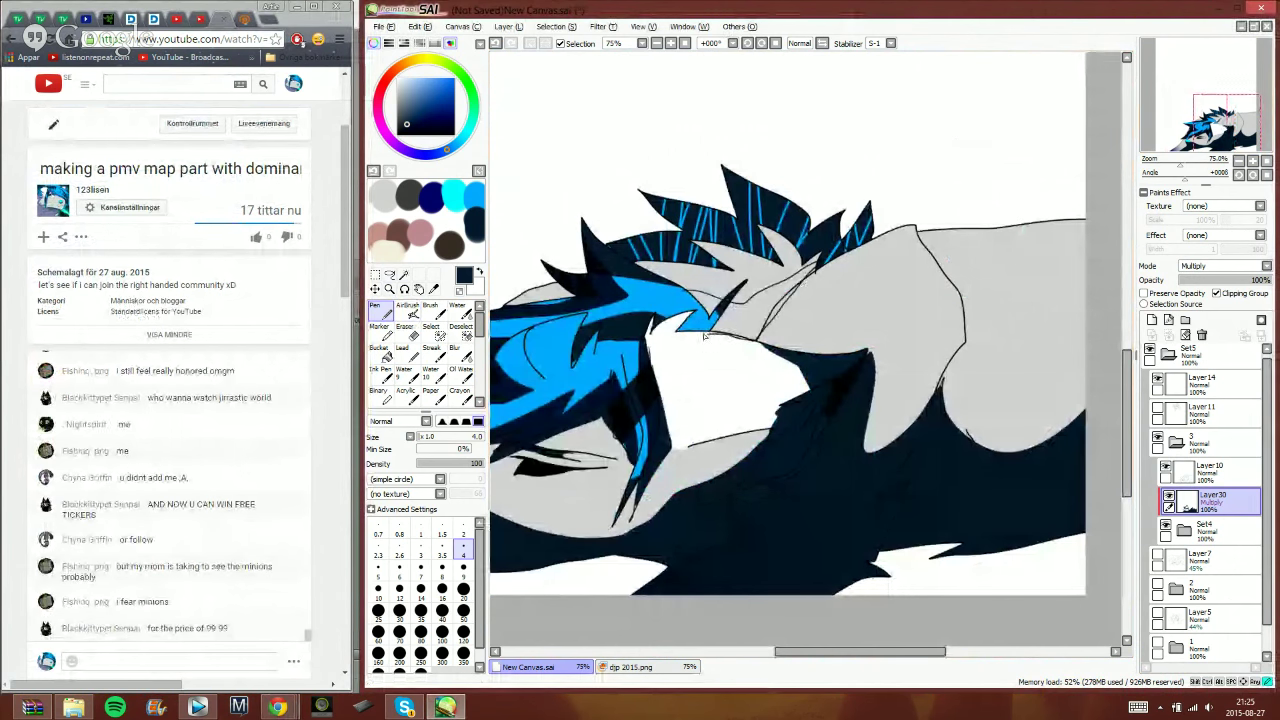
{"action": "left_click", "coordinate": [379, 347]}
{"action": "left_click", "coordinate": [379, 308]}
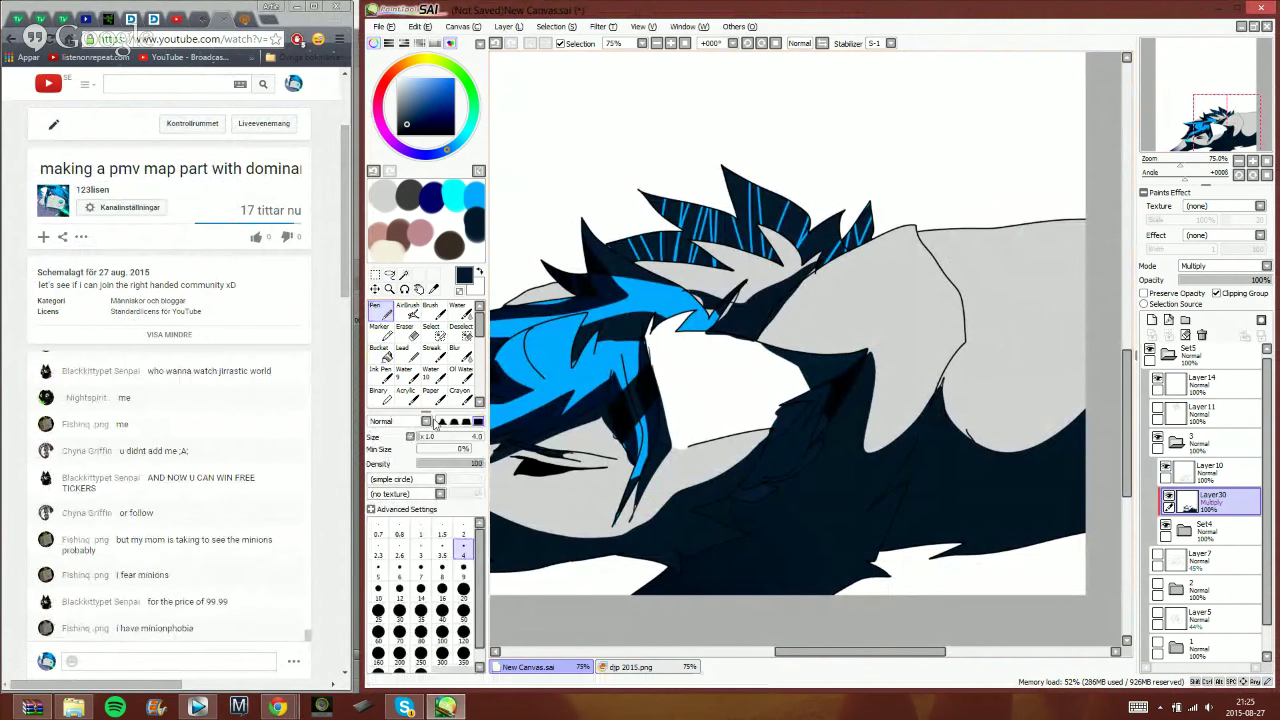
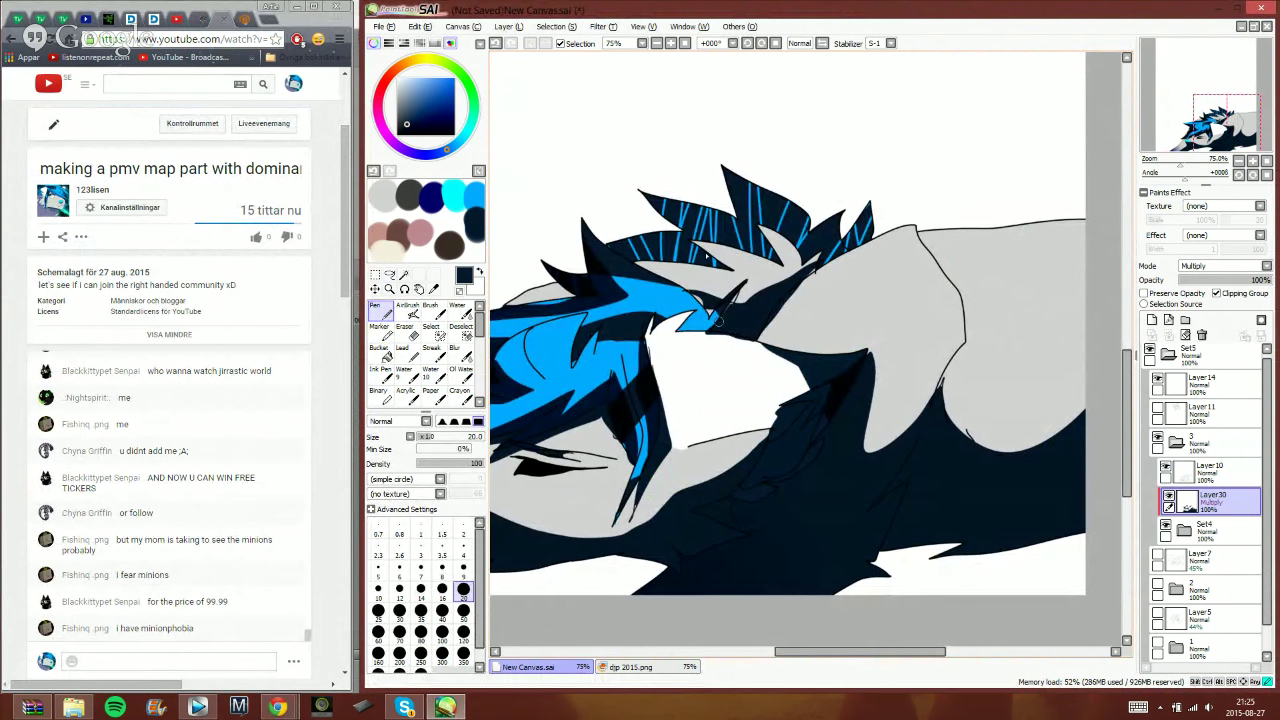
- Paint navy shadows over the grey fur tufts beneath the mane at brush size 20, and lower the shadow layer's opacity to 38%
{"action": "left_click_drag", "start_coordinate": [755, 266], "coordinate": [677, 263]}
{"action": "mouse_move", "coordinate": [730, 175]}
{"action": "left_mouse_down"}
{"action": "mouse_move", "coordinate": [788, 265]}
{"action": "mouse_move", "coordinate": [719, 181]}
{"action": "mouse_move", "coordinate": [776, 256]}
{"action": "mouse_move", "coordinate": [757, 220]}
{"action": "mouse_move", "coordinate": [775, 255]}
{"action": "mouse_move", "coordinate": [639, 203]}
{"action": "mouse_move", "coordinate": [711, 238]}
{"action": "mouse_move", "coordinate": [682, 219]}
{"action": "left_mouse_up"}
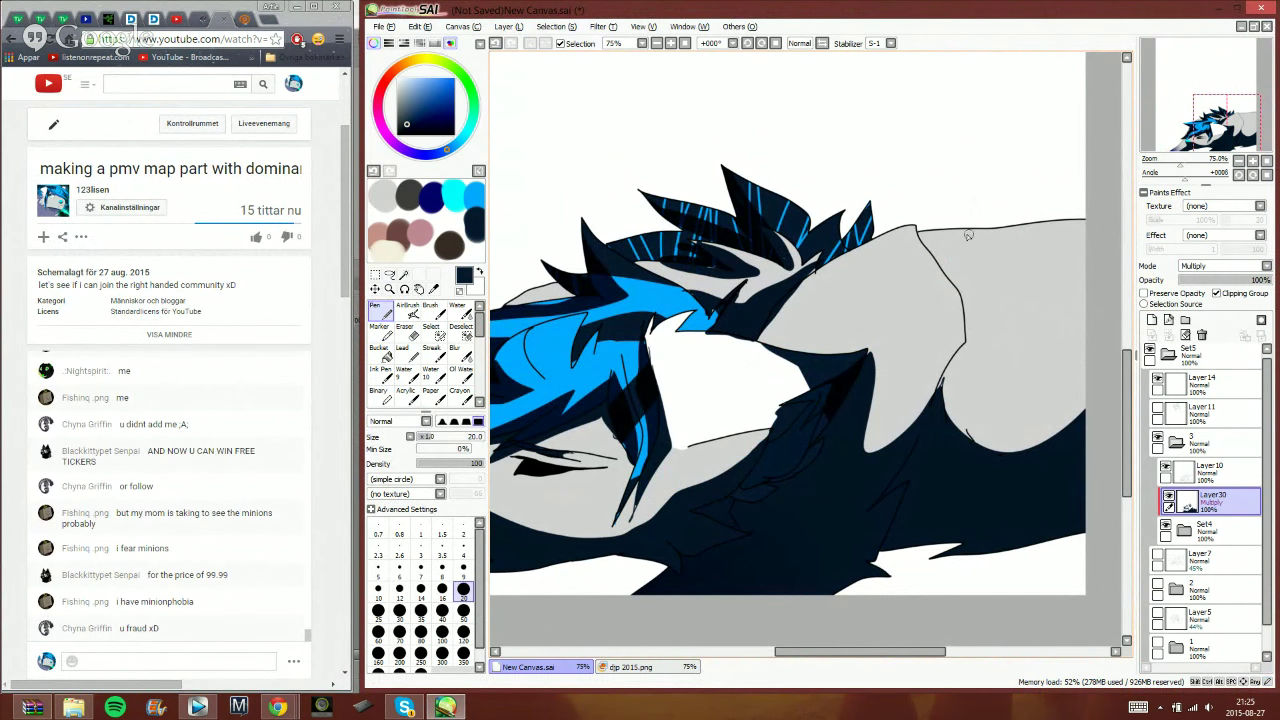
{"action": "left_click_drag", "start_coordinate": [810, 272], "coordinate": [870, 232]}
{"action": "left_click_drag", "start_coordinate": [1227, 287], "coordinate": [1214, 288]}
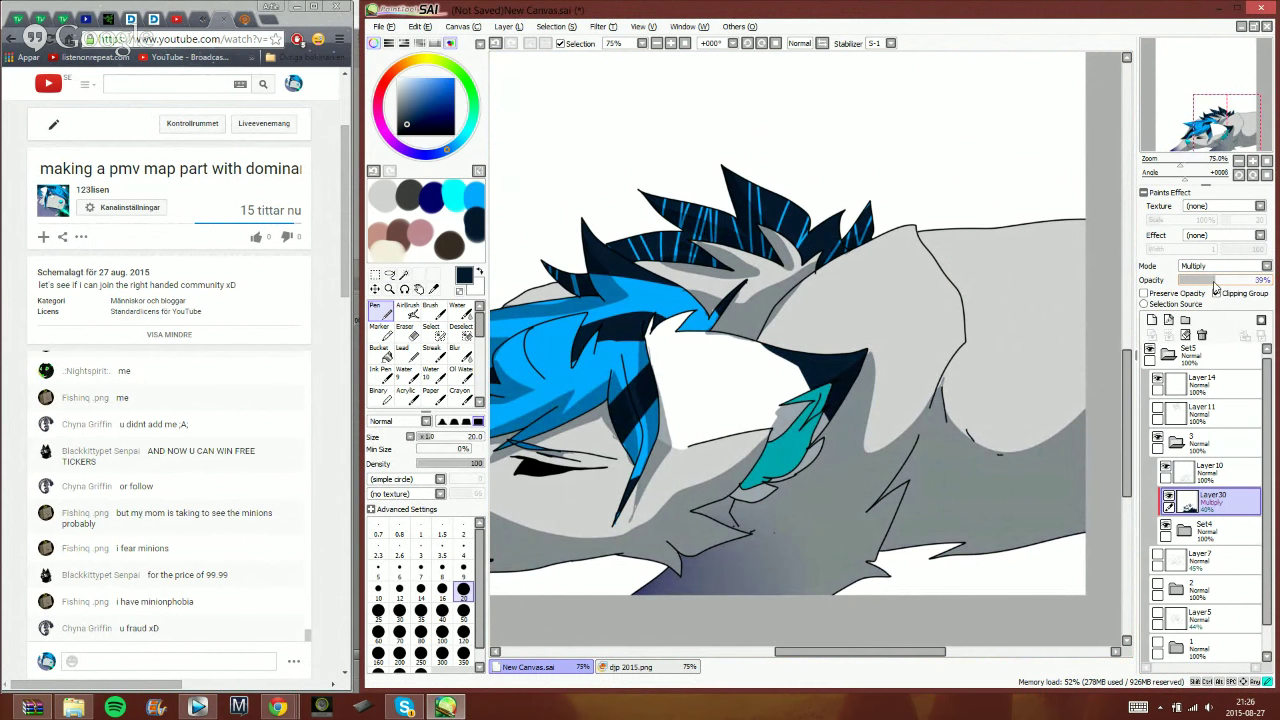
{"action": "left_click_drag", "start_coordinate": [1214, 284], "coordinate": [1213, 286]}
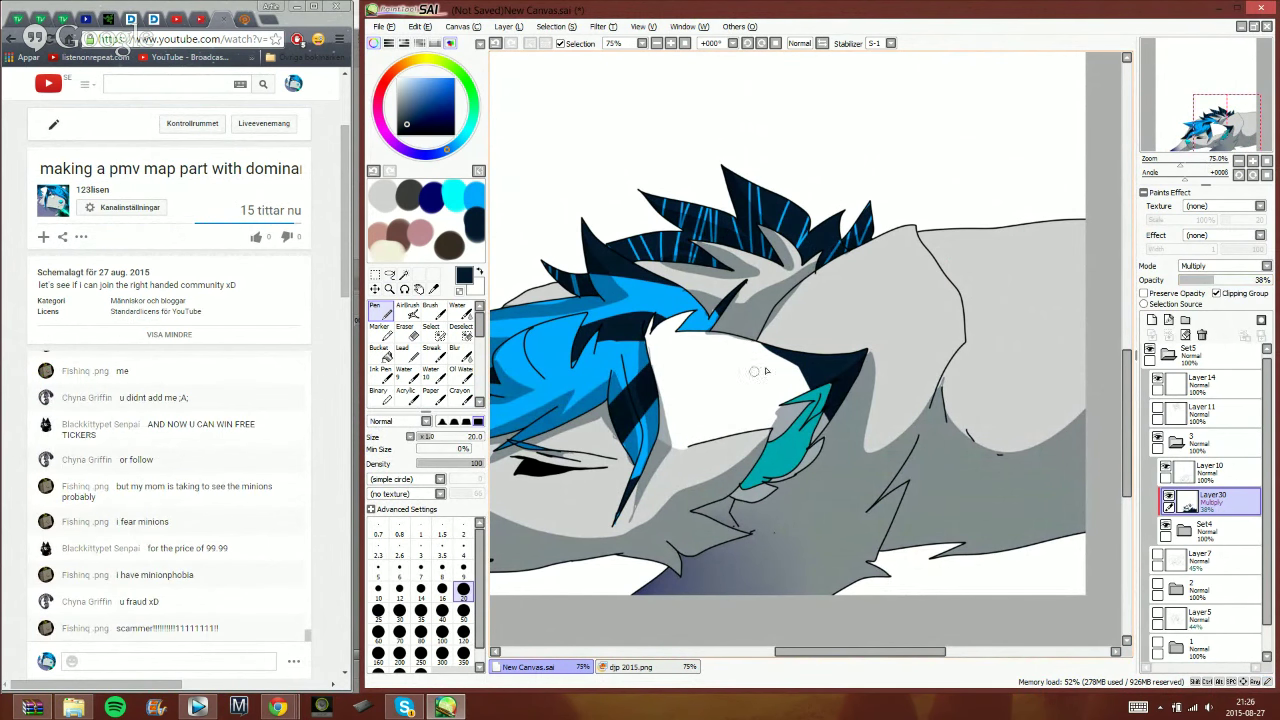
- Paint a small navy shadow on the white ear tuft beneath the blue hair tip
{"action": "key", "text": "x"}
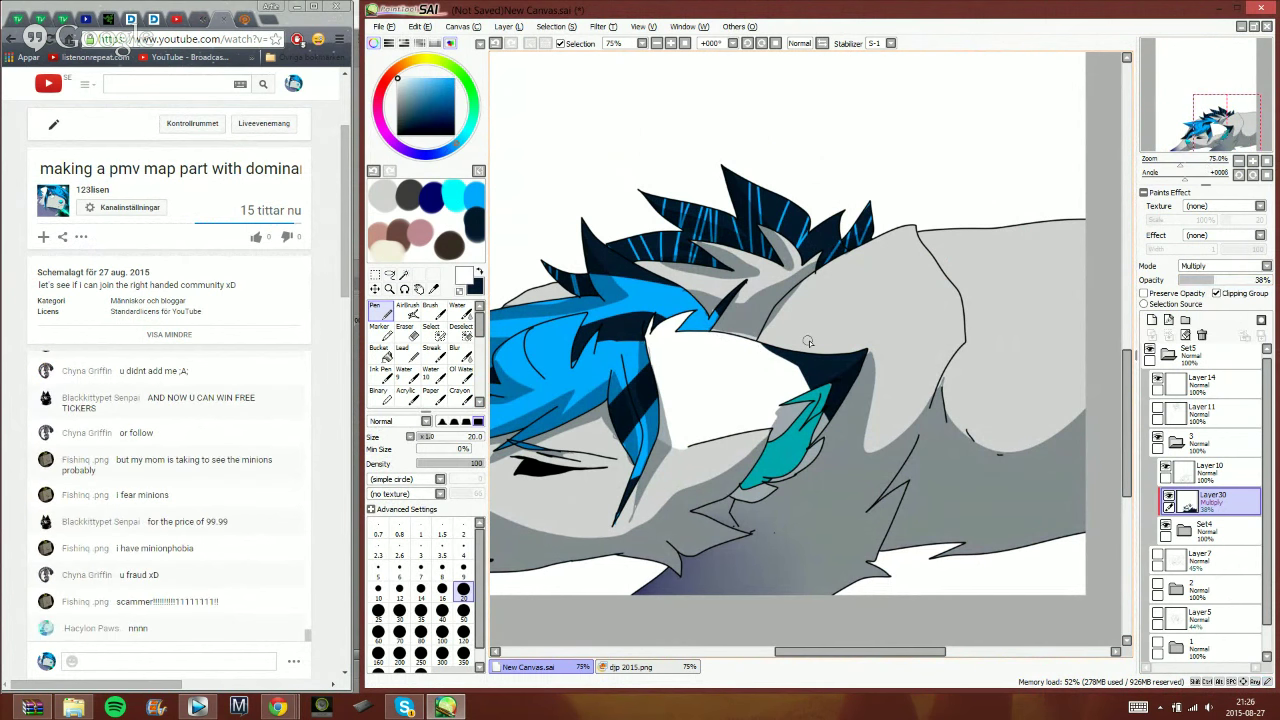
{"action": "left_click", "coordinate": [760, 335], "text": "alt"}
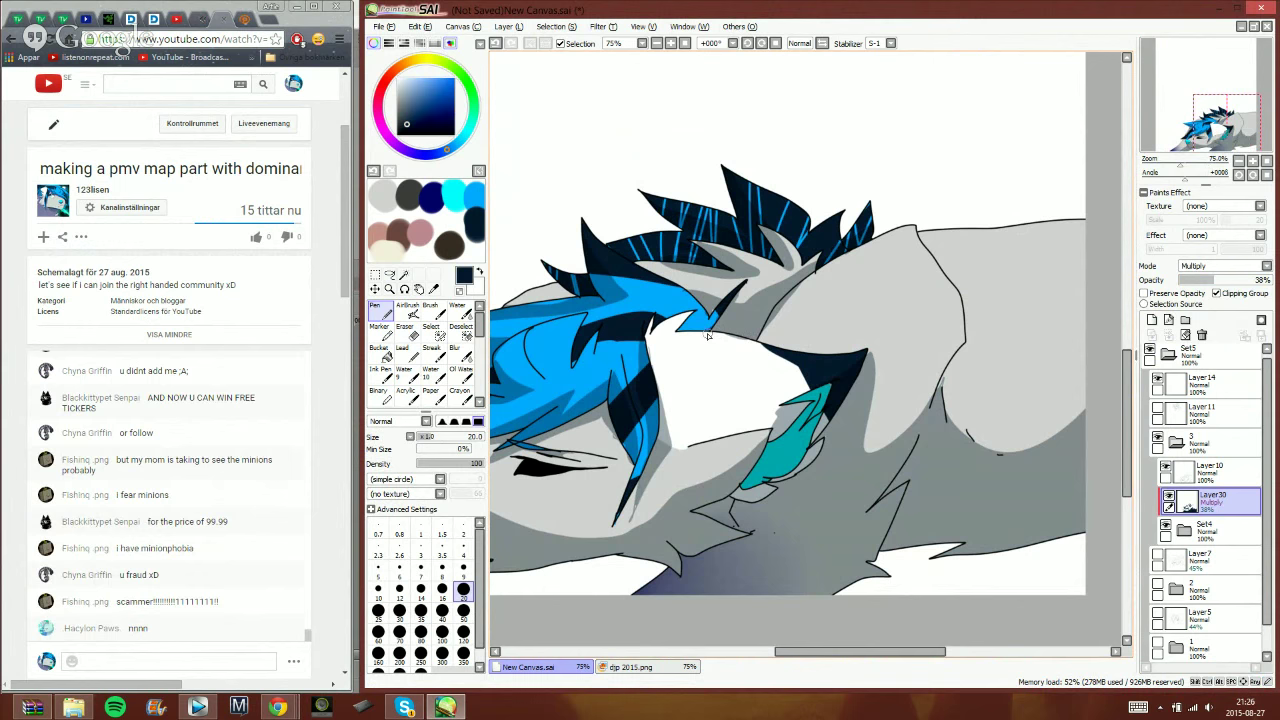
{"action": "left_click_drag", "start_coordinate": [692, 315], "coordinate": [688, 335]}
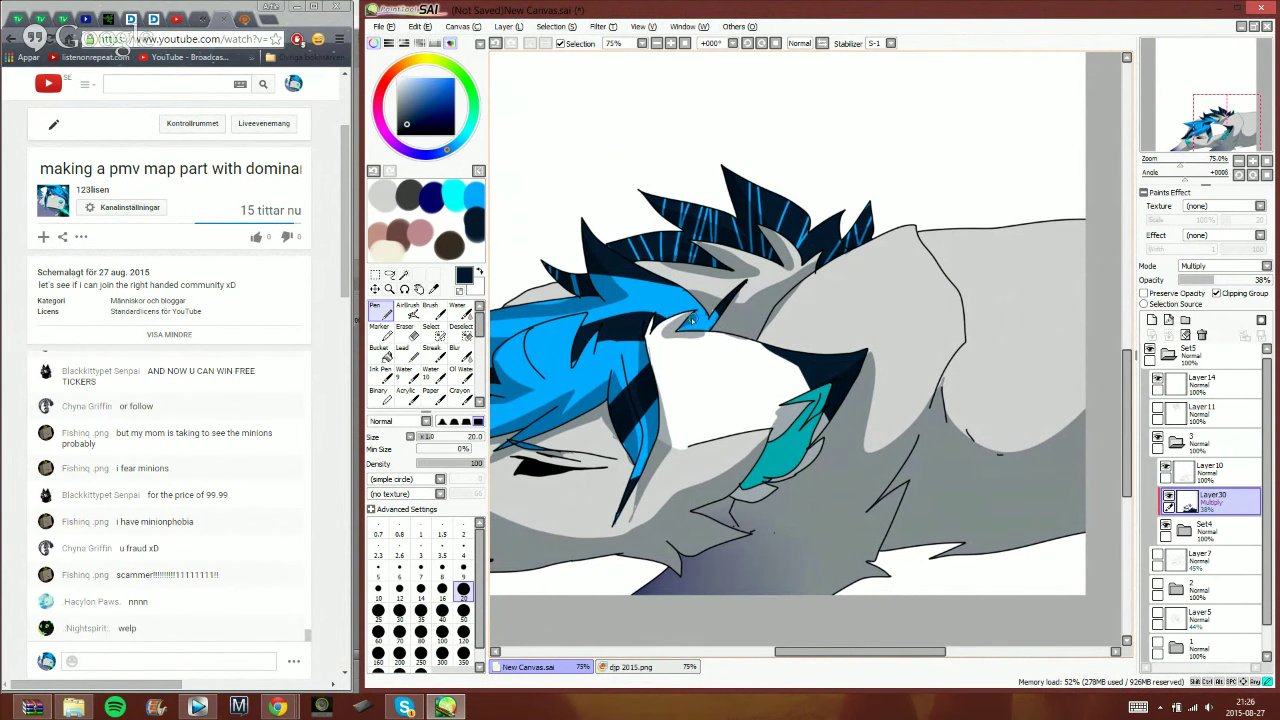
{"action": "left_click_drag", "start_coordinate": [683, 331], "coordinate": [693, 318]}
- Switch to white and paint over the leftover shadow patch on the muzzle below the closed eye
{"action": "left_click_drag", "start_coordinate": [1222, 141], "coordinate": [1208, 143]}
{"action": "key", "text": "x"}
{"action": "mouse_move", "coordinate": [594, 488]}
{"action": "left_mouse_down"}
{"action": "mouse_move", "coordinate": [630, 513]}
{"action": "mouse_move", "coordinate": [688, 507]}
{"action": "mouse_move", "coordinate": [602, 482]}
{"action": "mouse_move", "coordinate": [612, 487]}
{"action": "left_mouse_up"}
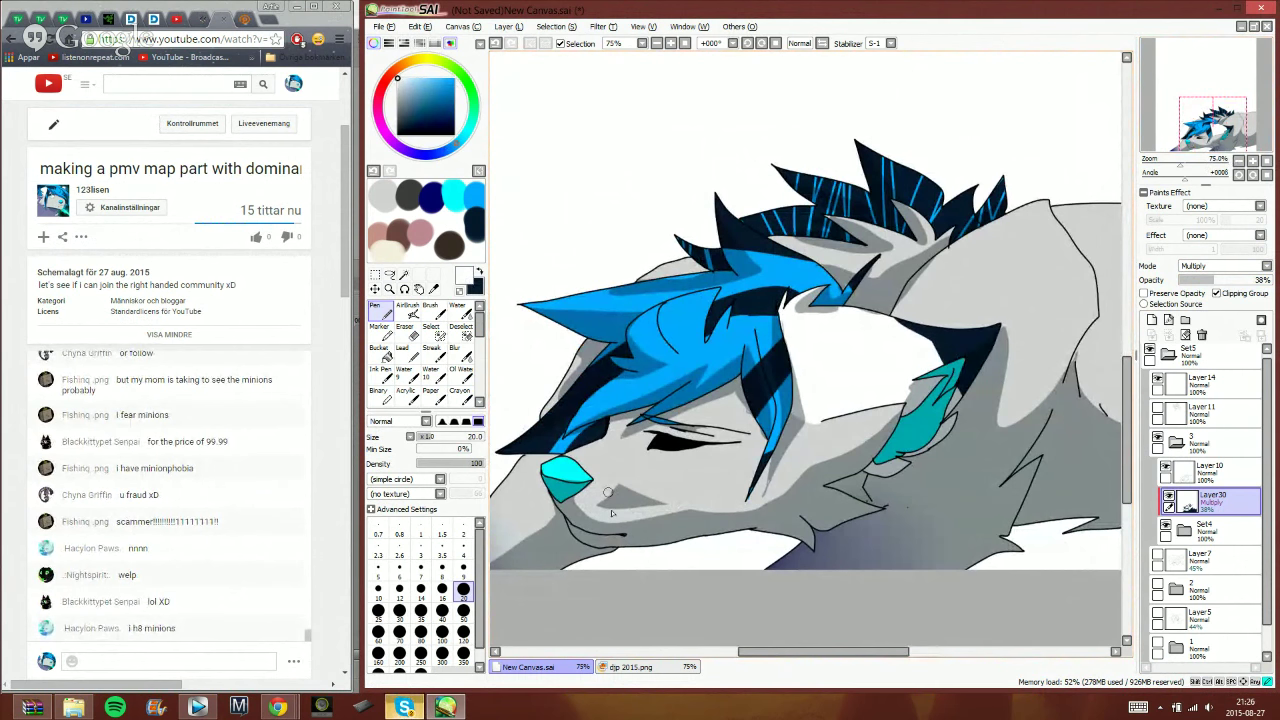
{"action": "left_click_drag", "start_coordinate": [608, 492], "coordinate": [658, 498]}
- Switch to Skype, reply "okaii" to the contact who has to be right back, check the other unread chat and return to the canvas
{"action": "left_click", "coordinate": [418, 710]}
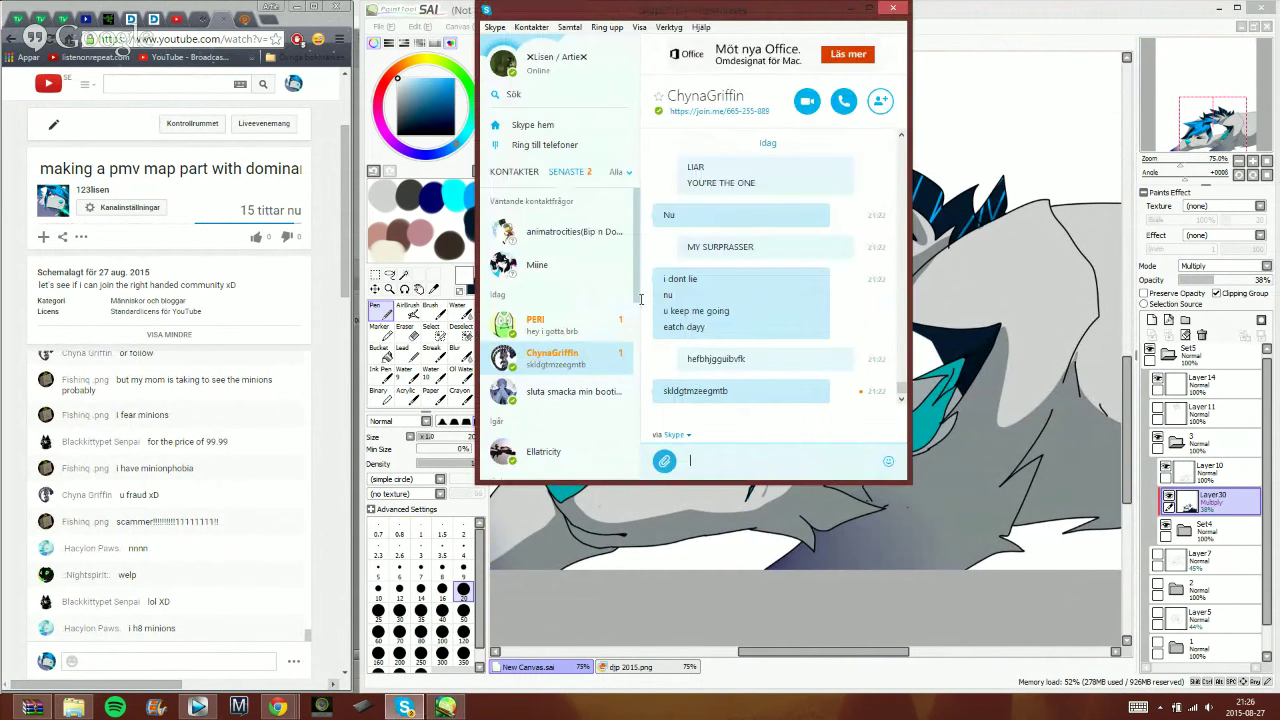
{"action": "left_click", "coordinate": [590, 325]}
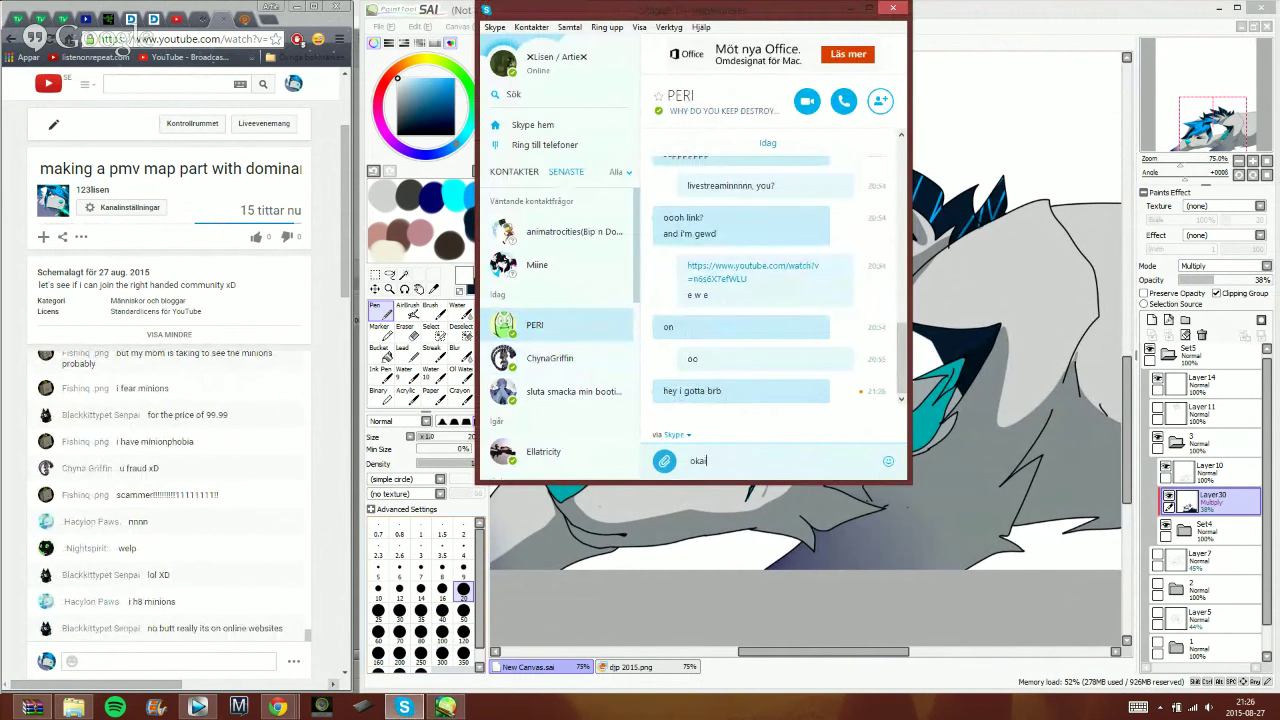
{"action": "key", "text": "Return"}
{"action": "left_click", "coordinate": [514, 358]}
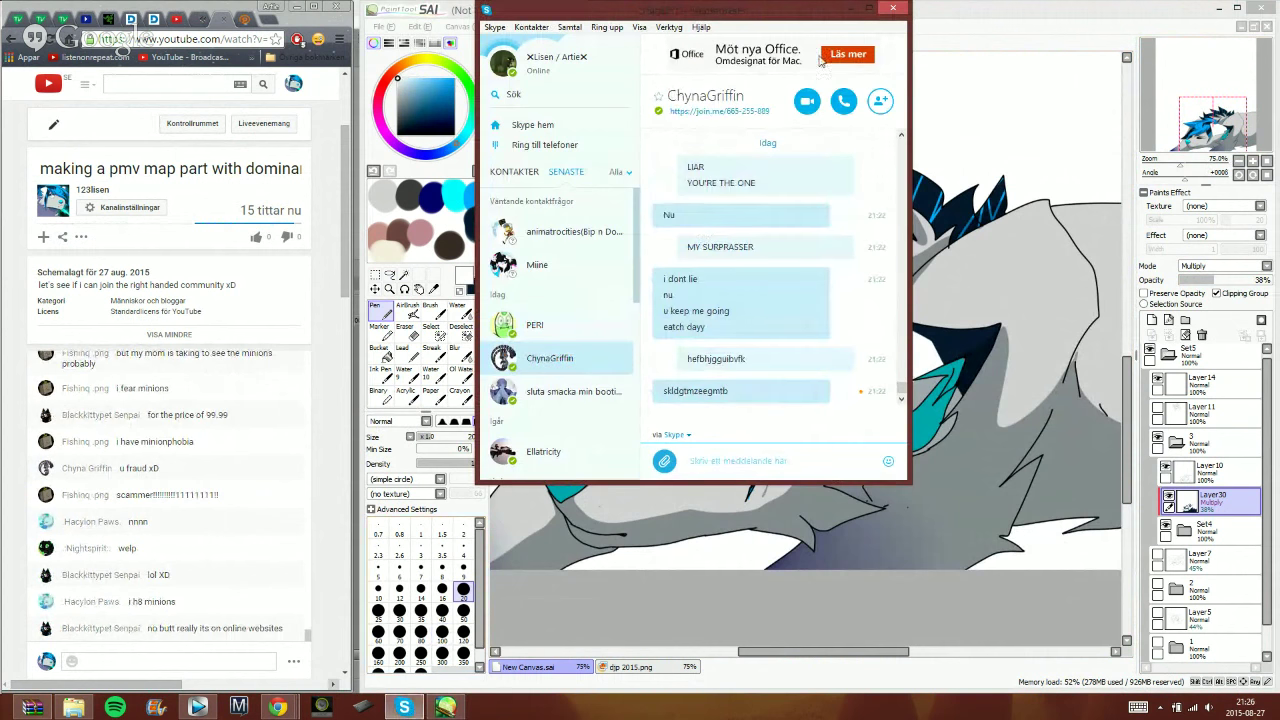
{"action": "left_click", "coordinate": [948, 6]}
- Soften the body and neck shadows with a white AirBrush at size 250 and density 33
{"action": "scroll", "coordinate": [760, 188], "scroll_direction": "down", "scroll_amount": 4}
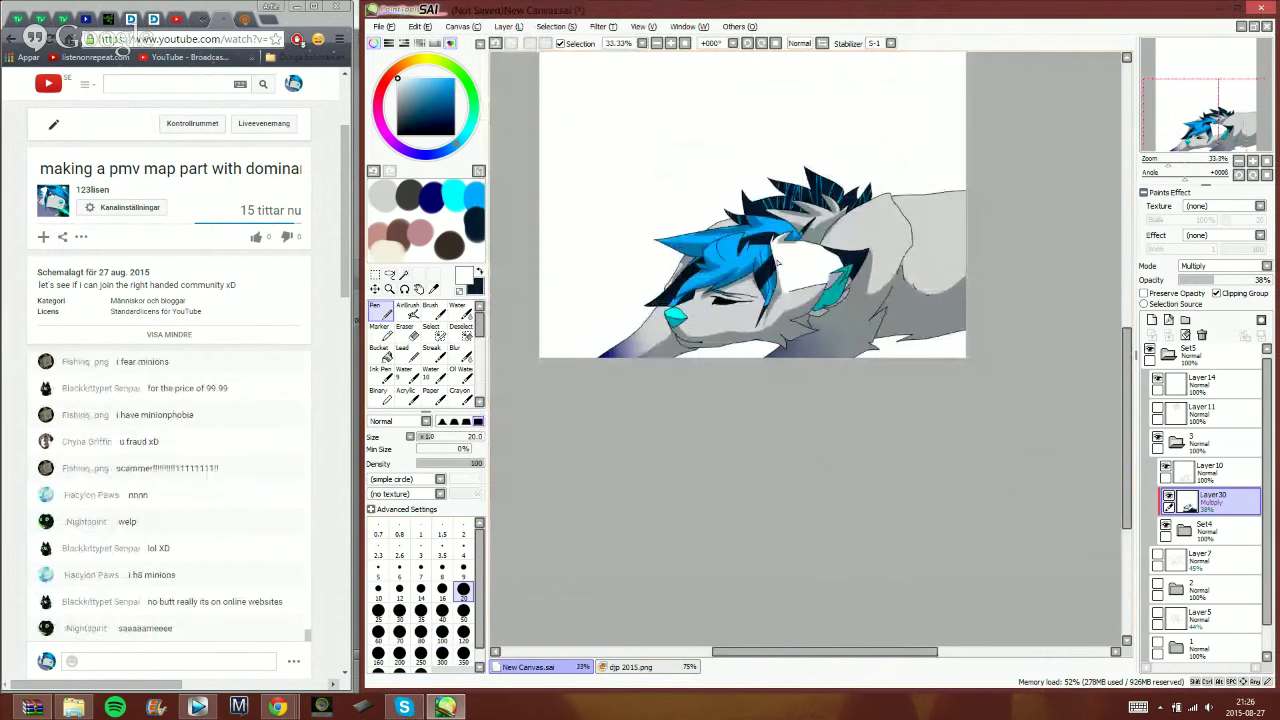
{"action": "scroll", "coordinate": [761, 189], "scroll_direction": "up", "scroll_amount": 1}
{"action": "scroll", "coordinate": [884, 360], "scroll_direction": "up", "scroll_amount": 1}
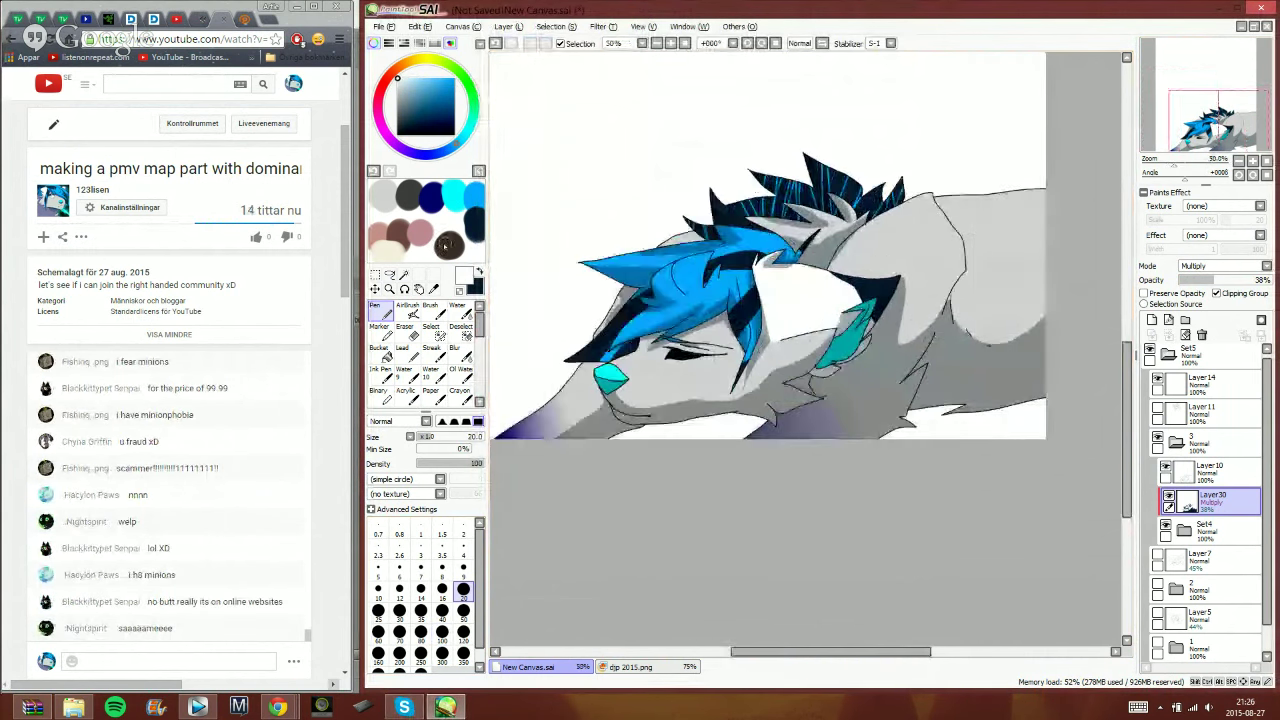
{"action": "left_click", "coordinate": [410, 311]}
{"action": "scroll", "coordinate": [420, 600], "scroll_direction": "down", "scroll_amount": 1}
{"action": "left_click", "coordinate": [421, 645]}
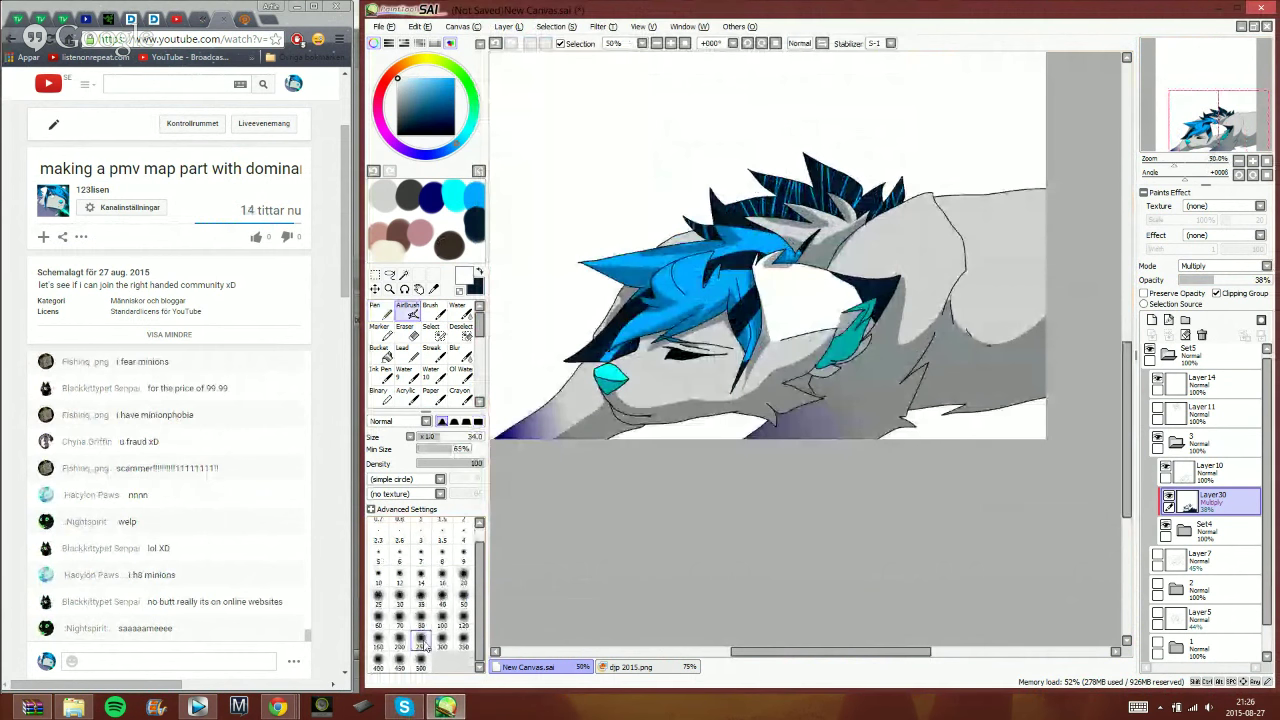
{"action": "left_click_drag", "start_coordinate": [800, 215], "coordinate": [835, 244]}
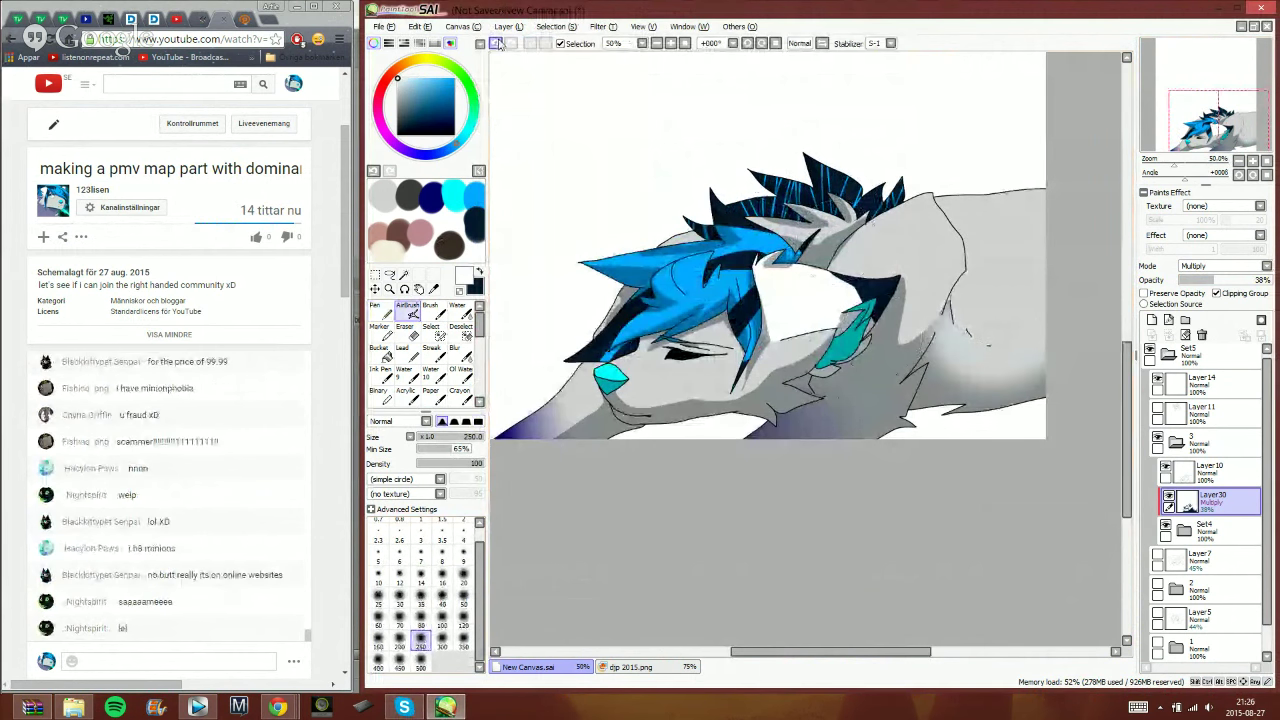
{"action": "left_click", "coordinate": [440, 463]}
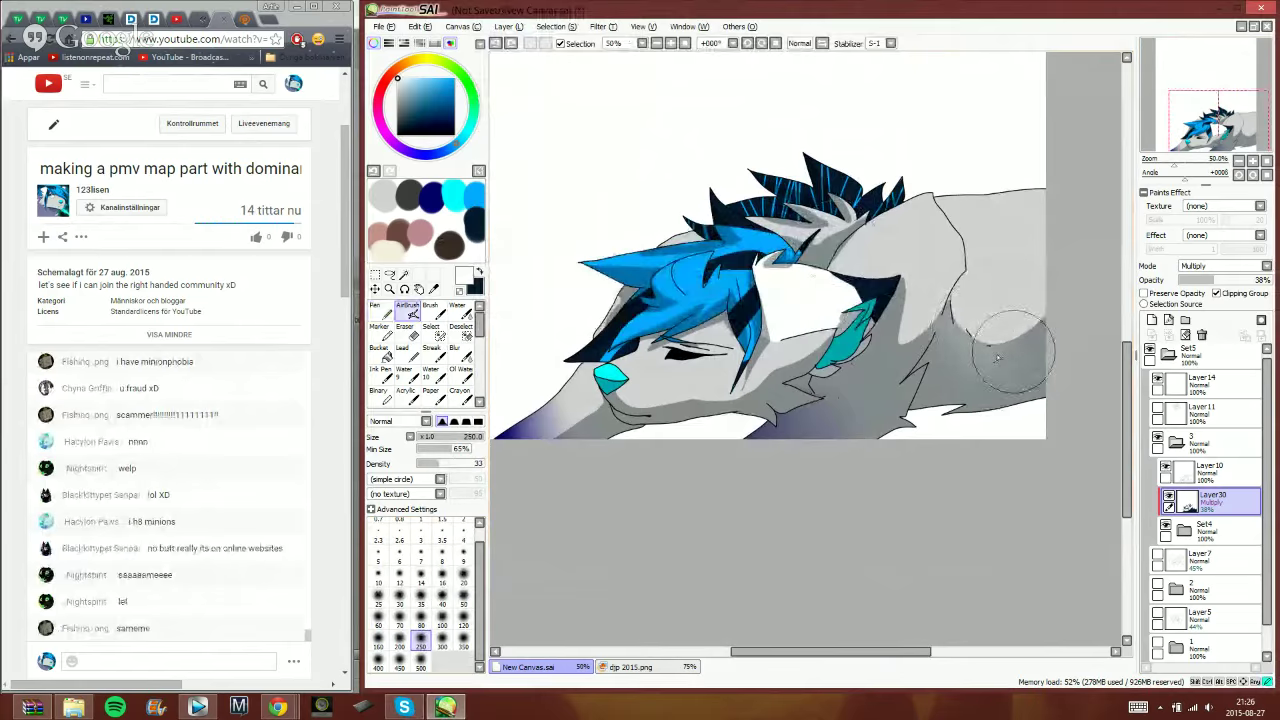
{"action": "mouse_move", "coordinate": [745, 334]}
{"action": "left_mouse_down"}
{"action": "mouse_move", "coordinate": [709, 355]}
{"action": "mouse_move", "coordinate": [742, 385]}
{"action": "mouse_move", "coordinate": [772, 376]}
{"action": "left_mouse_up"}
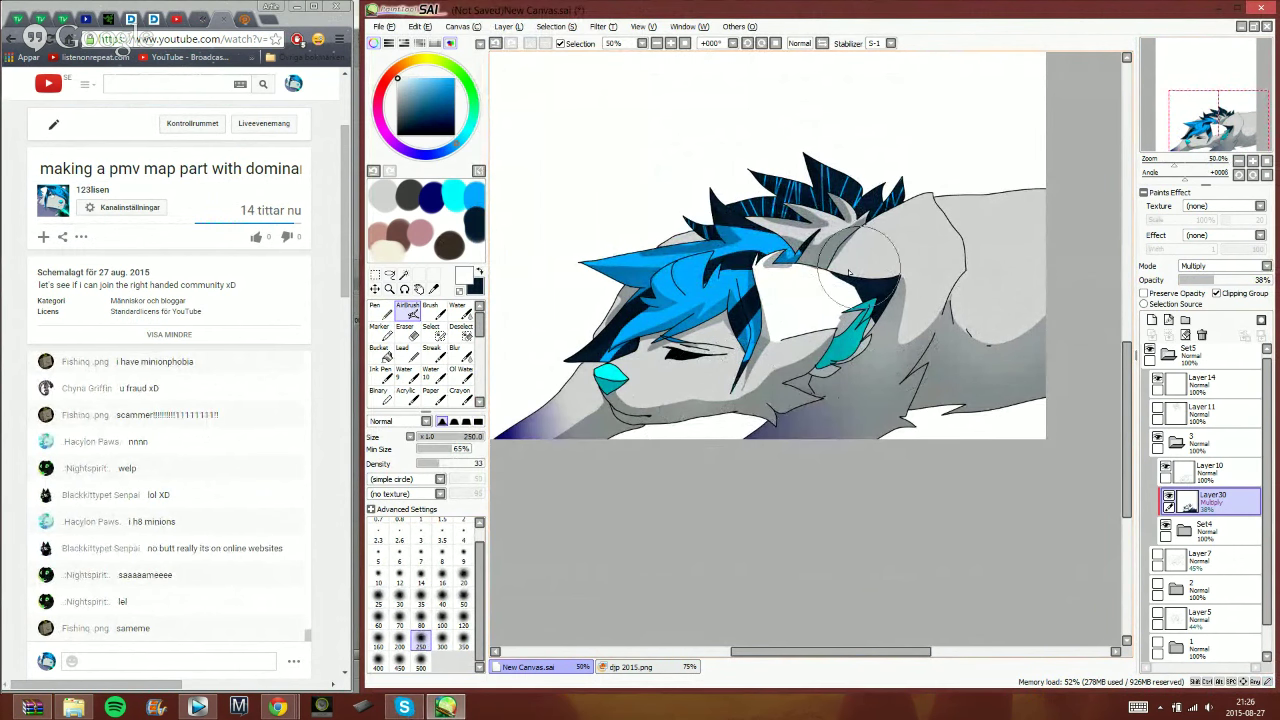
- Collapse layer folder 3 in the layer list
{"action": "left_click", "coordinate": [1178, 444]}
{"action": "left_click", "coordinate": [1184, 535]}
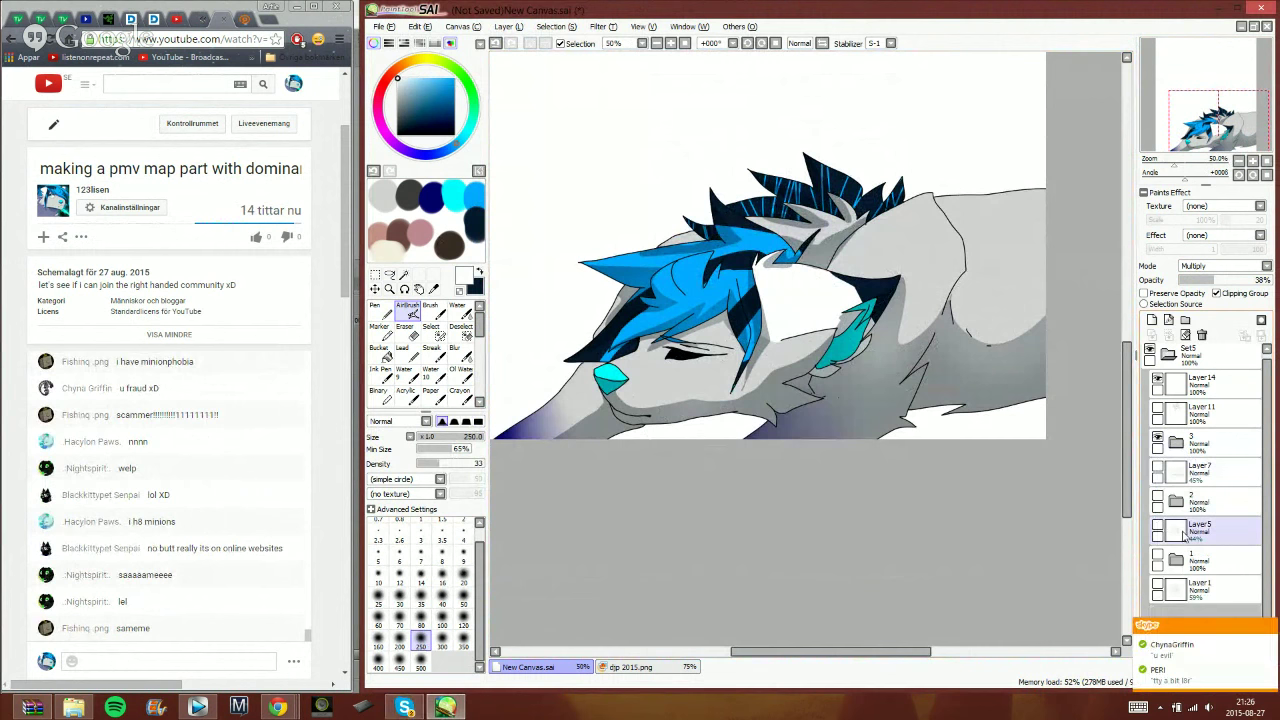
- Open the newest Skype message and reply "ttyl o w o" to the departing contact
{"action": "left_click", "coordinate": [1183, 671]}
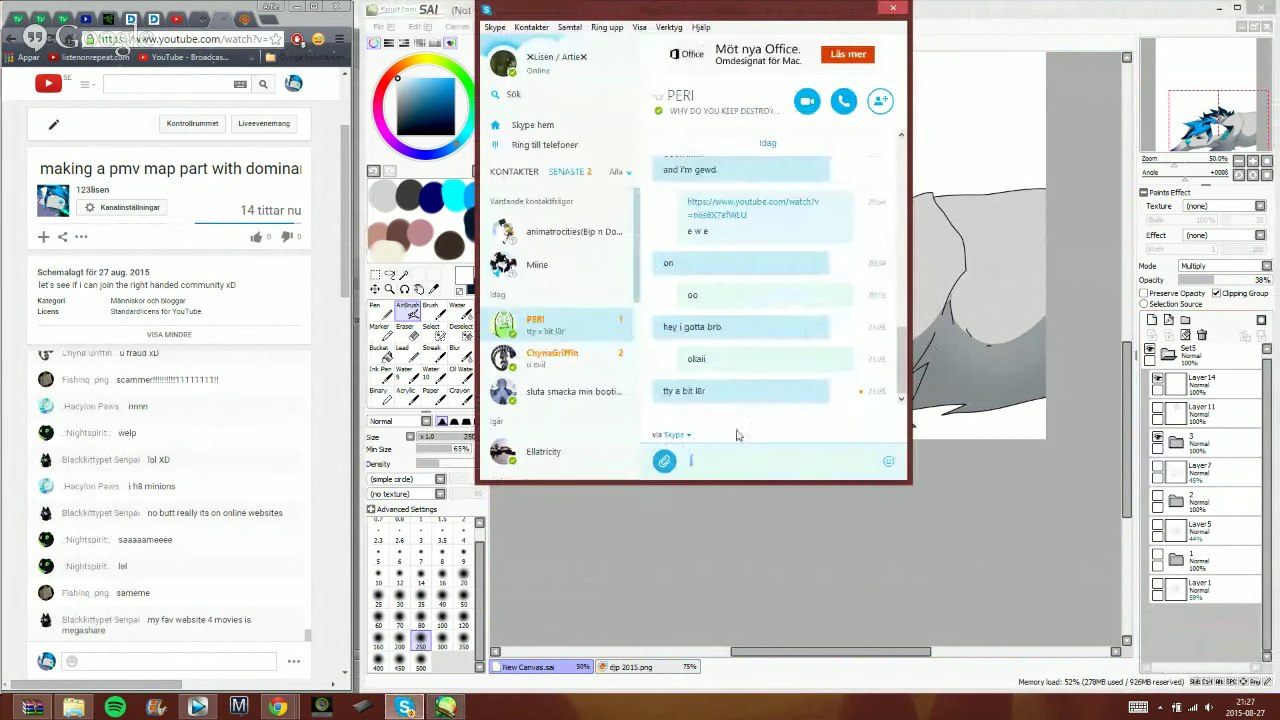
{"action": "type", "text": "ttyl o"}
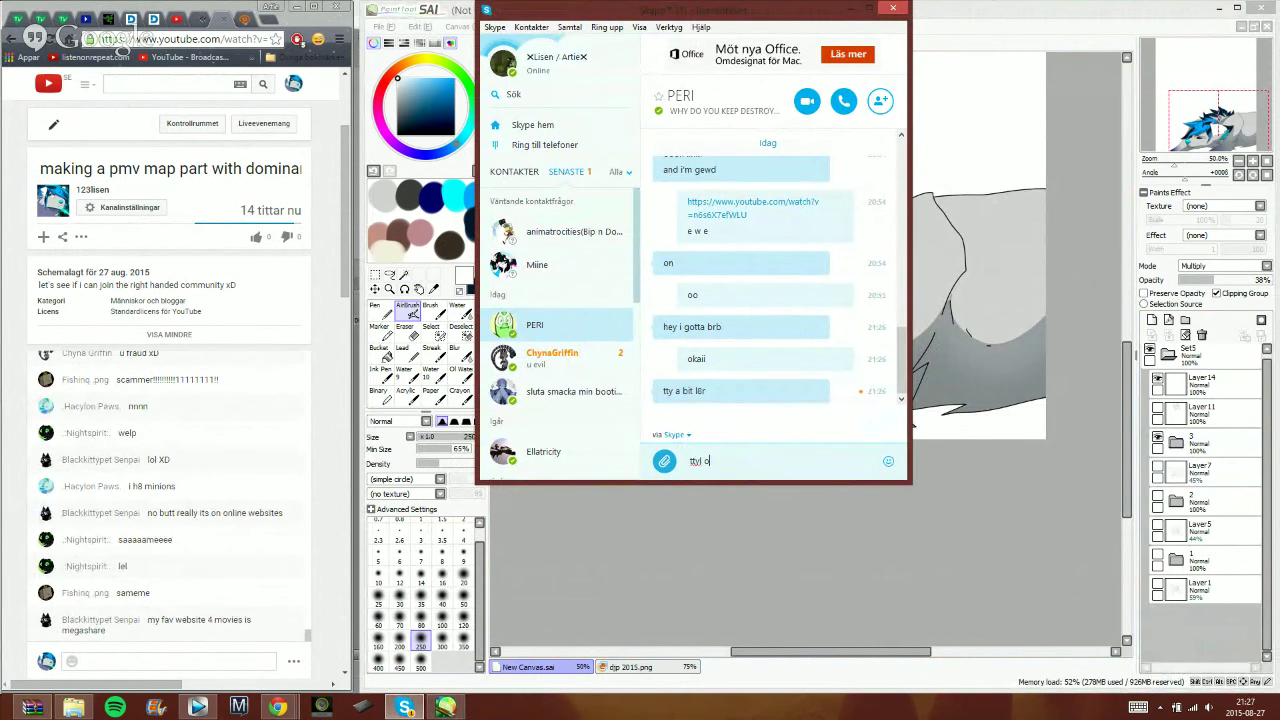
{"action": "type", "text": "w o"}
{"action": "key", "text": "Return"}
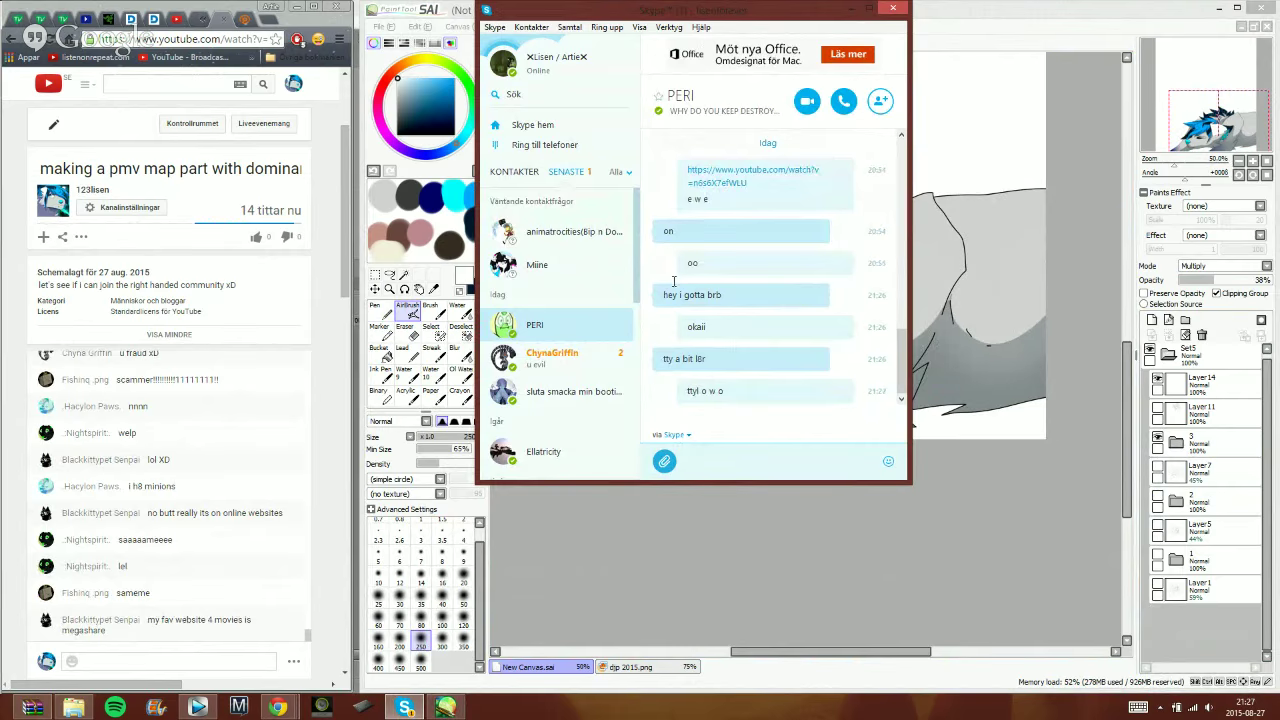
- Open the other unread Skype conversation and send "muahahaah"
{"action": "left_click", "coordinate": [578, 372]}
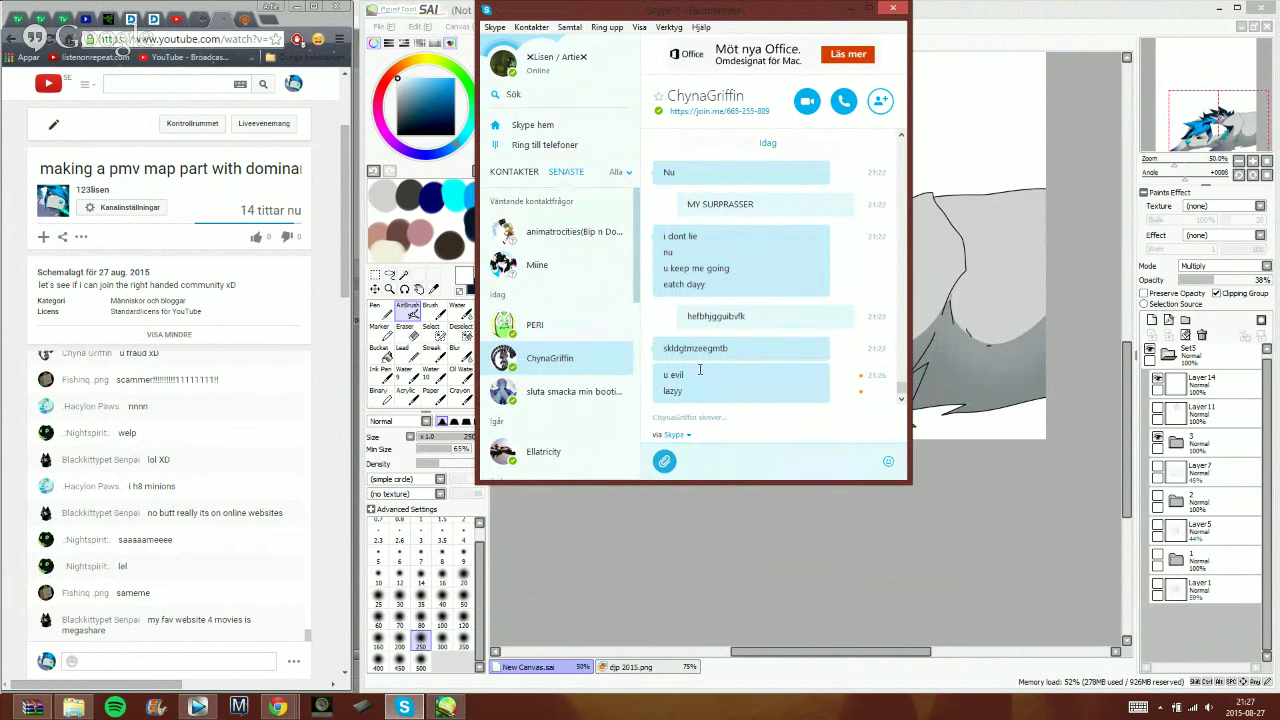
{"action": "type", "text": "muahahaah"}
{"action": "key", "text": "Return"}
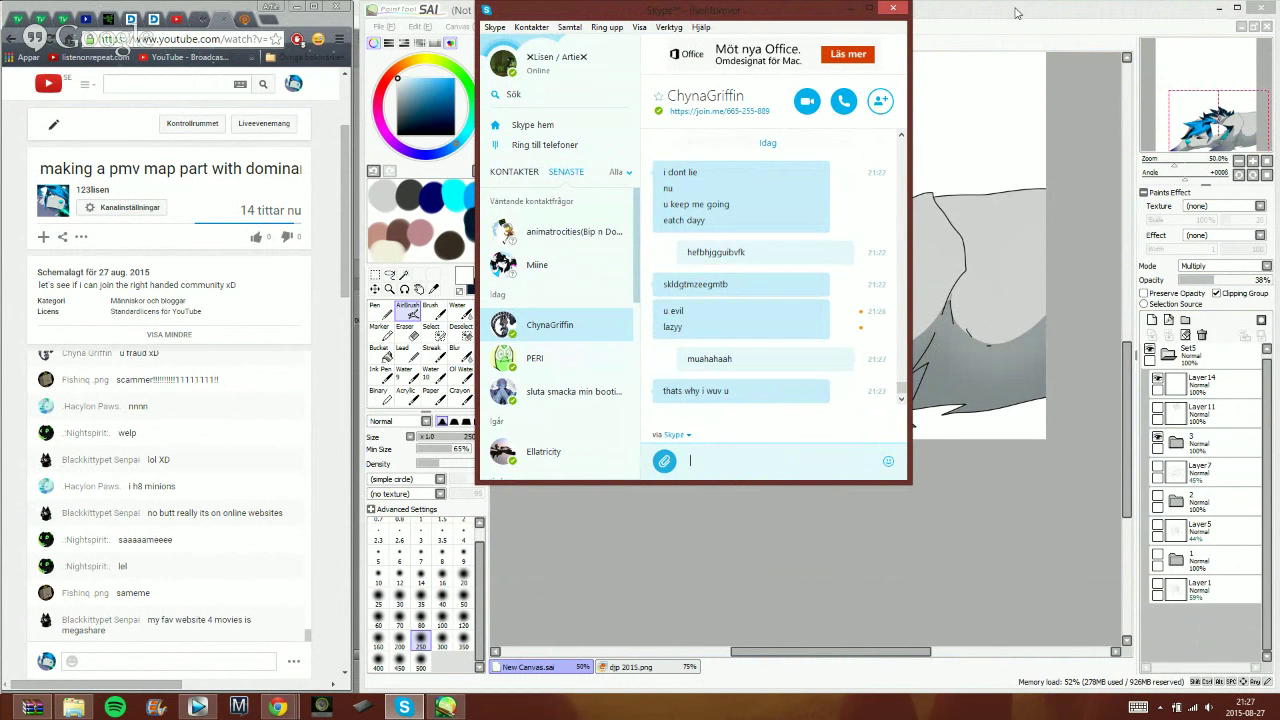
- Send "wh" and "//runs" as two messages in the open Skype conversation
{"action": "type", "text": "wh"}
{"action": "key", "text": "Return"}
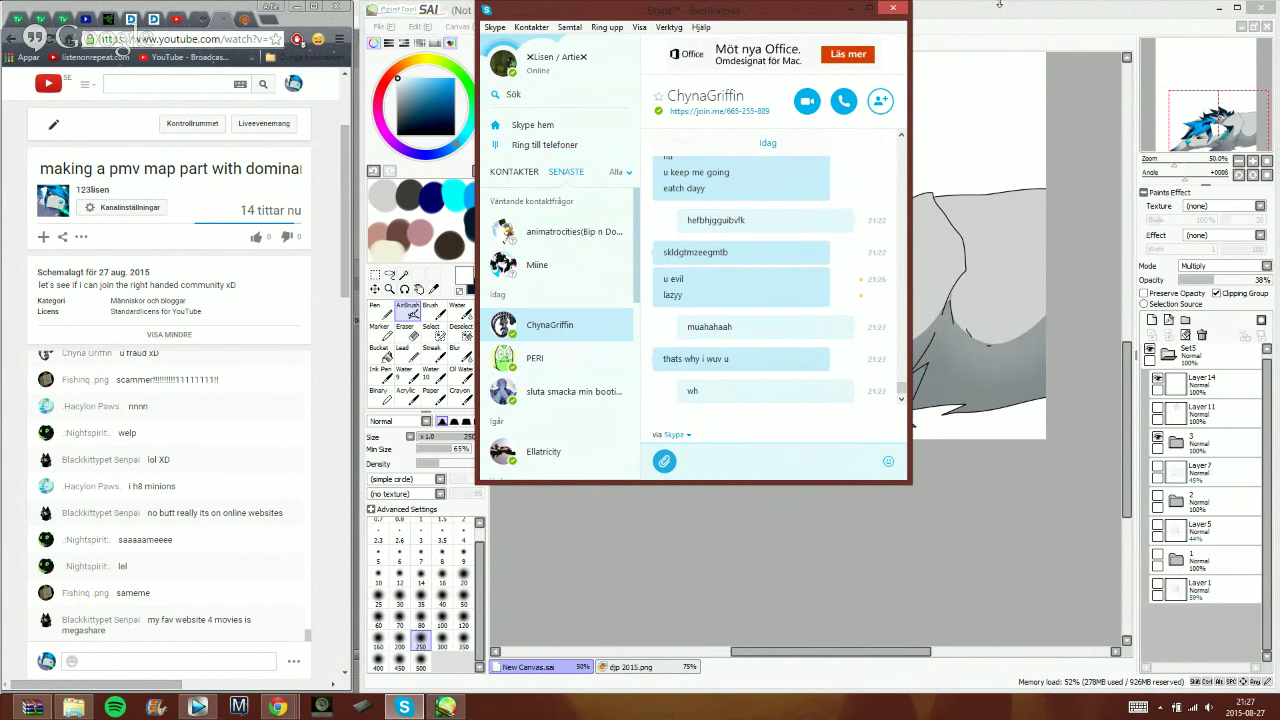
{"action": "type", "text": "//runs"}
{"action": "key", "text": "Return"}
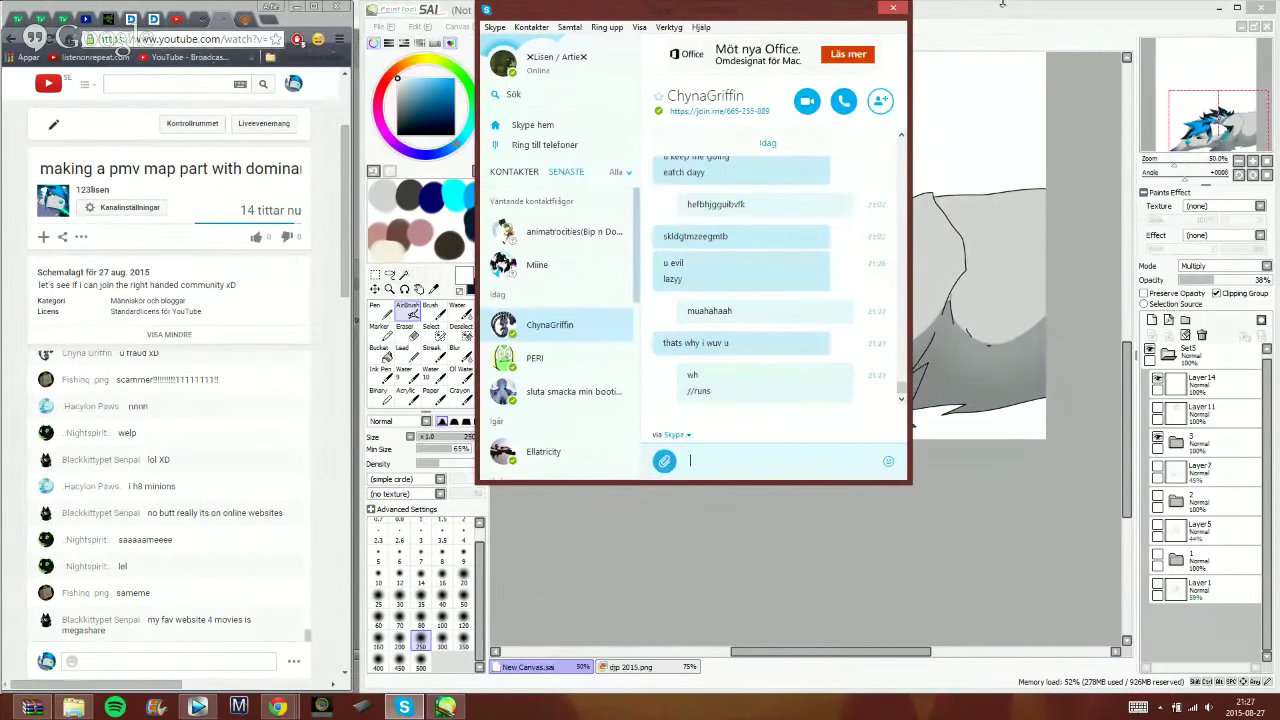
- Switch back to PaintTool SAI, hide layer folder 3 and make layer folders 2 and 1 visible
{"action": "left_click", "coordinate": [1071, 33]}
{"action": "left_click", "coordinate": [1200, 500]}
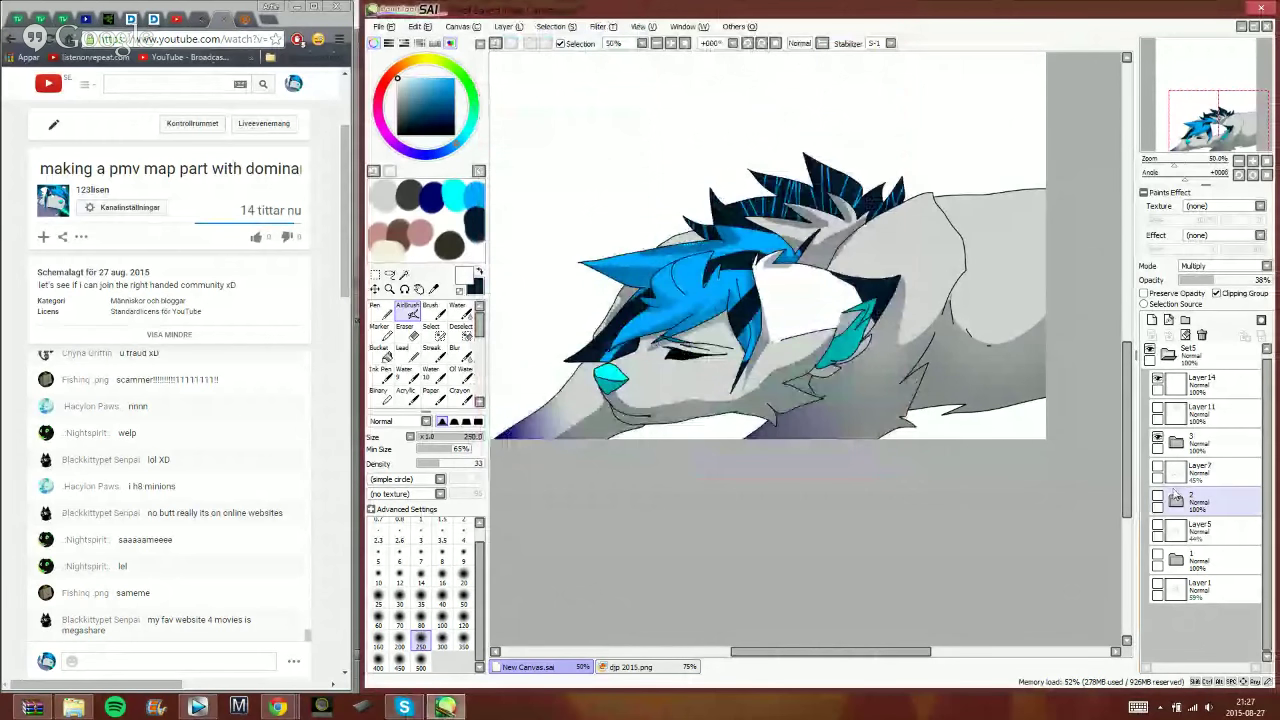
{"action": "left_click", "coordinate": [1157, 497]}
{"action": "left_click", "coordinate": [1168, 456]}
{"action": "left_click", "coordinate": [1163, 438]}
{"action": "left_click", "coordinate": [1157, 438]}
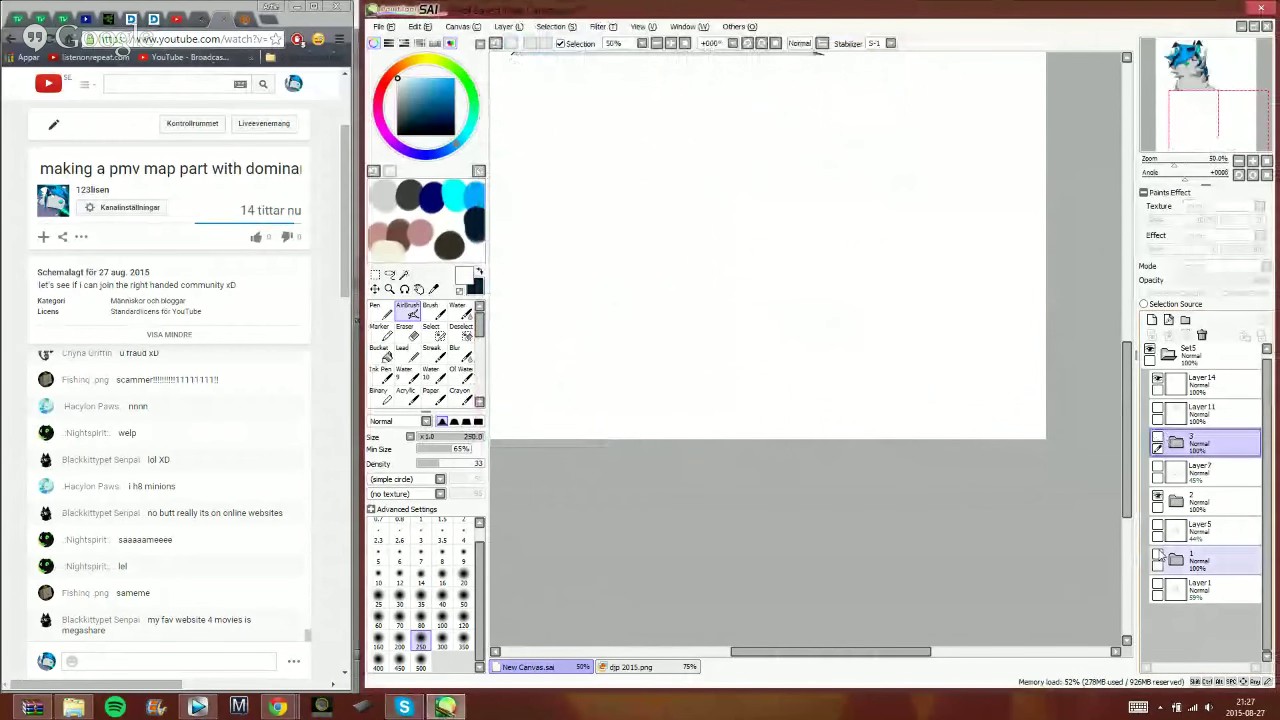
{"action": "left_click", "coordinate": [1158, 554]}
- Expand layer folder 2 and soften the upper character's shadows on Layer21 with the white AirBrush
{"action": "left_click", "coordinate": [1177, 502]}
{"action": "left_click", "coordinate": [1210, 558]}
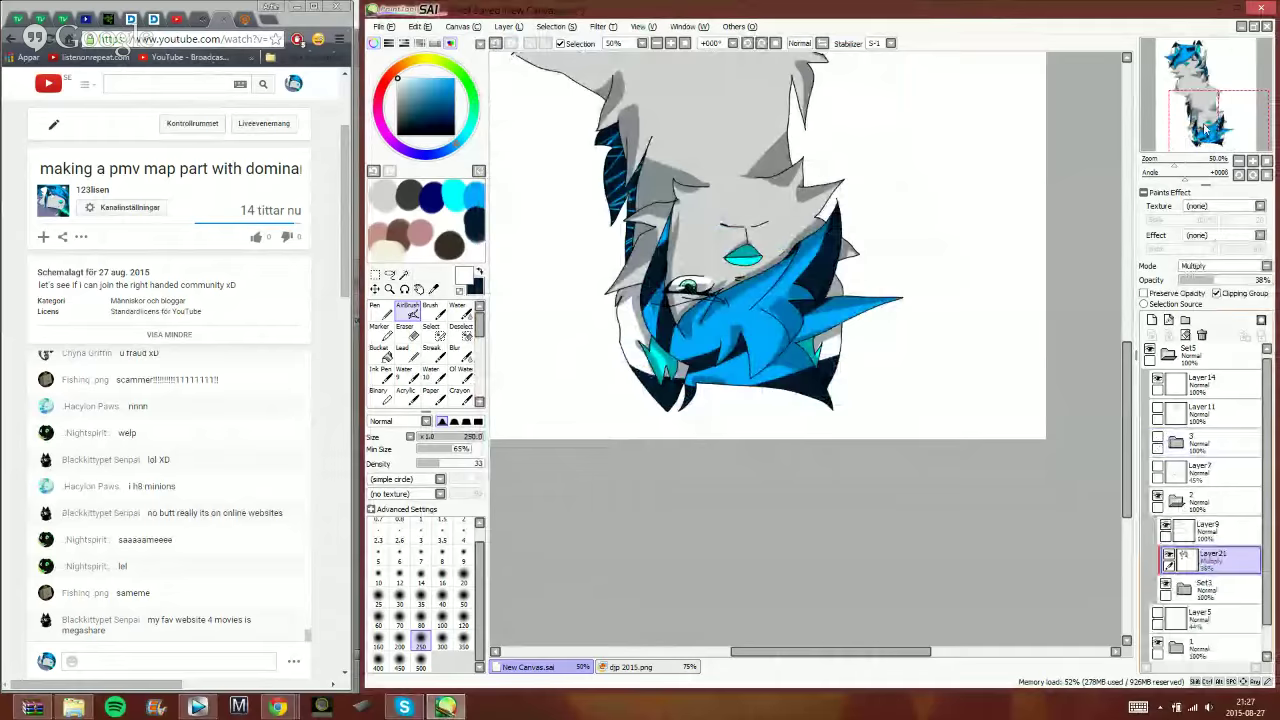
{"action": "left_click_drag", "start_coordinate": [1205, 128], "coordinate": [1196, 72]}
{"action": "mouse_move", "coordinate": [756, 338]}
{"action": "left_mouse_down"}
{"action": "mouse_move", "coordinate": [804, 314]}
{"action": "mouse_move", "coordinate": [768, 350]}
{"action": "left_mouse_up"}
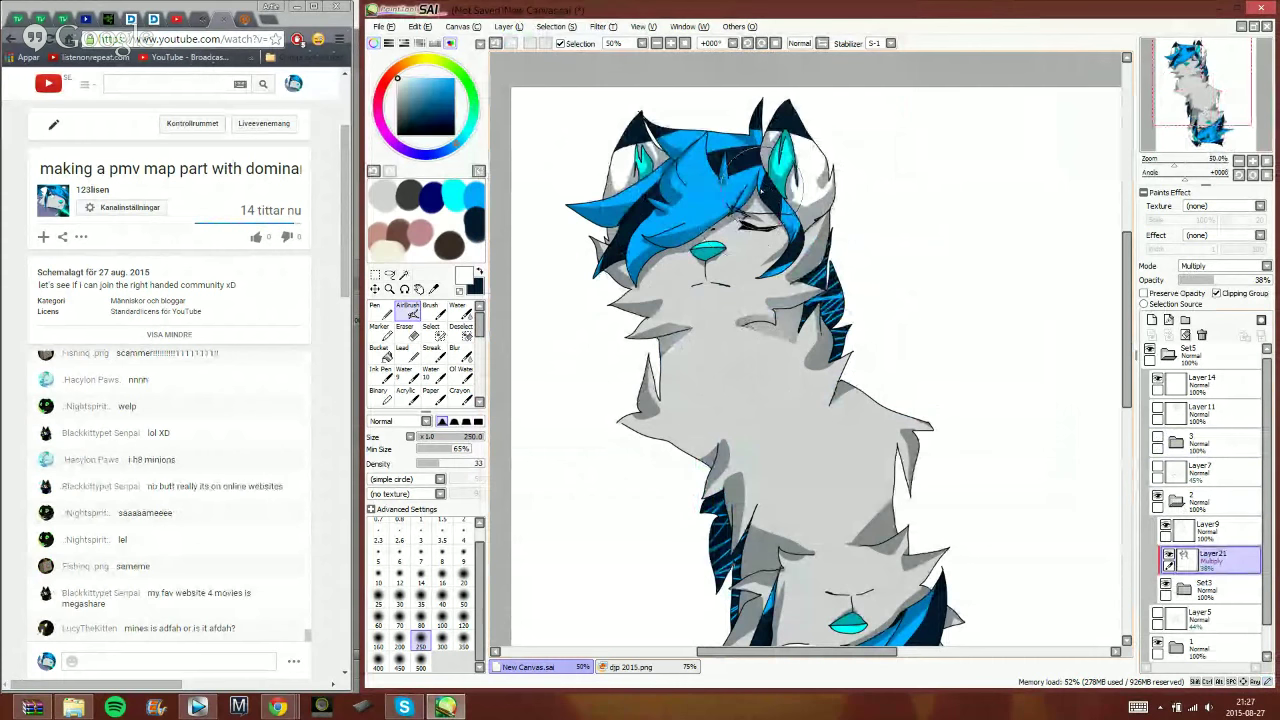
- Expand layer folder 1 and select the lower character's Multiply shadow layer, Layer20
{"action": "left_click", "coordinate": [1176, 649]}
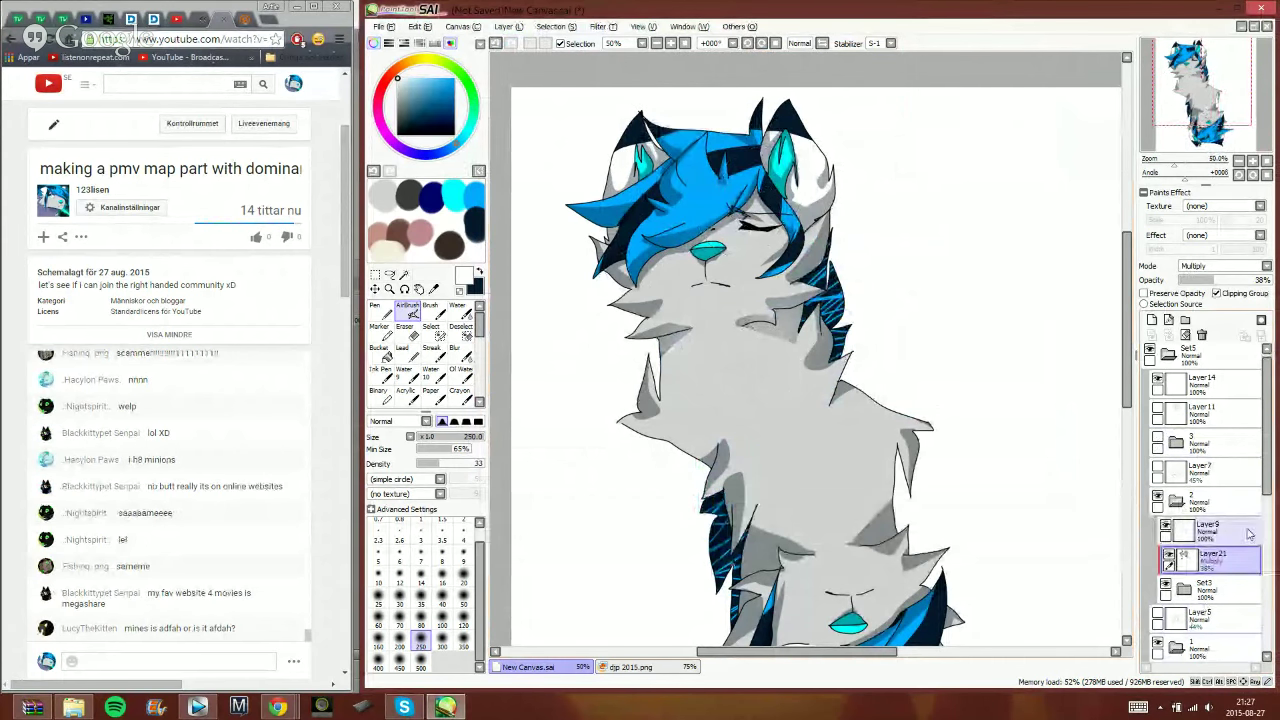
{"action": "left_click_drag", "start_coordinate": [1267, 464], "coordinate": [1267, 500]}
{"action": "scroll", "coordinate": [1266, 500], "scroll_direction": "down", "scroll_amount": 2}
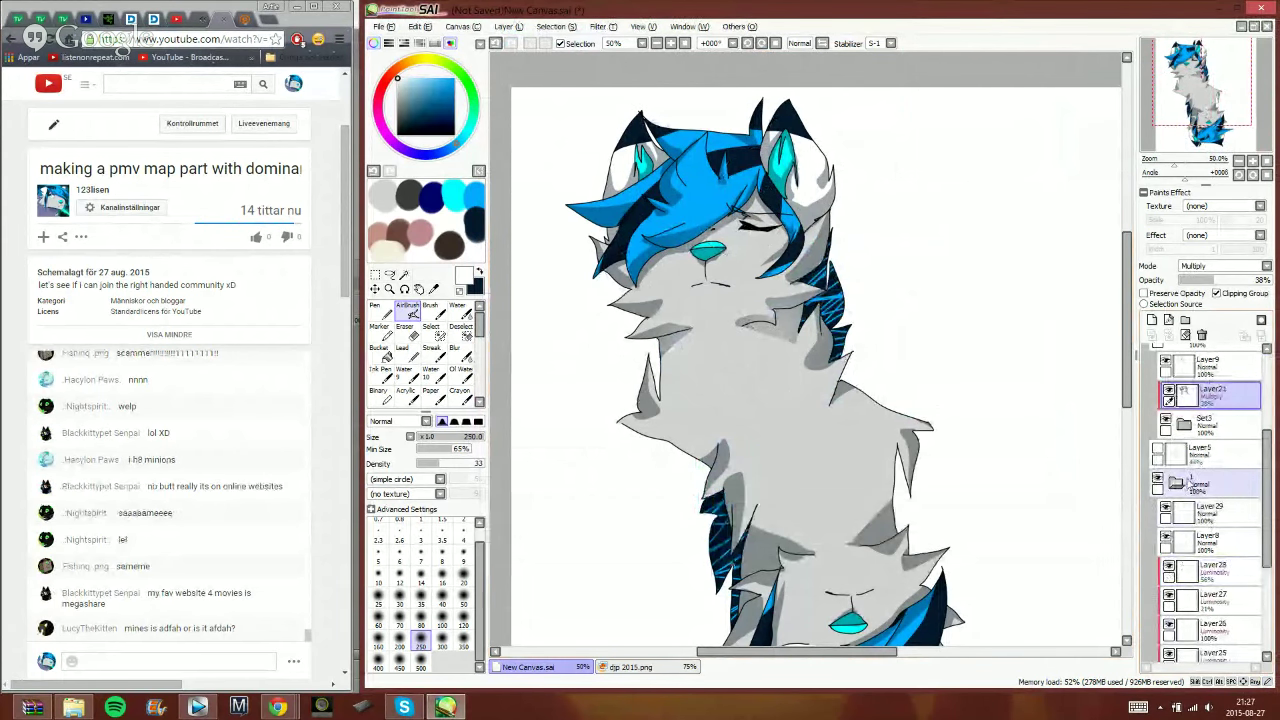
{"action": "left_click", "coordinate": [1178, 484]}
{"action": "left_click", "coordinate": [1204, 484]}
{"action": "scroll", "coordinate": [1205, 560], "scroll_direction": "down", "scroll_amount": 4}
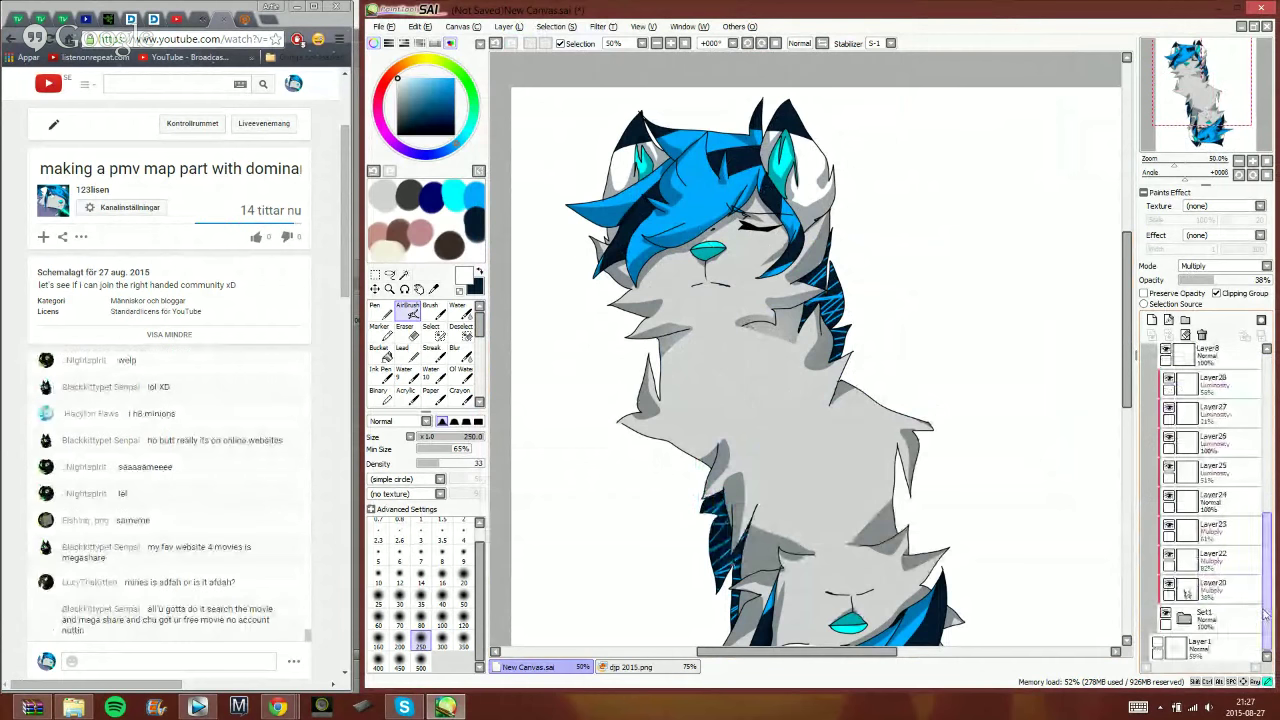
{"action": "left_click", "coordinate": [1208, 592]}
{"action": "left_click_drag", "start_coordinate": [1190, 138], "coordinate": [1190, 176]}
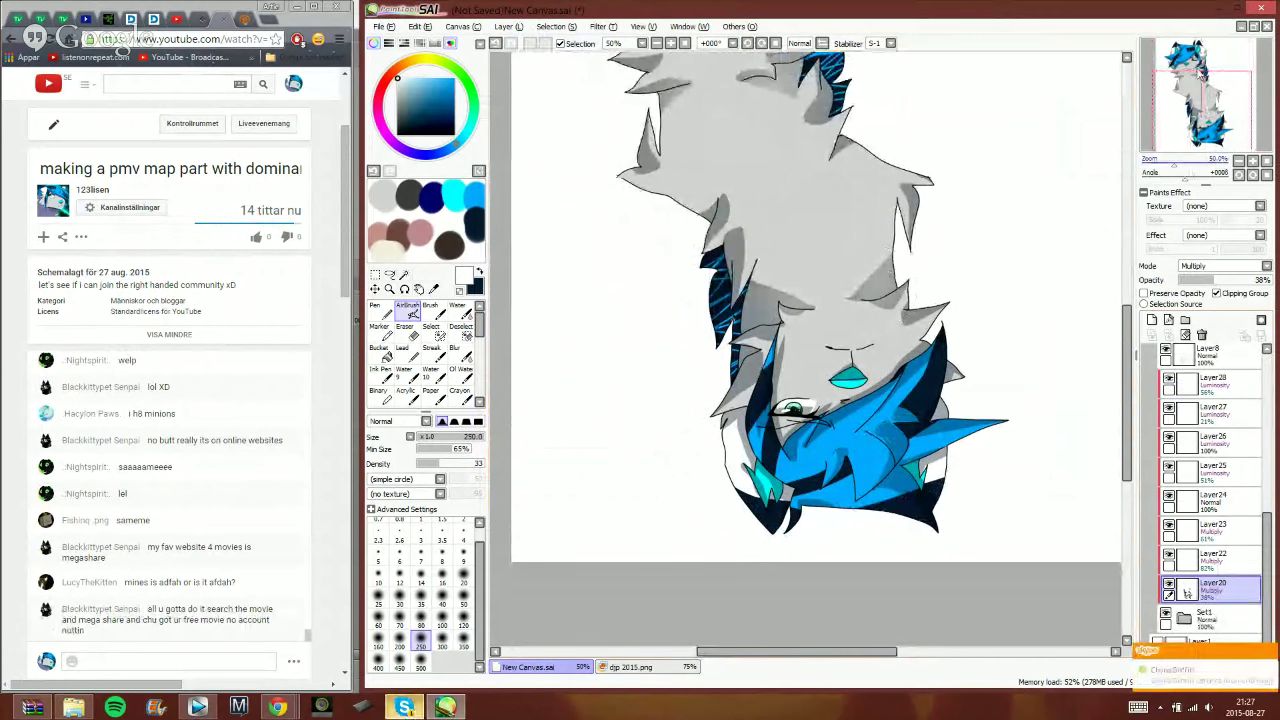
{"action": "key", "text": "v"}
- Open the new Skype message and reply "shet" and "YOU'RE JUST LIKE YOUR BRO"
{"action": "left_click", "coordinate": [1240, 655]}
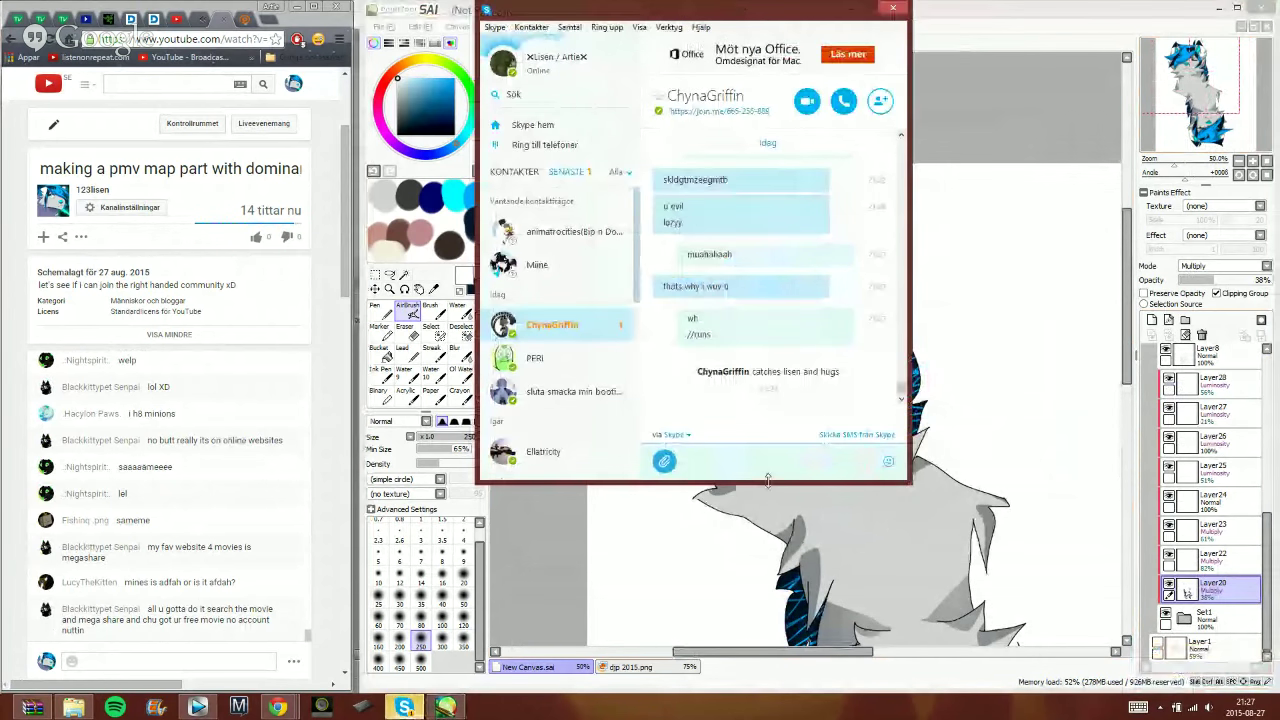
{"action": "type", "text": "shet"}
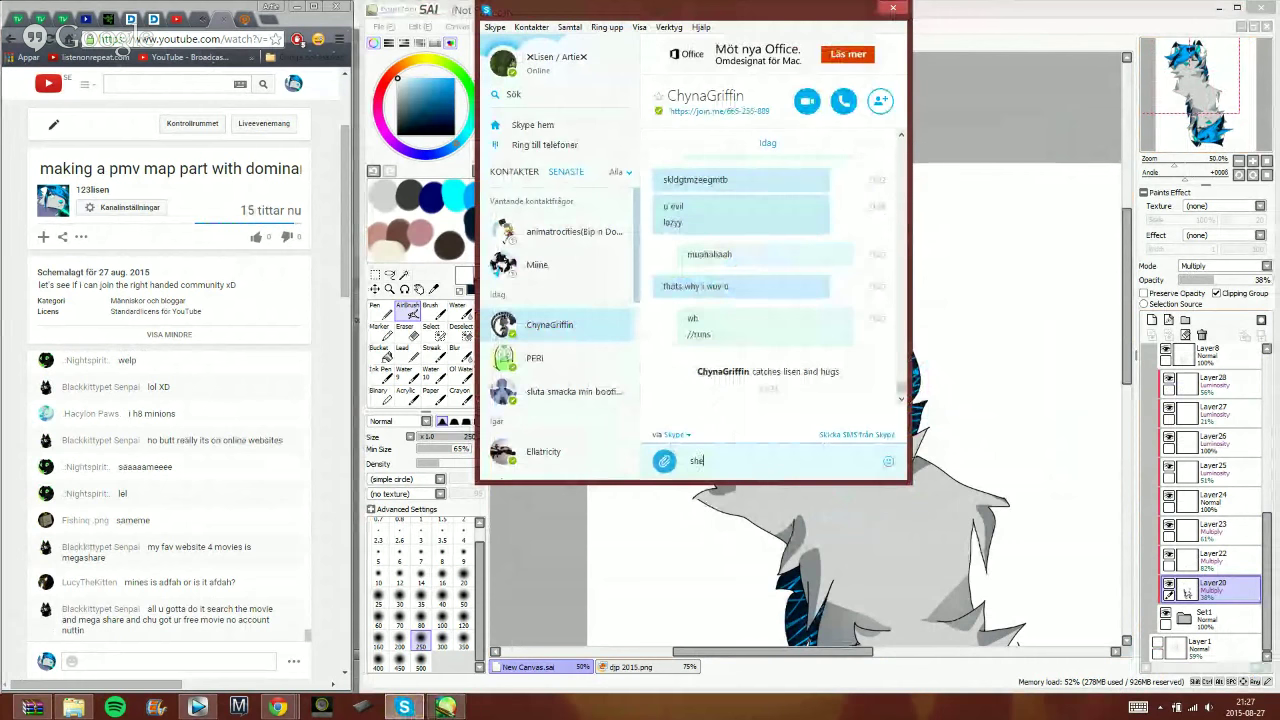
{"action": "key", "text": "Return"}
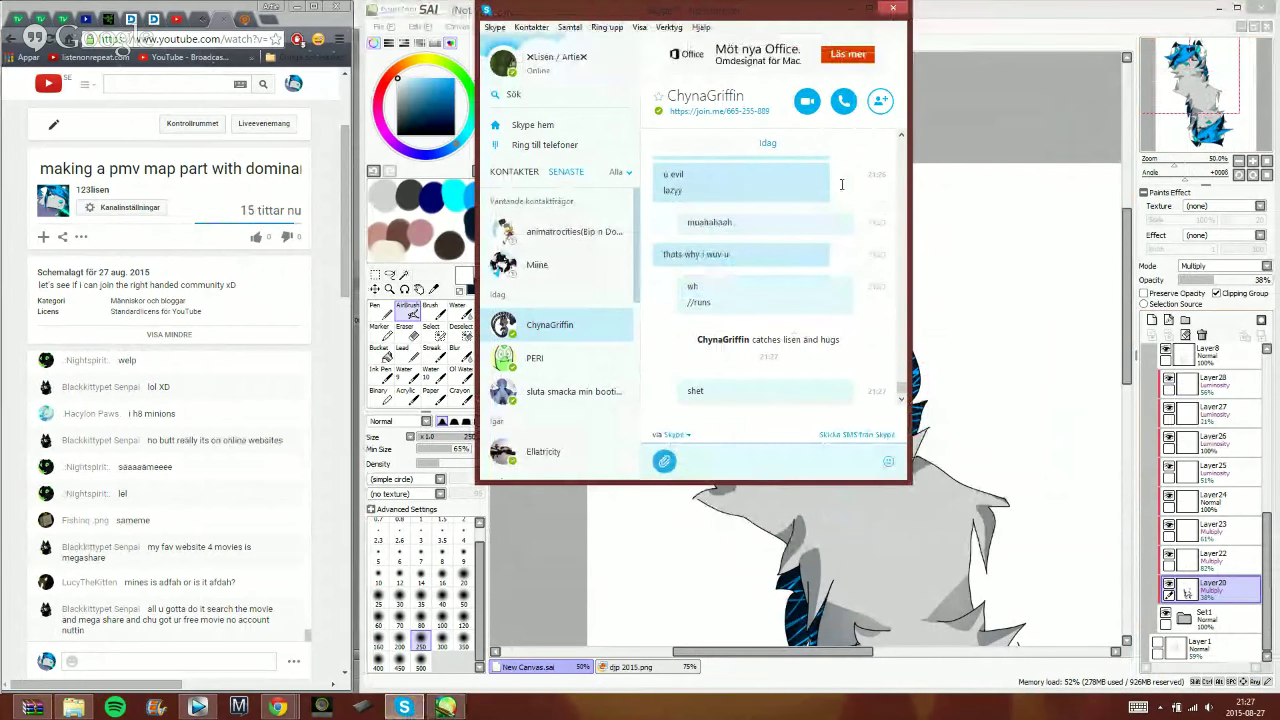
{"action": "type", "text": "YOU'RE JUST"}
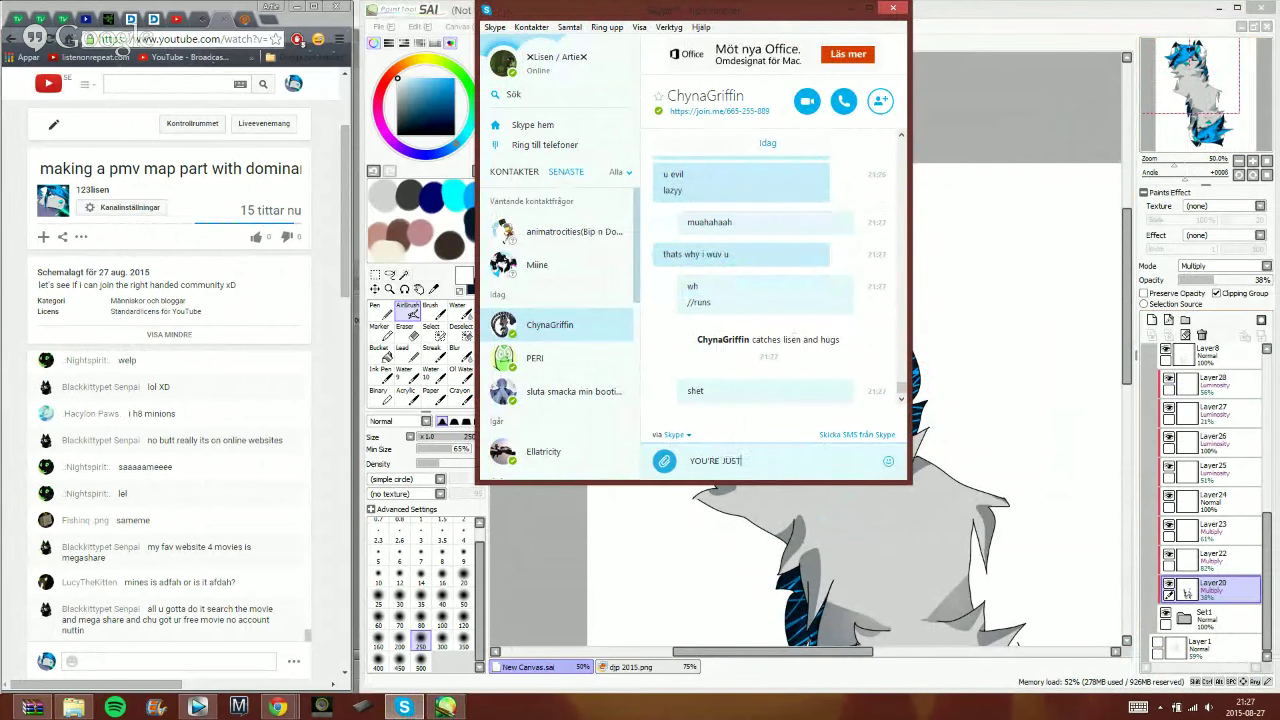
{"action": "type", "text": " LIKE YOUR BRO"}
{"action": "key", "text": "Return"}
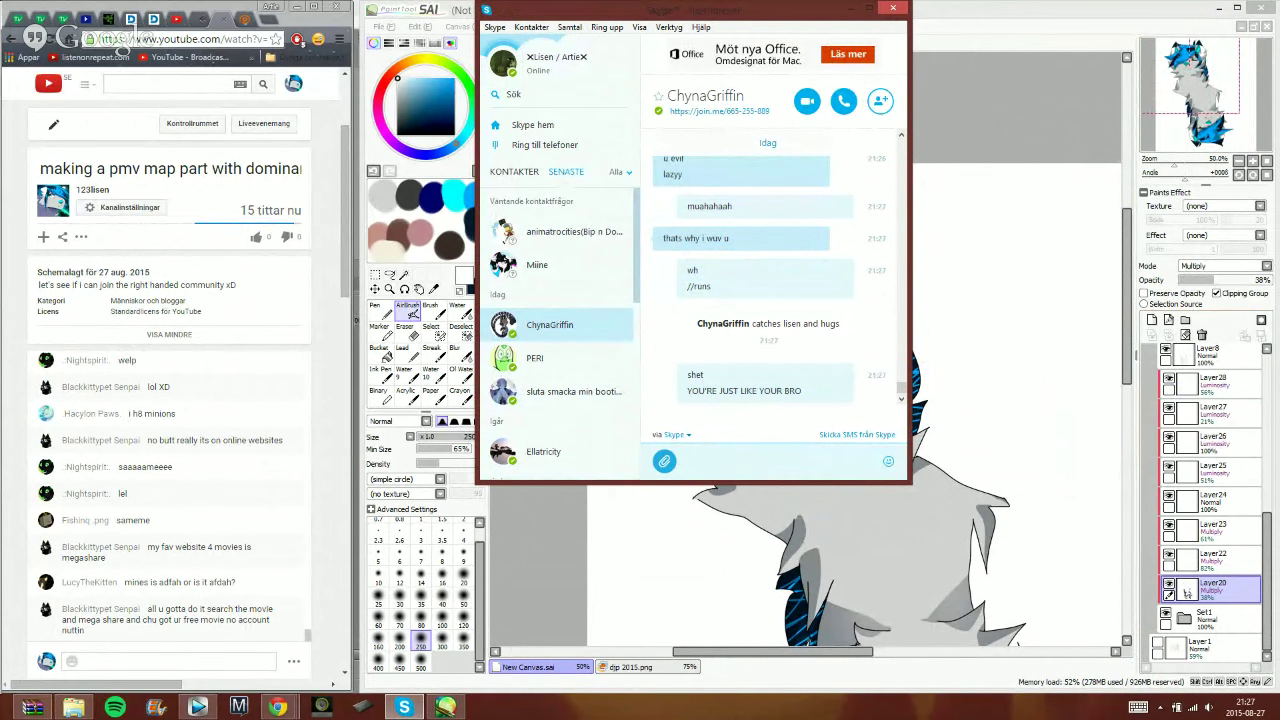
- Return to PaintTool SAI and add a new layer above Layer8 in folder 1, clipped to it with Clipping Group
{"action": "left_click", "coordinate": [997, 26]}
{"action": "scroll", "coordinate": [650, 335], "scroll_direction": "down", "scroll_amount": 1}
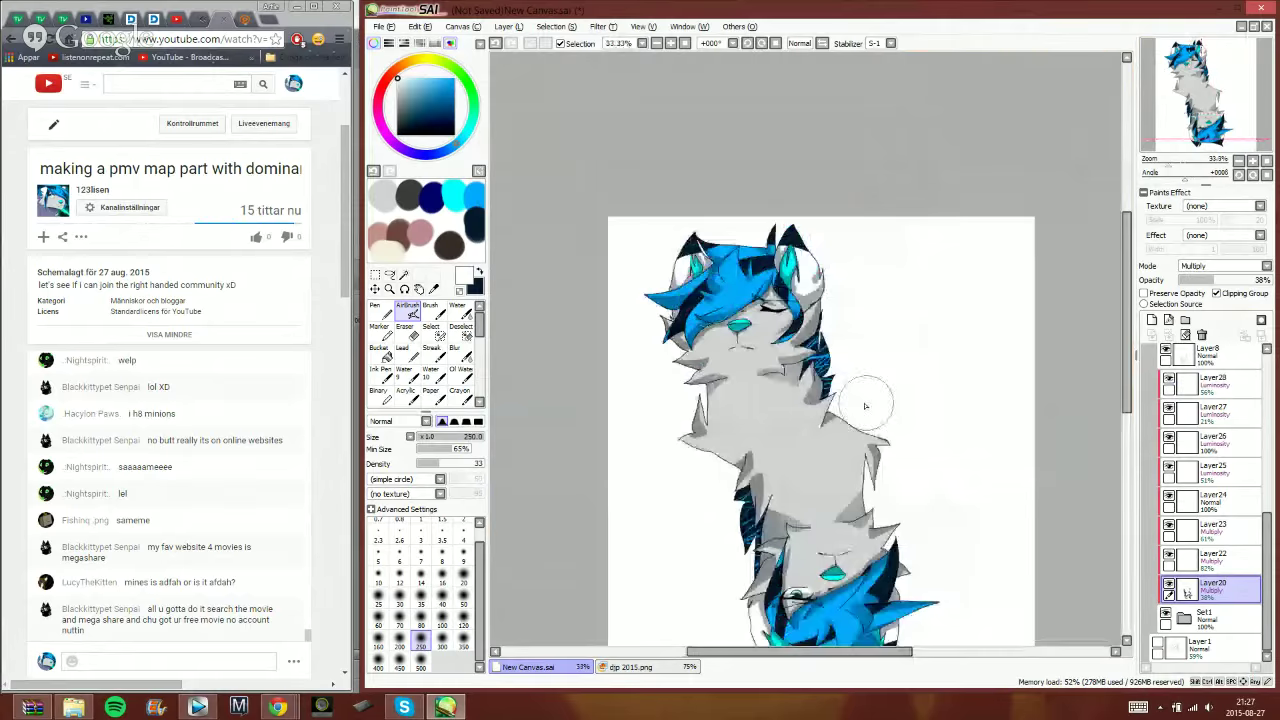
{"action": "scroll", "coordinate": [866, 404], "scroll_direction": "up", "scroll_amount": 1}
{"action": "scroll", "coordinate": [846, 410], "scroll_direction": "down", "scroll_amount": 1}
{"action": "scroll", "coordinate": [822, 350], "scroll_direction": "up", "scroll_amount": 1}
{"action": "key", "text": "Insert"}
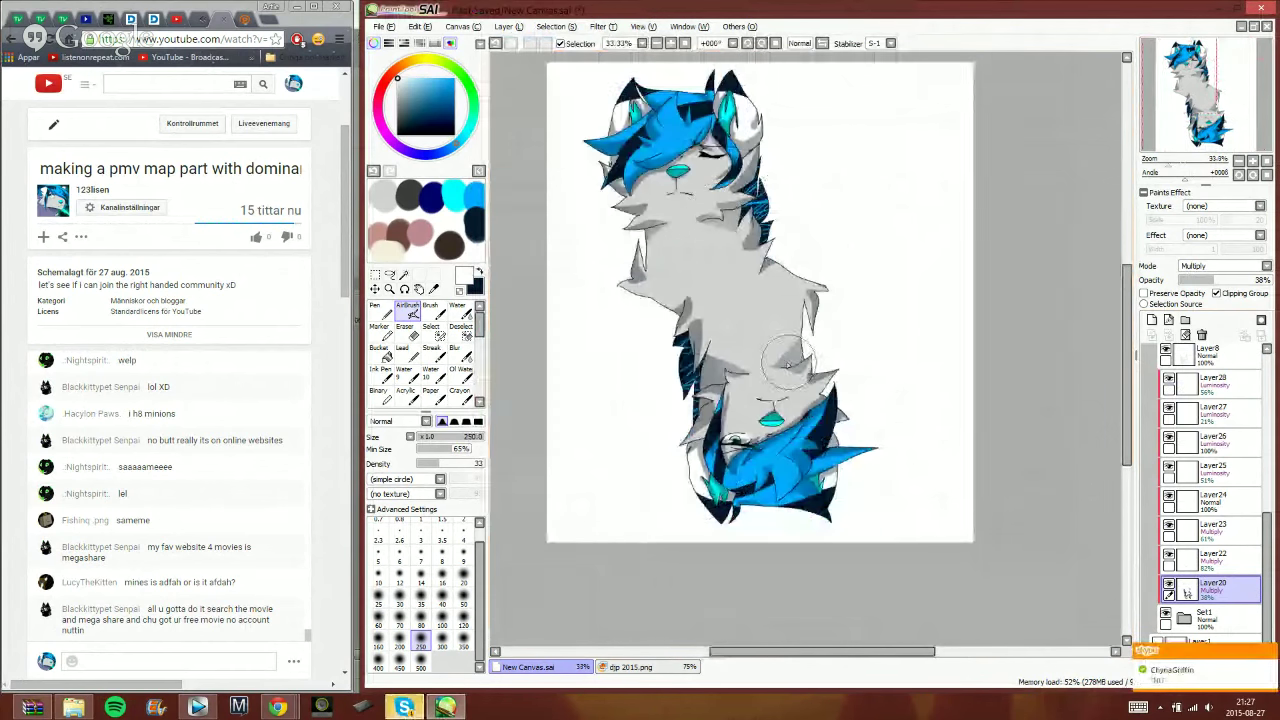
{"action": "scroll", "coordinate": [1210, 497], "scroll_direction": "up", "scroll_amount": 2}
{"action": "left_click", "coordinate": [1198, 422]}
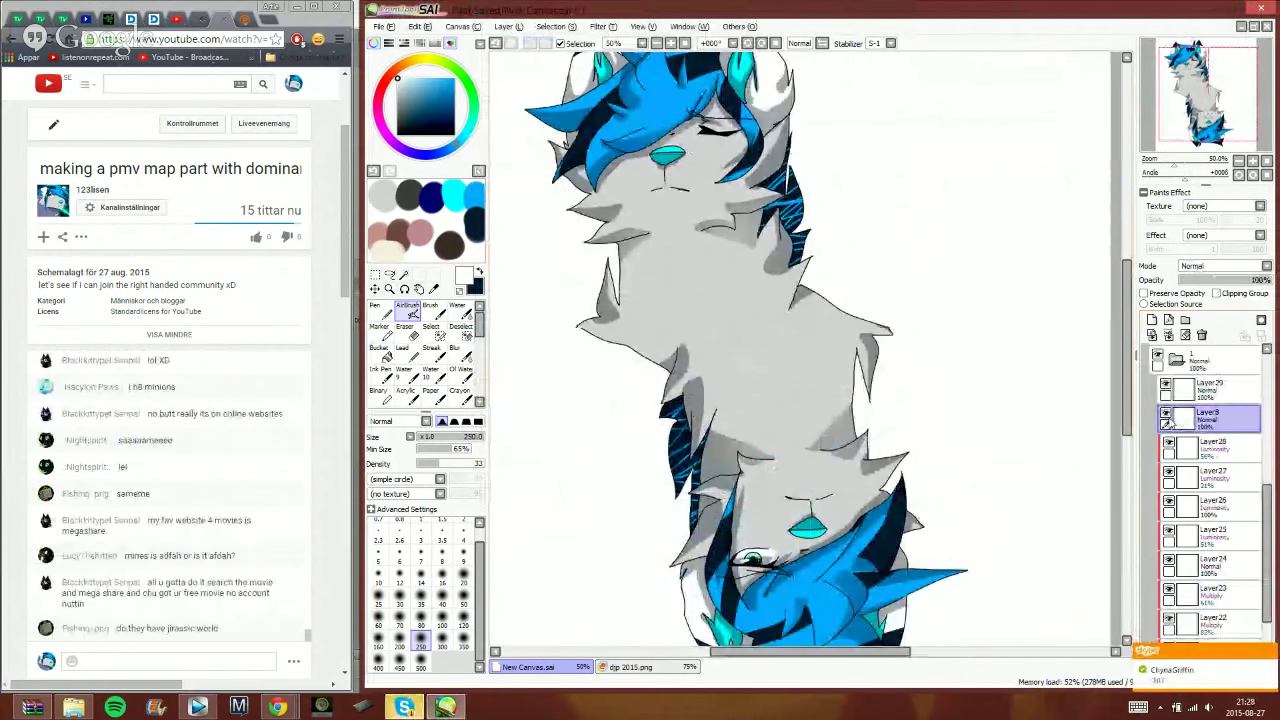
{"action": "left_click", "coordinate": [1151, 319]}
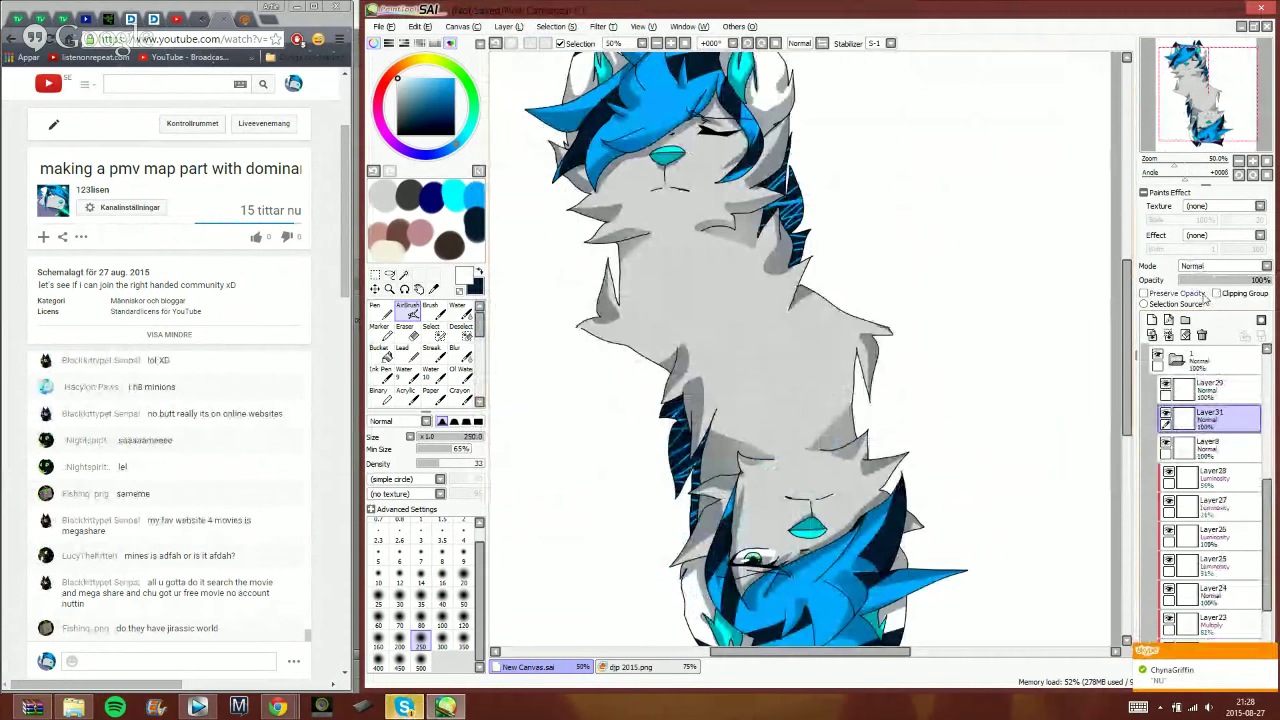
{"action": "left_click", "coordinate": [1216, 293]}
- Tint the lower character's line art dark navy on the clipped layer, using the AirBrush at size 100 and density 100
{"action": "left_click", "coordinate": [424, 121]}
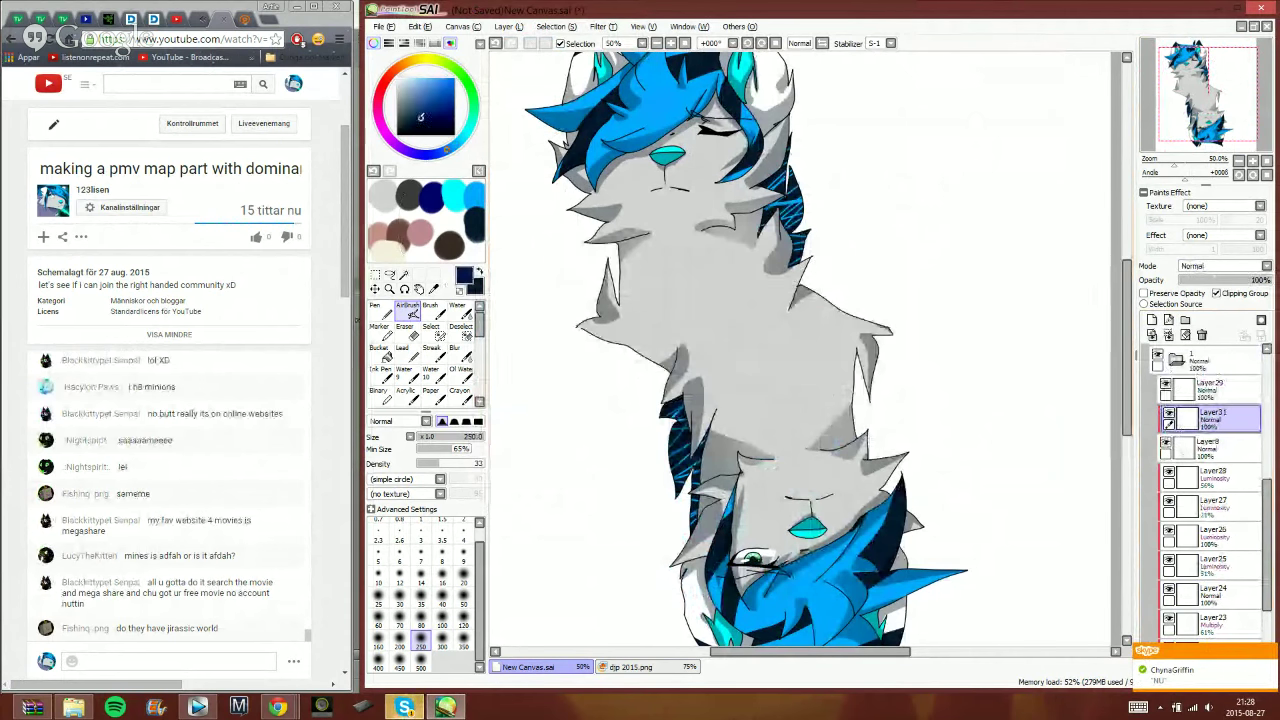
{"action": "mouse_move", "coordinate": [450, 437]}
{"action": "left_mouse_down"}
{"action": "mouse_move", "coordinate": [491, 440]}
{"action": "mouse_move", "coordinate": [526, 466]}
{"action": "left_mouse_up"}
{"action": "scroll", "coordinate": [682, 391], "scroll_direction": "down", "scroll_amount": 2}
{"action": "scroll", "coordinate": [641, 430], "scroll_direction": "up", "scroll_amount": 3}
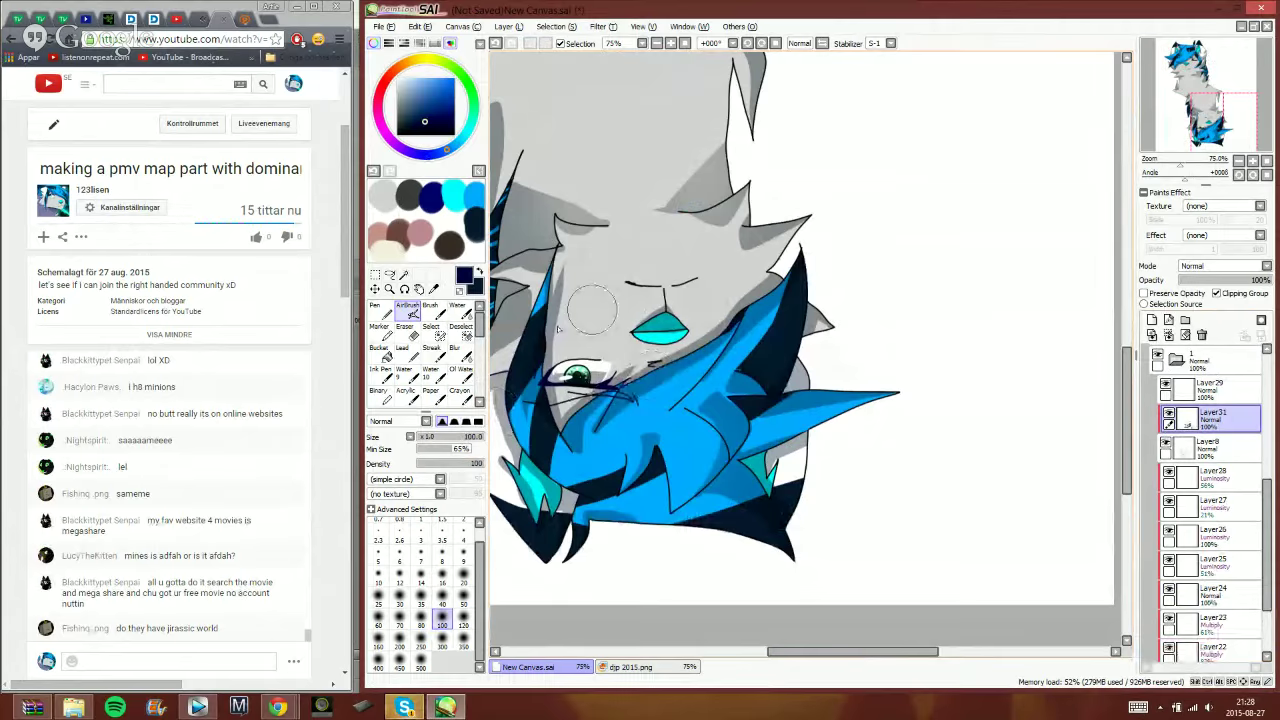
{"action": "scroll", "coordinate": [838, 442], "scroll_direction": "down", "scroll_amount": 3}
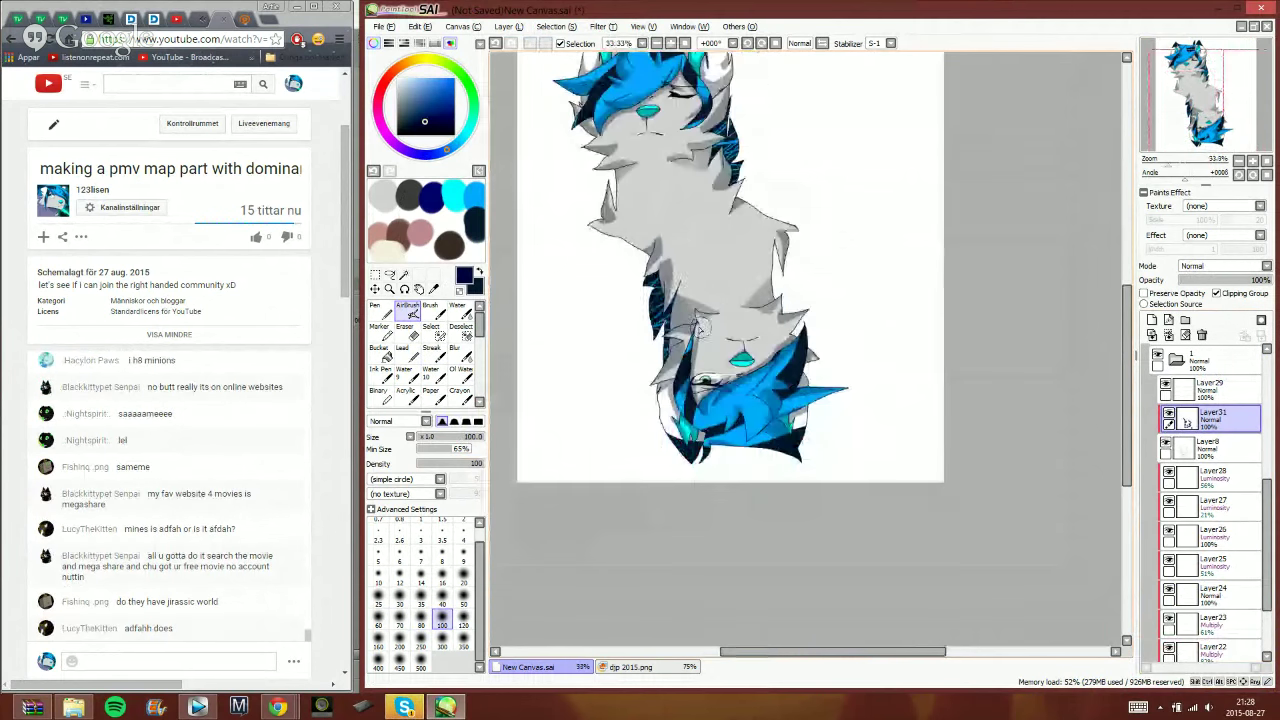
{"action": "scroll", "coordinate": [838, 442], "scroll_direction": "up", "scroll_amount": 2}
{"action": "scroll", "coordinate": [674, 122], "scroll_direction": "up", "scroll_amount": 1}
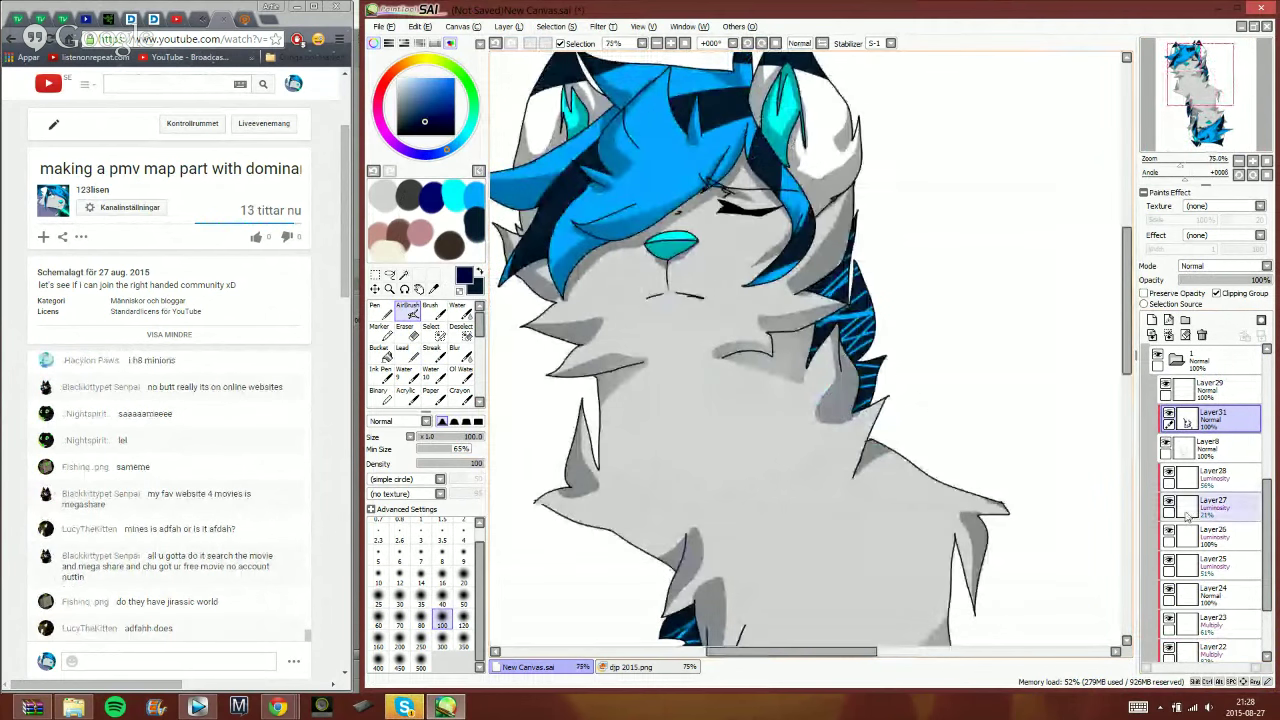
- Collapse folder 1, turn on Preserve Opacity for Layer9 in folder 2, and tint the upper character's lines dark navy
{"action": "left_click", "coordinate": [1176, 361]}
{"action": "scroll", "coordinate": [1158, 411], "scroll_direction": "up", "scroll_amount": 3}
{"action": "scroll", "coordinate": [1157, 414], "scroll_direction": "up", "scroll_amount": 3}
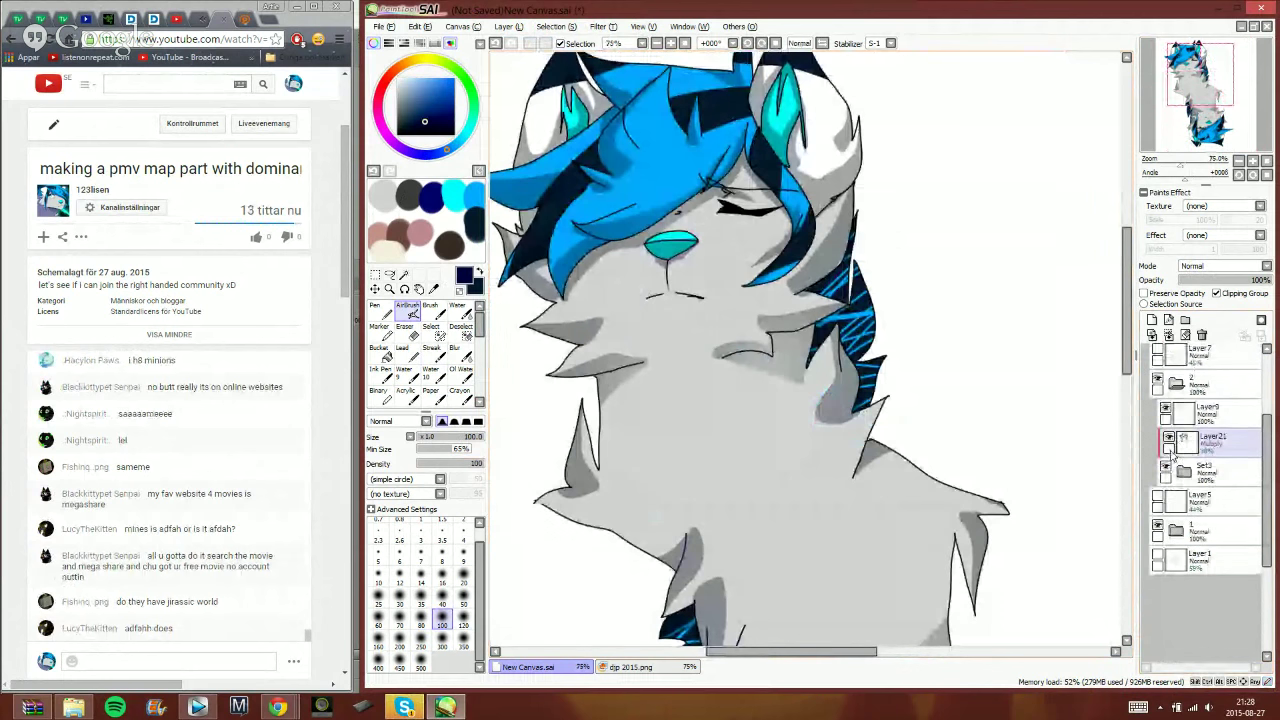
{"action": "left_click", "coordinate": [1205, 412]}
{"action": "left_click", "coordinate": [1172, 296]}
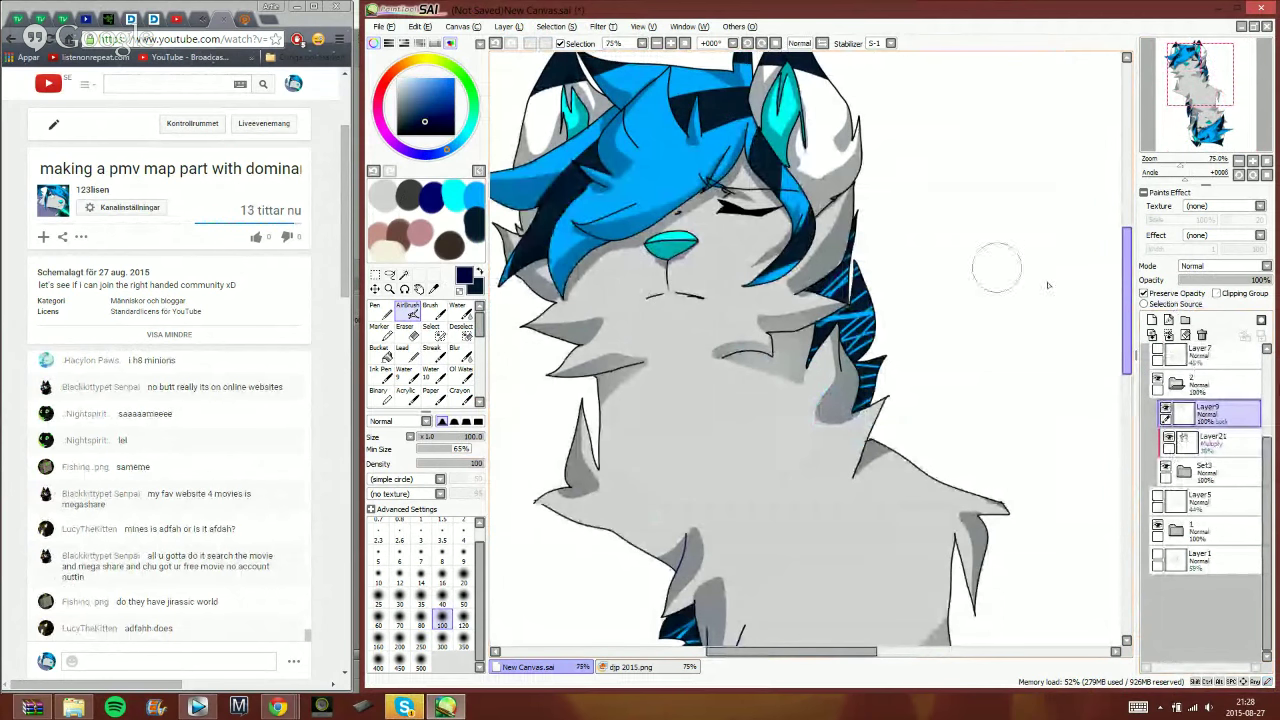
{"action": "left_click_drag", "start_coordinate": [718, 203], "coordinate": [780, 210]}
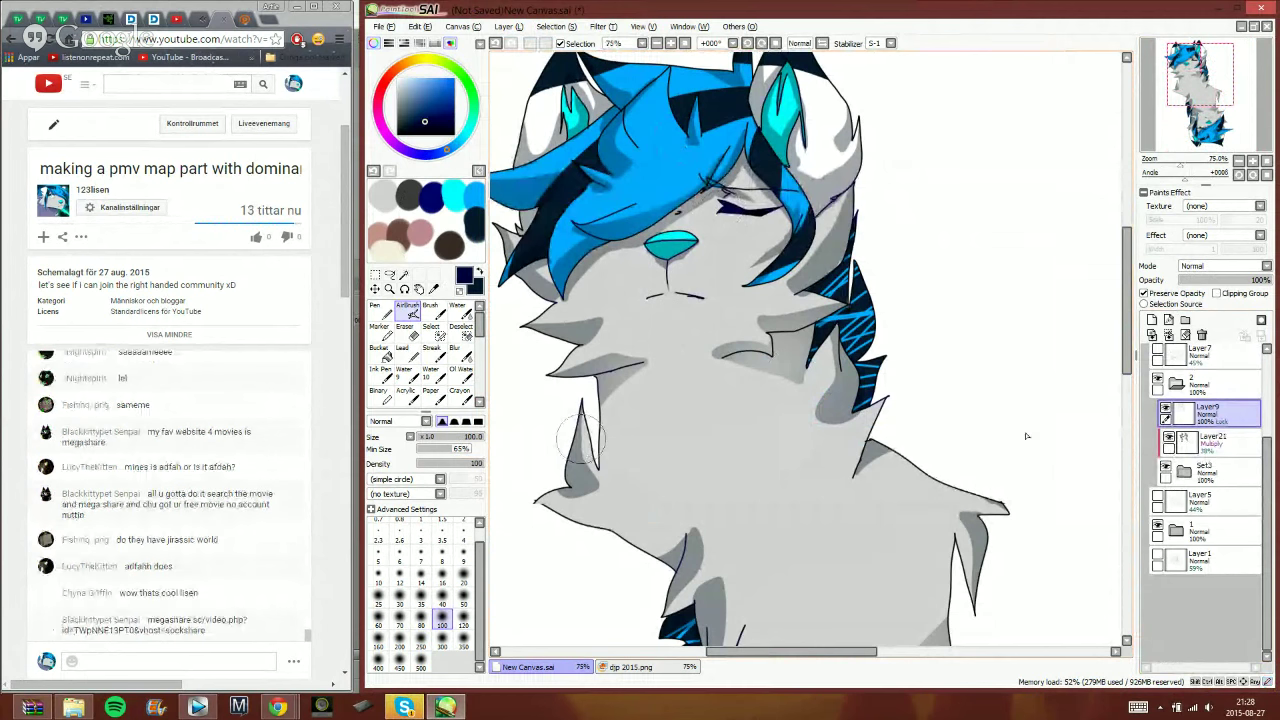
- Collapse and hide folder 2, hide folder 1, show and expand folder 3, and select its line layer, Layer10
{"action": "left_click", "coordinate": [1176, 384]}
{"action": "left_click", "coordinate": [1158, 405]}
{"action": "left_click", "coordinate": [1158, 522]}
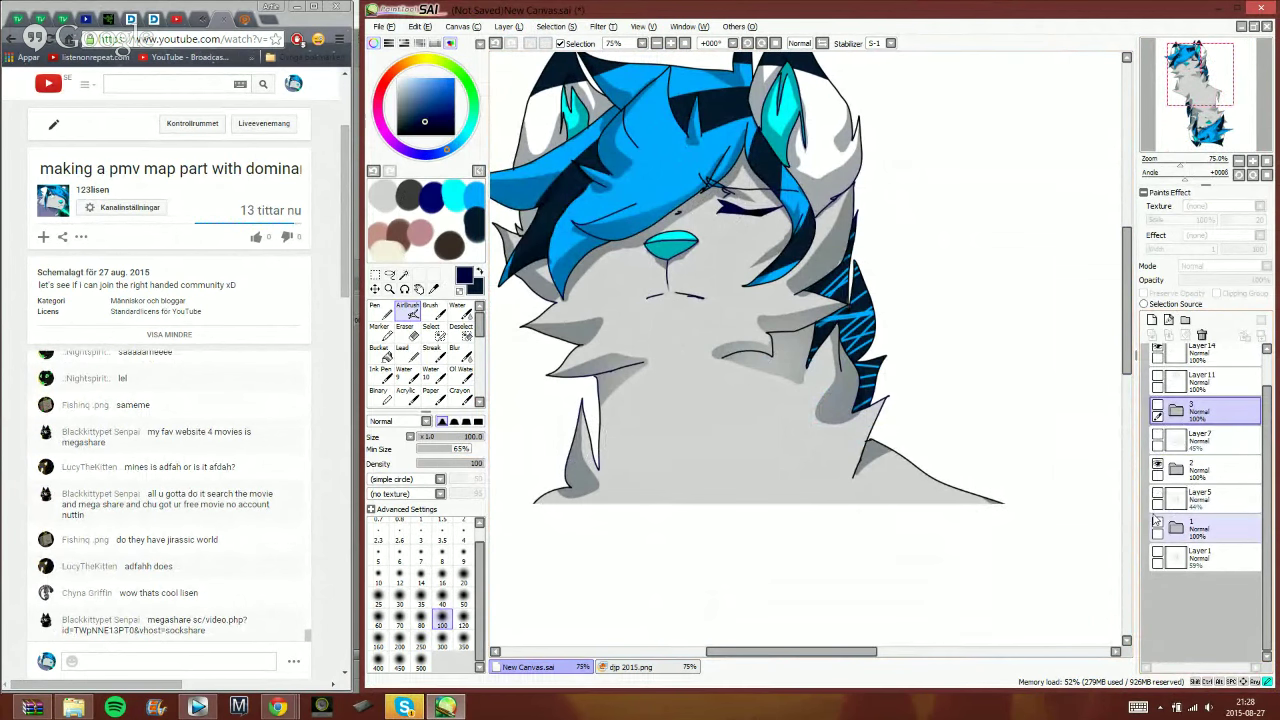
{"action": "left_click", "coordinate": [1158, 464]}
{"action": "left_click", "coordinate": [1177, 411]}
{"action": "left_click", "coordinate": [1189, 436]}
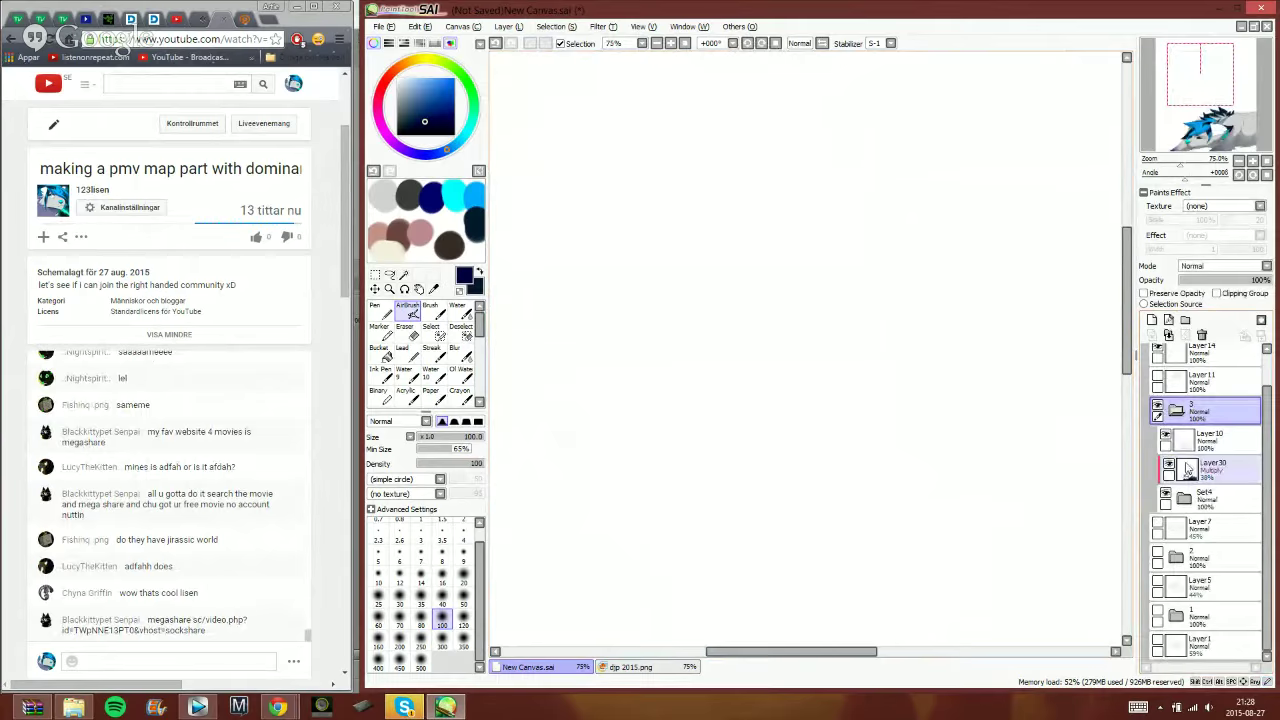
- Tint the lying character's eye, mouth and fur lines dark navy on Layer10 with Preserve Opacity turned on
{"action": "scroll", "coordinate": [743, 262], "scroll_direction": "down", "scroll_amount": 2}
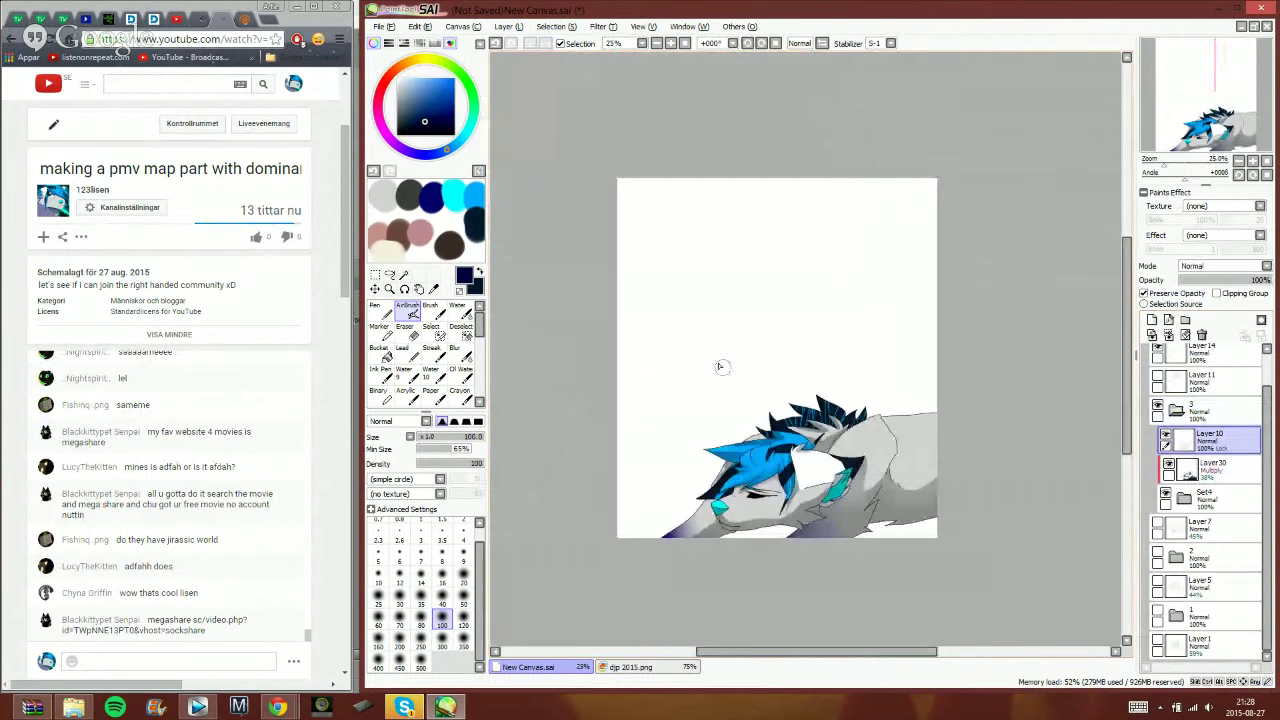
{"action": "scroll", "coordinate": [750, 507], "scroll_direction": "up", "scroll_amount": 1}
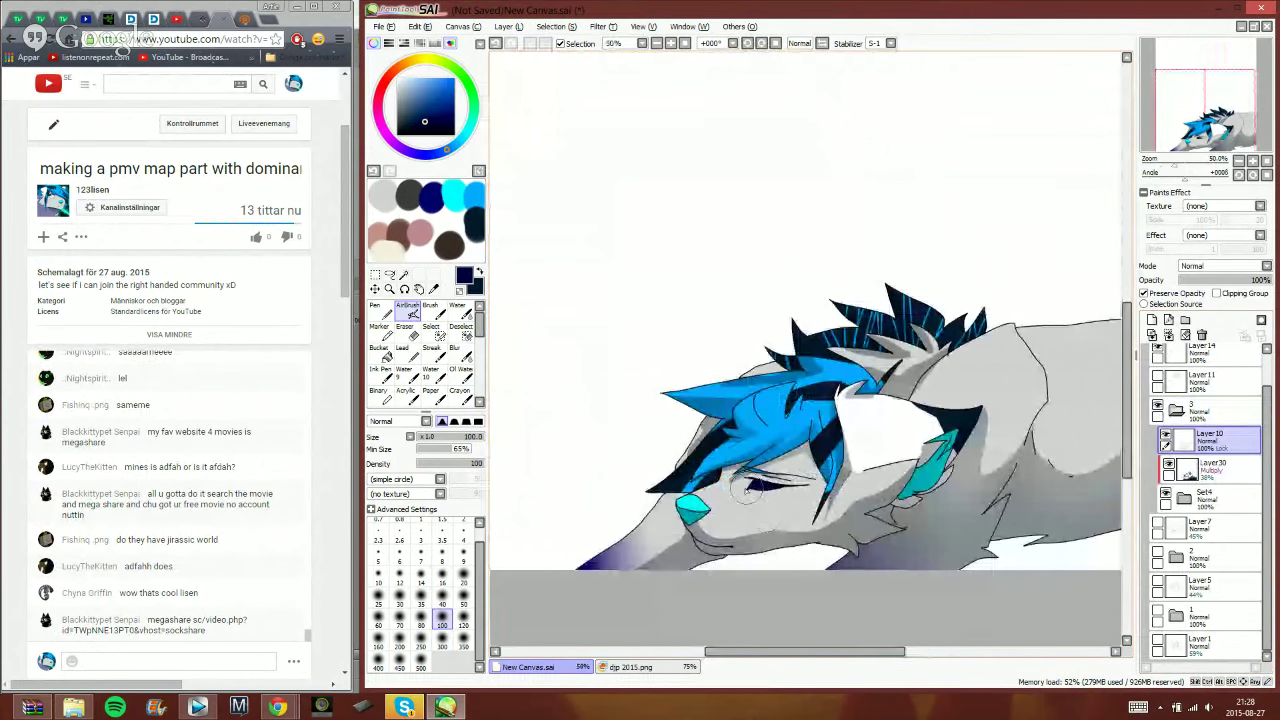
{"action": "scroll", "coordinate": [775, 509], "scroll_direction": "up", "scroll_amount": 2}
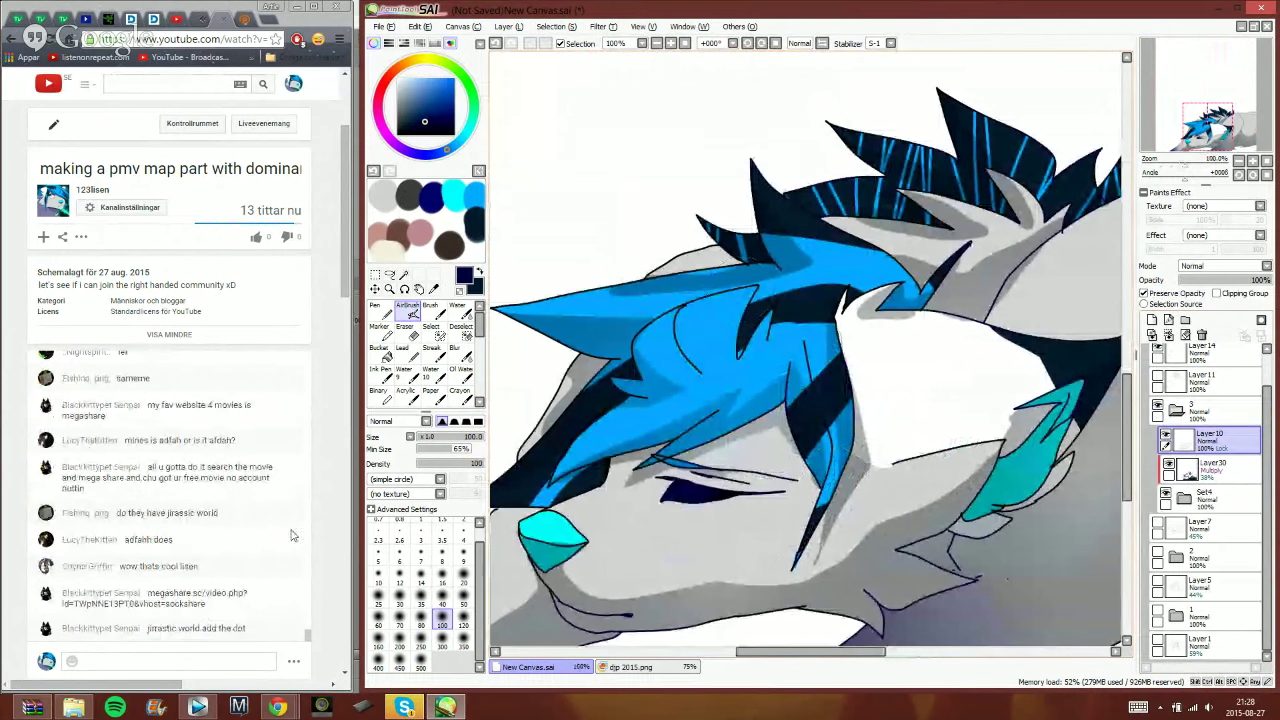
- Post "gbjbg" in the YouTube live chat
{"action": "left_click", "coordinate": [213, 662]}
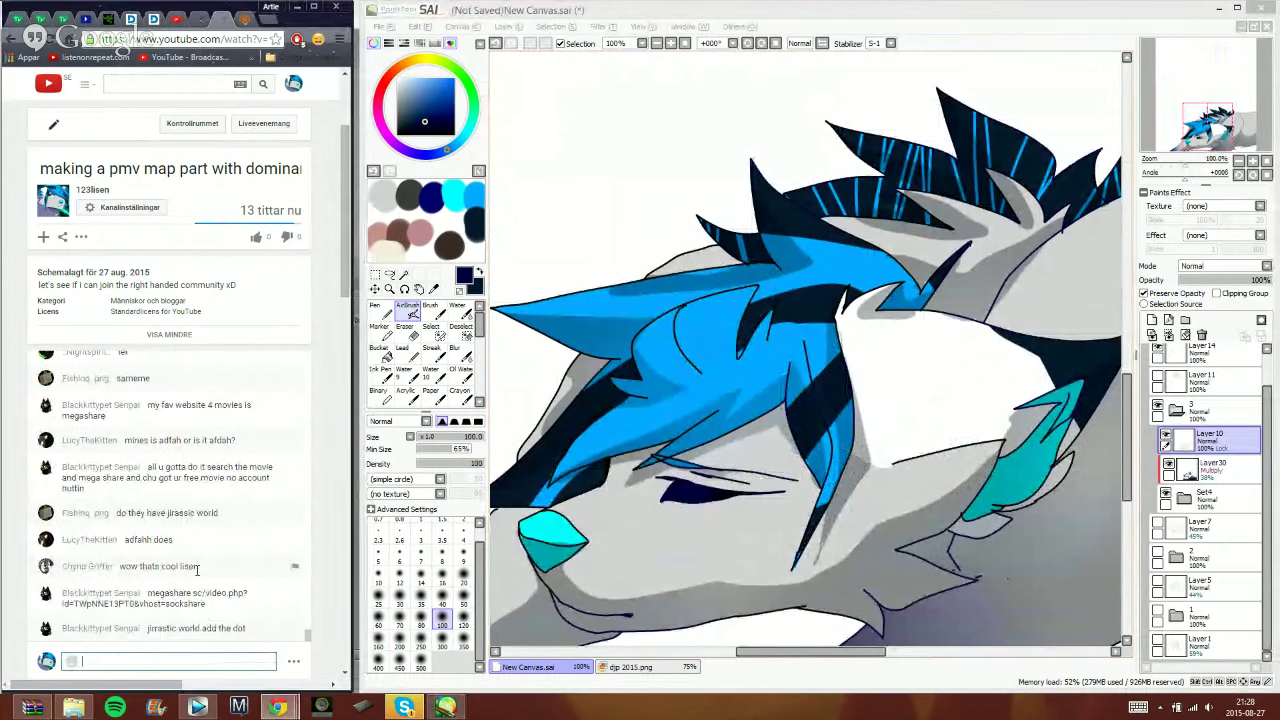
{"action": "type", "text": "gbjbg"}
{"action": "key", "text": "Return"}
- Switch to Skype and send the open contact "NO I DON'T", "HE WANTS HUGS", "*WANT" and "ALL THE TIME"
{"action": "left_click", "coordinate": [405, 707]}
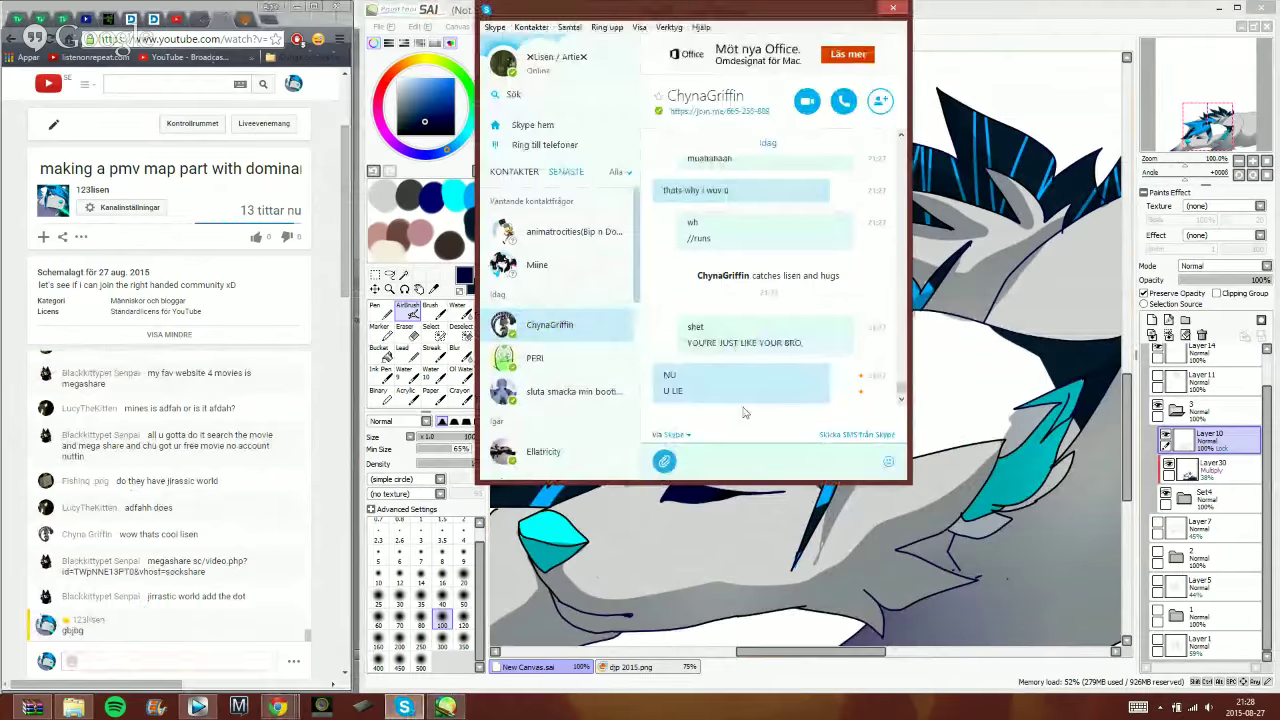
{"action": "type", "text": "NO I DON'T"}
{"action": "key", "text": "Return"}
{"action": "type", "text": "HE"}
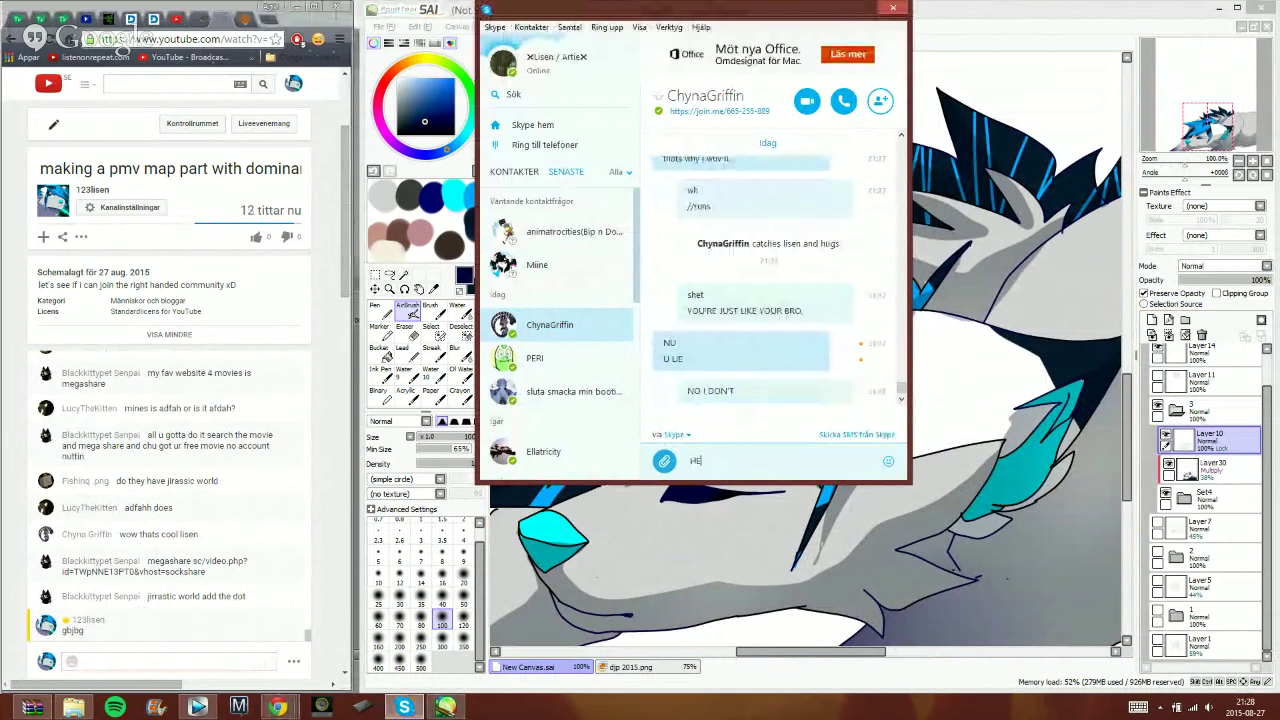
{"action": "type", "text": " WANTS HU"}
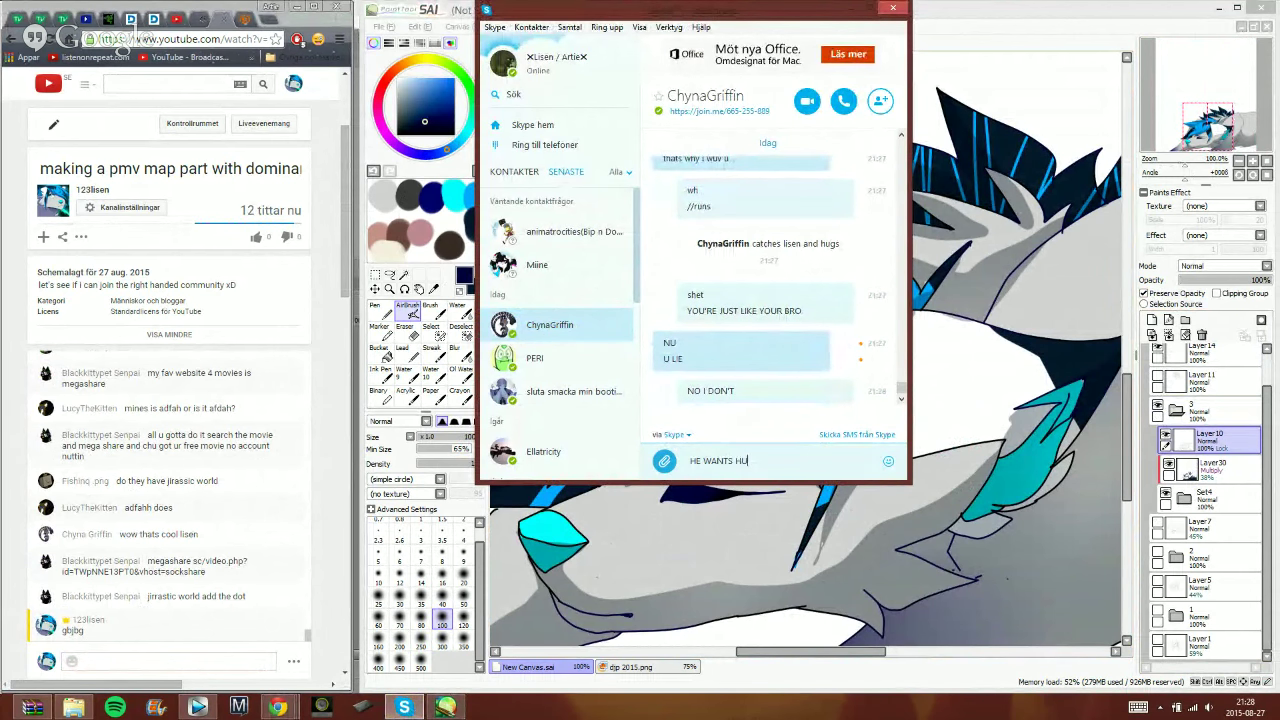
{"action": "type", "text": "GS"}
{"action": "key", "text": "Return"}
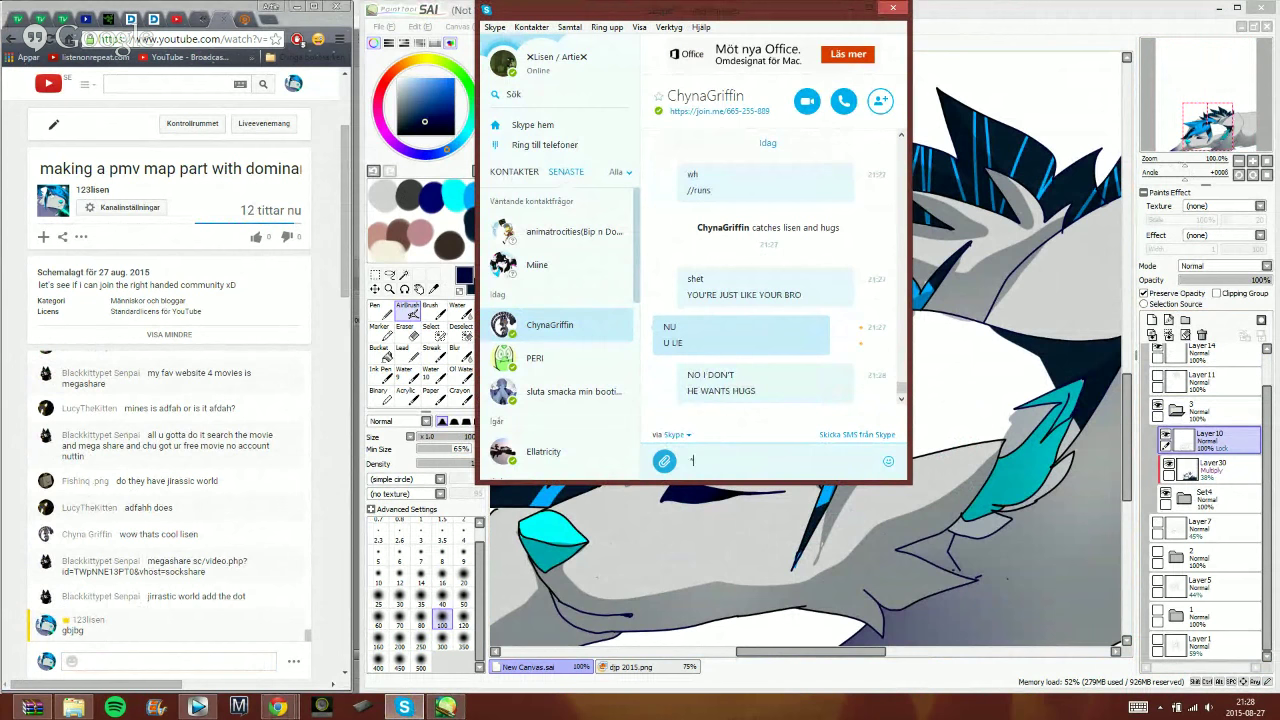
{"action": "type", "text": "ANT"}
{"action": "key", "text": "Return"}
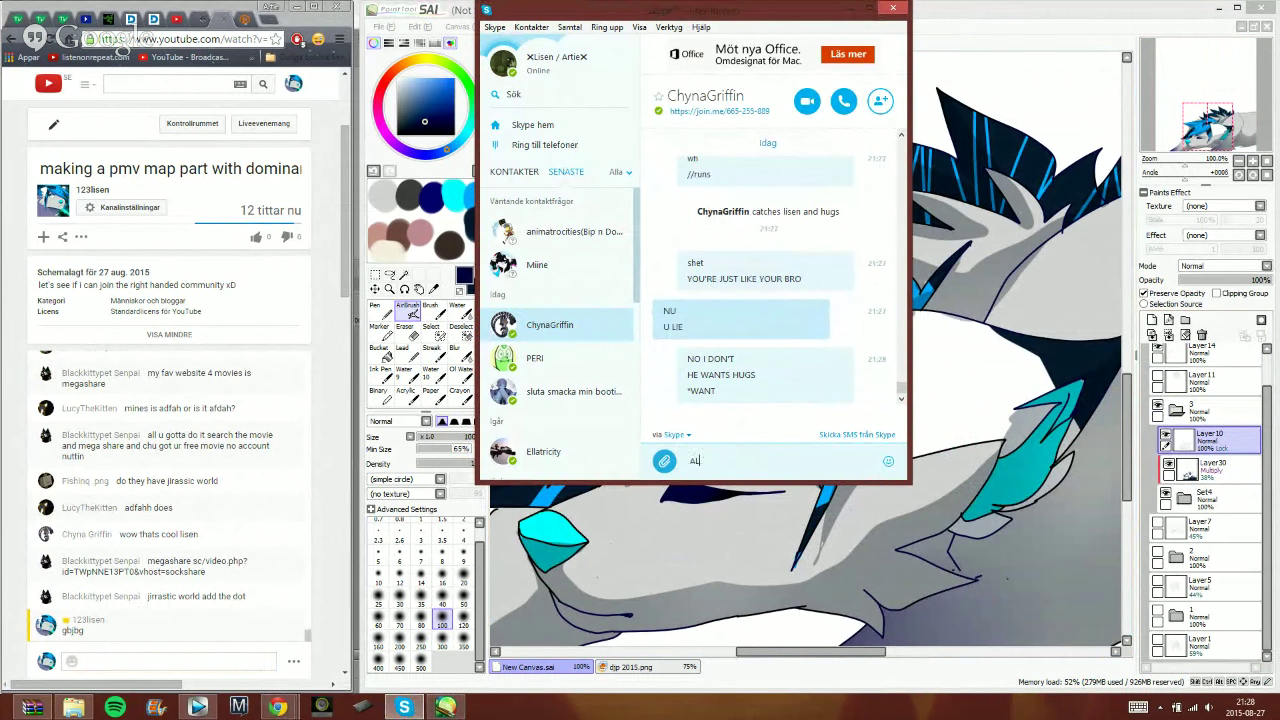
{"action": "type", "text": "ALL THE TIME"}
{"action": "key", "text": "Return"}
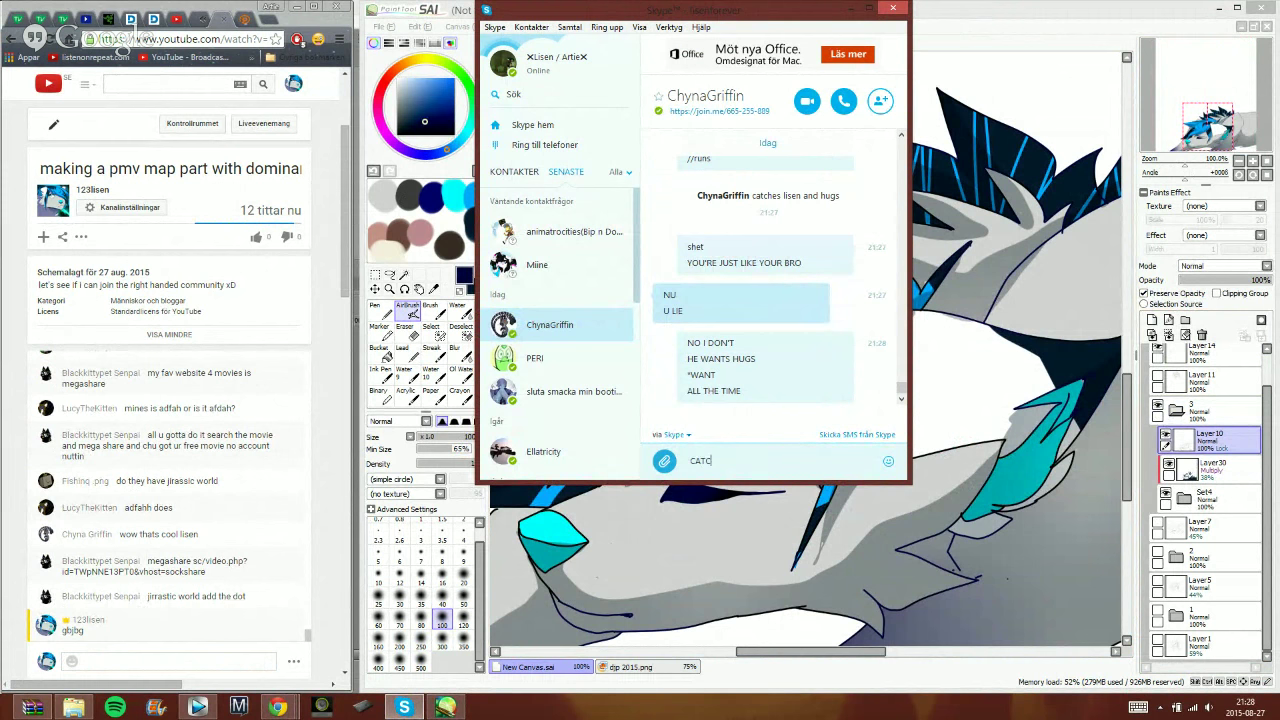
- Send "CATCHES ME" and "AND HUGS ME" to the Skype contact, and return to the SAI canvas
{"action": "type", "text": "CATCHES ME"}
{"action": "key", "text": "Return"}
{"action": "type", "text": "AND"}
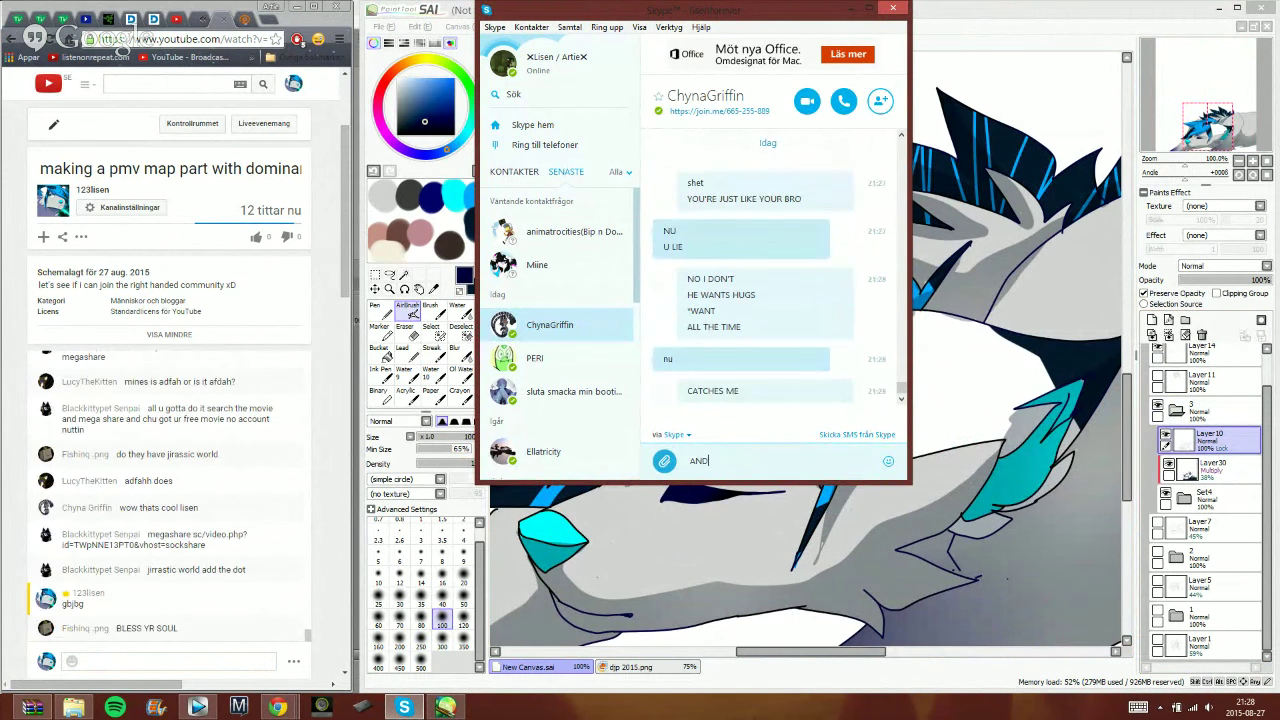
{"action": "type", "text": " HUGS ME"}
{"action": "key", "text": "Return"}
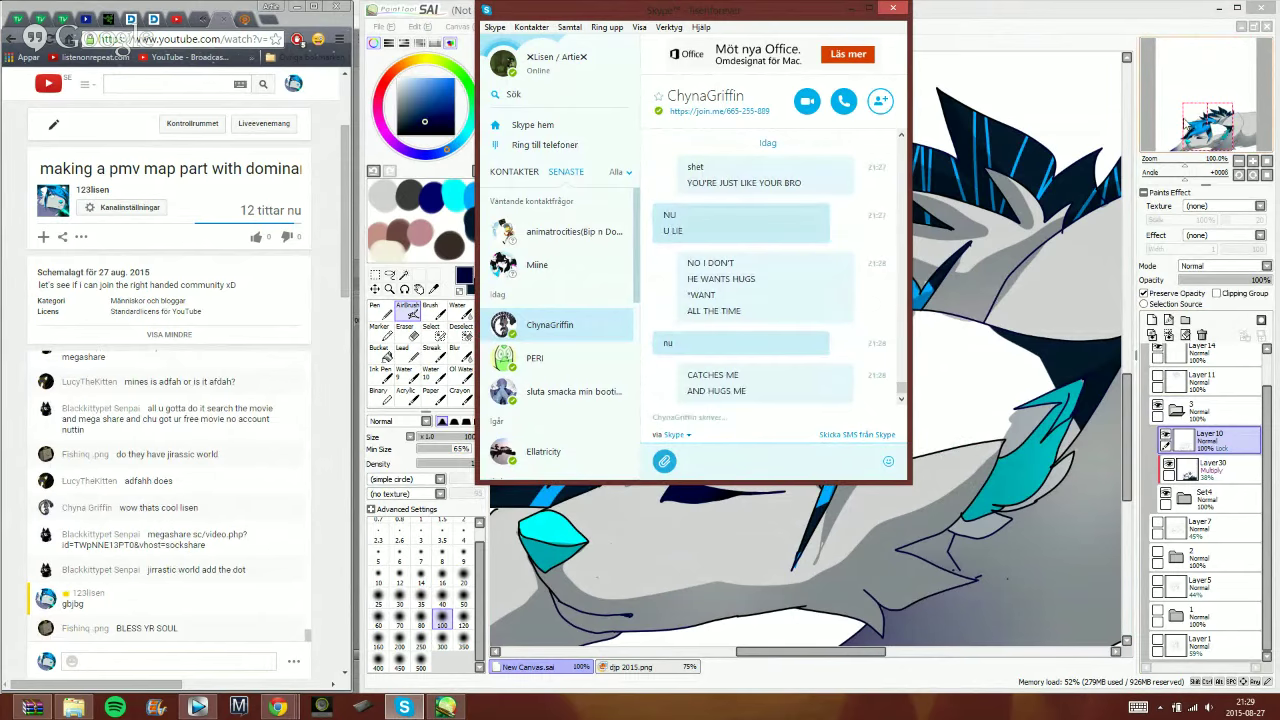
{"action": "left_click", "coordinate": [1111, 5]}
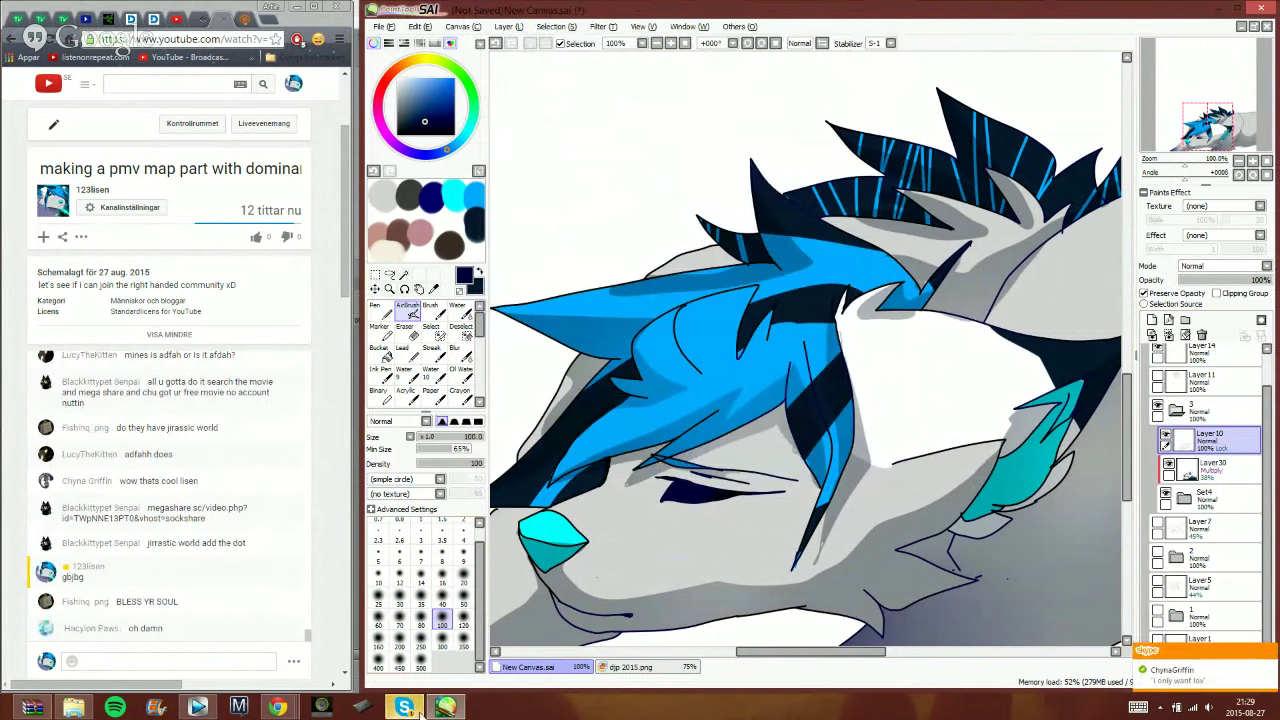
- Go back one track in the Music 3 playlist on YouTube, and return to the live stream page
{"action": "left_click", "coordinate": [187, 21]}
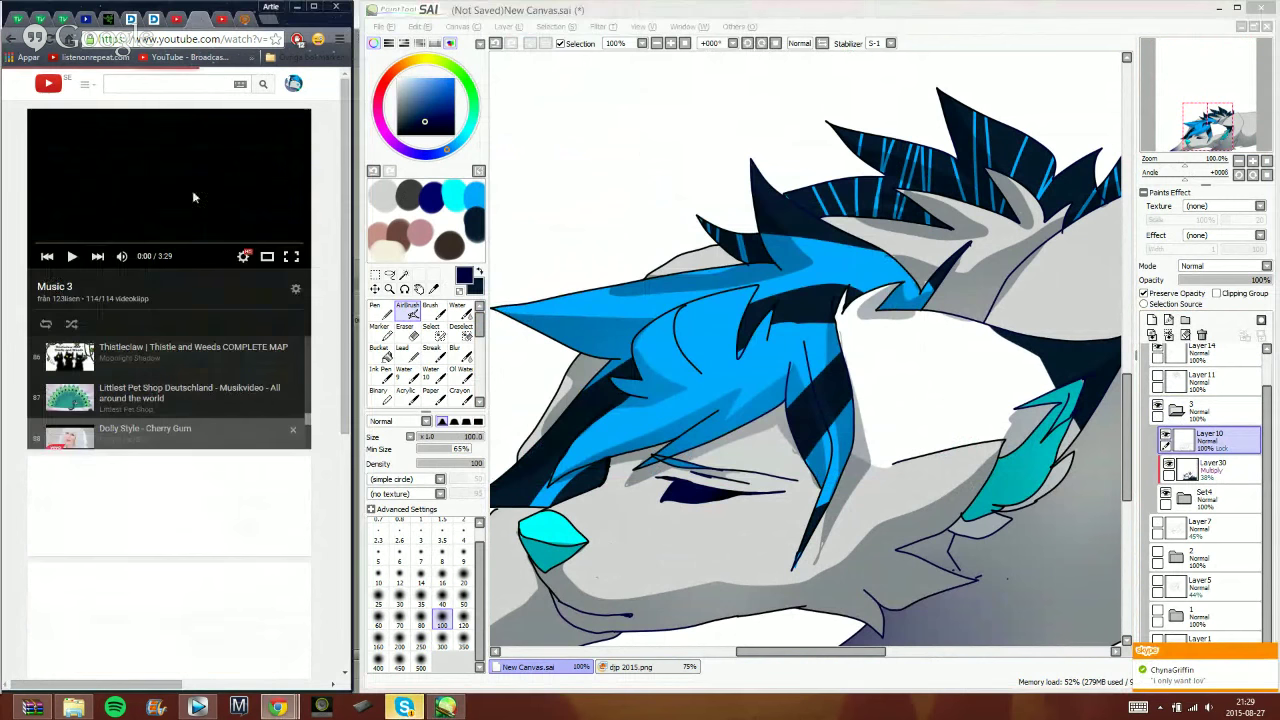
{"action": "left_click", "coordinate": [46, 255]}
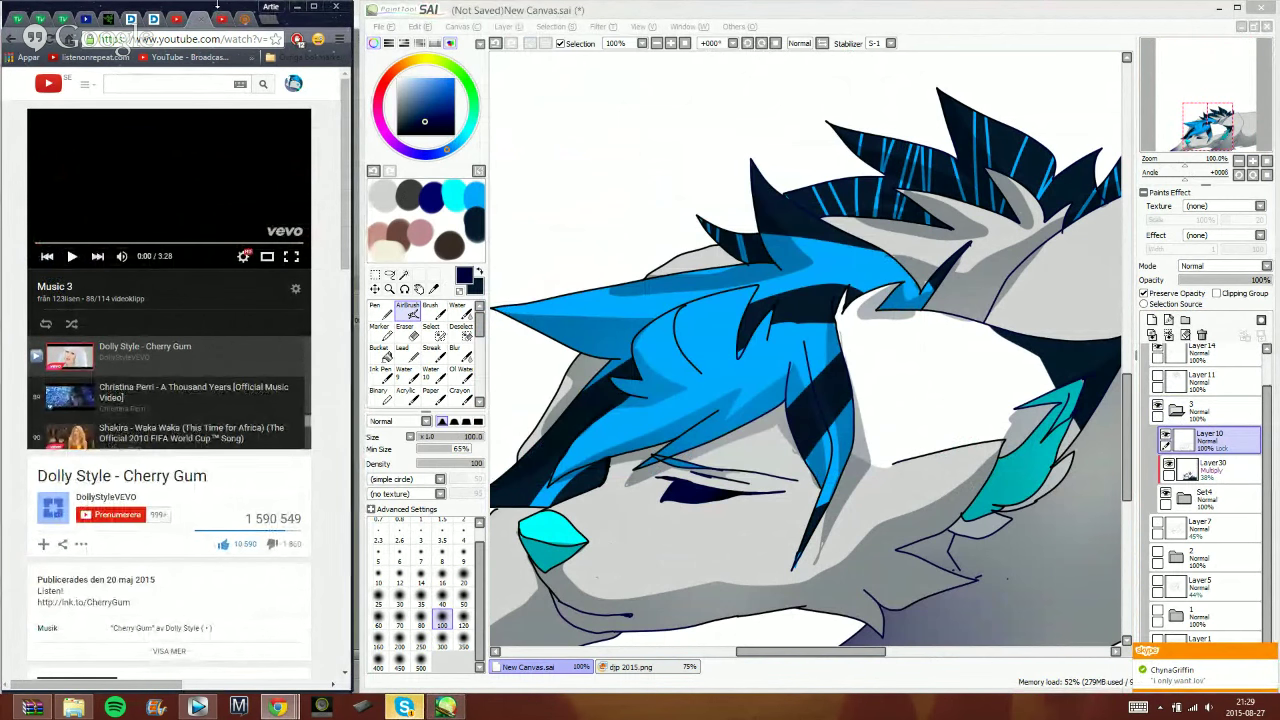
{"action": "left_click", "coordinate": [220, 19]}
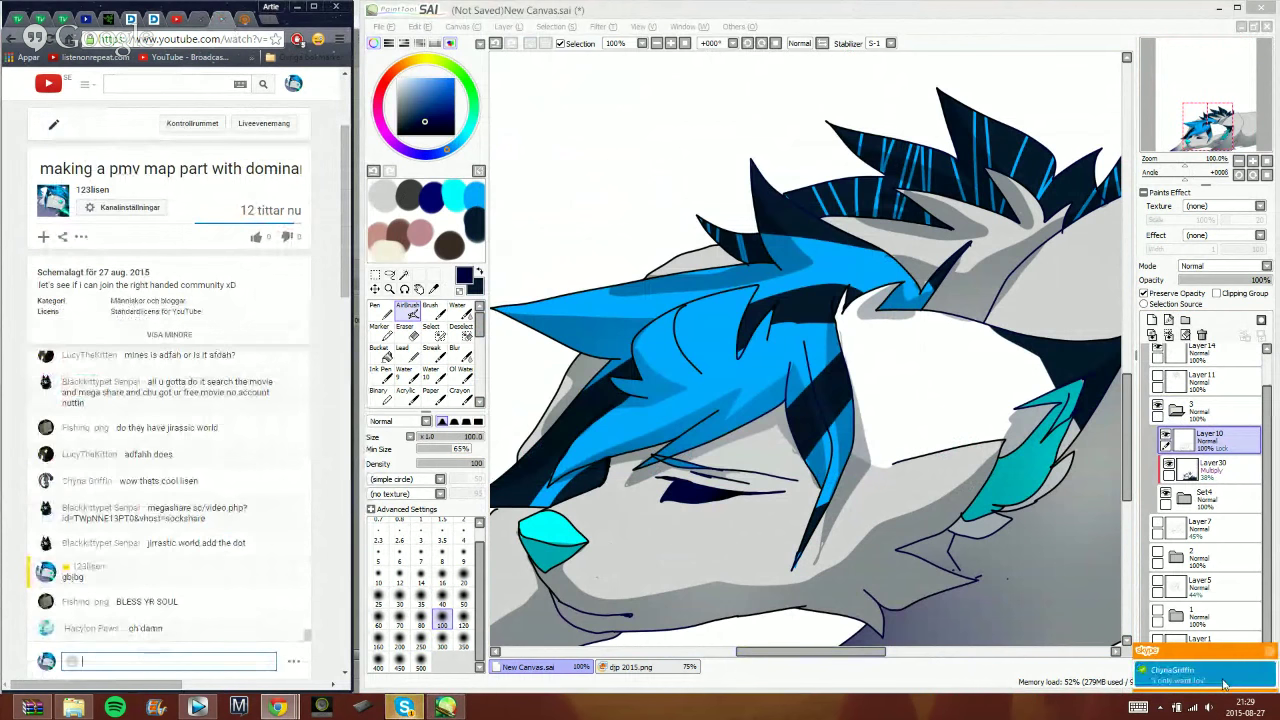
- Open the new Skype message, reply "but ur killin me", and return to the SAI canvas
{"action": "left_click", "coordinate": [1207, 678]}
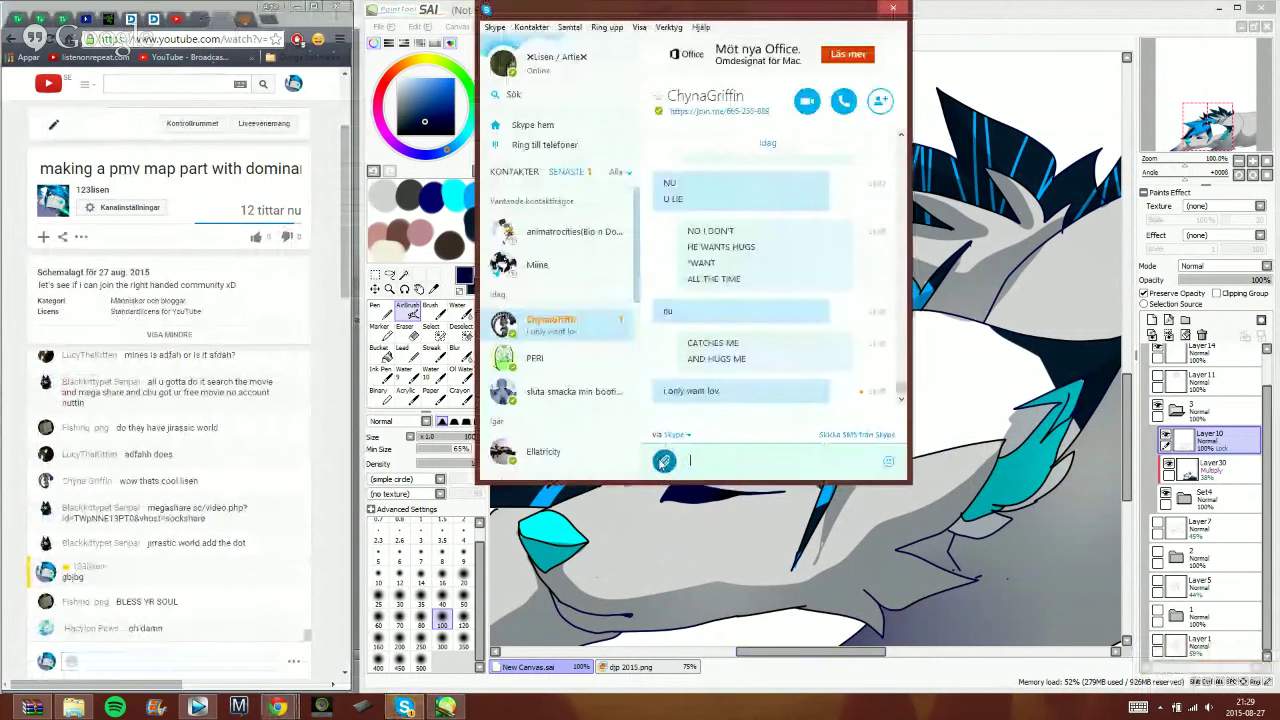
{"action": "left_click", "coordinate": [713, 461]}
{"action": "type", "text": "but ur k"}
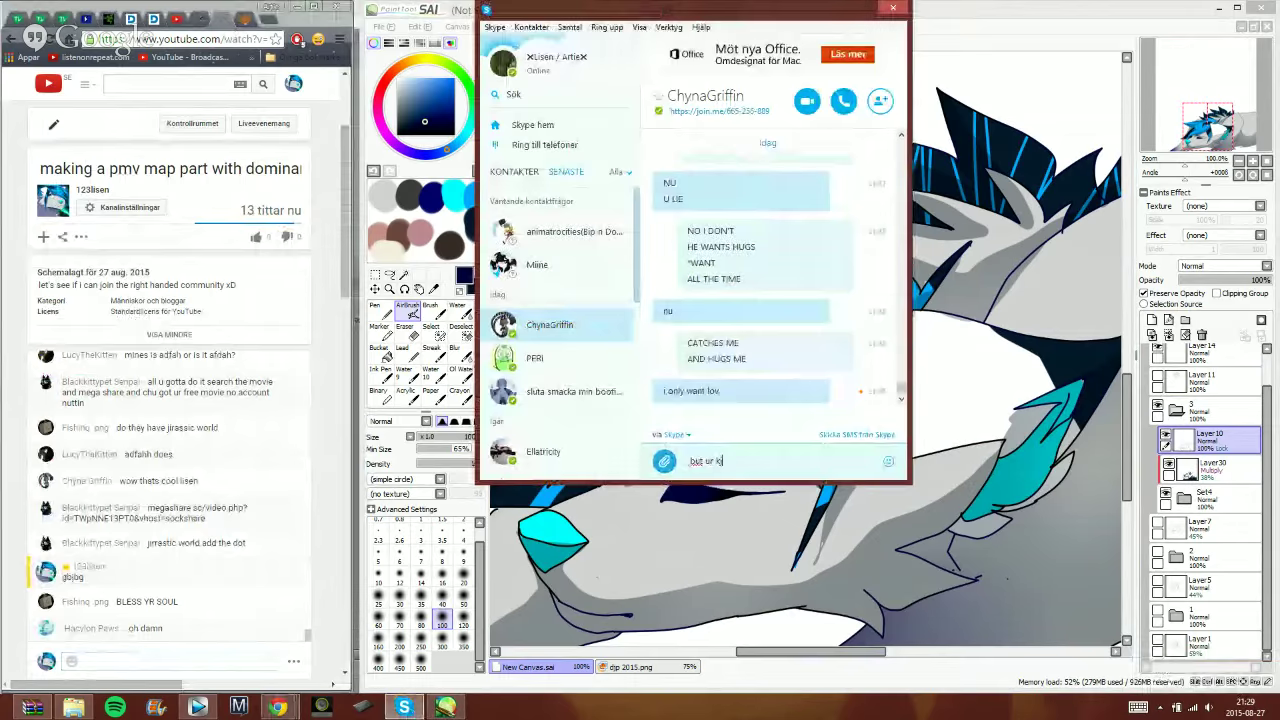
{"action": "type", "text": "illin"}
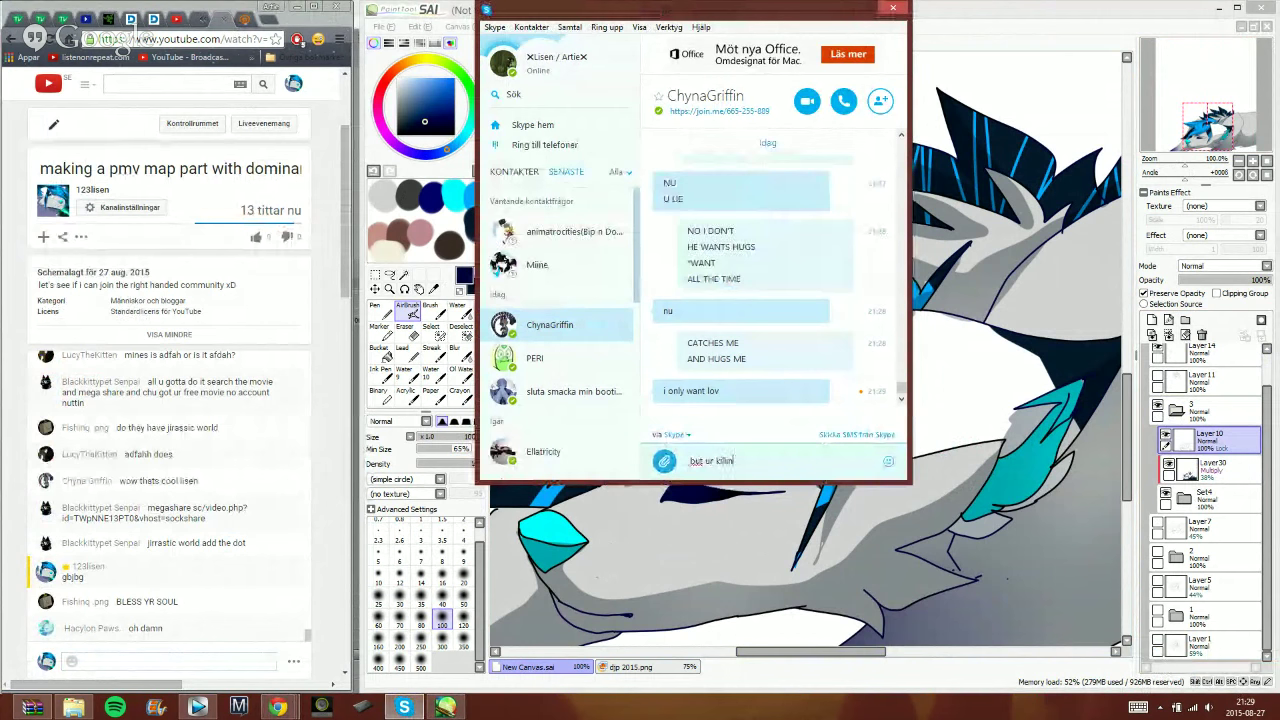
{"action": "type", "text": " me"}
{"action": "key", "text": "Return"}
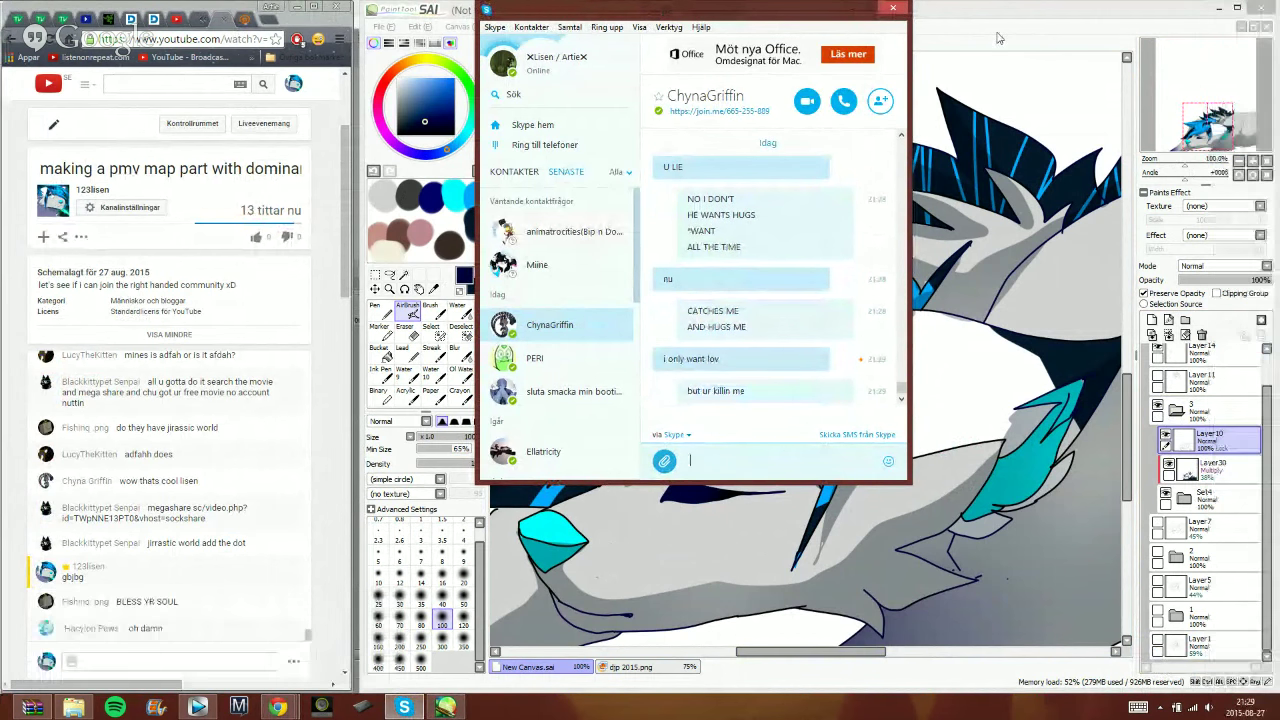
{"action": "left_click", "coordinate": [997, 36]}
- Collapse layer folder 3 and add a new layer directly above Layer1
{"action": "left_click", "coordinate": [1239, 162]}
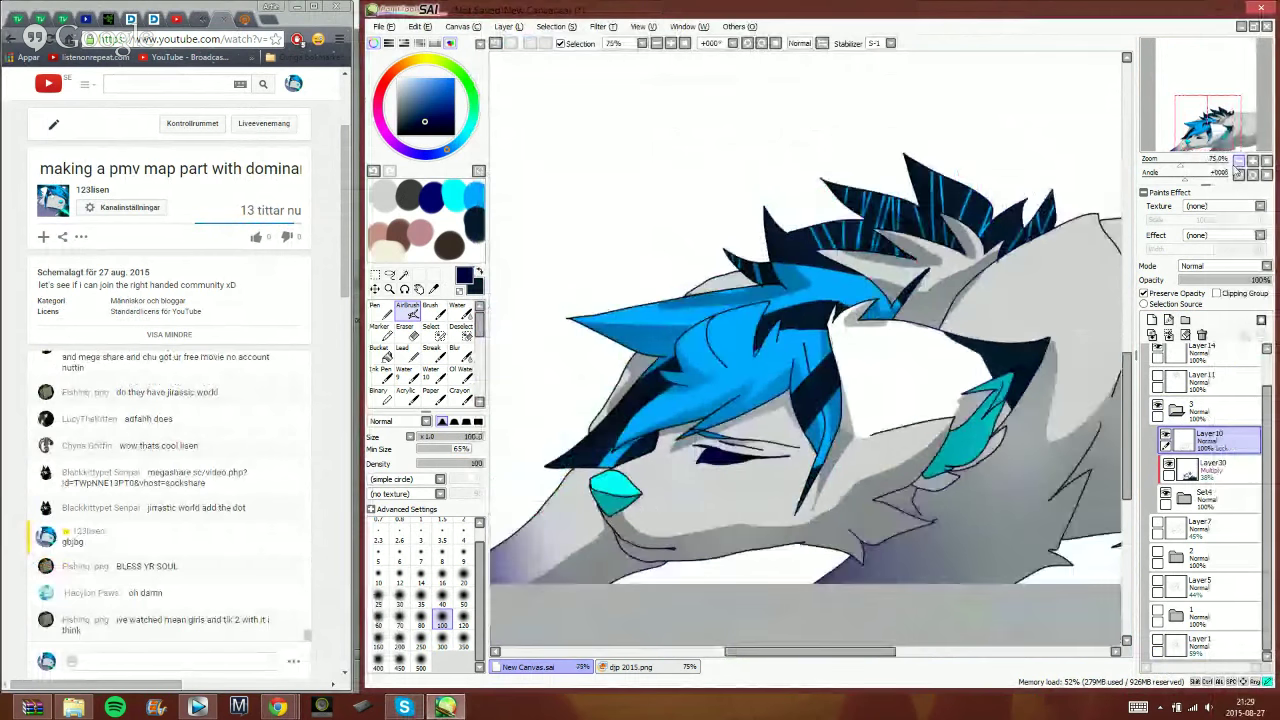
{"action": "left_click", "coordinate": [1239, 162]}
{"action": "left_click", "coordinate": [1239, 162]}
{"action": "left_click_drag", "start_coordinate": [1214, 132], "coordinate": [1213, 113]}
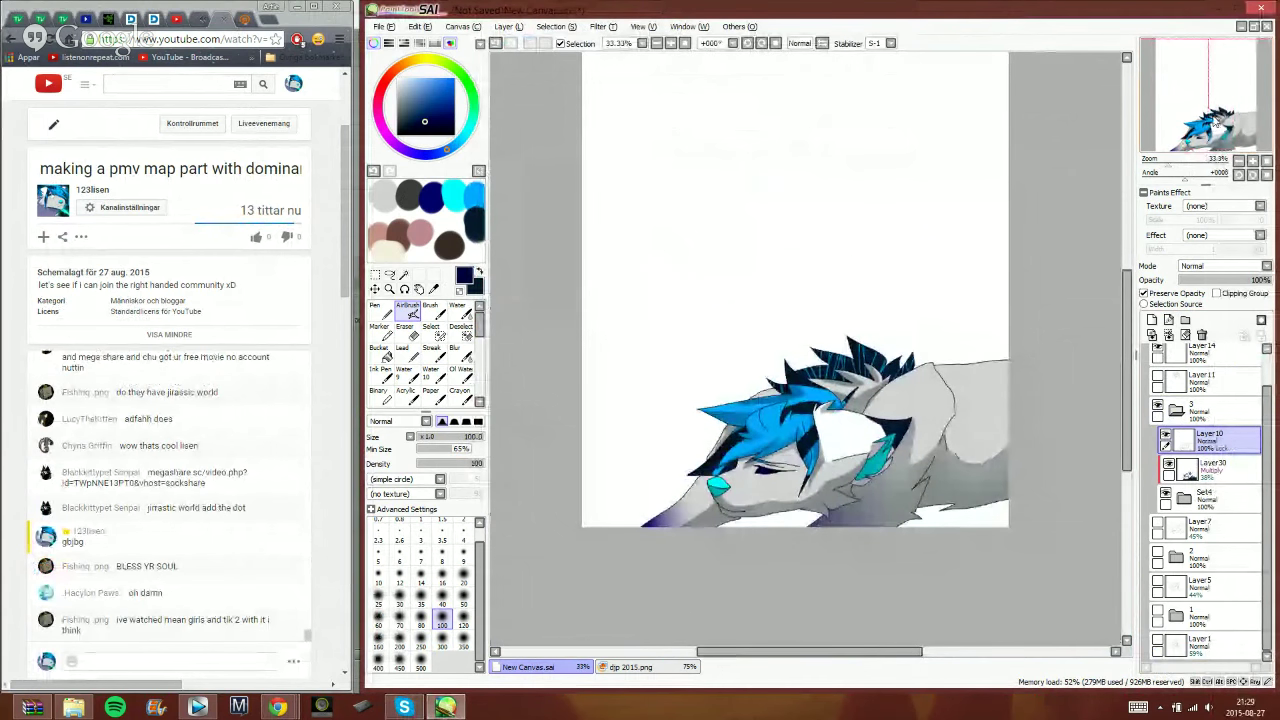
{"action": "left_click", "coordinate": [1217, 410]}
{"action": "left_click", "coordinate": [1176, 410]}
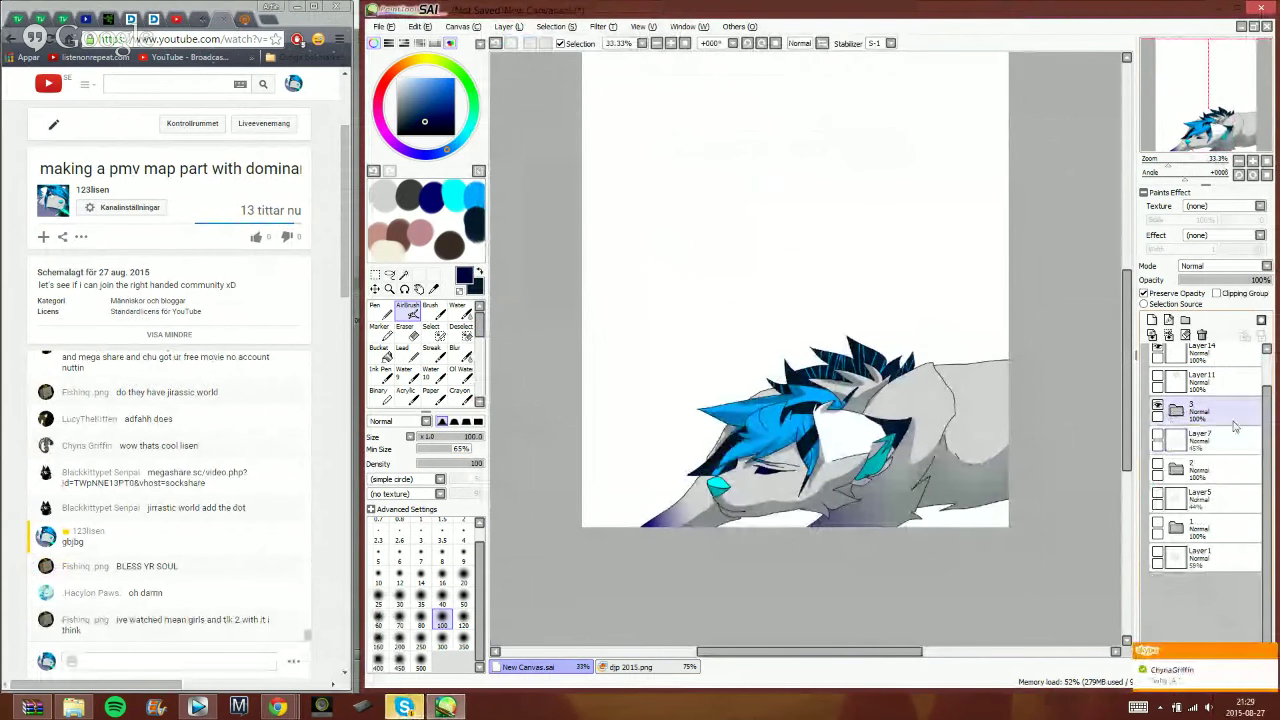
{"action": "left_click", "coordinate": [1207, 564]}
{"action": "left_click", "coordinate": [1152, 320]}
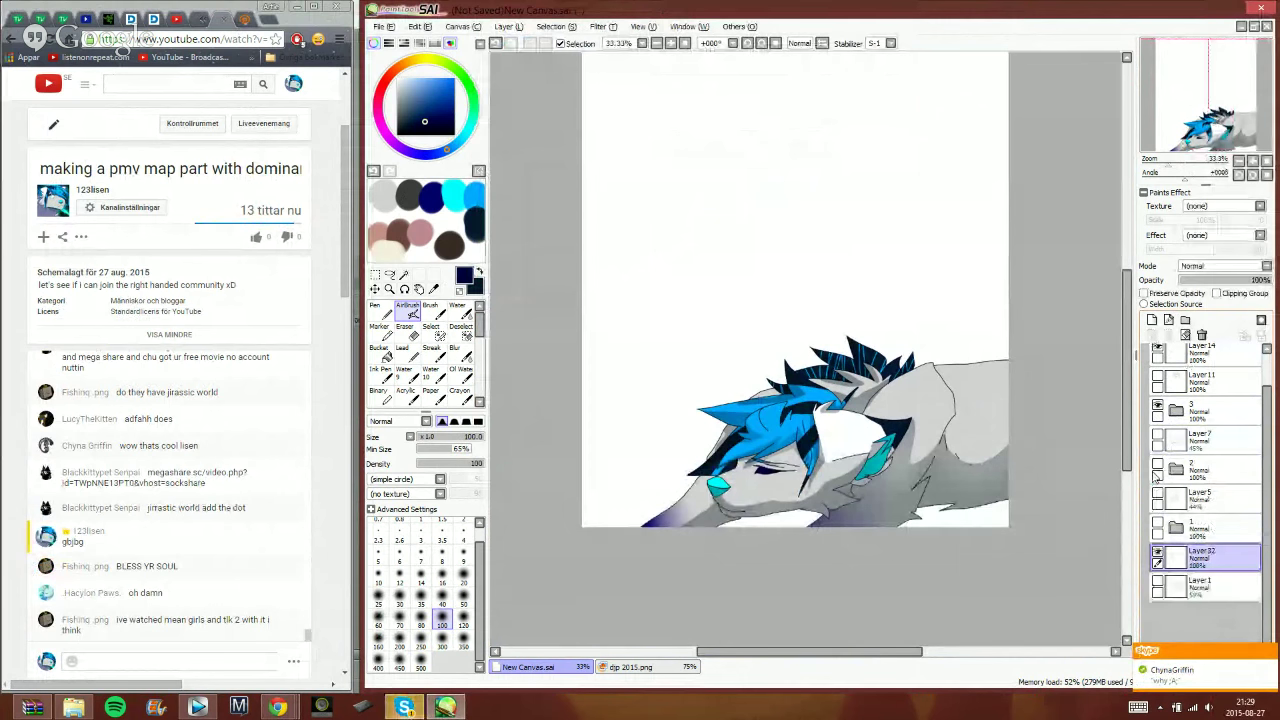
- Open the new Skype message, reply "ur huggin" and "too tight--", and return to the SAI canvas
{"action": "left_click", "coordinate": [1190, 673]}
{"action": "type", "text": "ur huggin"}
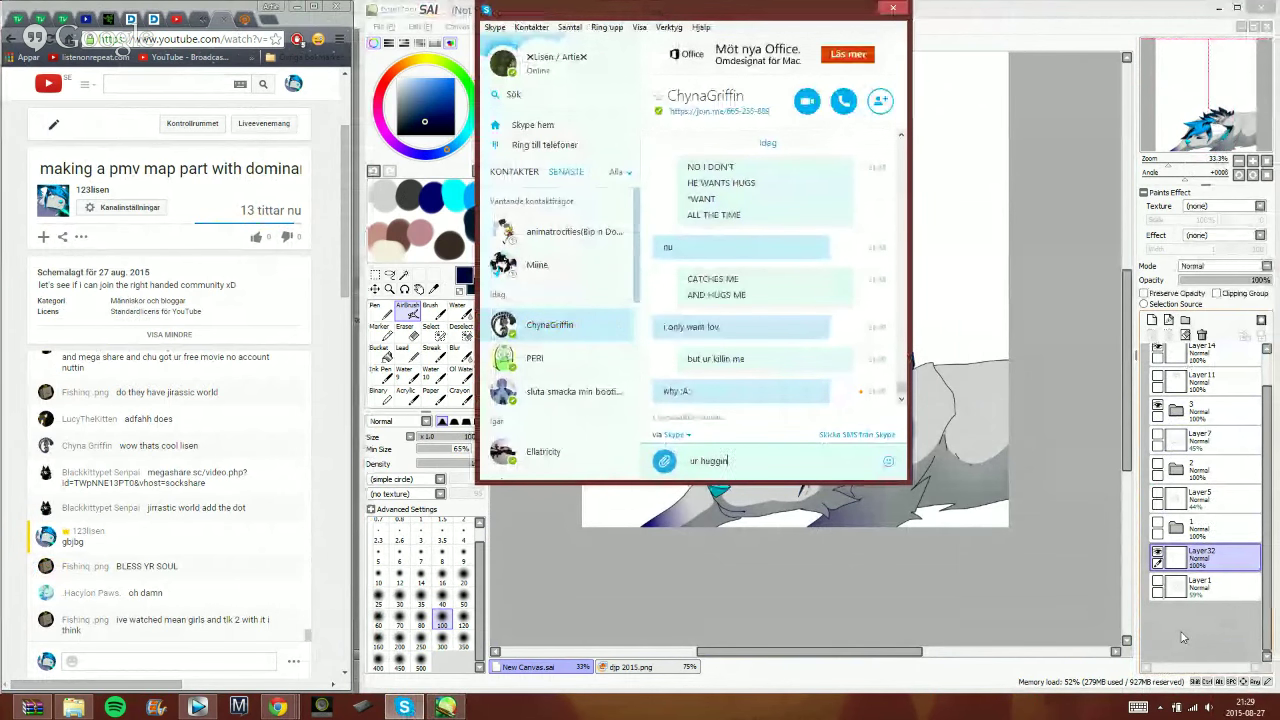
{"action": "key", "text": "Return"}
{"action": "type", "text": "too tight -"}
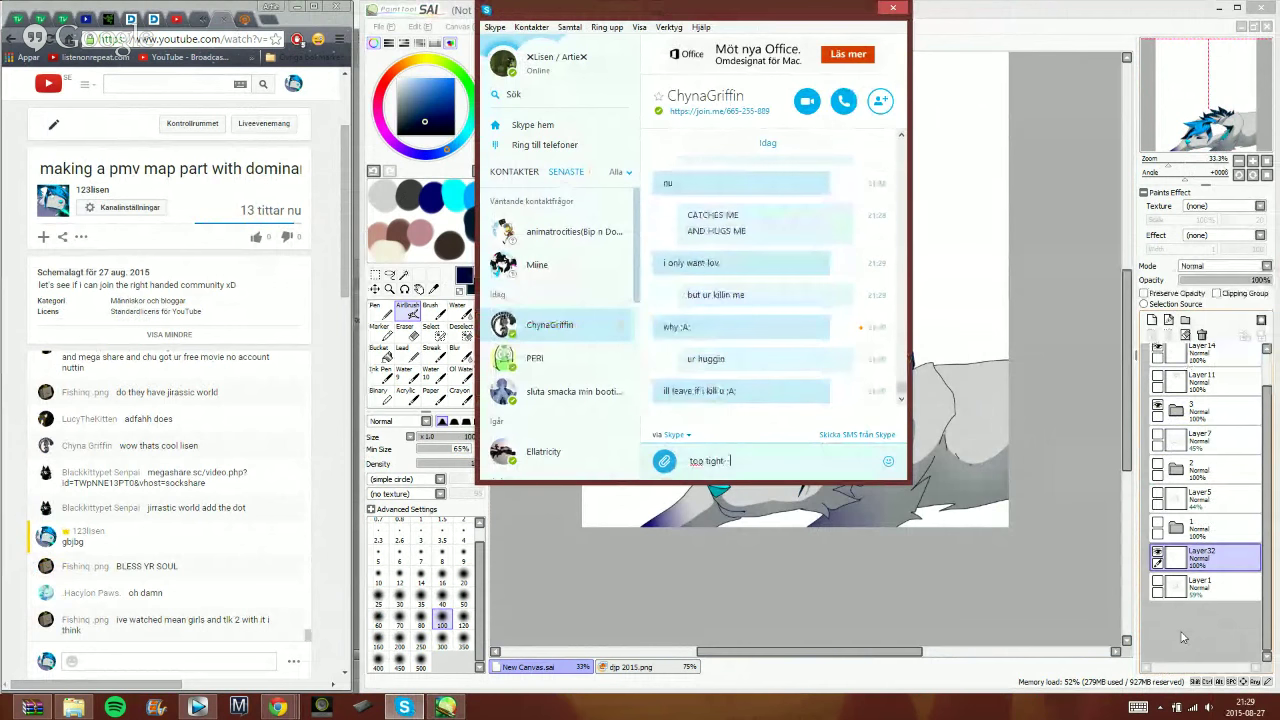
{"action": "key", "text": "Return"}
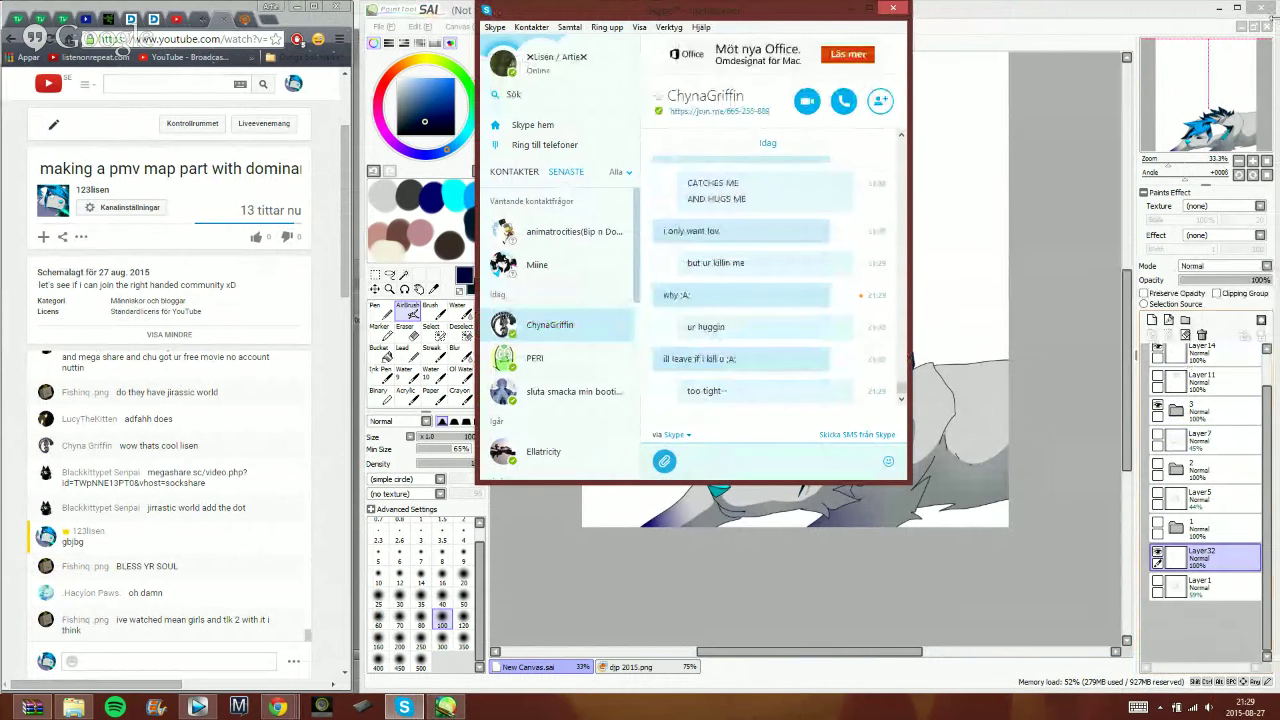
{"action": "left_click", "coordinate": [992, 28]}
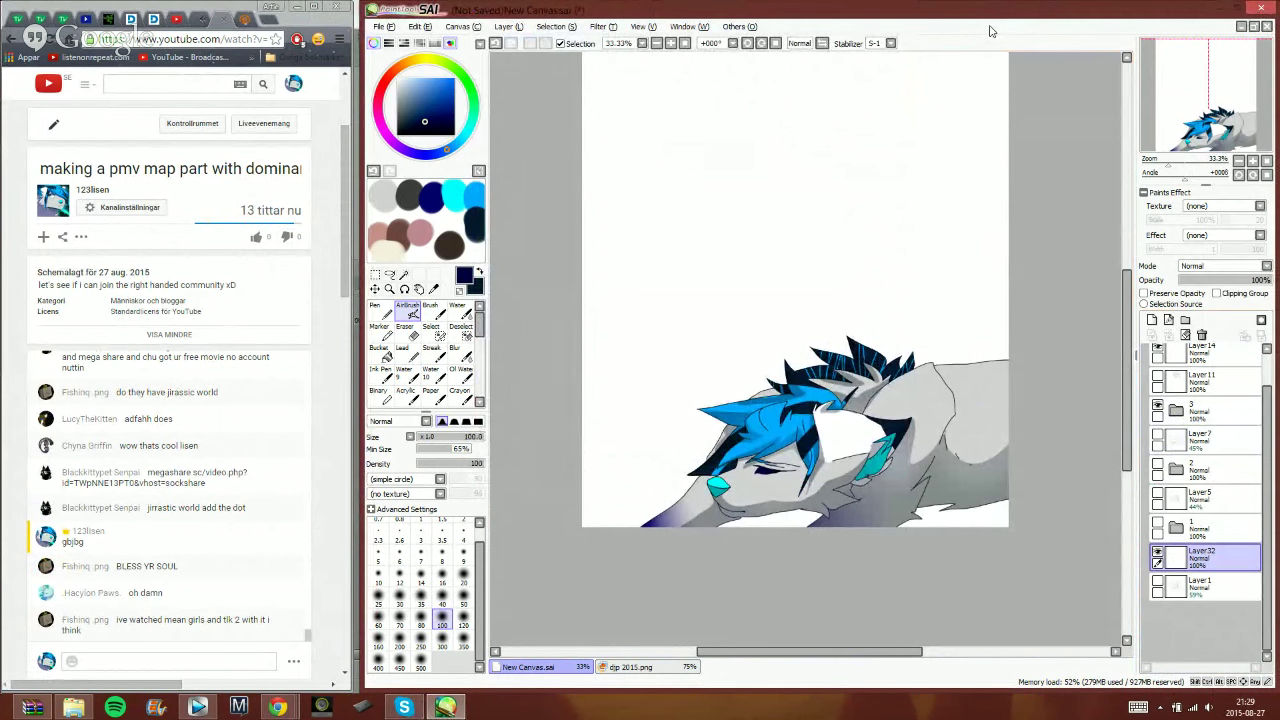
- Select Layer11 and show its head sketch above the lying character
{"action": "scroll", "coordinate": [1165, 430], "scroll_direction": "up", "scroll_amount": 1}
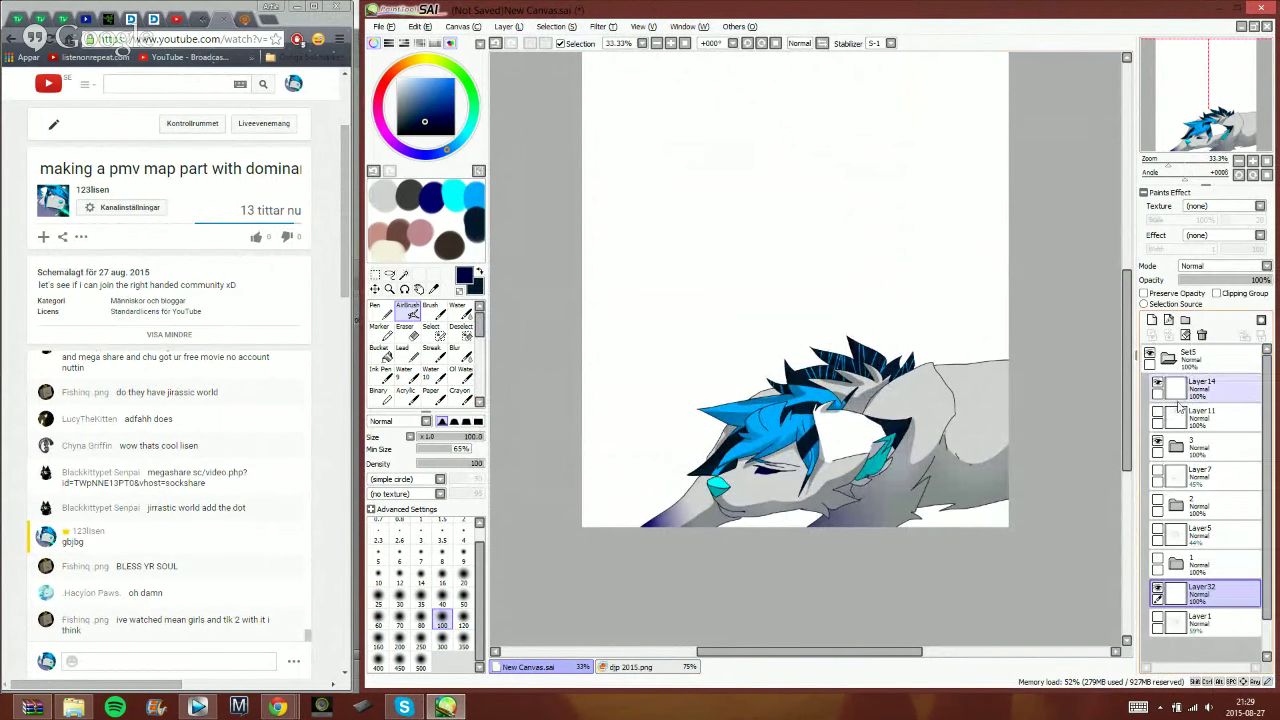
{"action": "left_click", "coordinate": [1165, 418]}
{"action": "left_click", "coordinate": [1157, 412]}
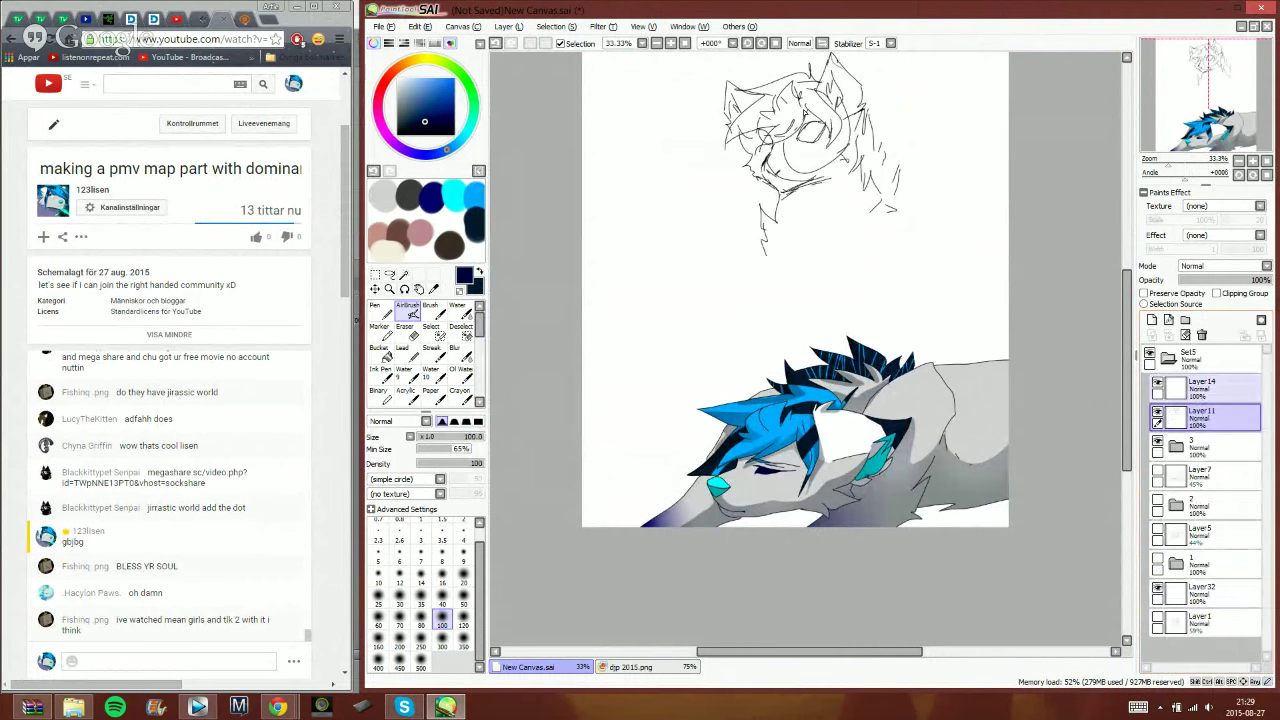
{"action": "left_click", "coordinate": [657, 43]}
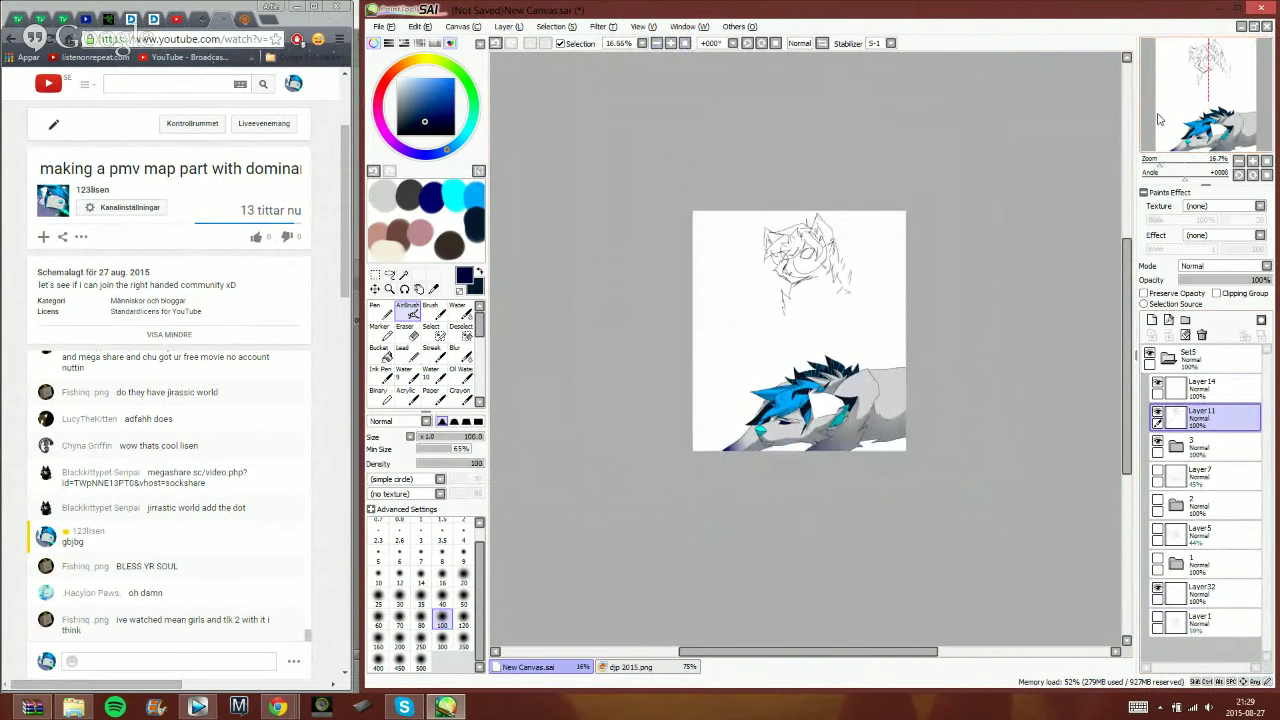
{"action": "left_click", "coordinate": [671, 43]}
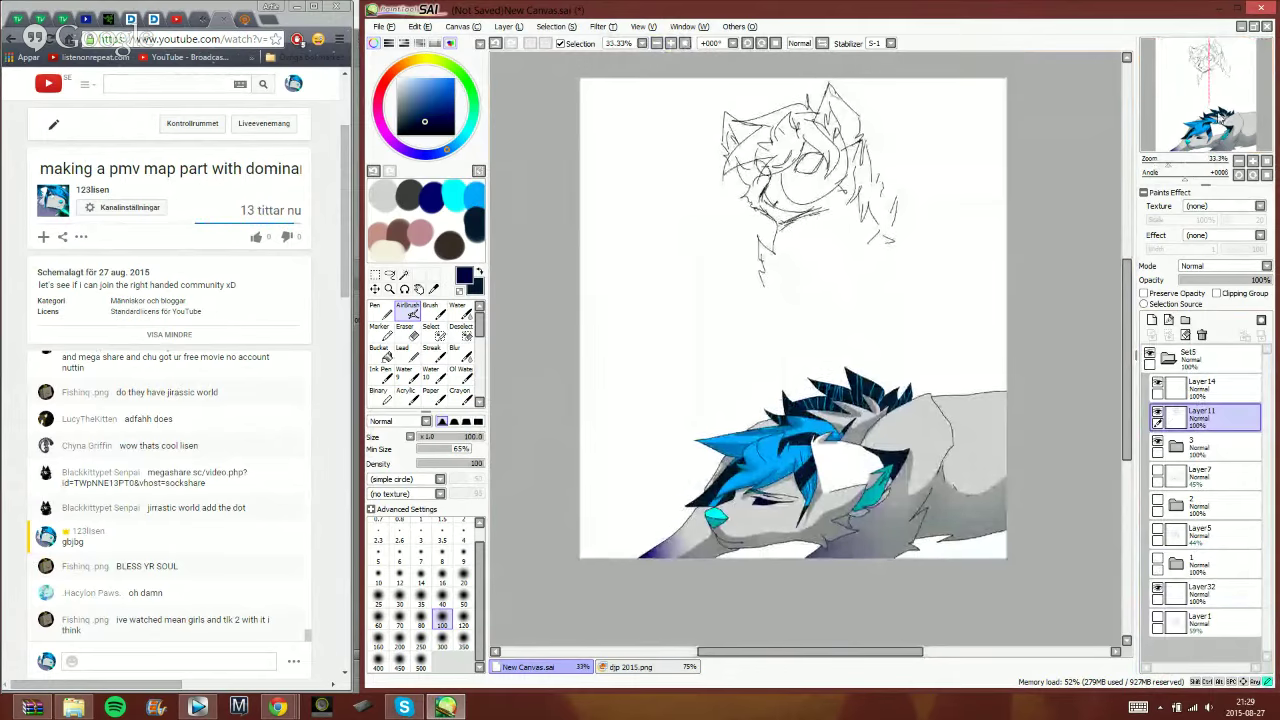
{"action": "left_click_drag", "start_coordinate": [590, 89], "coordinate": [568, 128]}
- Try to extend the canvas height to 2500 pixels with the artwork anchored at the top centre
{"action": "left_click", "coordinate": [463, 26]}
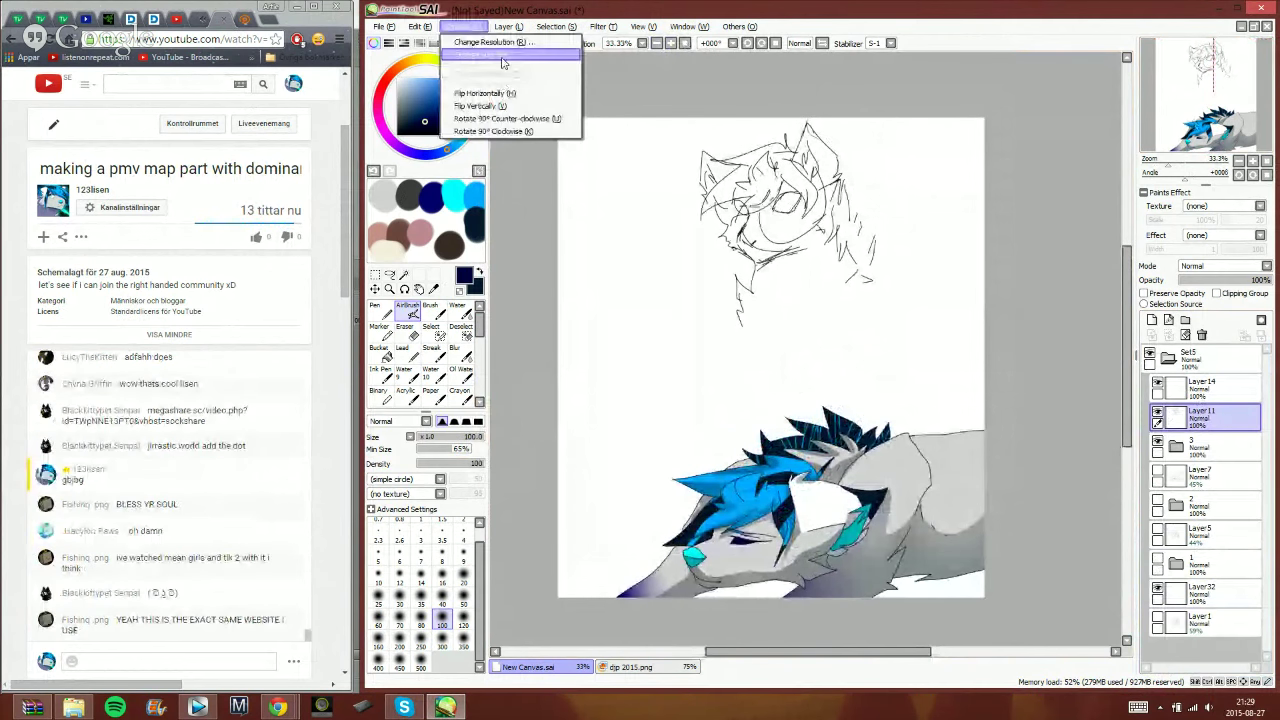
{"action": "left_click", "coordinate": [495, 41]}
{"action": "double_click", "coordinate": [549, 114]}
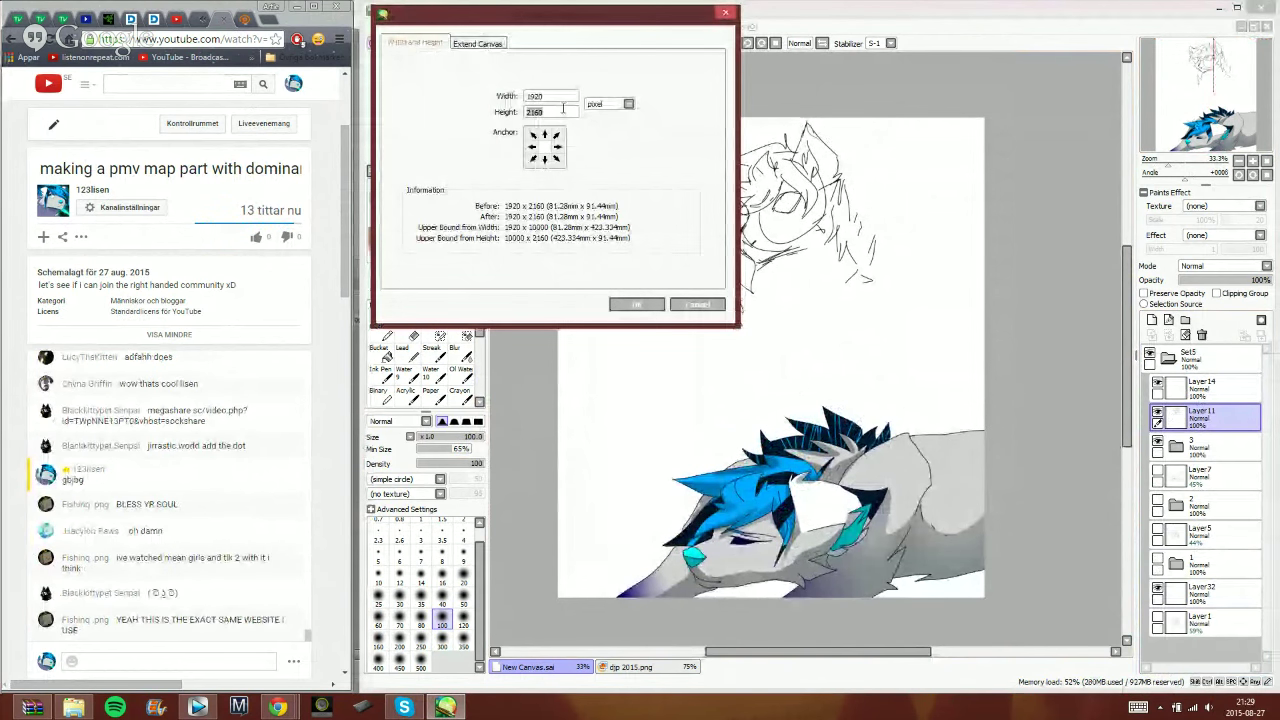
{"action": "left_click", "coordinate": [531, 136]}
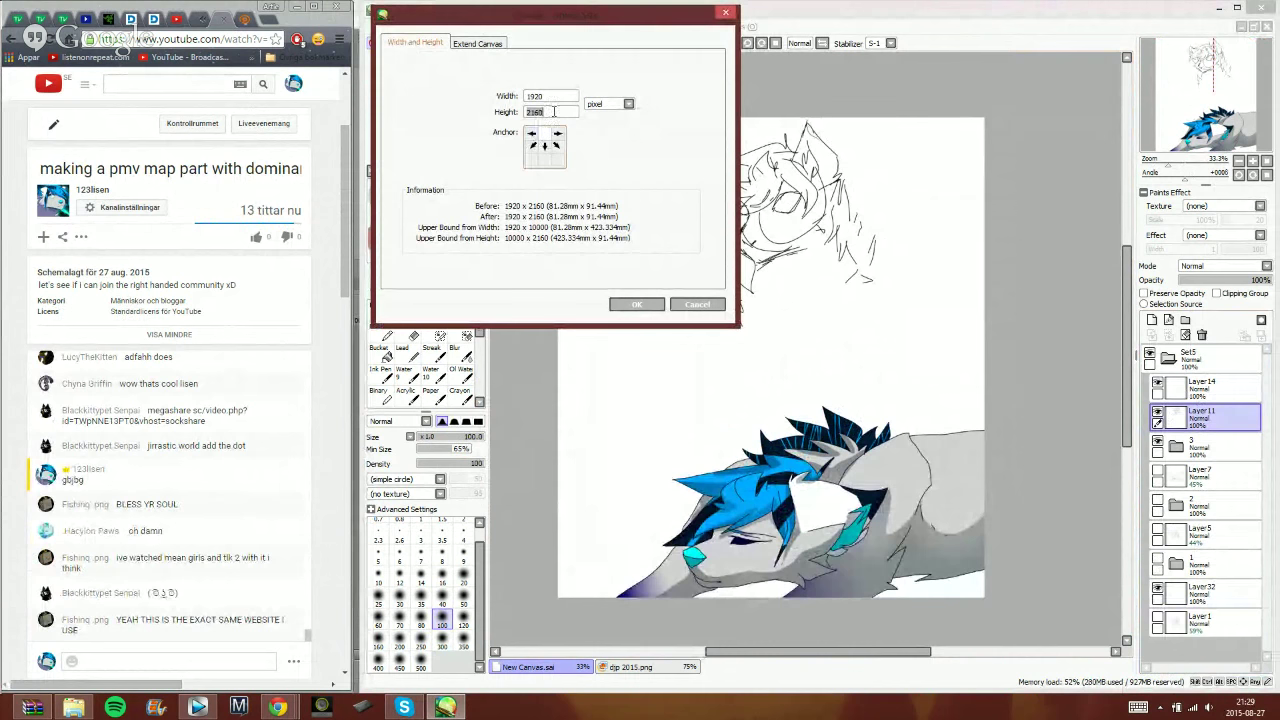
{"action": "type", "text": "2"}
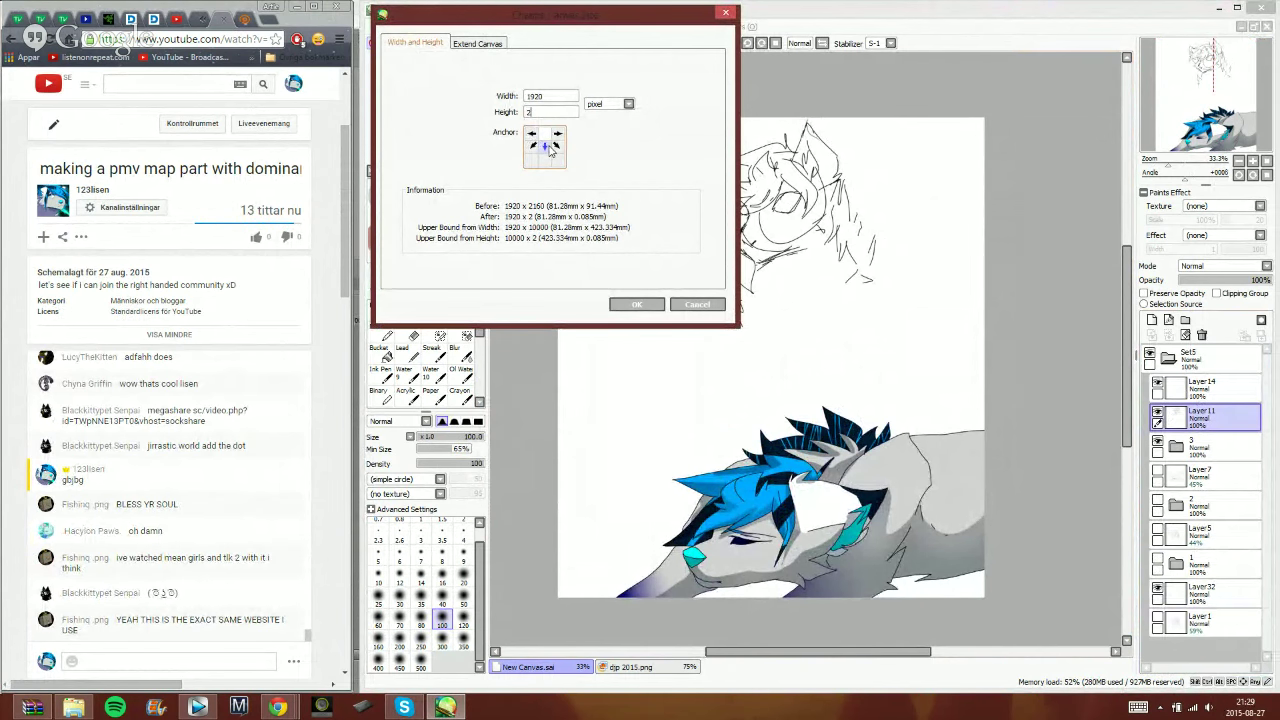
{"action": "type", "text": "500"}
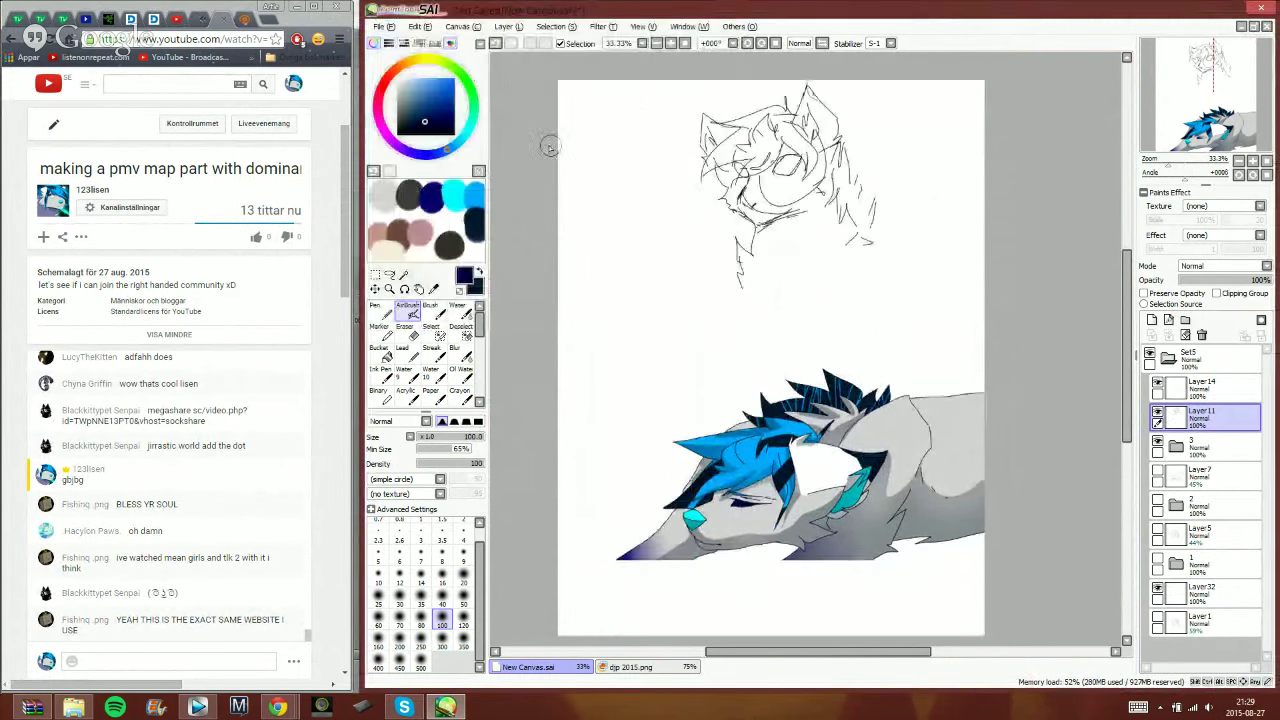
{"action": "key", "text": "Return"}
{"action": "scroll", "coordinate": [960, 220], "scroll_direction": "down", "scroll_amount": 1}
{"action": "scroll", "coordinate": [895, 346], "scroll_direction": "up", "scroll_amount": 1}
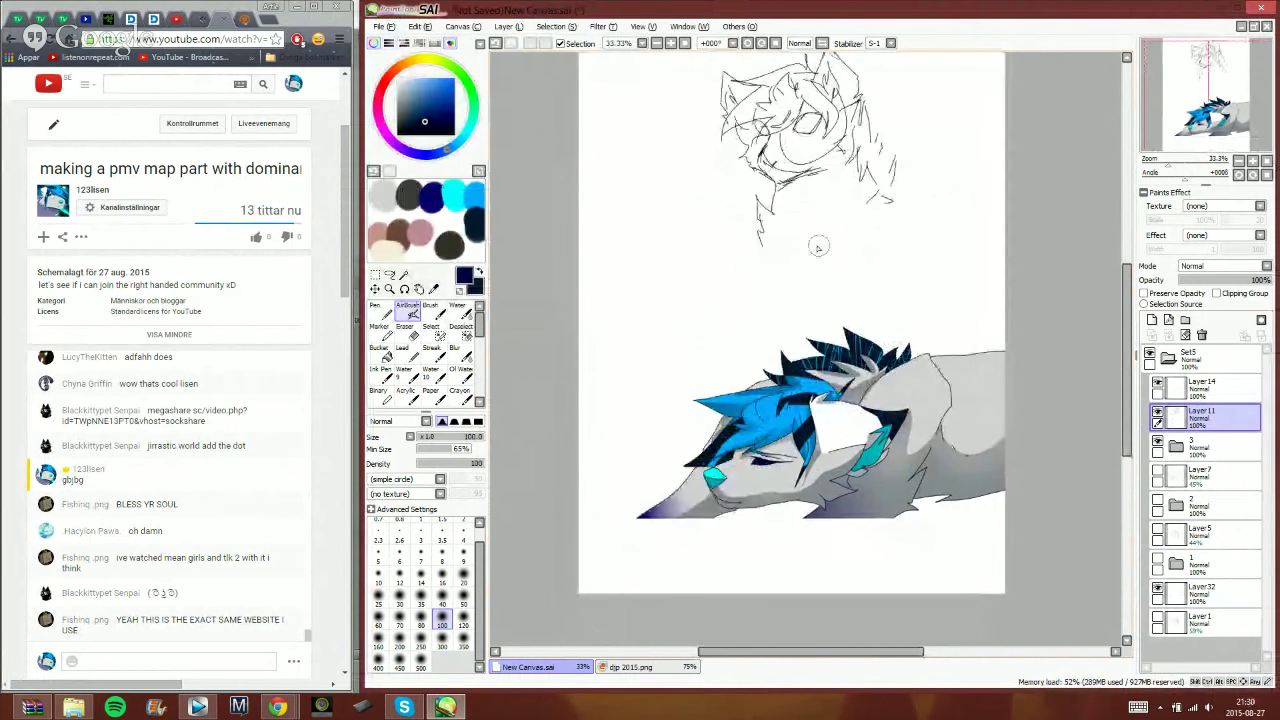
{"action": "key", "text": "ctrl+z"}
- Extend the canvas height to 2500 pixels with the artwork anchored at the bottom centre
{"action": "left_click", "coordinate": [456, 26]}
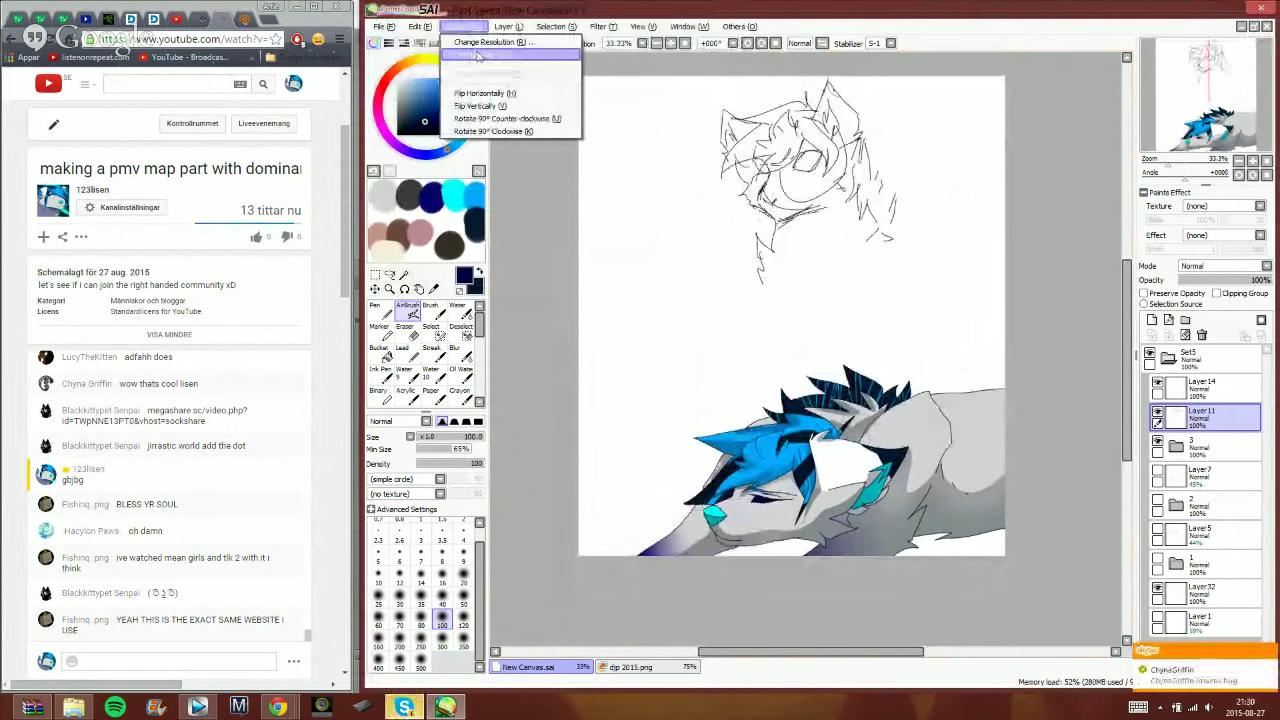
{"action": "left_click", "coordinate": [475, 40]}
{"action": "left_click", "coordinate": [547, 164]}
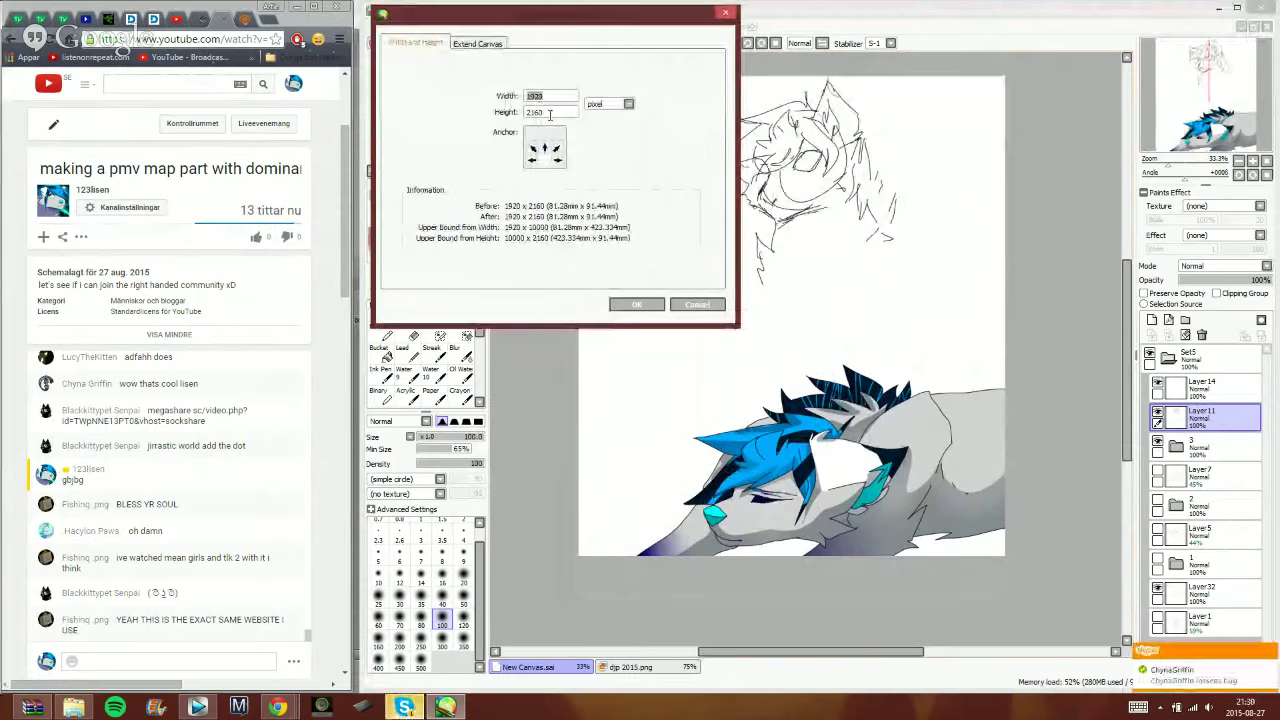
{"action": "left_click_drag", "start_coordinate": [551, 112], "coordinate": [515, 84]}
{"action": "type", "text": "2500"}
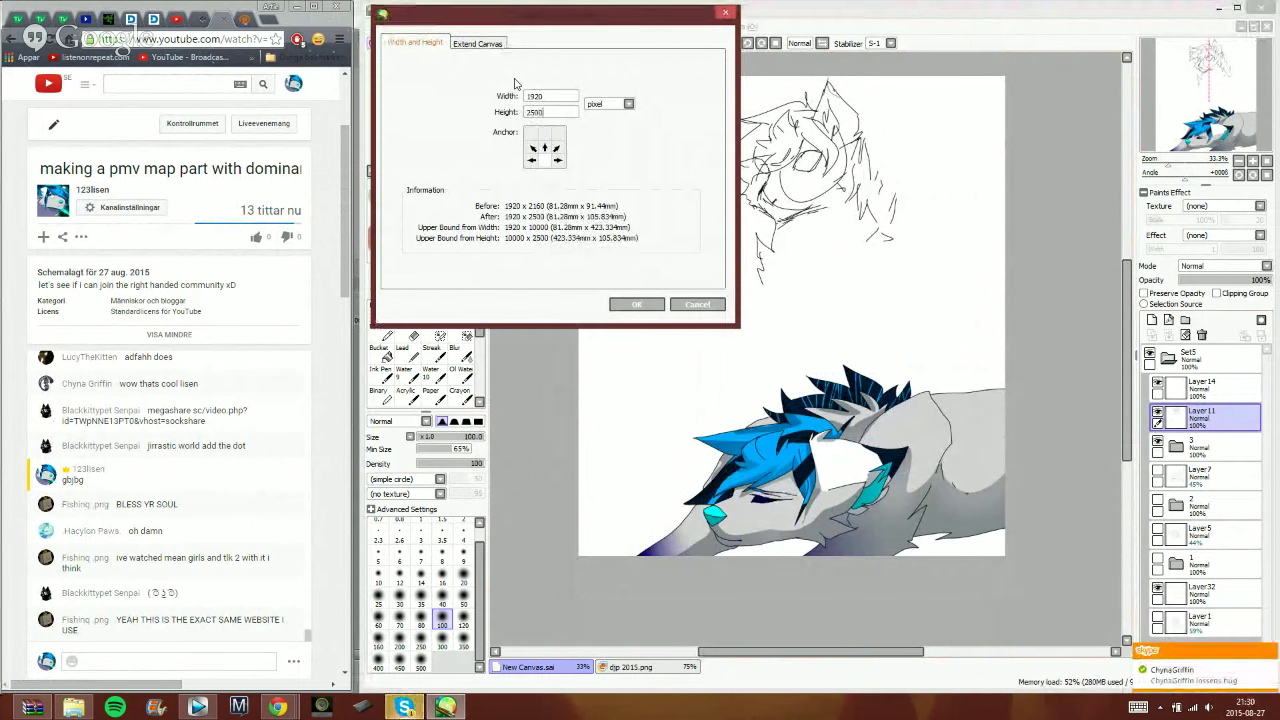
{"action": "key", "text": "Return"}
{"action": "scroll", "coordinate": [774, 144], "scroll_direction": "down", "scroll_amount": 1}
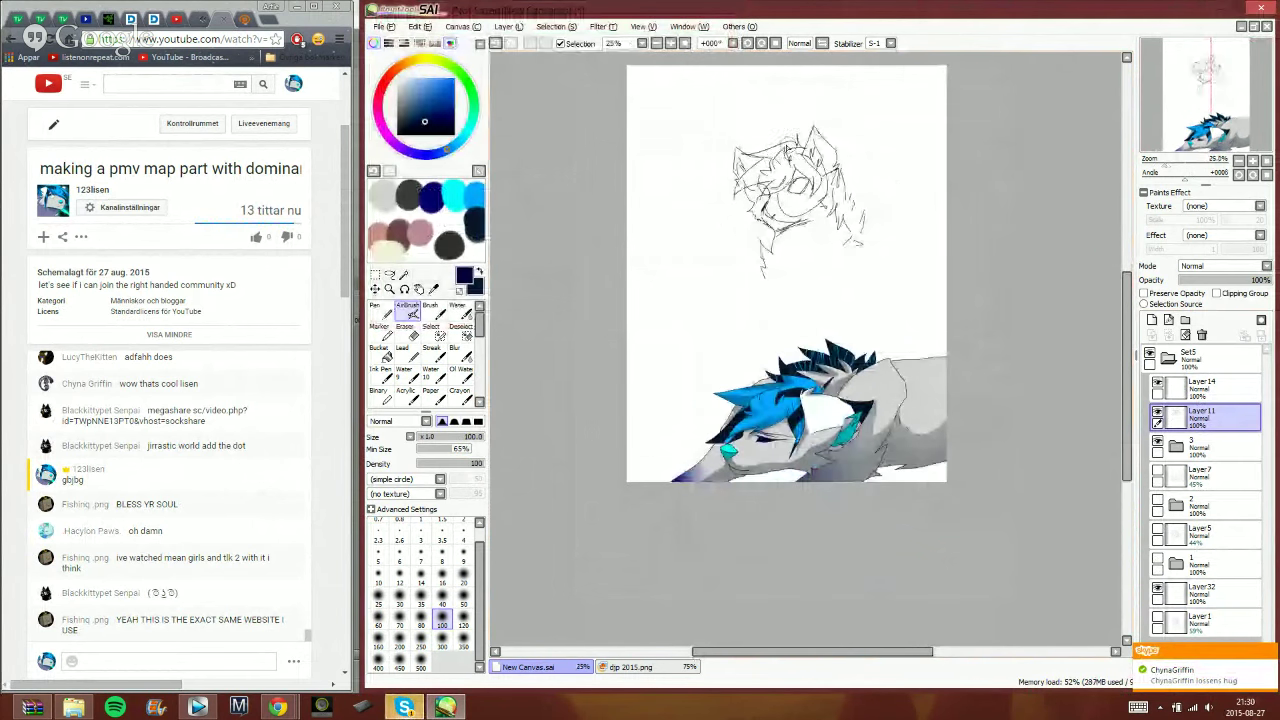
- Move the head sketch on Layer11 up towards the top of the extended canvas and apply the transform
{"action": "key", "text": "ctrl+t"}
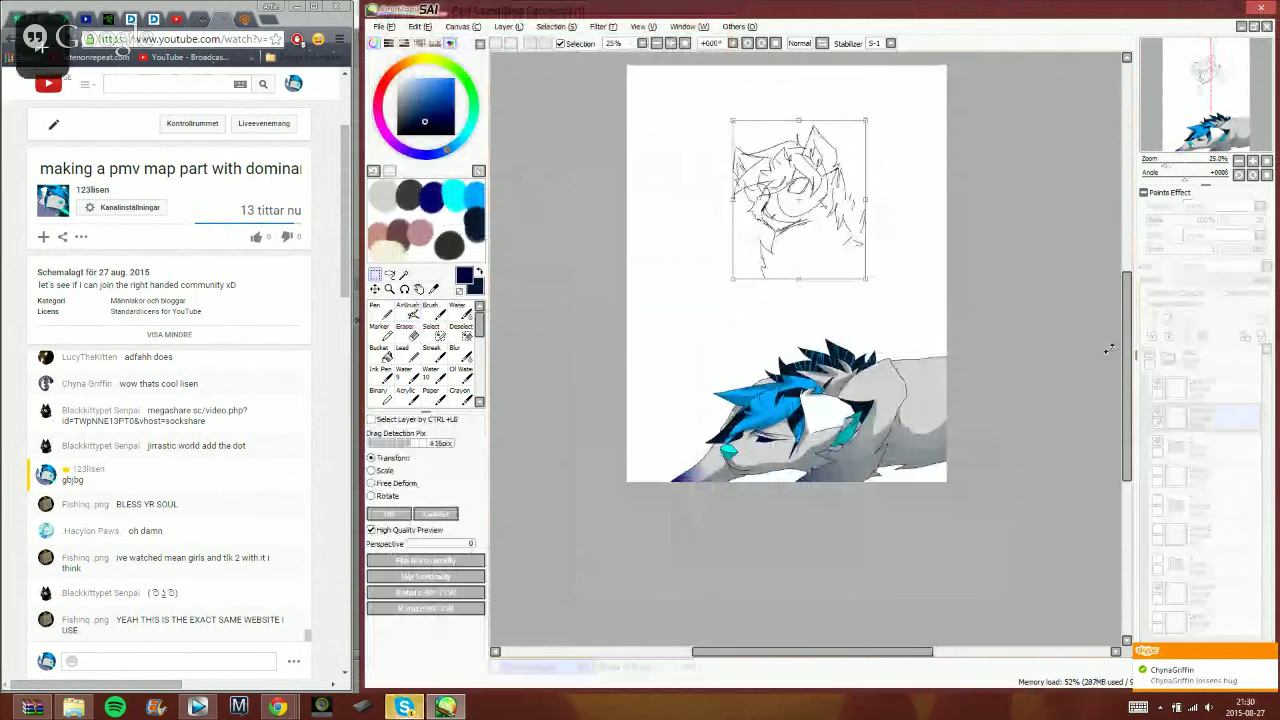
{"action": "left_click_drag", "start_coordinate": [783, 243], "coordinate": [785, 194]}
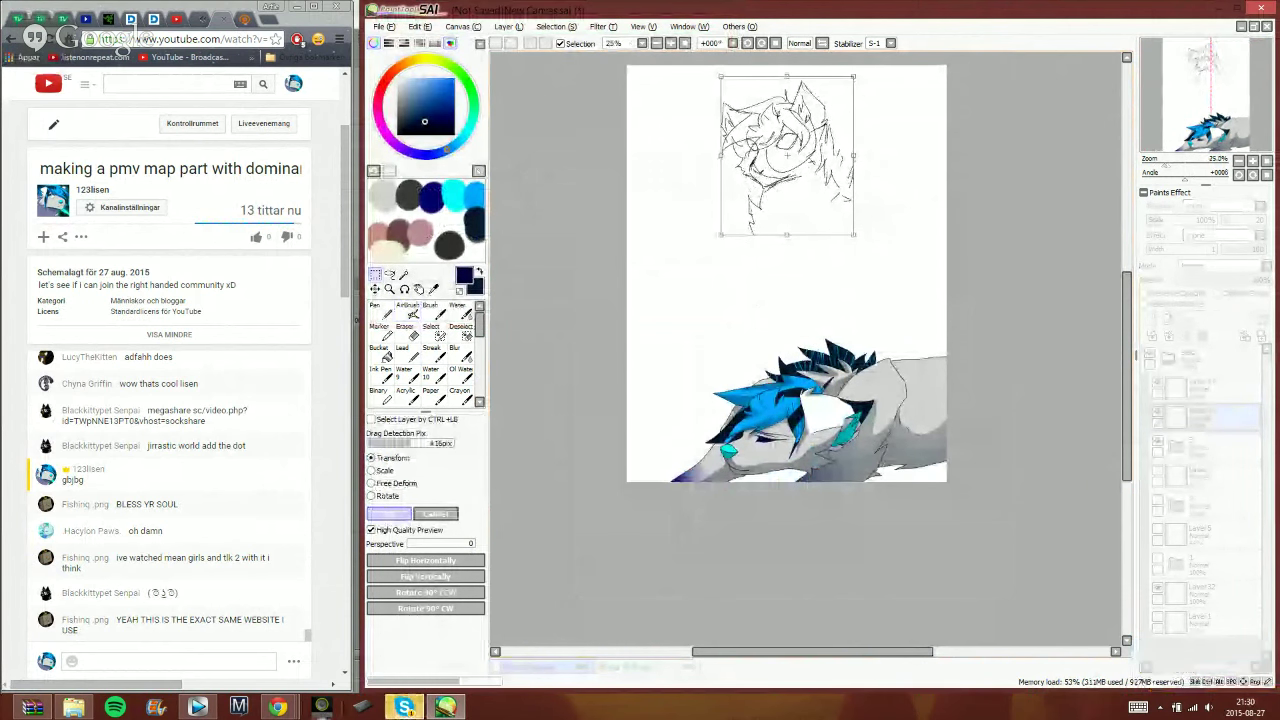
{"action": "left_click", "coordinate": [389, 514]}
- Check the new Skype message and return to the SAI canvas
{"action": "left_click", "coordinate": [404, 706]}
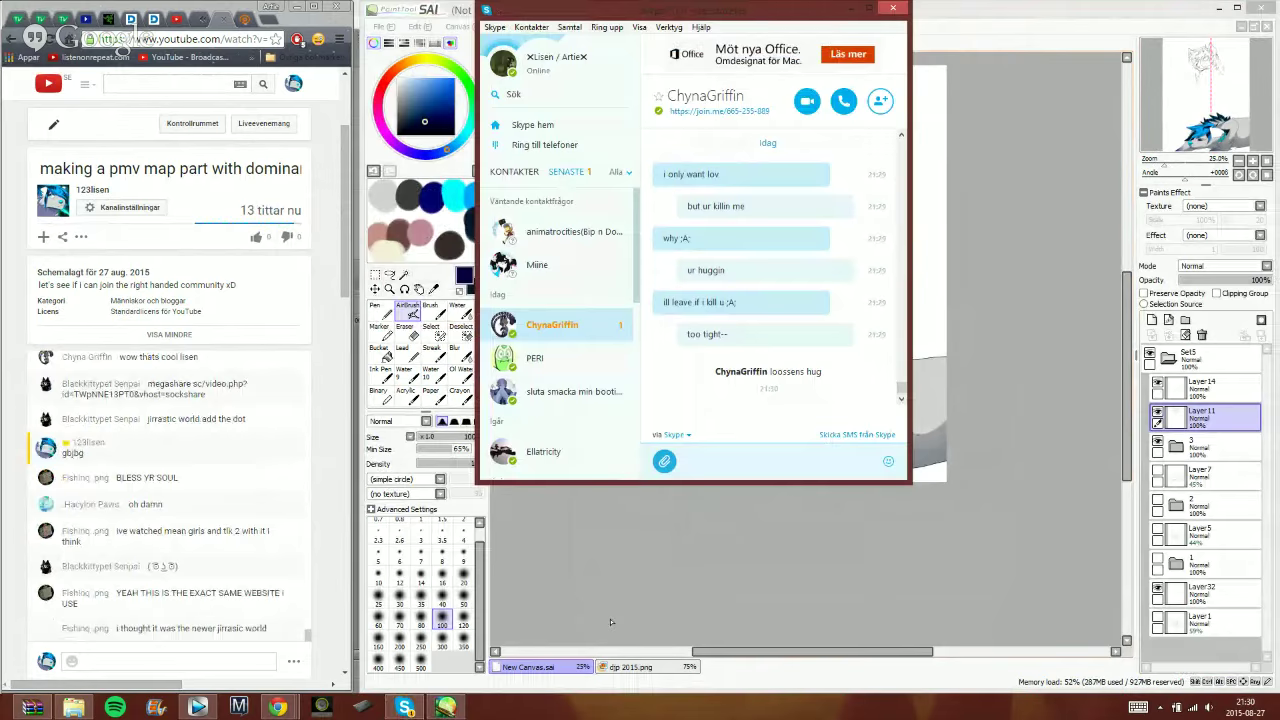
{"action": "left_click", "coordinate": [990, 54]}
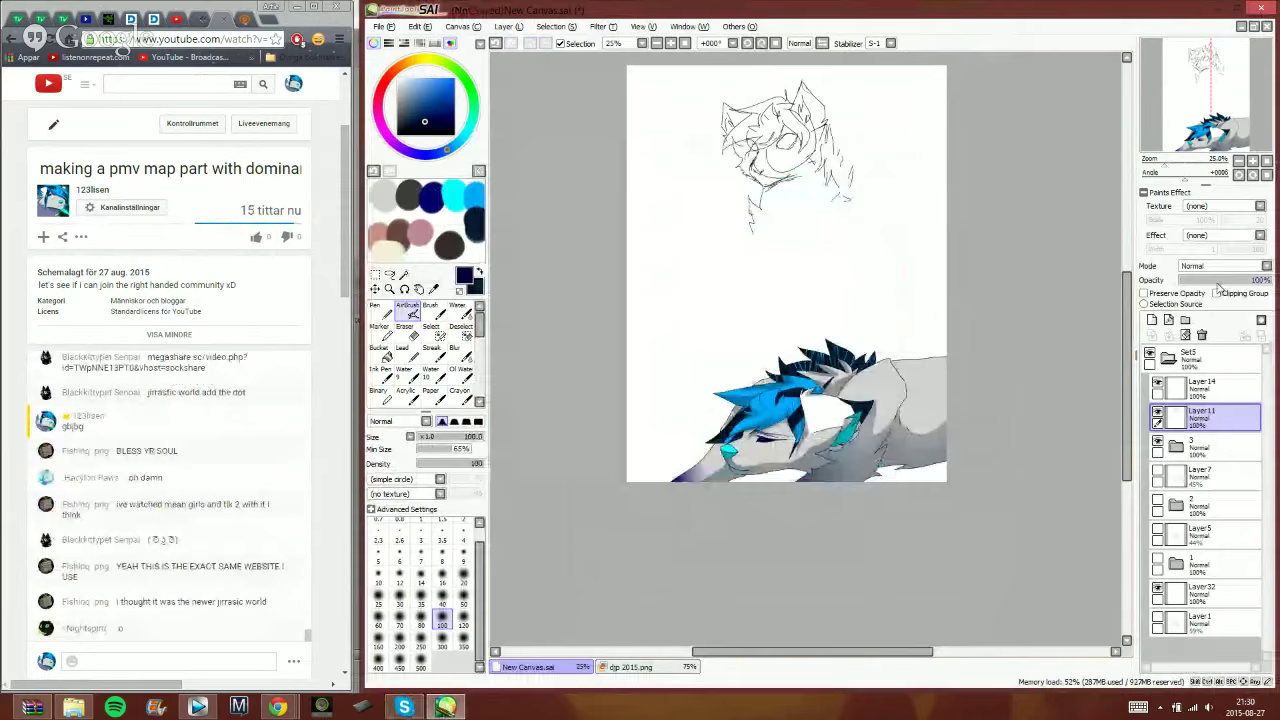
- Add a new layer directly above Layer1 and fill it with dark navy blue as the background
{"action": "left_click", "coordinate": [1151, 320]}
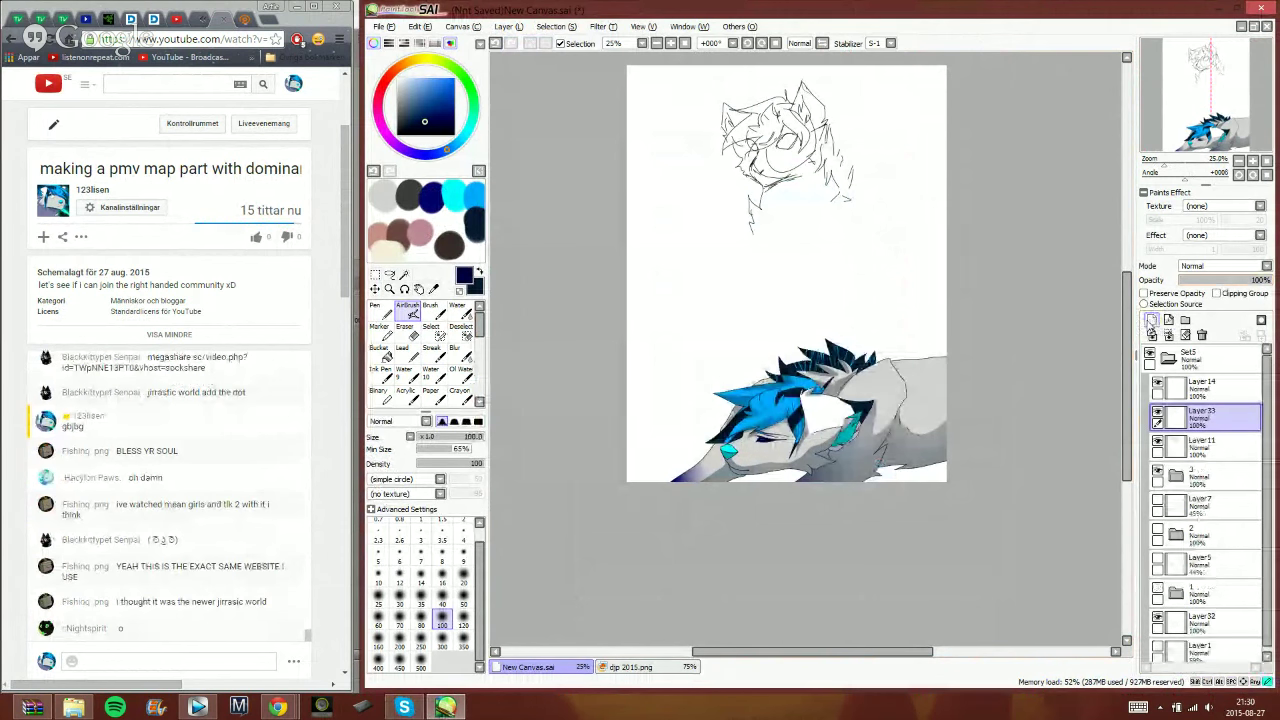
{"action": "left_click", "coordinate": [1202, 334]}
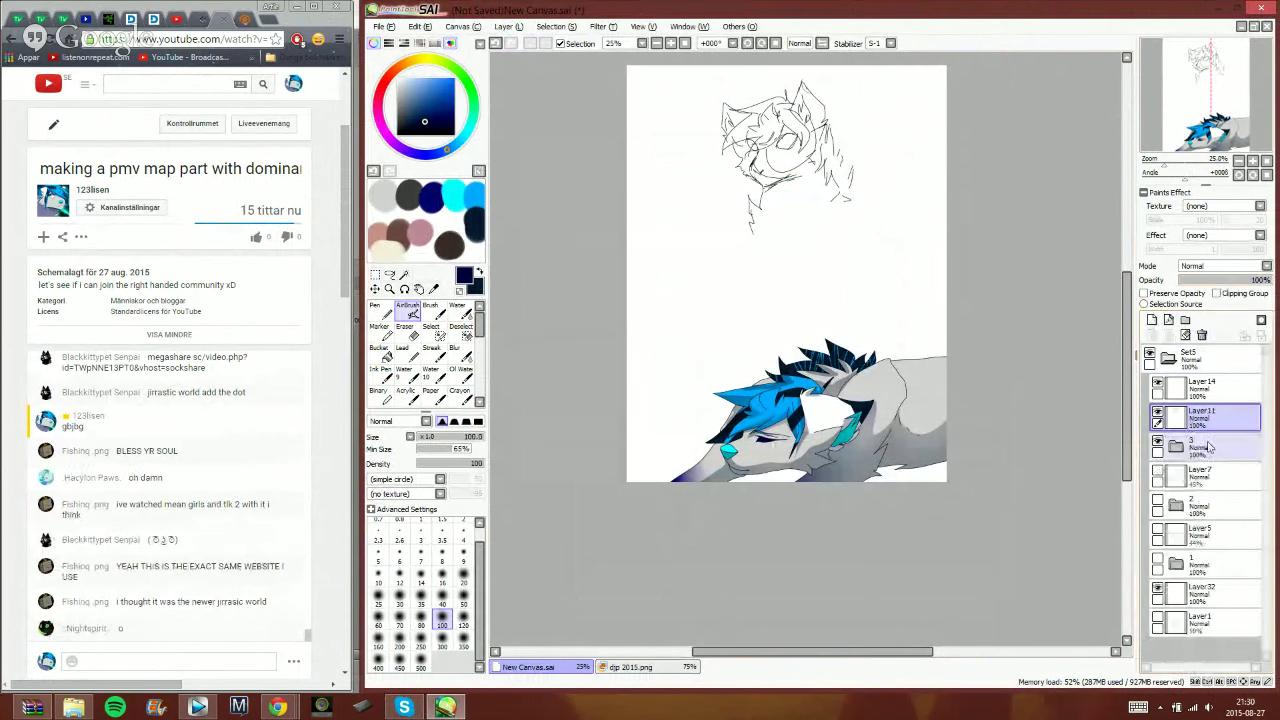
{"action": "left_click", "coordinate": [1205, 621]}
{"action": "left_click", "coordinate": [1154, 322]}
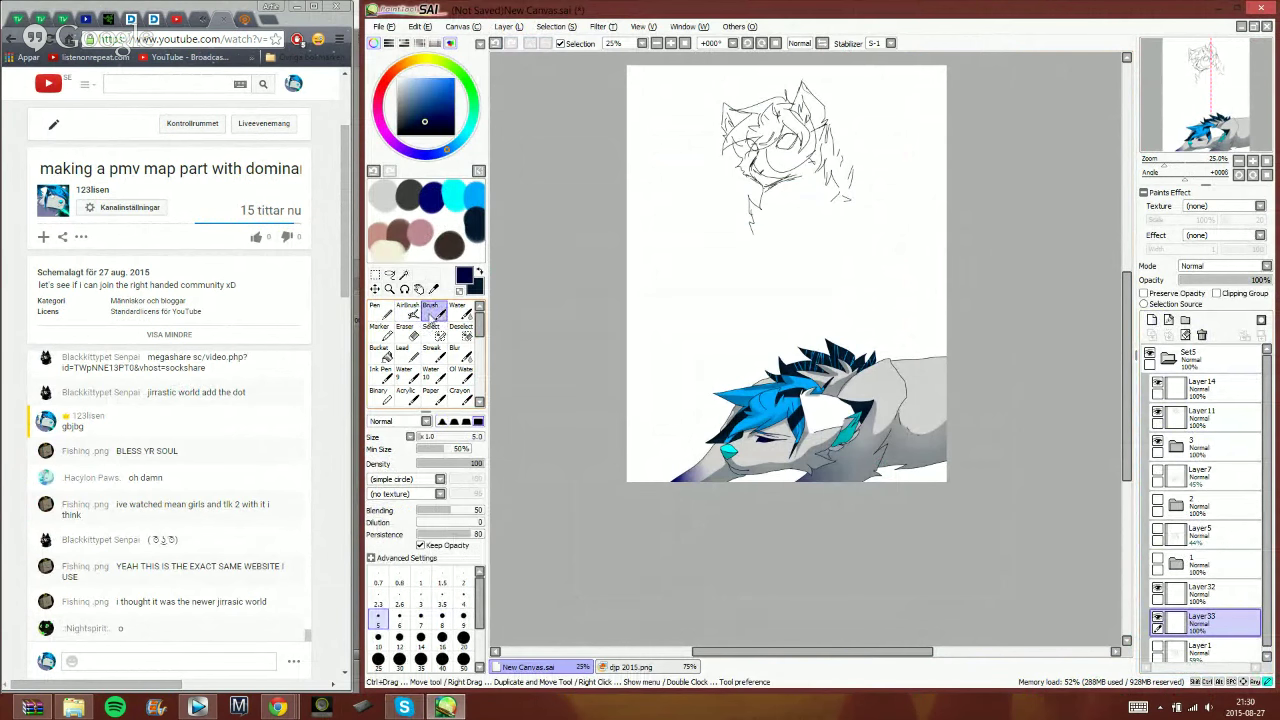
{"action": "left_click", "coordinate": [432, 315]}
{"action": "key", "text": "space"}
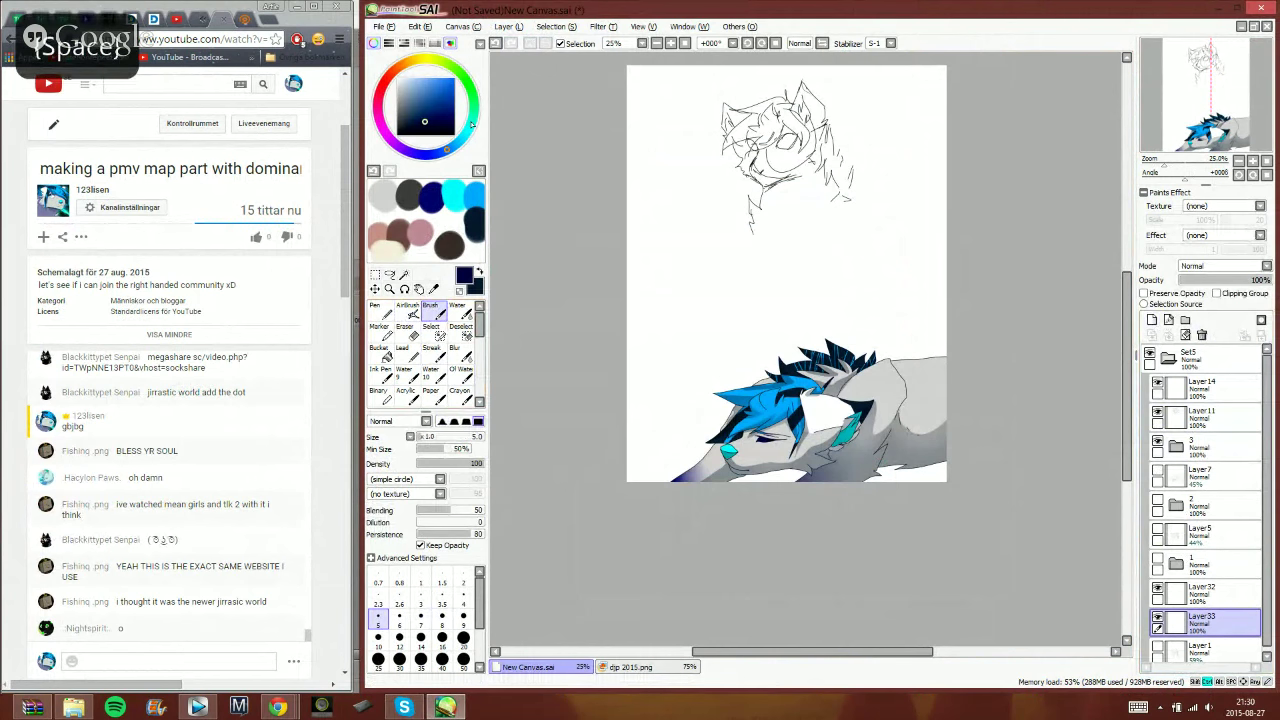
{"action": "key", "text": "ctrl+f"}
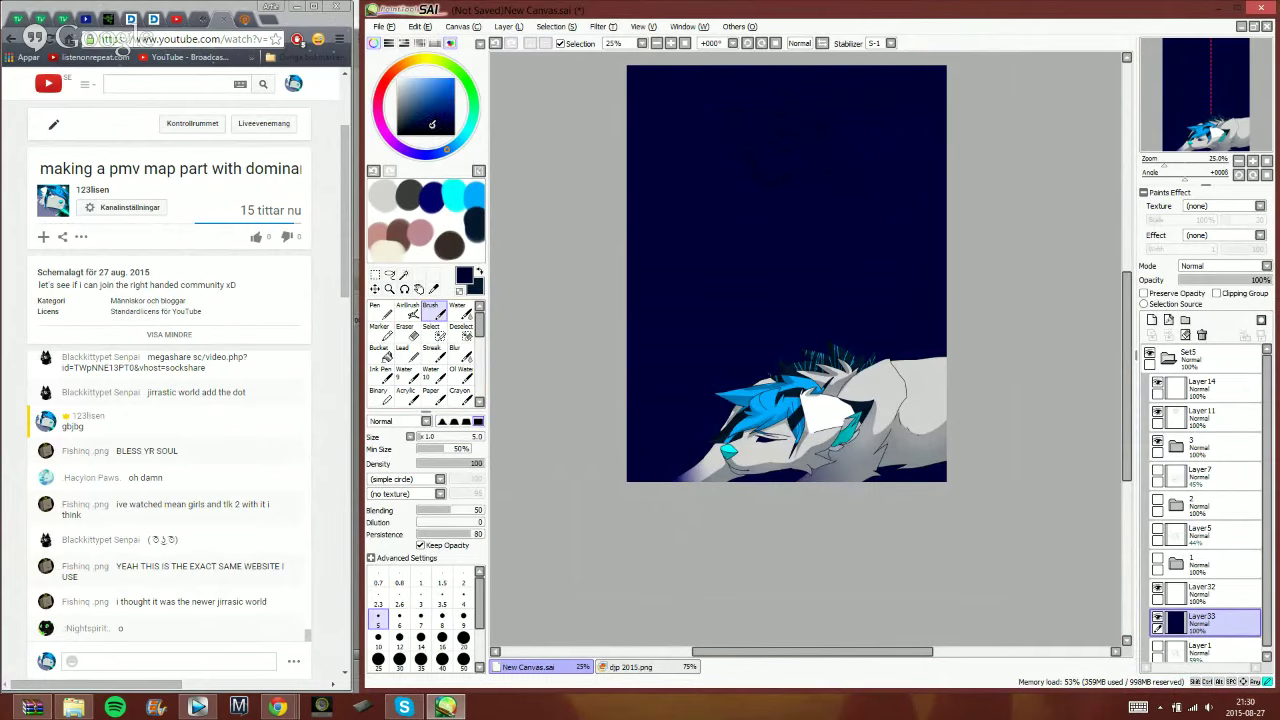
- Darken the upper part of the navy background with the AirBrush at size 500 and soften it with the Blur tool at size 500
{"action": "key", "text": "v"}
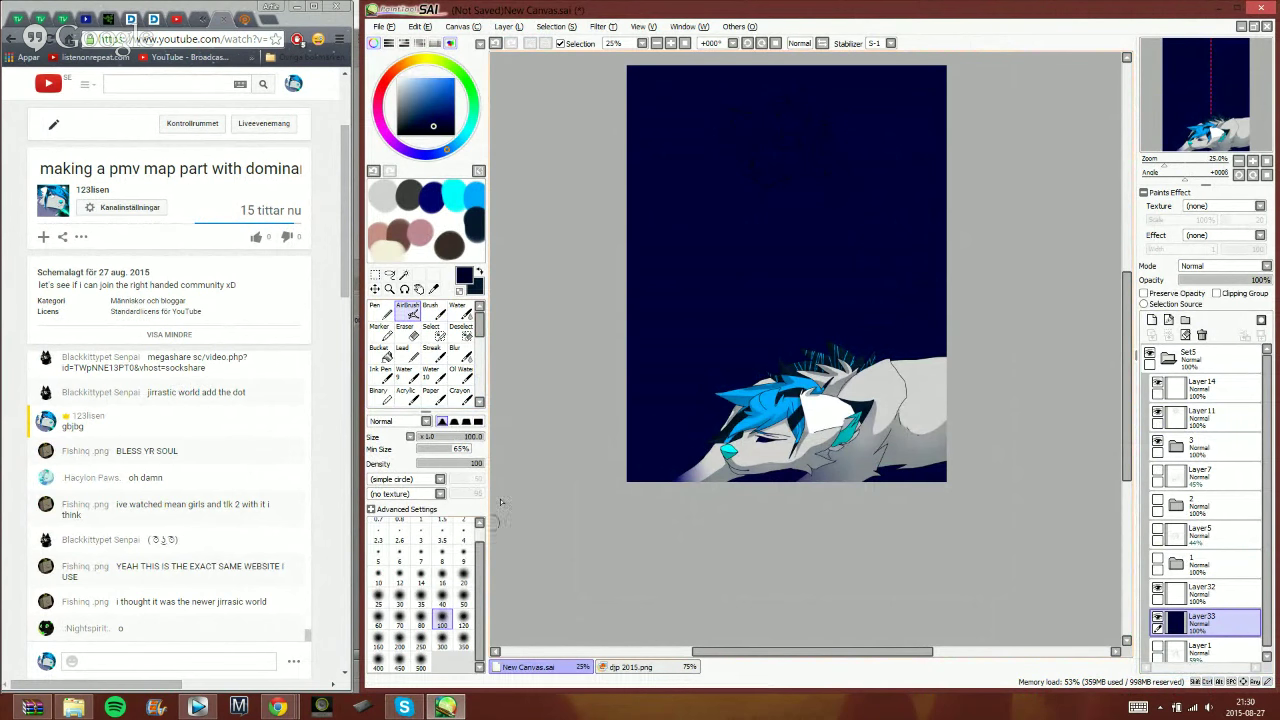
{"action": "left_click", "coordinate": [420, 660]}
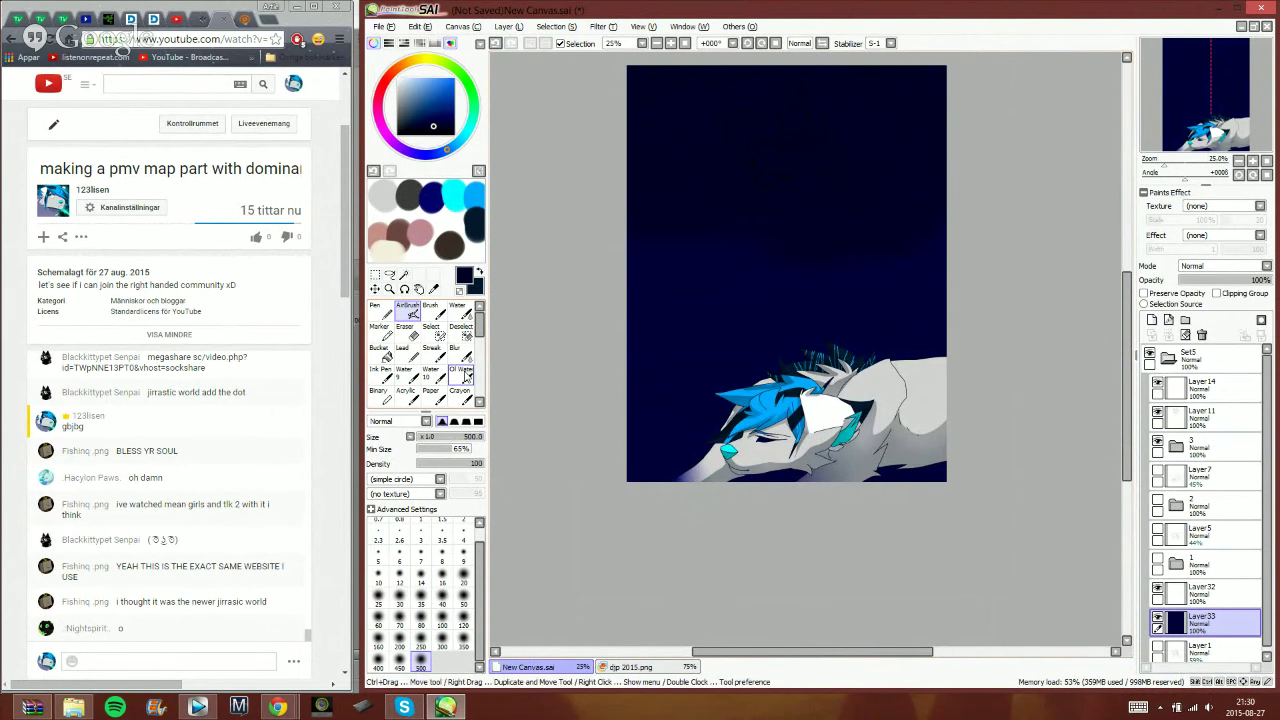
{"action": "left_click", "coordinate": [455, 352]}
{"action": "left_click", "coordinate": [421, 670]}
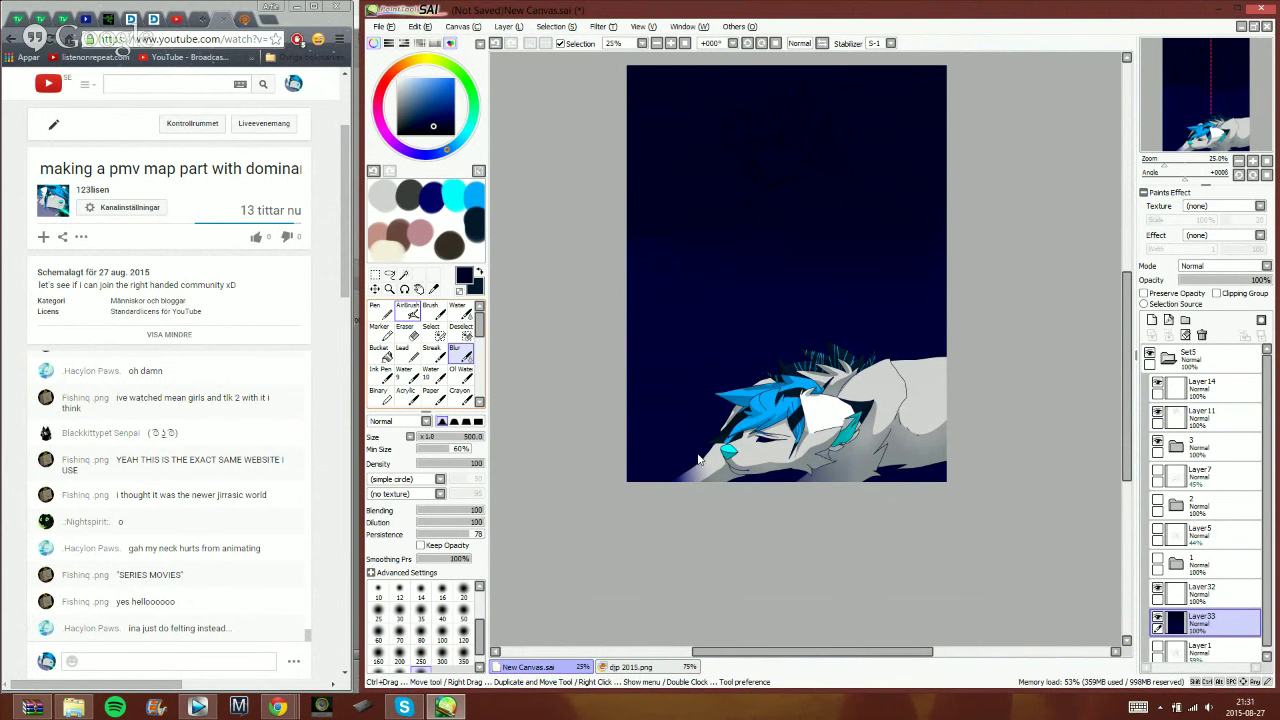
- Switch to YouTube, look through the upcoming videos in the Music 3 playlist, and return to the live stream chat
{"action": "left_click", "coordinate": [129, 20]}
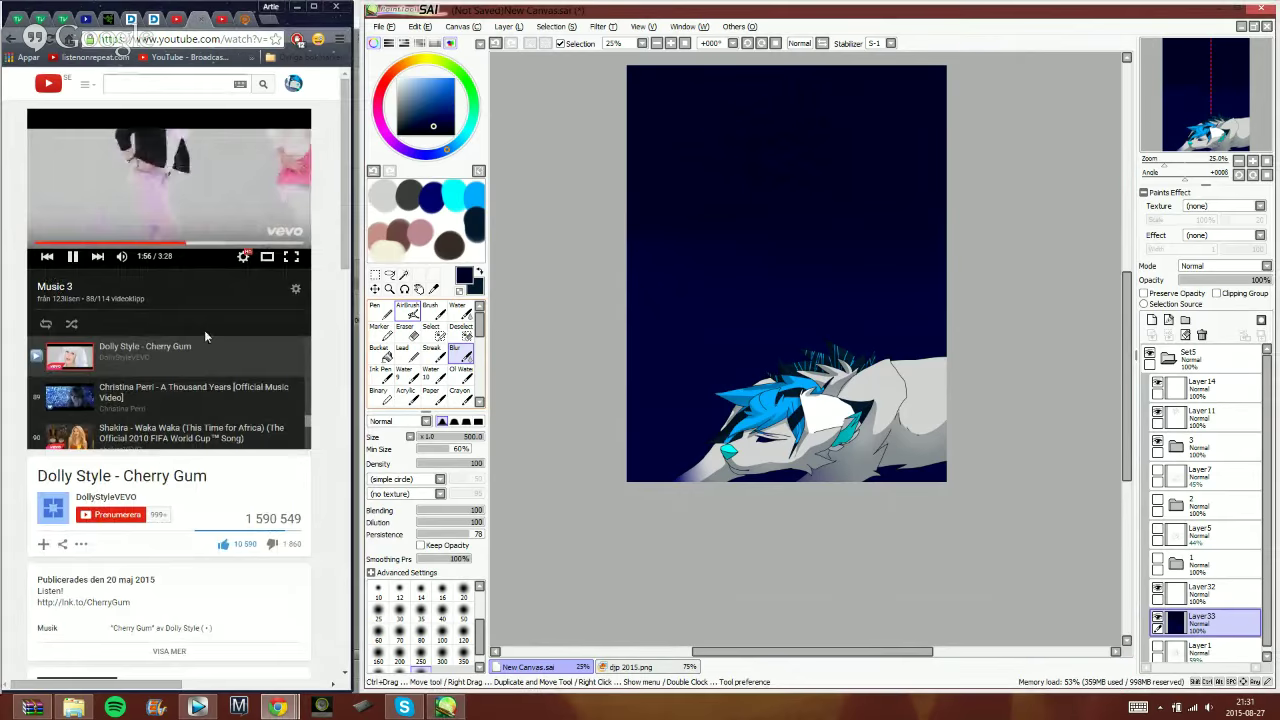
{"action": "scroll", "coordinate": [204, 335], "scroll_direction": "down", "scroll_amount": 1}
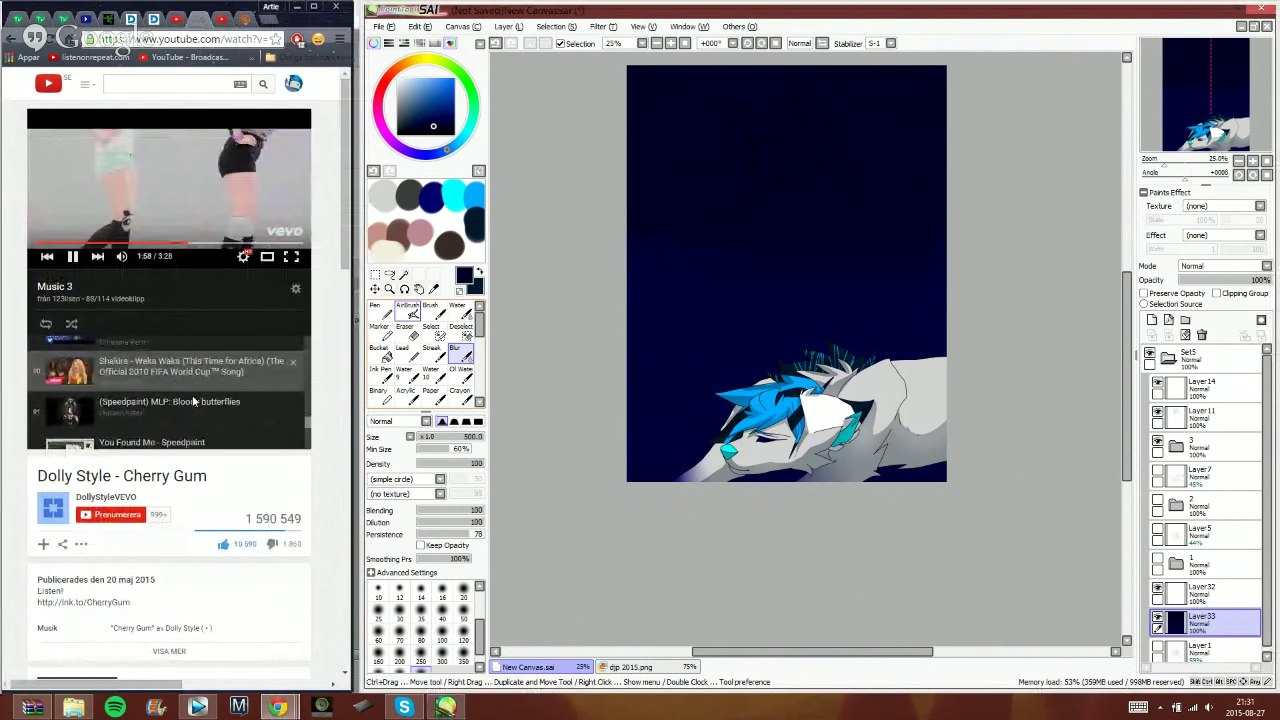
{"action": "scroll", "coordinate": [195, 400], "scroll_direction": "down", "scroll_amount": 2}
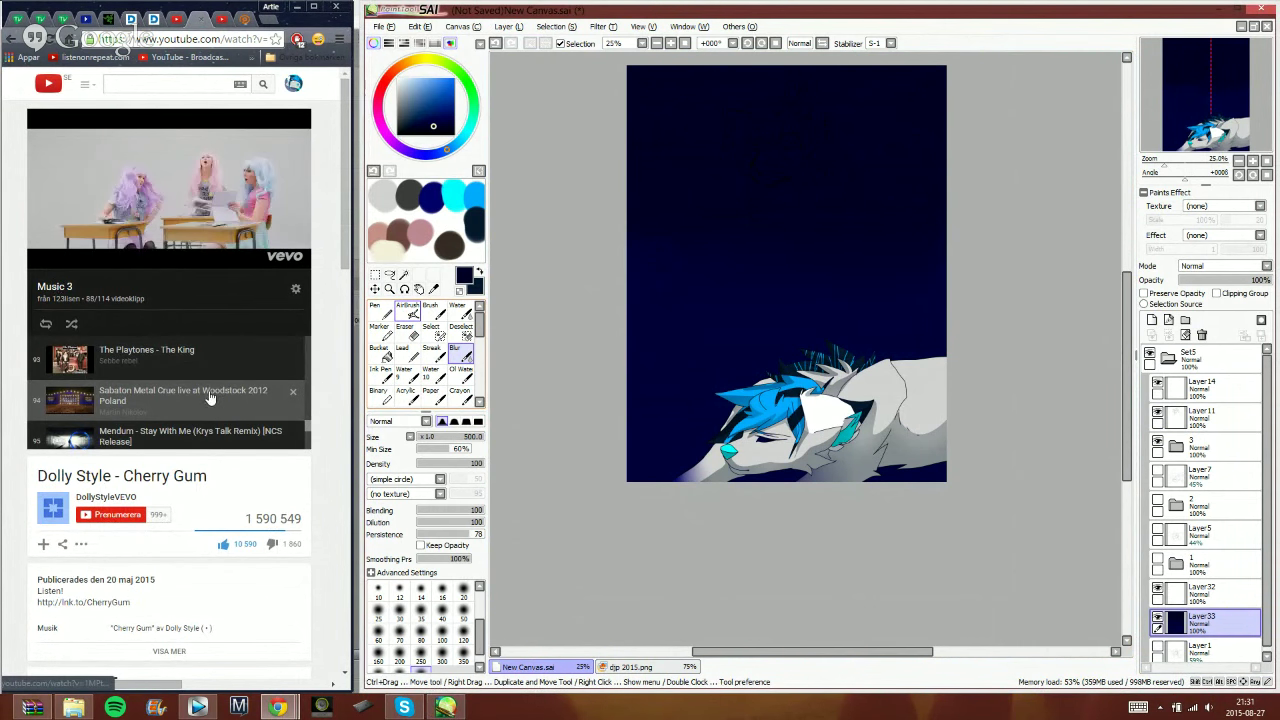
{"action": "left_click", "coordinate": [225, 19]}
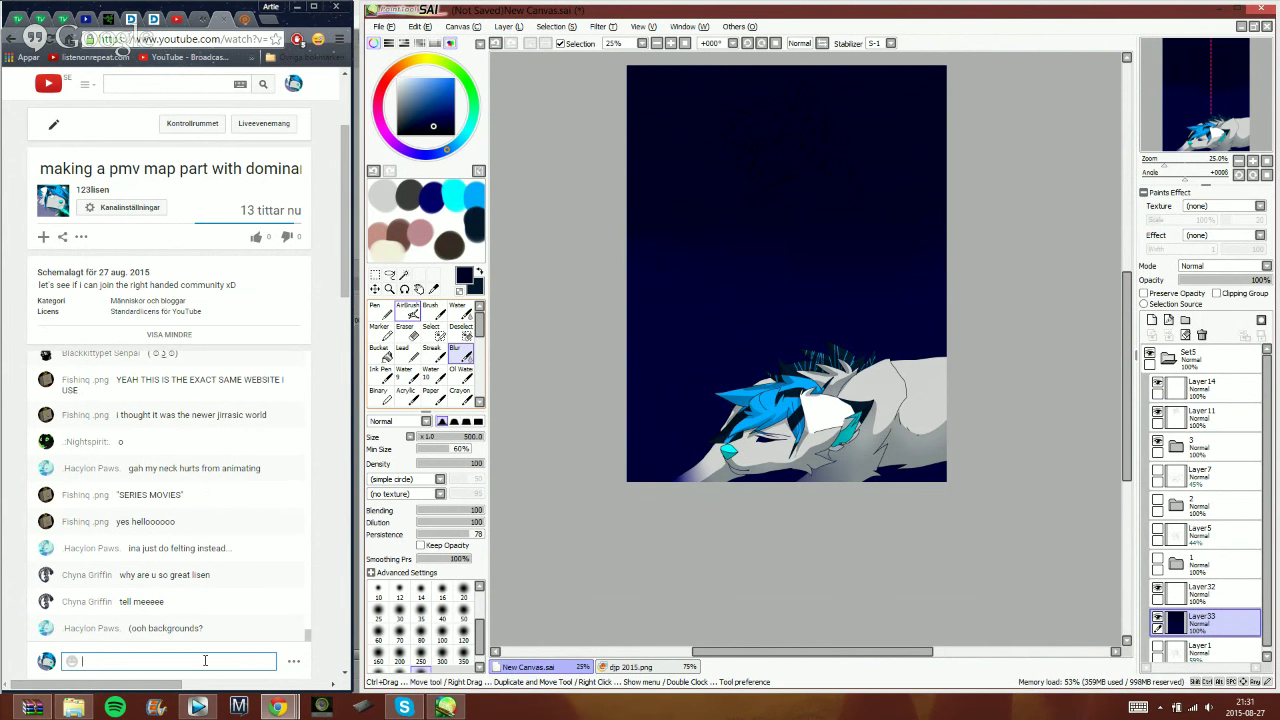
- Post "yeee", "sai froze", "i panicked" and "oh god" in the live chat
{"action": "left_click", "coordinate": [192, 627]}
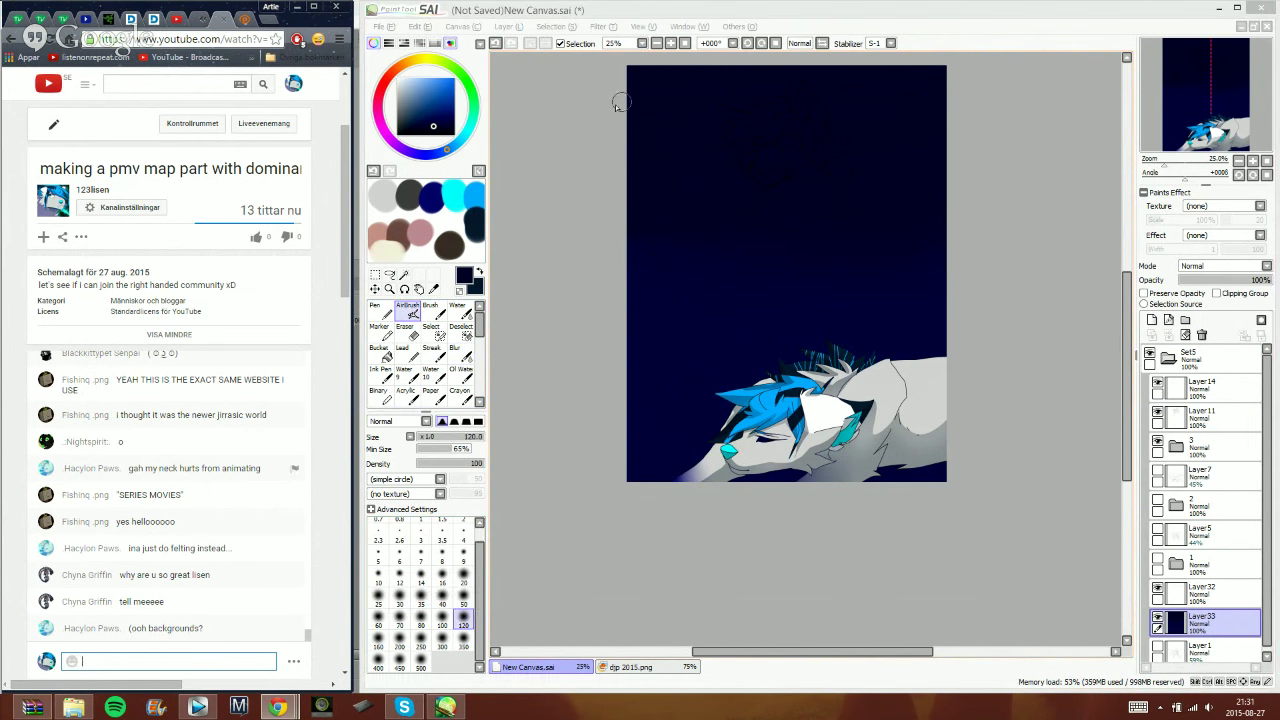
{"action": "left_click", "coordinate": [735, 14]}
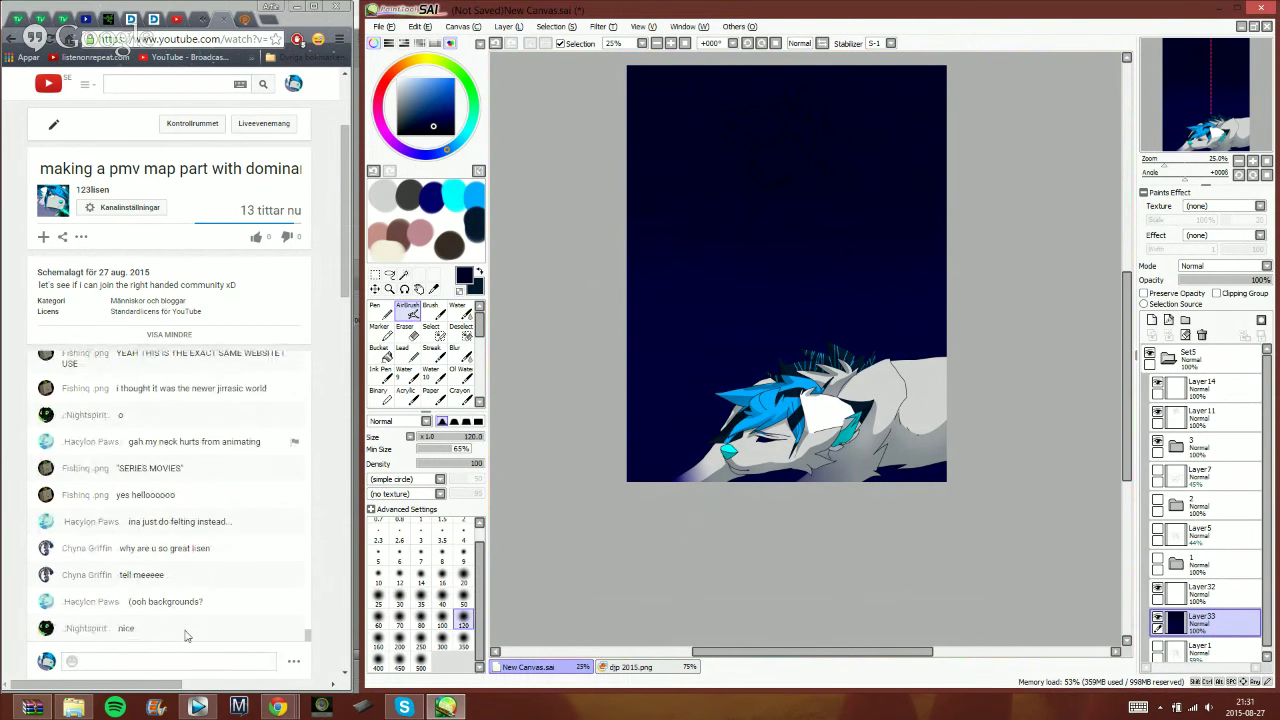
{"action": "left_click", "coordinate": [213, 658]}
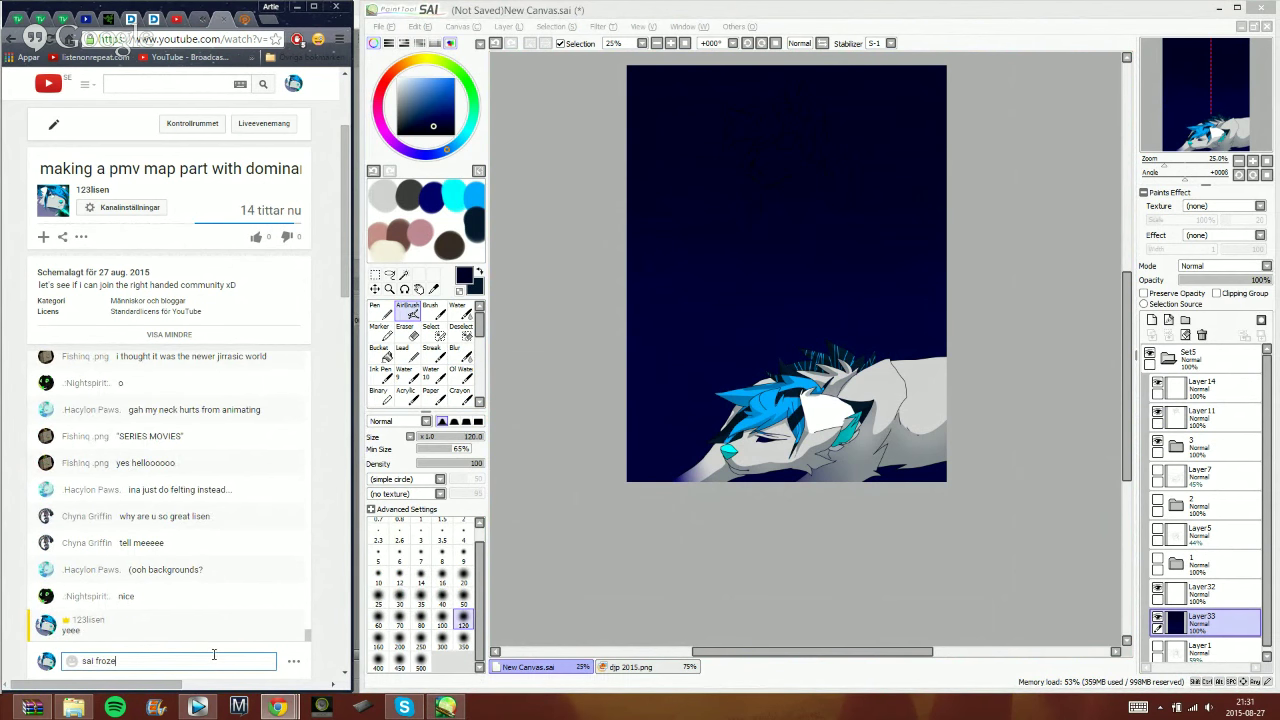
{"action": "type", "text": "i pan"}
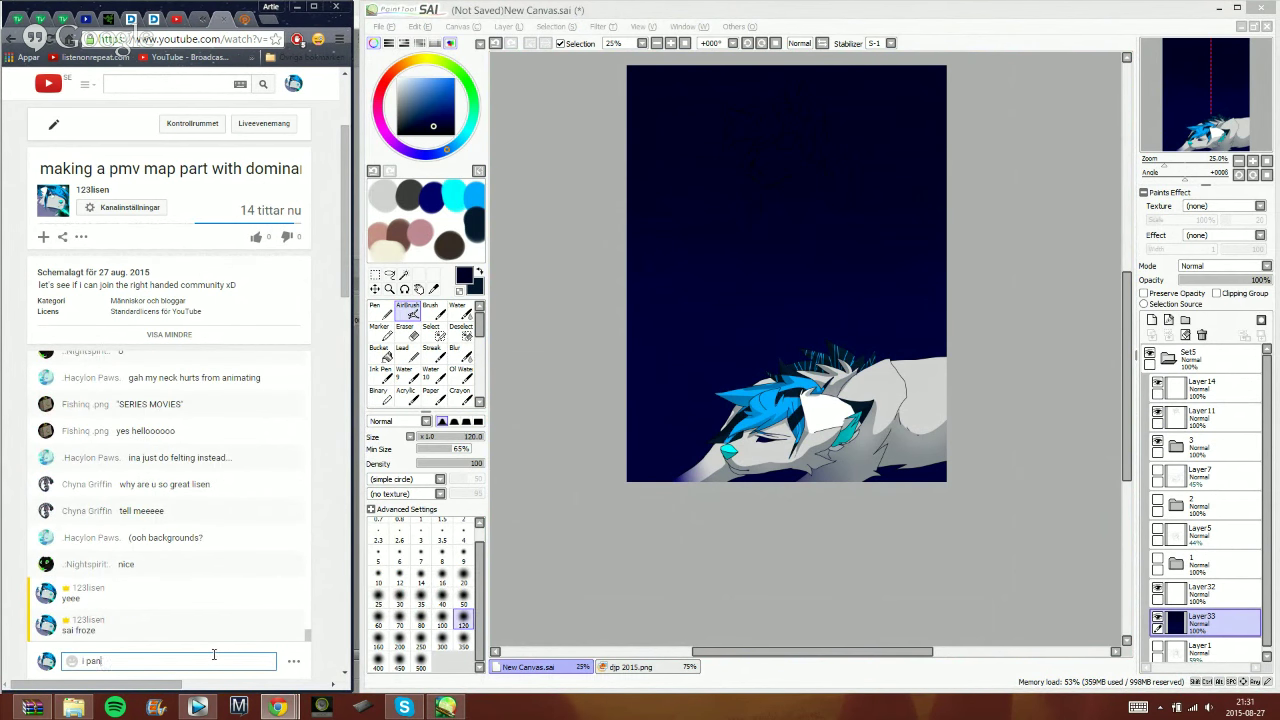
{"action": "type", "text": "oh"}
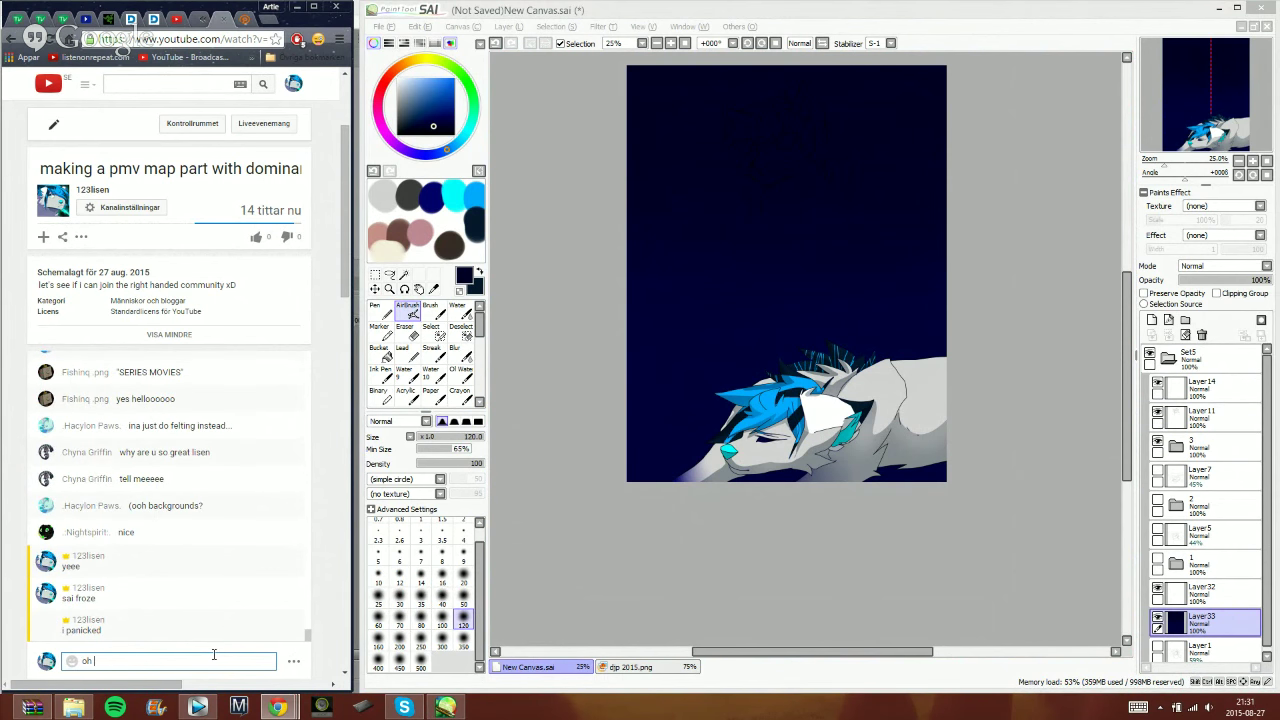
{"action": "key", "text": "Return"}
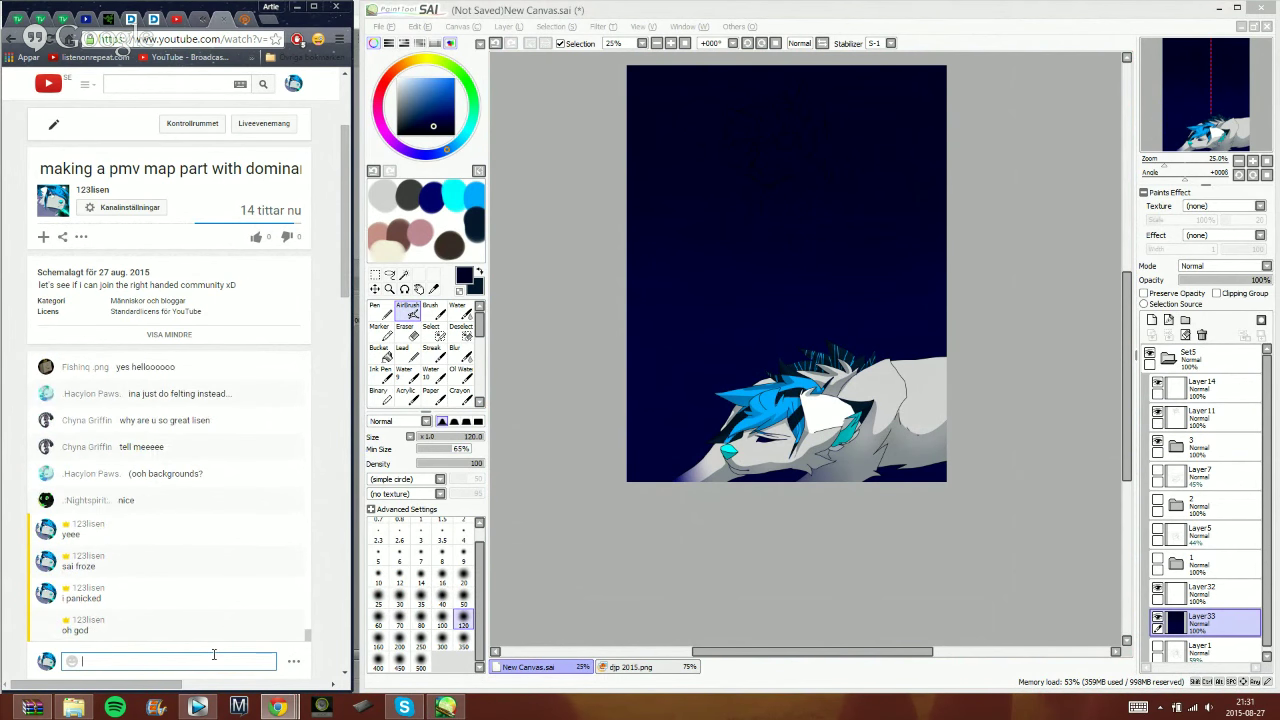
- Airbrush a lighter blue at size 500 onto the navy background around the character's front paw and soften it with the Blur tool
{"action": "left_click", "coordinate": [940, 32]}
{"action": "left_click", "coordinate": [1253, 163]}
{"action": "left_click", "coordinate": [1252, 160]}
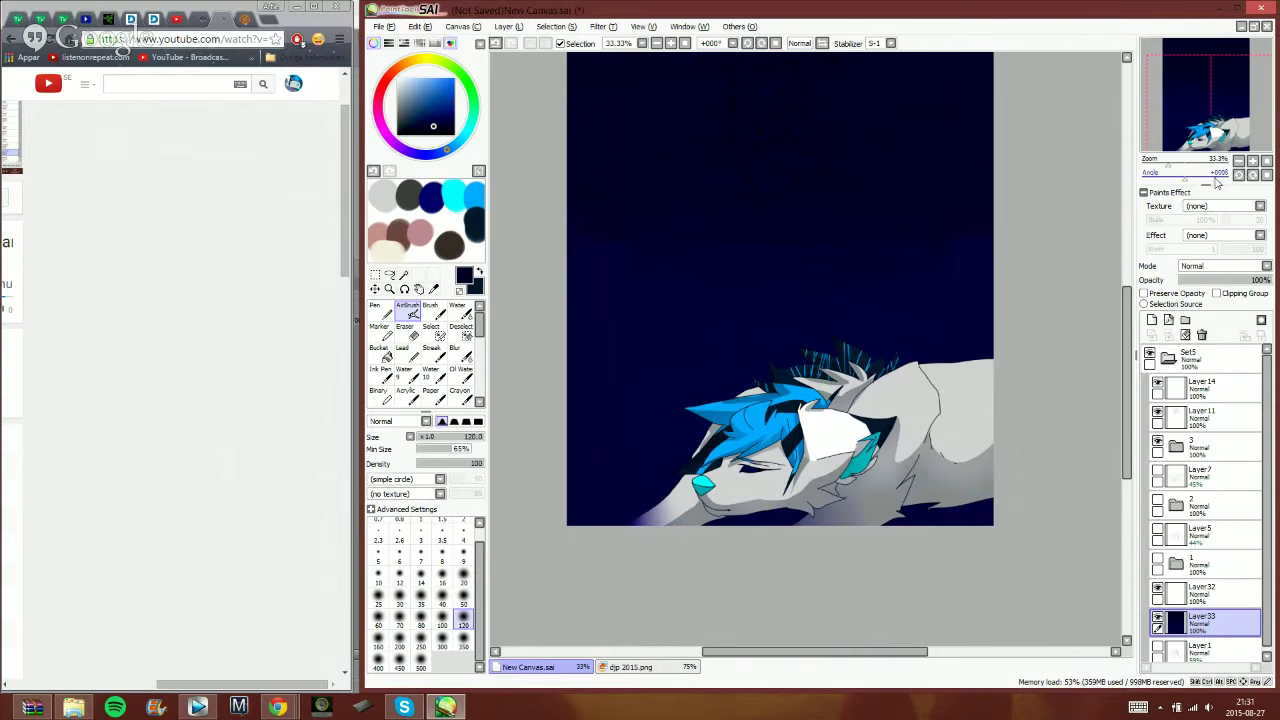
{"action": "left_click", "coordinate": [425, 110]}
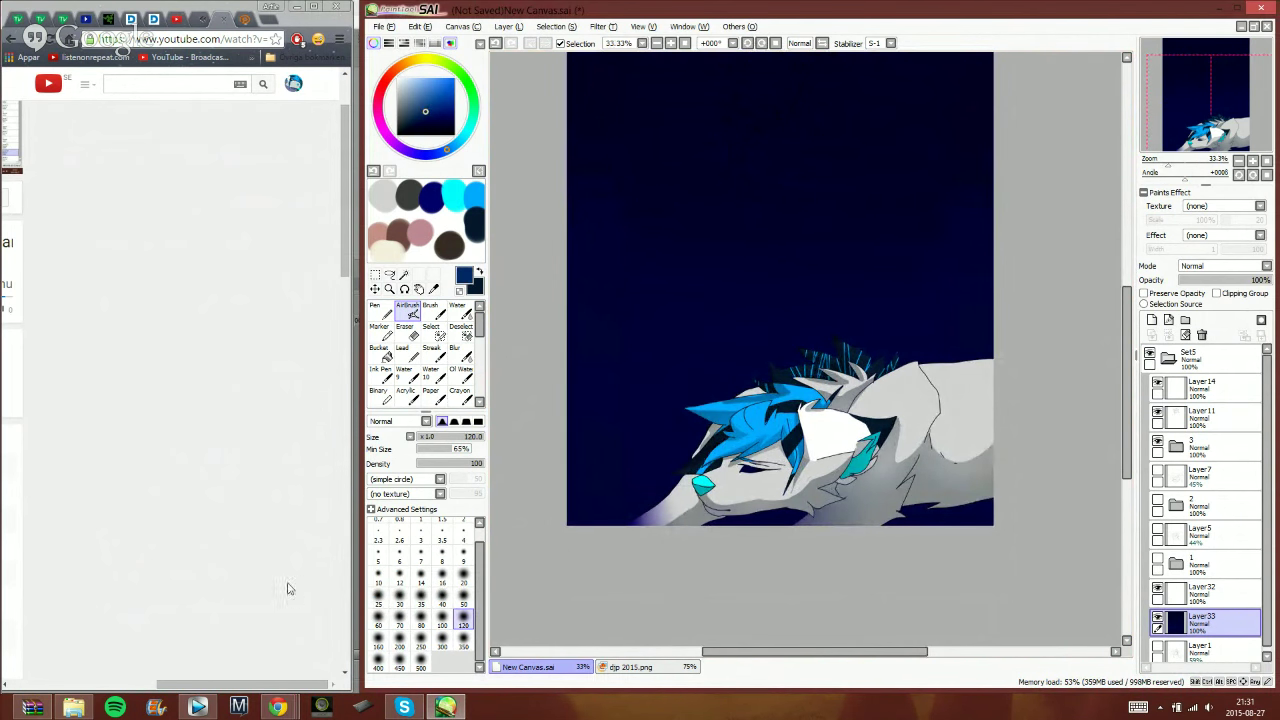
{"action": "left_click_drag", "start_coordinate": [252, 685], "coordinate": [119, 684]}
{"action": "left_click_drag", "start_coordinate": [344, 252], "coordinate": [342, 270]}
{"action": "left_click", "coordinate": [893, 31]}
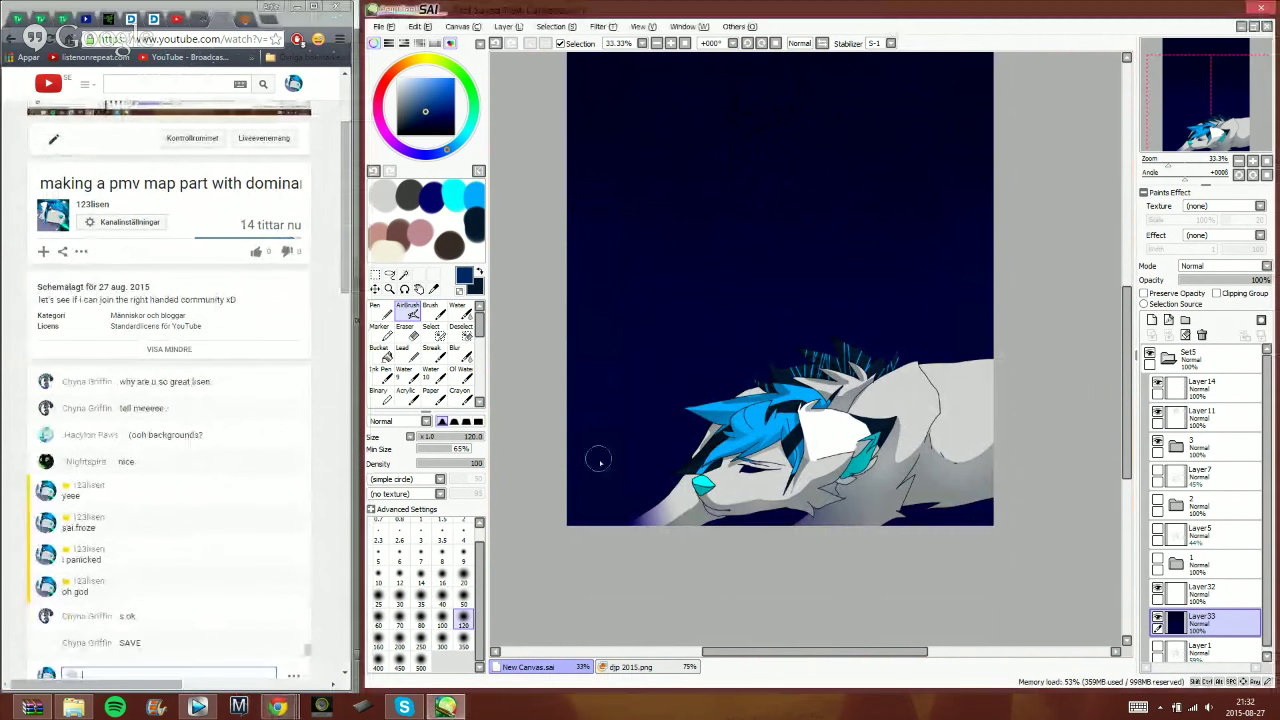
{"action": "left_click", "coordinate": [421, 664]}
{"action": "mouse_move", "coordinate": [640, 465]}
{"action": "left_mouse_down"}
{"action": "mouse_move", "coordinate": [614, 514]}
{"action": "mouse_move", "coordinate": [718, 490]}
{"action": "left_mouse_up"}
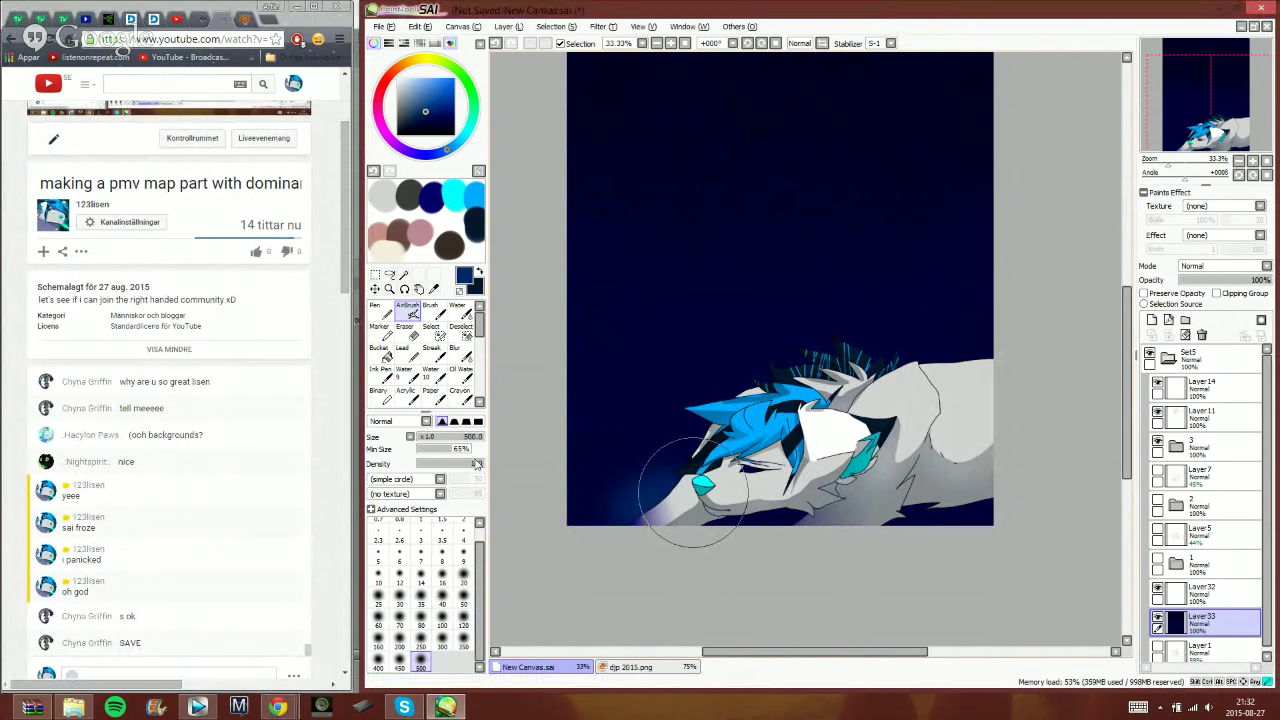
{"action": "left_click", "coordinate": [456, 350]}
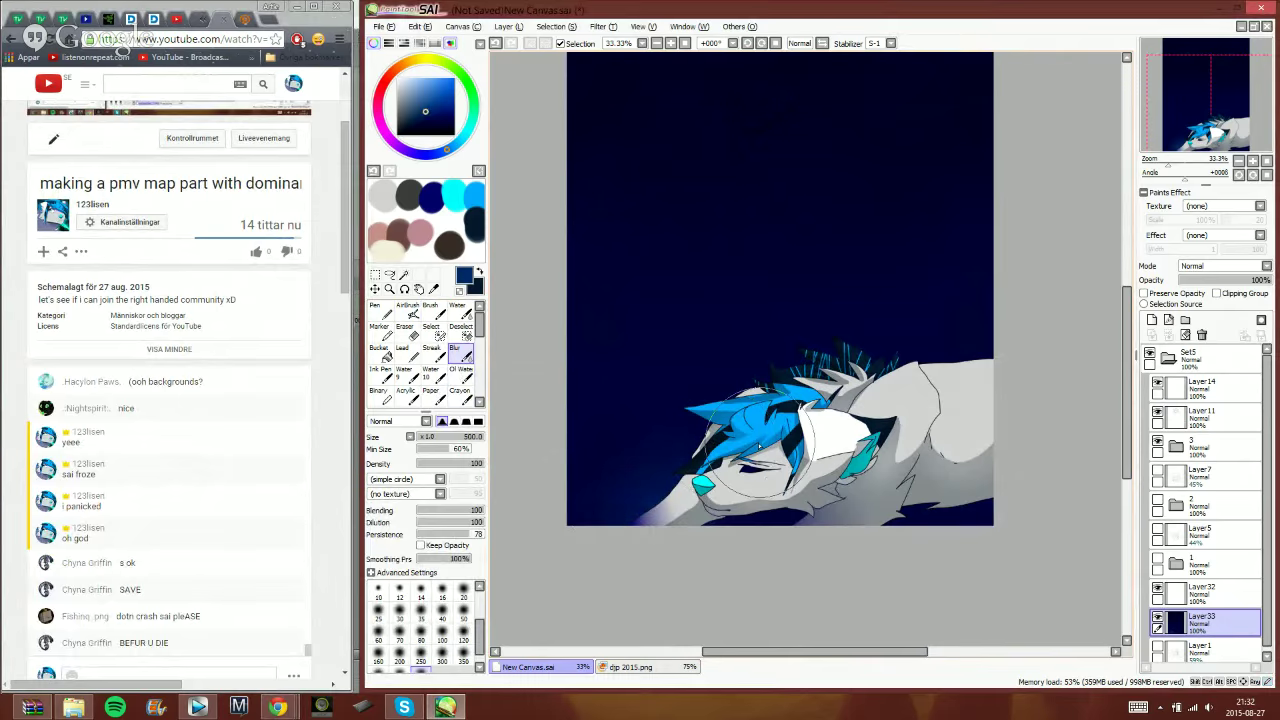
- Open the art-of-a-spirit.deviantart.com gallery in a new browser tab and show its 2014 folder
{"action": "left_click", "coordinate": [268, 19]}
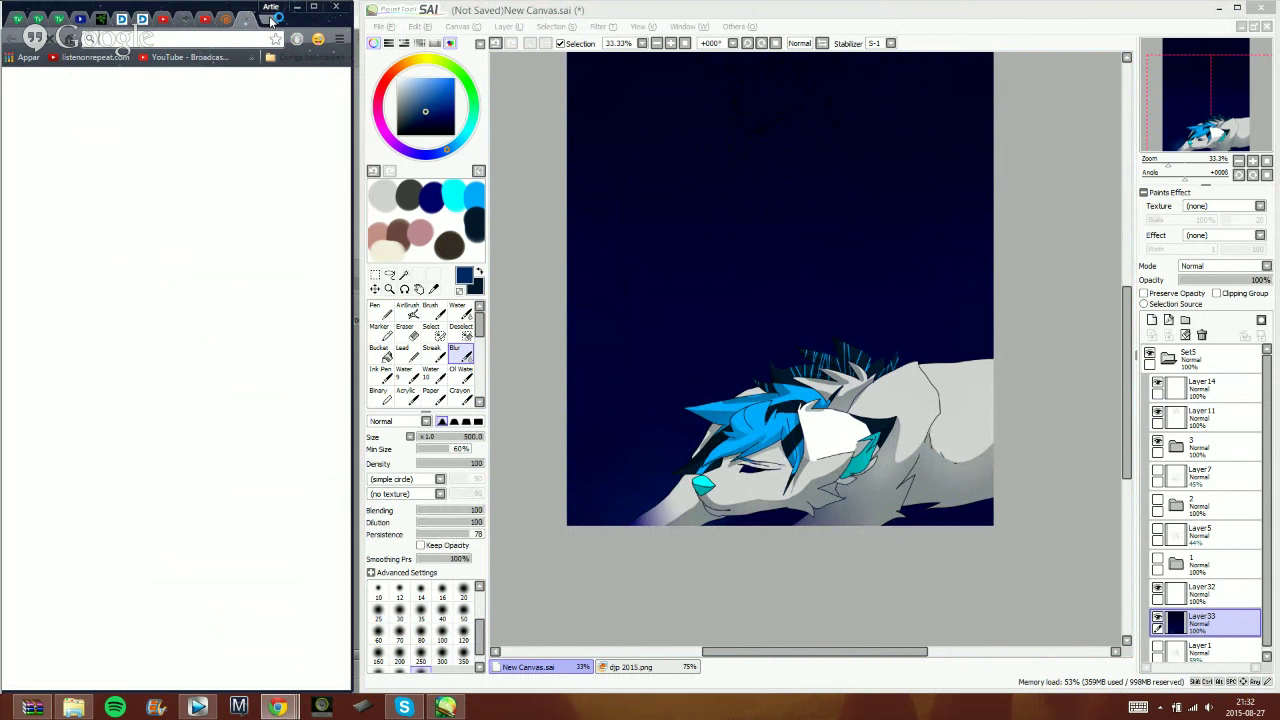
{"action": "type", "text": "art-of-a-spirit.deviantart.com"}
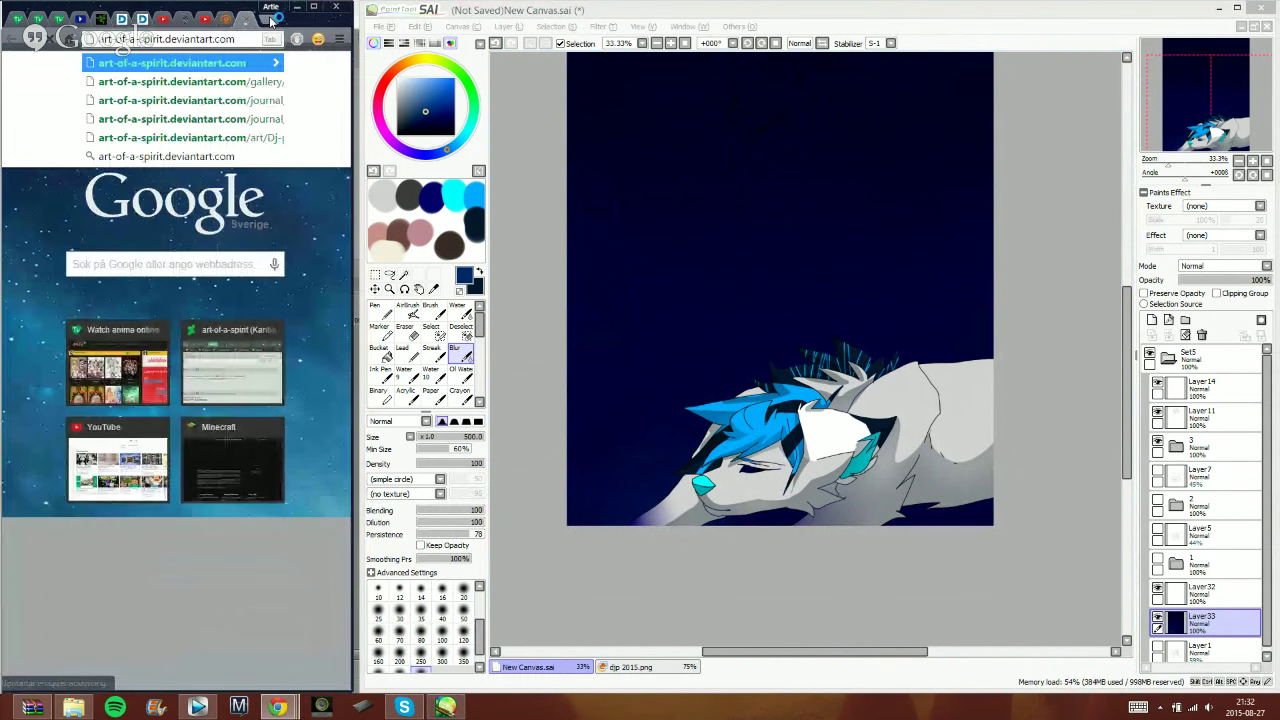
{"action": "left_click", "coordinate": [220, 81]}
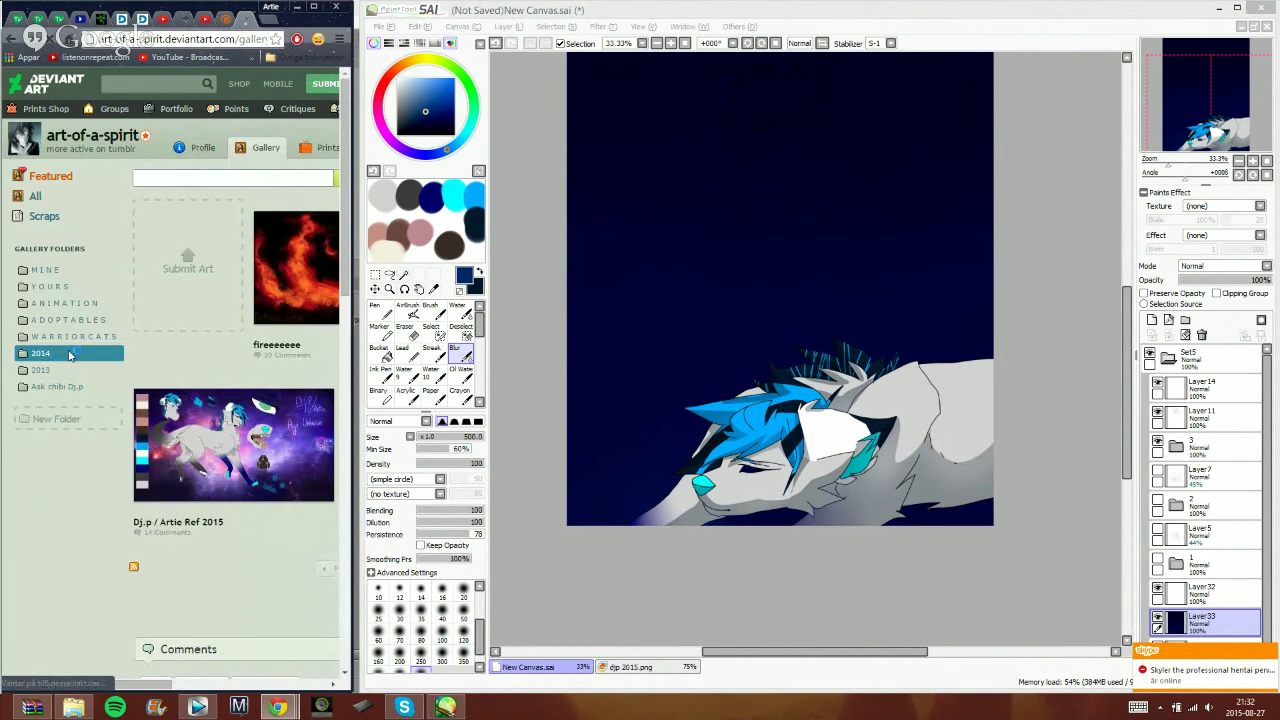
{"action": "left_click", "coordinate": [69, 355]}
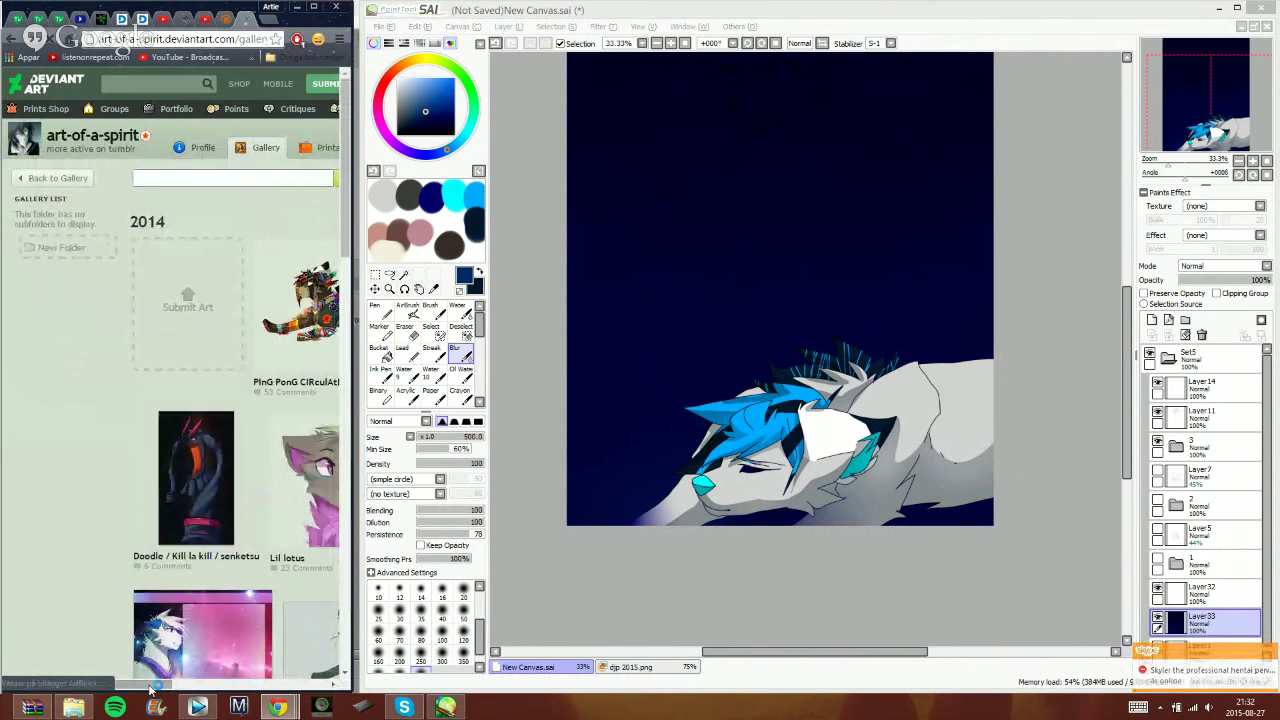
- Find the purple night-sky artwork in the gallery's 2014 folder, open it at full size and copy the image
{"action": "left_click_drag", "start_coordinate": [150, 688], "coordinate": [228, 683]}
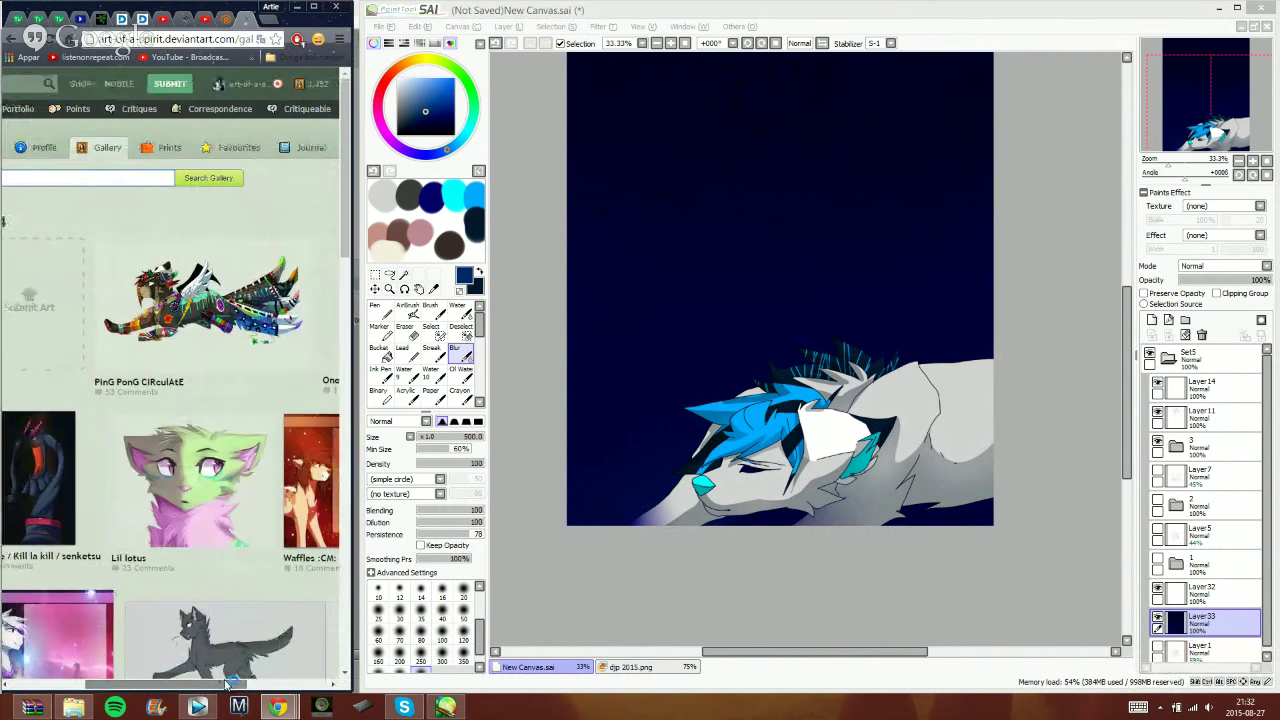
{"action": "scroll", "coordinate": [212, 440], "scroll_direction": "down", "scroll_amount": 5}
{"action": "scroll", "coordinate": [208, 440], "scroll_direction": "down", "scroll_amount": 5}
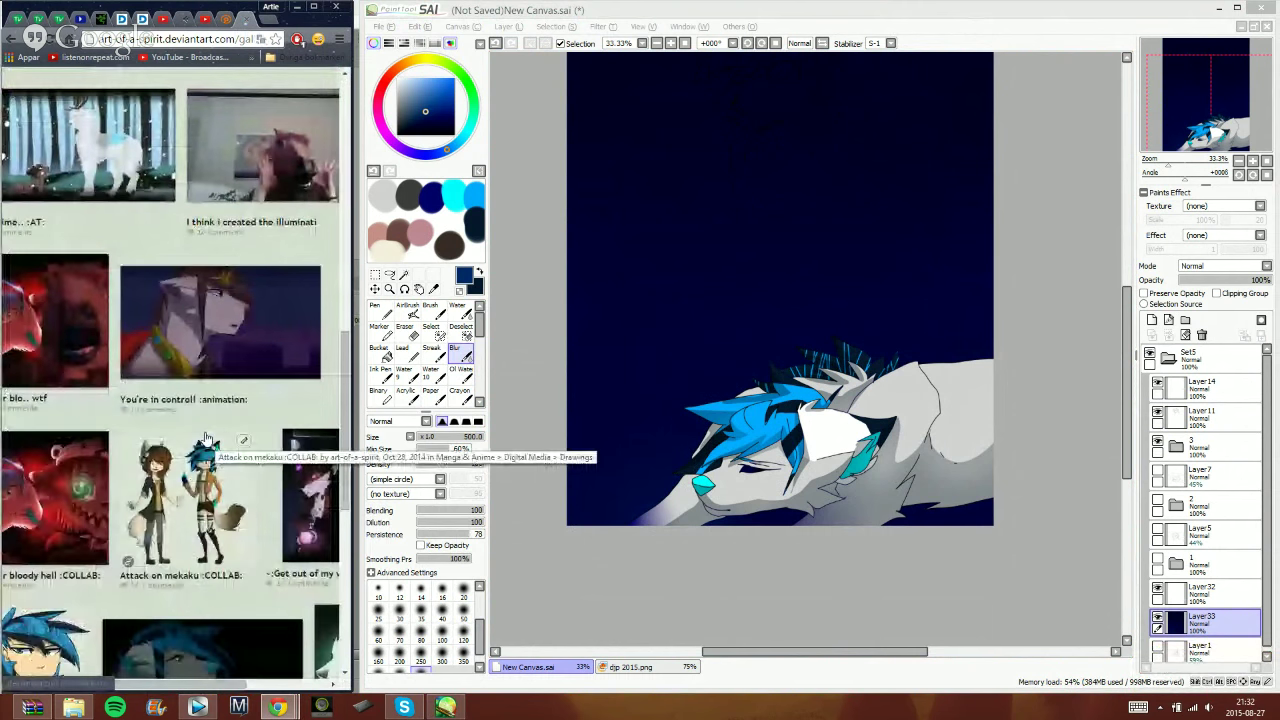
{"action": "scroll", "coordinate": [205, 438], "scroll_direction": "down", "scroll_amount": 5}
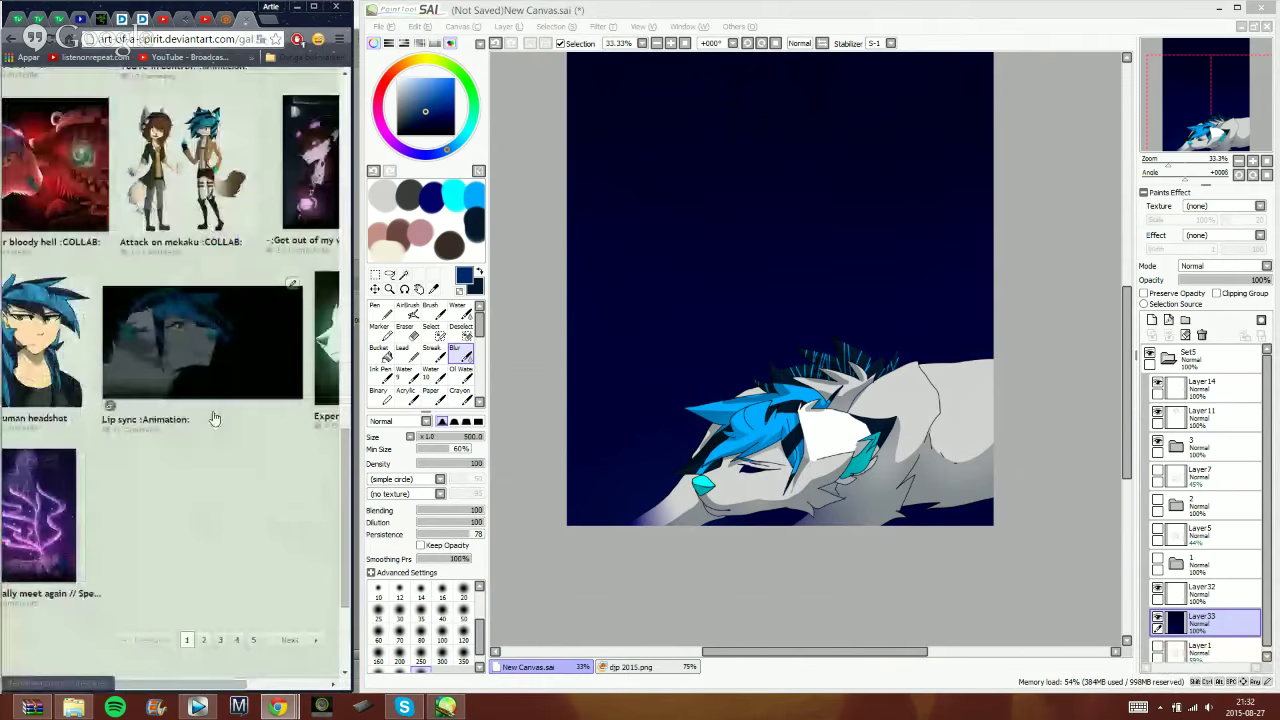
{"action": "left_click", "coordinate": [27, 494]}
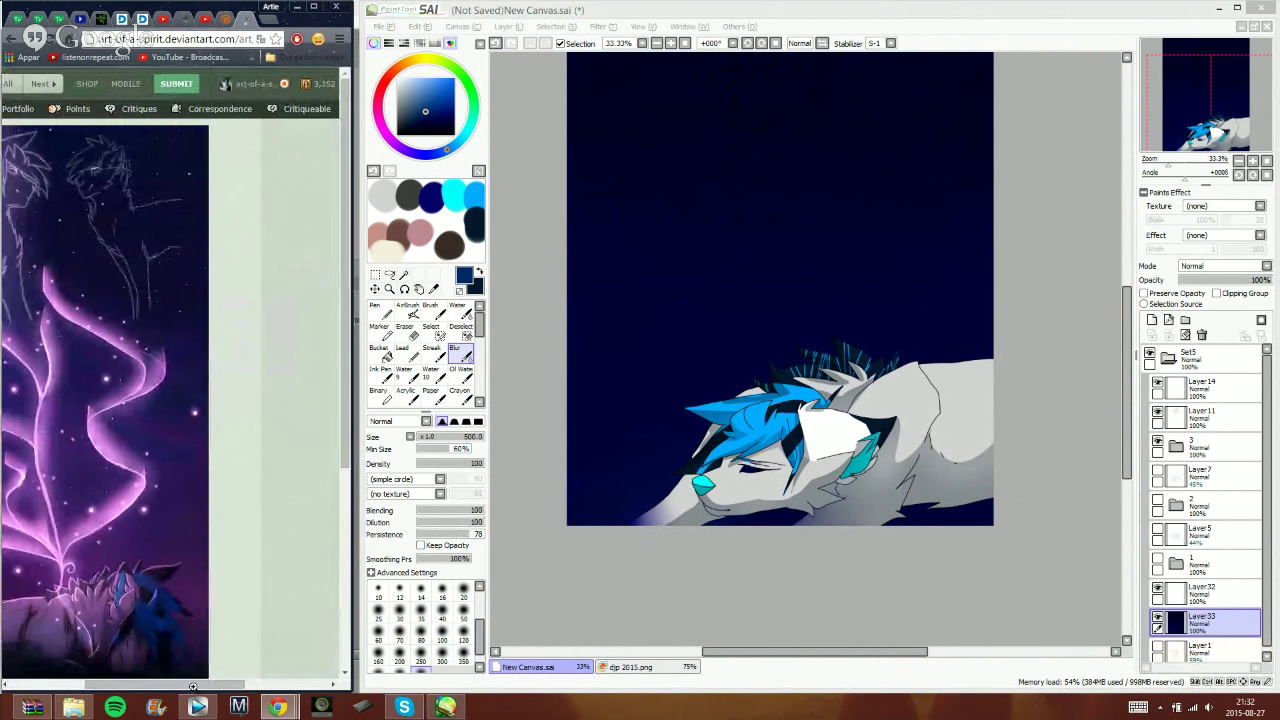
{"action": "left_click", "coordinate": [182, 357]}
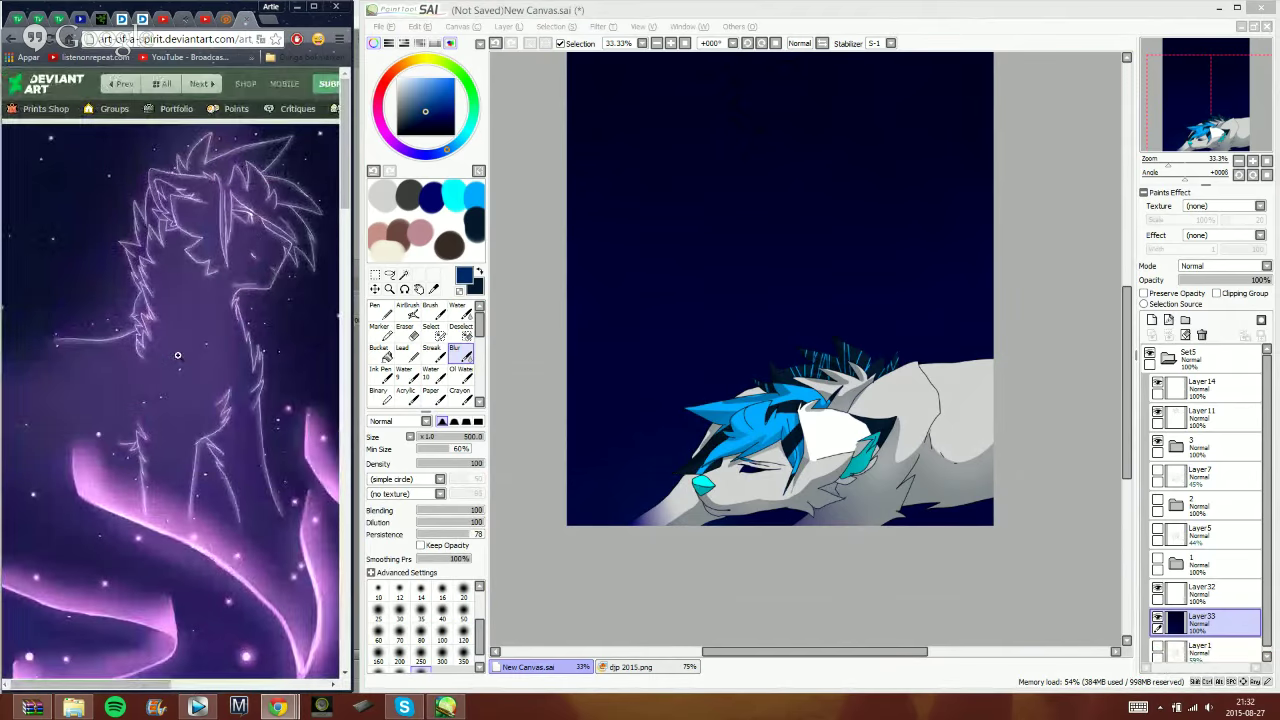
{"action": "right_click", "coordinate": [181, 358]}
{"action": "left_click", "coordinate": [216, 402]}
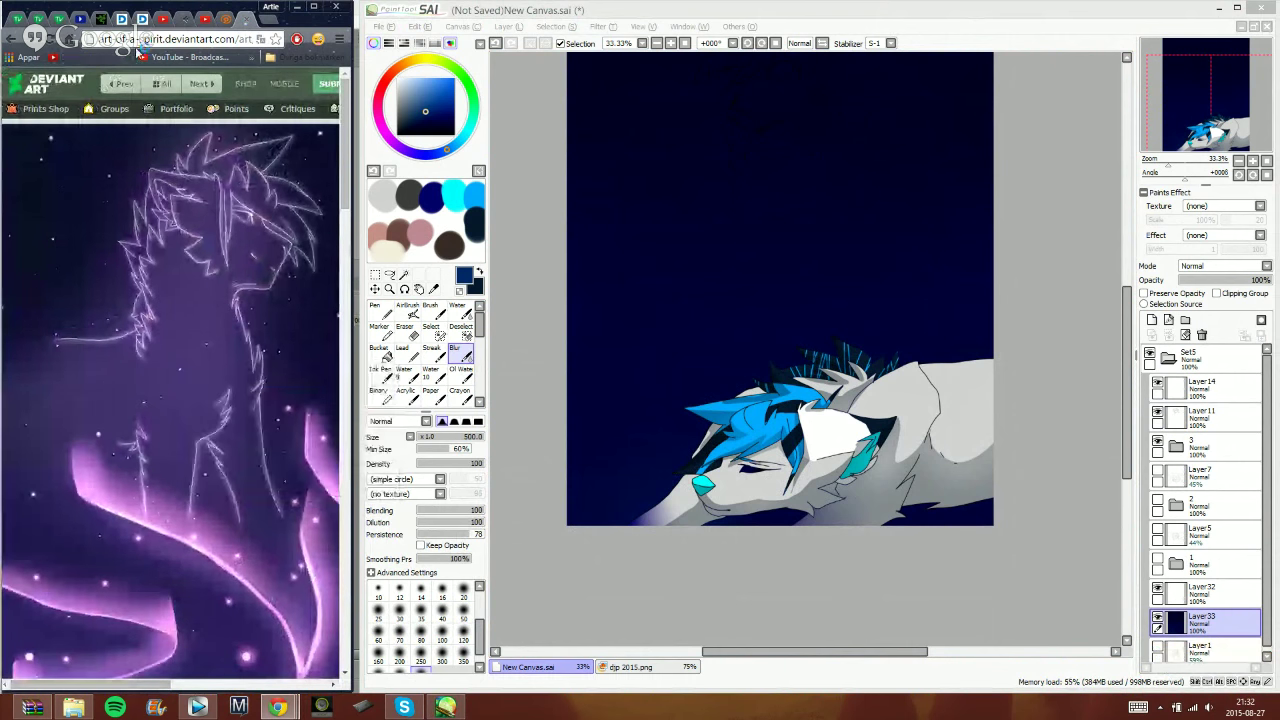
- Return to the YouTube live stream chat and post "ha ha nevur e v e"
{"action": "left_click", "coordinate": [205, 19]}
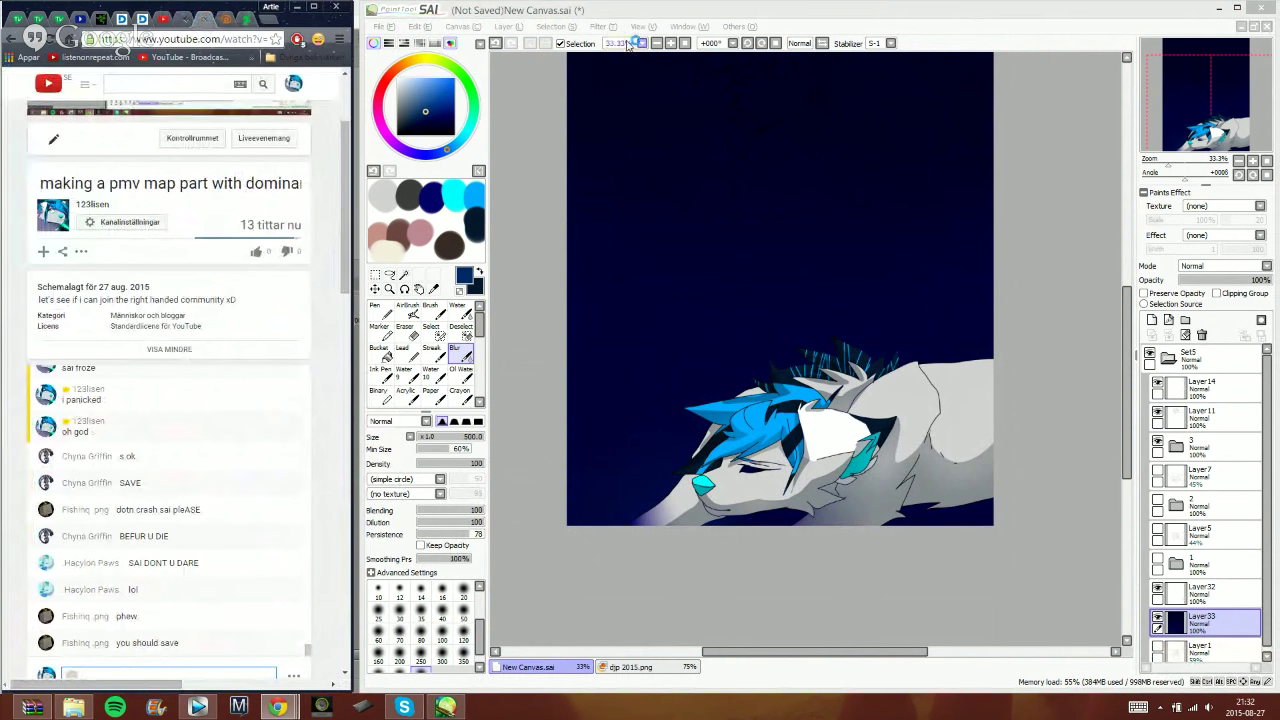
{"action": "left_click", "coordinate": [228, 672]}
{"action": "type", "text": "ha ha"}
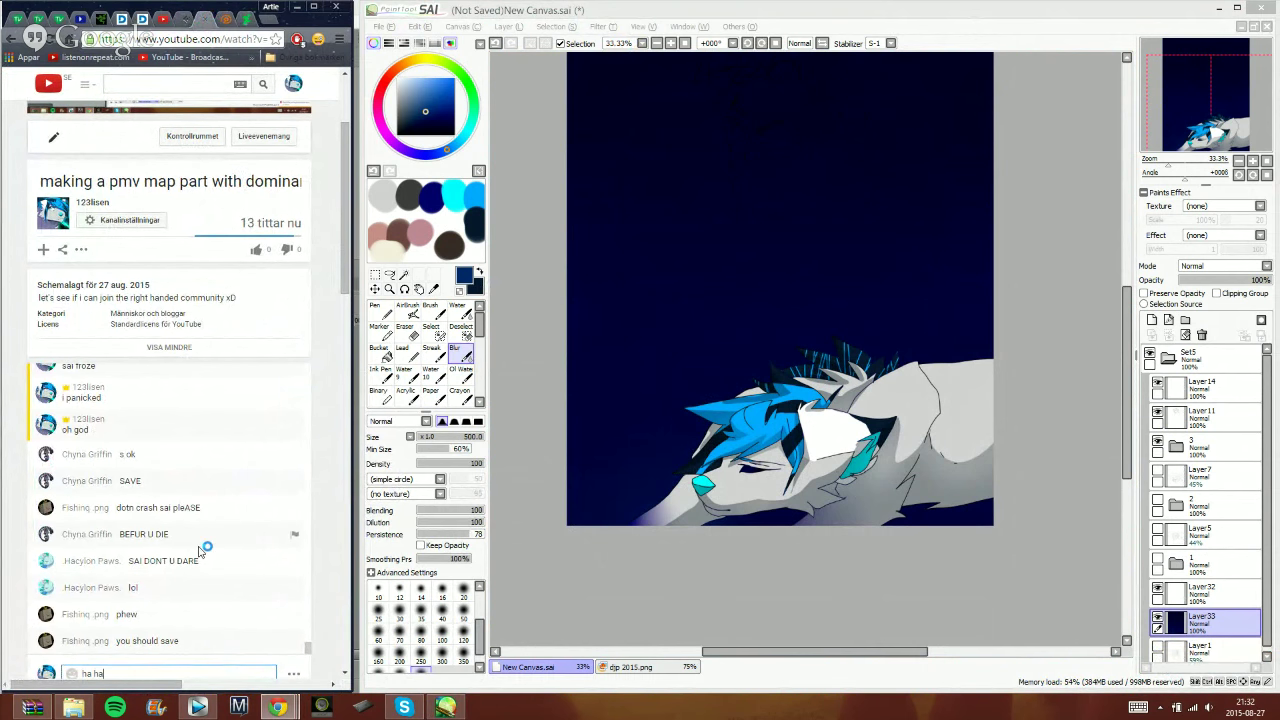
{"action": "type", "text": " nevur e v e"}
{"action": "key", "text": "Return"}
- Switch to PaintTool SAI, create a canvas from the copied artwork and fit it into a tall, narrow floating reference window
{"action": "left_click", "coordinate": [383, 26]}
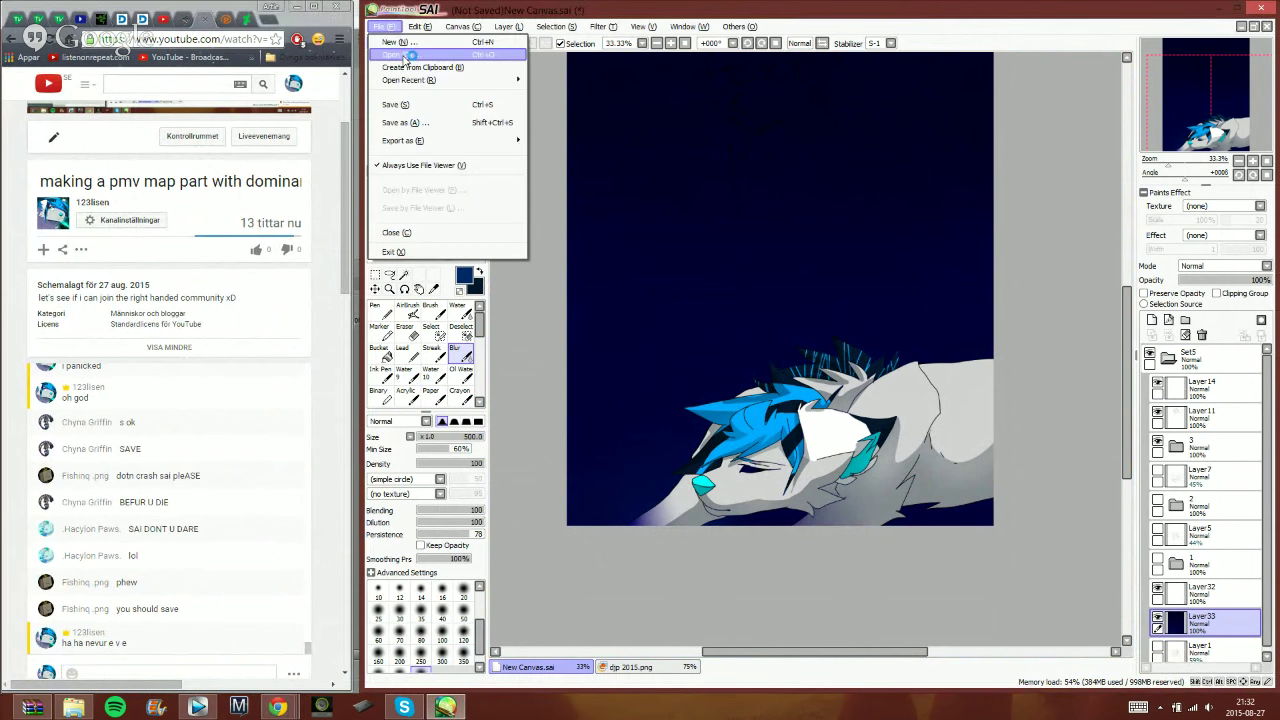
{"action": "left_click", "coordinate": [410, 67]}
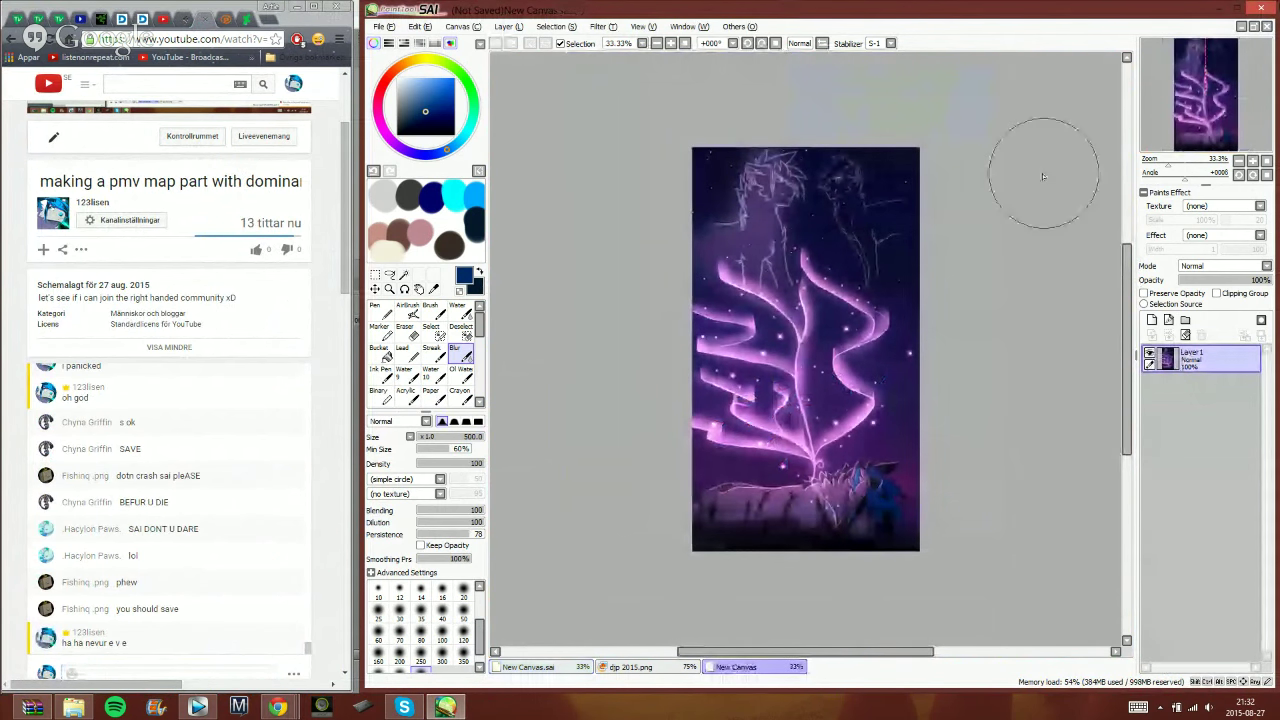
{"action": "left_click", "coordinate": [1254, 27]}
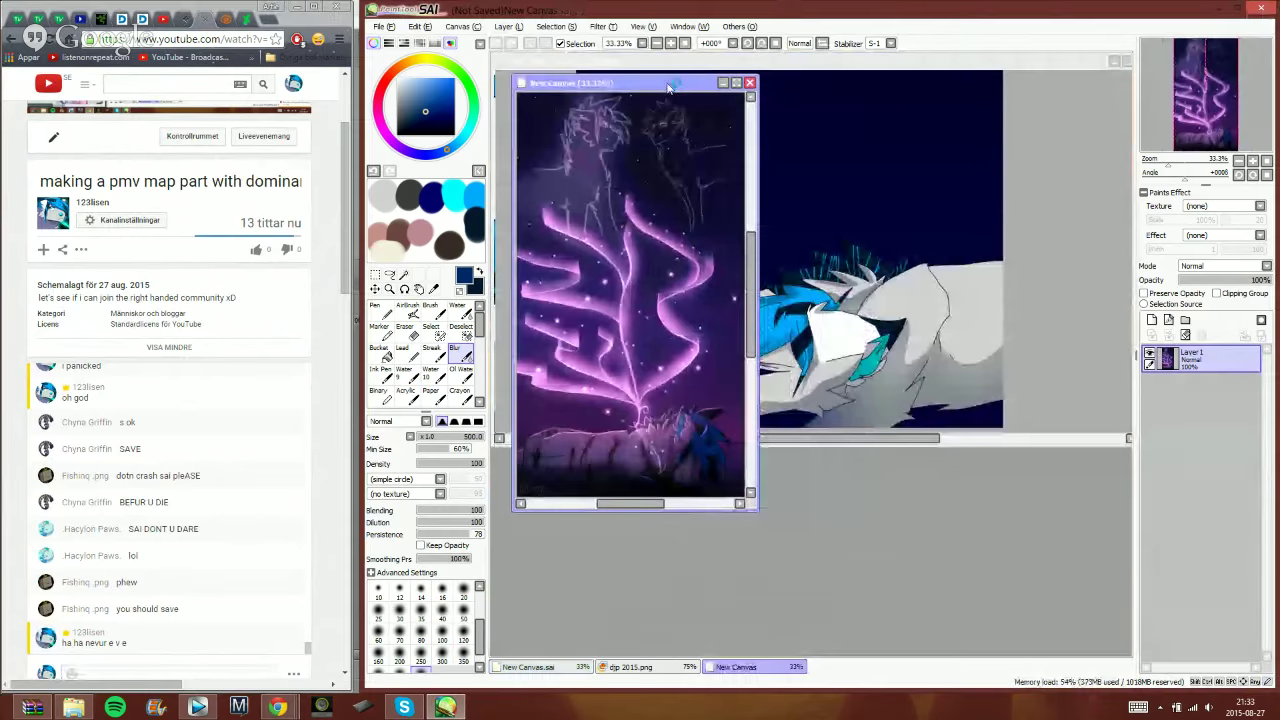
{"action": "left_click_drag", "start_coordinate": [670, 88], "coordinate": [647, 64]}
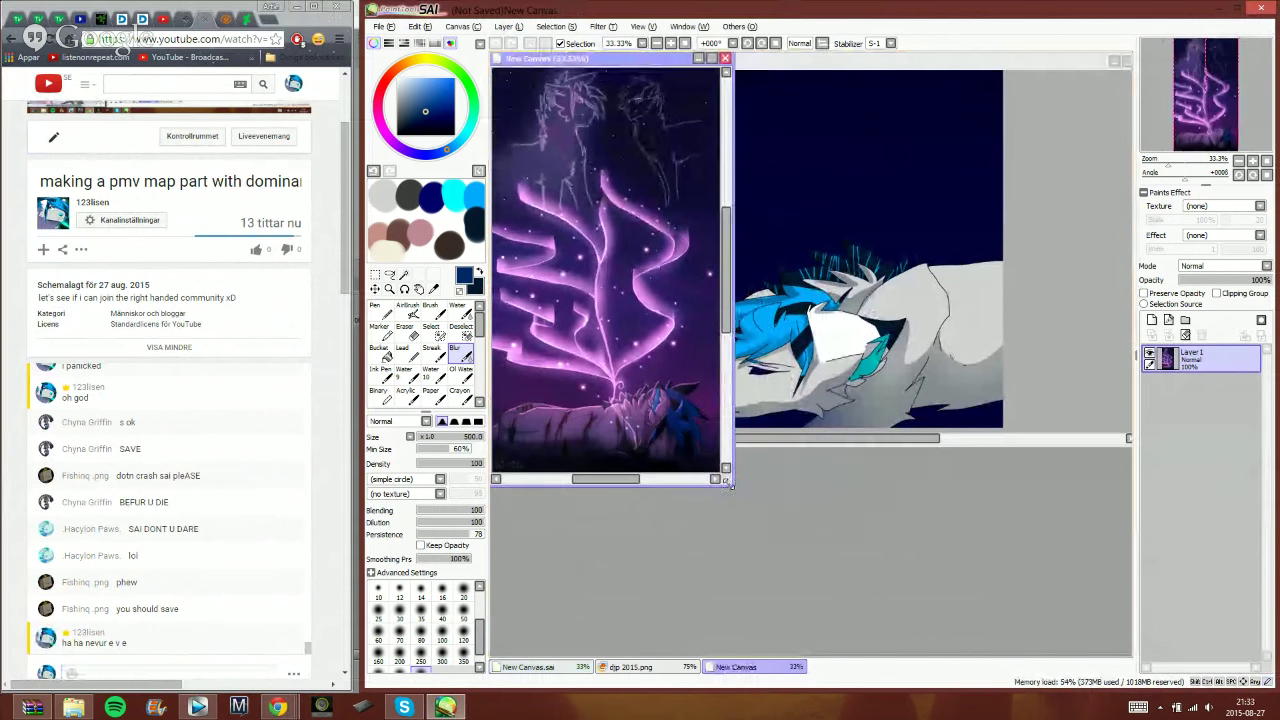
{"action": "left_click_drag", "start_coordinate": [729, 483], "coordinate": [670, 652]}
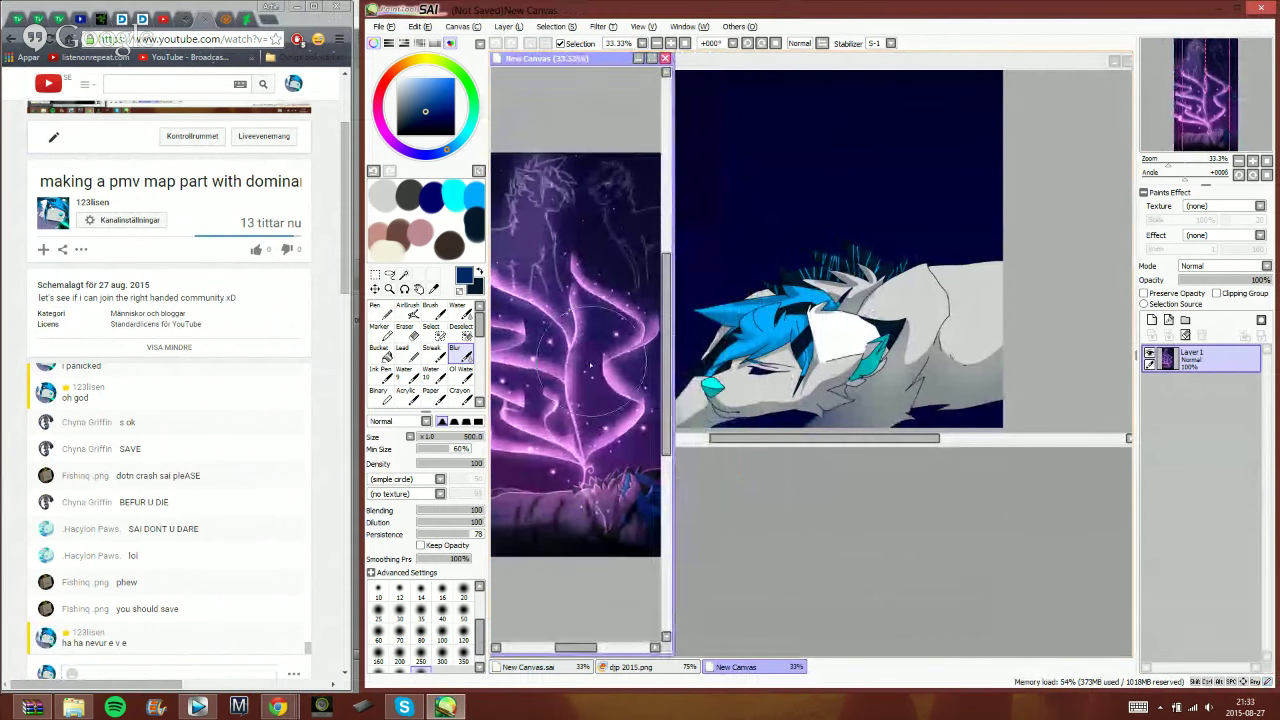
{"action": "scroll", "coordinate": [590, 365], "scroll_direction": "down", "scroll_amount": 1}
- Resize the New Canvas.sai window so it fills the space beside the purple reference artwork
{"action": "left_click", "coordinate": [843, 61]}
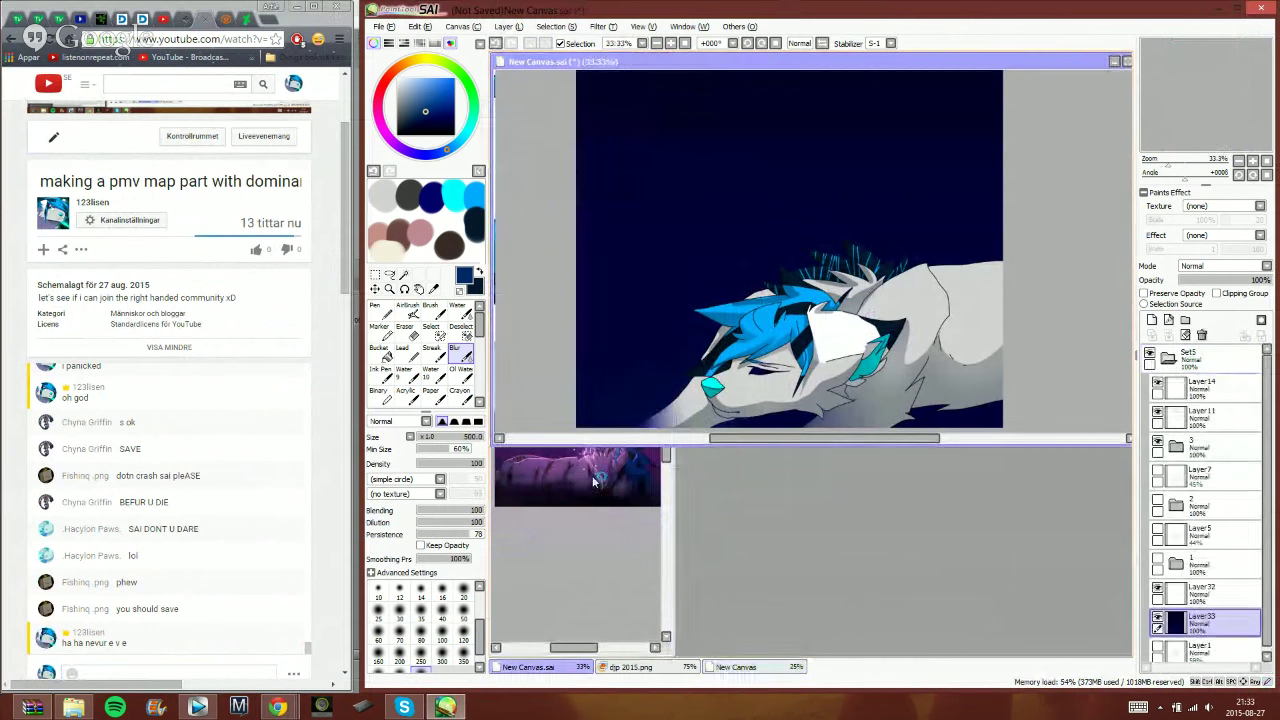
{"action": "left_click_drag", "start_coordinate": [497, 444], "coordinate": [610, 556]}
{"action": "left_click_drag", "start_coordinate": [491, 556], "coordinate": [671, 656]}
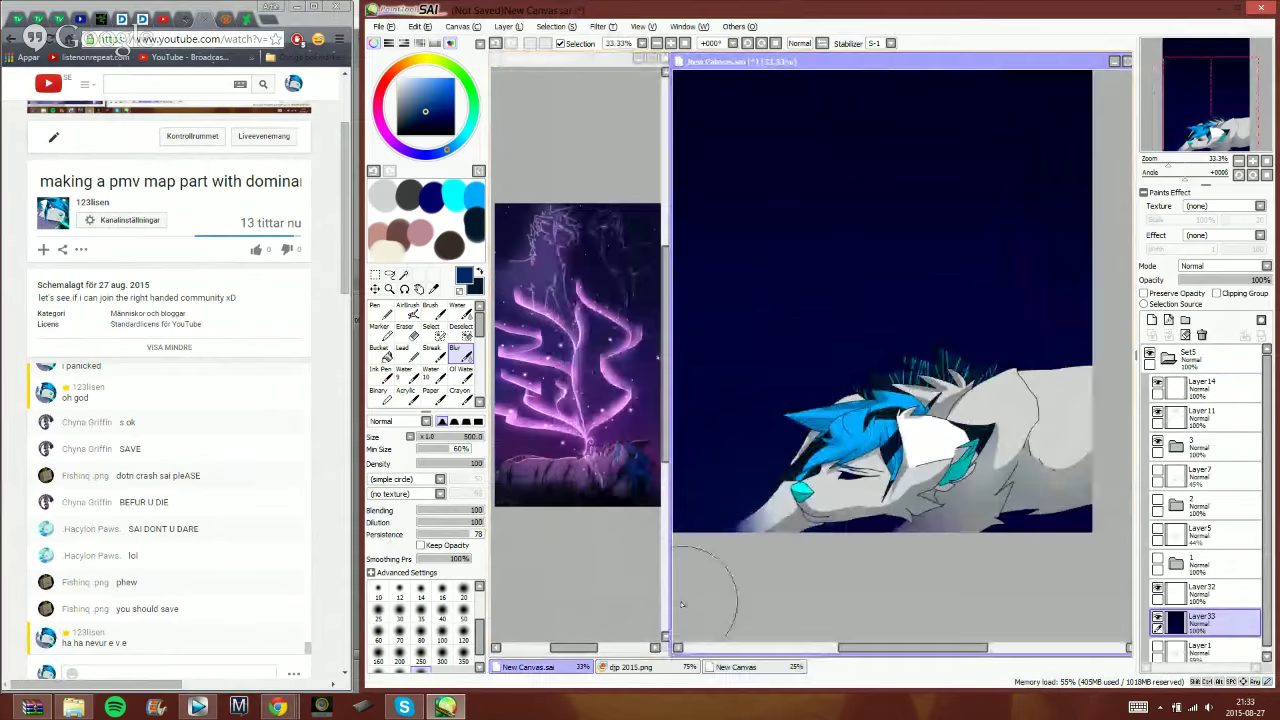
- Sample a dark purple from the reference artwork and airbrush it at size 500 over the background around the character on Layer33
{"action": "left_click", "coordinate": [647, 446], "text": "alt"}
{"action": "scroll", "coordinate": [778, 364], "scroll_direction": "down", "scroll_amount": 1}
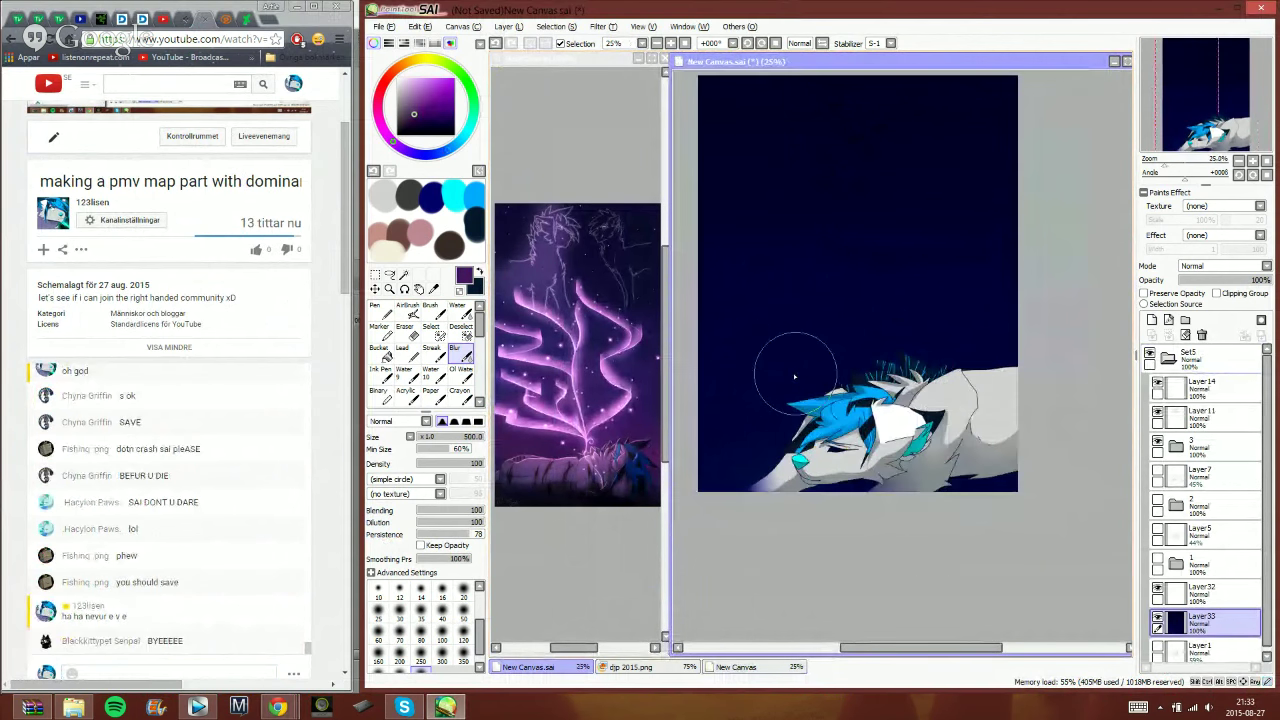
{"action": "left_click", "coordinate": [412, 311]}
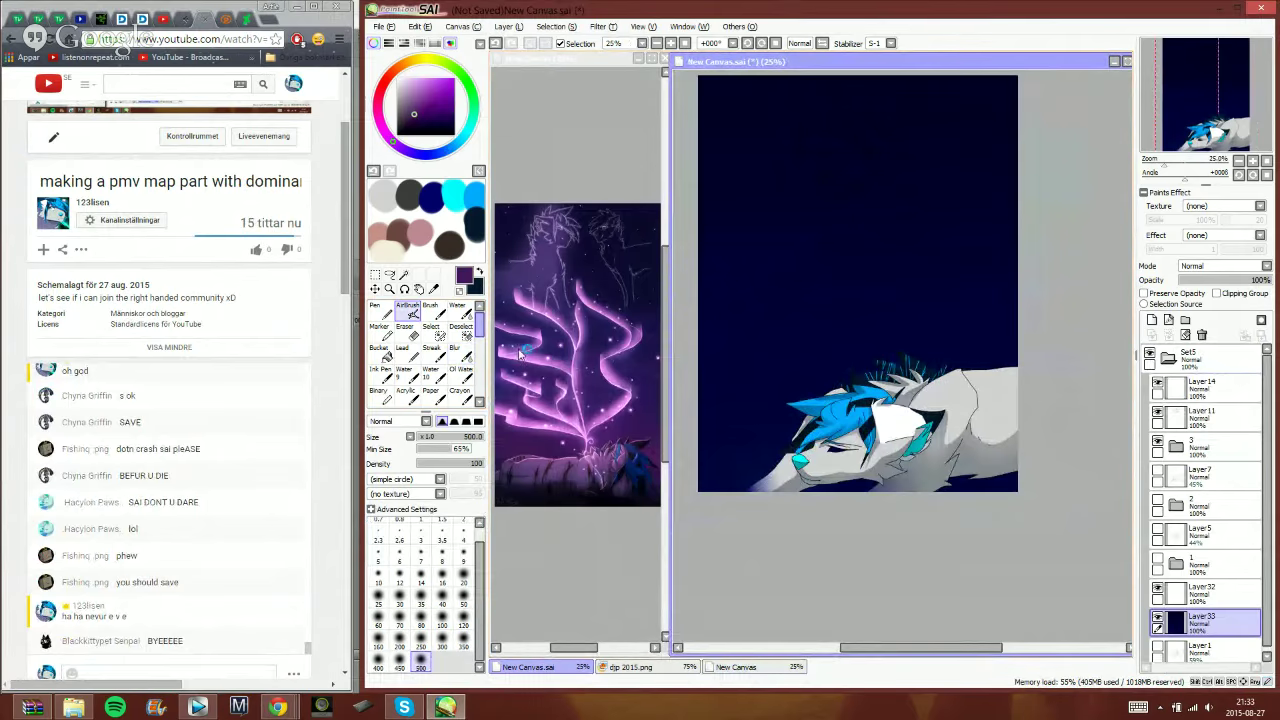
{"action": "mouse_move", "coordinate": [712, 480]}
{"action": "left_mouse_down"}
{"action": "mouse_move", "coordinate": [951, 443]}
{"action": "mouse_move", "coordinate": [955, 401]}
{"action": "mouse_move", "coordinate": [730, 409]}
{"action": "mouse_move", "coordinate": [950, 375]}
{"action": "mouse_move", "coordinate": [734, 331]}
{"action": "mouse_move", "coordinate": [887, 330]}
{"action": "mouse_move", "coordinate": [804, 309]}
{"action": "left_mouse_up"}
- Soften the purple patches into the navy sky with the Blur tool at size 500
{"action": "left_click", "coordinate": [461, 354]}
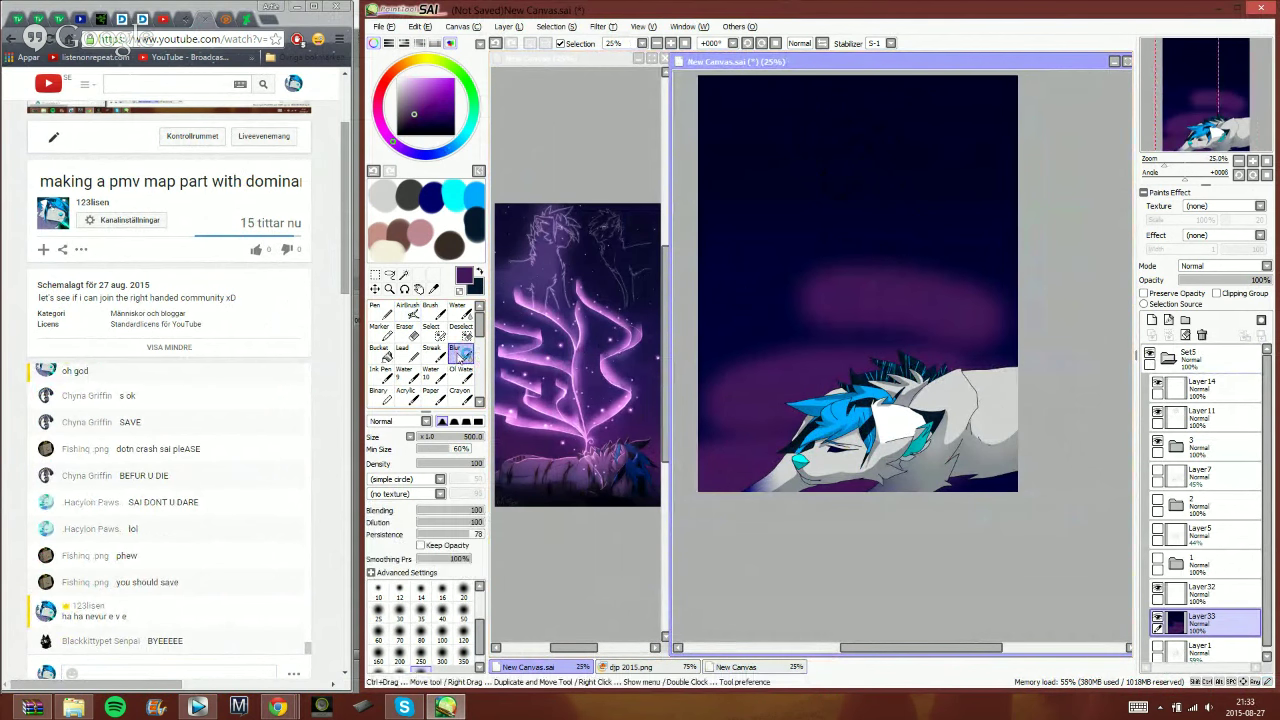
{"action": "mouse_move", "coordinate": [742, 402]}
{"action": "left_mouse_down"}
{"action": "mouse_move", "coordinate": [737, 392]}
{"action": "mouse_move", "coordinate": [808, 361]}
{"action": "mouse_move", "coordinate": [1038, 352]}
{"action": "mouse_move", "coordinate": [991, 360]}
{"action": "left_mouse_up"}
{"action": "mouse_move", "coordinate": [1018, 316]}
{"action": "left_mouse_down"}
{"action": "mouse_move", "coordinate": [721, 316]}
{"action": "mouse_move", "coordinate": [1010, 285]}
{"action": "mouse_move", "coordinate": [720, 286]}
{"action": "mouse_move", "coordinate": [737, 263]}
{"action": "mouse_move", "coordinate": [1077, 249]}
{"action": "mouse_move", "coordinate": [749, 271]}
{"action": "mouse_move", "coordinate": [770, 263]}
{"action": "left_mouse_up"}
{"action": "mouse_move", "coordinate": [546, 304]}
{"action": "left_mouse_down"}
{"action": "mouse_move", "coordinate": [767, 354]}
{"action": "mouse_move", "coordinate": [718, 464]}
{"action": "left_mouse_up"}
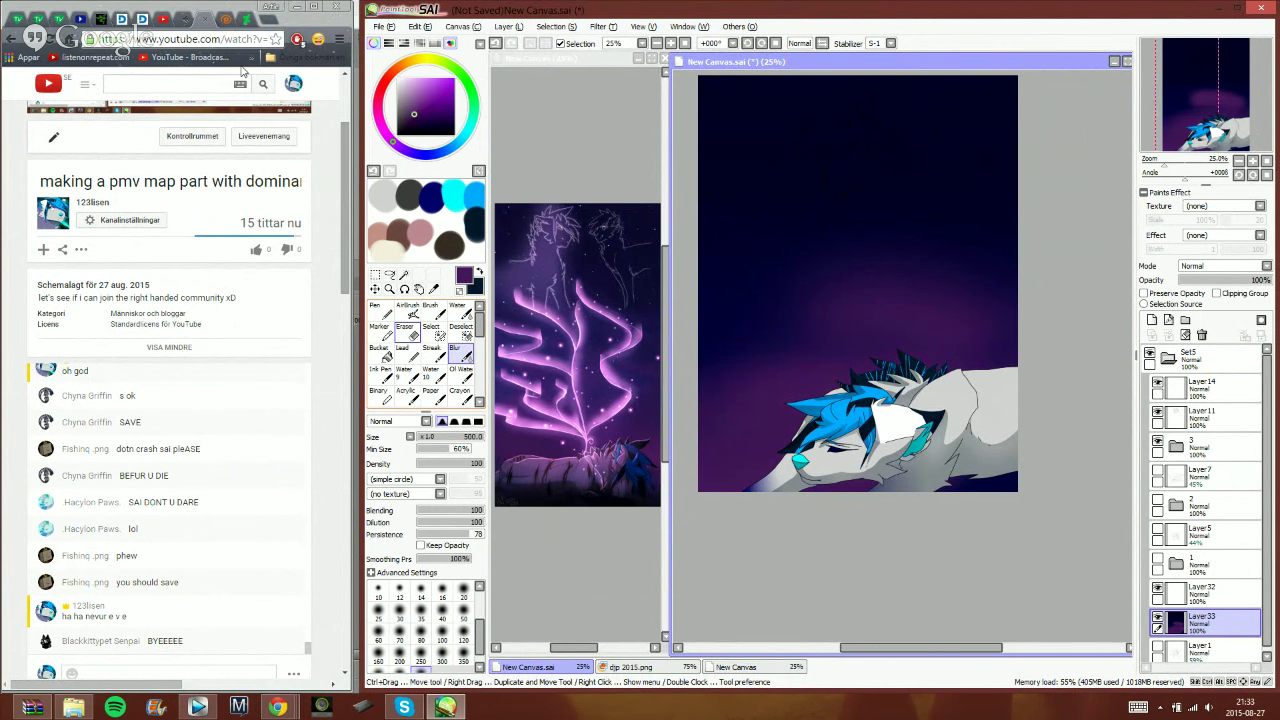
{"action": "left_click", "coordinate": [282, 9]}
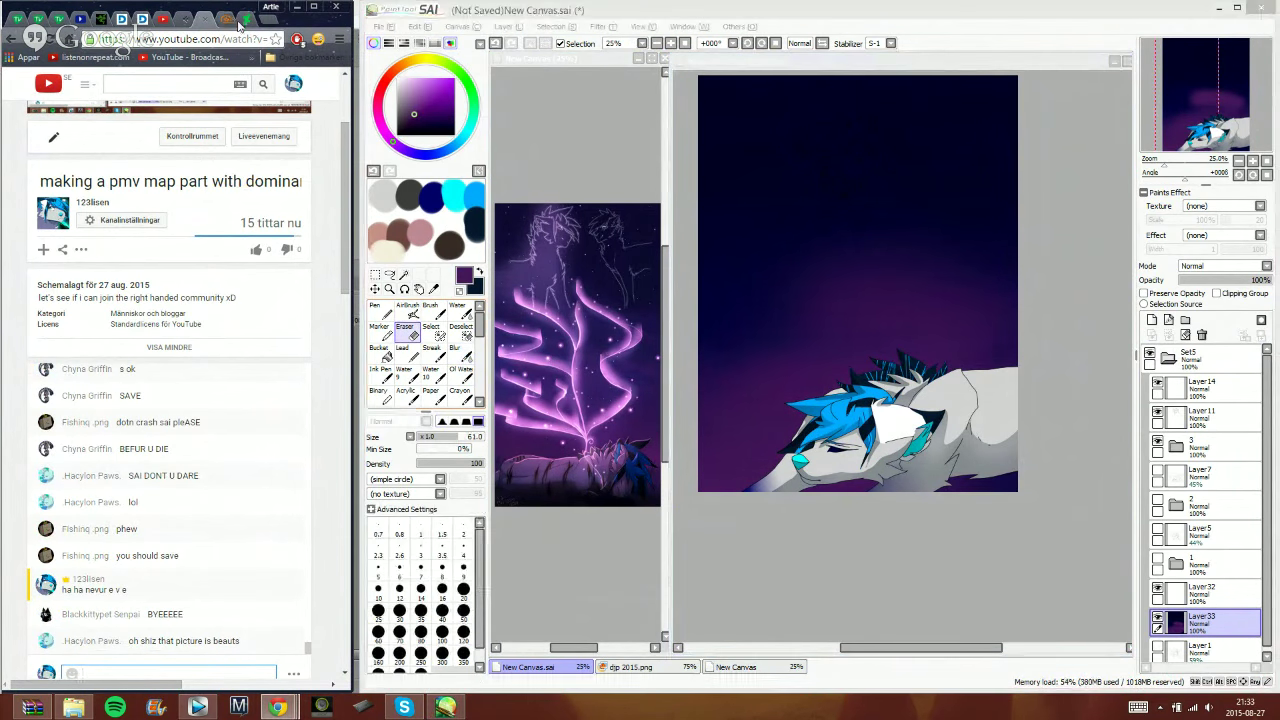
{"action": "left_click", "coordinate": [698, 7]}
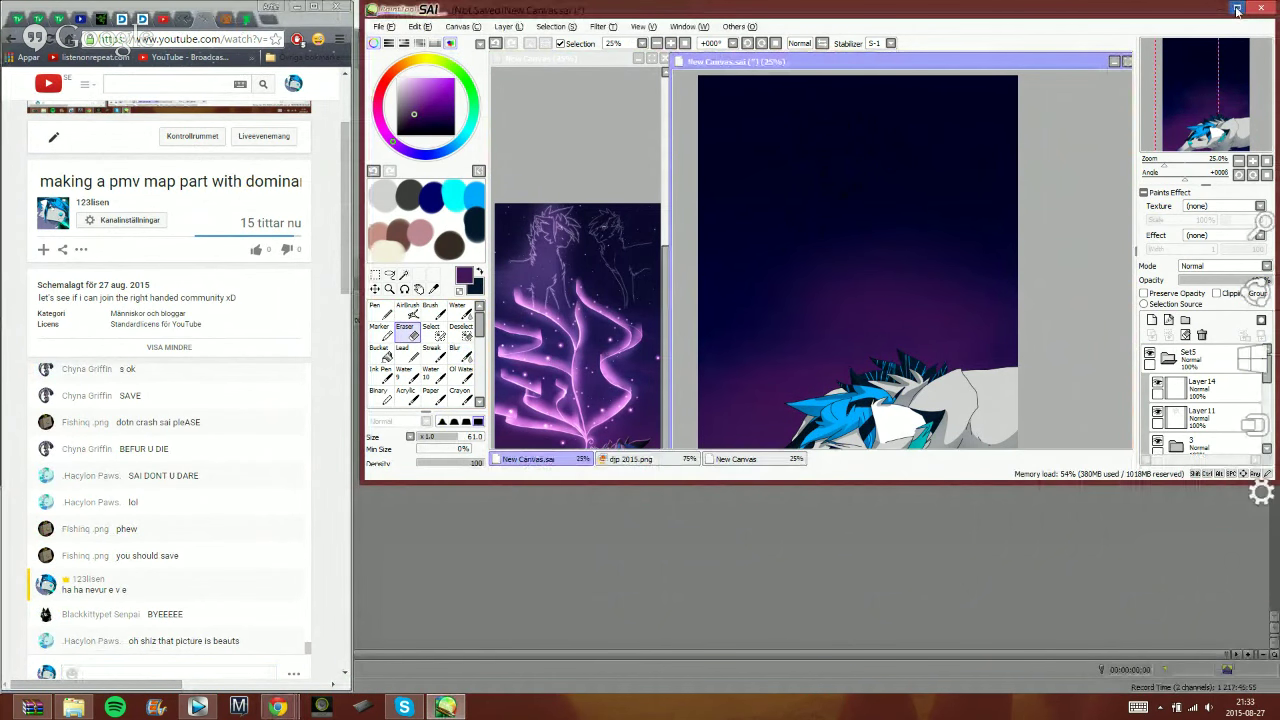
{"action": "left_click", "coordinate": [1240, 7]}
{"action": "left_click", "coordinate": [1241, 7]}
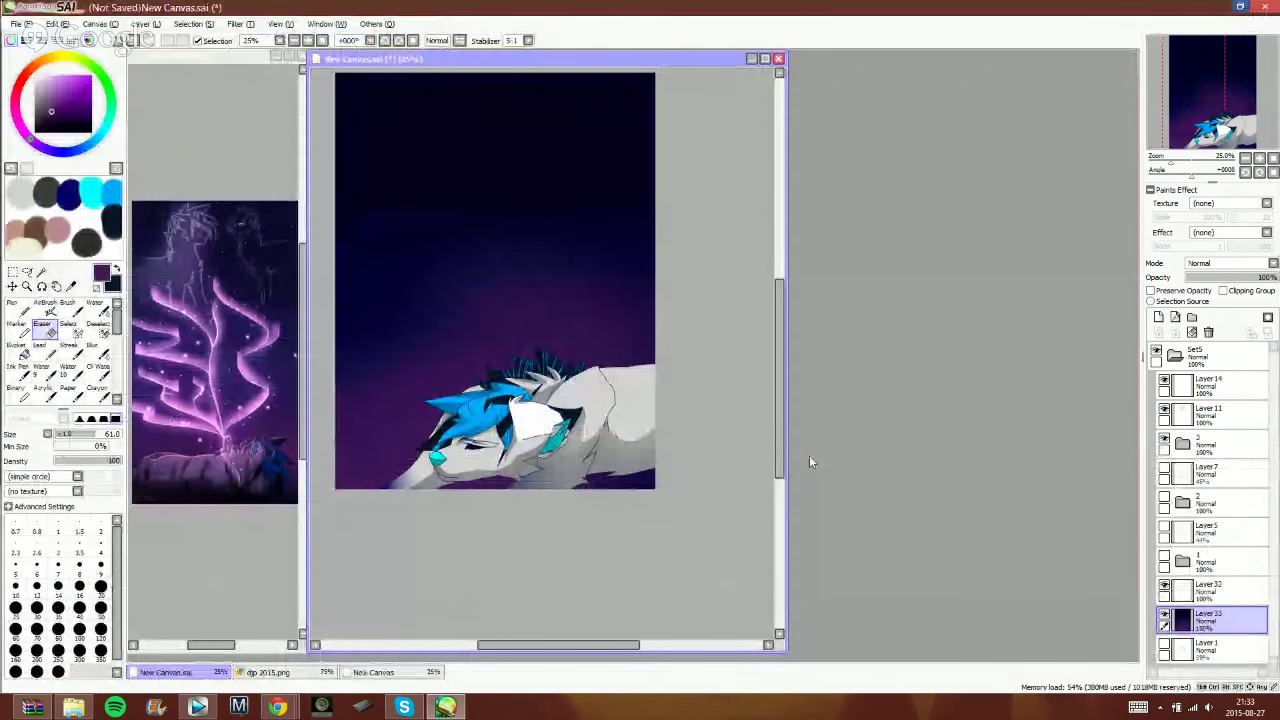
{"action": "mouse_move", "coordinate": [845, 484]}
{"action": "left_mouse_down"}
{"action": "mouse_move", "coordinate": [813, 652]}
{"action": "mouse_move", "coordinate": [791, 681]}
{"action": "left_mouse_up"}
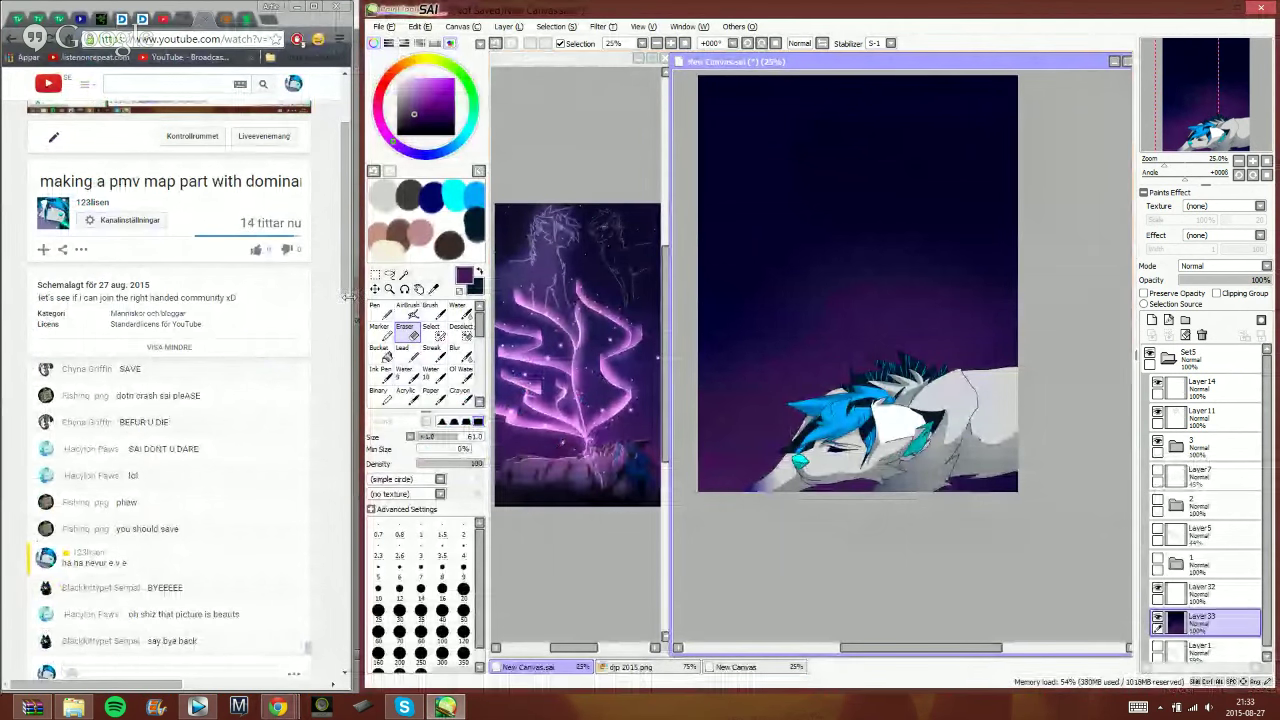
- Set the Pen to white at size 5 and dot the first stars in the upper night sky
{"action": "left_click", "coordinate": [455, 350]}
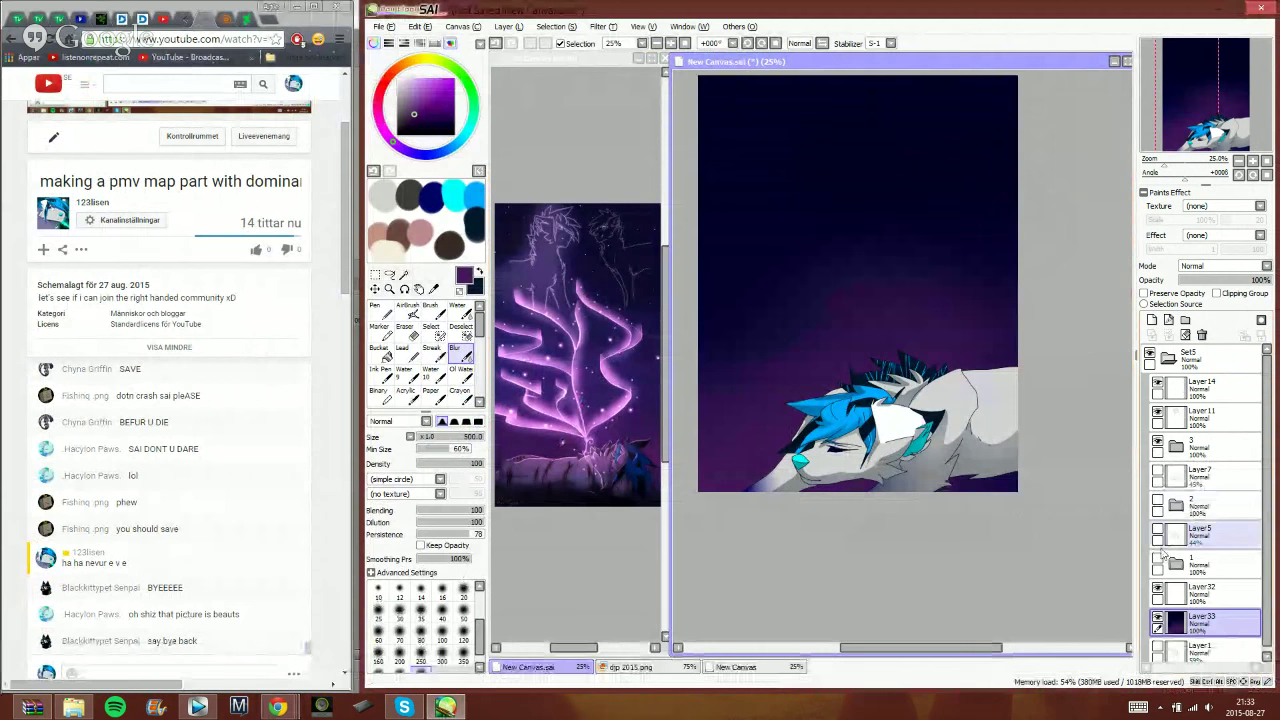
{"action": "left_click", "coordinate": [381, 310]}
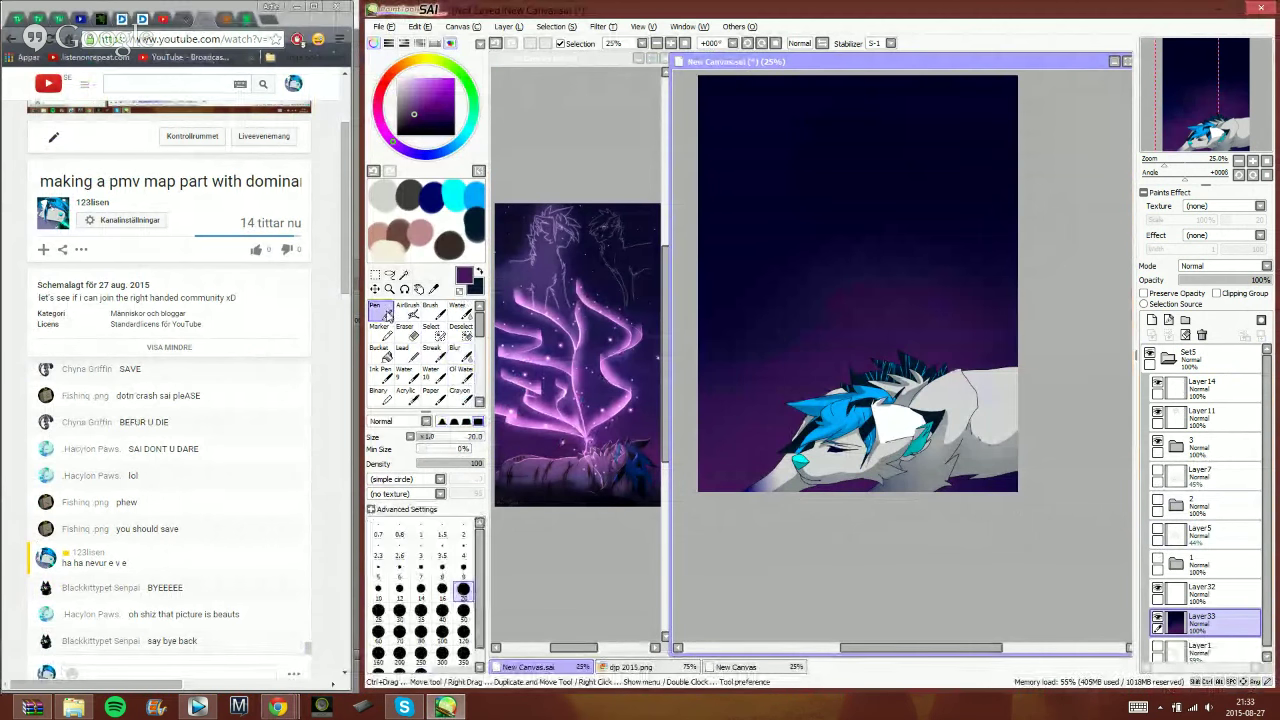
{"action": "left_click", "coordinate": [422, 438]}
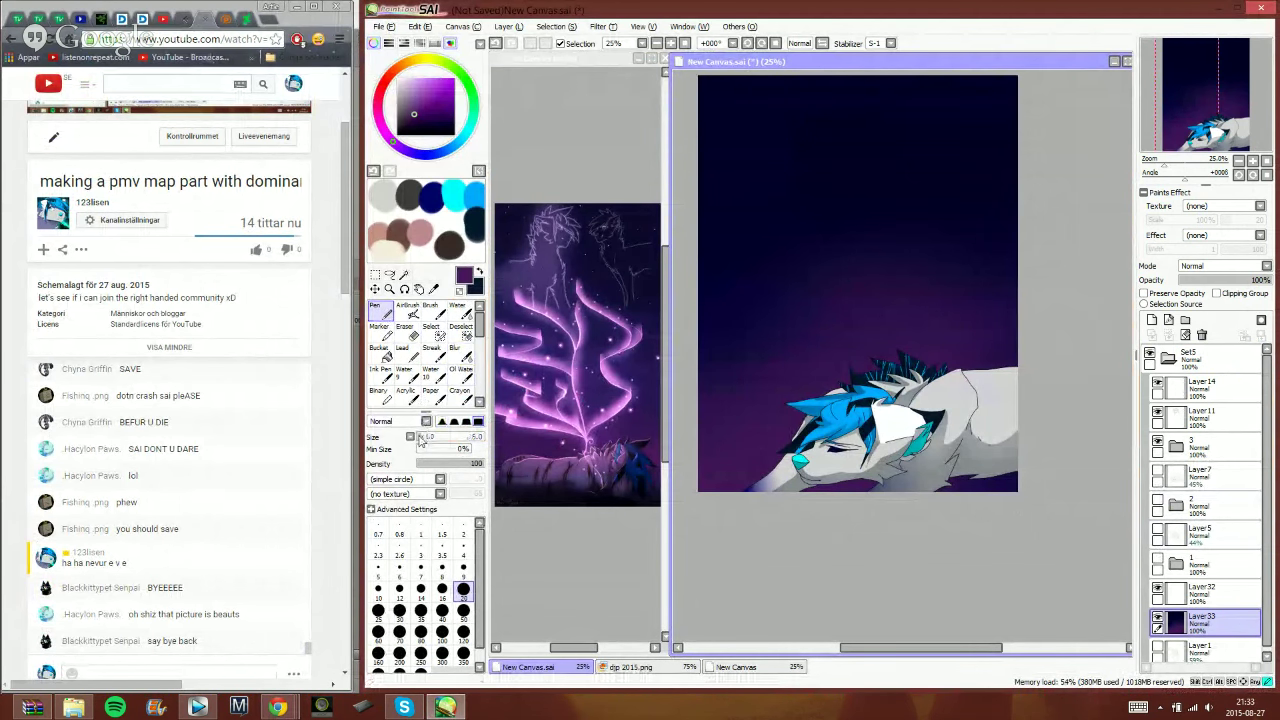
{"action": "left_click_drag", "start_coordinate": [429, 94], "coordinate": [355, 36]}
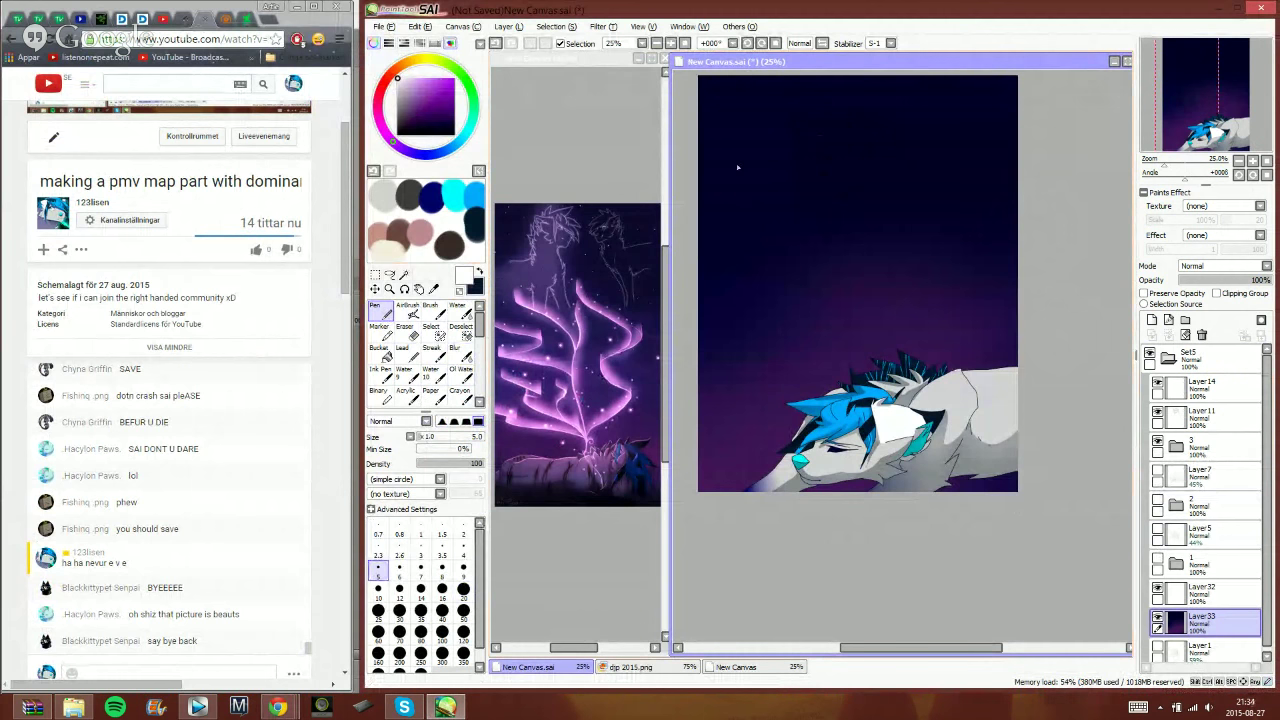
- Hide folder 3, Layer11 and Layer14 to clear the view of the sky, and make Layer32 the active layer
{"action": "left_click", "coordinate": [1185, 446]}
{"action": "left_click", "coordinate": [1157, 445]}
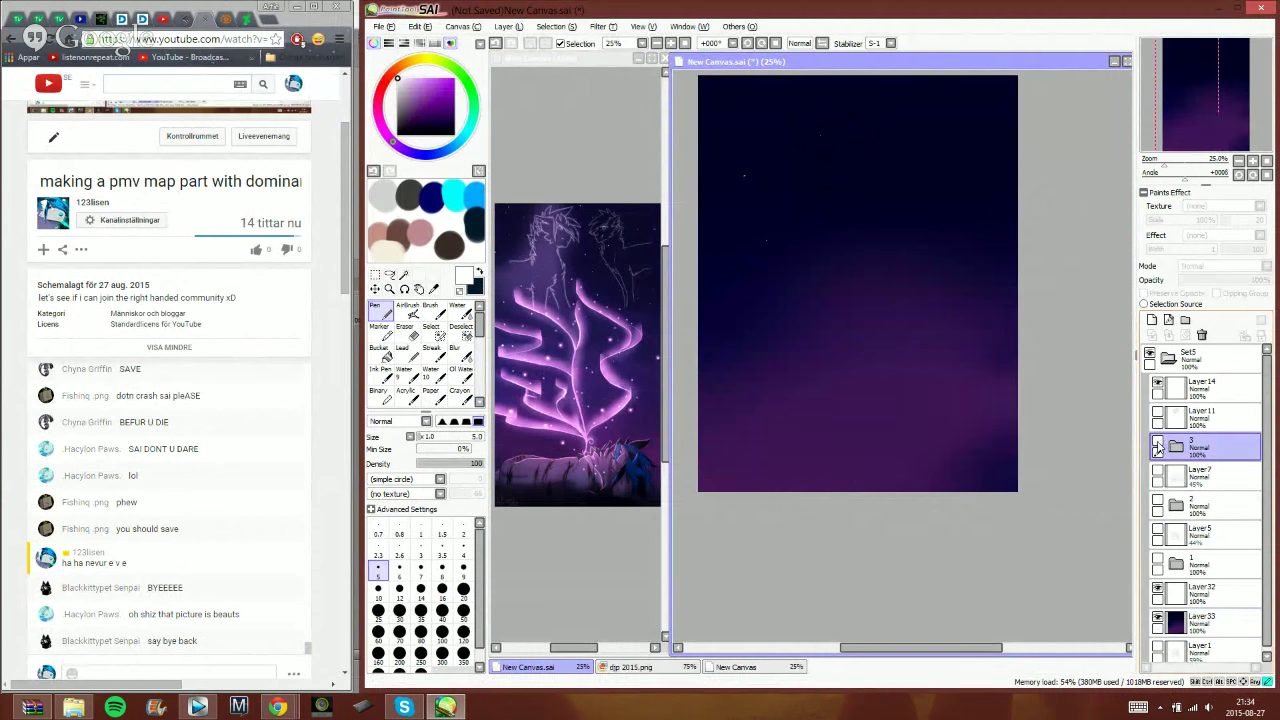
{"action": "left_click", "coordinate": [1200, 388]}
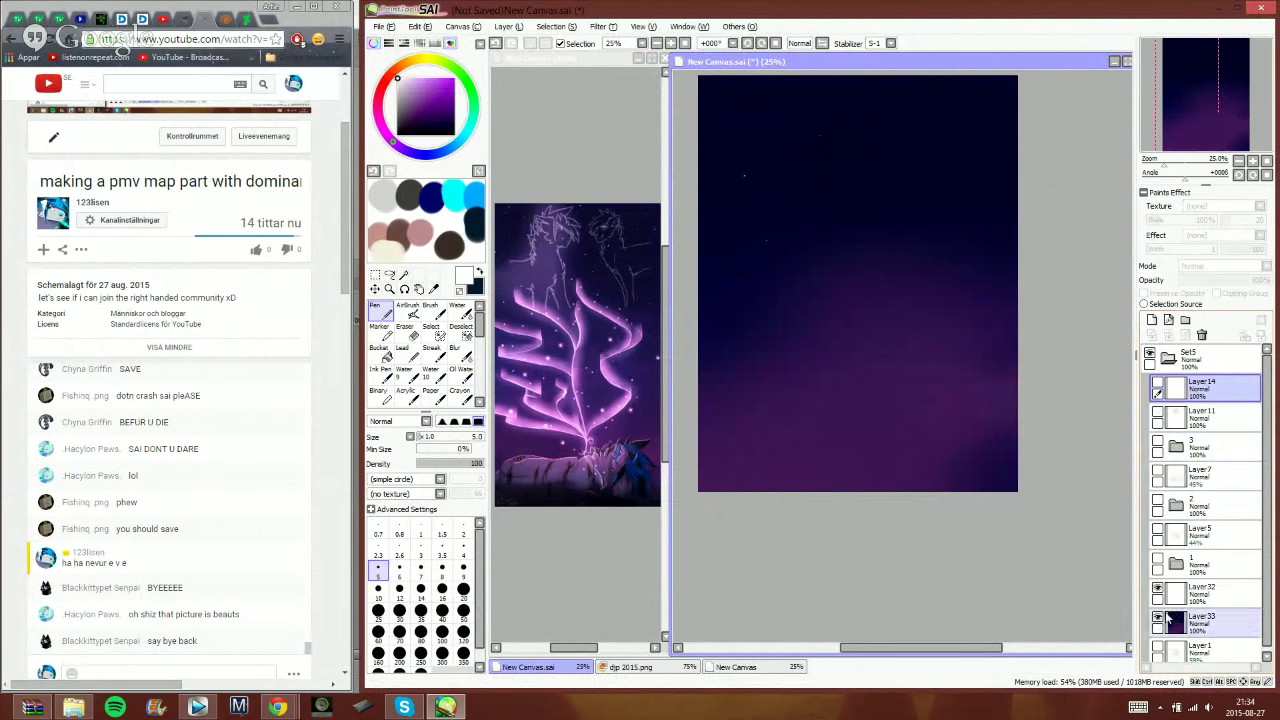
{"action": "left_click", "coordinate": [1200, 594]}
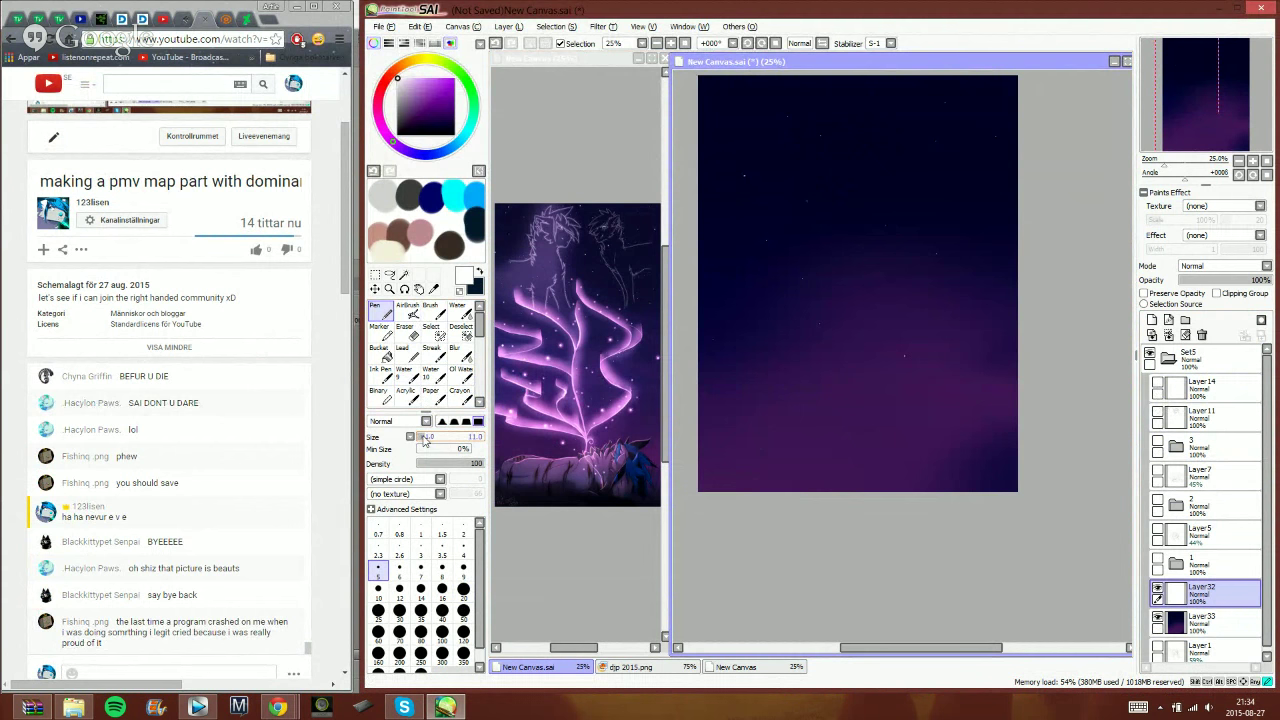
- Dot white stars of varying size across the sky on Layer32 with the Pen at sizes 11, 5, 2 and 3
{"action": "left_click", "coordinate": [424, 439]}
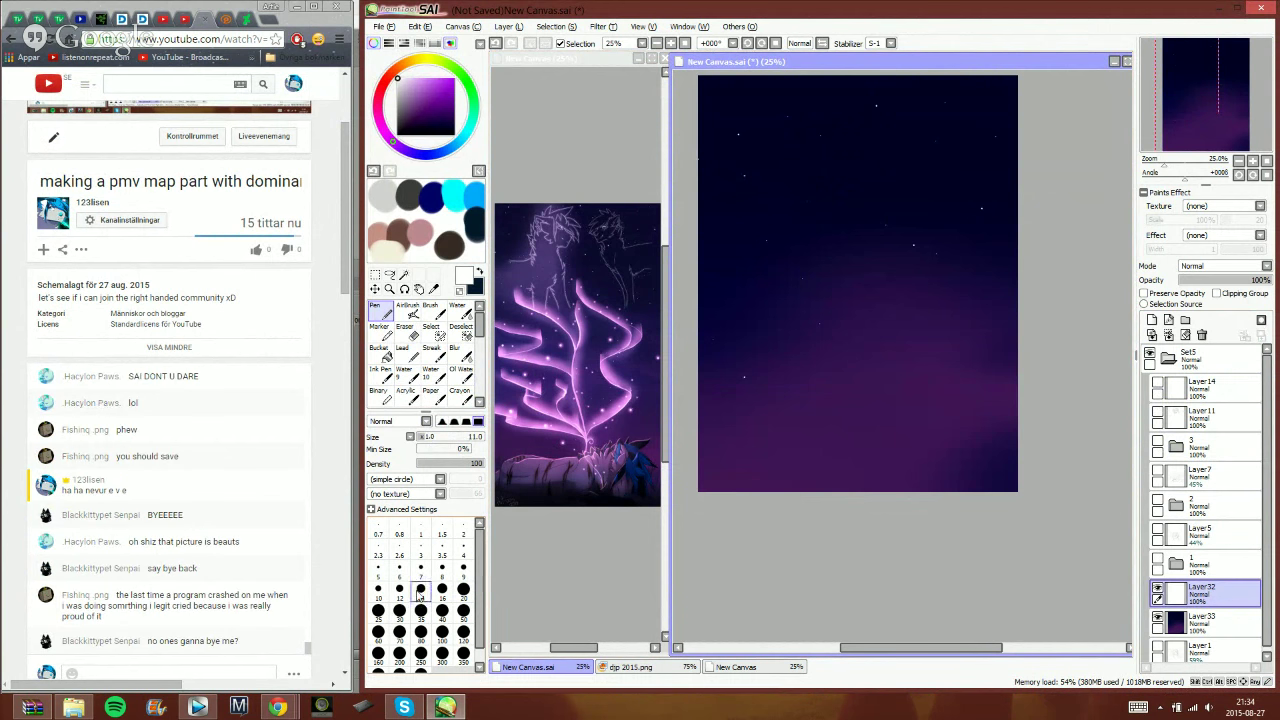
{"action": "left_click", "coordinate": [378, 569]}
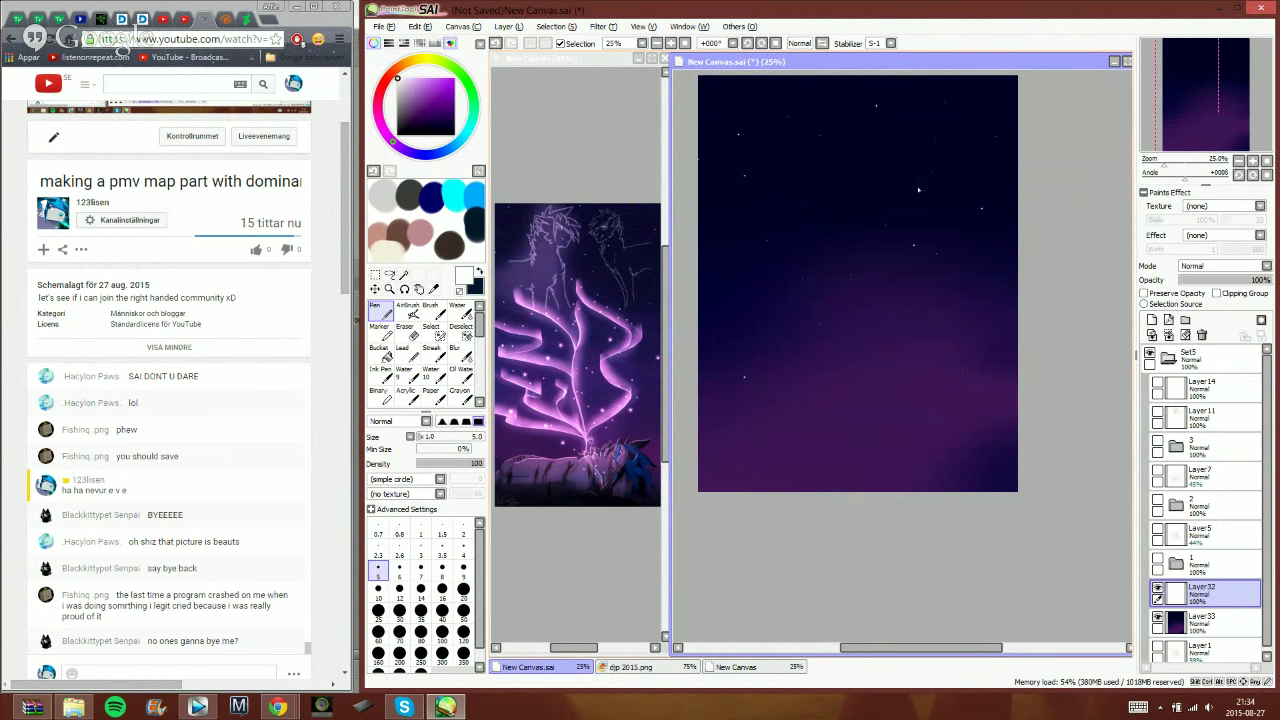
{"action": "left_click", "coordinate": [463, 531]}
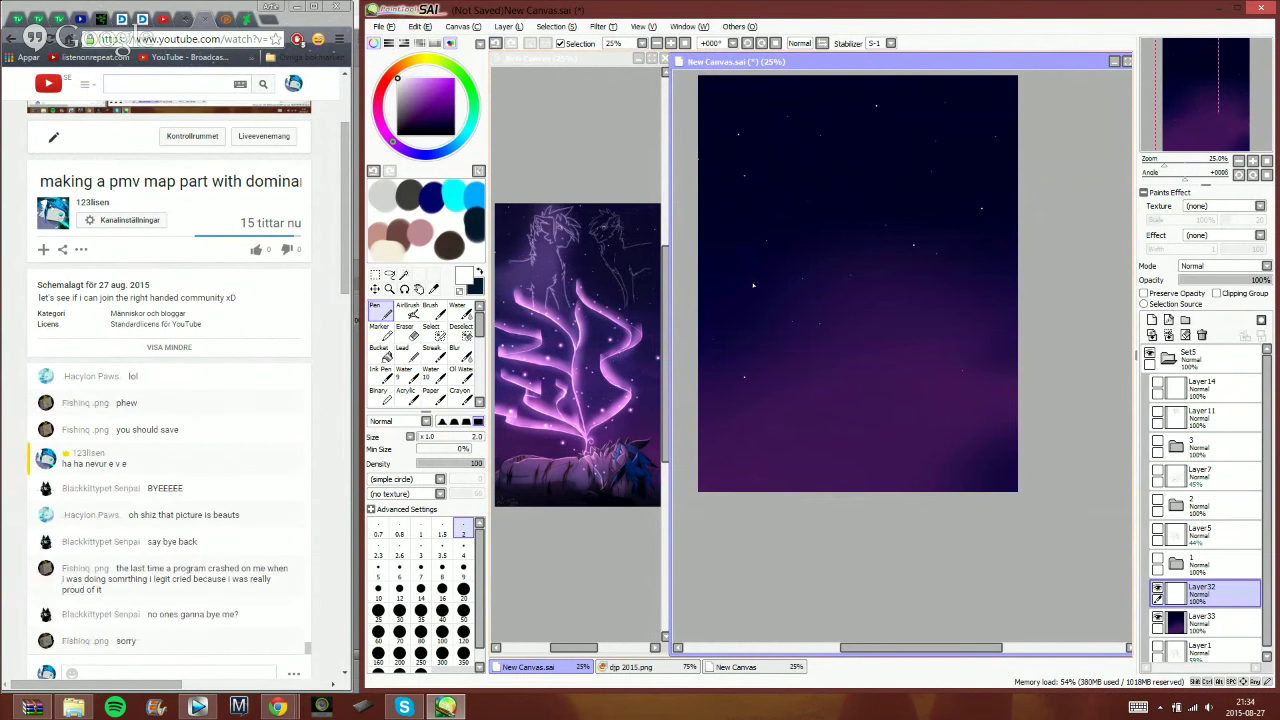
{"action": "left_click", "coordinate": [421, 550]}
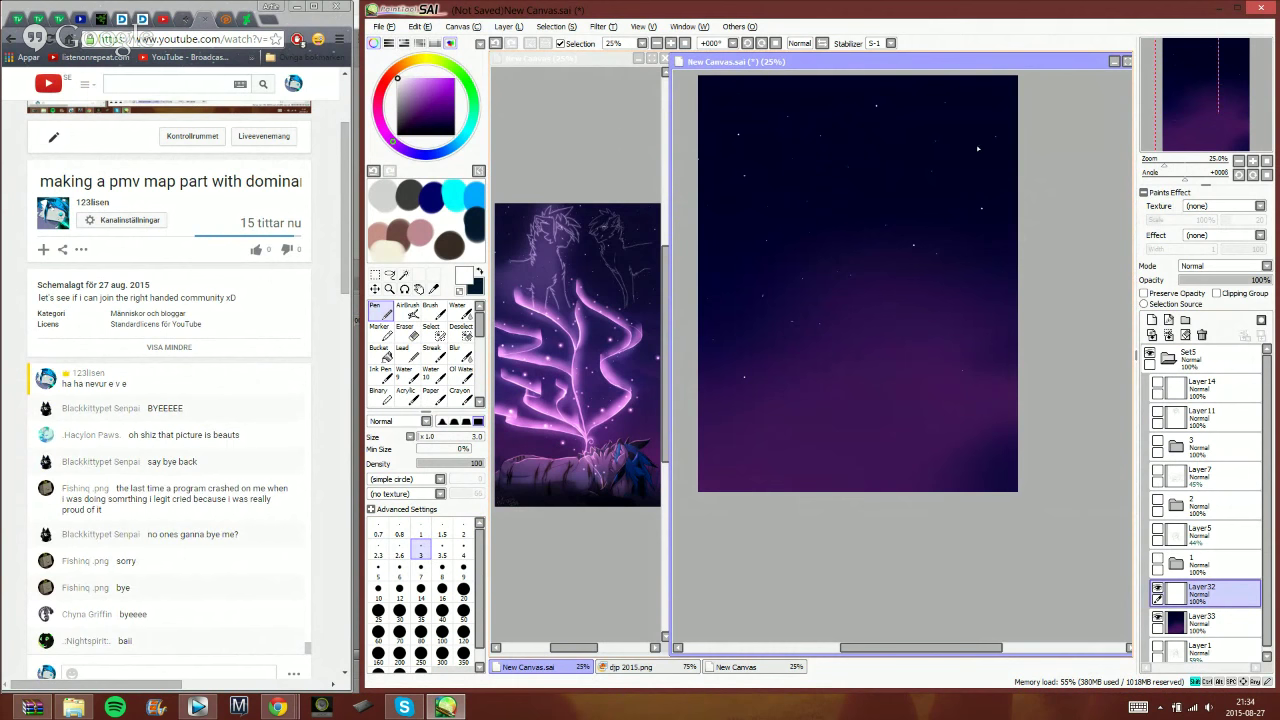
- Duplicate the star layer, rotate the copy counterclockwise and shift it over the sky, and merge it into Layer32
{"action": "key", "text": "ctrl+a"}
{"action": "key", "text": "ctrl+c"}
{"action": "key", "text": "ctrl+v"}
{"action": "key", "text": "ctrl+t"}
{"action": "left_click_drag", "start_coordinate": [1060, 229], "coordinate": [1040, 166]}
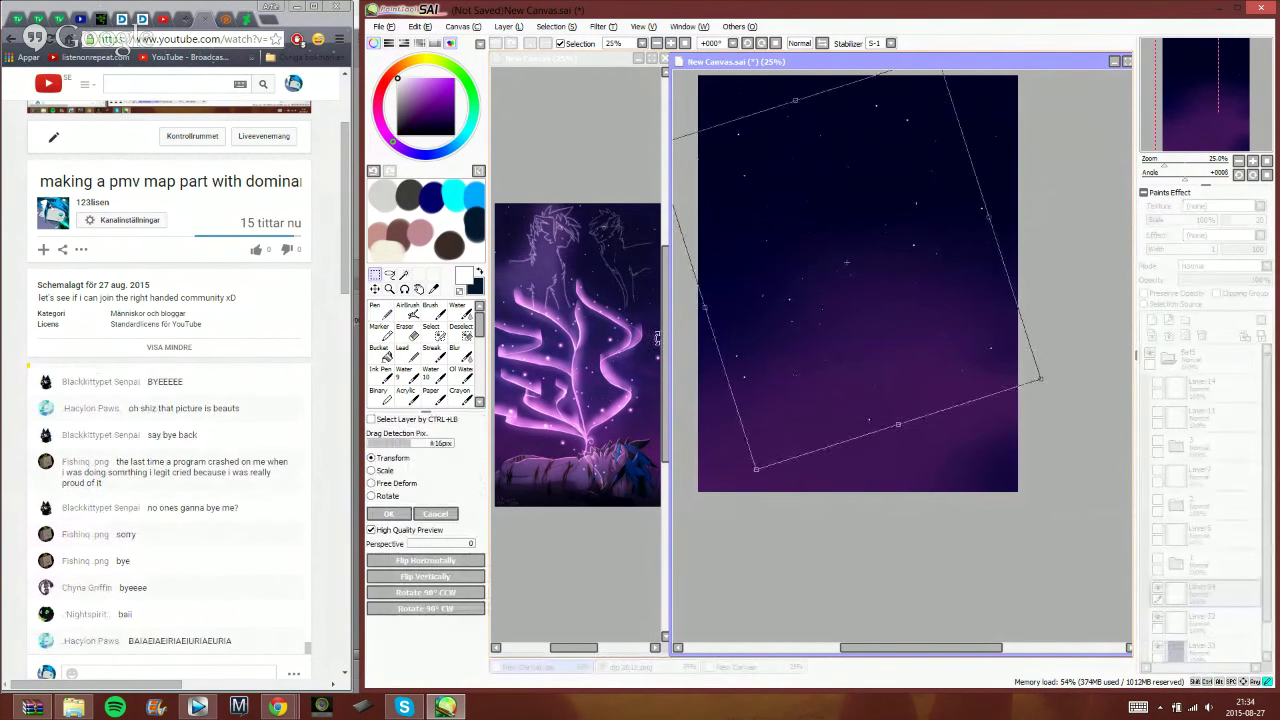
{"action": "left_click_drag", "start_coordinate": [825, 314], "coordinate": [857, 296]}
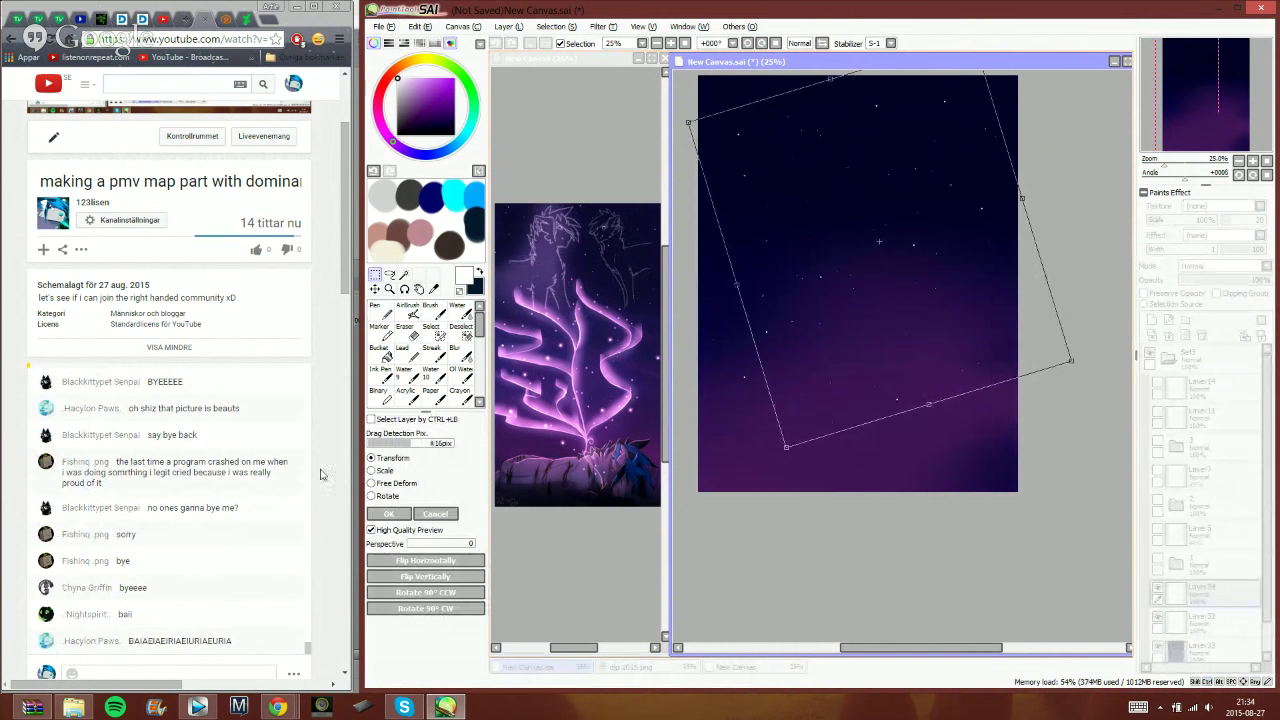
{"action": "left_click", "coordinate": [393, 516]}
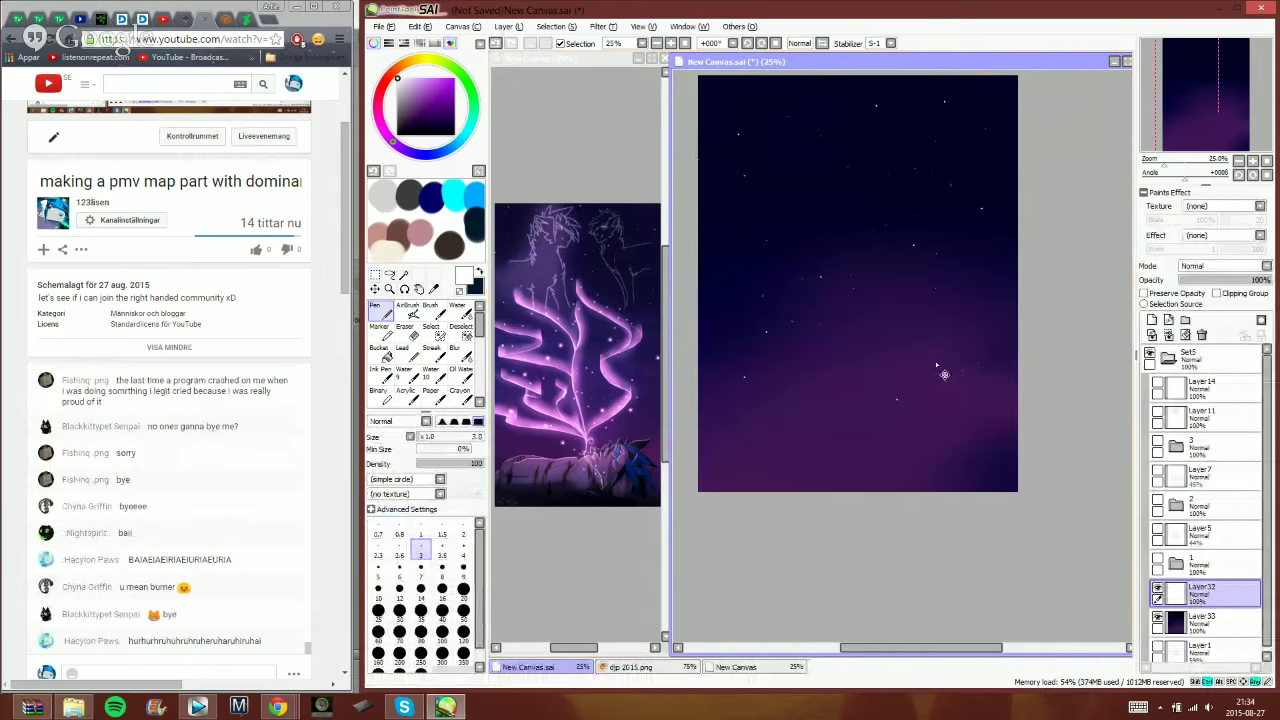
- Paste another copy of the stars, enlarge and rotate it clockwise over the sky, and merge it down into Layer32
{"action": "key", "text": "ctrl+t"}
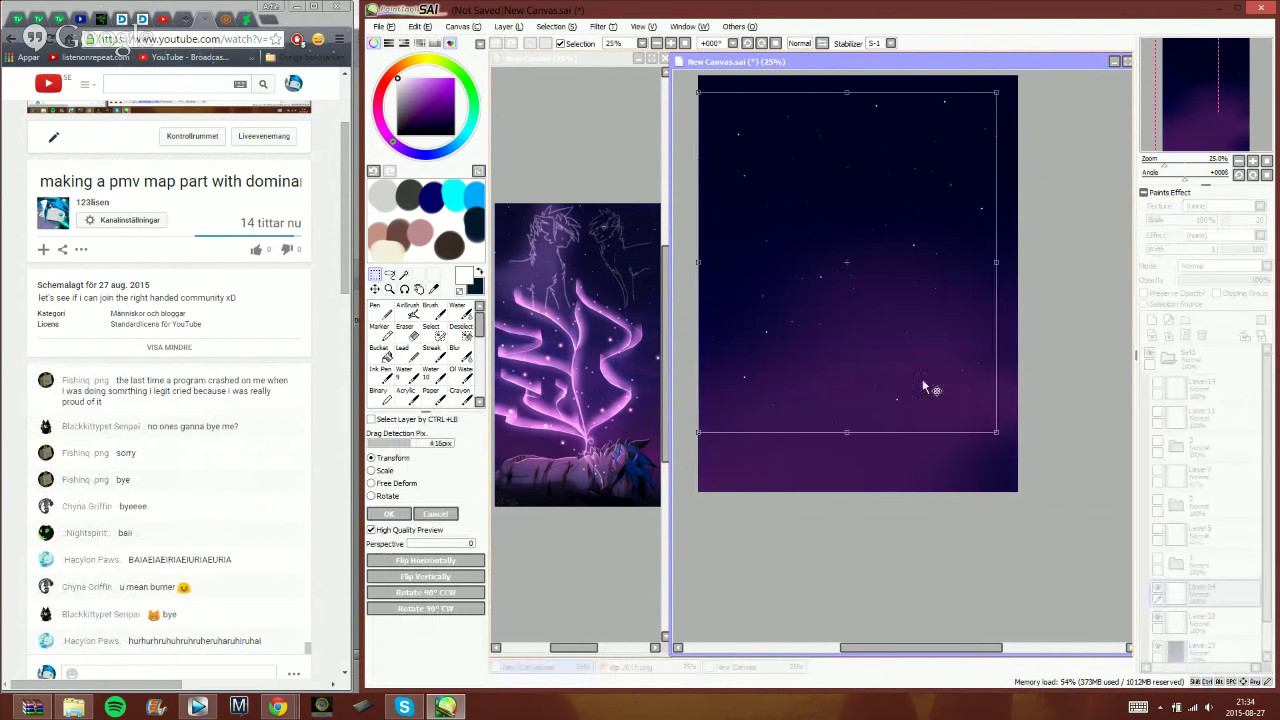
{"action": "left_click_drag", "start_coordinate": [889, 318], "coordinate": [859, 227]}
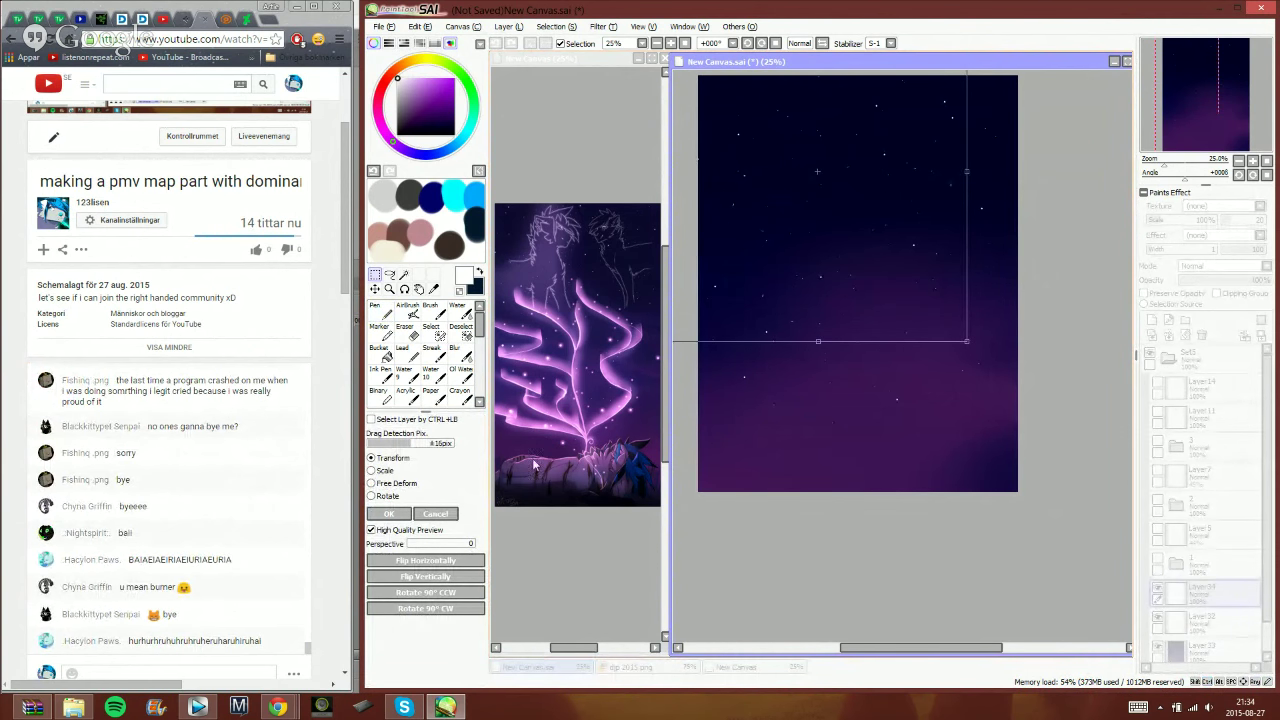
{"action": "left_click_drag", "start_coordinate": [966, 340], "coordinate": [1058, 493]}
{"action": "left_click_drag", "start_coordinate": [812, 525], "coordinate": [1128, 441]}
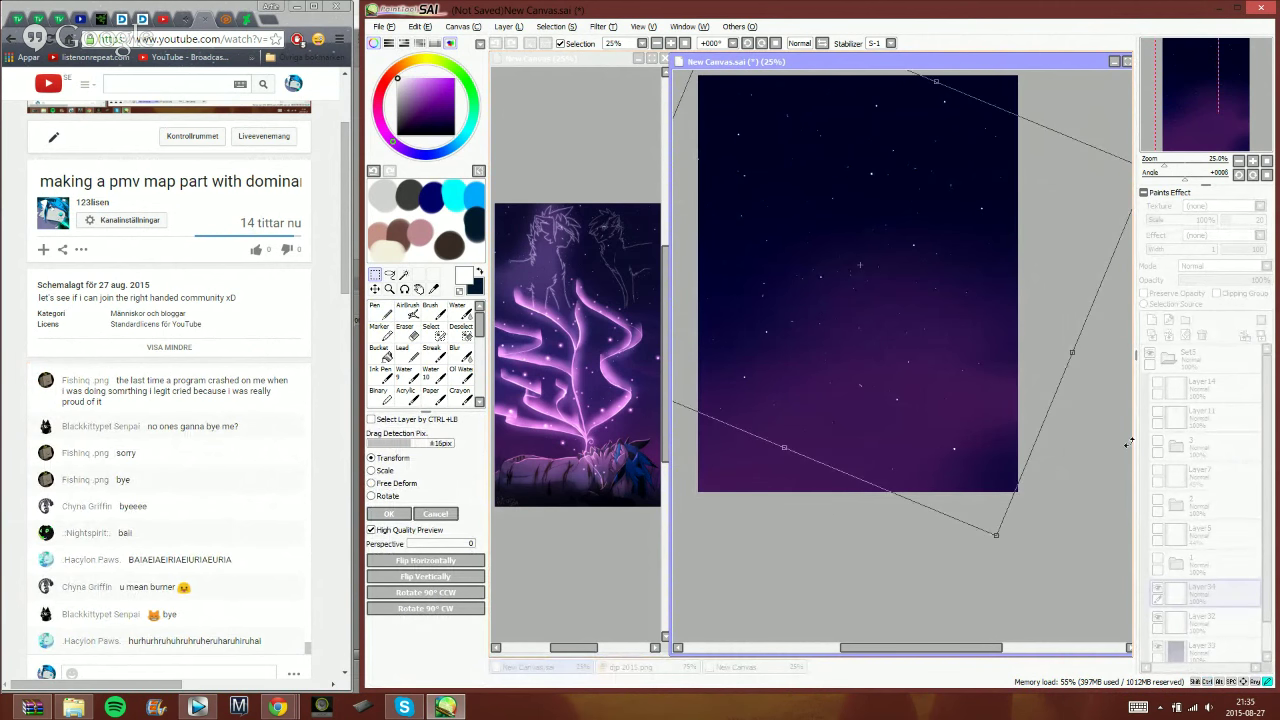
{"action": "left_click_drag", "start_coordinate": [872, 359], "coordinate": [890, 292]}
{"action": "left_click", "coordinate": [397, 514]}
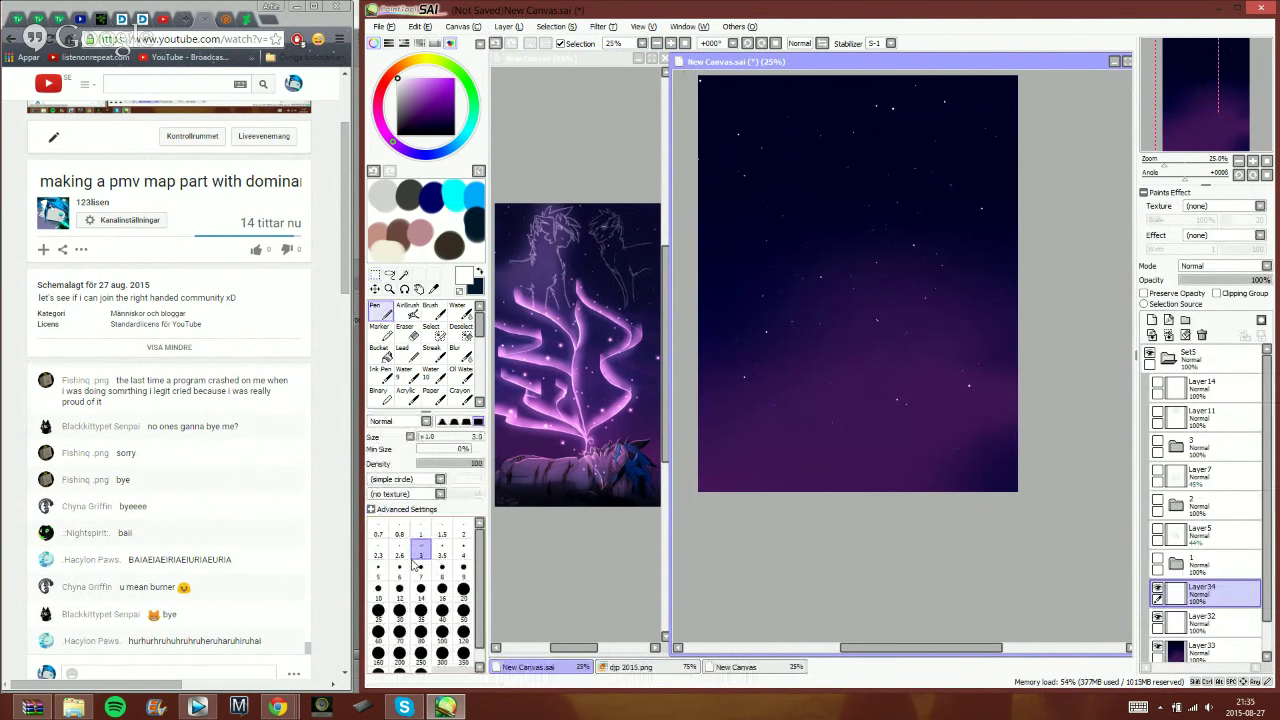
{"action": "key", "text": "ctrl+e"}
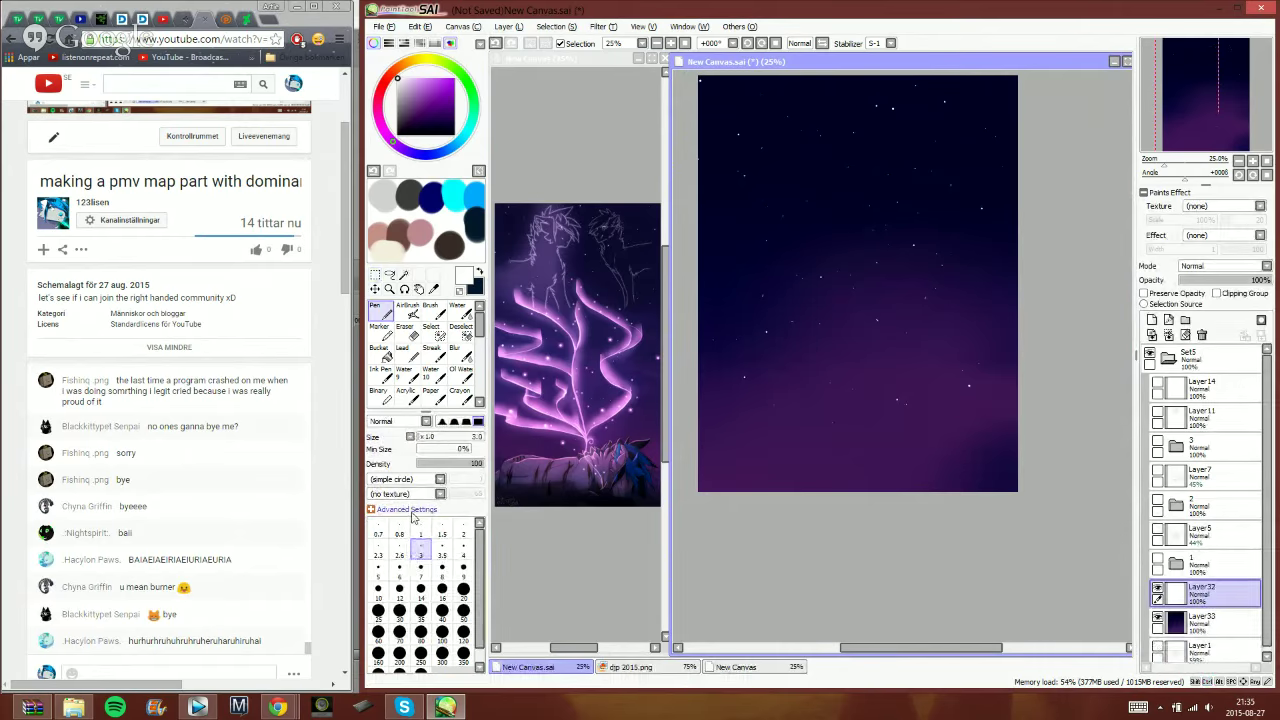
- Paste a copy of the star field and shrink it to about half size in the canvas's upper-left area
{"action": "key", "text": "ctrl+t"}
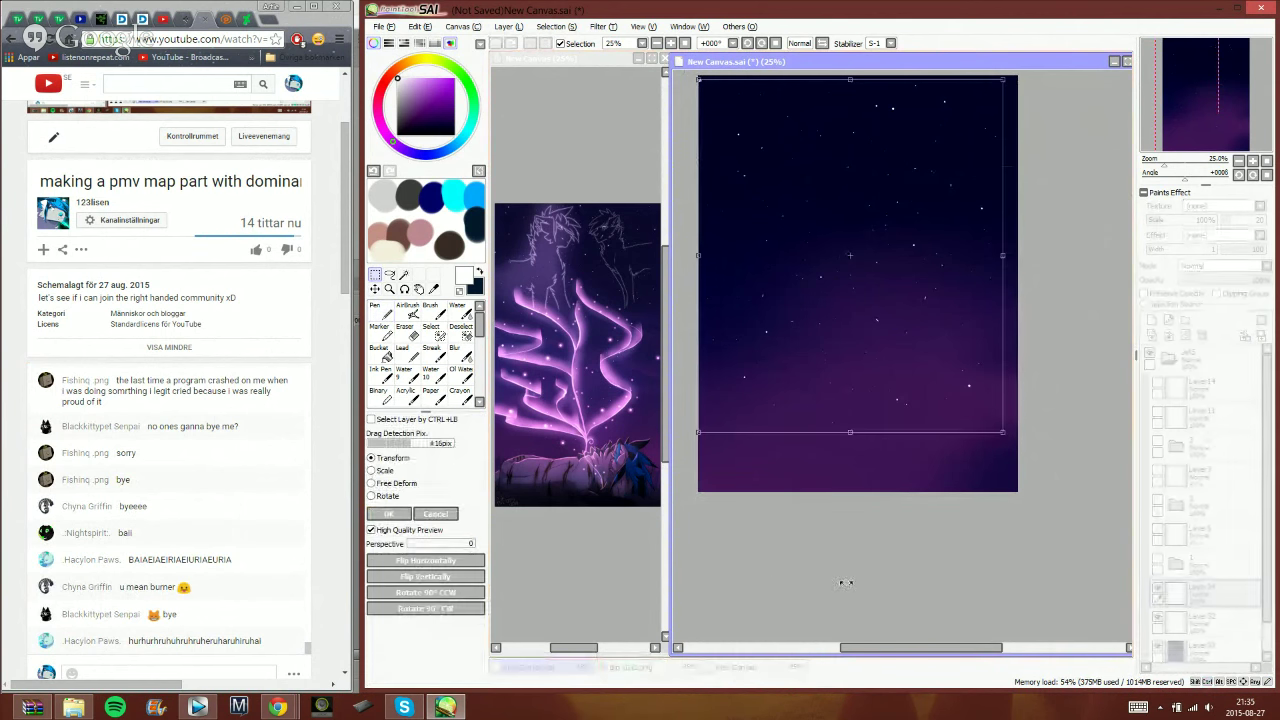
{"action": "left_click_drag", "start_coordinate": [1005, 433], "coordinate": [851, 280]}
{"action": "left_click", "coordinate": [389, 513]}
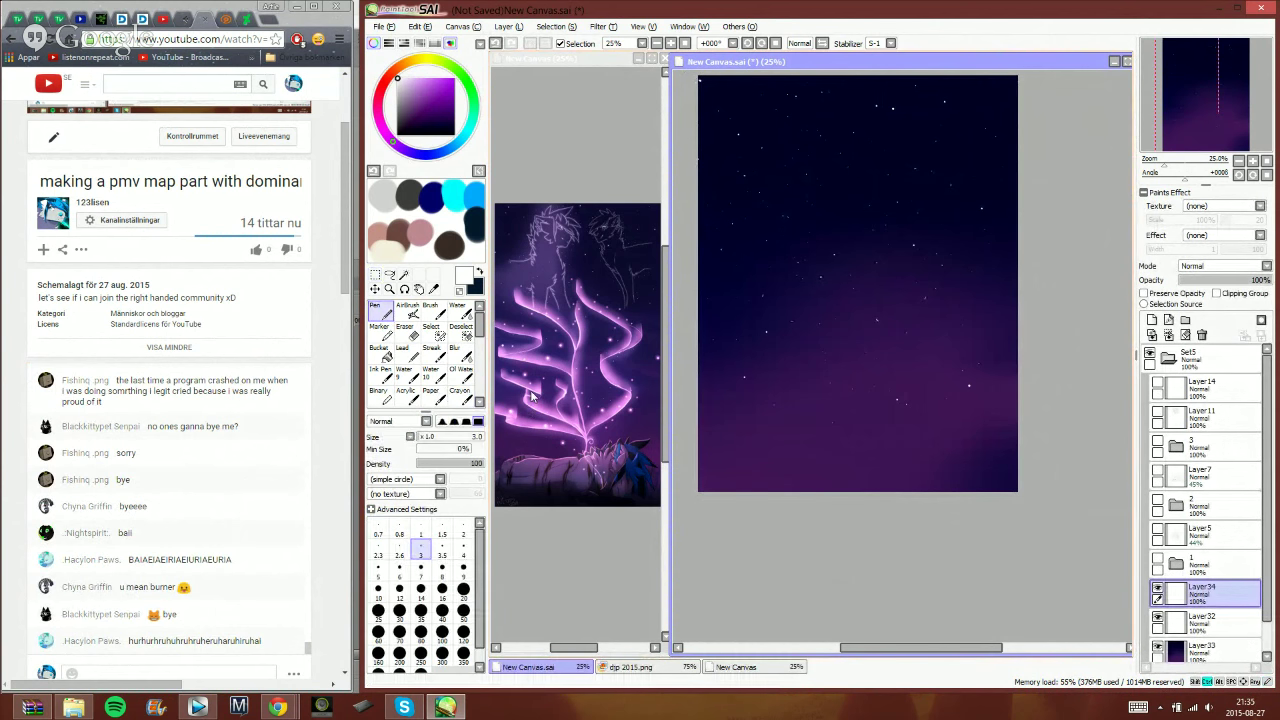
- Duplicate the small star cluster, rotate the copy over the upper middle of the sky, and merge it into Layer34
{"action": "key", "text": "ctrl+a"}
{"action": "key", "text": "ctrl+c"}
{"action": "key", "text": "ctrl+v"}
{"action": "key", "text": "ctrl+t"}
{"action": "left_click_drag", "start_coordinate": [799, 200], "coordinate": [941, 192]}
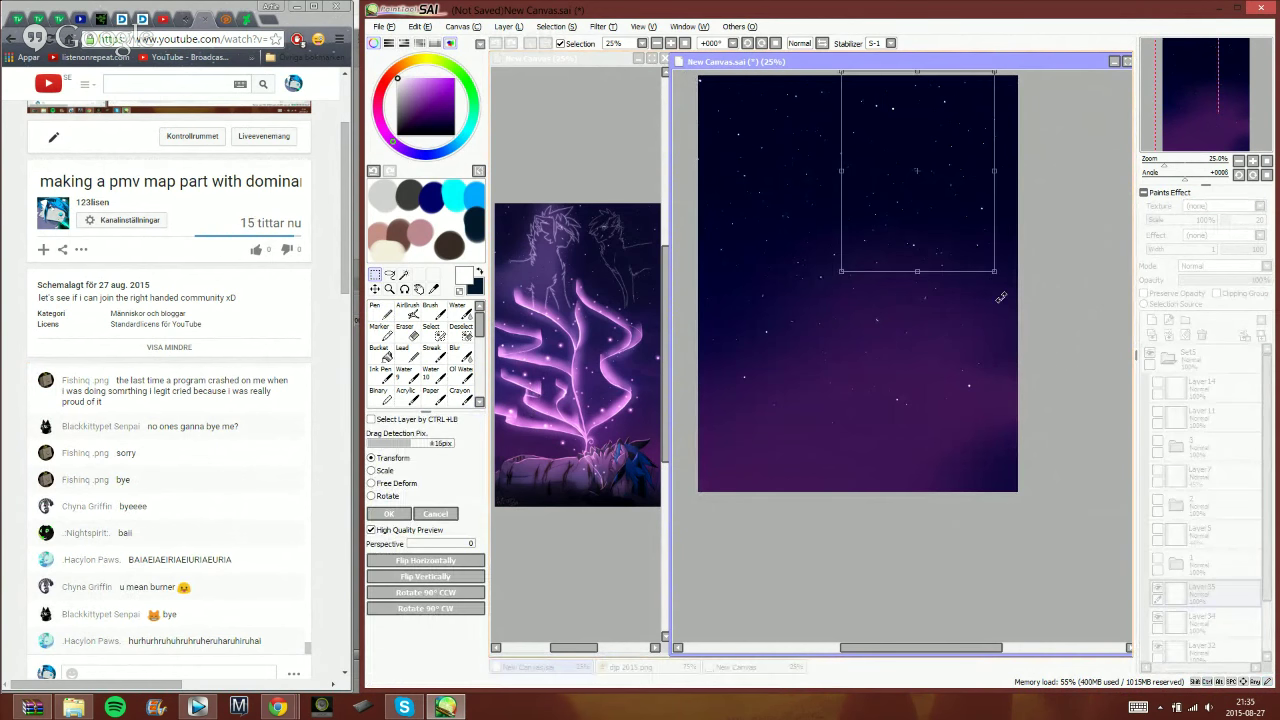
{"action": "left_click_drag", "start_coordinate": [997, 296], "coordinate": [912, 106]}
{"action": "left_click_drag", "start_coordinate": [904, 175], "coordinate": [851, 175]}
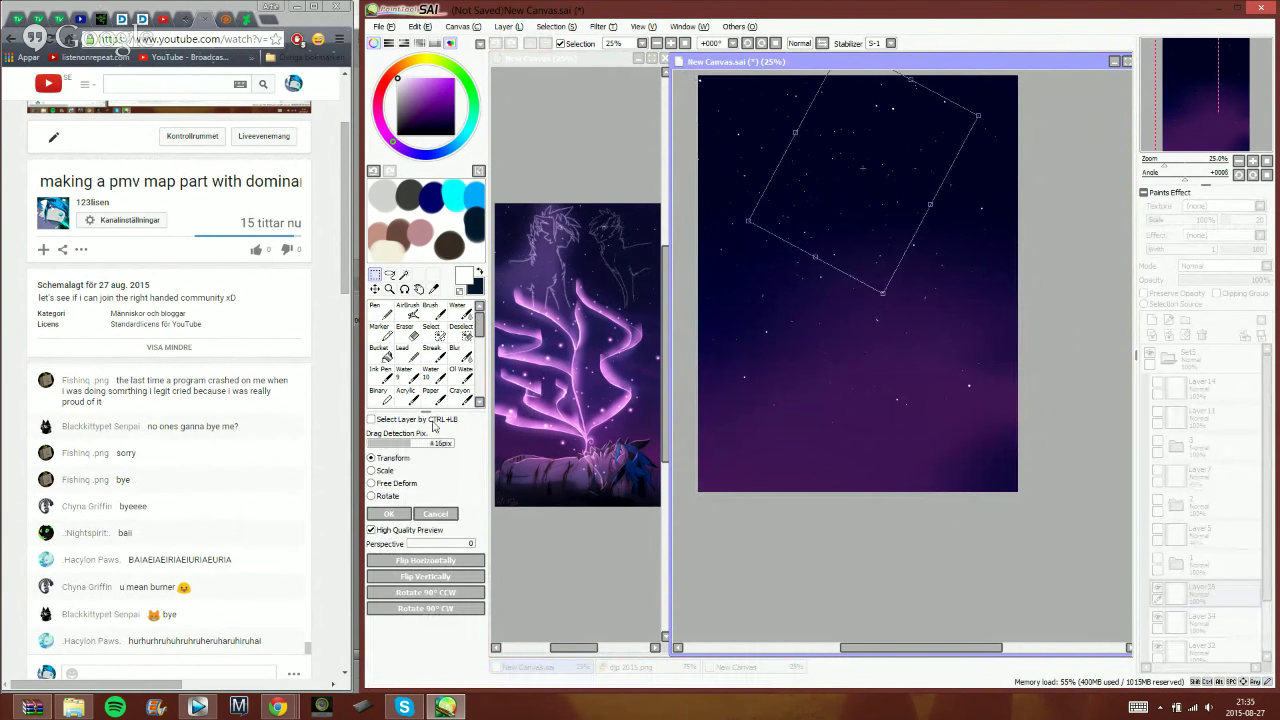
{"action": "left_click", "coordinate": [388, 515]}
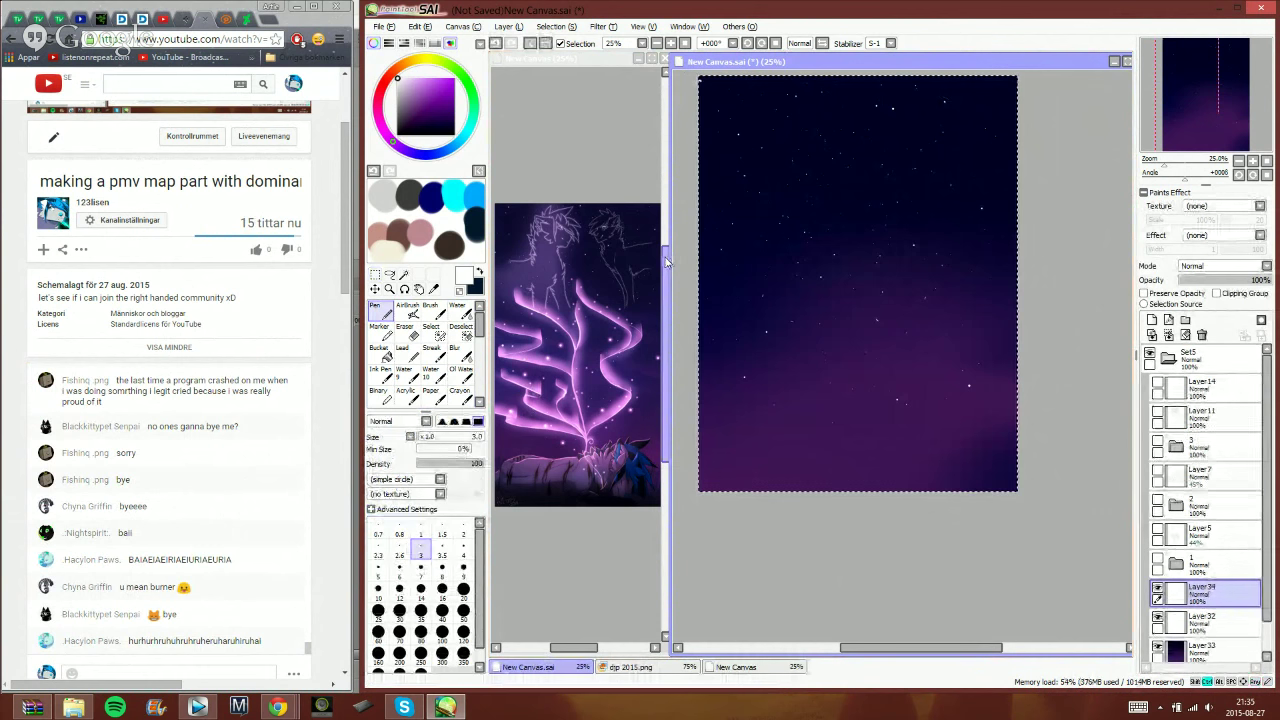
- Add another rotated copy of the star cluster over the upper-right sky and merge it into Layer34
{"action": "key", "text": "ctrl+t"}
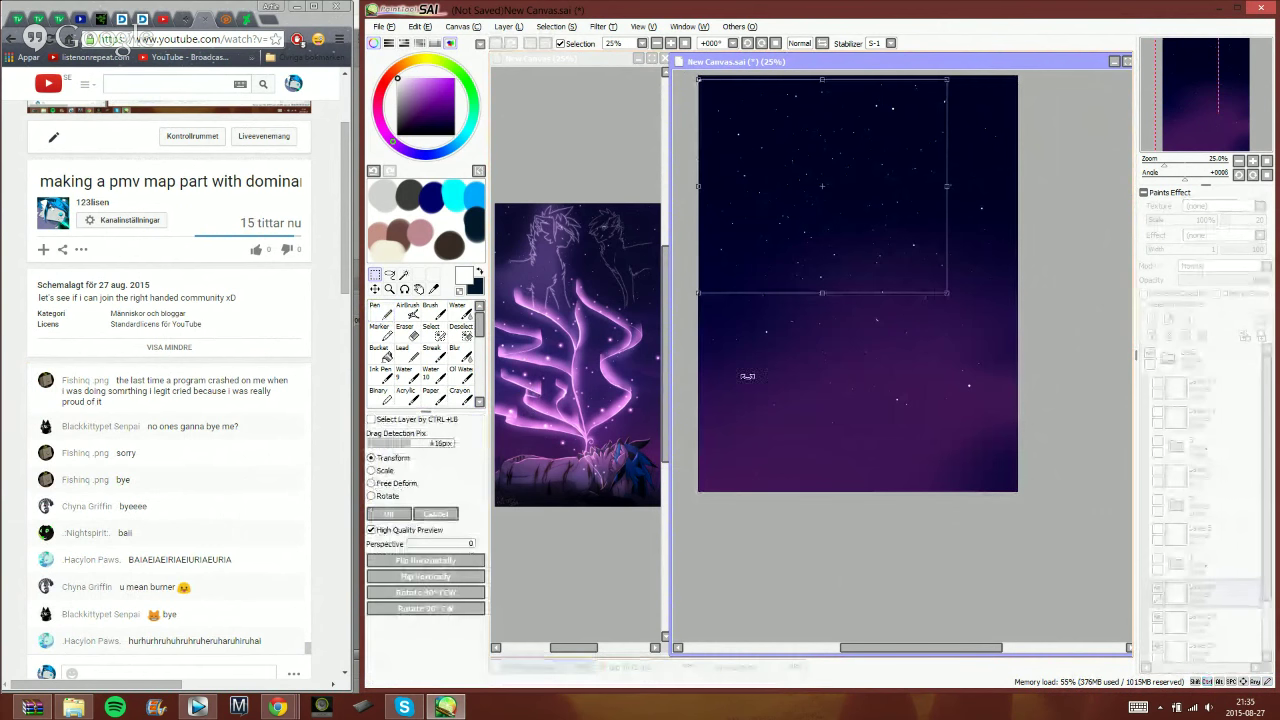
{"action": "left_click_drag", "start_coordinate": [749, 371], "coordinate": [868, 218]}
{"action": "left_click_drag", "start_coordinate": [1008, 186], "coordinate": [1003, 184]}
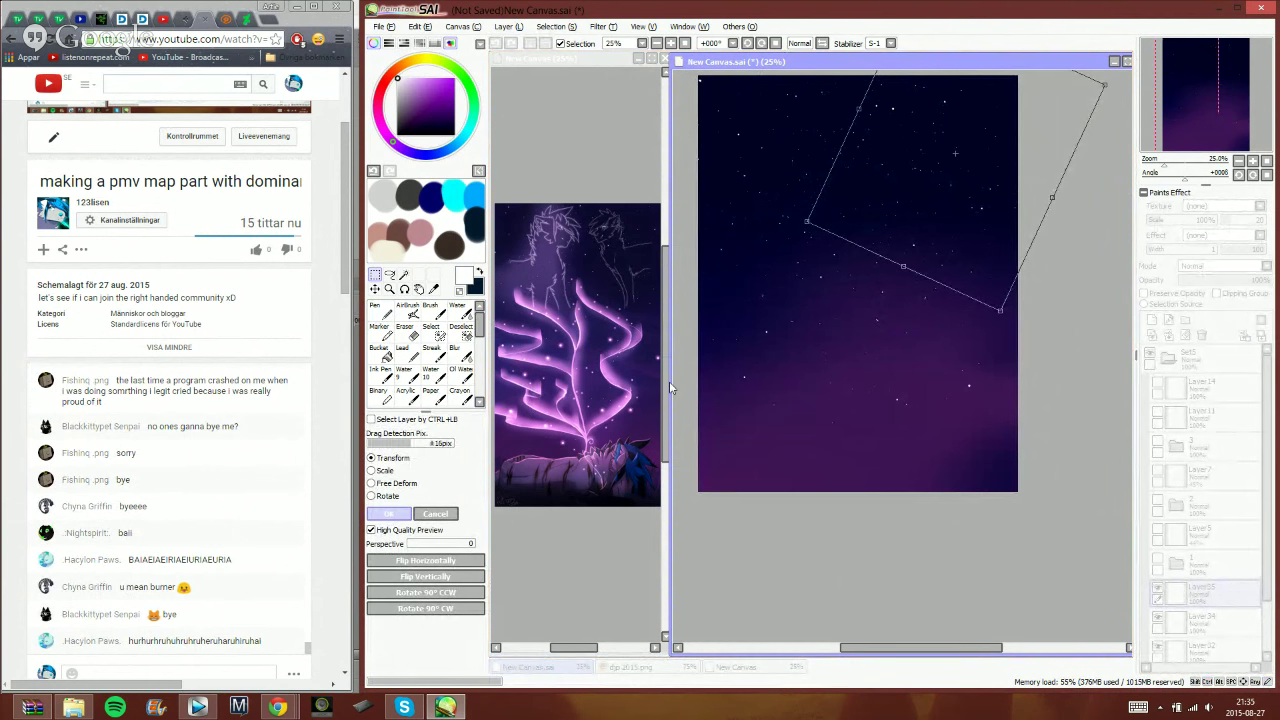
{"action": "key", "text": "Return"}
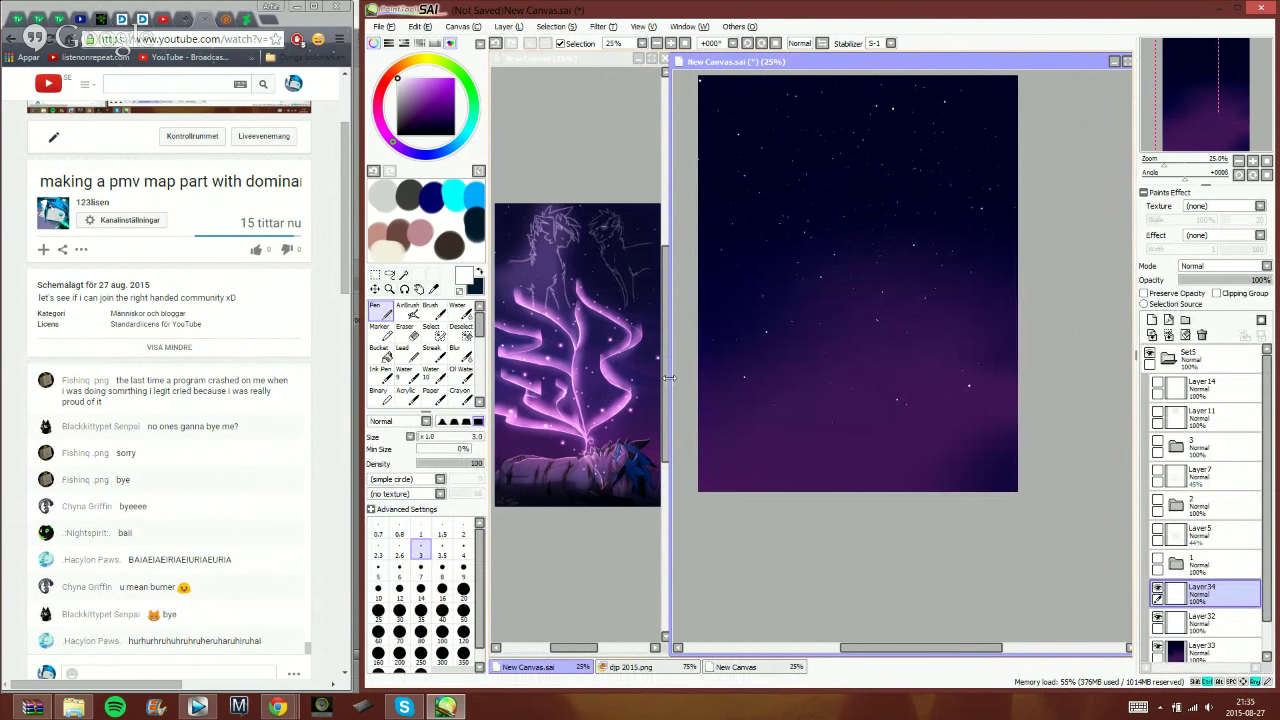
- Place two more copies of the small stars, one over the middle and one over the top of the sky, and merge them into Layer34
{"action": "key", "text": "ctrl+a"}
{"action": "key", "text": "ctrl+c"}
{"action": "key", "text": "ctrl+v"}
{"action": "key", "text": "ctrl+t"}
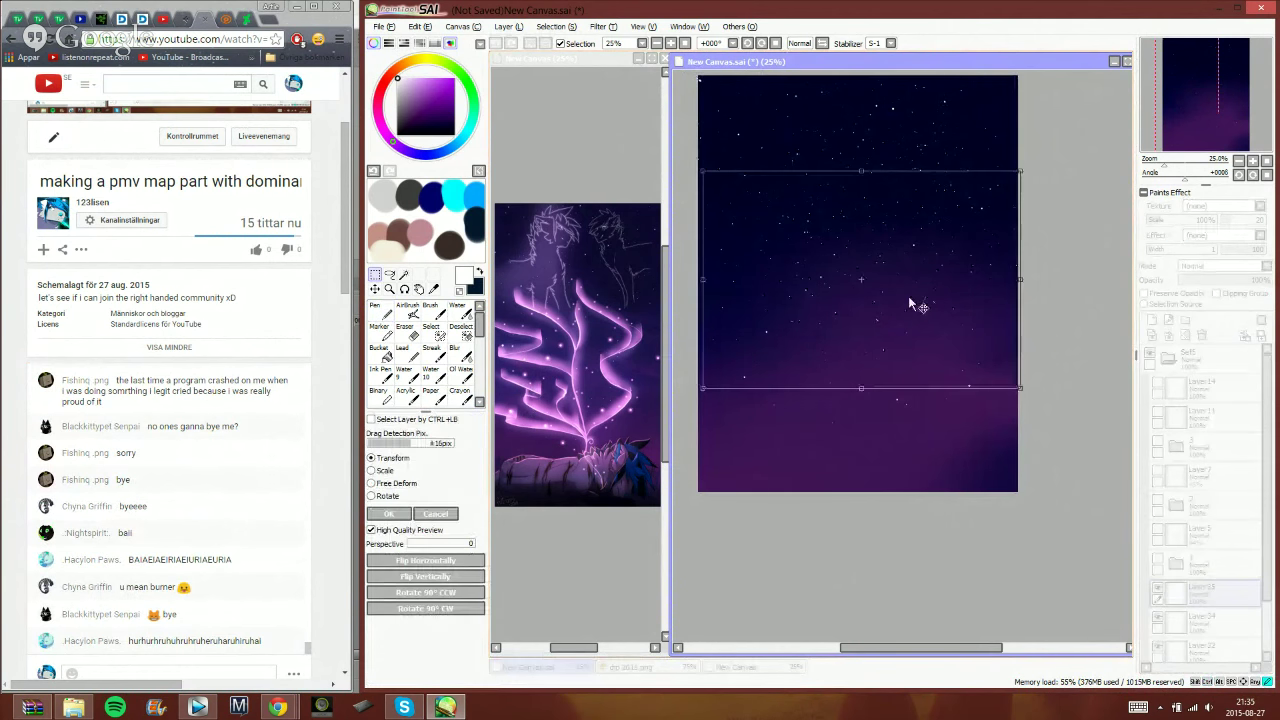
{"action": "left_click_drag", "start_coordinate": [909, 296], "coordinate": [896, 261]}
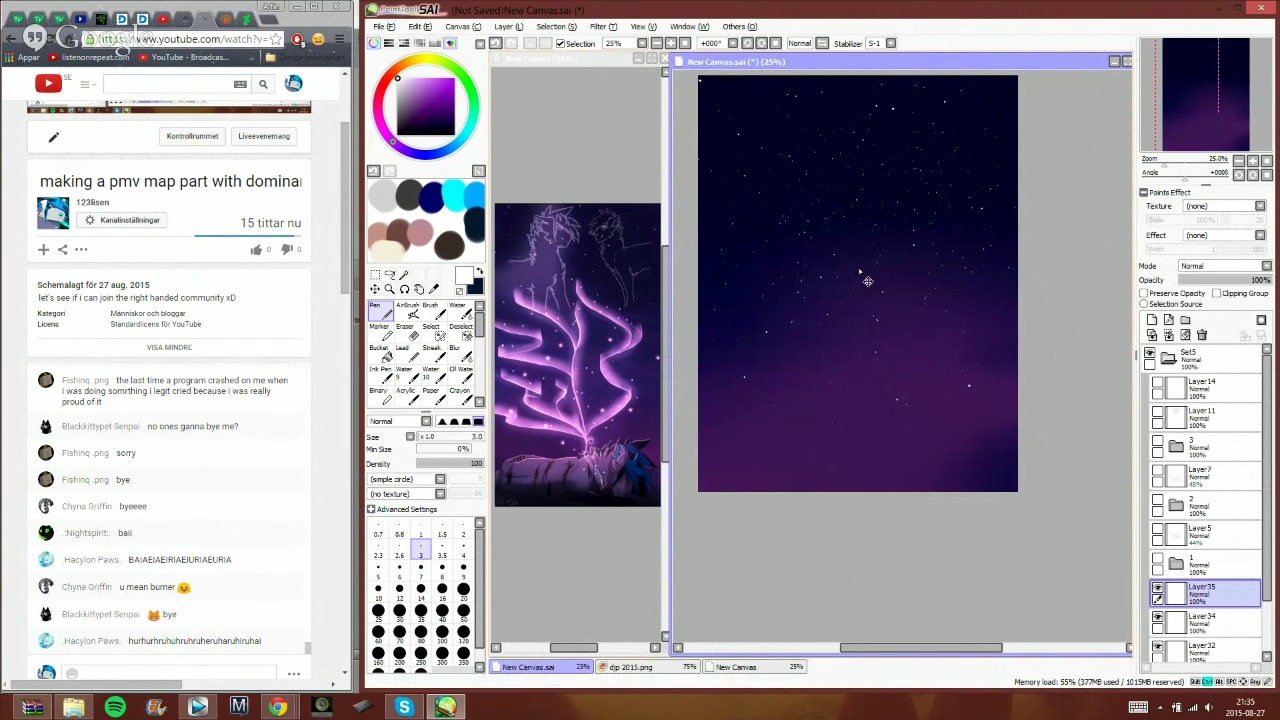
{"action": "key", "text": "ctrl+t"}
{"action": "left_click_drag", "start_coordinate": [880, 181], "coordinate": [880, 175]}
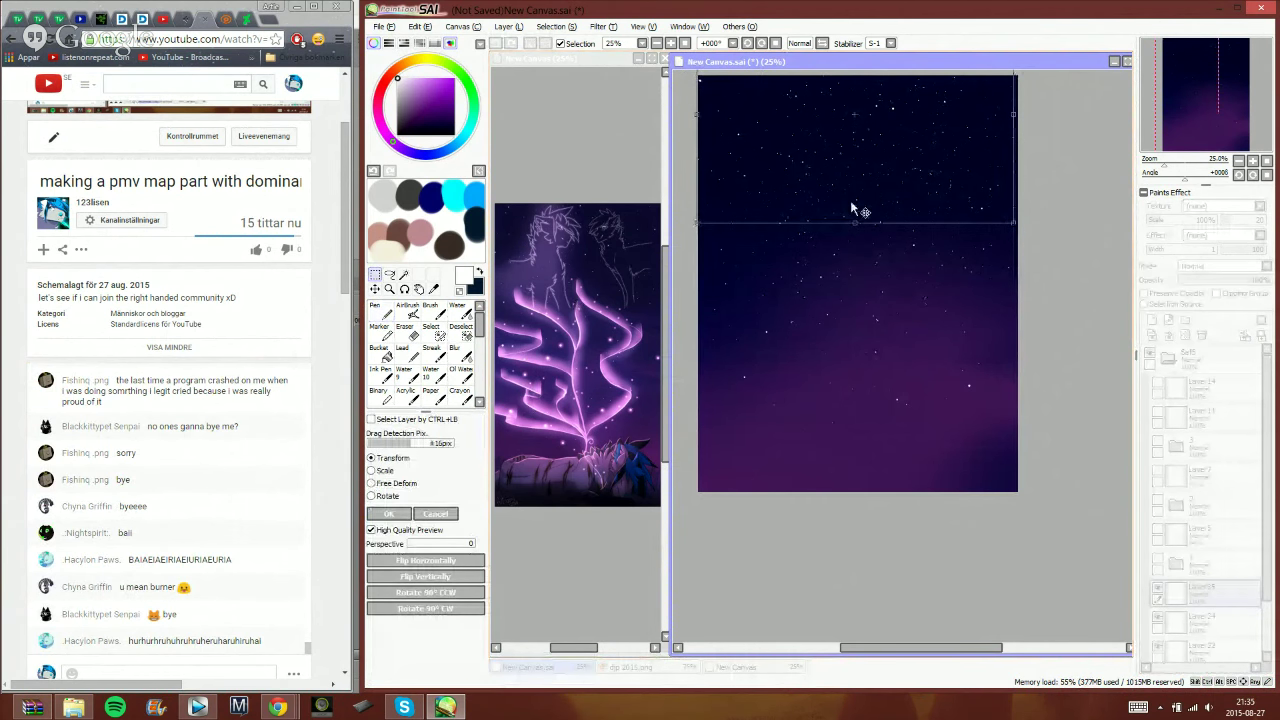
{"action": "key", "text": "Return"}
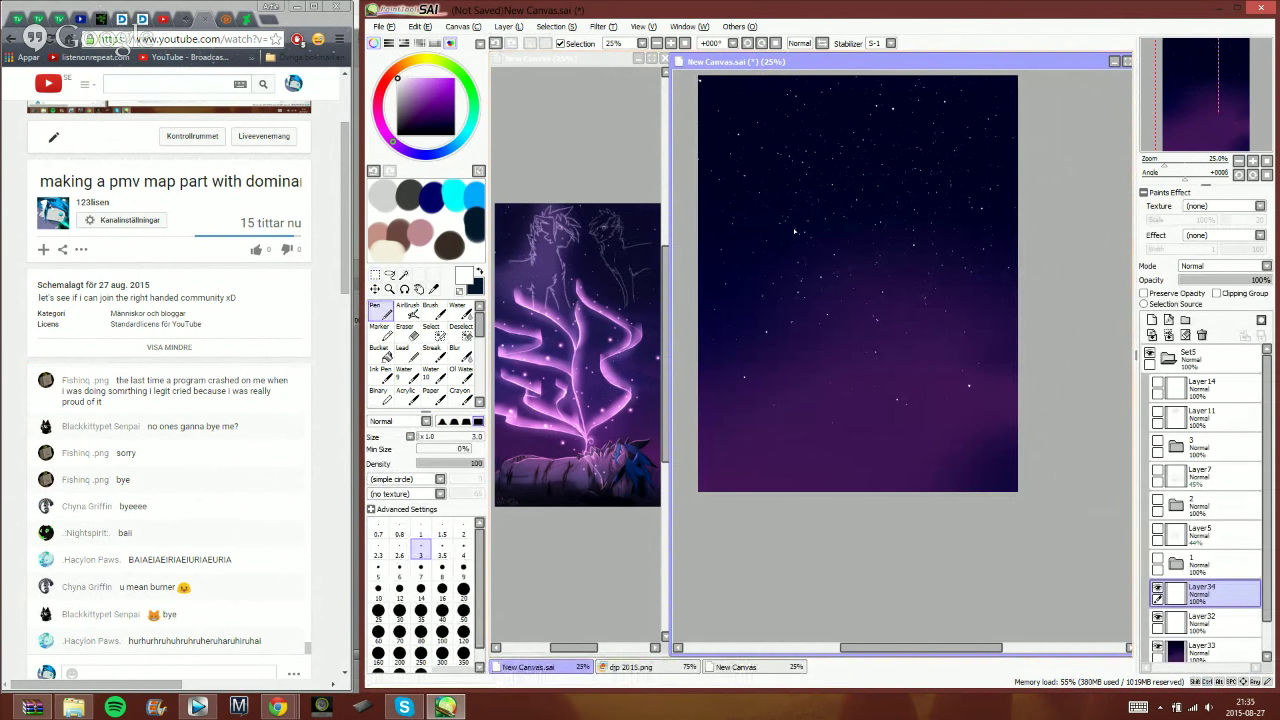
- Enlarge the small star field on Layer34 beyond the canvas edges so it covers the whole sky
{"action": "scroll", "coordinate": [795, 232], "scroll_direction": "down", "scroll_amount": 1}
{"action": "key", "text": "ctrl+t"}
{"action": "left_click_drag", "start_coordinate": [839, 289], "coordinate": [839, 326]}
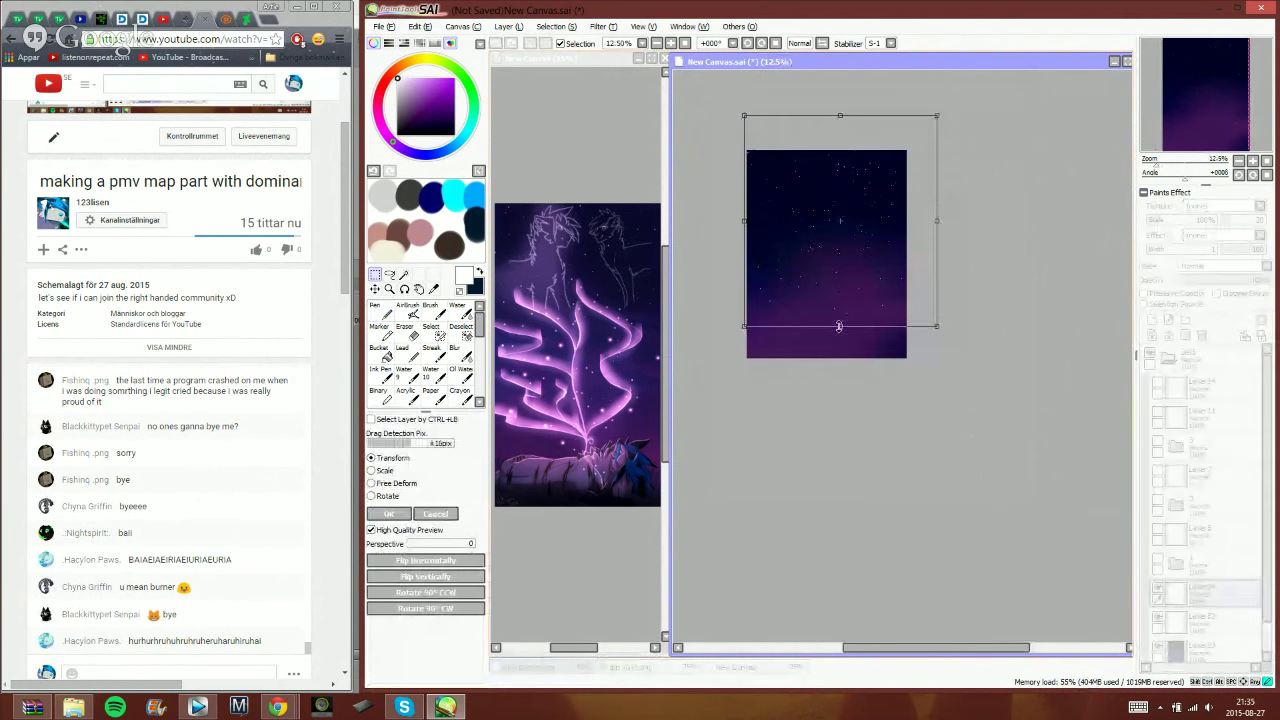
{"action": "scroll", "coordinate": [804, 243], "scroll_direction": "up", "scroll_amount": 3}
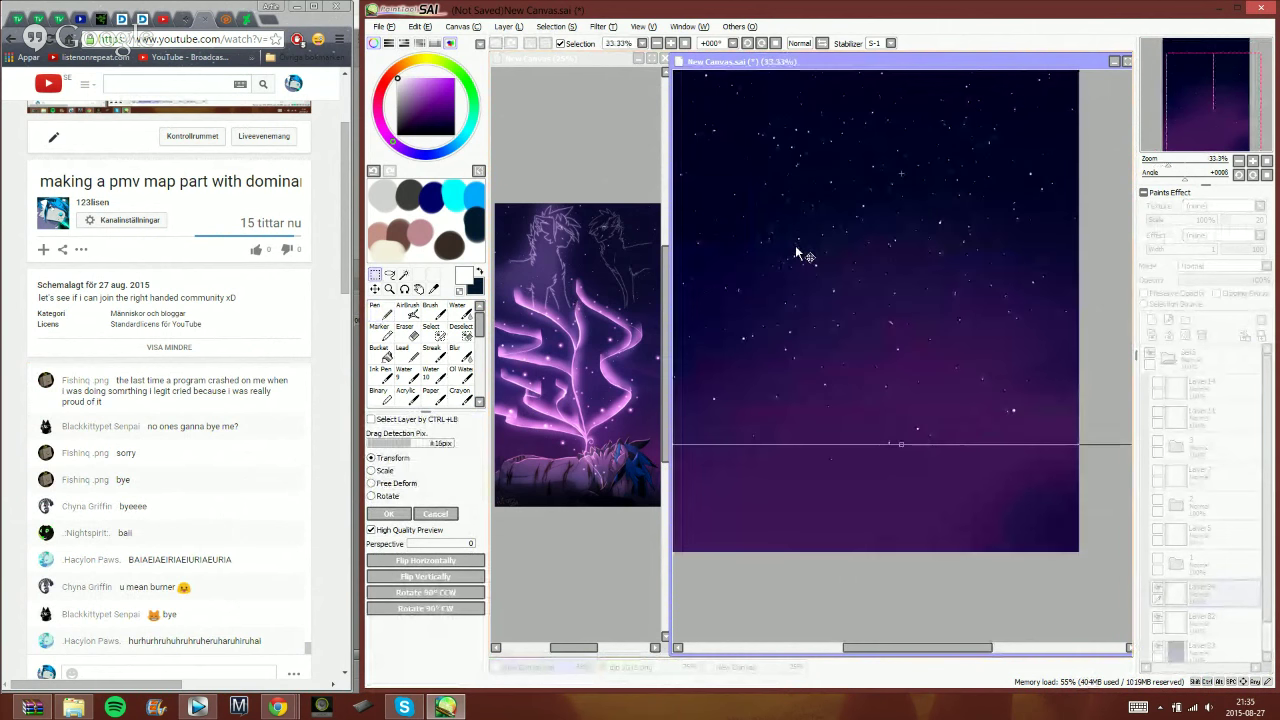
{"action": "scroll", "coordinate": [797, 253], "scroll_direction": "down", "scroll_amount": 1}
{"action": "left_click_drag", "start_coordinate": [880, 407], "coordinate": [876, 461]}
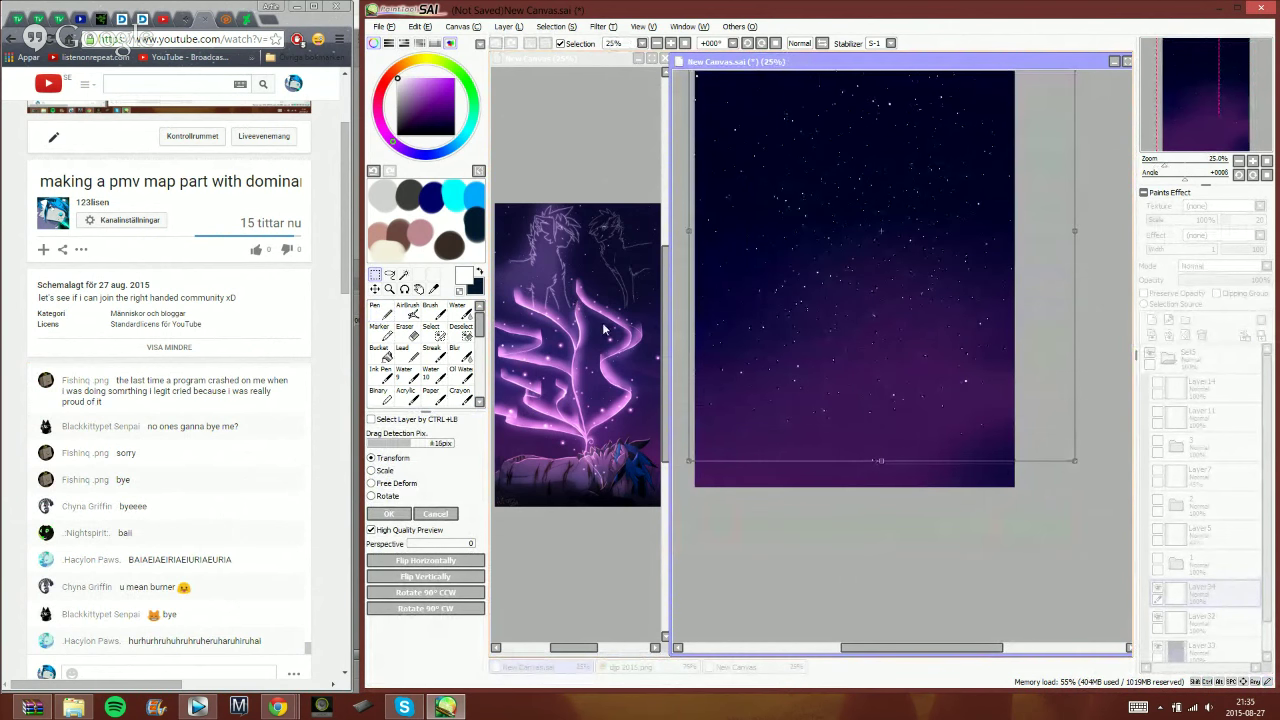
{"action": "scroll", "coordinate": [789, 352], "scroll_direction": "down", "scroll_amount": 1}
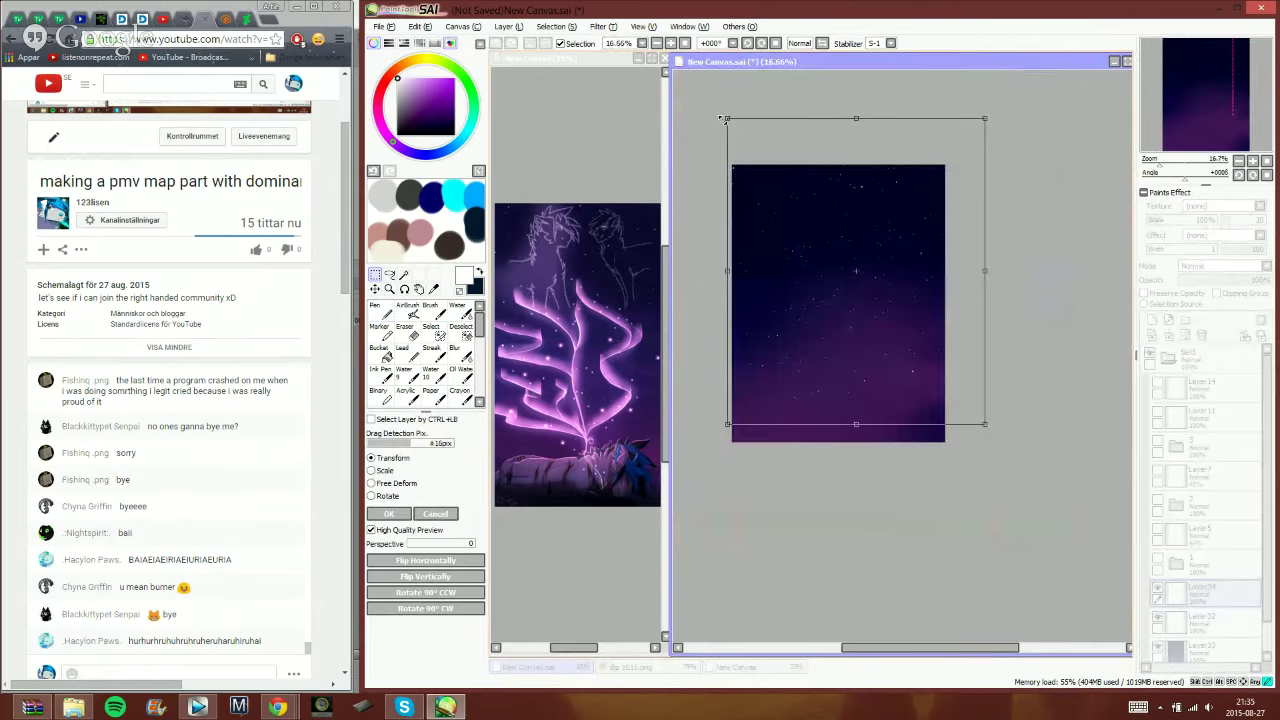
{"action": "left_click_drag", "start_coordinate": [723, 119], "coordinate": [667, 81]}
{"action": "mouse_move", "coordinate": [801, 164]}
{"action": "left_mouse_down"}
{"action": "mouse_move", "coordinate": [820, 195]}
{"action": "mouse_move", "coordinate": [802, 184]}
{"action": "left_mouse_up"}
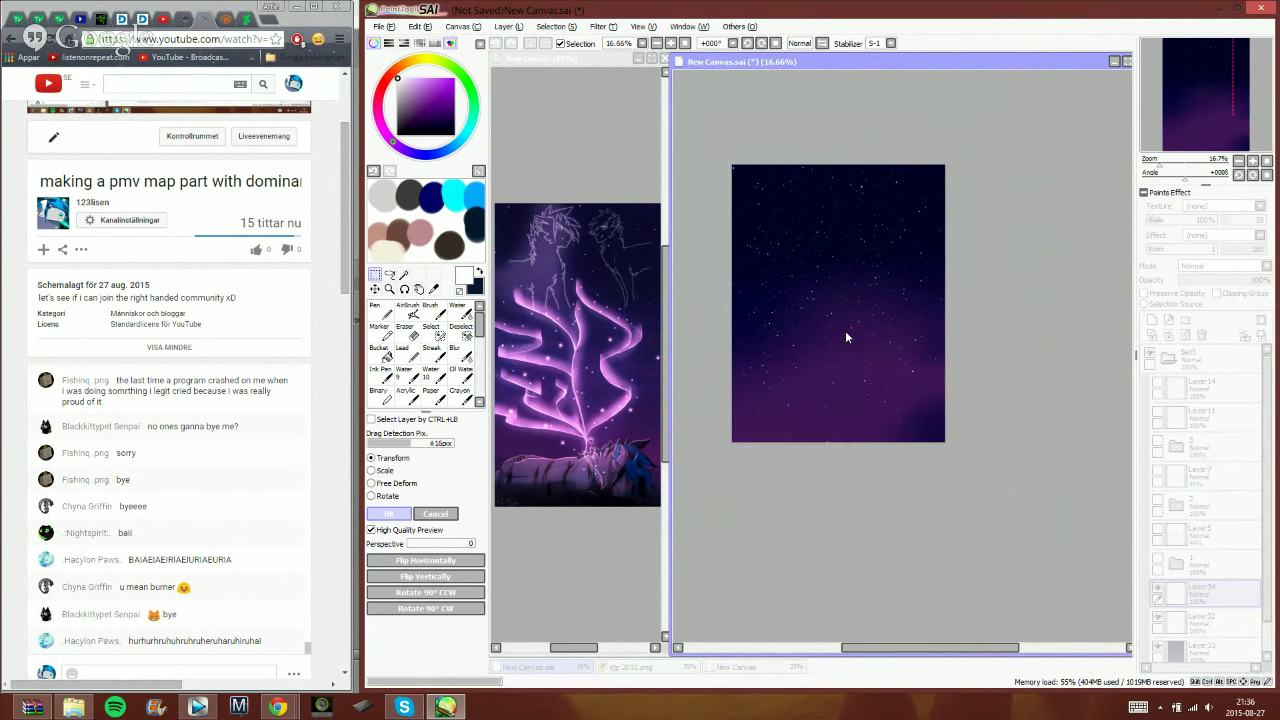
{"action": "key", "text": "Return"}
- Lower Layer34's opacity to about 51% and stretch a pasted copy of its stars toward the canvas's left edge
{"action": "scroll", "coordinate": [845, 330], "scroll_direction": "up", "scroll_amount": 1}
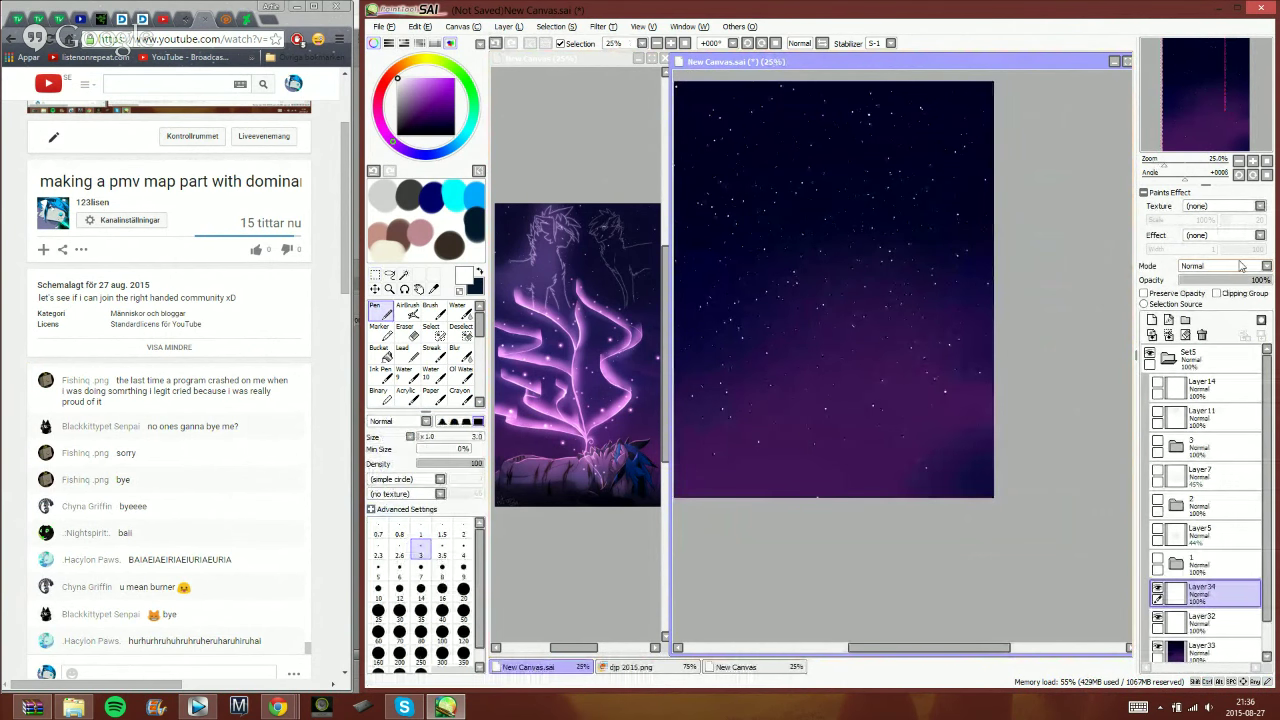
{"action": "left_click_drag", "start_coordinate": [1215, 281], "coordinate": [1226, 286]}
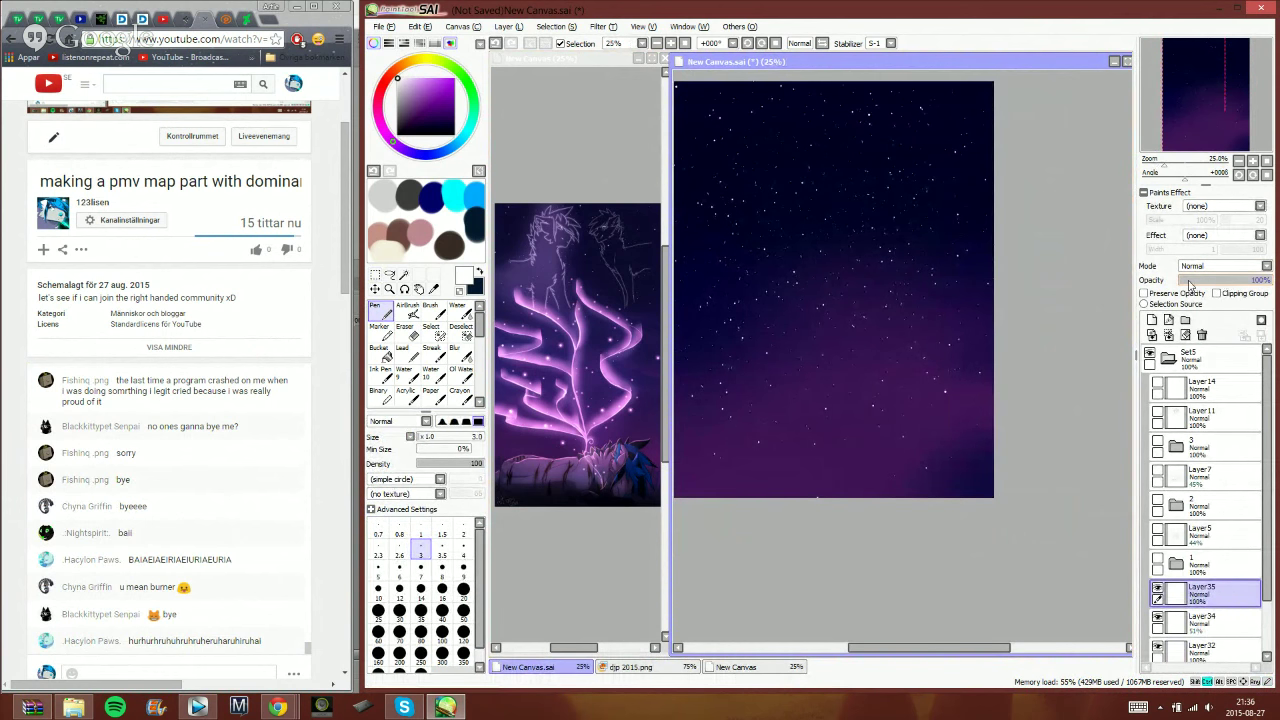
{"action": "key", "text": "ctrl+t"}
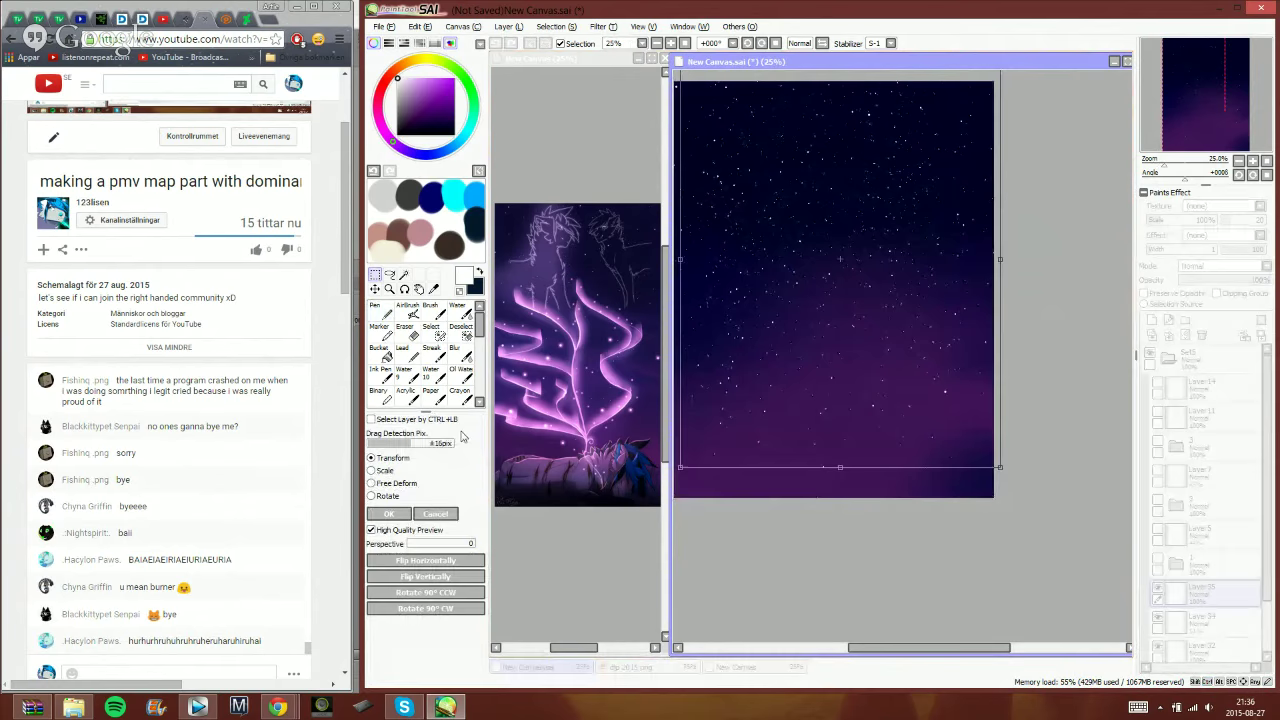
{"action": "left_click_drag", "start_coordinate": [682, 261], "coordinate": [671, 261]}
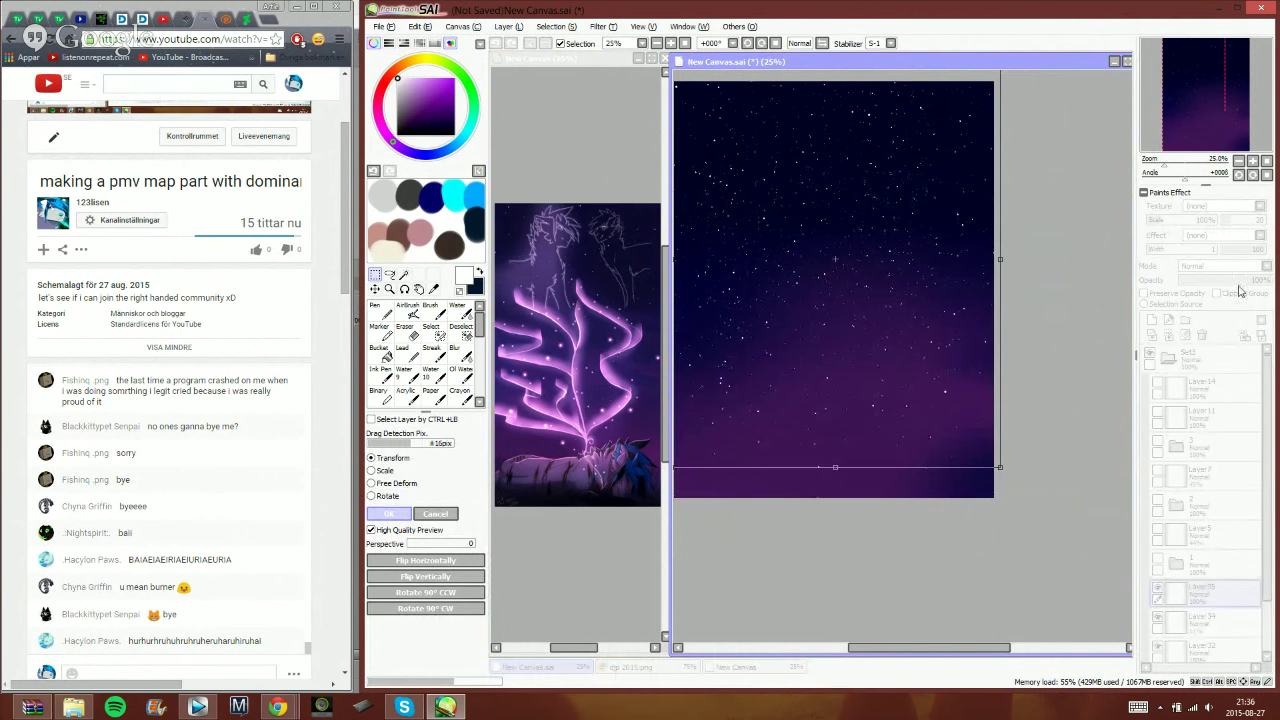
{"action": "key", "text": "Return"}
- Merge Layer35 and Layer34 down into Layer32
{"action": "scroll", "coordinate": [901, 407], "scroll_direction": "down", "scroll_amount": 1}
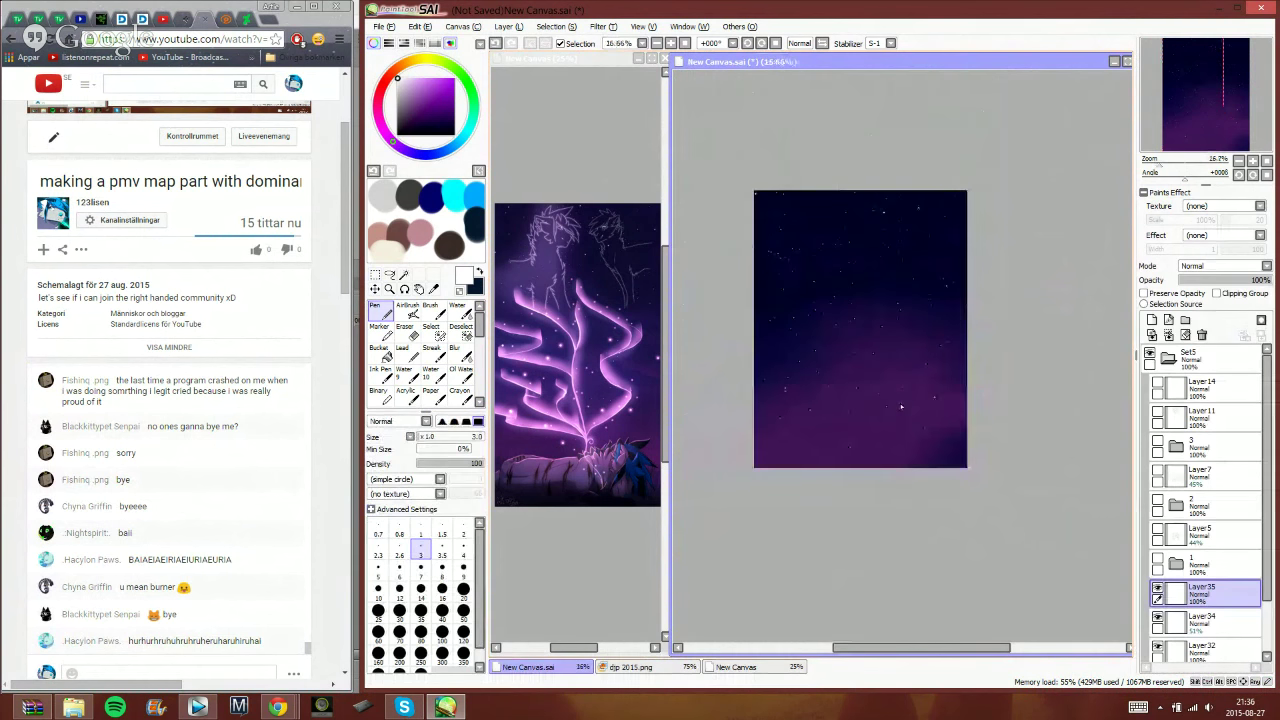
{"action": "scroll", "coordinate": [901, 407], "scroll_direction": "up", "scroll_amount": 1}
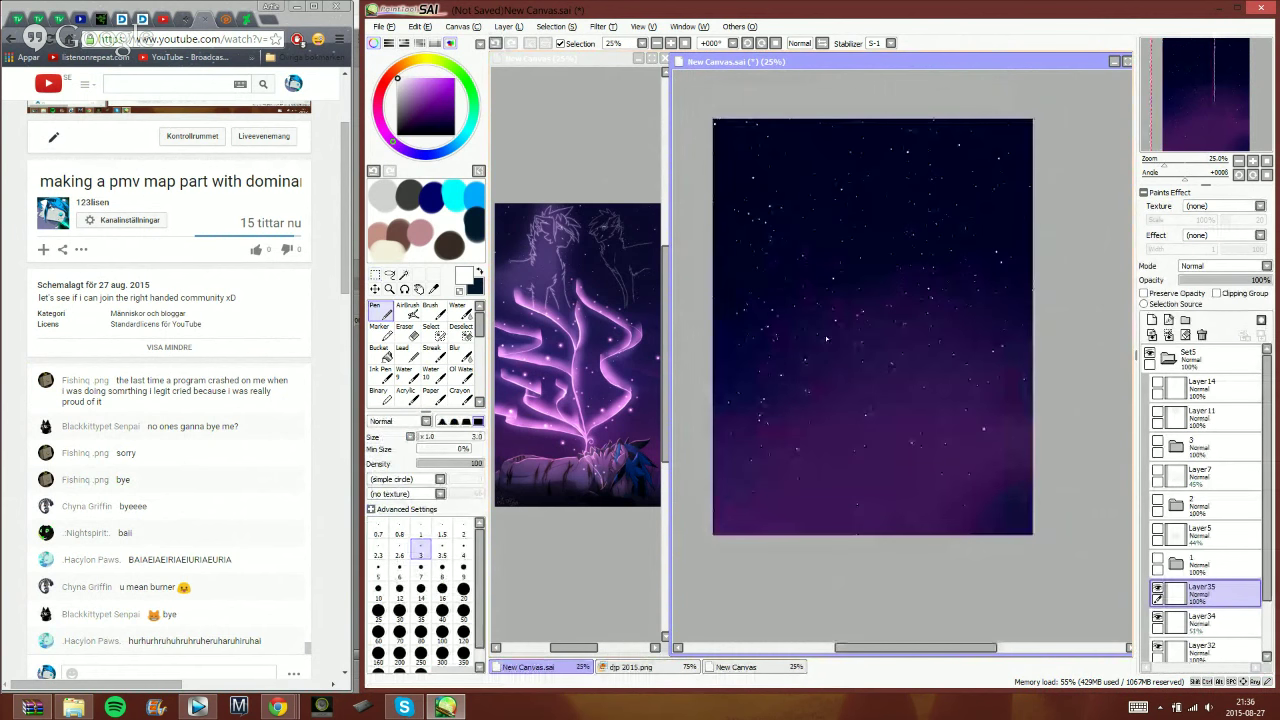
{"action": "left_click", "coordinate": [1168, 336]}
{"action": "left_click", "coordinate": [1168, 336]}
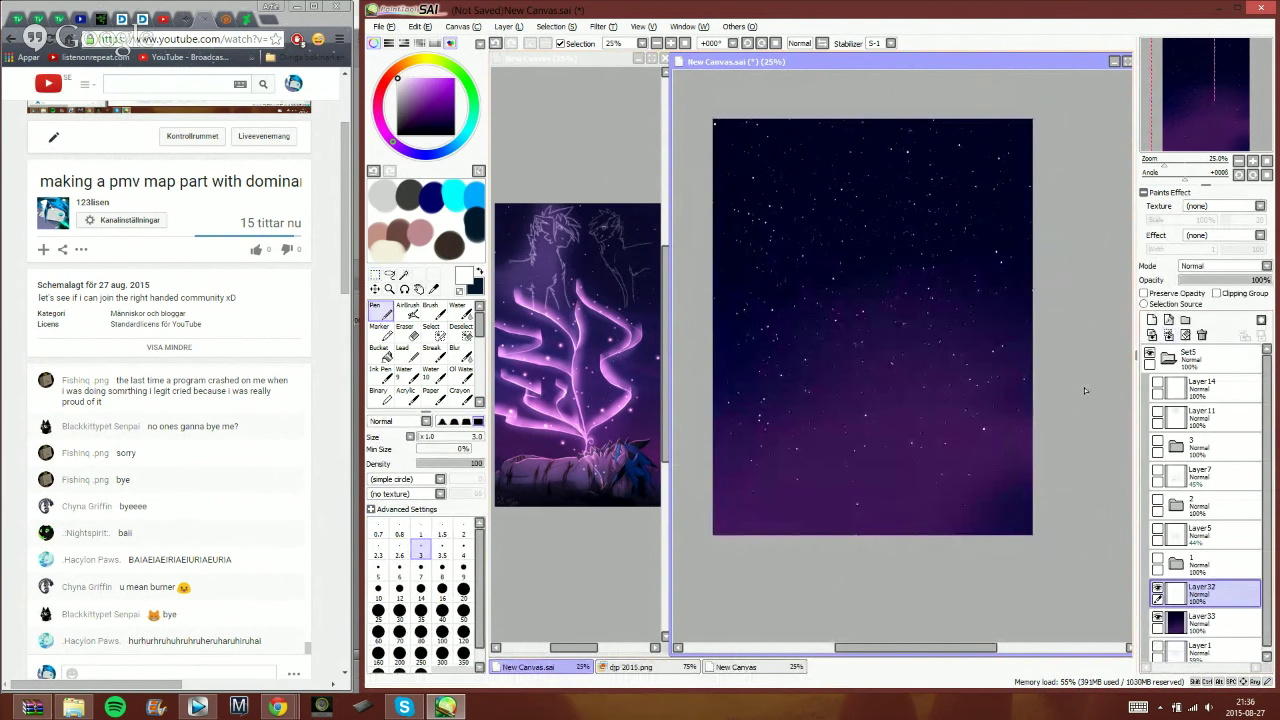
- Show folders 1 and 2 again and move folder 1 above Layer5, directly below folder 2
{"action": "left_click", "coordinate": [1158, 562]}
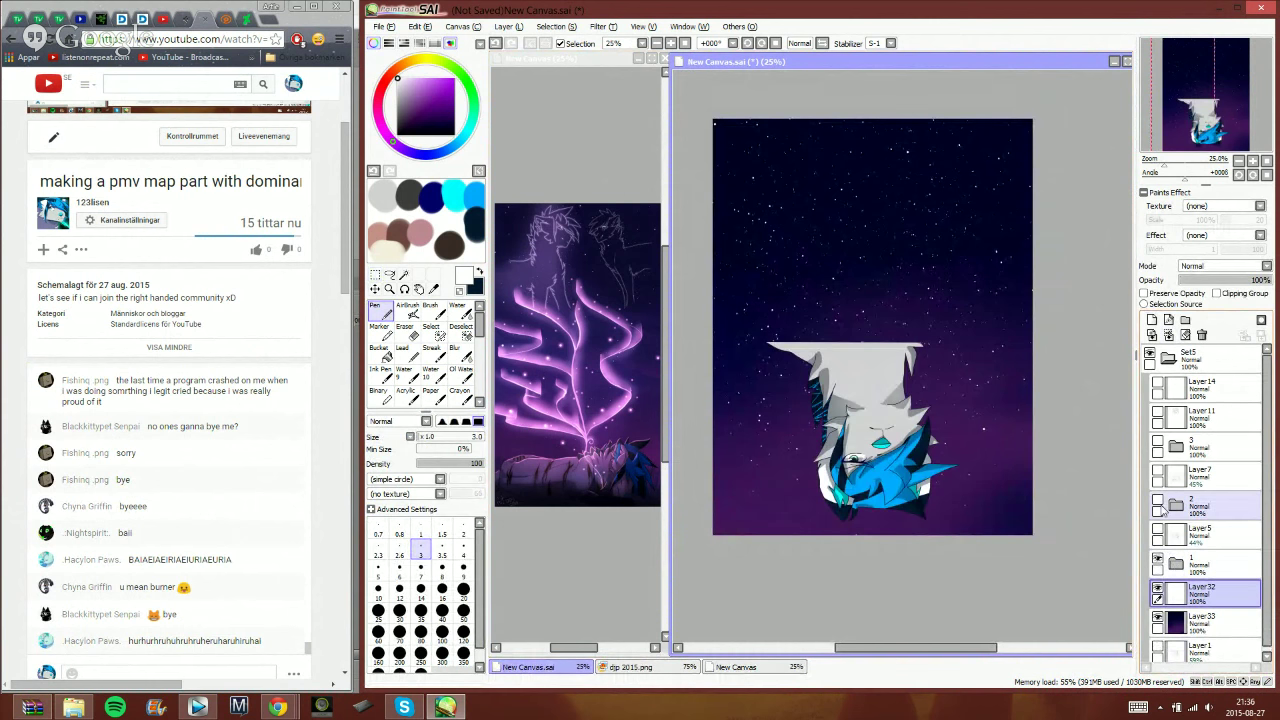
{"action": "left_click", "coordinate": [1158, 503]}
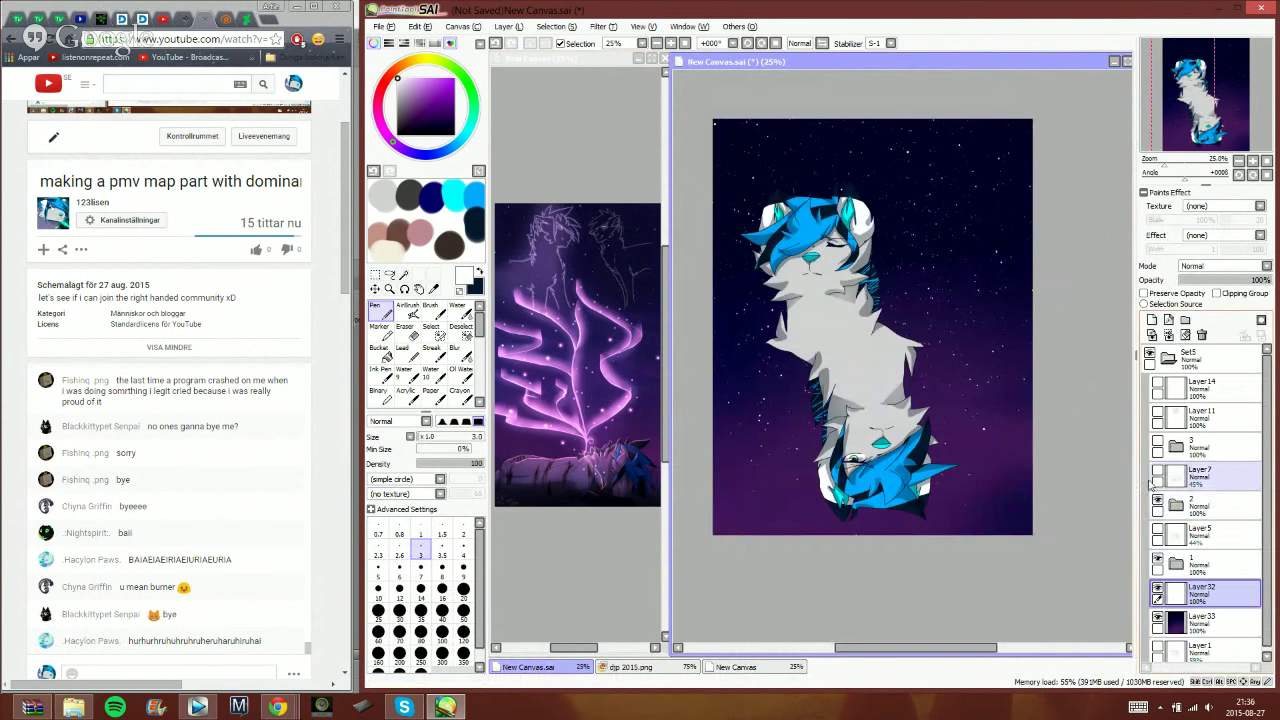
{"action": "left_click", "coordinate": [1210, 540]}
{"action": "left_click_drag", "start_coordinate": [1226, 563], "coordinate": [1200, 530]}
{"action": "left_click", "coordinate": [1196, 530]}
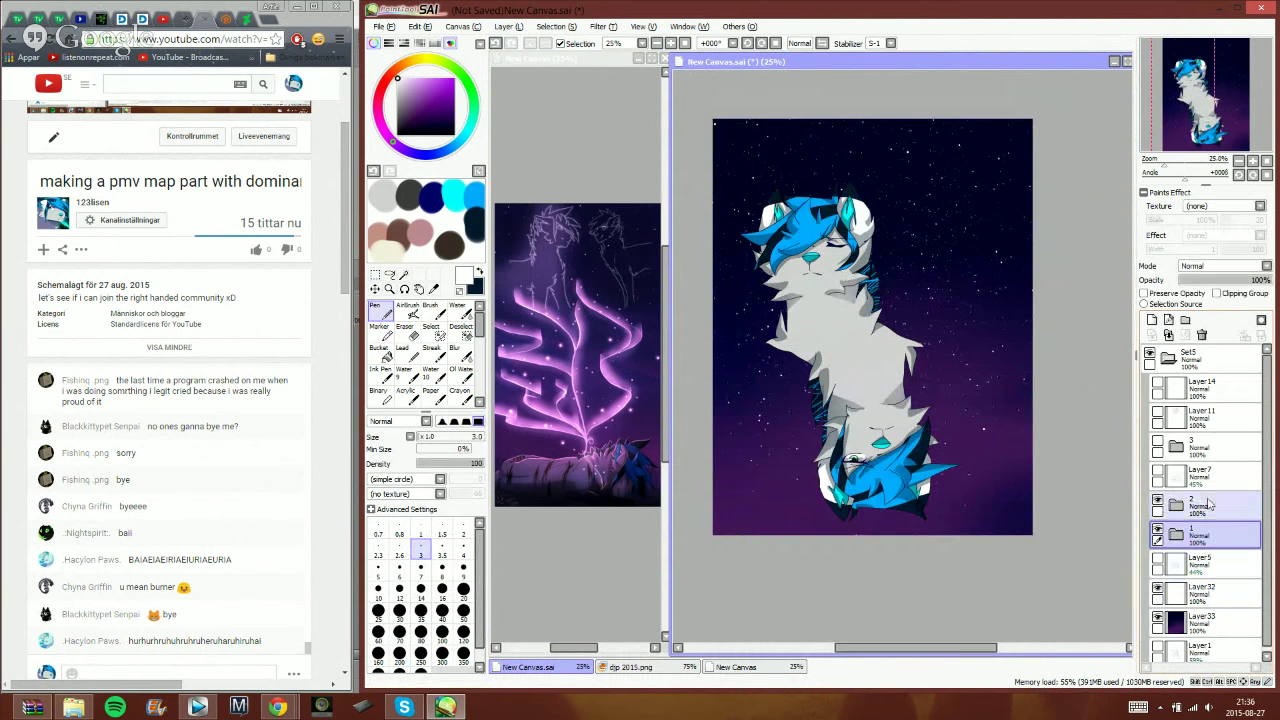
- Flatten folders 1 and 2 into layers and merge 2 down into 1
{"action": "left_click", "coordinate": [1196, 510]}
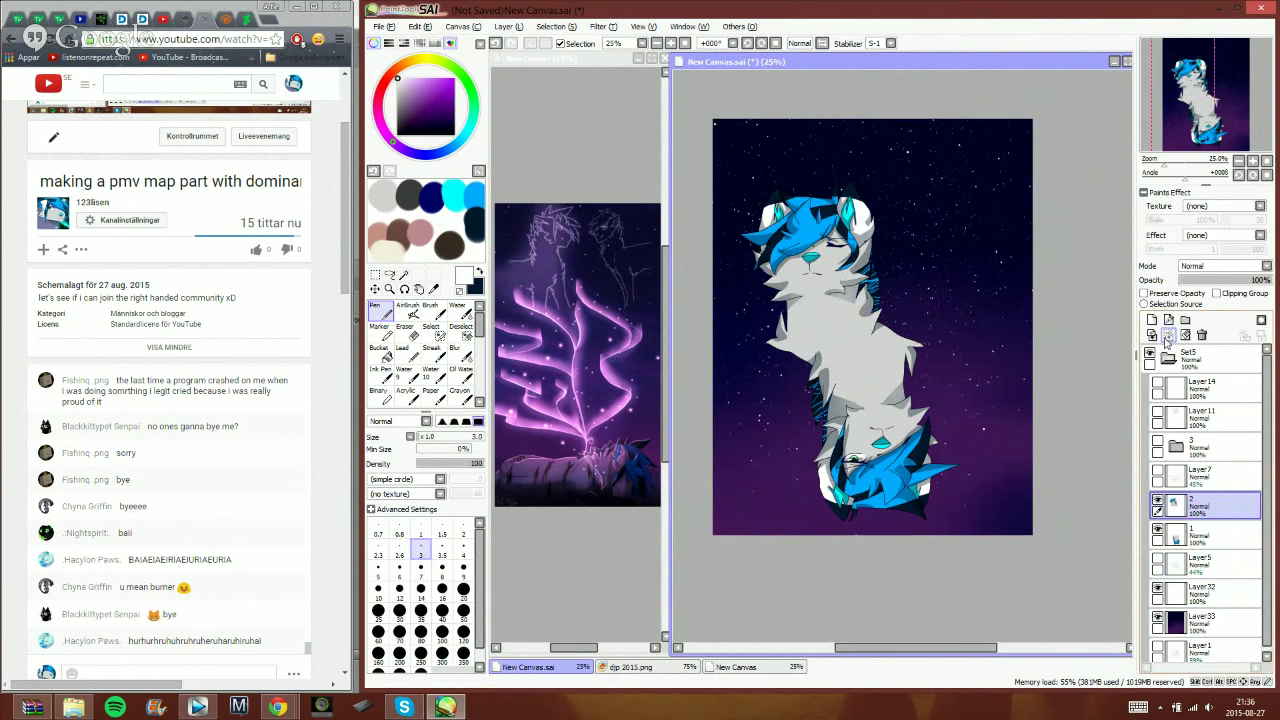
{"action": "left_click", "coordinate": [1168, 335]}
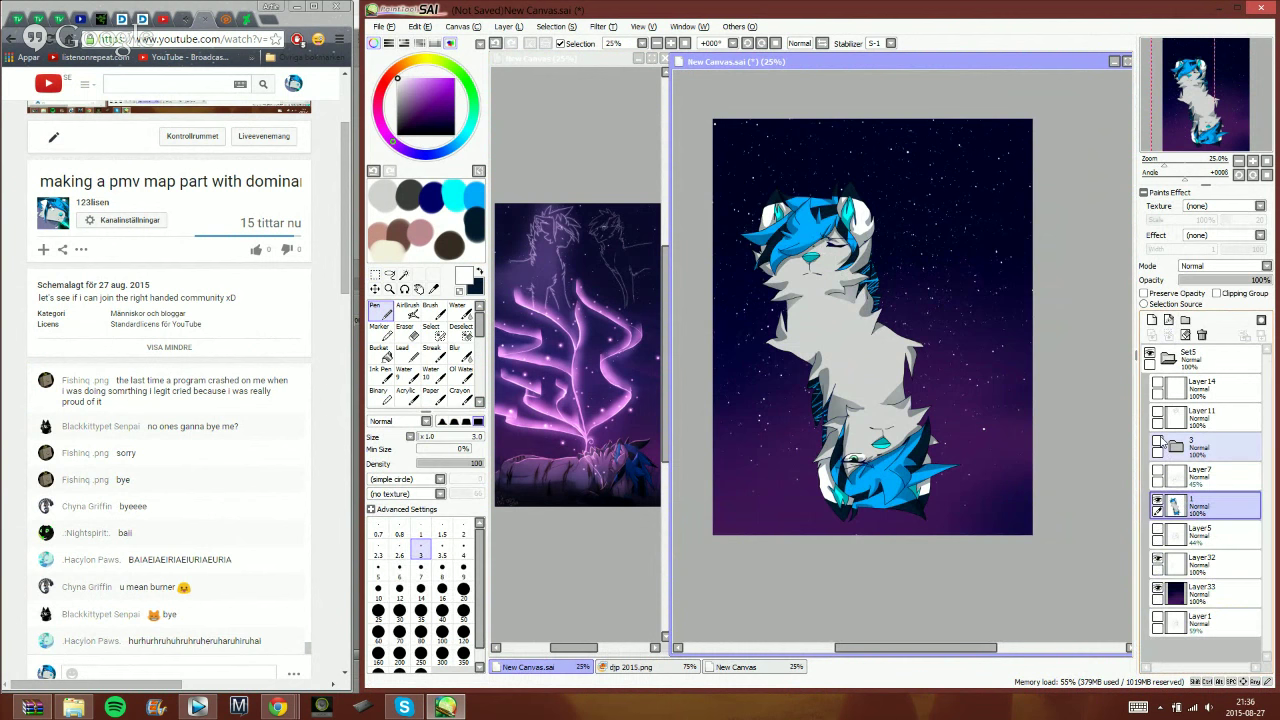
- Flatten folder 3 into a single layer, then hide both layer 3 and the merged layer 1
{"action": "left_click", "coordinate": [1157, 444]}
{"action": "left_click", "coordinate": [1162, 445]}
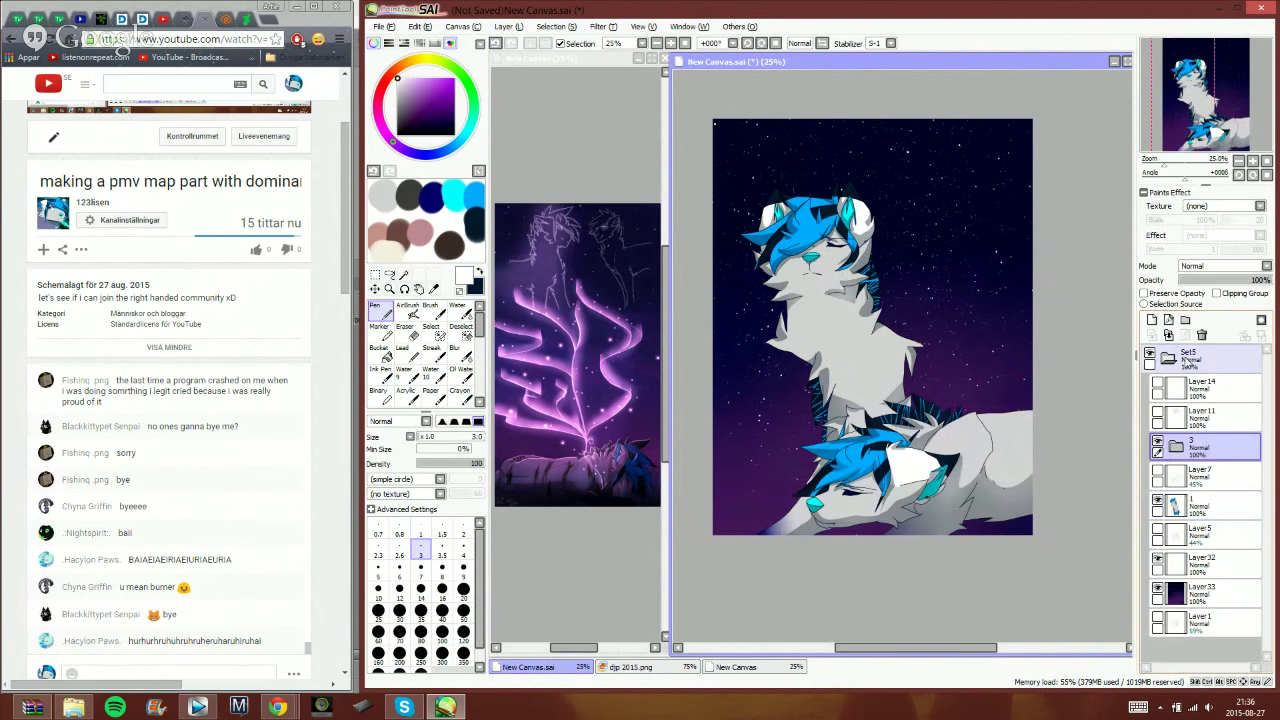
{"action": "left_click", "coordinate": [1157, 445]}
{"action": "left_click", "coordinate": [1157, 504]}
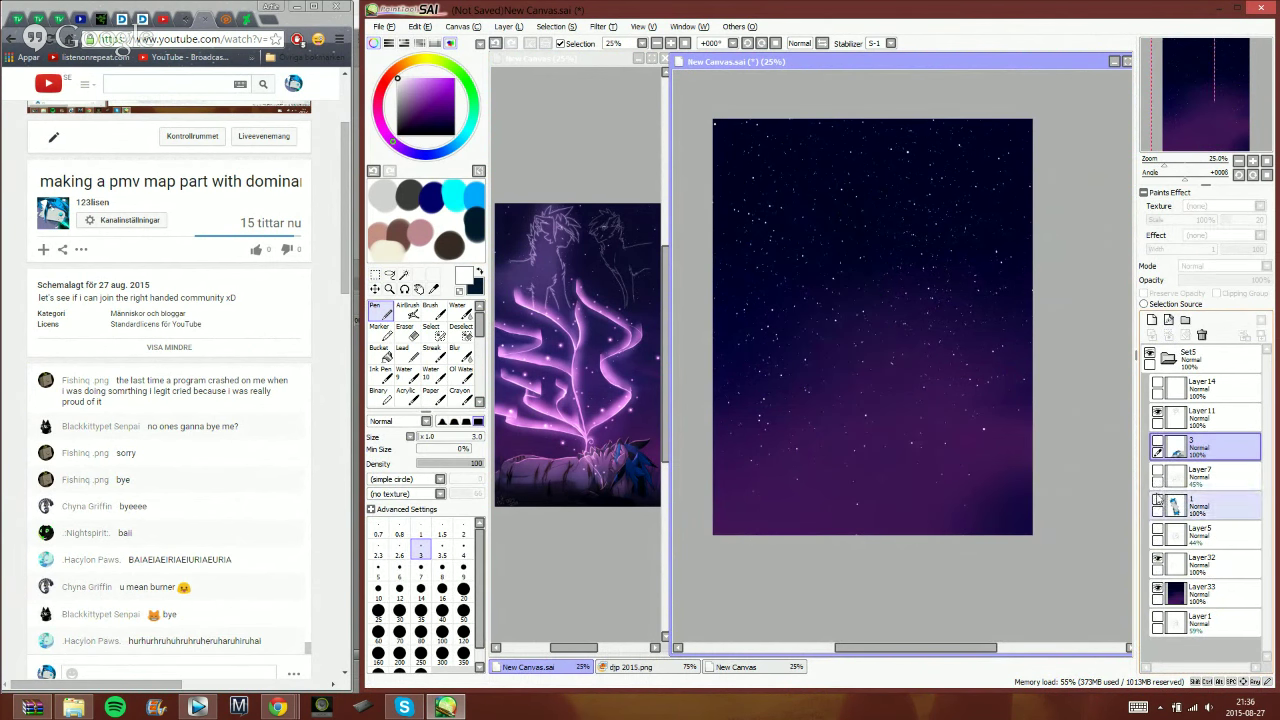
- Show Layer11's head sketch and hide the stars on Layer32, keeping the Layer33 sky visible
{"action": "left_click", "coordinate": [1176, 420]}
{"action": "left_click", "coordinate": [1157, 590]}
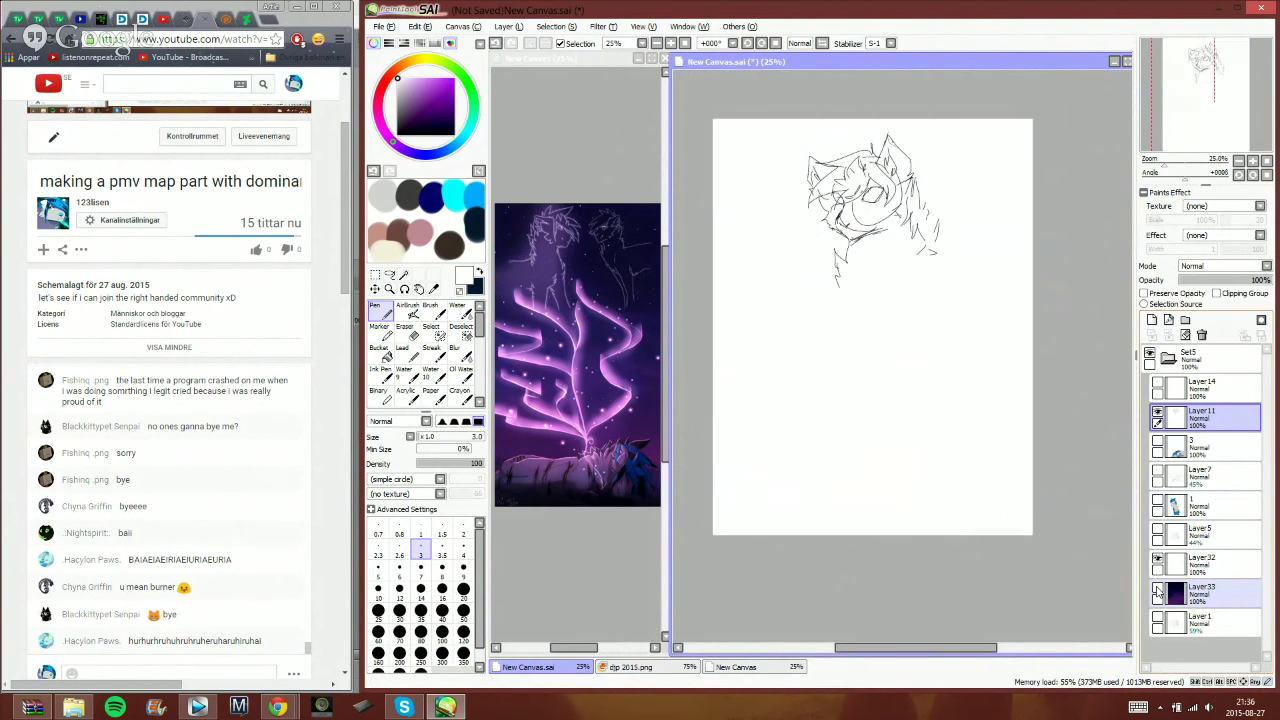
{"action": "left_click", "coordinate": [1157, 590]}
{"action": "left_click", "coordinate": [1157, 560]}
- Lower Layer33's opacity to about 53% and Layer11's opacity to about 42%
{"action": "left_click", "coordinate": [1176, 598]}
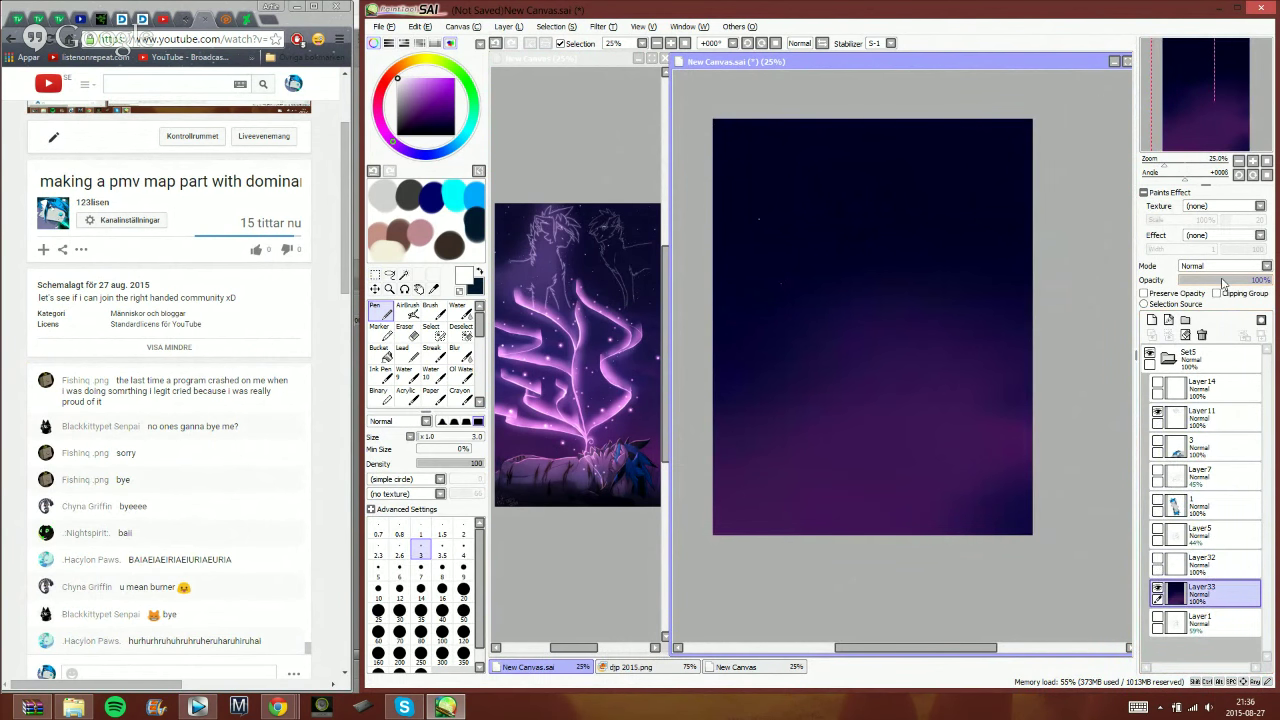
{"action": "left_click", "coordinate": [1228, 281]}
{"action": "left_click", "coordinate": [1176, 420]}
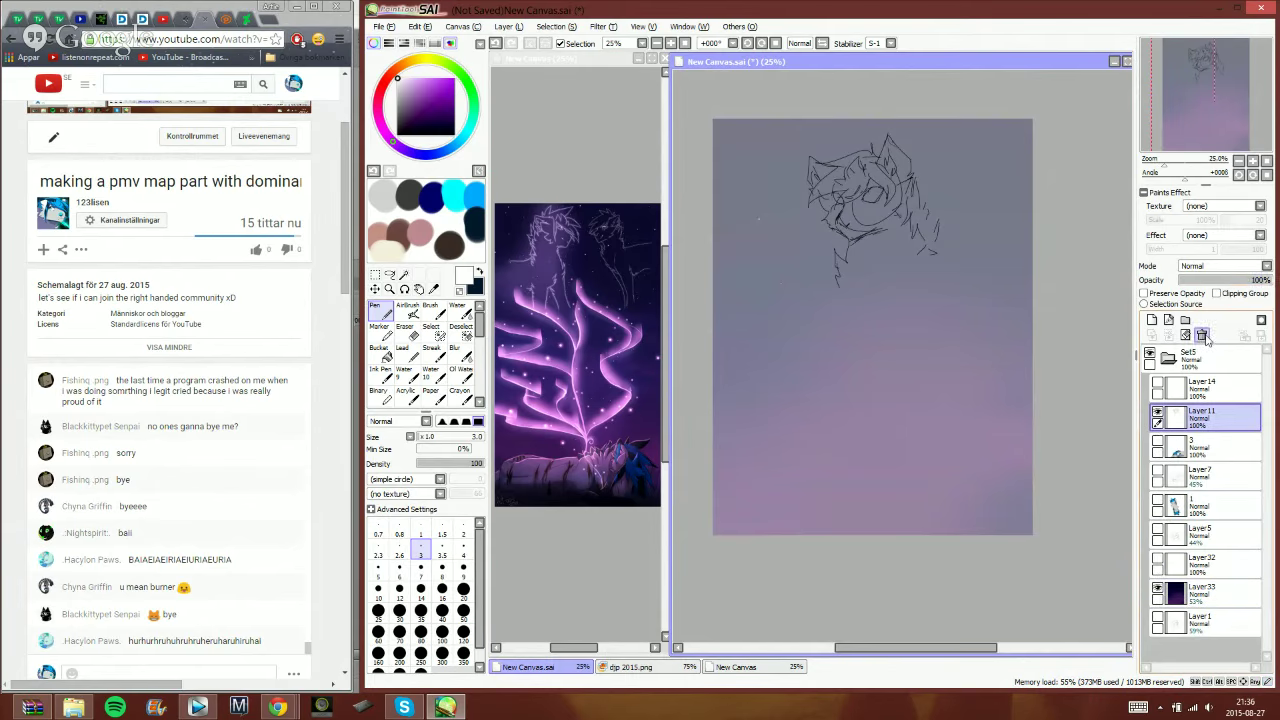
{"action": "left_click", "coordinate": [1218, 281]}
- Add a new layer above Layer11 and set the pen's minimum size to 100%
{"action": "left_click", "coordinate": [1151, 319]}
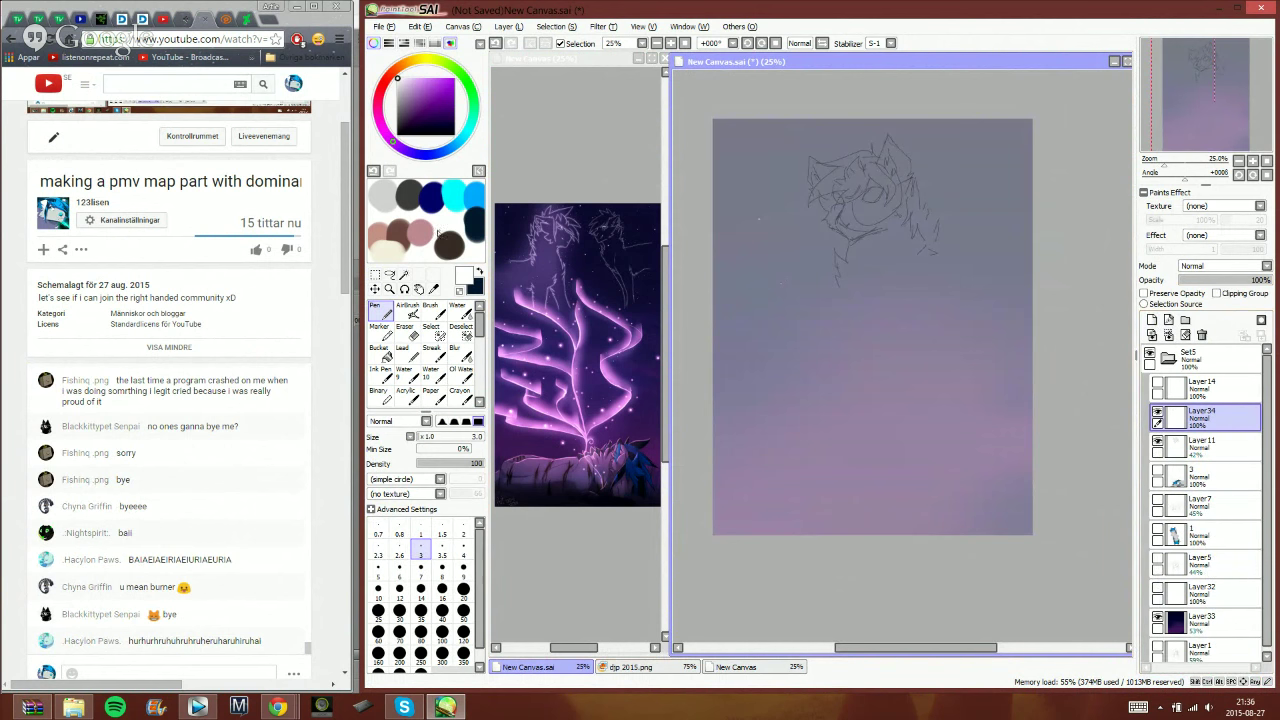
{"action": "scroll", "coordinate": [864, 152], "scroll_direction": "up", "scroll_amount": 2}
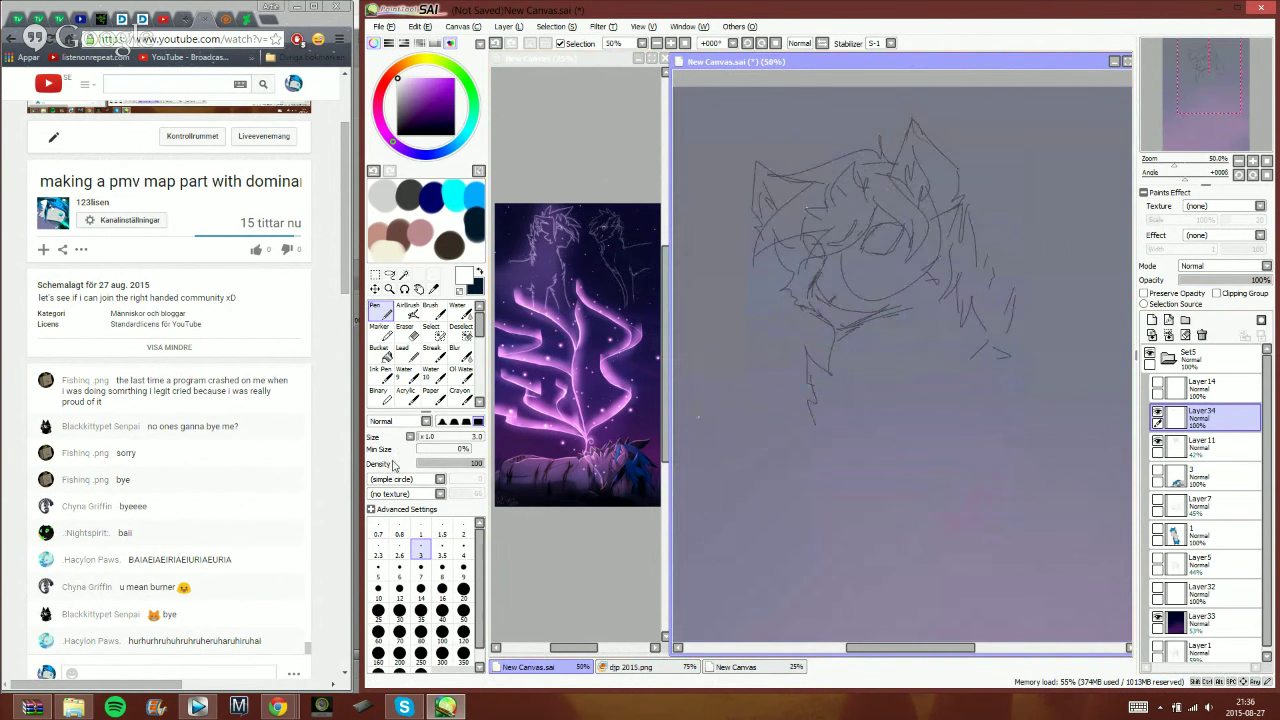
{"action": "left_click_drag", "start_coordinate": [454, 451], "coordinate": [476, 450]}
{"action": "scroll", "coordinate": [891, 210], "scroll_direction": "up", "scroll_amount": 1}
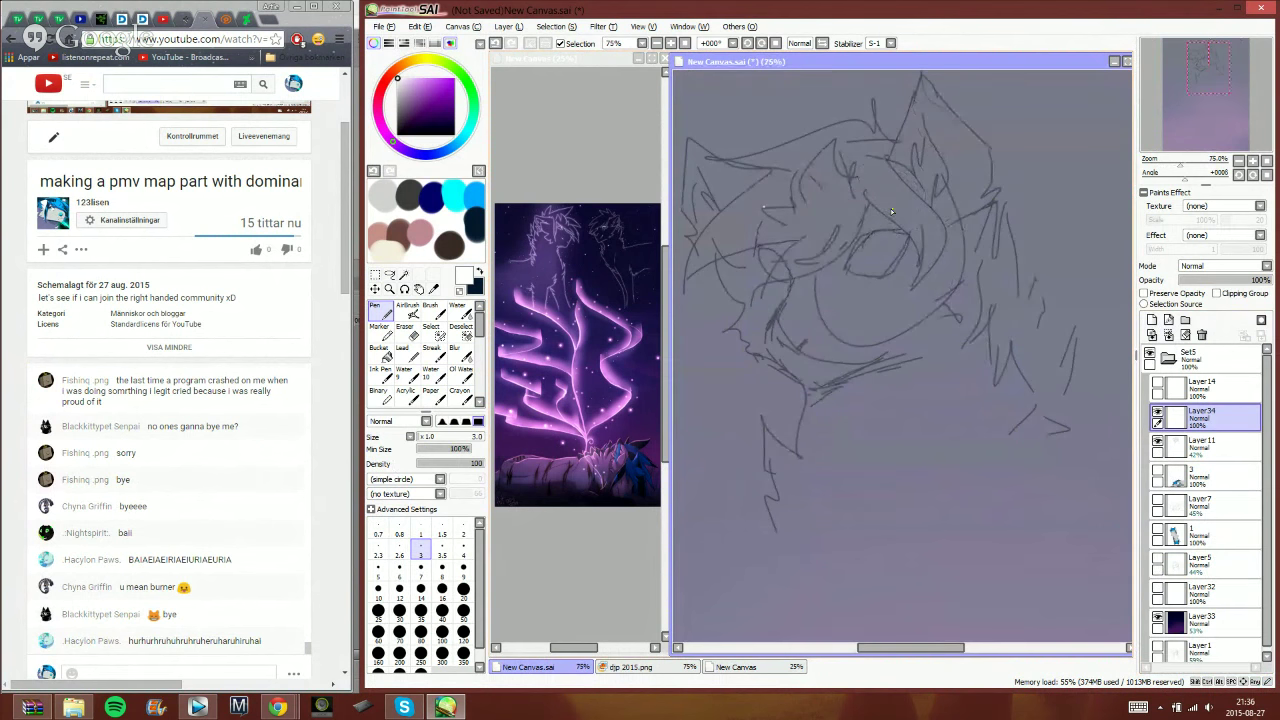
- Trace the sketched muzzle, mouth and lower jaw on Layer34 with the white size 3 pen
{"action": "left_click", "coordinate": [670, 43]}
{"action": "left_click", "coordinate": [670, 43]}
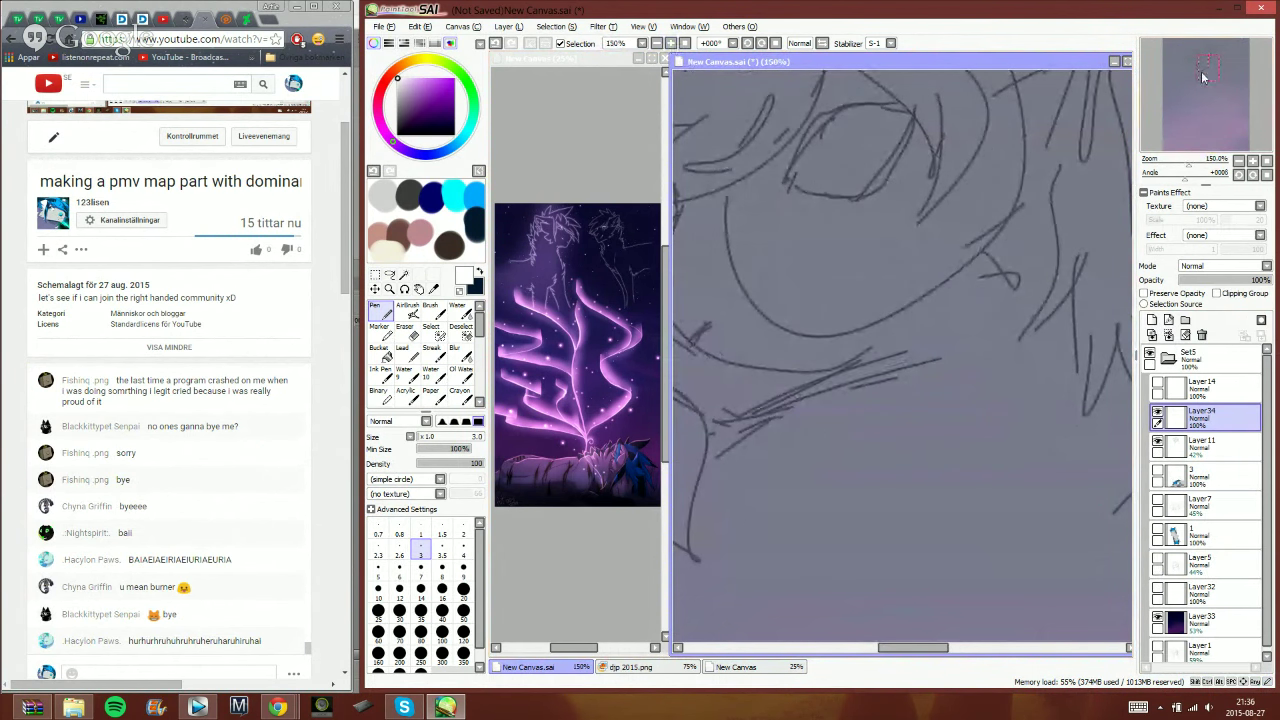
{"action": "left_click_drag", "start_coordinate": [1202, 74], "coordinate": [1200, 69]}
{"action": "left_click_drag", "start_coordinate": [836, 226], "coordinate": [826, 256]}
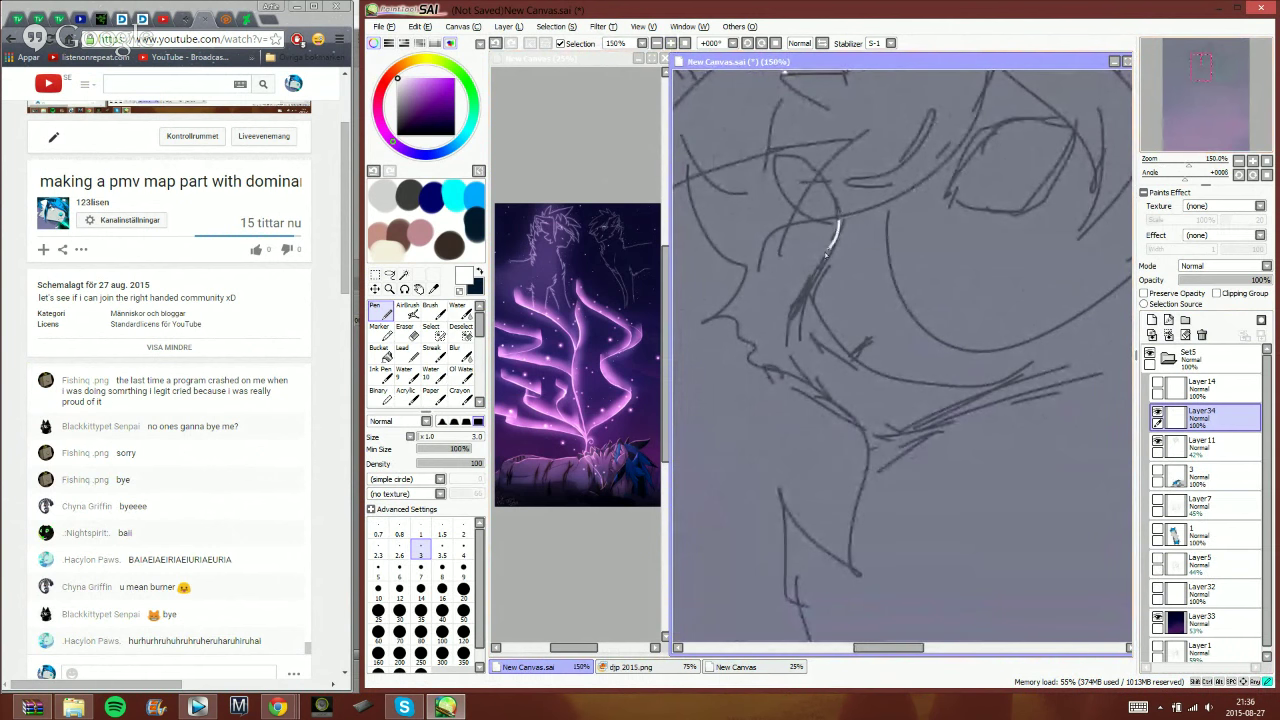
{"action": "mouse_move", "coordinate": [799, 380]}
{"action": "left_mouse_down"}
{"action": "mouse_move", "coordinate": [897, 442]}
{"action": "mouse_move", "coordinate": [1020, 378]}
{"action": "left_mouse_up"}
{"action": "mouse_move", "coordinate": [806, 338]}
{"action": "left_mouse_down"}
{"action": "mouse_move", "coordinate": [855, 358]}
{"action": "mouse_move", "coordinate": [898, 324]}
{"action": "mouse_move", "coordinate": [867, 341]}
{"action": "left_mouse_up"}
{"action": "left_click", "coordinate": [495, 44]}
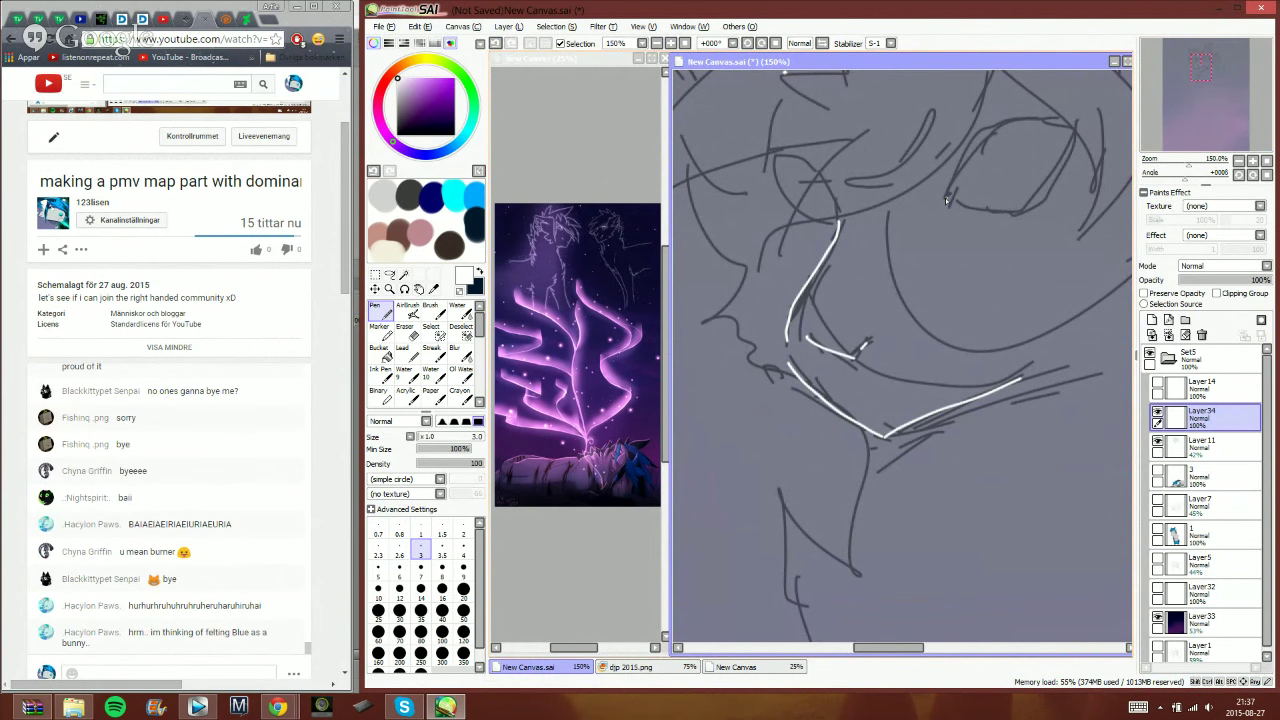
- Trace the outlines of both eyes over the head sketch in white, undoing any misplaced stroke
{"action": "mouse_move", "coordinate": [946, 199]}
{"action": "left_mouse_down"}
{"action": "mouse_move", "coordinate": [975, 139]}
{"action": "mouse_move", "coordinate": [1025, 119]}
{"action": "mouse_move", "coordinate": [1076, 126]}
{"action": "left_mouse_up"}
{"action": "mouse_move", "coordinate": [1060, 190]}
{"action": "left_mouse_down"}
{"action": "mouse_move", "coordinate": [1037, 211]}
{"action": "mouse_move", "coordinate": [960, 211]}
{"action": "left_mouse_up"}
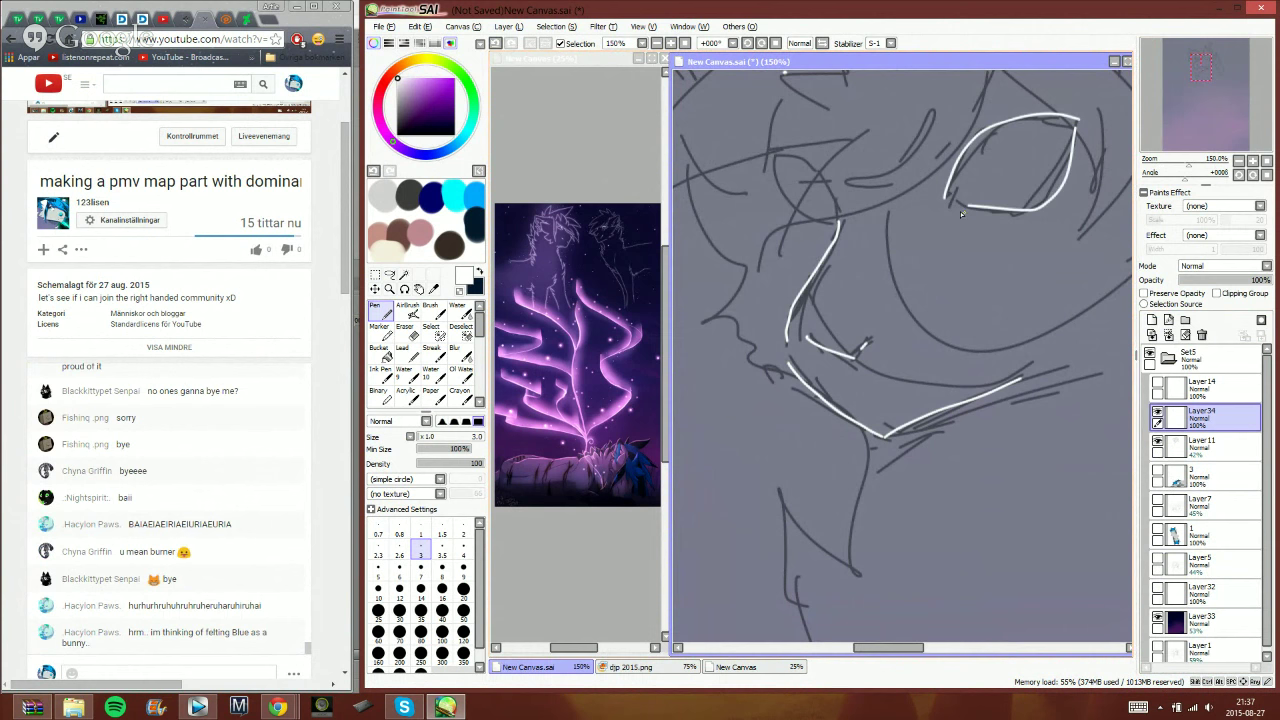
{"action": "left_click_drag", "start_coordinate": [1056, 174], "coordinate": [1010, 208]}
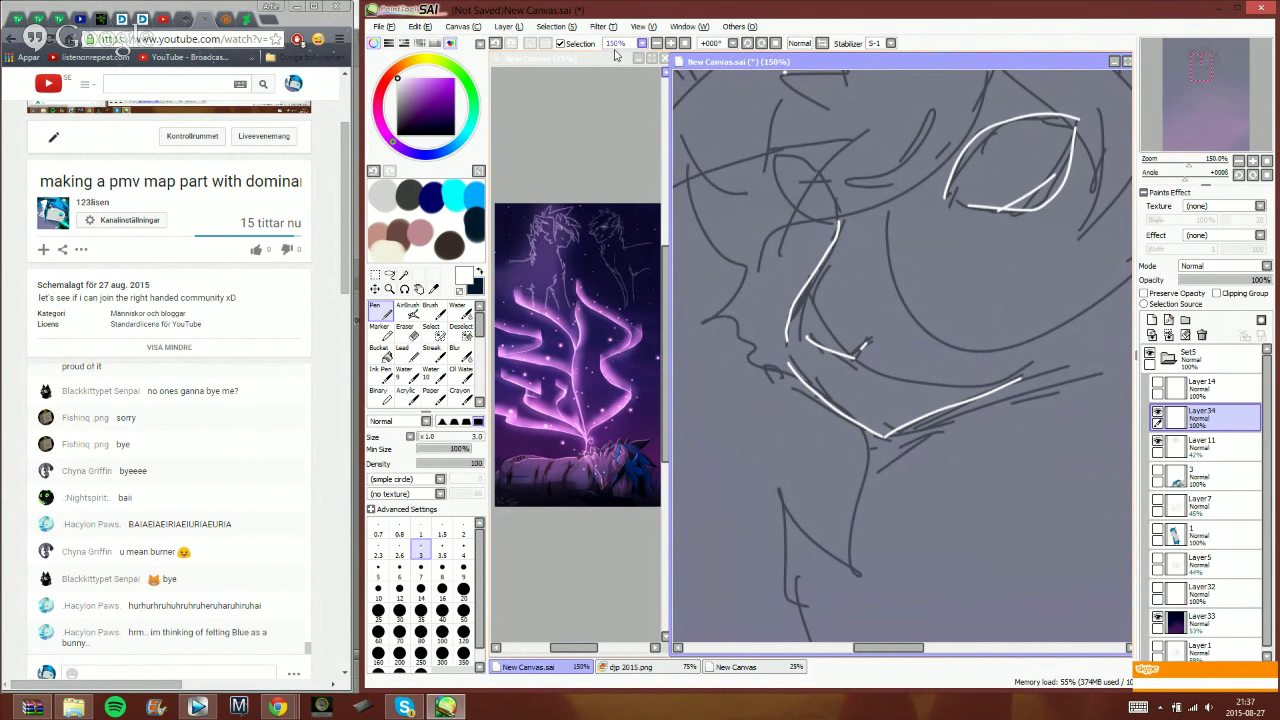
{"action": "left_click", "coordinate": [496, 43]}
{"action": "left_click_drag", "start_coordinate": [1068, 162], "coordinate": [1054, 191]}
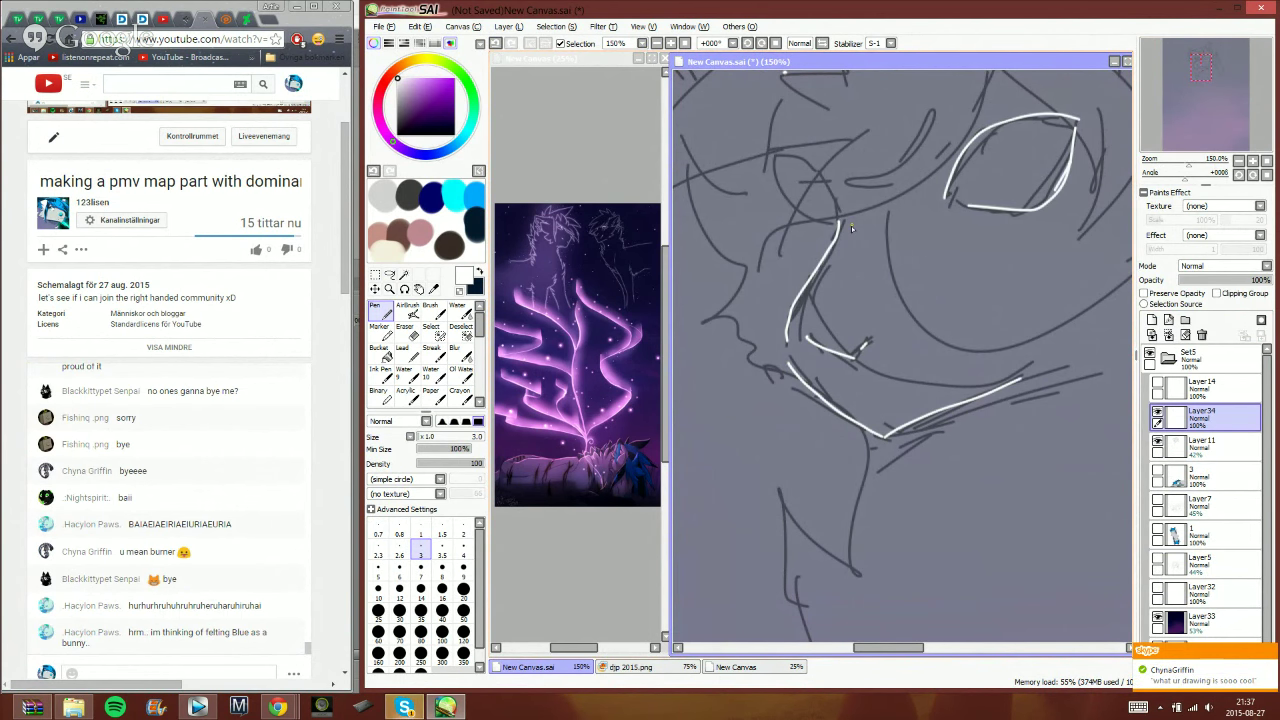
{"action": "mouse_move", "coordinate": [838, 226]}
{"action": "left_mouse_down"}
{"action": "mouse_move", "coordinate": [798, 167]}
{"action": "mouse_move", "coordinate": [816, 216]}
{"action": "left_mouse_up"}
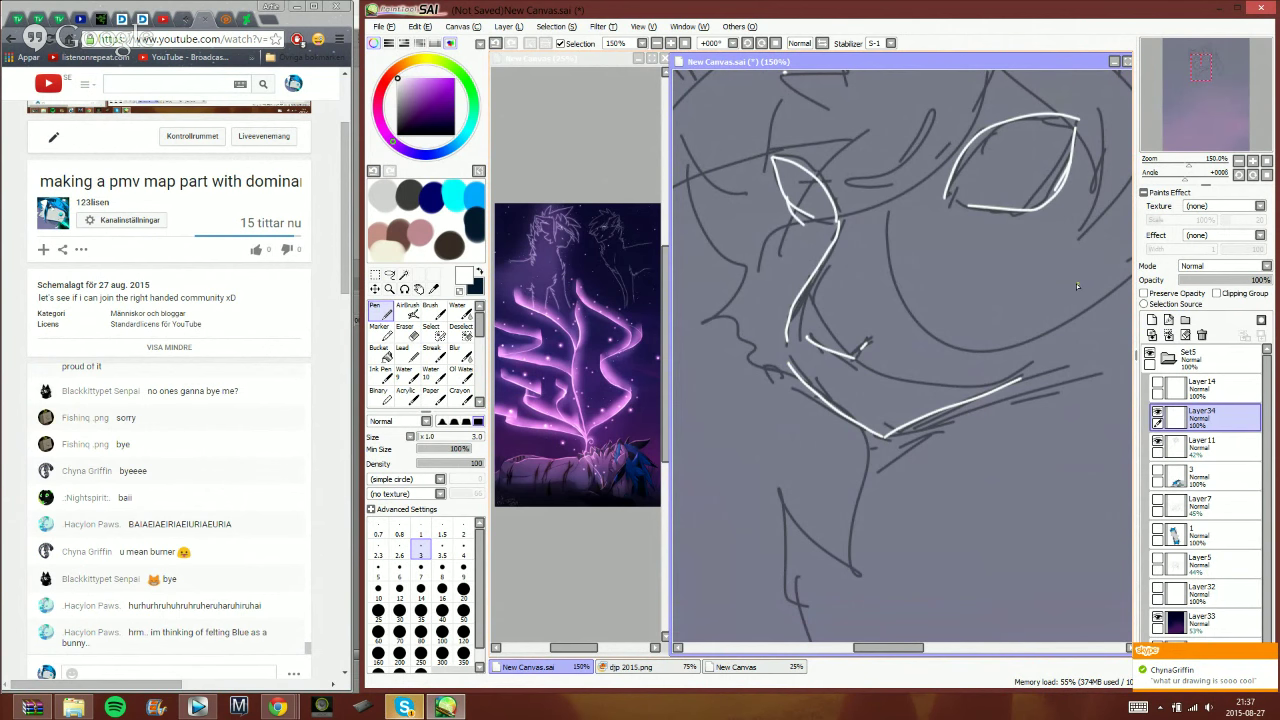
- Reply to the incoming Skype message with "efhgrbtdfhkbvghkrvbf", a short plea to the contact and a "DD" smiley, and return to PaintTool SAI
{"action": "left_click", "coordinate": [1232, 674]}
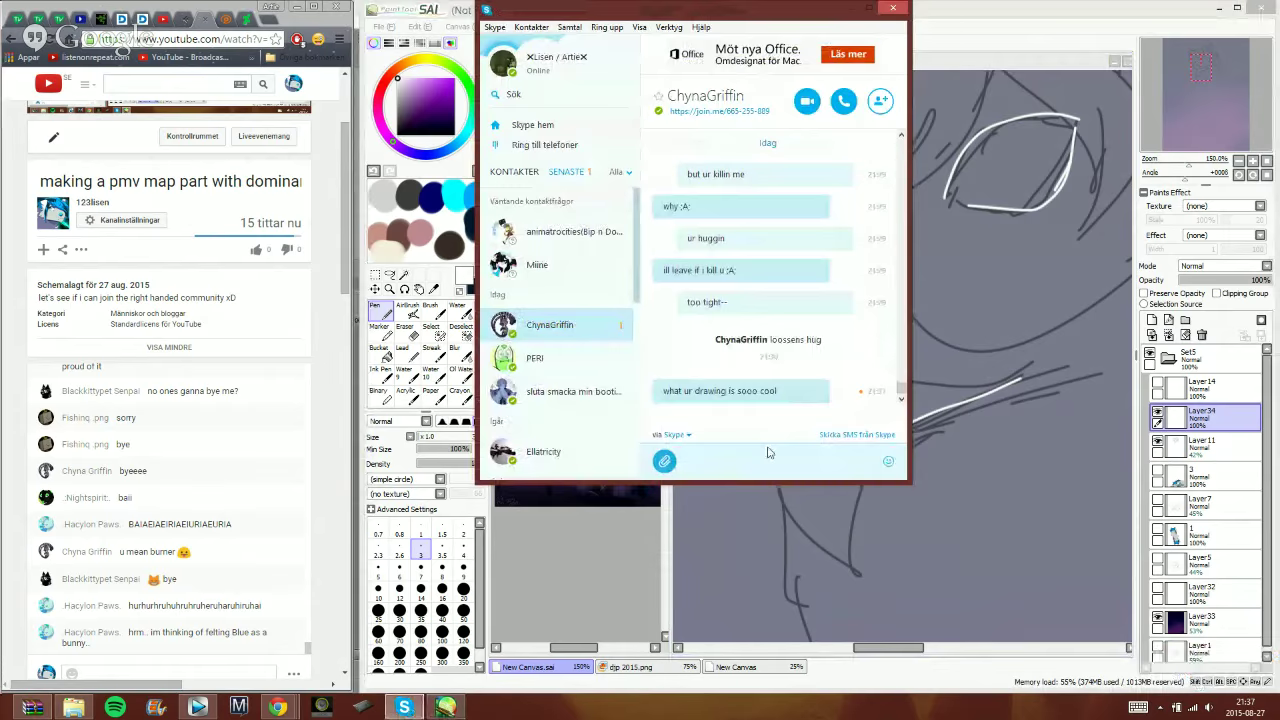
{"action": "type", "text": "efhgrbtdfhkbvghkrvbf"}
{"action": "key", "text": "Return"}
{"action": "type", "text": "griff plssss"}
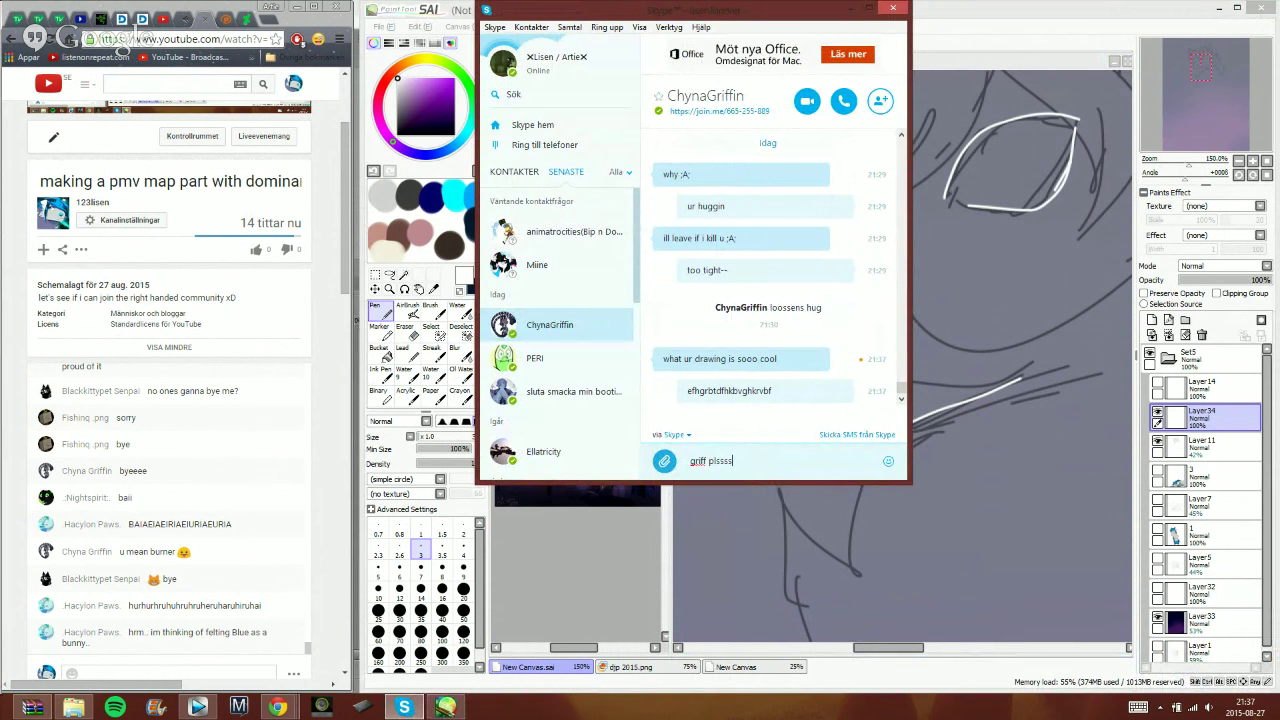
{"action": "key", "text": "Return"}
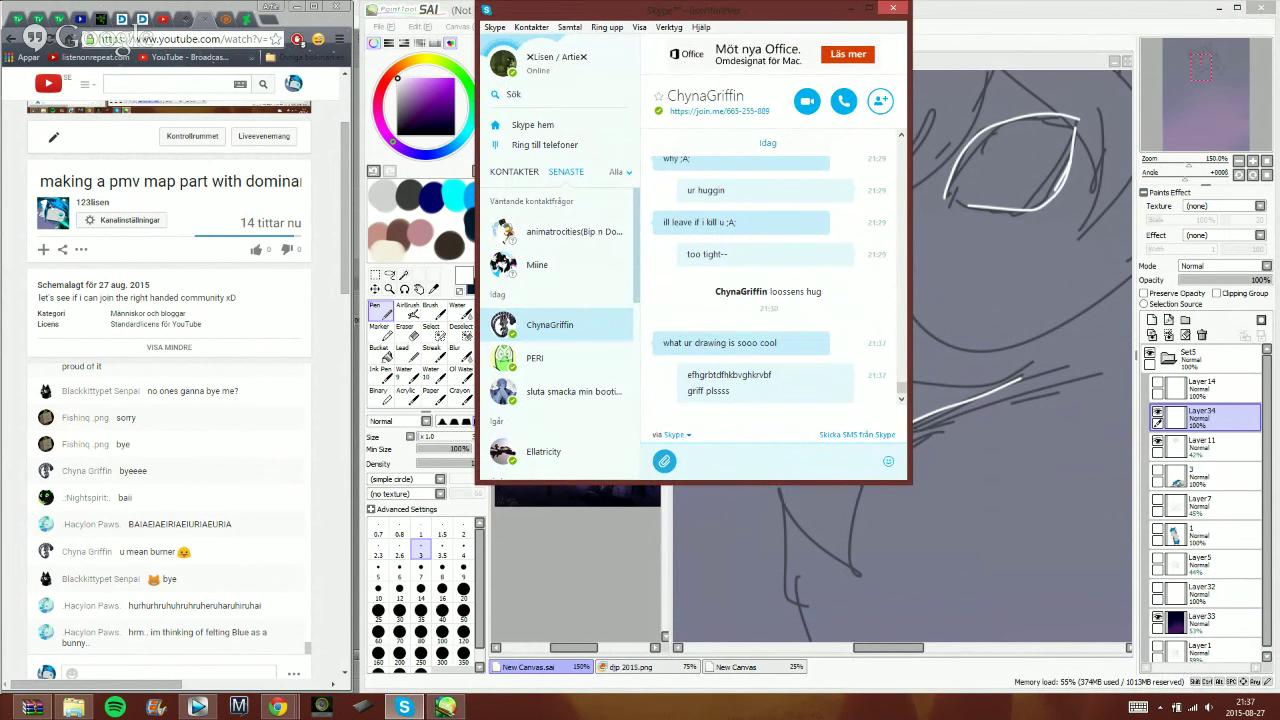
{"action": "key", "text": "Return"}
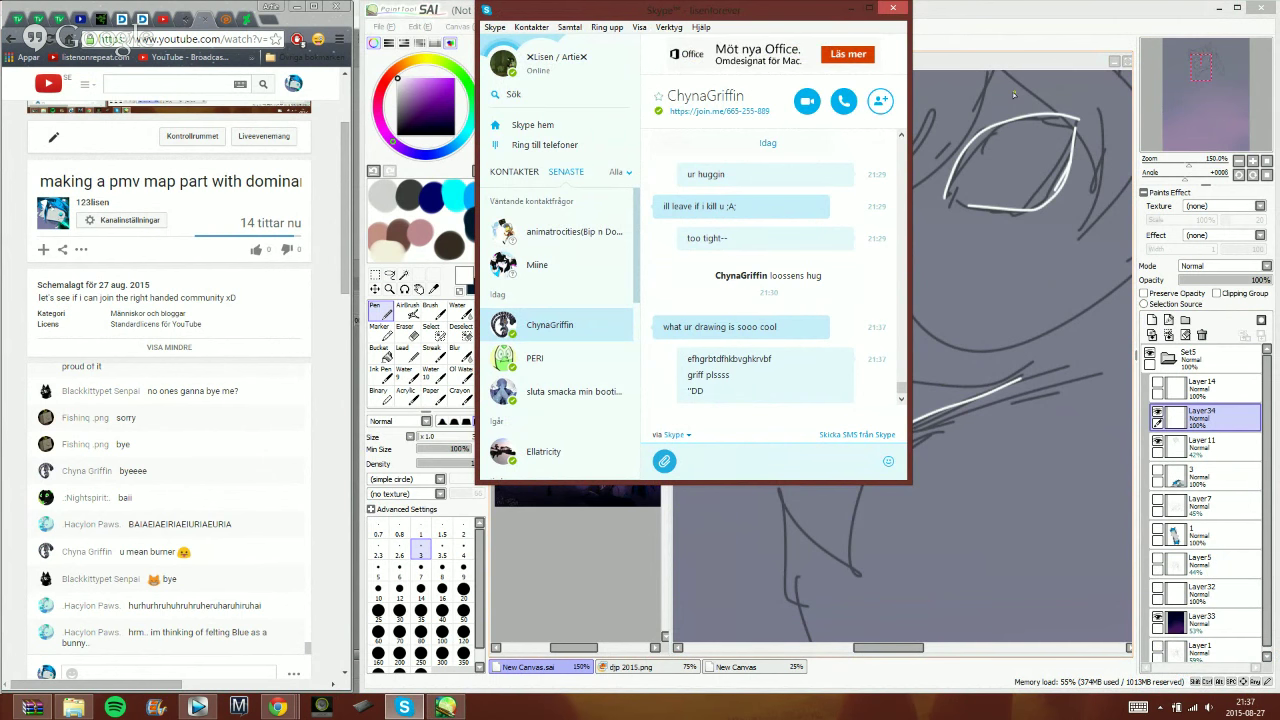
{"action": "left_click", "coordinate": [992, 36]}
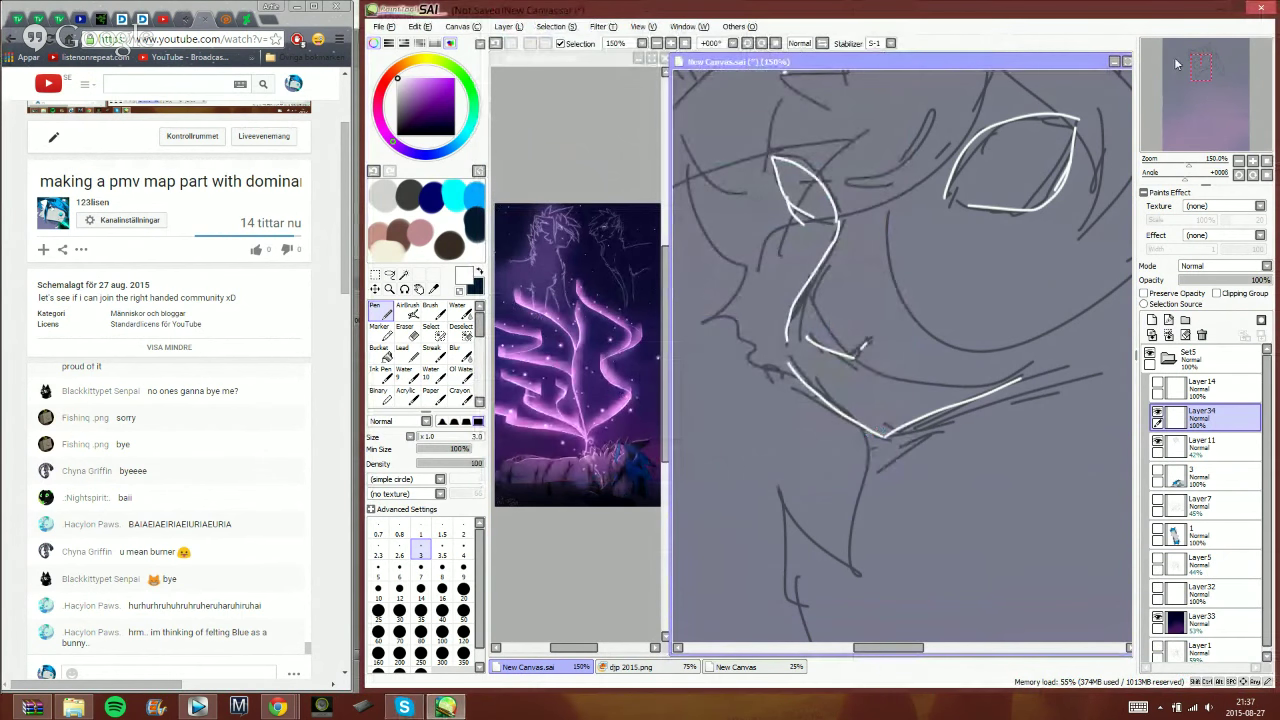
- Trace the jagged cheek fur, the hair strands beside the large eye and the brow line above it in white
{"action": "left_click_drag", "start_coordinate": [1201, 66], "coordinate": [1211, 61]}
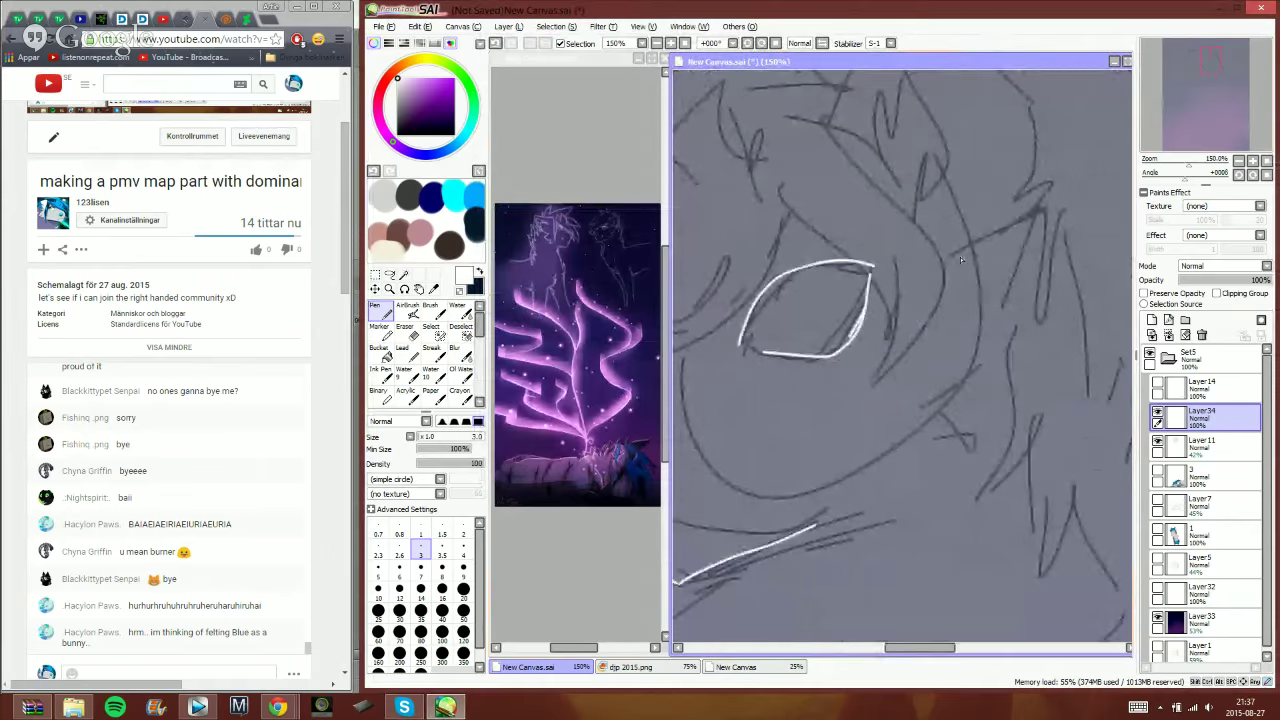
{"action": "mouse_move", "coordinate": [956, 247]}
{"action": "left_mouse_down"}
{"action": "mouse_move", "coordinate": [1025, 209]}
{"action": "mouse_move", "coordinate": [997, 345]}
{"action": "mouse_move", "coordinate": [940, 384]}
{"action": "mouse_move", "coordinate": [977, 471]}
{"action": "left_mouse_up"}
{"action": "mouse_move", "coordinate": [817, 126]}
{"action": "left_mouse_down"}
{"action": "mouse_move", "coordinate": [930, 227]}
{"action": "mouse_move", "coordinate": [873, 372]}
{"action": "mouse_move", "coordinate": [906, 259]}
{"action": "left_mouse_up"}
{"action": "left_click_drag", "start_coordinate": [893, 325], "coordinate": [762, 194]}
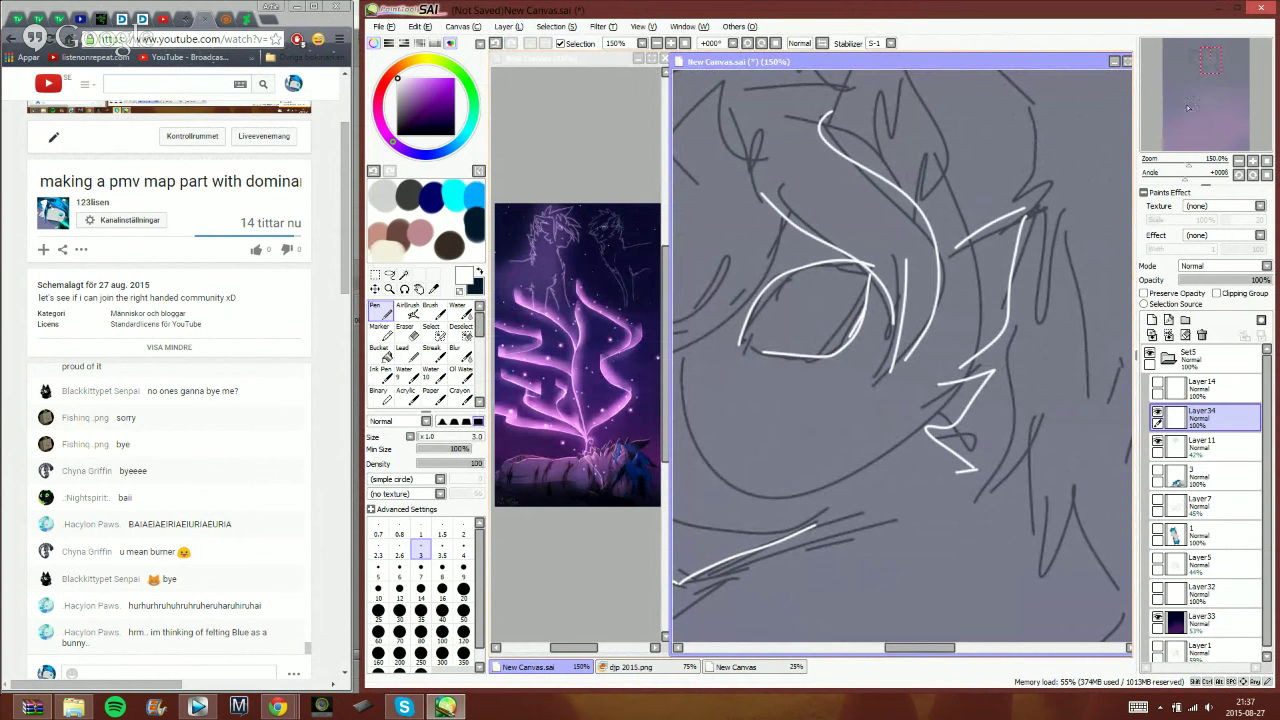
- Trace the fringe locks across the forehead and between the eyes in white, over the smaller eye
{"action": "left_click_drag", "start_coordinate": [1210, 60], "coordinate": [1204, 62]}
{"action": "mouse_move", "coordinate": [918, 172]}
{"action": "left_mouse_down"}
{"action": "mouse_move", "coordinate": [702, 332]}
{"action": "mouse_move", "coordinate": [776, 254]}
{"action": "left_mouse_up"}
{"action": "left_click_drag", "start_coordinate": [1204, 62], "coordinate": [1197, 60]}
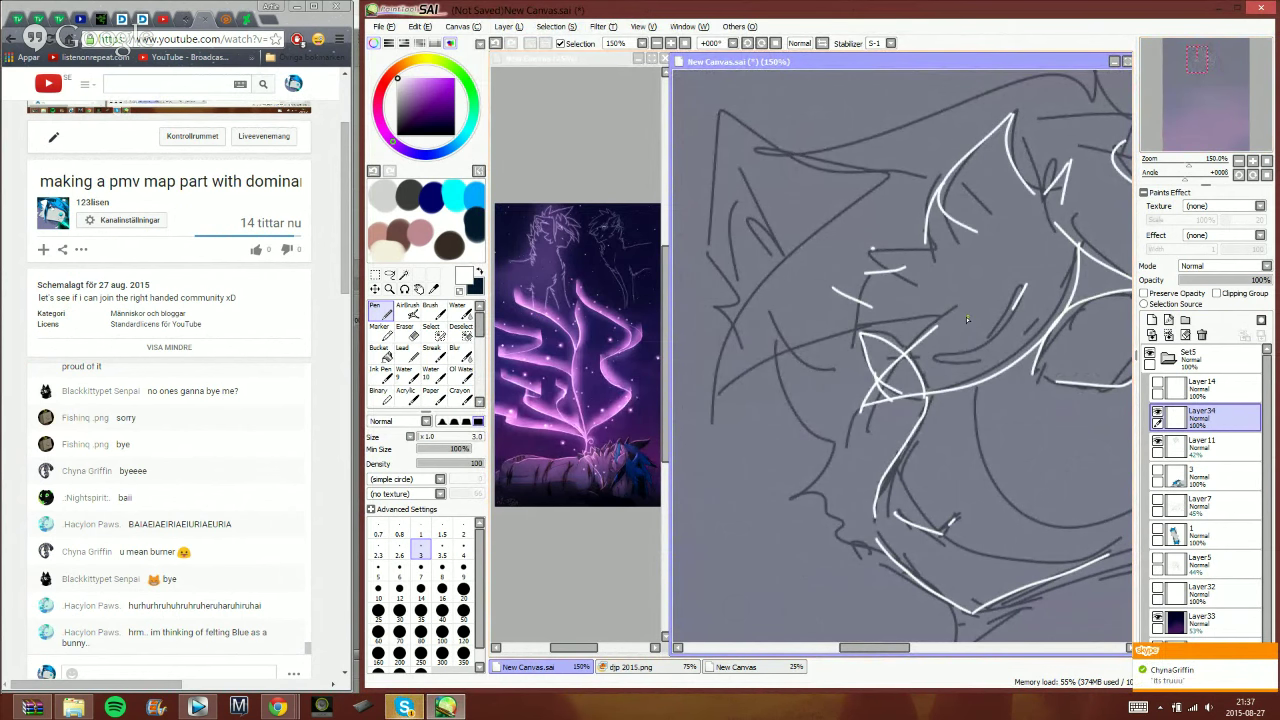
- Trace the right ear's outline and inner fur with white Pen lines, erasing the ear's left edge and redrawing it
{"action": "left_click_drag", "start_coordinate": [1199, 60], "coordinate": [1212, 52]}
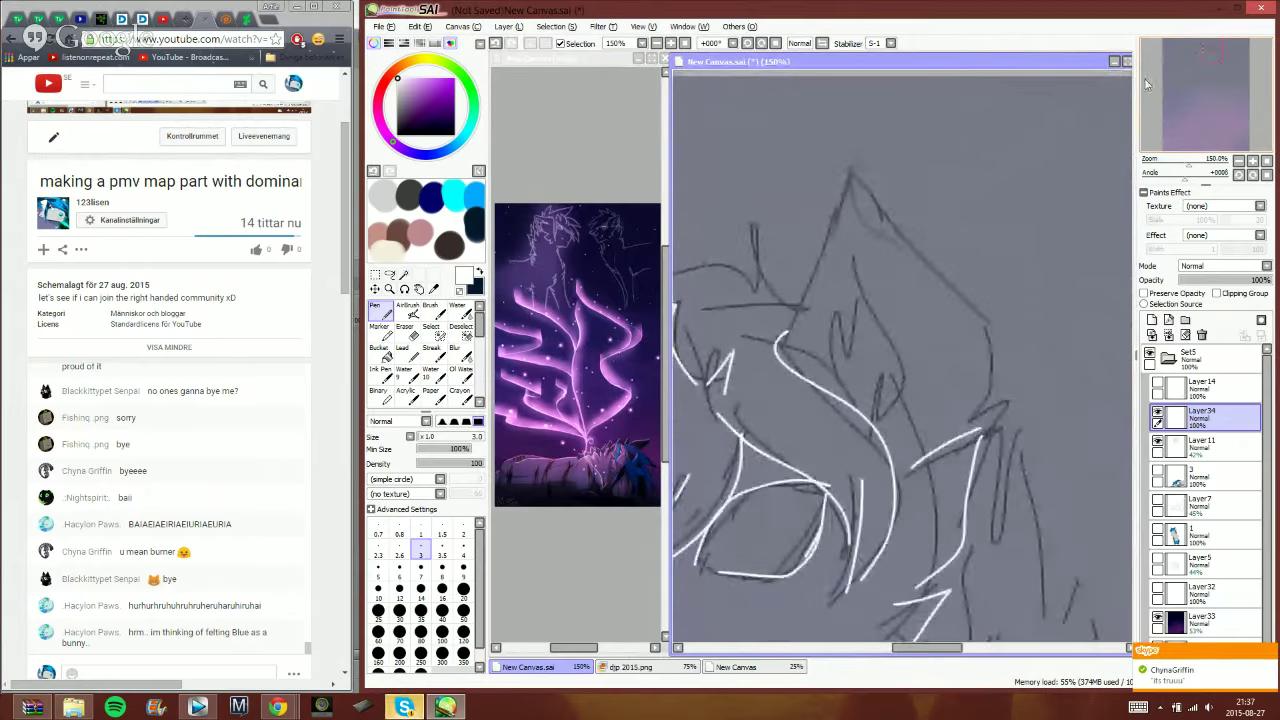
{"action": "mouse_move", "coordinate": [786, 343]}
{"action": "left_mouse_down"}
{"action": "mouse_move", "coordinate": [809, 239]}
{"action": "mouse_move", "coordinate": [900, 230]}
{"action": "mouse_move", "coordinate": [988, 330]}
{"action": "left_mouse_up"}
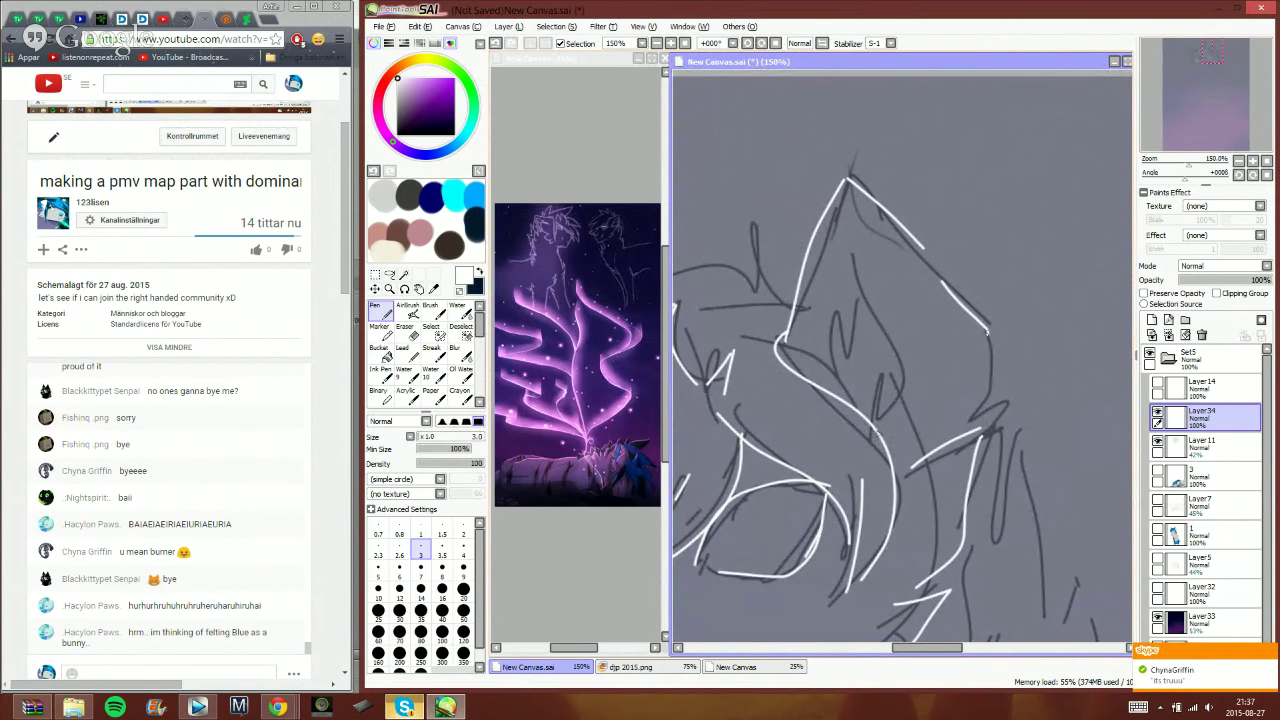
{"action": "left_click_drag", "start_coordinate": [843, 255], "coordinate": [850, 330]}
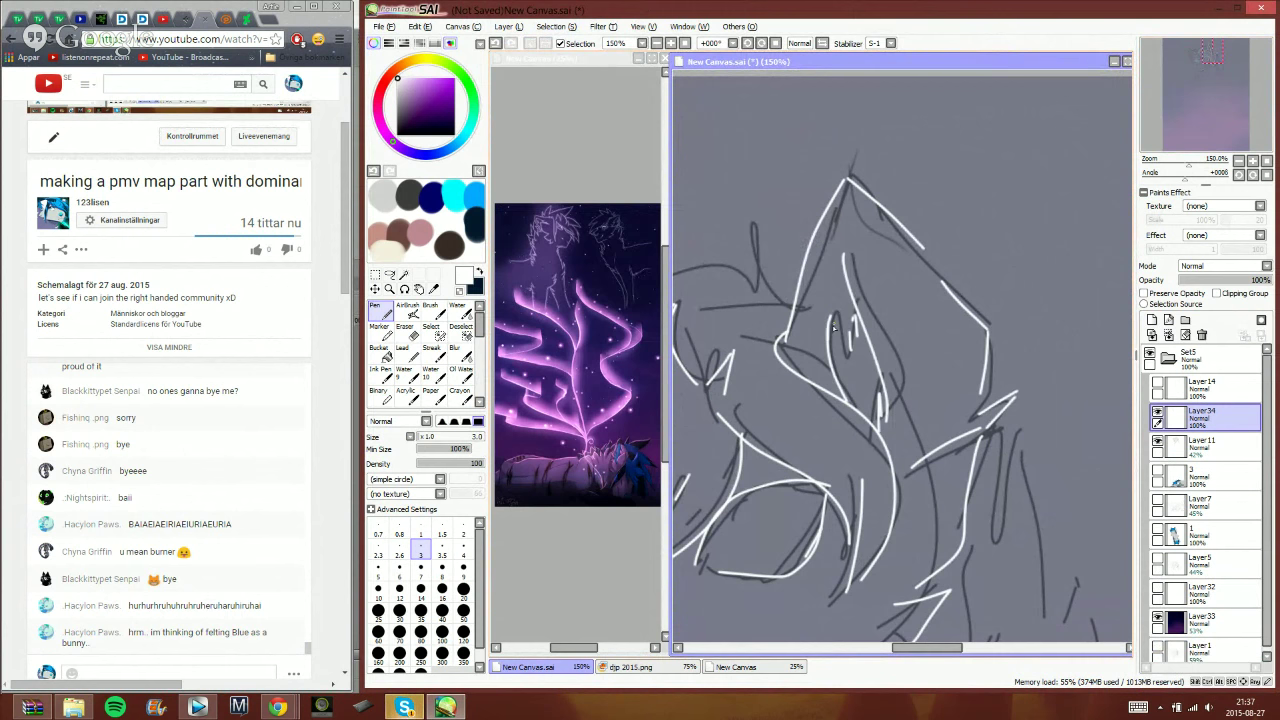
{"action": "left_click", "coordinate": [407, 332]}
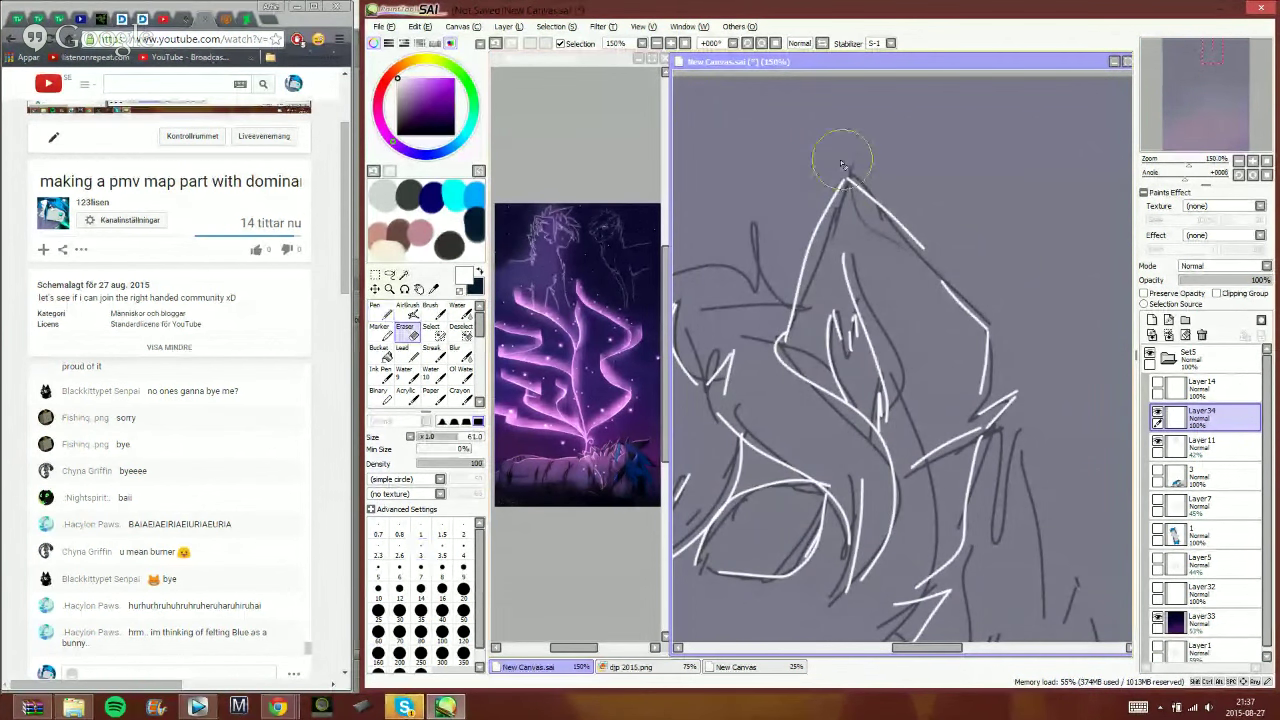
{"action": "mouse_move", "coordinate": [832, 145]}
{"action": "left_mouse_down"}
{"action": "mouse_move", "coordinate": [812, 285]}
{"action": "mouse_move", "coordinate": [785, 315]}
{"action": "left_mouse_up"}
{"action": "left_click", "coordinate": [380, 318]}
{"action": "left_click", "coordinate": [380, 318]}
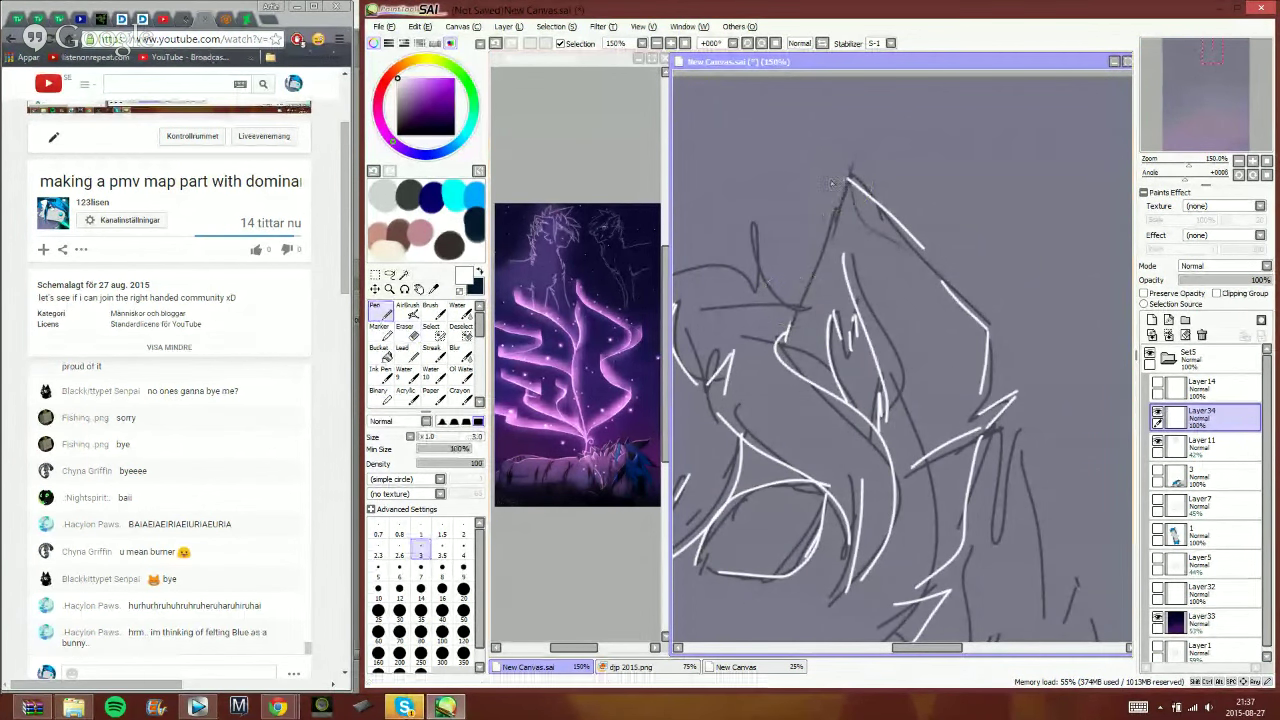
- Trace the long hair locks hanging below the right ear in white over the sketch
{"action": "left_click_drag", "start_coordinate": [1212, 52], "coordinate": [1213, 60]}
{"action": "mouse_move", "coordinate": [916, 228]}
{"action": "left_mouse_down"}
{"action": "mouse_move", "coordinate": [906, 300]}
{"action": "mouse_move", "coordinate": [888, 372]}
{"action": "left_mouse_up"}
{"action": "mouse_move", "coordinate": [935, 320]}
{"action": "left_mouse_down"}
{"action": "mouse_move", "coordinate": [882, 374]}
{"action": "mouse_move", "coordinate": [927, 462]}
{"action": "left_mouse_up"}
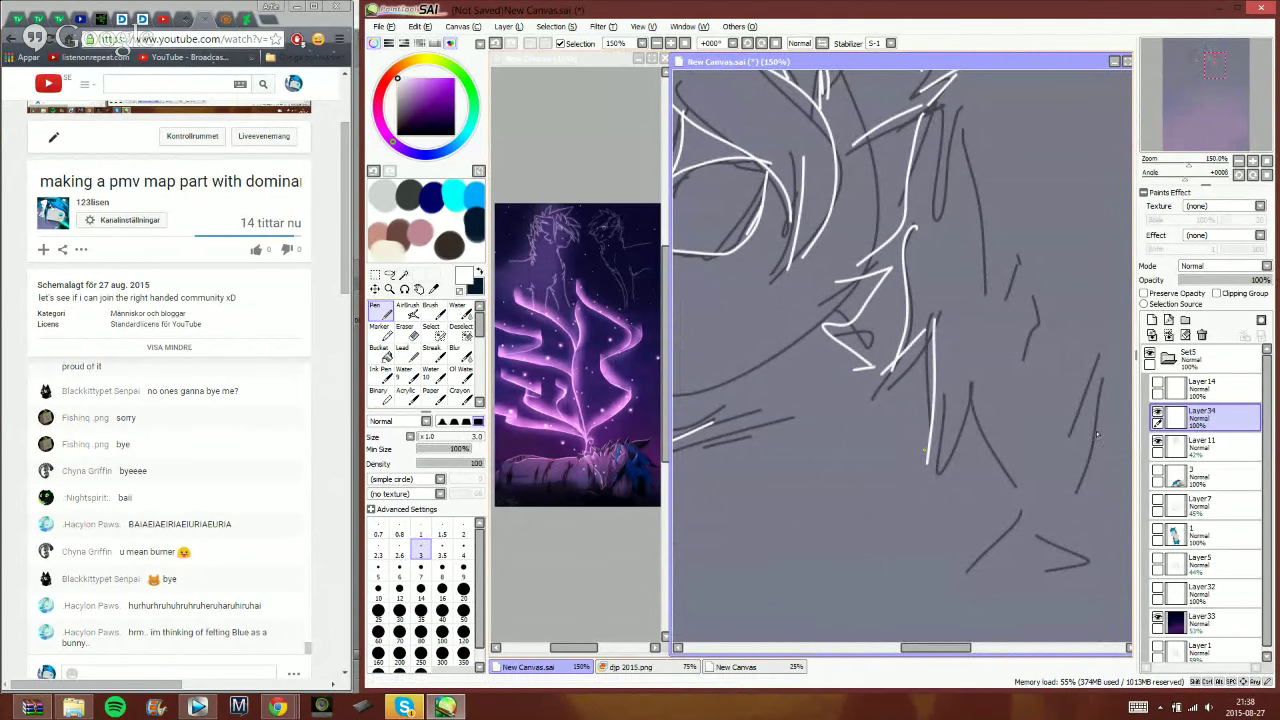
- Trace the neck line below the chin and the jagged chest fur beneath it in white
{"action": "left_click_drag", "start_coordinate": [1219, 100], "coordinate": [1192, 82]}
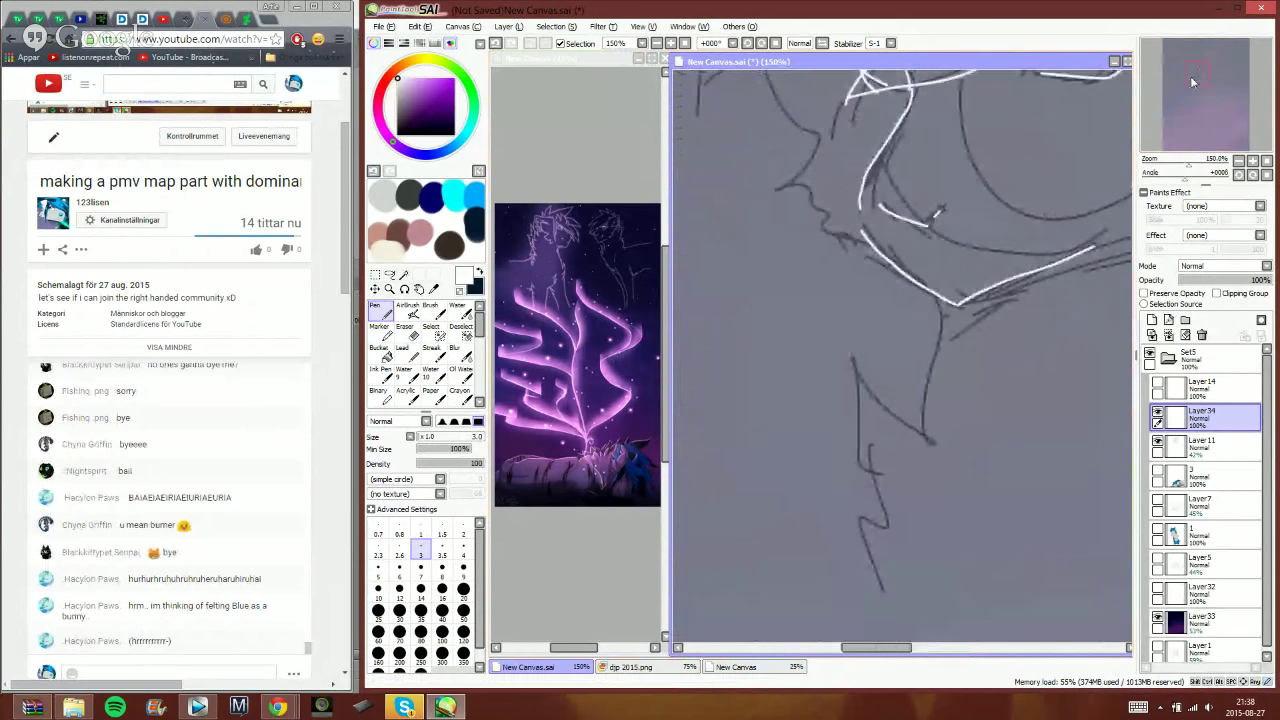
{"action": "mouse_move", "coordinate": [940, 292]}
{"action": "left_mouse_down"}
{"action": "mouse_move", "coordinate": [942, 336]}
{"action": "mouse_move", "coordinate": [920, 444]}
{"action": "left_mouse_up"}
{"action": "mouse_move", "coordinate": [858, 396]}
{"action": "left_mouse_down"}
{"action": "mouse_move", "coordinate": [906, 440]}
{"action": "mouse_move", "coordinate": [876, 460]}
{"action": "left_mouse_up"}
{"action": "mouse_move", "coordinate": [886, 480]}
{"action": "left_mouse_down"}
{"action": "mouse_move", "coordinate": [876, 526]}
{"action": "mouse_move", "coordinate": [896, 522]}
{"action": "left_mouse_up"}
{"action": "left_click_drag", "start_coordinate": [860, 496], "coordinate": [908, 592]}
- Trace the top of the head between the two ears, including its hair tufts, with white lines
{"action": "left_click_drag", "start_coordinate": [1219, 90], "coordinate": [1197, 68]}
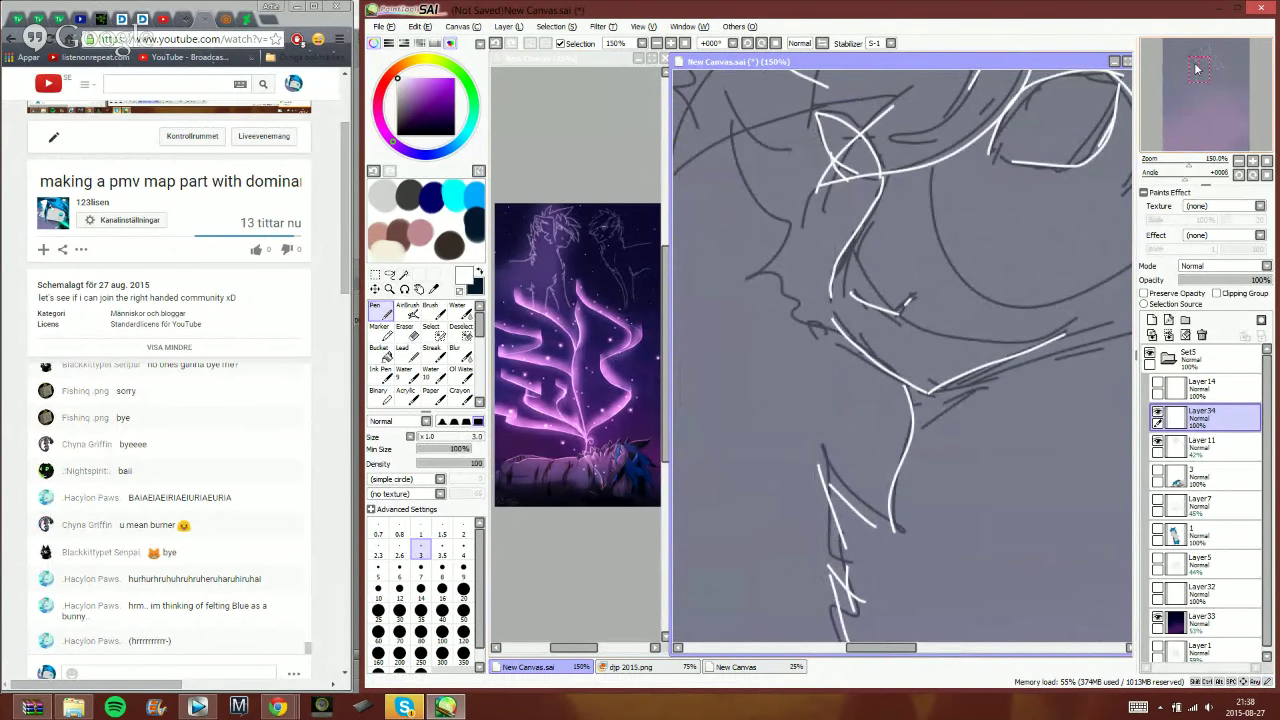
{"action": "left_click_drag", "start_coordinate": [1197, 68], "coordinate": [1200, 63]}
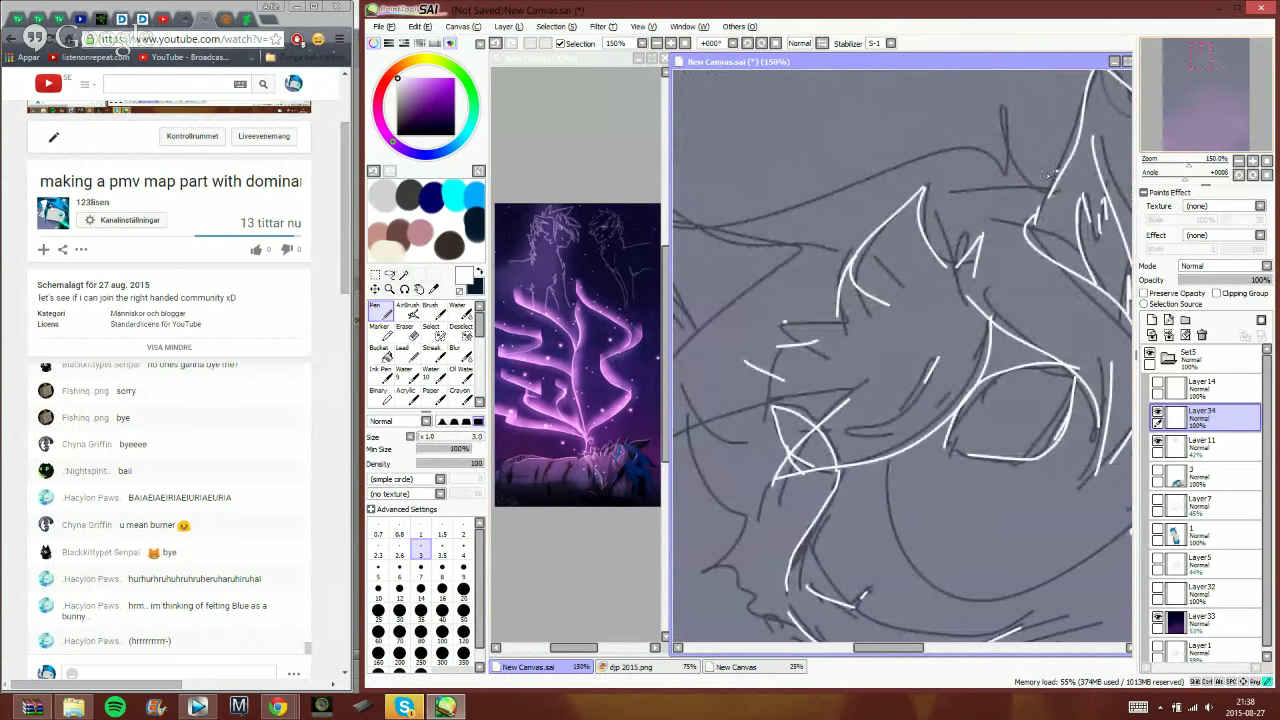
{"action": "left_click_drag", "start_coordinate": [988, 96], "coordinate": [997, 146]}
{"action": "left_click_drag", "start_coordinate": [878, 177], "coordinate": [711, 230]}
{"action": "mouse_move", "coordinate": [738, 236]}
{"action": "left_mouse_down"}
{"action": "mouse_move", "coordinate": [784, 247]}
{"action": "mouse_move", "coordinate": [836, 233]}
{"action": "left_mouse_up"}
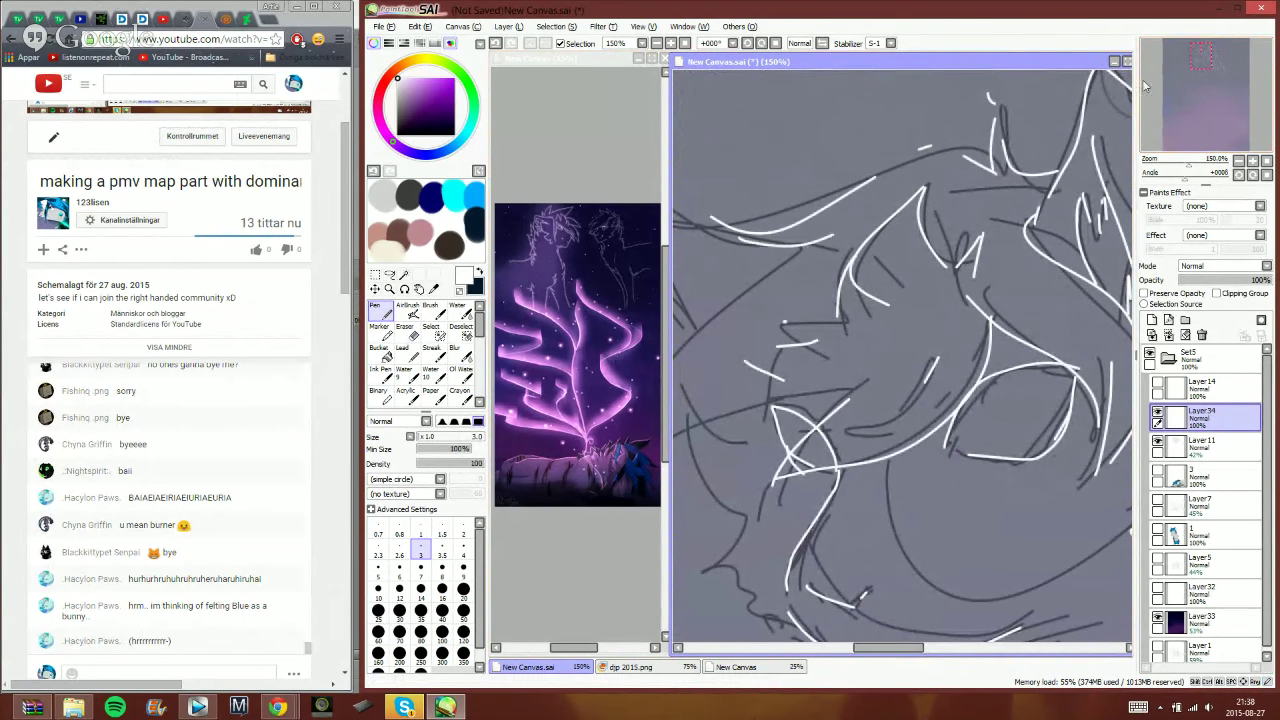
- Trace the sweeping fringe curves and the jagged cheek fluff on the left side of the face
{"action": "left_click_drag", "start_coordinate": [1199, 62], "coordinate": [1196, 64]}
{"action": "mouse_move", "coordinate": [857, 101]}
{"action": "left_mouse_down"}
{"action": "mouse_move", "coordinate": [867, 109]}
{"action": "mouse_move", "coordinate": [720, 290]}
{"action": "left_mouse_up"}
{"action": "mouse_move", "coordinate": [720, 322]}
{"action": "left_mouse_down"}
{"action": "mouse_move", "coordinate": [748, 285]}
{"action": "mouse_move", "coordinate": [874, 247]}
{"action": "left_mouse_up"}
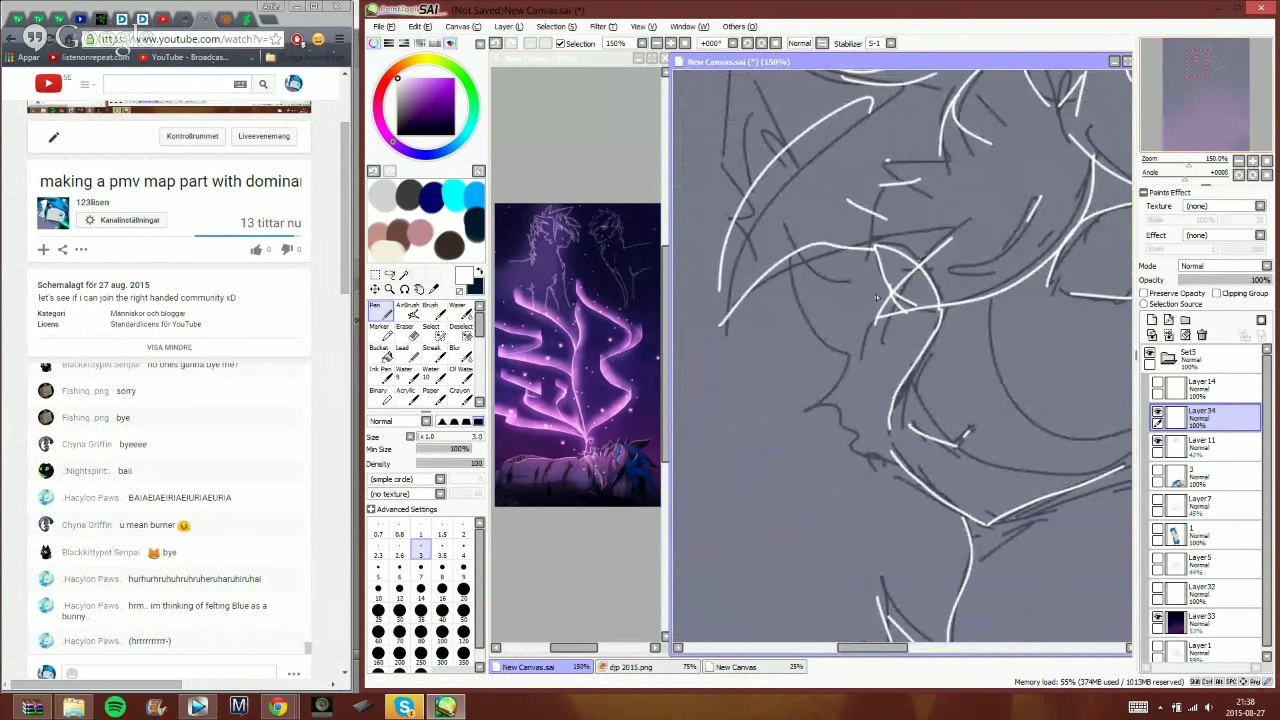
{"action": "mouse_move", "coordinate": [791, 252]}
{"action": "left_mouse_down"}
{"action": "mouse_move", "coordinate": [800, 330]}
{"action": "mouse_move", "coordinate": [856, 363]}
{"action": "mouse_move", "coordinate": [814, 406]}
{"action": "left_mouse_up"}
{"action": "mouse_move", "coordinate": [820, 406]}
{"action": "left_mouse_down"}
{"action": "mouse_move", "coordinate": [858, 440]}
{"action": "mouse_move", "coordinate": [842, 452]}
{"action": "left_mouse_up"}
{"action": "left_click_drag", "start_coordinate": [856, 450], "coordinate": [898, 486]}
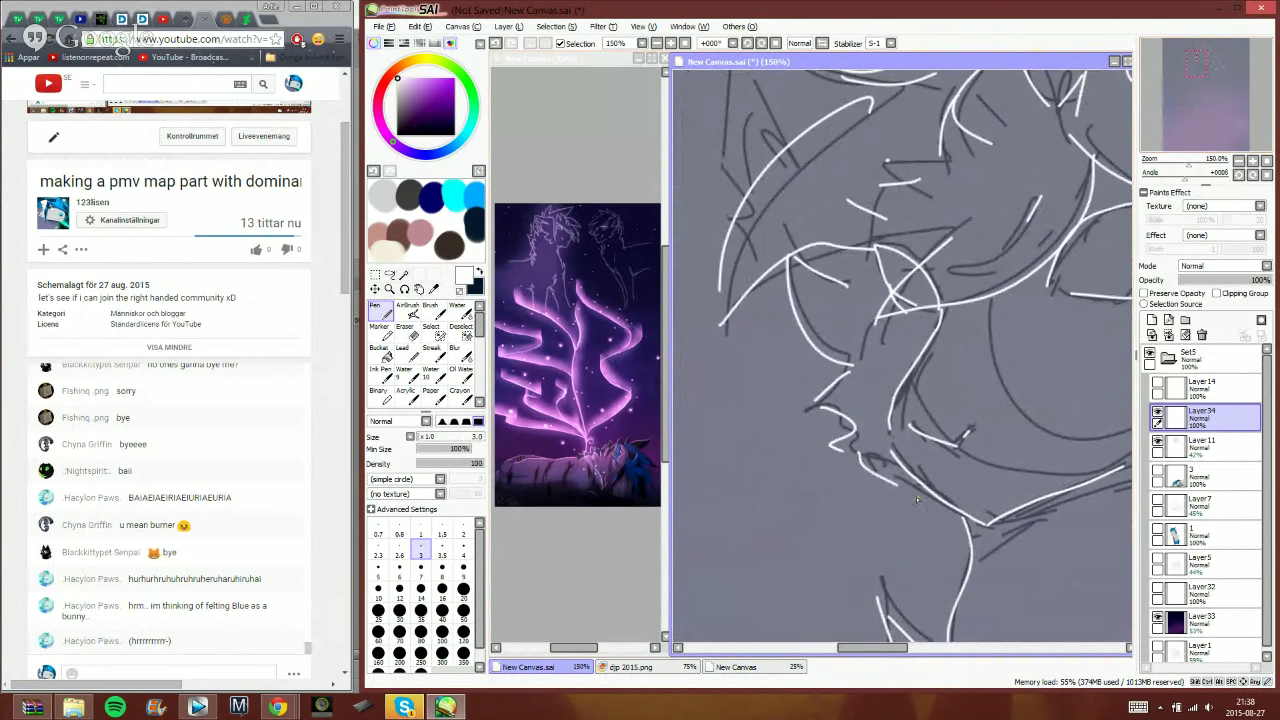
- Trace the left ear's outline, its inner fur line and the small fur tufts at its base
{"action": "left_click", "coordinate": [1188, 55]}
{"action": "left_click_drag", "start_coordinate": [1031, 291], "coordinate": [926, 219]}
{"action": "left_click_drag", "start_coordinate": [924, 230], "coordinate": [919, 337]}
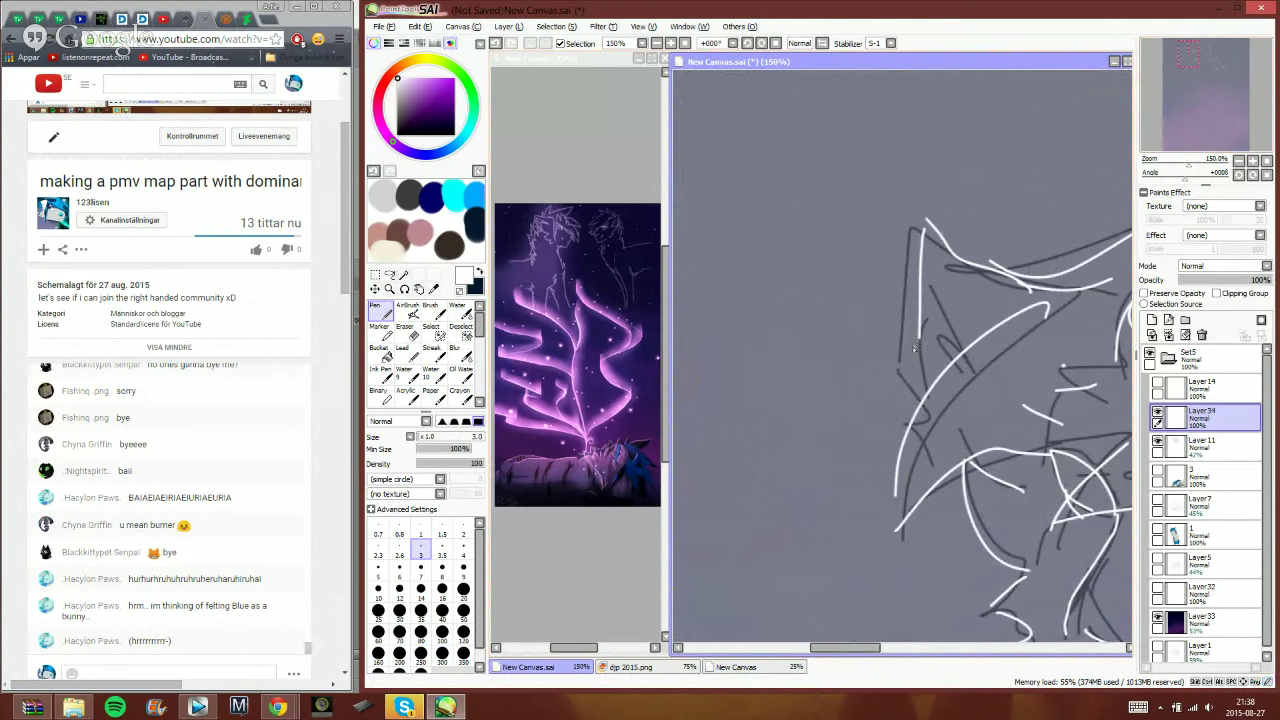
{"action": "left_click_drag", "start_coordinate": [904, 404], "coordinate": [912, 396]}
{"action": "left_click_drag", "start_coordinate": [908, 367], "coordinate": [915, 393]}
{"action": "mouse_move", "coordinate": [929, 259]}
{"action": "left_mouse_down"}
{"action": "mouse_move", "coordinate": [951, 328]}
{"action": "mouse_move", "coordinate": [936, 320]}
{"action": "left_mouse_up"}
- Hide the Layer11 sketch so that only the white line art shows, and view the whole drawing
{"action": "left_click_drag", "start_coordinate": [1174, 65], "coordinate": [1186, 76]}
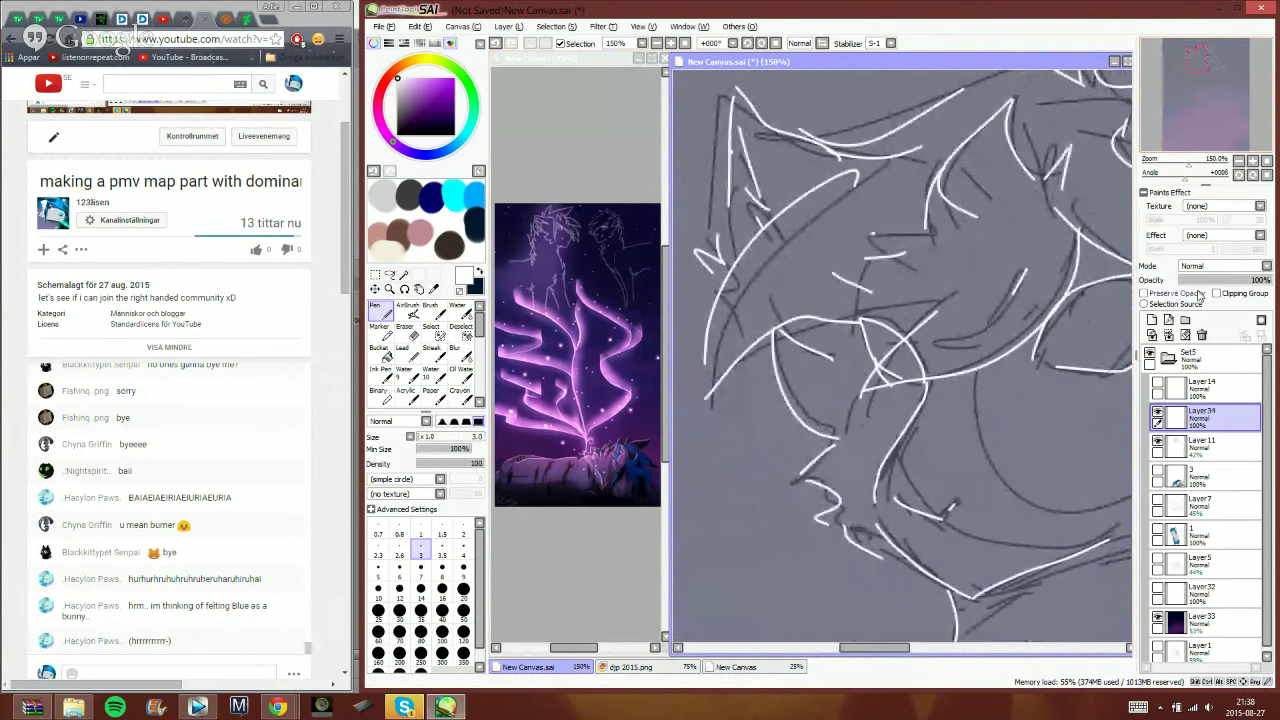
{"action": "left_click", "coordinate": [656, 43]}
{"action": "left_click", "coordinate": [656, 43]}
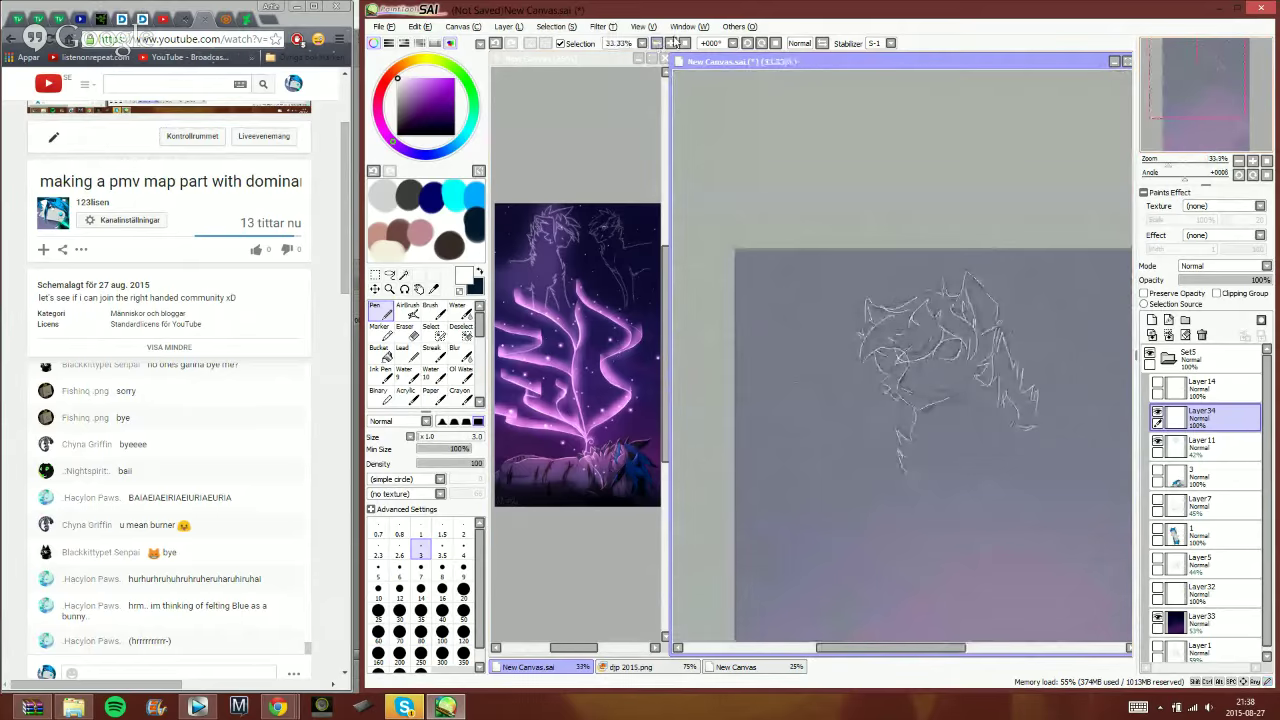
{"action": "left_click_drag", "start_coordinate": [1203, 105], "coordinate": [1207, 128]}
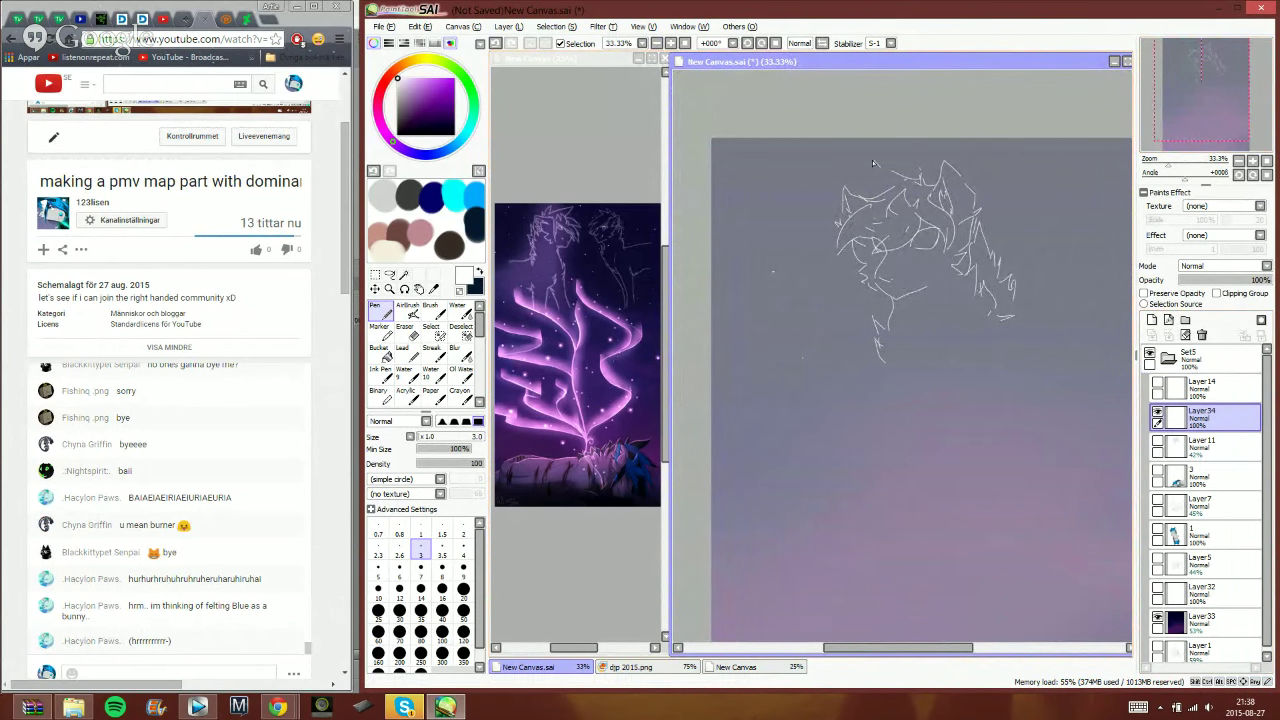
{"action": "left_click_drag", "start_coordinate": [1196, 96], "coordinate": [1199, 101]}
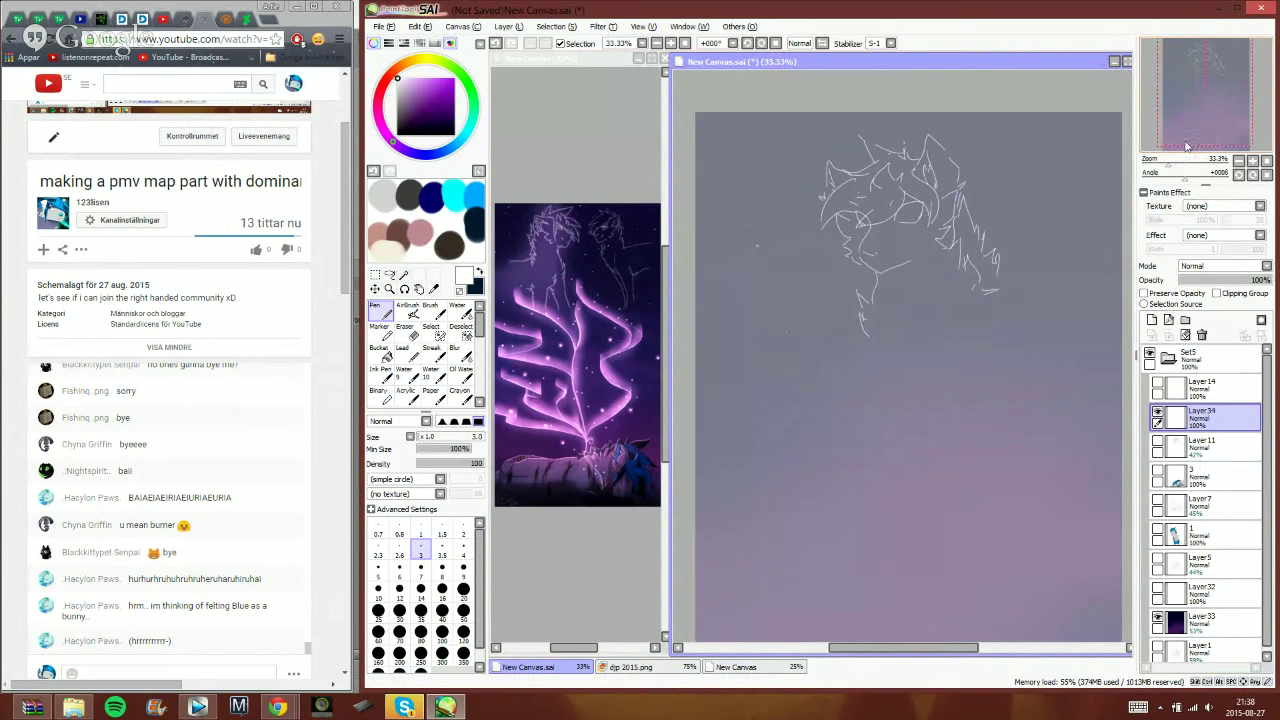
- Set the background gradient on Layer33 to 100% opacity and show the stars on Layer32
{"action": "left_click", "coordinate": [1222, 620]}
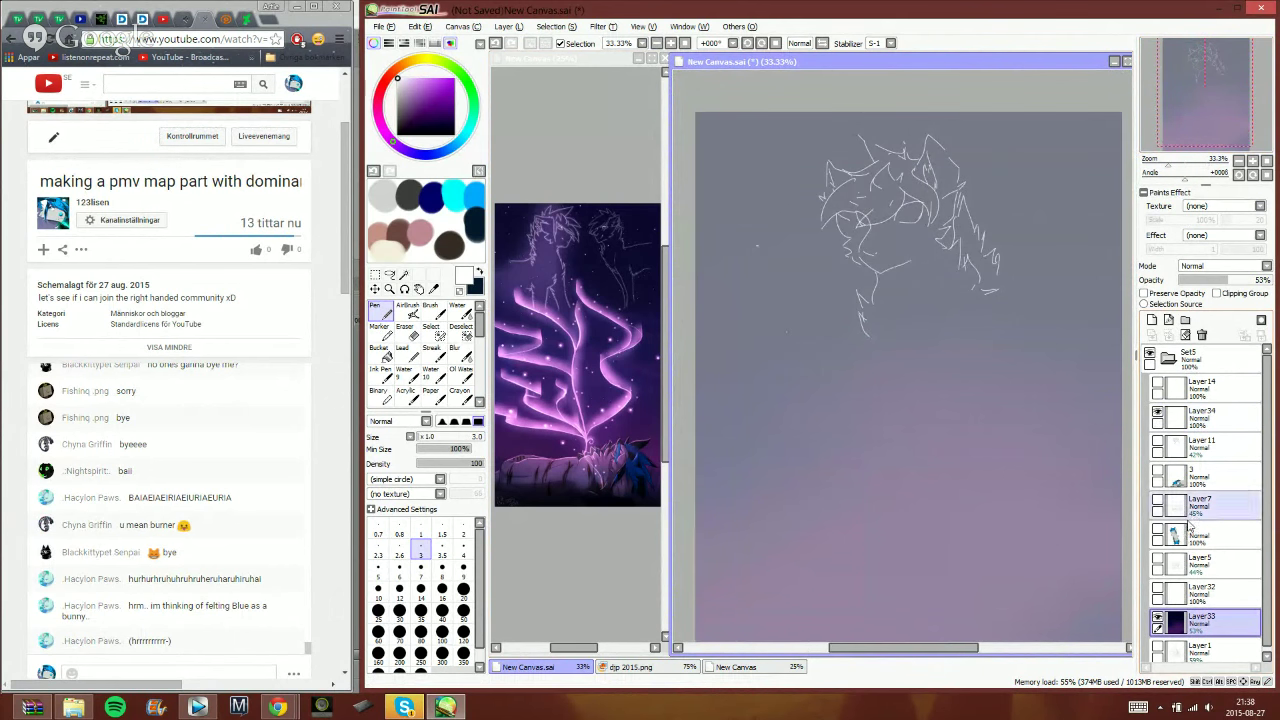
{"action": "left_click", "coordinate": [1267, 281]}
{"action": "left_click", "coordinate": [1158, 591]}
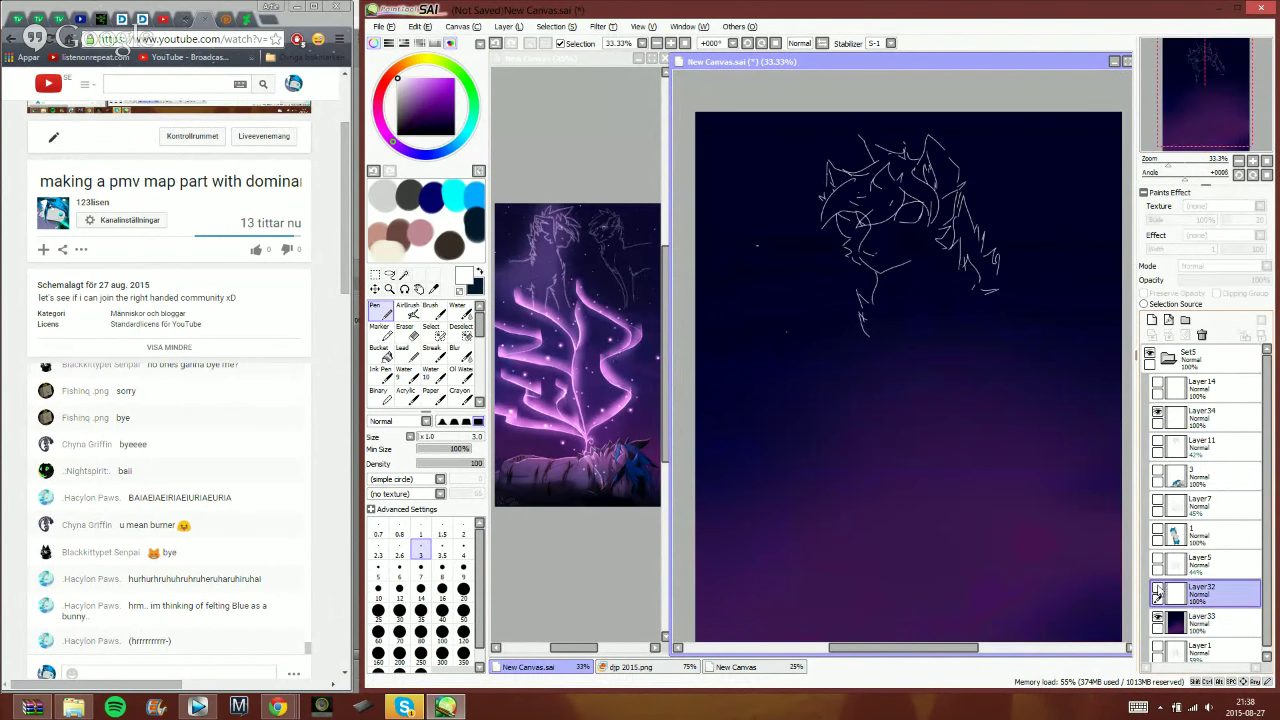
{"action": "left_click", "coordinate": [1157, 592]}
{"action": "left_click", "coordinate": [1239, 161]}
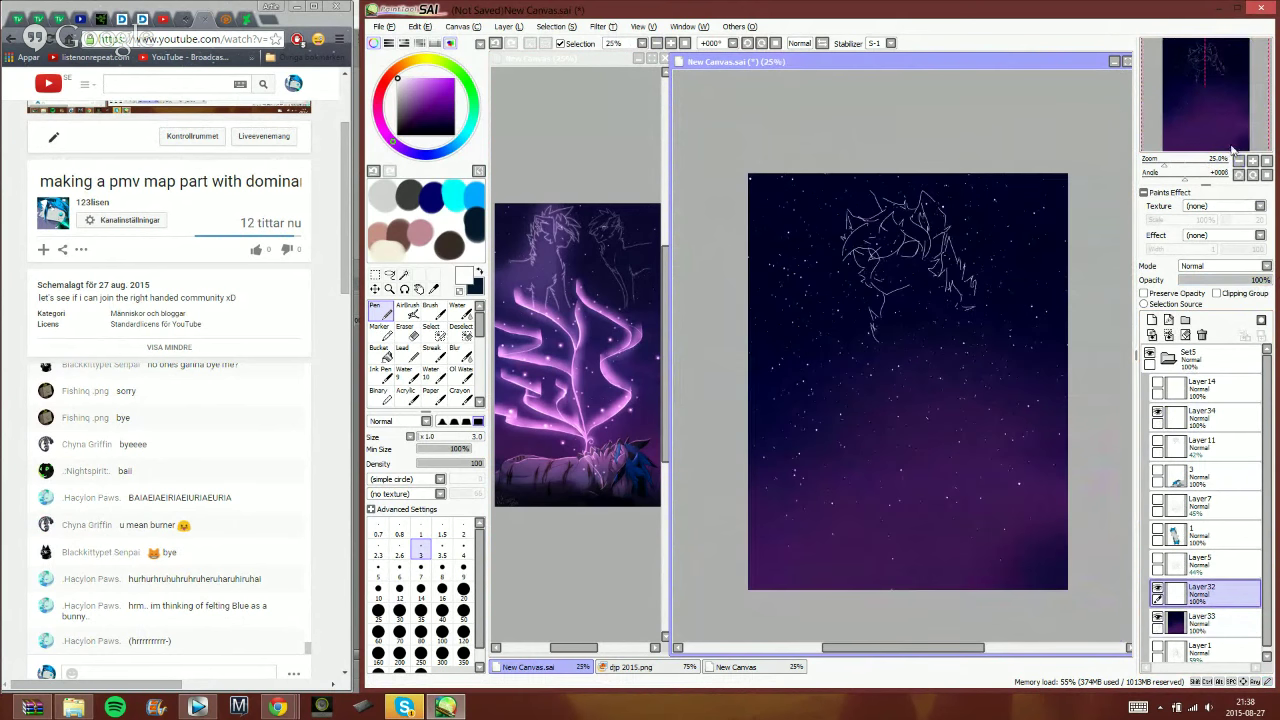
{"action": "left_click", "coordinate": [1239, 161]}
{"action": "left_click_drag", "start_coordinate": [1238, 137], "coordinate": [1242, 149]}
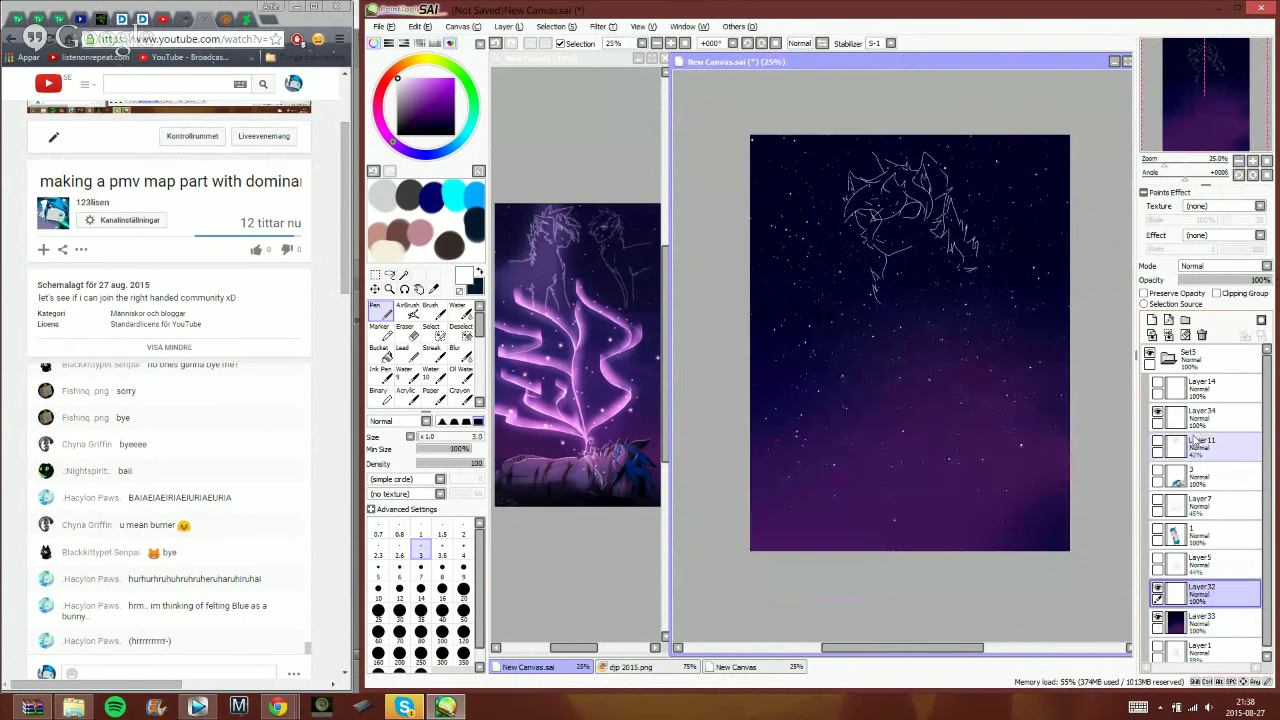
- Add a new layer directly above Layer11, beneath the white line art
{"action": "left_click", "coordinate": [1158, 412]}
{"action": "left_click", "coordinate": [1158, 412]}
{"action": "left_click", "coordinate": [1183, 446]}
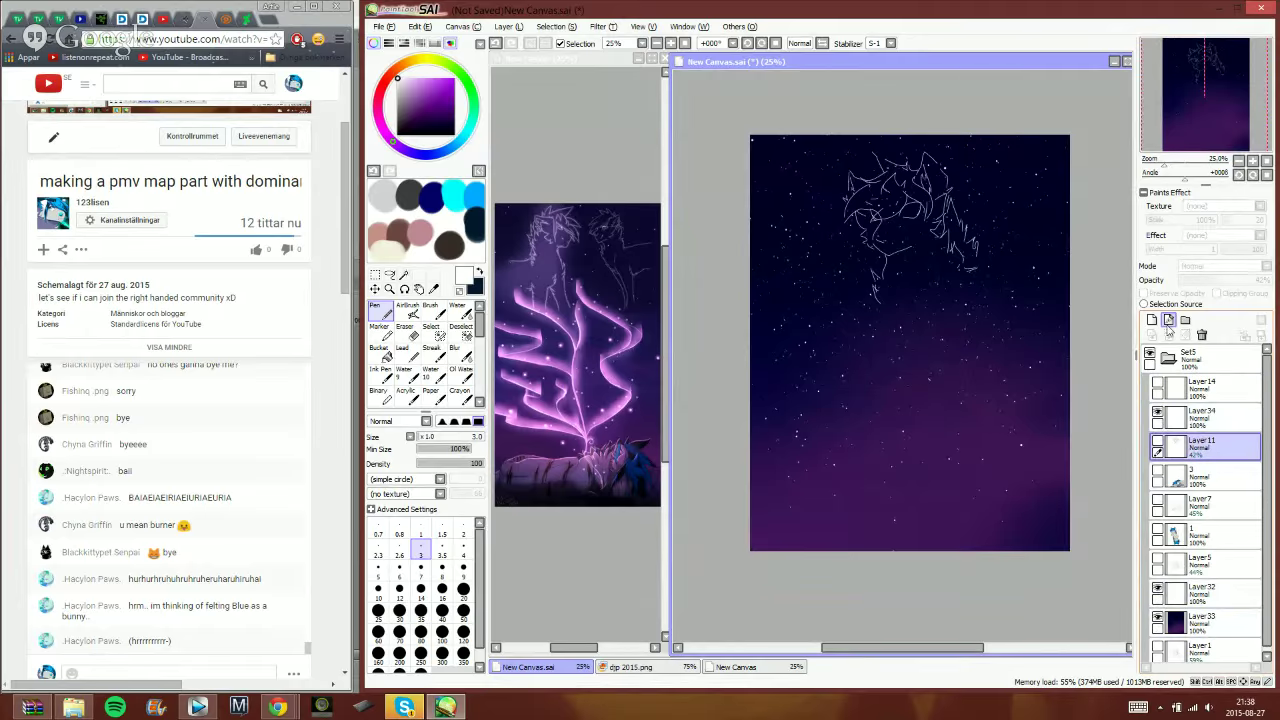
{"action": "left_click", "coordinate": [1153, 320]}
{"action": "left_click", "coordinate": [1250, 161]}
{"action": "left_click", "coordinate": [1250, 161]}
{"action": "left_click_drag", "start_coordinate": [1214, 108], "coordinate": [1219, 82]}
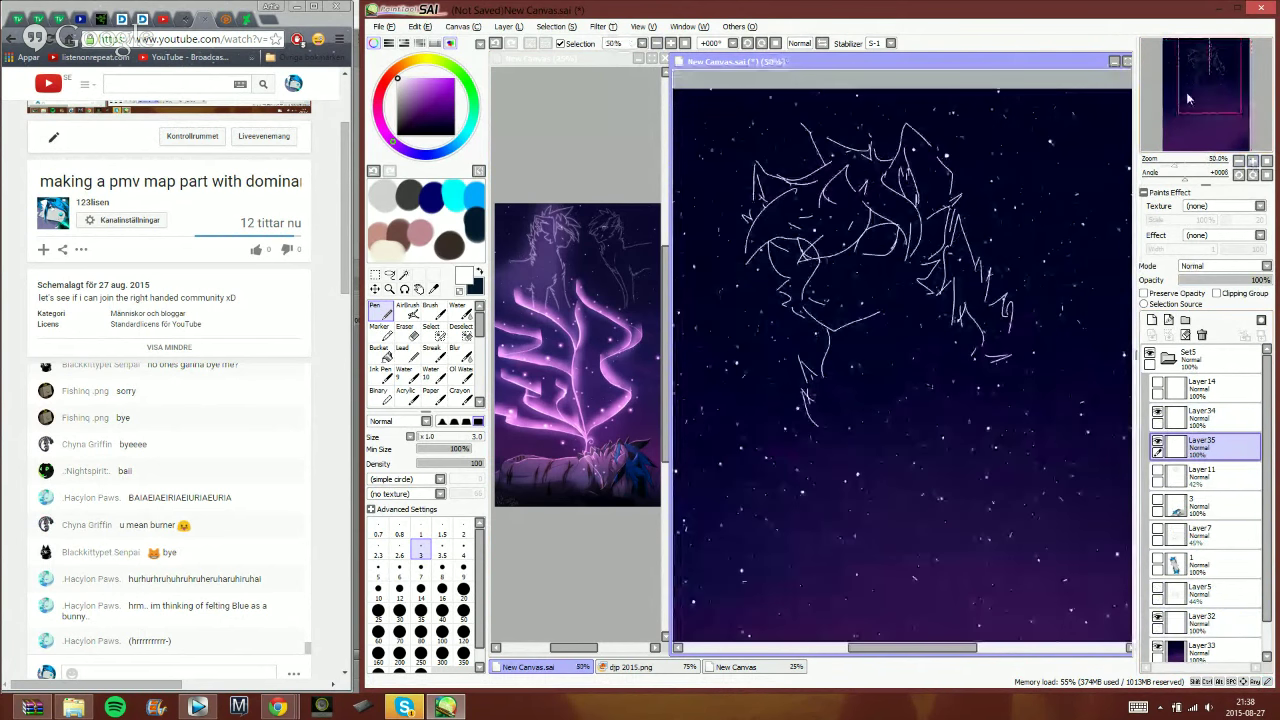
- Sample the purple from the reference artwork and set up the AirBrush at size 36
{"action": "right_click", "coordinate": [547, 251]}
{"action": "mouse_move", "coordinate": [456, 135]}
{"action": "left_mouse_down"}
{"action": "mouse_move", "coordinate": [425, 158]}
{"action": "mouse_move", "coordinate": [395, 150]}
{"action": "mouse_move", "coordinate": [379, 92]}
{"action": "left_mouse_up"}
{"action": "left_click", "coordinate": [407, 310]}
{"action": "left_click_drag", "start_coordinate": [441, 440], "coordinate": [462, 444]}
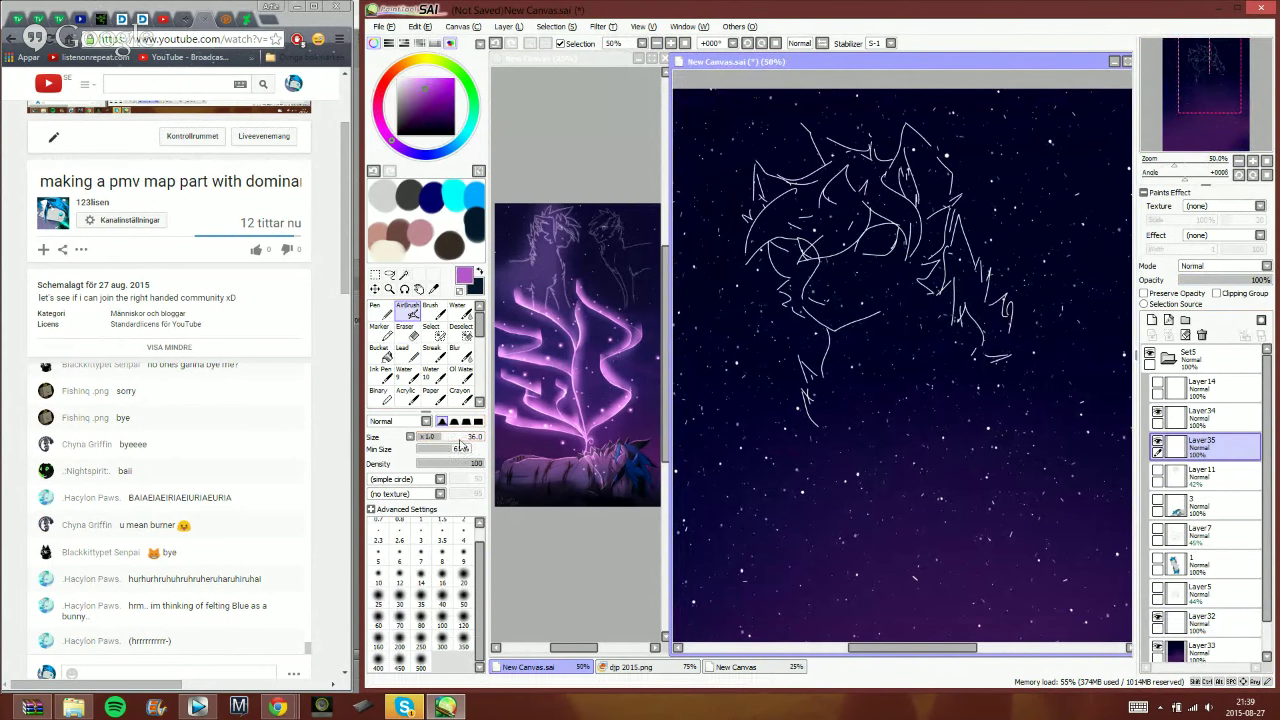
- Airbrush a purple glow along the muzzle, mouth, jaw, neck and chest fur lines
{"action": "left_click", "coordinate": [1252, 161]}
{"action": "left_click", "coordinate": [1252, 161]}
{"action": "left_click_drag", "start_coordinate": [1218, 88], "coordinate": [1210, 88]}
{"action": "mouse_move", "coordinate": [829, 171]}
{"action": "left_mouse_down"}
{"action": "mouse_move", "coordinate": [795, 237]}
{"action": "mouse_move", "coordinate": [805, 273]}
{"action": "mouse_move", "coordinate": [870, 312]}
{"action": "mouse_move", "coordinate": [940, 276]}
{"action": "left_mouse_up"}
{"action": "mouse_move", "coordinate": [808, 247]}
{"action": "left_mouse_down"}
{"action": "mouse_move", "coordinate": [842, 258]}
{"action": "mouse_move", "coordinate": [852, 244]}
{"action": "left_mouse_up"}
{"action": "mouse_move", "coordinate": [848, 312]}
{"action": "left_mouse_down"}
{"action": "mouse_move", "coordinate": [832, 406]}
{"action": "mouse_move", "coordinate": [808, 416]}
{"action": "mouse_move", "coordinate": [810, 481]}
{"action": "mouse_move", "coordinate": [830, 508]}
{"action": "left_mouse_up"}
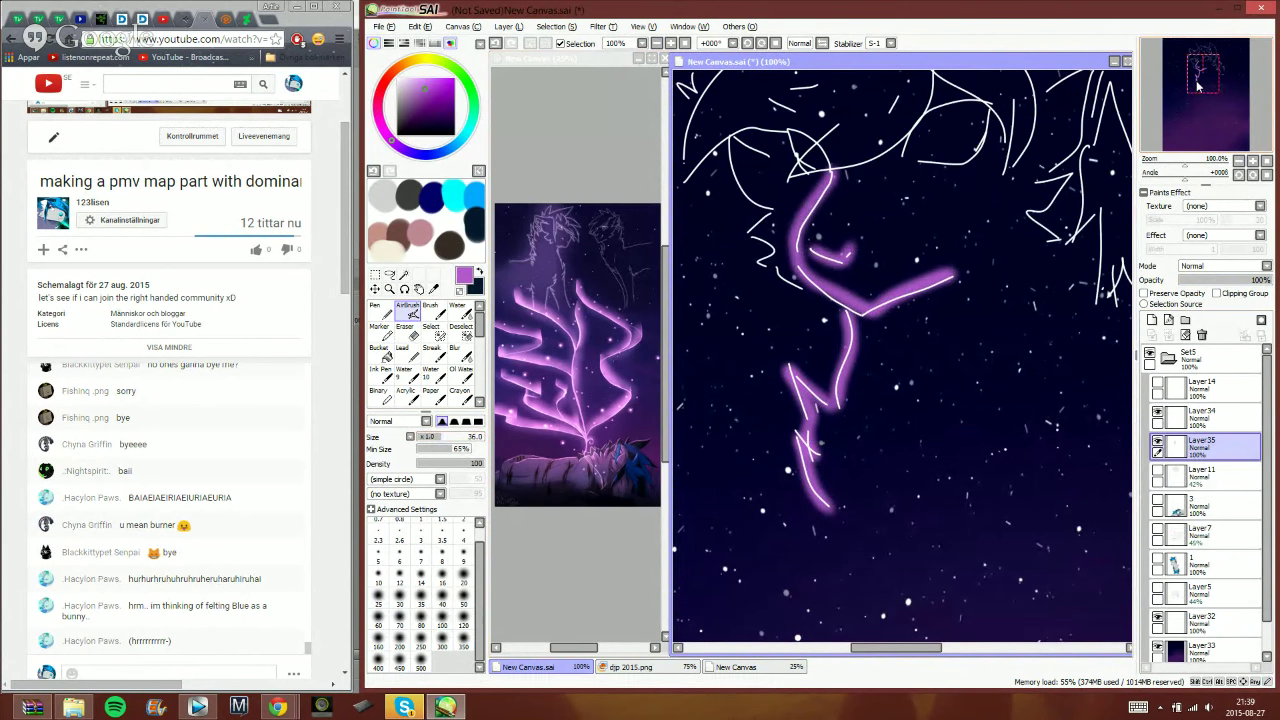
- Airbrush the purple glow along the nose, brow, eye and the hair strands beside the eye
{"action": "left_click_drag", "start_coordinate": [1198, 87], "coordinate": [1204, 83]}
{"action": "mouse_move", "coordinate": [935, 248]}
{"action": "left_mouse_down"}
{"action": "mouse_move", "coordinate": [964, 232]}
{"action": "mouse_move", "coordinate": [969, 257]}
{"action": "mouse_move", "coordinate": [937, 265]}
{"action": "mouse_move", "coordinate": [969, 298]}
{"action": "left_mouse_up"}
{"action": "mouse_move", "coordinate": [970, 226]}
{"action": "left_mouse_down"}
{"action": "mouse_move", "coordinate": [1004, 127]}
{"action": "mouse_move", "coordinate": [939, 195]}
{"action": "mouse_move", "coordinate": [929, 173]}
{"action": "mouse_move", "coordinate": [921, 229]}
{"action": "left_mouse_up"}
{"action": "mouse_move", "coordinate": [921, 229]}
{"action": "left_mouse_down"}
{"action": "mouse_move", "coordinate": [928, 160]}
{"action": "mouse_move", "coordinate": [837, 117]}
{"action": "mouse_move", "coordinate": [848, 152]}
{"action": "mouse_move", "coordinate": [775, 218]}
{"action": "mouse_move", "coordinate": [700, 242]}
{"action": "mouse_move", "coordinate": [736, 232]}
{"action": "mouse_move", "coordinate": [702, 190]}
{"action": "mouse_move", "coordinate": [706, 222]}
{"action": "left_mouse_up"}
{"action": "mouse_move", "coordinate": [817, 211]}
{"action": "left_mouse_down"}
{"action": "mouse_move", "coordinate": [905, 166]}
{"action": "mouse_move", "coordinate": [894, 198]}
{"action": "mouse_move", "coordinate": [844, 221]}
{"action": "left_mouse_up"}
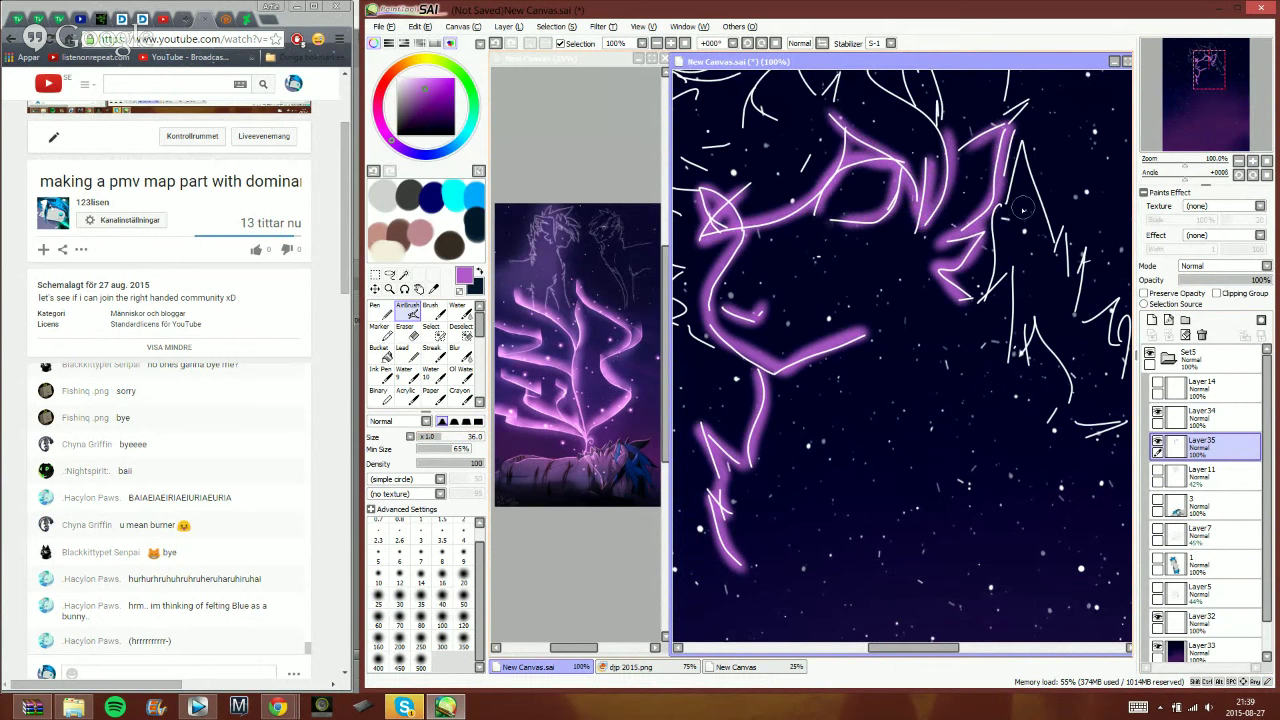
- Airbrush the purple glow along the inner and outer edges of the long hair locks on the right
{"action": "mouse_move", "coordinate": [990, 195]}
{"action": "left_mouse_down"}
{"action": "mouse_move", "coordinate": [984, 298]}
{"action": "mouse_move", "coordinate": [1014, 300]}
{"action": "mouse_move", "coordinate": [1010, 357]}
{"action": "mouse_move", "coordinate": [1038, 323]}
{"action": "mouse_move", "coordinate": [1064, 405]}
{"action": "mouse_move", "coordinate": [1079, 412]}
{"action": "mouse_move", "coordinate": [1064, 412]}
{"action": "mouse_move", "coordinate": [1125, 429]}
{"action": "left_mouse_up"}
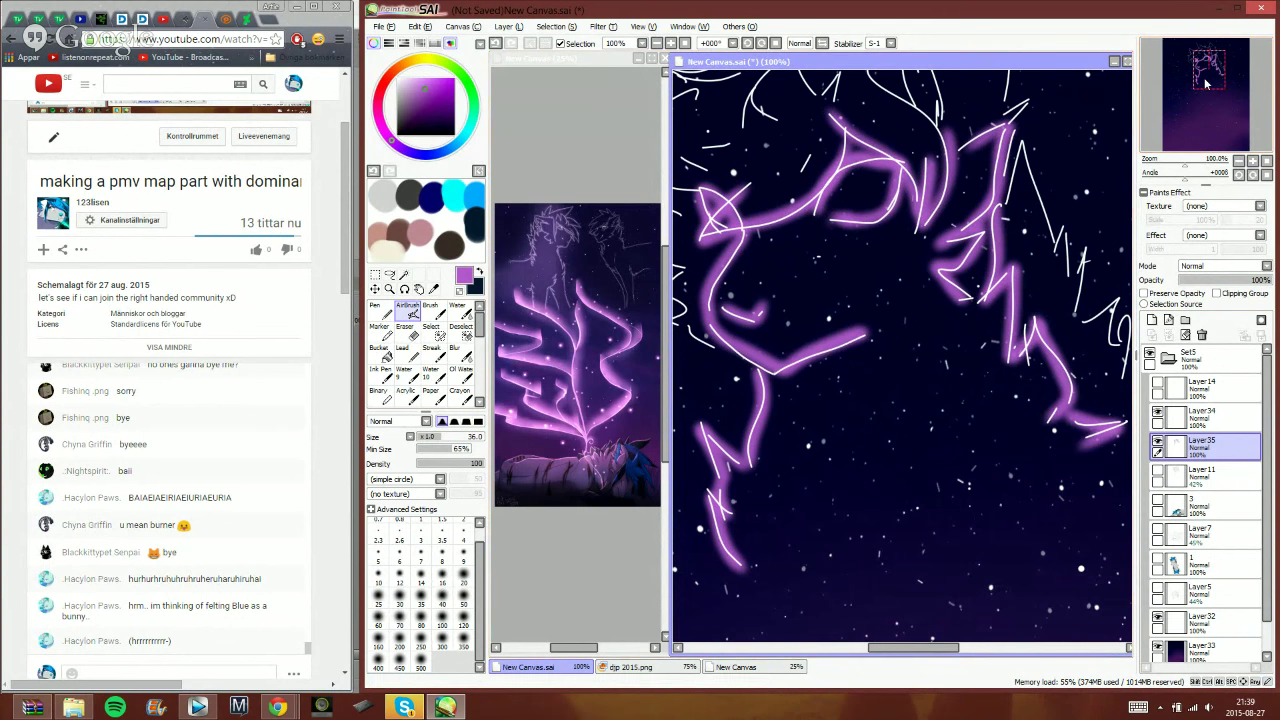
{"action": "left_click_drag", "start_coordinate": [1205, 84], "coordinate": [1213, 79]}
{"action": "mouse_move", "coordinate": [888, 262]}
{"action": "left_mouse_down"}
{"action": "mouse_move", "coordinate": [906, 210]}
{"action": "mouse_move", "coordinate": [938, 325]}
{"action": "left_mouse_up"}
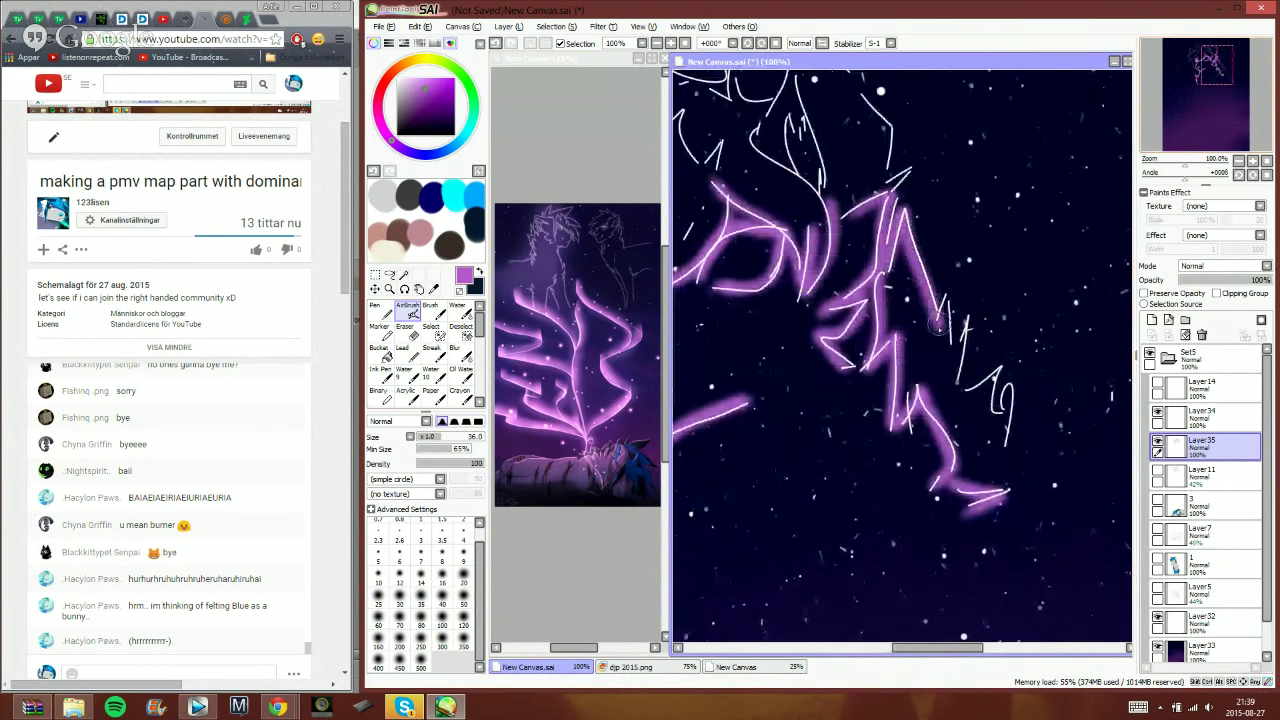
{"action": "mouse_move", "coordinate": [900, 212]}
{"action": "left_mouse_down"}
{"action": "mouse_move", "coordinate": [952, 340]}
{"action": "mouse_move", "coordinate": [968, 322]}
{"action": "mouse_move", "coordinate": [1005, 445]}
{"action": "left_mouse_up"}
- Airbrush the purple glow over the cheek fluff, the fringe curves and the left ear
{"action": "left_click_drag", "start_coordinate": [1205, 80], "coordinate": [1183, 71]}
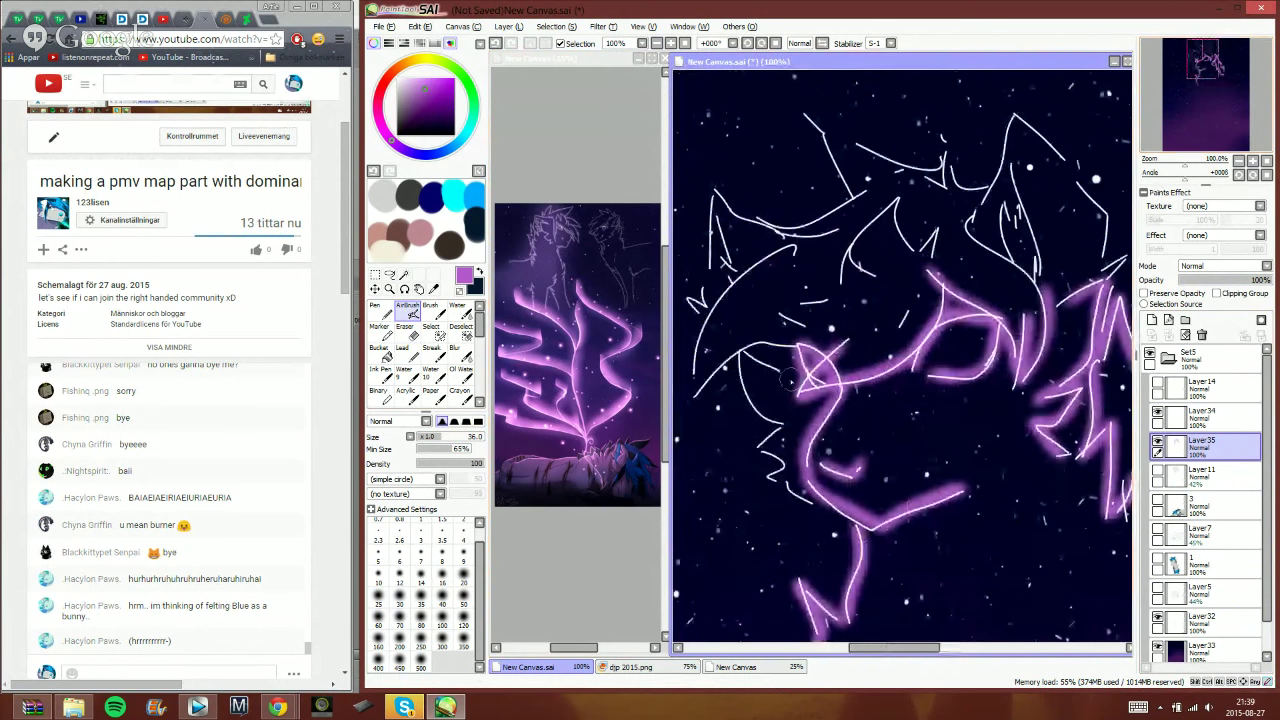
{"action": "mouse_move", "coordinate": [787, 378]}
{"action": "left_mouse_down"}
{"action": "mouse_move", "coordinate": [745, 350]}
{"action": "mouse_move", "coordinate": [755, 448]}
{"action": "mouse_move", "coordinate": [775, 482]}
{"action": "mouse_move", "coordinate": [838, 478]}
{"action": "left_mouse_up"}
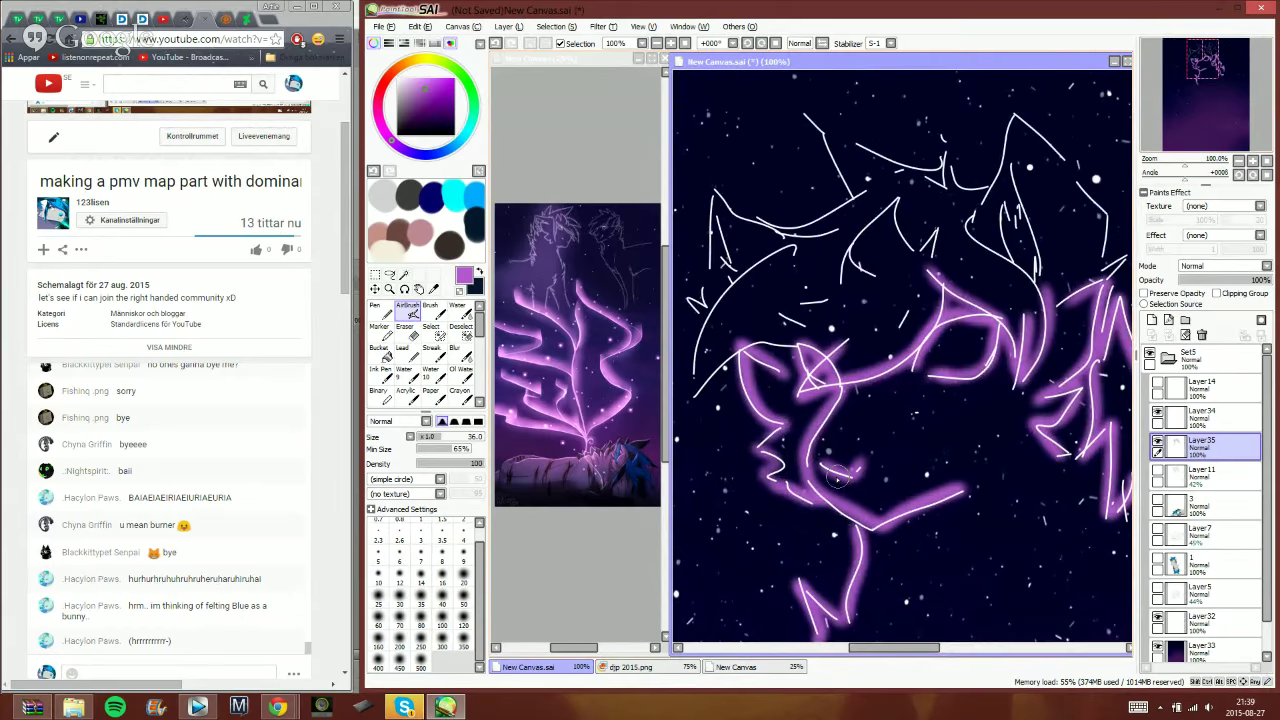
{"action": "mouse_move", "coordinate": [930, 243]}
{"action": "left_mouse_down"}
{"action": "mouse_move", "coordinate": [875, 205]}
{"action": "mouse_move", "coordinate": [845, 265]}
{"action": "mouse_move", "coordinate": [696, 347]}
{"action": "mouse_move", "coordinate": [763, 346]}
{"action": "left_mouse_up"}
{"action": "mouse_move", "coordinate": [782, 235]}
{"action": "left_mouse_down"}
{"action": "mouse_move", "coordinate": [723, 208]}
{"action": "mouse_move", "coordinate": [708, 238]}
{"action": "mouse_move", "coordinate": [718, 232]}
{"action": "mouse_move", "coordinate": [727, 253]}
{"action": "mouse_move", "coordinate": [697, 295]}
{"action": "mouse_move", "coordinate": [733, 316]}
{"action": "left_mouse_up"}
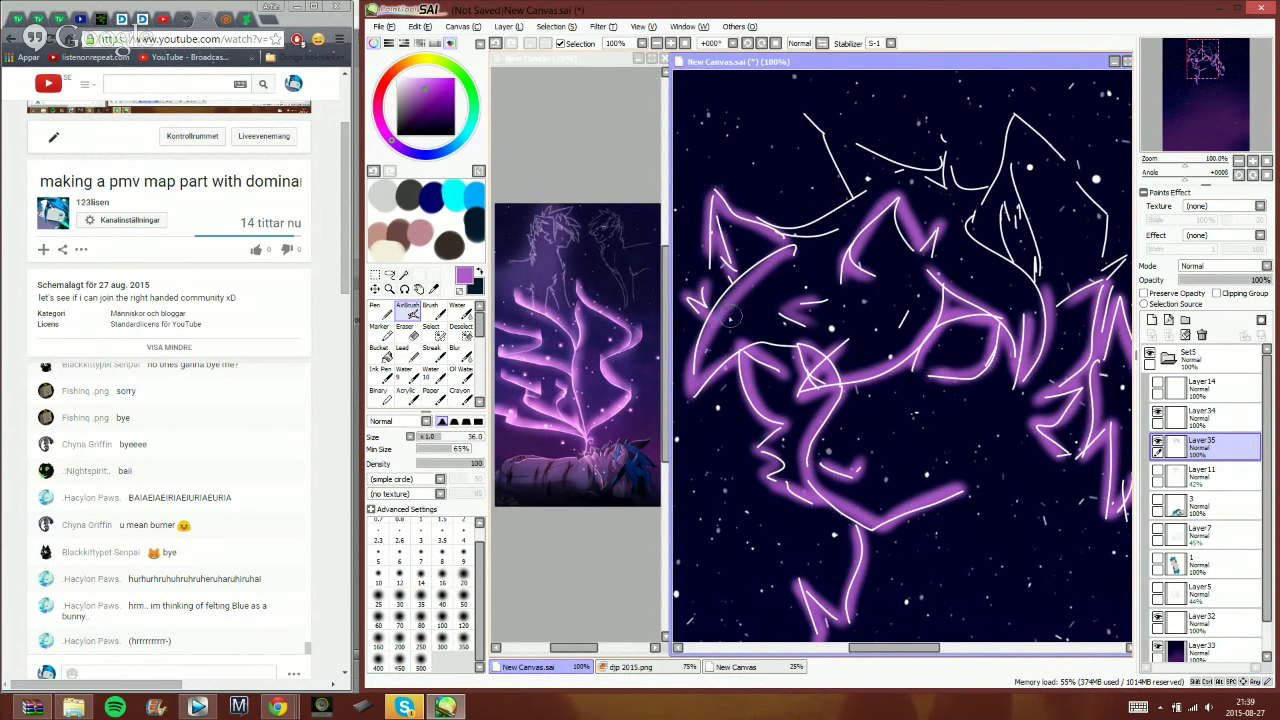
- Airbrush the purple glow along the top of the head, its hair tufts and the right ear
{"action": "mouse_move", "coordinate": [770, 236]}
{"action": "left_mouse_down"}
{"action": "mouse_move", "coordinate": [830, 238]}
{"action": "mouse_move", "coordinate": [754, 226]}
{"action": "mouse_move", "coordinate": [855, 193]}
{"action": "mouse_move", "coordinate": [812, 118]}
{"action": "mouse_move", "coordinate": [946, 158]}
{"action": "left_mouse_up"}
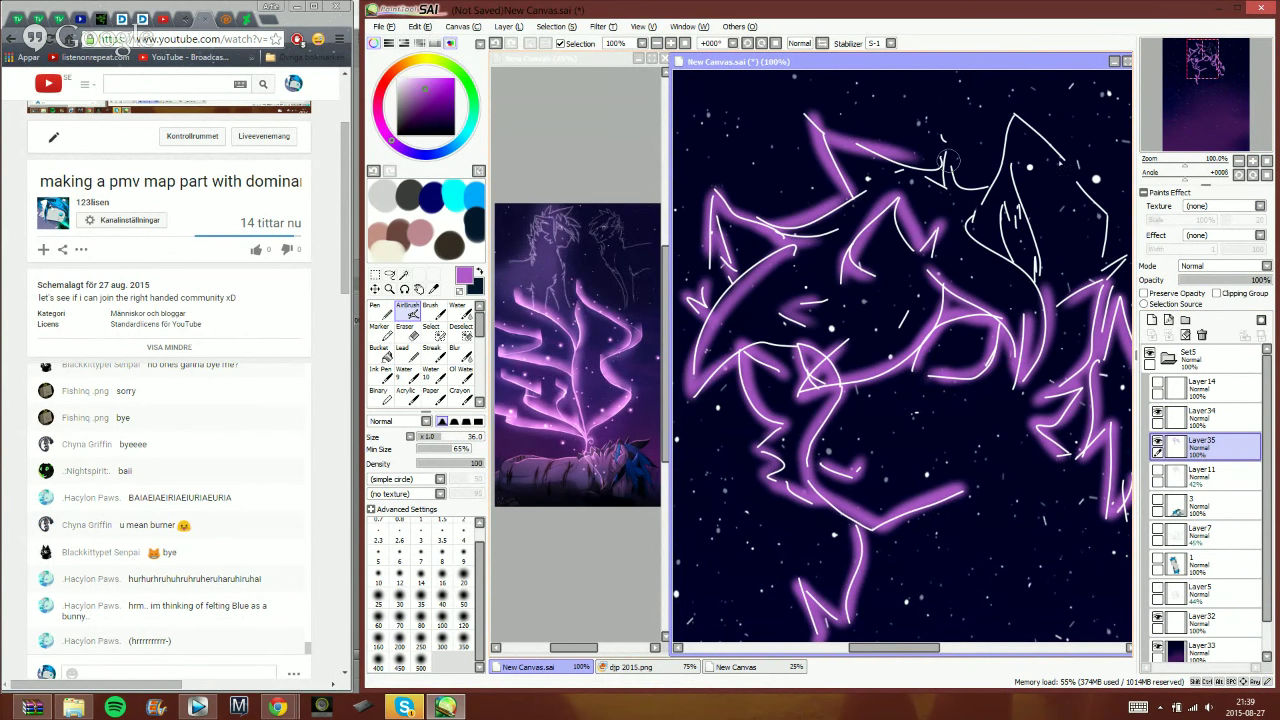
{"action": "mouse_move", "coordinate": [948, 161]}
{"action": "left_mouse_down"}
{"action": "mouse_move", "coordinate": [1062, 160]}
{"action": "mouse_move", "coordinate": [963, 117]}
{"action": "mouse_move", "coordinate": [974, 204]}
{"action": "mouse_move", "coordinate": [996, 199]}
{"action": "left_mouse_up"}
{"action": "left_click_drag", "start_coordinate": [884, 114], "coordinate": [911, 212]}
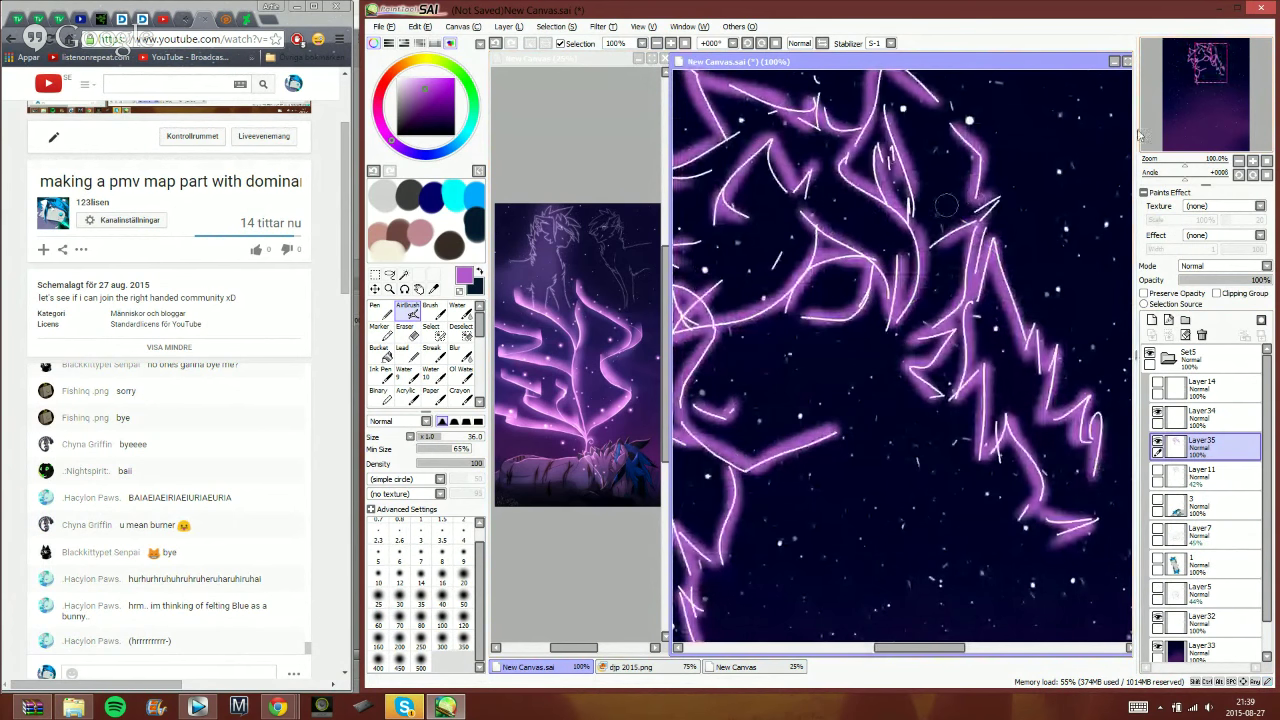
- Set the glow layer's blending mode to Luminosity and lower its opacity to 25%
{"action": "left_click", "coordinate": [1239, 162]}
{"action": "left_click", "coordinate": [1239, 162]}
{"action": "left_click_drag", "start_coordinate": [1226, 91], "coordinate": [1227, 99]}
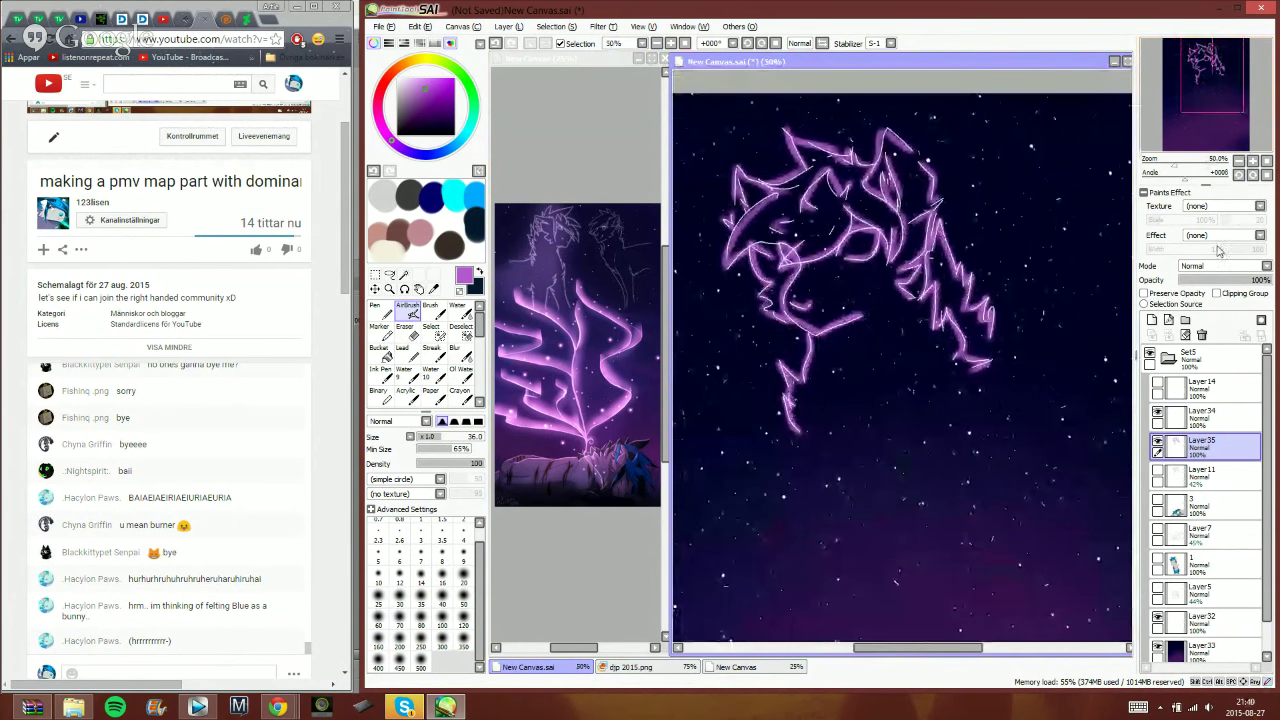
{"action": "left_click", "coordinate": [1222, 266]}
{"action": "left_click", "coordinate": [1220, 320]}
{"action": "left_click_drag", "start_coordinate": [1213, 280], "coordinate": [1198, 287]}
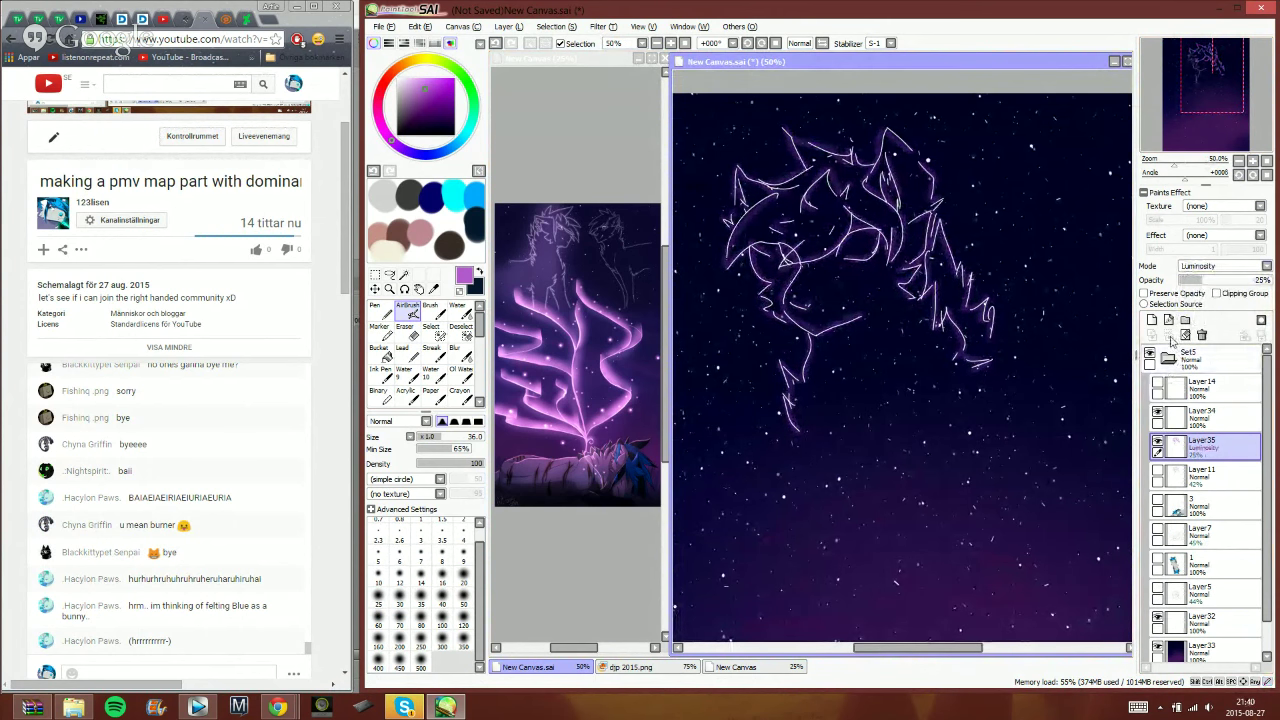
- Merge the white line layer down into the purple glow layer beneath it
{"action": "left_click", "coordinate": [1200, 416]}
{"action": "left_click", "coordinate": [1168, 336]}
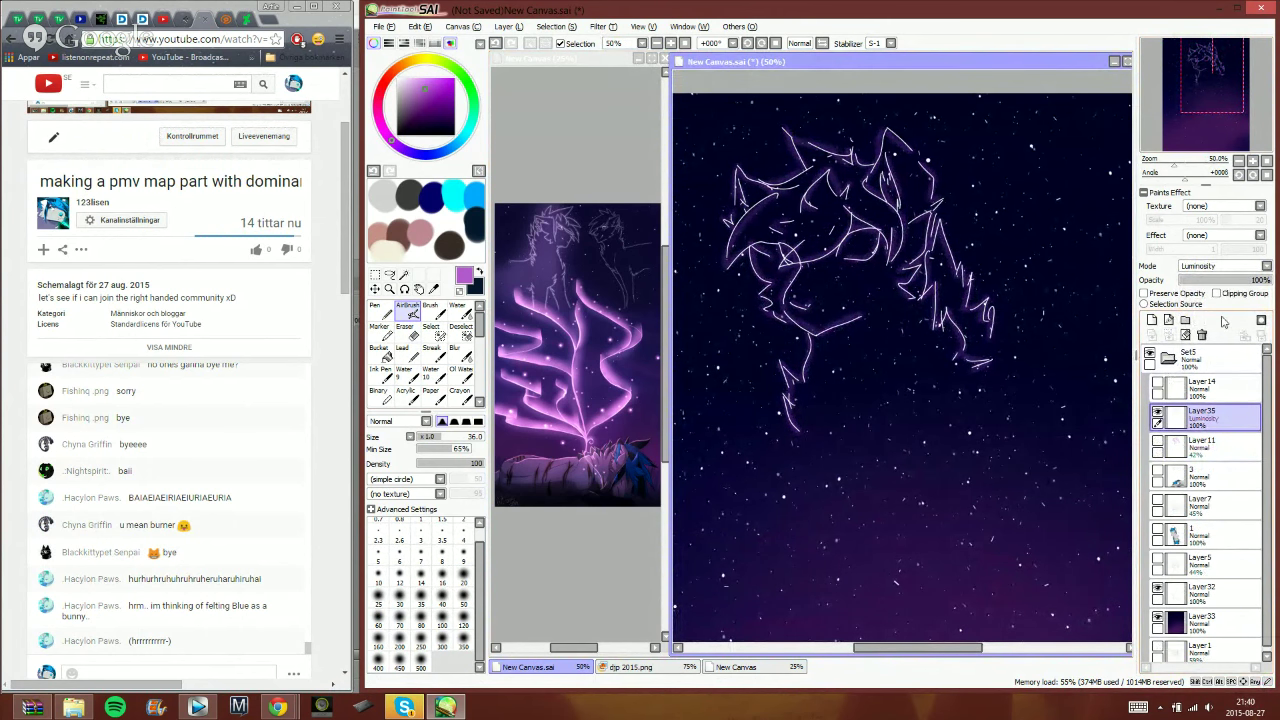
{"action": "left_click", "coordinate": [1238, 162]}
{"action": "left_click", "coordinate": [1212, 131]}
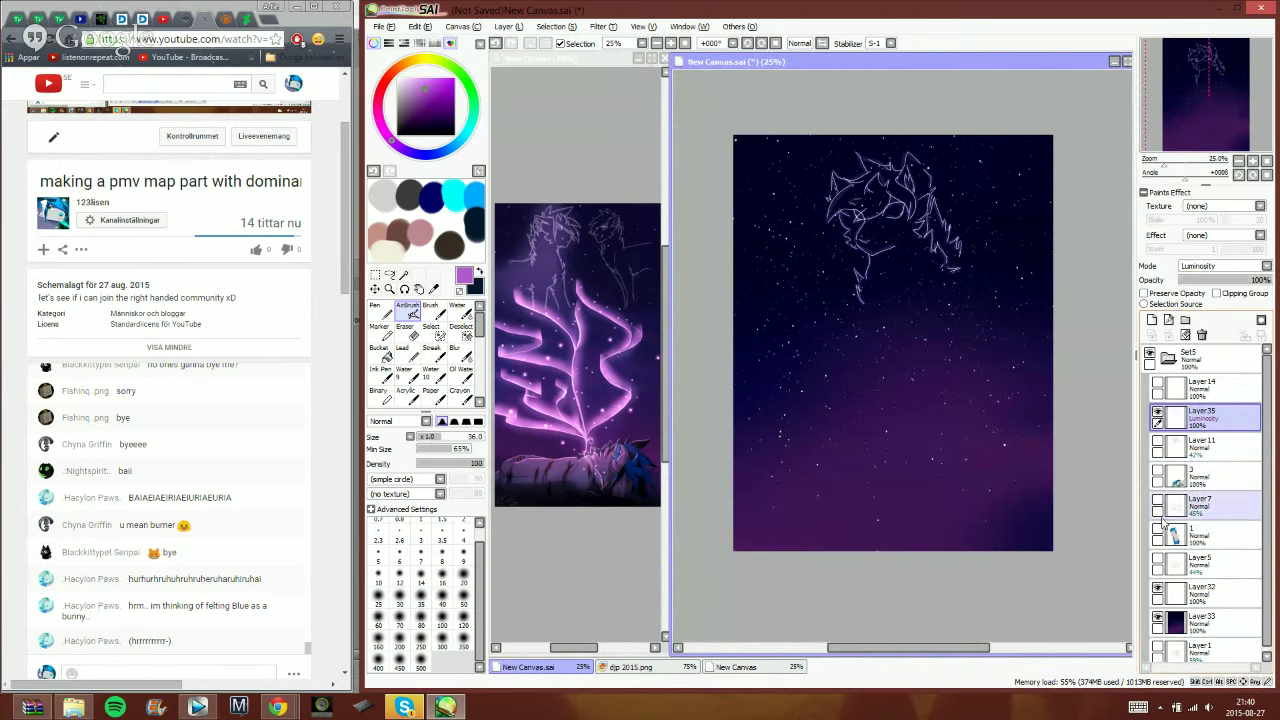
- Show layer 3 with the lying character and add a new layer clipped to it
{"action": "left_click", "coordinate": [1154, 480]}
{"action": "left_click", "coordinate": [1157, 470]}
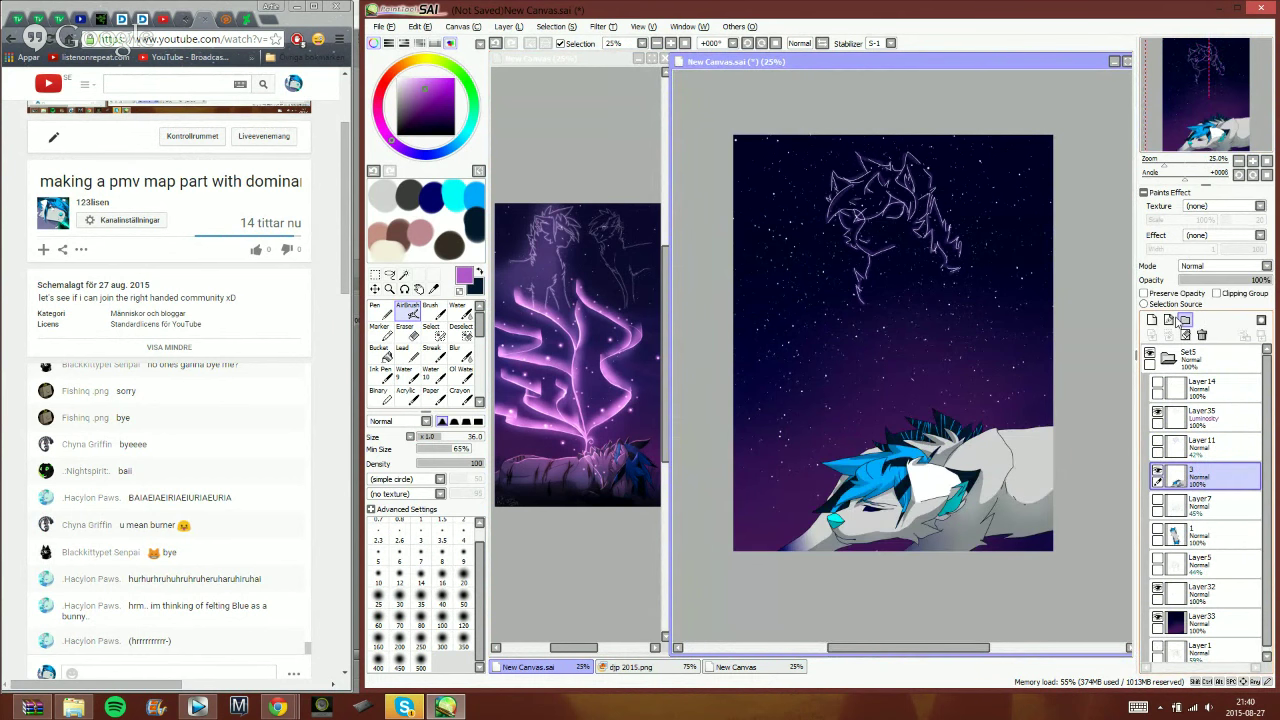
{"action": "left_click", "coordinate": [1152, 319]}
{"action": "left_click", "coordinate": [1217, 293]}
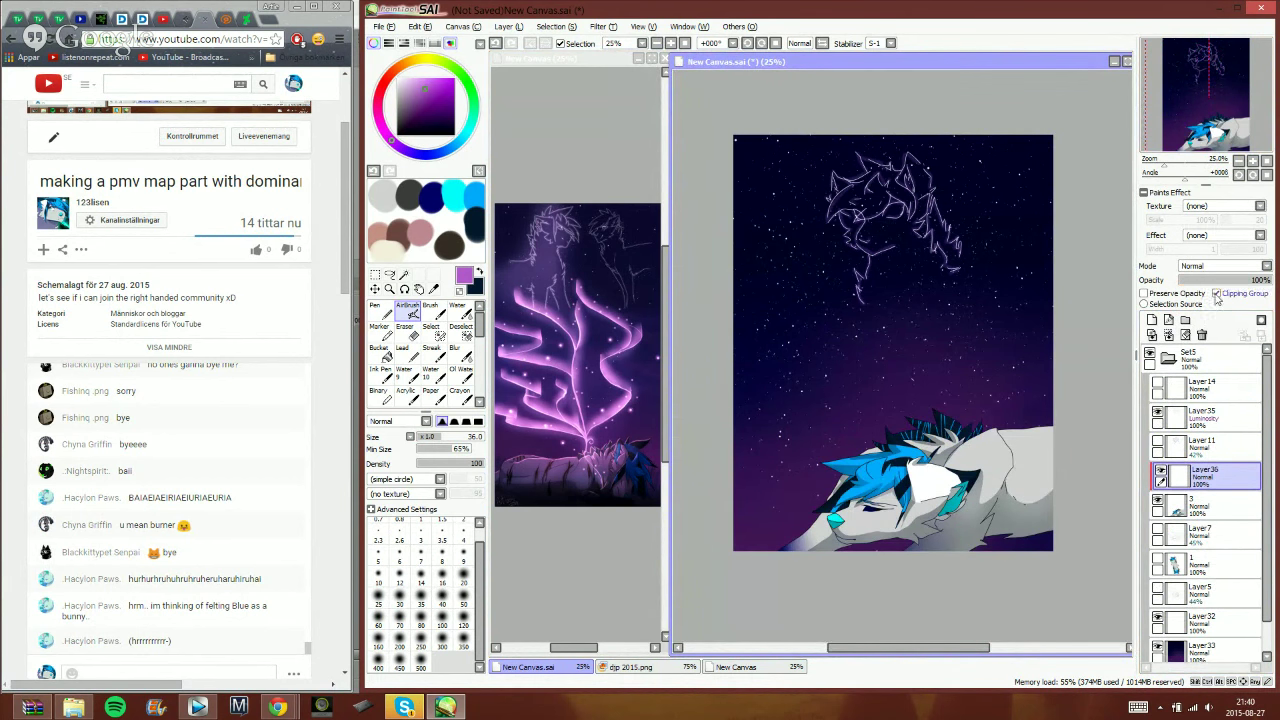
- Fill the clipped layer with purple in Overlay mode at 48% opacity and merge it into layer 3
{"action": "left_click", "coordinate": [1205, 268]}
{"action": "left_click", "coordinate": [1205, 310]}
{"action": "key", "text": "space"}
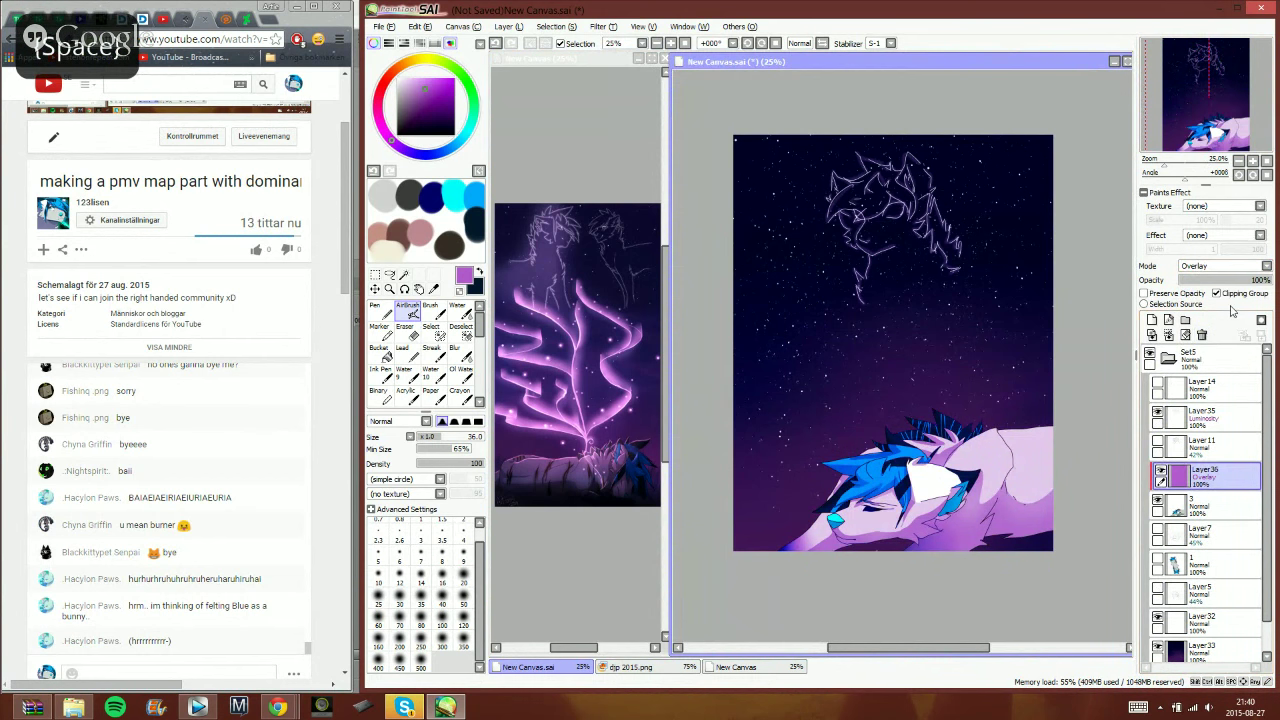
{"action": "left_click_drag", "start_coordinate": [1236, 280], "coordinate": [1225, 281]}
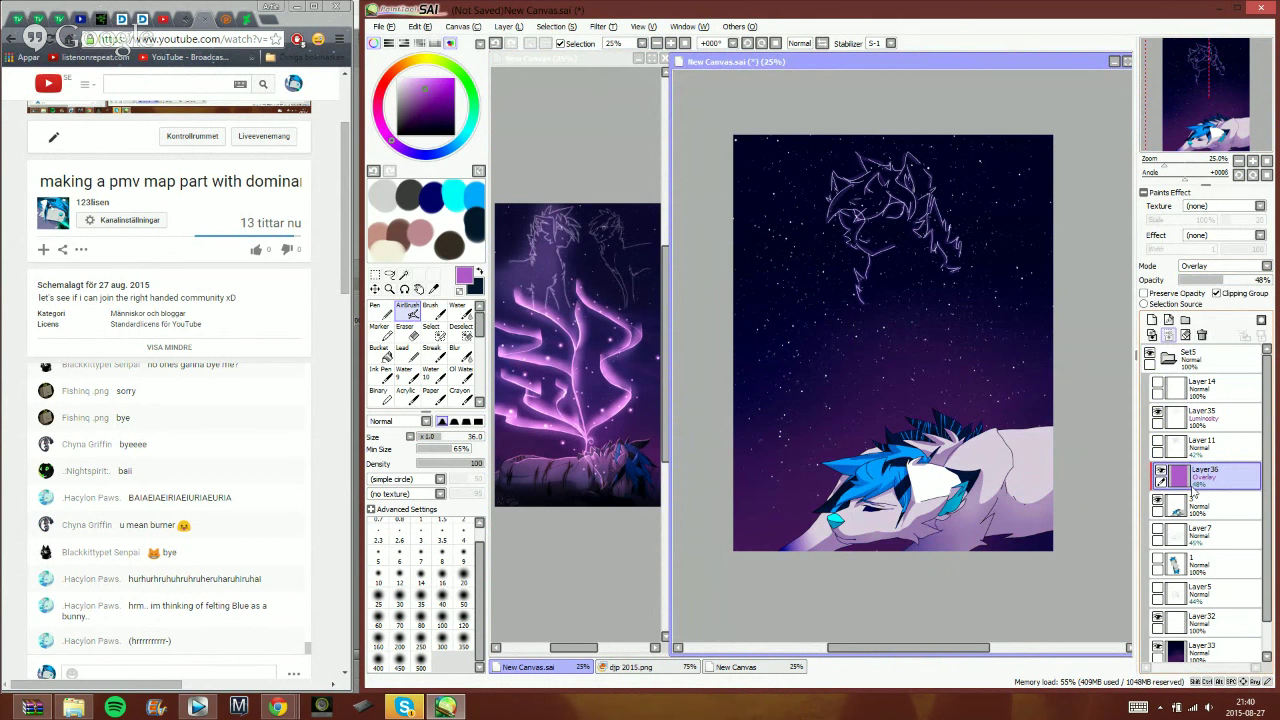
{"action": "key", "text": "ctrl+e"}
- Show layer 1 instead of layer 3 and add a new clipped layer above it
{"action": "left_click", "coordinate": [1159, 531]}
{"action": "left_click", "coordinate": [1158, 471]}
{"action": "left_click", "coordinate": [1205, 535]}
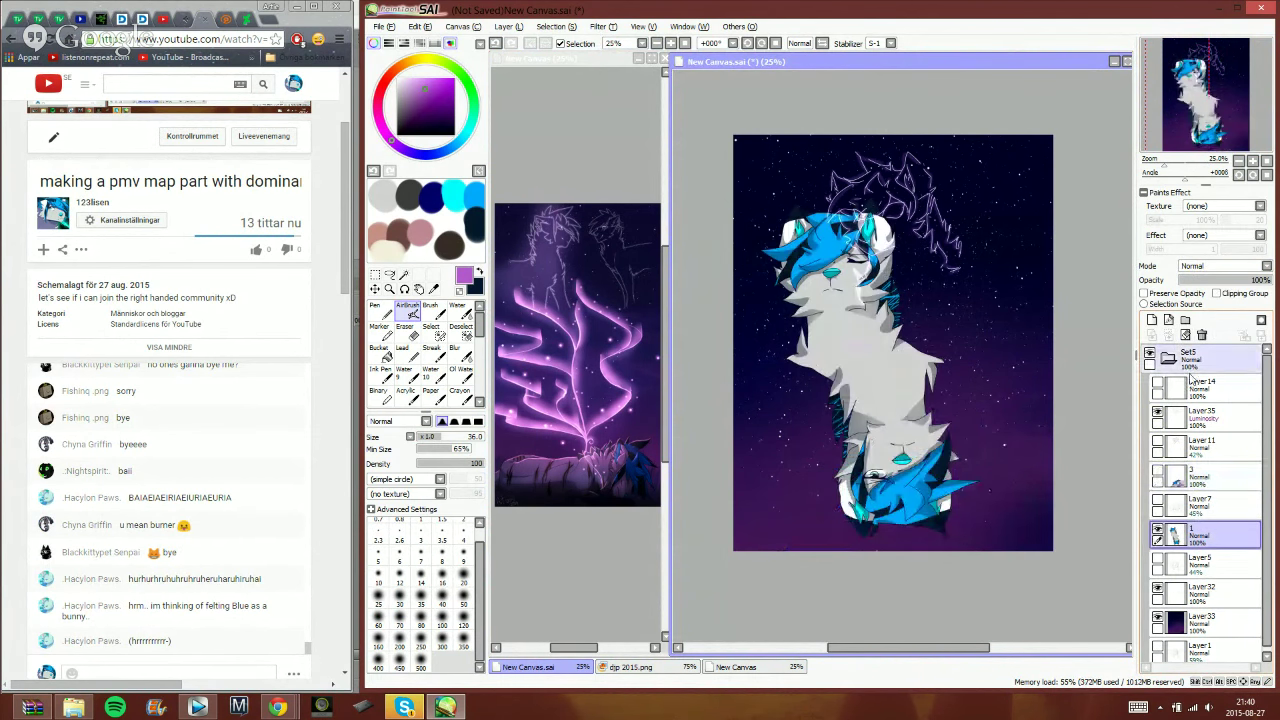
{"action": "left_click", "coordinate": [1153, 320]}
{"action": "left_click", "coordinate": [1219, 294]}
- Fill the new clipped layer with purple in Overlay mode at 48% opacity and merge it into layer 1
{"action": "left_click", "coordinate": [1210, 267]}
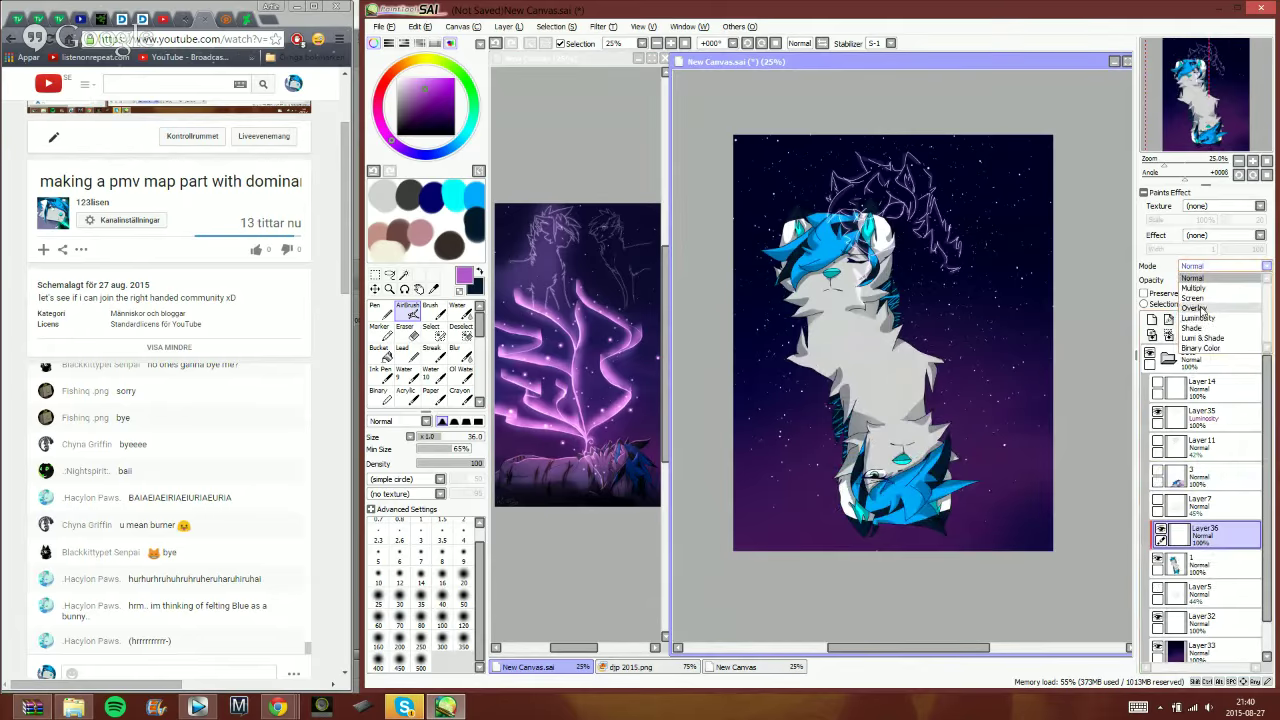
{"action": "left_click", "coordinate": [1208, 322]}
{"action": "key", "text": "space"}
{"action": "key", "text": "ctrl+f"}
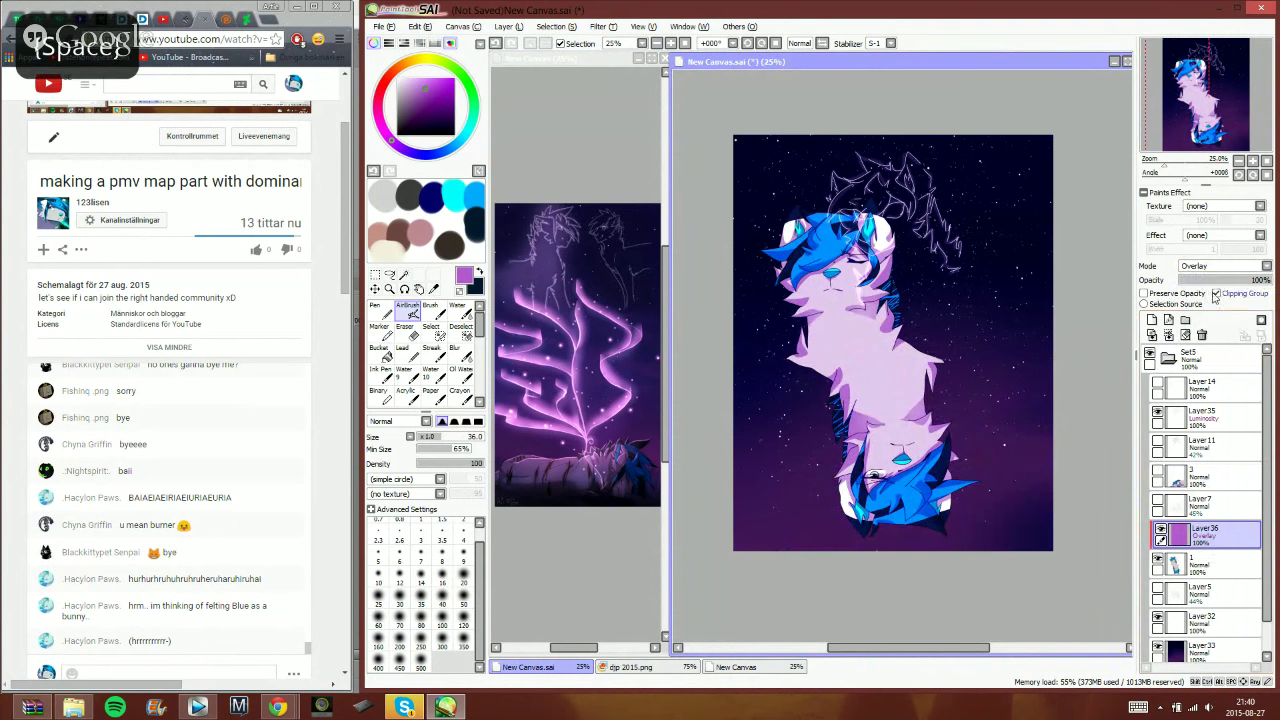
{"action": "left_click_drag", "start_coordinate": [1245, 281], "coordinate": [1216, 287]}
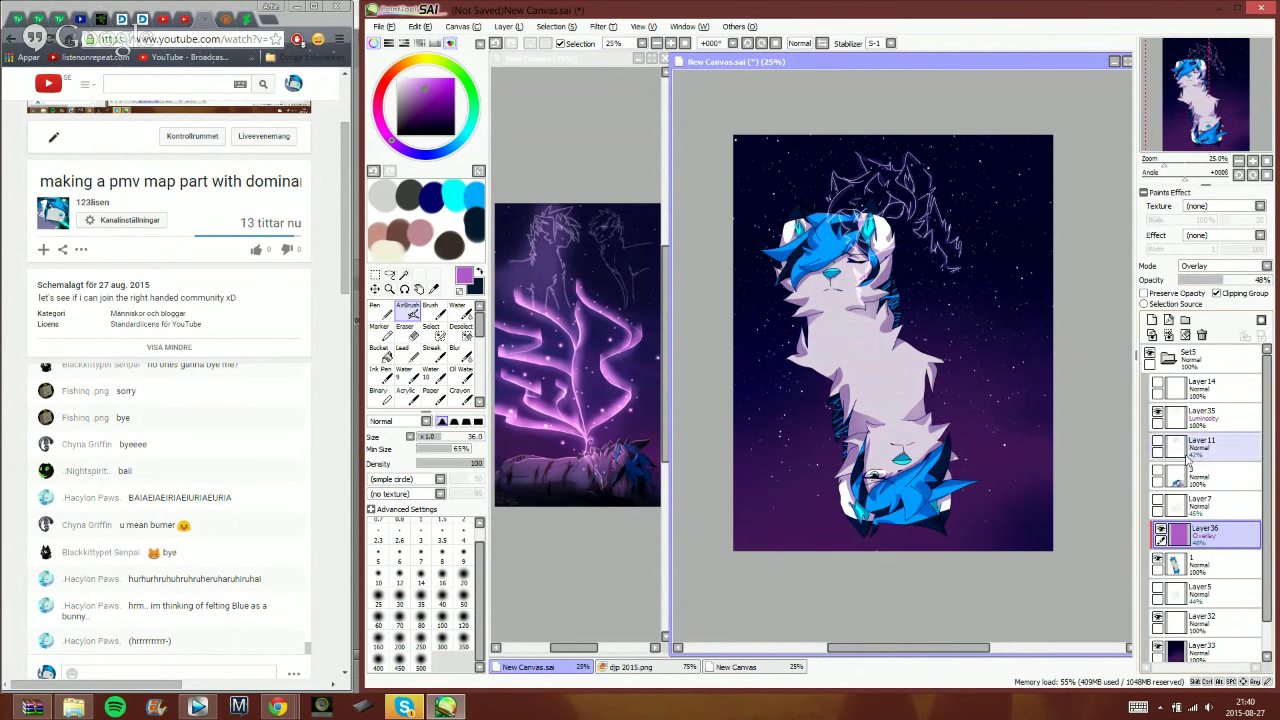
{"action": "key", "text": "Delete"}
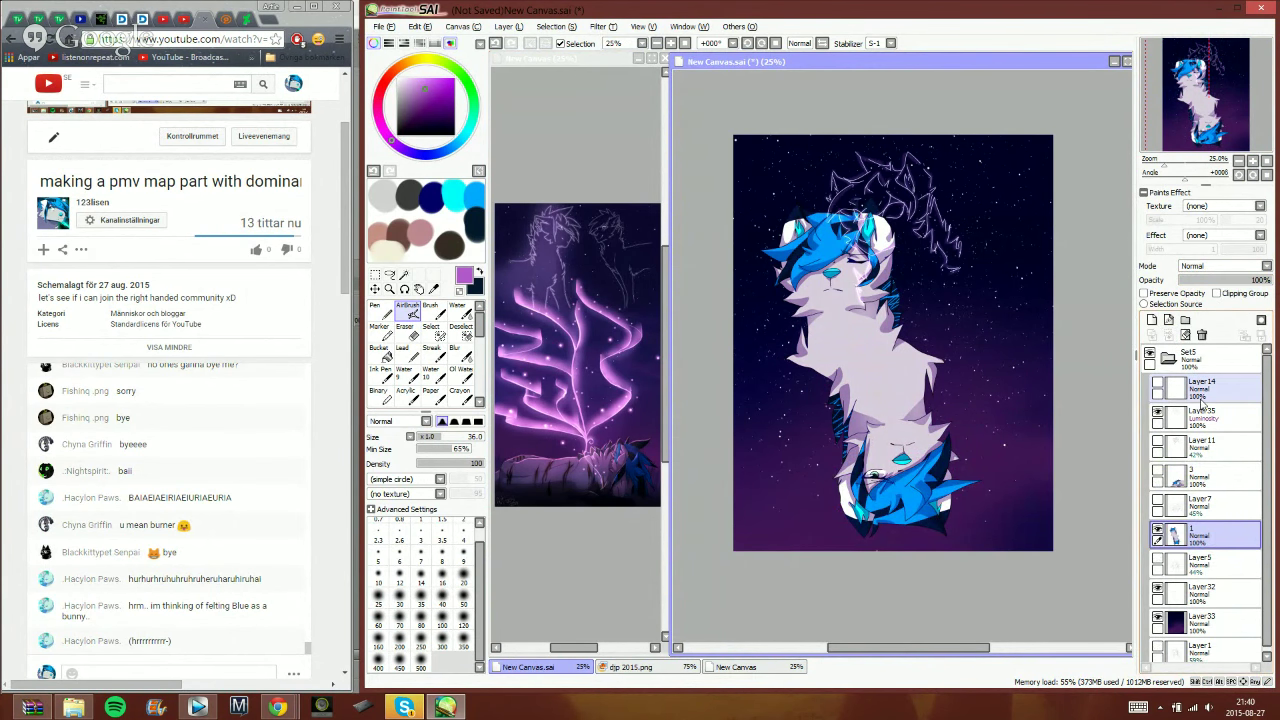
- Show layer 3 instead of layer 1 and add a new layer clipped to it
{"action": "left_click", "coordinate": [1195, 476]}
{"action": "left_click", "coordinate": [1157, 472]}
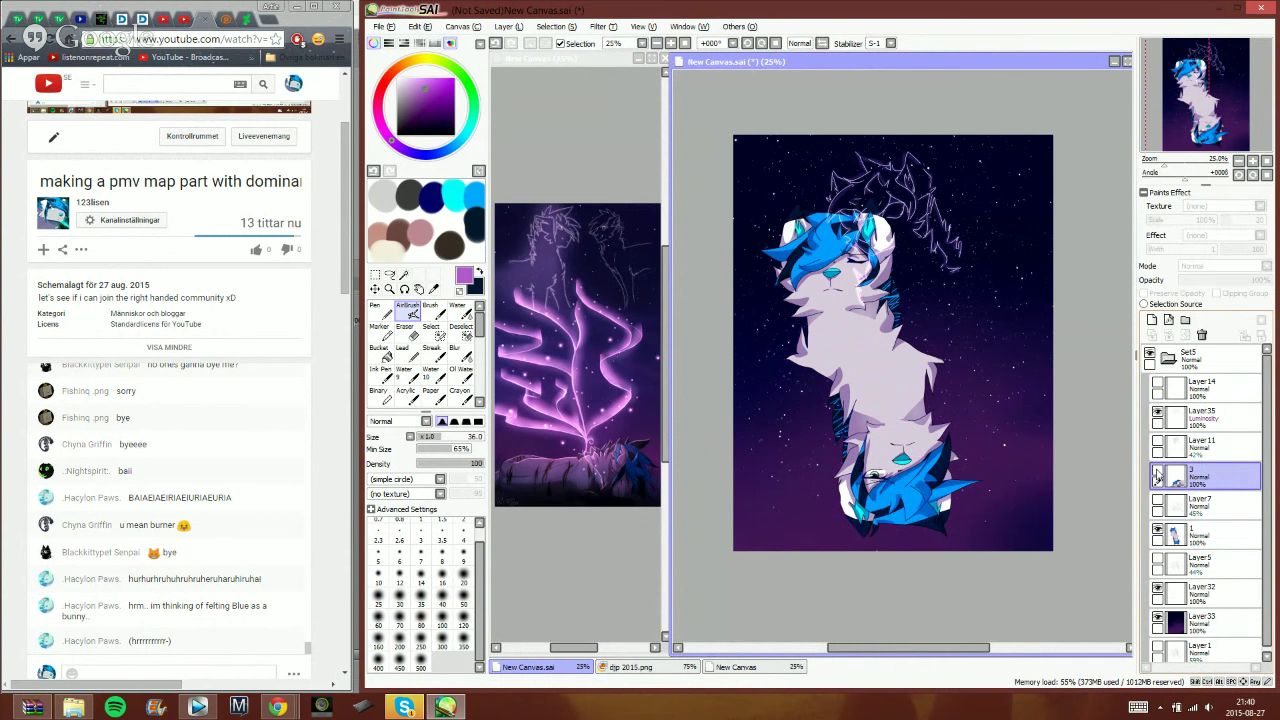
{"action": "left_click", "coordinate": [1157, 529]}
{"action": "left_click", "coordinate": [1151, 319]}
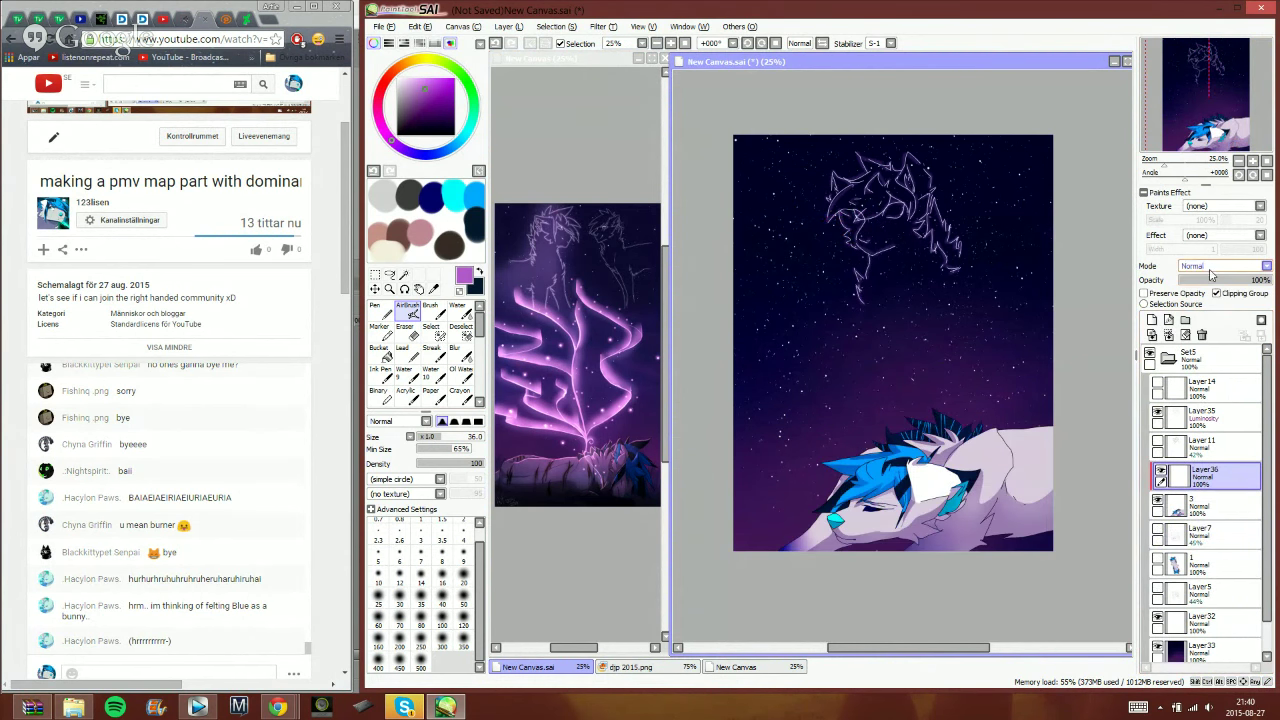
- Fill the clipped layer with dark navy in Multiply mode and lower its opacity to 36%
{"action": "left_click", "coordinate": [1212, 266]}
{"action": "left_click", "coordinate": [1195, 288]}
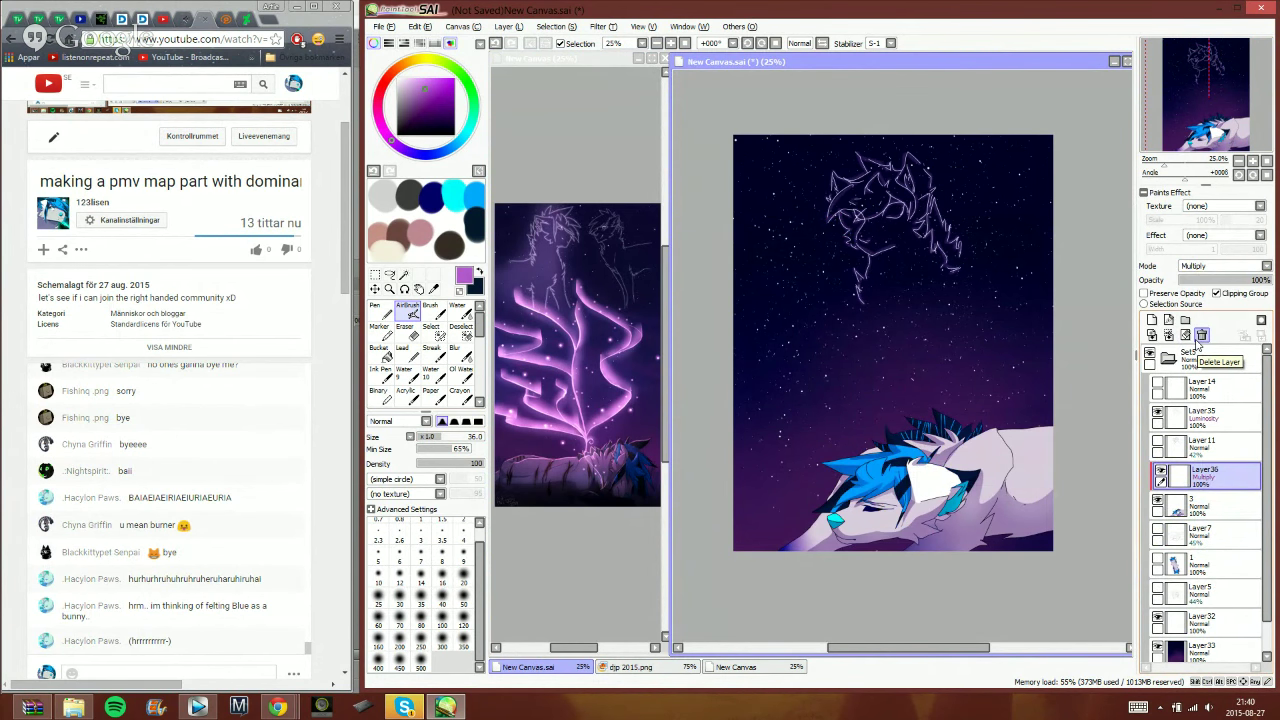
{"action": "key", "text": "x"}
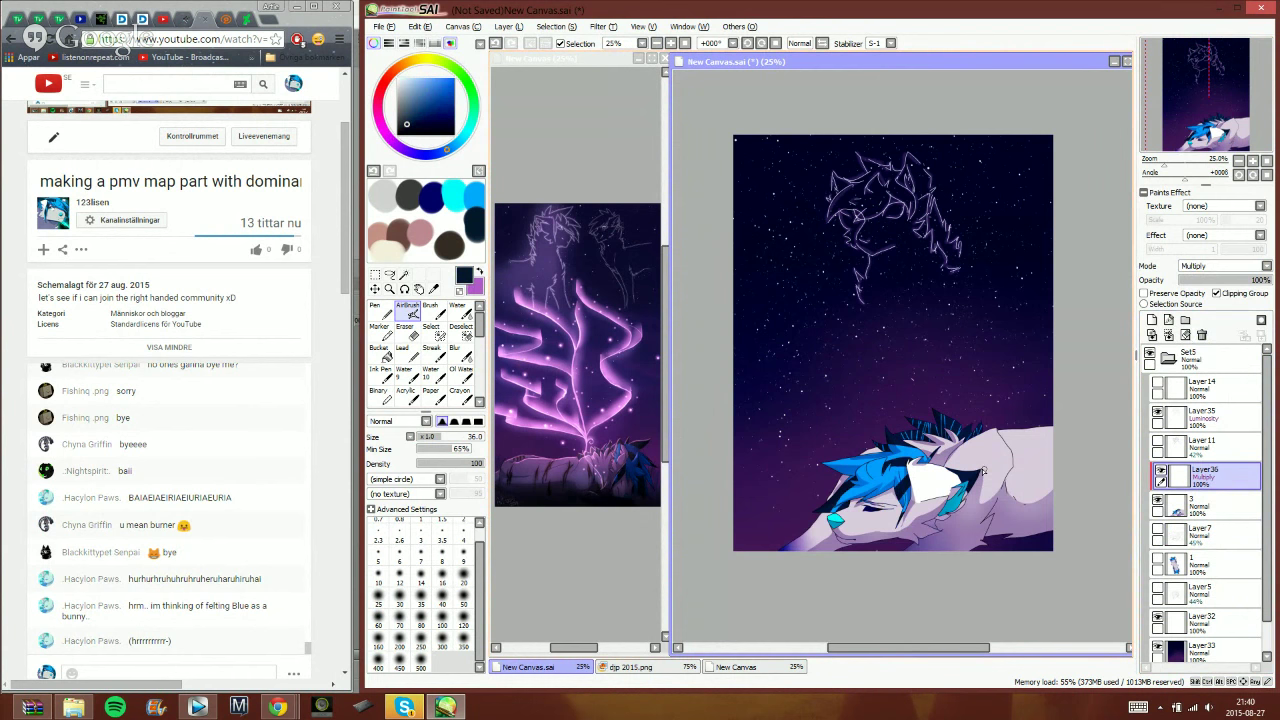
{"action": "key", "text": "ctrl+f"}
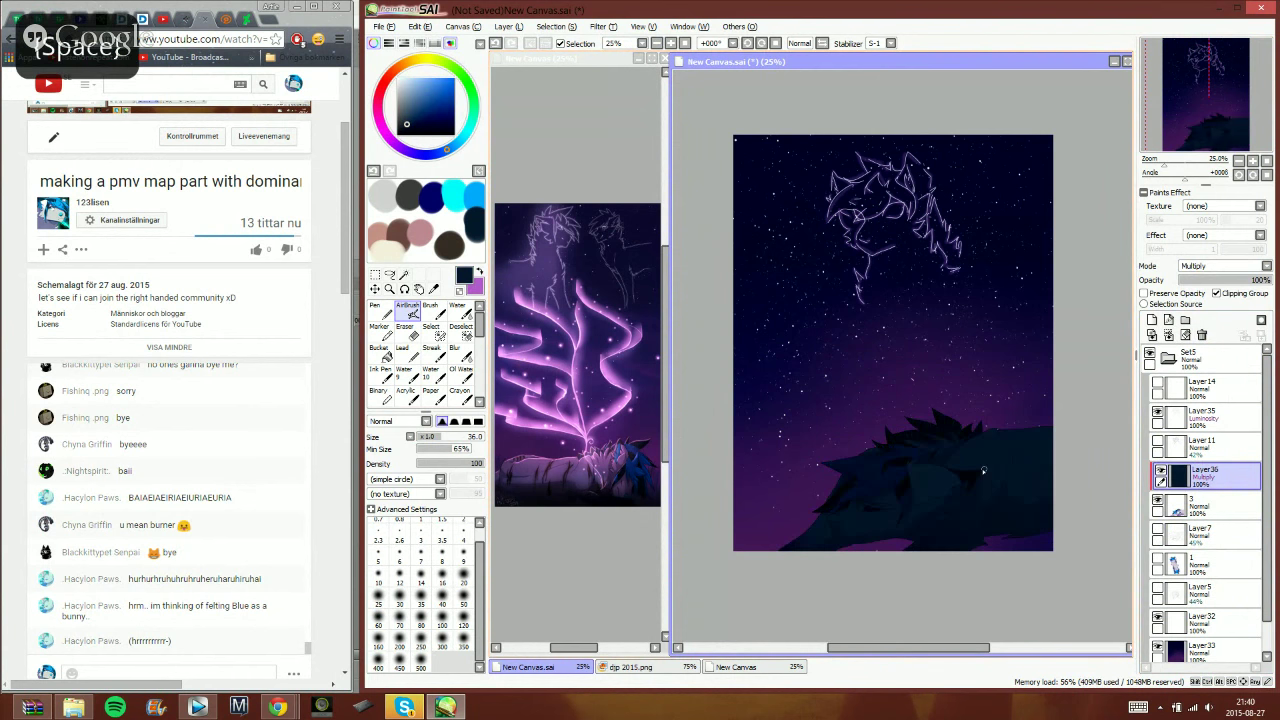
{"action": "left_click", "coordinate": [1216, 283]}
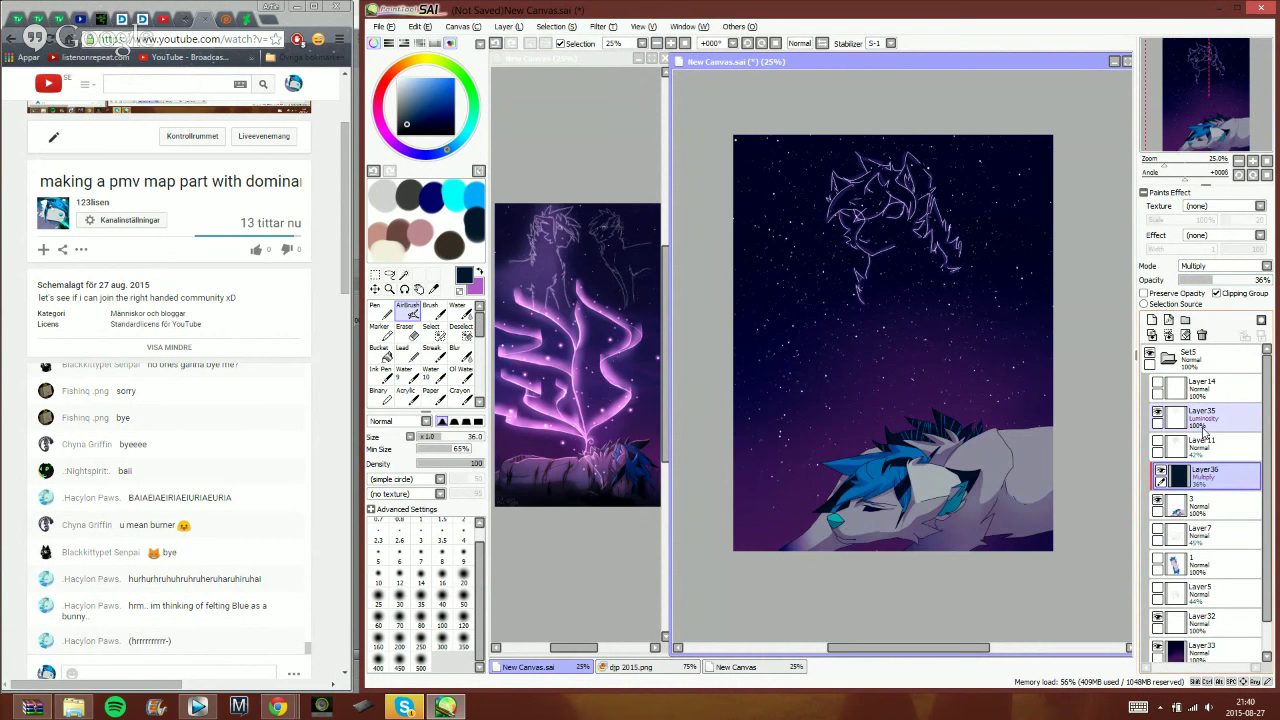
- Try a purple fill on the clipped Multiply layer, and refill it with dark navy
{"action": "key", "text": "x"}
{"action": "key", "text": "space"}
{"action": "key", "text": "ctrl+f"}
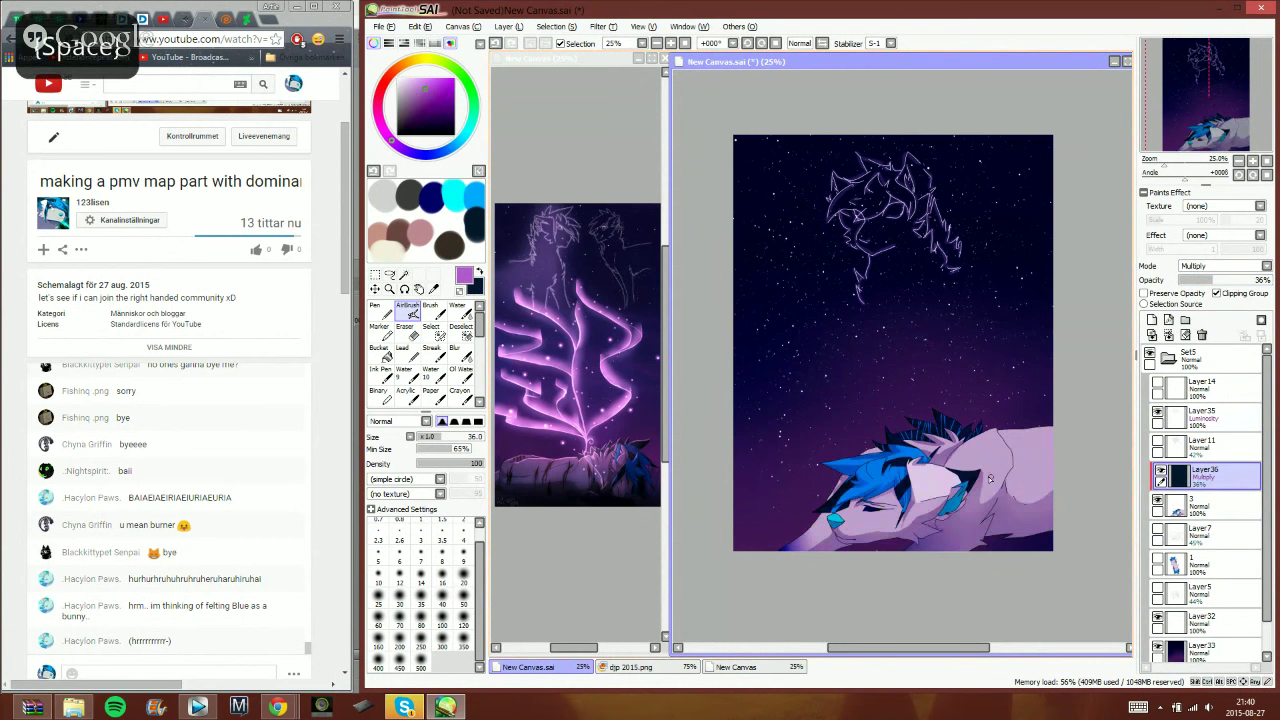
{"action": "key", "text": "x"}
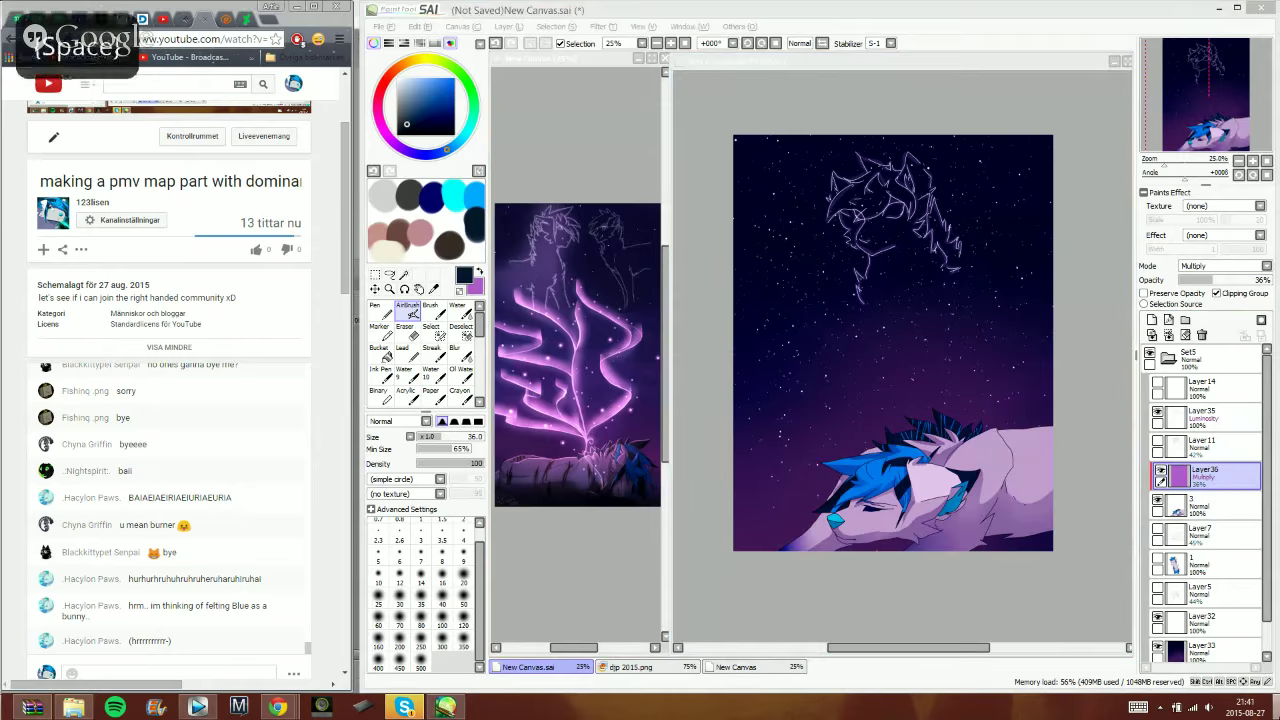
{"action": "left_click", "coordinate": [1015, 456]}
{"action": "key", "text": "ctrl+f"}
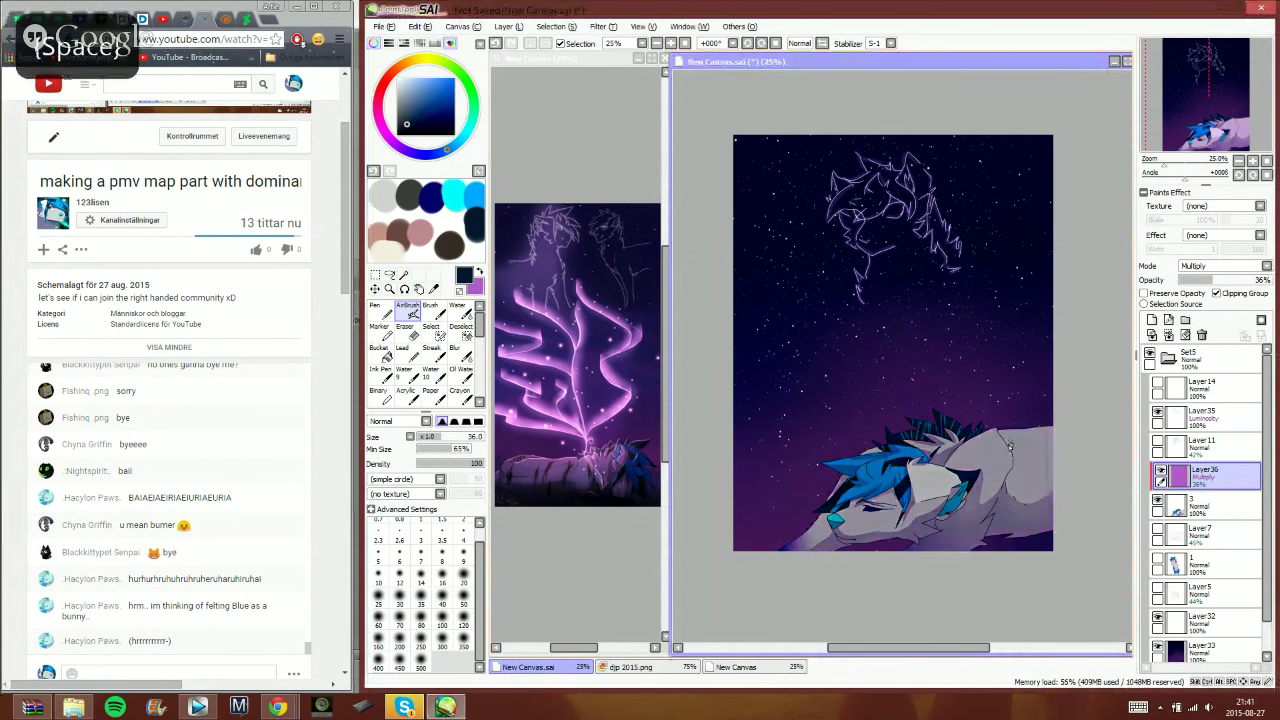
- Try Screen and Lumi & Shade on the dark clipped layer, and settle on Shade mode at 24% opacity
{"action": "left_click", "coordinate": [1212, 265]}
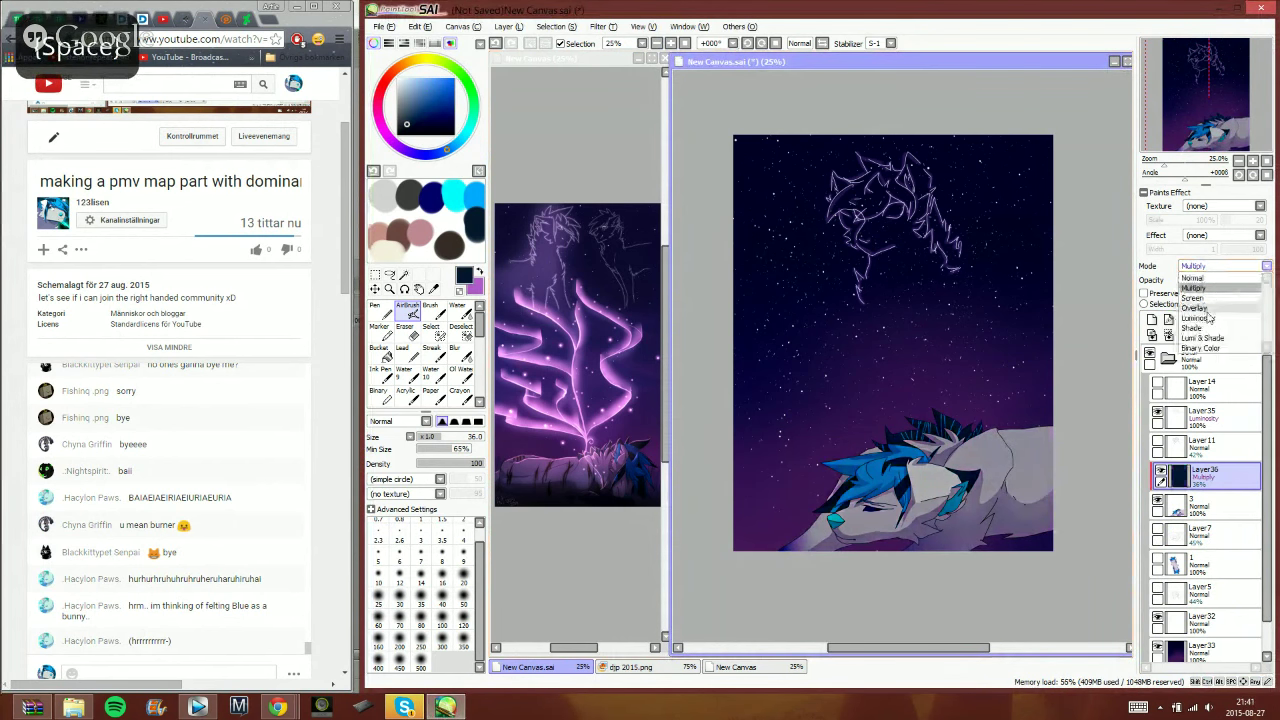
{"action": "left_click", "coordinate": [1207, 308]}
{"action": "left_click", "coordinate": [1207, 267]}
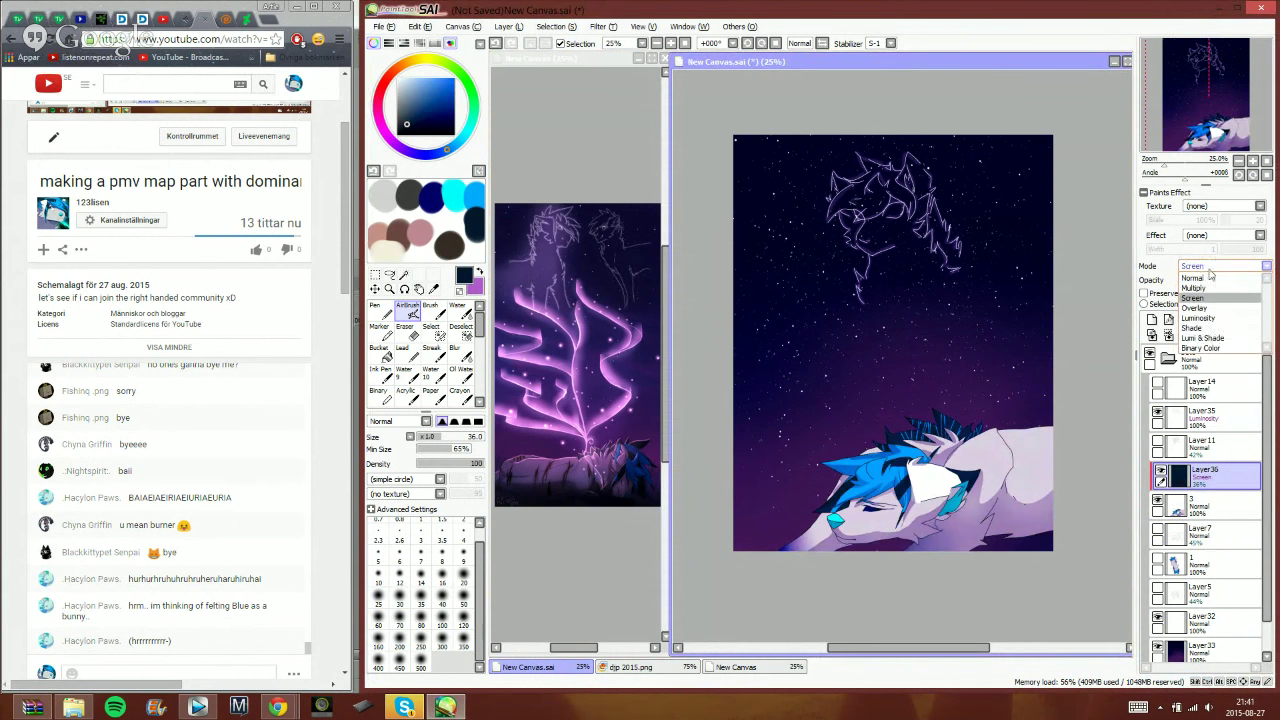
{"action": "left_click", "coordinate": [1205, 338]}
{"action": "left_click", "coordinate": [1222, 267]}
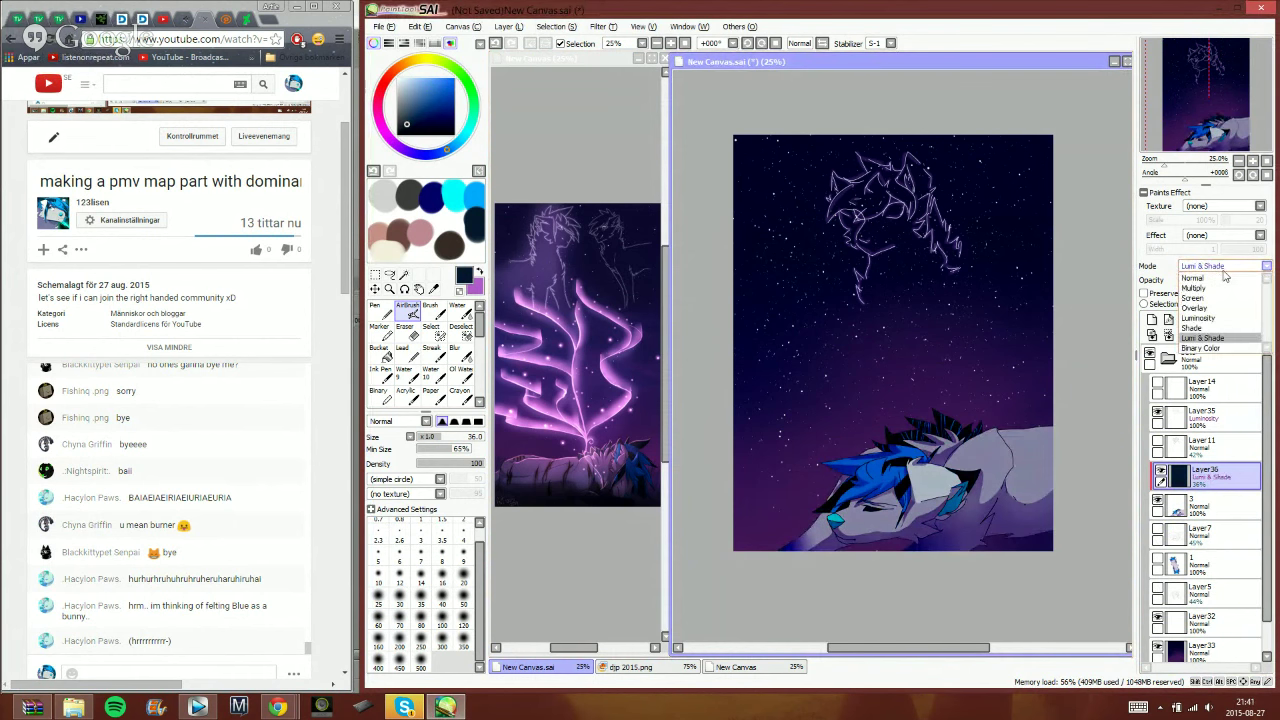
{"action": "left_click", "coordinate": [1239, 329]}
{"action": "left_click_drag", "start_coordinate": [1219, 280], "coordinate": [1201, 281]}
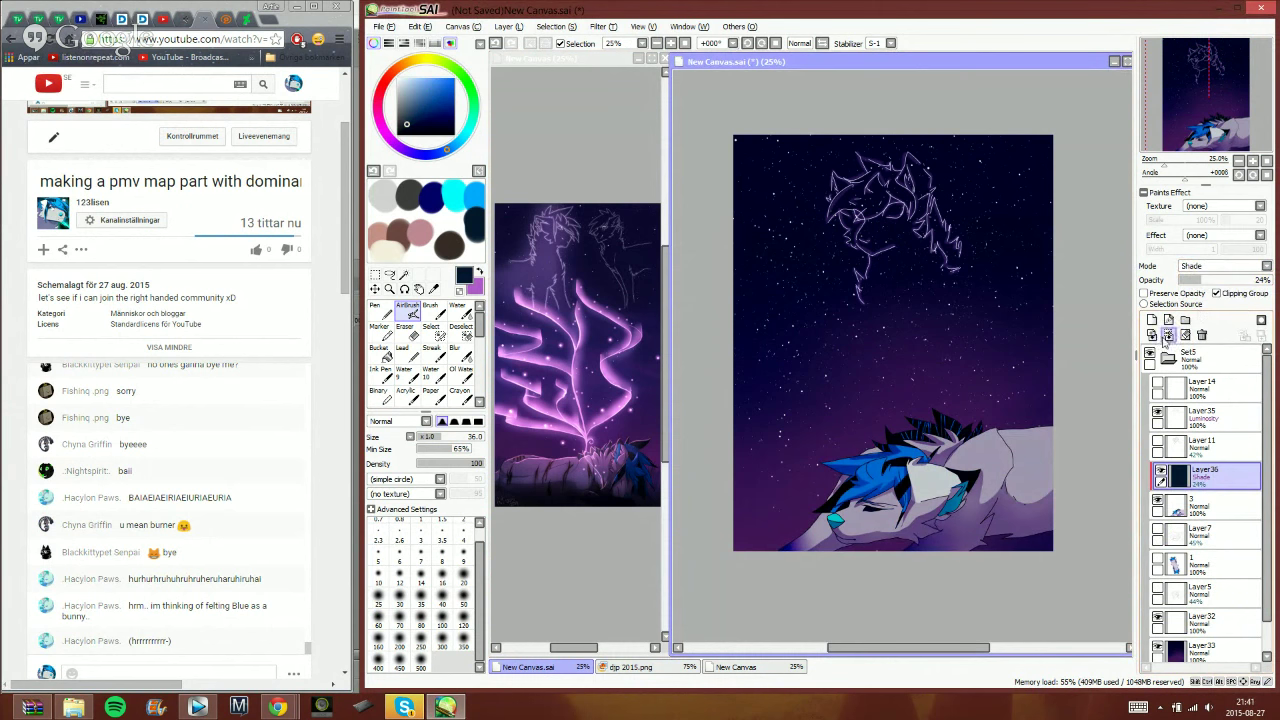
{"action": "left_click", "coordinate": [1168, 334]}
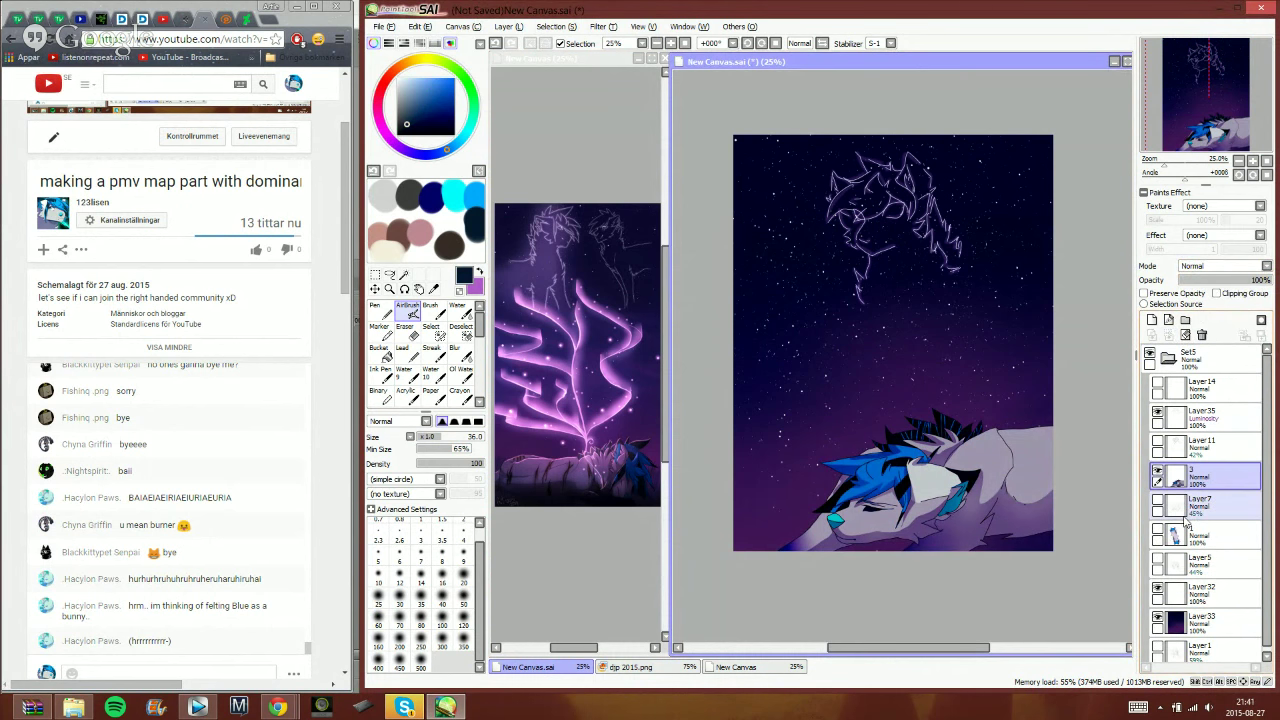
{"action": "left_click", "coordinate": [507, 44]}
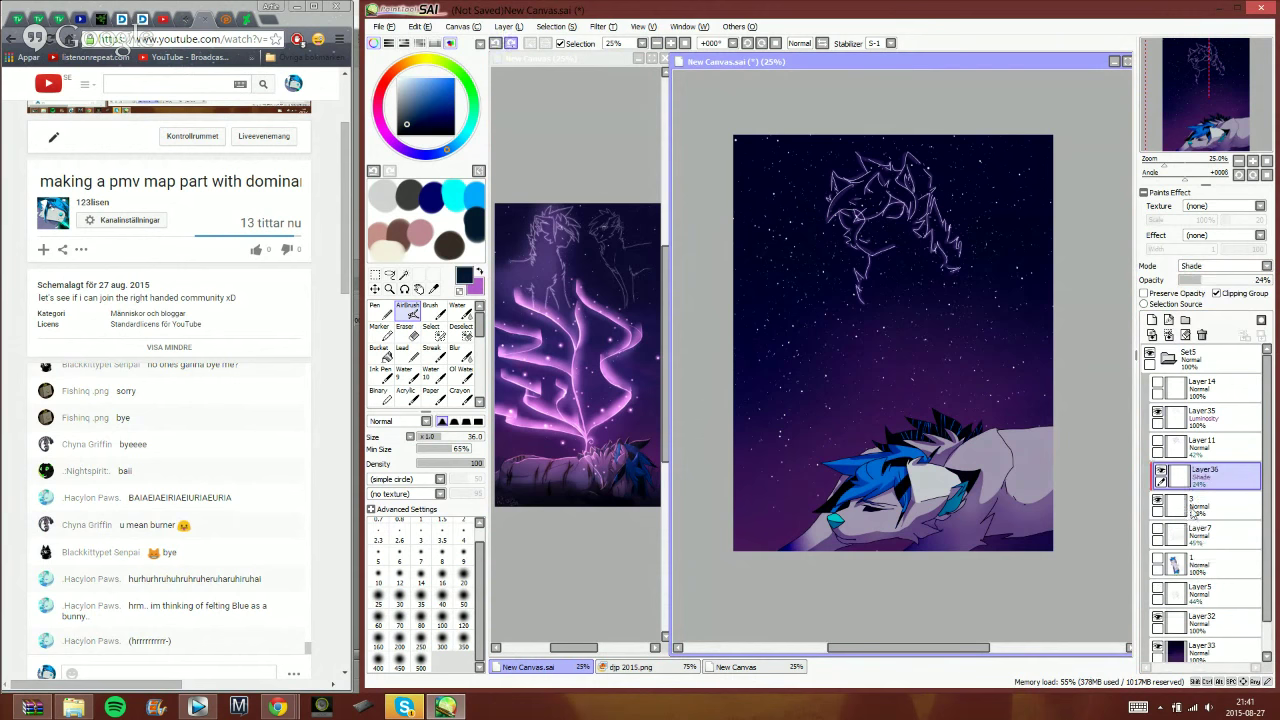
- Show layer 1 with the two-headed character and add a new layer clipped to it
{"action": "left_click", "coordinate": [1188, 562]}
{"action": "left_click", "coordinate": [1158, 560]}
{"action": "left_click", "coordinate": [1152, 321]}
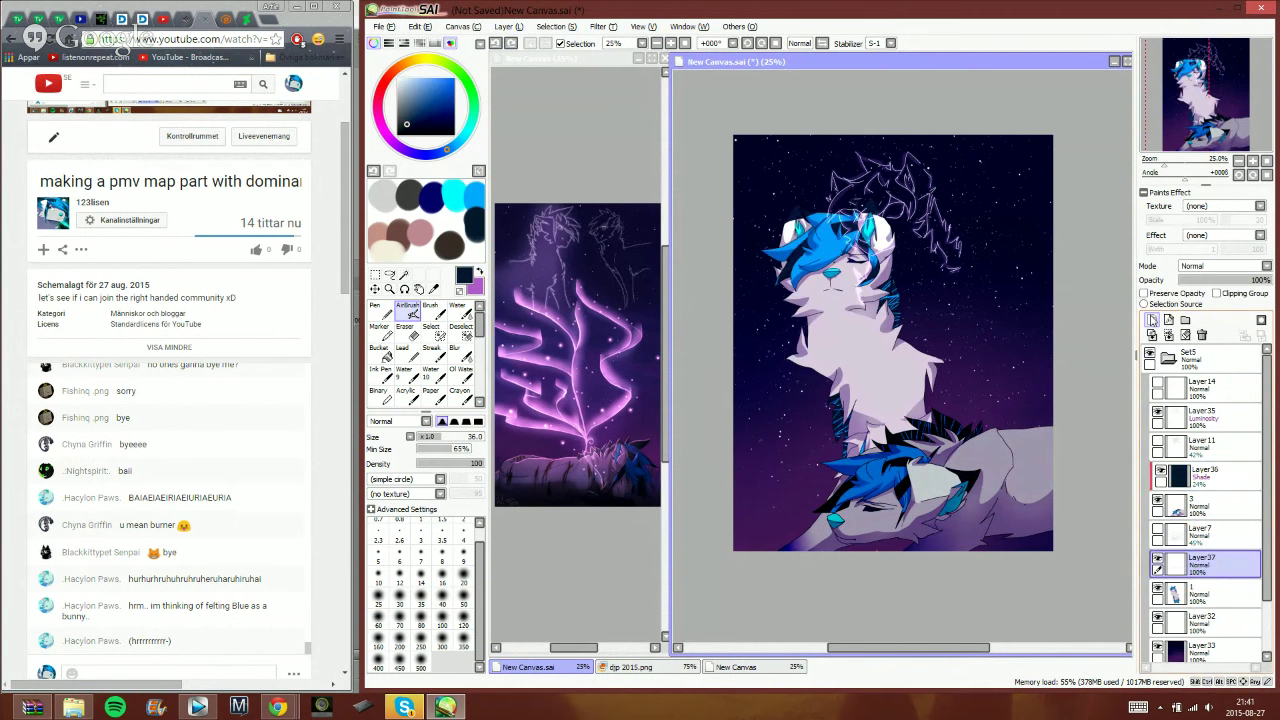
{"action": "left_click", "coordinate": [1218, 294]}
- Set the new clipped layer to Shade mode at 24% opacity and fill it with dark navy
{"action": "left_click", "coordinate": [1214, 267]}
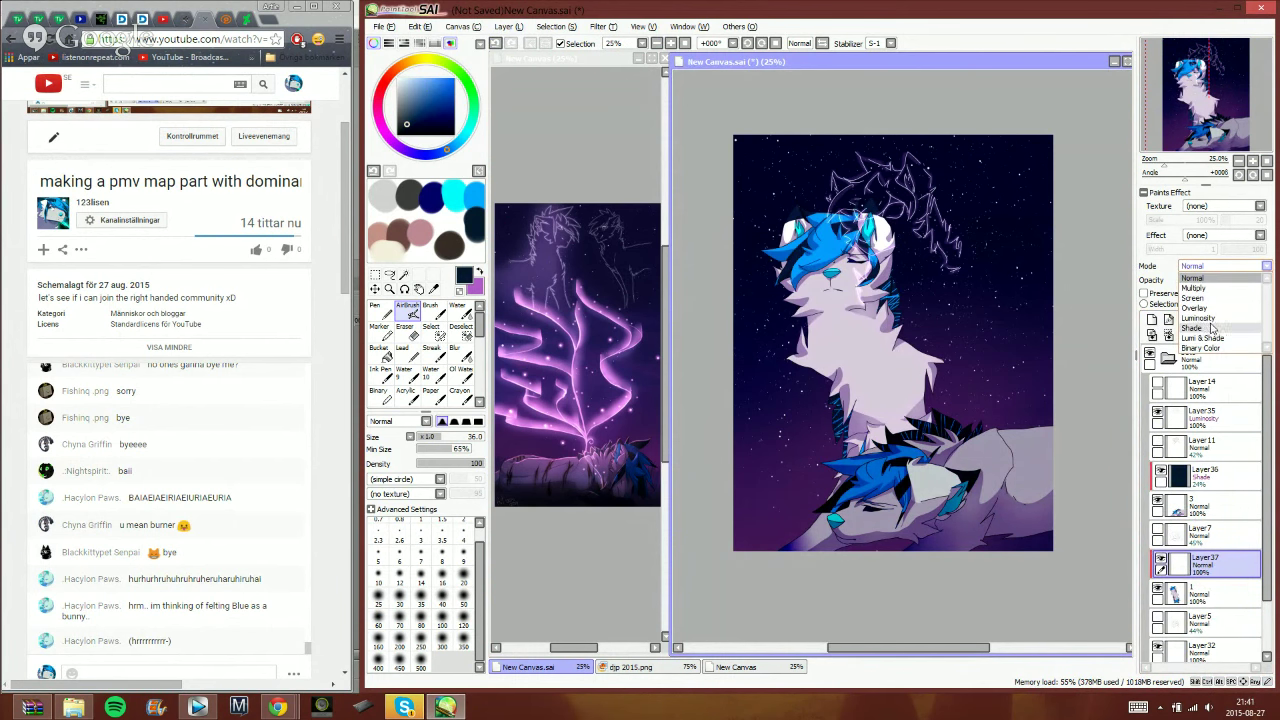
{"action": "left_click", "coordinate": [1212, 329]}
{"action": "left_click_drag", "start_coordinate": [1223, 285], "coordinate": [1194, 286]}
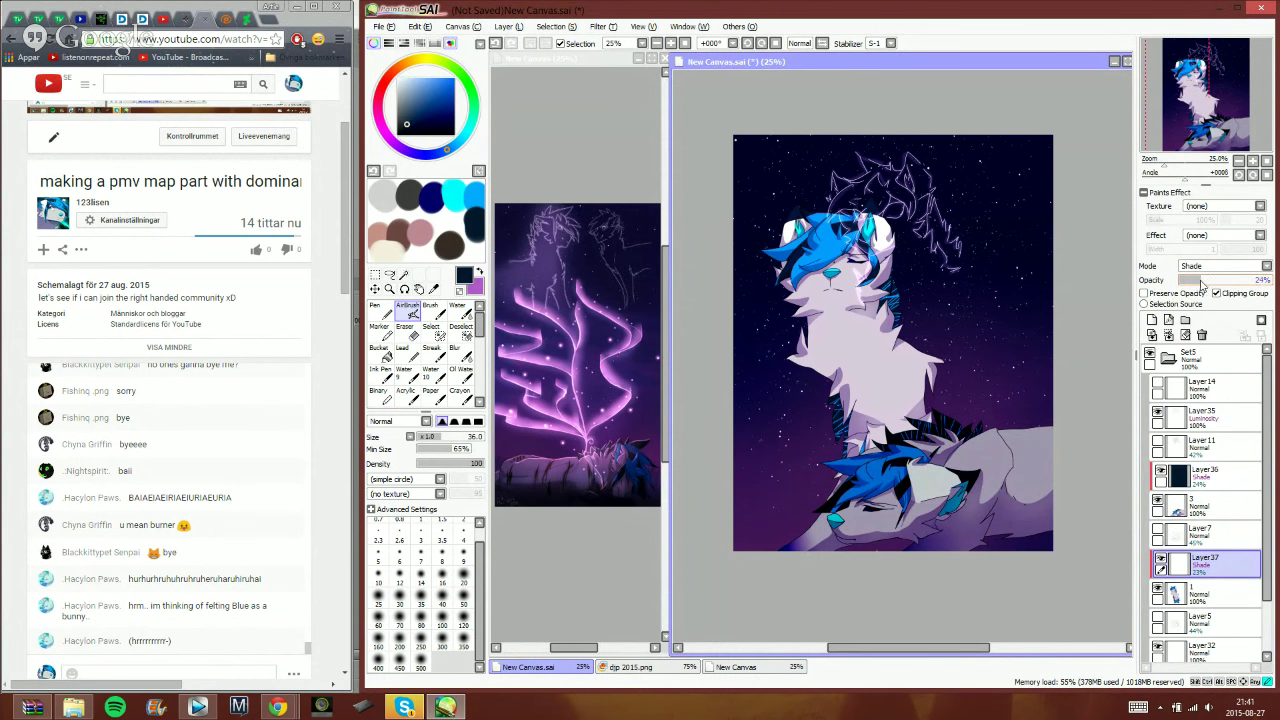
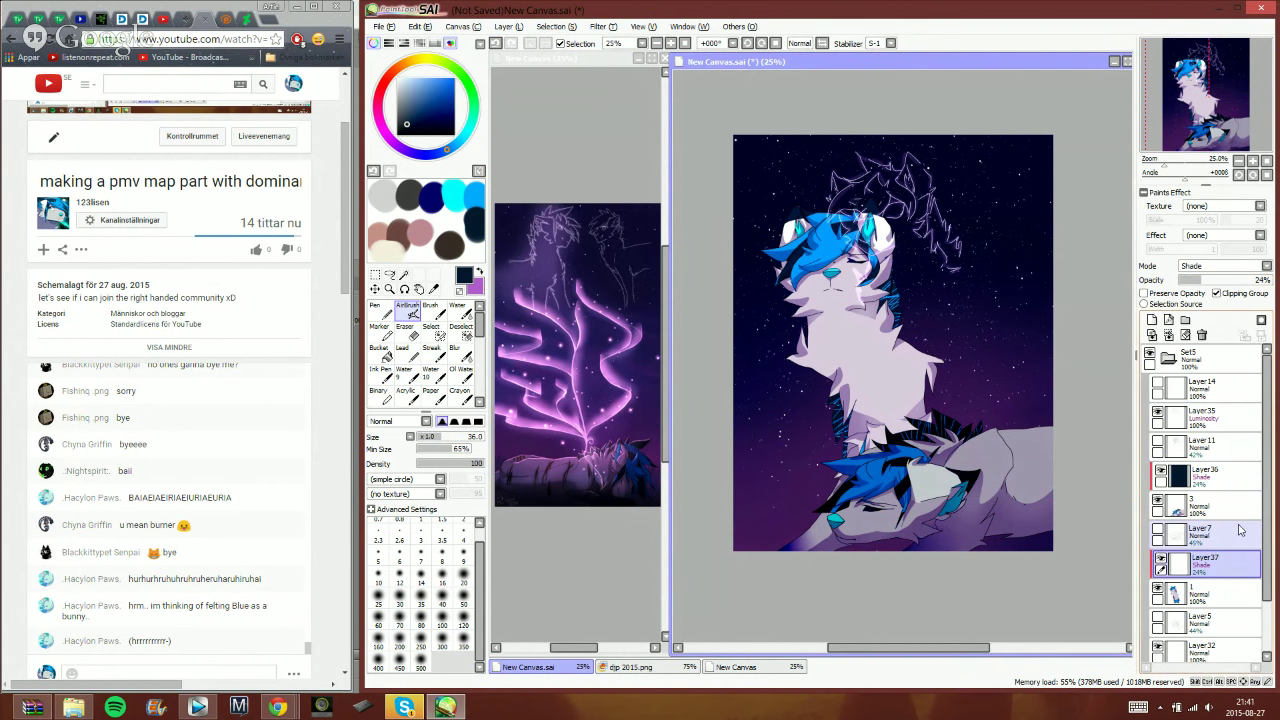
{"action": "key", "text": "space"}
{"action": "key", "text": "ctrl+f"}
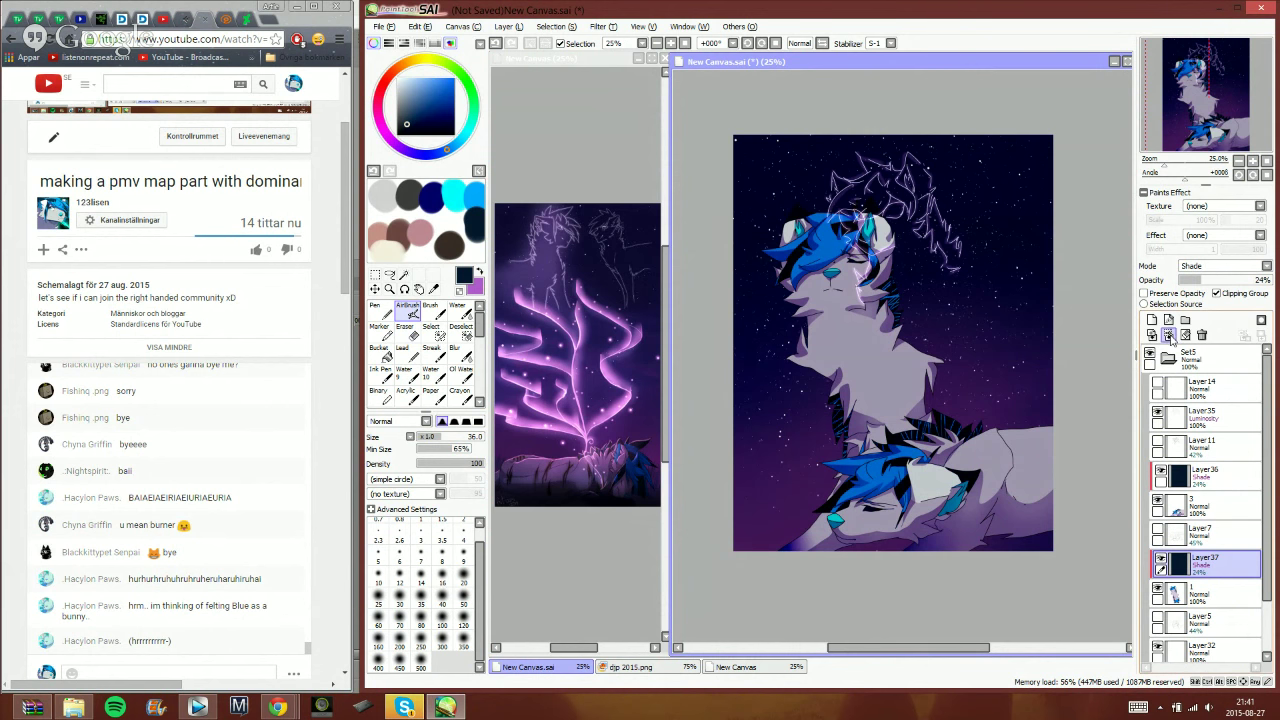
- Merge the two dark Shade layers into layers 1 and 3, and hide layer 3
{"action": "left_click", "coordinate": [1192, 482]}
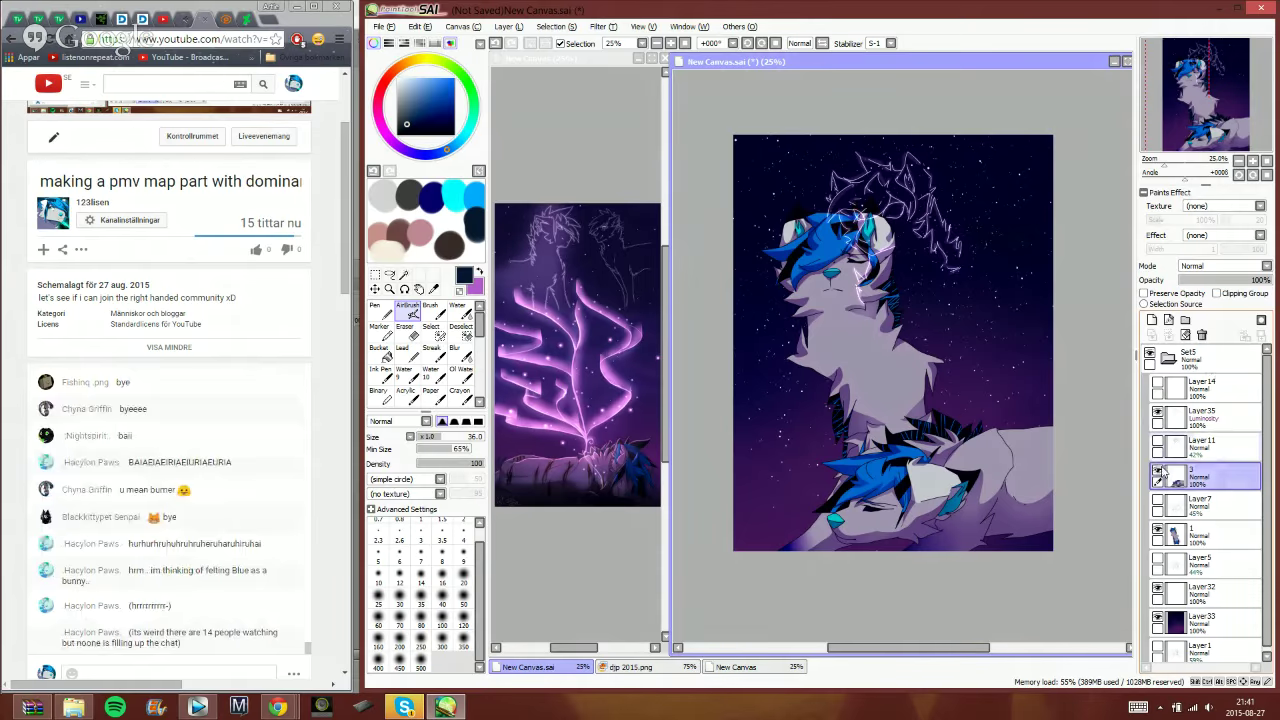
{"action": "left_click", "coordinate": [1158, 470]}
{"action": "key", "text": "ctrl+z"}
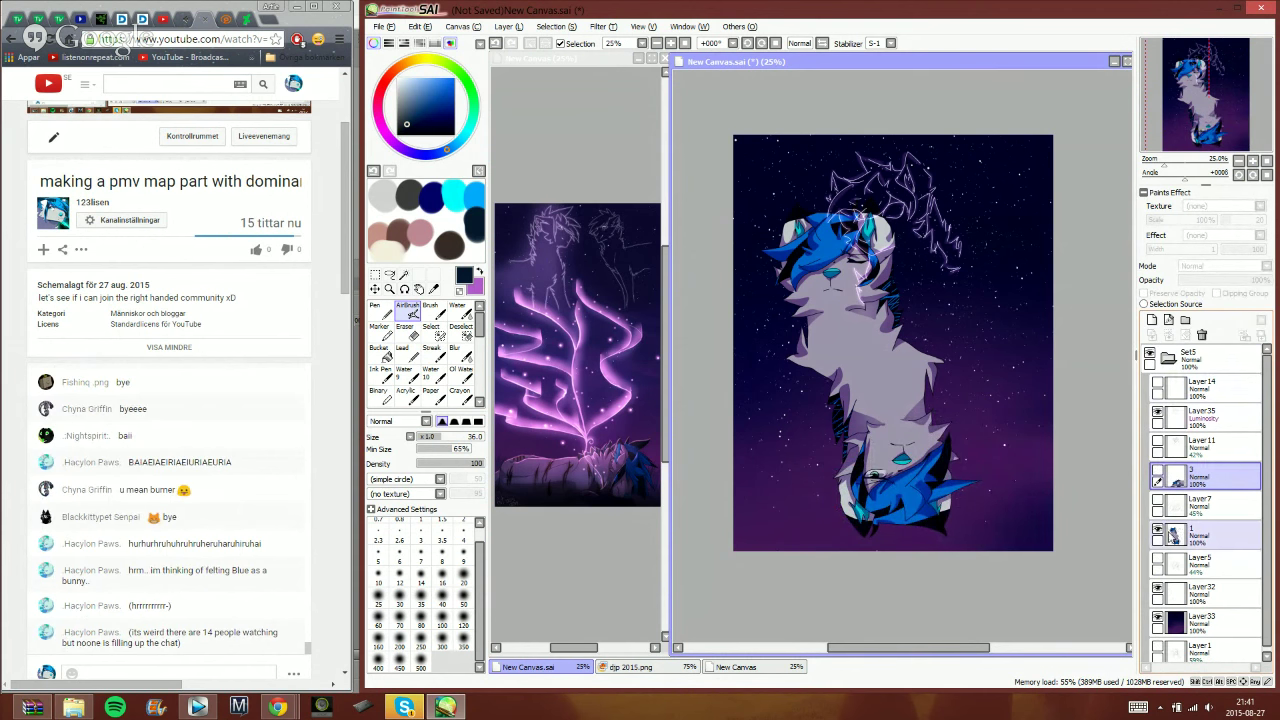
- Add a layer clipped to layer 1 and airbrush sampled purple along the upper character's outline with a size 500 brush
{"action": "left_click", "coordinate": [1216, 293]}
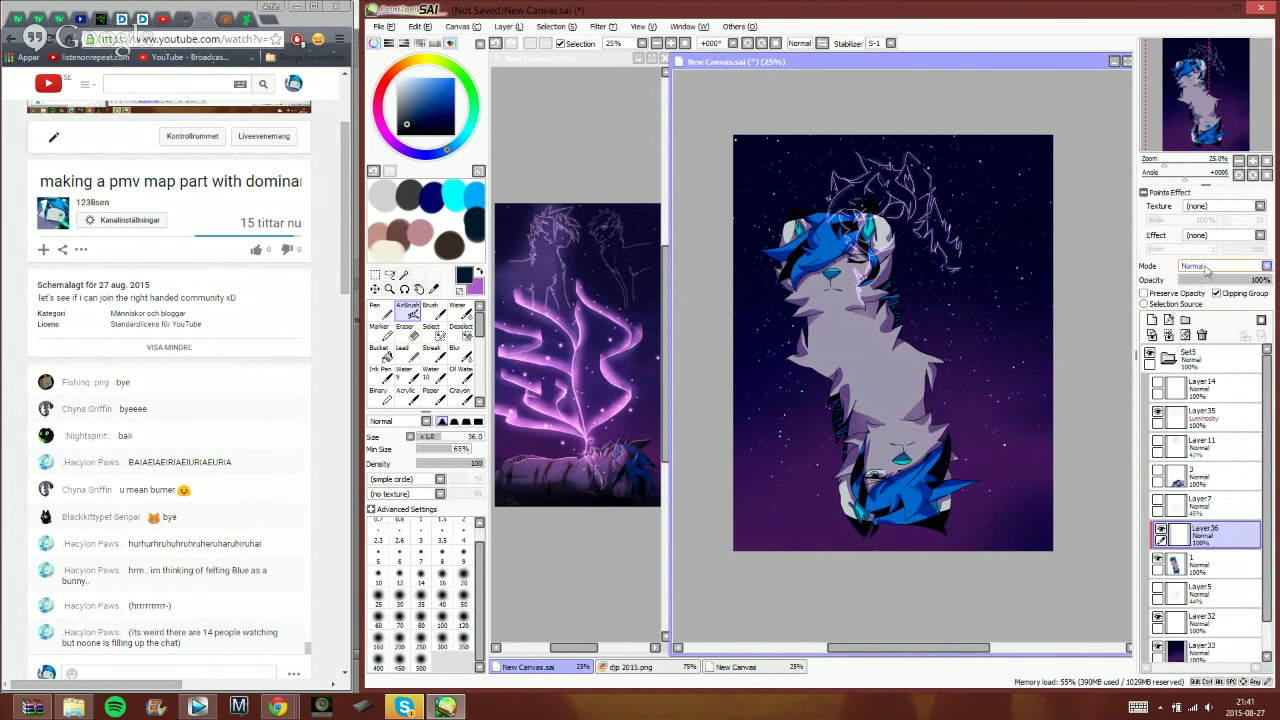
{"action": "left_click", "coordinate": [563, 376], "text": "alt"}
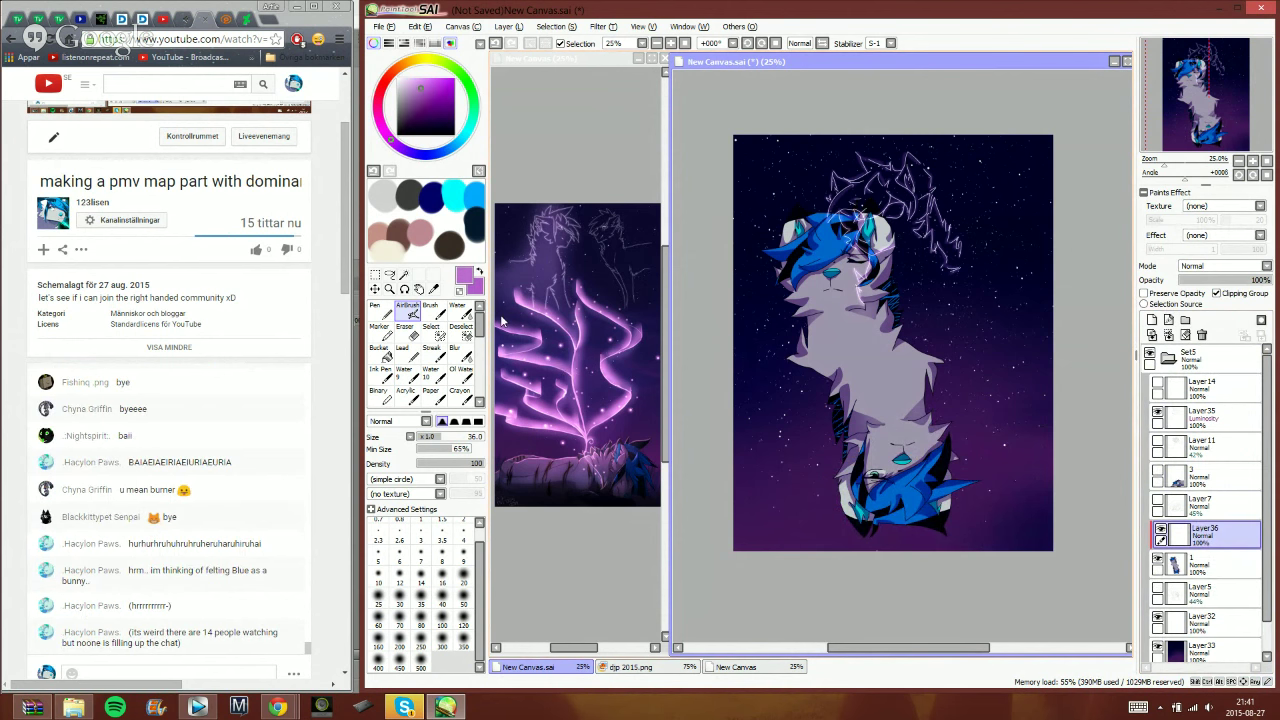
{"action": "left_click", "coordinate": [420, 660]}
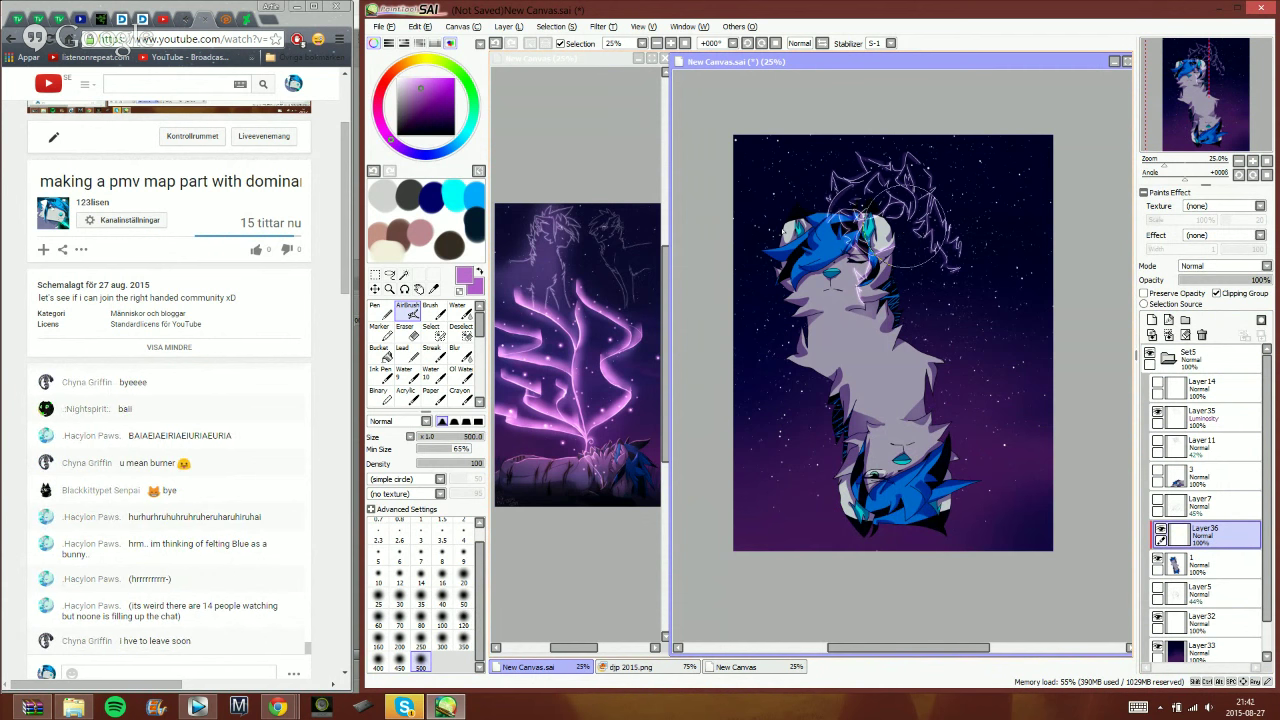
{"action": "left_click_drag", "start_coordinate": [800, 225], "coordinate": [890, 230]}
- Try Overlay on the purple clipped layer, and settle on Luminosity mode at 19% opacity
{"action": "left_click", "coordinate": [1230, 267]}
{"action": "left_click", "coordinate": [1207, 307]}
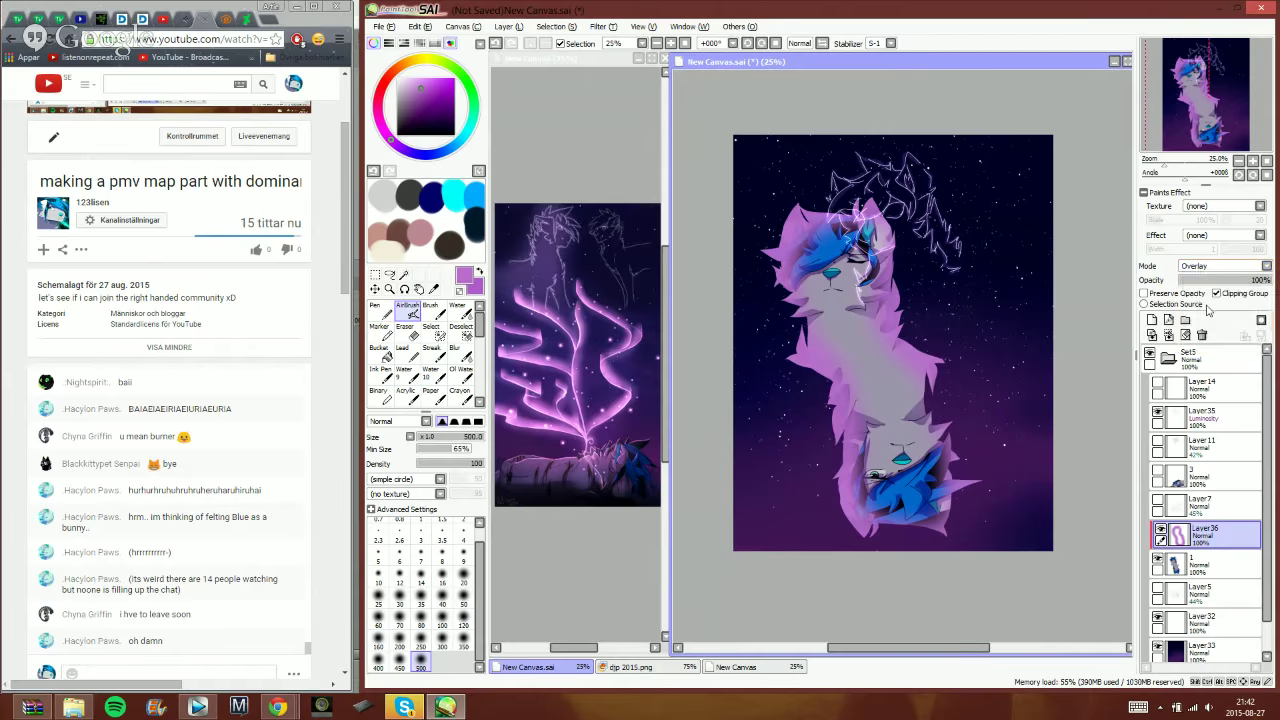
{"action": "left_click", "coordinate": [1222, 266]}
{"action": "left_click", "coordinate": [1207, 322]}
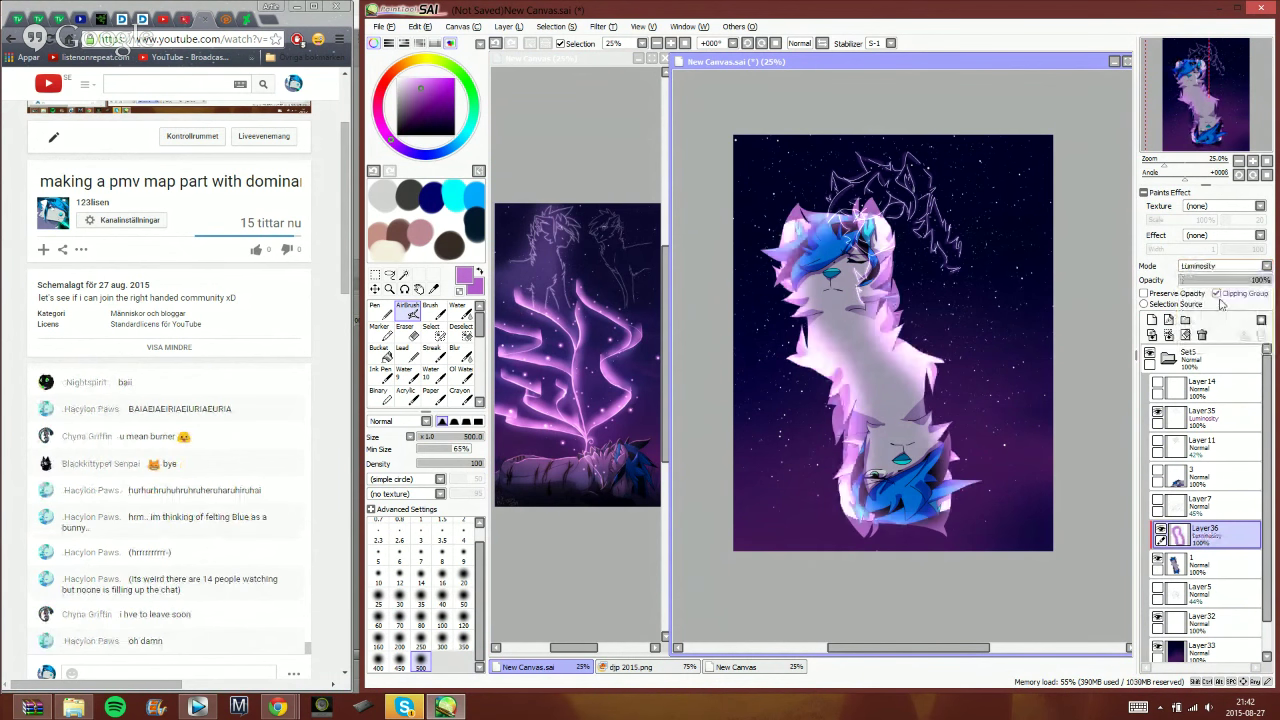
{"action": "left_click_drag", "start_coordinate": [1212, 283], "coordinate": [1197, 283]}
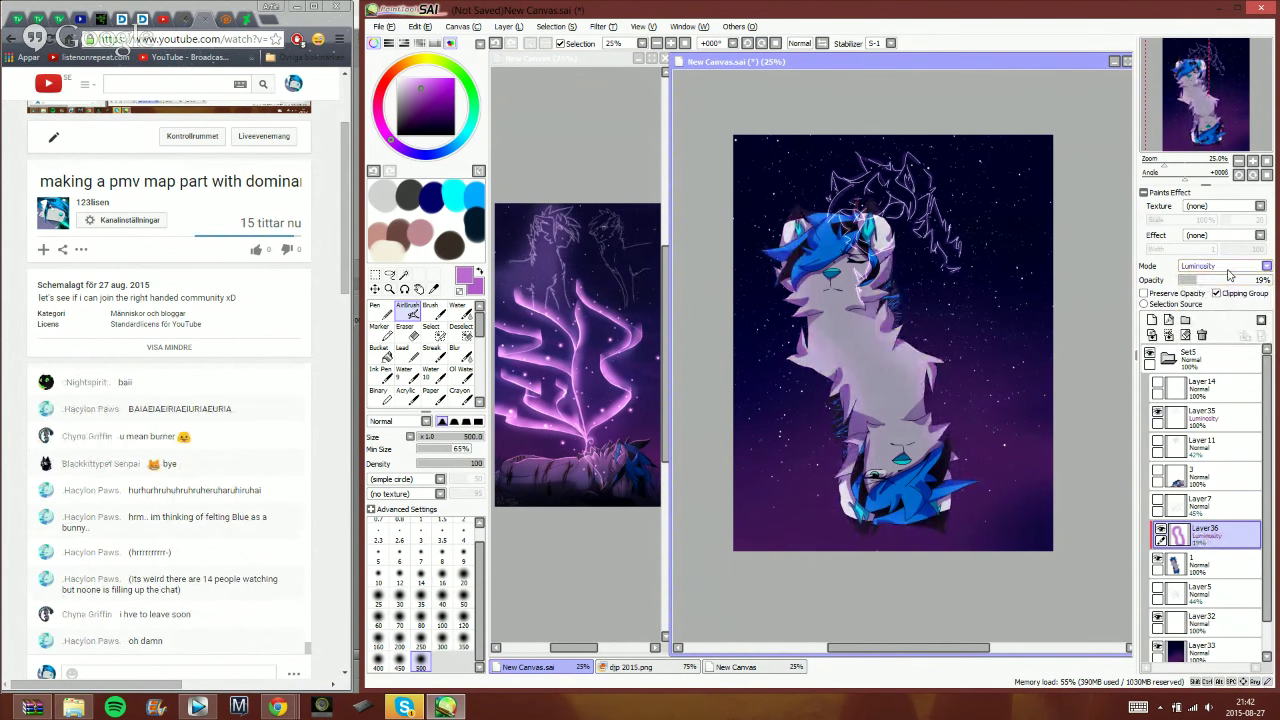
- Show layer 3 and airbrush purple along the lying character's back on a new clipped Luminosity layer at 19% opacity
{"action": "left_click", "coordinate": [1158, 478]}
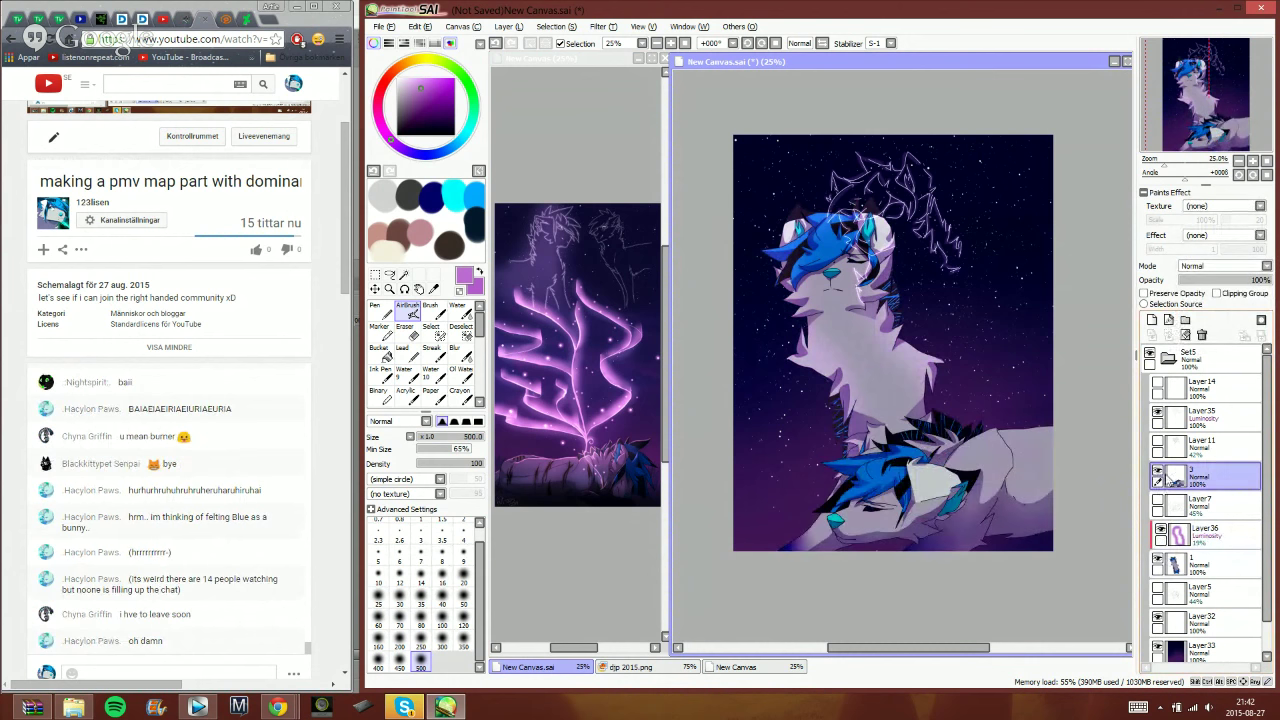
{"action": "left_click", "coordinate": [1152, 320]}
{"action": "left_click", "coordinate": [1215, 266]}
{"action": "left_click", "coordinate": [1198, 318]}
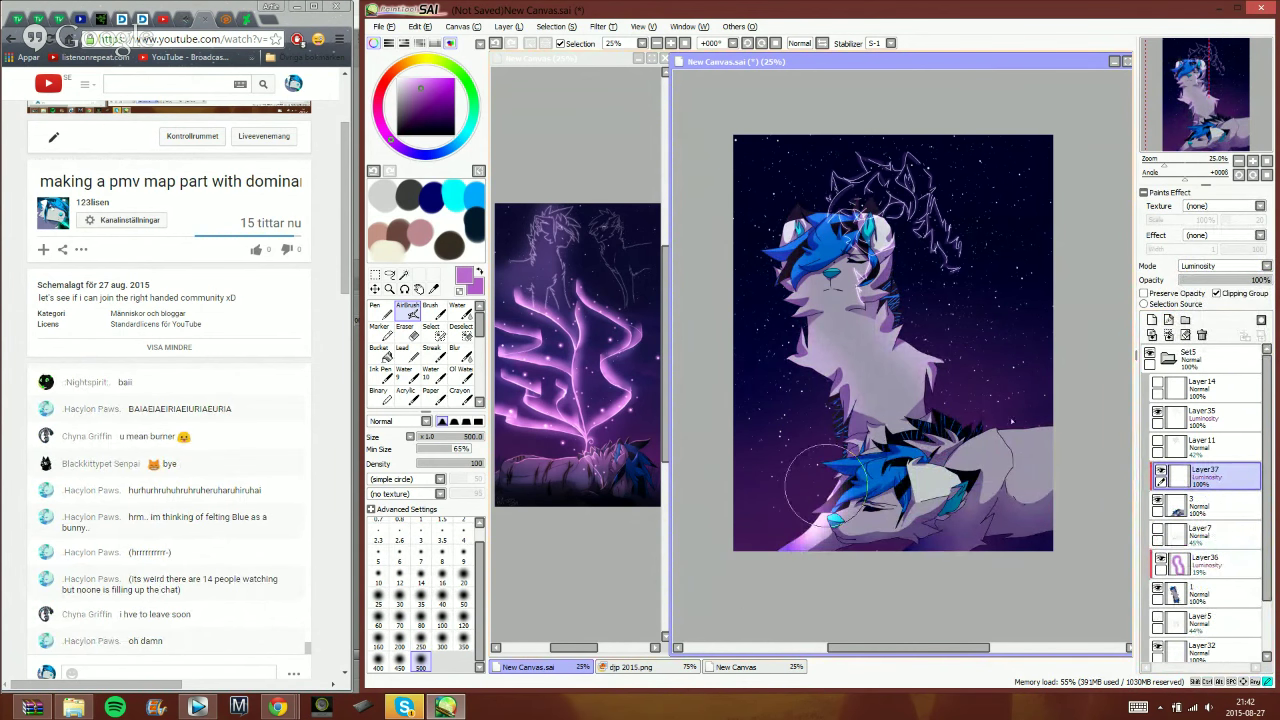
{"action": "left_click_drag", "start_coordinate": [1011, 421], "coordinate": [1048, 428]}
{"action": "left_click_drag", "start_coordinate": [1222, 282], "coordinate": [1194, 286]}
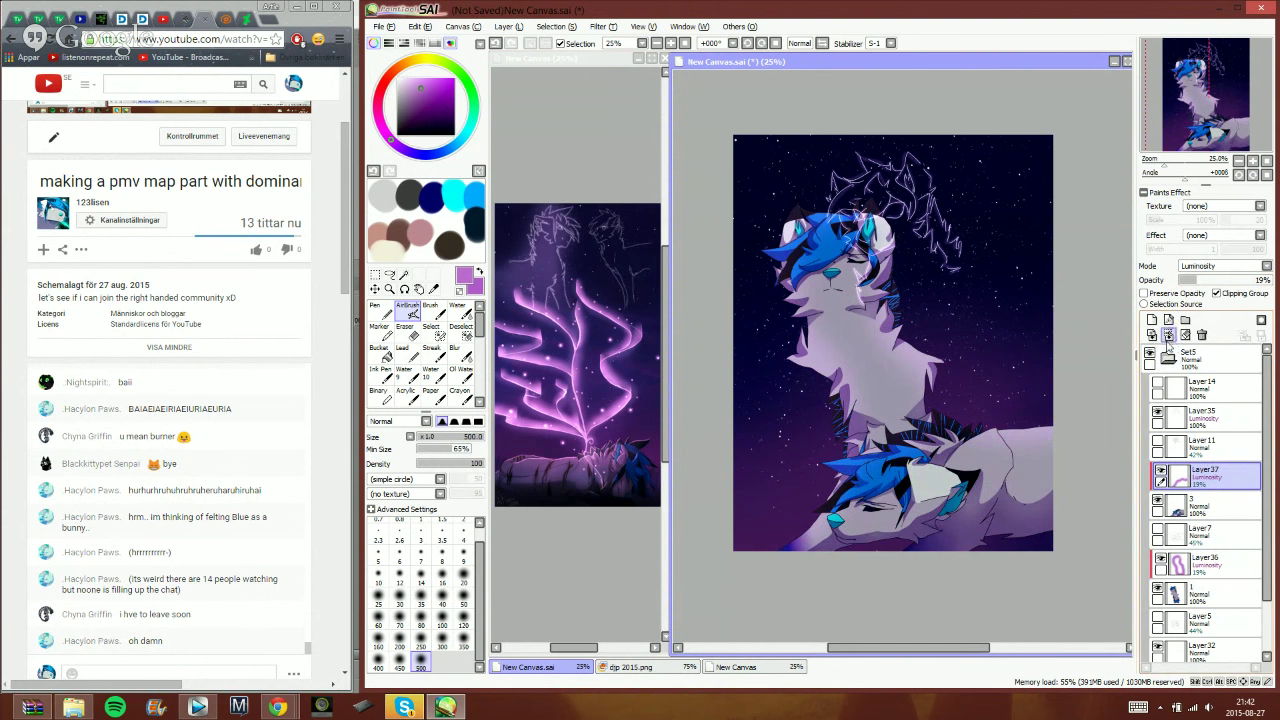
- Merge the two purple Luminosity layers into layers 3 and 1
{"action": "left_click", "coordinate": [1169, 336]}
{"action": "left_click", "coordinate": [1205, 535]}
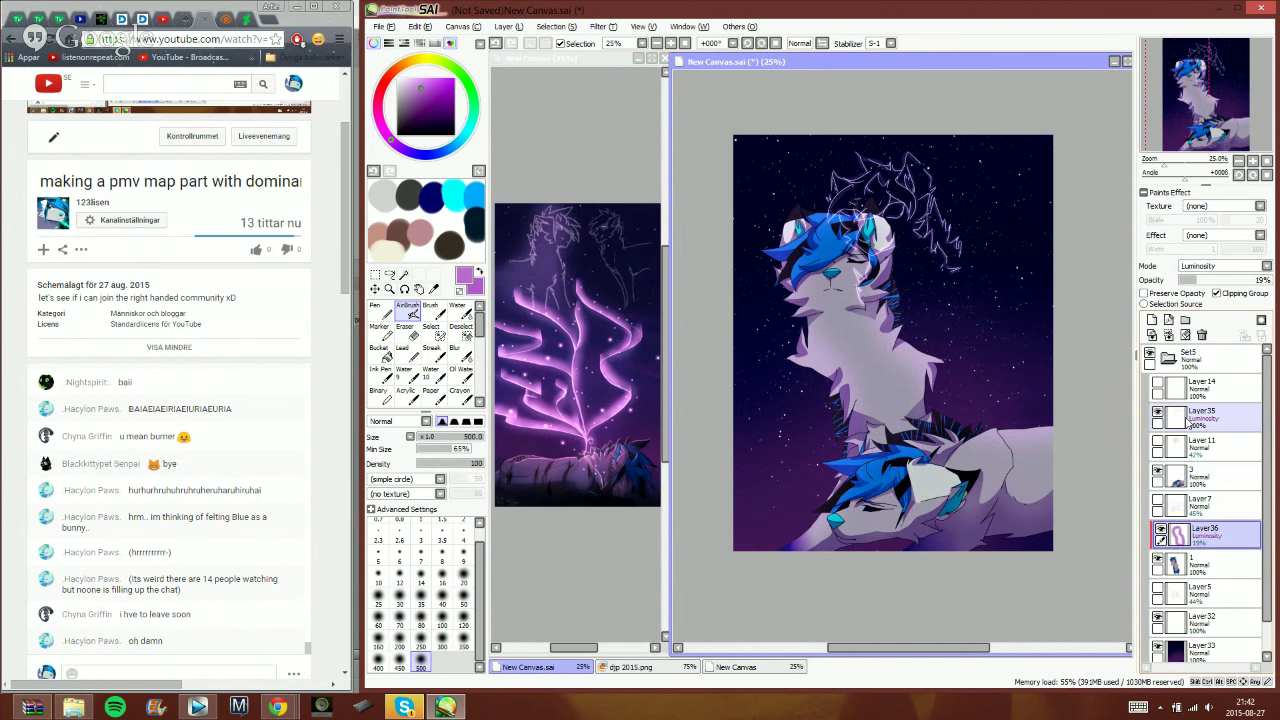
{"action": "left_click", "coordinate": [1168, 335]}
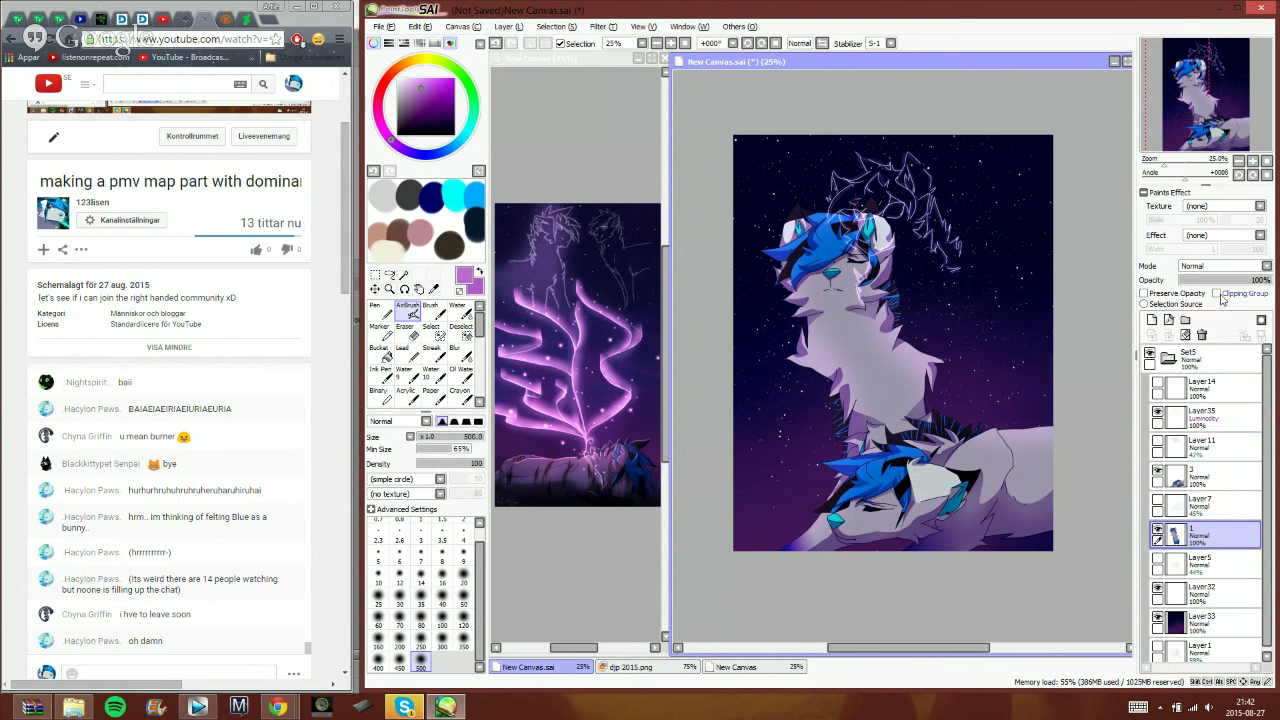
- Add a Multiply layer clipped to layer 1 and airbrush a dark purple shadow on the upper character's body
{"action": "left_click", "coordinate": [1154, 321]}
{"action": "left_click", "coordinate": [1233, 294]}
{"action": "left_click", "coordinate": [1212, 267]}
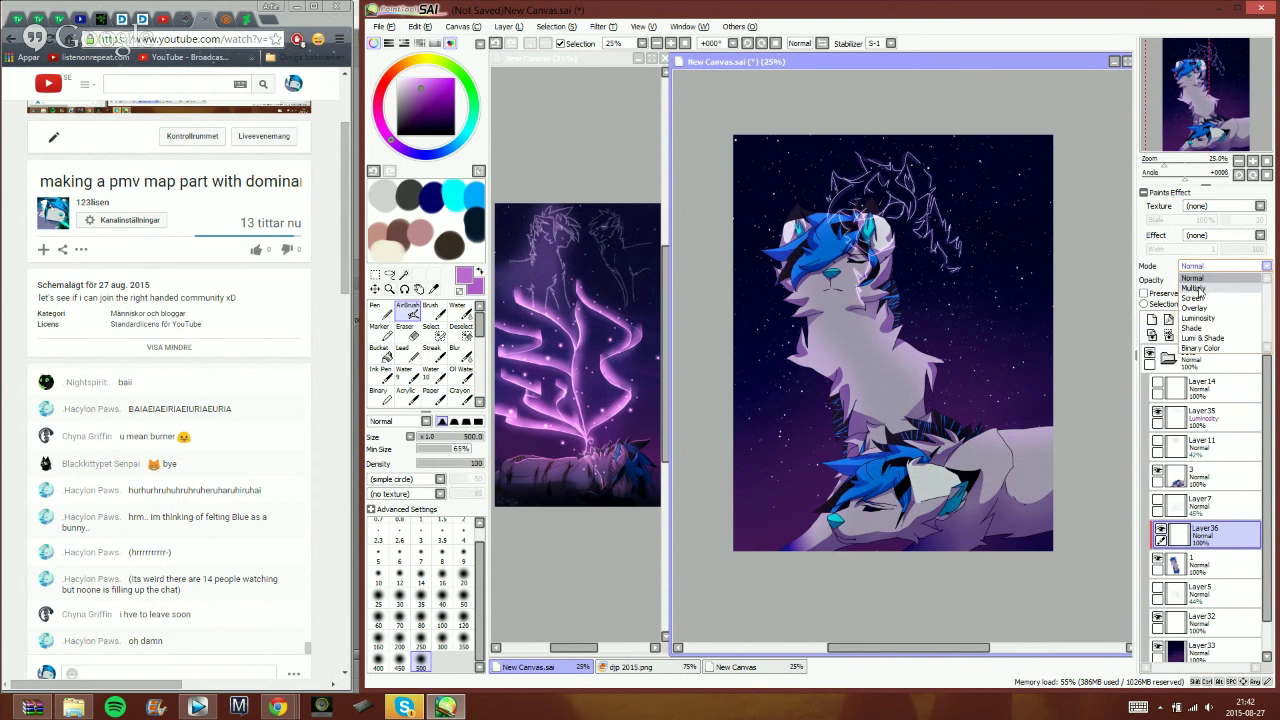
{"action": "left_click", "coordinate": [1194, 288]}
{"action": "left_click", "coordinate": [431, 115]}
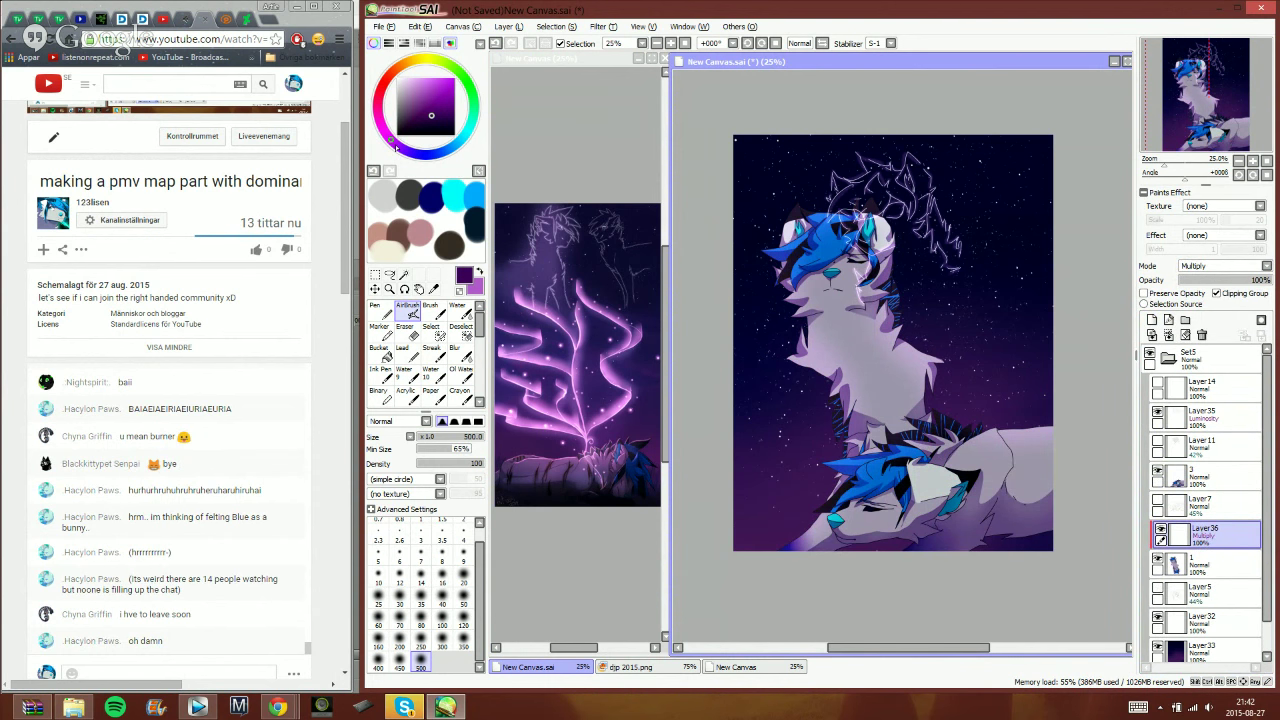
{"action": "left_click", "coordinate": [398, 147]}
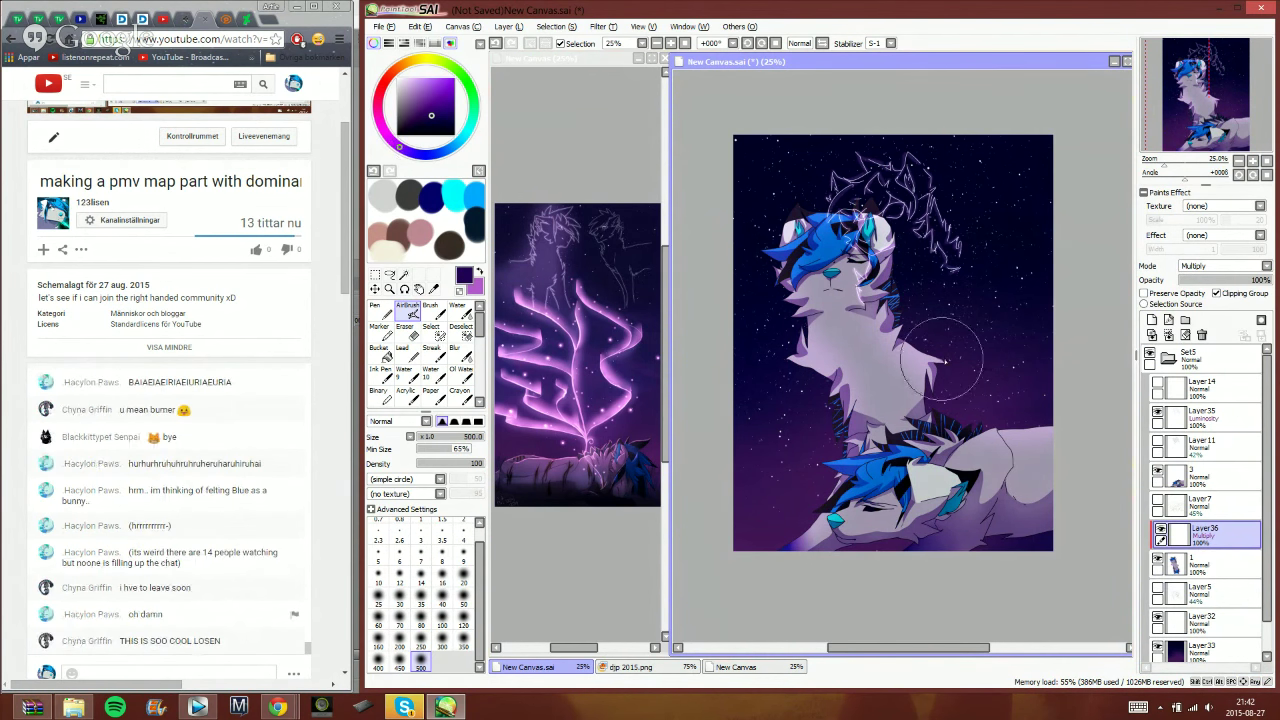
{"action": "mouse_move", "coordinate": [862, 359]}
{"action": "left_mouse_down"}
{"action": "mouse_move", "coordinate": [833, 308]}
{"action": "mouse_move", "coordinate": [858, 400]}
{"action": "left_mouse_up"}
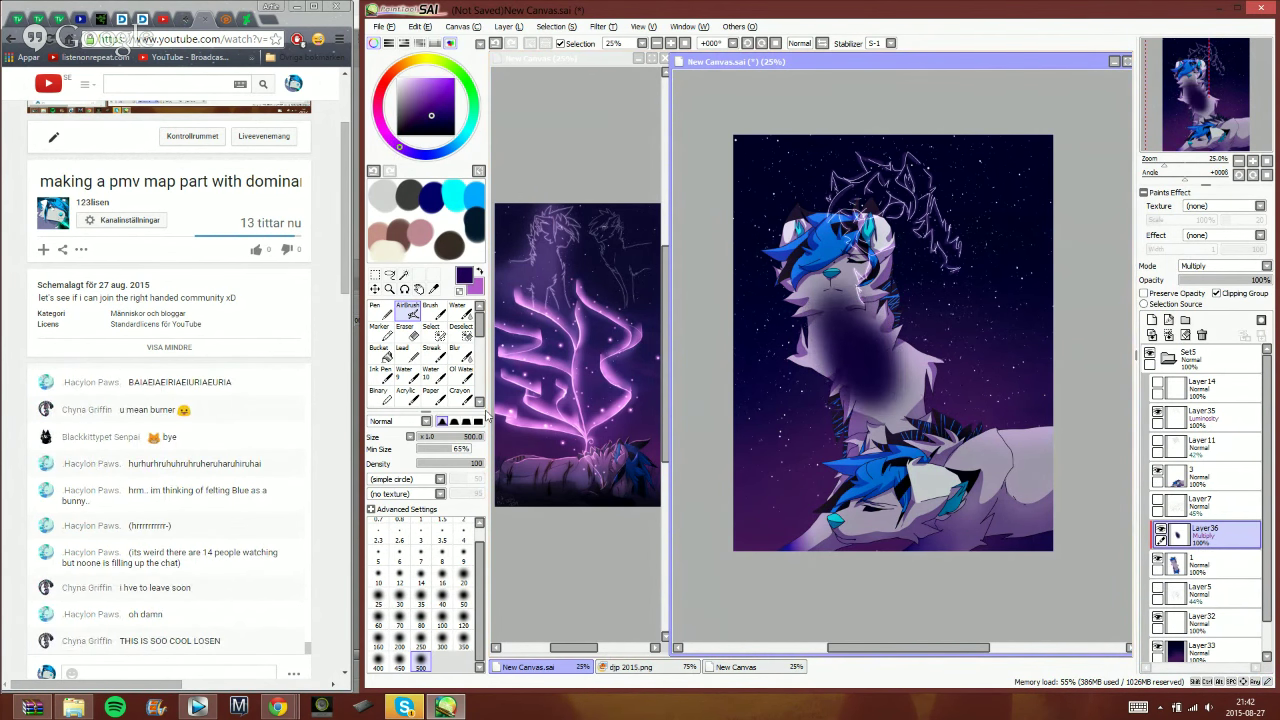
- Erase the upper part of the dark body shadow with a size 250 eraser, undoing the smaller eraser stroke
{"action": "key", "text": "e"}
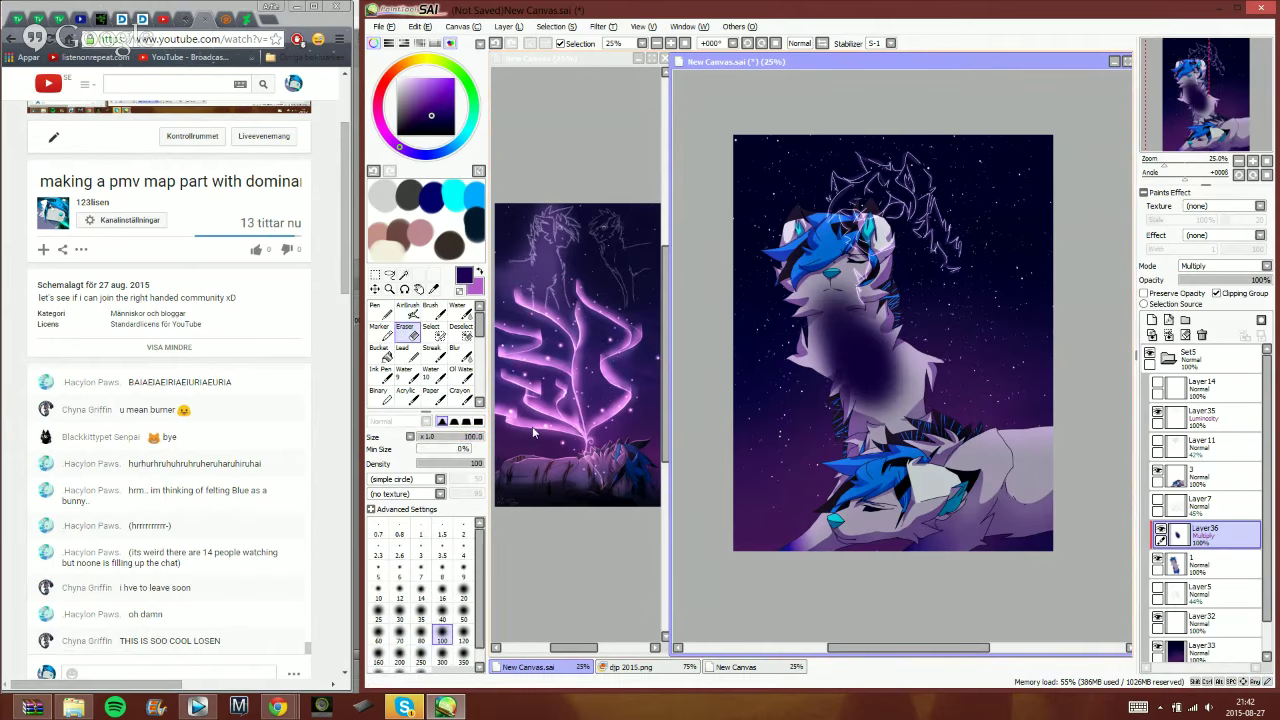
{"action": "left_click_drag", "start_coordinate": [827, 293], "coordinate": [836, 352]}
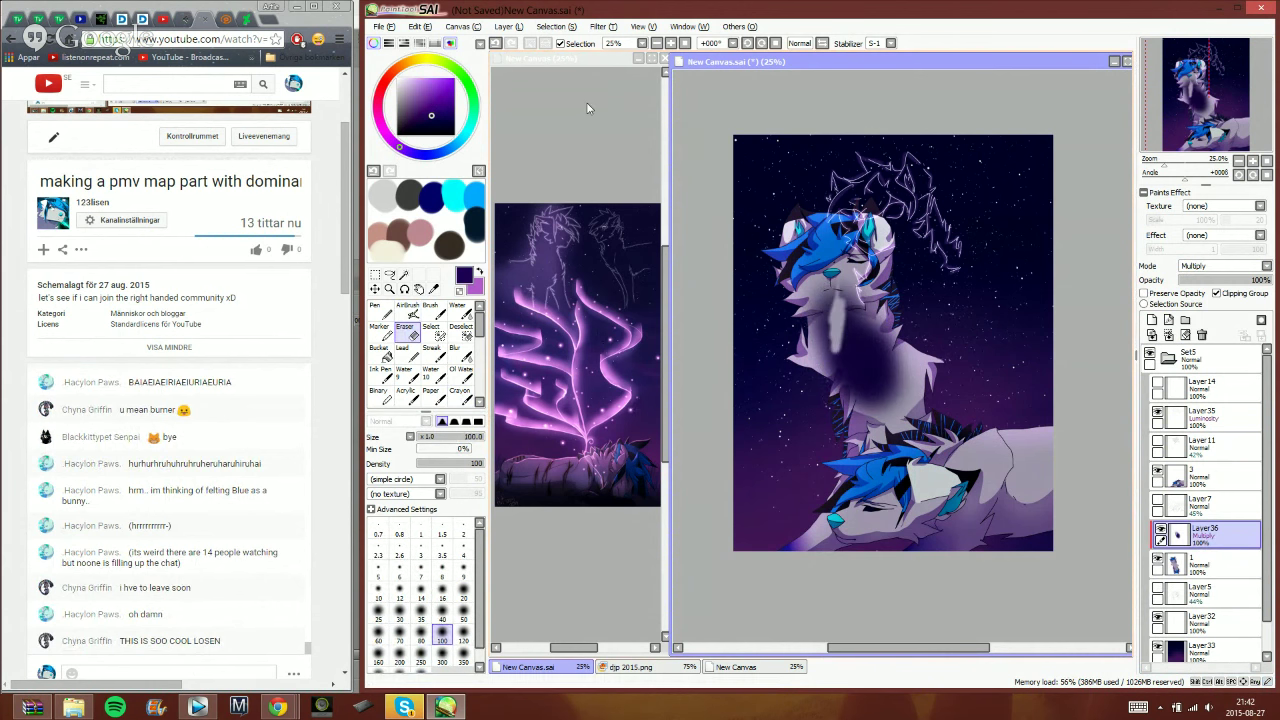
{"action": "left_click", "coordinate": [496, 46]}
{"action": "left_click", "coordinate": [422, 661]}
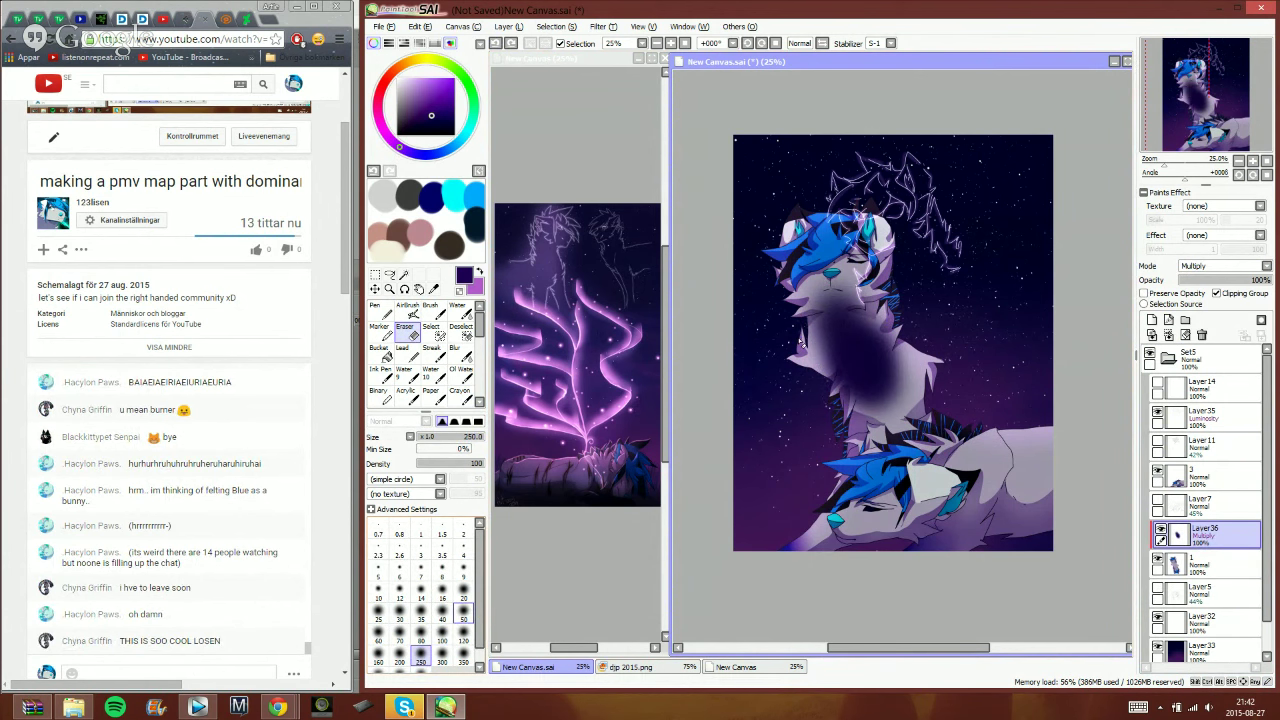
{"action": "mouse_move", "coordinate": [838, 280]}
{"action": "left_mouse_down"}
{"action": "mouse_move", "coordinate": [836, 319]}
{"action": "mouse_move", "coordinate": [811, 330]}
{"action": "mouse_move", "coordinate": [862, 316]}
{"action": "left_mouse_up"}
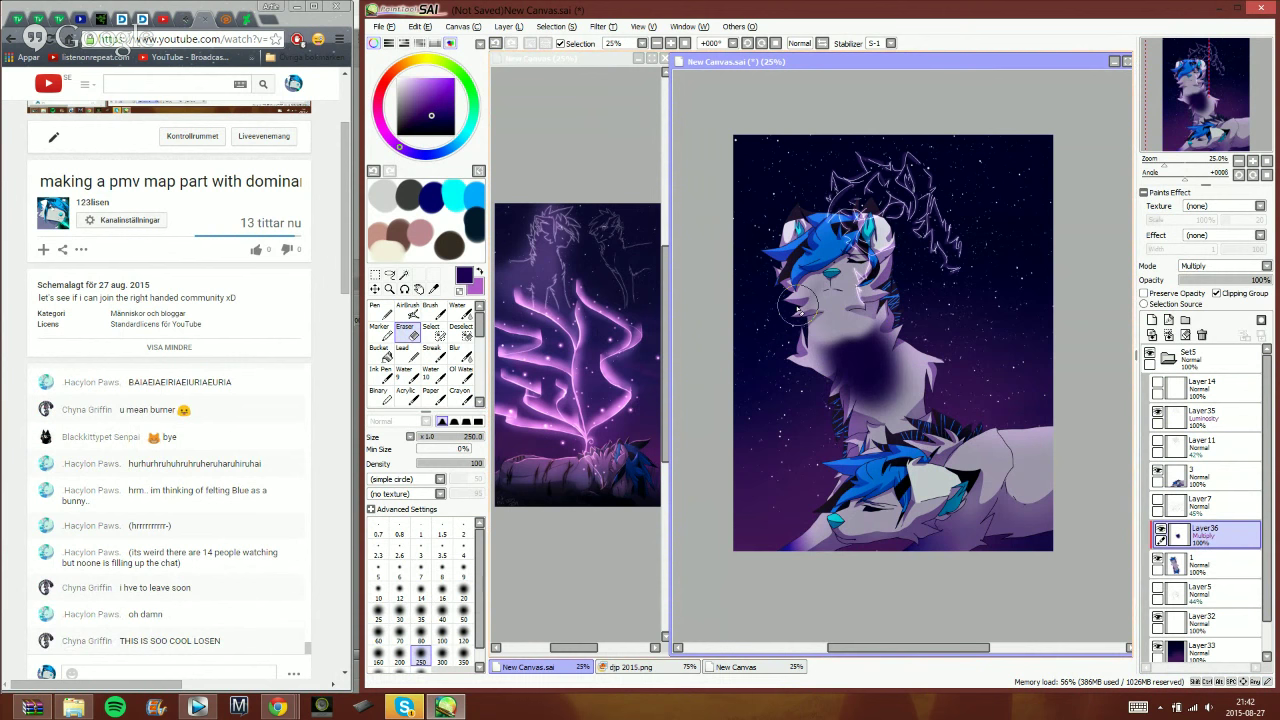
- Post a thank-you reply to the viewer's compliment in the YouTube live chat
{"action": "left_click", "coordinate": [226, 672]}
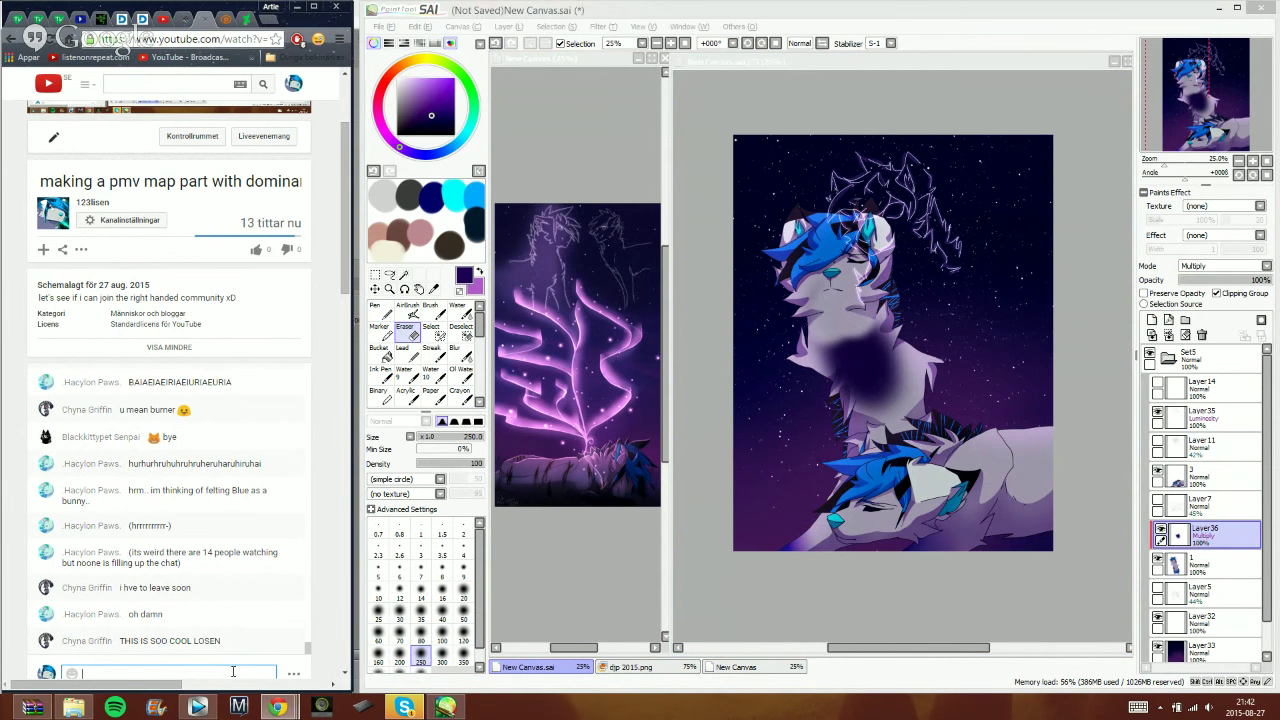
{"action": "type", "text": "BHJFBHKF THANK YOU GR"}
{"action": "key", "text": "Return"}
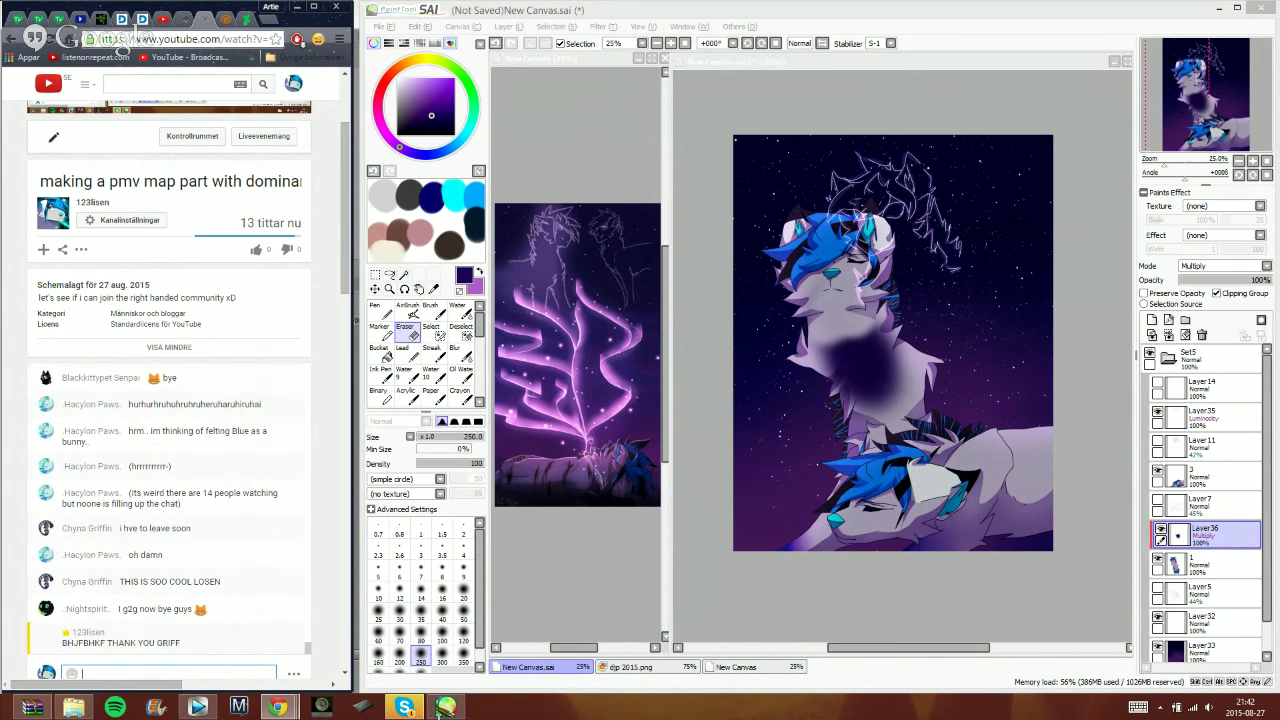
- Post the goodbye message "ahhh cyaa o vo" in the YouTube live chat
{"action": "scroll", "coordinate": [231, 438], "scroll_direction": "right", "scroll_amount": 3}
{"action": "scroll", "coordinate": [231, 438], "scroll_direction": "down", "scroll_amount": 5}
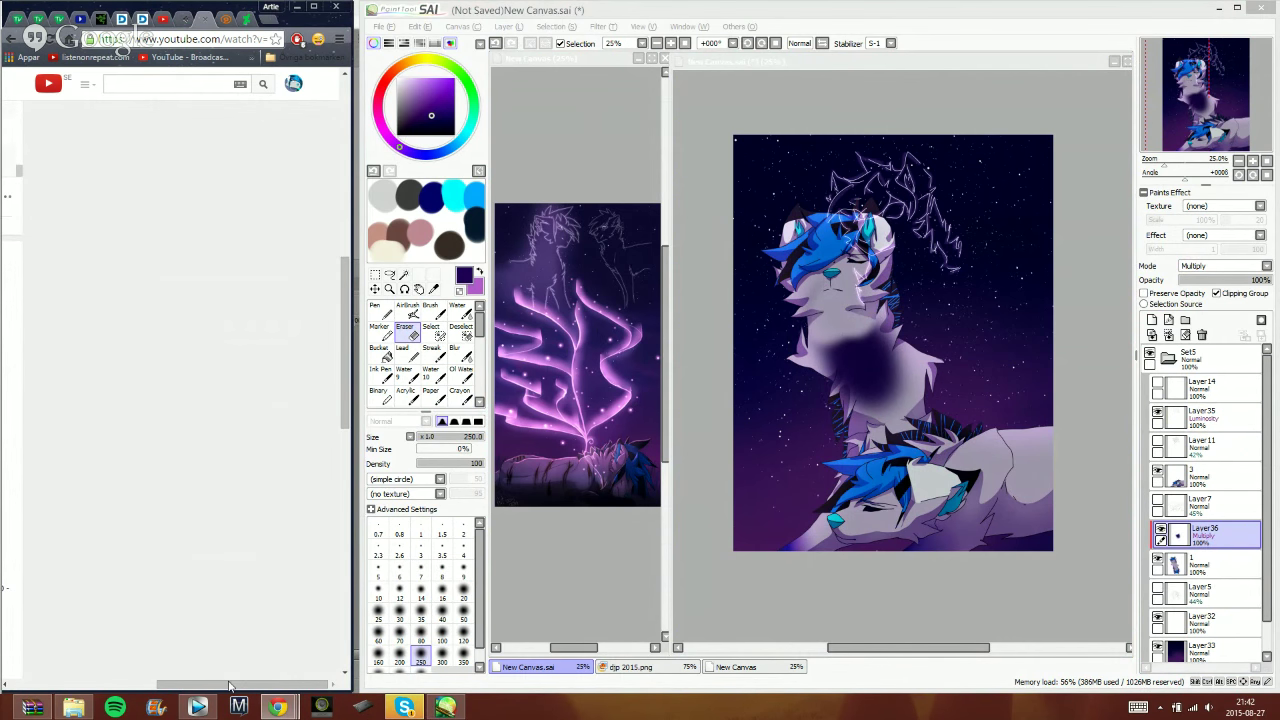
{"action": "scroll", "coordinate": [214, 274], "scroll_direction": "up", "scroll_amount": 1}
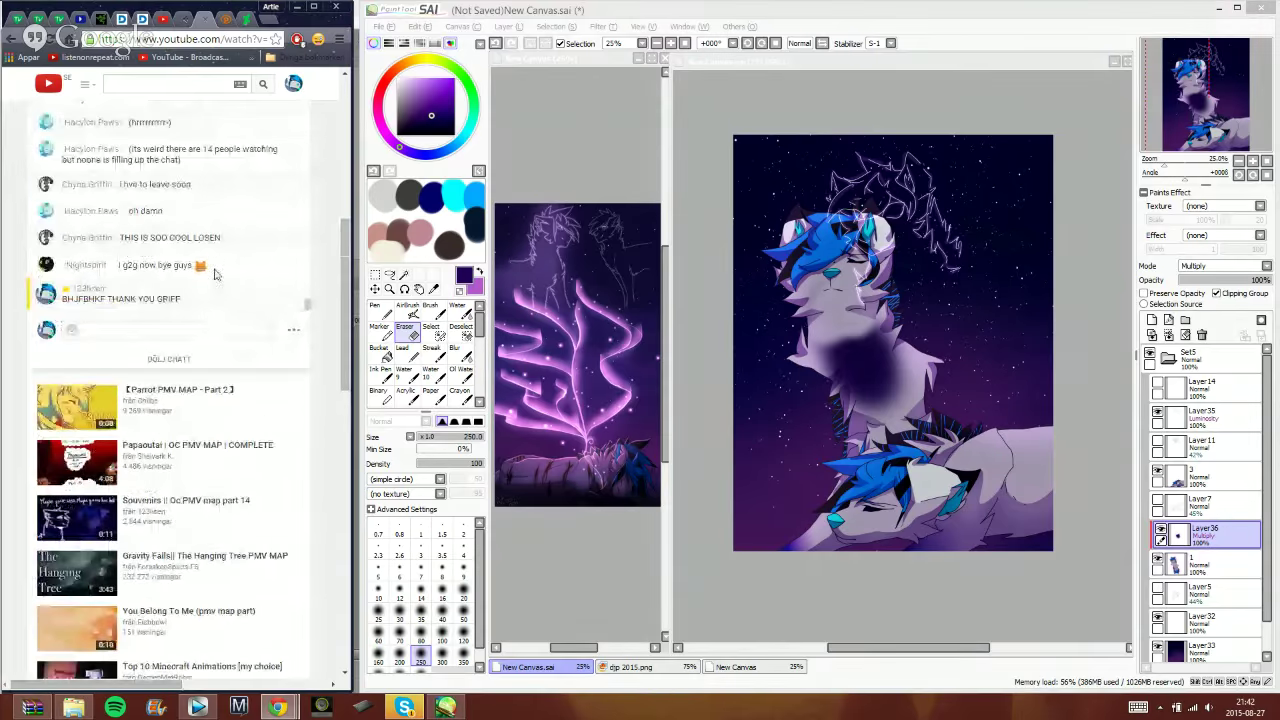
{"action": "scroll", "coordinate": [228, 322], "scroll_direction": "up", "scroll_amount": 1}
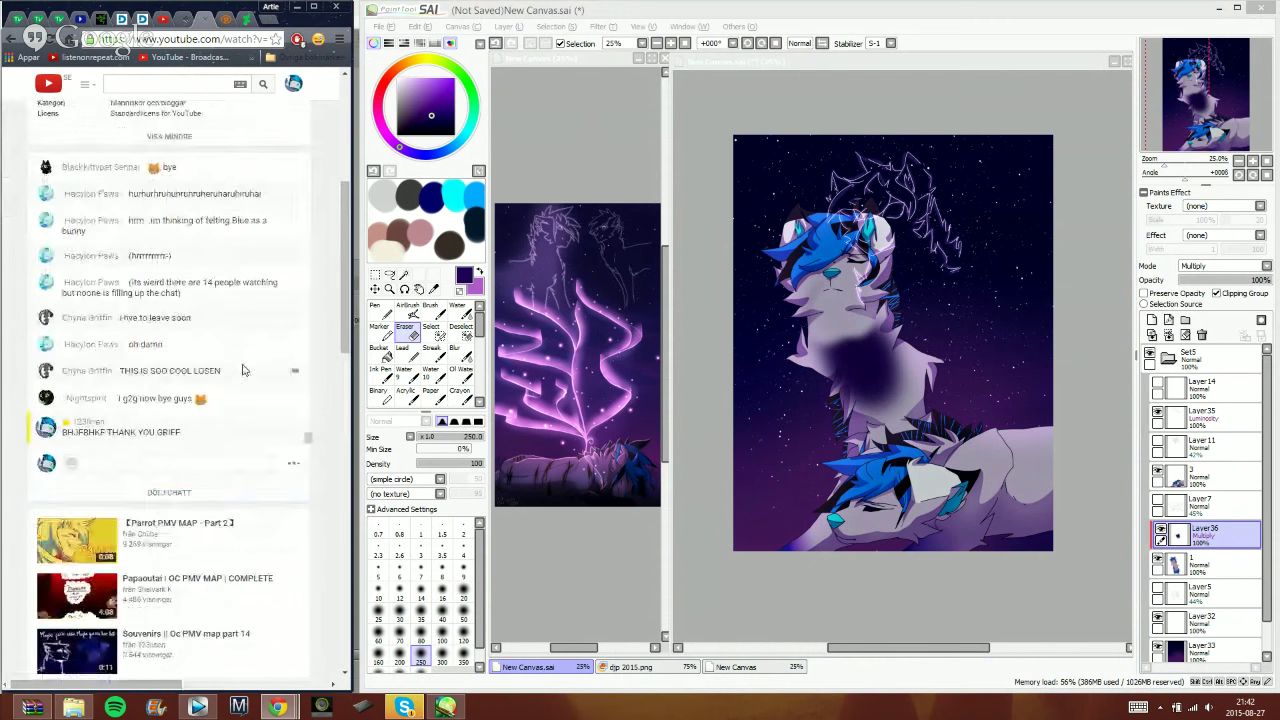
{"action": "scroll", "coordinate": [246, 371], "scroll_direction": "down", "scroll_amount": 1}
{"action": "scroll", "coordinate": [329, 402], "scroll_direction": "up", "scroll_amount": 2}
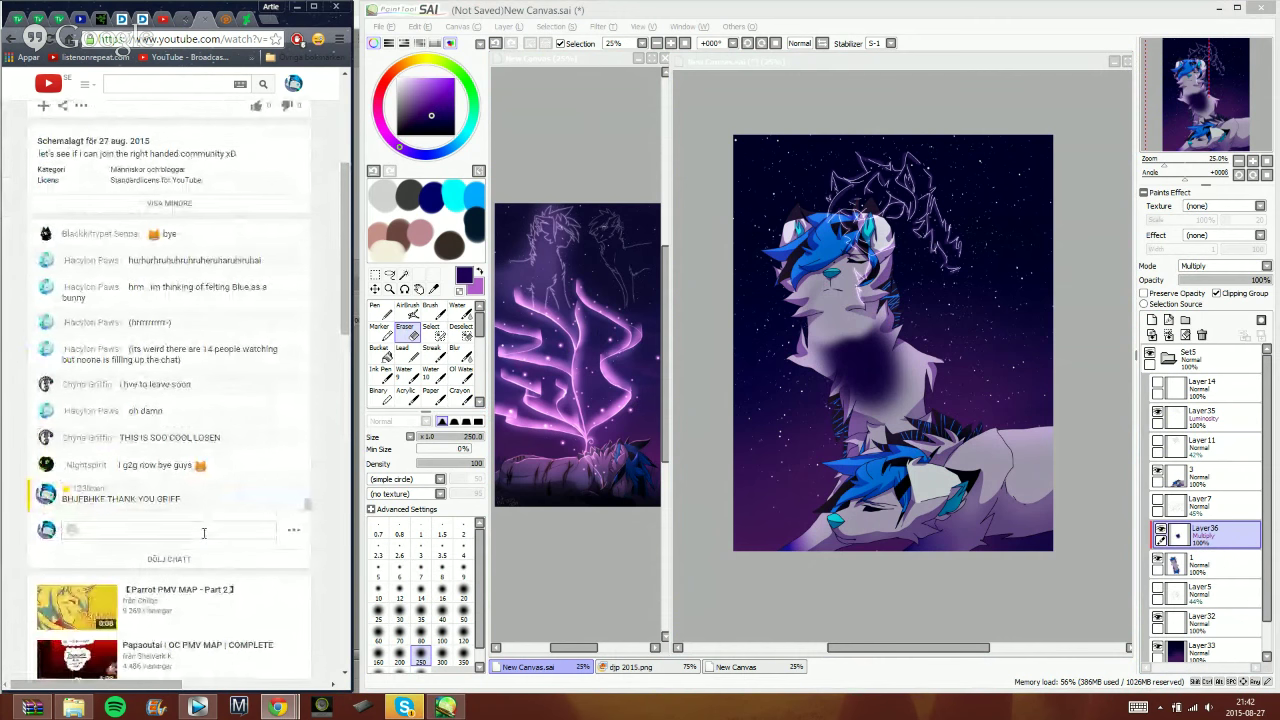
{"action": "left_click", "coordinate": [203, 531]}
{"action": "type", "text": "ahhh"}
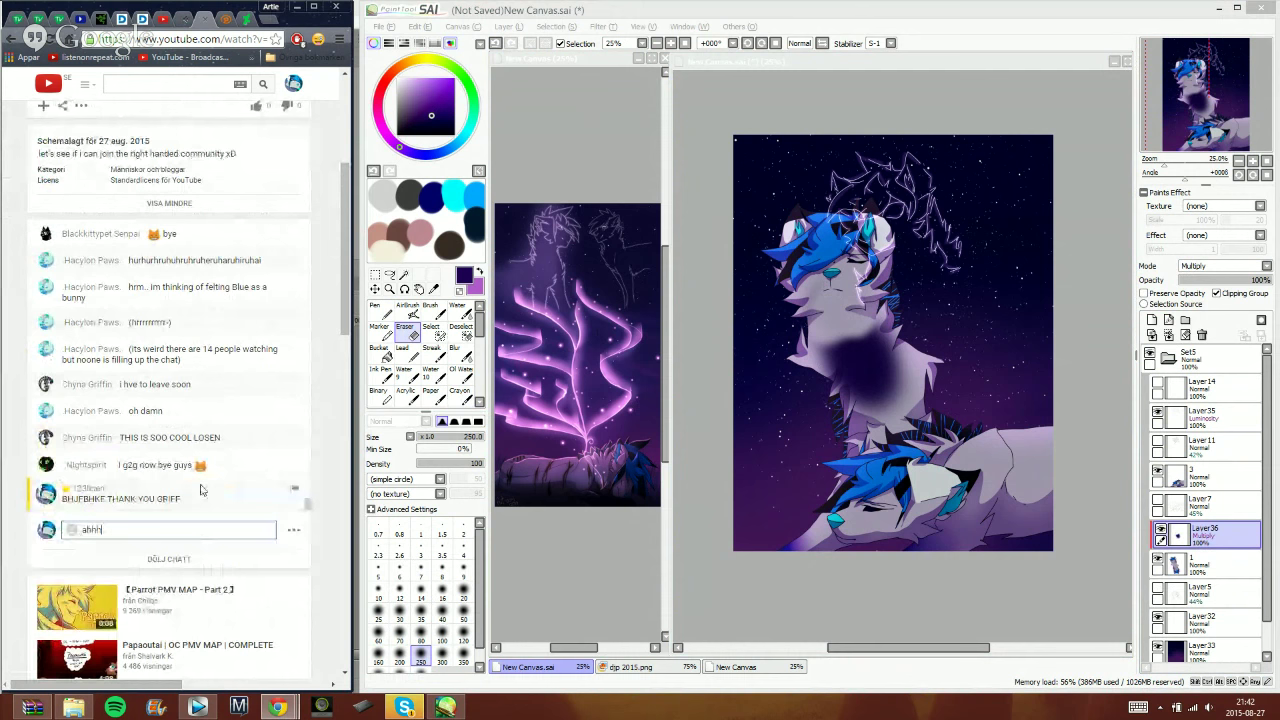
{"action": "type", "text": " cyaa"}
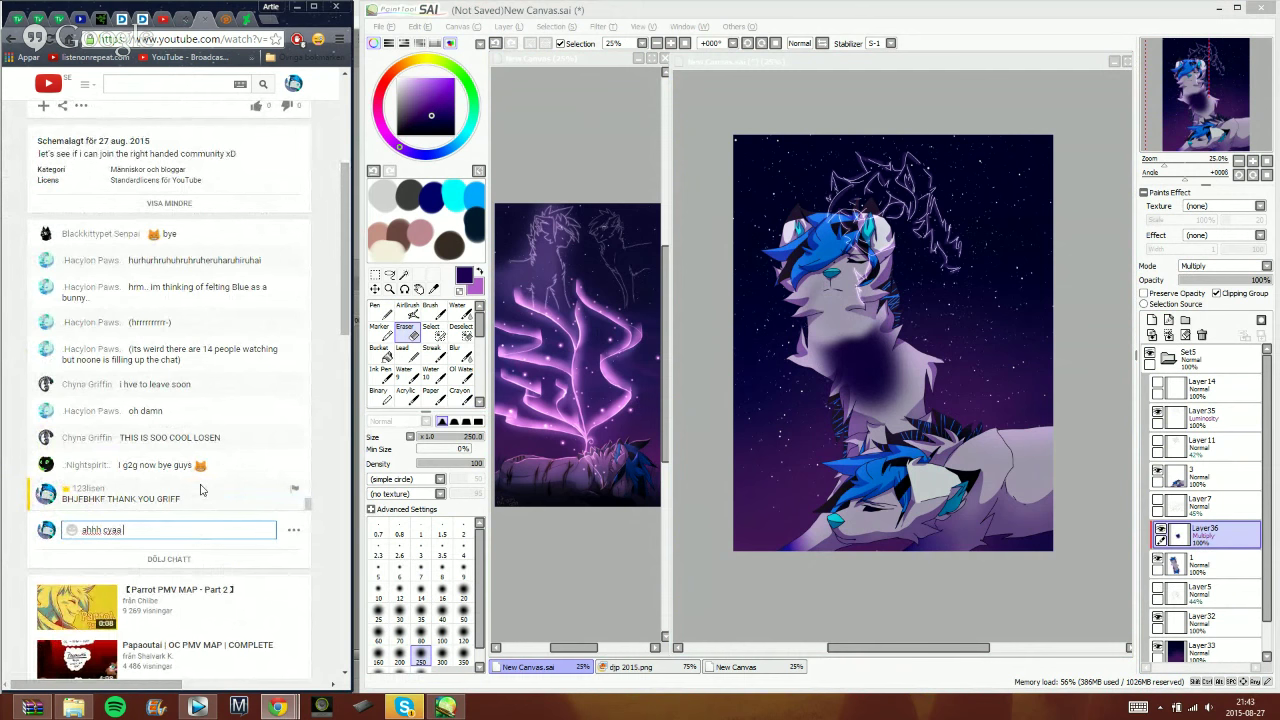
{"action": "type", "text": " o v"}
{"action": "key", "text": "Return"}
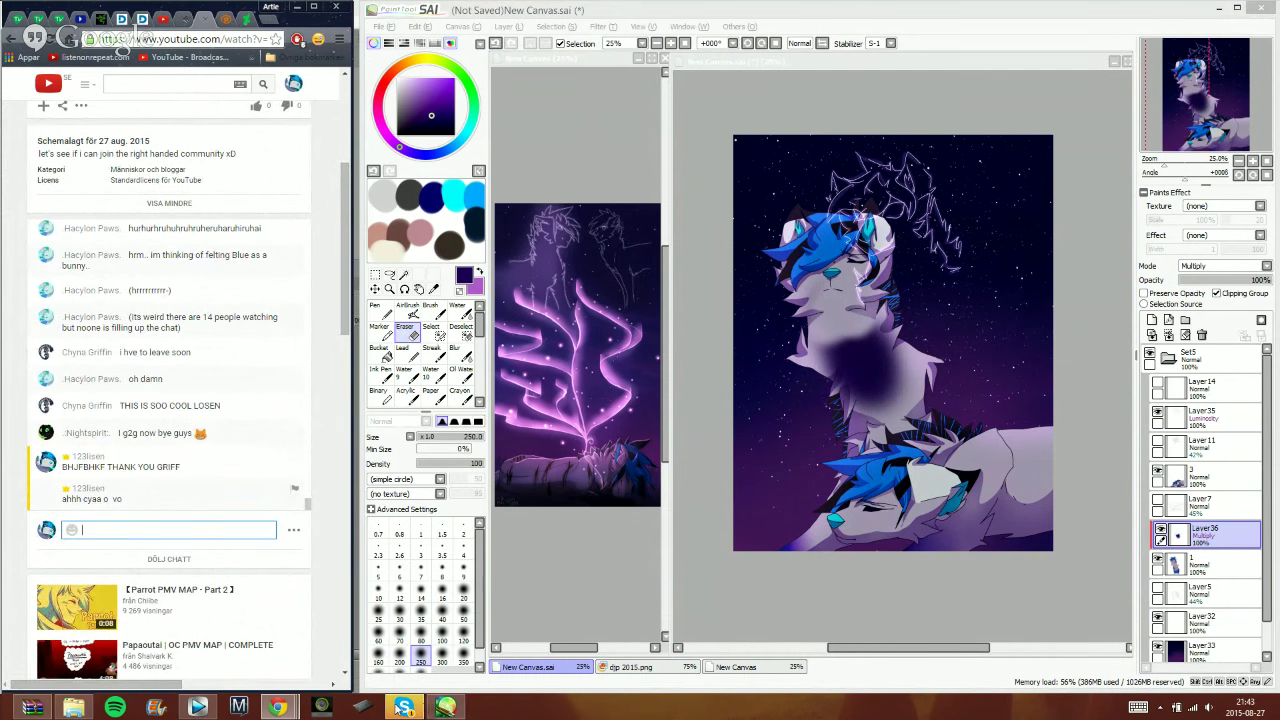
- Switch back to PaintTool SAI and soften the dark body shadow on the Multiply layer with the size 500 Blur tool
{"action": "left_click", "coordinate": [404, 707]}
{"action": "left_click", "coordinate": [977, 27]}
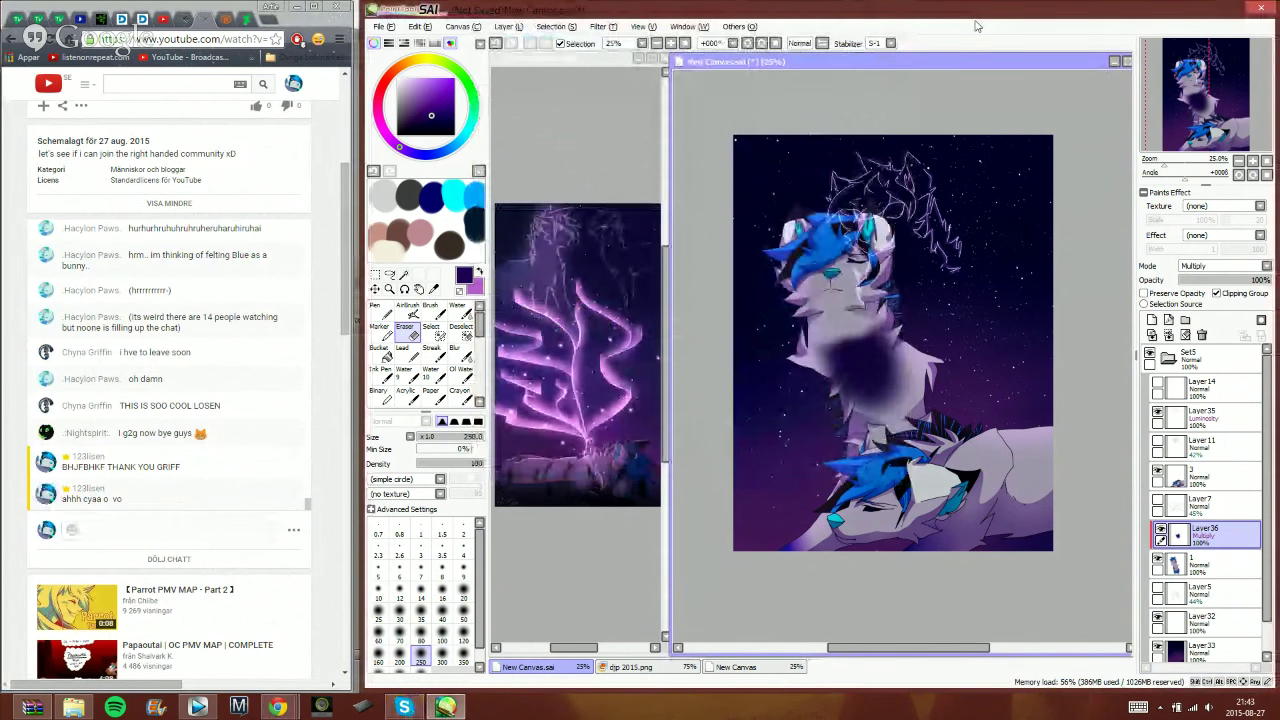
{"action": "left_click", "coordinate": [456, 350]}
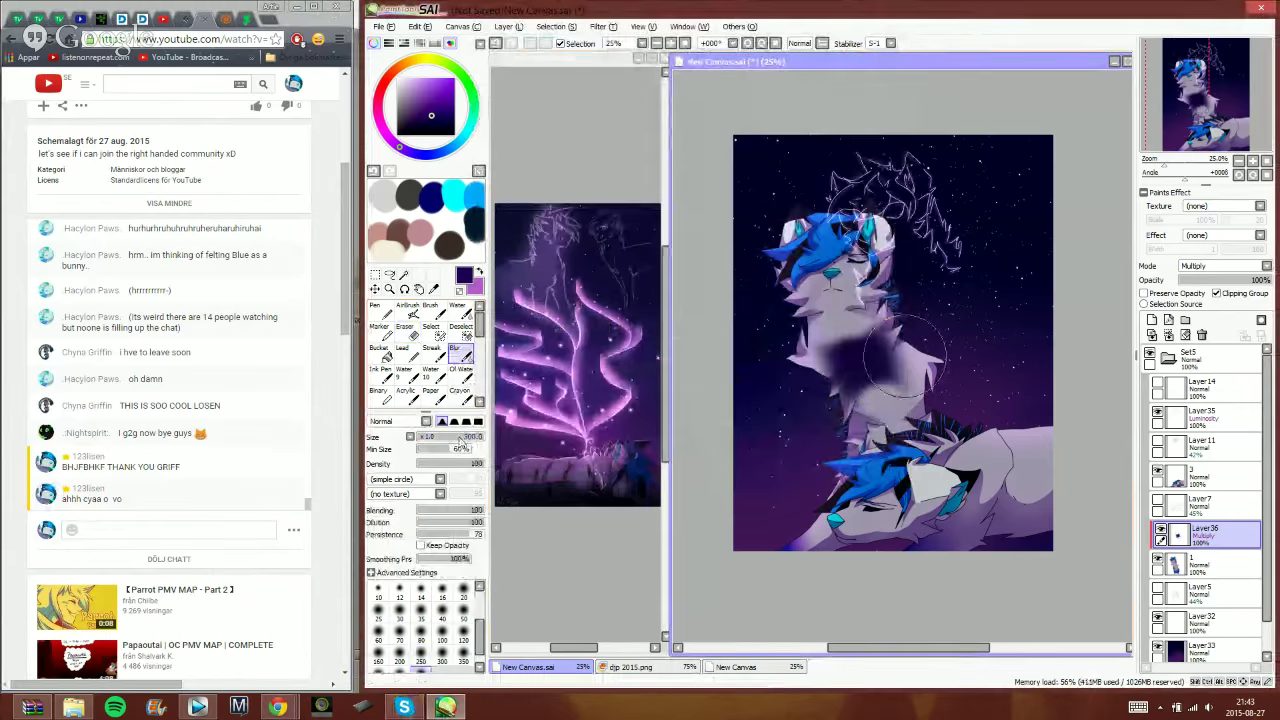
{"action": "mouse_move", "coordinate": [890, 360]}
{"action": "left_mouse_down"}
{"action": "mouse_move", "coordinate": [888, 401]}
{"action": "mouse_move", "coordinate": [855, 391]}
{"action": "mouse_move", "coordinate": [900, 374]}
{"action": "mouse_move", "coordinate": [852, 346]}
{"action": "mouse_move", "coordinate": [854, 357]}
{"action": "mouse_move", "coordinate": [865, 324]}
{"action": "mouse_move", "coordinate": [840, 343]}
{"action": "mouse_move", "coordinate": [867, 375]}
{"action": "mouse_move", "coordinate": [884, 358]}
{"action": "mouse_move", "coordinate": [876, 389]}
{"action": "mouse_move", "coordinate": [843, 357]}
{"action": "mouse_move", "coordinate": [856, 291]}
{"action": "mouse_move", "coordinate": [870, 381]}
{"action": "mouse_move", "coordinate": [946, 412]}
{"action": "left_mouse_up"}
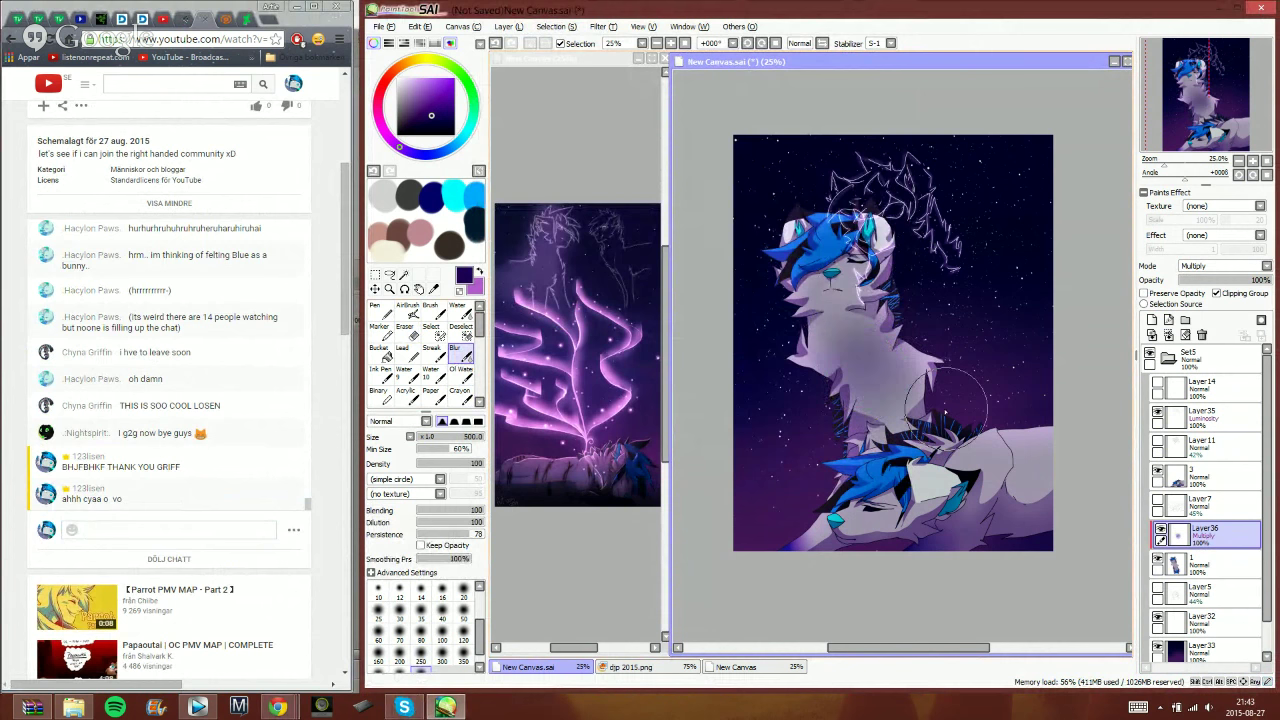
- Airbrush a dark shadow along the underside of the lying character on a new layer clipped to layer 3
{"action": "left_click", "coordinate": [1152, 320]}
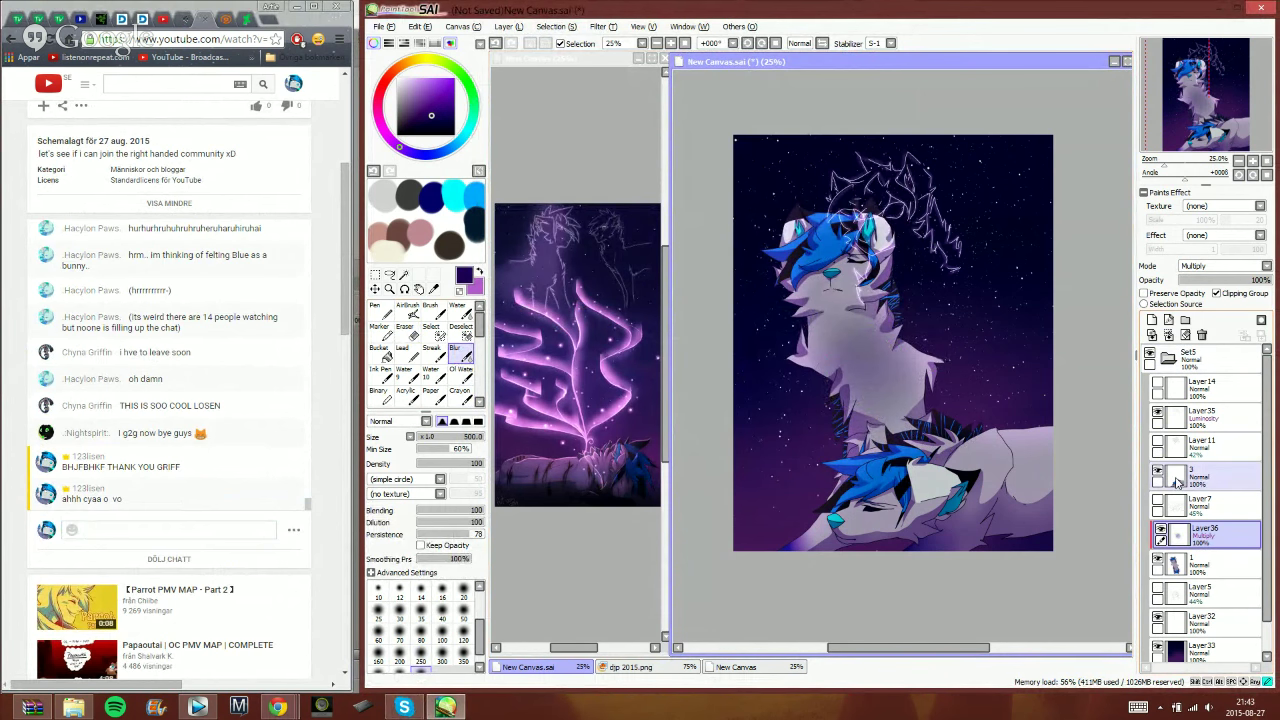
{"action": "left_click", "coordinate": [1216, 293]}
{"action": "left_click", "coordinate": [410, 311]}
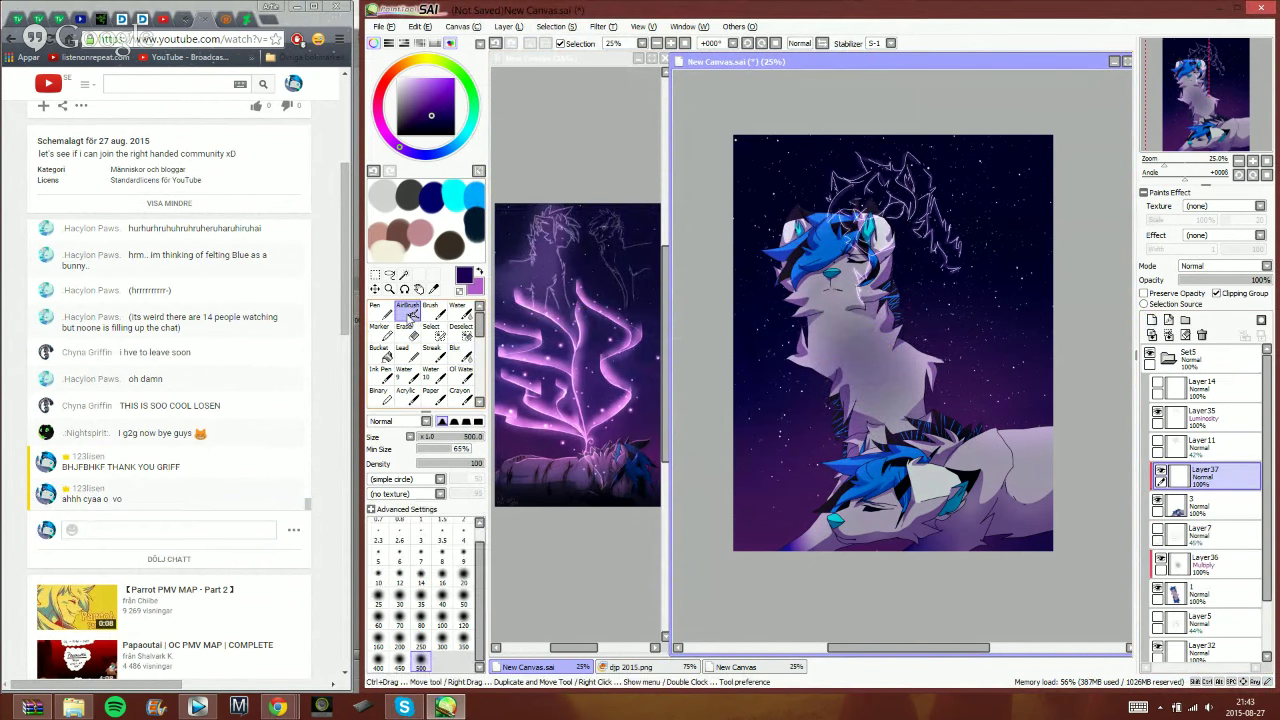
{"action": "left_click_drag", "start_coordinate": [1057, 563], "coordinate": [757, 571]}
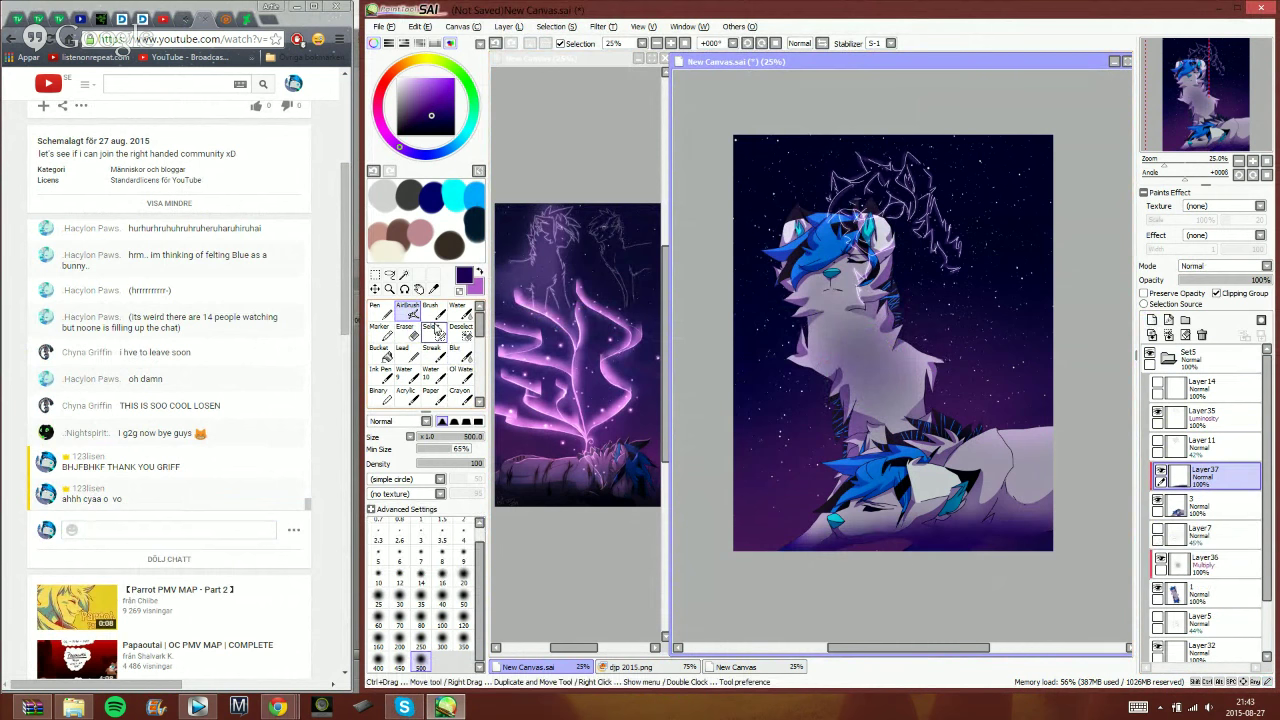
- Set the lying character's shadow layer to Multiply and soften the shadow with the size 500 Blur tool
{"action": "left_click", "coordinate": [461, 352]}
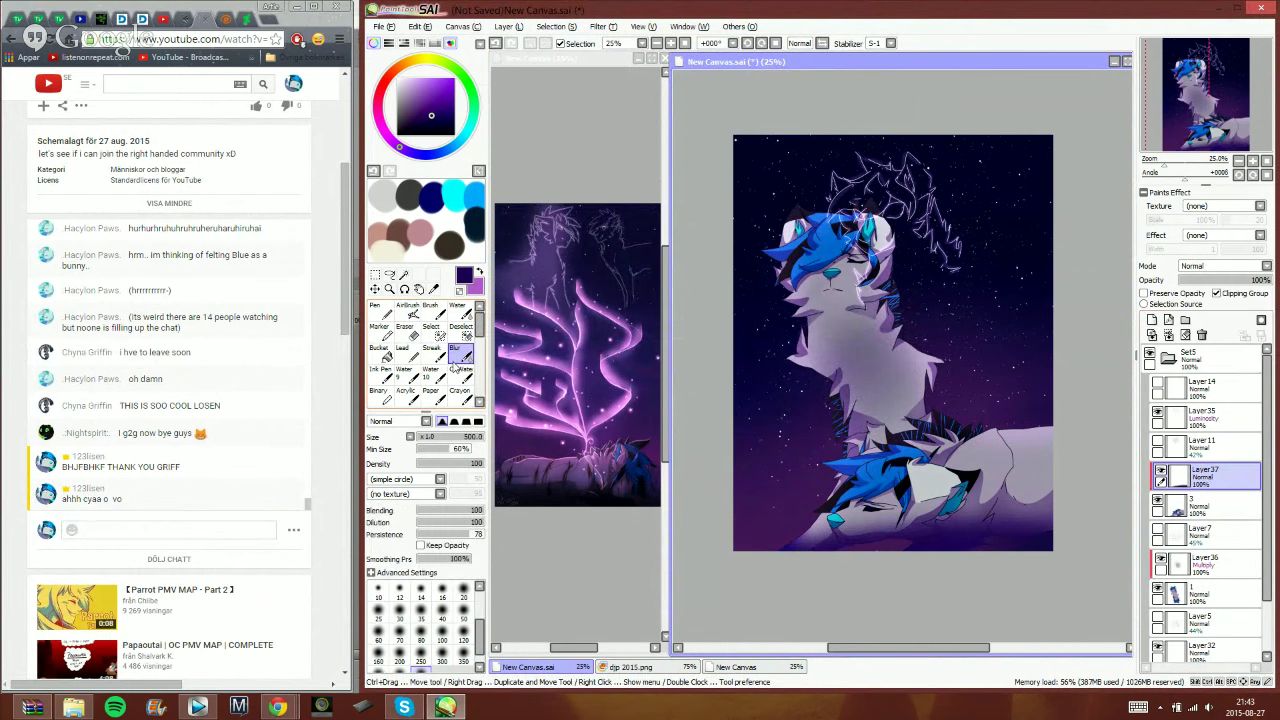
{"action": "left_click", "coordinate": [1228, 266]}
{"action": "left_click", "coordinate": [1215, 278]}
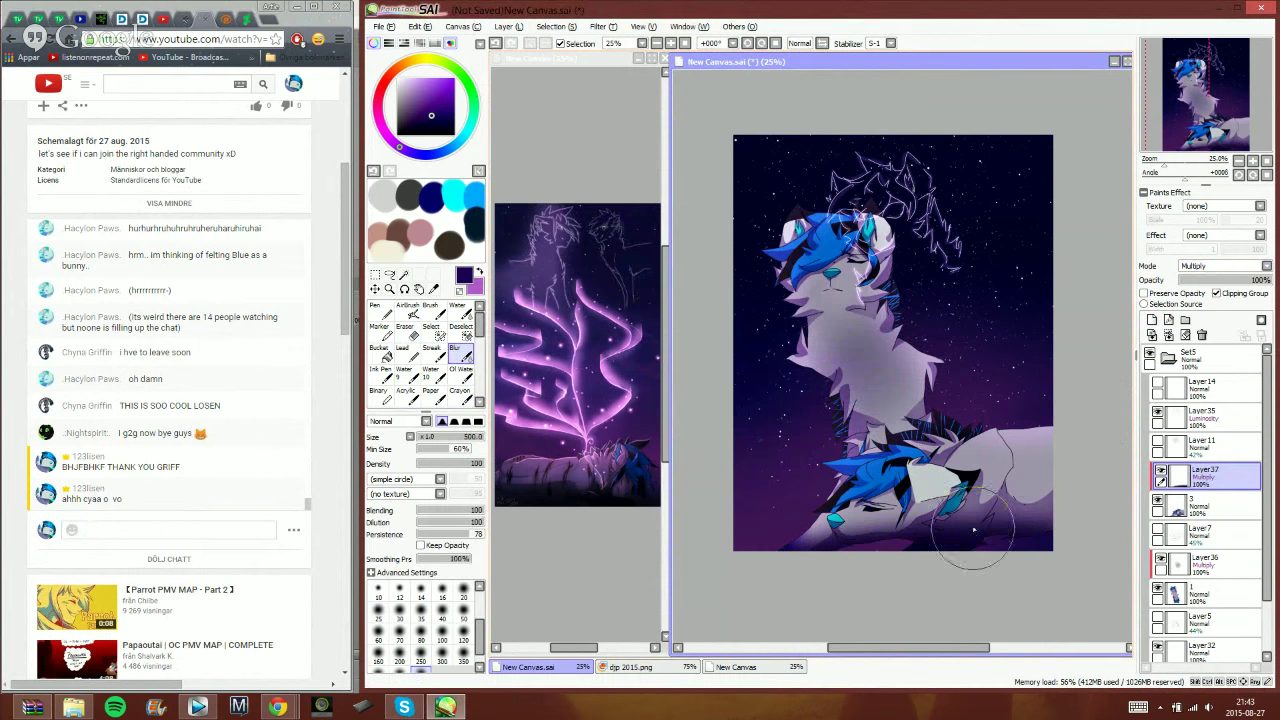
{"action": "mouse_move", "coordinate": [985, 512]}
{"action": "left_mouse_down"}
{"action": "mouse_move", "coordinate": [1047, 485]}
{"action": "mouse_move", "coordinate": [877, 505]}
{"action": "mouse_move", "coordinate": [799, 548]}
{"action": "left_mouse_up"}
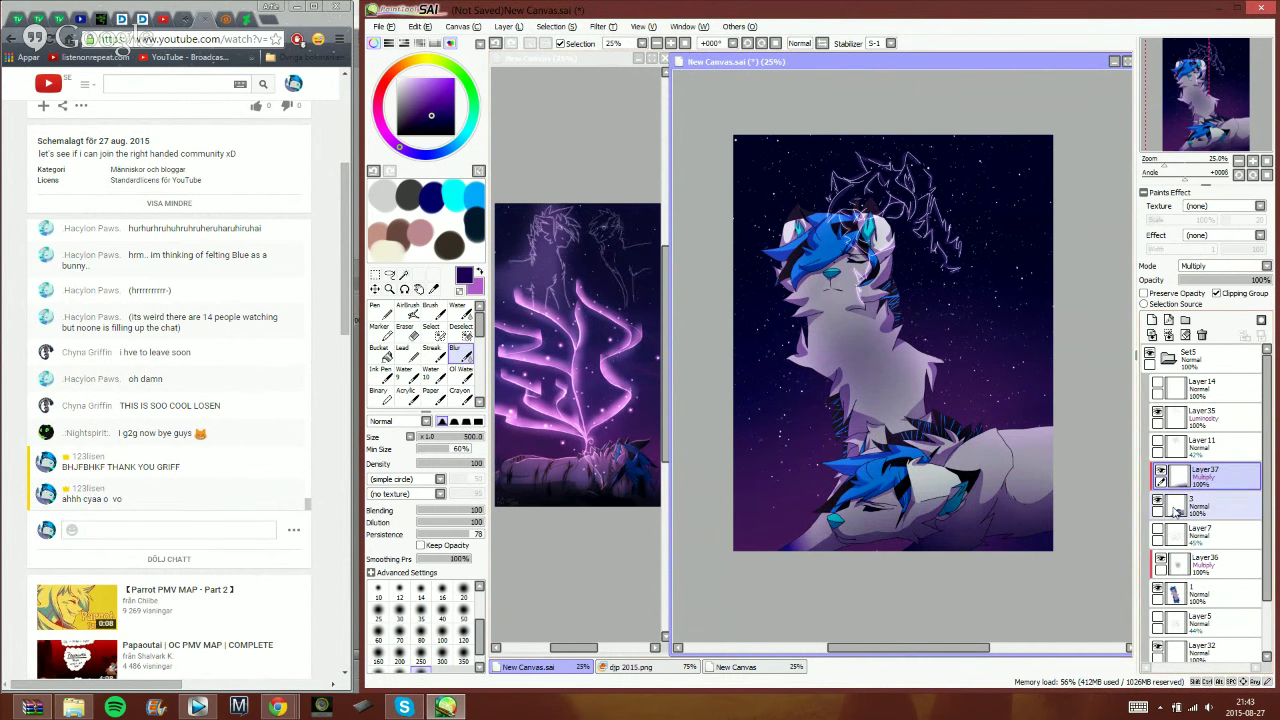
- Merge the two Multiply shadow layers down into character layers 3 and 1
{"action": "left_click", "coordinate": [1169, 336]}
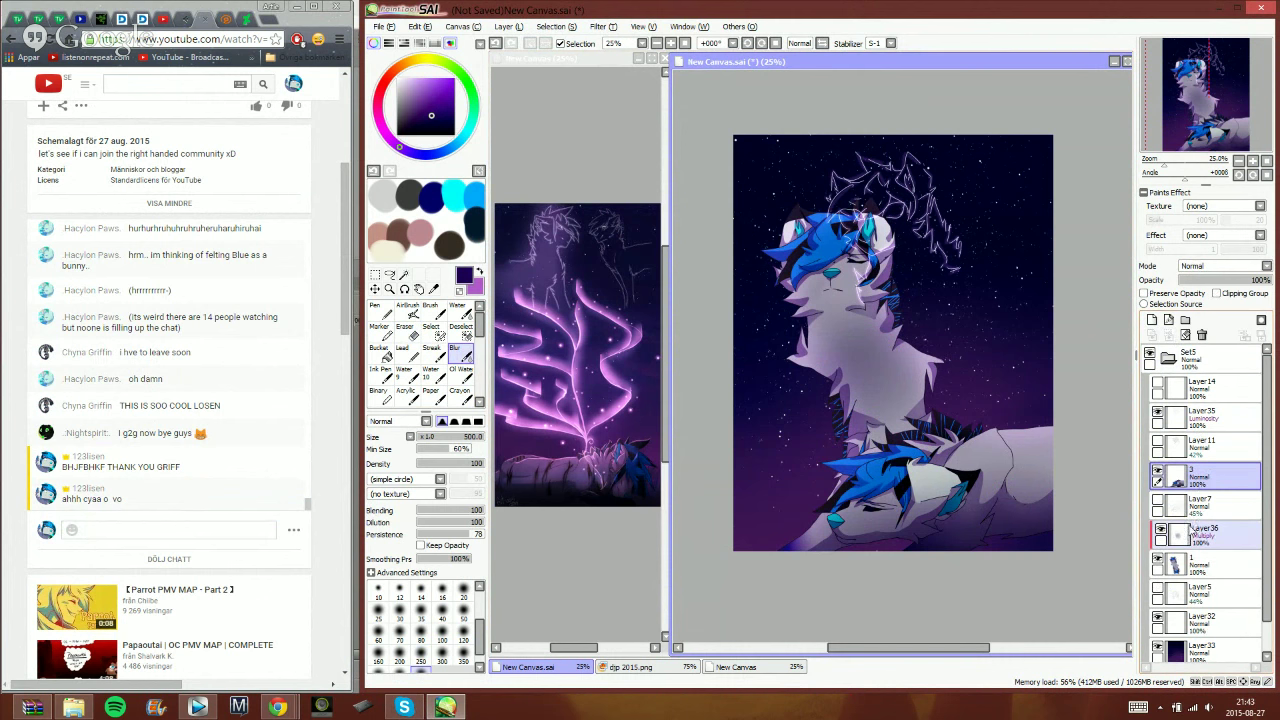
{"action": "left_click", "coordinate": [1196, 535]}
{"action": "left_click", "coordinate": [1169, 337]}
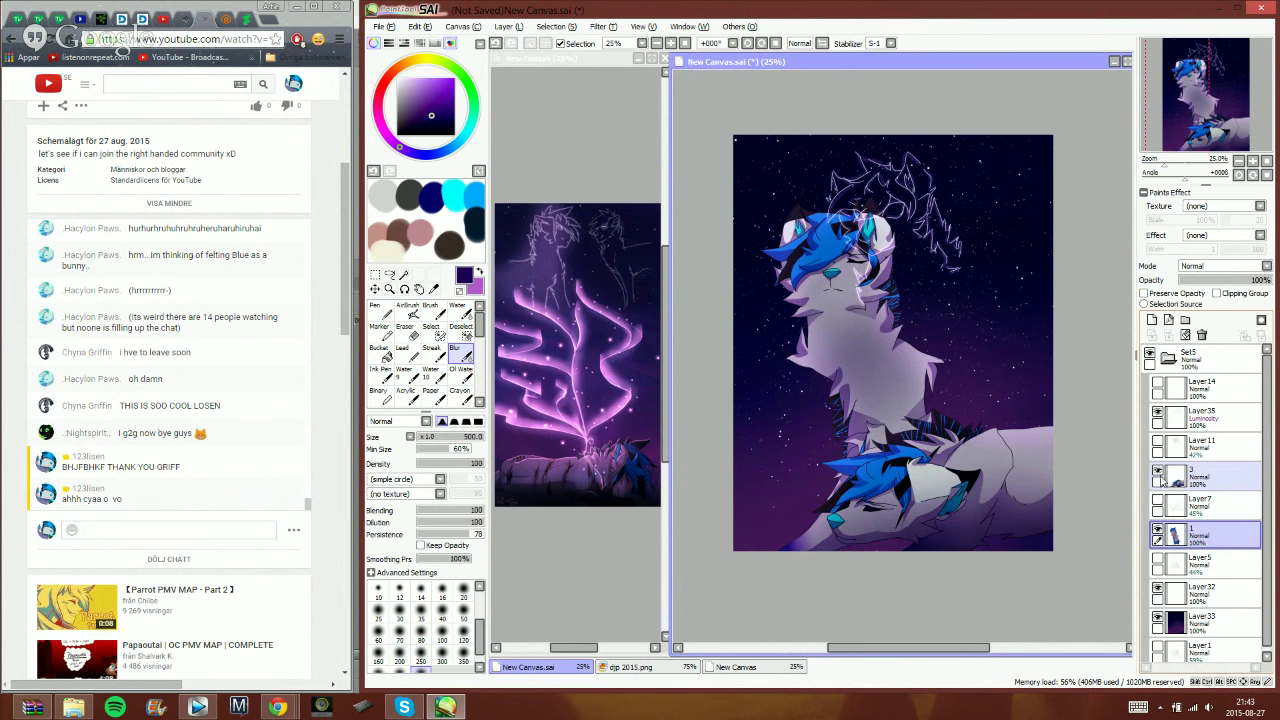
- Hide layer 1 with the upright character, keeping the lying character on layer 3 visible
{"action": "left_click", "coordinate": [1158, 470]}
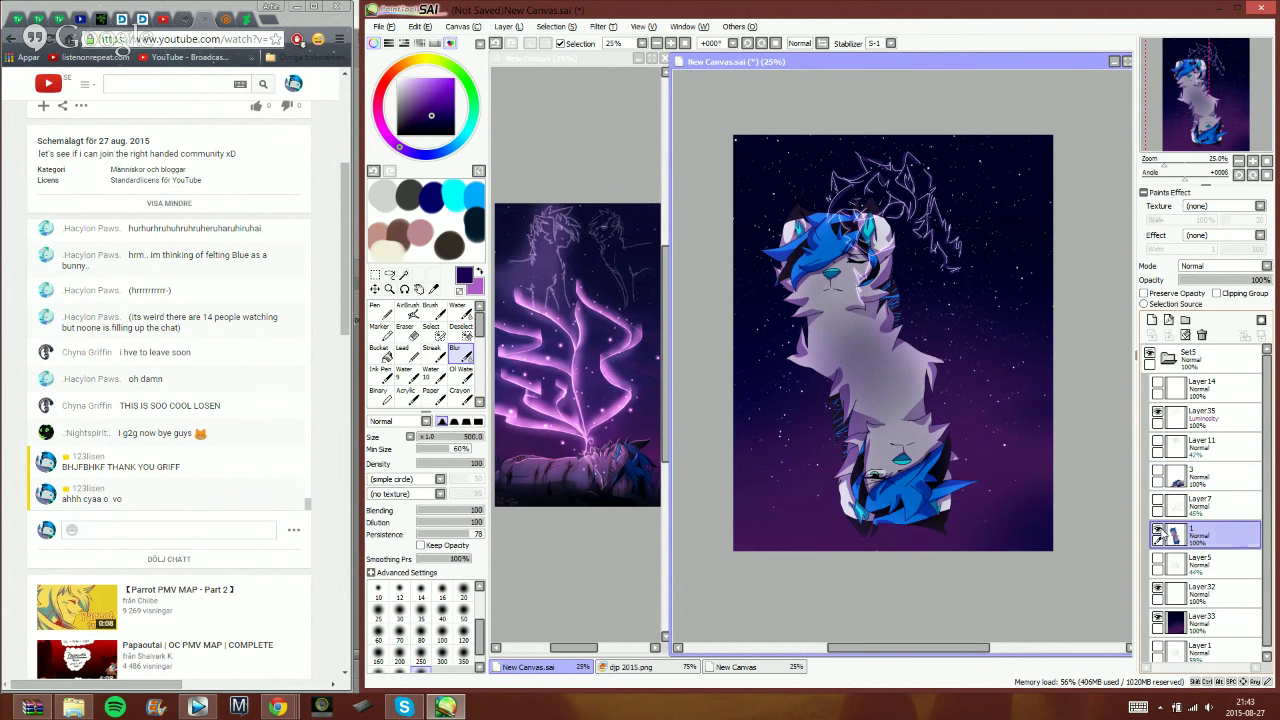
{"action": "left_click", "coordinate": [1157, 535]}
{"action": "left_click", "coordinate": [1158, 470]}
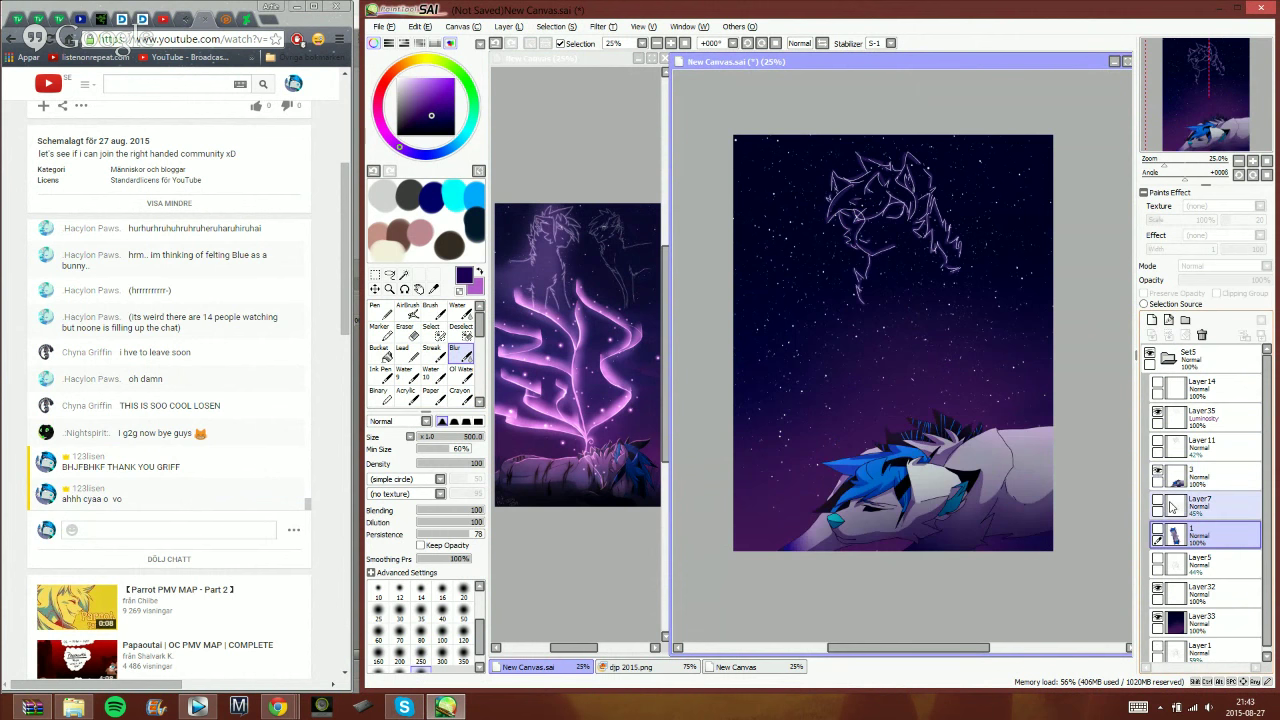
- Draw two wavy purple lines rising from the lying character with a size 20 Brush on a new layer above Layer7
{"action": "left_click", "coordinate": [1195, 505]}
{"action": "left_click", "coordinate": [1151, 319]}
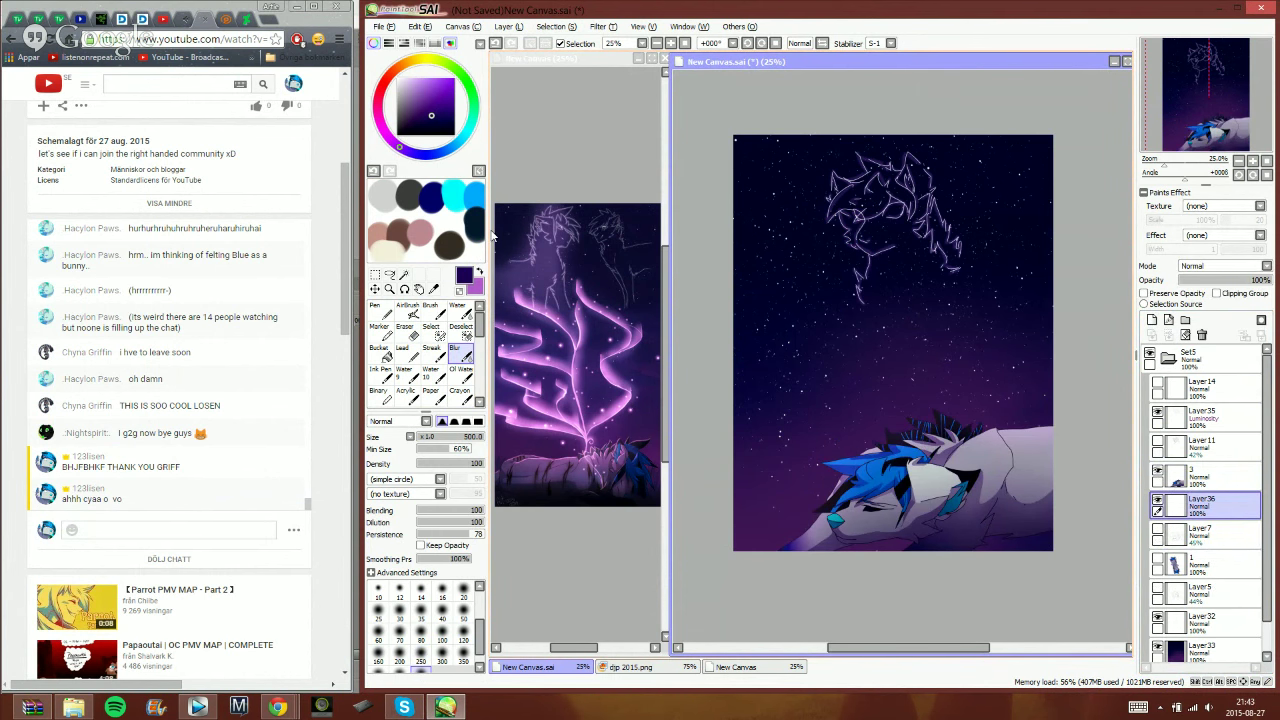
{"action": "left_click", "coordinate": [480, 271]}
{"action": "left_click", "coordinate": [385, 312]}
{"action": "left_click", "coordinate": [434, 312]}
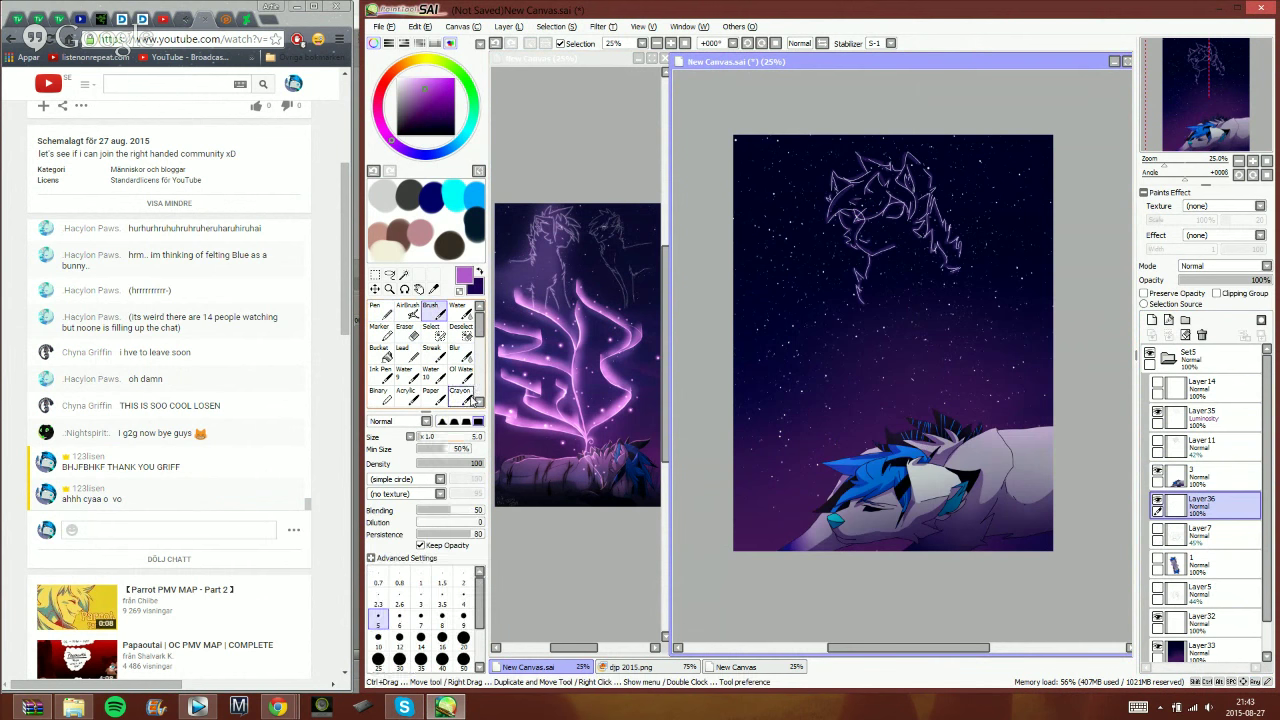
{"action": "left_click", "coordinate": [463, 640]}
{"action": "mouse_move", "coordinate": [940, 410]}
{"action": "left_mouse_down"}
{"action": "mouse_move", "coordinate": [962, 350]}
{"action": "mouse_move", "coordinate": [972, 226]}
{"action": "left_mouse_up"}
{"action": "mouse_move", "coordinate": [810, 428]}
{"action": "left_mouse_down"}
{"action": "mouse_move", "coordinate": [838, 352]}
{"action": "mouse_move", "coordinate": [717, 287]}
{"action": "mouse_move", "coordinate": [830, 195]}
{"action": "left_mouse_up"}
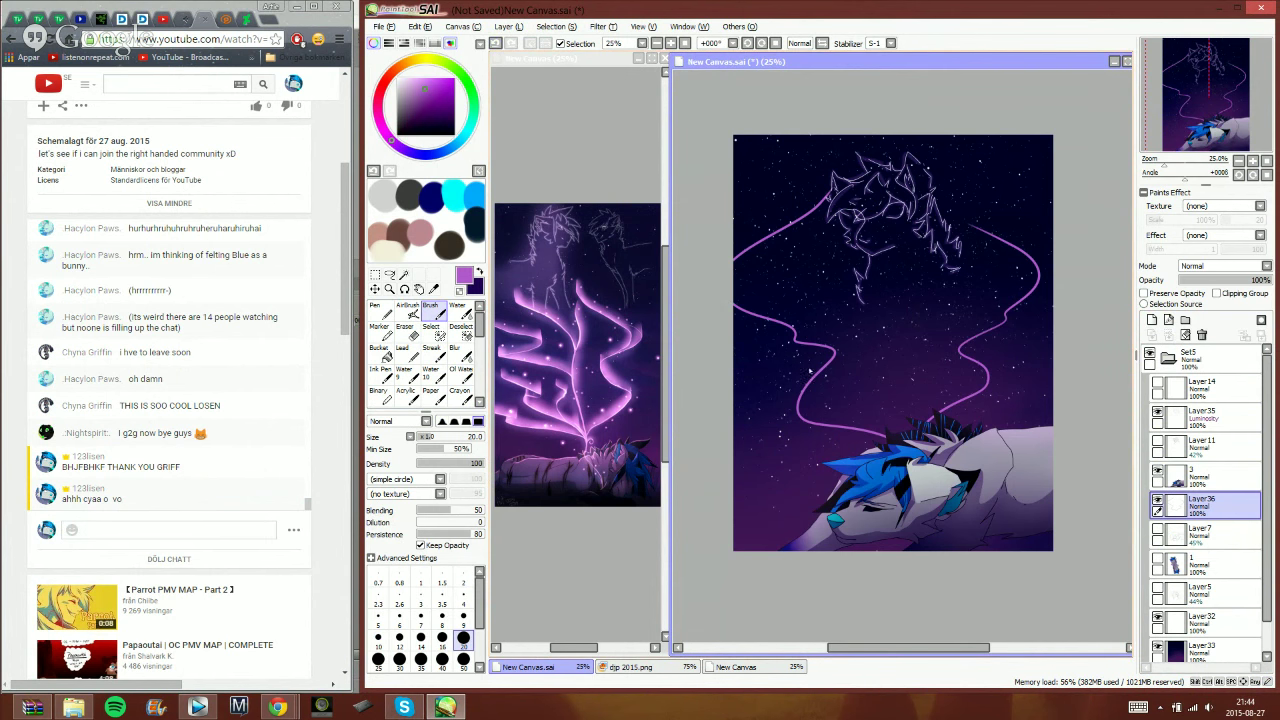
- Add two long purple looping lines sweeping from the lying character's head across the sky, undoing the misplaced strokes
{"action": "left_click_drag", "start_coordinate": [832, 506], "coordinate": [741, 494]}
{"action": "left_click_drag", "start_coordinate": [727, 428], "coordinate": [934, 323]}
{"action": "left_click", "coordinate": [512, 44]}
{"action": "left_click", "coordinate": [512, 44]}
{"action": "left_click_drag", "start_coordinate": [744, 442], "coordinate": [975, 350]}
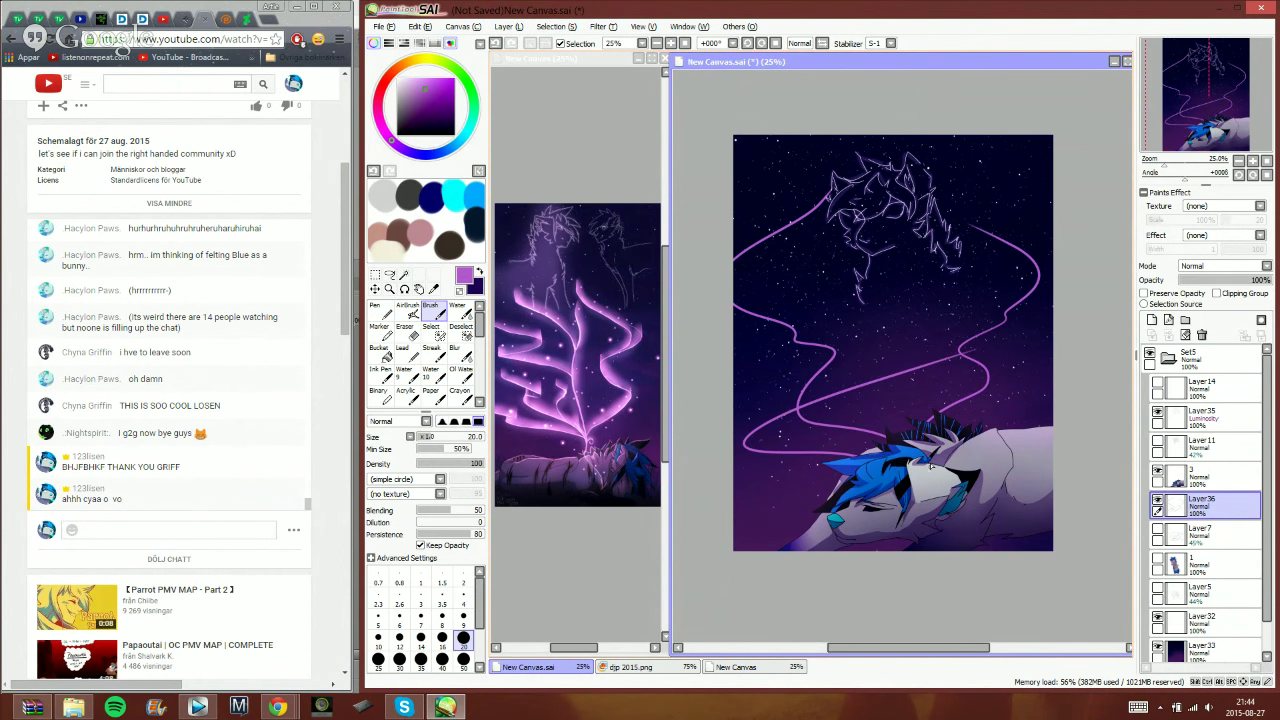
{"action": "left_click_drag", "start_coordinate": [931, 465], "coordinate": [972, 133]}
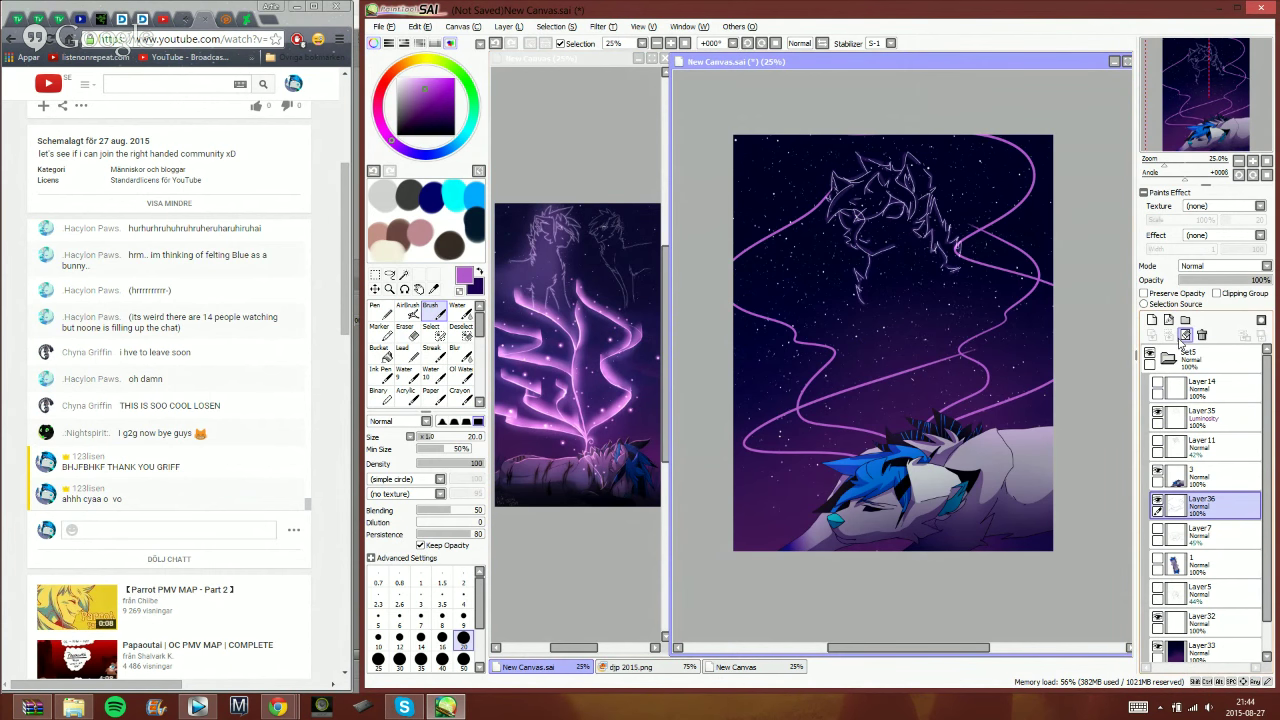
- Set the purple swirl line layer's blending mode to Luminosity
{"action": "left_click", "coordinate": [1158, 499]}
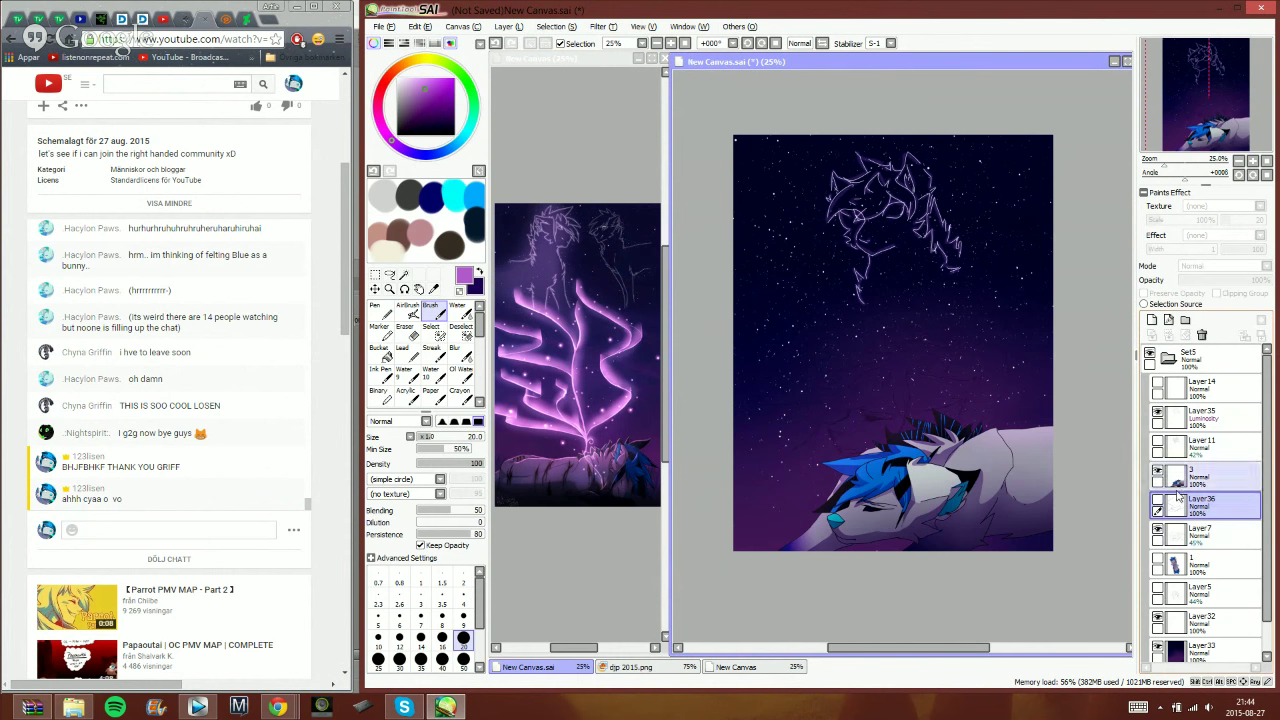
{"action": "left_click", "coordinate": [1158, 502]}
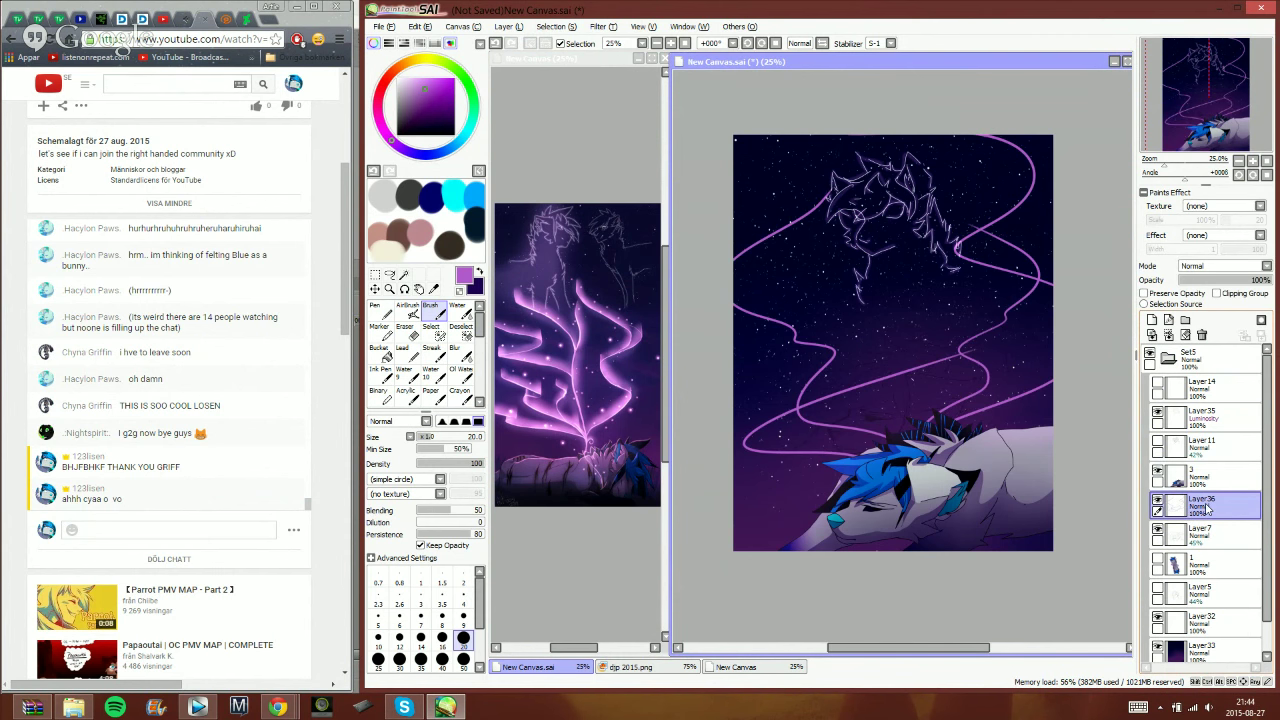
{"action": "left_click", "coordinate": [1220, 266]}
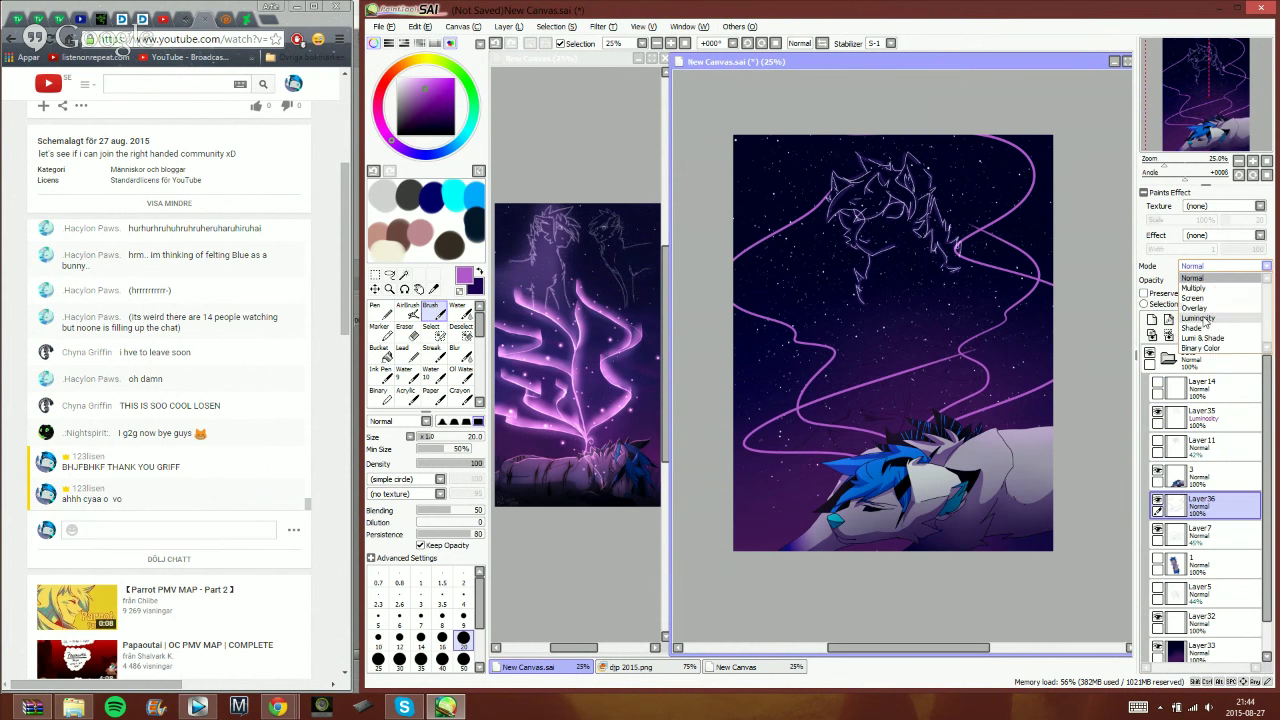
{"action": "left_click", "coordinate": [1203, 311]}
- Airbrush a size 100 purple glow along the lower swirl lines on a new Luminosity layer
{"action": "left_click", "coordinate": [1151, 319]}
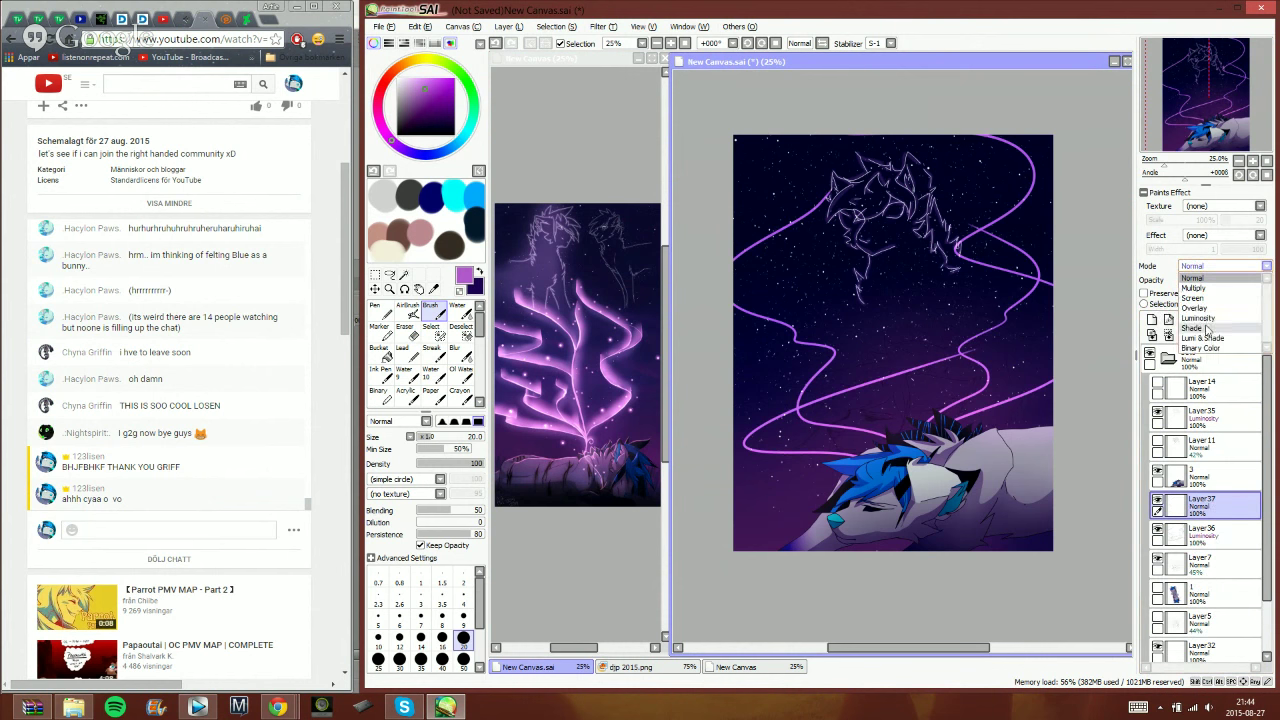
{"action": "left_click", "coordinate": [408, 311]}
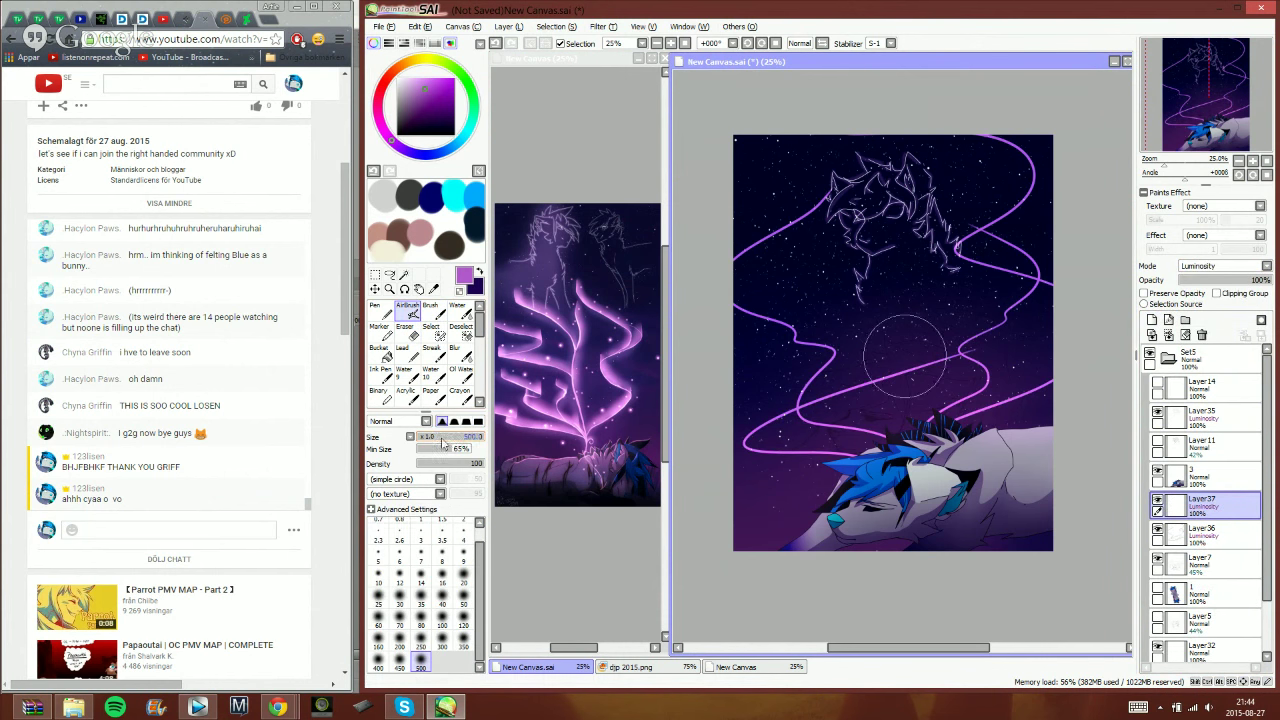
{"action": "left_click_drag", "start_coordinate": [446, 438], "coordinate": [490, 437]}
{"action": "mouse_move", "coordinate": [795, 424]}
{"action": "left_mouse_down"}
{"action": "mouse_move", "coordinate": [748, 444]}
{"action": "mouse_move", "coordinate": [945, 366]}
{"action": "mouse_move", "coordinate": [933, 372]}
{"action": "left_mouse_up"}
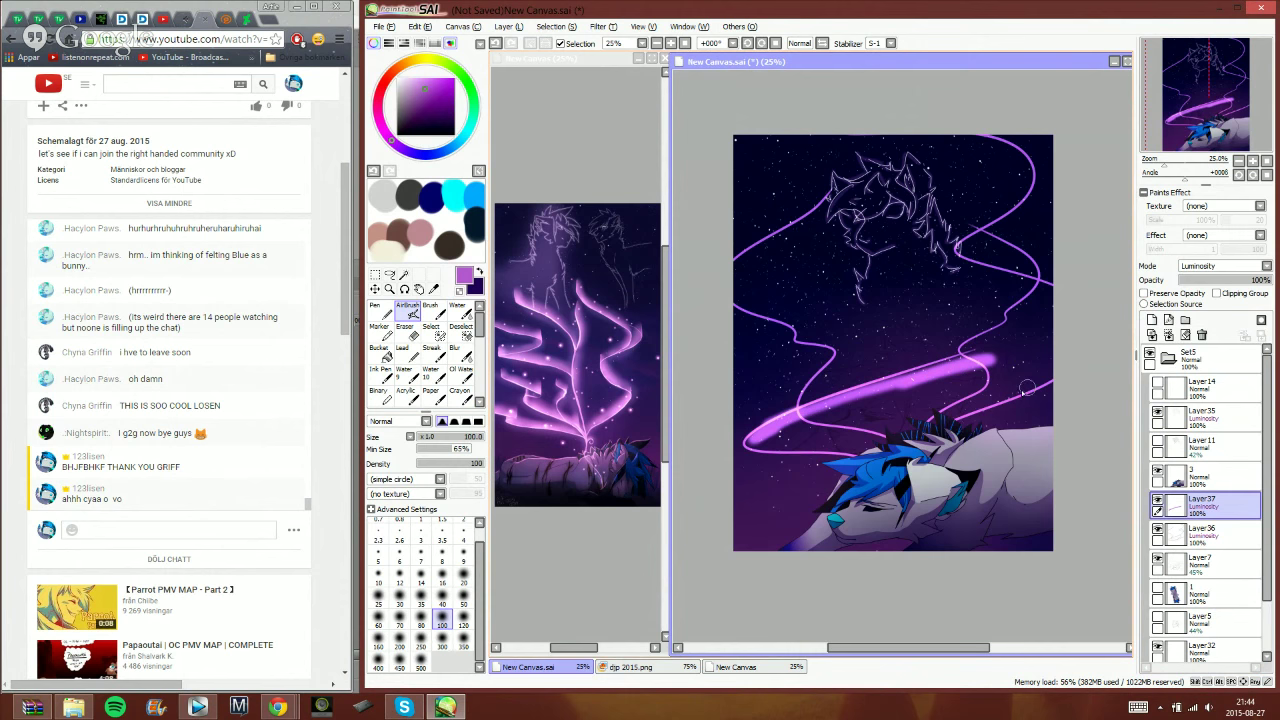
{"action": "mouse_move", "coordinate": [1050, 377]}
{"action": "left_mouse_down"}
{"action": "mouse_move", "coordinate": [865, 462]}
{"action": "mouse_move", "coordinate": [875, 477]}
{"action": "mouse_move", "coordinate": [736, 453]}
{"action": "mouse_move", "coordinate": [840, 464]}
{"action": "left_mouse_up"}
{"action": "left_click_drag", "start_coordinate": [797, 418], "coordinate": [888, 442]}
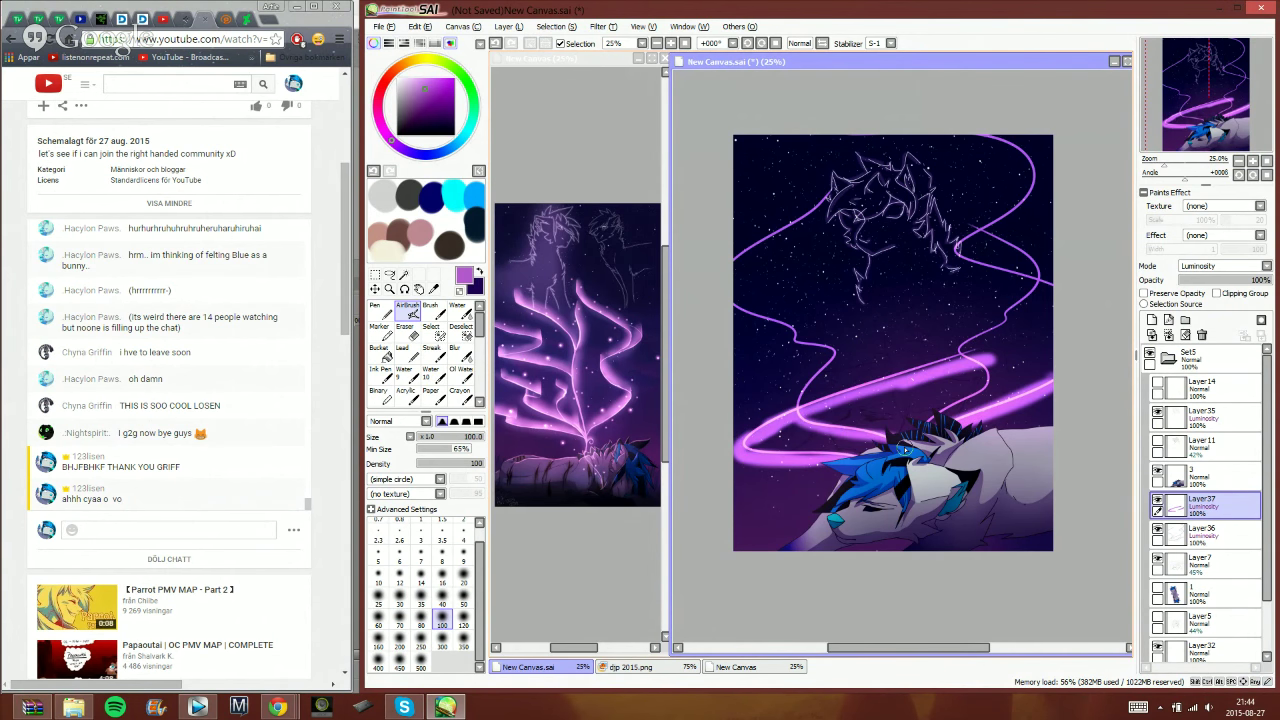
- Airbrush the purple glow along the upper swirl lines on both sides of the sky
{"action": "mouse_move", "coordinate": [819, 351]}
{"action": "left_mouse_down"}
{"action": "mouse_move", "coordinate": [829, 359]}
{"action": "mouse_move", "coordinate": [794, 411]}
{"action": "mouse_move", "coordinate": [822, 346]}
{"action": "mouse_move", "coordinate": [729, 313]}
{"action": "left_mouse_up"}
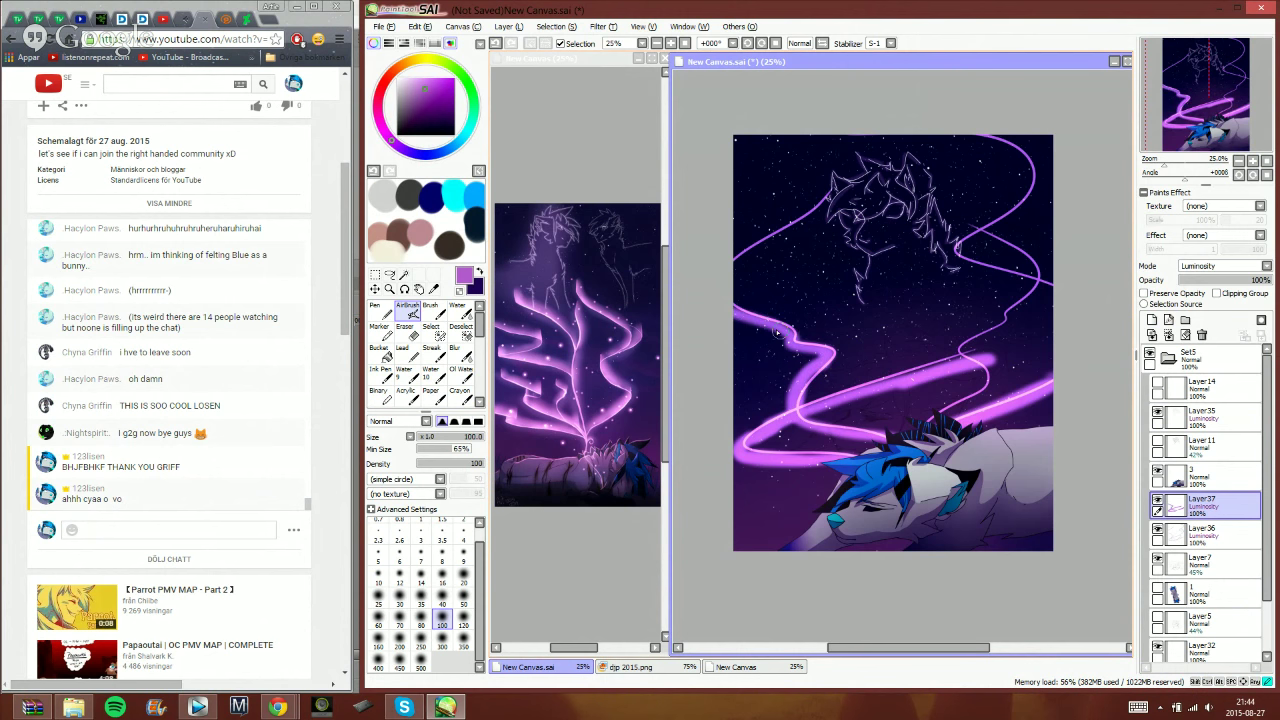
{"action": "mouse_move", "coordinate": [834, 180]}
{"action": "left_mouse_down"}
{"action": "mouse_move", "coordinate": [744, 265]}
{"action": "mouse_move", "coordinate": [740, 285]}
{"action": "left_mouse_up"}
{"action": "mouse_move", "coordinate": [965, 363]}
{"action": "left_mouse_down"}
{"action": "mouse_move", "coordinate": [1043, 296]}
{"action": "mouse_move", "coordinate": [1018, 251]}
{"action": "mouse_move", "coordinate": [1053, 296]}
{"action": "mouse_move", "coordinate": [956, 258]}
{"action": "mouse_move", "coordinate": [1025, 210]}
{"action": "mouse_move", "coordinate": [1028, 173]}
{"action": "mouse_move", "coordinate": [1004, 145]}
{"action": "left_mouse_up"}
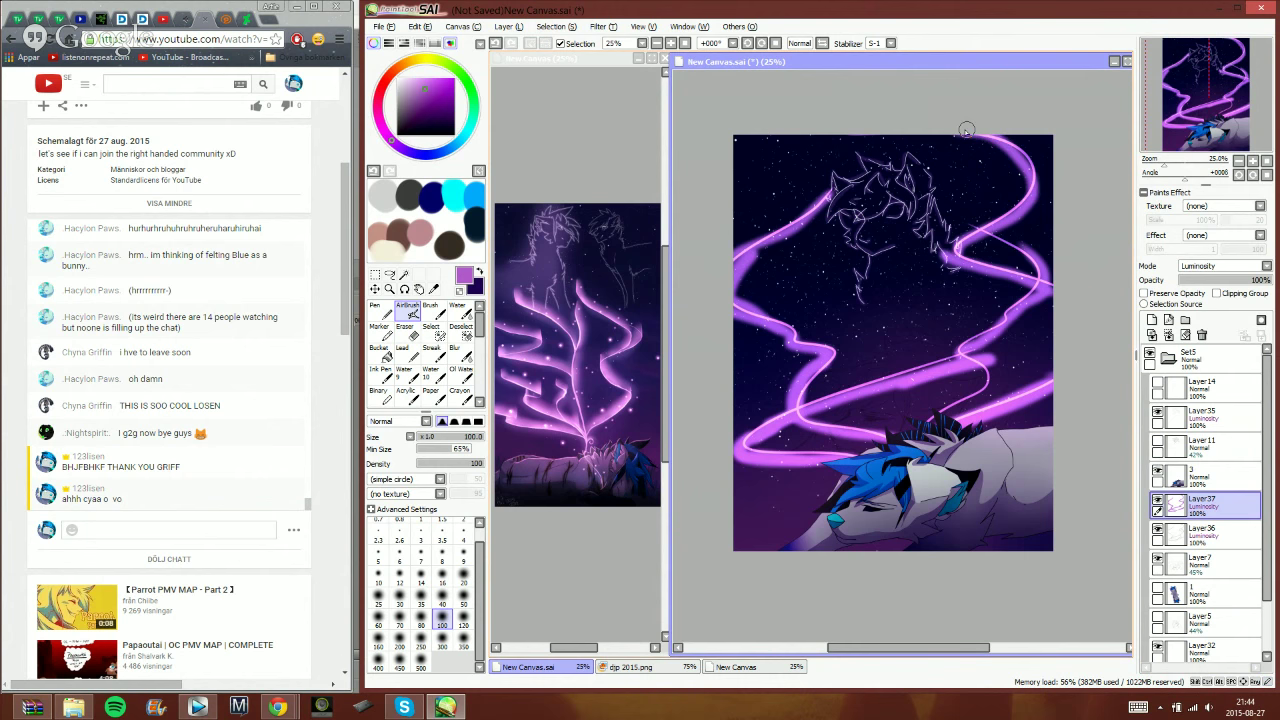
- Soften the glow around the lower swirl lines with the Blur tool at size 100
{"action": "left_click", "coordinate": [455, 349]}
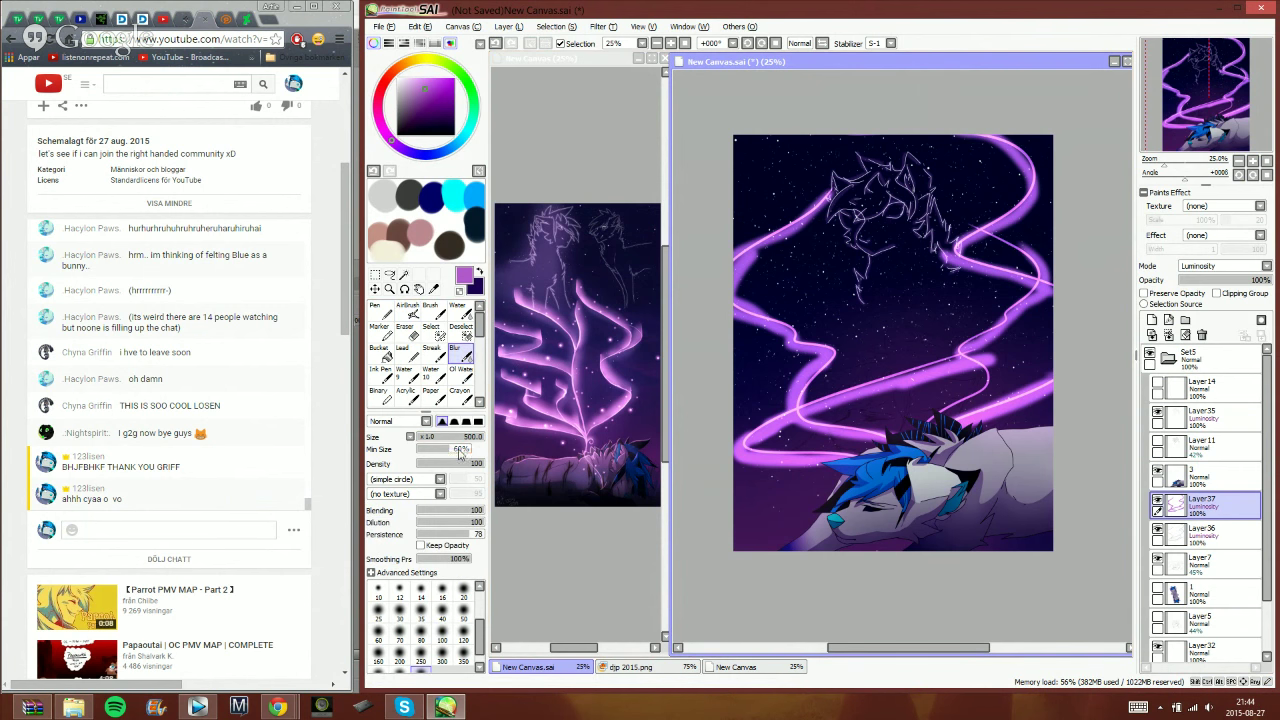
{"action": "left_click", "coordinate": [449, 437]}
{"action": "left_click", "coordinate": [465, 440]}
{"action": "mouse_move", "coordinate": [794, 464]}
{"action": "left_mouse_down"}
{"action": "mouse_move", "coordinate": [838, 476]}
{"action": "mouse_move", "coordinate": [772, 466]}
{"action": "mouse_move", "coordinate": [719, 423]}
{"action": "left_mouse_up"}
{"action": "key", "text": "bracketright"}
{"action": "key", "text": "bracketright"}
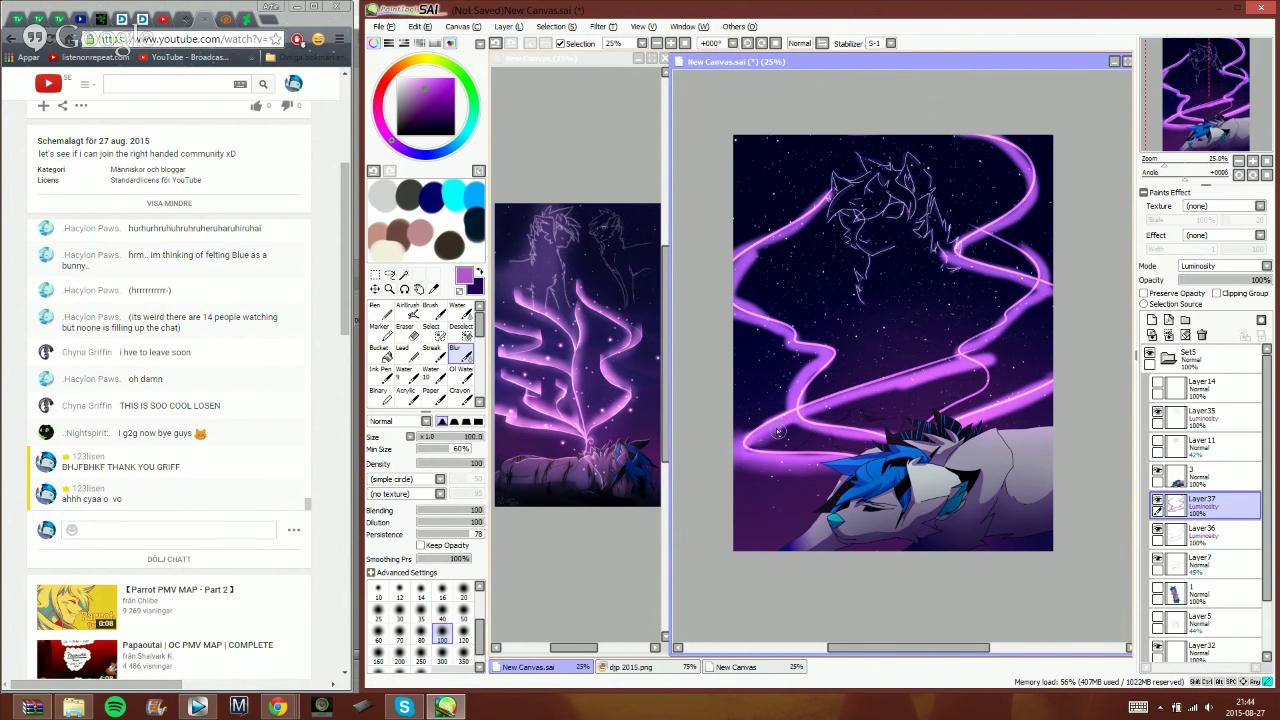
{"action": "left_click_drag", "start_coordinate": [786, 430], "coordinate": [884, 447]}
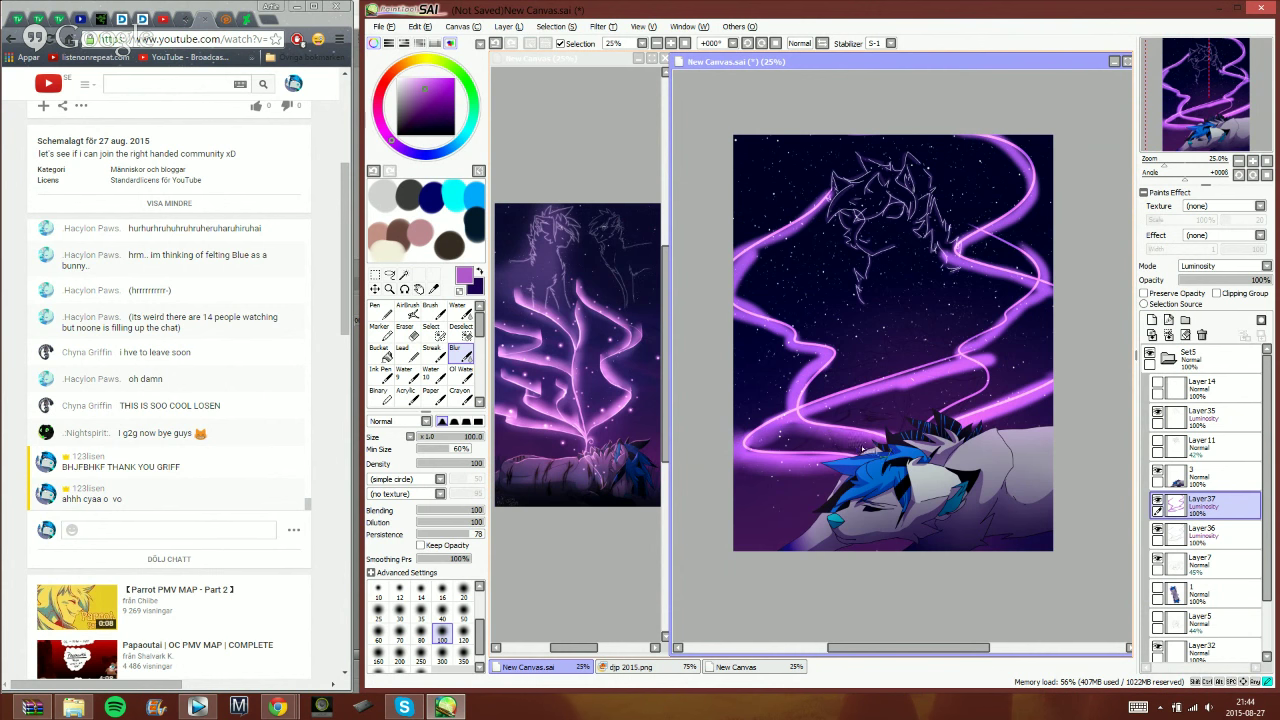
{"action": "mouse_move", "coordinate": [848, 406]}
{"action": "left_mouse_down"}
{"action": "mouse_move", "coordinate": [826, 416]}
{"action": "mouse_move", "coordinate": [920, 386]}
{"action": "left_mouse_up"}
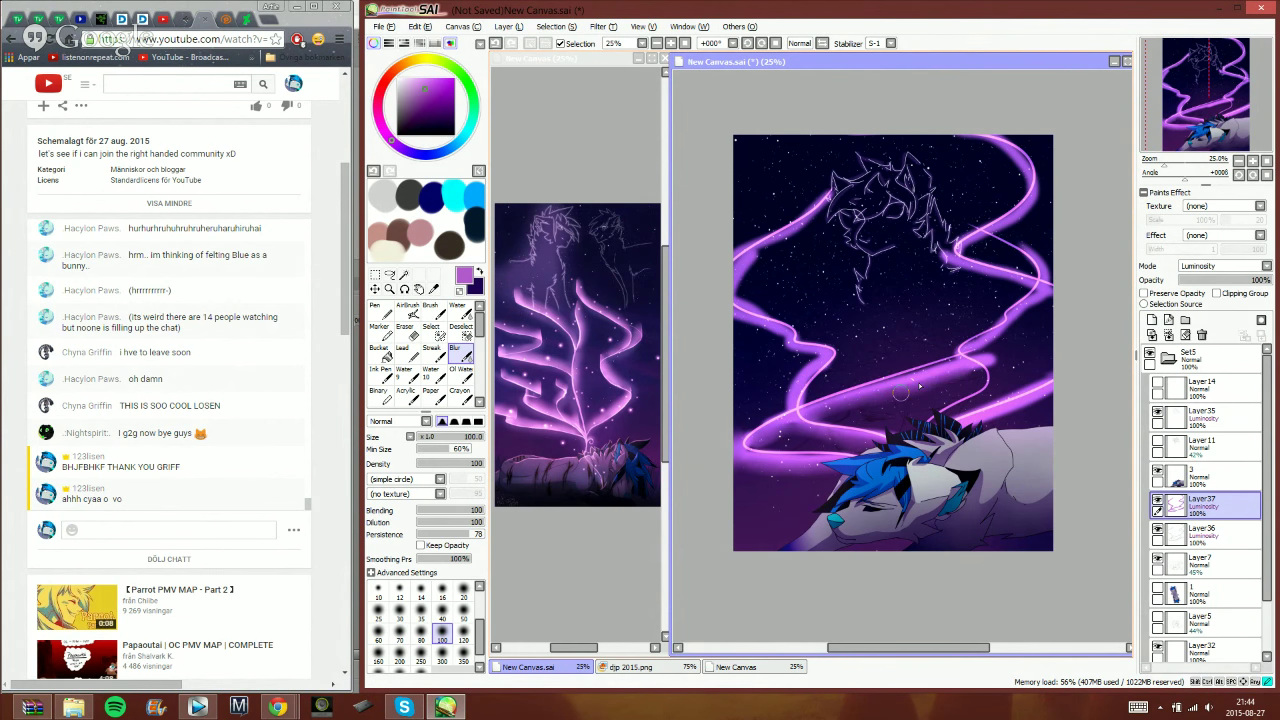
- Airbrush more glow along the lower right bend and blur the glow along the right and left swirl lines
{"action": "left_click", "coordinate": [407, 309]}
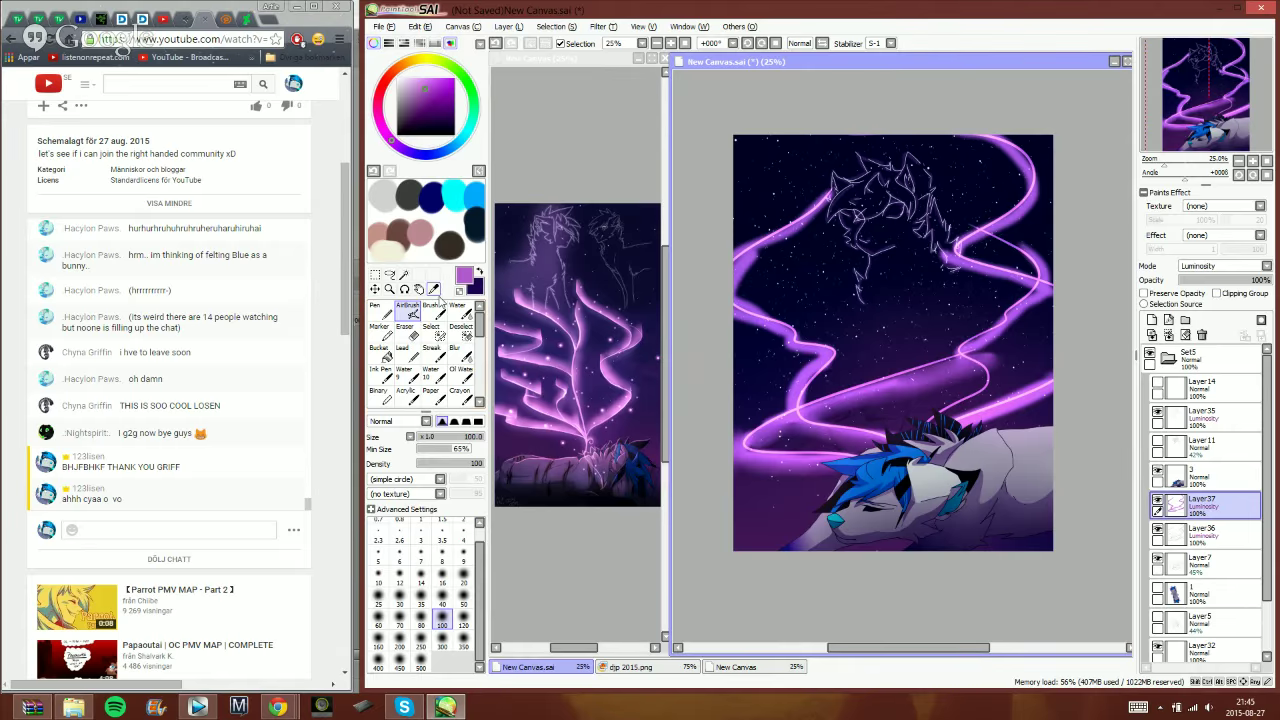
{"action": "mouse_move", "coordinate": [972, 350]}
{"action": "left_mouse_down"}
{"action": "mouse_move", "coordinate": [995, 380]}
{"action": "mouse_move", "coordinate": [932, 412]}
{"action": "left_mouse_up"}
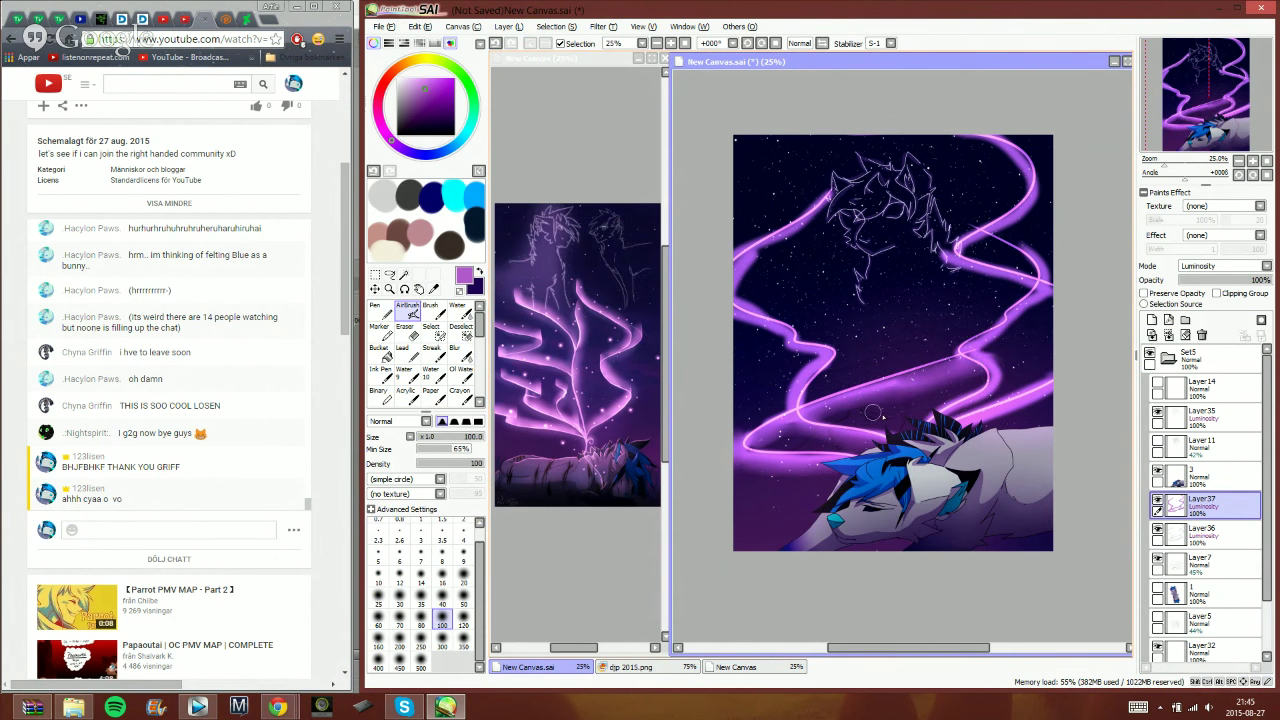
{"action": "left_click", "coordinate": [455, 351]}
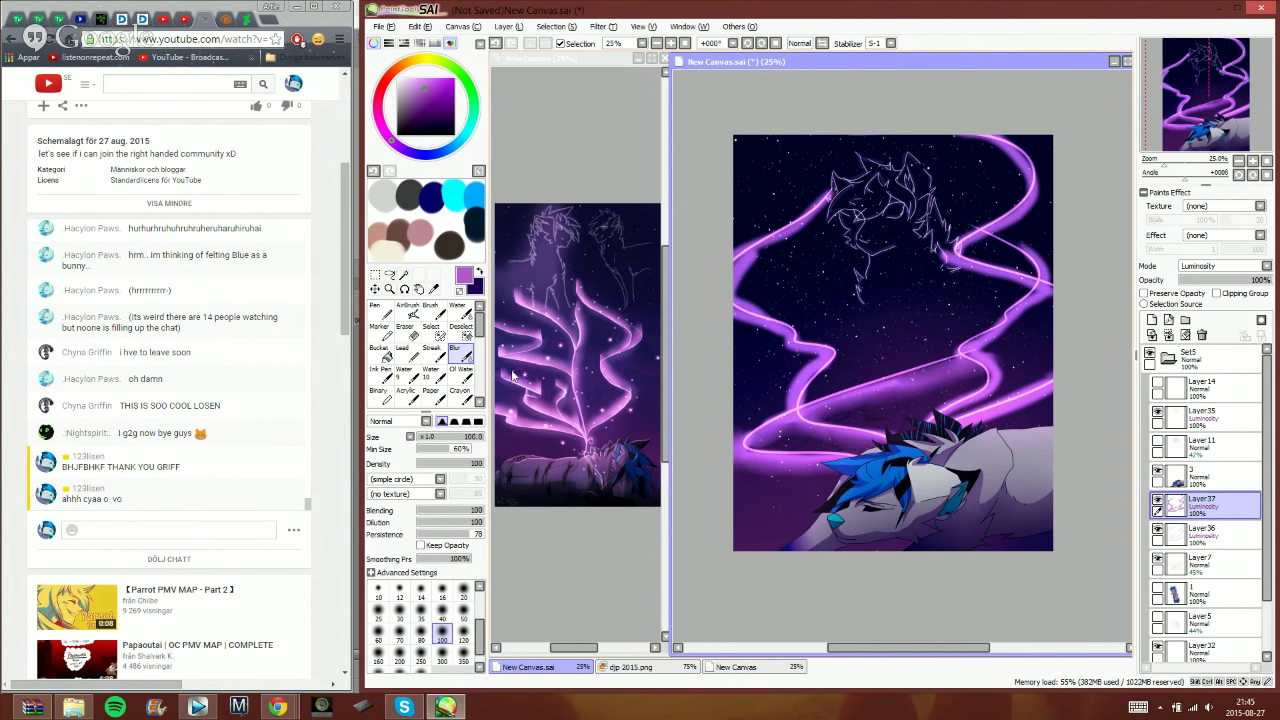
{"action": "left_click_drag", "start_coordinate": [1071, 389], "coordinate": [964, 428]}
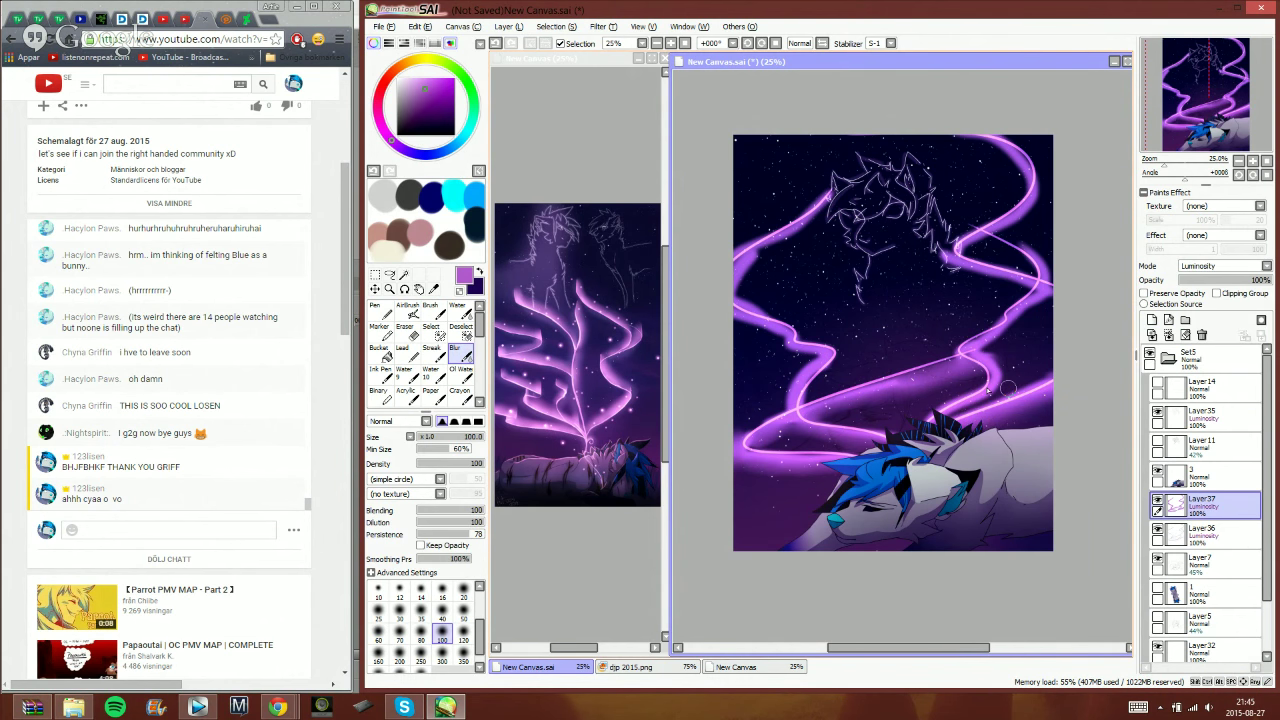
{"action": "mouse_move", "coordinate": [1008, 389]}
{"action": "left_mouse_down"}
{"action": "mouse_move", "coordinate": [1047, 253]}
{"action": "mouse_move", "coordinate": [1051, 300]}
{"action": "left_mouse_up"}
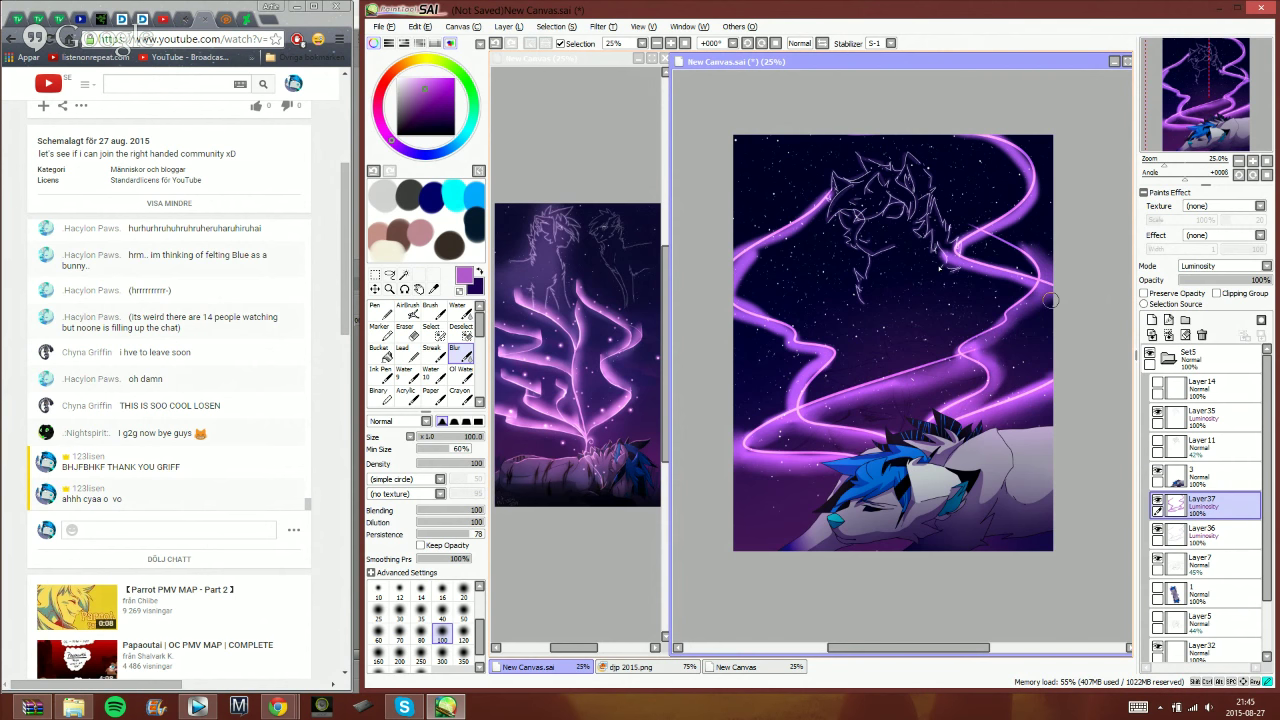
{"action": "mouse_move", "coordinate": [1051, 300]}
{"action": "left_mouse_down"}
{"action": "mouse_move", "coordinate": [1043, 170]}
{"action": "mouse_move", "coordinate": [1004, 162]}
{"action": "left_mouse_up"}
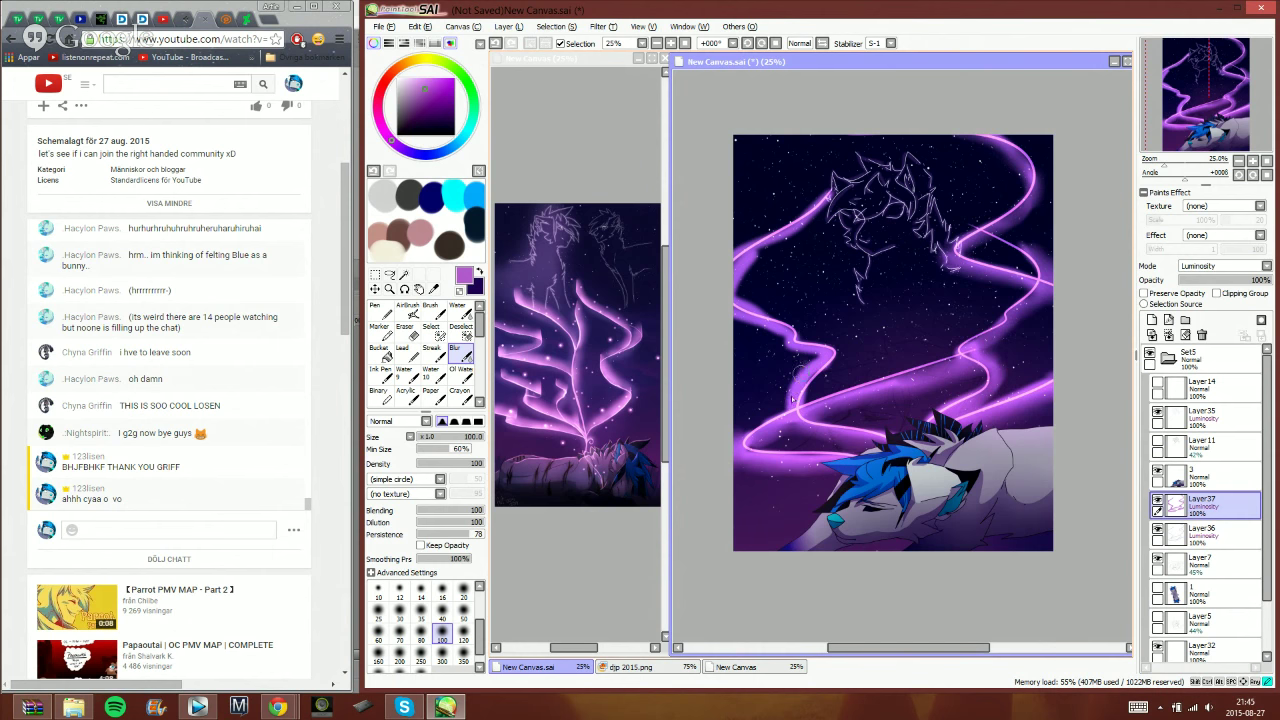
{"action": "mouse_move", "coordinate": [792, 398]}
{"action": "left_mouse_down"}
{"action": "mouse_move", "coordinate": [806, 362]}
{"action": "mouse_move", "coordinate": [745, 320]}
{"action": "mouse_move", "coordinate": [780, 312]}
{"action": "mouse_move", "coordinate": [755, 269]}
{"action": "mouse_move", "coordinate": [781, 229]}
{"action": "mouse_move", "coordinate": [836, 207]}
{"action": "left_mouse_up"}
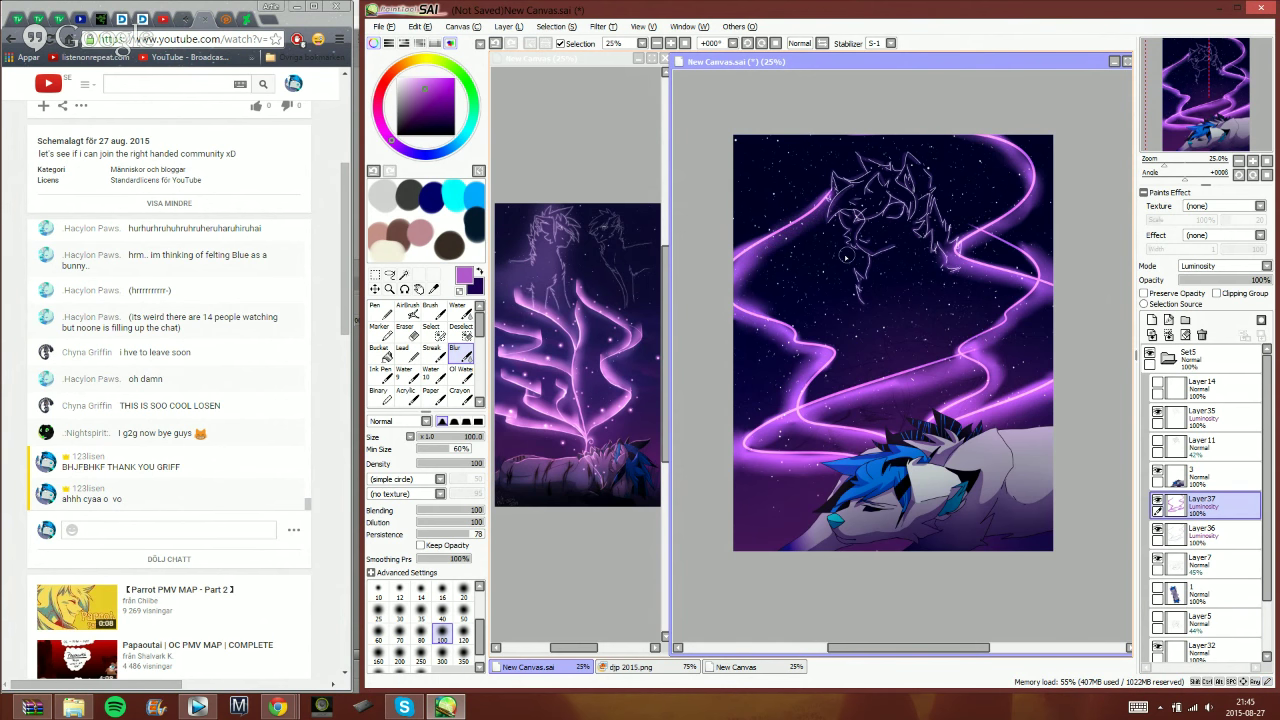
- Hide the swirl glow, head sketch and lying character layers, and show character layer 1 instead
{"action": "mouse_move", "coordinate": [1256, 281]}
{"action": "left_mouse_down"}
{"action": "mouse_move", "coordinate": [1241, 281]}
{"action": "mouse_move", "coordinate": [1275, 281]}
{"action": "left_mouse_up"}
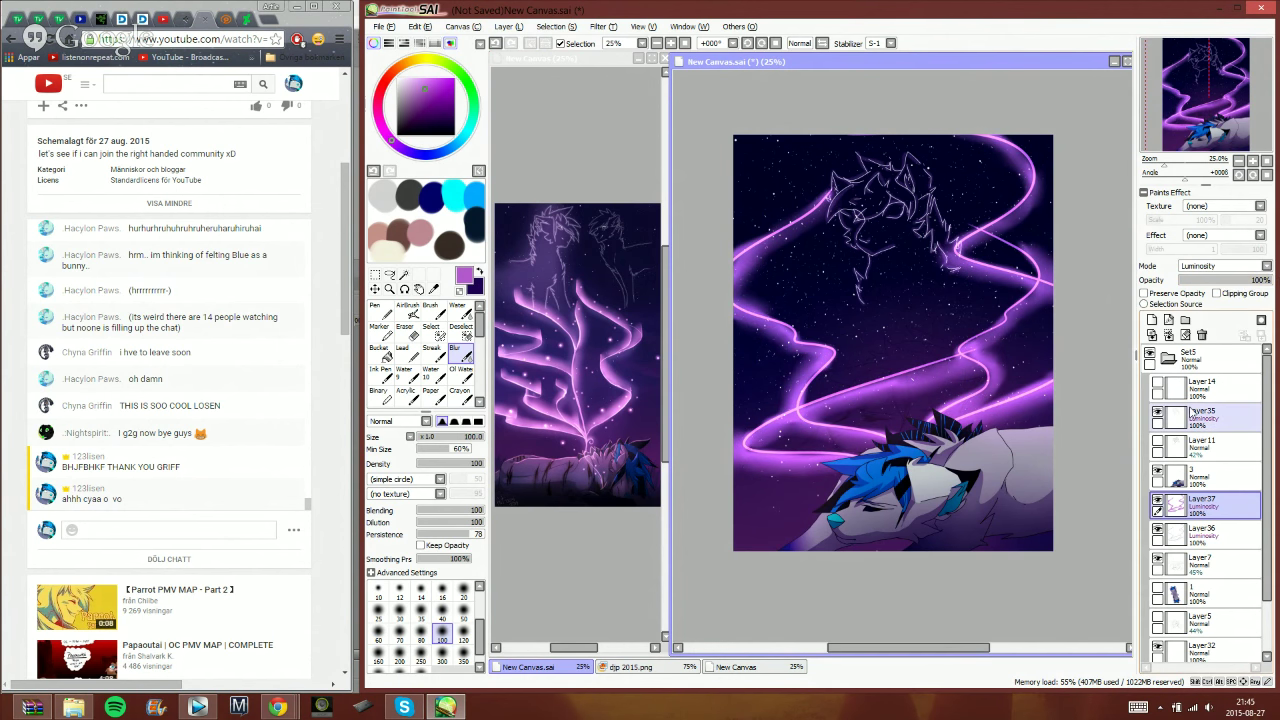
{"action": "scroll", "coordinate": [1200, 490], "scroll_direction": "down", "scroll_amount": 2}
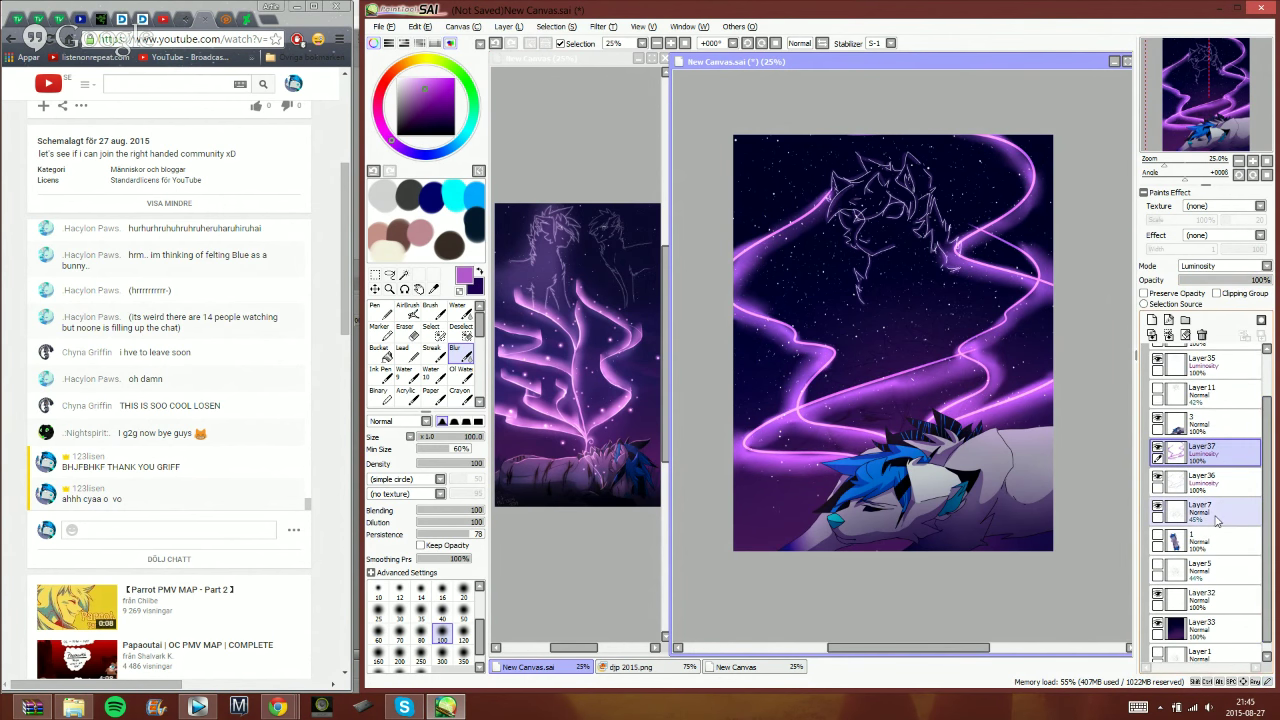
{"action": "left_click_drag", "start_coordinate": [1157, 452], "coordinate": [1157, 510]}
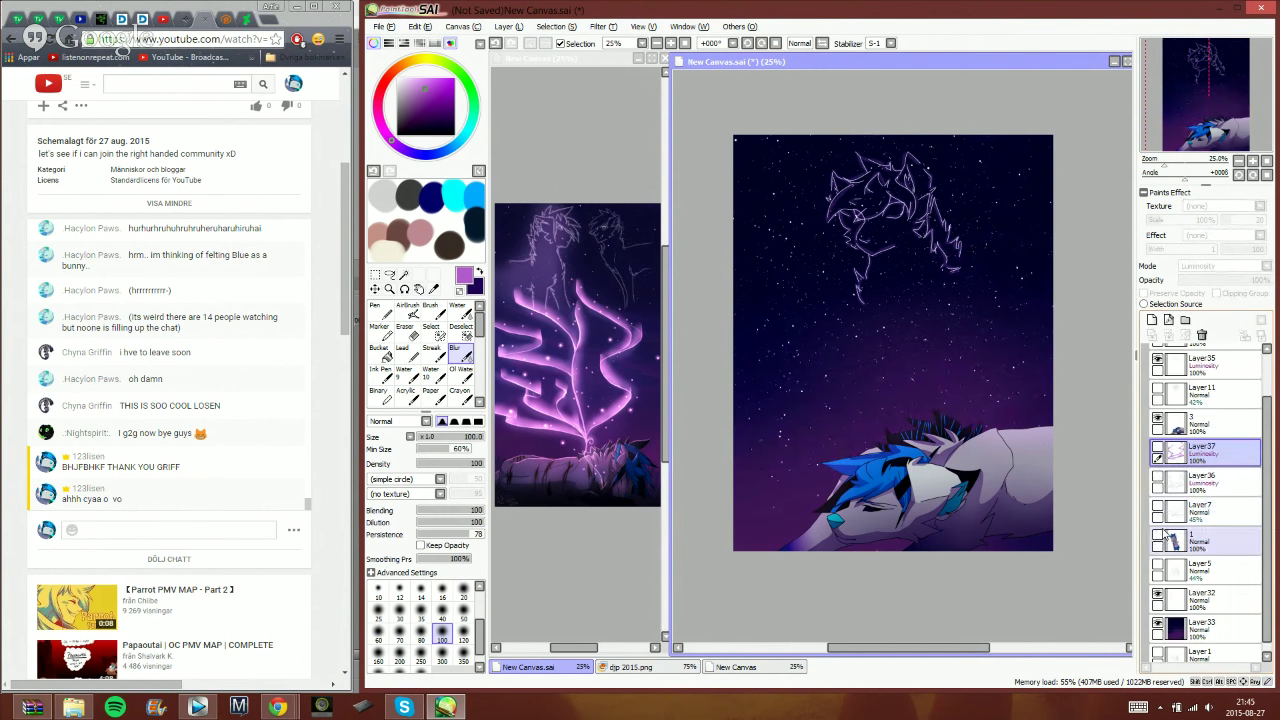
{"action": "left_click", "coordinate": [1157, 420]}
{"action": "left_click", "coordinate": [1157, 537]}
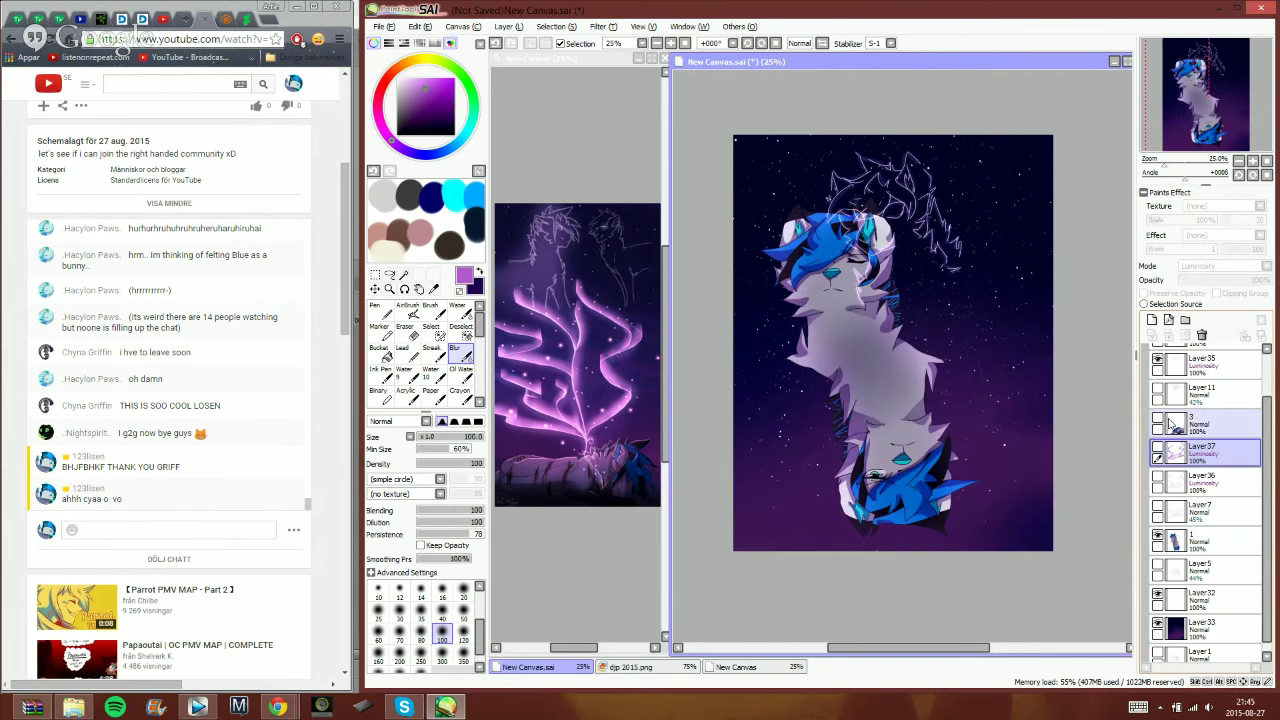
{"action": "left_click", "coordinate": [1157, 358]}
{"action": "scroll", "coordinate": [1256, 472], "scroll_direction": "down", "scroll_amount": 1}
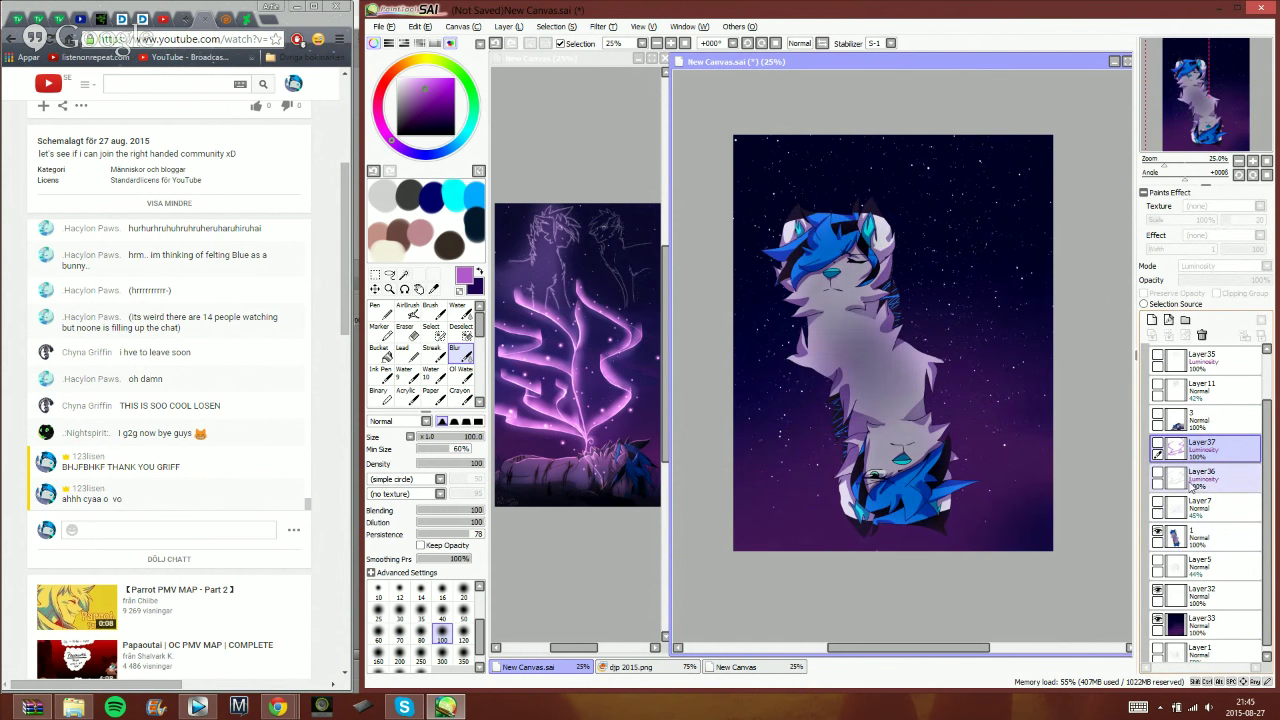
- Add a new layer beneath character layer 1 and brush a size 20 purple swirl line along the right side of the body
{"action": "left_click", "coordinate": [1210, 565]}
{"action": "left_click", "coordinate": [1168, 320]}
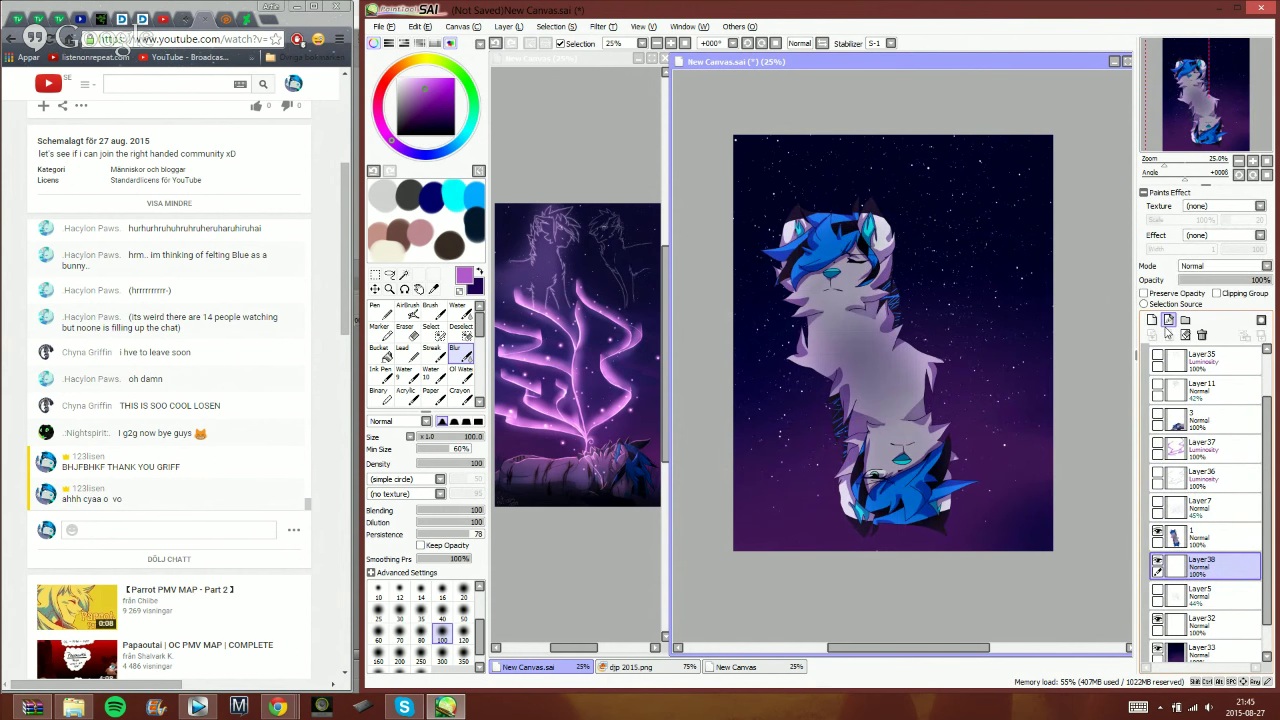
{"action": "key", "text": "b"}
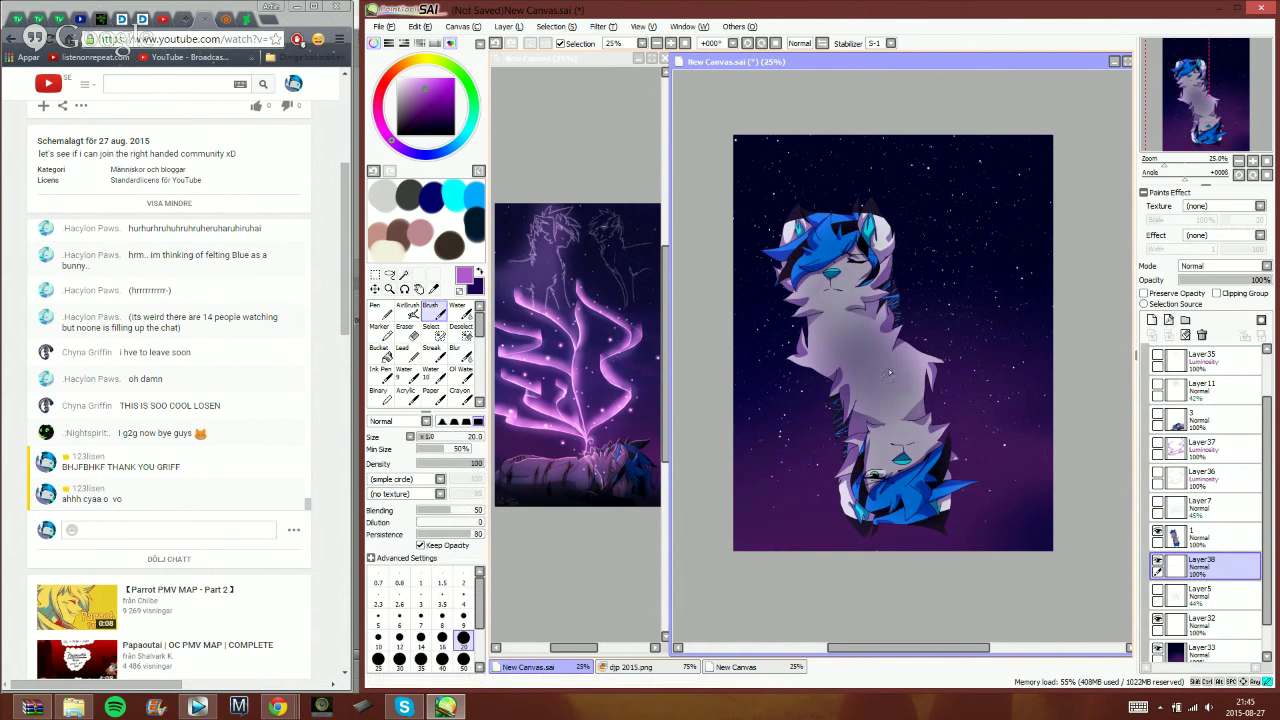
{"action": "left_click_drag", "start_coordinate": [935, 292], "coordinate": [838, 184]}
{"action": "key", "text": "ctrl+z"}
{"action": "left_click_drag", "start_coordinate": [968, 490], "coordinate": [898, 330]}
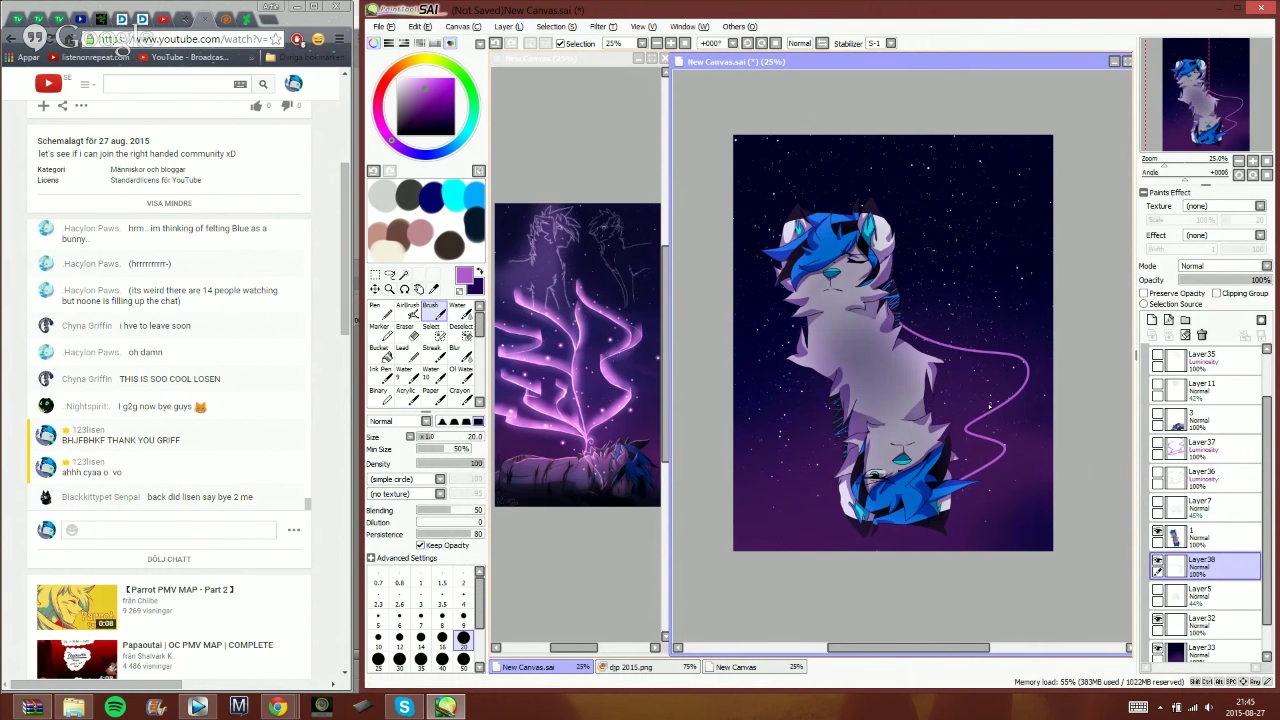
- Switch to the YouTube live chat and send the messages "uh uh" and "*sweats*"
{"action": "left_click", "coordinate": [214, 529]}
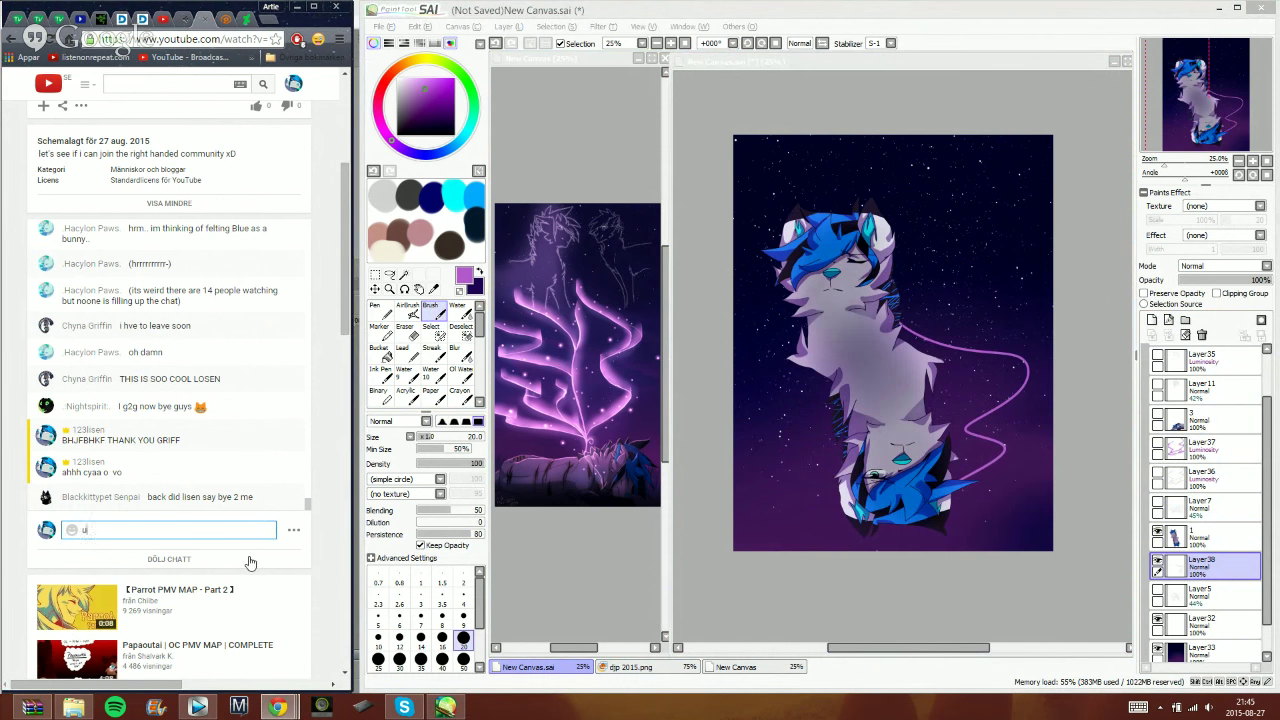
{"action": "type", "text": "*s"}
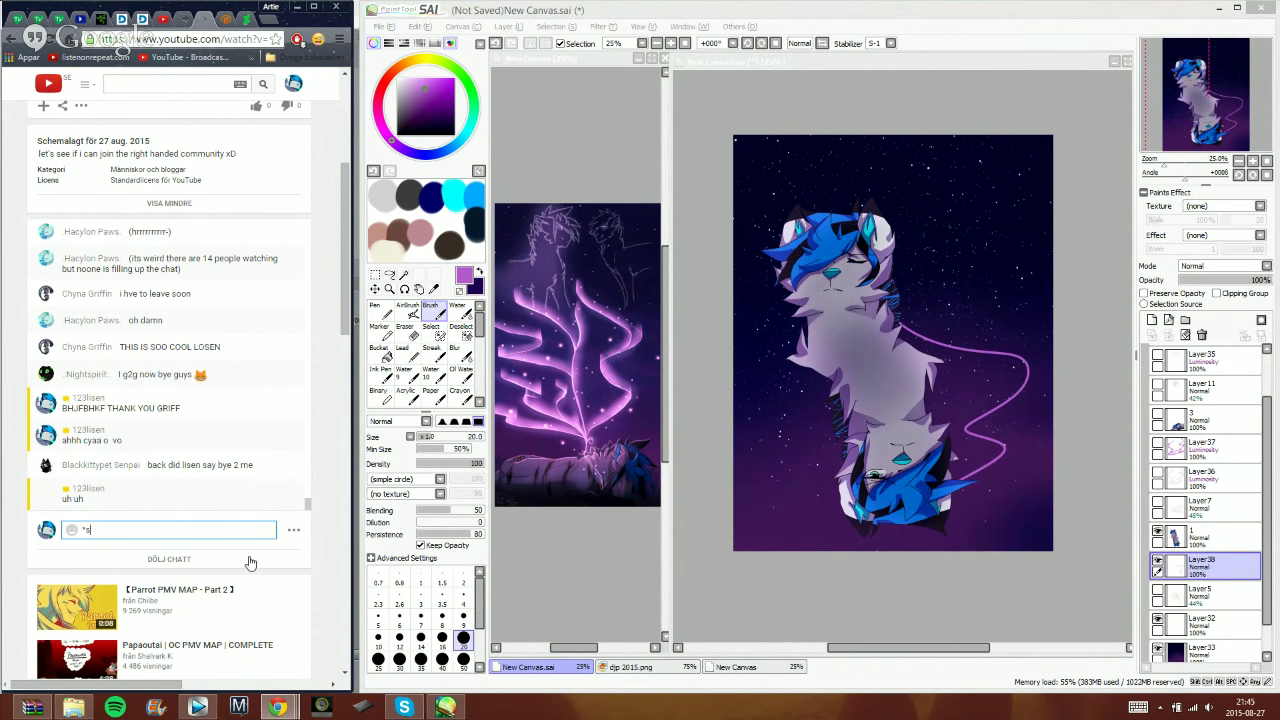
{"action": "type", "text": "weats*"}
{"action": "key", "text": "Return"}
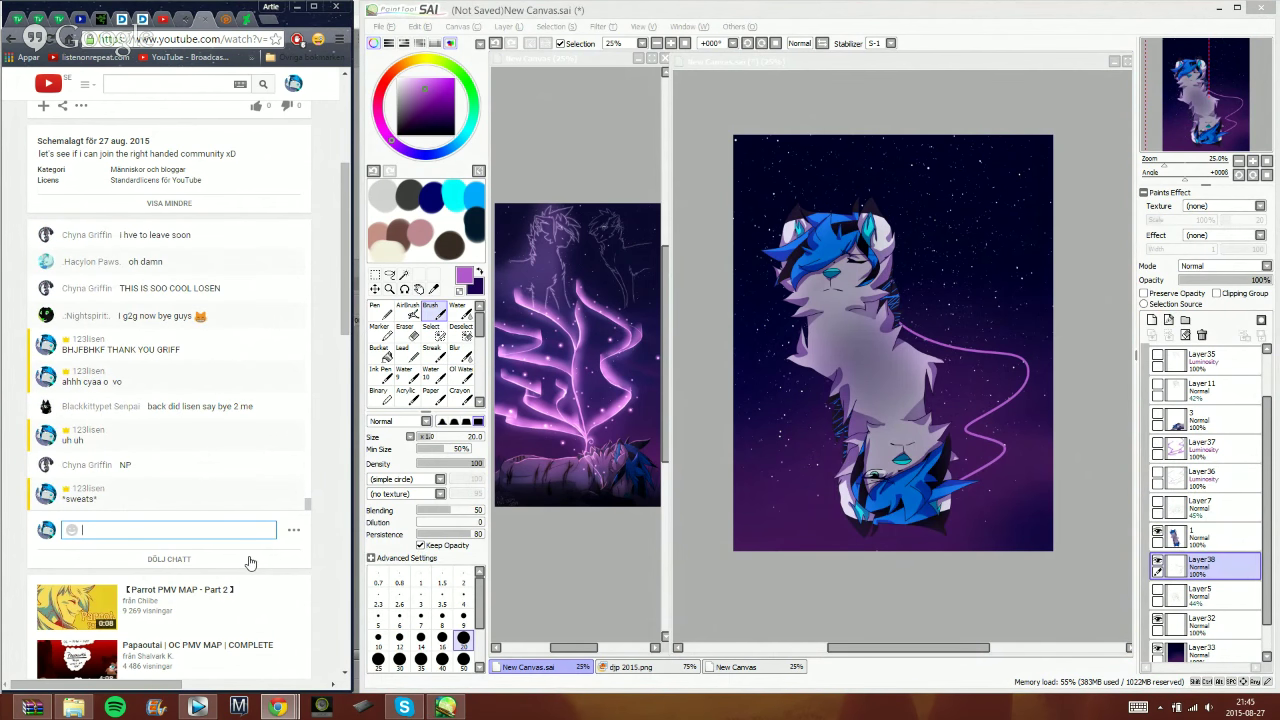
{"action": "scroll", "coordinate": [250, 563], "scroll_direction": "right", "scroll_amount": 5}
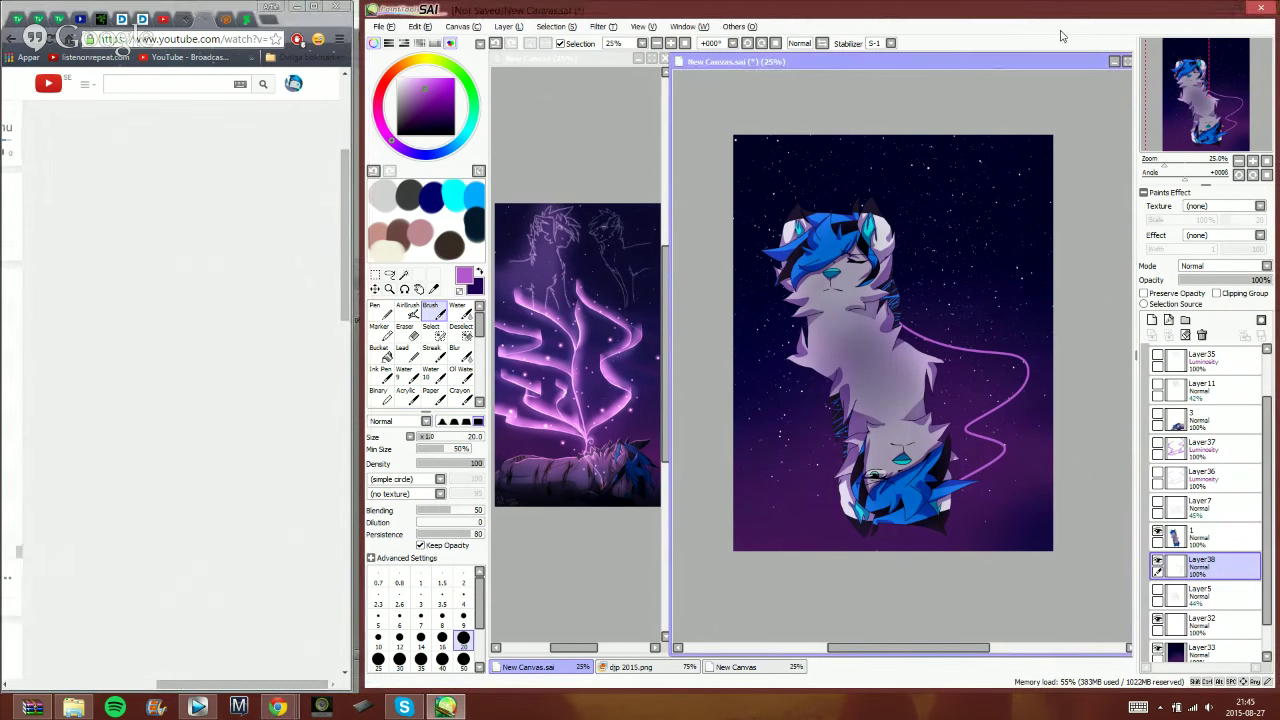
{"action": "left_click_drag", "start_coordinate": [303, 685], "coordinate": [120, 688]}
{"action": "left_click", "coordinate": [914, 52]}
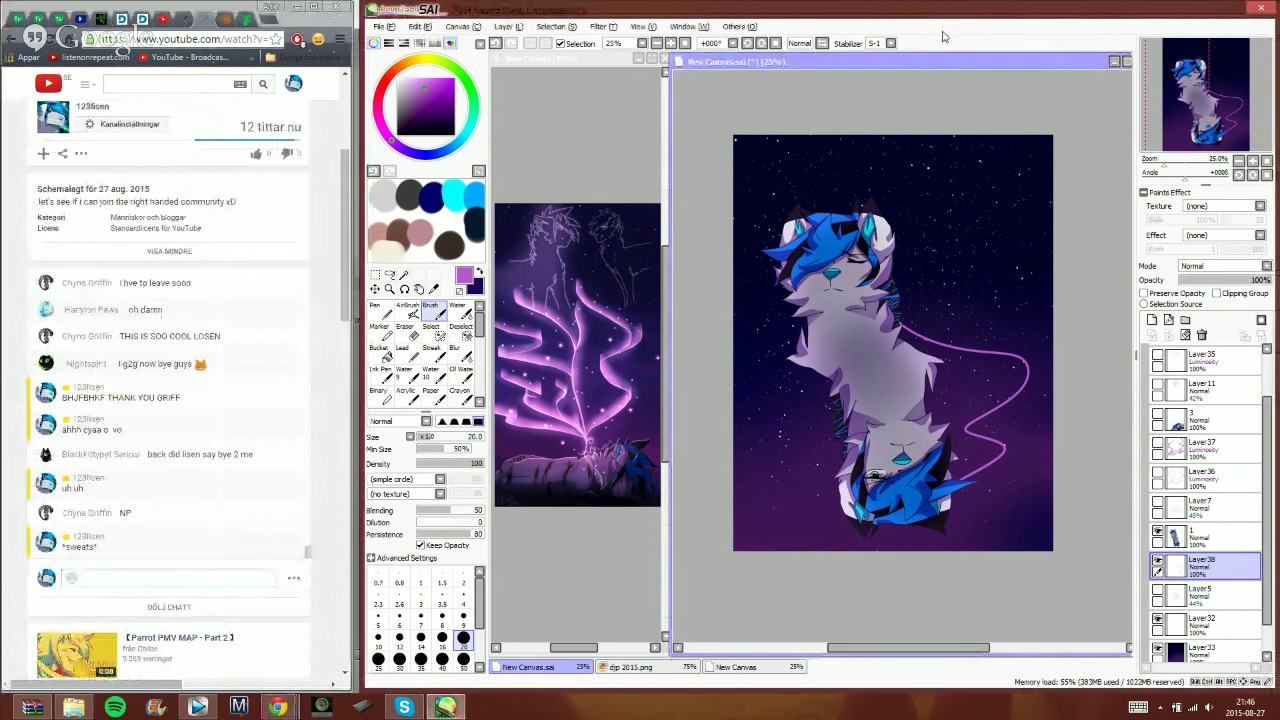
{"action": "left_click", "coordinate": [183, 22]}
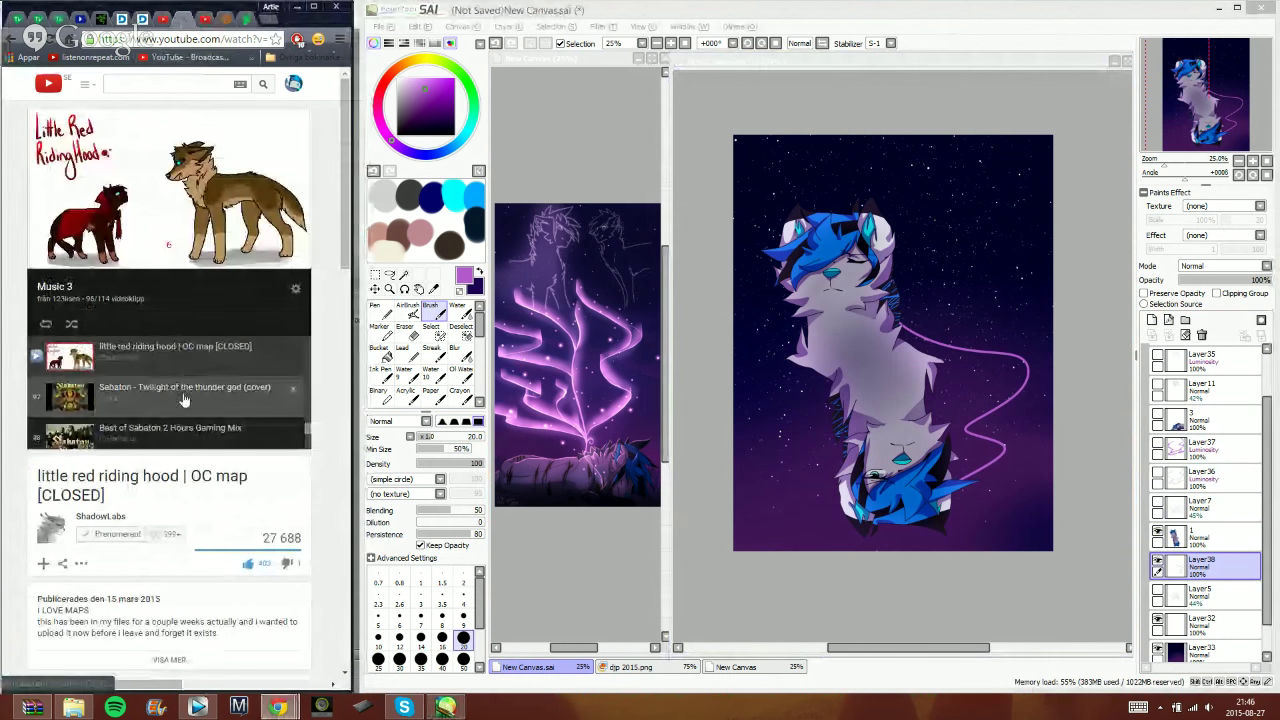
{"action": "left_click", "coordinate": [205, 20]}
- Return to PaintTool SAI and brush more purple swirl lines around the lower head and both sides of the upper head
{"action": "left_click", "coordinate": [833, 10]}
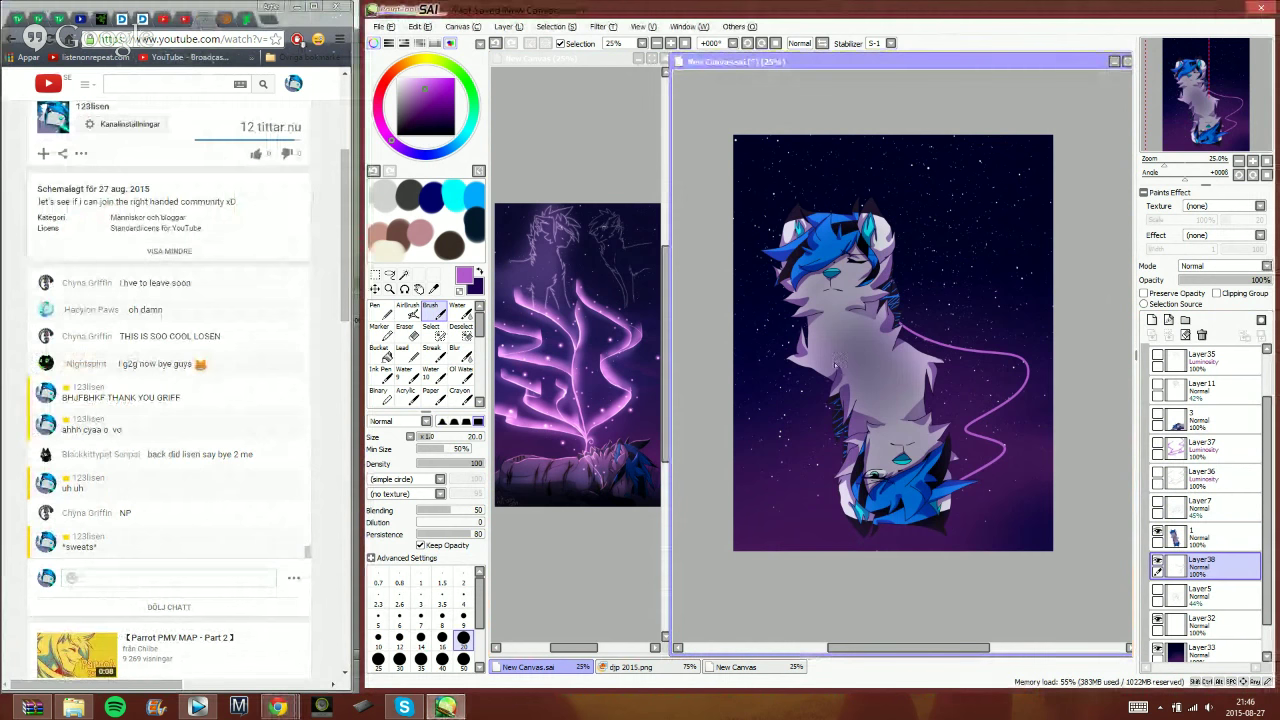
{"action": "mouse_move", "coordinate": [832, 415]}
{"action": "left_mouse_down"}
{"action": "mouse_move", "coordinate": [792, 498]}
{"action": "mouse_move", "coordinate": [826, 520]}
{"action": "mouse_move", "coordinate": [990, 529]}
{"action": "mouse_move", "coordinate": [960, 515]}
{"action": "left_mouse_up"}
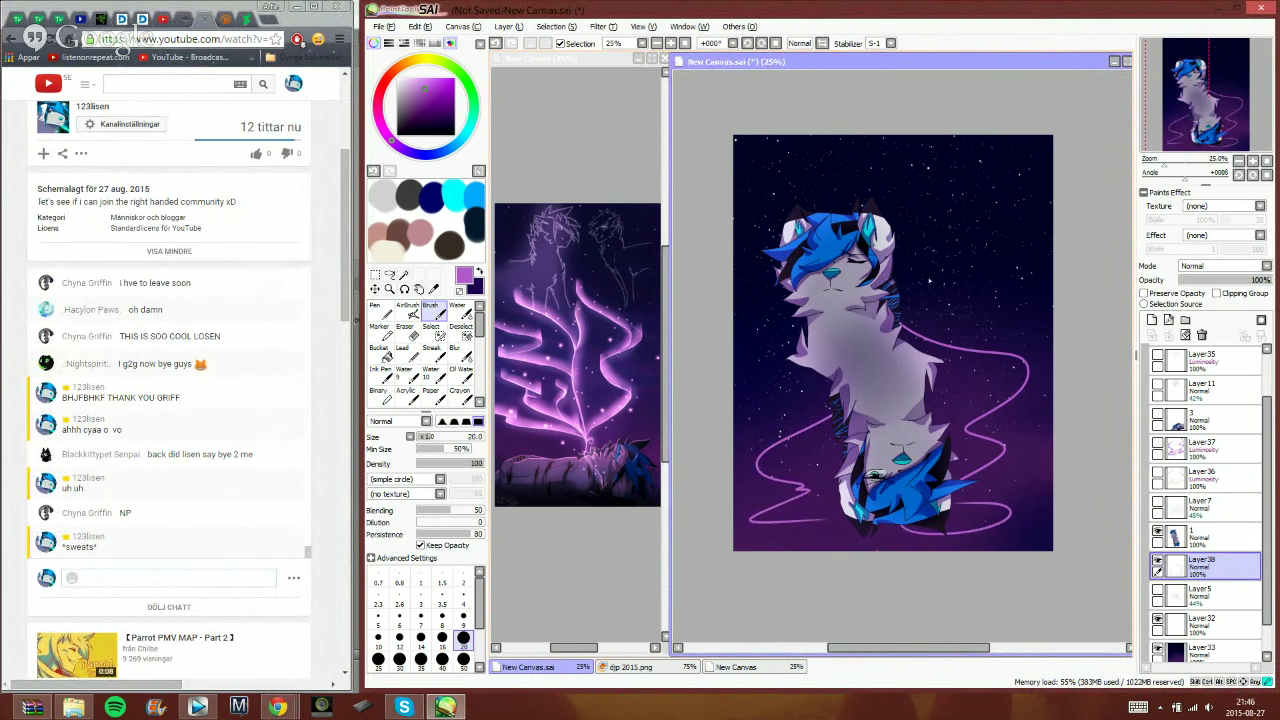
{"action": "mouse_move", "coordinate": [929, 282]}
{"action": "left_mouse_down"}
{"action": "mouse_move", "coordinate": [975, 205]}
{"action": "mouse_move", "coordinate": [872, 145]}
{"action": "left_mouse_up"}
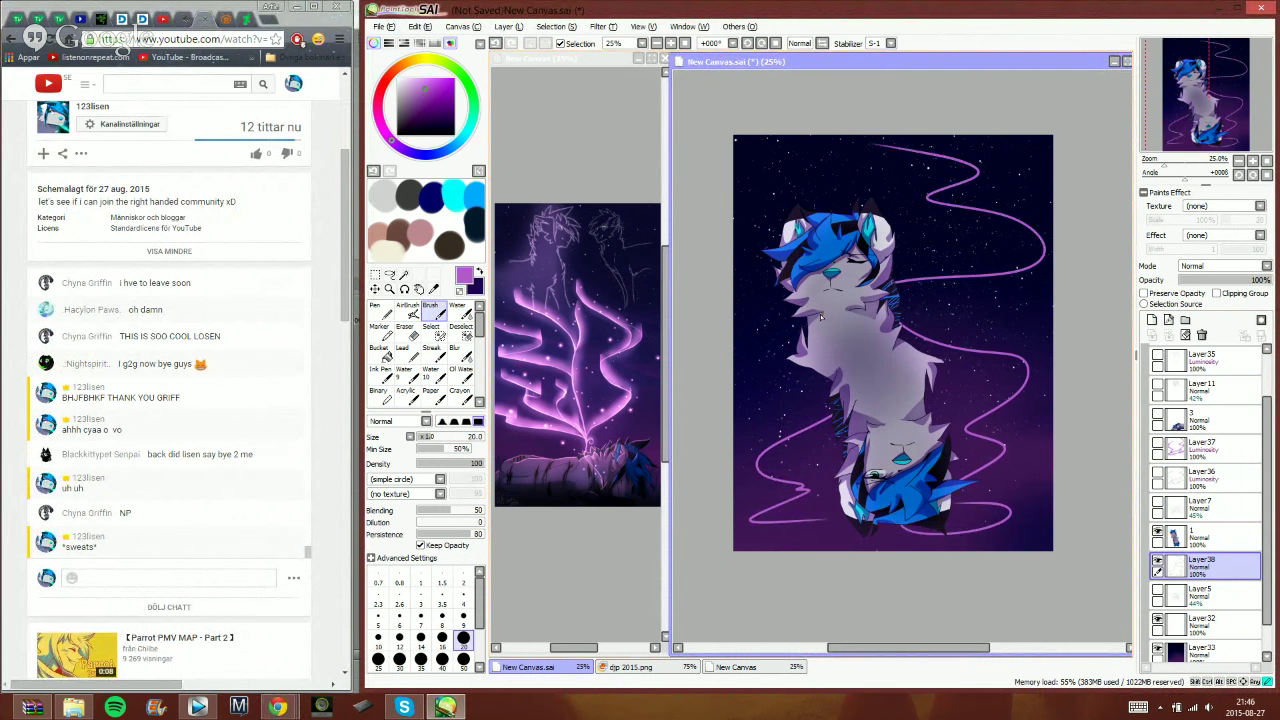
{"action": "mouse_move", "coordinate": [790, 292]}
{"action": "left_mouse_down"}
{"action": "mouse_move", "coordinate": [748, 228]}
{"action": "mouse_move", "coordinate": [884, 136]}
{"action": "left_mouse_up"}
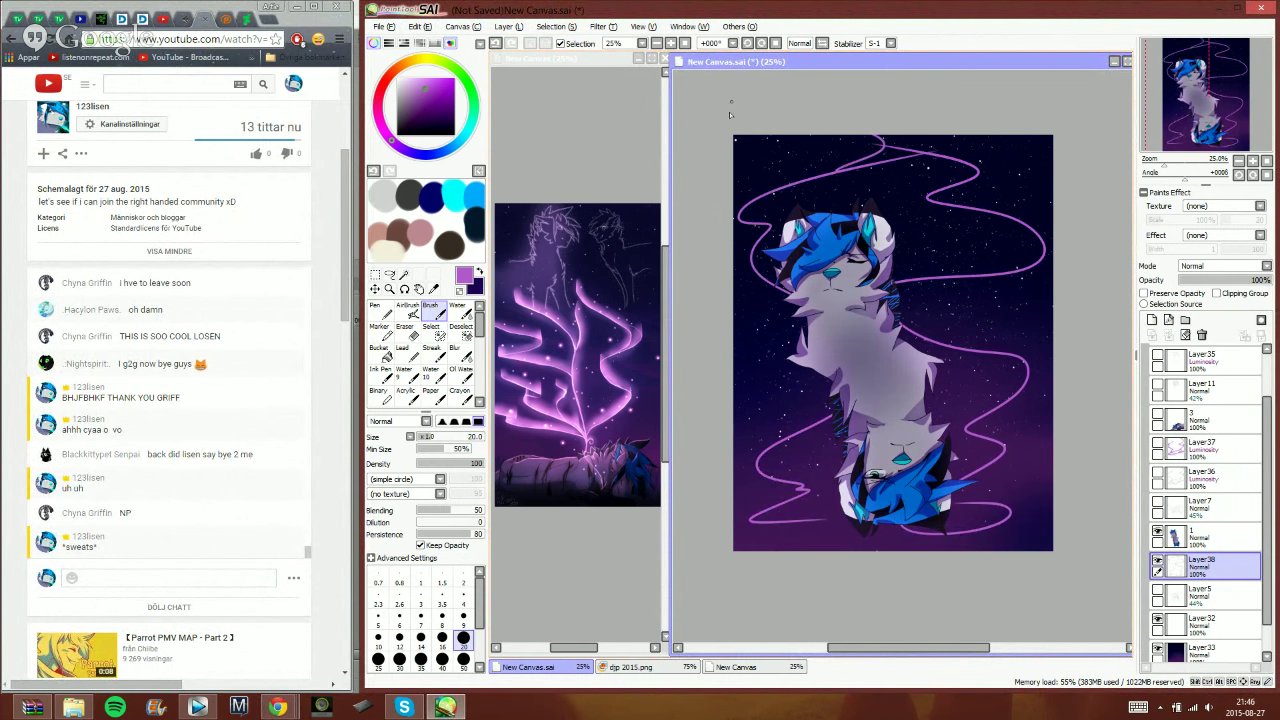
- Set the swirl line layer's blending mode to Luminosity and add a new Luminosity layer beneath it
{"action": "left_click", "coordinate": [1222, 266]}
{"action": "left_click", "coordinate": [1242, 334]}
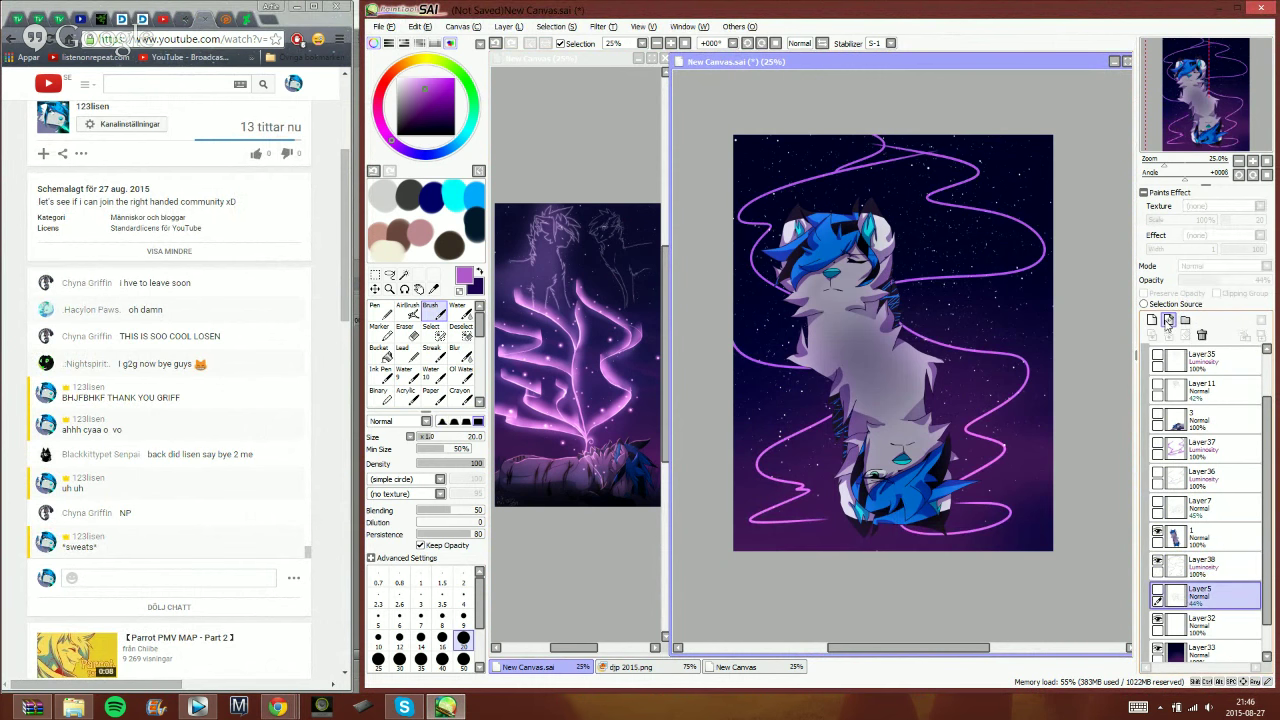
{"action": "left_click", "coordinate": [1168, 321]}
{"action": "left_click", "coordinate": [1203, 336]}
{"action": "left_click", "coordinate": [1151, 319]}
{"action": "left_click", "coordinate": [1194, 267]}
{"action": "left_click", "coordinate": [1199, 318]}
- Airbrush a size 100 purple glow along the swirl lines around the upper and lower heads on the new layer
{"action": "left_click", "coordinate": [407, 305]}
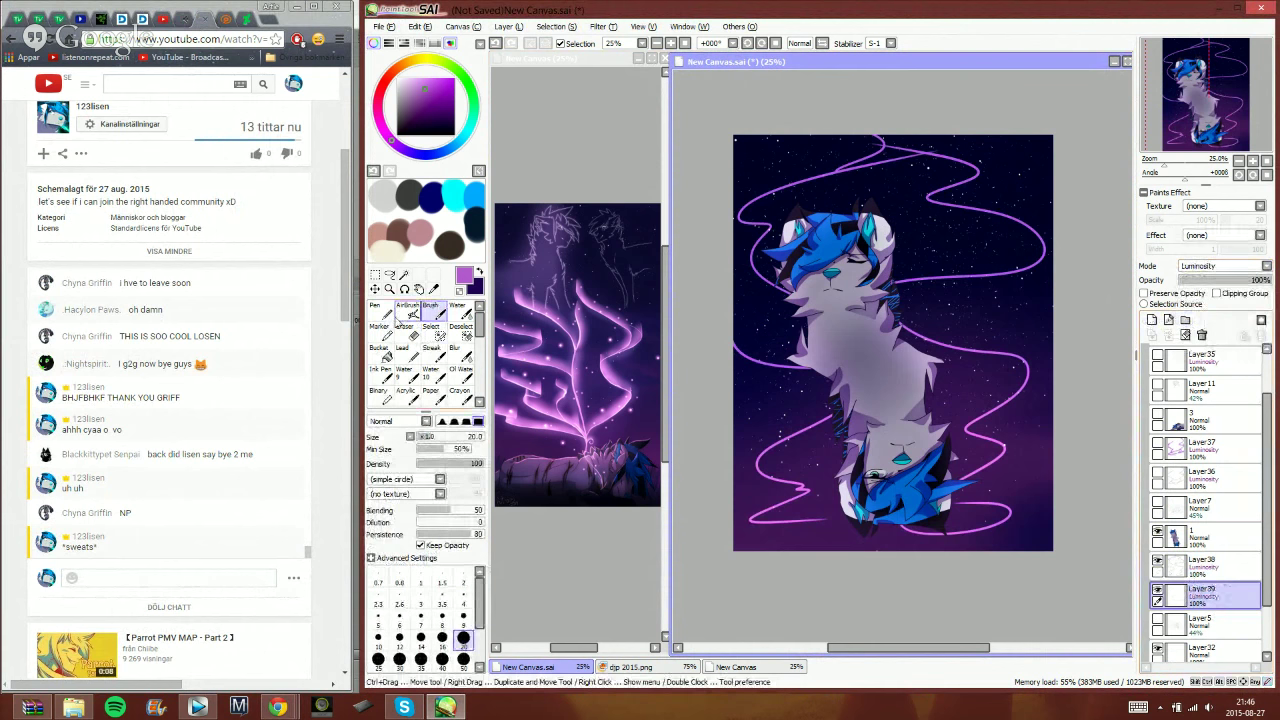
{"action": "mouse_move", "coordinate": [890, 295]}
{"action": "left_mouse_down"}
{"action": "mouse_move", "coordinate": [1045, 265]}
{"action": "mouse_move", "coordinate": [1030, 228]}
{"action": "mouse_move", "coordinate": [1036, 246]}
{"action": "mouse_move", "coordinate": [991, 216]}
{"action": "mouse_move", "coordinate": [932, 210]}
{"action": "mouse_move", "coordinate": [924, 202]}
{"action": "mouse_move", "coordinate": [961, 182]}
{"action": "mouse_move", "coordinate": [953, 168]}
{"action": "mouse_move", "coordinate": [885, 141]}
{"action": "mouse_move", "coordinate": [855, 169]}
{"action": "mouse_move", "coordinate": [868, 168]}
{"action": "mouse_move", "coordinate": [737, 214]}
{"action": "mouse_move", "coordinate": [762, 234]}
{"action": "mouse_move", "coordinate": [750, 266]}
{"action": "mouse_move", "coordinate": [780, 292]}
{"action": "left_mouse_up"}
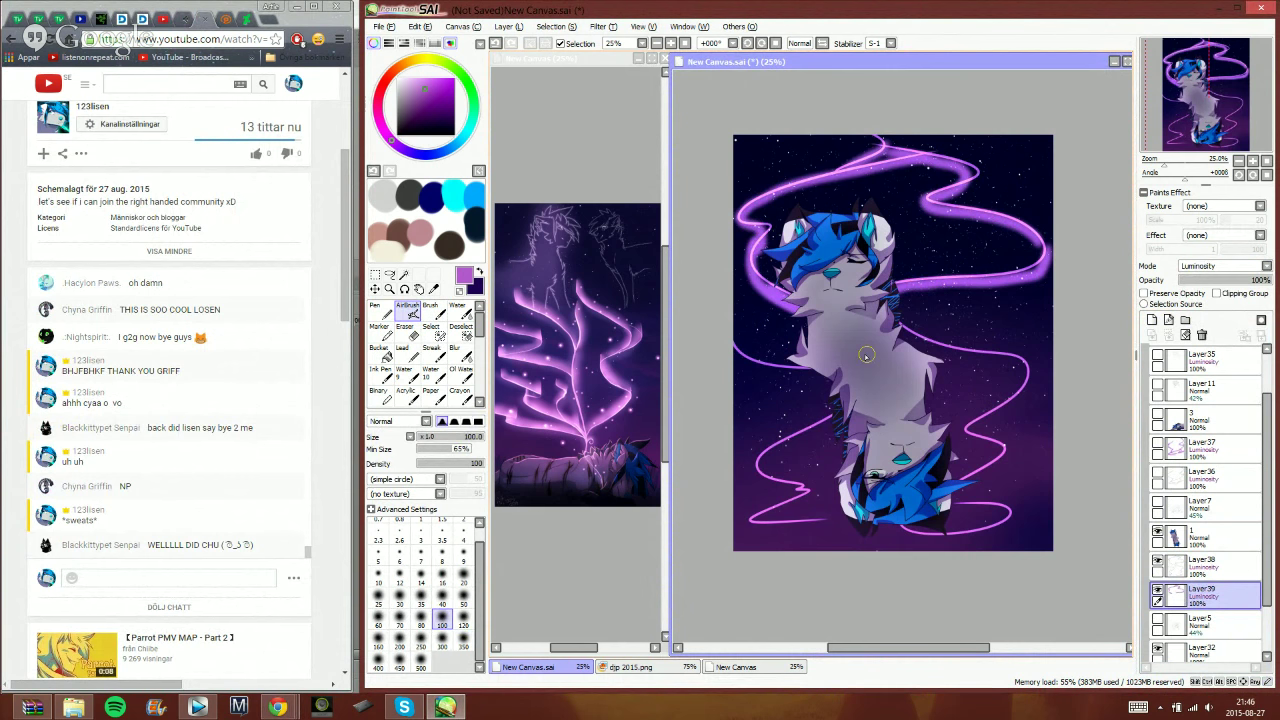
{"action": "left_click", "coordinate": [712, 43]}
{"action": "left_click", "coordinate": [718, 100]}
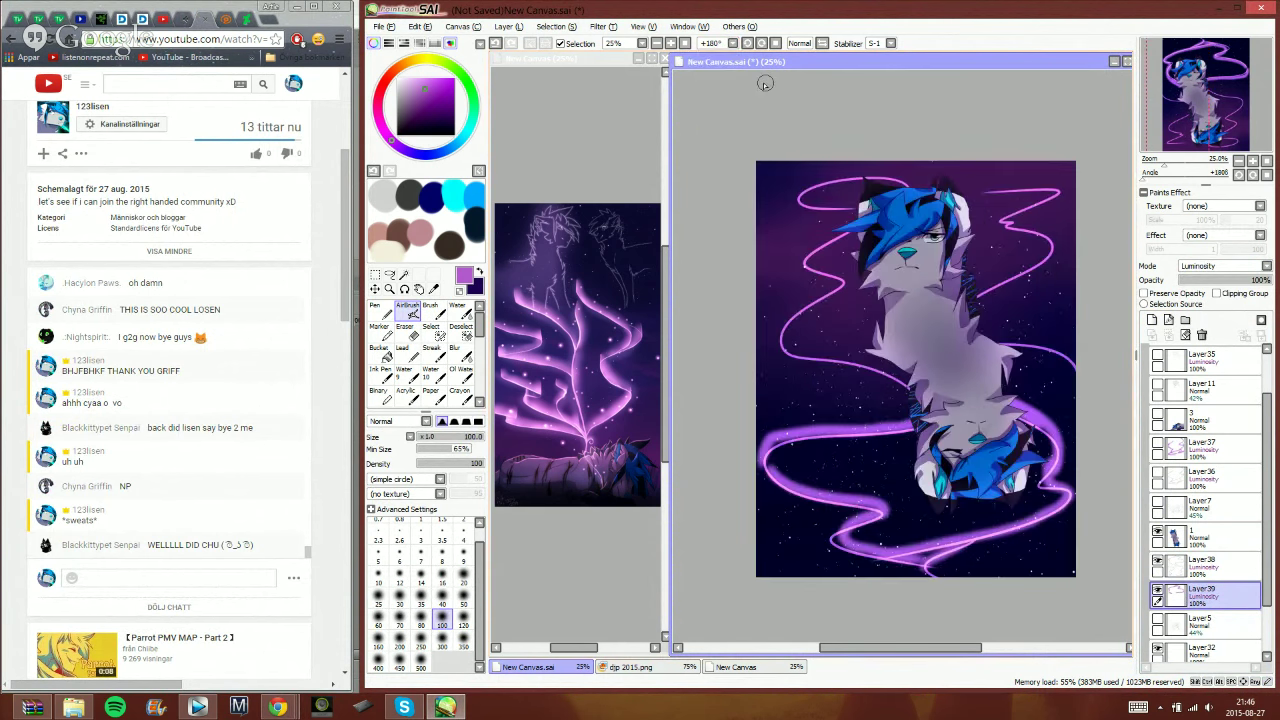
{"action": "left_click_drag", "start_coordinate": [800, 200], "coordinate": [912, 180]}
{"action": "mouse_move", "coordinate": [820, 245]}
{"action": "left_mouse_down"}
{"action": "mouse_move", "coordinate": [802, 265]}
{"action": "mouse_move", "coordinate": [845, 288]}
{"action": "mouse_move", "coordinate": [791, 322]}
{"action": "mouse_move", "coordinate": [798, 352]}
{"action": "mouse_move", "coordinate": [905, 379]}
{"action": "left_mouse_up"}
{"action": "left_click_drag", "start_coordinate": [790, 352], "coordinate": [933, 408]}
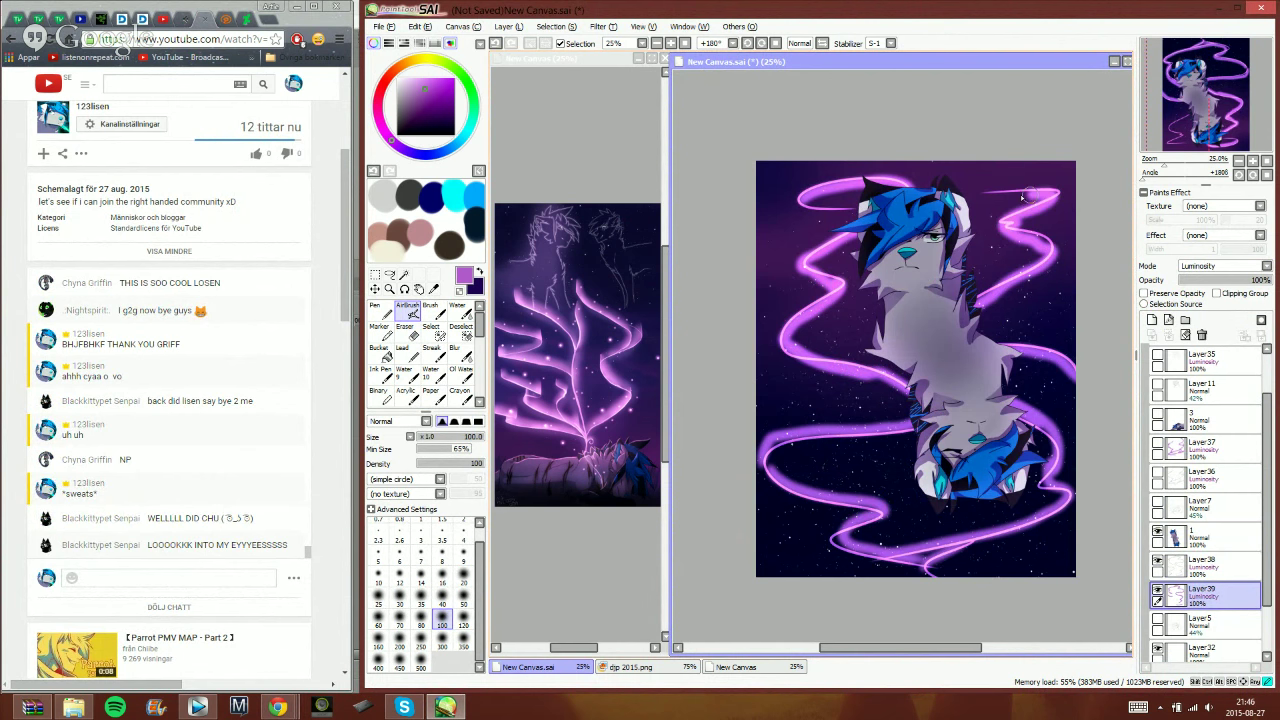
- Send "UH UH I DON'T REMEMBER OAO" in the YouTube live chat and return to PaintTool SAI
{"action": "left_click", "coordinate": [232, 576]}
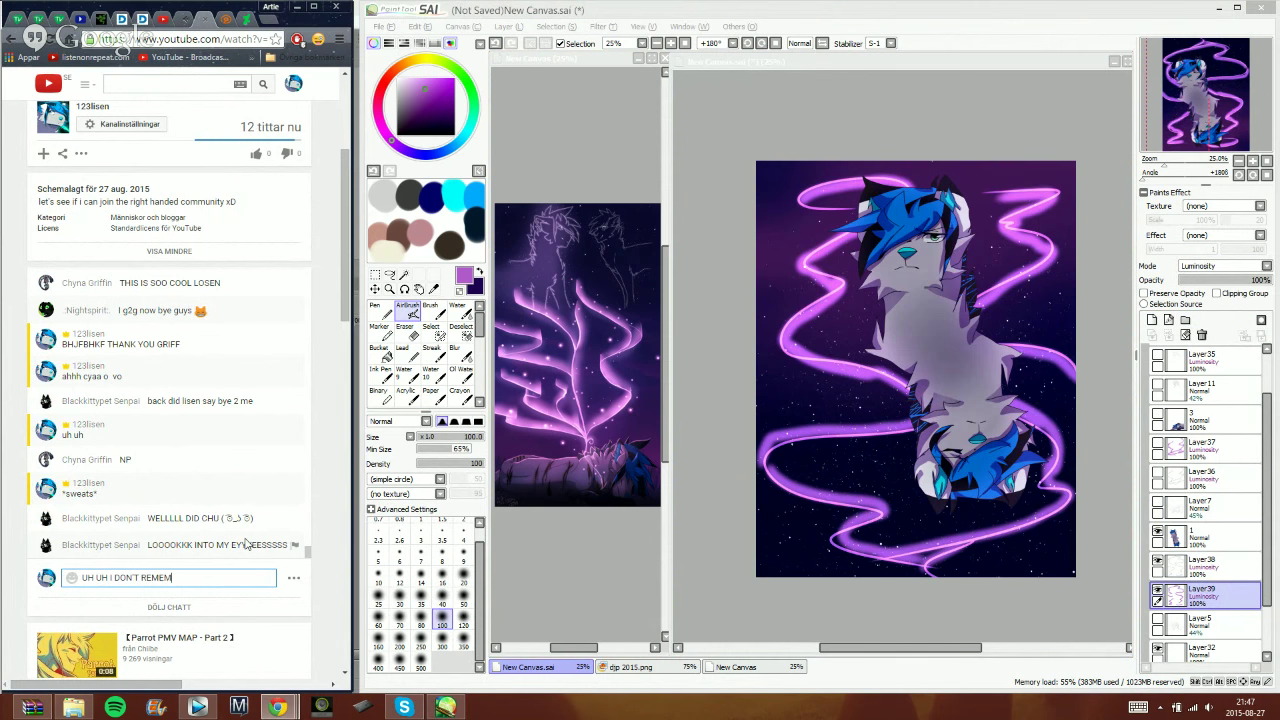
{"action": "key", "text": "Return"}
{"action": "left_click", "coordinate": [956, 14]}
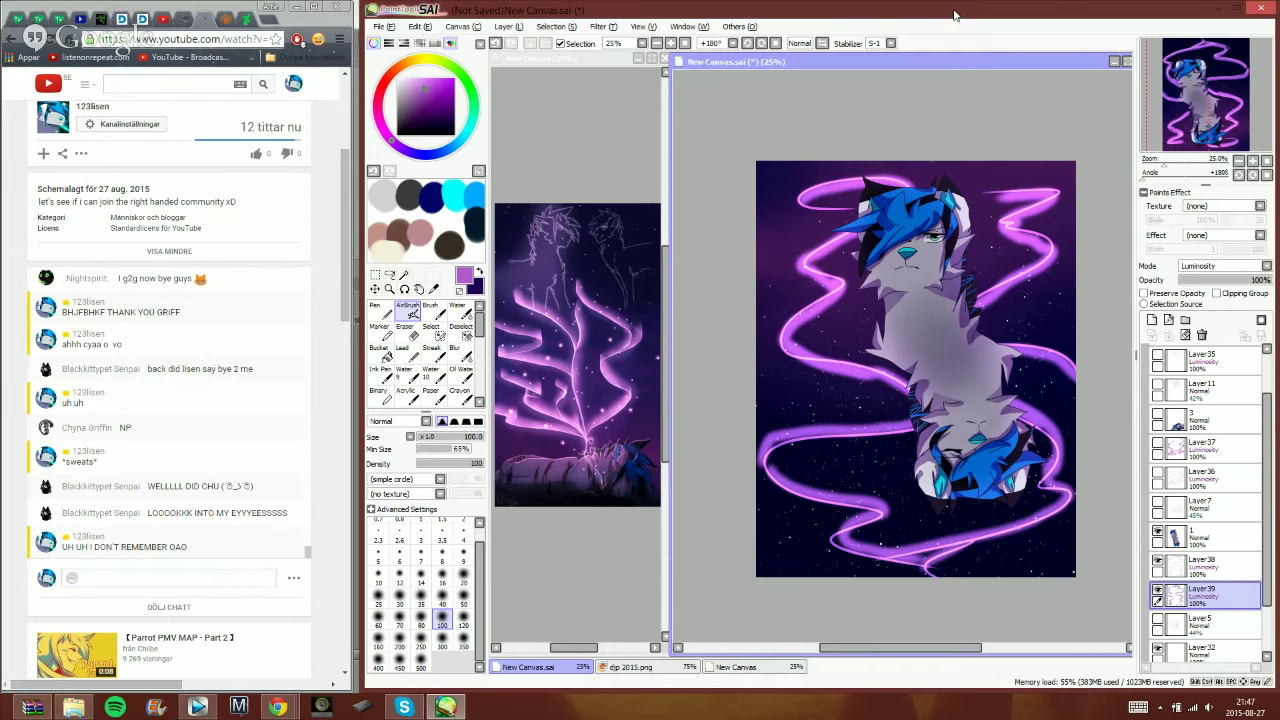
- Soften the new glow along the swirl lines around both heads with the Blur tool at size 100
{"action": "left_click", "coordinate": [455, 349]}
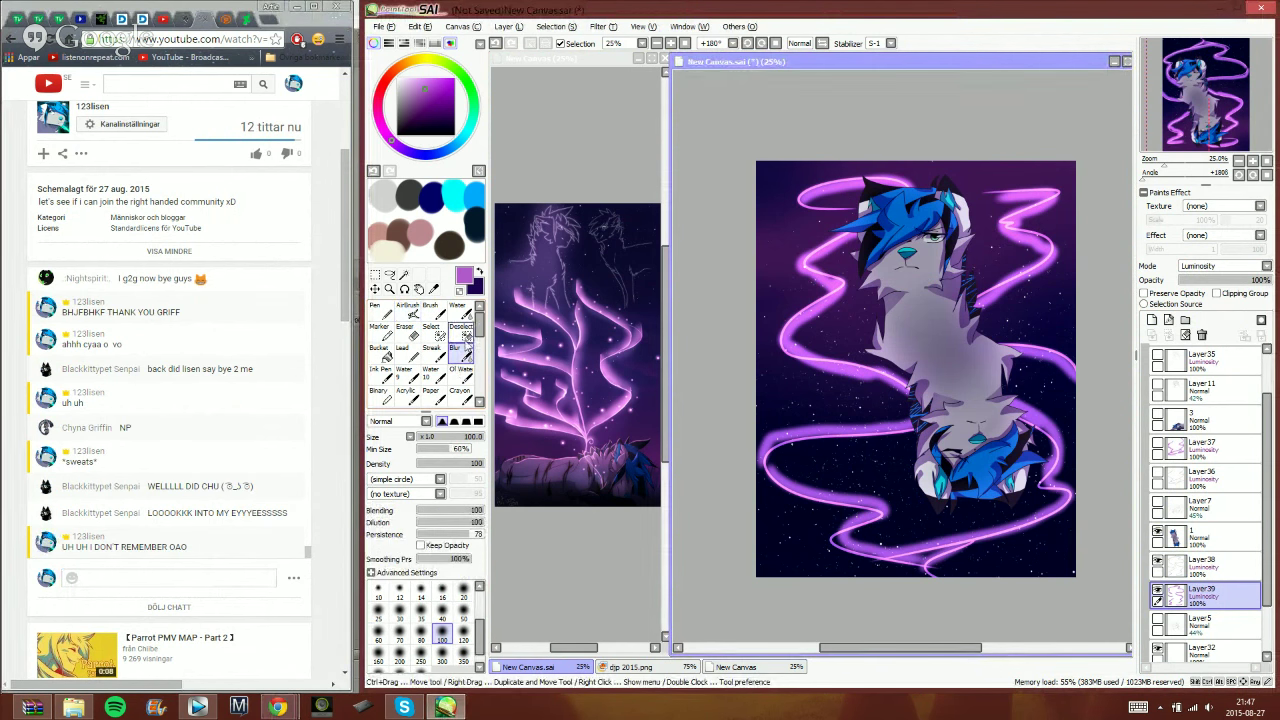
{"action": "mouse_move", "coordinate": [845, 281]}
{"action": "left_mouse_down"}
{"action": "mouse_move", "coordinate": [804, 330]}
{"action": "mouse_move", "coordinate": [812, 316]}
{"action": "mouse_move", "coordinate": [813, 348]}
{"action": "left_mouse_up"}
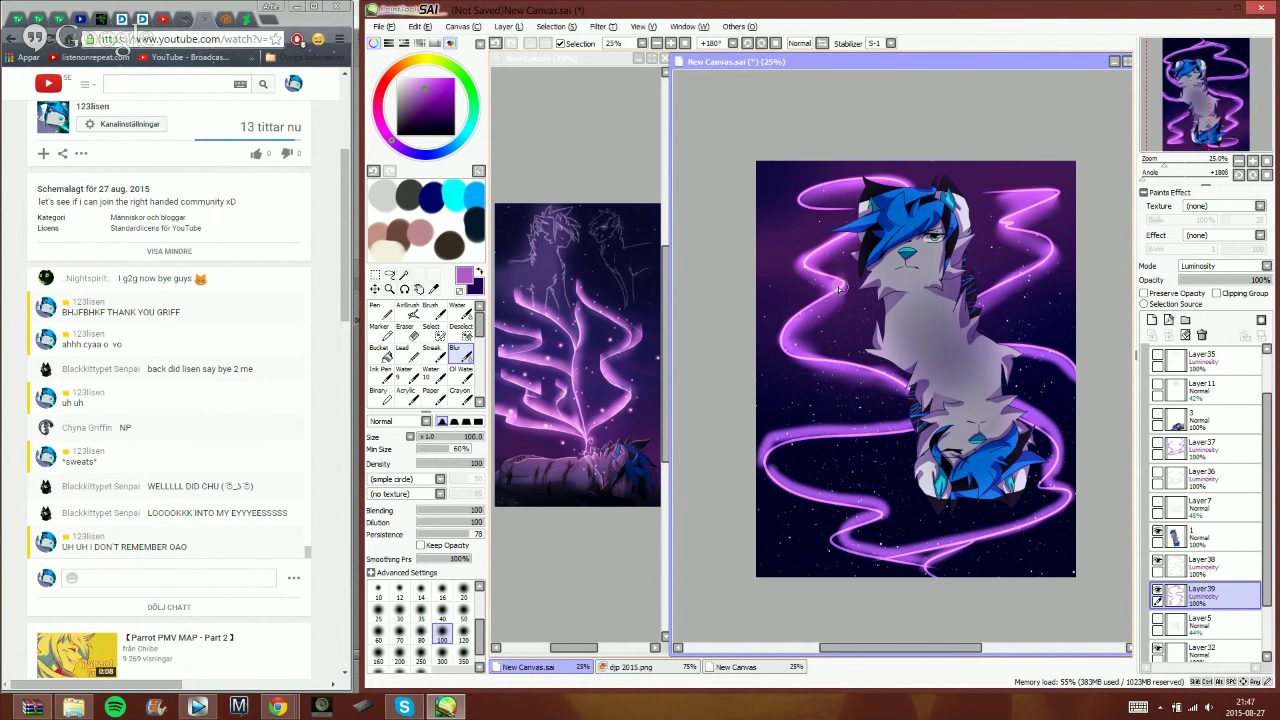
{"action": "left_click", "coordinate": [761, 43]}
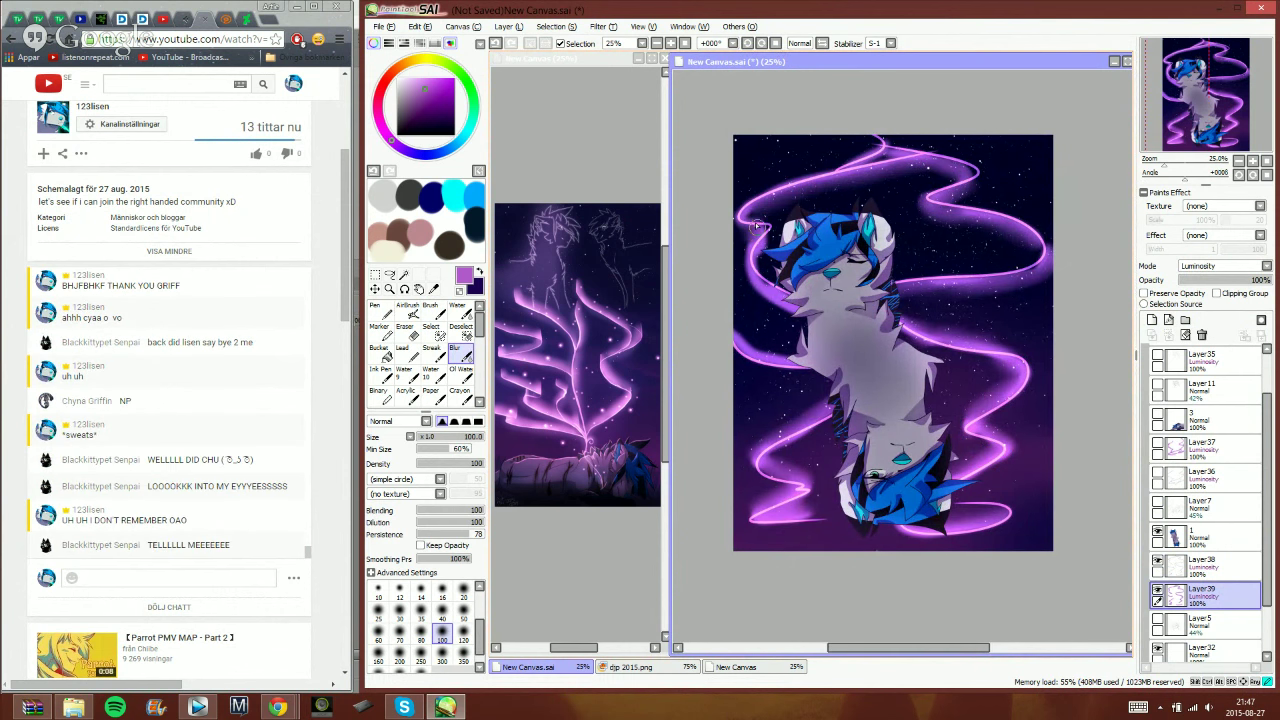
{"action": "mouse_move", "coordinate": [760, 302]}
{"action": "left_mouse_down"}
{"action": "mouse_move", "coordinate": [761, 226]}
{"action": "mouse_move", "coordinate": [757, 256]}
{"action": "left_mouse_up"}
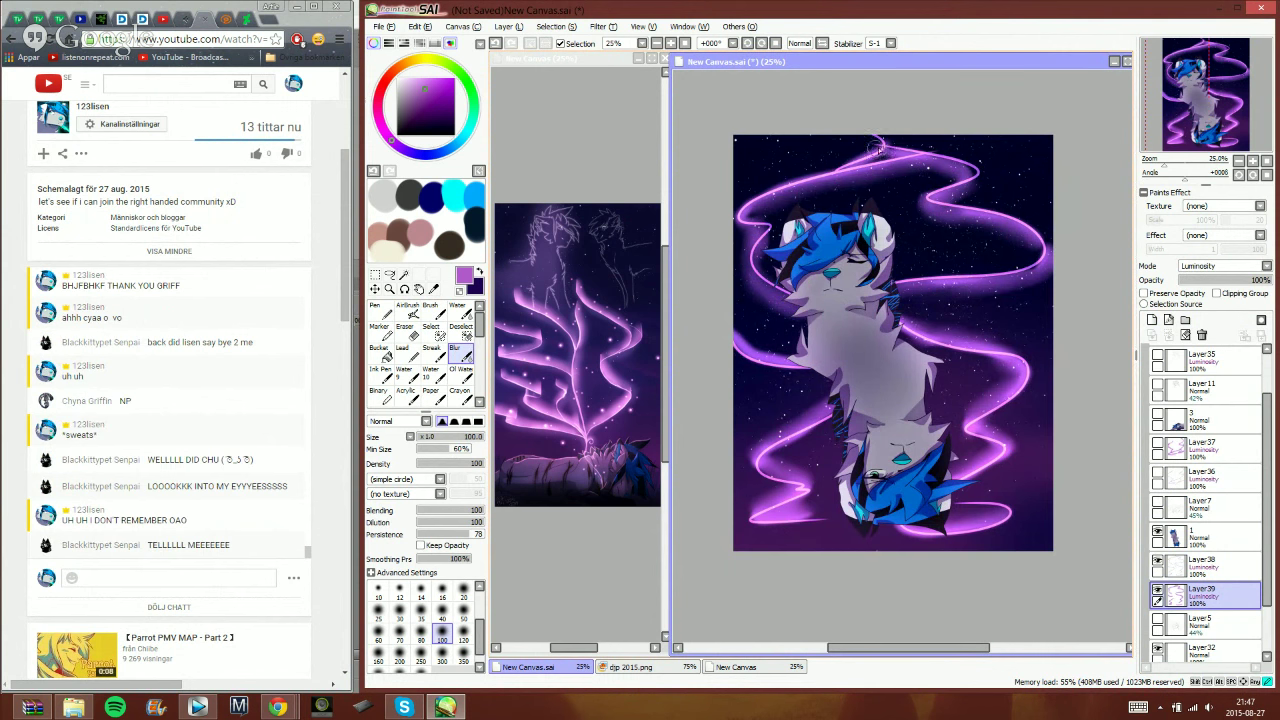
{"action": "left_click_drag", "start_coordinate": [877, 150], "coordinate": [864, 162]}
{"action": "mouse_move", "coordinate": [730, 330]}
{"action": "left_mouse_down"}
{"action": "mouse_move", "coordinate": [783, 349]}
{"action": "mouse_move", "coordinate": [738, 347]}
{"action": "mouse_move", "coordinate": [796, 352]}
{"action": "left_mouse_up"}
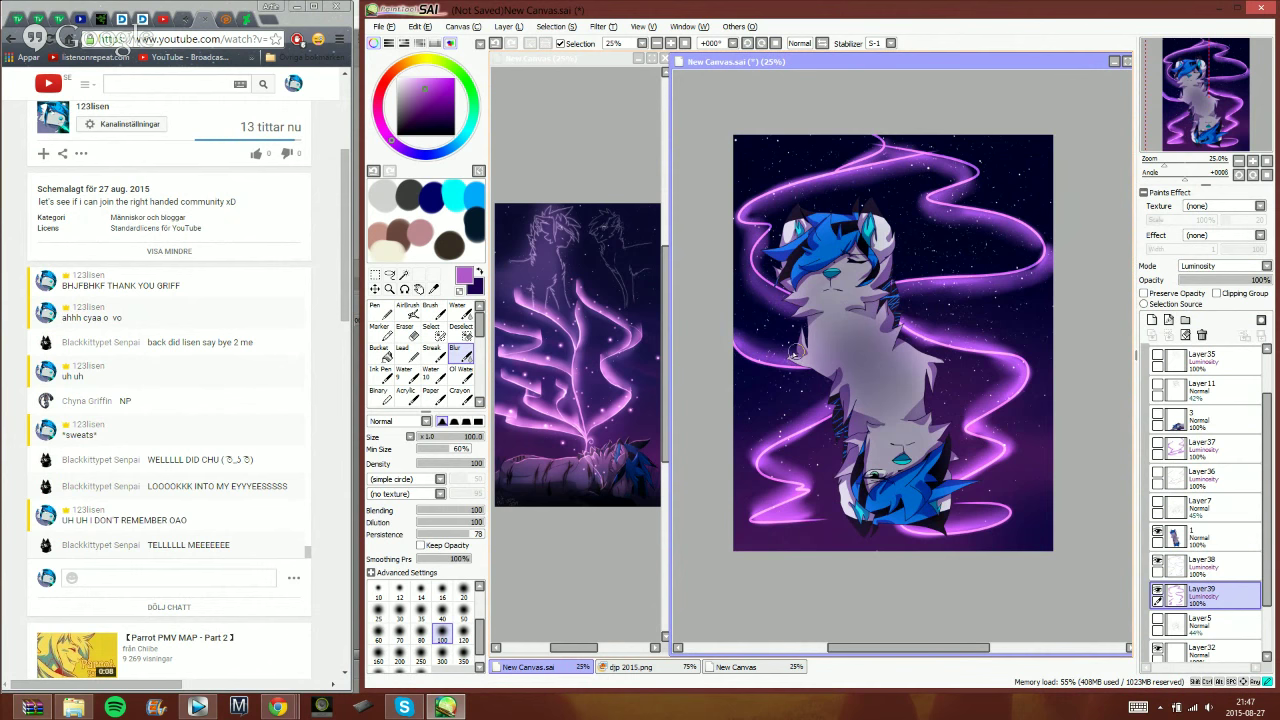
- Switch to the YouTube live chat and send "SERIOUSLY I HAVE A SHORT MEMORY" and "OAO"
{"action": "left_click", "coordinate": [229, 578]}
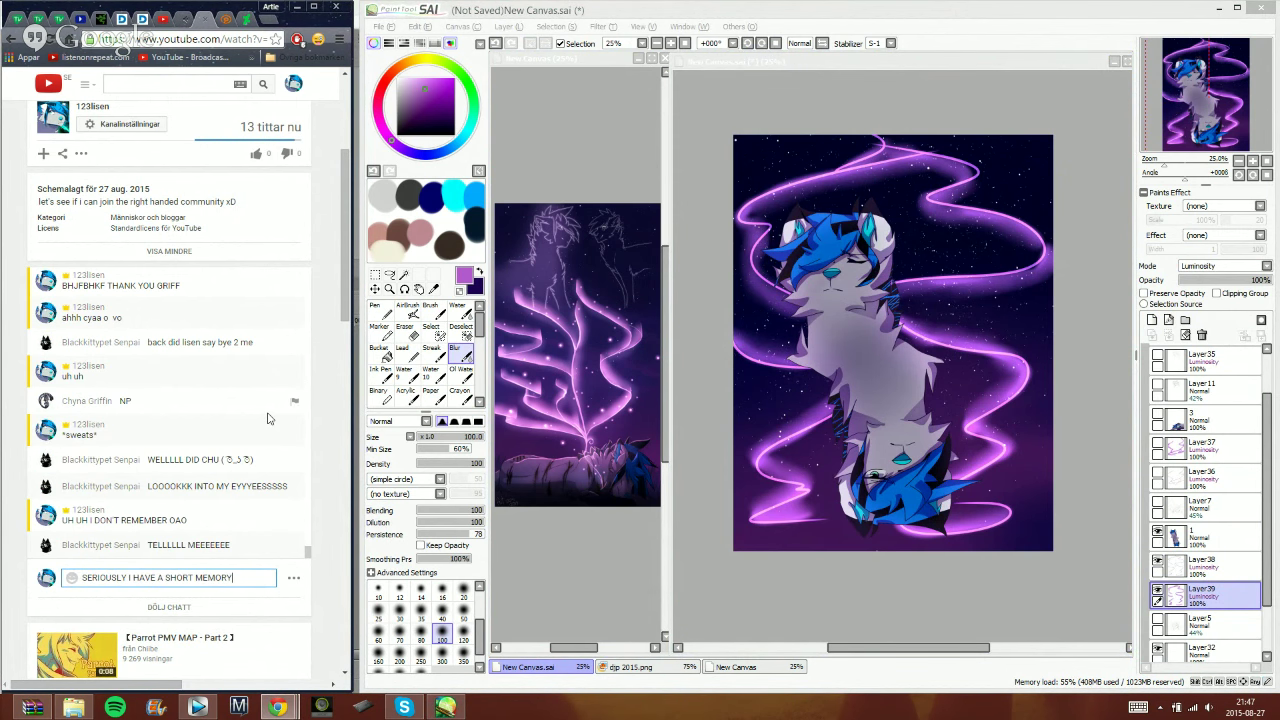
{"action": "key", "text": "Return"}
{"action": "type", "text": "OAO"}
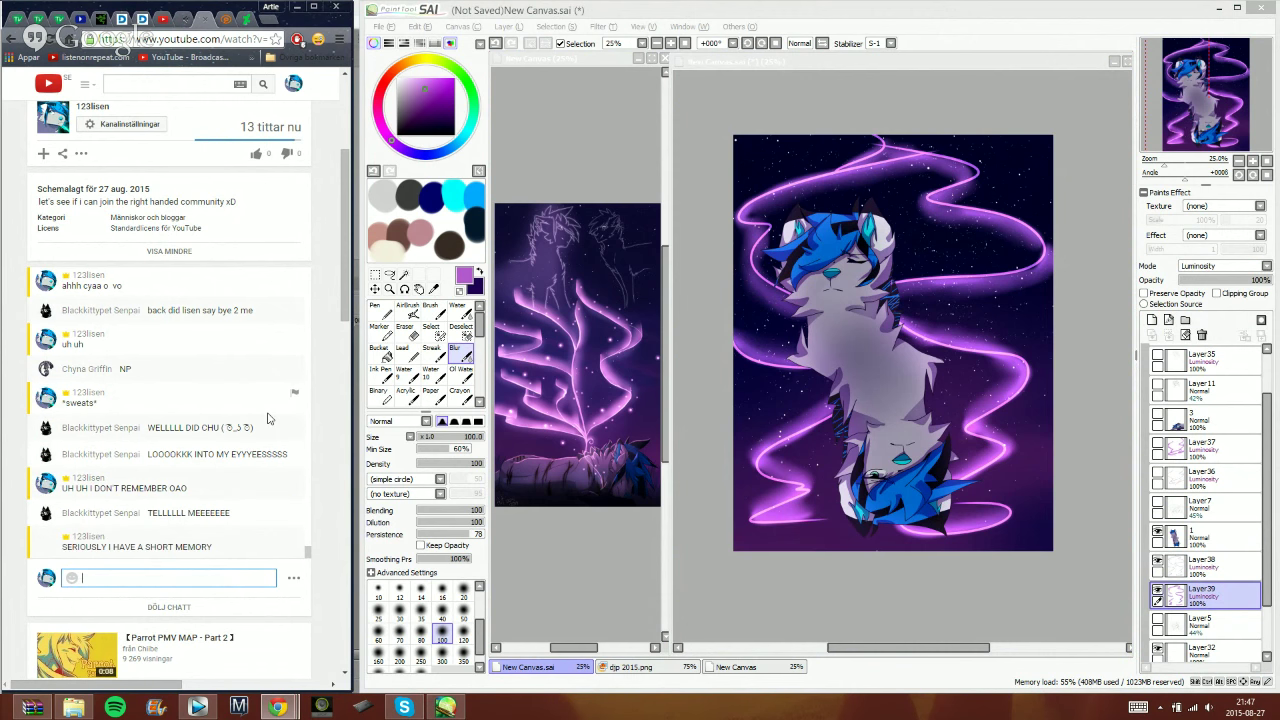
- Return to PaintTool SAI, merge the swirl line layer Layer38 down into the glow layer Layer39, and show Layer37
{"action": "left_click", "coordinate": [949, 34]}
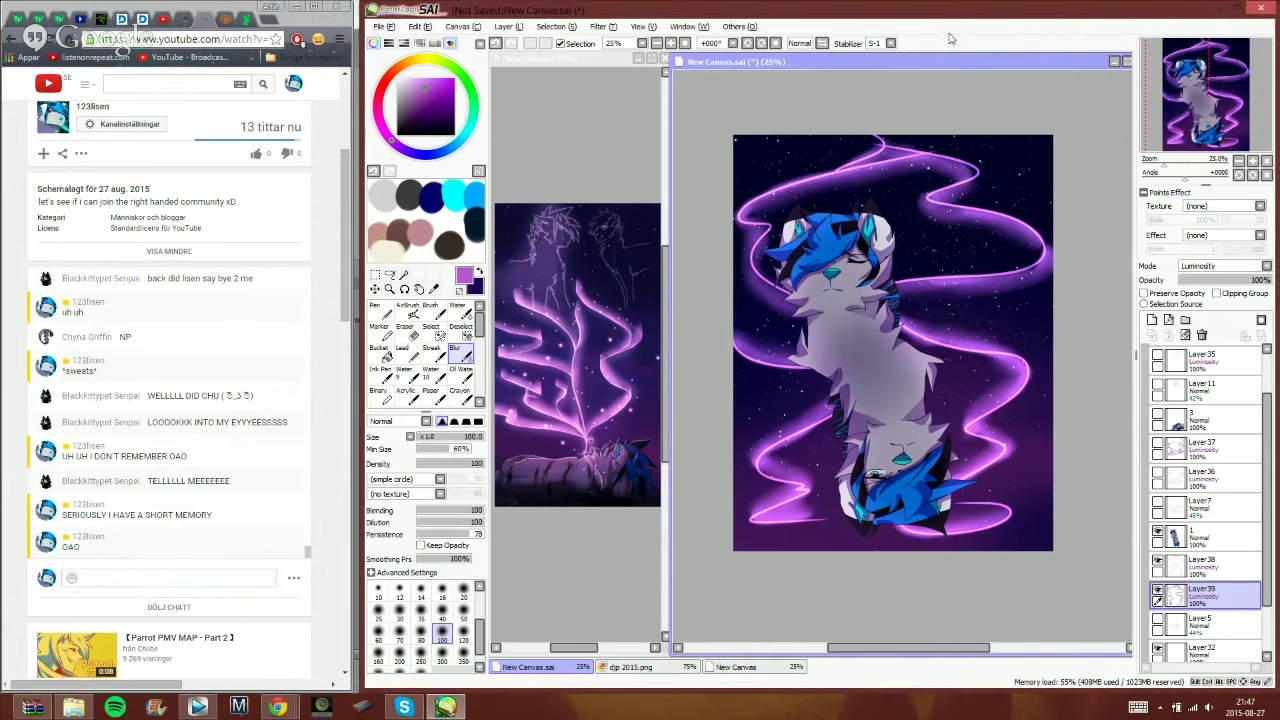
{"action": "left_click", "coordinate": [1190, 575]}
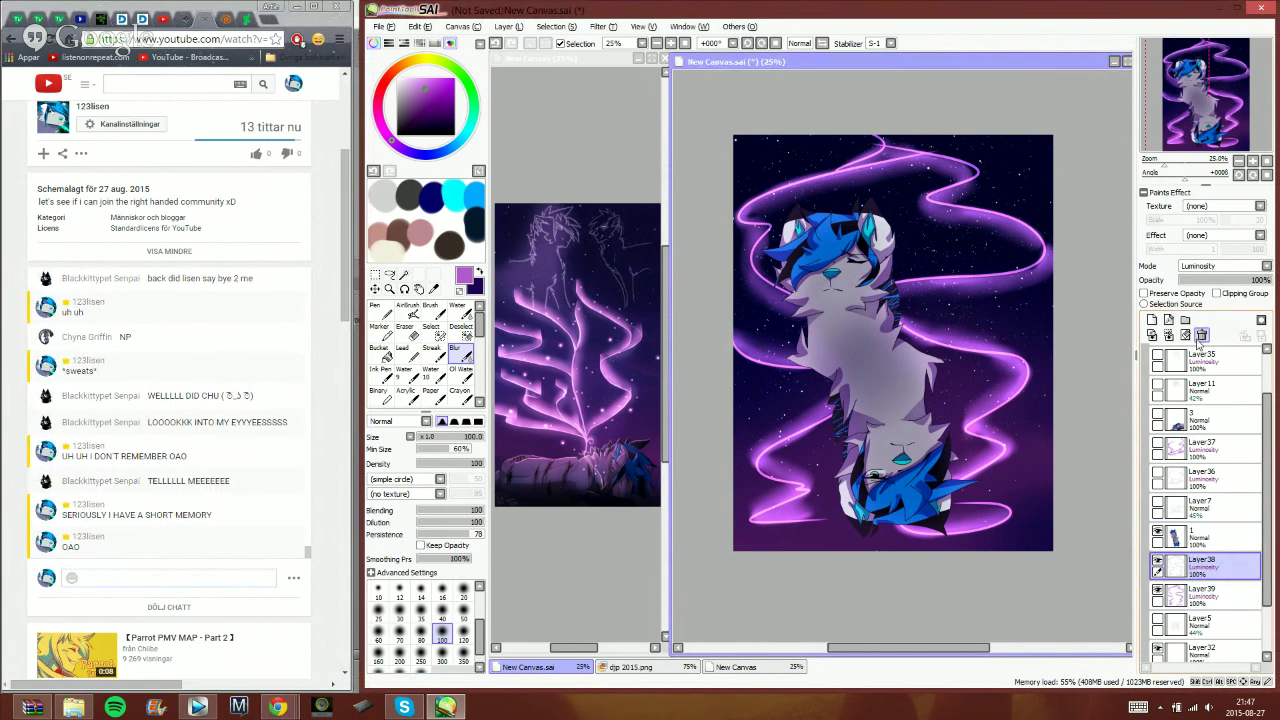
{"action": "left_click", "coordinate": [1168, 336]}
{"action": "left_click", "coordinate": [1157, 448]}
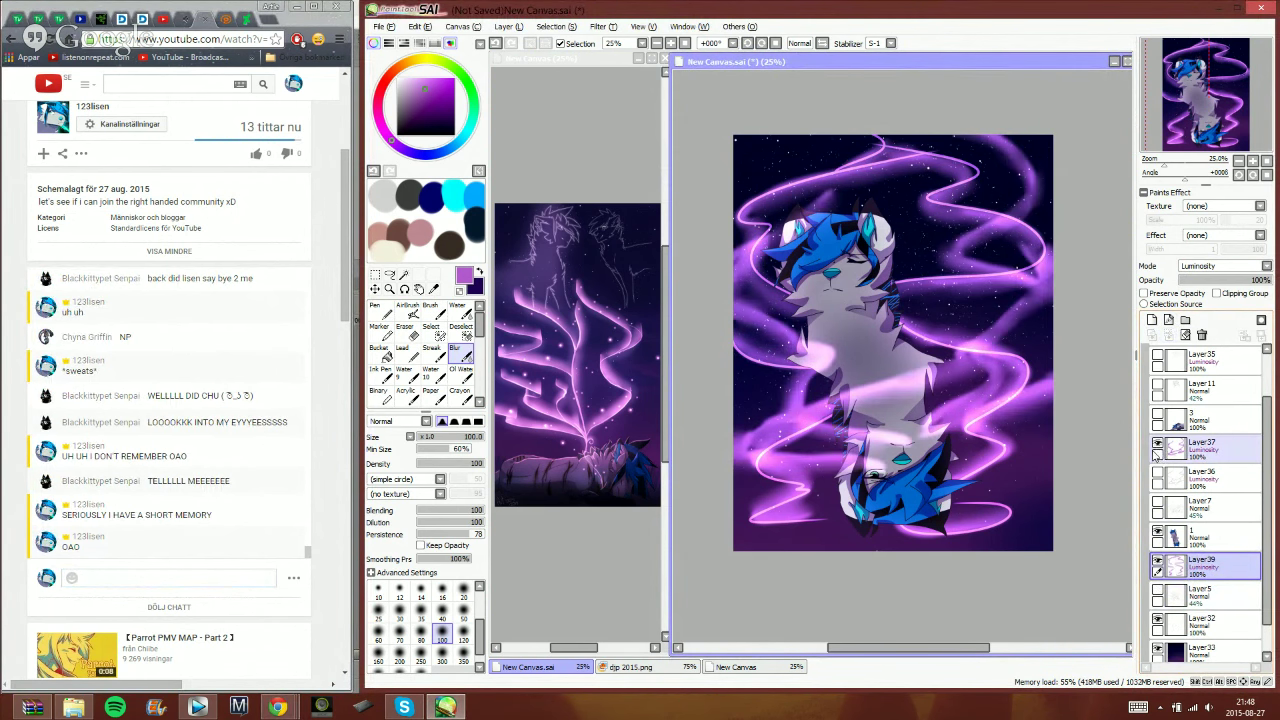
- Merge the swirl line layer Layer37 down into the glow layer Layer36 and hide the merged layer
{"action": "left_click", "coordinate": [1172, 450]}
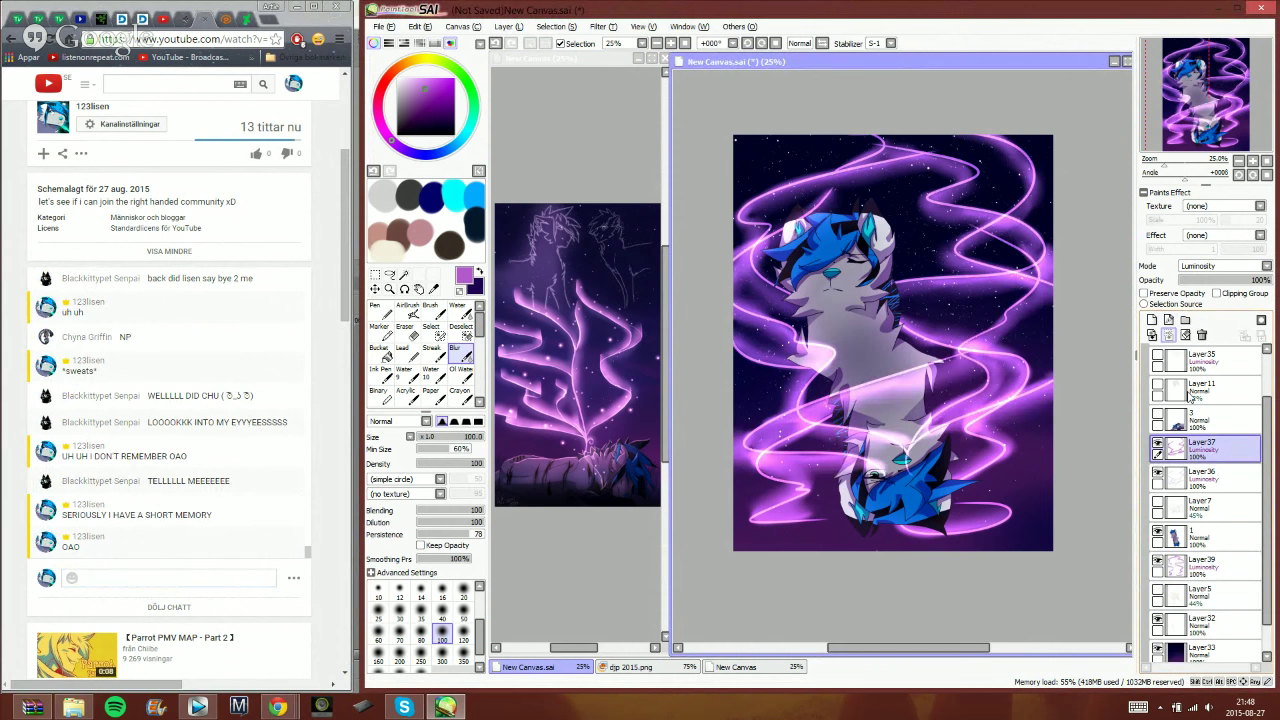
{"action": "left_click", "coordinate": [1168, 336]}
{"action": "left_click", "coordinate": [1157, 443]}
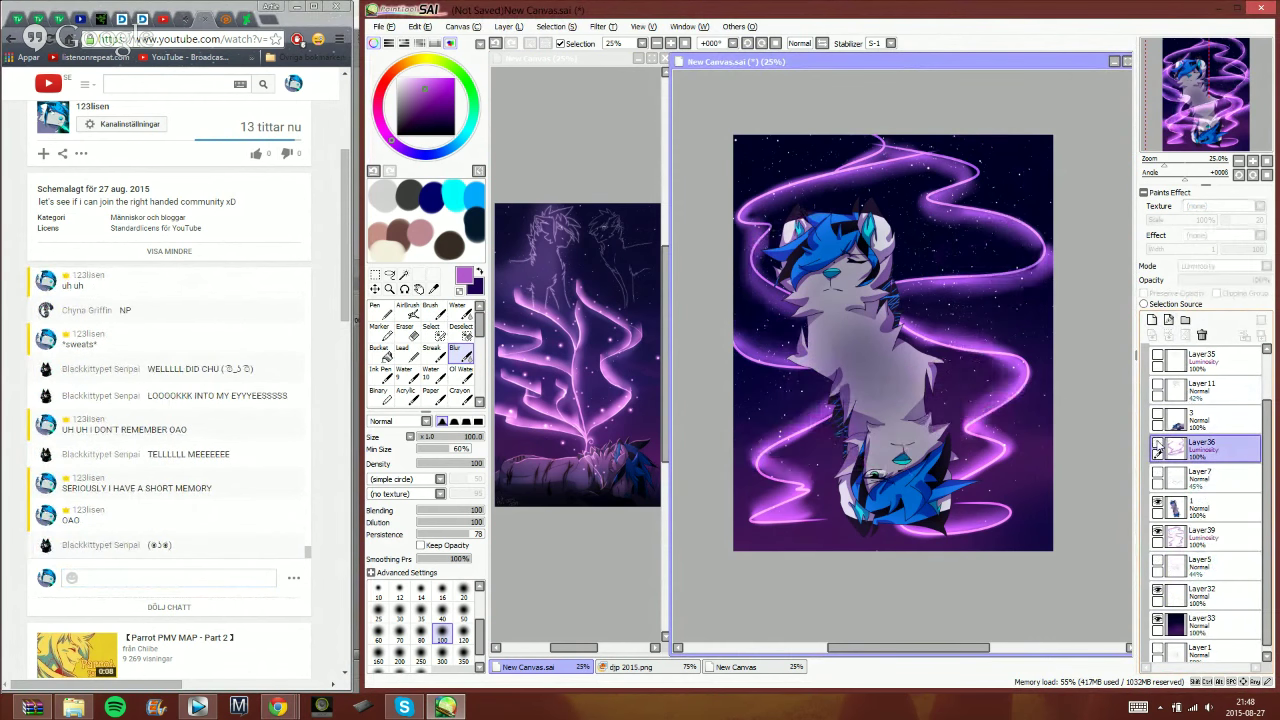
- Create a new layer above Layer39 and set the Pen to white at size 35
{"action": "left_click", "coordinate": [1190, 540]}
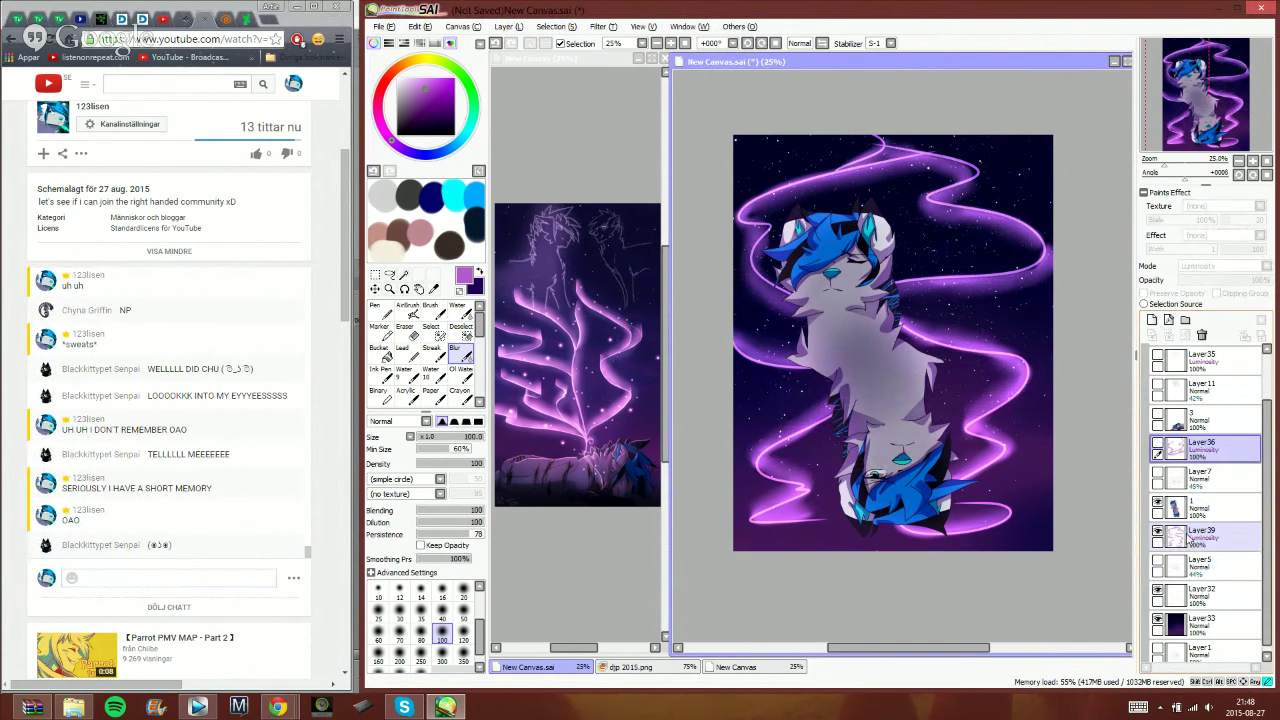
{"action": "left_click", "coordinate": [1152, 320]}
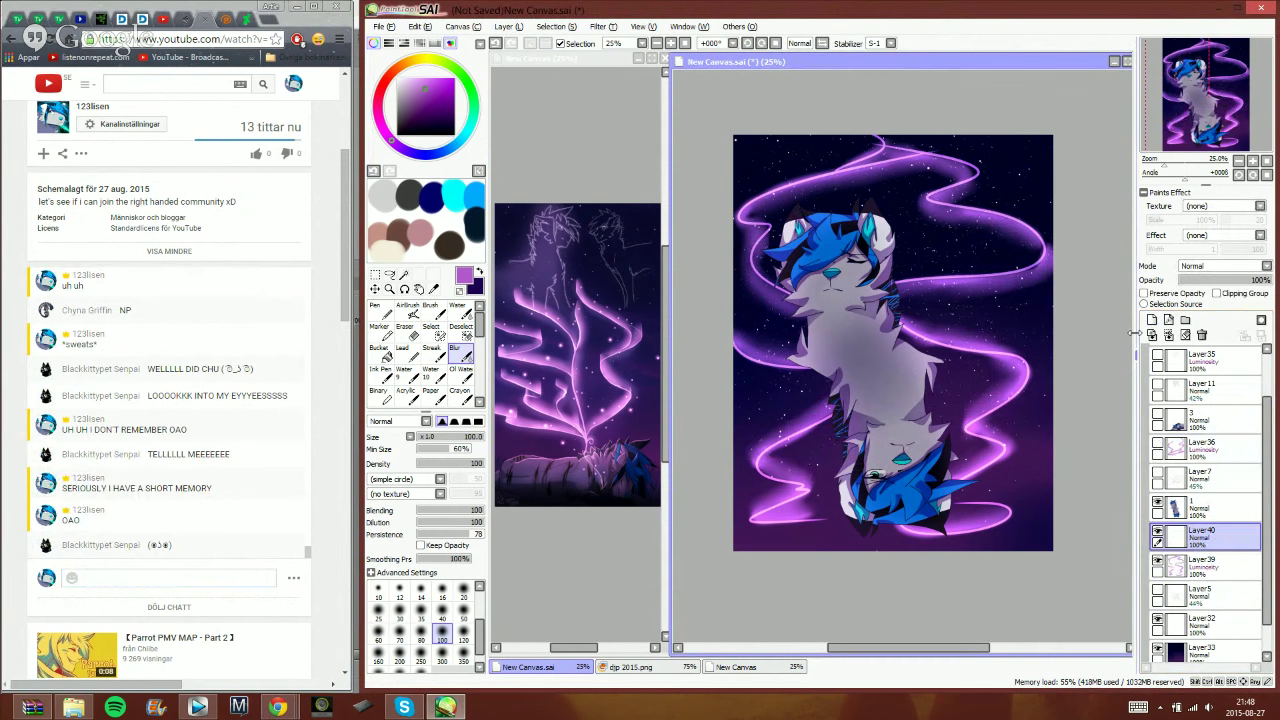
{"action": "left_click", "coordinate": [381, 310]}
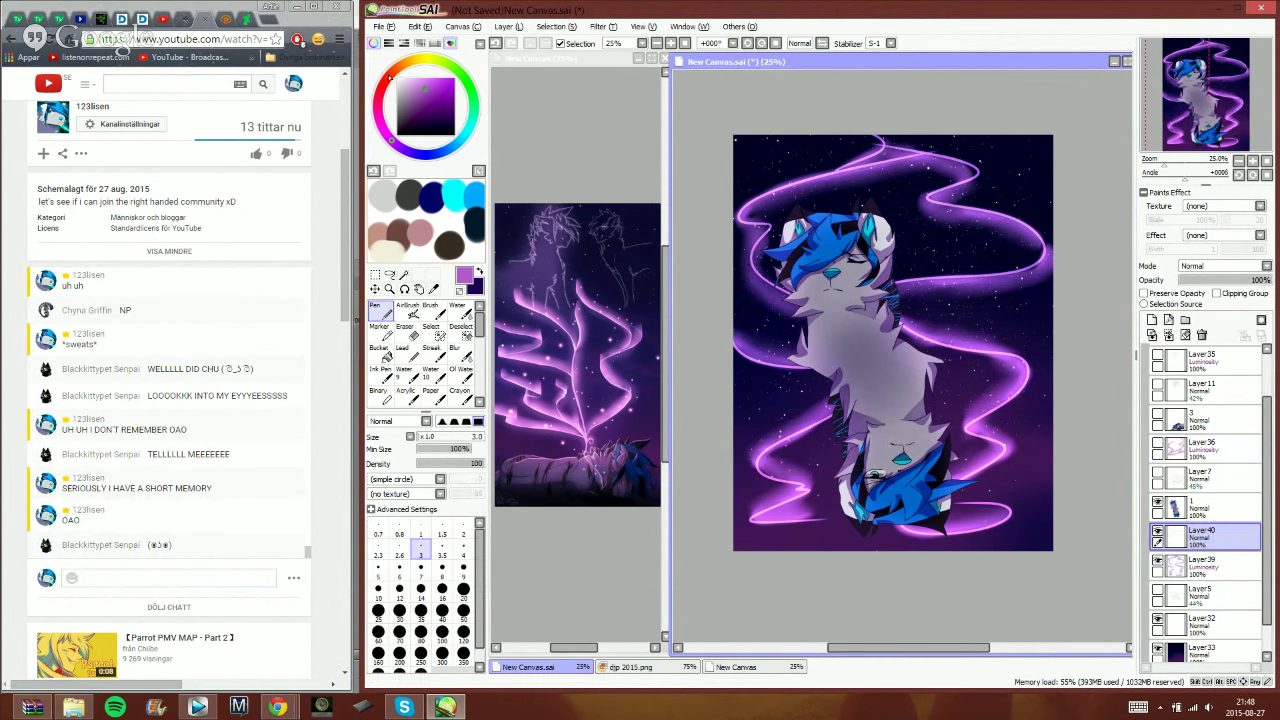
{"action": "left_click", "coordinate": [485, 283]}
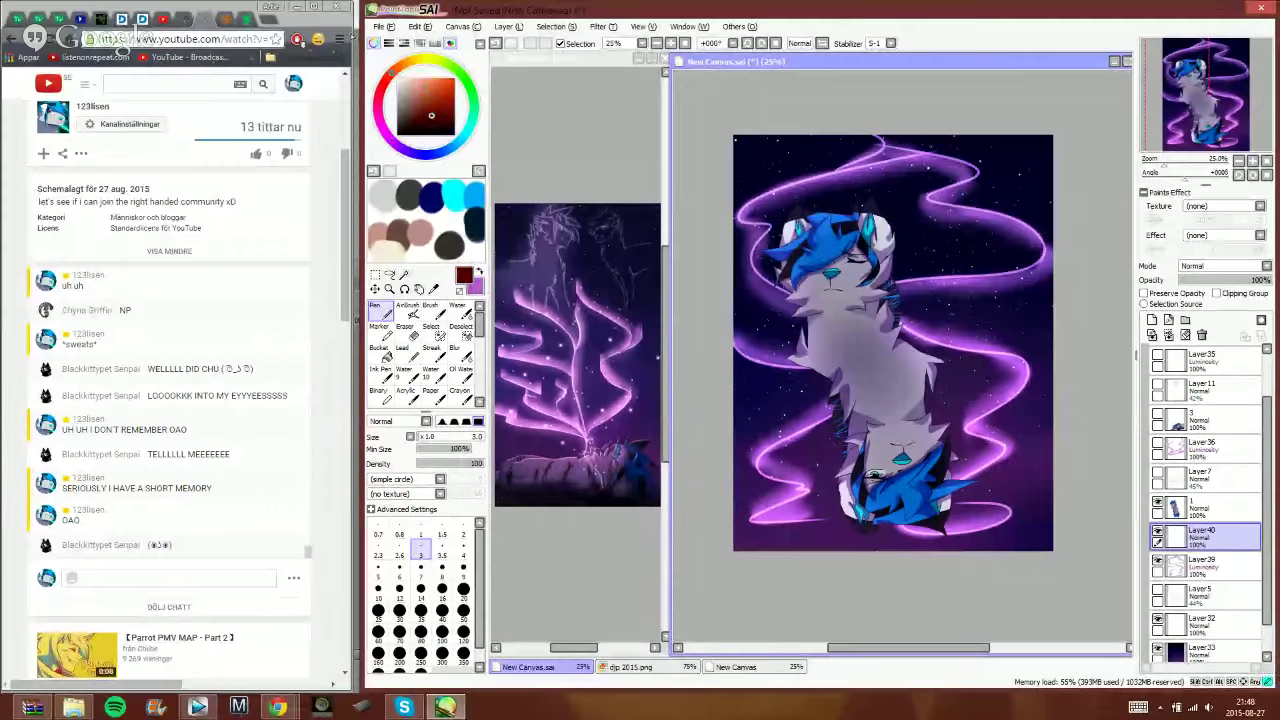
{"action": "left_click_drag", "start_coordinate": [416, 104], "coordinate": [395, 76]}
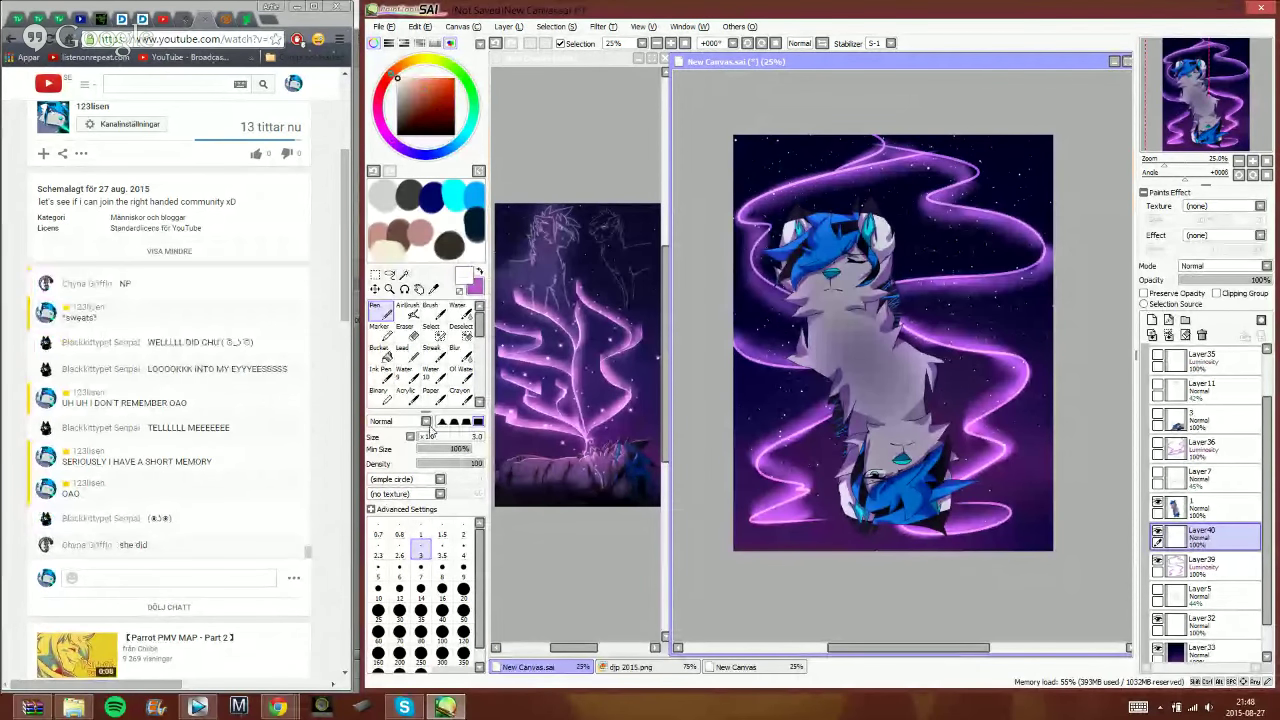
{"action": "scroll", "coordinate": [960, 319], "scroll_direction": "up", "scroll_amount": 3}
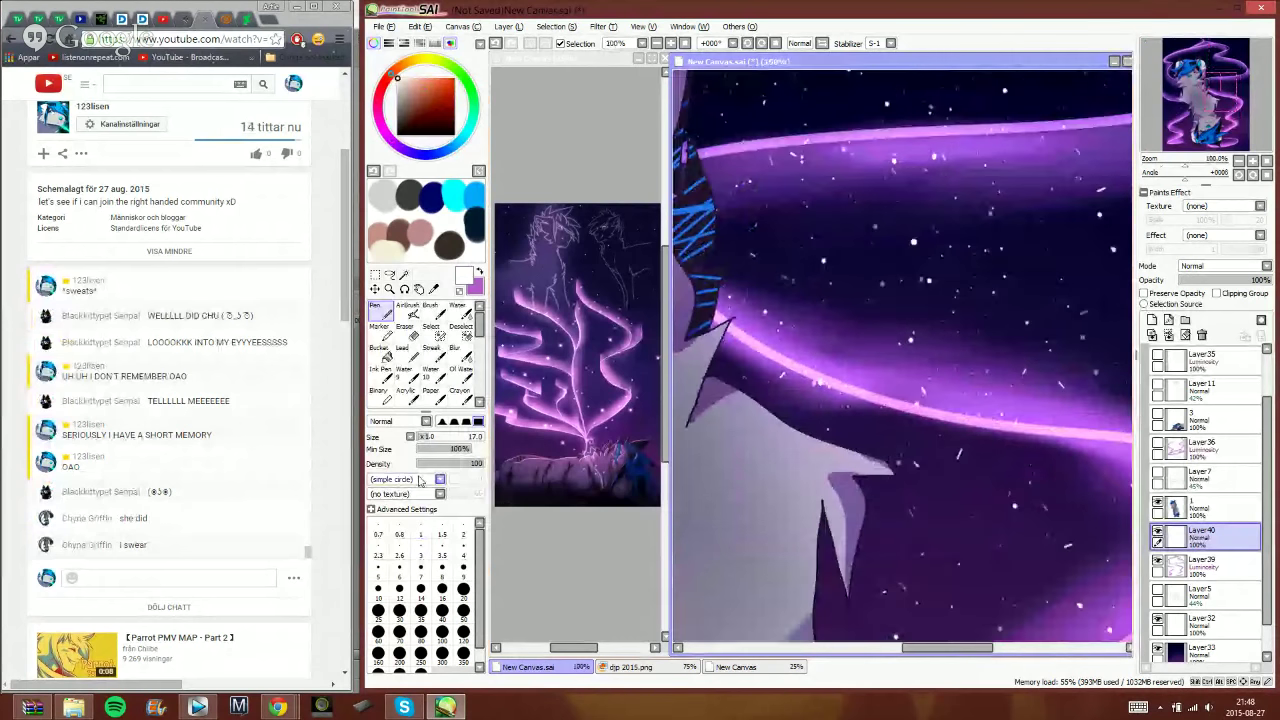
{"action": "left_click_drag", "start_coordinate": [443, 439], "coordinate": [437, 440]}
{"action": "left_click", "coordinate": [421, 610]}
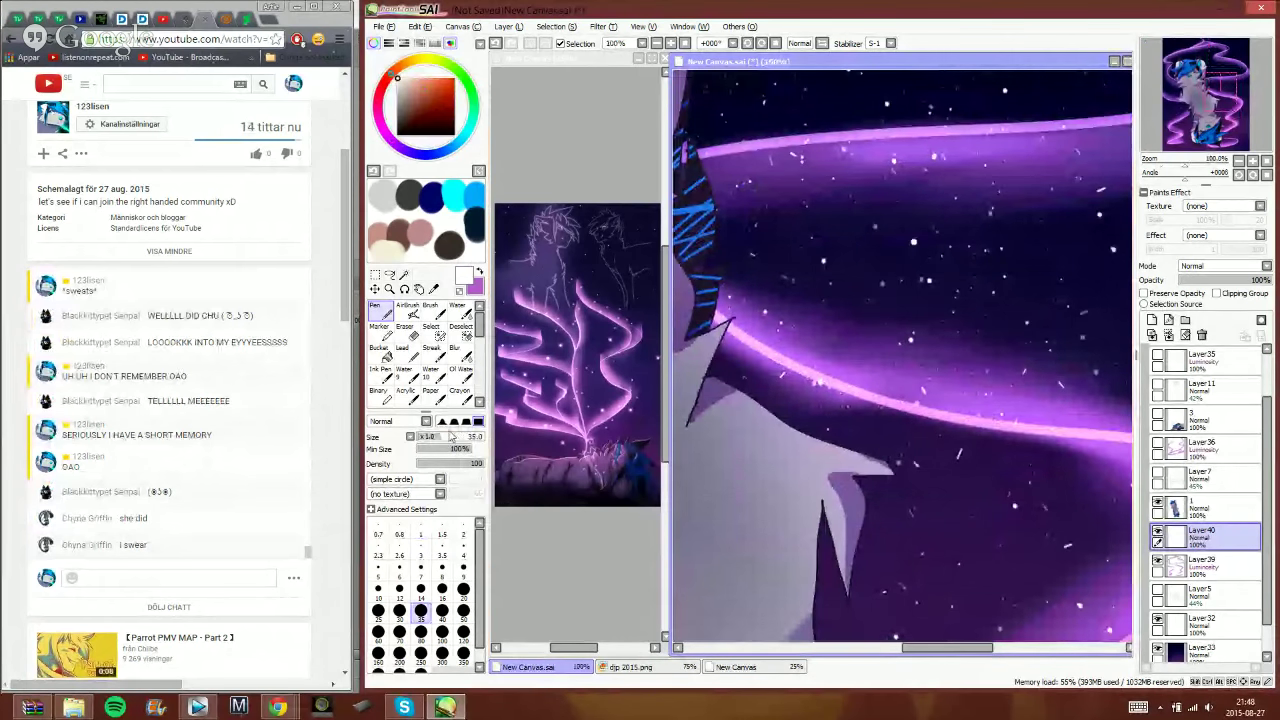
- Dot white sparkles across the scene with the Pen at sizes 35 and 19, and move their layer above the Set5 folder
{"action": "left_click", "coordinate": [889, 290]}
{"action": "key", "text": "ctrl+minus"}
{"action": "key", "text": "ctrl+minus"}
{"action": "key", "text": "ctrl+minus"}
{"action": "key", "text": "ctrl+minus"}
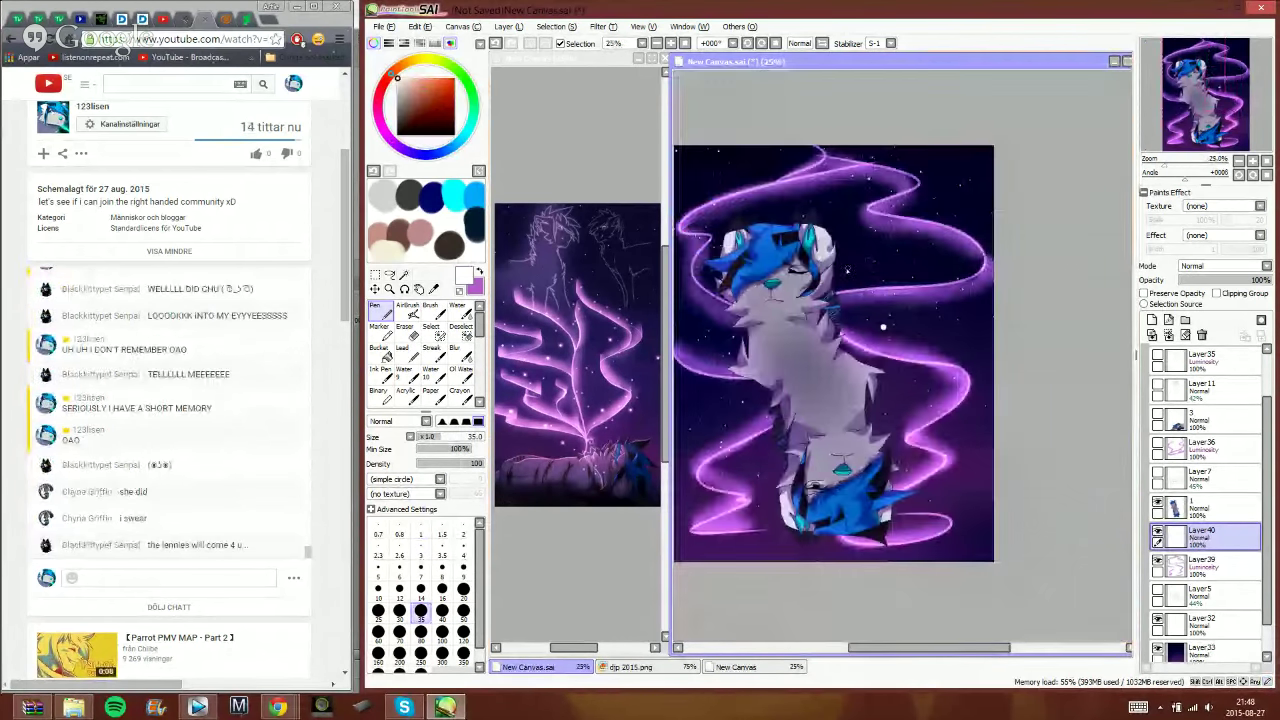
{"action": "left_click", "coordinate": [845, 263]}
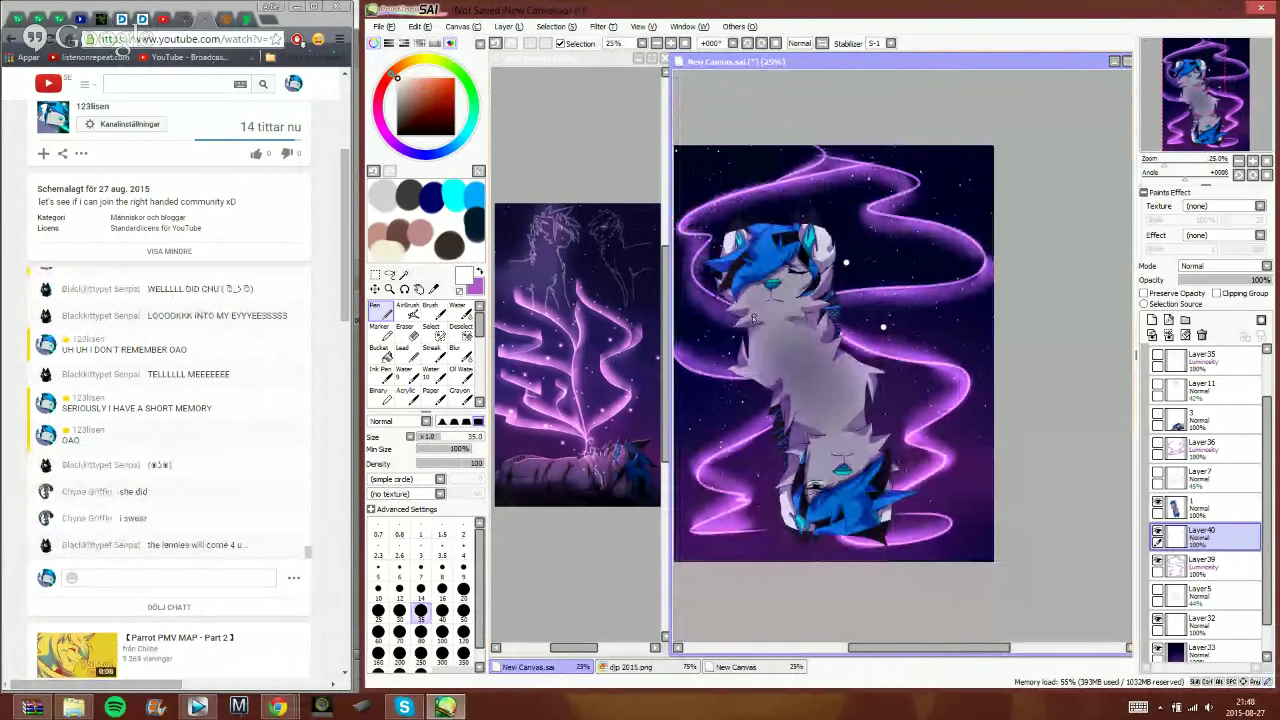
{"action": "left_click", "coordinate": [727, 364]}
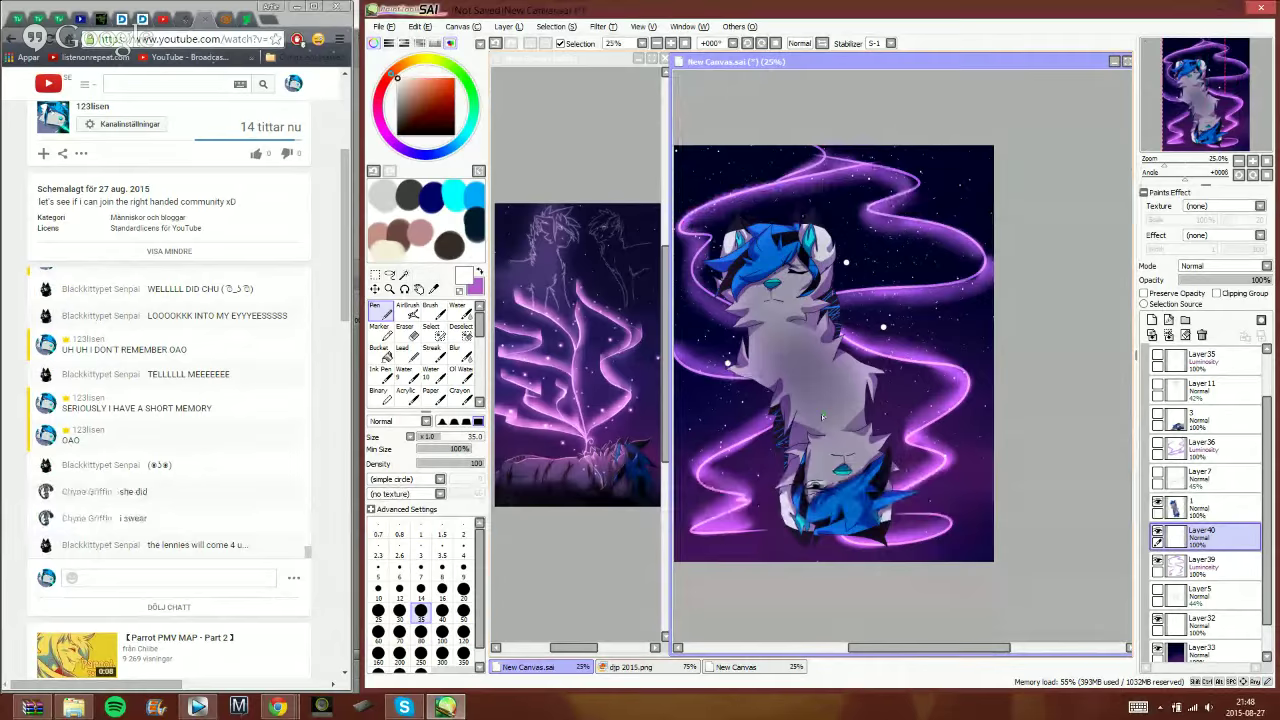
{"action": "left_click_drag", "start_coordinate": [1185, 530], "coordinate": [1188, 351]}
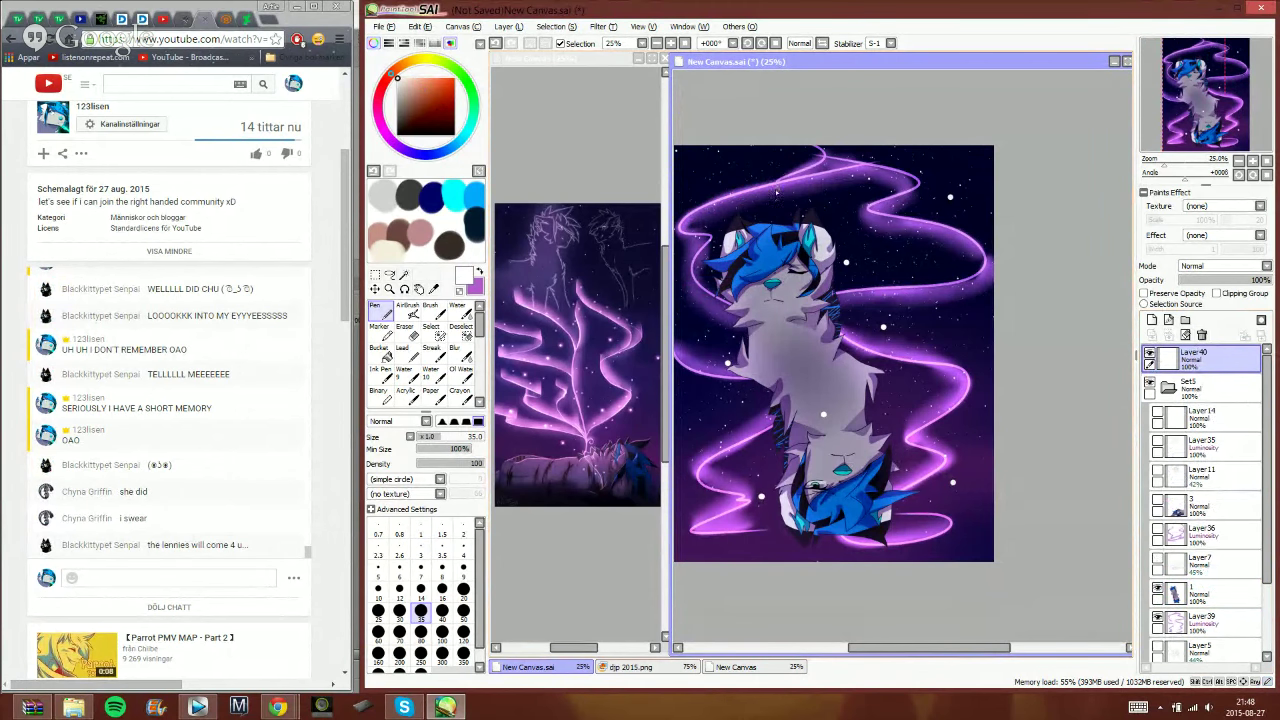
{"action": "left_click", "coordinate": [431, 438]}
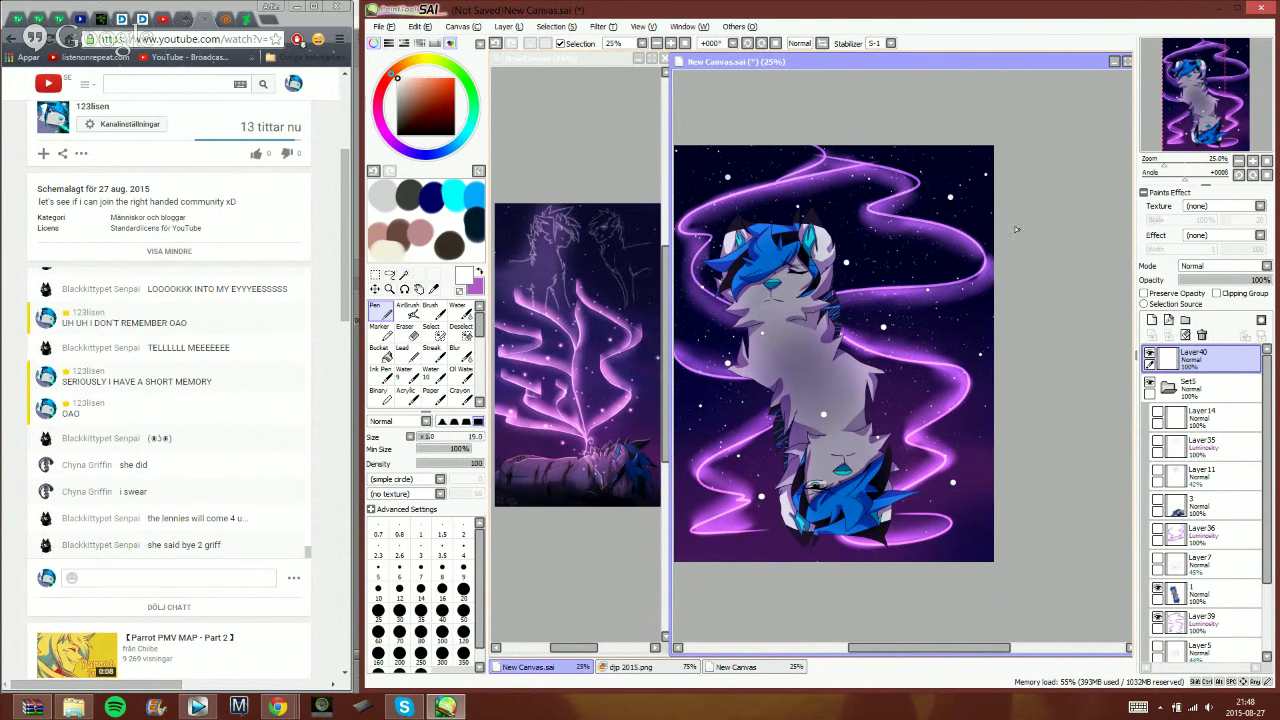
- Add a Luminosity layer at the top of the Set5 folder and ready the Airbrush with purple at size 100
{"action": "left_click", "coordinate": [1194, 392]}
{"action": "left_click", "coordinate": [1193, 268]}
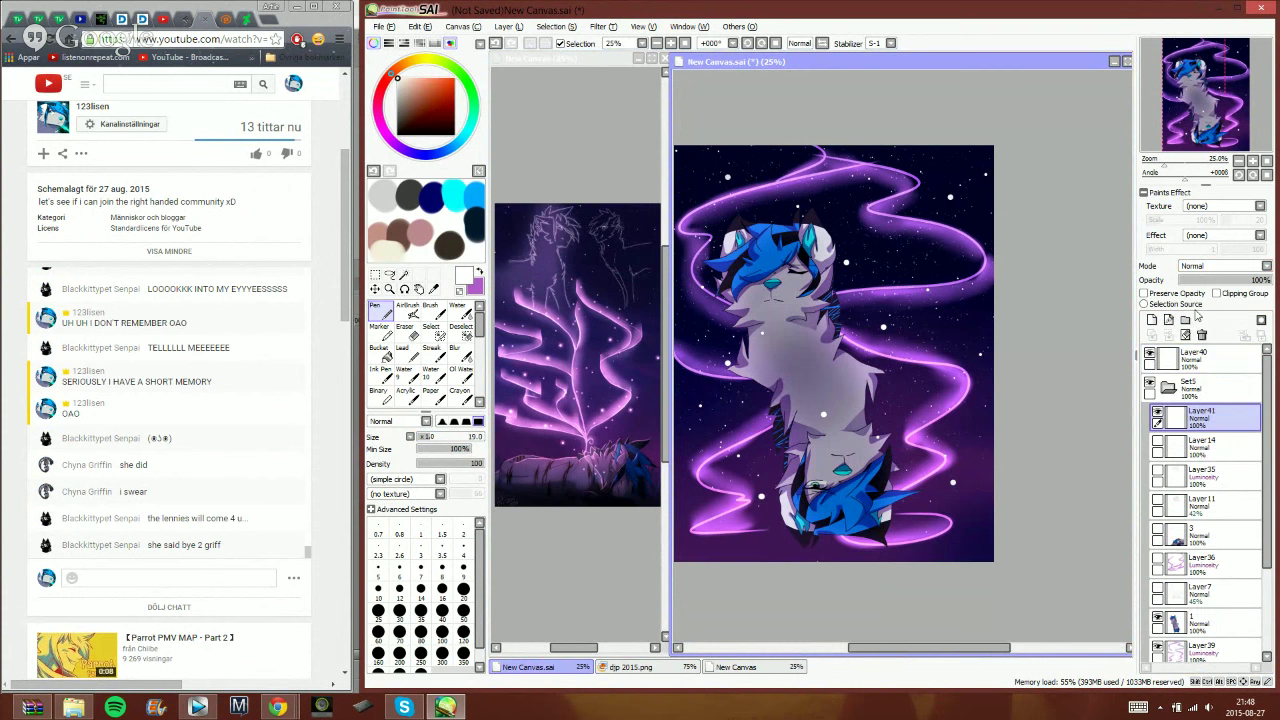
{"action": "left_click", "coordinate": [1210, 310]}
{"action": "left_click", "coordinate": [507, 258]}
{"action": "key", "text": "x"}
{"action": "left_click", "coordinate": [405, 314]}
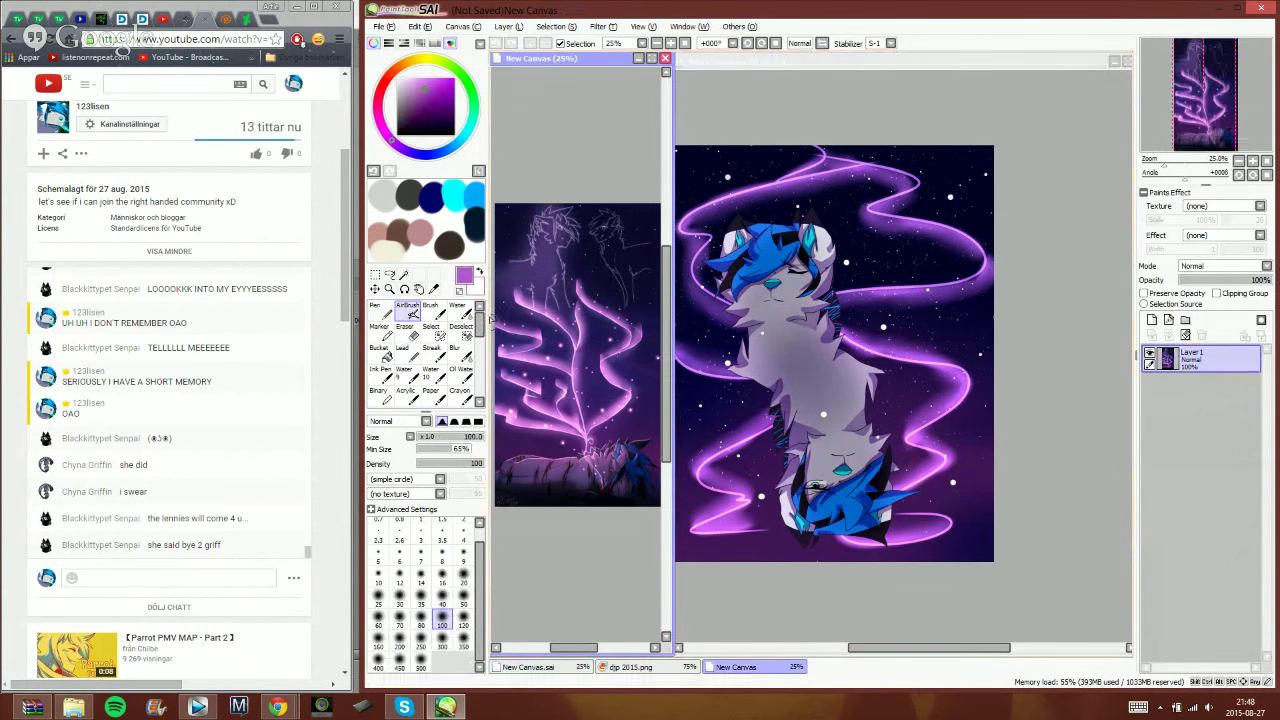
- Airbrush purple glows at size 100 over the large white dots on the torso and right of the characters
{"action": "left_click", "coordinate": [845, 271]}
{"action": "scroll", "coordinate": [842, 265], "scroll_direction": "up", "scroll_amount": 3}
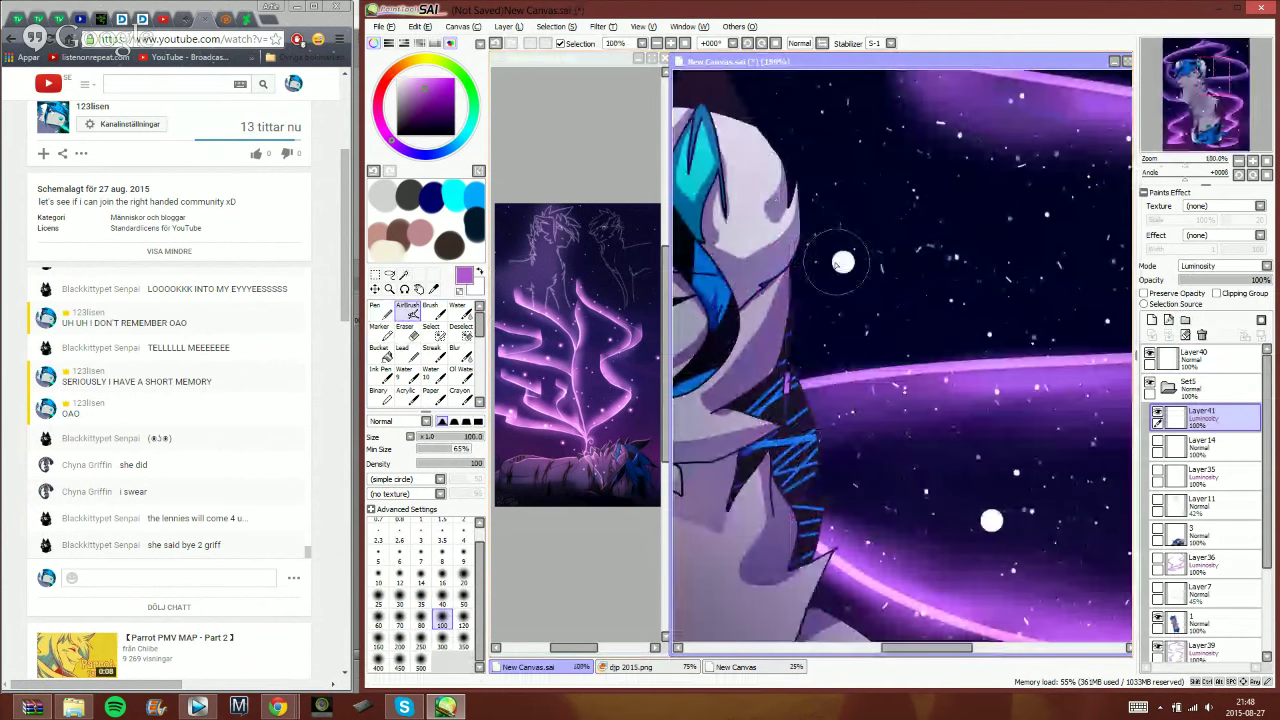
{"action": "left_click", "coordinate": [844, 263]}
{"action": "scroll", "coordinate": [850, 300], "scroll_direction": "down", "scroll_amount": 3}
{"action": "scroll", "coordinate": [872, 362], "scroll_direction": "up", "scroll_amount": 1}
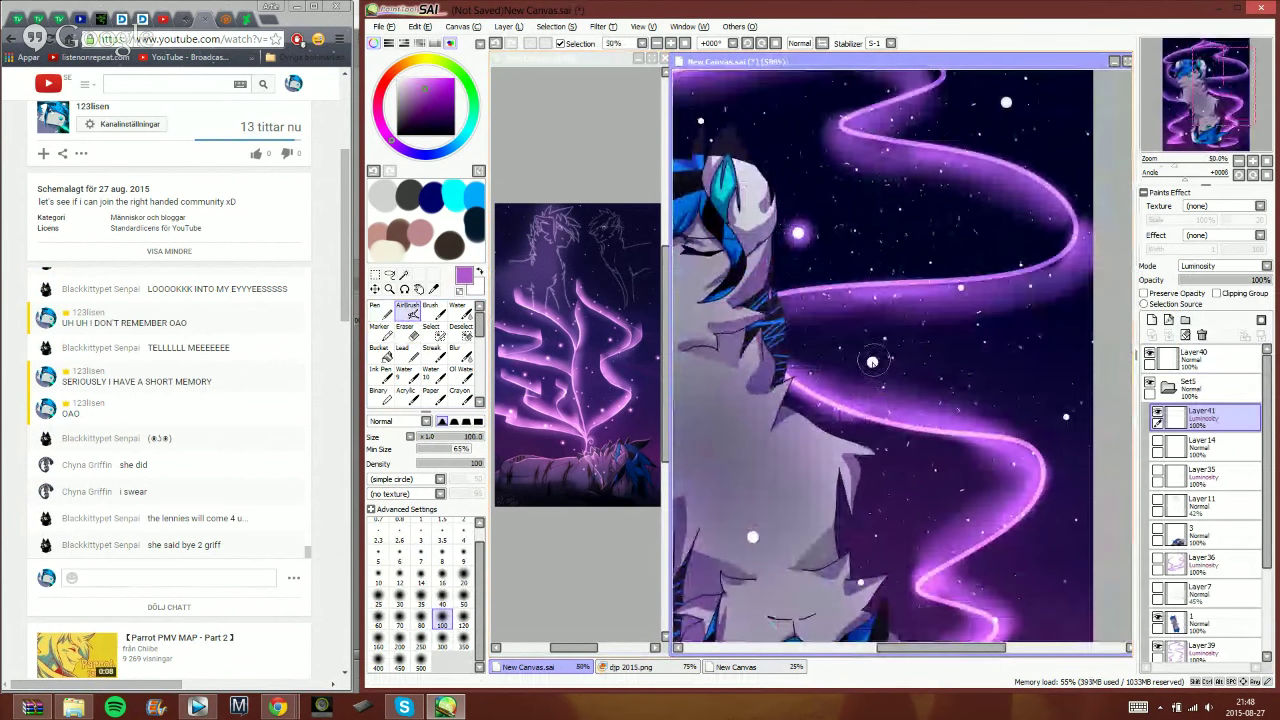
{"action": "left_click", "coordinate": [872, 362]}
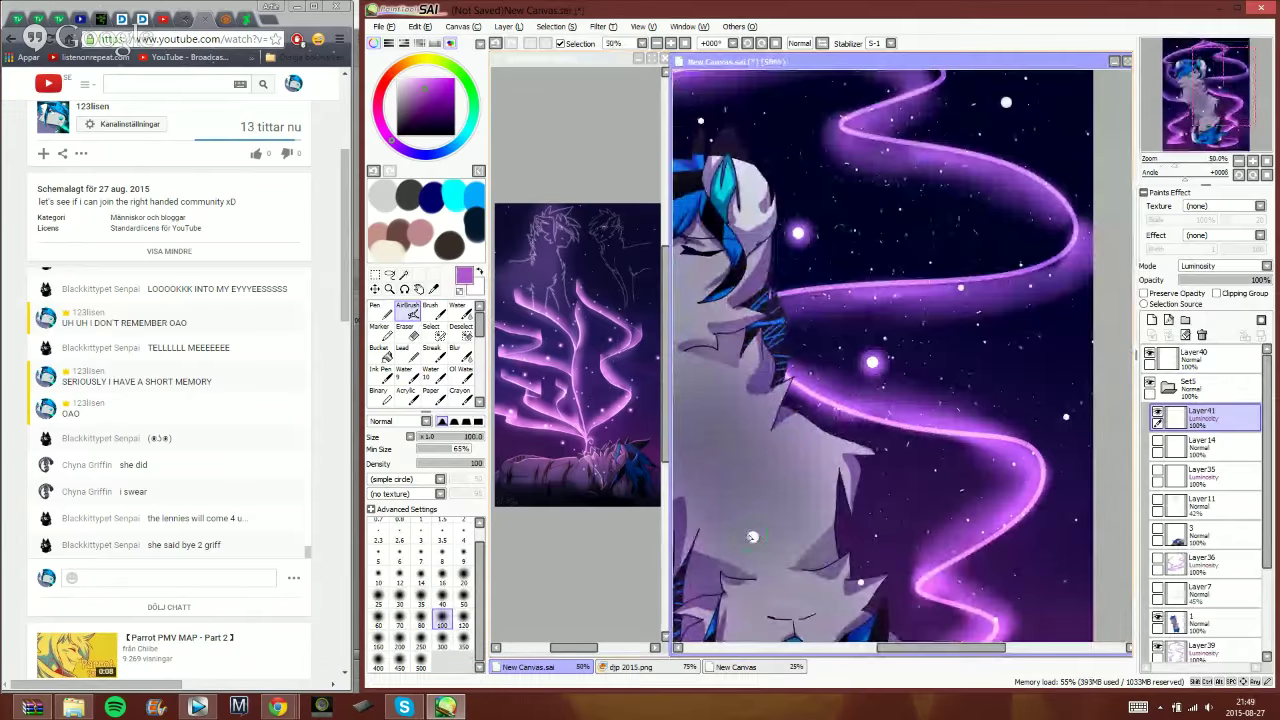
{"action": "left_click", "coordinate": [752, 537]}
{"action": "scroll", "coordinate": [770, 505], "scroll_direction": "down", "scroll_amount": 3}
{"action": "scroll", "coordinate": [955, 200], "scroll_direction": "up", "scroll_amount": 1}
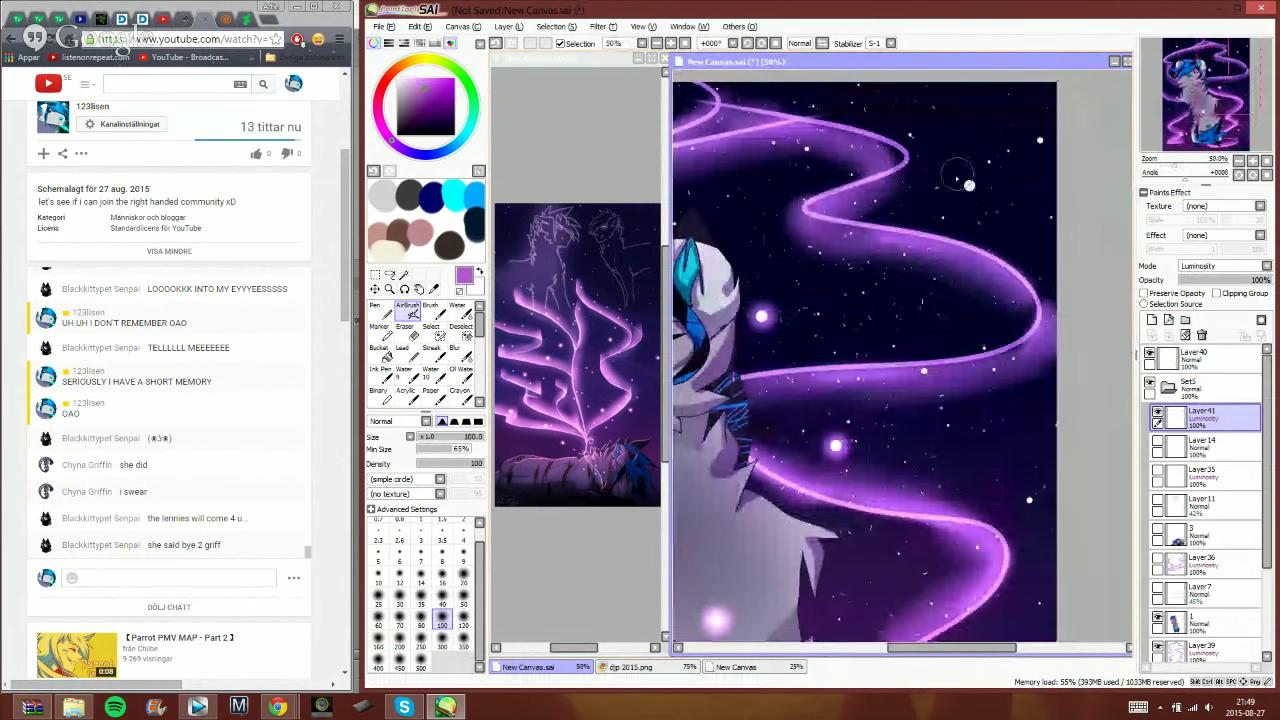
{"action": "left_click", "coordinate": [969, 186]}
{"action": "left_click", "coordinate": [969, 186]}
{"action": "scroll", "coordinate": [950, 370], "scroll_direction": "down", "scroll_amount": 2}
{"action": "scroll", "coordinate": [955, 440], "scroll_direction": "up", "scroll_amount": 2}
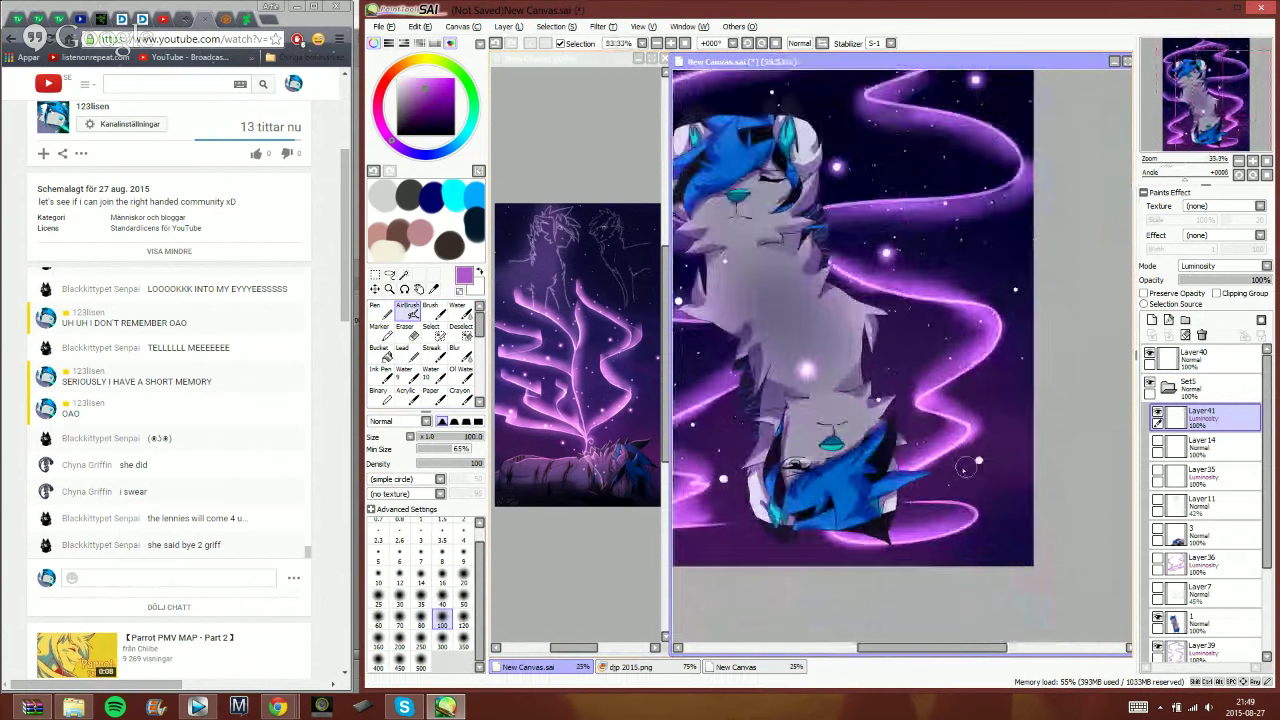
{"action": "left_click", "coordinate": [981, 459]}
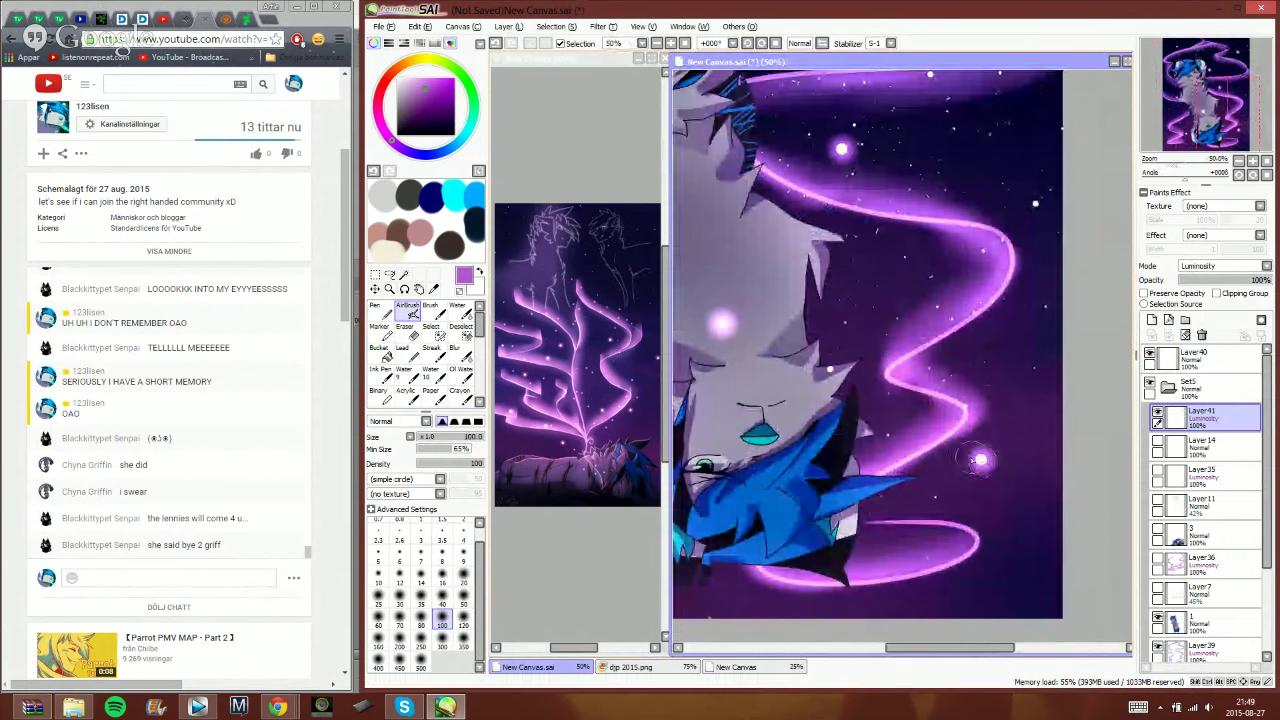
- Airbrush purple glows at size 100 over the large white dots left of the lower head, body and upper head
{"action": "scroll", "coordinate": [981, 459], "scroll_direction": "down", "scroll_amount": 2}
{"action": "scroll", "coordinate": [789, 429], "scroll_direction": "up", "scroll_amount": 2}
{"action": "left_click", "coordinate": [788, 430]}
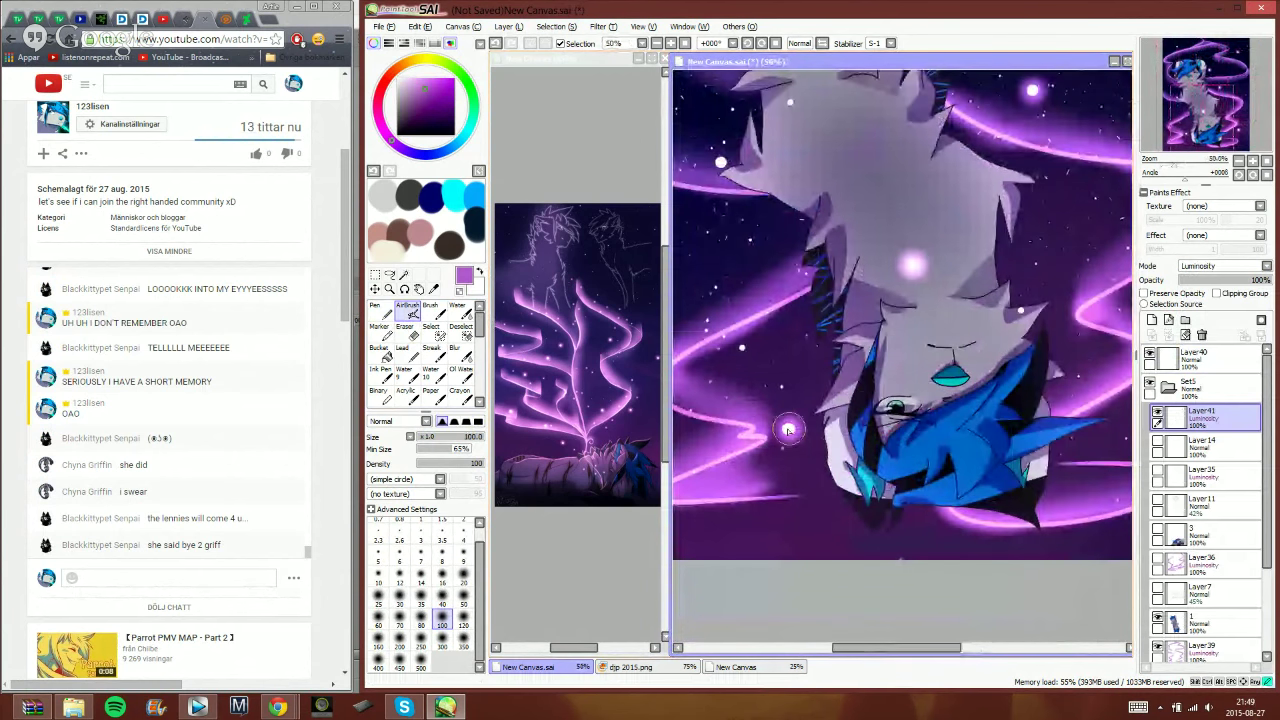
{"action": "scroll", "coordinate": [793, 378], "scroll_direction": "down", "scroll_amount": 2}
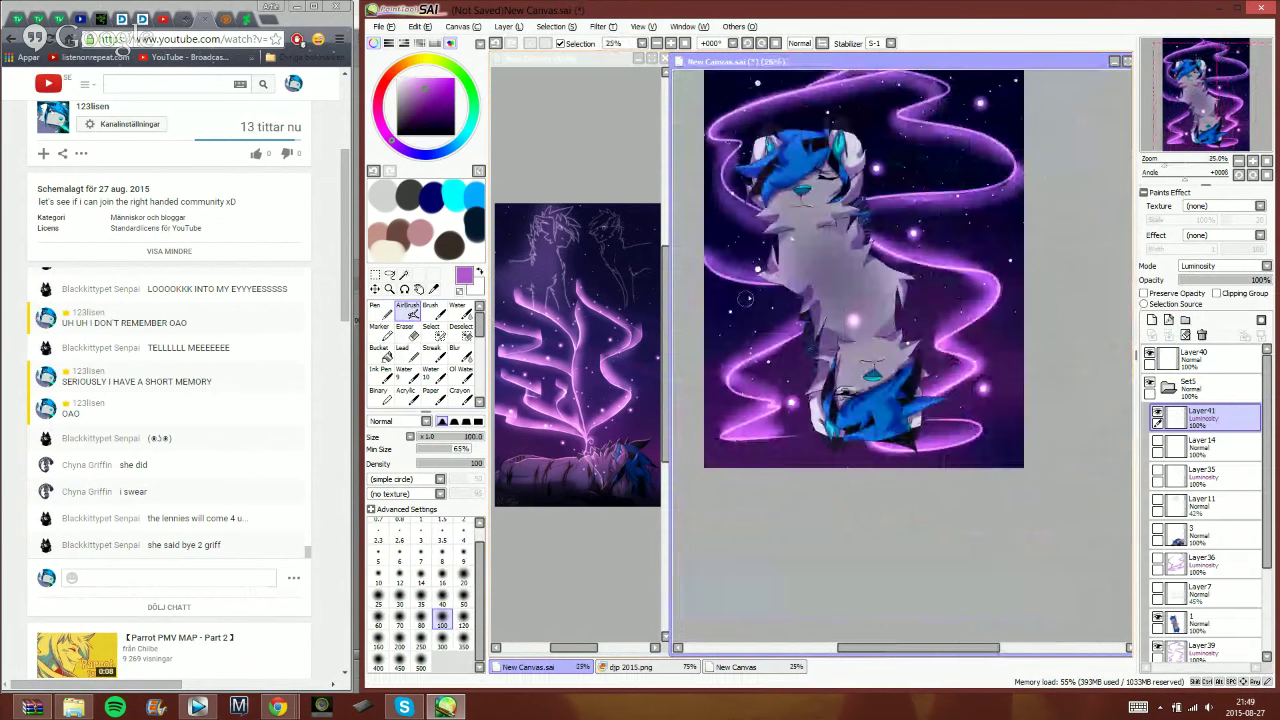
{"action": "scroll", "coordinate": [745, 299], "scroll_direction": "up", "scroll_amount": 3}
{"action": "left_click", "coordinate": [765, 271]}
{"action": "scroll", "coordinate": [765, 271], "scroll_direction": "down", "scroll_amount": 2}
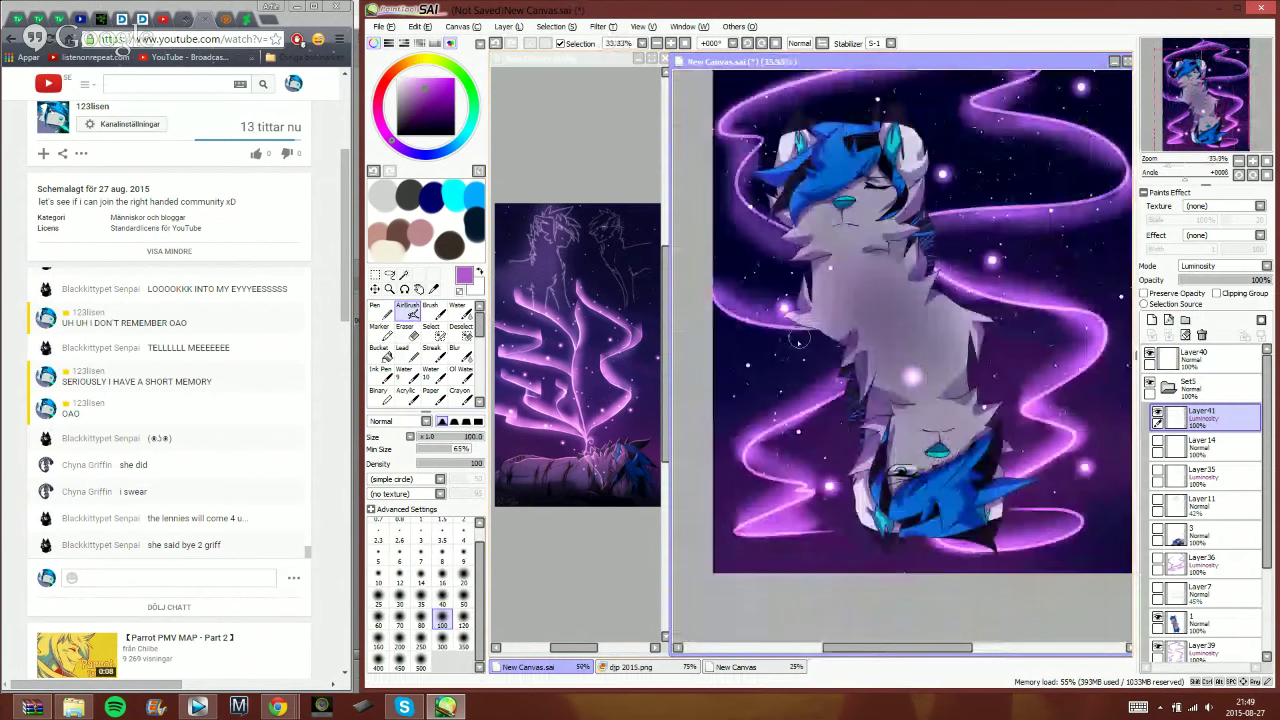
{"action": "scroll", "coordinate": [818, 171], "scroll_direction": "up", "scroll_amount": 3}
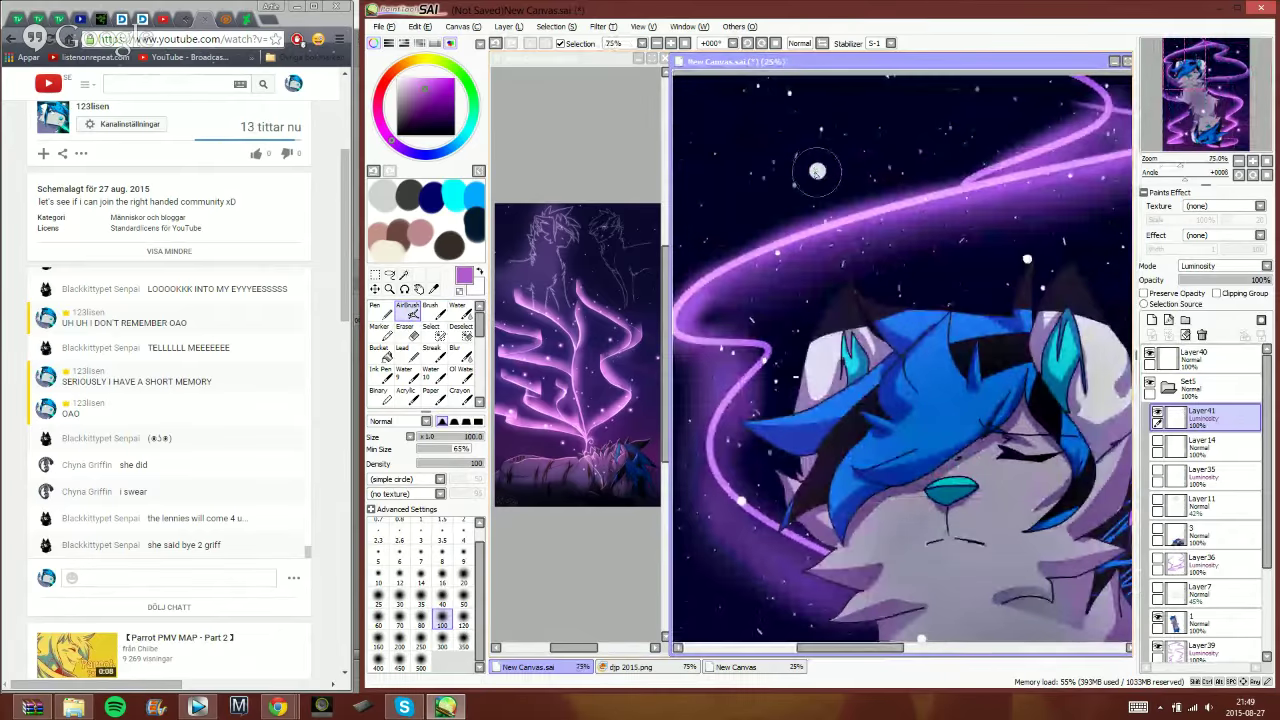
{"action": "left_click", "coordinate": [817, 172]}
{"action": "scroll", "coordinate": [817, 172], "scroll_direction": "down", "scroll_amount": 2}
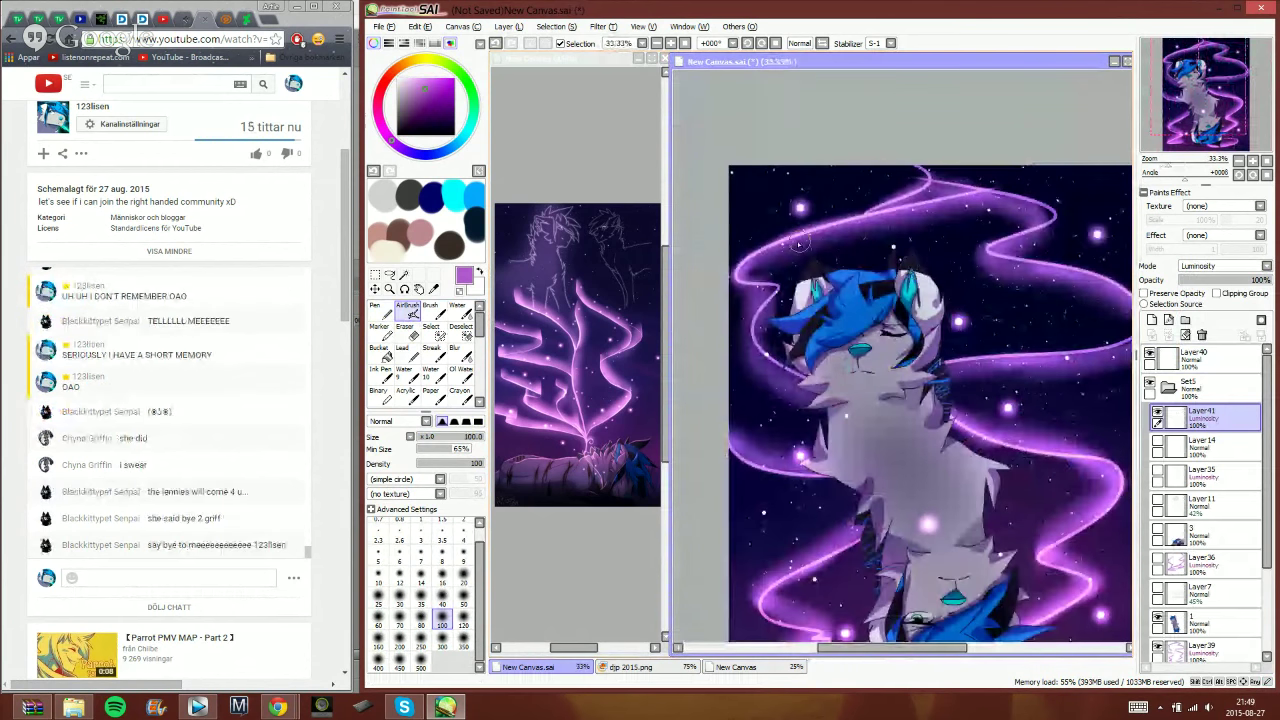
- Add glows to the smaller white dots around the characters with the purple Airbrush at size 75
{"action": "scroll", "coordinate": [799, 243], "scroll_direction": "down", "scroll_amount": 1}
{"action": "scroll", "coordinate": [840, 244], "scroll_direction": "up", "scroll_amount": 1}
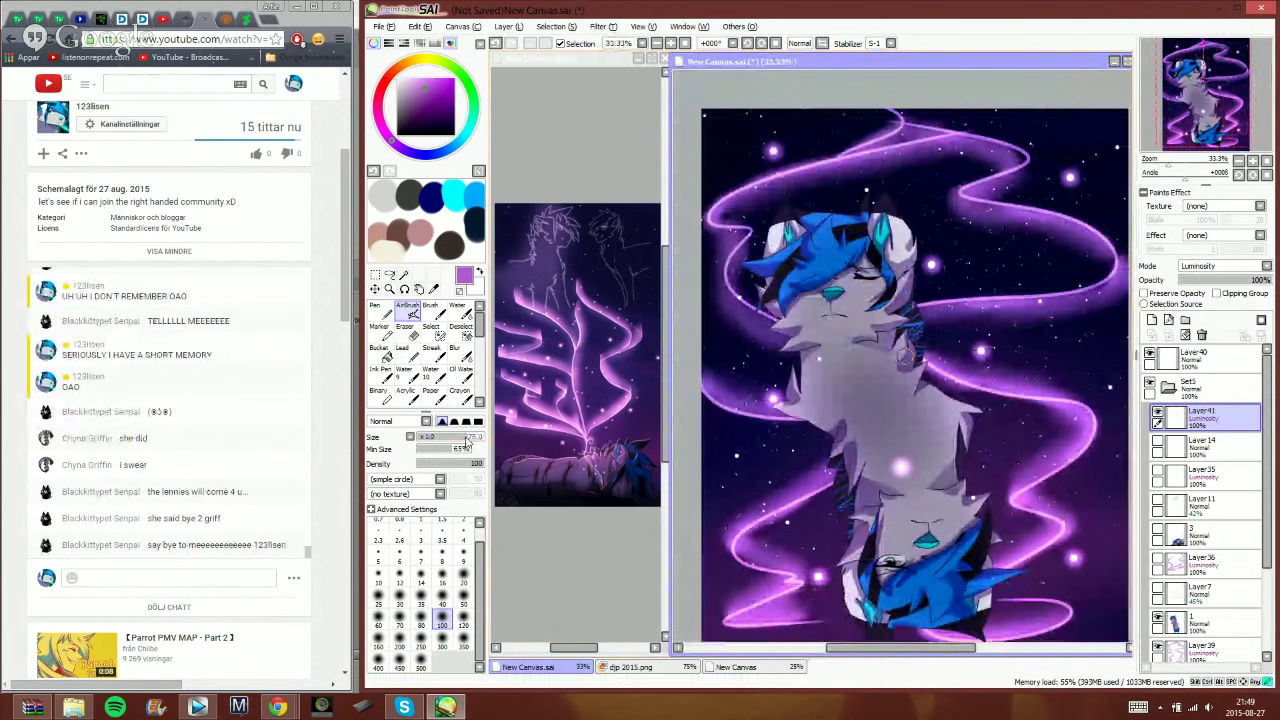
{"action": "scroll", "coordinate": [829, 343], "scroll_direction": "up", "scroll_amount": 2}
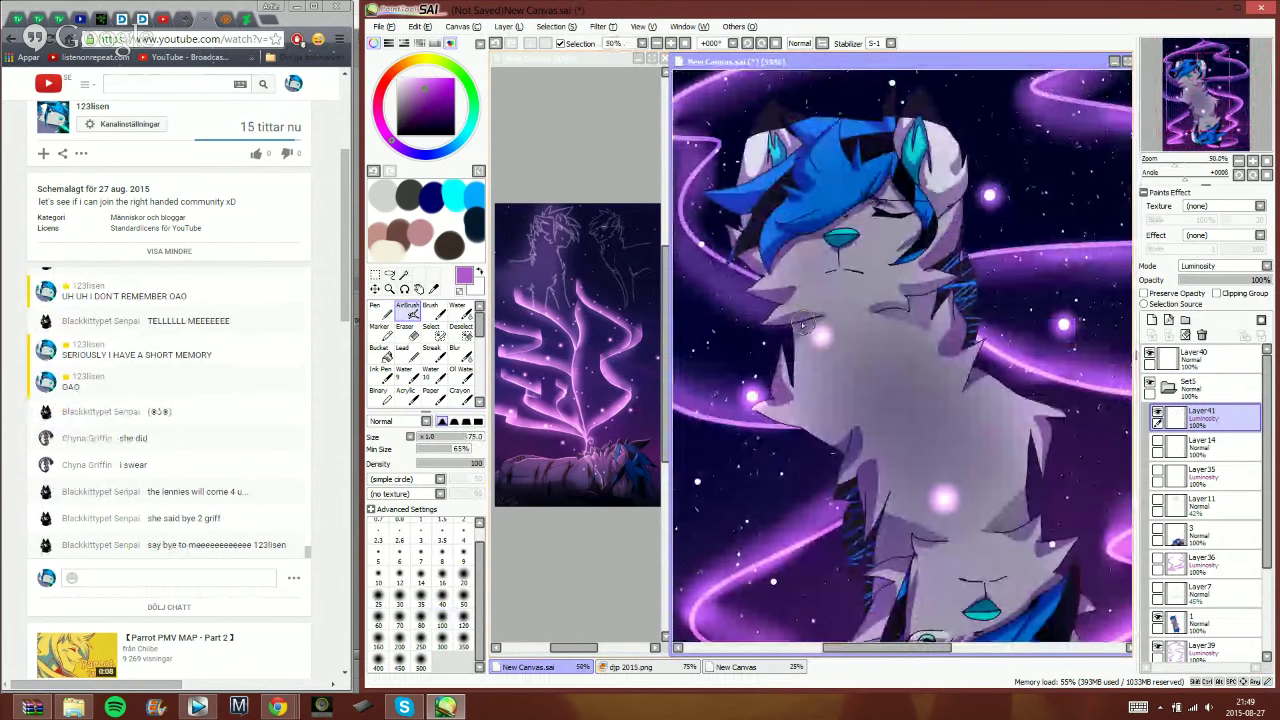
{"action": "scroll", "coordinate": [817, 282], "scroll_direction": "down", "scroll_amount": 1}
{"action": "scroll", "coordinate": [786, 479], "scroll_direction": "up", "scroll_amount": 1}
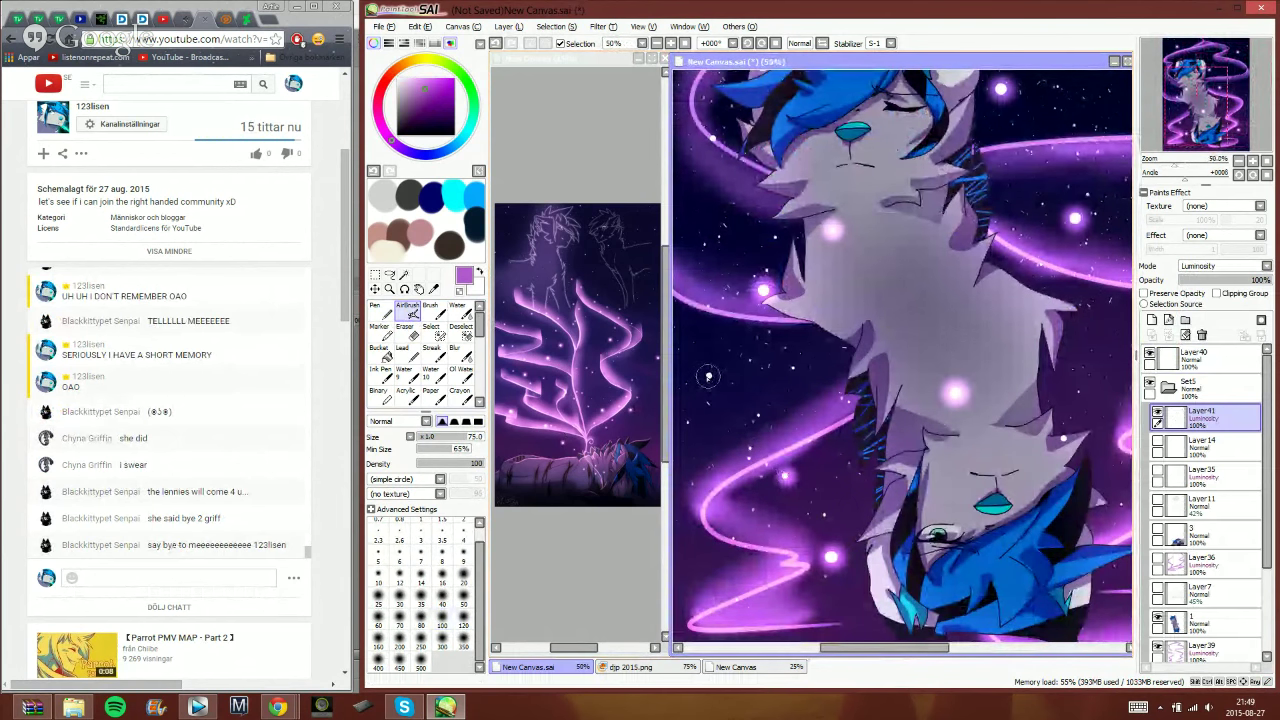
{"action": "scroll", "coordinate": [869, 392], "scroll_direction": "down", "scroll_amount": 2}
{"action": "scroll", "coordinate": [1022, 299], "scroll_direction": "up", "scroll_amount": 3}
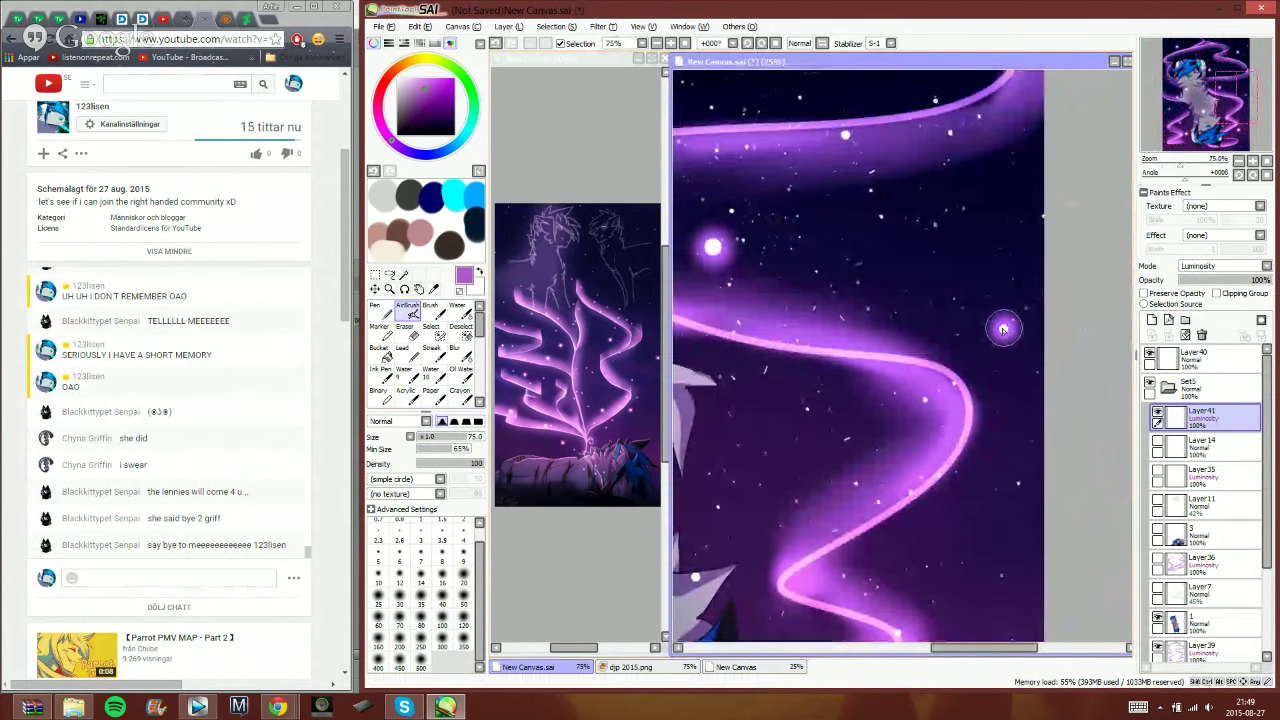
{"action": "scroll", "coordinate": [1003, 329], "scroll_direction": "down", "scroll_amount": 2}
{"action": "scroll", "coordinate": [985, 140], "scroll_direction": "up", "scroll_amount": 2}
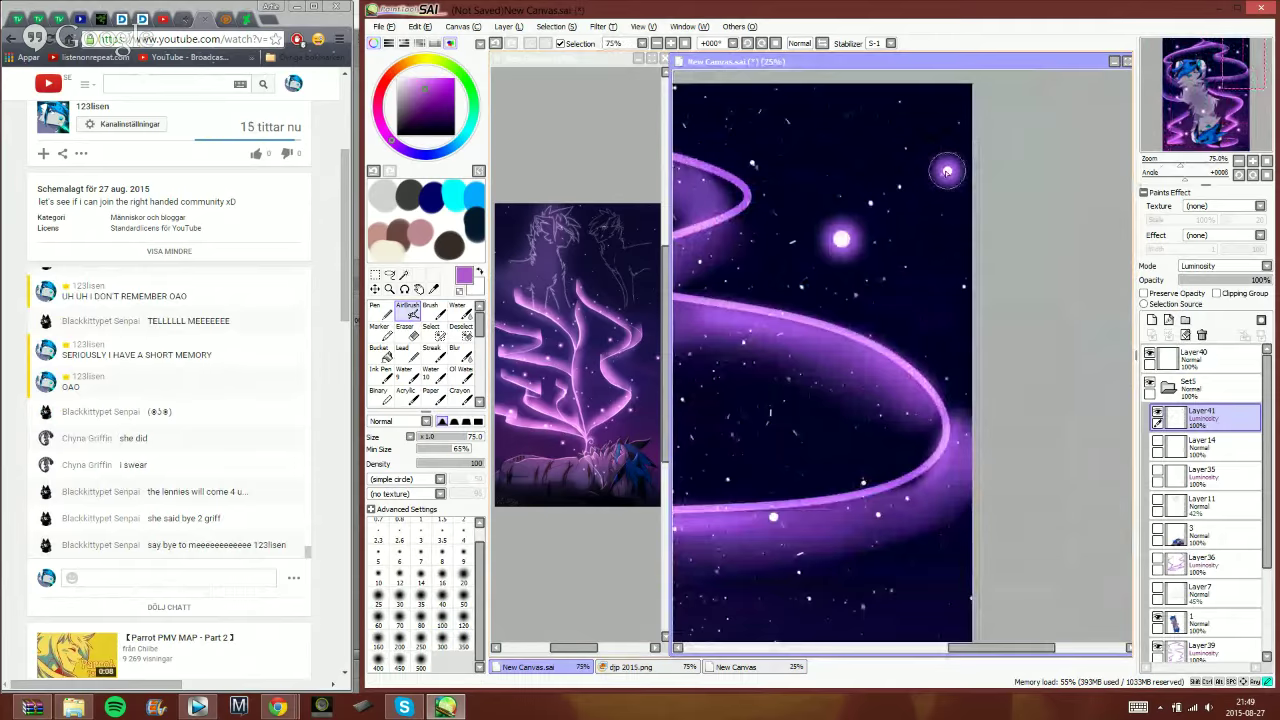
{"action": "scroll", "coordinate": [938, 180], "scroll_direction": "down", "scroll_amount": 2}
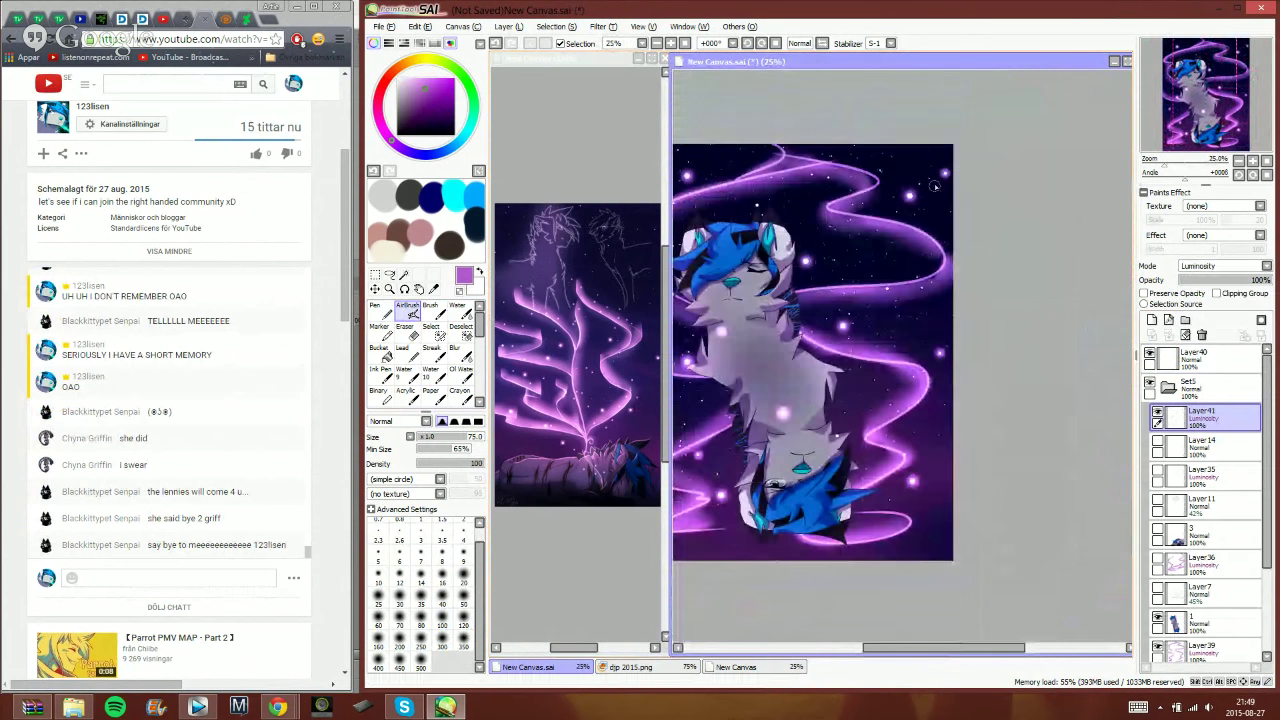
- Switch to the YouTube live chat and send "byeeeeeeeeeeee"
{"action": "left_click", "coordinate": [237, 571]}
{"action": "type", "text": "bye"}
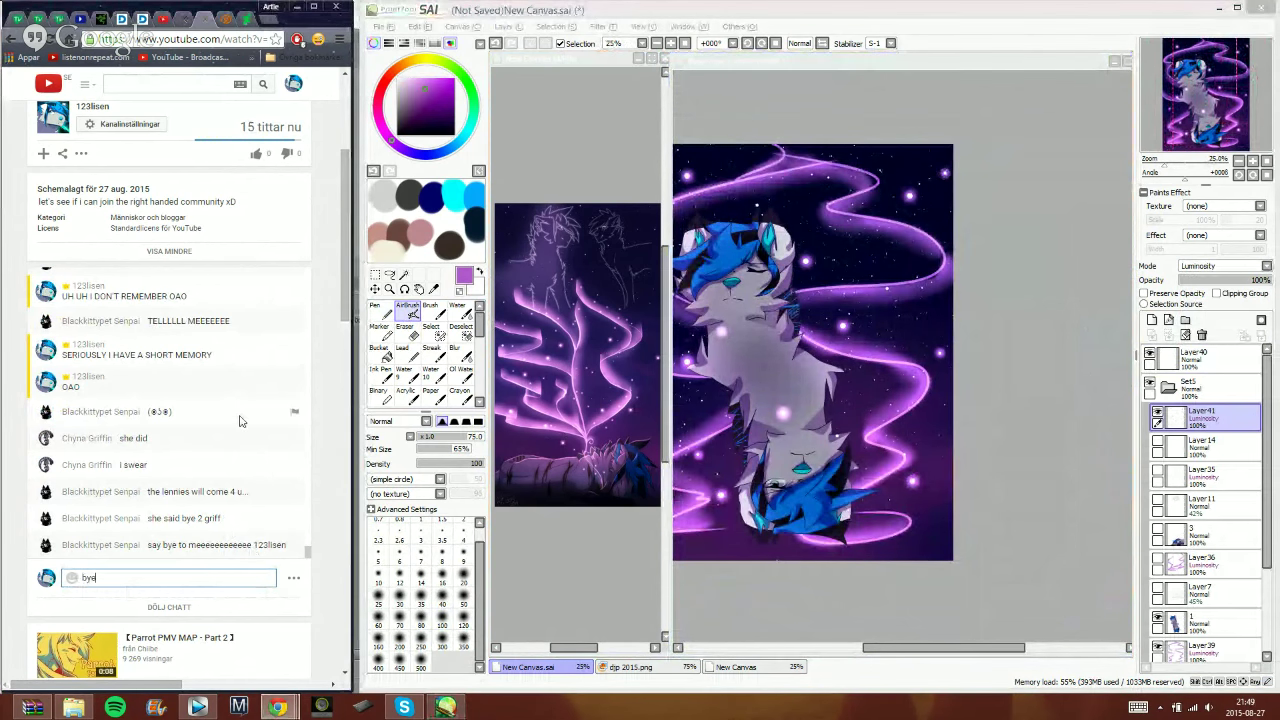
{"action": "type", "text": "eeeeeeeeeee"}
{"action": "key", "text": "Return"}
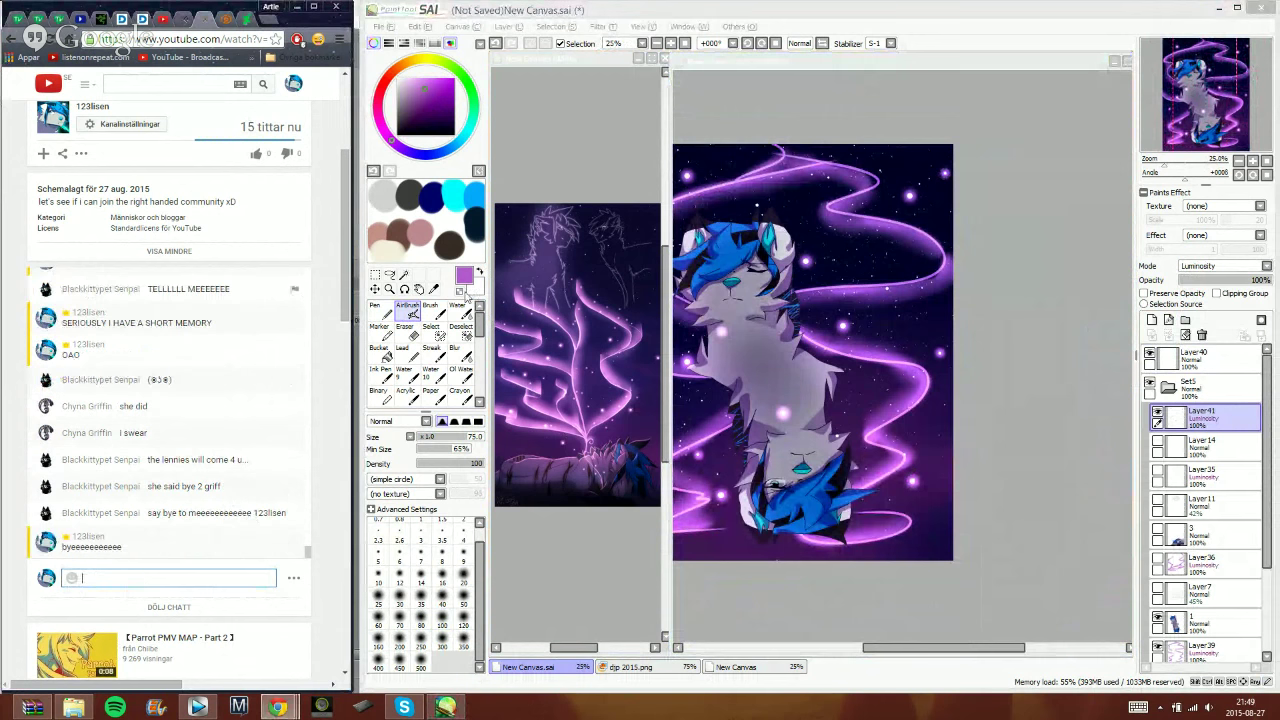
- Return to the SAI canvas, set Layer41's opacity to 66% and move it out of Set5, directly beneath Layer40
{"action": "left_click", "coordinate": [950, 35]}
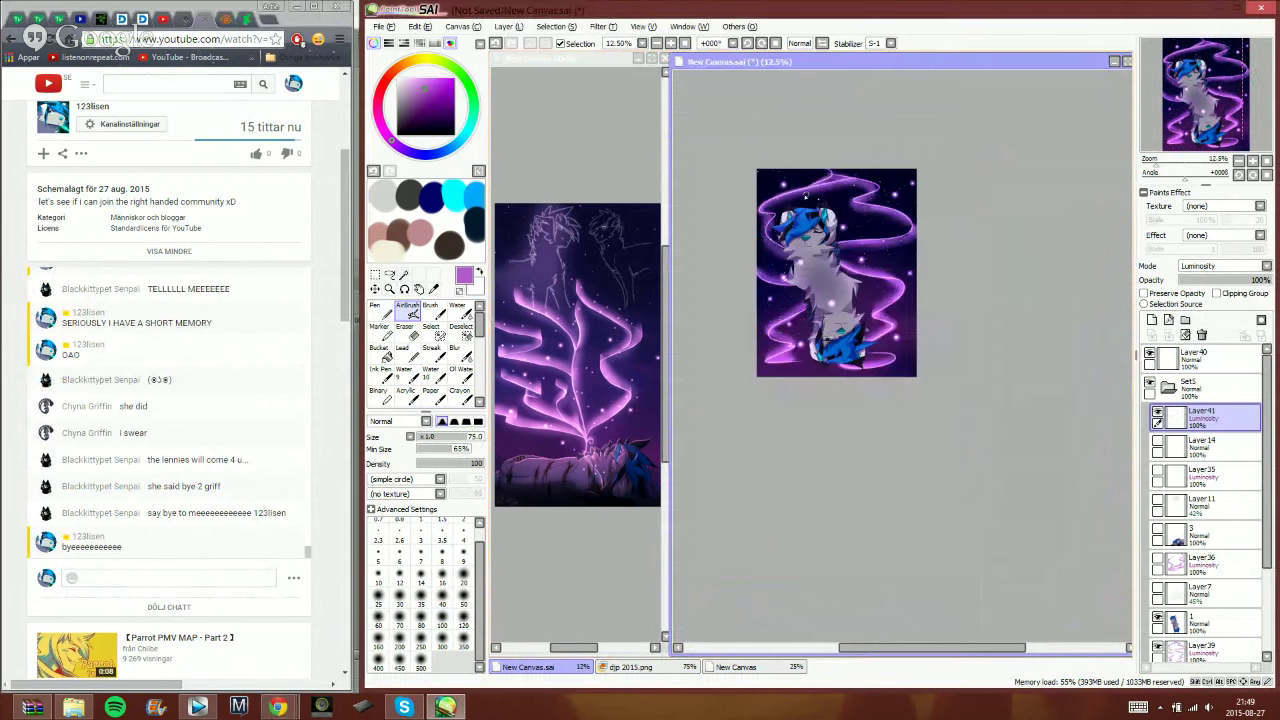
{"action": "scroll", "coordinate": [841, 230], "scroll_direction": "up", "scroll_amount": 6}
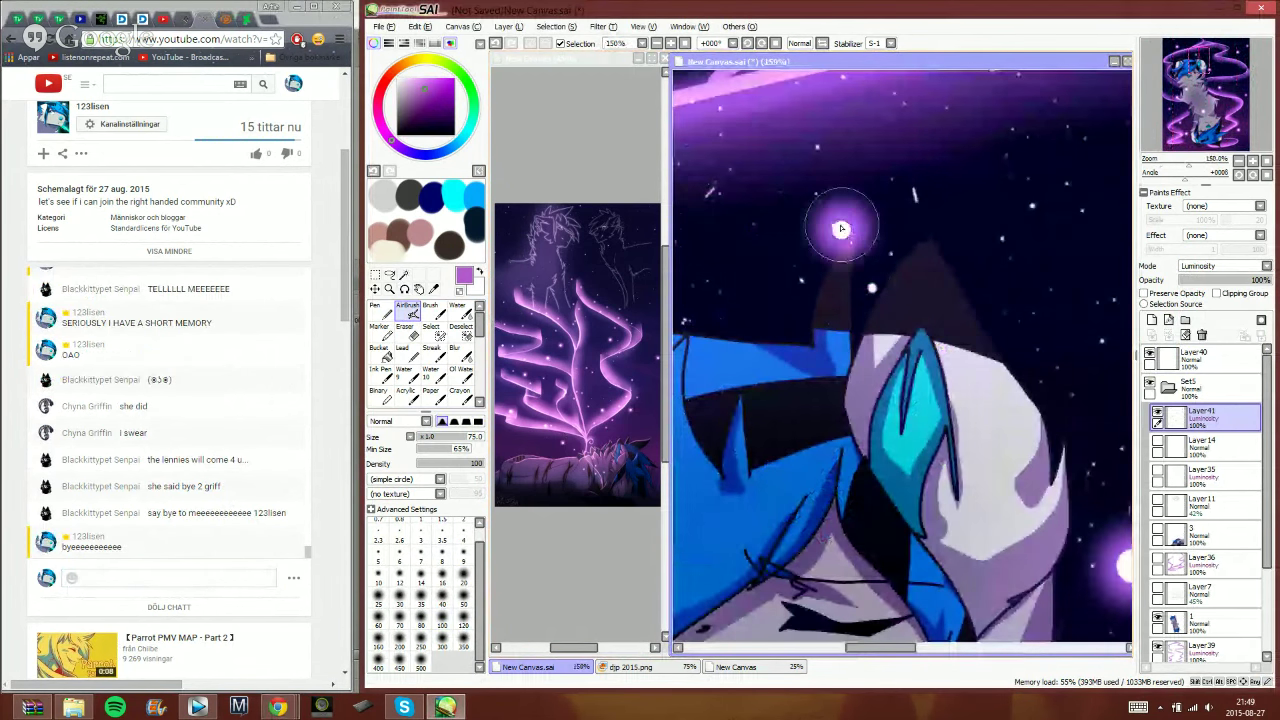
{"action": "scroll", "coordinate": [841, 230], "scroll_direction": "down", "scroll_amount": 5}
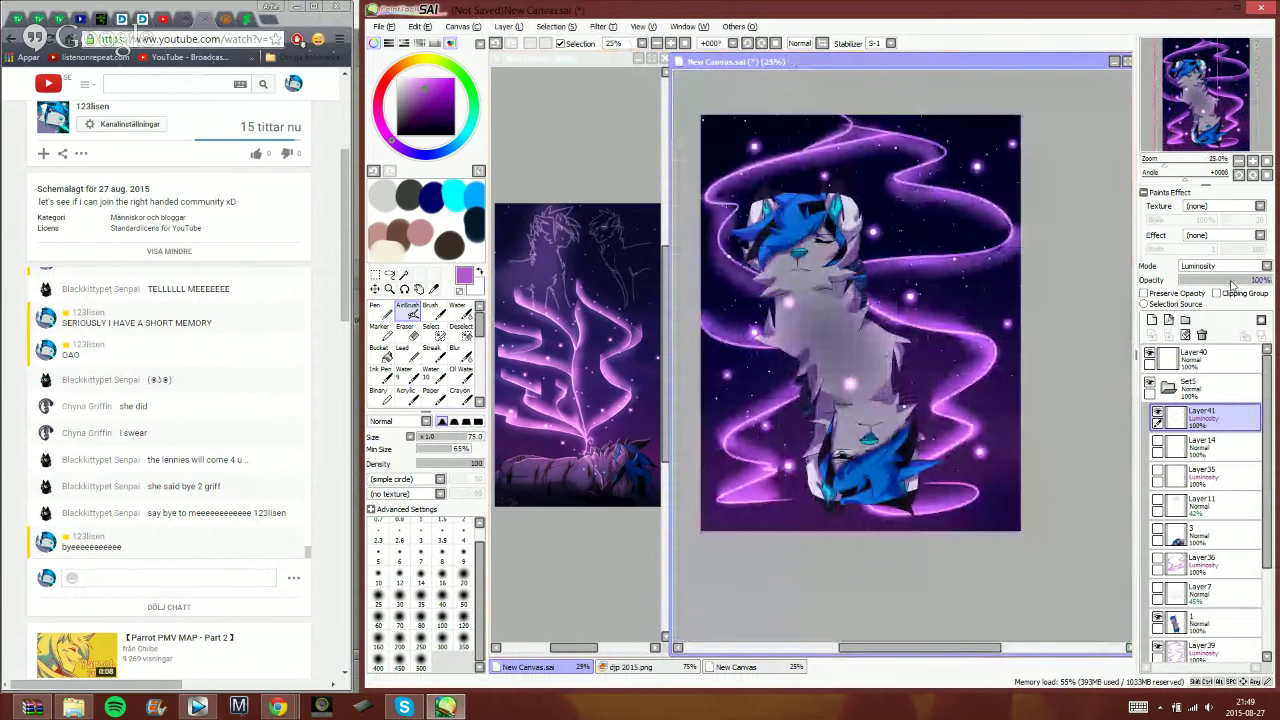
{"action": "left_click", "coordinate": [1240, 279]}
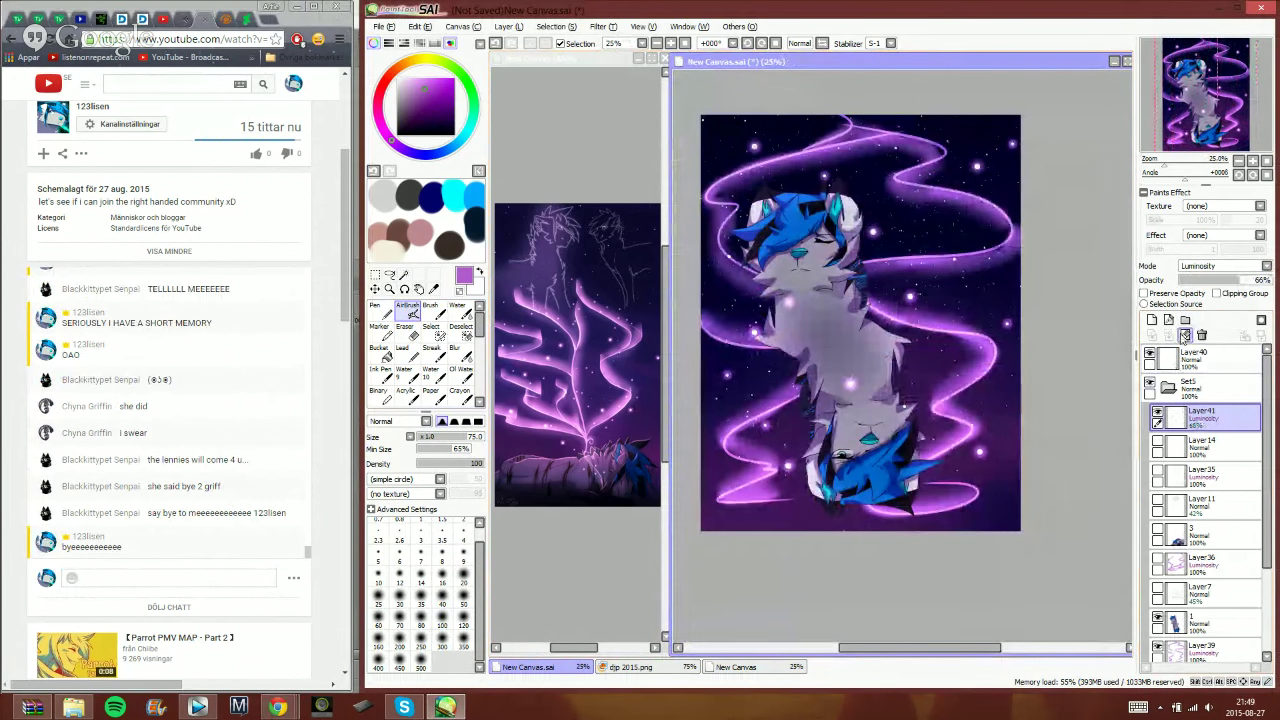
{"action": "left_click_drag", "start_coordinate": [1178, 420], "coordinate": [1182, 368]}
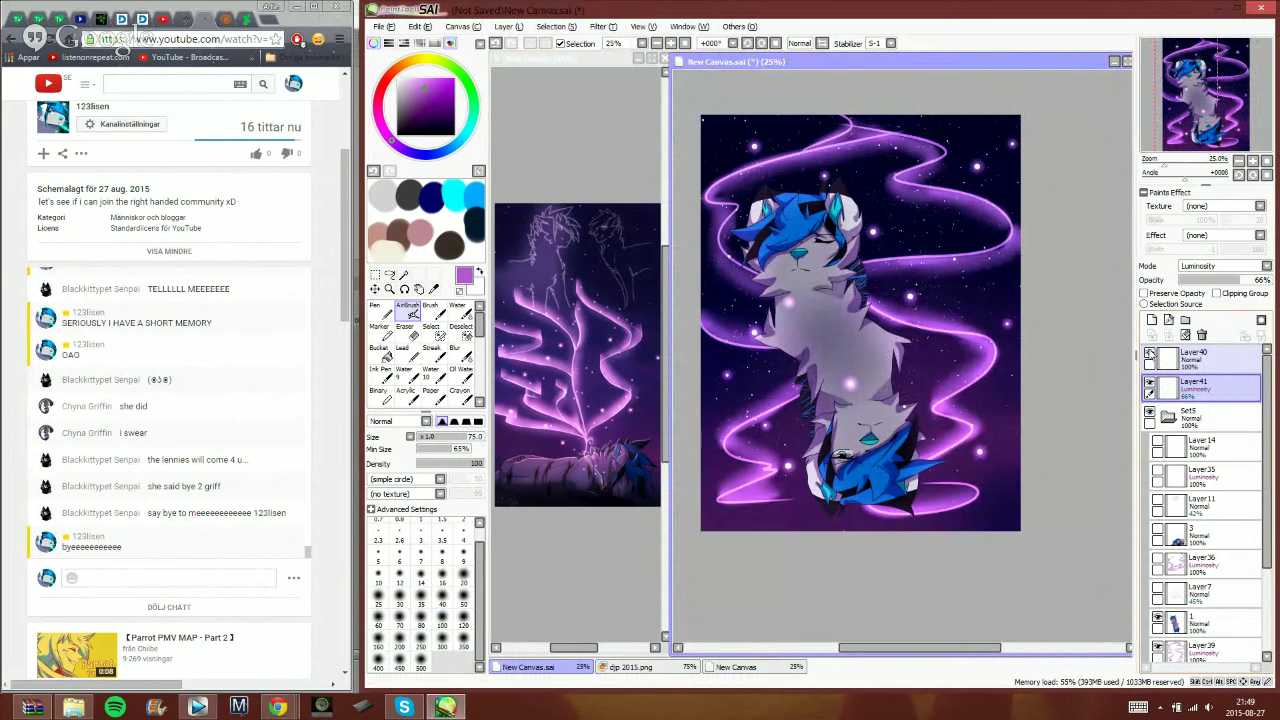
- Merge Layer40 down into the Layer41 glow layer above Set5
{"action": "left_click", "coordinate": [1163, 362]}
{"action": "left_click", "coordinate": [1171, 336]}
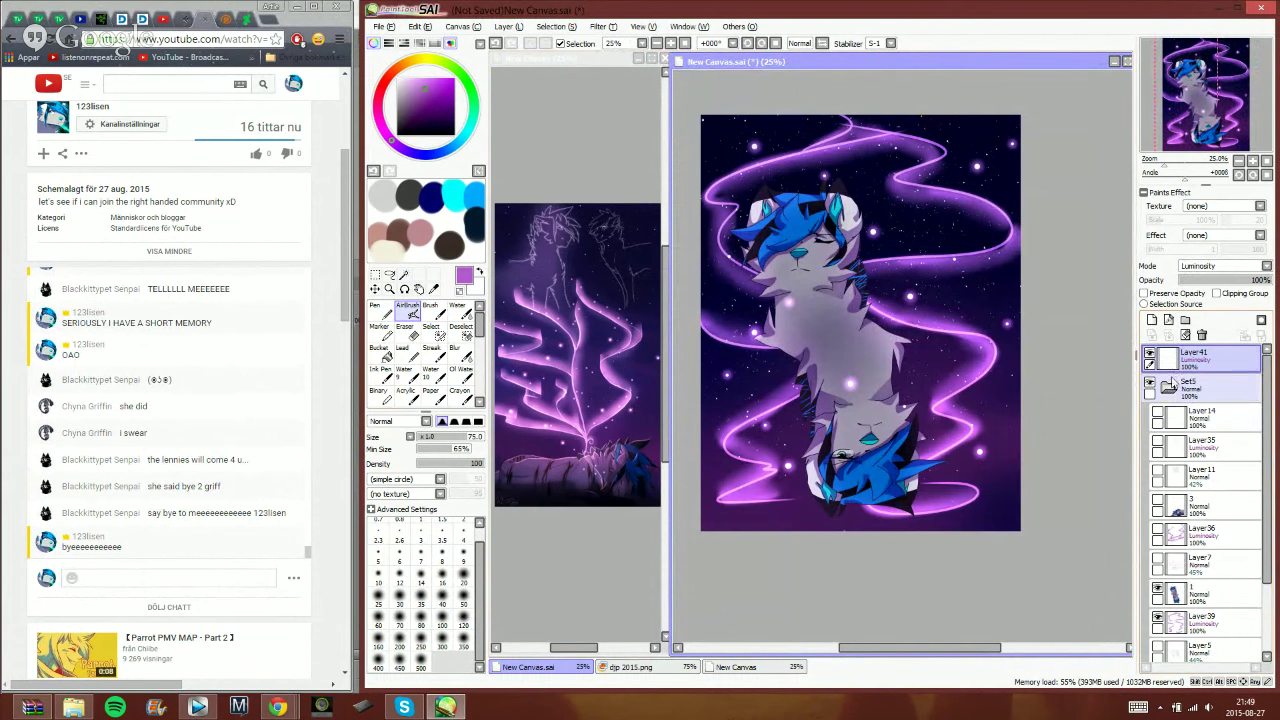
{"action": "left_click", "coordinate": [1167, 392]}
{"action": "left_click", "coordinate": [1170, 391]}
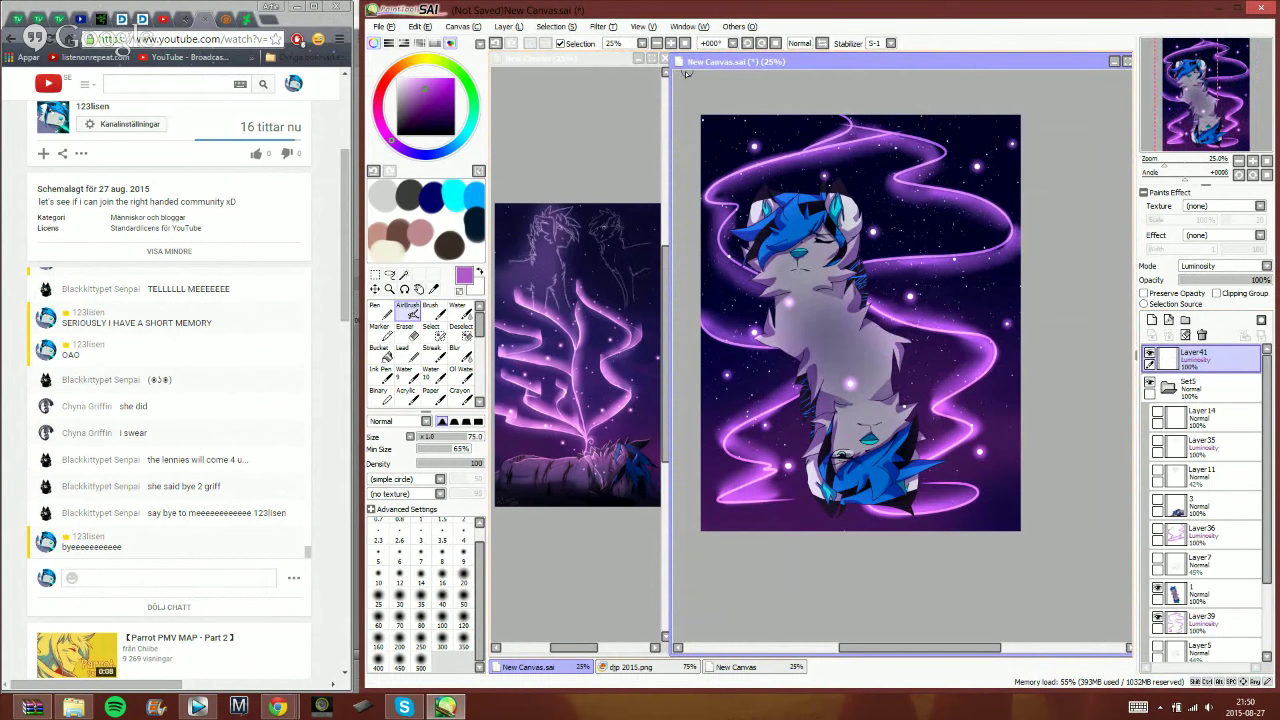
- Maximize the starry night canvas window and toggle the Layer33 background's visibility off and on
{"action": "left_click", "coordinate": [632, 80]}
{"action": "left_click", "coordinate": [839, 67]}
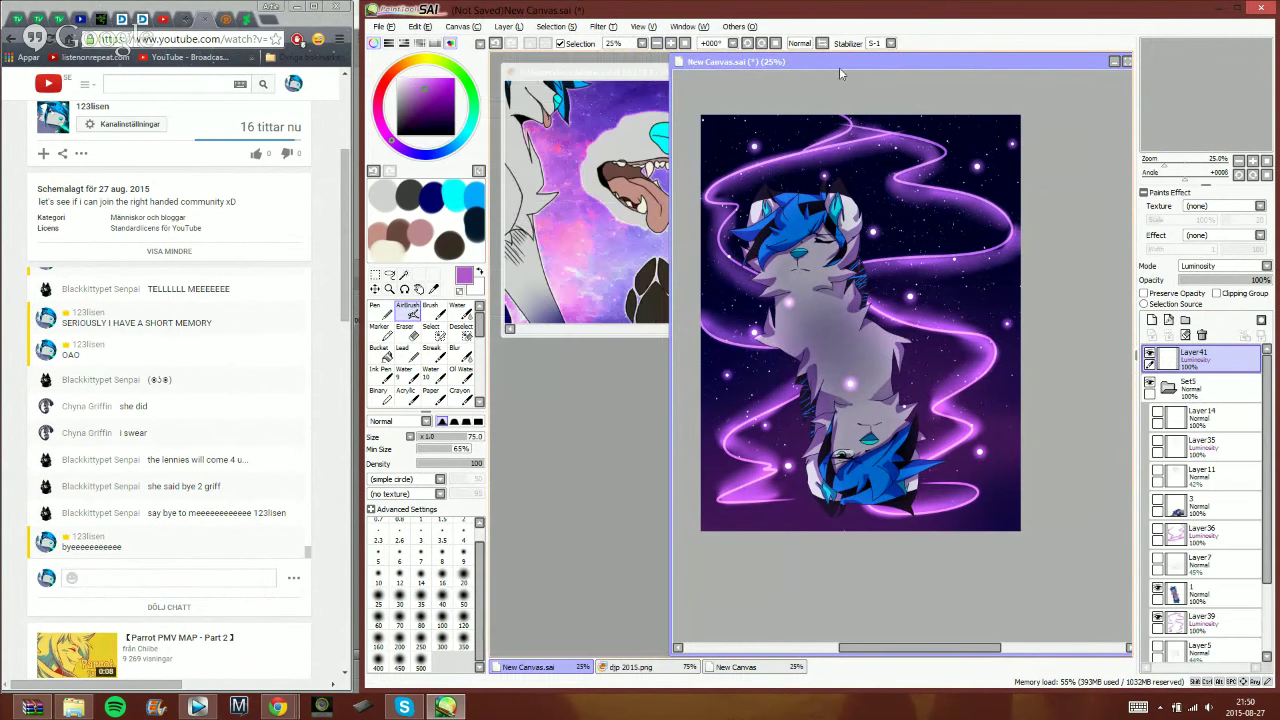
{"action": "left_click", "coordinate": [1125, 62]}
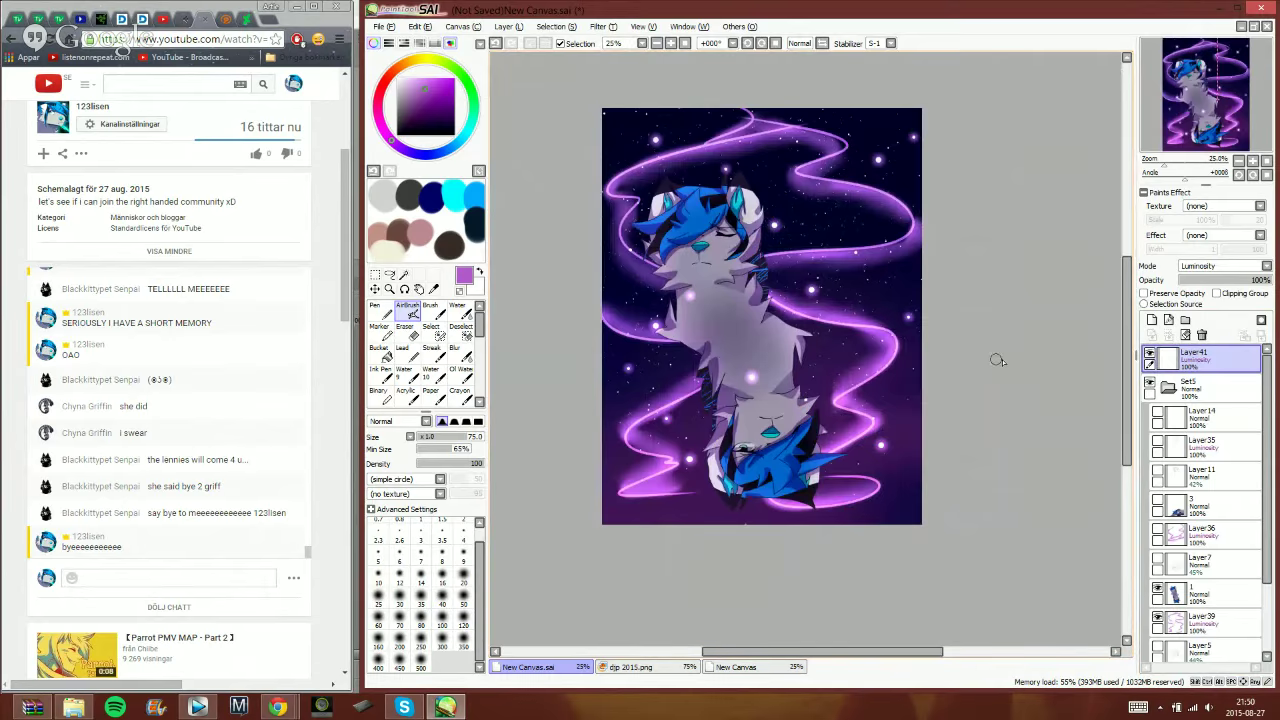
{"action": "scroll", "coordinate": [1200, 500], "scroll_direction": "down", "scroll_amount": 3}
{"action": "left_click", "coordinate": [1160, 614]}
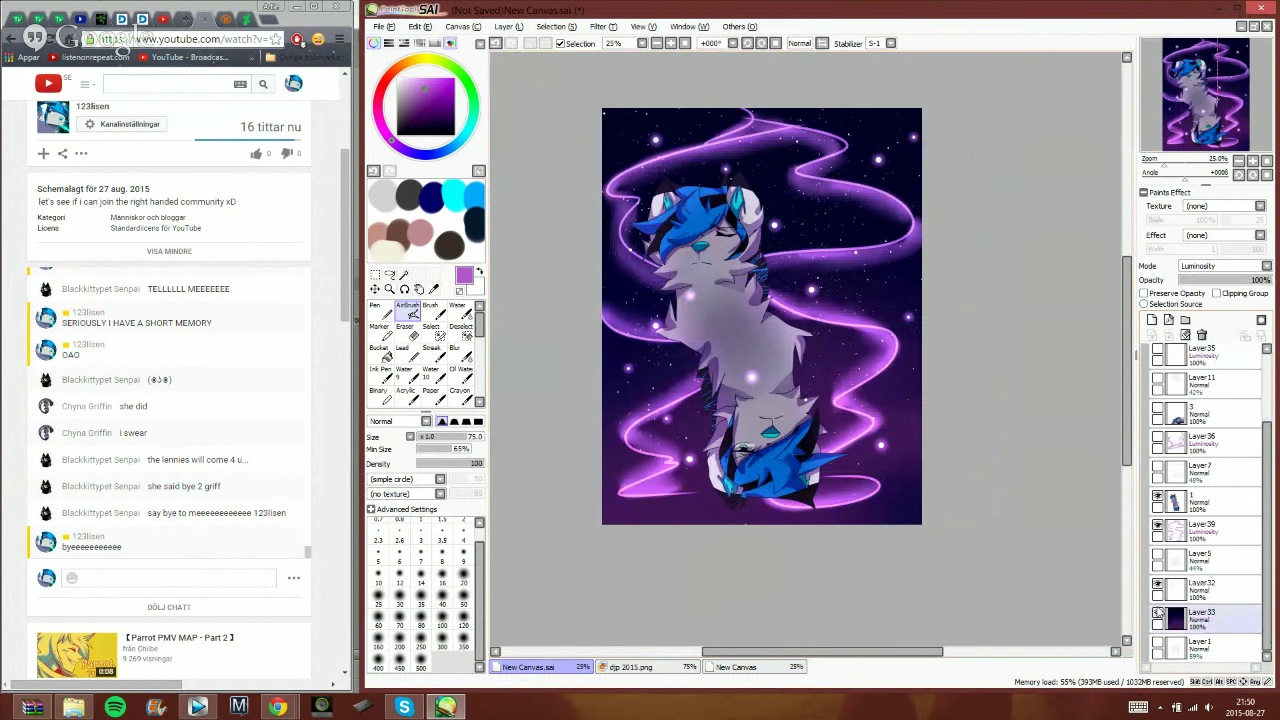
{"action": "left_click", "coordinate": [1158, 613]}
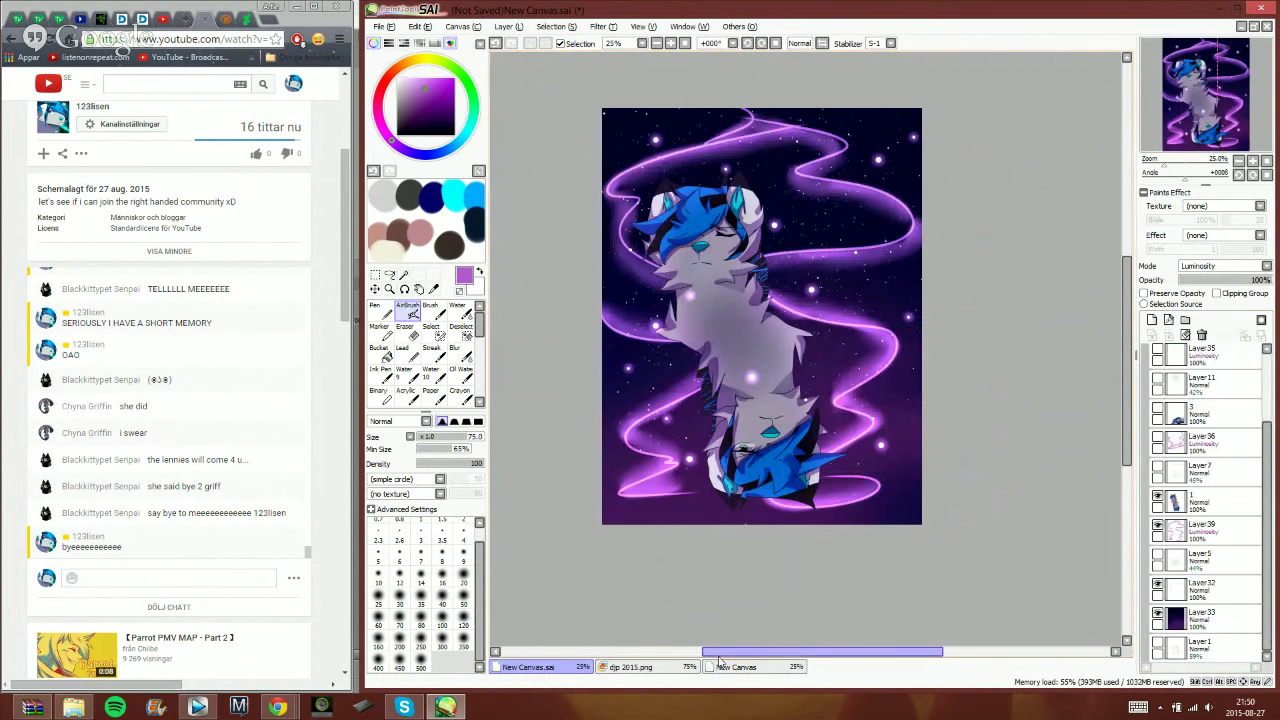
- Switch to the YouTube music tab, restart the Sabaton song, and return via the live chat to the SAI canvas
{"action": "left_click", "coordinate": [176, 20]}
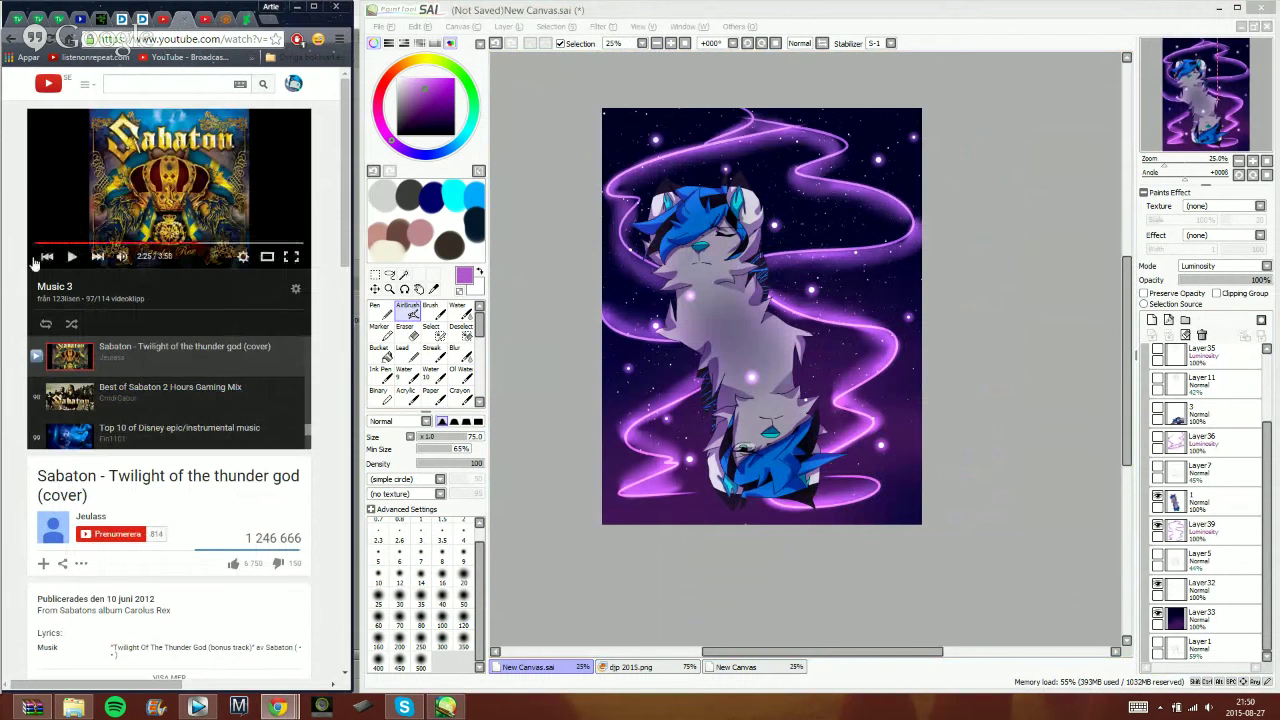
{"action": "left_click", "coordinate": [47, 257]}
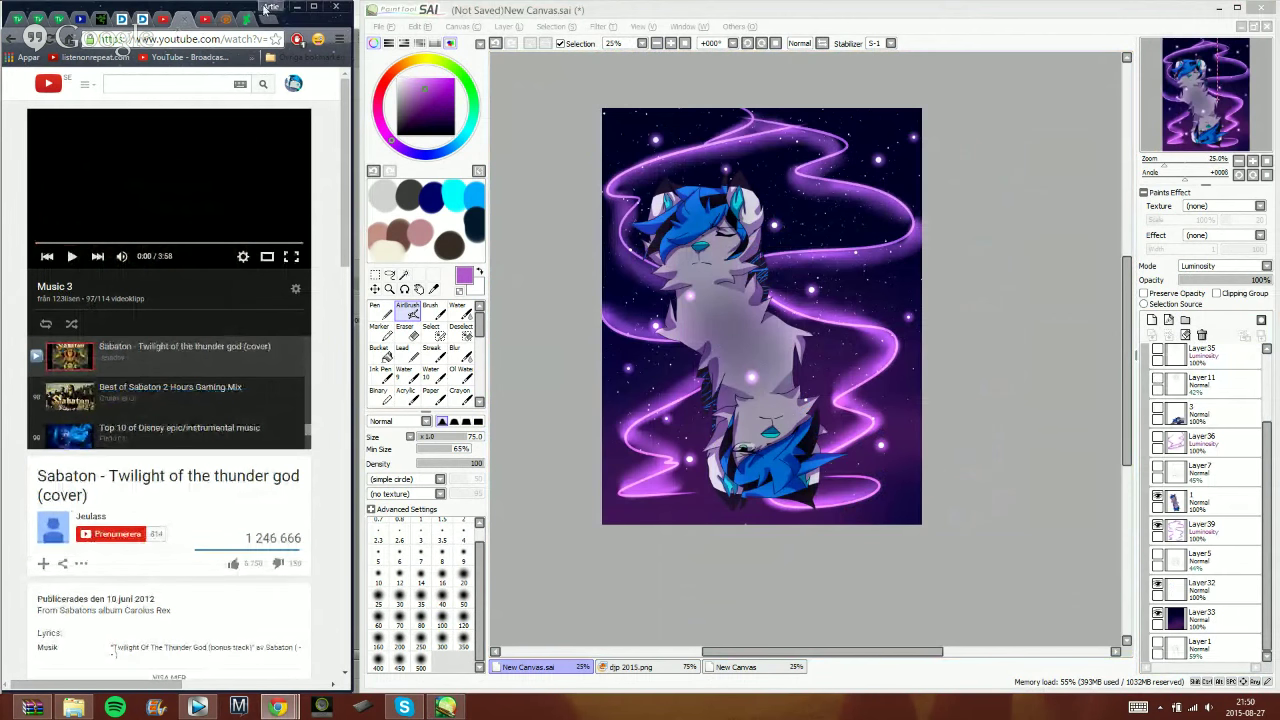
{"action": "left_click", "coordinate": [205, 20]}
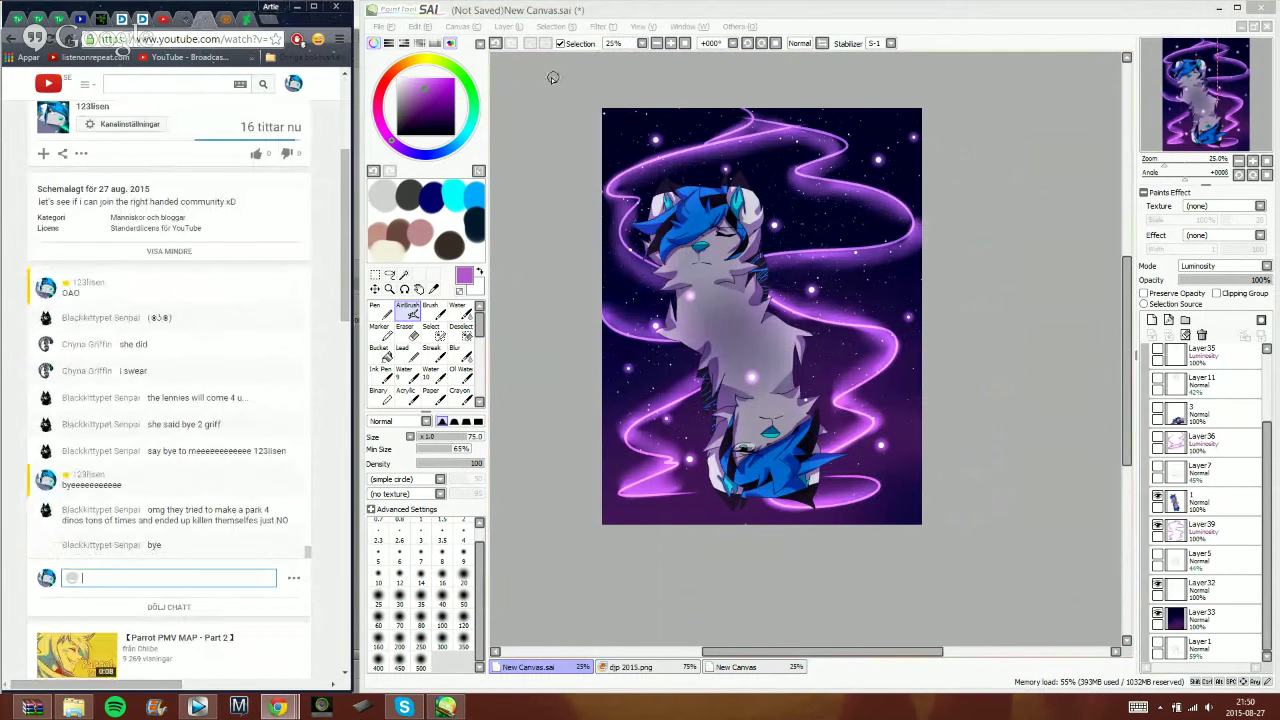
{"action": "left_click", "coordinate": [982, 8]}
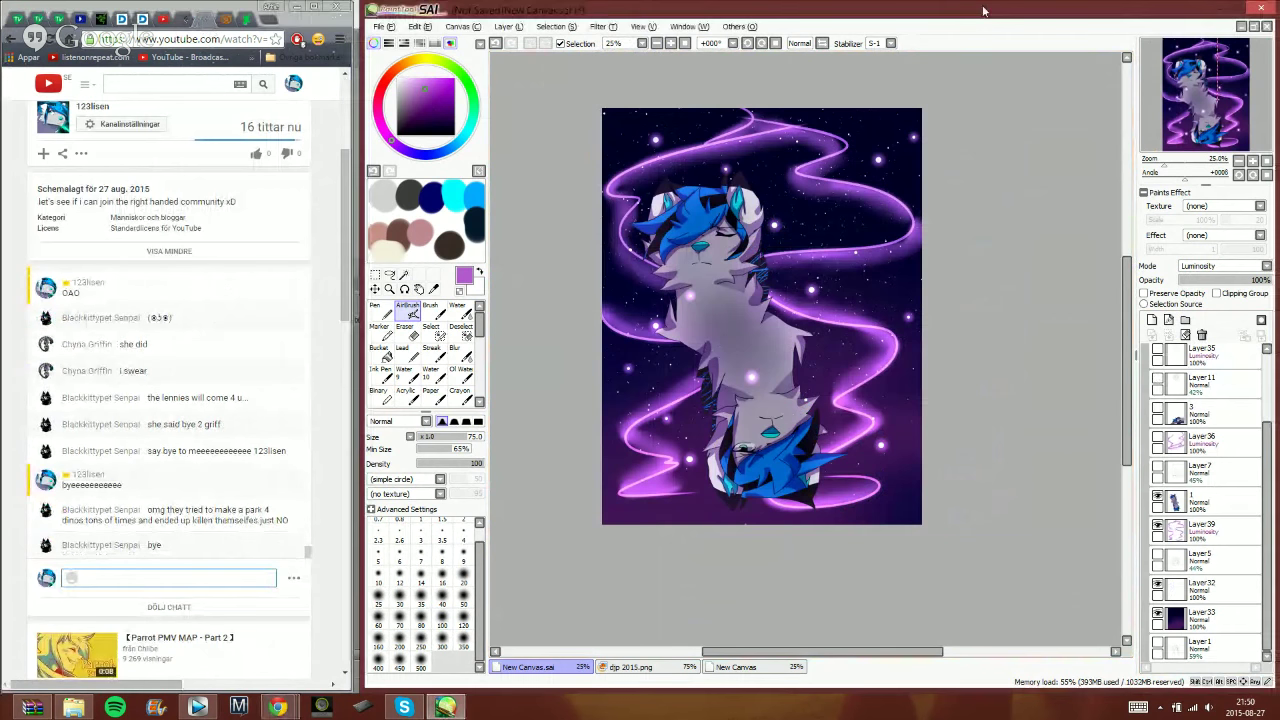
- Hide Layer32, Layer33, the Layer39 swirls and the Layer41 glows so only character layer 1 shows
{"action": "left_click", "coordinate": [1158, 468]}
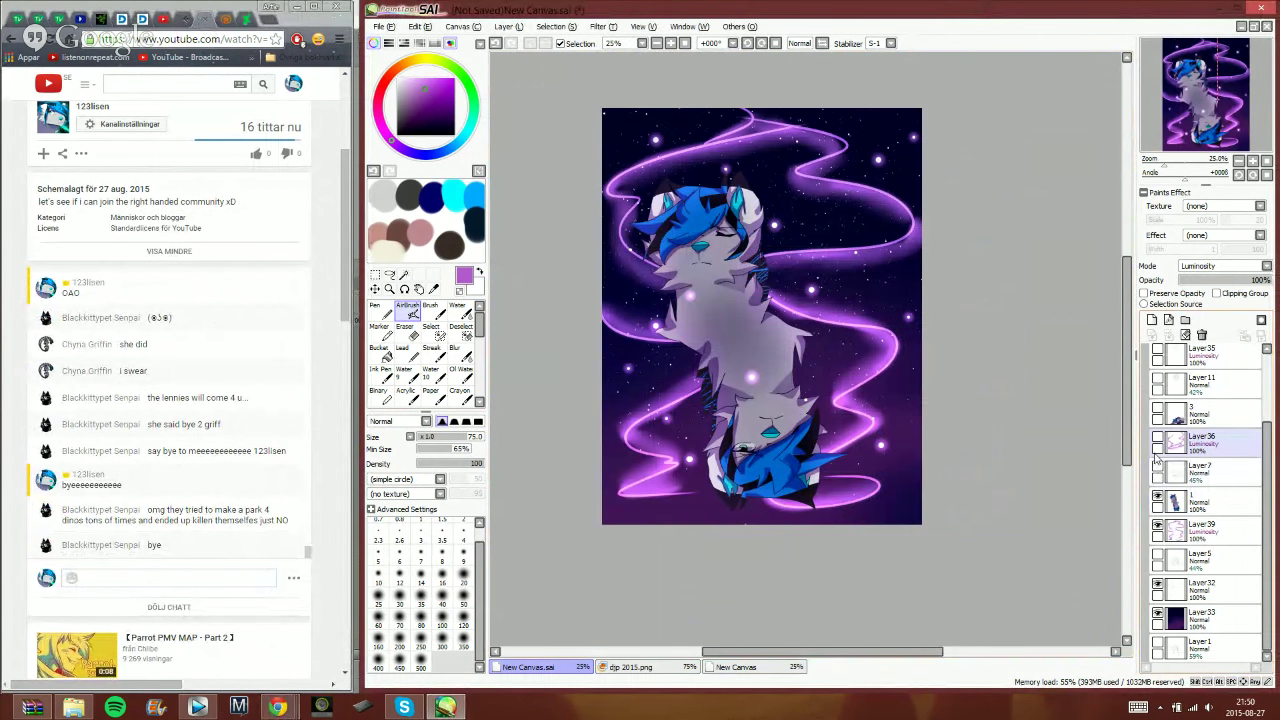
{"action": "left_click", "coordinate": [1160, 590]}
{"action": "left_click", "coordinate": [1158, 620]}
{"action": "left_click", "coordinate": [1158, 620]}
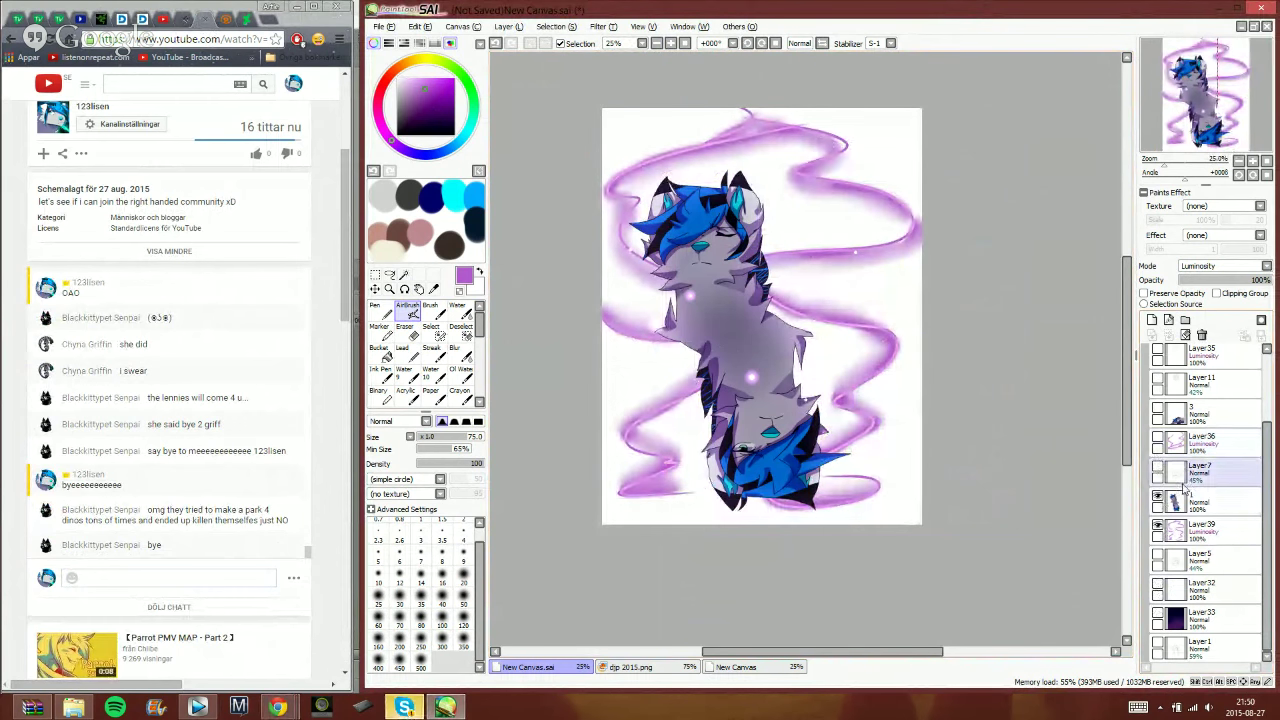
{"action": "left_click", "coordinate": [1158, 528]}
{"action": "scroll", "coordinate": [1187, 447], "scroll_direction": "up", "scroll_amount": 3}
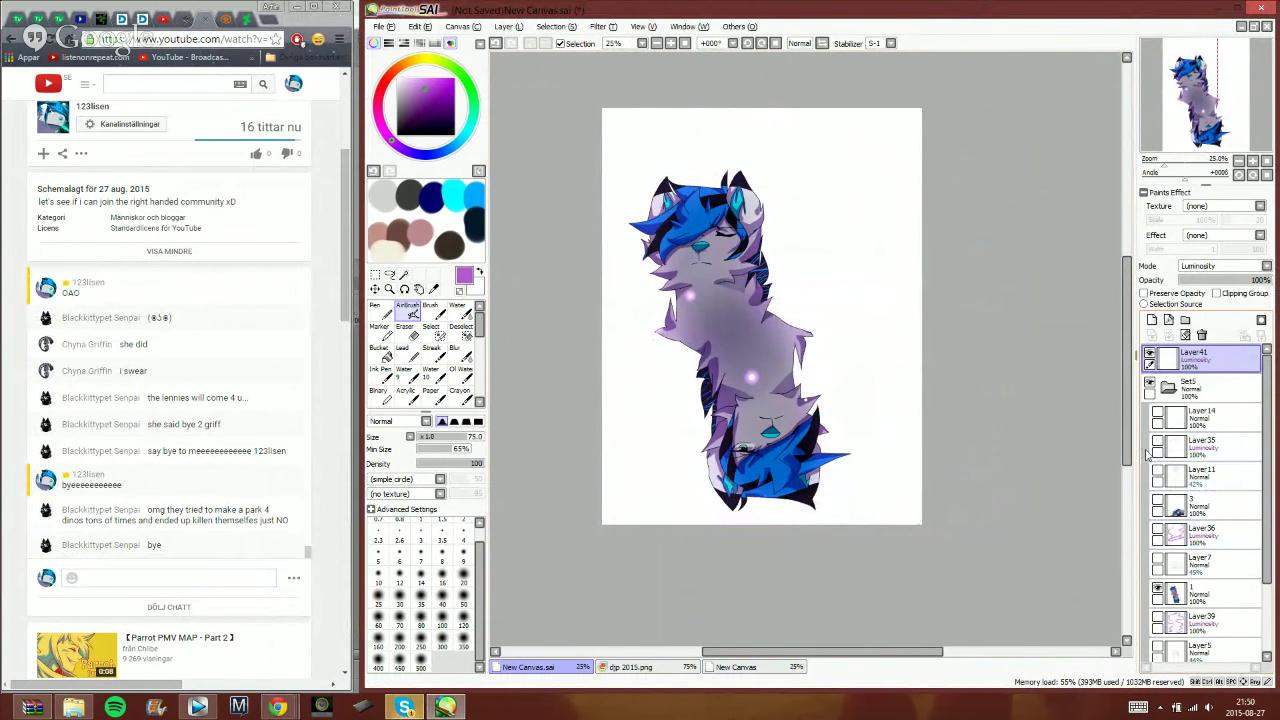
{"action": "left_click", "coordinate": [1150, 358]}
- Hide character layer 1 and show only the Layer32 stars over the Layer33 night sky
{"action": "scroll", "coordinate": [1158, 520], "scroll_direction": "down", "scroll_amount": 2}
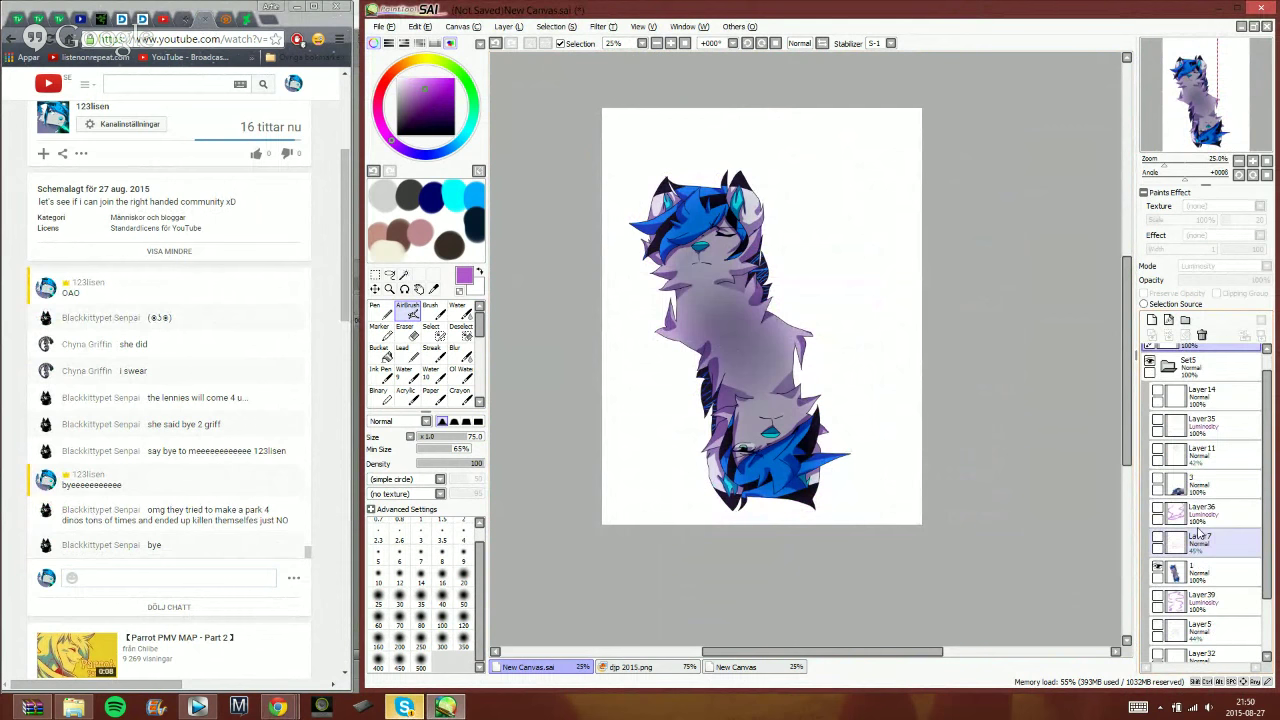
{"action": "left_click", "coordinate": [1158, 528]}
{"action": "scroll", "coordinate": [1158, 540], "scroll_direction": "down", "scroll_amount": 1}
{"action": "left_click", "coordinate": [1158, 613]}
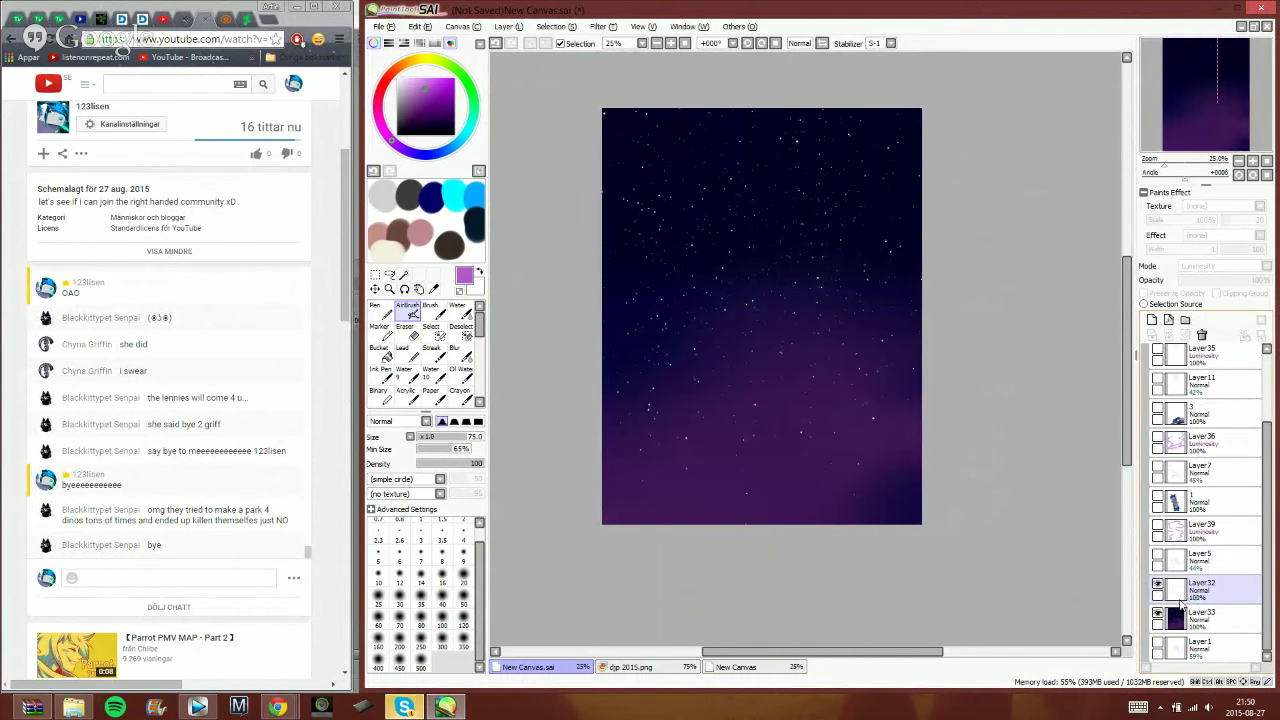
{"action": "left_click", "coordinate": [1157, 555]}
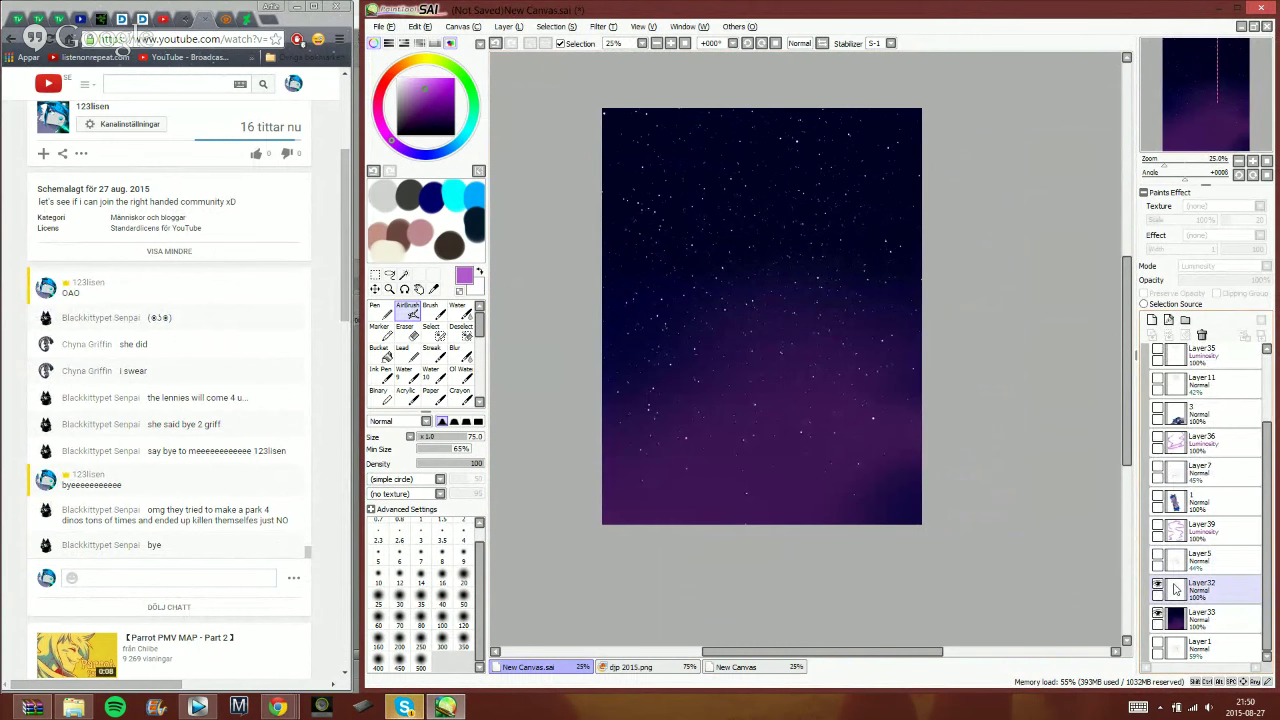
- Switch to Skype, reply "eyo" to the contact with the unread message, and return to the SAI canvas
{"action": "left_click", "coordinate": [403, 707]}
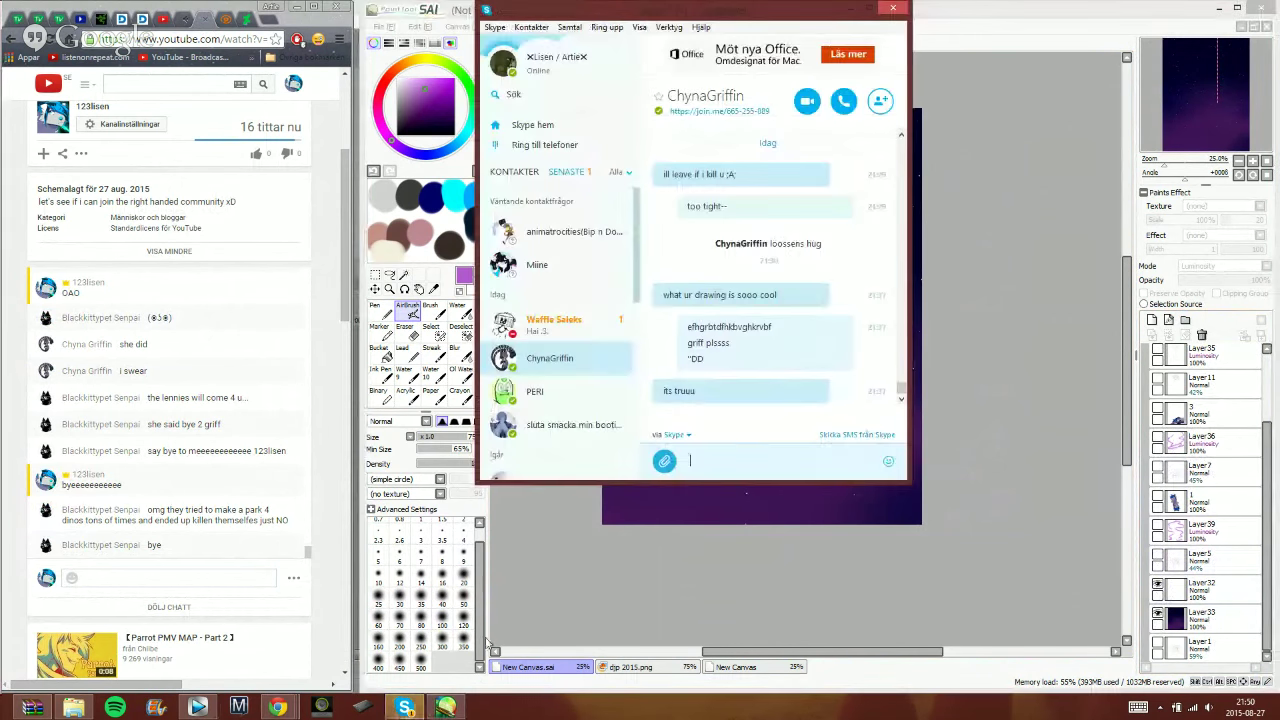
{"action": "left_click", "coordinate": [555, 322]}
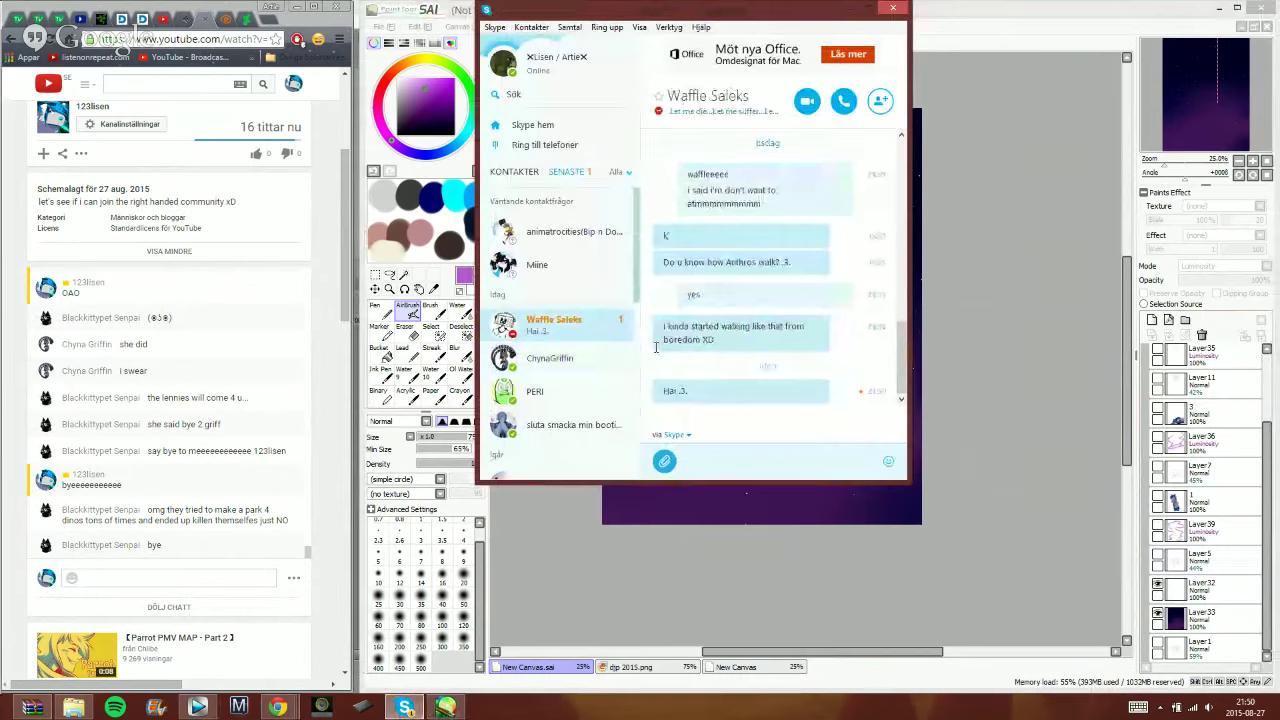
{"action": "type", "text": "eyo"}
{"action": "key", "text": "Return"}
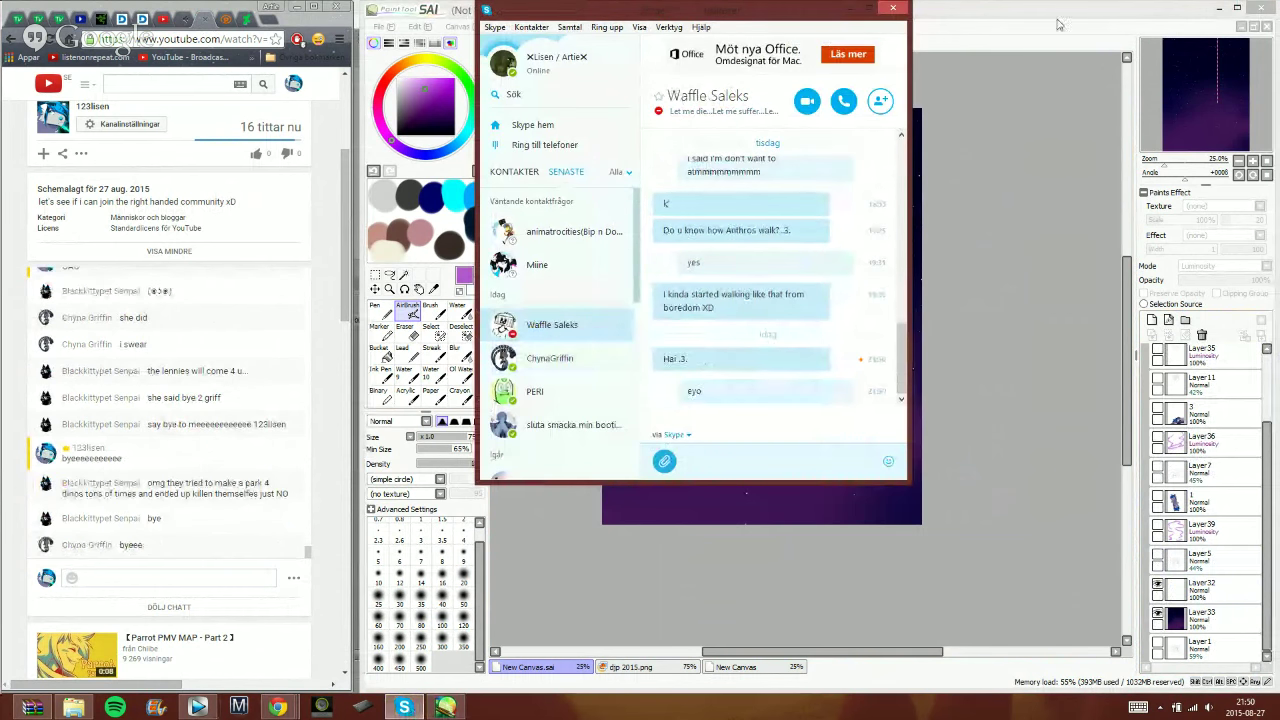
{"action": "left_click", "coordinate": [1059, 25]}
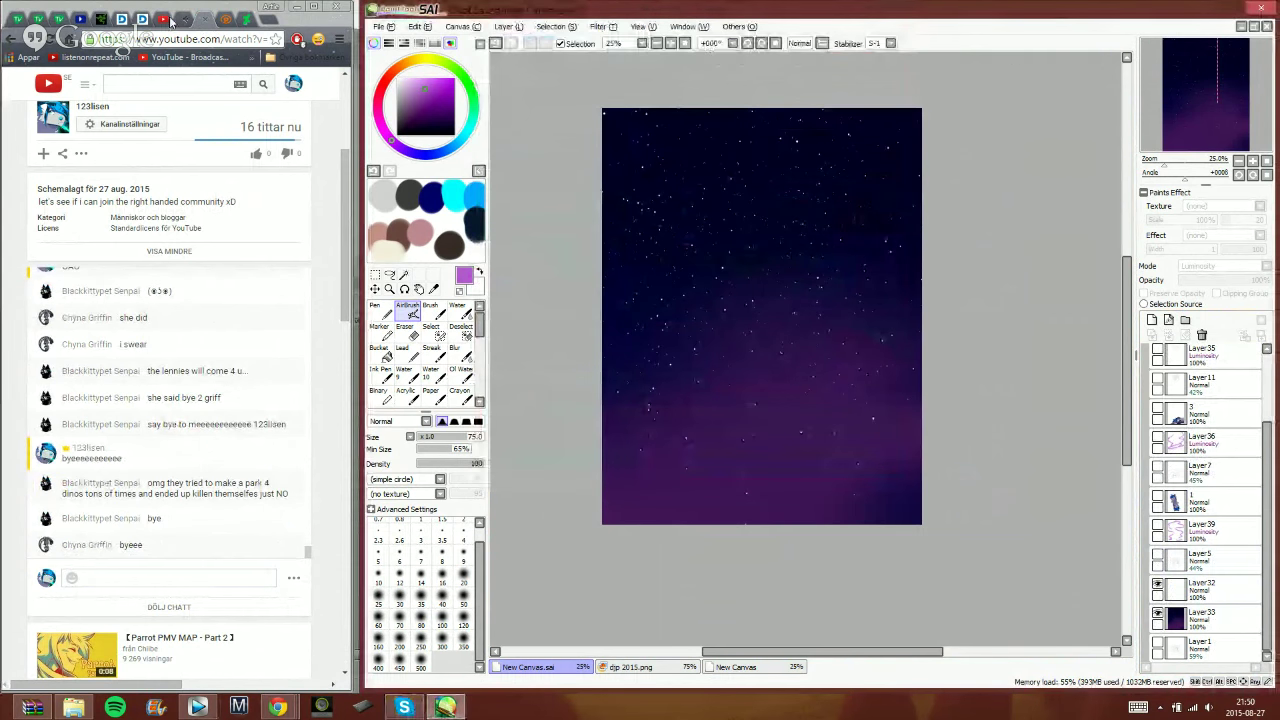
- Begin saving the starry background as a PNG and browse to the YOUTUBE folder inside MINE
{"action": "left_click", "coordinate": [378, 26]}
{"action": "left_click", "coordinate": [410, 121]}
{"action": "left_click", "coordinate": [179, 441]}
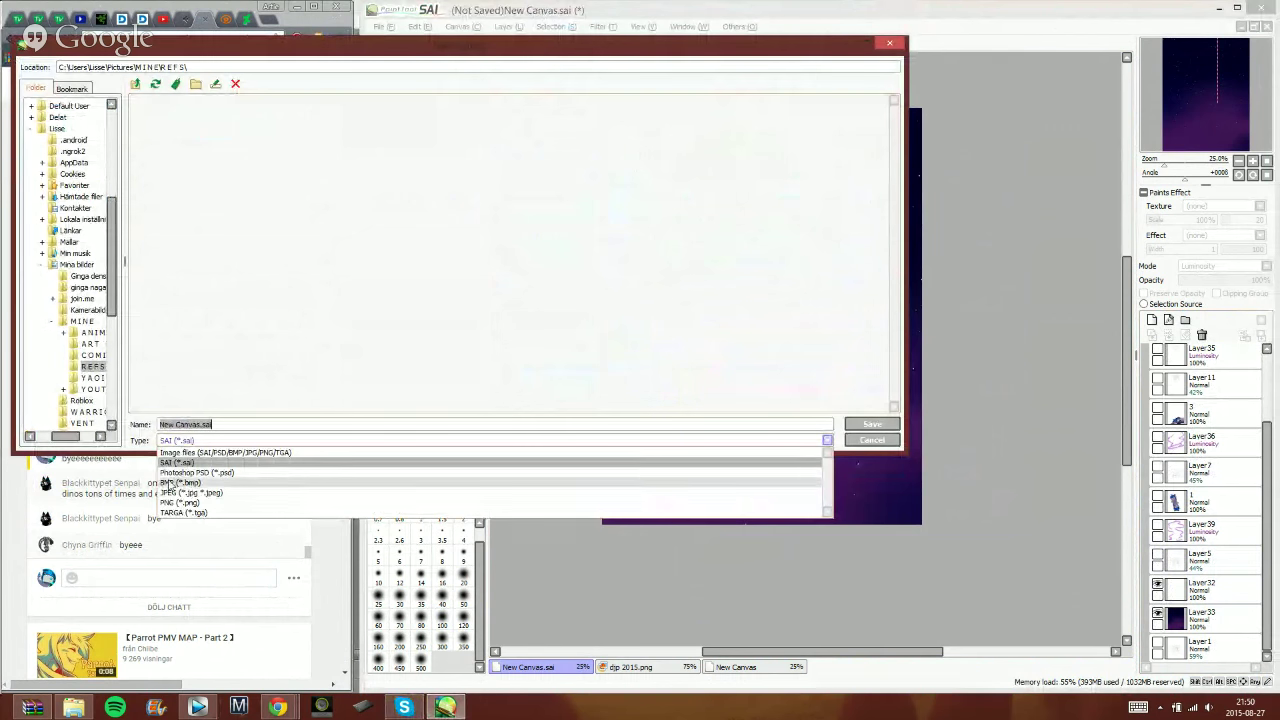
{"action": "left_click", "coordinate": [178, 503]}
{"action": "left_click", "coordinate": [82, 321]}
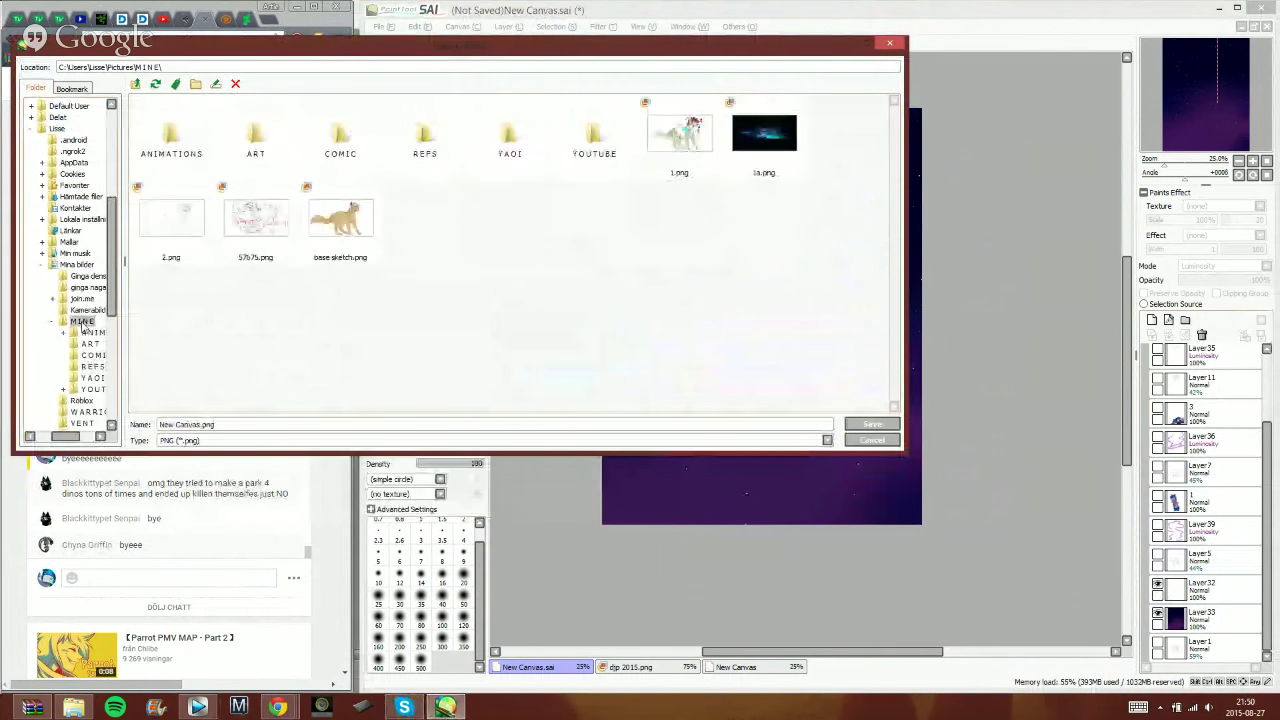
{"action": "double_click", "coordinate": [594, 140]}
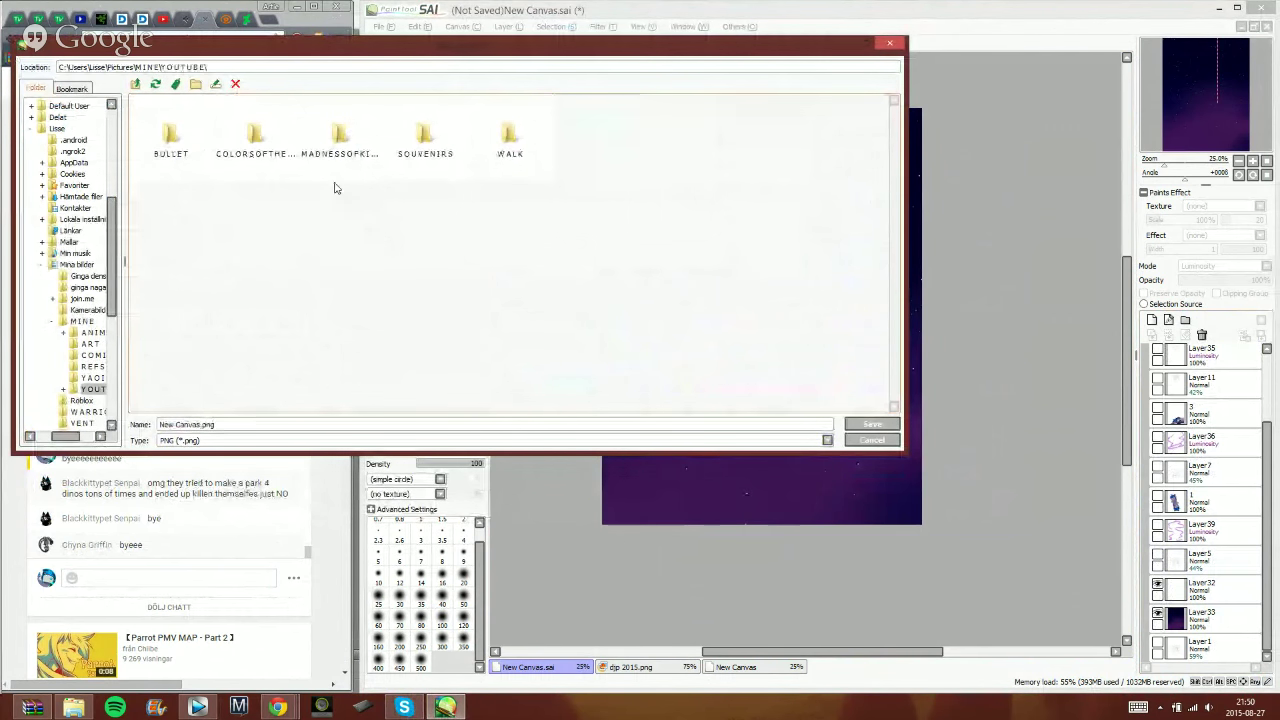
- Create a folder named THERACE inside YOUTUBE and open it as the save location
{"action": "right_click", "coordinate": [383, 249]}
{"action": "left_click", "coordinate": [442, 360]}
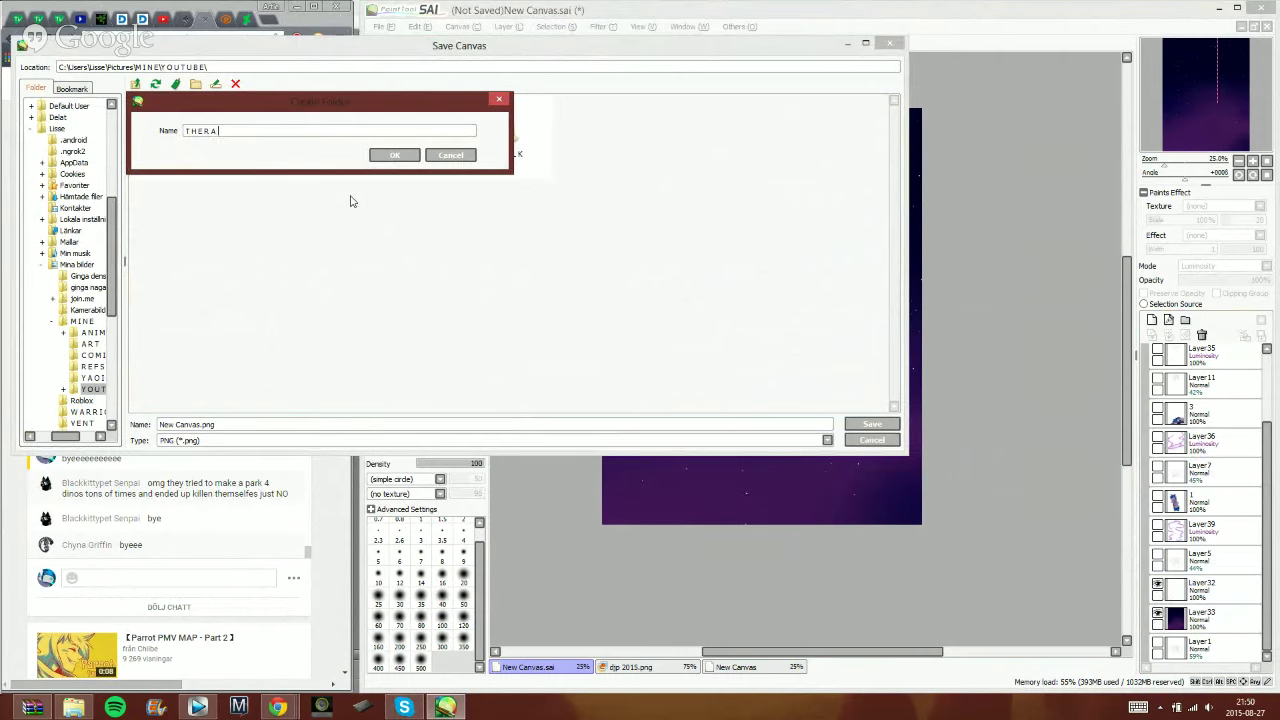
{"action": "type", "text": "THERACE"}
{"action": "key", "text": "Return"}
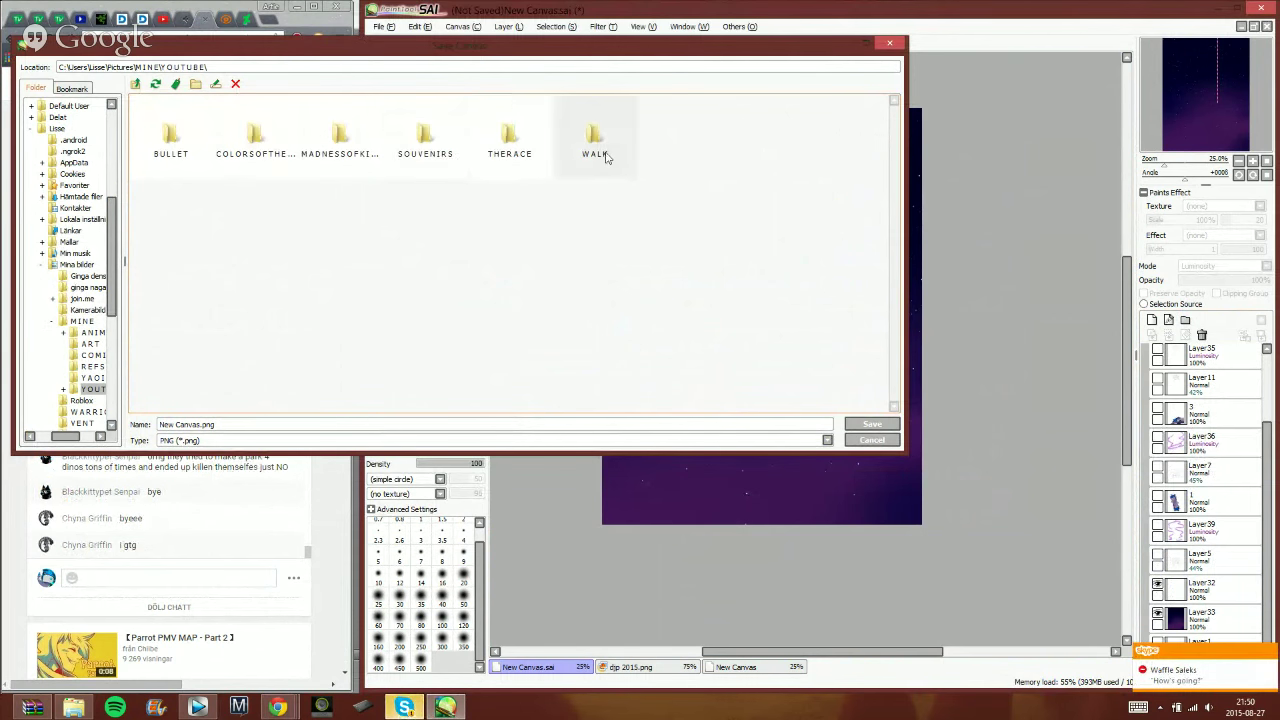
{"action": "left_click", "coordinate": [485, 147]}
{"action": "double_click", "coordinate": [485, 147]}
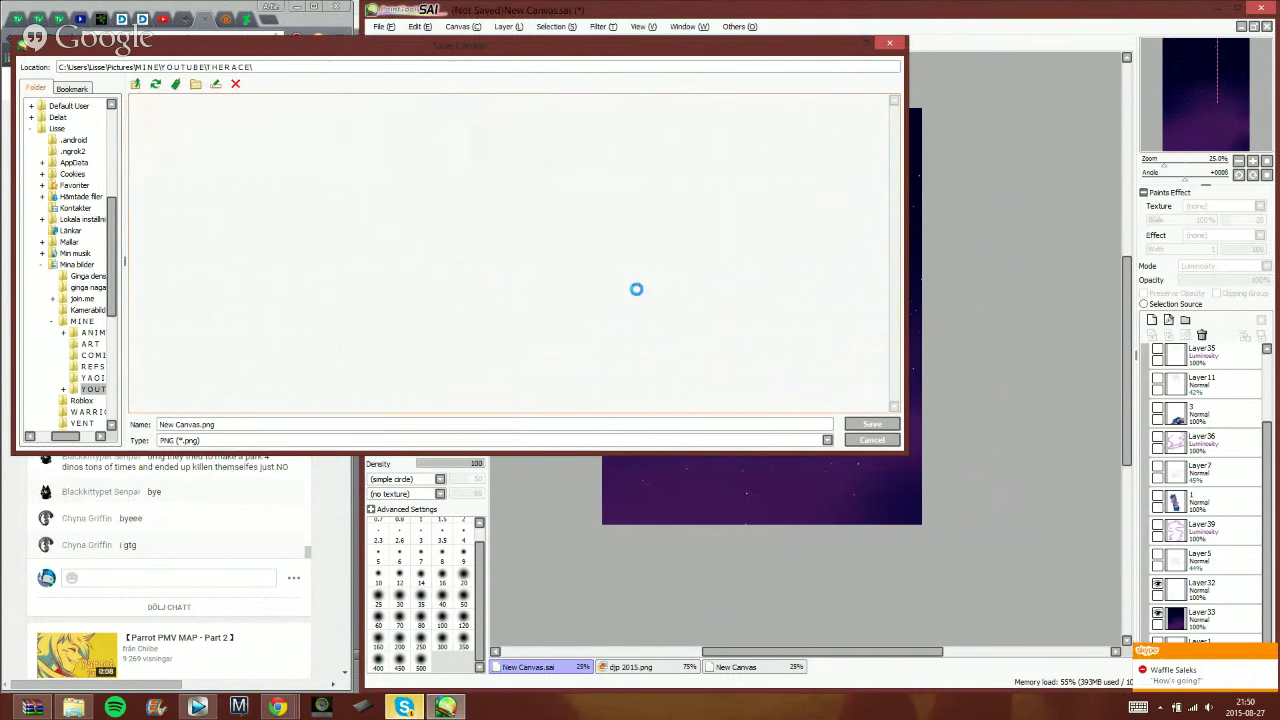
- Open the new Skype message notification and reply "good you"
{"action": "left_click", "coordinate": [1174, 674]}
{"action": "type", "text": "g"}
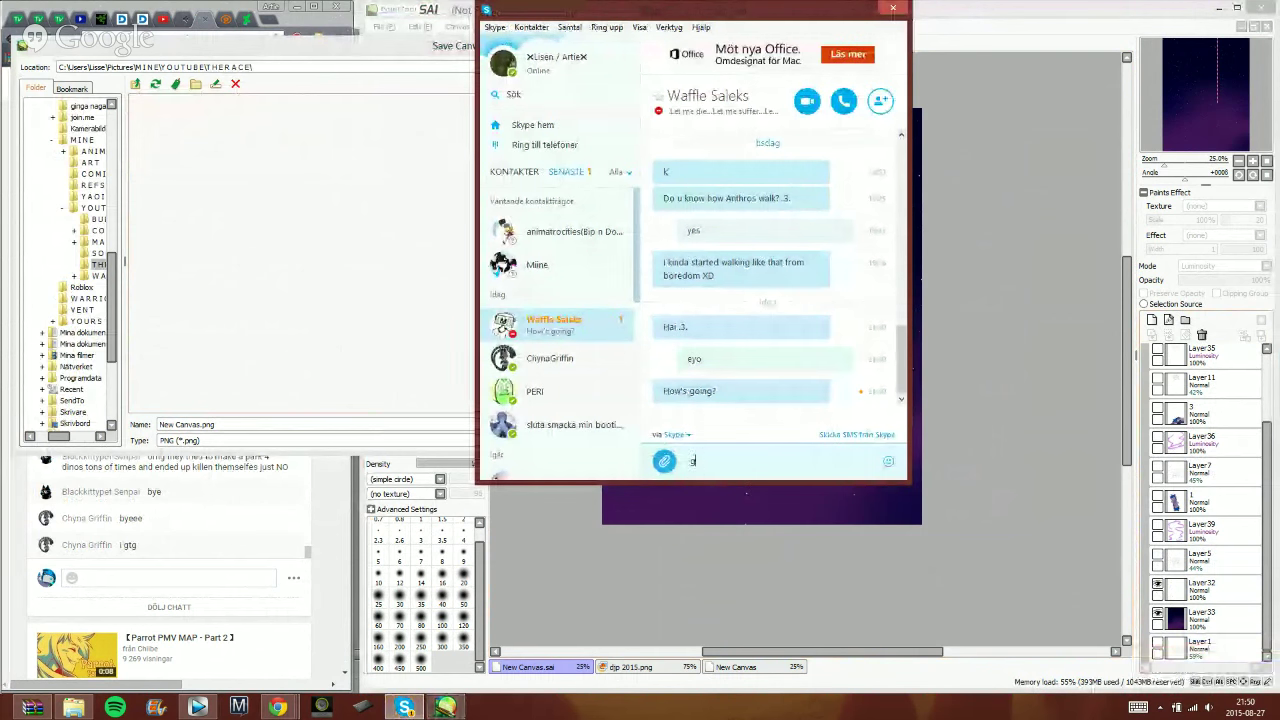
{"action": "type", "text": "ood you"}
{"action": "key", "text": "Return"}
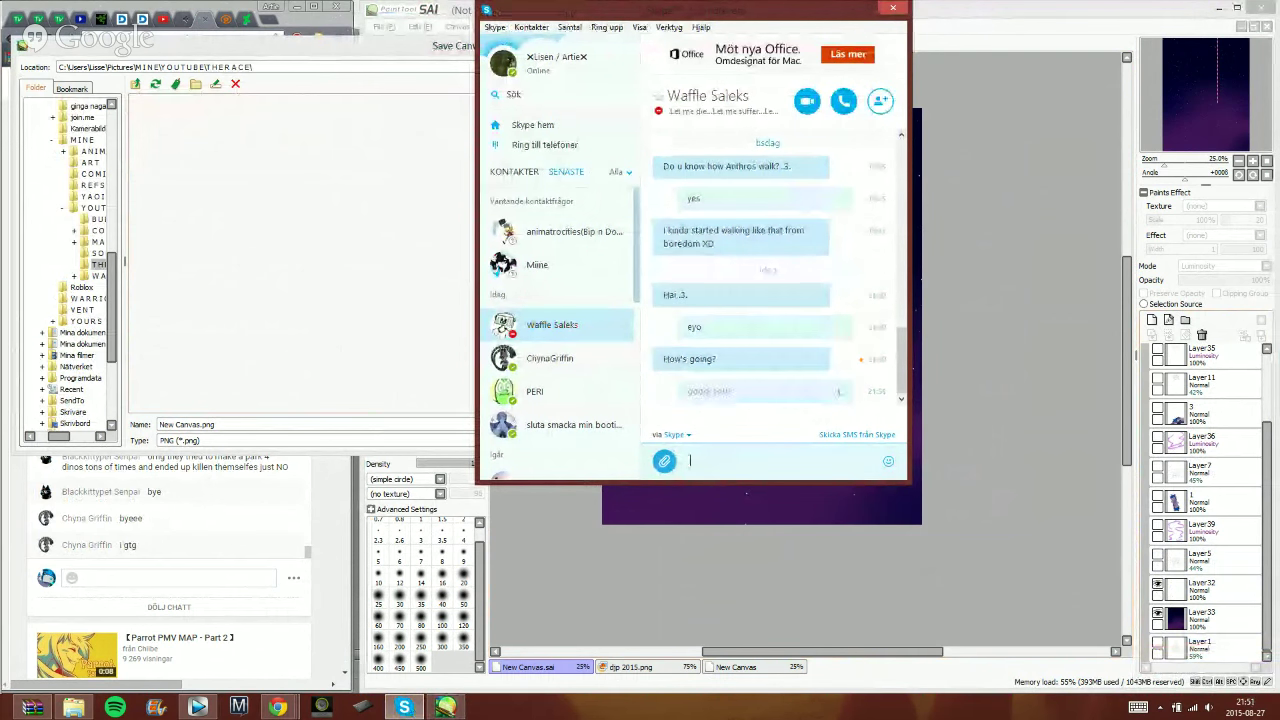
- Close the Skype window and save the starry background as 1.png in the THERACE folder
{"action": "left_click", "coordinate": [869, 9]}
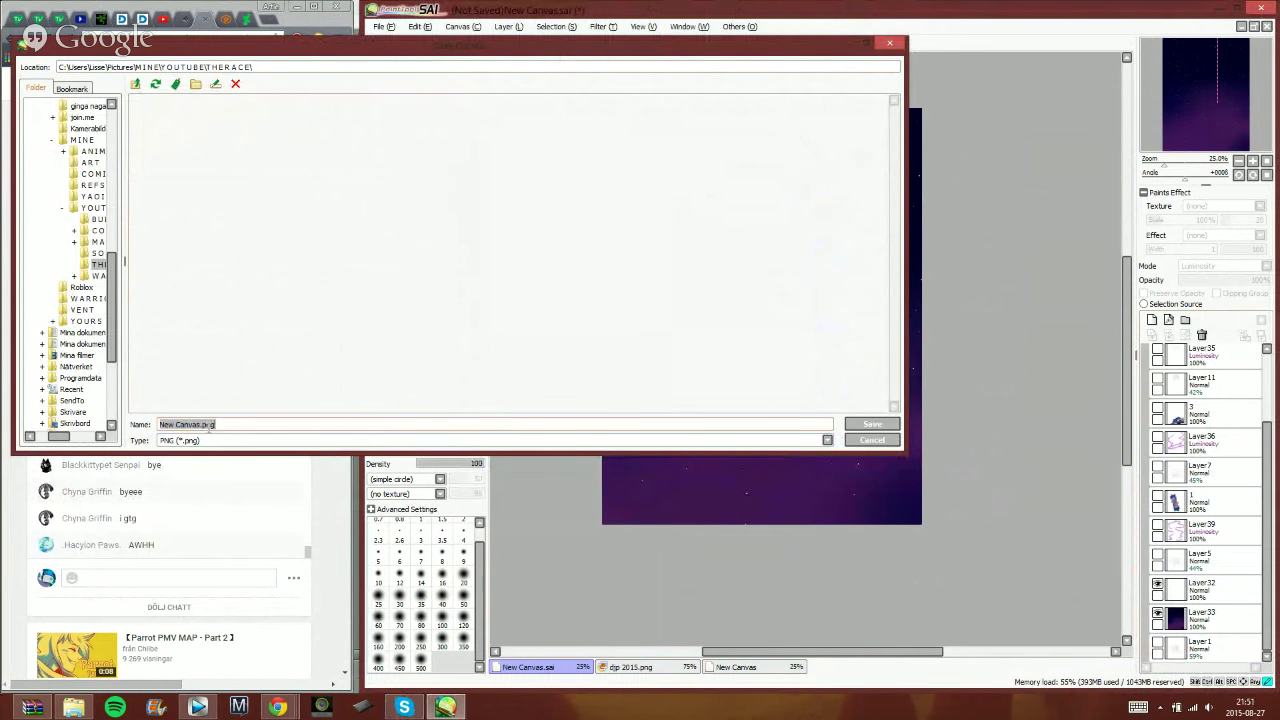
{"action": "key", "text": "Return"}
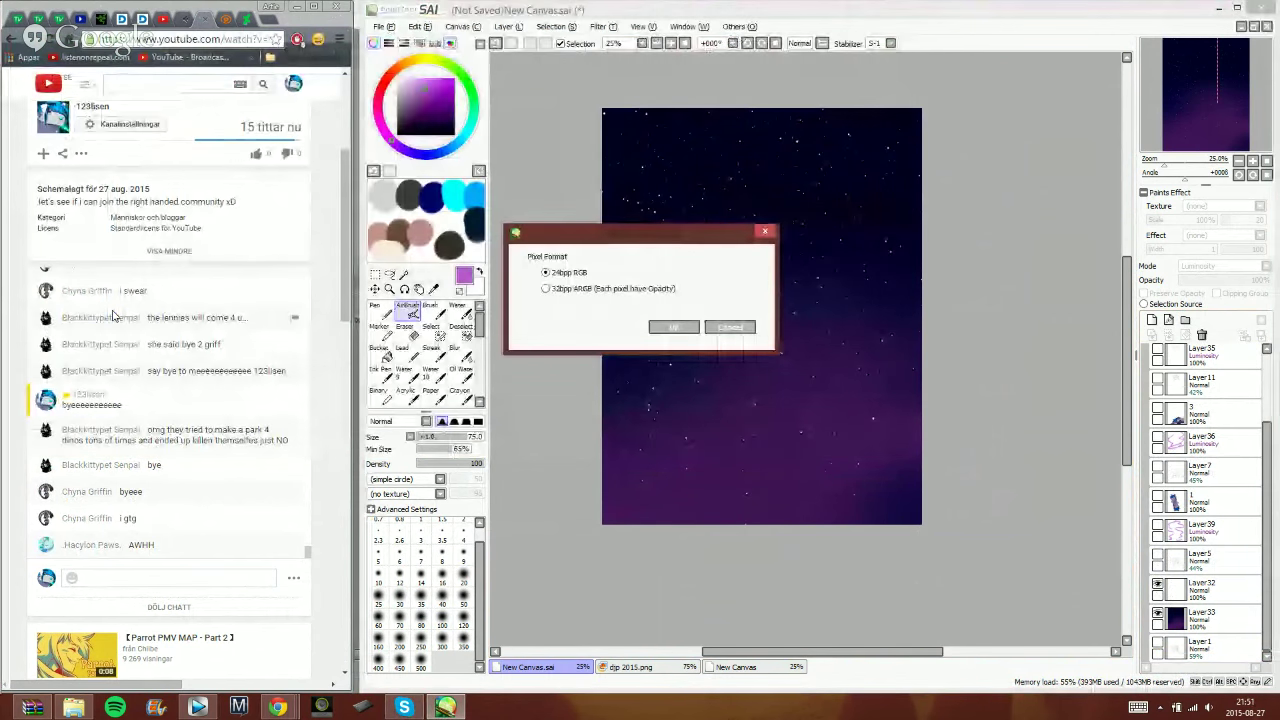
{"action": "key", "text": "Return"}
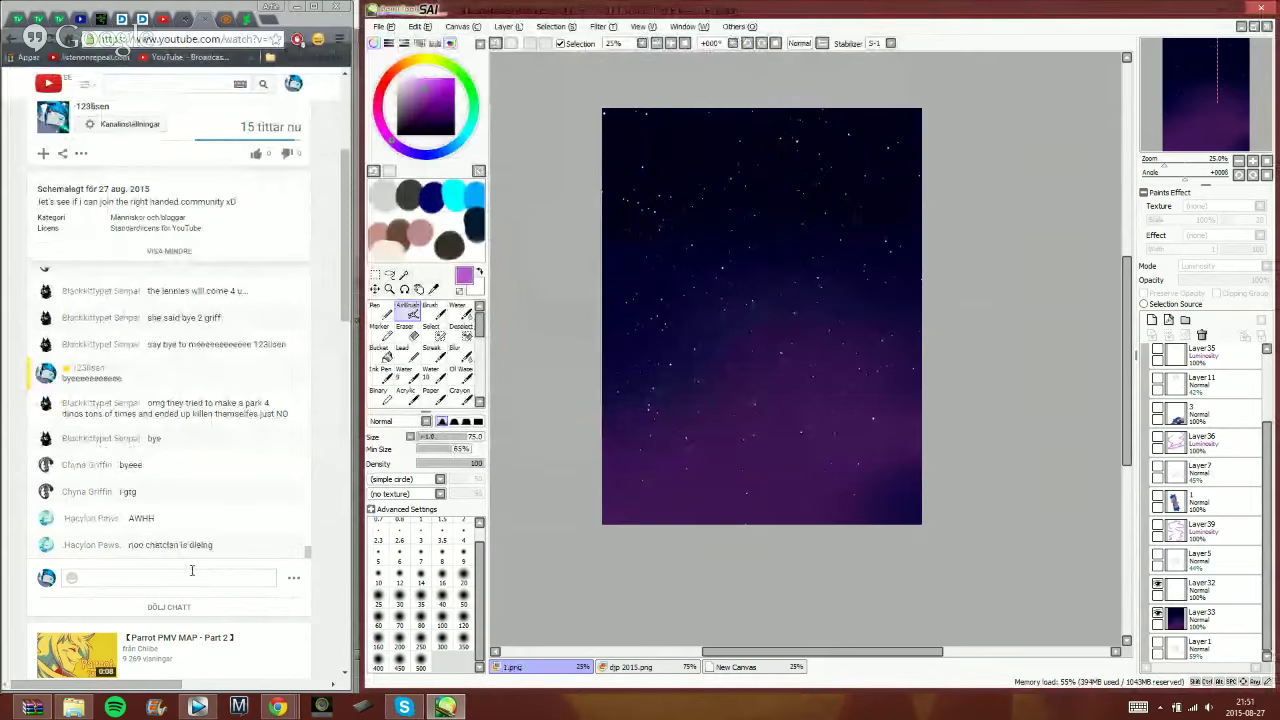
- Post "so much gtg xD" in the YouTube live chat and return to the SAI canvas
{"action": "left_click", "coordinate": [175, 545]}
{"action": "type", "text": "so m"}
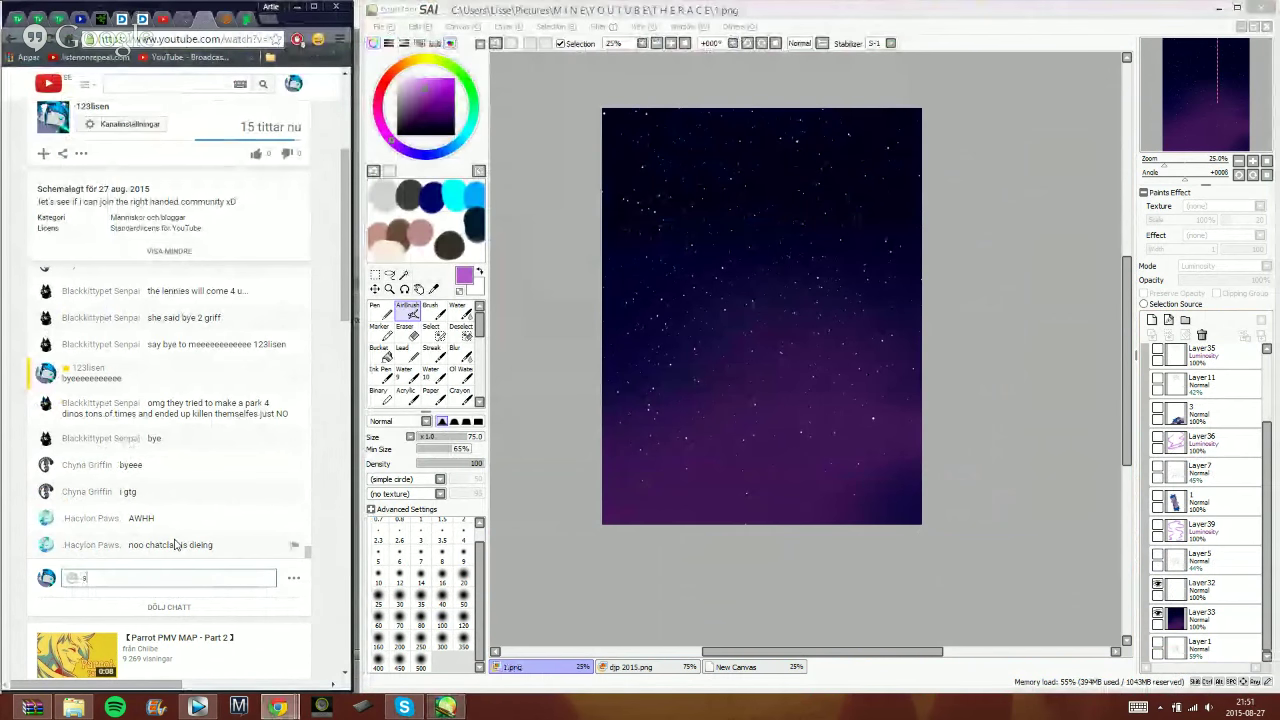
{"action": "type", "text": "uch gtg xD"}
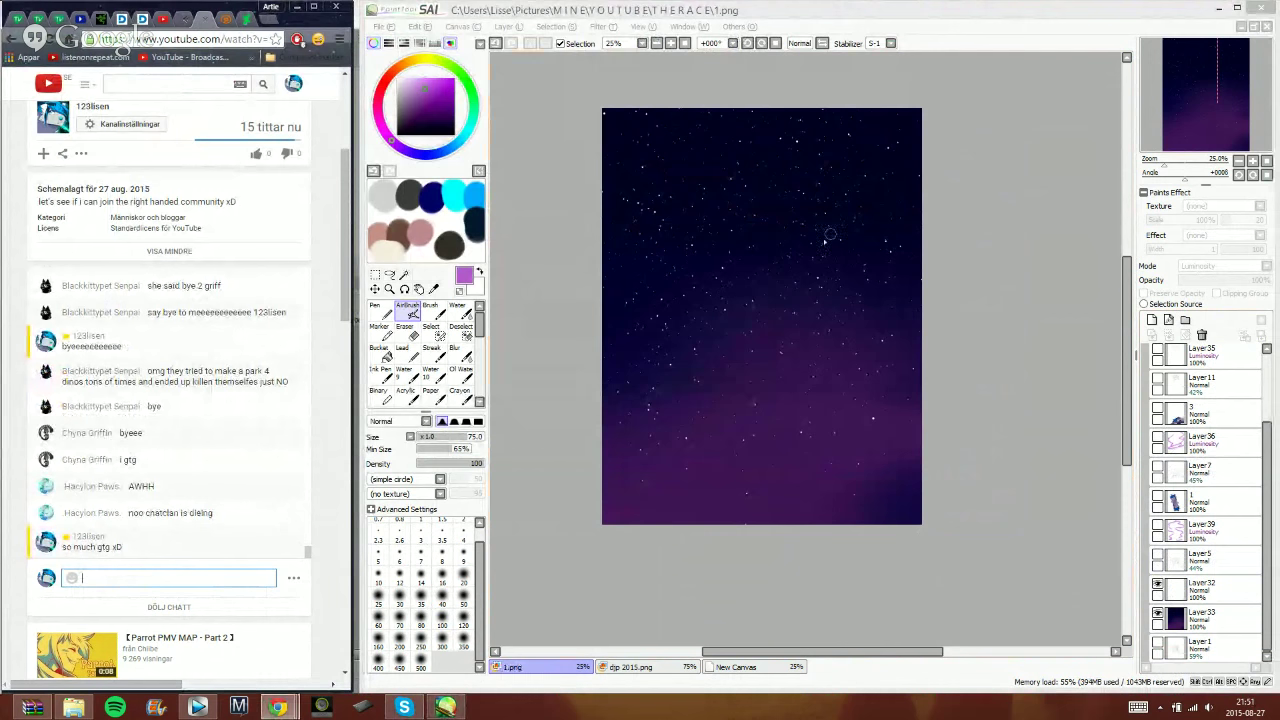
{"action": "left_click", "coordinate": [1037, 38]}
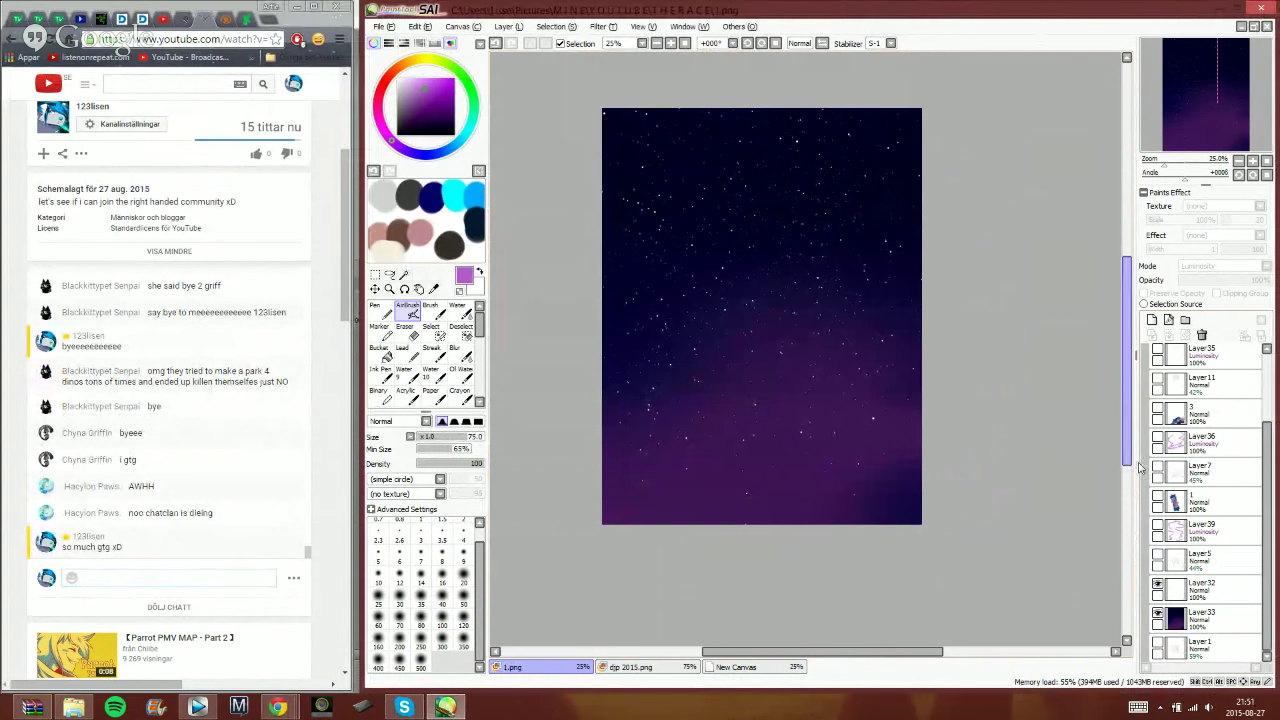
- Show the purple swirls on Layer39 and hide the starry background layers Layer32 and Layer33
{"action": "left_click", "coordinate": [1158, 527]}
{"action": "left_click", "coordinate": [1158, 585]}
{"action": "left_click", "coordinate": [1158, 614]}
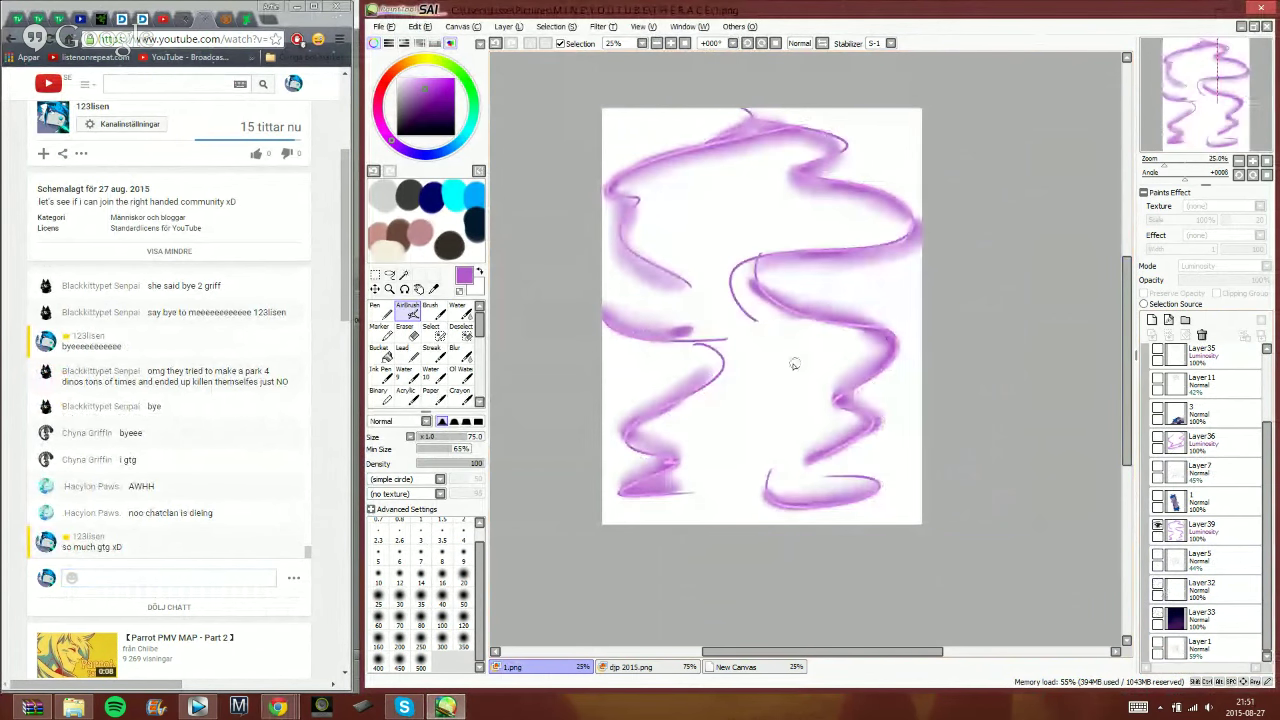
{"action": "scroll", "coordinate": [797, 307], "scroll_direction": "up", "scroll_amount": 1}
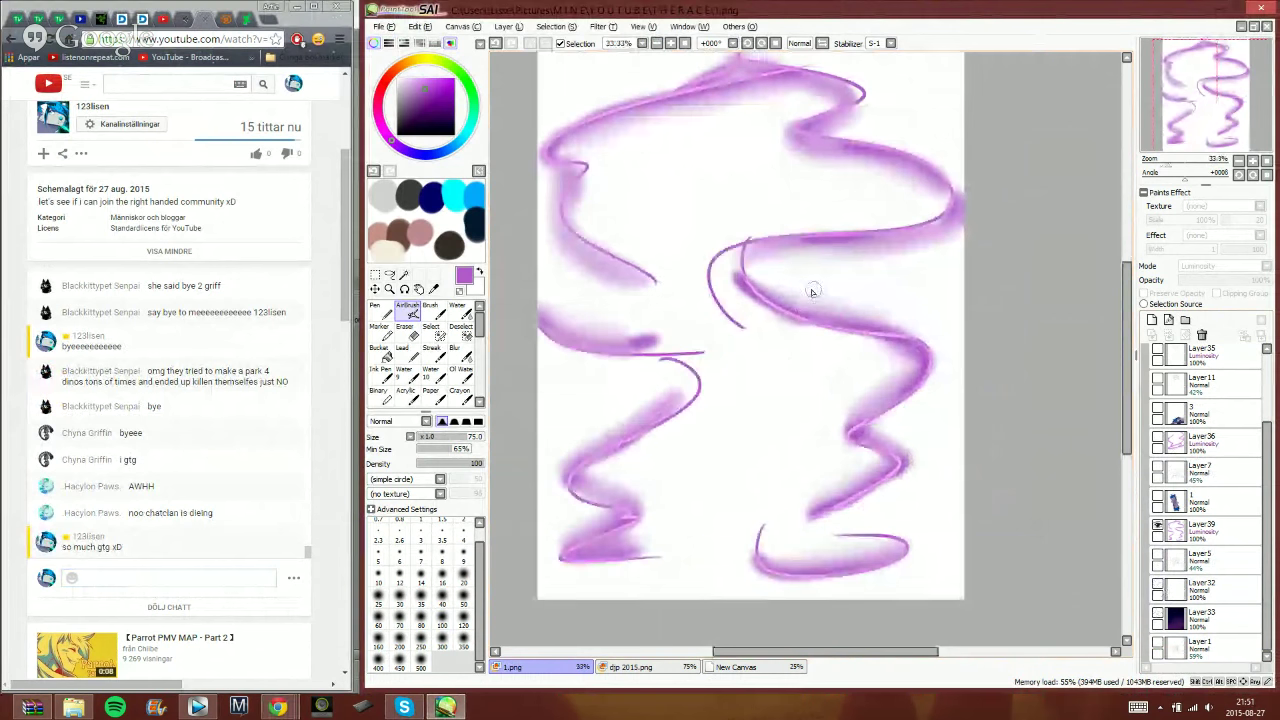
{"action": "left_click", "coordinate": [1158, 614]}
{"action": "left_click", "coordinate": [1158, 614]}
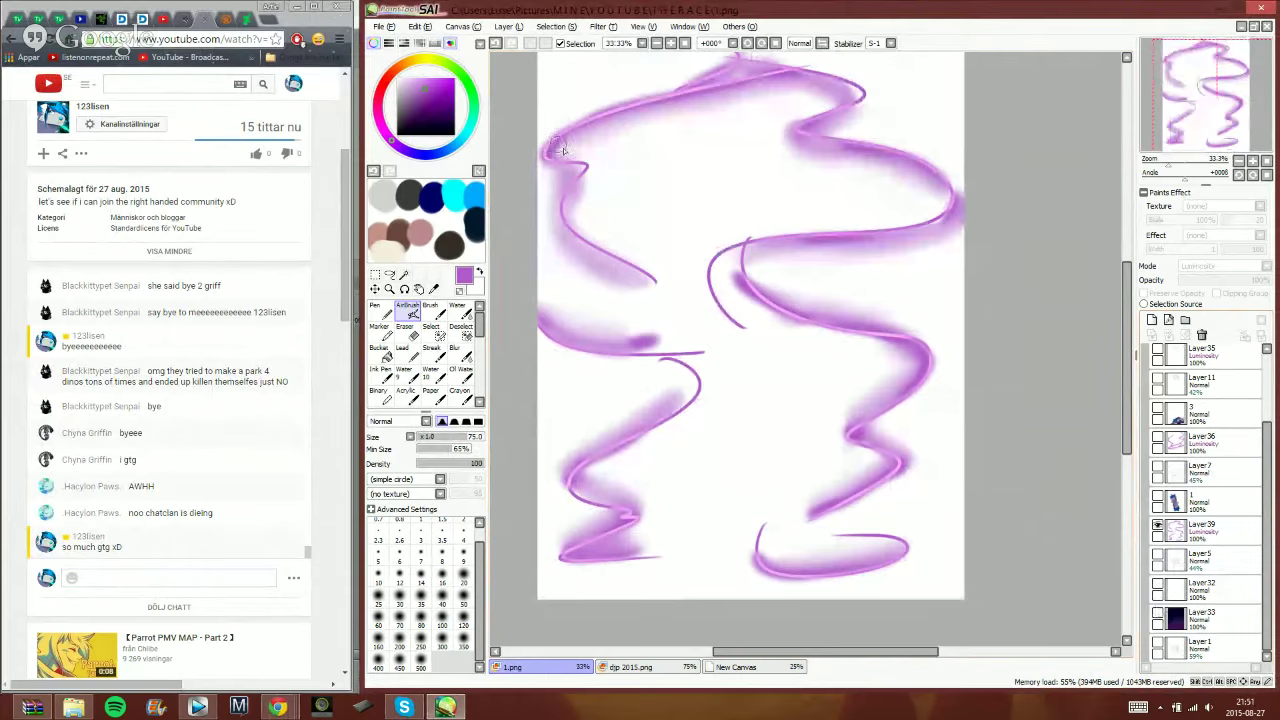
- Save the isolated swirls as 2.png in THERACE with the 32bpp ARGB pixel format
{"action": "left_click", "coordinate": [388, 28]}
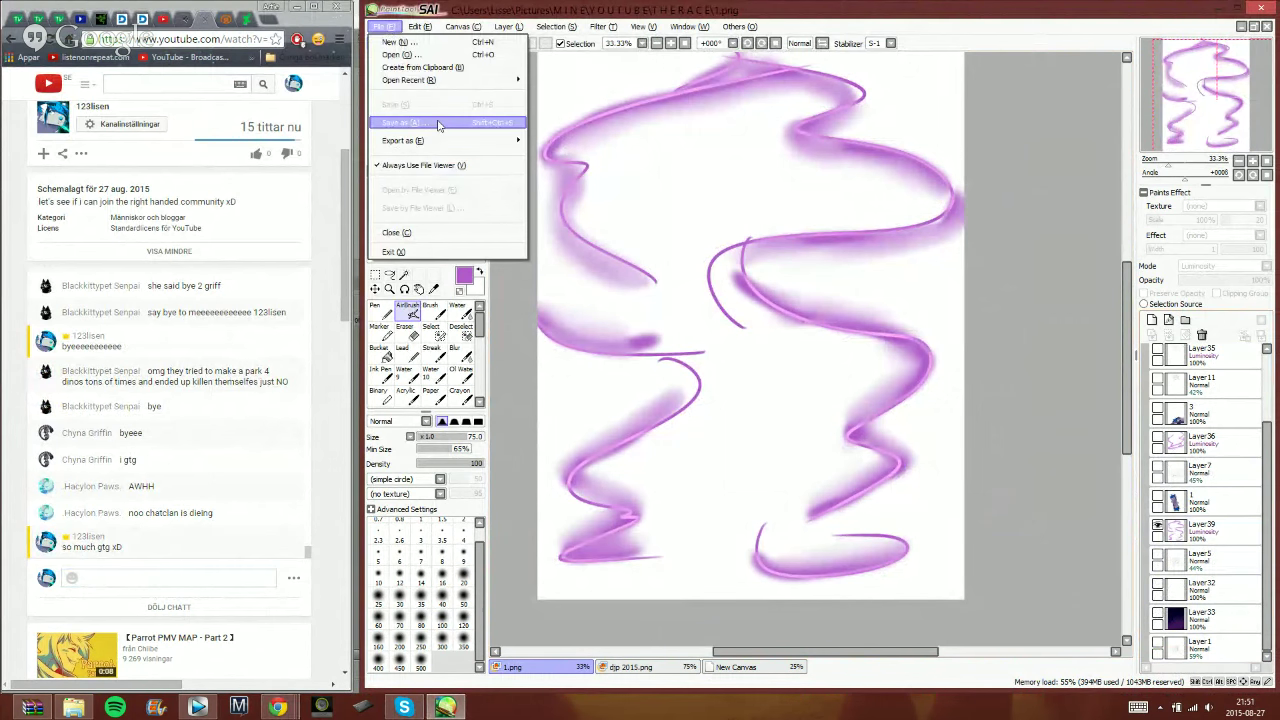
{"action": "left_click", "coordinate": [441, 124]}
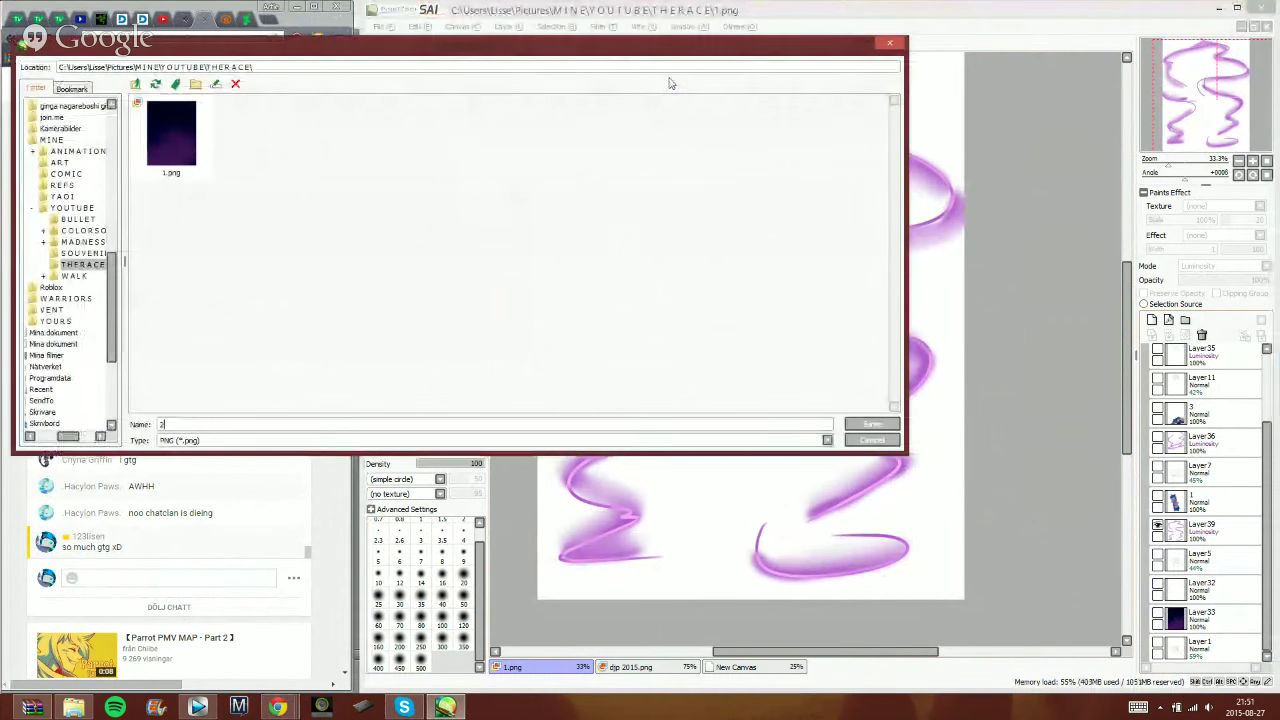
{"action": "key", "text": "Return"}
{"action": "left_click", "coordinate": [680, 326]}
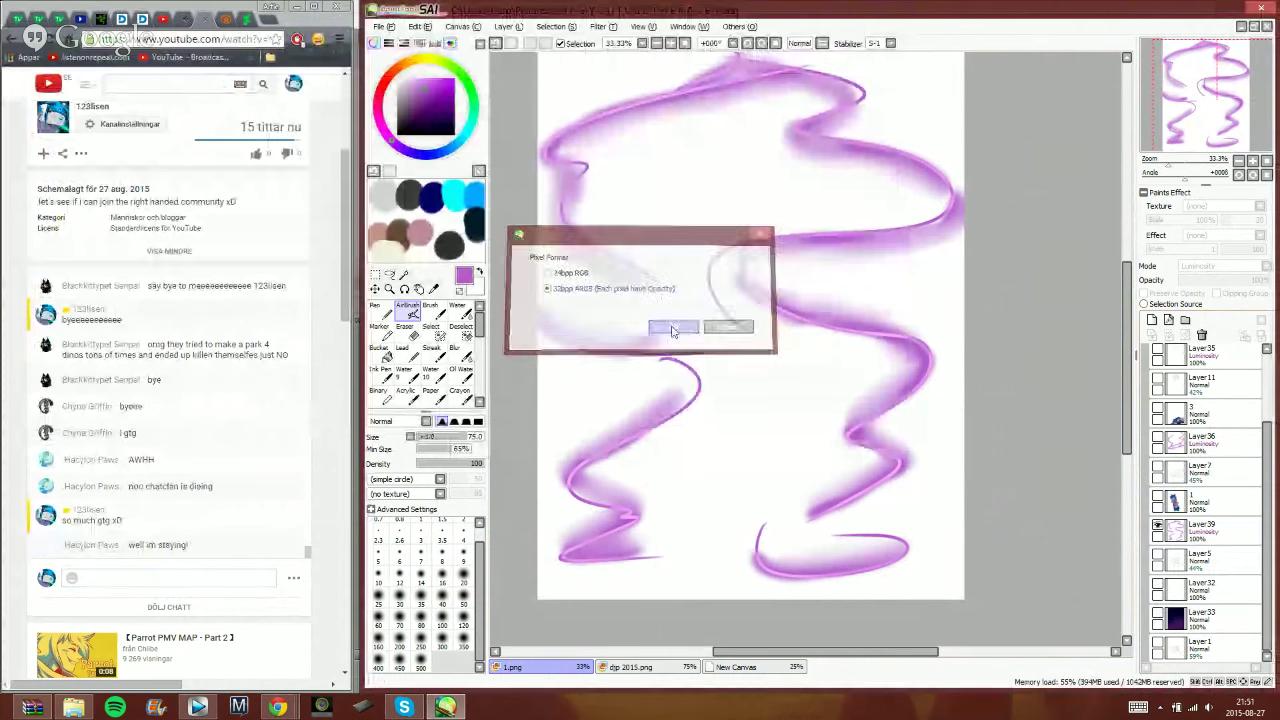
- Post "woo ; w ;" in the YouTube live chat and return to the SAI canvas
{"action": "left_click", "coordinate": [168, 578]}
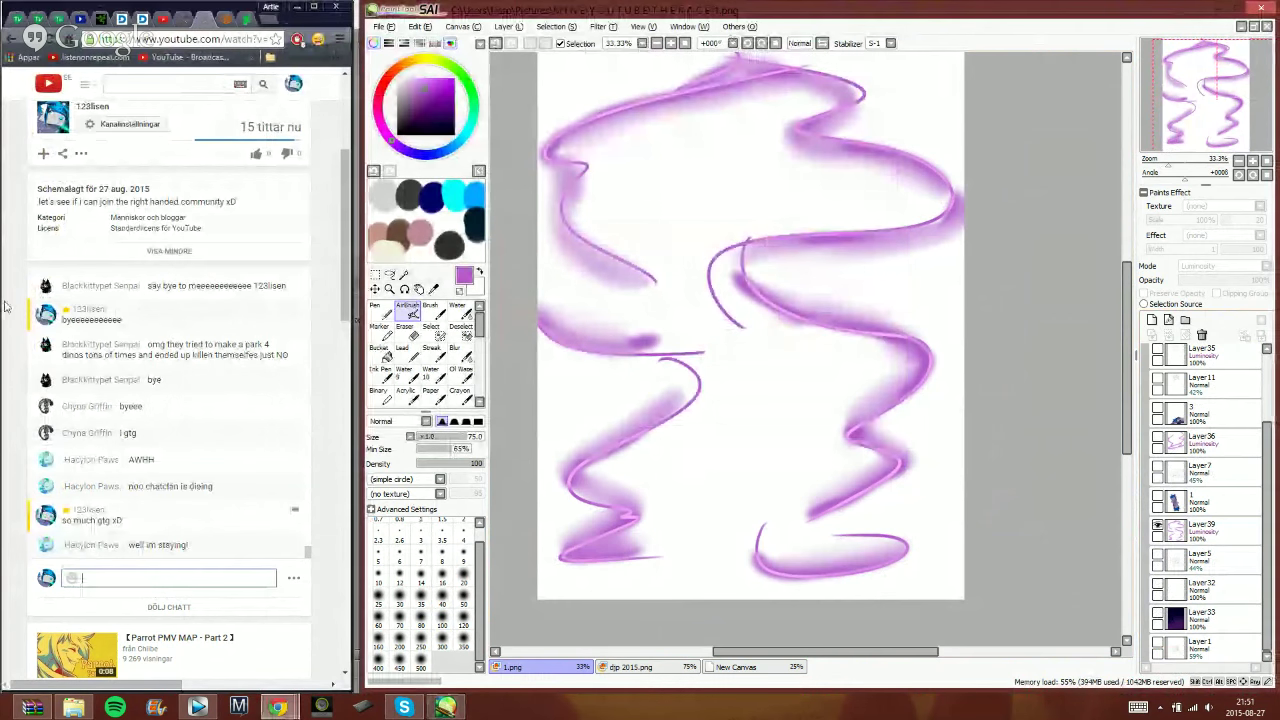
{"action": "type", "text": "woo :"}
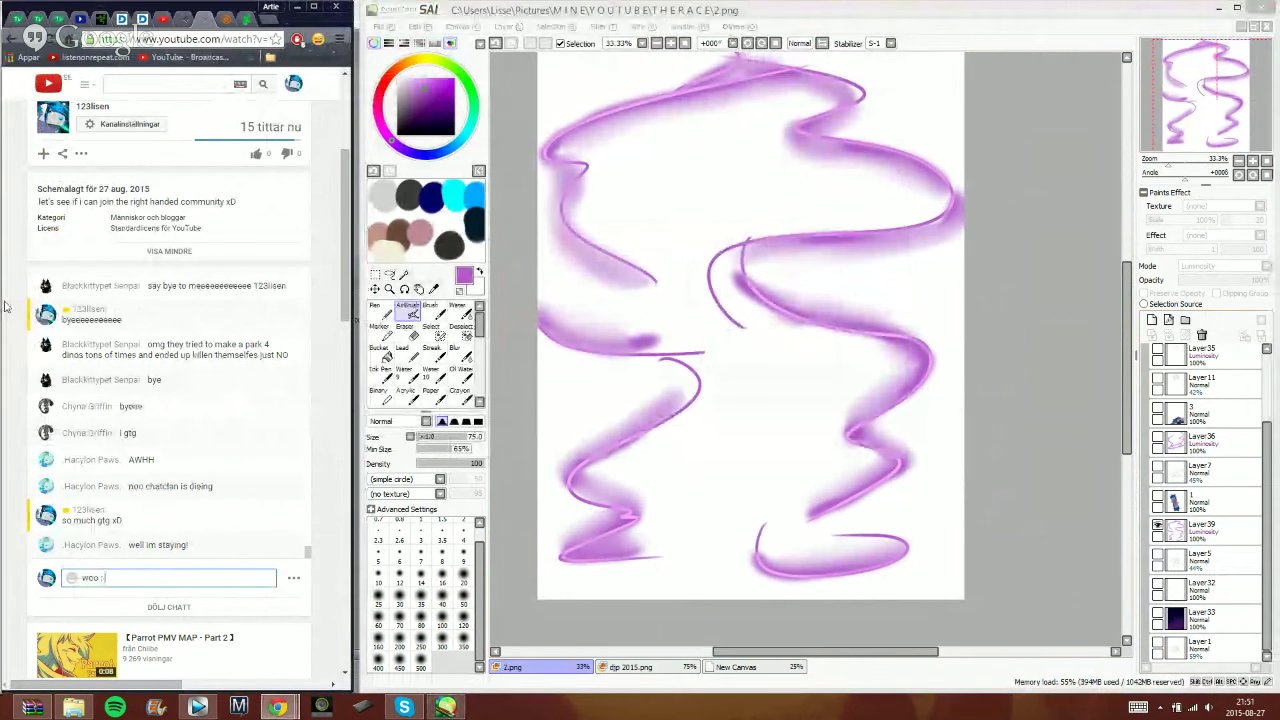
{"action": "key", "text": "Return"}
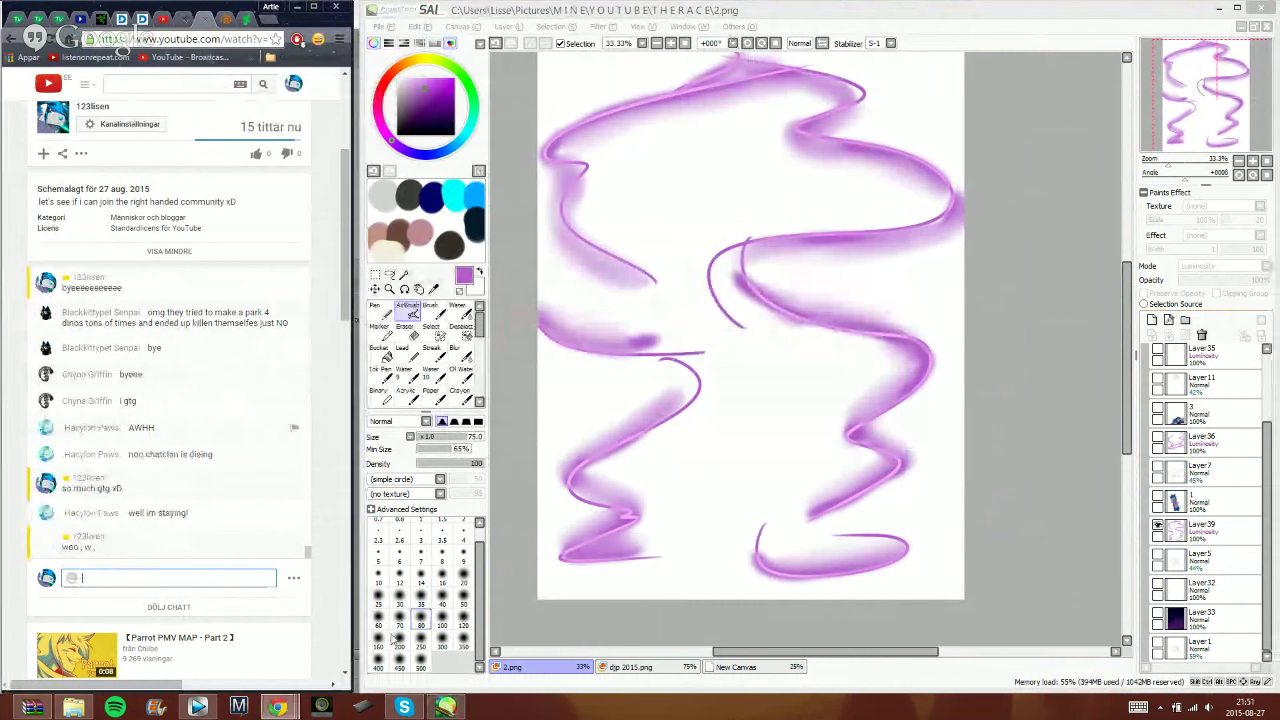
{"action": "left_click", "coordinate": [953, 15]}
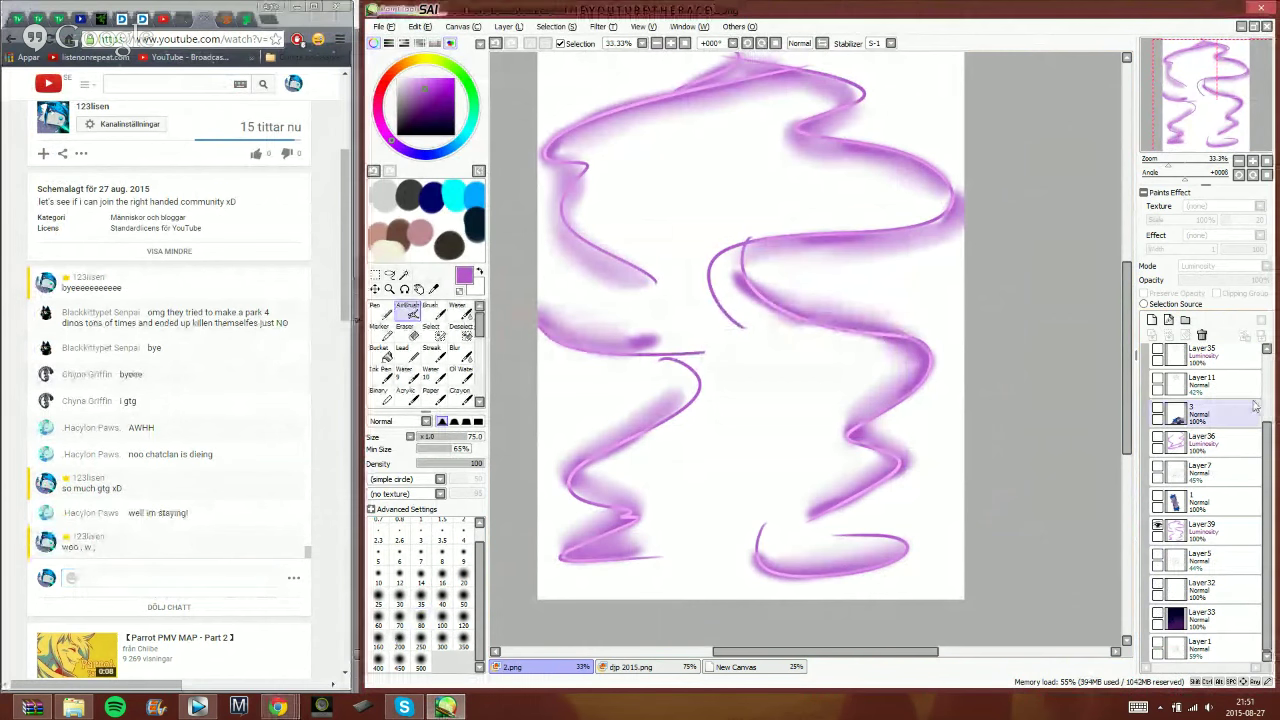
- Show only the two-headed character on layer 1, hiding Layer39, and save it as 3.png in THERACE
{"action": "left_click", "coordinate": [1157, 497]}
{"action": "left_click", "coordinate": [1157, 527]}
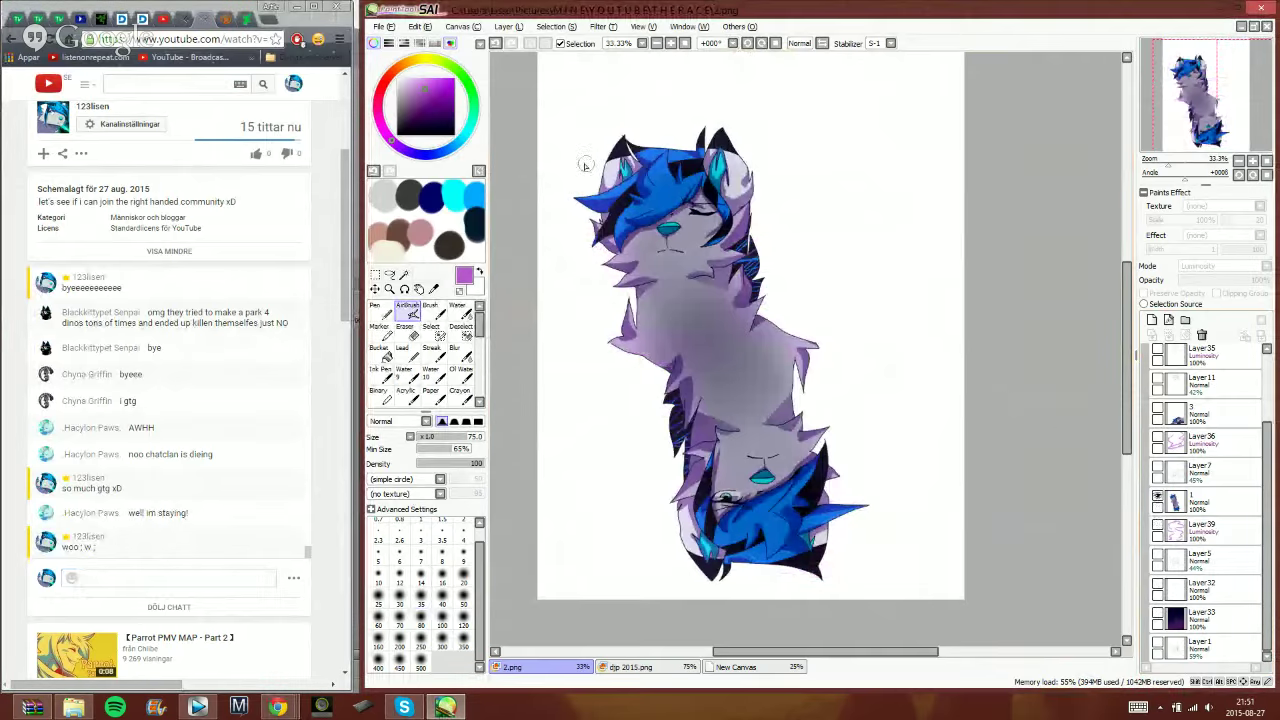
{"action": "left_click", "coordinate": [388, 27]}
{"action": "left_click", "coordinate": [405, 122]}
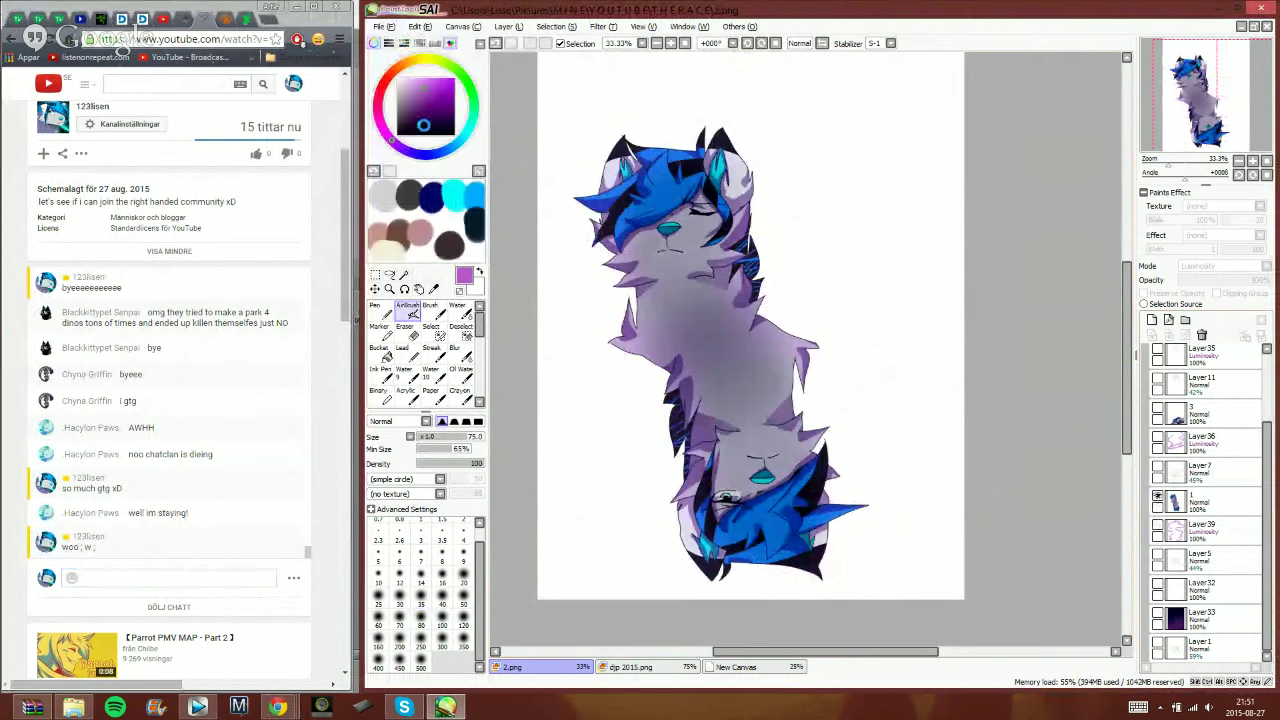
{"action": "type", "text": "3"}
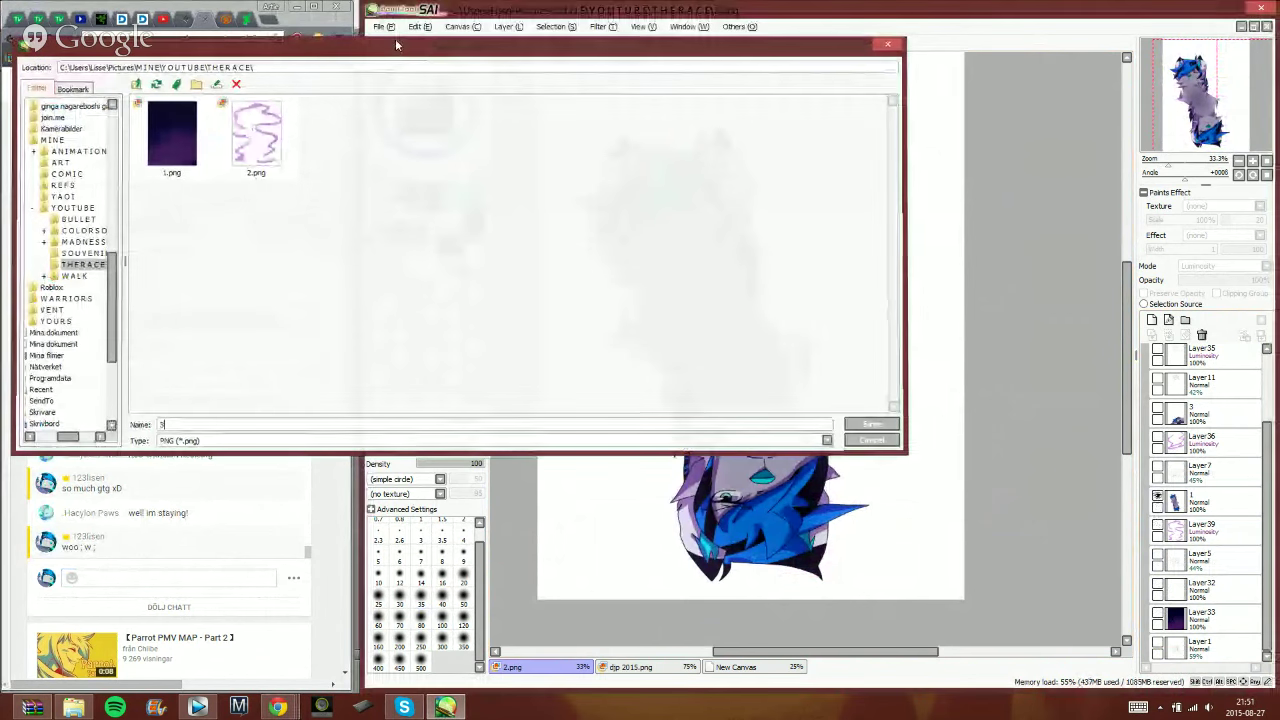
{"action": "key", "text": "Return"}
{"action": "key", "text": "Return"}
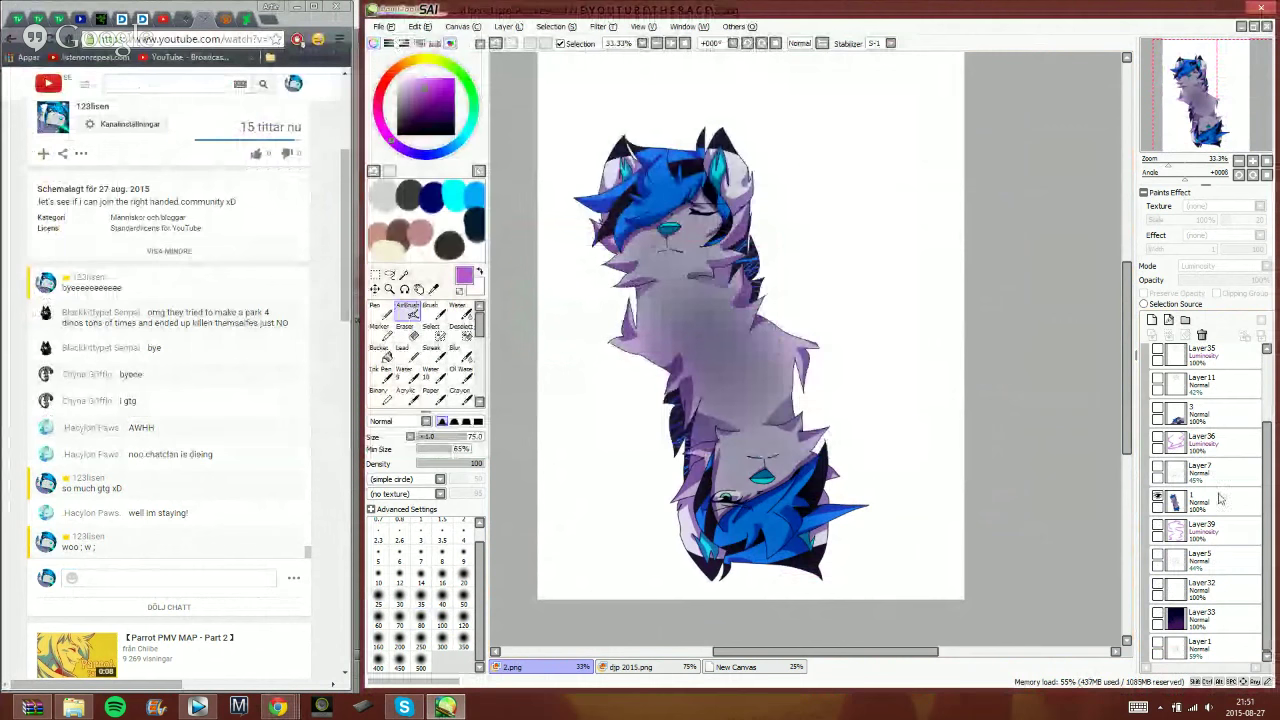
- Show only the purple swirls on Layer36, hiding layer 1, and save them as 4.png in THERACE
{"action": "left_click", "coordinate": [1158, 440]}
{"action": "left_click", "coordinate": [1158, 498]}
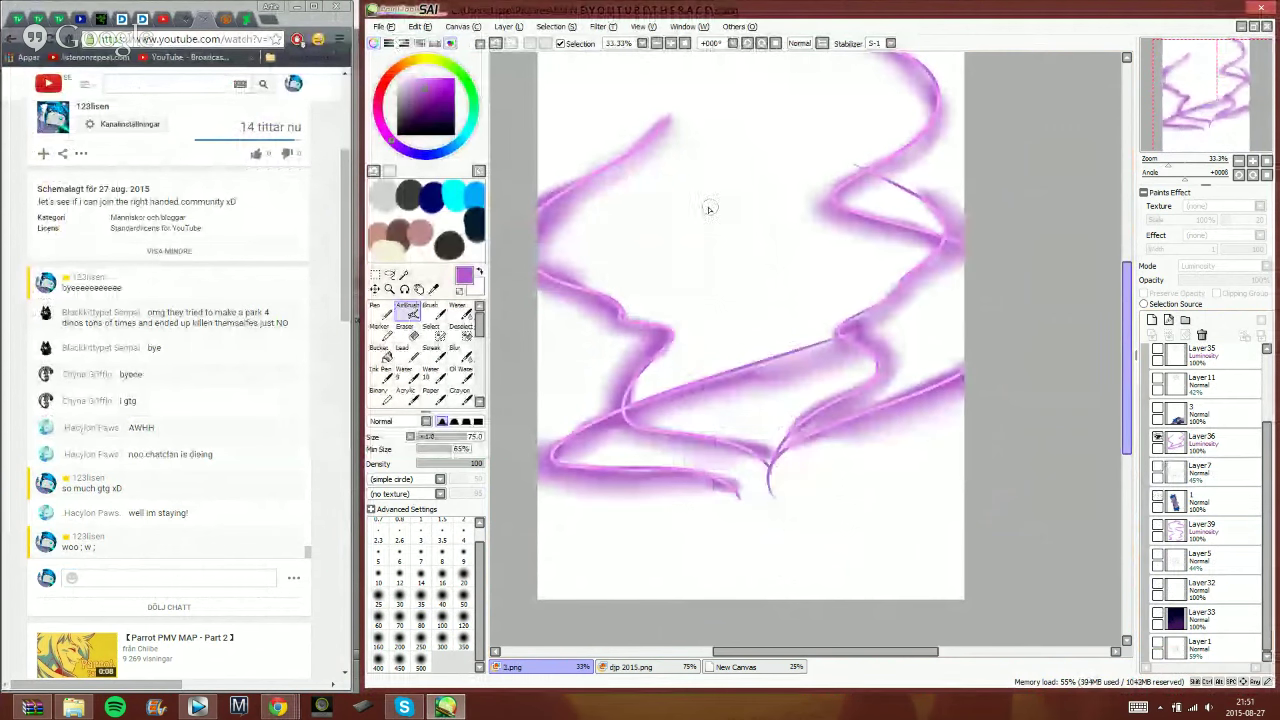
{"action": "left_click", "coordinate": [386, 27]}
{"action": "left_click", "coordinate": [428, 124]}
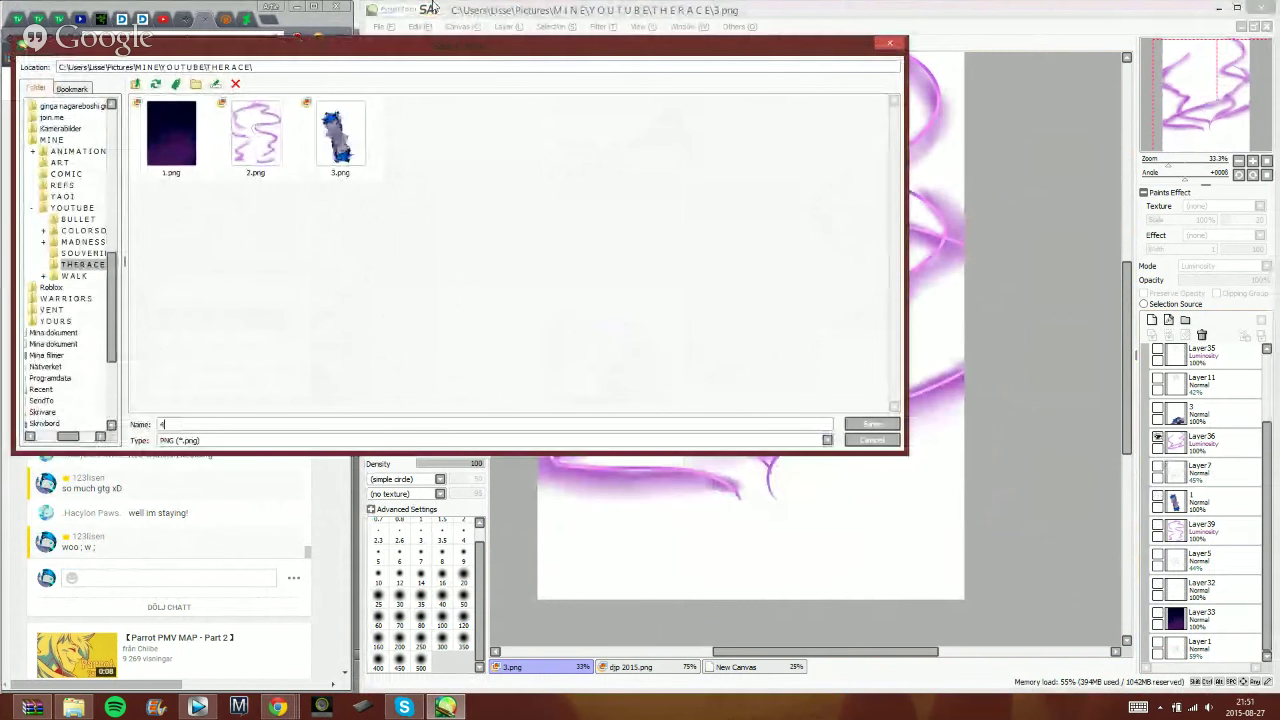
{"action": "key", "text": "Return"}
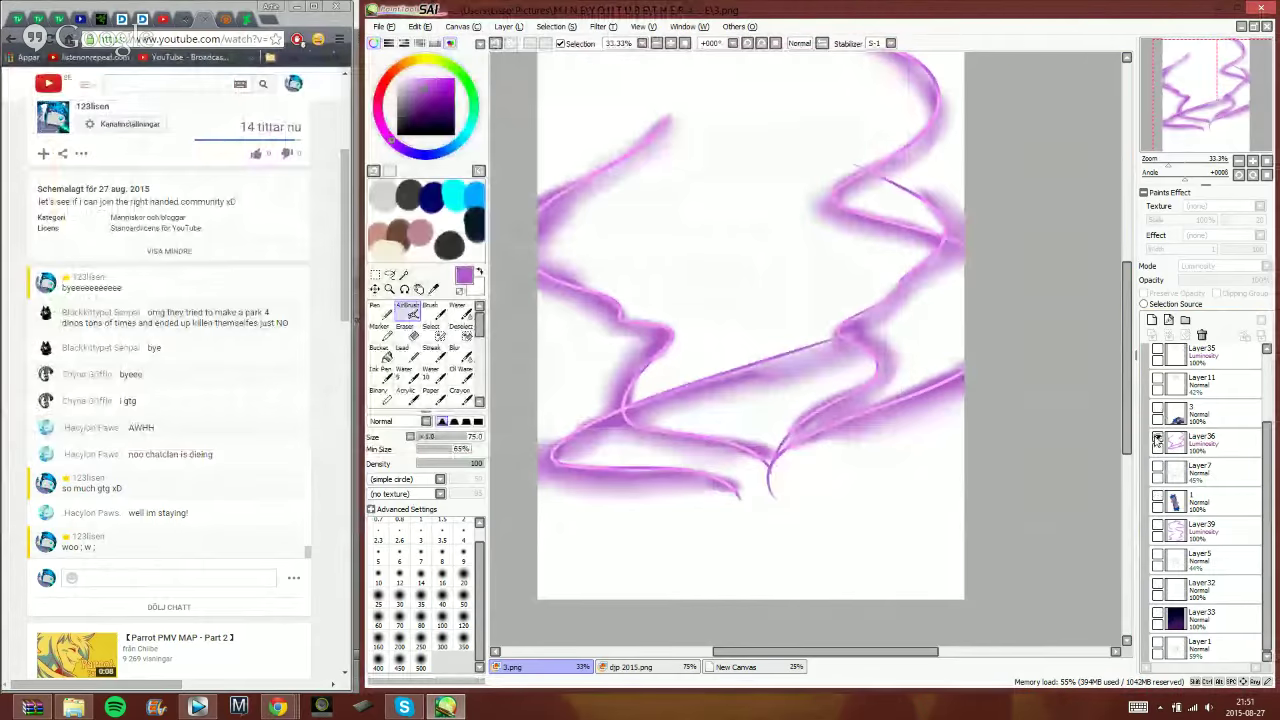
- Show only the lying character on layer 3, hiding Layer36, and save it as 5.png in THERACE
{"action": "left_click", "coordinate": [1157, 408]}
{"action": "left_click", "coordinate": [1157, 435]}
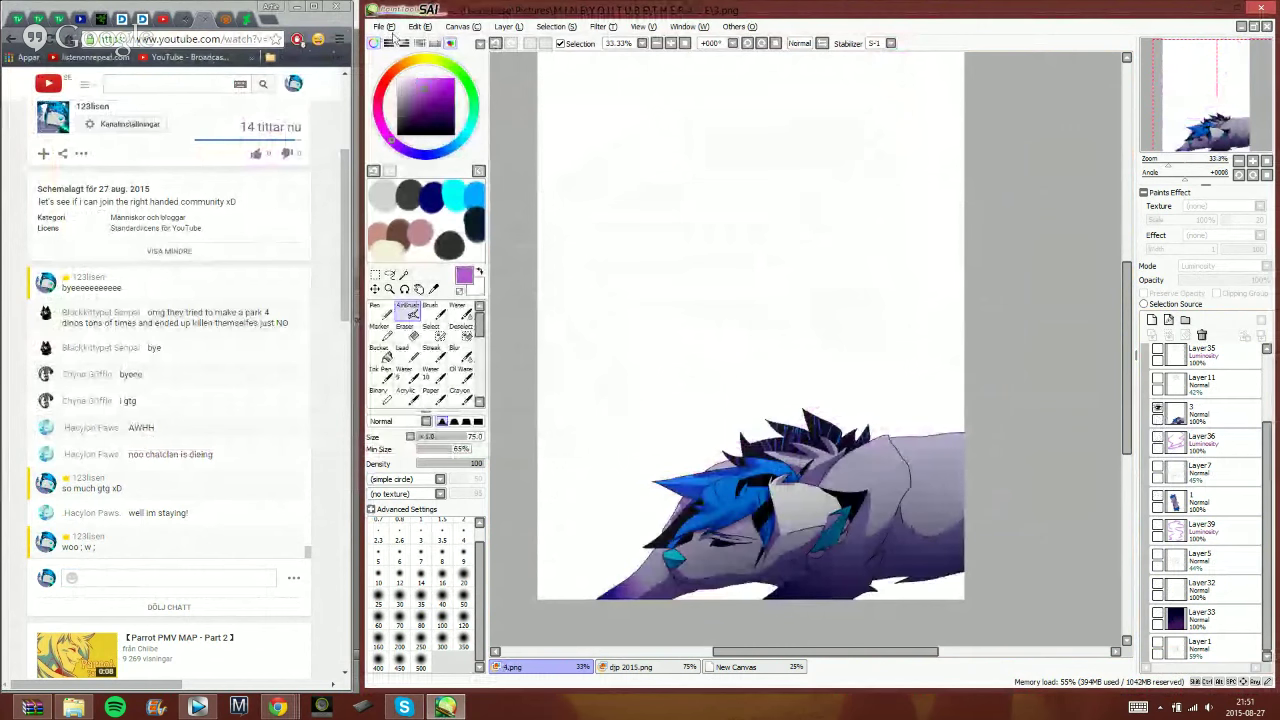
{"action": "left_click", "coordinate": [385, 26]}
{"action": "left_click", "coordinate": [419, 120]}
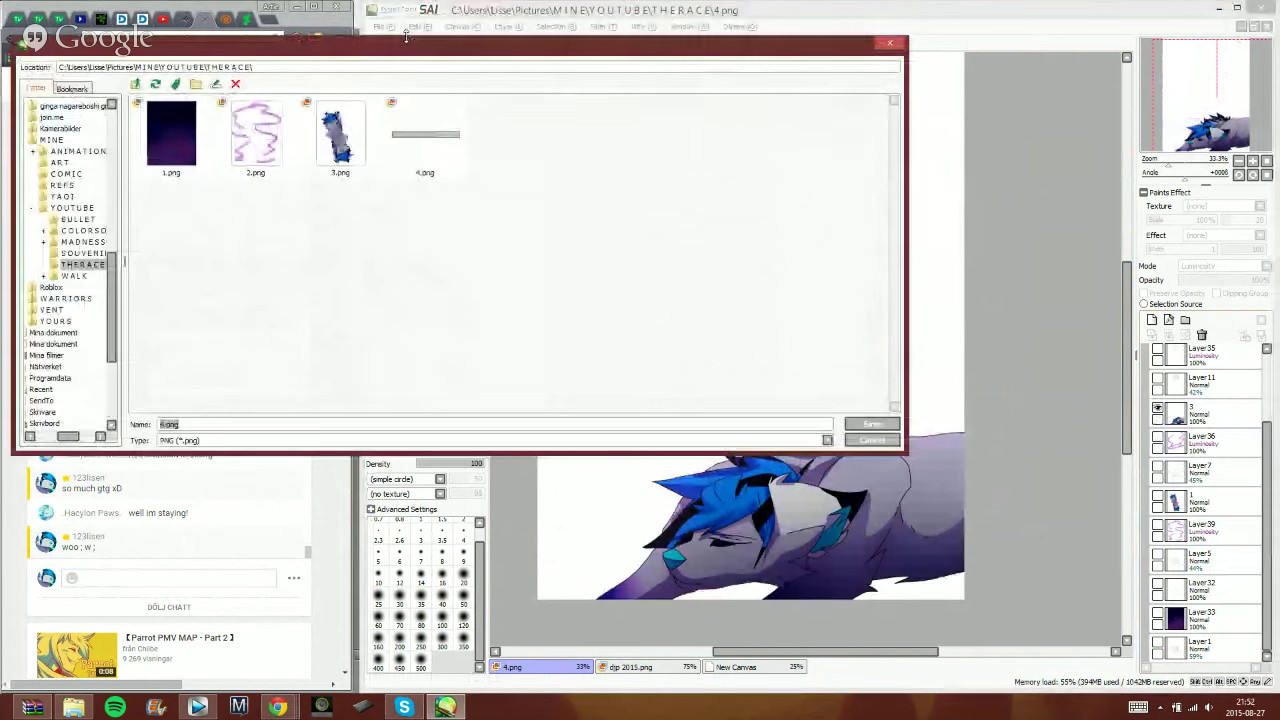
{"action": "key", "text": "Return"}
{"action": "key", "text": "Return"}
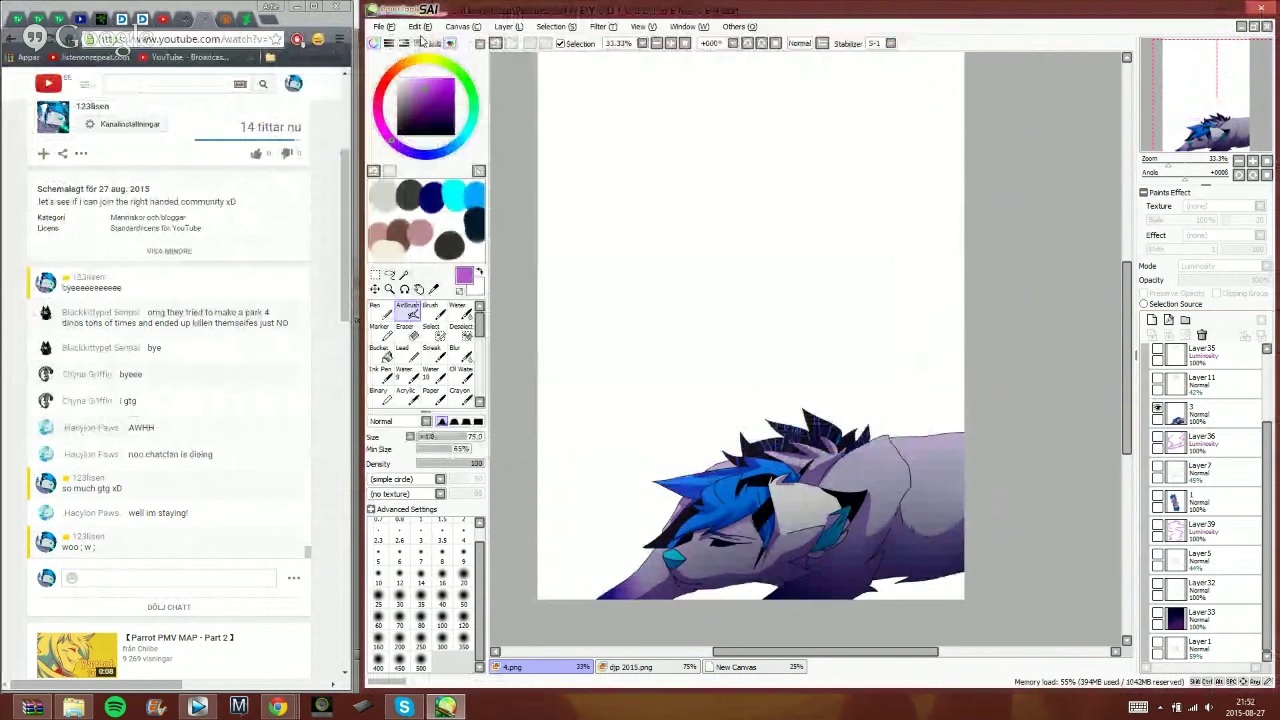
- Isolate the faint purple glow on Layer35 by showing it and hiding Layer11 and layer 3
{"action": "scroll", "coordinate": [1168, 414], "scroll_direction": "up", "scroll_amount": 1}
{"action": "left_click", "coordinate": [1168, 408]}
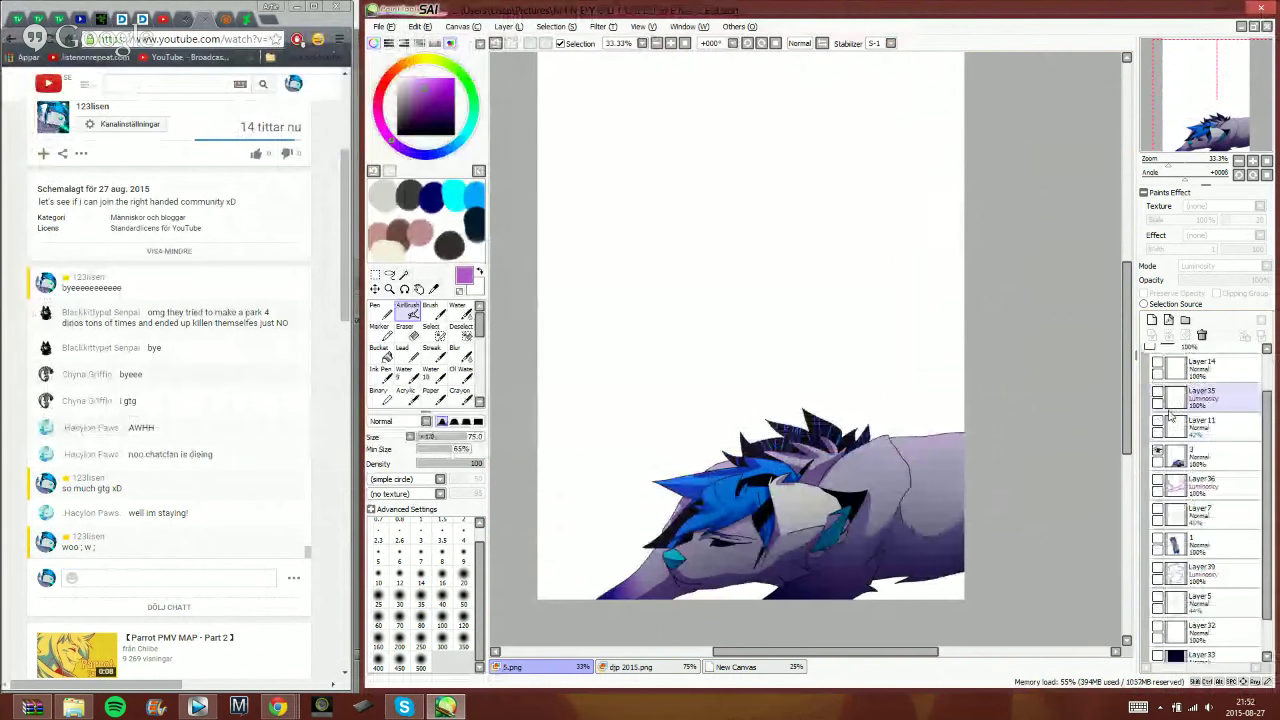
{"action": "left_click", "coordinate": [1157, 392]}
{"action": "left_click", "coordinate": [1158, 421]}
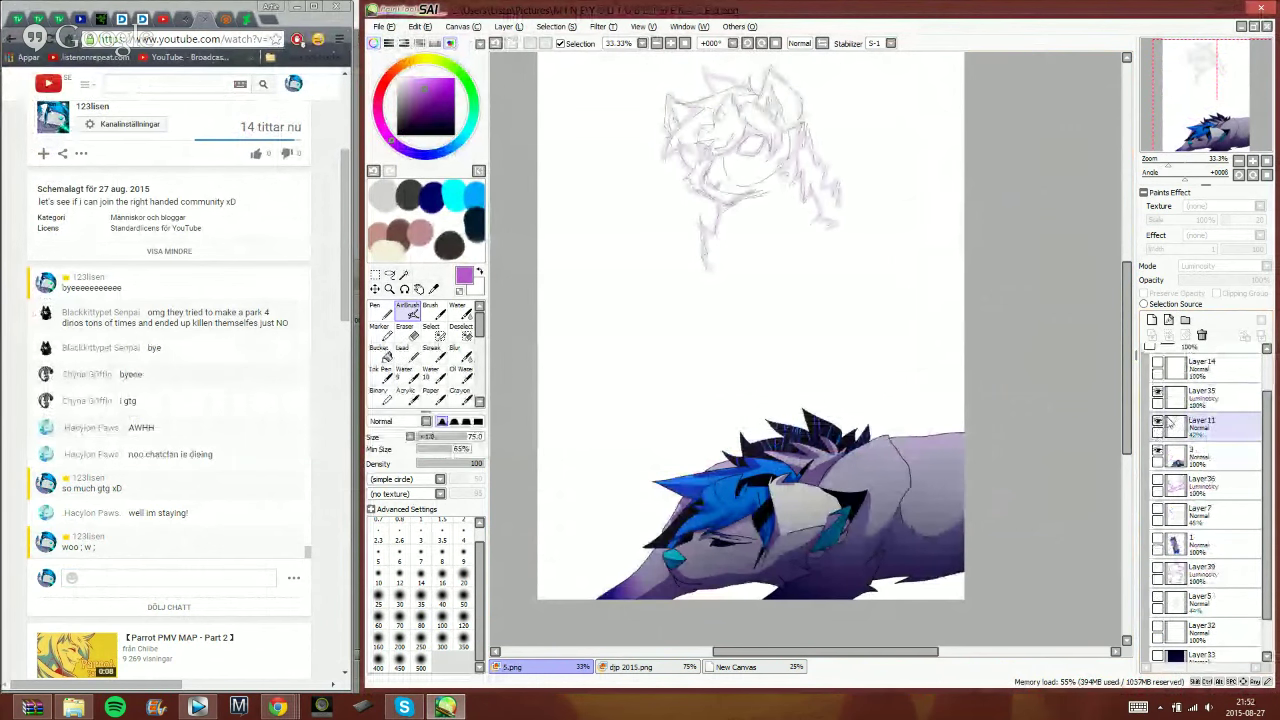
{"action": "left_click", "coordinate": [1158, 421]}
{"action": "left_click", "coordinate": [1158, 450]}
{"action": "scroll", "coordinate": [1157, 424], "scroll_direction": "up", "scroll_amount": 1}
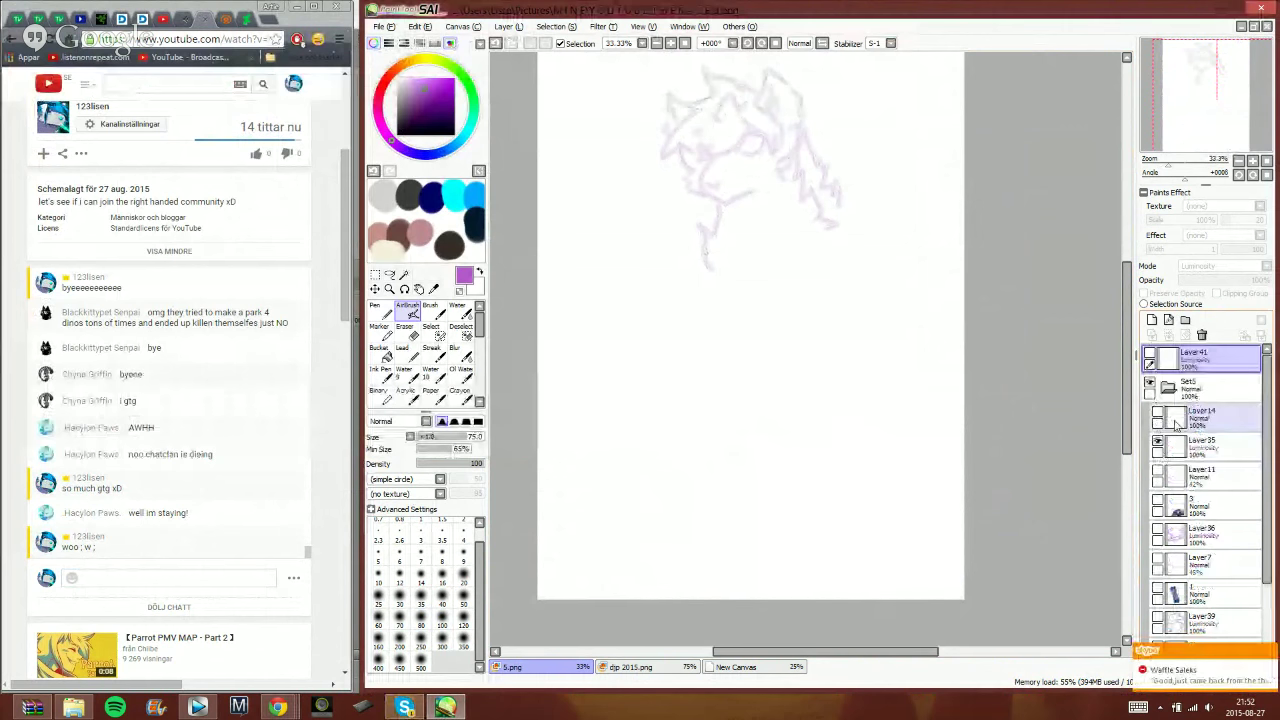
{"action": "left_click", "coordinate": [385, 26]}
{"action": "left_click", "coordinate": [395, 42]}
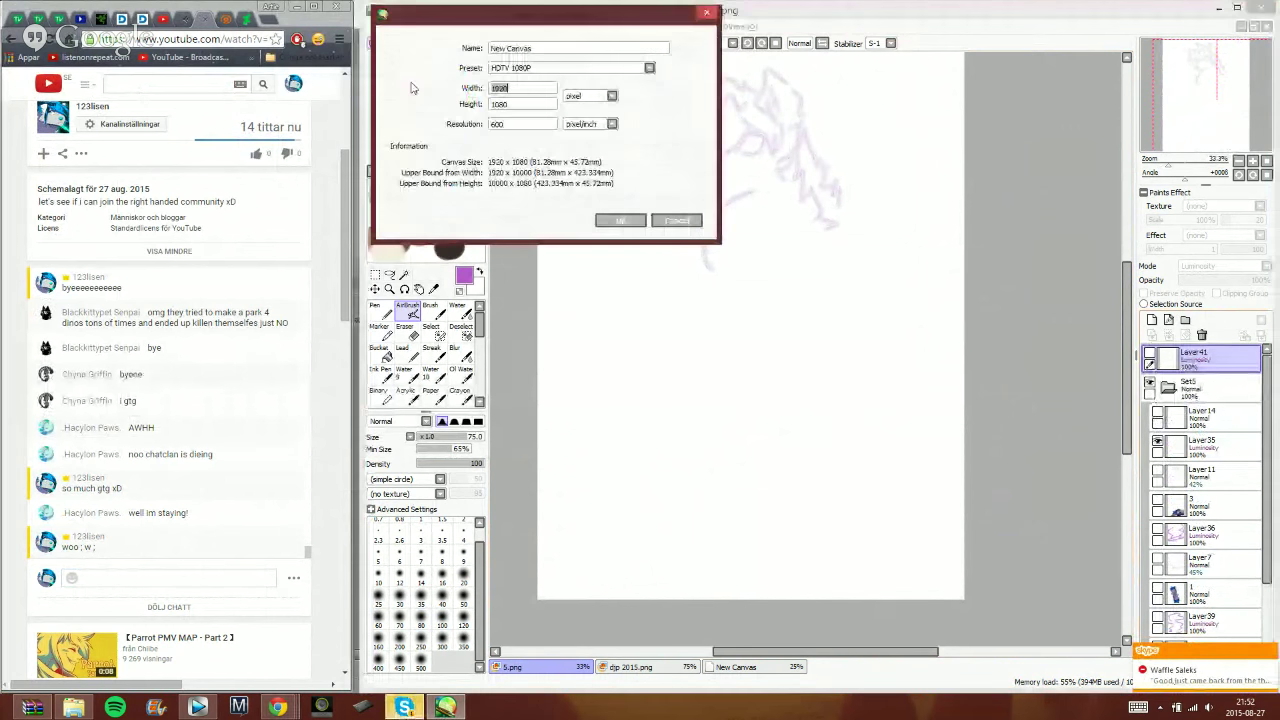
{"action": "left_click", "coordinate": [677, 219]}
- Save the isolated Layer35 glow as 6.png in the THERACE folder
{"action": "left_click", "coordinate": [388, 26]}
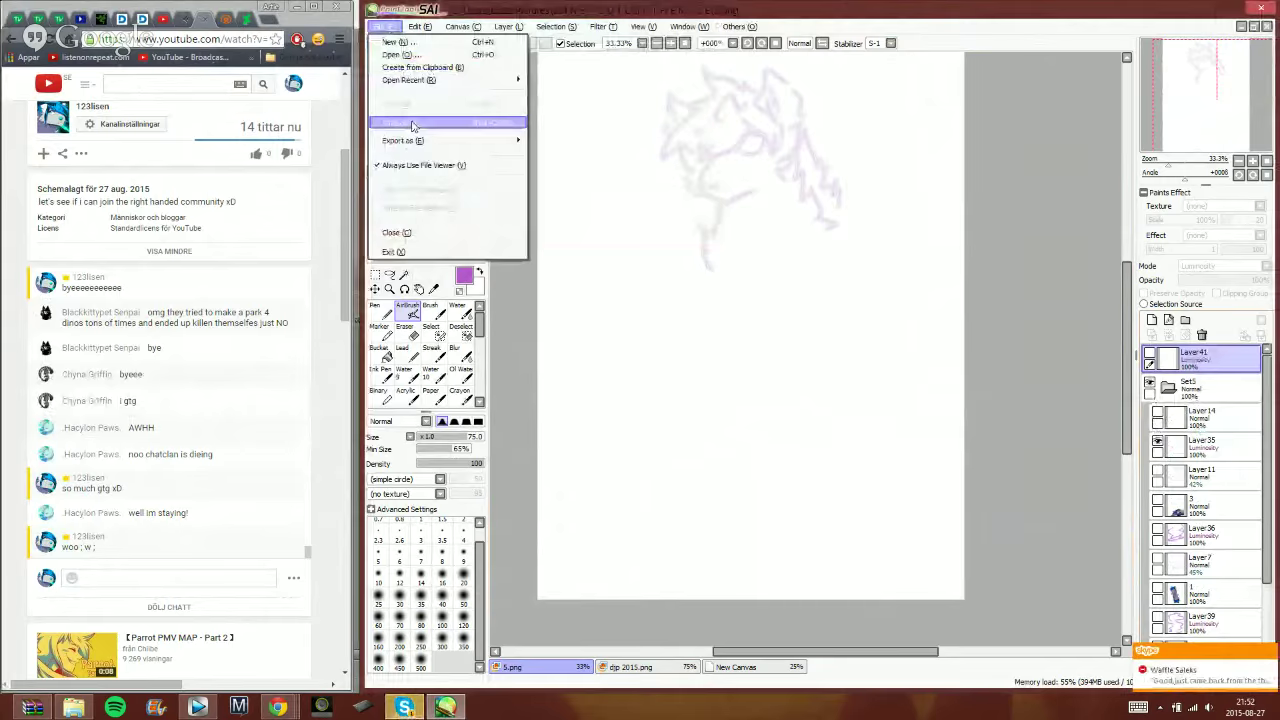
{"action": "left_click", "coordinate": [402, 122]}
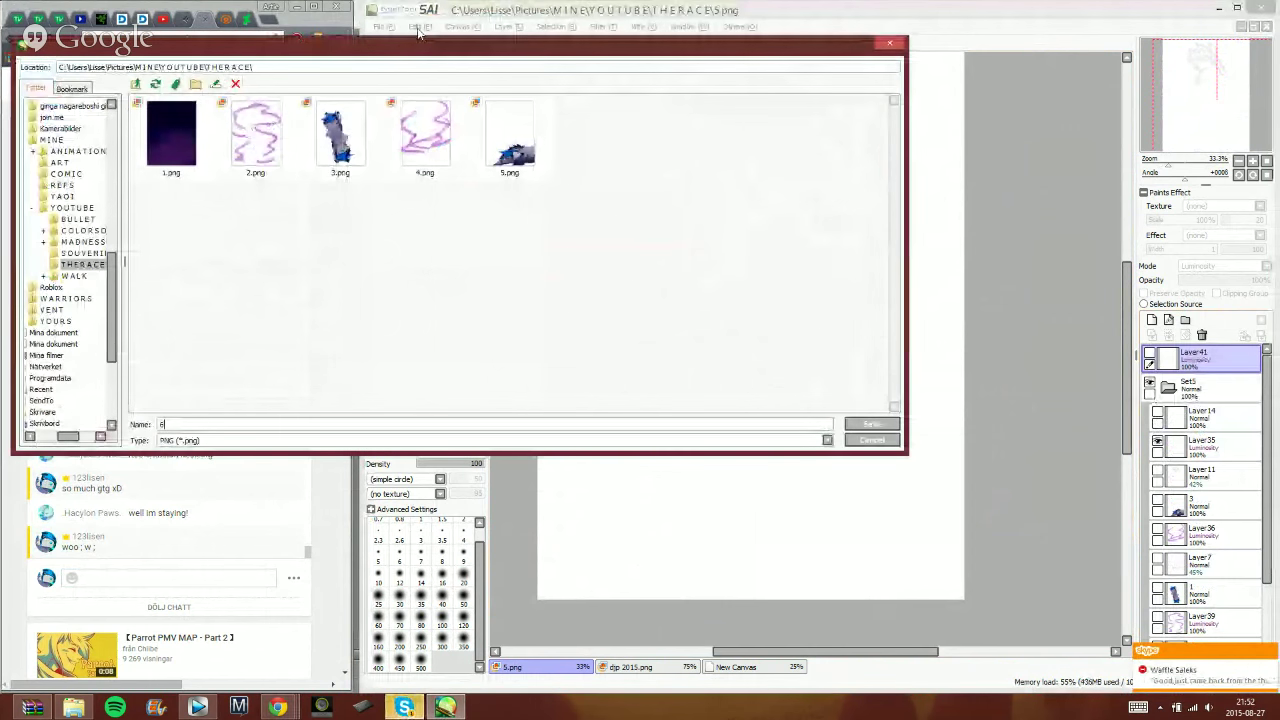
{"action": "key", "text": "Return"}
{"action": "key", "text": "Return"}
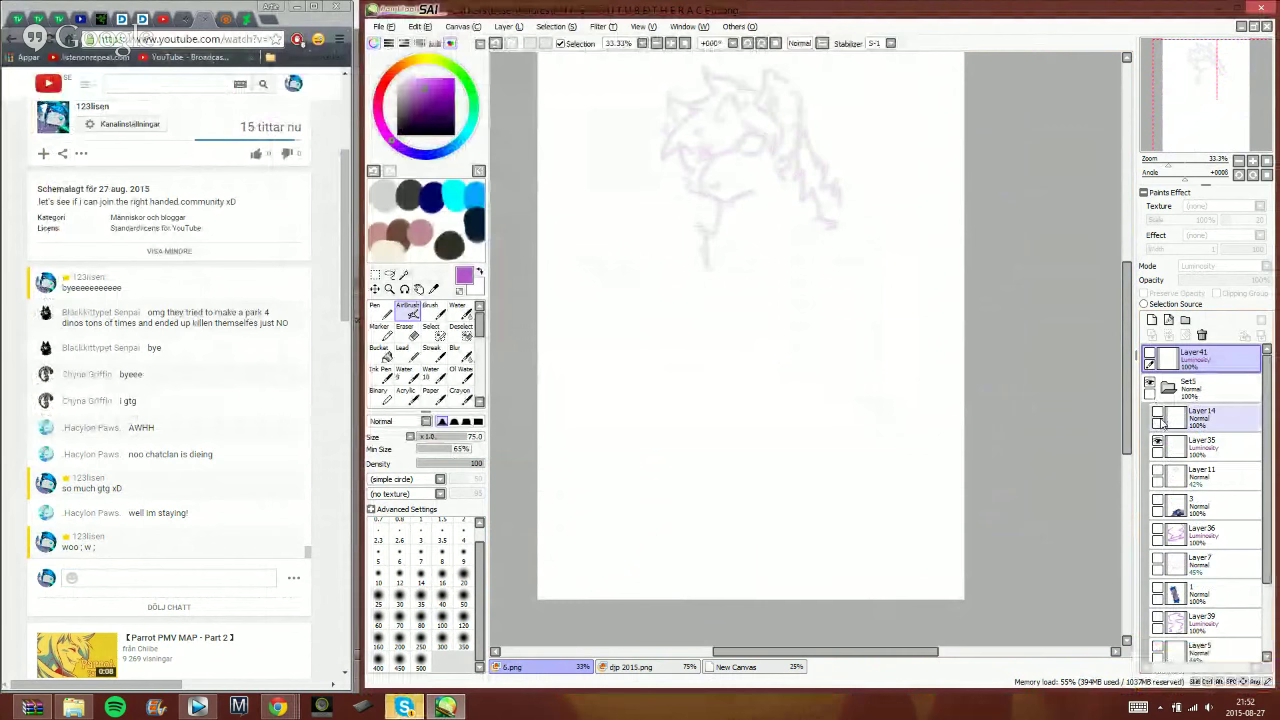
- Show Layer14 in the layer folder together with the faint glow on Layer35
{"action": "left_click", "coordinate": [1192, 419]}
{"action": "left_click", "coordinate": [1158, 412]}
{"action": "left_click", "coordinate": [1157, 441]}
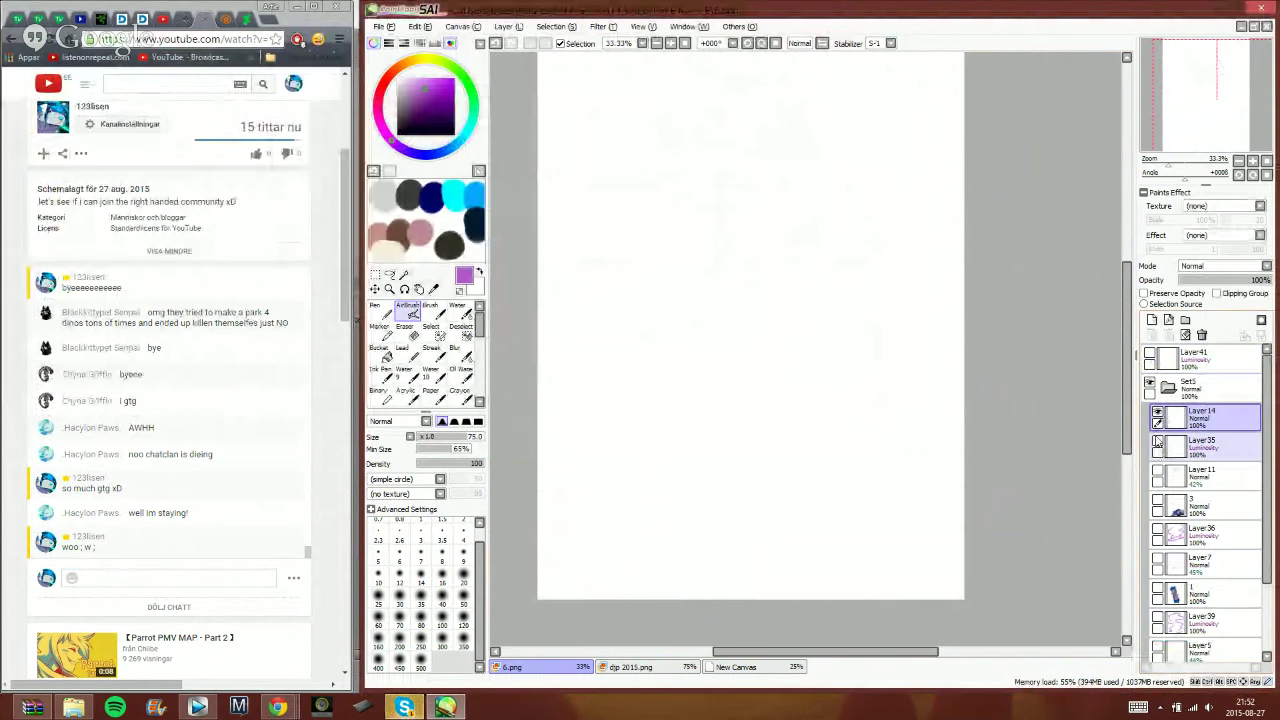
{"action": "left_click", "coordinate": [1157, 441]}
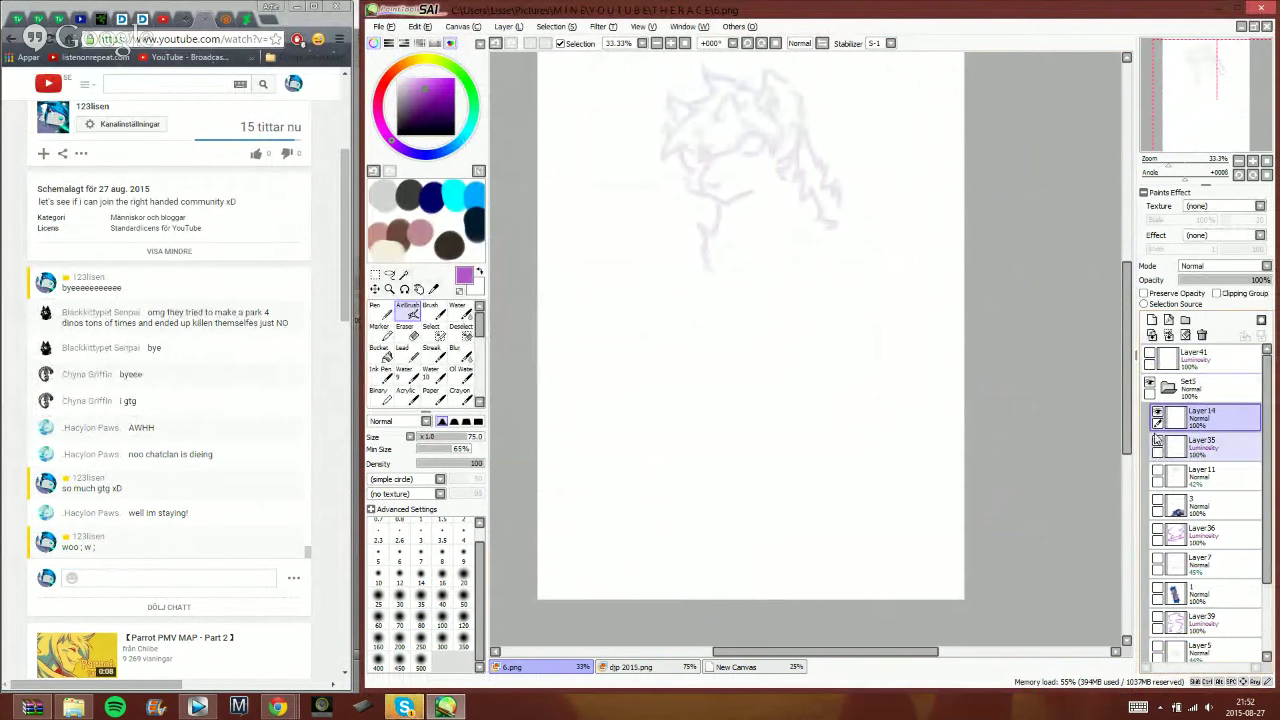
{"action": "scroll", "coordinate": [1158, 392], "scroll_direction": "down", "scroll_amount": 3}
{"action": "scroll", "coordinate": [1158, 405], "scroll_direction": "up", "scroll_amount": 3}
{"action": "scroll", "coordinate": [1158, 425], "scroll_direction": "down", "scroll_amount": 3}
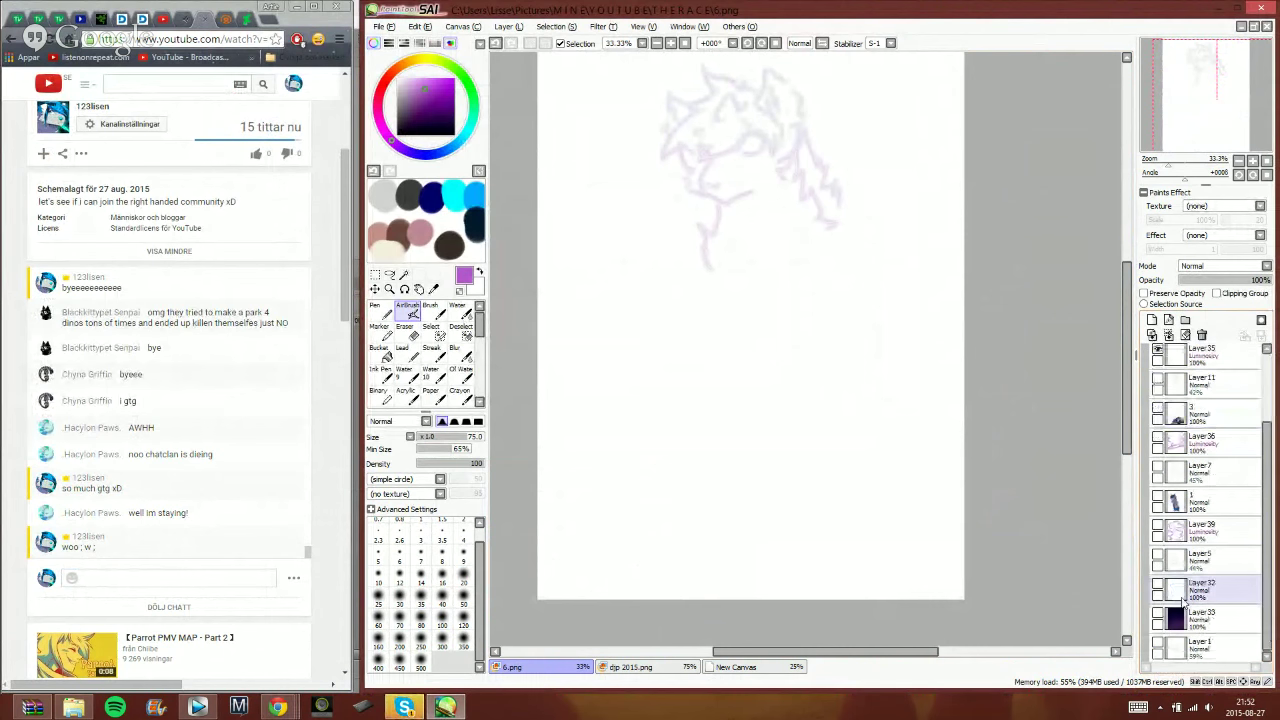
- Show the dark purple sky on Layer33 and the Layer41 content, keeping the Layer35 glow visible
{"action": "left_click", "coordinate": [1157, 616]}
{"action": "scroll", "coordinate": [1158, 500], "scroll_direction": "up", "scroll_amount": 3}
{"action": "left_click", "coordinate": [1157, 441]}
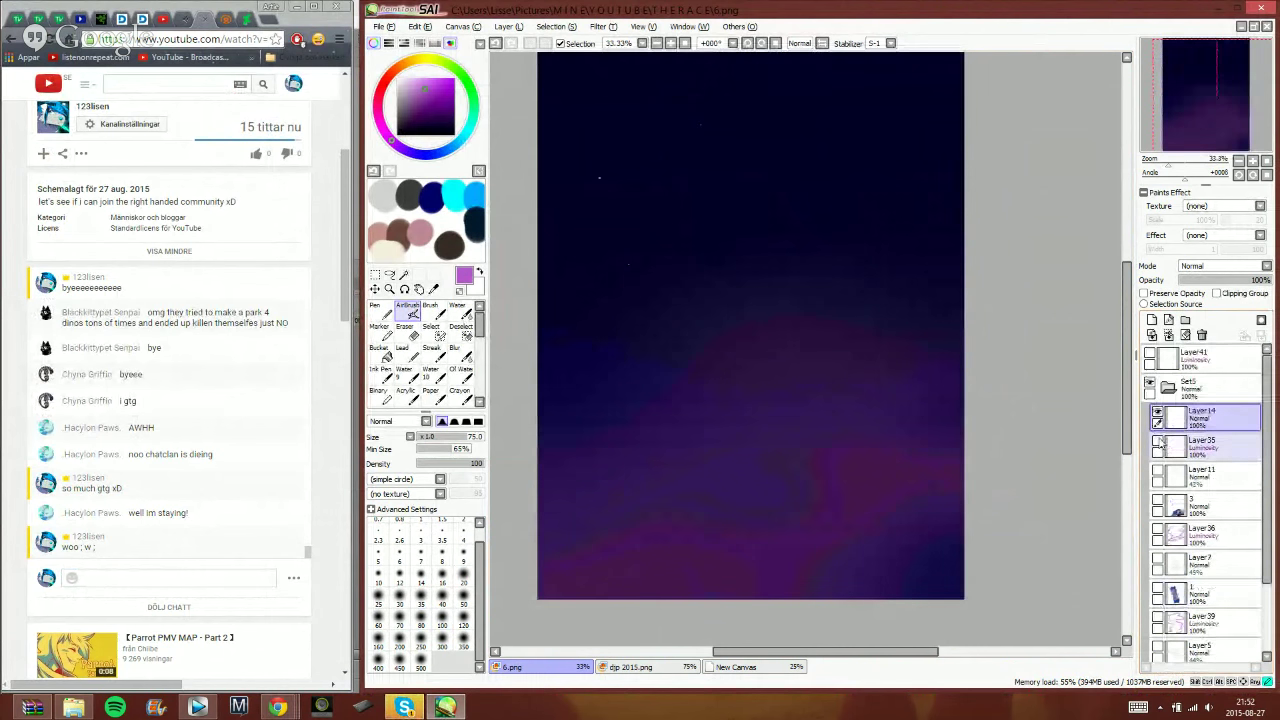
{"action": "left_click", "coordinate": [1158, 445]}
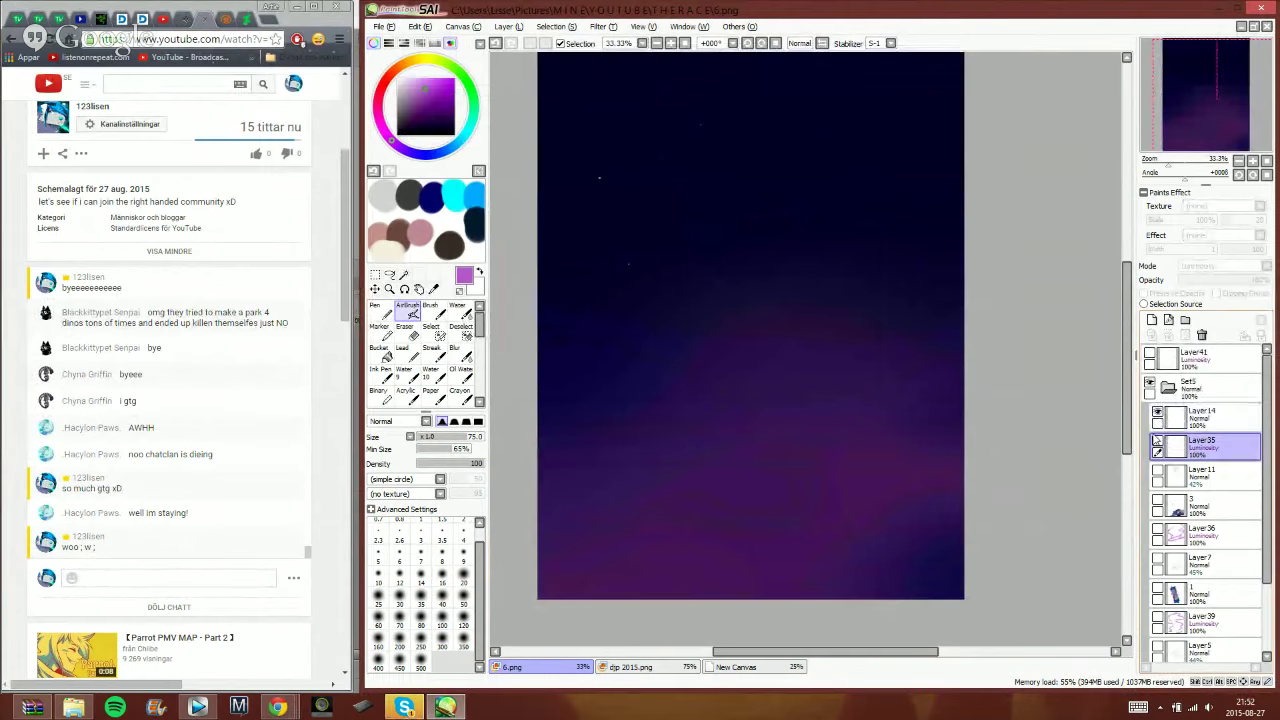
{"action": "left_click", "coordinate": [1157, 440]}
{"action": "left_click", "coordinate": [1150, 354]}
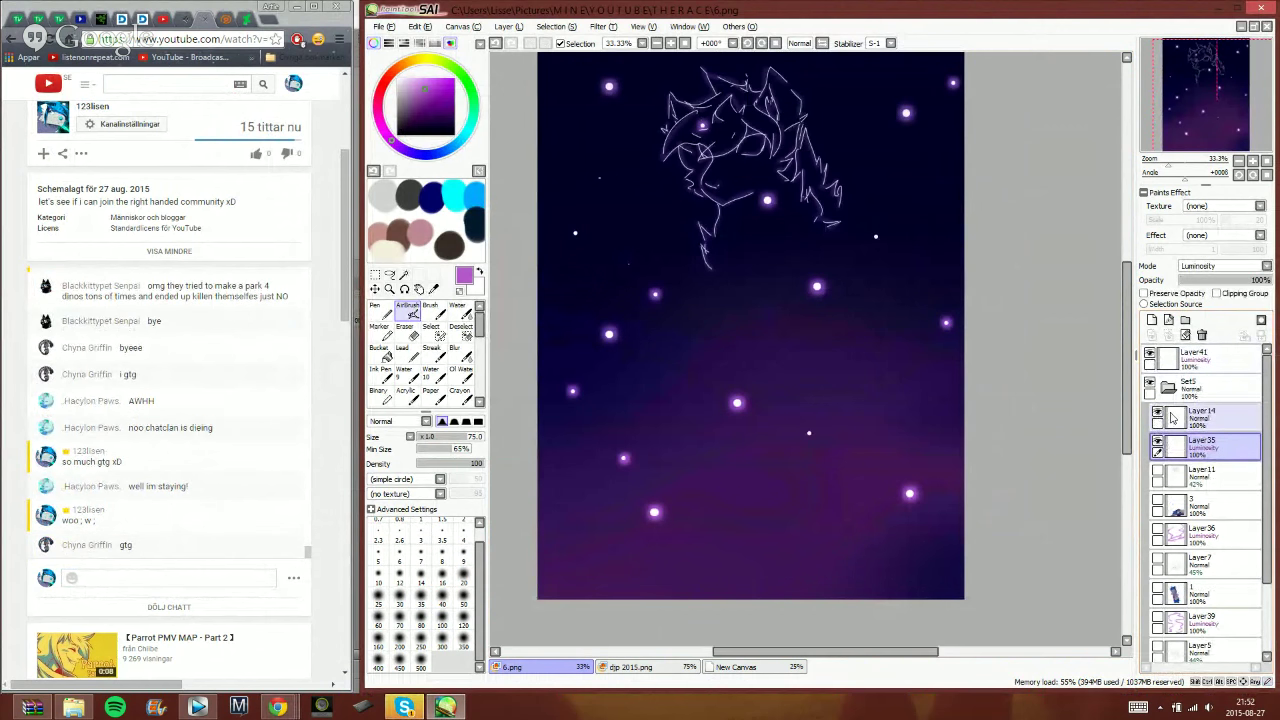
- Hide the layer folder so only Layer41 shows, and save it as 7.png with 32bpp ARGB in THERACE
{"action": "left_click", "coordinate": [1168, 388]}
{"action": "left_click", "coordinate": [1150, 388]}
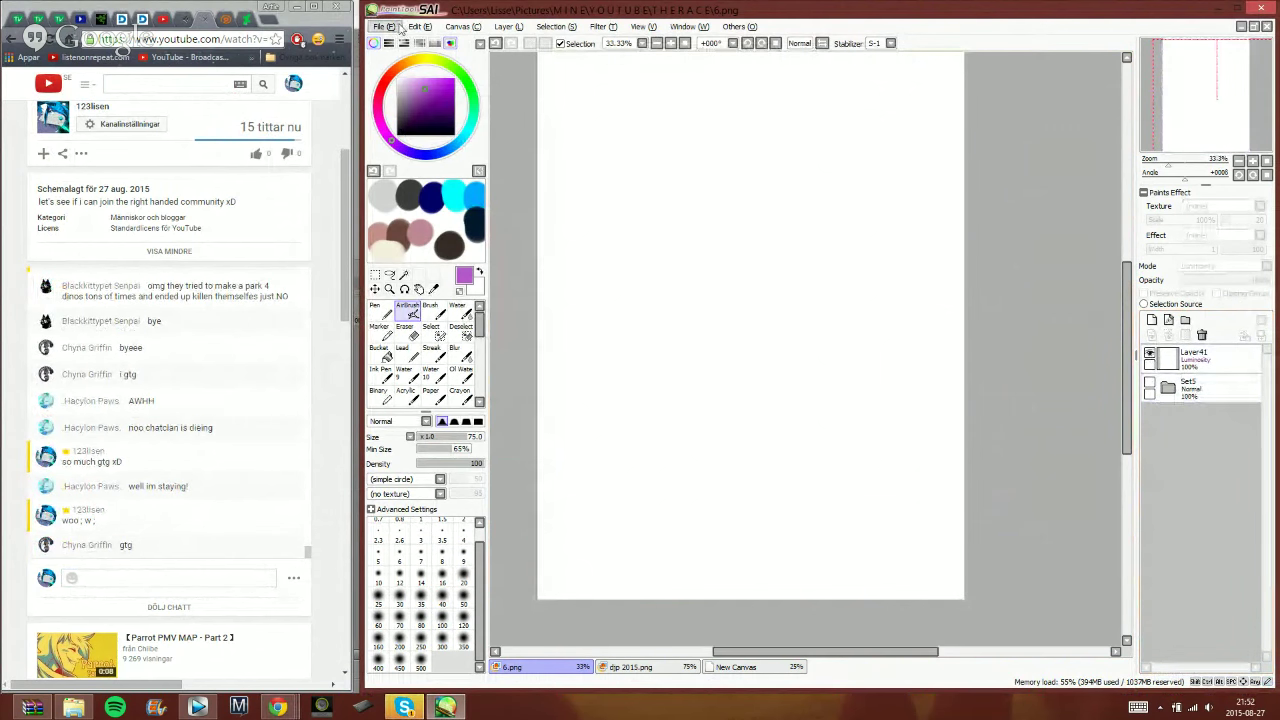
{"action": "left_click", "coordinate": [390, 27]}
{"action": "left_click", "coordinate": [424, 122]}
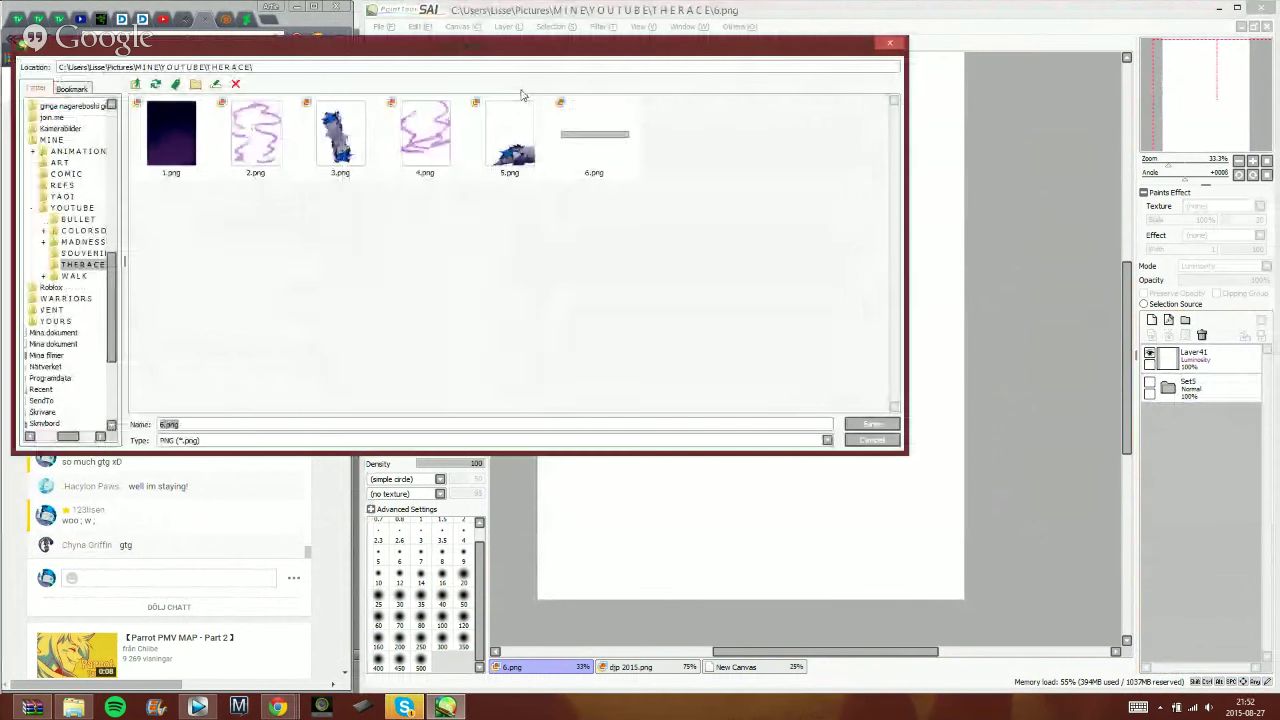
{"action": "type", "text": "6"}
{"action": "key", "text": "Return"}
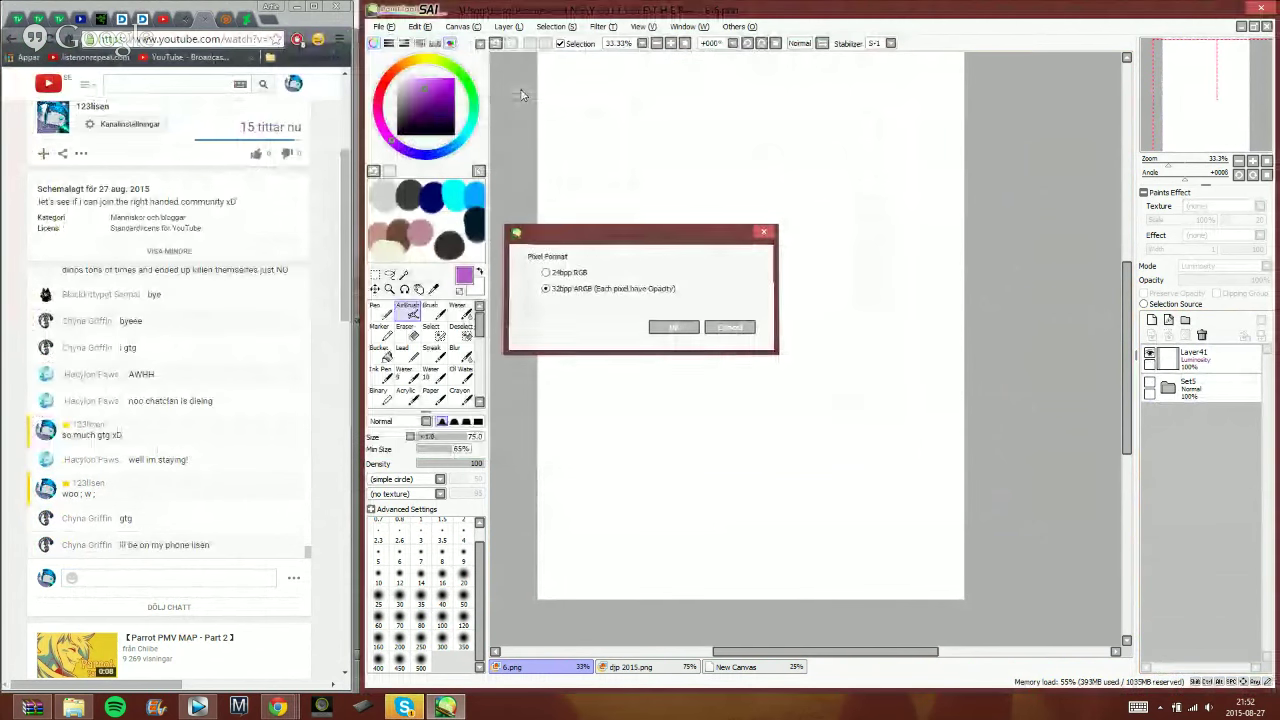
{"action": "key", "text": "Return"}
- Switch to the browser and post "okaii" in the YouTube live chat
{"action": "left_click", "coordinate": [210, 575]}
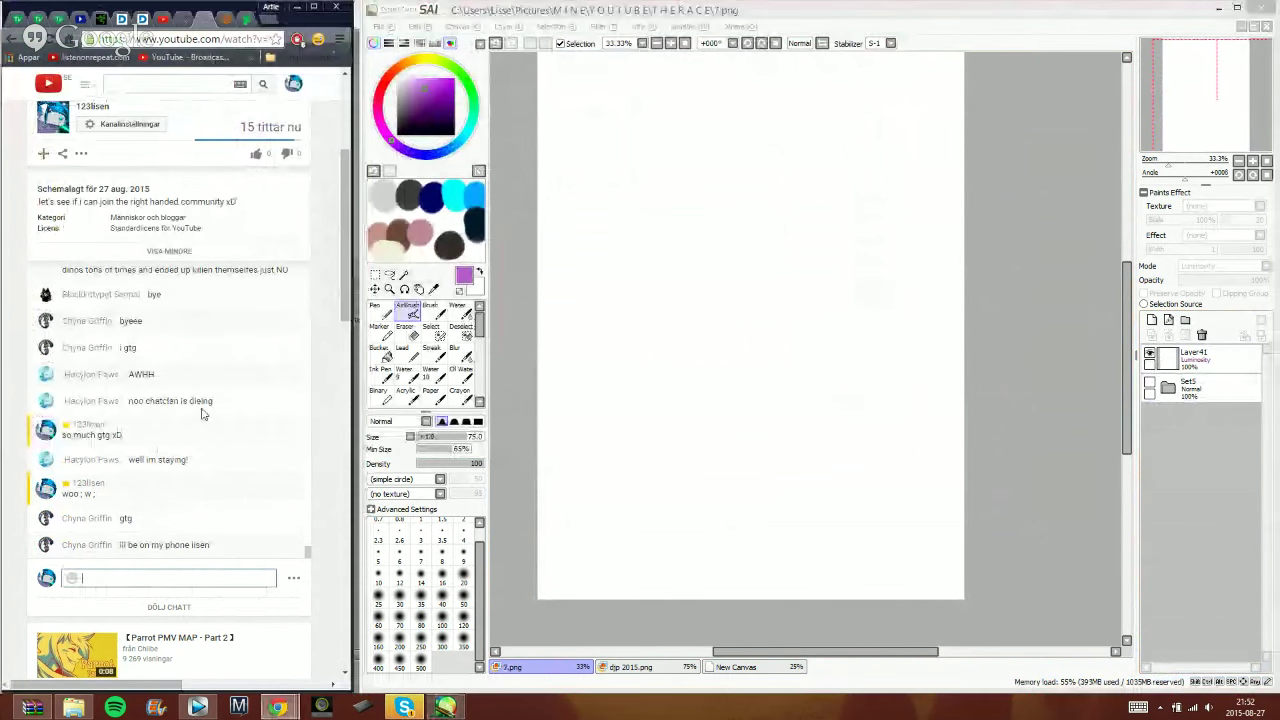
{"action": "type", "text": "k"}
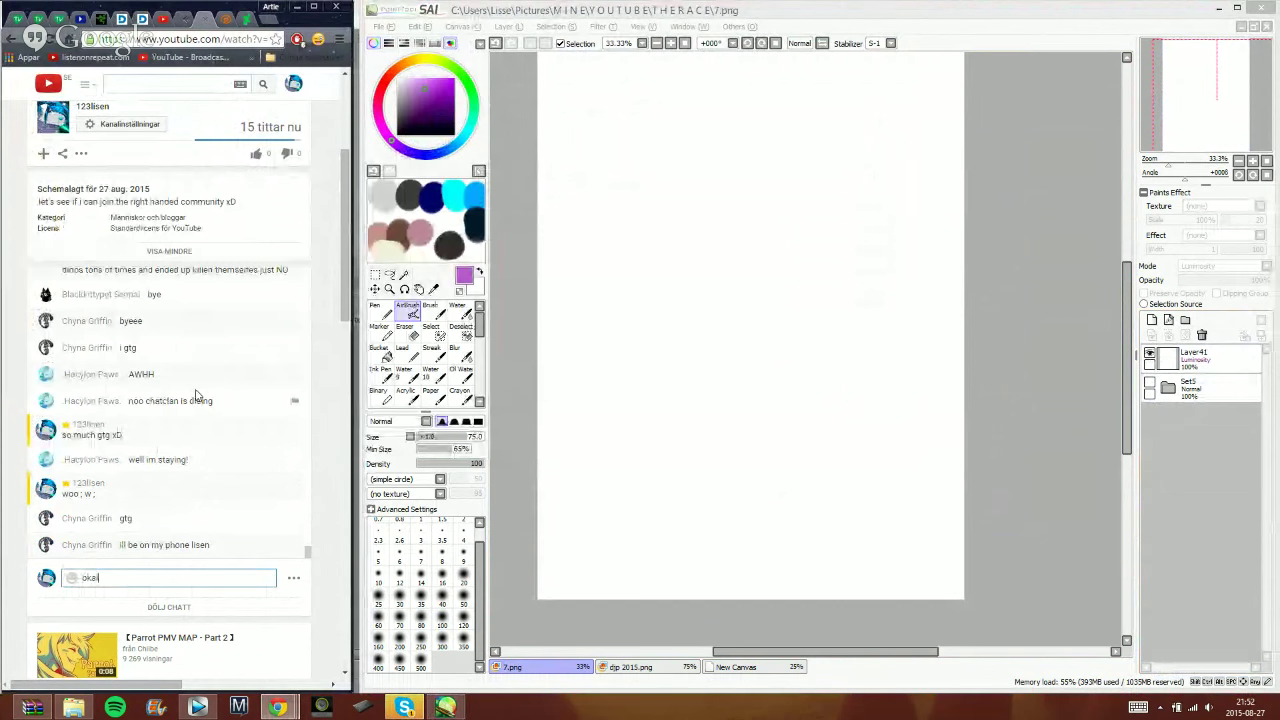
{"action": "type", "text": "ai"}
{"action": "key", "text": "Return"}
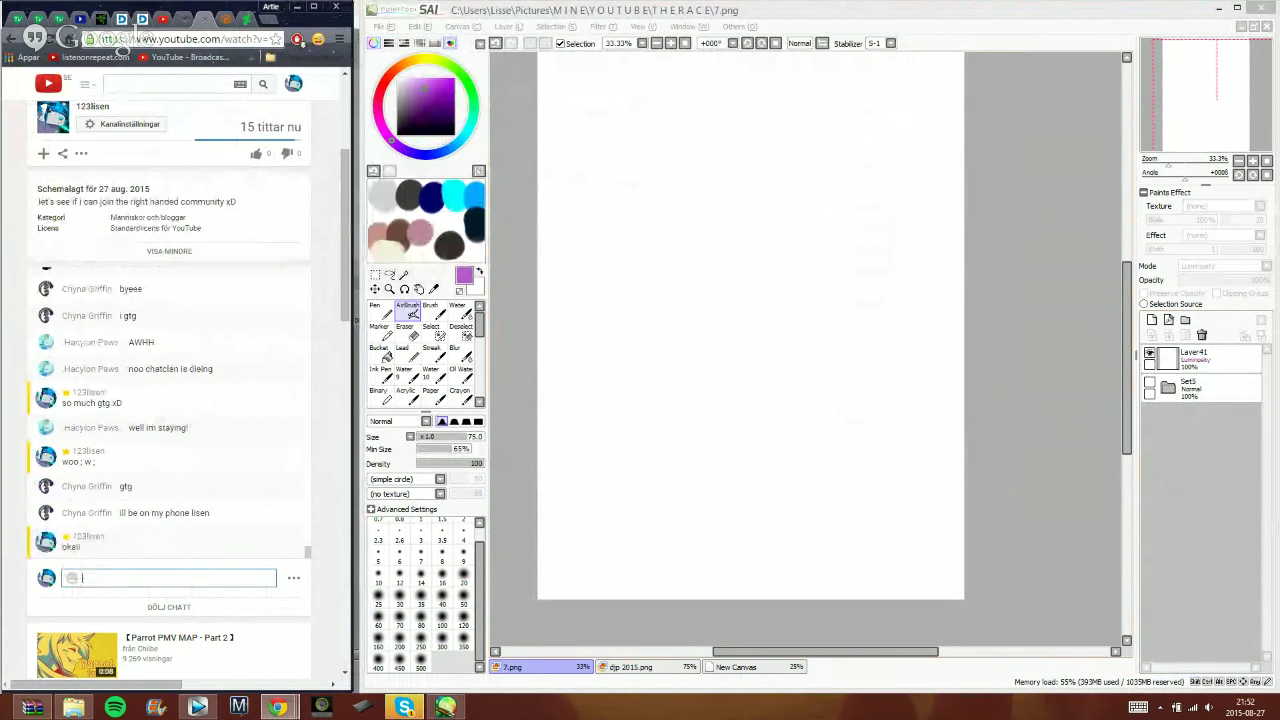
- Switch to Skype, reply "oooo" in the open conversation, and return to the drawing
{"action": "left_click", "coordinate": [404, 707]}
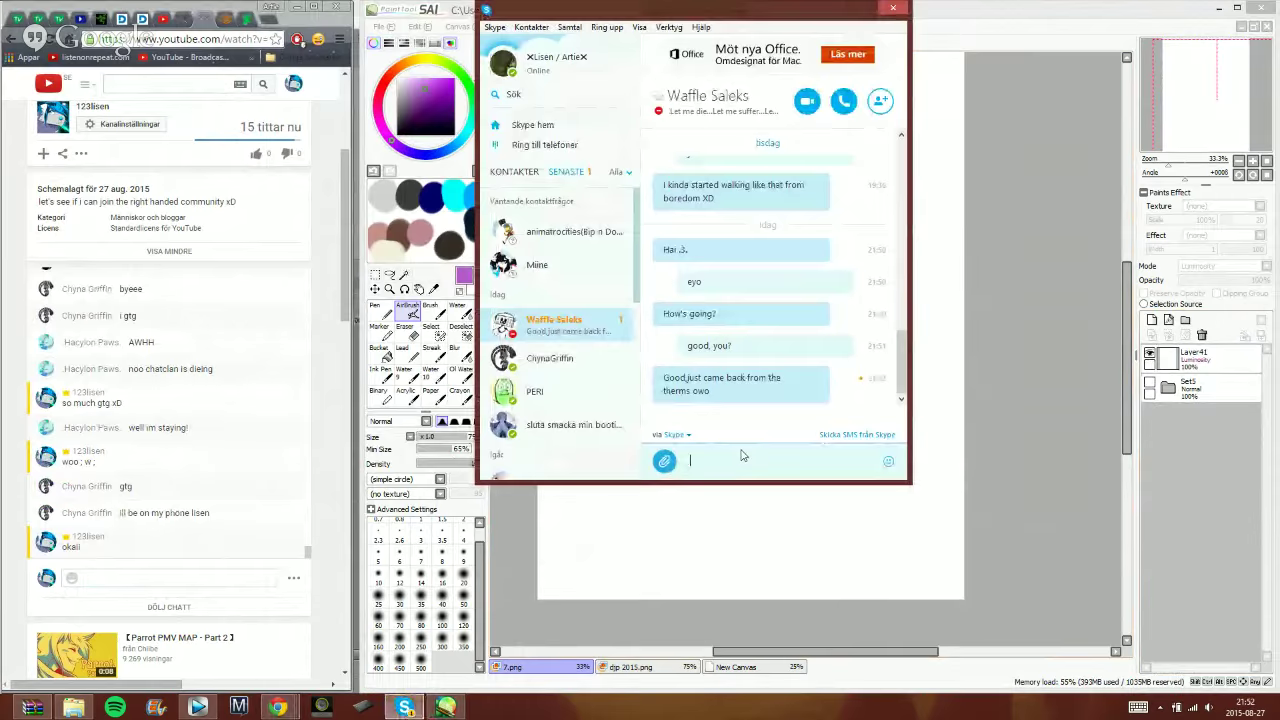
{"action": "type", "text": "o"}
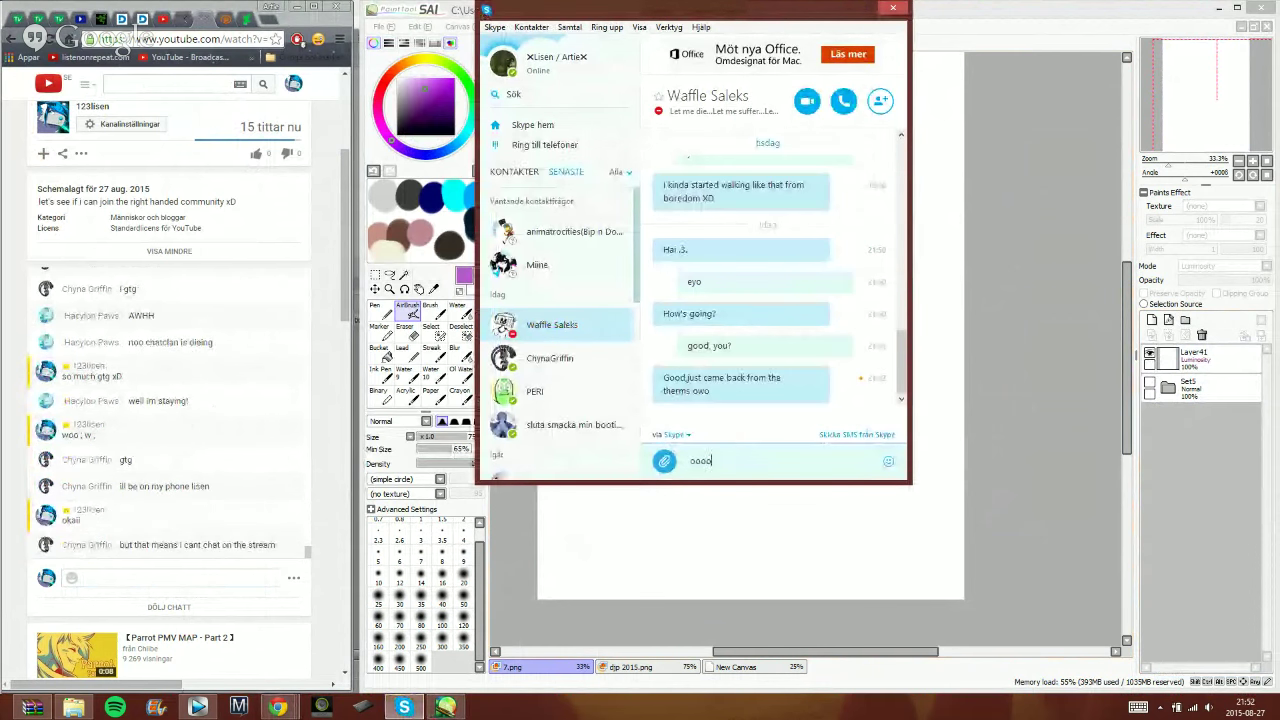
{"action": "type", "text": "ooo"}
{"action": "key", "text": "Return"}
{"action": "left_click", "coordinate": [990, 28]}
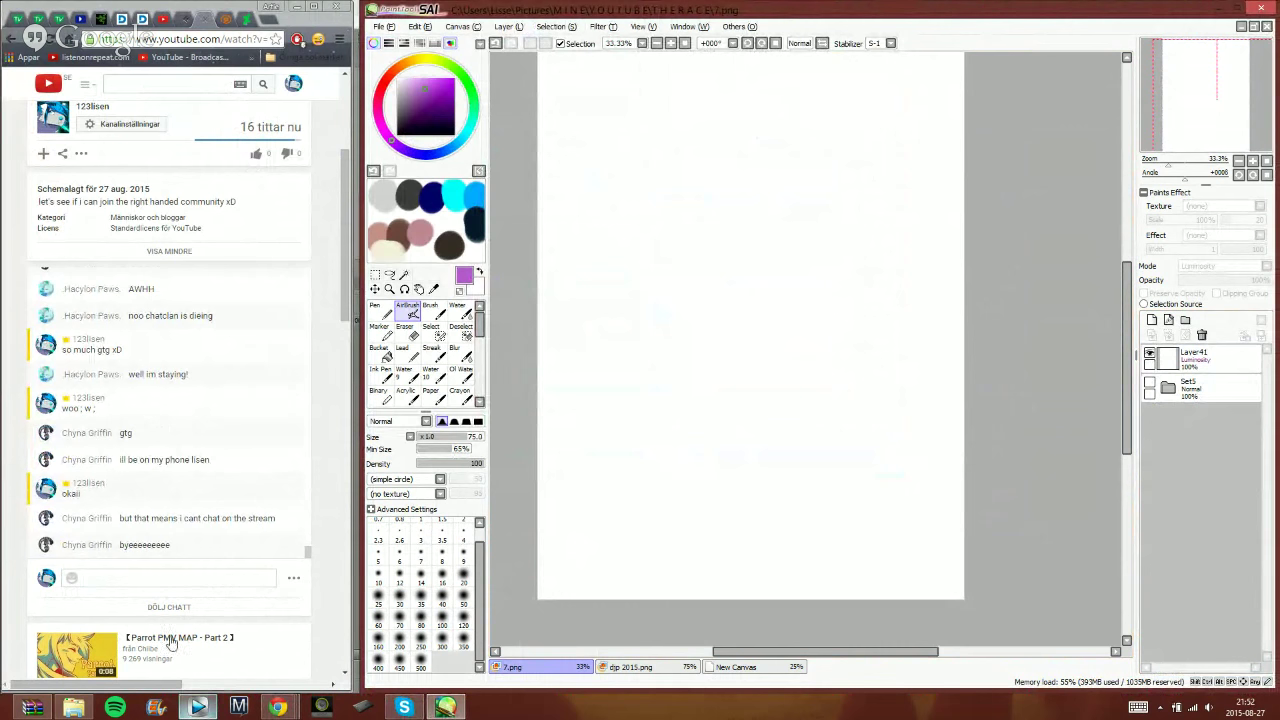
- Switch to the browser tab playing the Music 3 playlist and look through its upcoming videos
{"action": "left_click", "coordinate": [165, 591]}
{"action": "left_click", "coordinate": [163, 578]}
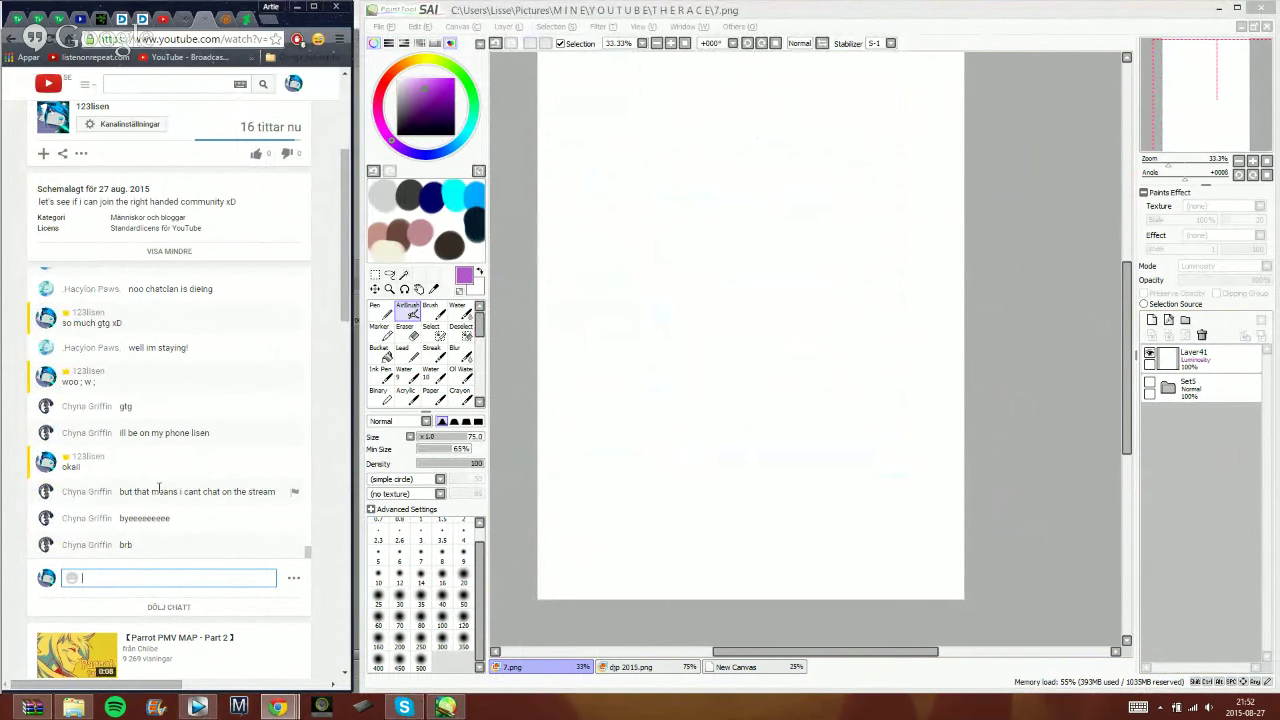
{"action": "left_click", "coordinate": [178, 22]}
{"action": "scroll", "coordinate": [216, 397], "scroll_direction": "down", "scroll_amount": 2}
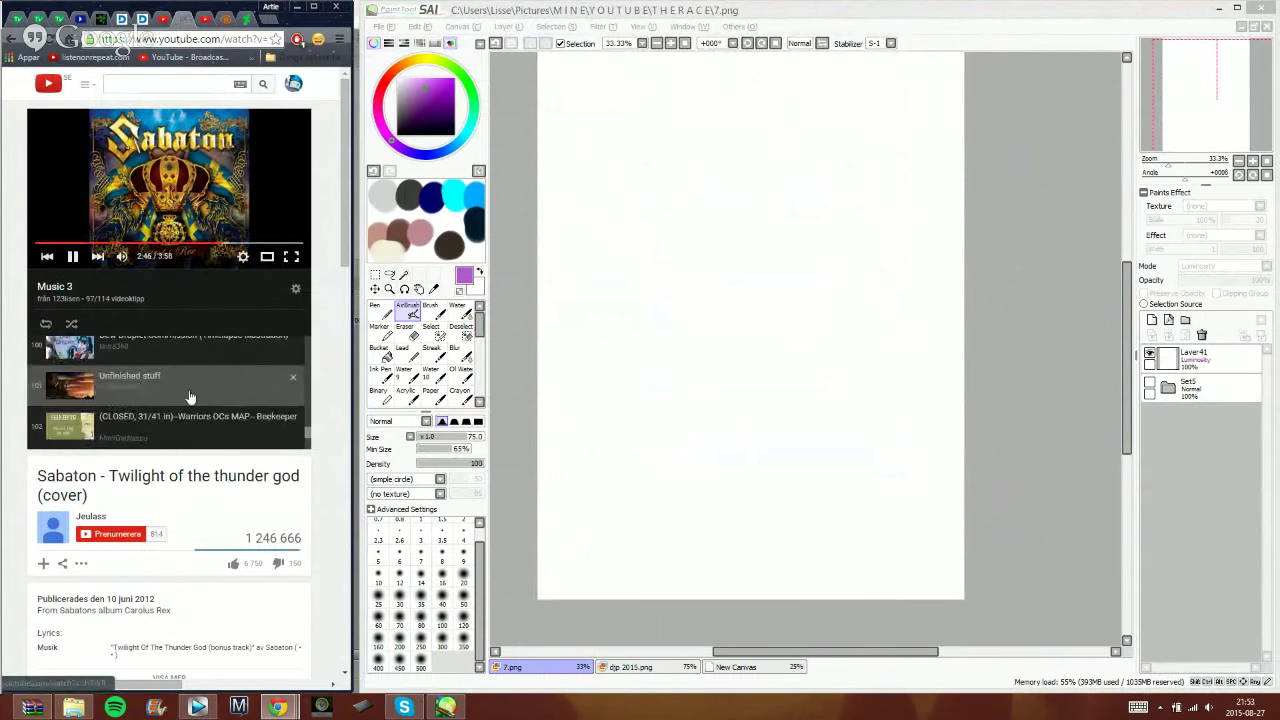
{"action": "scroll", "coordinate": [180, 390], "scroll_direction": "down", "scroll_amount": 2}
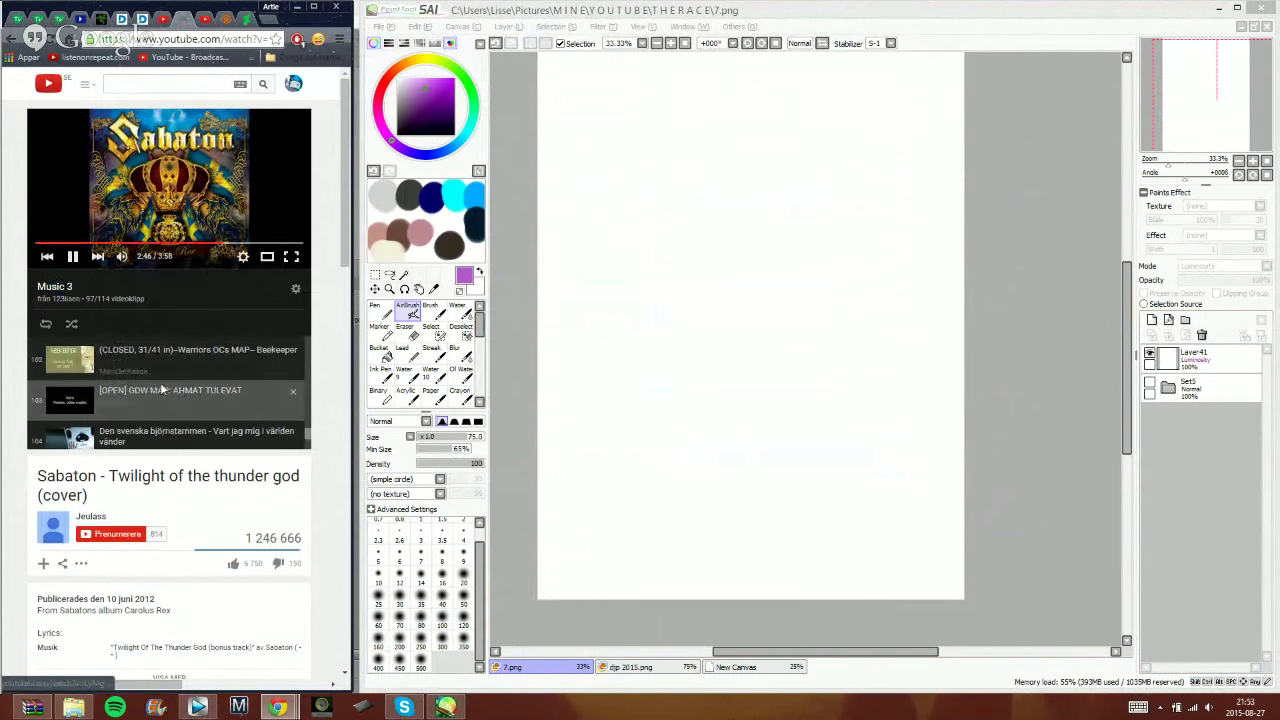
- Switch to Vegas Pro and open the "[Non dominant han..." video from the Music library in the project
{"action": "left_click", "coordinate": [199, 708]}
{"action": "left_click", "coordinate": [12, 21]}
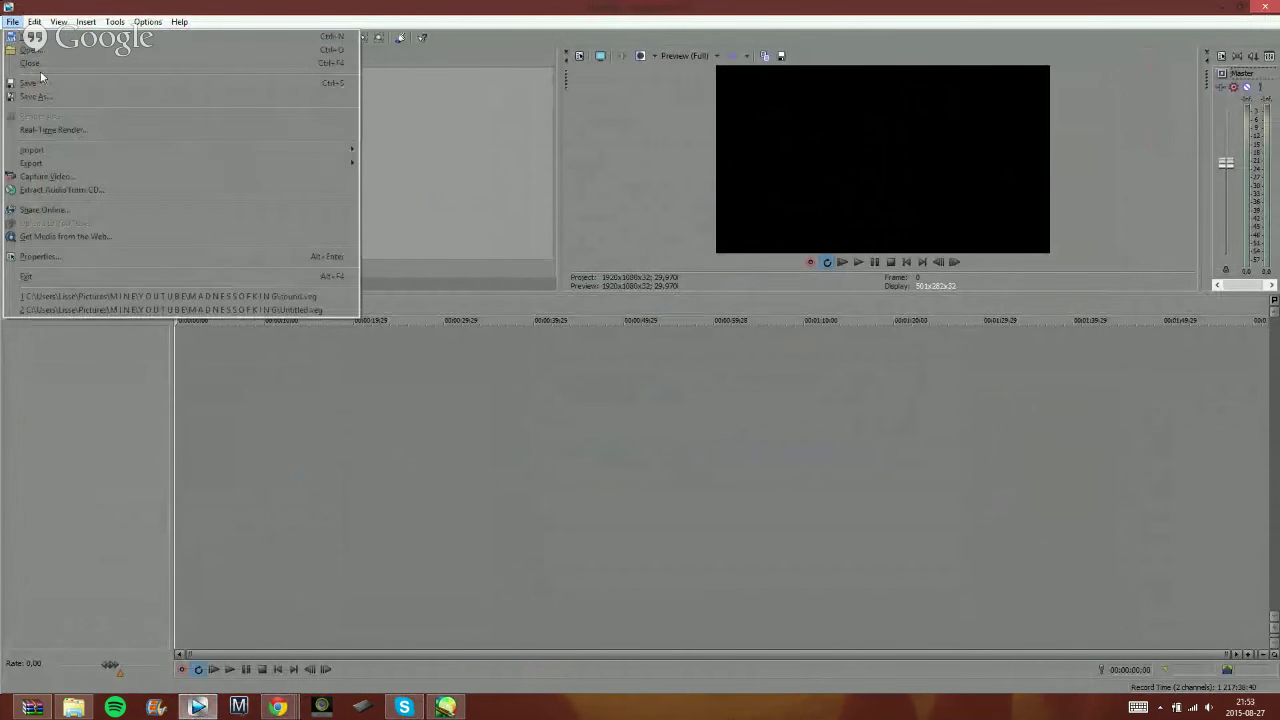
{"action": "left_click", "coordinate": [41, 63]}
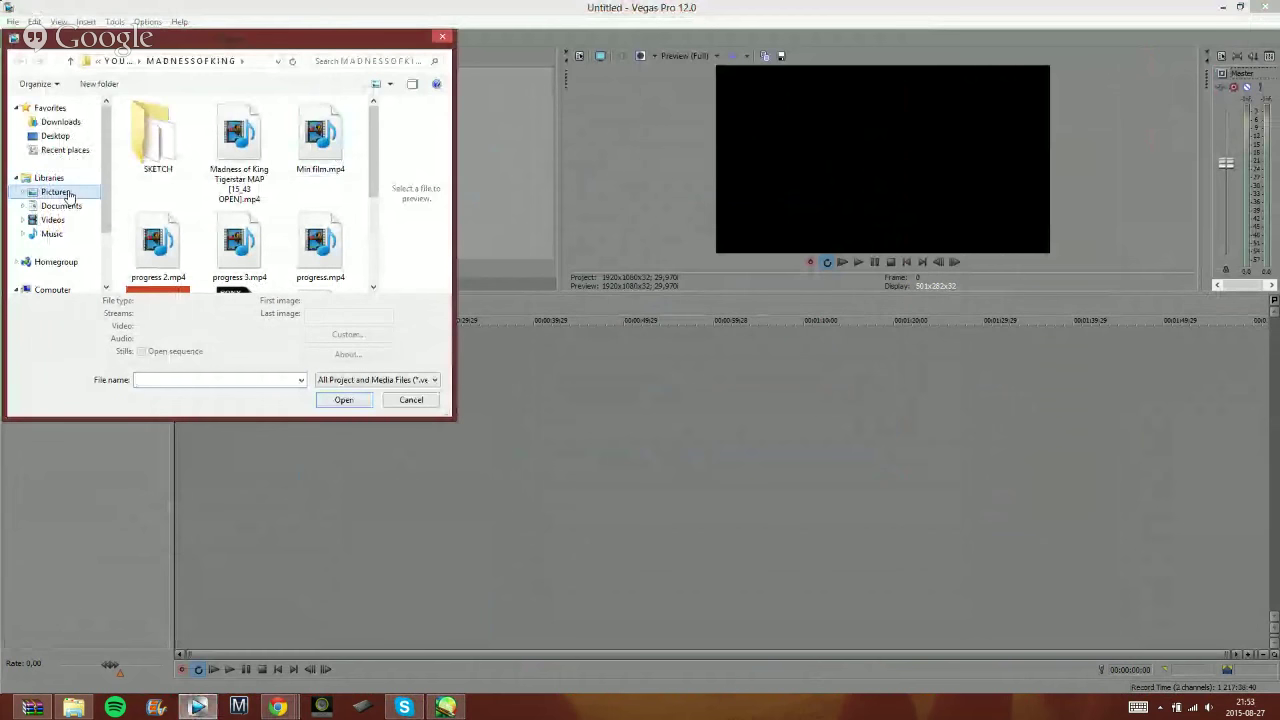
{"action": "left_click", "coordinate": [57, 192]}
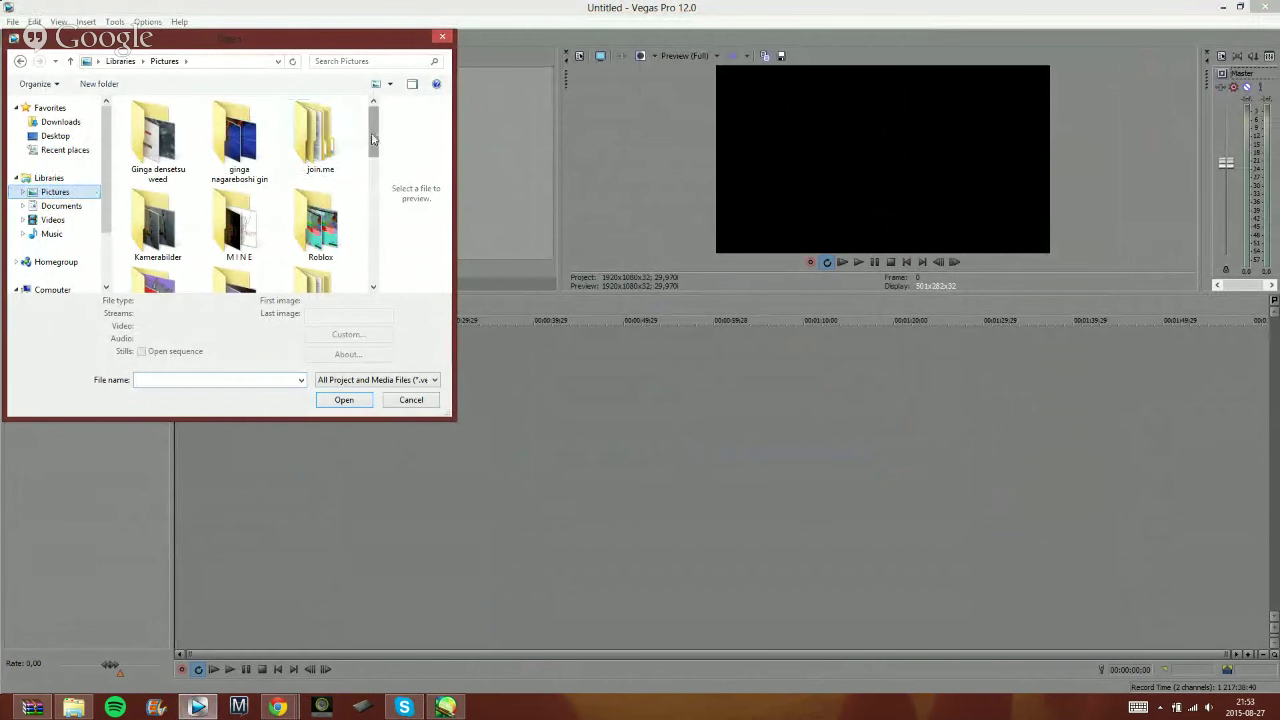
{"action": "scroll", "coordinate": [372, 140], "scroll_direction": "down", "scroll_amount": 1}
{"action": "left_click", "coordinate": [51, 234]}
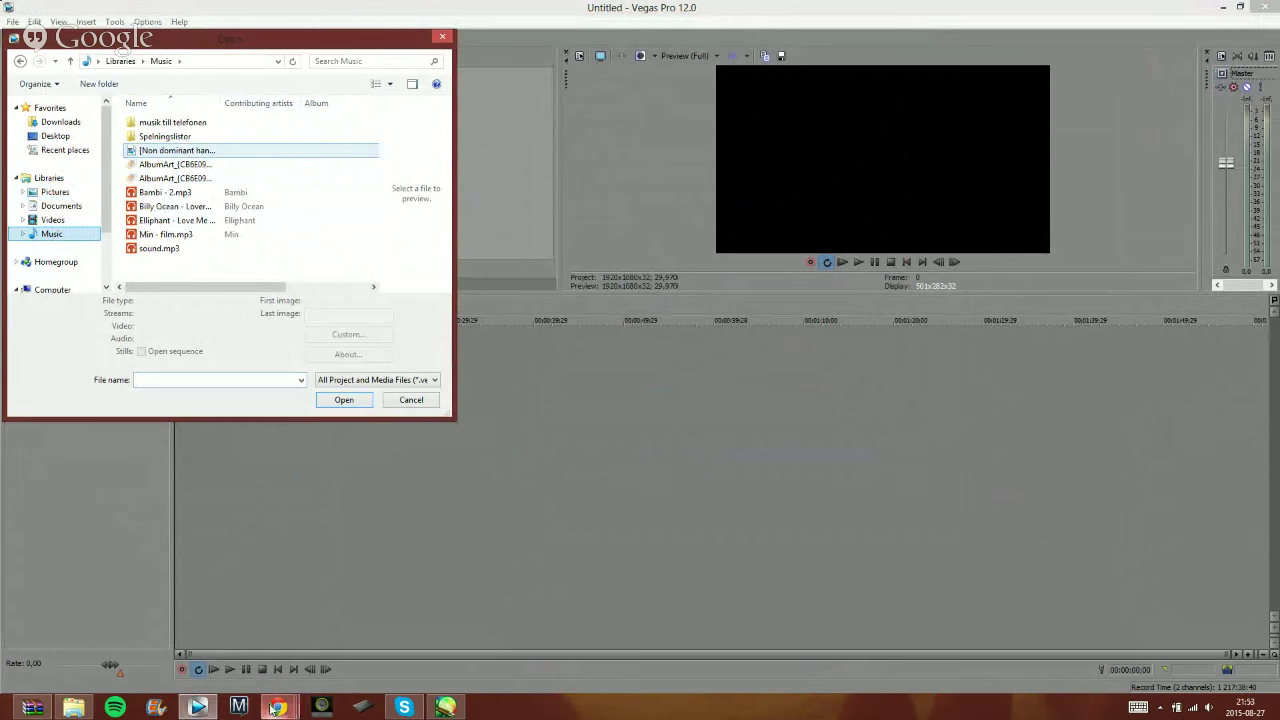
{"action": "key", "text": "Down"}
{"action": "key", "text": "Return"}
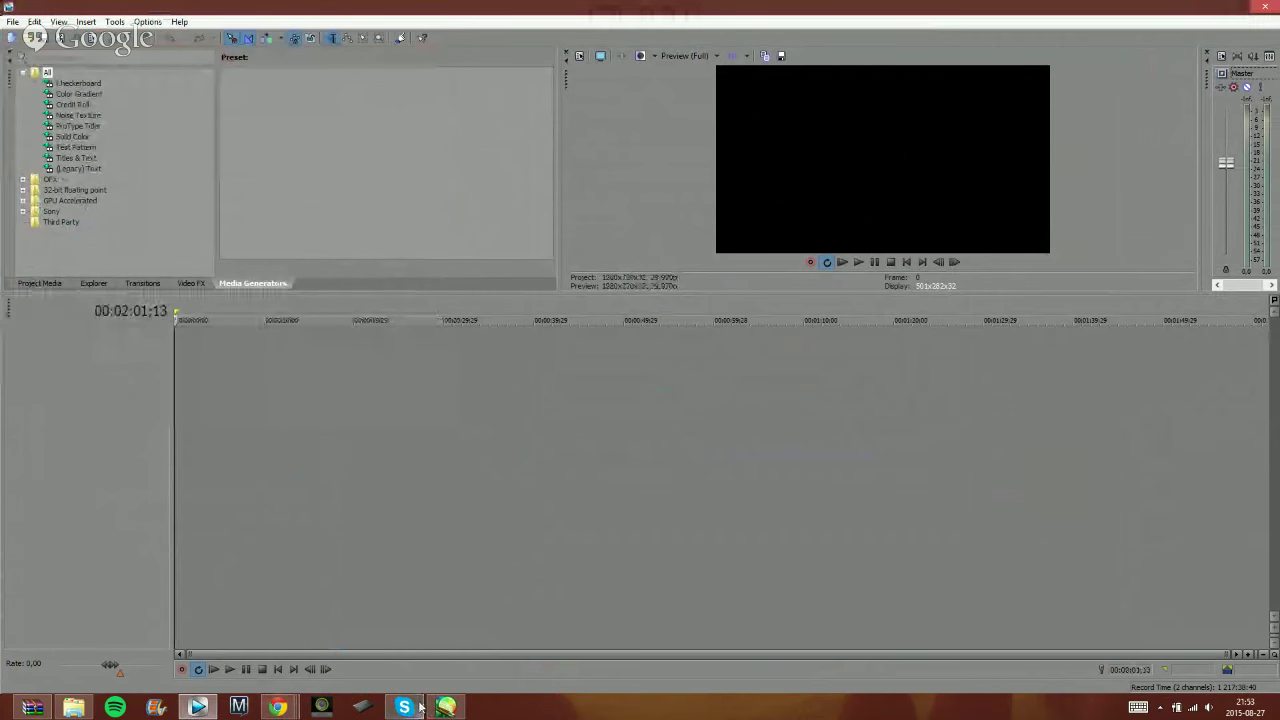
- In the browser, play The race MAP video from near its end and pause on the Part 15 title card
{"action": "left_click", "coordinate": [445, 707]}
{"action": "mouse_move", "coordinate": [278, 707]}
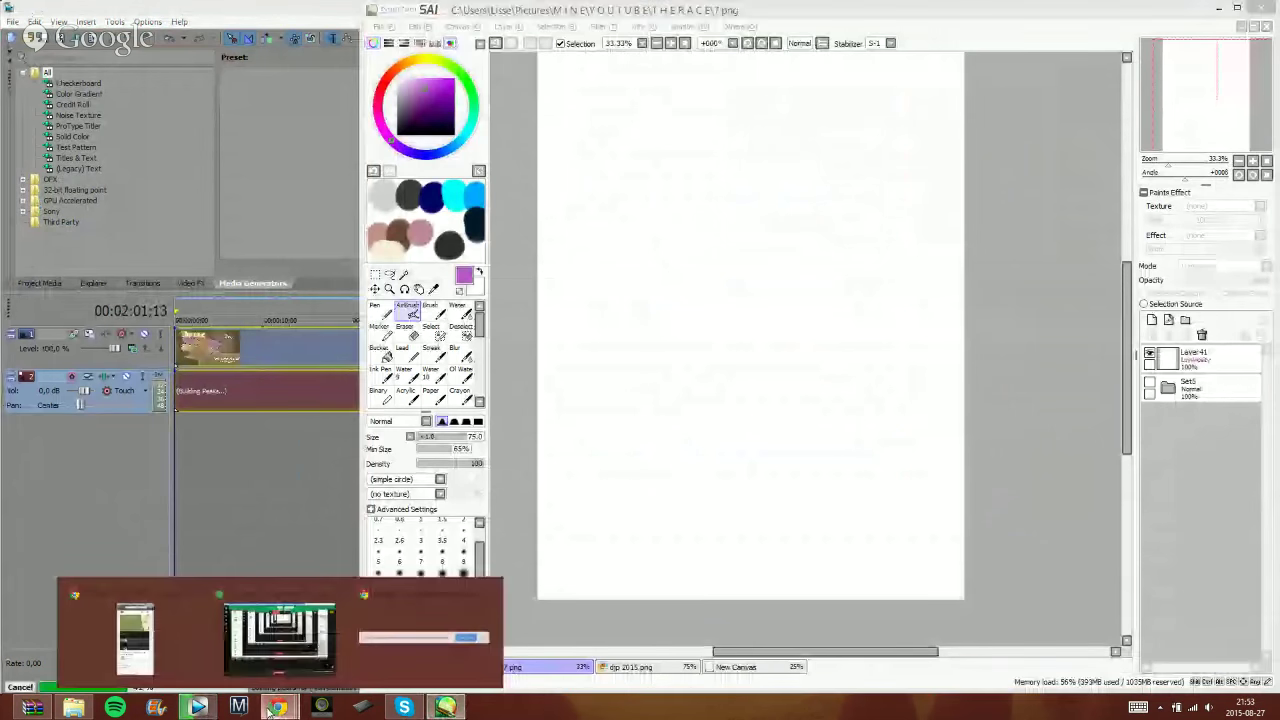
{"action": "left_click", "coordinate": [201, 636]}
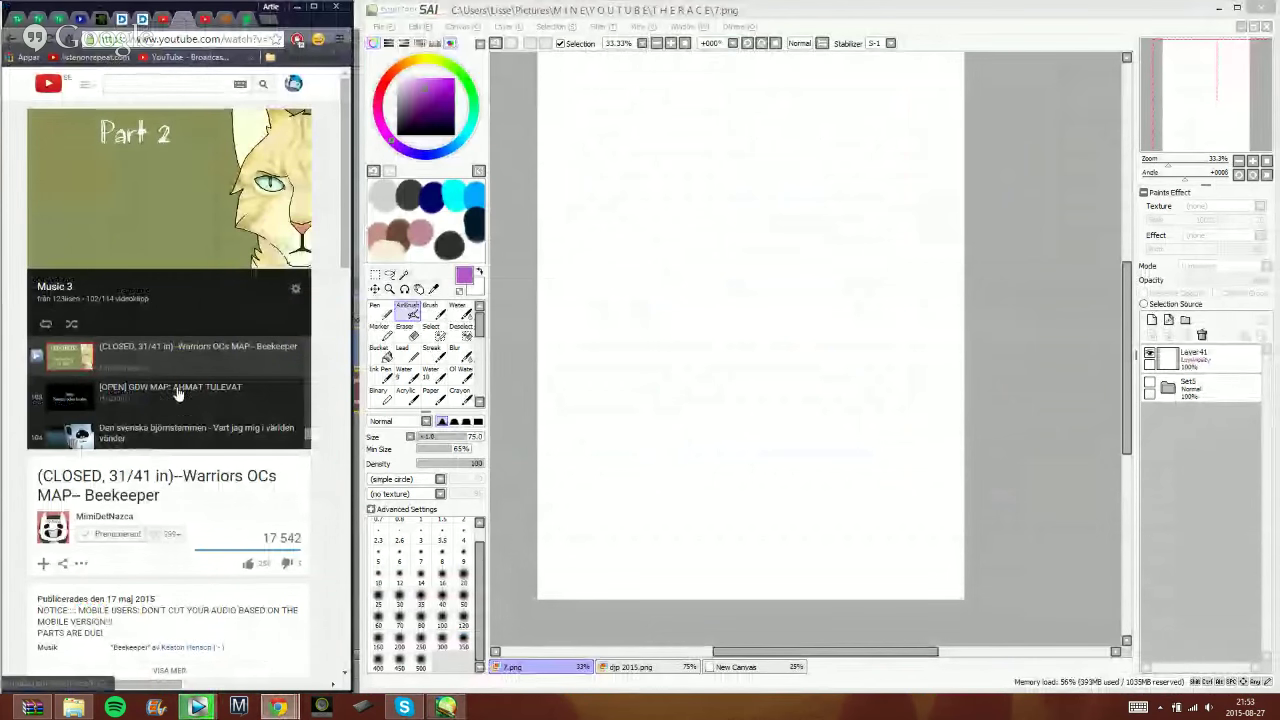
{"action": "scroll", "coordinate": [176, 394], "scroll_direction": "down", "scroll_amount": 5}
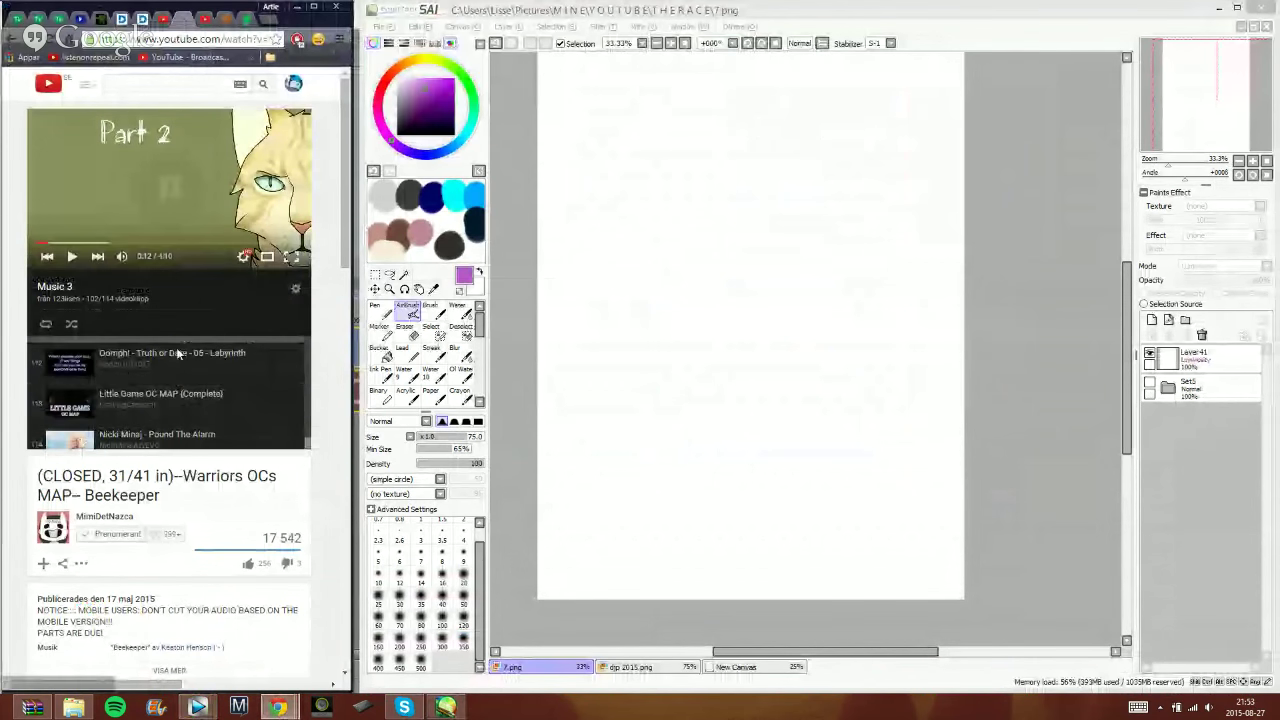
{"action": "left_click", "coordinate": [145, 20]}
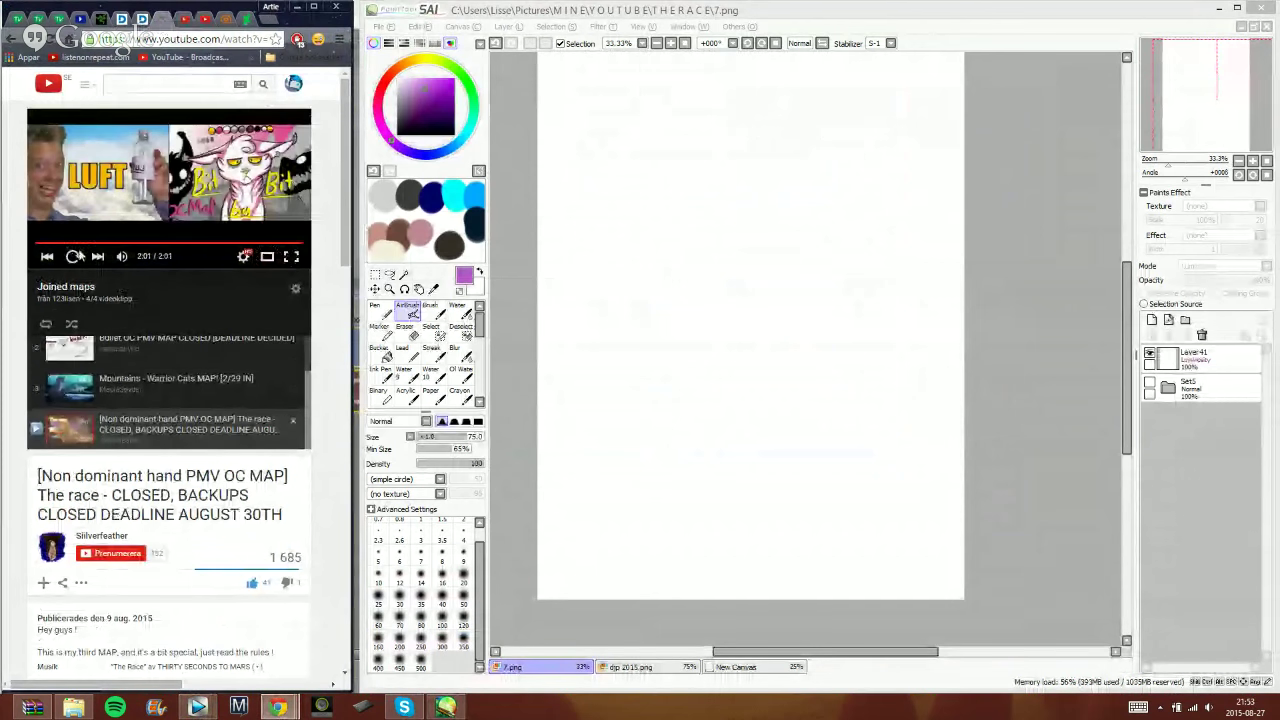
{"action": "left_click", "coordinate": [290, 244]}
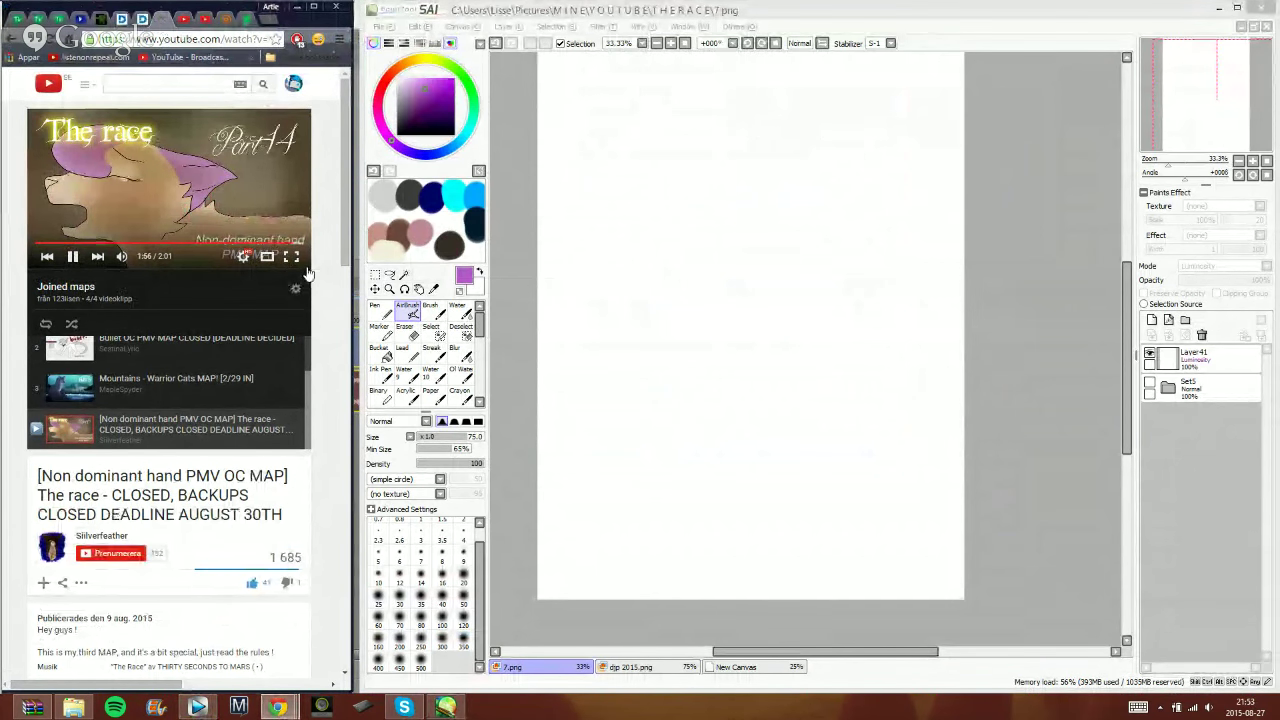
{"action": "left_click", "coordinate": [72, 258]}
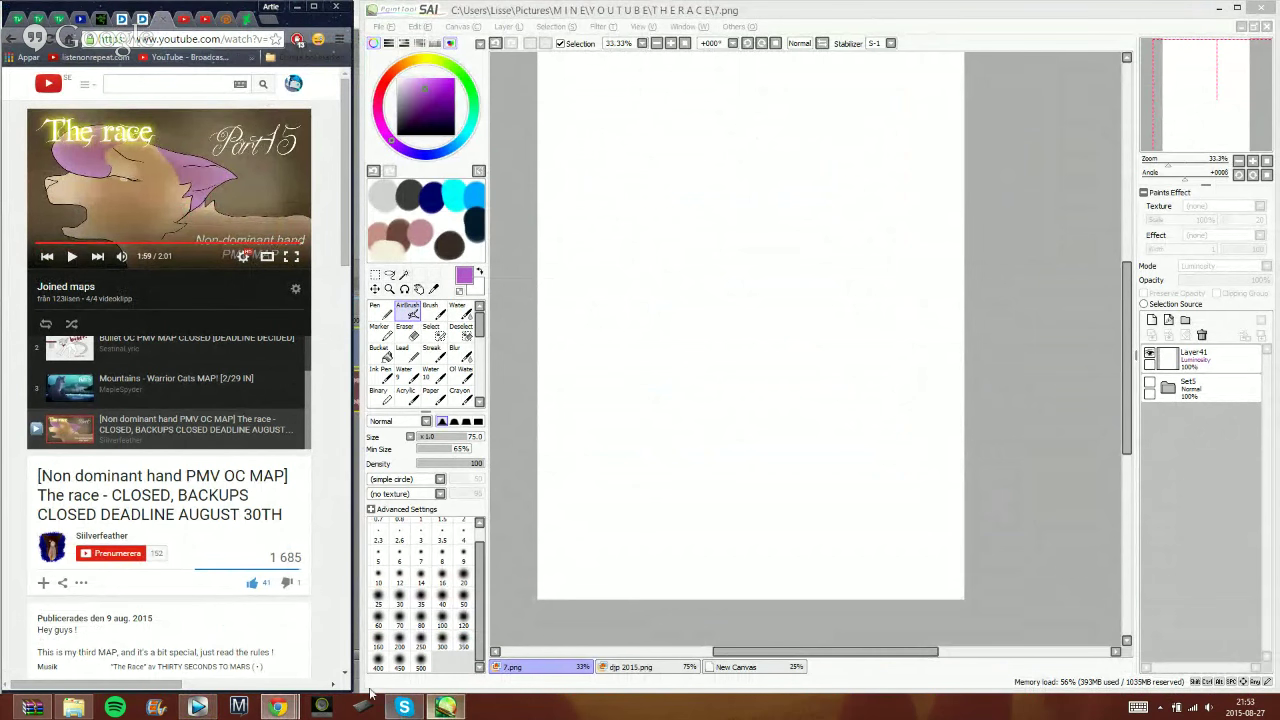
- Switch to PaintTool SAI, show the layer folder again, and add a new layer above Layer41
{"action": "left_click", "coordinate": [445, 707]}
{"action": "left_click", "coordinate": [1149, 384]}
{"action": "left_click", "coordinate": [1164, 362]}
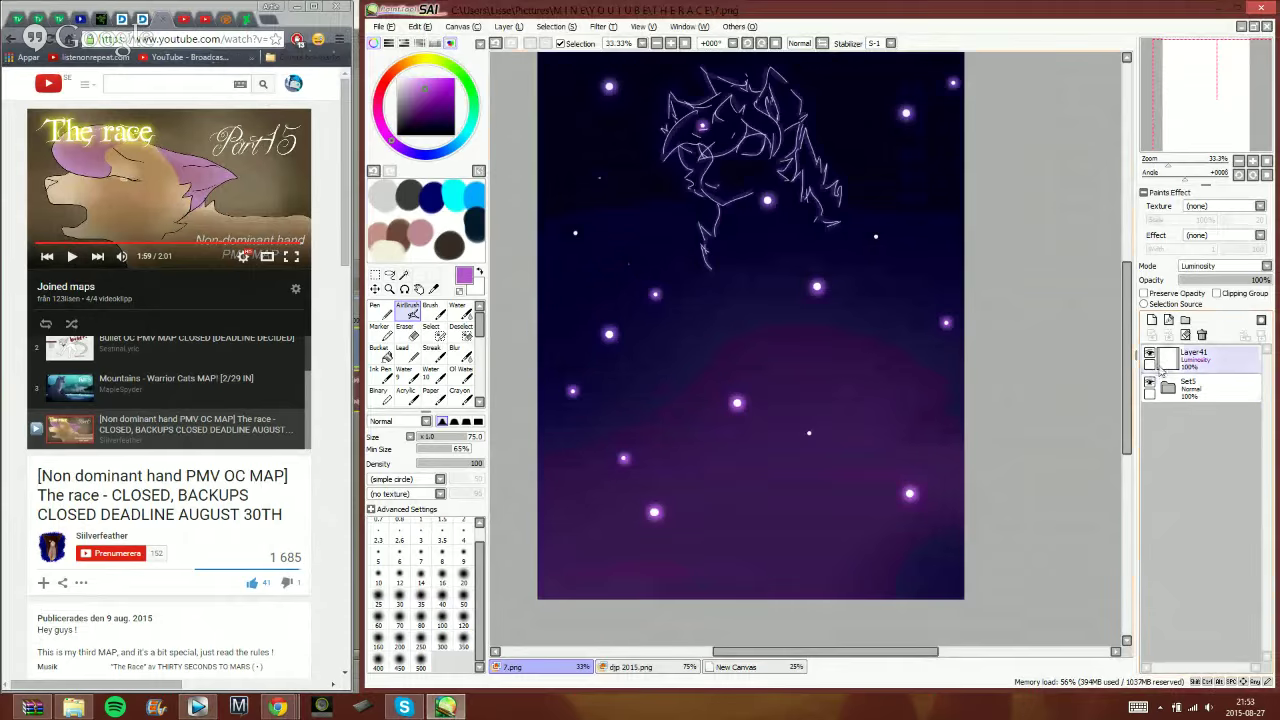
{"action": "left_click", "coordinate": [1152, 320]}
{"action": "scroll", "coordinate": [807, 284], "scroll_direction": "down", "scroll_amount": 2}
{"action": "scroll", "coordinate": [812, 272], "scroll_direction": "up", "scroll_amount": 2}
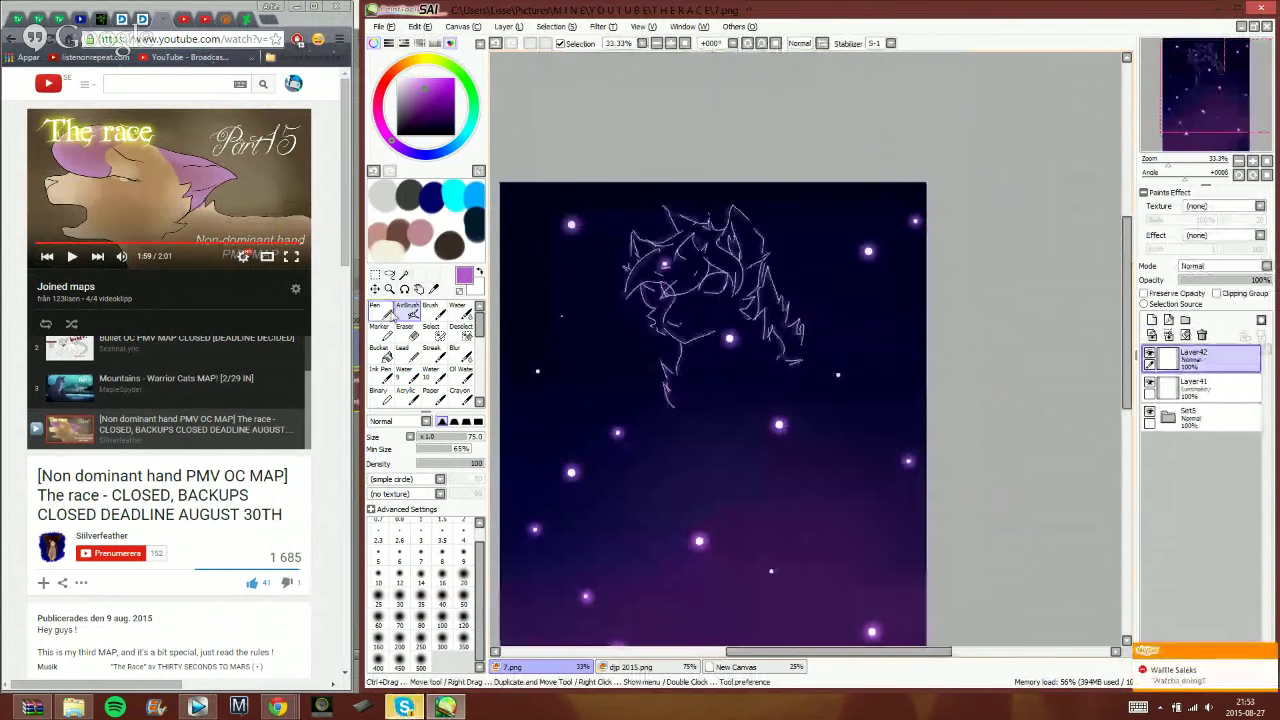
- With the Pen in white at size 12, hand-letter "The" on Layer42 beside the sketched head near the artwork's upper edge
{"action": "left_click", "coordinate": [381, 312]}
{"action": "left_click", "coordinate": [481, 273]}
{"action": "key", "text": "ctrl+plus"}
{"action": "key", "text": "ctrl+plus"}
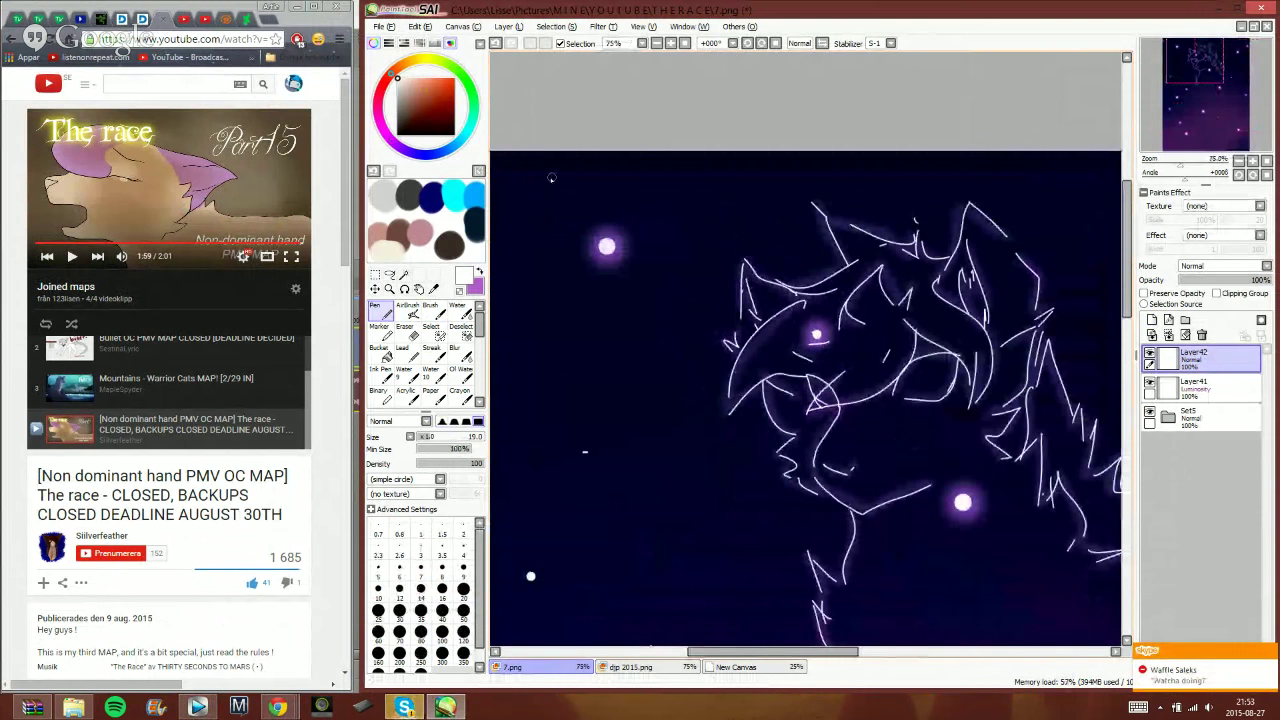
{"action": "left_click", "coordinate": [424, 440]}
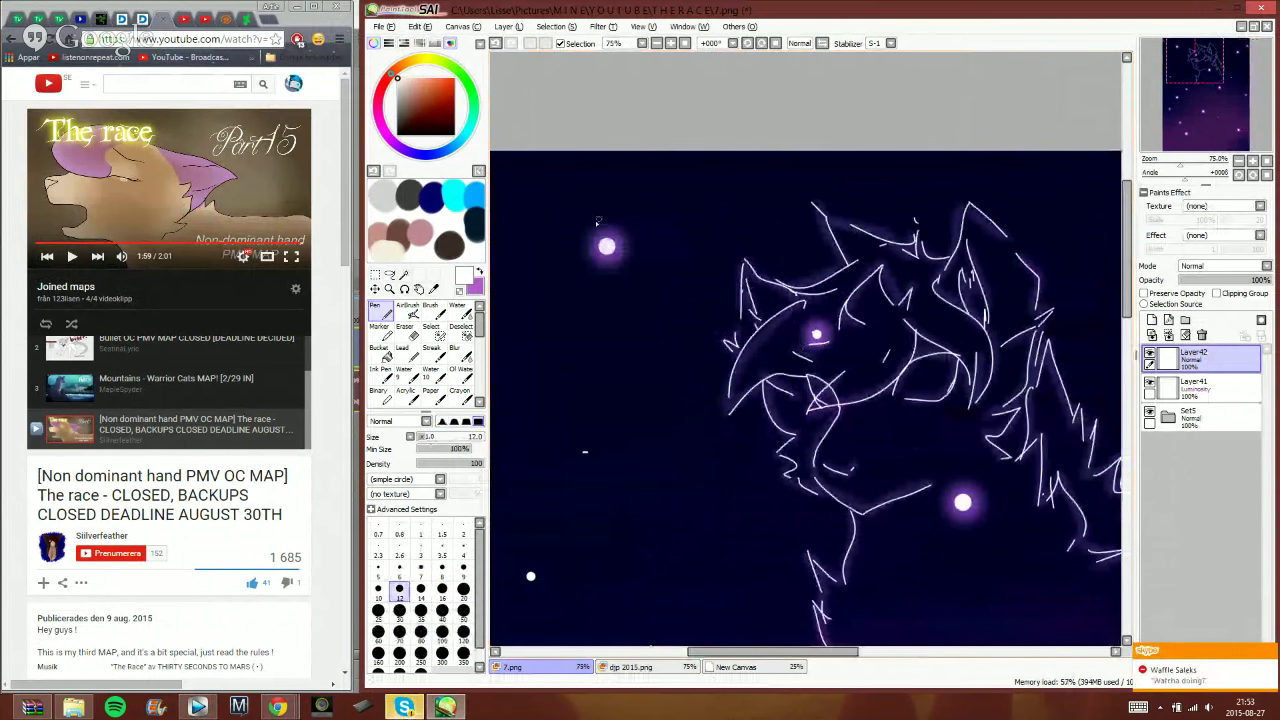
{"action": "mouse_move", "coordinate": [576, 224]}
{"action": "left_mouse_down"}
{"action": "mouse_move", "coordinate": [652, 214]}
{"action": "mouse_move", "coordinate": [639, 299]}
{"action": "left_mouse_up"}
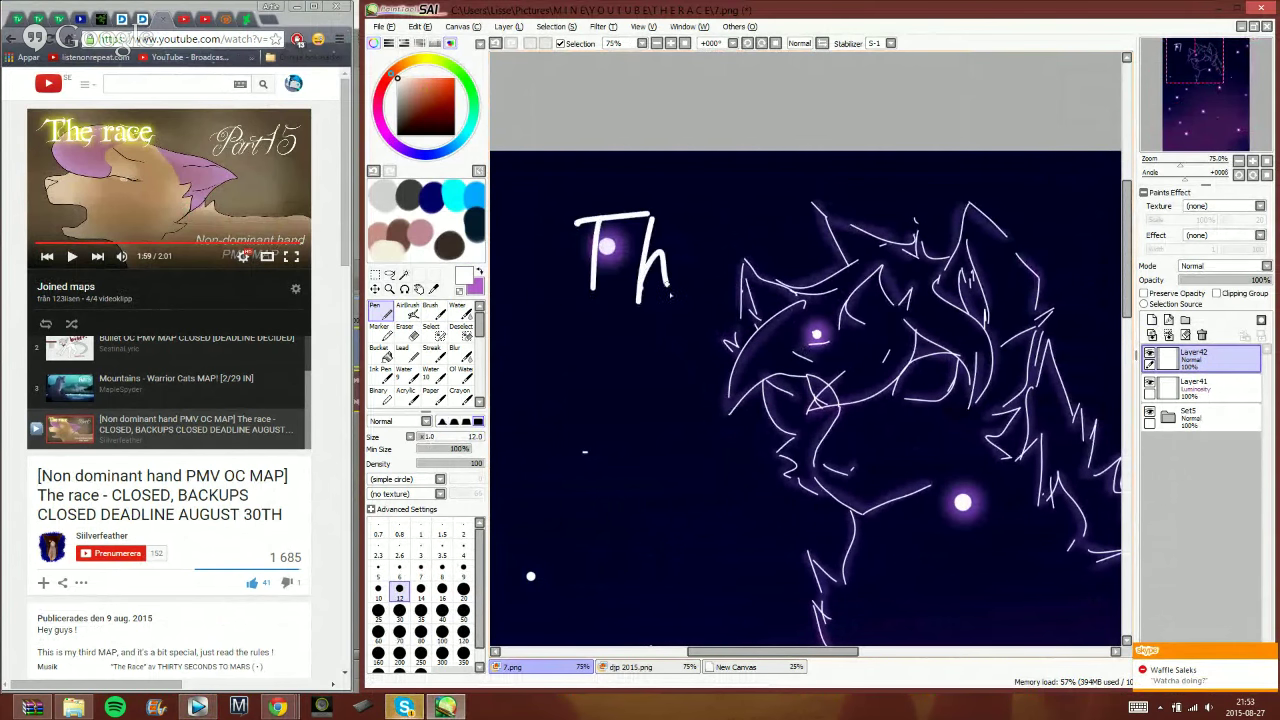
{"action": "left_click_drag", "start_coordinate": [682, 262], "coordinate": [704, 259]}
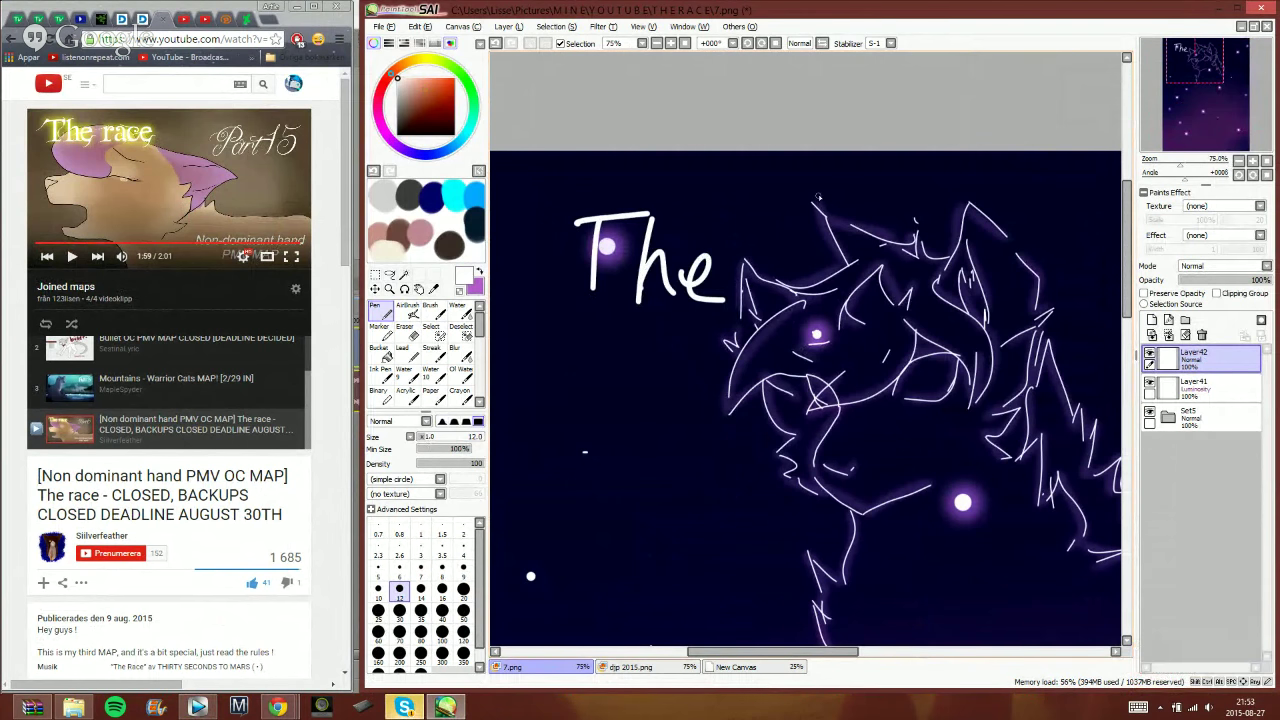
- Hand-letter "The" two more times on Layer42, continuing the row across the sketched head
{"action": "mouse_move", "coordinate": [812, 206]}
{"action": "left_mouse_down"}
{"action": "mouse_move", "coordinate": [800, 292]}
{"action": "mouse_move", "coordinate": [856, 207]}
{"action": "mouse_move", "coordinate": [898, 288]}
{"action": "mouse_move", "coordinate": [954, 311]}
{"action": "left_mouse_up"}
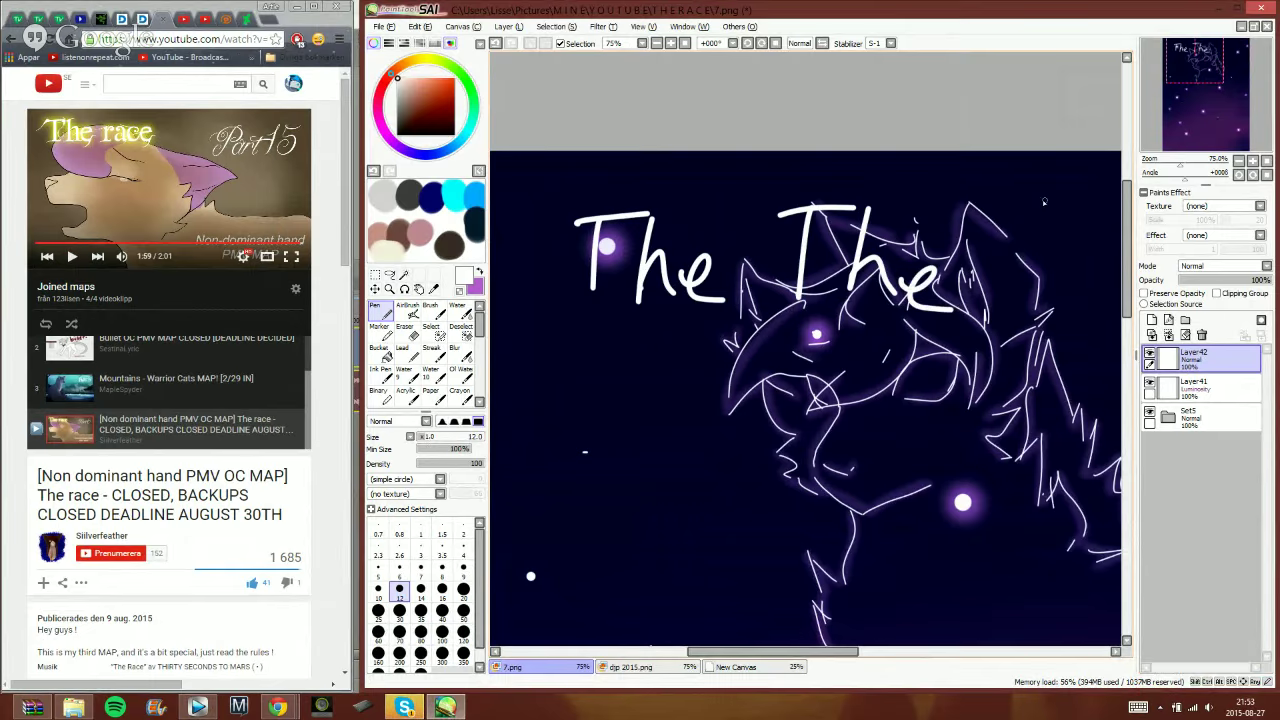
{"action": "mouse_move", "coordinate": [1199, 86]}
{"action": "left_mouse_down"}
{"action": "mouse_move", "coordinate": [1177, 89]}
{"action": "mouse_move", "coordinate": [1189, 92]}
{"action": "left_mouse_up"}
{"action": "left_click_drag", "start_coordinate": [842, 172], "coordinate": [822, 262]}
{"action": "mouse_move", "coordinate": [811, 174]}
{"action": "left_mouse_down"}
{"action": "mouse_move", "coordinate": [827, 262]}
{"action": "mouse_move", "coordinate": [904, 169]}
{"action": "left_mouse_up"}
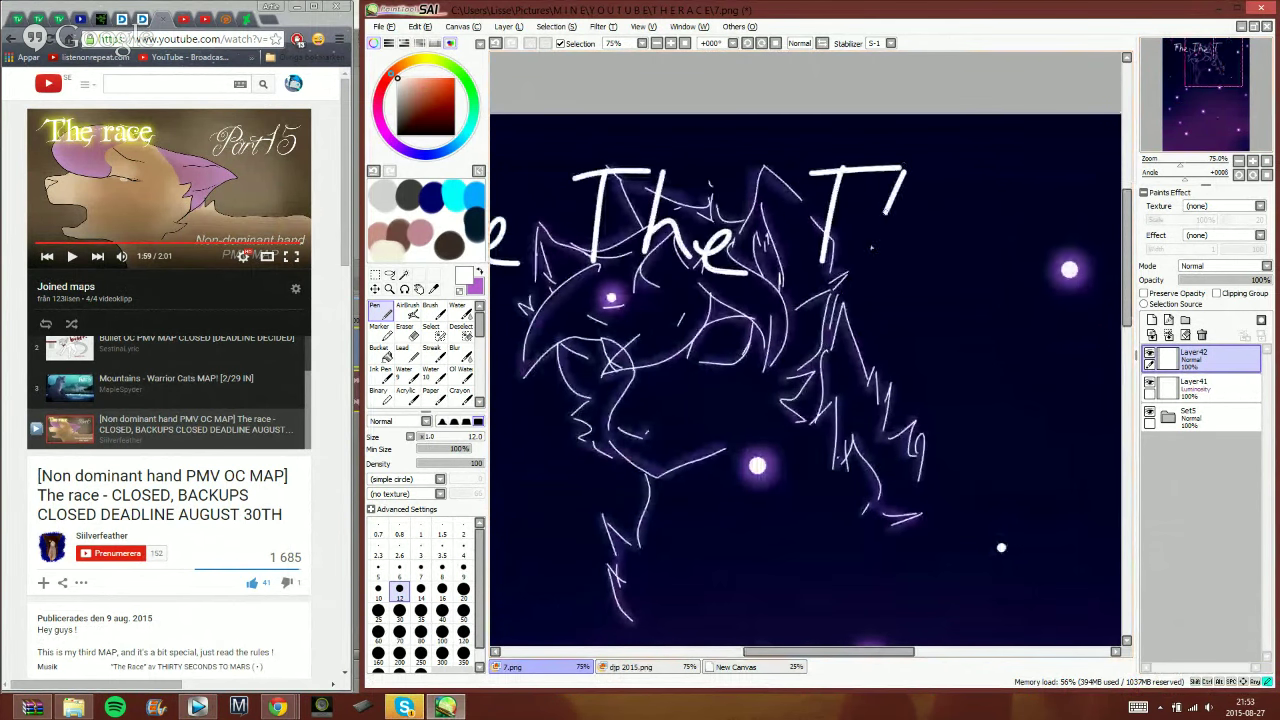
{"action": "left_click_drag", "start_coordinate": [871, 246], "coordinate": [930, 274]}
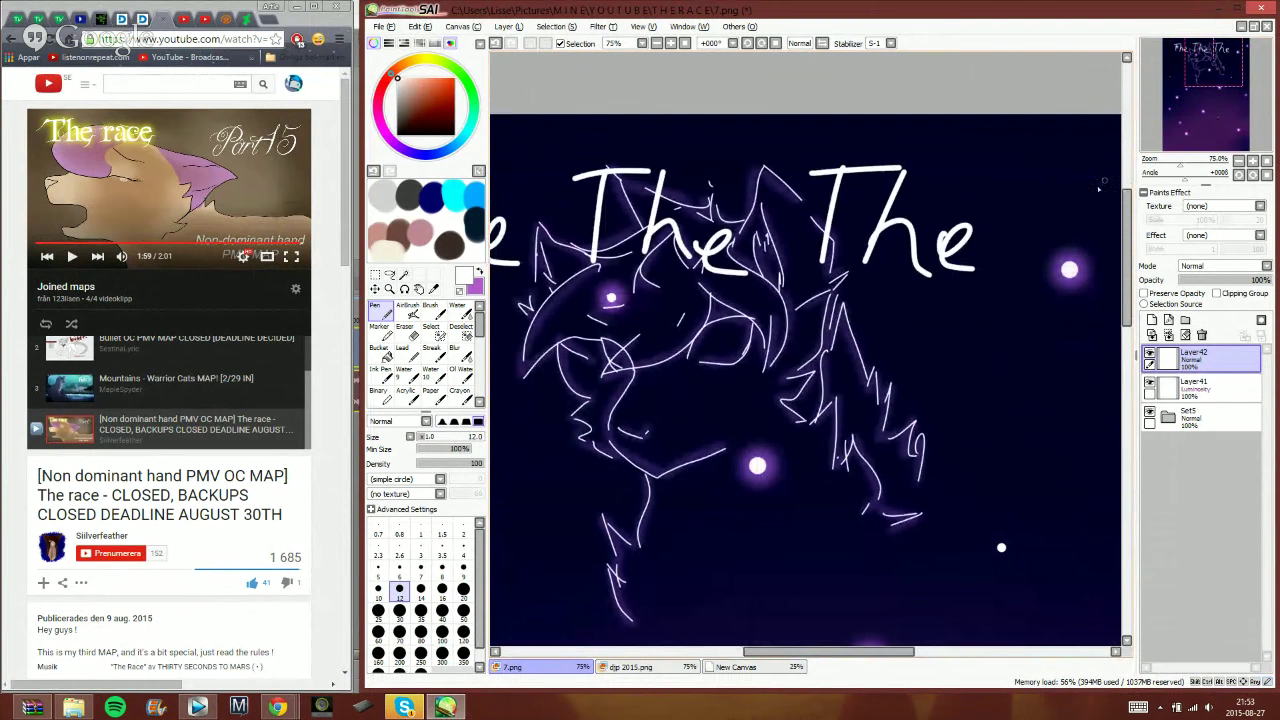
- Add a new layer above Layer42 and hand-letter "The Race" in white below the first row of lettering
{"action": "left_click_drag", "start_coordinate": [1210, 75], "coordinate": [1198, 77]}
{"action": "left_click", "coordinate": [1239, 161]}
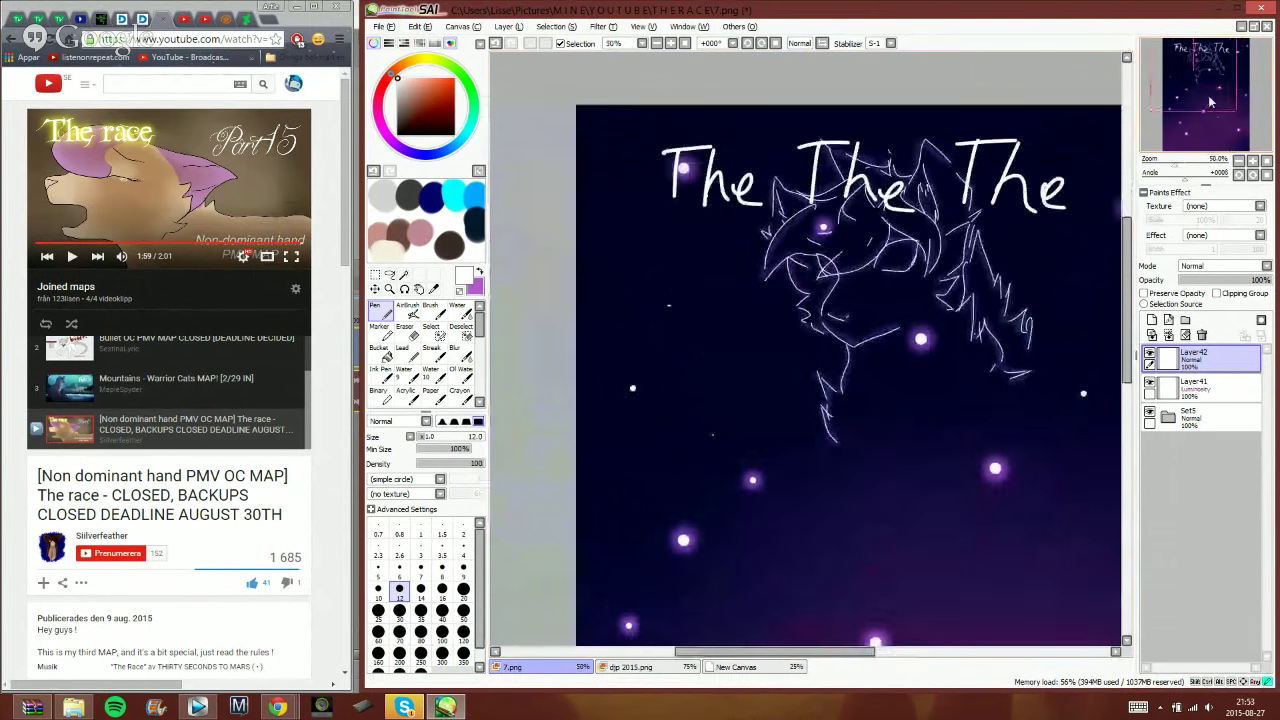
{"action": "left_click", "coordinate": [1152, 321]}
{"action": "left_click_drag", "start_coordinate": [1190, 85], "coordinate": [1197, 98]}
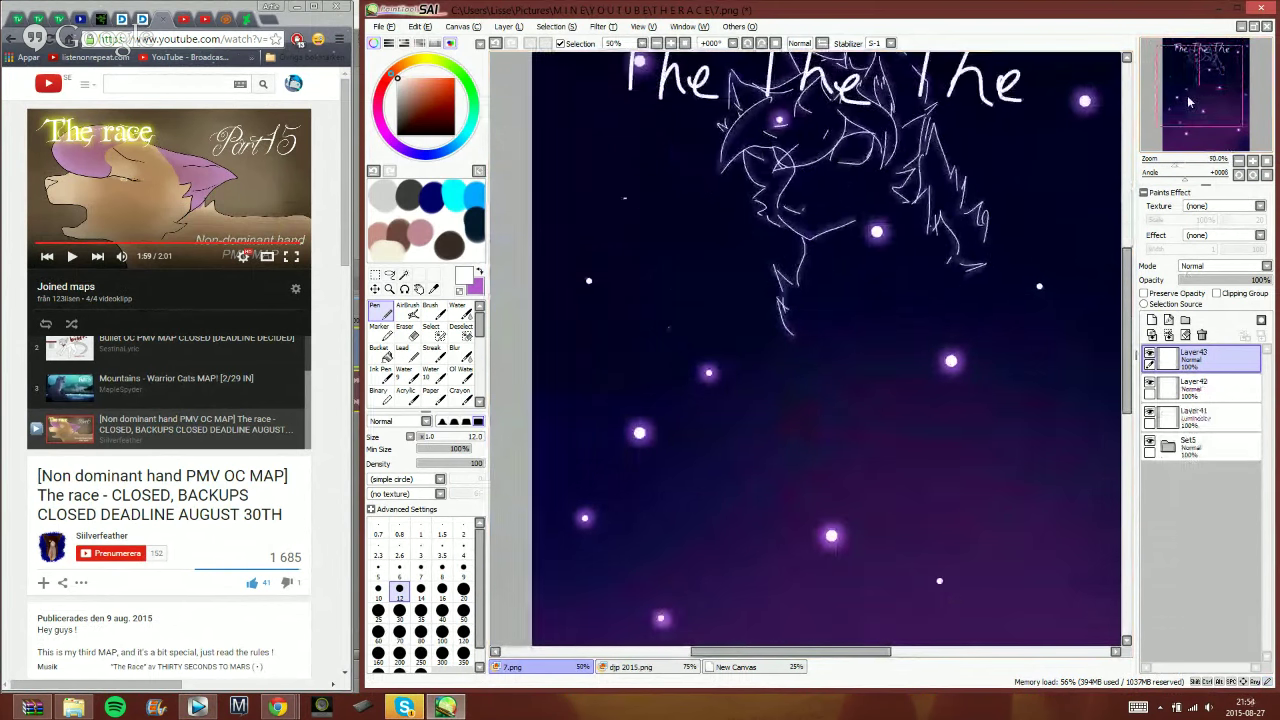
{"action": "mouse_move", "coordinate": [595, 199]}
{"action": "left_mouse_down"}
{"action": "mouse_move", "coordinate": [597, 275]}
{"action": "mouse_move", "coordinate": [627, 195]}
{"action": "mouse_move", "coordinate": [633, 272]}
{"action": "left_mouse_up"}
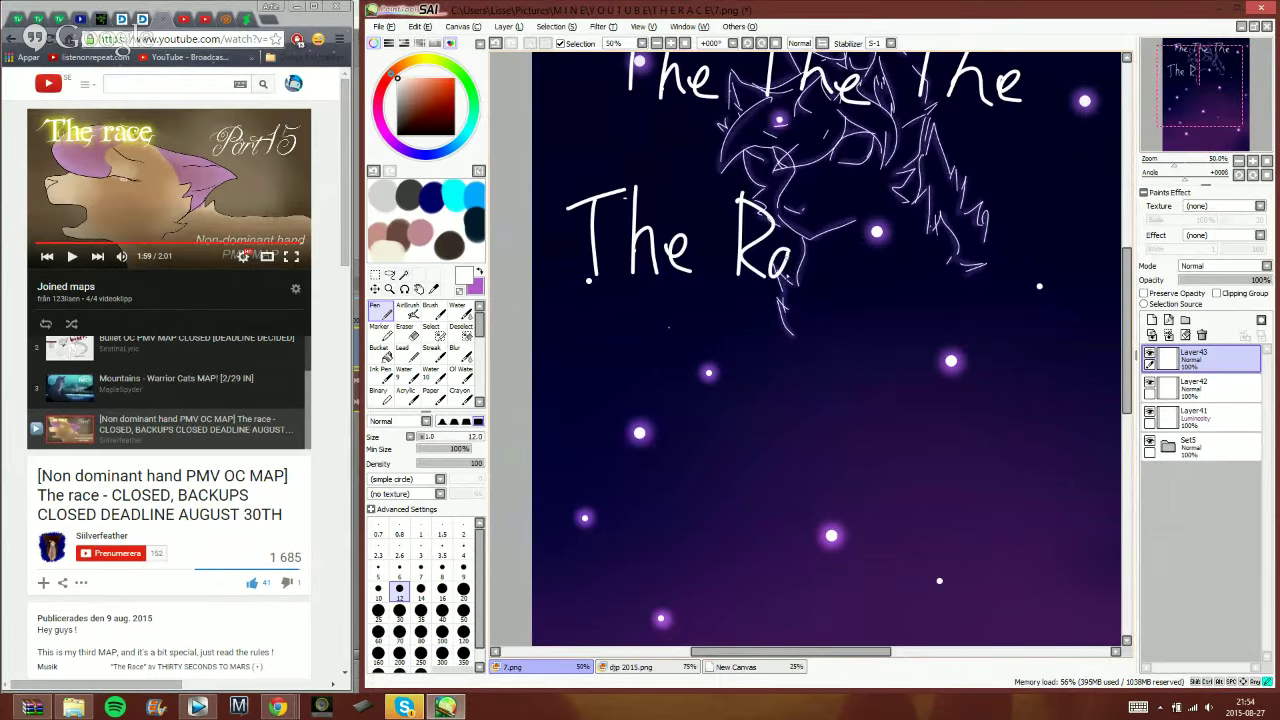
{"action": "left_click_drag", "start_coordinate": [842, 264], "coordinate": [877, 281]}
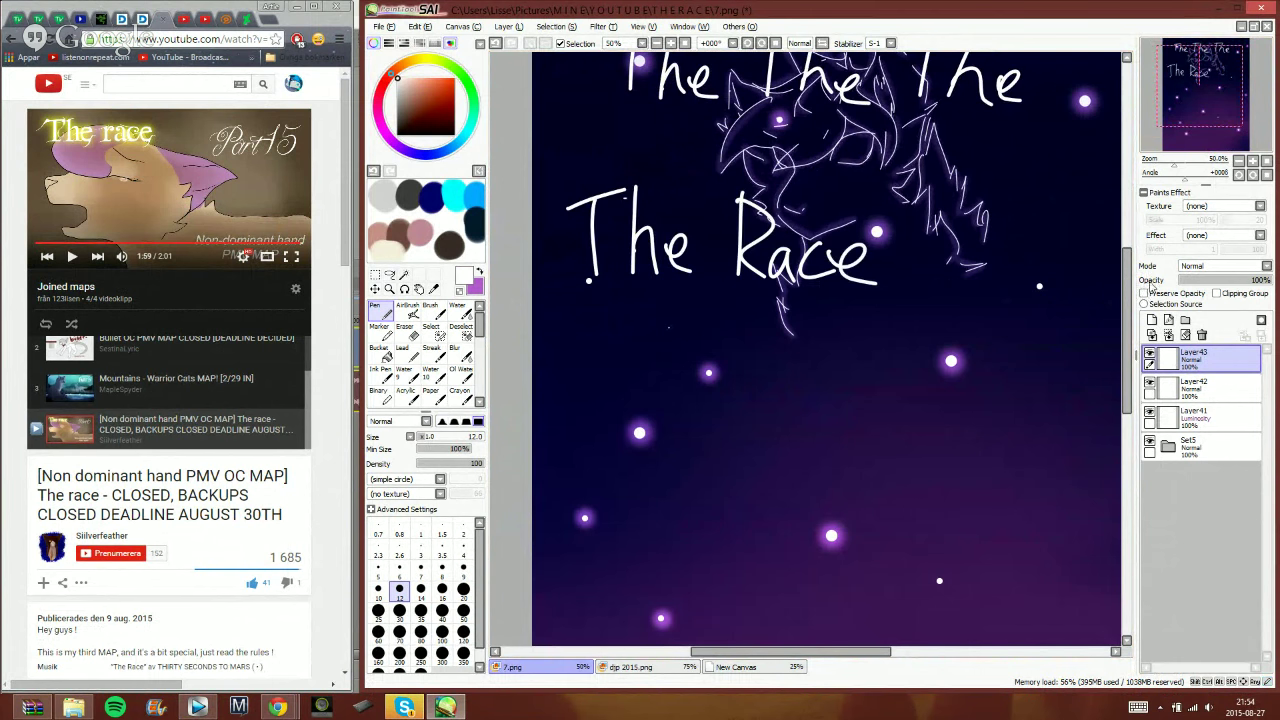
- Add another layer above Layer43 and hand-letter "The race" in white beneath the "The Race" line
{"action": "left_click", "coordinate": [1152, 320]}
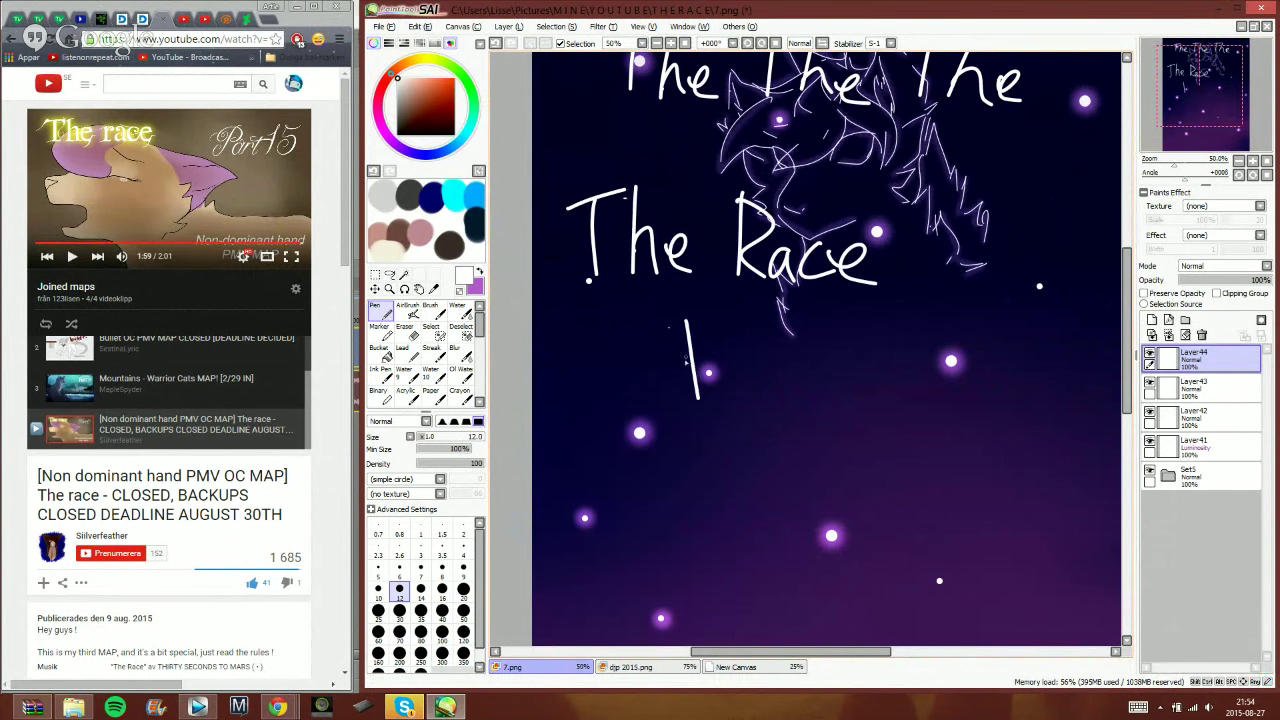
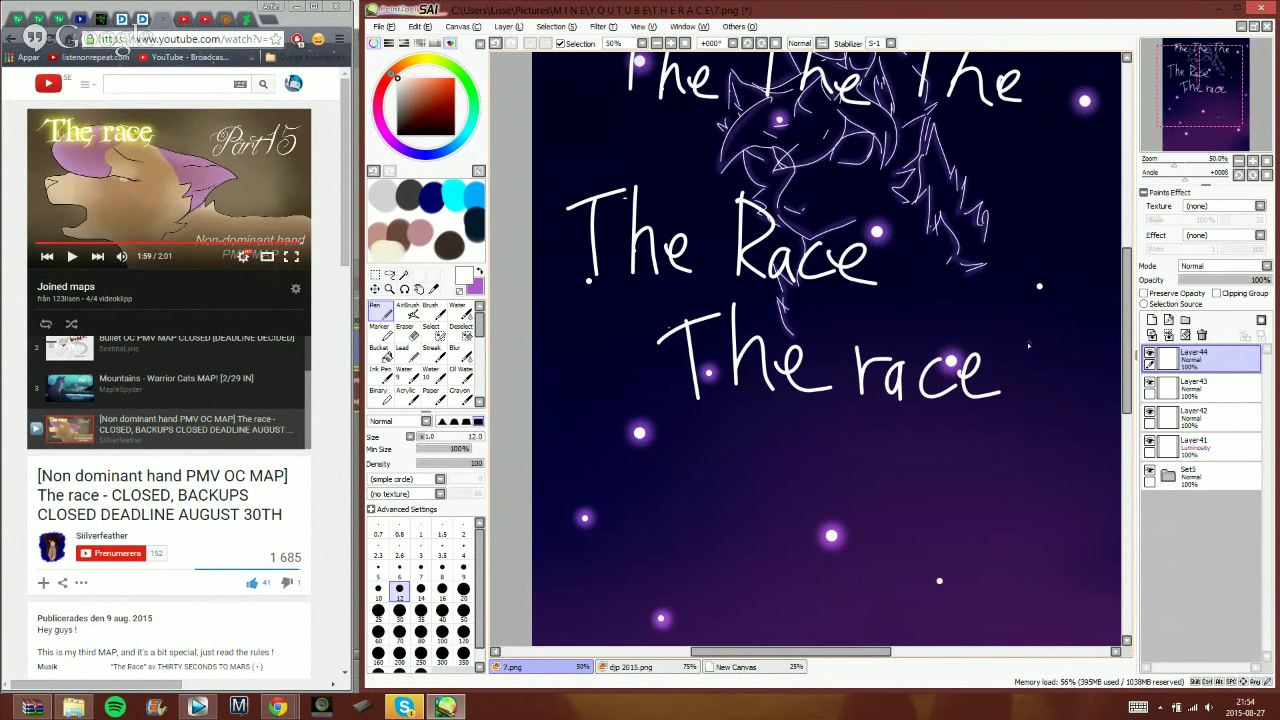
{"action": "scroll", "coordinate": [790, 213], "scroll_direction": "down", "scroll_amount": 1}
{"action": "scroll", "coordinate": [1040, 303], "scroll_direction": "up", "scroll_amount": 1}
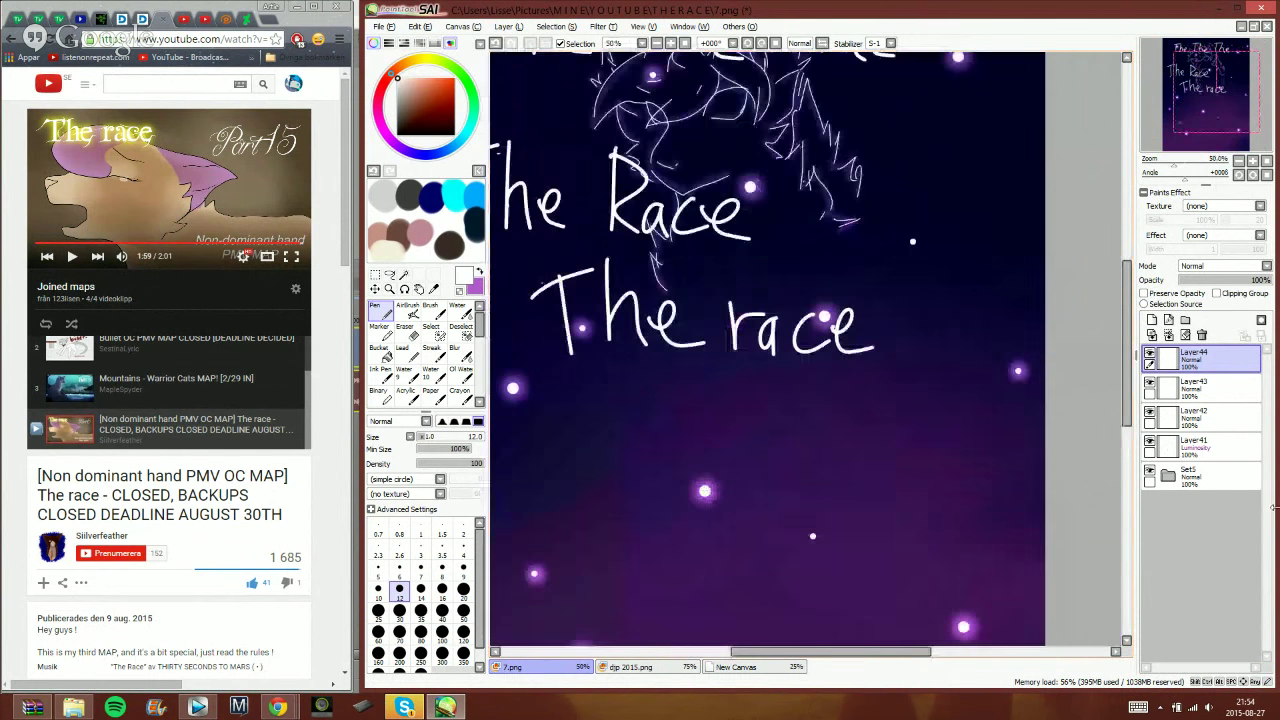
- Hide the Set5 folder and Layer41, Layer43 and Layer44, leaving only the "The The The" lettering on Layer42 visible
{"action": "left_click", "coordinate": [1150, 470]}
{"action": "left_click", "coordinate": [1150, 442]}
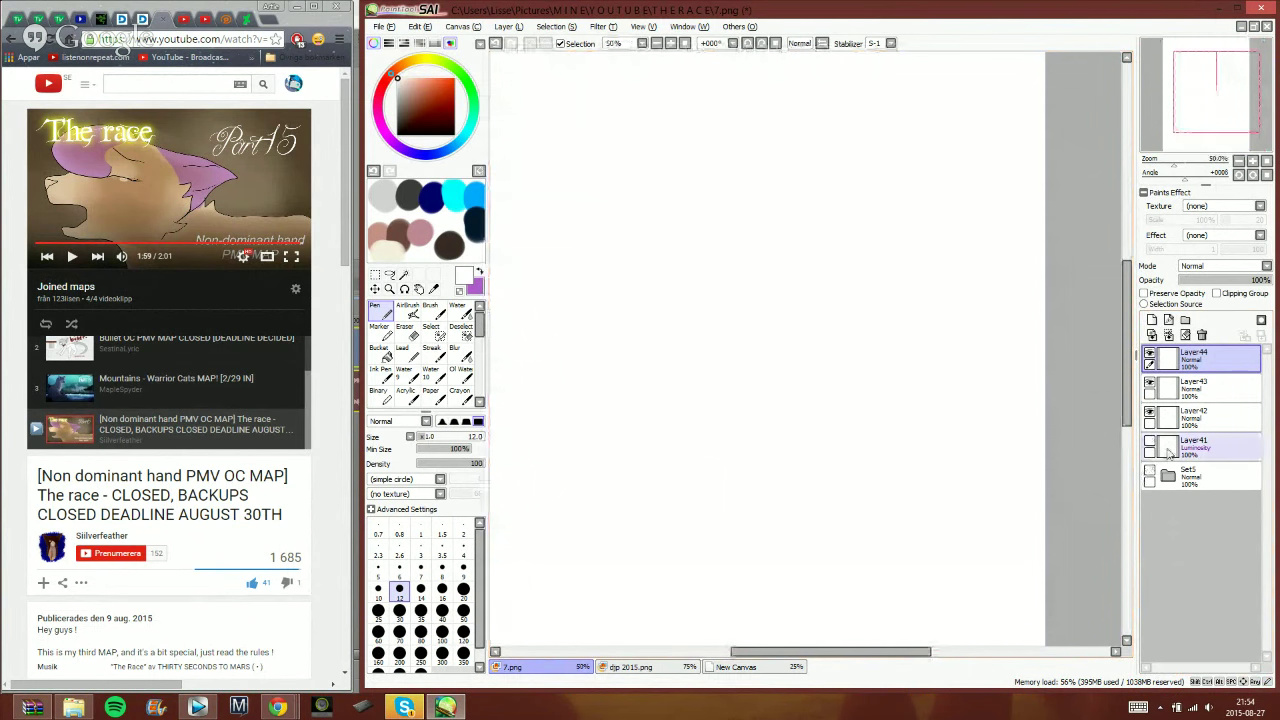
{"action": "left_click", "coordinate": [1150, 474]}
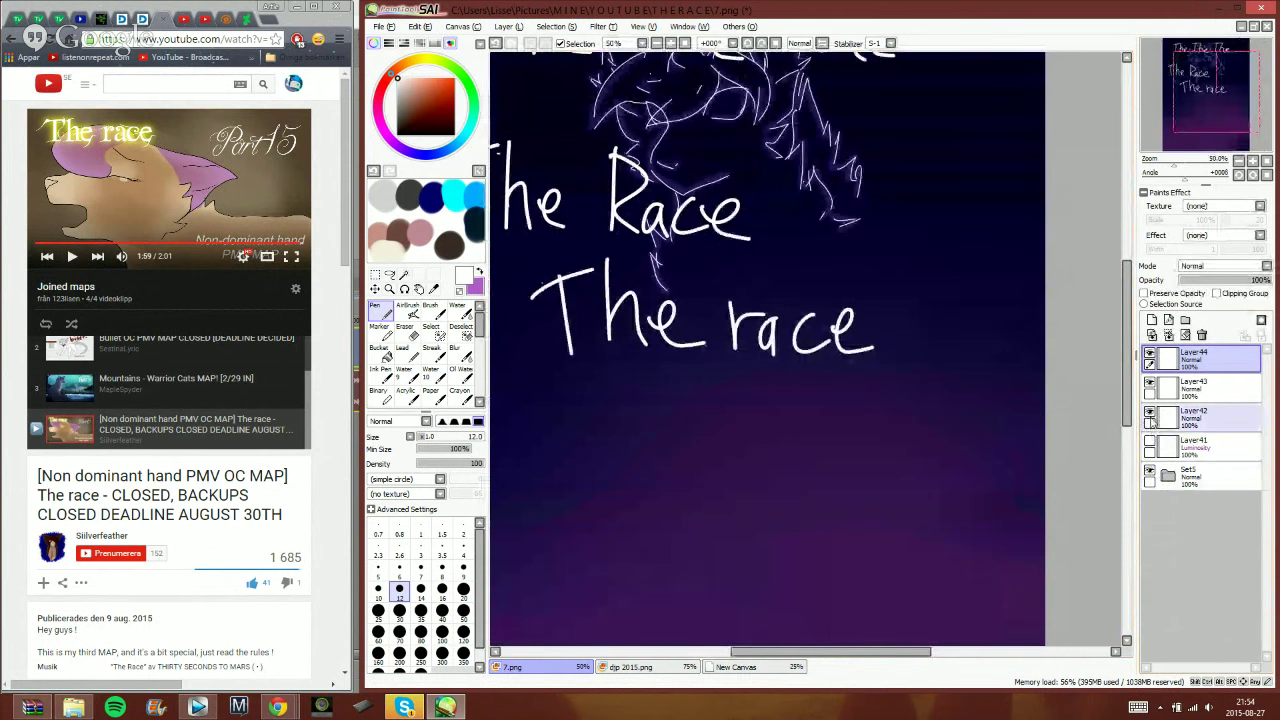
{"action": "scroll", "coordinate": [809, 382], "scroll_direction": "down", "scroll_amount": 2}
{"action": "scroll", "coordinate": [809, 382], "scroll_direction": "up", "scroll_amount": 1}
{"action": "left_click", "coordinate": [1150, 444]}
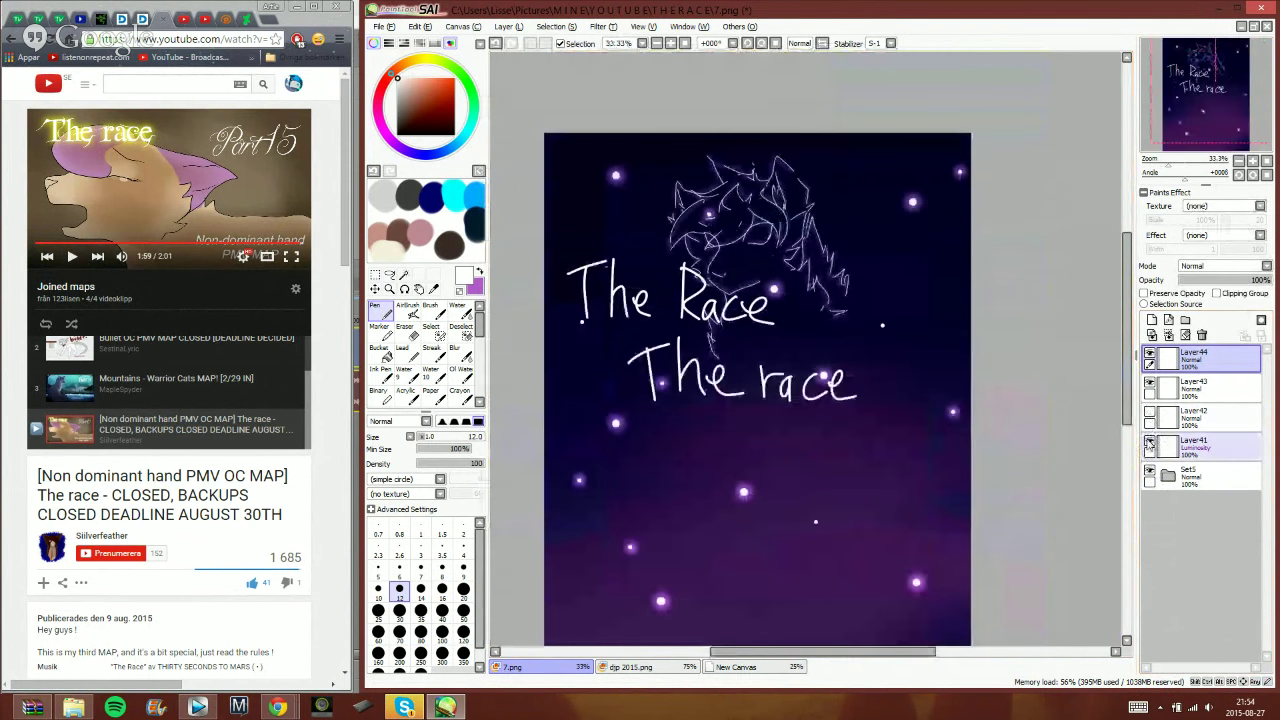
{"action": "left_click", "coordinate": [1165, 448]}
{"action": "left_click", "coordinate": [1150, 444]}
{"action": "left_click", "coordinate": [1150, 414]}
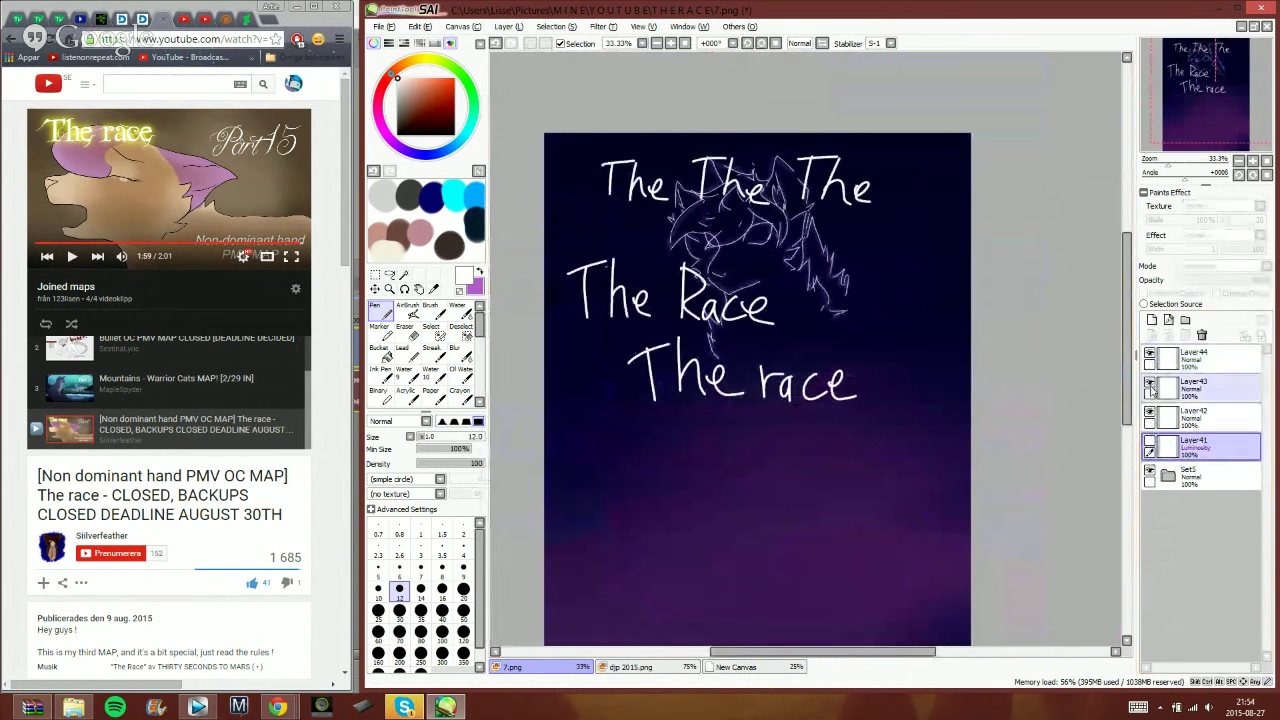
{"action": "left_click", "coordinate": [1150, 385]}
{"action": "left_click", "coordinate": [1150, 354]}
{"action": "left_click", "coordinate": [1150, 470]}
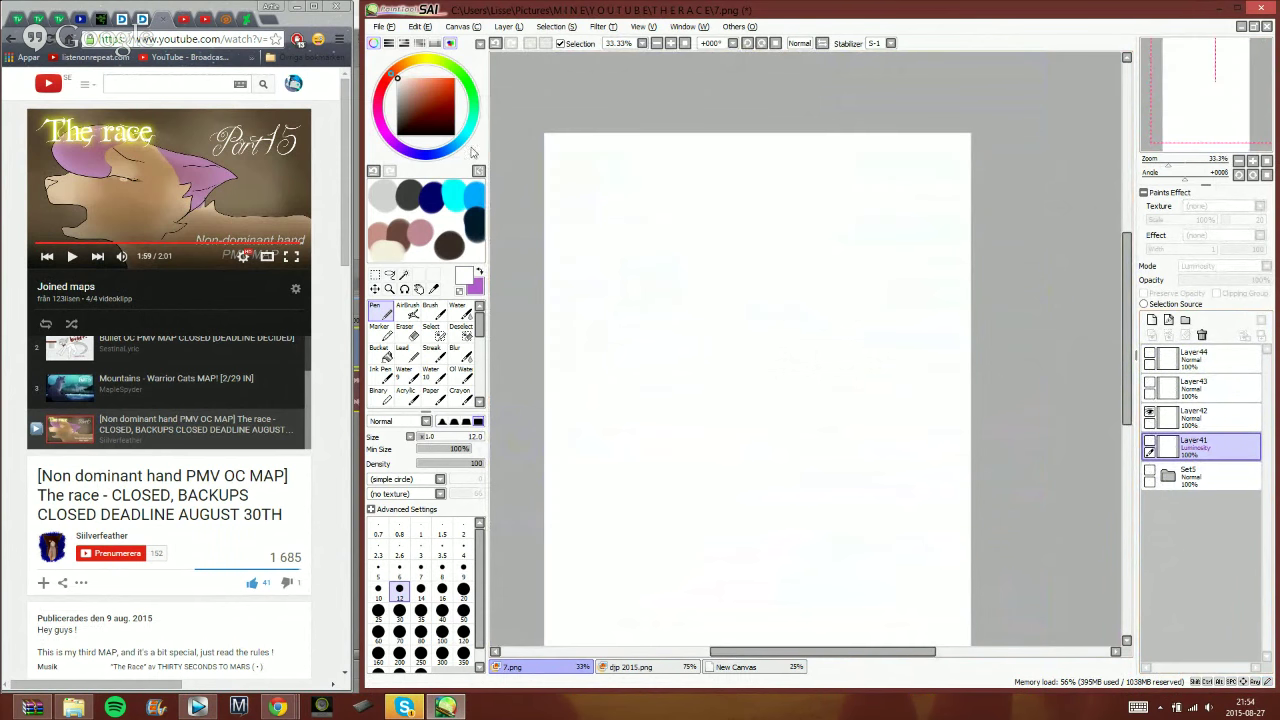
- Save the isolated Layer42 lettering as 8.png in the THERACE folder, using 32bpp ARGB
{"action": "left_click", "coordinate": [386, 27]}
{"action": "left_click", "coordinate": [437, 123]}
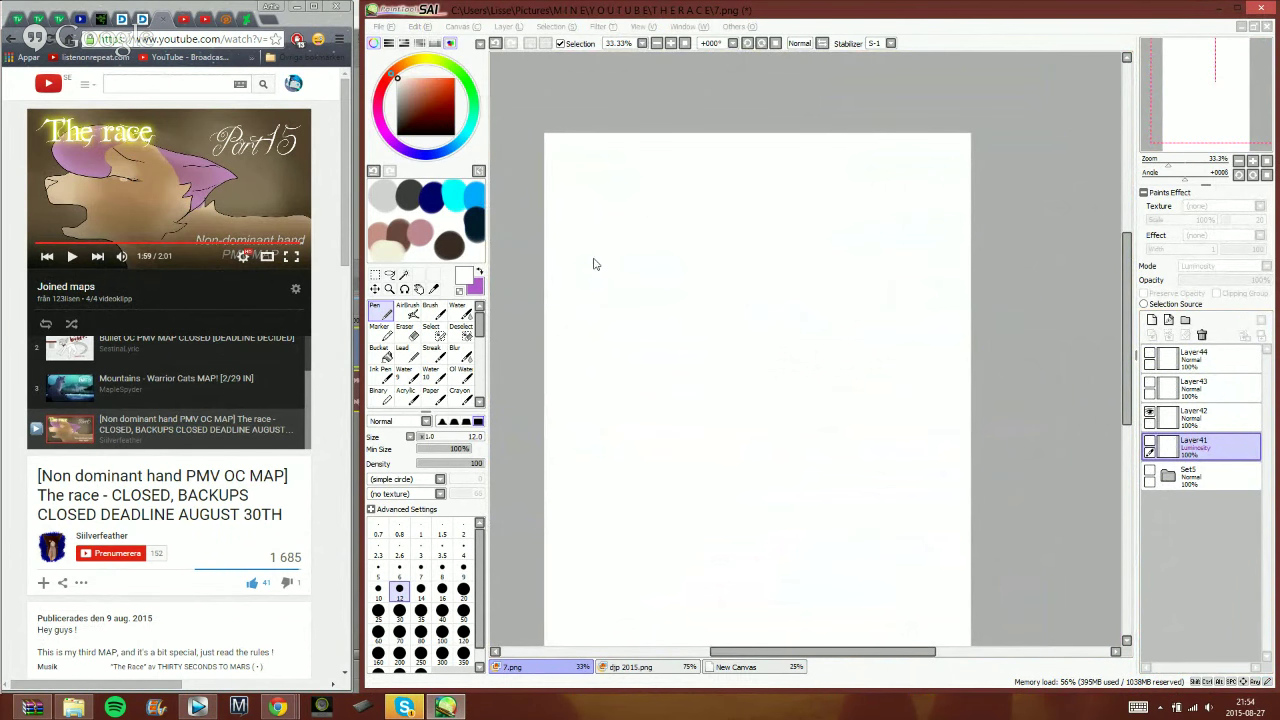
{"action": "key", "text": "Return"}
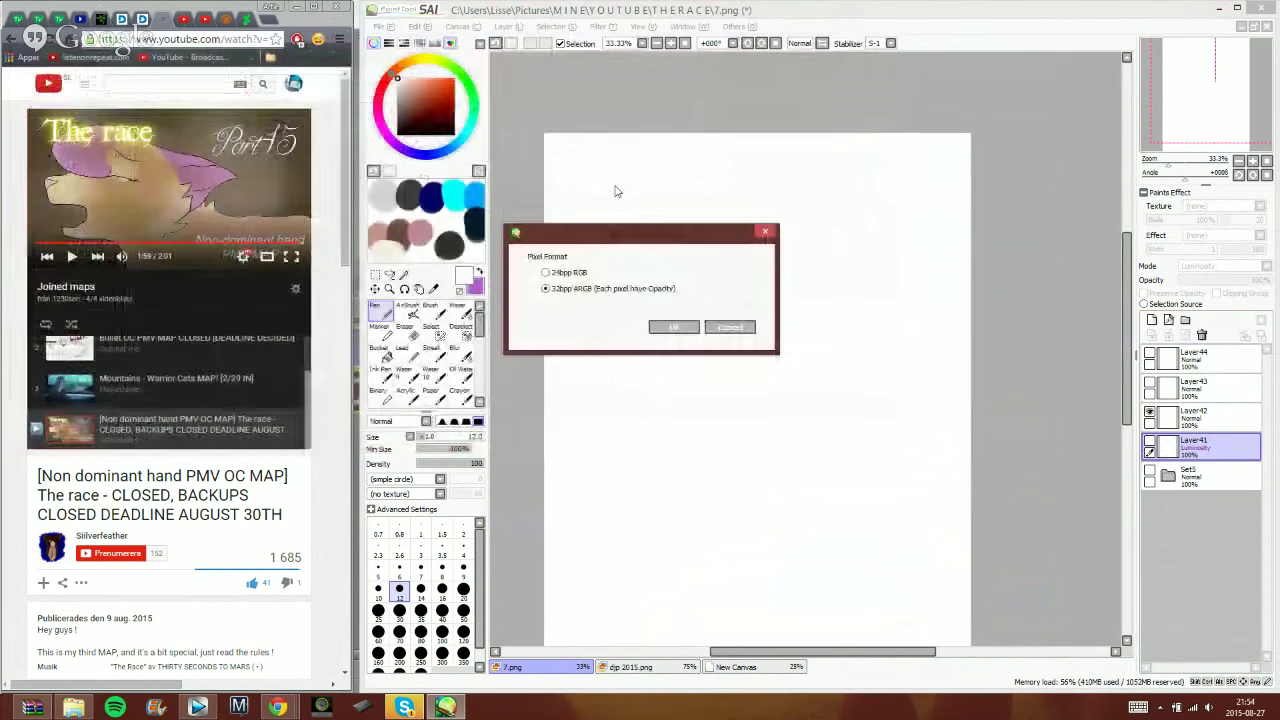
{"action": "key", "text": "Return"}
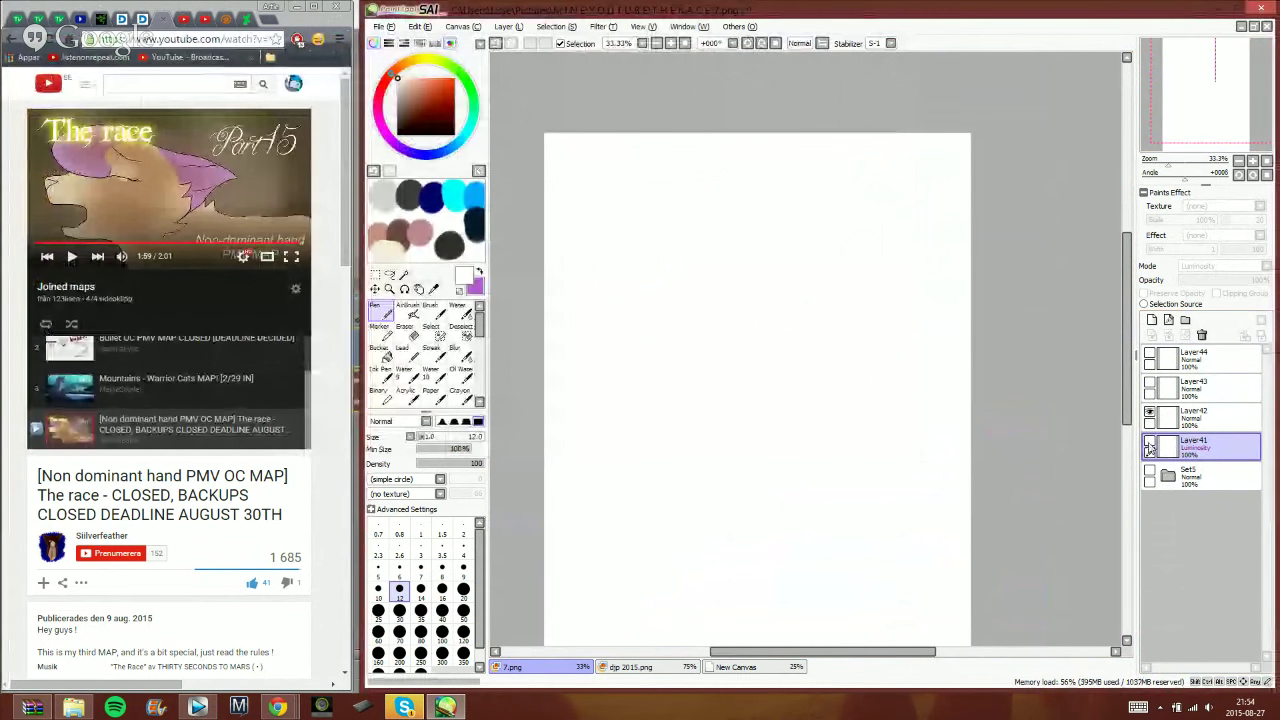
- Show Layer43 with the "The Race" lettering and hide Layer42, keeping the Set5 background folder hidden
{"action": "left_click", "coordinate": [1150, 472]}
{"action": "left_click", "coordinate": [1149, 382]}
{"action": "left_click", "coordinate": [1165, 418]}
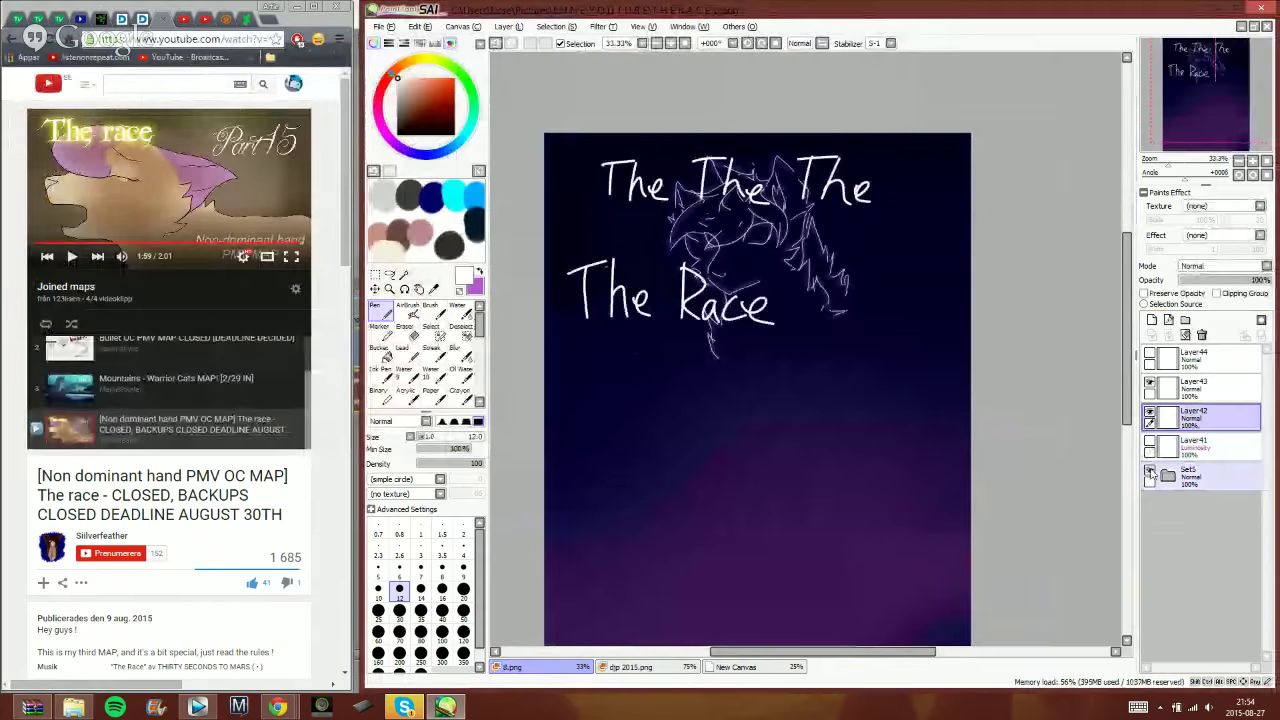
{"action": "left_click", "coordinate": [1149, 411]}
{"action": "left_click", "coordinate": [1149, 471]}
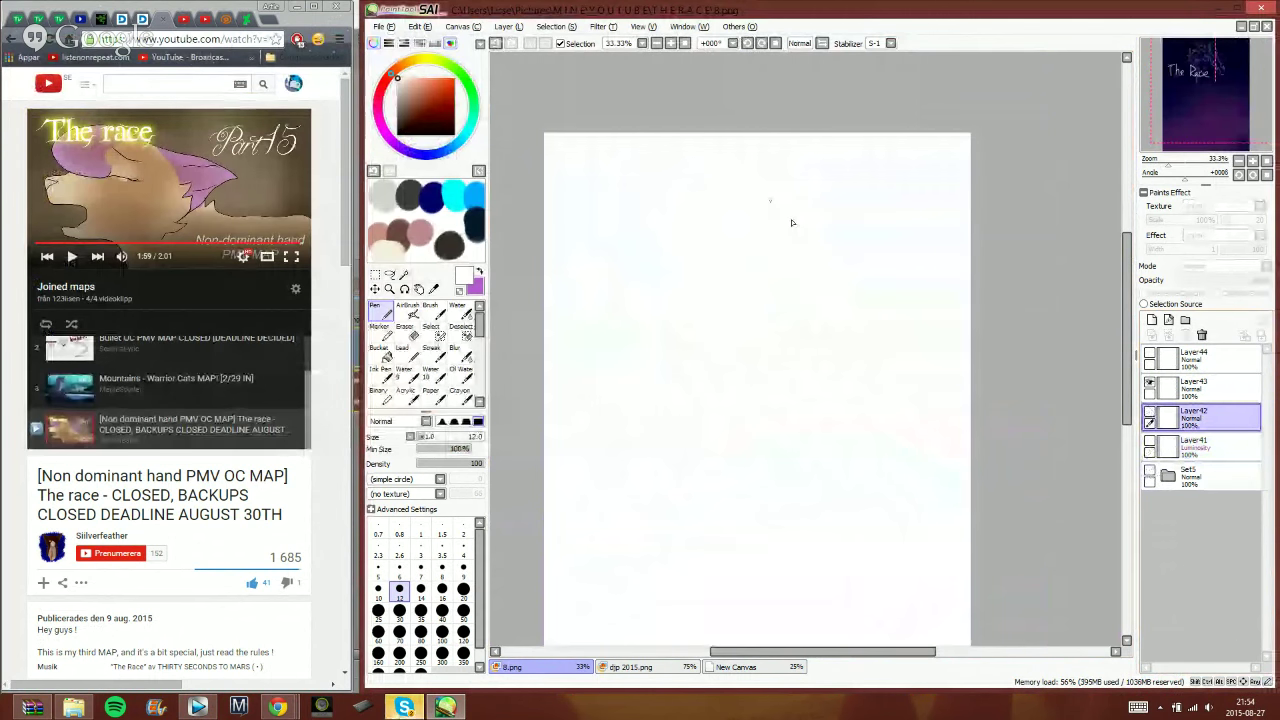
- Save the isolated Layer43 lettering as 9.png in the THERACE folder
{"action": "left_click", "coordinate": [385, 27]}
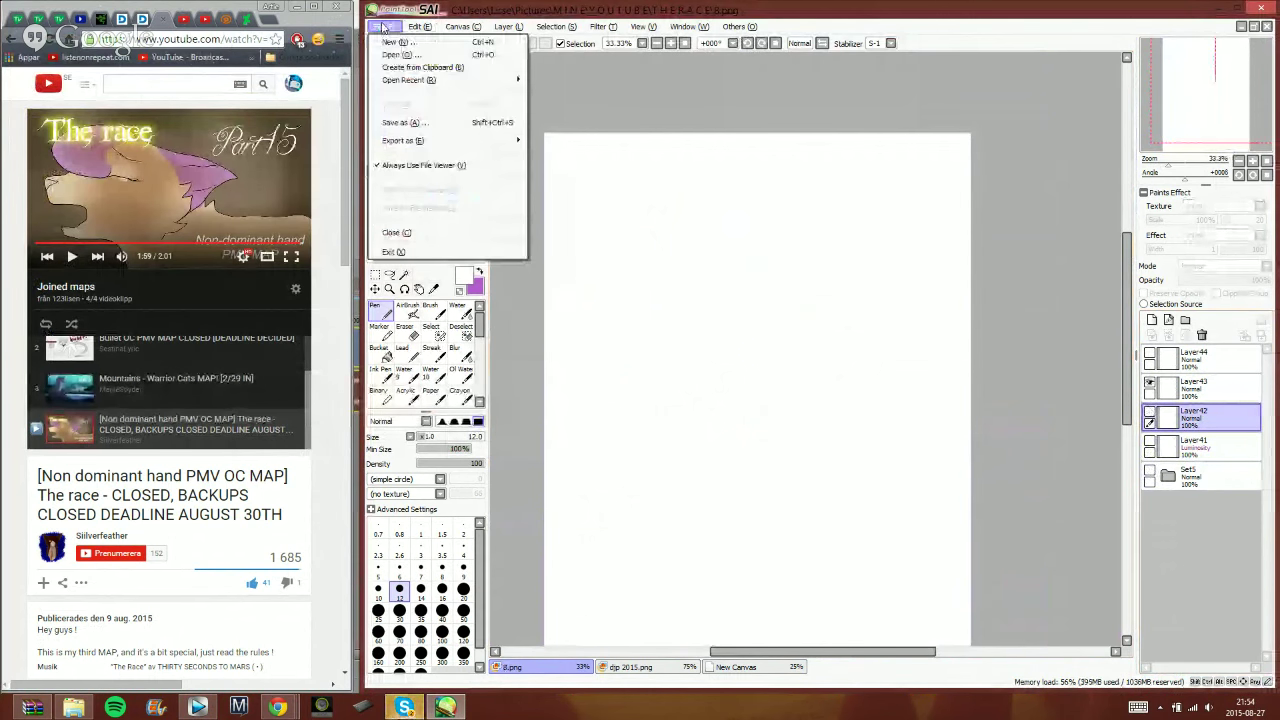
{"action": "left_click", "coordinate": [398, 124]}
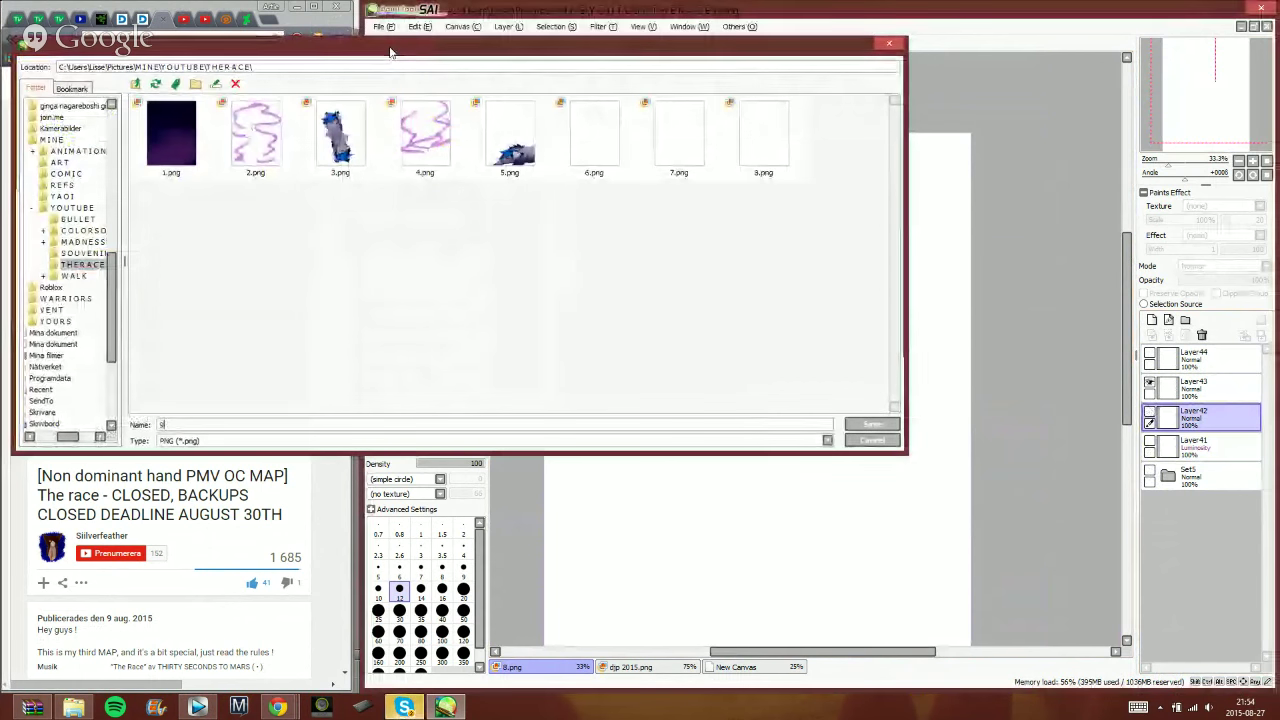
{"action": "key", "text": "Return"}
{"action": "key", "text": "Return"}
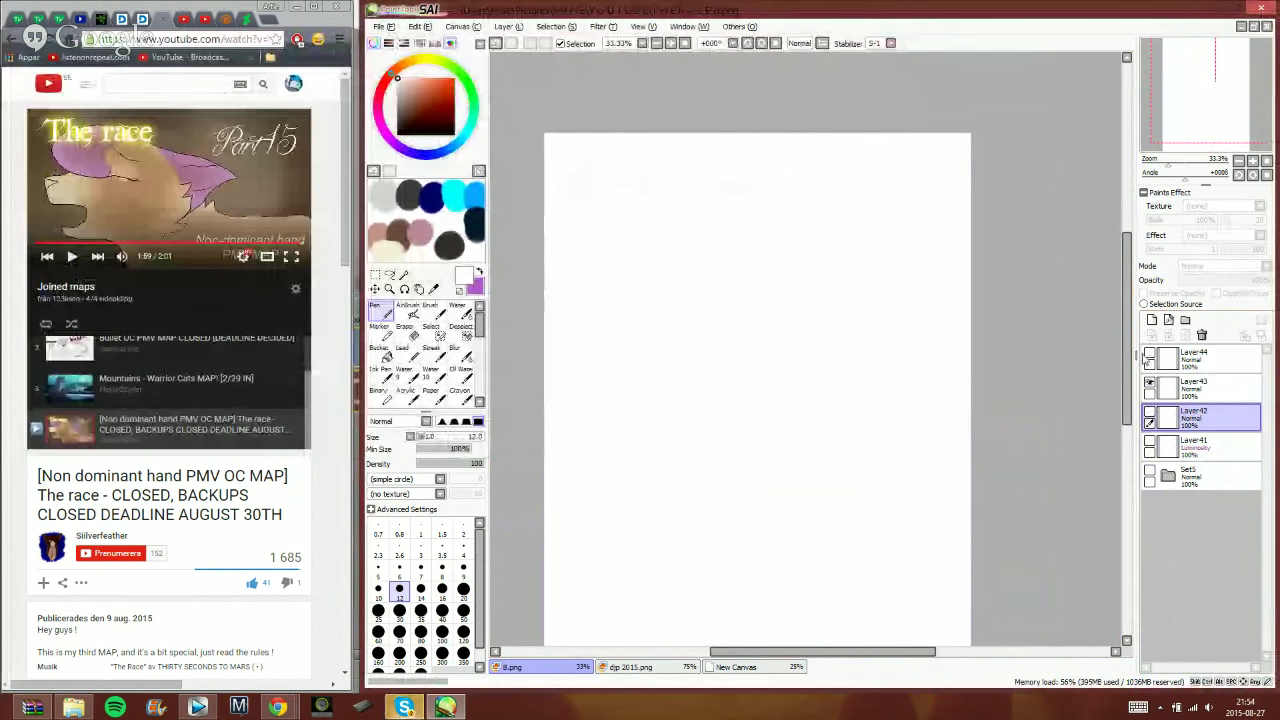
- Show Layer44 instead of Layer43 and save its lettering as 10.png in 32bpp ARGB
{"action": "left_click", "coordinate": [1150, 354]}
{"action": "left_click", "coordinate": [1150, 383]}
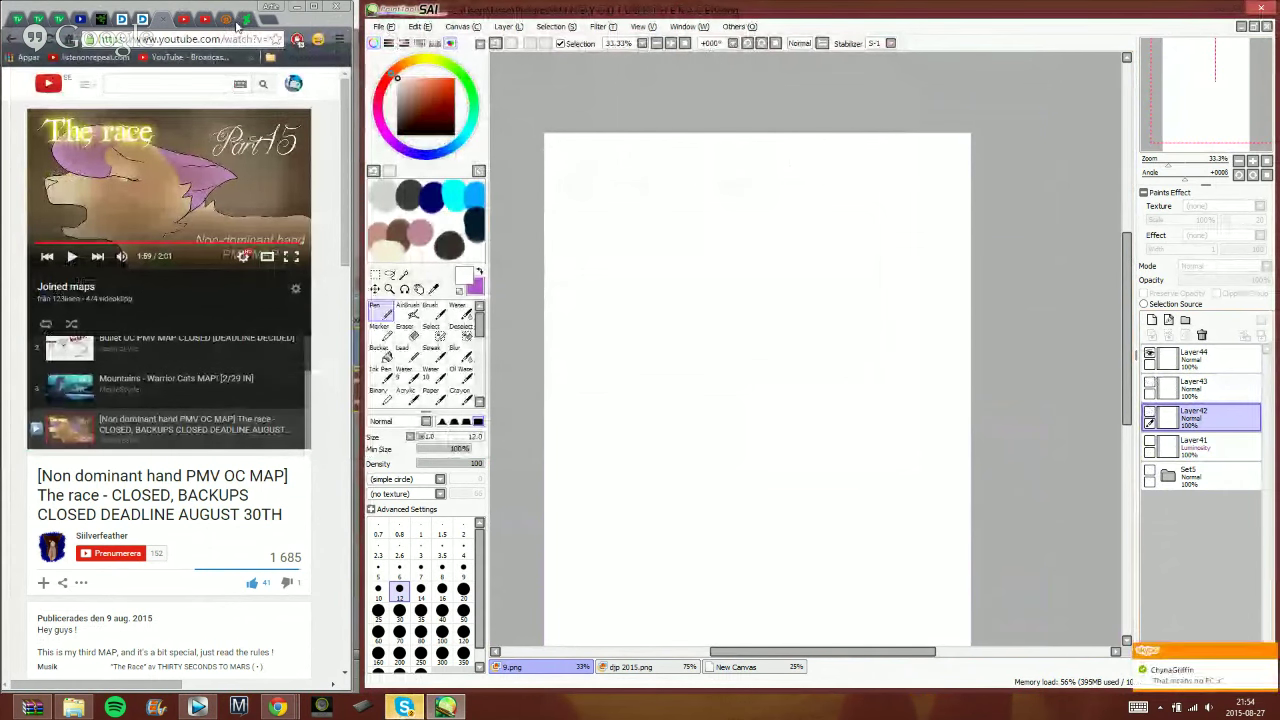
{"action": "left_click", "coordinate": [378, 26]}
{"action": "left_click", "coordinate": [418, 57]}
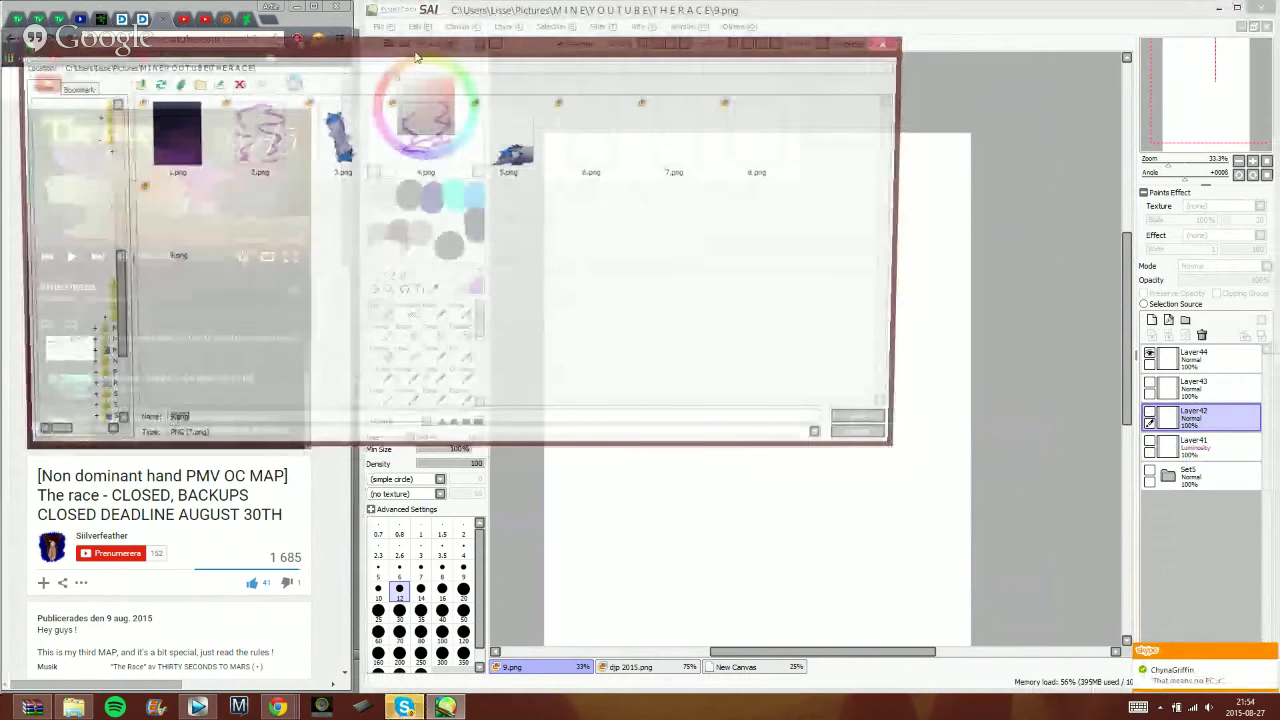
{"action": "key", "text": "Return"}
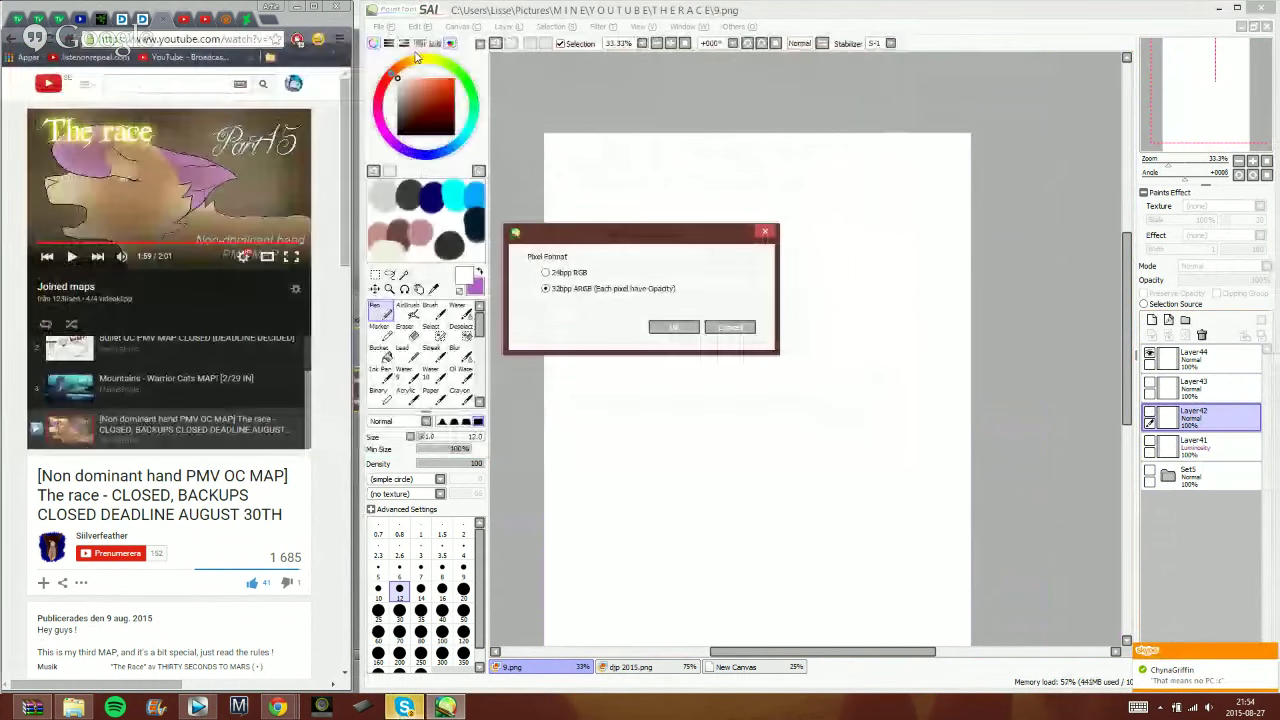
{"action": "key", "text": "Return"}
- Switch to Skype and answer the open chat with "streamin e v e"
{"action": "left_click", "coordinate": [404, 707]}
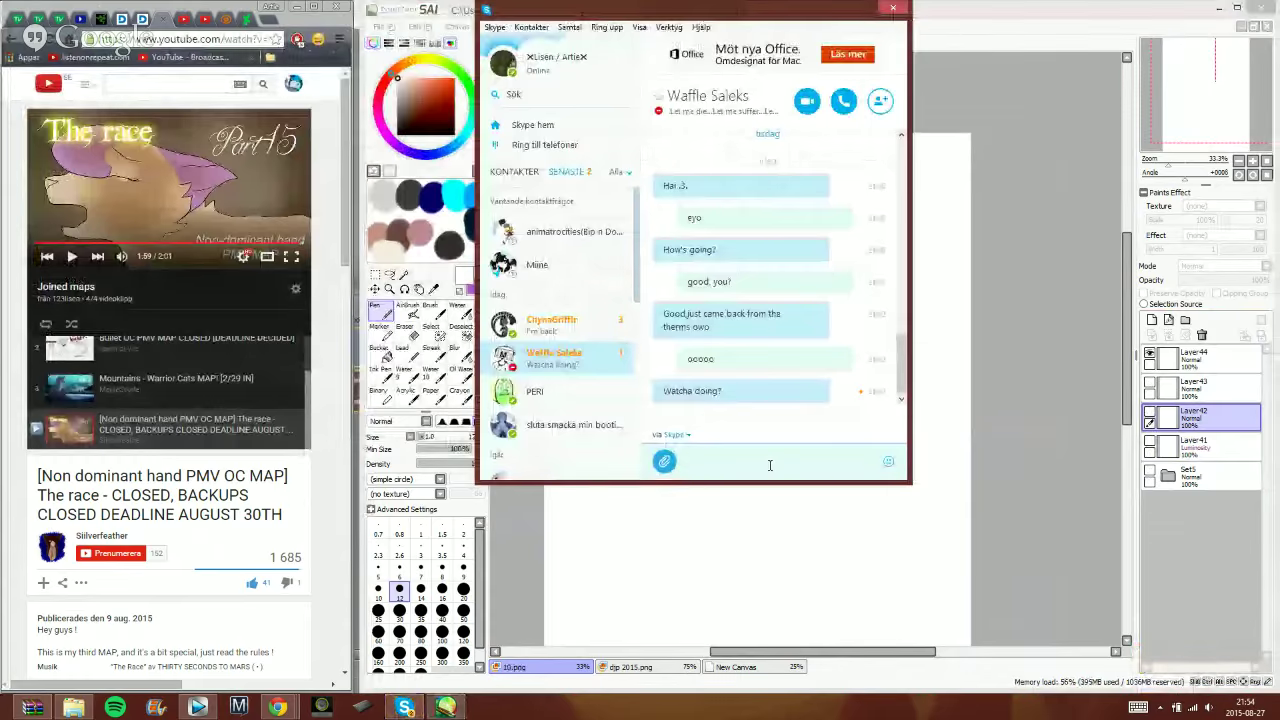
{"action": "type", "text": "str"}
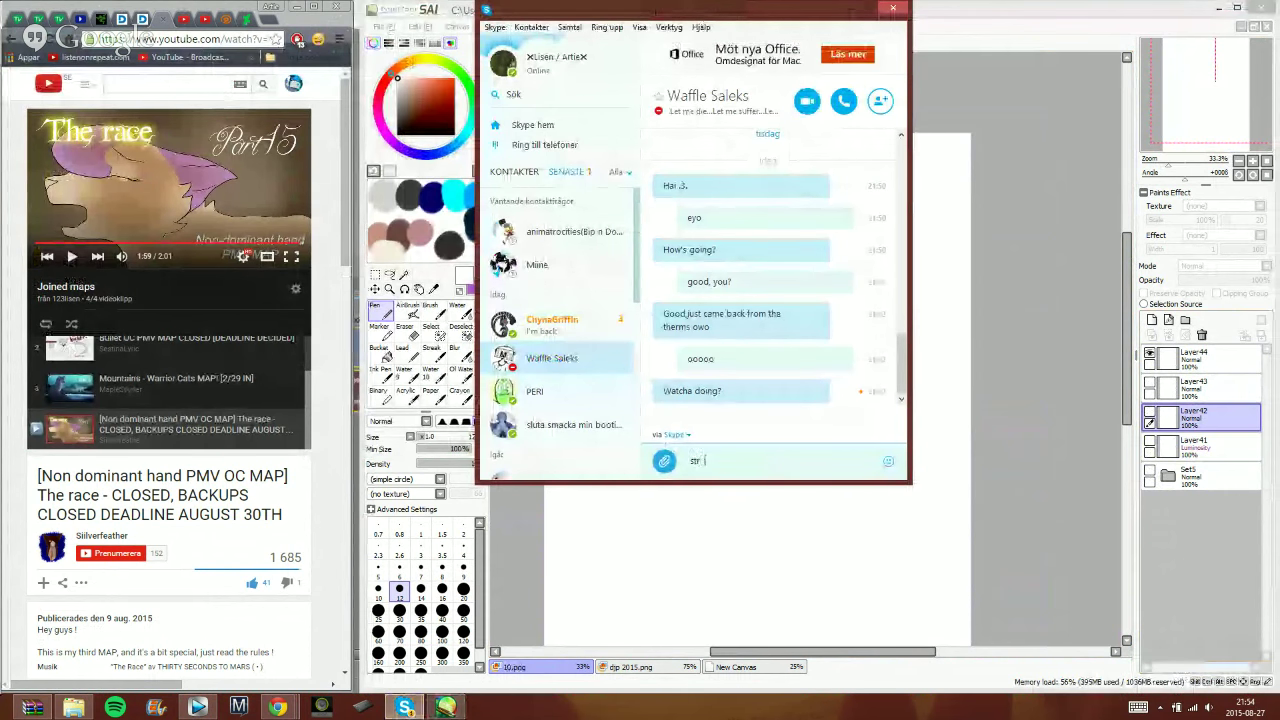
{"action": "type", "text": "eamin e v e"}
{"action": "key", "text": "Return"}
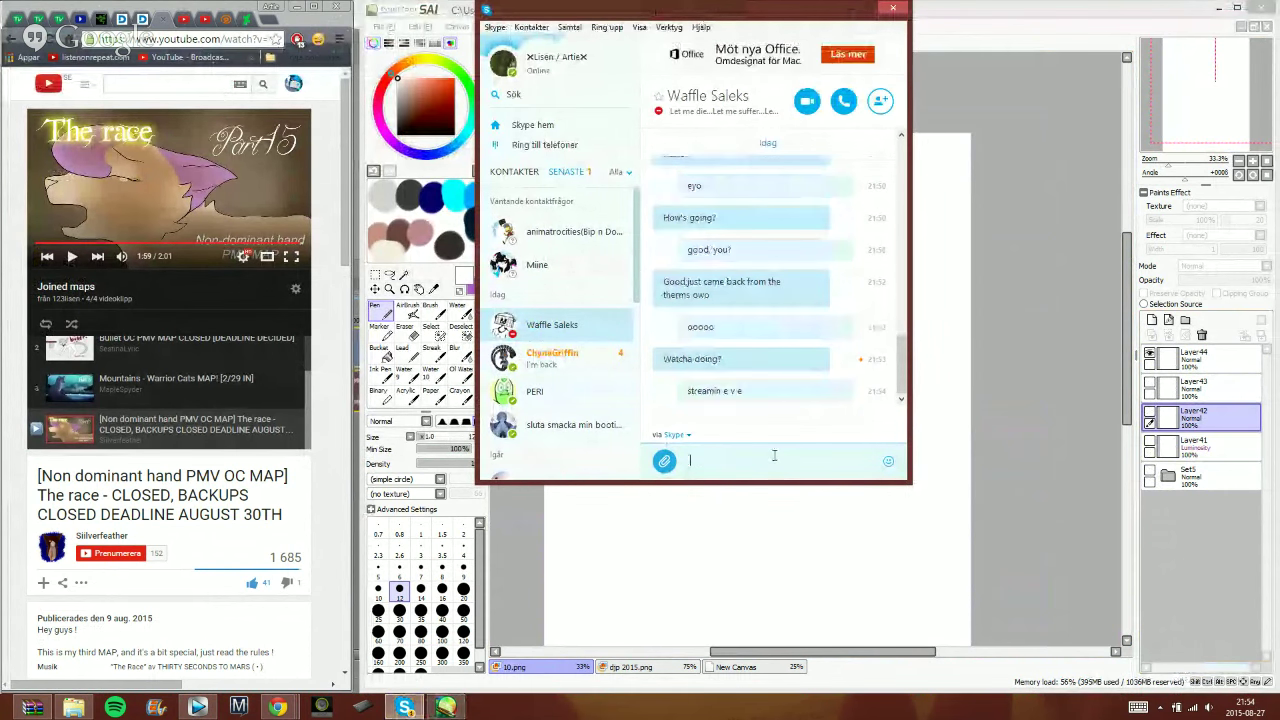
- Open the other contact's unread chat and reply "webbaaaa"
{"action": "left_click", "coordinate": [579, 359]}
{"action": "left_click", "coordinate": [745, 458]}
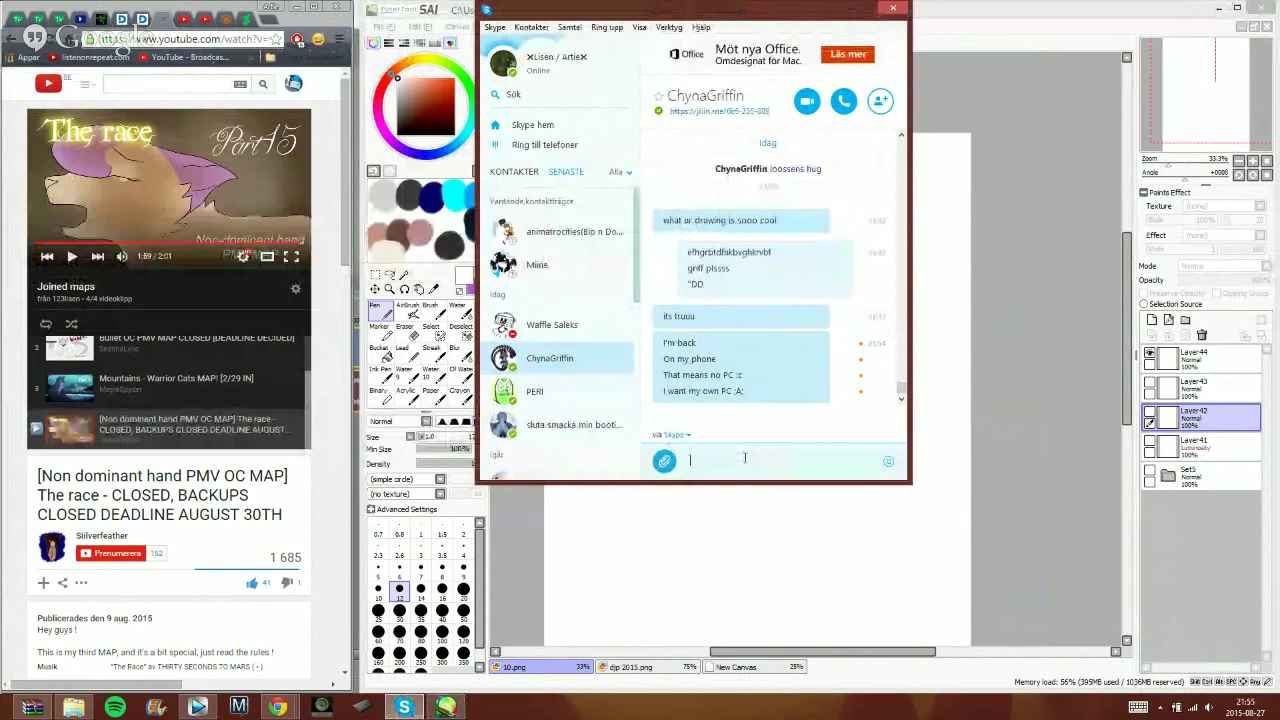
{"action": "type", "text": "webbaaaa "}
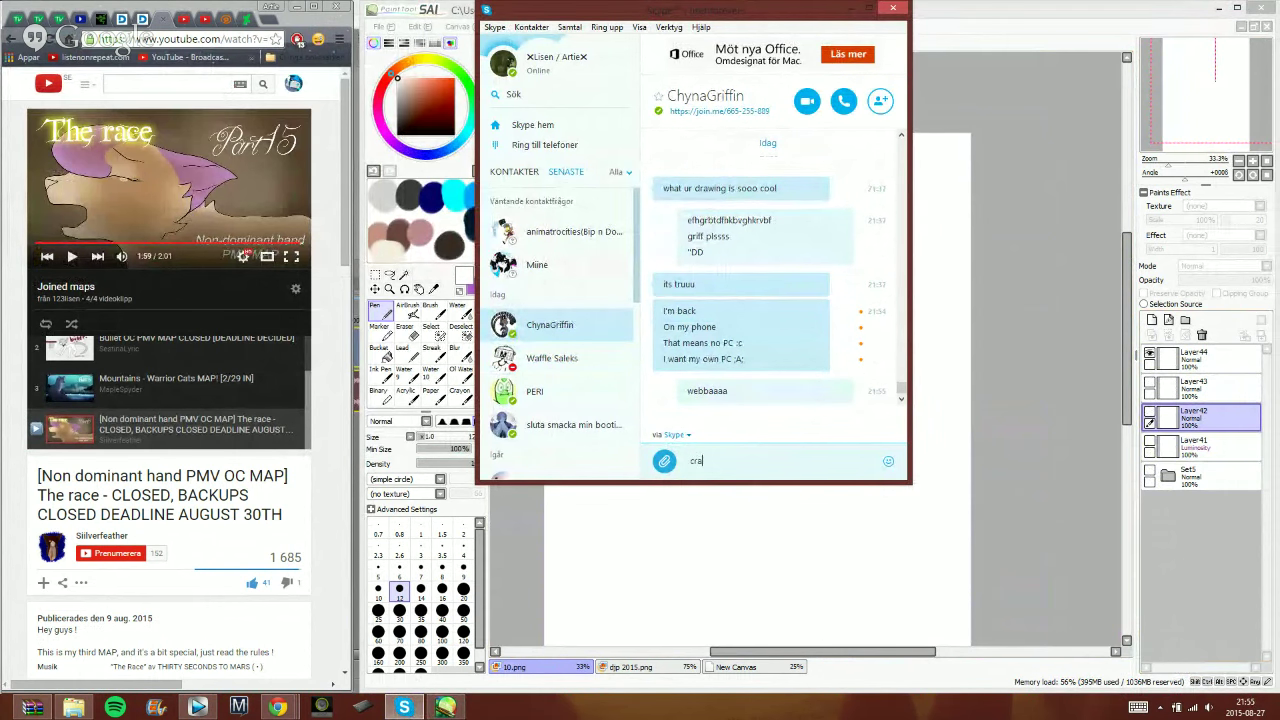
- Send "crai crai" in the open Skype chat, switch to the browser and answer "ooo" in the YouTube stream chat
{"action": "type", "text": "crai crai"}
{"action": "key", "text": "Return"}
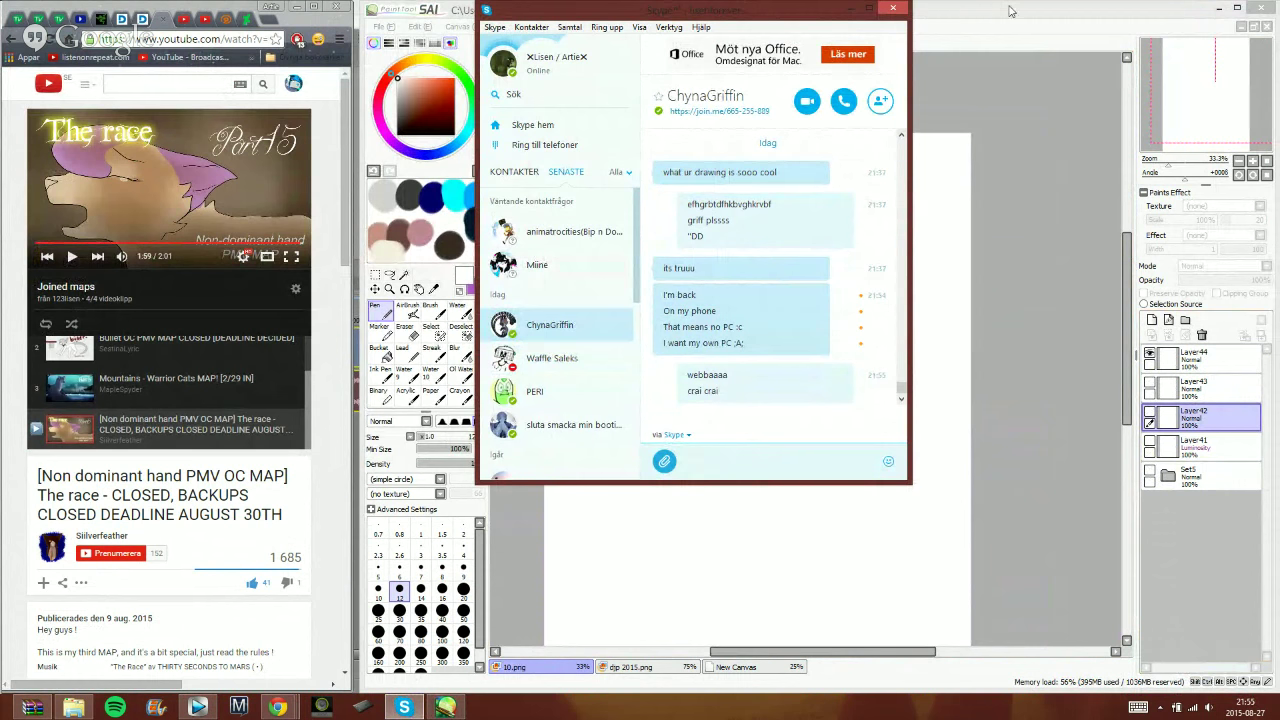
{"action": "left_click", "coordinate": [1010, 11]}
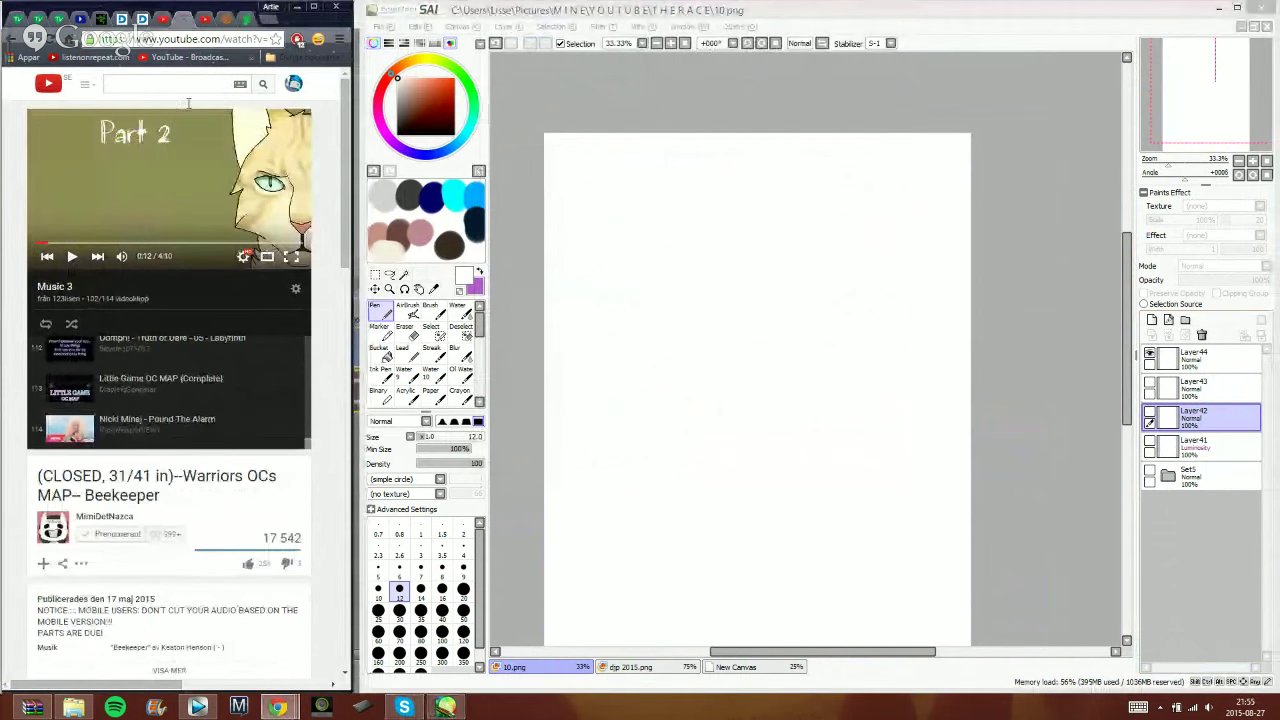
{"action": "left_click", "coordinate": [203, 18]}
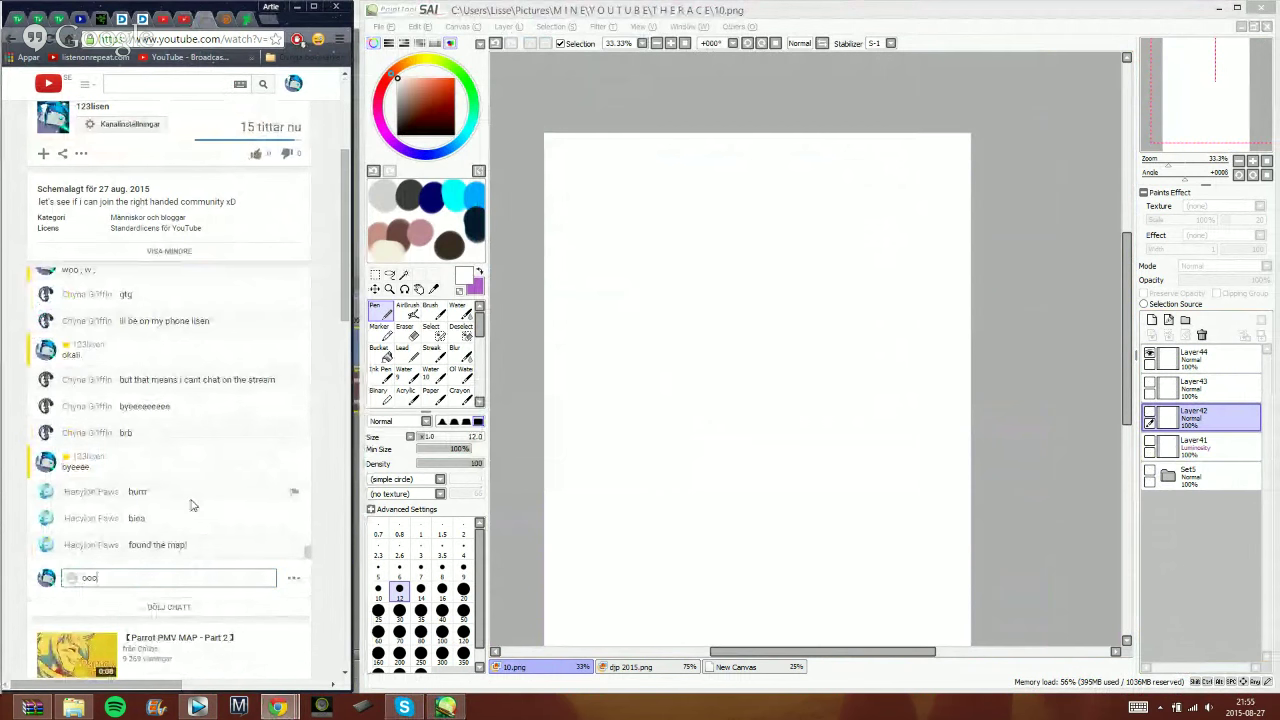
{"action": "left_click", "coordinate": [175, 20]}
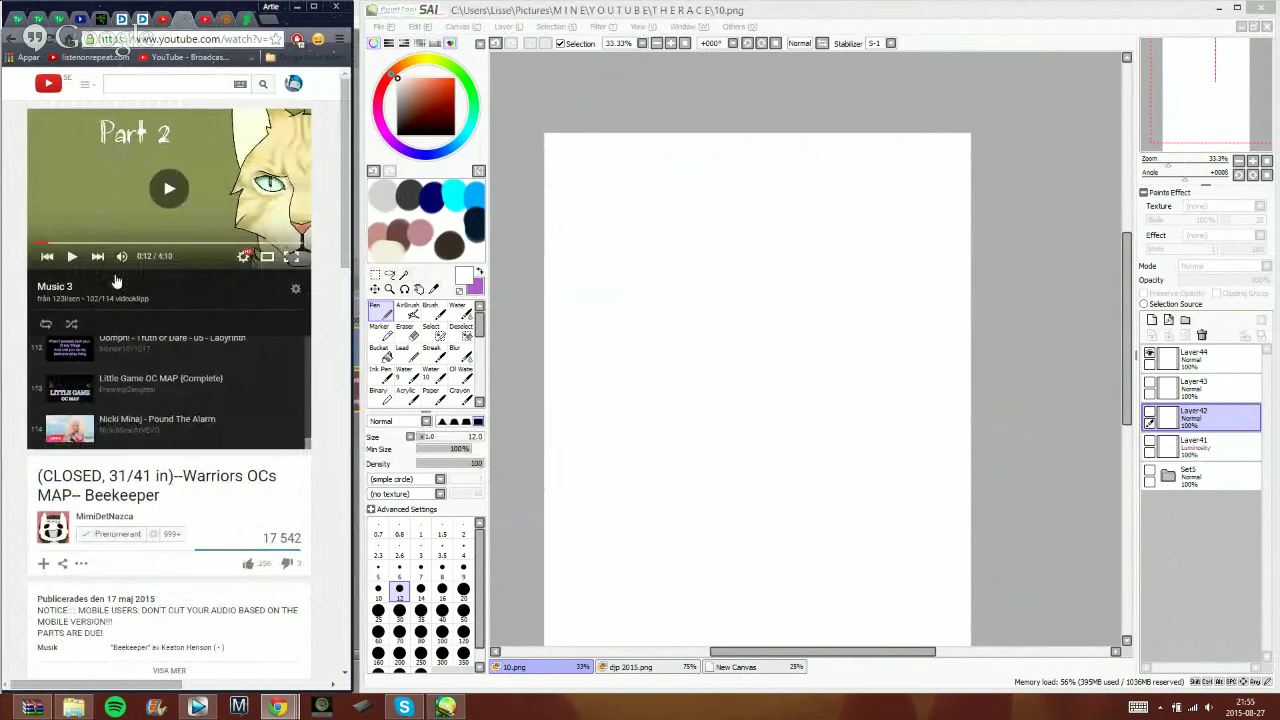
- Switch to Vegas Pro, cut away everything before the Part 15 section of the video and audio, and move the remainder to the timeline start
{"action": "left_click", "coordinate": [198, 707]}
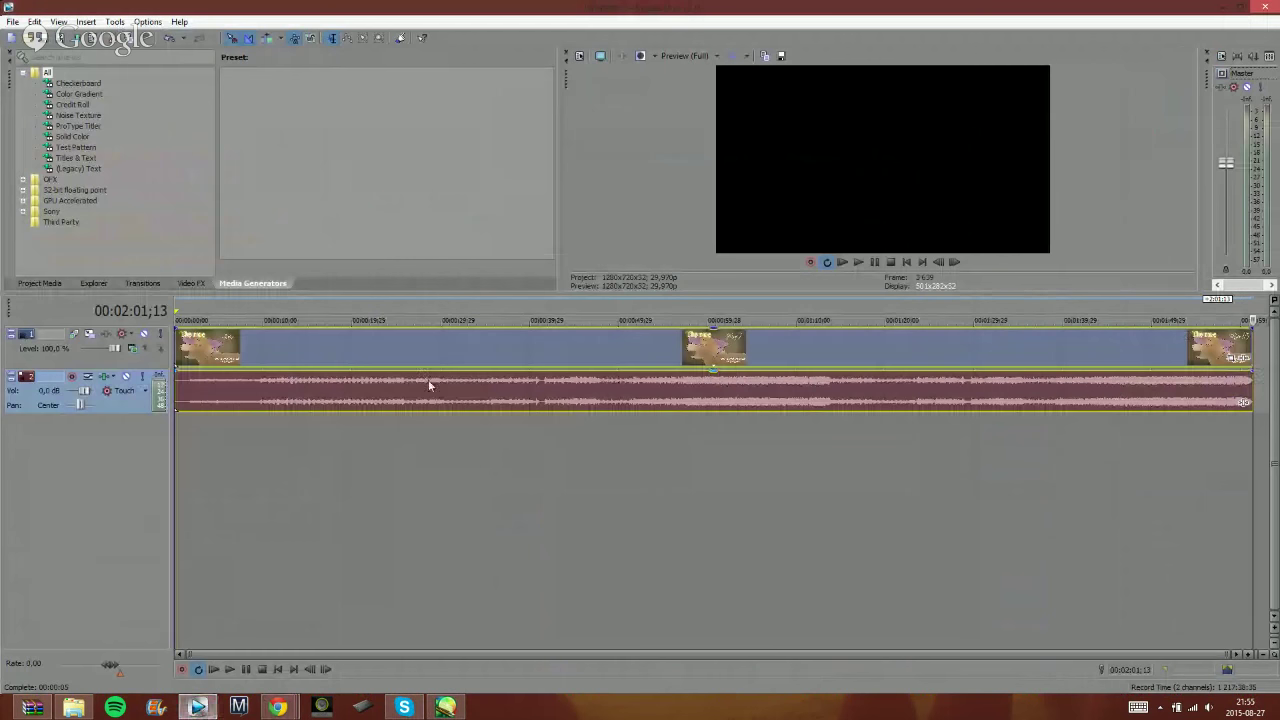
{"action": "left_click", "coordinate": [619, 344]}
{"action": "left_click_drag", "start_coordinate": [378, 656], "coordinate": [728, 656]}
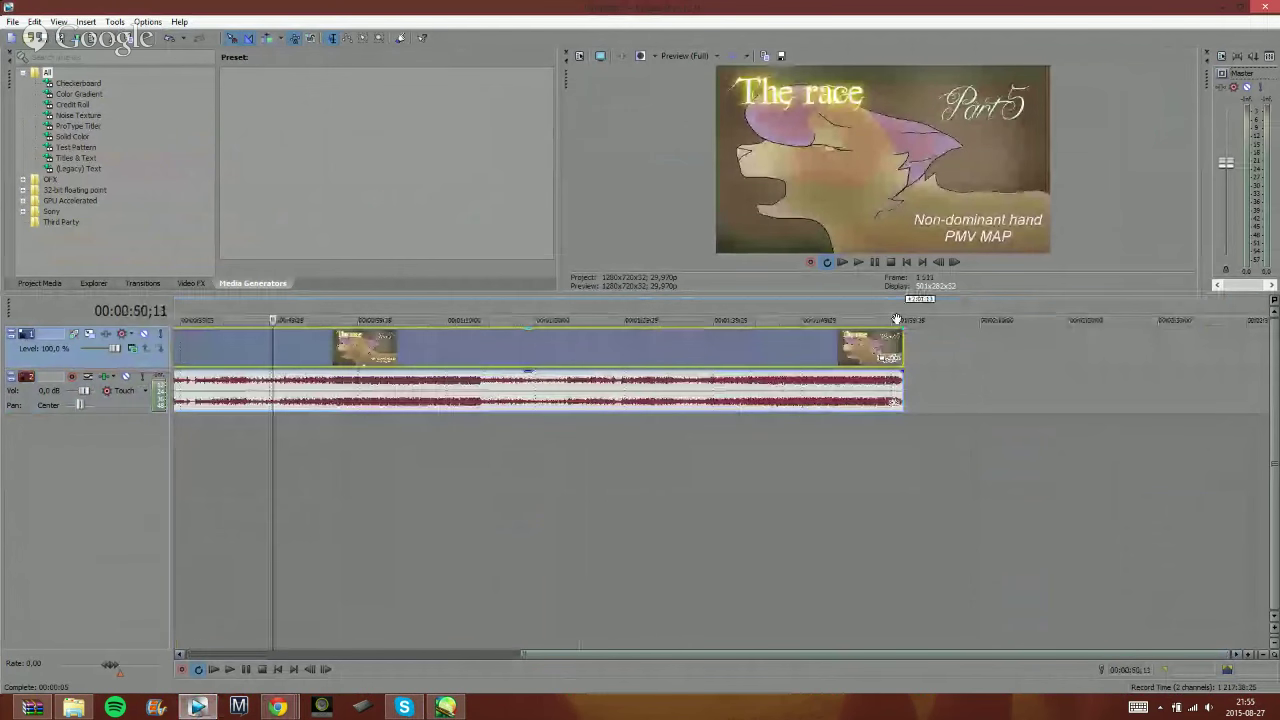
{"action": "left_click", "coordinate": [867, 345]}
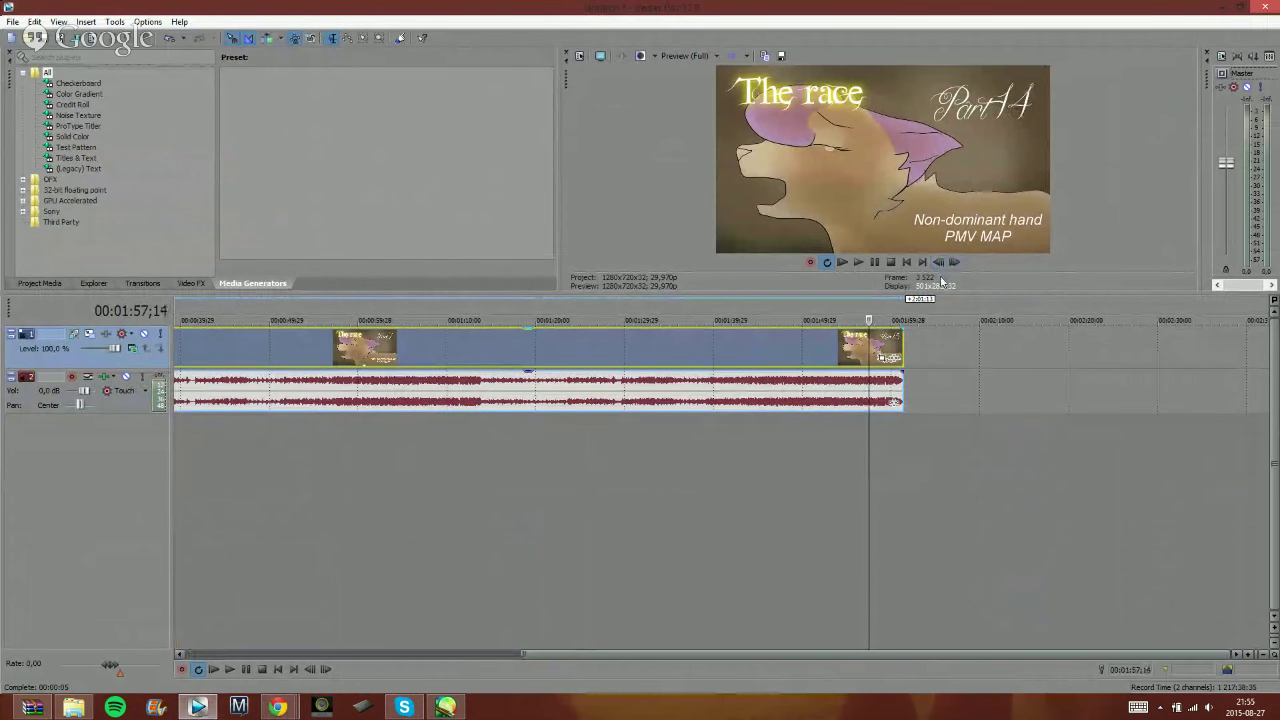
{"action": "key", "text": "s"}
{"action": "left_click", "coordinate": [753, 351]}
{"action": "key", "text": "Delete"}
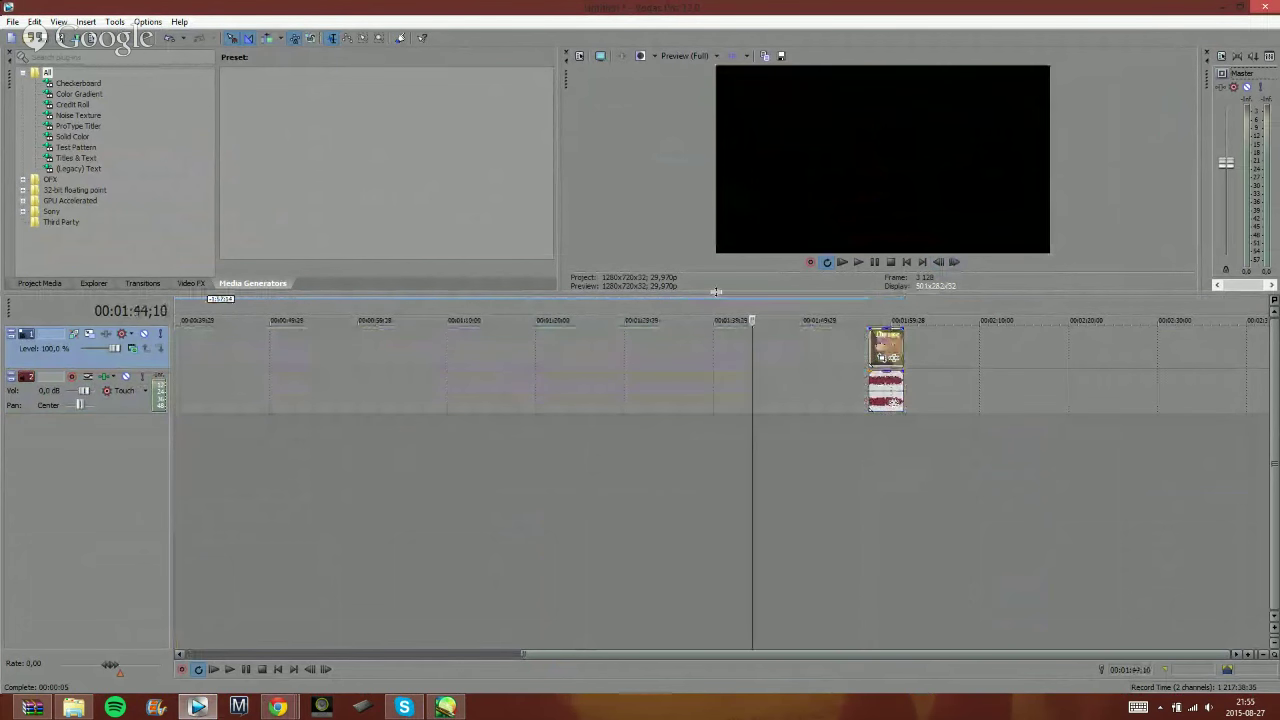
{"action": "left_click_drag", "start_coordinate": [885, 345], "coordinate": [143, 357]}
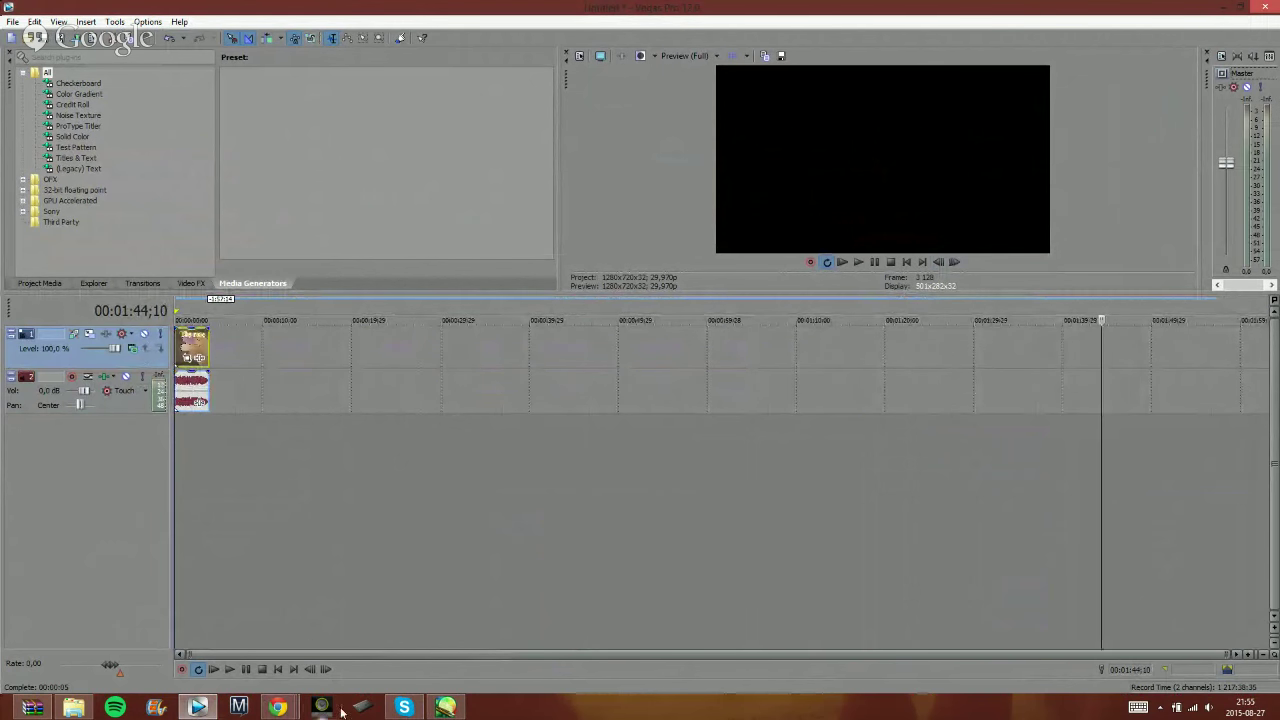
- Check the YouTube music video in the browser, return to Vegas Pro and play back the Part 15 clip from the start
{"action": "left_click", "coordinate": [278, 707]}
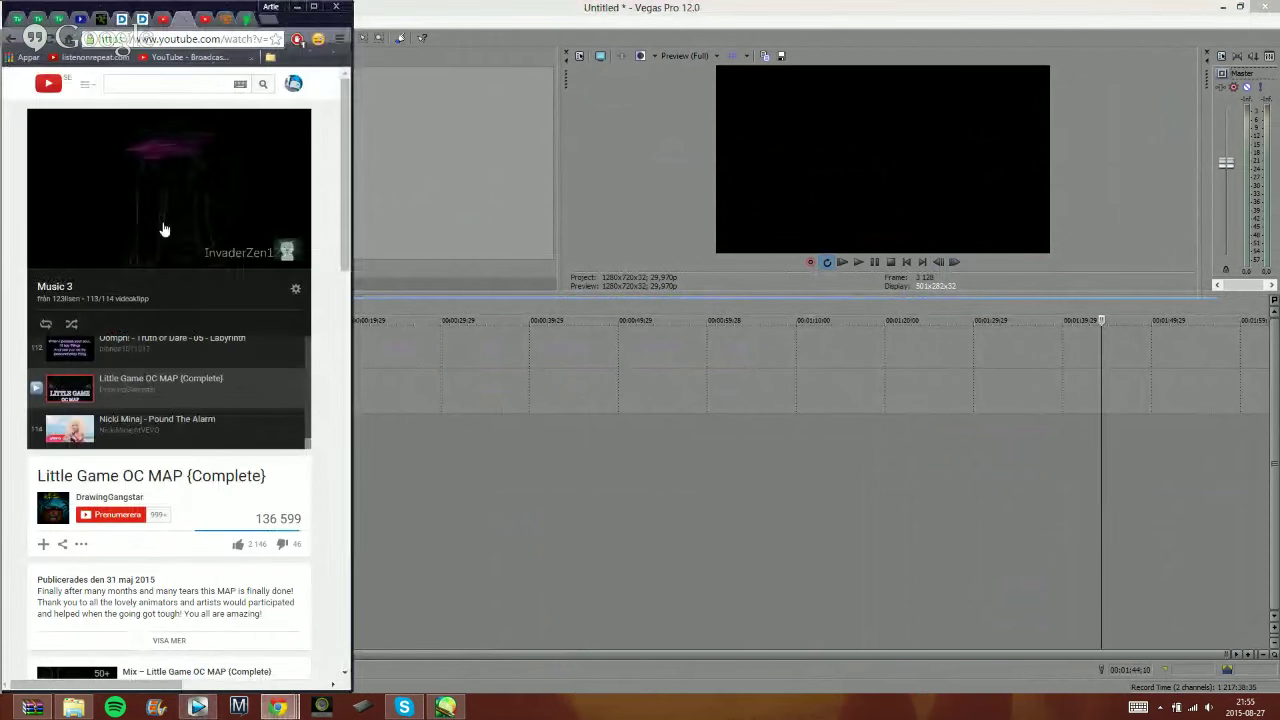
{"action": "left_click", "coordinate": [446, 204]}
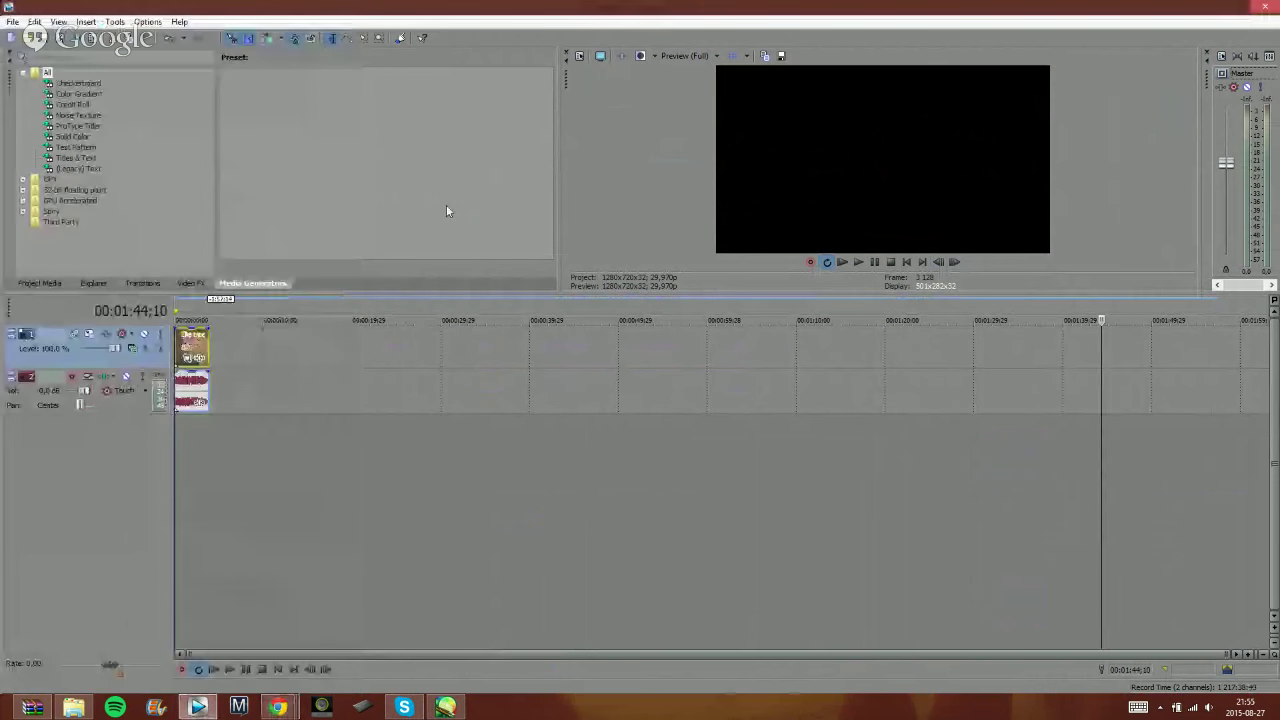
{"action": "left_click", "coordinate": [213, 669]}
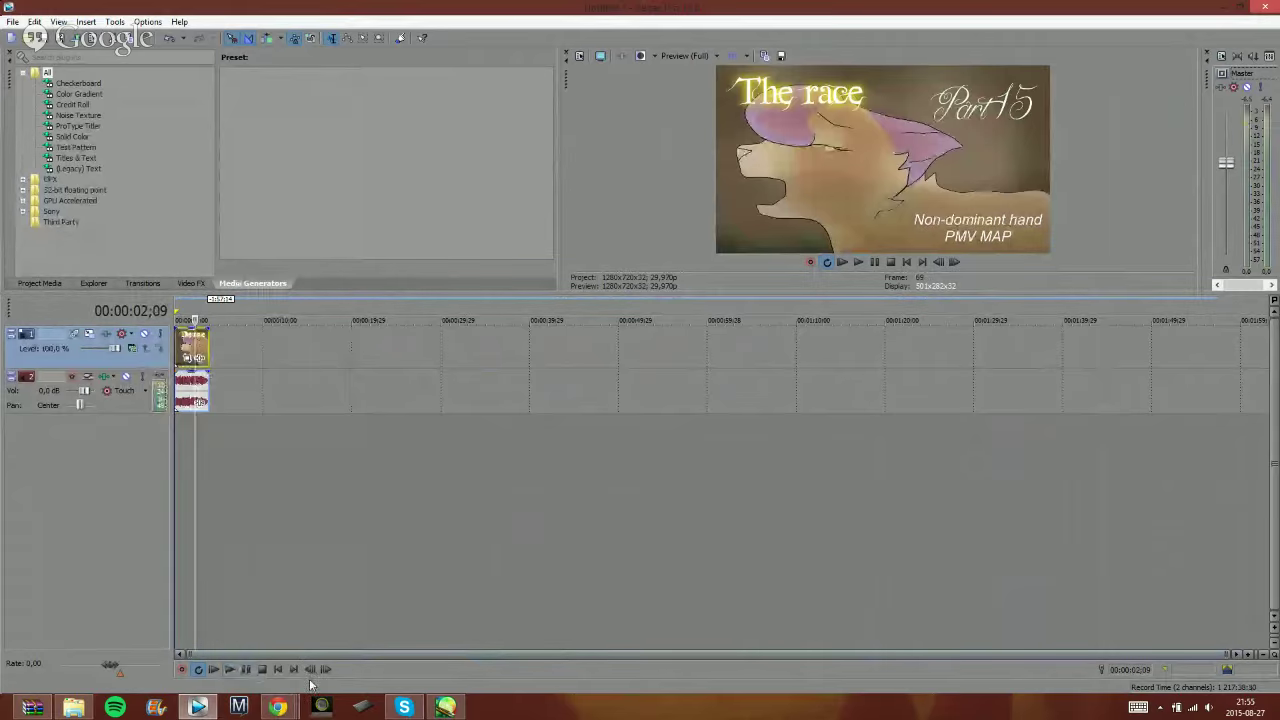
{"action": "left_click", "coordinate": [261, 671]}
- Cut the first two frames off the Part 15 clip and its audio, and move the rest back to the timeline start
{"action": "left_click", "coordinate": [277, 670]}
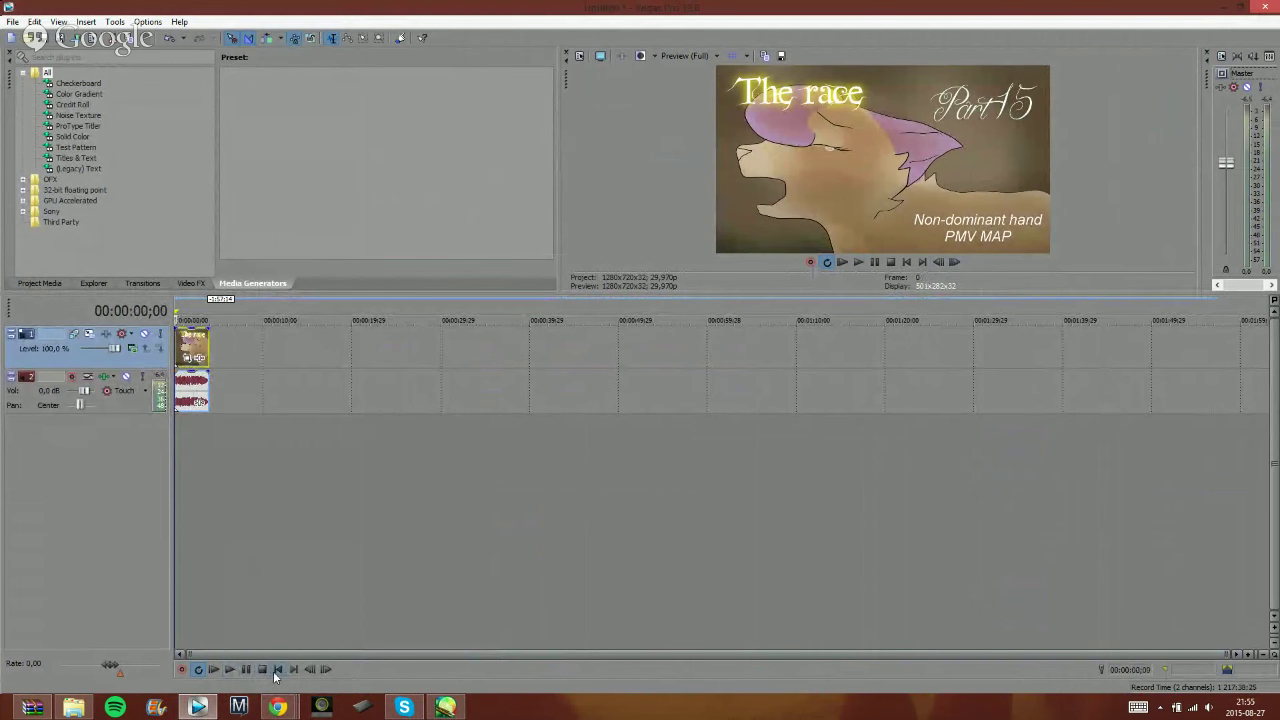
{"action": "left_click", "coordinate": [326, 670]}
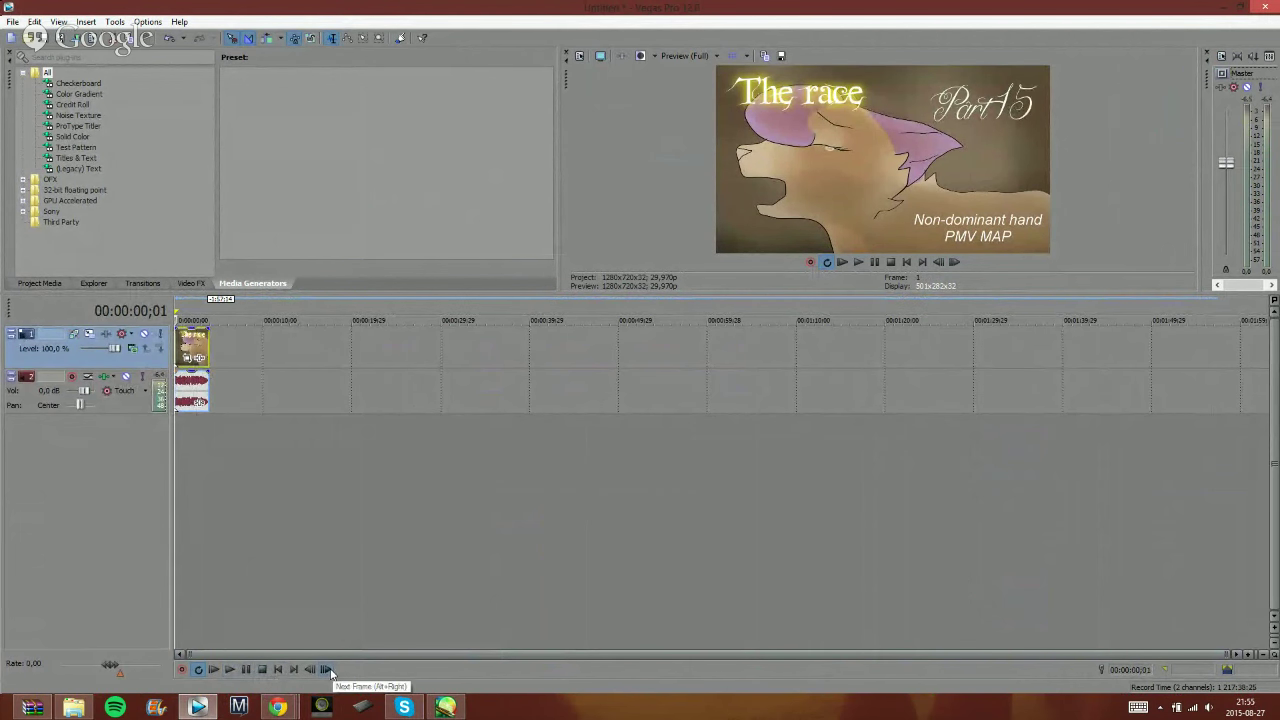
{"action": "left_click", "coordinate": [326, 670]}
{"action": "scroll", "coordinate": [237, 469], "scroll_direction": "up", "scroll_amount": 6}
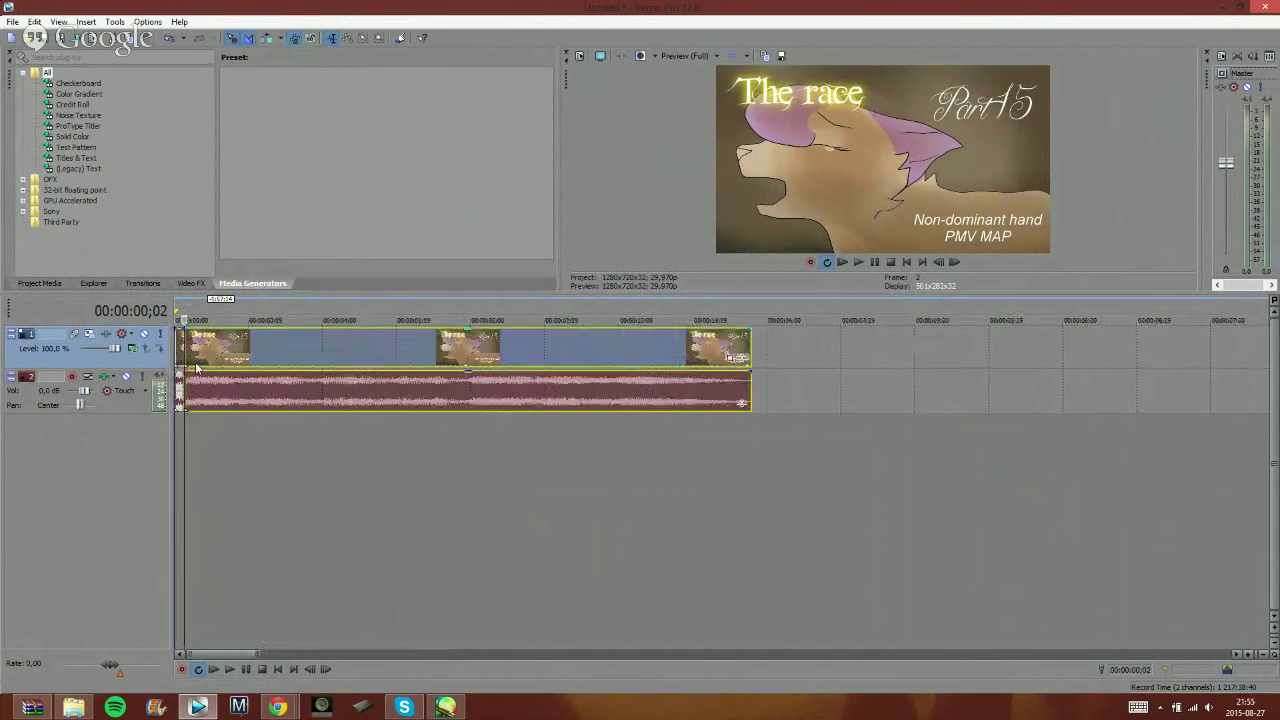
{"action": "key", "text": "Delete"}
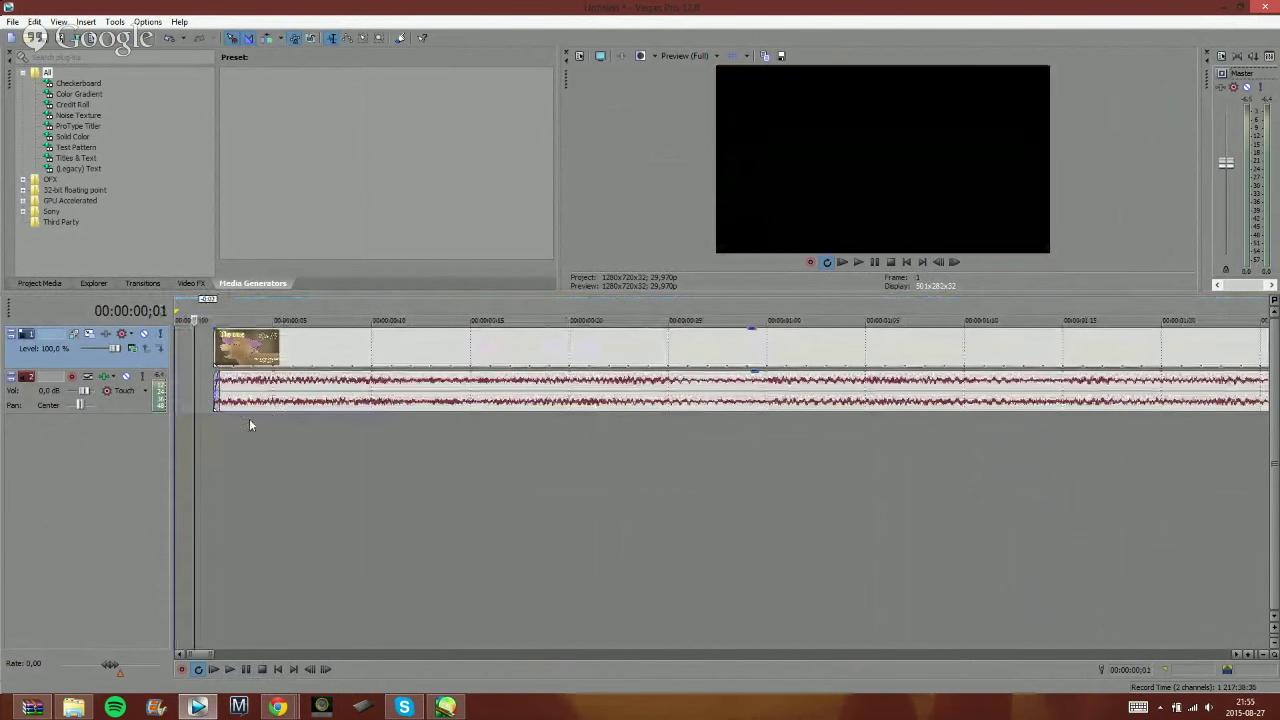
{"action": "scroll", "coordinate": [249, 418], "scroll_direction": "down", "scroll_amount": 2}
{"action": "left_click_drag", "start_coordinate": [217, 354], "coordinate": [131, 357]}
{"action": "scroll", "coordinate": [298, 462], "scroll_direction": "down", "scroll_amount": 5}
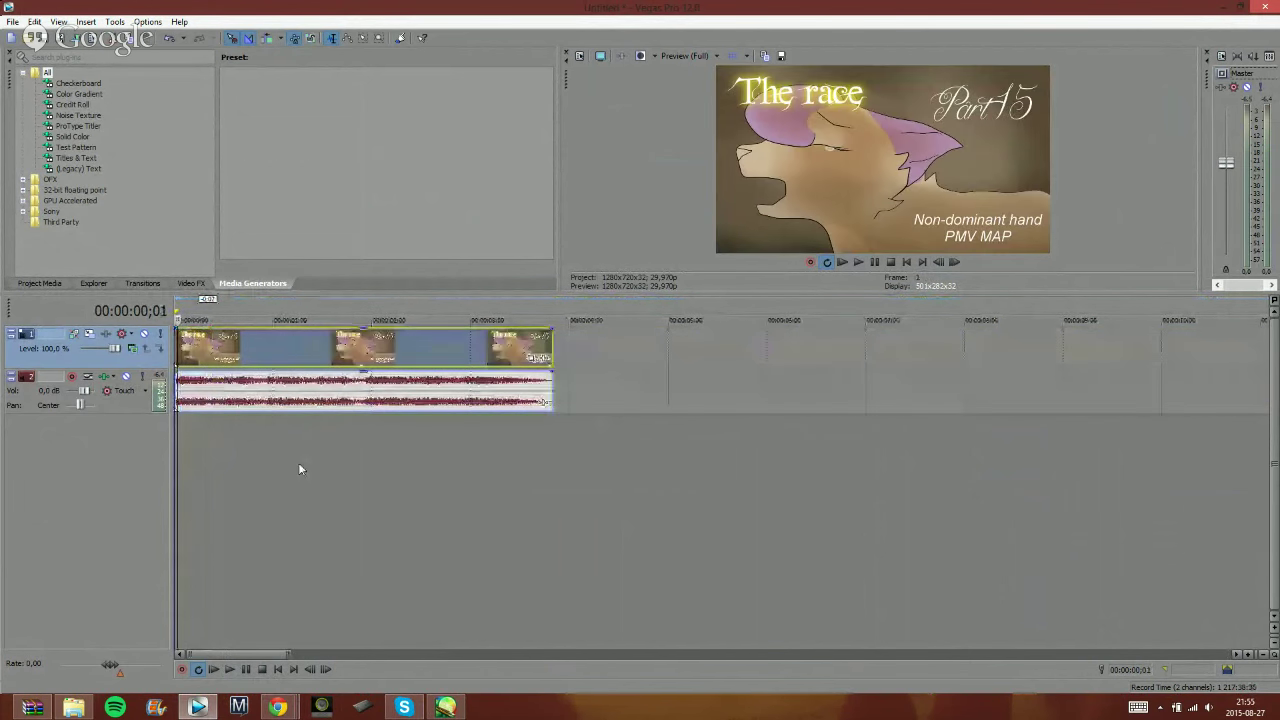
- Play back the trimmed clip to check how the audio begins, and stop playback
{"action": "left_click", "coordinate": [228, 670]}
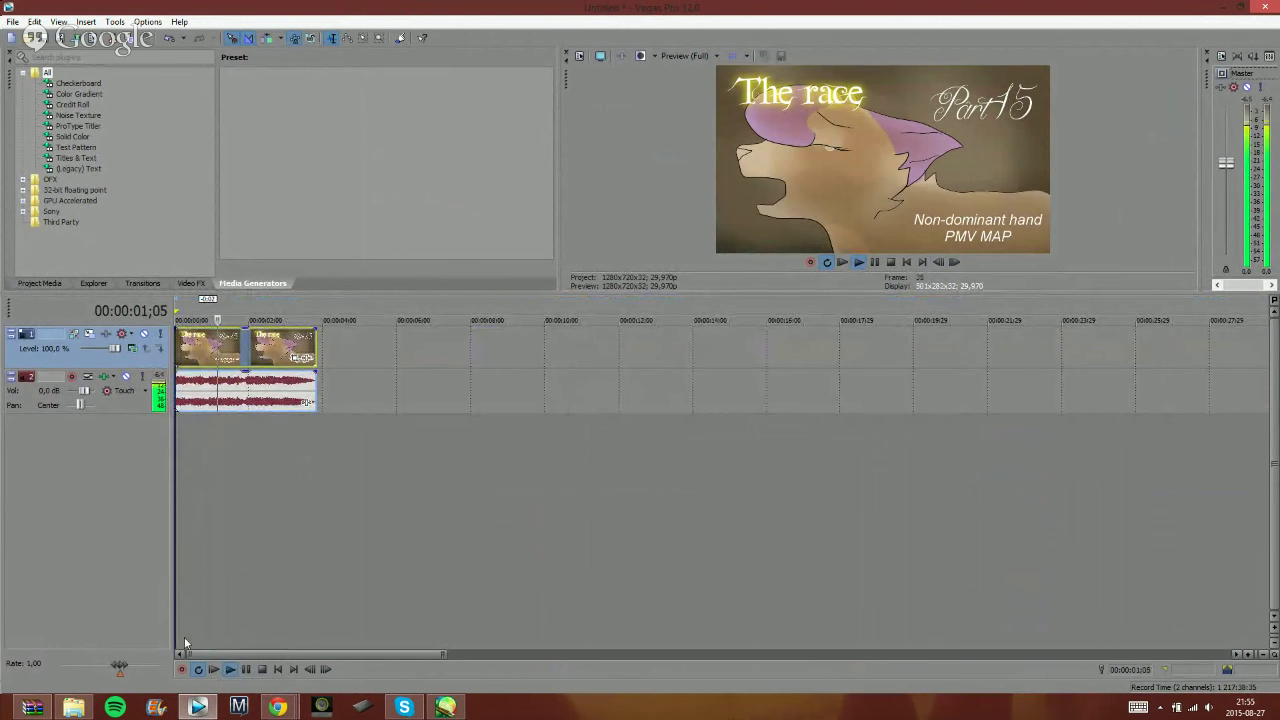
{"action": "scroll", "coordinate": [180, 403], "scroll_direction": "up", "scroll_amount": 4}
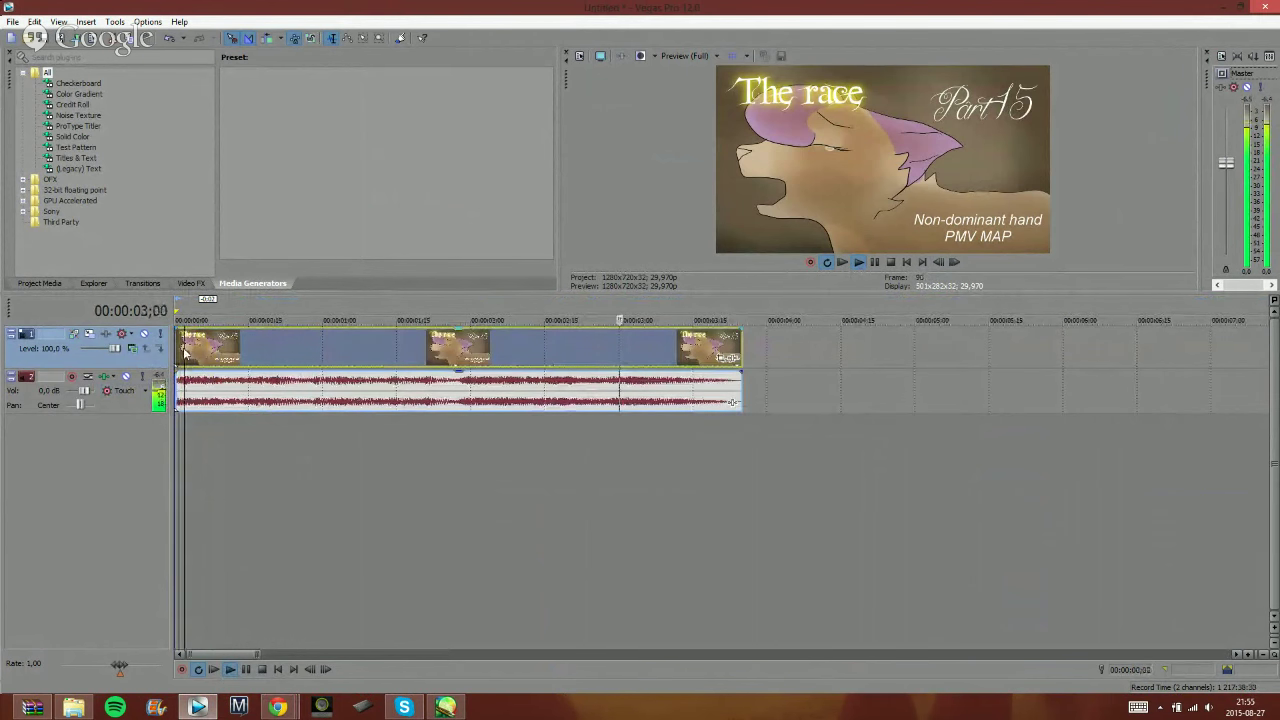
{"action": "left_click", "coordinate": [262, 669]}
- Remove another two frames from the clip's beginning and close the gap at the timeline start
{"action": "left_click", "coordinate": [277, 669]}
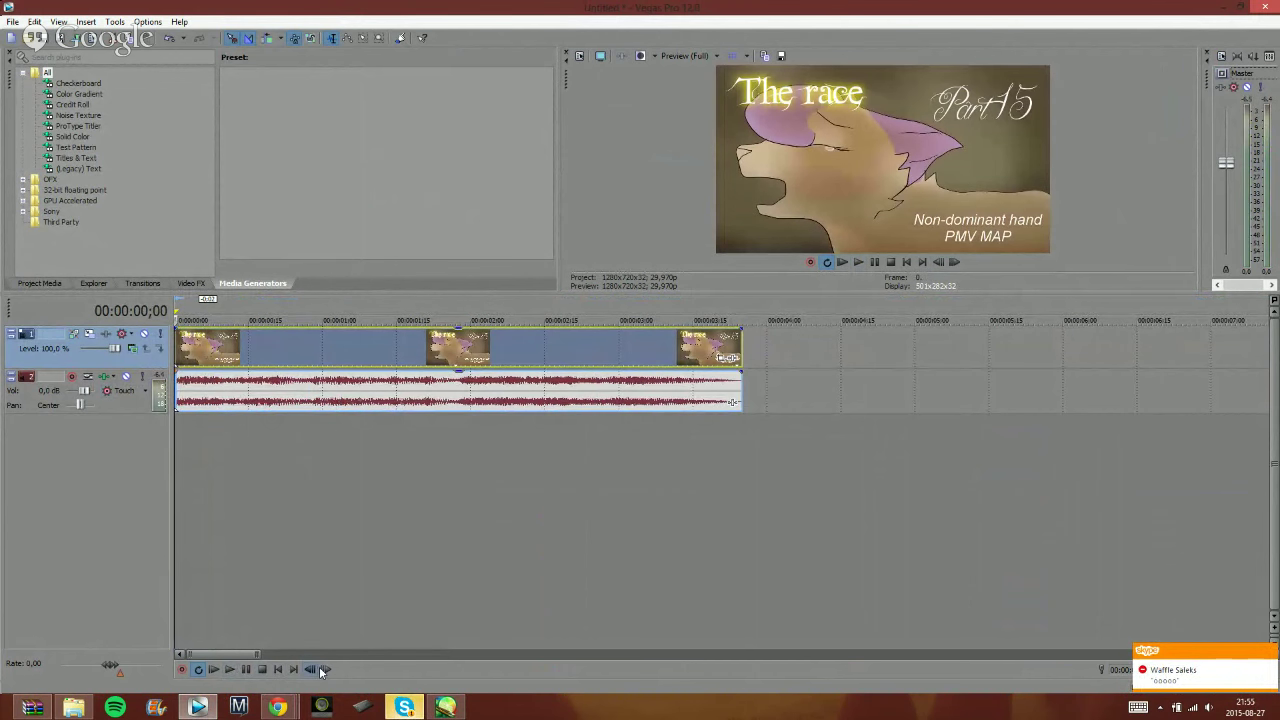
{"action": "left_click", "coordinate": [325, 670]}
{"action": "left_click", "coordinate": [325, 670]}
{"action": "key", "text": "s"}
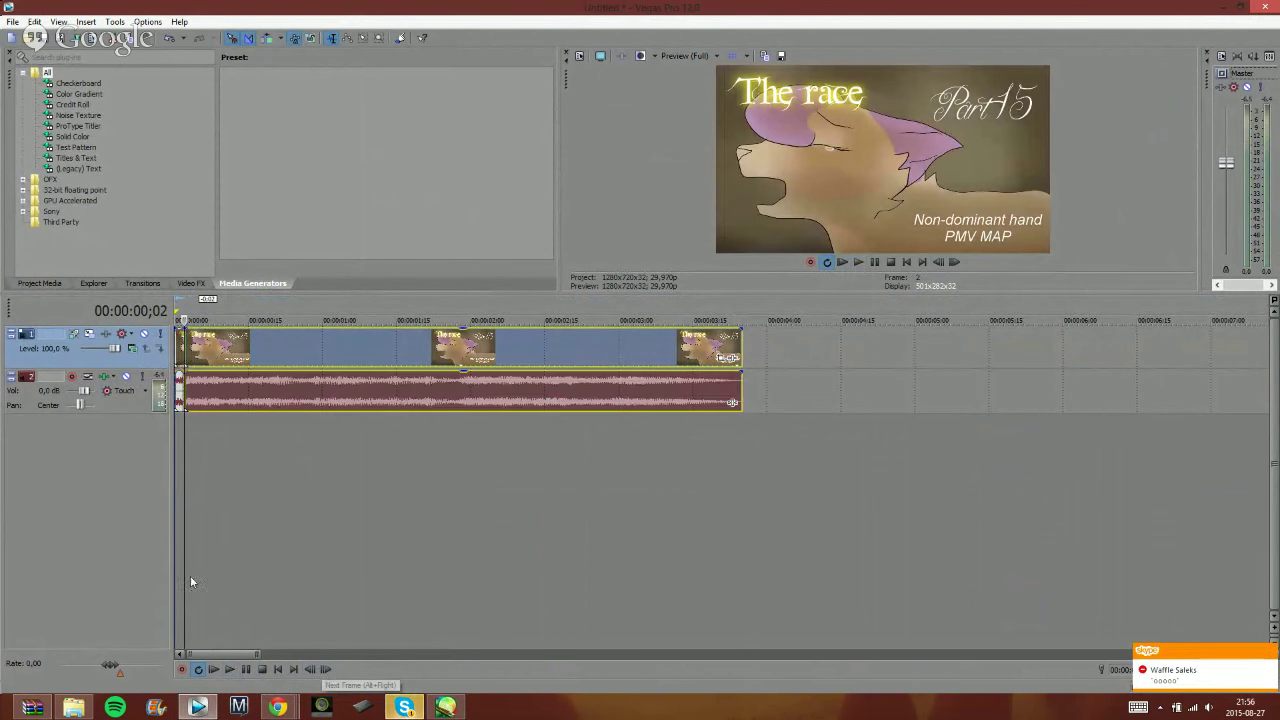
{"action": "left_click", "coordinate": [181, 361]}
{"action": "left_click_drag", "start_coordinate": [200, 360], "coordinate": [190, 360]}
- Play the shortened Part 15 clip through and replay it from the start to check the cut
{"action": "left_click", "coordinate": [231, 669]}
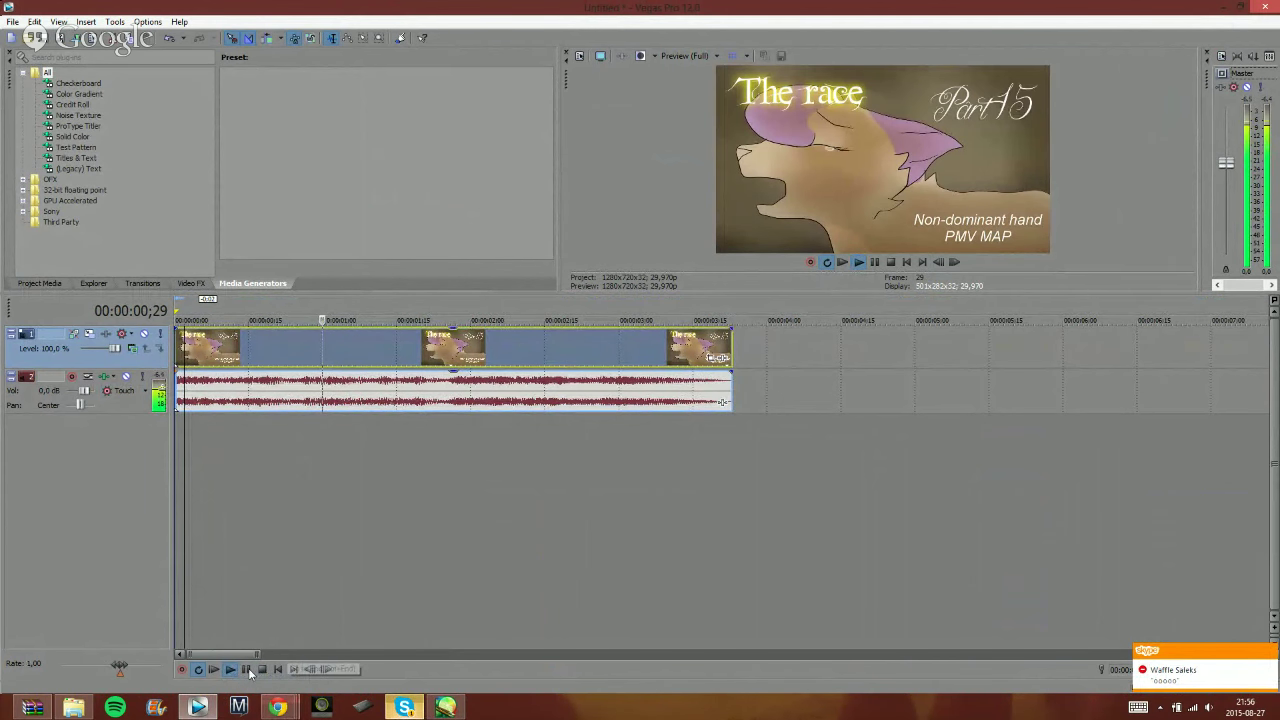
{"action": "left_click", "coordinate": [288, 672]}
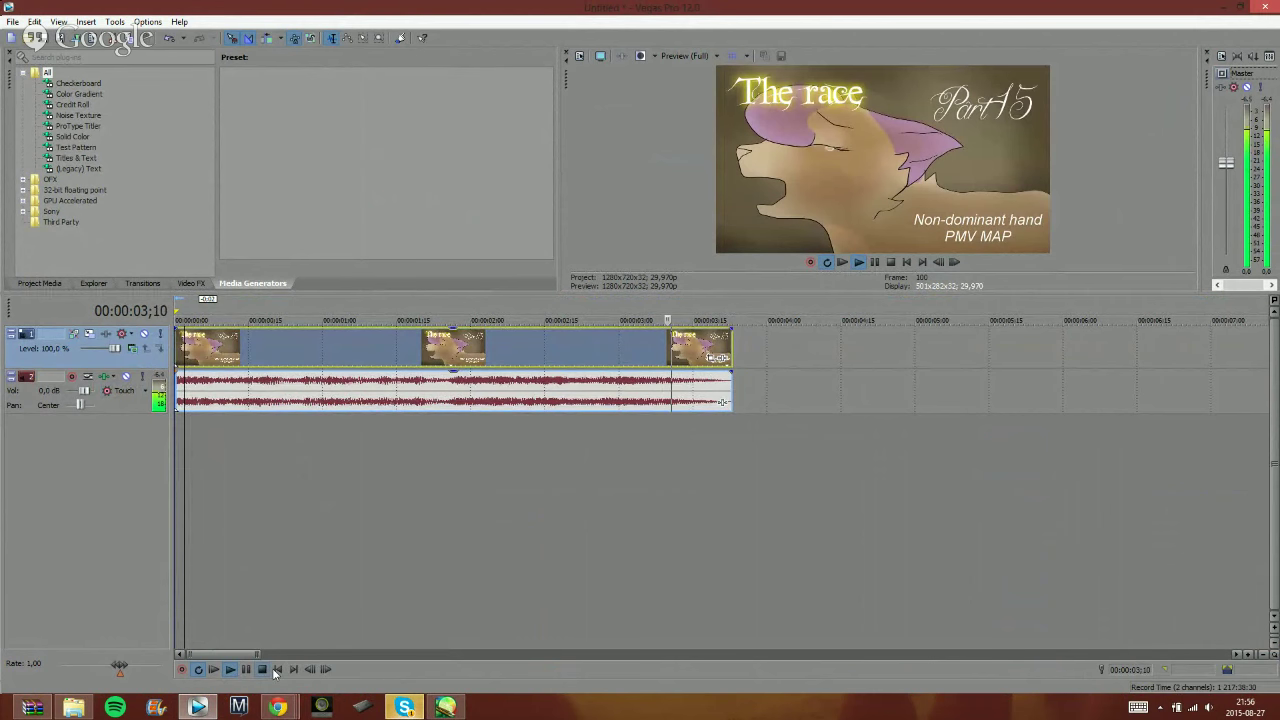
{"action": "left_click", "coordinate": [212, 672]}
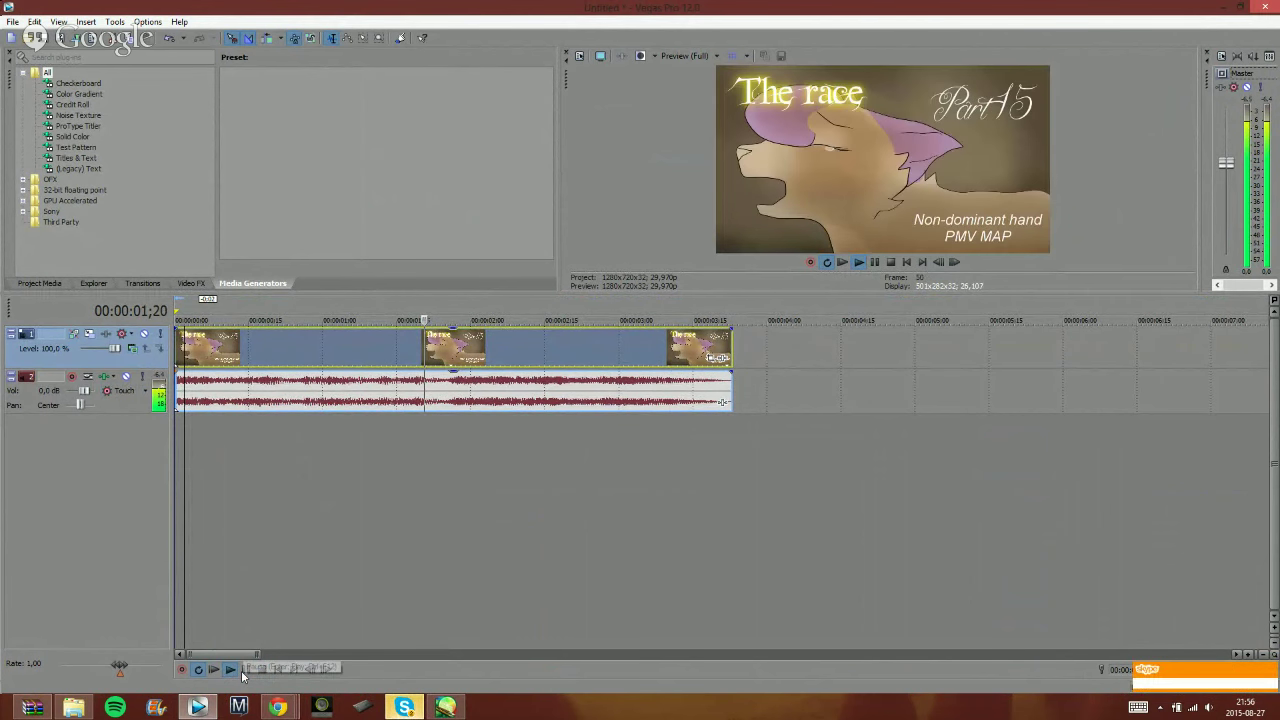
- Switch to Skype, reply "shhh" in the open chat and answer "youtube" in the other contact's unread chat
{"action": "left_click", "coordinate": [404, 707]}
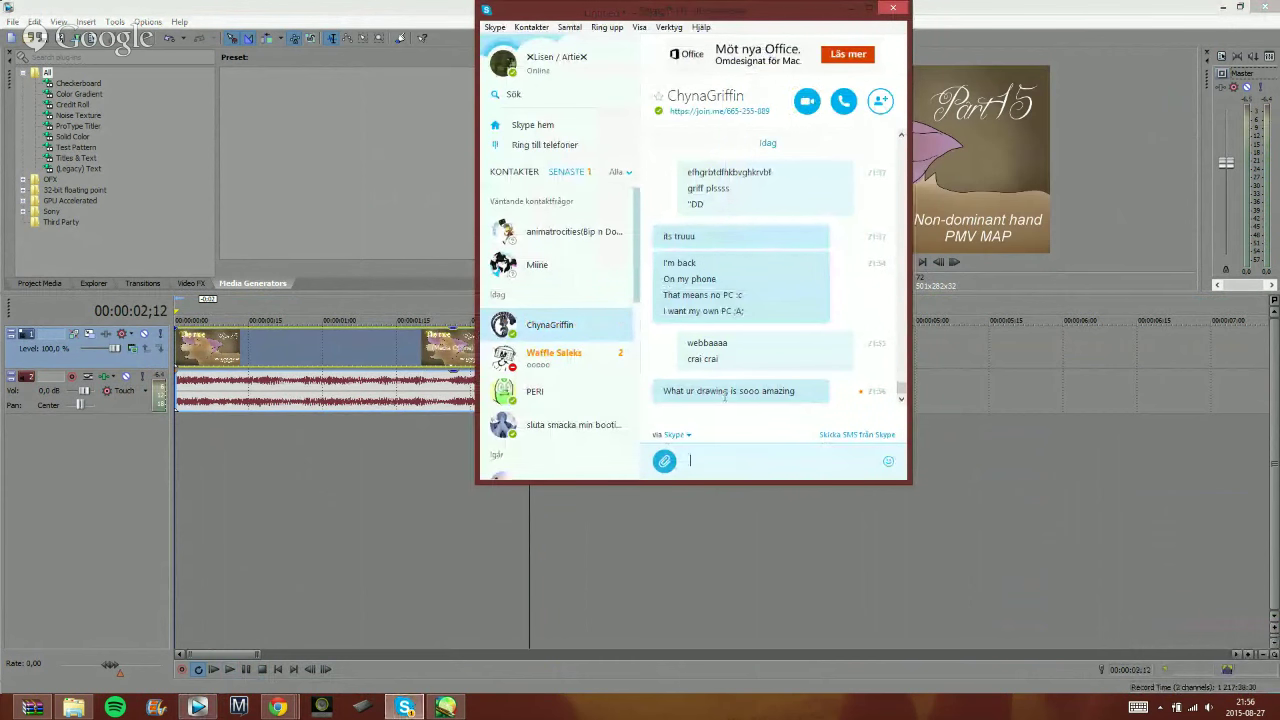
{"action": "type", "text": "shhh"}
{"action": "key", "text": "Return"}
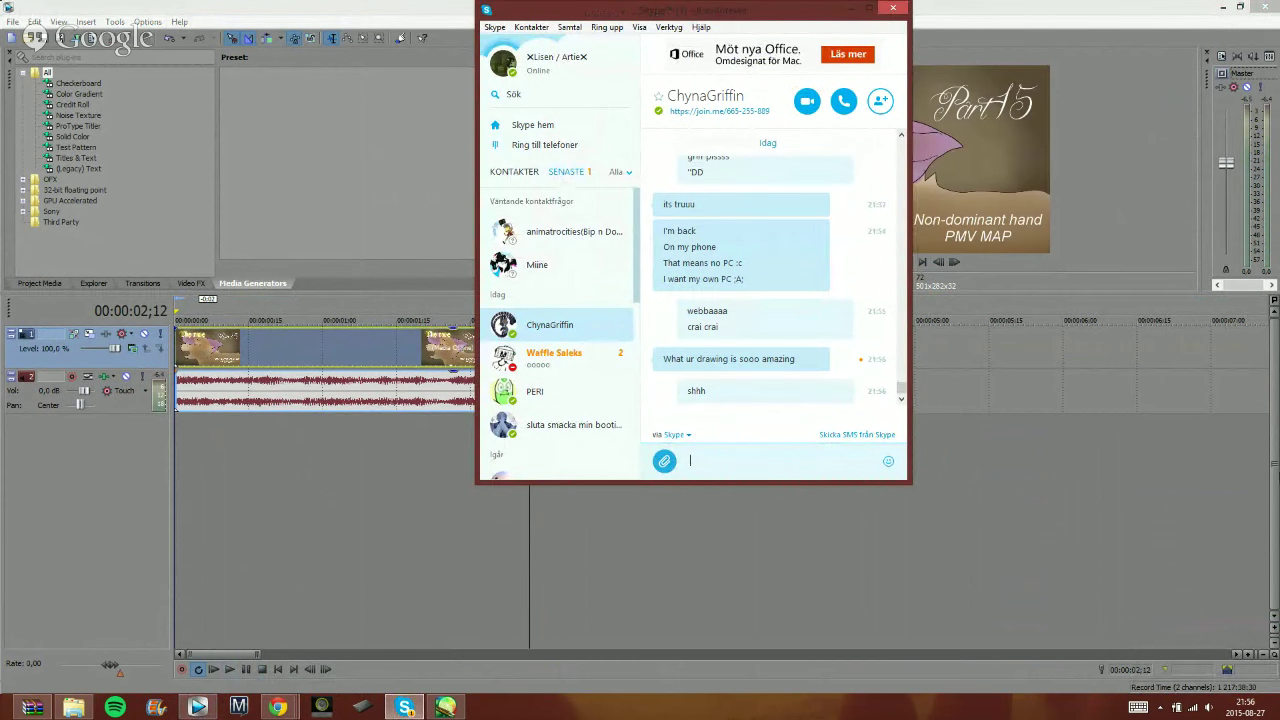
{"action": "left_click", "coordinate": [592, 370]}
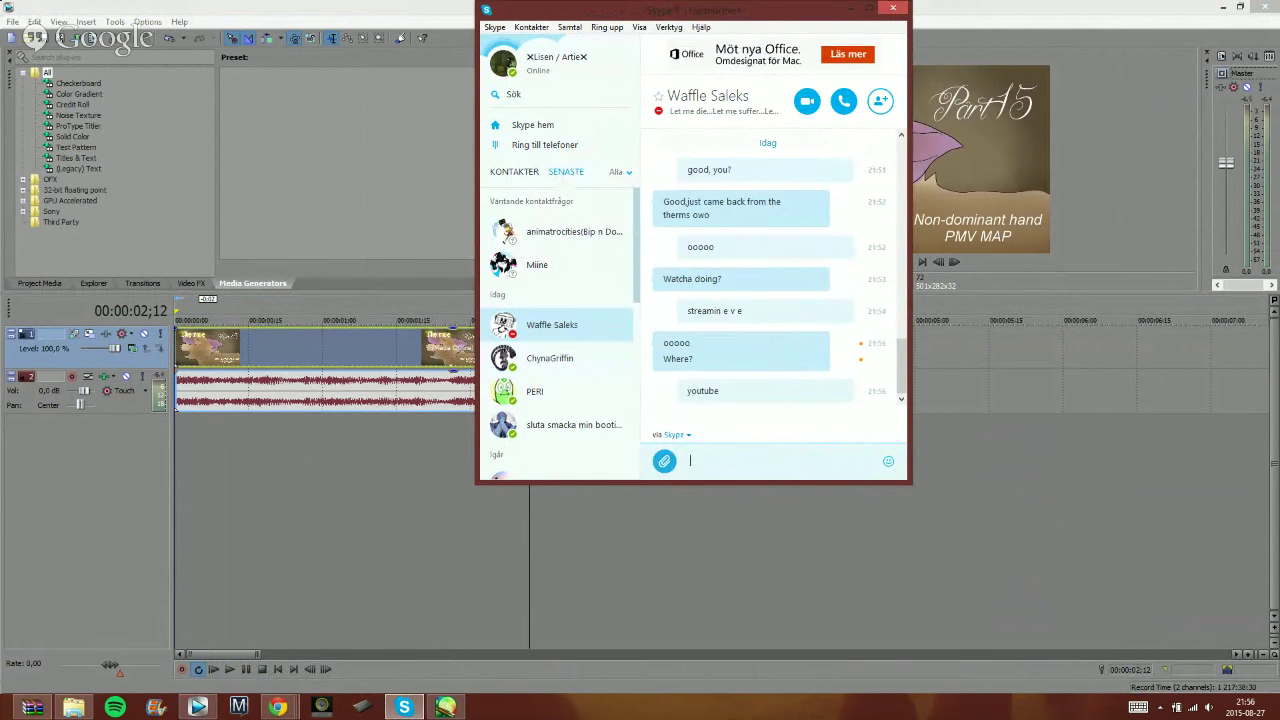
- Return to Vegas Pro and insert an empty video track above the Part 15 video track
{"action": "left_click", "coordinate": [997, 23]}
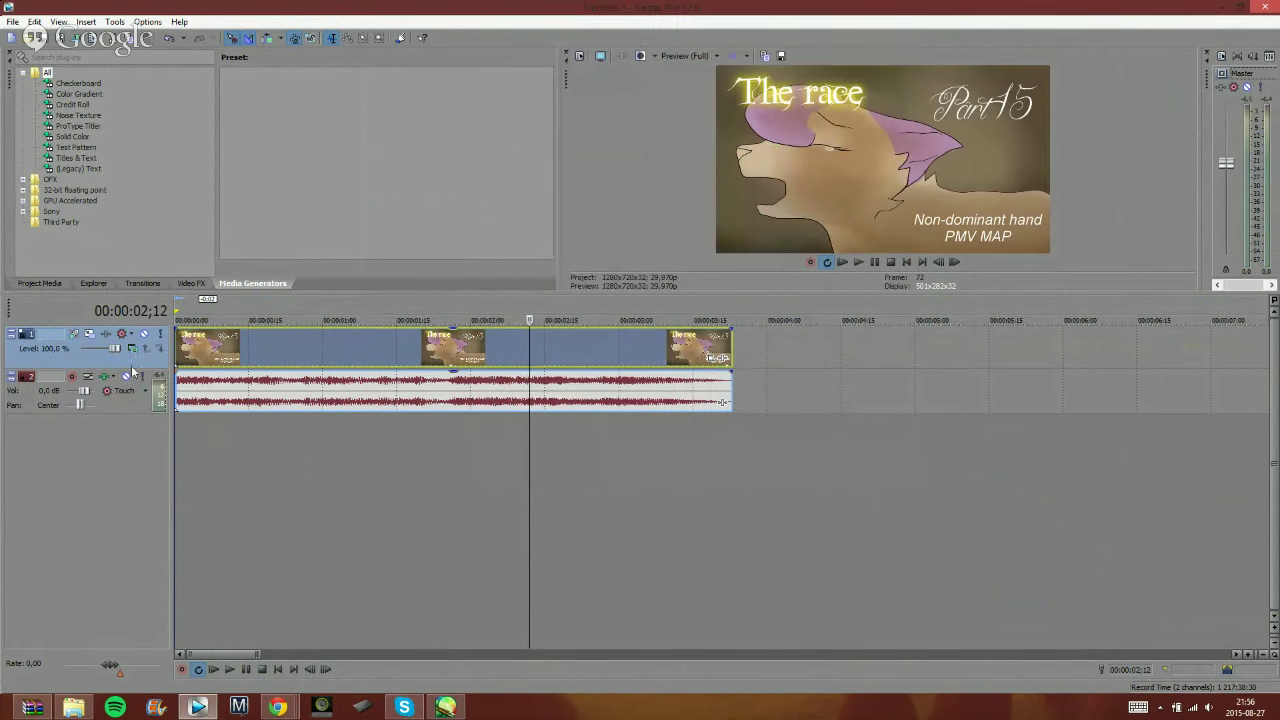
{"action": "right_click", "coordinate": [93, 367]}
{"action": "left_click", "coordinate": [128, 390]}
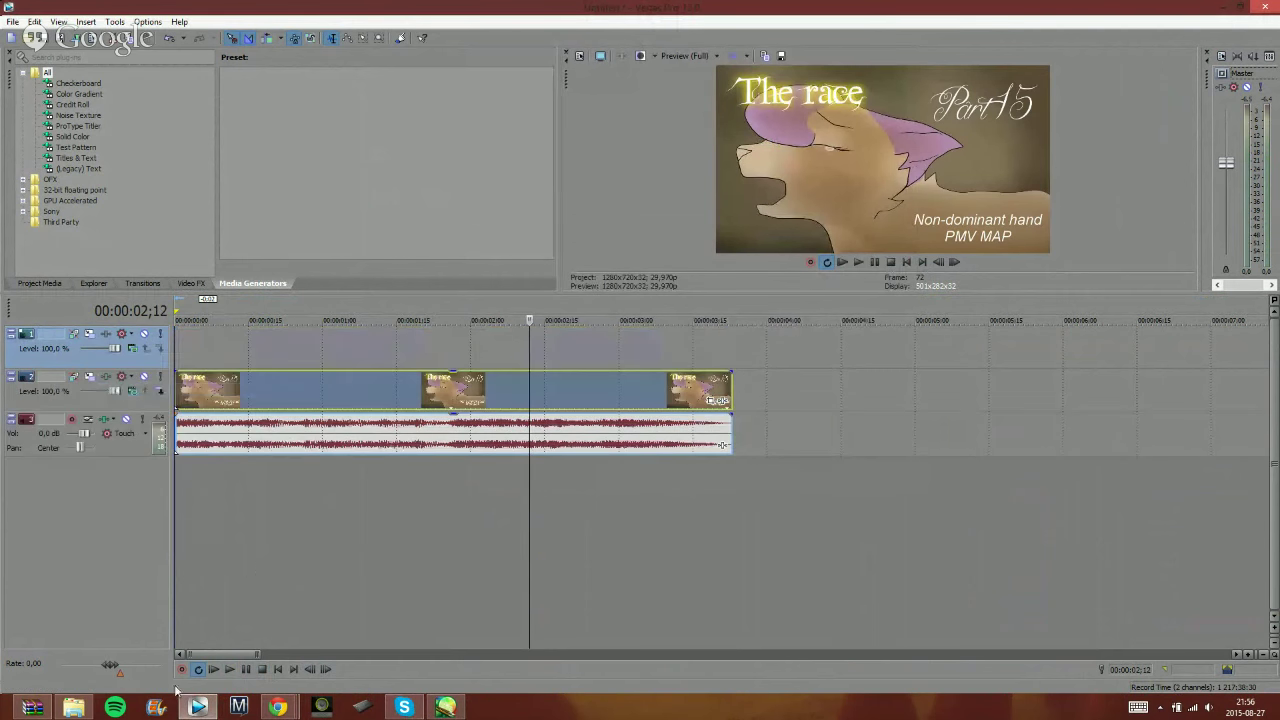
- Switch to the YouTube livestream page in Chrome, send a short reply in the live chat, and return to Vegas Pro
{"action": "mouse_move", "coordinate": [281, 707]}
{"action": "left_click", "coordinate": [118, 630]}
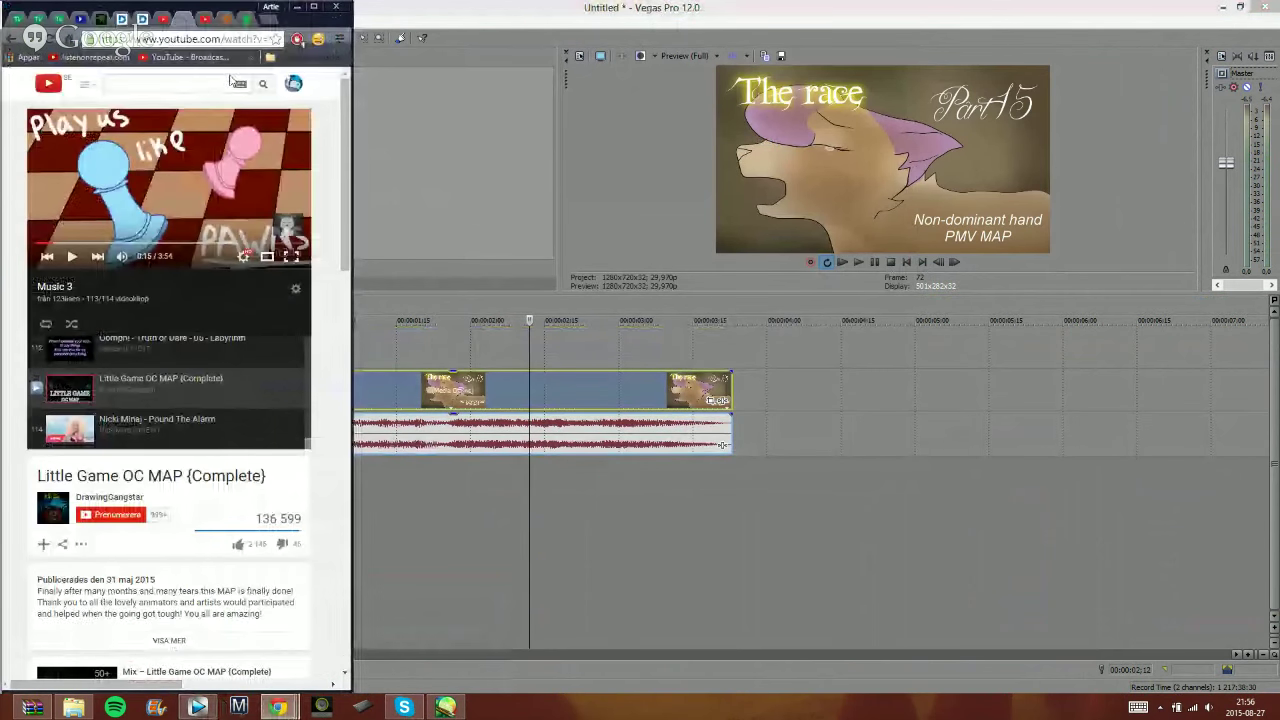
{"action": "left_click", "coordinate": [205, 19]}
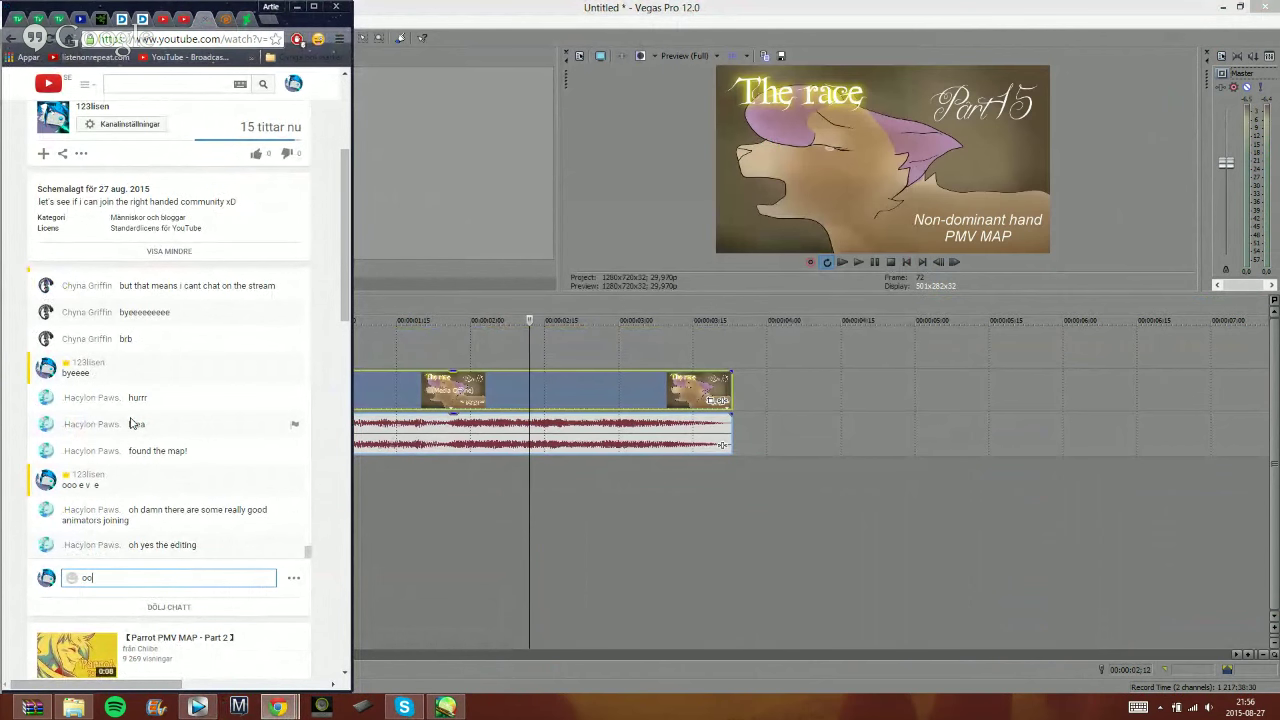
{"action": "key", "text": "Return"}
{"action": "left_click", "coordinate": [613, 494]}
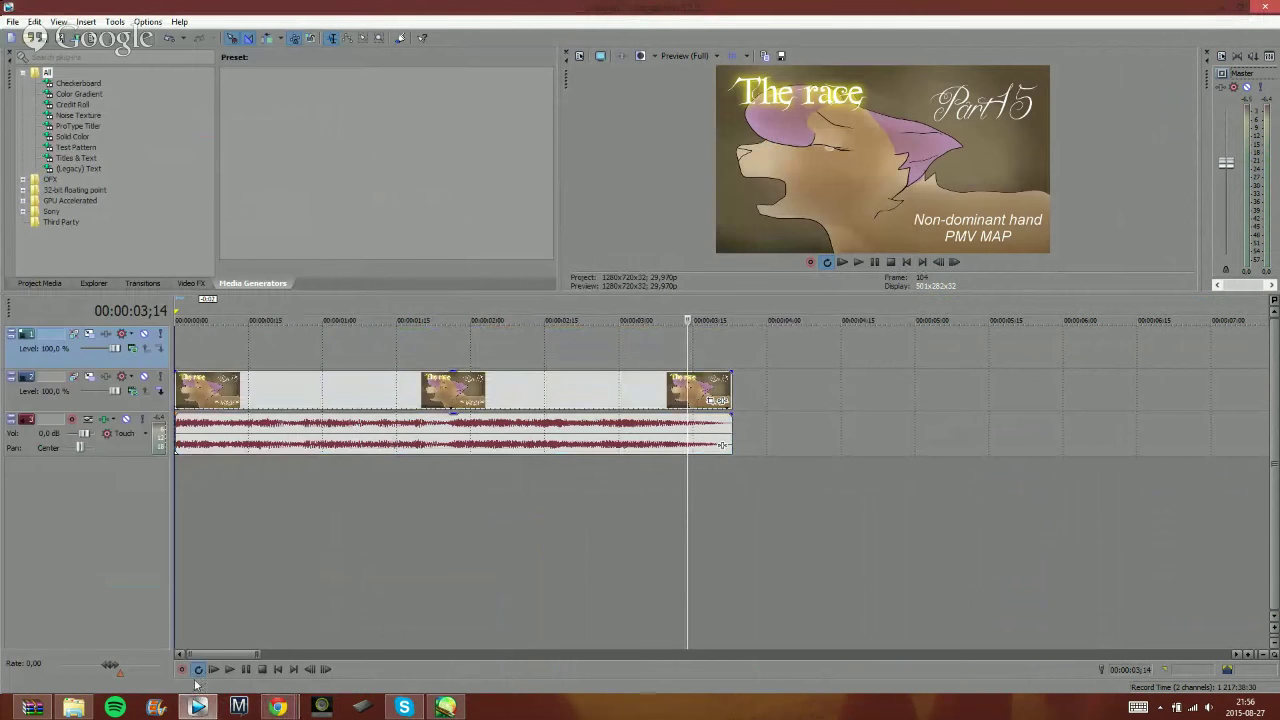
- Switch to File Explorer and open the THERACE folder inside MINE and YOUTUBE in the Bilder library
{"action": "left_click", "coordinate": [73, 707]}
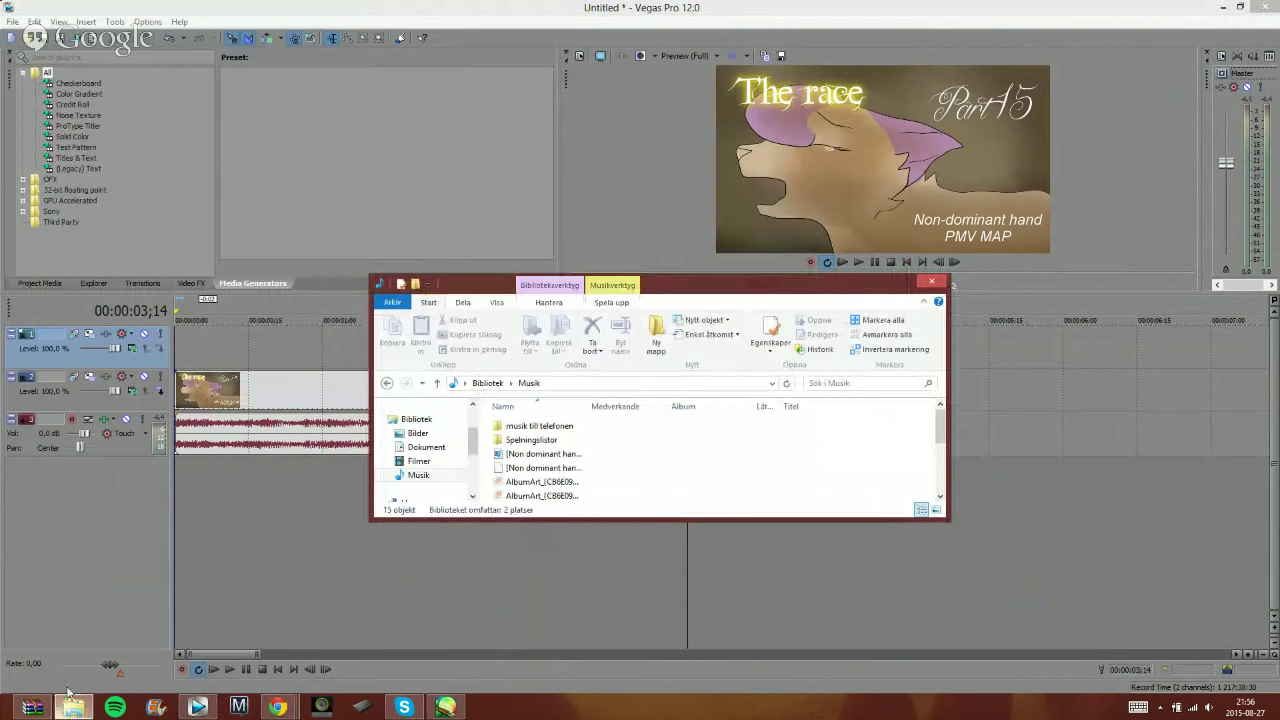
{"action": "left_click", "coordinate": [418, 434]}
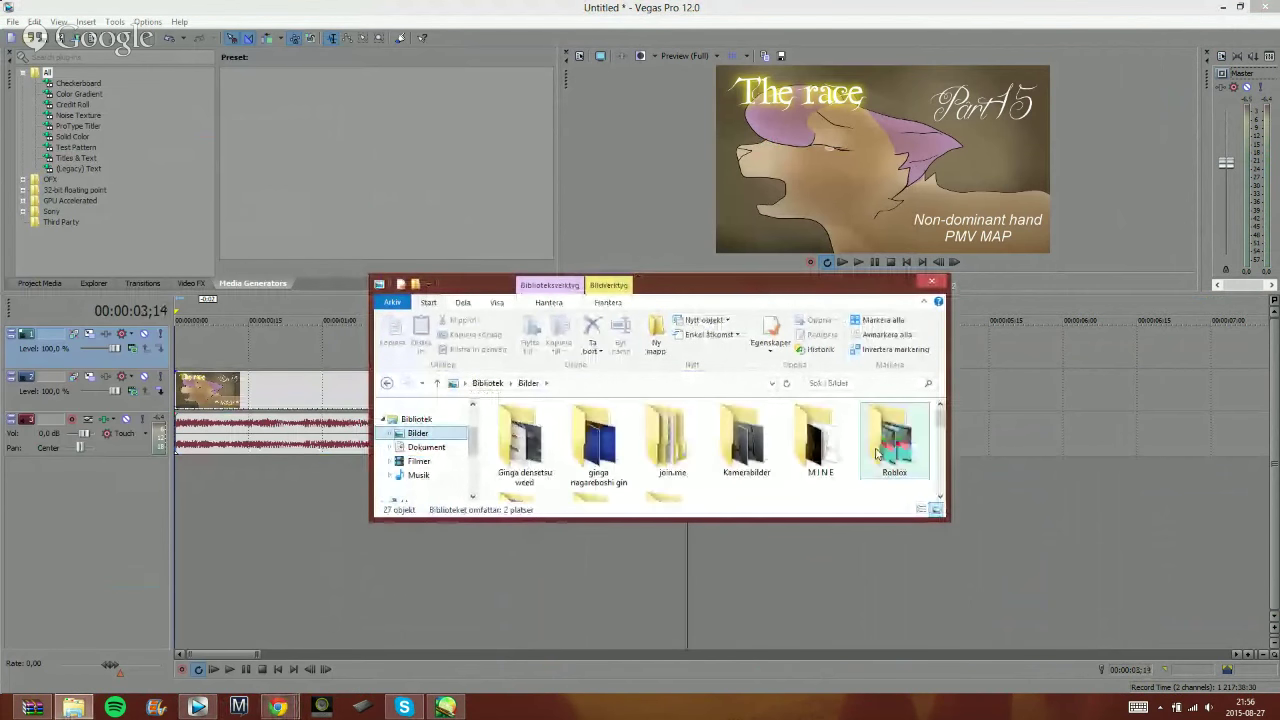
{"action": "left_click", "coordinate": [806, 452]}
{"action": "double_click", "coordinate": [806, 452]}
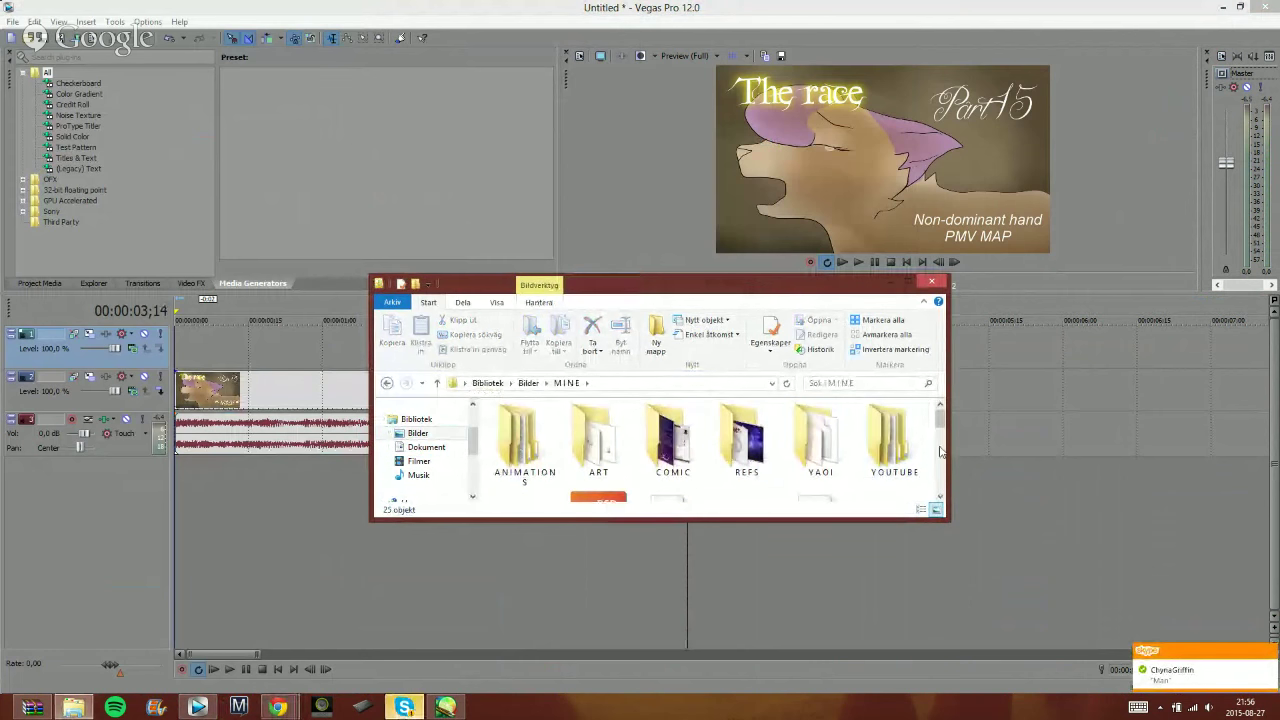
{"action": "left_click", "coordinate": [886, 450]}
{"action": "double_click", "coordinate": [886, 450]}
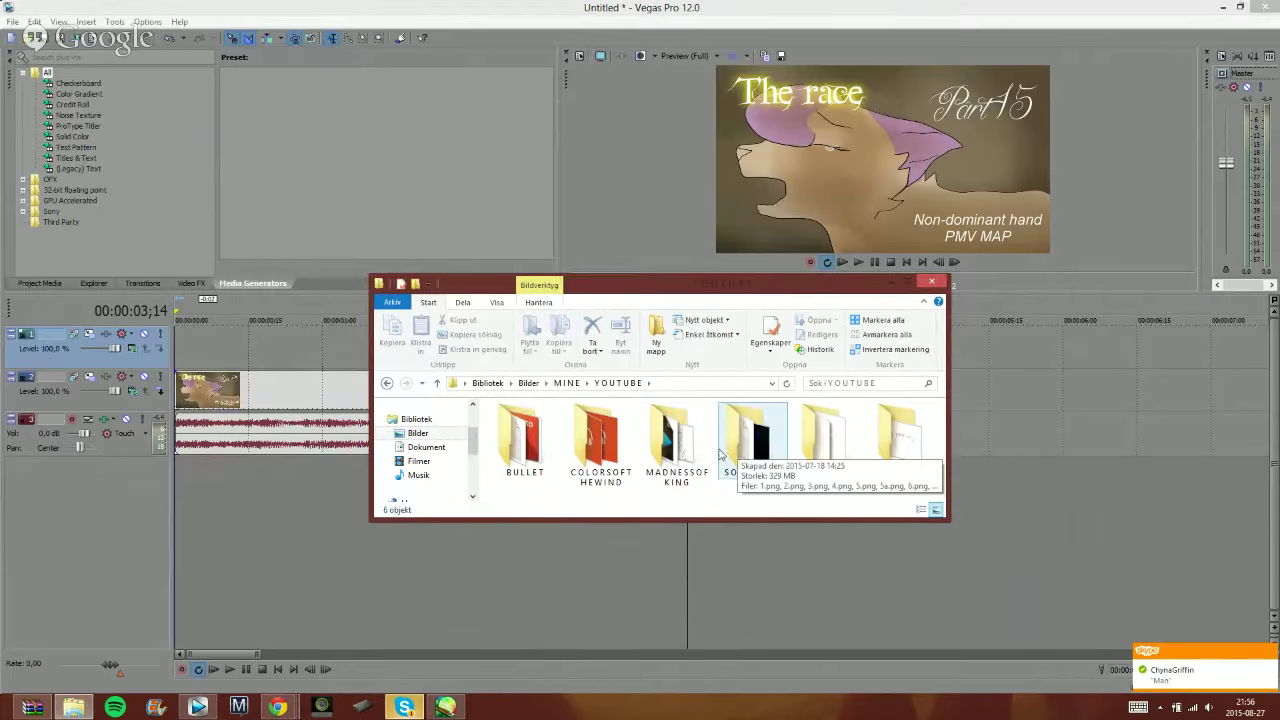
{"action": "double_click", "coordinate": [817, 452]}
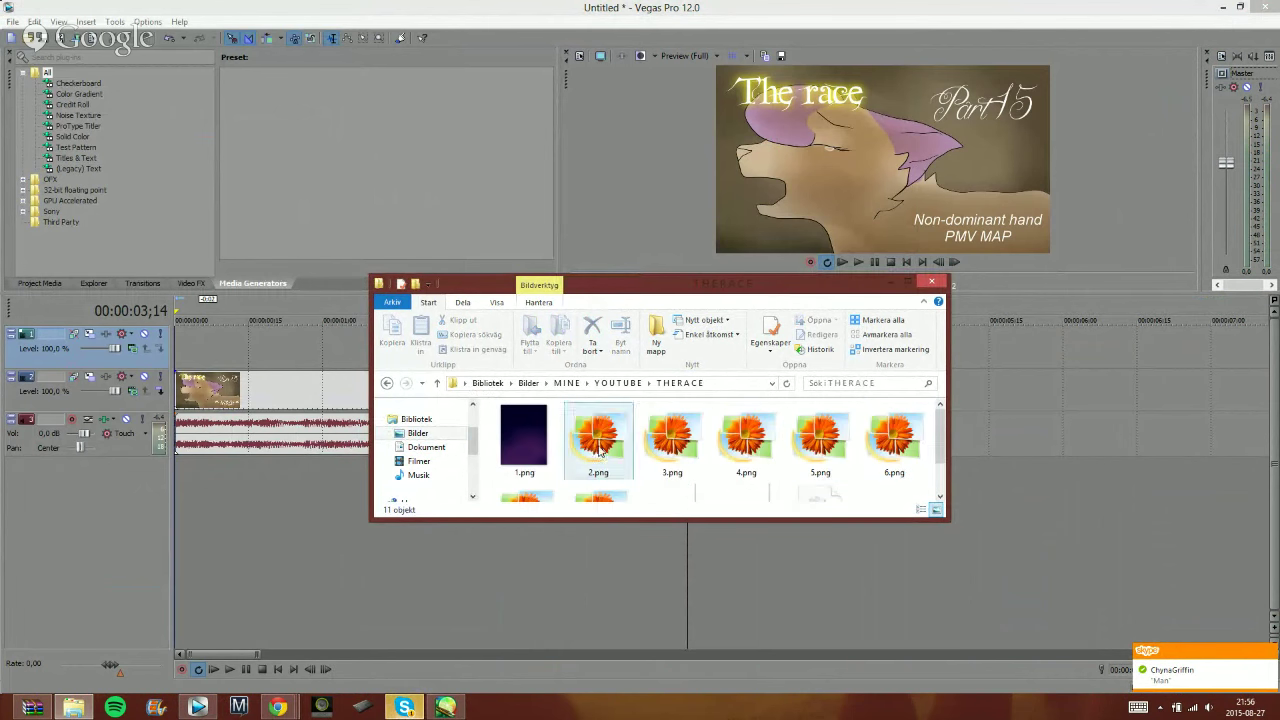
- View 1.png, close the viewer, and place the image at the start of the empty top video track
{"action": "double_click", "coordinate": [528, 438]}
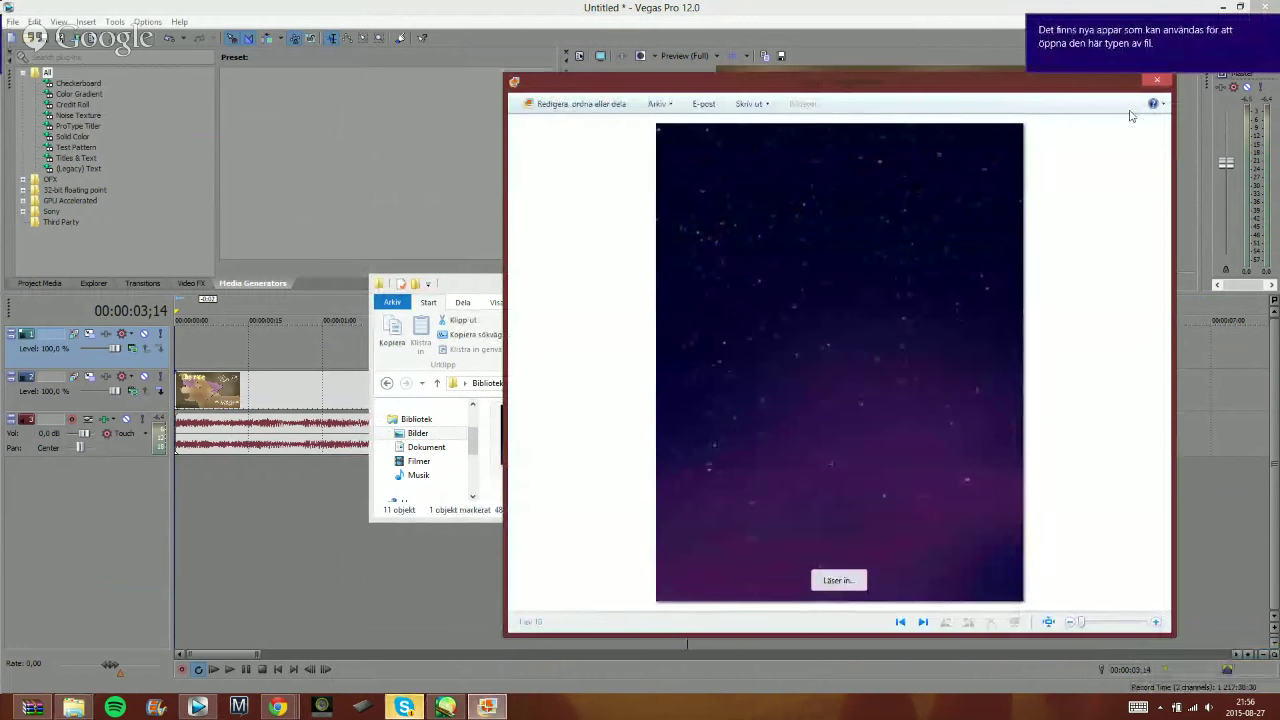
{"action": "left_click", "coordinate": [1157, 80]}
{"action": "left_click_drag", "start_coordinate": [525, 436], "coordinate": [179, 345]}
- Switch to Skype, reply "shh" in the chat with unread messages, and return to Vegas Pro
{"action": "left_click", "coordinate": [398, 712]}
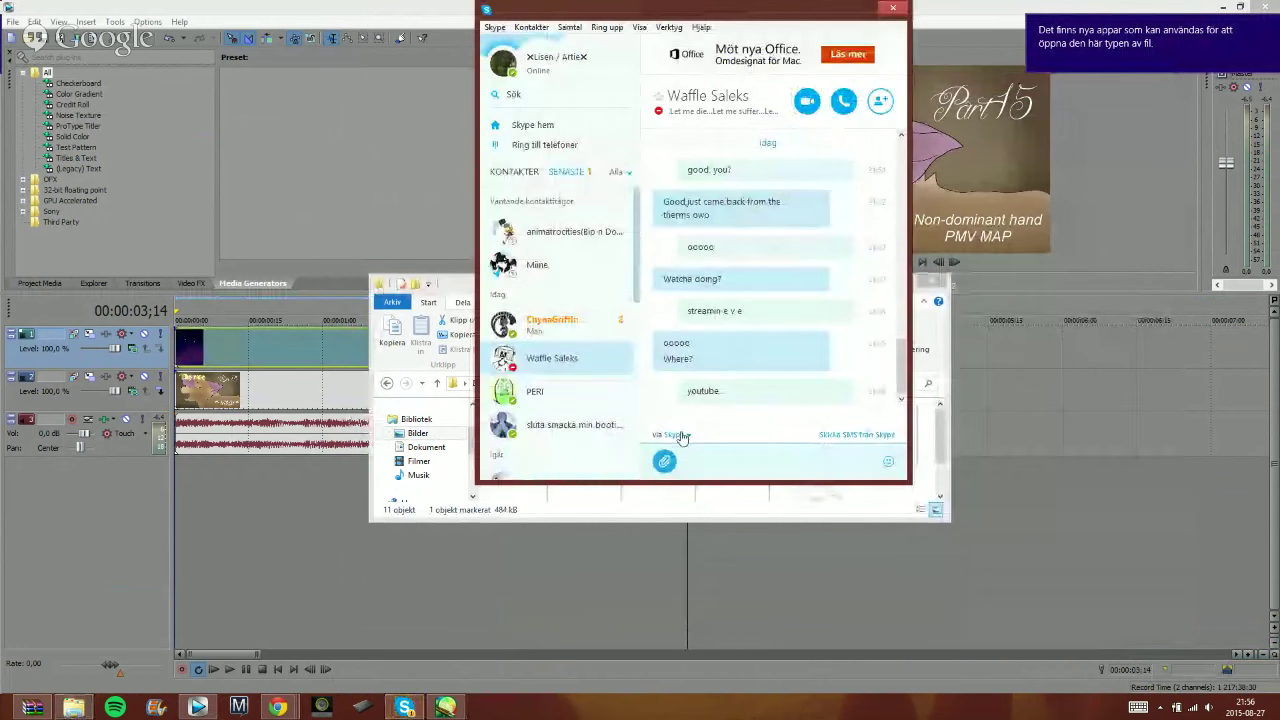
{"action": "left_click", "coordinate": [550, 320]}
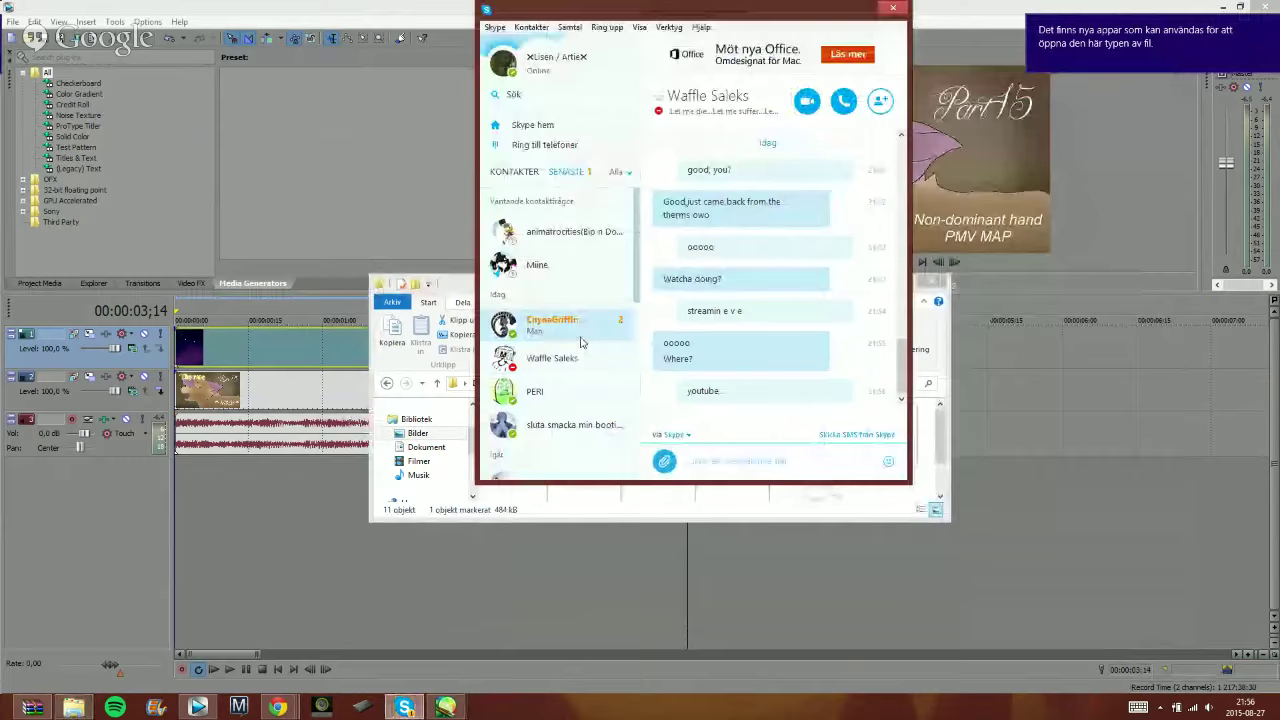
{"action": "left_click", "coordinate": [753, 459]}
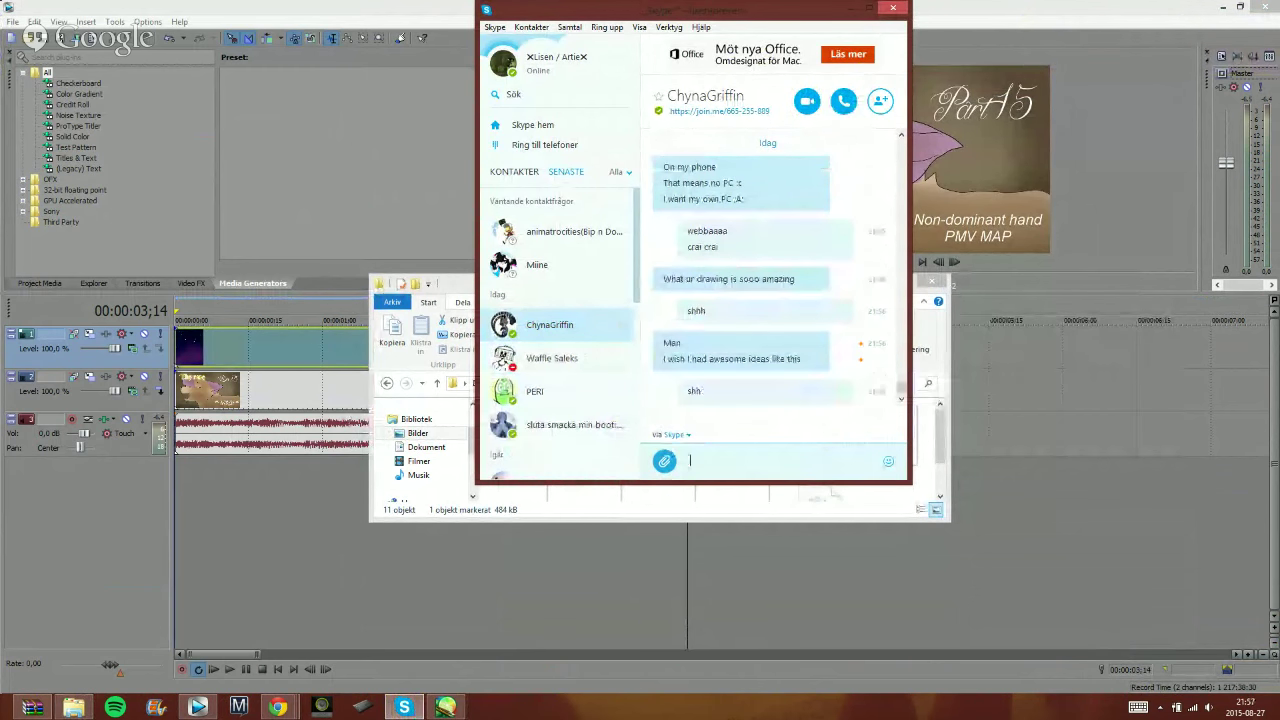
{"action": "left_click", "coordinate": [1119, 190]}
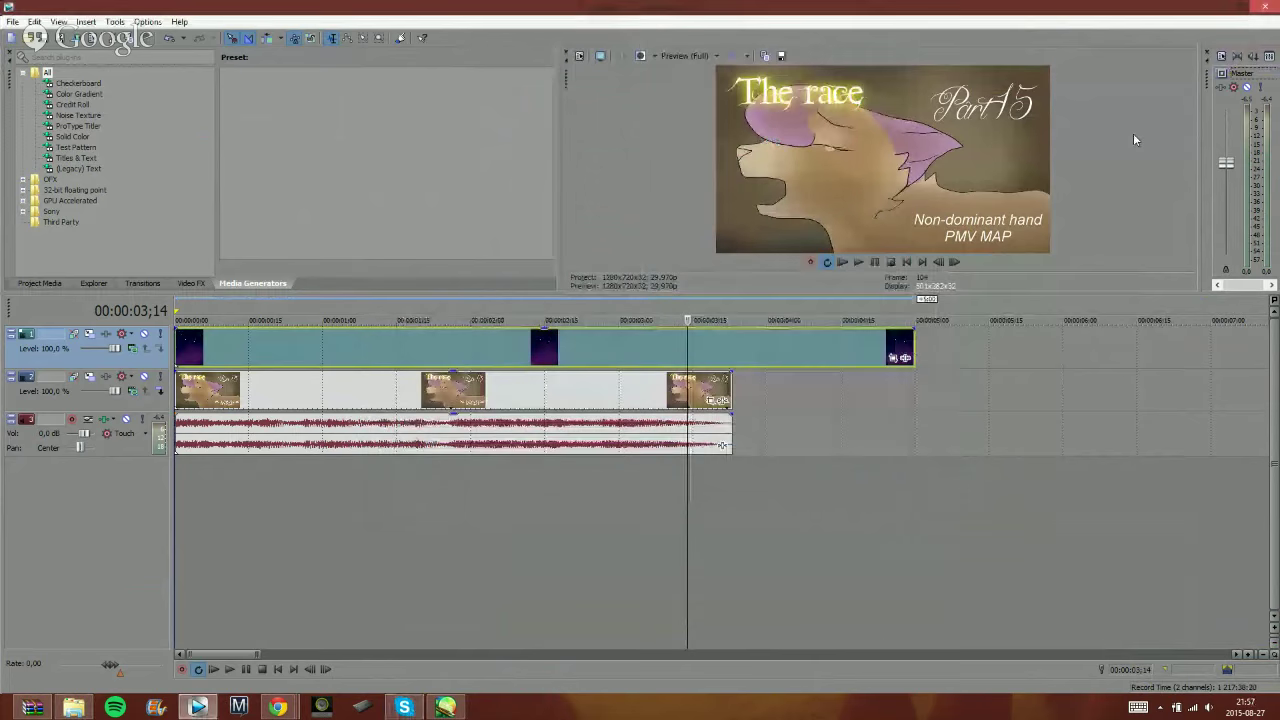
- Put the image folder away and trim the 1.png event so it ends together with the audio clip
{"action": "left_click", "coordinate": [73, 707]}
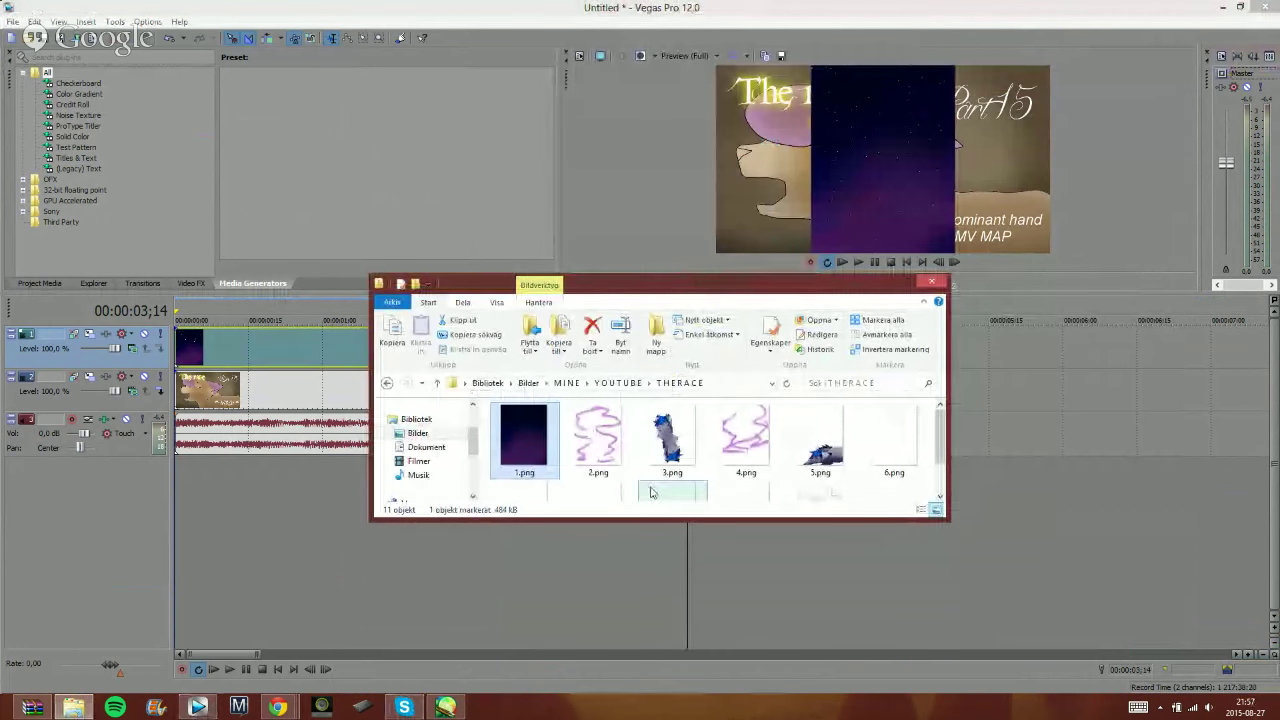
{"action": "left_click", "coordinate": [884, 281]}
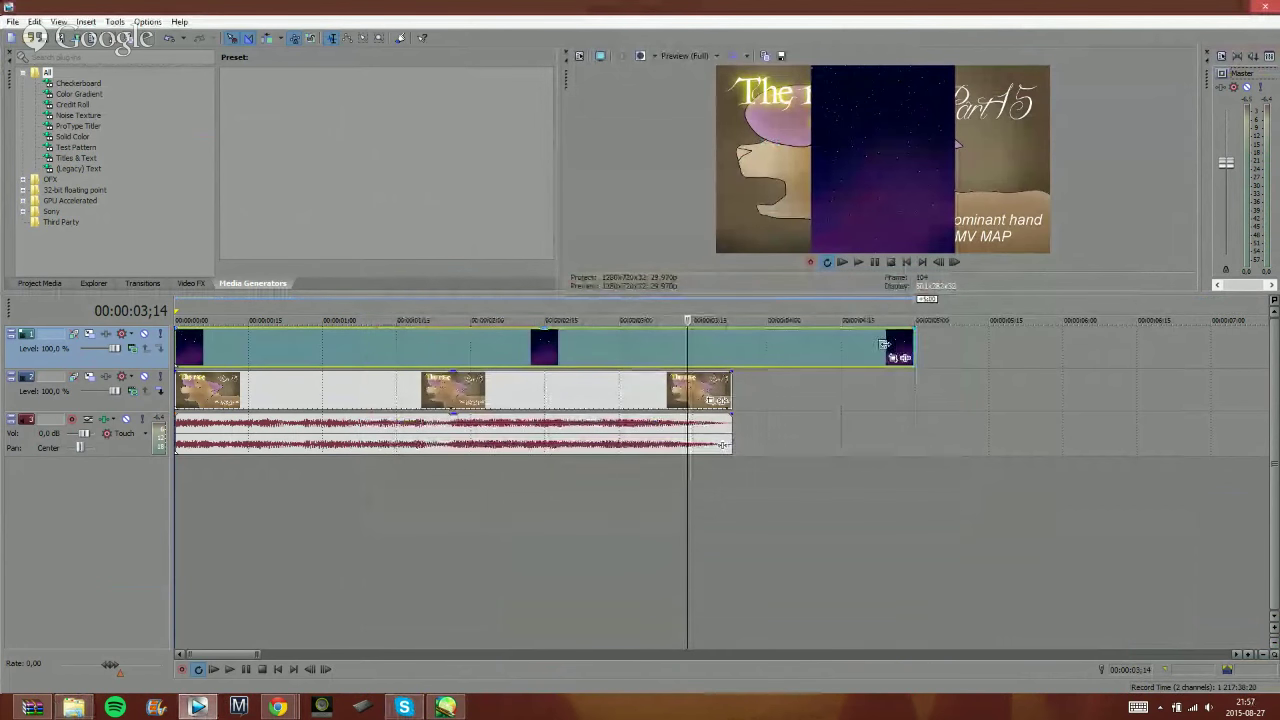
{"action": "left_click_drag", "start_coordinate": [908, 341], "coordinate": [731, 350]}
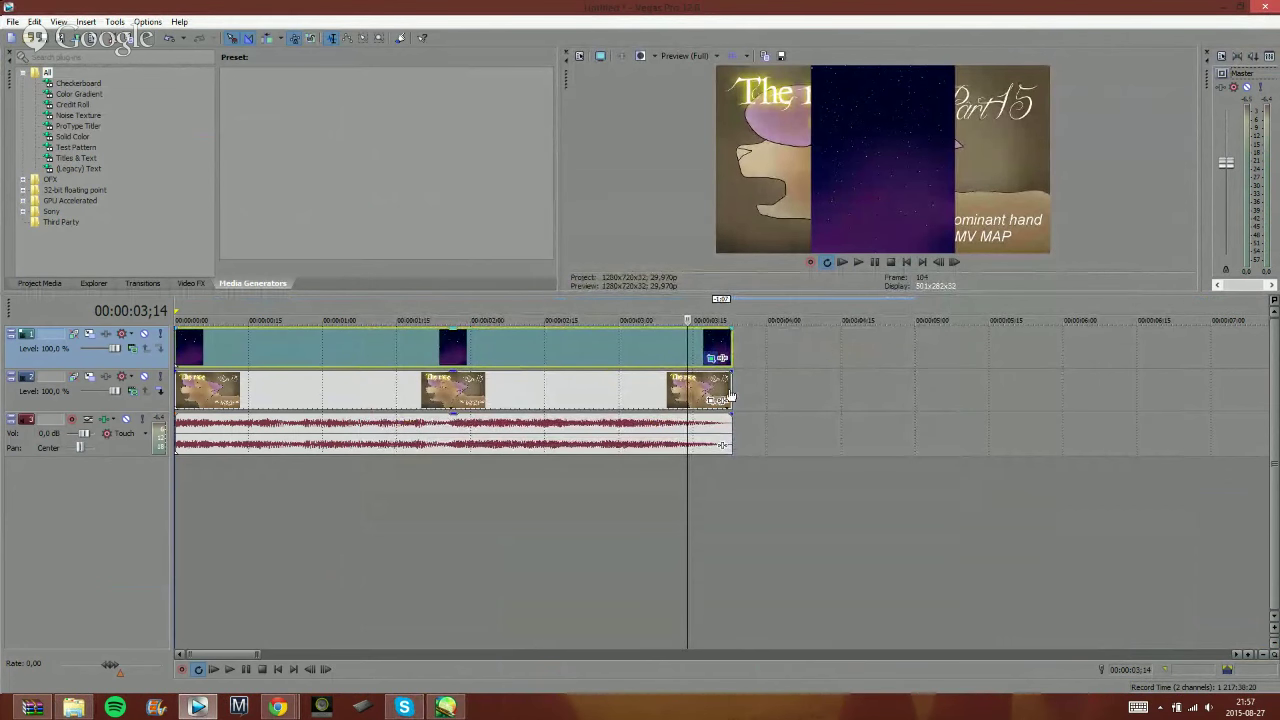
- Open the Event Pan/Crop settings of the 1.png event and dock them beside the video preview
{"action": "left_click", "coordinate": [710, 357]}
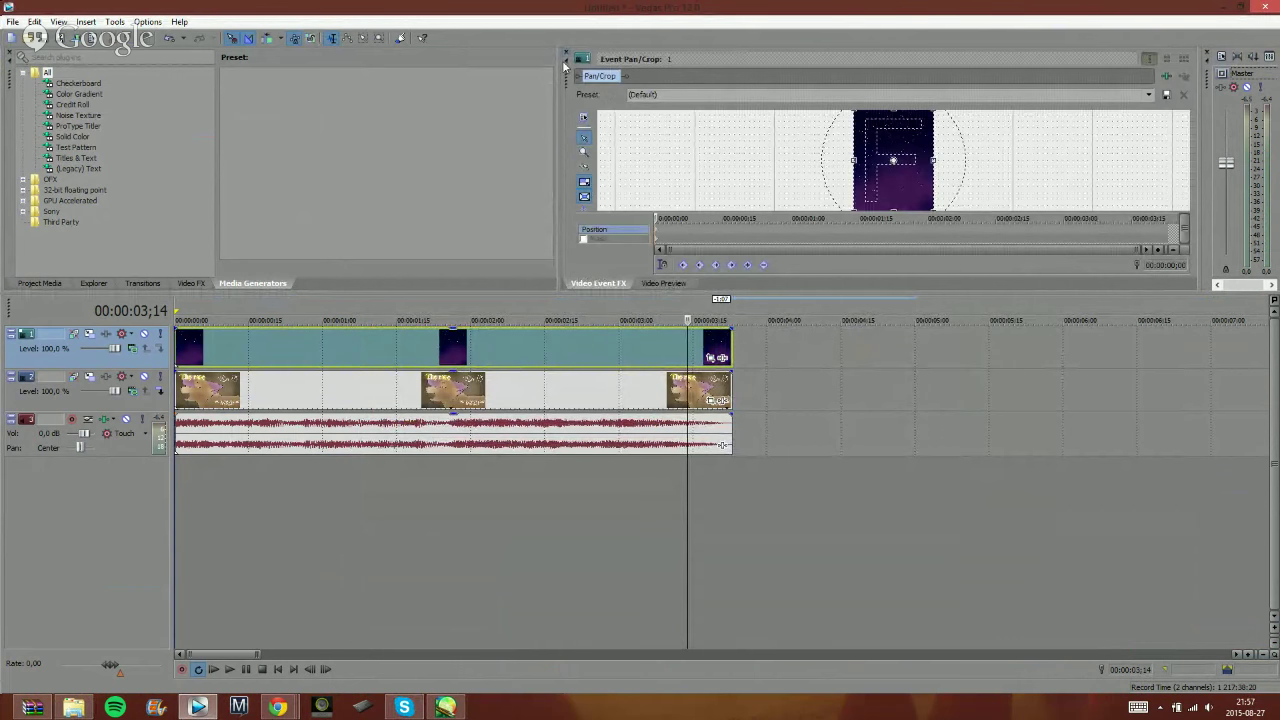
{"action": "left_click_drag", "start_coordinate": [564, 81], "coordinate": [218, 98]}
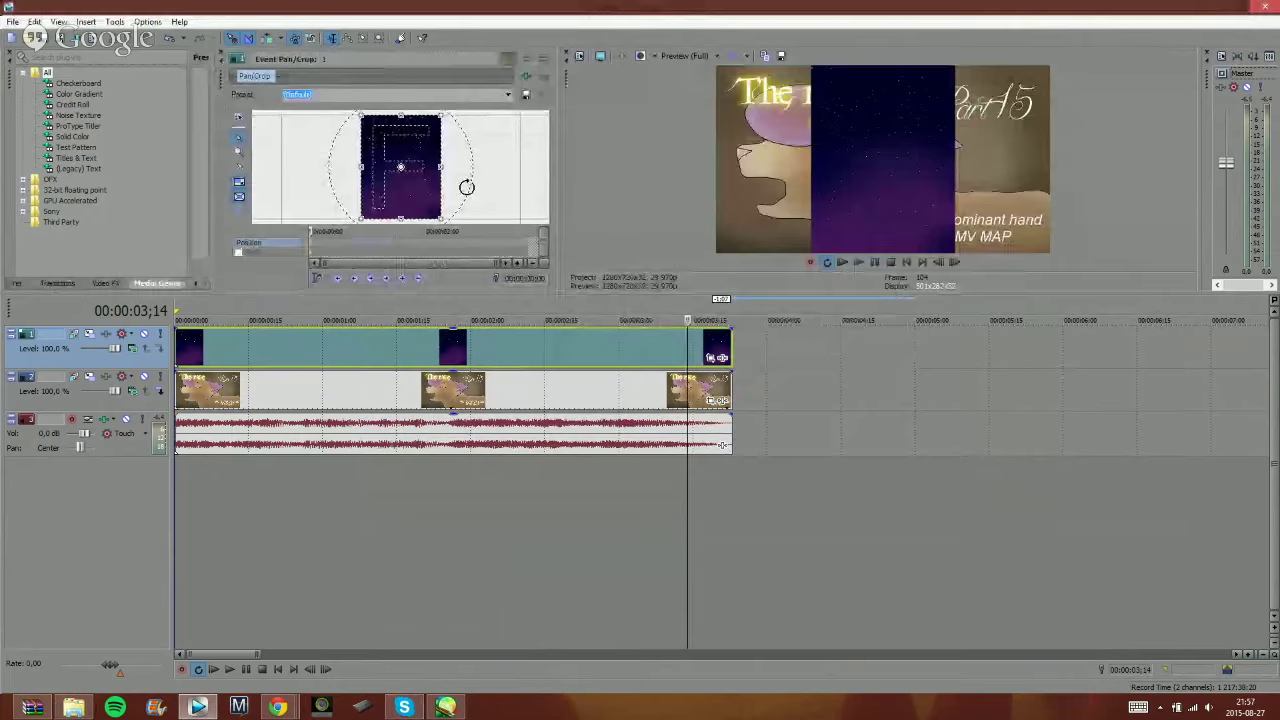
- Check the open YouTube pages in Chrome and return to Vegas Pro
{"action": "left_click", "coordinate": [277, 706]}
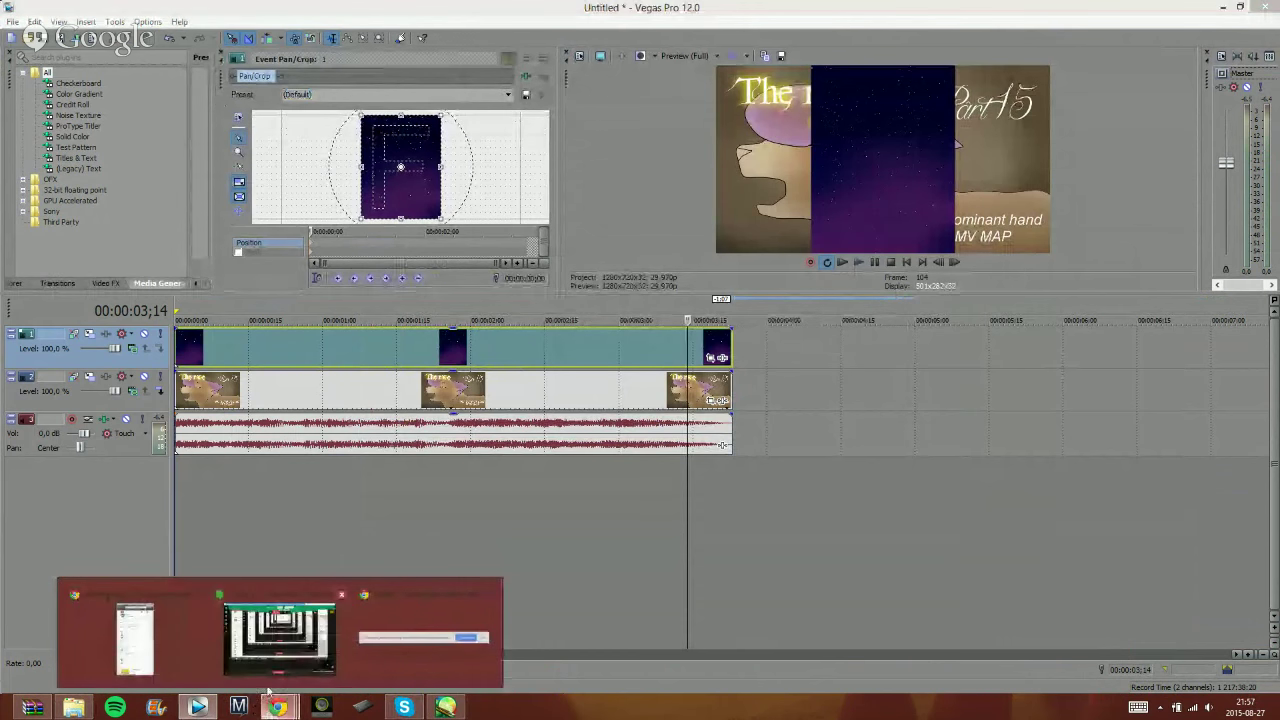
{"action": "left_click", "coordinate": [168, 663]}
{"action": "left_click", "coordinate": [164, 21]}
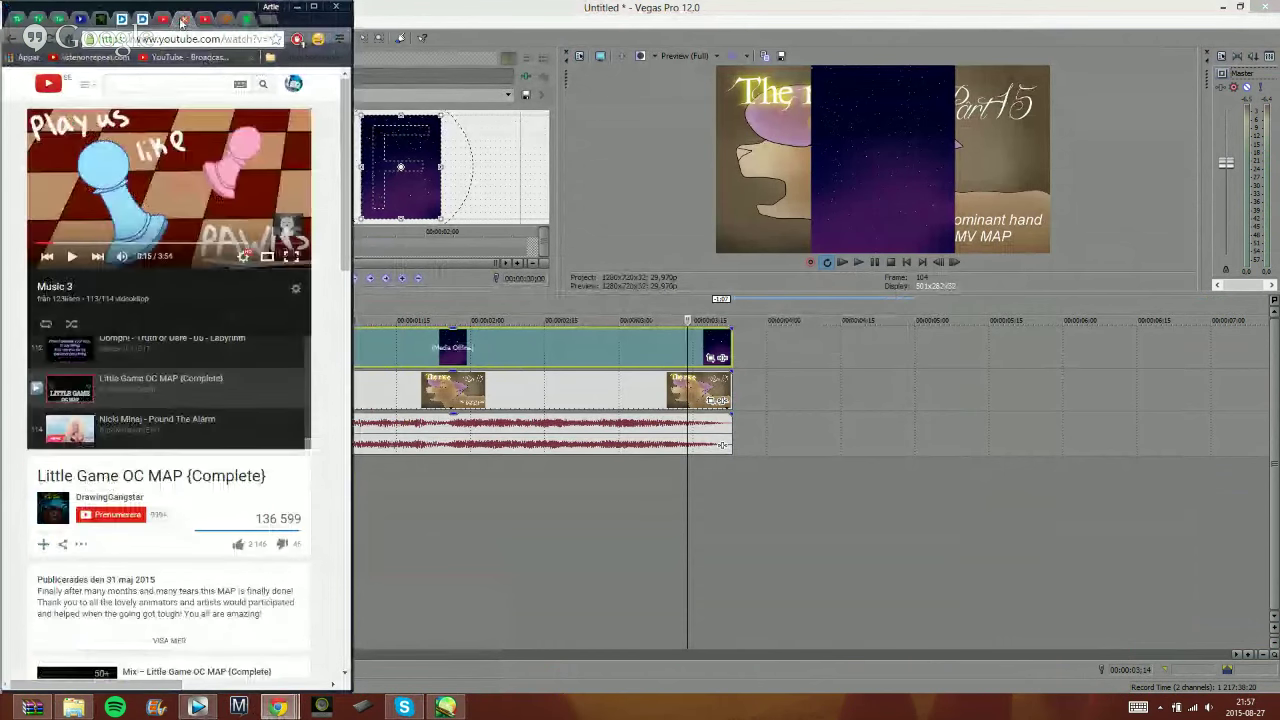
{"action": "left_click", "coordinate": [596, 8]}
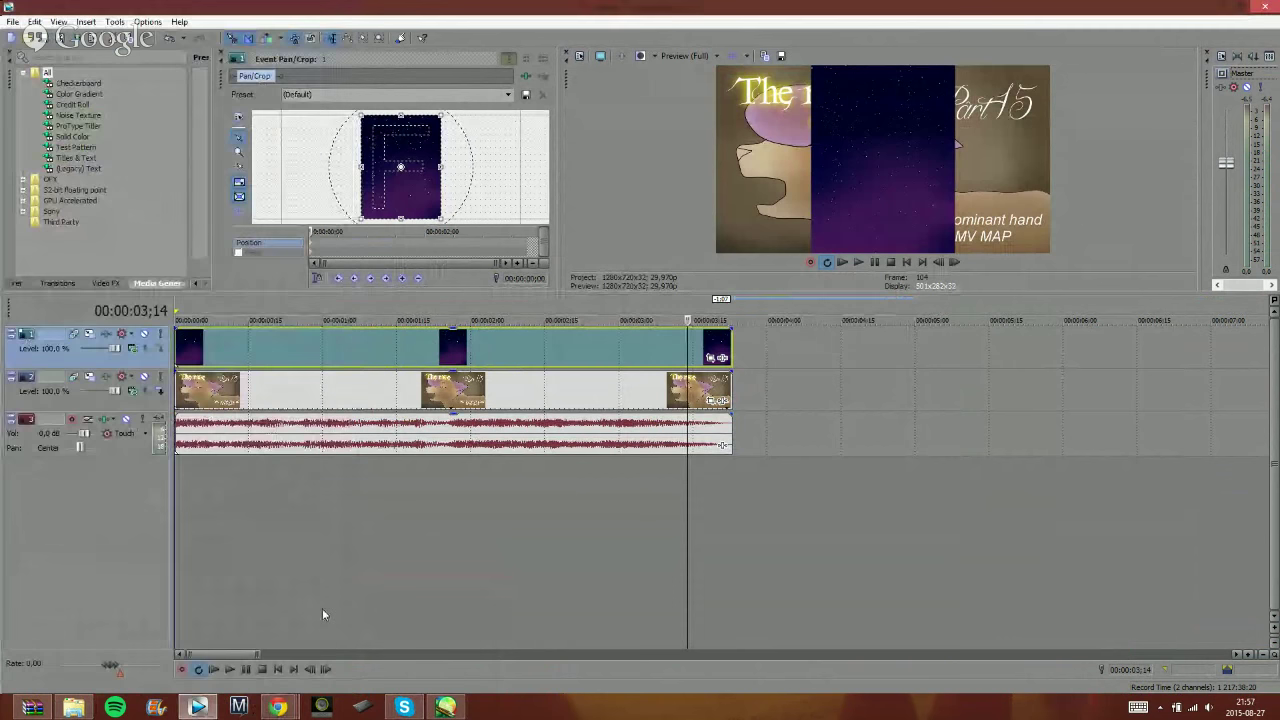
- Insert an empty video track above the starry background and delete the track holding the title card image
{"action": "right_click", "coordinate": [118, 360]}
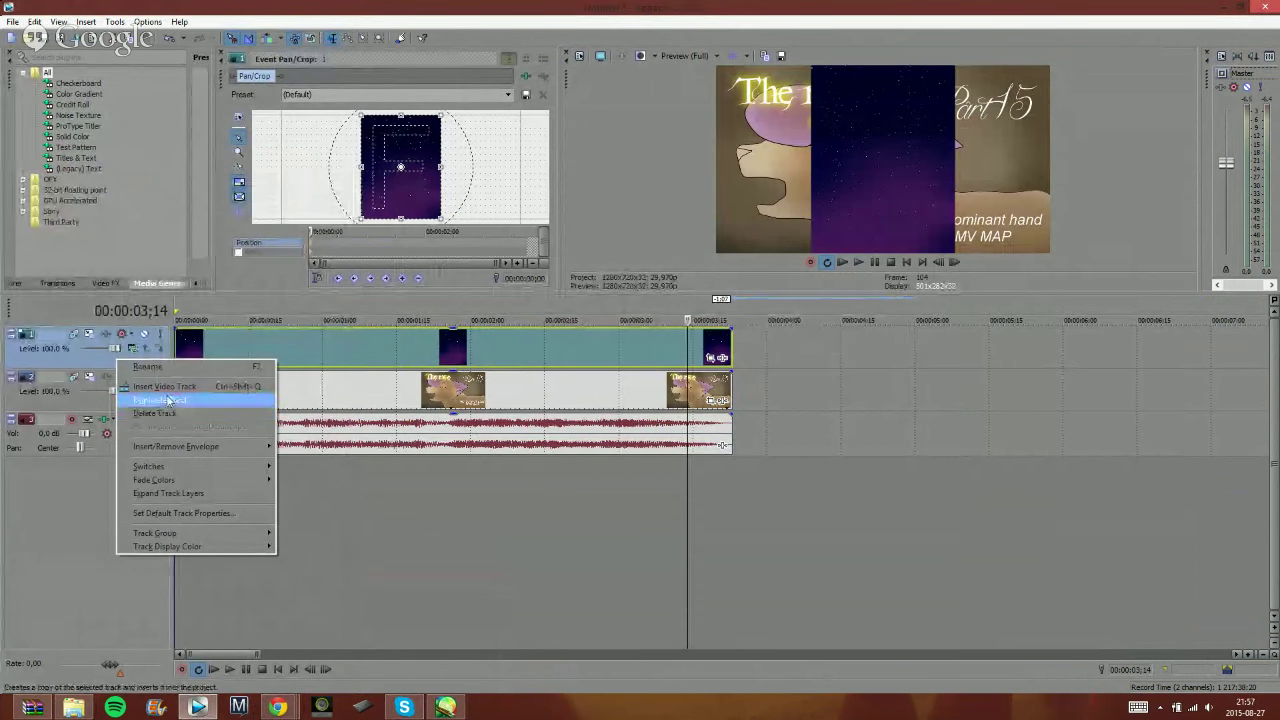
{"action": "left_click", "coordinate": [163, 386]}
{"action": "right_click", "coordinate": [130, 452]}
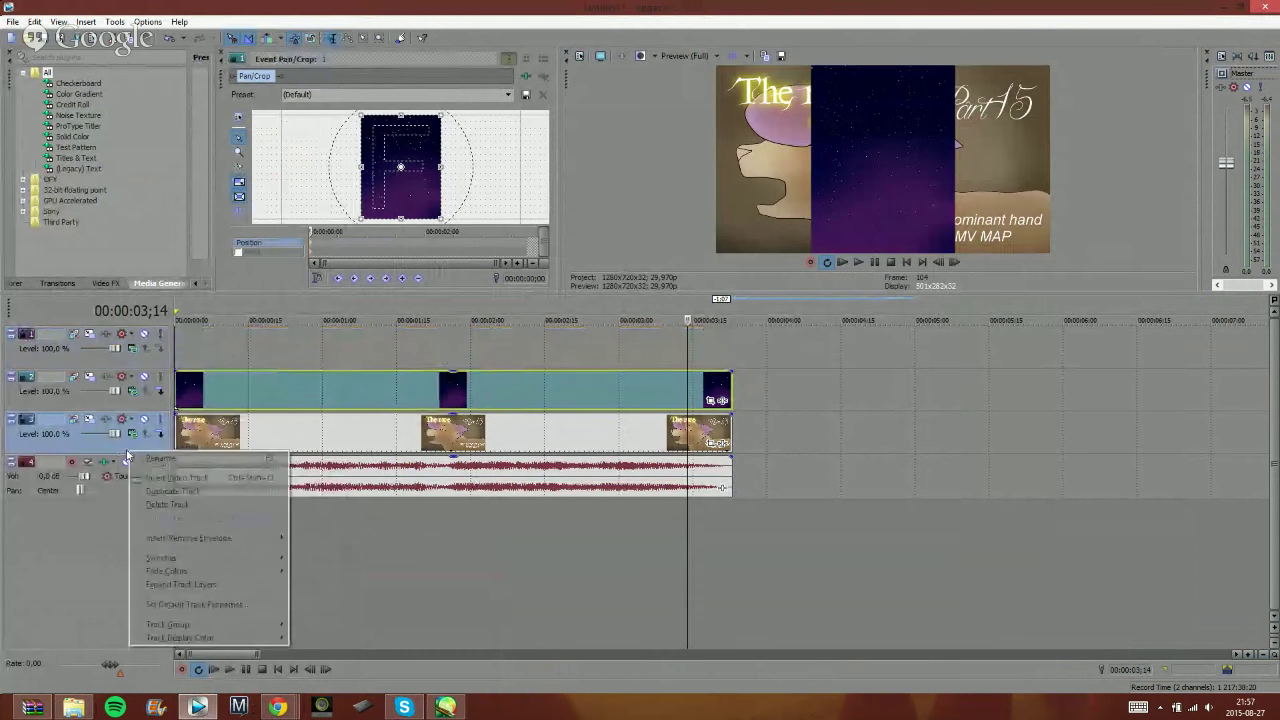
{"action": "left_click", "coordinate": [183, 512]}
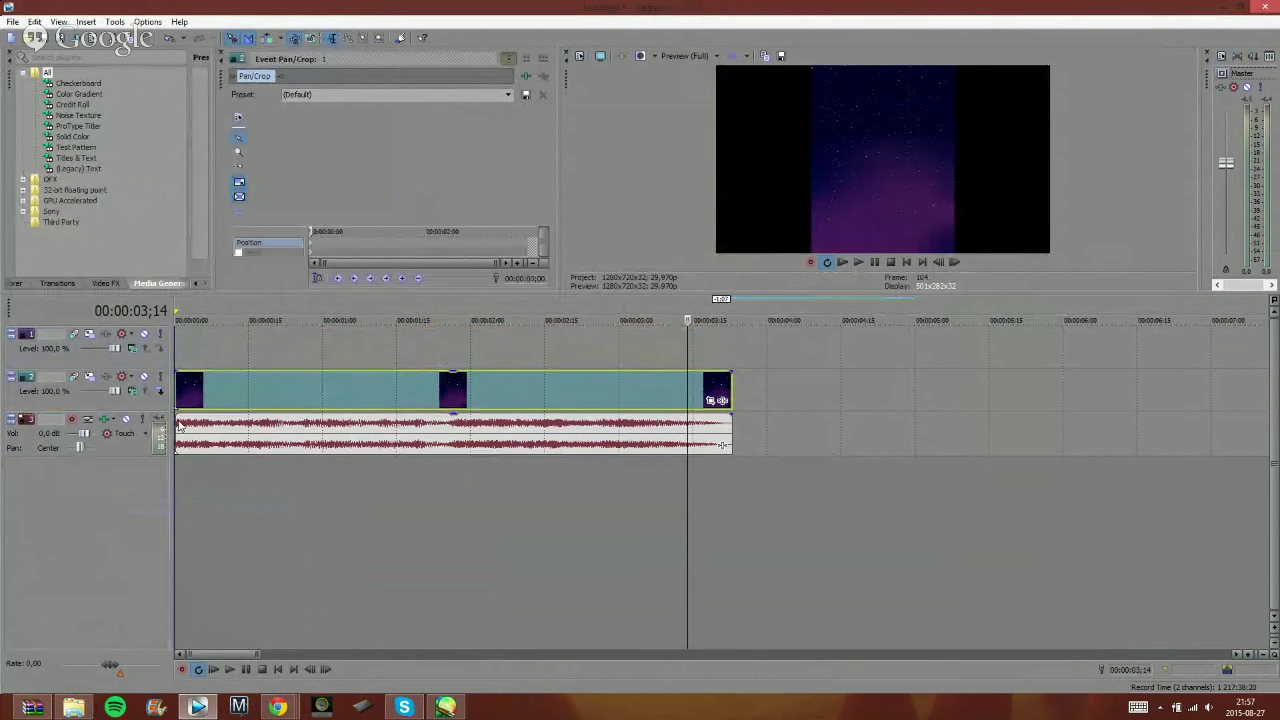
- Add 3.png from the THERACE folder at the start of the top track and trim it to about 00:00:01;05
{"action": "left_click", "coordinate": [73, 707]}
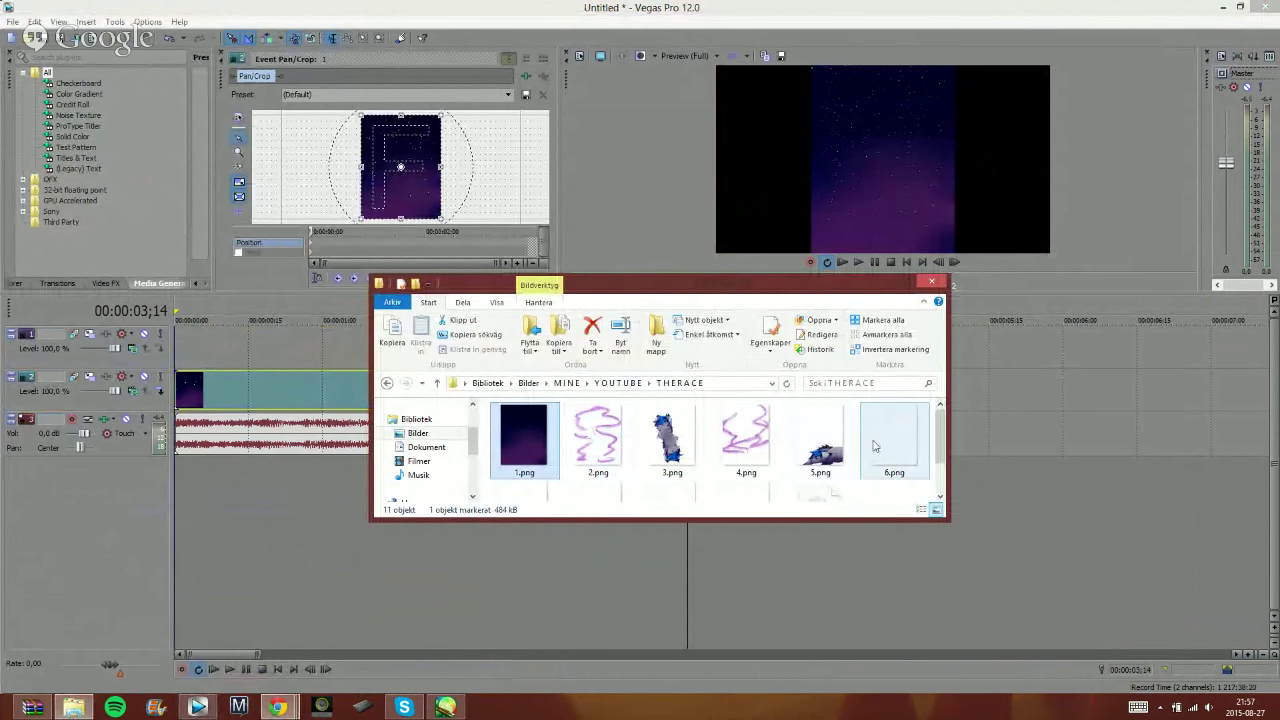
{"action": "left_click", "coordinate": [685, 448]}
{"action": "left_click_drag", "start_coordinate": [685, 448], "coordinate": [183, 349]}
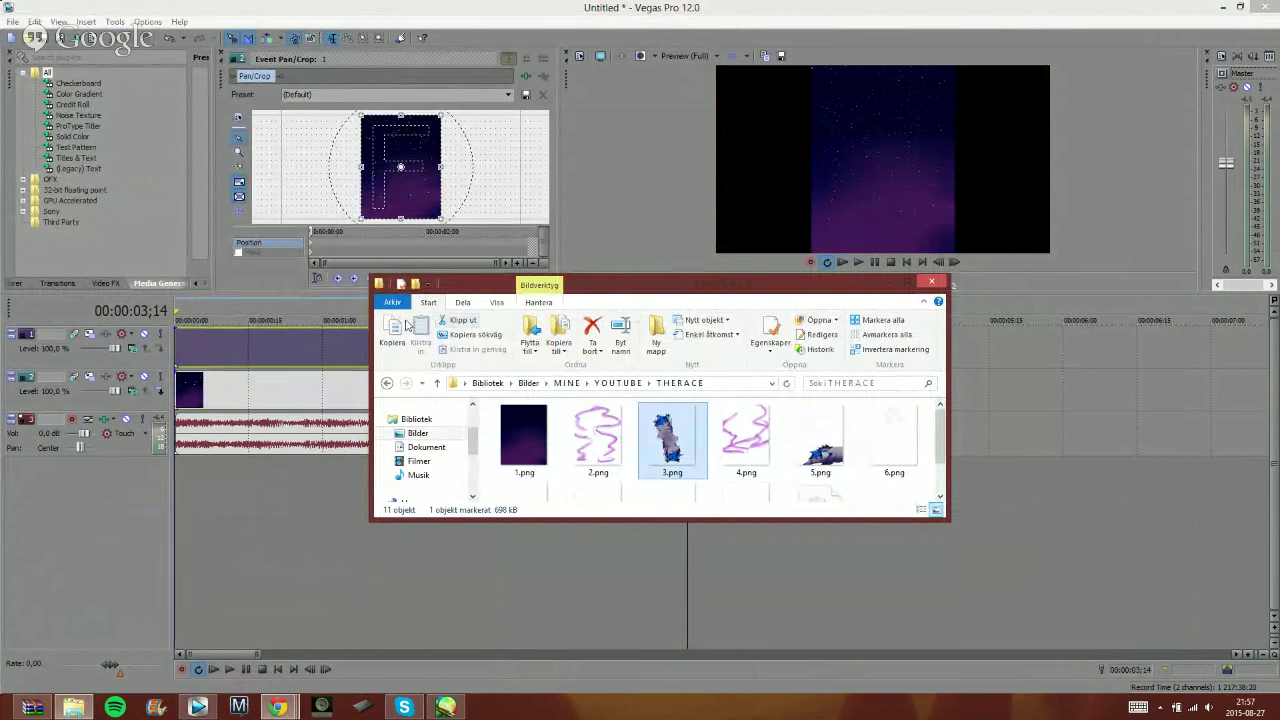
{"action": "left_click", "coordinate": [892, 286]}
{"action": "left_click_drag", "start_coordinate": [912, 346], "coordinate": [345, 350]}
- View the Little Game OC MAP video on YouTube in Chrome, then minimize the browser
{"action": "mouse_move", "coordinate": [278, 707]}
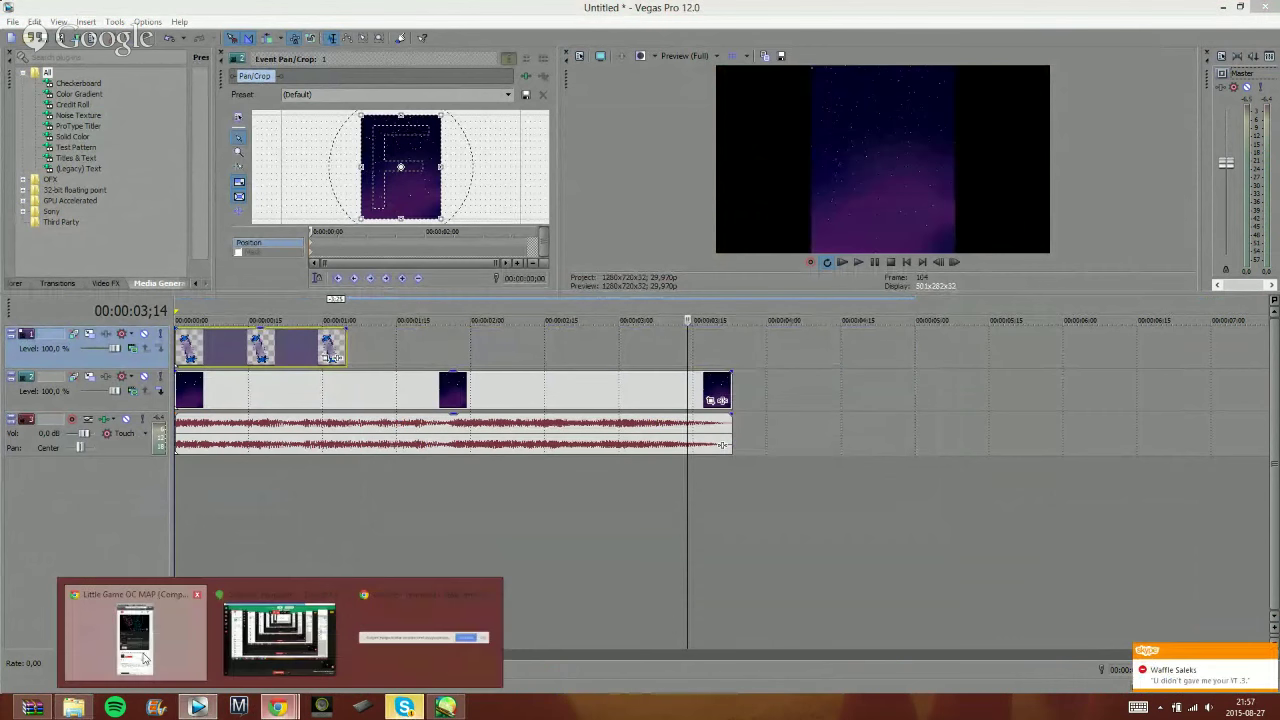
{"action": "left_click", "coordinate": [145, 658]}
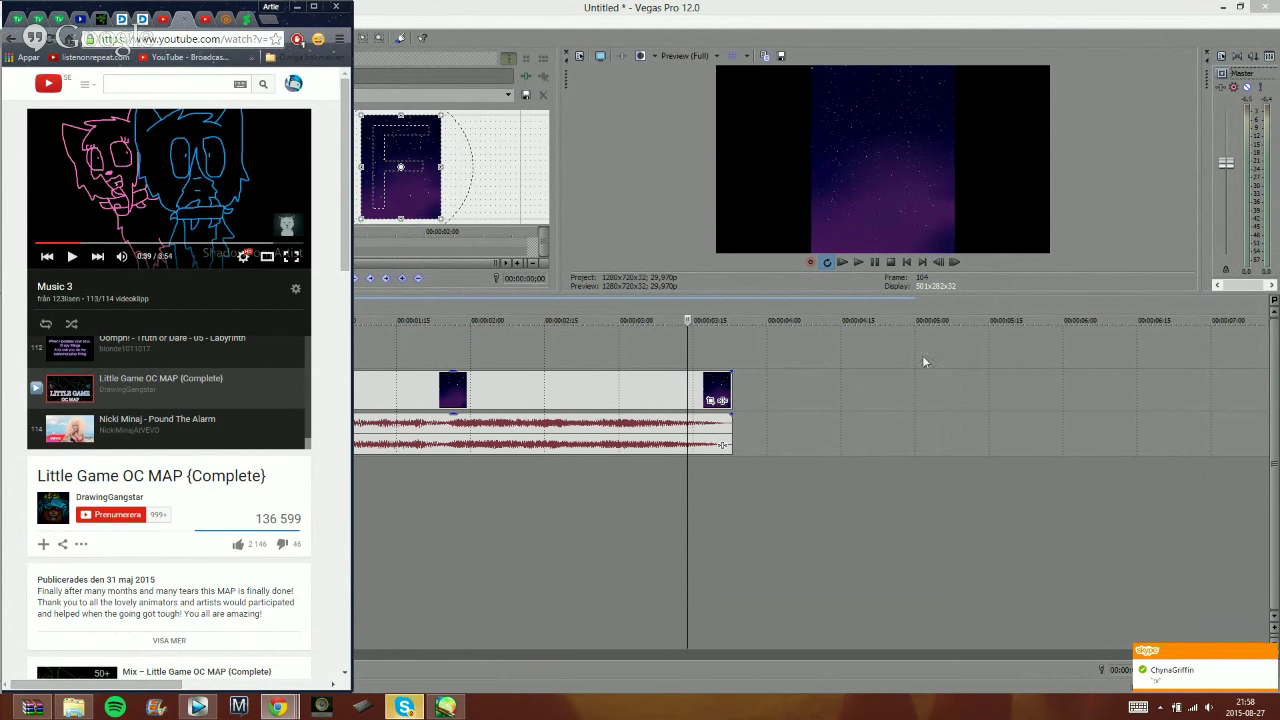
{"action": "left_click", "coordinate": [299, 7]}
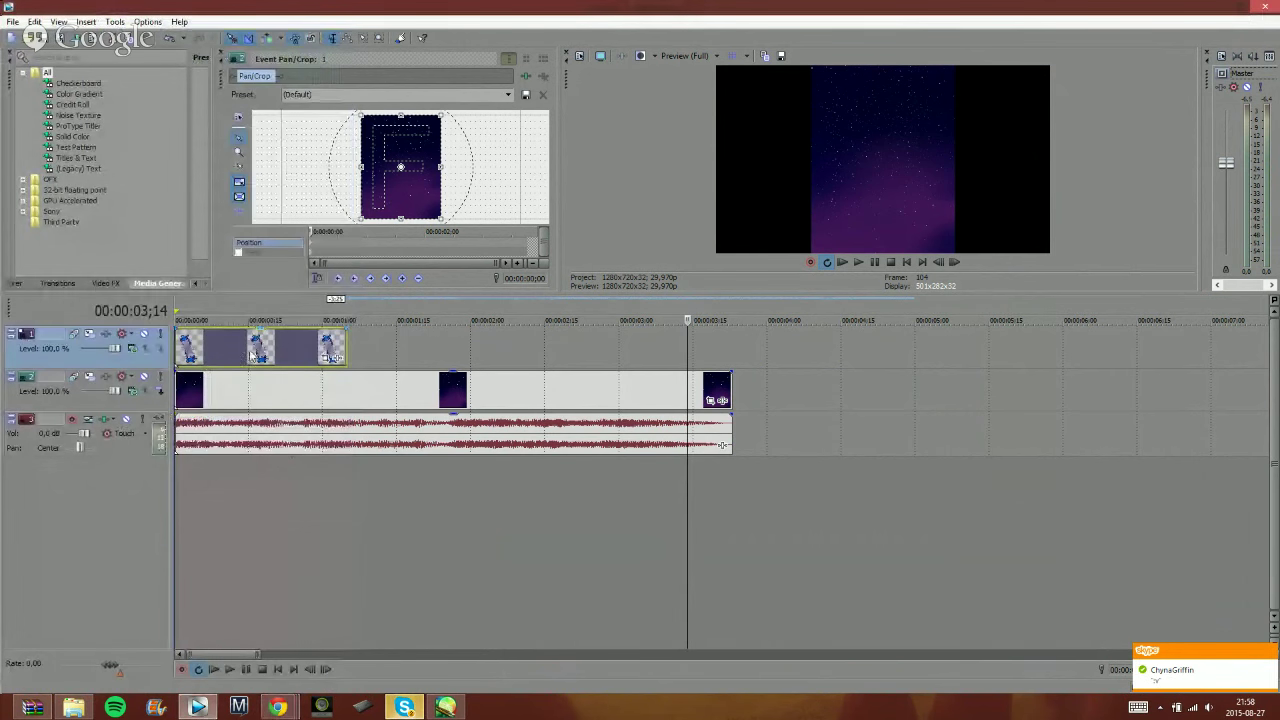
- Play the timeline from the start to judge the timing of the 3.png event, and stop at 00:00:01;03
{"action": "left_click", "coordinate": [194, 321]}
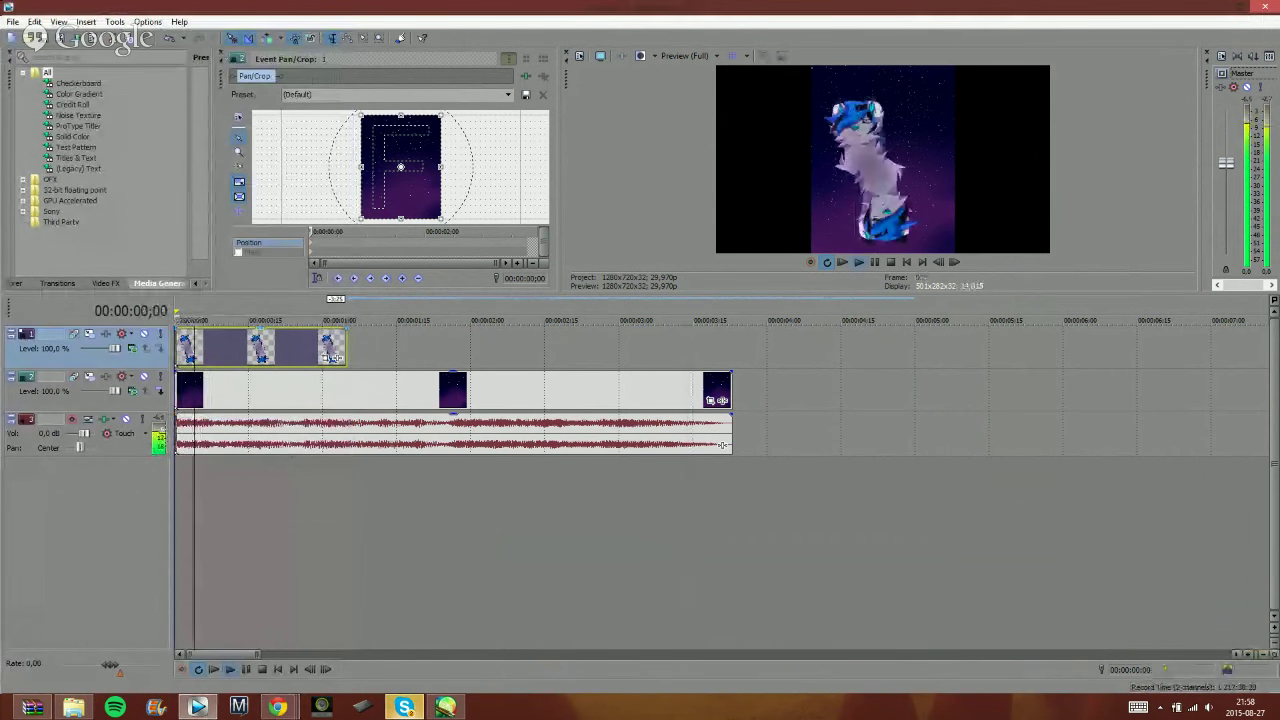
{"action": "key", "text": "space"}
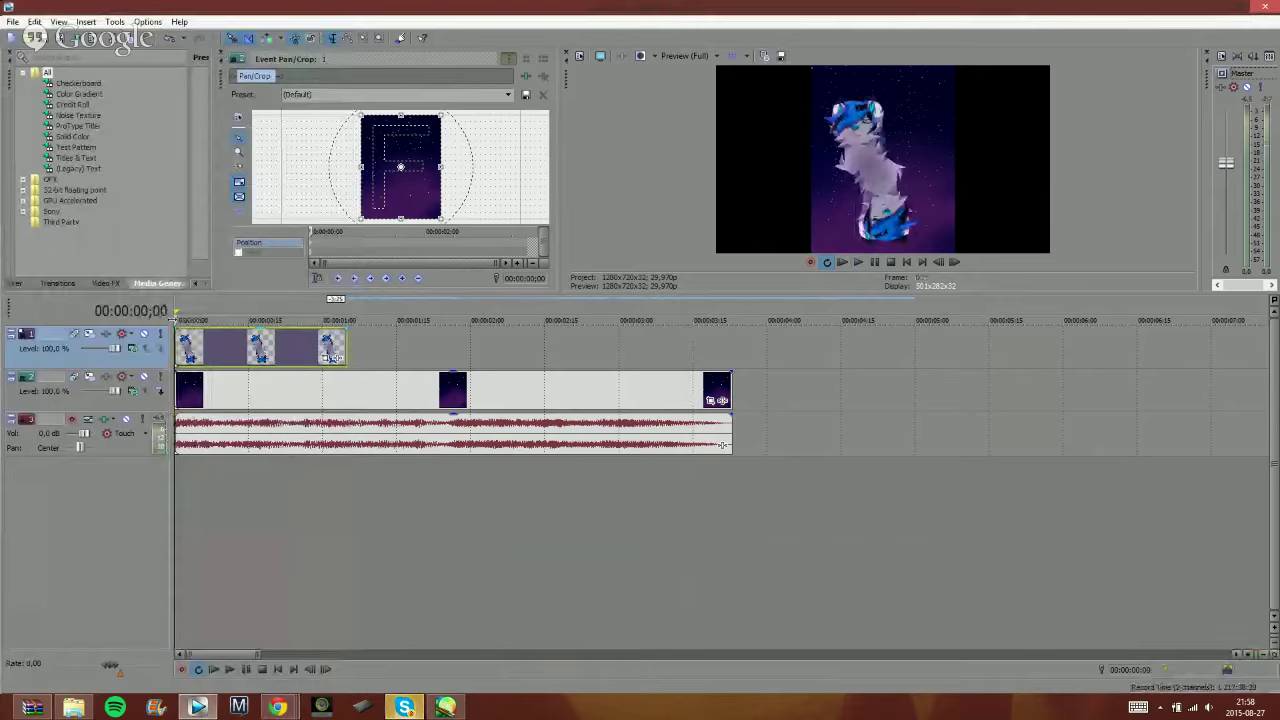
{"action": "left_click", "coordinate": [230, 670]}
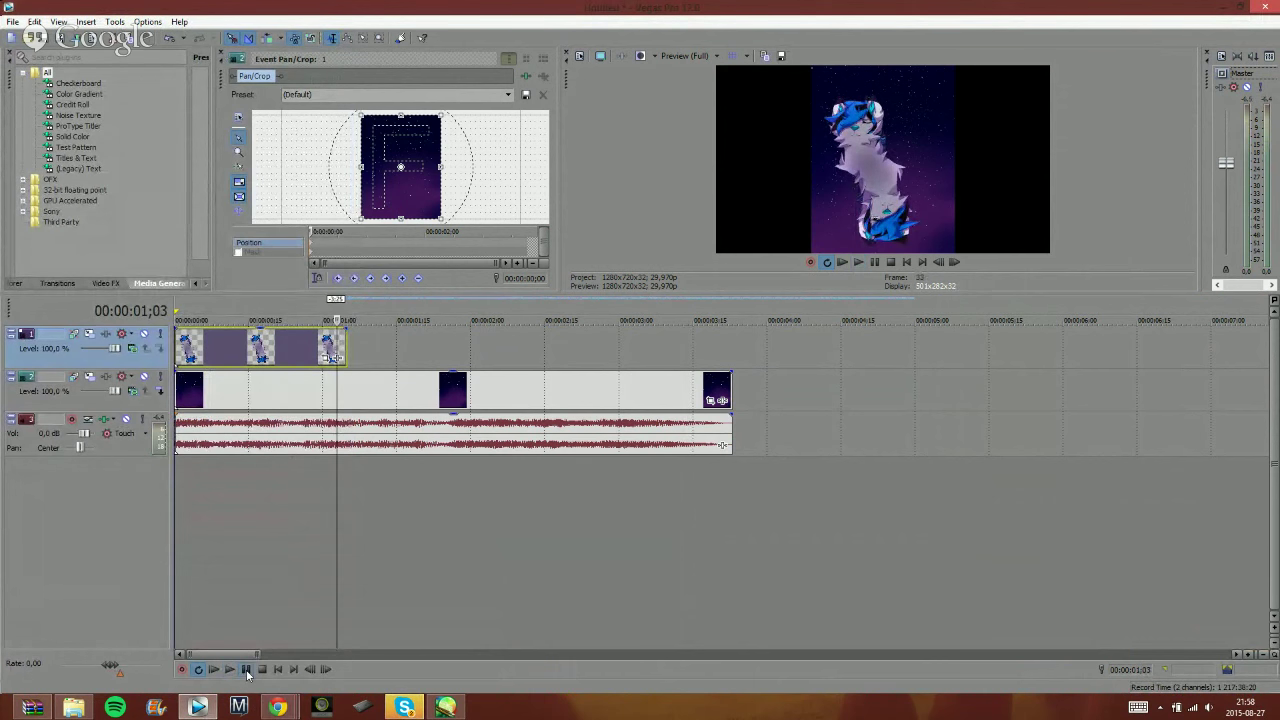
{"action": "left_click", "coordinate": [246, 670]}
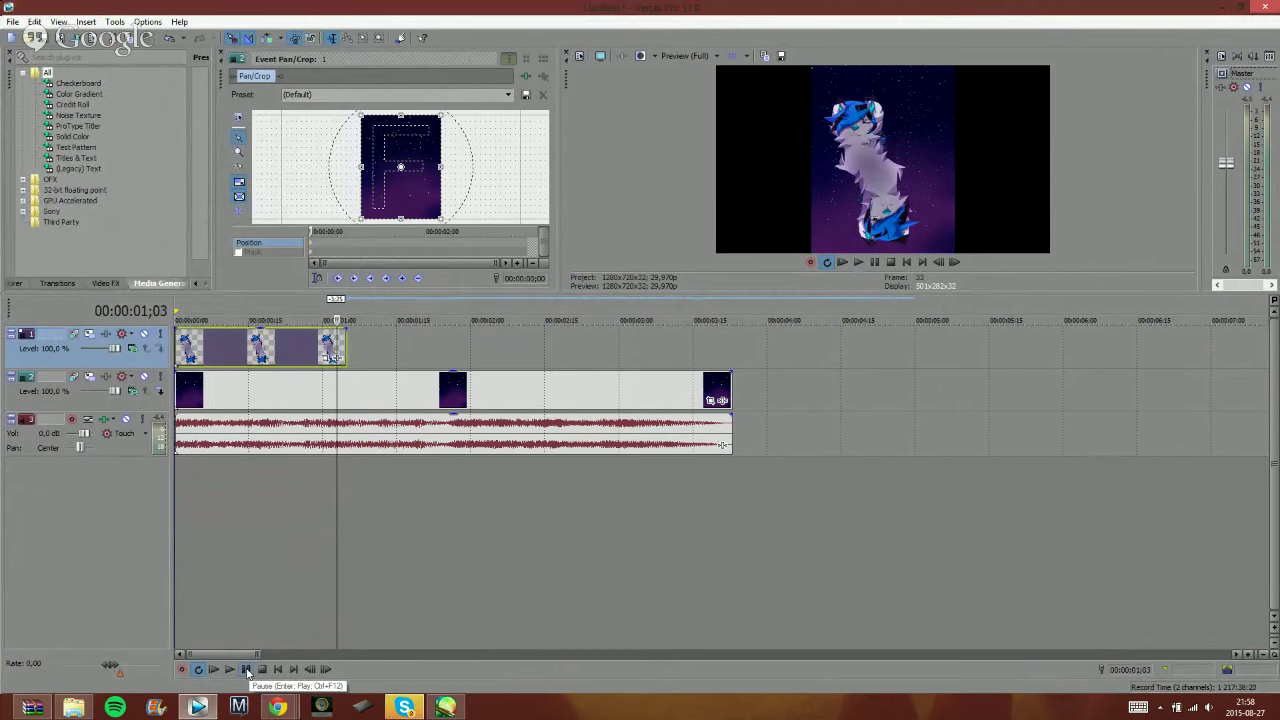
{"action": "left_click", "coordinate": [261, 669]}
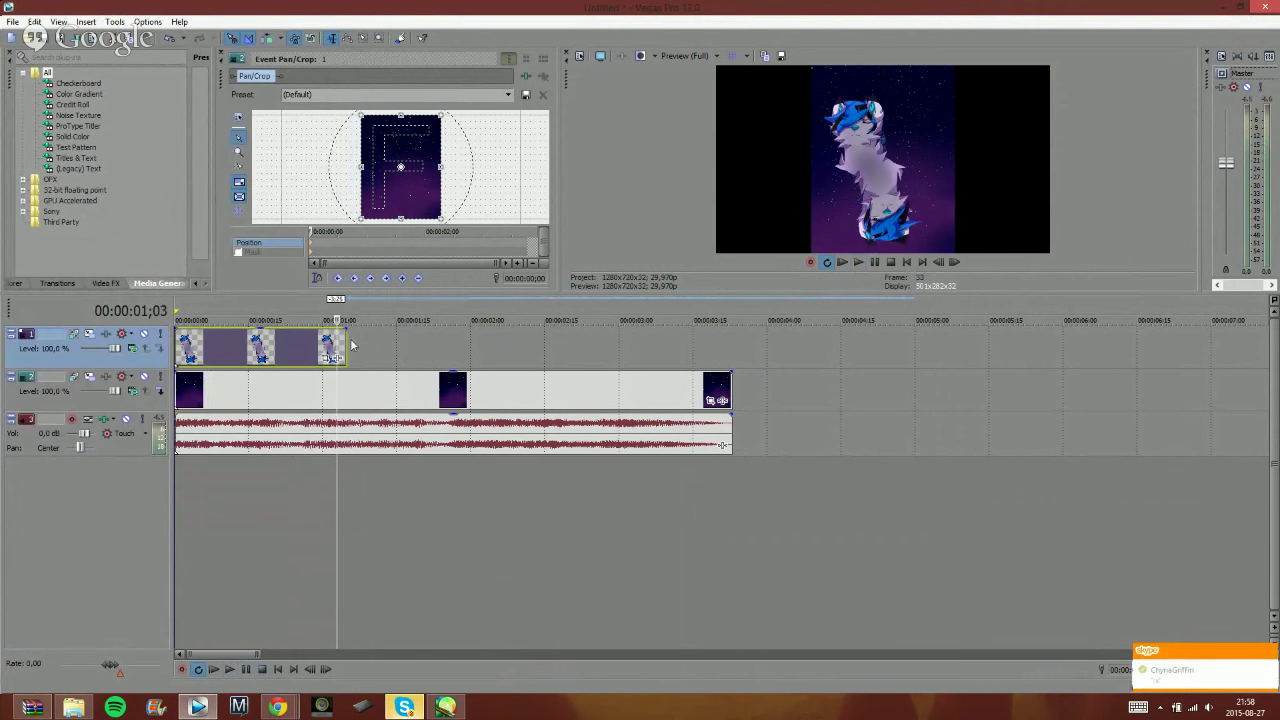
- Extend the end of the 3.png event by 10 frames and select it for Pan/Crop with the cursor at 00:00:00;10
{"action": "left_click_drag", "start_coordinate": [348, 341], "coordinate": [390, 342]}
{"action": "left_click", "coordinate": [224, 353]}
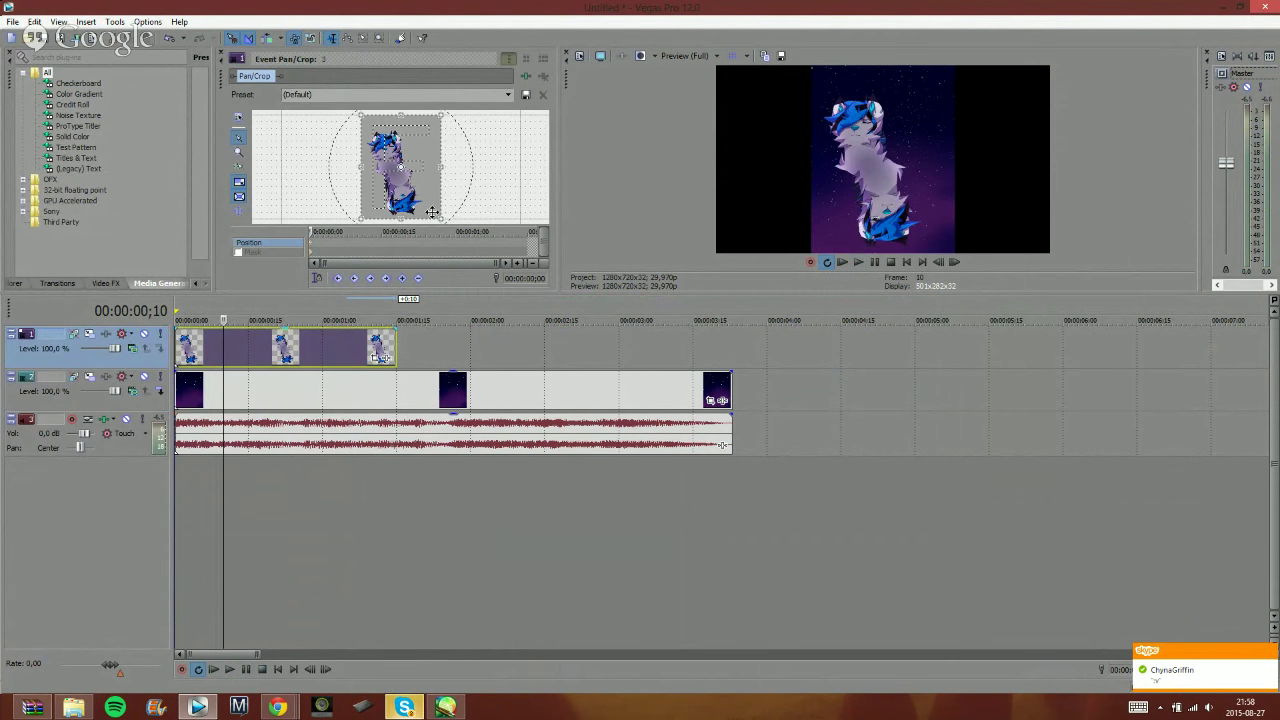
- Shrink the 3.png Pan/Crop frame to about half size and position it over the drawing's upper head
{"action": "left_click_drag", "start_coordinate": [445, 220], "coordinate": [420, 205]}
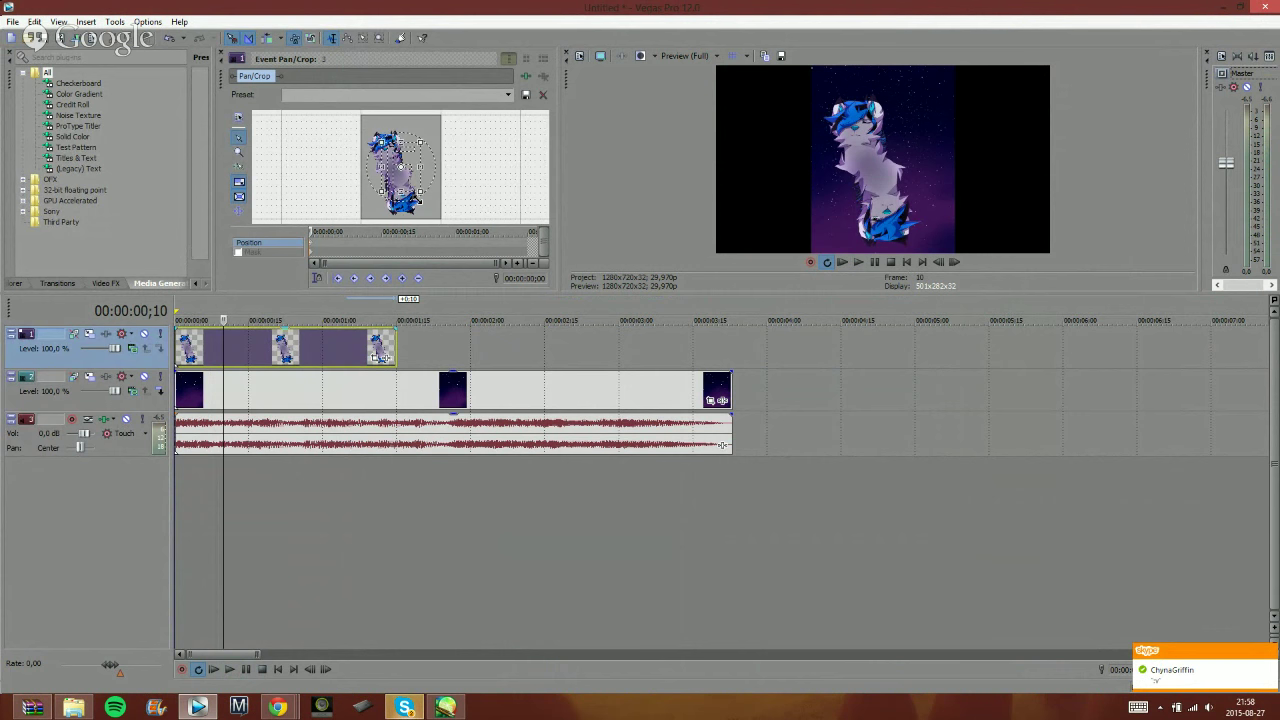
{"action": "left_click_drag", "start_coordinate": [396, 158], "coordinate": [387, 146]}
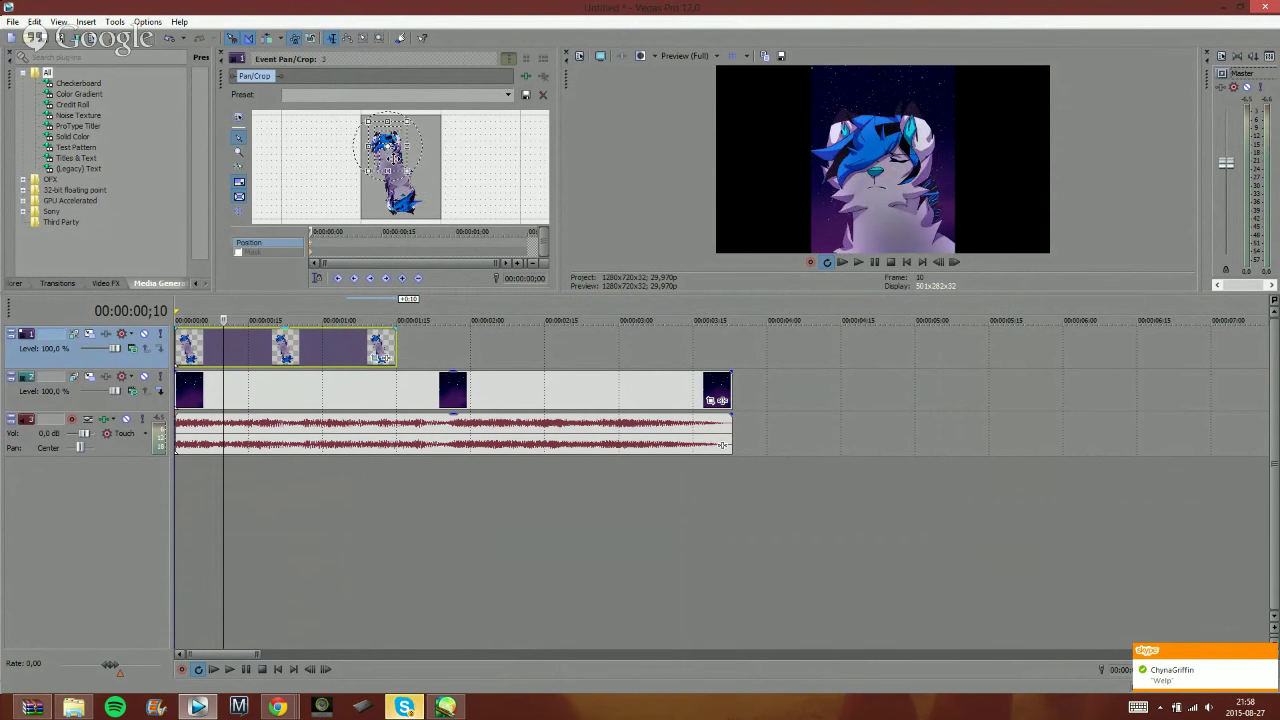
- Open Pan/Crop for the starry background event and reshape its crop frame to the output aspect over the lower part of the image
{"action": "left_click", "coordinate": [209, 390]}
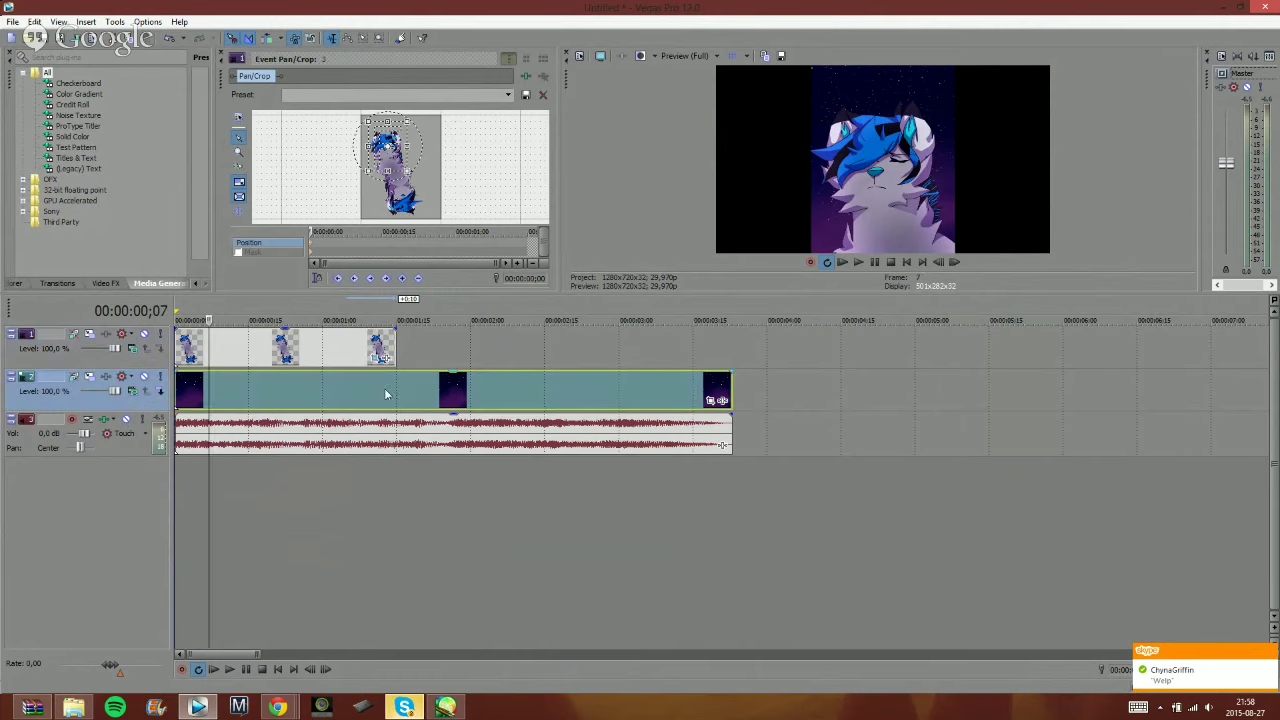
{"action": "left_click", "coordinate": [712, 401]}
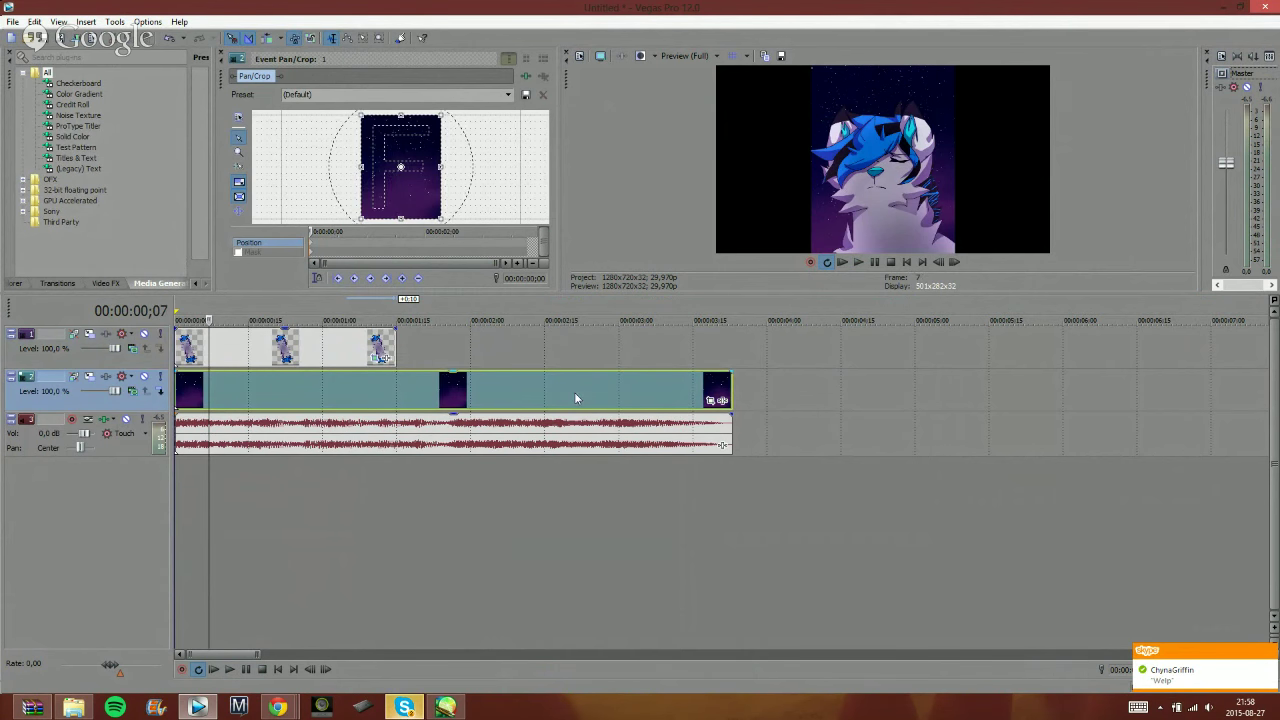
{"action": "right_click", "coordinate": [382, 161]}
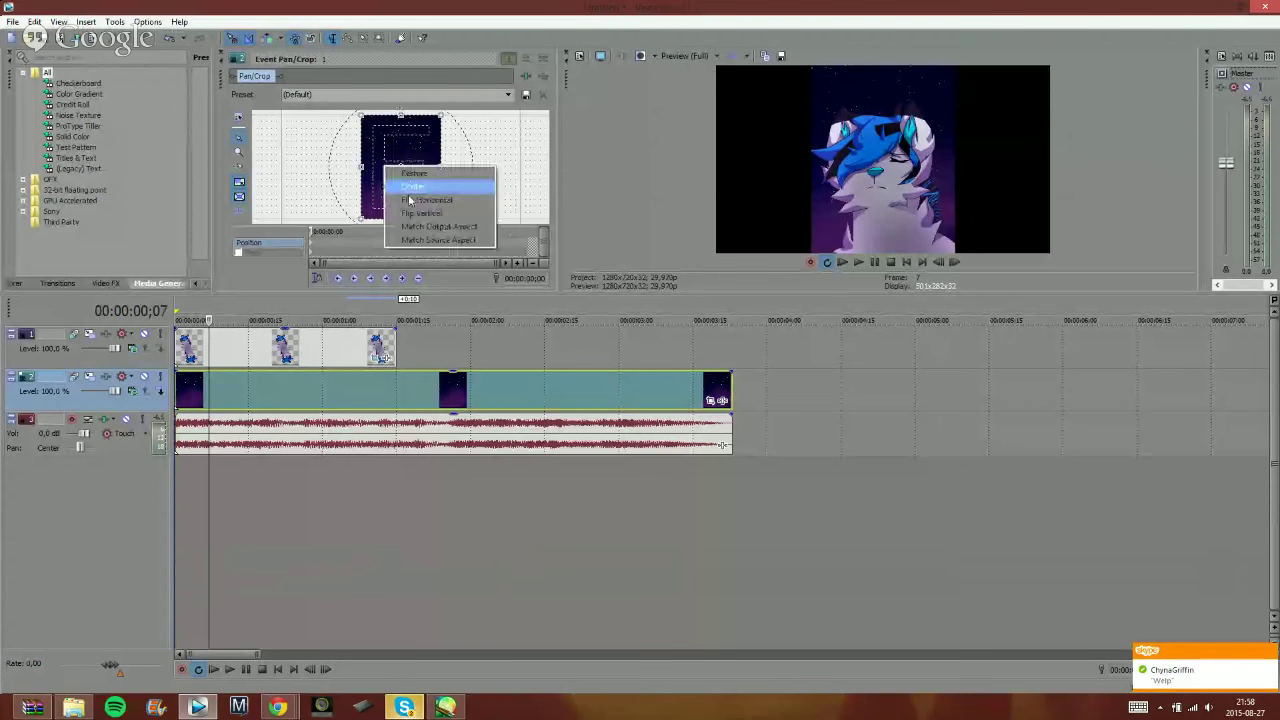
{"action": "left_click", "coordinate": [400, 196]}
{"action": "left_click_drag", "start_coordinate": [362, 118], "coordinate": [381, 141]}
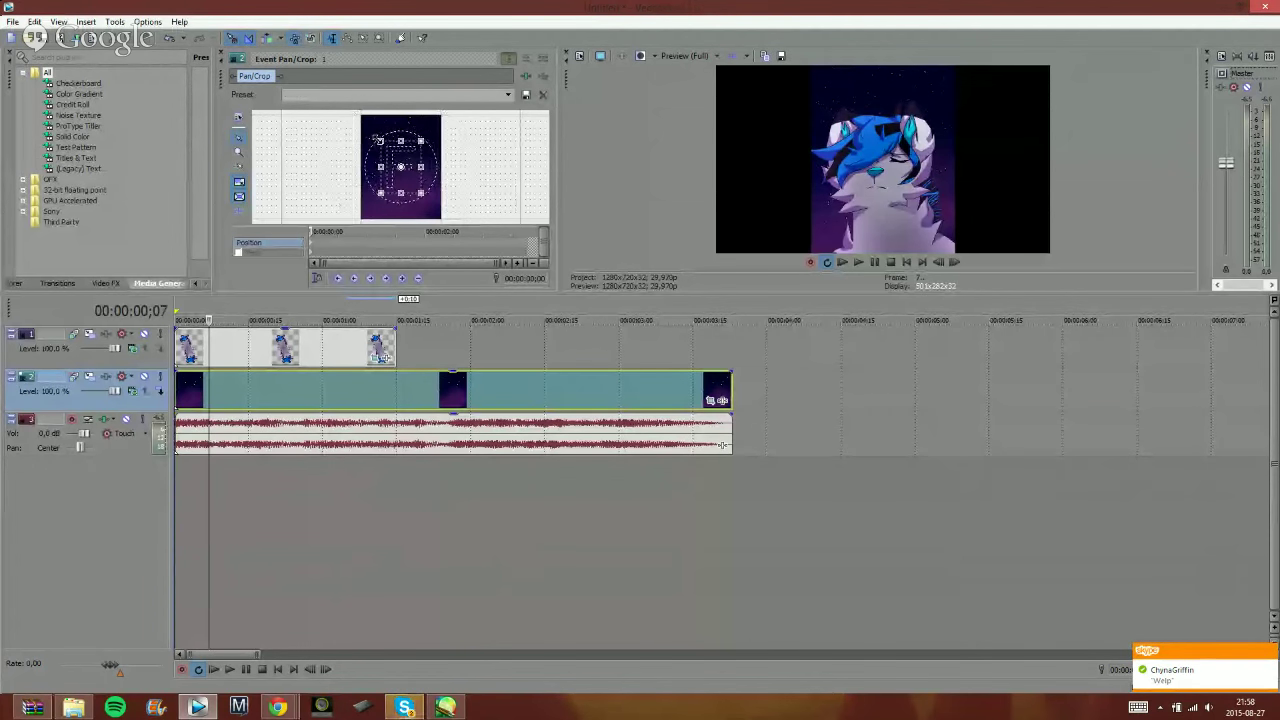
{"action": "right_click", "coordinate": [409, 181]}
{"action": "left_click", "coordinate": [463, 240]}
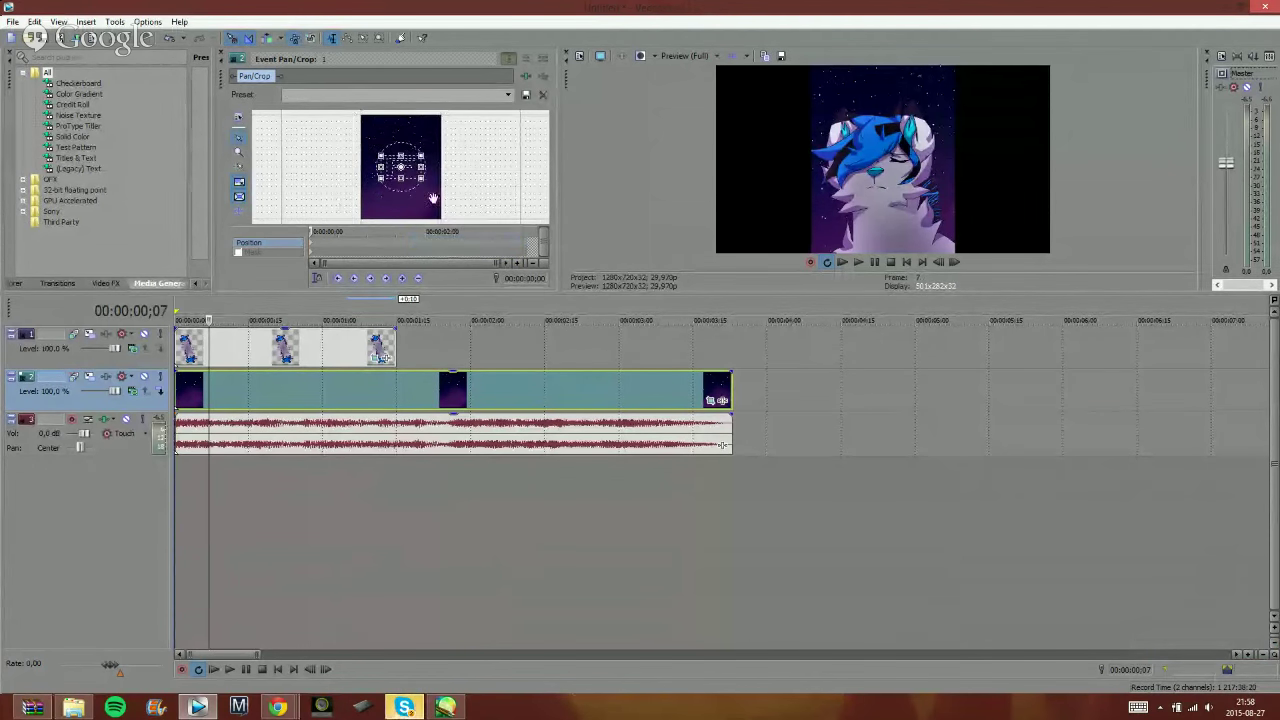
{"action": "left_click_drag", "start_coordinate": [405, 172], "coordinate": [371, 167]}
{"action": "left_click_drag", "start_coordinate": [360, 163], "coordinate": [358, 161]}
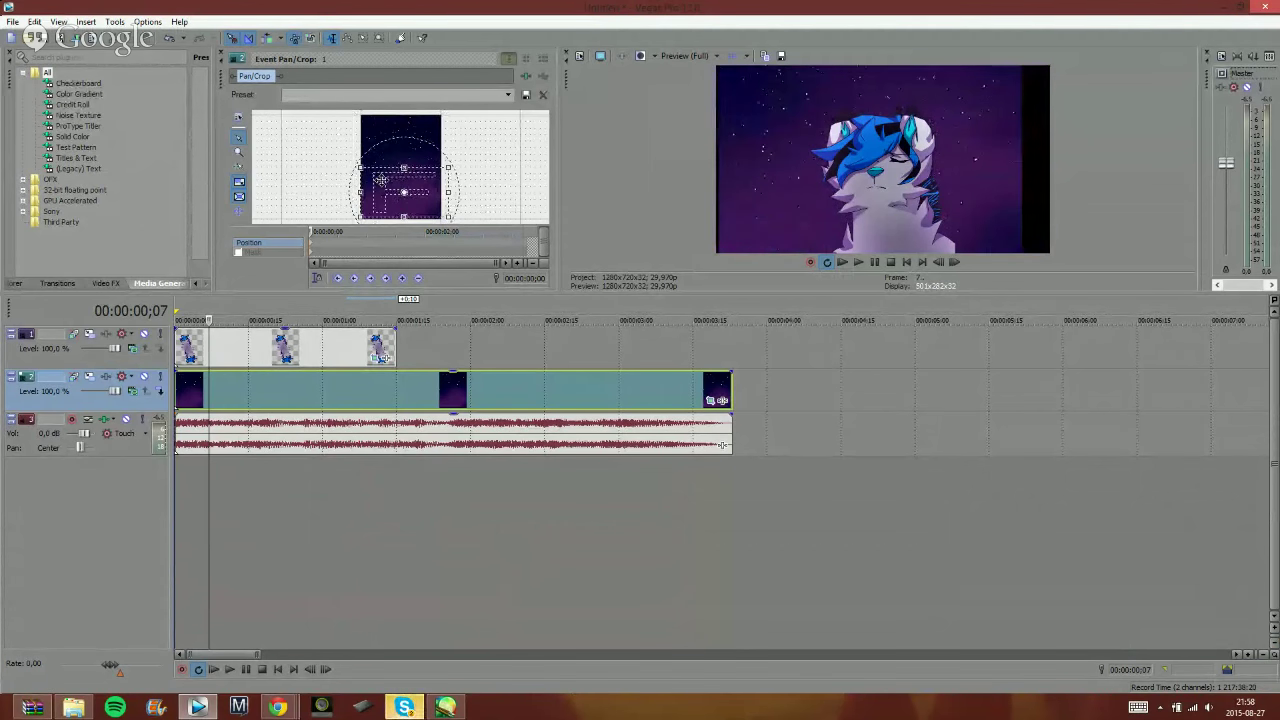
- Match the background crop to the output aspect, fit it within the image's width and move it to the middle of the picture
{"action": "right_click", "coordinate": [422, 204]}
{"action": "left_click", "coordinate": [465, 264]}
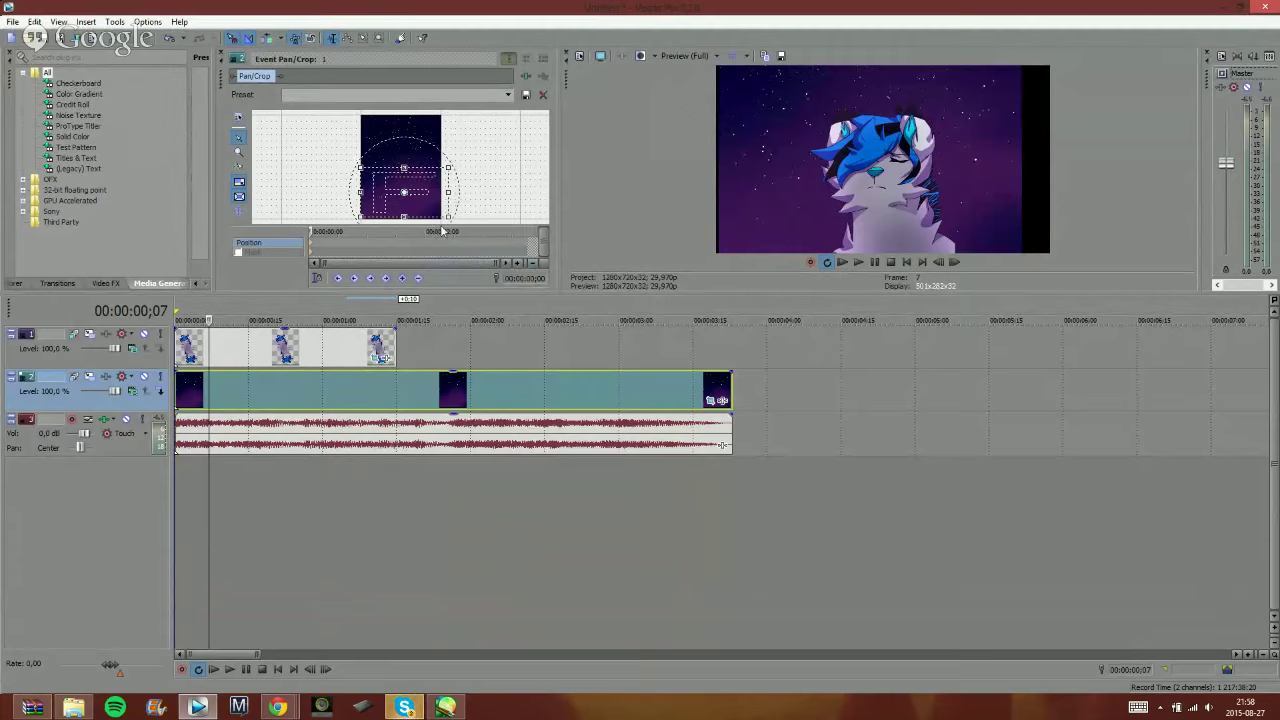
{"action": "right_click", "coordinate": [428, 201]}
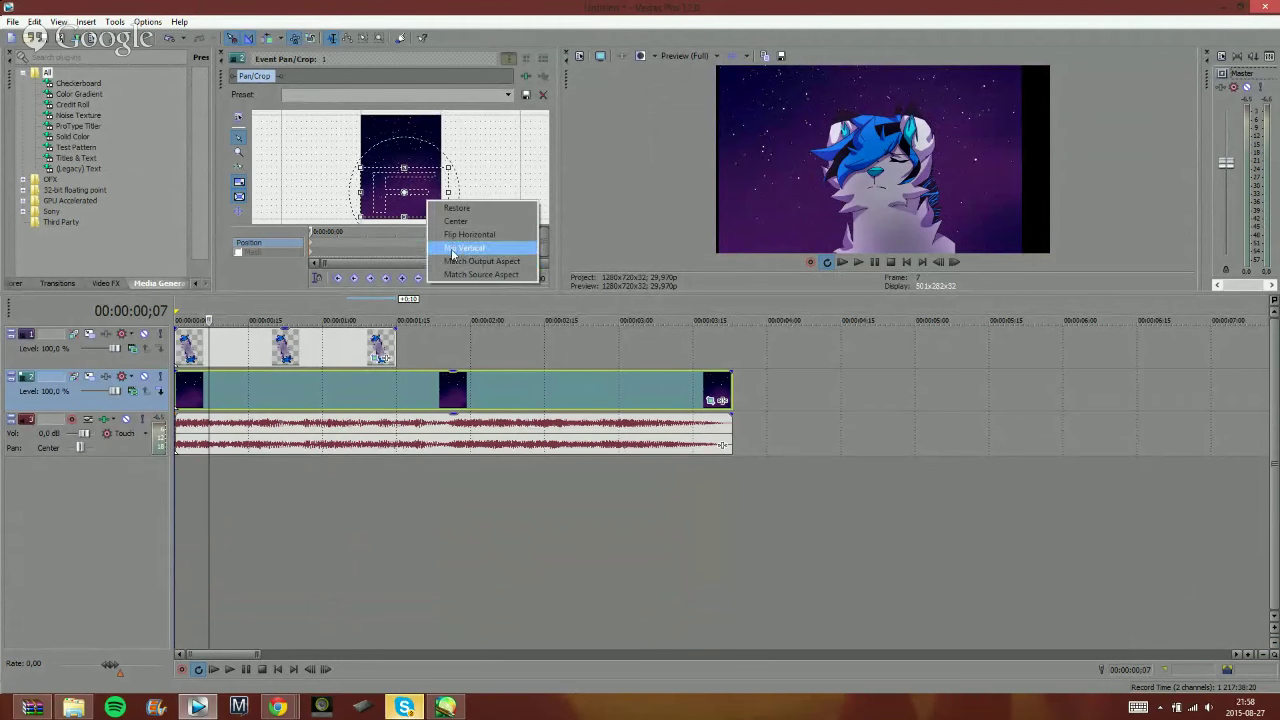
{"action": "left_click", "coordinate": [458, 262]}
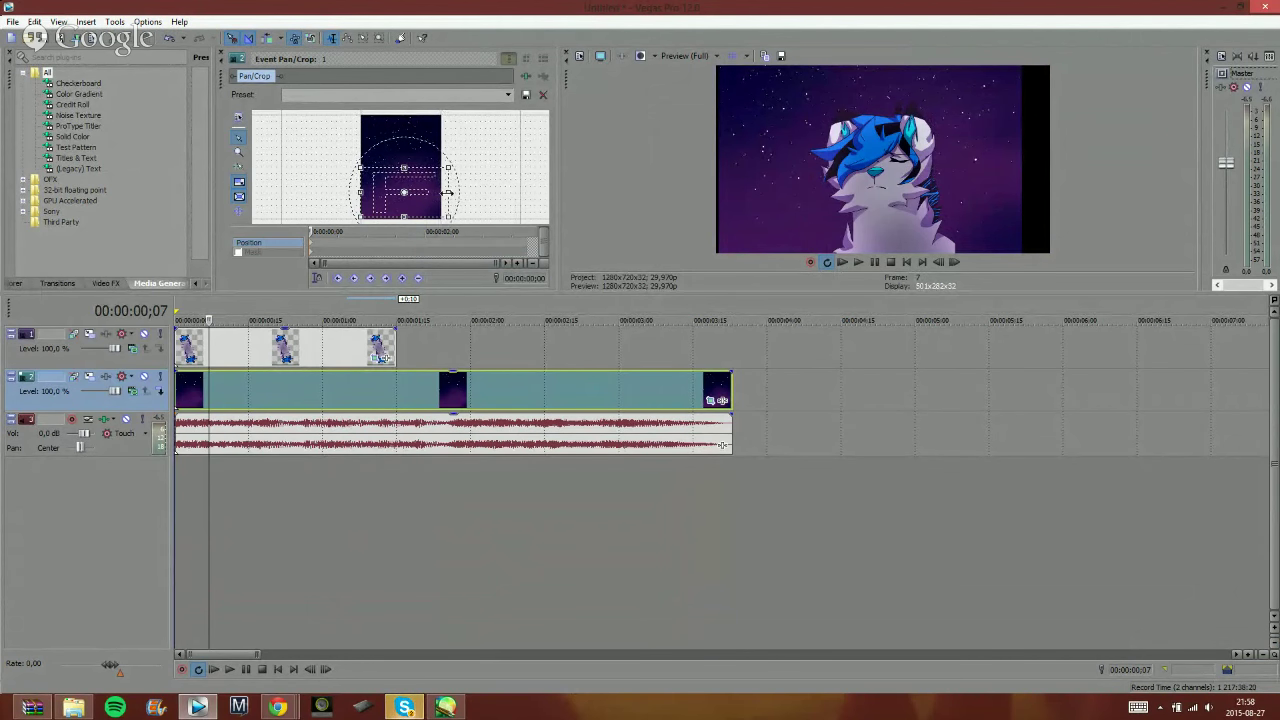
{"action": "right_click", "coordinate": [421, 196]}
{"action": "left_click", "coordinate": [442, 256]}
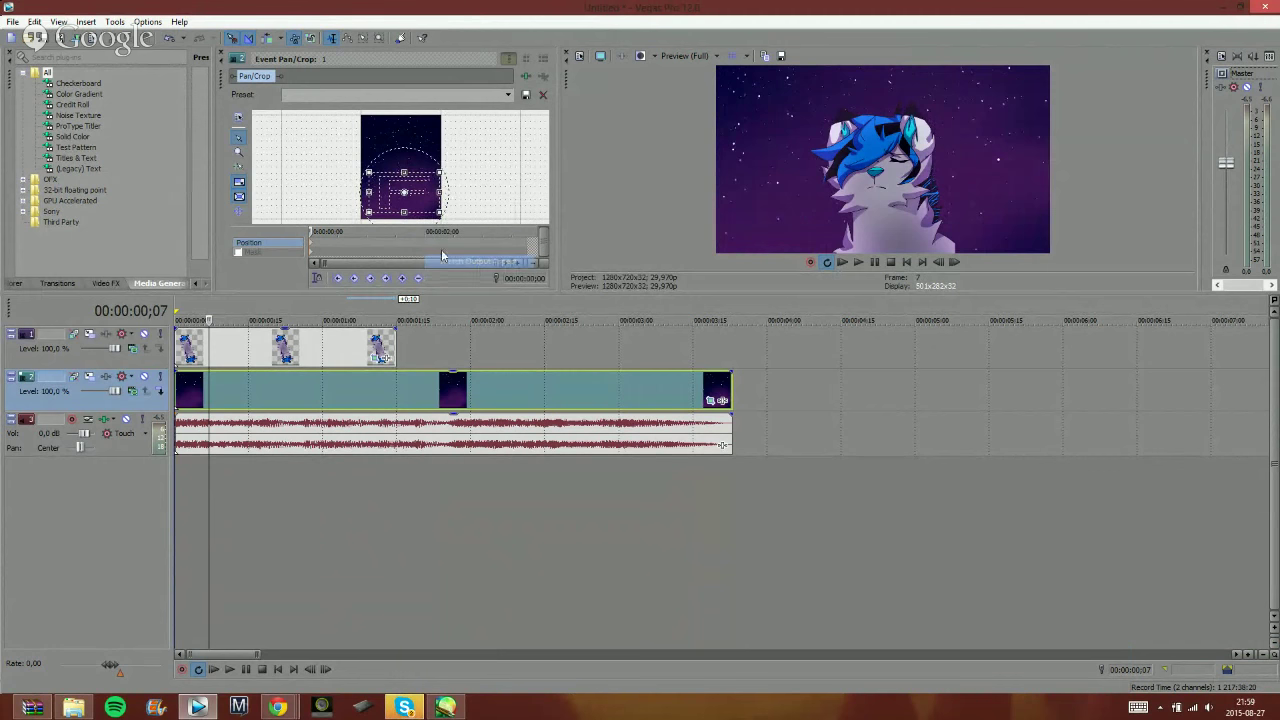
{"action": "left_click_drag", "start_coordinate": [419, 200], "coordinate": [417, 205]}
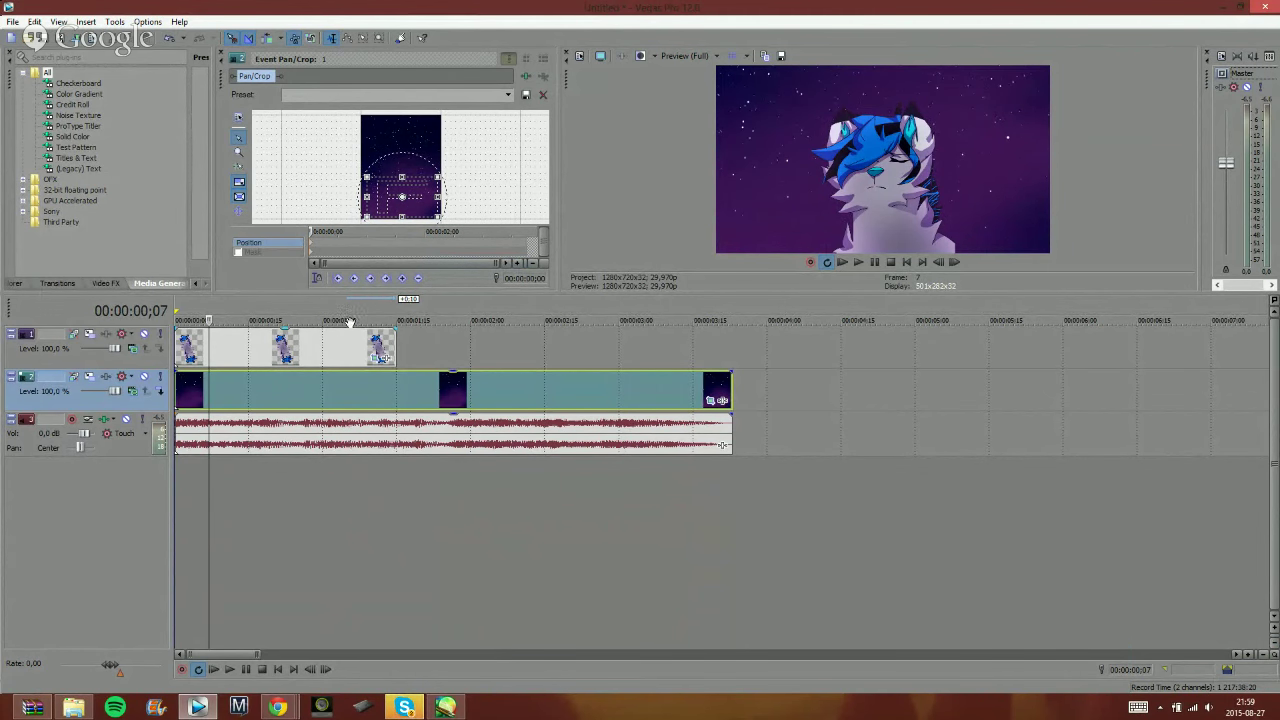
{"action": "left_click_drag", "start_coordinate": [413, 198], "coordinate": [417, 182]}
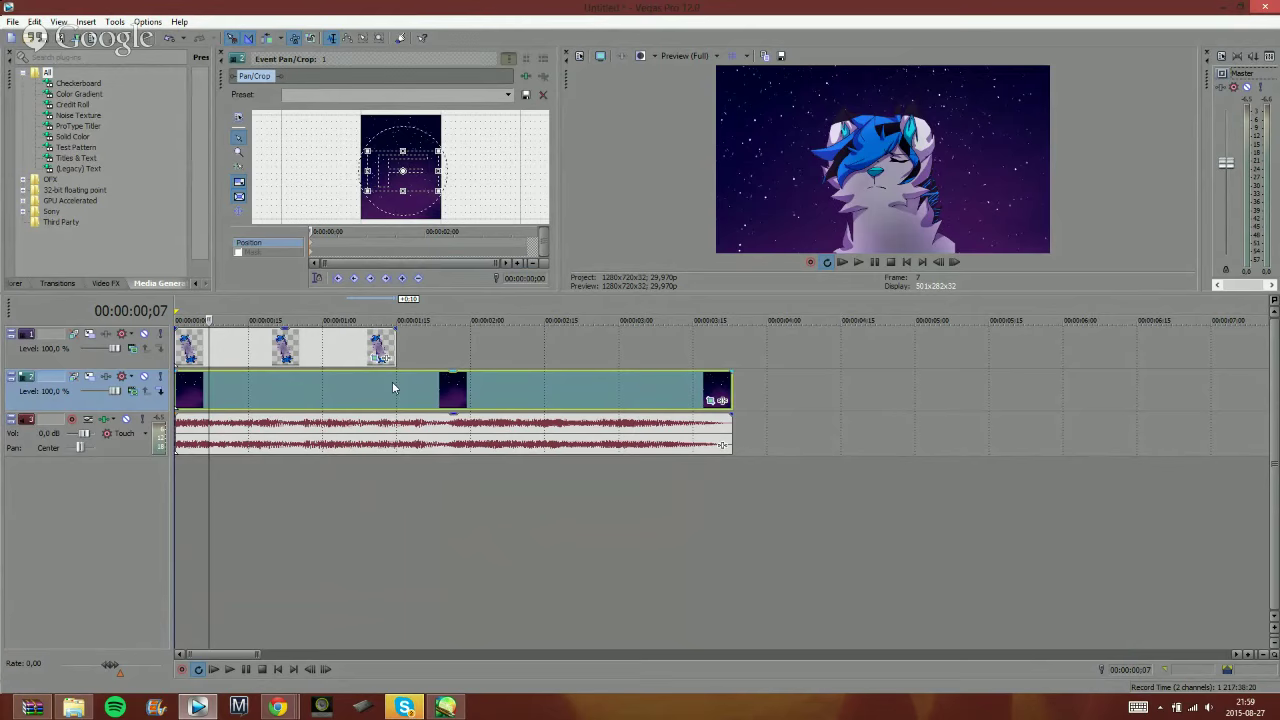
- Trim the starry background event to end with 3.png, and rotate its crop about half a turn at 00:00:01;15
{"action": "left_click_drag", "start_coordinate": [731, 383], "coordinate": [396, 383]}
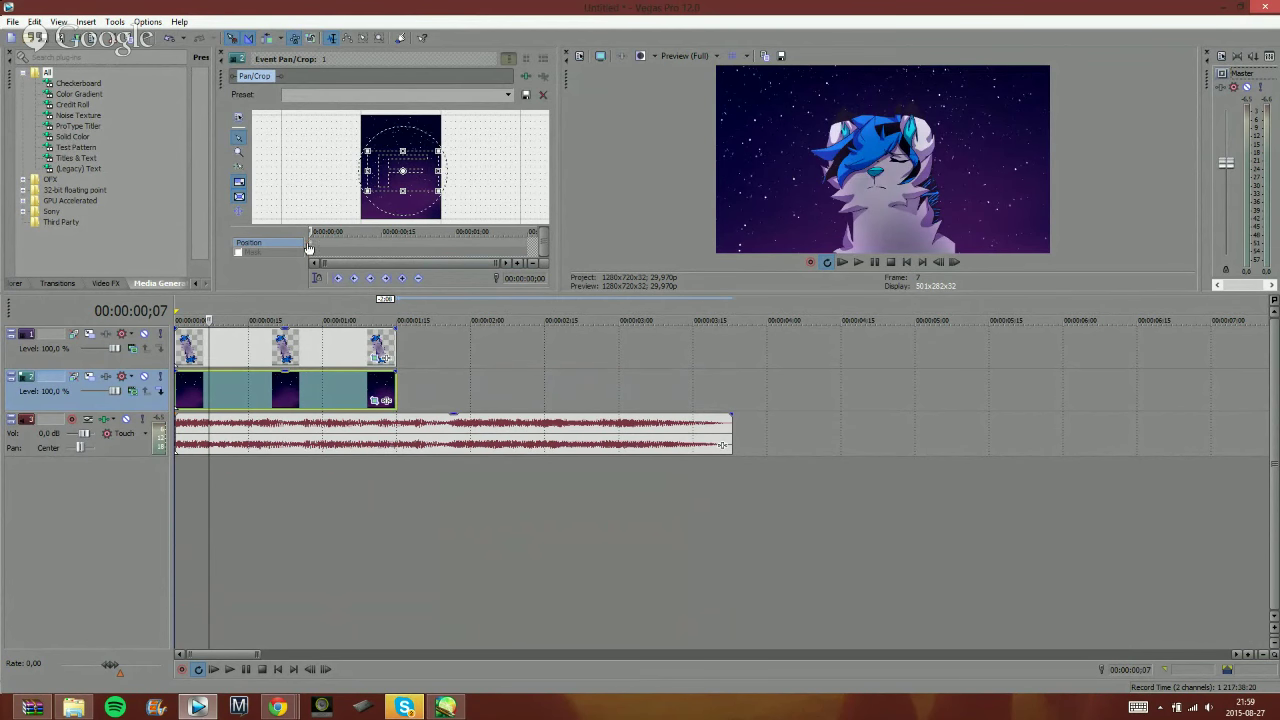
{"action": "left_click", "coordinate": [284, 355]}
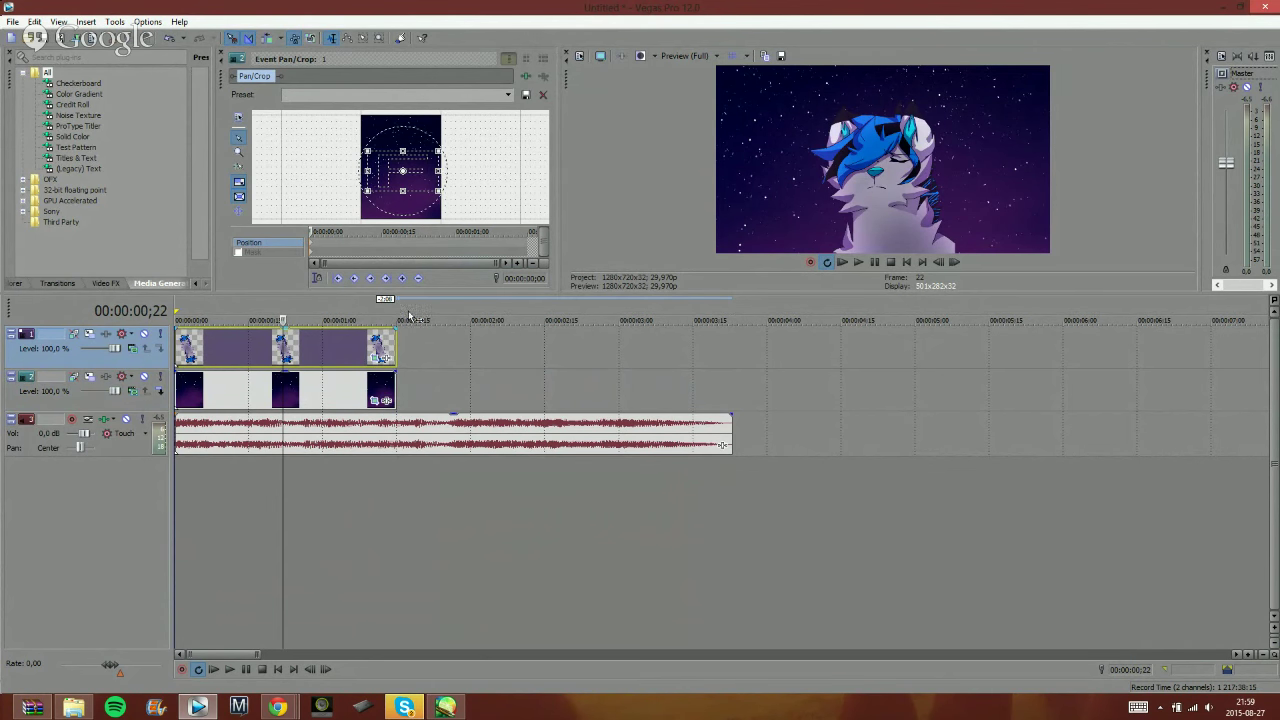
{"action": "left_click_drag", "start_coordinate": [388, 260], "coordinate": [491, 250]}
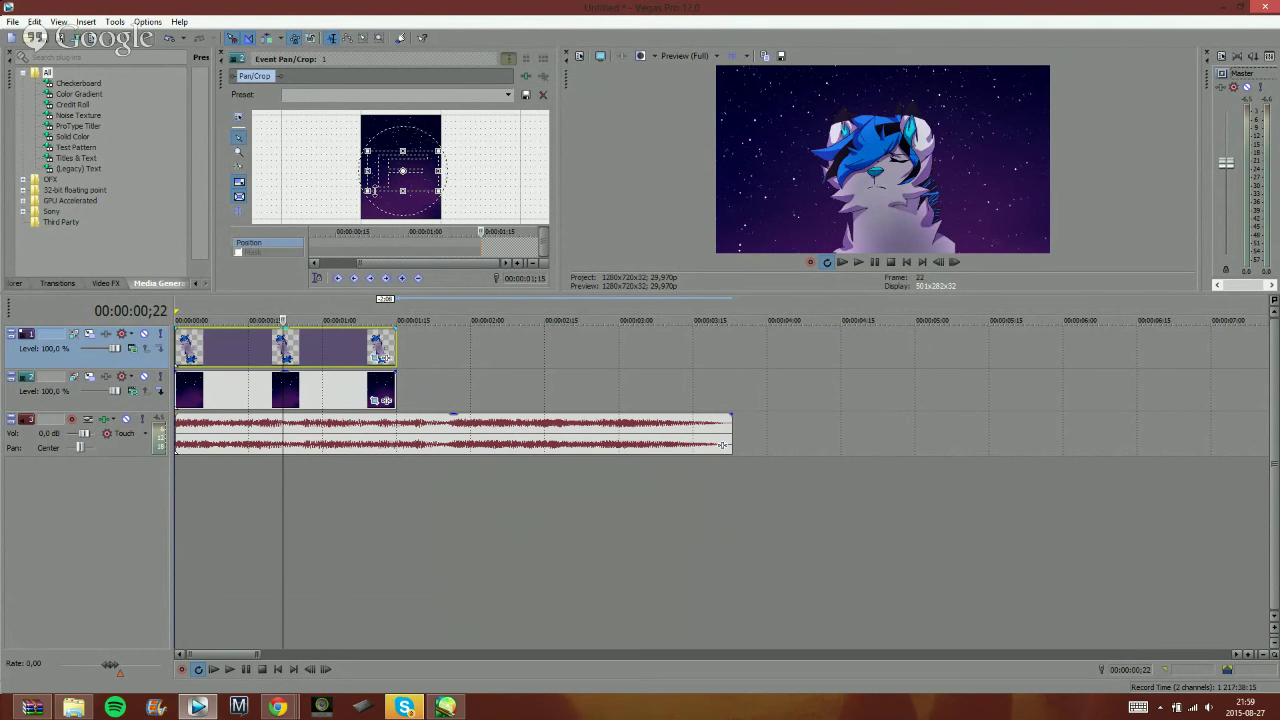
{"action": "left_click_drag", "start_coordinate": [341, 176], "coordinate": [375, 181]}
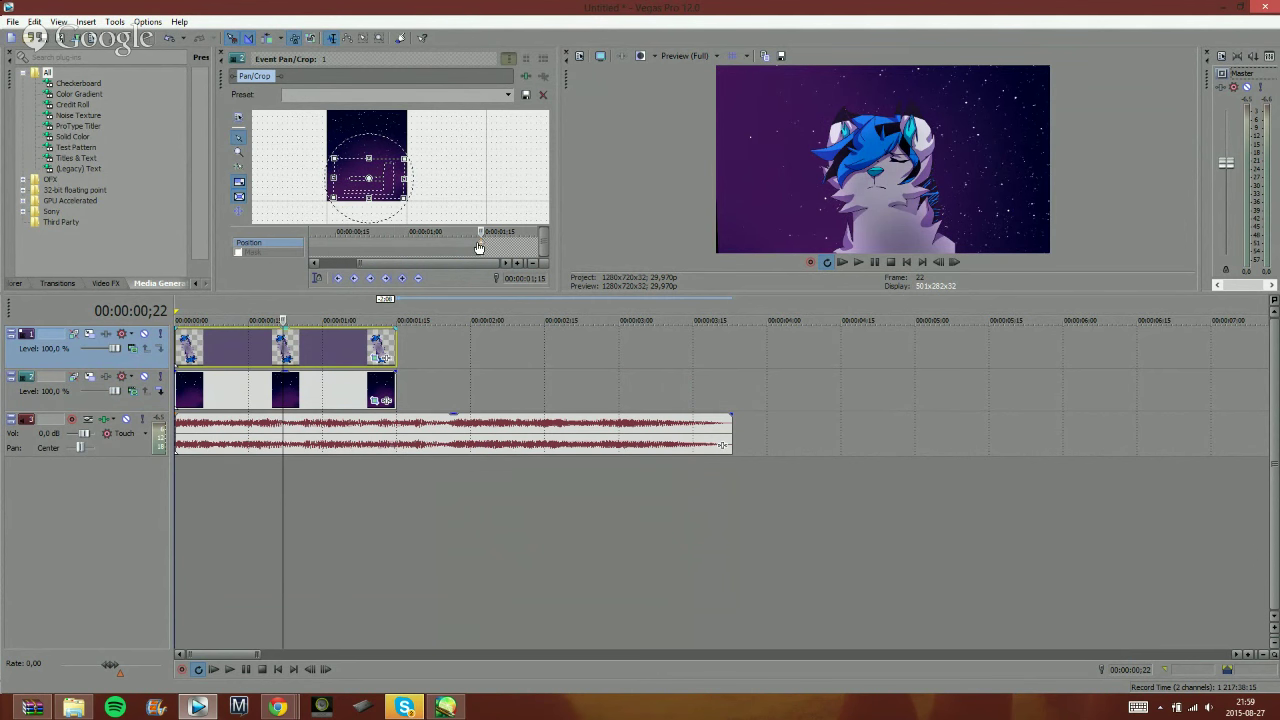
- Open Pan/Crop for the 3.png event and restore the full frame at 00:00:01;15
{"action": "left_click", "coordinate": [377, 357]}
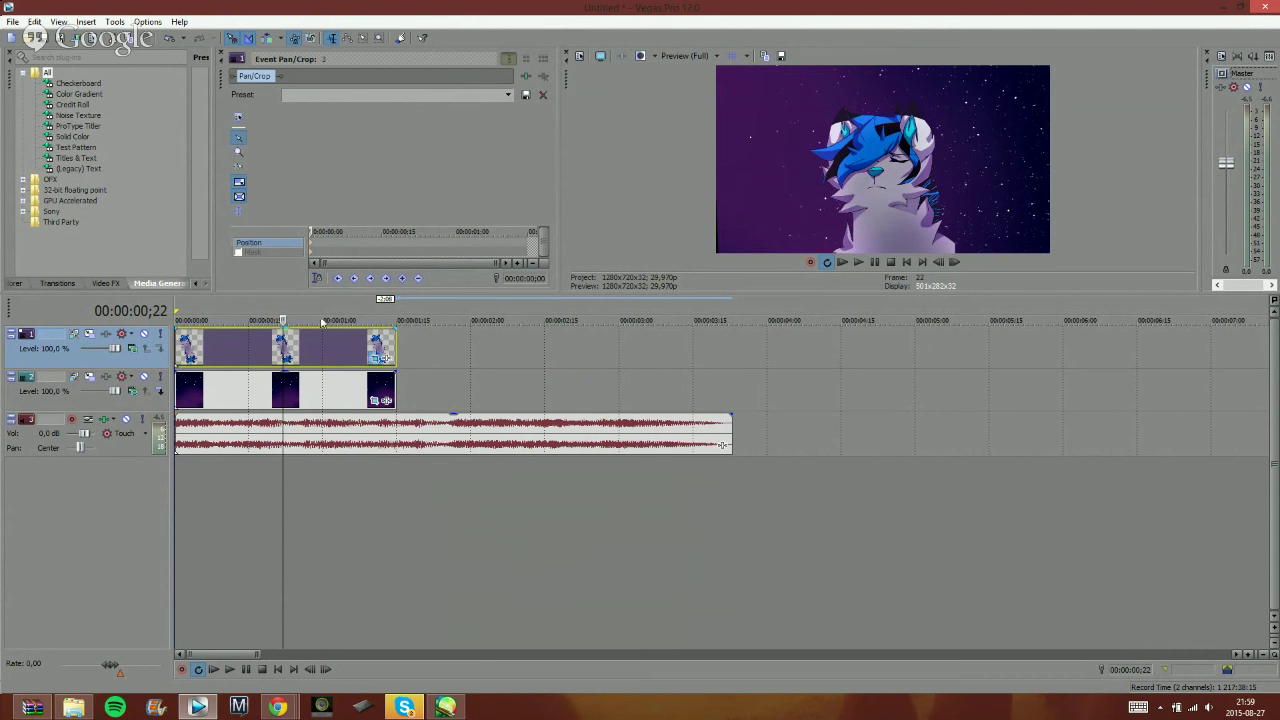
{"action": "left_click", "coordinate": [523, 247]}
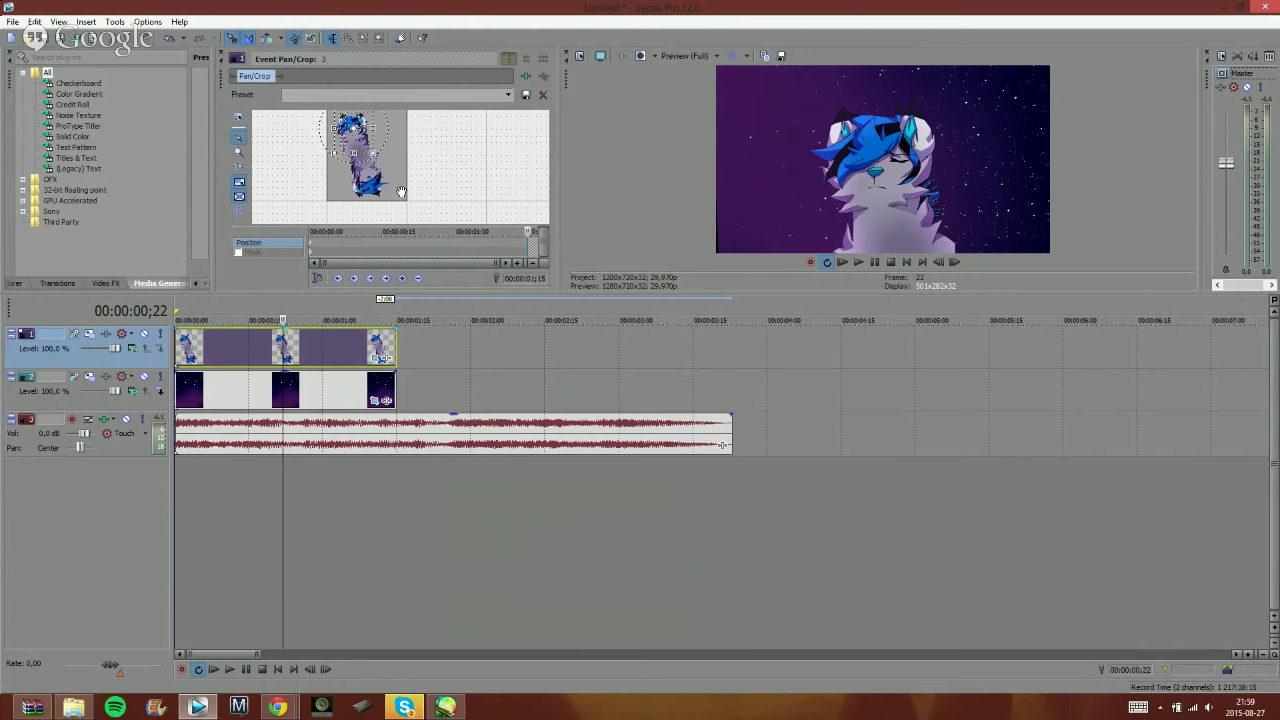
{"action": "scroll", "coordinate": [401, 191], "scroll_direction": "down", "scroll_amount": 1}
{"action": "right_click", "coordinate": [360, 115]}
{"action": "left_click", "coordinate": [385, 124]}
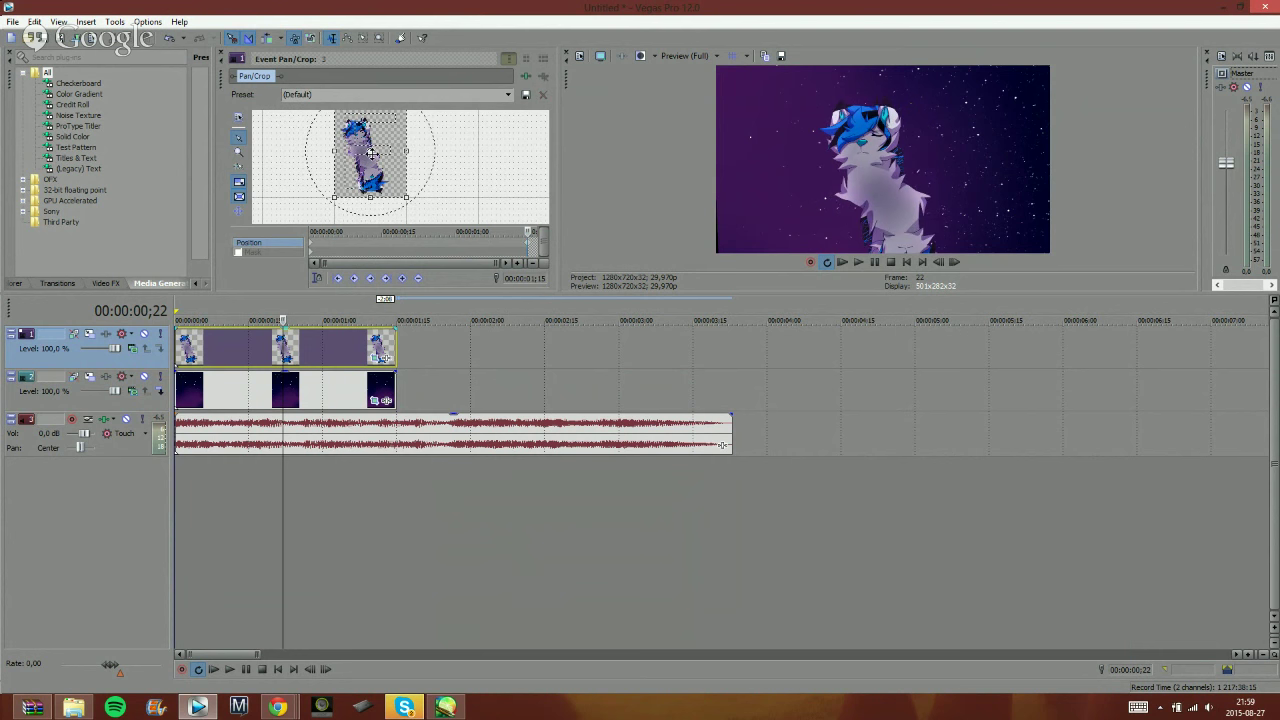
{"action": "scroll", "coordinate": [371, 153], "scroll_direction": "down", "scroll_amount": 1}
{"action": "scroll", "coordinate": [423, 177], "scroll_direction": "down", "scroll_amount": 1}
{"action": "mouse_move", "coordinate": [429, 143]}
{"action": "left_mouse_down"}
{"action": "mouse_move", "coordinate": [450, 176]}
{"action": "mouse_move", "coordinate": [454, 144]}
{"action": "left_mouse_up"}
{"action": "scroll", "coordinate": [450, 176], "scroll_direction": "up", "scroll_amount": 2}
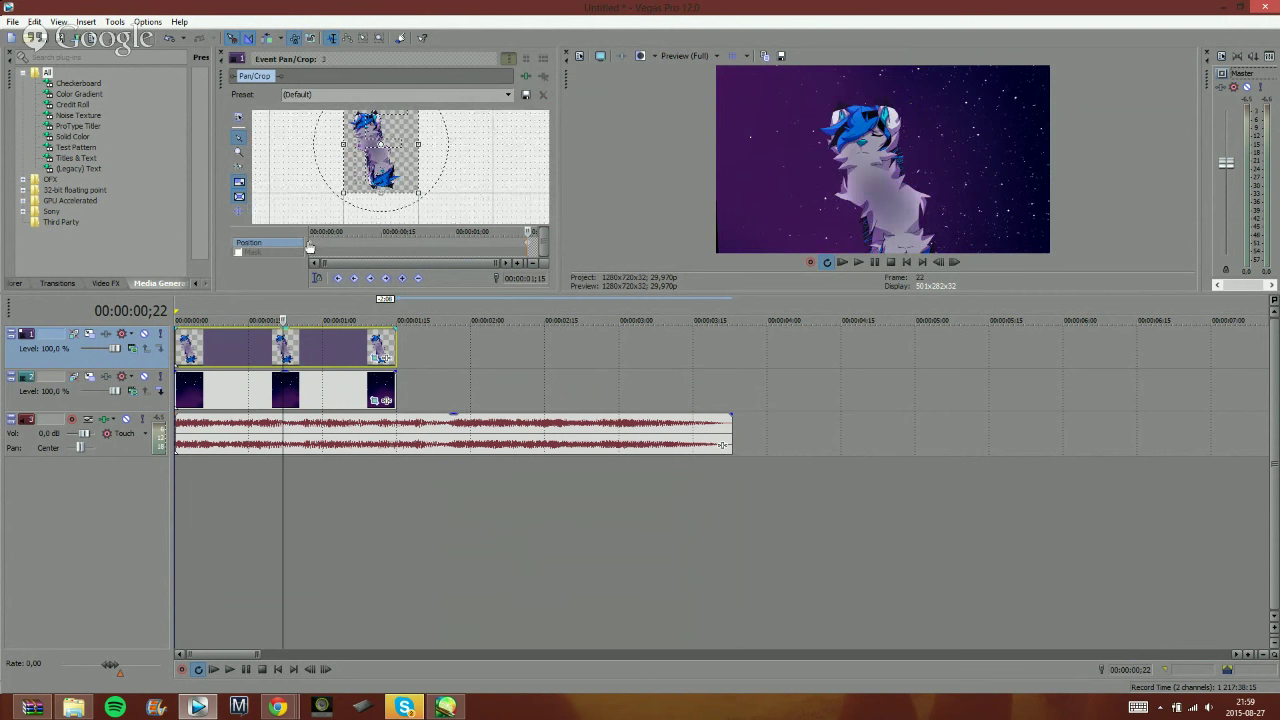
- Copy the 3.png event's starting Pan/Crop keyframe and paste it onto the keyframe at 00:00:01;15
{"action": "left_click", "coordinate": [310, 248]}
{"action": "right_click", "coordinate": [310, 243]}
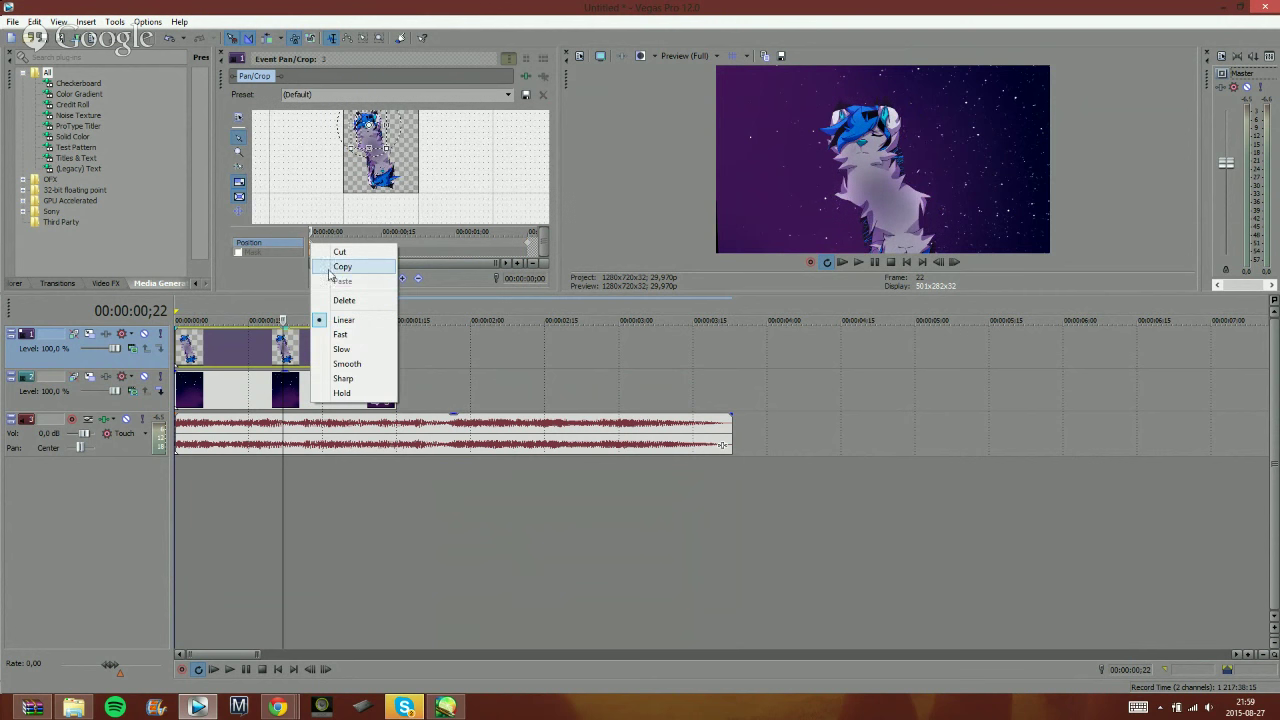
{"action": "left_click", "coordinate": [342, 266]}
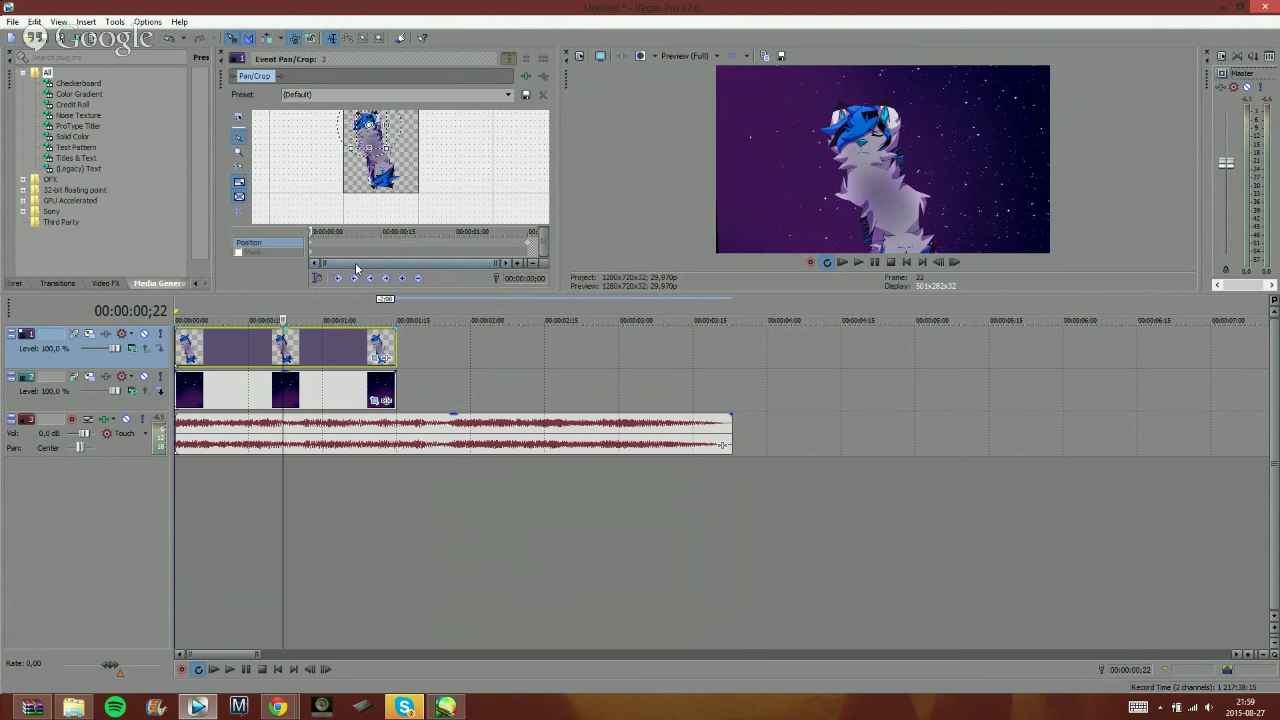
{"action": "left_click", "coordinate": [524, 247]}
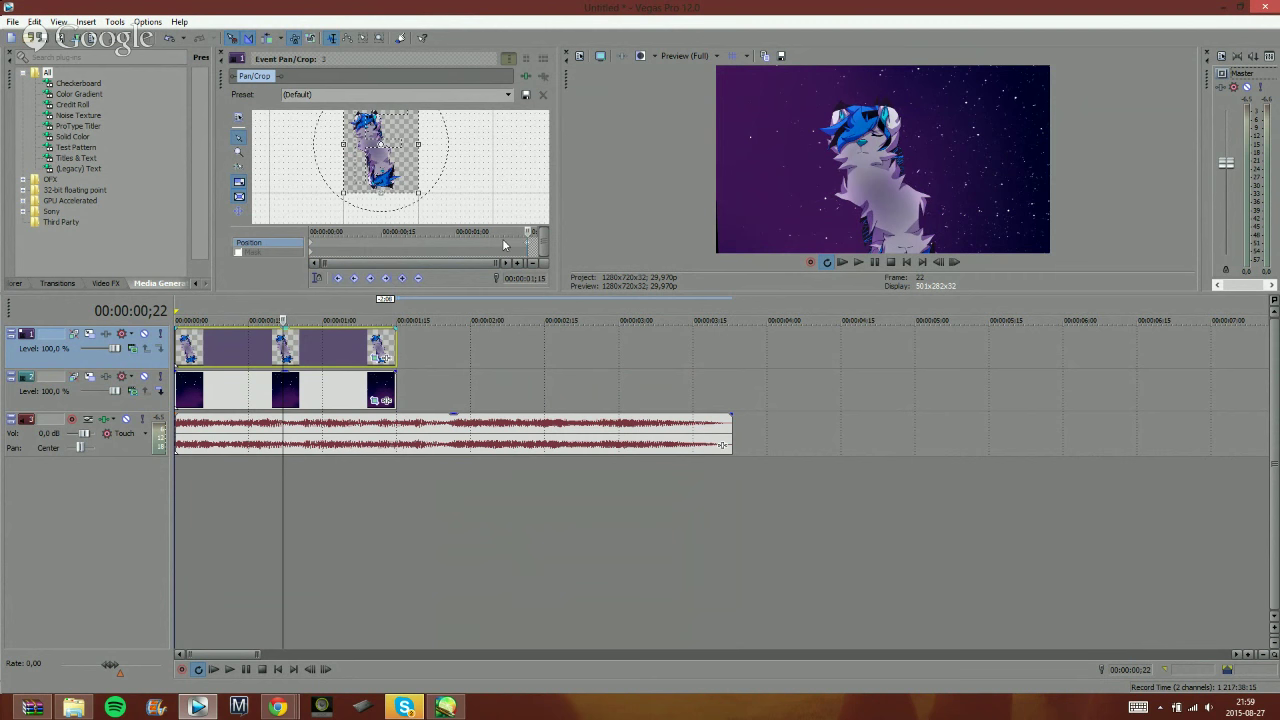
{"action": "right_click", "coordinate": [526, 247]}
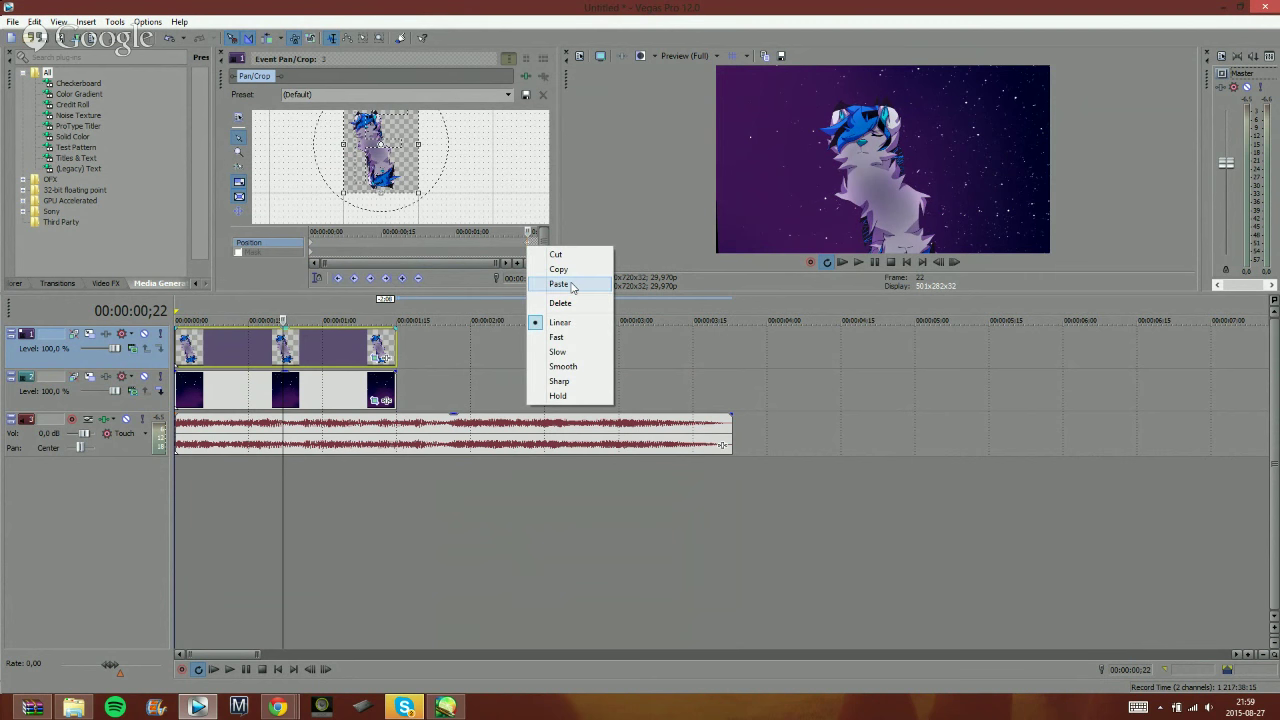
{"action": "left_click", "coordinate": [572, 285]}
- Move the 3.png crop at 00:00:01;15 over the drawing's lower head and rotate it about half a turn
{"action": "scroll", "coordinate": [388, 182], "scroll_direction": "down", "scroll_amount": 1}
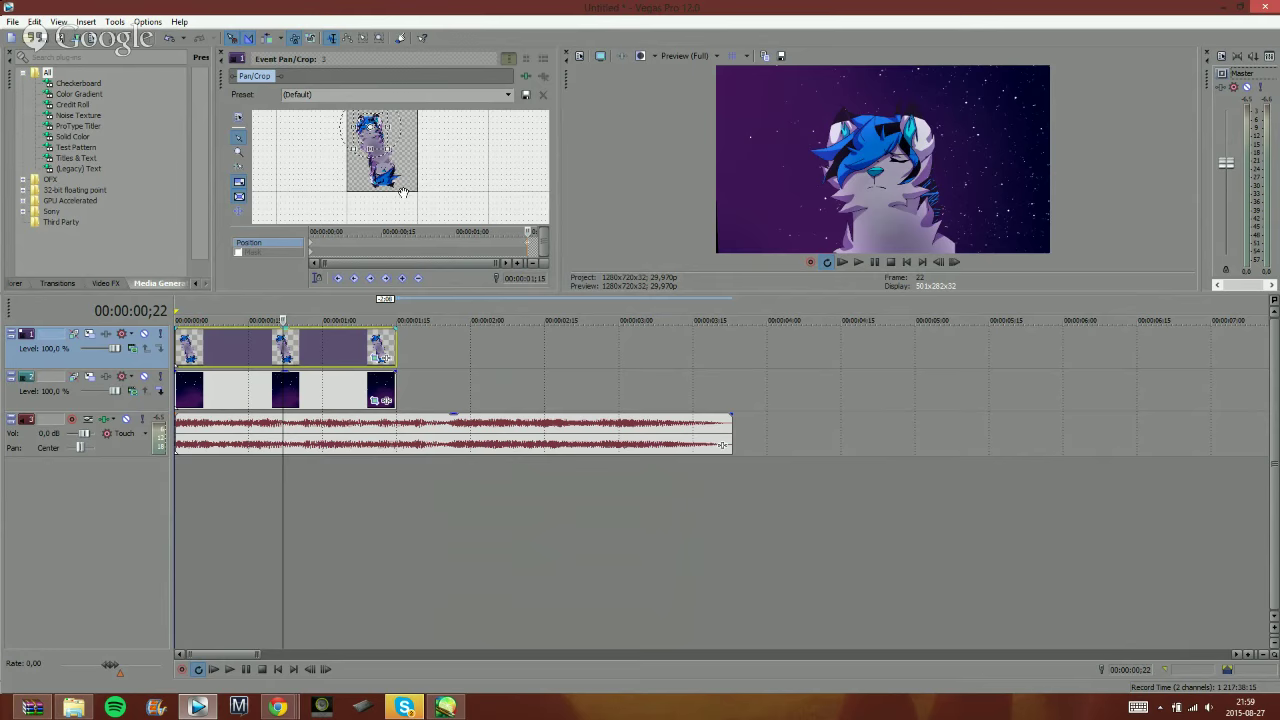
{"action": "scroll", "coordinate": [442, 145], "scroll_direction": "up", "scroll_amount": 2}
{"action": "left_click_drag", "start_coordinate": [448, 148], "coordinate": [456, 166]}
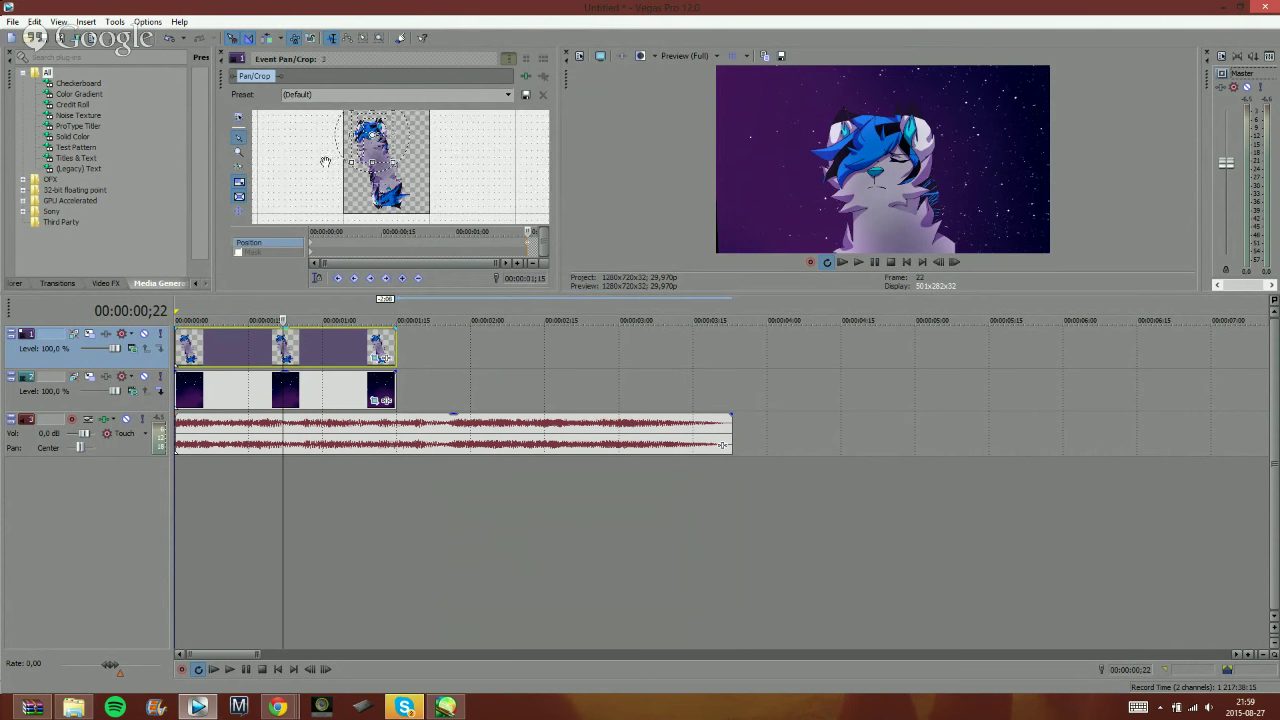
{"action": "left_click_drag", "start_coordinate": [344, 149], "coordinate": [372, 190]}
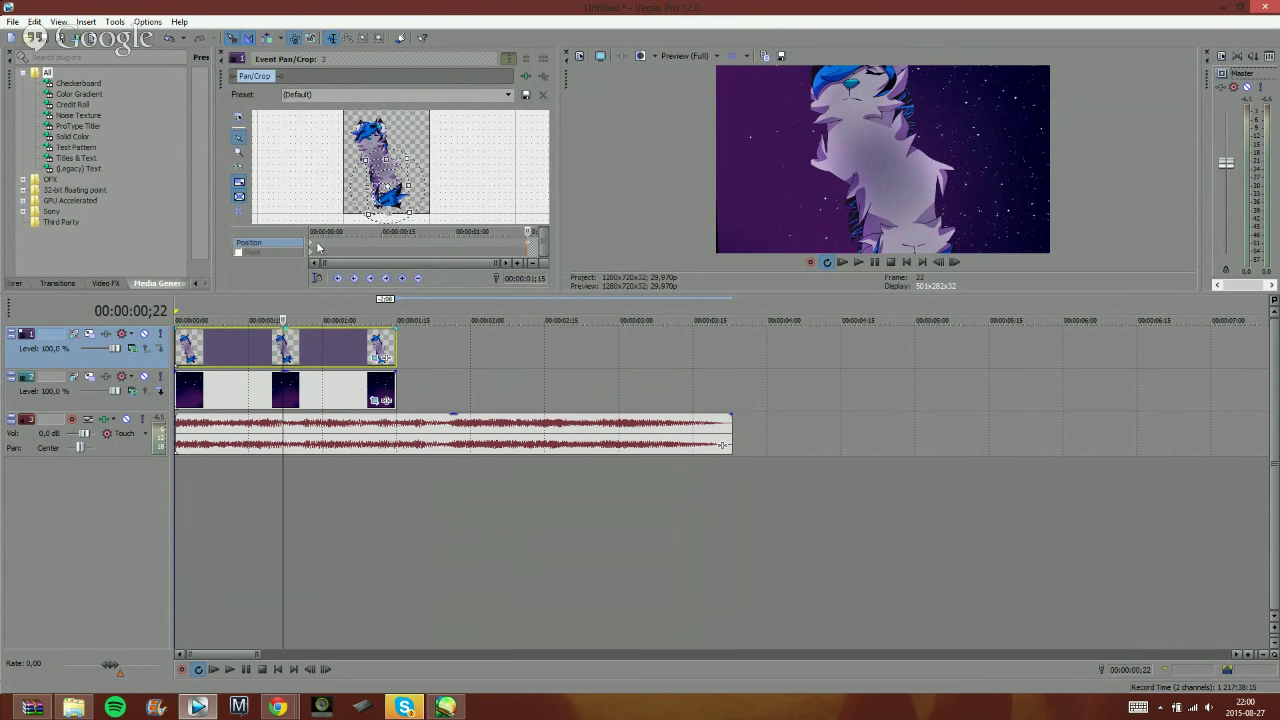
{"action": "left_click", "coordinate": [312, 247]}
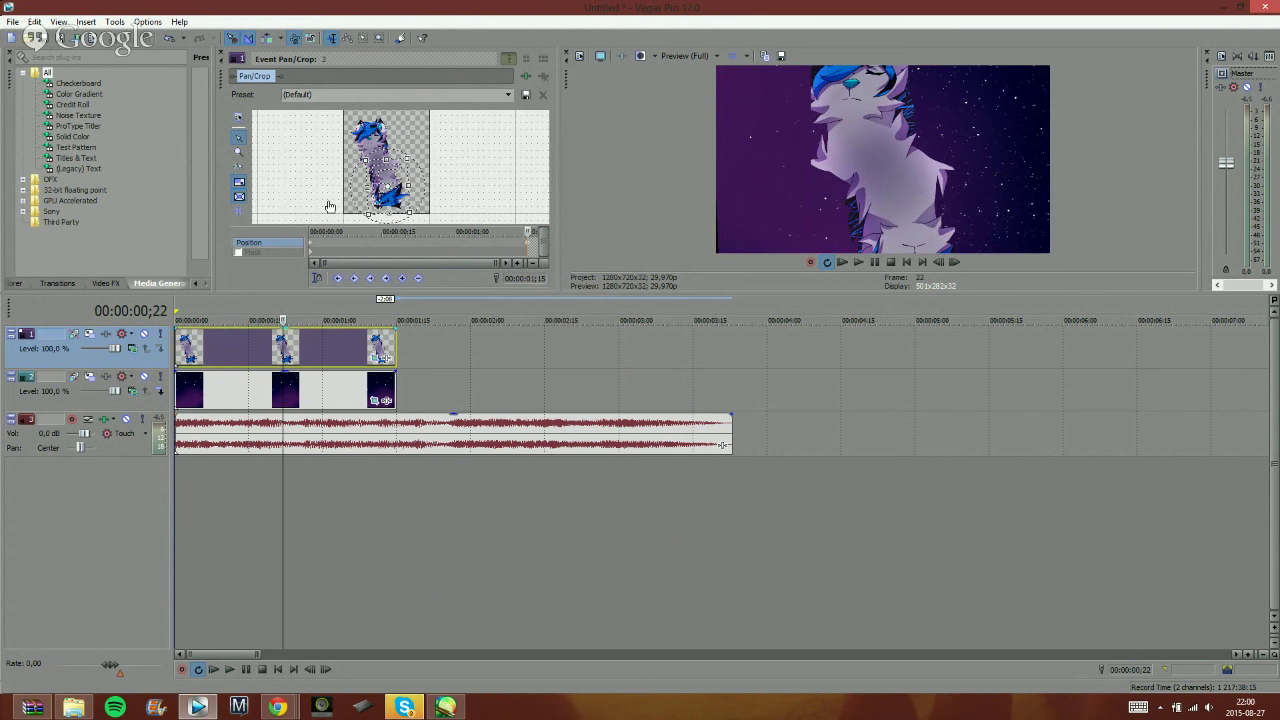
{"action": "left_click", "coordinate": [528, 243]}
{"action": "mouse_move", "coordinate": [413, 198]}
{"action": "left_mouse_down"}
{"action": "mouse_move", "coordinate": [408, 162]}
{"action": "mouse_move", "coordinate": [346, 168]}
{"action": "mouse_move", "coordinate": [399, 179]}
{"action": "left_mouse_up"}
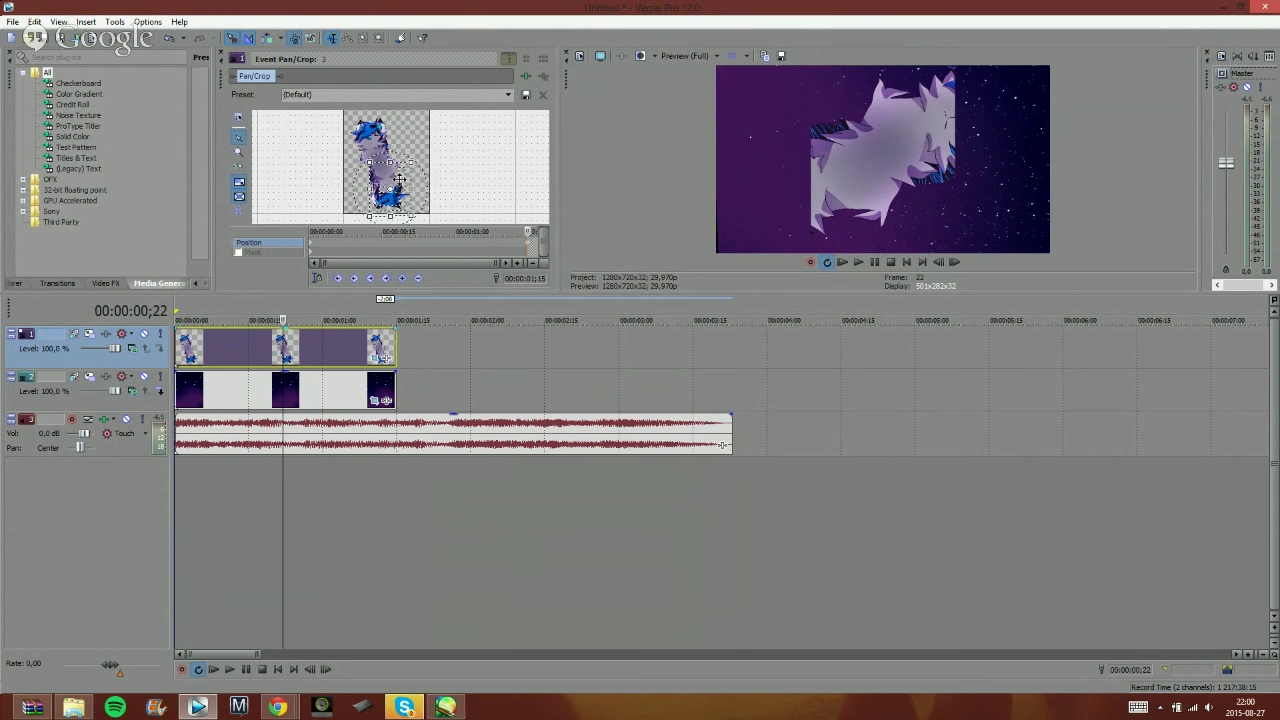
- Play the timeline from the start to check the rotating camera move, and stop at 00:00:01;13
{"action": "left_click", "coordinate": [229, 670]}
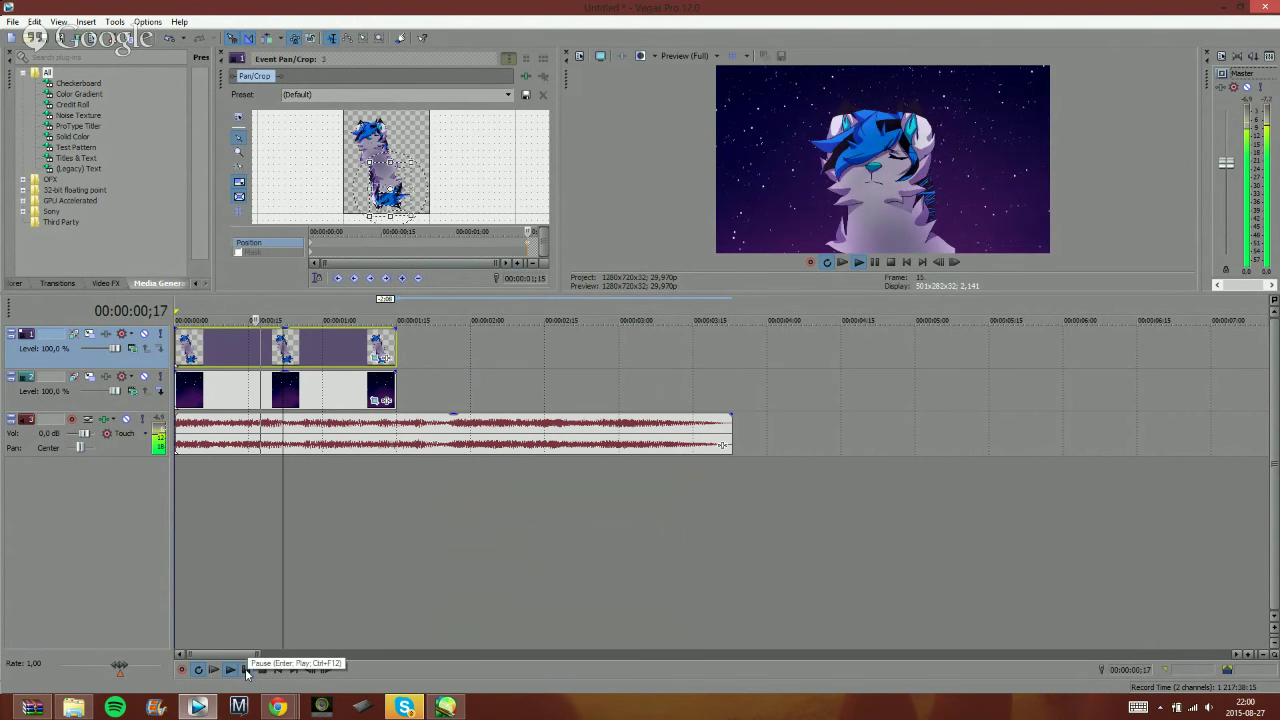
{"action": "left_click", "coordinate": [247, 672]}
{"action": "left_click", "coordinate": [214, 671]}
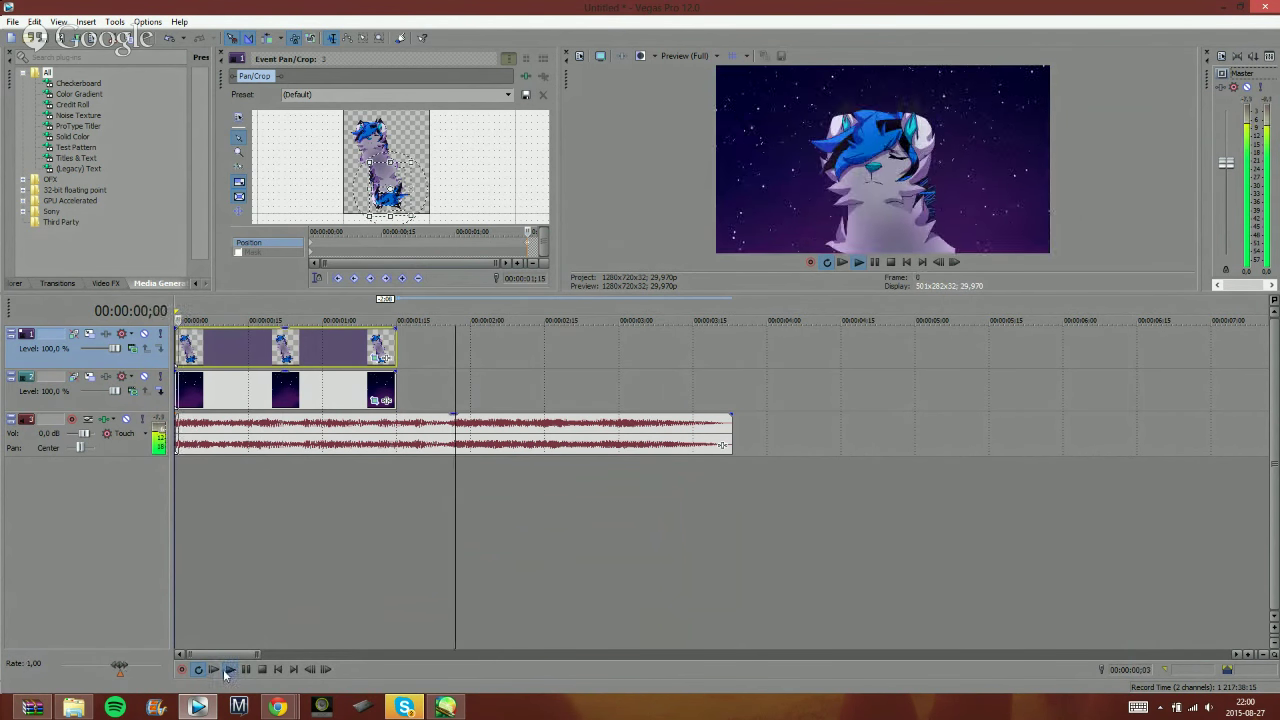
{"action": "left_click", "coordinate": [245, 669]}
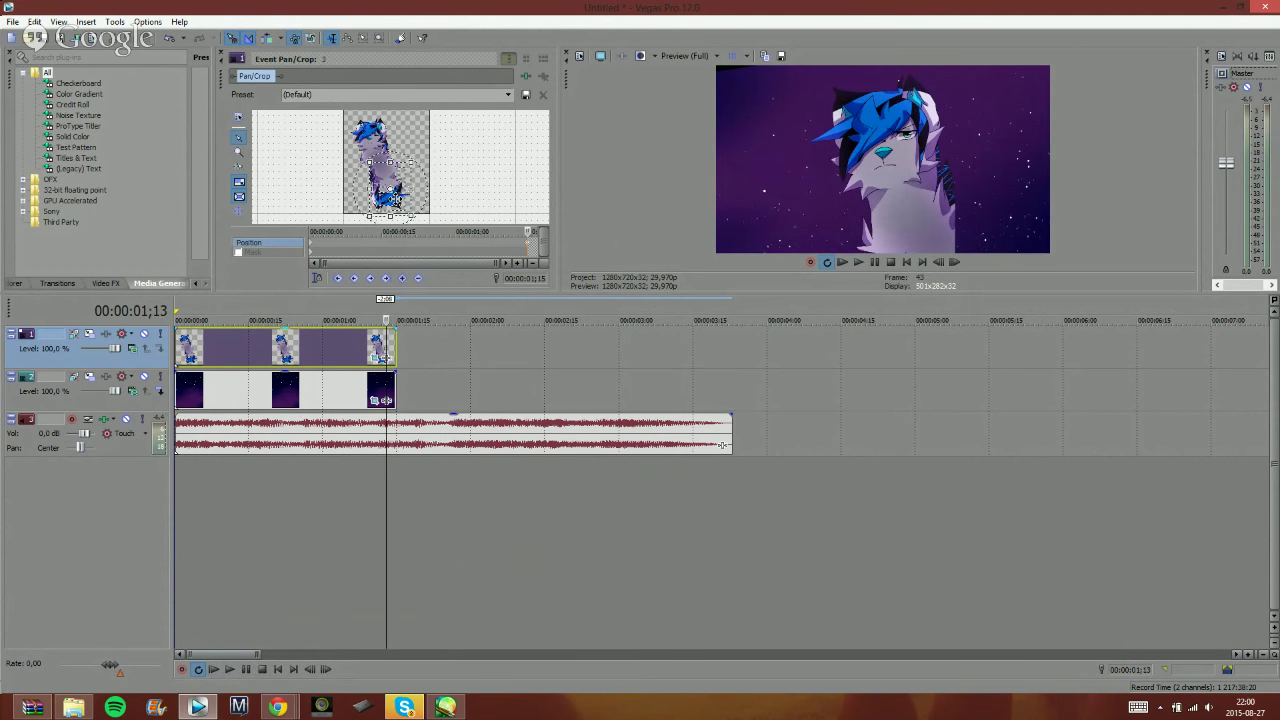
- Fine-tune the position of the 3.png crop frame over the lower head at the 00:00:01;15 keyframe
{"action": "left_click_drag", "start_coordinate": [395, 197], "coordinate": [410, 189]}
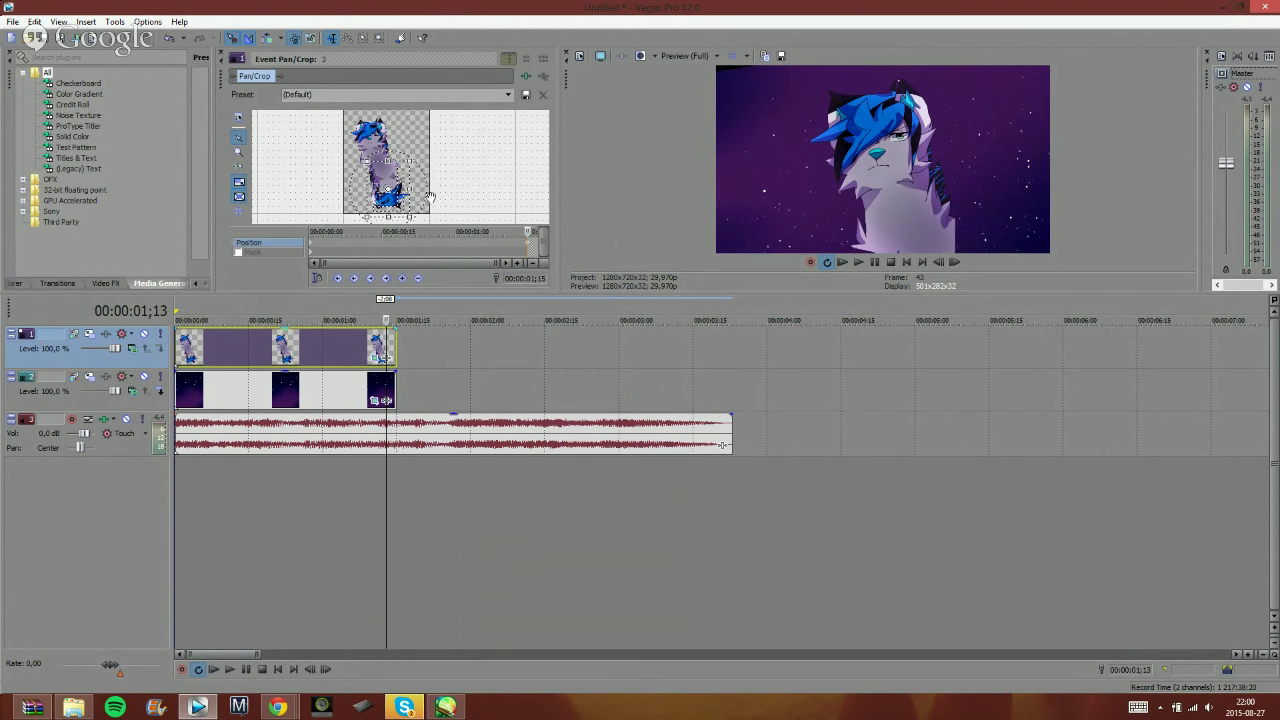
- Copy the 3.png Pan/Crop keyframe at 00:00:01;15 onto the starting keyframe and reposition its rotated crop frame over the upper head
{"action": "right_click", "coordinate": [526, 245]}
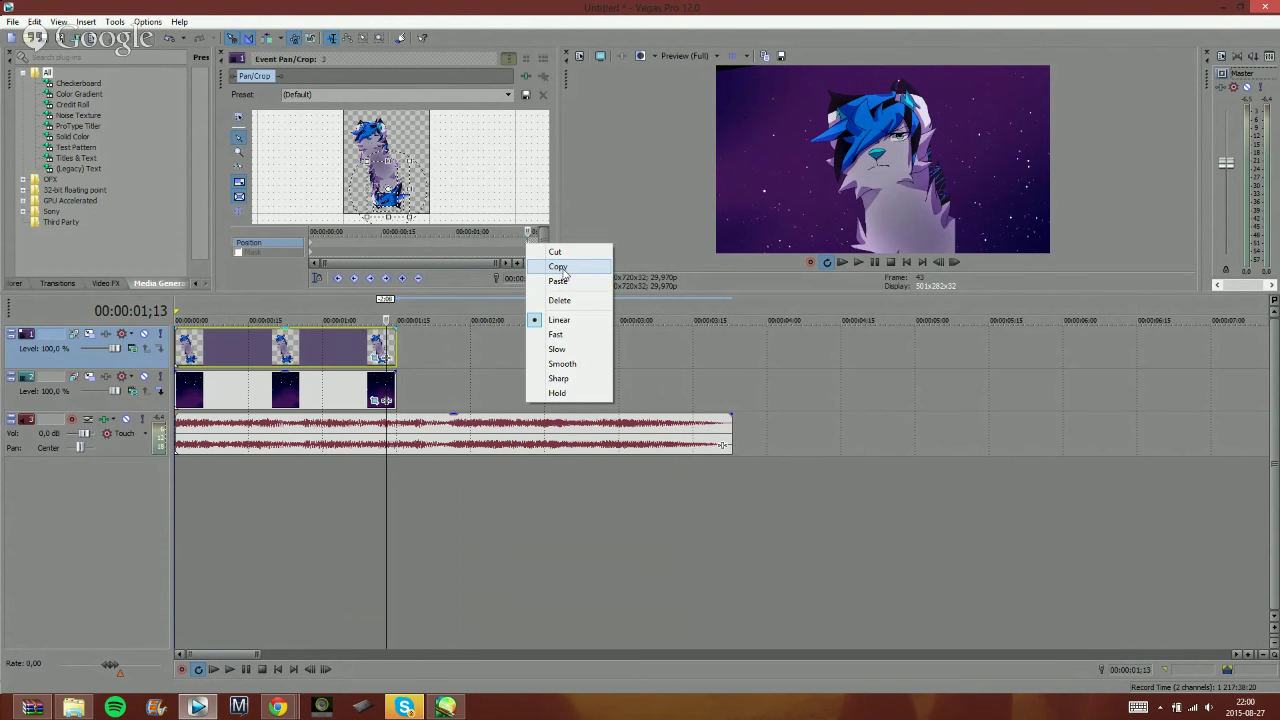
{"action": "left_click", "coordinate": [565, 268]}
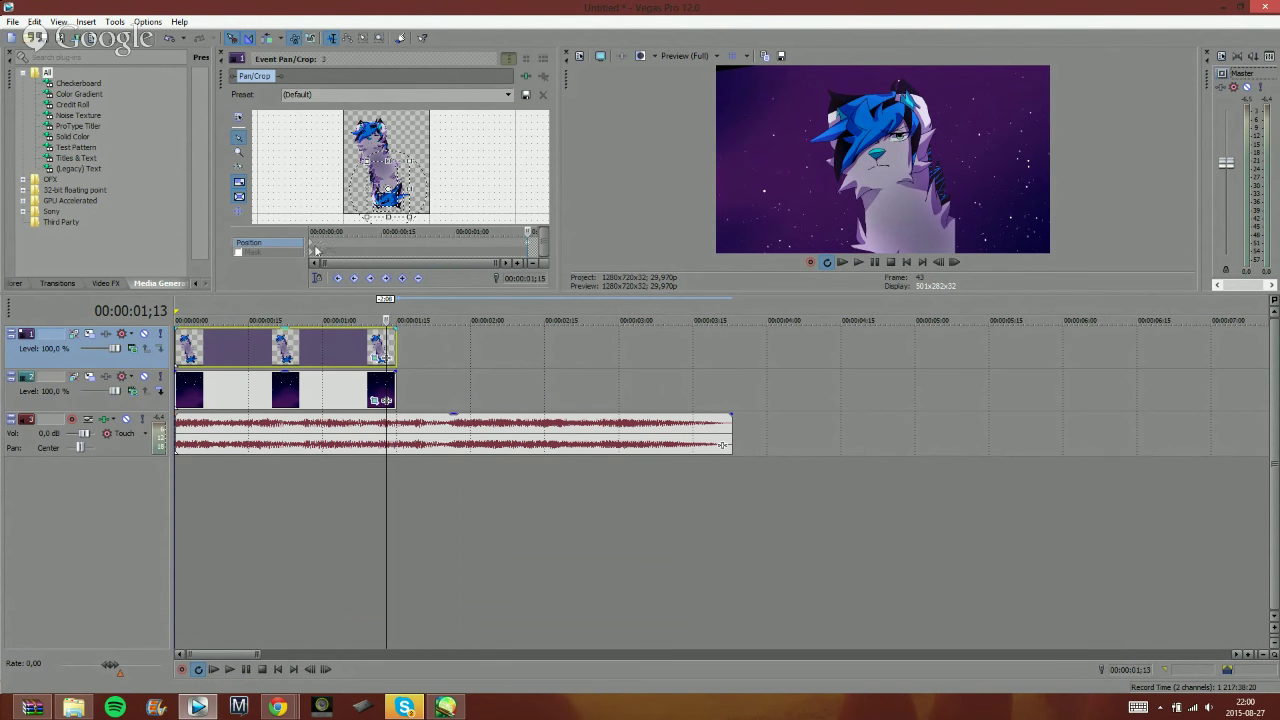
{"action": "left_click", "coordinate": [310, 243]}
{"action": "right_click", "coordinate": [310, 243]}
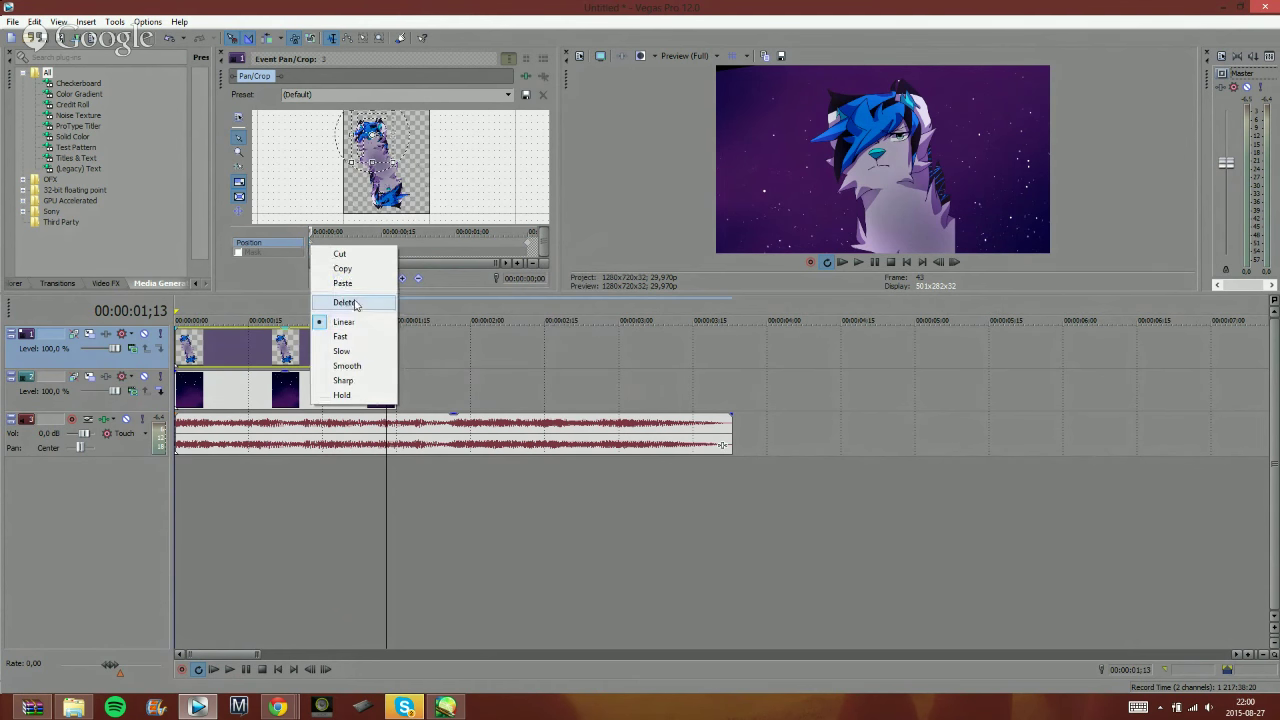
{"action": "left_click", "coordinate": [342, 283]}
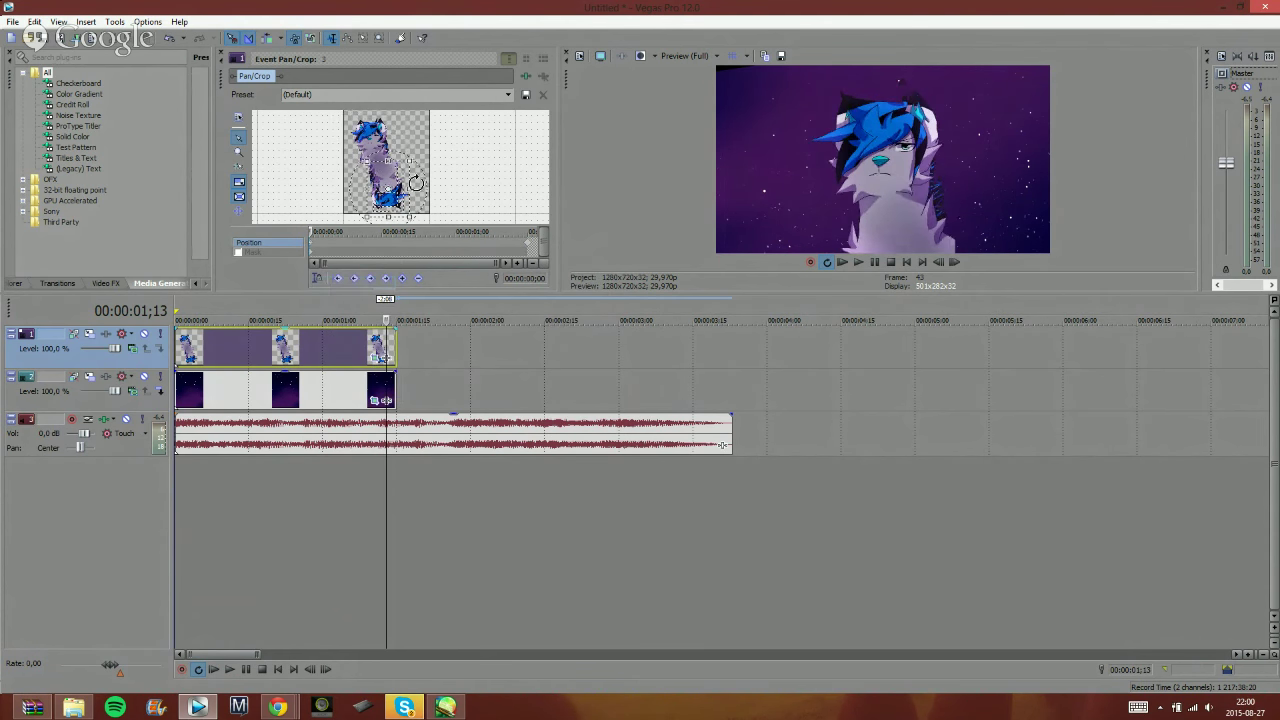
{"action": "left_click_drag", "start_coordinate": [418, 188], "coordinate": [366, 152]}
- Play the timeline from the start several times to check the rotating camera move, pausing at 00:00:00;29
{"action": "left_click", "coordinate": [213, 669]}
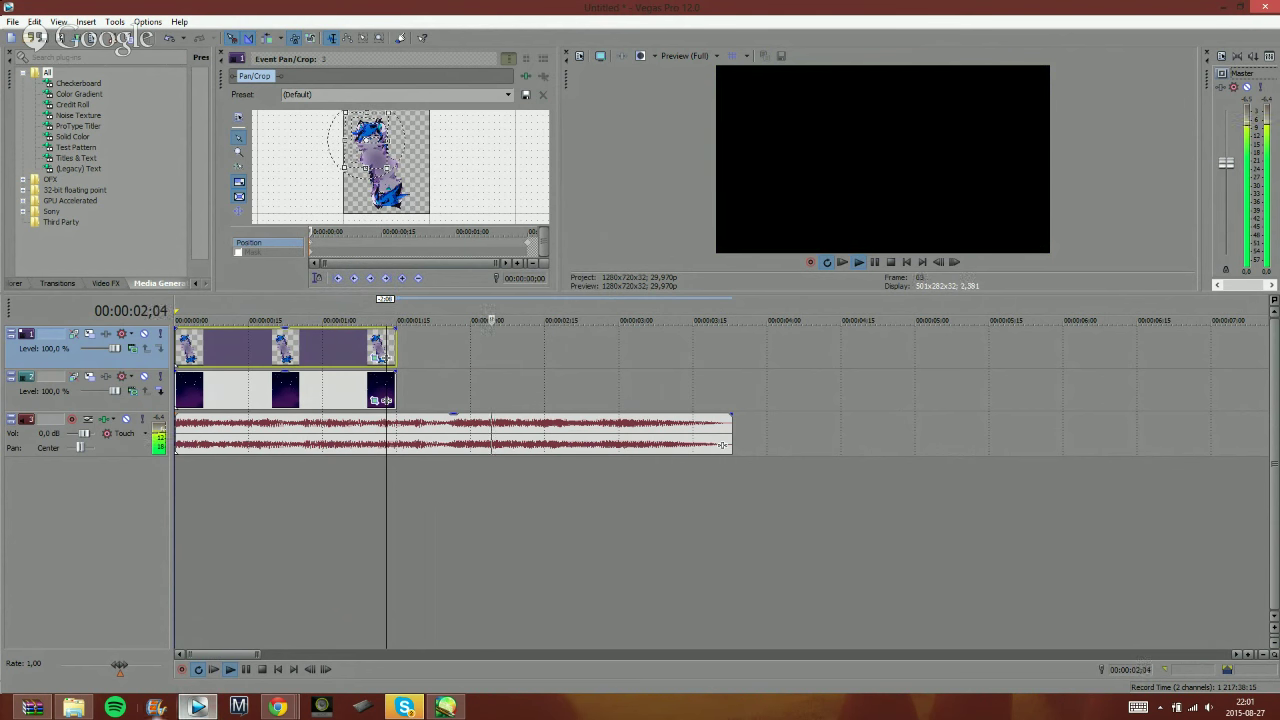
{"action": "left_click", "coordinate": [214, 673]}
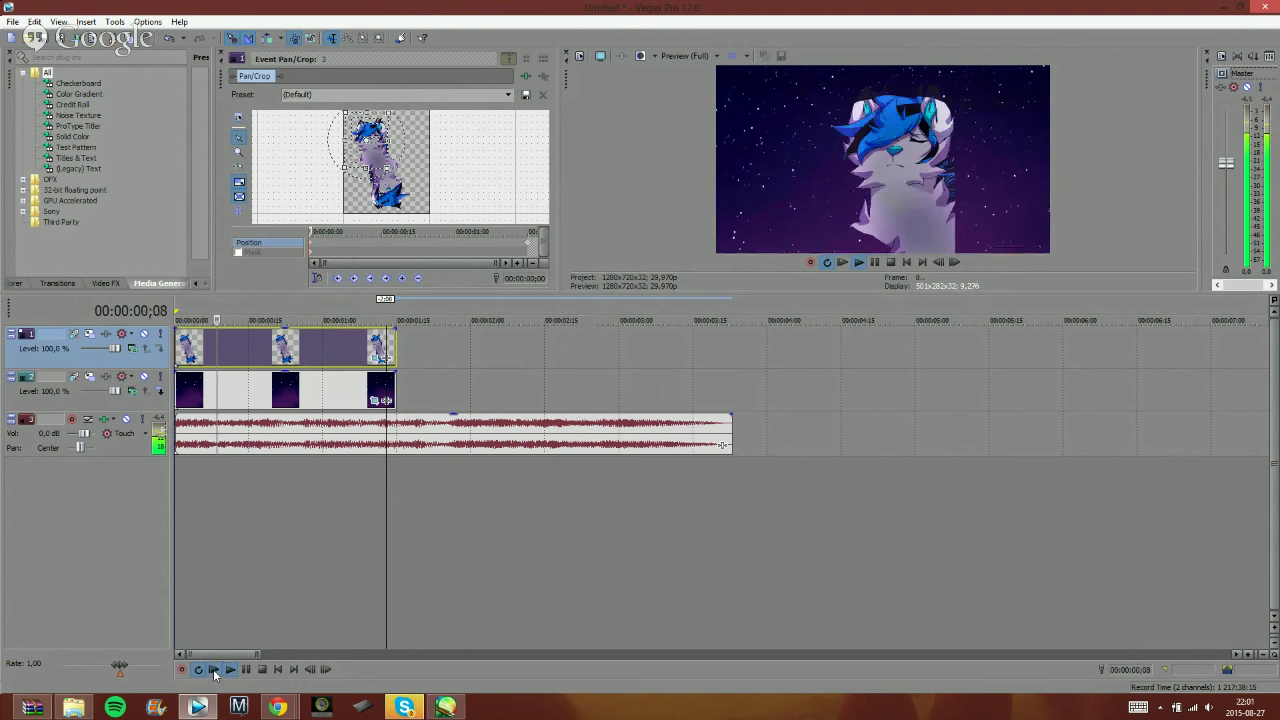
{"action": "left_click", "coordinate": [214, 674]}
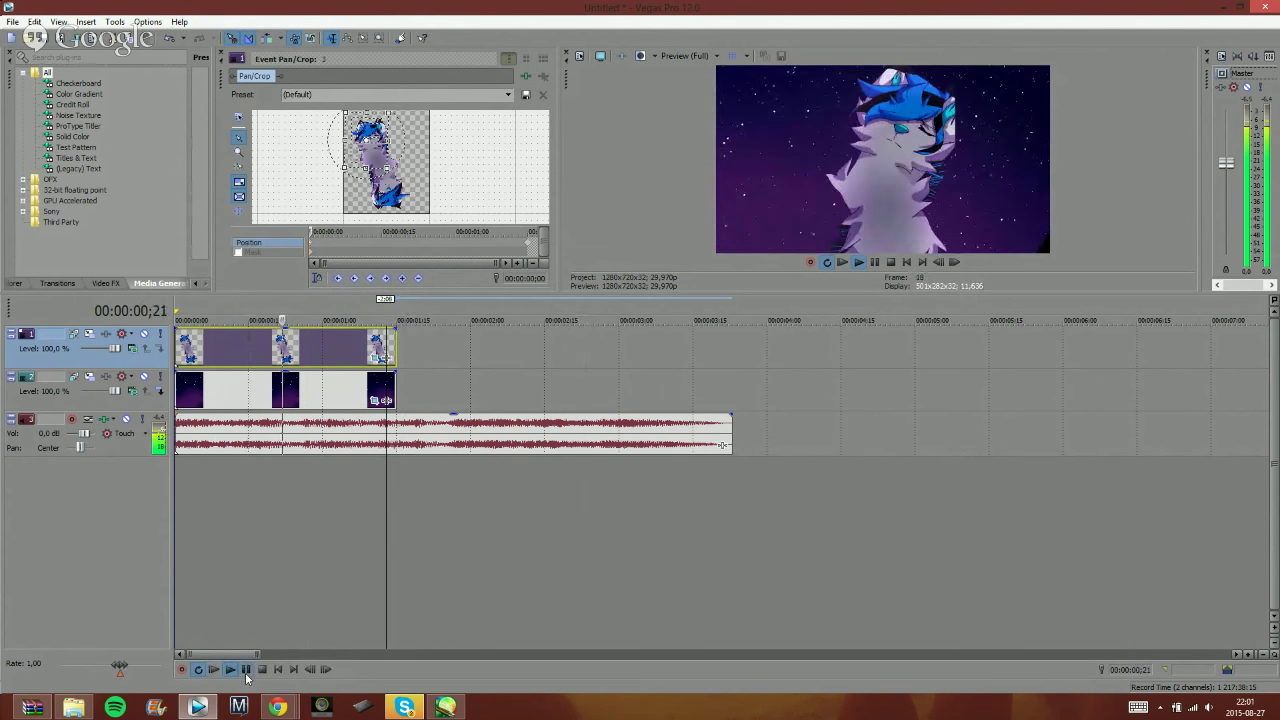
{"action": "left_click", "coordinate": [246, 672]}
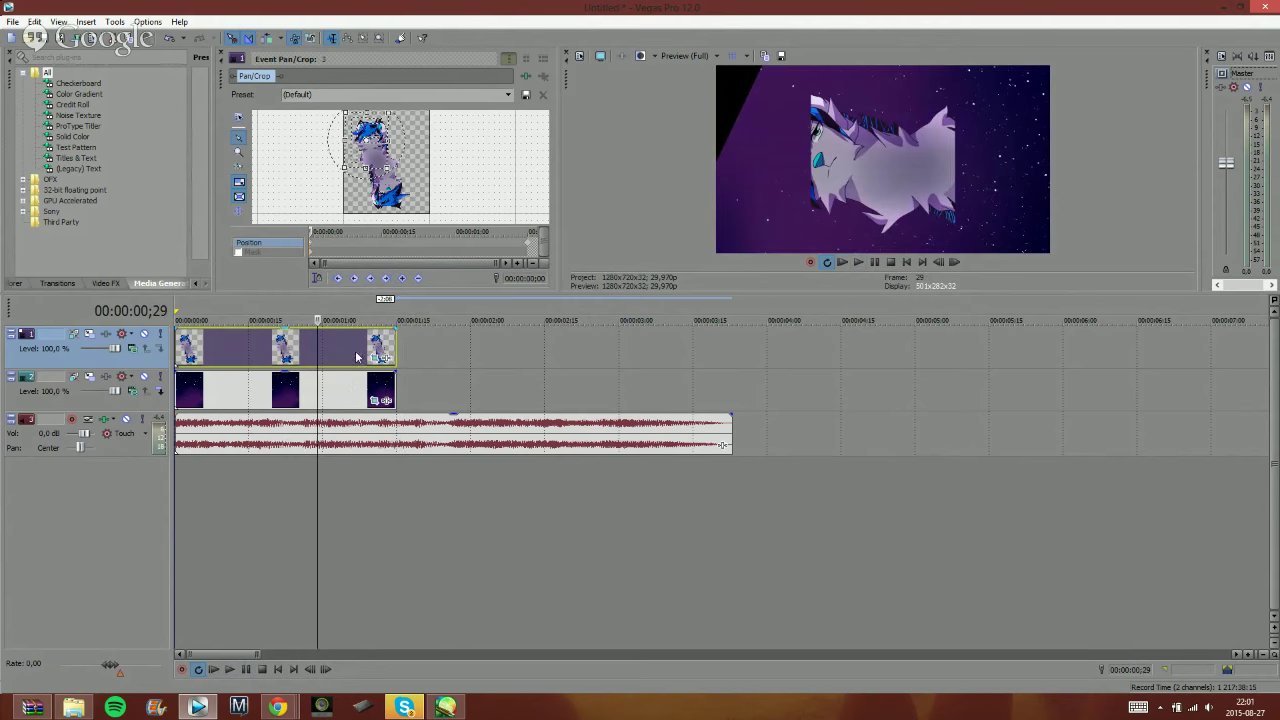
- Adjust the crop frame at the 3.png event's starting keyframe, and close the problem report without sending it
{"action": "mouse_move", "coordinate": [382, 168]}
{"action": "left_mouse_down"}
{"action": "mouse_move", "coordinate": [398, 183]}
{"action": "mouse_move", "coordinate": [385, 160]}
{"action": "mouse_move", "coordinate": [405, 168]}
{"action": "left_mouse_up"}
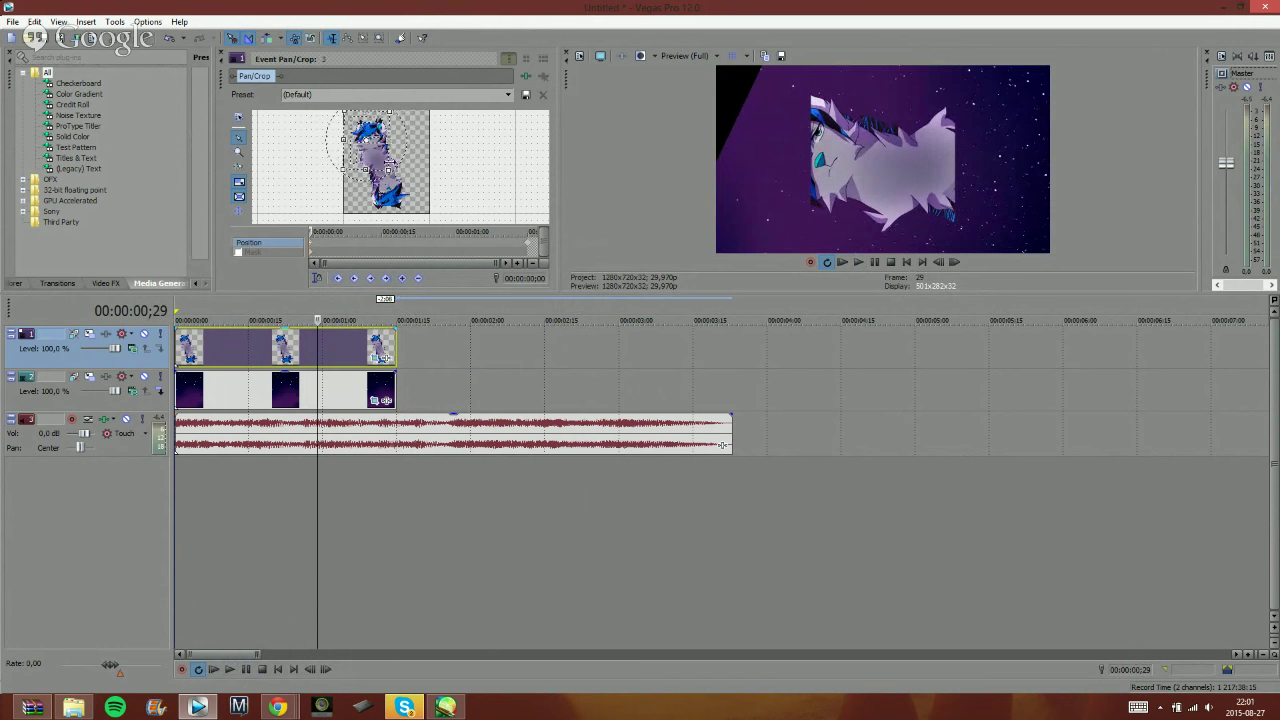
{"action": "right_click", "coordinate": [364, 154]}
{"action": "left_click", "coordinate": [427, 358]}
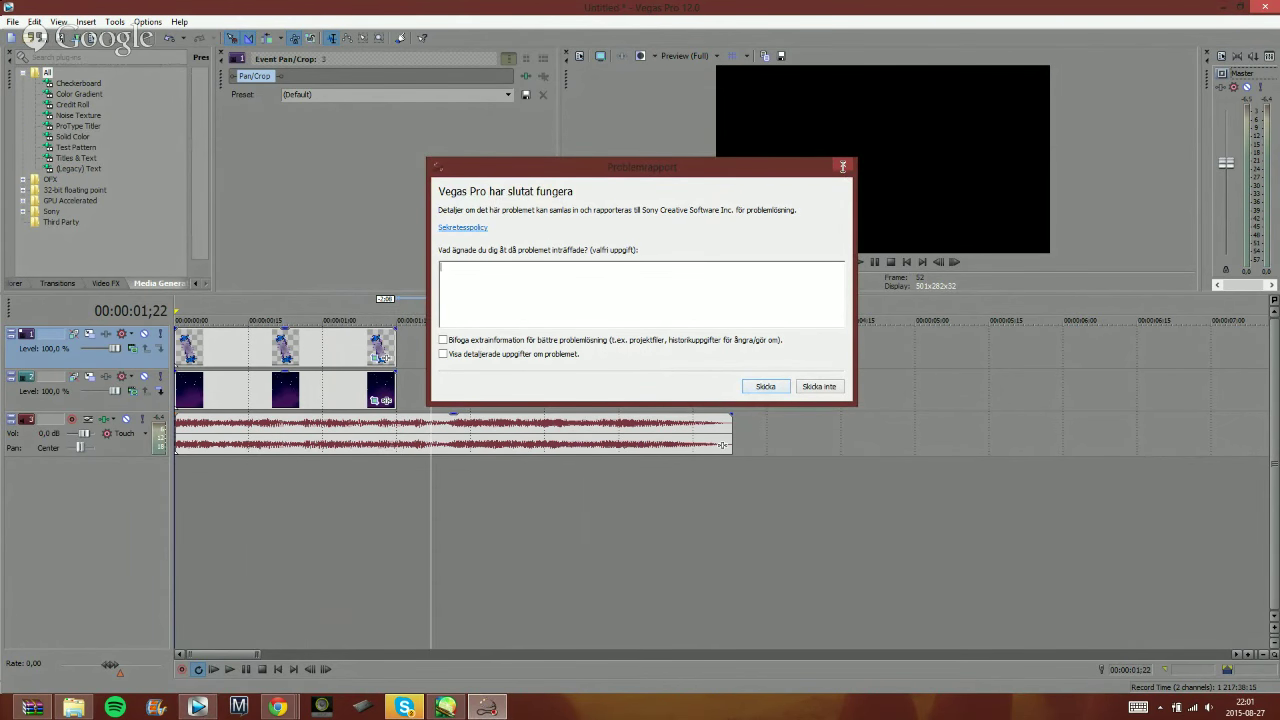
{"action": "left_click", "coordinate": [843, 167]}
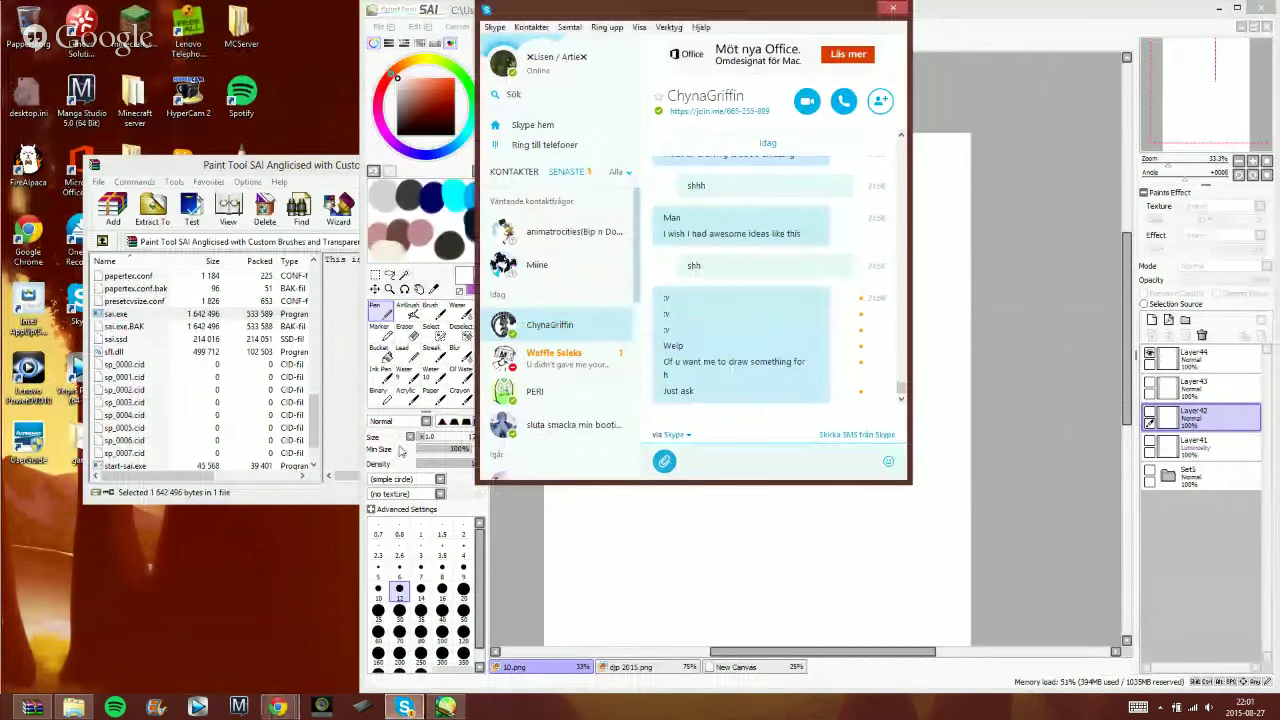
- Open the unread conversation in Skype and reply with the YouTube channel name, followed by "kinda"
{"action": "left_click", "coordinate": [548, 360]}
{"action": "left_click", "coordinate": [743, 456]}
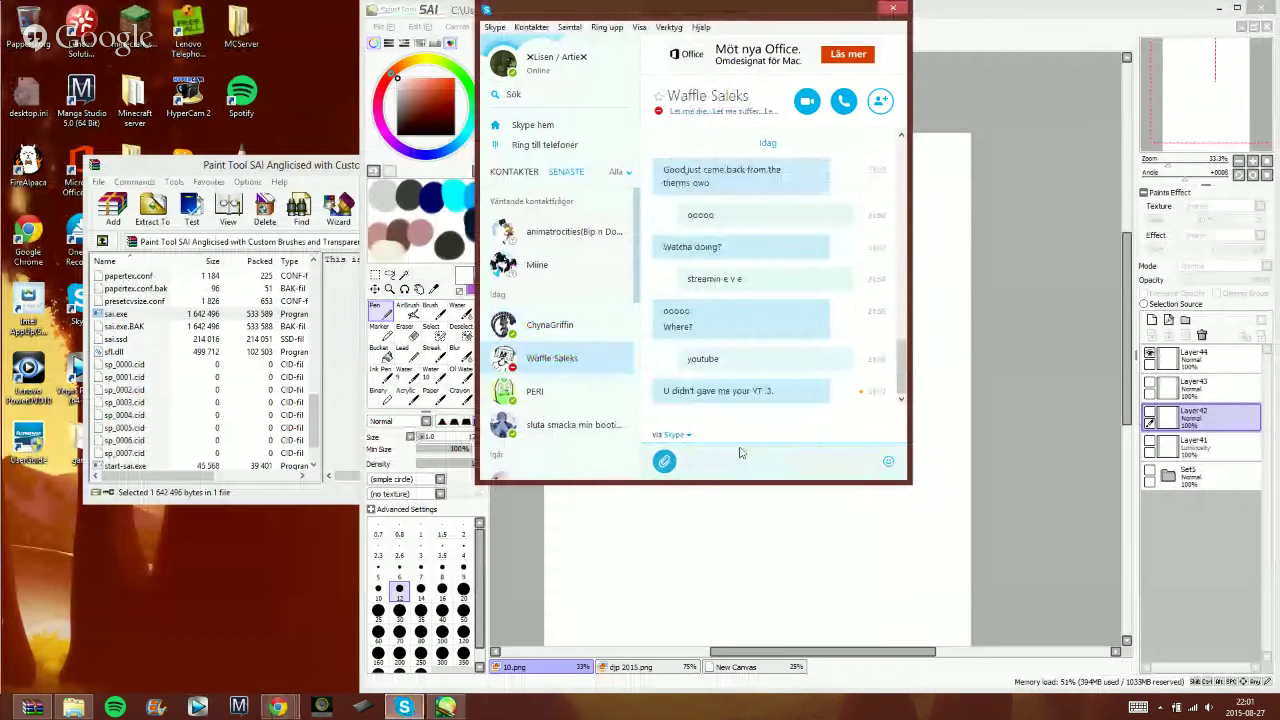
{"action": "type", "text": "i23lisen"}
{"action": "key", "text": "Return"}
{"action": "type", "text": "kinda"}
{"action": "key", "text": "Return"}
- Send the messages "have a link to it" and "on my da page" in the same conversation
{"action": "type", "text": "link"}
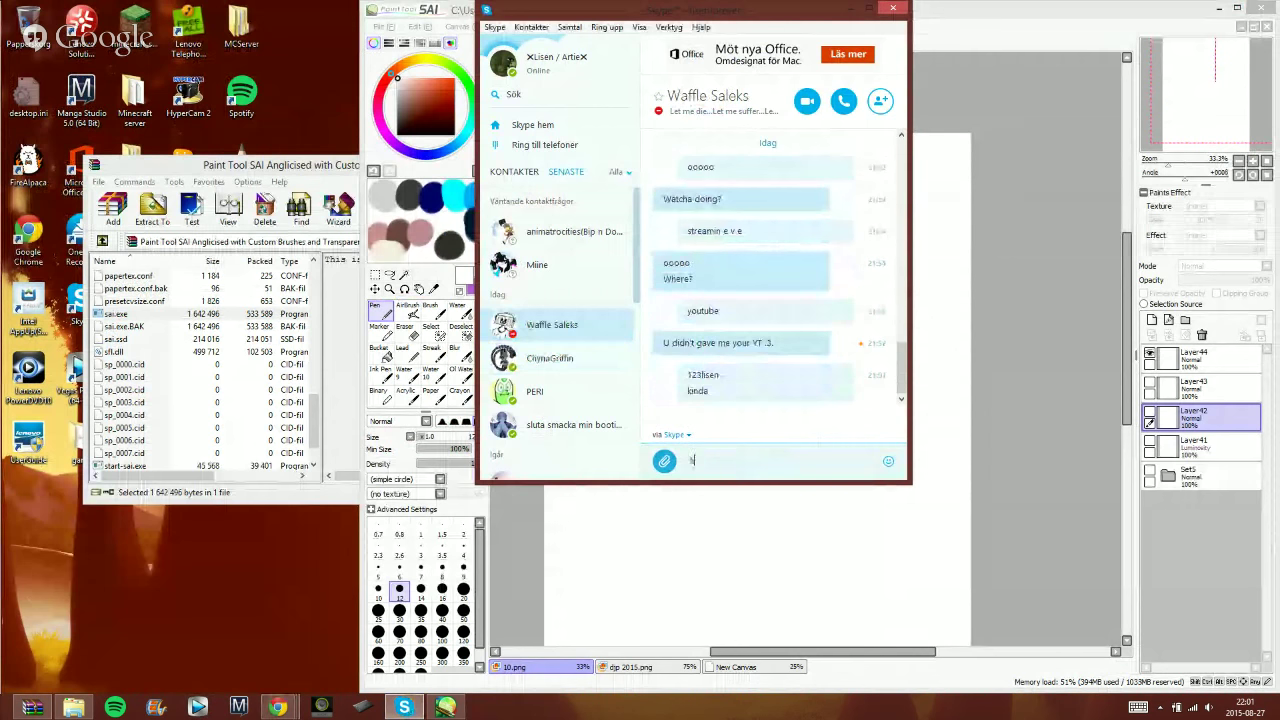
{"action": "key", "text": "BackSpace"}
{"action": "key", "text": "BackSpace"}
{"action": "key", "text": "BackSpace"}
{"action": "type", "text": "it"}
{"action": "key", "text": "Return"}
{"action": "type", "text": "on my da pa"}
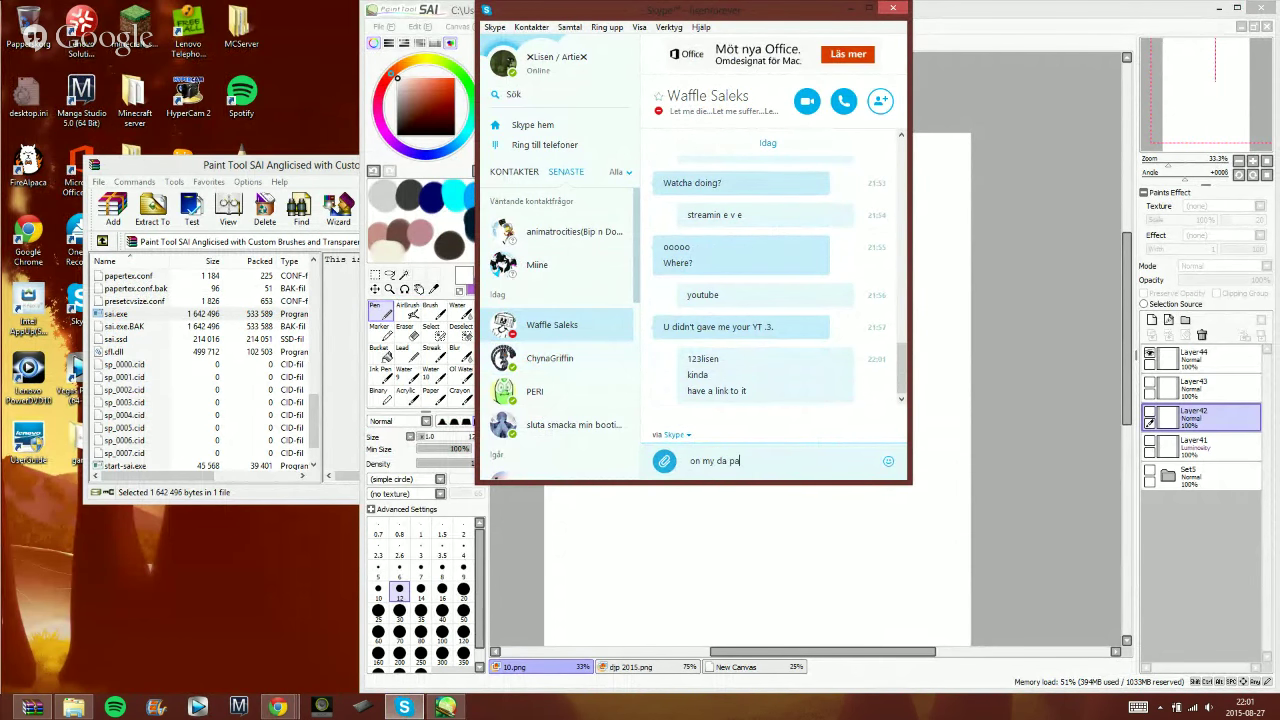
{"action": "type", "text": "ge"}
{"action": "key", "text": "Return"}
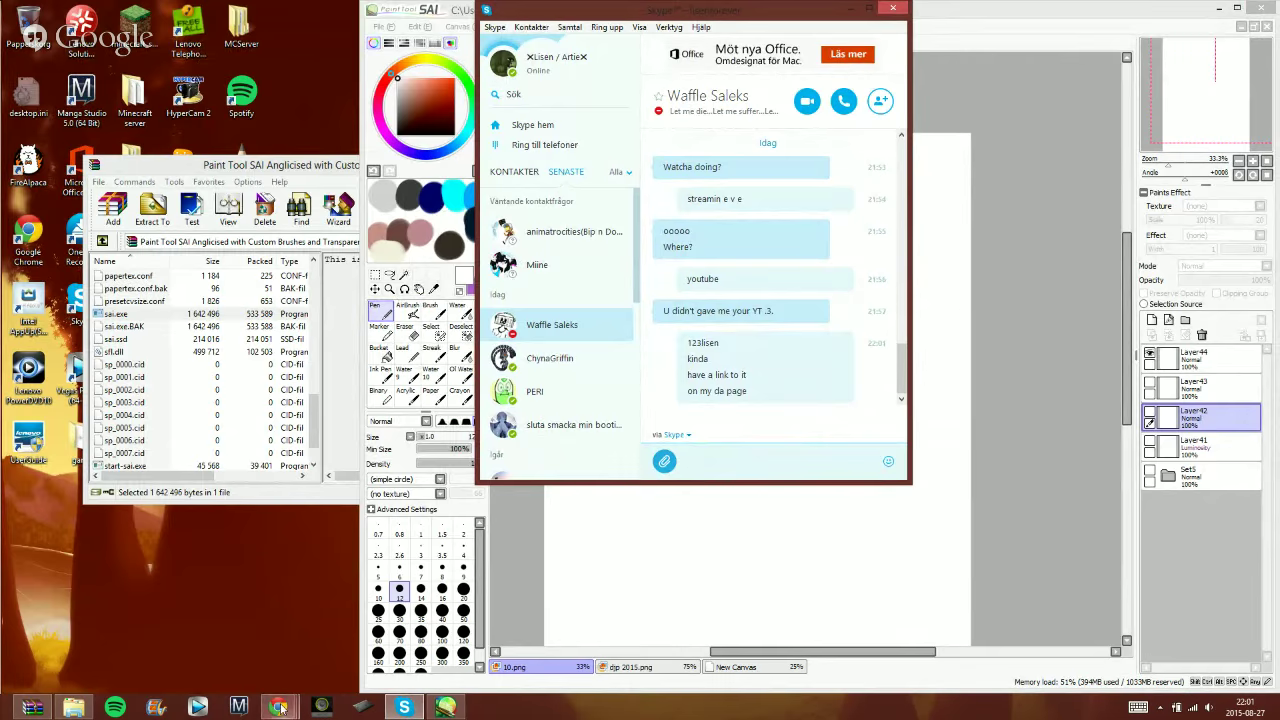
- Switch to Chrome, bring up the YouTube live stream's page and post "cghbvjh thank oyuuu" in its chat
{"action": "mouse_move", "coordinate": [278, 707]}
{"action": "left_click", "coordinate": [150, 640]}
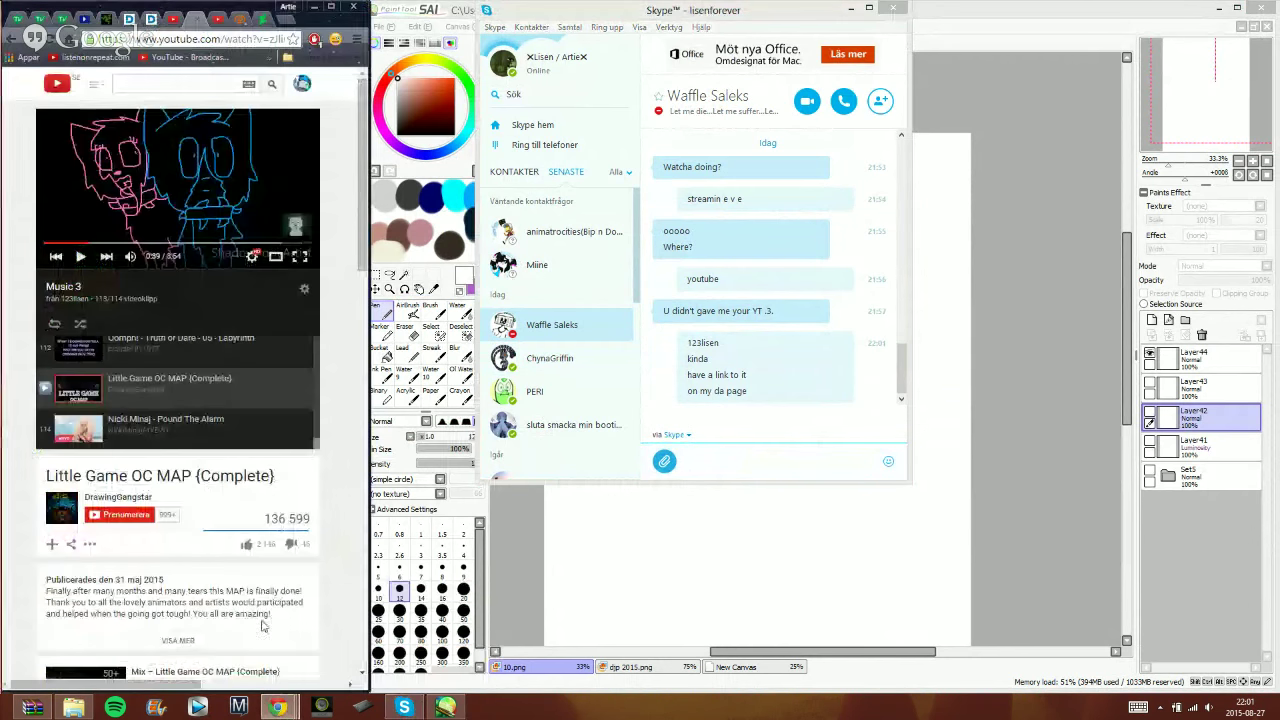
{"action": "scroll", "coordinate": [230, 580], "scroll_direction": "down", "scroll_amount": 3}
{"action": "left_click", "coordinate": [218, 22]}
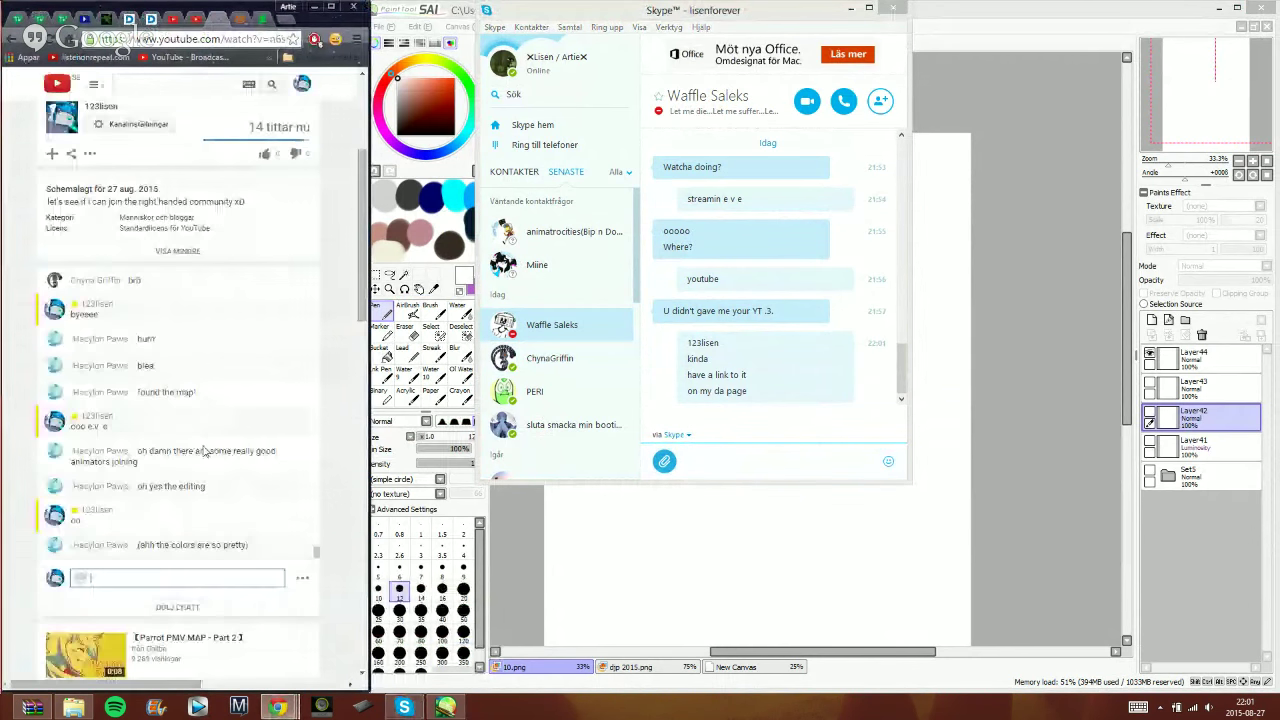
{"action": "left_click", "coordinate": [208, 578]}
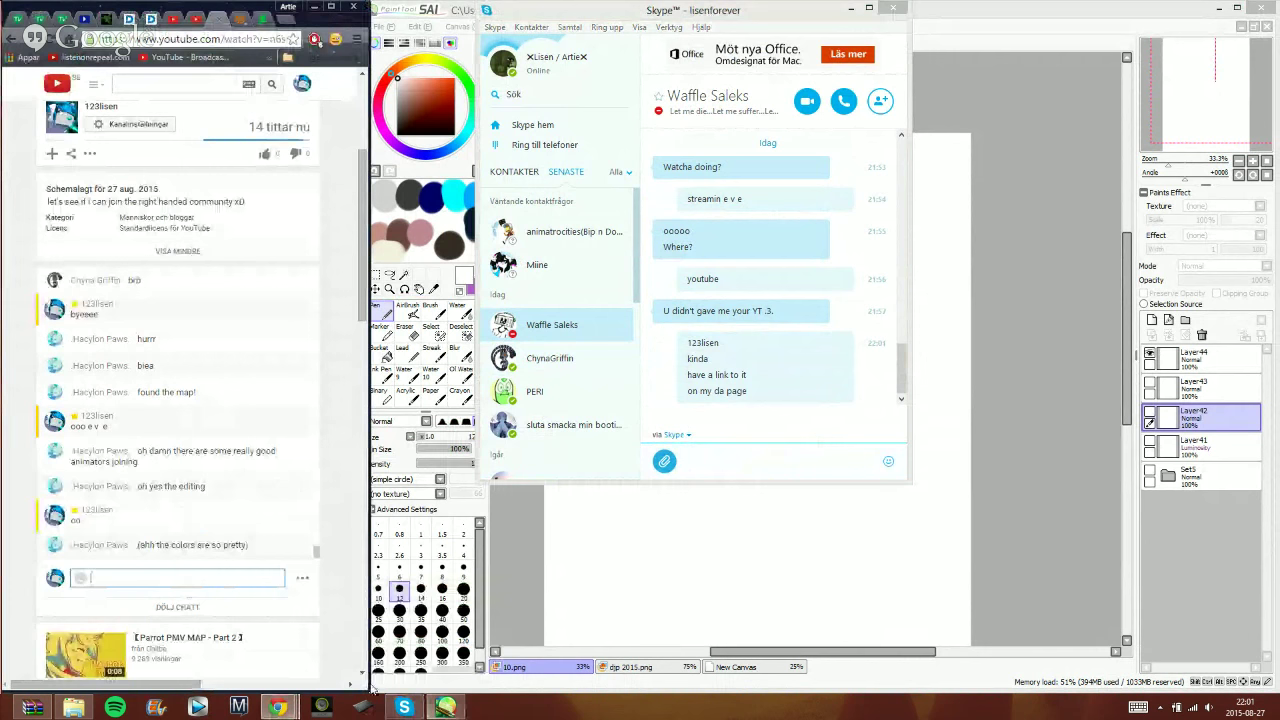
{"action": "type", "text": "cghbvjh th"}
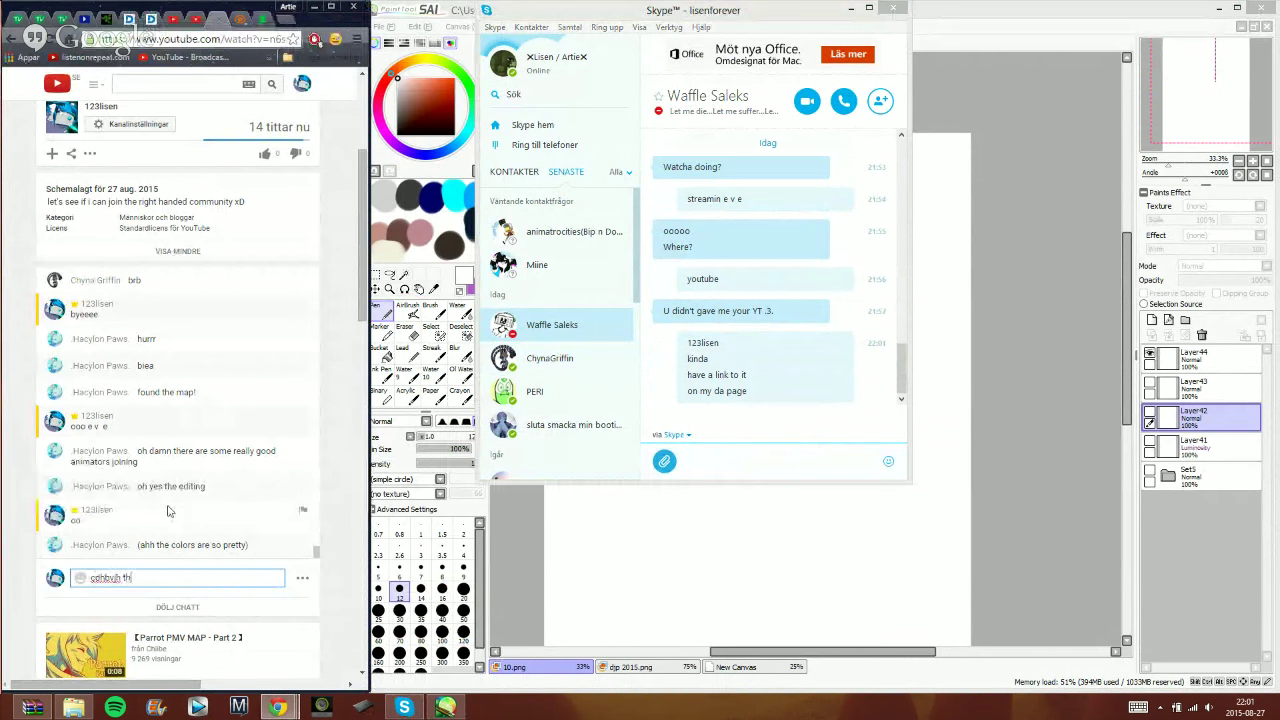
{"action": "type", "text": "ank oyuuu"}
{"action": "key", "text": "Return"}
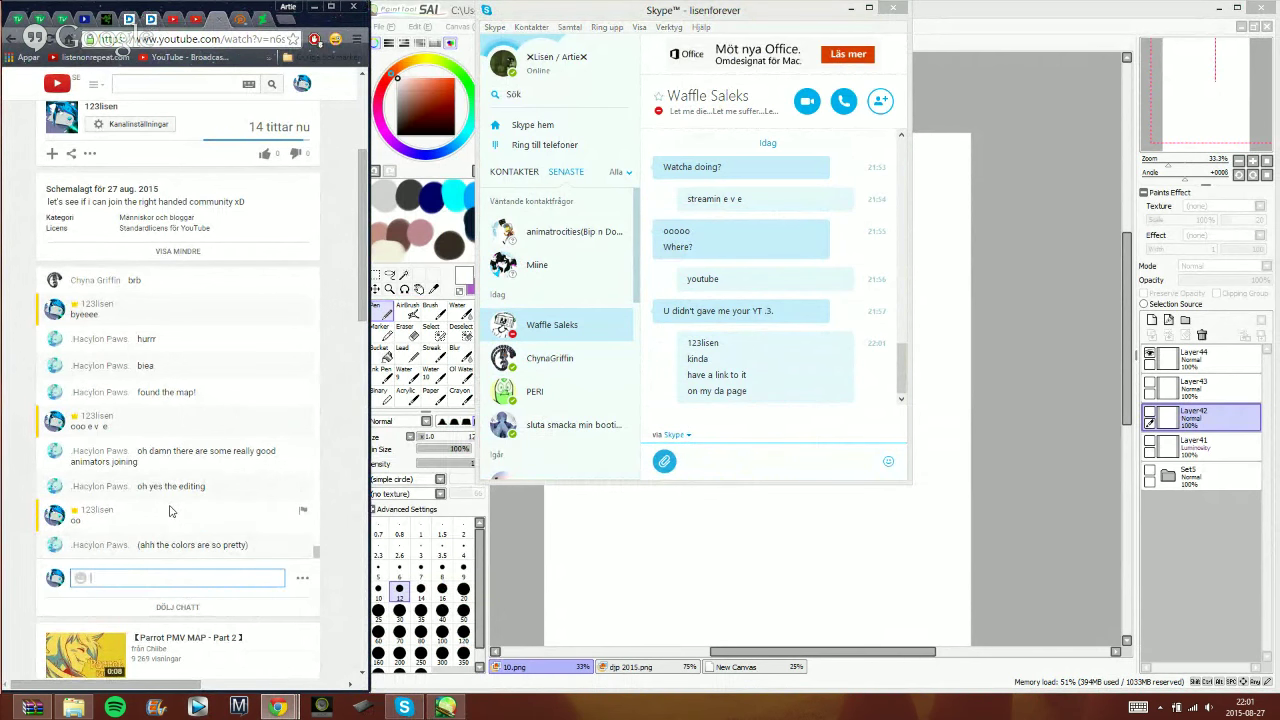
- Switch to Vegas Pro and resize the docked windows so the media generators, trimmer and video preview all have usable width
{"action": "left_click", "coordinate": [197, 708]}
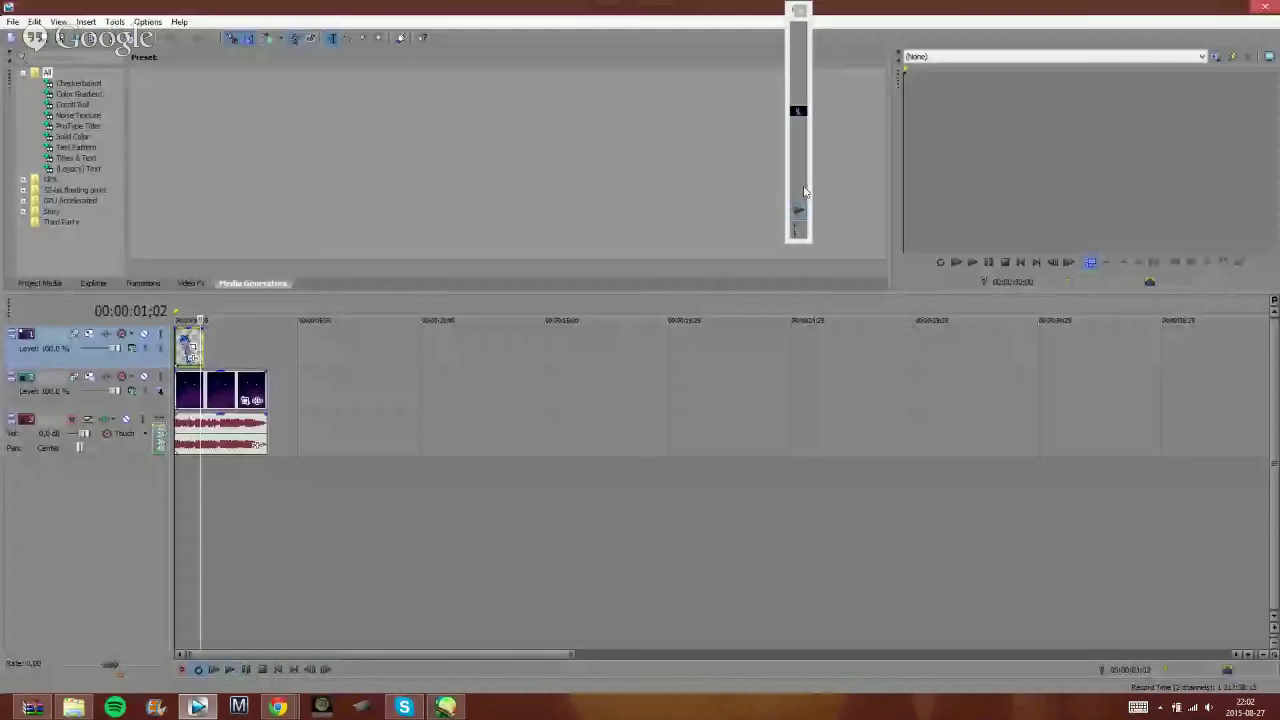
{"action": "left_click_drag", "start_coordinate": [781, 56], "coordinate": [443, 73]}
{"action": "left_click_drag", "start_coordinate": [798, 10], "coordinate": [277, 80]}
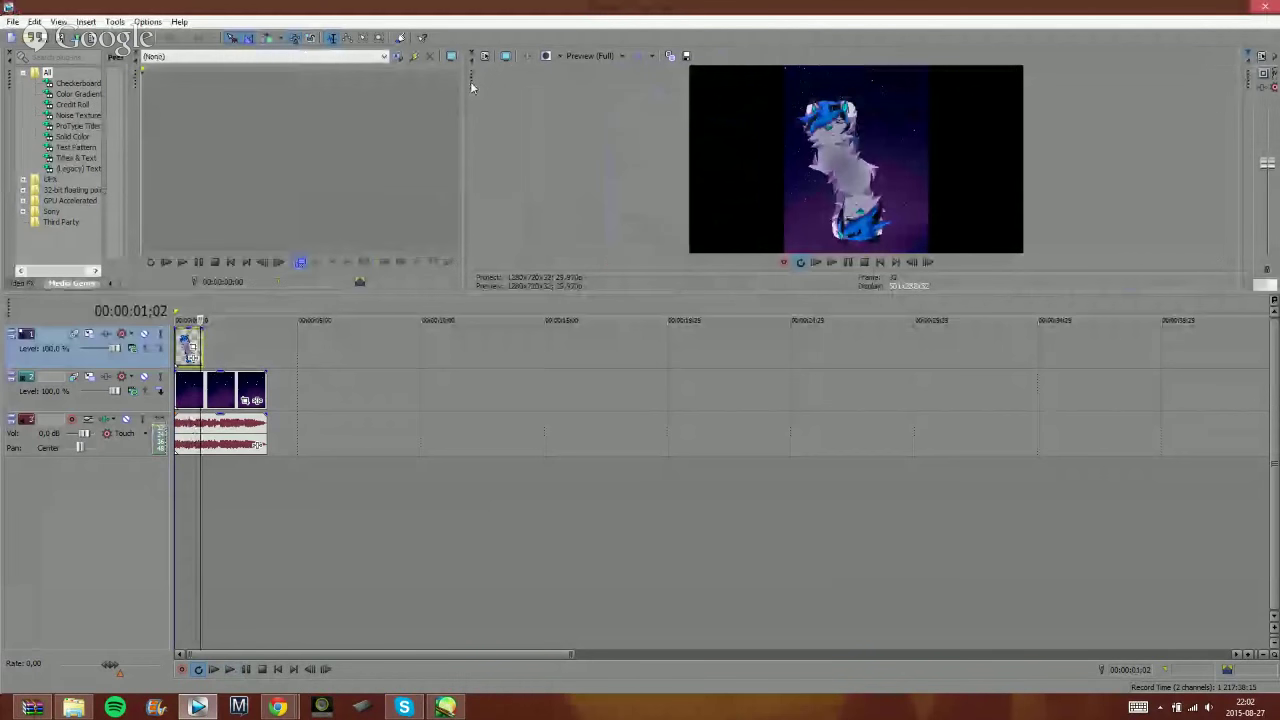
{"action": "left_click_drag", "start_coordinate": [472, 88], "coordinate": [685, 97]}
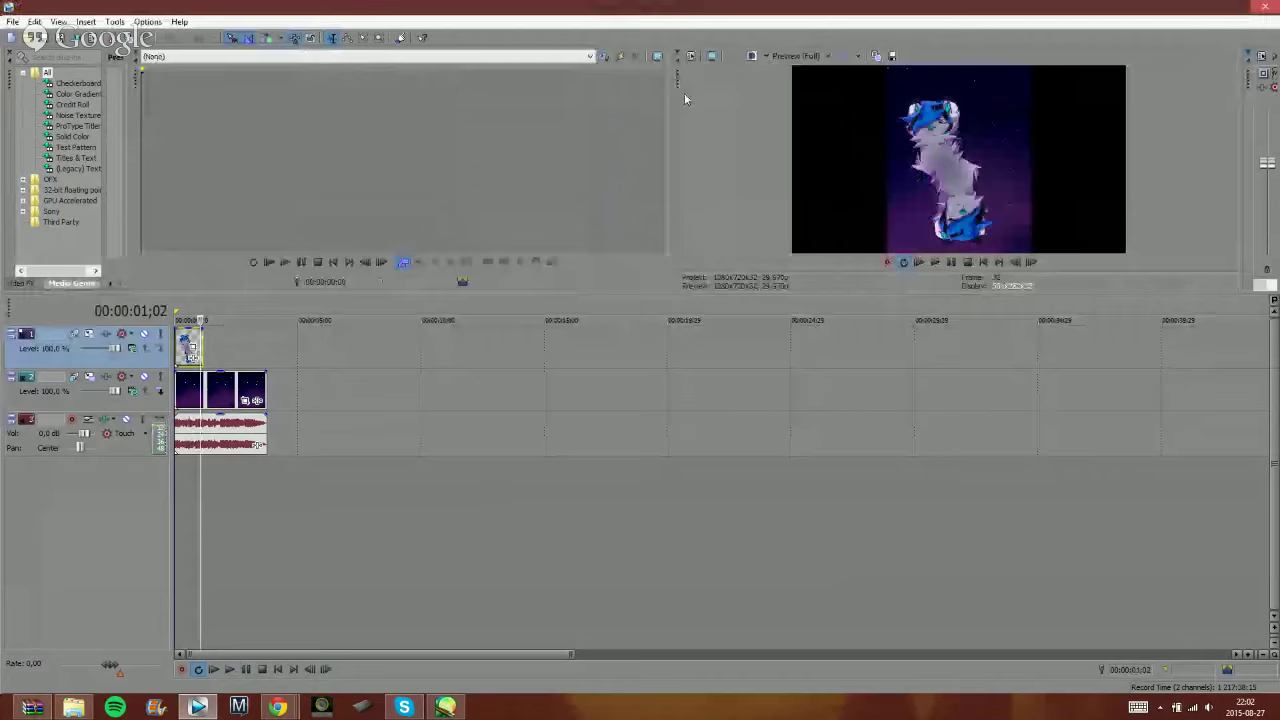
{"action": "left_click_drag", "start_coordinate": [139, 163], "coordinate": [276, 163]}
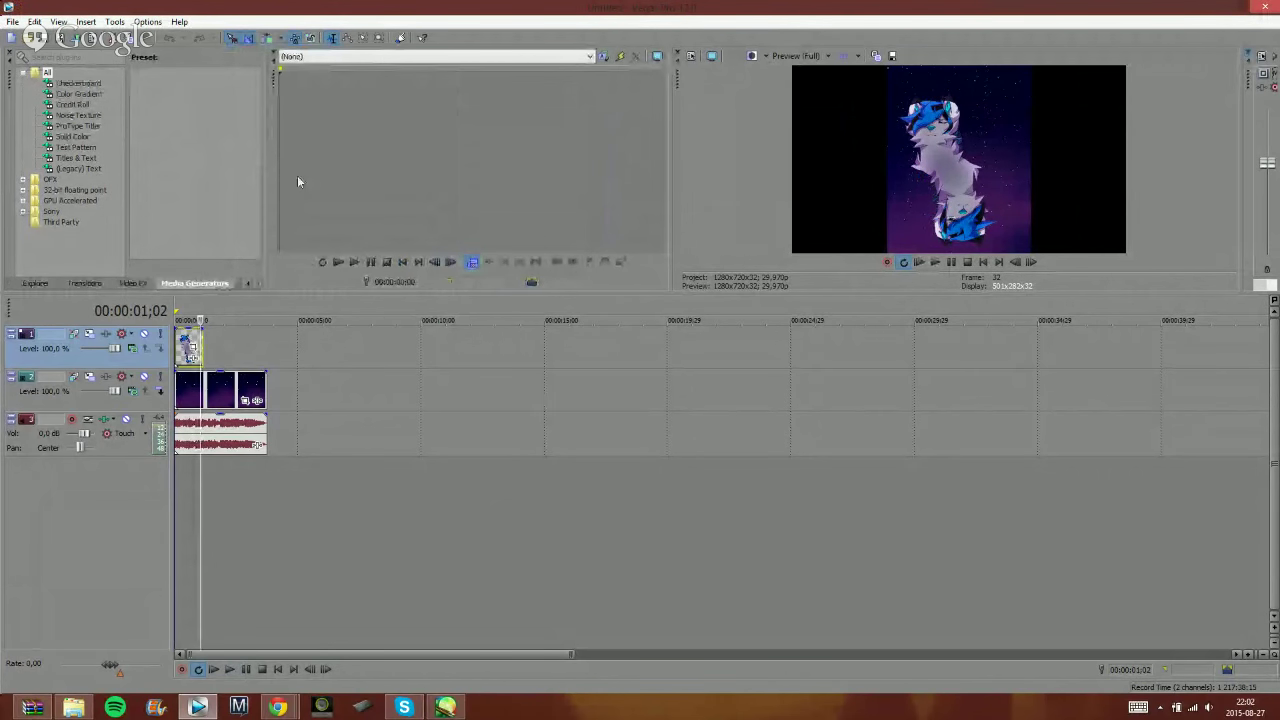
- Match the starry background event's starting crop to the output aspect and move the frame over the lower part of the image
{"action": "left_click", "coordinate": [195, 400]}
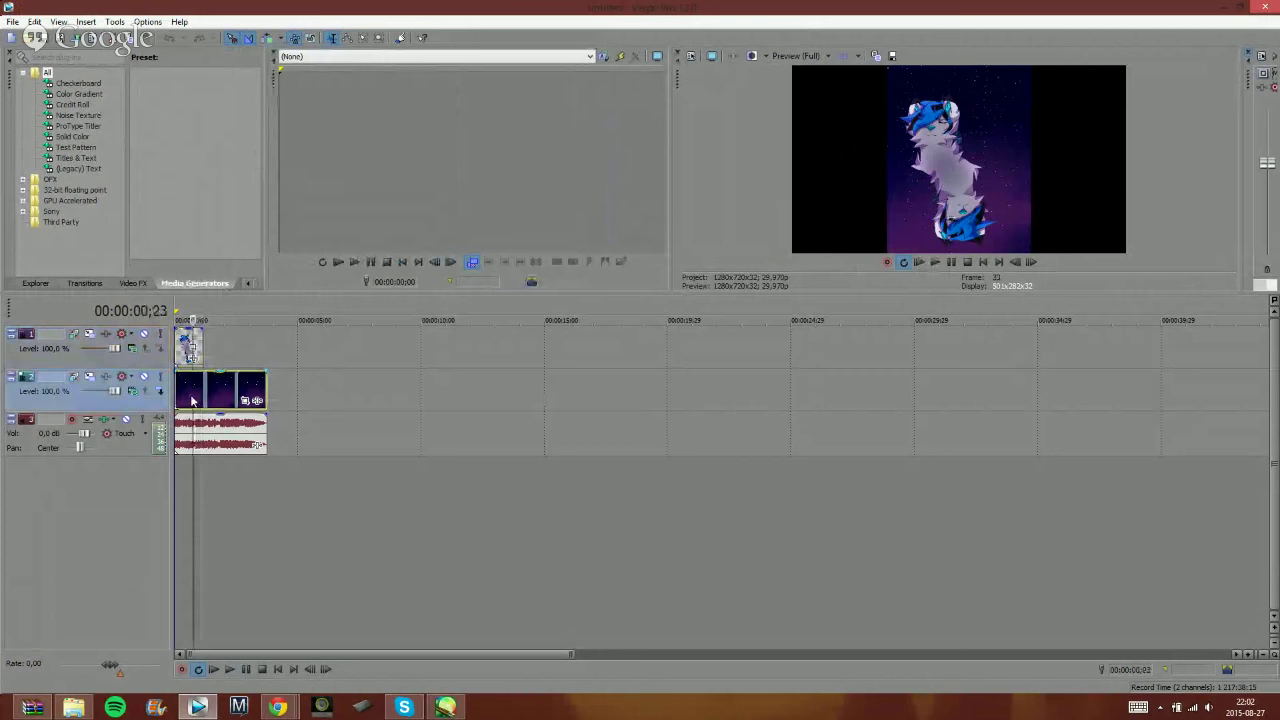
{"action": "scroll", "coordinate": [200, 400], "scroll_direction": "up", "scroll_amount": 5}
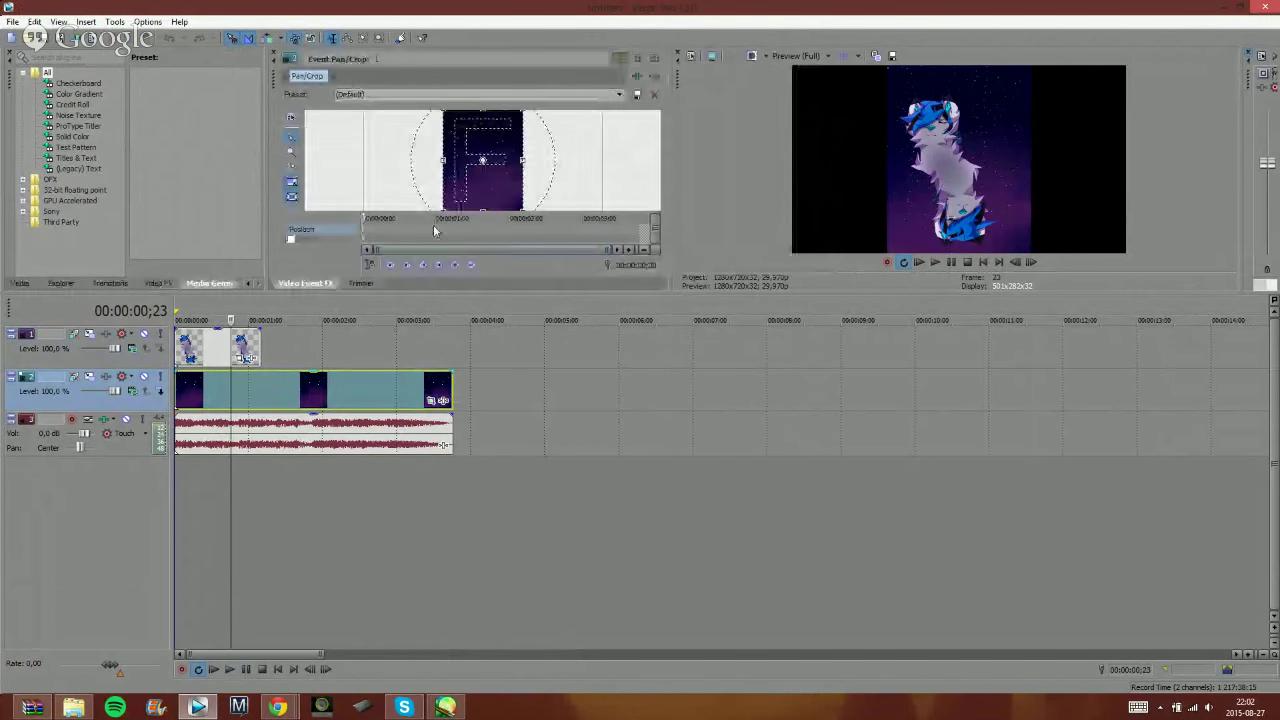
{"action": "mouse_move", "coordinate": [441, 132]}
{"action": "left_mouse_down"}
{"action": "mouse_move", "coordinate": [463, 160]}
{"action": "mouse_move", "coordinate": [449, 143]}
{"action": "left_mouse_up"}
{"action": "right_click", "coordinate": [465, 163]}
{"action": "left_click", "coordinate": [526, 240]}
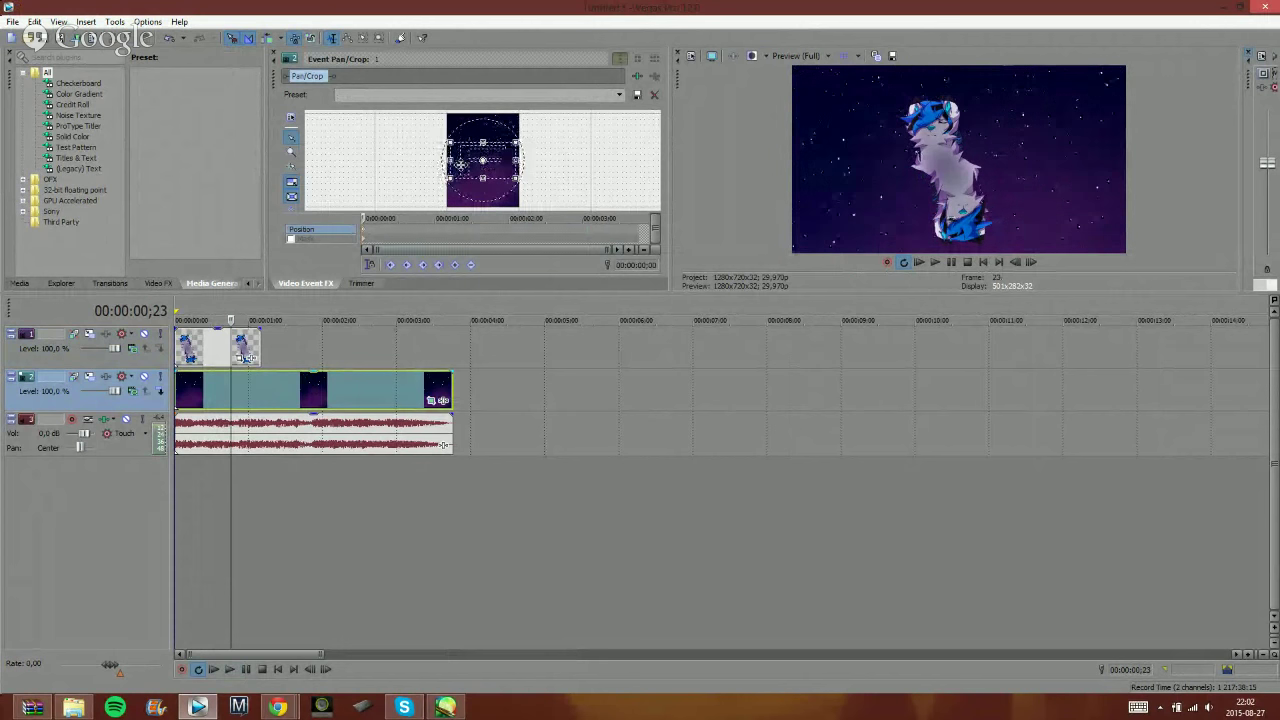
{"action": "right_click", "coordinate": [464, 170]}
{"action": "left_click", "coordinate": [500, 219]}
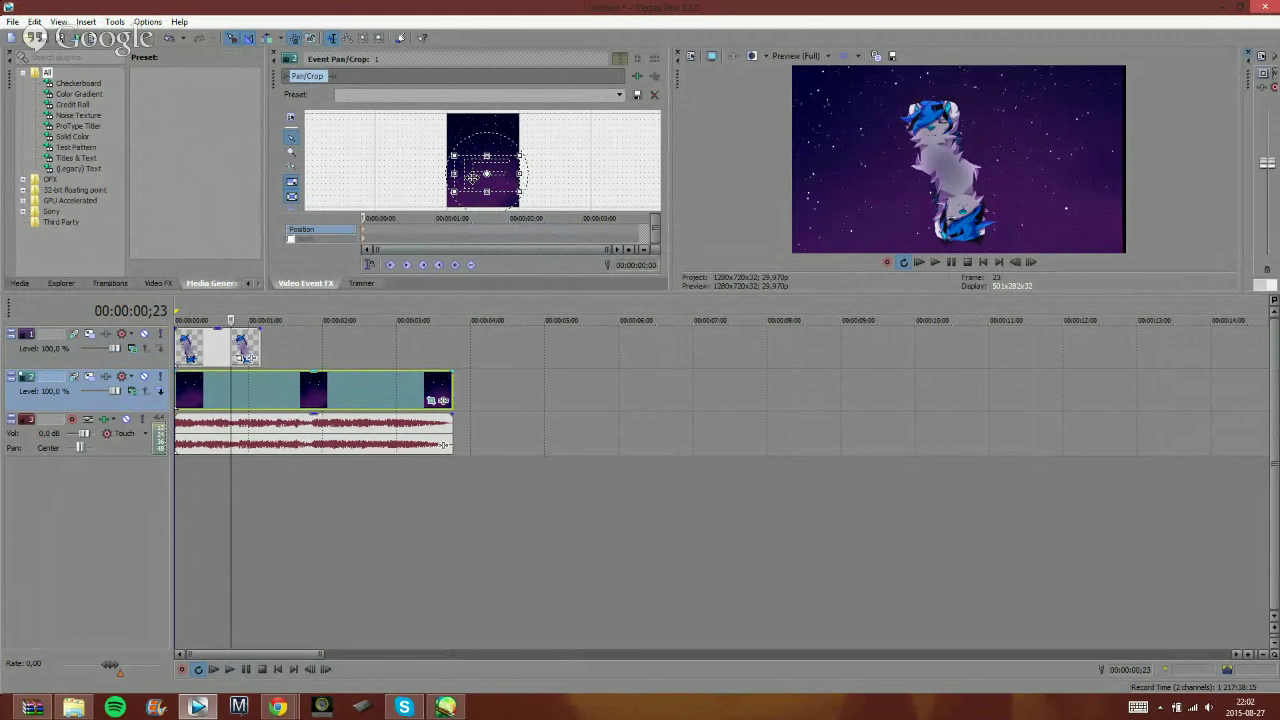
{"action": "left_click_drag", "start_coordinate": [473, 178], "coordinate": [472, 176]}
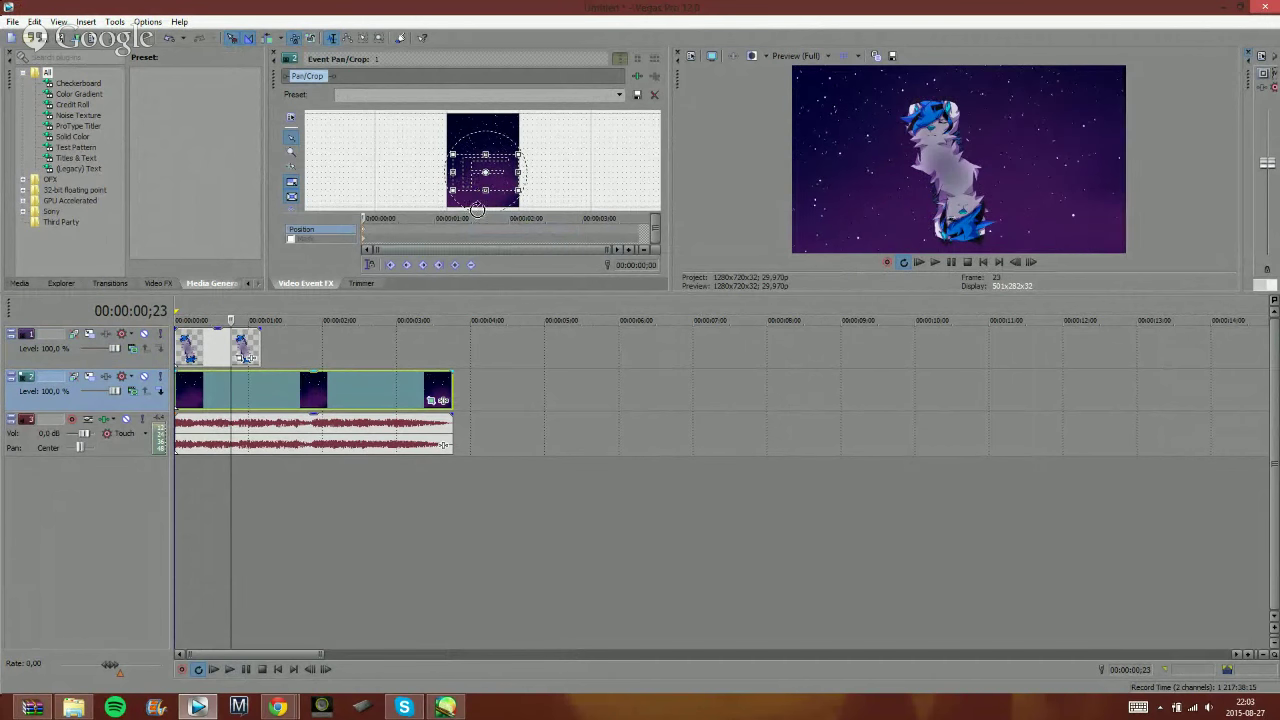
- Rotate the starry background's crop frame about half a turn at the Pan/Crop position 00:00:03;22
{"action": "left_click", "coordinate": [634, 235]}
{"action": "mouse_move", "coordinate": [414, 171]}
{"action": "left_mouse_down"}
{"action": "mouse_move", "coordinate": [445, 173]}
{"action": "mouse_move", "coordinate": [424, 156]}
{"action": "left_mouse_up"}
{"action": "left_click_drag", "start_coordinate": [481, 194], "coordinate": [511, 175]}
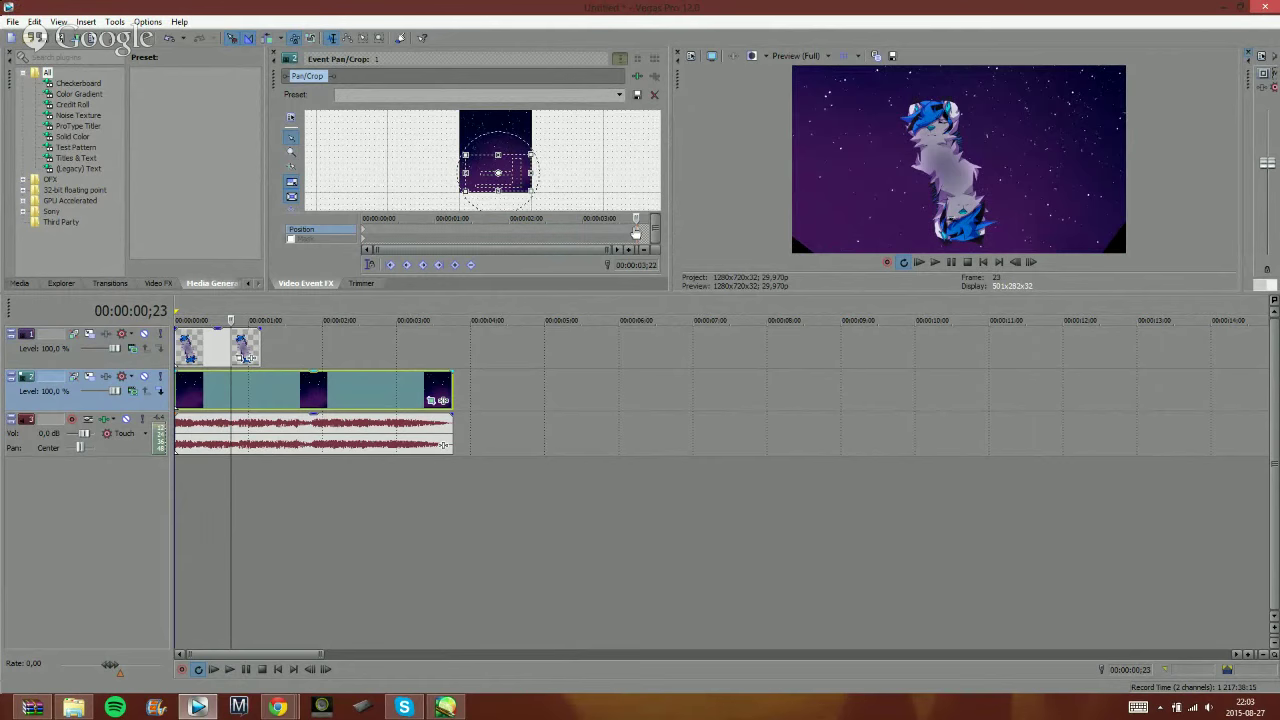
- Shrink the drawing event's starting Pan/Crop frame, match it to the output aspect and place it over the upper head
{"action": "left_click", "coordinate": [241, 355]}
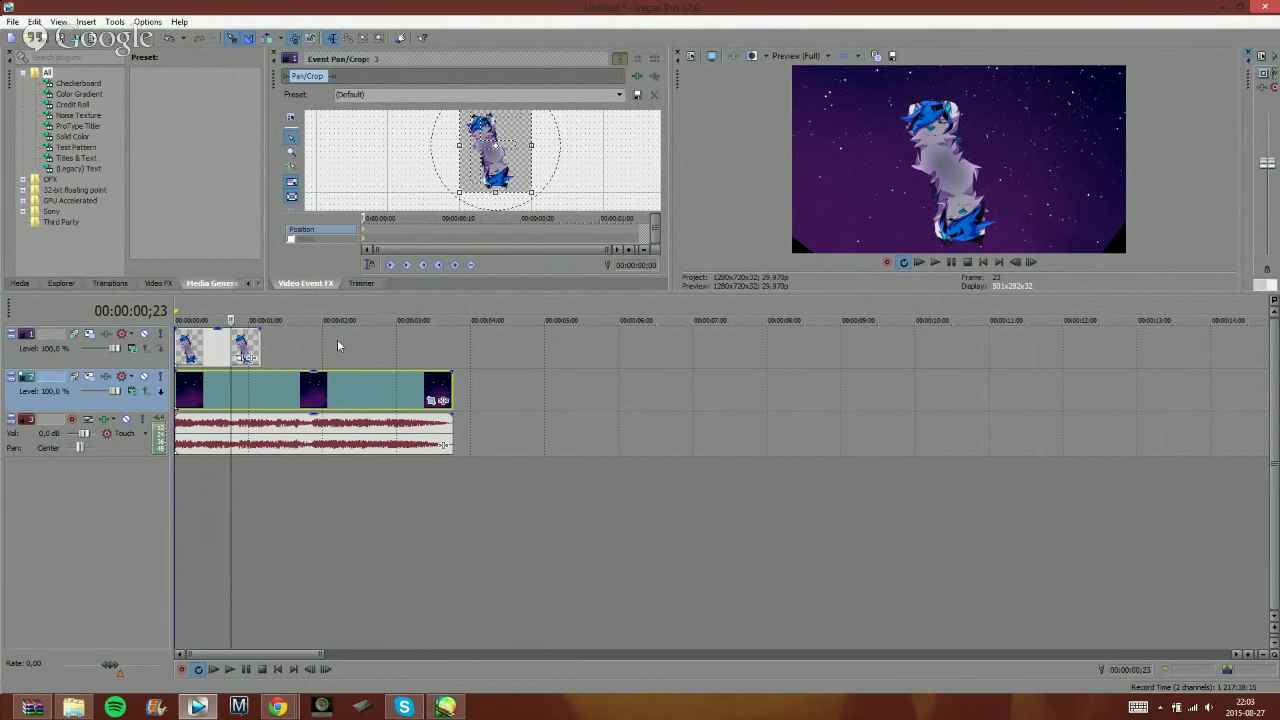
{"action": "left_click", "coordinate": [1274, 629]}
{"action": "left_click", "coordinate": [1274, 629]}
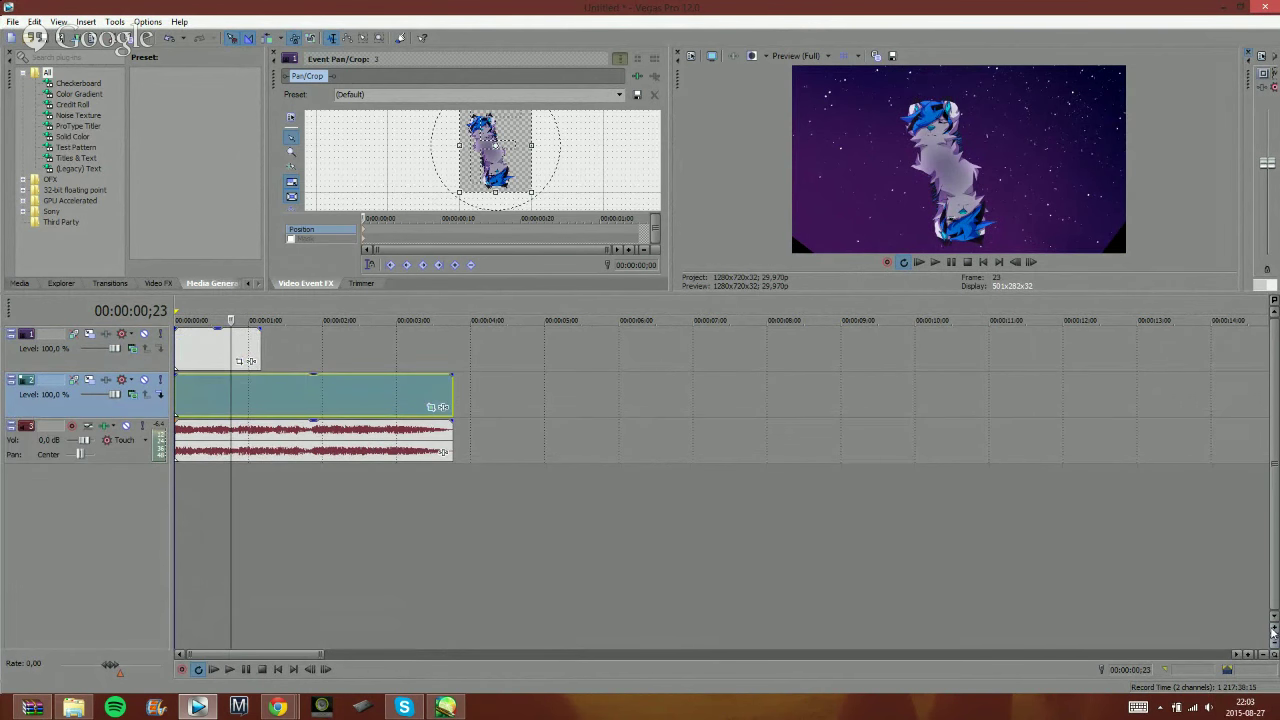
{"action": "left_click", "coordinate": [1274, 629]}
{"action": "left_click", "coordinate": [1274, 643]}
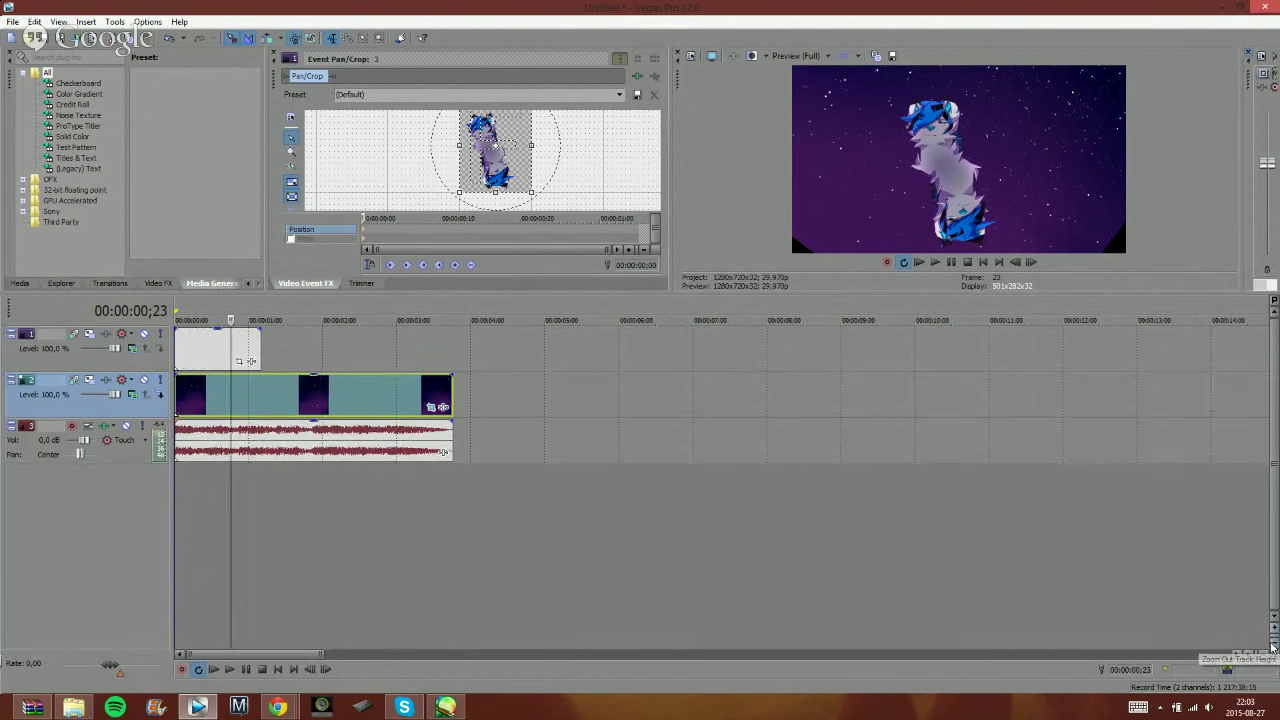
{"action": "left_click", "coordinate": [1274, 643]}
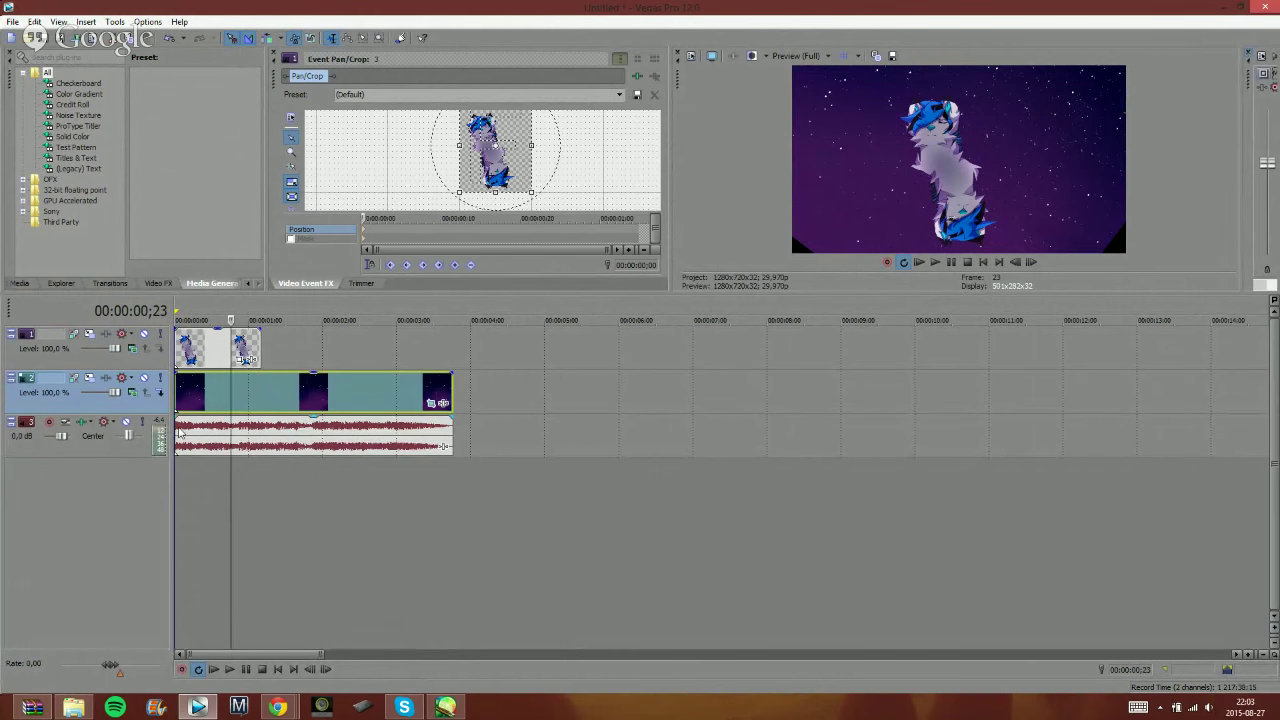
{"action": "scroll", "coordinate": [332, 360], "scroll_direction": "up", "scroll_amount": 3}
{"action": "scroll", "coordinate": [332, 360], "scroll_direction": "down", "scroll_amount": 2}
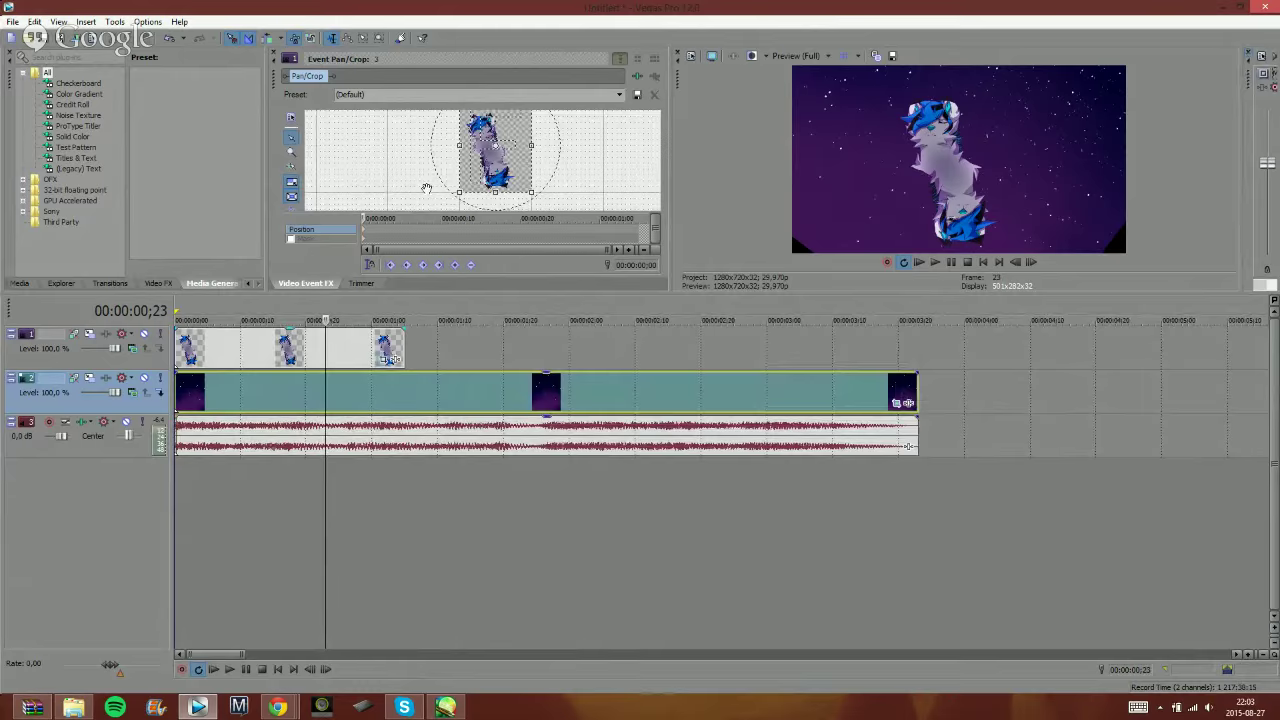
{"action": "left_click_drag", "start_coordinate": [530, 193], "coordinate": [501, 158]}
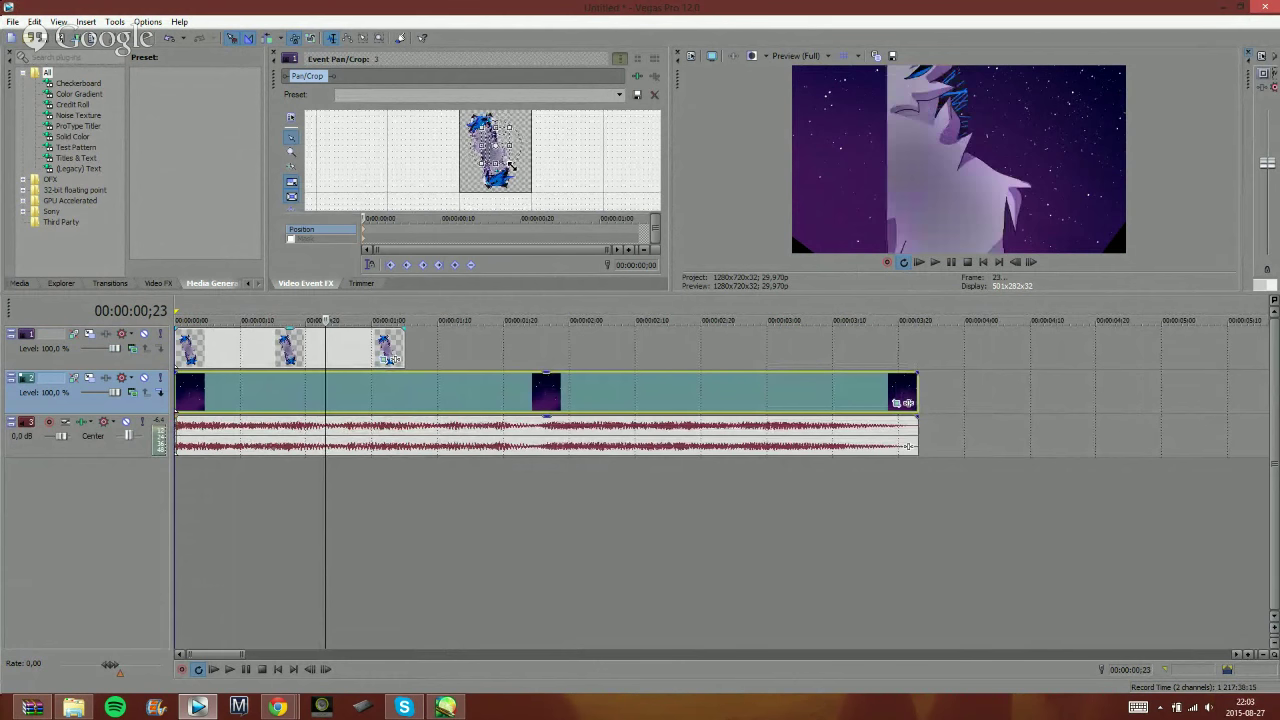
{"action": "right_click", "coordinate": [501, 158]}
{"action": "left_click", "coordinate": [542, 217]}
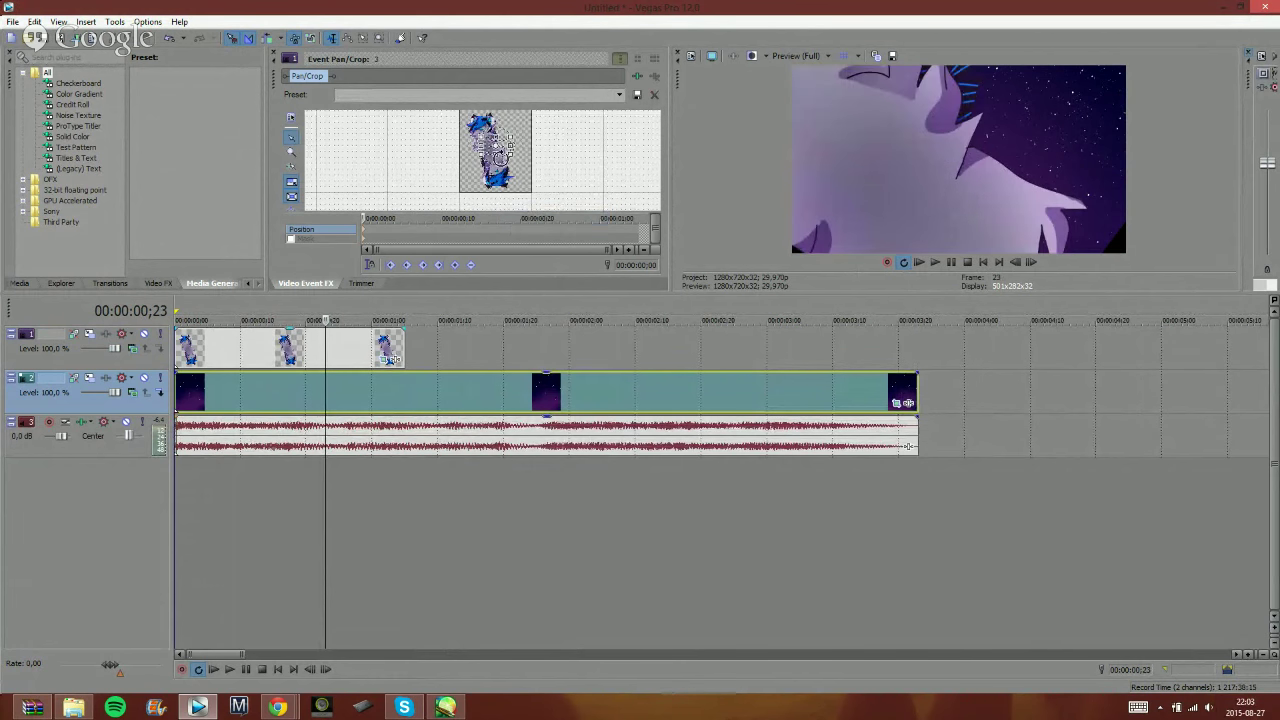
{"action": "mouse_move", "coordinate": [497, 152]}
{"action": "left_mouse_down"}
{"action": "mouse_move", "coordinate": [490, 138]}
{"action": "mouse_move", "coordinate": [511, 145]}
{"action": "mouse_move", "coordinate": [492, 136]}
{"action": "left_mouse_up"}
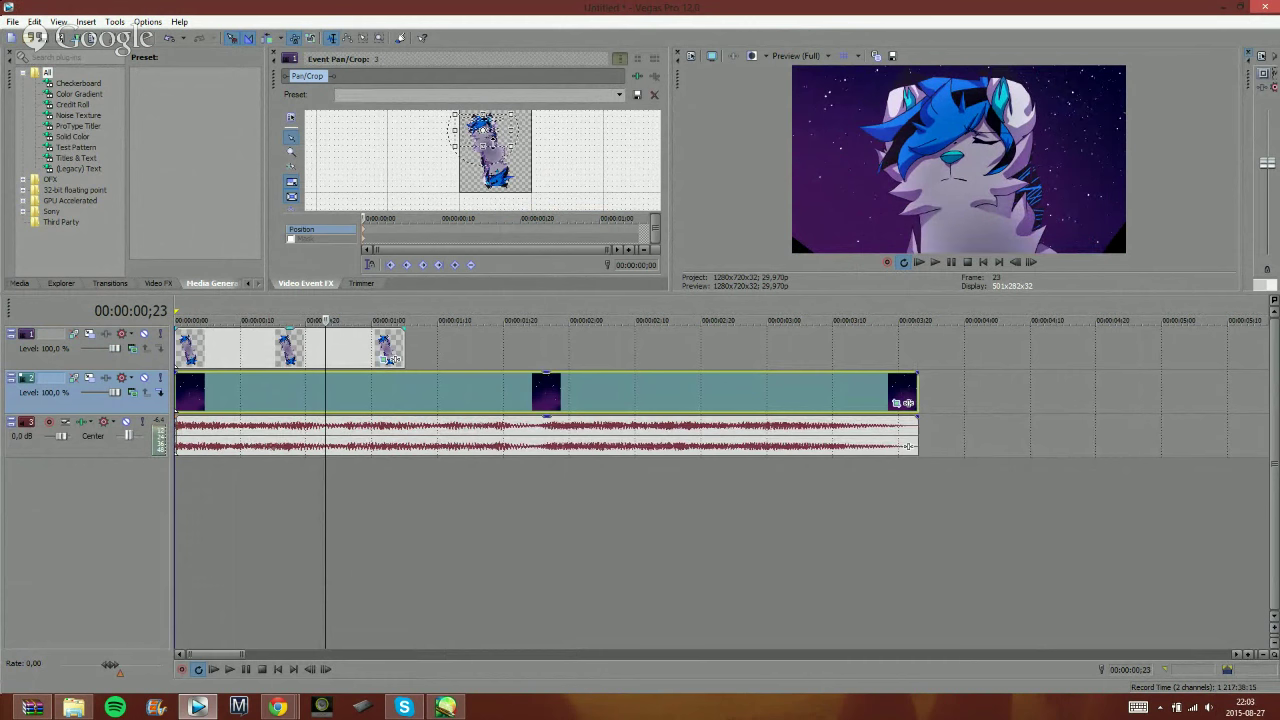
- Move the drawing's crop frame over the lower head and rotate it about half a turn at 00:00:01;05
{"action": "left_click", "coordinate": [635, 228]}
{"action": "left_click_drag", "start_coordinate": [478, 157], "coordinate": [500, 178]}
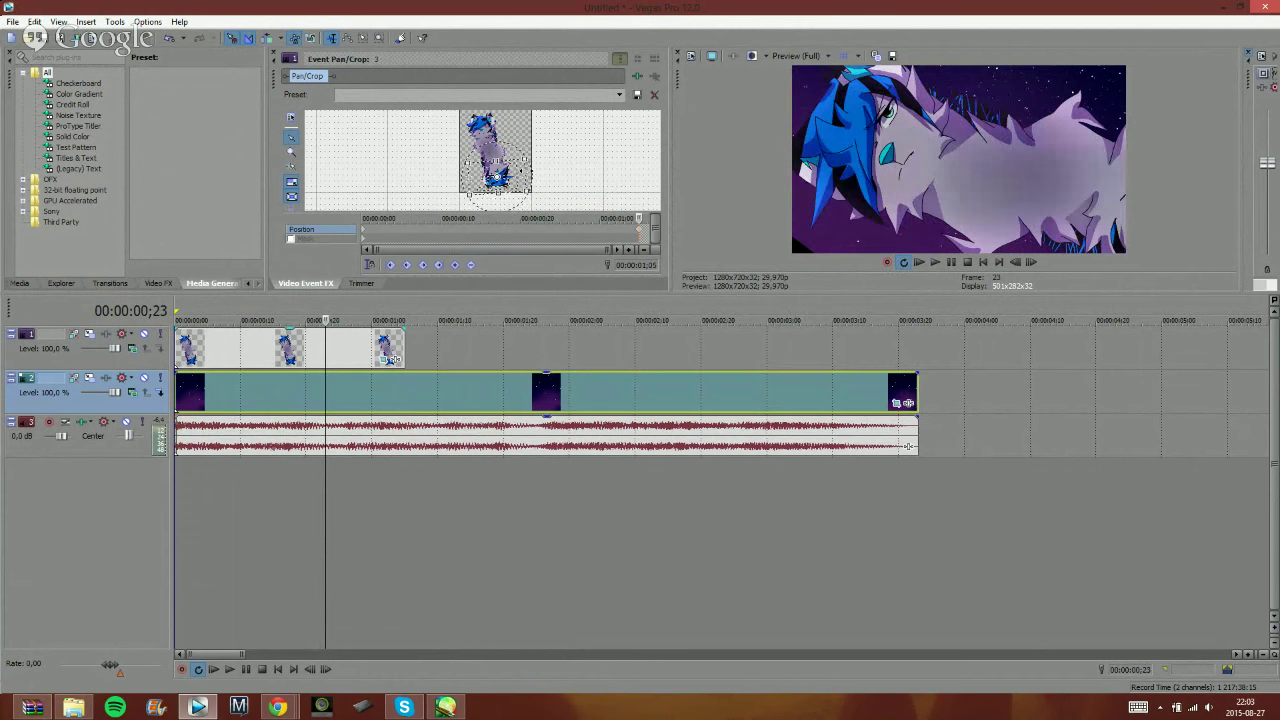
{"action": "left_click_drag", "start_coordinate": [508, 200], "coordinate": [506, 201]}
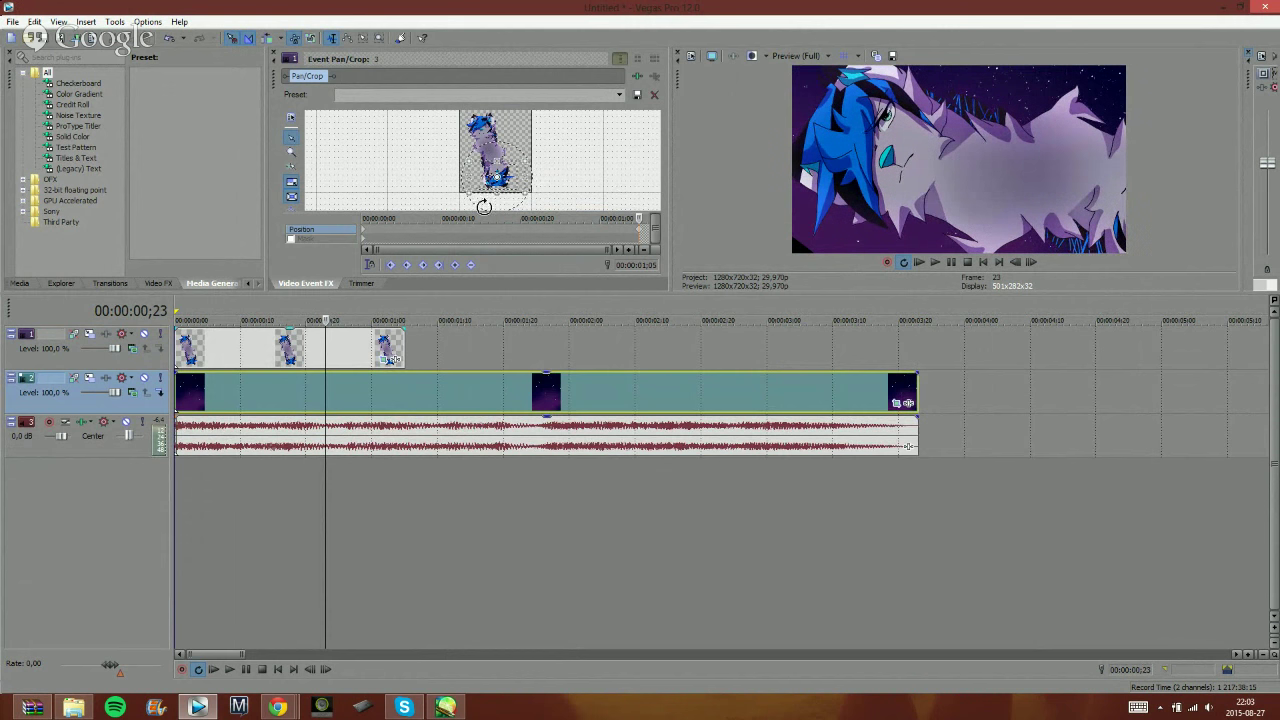
- Play the project from the start to check the drawing's crop move against the starry background
{"action": "left_click", "coordinate": [214, 668]}
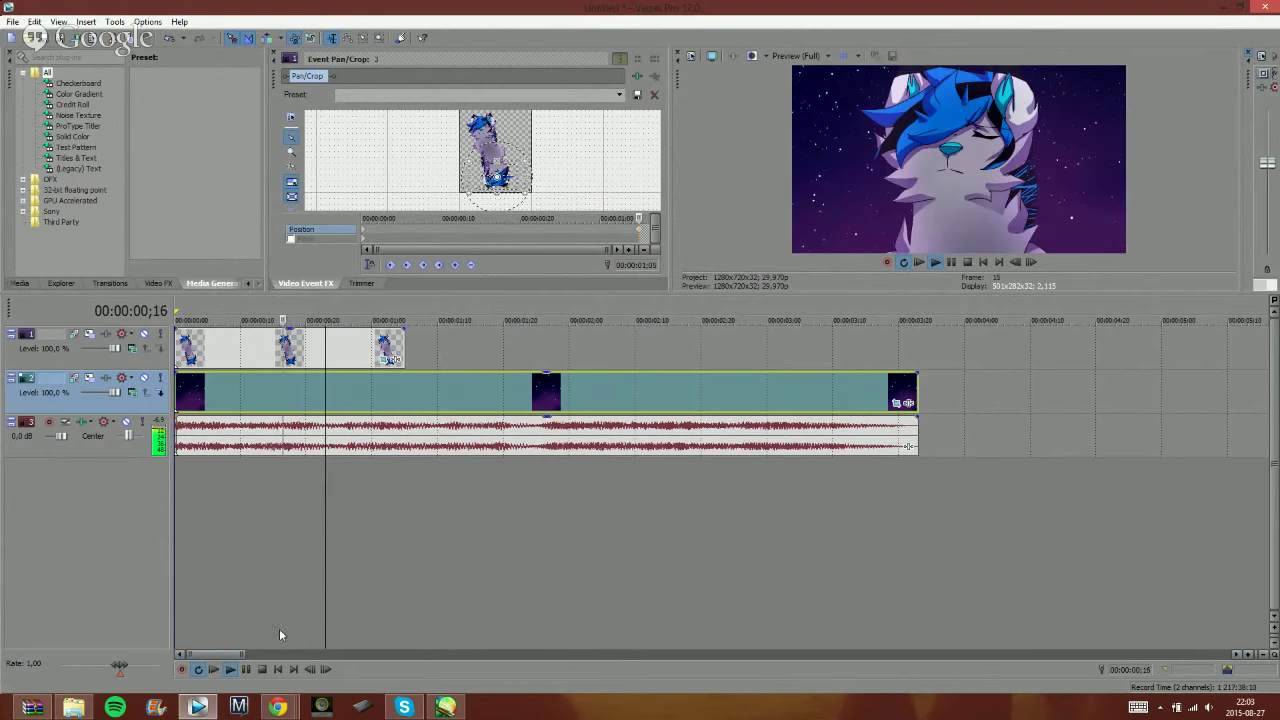
{"action": "mouse_move", "coordinate": [272, 706]}
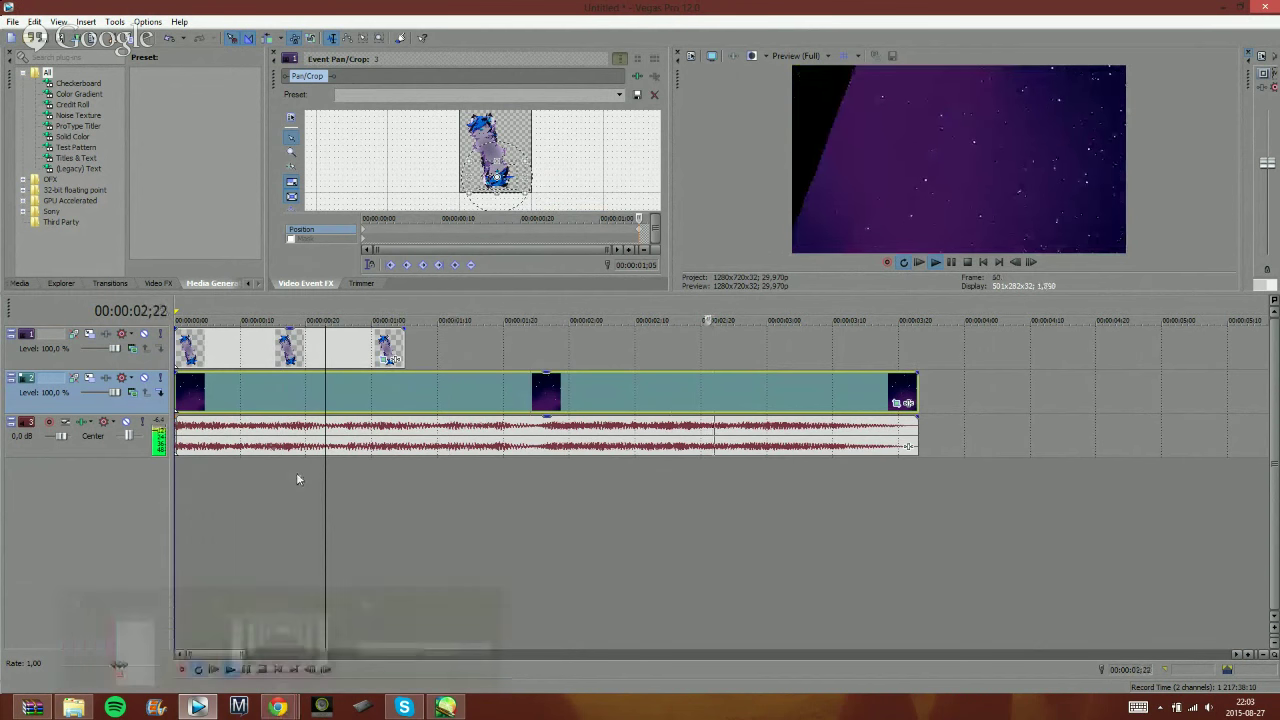
{"action": "left_click", "coordinate": [246, 670]}
- Set the video preview quality to Preview (Quarter) and play the project from the start
{"action": "left_click", "coordinate": [807, 57]}
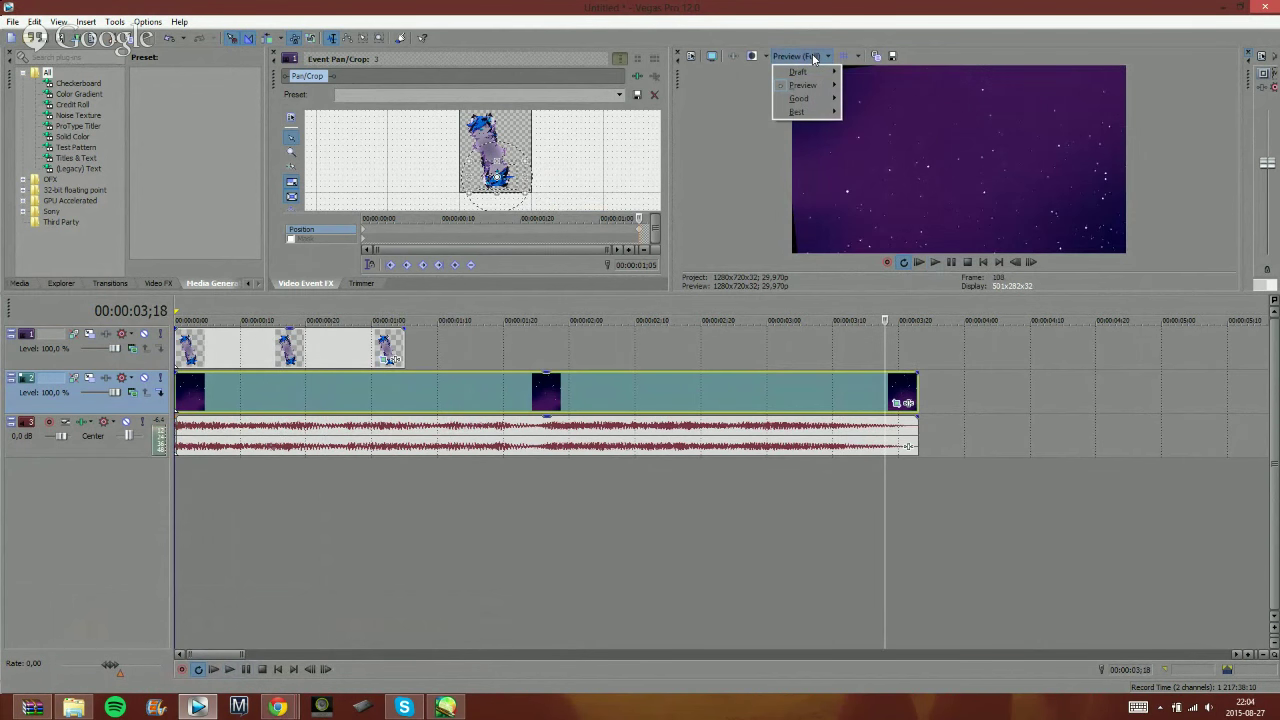
{"action": "mouse_move", "coordinate": [821, 87]}
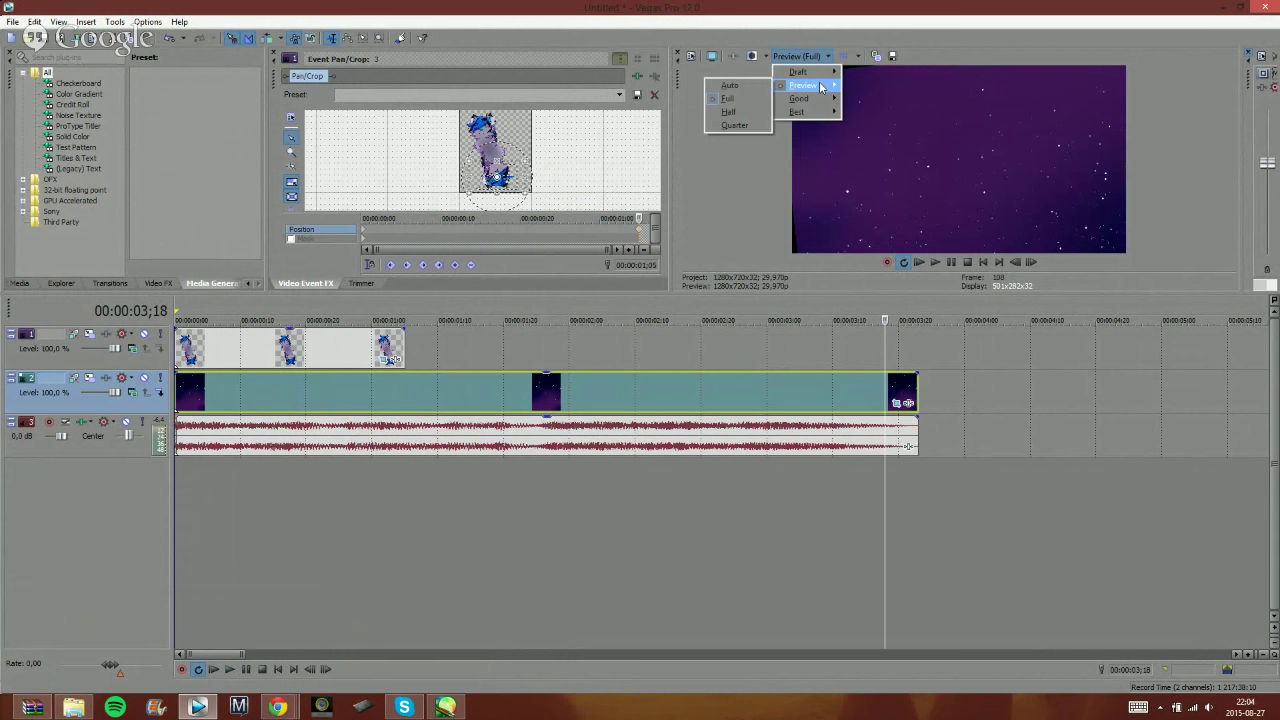
{"action": "left_click", "coordinate": [735, 125]}
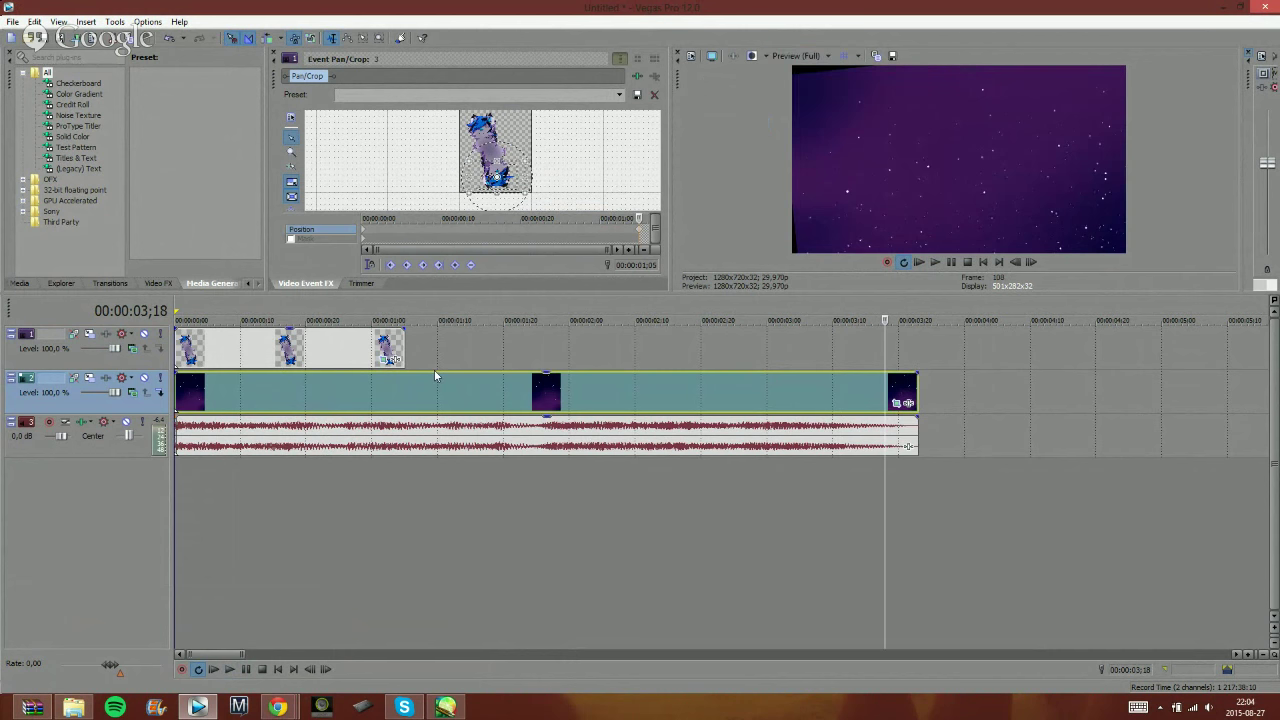
{"action": "left_click", "coordinate": [213, 670]}
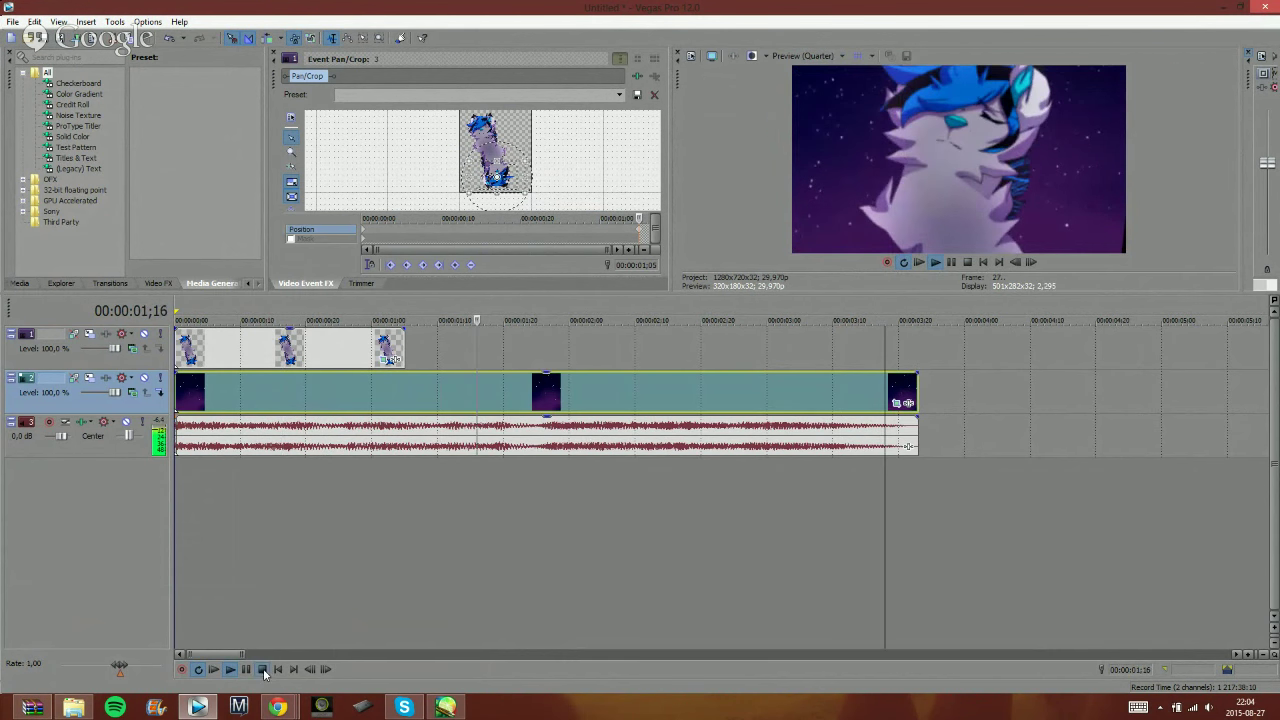
{"action": "left_click", "coordinate": [246, 670]}
- Set the video preview quality to Preview (Half)
{"action": "left_click", "coordinate": [838, 56]}
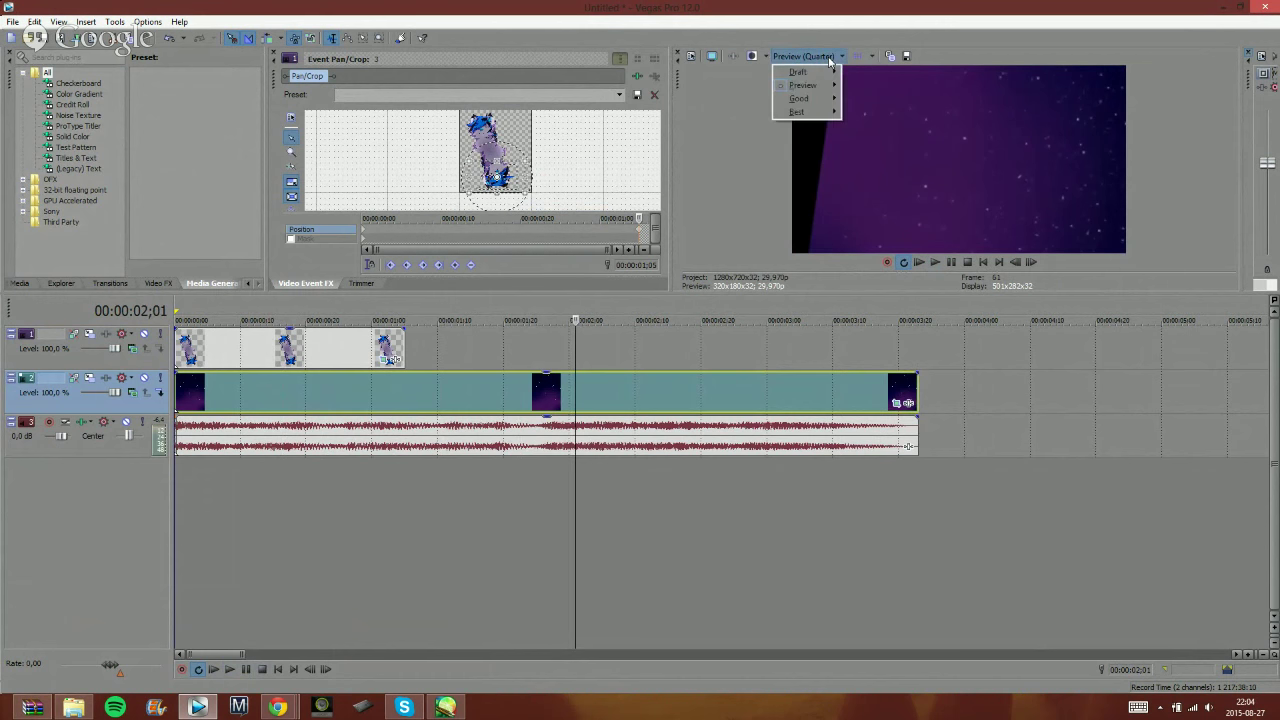
{"action": "mouse_move", "coordinate": [814, 90]}
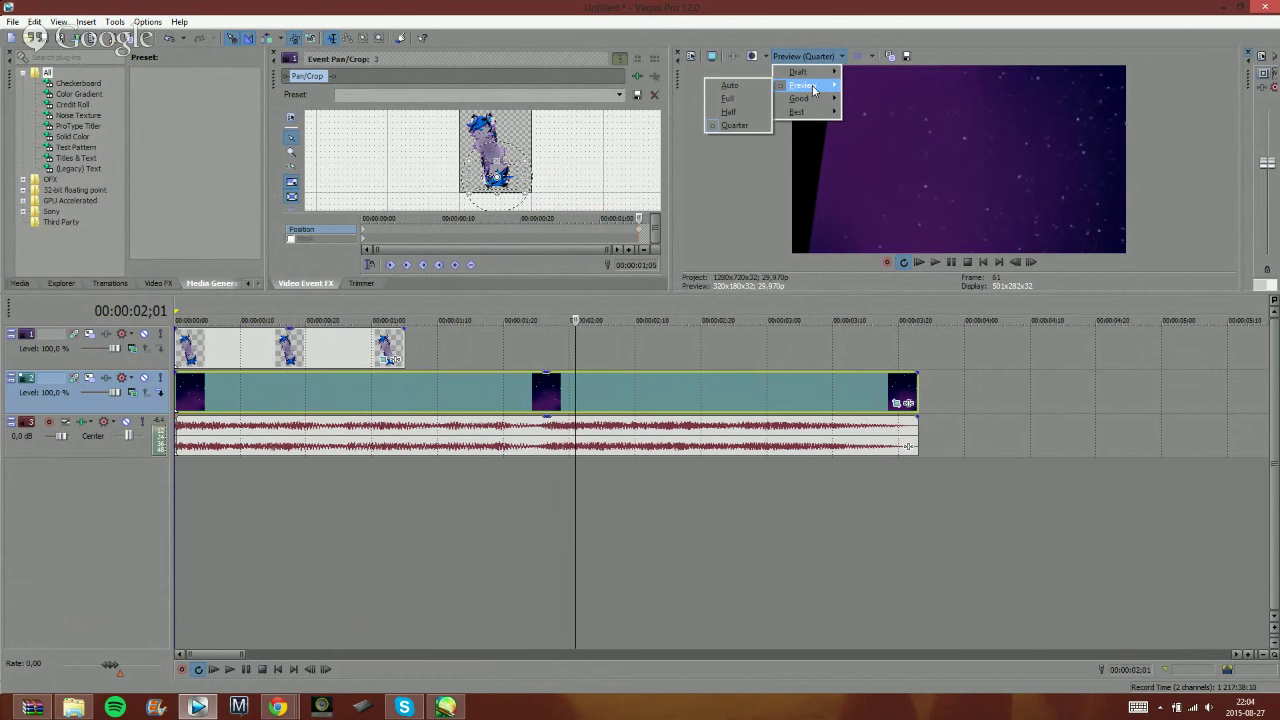
{"action": "left_click", "coordinate": [733, 111]}
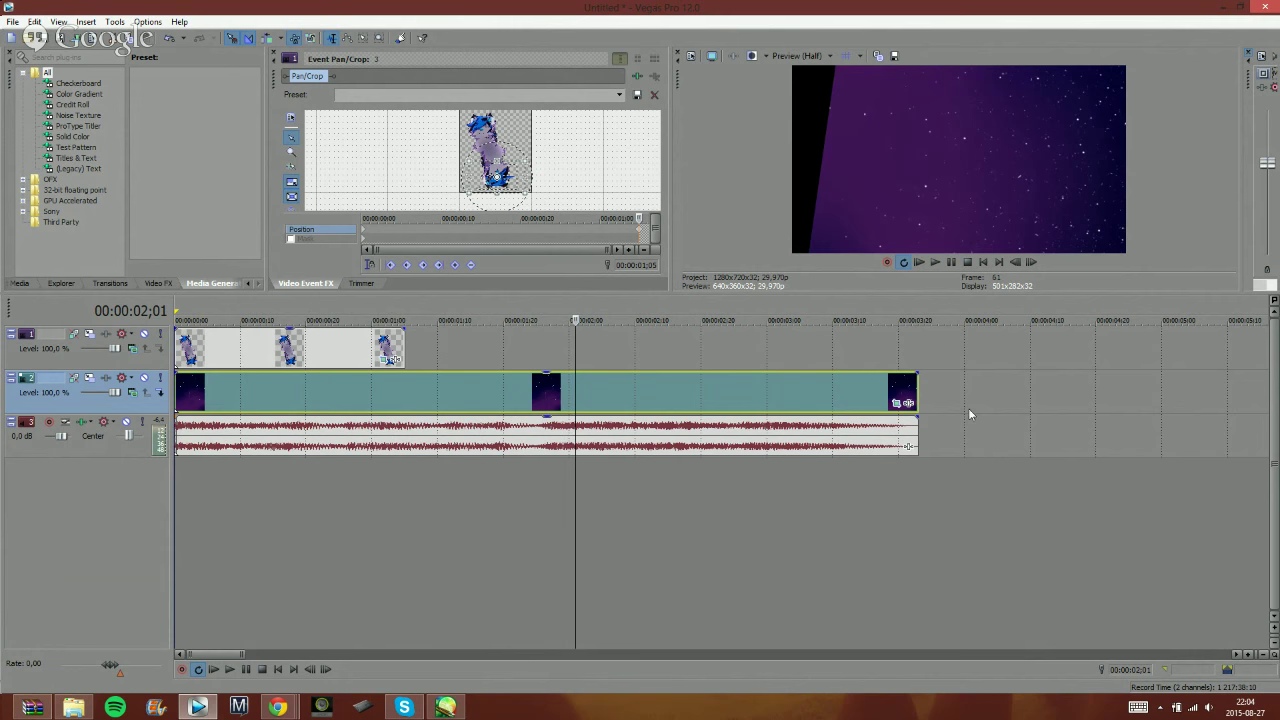
- Turn the starry background's ending crop frame at 00:00:03;22 upright
{"action": "left_click", "coordinate": [895, 402]}
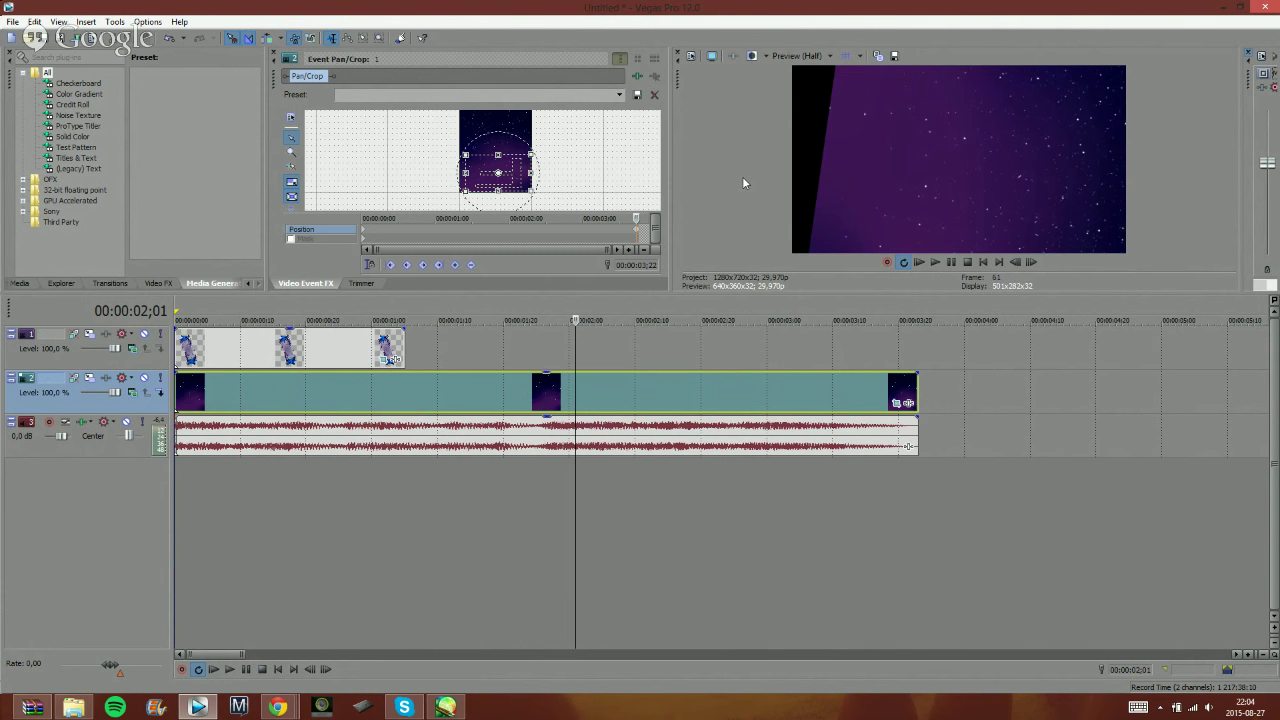
{"action": "left_click", "coordinate": [905, 262]}
{"action": "left_click", "coordinate": [895, 403]}
{"action": "left_click_drag", "start_coordinate": [500, 200], "coordinate": [493, 141]}
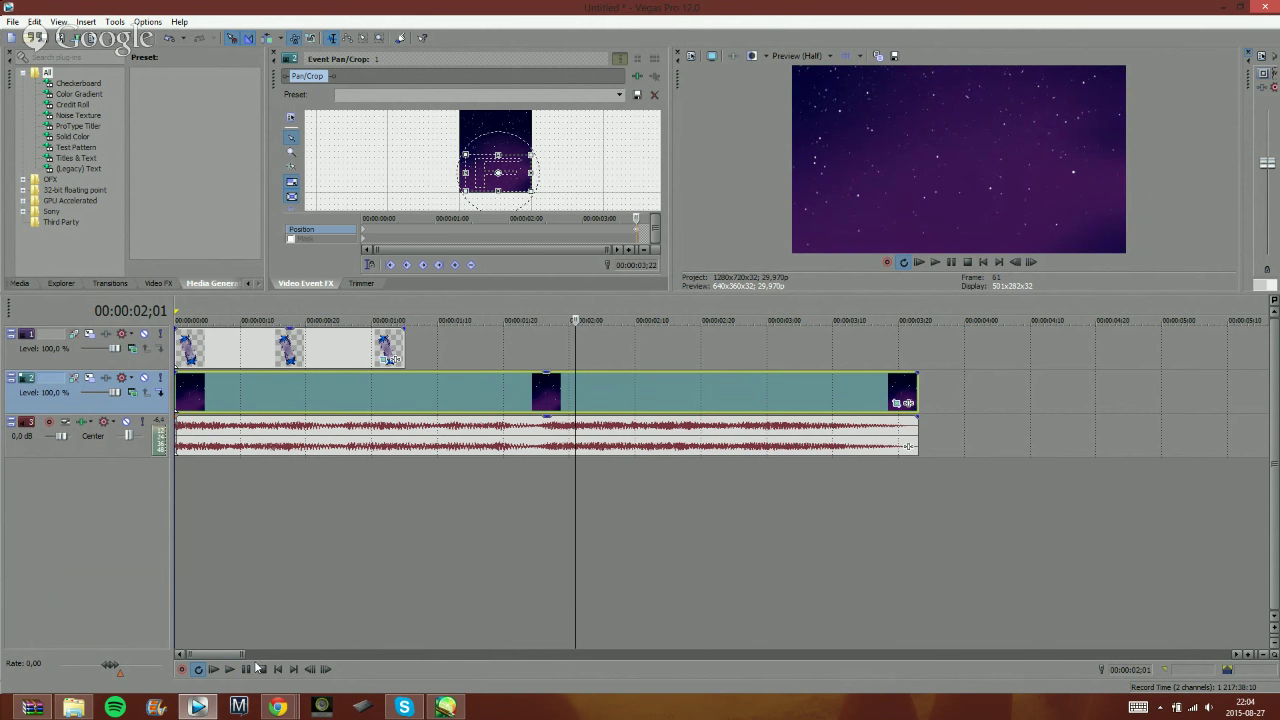
- Play the project from the start and inspect the starry background's starting crop keyframe
{"action": "left_click", "coordinate": [213, 669]}
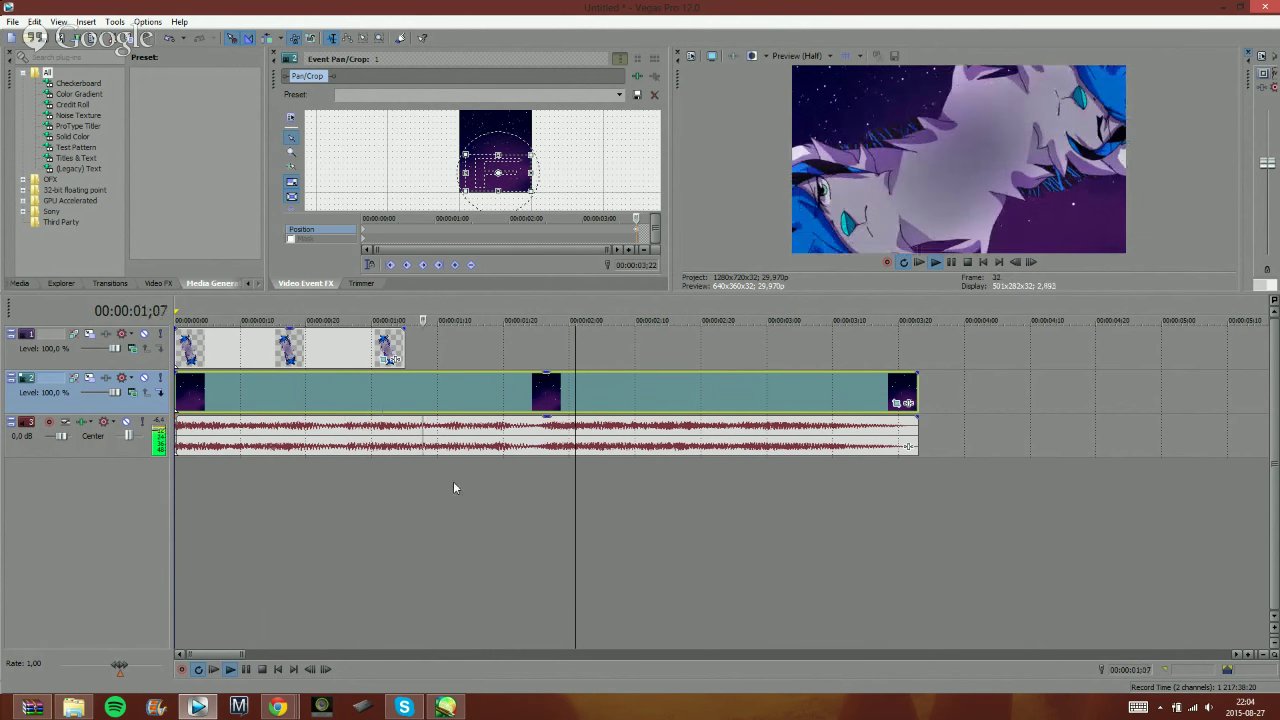
{"action": "left_click", "coordinate": [246, 669]}
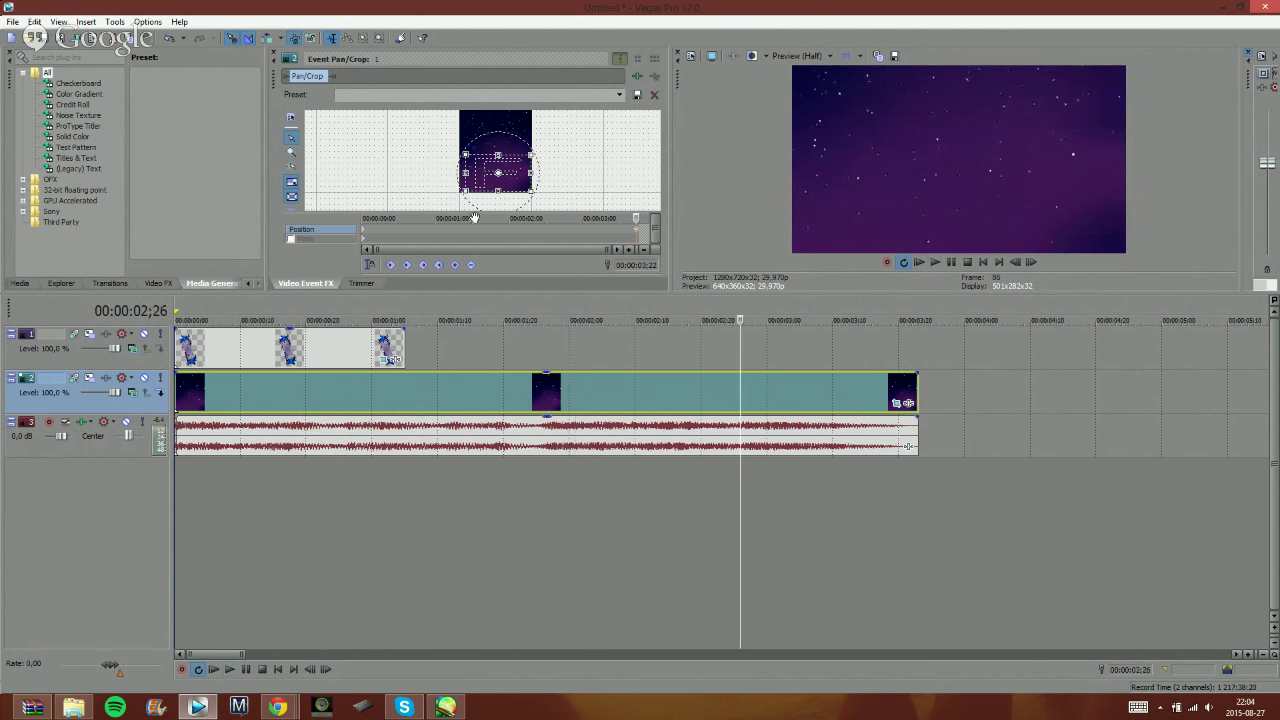
{"action": "left_click", "coordinate": [364, 231]}
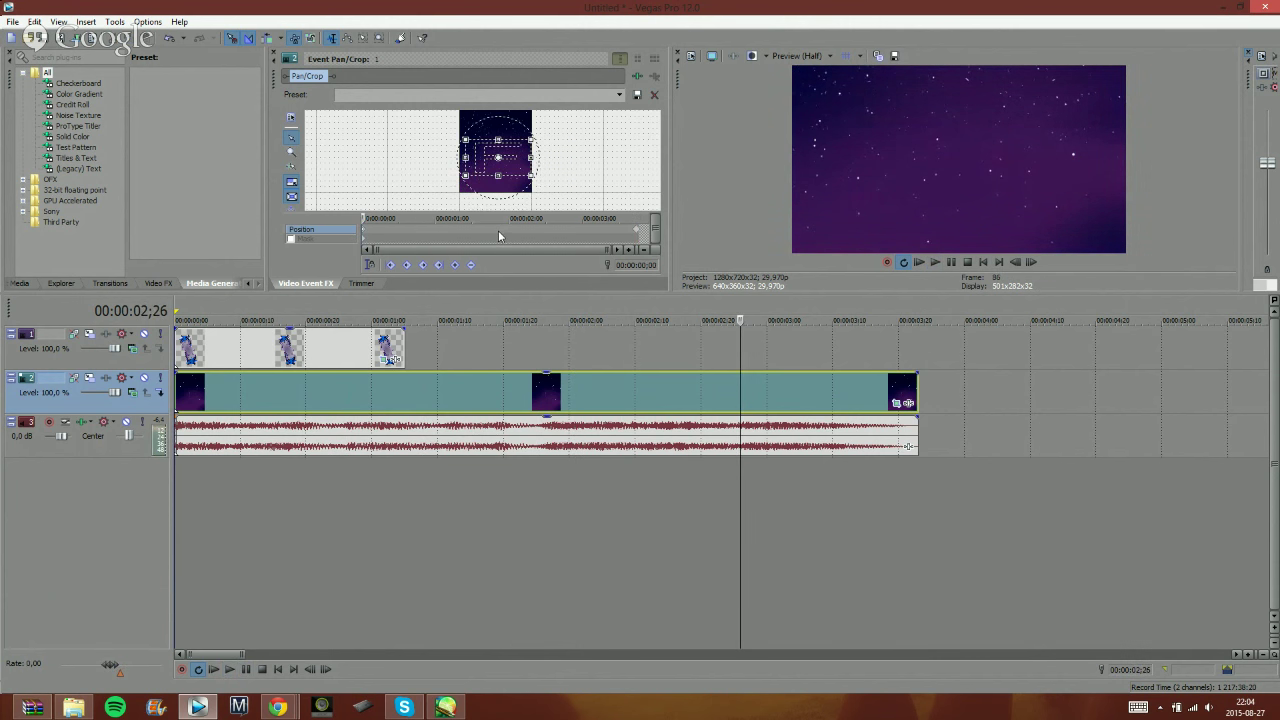
- Fine-tune the size and tilt of the drawing's starting crop frame on the upper head and straighten its ending frame at 00:00:01;05
{"action": "left_click", "coordinate": [343, 353]}
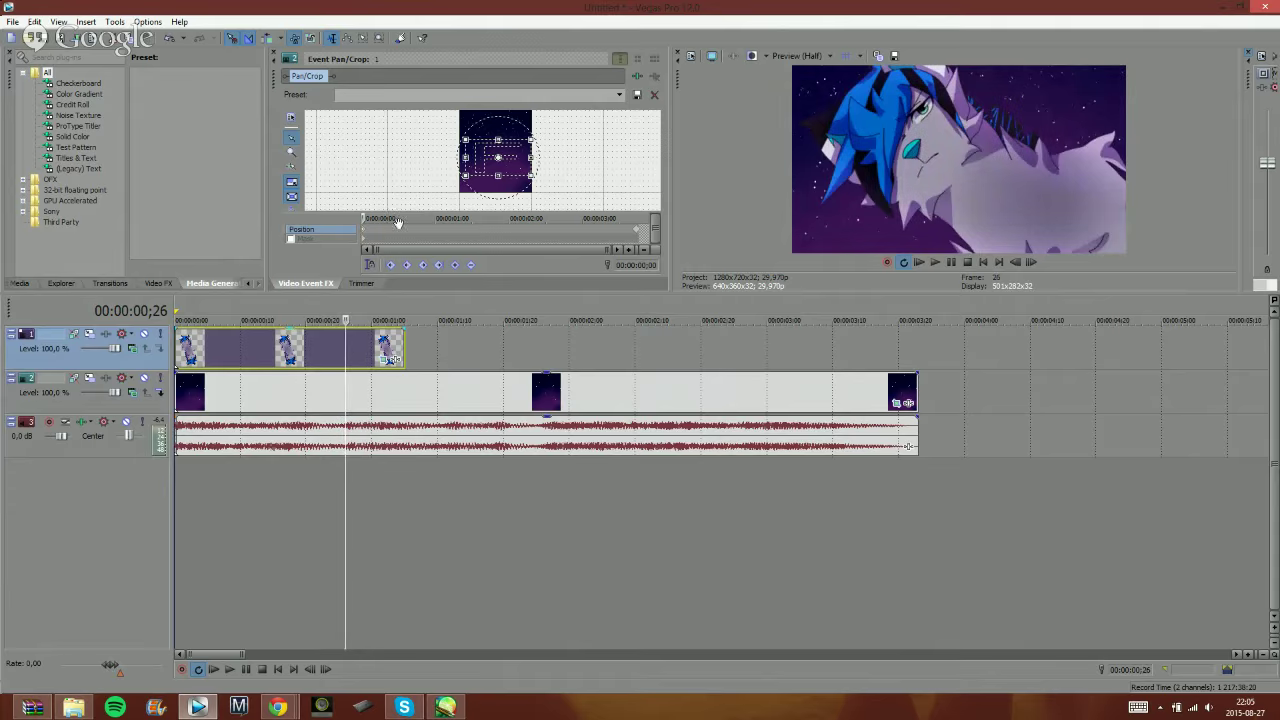
{"action": "left_click", "coordinate": [389, 358]}
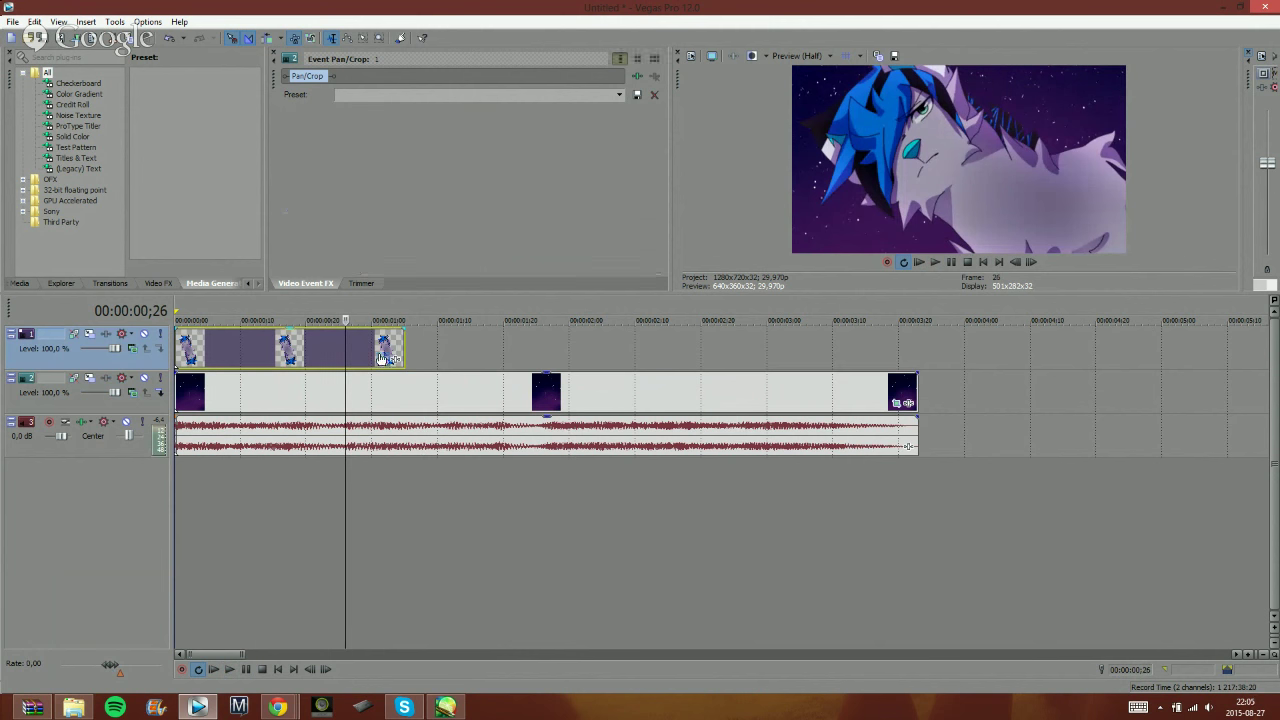
{"action": "left_click", "coordinate": [364, 234]}
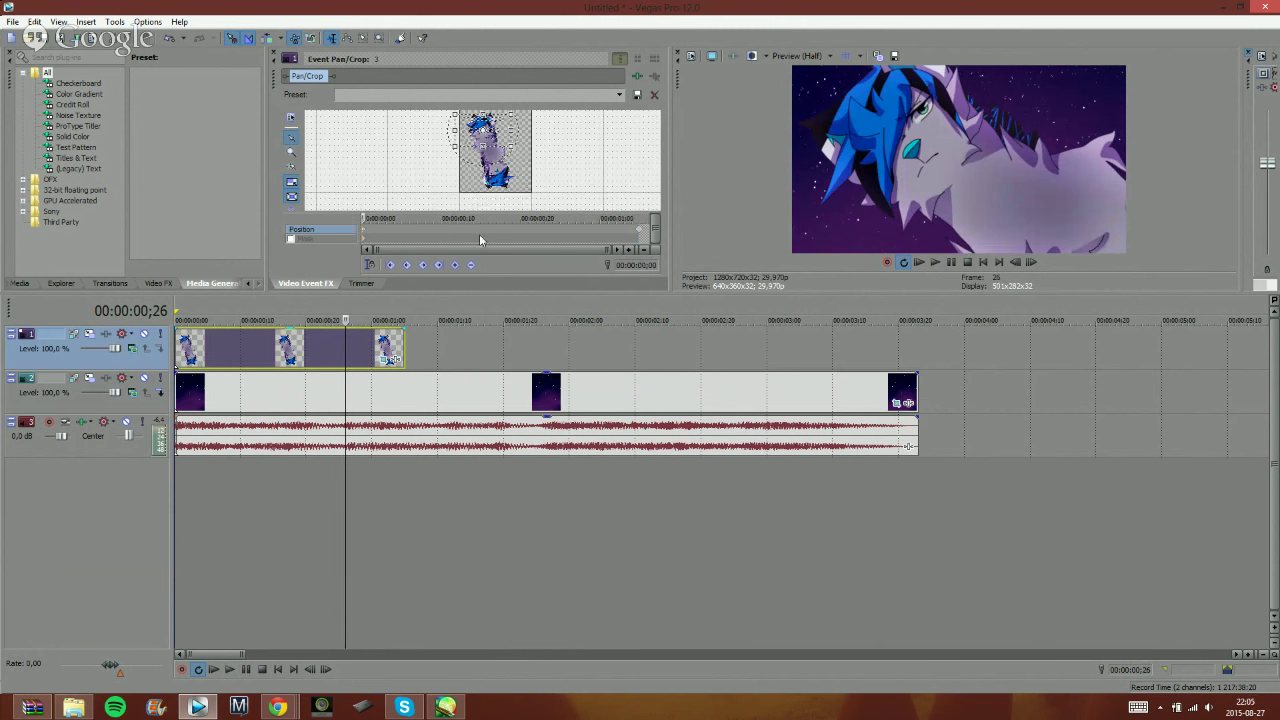
{"action": "left_click", "coordinate": [495, 222]}
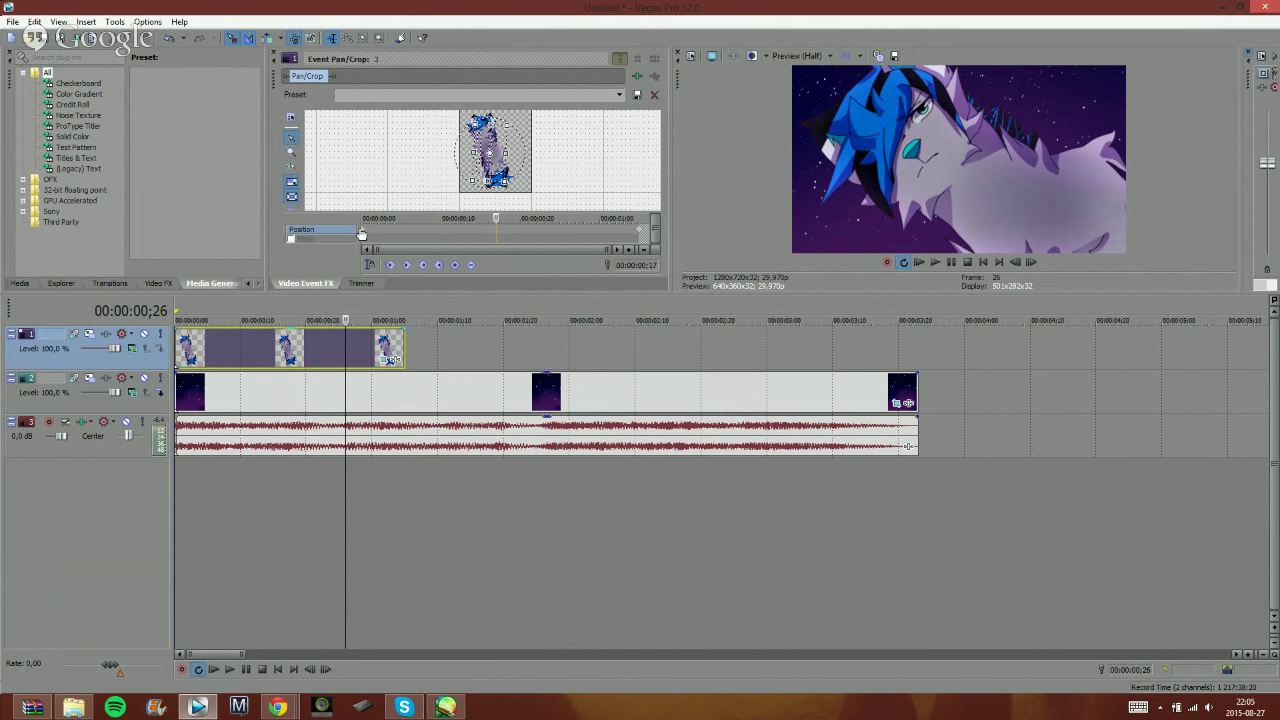
{"action": "left_click", "coordinate": [362, 234]}
{"action": "left_click", "coordinate": [480, 231]}
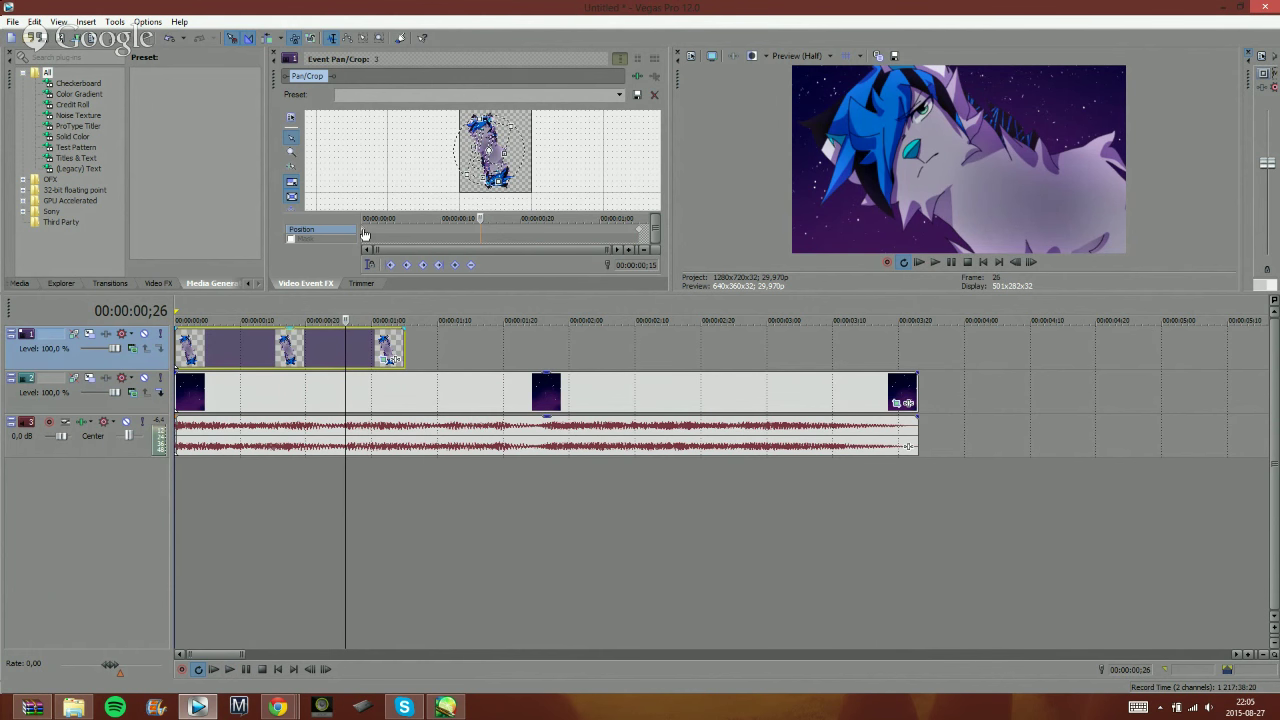
{"action": "left_click", "coordinate": [365, 234]}
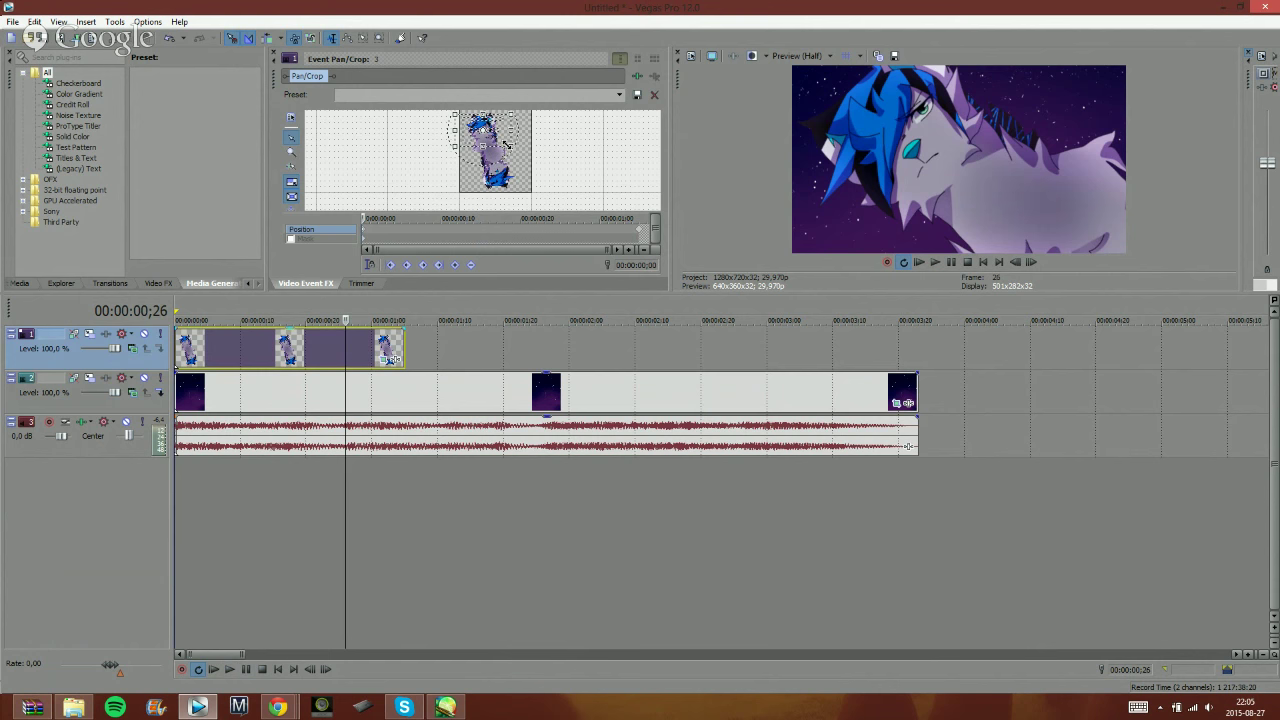
{"action": "left_click_drag", "start_coordinate": [506, 145], "coordinate": [478, 125]}
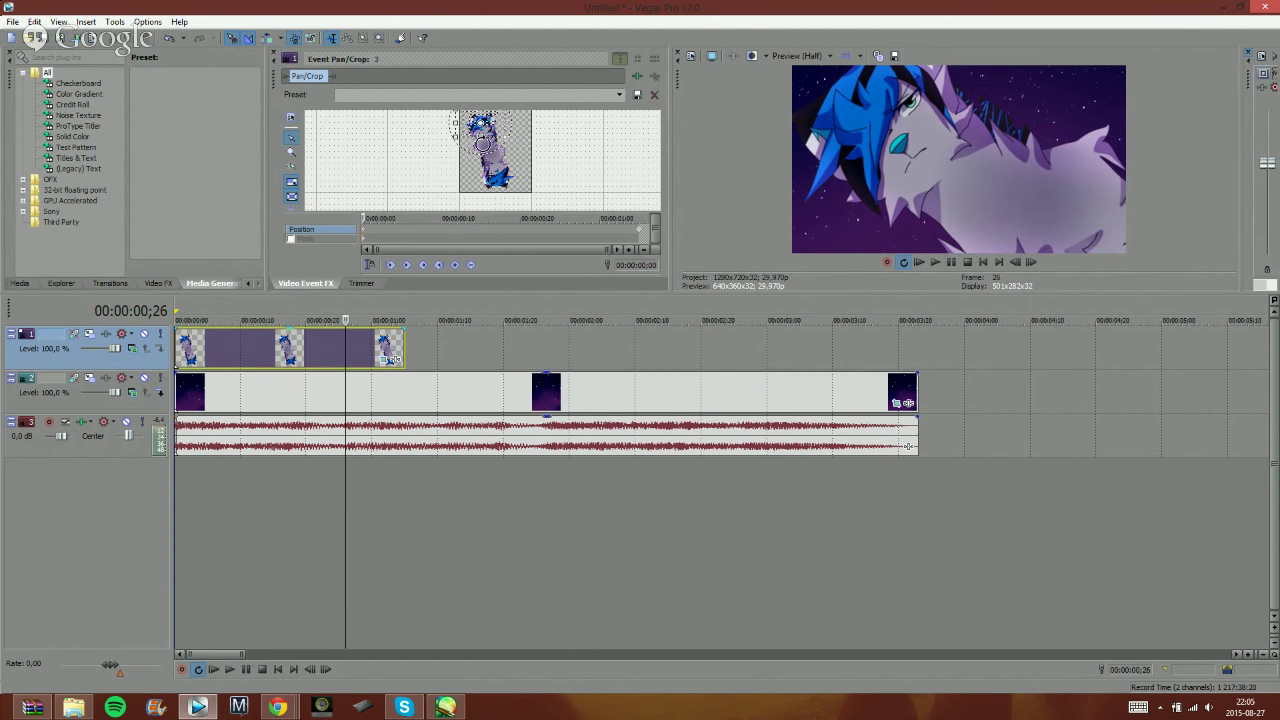
{"action": "key", "text": "End"}
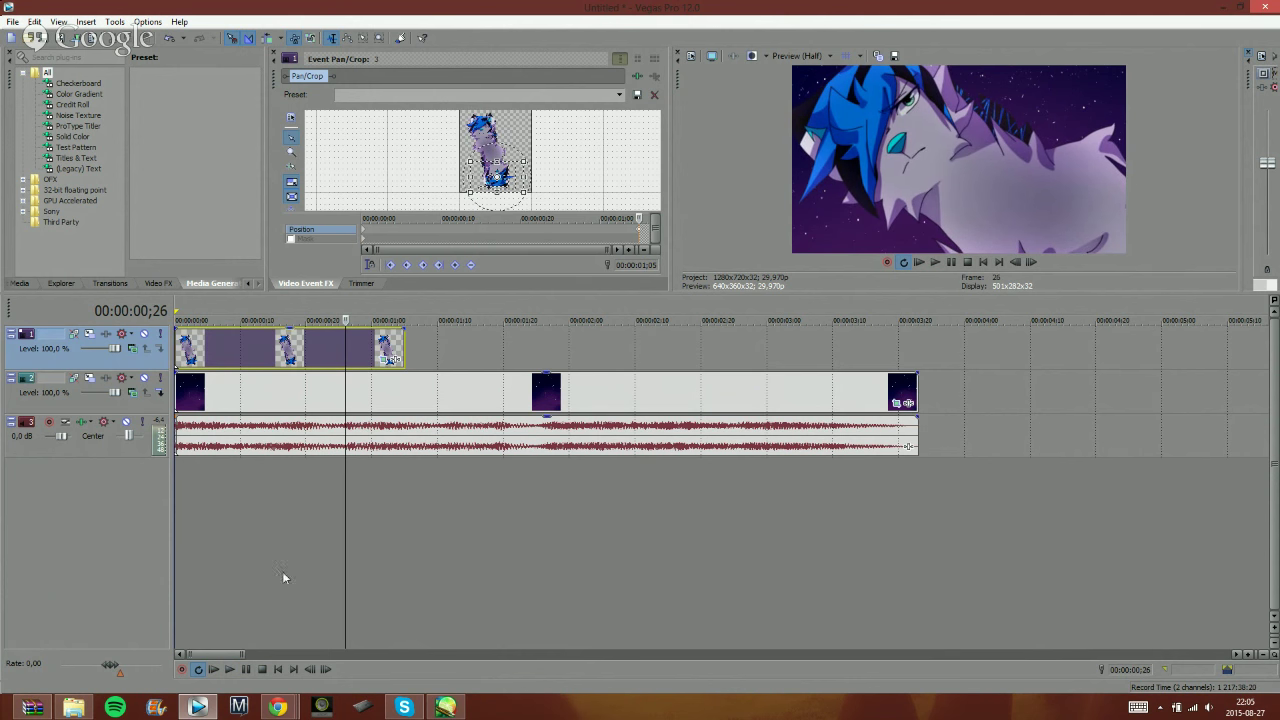
- Replay the animation from the start to review the adjusted crop move of the drawing
{"action": "left_click", "coordinate": [229, 669]}
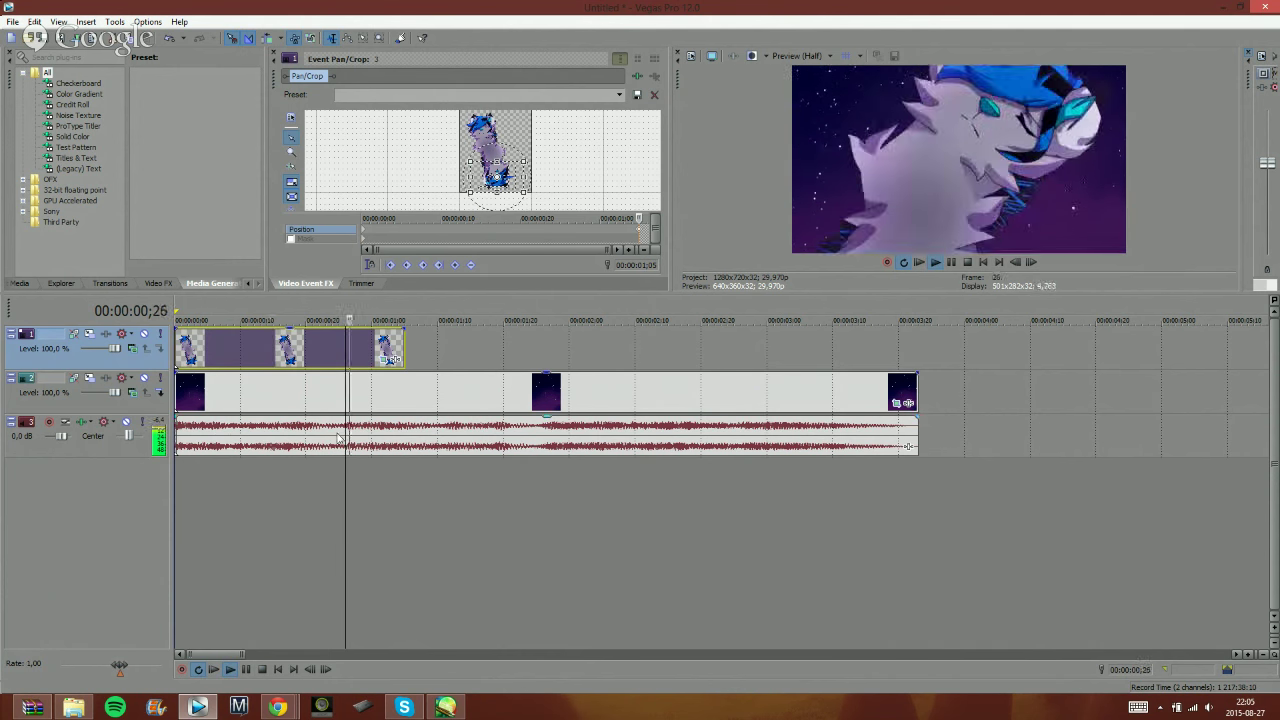
{"action": "left_click", "coordinate": [216, 670]}
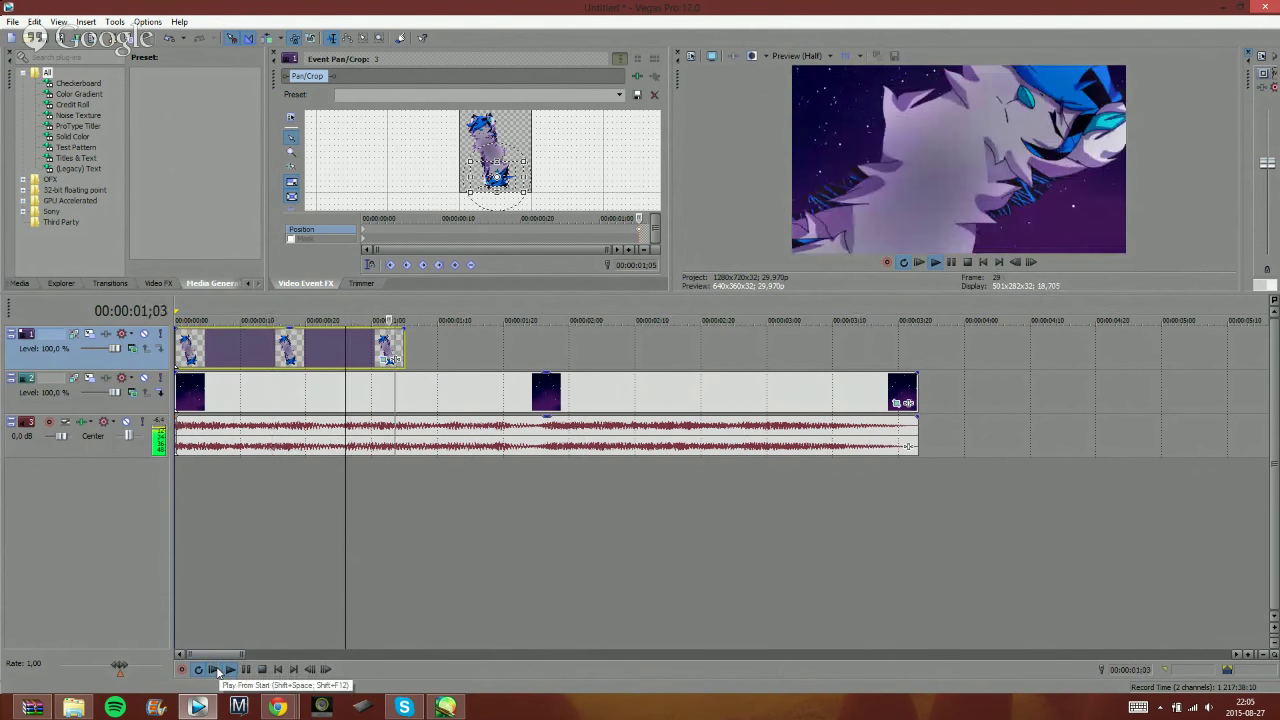
{"action": "left_click", "coordinate": [215, 670]}
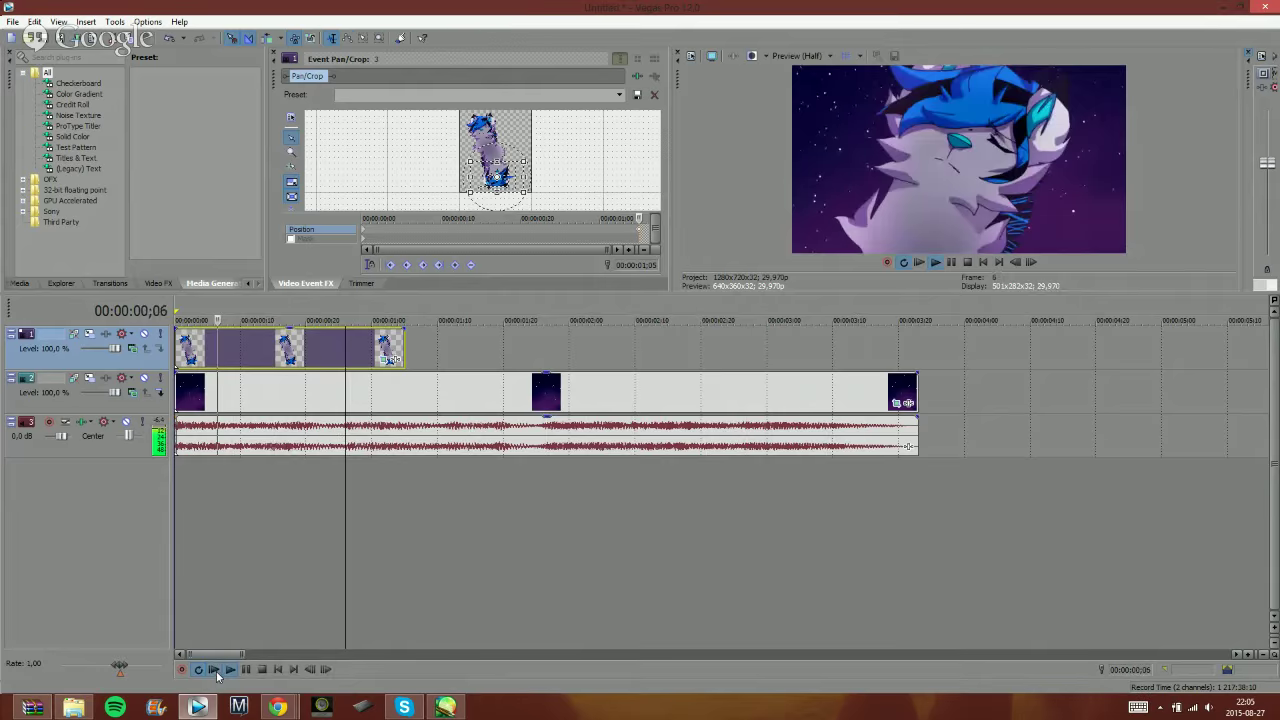
- Pause playback, copy the drawing's starting crop keyframe to 00:00:00;06, and nudge the pasted crop frame slightly
{"action": "left_click", "coordinate": [248, 672]}
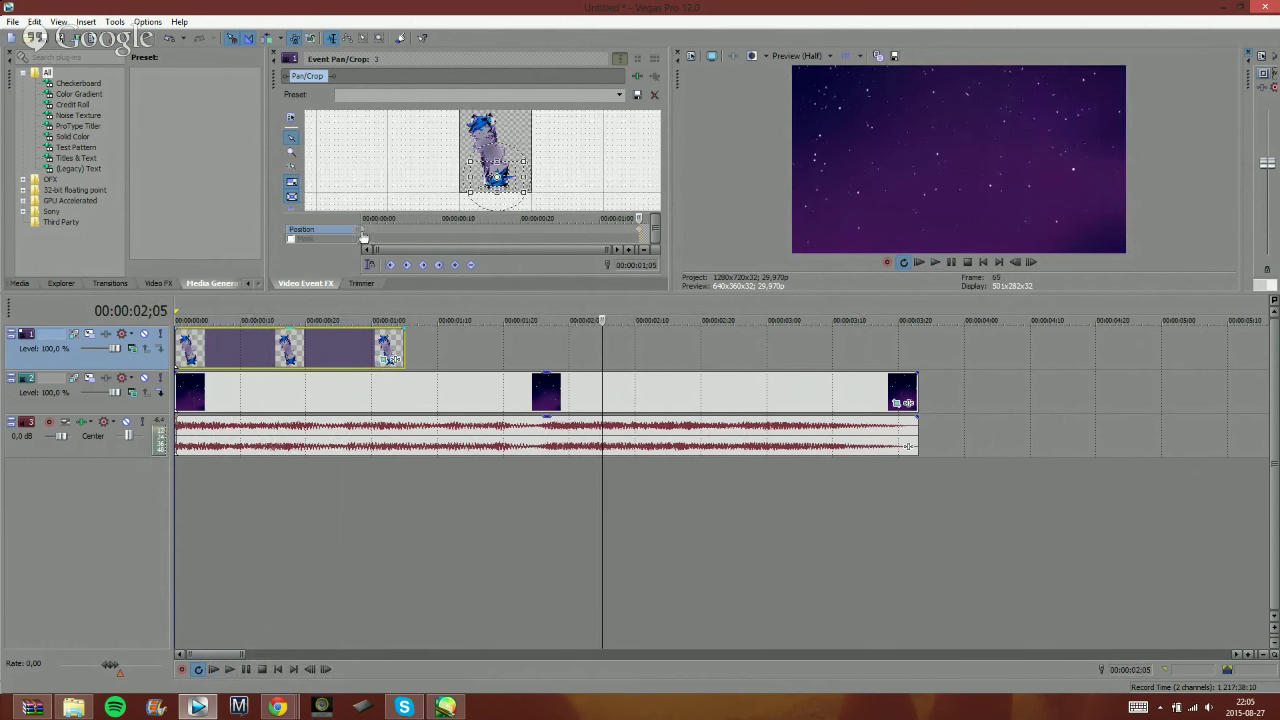
{"action": "left_click", "coordinate": [383, 237]}
{"action": "left_click", "coordinate": [428, 233]}
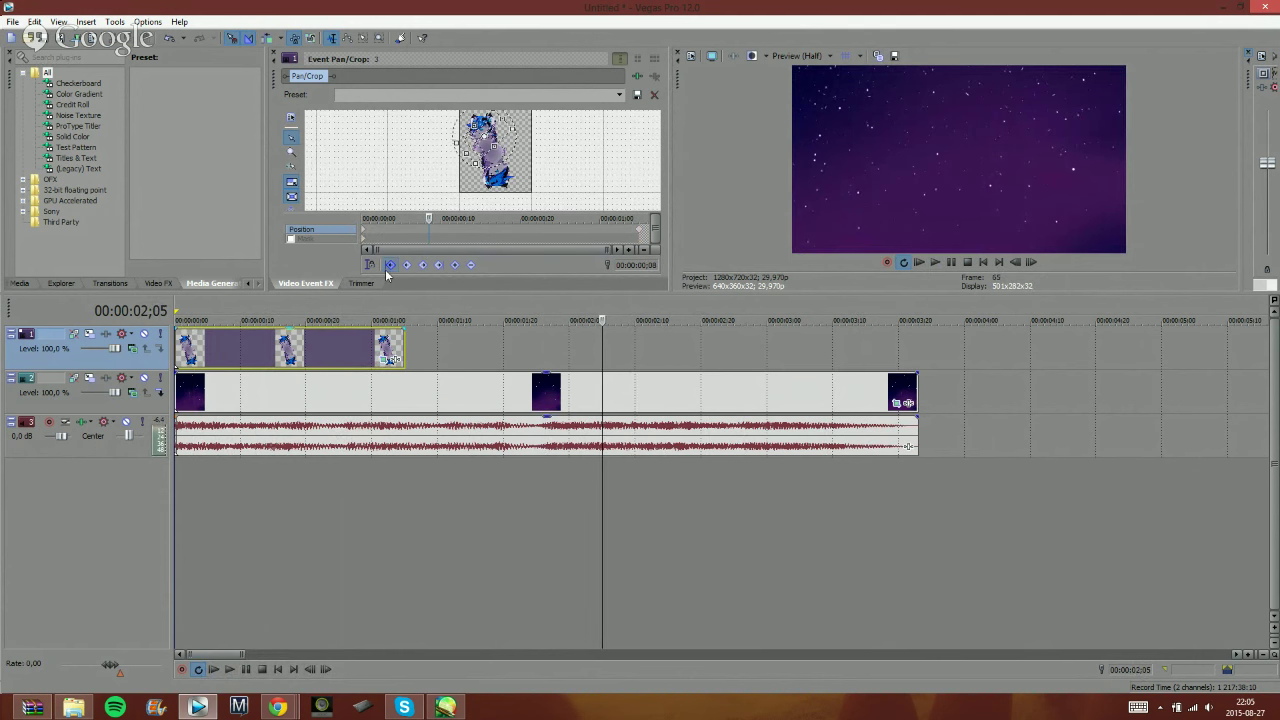
{"action": "right_click", "coordinate": [364, 229]}
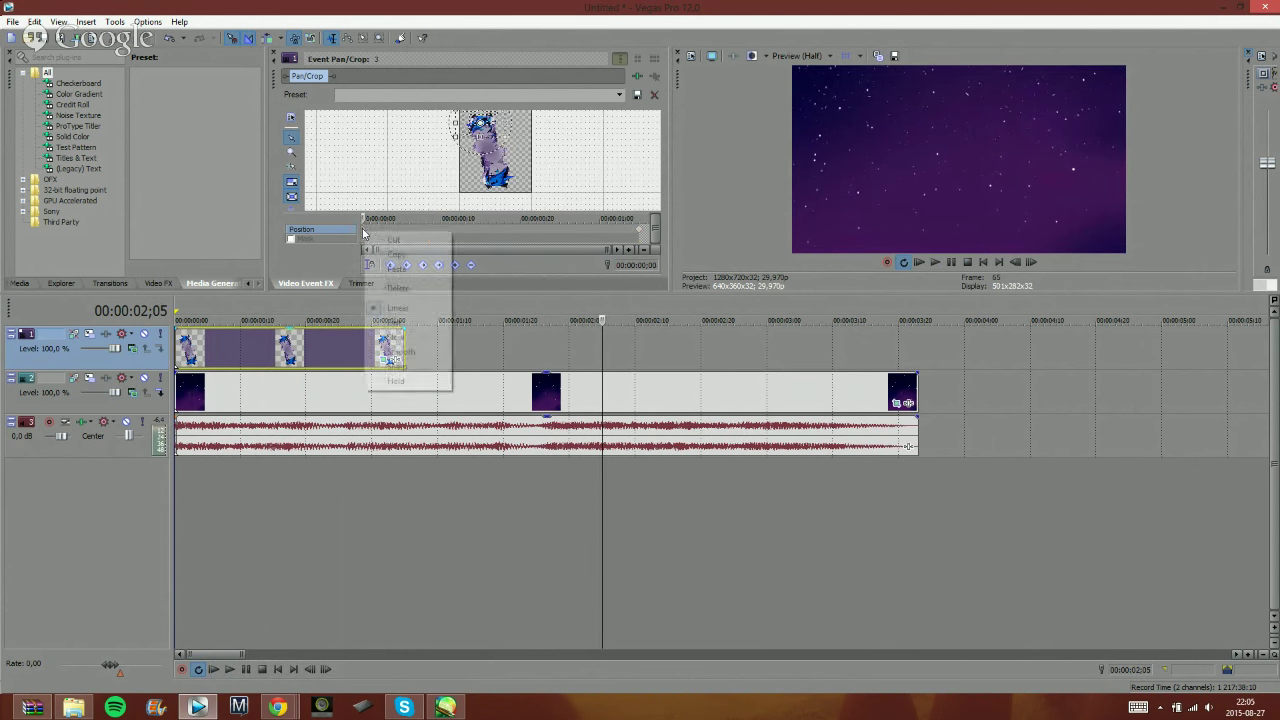
{"action": "left_click", "coordinate": [414, 254]}
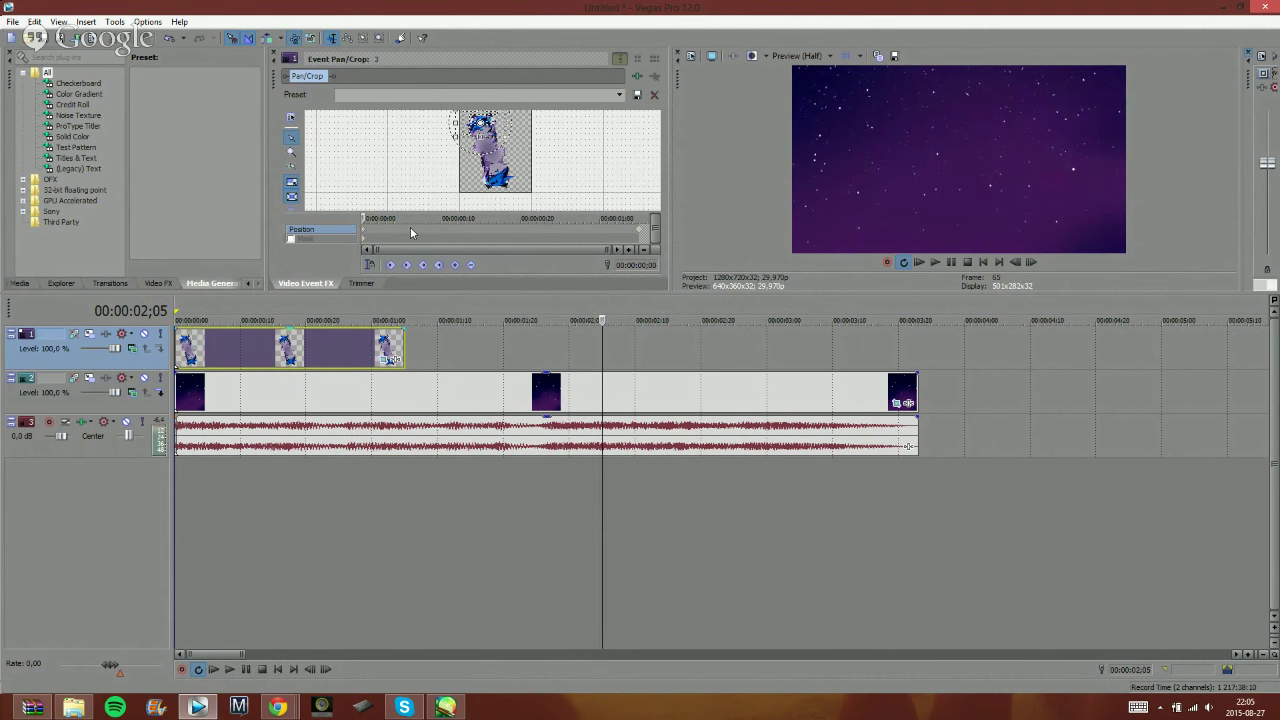
{"action": "left_click", "coordinate": [410, 228]}
{"action": "right_click", "coordinate": [408, 228]}
{"action": "left_click", "coordinate": [437, 268]}
{"action": "left_click_drag", "start_coordinate": [492, 130], "coordinate": [491, 132]}
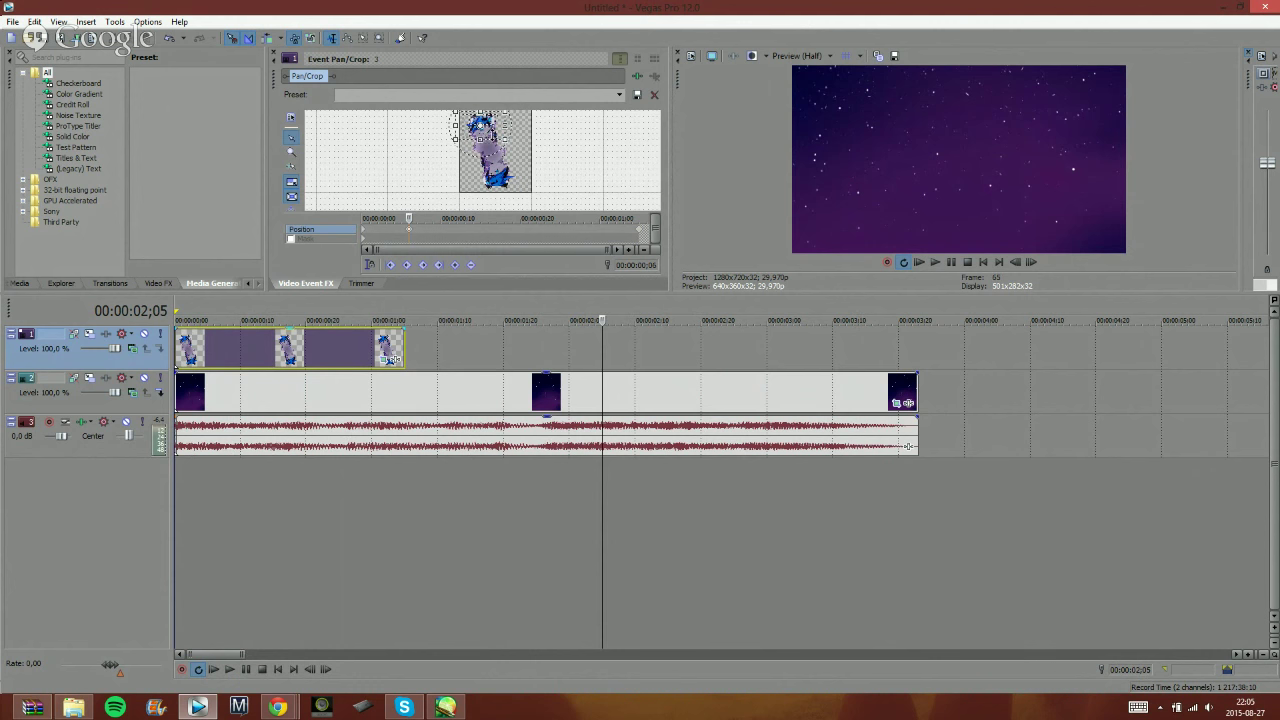
- Copy the drawing's ending crop keyframe to 00:00:00;29 and play the project from the start
{"action": "left_click", "coordinate": [637, 233]}
{"action": "right_click", "coordinate": [638, 233]}
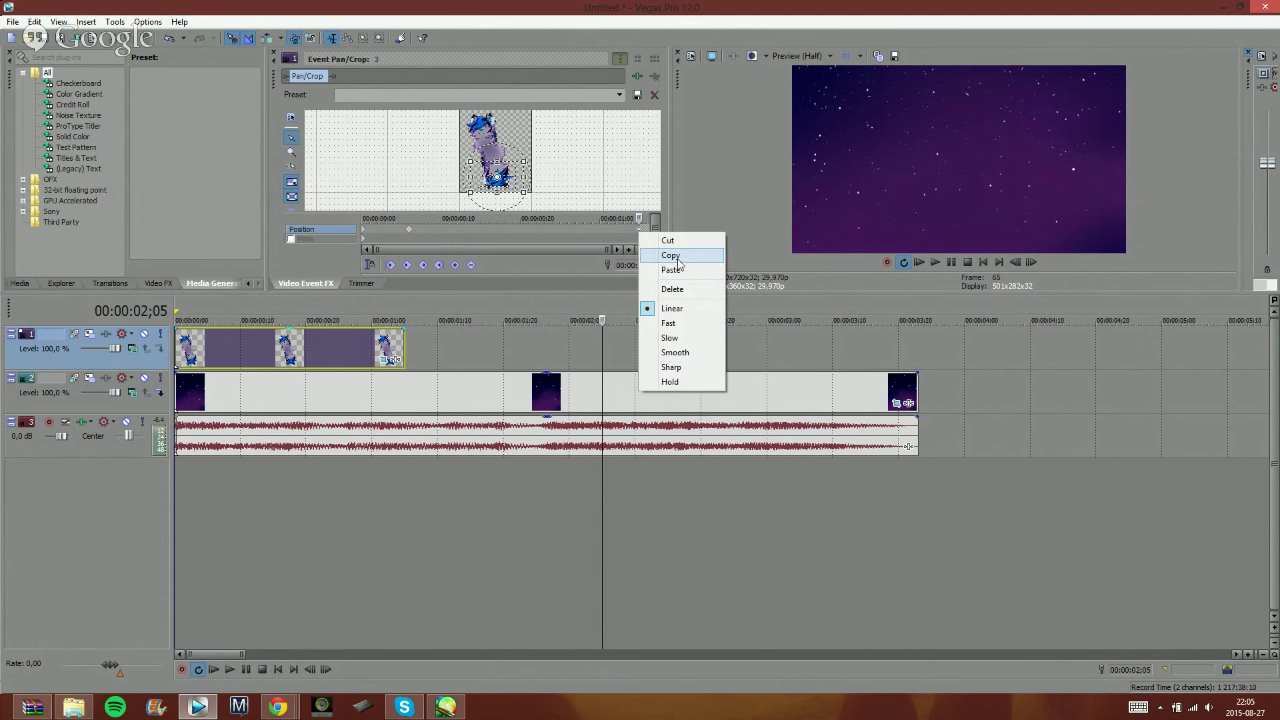
{"action": "left_click", "coordinate": [672, 256]}
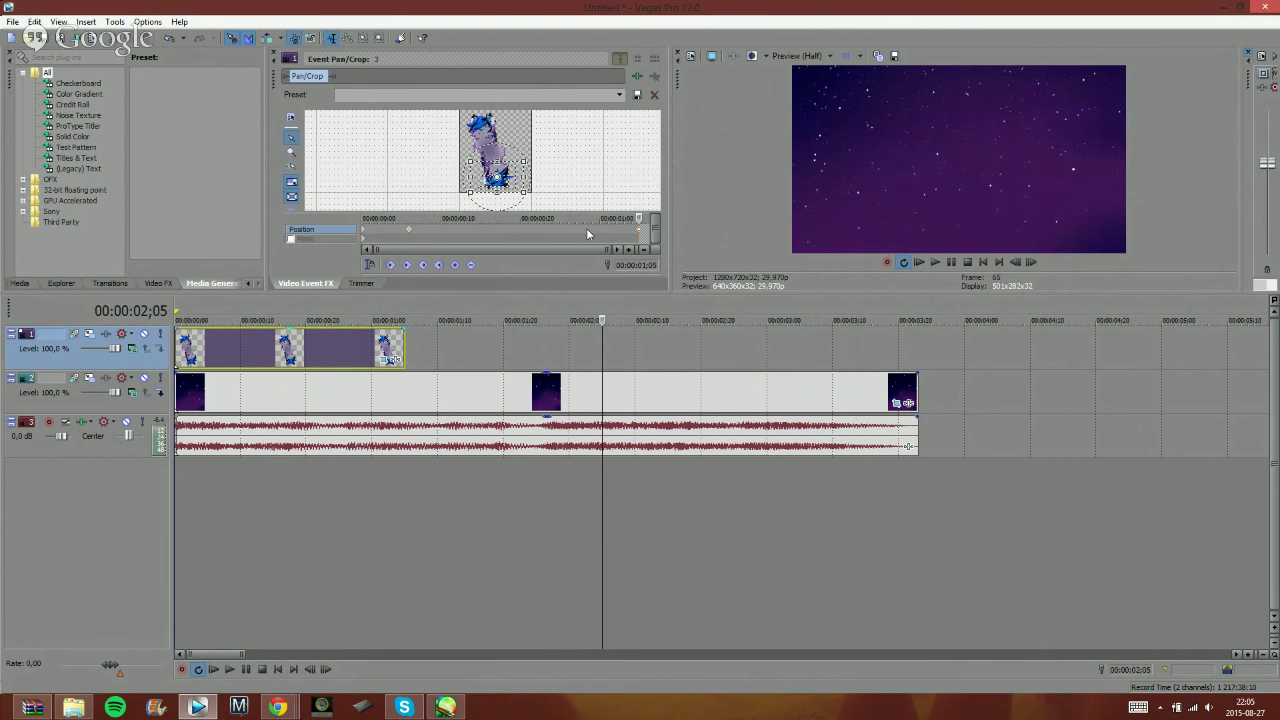
{"action": "right_click", "coordinate": [587, 233]}
{"action": "left_click", "coordinate": [614, 264]}
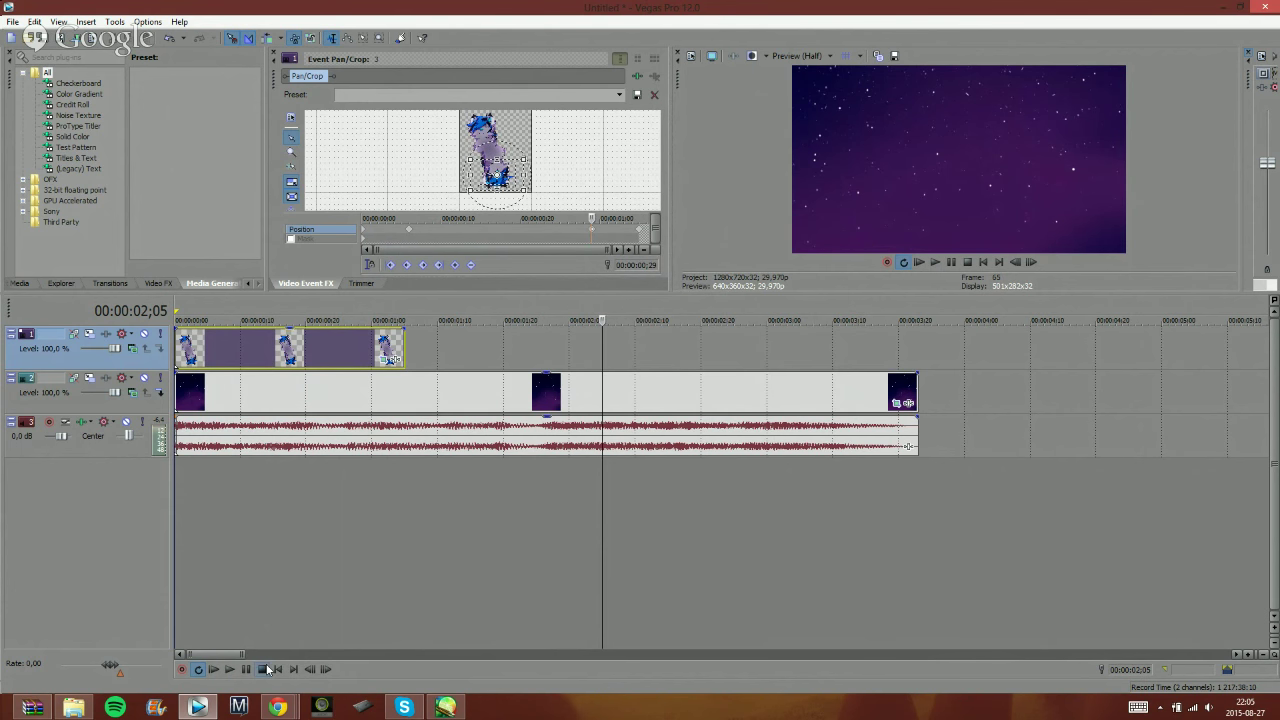
{"action": "left_click", "coordinate": [213, 669]}
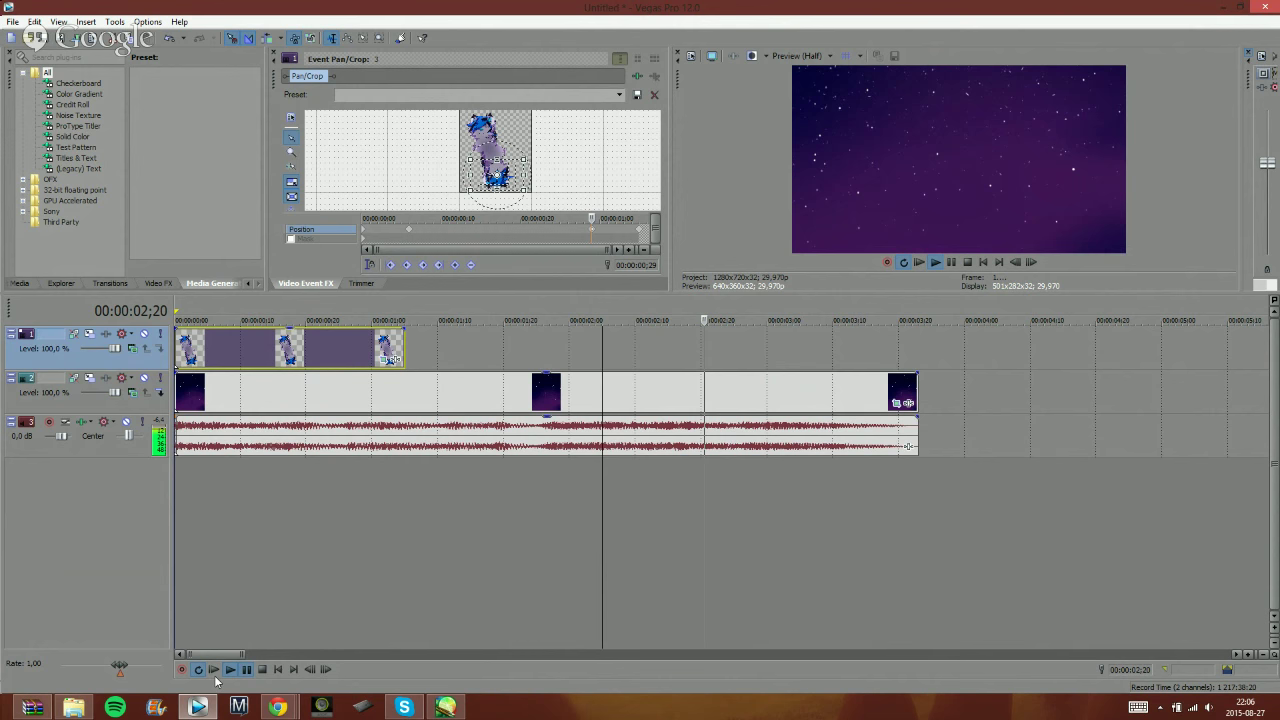
- Switch to the YouTube live stream in Chrome, post "waffle pls" in the chat, and return to Vegas Pro
{"action": "mouse_move", "coordinate": [277, 707]}
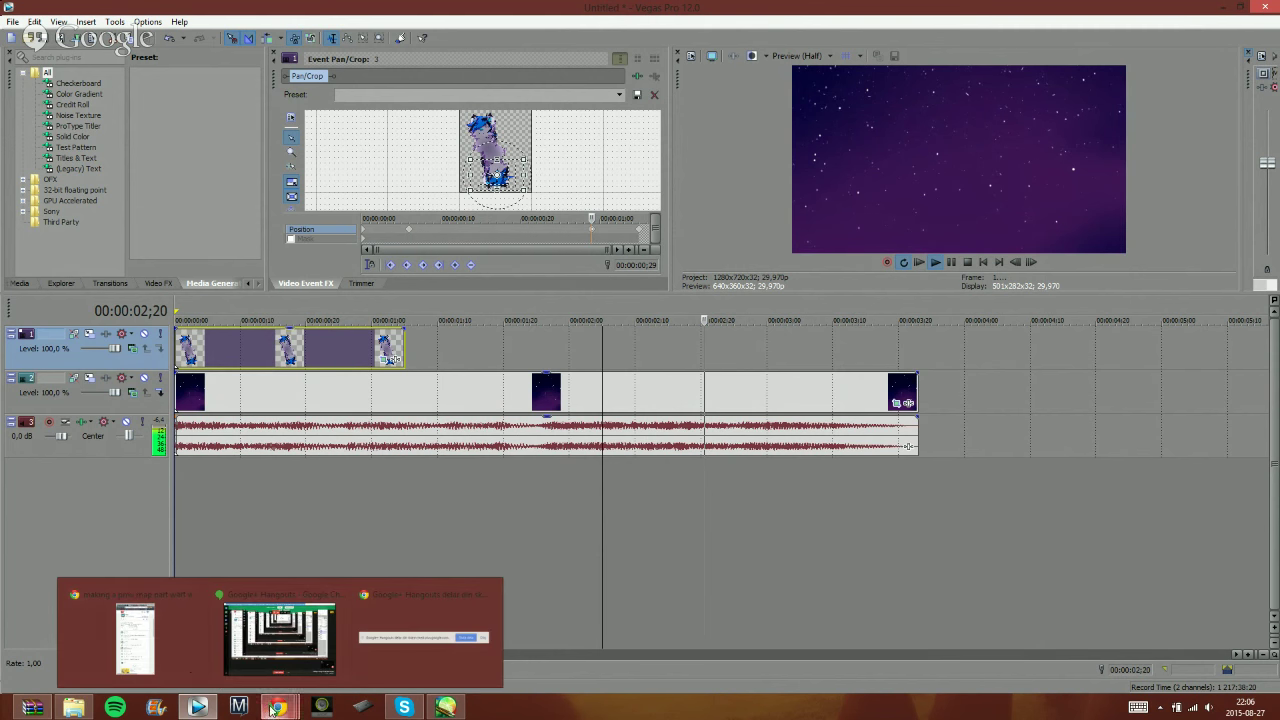
{"action": "left_click", "coordinate": [178, 660]}
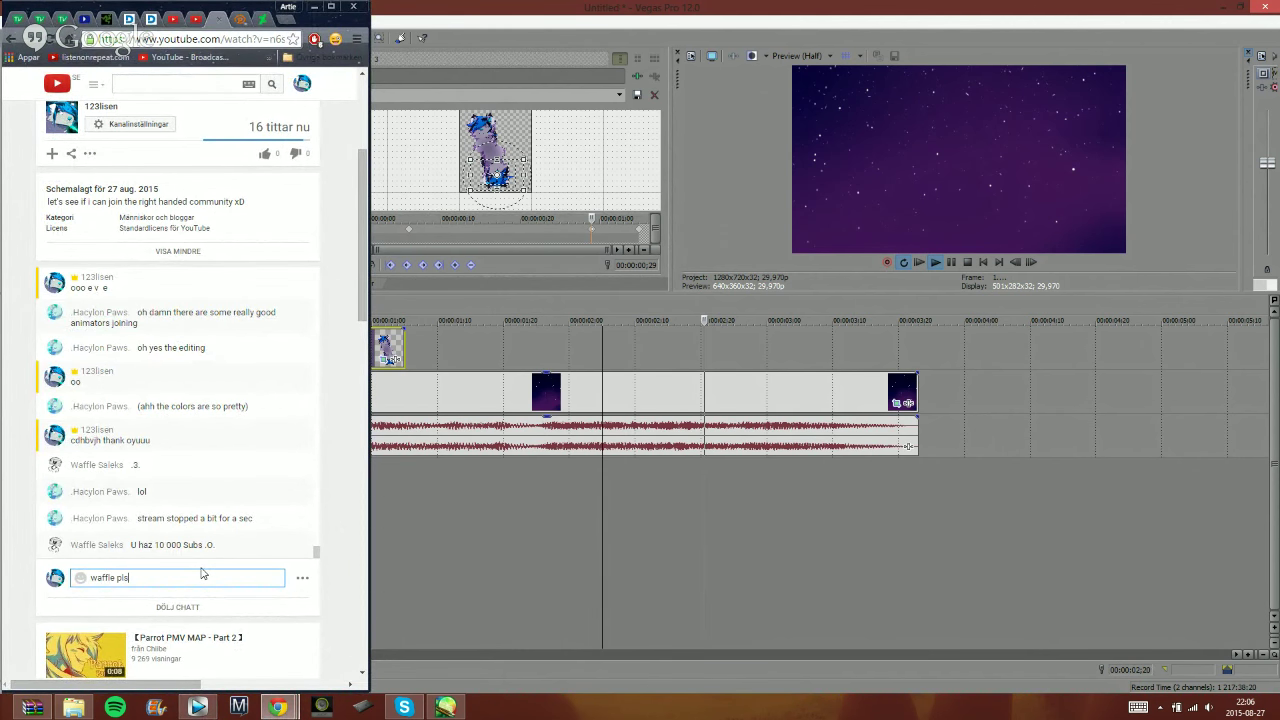
{"action": "key", "text": "Return"}
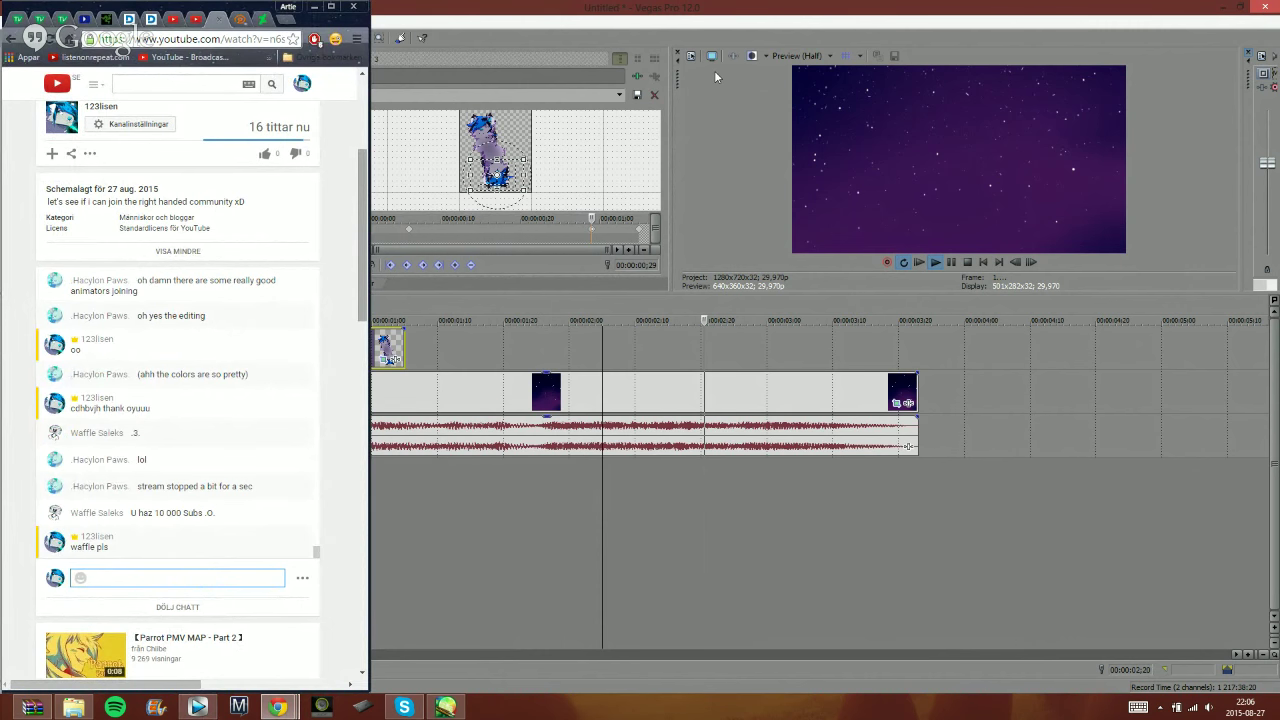
{"action": "left_click", "coordinate": [776, 13]}
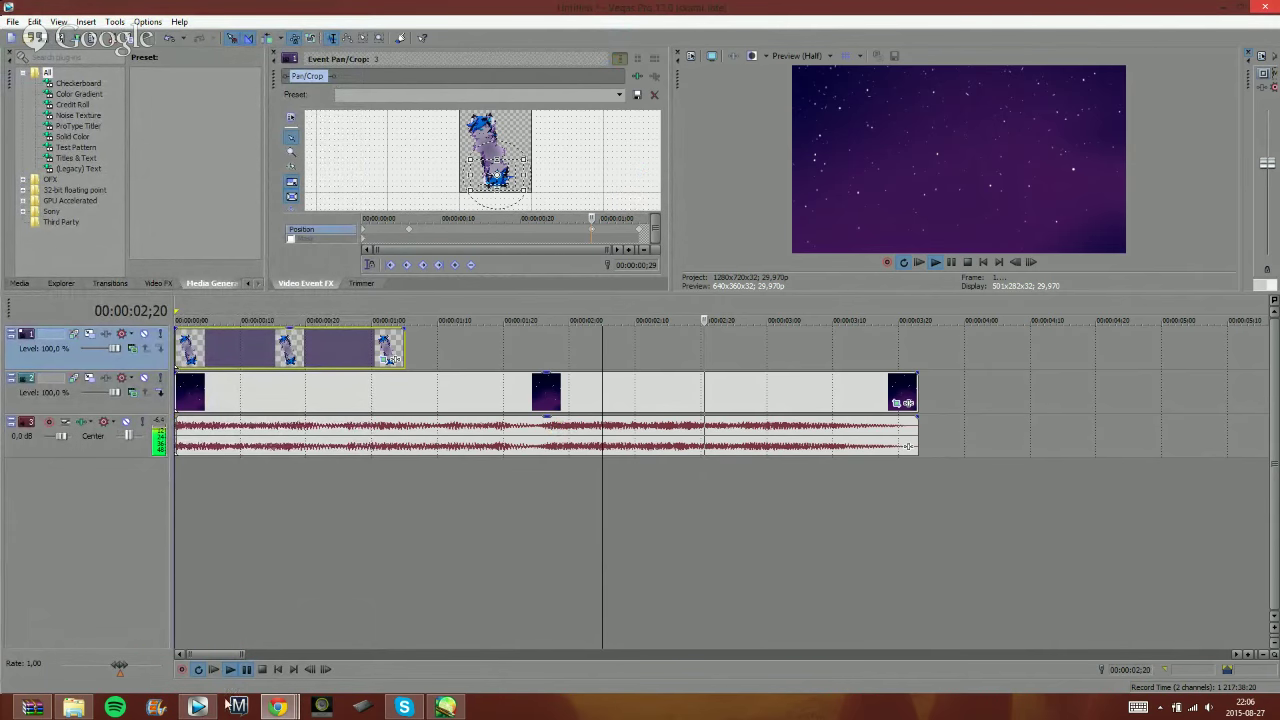
- Switch to PaintTool SAI, maximize its window, and return to Vegas Pro
{"action": "left_click", "coordinate": [455, 709]}
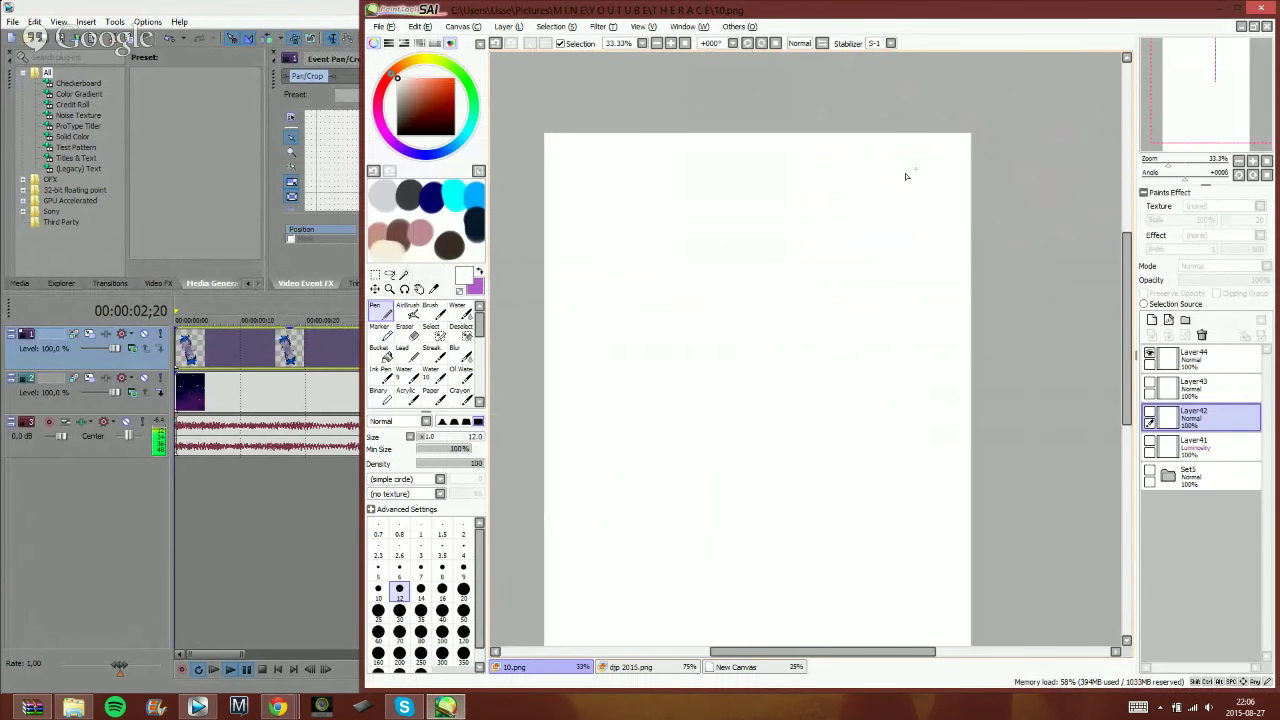
{"action": "double_click", "coordinate": [1240, 10]}
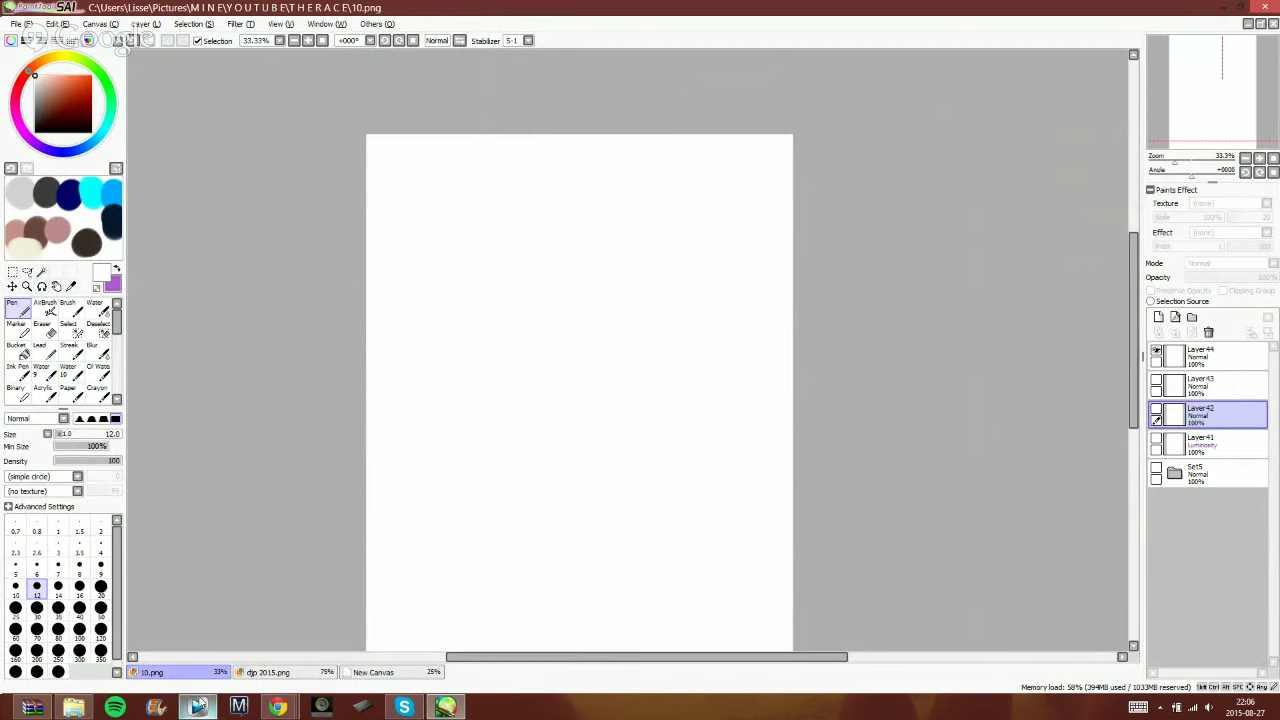
{"action": "left_click", "coordinate": [197, 707]}
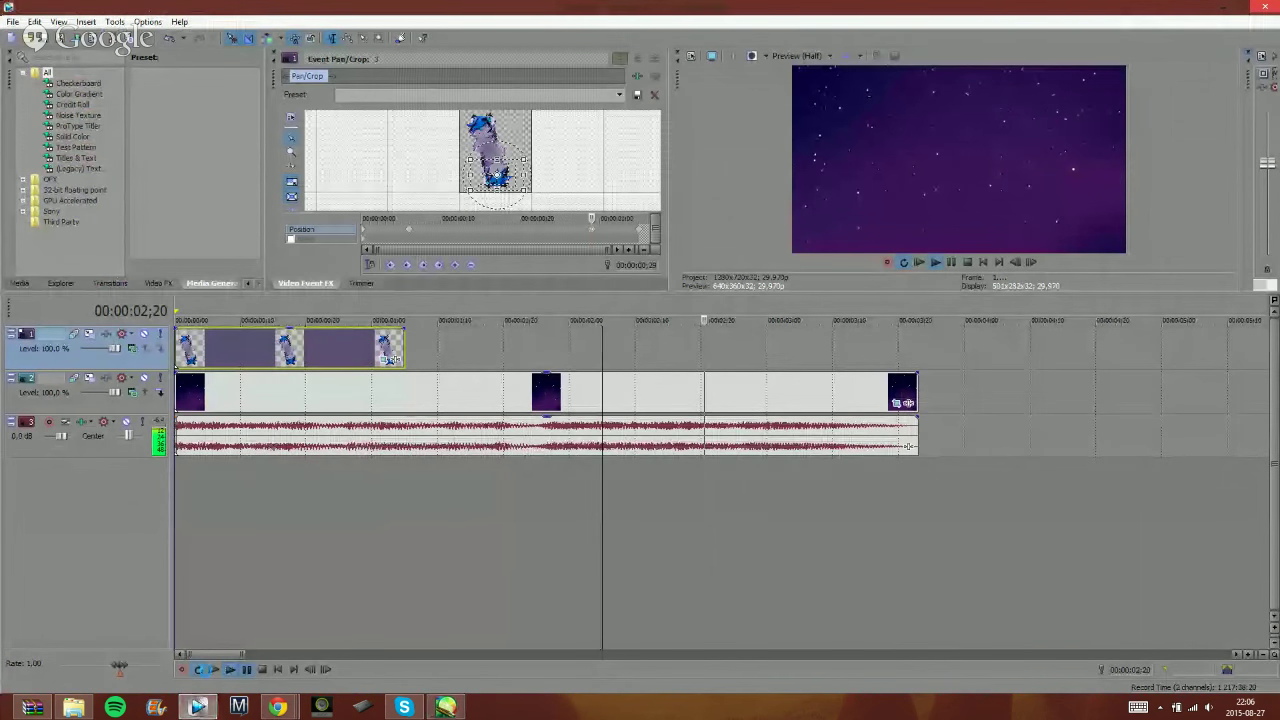
- Post "sony vegas hates me" in the YouTube live stream chat and minimize the browser window
{"action": "mouse_move", "coordinate": [278, 707]}
{"action": "left_click", "coordinate": [137, 654]}
{"action": "left_click", "coordinate": [168, 579]}
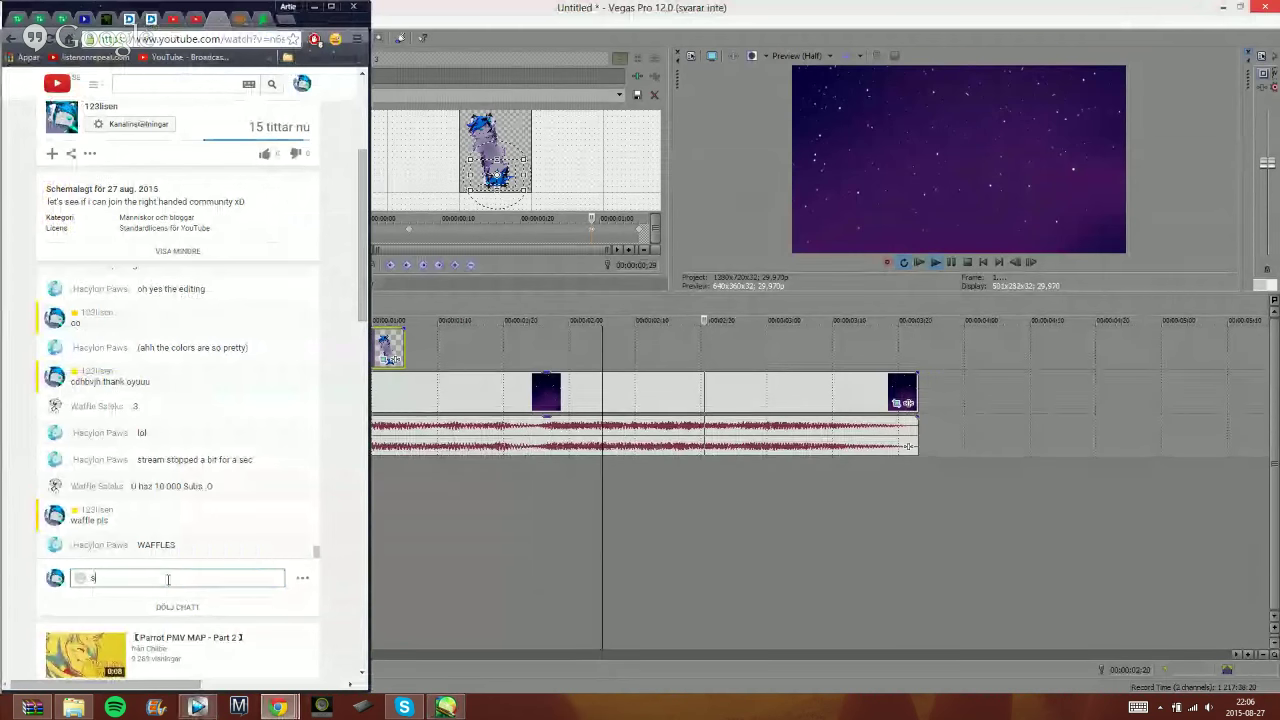
{"action": "type", "text": "sony vega"}
{"action": "type", "text": "s 12 ^^"}
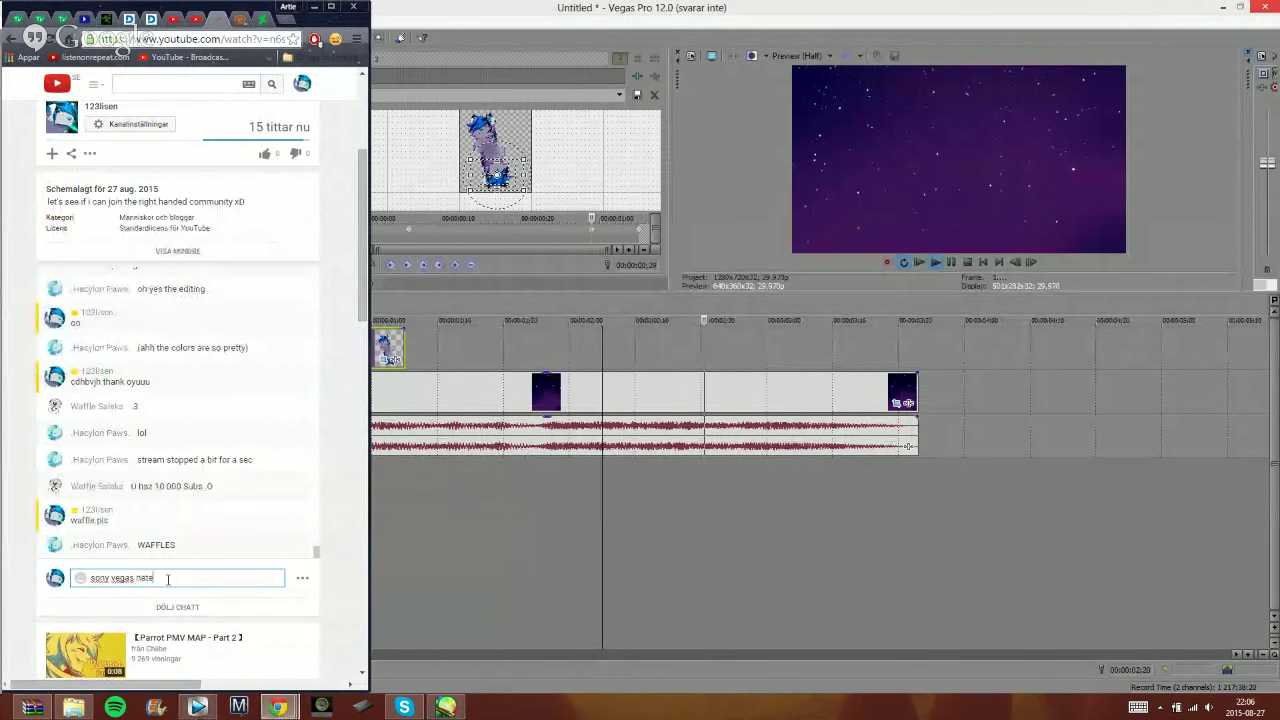
{"action": "key", "text": "Return"}
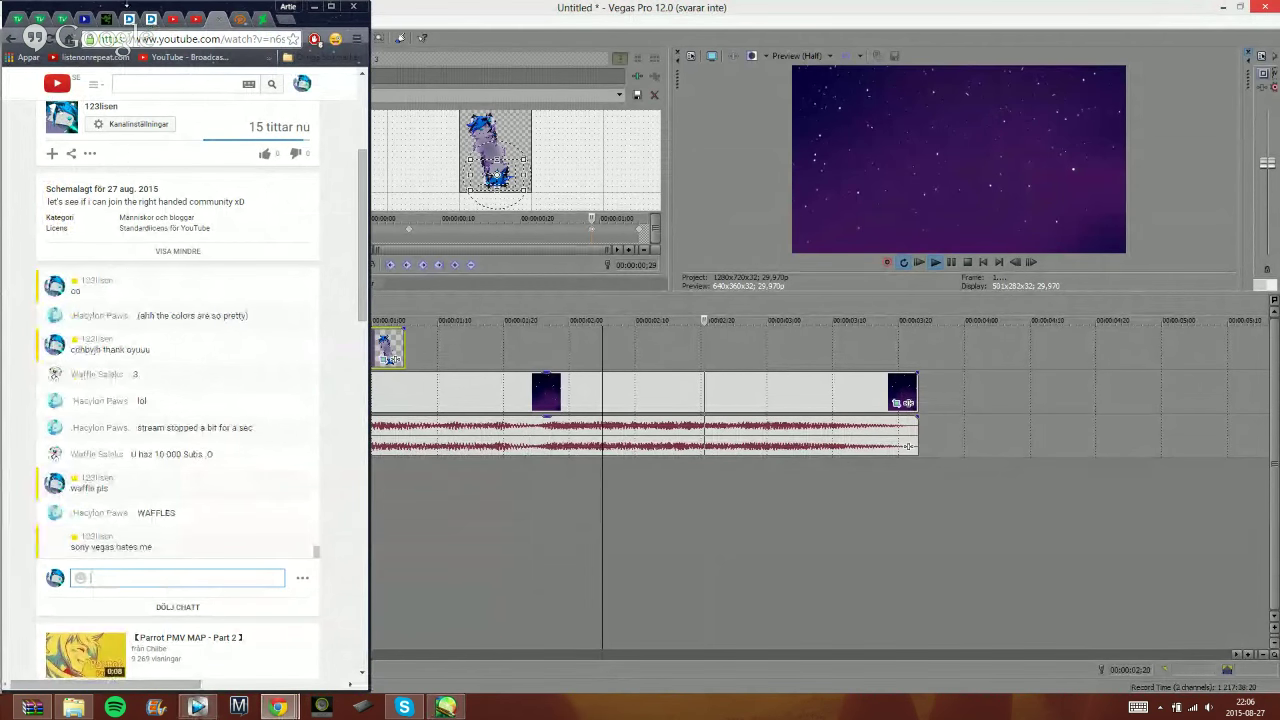
{"action": "left_click", "coordinate": [314, 7]}
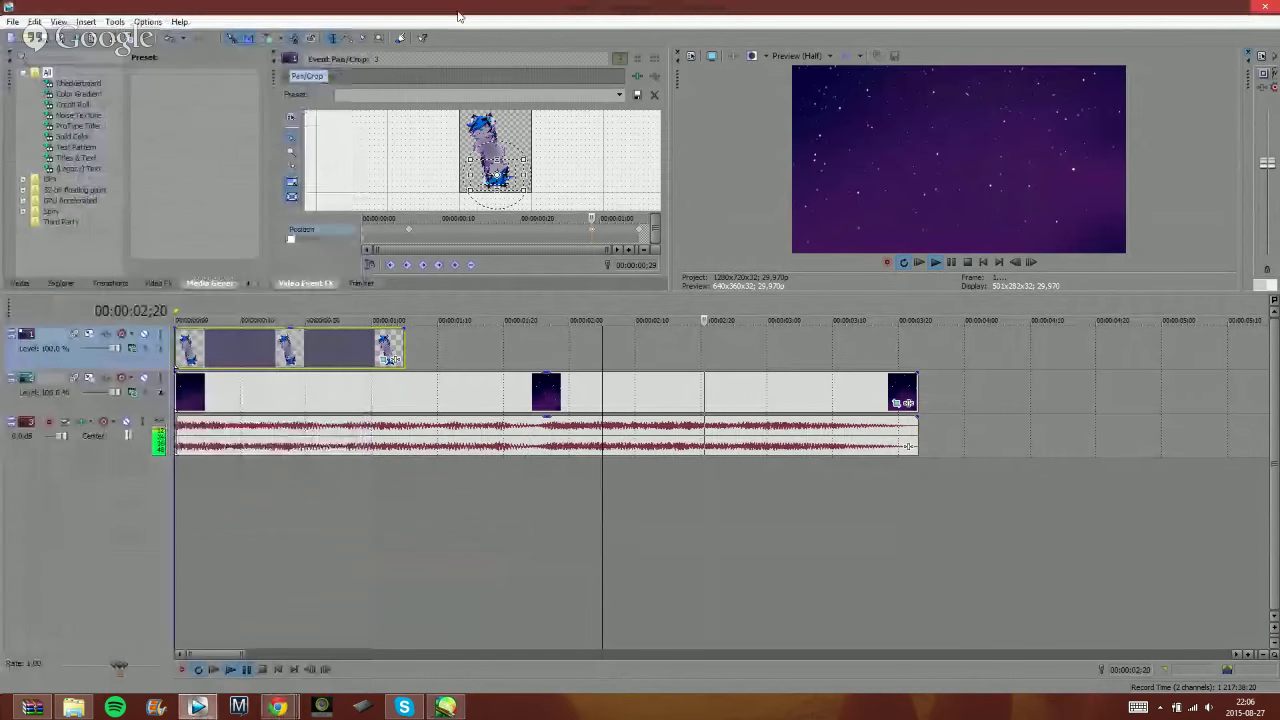
- Switch to PaintTool SAI and create a new blank landscape canvas
{"action": "left_click", "coordinate": [445, 707]}
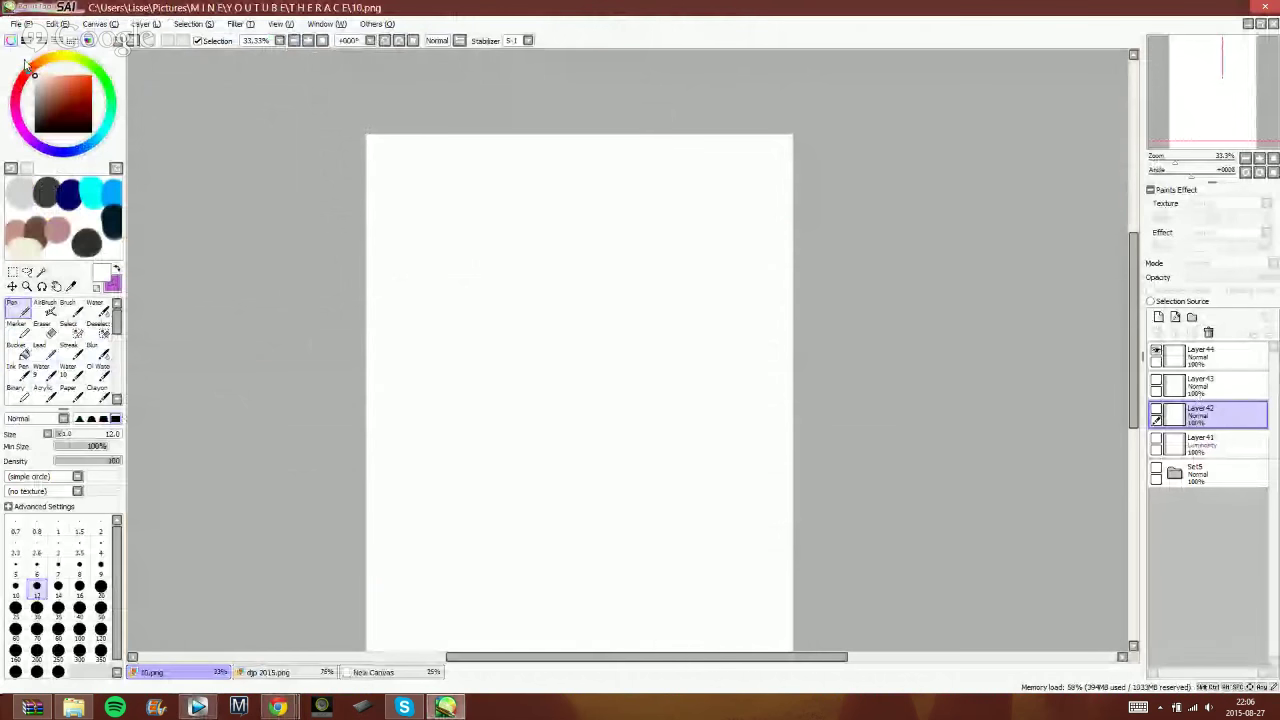
{"action": "left_click", "coordinate": [16, 23]}
{"action": "left_click", "coordinate": [40, 77]}
{"action": "left_click", "coordinate": [257, 214]}
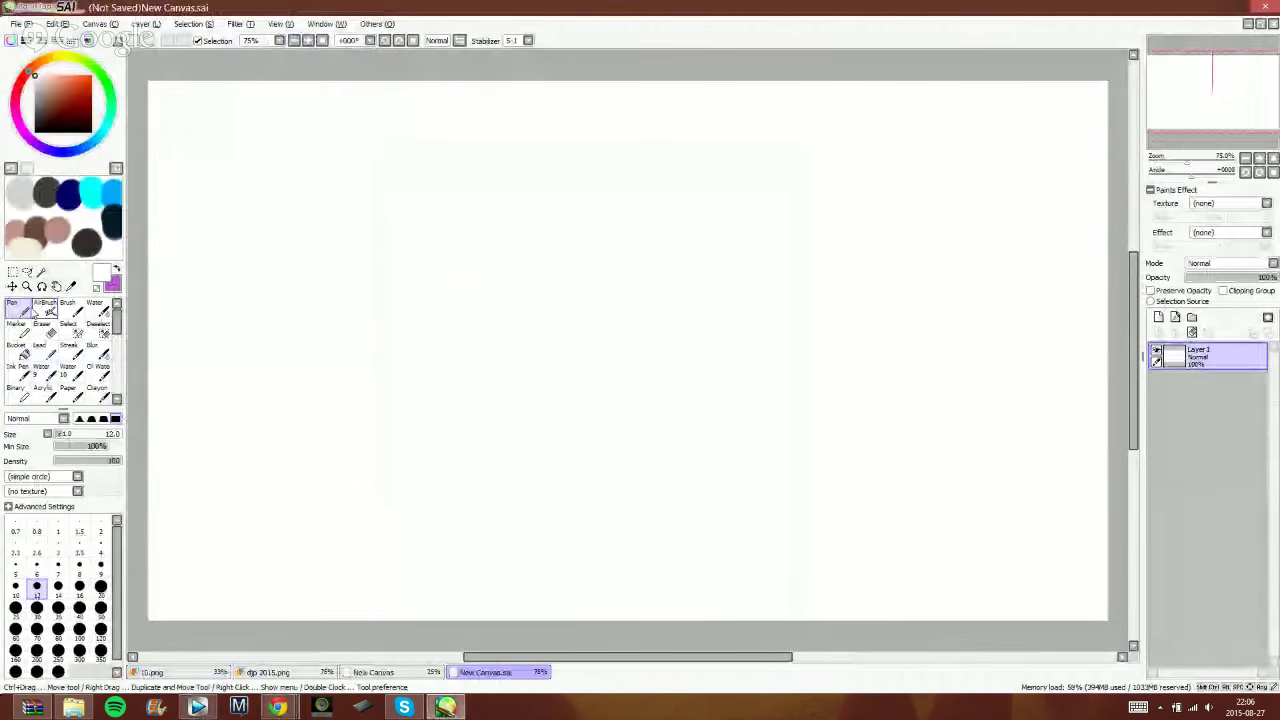
- Set the pen colour to black, clear the trial stroke from the layer, and set the pen's minimum size to 0%
{"action": "left_click", "coordinate": [116, 269]}
{"action": "left_click", "coordinate": [35, 132]}
{"action": "left_click_drag", "start_coordinate": [571, 306], "coordinate": [500, 321]}
{"action": "left_click", "coordinate": [1192, 332]}
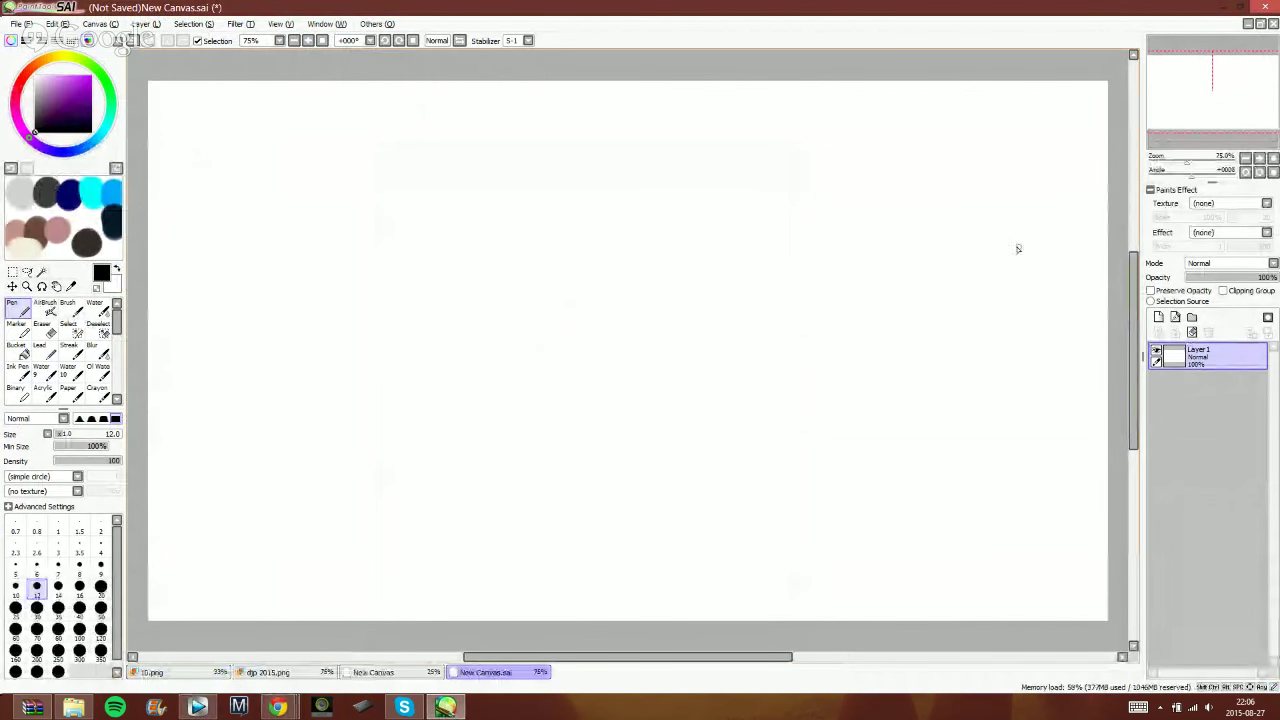
{"action": "left_click", "coordinate": [56, 446]}
- Sketch a cartoon face in the upper half of the canvas with eyes, eyebrows, central facial strokes, jawline and both ears
{"action": "mouse_move", "coordinate": [633, 291]}
{"action": "left_mouse_down"}
{"action": "mouse_move", "coordinate": [613, 319]}
{"action": "mouse_move", "coordinate": [558, 303]}
{"action": "left_mouse_up"}
{"action": "left_click_drag", "start_coordinate": [710, 250], "coordinate": [688, 246]}
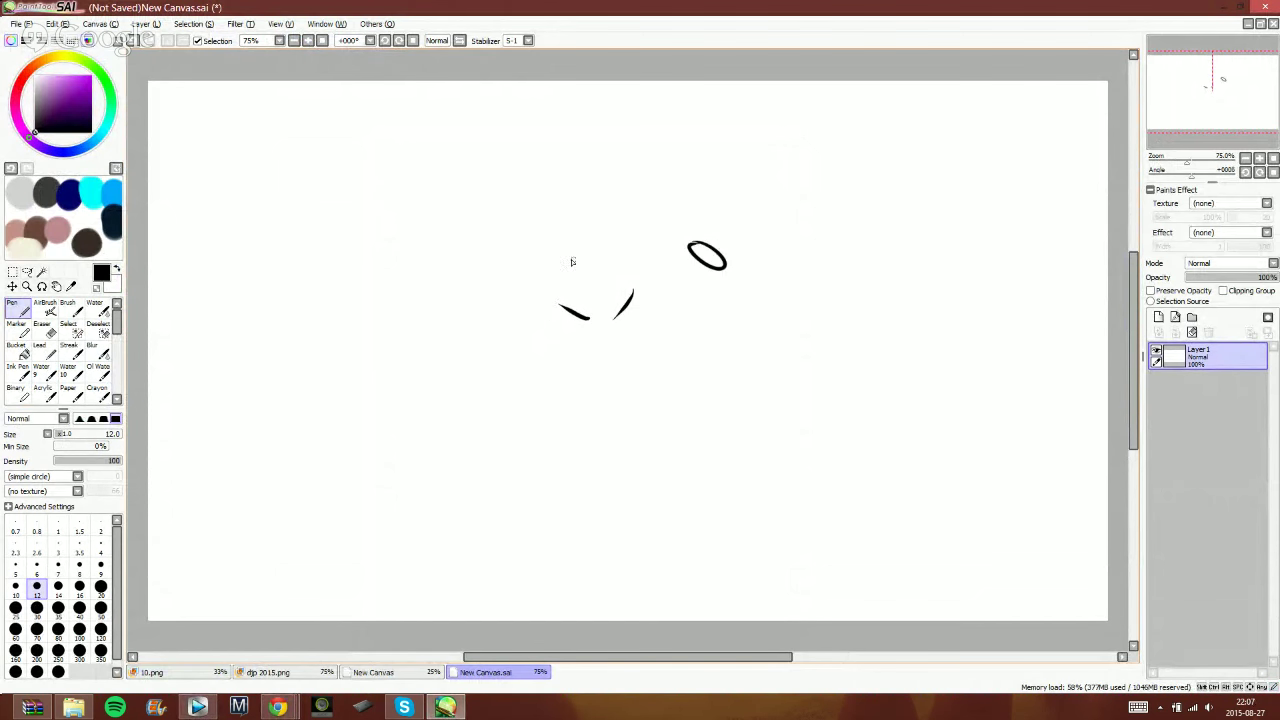
{"action": "left_click_drag", "start_coordinate": [542, 254], "coordinate": [530, 268]}
{"action": "left_click_drag", "start_coordinate": [482, 262], "coordinate": [558, 352]}
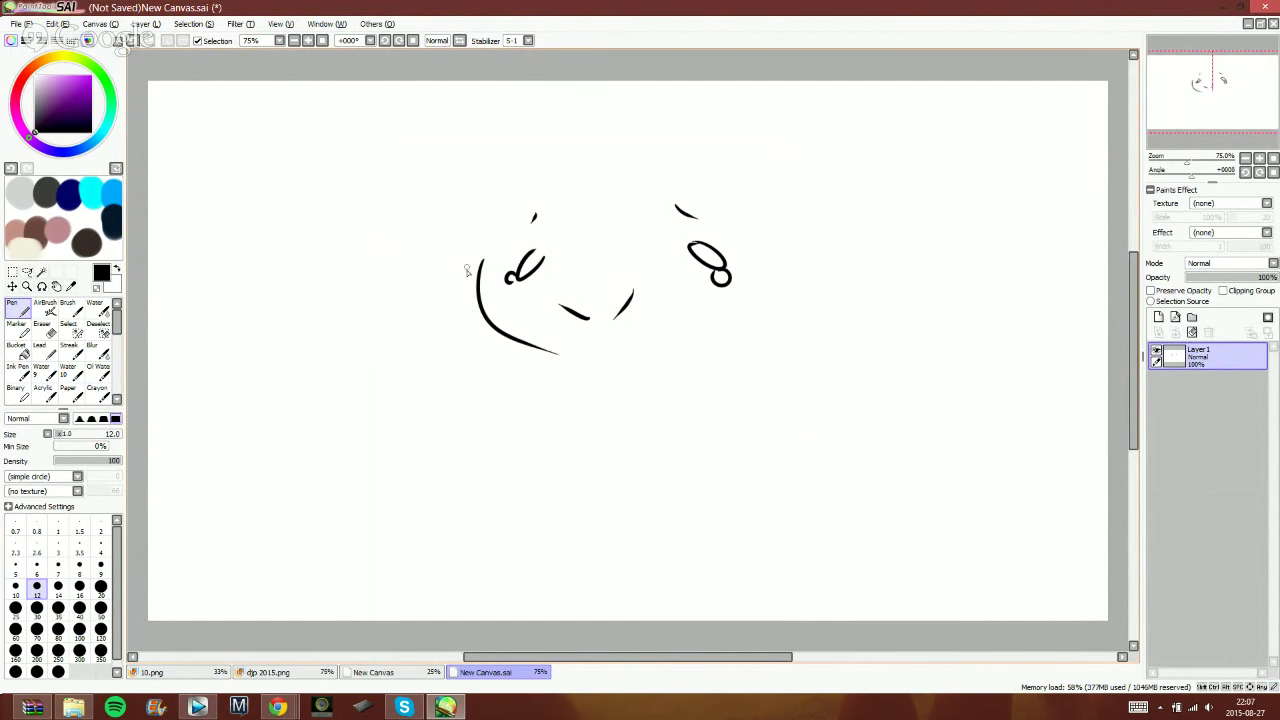
{"action": "mouse_move", "coordinate": [752, 238]}
{"action": "left_mouse_down"}
{"action": "mouse_move", "coordinate": [794, 326]}
{"action": "mouse_move", "coordinate": [748, 312]}
{"action": "mouse_move", "coordinate": [670, 340]}
{"action": "left_mouse_up"}
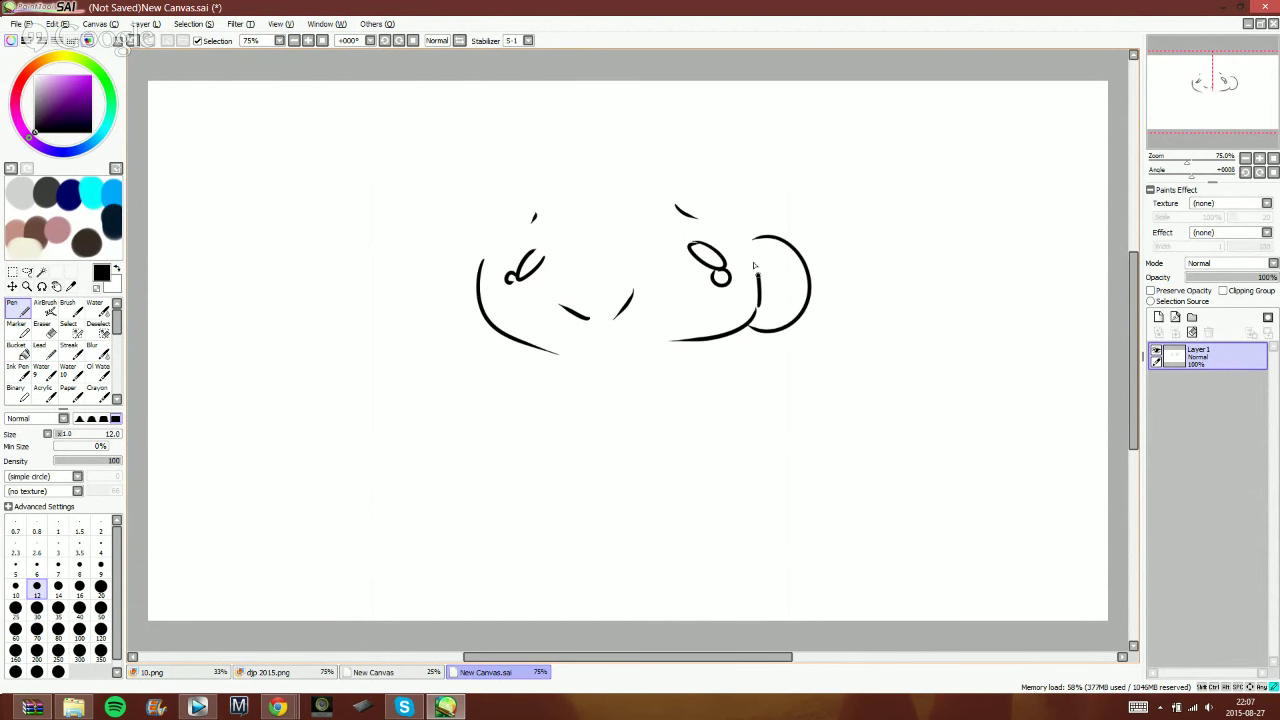
{"action": "mouse_move", "coordinate": [481, 258]}
{"action": "left_mouse_down"}
{"action": "mouse_move", "coordinate": [478, 300]}
{"action": "mouse_move", "coordinate": [475, 288]}
{"action": "left_mouse_up"}
{"action": "left_click_drag", "start_coordinate": [520, 340], "coordinate": [594, 348]}
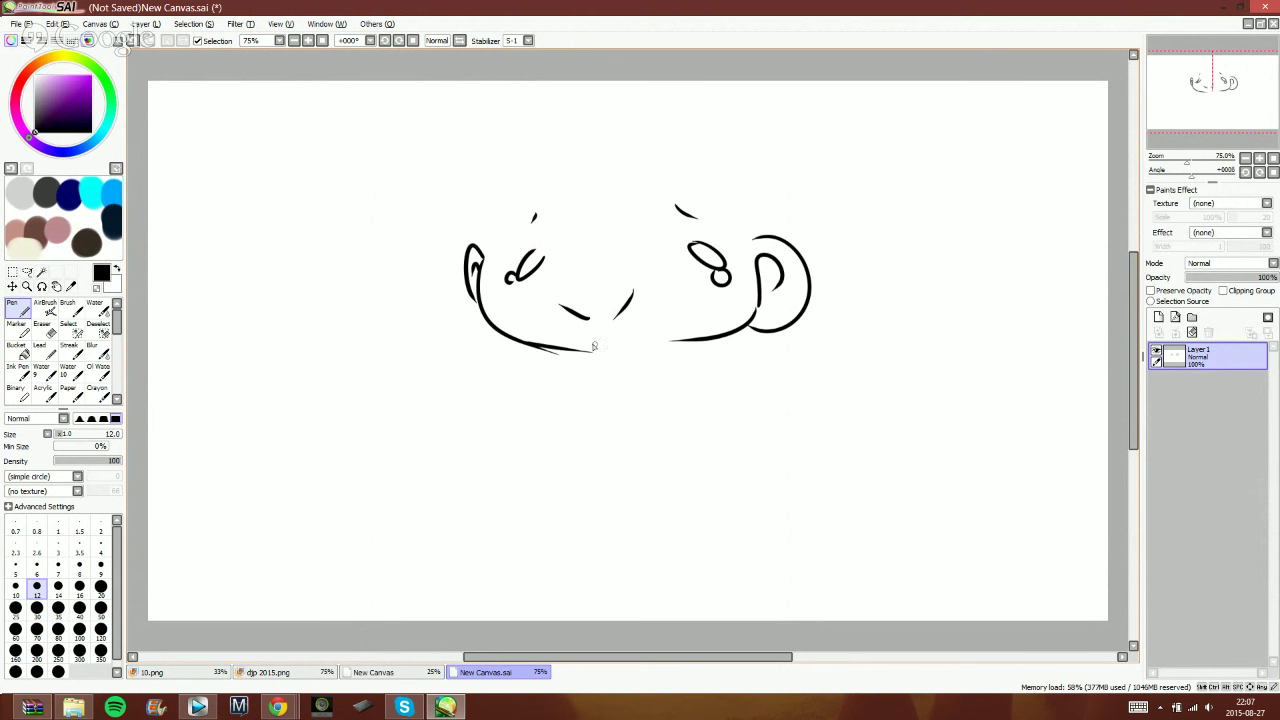
- Draw the rounded top of the head from ear to ear, undoing the first overlong stroke
{"action": "mouse_move", "coordinate": [487, 258]}
{"action": "left_mouse_down"}
{"action": "mouse_move", "coordinate": [530, 171]}
{"action": "mouse_move", "coordinate": [836, 278]}
{"action": "left_mouse_up"}
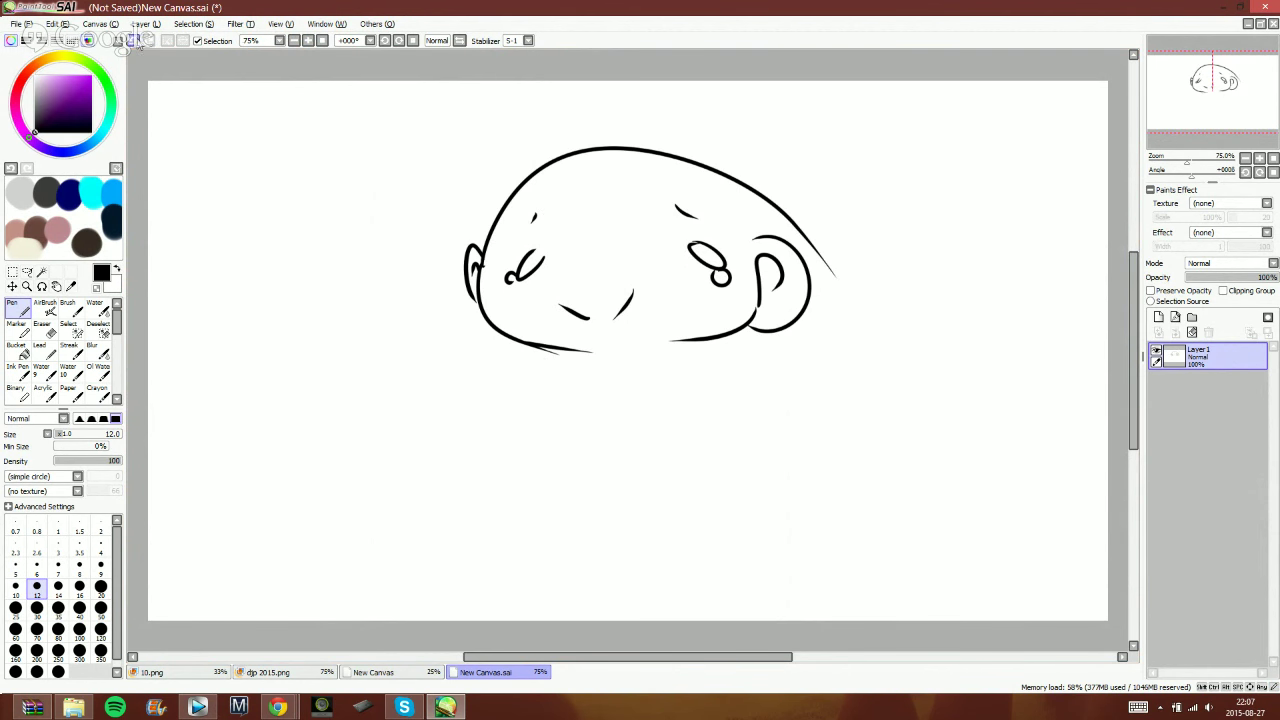
{"action": "left_click", "coordinate": [141, 40]}
{"action": "mouse_move", "coordinate": [482, 265]}
{"action": "left_mouse_down"}
{"action": "mouse_move", "coordinate": [608, 147]}
{"action": "mouse_move", "coordinate": [757, 243]}
{"action": "left_mouse_up"}
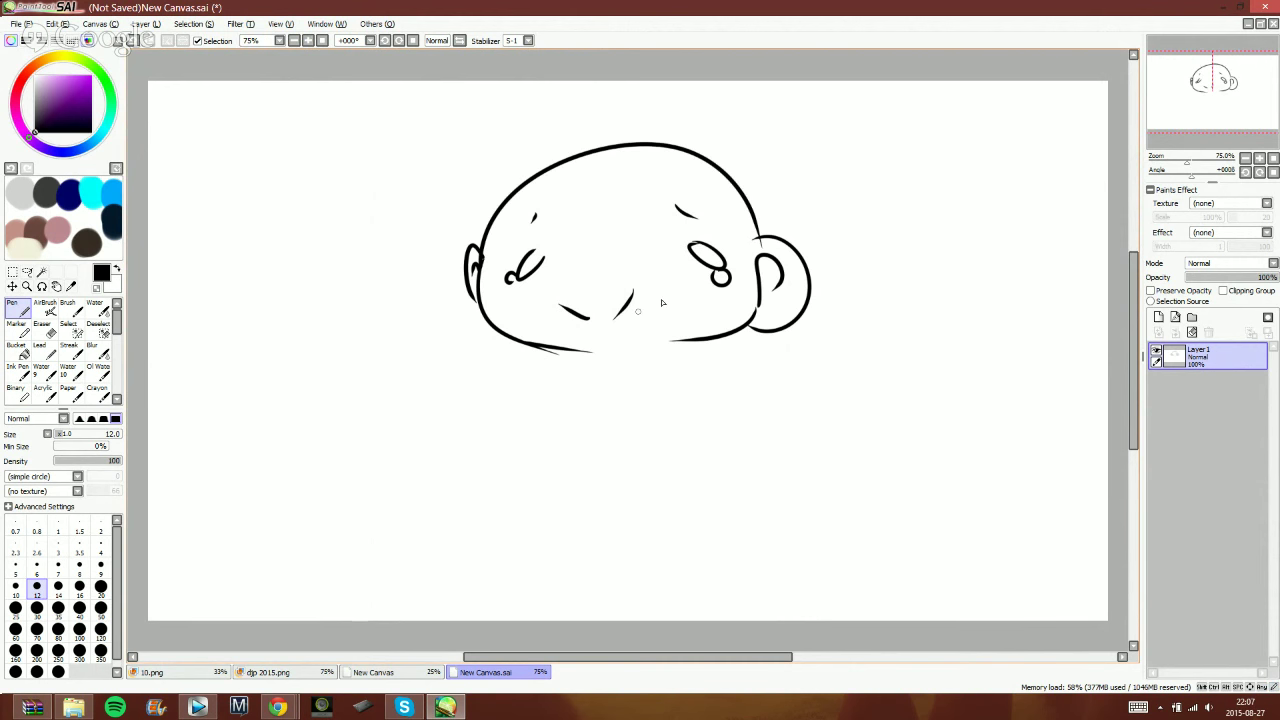
- Check the YouTube live stream chat and switch back to Vegas Pro
{"action": "mouse_move", "coordinate": [278, 707]}
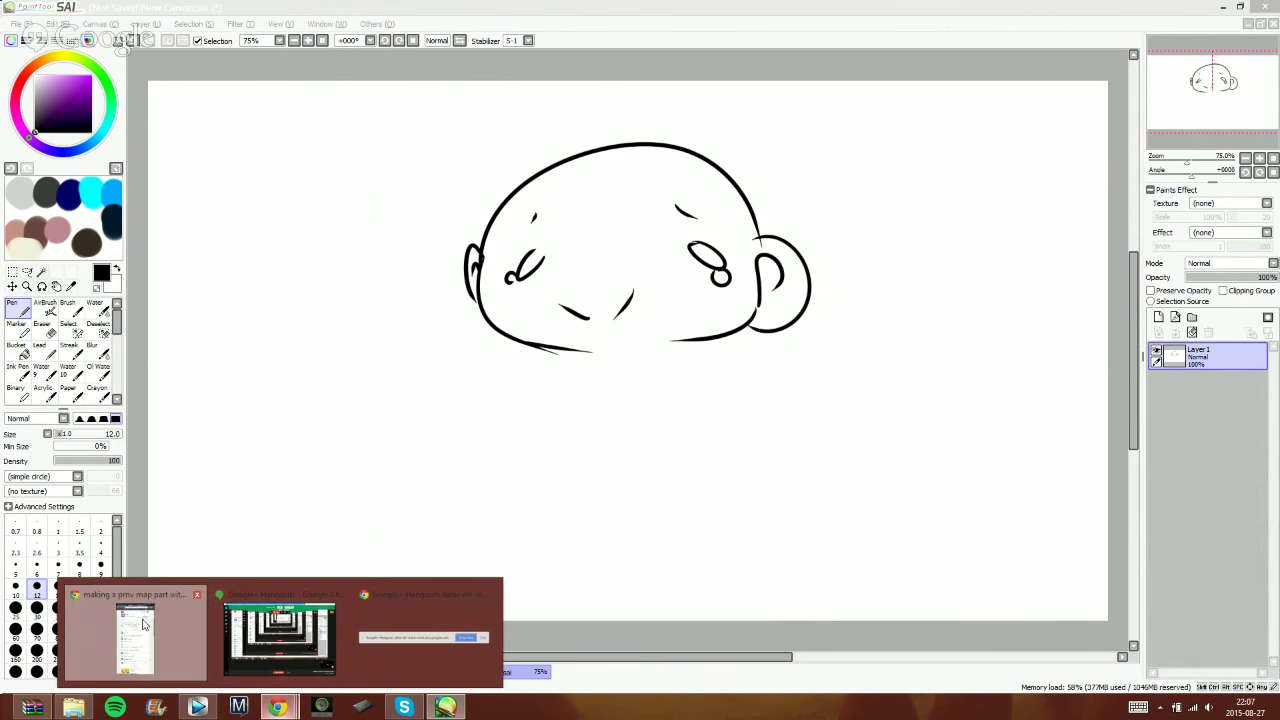
{"action": "left_click", "coordinate": [150, 625]}
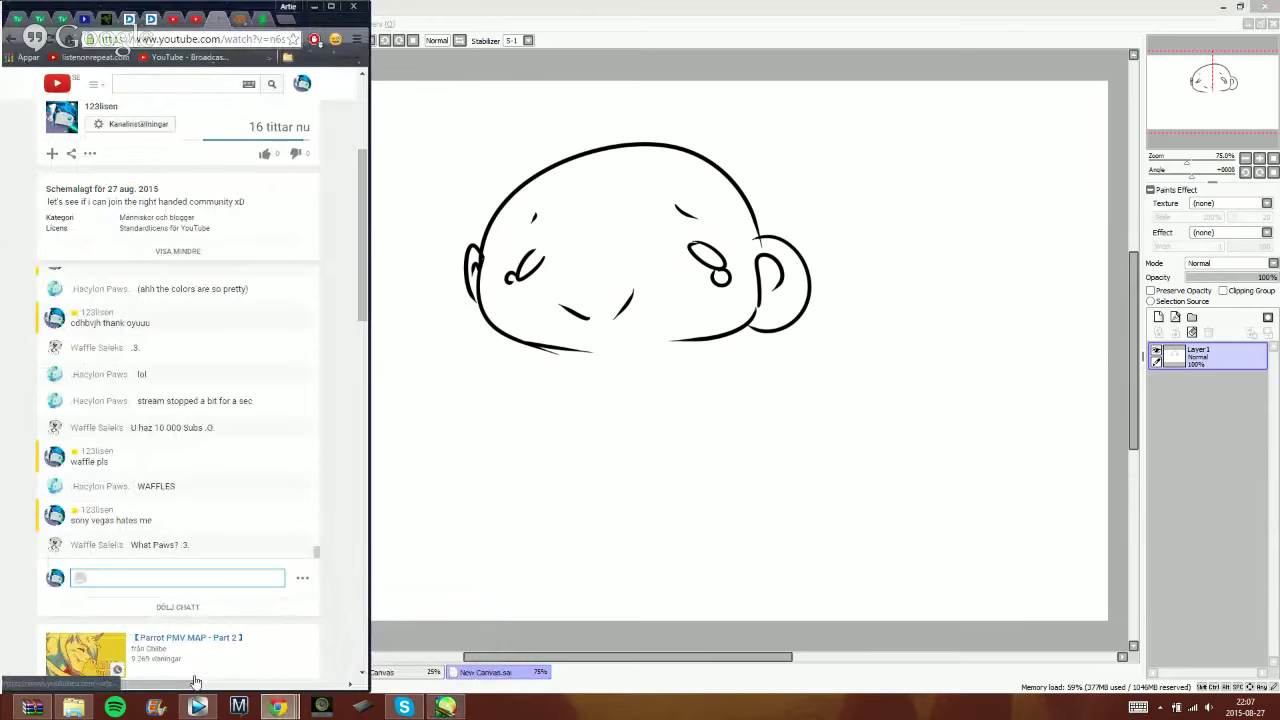
{"action": "left_click", "coordinate": [197, 707]}
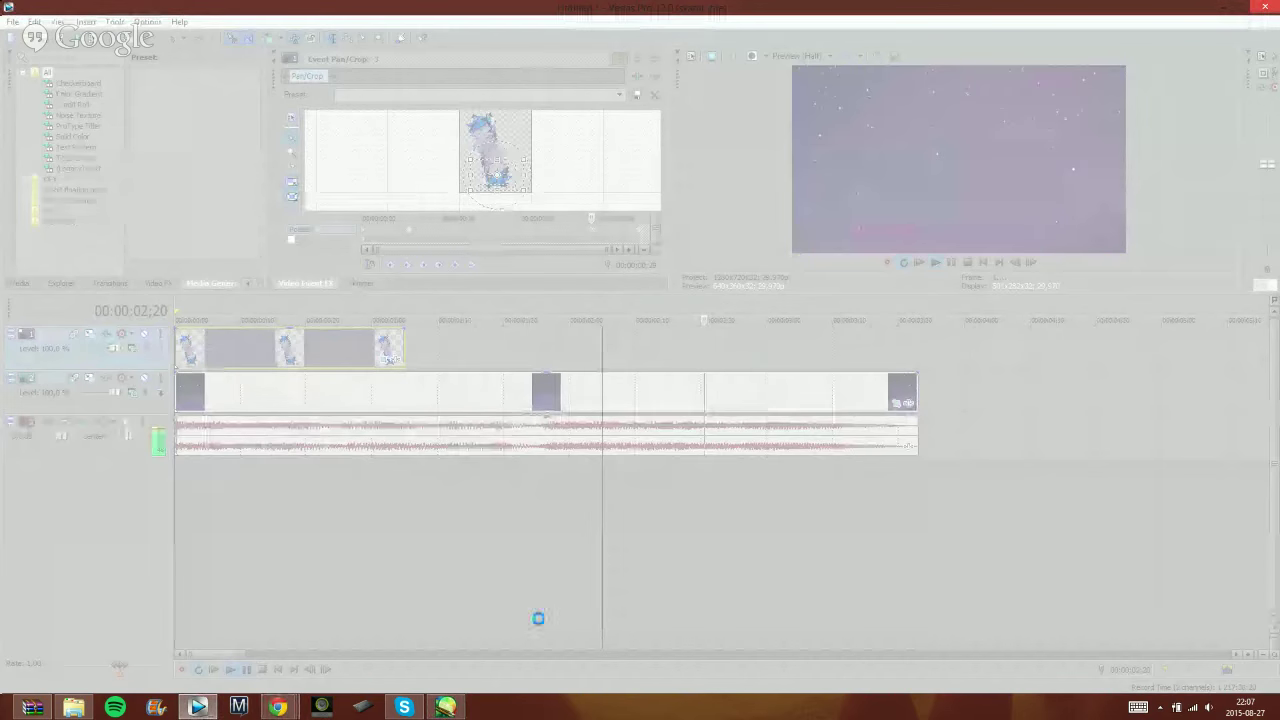
- Close the unresponsive Vegas Pro, relaunch it, and bring up the YouTube live stream chat while it loads
{"action": "mouse_move", "coordinate": [277, 708]}
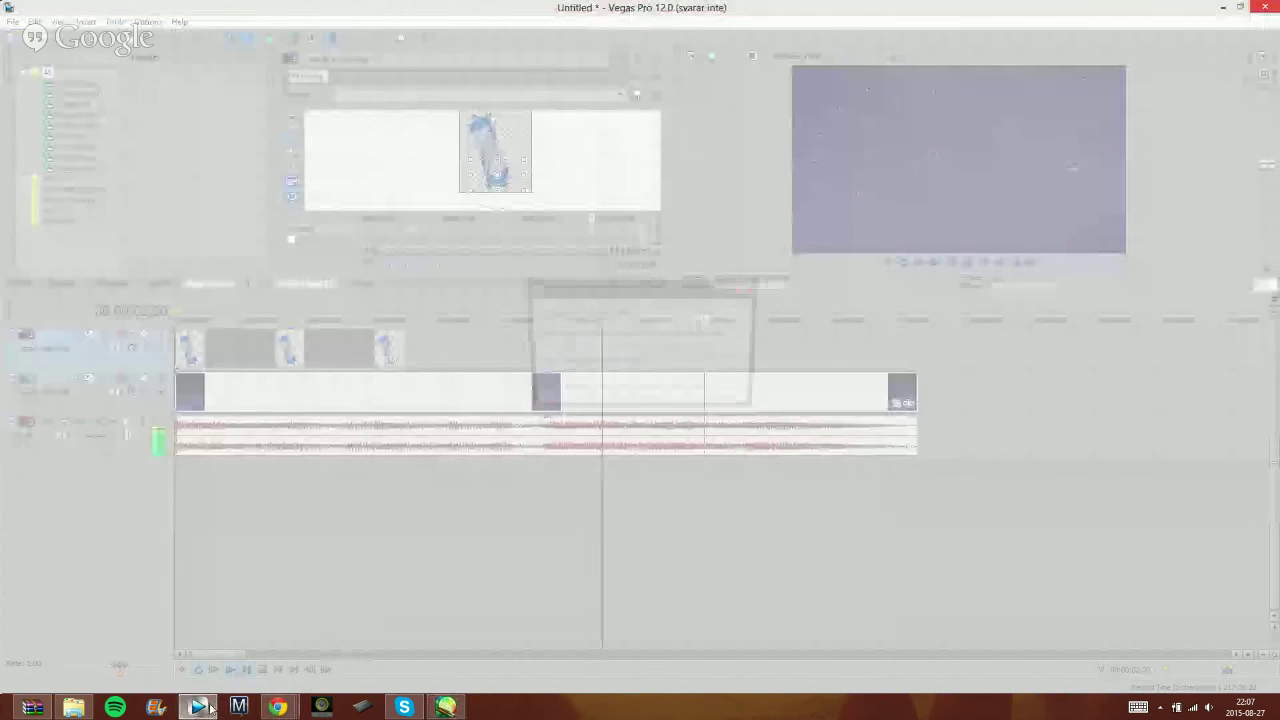
{"action": "left_click", "coordinate": [630, 364]}
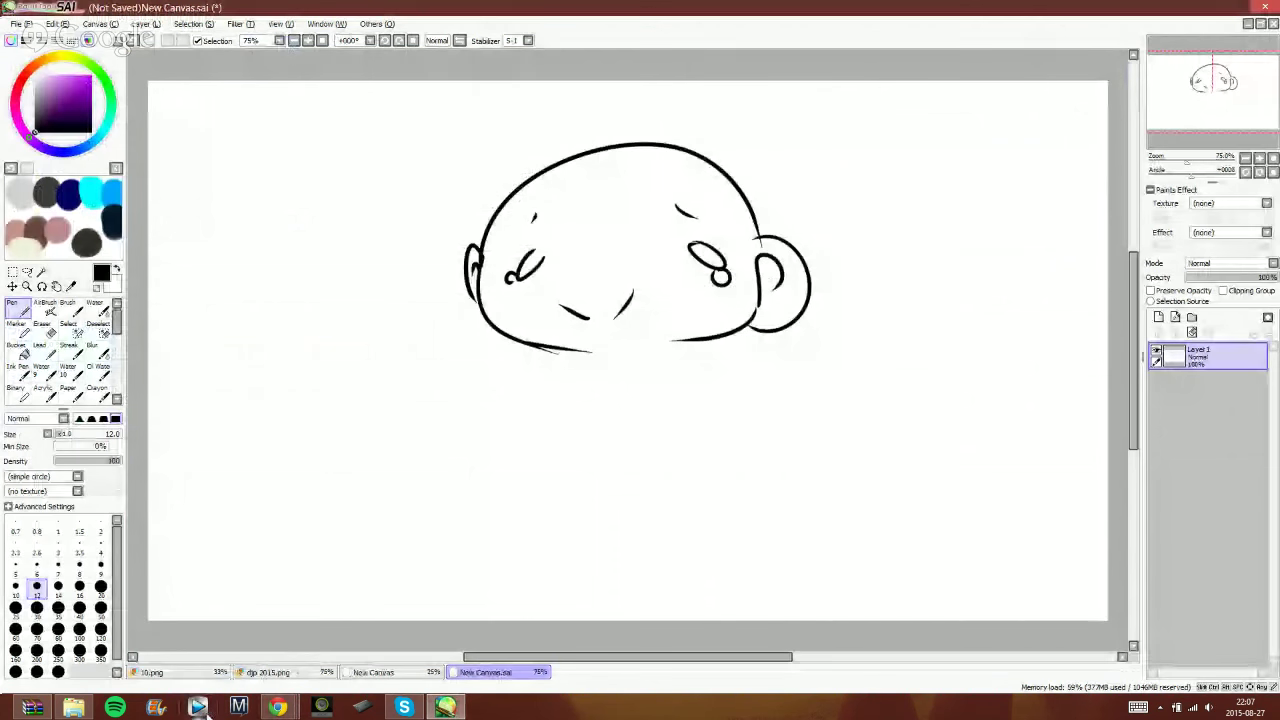
{"action": "left_click", "coordinate": [197, 707]}
{"action": "left_click", "coordinate": [157, 616]}
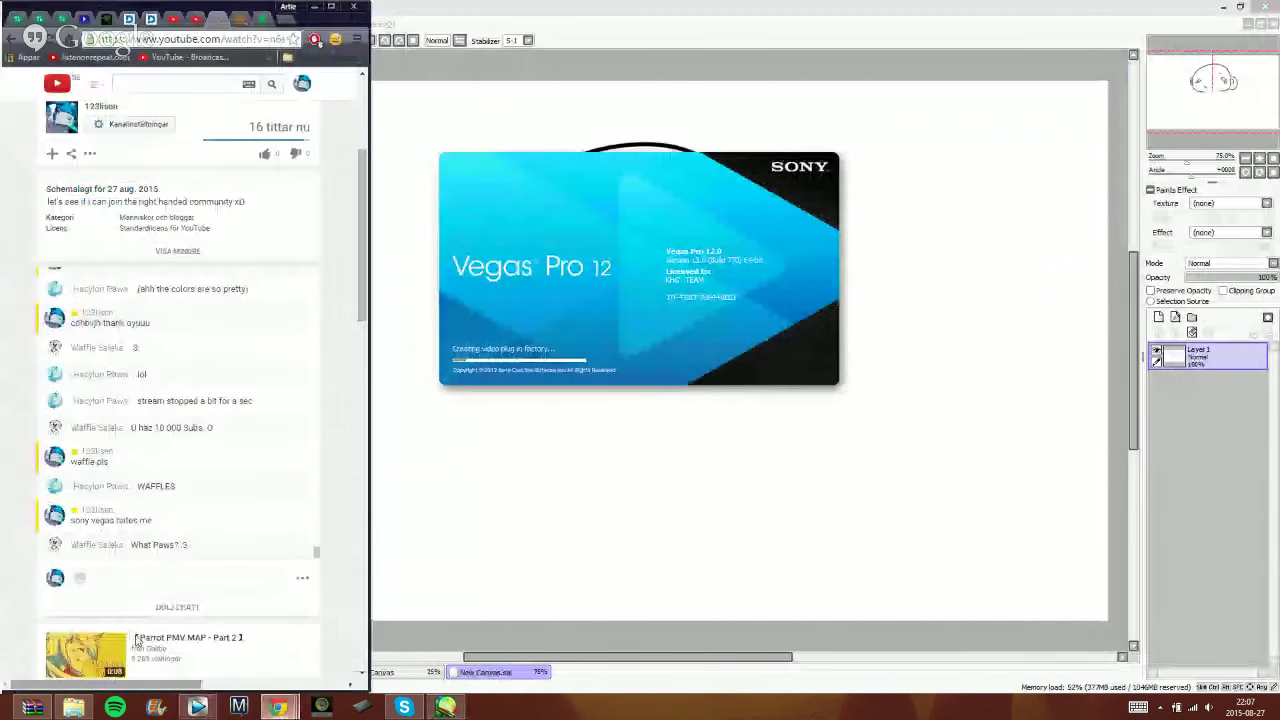
- Enlarge the YouTube stream page, check the latest chat messages, and switch back to Vegas Pro
{"action": "left_click", "coordinate": [330, 8]}
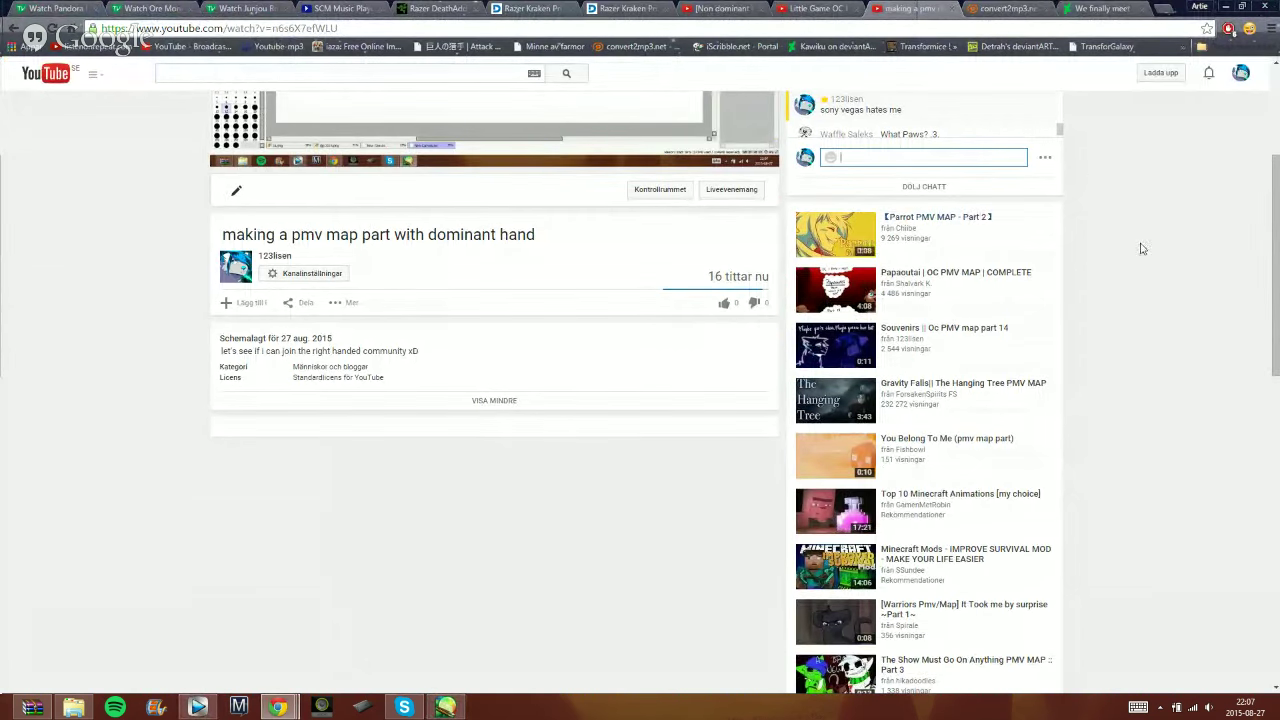
{"action": "scroll", "coordinate": [1142, 235], "scroll_direction": "up", "scroll_amount": 3}
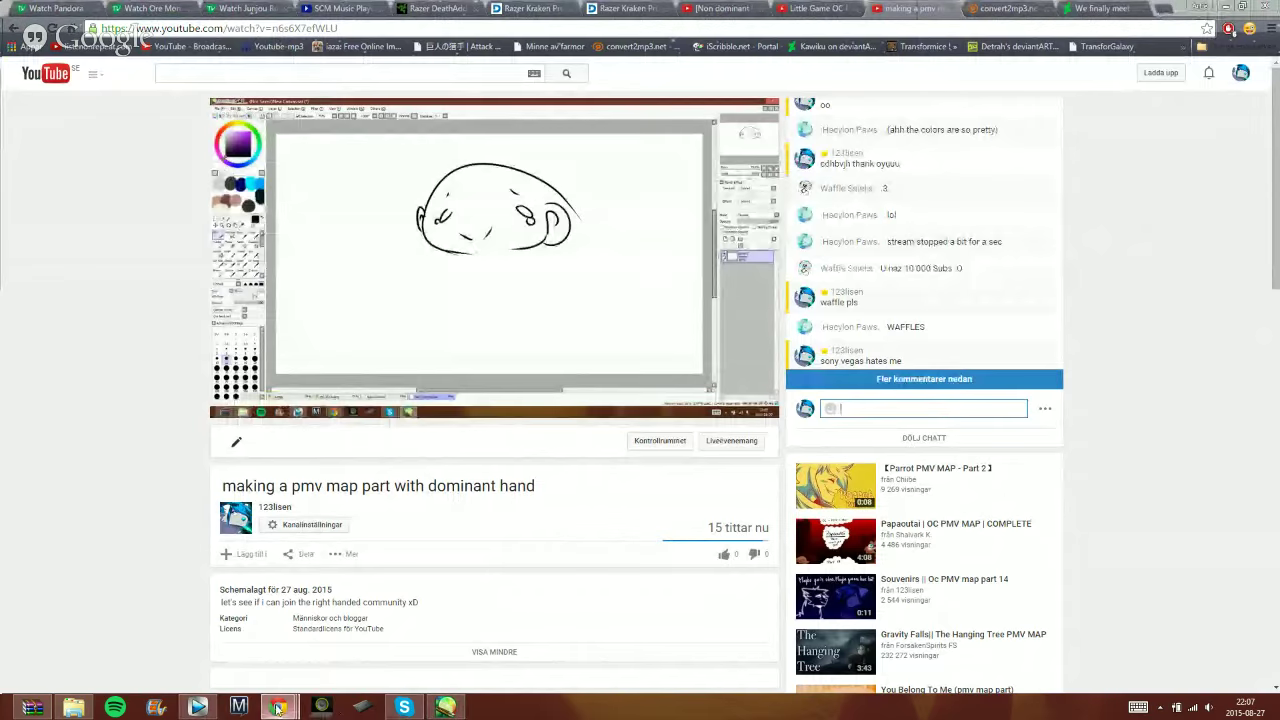
{"action": "left_click", "coordinate": [199, 708]}
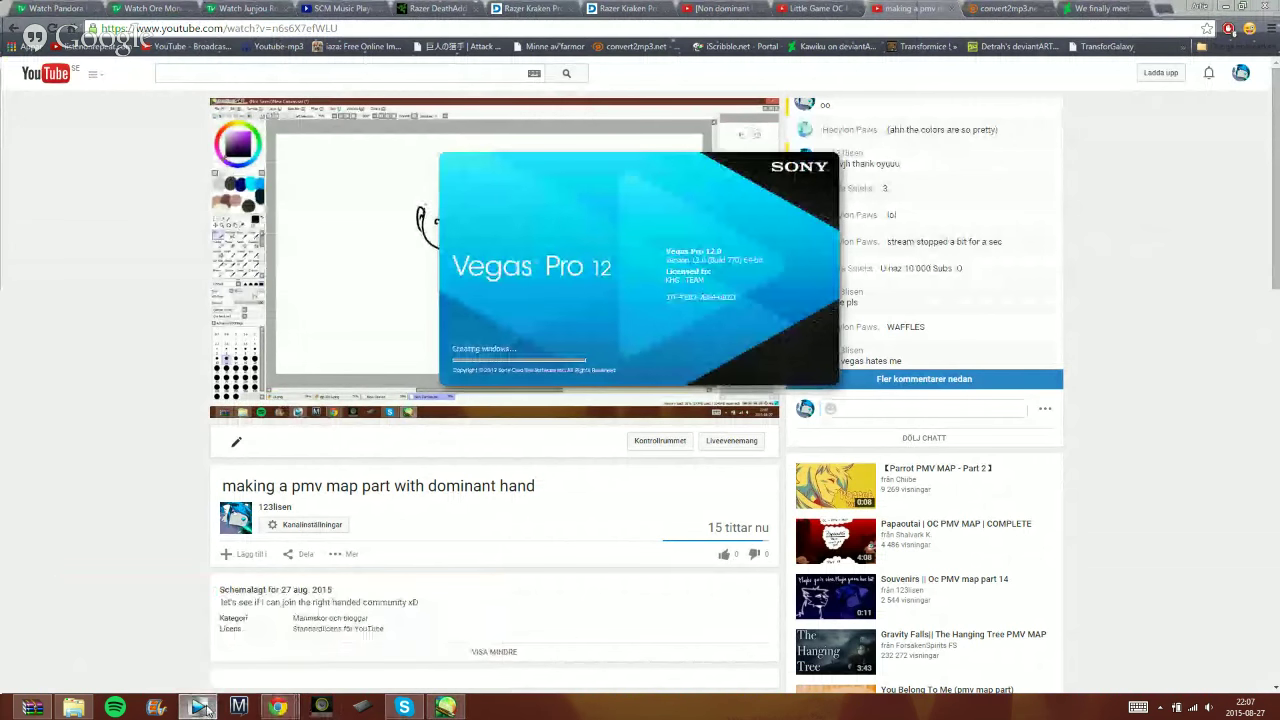
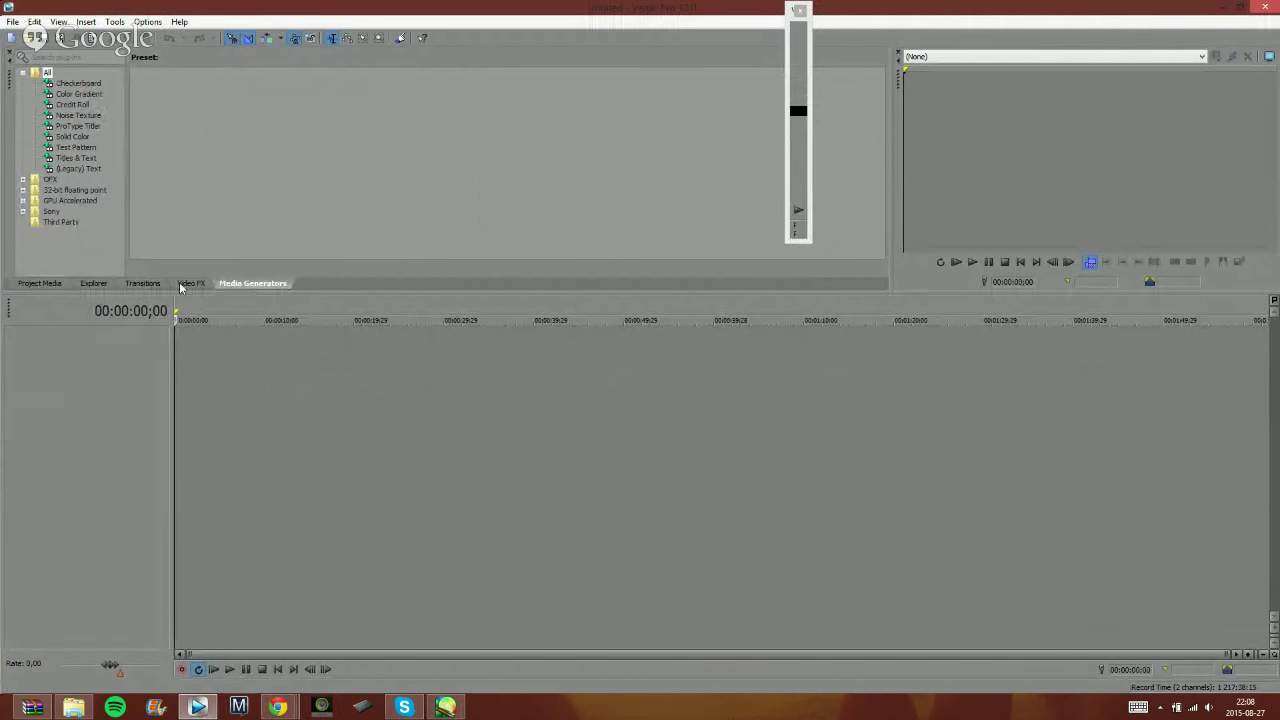
{"action": "left_click", "coordinate": [42, 283]}
{"action": "left_click", "coordinate": [88, 284]}
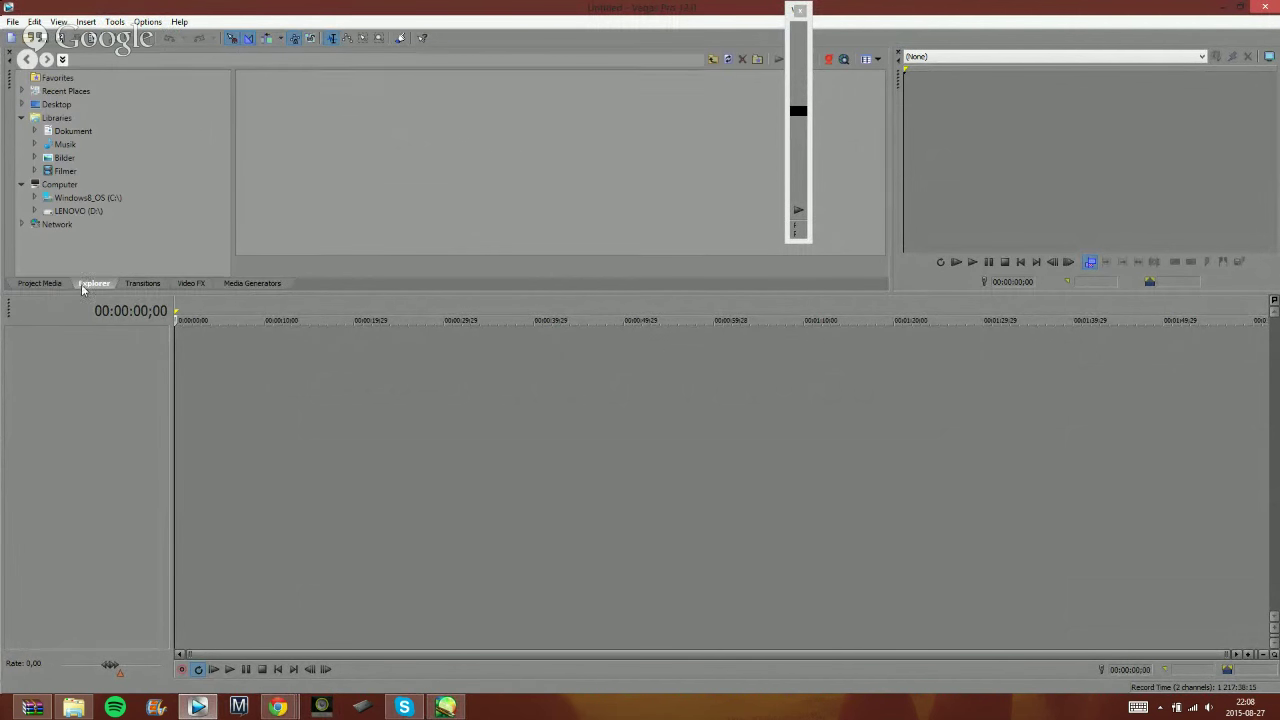
{"action": "left_click", "coordinate": [70, 284]}
{"action": "left_click", "coordinate": [135, 284]}
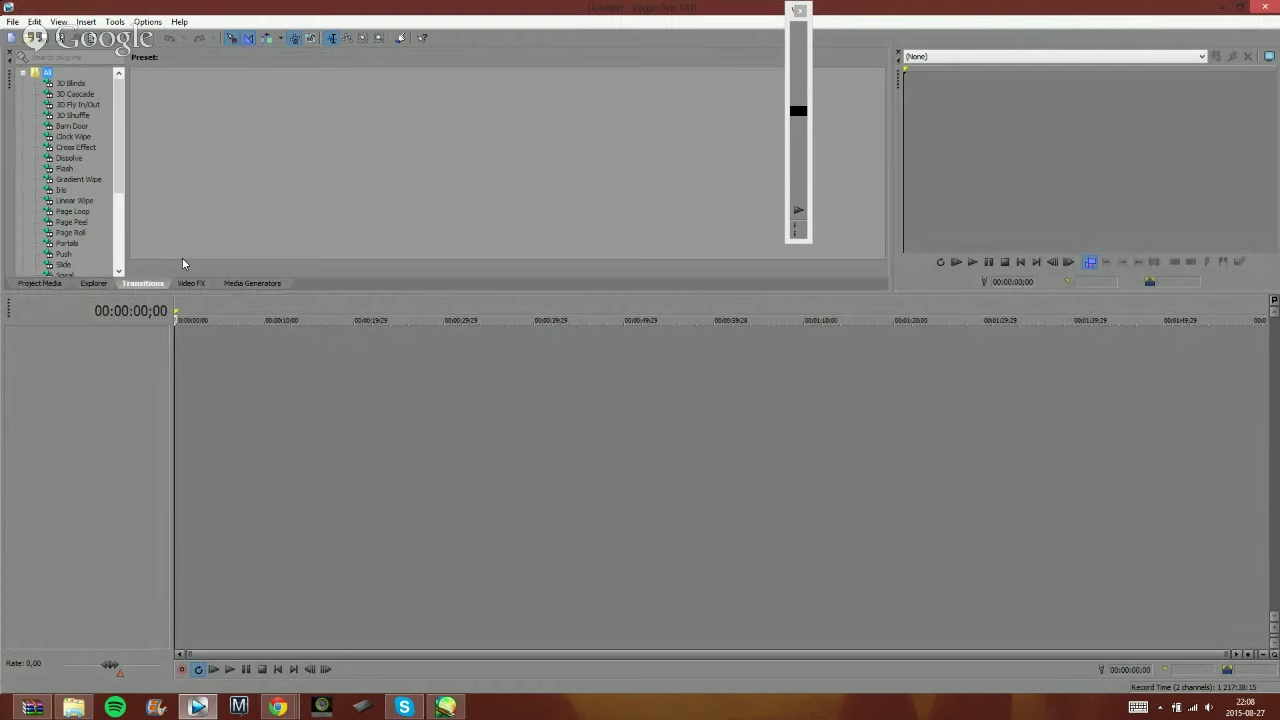
{"action": "left_click", "coordinate": [202, 284]}
{"action": "left_click", "coordinate": [140, 284]}
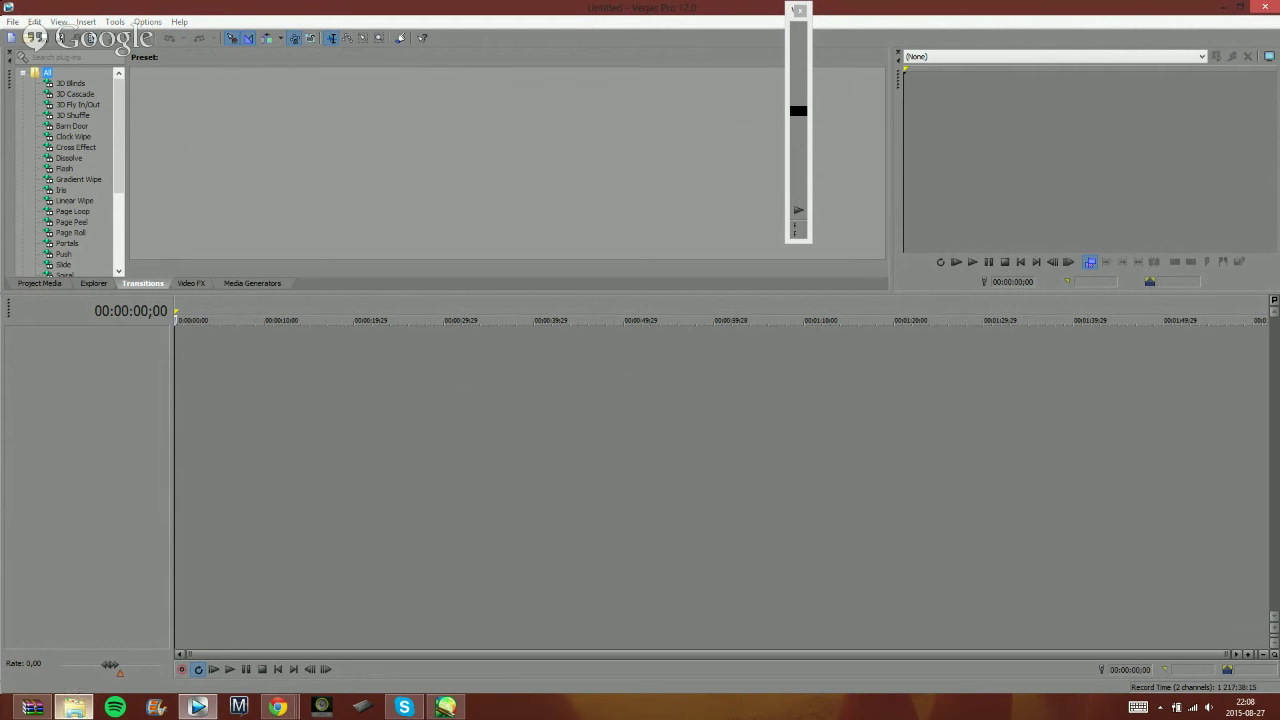
- Open the "[Non dominant han..." video from the Music library onto the empty timeline
{"action": "left_click", "coordinate": [73, 707]}
{"action": "right_click", "coordinate": [110, 379]}
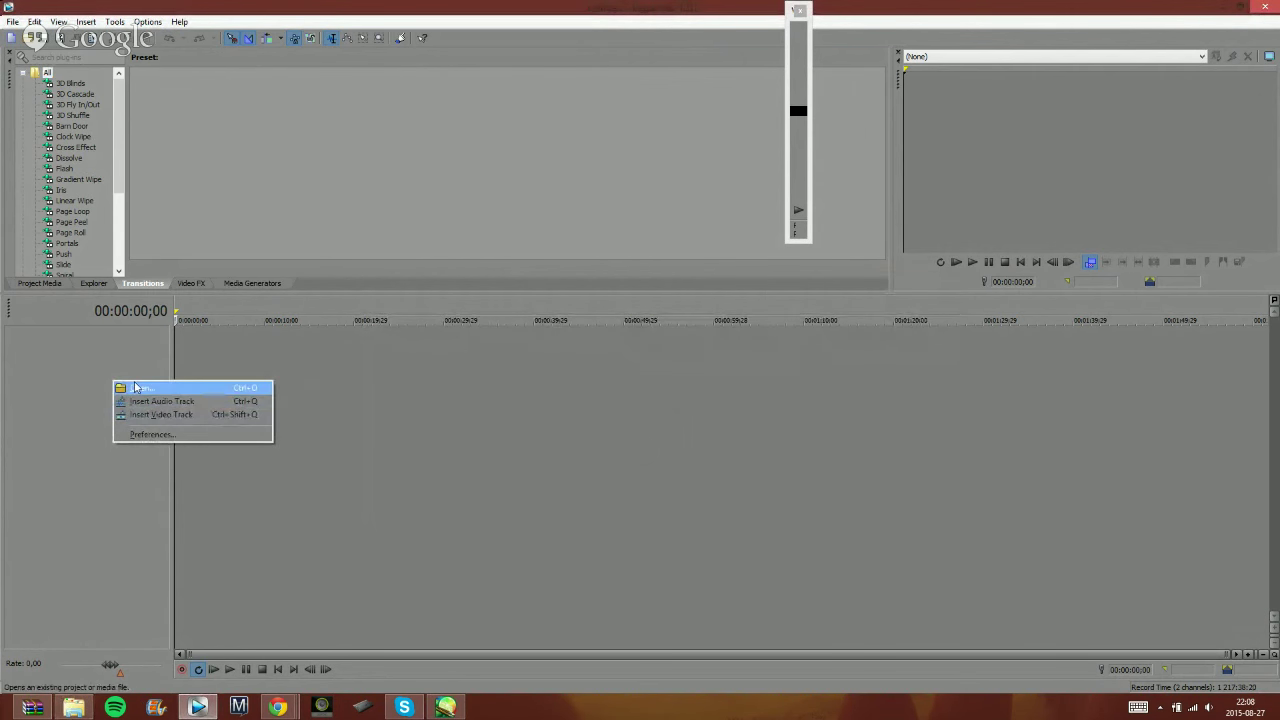
{"action": "left_click", "coordinate": [143, 389]}
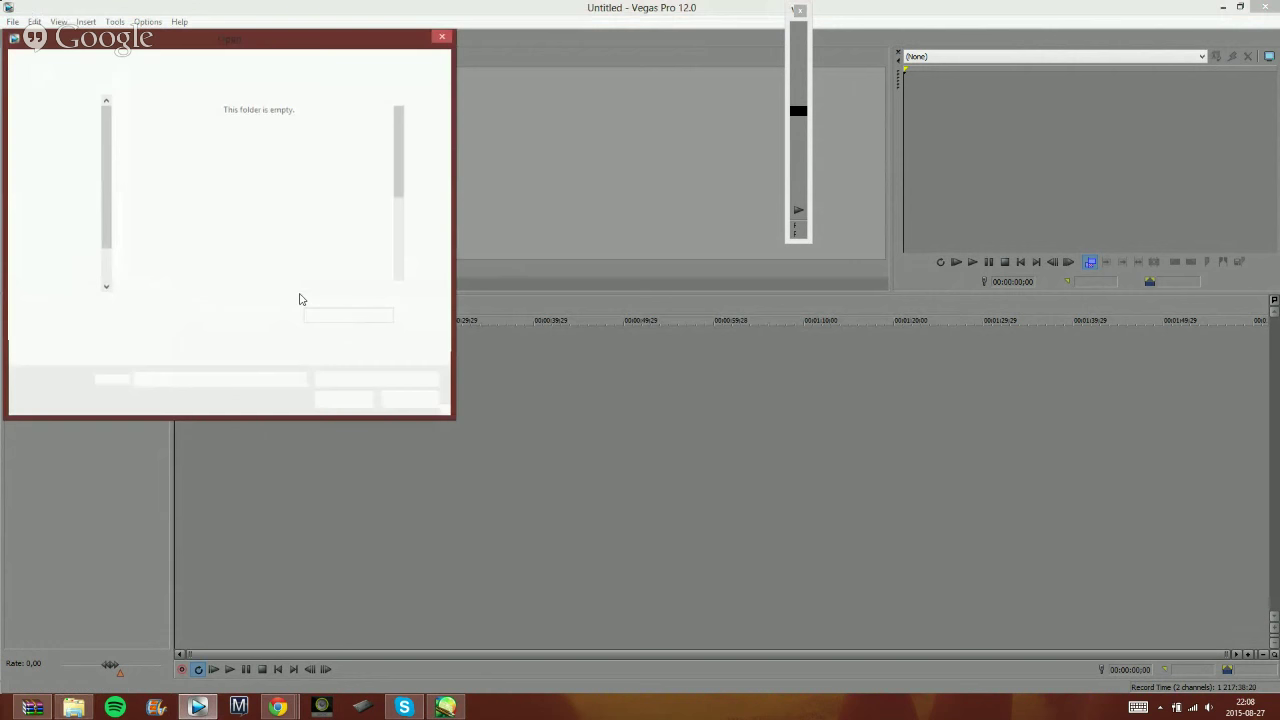
{"action": "left_click", "coordinate": [66, 238]}
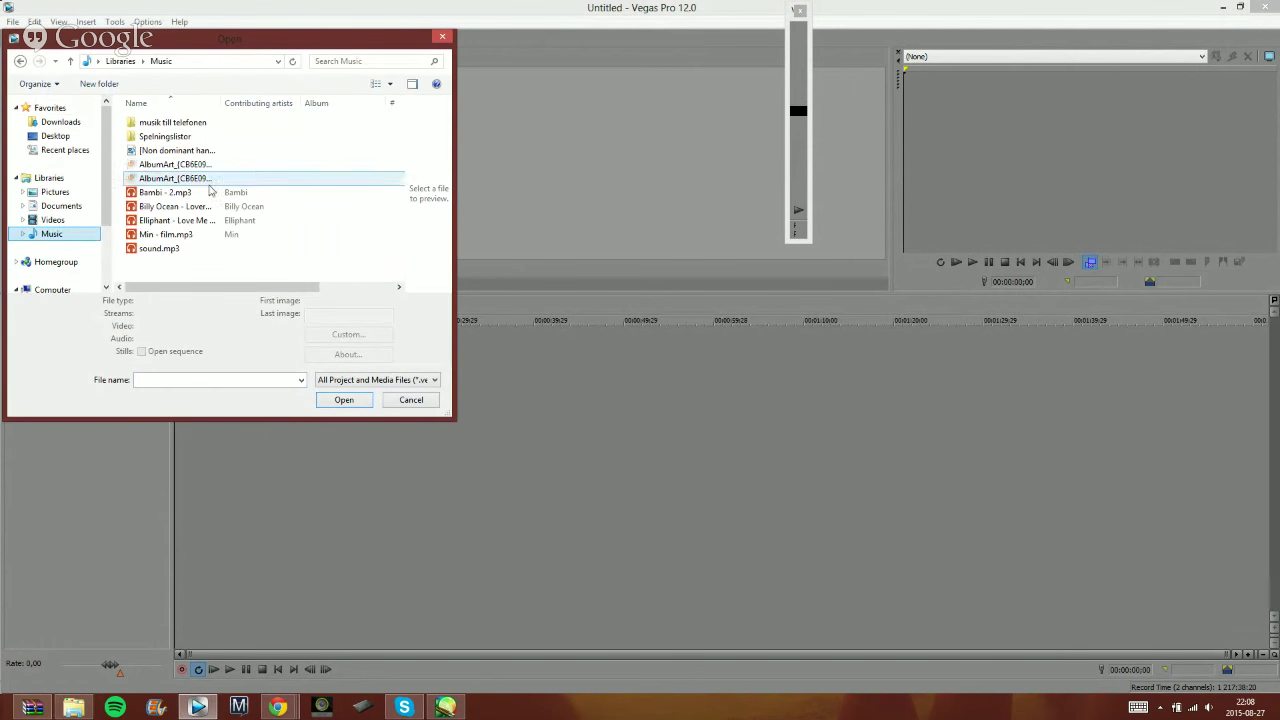
{"action": "double_click", "coordinate": [176, 150]}
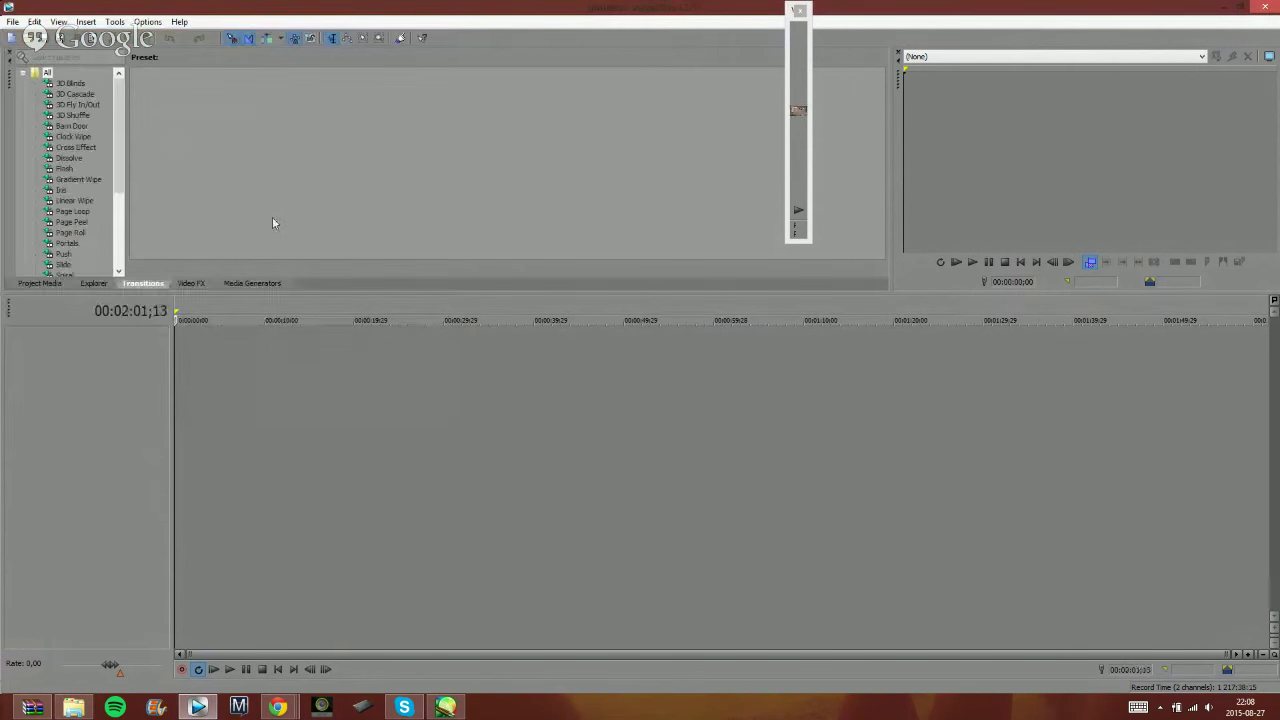
- Place the playhead near the end of the imported video, at 00:01:56;12
{"action": "left_click", "coordinate": [1027, 358]}
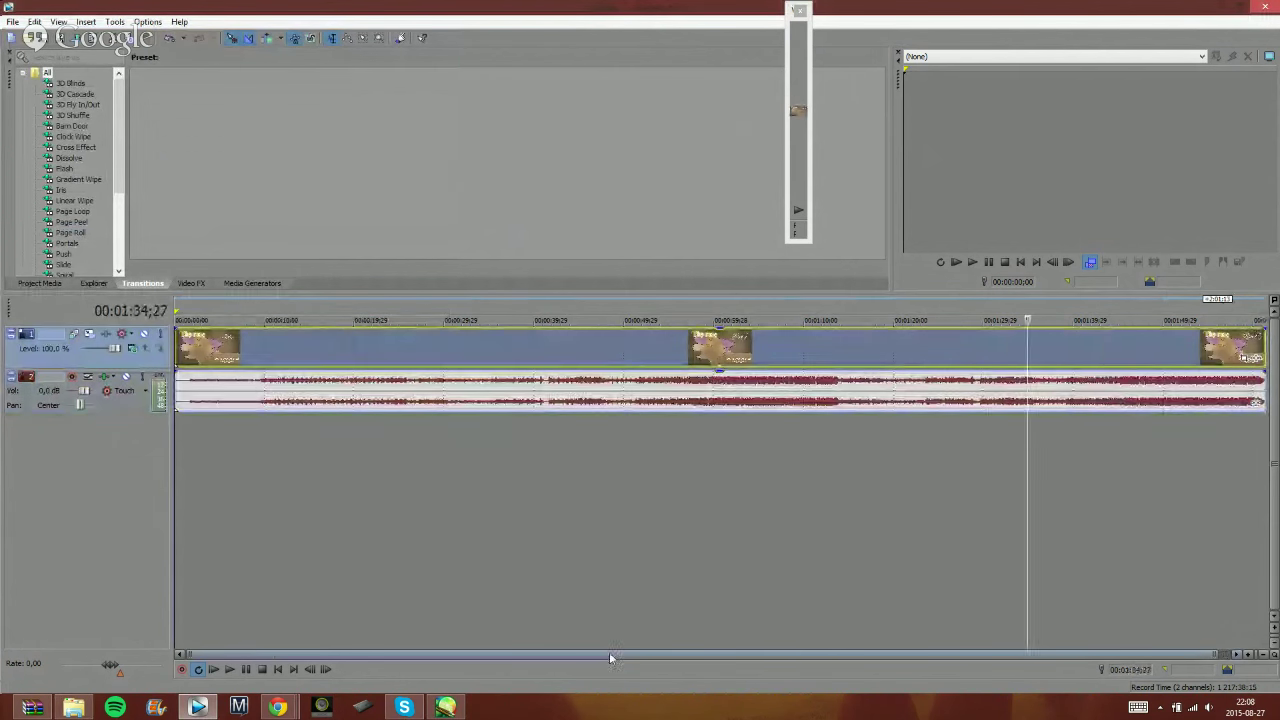
{"action": "left_click_drag", "start_coordinate": [609, 654], "coordinate": [819, 640]}
{"action": "left_click", "coordinate": [1000, 355]}
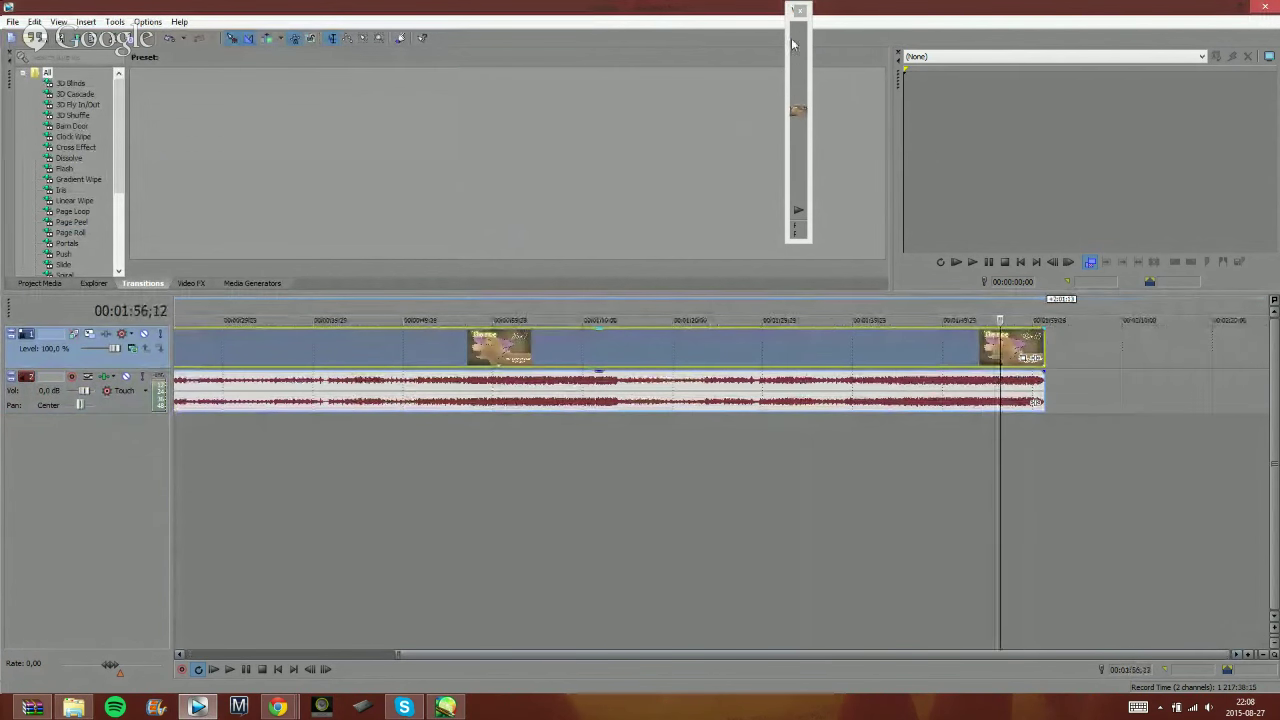
- Dock the floating Video Preview between the Transitions and Trimmer areas, and the Master bus beside the Trimmer
{"action": "left_click", "coordinate": [796, 88]}
{"action": "left_click_drag", "start_coordinate": [797, 89], "coordinate": [471, 92]}
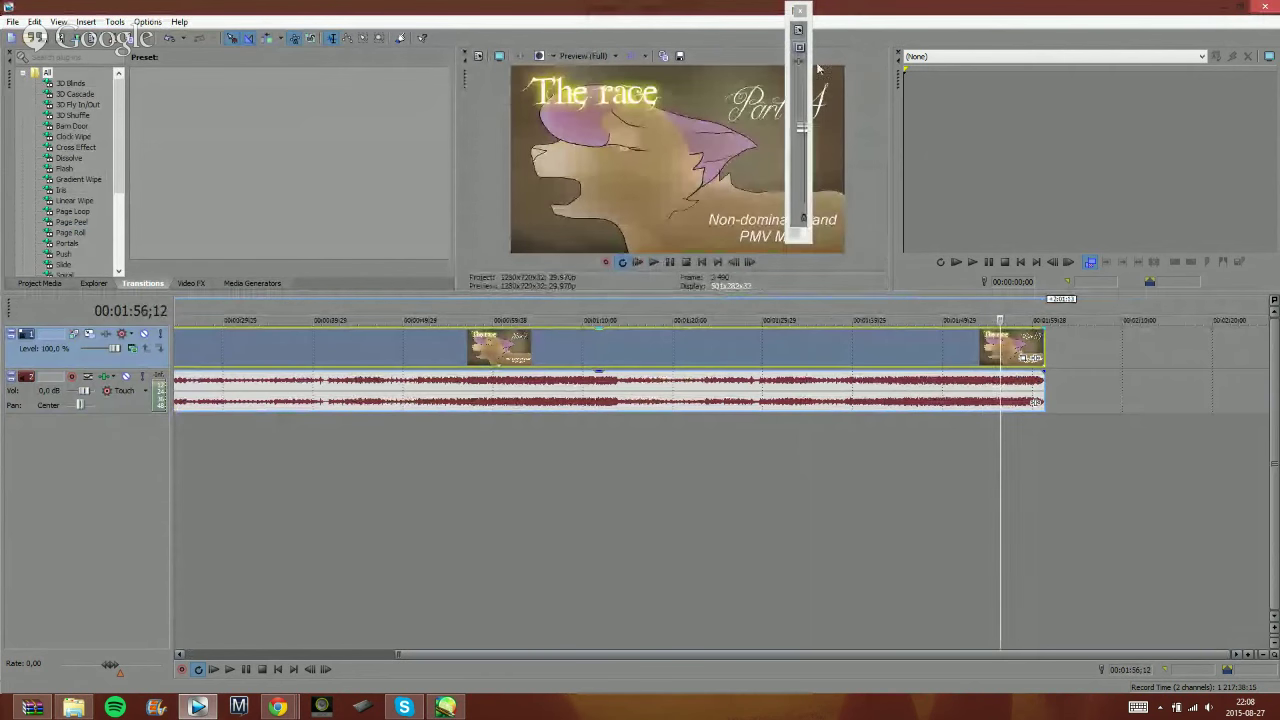
{"action": "left_click_drag", "start_coordinate": [790, 16], "coordinate": [1240, 114]}
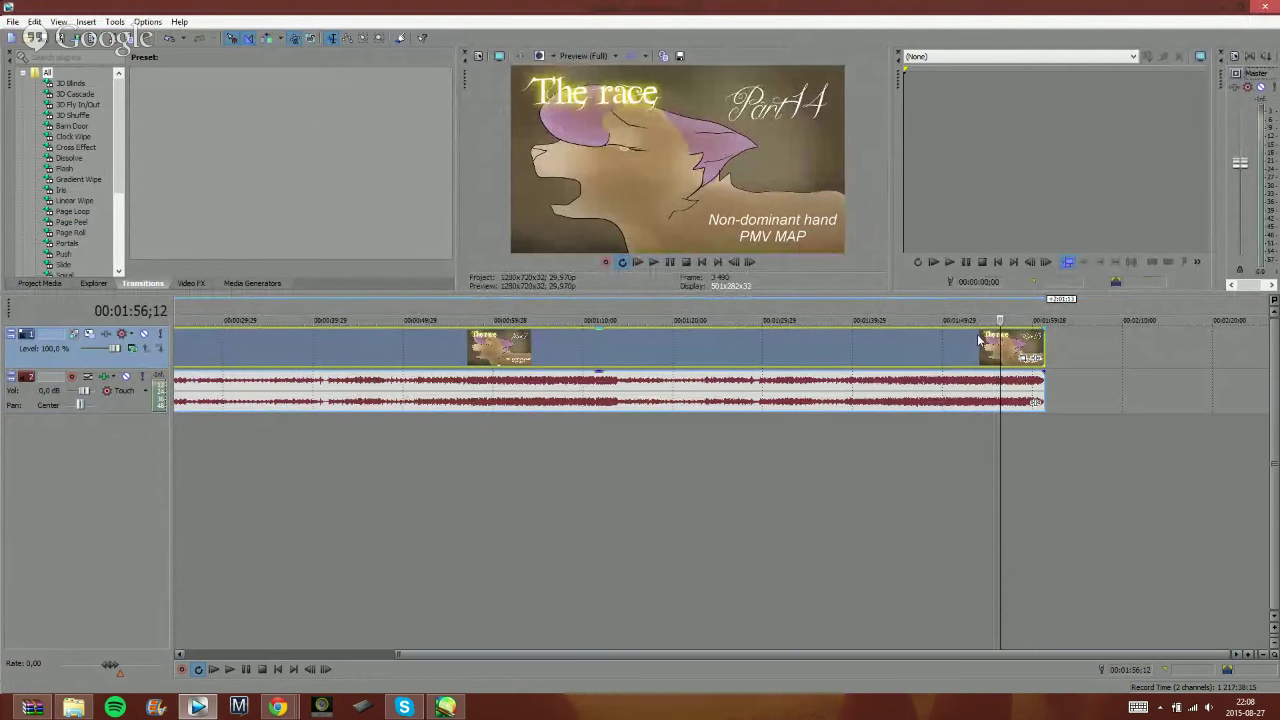
- Place the playhead in the Part 15 section and step back frame by frame to the Part 14 title
{"action": "left_click", "coordinate": [1020, 347]}
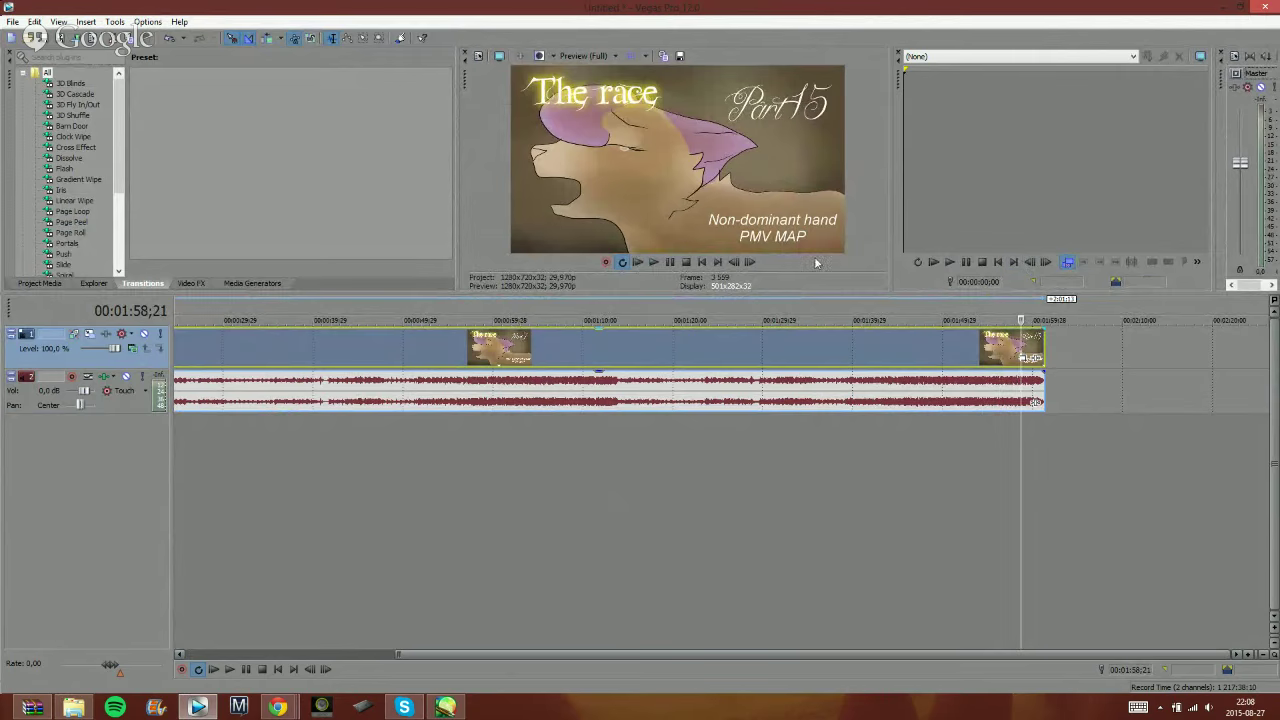
{"action": "left_click", "coordinate": [733, 262]}
{"action": "left_click", "coordinate": [733, 262]}
{"action": "double_click", "coordinate": [733, 262]}
{"action": "double_click", "coordinate": [733, 262]}
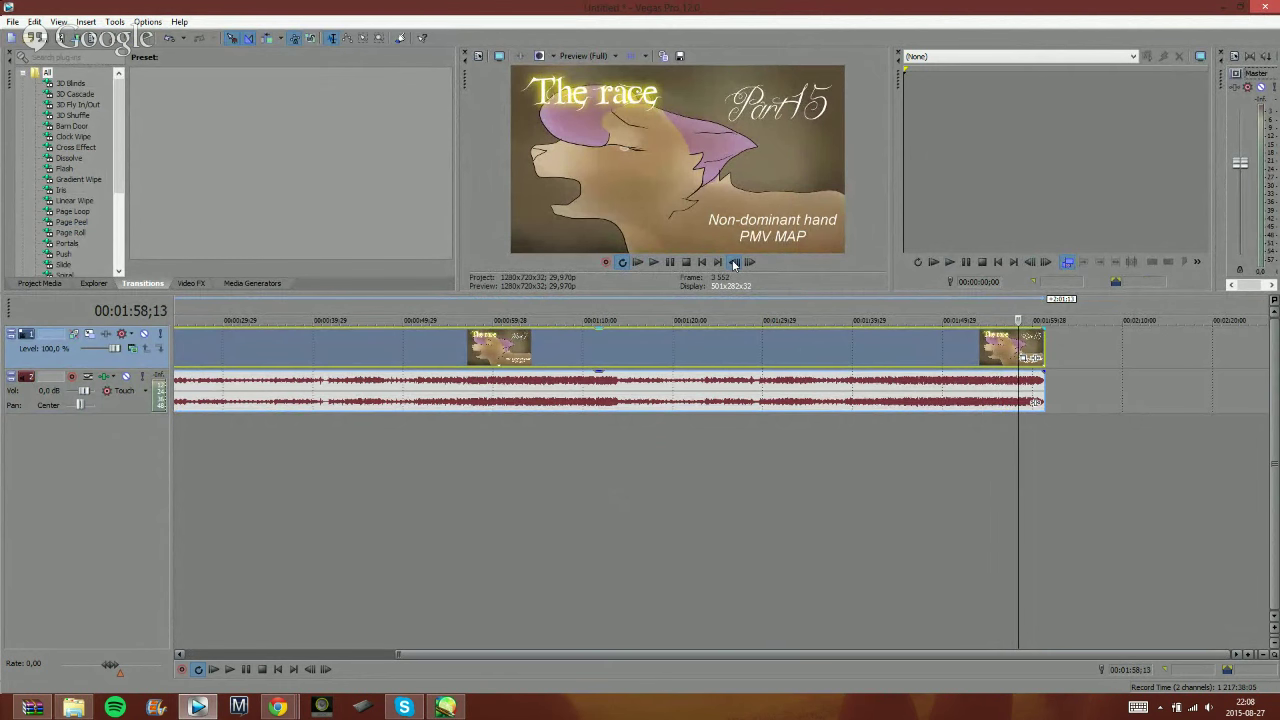
{"action": "double_click", "coordinate": [733, 262]}
{"action": "double_click", "coordinate": [733, 262]}
{"action": "left_click", "coordinate": [733, 262]}
{"action": "double_click", "coordinate": [733, 262]}
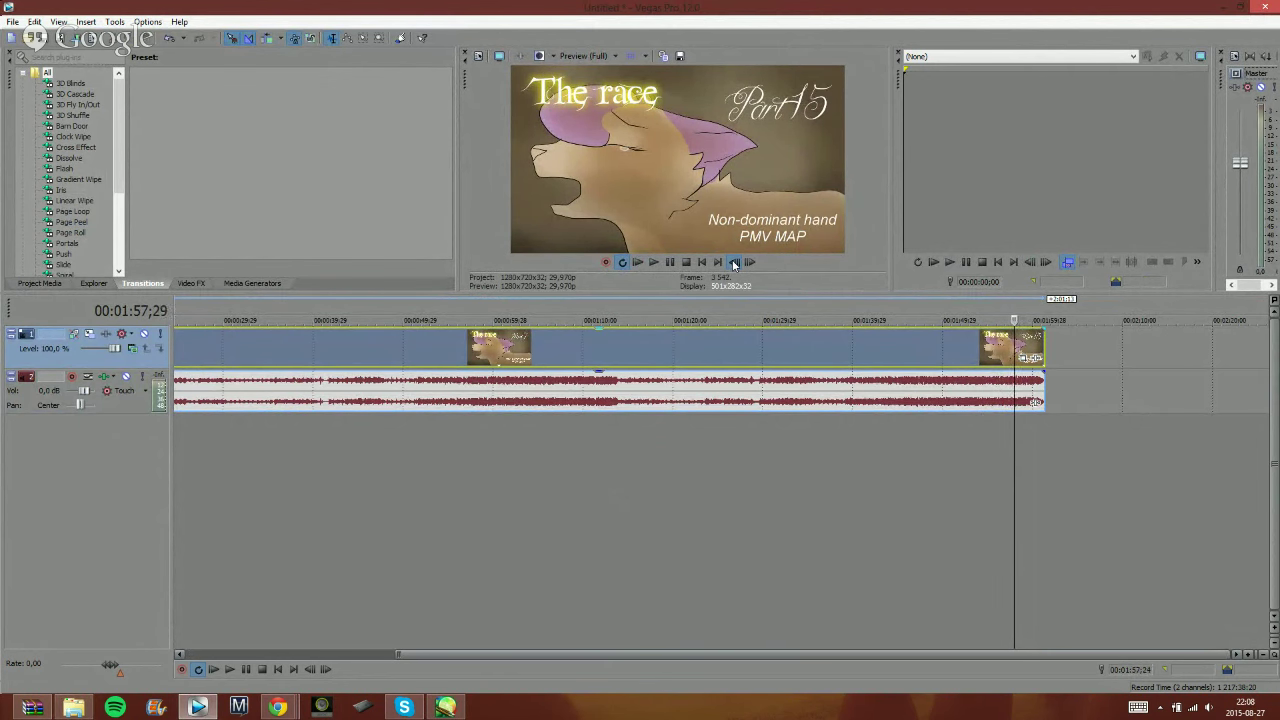
{"action": "double_click", "coordinate": [733, 262]}
{"action": "double_click", "coordinate": [733, 262]}
{"action": "left_click", "coordinate": [735, 264]}
{"action": "left_click", "coordinate": [735, 264]}
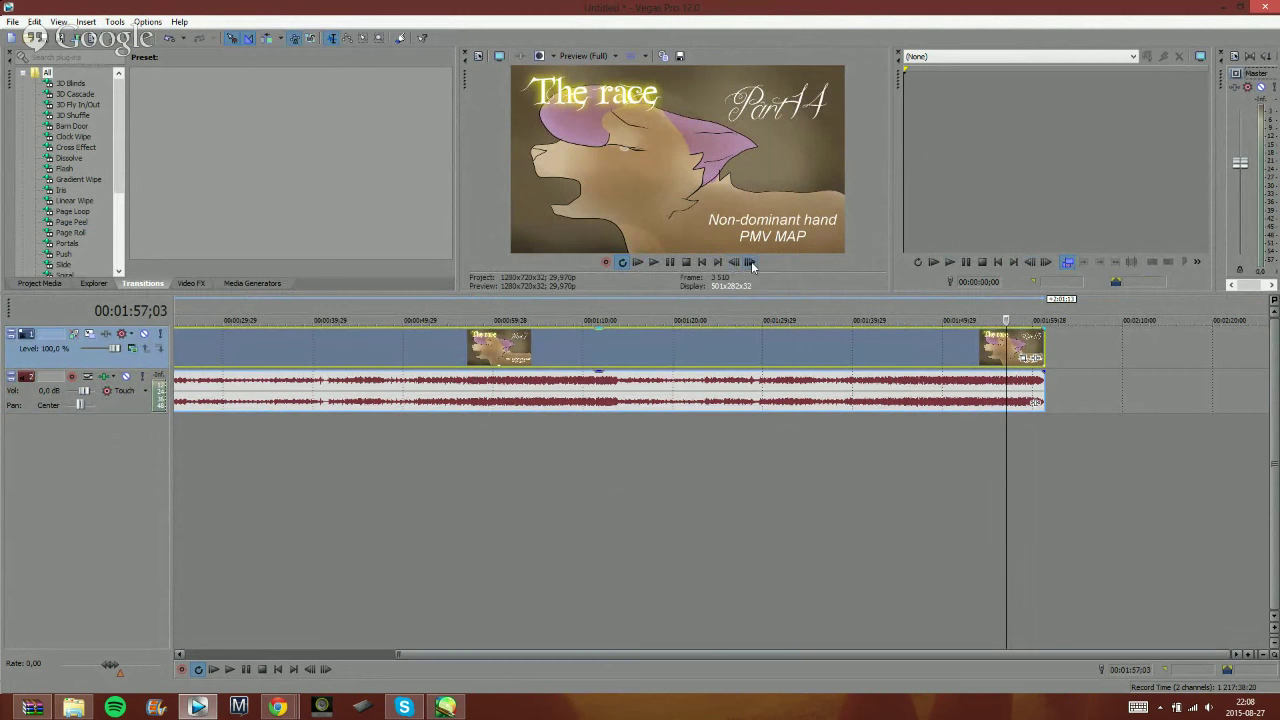
- Advance the playhead frame by frame into the Part 15 section and split the video and audio at 00:01:57;18
{"action": "left_click", "coordinate": [750, 264]}
{"action": "left_click", "coordinate": [750, 264]}
{"action": "left_click", "coordinate": [750, 264]}
{"action": "left_click", "coordinate": [750, 264]}
{"action": "left_click", "coordinate": [750, 264]}
{"action": "left_click", "coordinate": [750, 262]}
{"action": "left_click", "coordinate": [750, 262]}
{"action": "left_click", "coordinate": [750, 262]}
{"action": "left_click", "coordinate": [750, 262]}
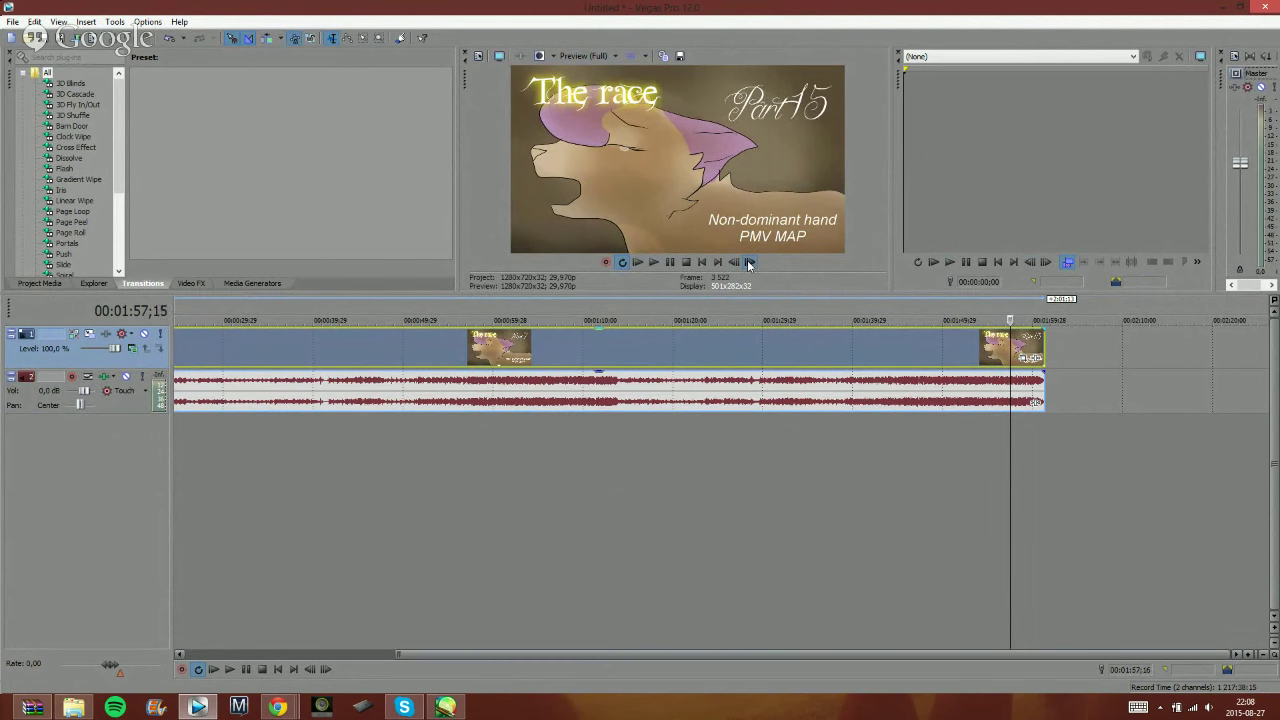
{"action": "left_click", "coordinate": [750, 262]}
{"action": "left_click", "coordinate": [750, 262]}
{"action": "key", "text": "s"}
- Delete the long segment before the split and move the remaining Part 15 clip to the start of the timeline
{"action": "left_click", "coordinate": [692, 340]}
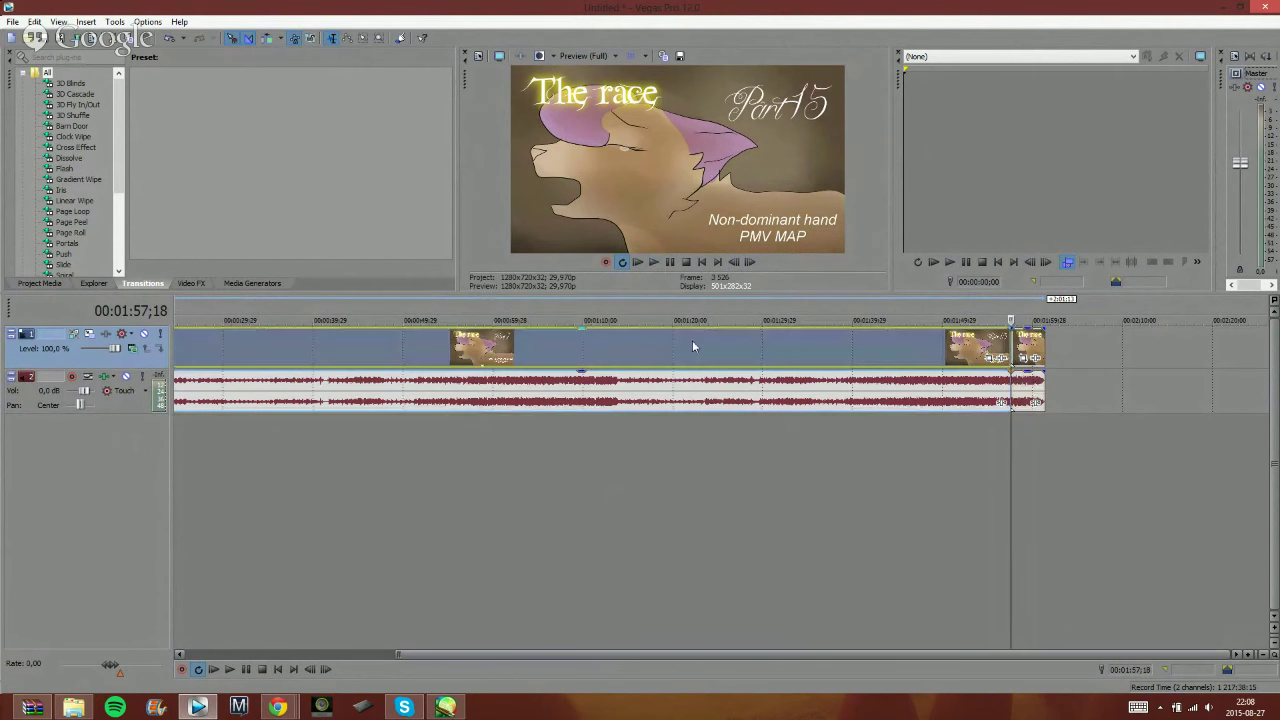
{"action": "key", "text": "Delete"}
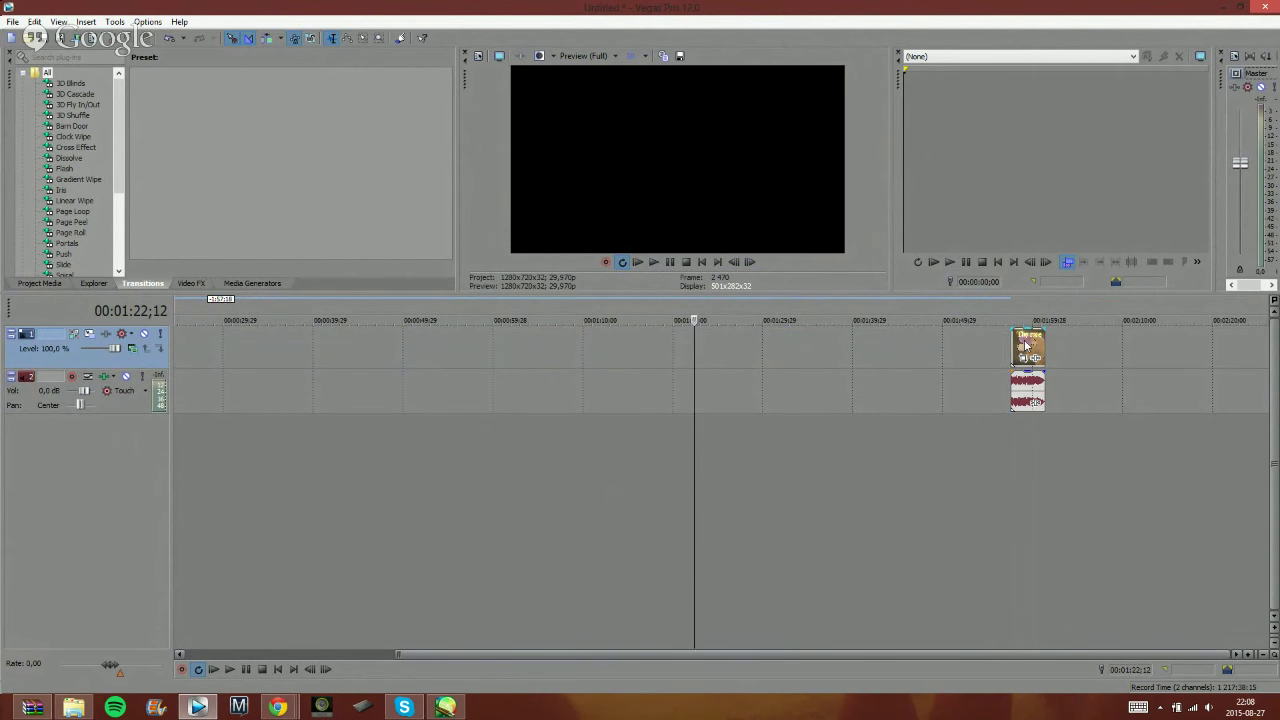
{"action": "left_click_drag", "start_coordinate": [1027, 345], "coordinate": [74, 335]}
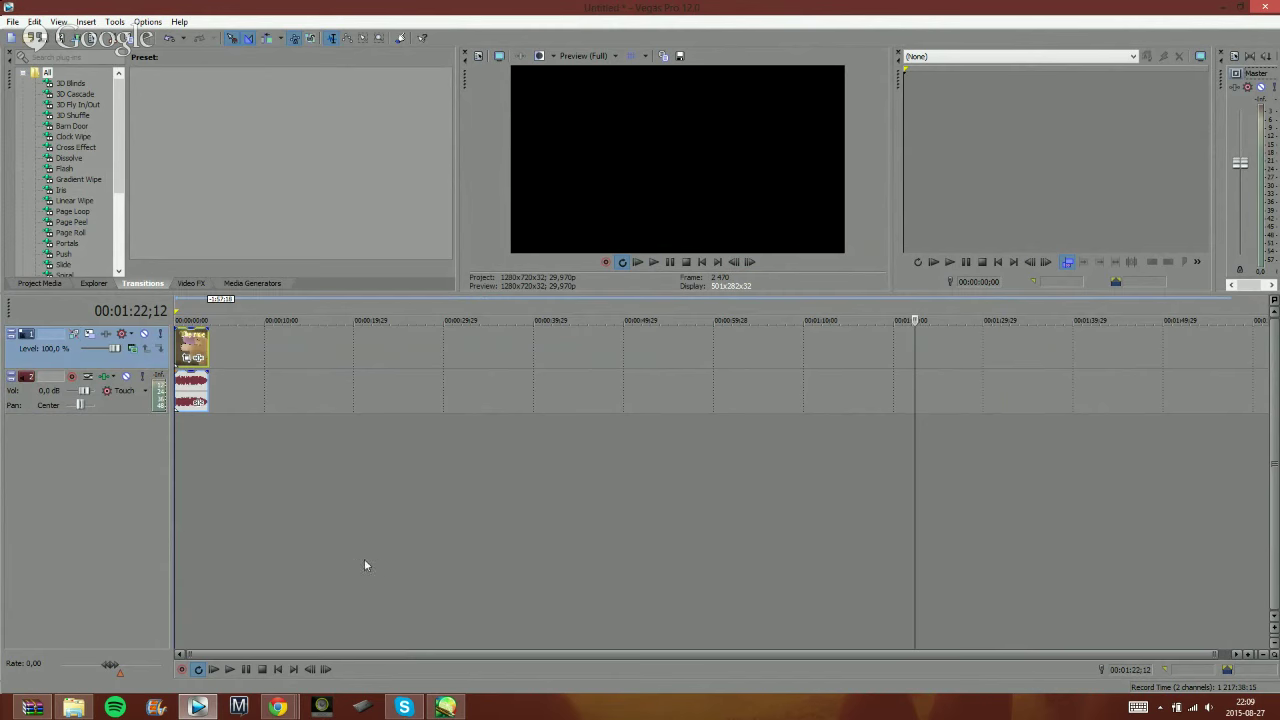
- Play the Part 15 clip from the start twice and pause it
{"action": "left_click", "coordinate": [214, 670]}
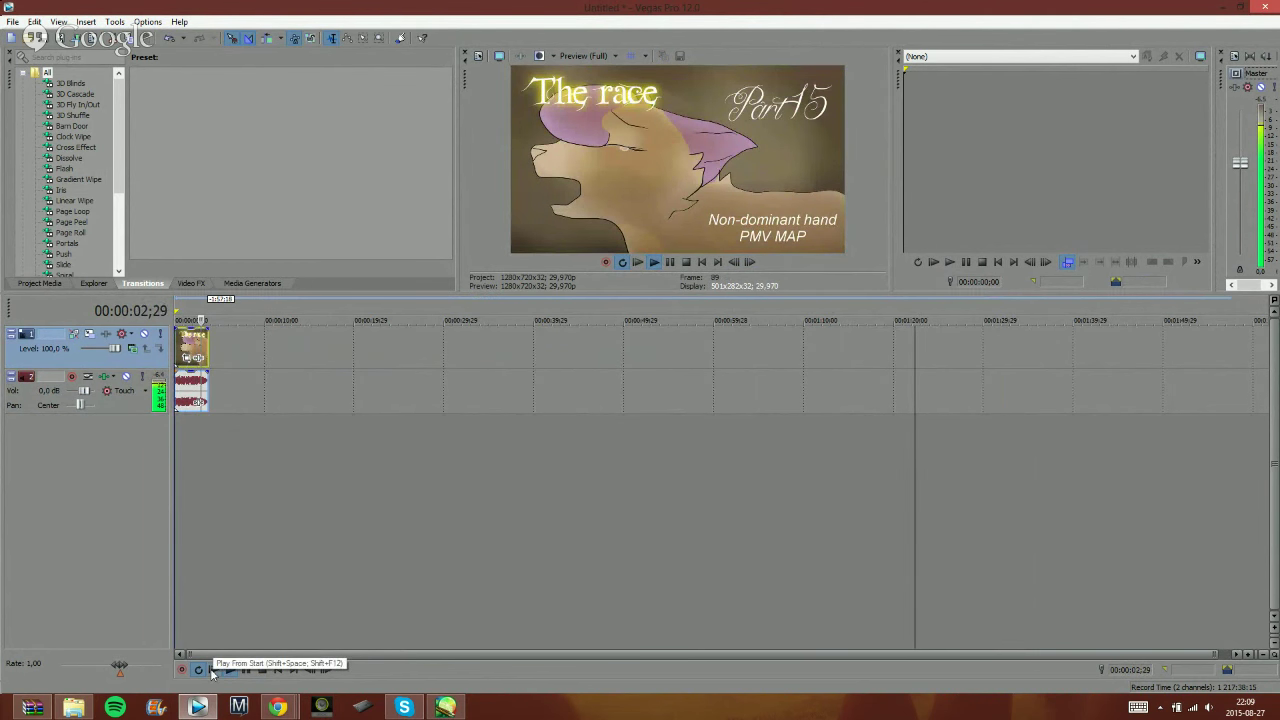
{"action": "left_click", "coordinate": [215, 670]}
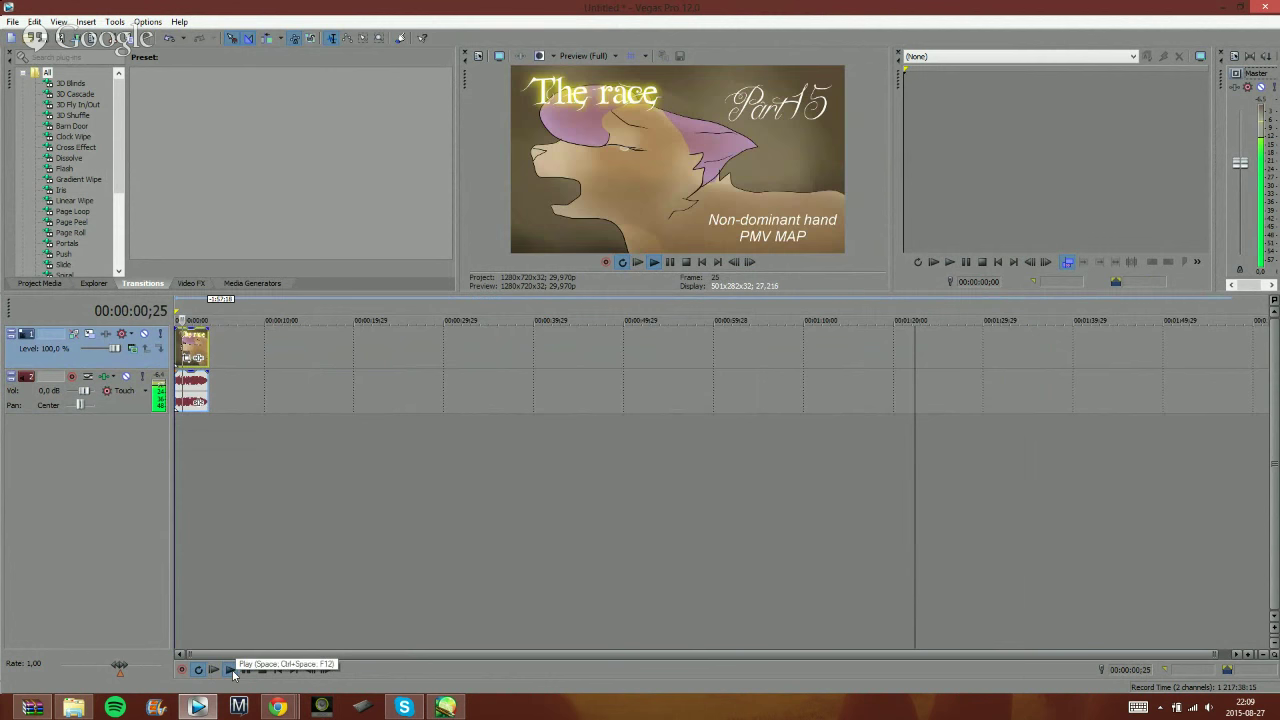
{"action": "left_click", "coordinate": [246, 669]}
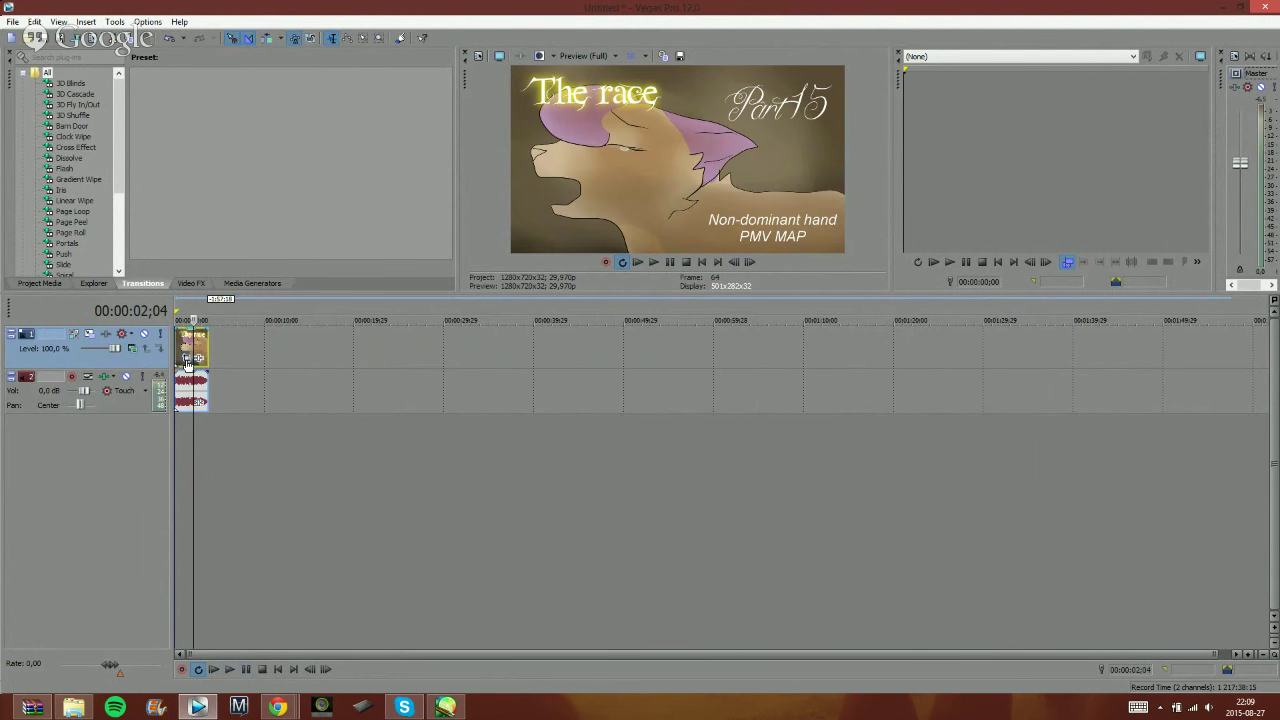
{"action": "right_click", "coordinate": [126, 361]}
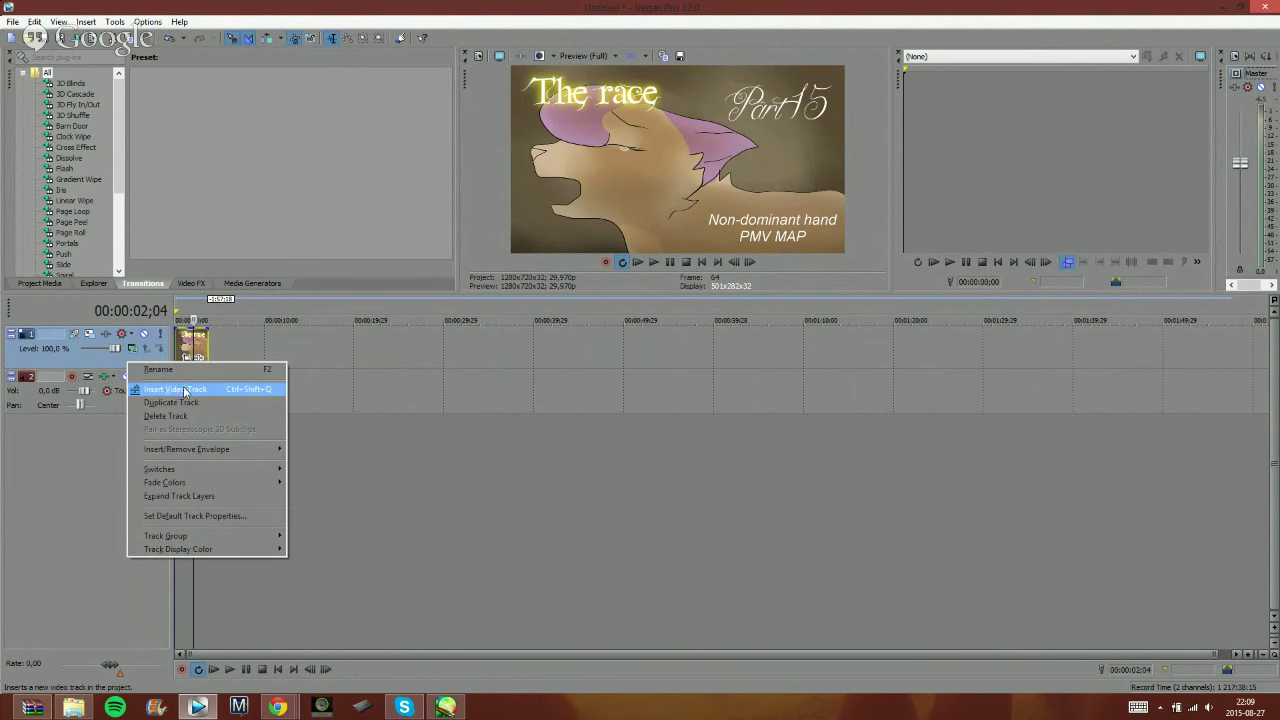
{"action": "right_click", "coordinate": [113, 409]}
{"action": "right_click", "coordinate": [108, 408]}
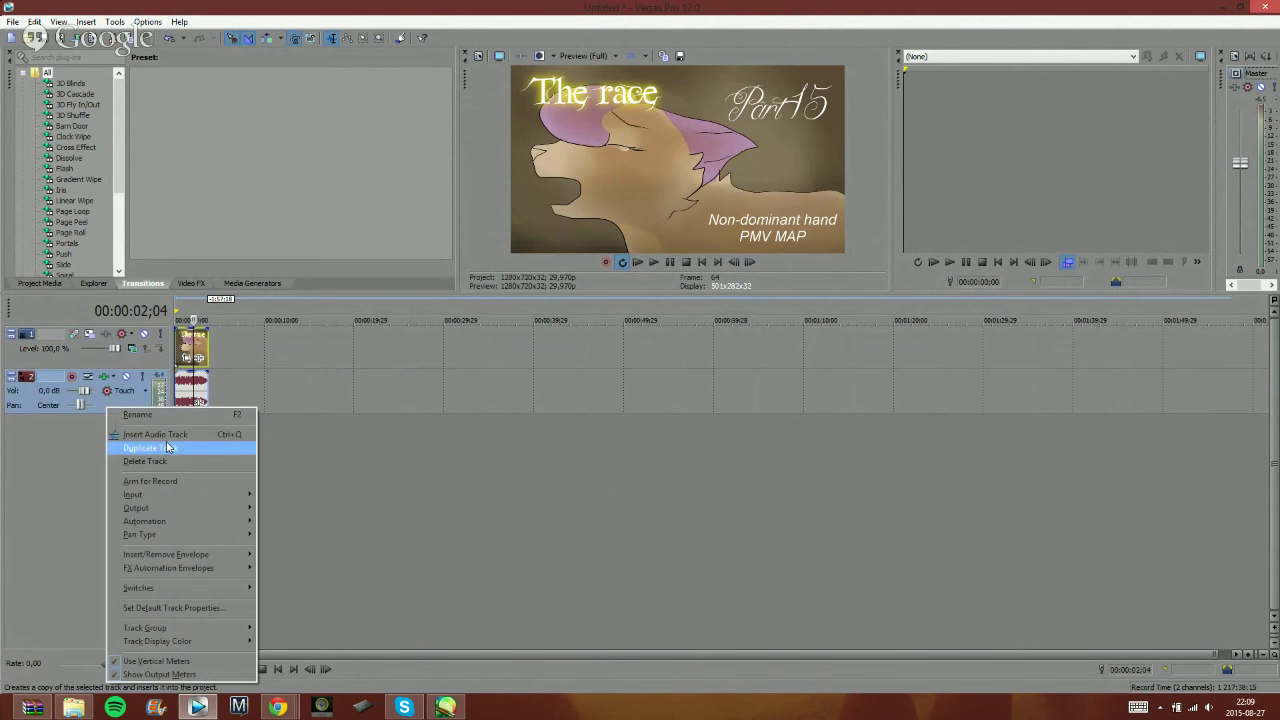
{"action": "mouse_move", "coordinate": [193, 556]}
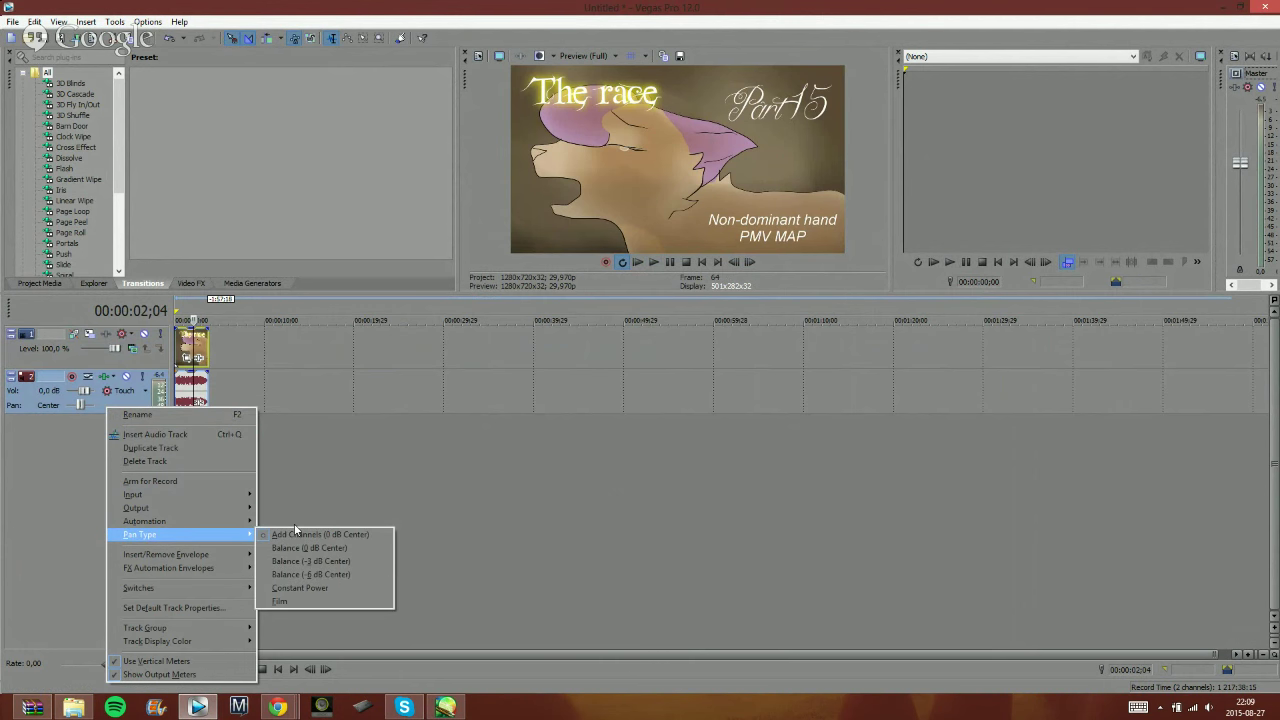
{"action": "left_click", "coordinate": [299, 505]}
{"action": "left_click", "coordinate": [298, 509]}
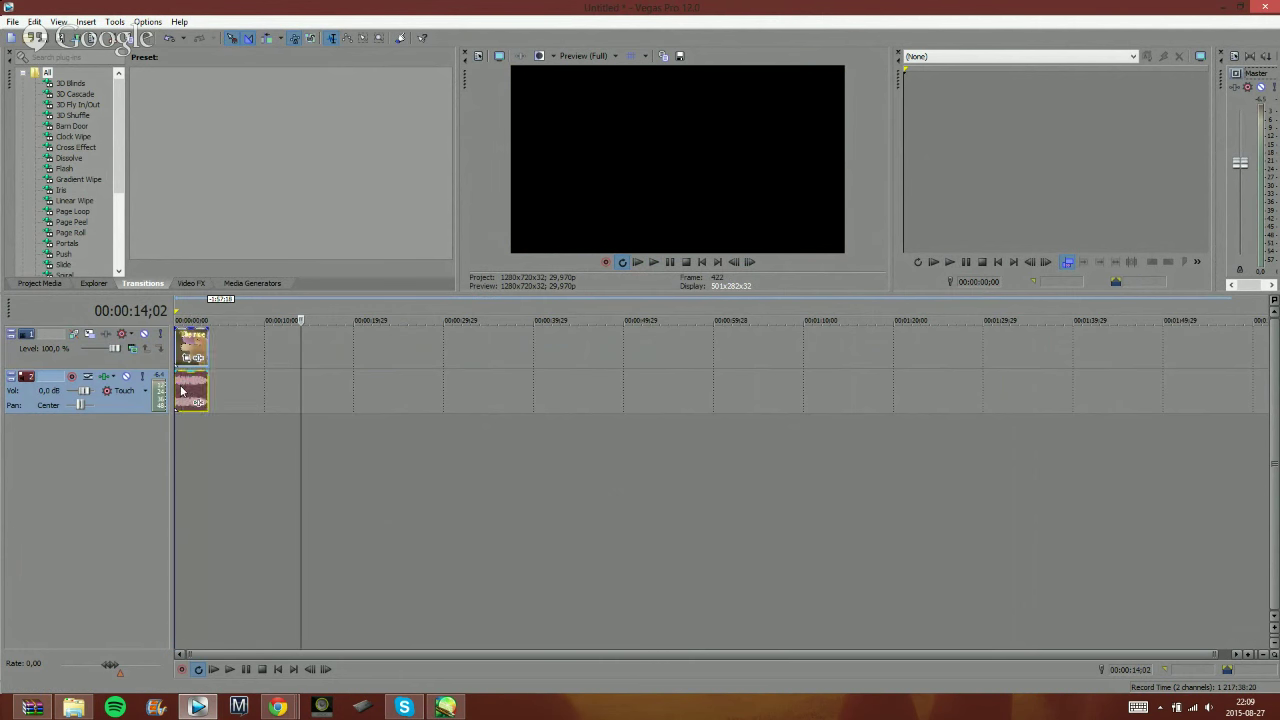
{"action": "right_click", "coordinate": [185, 390]}
{"action": "left_click", "coordinate": [222, 411]}
{"action": "left_click", "coordinate": [206, 446]}
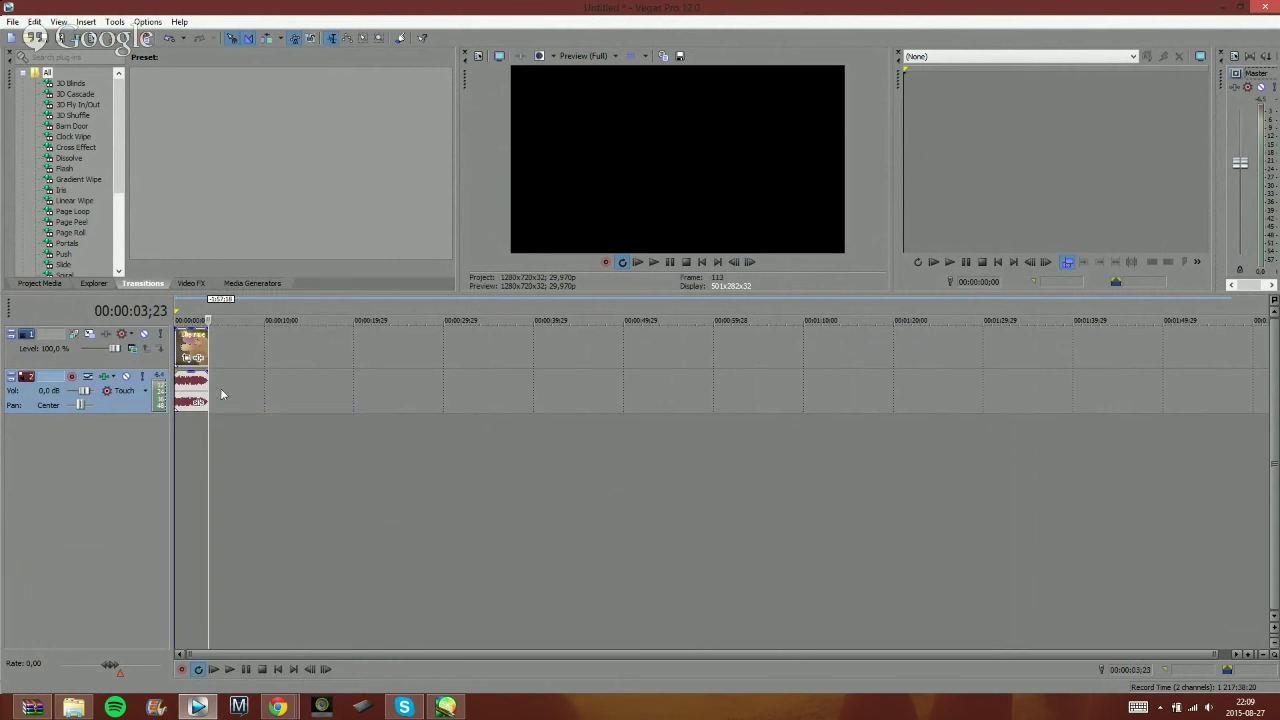
- Insert a new empty video track above the existing one, and delete the old video track with its Part 15 clip
{"action": "right_click", "coordinate": [90, 363]}
{"action": "left_click", "coordinate": [125, 391]}
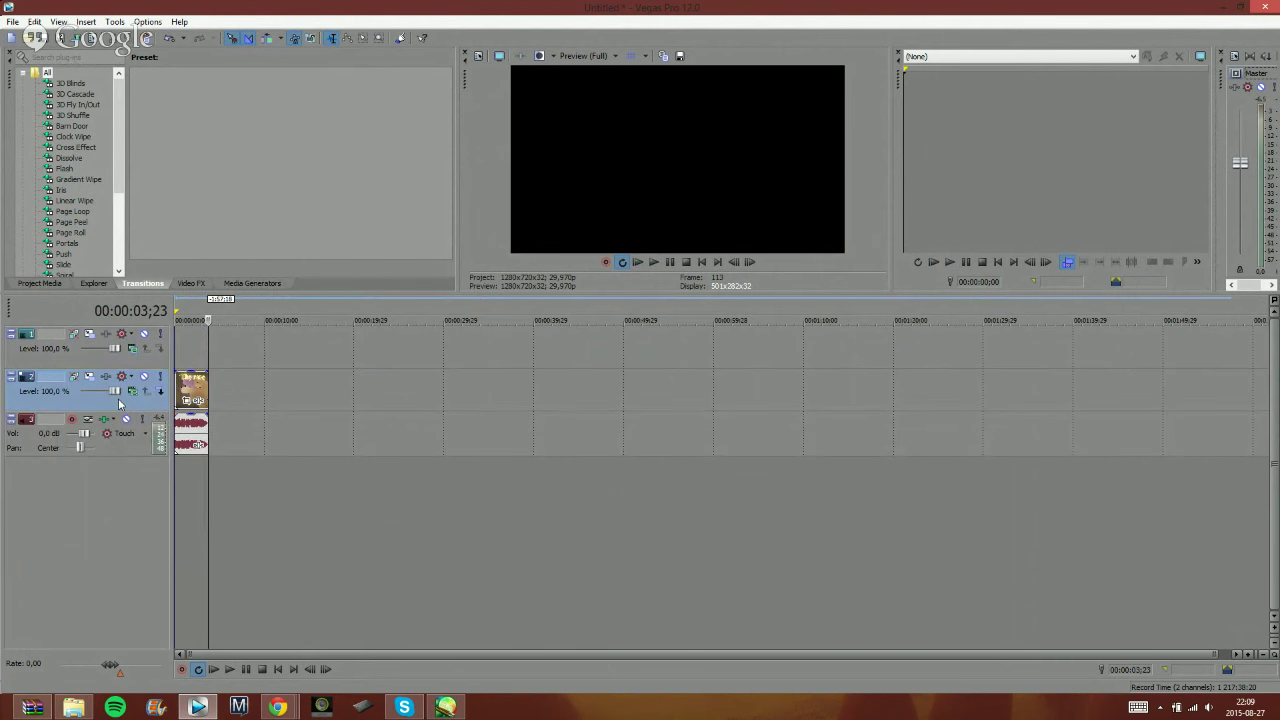
{"action": "right_click", "coordinate": [118, 401]}
{"action": "left_click", "coordinate": [178, 453]}
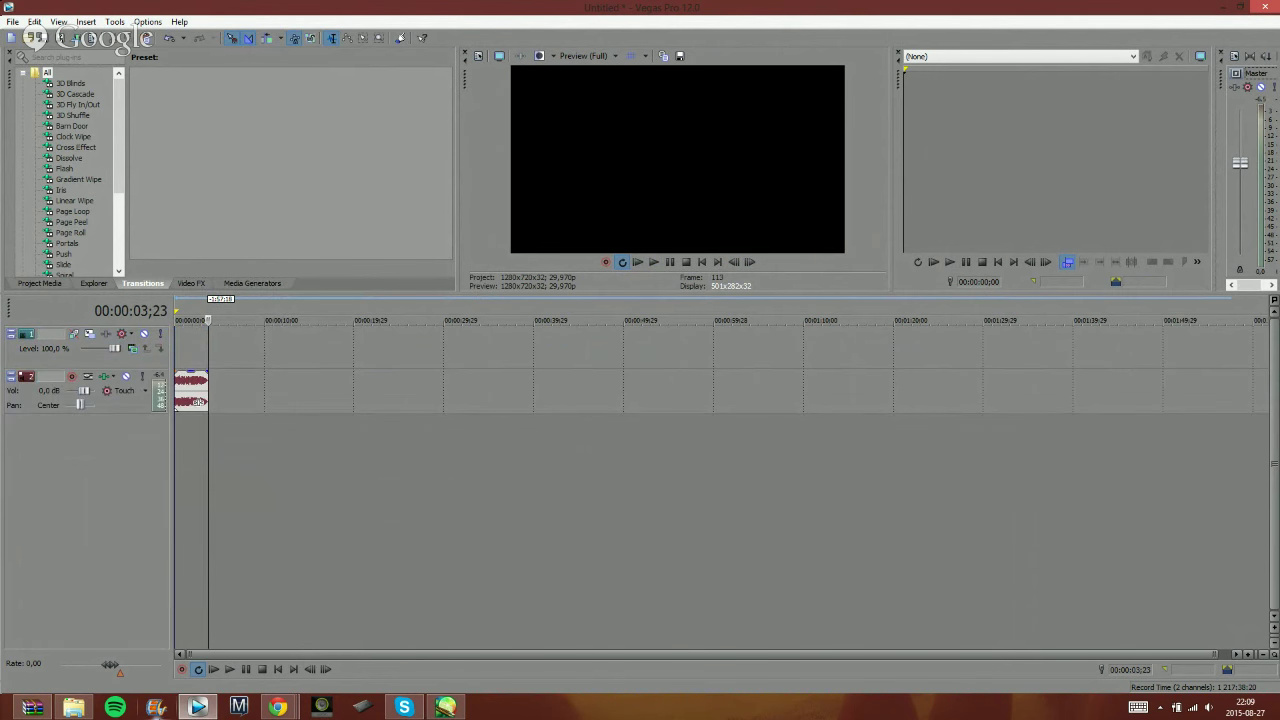
- Add 1.png from the THERACE folder to the start of the empty video track
{"action": "left_click", "coordinate": [74, 707]}
{"action": "left_click_drag", "start_coordinate": [556, 442], "coordinate": [213, 355]}
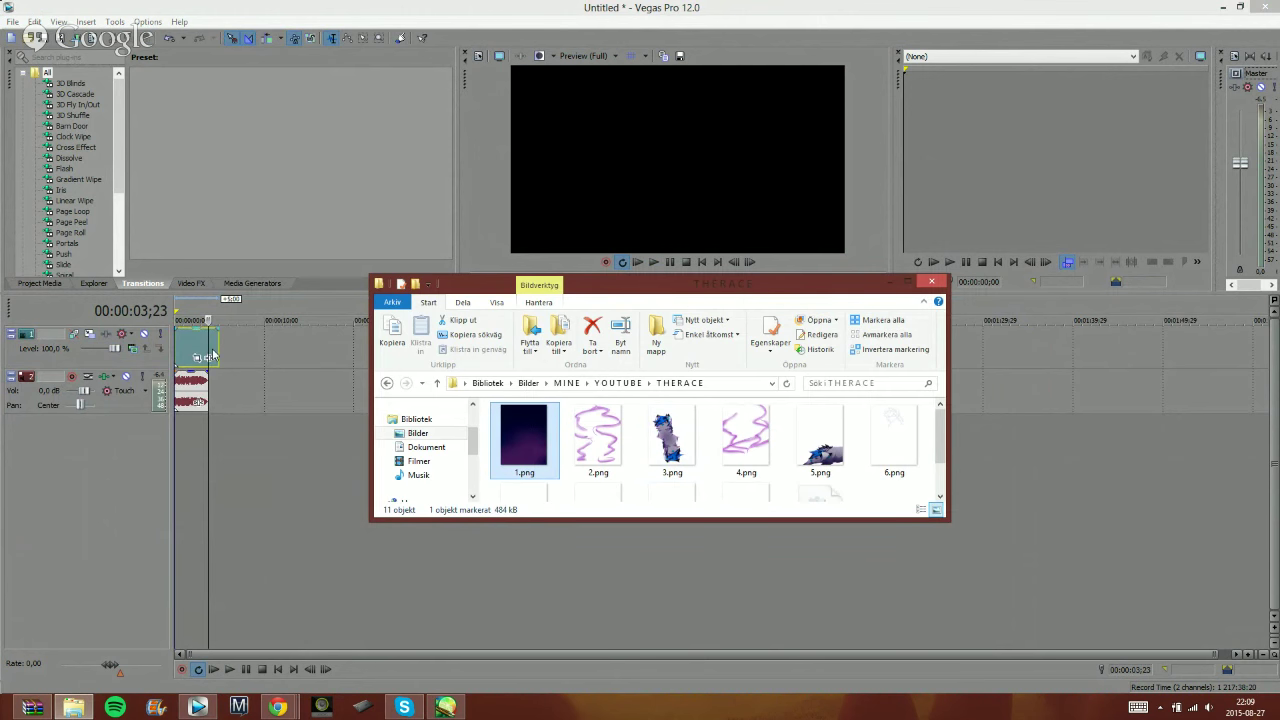
{"action": "left_click", "coordinate": [886, 282]}
{"action": "scroll", "coordinate": [316, 366], "scroll_direction": "up", "scroll_amount": 8}
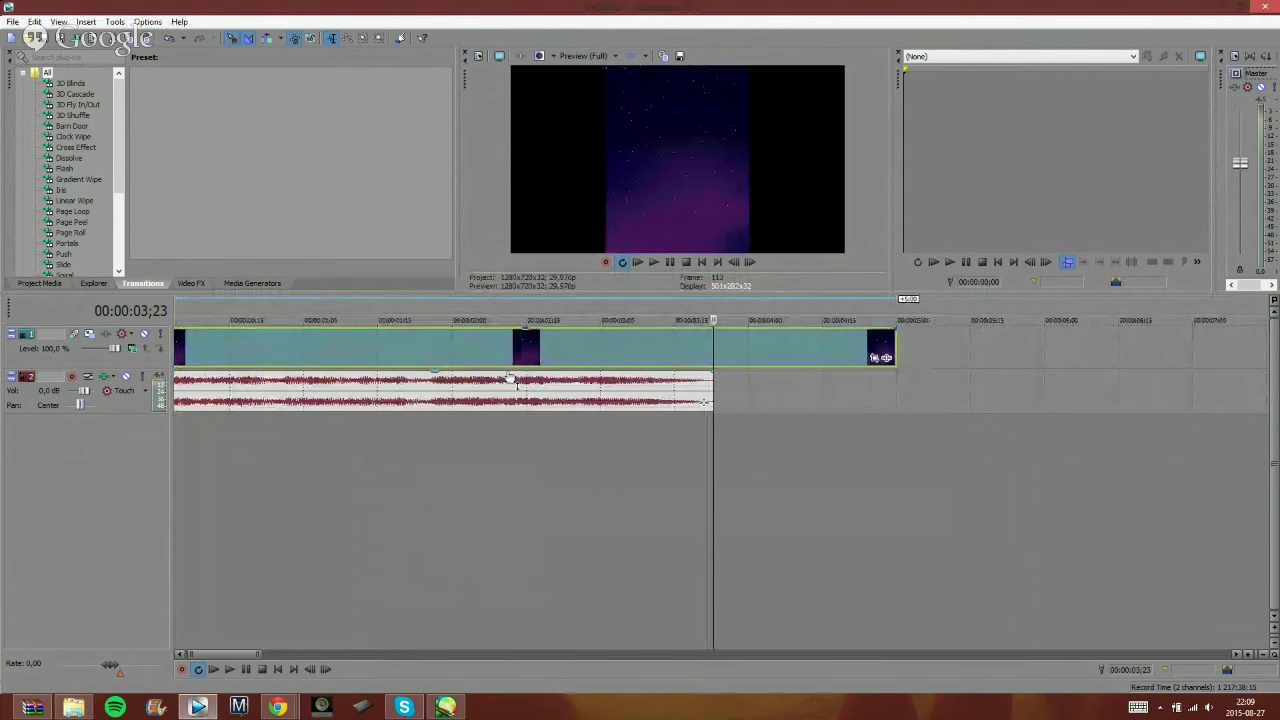
- Trim the starry background clip 1.png on the video track so it ends at about 1;10
{"action": "left_click_drag", "start_coordinate": [891, 340], "coordinate": [304, 349]}
{"action": "scroll", "coordinate": [390, 367], "scroll_direction": "up", "scroll_amount": 1}
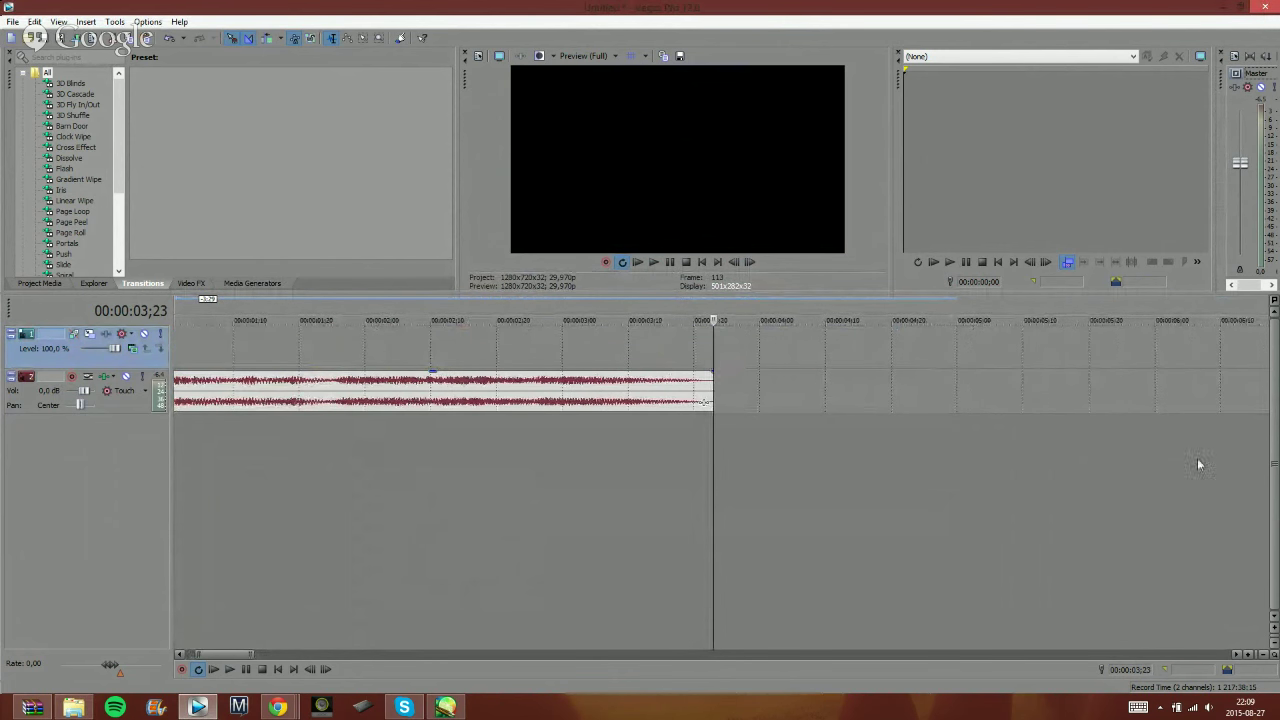
{"action": "left_click_drag", "start_coordinate": [240, 654], "coordinate": [226, 655]}
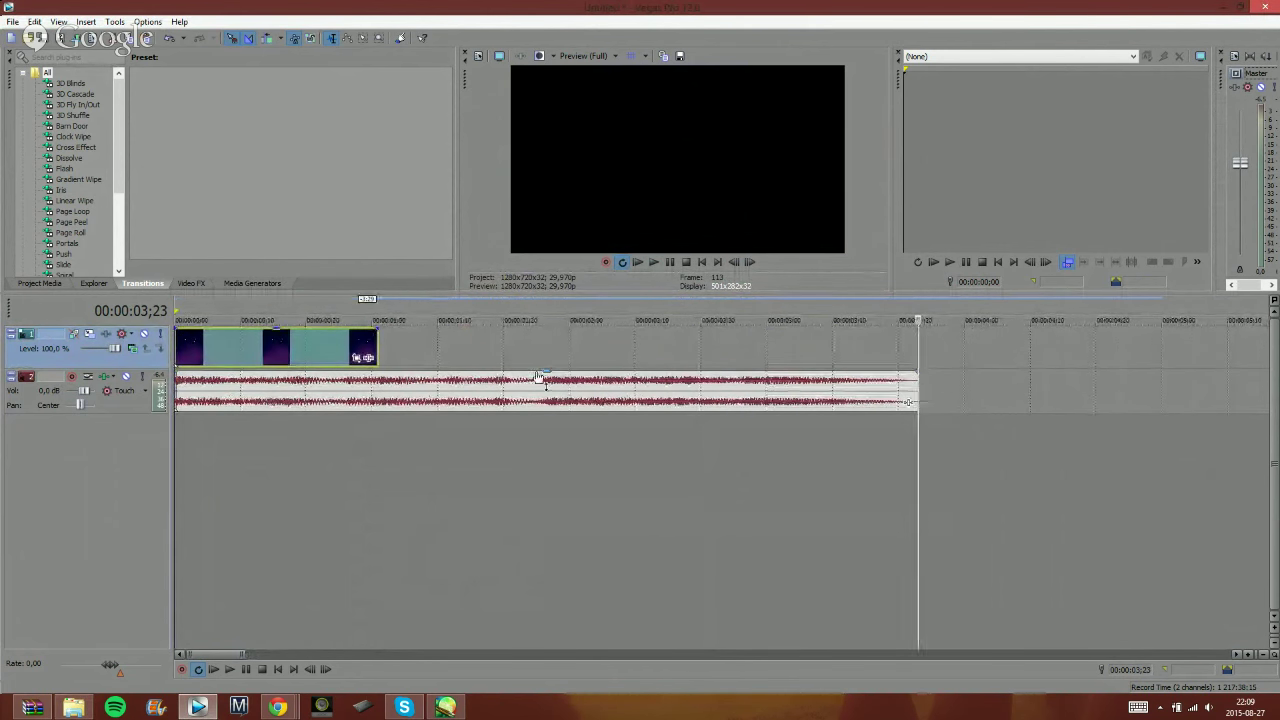
{"action": "left_click_drag", "start_coordinate": [383, 352], "coordinate": [442, 352]}
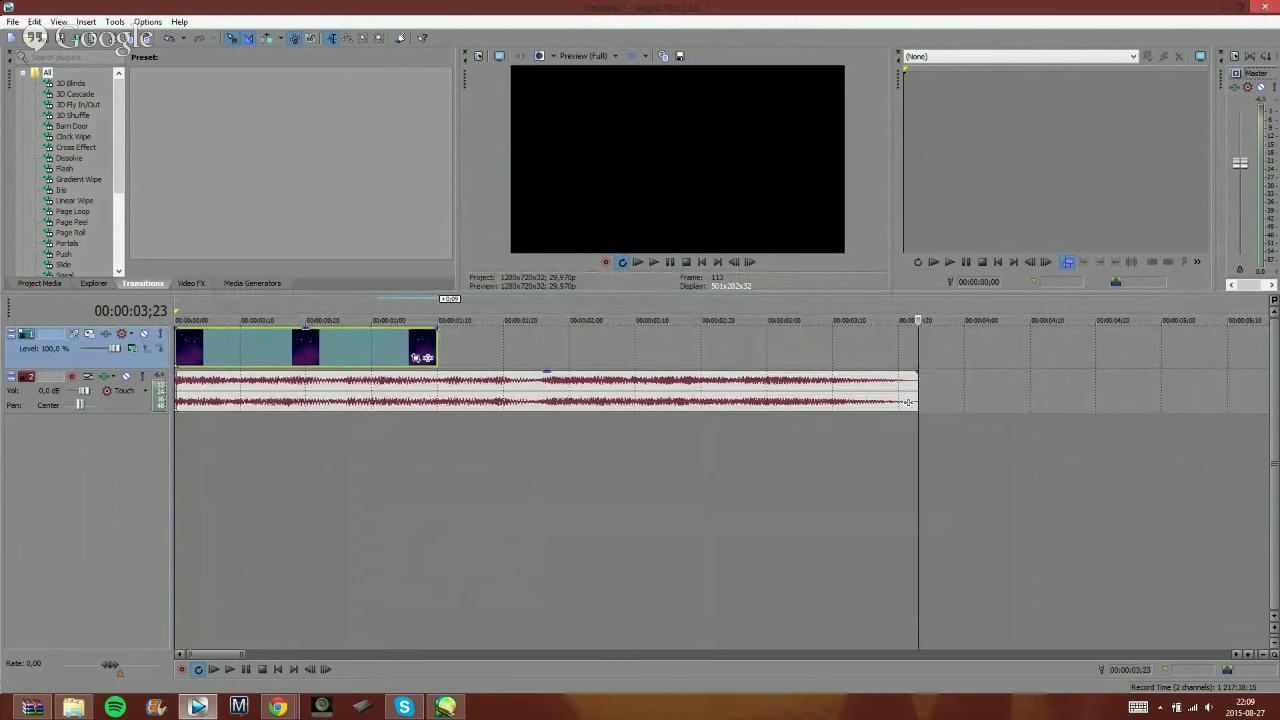
- Insert a new video track above the background track and add 3.png from the THERACE folder at its start
{"action": "left_click", "coordinate": [74, 707]}
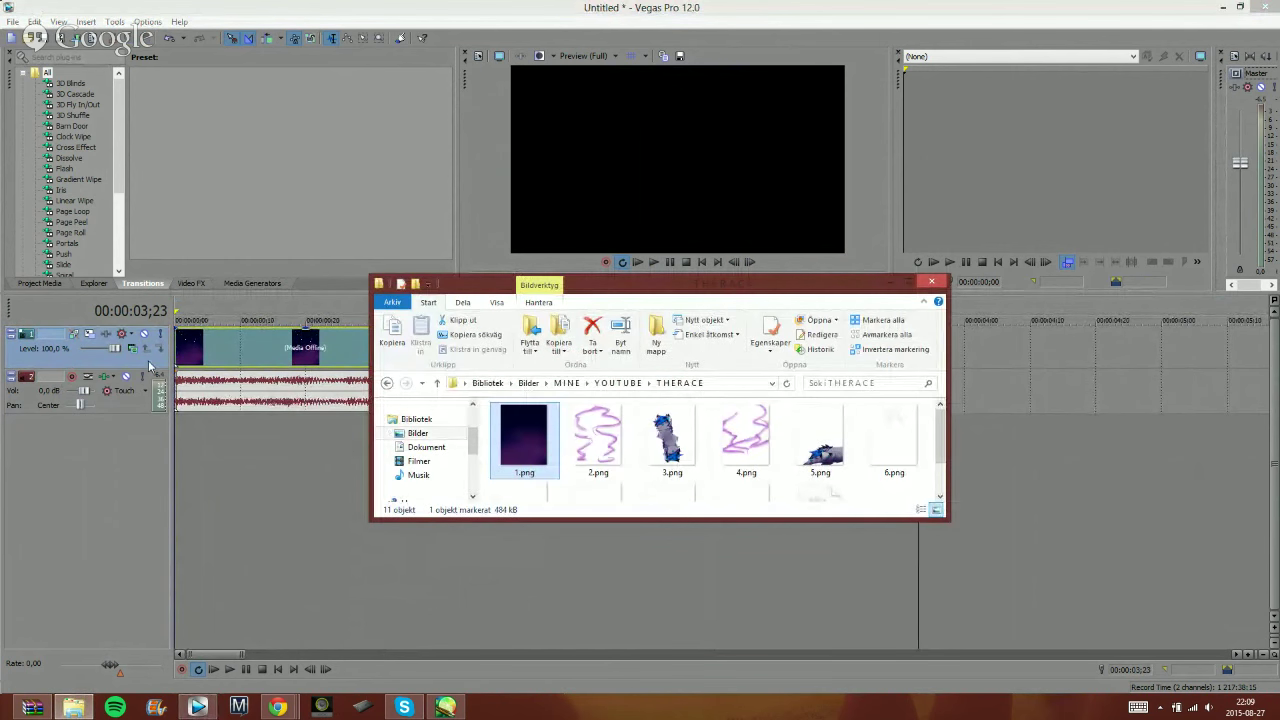
{"action": "right_click", "coordinate": [148, 370]}
{"action": "left_click", "coordinate": [200, 406]}
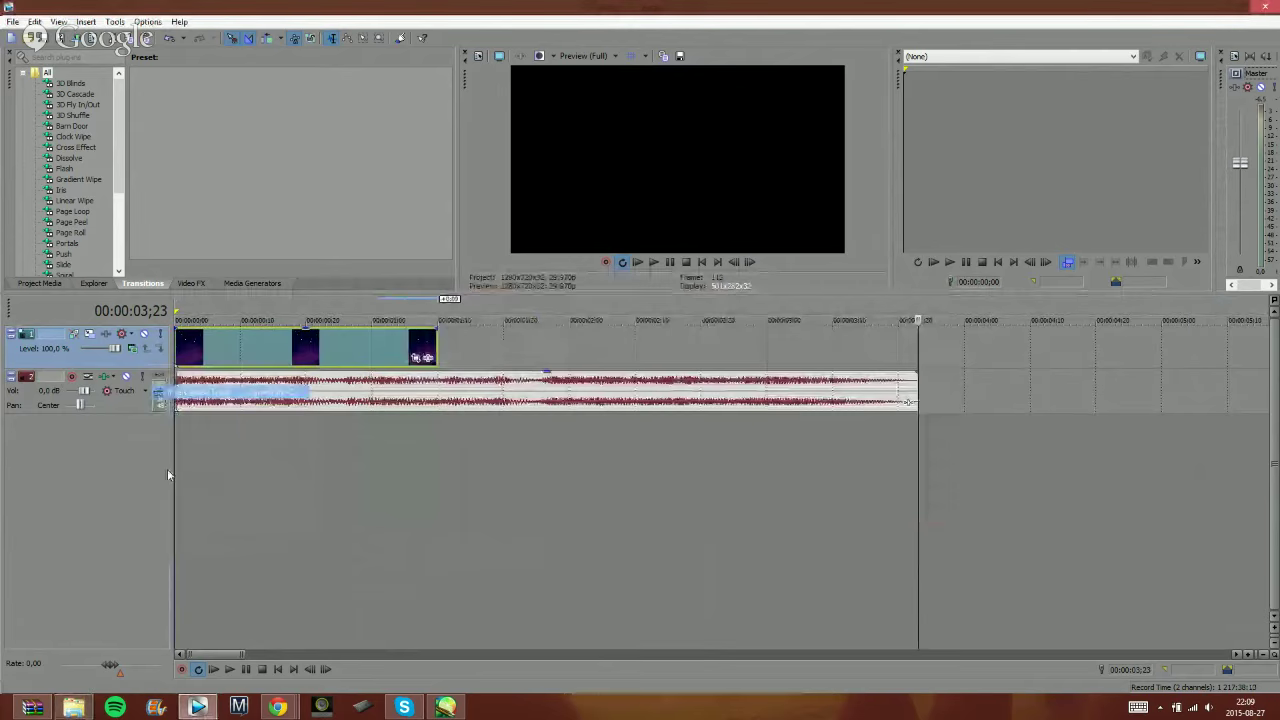
{"action": "left_click", "coordinate": [74, 707]}
{"action": "left_click_drag", "start_coordinate": [660, 447], "coordinate": [181, 347]}
{"action": "left_click", "coordinate": [907, 283]}
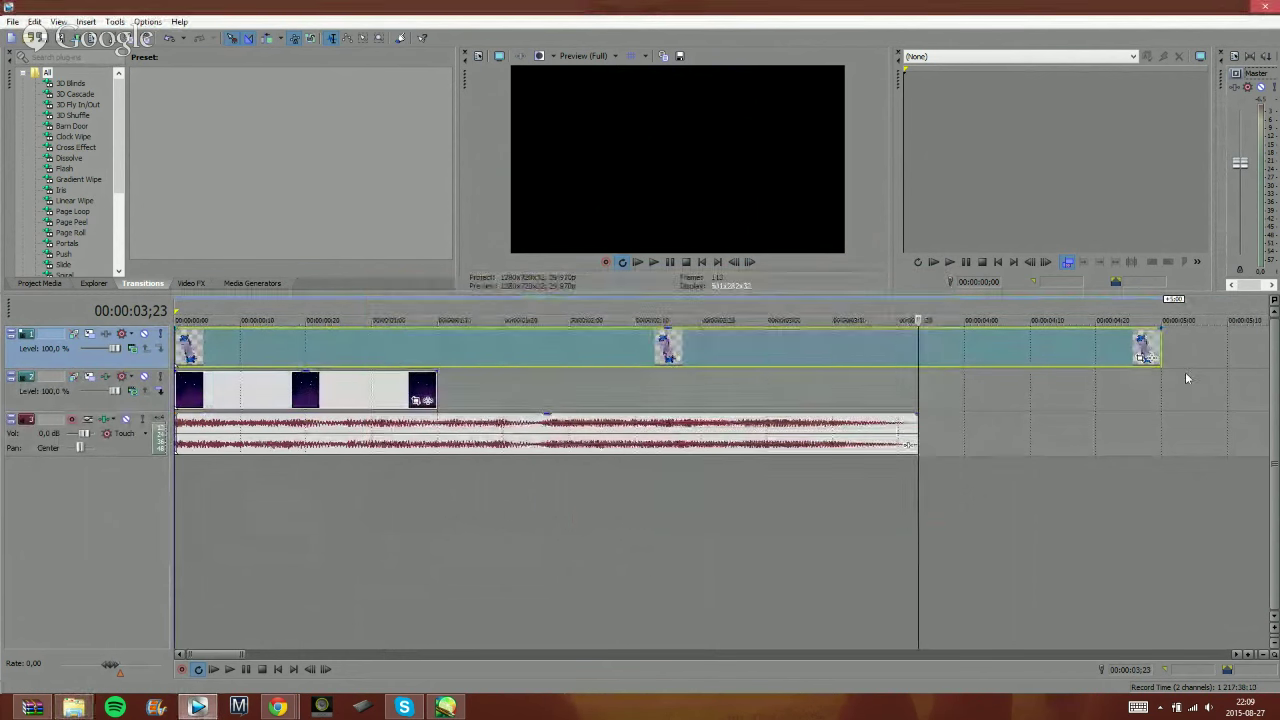
- Trim the 3.png clip, check the timing by playing from the start, and shorten both image clips to end at about 1;06
{"action": "left_click_drag", "start_coordinate": [1157, 350], "coordinate": [437, 352]}
{"action": "left_click", "coordinate": [213, 669]}
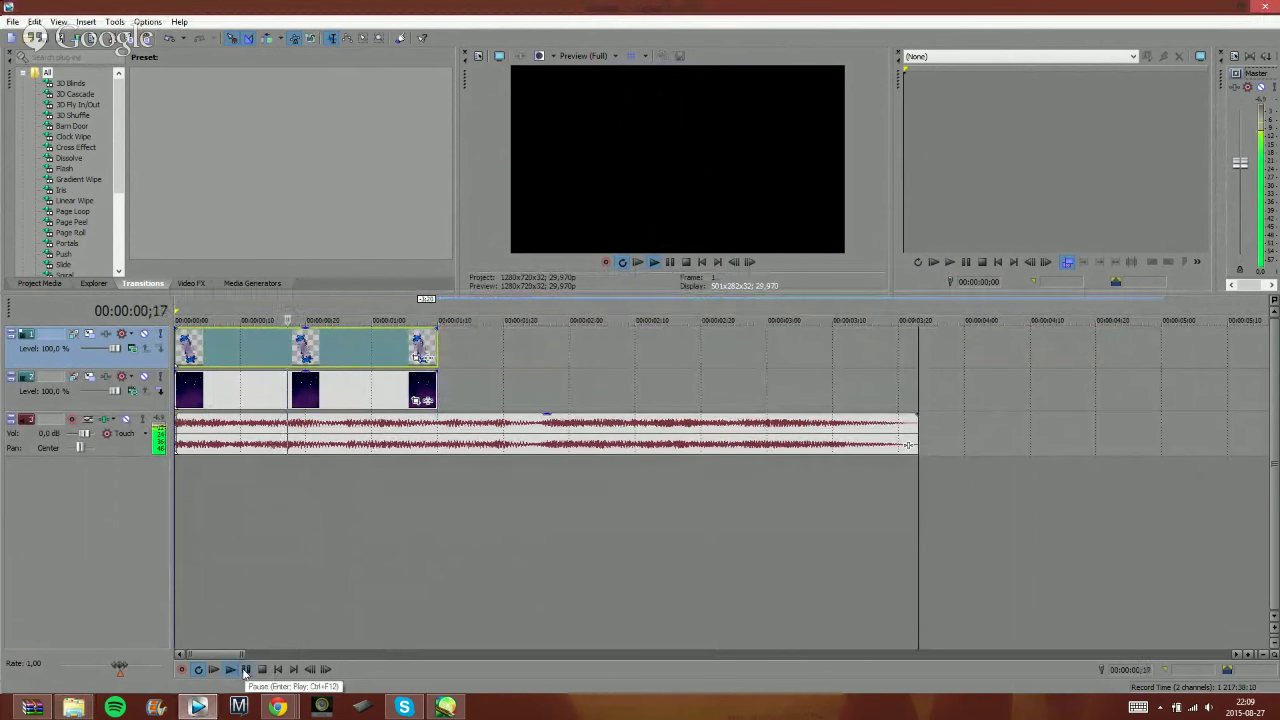
{"action": "left_click", "coordinate": [245, 670]}
{"action": "left_click_drag", "start_coordinate": [434, 389], "coordinate": [408, 388]}
{"action": "left_click_drag", "start_coordinate": [434, 342], "coordinate": [407, 343]}
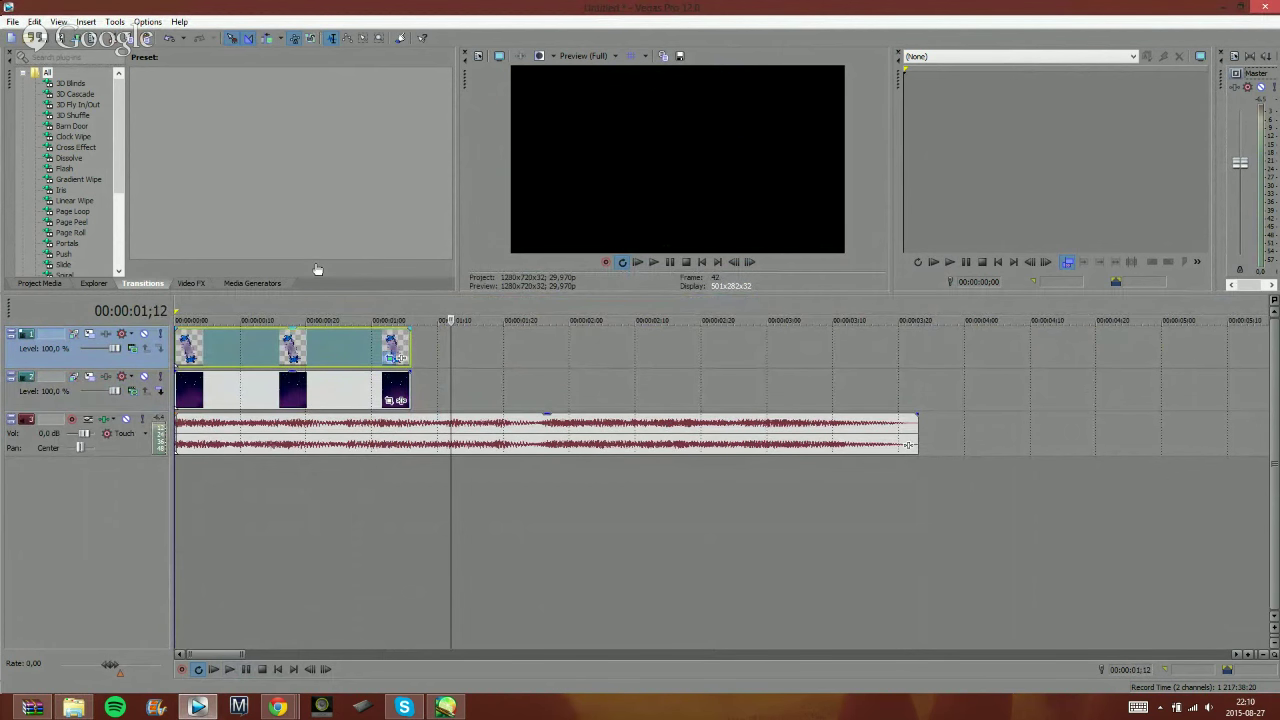
- Open Event Pan/Crop for the 3.png clip and arrange the workspace so its enlarged editor sits beside the video preview
{"action": "left_click", "coordinate": [398, 357]}
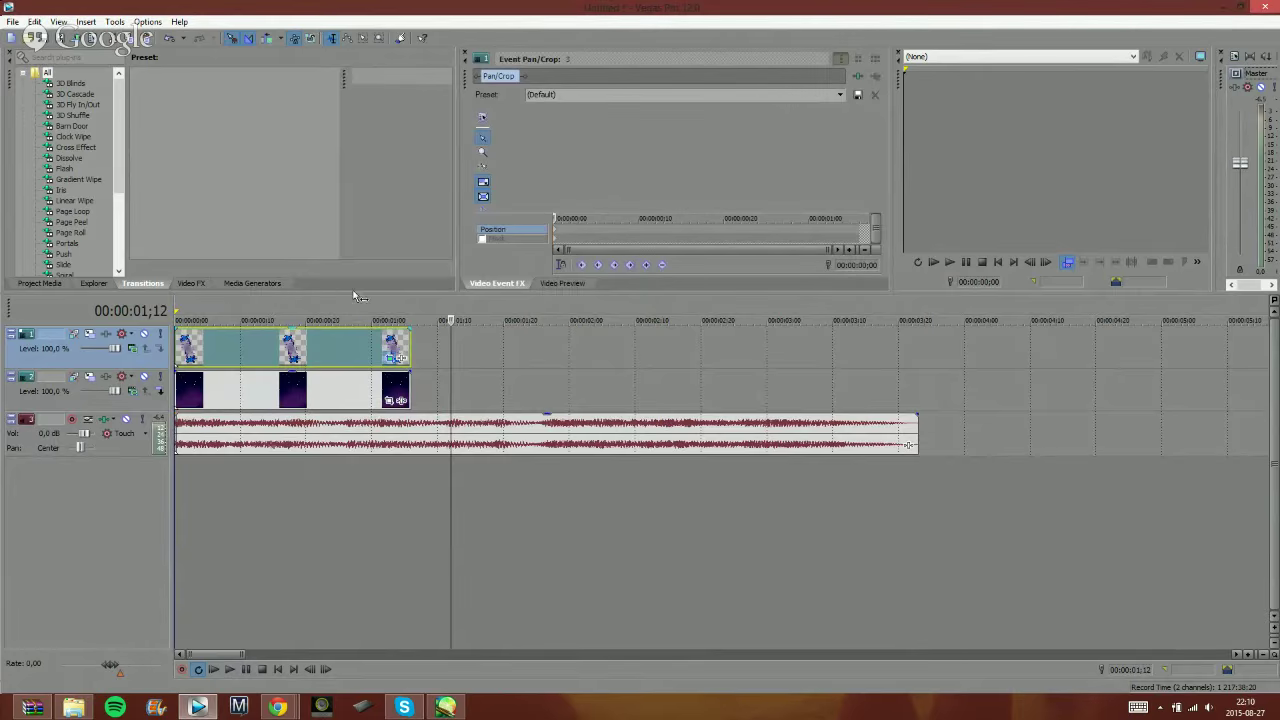
{"action": "left_click", "coordinate": [571, 284]}
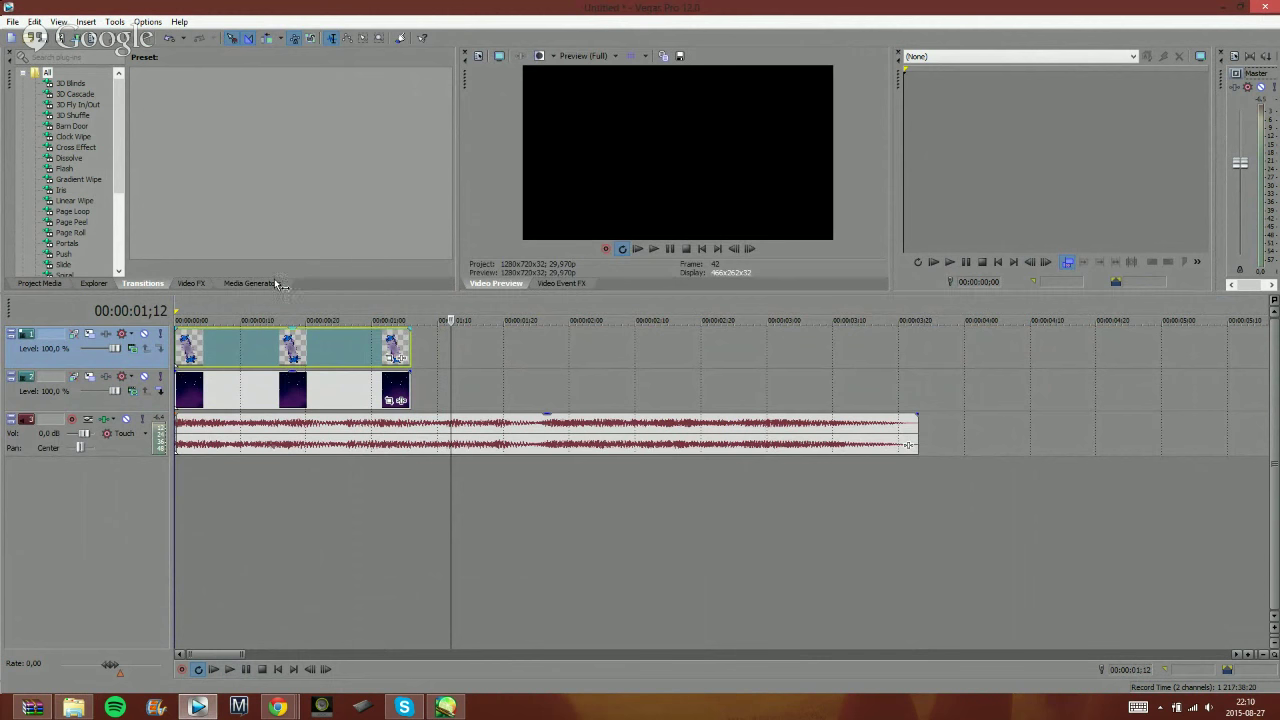
{"action": "left_click_drag", "start_coordinate": [295, 285], "coordinate": [995, 279]}
{"action": "left_click", "coordinate": [560, 284]}
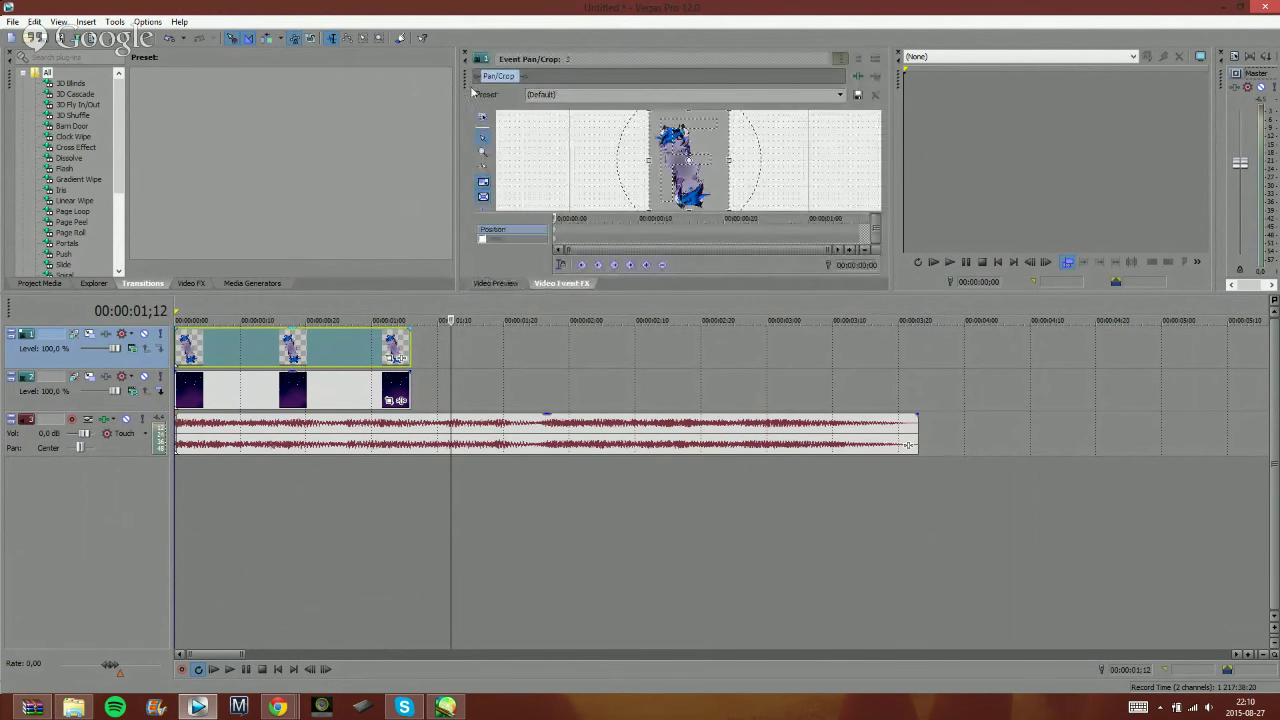
{"action": "left_click_drag", "start_coordinate": [451, 84], "coordinate": [124, 92]}
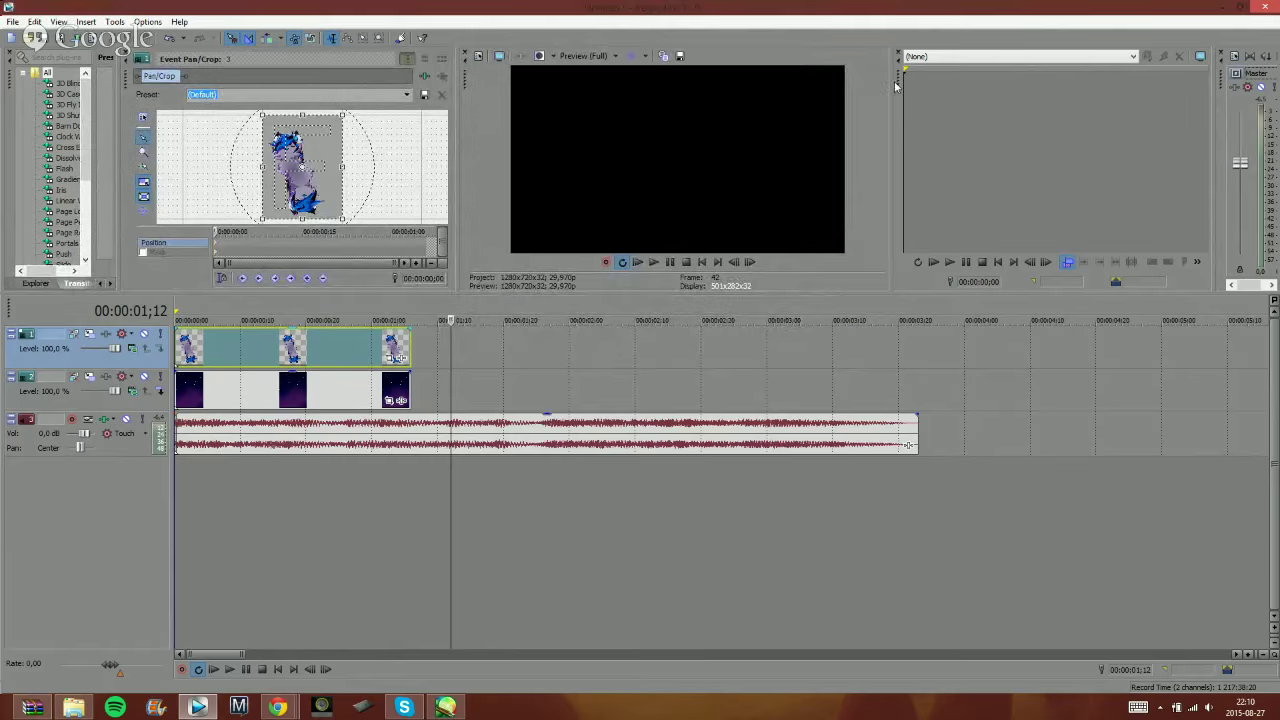
{"action": "left_click_drag", "start_coordinate": [895, 86], "coordinate": [1113, 95]}
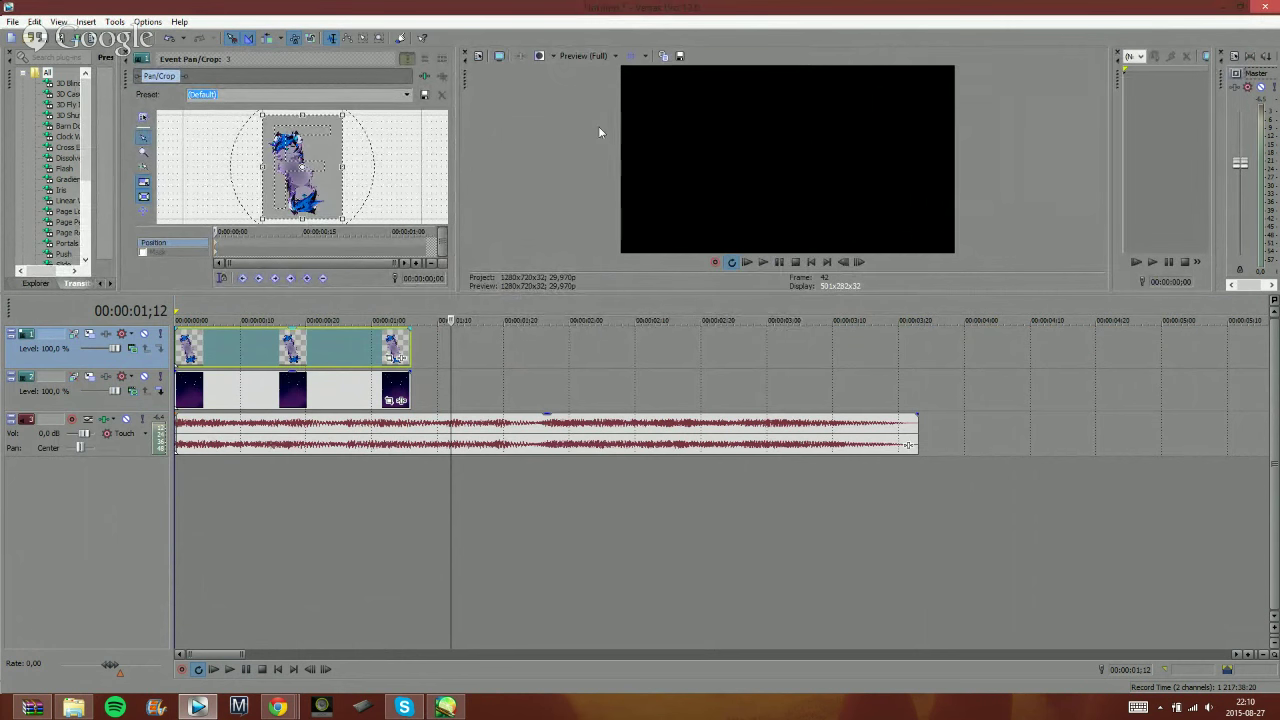
{"action": "left_click_drag", "start_coordinate": [456, 158], "coordinate": [599, 155]}
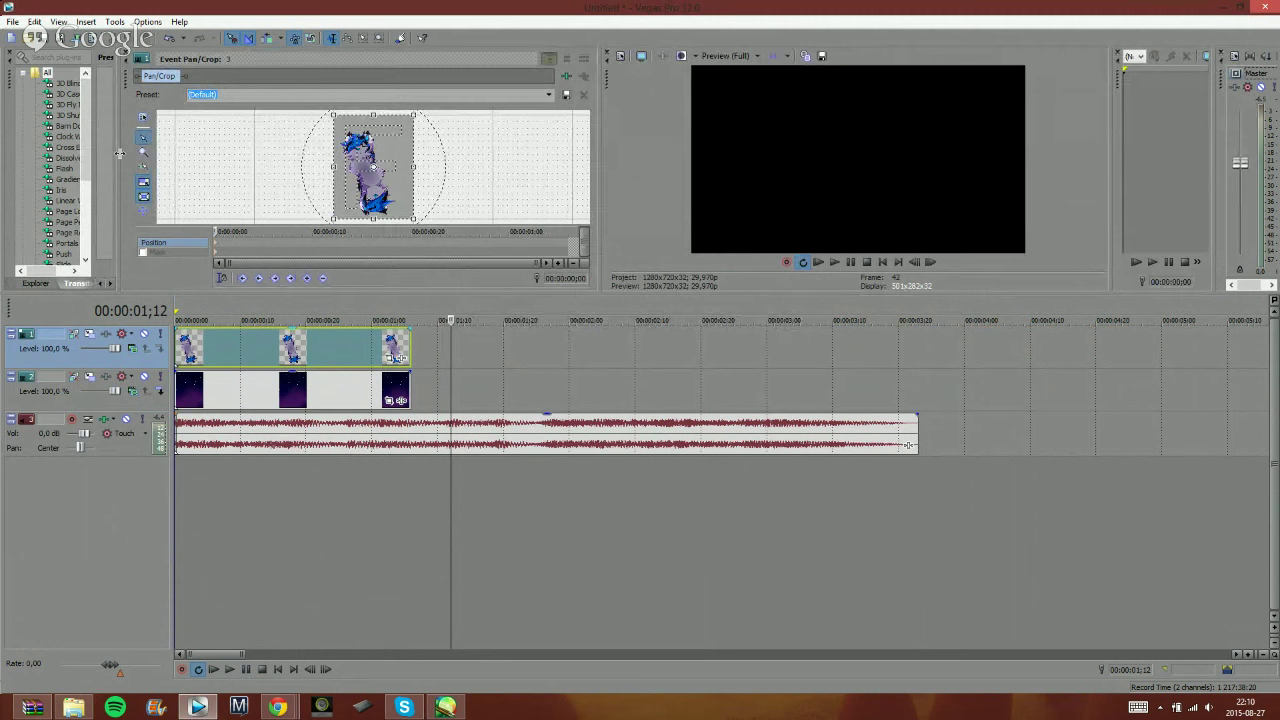
{"action": "left_click_drag", "start_coordinate": [118, 154], "coordinate": [266, 148]}
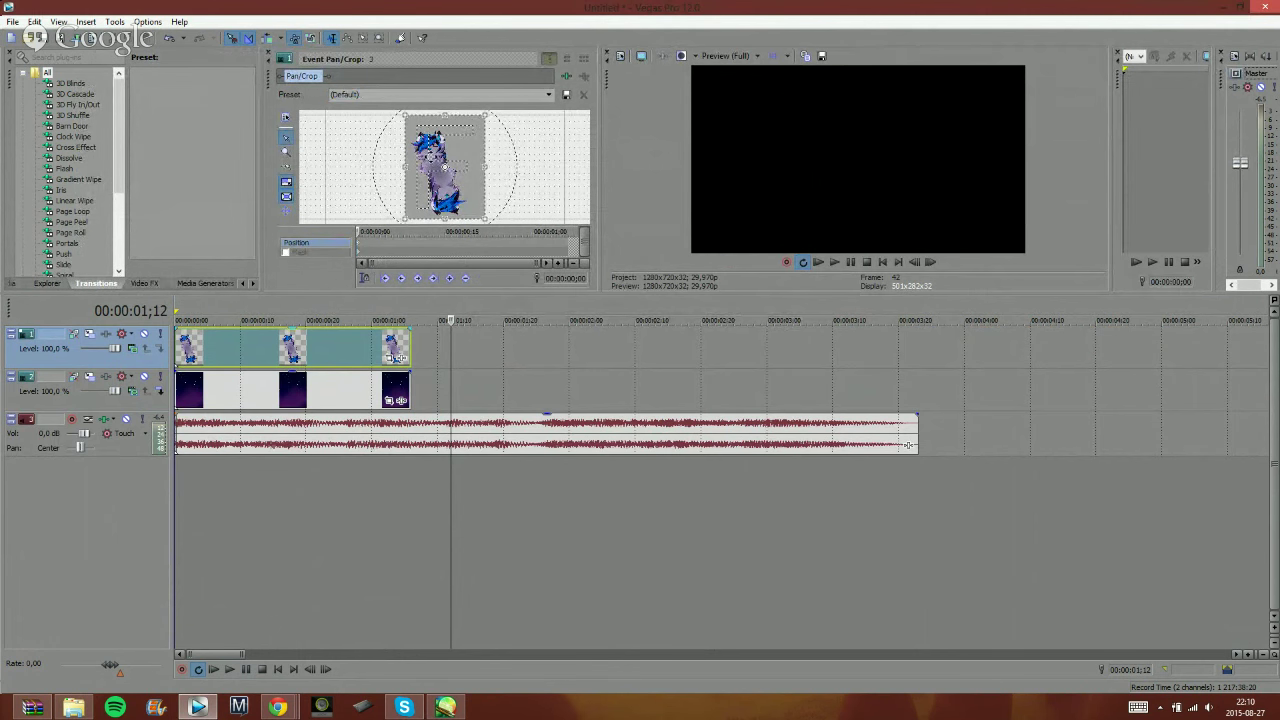
- Match the 3.png crop frame to the output aspect, move it over the lower head, and rotate it so that head appears upright
{"action": "right_click", "coordinate": [437, 178]}
{"action": "left_click", "coordinate": [484, 213]}
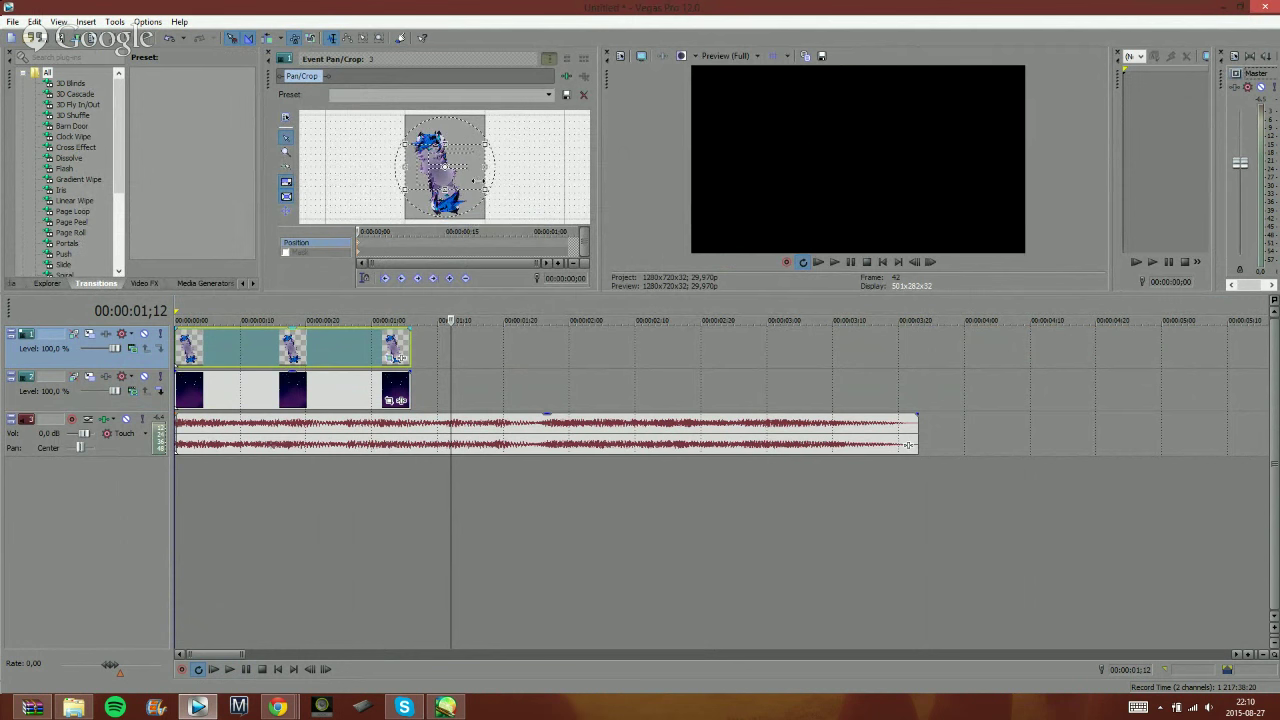
{"action": "left_click", "coordinate": [234, 356]}
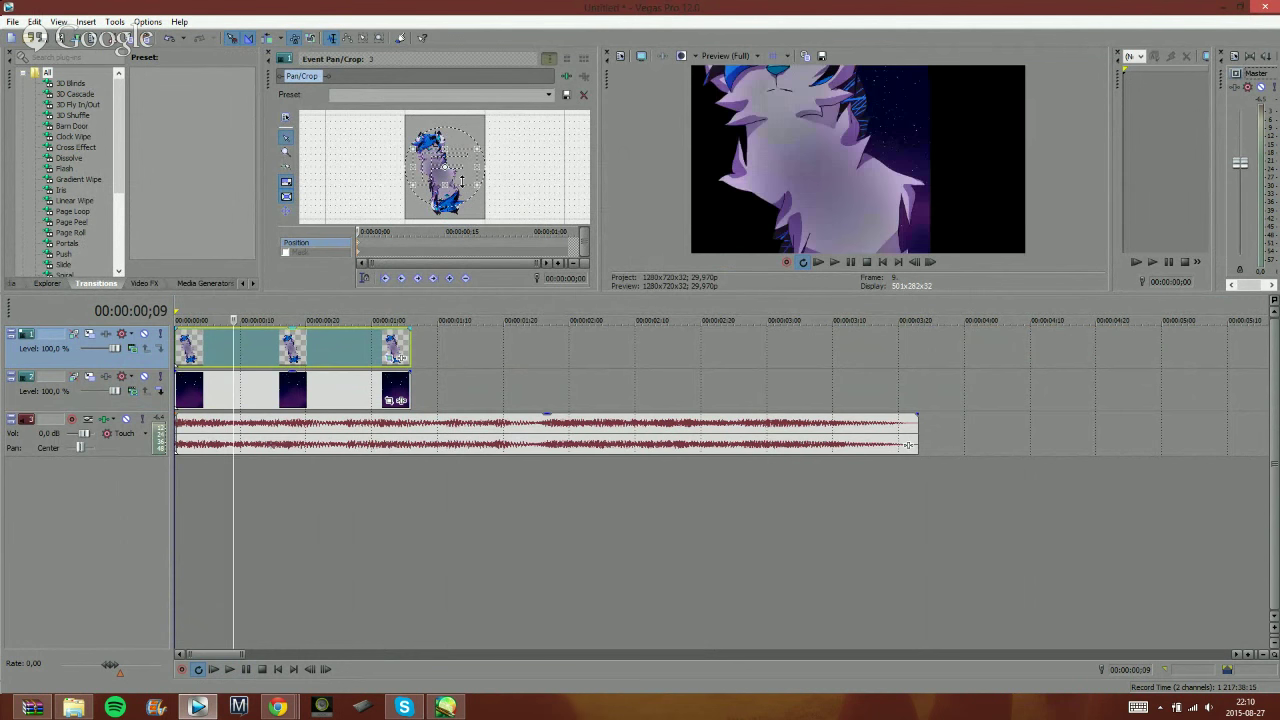
{"action": "left_click_drag", "start_coordinate": [462, 172], "coordinate": [452, 203]}
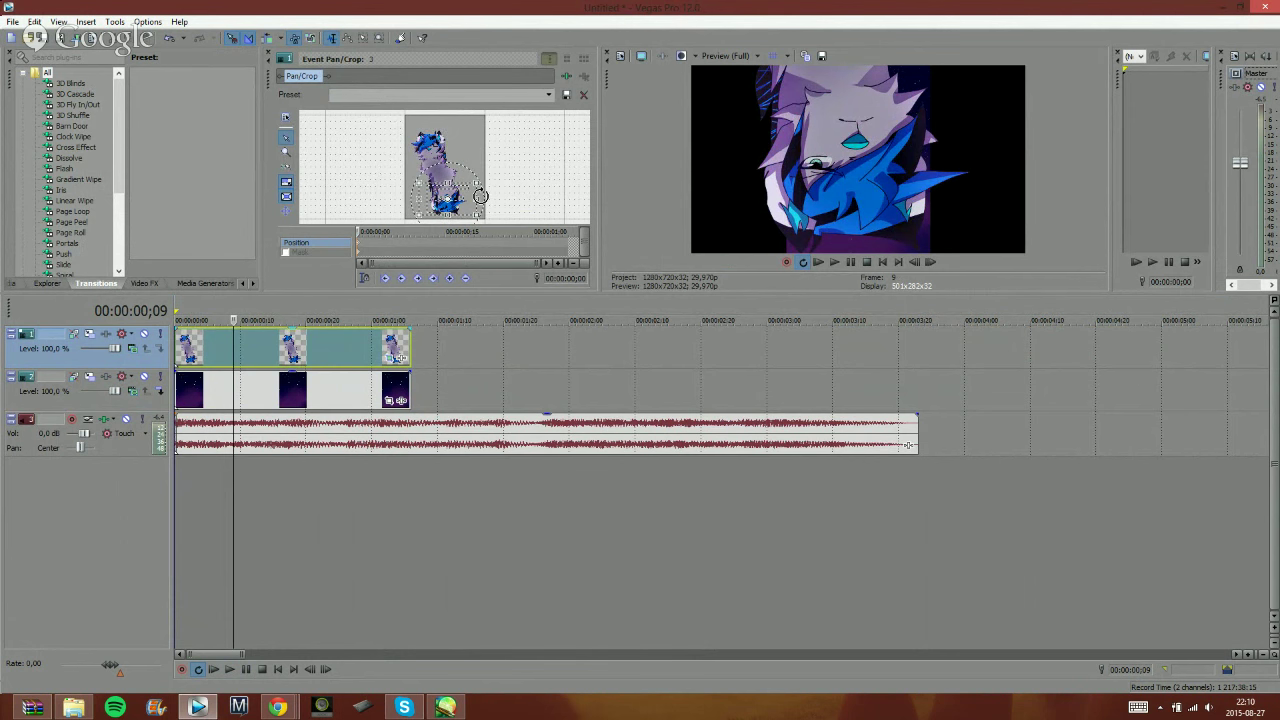
{"action": "left_click_drag", "start_coordinate": [480, 195], "coordinate": [410, 201]}
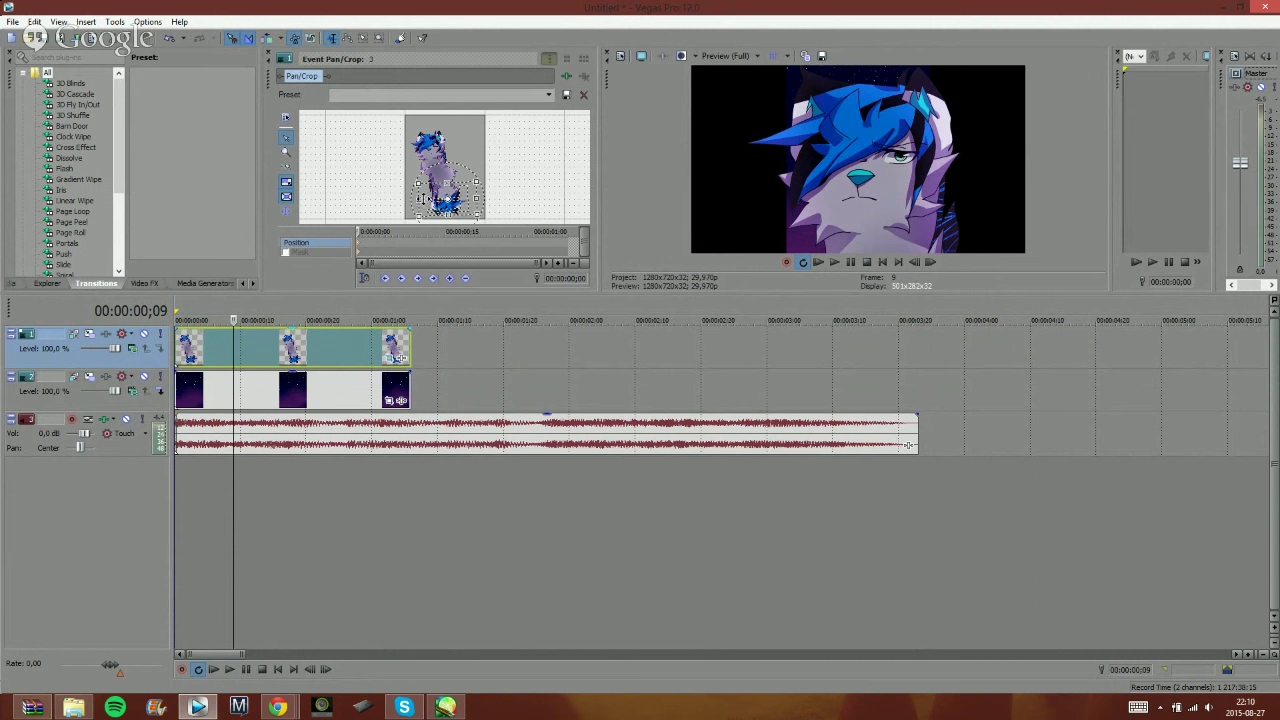
{"action": "left_click_drag", "start_coordinate": [438, 172], "coordinate": [429, 201]}
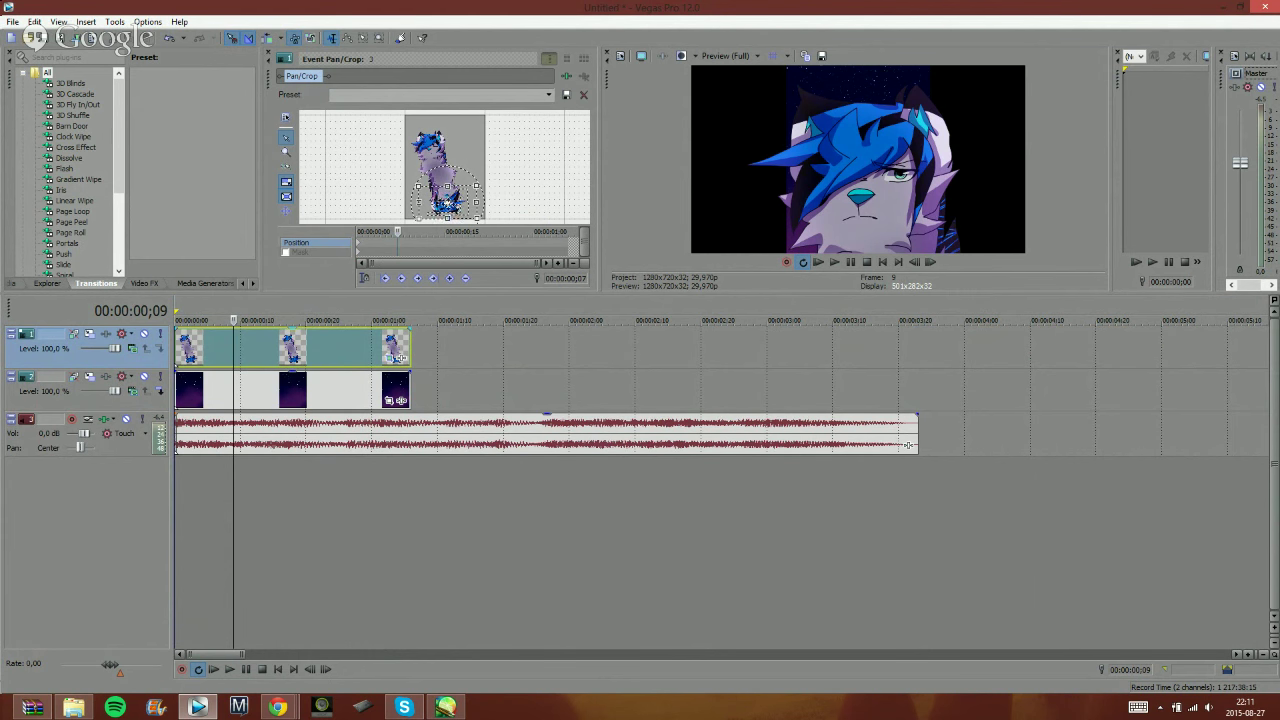
- Add Position keyframes at 0;07, 1;00 and 1;06 that move the crop frame from the lower head up to the upper head
{"action": "left_click_drag", "start_coordinate": [448, 205], "coordinate": [454, 201]}
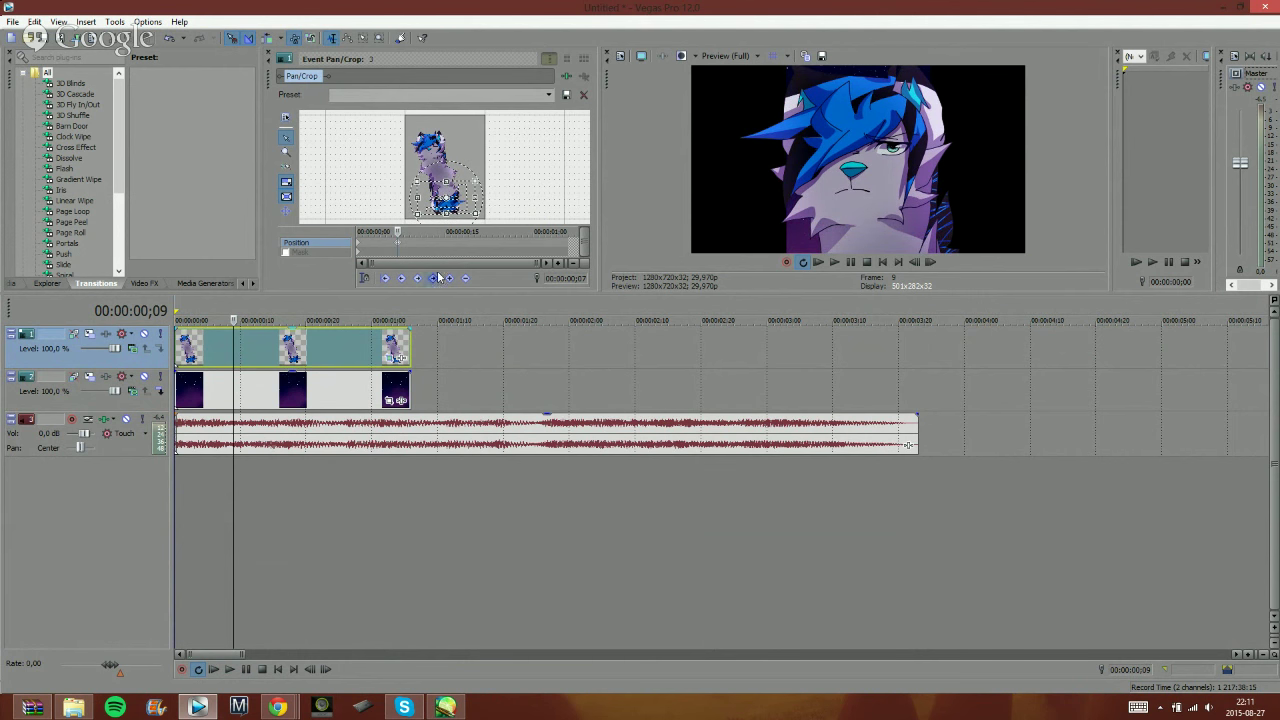
{"action": "left_click", "coordinate": [531, 241]}
{"action": "left_click_drag", "start_coordinate": [453, 170], "coordinate": [412, 152]}
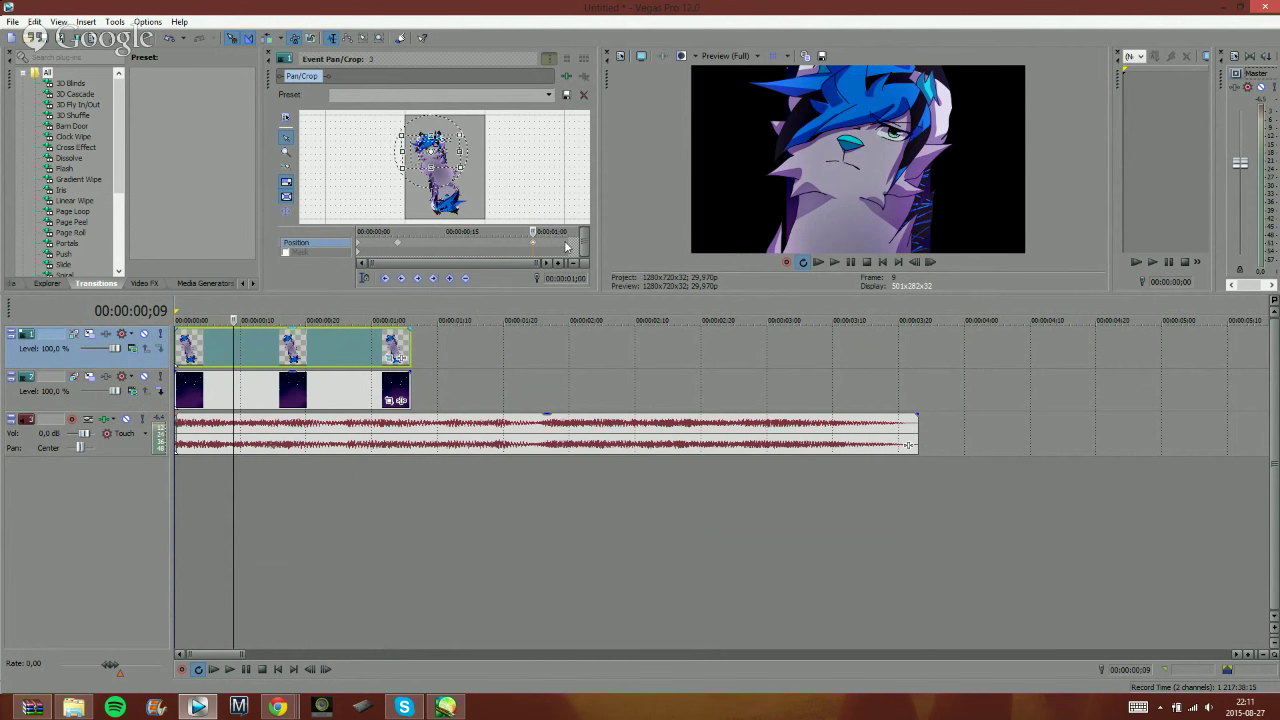
{"action": "key", "text": "End"}
{"action": "left_click_drag", "start_coordinate": [433, 145], "coordinate": [433, 140]}
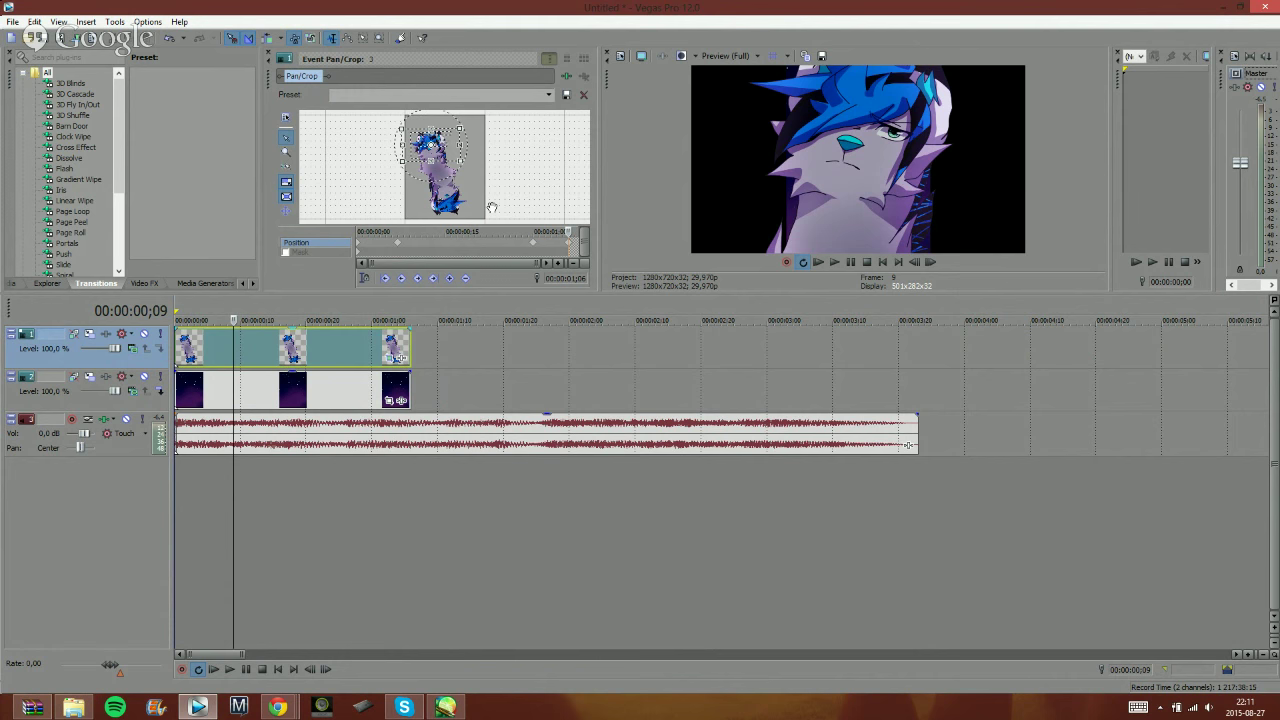
- Play the timeline from the start several times to review the pan and rotation of 3.png
{"action": "left_click", "coordinate": [213, 671]}
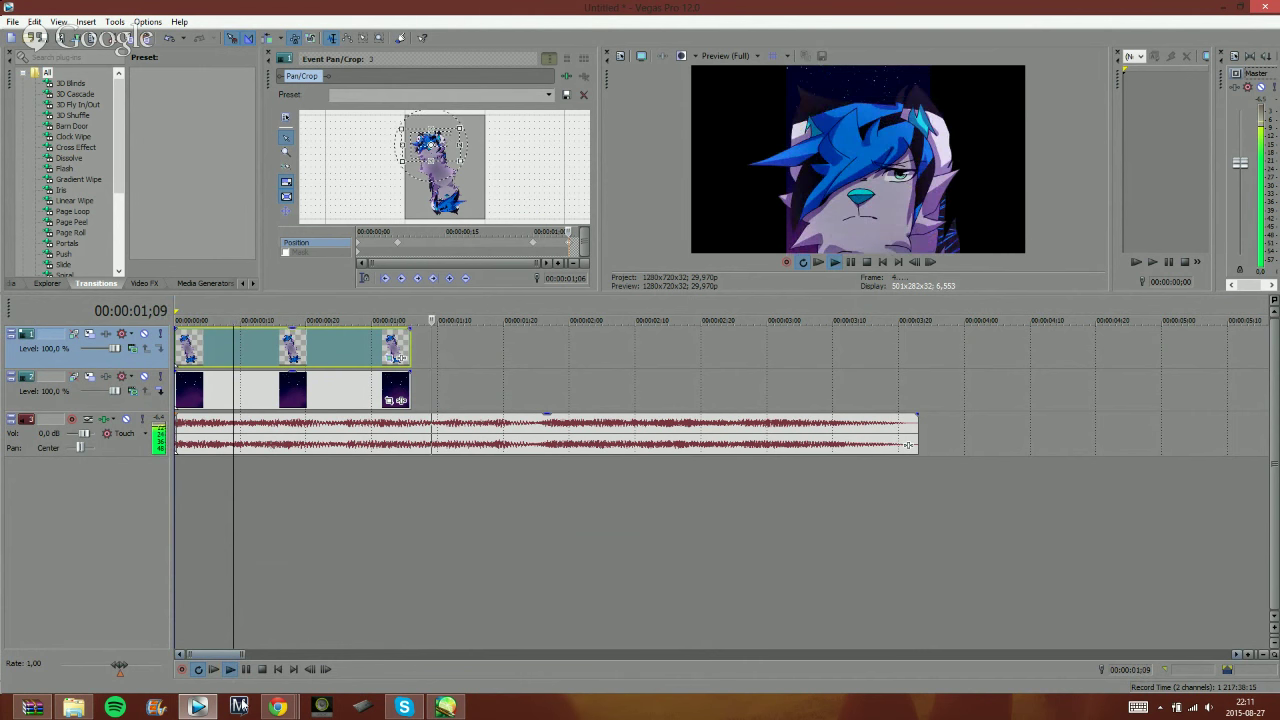
{"action": "left_click", "coordinate": [244, 670]}
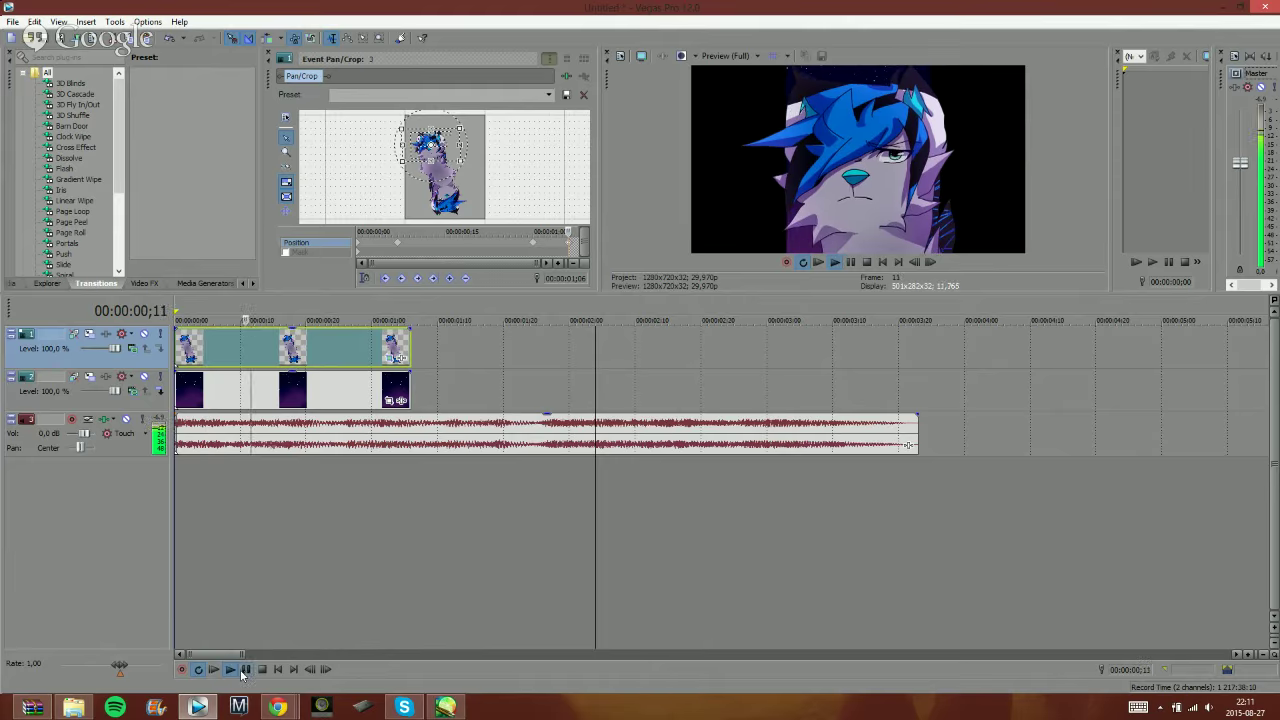
{"action": "left_click", "coordinate": [243, 672]}
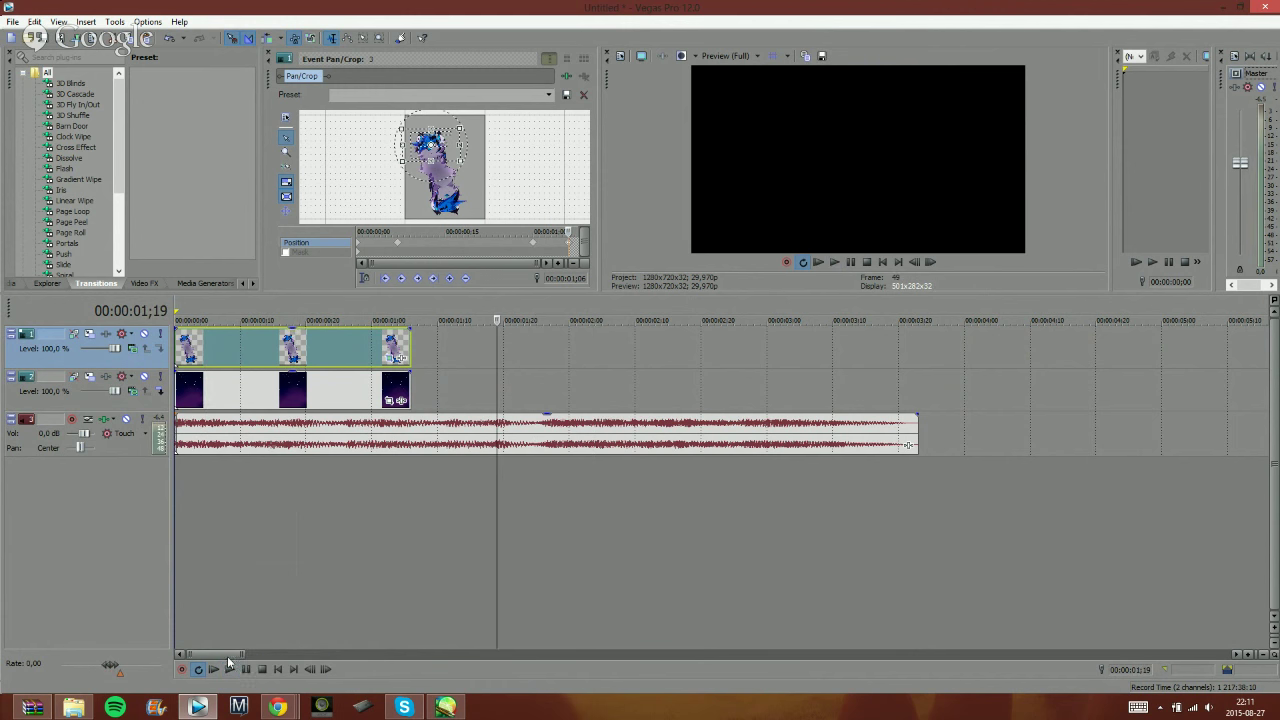
{"action": "left_click", "coordinate": [214, 671]}
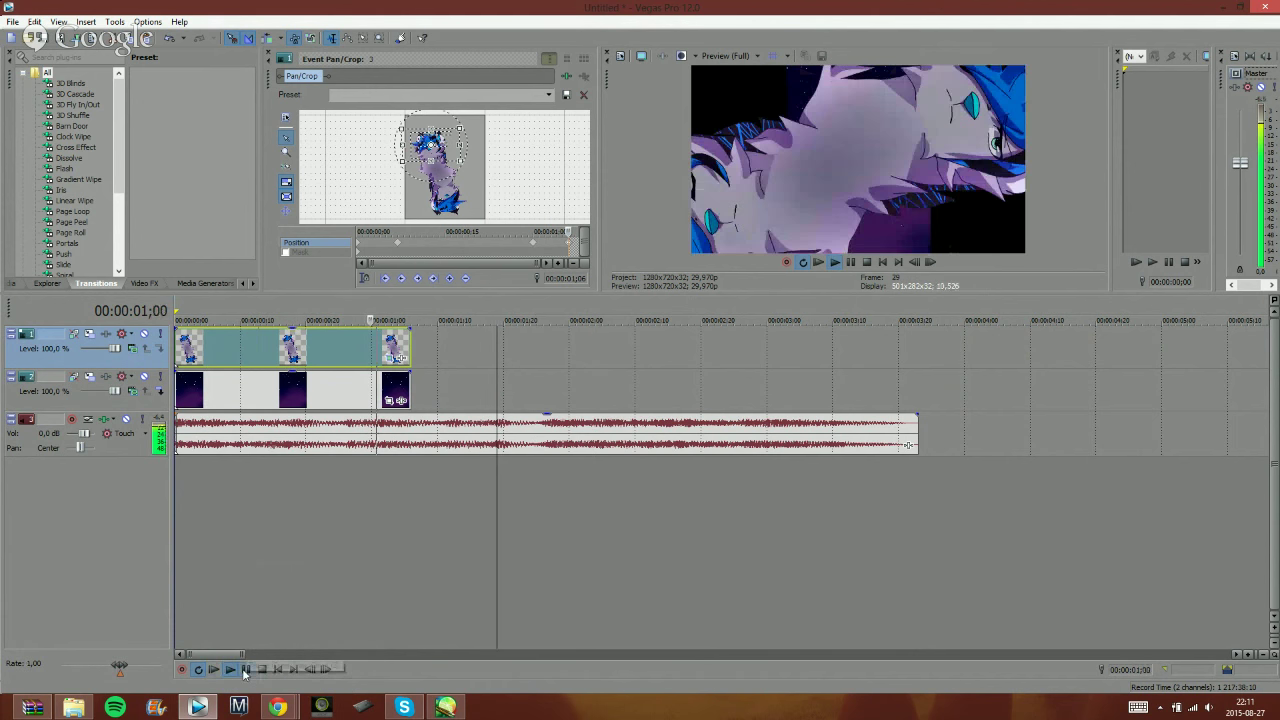
{"action": "left_click", "coordinate": [244, 670]}
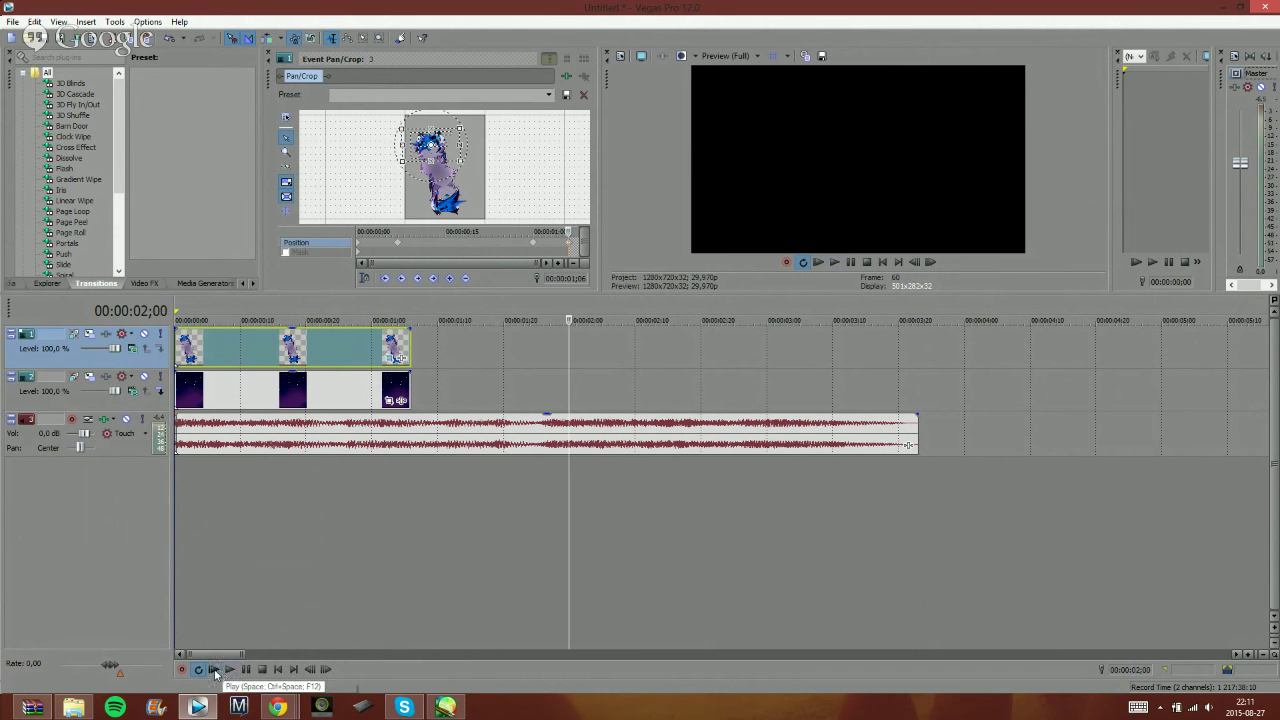
{"action": "left_click", "coordinate": [212, 670]}
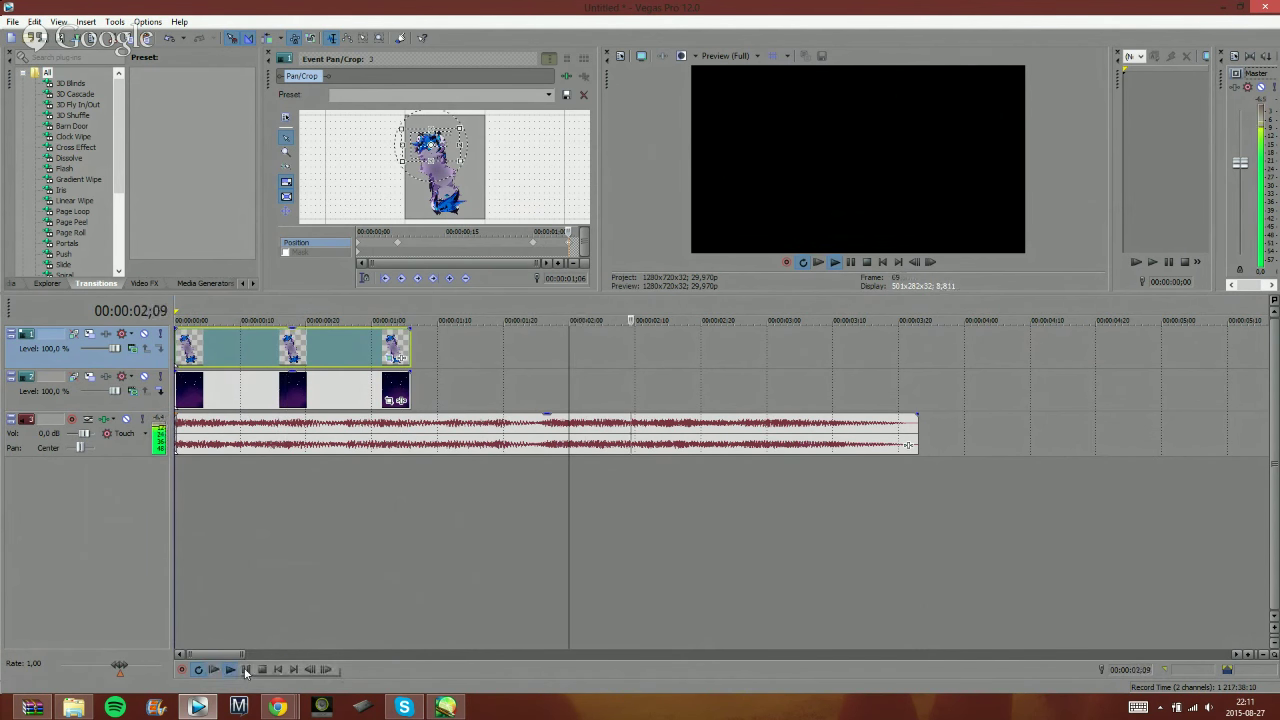
{"action": "left_click", "coordinate": [246, 670]}
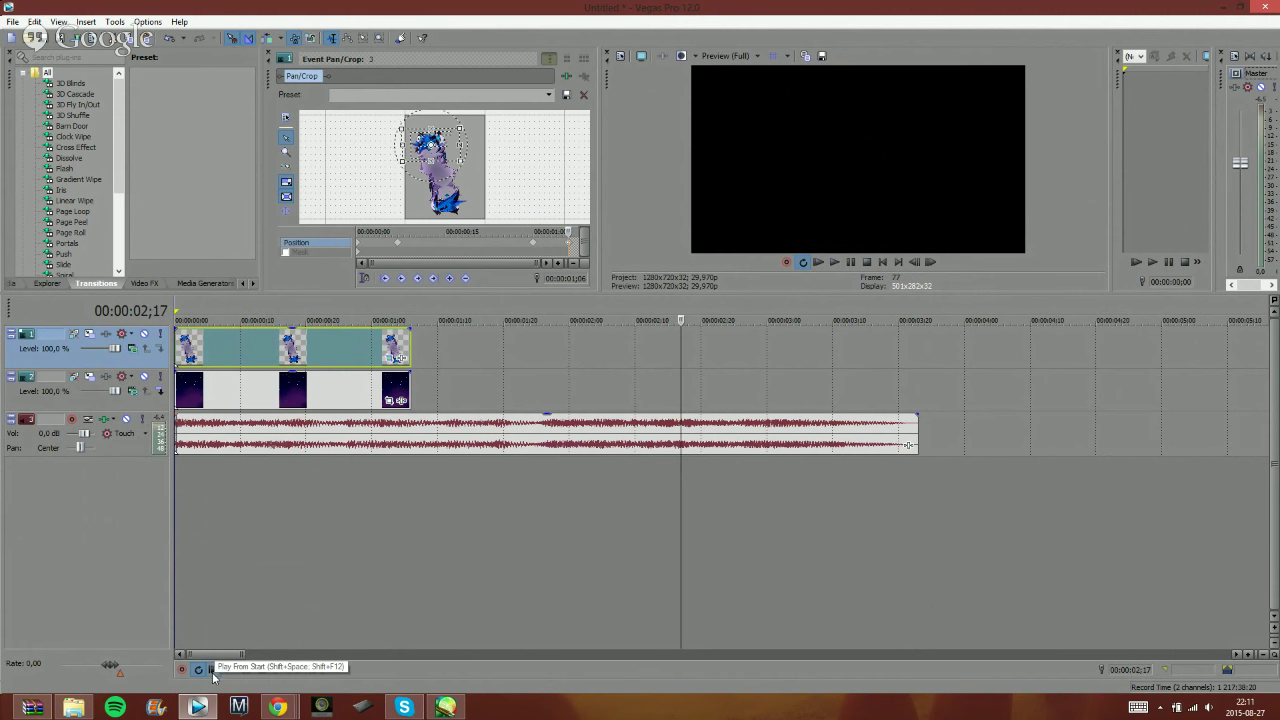
- Add a Position keyframe at 0;18 with the crop frame rotated level over the character's body, and replay the animation from the start
{"action": "left_click", "coordinate": [461, 245]}
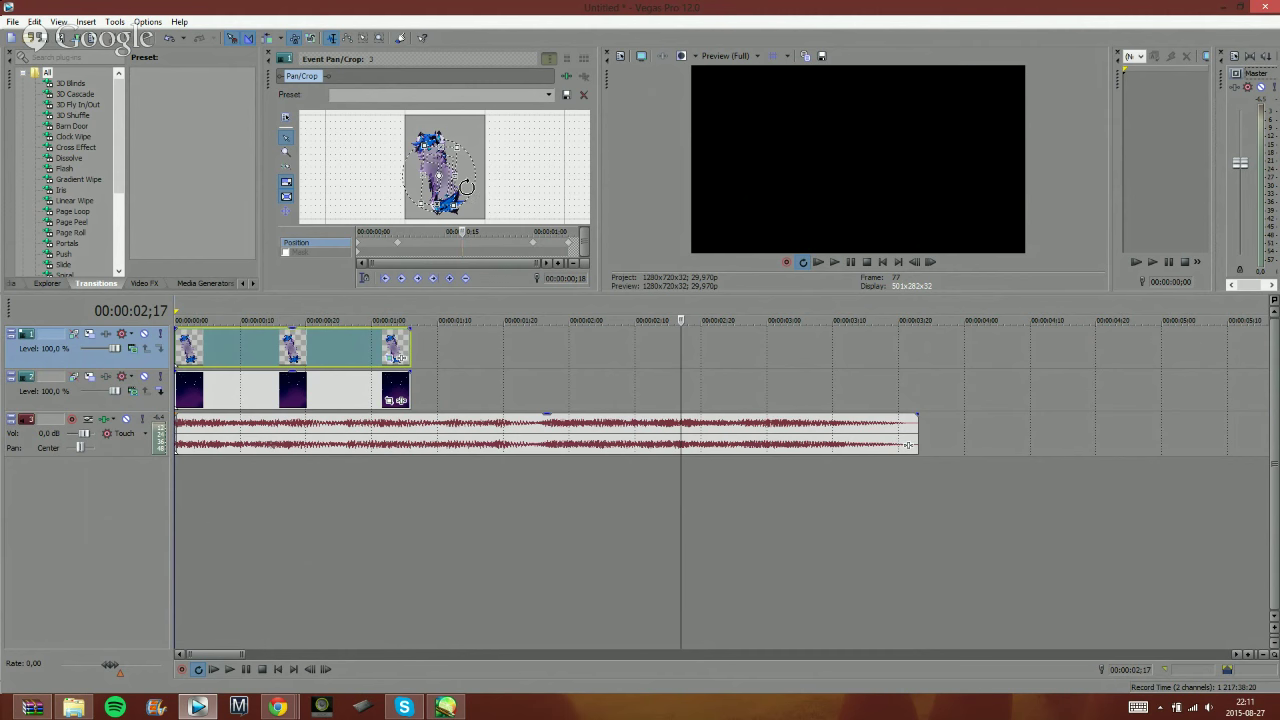
{"action": "left_click_drag", "start_coordinate": [466, 187], "coordinate": [440, 160]}
{"action": "left_click", "coordinate": [213, 669]}
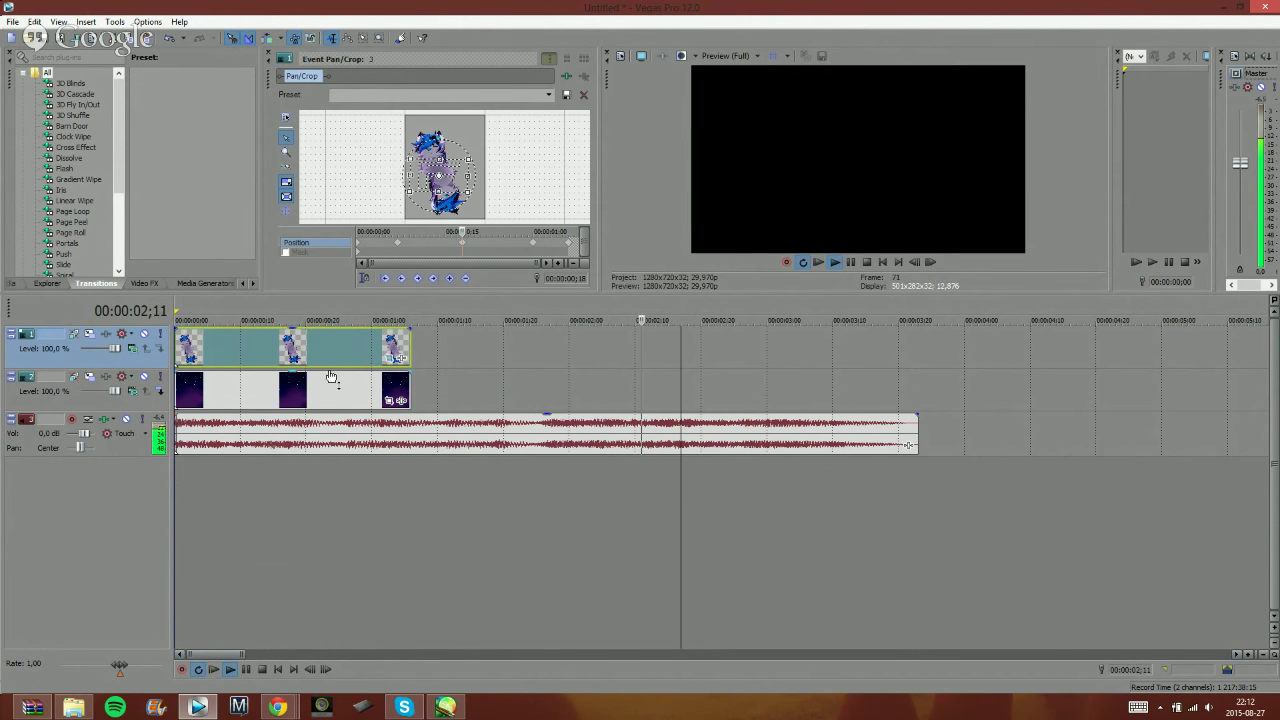
{"action": "left_click", "coordinate": [213, 668]}
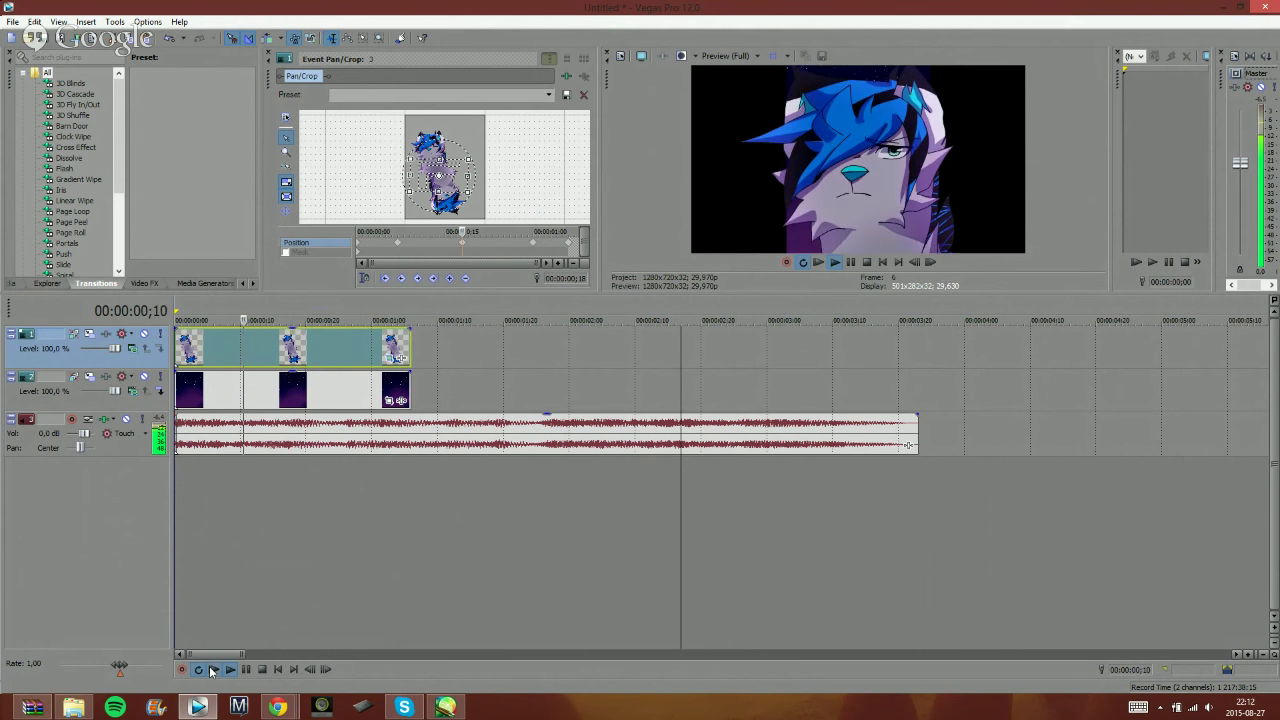
{"action": "left_click", "coordinate": [216, 668]}
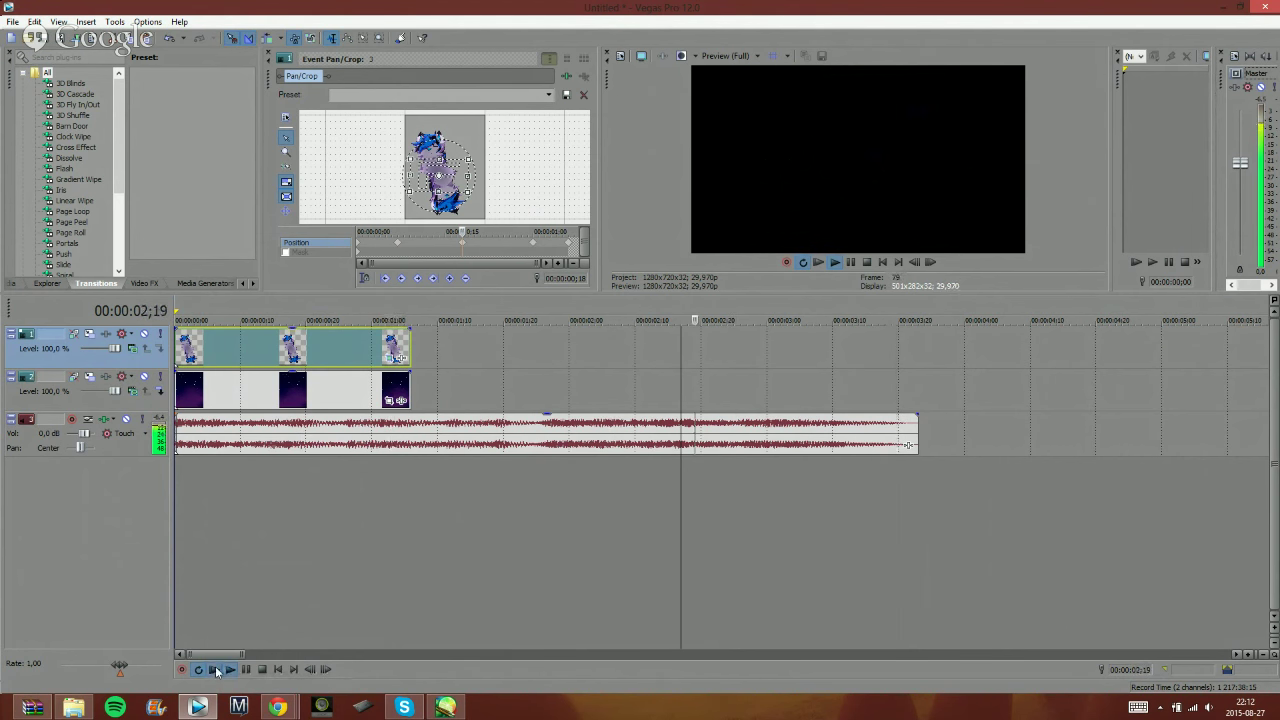
{"action": "left_click", "coordinate": [216, 670]}
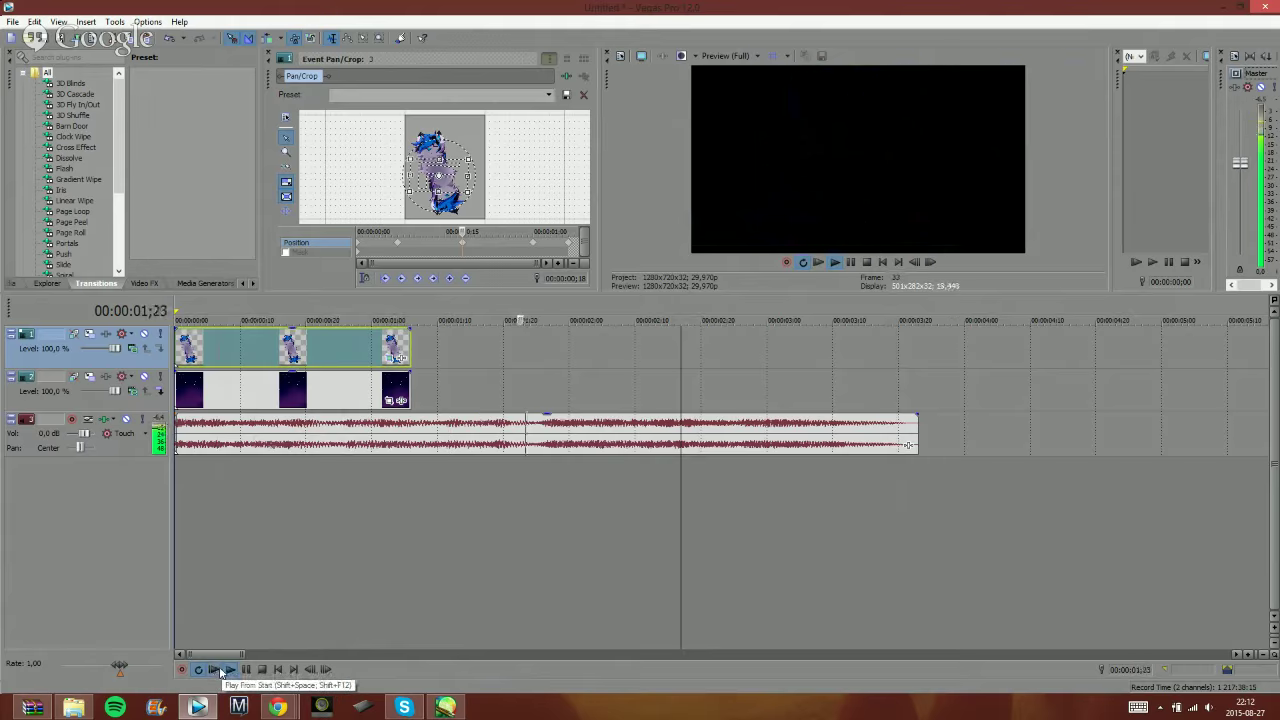
- Nudge the 3.png crop frame slightly up and to the left at the 0;18 keyframe, and replay the animation from the start
{"action": "left_click", "coordinate": [220, 670]}
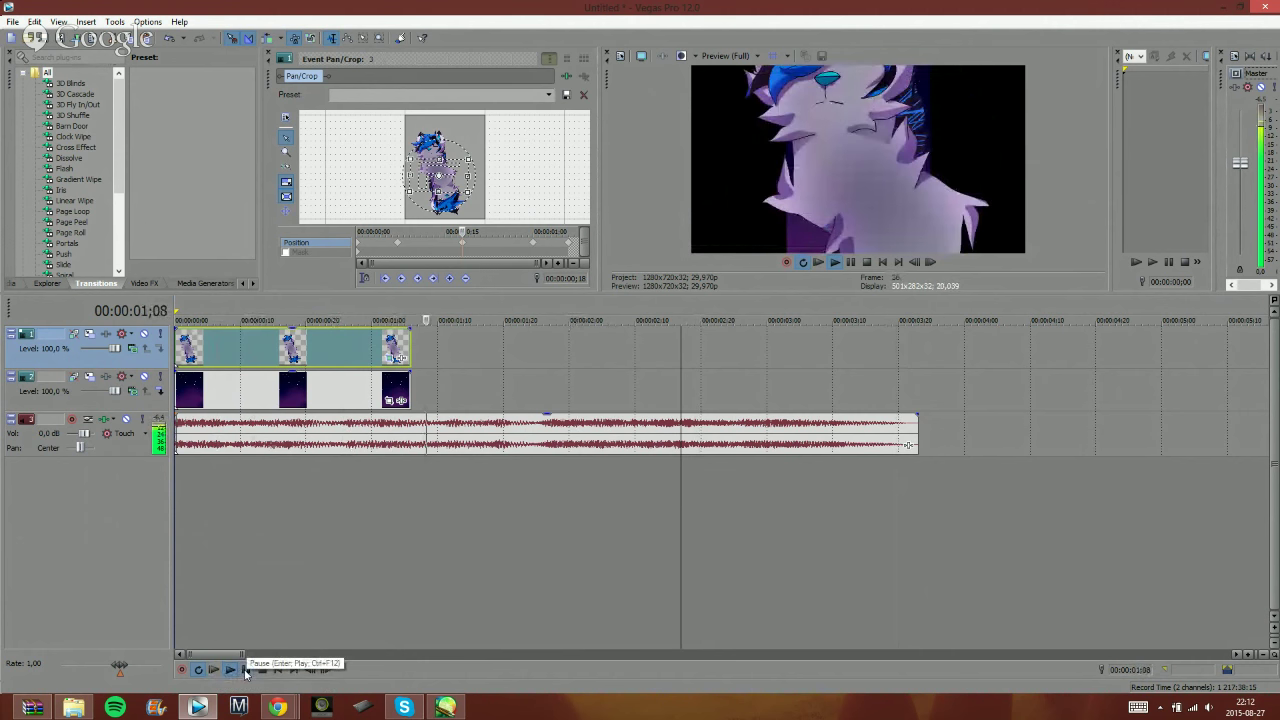
{"action": "left_click", "coordinate": [246, 671]}
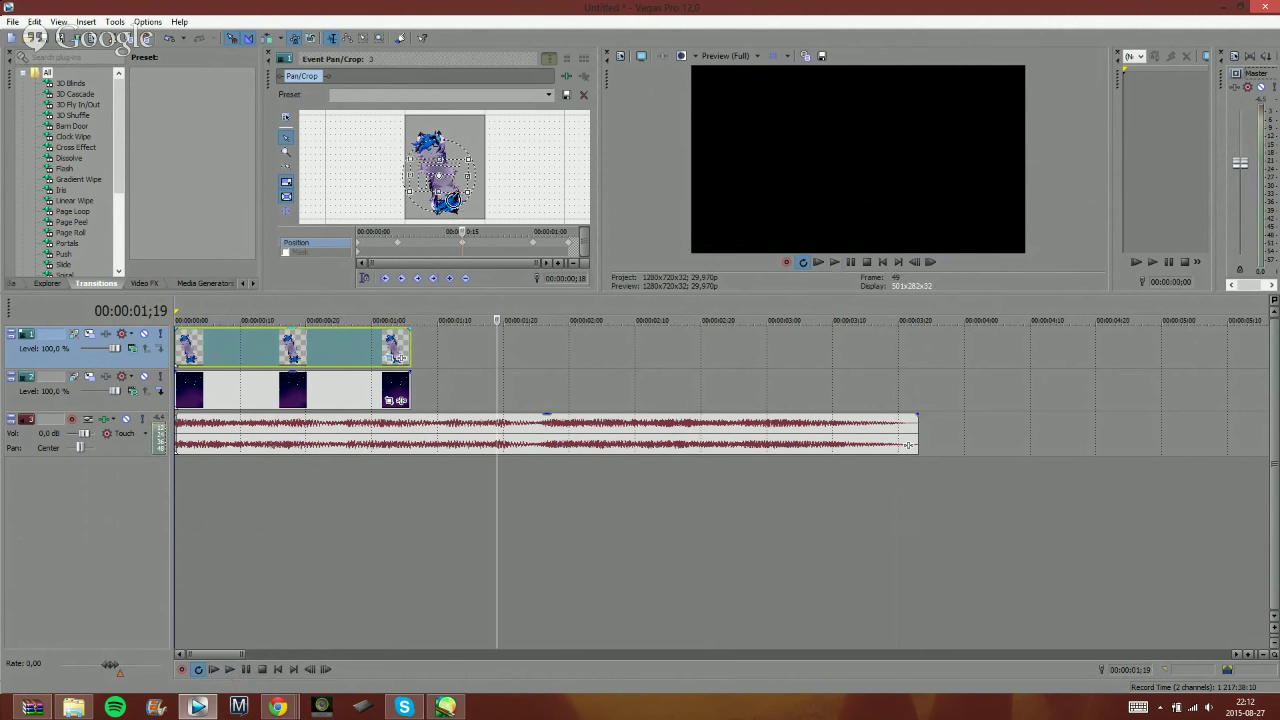
{"action": "left_click", "coordinate": [533, 243]}
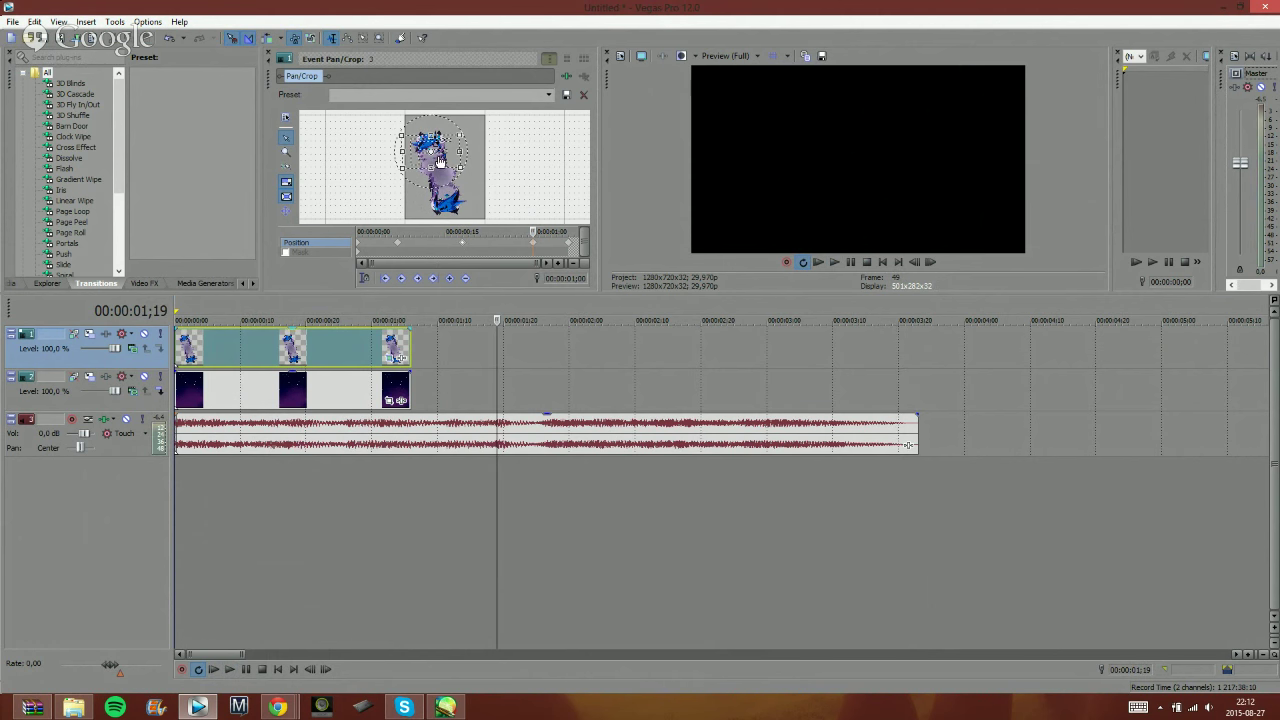
{"action": "left_click", "coordinate": [462, 243]}
{"action": "left_click_drag", "start_coordinate": [456, 177], "coordinate": [452, 173]}
{"action": "left_click", "coordinate": [213, 669]}
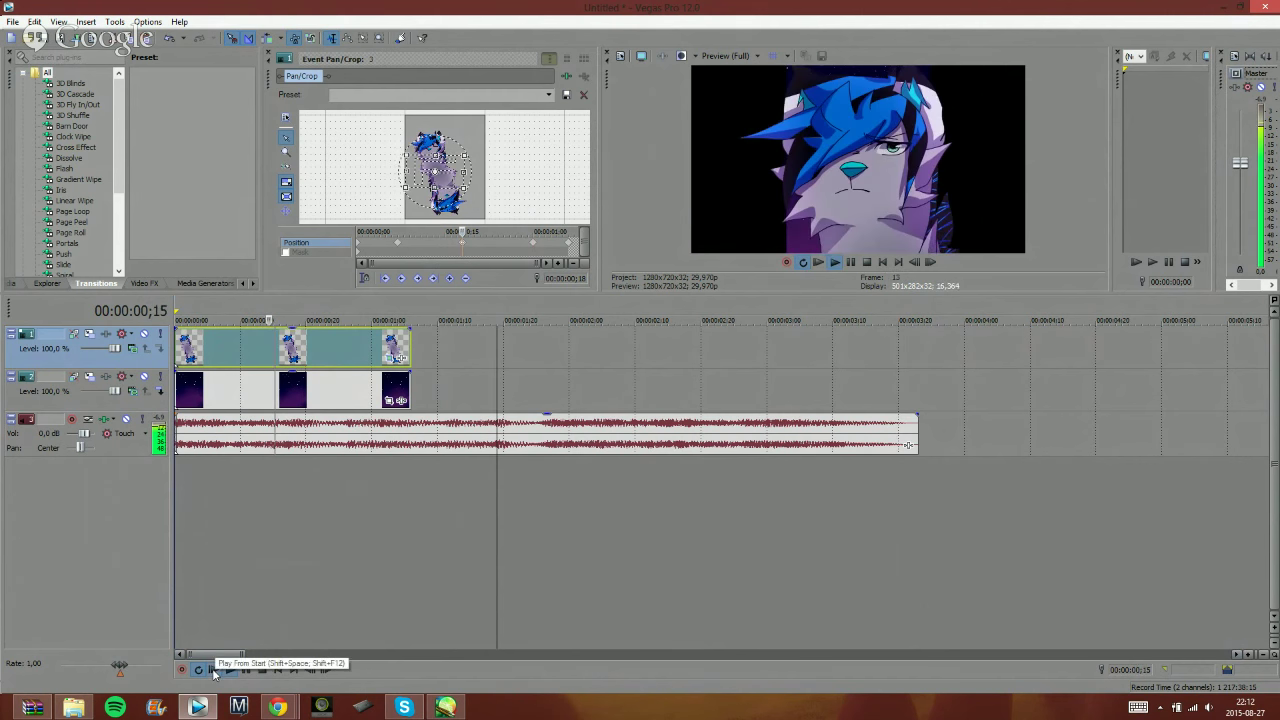
{"action": "left_click", "coordinate": [213, 669]}
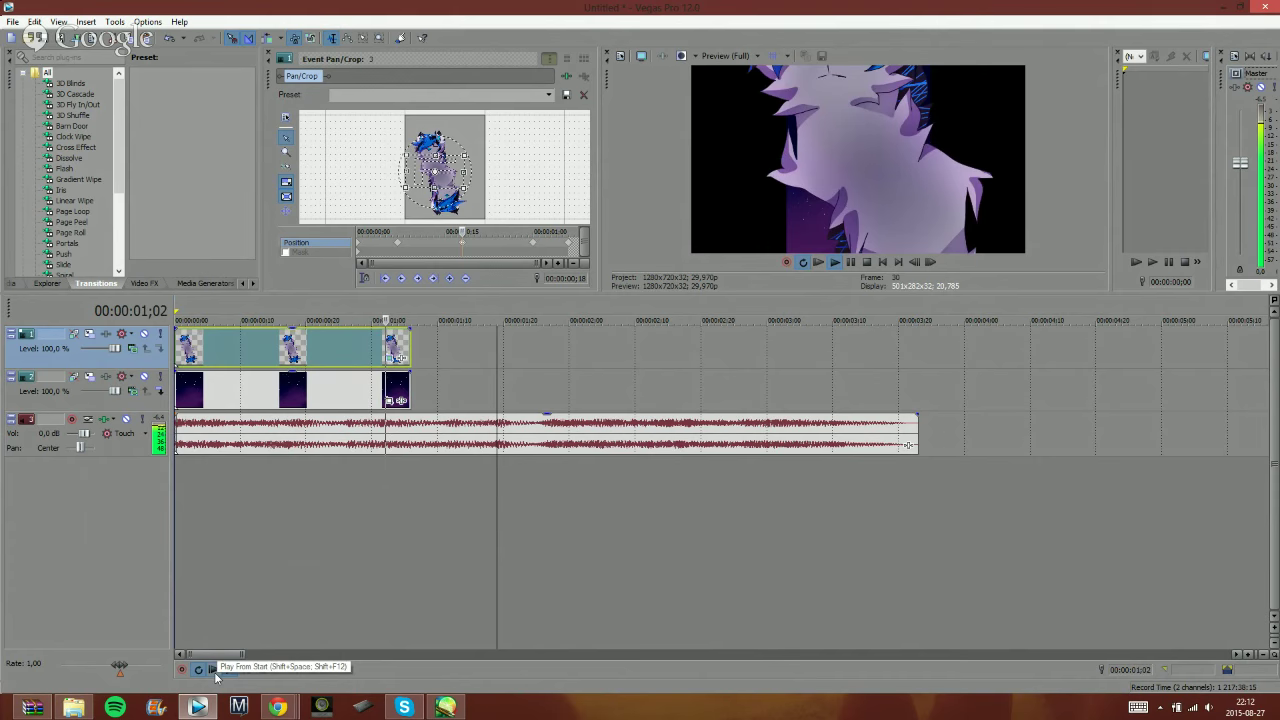
{"action": "left_click", "coordinate": [213, 669]}
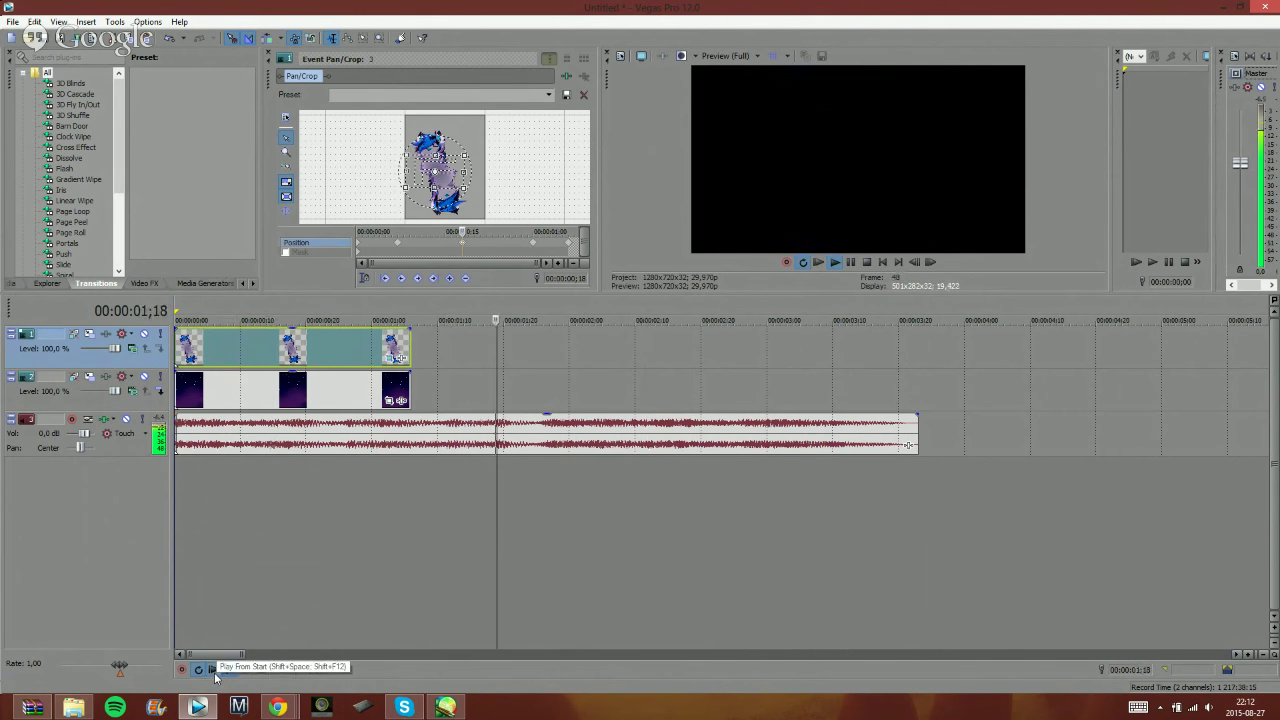
{"action": "left_click", "coordinate": [213, 669]}
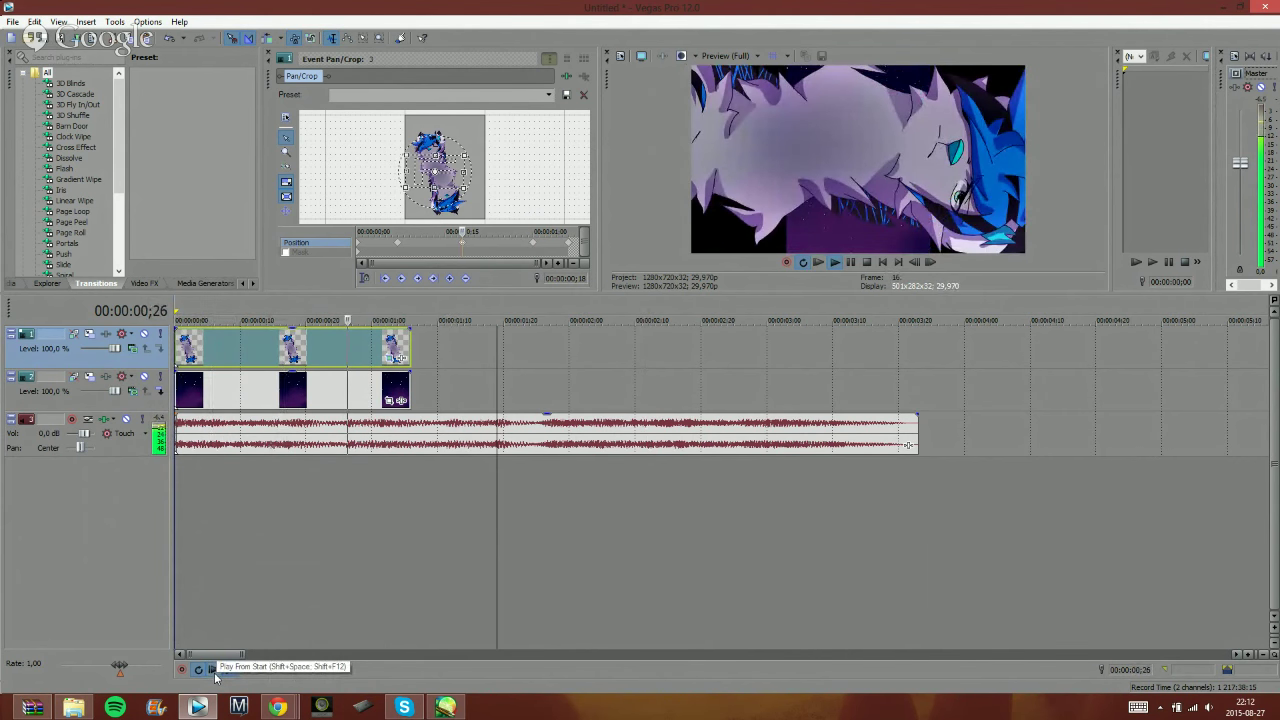
{"action": "left_click", "coordinate": [246, 670]}
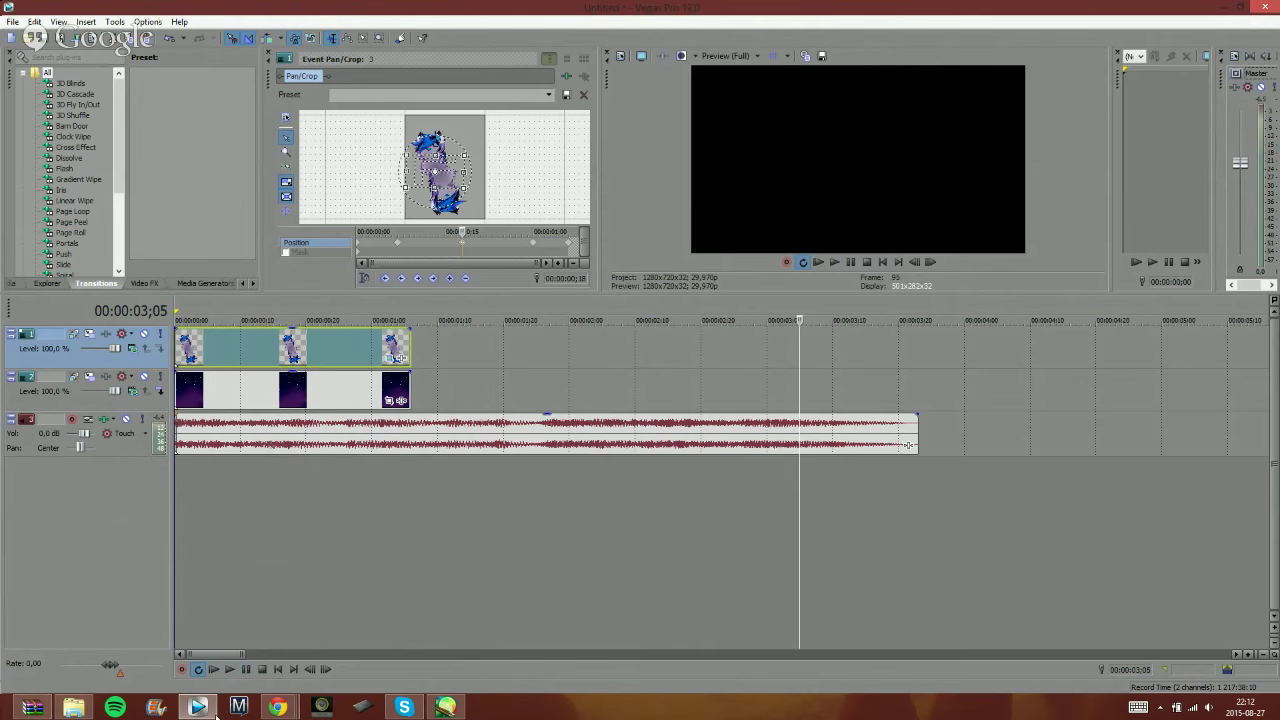
- Check the live chat on the YouTube stream page in Chrome and return to Vegas Pro
{"action": "left_click", "coordinate": [280, 711]}
{"action": "mouse_move", "coordinate": [281, 709]}
{"action": "left_click", "coordinate": [196, 655]}
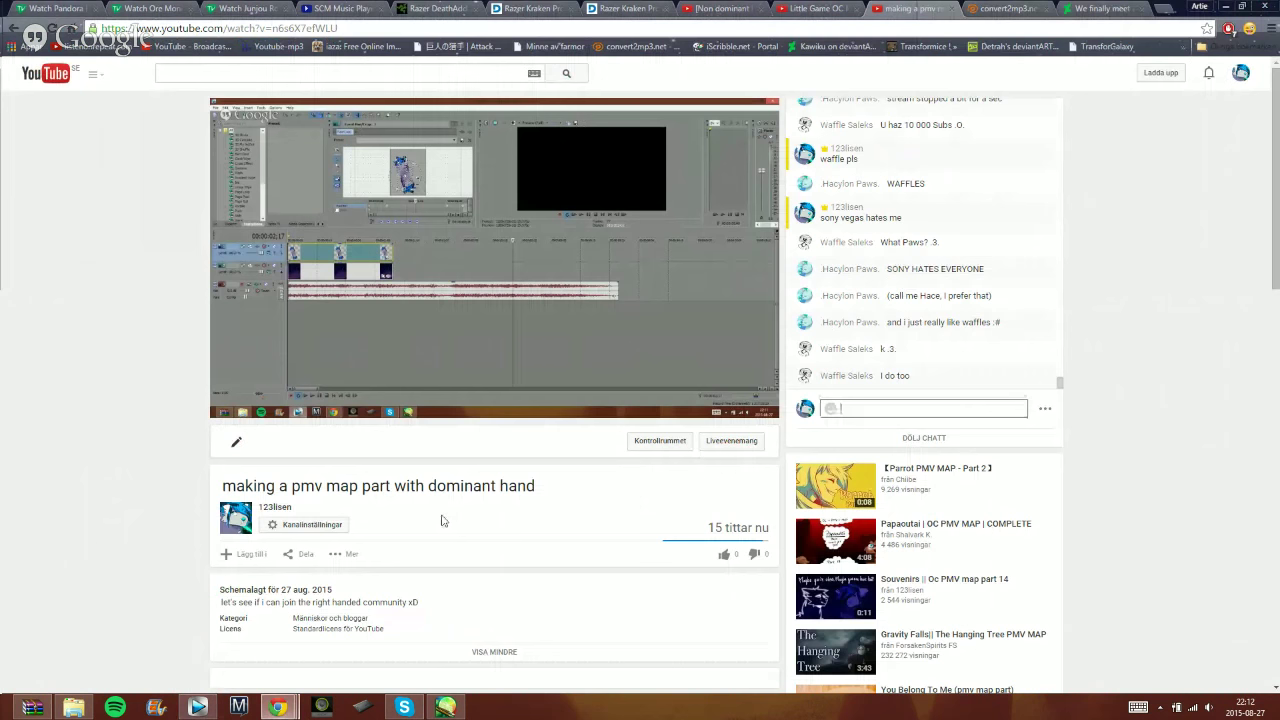
{"action": "left_click", "coordinate": [864, 409]}
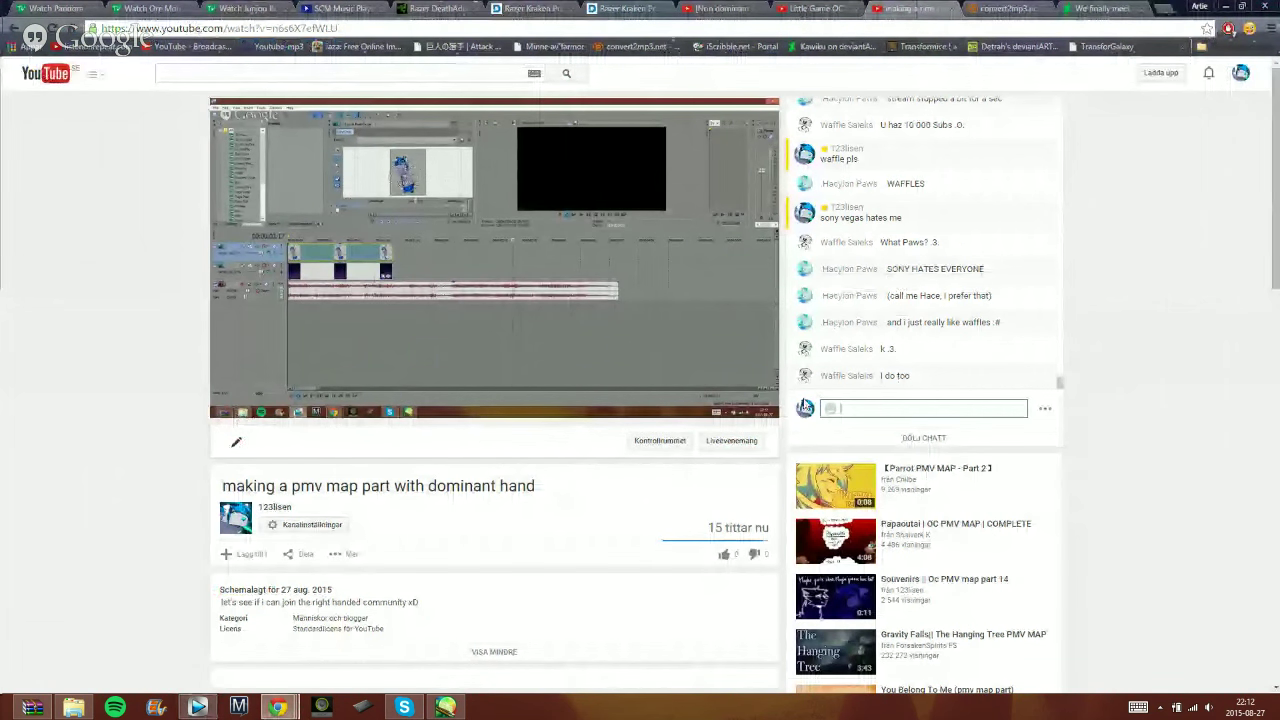
{"action": "left_click", "coordinate": [197, 707]}
- Move the 3.png crop frame at the 0;18 keyframe left, off the character's body, and replay the animation from the start
{"action": "left_click", "coordinate": [213, 669]}
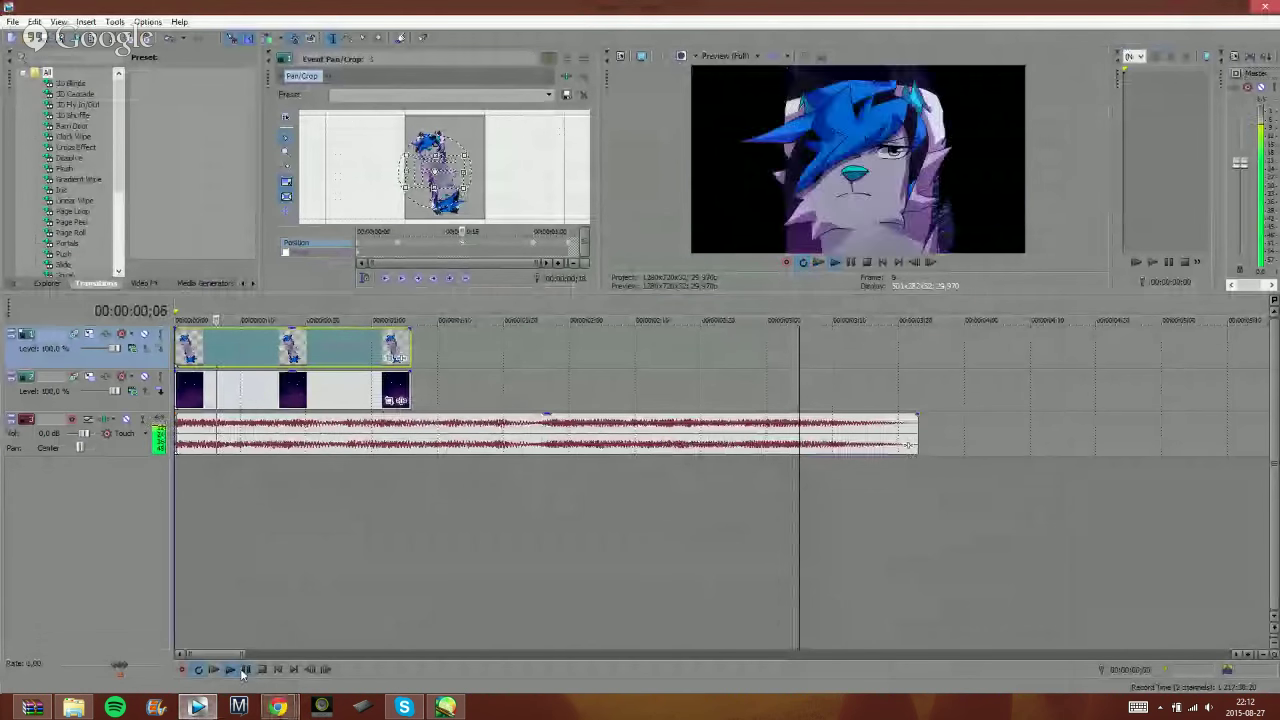
{"action": "left_click", "coordinate": [246, 670]}
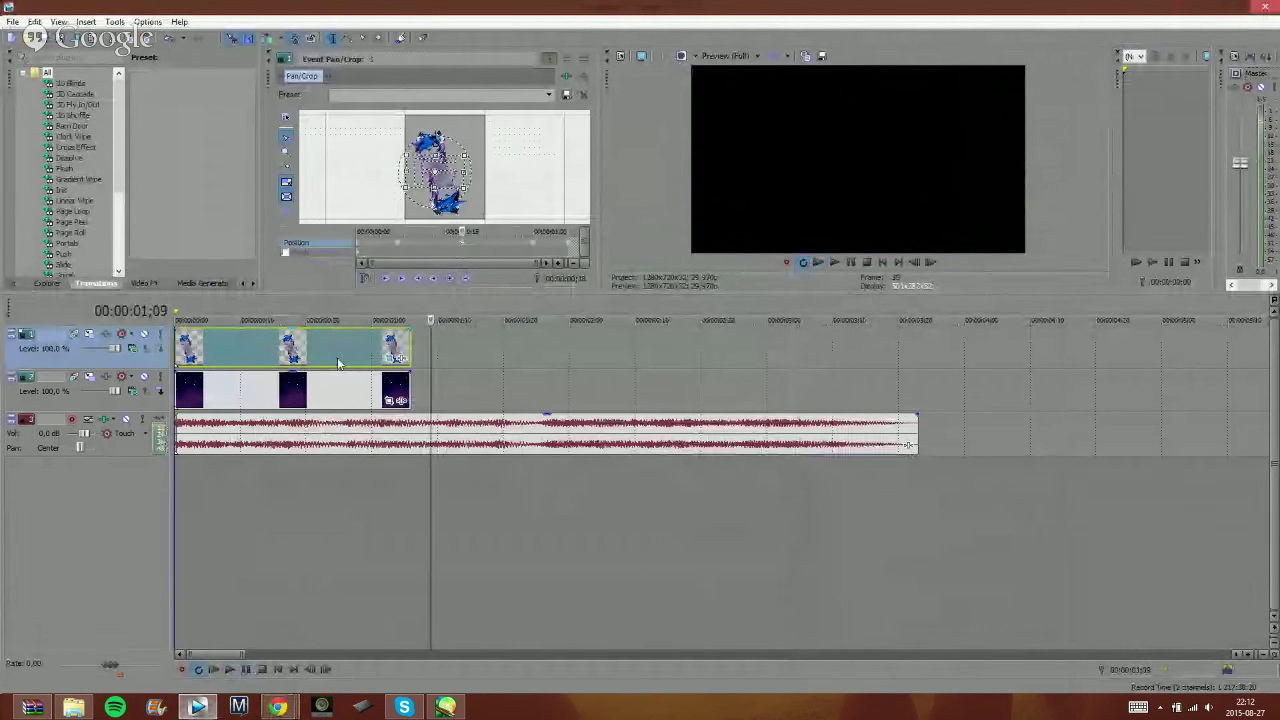
{"action": "left_click", "coordinate": [392, 359]}
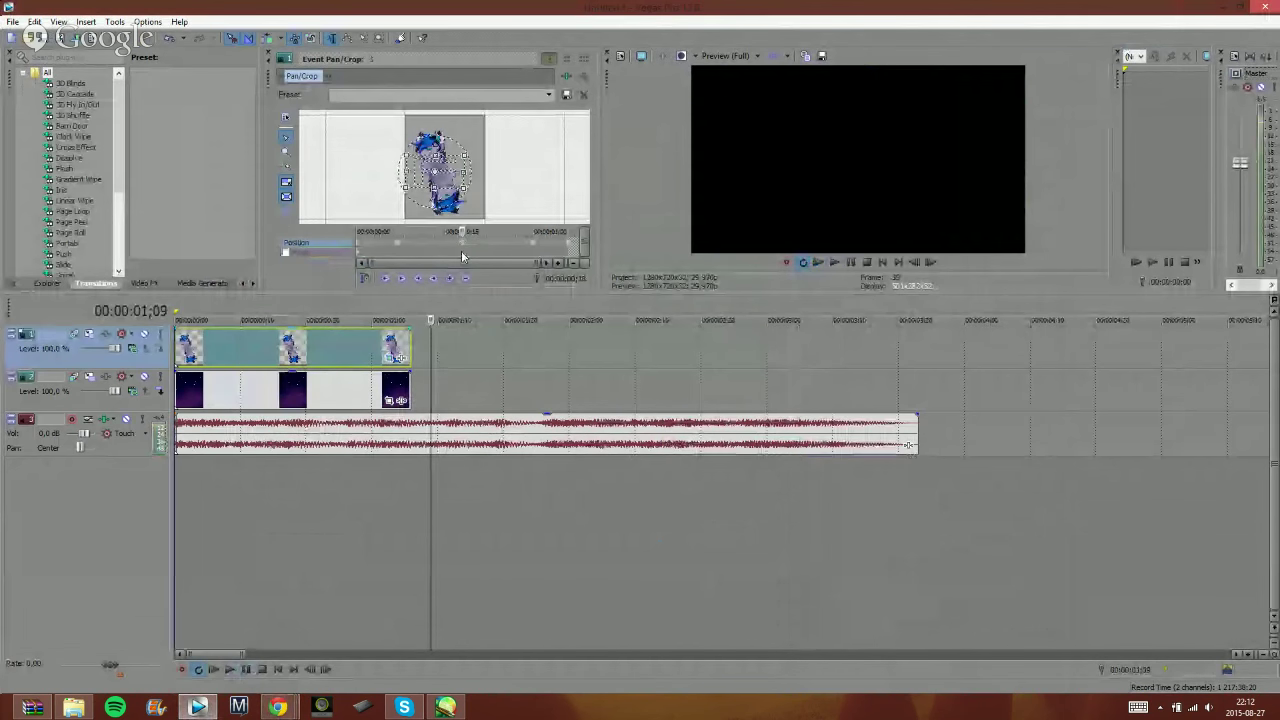
{"action": "left_click_drag", "start_coordinate": [449, 175], "coordinate": [399, 175]}
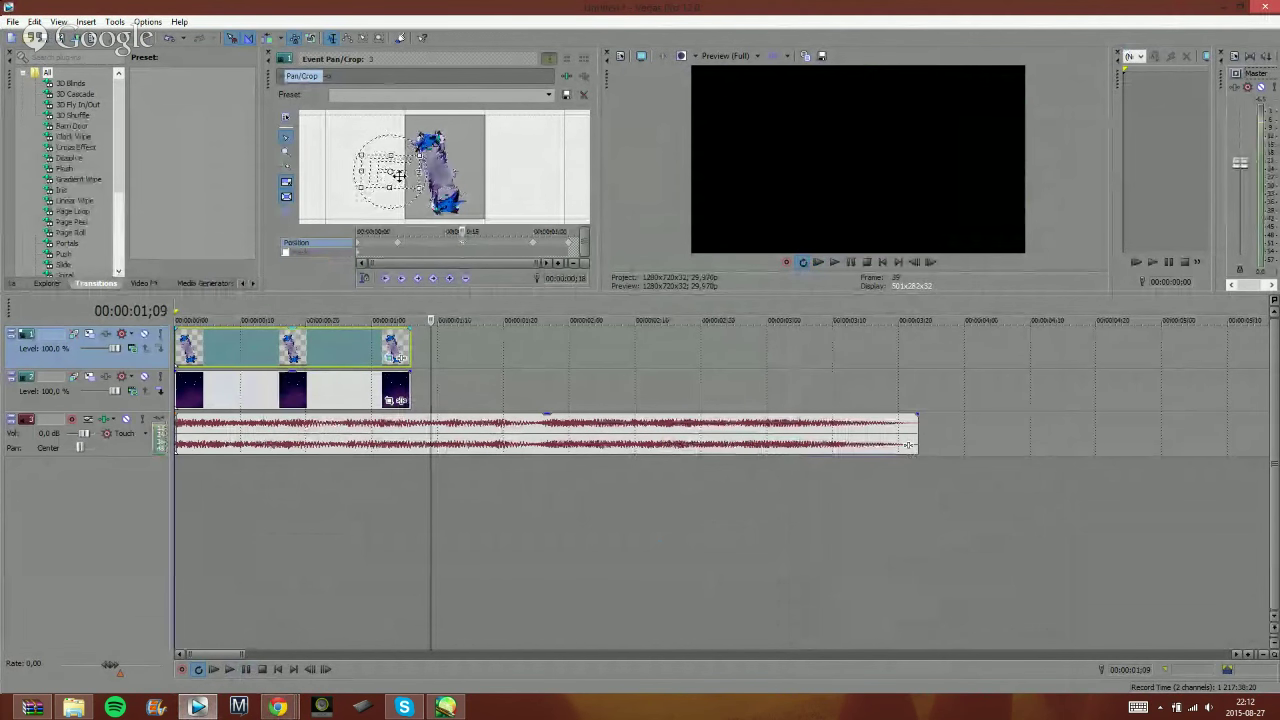
{"action": "left_click", "coordinate": [213, 672]}
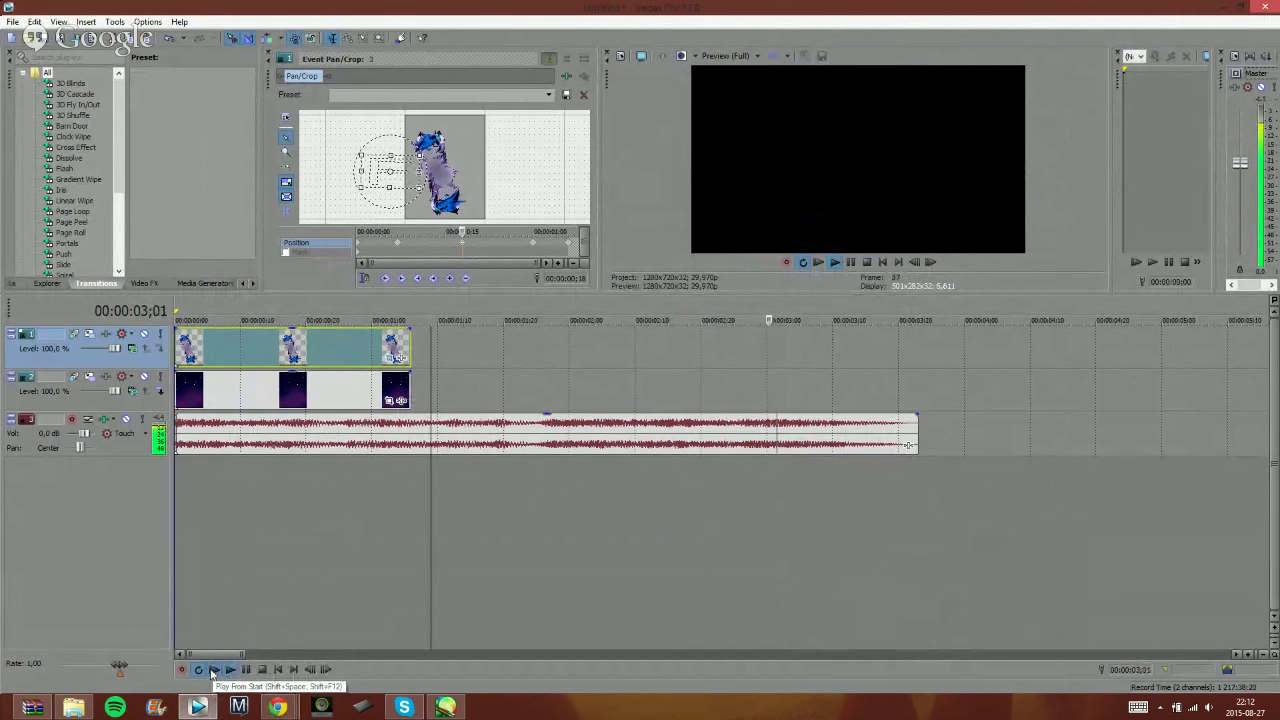
{"action": "left_click", "coordinate": [212, 672]}
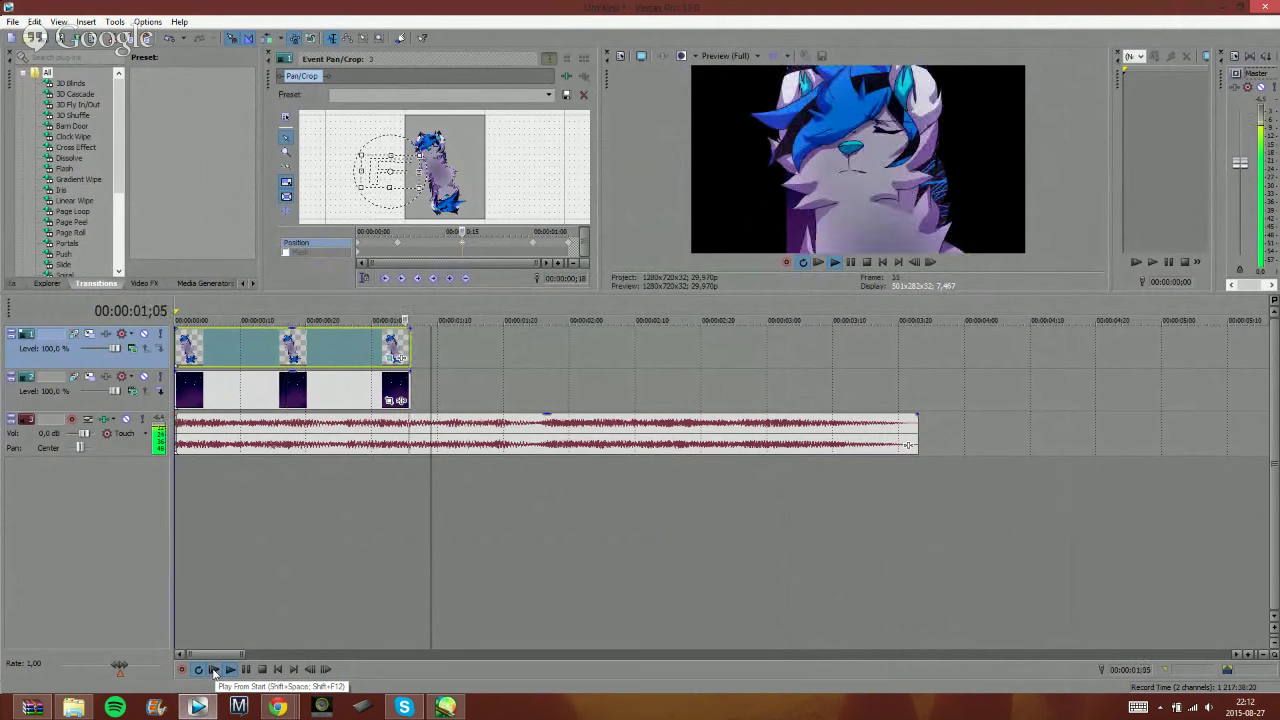
{"action": "left_click", "coordinate": [213, 672]}
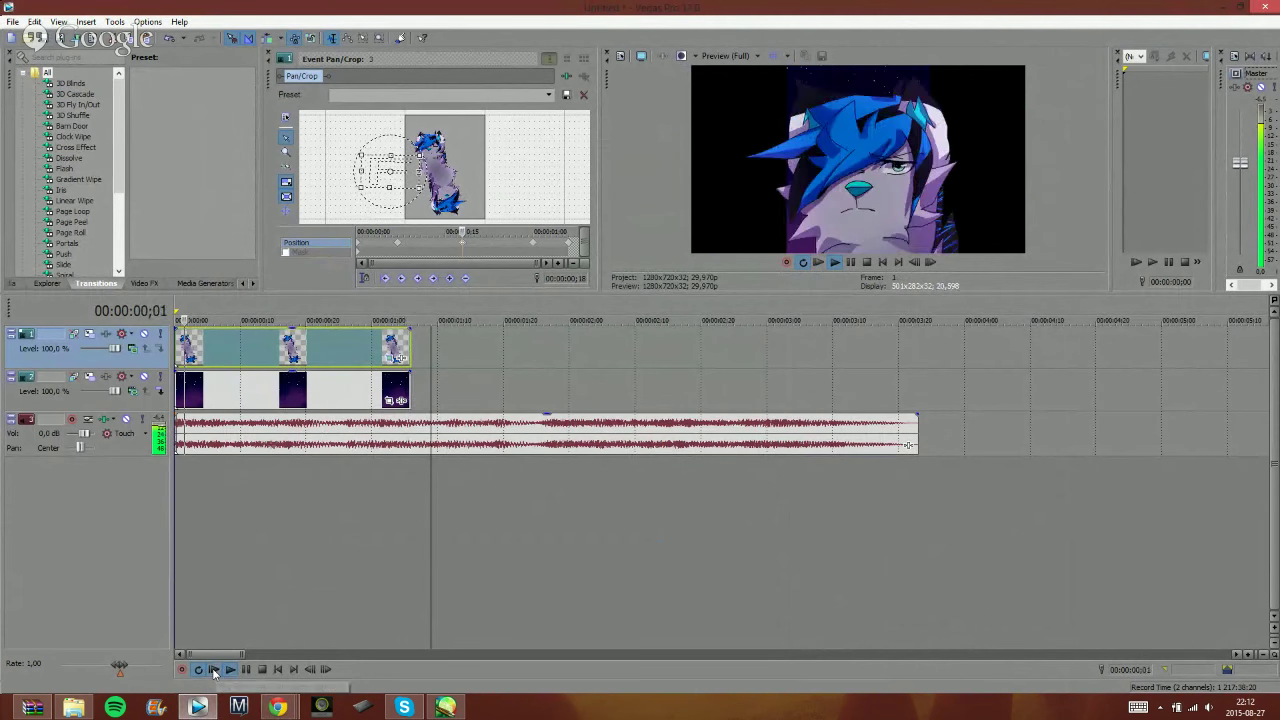
{"action": "left_click", "coordinate": [213, 672]}
{"action": "left_click", "coordinate": [215, 672]}
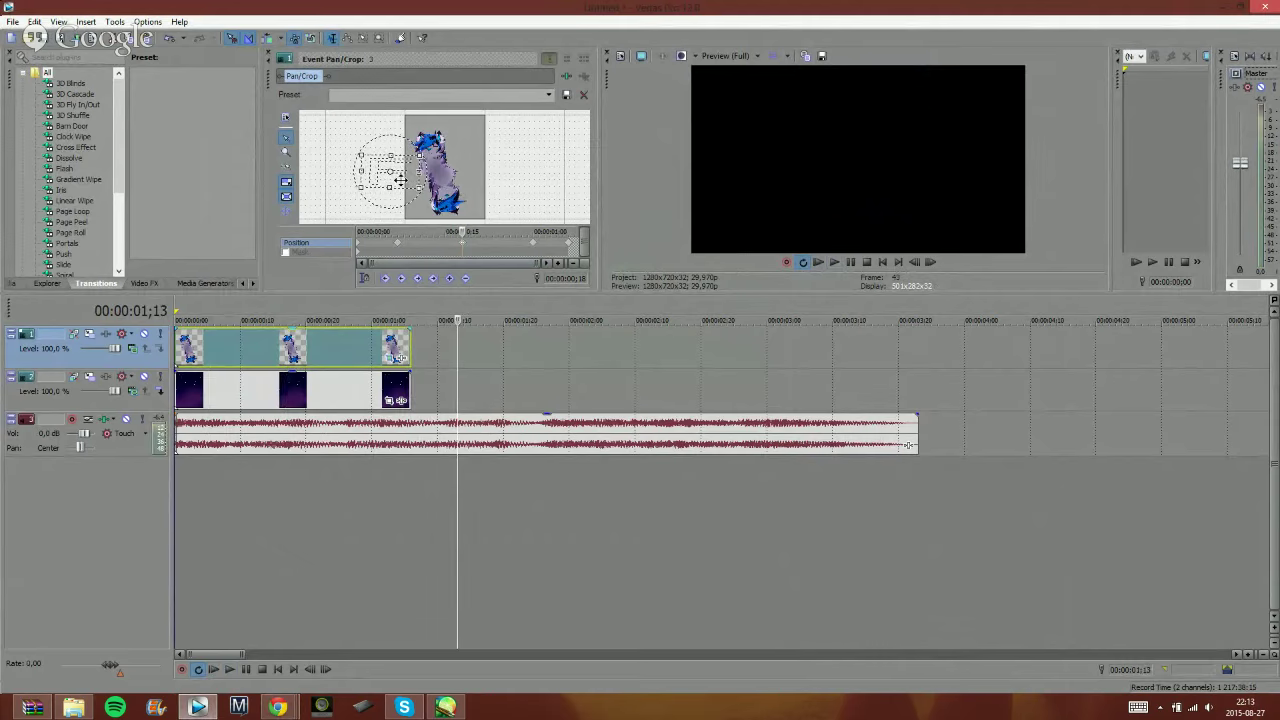
- Fine-tune the 0;18 crop frame slightly farther left and lower beside the character while replaying the animation
{"action": "left_click_drag", "start_coordinate": [398, 180], "coordinate": [386, 177]}
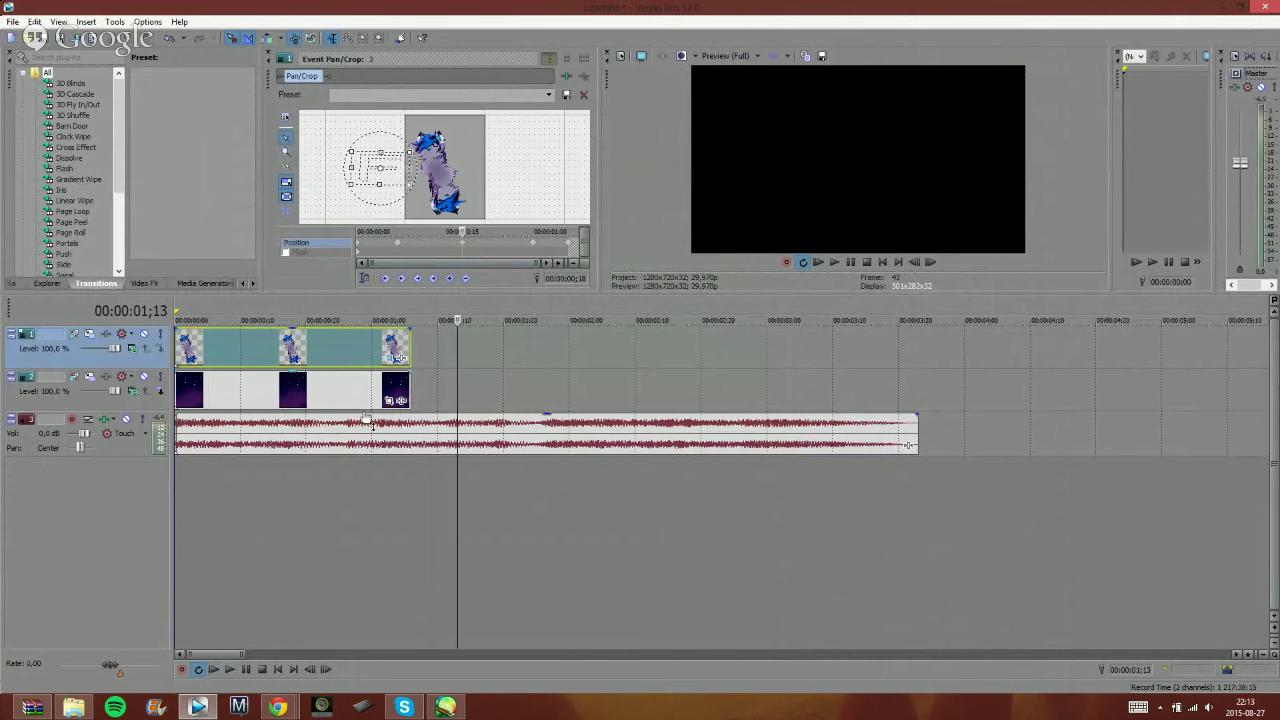
{"action": "left_click", "coordinate": [215, 672]}
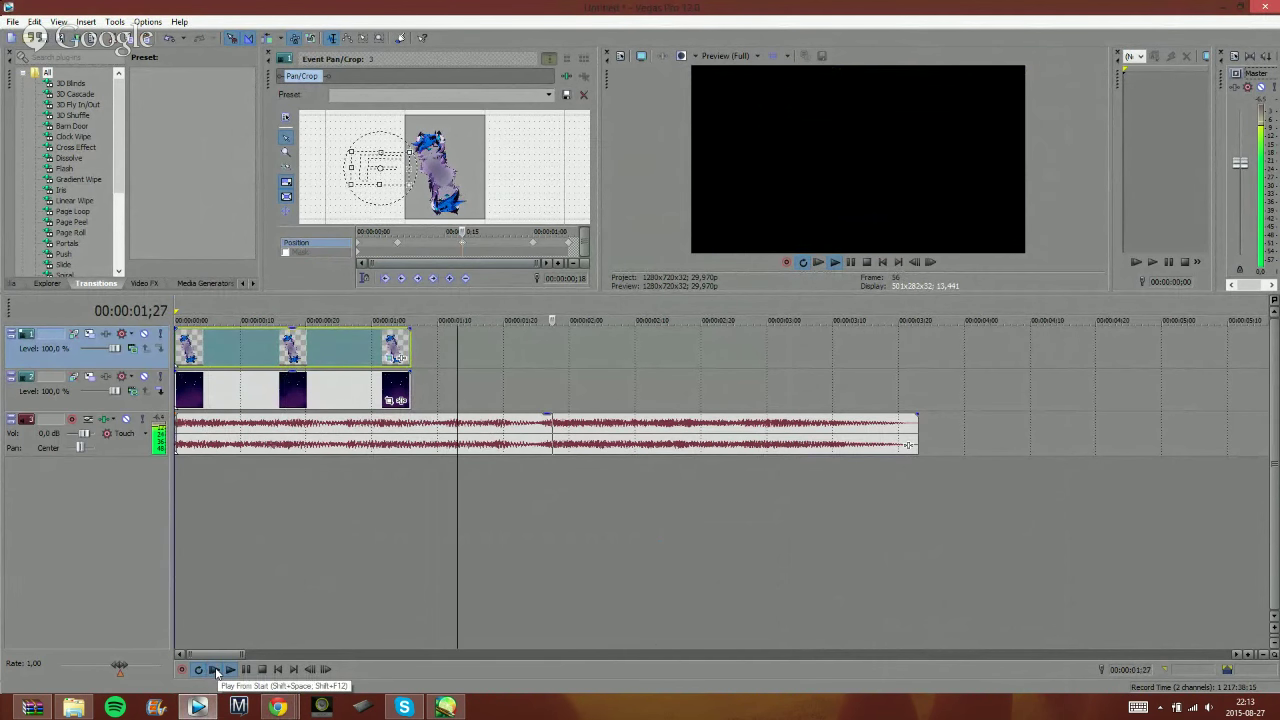
{"action": "left_click", "coordinate": [215, 672]}
{"action": "left_click", "coordinate": [215, 672]}
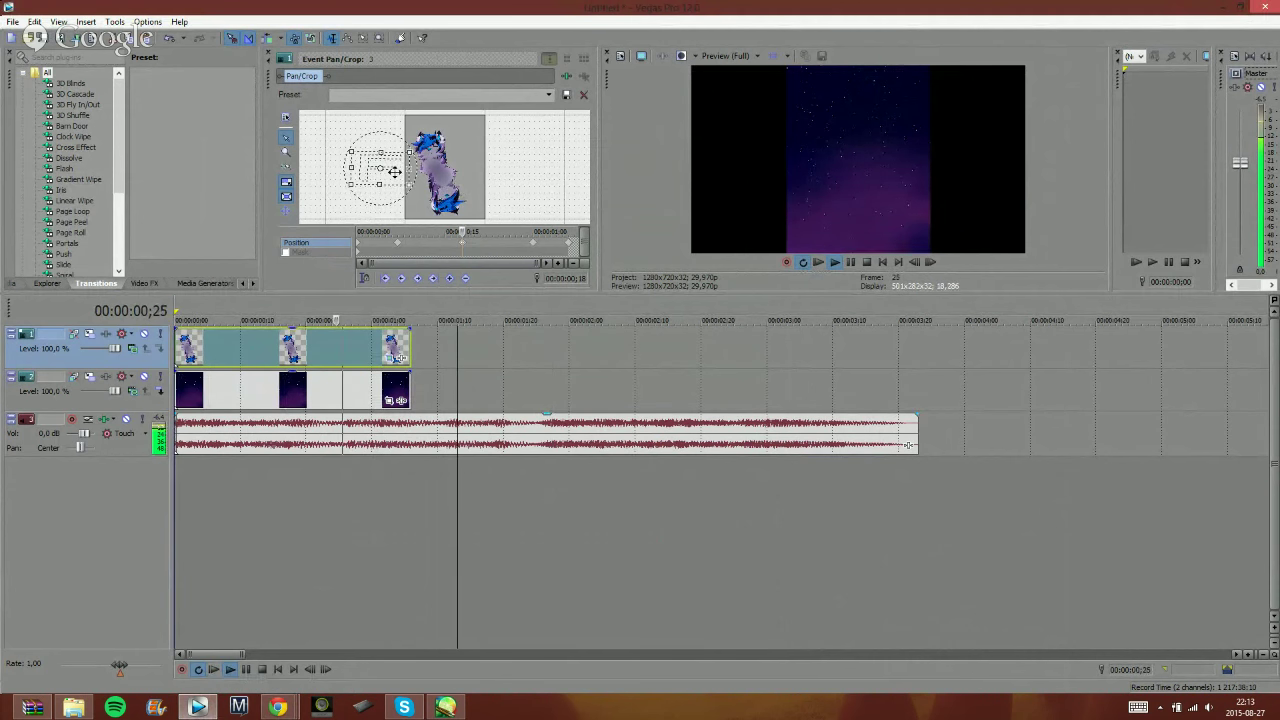
{"action": "left_click_drag", "start_coordinate": [393, 169], "coordinate": [395, 180]}
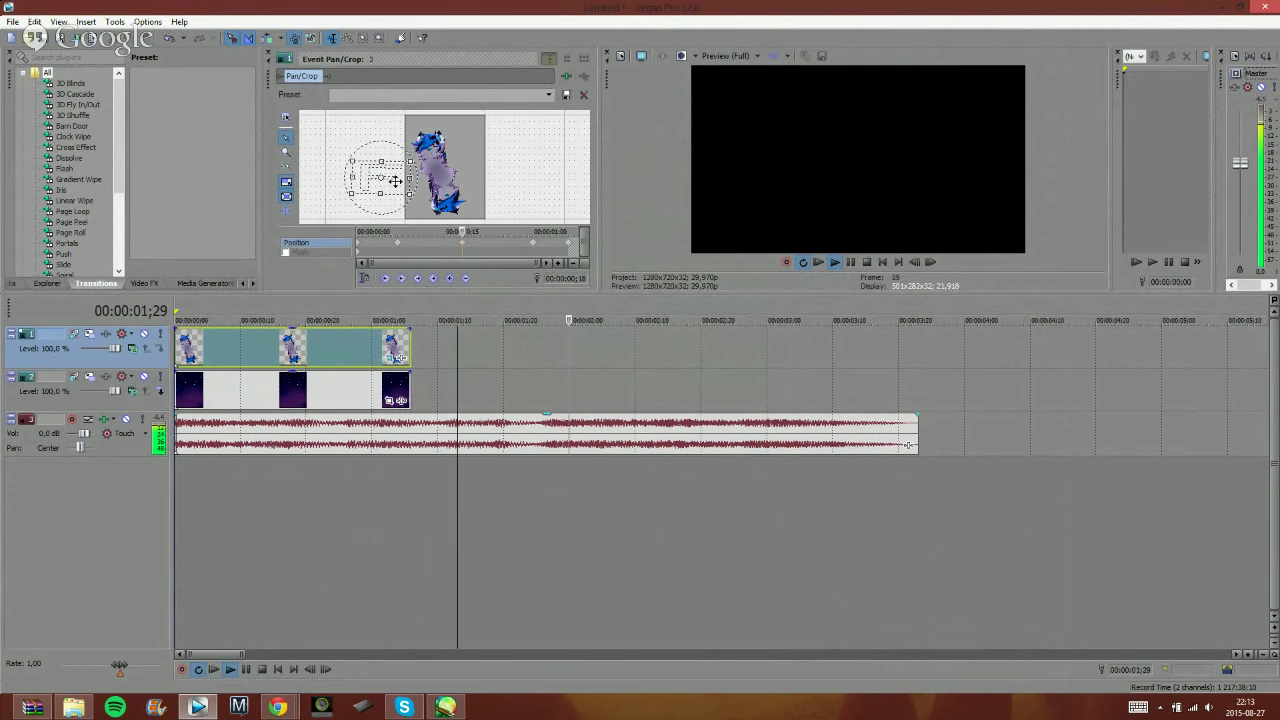
- Set the loop region to the length of the 3.png event and replay it
{"action": "double_click", "coordinate": [277, 350]}
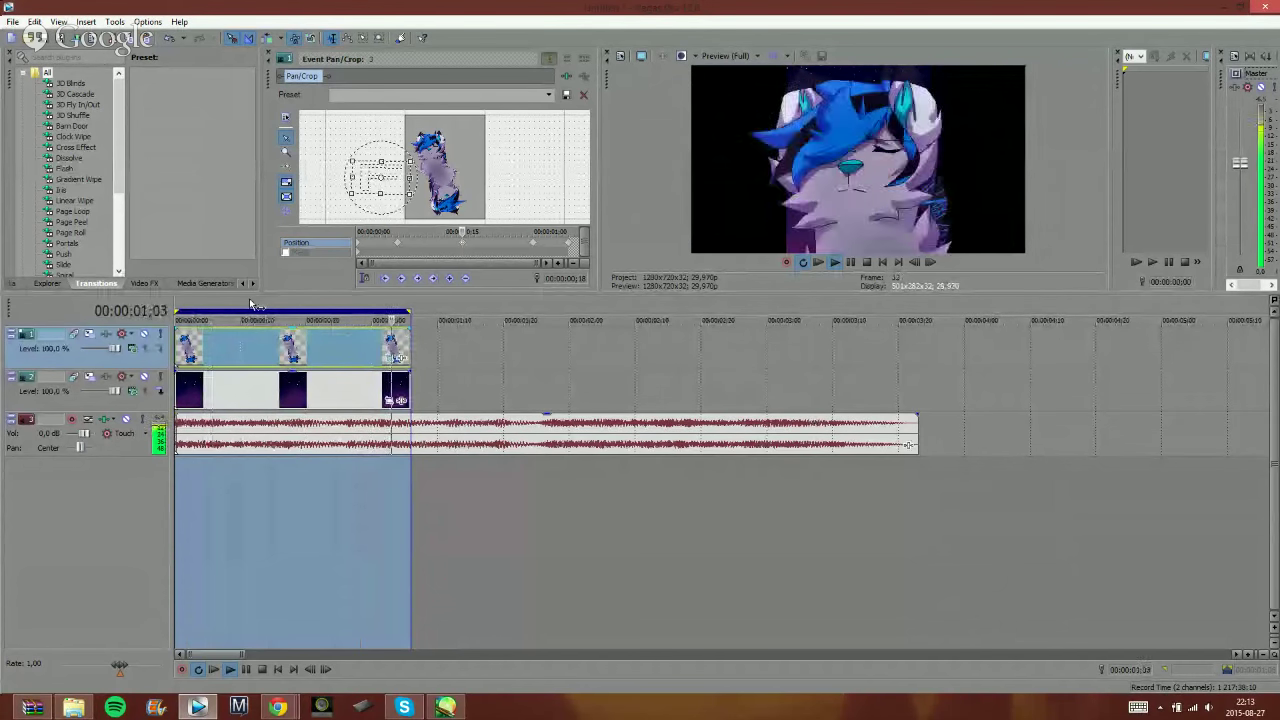
{"action": "left_click", "coordinate": [245, 669]}
{"action": "left_click", "coordinate": [213, 671]}
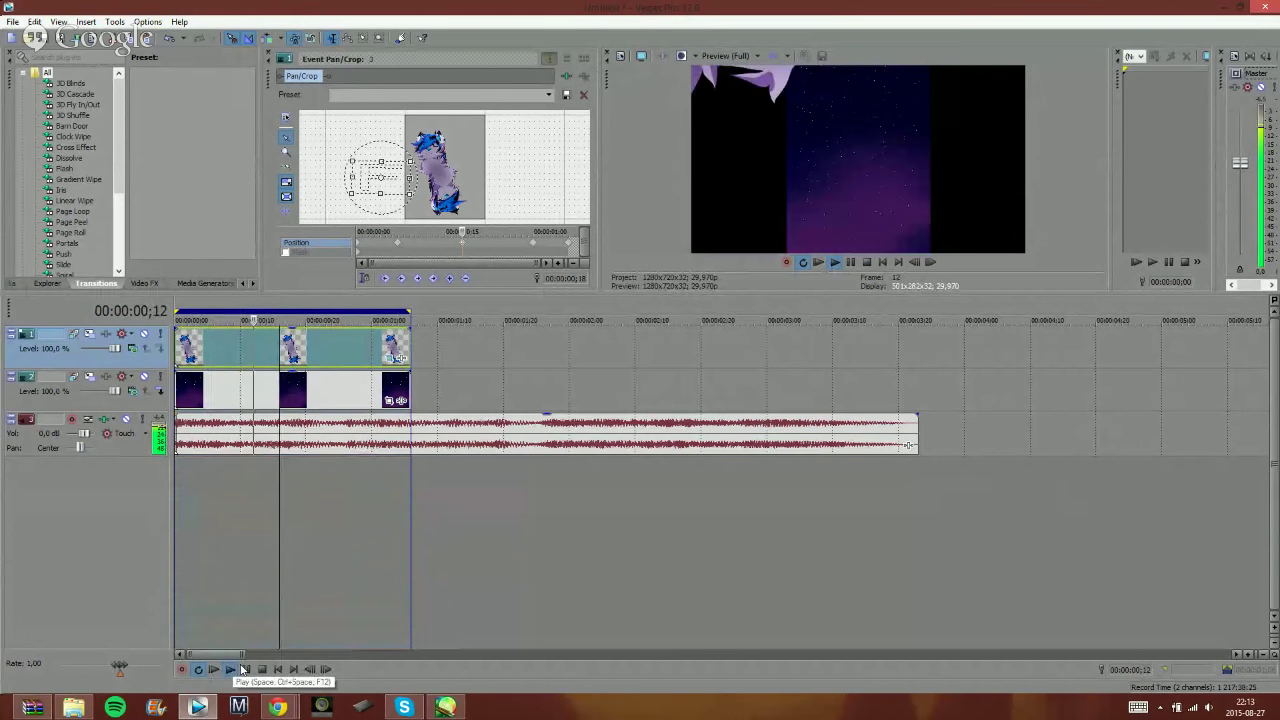
{"action": "left_click", "coordinate": [245, 669]}
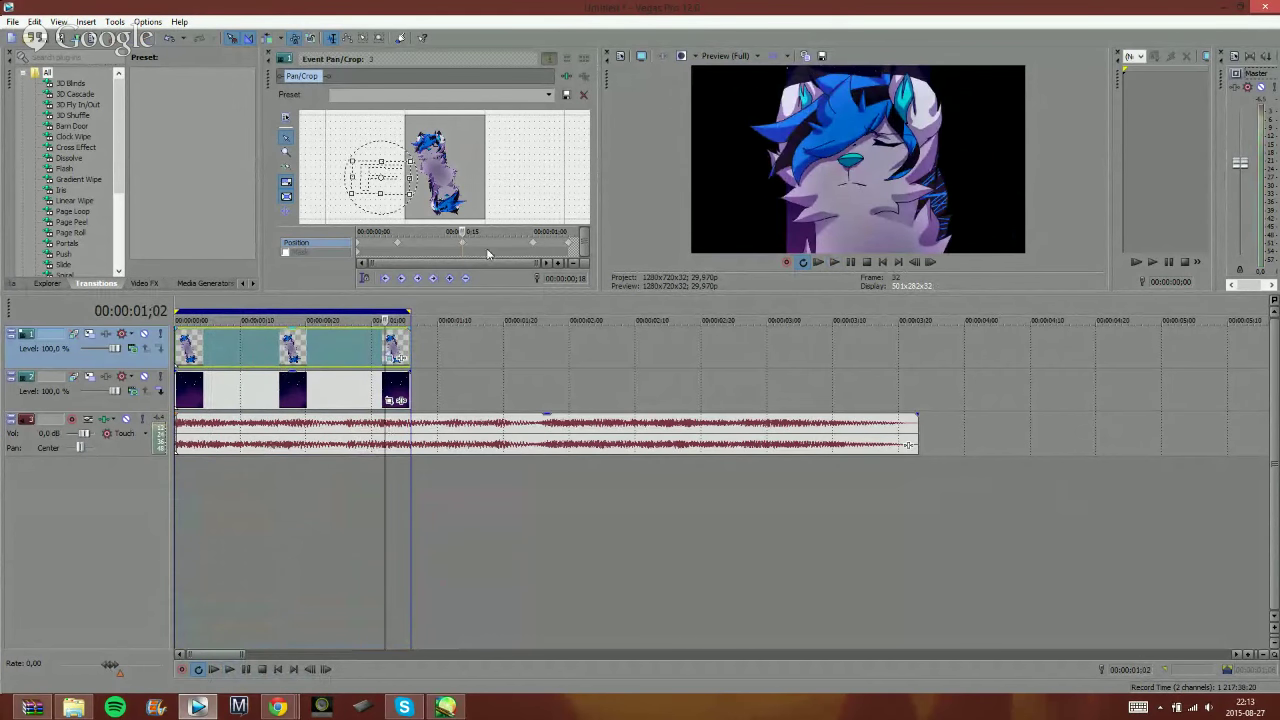
- Raise the 3.png crop frame slightly over the upper head at the 1;00 keyframe and replay the looped section
{"action": "left_click", "coordinate": [534, 244]}
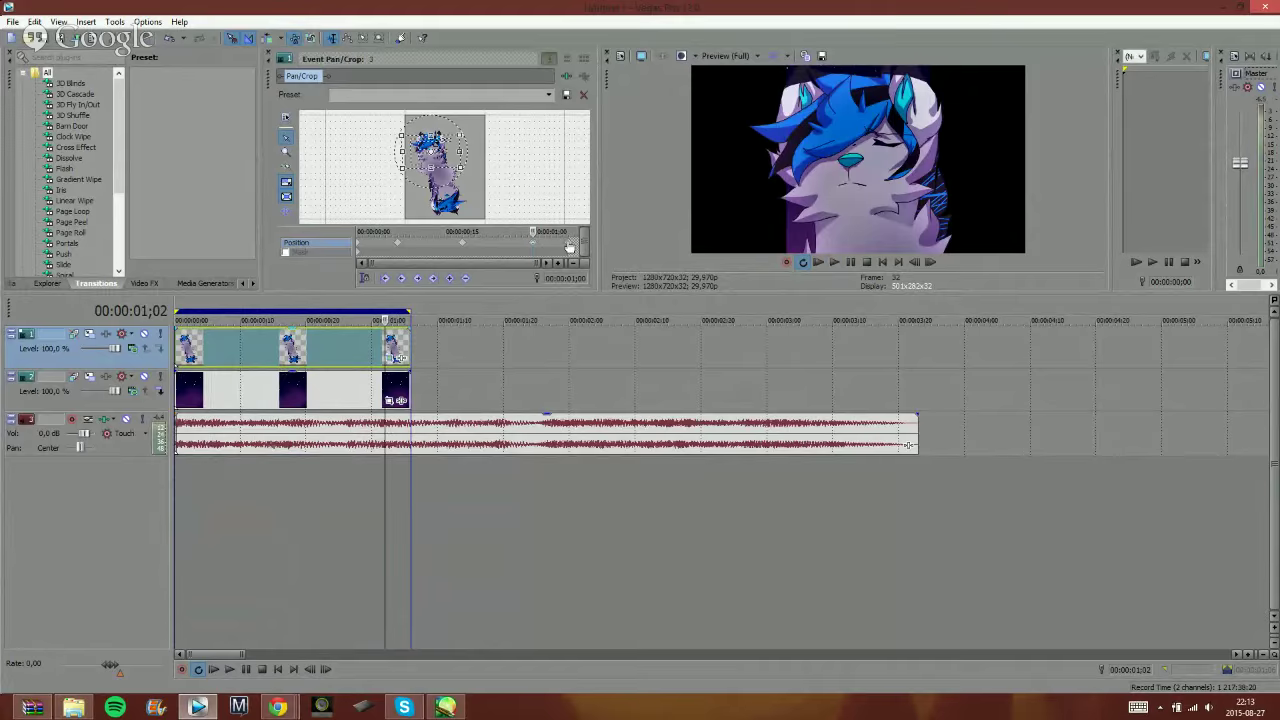
{"action": "left_click_drag", "start_coordinate": [543, 246], "coordinate": [528, 247]}
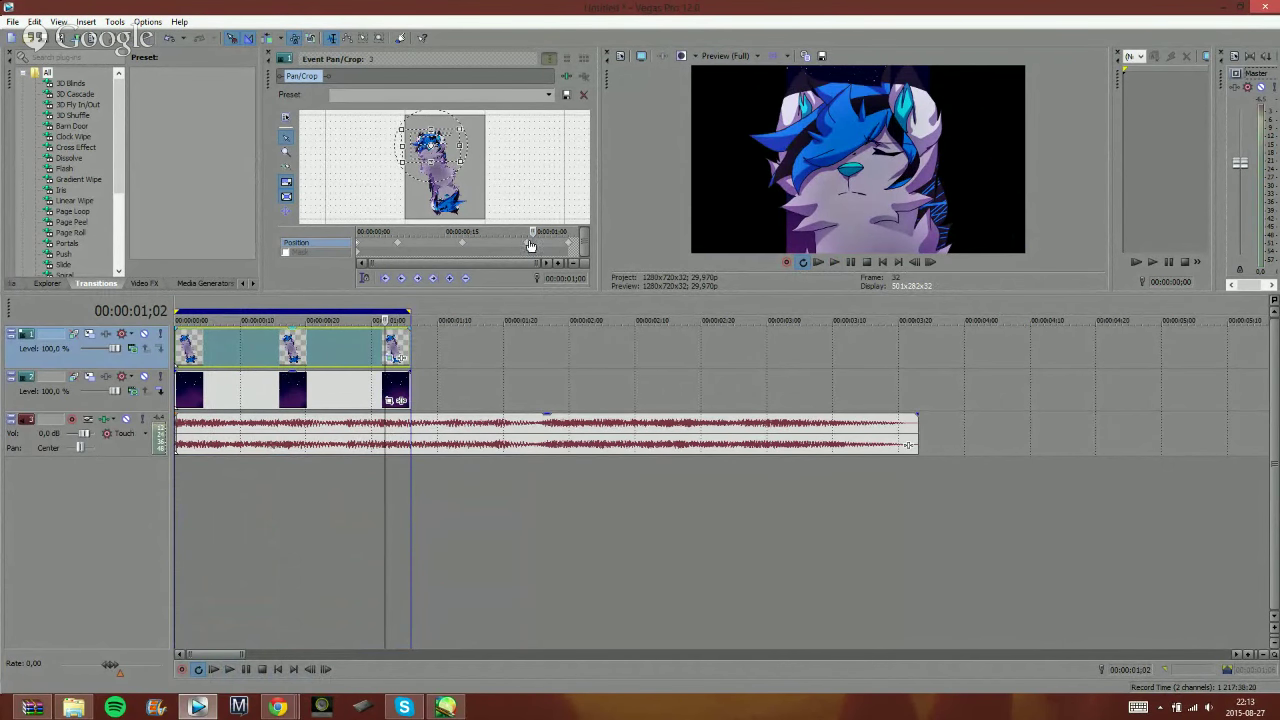
{"action": "left_click", "coordinate": [529, 246]}
{"action": "left_click_drag", "start_coordinate": [529, 247], "coordinate": [535, 248]}
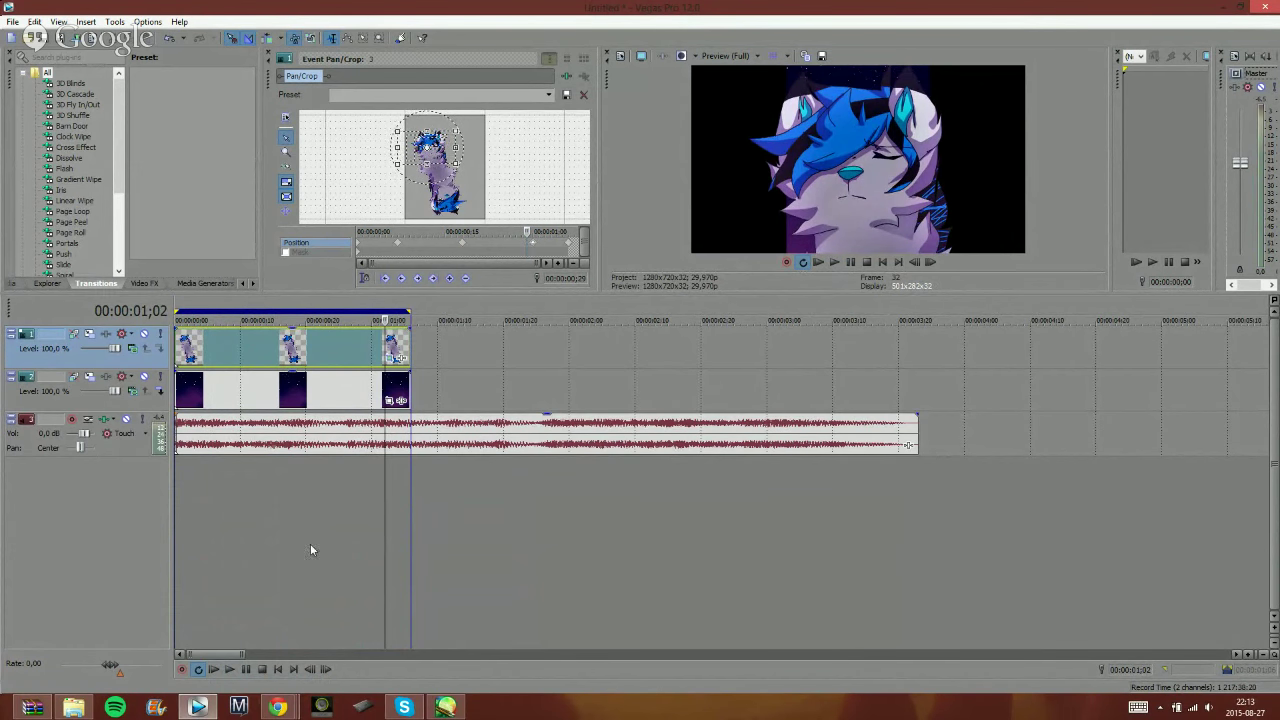
{"action": "left_click", "coordinate": [213, 670]}
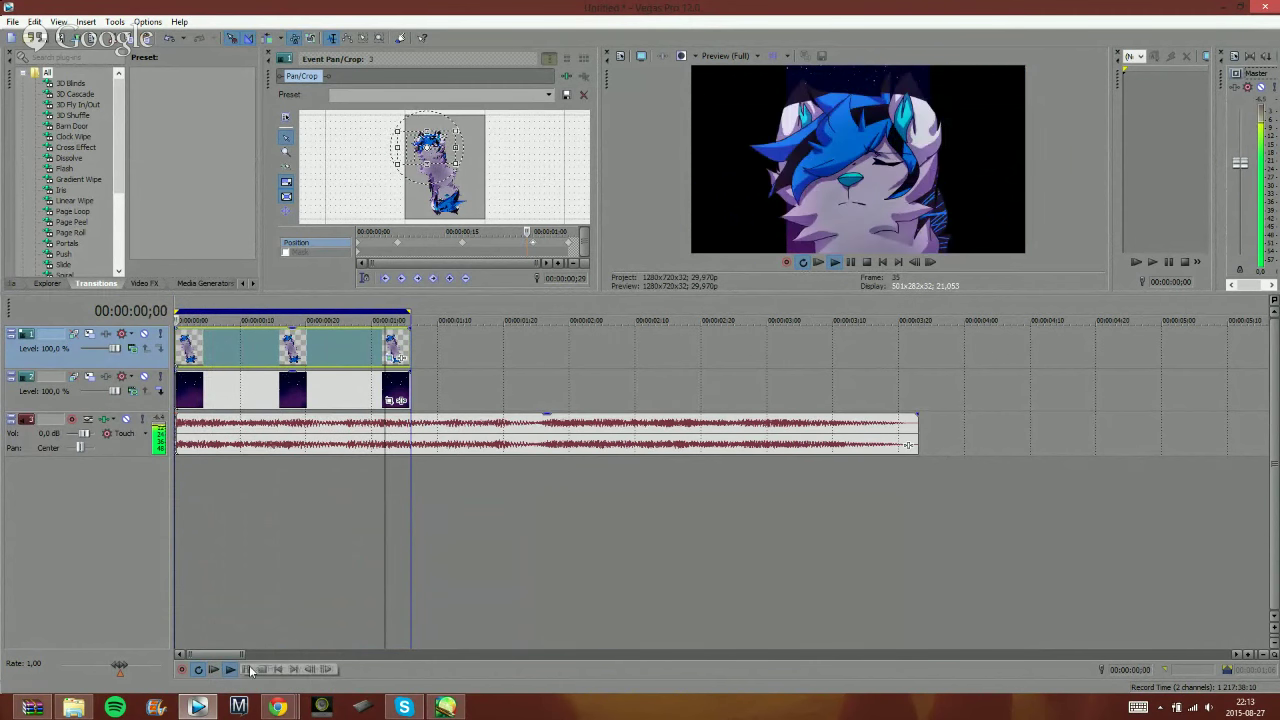
{"action": "left_click", "coordinate": [249, 670]}
- Shrink the starry background's Pan/Crop frame around its centre and match it to the output aspect
{"action": "double_click", "coordinate": [335, 424]}
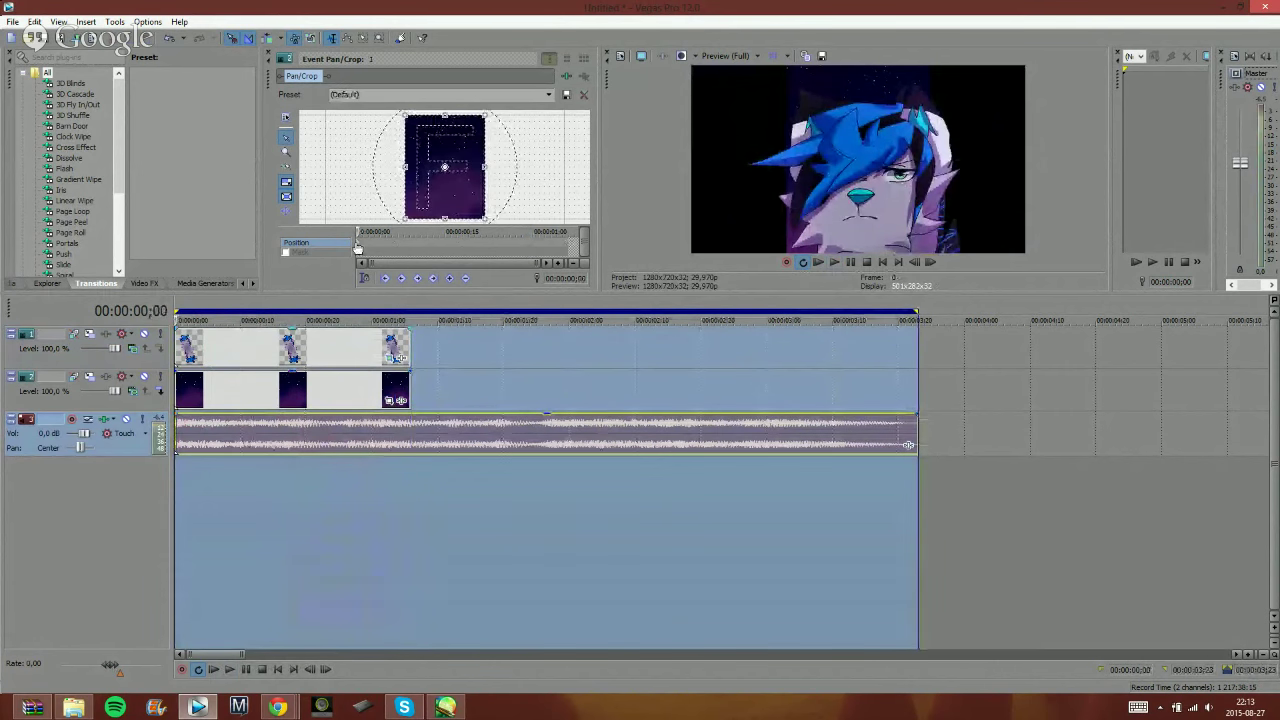
{"action": "left_click_drag", "start_coordinate": [403, 117], "coordinate": [428, 143]}
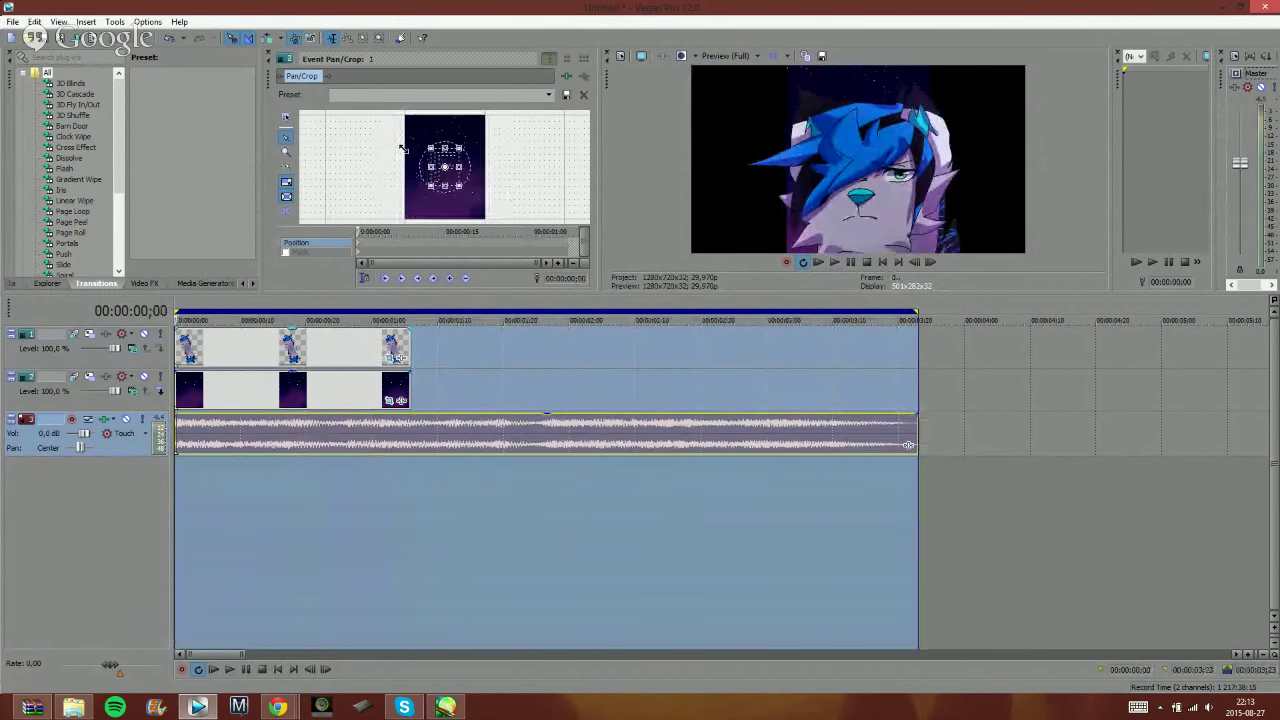
{"action": "right_click", "coordinate": [446, 187]}
{"action": "left_click", "coordinate": [491, 246]}
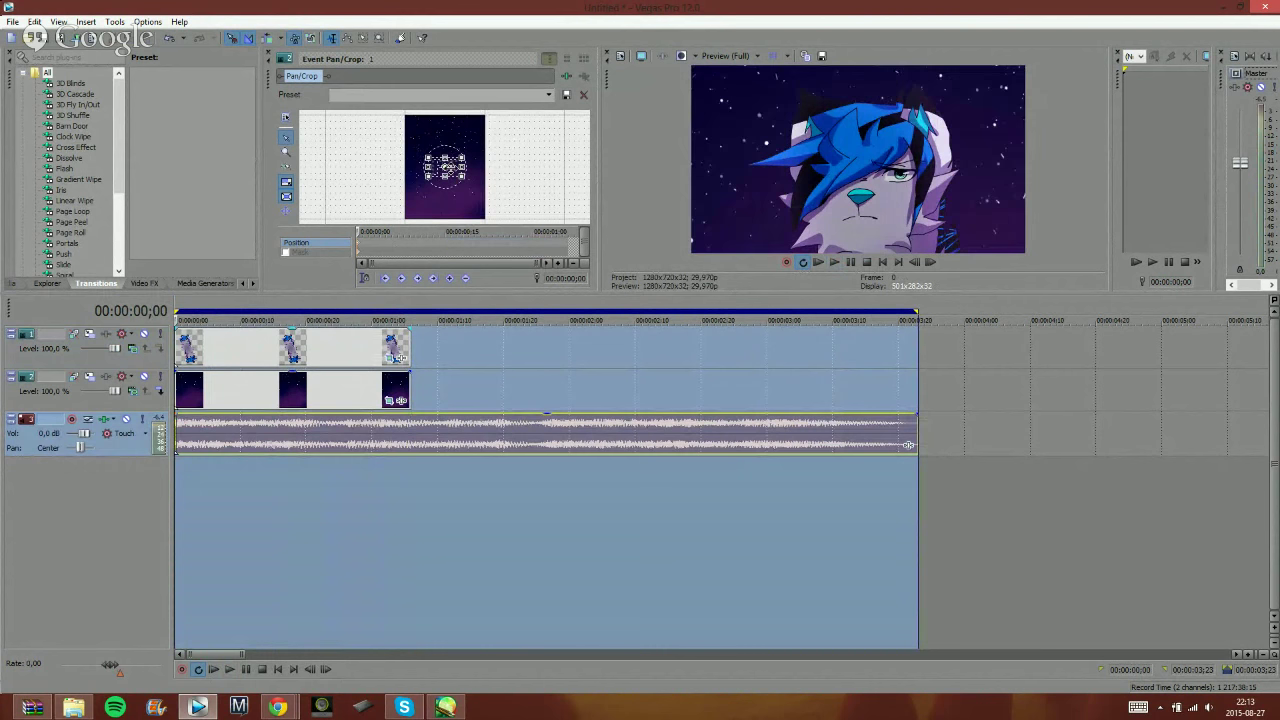
- Enlarge the background's crop frame near the top of the sky, add a 1;05 Position keyframe with it moved lower, and play the result
{"action": "left_click_drag", "start_coordinate": [469, 199], "coordinate": [456, 136]}
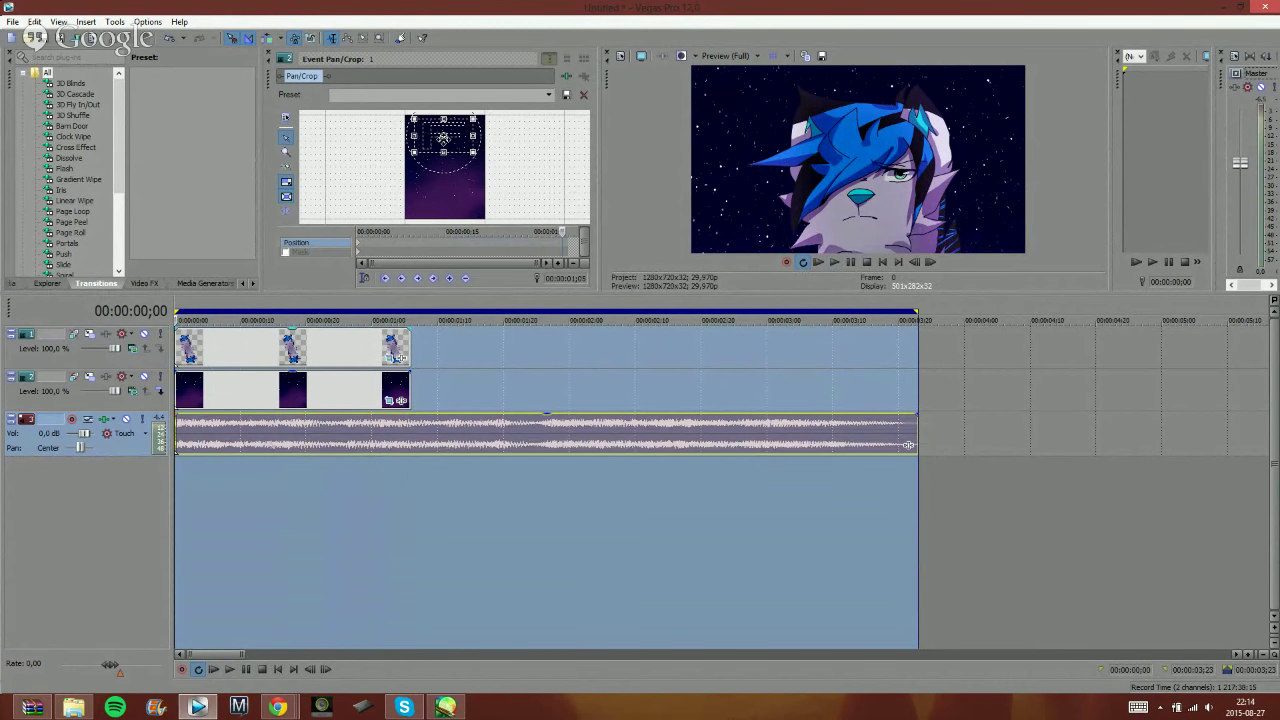
{"action": "left_click_drag", "start_coordinate": [443, 137], "coordinate": [455, 152]}
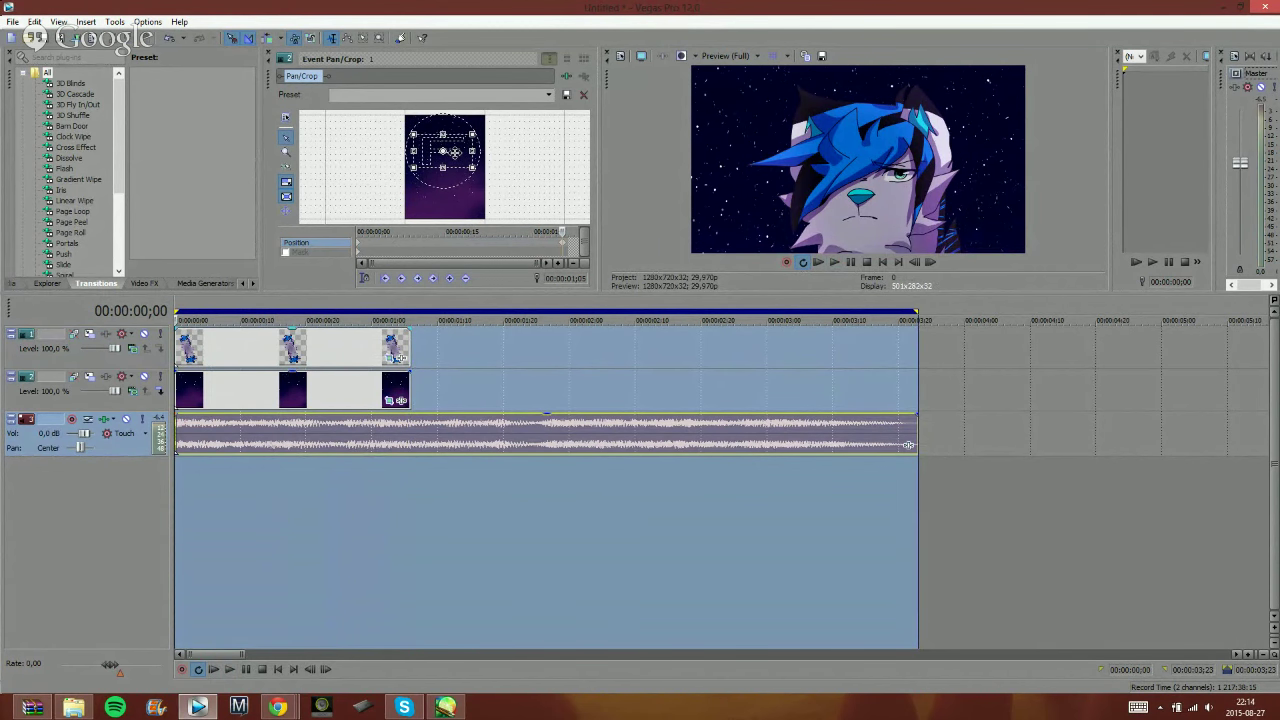
{"action": "left_click", "coordinate": [229, 669]}
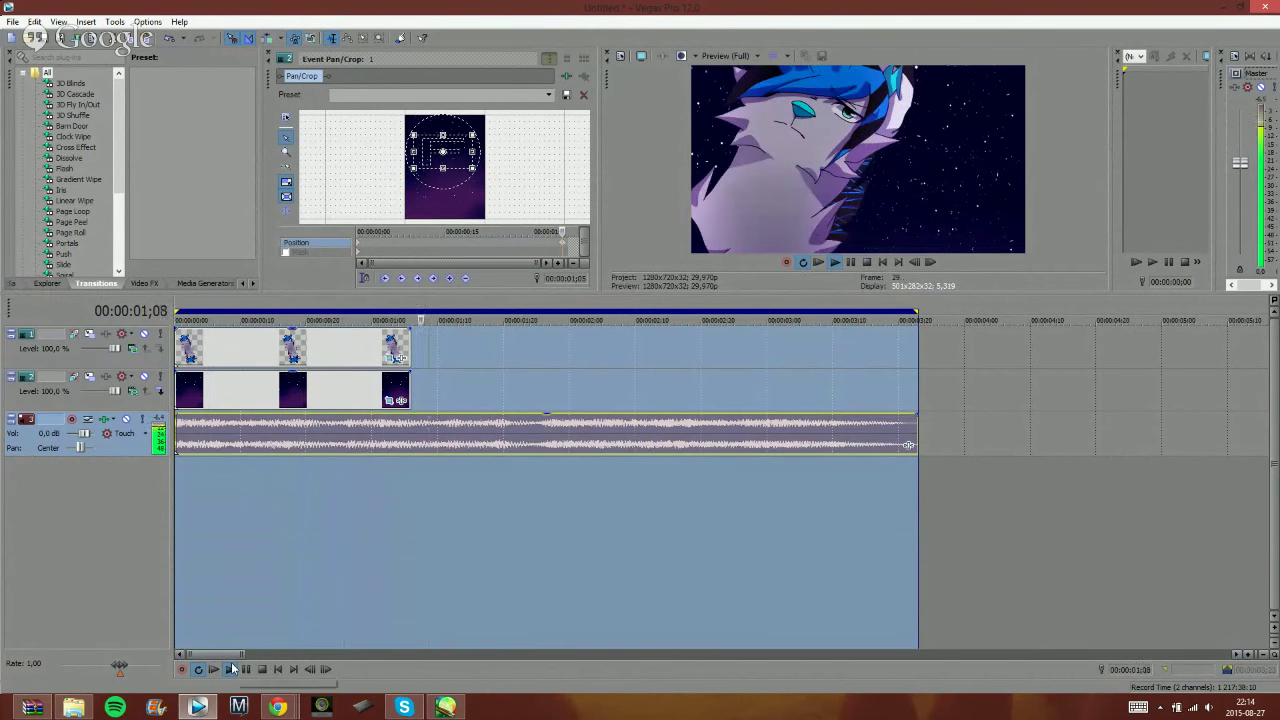
- Stop playback, insert a video track above the background, and place 2.png at its start, trimmed to match the other image events
{"action": "left_click", "coordinate": [245, 670]}
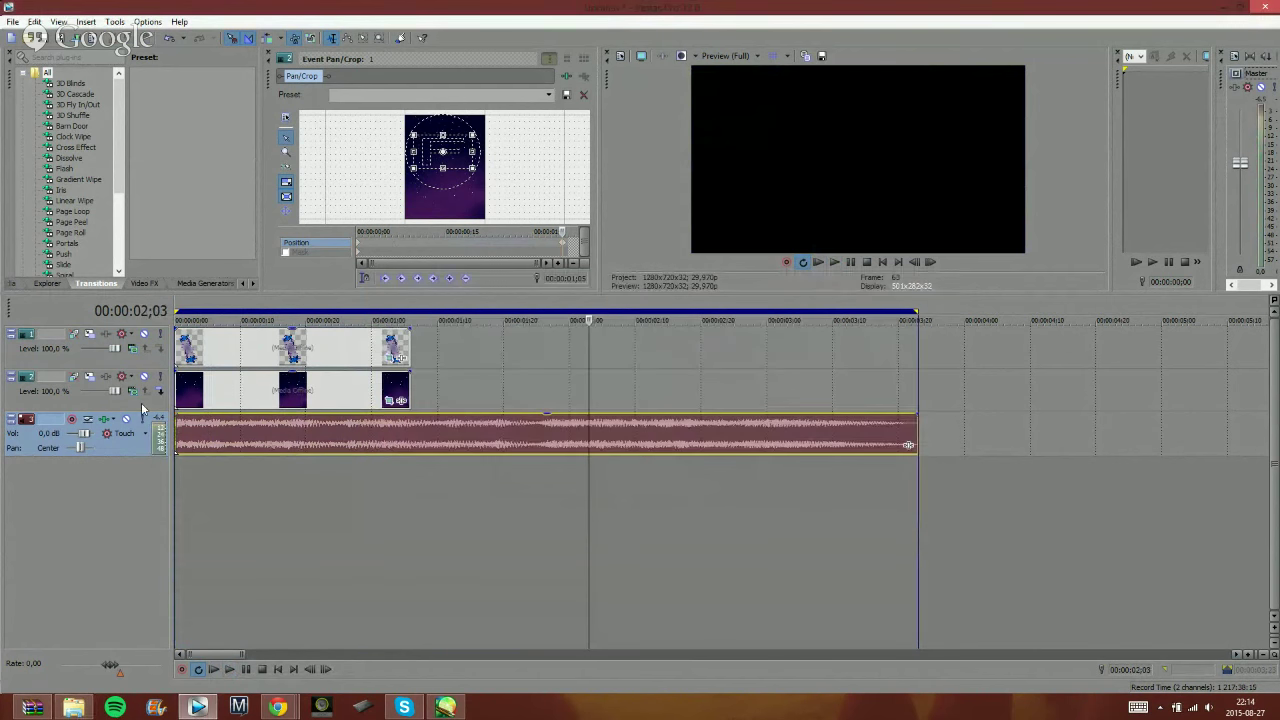
{"action": "right_click", "coordinate": [143, 408]}
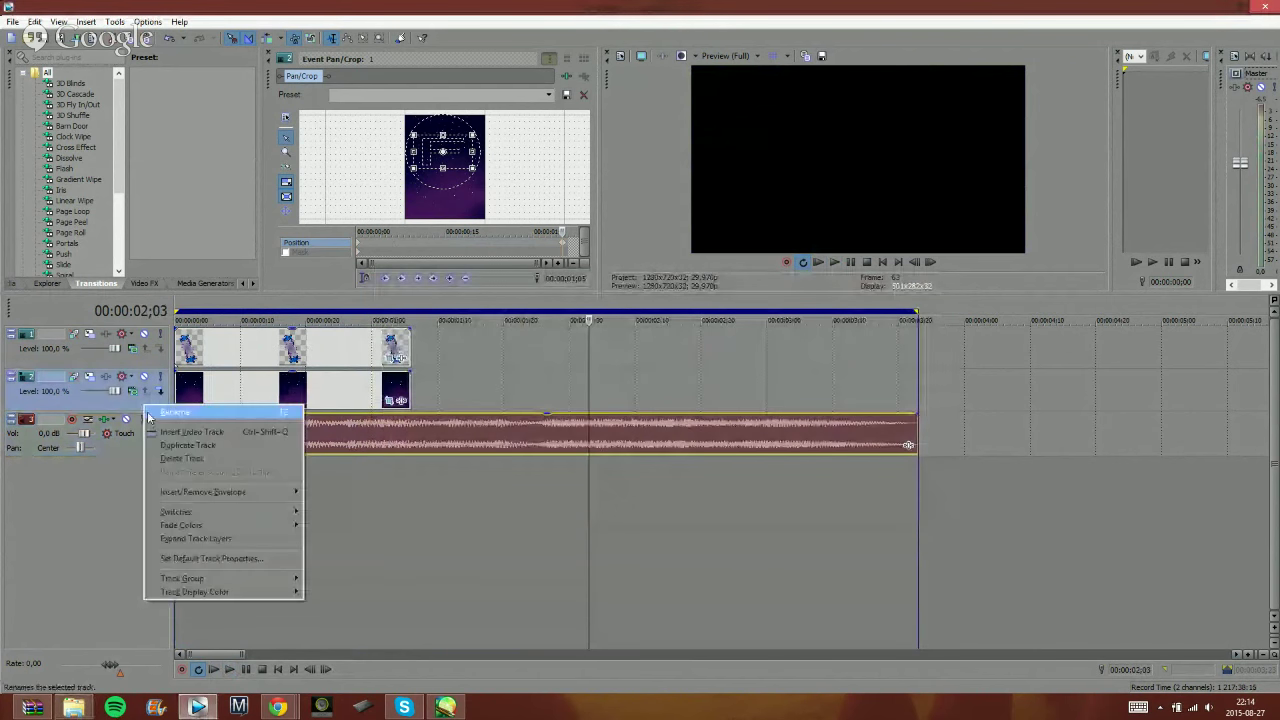
{"action": "left_click", "coordinate": [185, 428]}
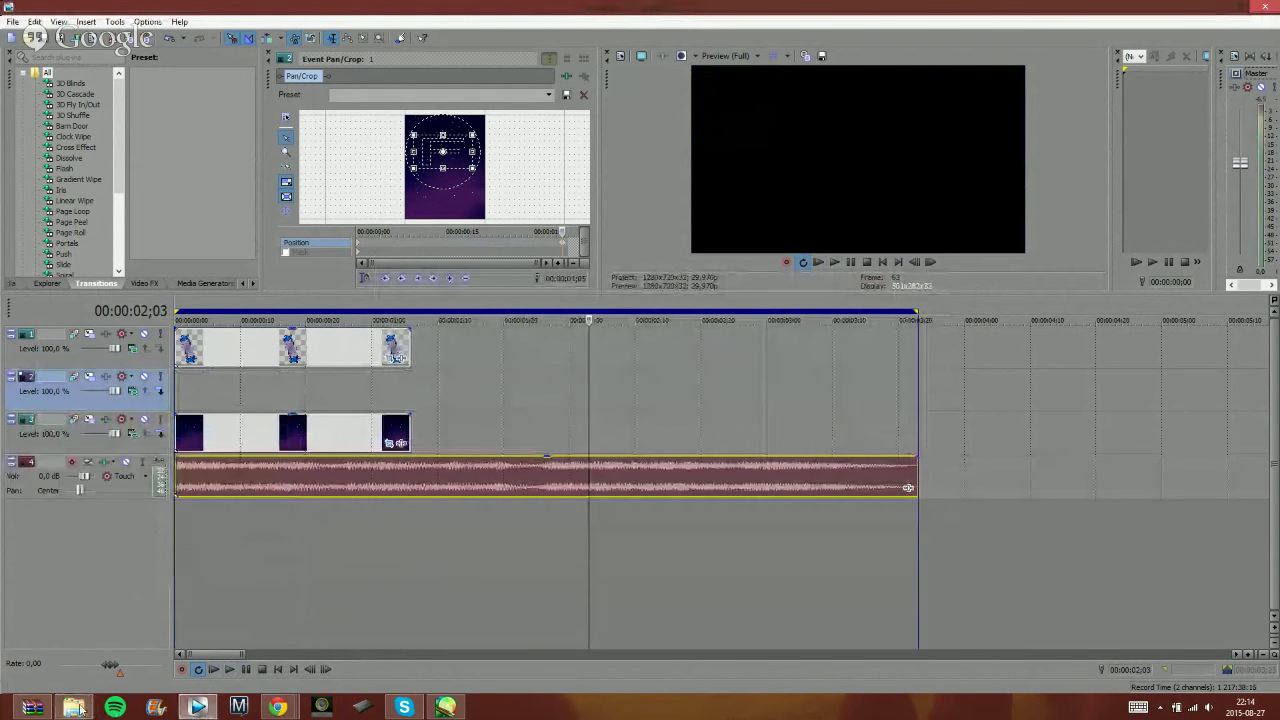
{"action": "left_click", "coordinate": [73, 707]}
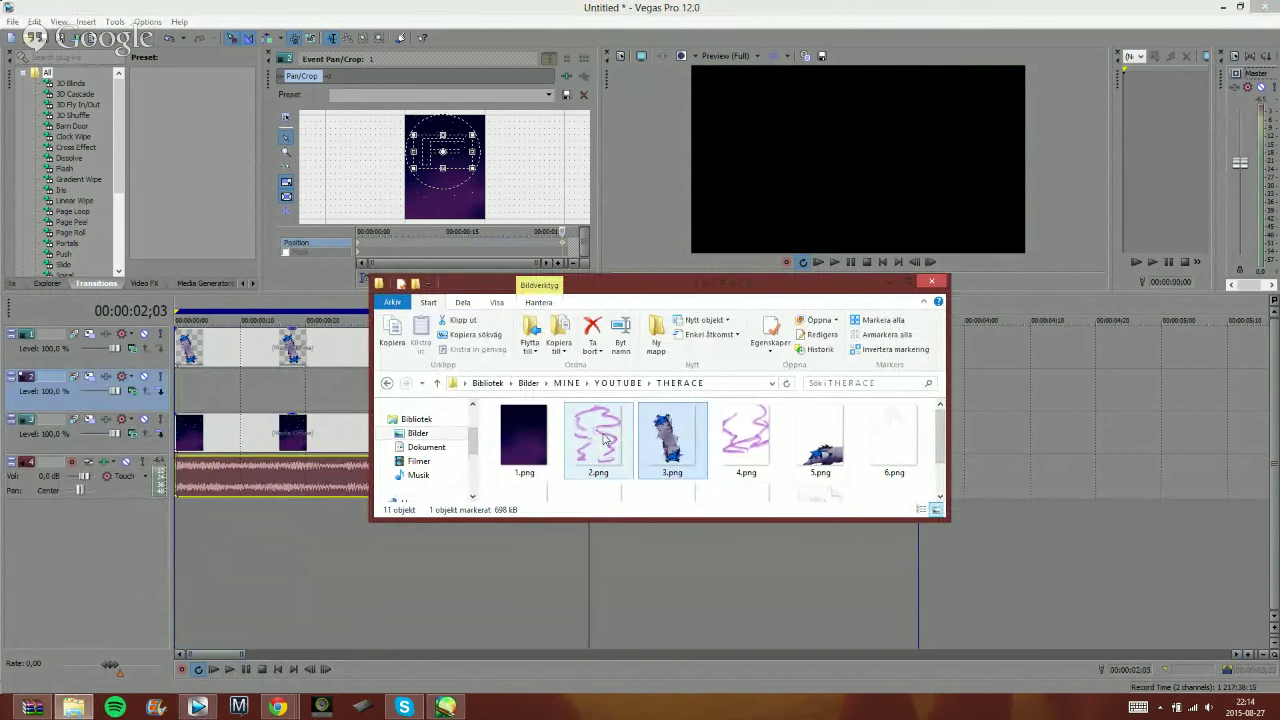
{"action": "left_click_drag", "start_coordinate": [603, 440], "coordinate": [190, 398]}
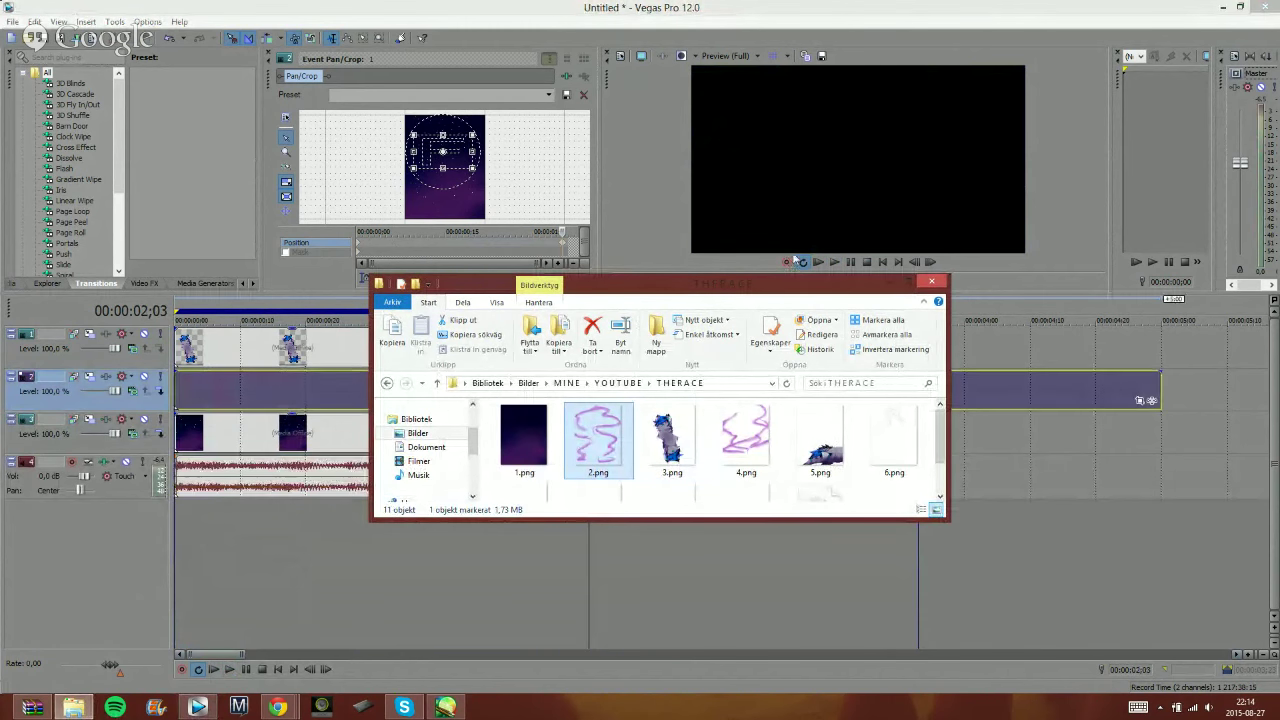
{"action": "left_click", "coordinate": [888, 287]}
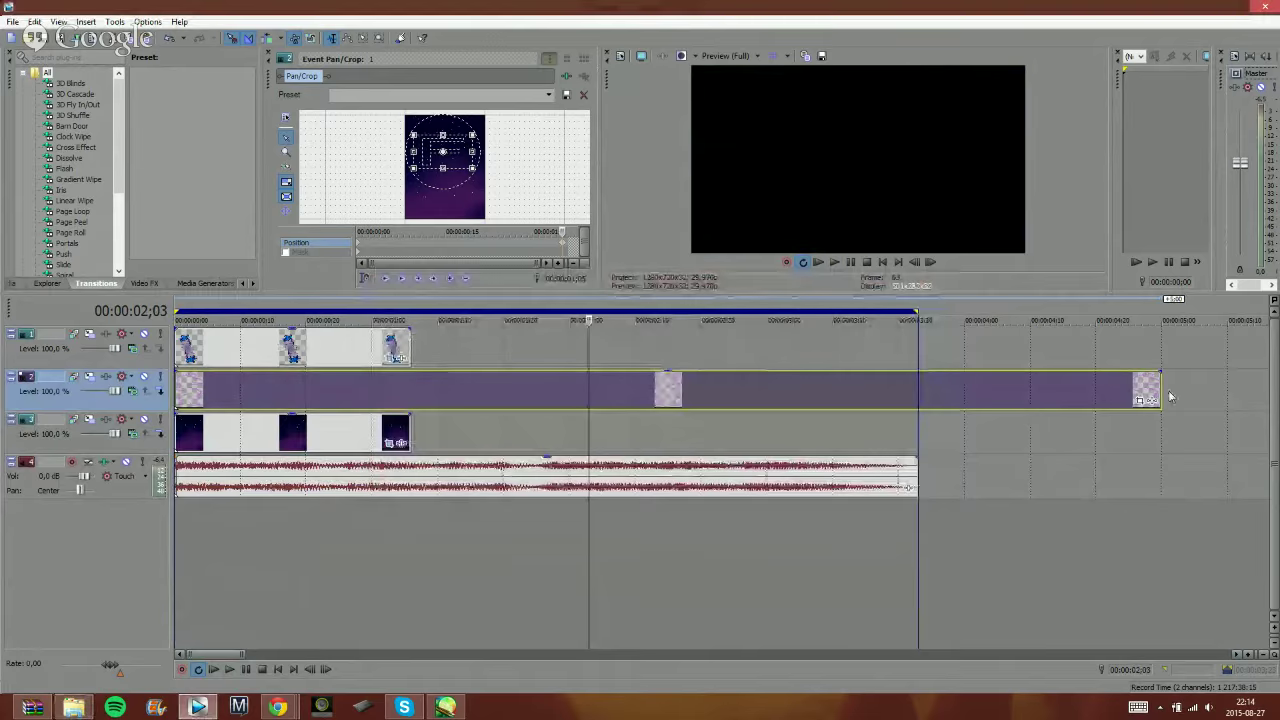
{"action": "left_click_drag", "start_coordinate": [1158, 390], "coordinate": [406, 398]}
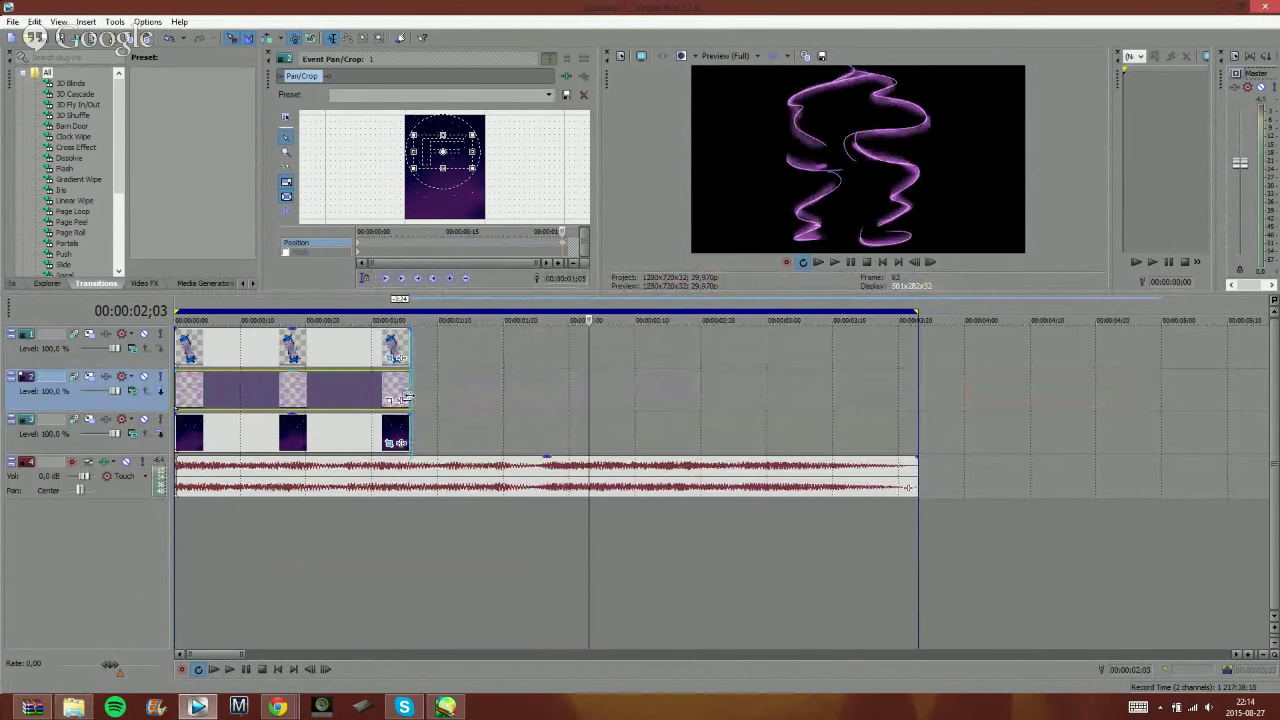
- Match 2.png's Pan/Crop frame to the output aspect, place it over the upper swirls, and add a 1;06 Position keyframe over the lower swirls
{"action": "left_click", "coordinate": [389, 400]}
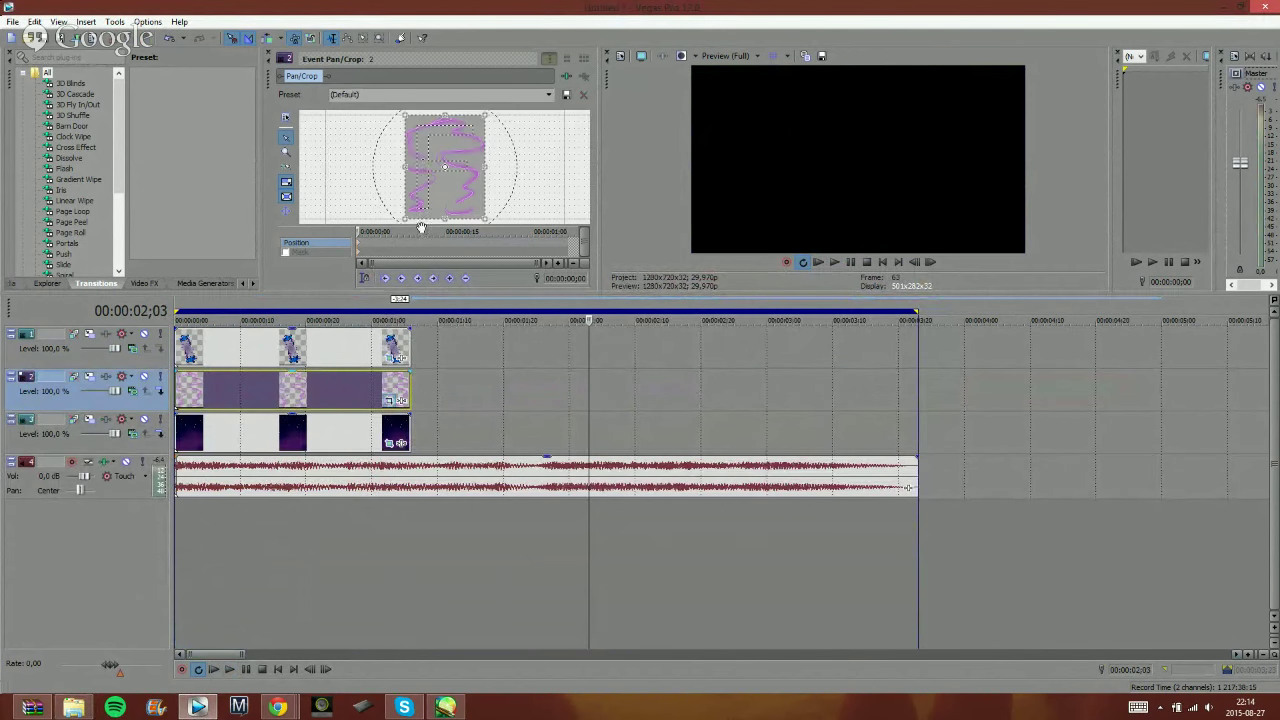
{"action": "right_click", "coordinate": [429, 166]}
{"action": "left_click", "coordinate": [470, 238]}
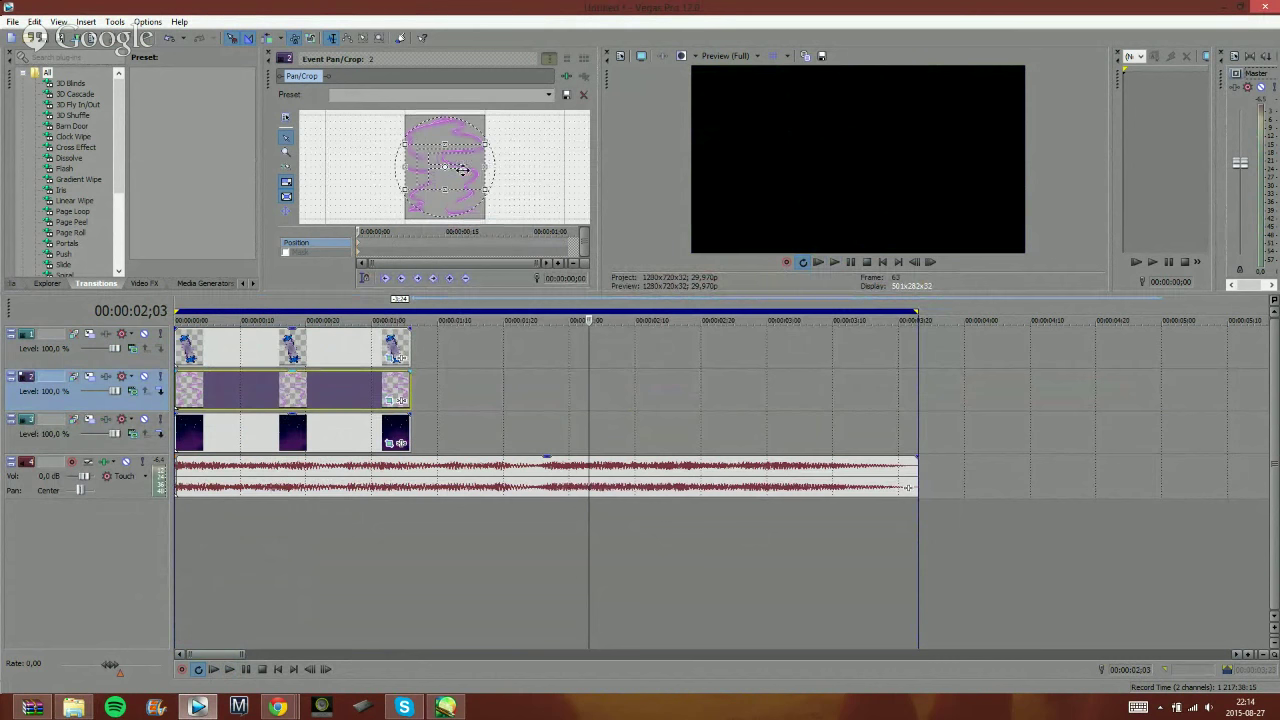
{"action": "left_click_drag", "start_coordinate": [462, 170], "coordinate": [469, 141]}
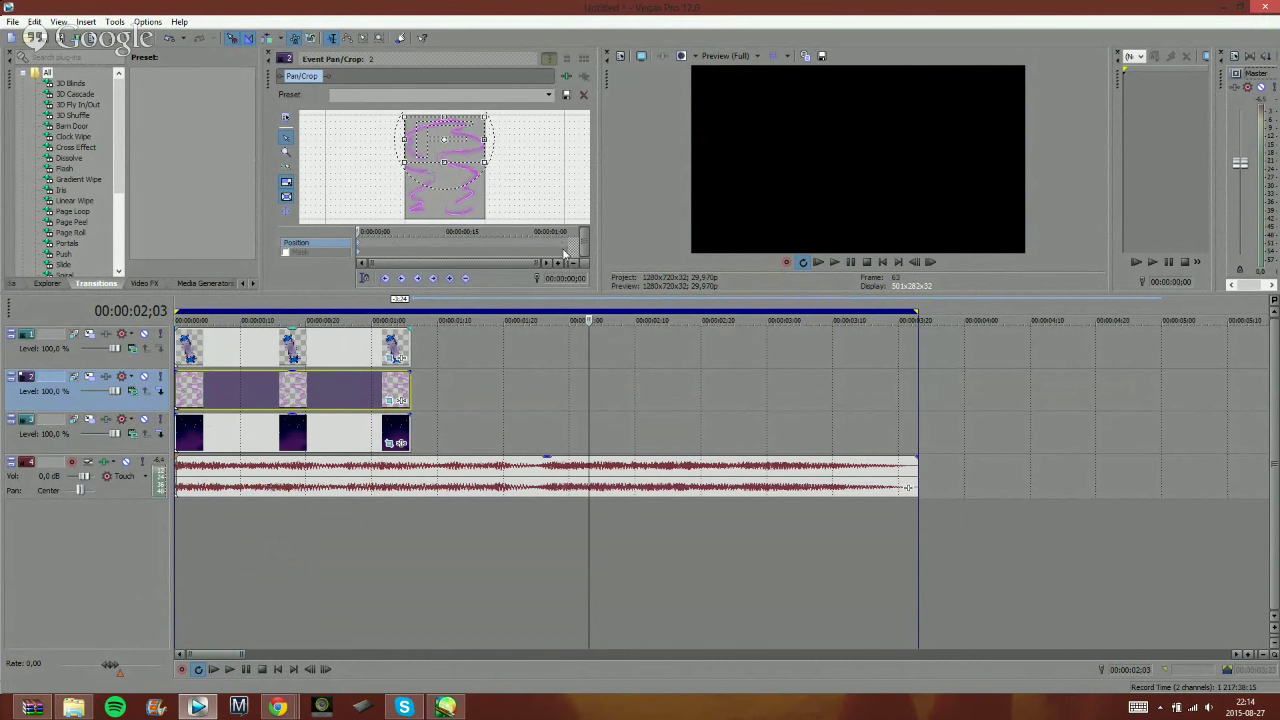
{"action": "left_click_drag", "start_coordinate": [470, 140], "coordinate": [468, 196]}
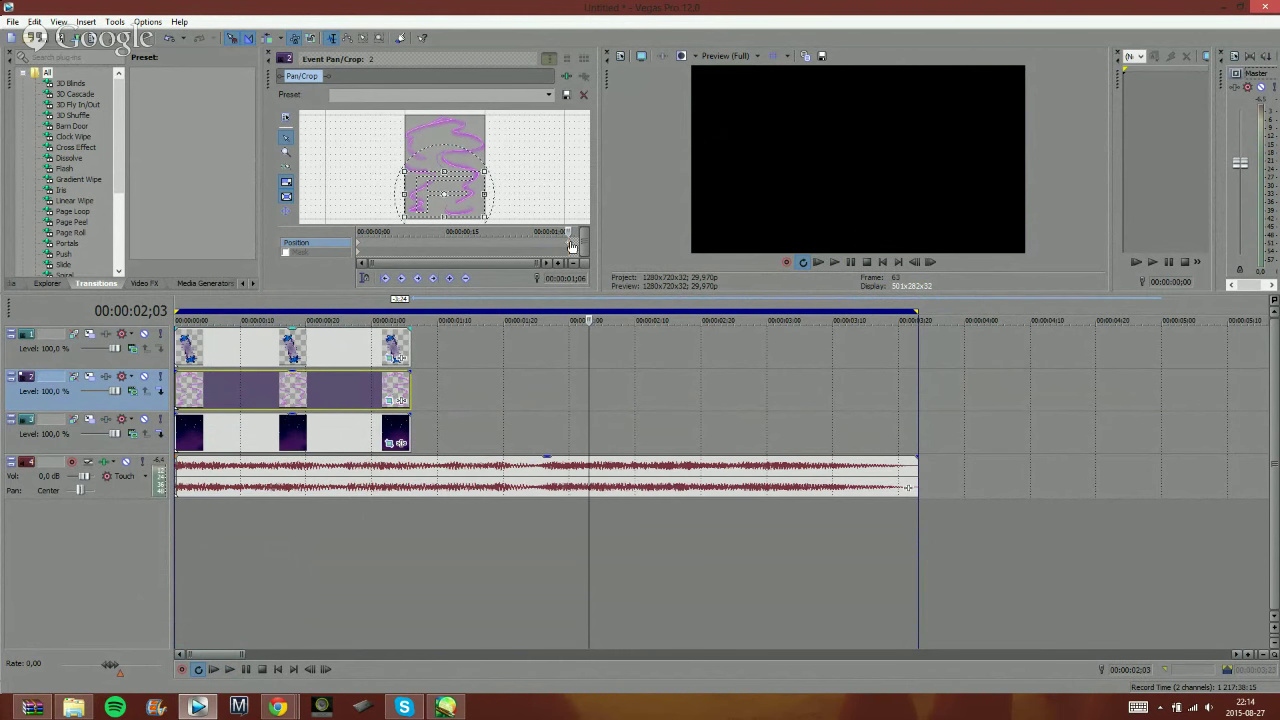
- Play the swirl movement and add a Position keyframe near the start of 2.png with the crop frame moved slightly lower
{"action": "left_click", "coordinate": [229, 669]}
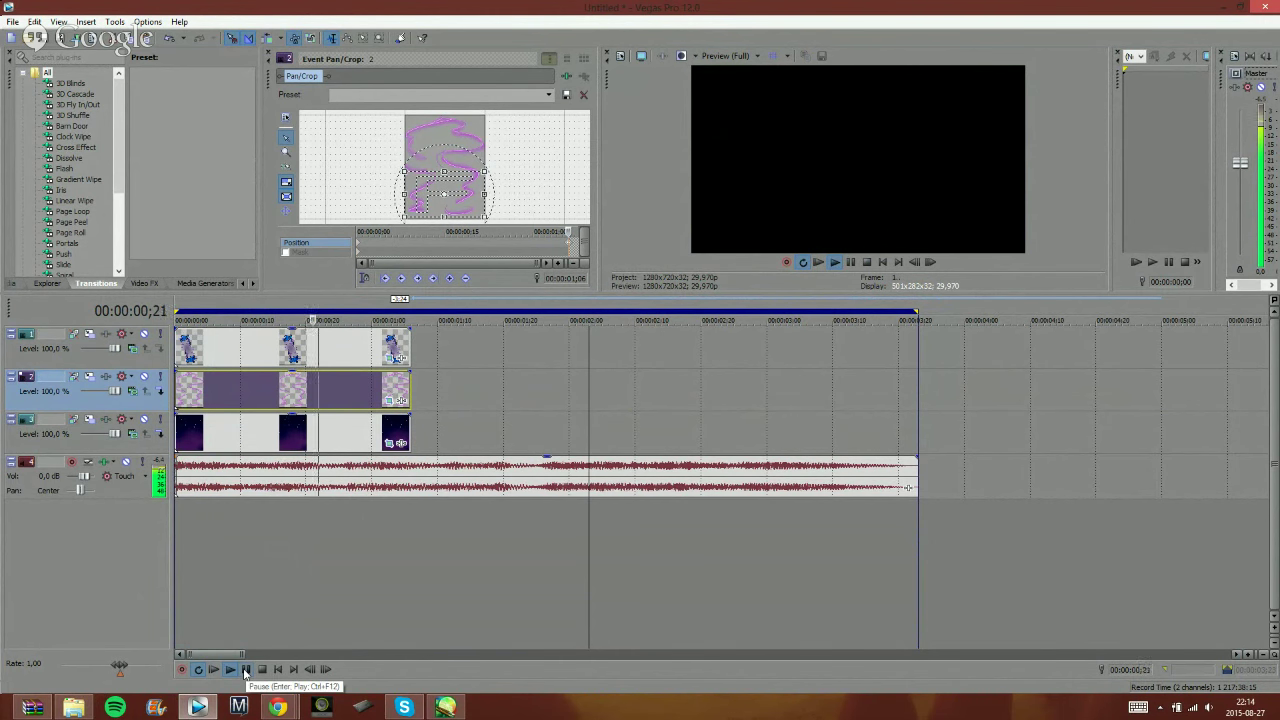
{"action": "left_click", "coordinate": [245, 669]}
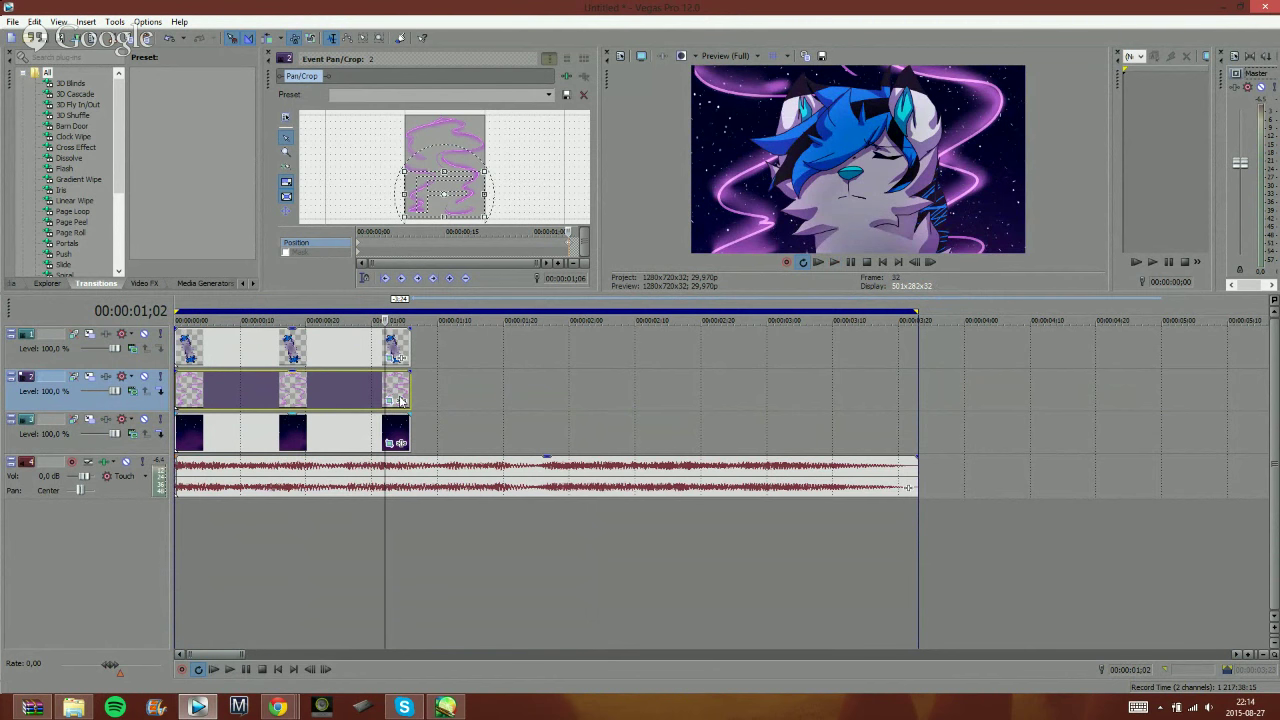
{"action": "left_click", "coordinate": [386, 247]}
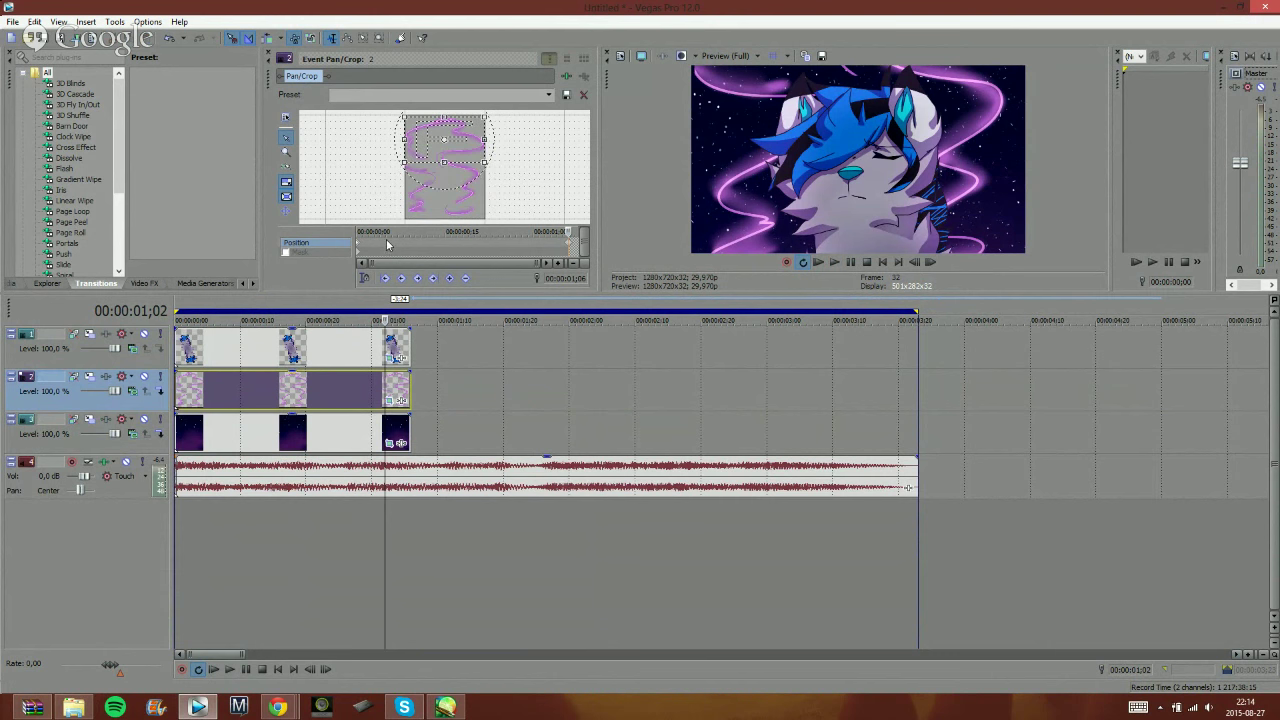
{"action": "left_click_drag", "start_coordinate": [460, 144], "coordinate": [460, 149]}
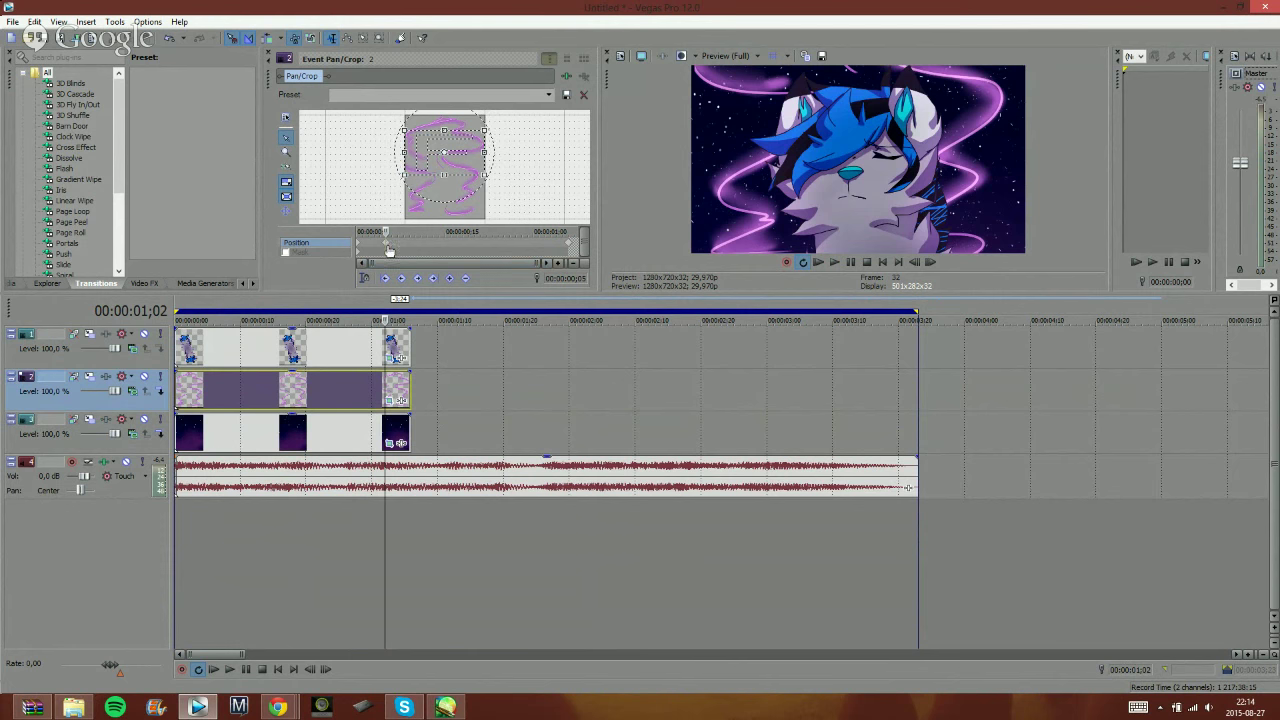
- Switch to the YouTube livestream page in Chrome and post "u don't think i can livestream while editing- it lags too much oAo" in the chat
{"action": "mouse_move", "coordinate": [272, 708]}
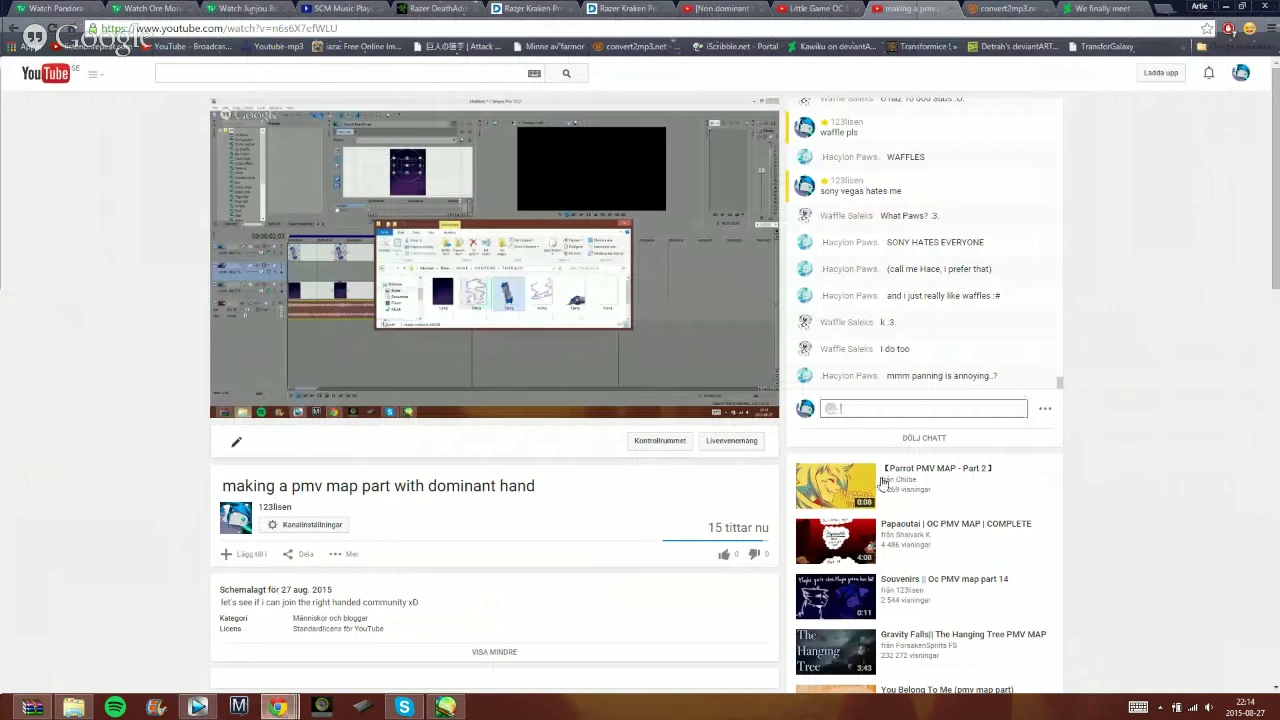
{"action": "left_click", "coordinate": [240, 650]}
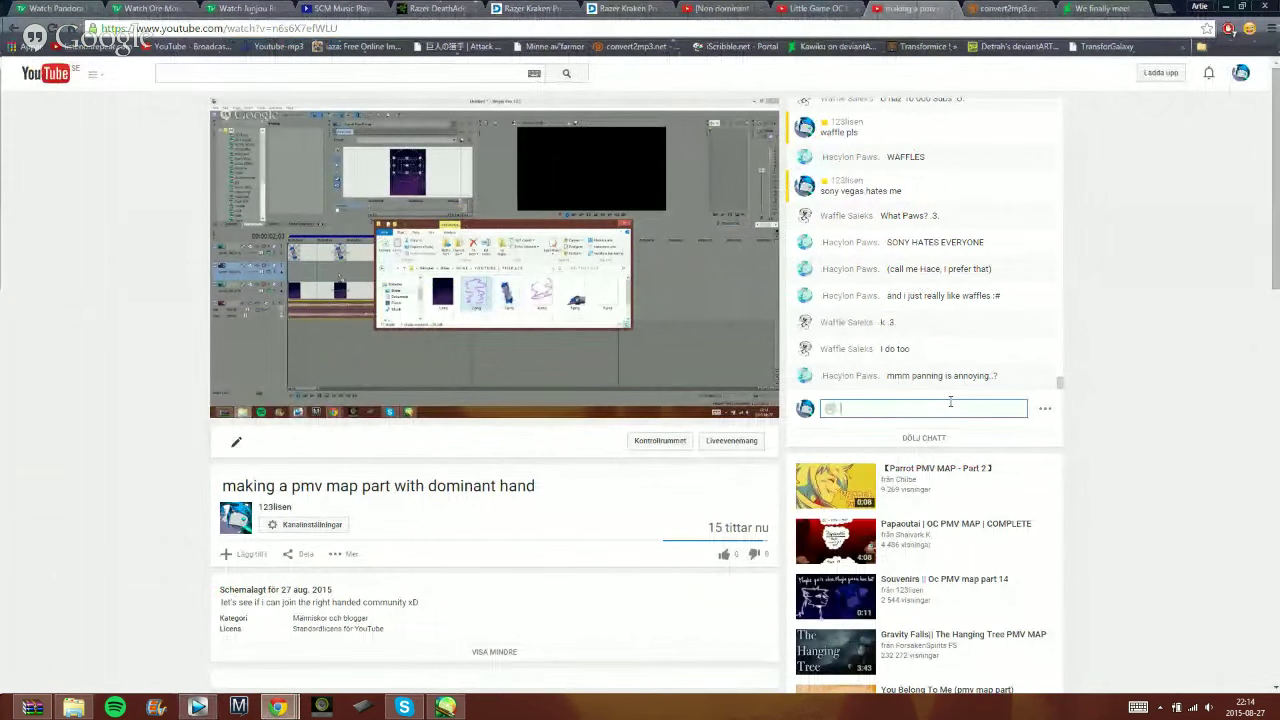
{"action": "type", "text": "u dibät"}
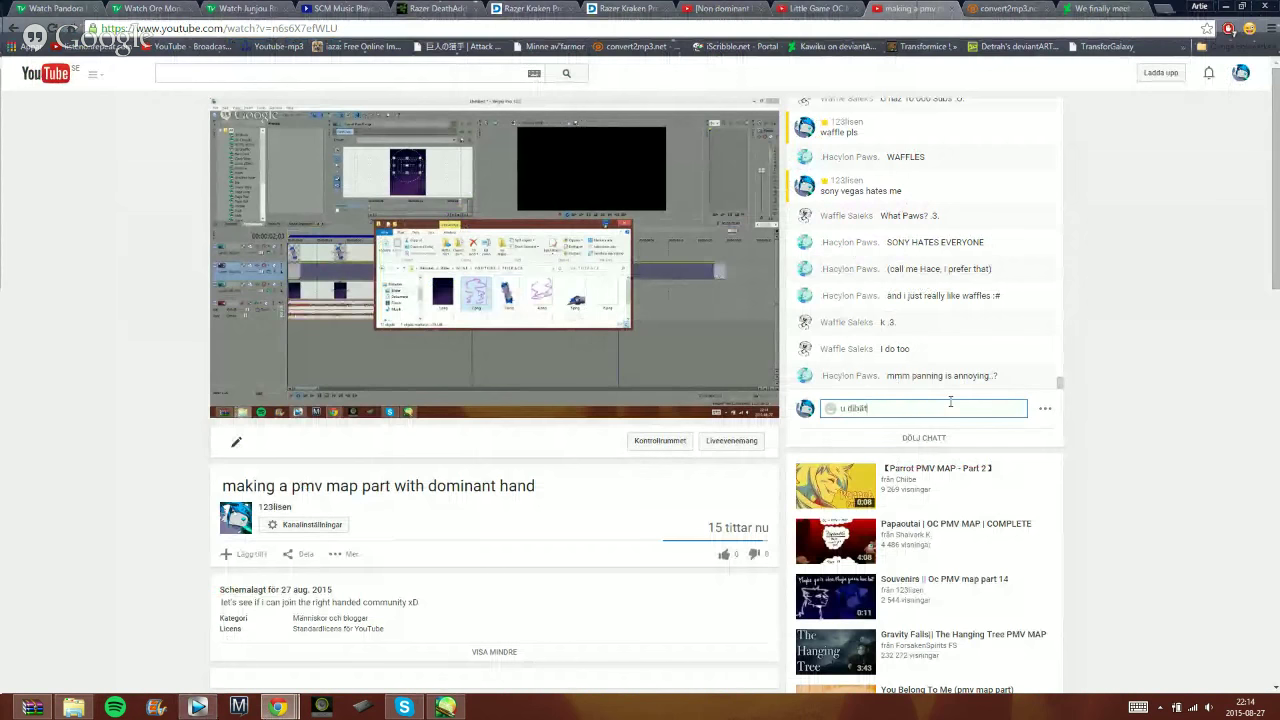
{"action": "key", "text": "BackSpace"}
{"action": "key", "text": "BackSpace"}
{"action": "key", "text": "BackSpace"}
{"action": "key", "text": "BackSpace"}
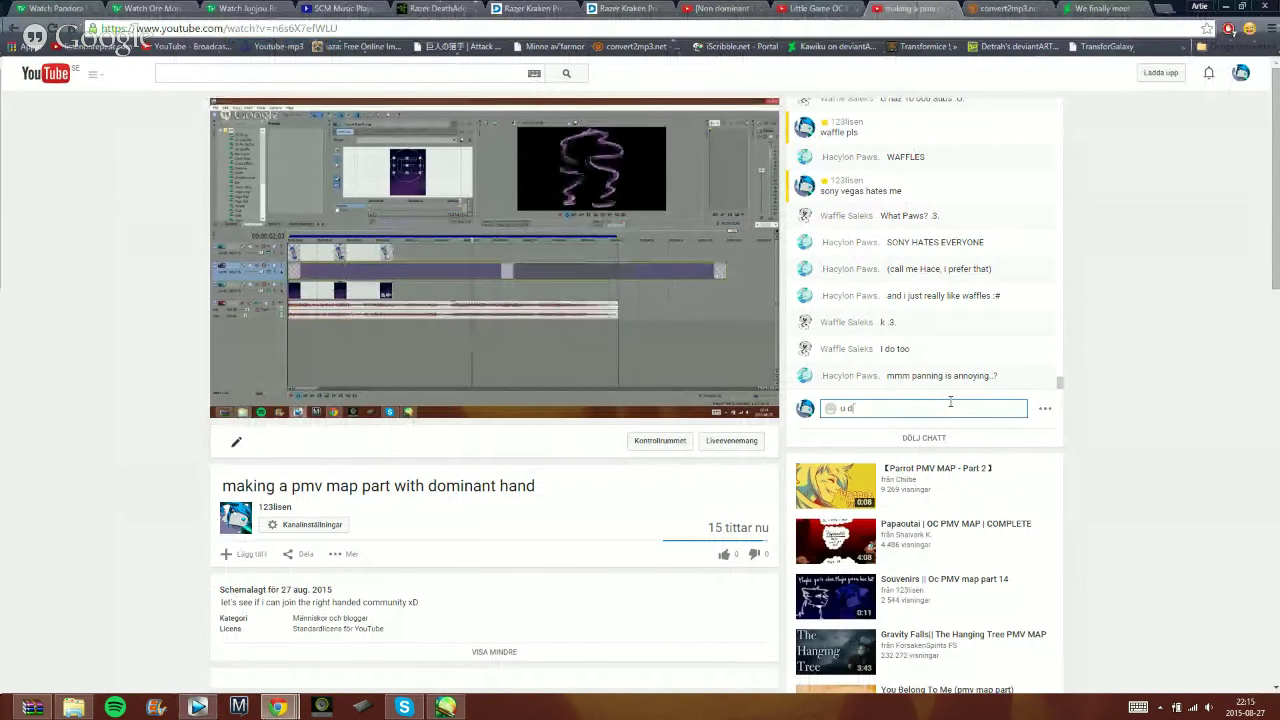
{"action": "type", "text": "on't"}
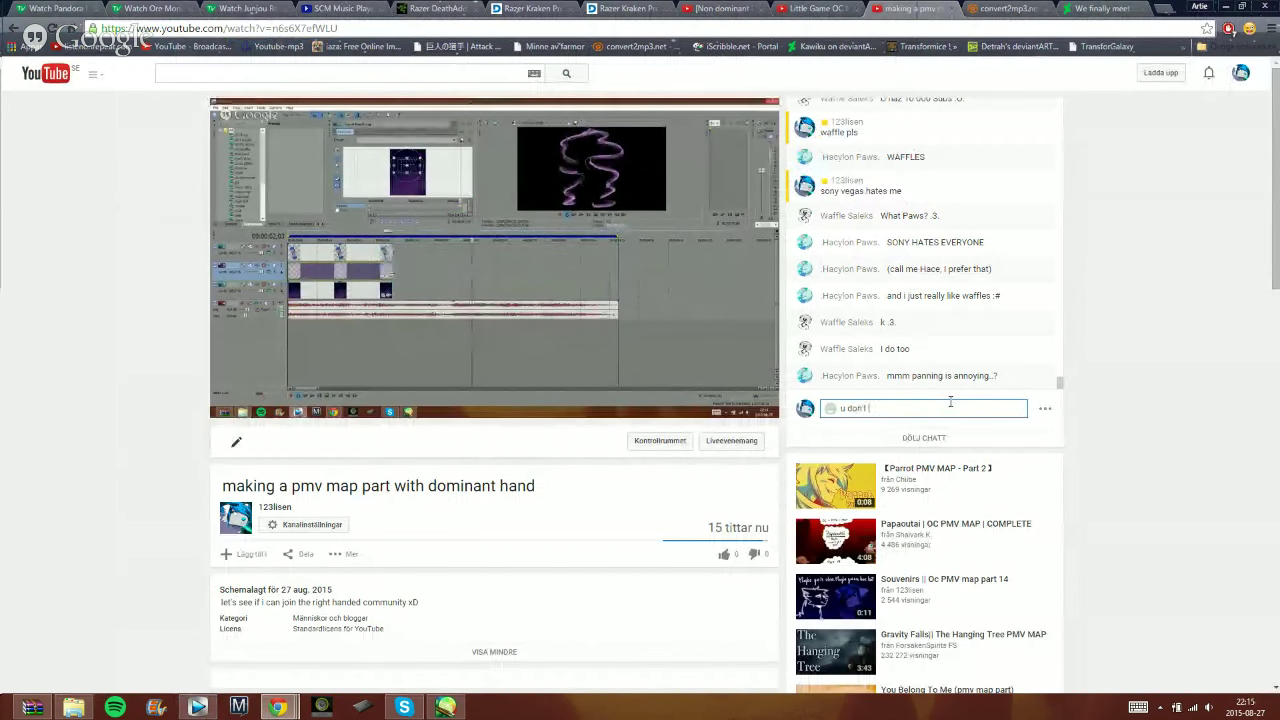
{"action": "type", "text": " think i can livestream while editing"}
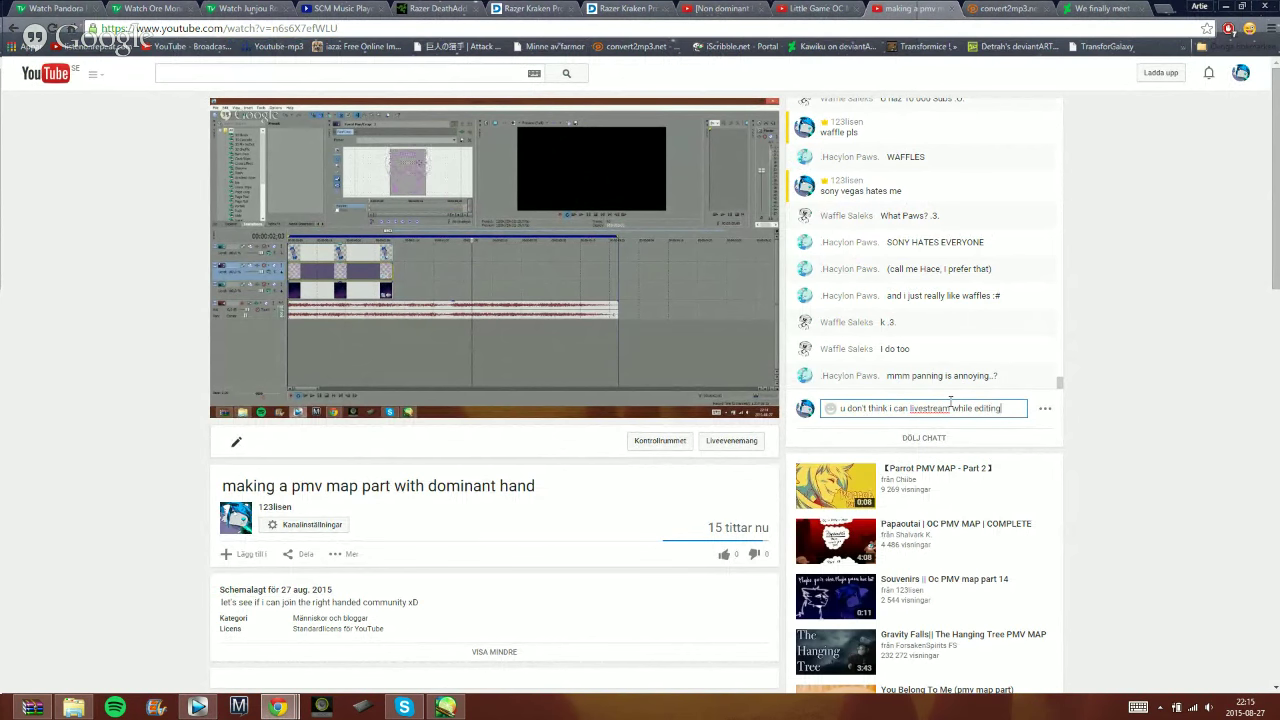
{"action": "type", "text": "s too much oA"}
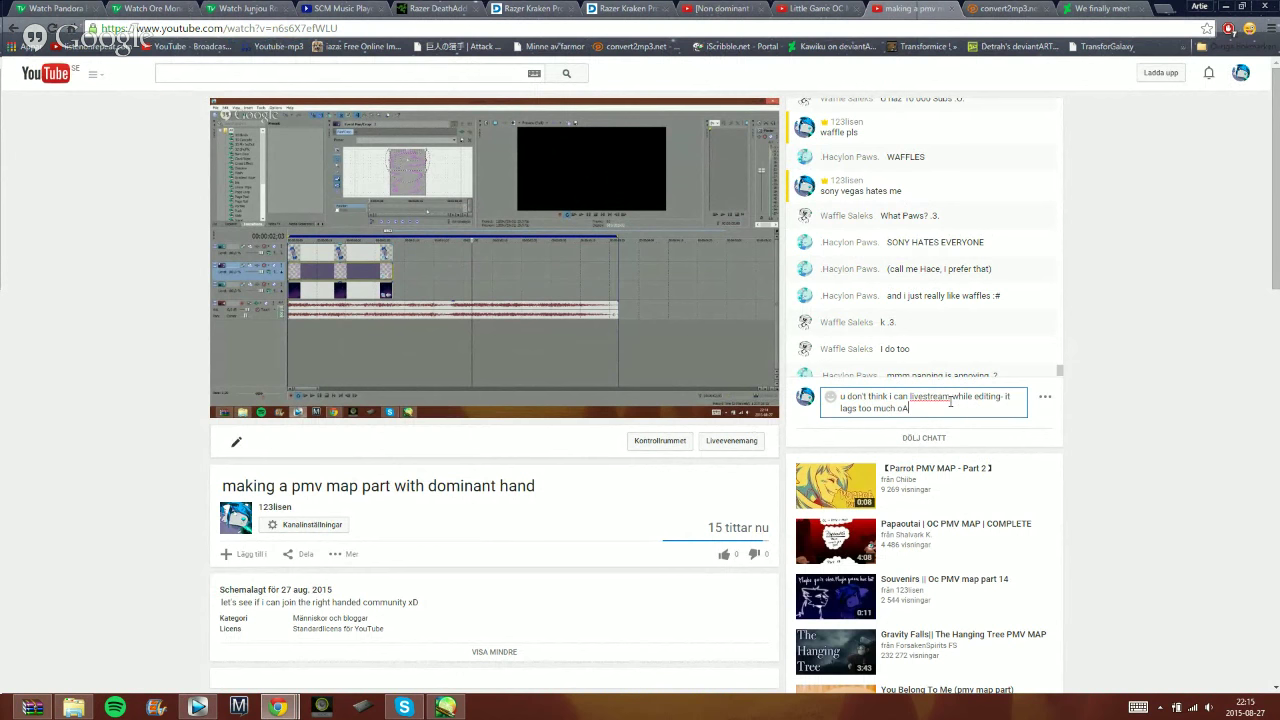
{"action": "key", "text": "Return"}
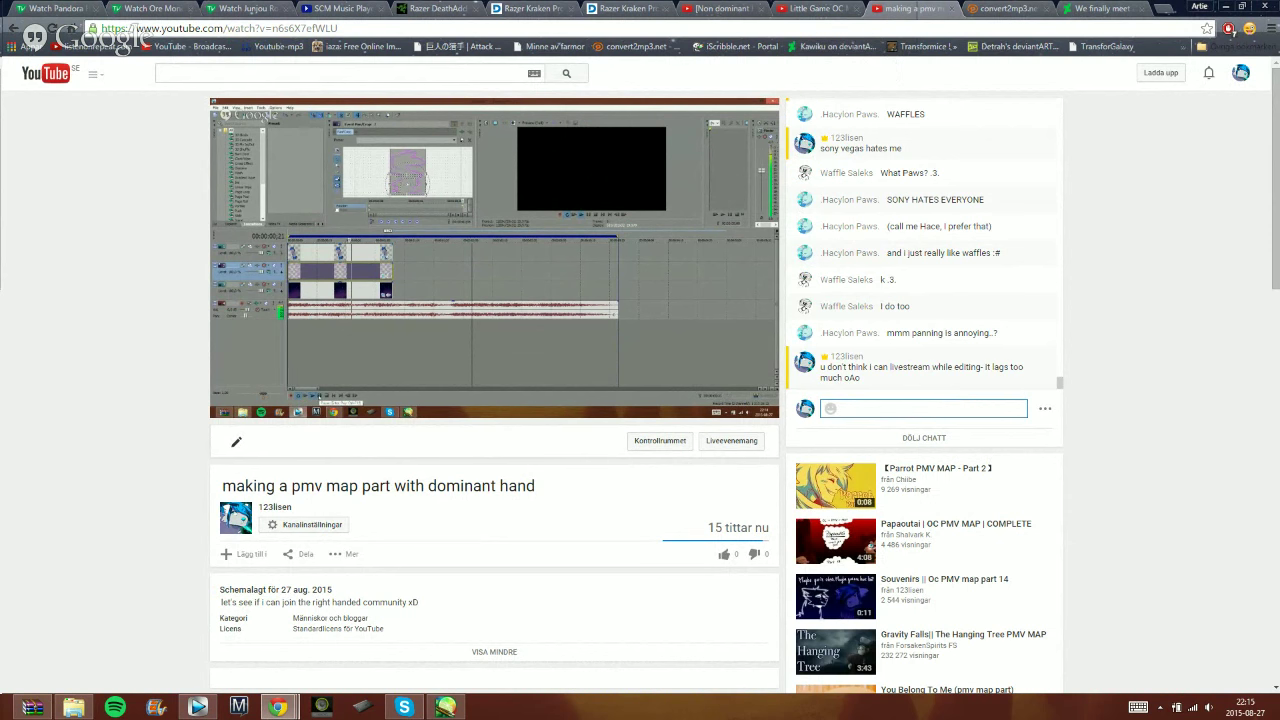
{"action": "mouse_move", "coordinate": [744, 152]}
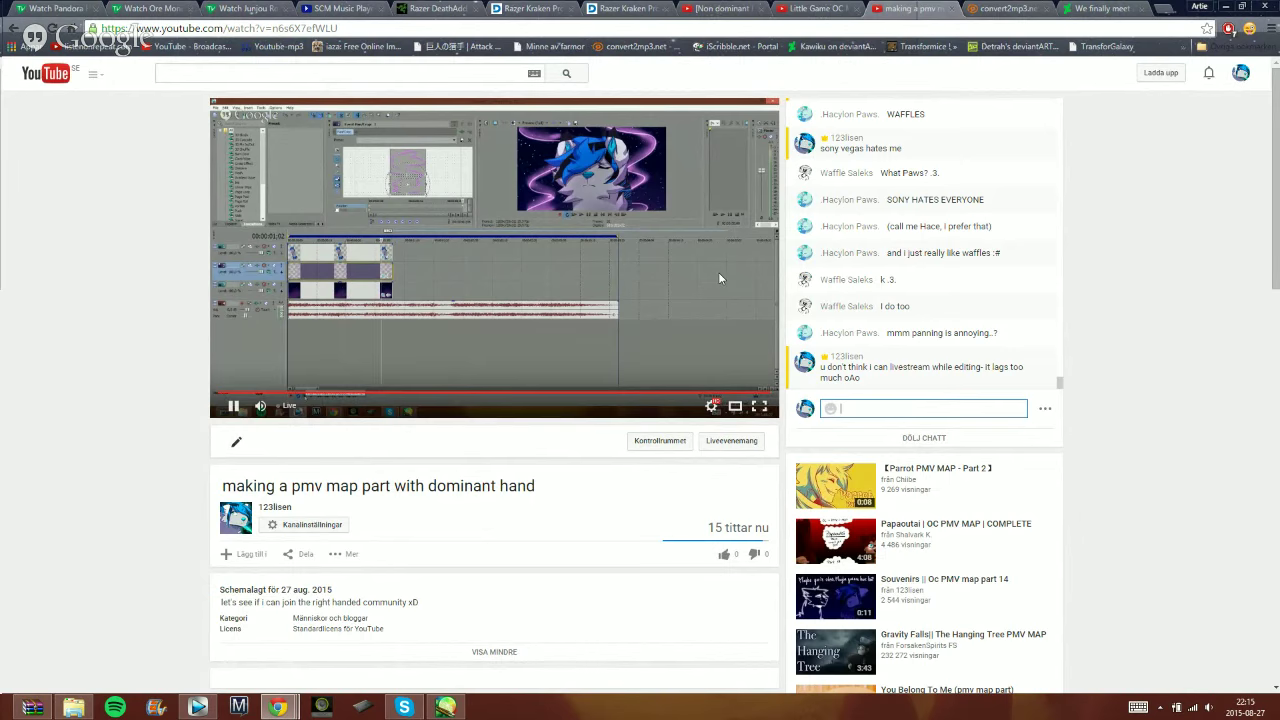
{"action": "mouse_move", "coordinate": [458, 707]}
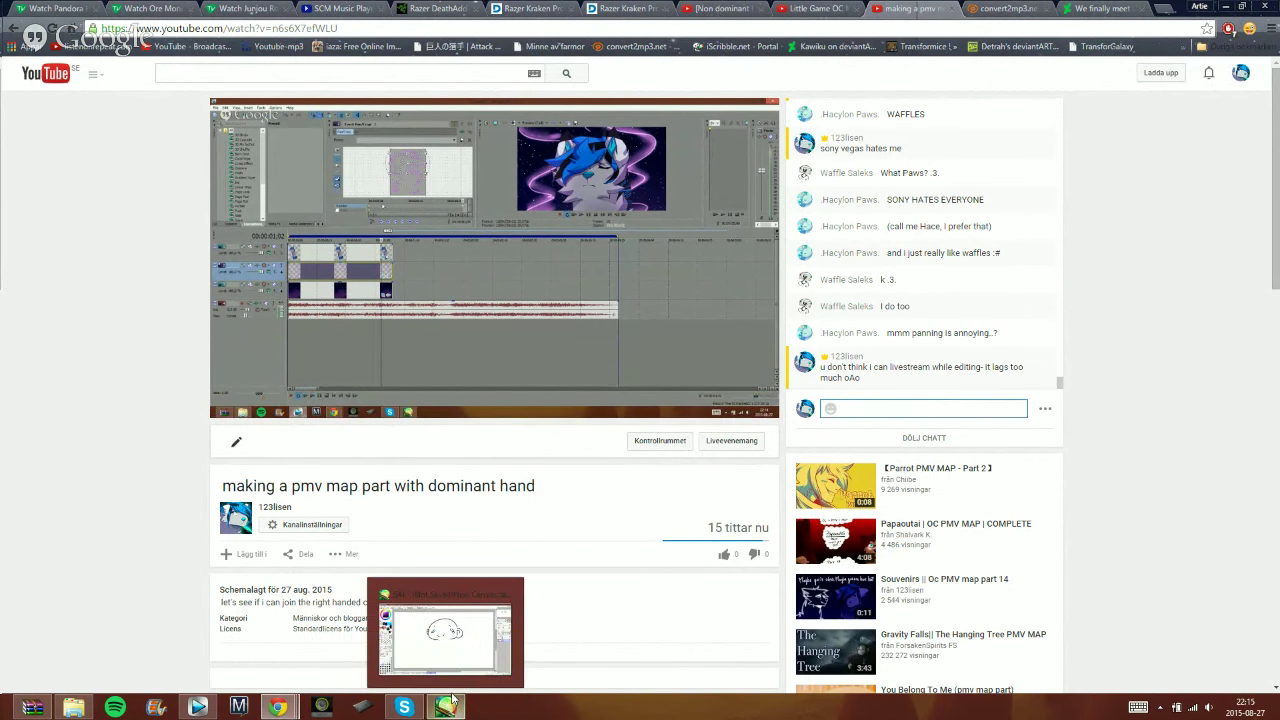
{"action": "left_click", "coordinate": [664, 509]}
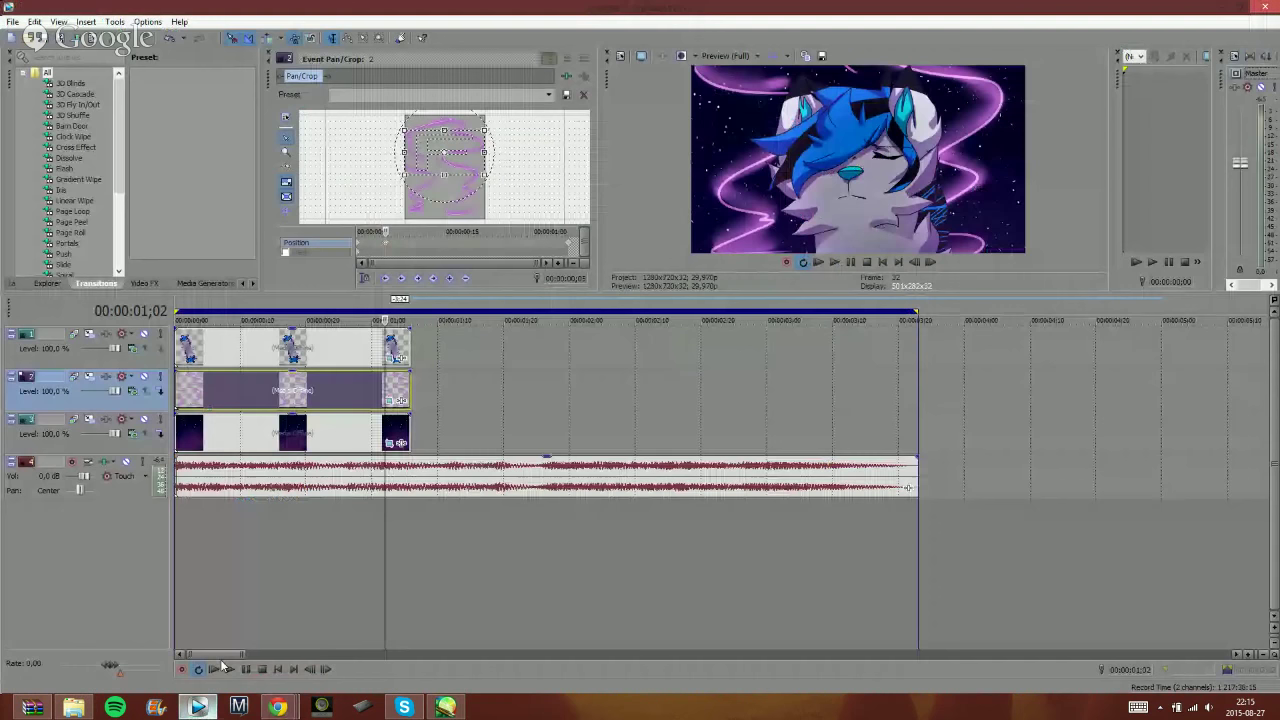
- Return to Vegas Pro and replay the opening section several times to check the layered swirl, character and background movement
{"action": "left_click", "coordinate": [197, 707]}
{"action": "left_click", "coordinate": [228, 671]}
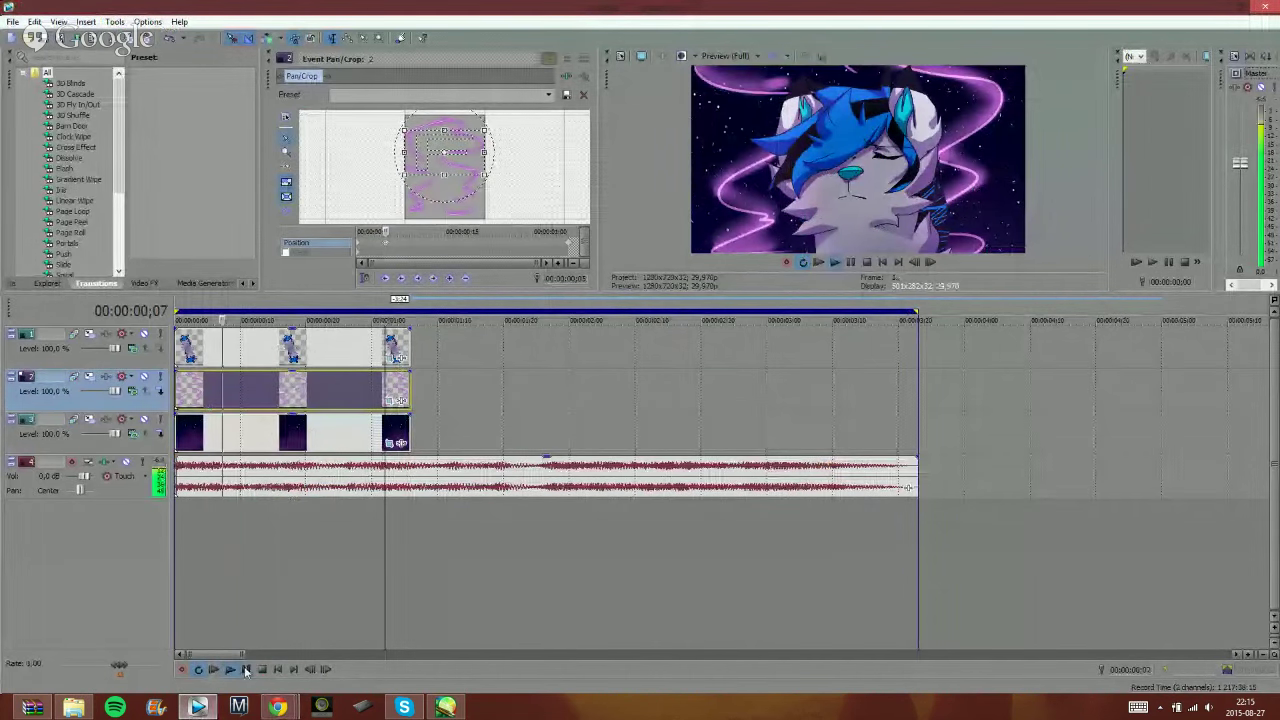
{"action": "left_click", "coordinate": [245, 671]}
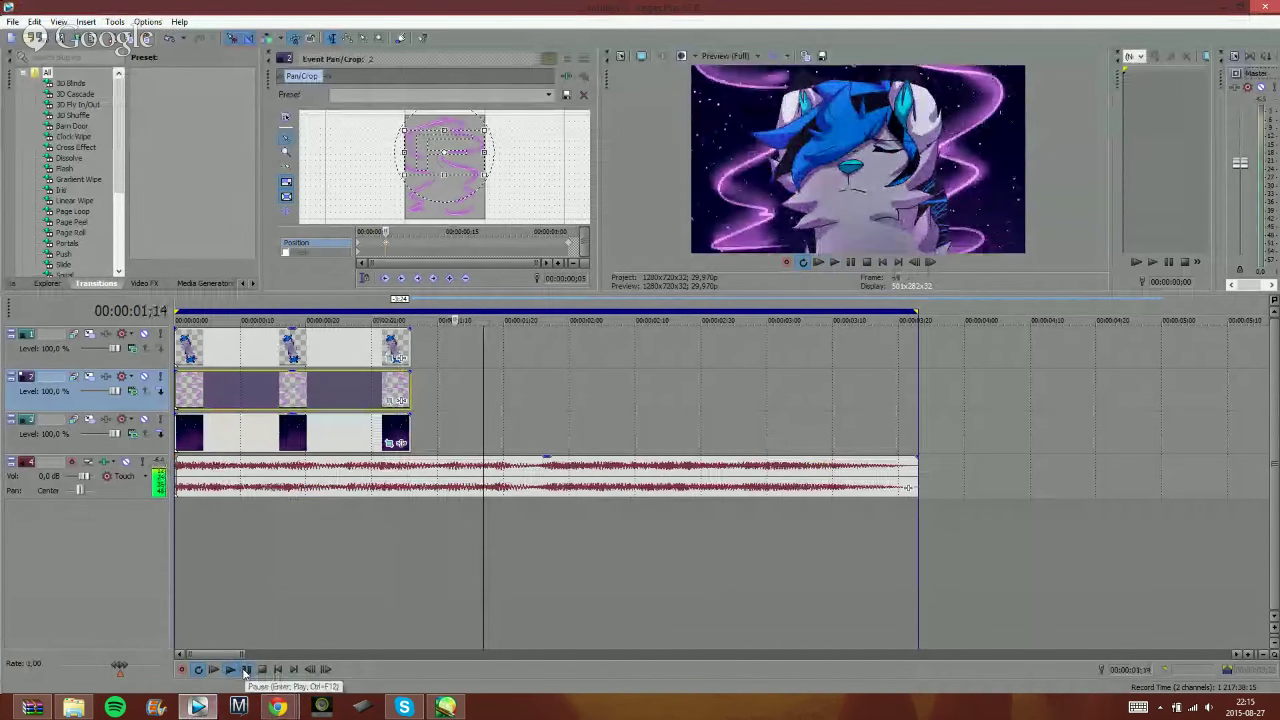
{"action": "left_click", "coordinate": [246, 671]}
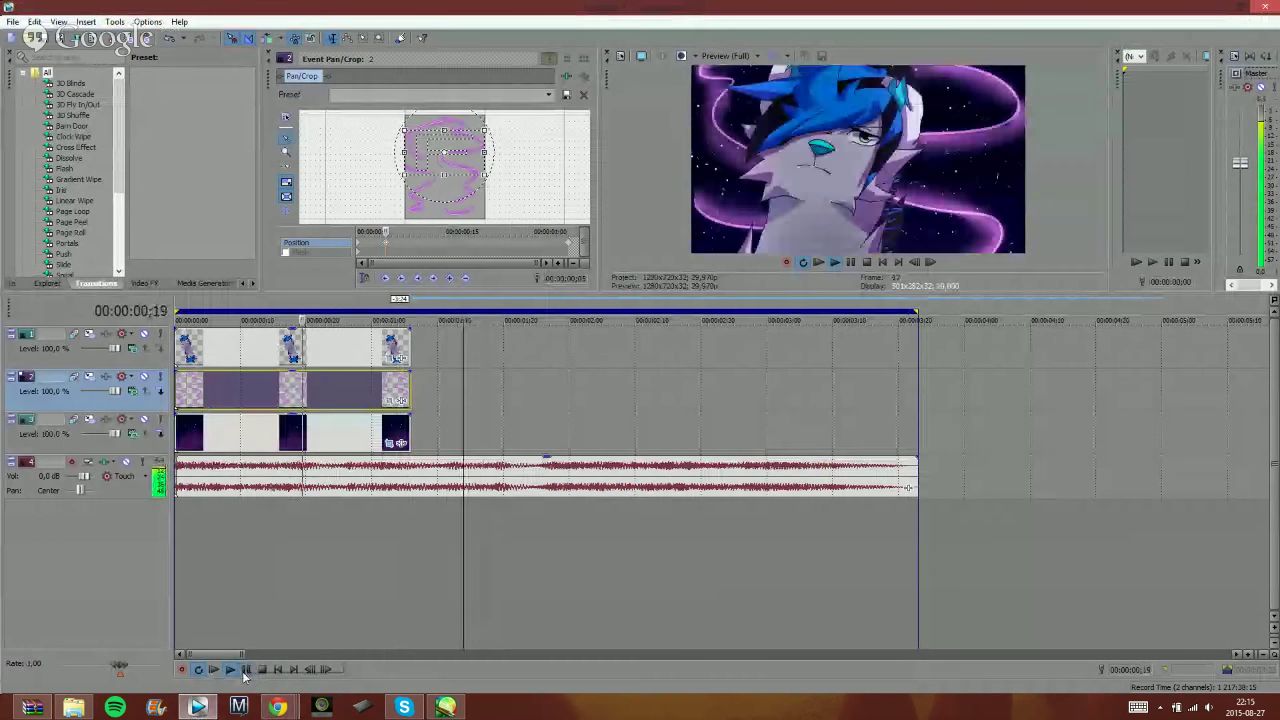
{"action": "left_click", "coordinate": [246, 674]}
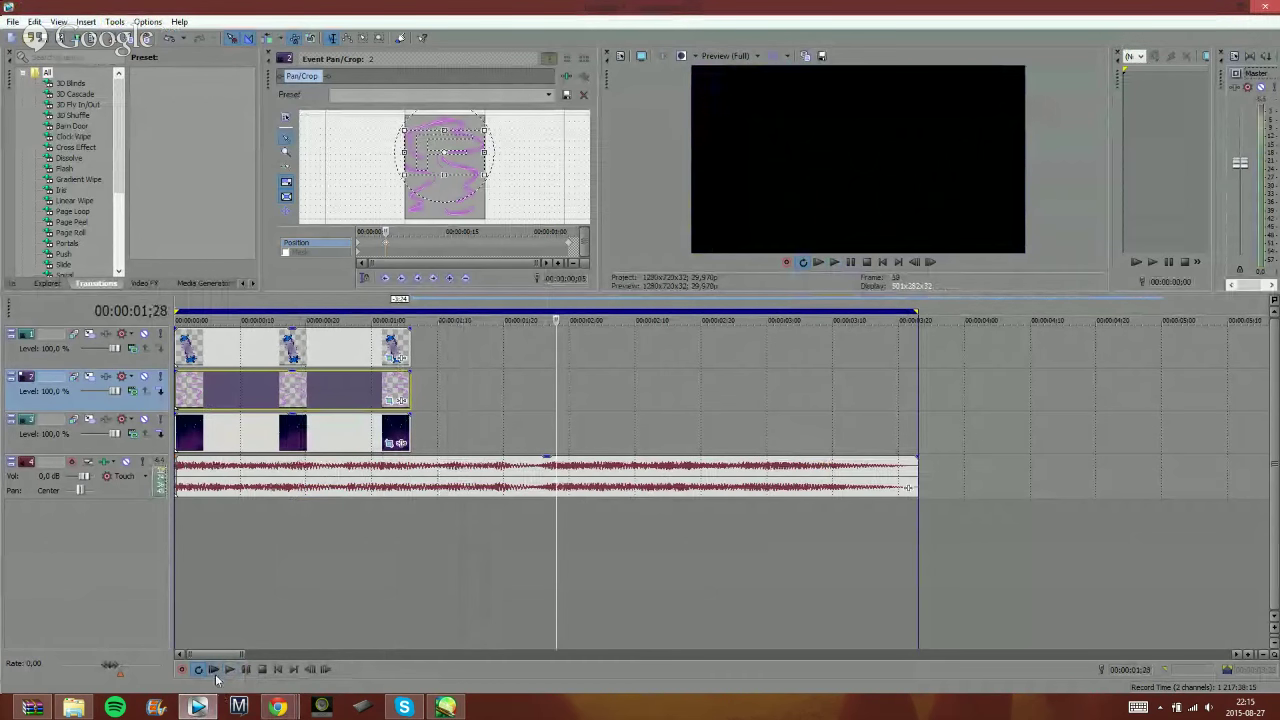
{"action": "left_click", "coordinate": [215, 672]}
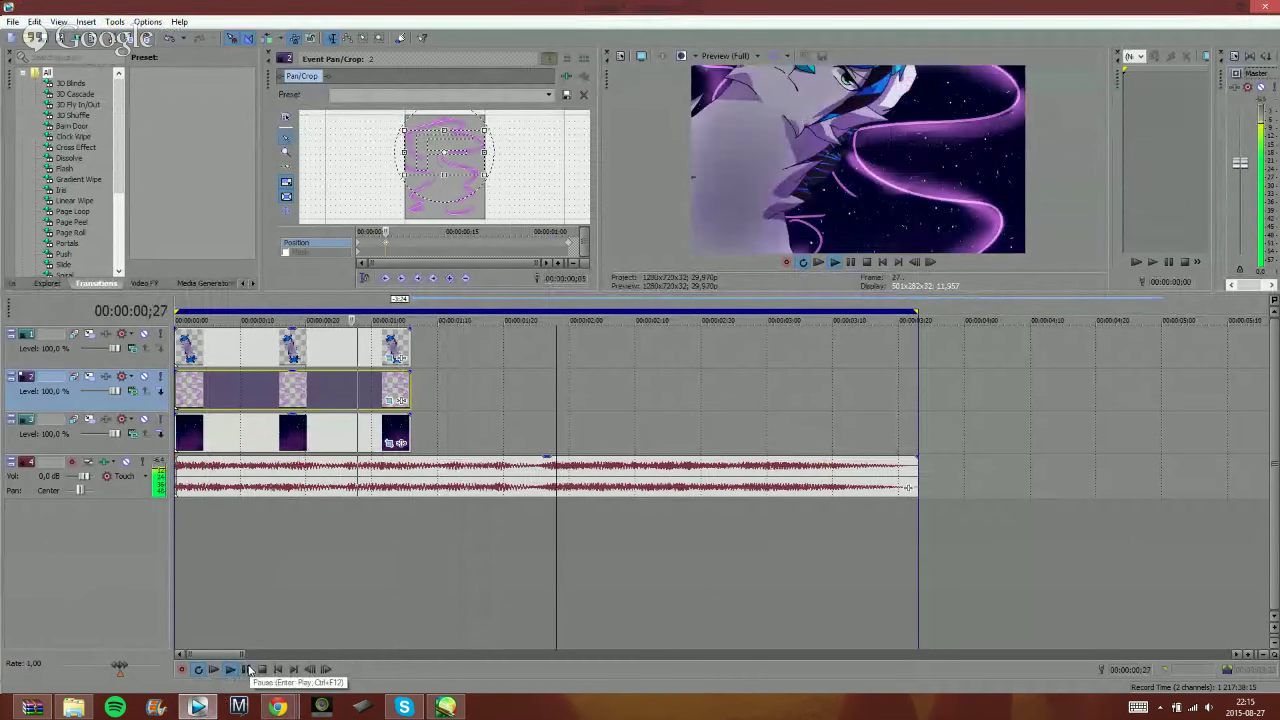
{"action": "left_click", "coordinate": [249, 670]}
- Open Pan/Crop for the 3.png character event and match its crop frame to the source aspect at 0;29
{"action": "left_click", "coordinate": [249, 343]}
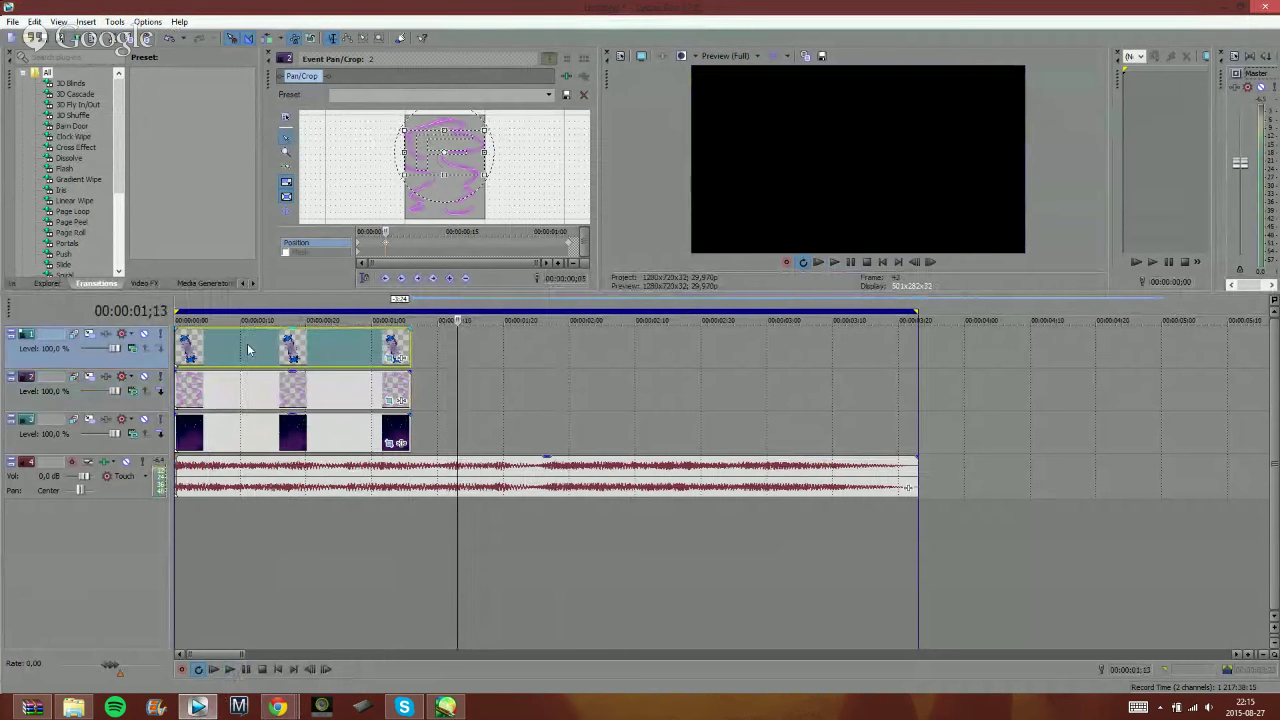
{"action": "left_click", "coordinate": [395, 357]}
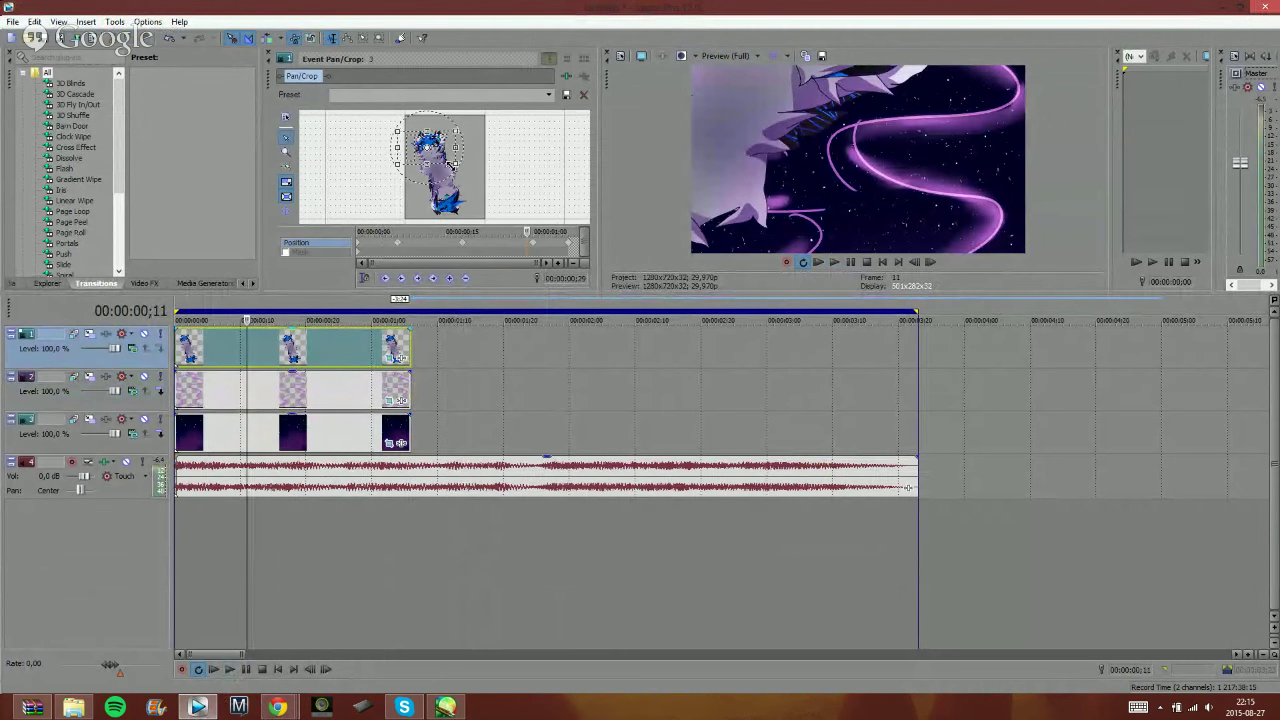
{"action": "right_click", "coordinate": [436, 150]}
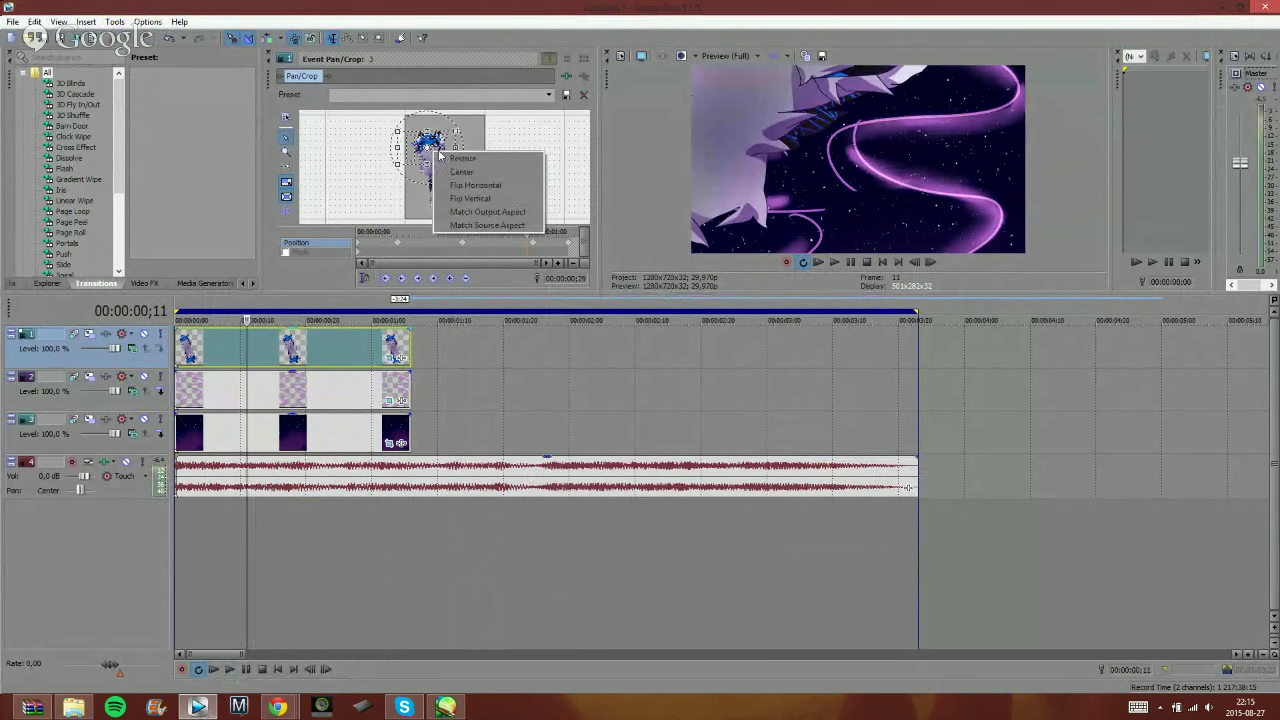
{"action": "left_click", "coordinate": [499, 225]}
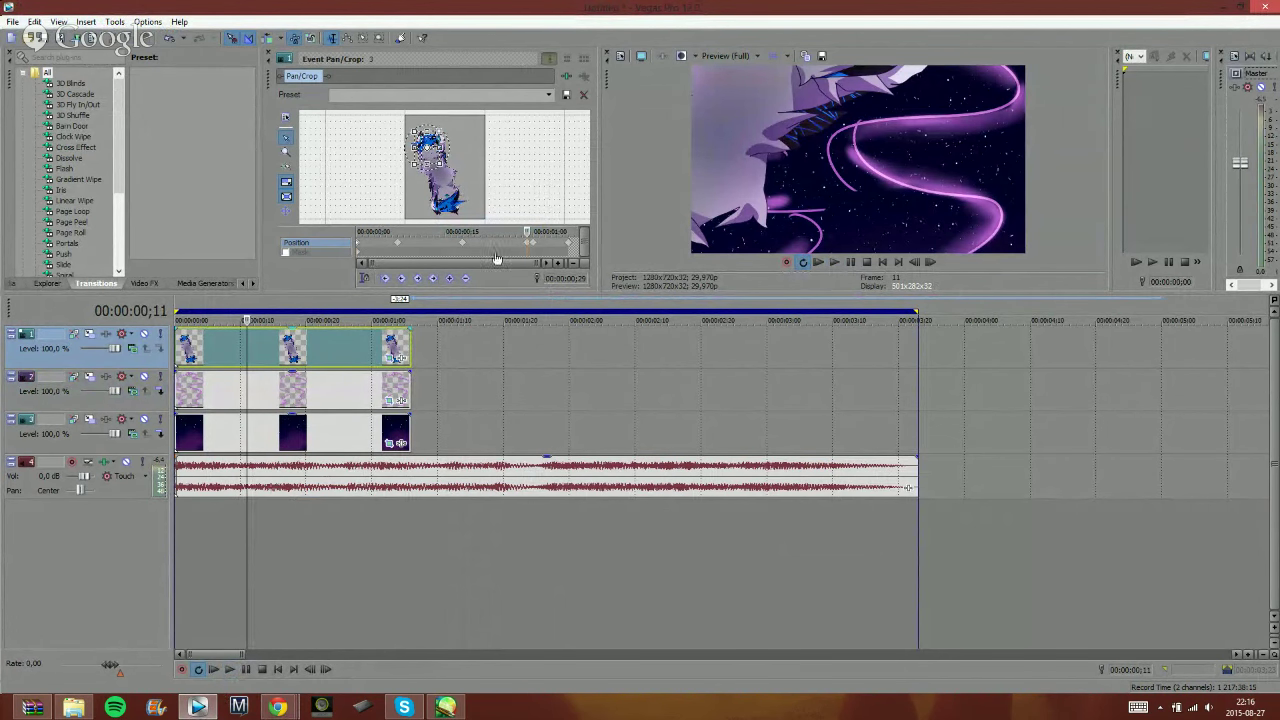
- Delete the Position keyframe at 0;29 from the 3.png event's Pan/Crop timeline
{"action": "left_click", "coordinate": [526, 245]}
{"action": "right_click", "coordinate": [526, 247]}
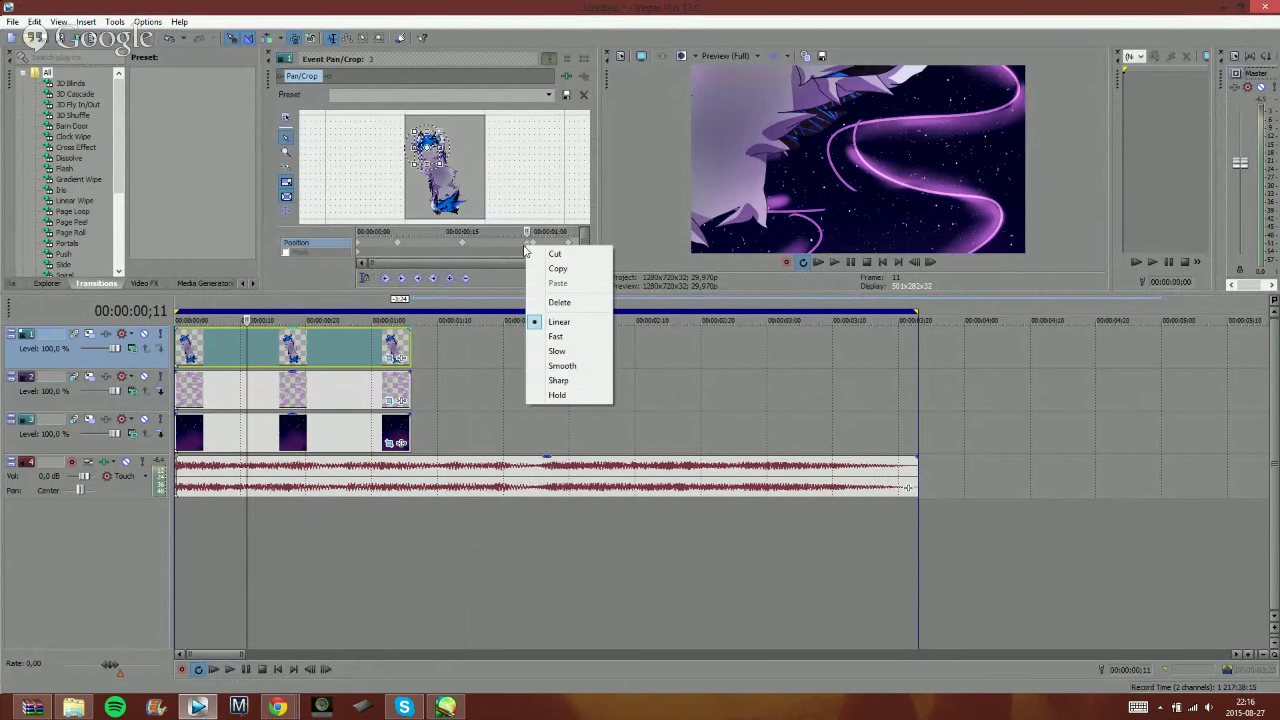
{"action": "left_click", "coordinate": [566, 302]}
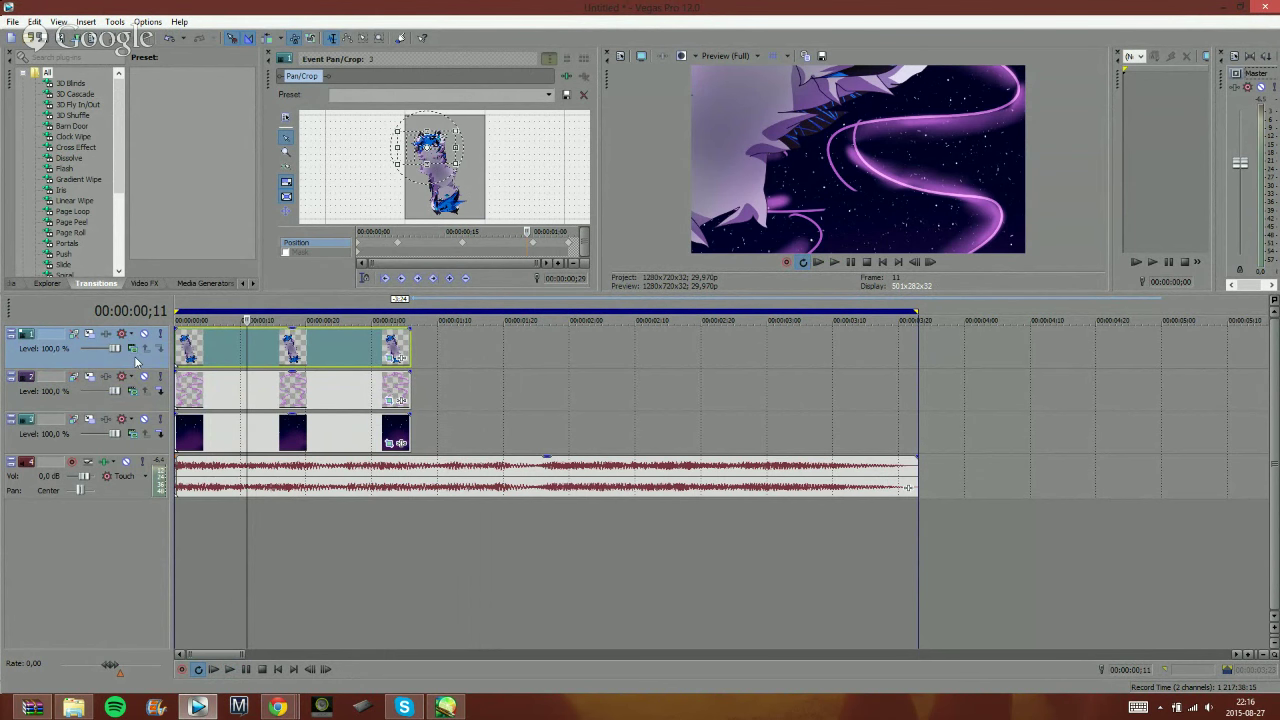
{"action": "right_click", "coordinate": [137, 360]}
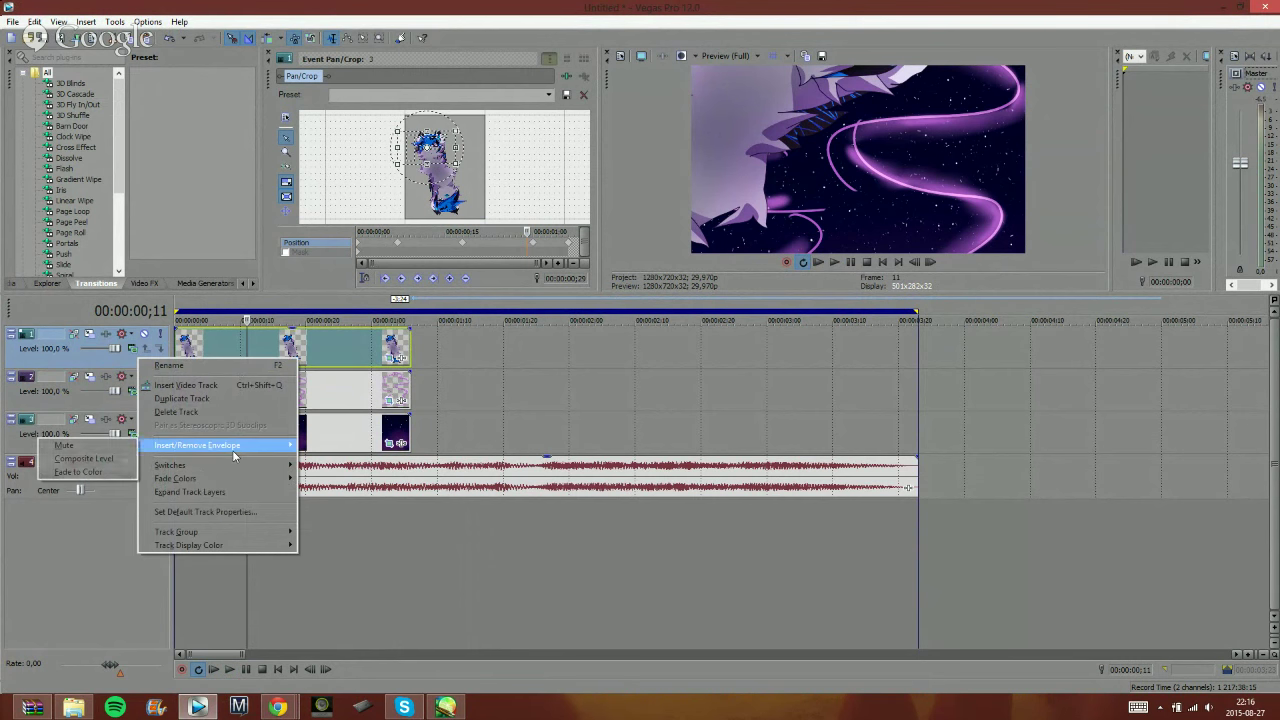
{"action": "mouse_move", "coordinate": [237, 464]}
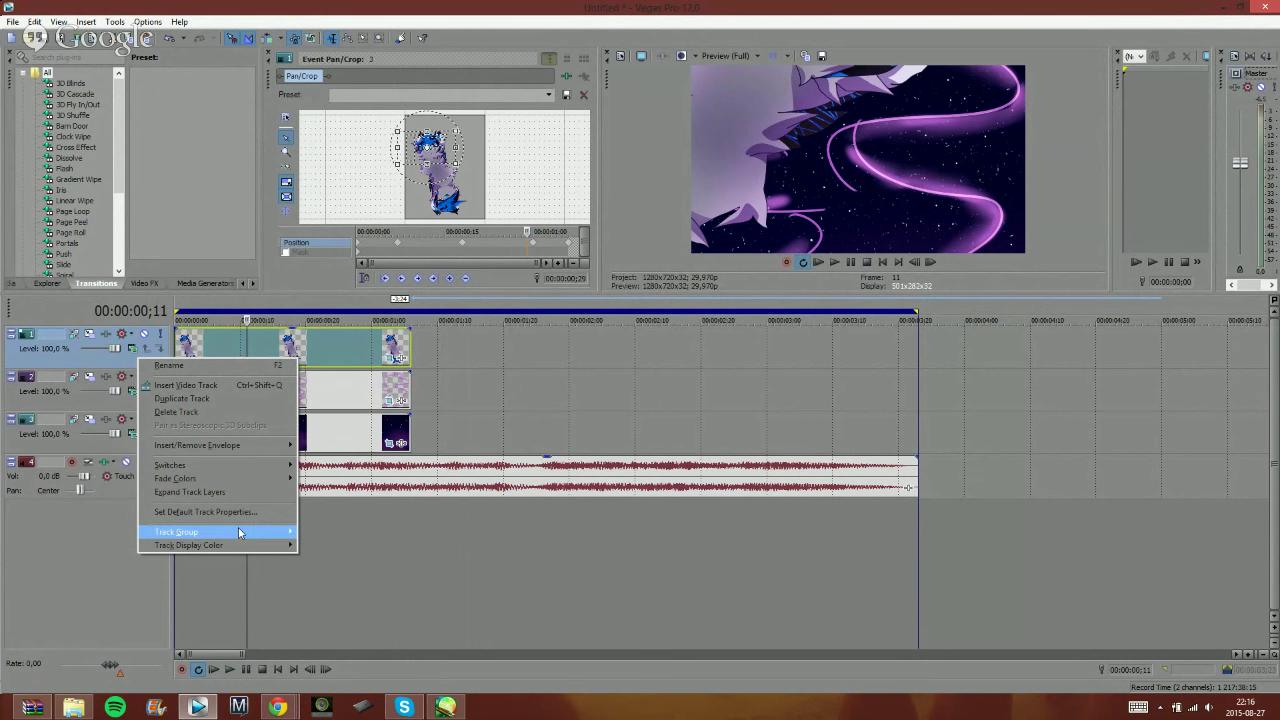
{"action": "mouse_move", "coordinate": [243, 549]}
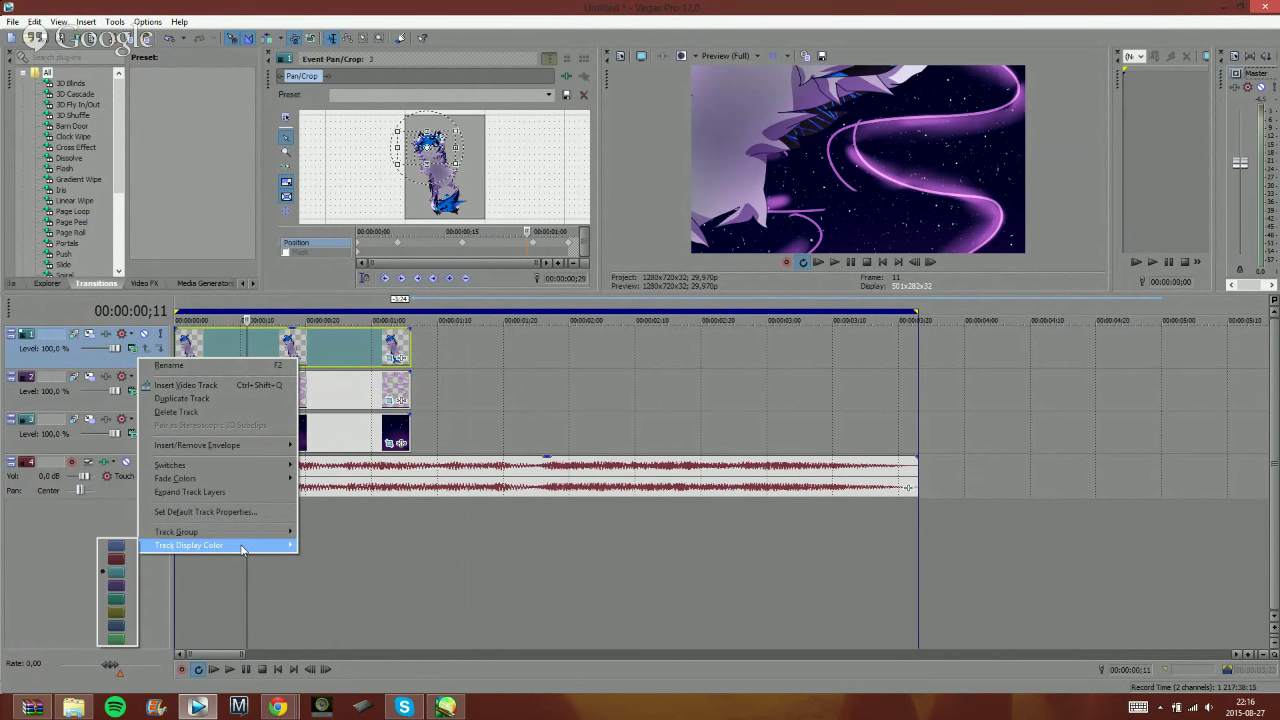
{"action": "left_click", "coordinate": [313, 568]}
{"action": "left_click", "coordinate": [313, 562]}
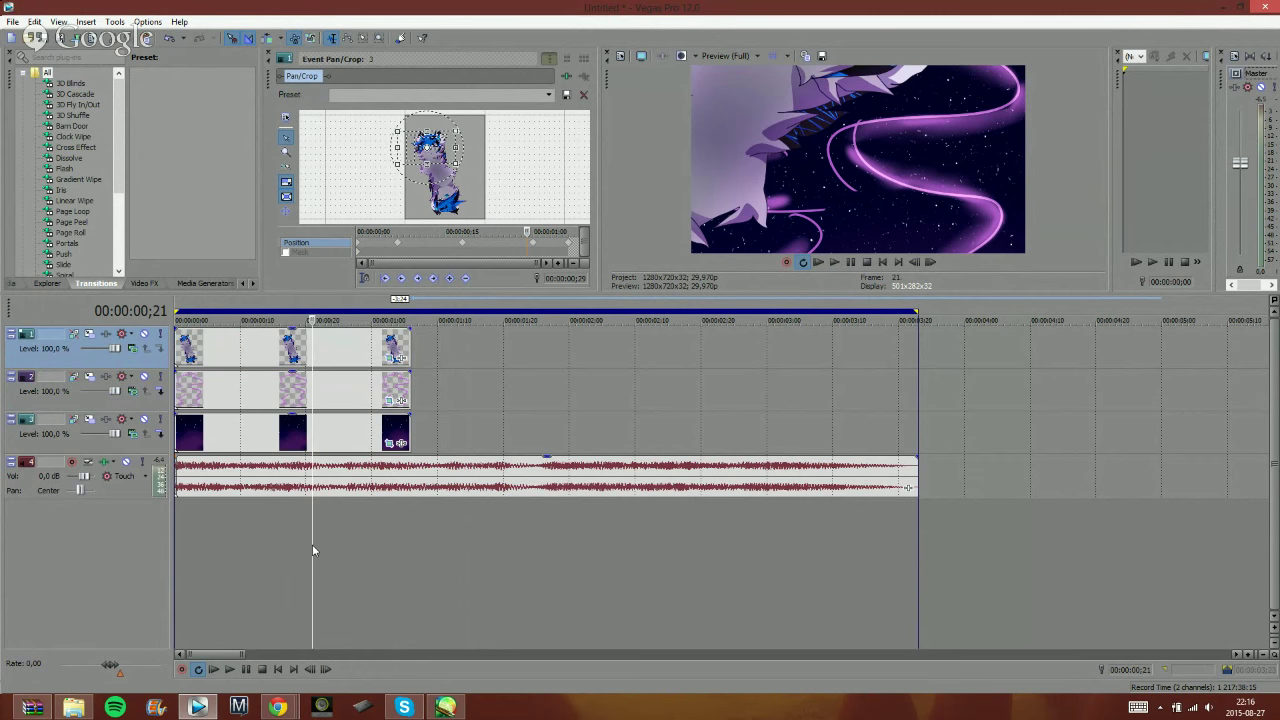
- Move the 3.png character event along its track to just after 00:00:04;00, past the end of the audio
{"action": "left_click", "coordinate": [220, 345]}
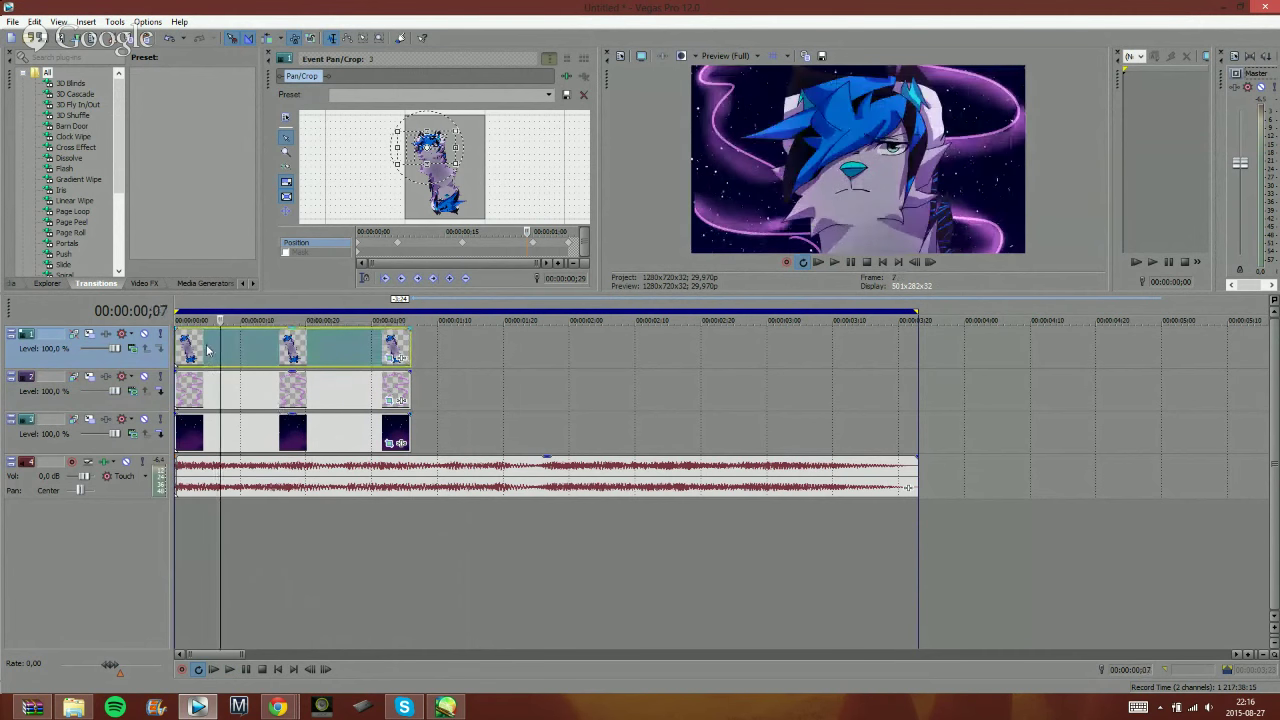
{"action": "left_click_drag", "start_coordinate": [322, 356], "coordinate": [1103, 346]}
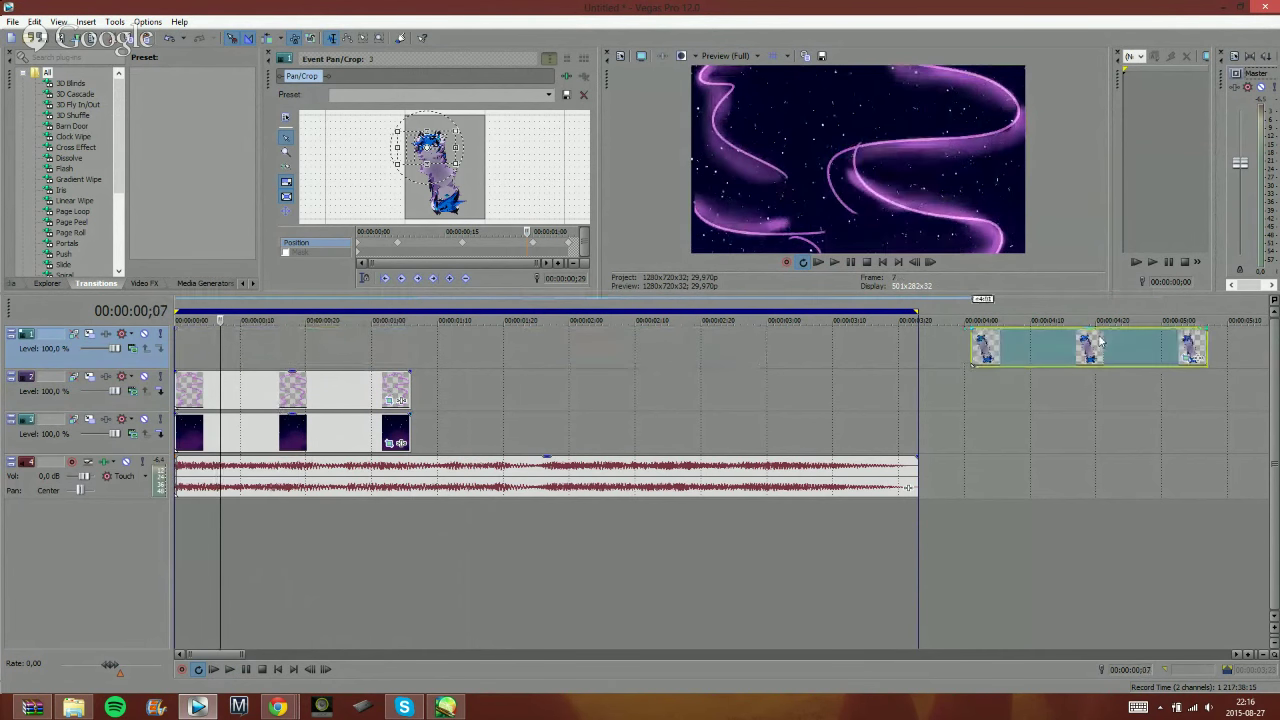
- Switch to Chrome and look over the Little Game OC MAP and The race non-dominant hand MAP videos
{"action": "left_click", "coordinate": [73, 707]}
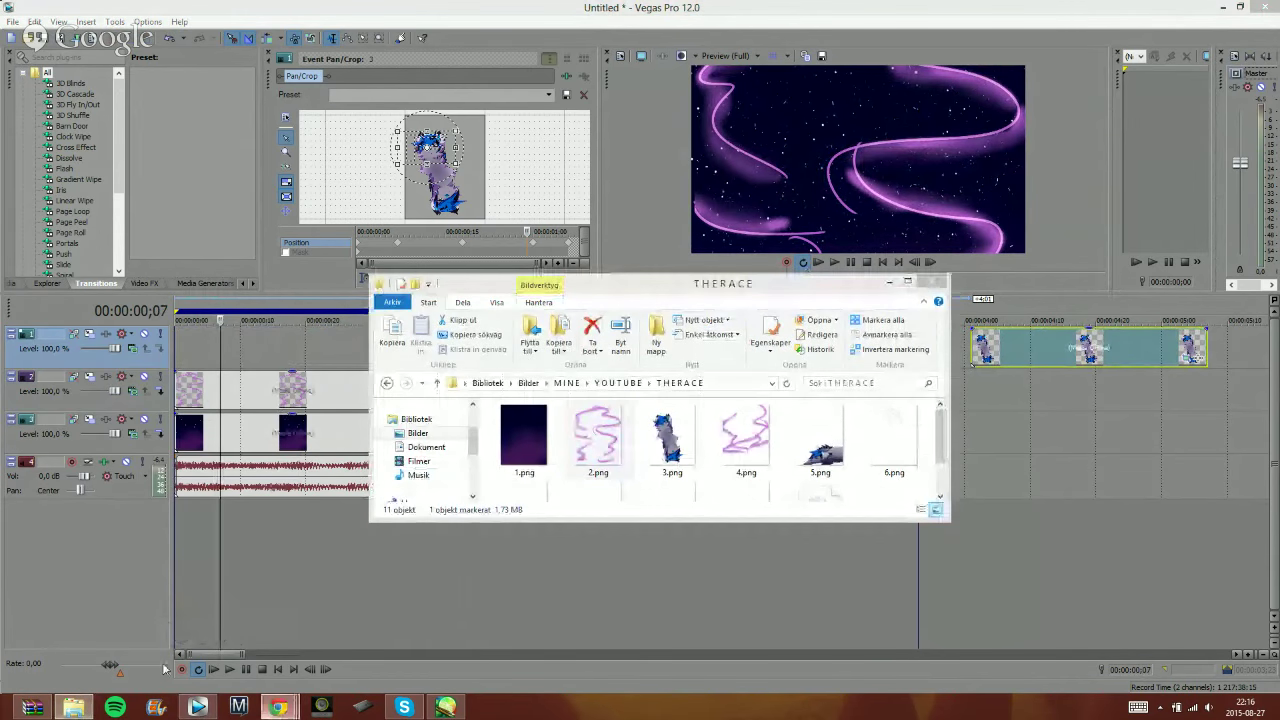
{"action": "left_click", "coordinate": [278, 707]}
{"action": "left_click", "coordinate": [900, 405]}
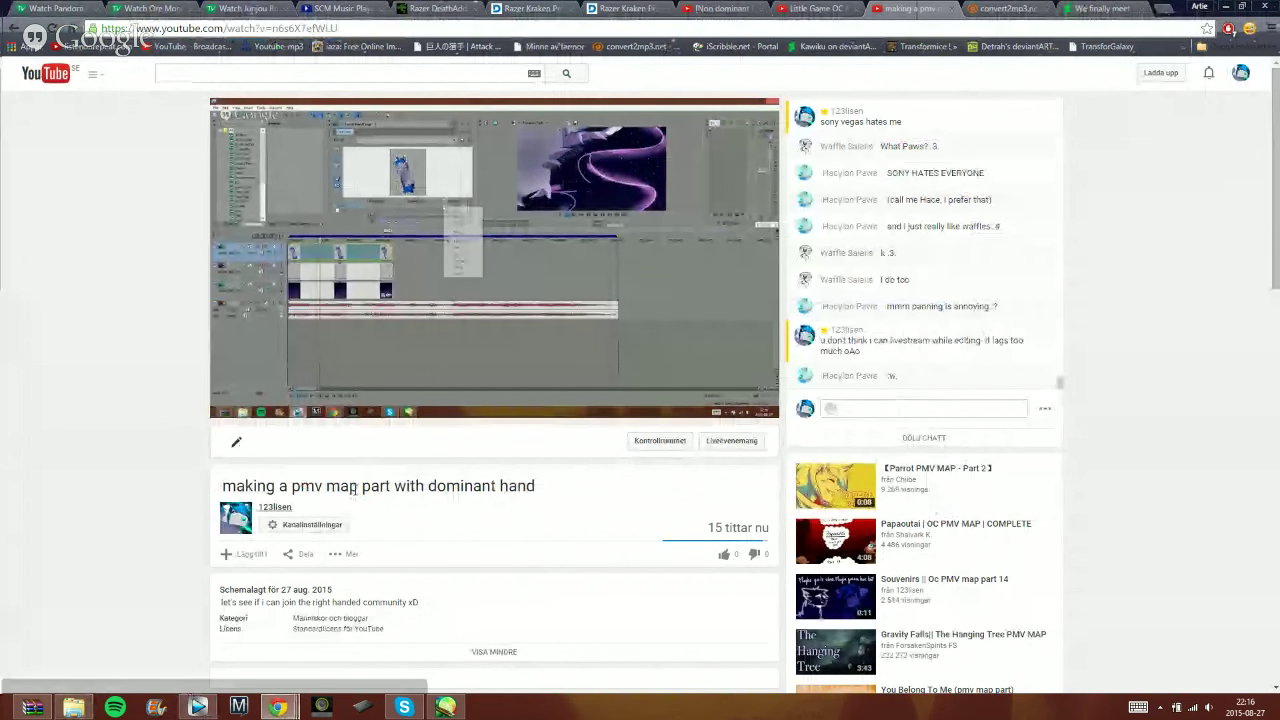
{"action": "left_click", "coordinate": [745, 8]}
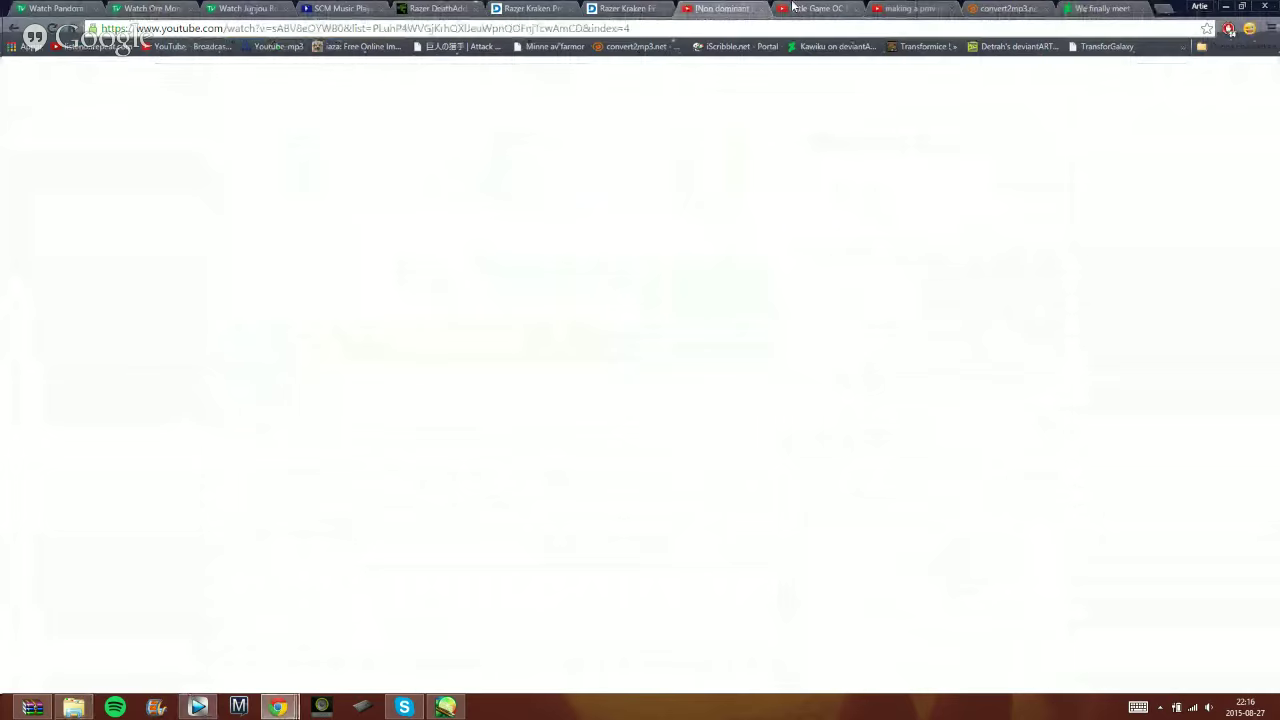
{"action": "left_click", "coordinate": [792, 8]}
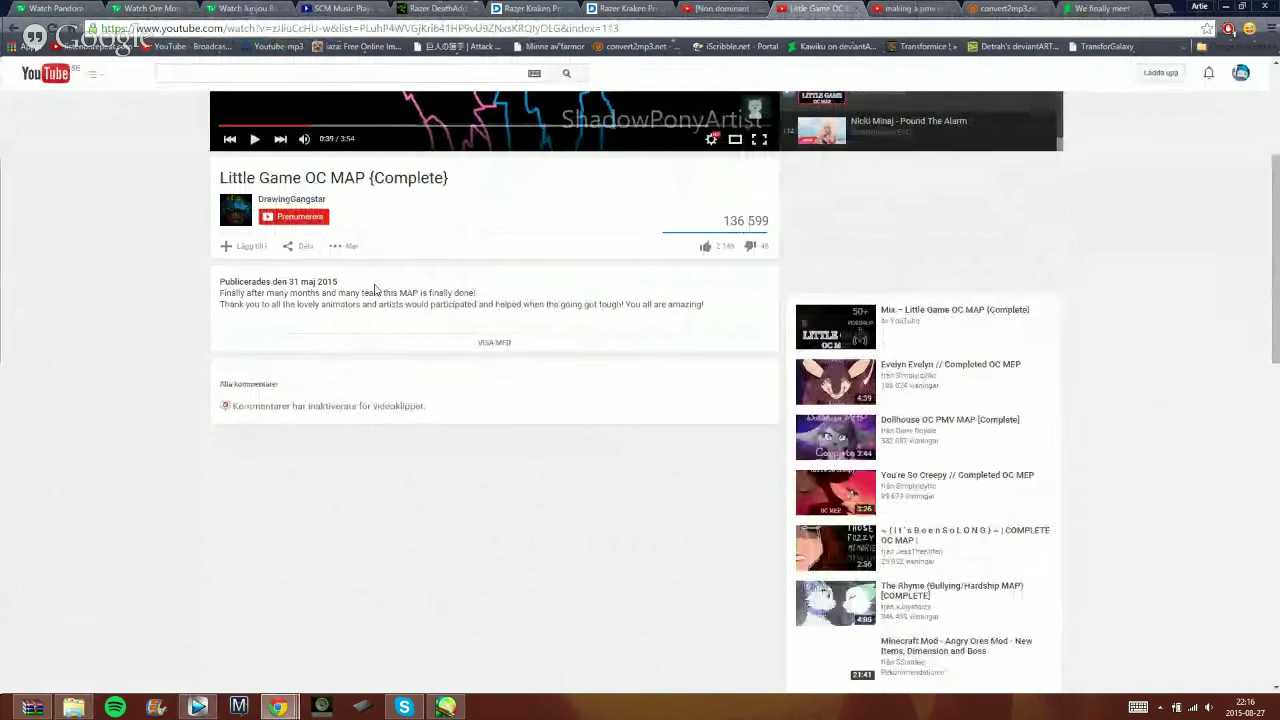
{"action": "scroll", "coordinate": [300, 340], "scroll_direction": "up", "scroll_amount": 3}
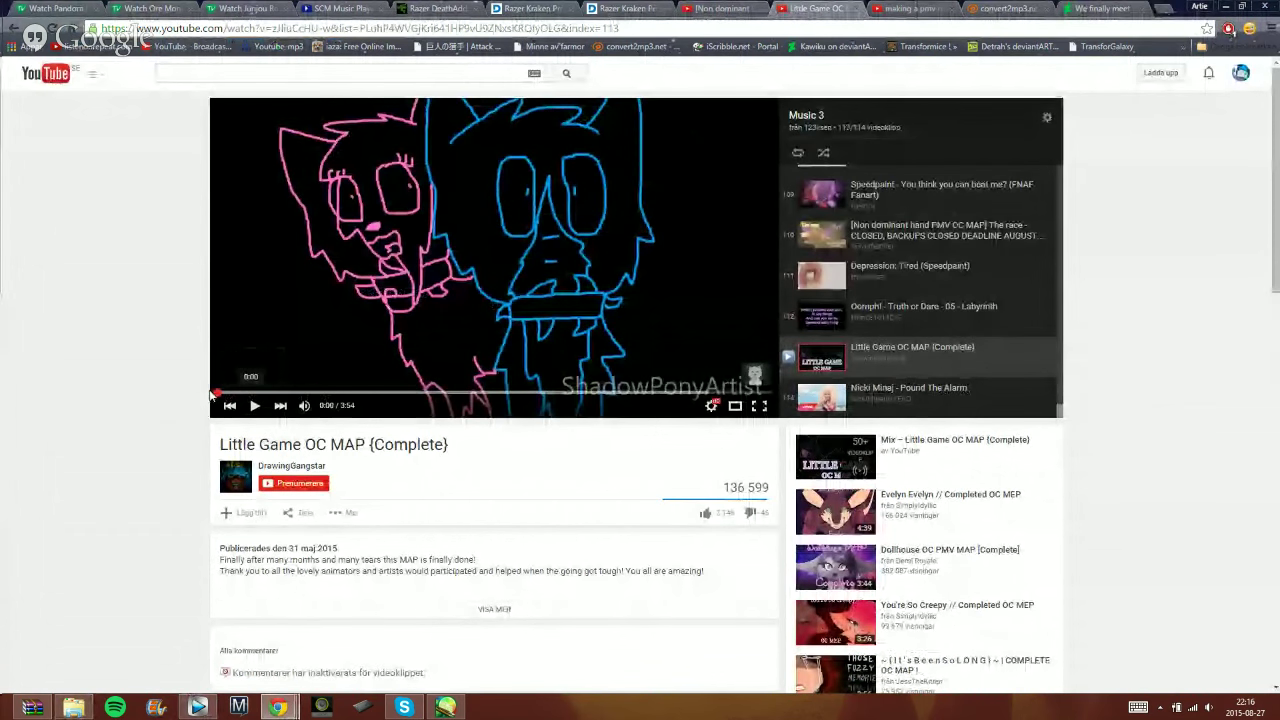
{"action": "left_click", "coordinate": [229, 405]}
{"action": "left_click", "coordinate": [720, 8]}
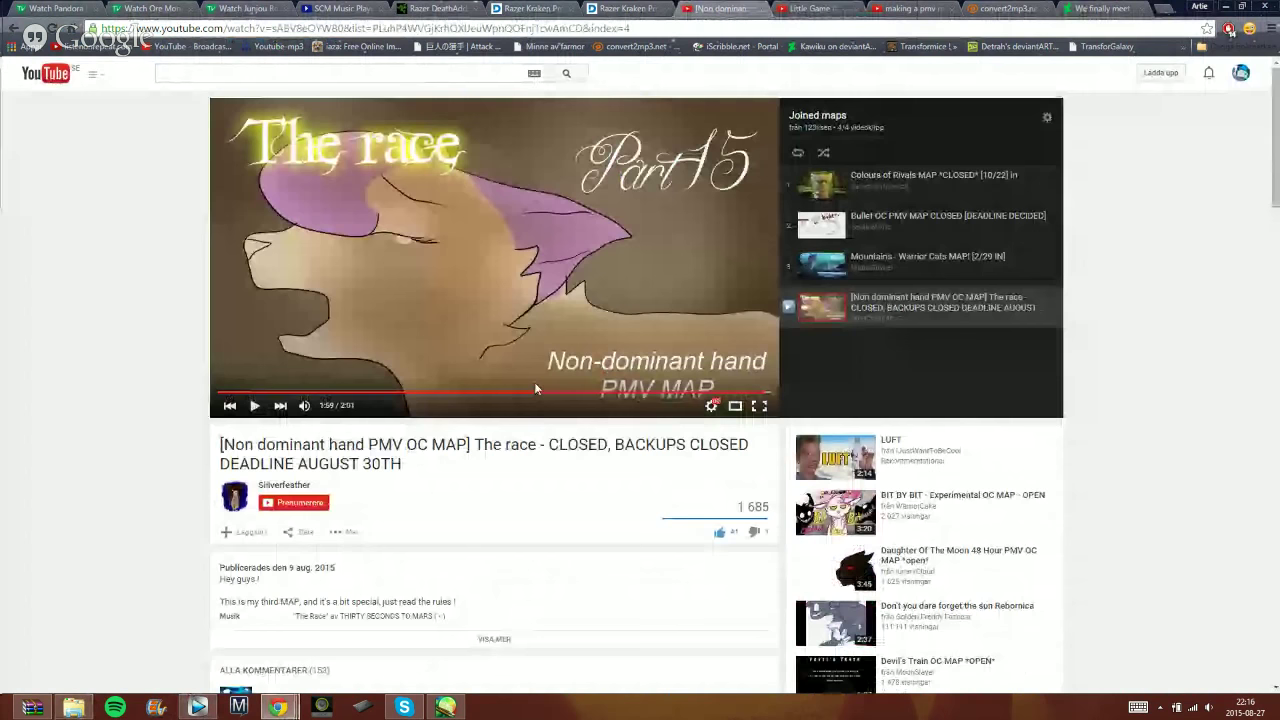
- Rename the YouTube livestream "sketching atm o w o" and save the title
{"action": "left_click", "coordinate": [915, 8]}
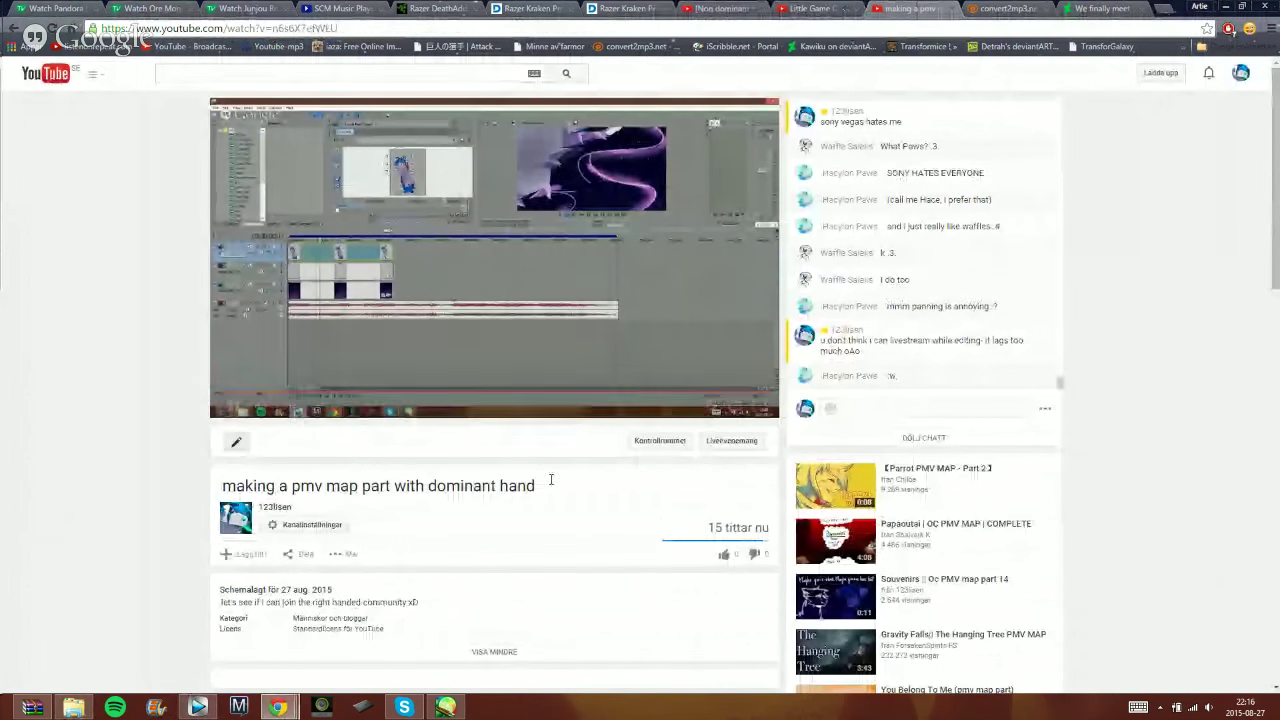
{"action": "left_click", "coordinate": [517, 485]}
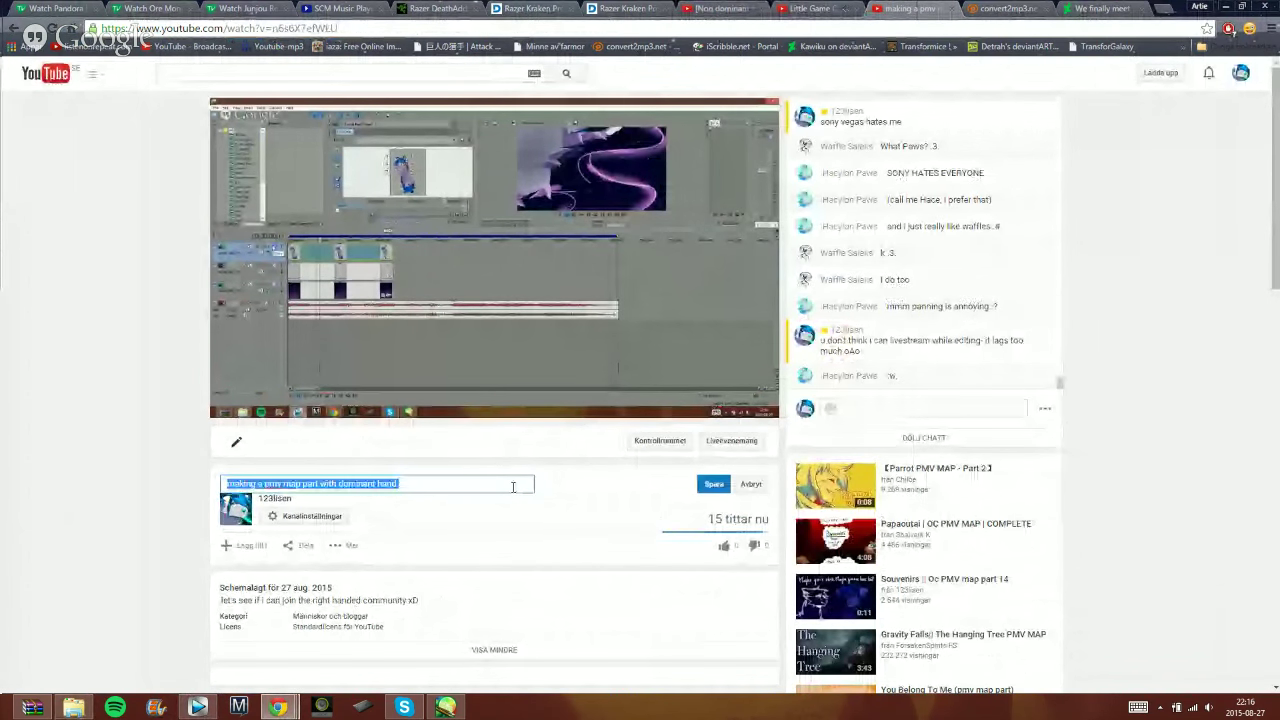
{"action": "type", "text": "s"}
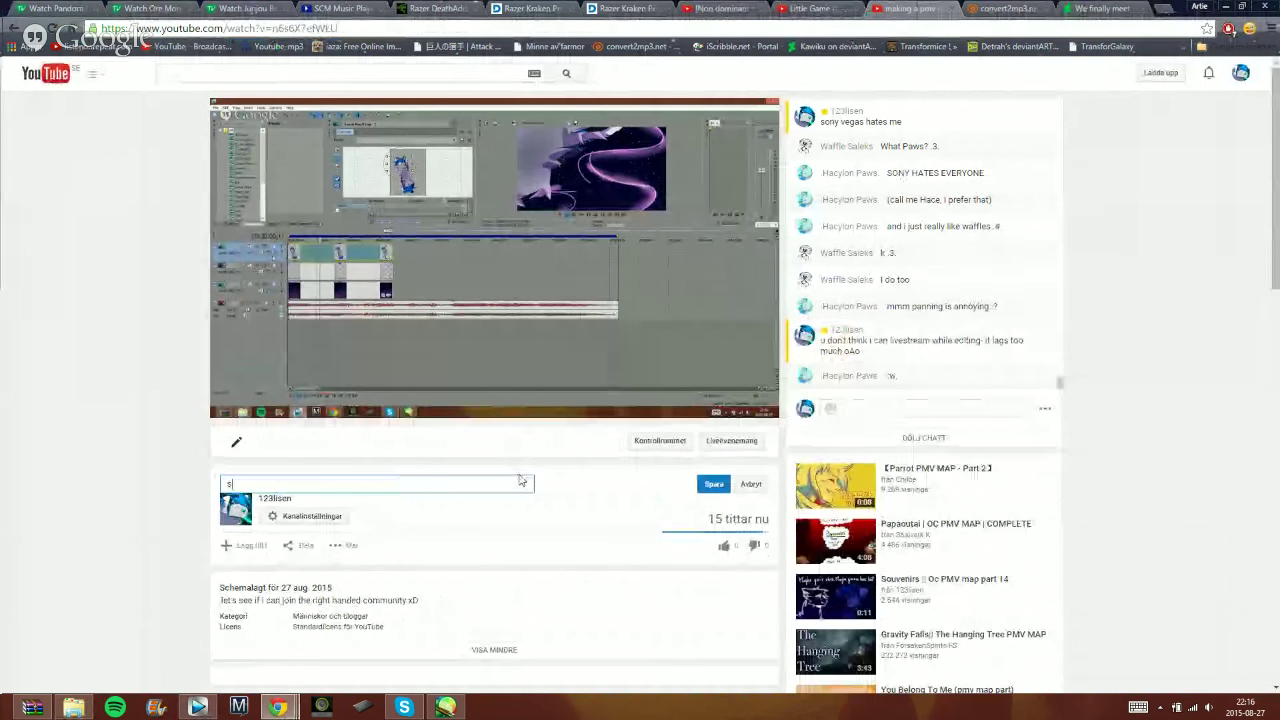
{"action": "type", "text": "ketching a"}
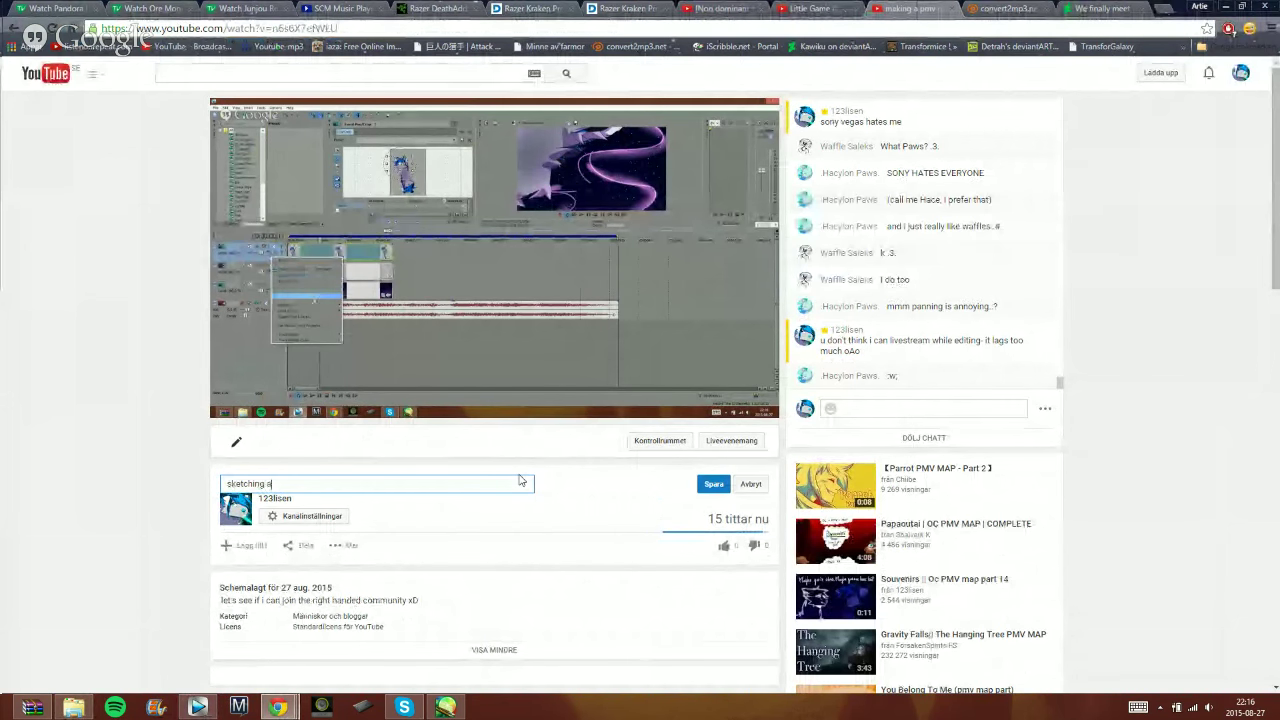
{"action": "type", "text": "tm o w o"}
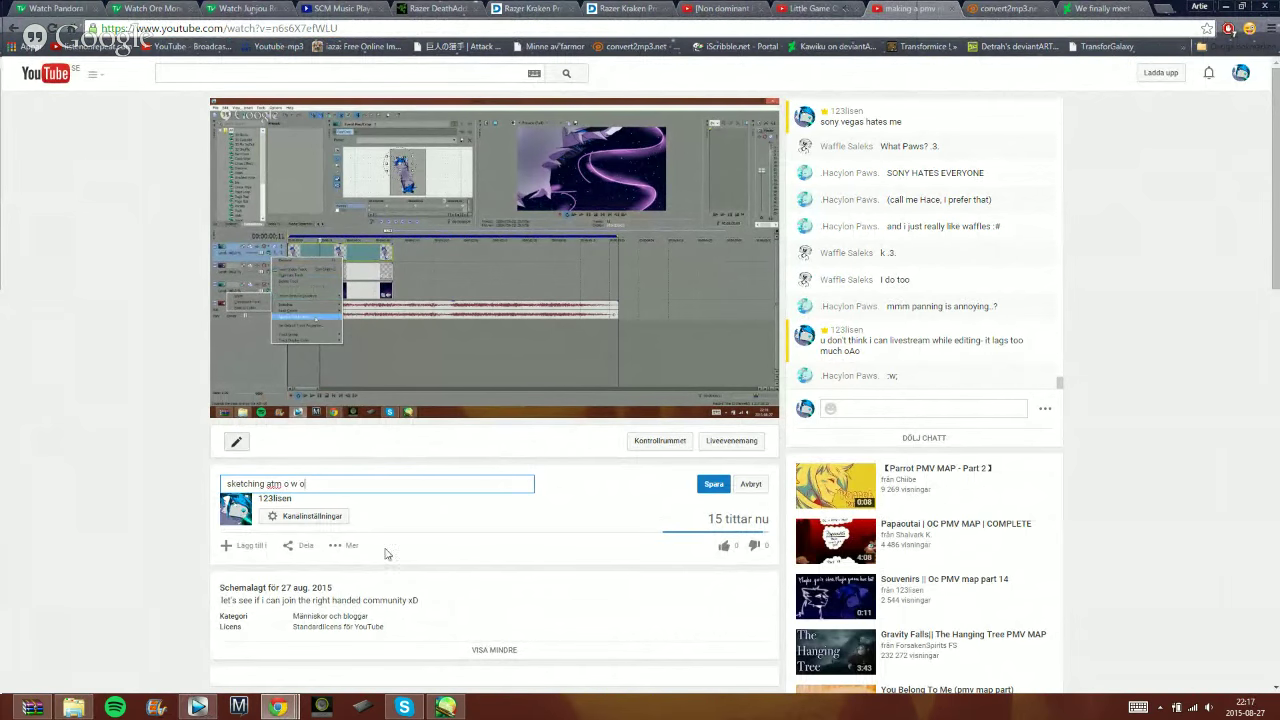
{"action": "left_click", "coordinate": [713, 484]}
- Switch to PaintTool SAI, clear the old face sketch and fill the layer with black
{"action": "left_click", "coordinate": [446, 708]}
{"action": "left_click", "coordinate": [445, 708]}
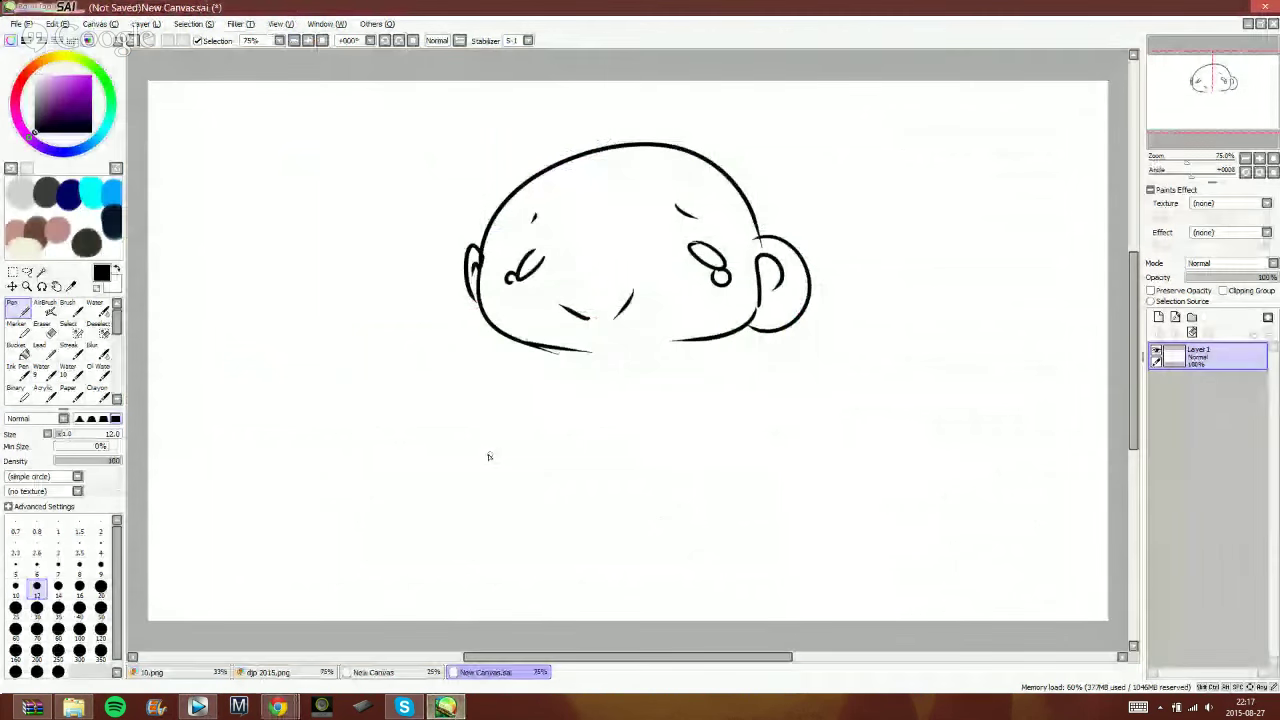
{"action": "key", "text": "Delete"}
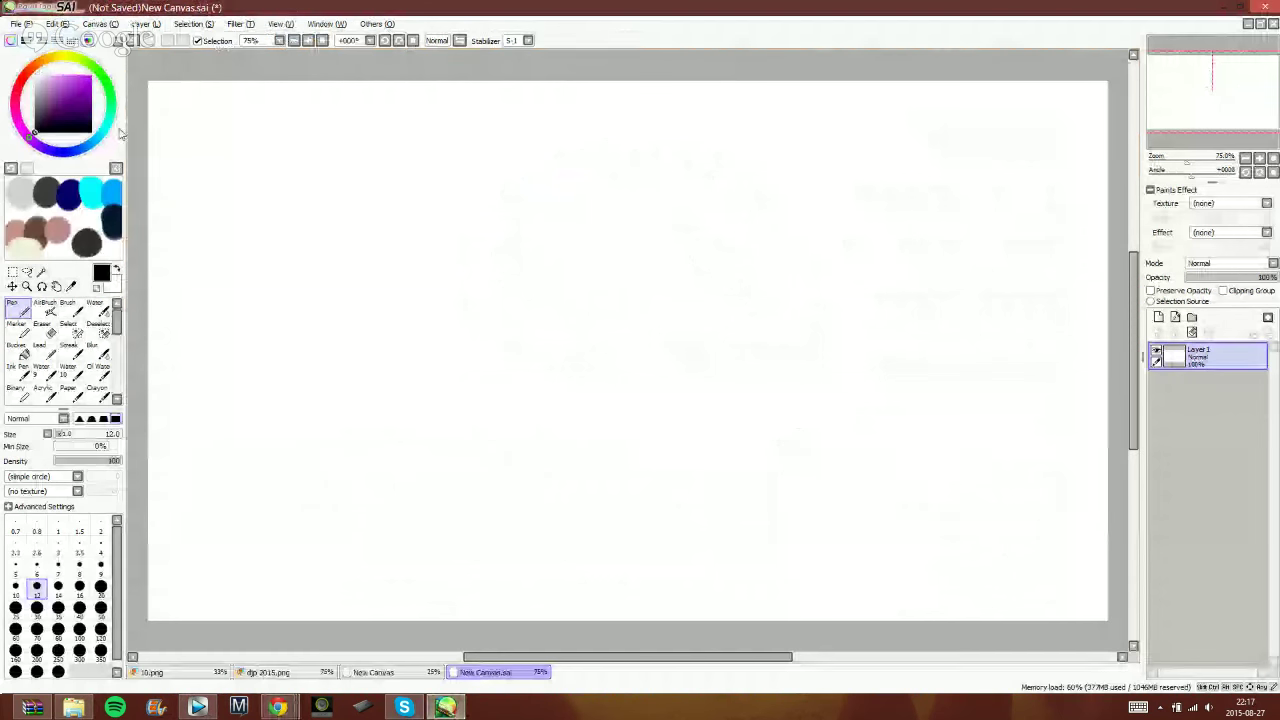
{"action": "key", "text": "ctrl+f"}
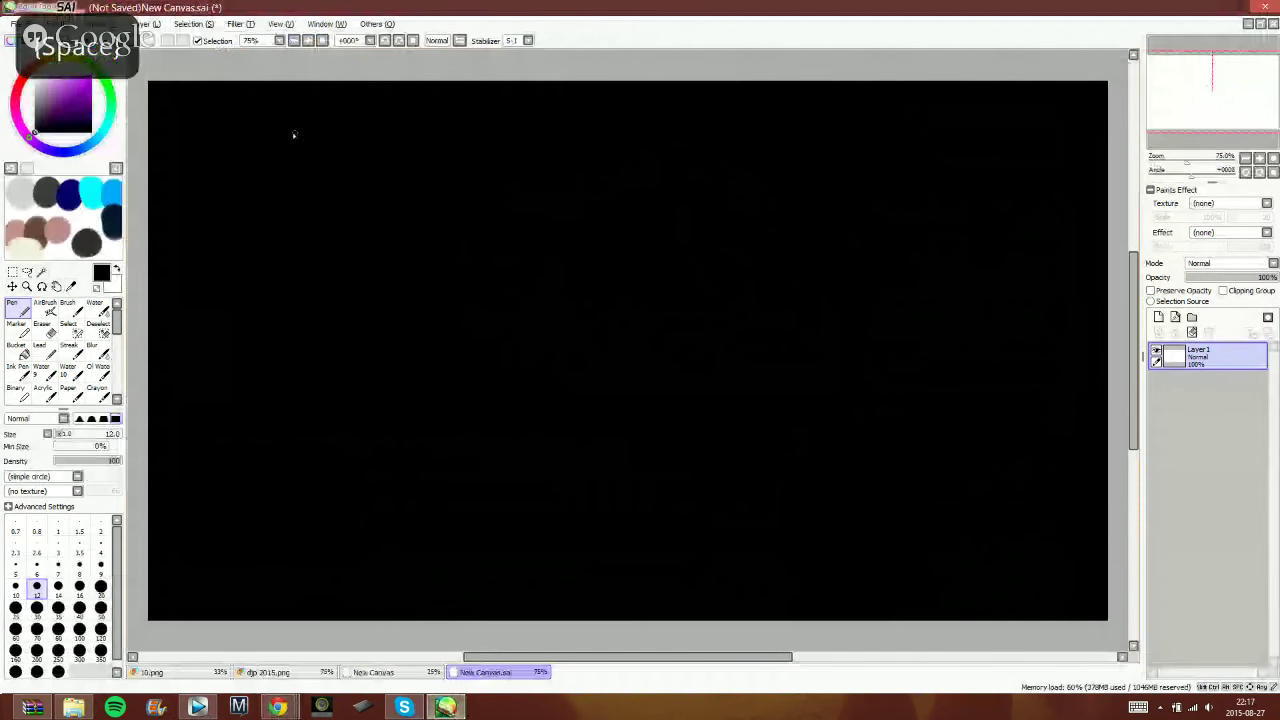
- Add a new layer and sketch a rounded nose and the first eye's opening strokes with a cyan size 6 pen
{"action": "left_click", "coordinate": [1159, 317]}
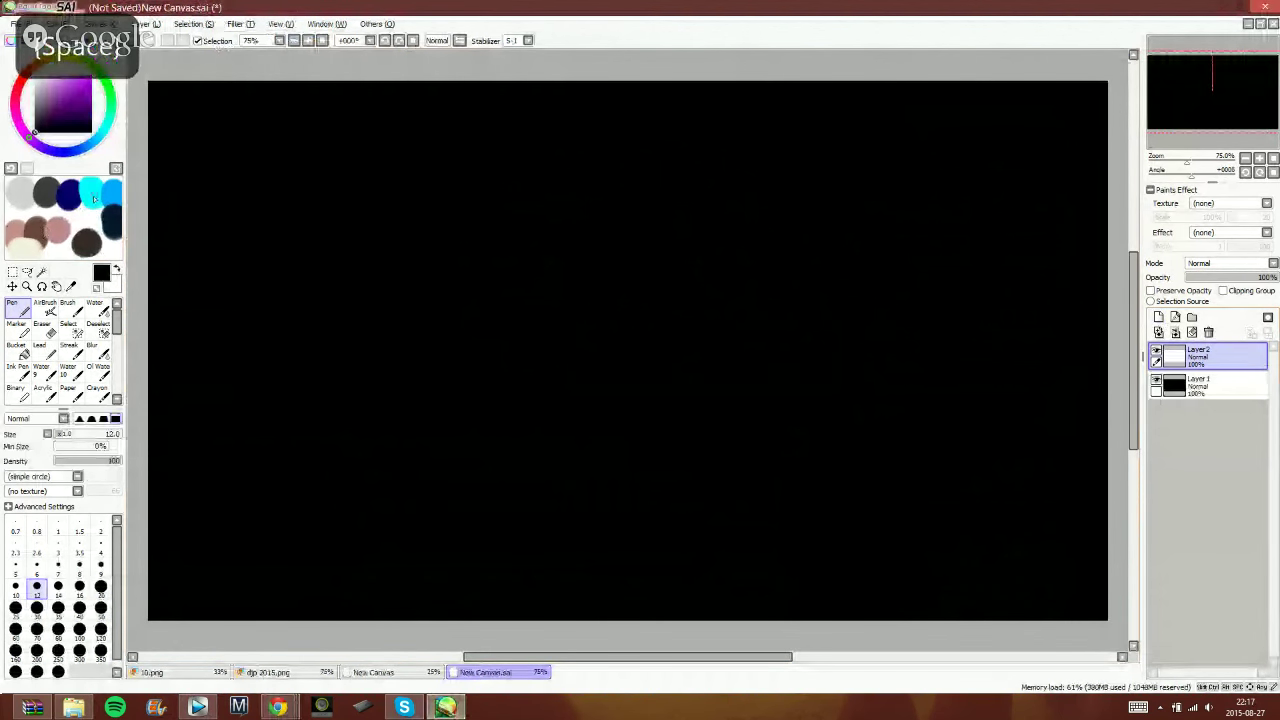
{"action": "left_click", "coordinate": [93, 196]}
{"action": "left_click", "coordinate": [36, 566]}
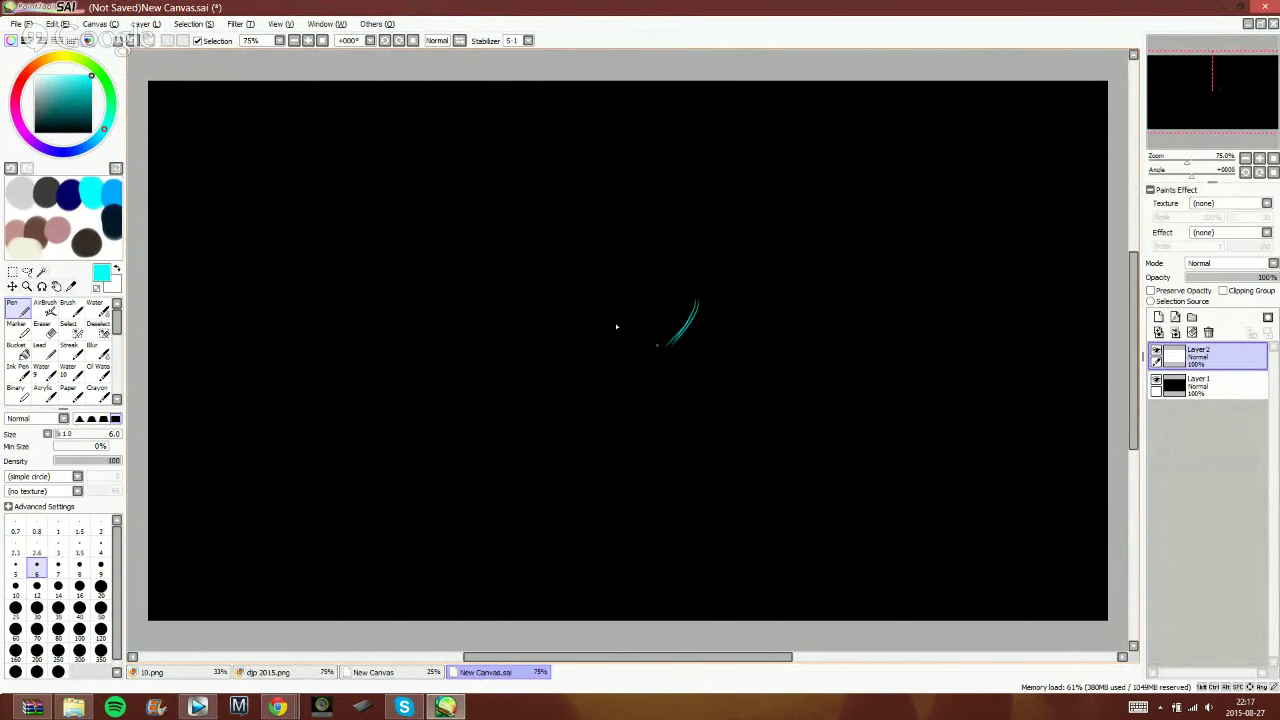
{"action": "mouse_move", "coordinate": [616, 326]}
{"action": "left_mouse_down"}
{"action": "mouse_move", "coordinate": [696, 305]}
{"action": "mouse_move", "coordinate": [622, 295]}
{"action": "mouse_move", "coordinate": [681, 284]}
{"action": "mouse_move", "coordinate": [661, 334]}
{"action": "mouse_move", "coordinate": [619, 328]}
{"action": "mouse_move", "coordinate": [645, 344]}
{"action": "left_mouse_up"}
{"action": "left_click_drag", "start_coordinate": [566, 229], "coordinate": [527, 195]}
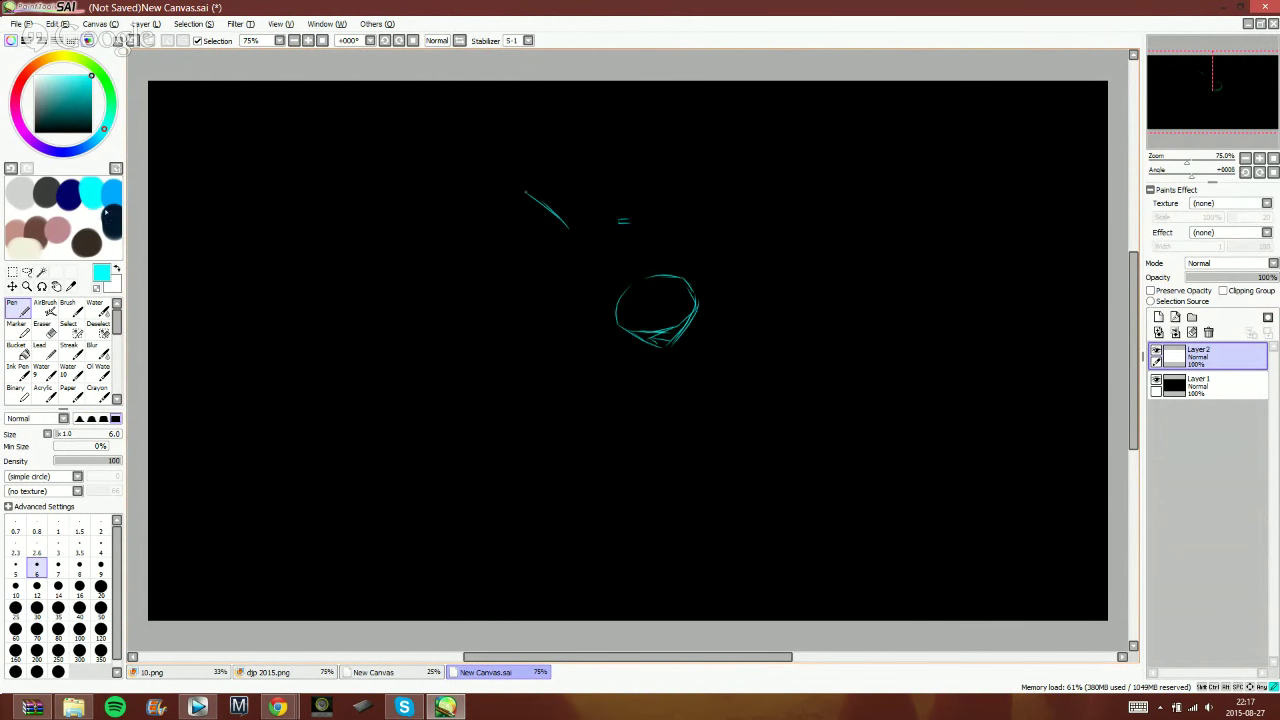
- Lasso the eye strokes, shift them slightly away from the nose and downward, and deselect them
{"action": "left_click", "coordinate": [27, 272]}
{"action": "mouse_move", "coordinate": [558, 159]}
{"action": "left_mouse_down"}
{"action": "mouse_move", "coordinate": [394, 194]}
{"action": "mouse_move", "coordinate": [475, 157]}
{"action": "left_mouse_up"}
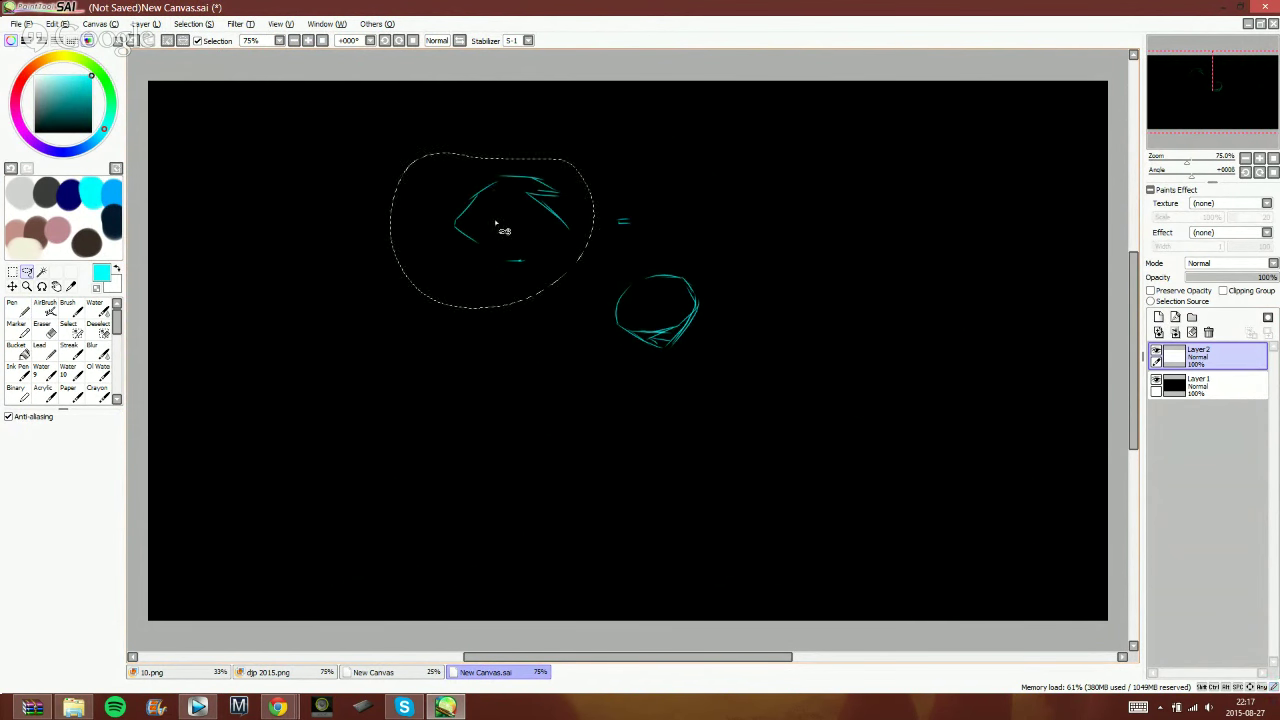
{"action": "mouse_move", "coordinate": [496, 223]}
{"action": "left_mouse_down"}
{"action": "mouse_move", "coordinate": [457, 231]}
{"action": "mouse_move", "coordinate": [478, 229]}
{"action": "left_mouse_up"}
{"action": "left_click", "coordinate": [20, 309]}
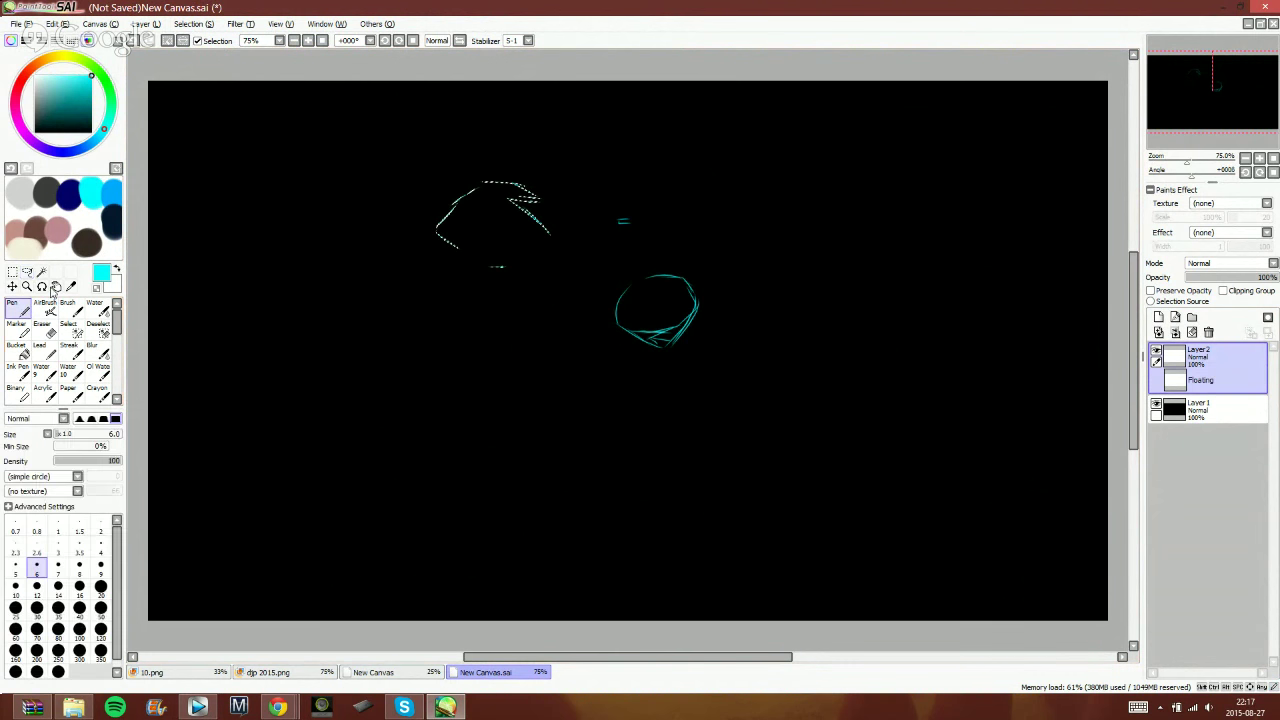
{"action": "key", "text": "ctrl+d"}
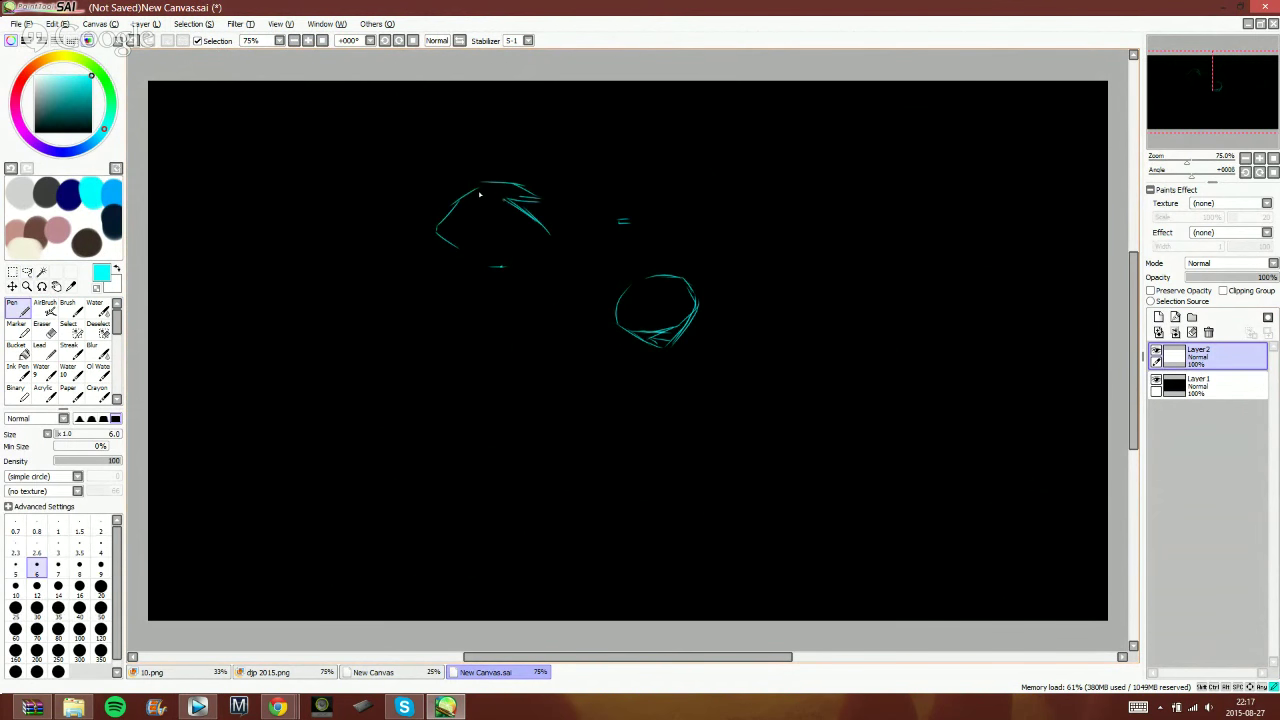
- Sketch the rest of the first eye with a thicker upper lid, a lower lid, an iris and a pupil mark
{"action": "left_click_drag", "start_coordinate": [468, 192], "coordinate": [528, 196]}
{"action": "mouse_move", "coordinate": [528, 270]}
{"action": "left_mouse_down"}
{"action": "mouse_move", "coordinate": [443, 211]}
{"action": "mouse_move", "coordinate": [475, 264]}
{"action": "left_mouse_up"}
{"action": "mouse_move", "coordinate": [457, 206]}
{"action": "left_mouse_down"}
{"action": "mouse_move", "coordinate": [453, 241]}
{"action": "mouse_move", "coordinate": [466, 212]}
{"action": "left_mouse_up"}
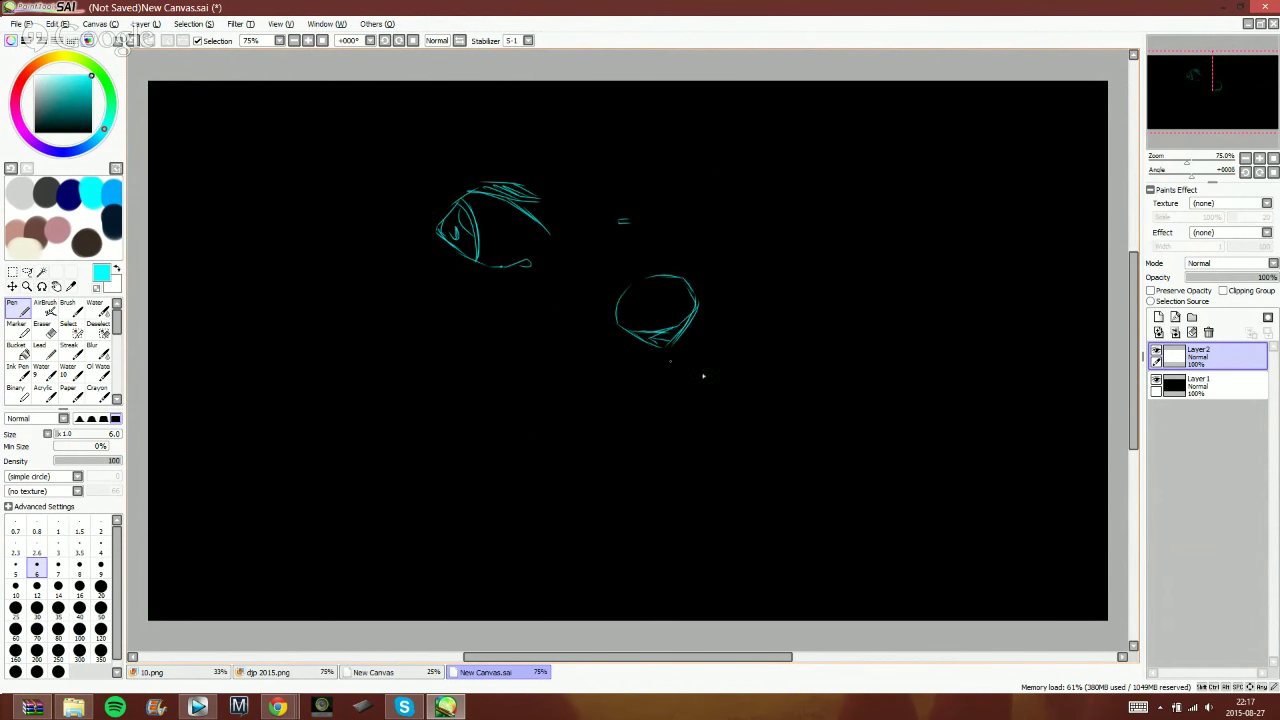
- Sketch the line below the nose and a curved muzzle outline around it
{"action": "left_click_drag", "start_coordinate": [668, 347], "coordinate": [665, 375]}
{"action": "left_click_drag", "start_coordinate": [702, 377], "coordinate": [705, 260]}
{"action": "mouse_move", "coordinate": [699, 253]}
{"action": "left_mouse_down"}
{"action": "mouse_move", "coordinate": [732, 305]}
{"action": "mouse_move", "coordinate": [714, 364]}
{"action": "mouse_move", "coordinate": [571, 357]}
{"action": "left_mouse_up"}
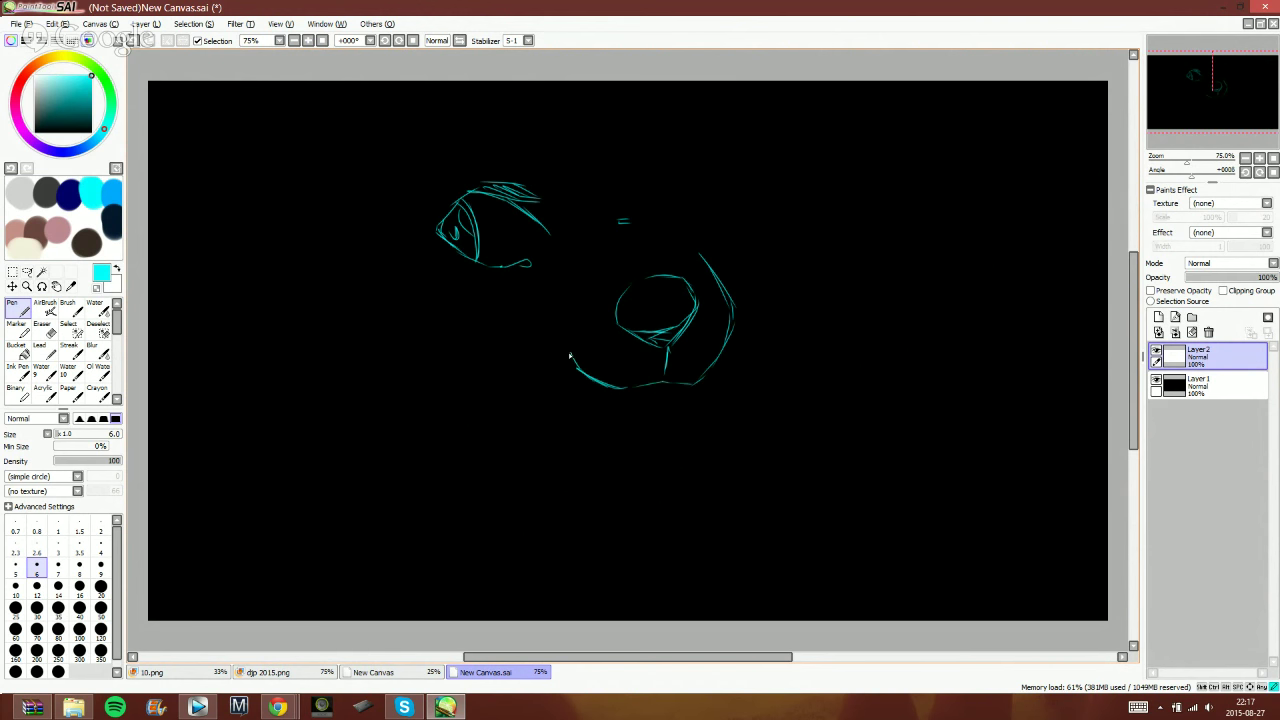
- Flip the canvas view, extend the muzzle's outer edge and sketch the second eye above it, and restore the normal view
{"action": "left_click", "coordinate": [460, 42]}
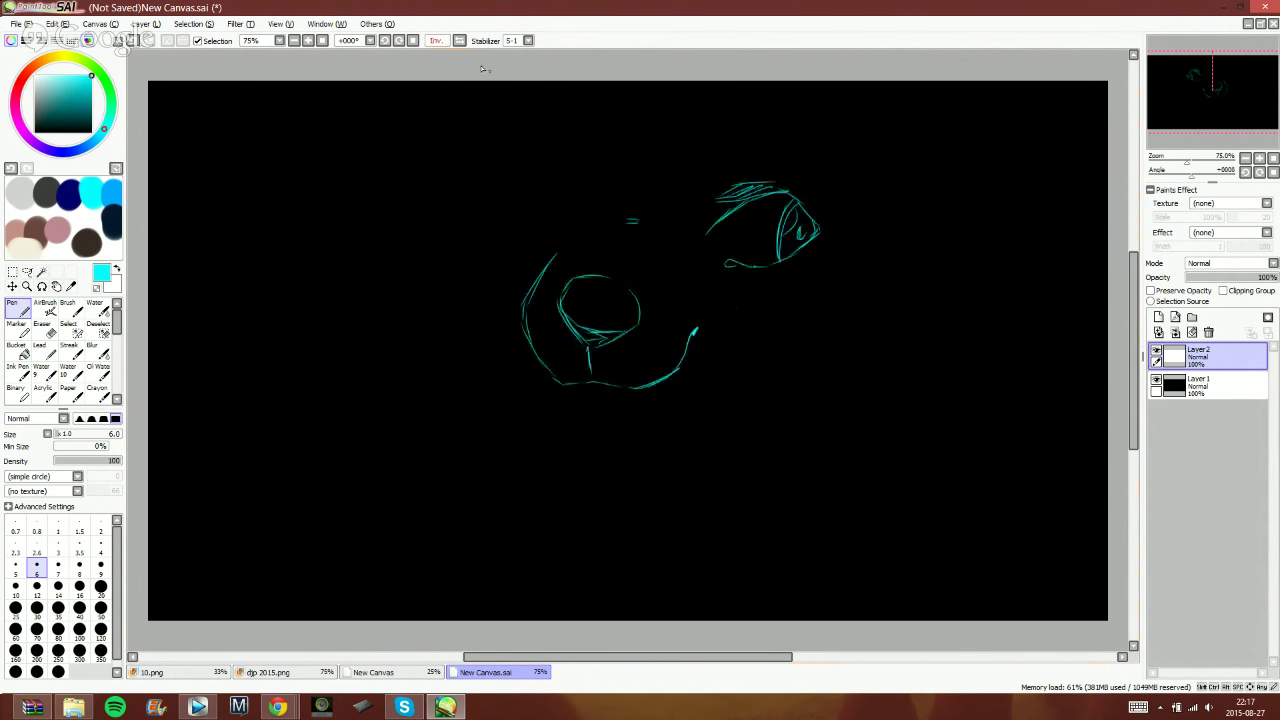
{"action": "left_click_drag", "start_coordinate": [553, 257], "coordinate": [522, 292]}
{"action": "left_click_drag", "start_coordinate": [566, 232], "coordinate": [521, 306]}
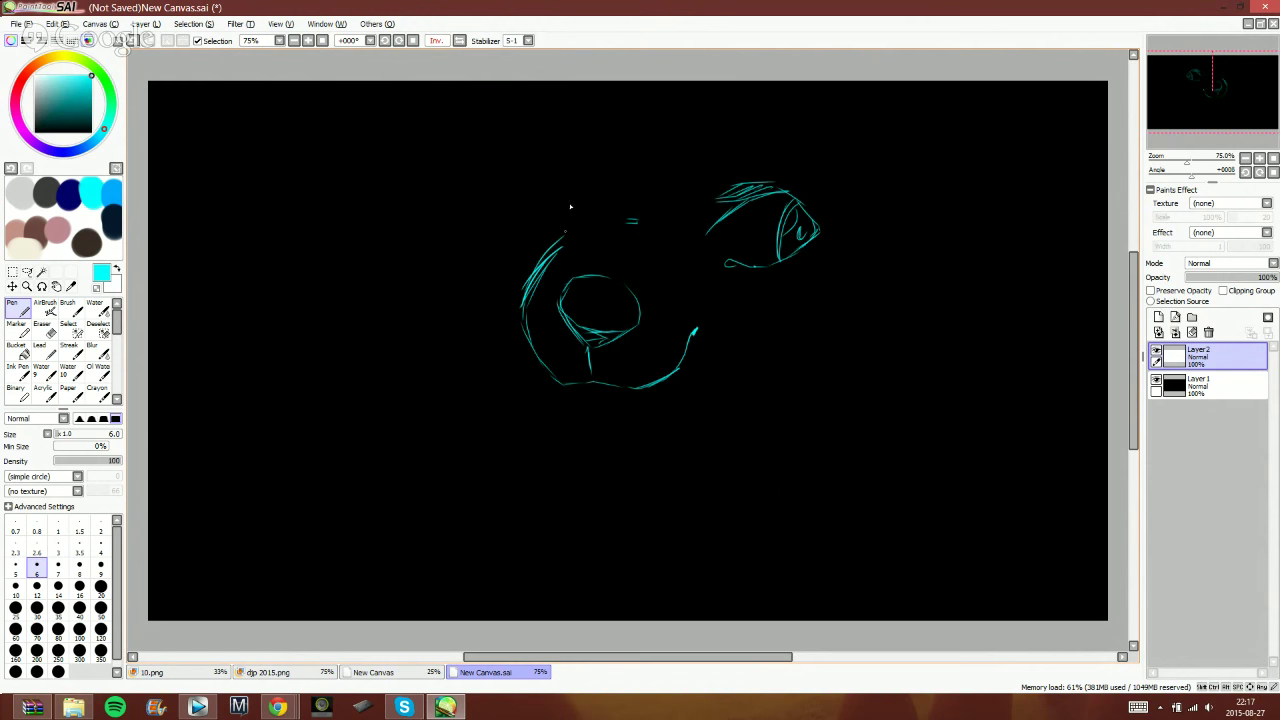
{"action": "left_click_drag", "start_coordinate": [536, 164], "coordinate": [582, 204]}
{"action": "mouse_move", "coordinate": [591, 146]}
{"action": "left_mouse_down"}
{"action": "mouse_move", "coordinate": [535, 163]}
{"action": "mouse_move", "coordinate": [534, 177]}
{"action": "mouse_move", "coordinate": [549, 174]}
{"action": "mouse_move", "coordinate": [574, 147]}
{"action": "mouse_move", "coordinate": [576, 204]}
{"action": "left_mouse_up"}
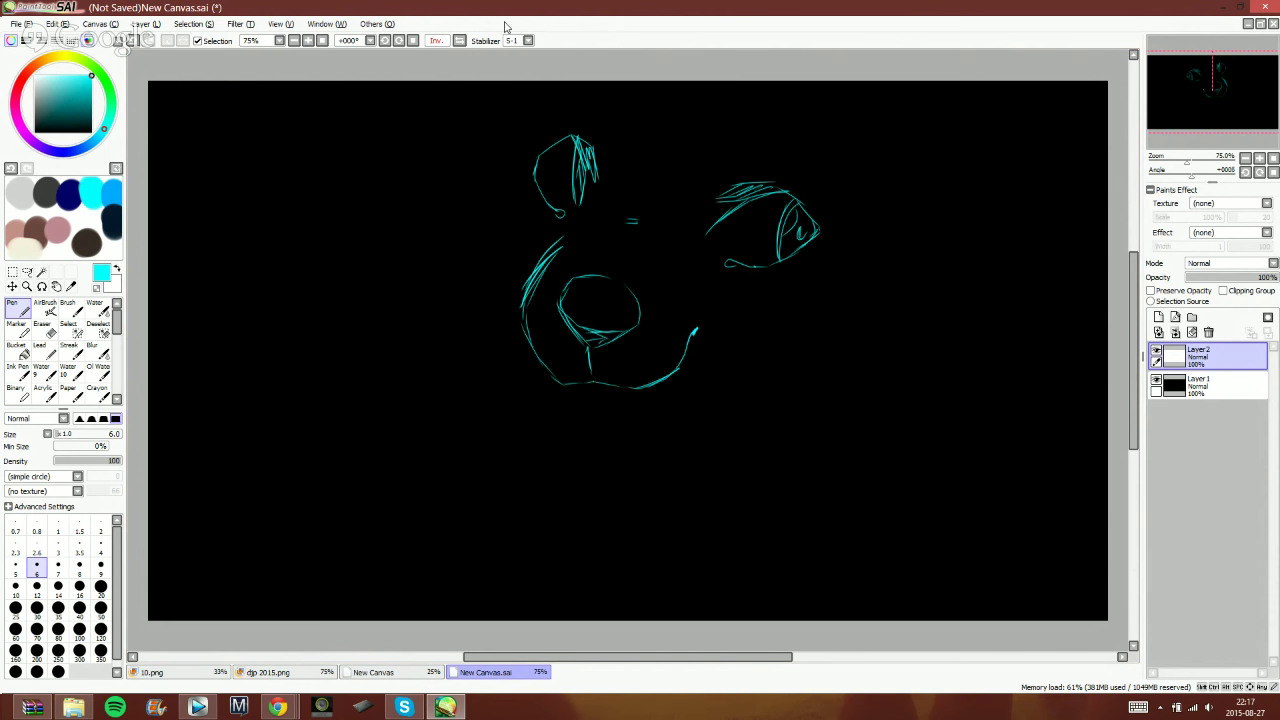
{"action": "left_click", "coordinate": [459, 41]}
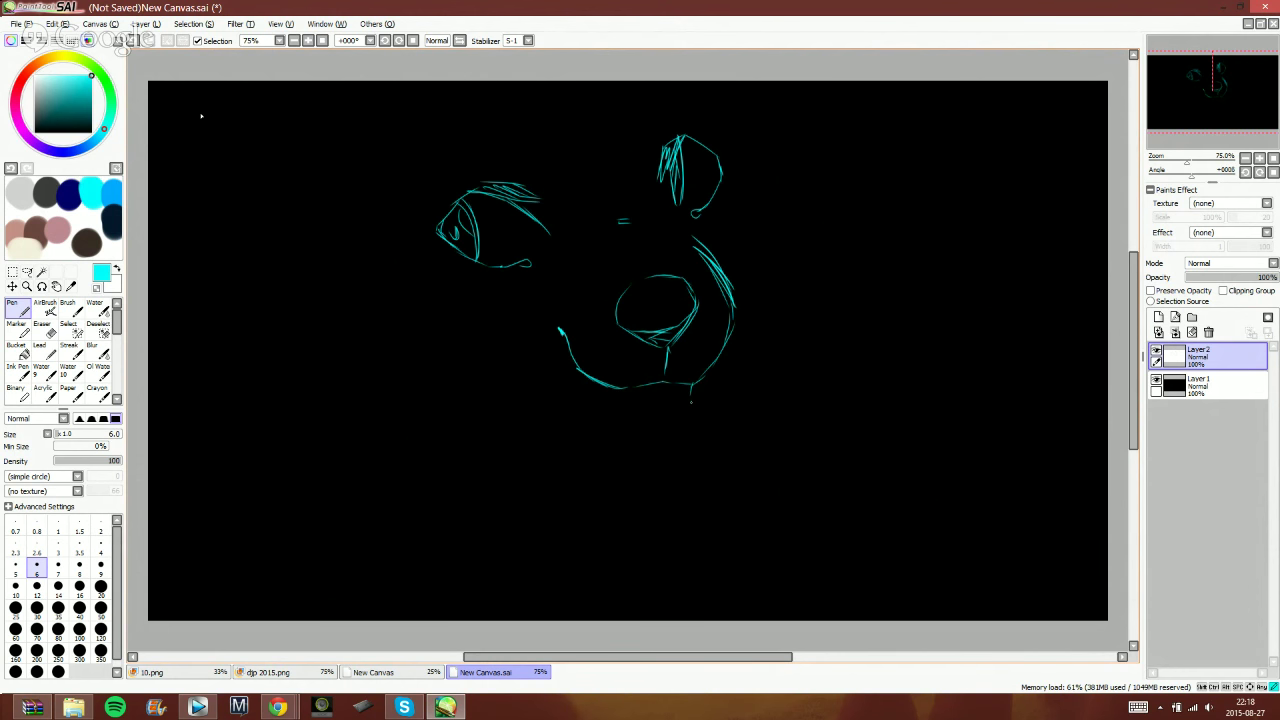
{"action": "left_click_drag", "start_coordinate": [691, 402], "coordinate": [689, 423]}
{"action": "left_click", "coordinate": [136, 43]}
{"action": "left_click", "coordinate": [137, 45]}
- Sketch jagged cheek fur beside the first eye and continue it into the jawline and chin below the muzzle
{"action": "mouse_move", "coordinate": [373, 262]}
{"action": "left_mouse_down"}
{"action": "mouse_move", "coordinate": [292, 283]}
{"action": "mouse_move", "coordinate": [360, 325]}
{"action": "left_mouse_up"}
{"action": "left_click_drag", "start_coordinate": [378, 341], "coordinate": [407, 408]}
{"action": "mouse_move", "coordinate": [404, 438]}
{"action": "left_mouse_down"}
{"action": "mouse_move", "coordinate": [472, 428]}
{"action": "mouse_move", "coordinate": [640, 450]}
{"action": "left_mouse_up"}
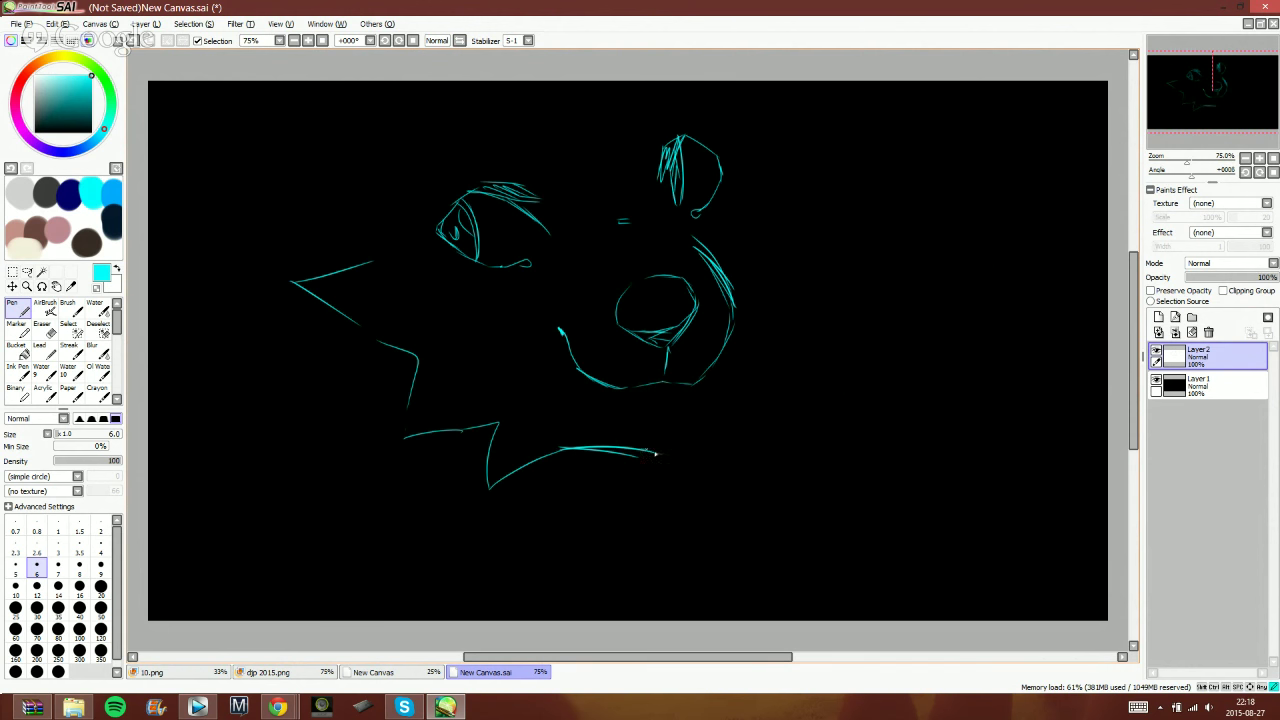
{"action": "left_click_drag", "start_coordinate": [558, 448], "coordinate": [668, 452]}
{"action": "left_click_drag", "start_coordinate": [692, 410], "coordinate": [676, 453]}
- Flip the canvas view, sketch the chin edge and spiky cheek fur on the second eye's side, and restore the normal view
{"action": "left_click", "coordinate": [459, 40]}
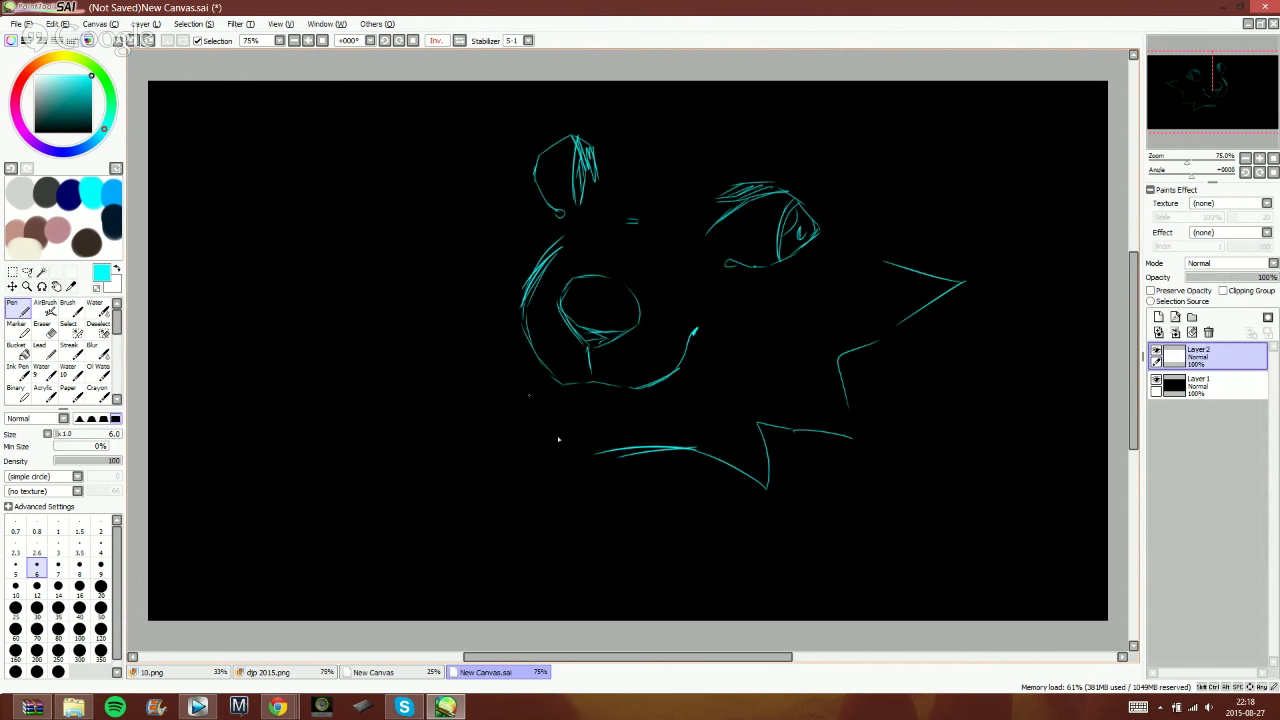
{"action": "left_click_drag", "start_coordinate": [547, 408], "coordinate": [580, 457]}
{"action": "left_click_drag", "start_coordinate": [413, 146], "coordinate": [496, 173]}
{"action": "mouse_move", "coordinate": [415, 147]}
{"action": "left_mouse_down"}
{"action": "mouse_move", "coordinate": [450, 210]}
{"action": "mouse_move", "coordinate": [457, 342]}
{"action": "left_mouse_up"}
{"action": "left_click_drag", "start_coordinate": [437, 365], "coordinate": [477, 371]}
{"action": "left_click_drag", "start_coordinate": [489, 375], "coordinate": [483, 429]}
{"action": "key", "text": "h"}
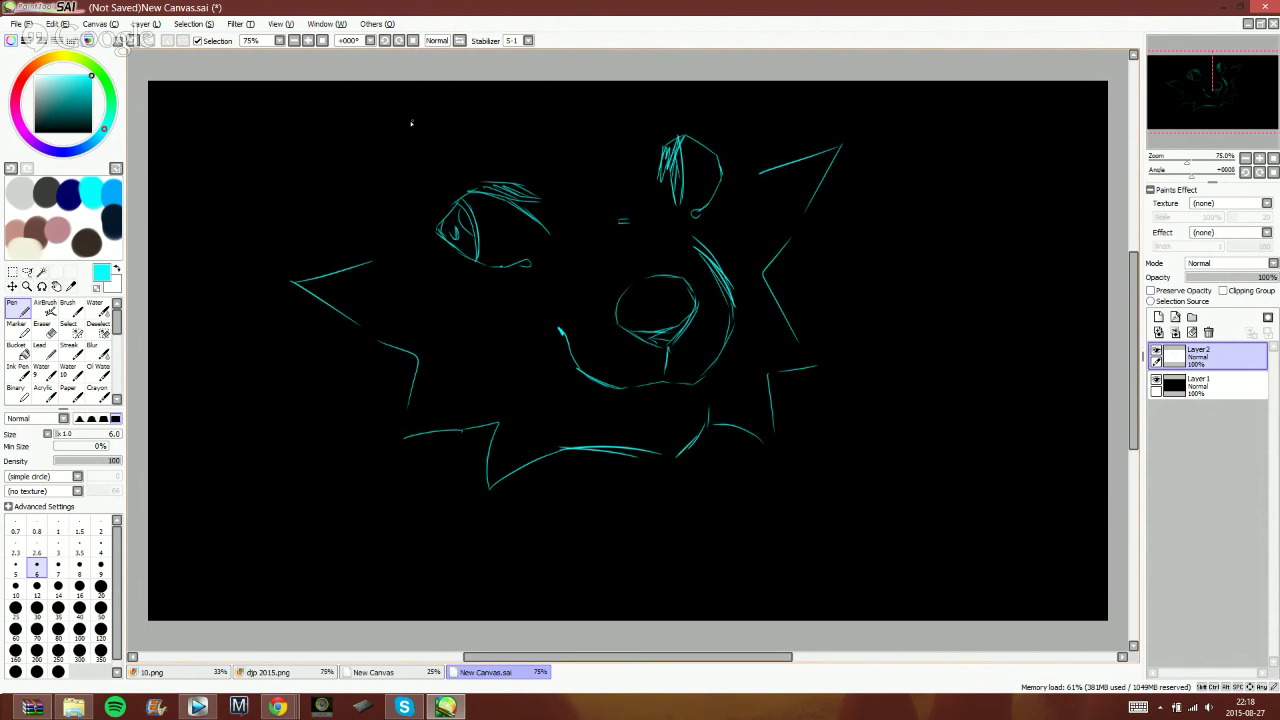
- Sketch a large pointed ear beyond the first eye, with fur tufts at its base and jagged fur strokes inside
{"action": "mouse_move", "coordinate": [405, 117]}
{"action": "left_mouse_down"}
{"action": "mouse_move", "coordinate": [249, 97]}
{"action": "mouse_move", "coordinate": [258, 188]}
{"action": "left_mouse_up"}
{"action": "mouse_move", "coordinate": [258, 224]}
{"action": "left_mouse_down"}
{"action": "mouse_move", "coordinate": [288, 254]}
{"action": "mouse_move", "coordinate": [268, 264]}
{"action": "left_mouse_up"}
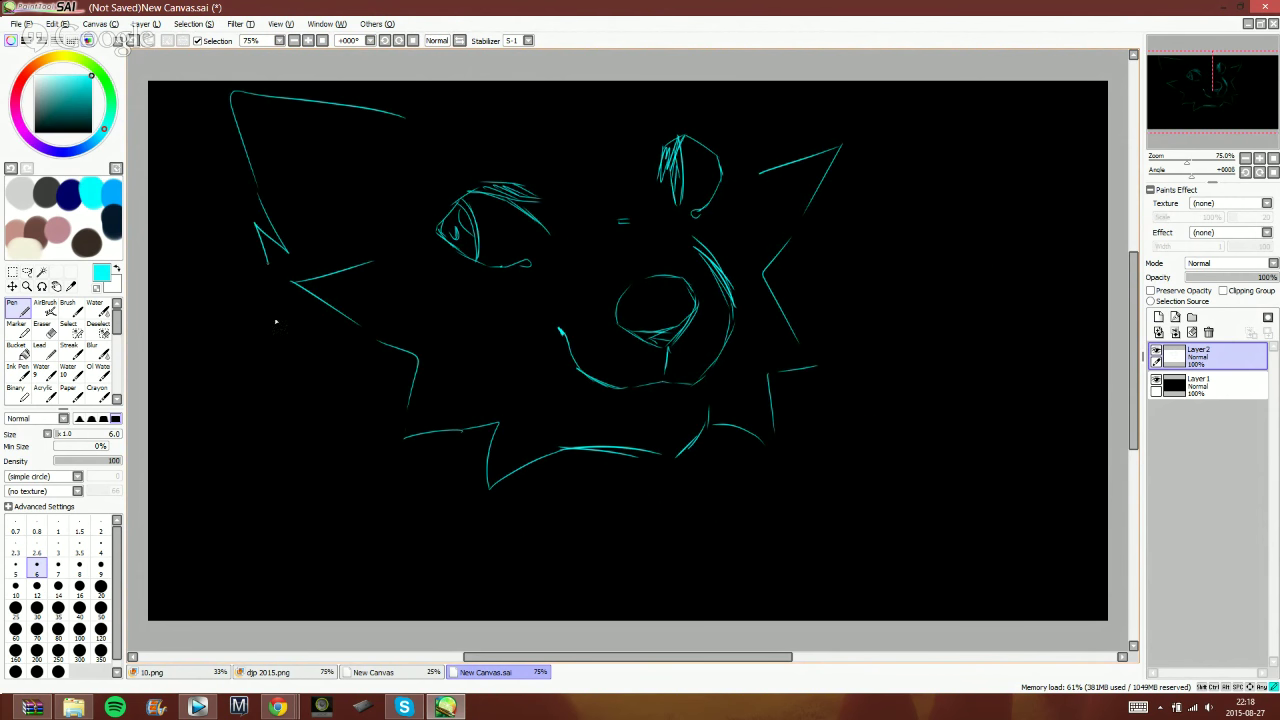
{"action": "left_click_drag", "start_coordinate": [266, 122], "coordinate": [320, 181]}
{"action": "left_click_drag", "start_coordinate": [270, 276], "coordinate": [338, 316]}
{"action": "left_click_drag", "start_coordinate": [320, 181], "coordinate": [350, 262]}
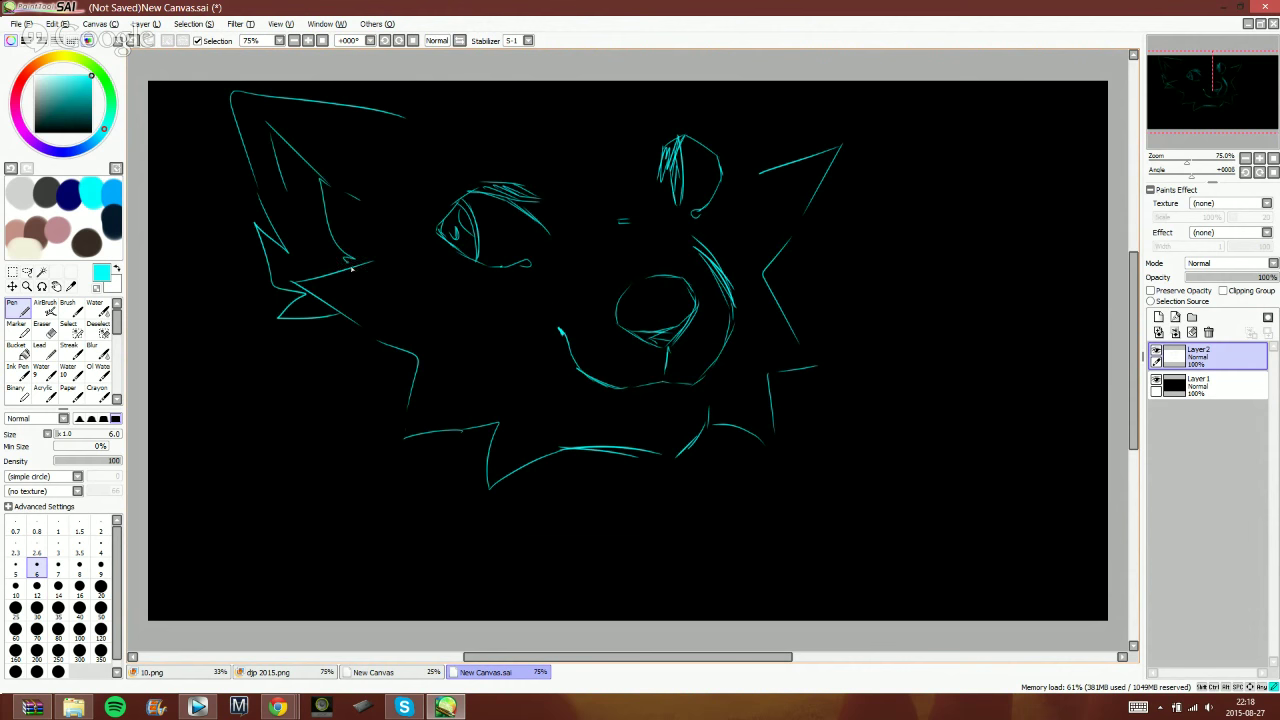
{"action": "left_click_drag", "start_coordinate": [270, 166], "coordinate": [318, 270]}
{"action": "left_click_drag", "start_coordinate": [286, 268], "coordinate": [306, 280]}
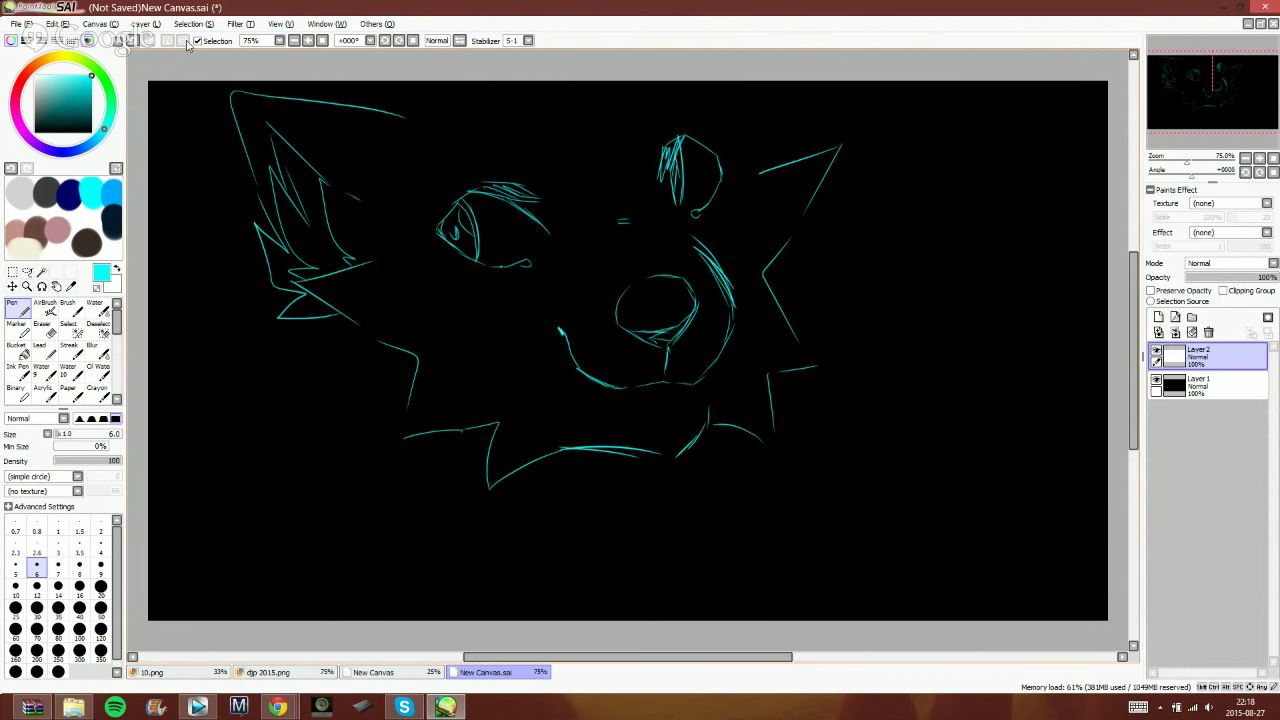
- Move the whole head sketch down and slightly to the right with Transform, apply it and return to the Pen tool
{"action": "key", "text": "ctrl+t"}
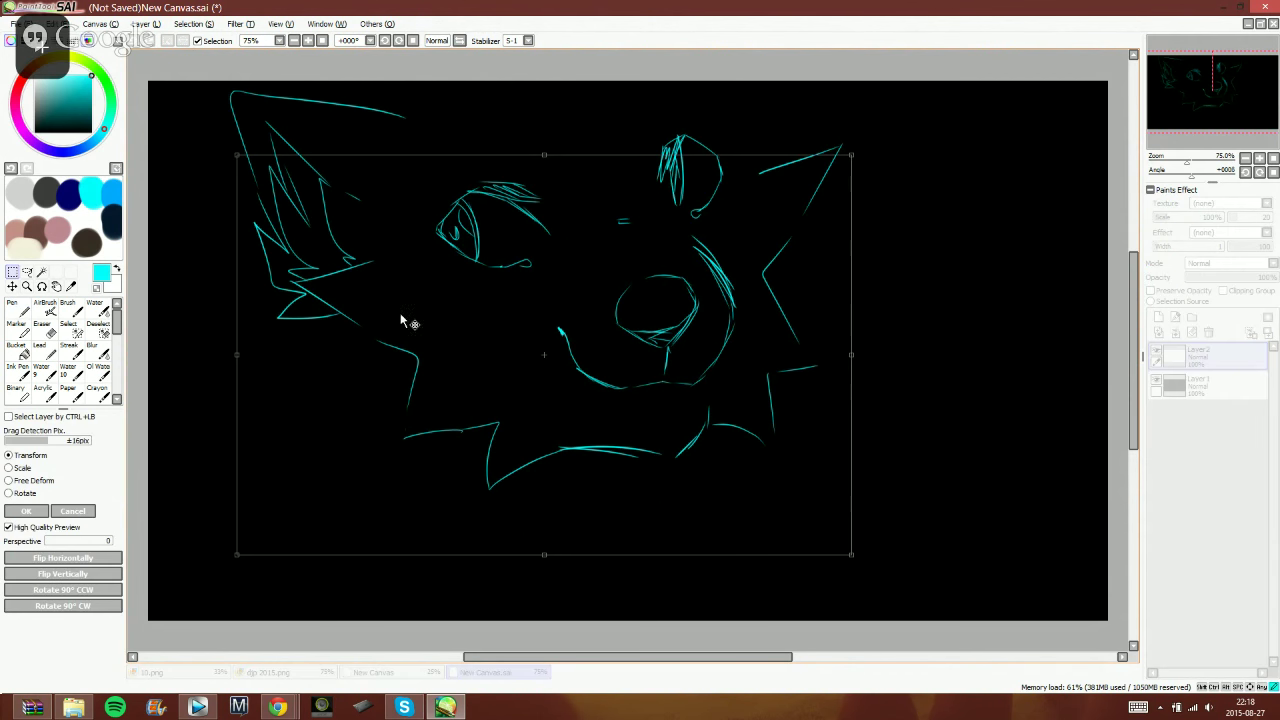
{"action": "left_click_drag", "start_coordinate": [414, 343], "coordinate": [427, 433]}
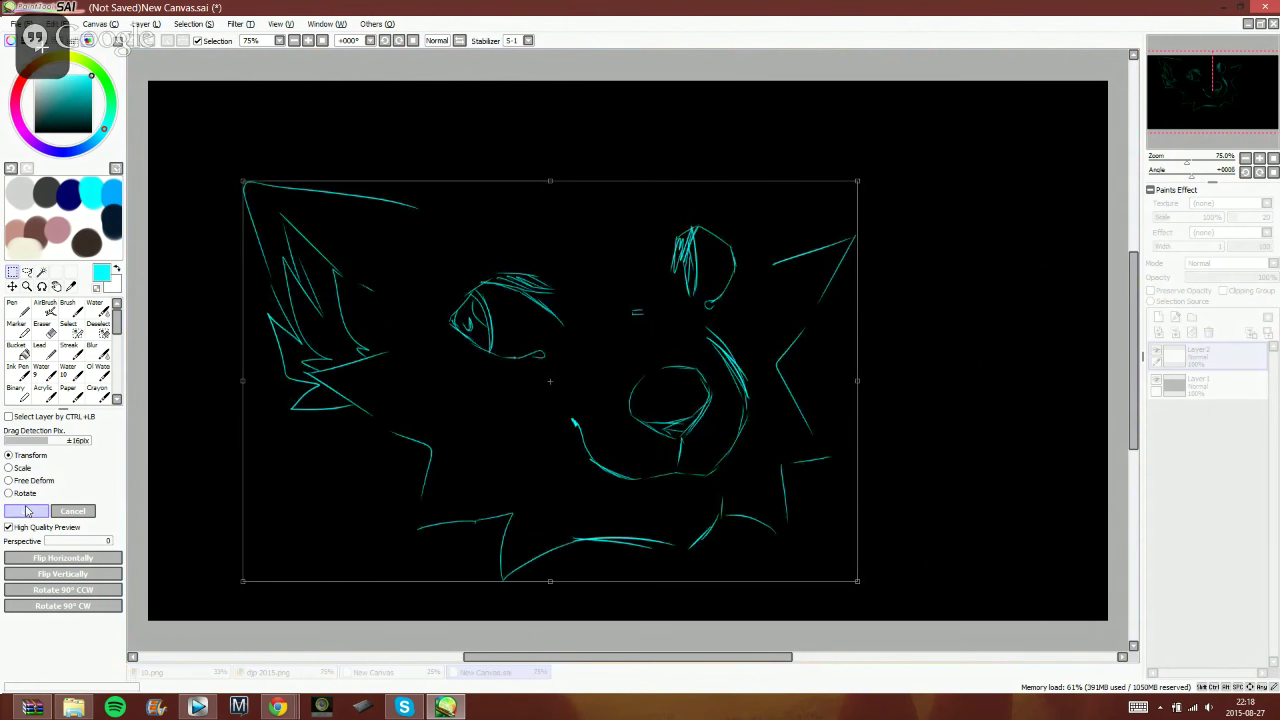
{"action": "key", "text": "Return"}
{"action": "key", "text": "n"}
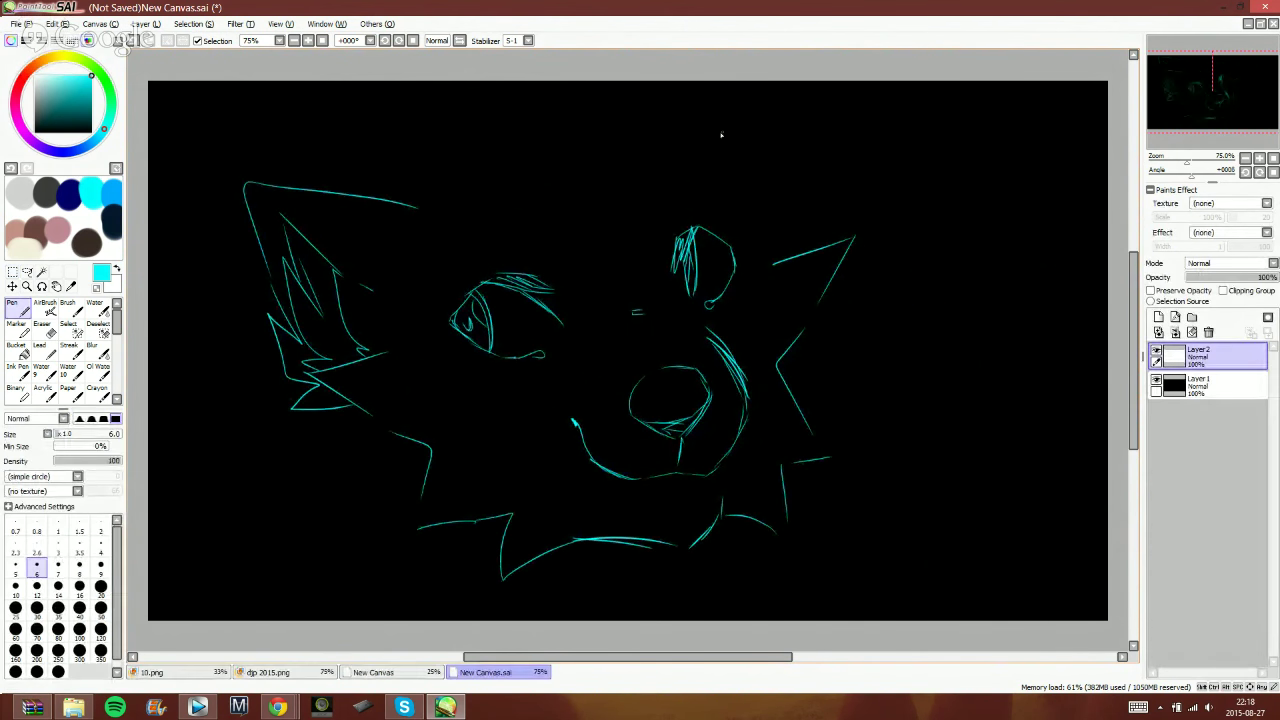
- Sketch the second ear above the second eye, running off the canvas edge, with inner fur strokes and tufts at its base
{"action": "left_click_drag", "start_coordinate": [710, 165], "coordinate": [756, 82]}
{"action": "mouse_move", "coordinate": [836, 82]}
{"action": "left_mouse_down"}
{"action": "mouse_move", "coordinate": [845, 245]}
{"action": "mouse_move", "coordinate": [869, 264]}
{"action": "mouse_move", "coordinate": [830, 309]}
{"action": "left_mouse_up"}
{"action": "mouse_move", "coordinate": [834, 166]}
{"action": "left_mouse_down"}
{"action": "mouse_move", "coordinate": [801, 236]}
{"action": "mouse_move", "coordinate": [822, 220]}
{"action": "left_mouse_up"}
{"action": "left_click_drag", "start_coordinate": [834, 137], "coordinate": [828, 252]}
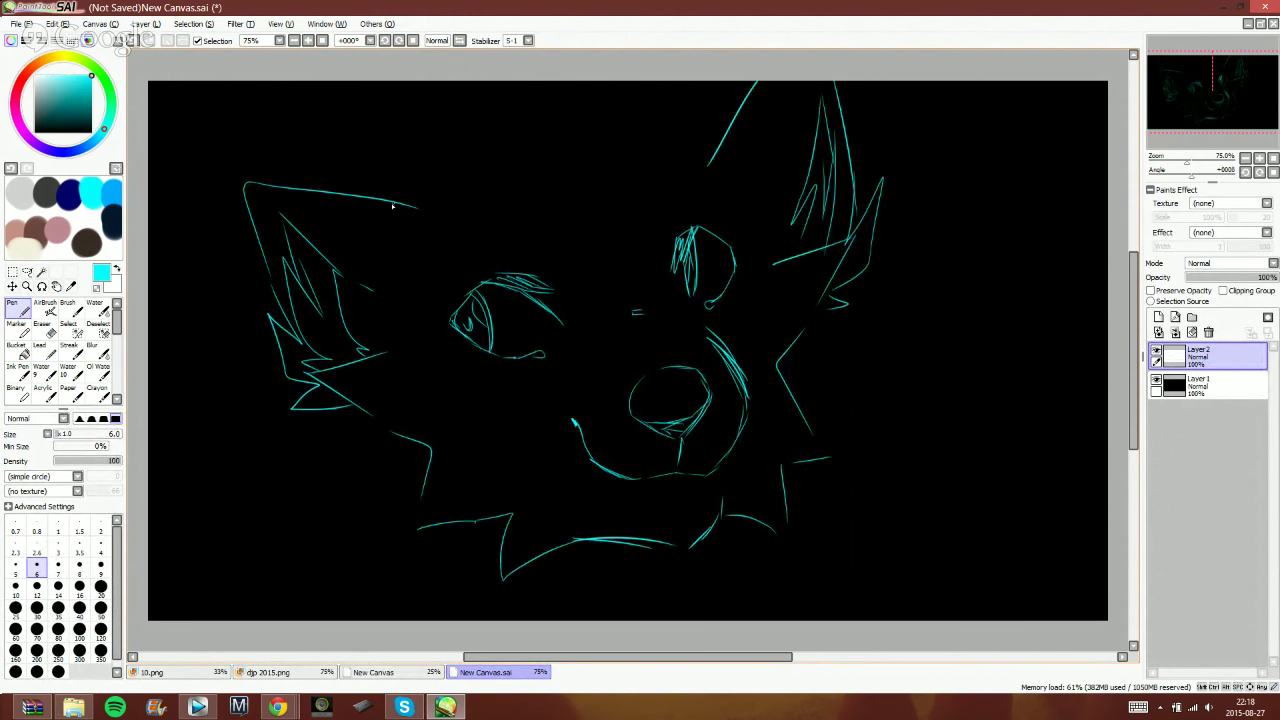
- Sketch spiky hair tufts across the top of the head between the ears, with brow strokes above the eyes
{"action": "left_click_drag", "start_coordinate": [392, 205], "coordinate": [436, 212]}
{"action": "mouse_move", "coordinate": [398, 177]}
{"action": "left_mouse_down"}
{"action": "mouse_move", "coordinate": [428, 211]}
{"action": "mouse_move", "coordinate": [455, 178]}
{"action": "mouse_move", "coordinate": [481, 91]}
{"action": "mouse_move", "coordinate": [481, 172]}
{"action": "left_mouse_up"}
{"action": "left_click_drag", "start_coordinate": [478, 186], "coordinate": [544, 146]}
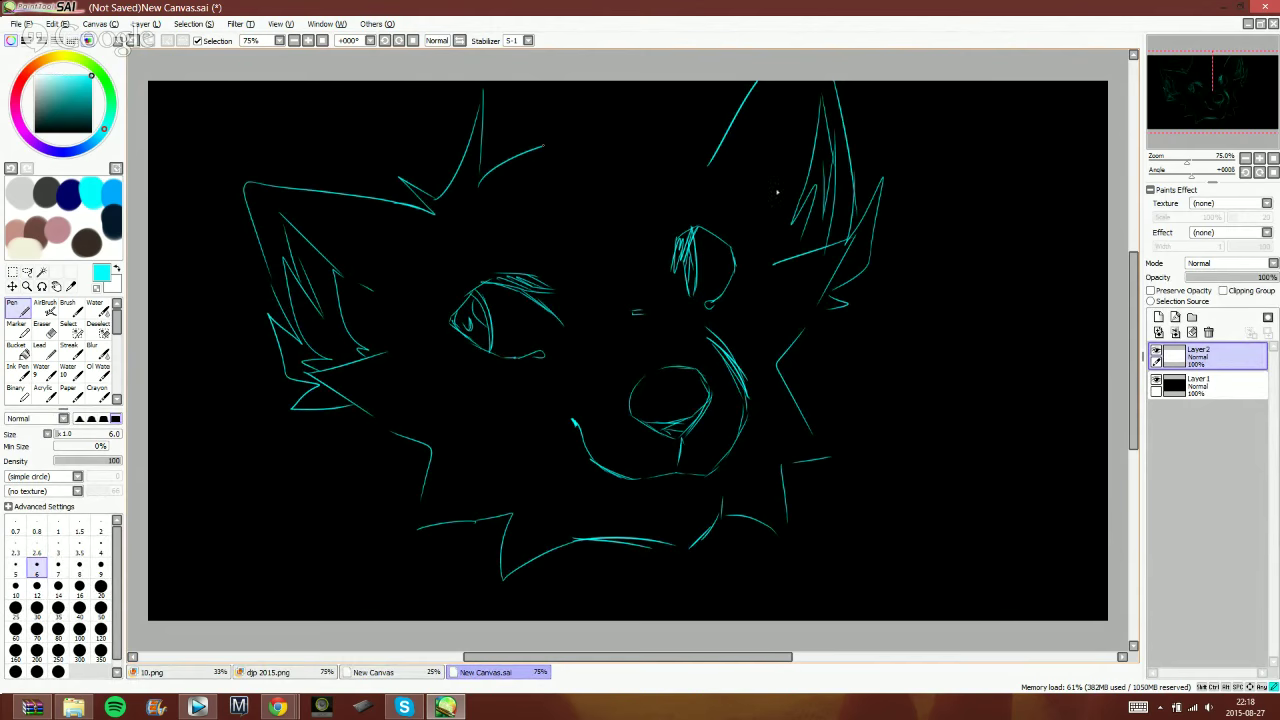
{"action": "mouse_move", "coordinate": [777, 192]}
{"action": "left_mouse_down"}
{"action": "mouse_move", "coordinate": [663, 206]}
{"action": "mouse_move", "coordinate": [716, 192]}
{"action": "left_mouse_up"}
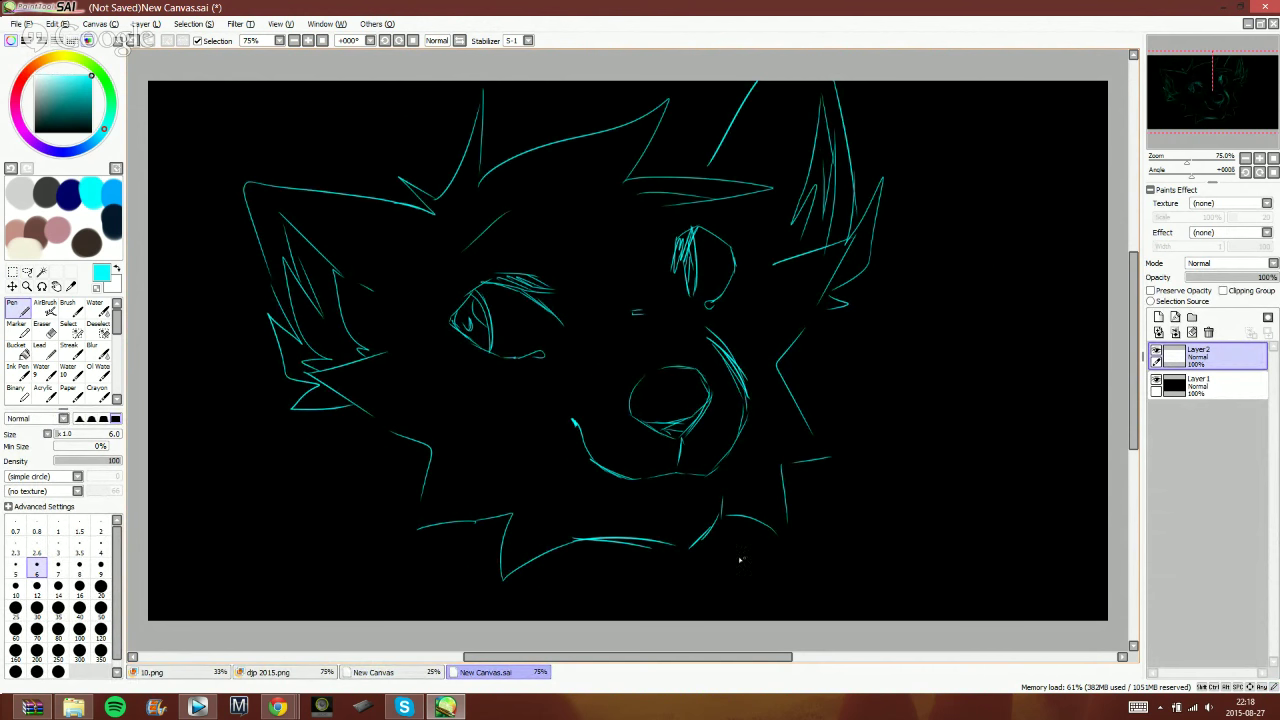
- Sketch the neck and body lines running down from the jaw and the first cheek to the canvas edge
{"action": "mouse_move", "coordinate": [736, 525]}
{"action": "left_mouse_down"}
{"action": "mouse_move", "coordinate": [692, 568]}
{"action": "mouse_move", "coordinate": [698, 610]}
{"action": "left_mouse_up"}
{"action": "left_click_drag", "start_coordinate": [395, 431], "coordinate": [366, 526]}
{"action": "left_click_drag", "start_coordinate": [358, 543], "coordinate": [355, 430]}
{"action": "left_click_drag", "start_coordinate": [355, 430], "coordinate": [295, 553]}
{"action": "left_click_drag", "start_coordinate": [289, 599], "coordinate": [305, 620]}
- Switch to the YouTube stream page in Chrome and post the chat message "bhjbgfj i'm going to bed i have to finish my little anime e v e"
{"action": "right_click", "coordinate": [274, 704]}
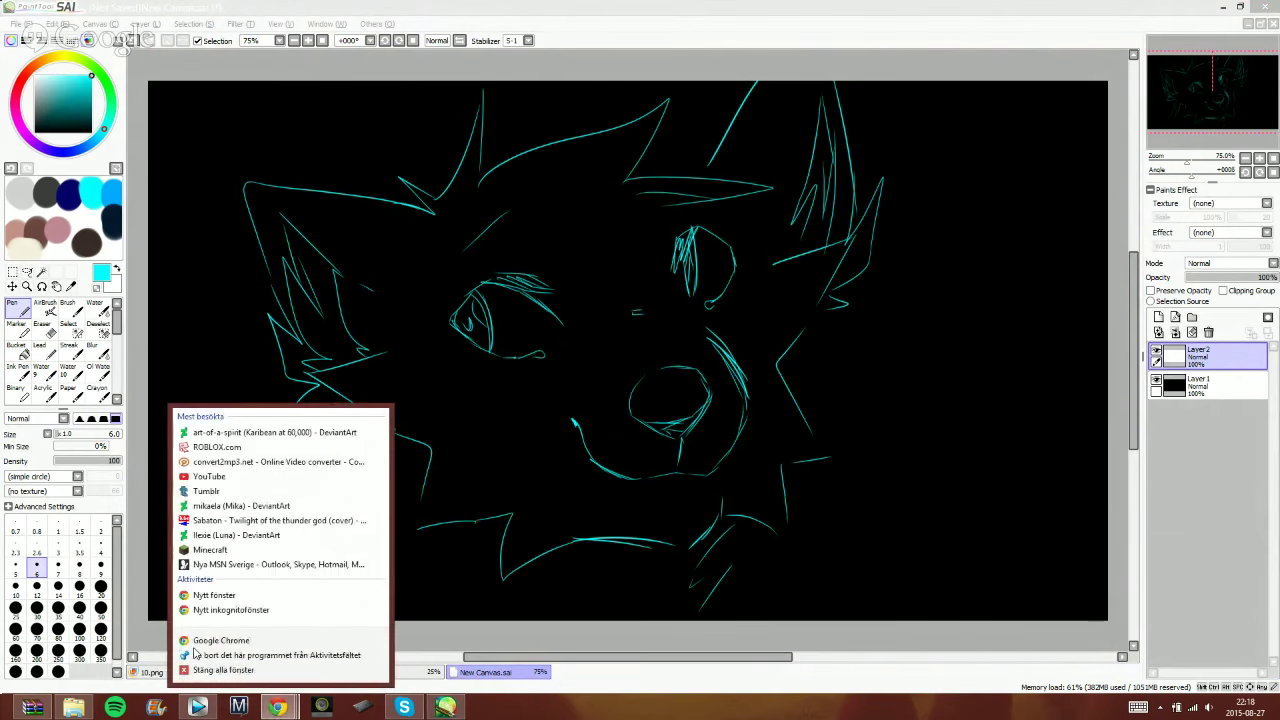
{"action": "left_click", "coordinate": [272, 703]}
{"action": "left_click", "coordinate": [165, 668]}
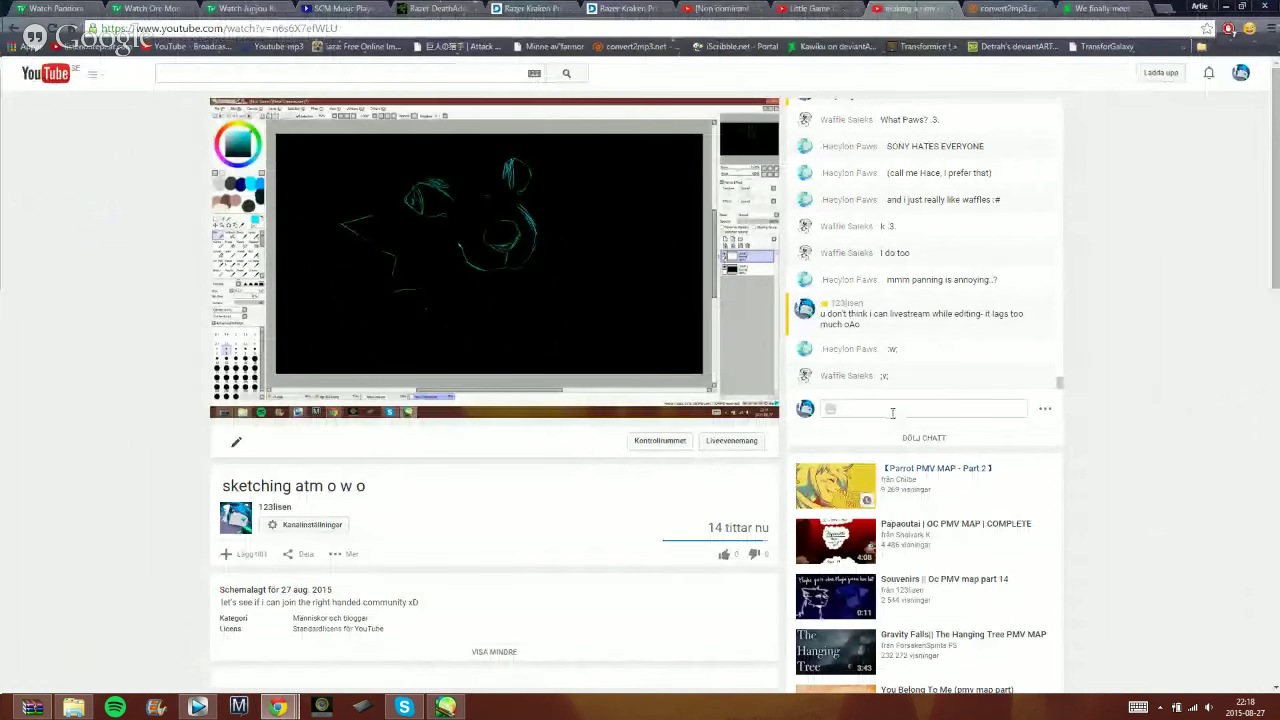
{"action": "left_click", "coordinate": [886, 404]}
{"action": "type", "text": "bhjbgfj"}
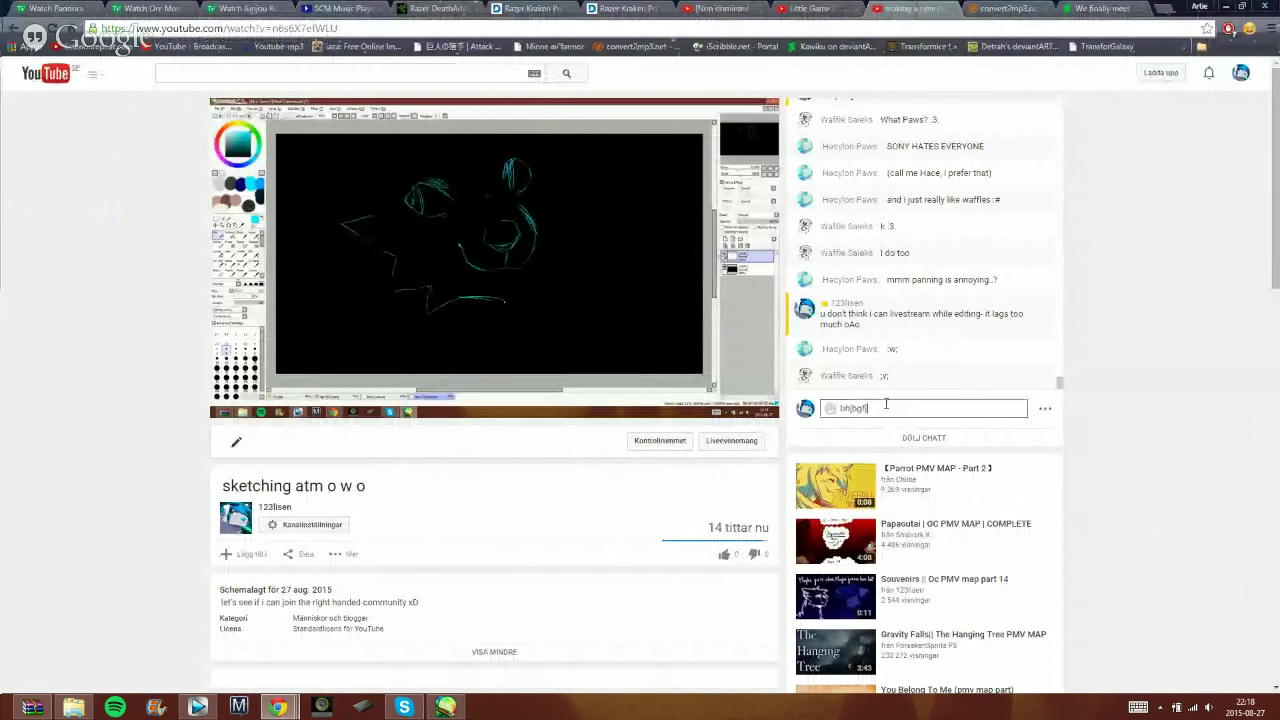
{"action": "type", "text": " i'm going to bed I have to finish"}
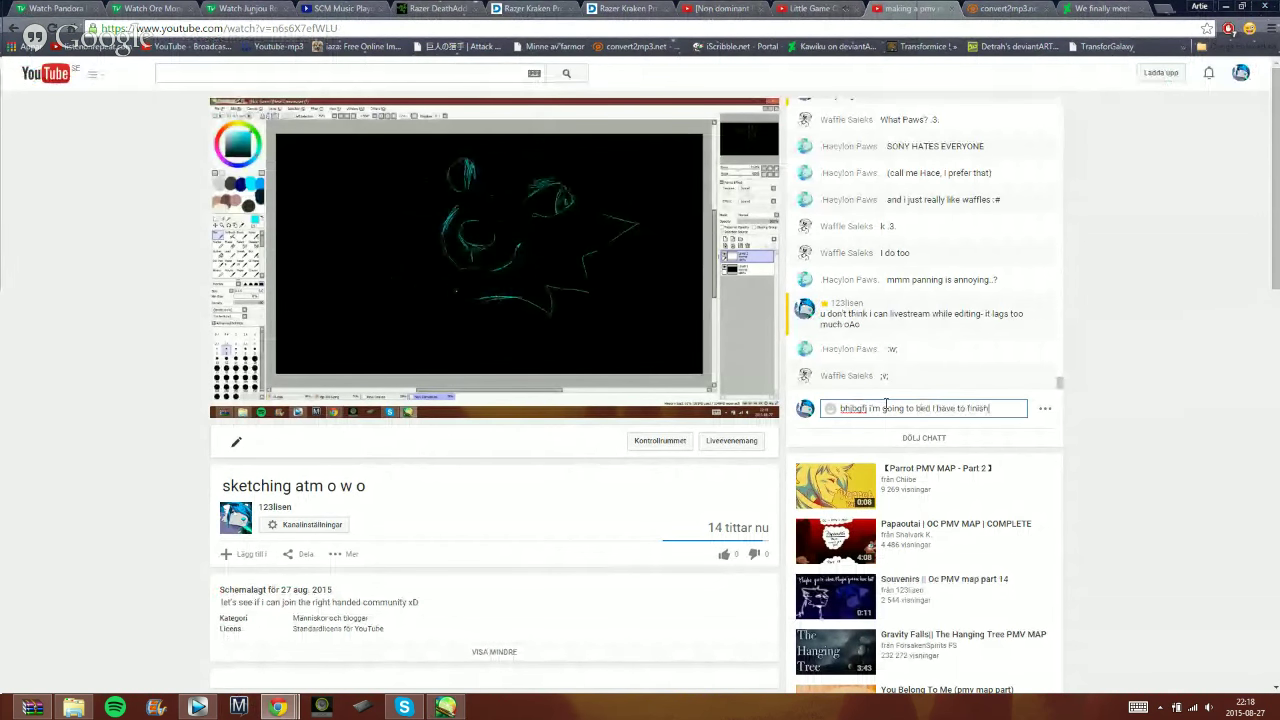
{"action": "type", "text": "anime e v"}
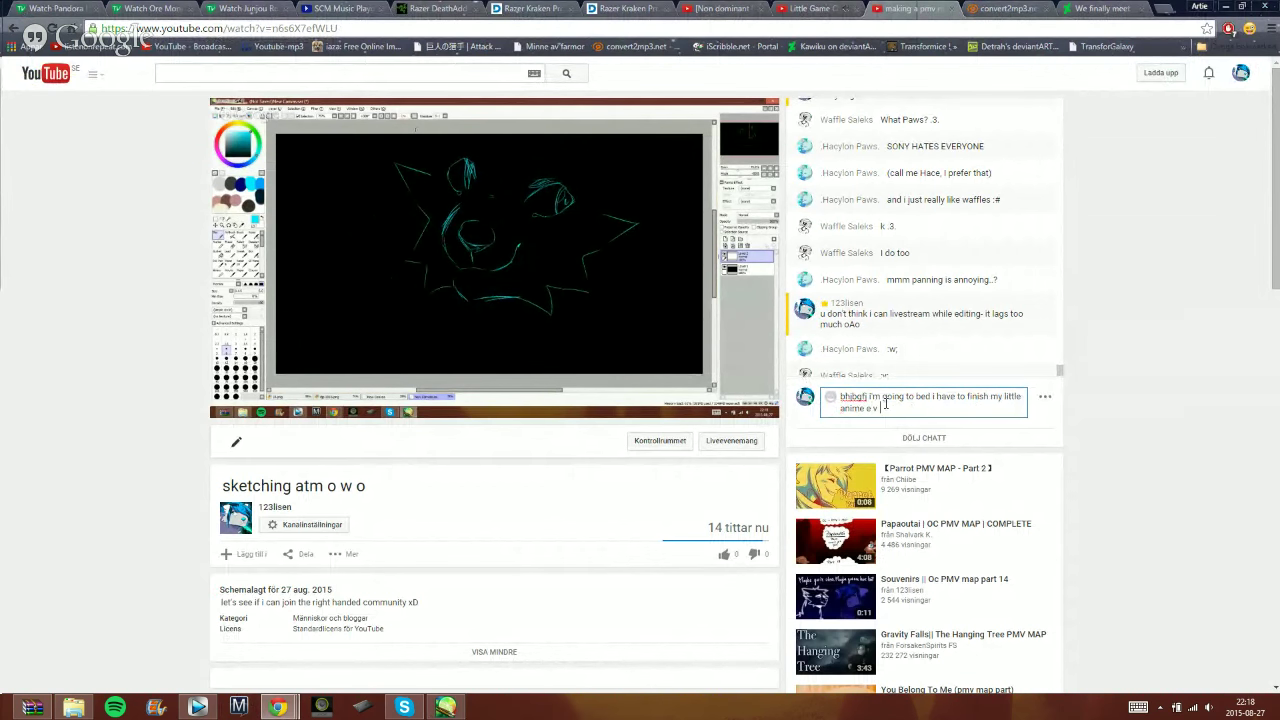
{"action": "key", "text": "Return"}
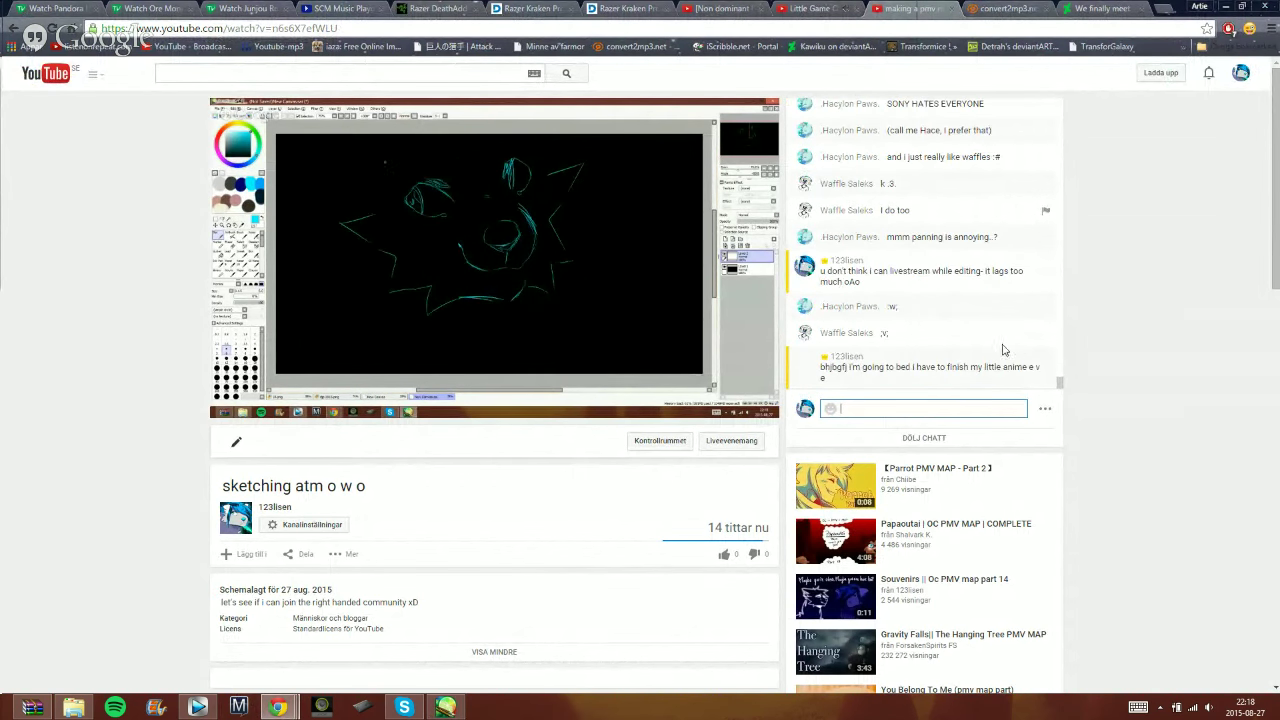
- View the Little Game OC MAP video page, return to the stream page and switch to the Hangouts broadcast window
{"action": "left_click", "coordinate": [822, 10]}
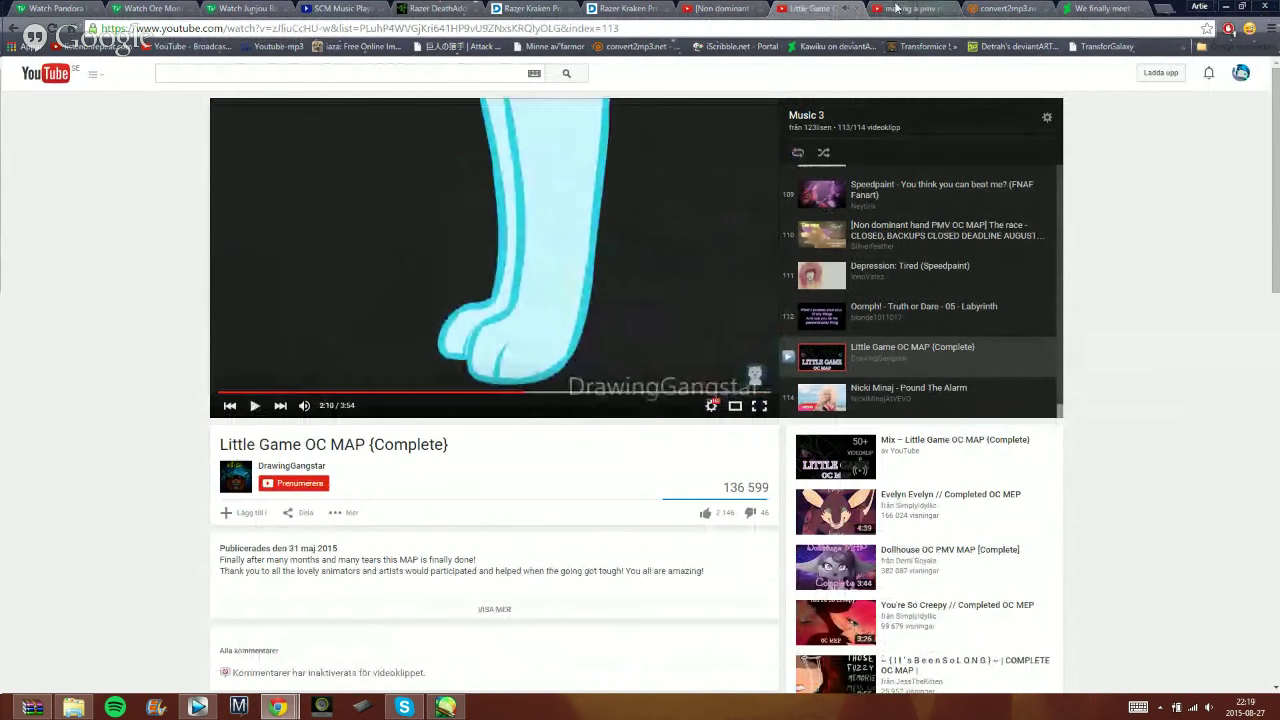
{"action": "left_click", "coordinate": [915, 9]}
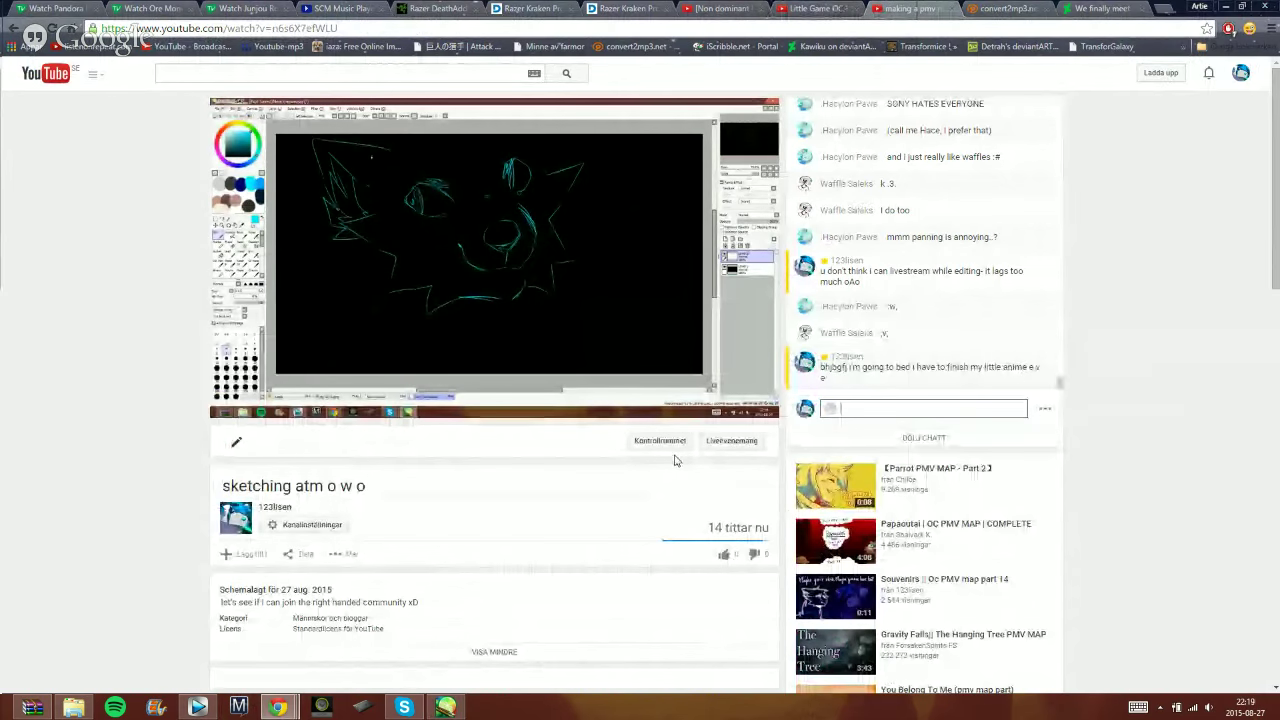
{"action": "left_click", "coordinate": [280, 707]}
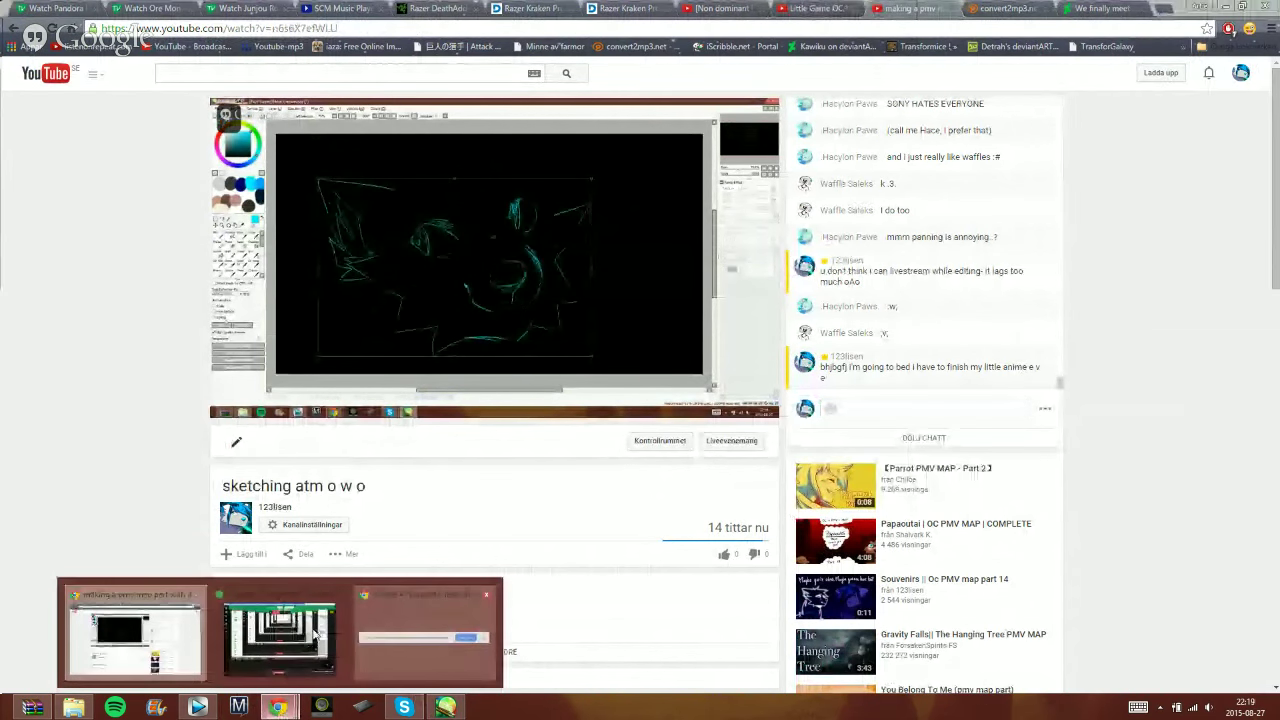
{"action": "left_click", "coordinate": [279, 630]}
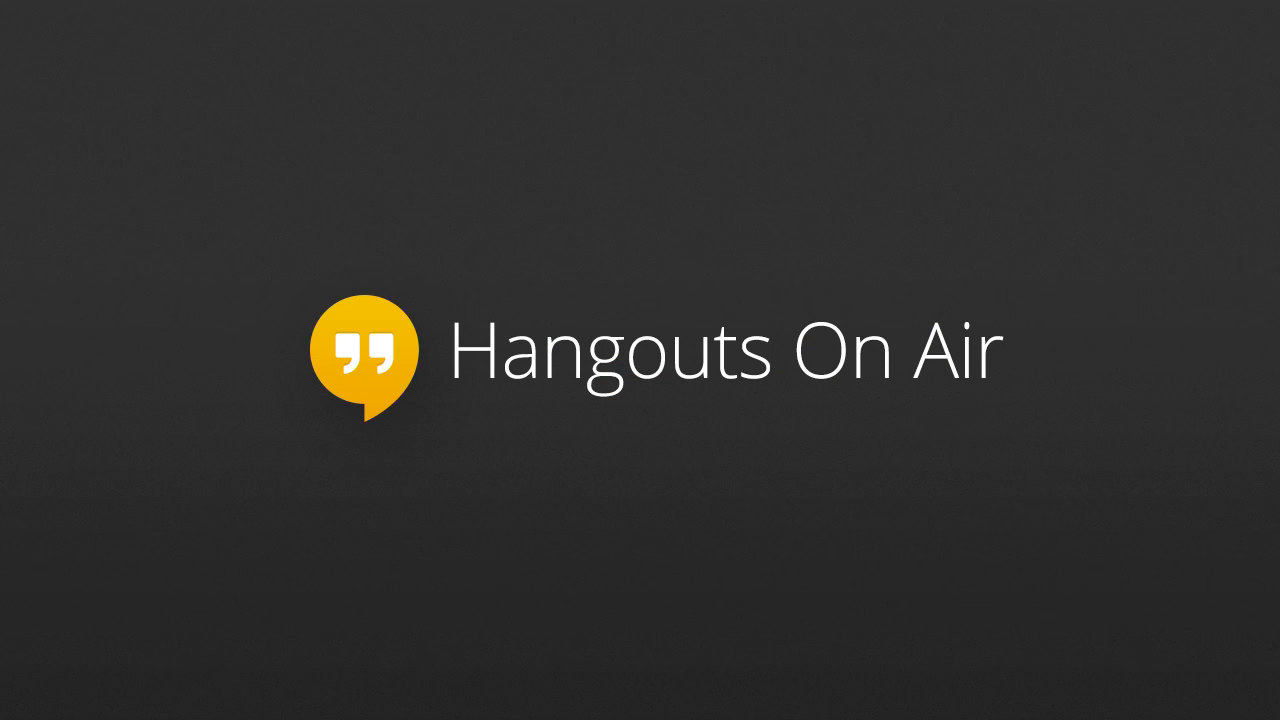